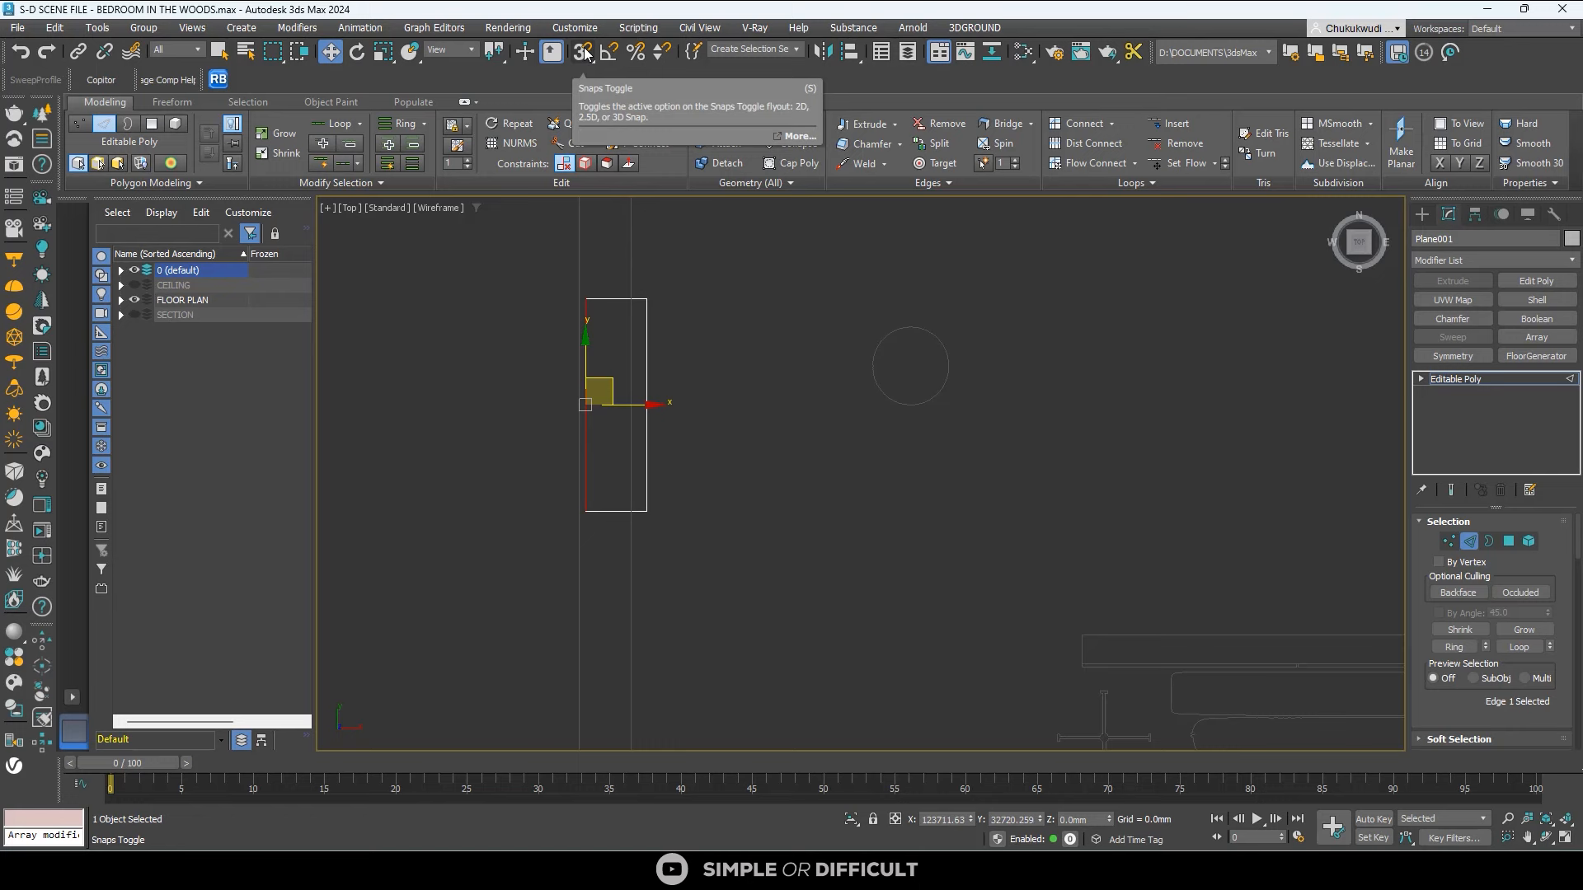
Turn on snapping and try to move the plane's left edge onto the outer wall line of the floor plan.
left_click(585, 55)
scroll(577, 399, "up", 5)
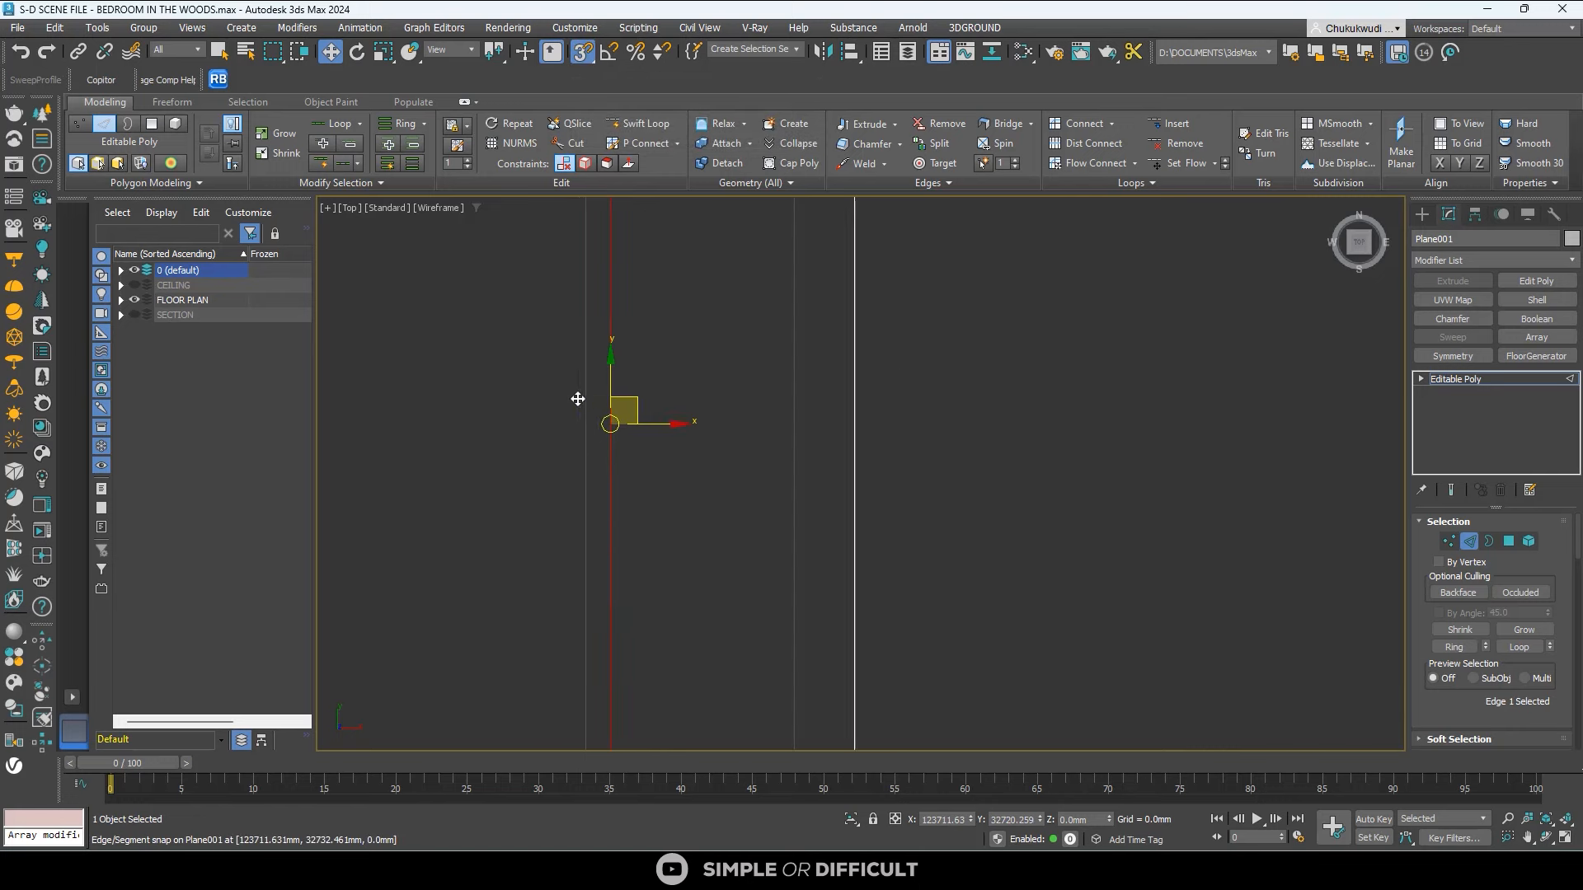
left_click_drag(657, 423, 594, 418)
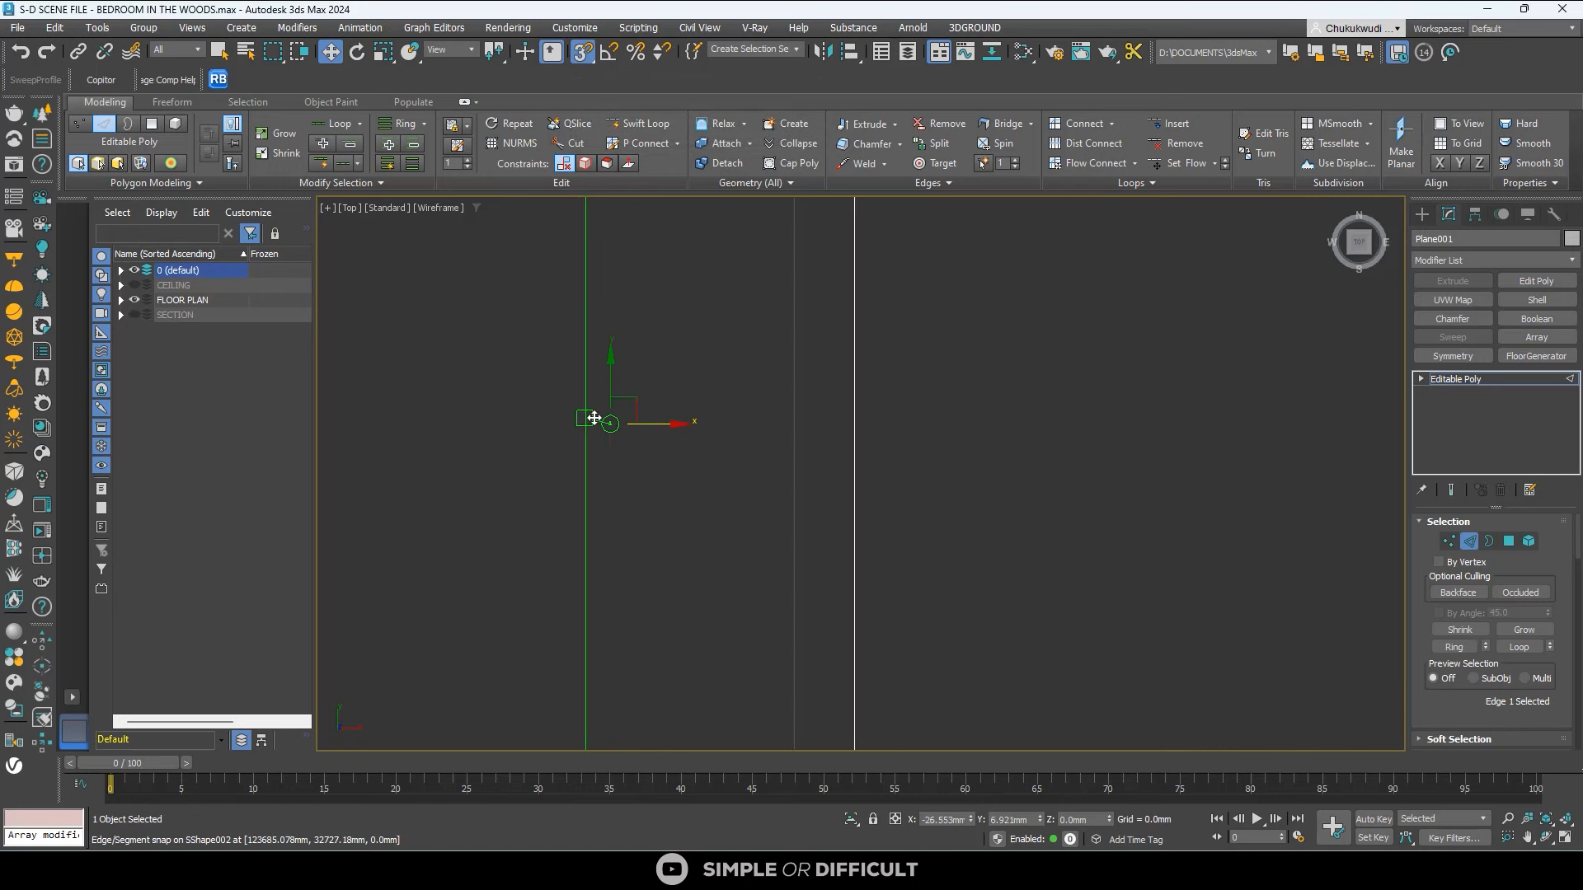
right_click(594, 417)
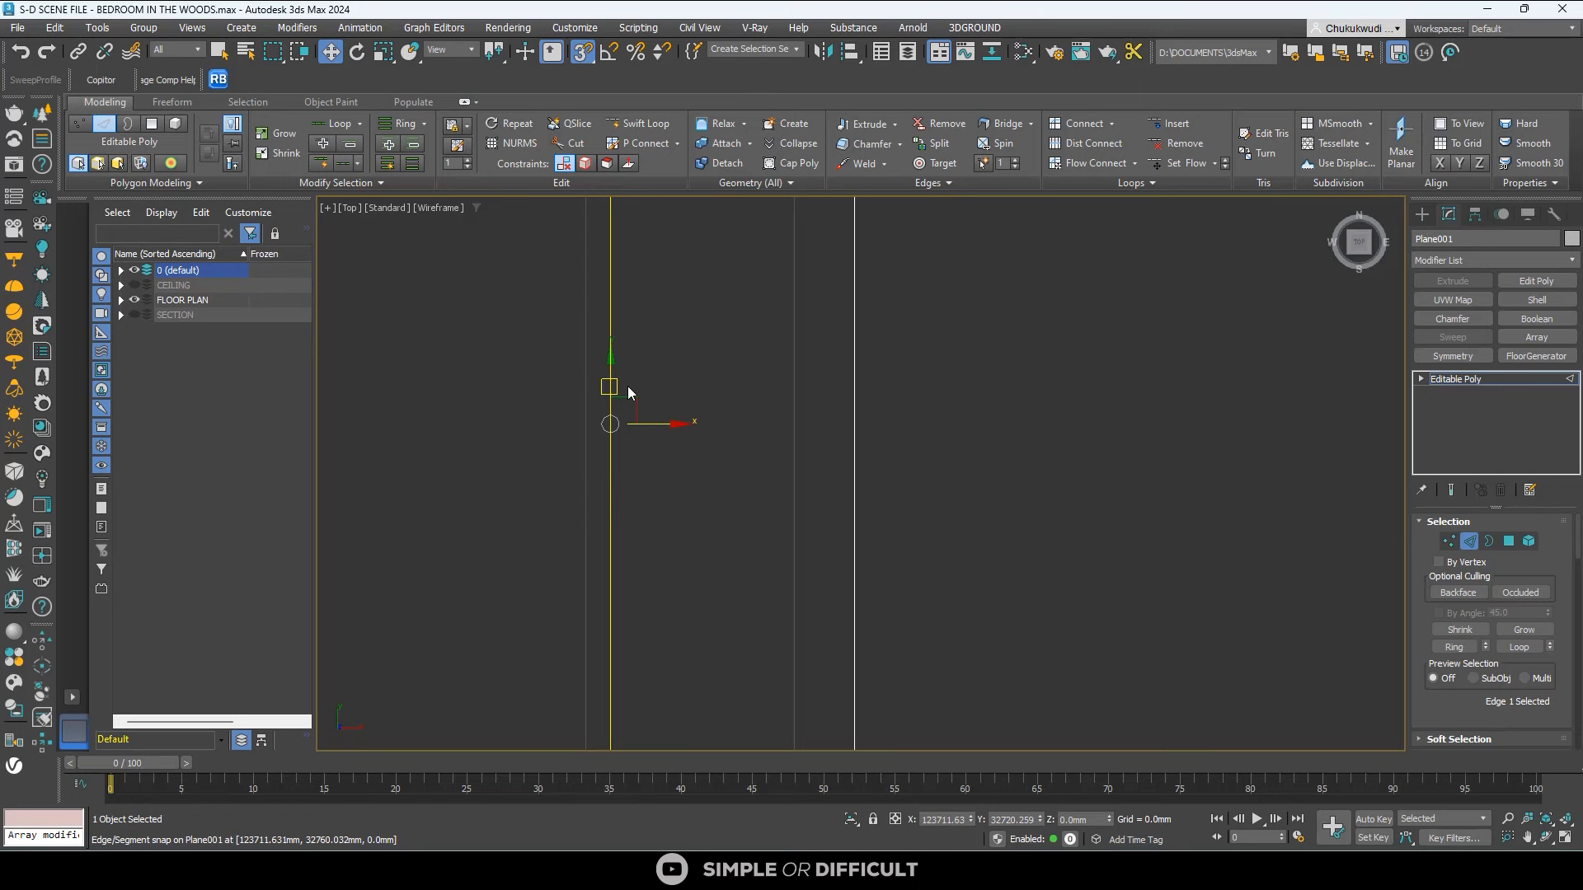
Review the axis constraint option and the active snap types in the grid and snap settings.
right_click(582, 52)
left_click(723, 326)
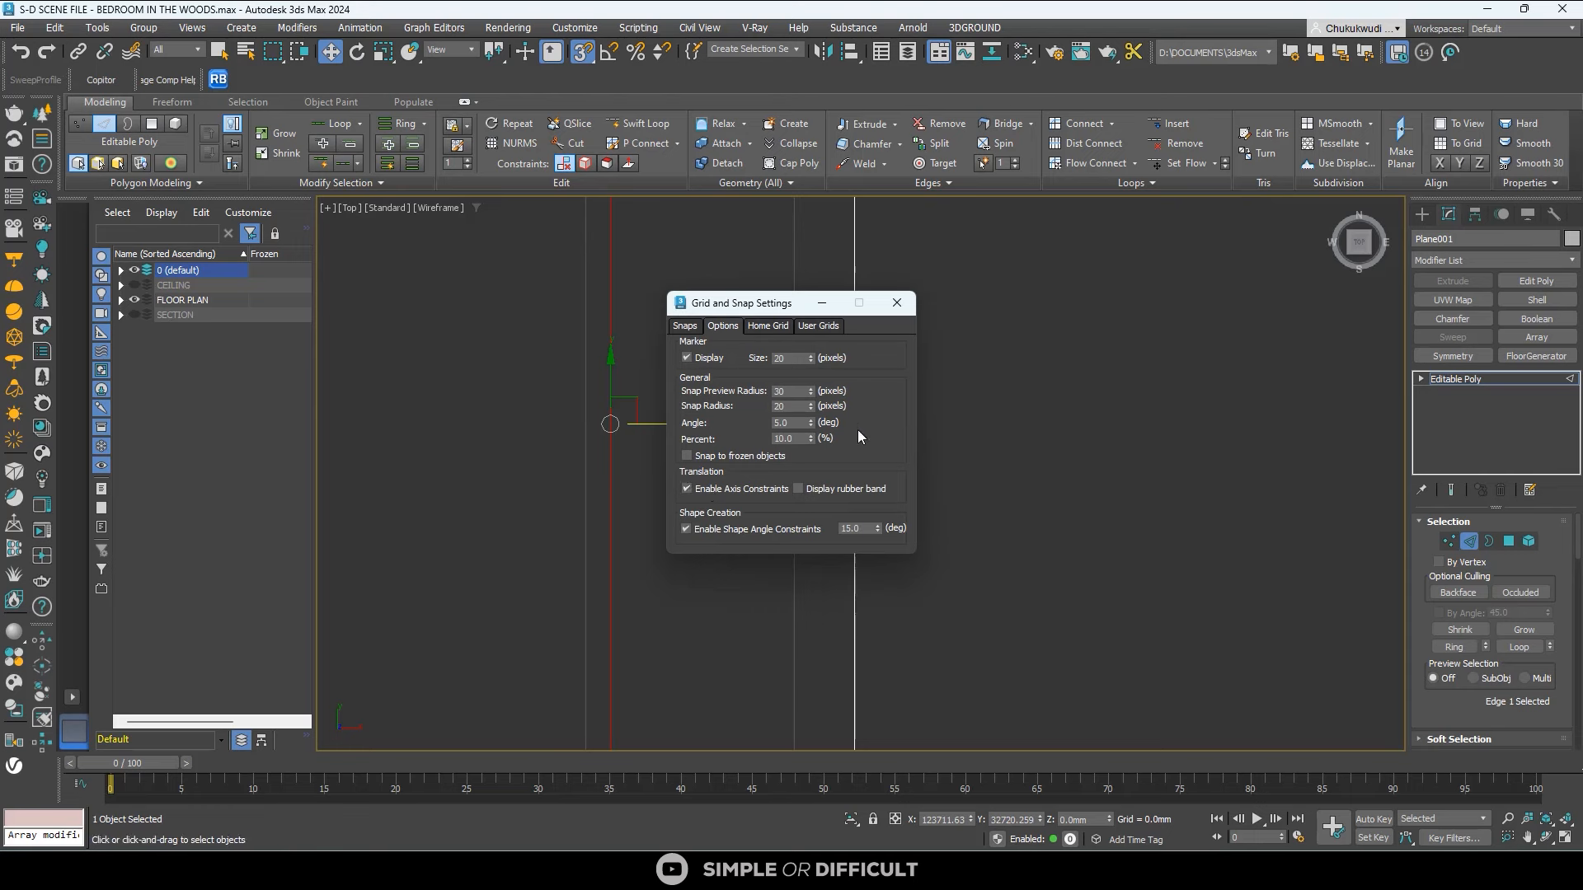
left_click(898, 305)
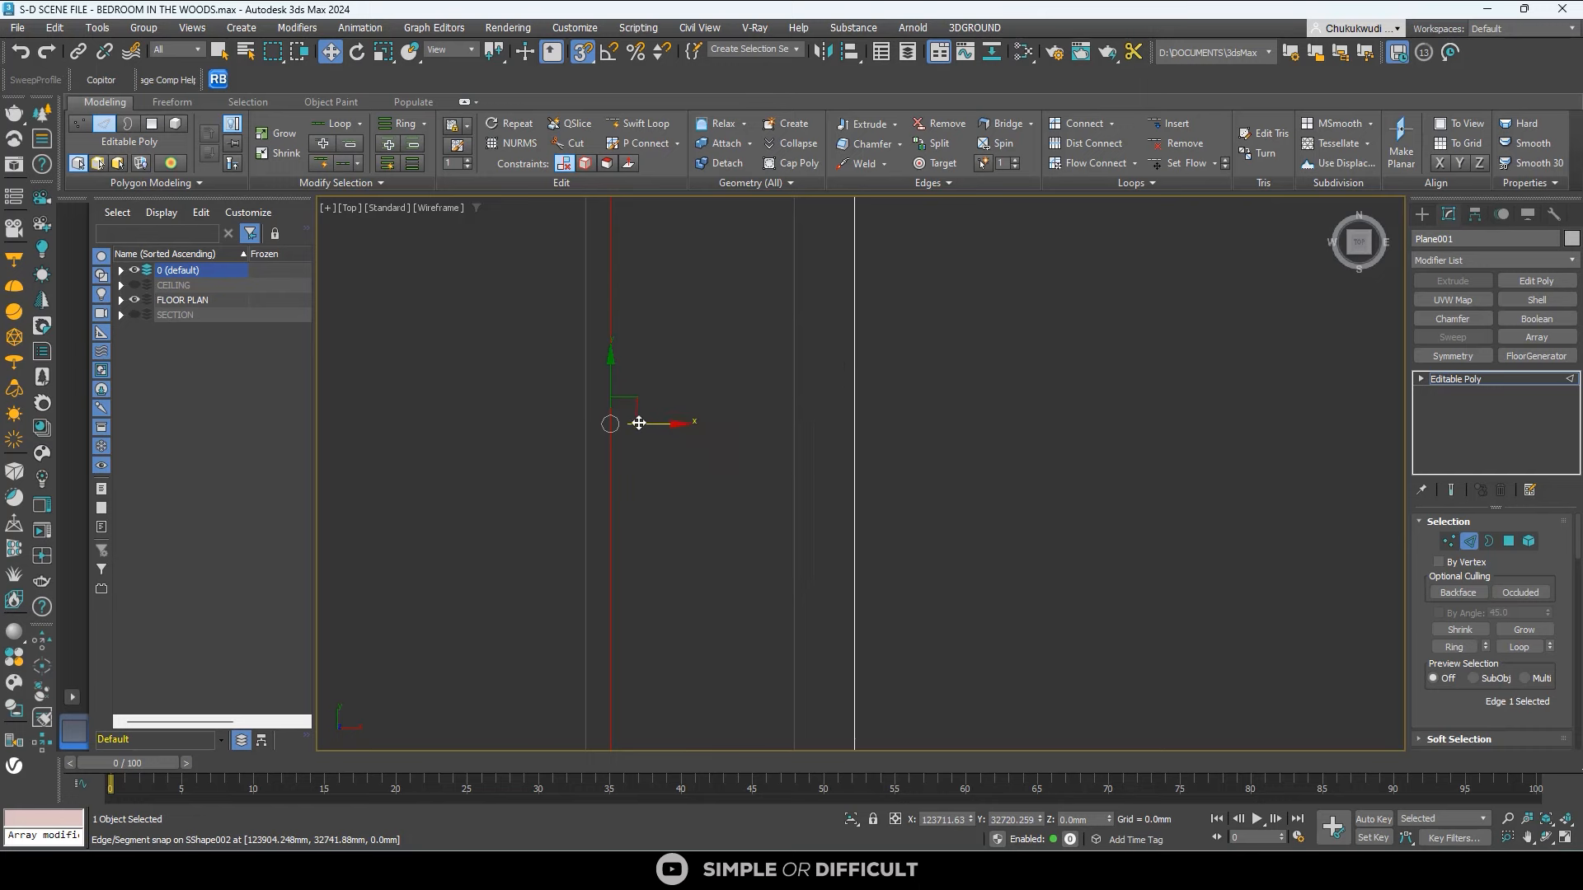
scroll(659, 427, "down", 2)
left_click_drag(657, 426, 585, 351)
right_click(590, 351)
right_click(582, 52)
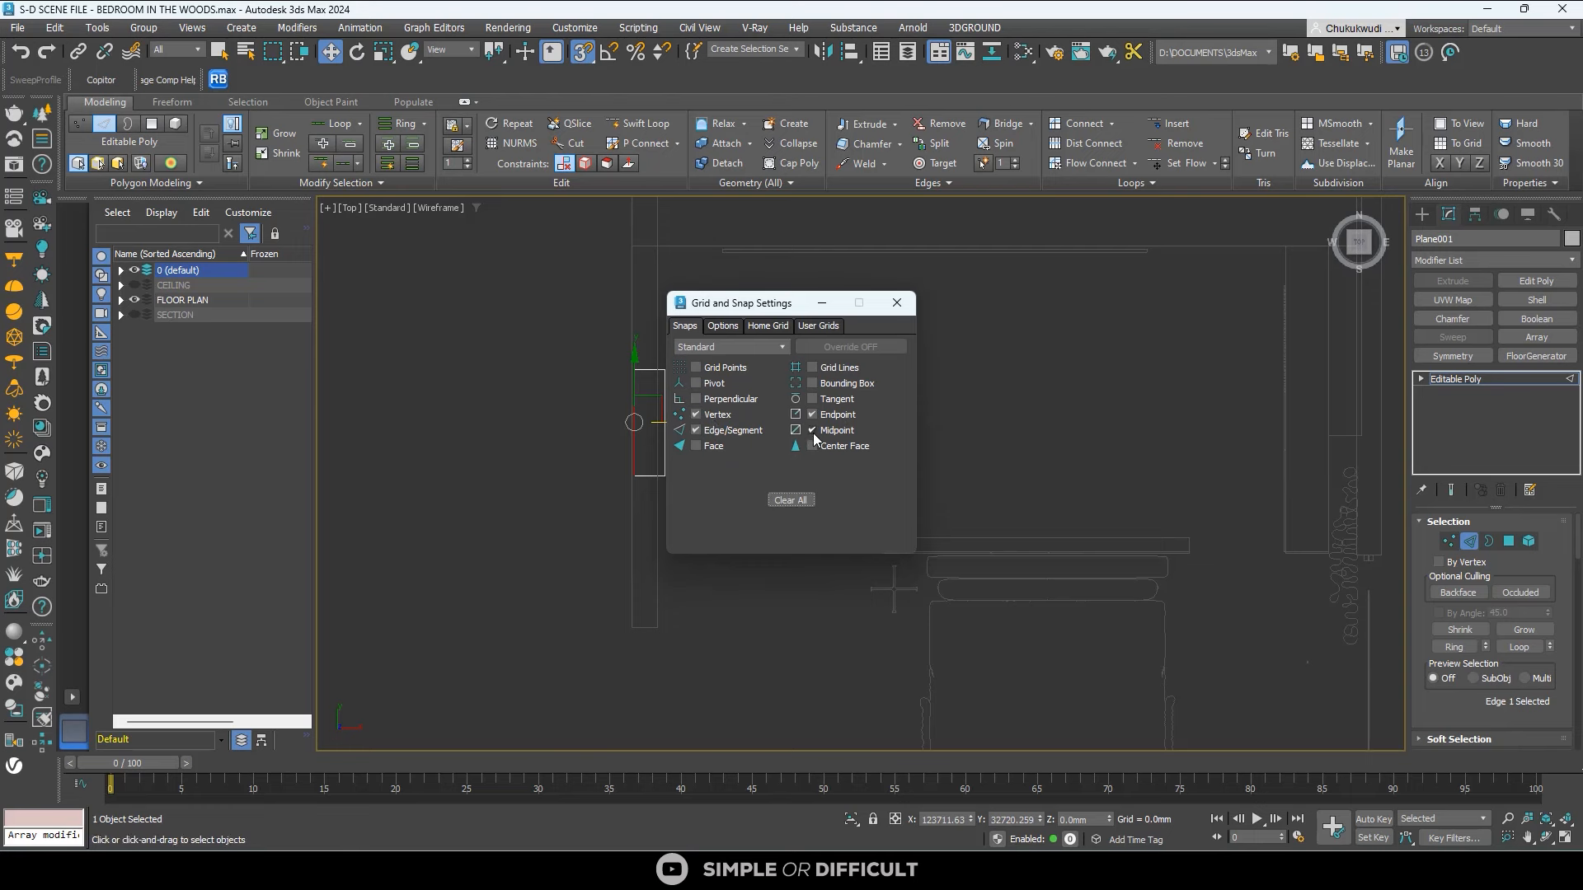
left_click(896, 303)
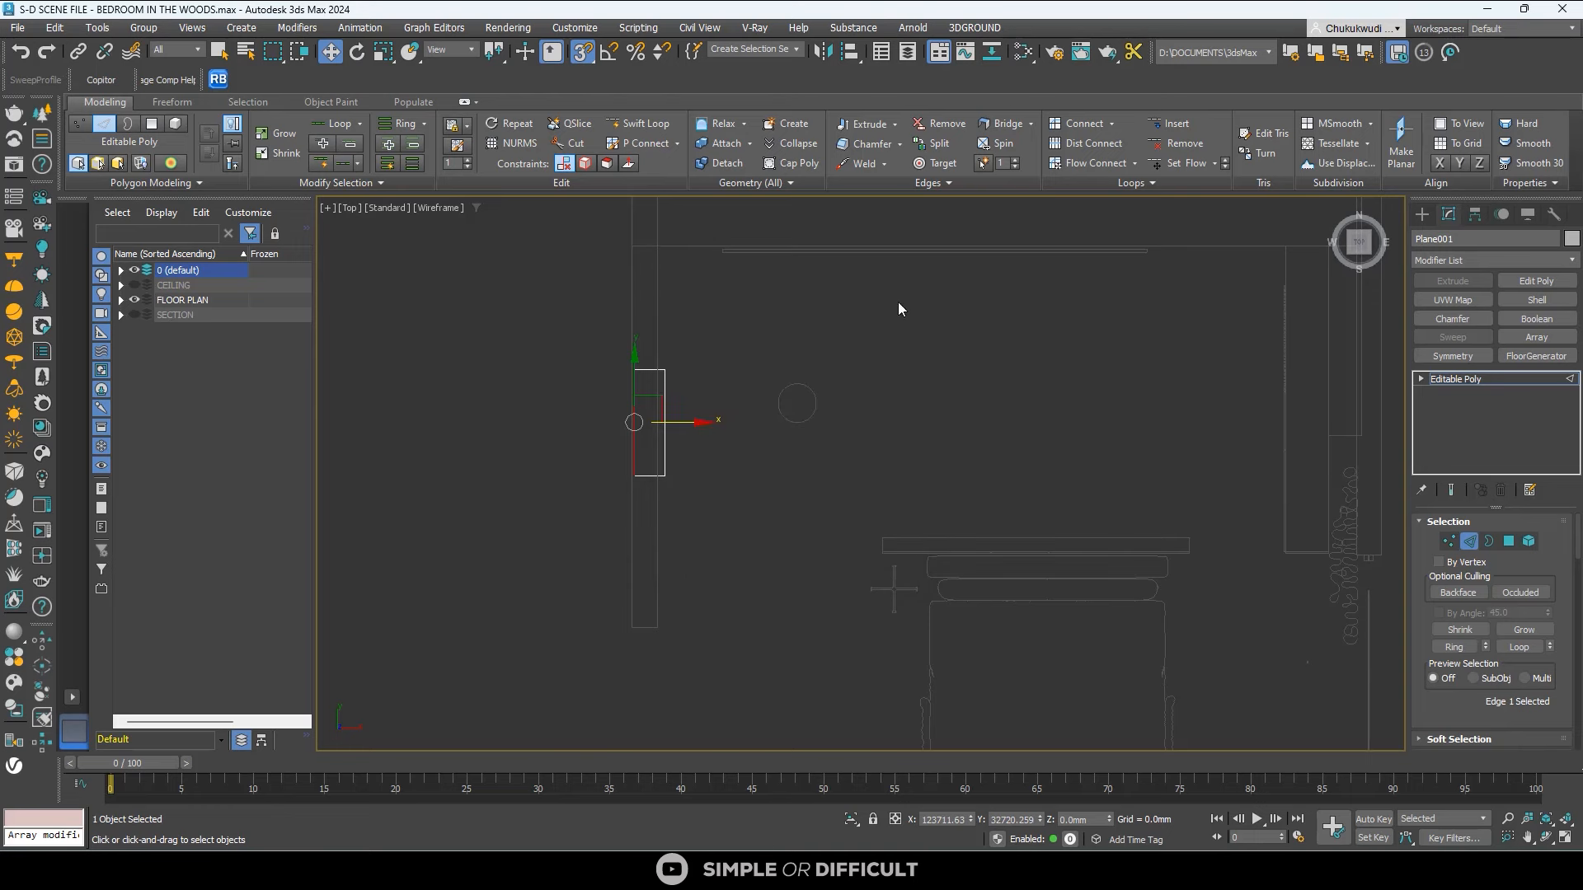
Snap the plane's left and right edges onto the outer and inner lines of the floor plan's left wall.
scroll(650, 402, "up", 5)
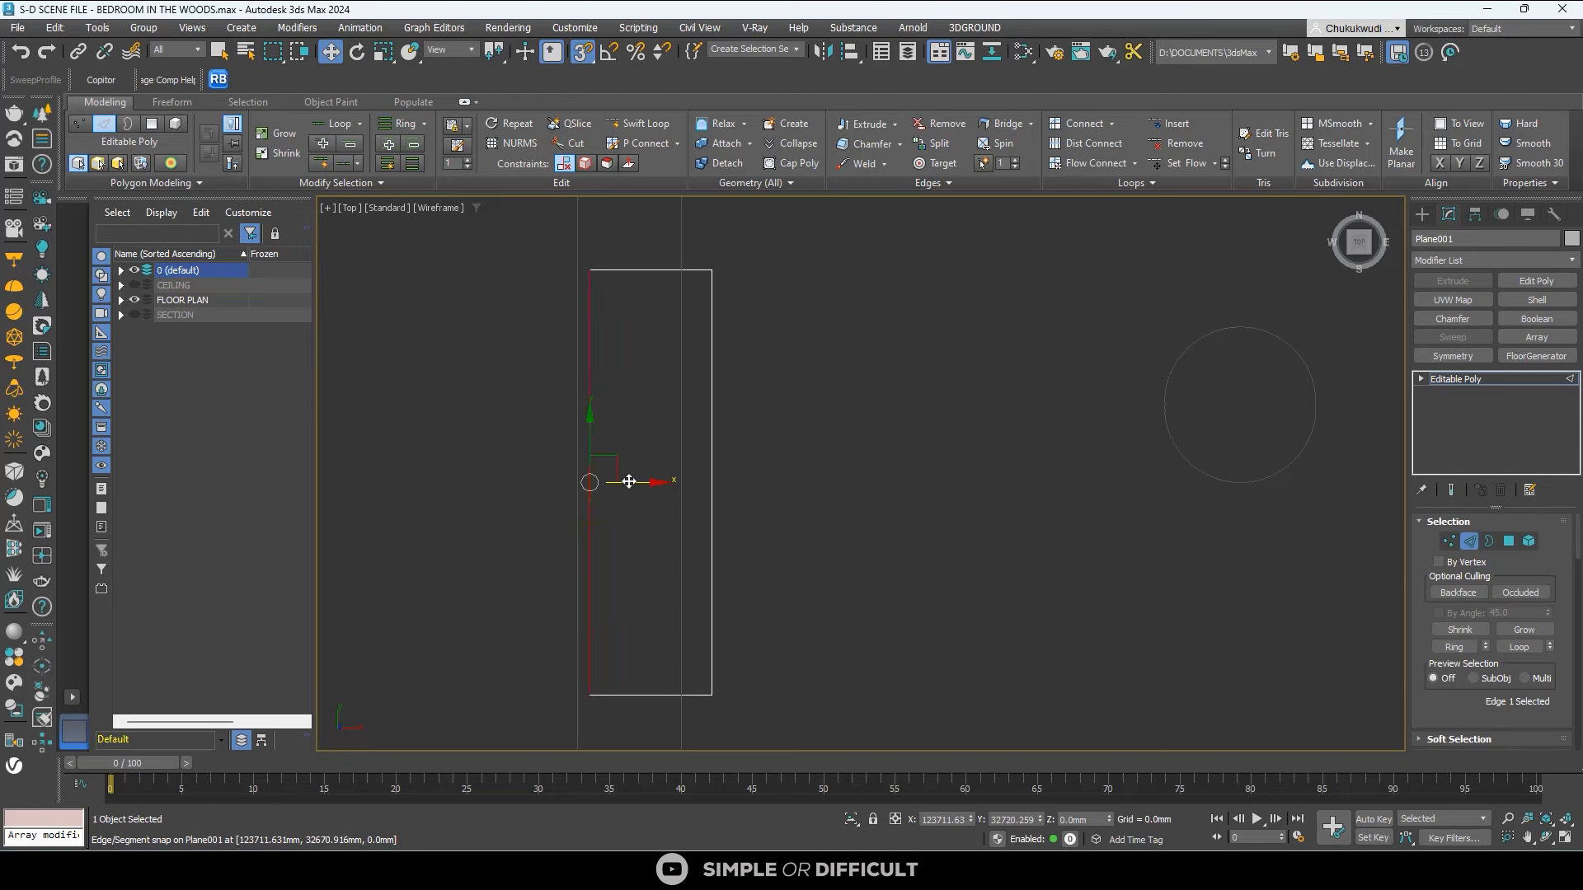
scroll(591, 491, "up", 2)
scroll(631, 483, "down", 5)
scroll(658, 483, "up", 2)
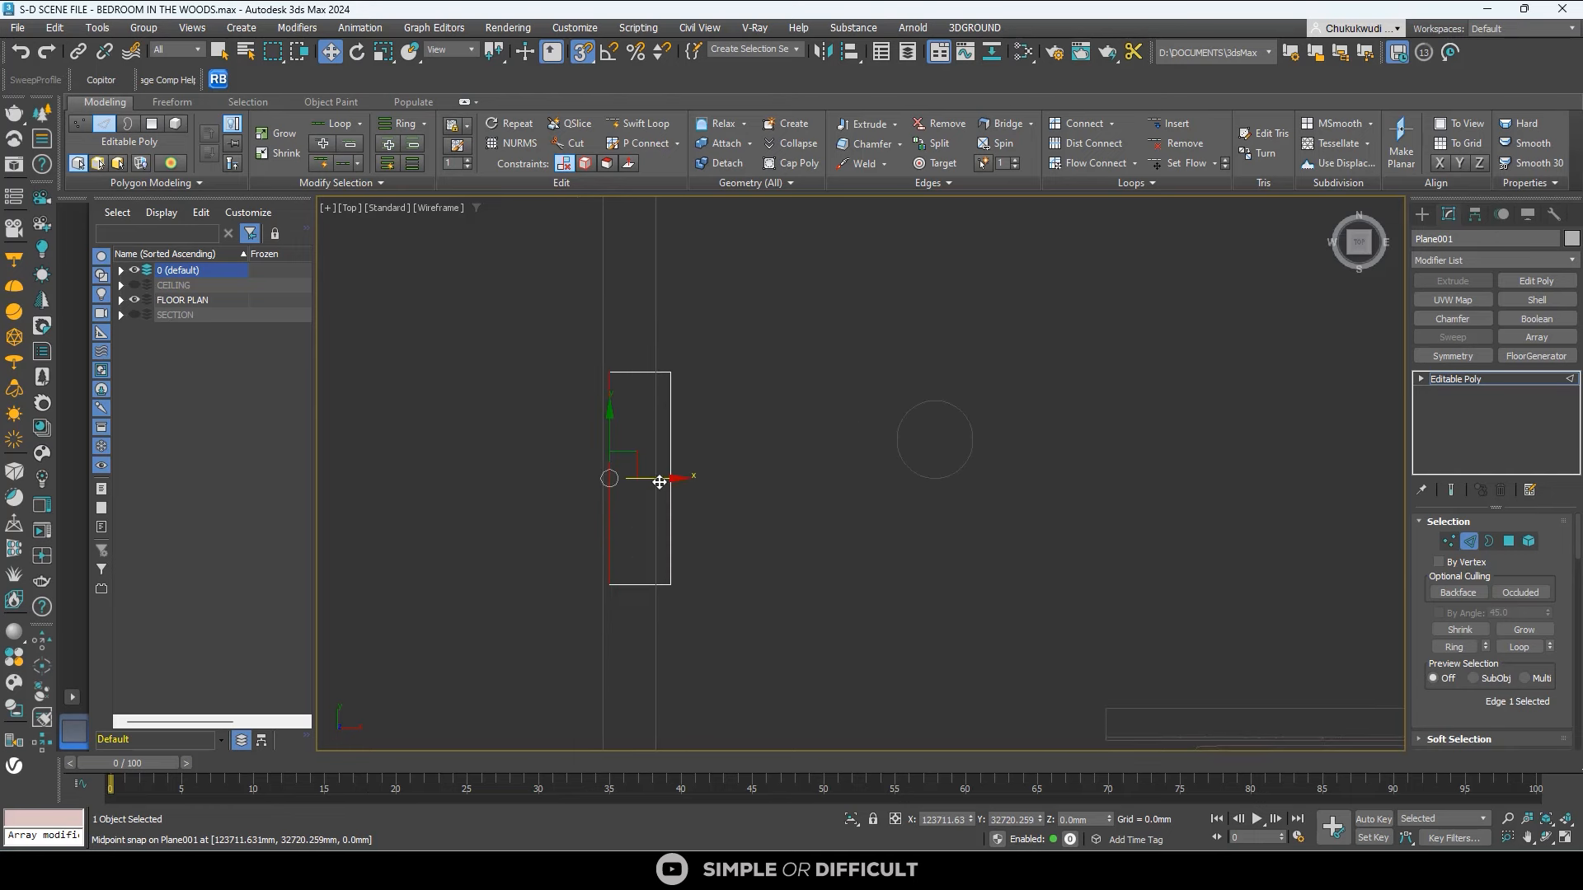
scroll(643, 479, "up", 2)
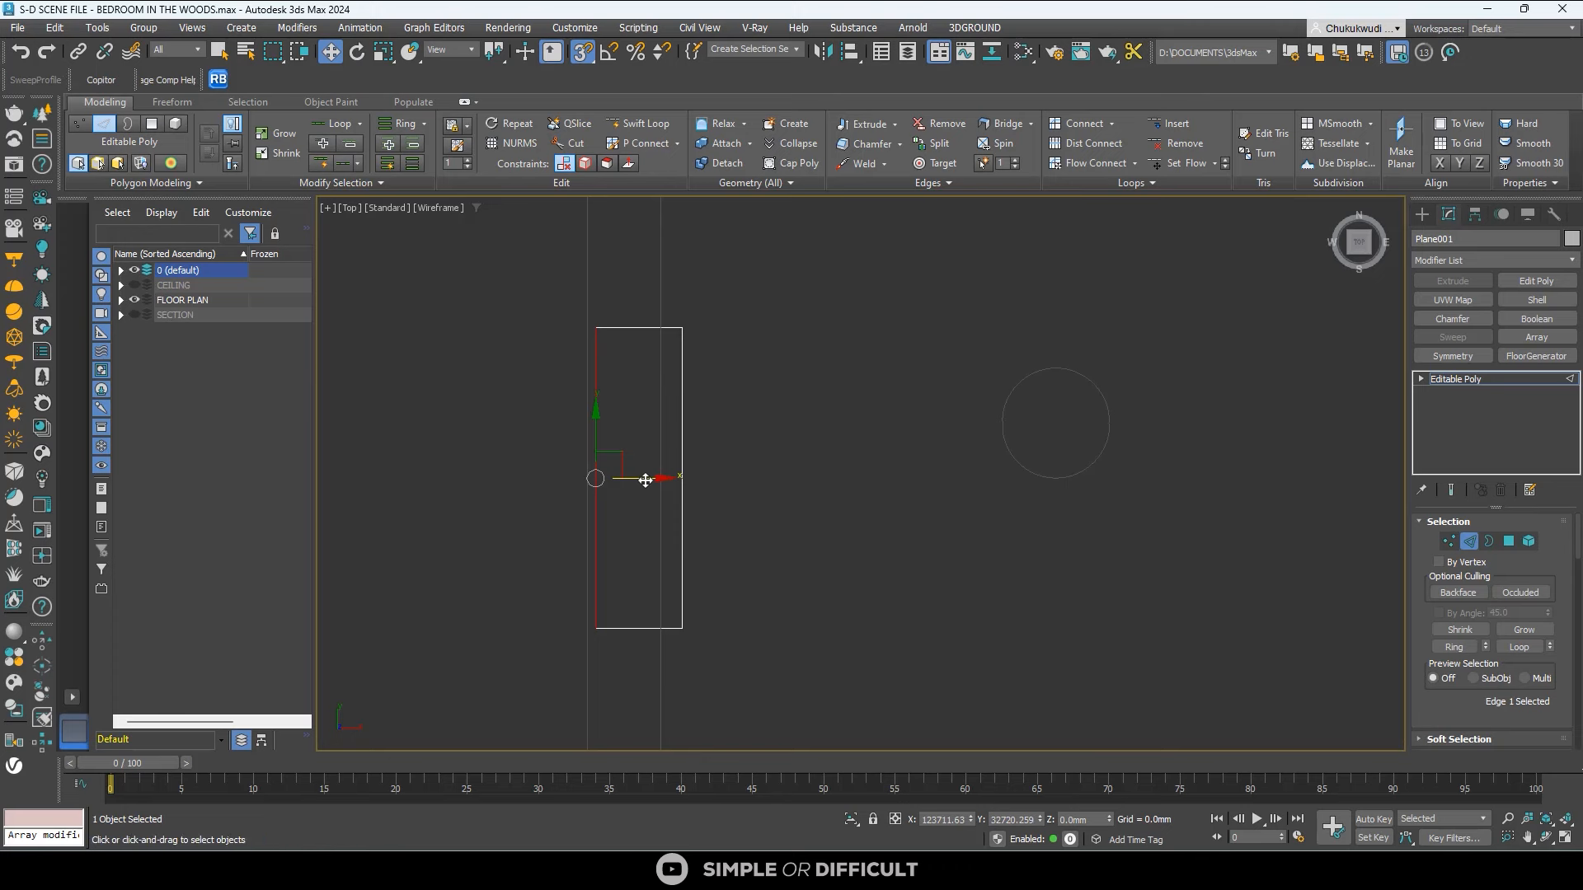
left_click_drag(638, 480, 594, 433)
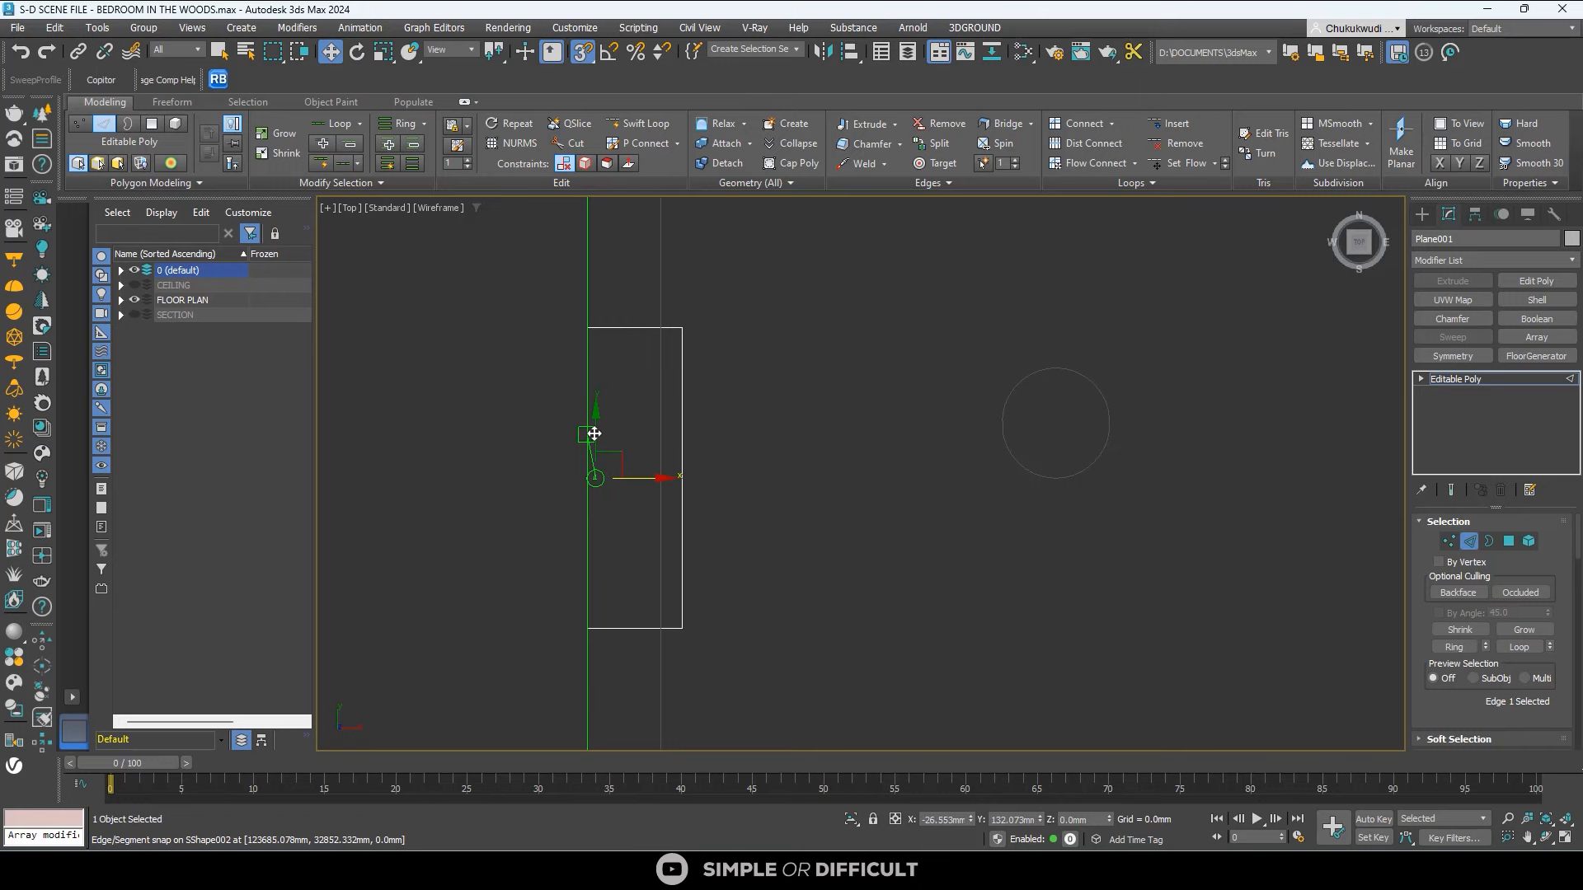
left_click(682, 413)
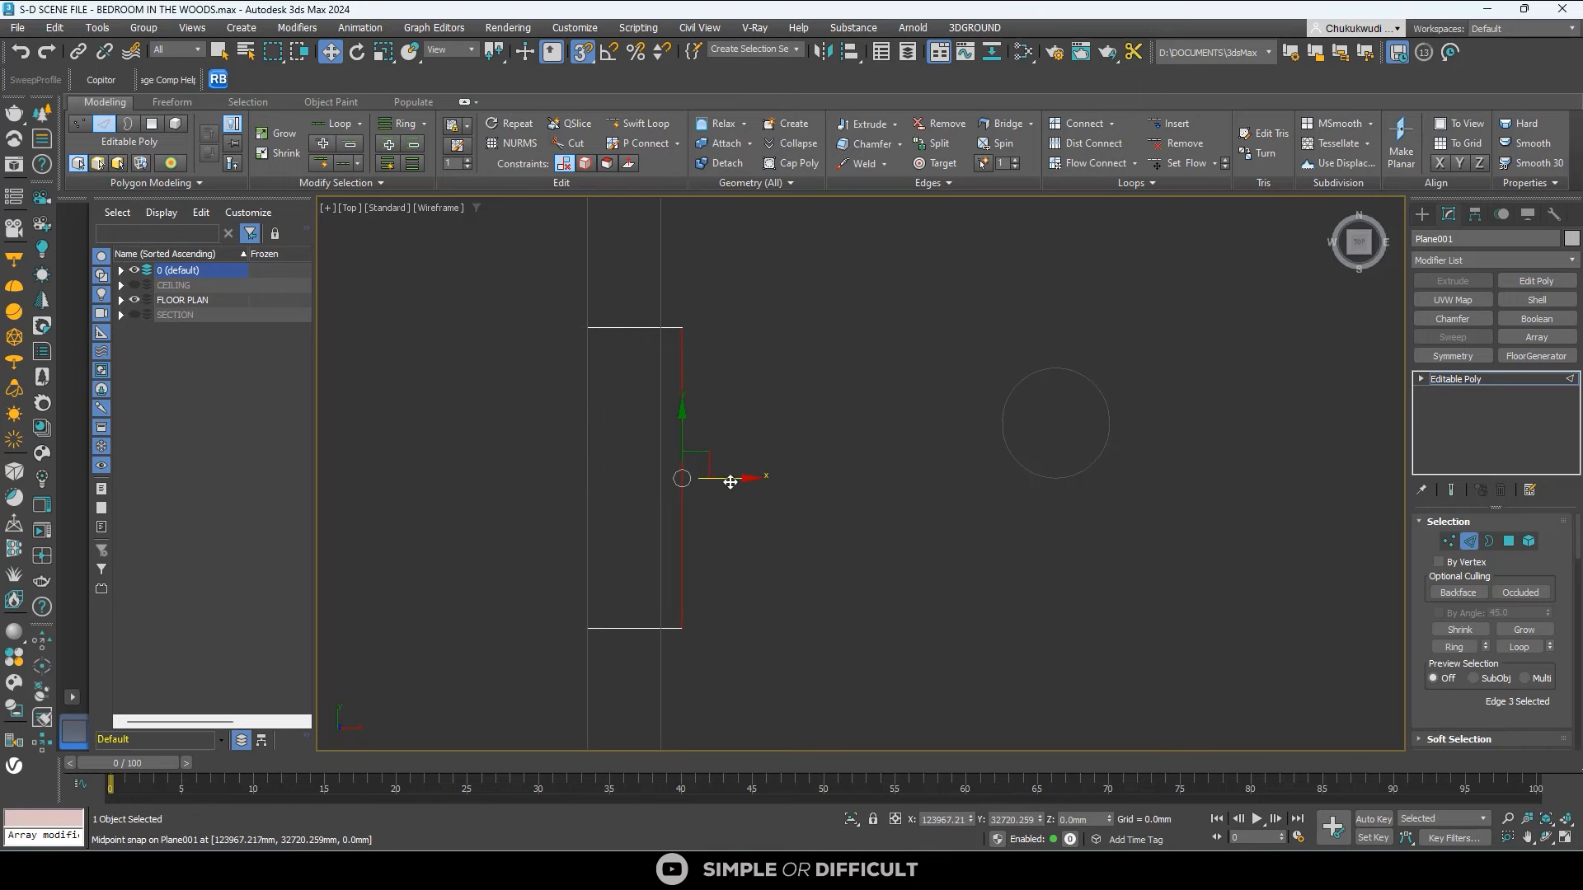
left_click_drag(731, 482, 599, 358)
Move the plane's upper edge to the top wall's inner line and extrude a corner segment to its outer line.
scroll(597, 360, "down", 3)
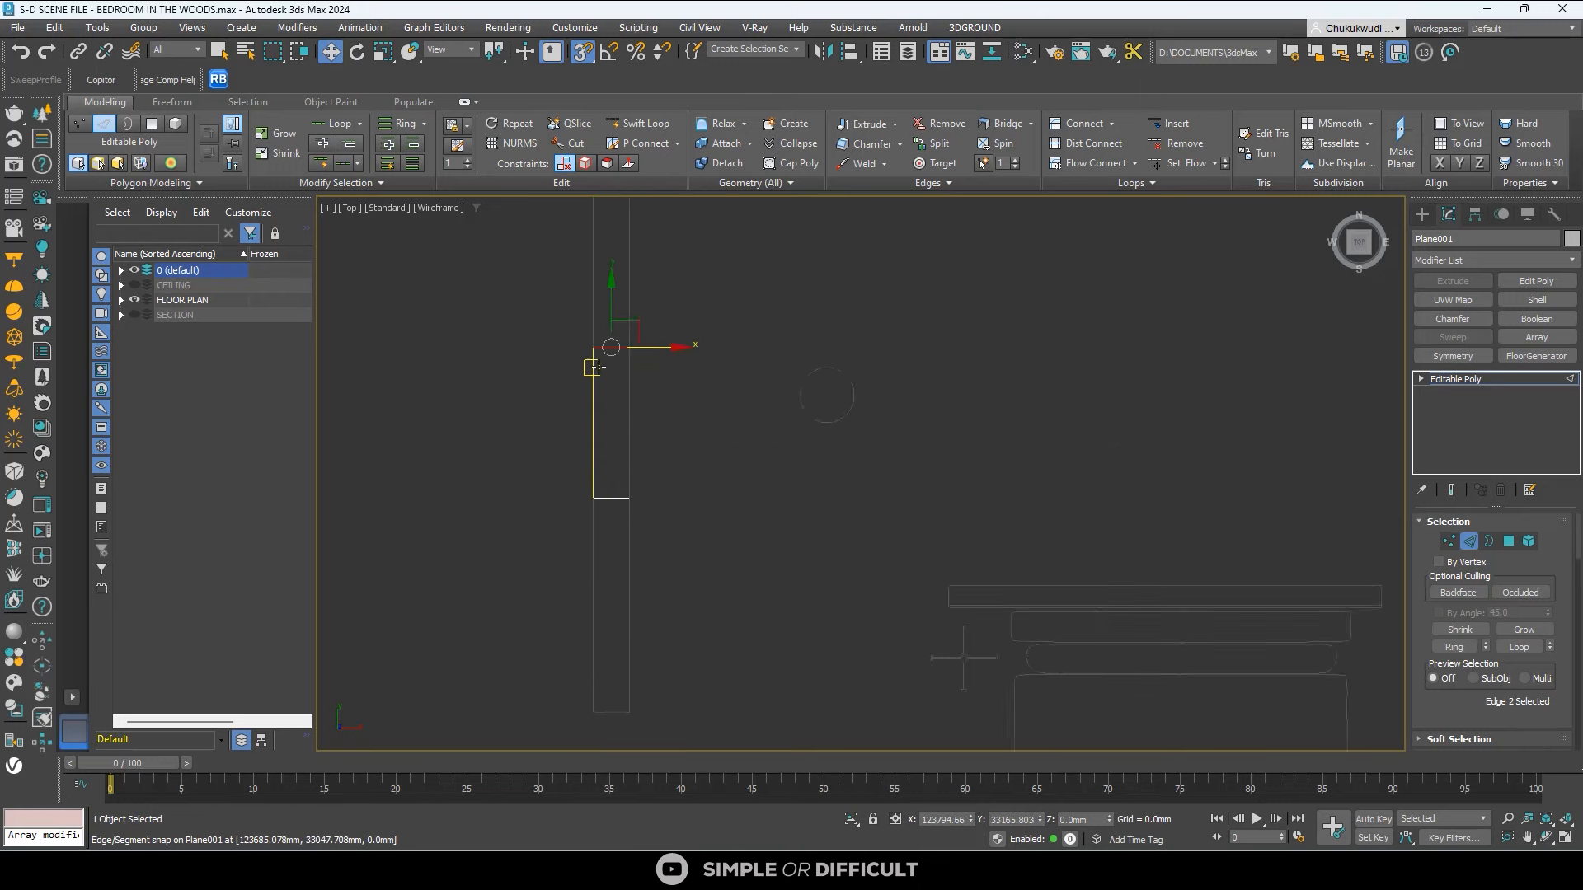
middle_click_drag(598, 363, 607, 498)
scroll(612, 493, "up", 2)
left_click_drag(605, 447, 614, 254)
middle_click_drag(633, 360, 629, 520)
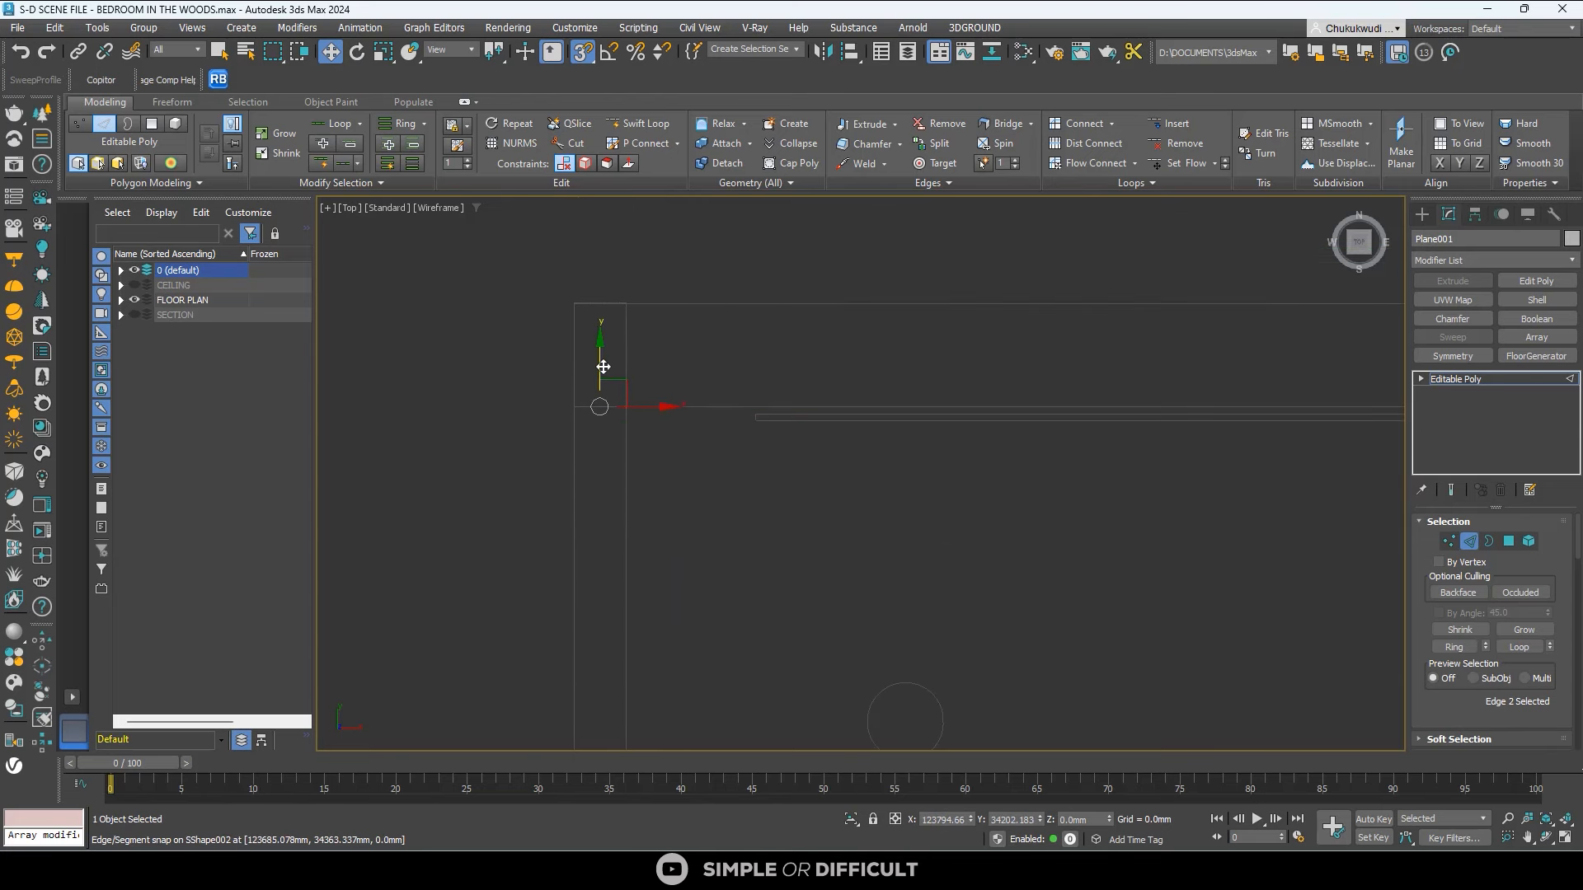
left_click_drag(604, 365, 600, 303)
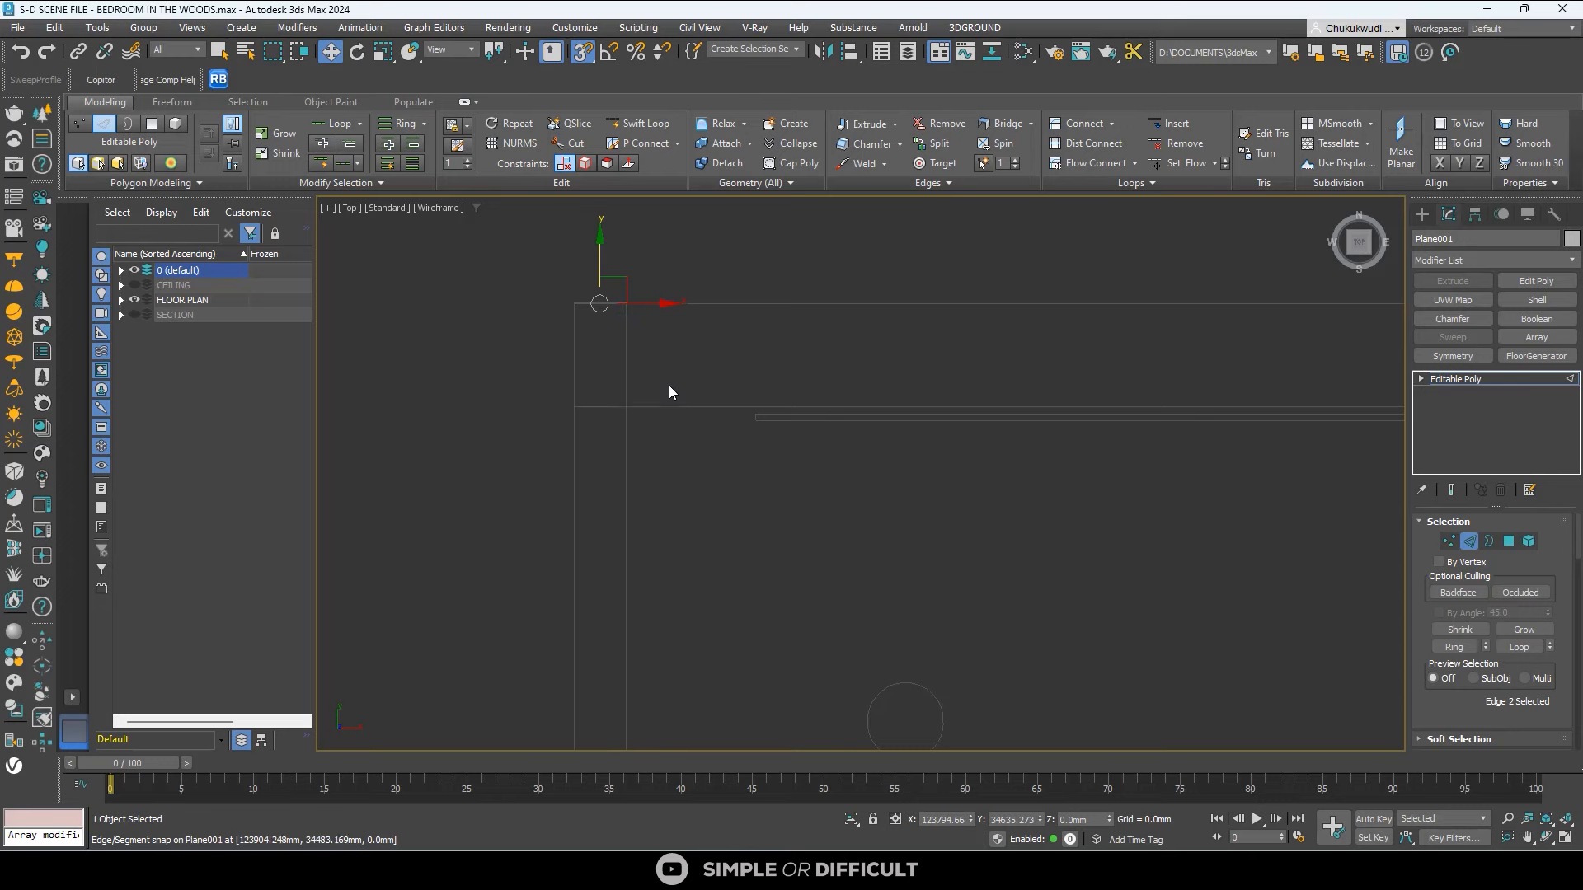
In shaded display, extrude the corner segment's inner side edge along the top wall to the first inner line near the right corner.
middle_click_drag(625, 448, 670, 398, "alt")
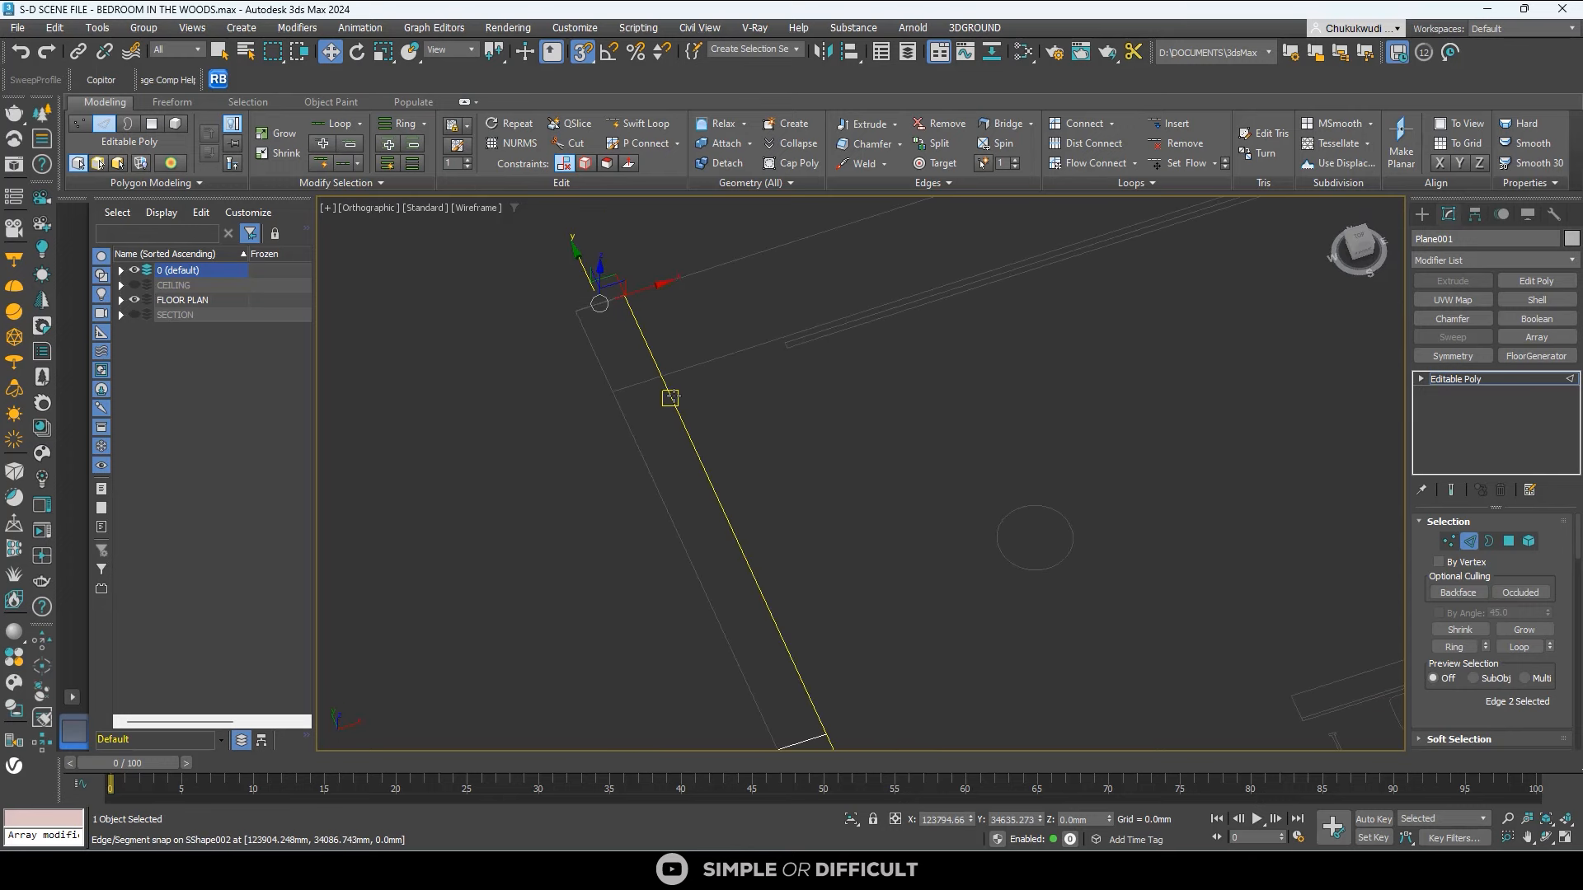
key("F3")
scroll(655, 369, "down", 4)
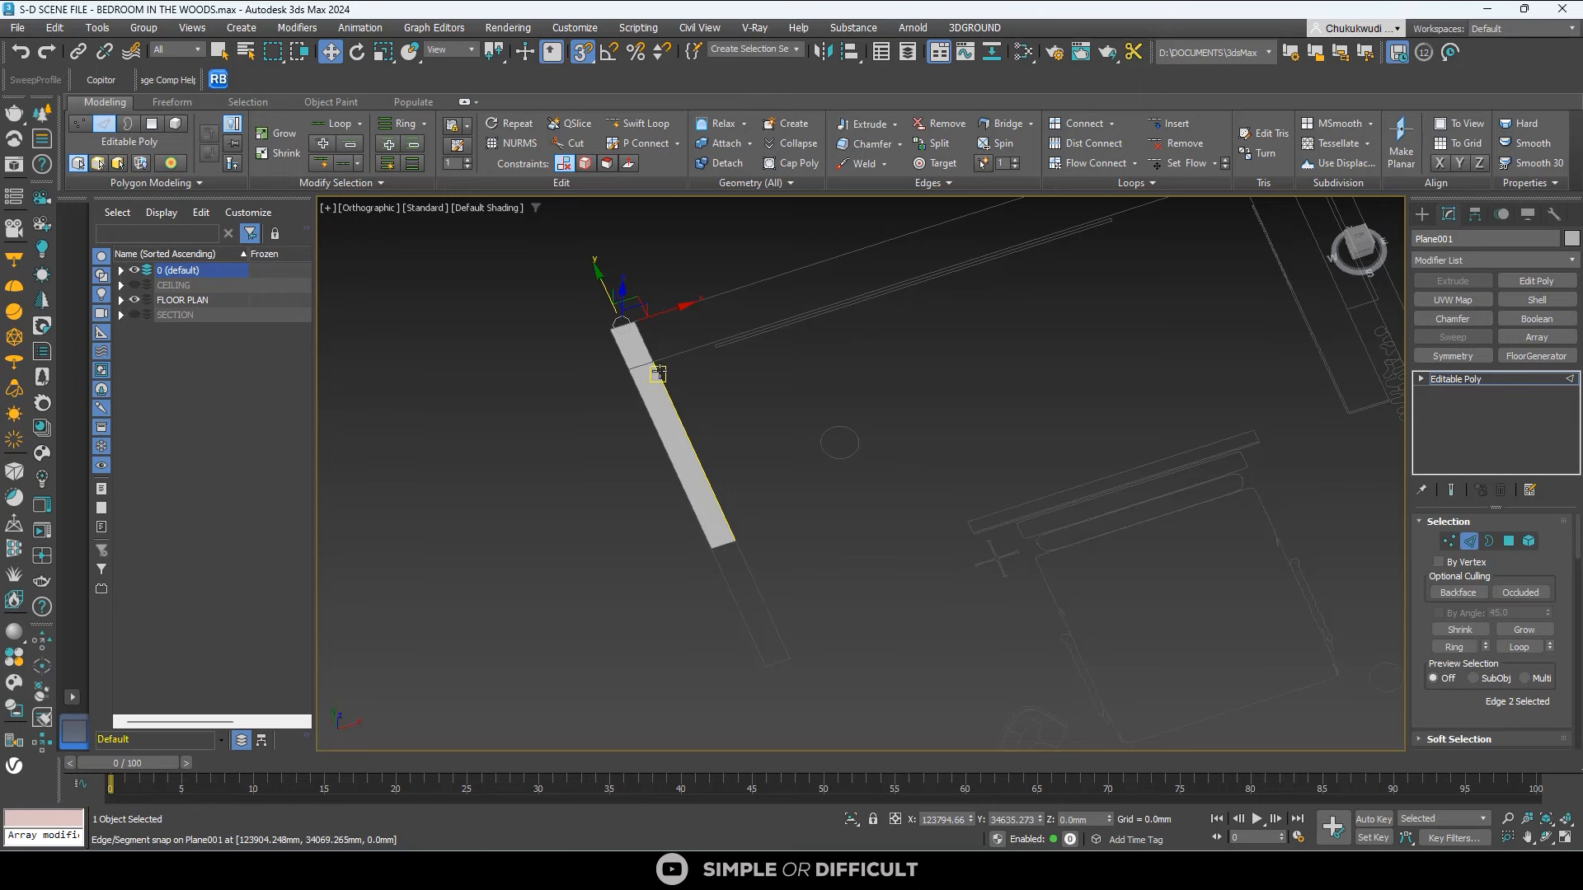
scroll(657, 373, "up", 4)
scroll(597, 362, "down", 4)
middle_click_drag(597, 361, 481, 487)
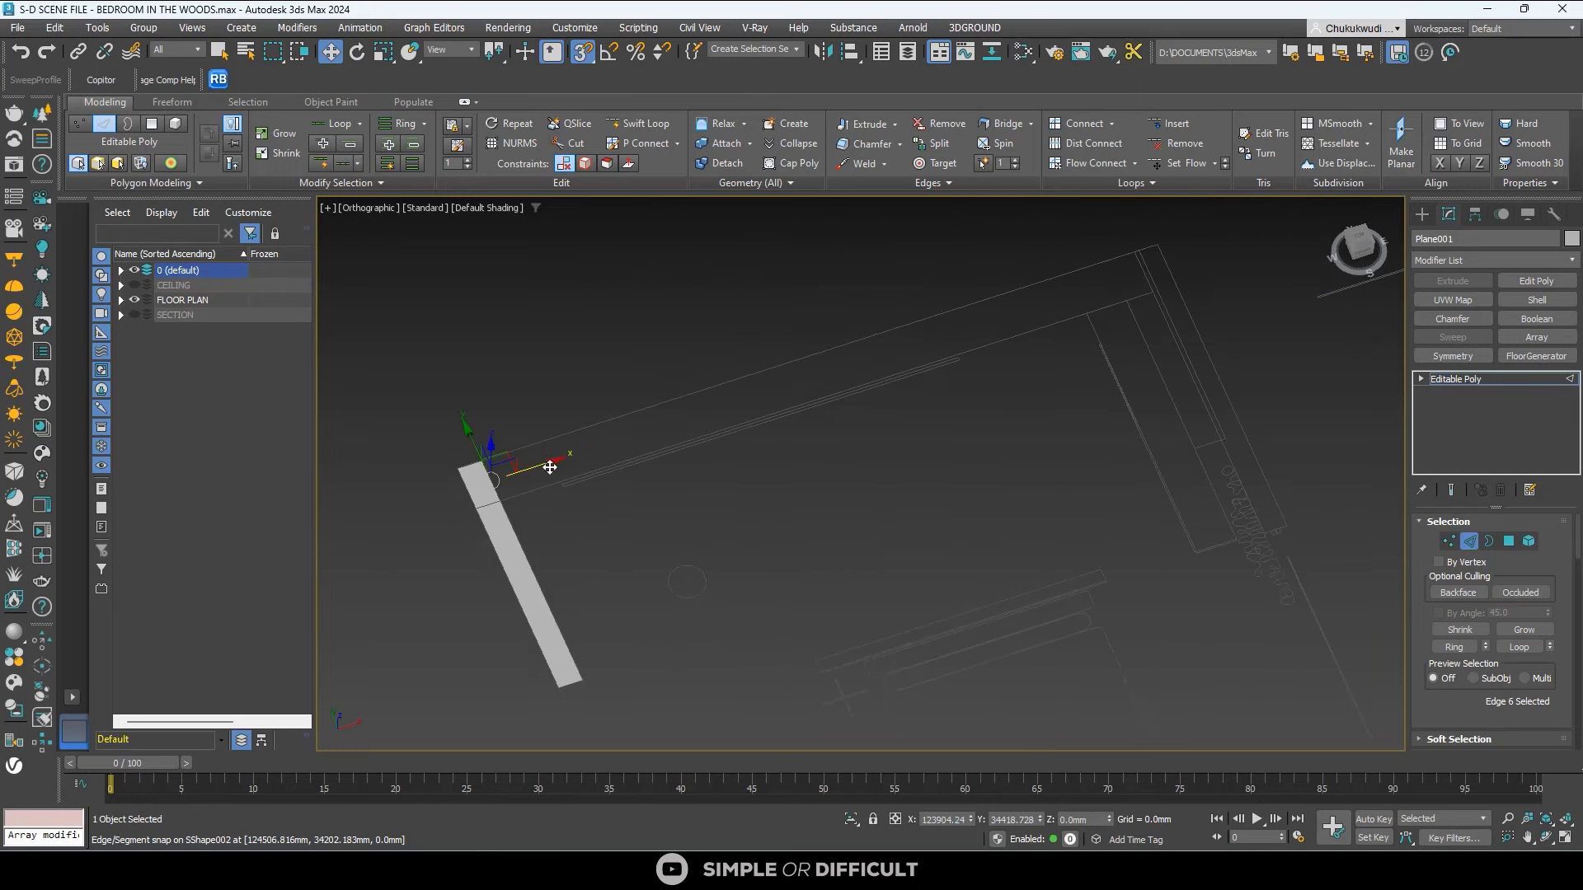
left_click_drag(550, 467, 1089, 321, "shift")
Move the left wall strip's lower end edge down to the end of that wall outline in the top view.
middle_click_drag(569, 708, 612, 457)
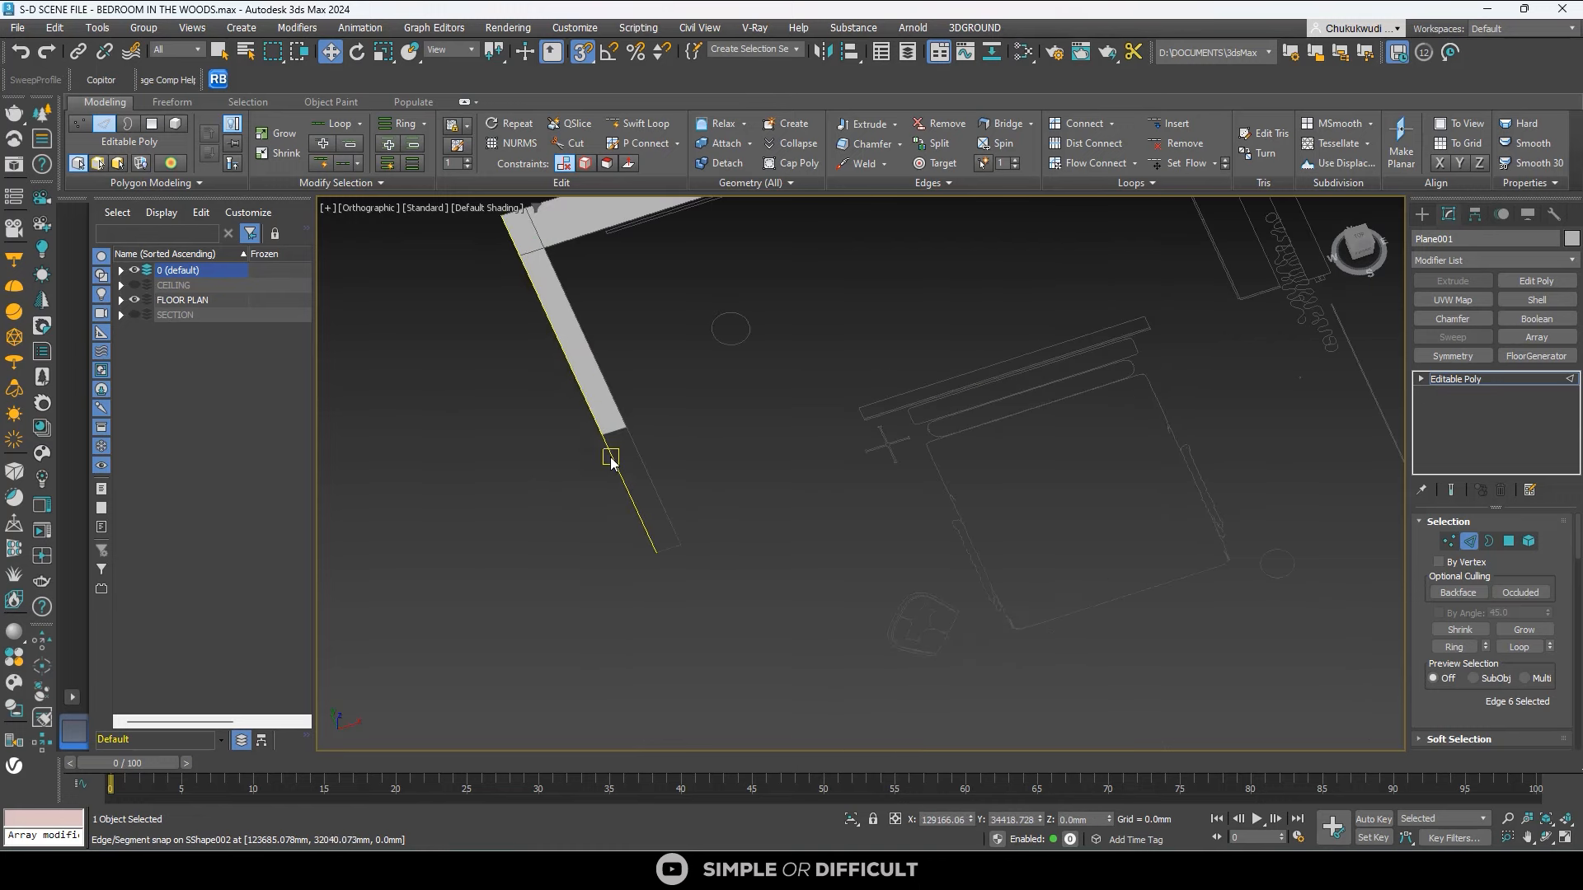
scroll(611, 457, "up", 4)
left_click(627, 354)
scroll(629, 399, "down", 2)
key("t")
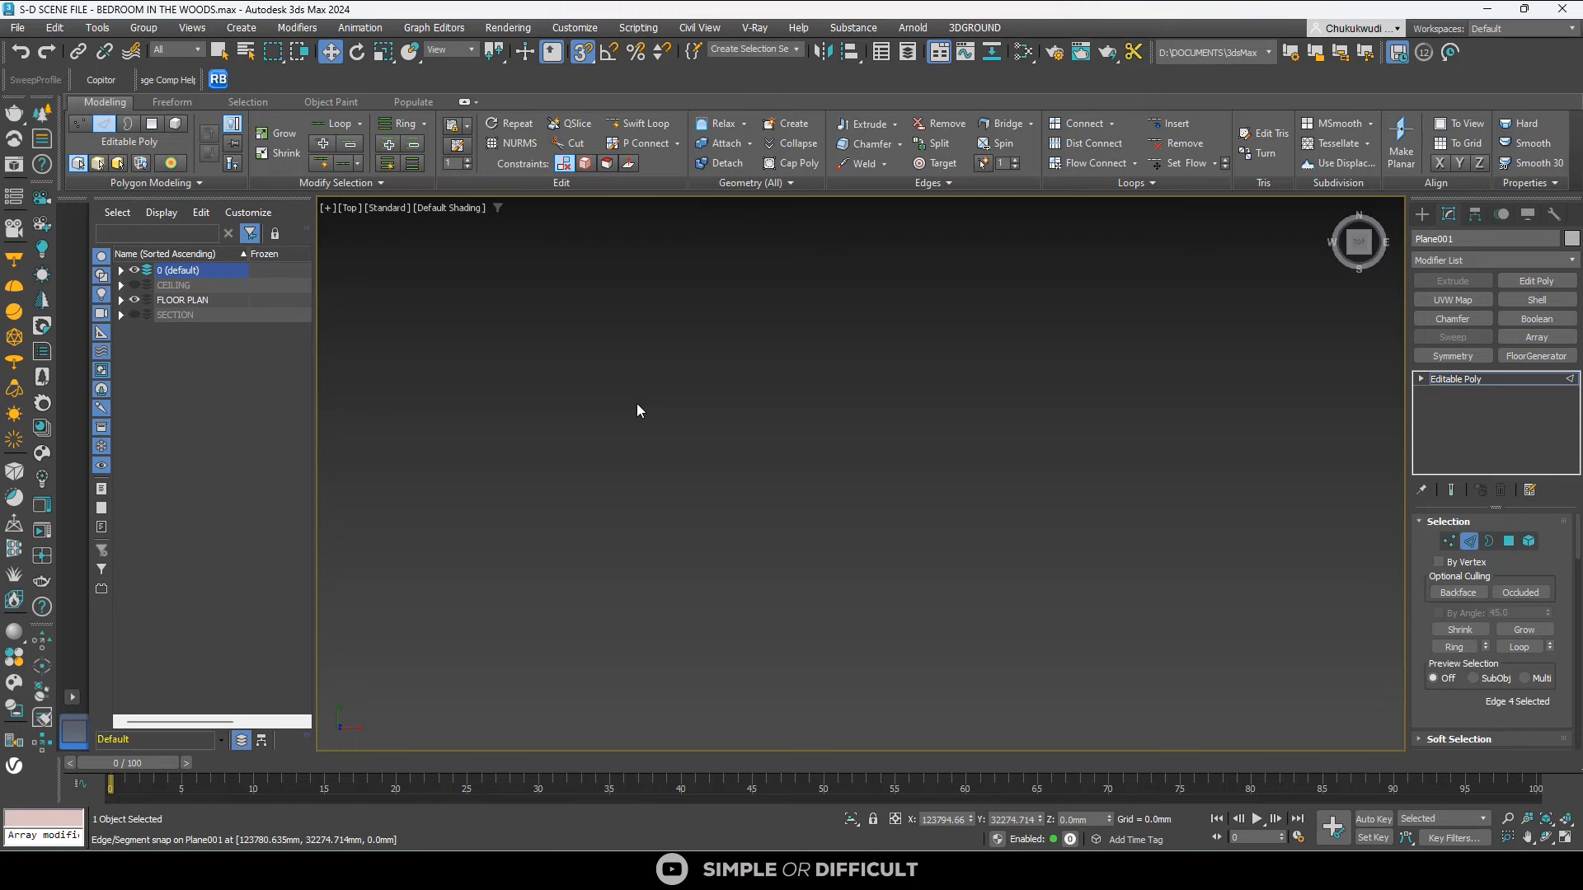
scroll(637, 403, "down", 5)
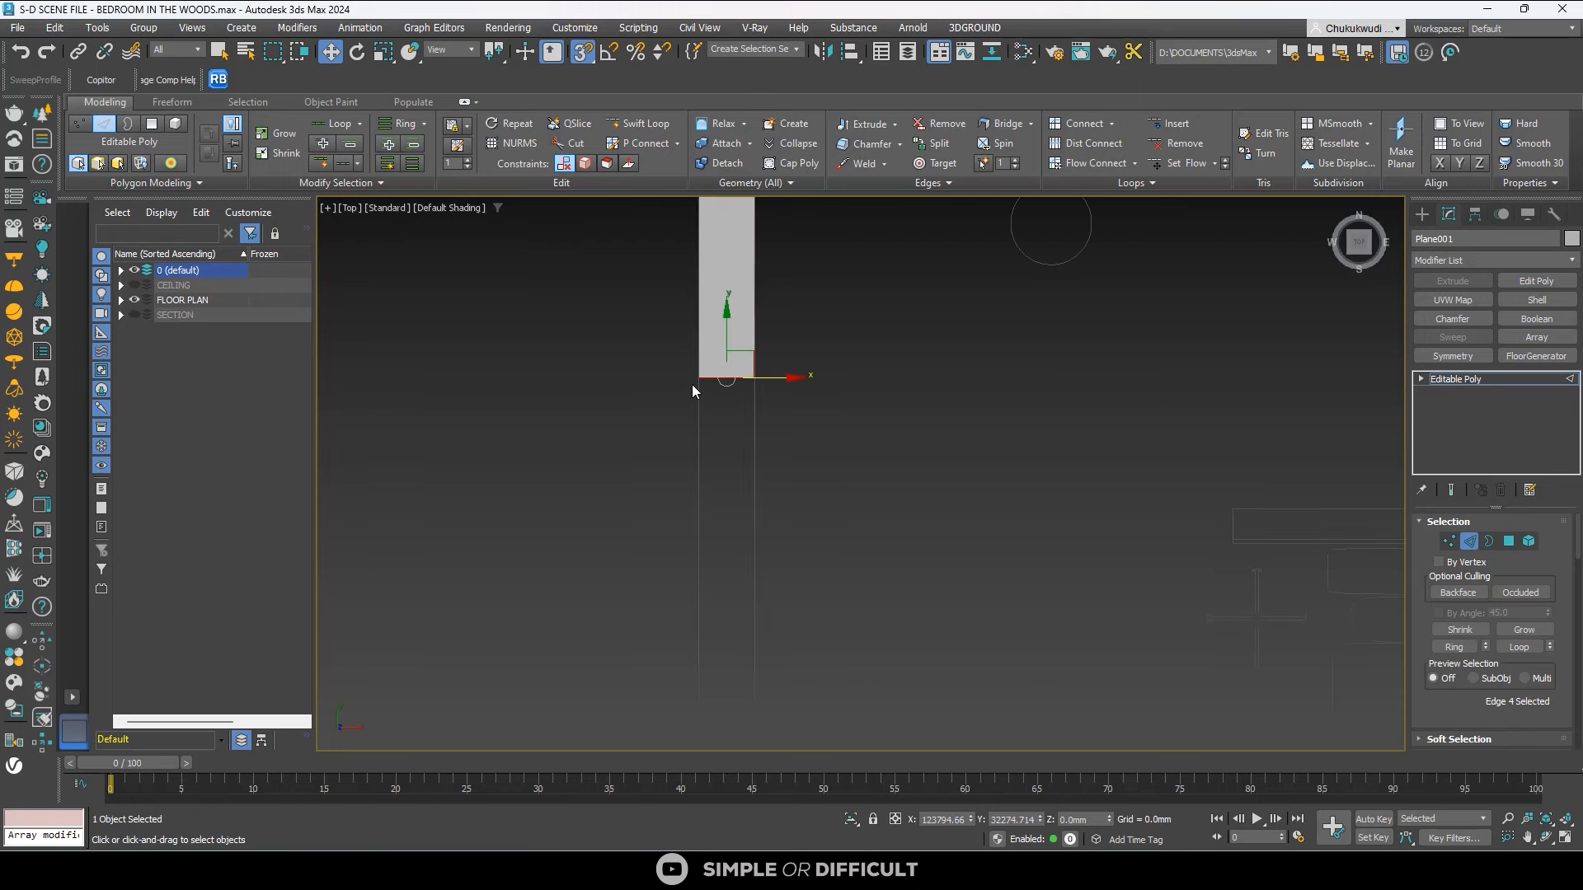
scroll(691, 384, "down", 4)
scroll(708, 426, "up", 2)
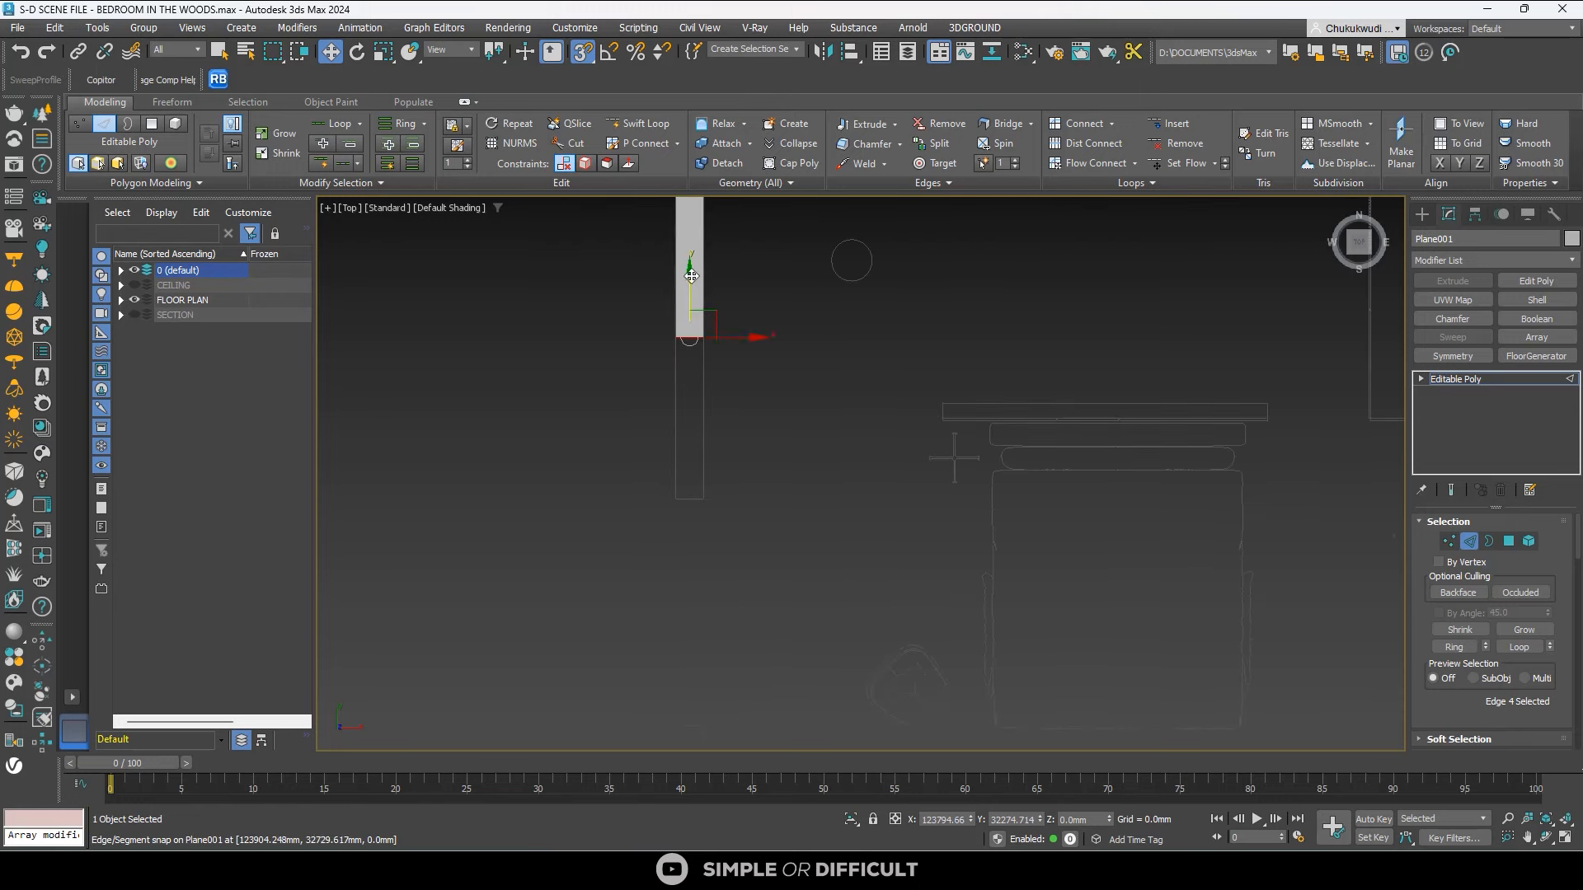
left_click_drag(692, 336, 698, 499)
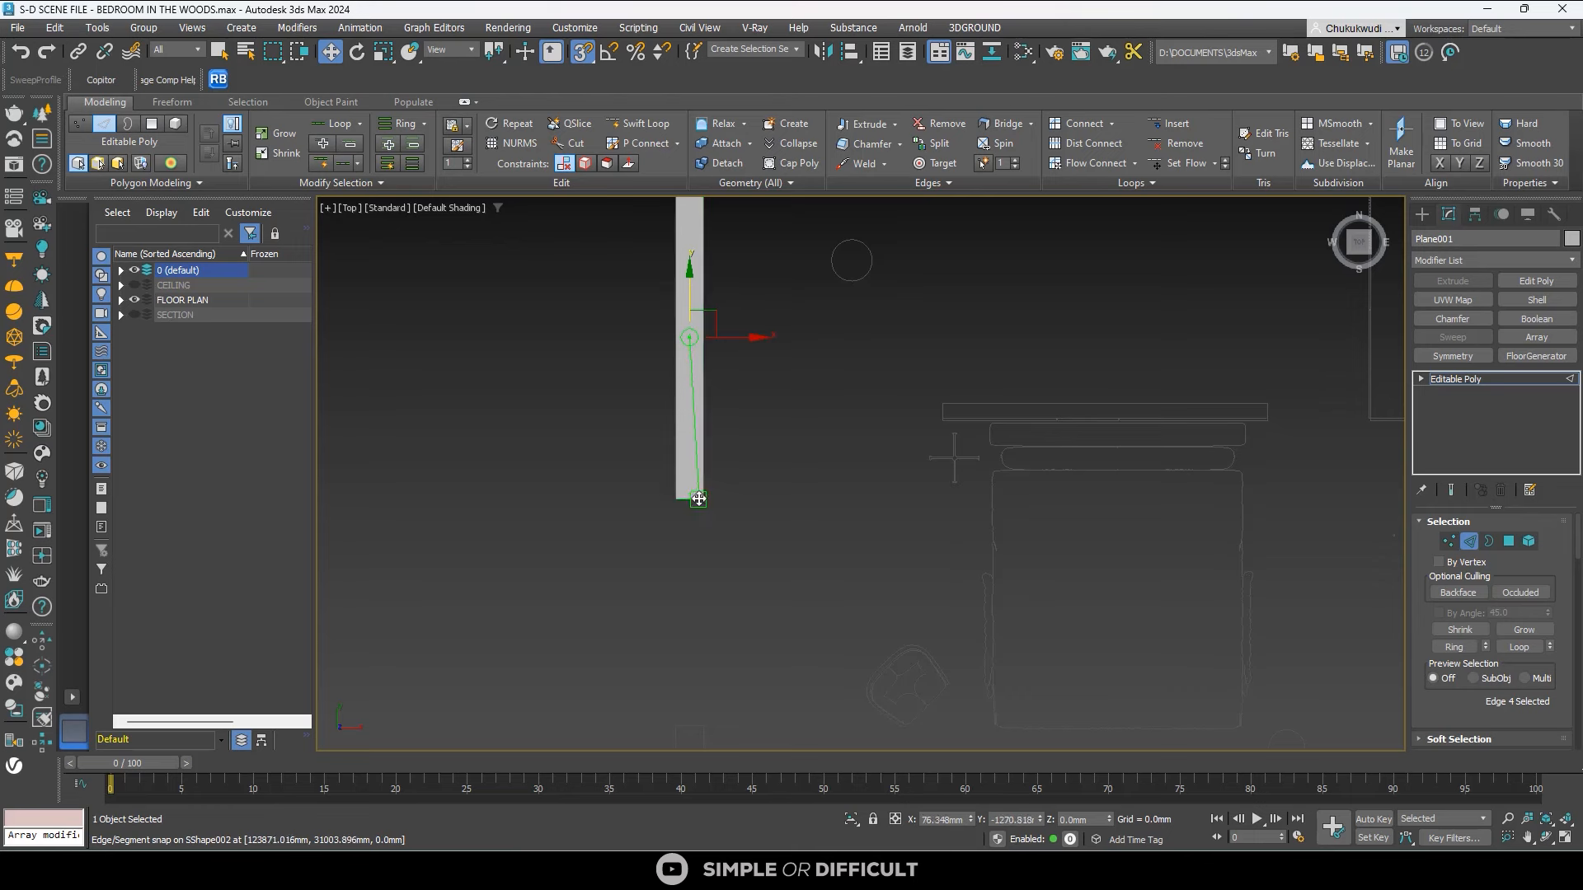
Extrude the left strip's lower edge across the opening, continuing along the lower left wall to the bottom wall's inner line.
middle_click_drag(698, 498, 695, 363)
scroll(695, 362, "down", 2)
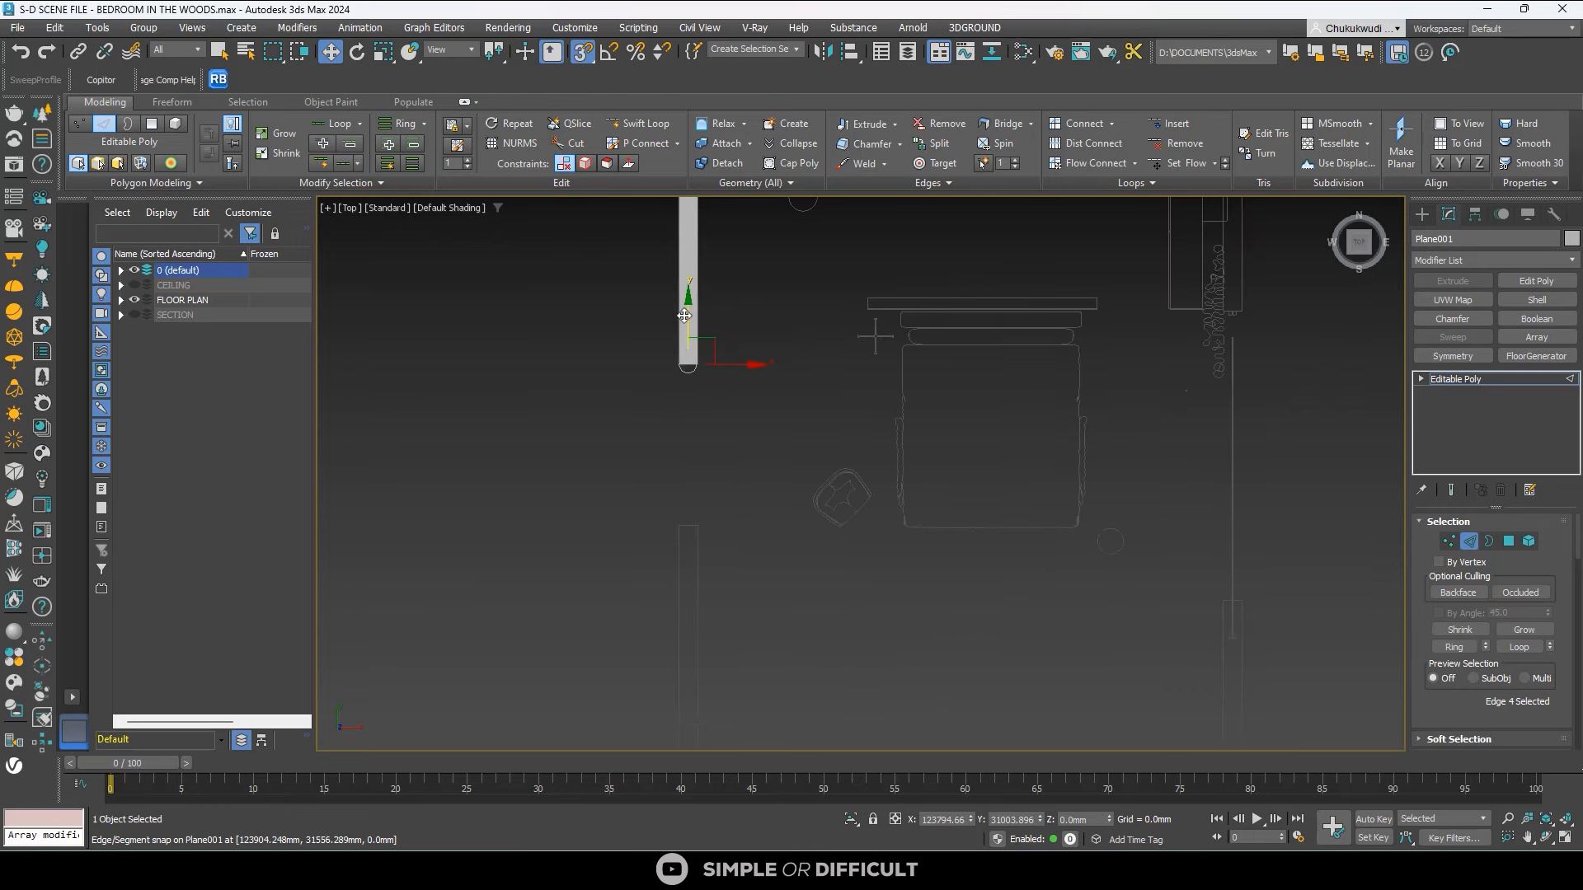
left_click_drag(686, 315, 707, 522)
scroll(702, 396, "down", 3)
scroll(702, 471, "up", 1)
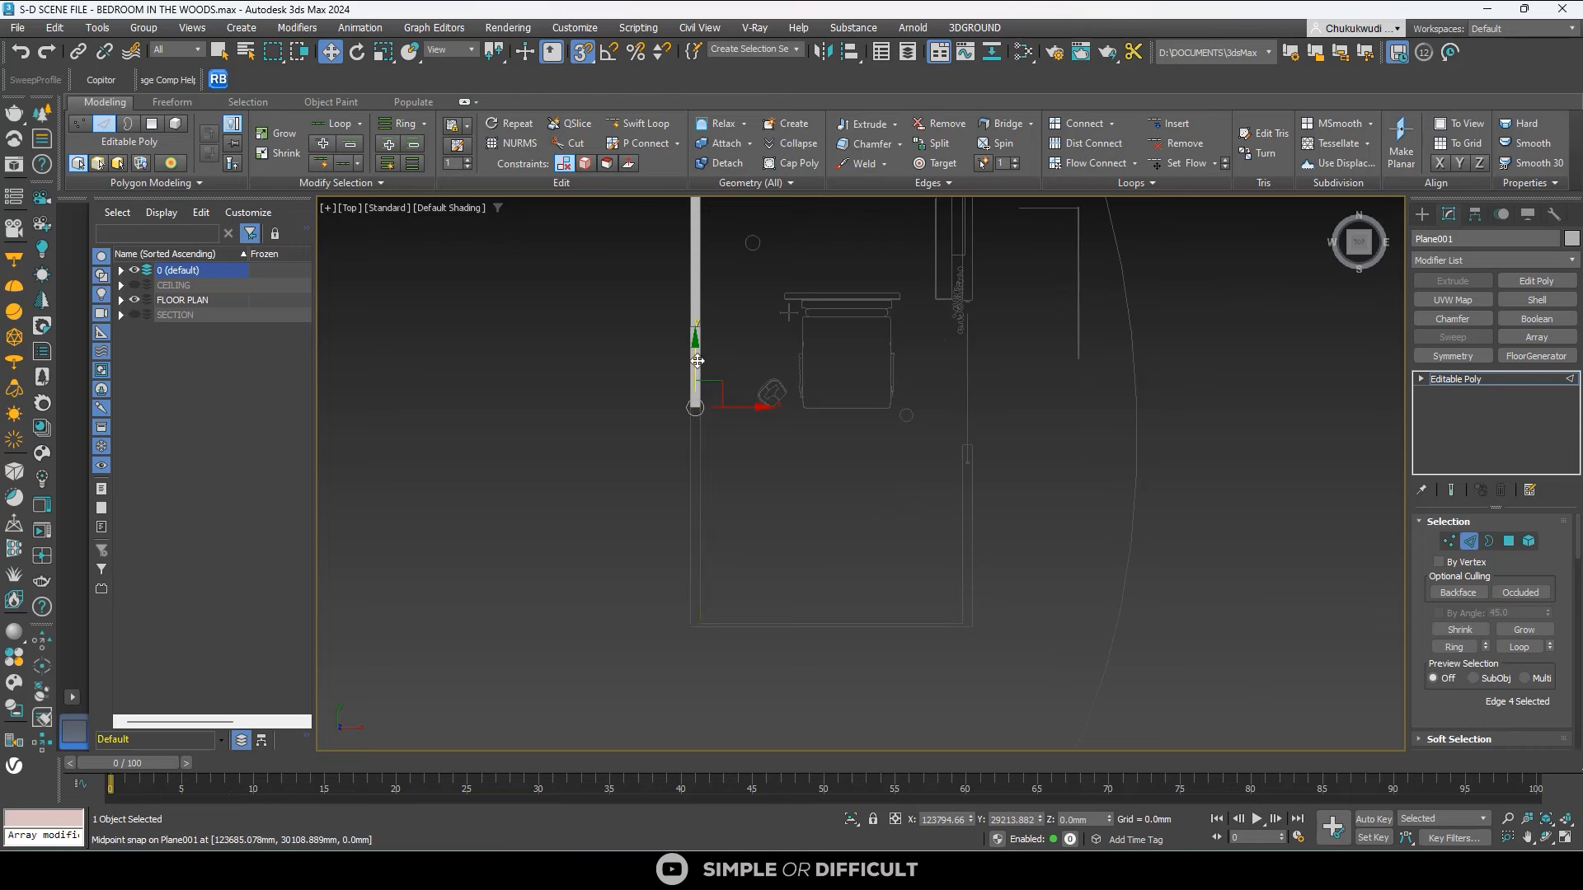
left_click_drag(699, 361, 702, 573)
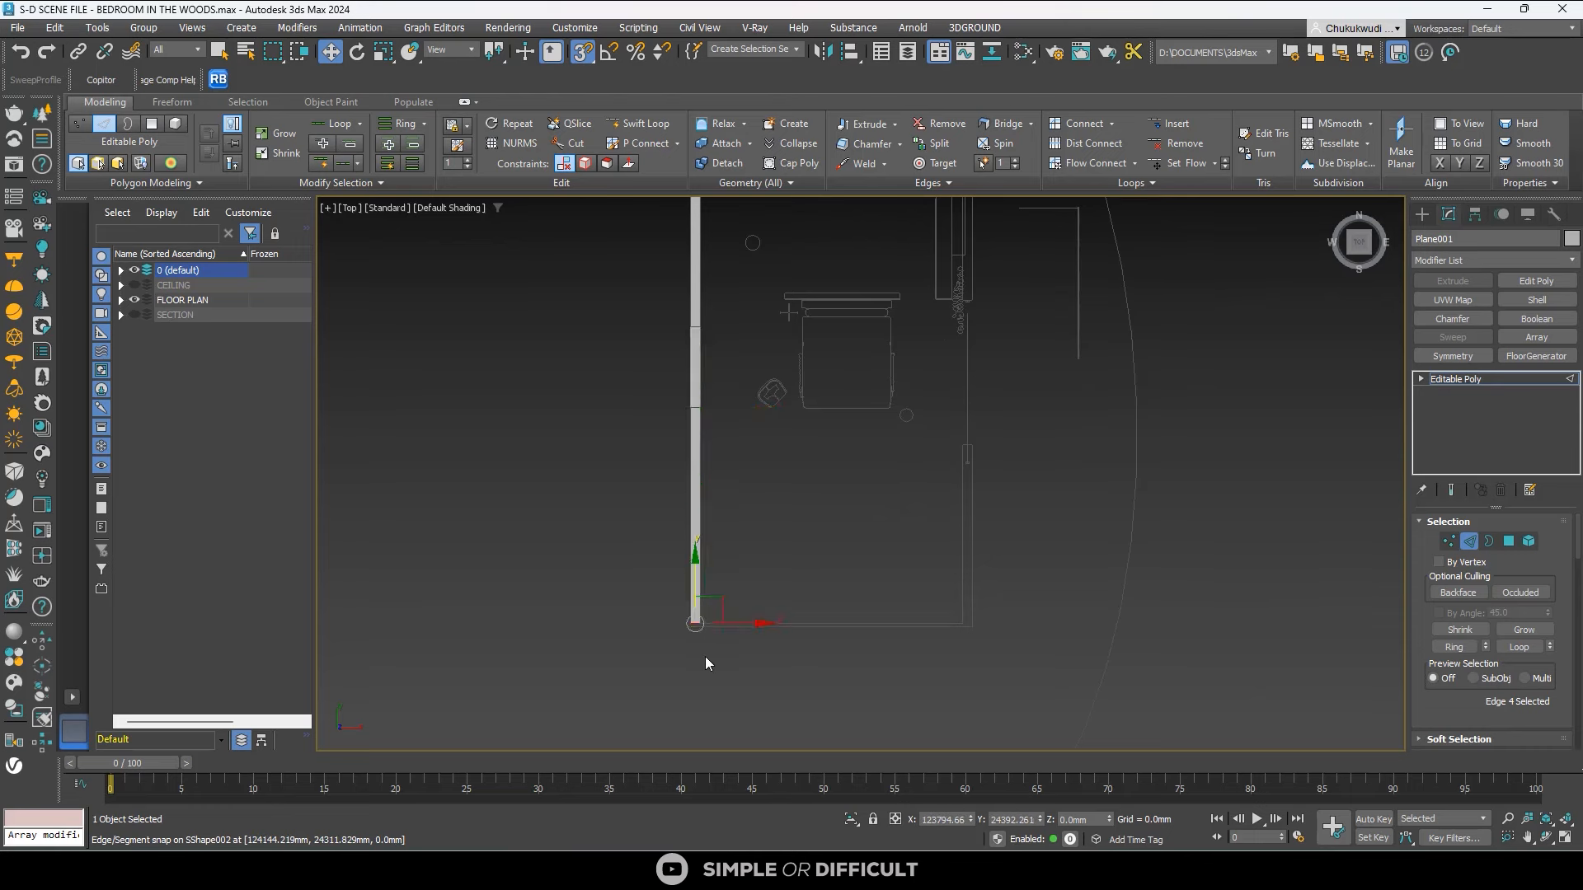
Extrude a bottom-left corner segment to the outer line and extend its side edge along the bottom wall to the right wall's inner line.
scroll(705, 656, "up", 5)
scroll(623, 372, "up", 3)
left_click_drag(634, 375, 635, 510)
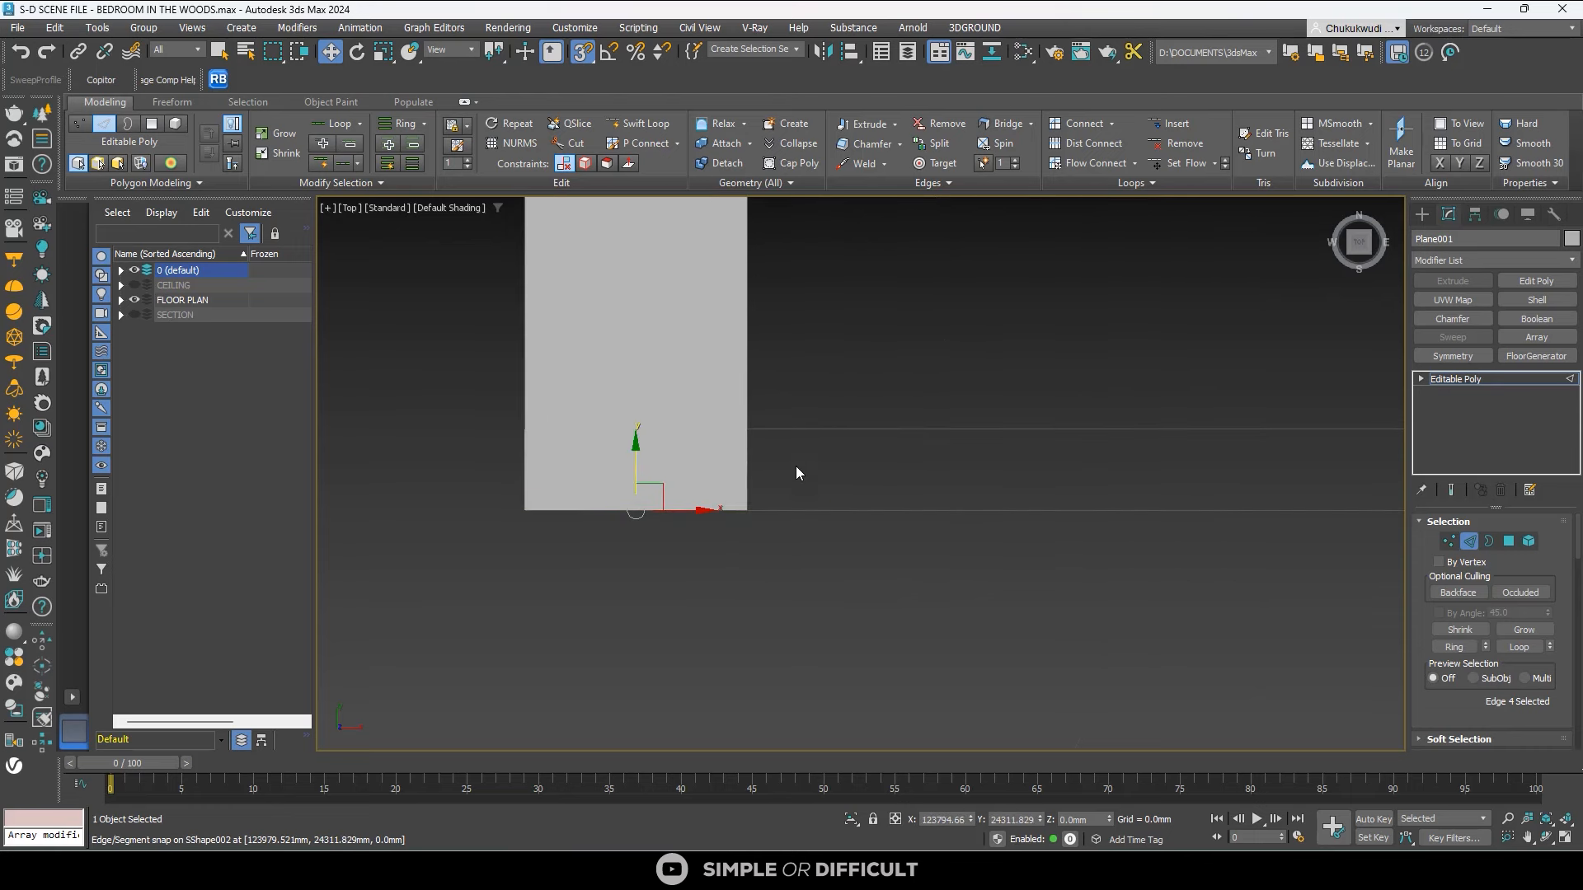
left_click(747, 468)
scroll(725, 476, "down", 3)
scroll(403, 474, "down", 3)
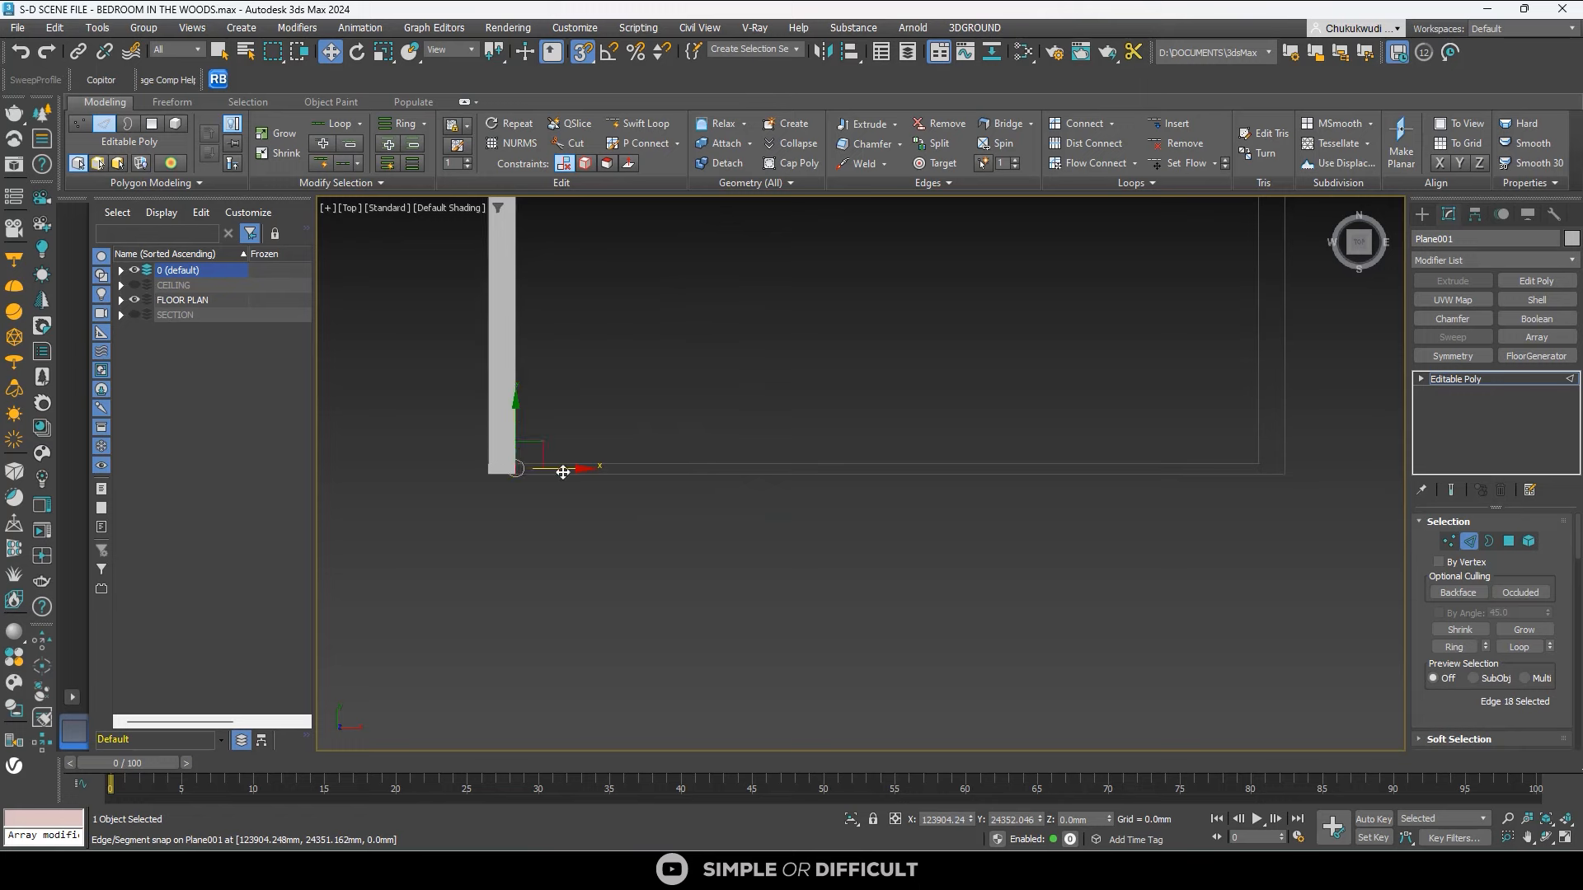
left_click_drag(565, 467, 1254, 453)
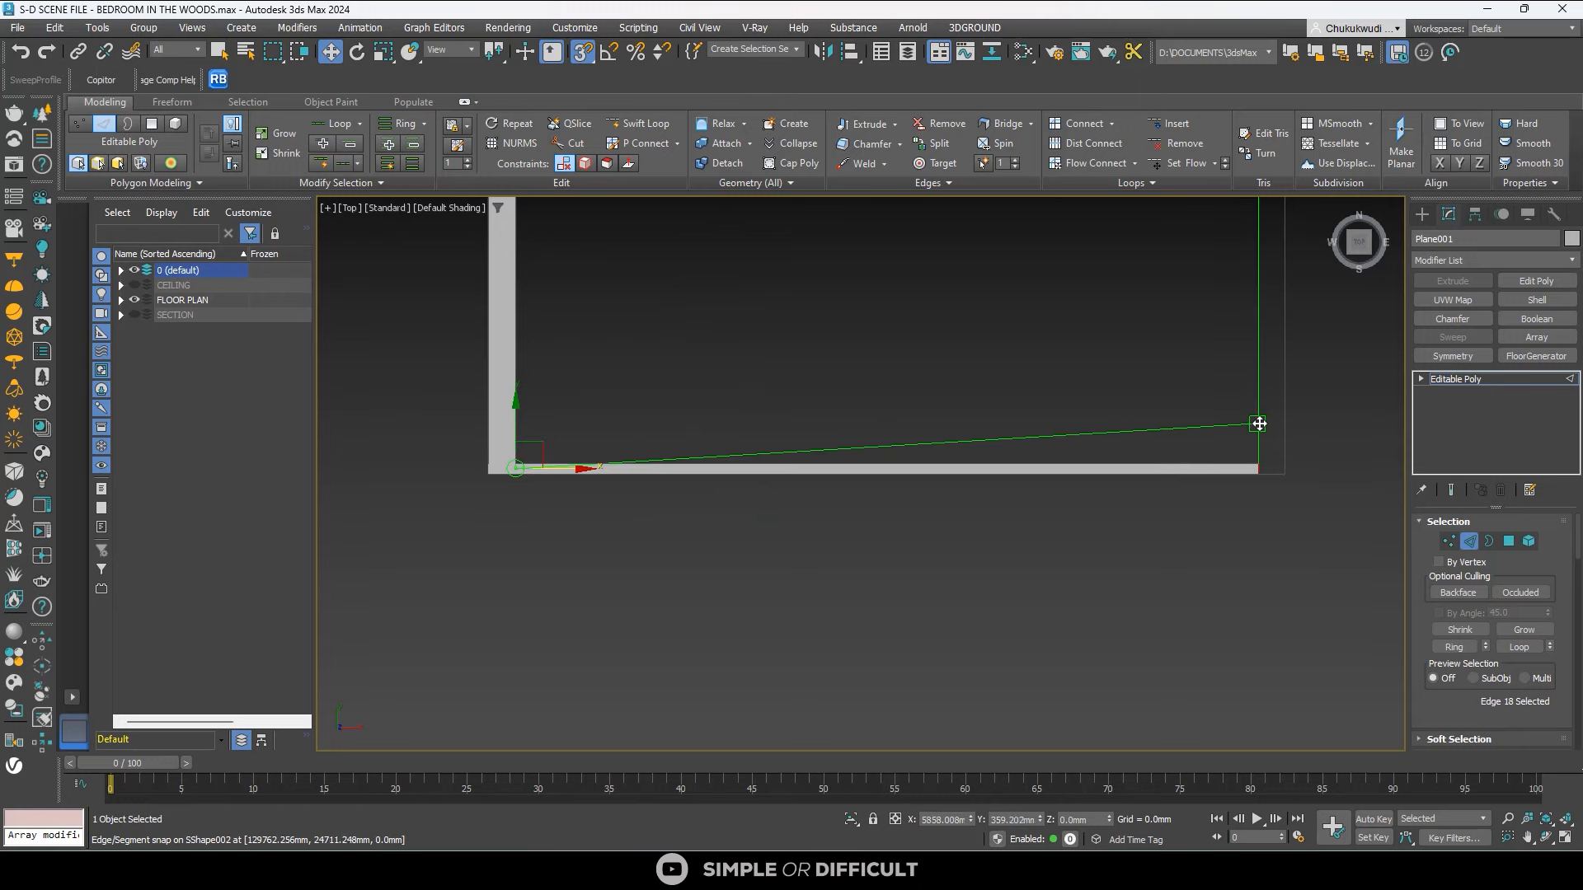
Extrude a bottom-right corner segment to the outer line and extend its upper edge along the lower right wall to that wall's end.
scroll(1269, 495, "up", 5)
middle_click_drag(1270, 496, 894, 577)
left_click_drag(912, 413, 1007, 392)
left_click(934, 385)
scroll(891, 417, "down", 3)
middle_click_drag(892, 417, 876, 599)
scroll(876, 599, "down", 2)
scroll(875, 598, "down", 2)
scroll(877, 575, "up", 2)
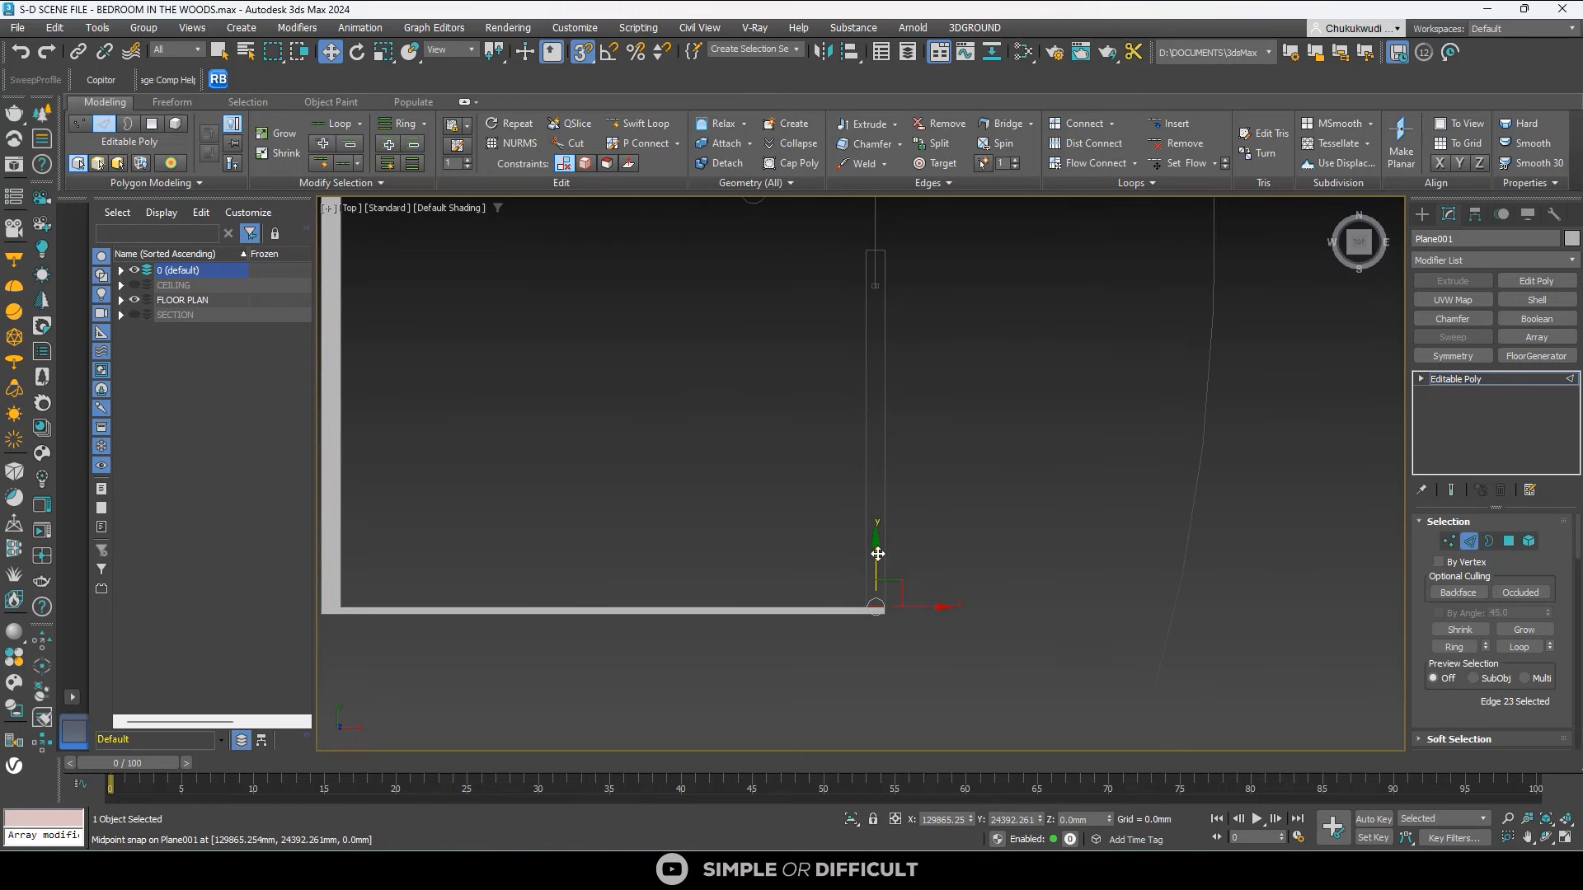
left_click_drag(878, 553, 880, 237)
Extrude the lower right wall's end edge upward along the glazing line to just below the upper right wall.
middle_click_drag(880, 237, 838, 562)
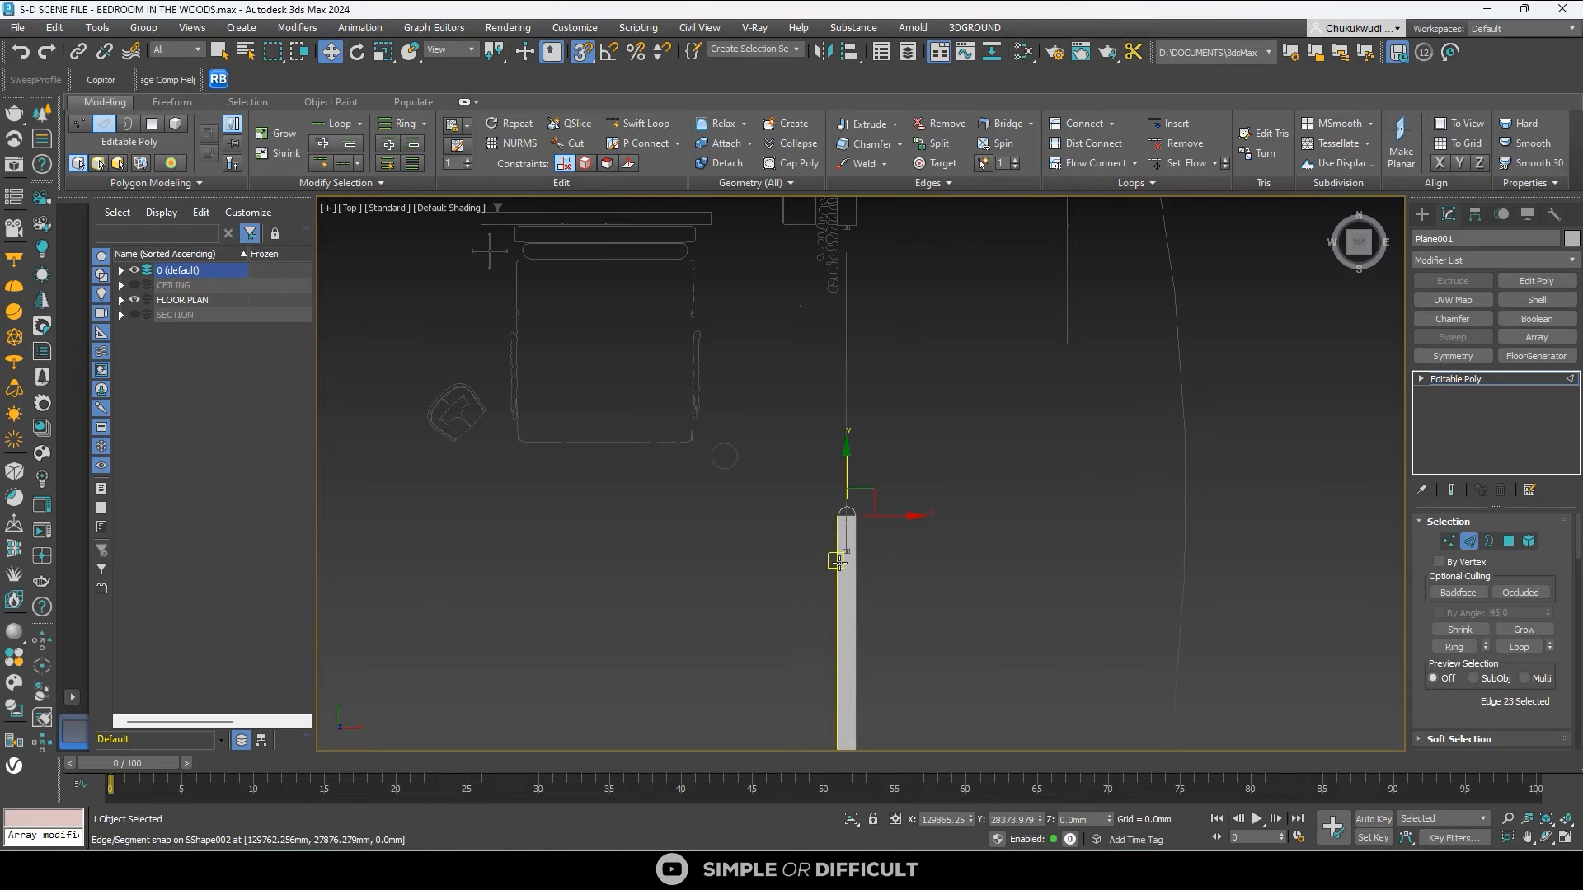
scroll(839, 562, "down", 1)
middle_click_drag(826, 400, 809, 477)
scroll(830, 337, "up", 3)
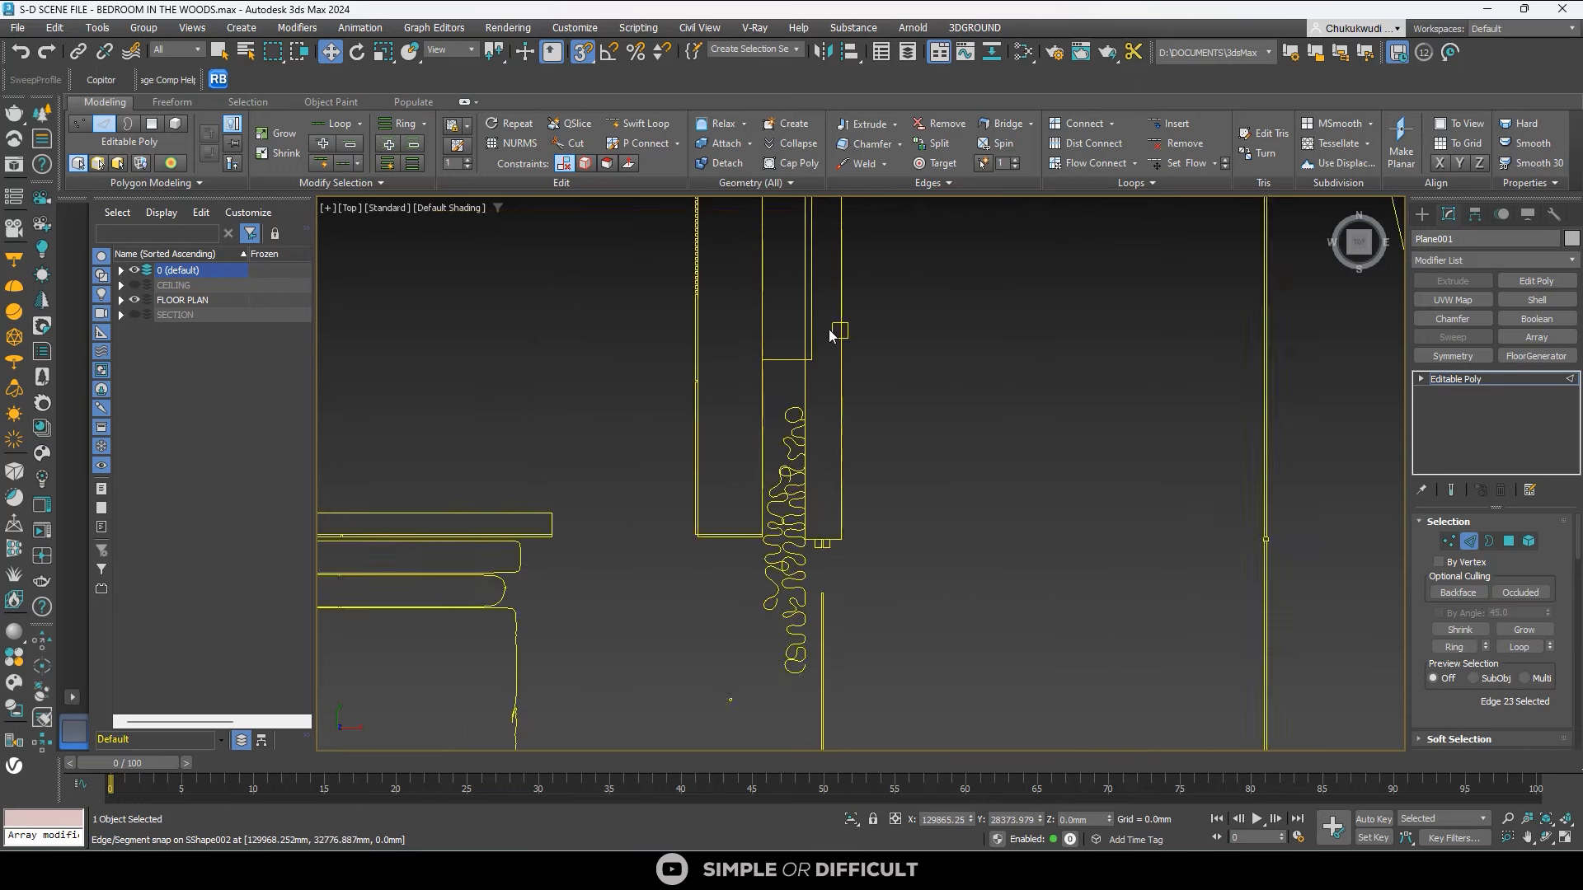
scroll(830, 335, "down", 3)
scroll(833, 590, "up", 3)
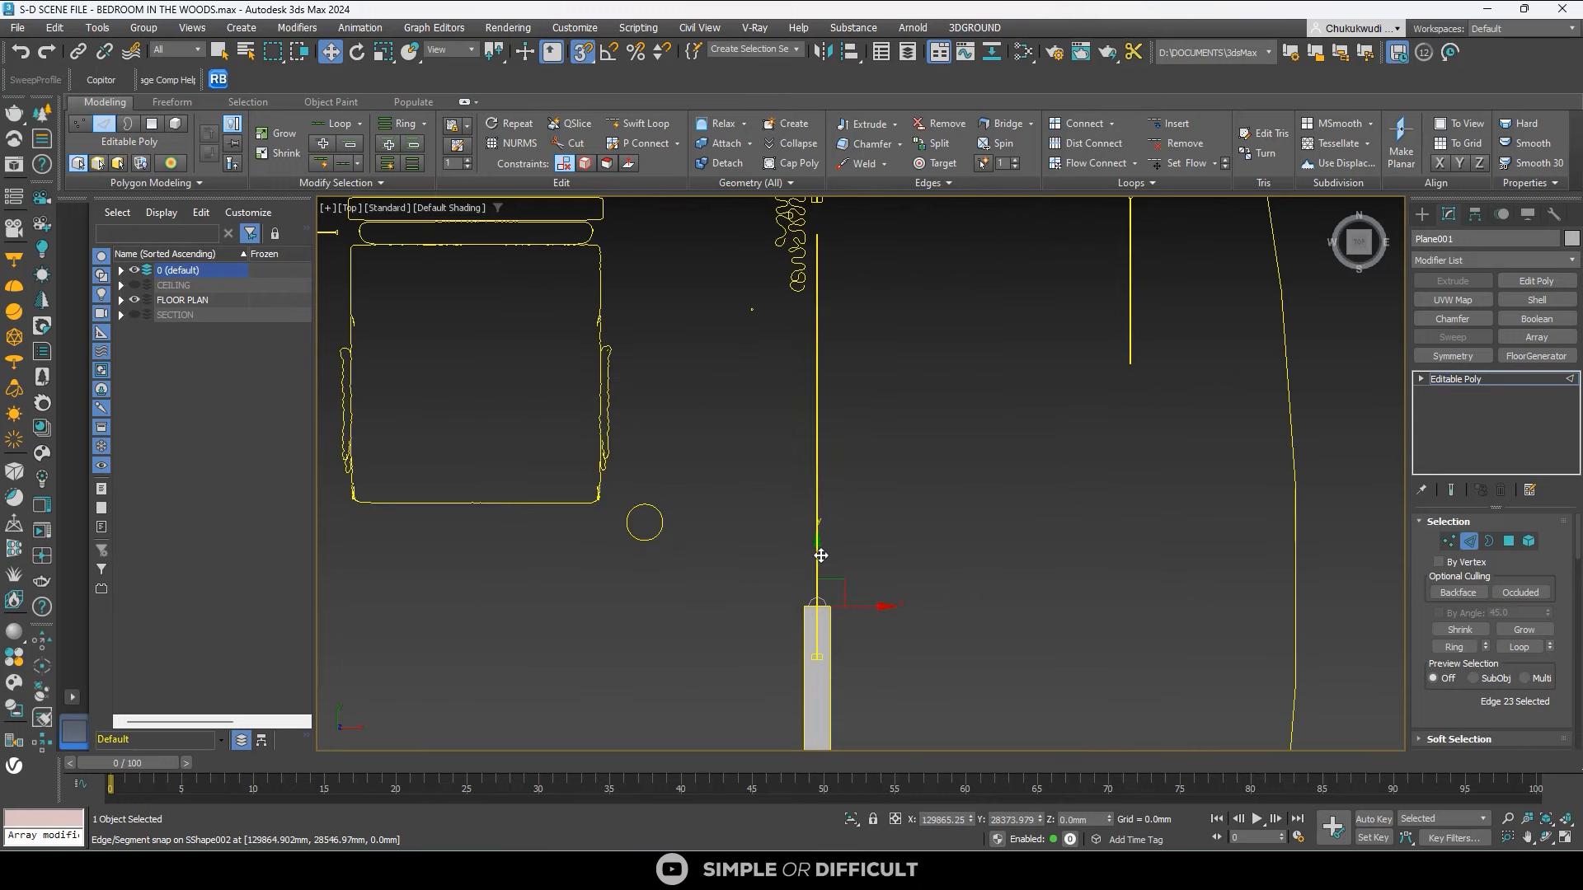
left_click_drag(821, 556, 850, 241)
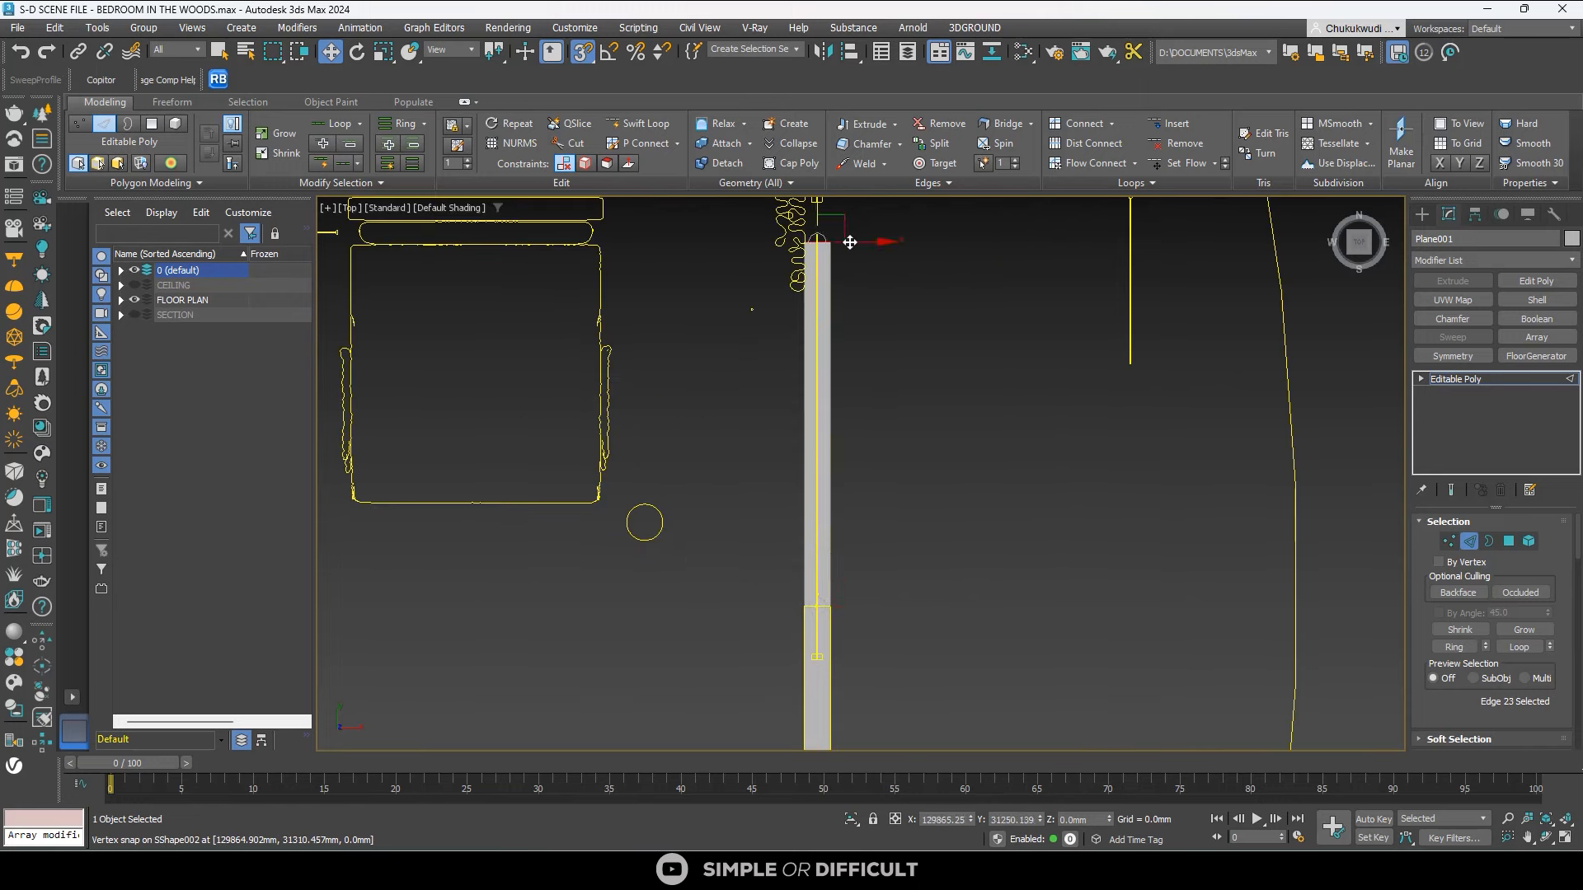
Snap the newly extruded edge onto the lower end of the upper right wall outline.
middle_click_drag(824, 266, 819, 562)
scroll(820, 561, "up", 3)
left_click_drag(806, 473, 812, 428)
scroll(812, 428, "down", 3)
middle_click_drag(812, 424, 808, 548)
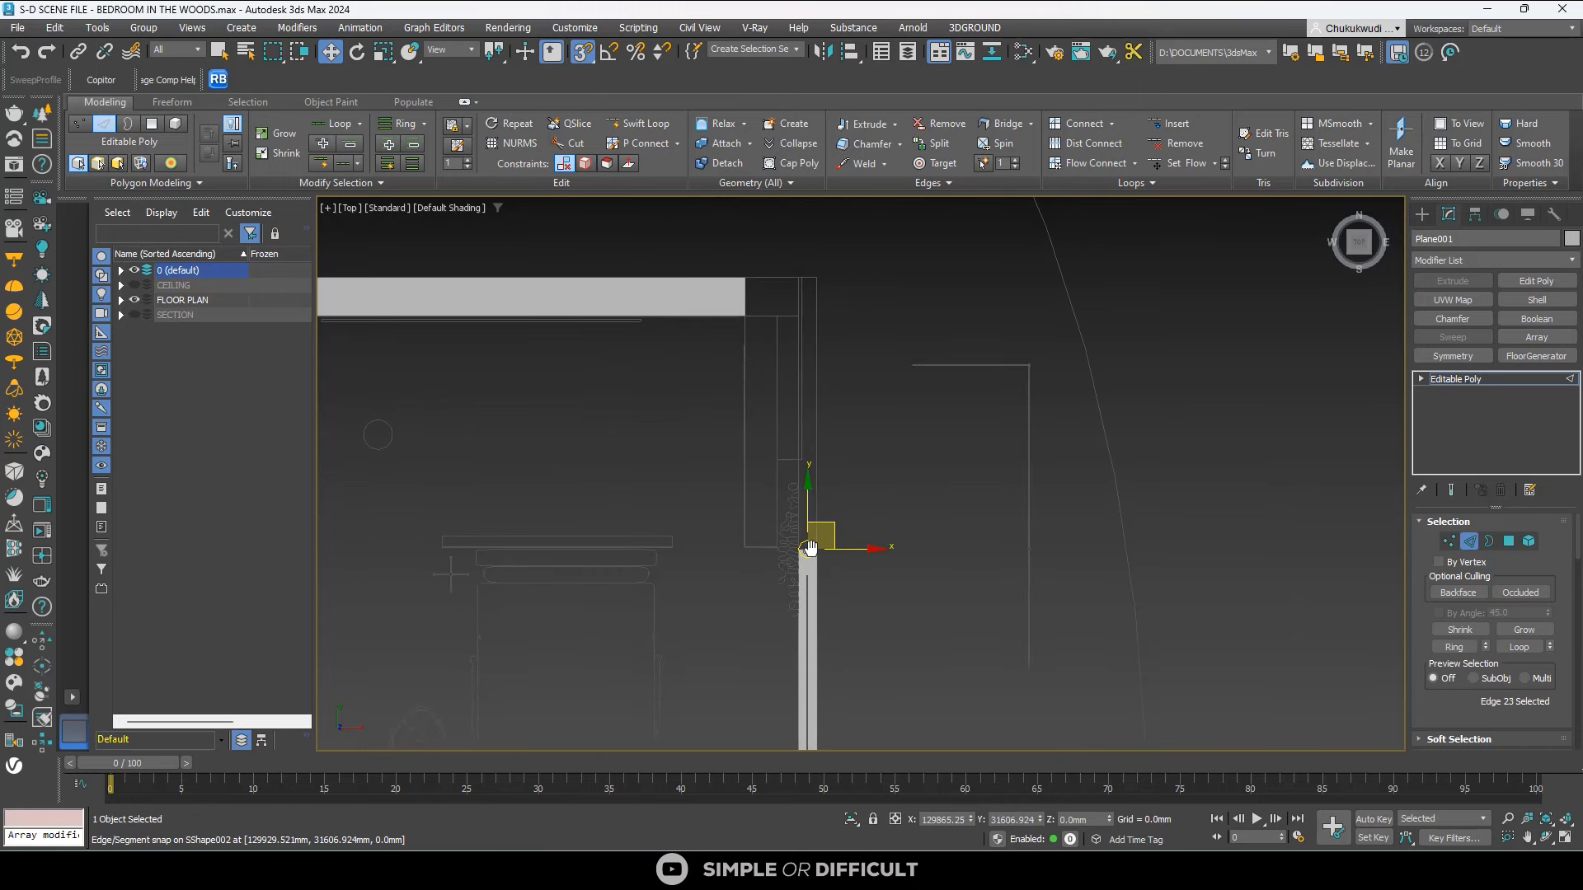
Extrude the top wall's right end edge in segments across the corner, snapping the last one to the outer line of the right wall.
scroll(759, 343, "up", 4)
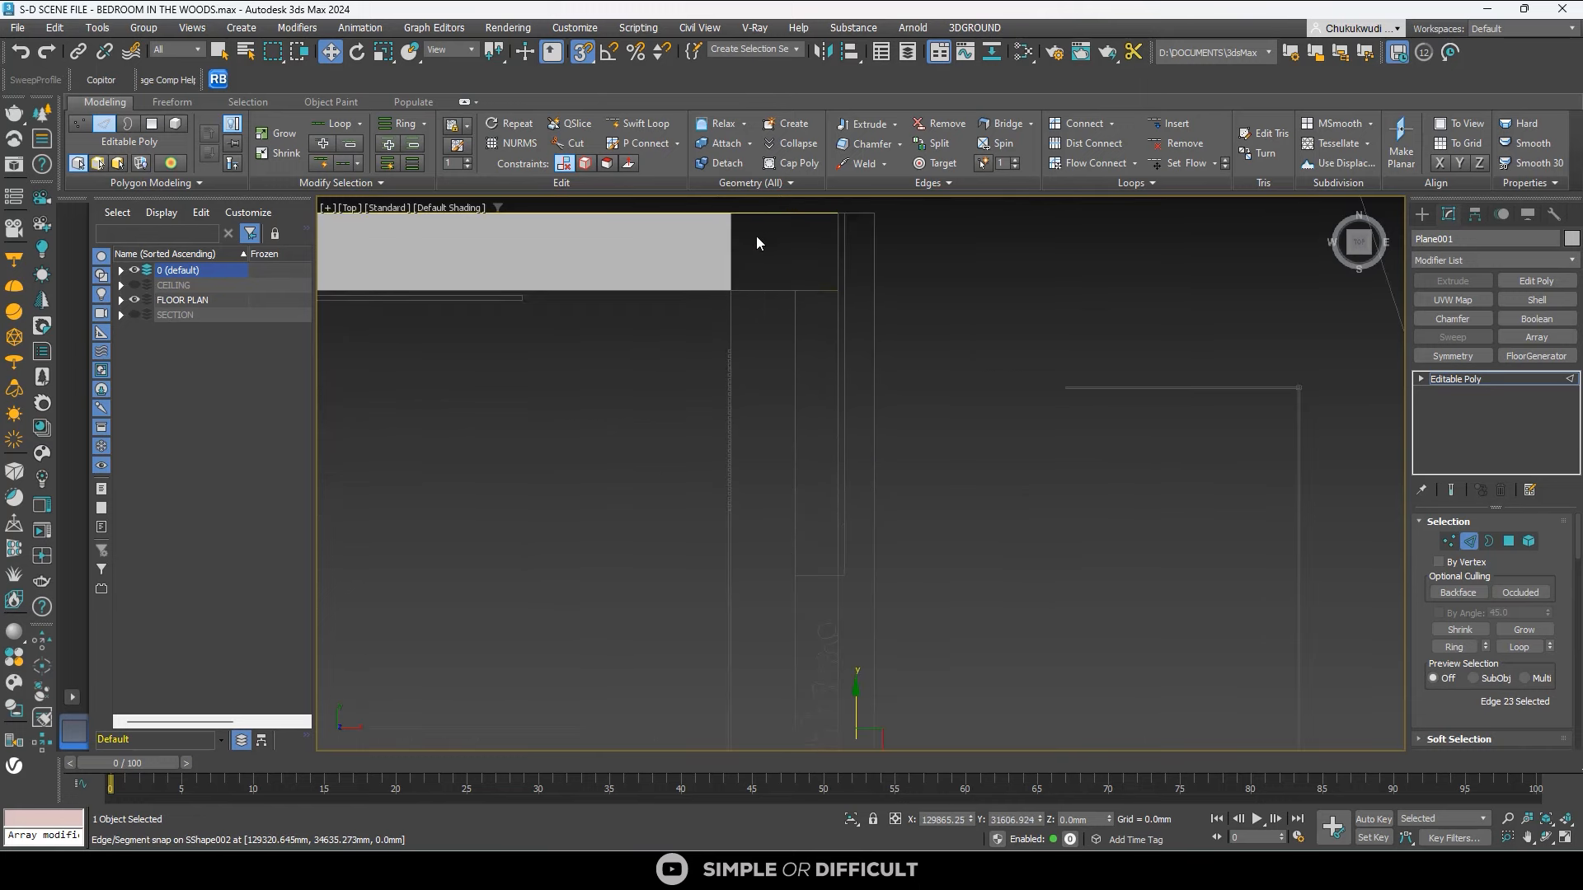
scroll(755, 247, "up", 2)
left_click(721, 257)
scroll(748, 261, "down", 2)
middle_click_drag(748, 260, 705, 337)
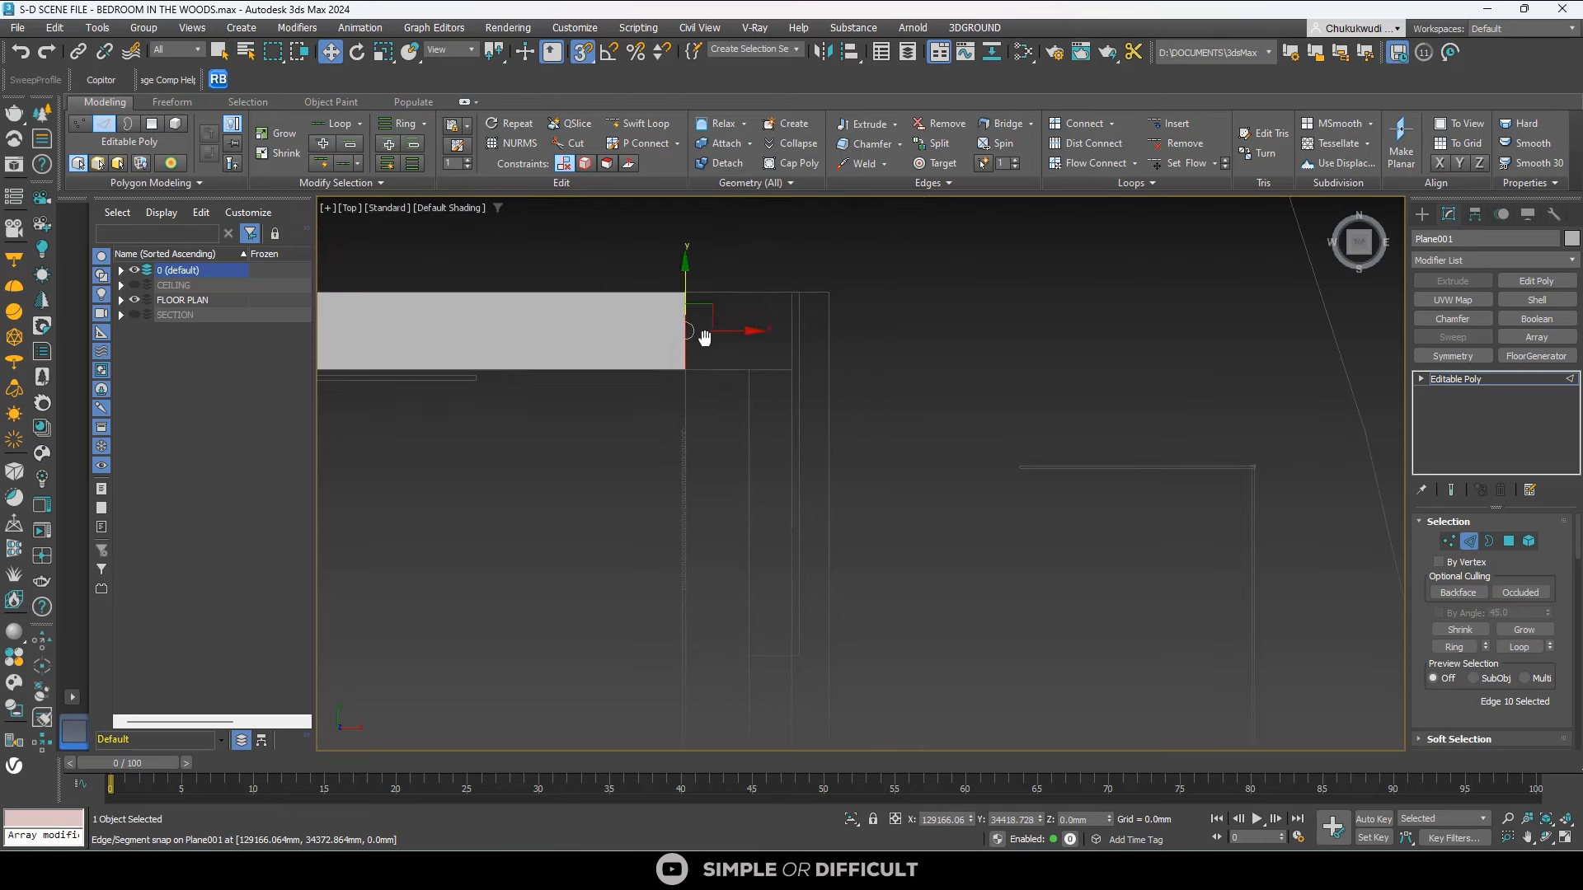
left_click_drag(724, 328, 838, 339)
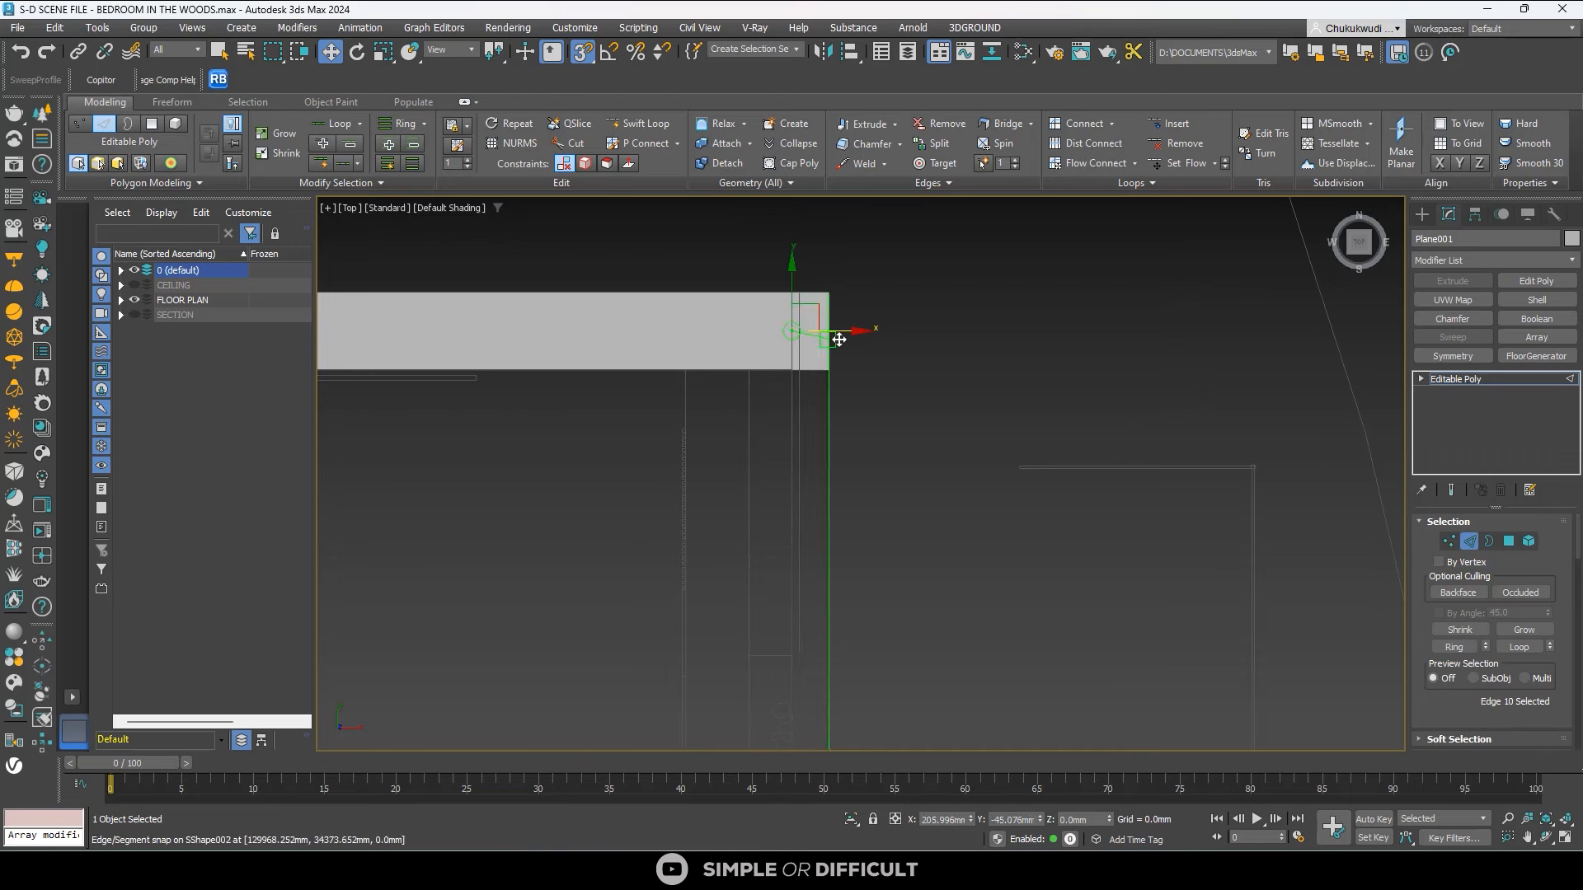
Extrude the lower edge of the innermost top-right corner segment down to the end of the inner wall strip.
left_click(717, 346)
scroll(707, 408, "down", 5)
scroll(706, 429, "up", 2)
middle_click_drag(706, 431, 696, 362)
left_click_drag(701, 254, 692, 481, "shift")
scroll(717, 381, "up", 5)
middle_click_drag(703, 265, 689, 416)
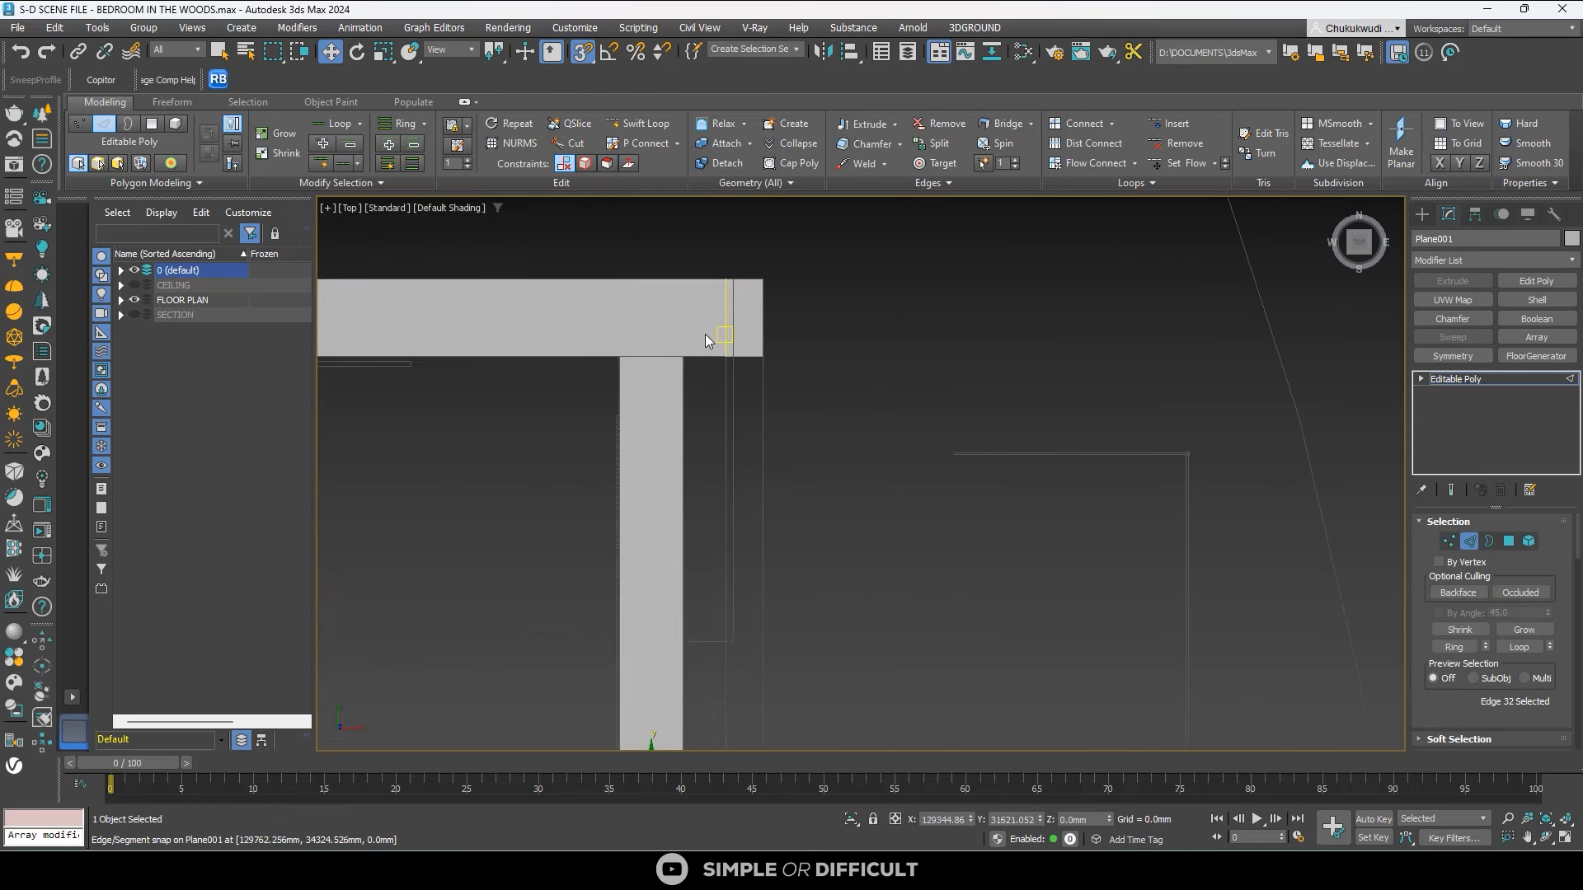
Extrude the lower edge of the adjacent corner segment down to the end of the shorter middle strip's outline.
scroll(697, 338, "up", 2)
left_click(705, 377)
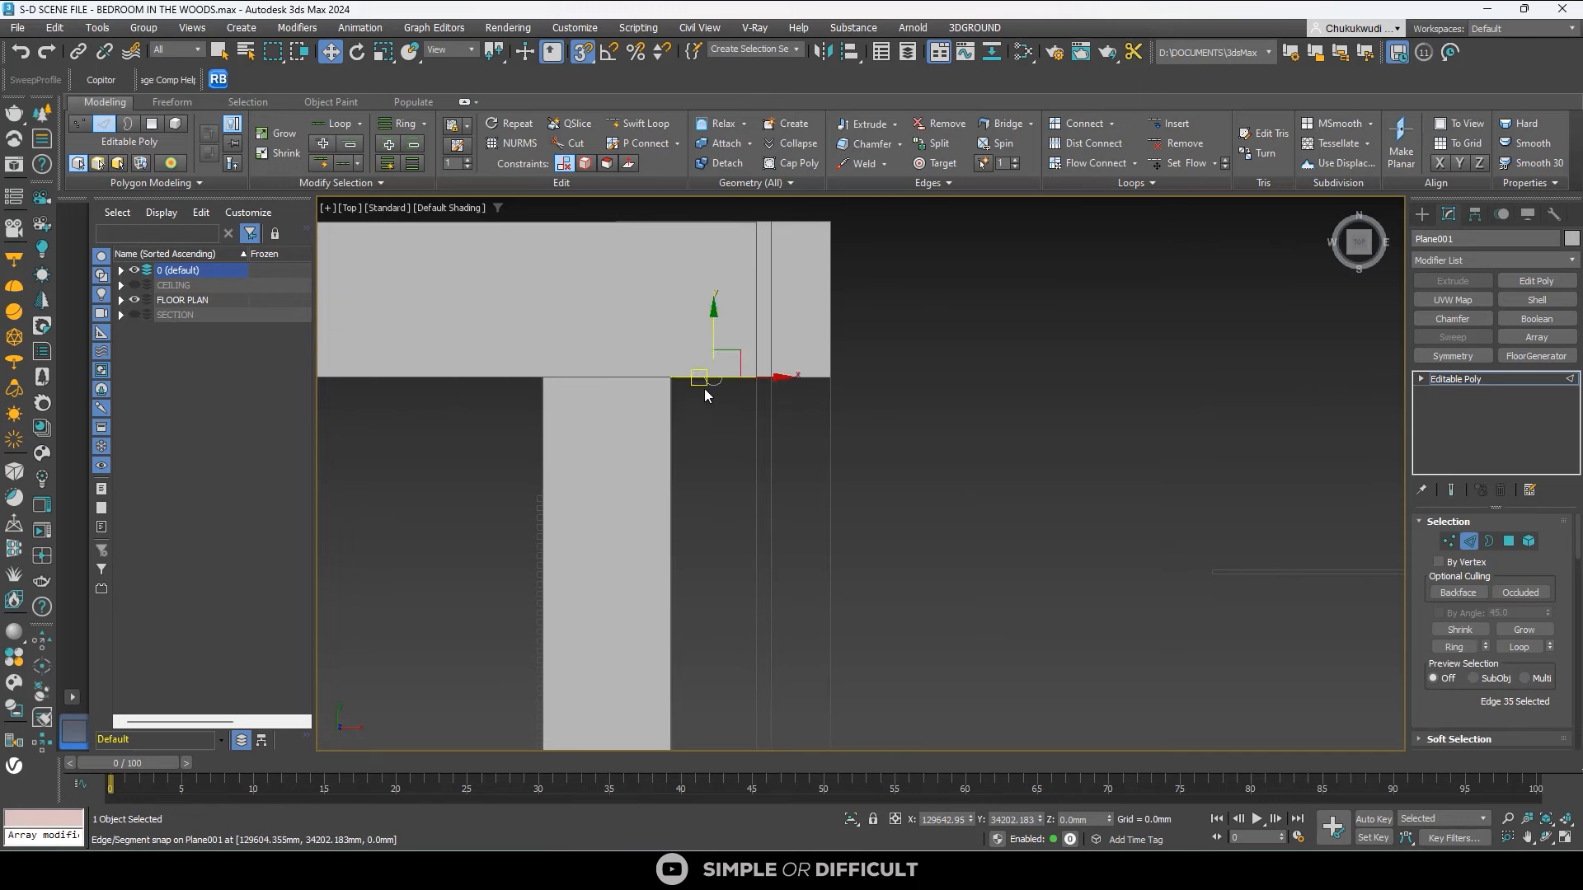
scroll(711, 311, "down", 4)
left_click_drag(712, 282, 709, 473, "shift")
scroll(743, 339, "up", 5)
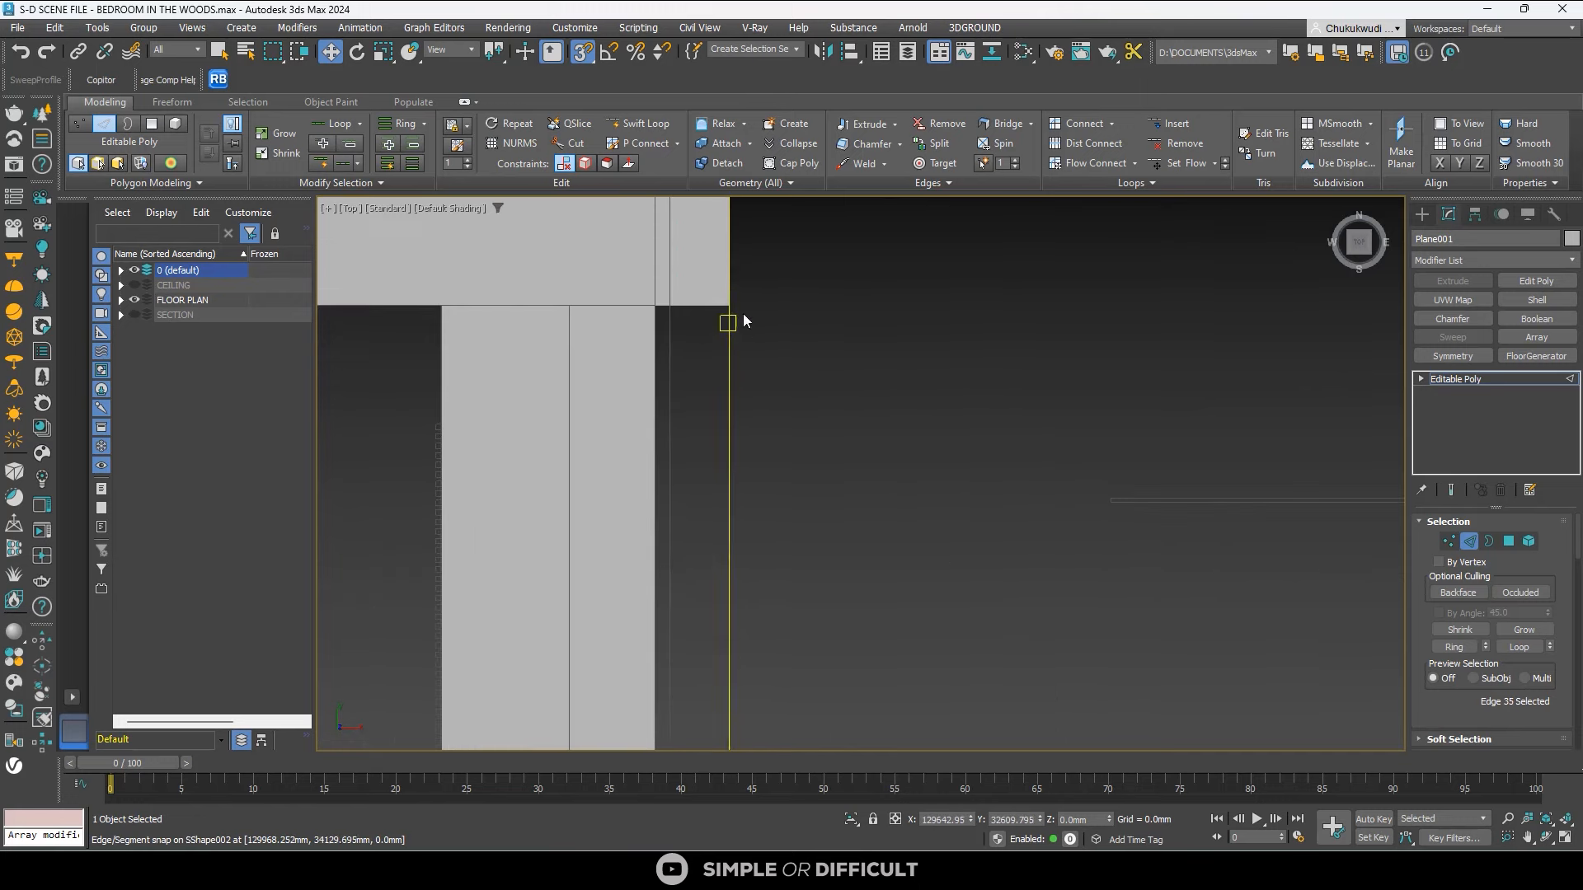
Extrude the outermost corner segment's lower edge down the right wall and snap it onto the top of the glazing strip.
left_click(692, 305)
scroll(685, 265, "down", 3)
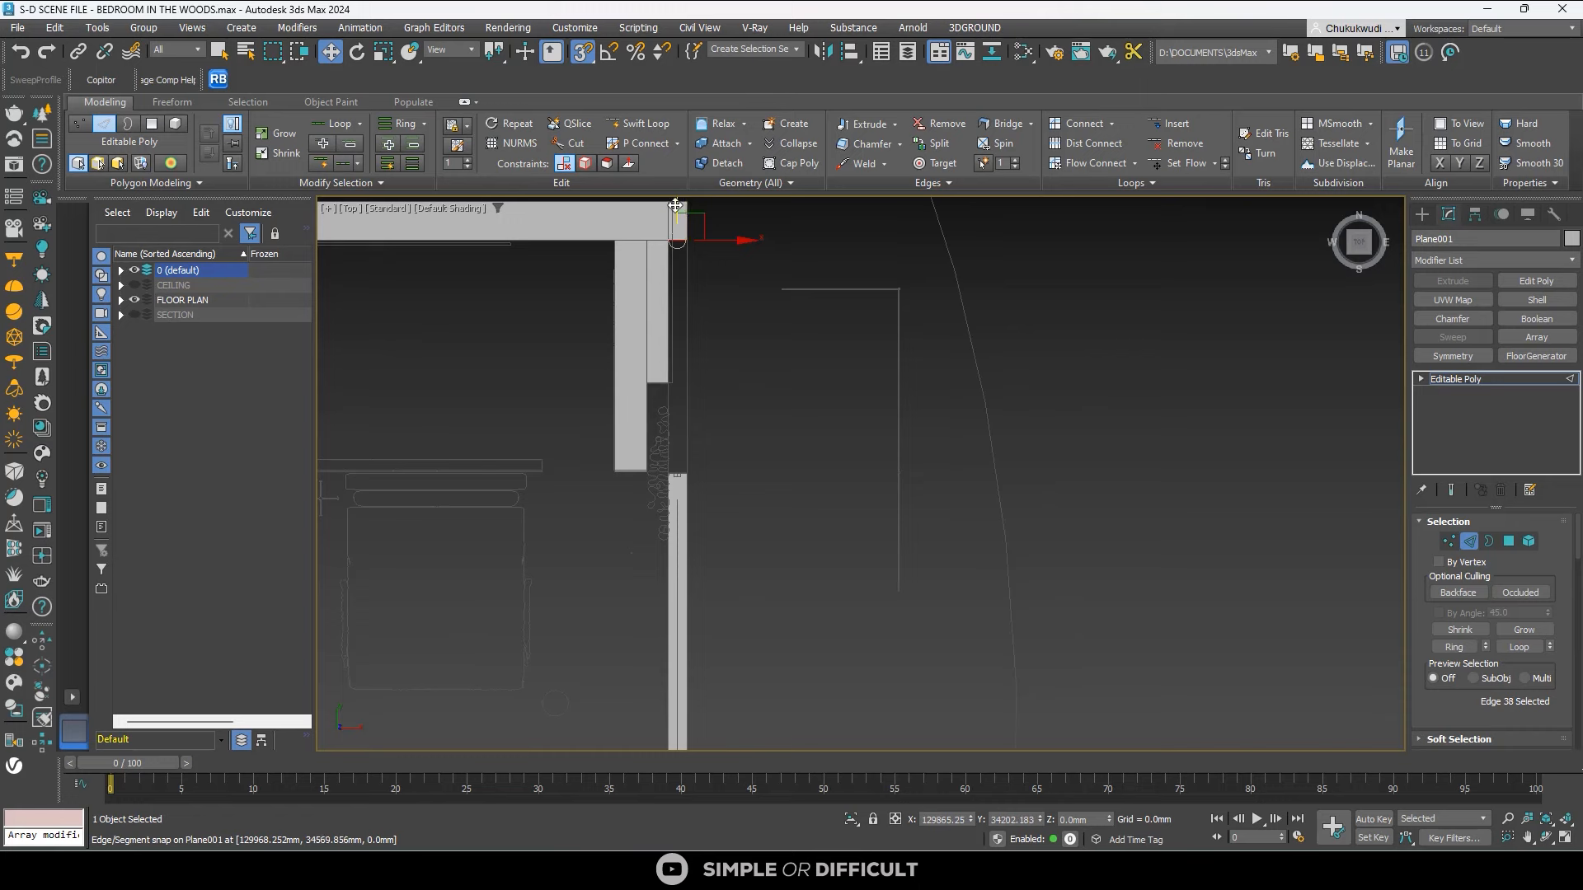
left_click_drag(675, 205, 706, 464)
scroll(690, 484, "up", 5)
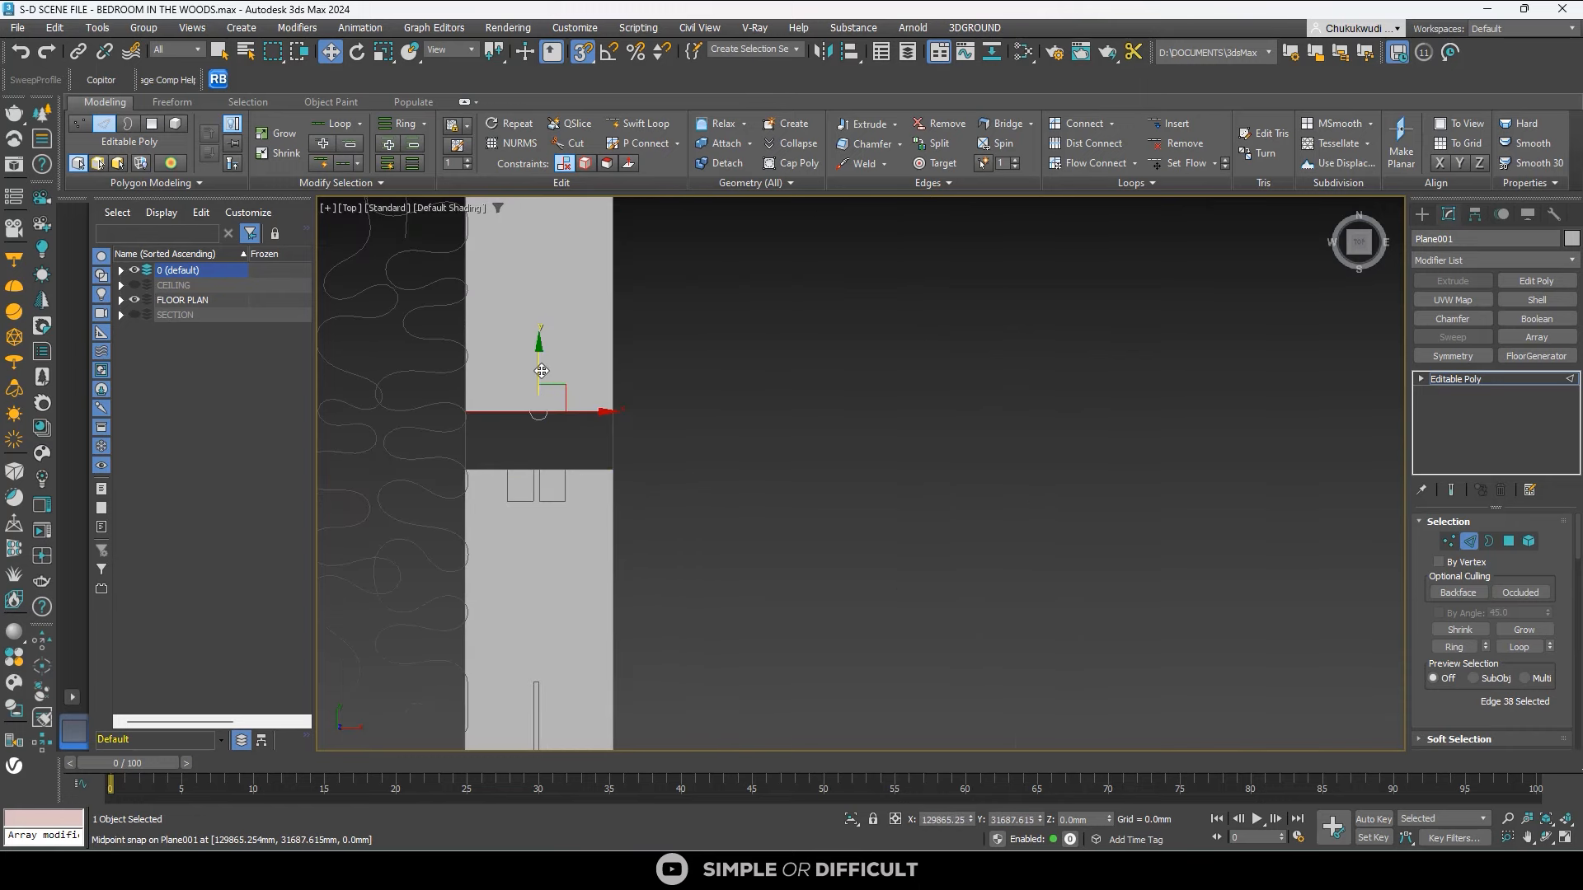
left_click_drag(541, 371, 666, 471)
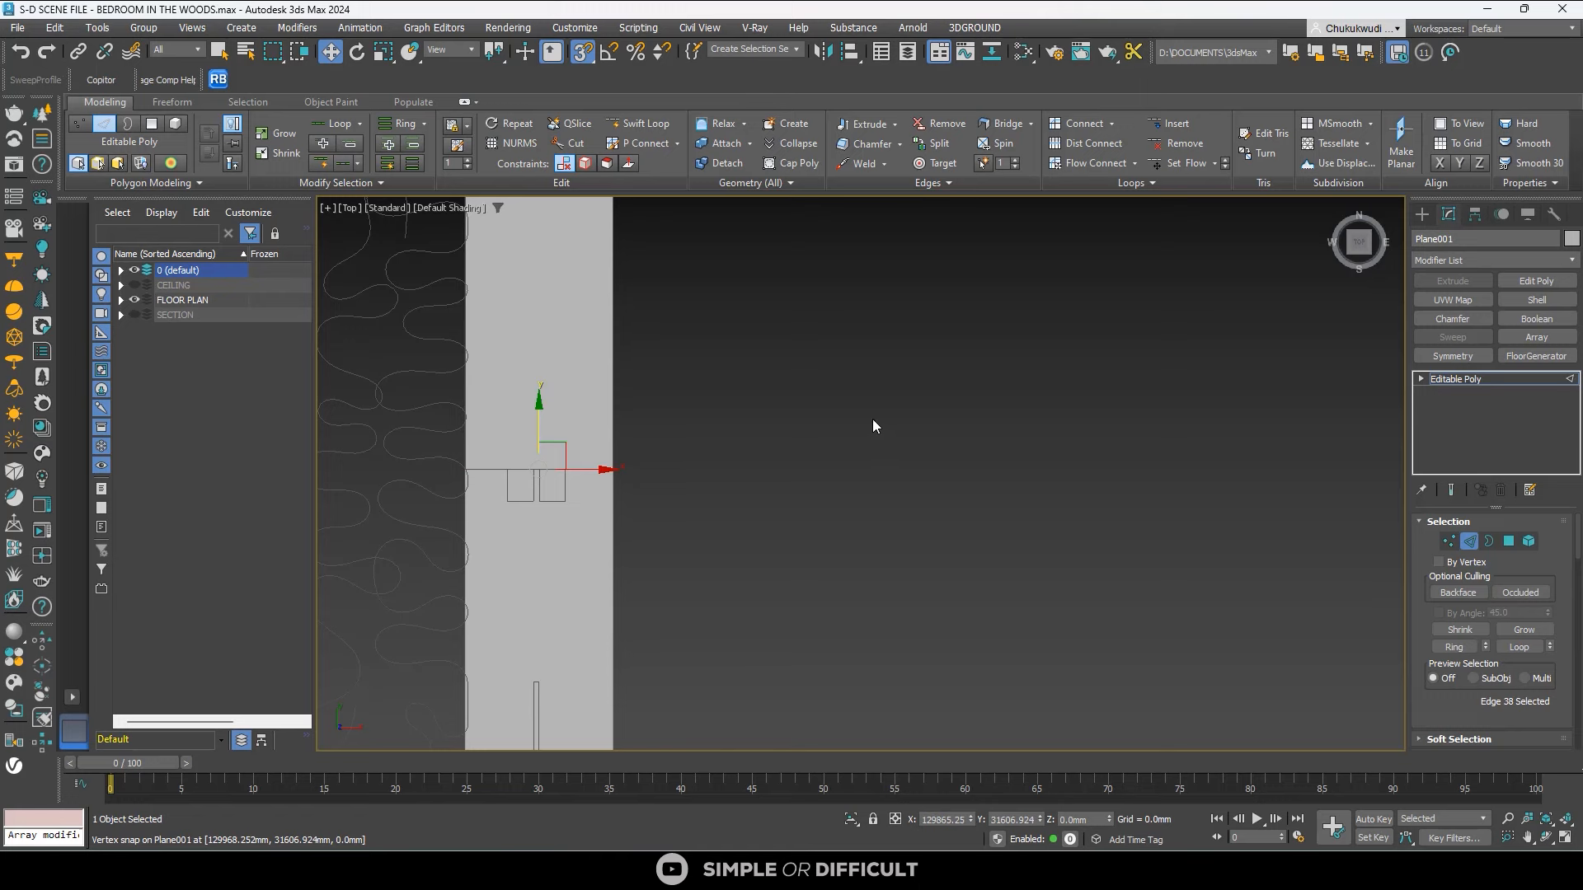
Weld the overlapping vertices where the outer right wall segment meets the glazing strip.
scroll(684, 466, "down", 4)
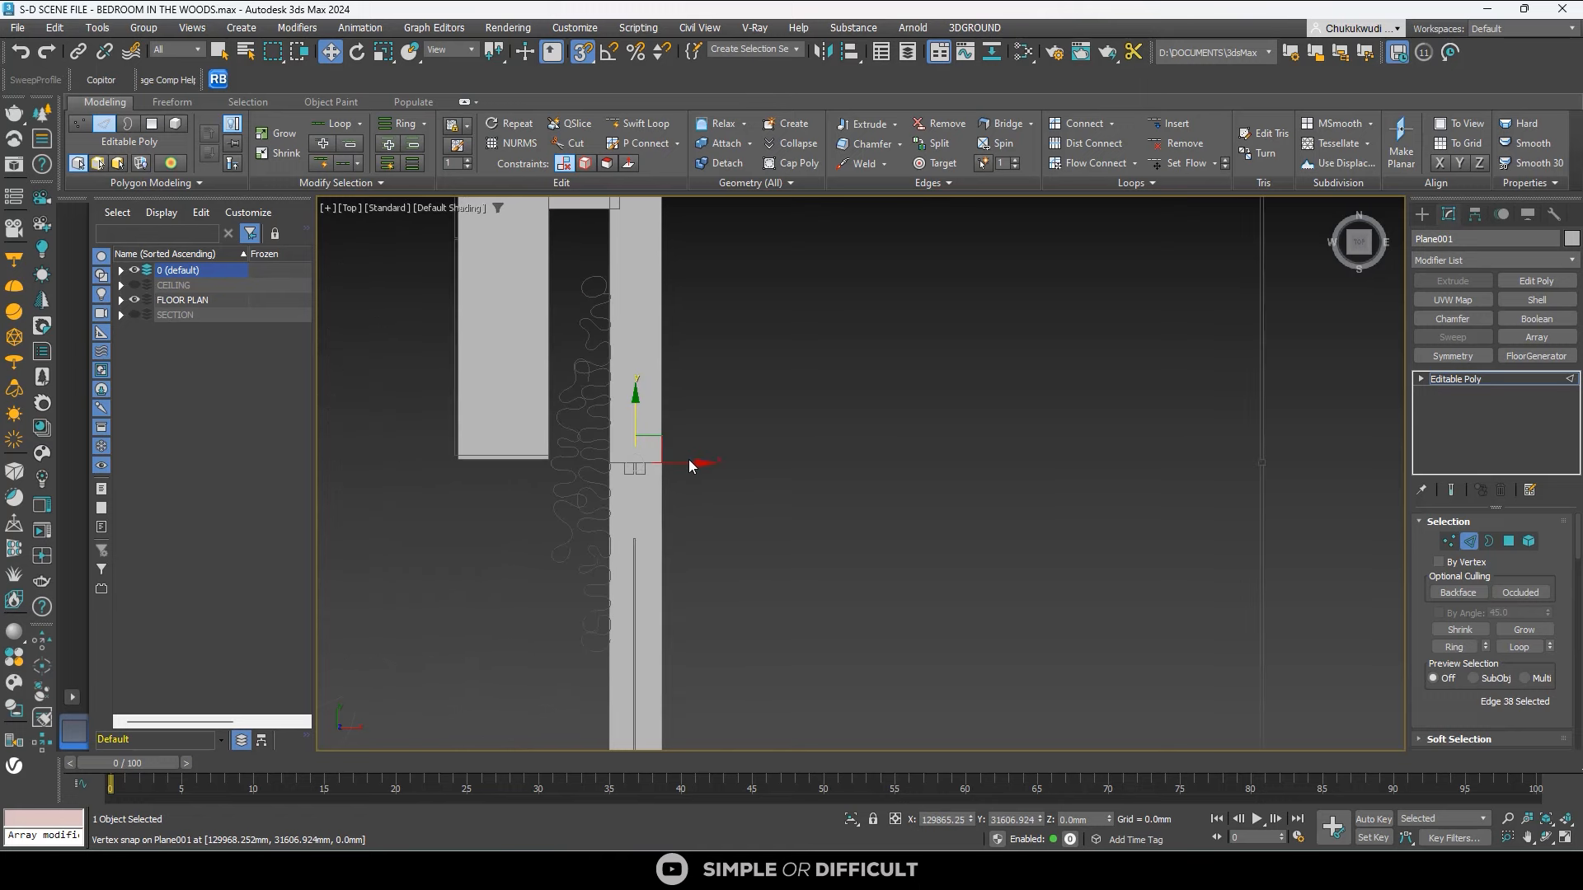
scroll(642, 478, "up", 3)
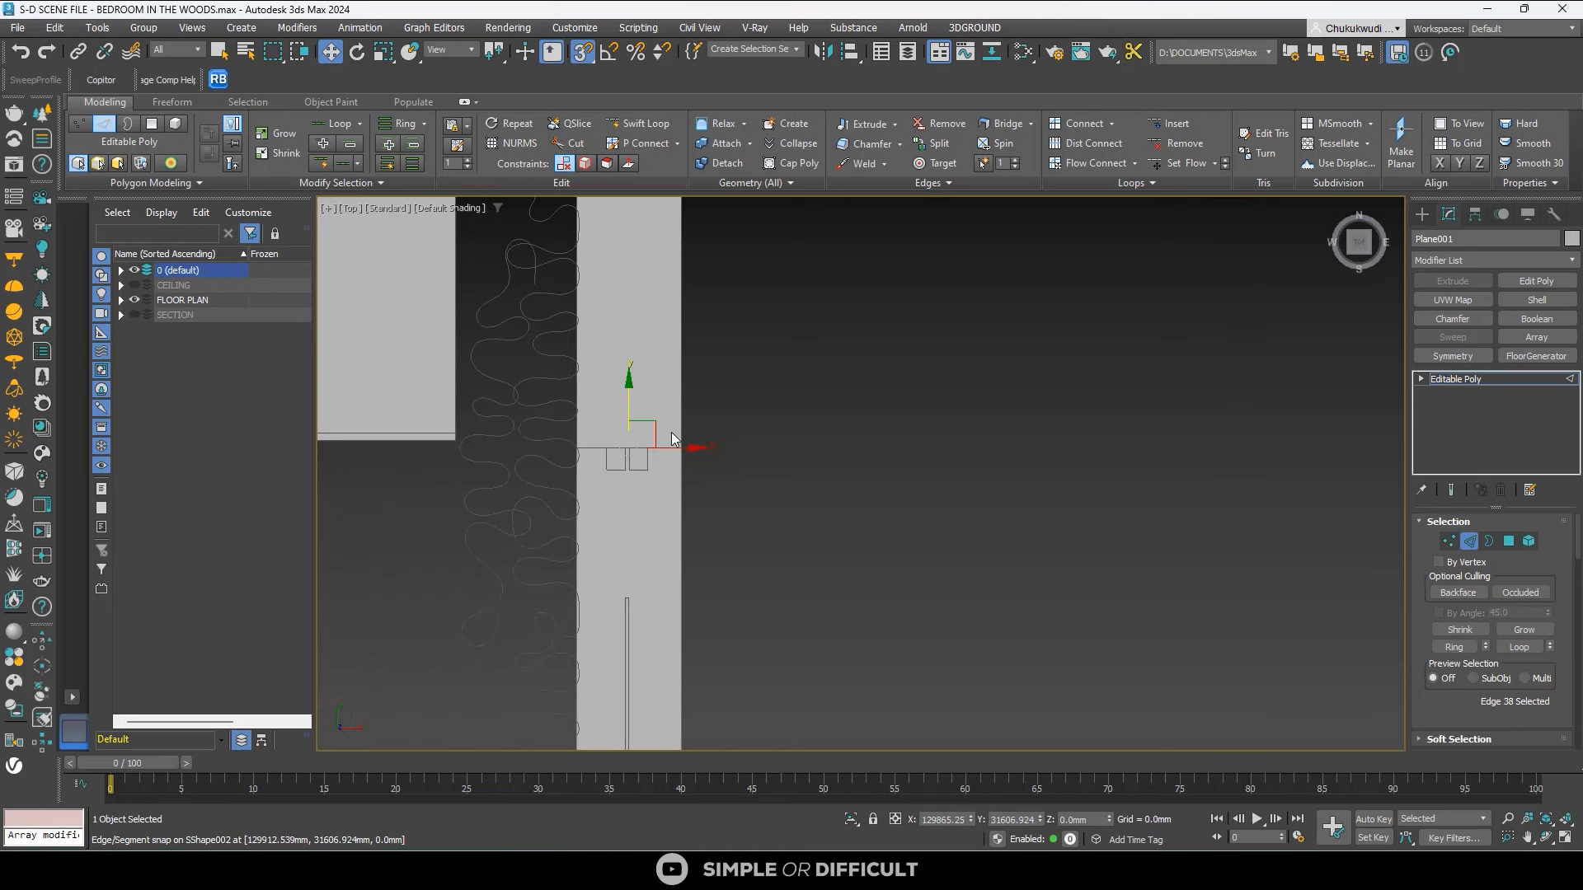
scroll(830, 408, "down", 4)
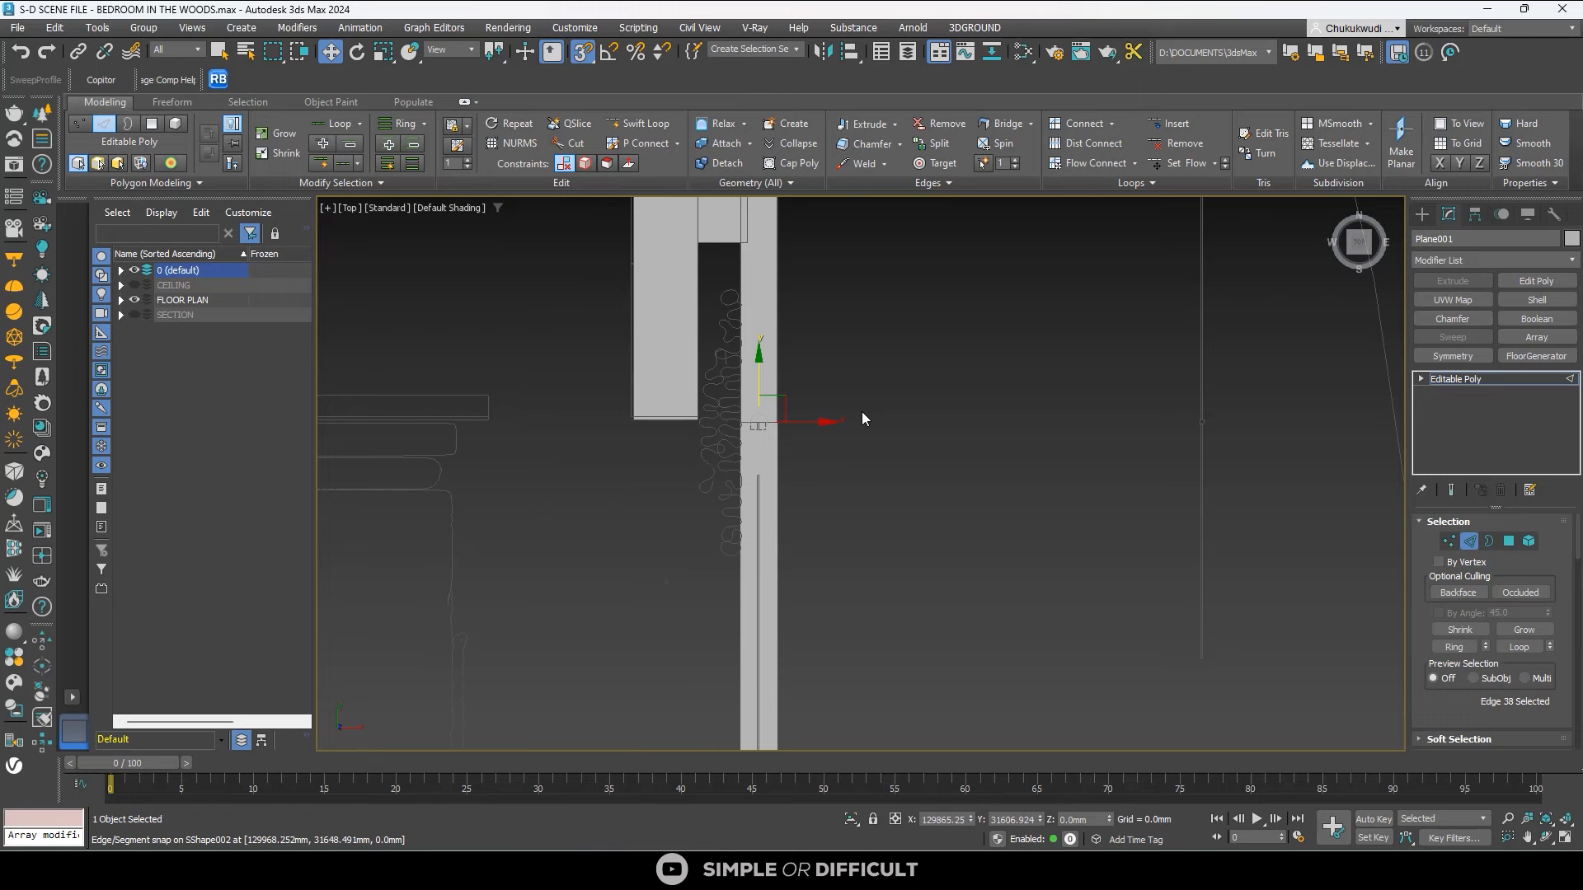
left_click(1452, 545)
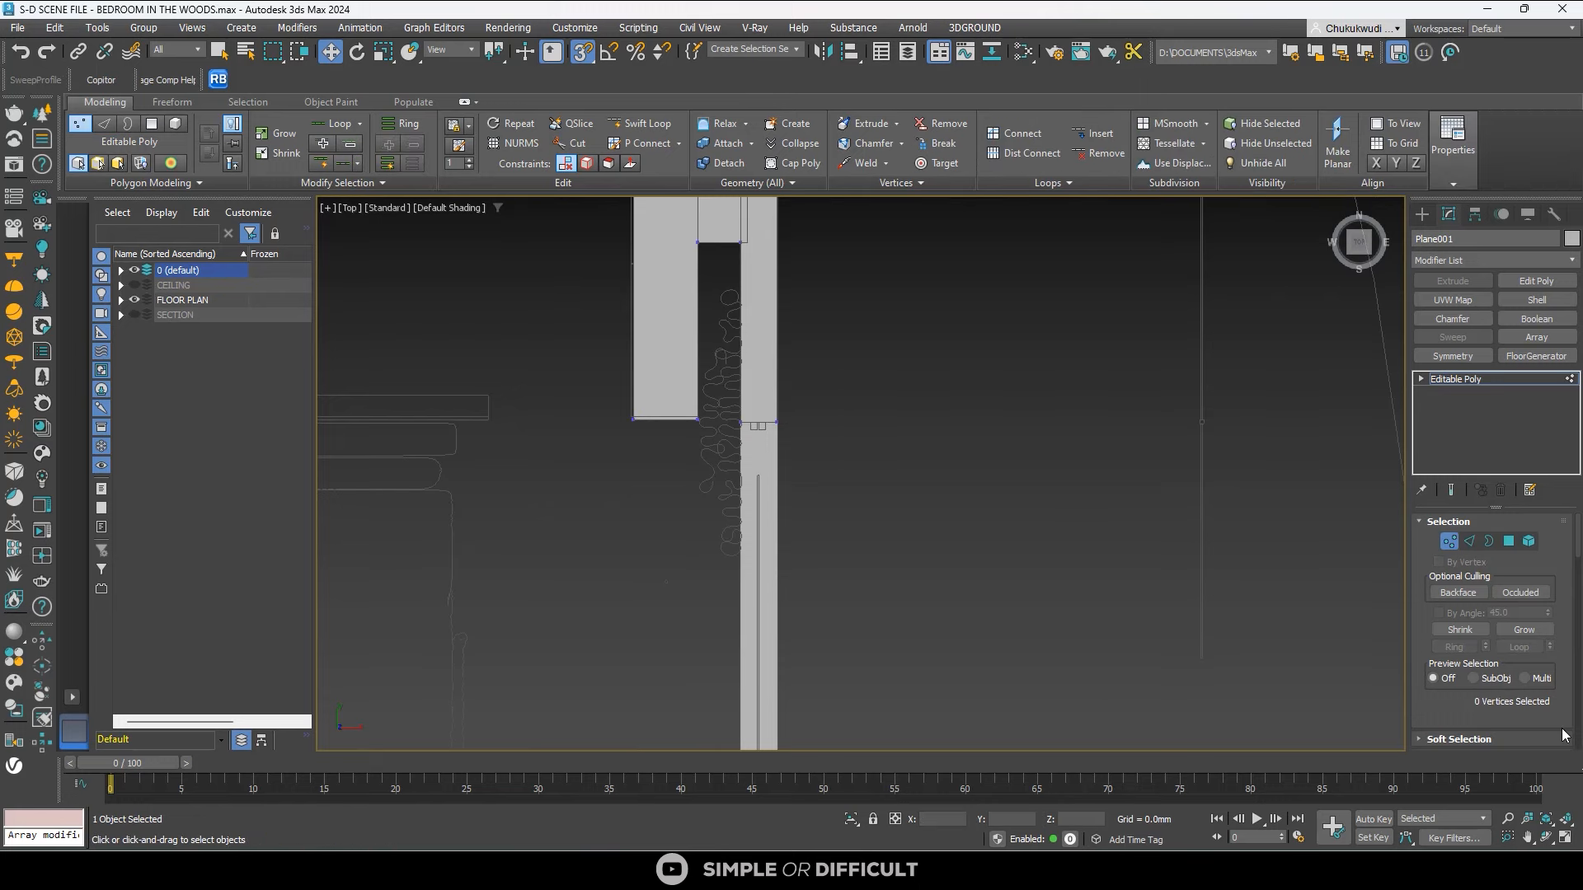
scroll(1563, 725, "down", 8)
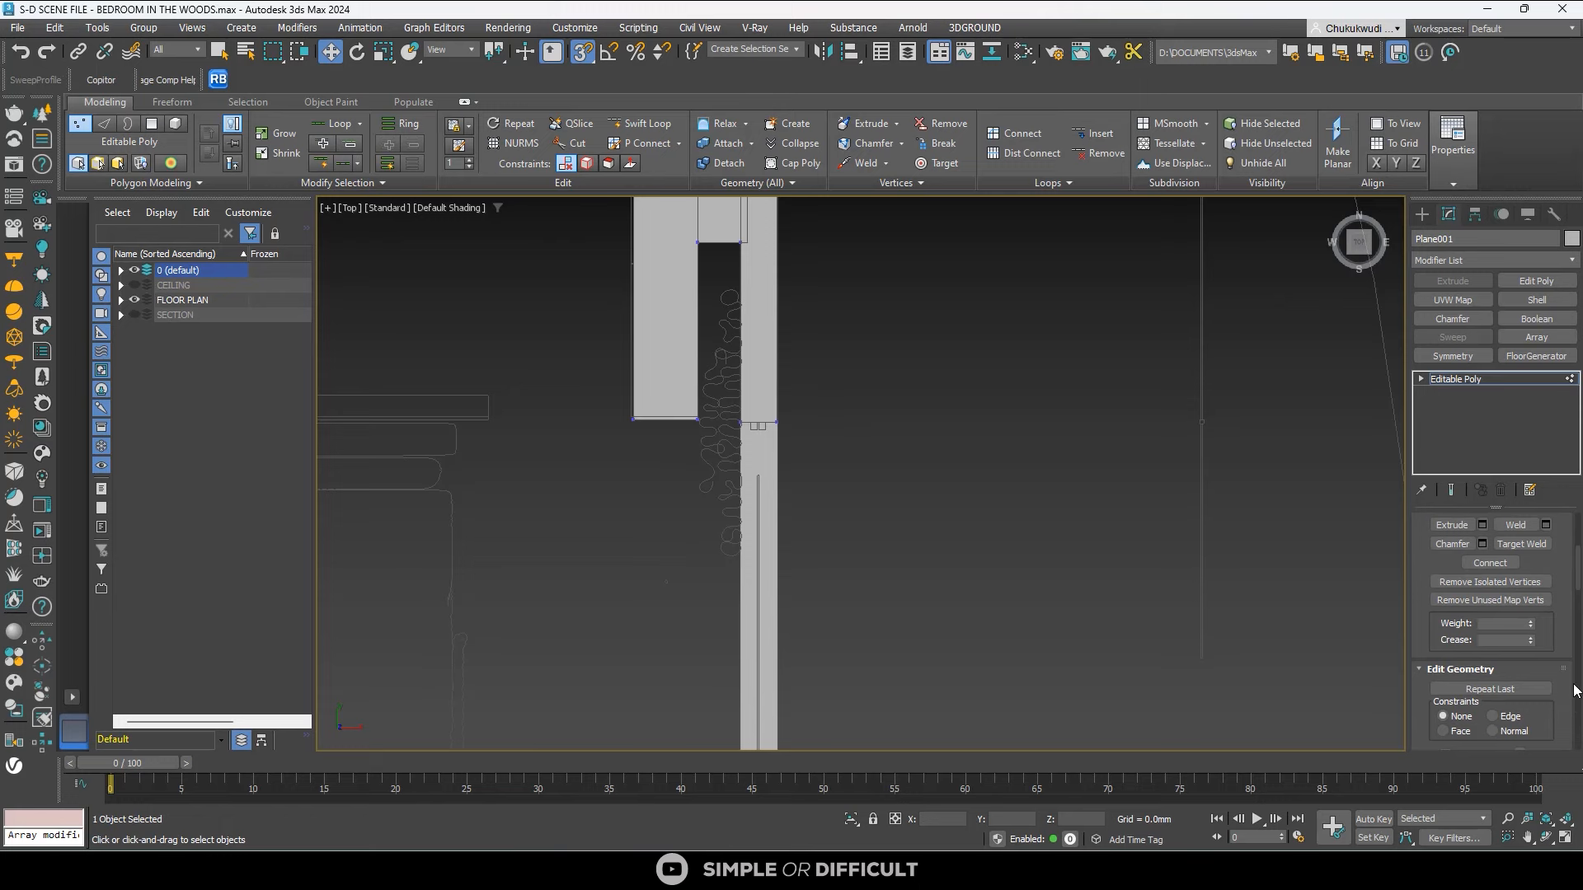
scroll(1573, 644, "up", 1)
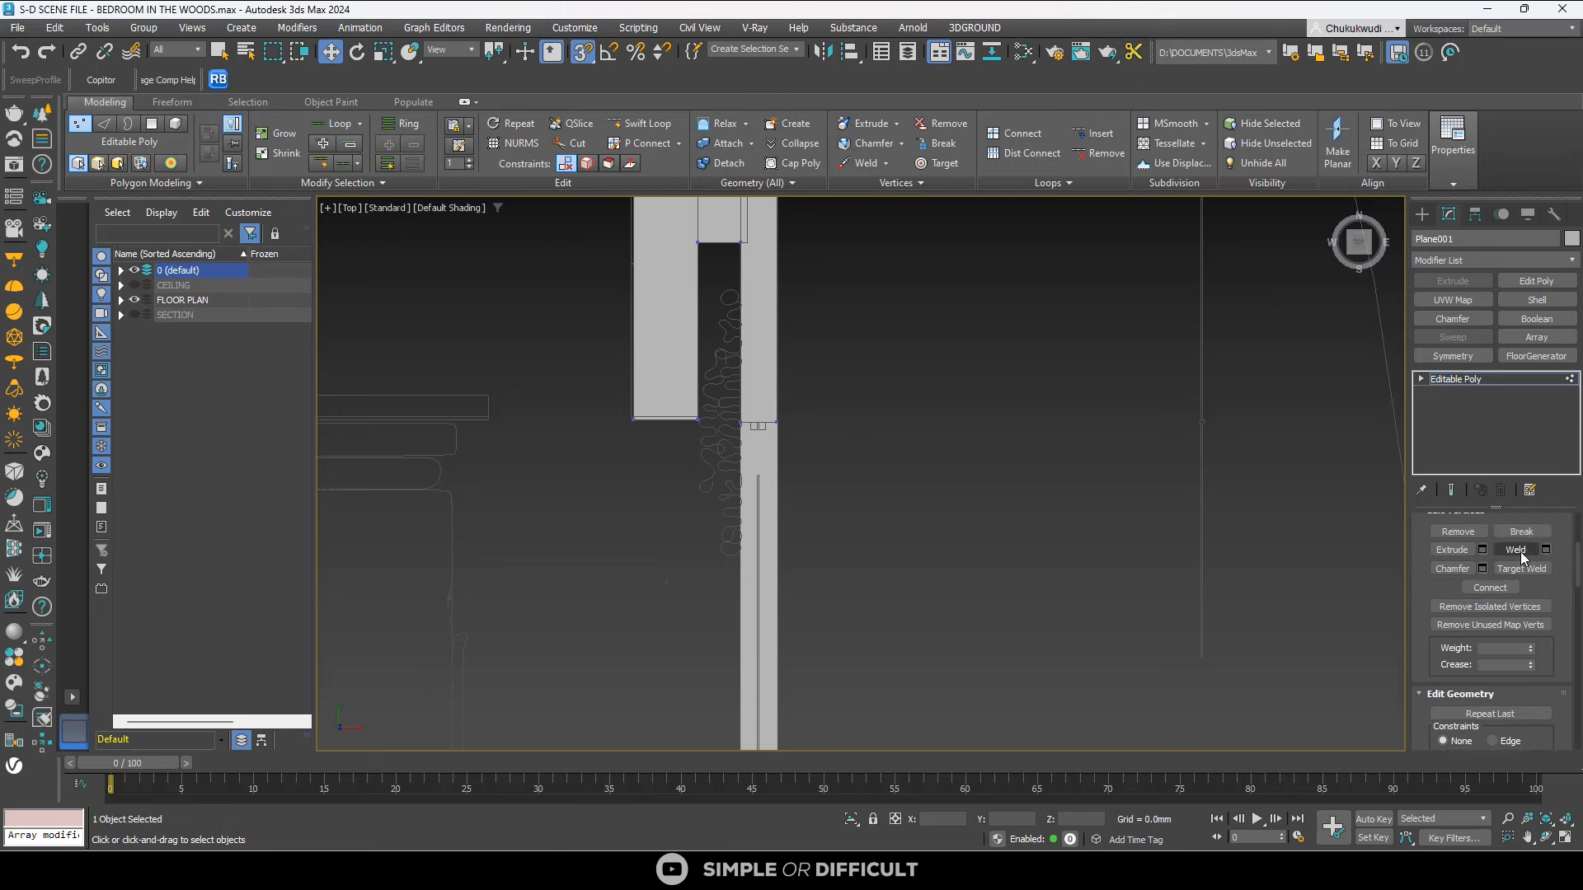
scroll(738, 431, "up", 3)
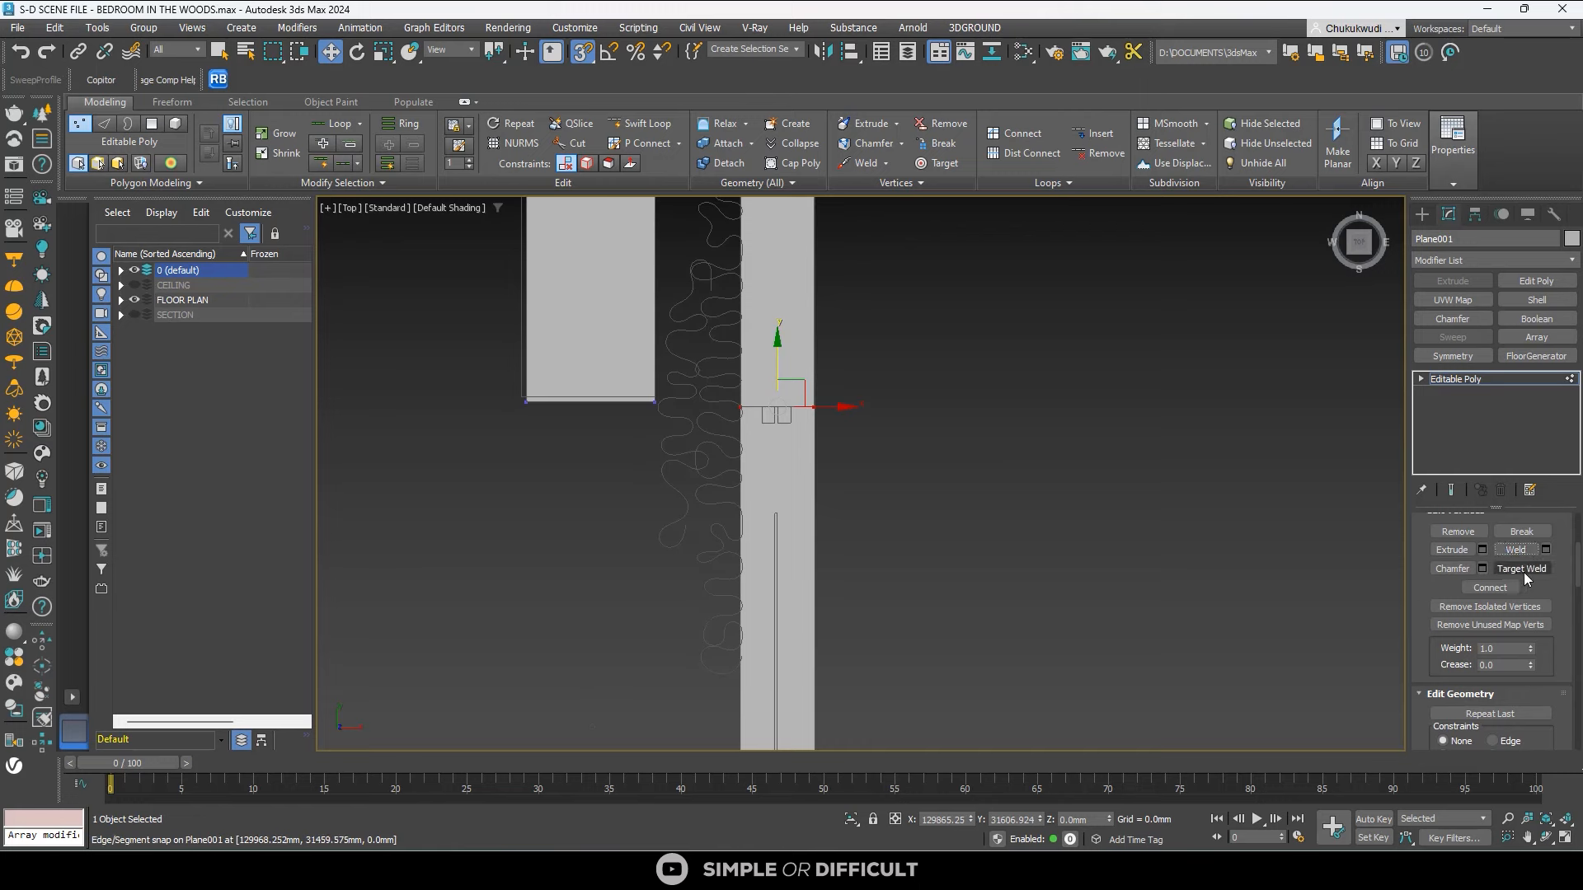
scroll(846, 468, "down", 6)
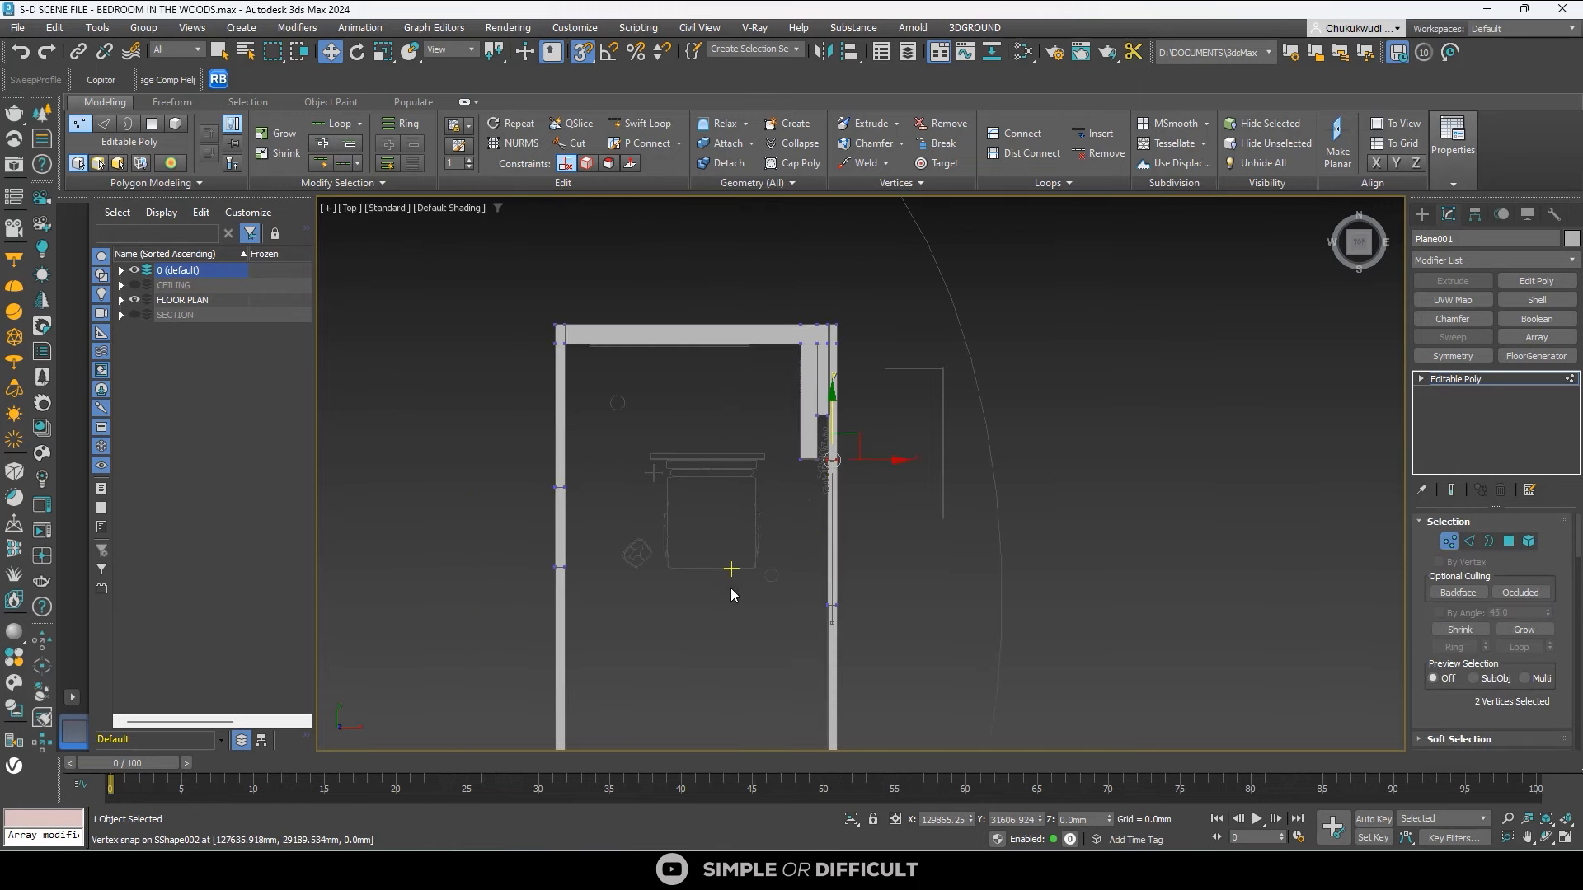
Create a new plane over the left part of the thin partition outline at the bed's head, starting from its upper-left corner.
middle_click_drag(731, 586, 802, 530)
scroll(802, 530, "up", 8)
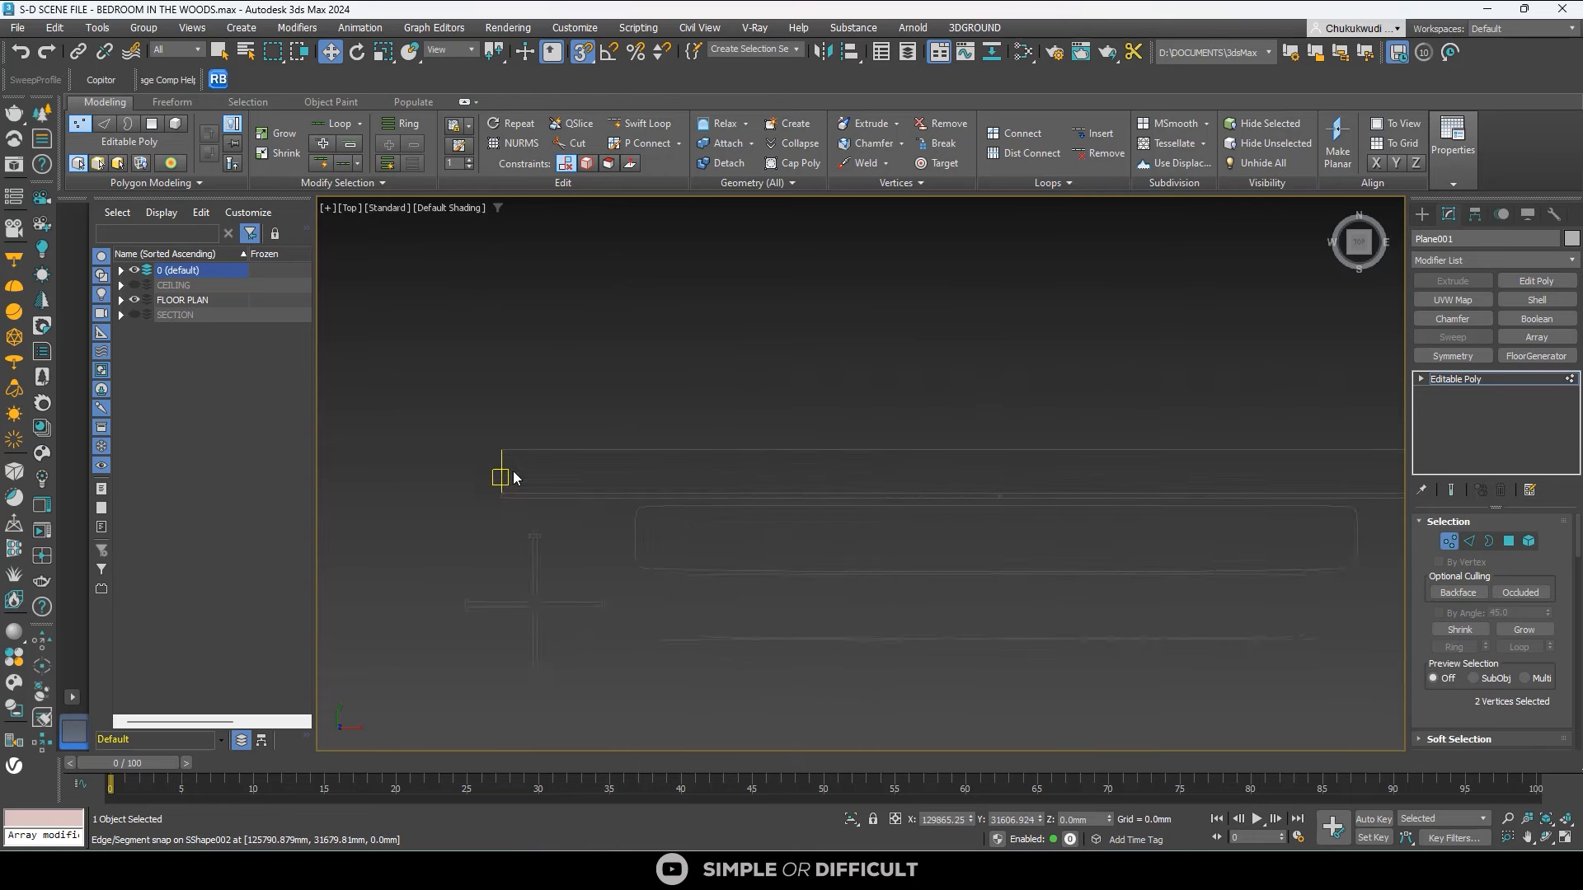
scroll(514, 478, "down", 4)
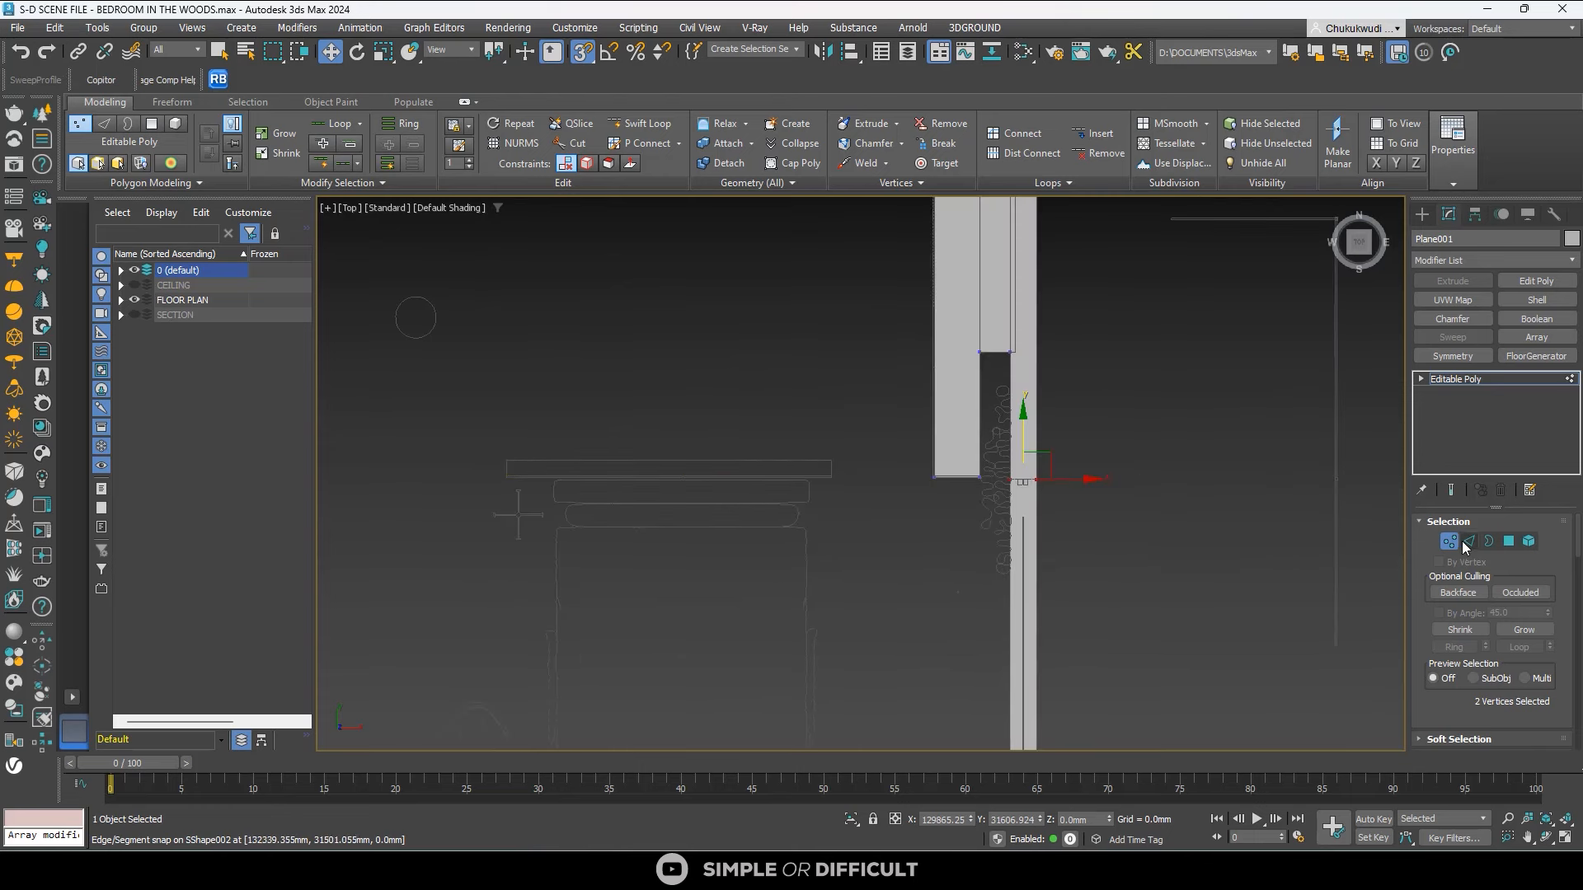
left_click(1421, 215)
left_click(1530, 407)
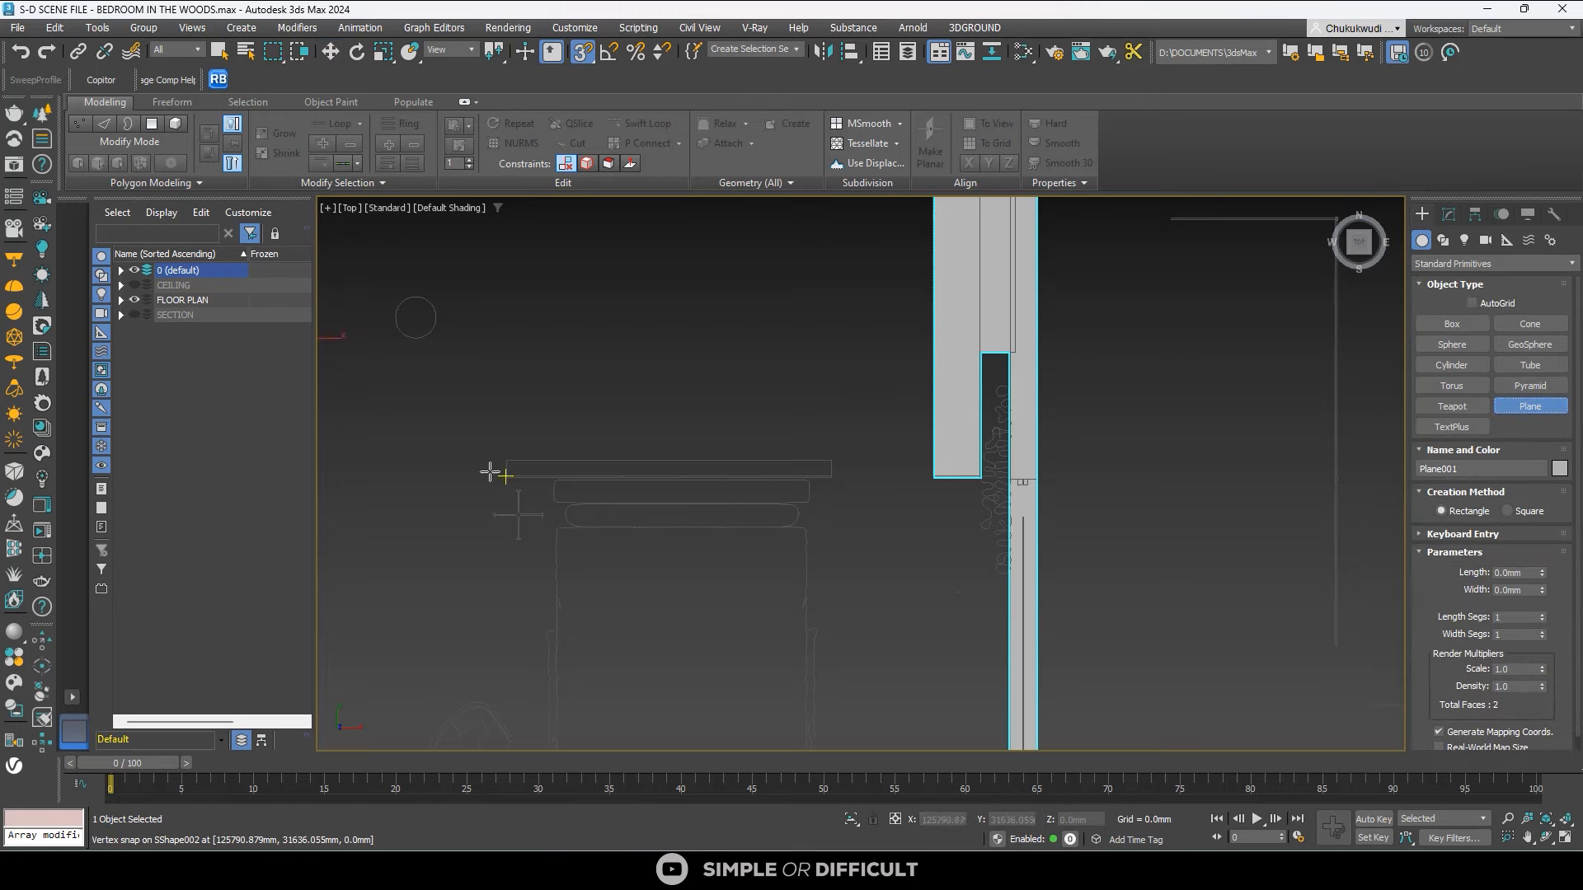
scroll(502, 465, "up", 4)
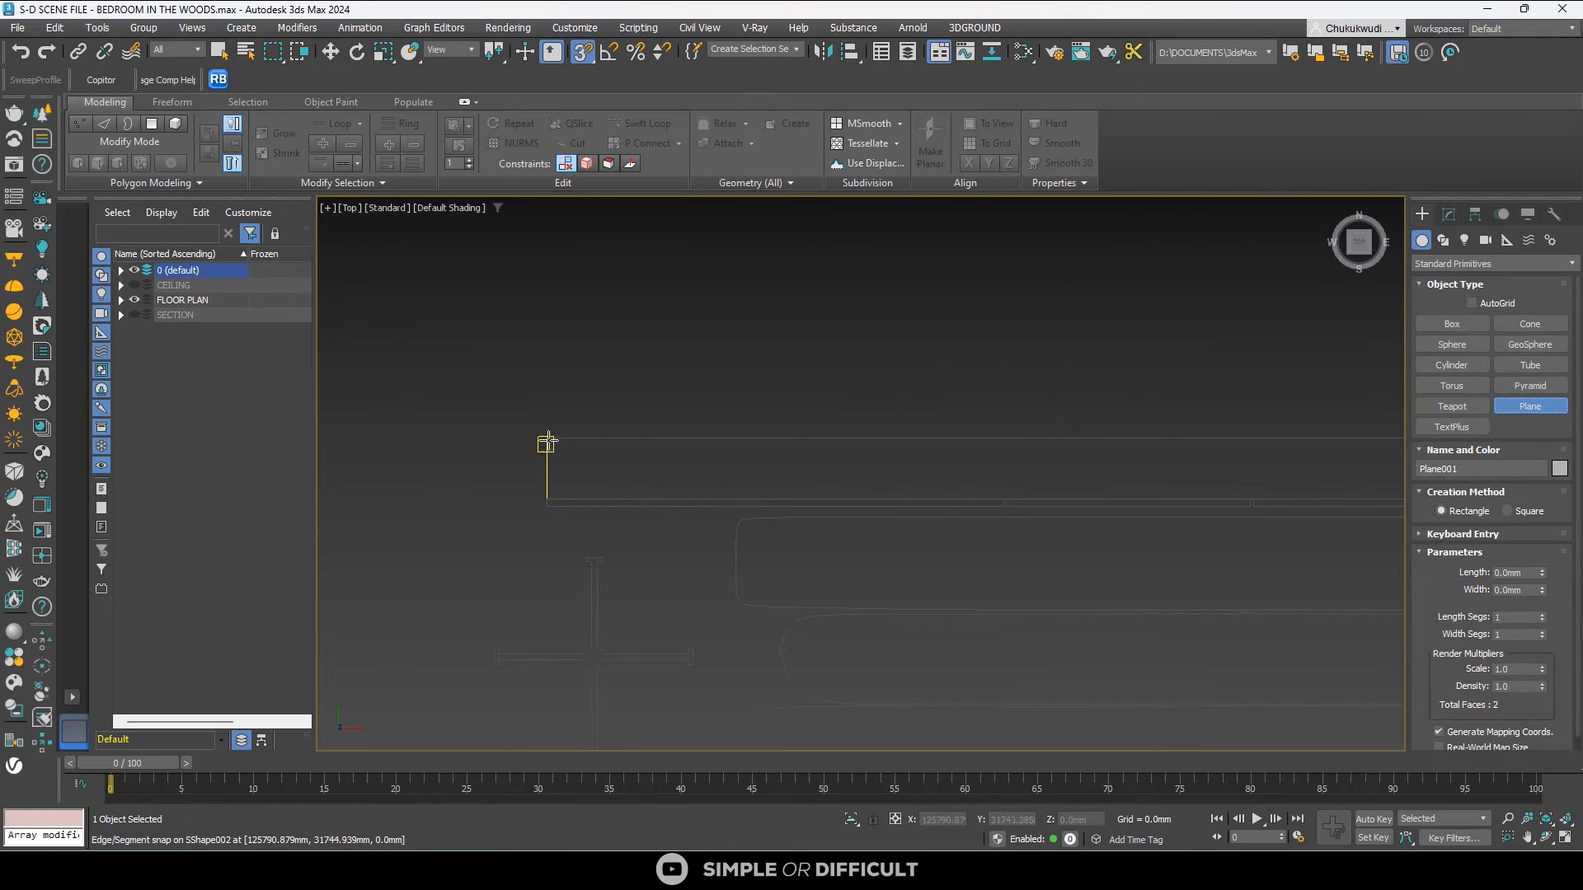
mouse_move(547, 439)
left_mouse_down()
mouse_move(597, 456)
mouse_move(487, 455)
mouse_move(668, 457)
mouse_move(717, 476)
mouse_move(727, 459)
left_mouse_up()
scroll(469, 458, "down", 4)
scroll(717, 476, "up", 3)
right_click(791, 450)
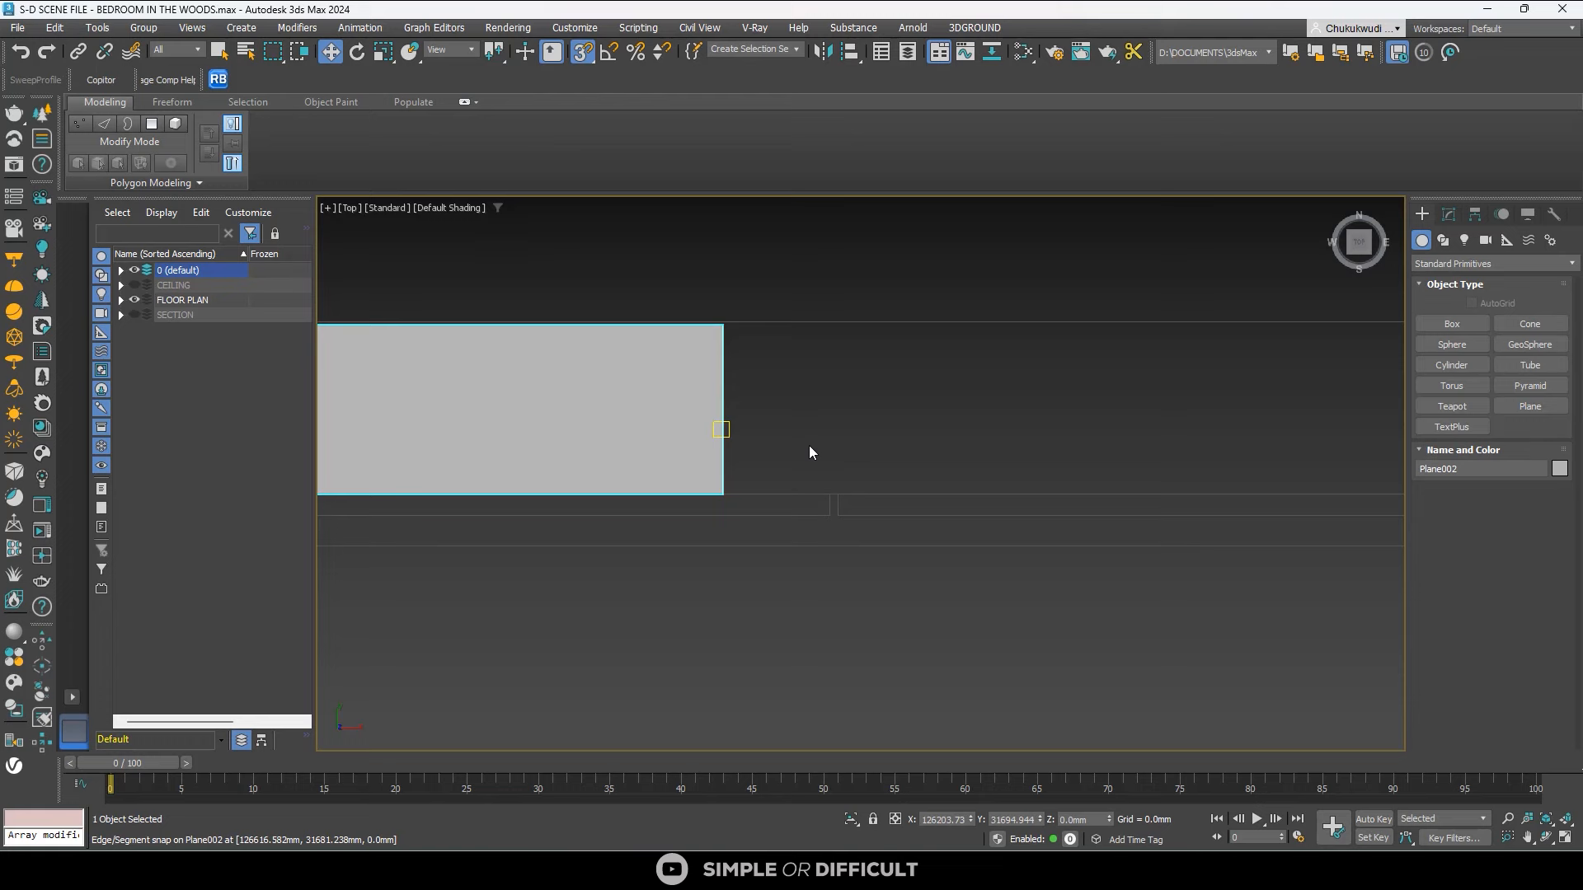
Convert the new plane to an editable poly and switch to edge editing.
right_click(661, 408)
mouse_move(719, 653)
left_click(857, 665)
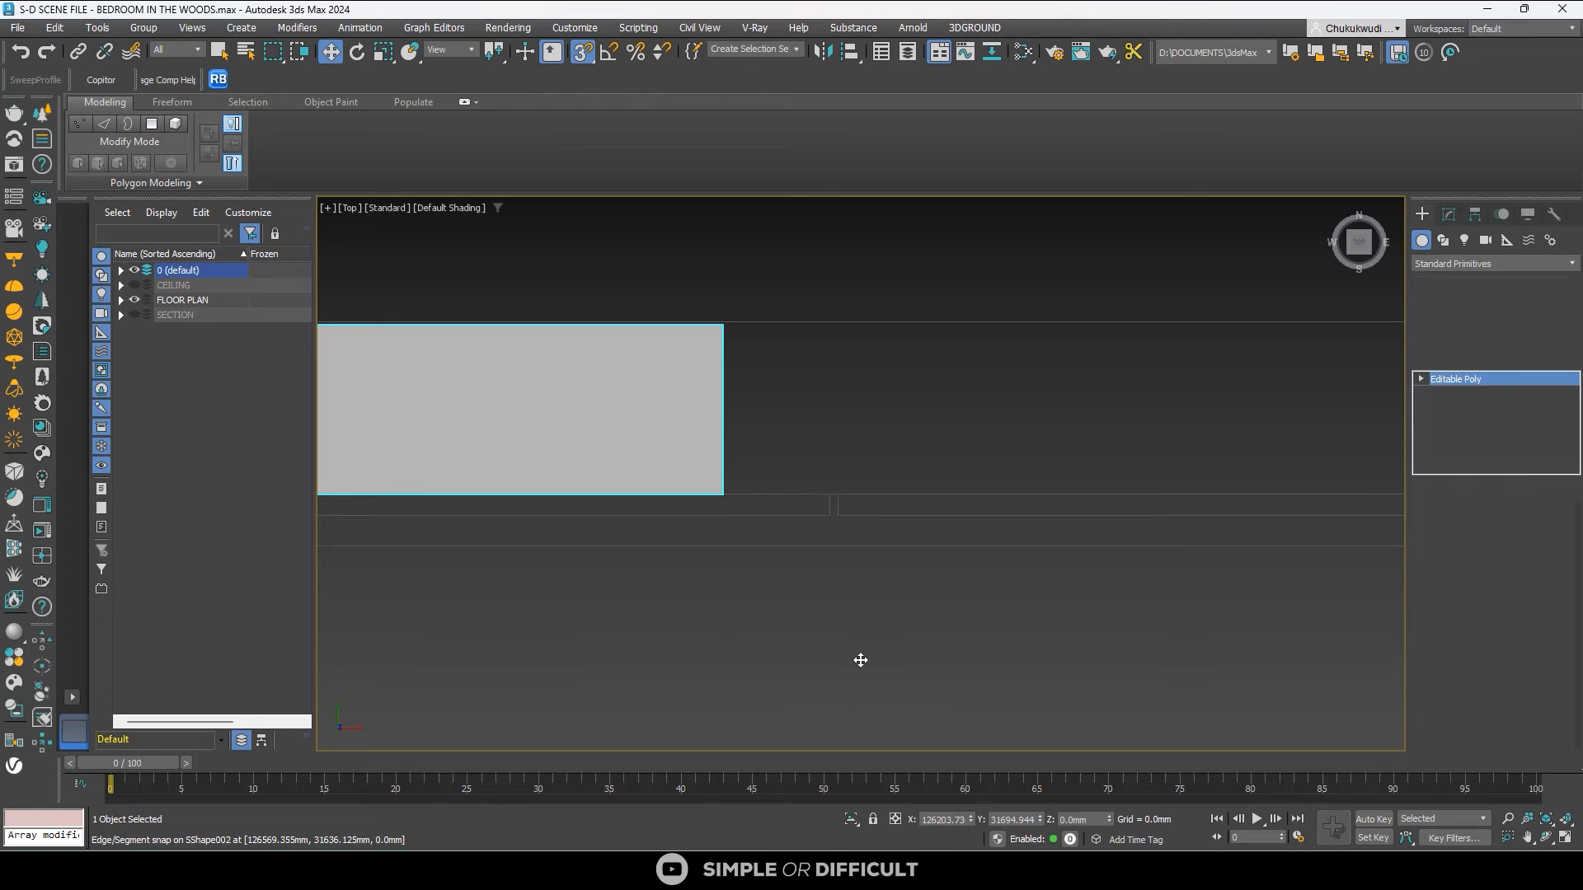
key("2")
Snap the new plane's upper and left edges onto the matching lines of the partition outline.
scroll(782, 388, "up", 3)
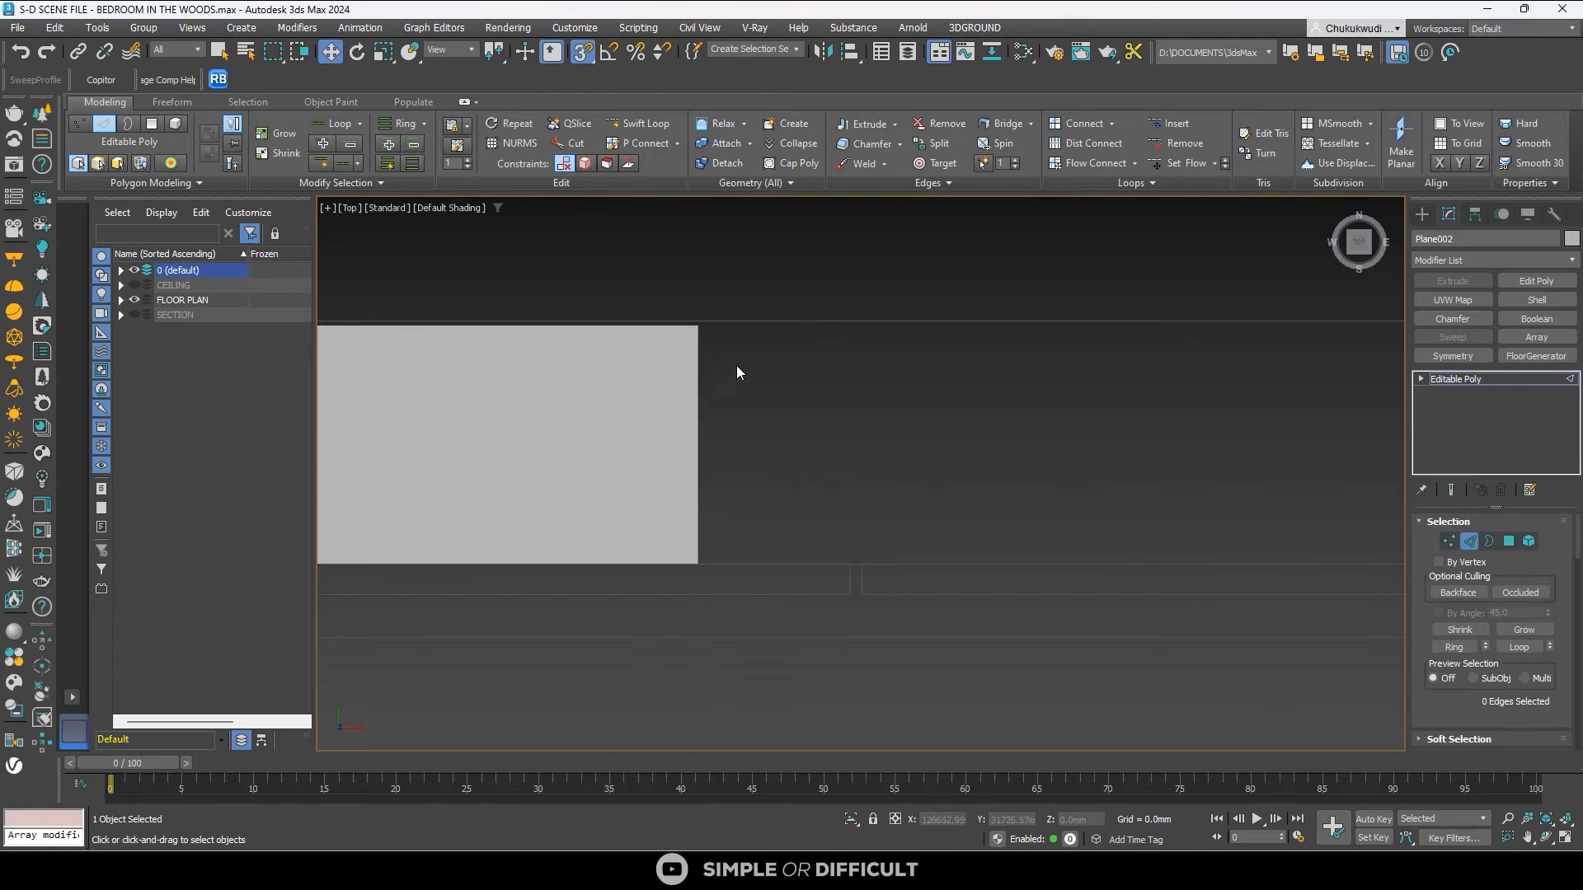
middle_click_drag(662, 341, 1111, 464)
left_click_drag(642, 333, 547, 520)
scroll(545, 493, "up", 3)
middle_click_drag(542, 468, 1196, 517)
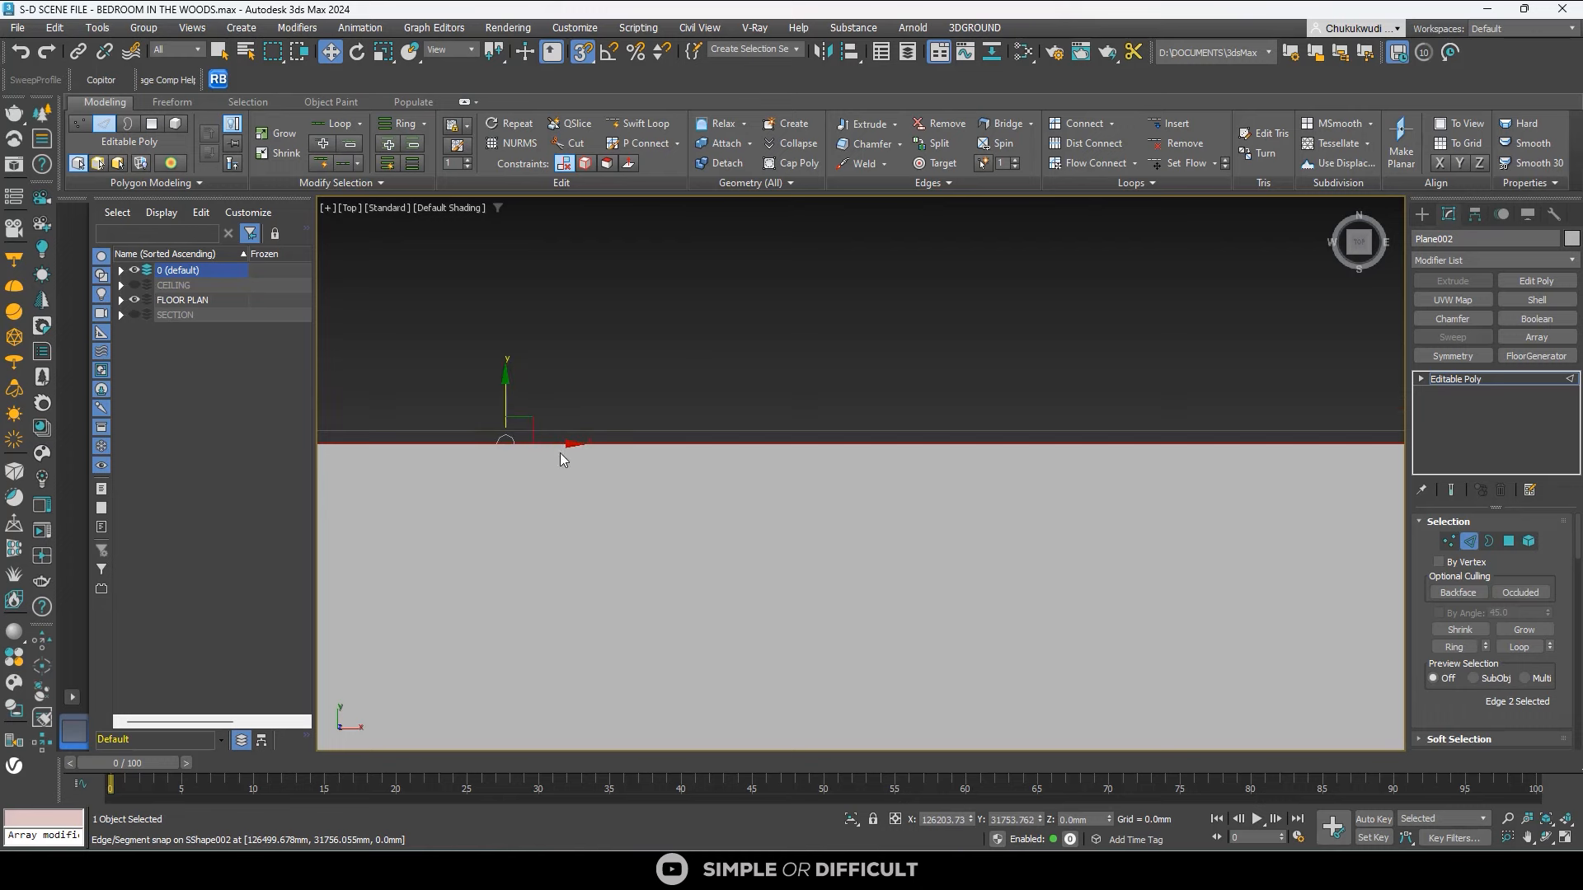
left_click_drag(506, 399, 530, 430)
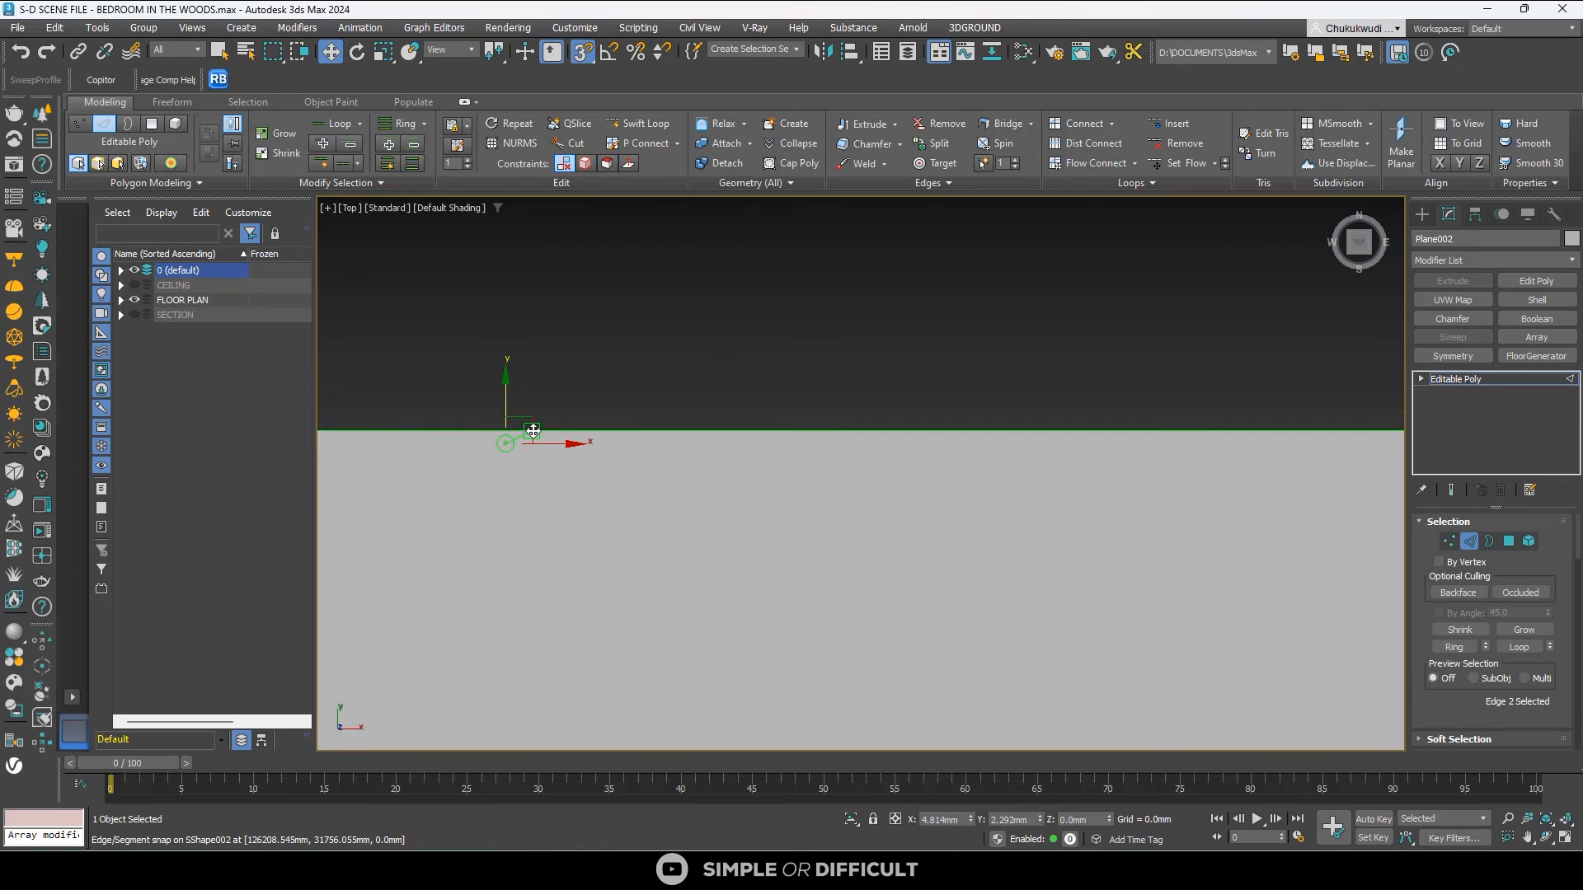
scroll(640, 363, "down", 4)
scroll(330, 363, "up", 4)
left_click(499, 366)
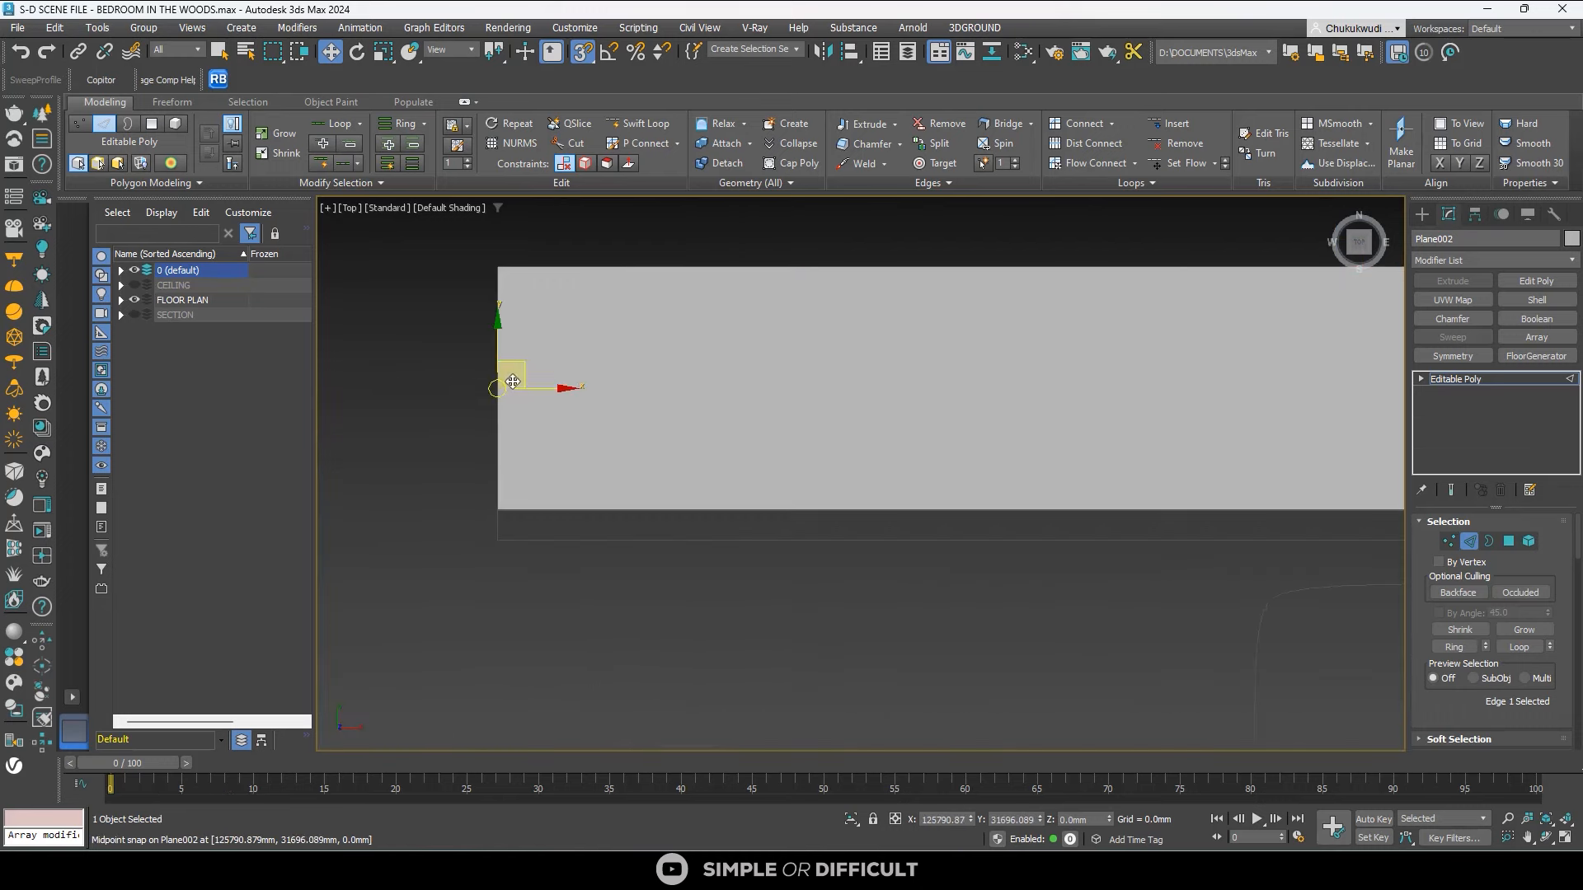
left_click_drag(537, 384, 499, 503)
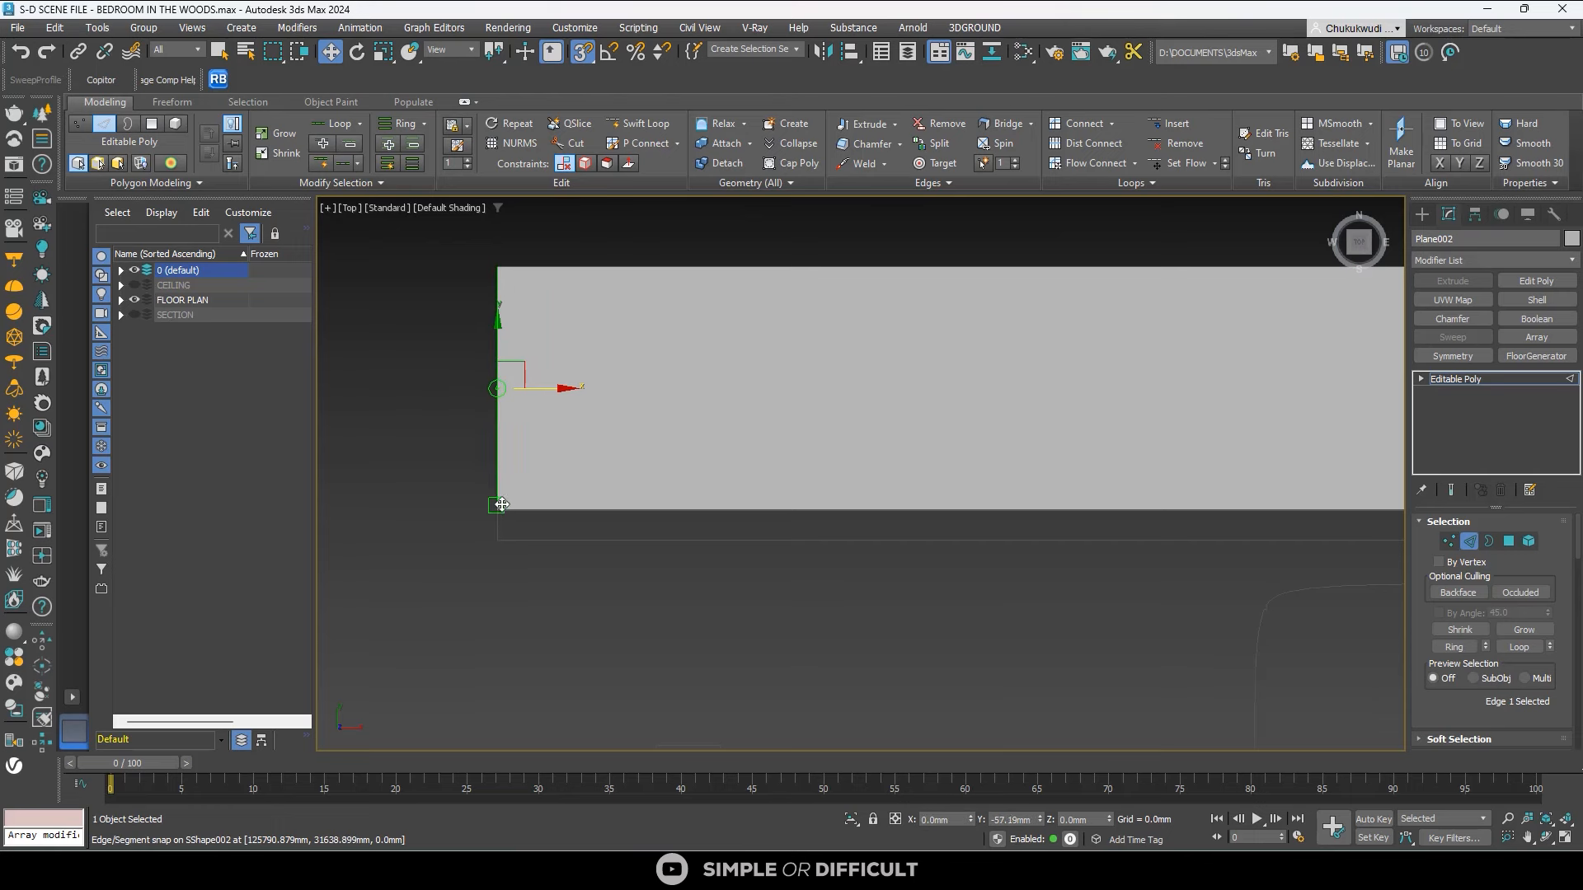
Move the new plane's right edge along the partition outline and snap it to the outline's right end.
scroll(497, 500, "down", 6)
scroll(776, 473, "up", 3)
left_click(815, 490)
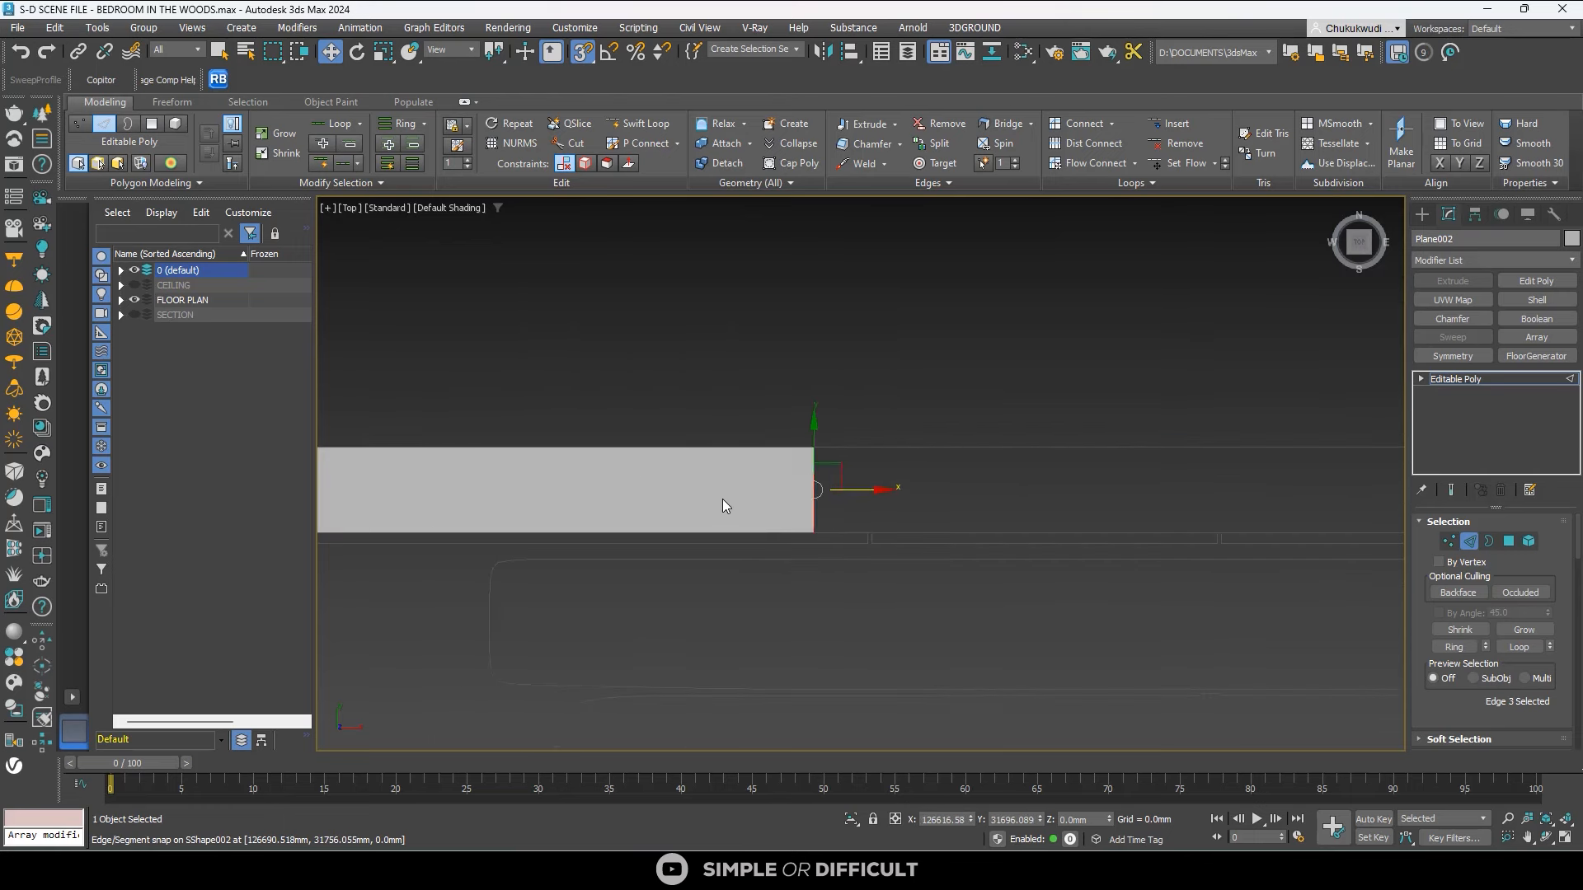
scroll(460, 494, "down", 3)
left_click_drag(506, 492, 1072, 494)
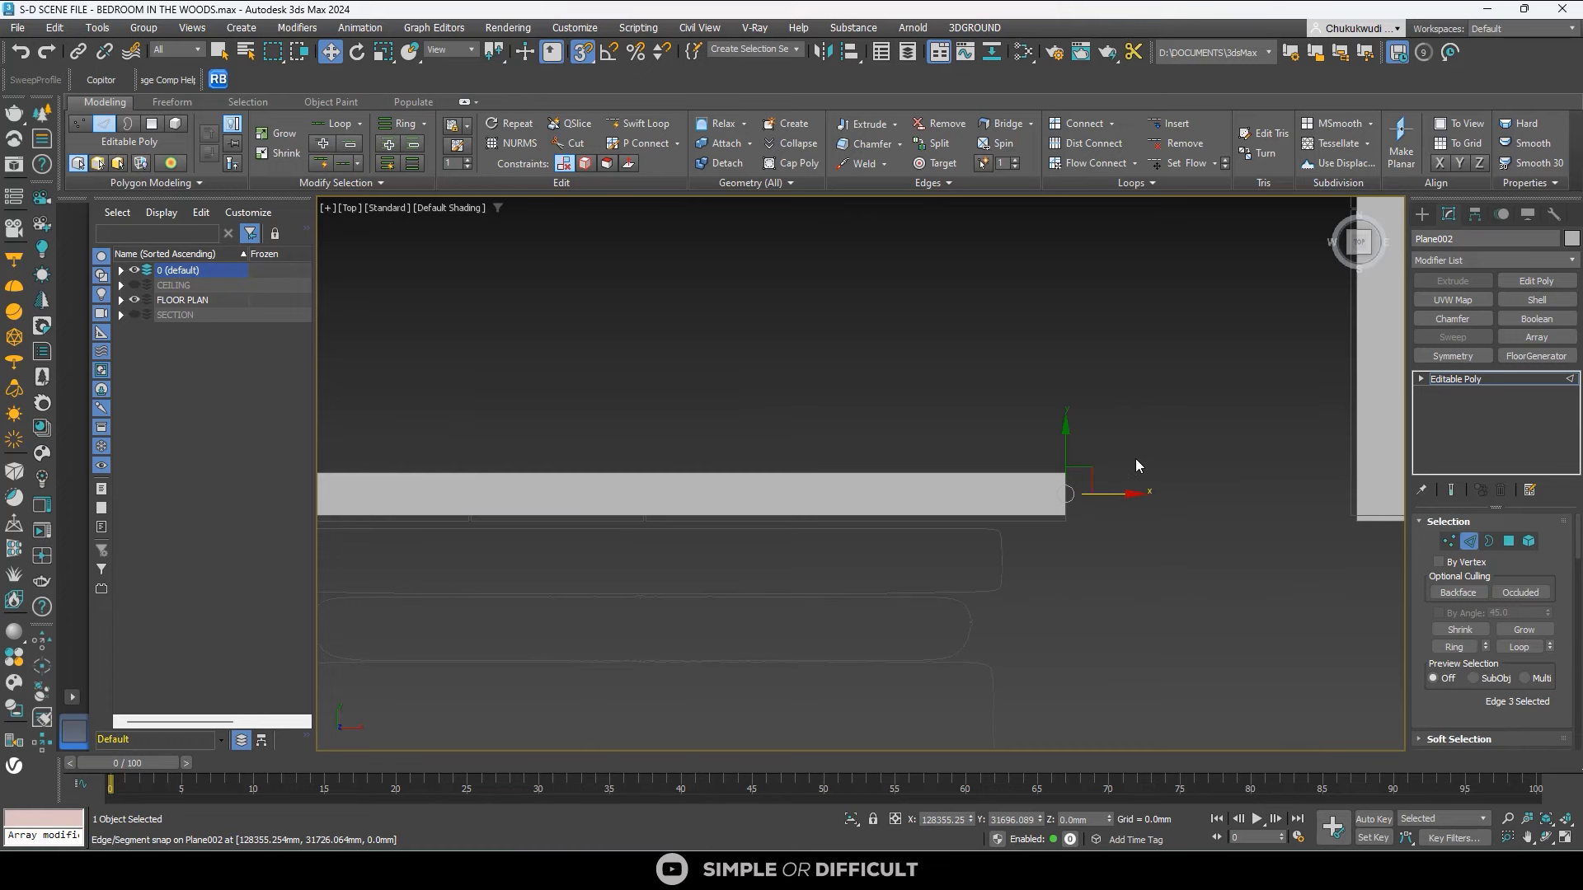
scroll(1136, 460, "down", 3)
scroll(788, 522, "down", 2)
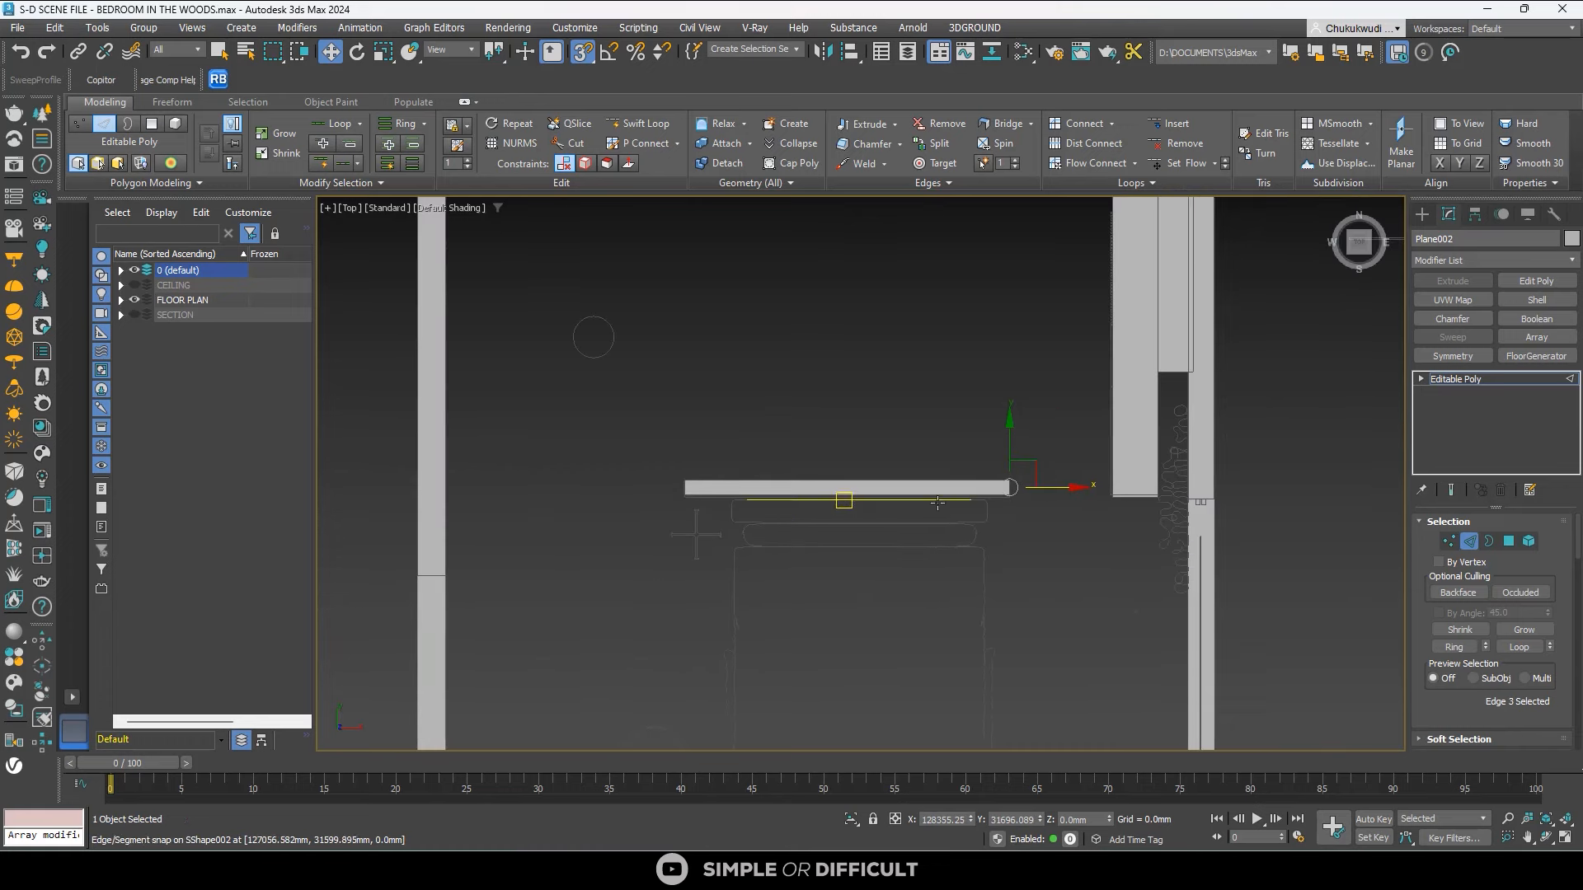
Attach the partition plane at the bed's head to the editable poly of the bedroom walls.
left_click(1423, 213)
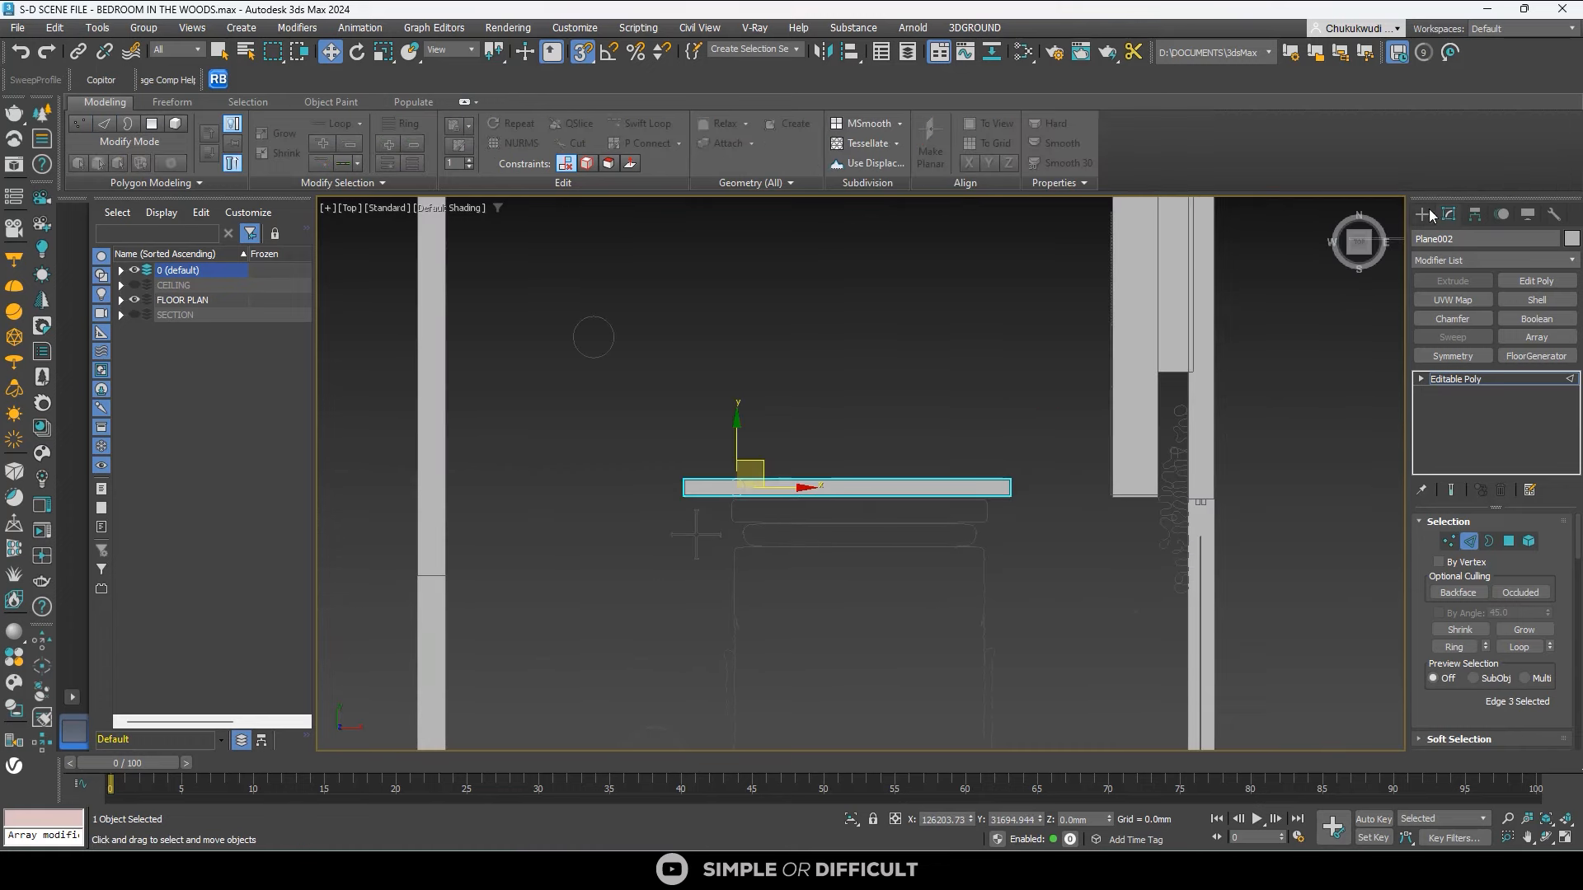
left_click(1132, 335)
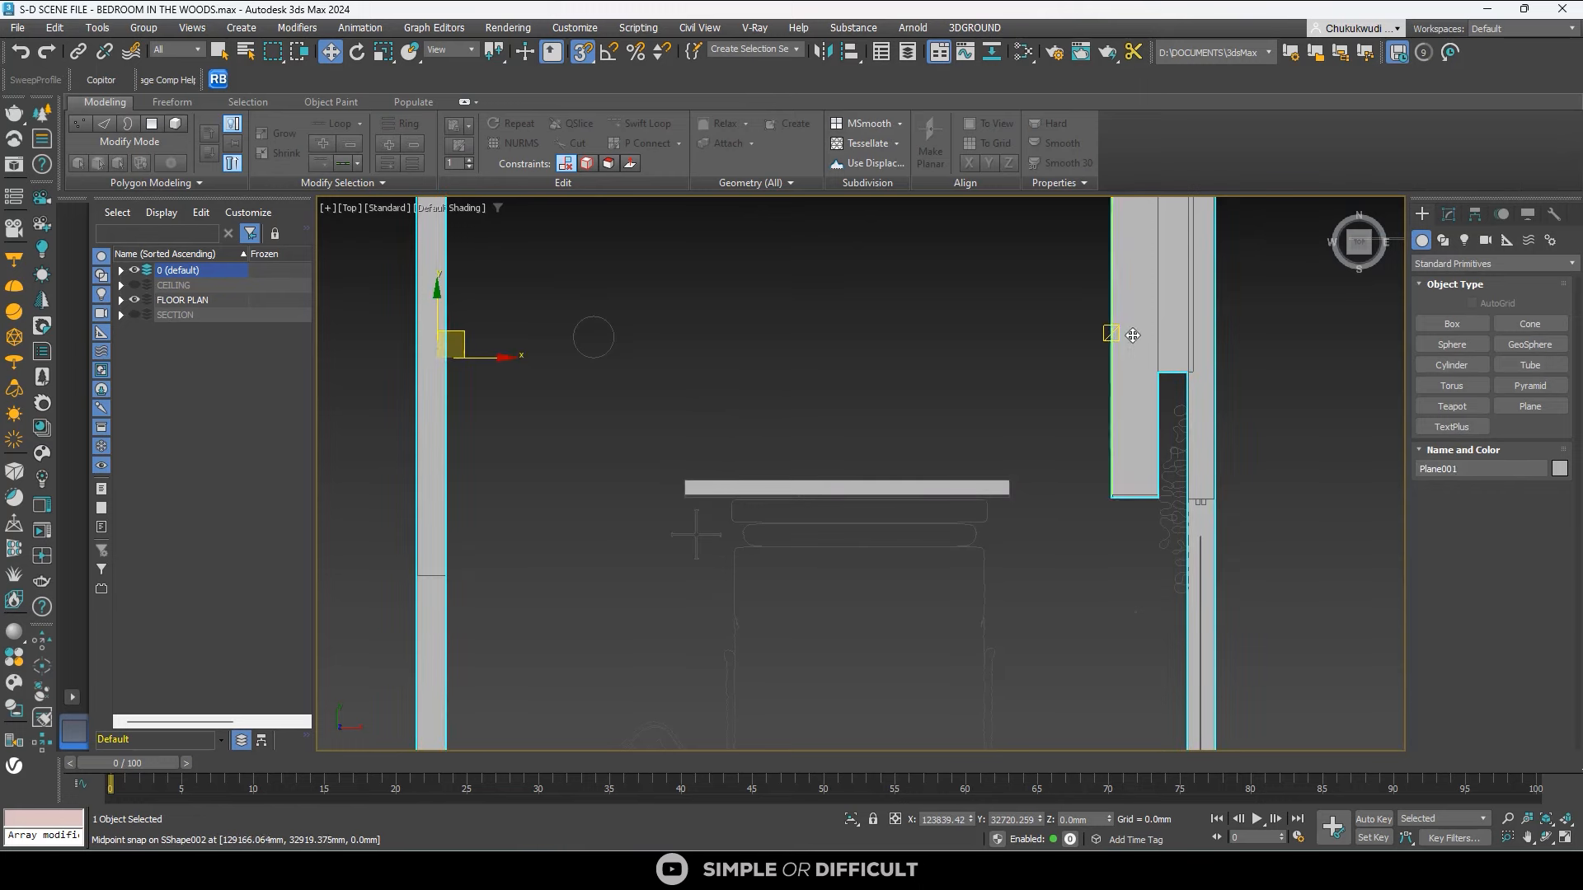
scroll(845, 430, "down", 2)
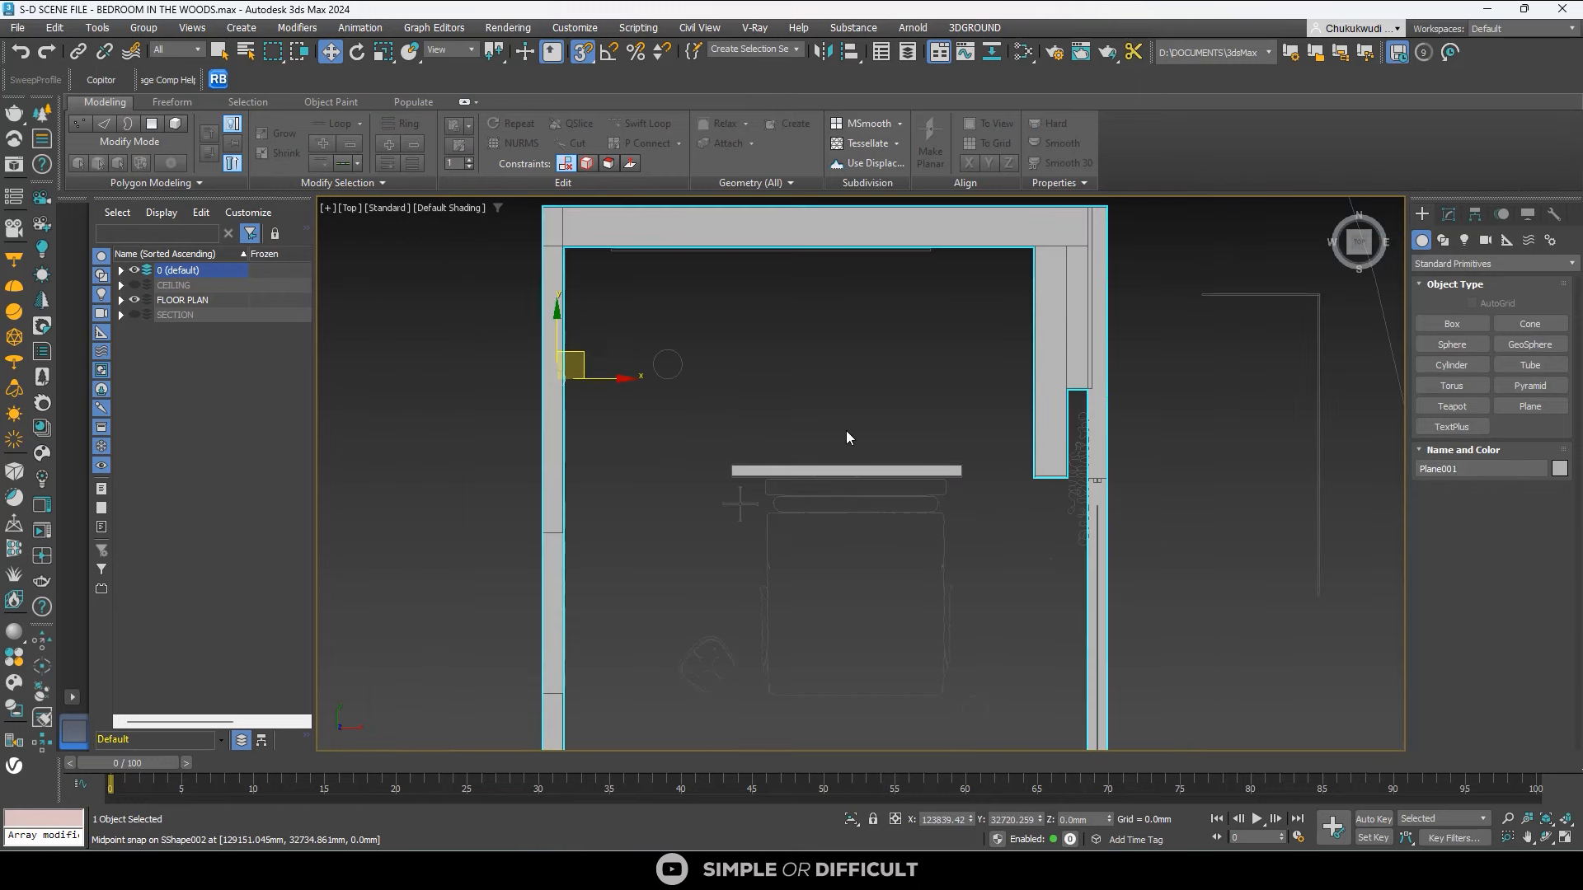
left_click(1450, 216)
scroll(1566, 673, "down", 3)
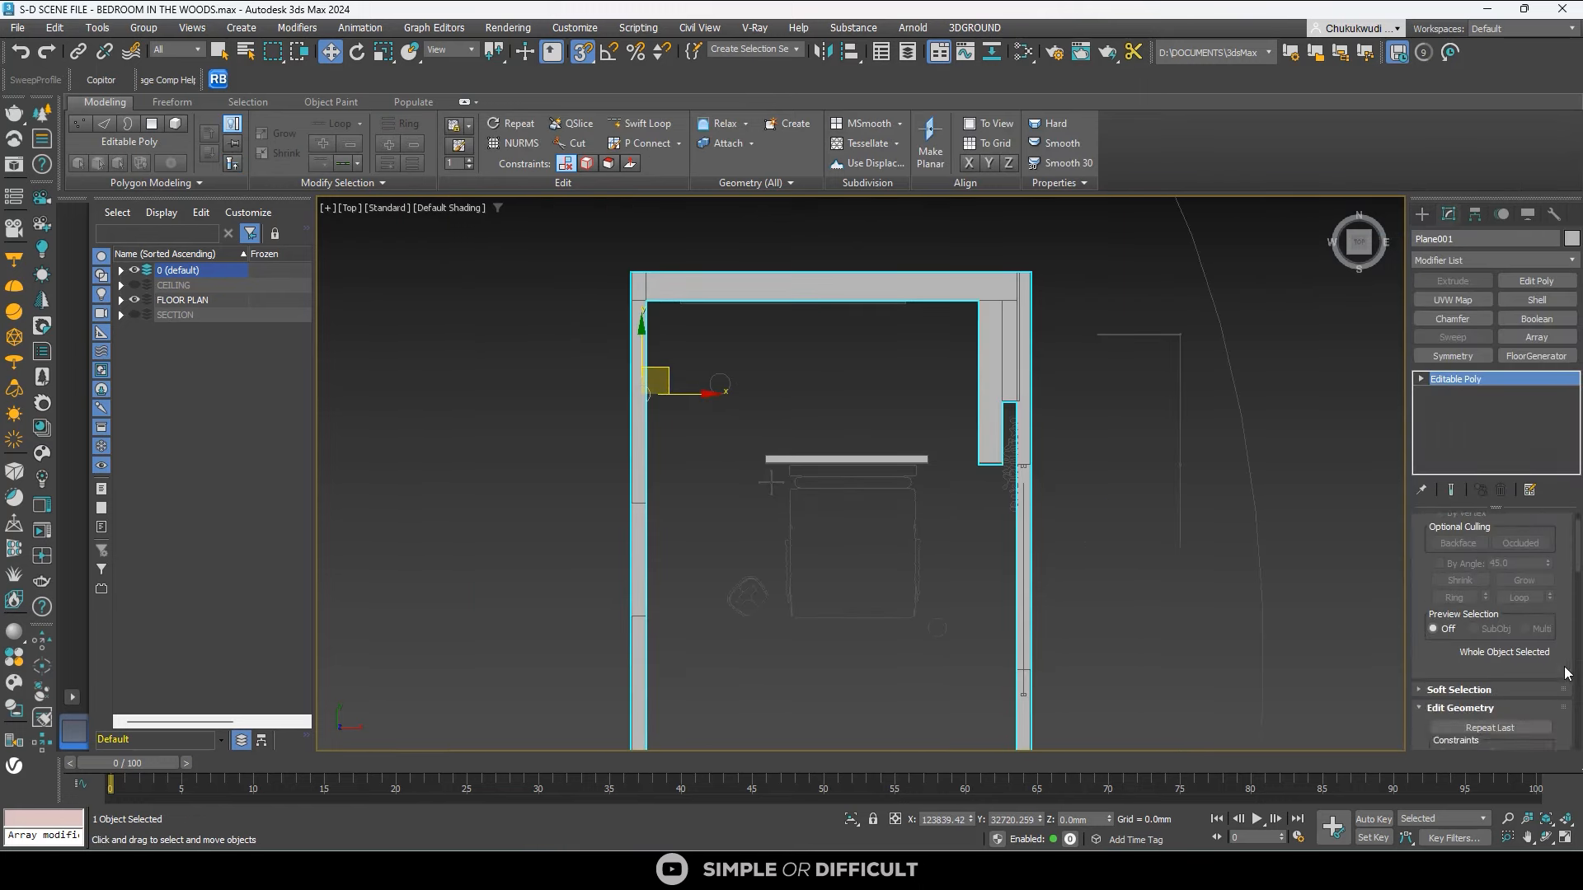
scroll(1568, 674, "down", 2)
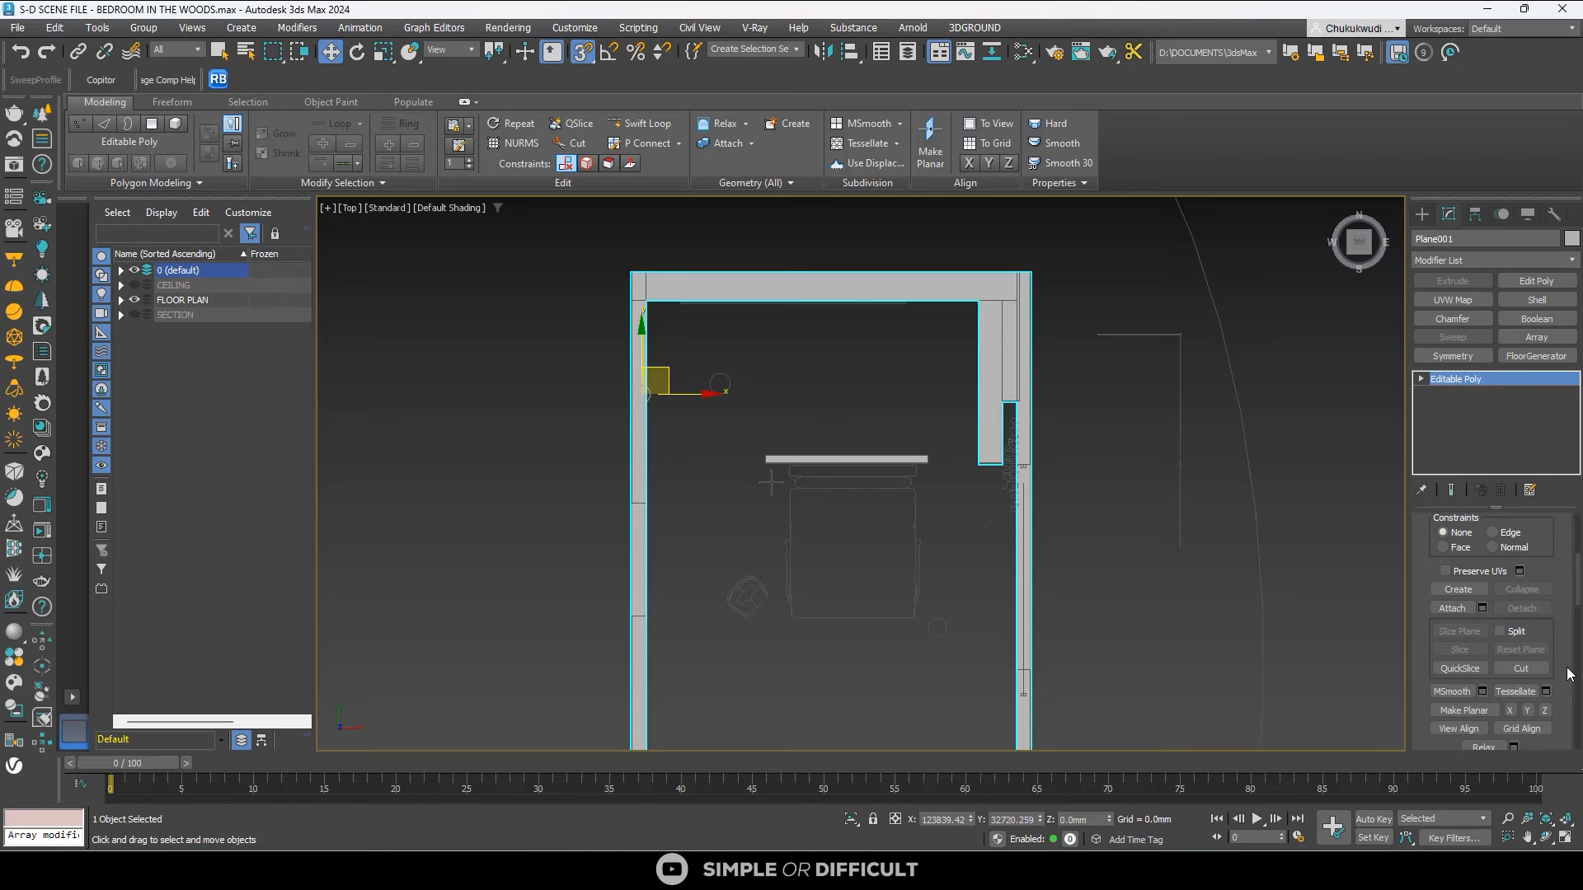
left_click(1451, 609)
scroll(976, 386, "up", 5)
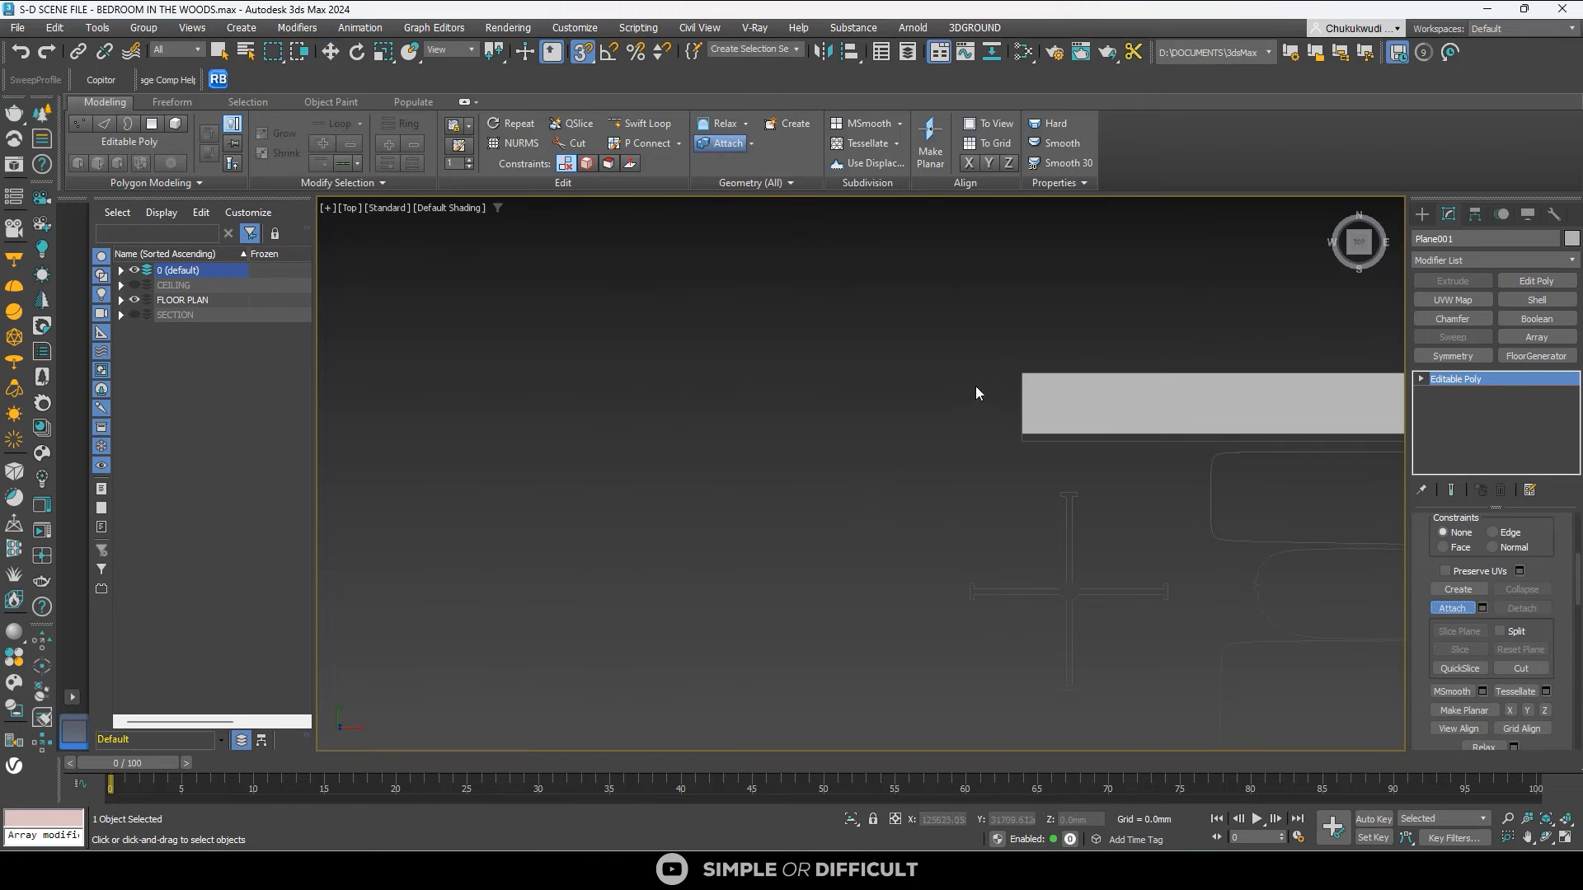
left_click(1070, 400)
scroll(689, 412, "down", 5)
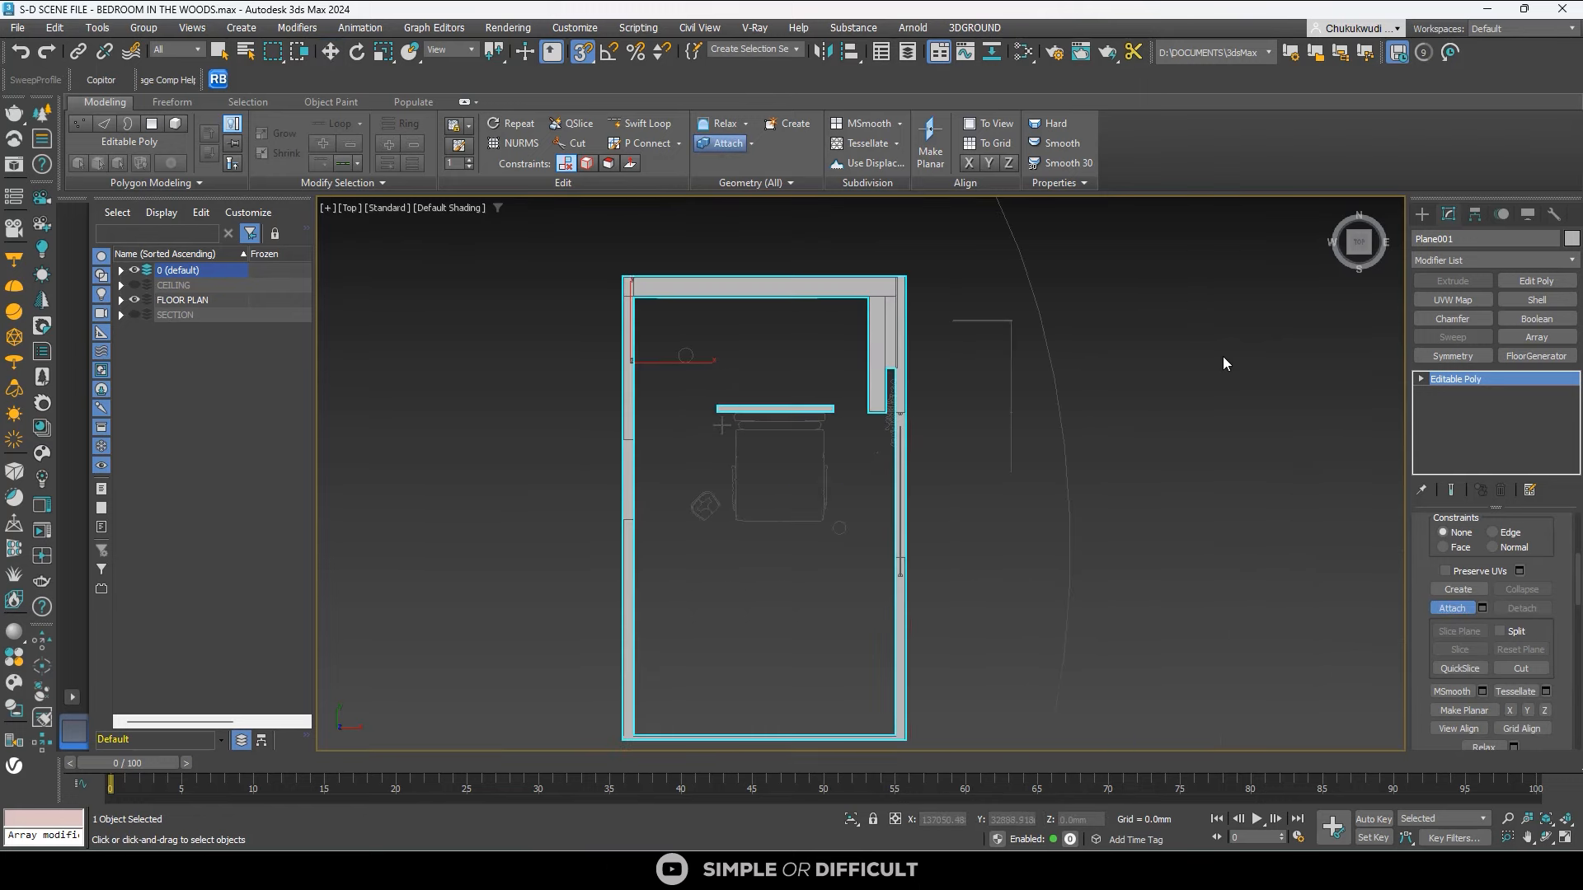
left_click(1421, 212)
Apply a Shell modifier to the combined wall and partition outline.
scroll(877, 442, "down", 2)
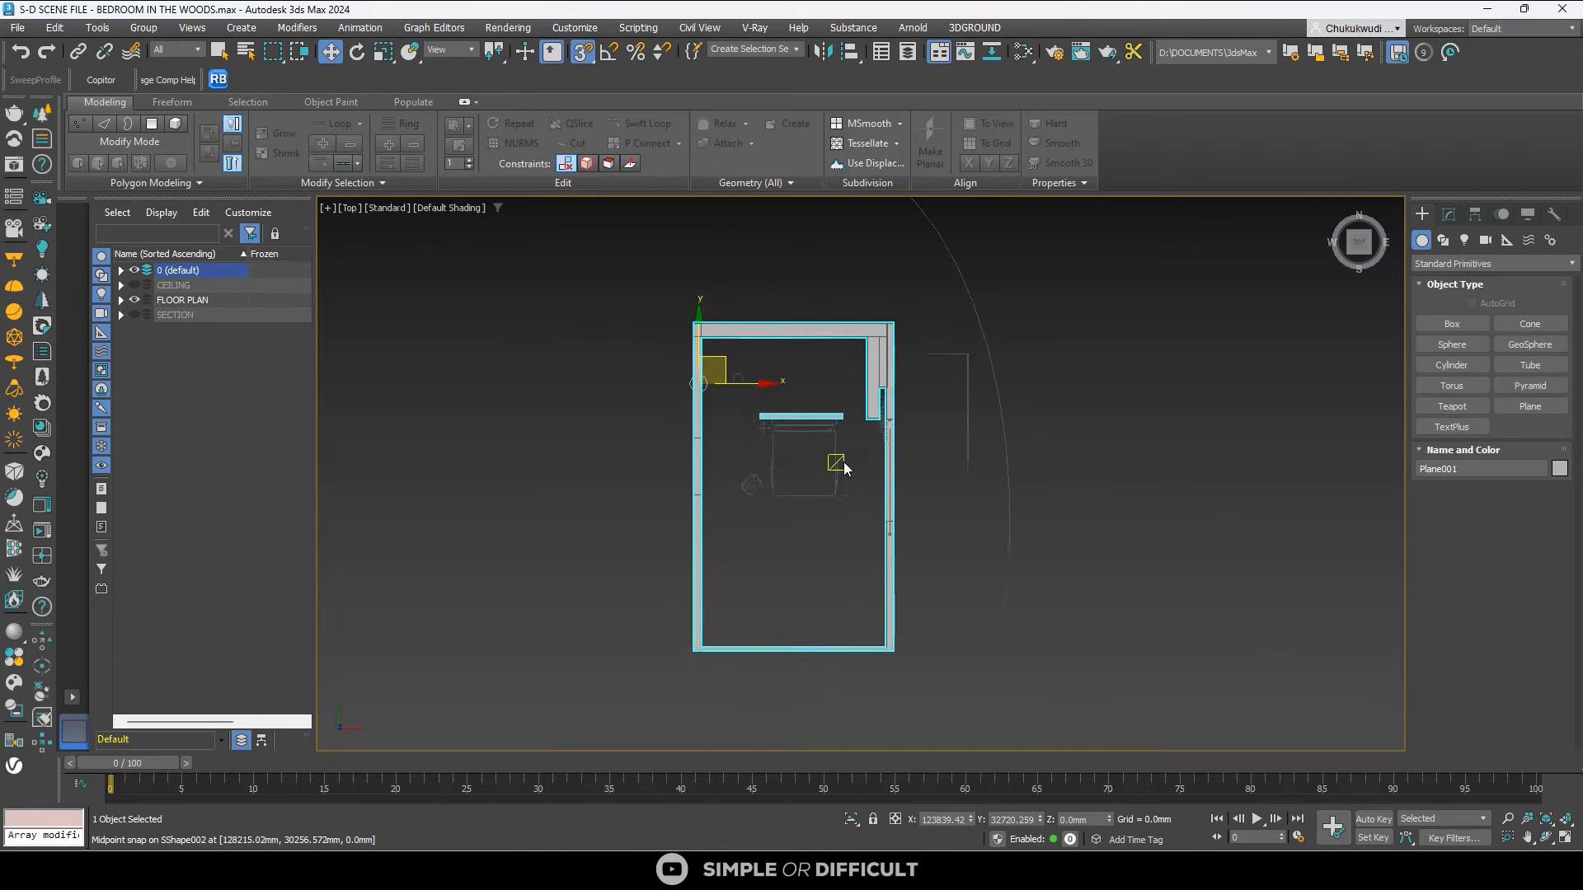
middle_click_drag(844, 464, 755, 422, "alt")
scroll(755, 422, "up", 4)
scroll(757, 445, "down", 1)
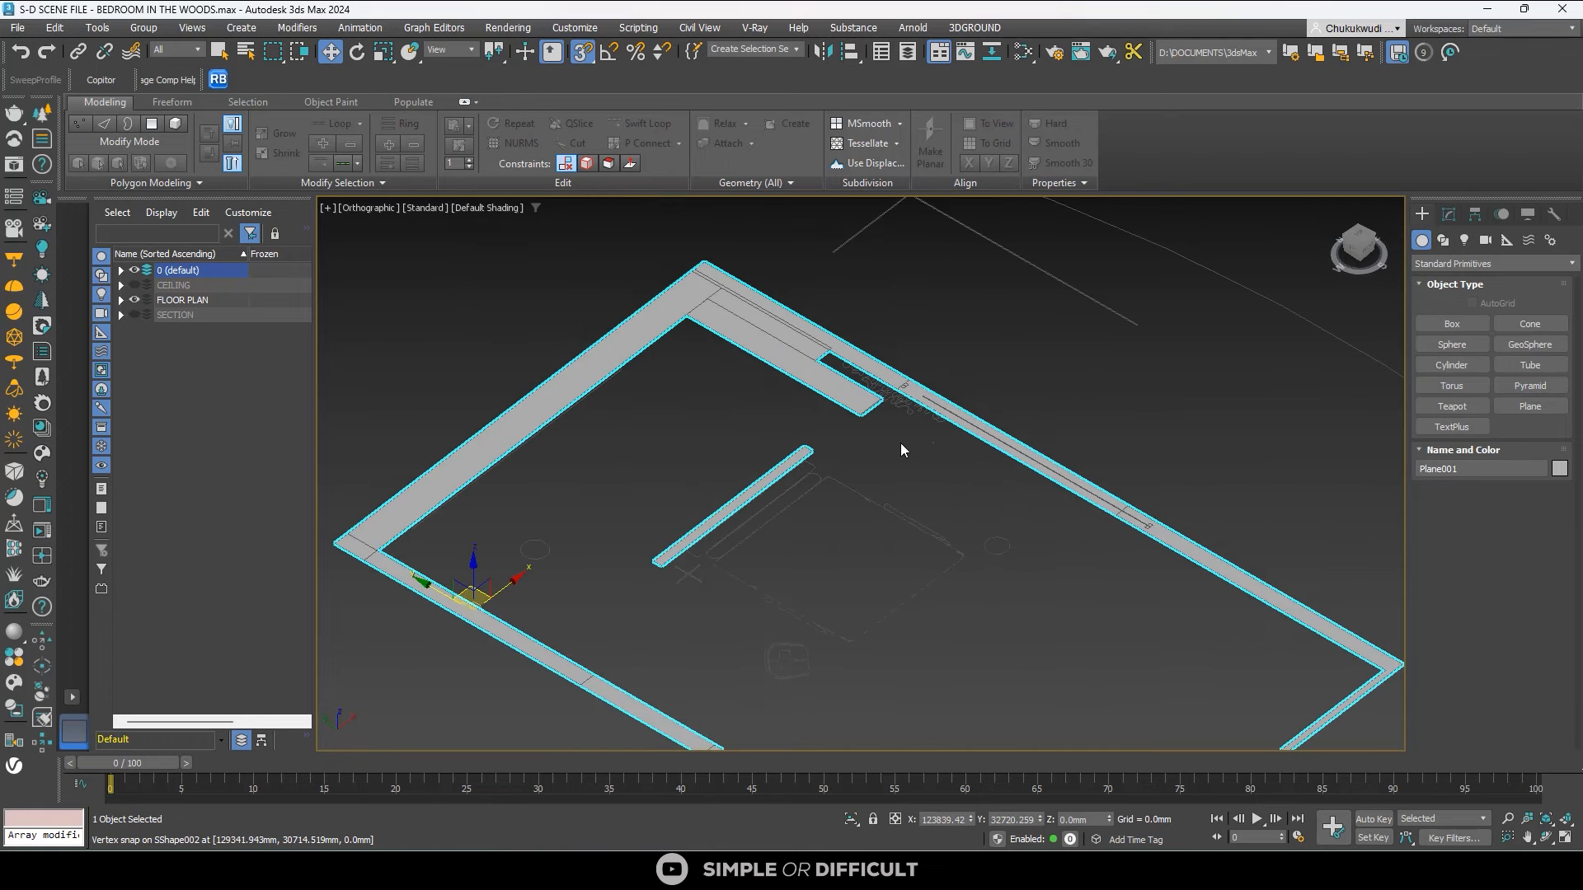
left_click(1448, 213)
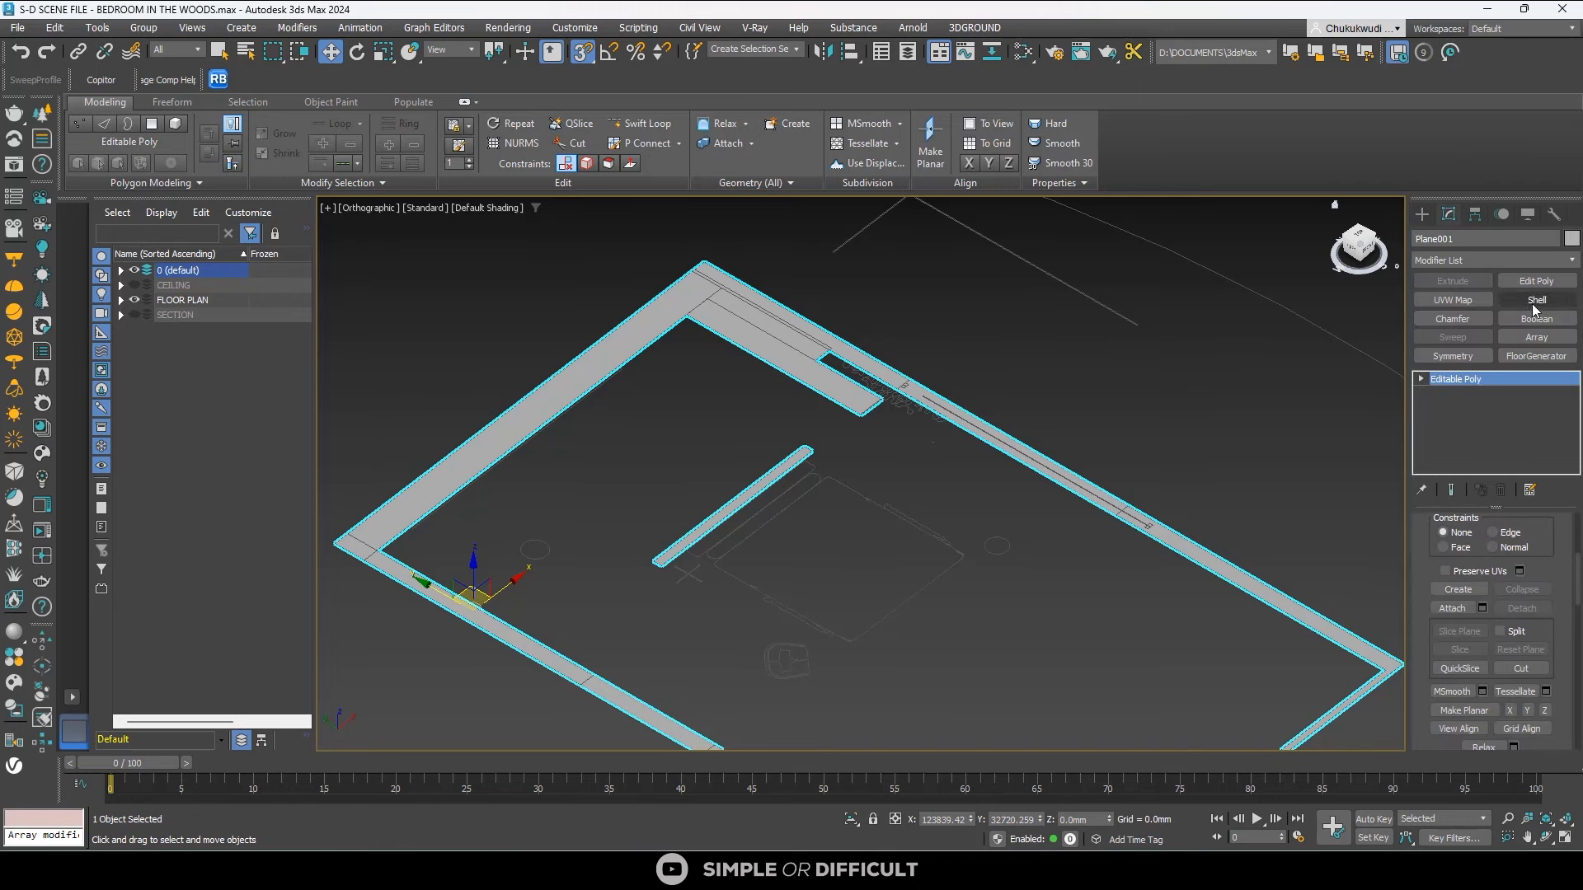
left_click(1505, 259)
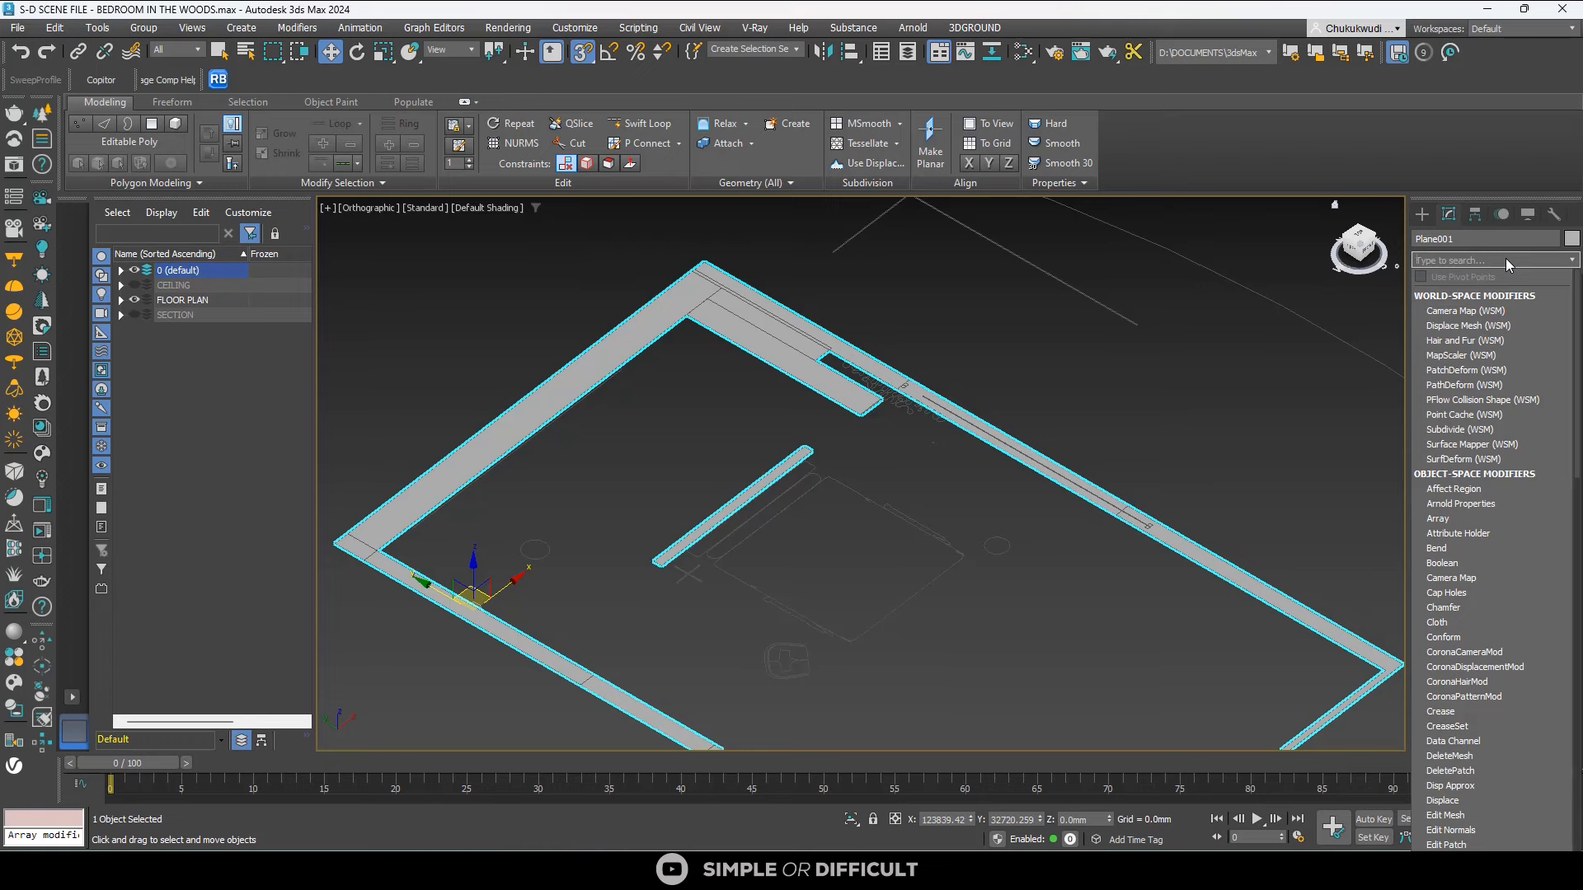
type("shell")
left_click(1483, 295)
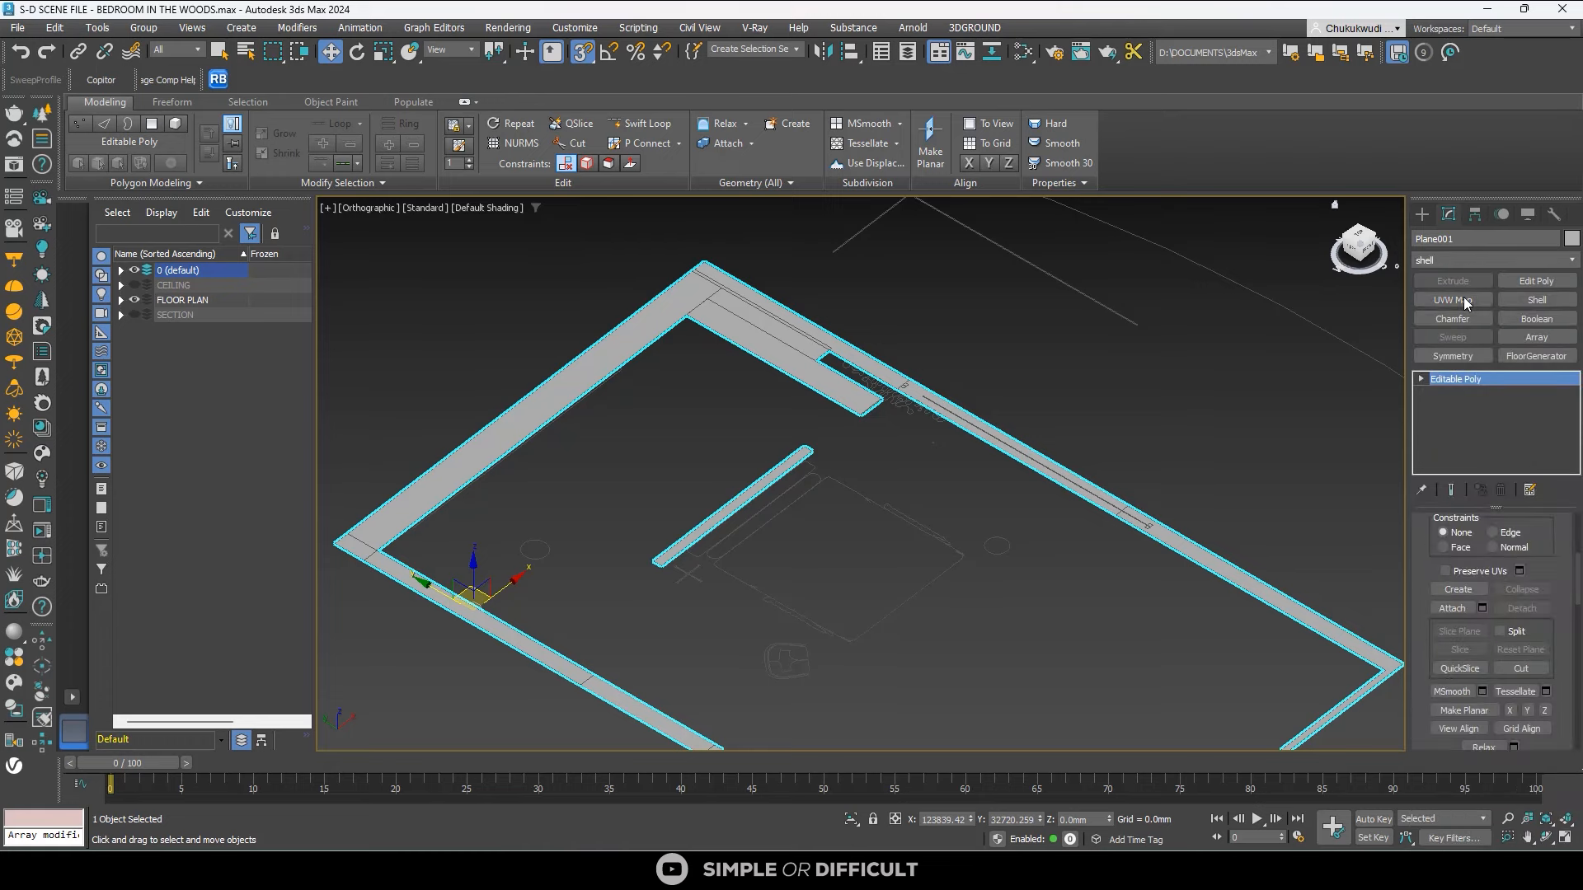
scroll(1554, 581, "up", 5)
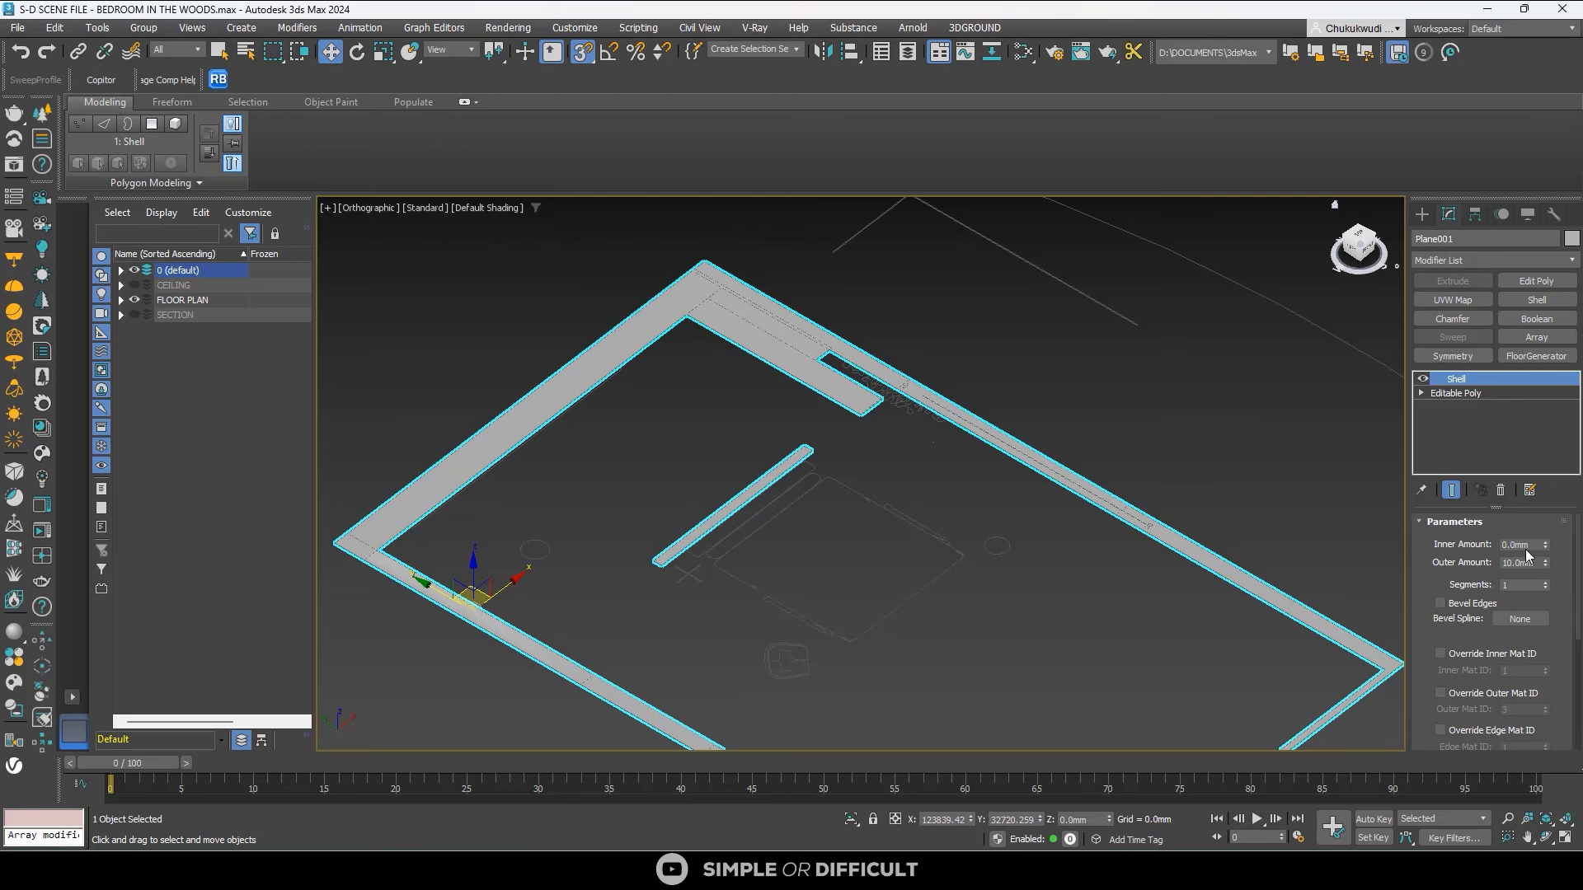
Try an inner amount of 3000 mm for the Shell modifier.
left_click(1529, 546)
type("3000")
key("Return")
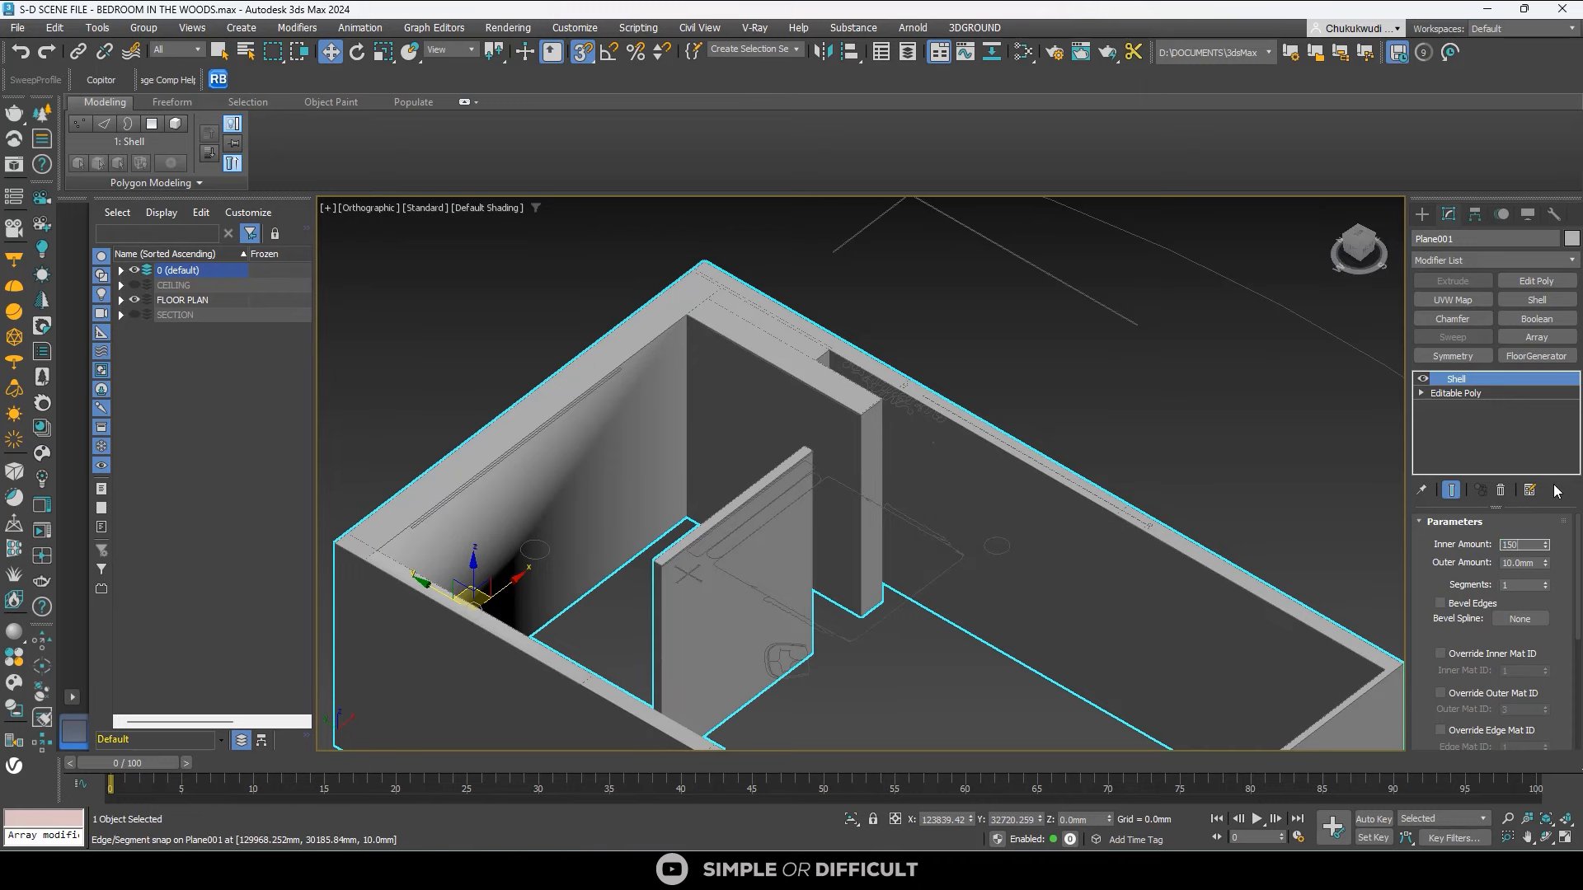
Set the Shell modifier's inner amount to 150 mm and its outer amount to 3000 mm.
type("150")
key("Return")
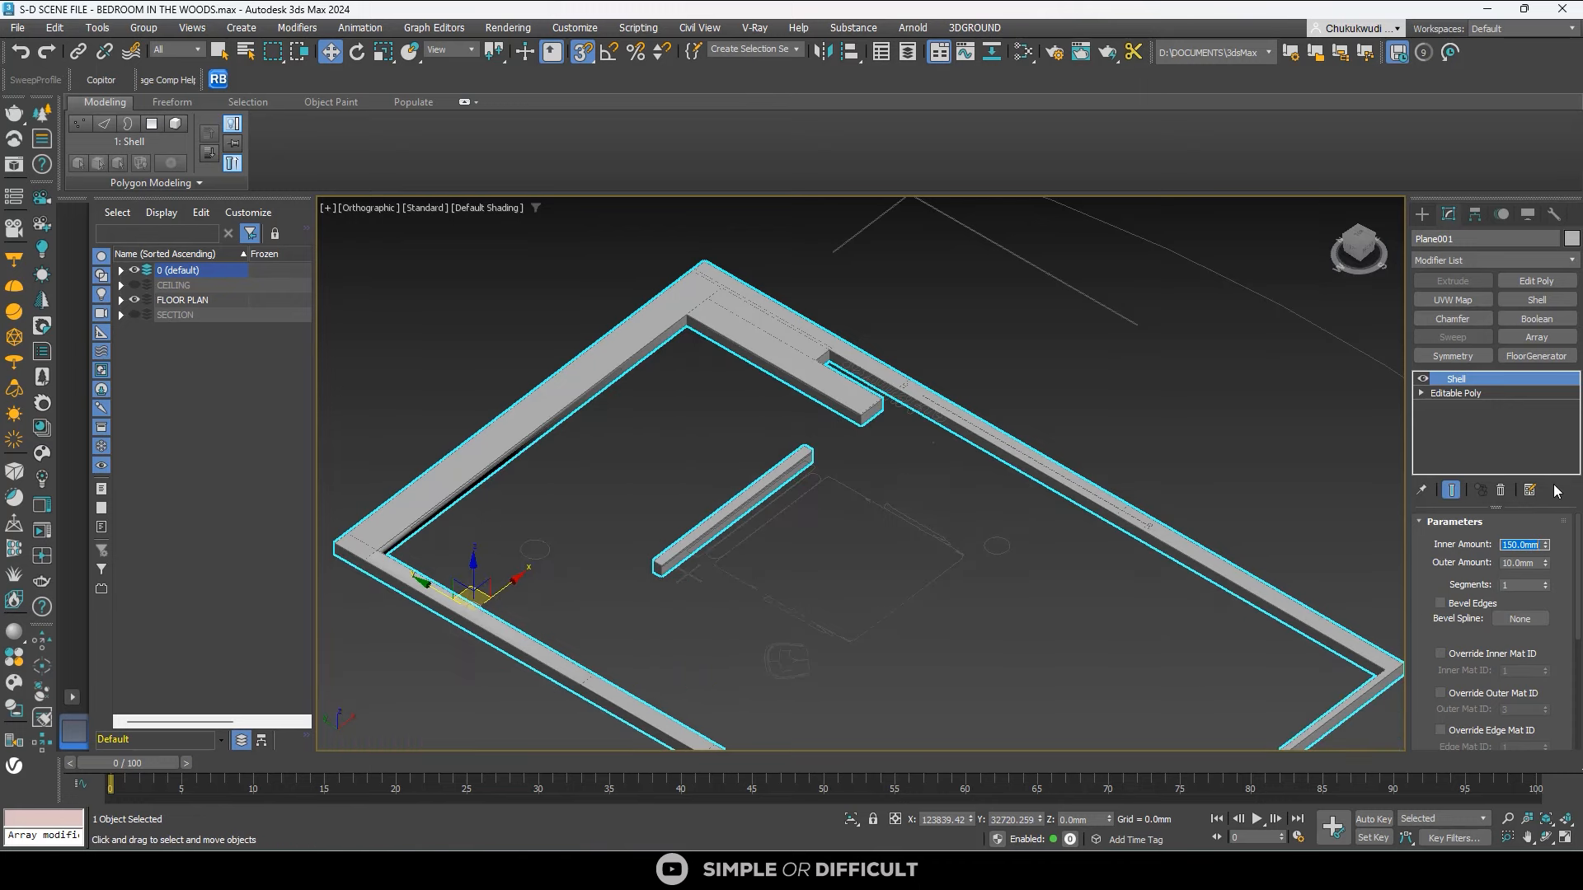
left_click(1521, 565)
scroll(611, 412, "down", 3)
middle_click_drag(701, 477, 759, 493, "alt")
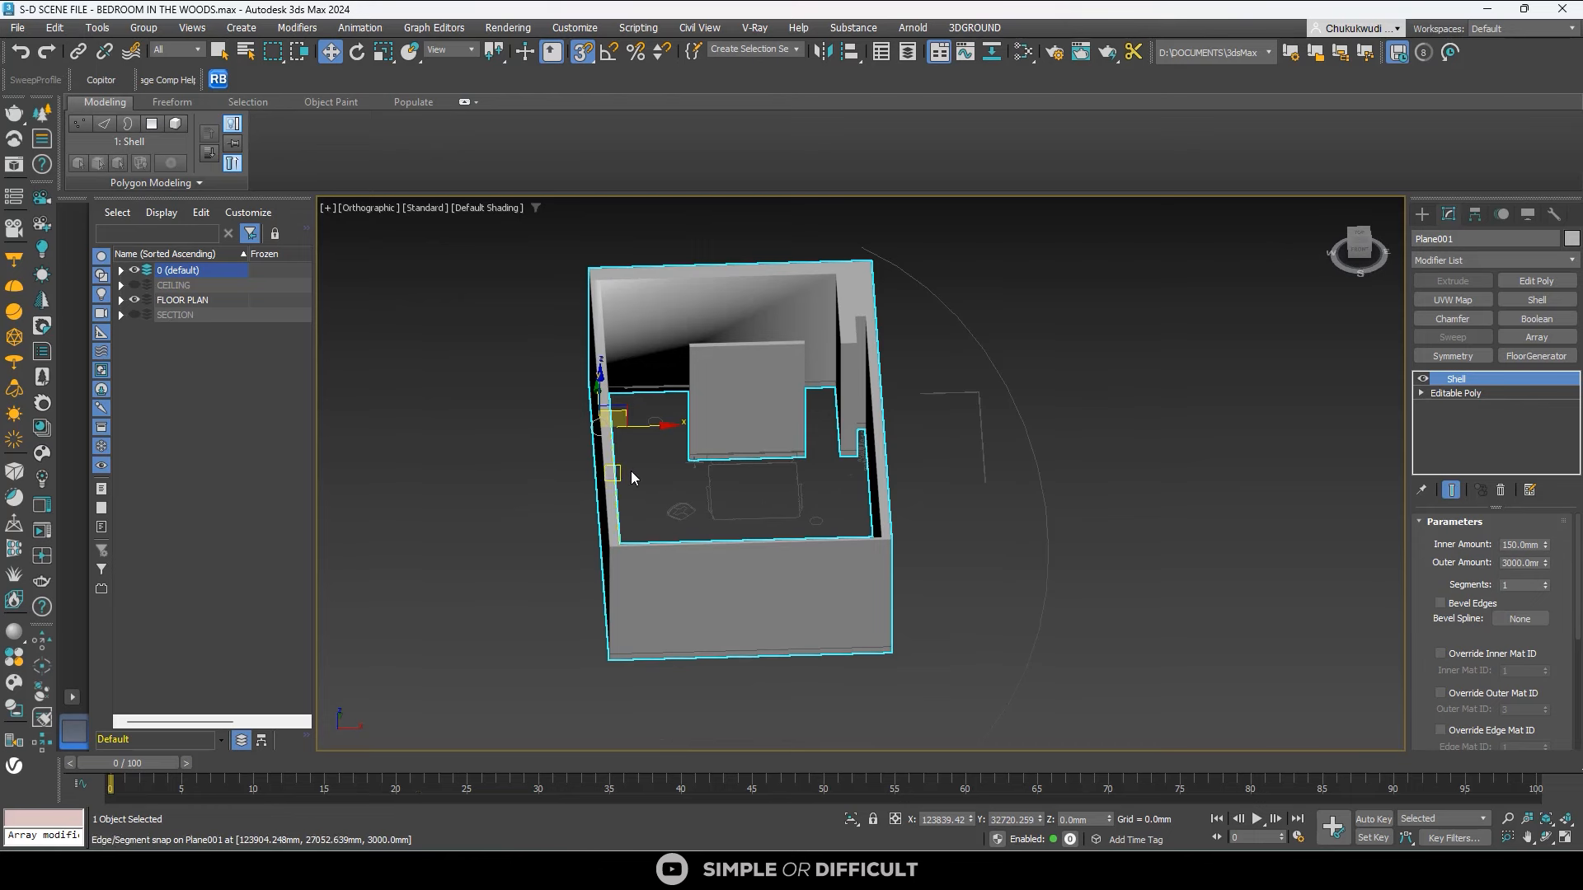
middle_click_drag(630, 477, 714, 487)
key("super")
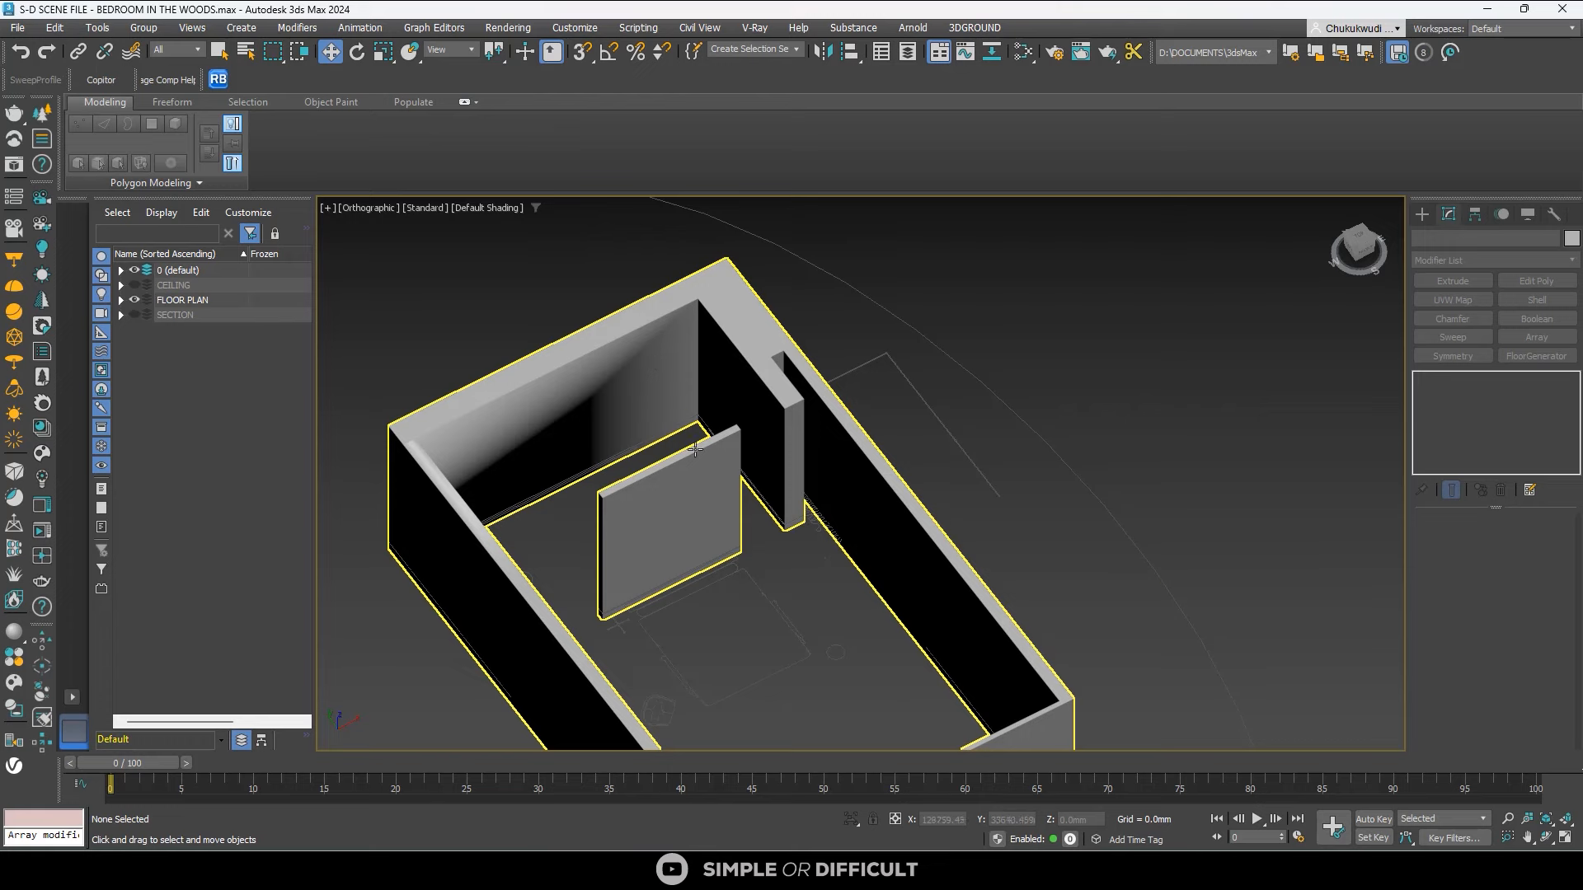
Reselect the walls and set the Shell modifier's outer amount to 2650 mm.
mouse_move(695, 449)
middle_mouse_down("alt")
mouse_move(572, 382)
mouse_move(576, 334)
mouse_move(618, 470)
mouse_move(671, 495)
mouse_move(700, 431)
mouse_move(595, 448)
mouse_move(621, 477)
mouse_move(679, 473)
mouse_move(735, 506)
mouse_move(700, 463)
middle_mouse_up("alt")
scroll(689, 437, "down", 4)
scroll(711, 460, "up", 5)
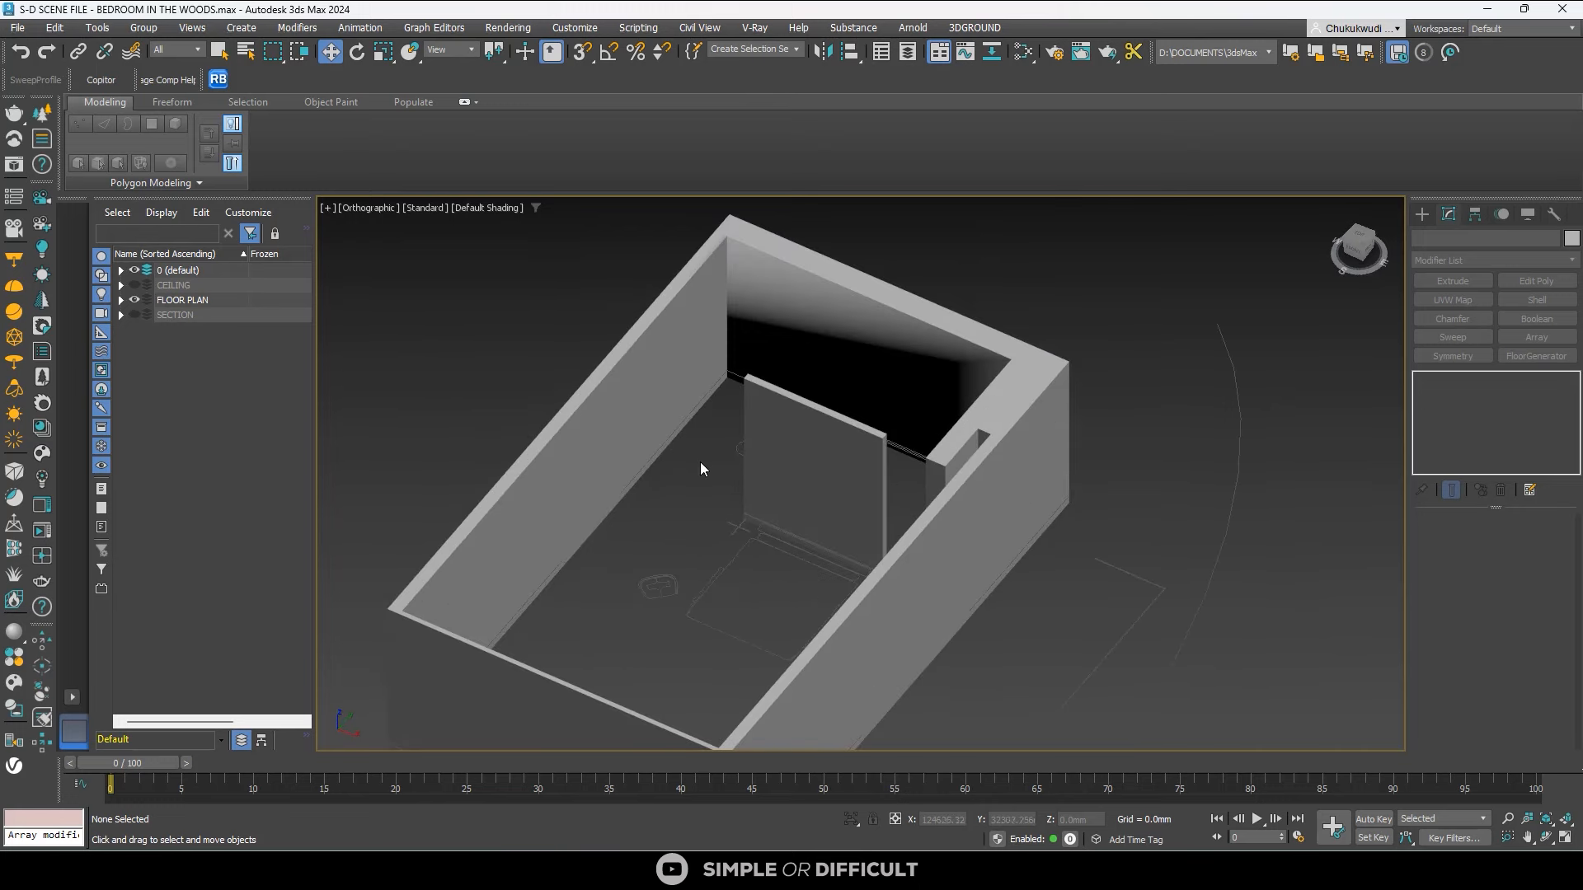
scroll(699, 470, "down", 3)
left_click(764, 351)
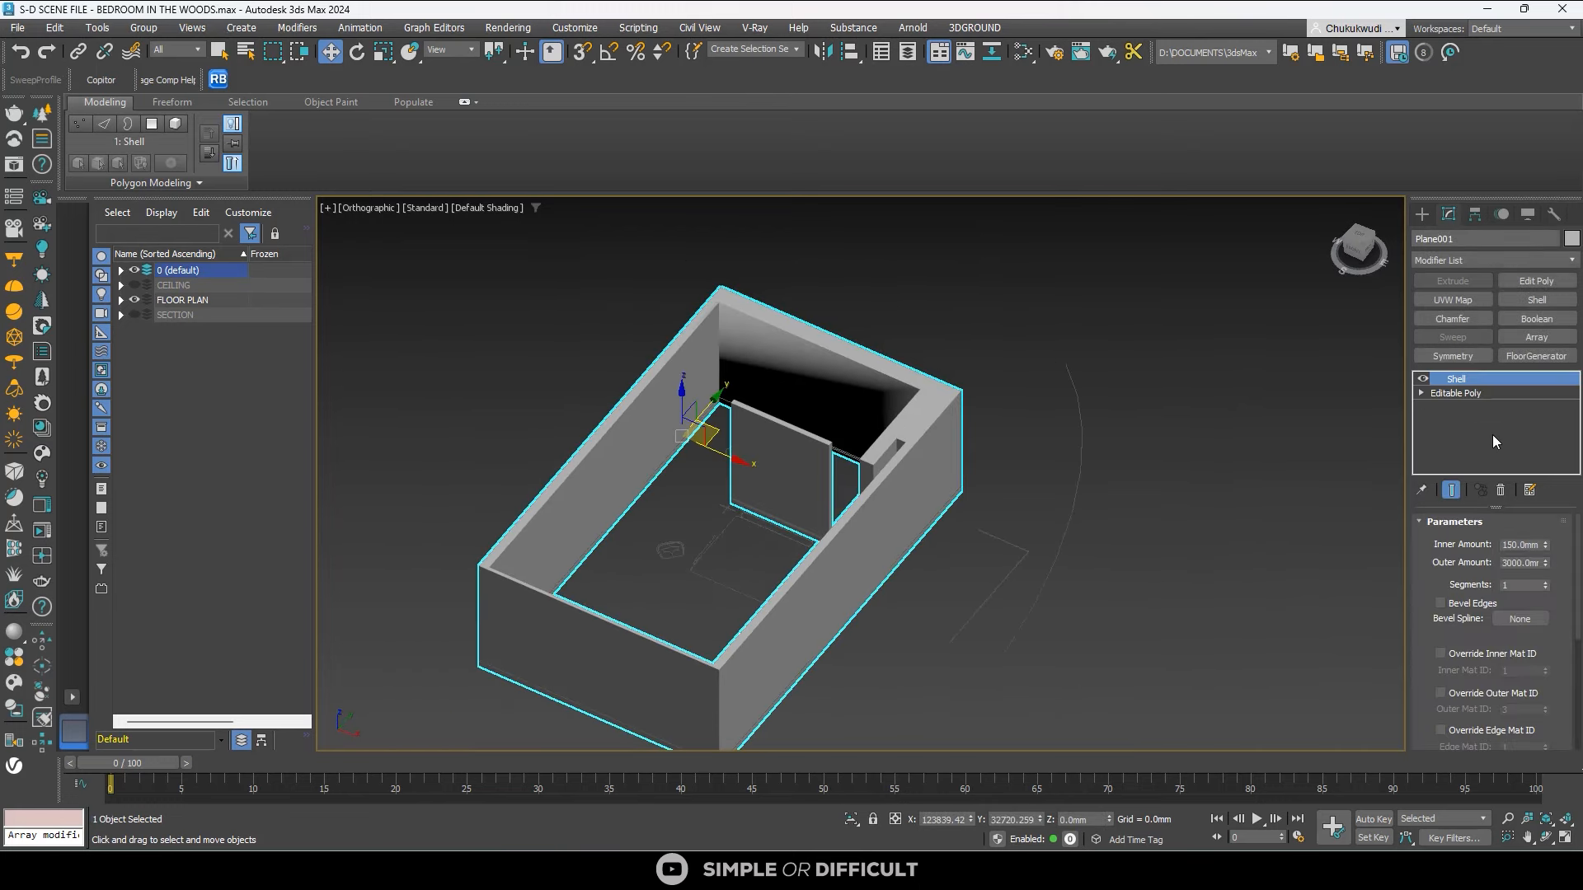
double_click(1464, 395)
left_click(1493, 380)
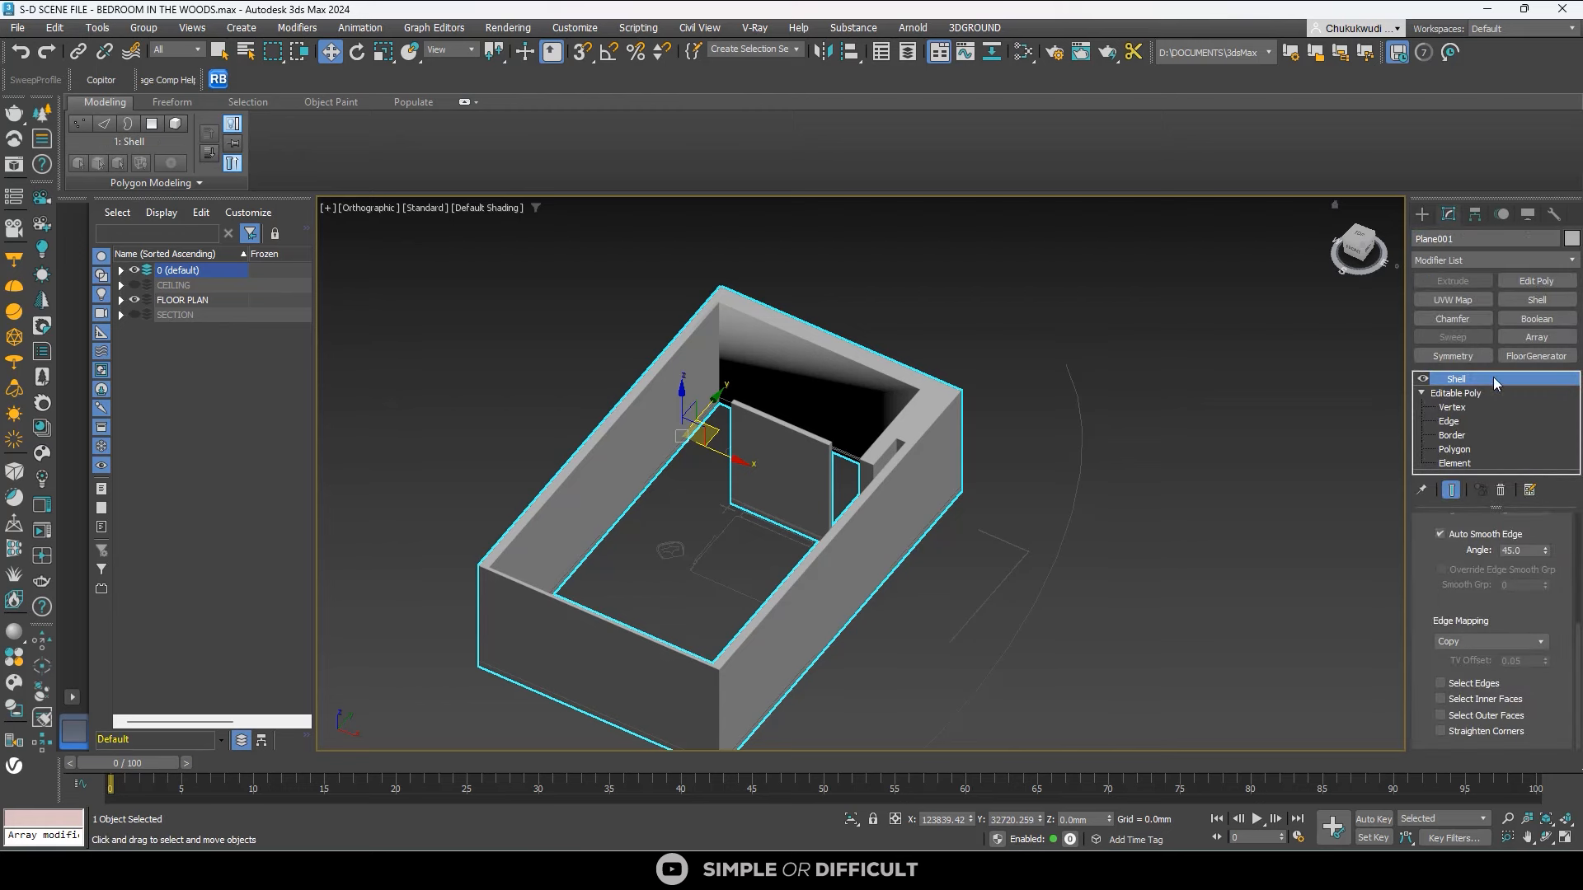
scroll(1503, 536, "up", 5)
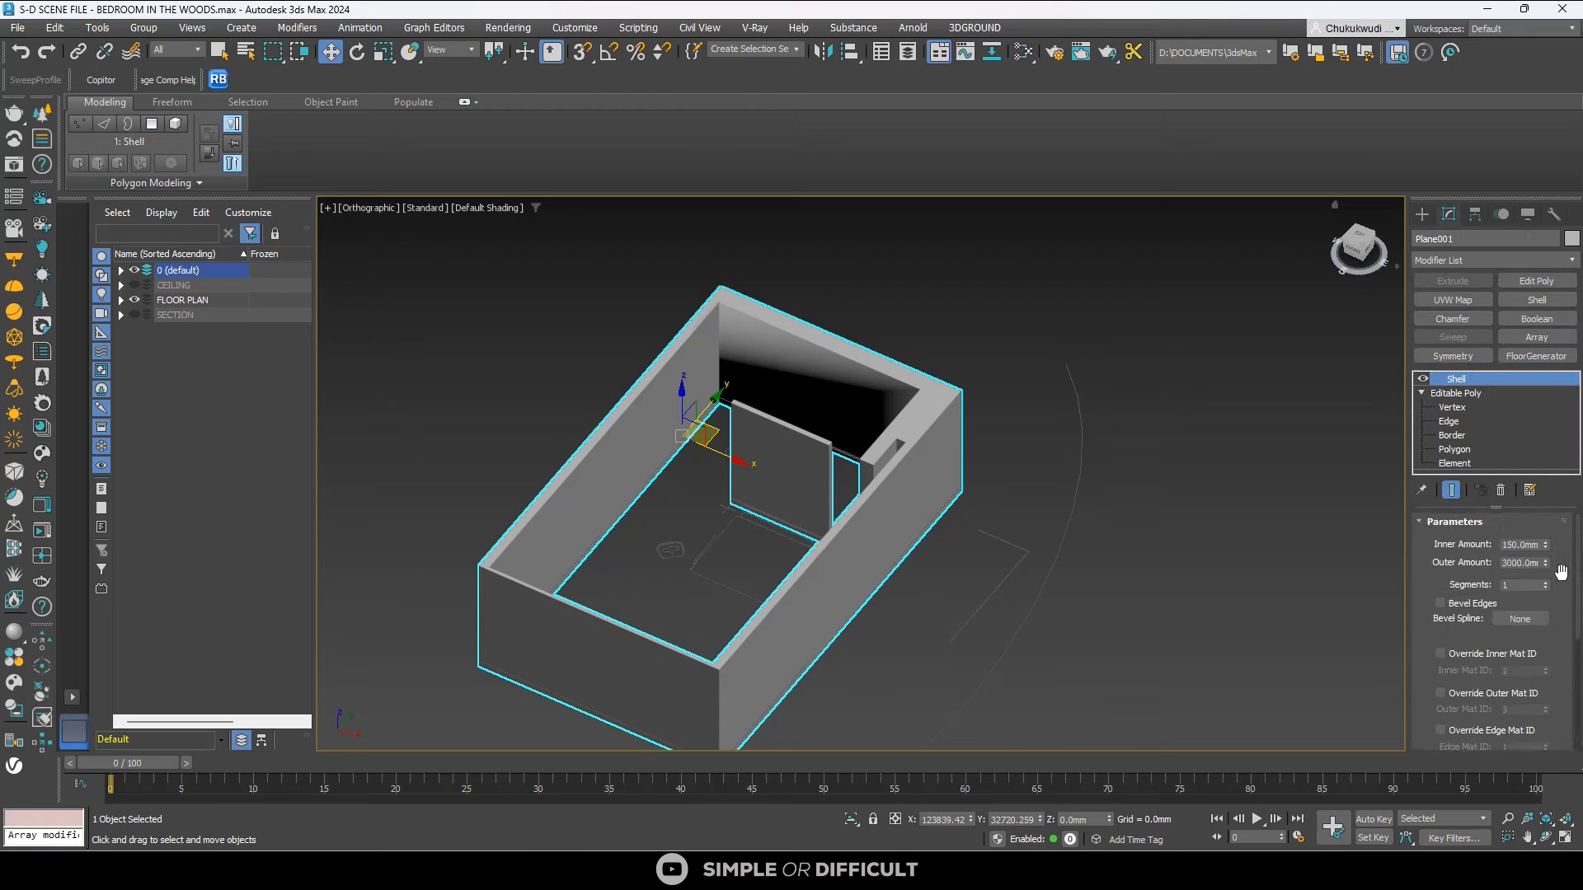
left_click(1527, 564)
key("Return")
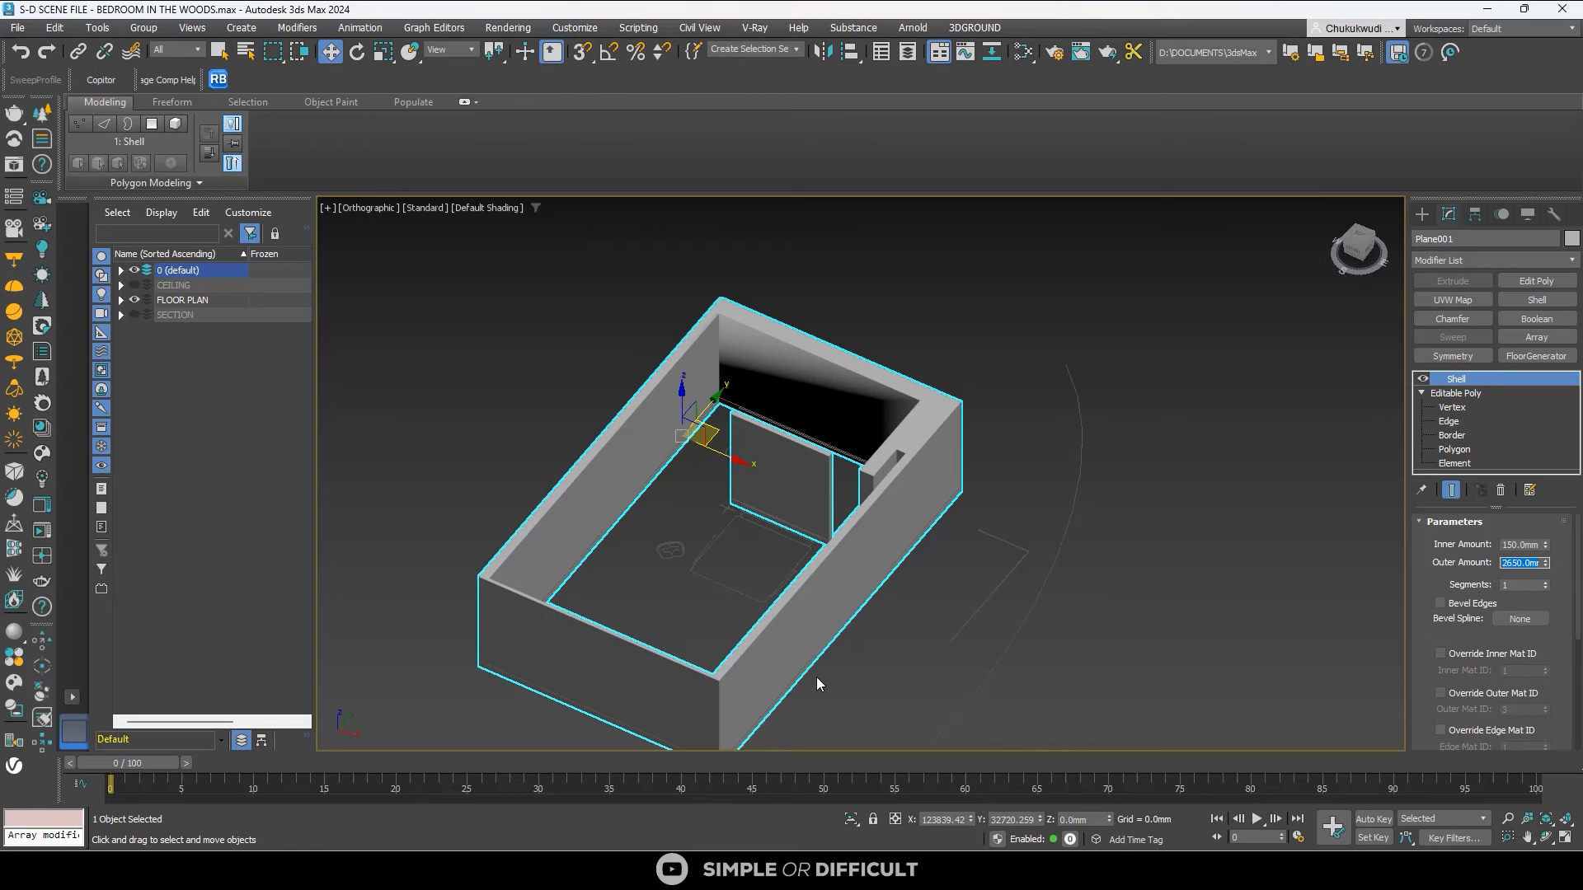
Convert the shelled walls to an editable poly and switch to polygon editing.
right_click(824, 384)
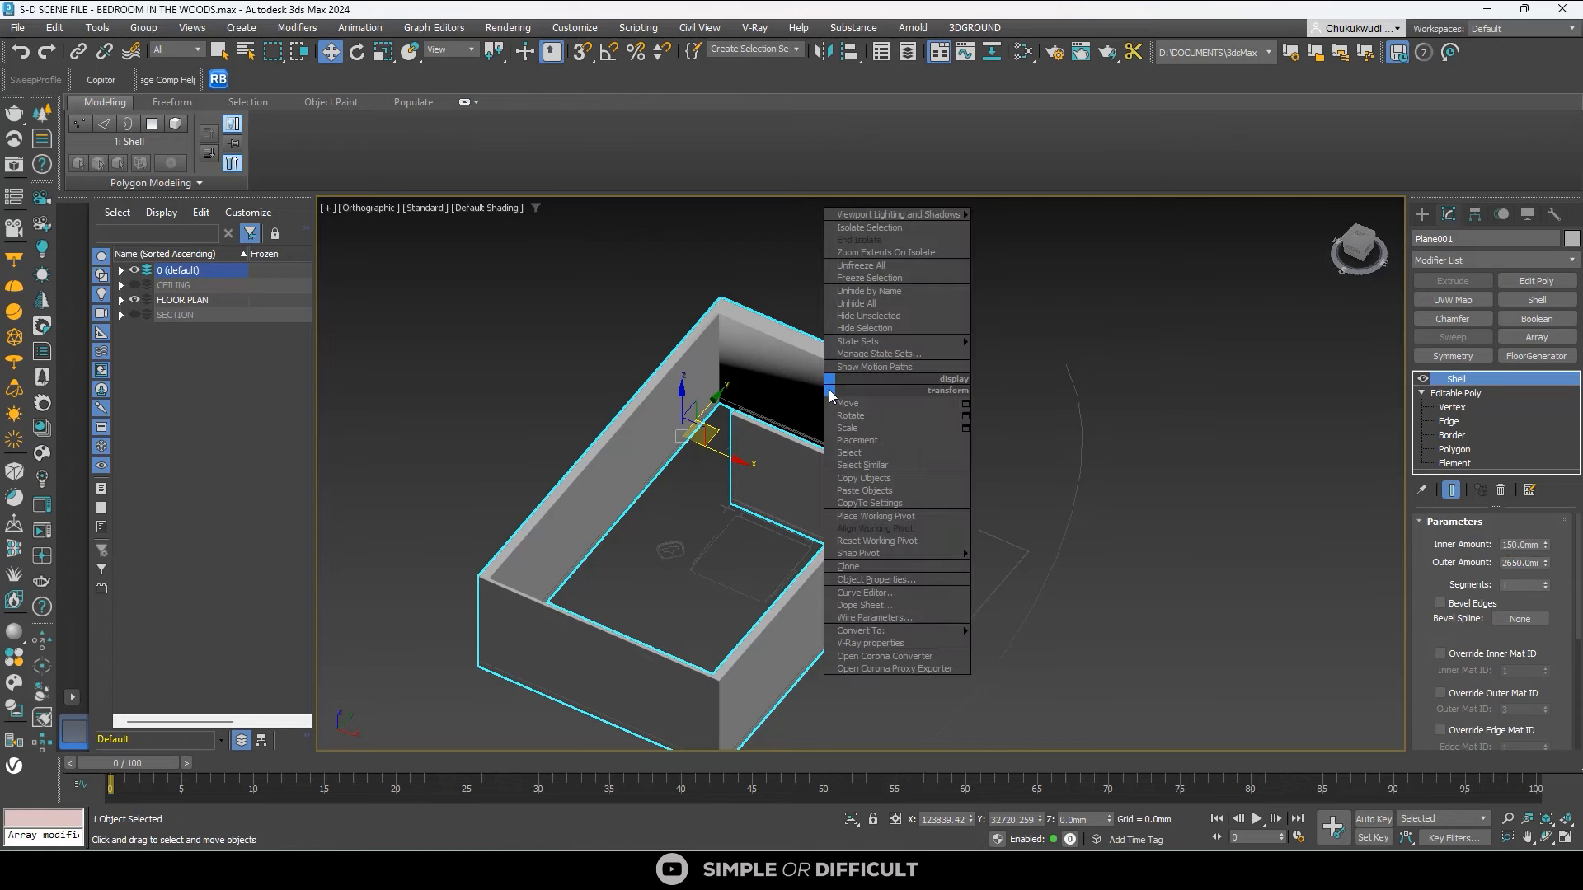
mouse_move(897, 630)
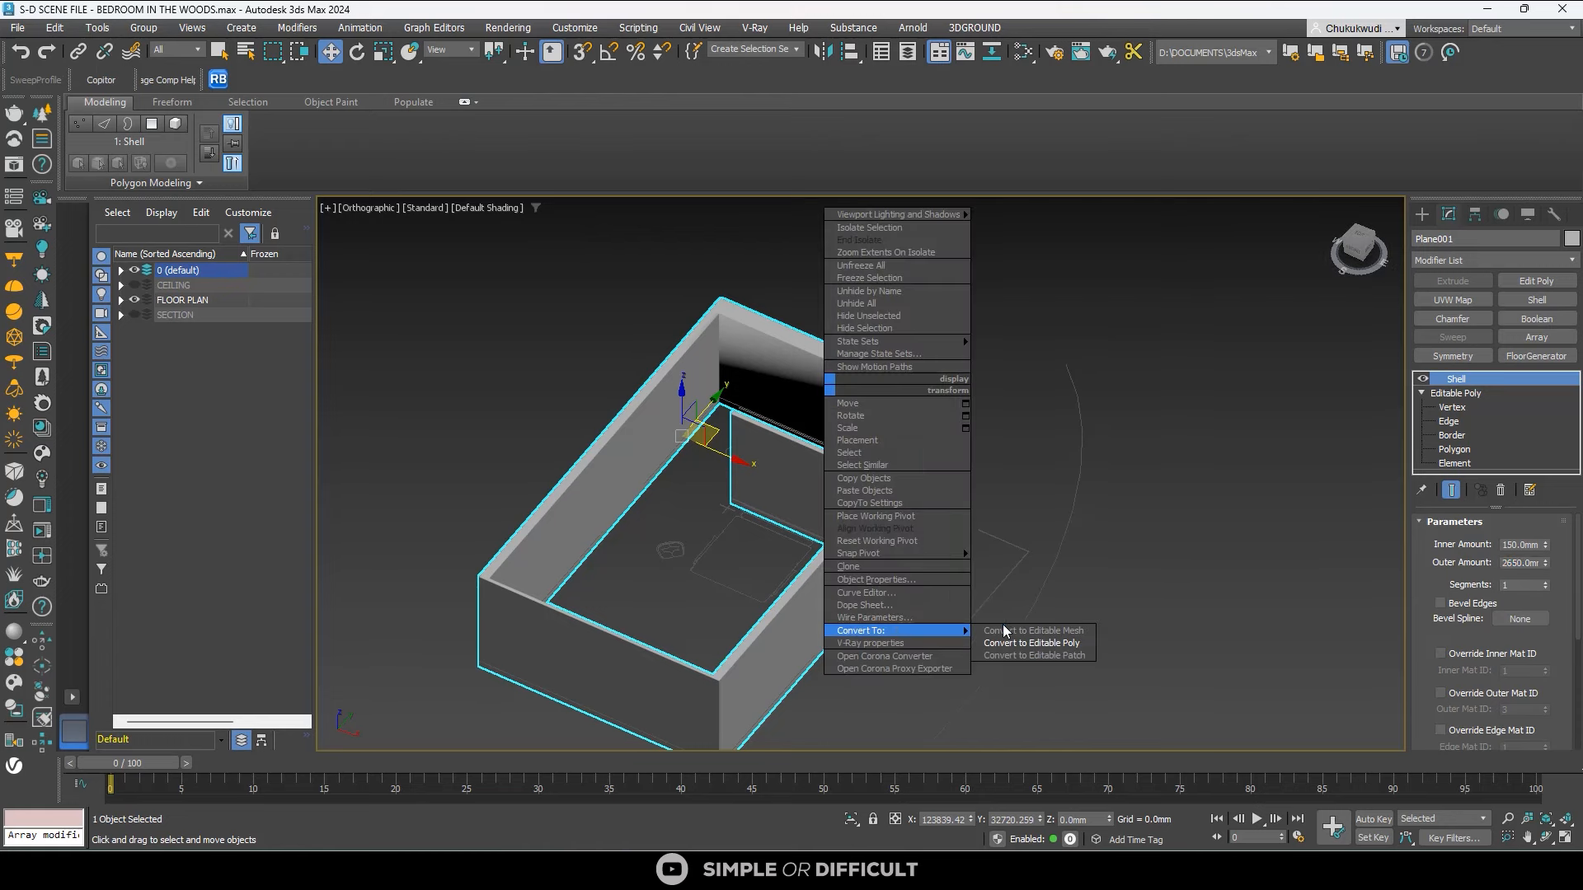
left_click(1042, 641)
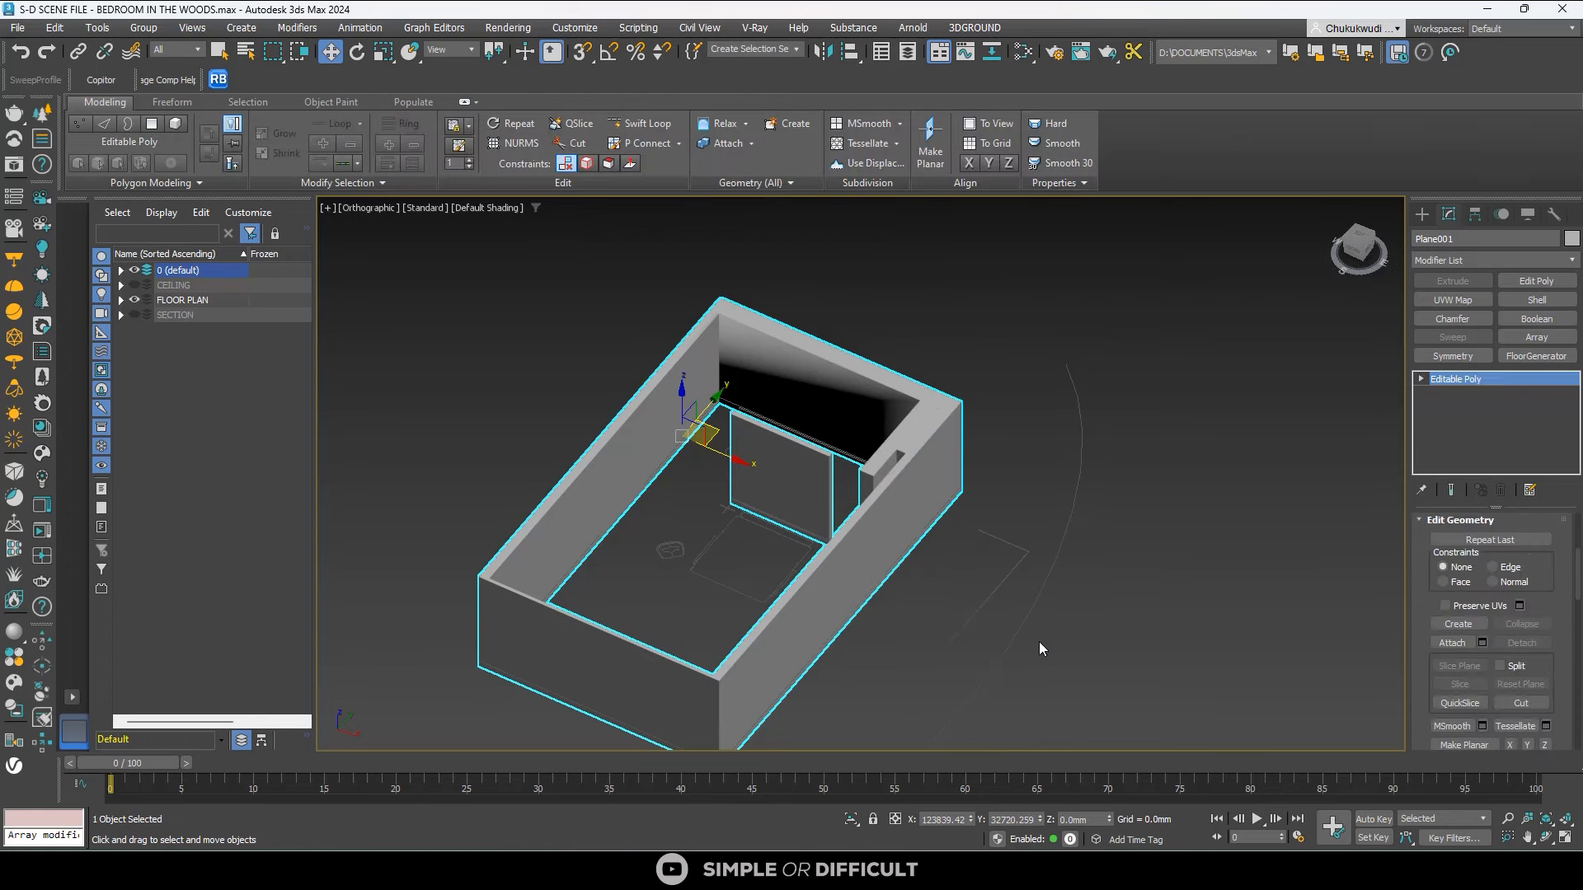
left_click(1422, 378)
left_click(1454, 435)
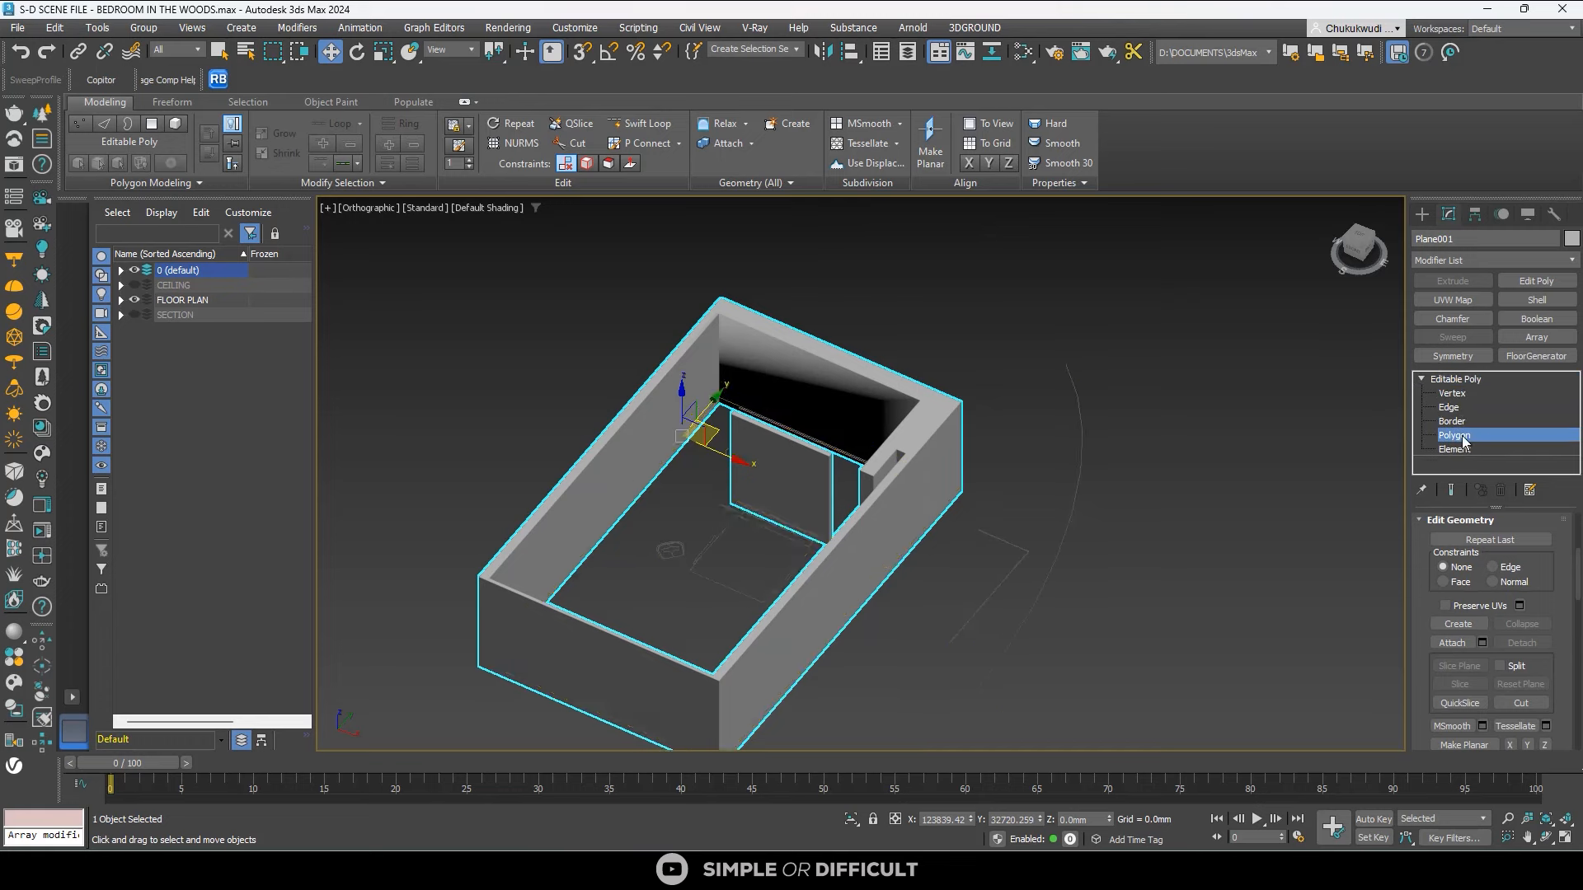
Select all polygons of the walls and partition, clear their smoothing groups, and leave polygon editing.
scroll(808, 345, "down", 4)
left_click_drag(493, 656, 495, 652)
scroll(813, 333, "up", 6)
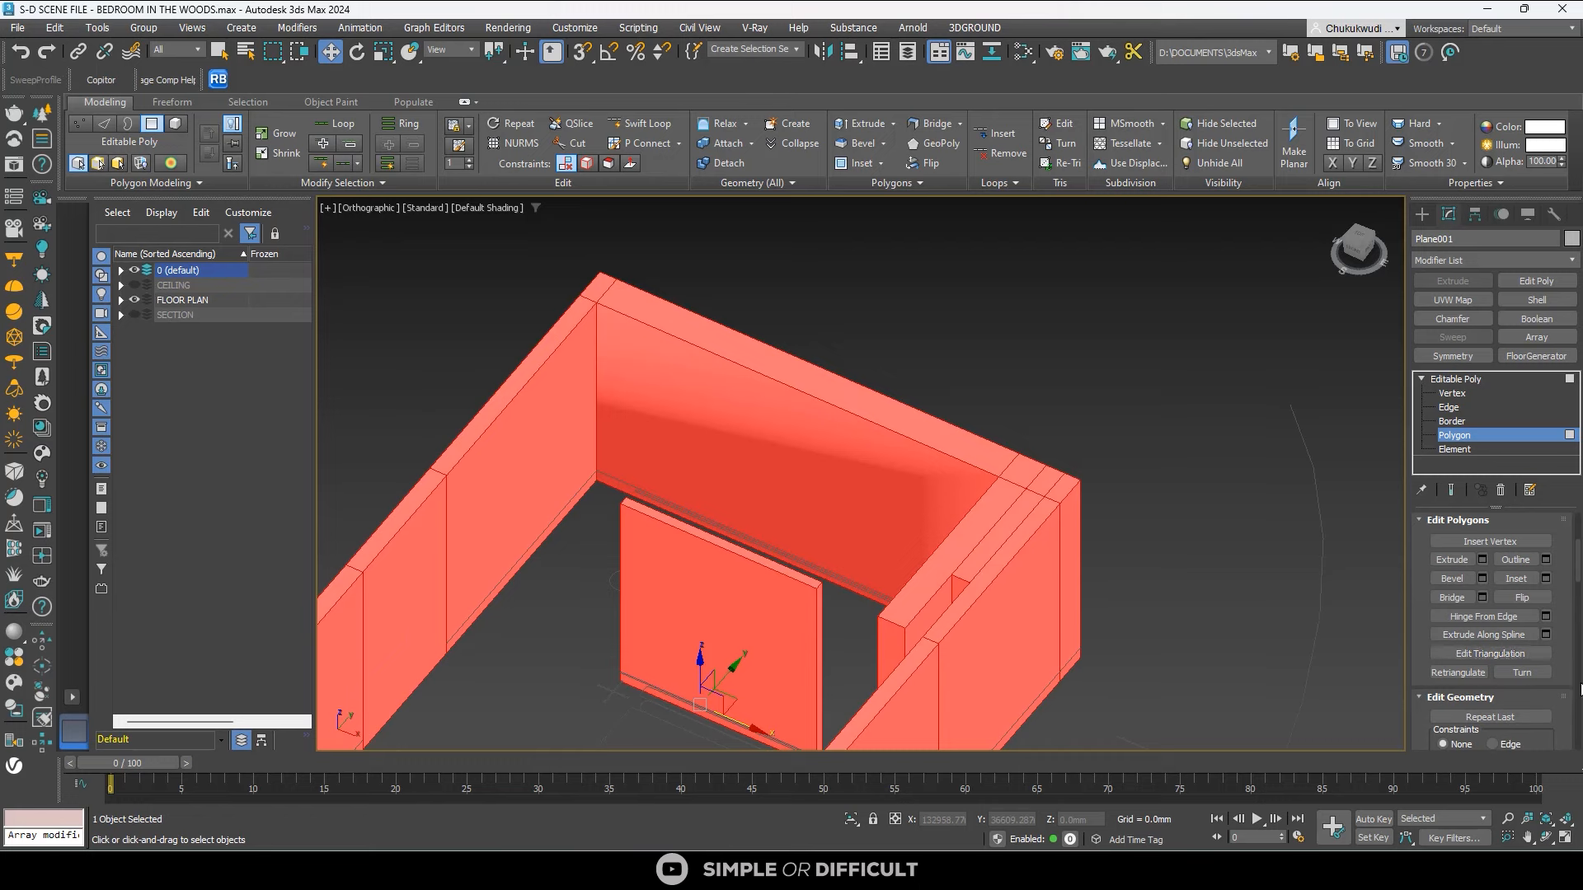
scroll(813, 425, "down", 3)
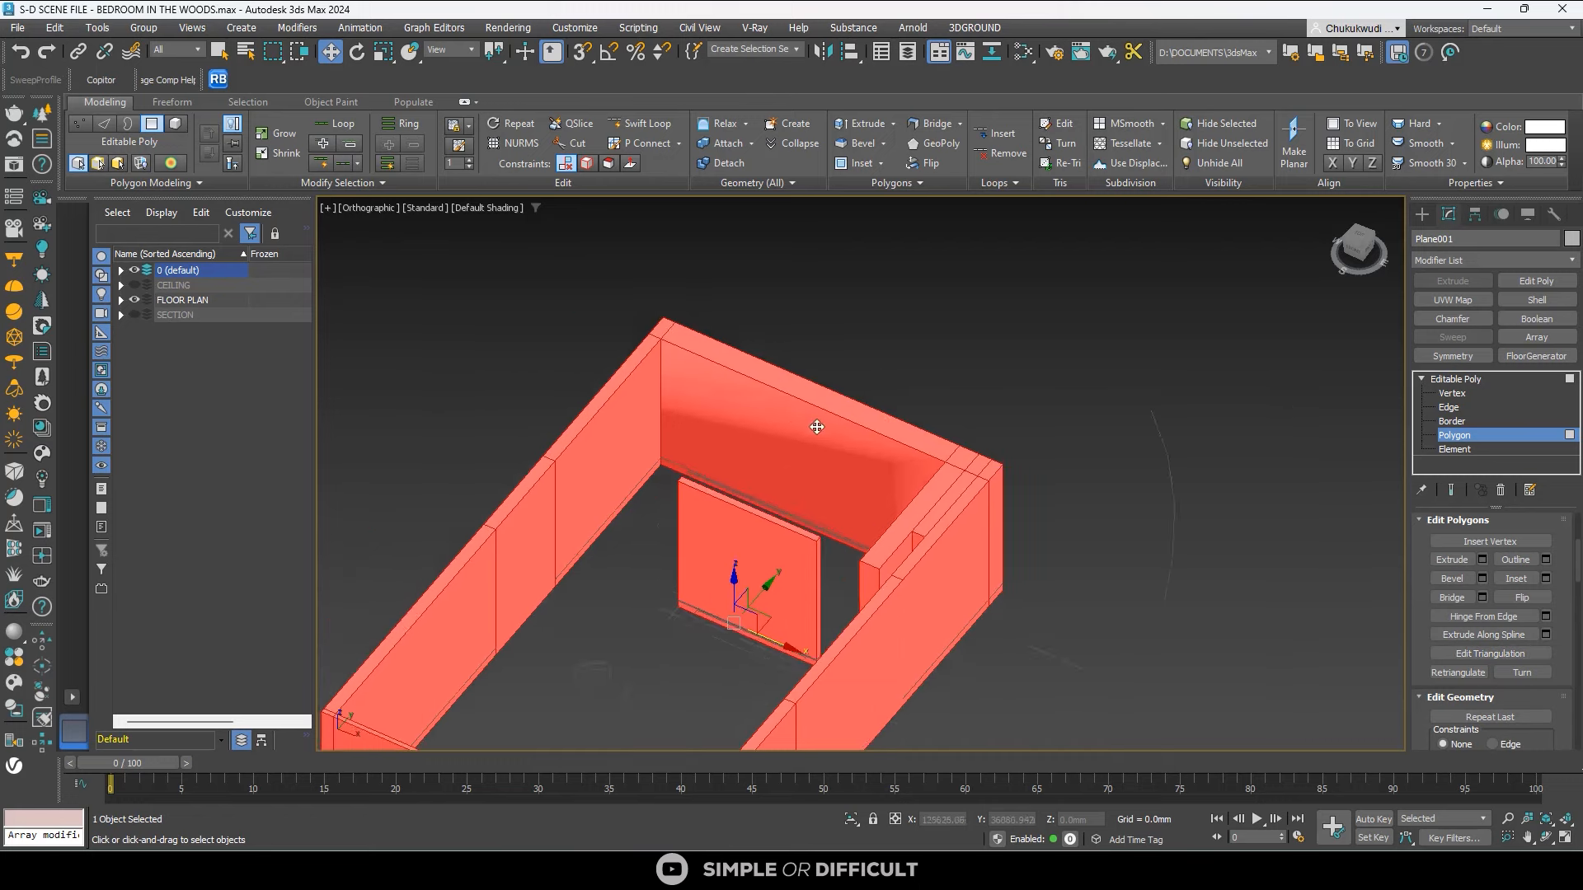
scroll(1553, 724, "down", 10)
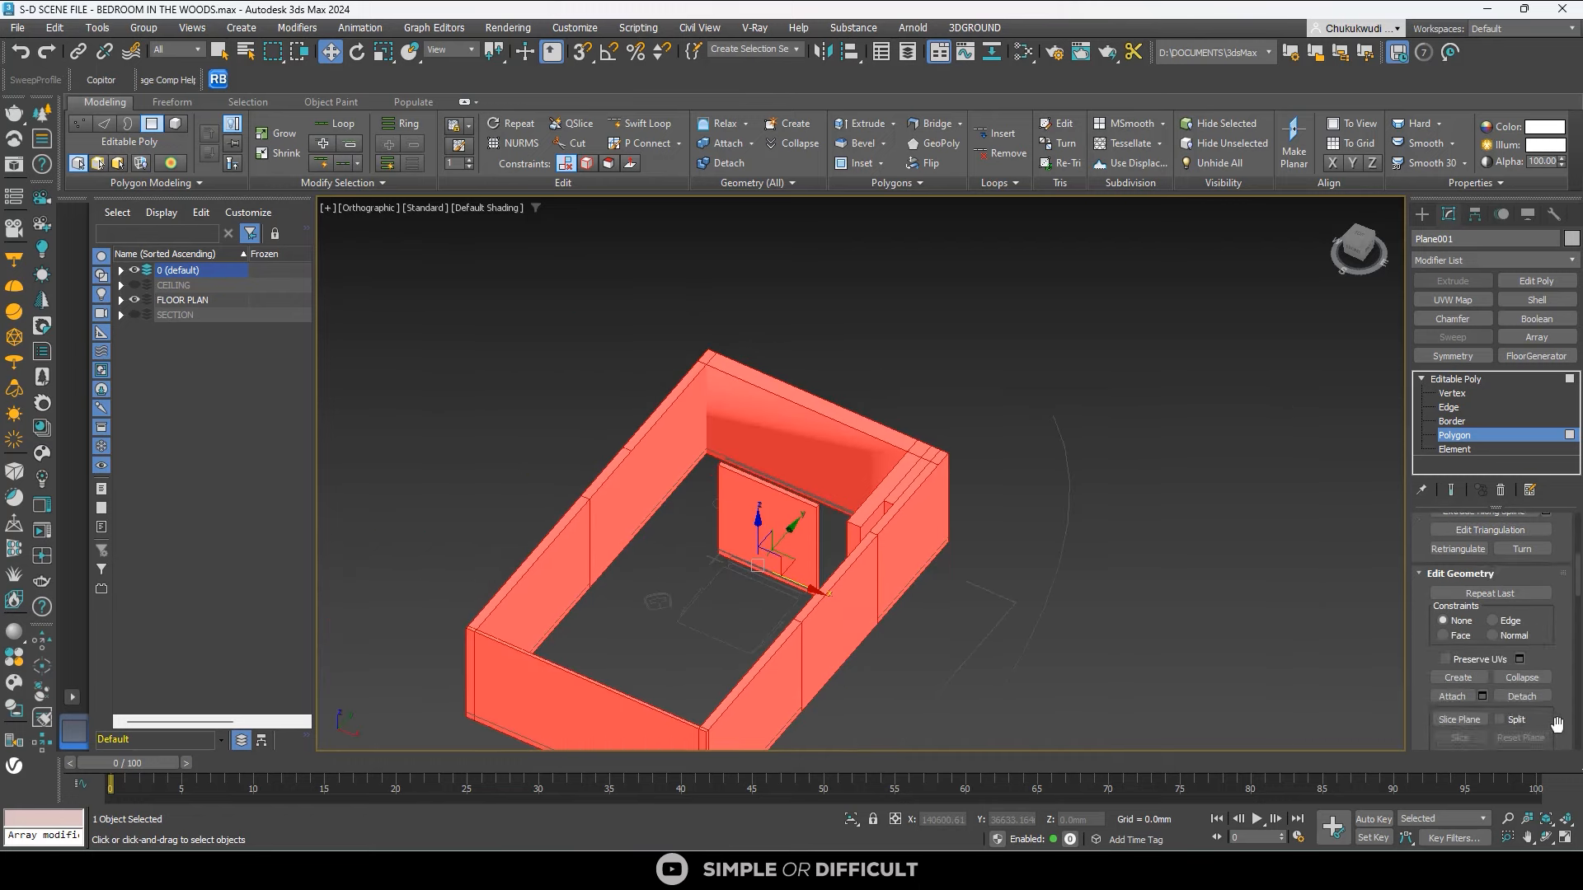
scroll(1564, 727, "down", 1)
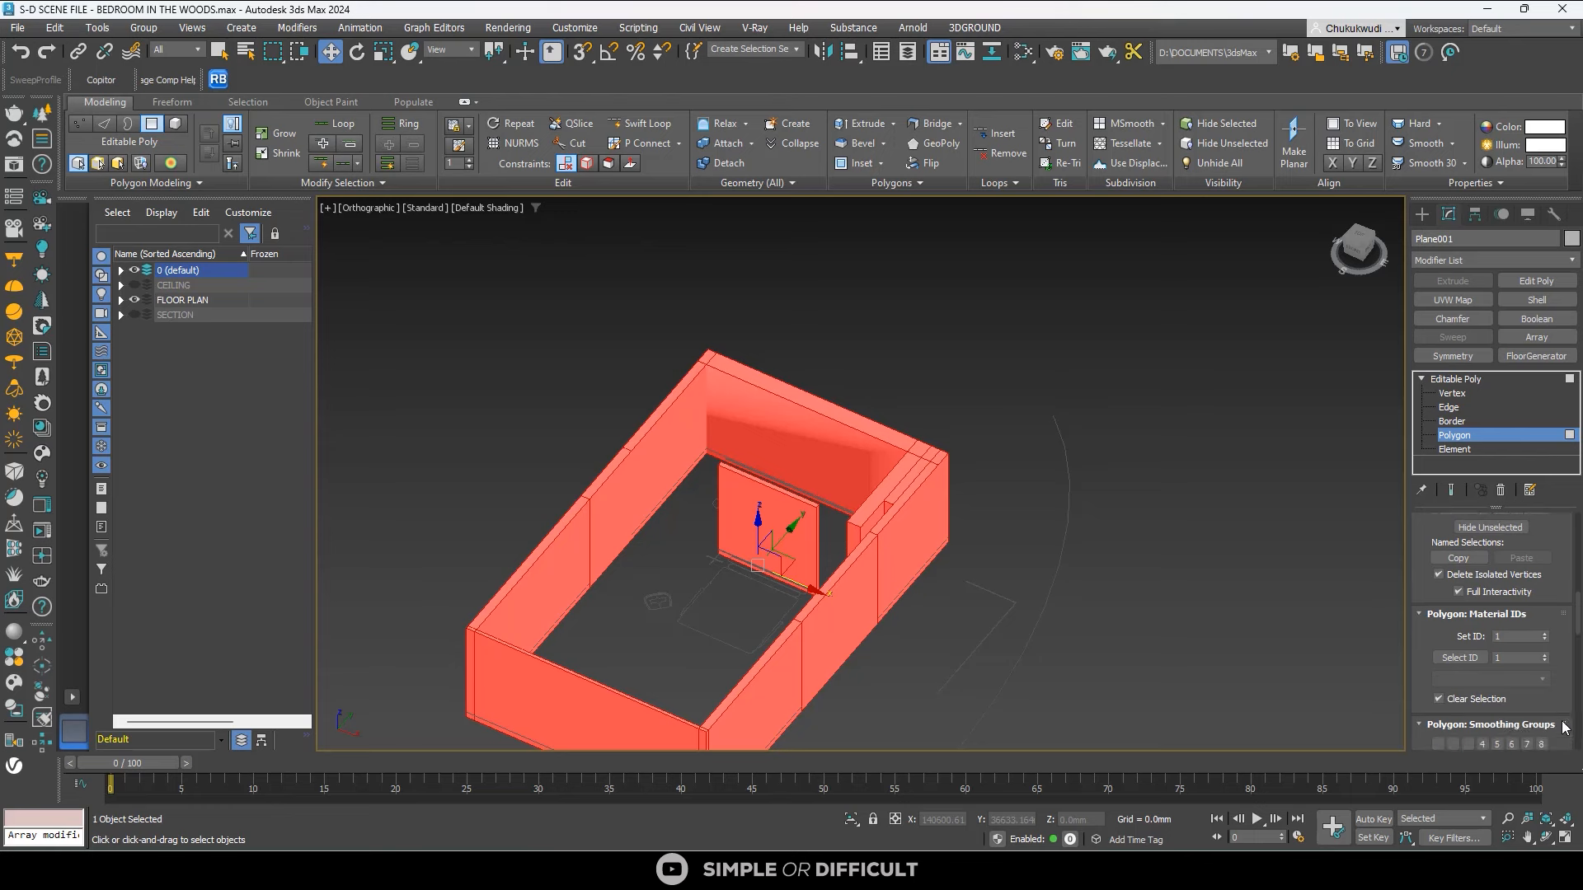
scroll(1564, 725, "down", 3)
scroll(1564, 692, "down", 2)
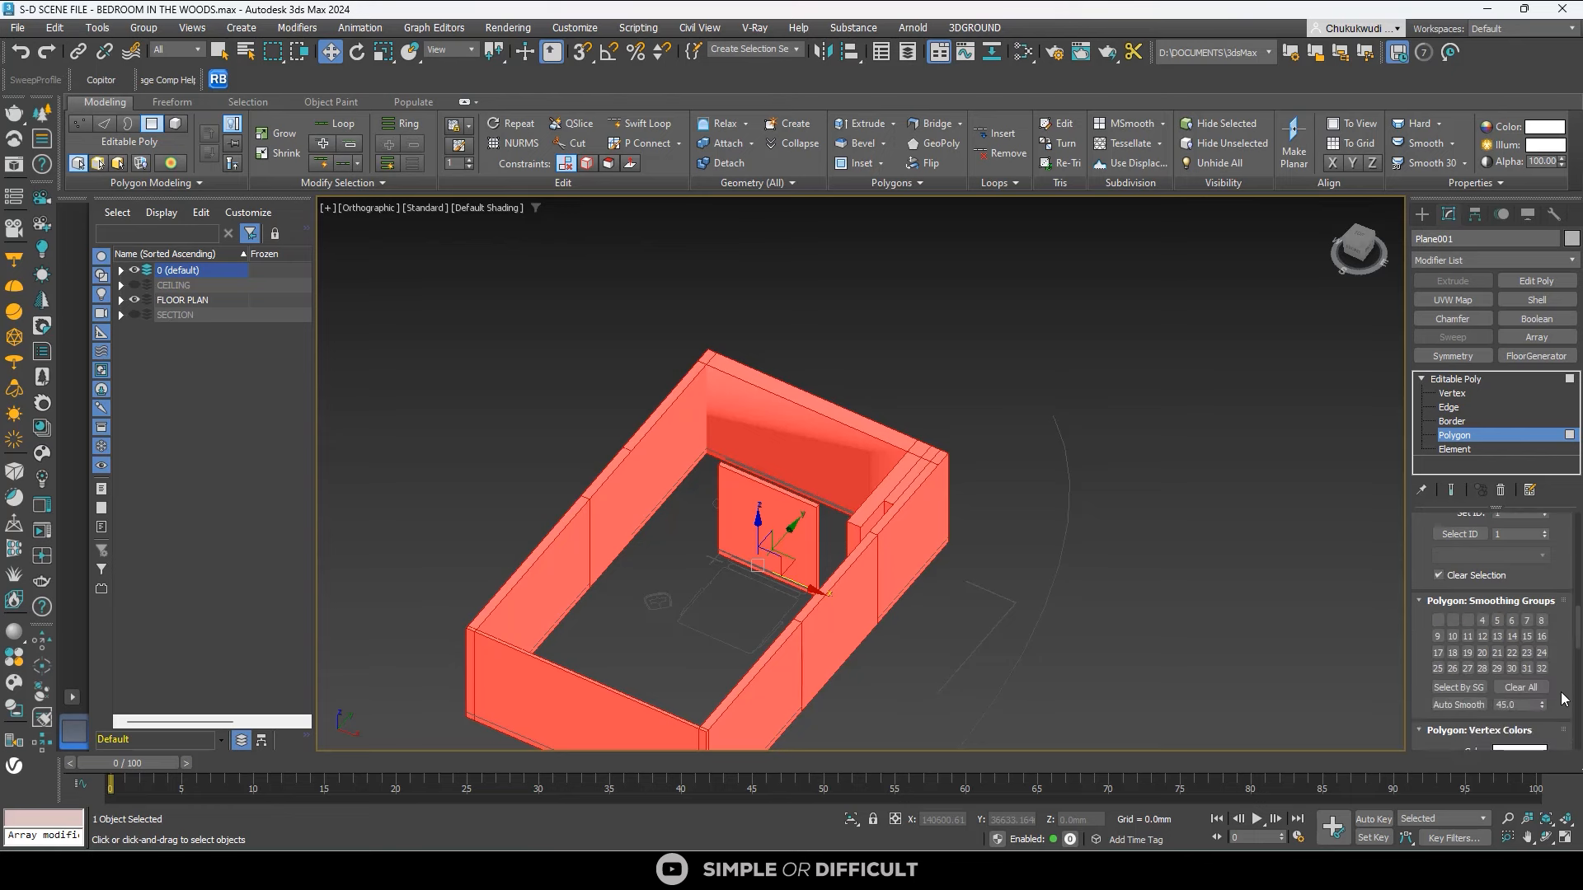
left_click(1529, 689)
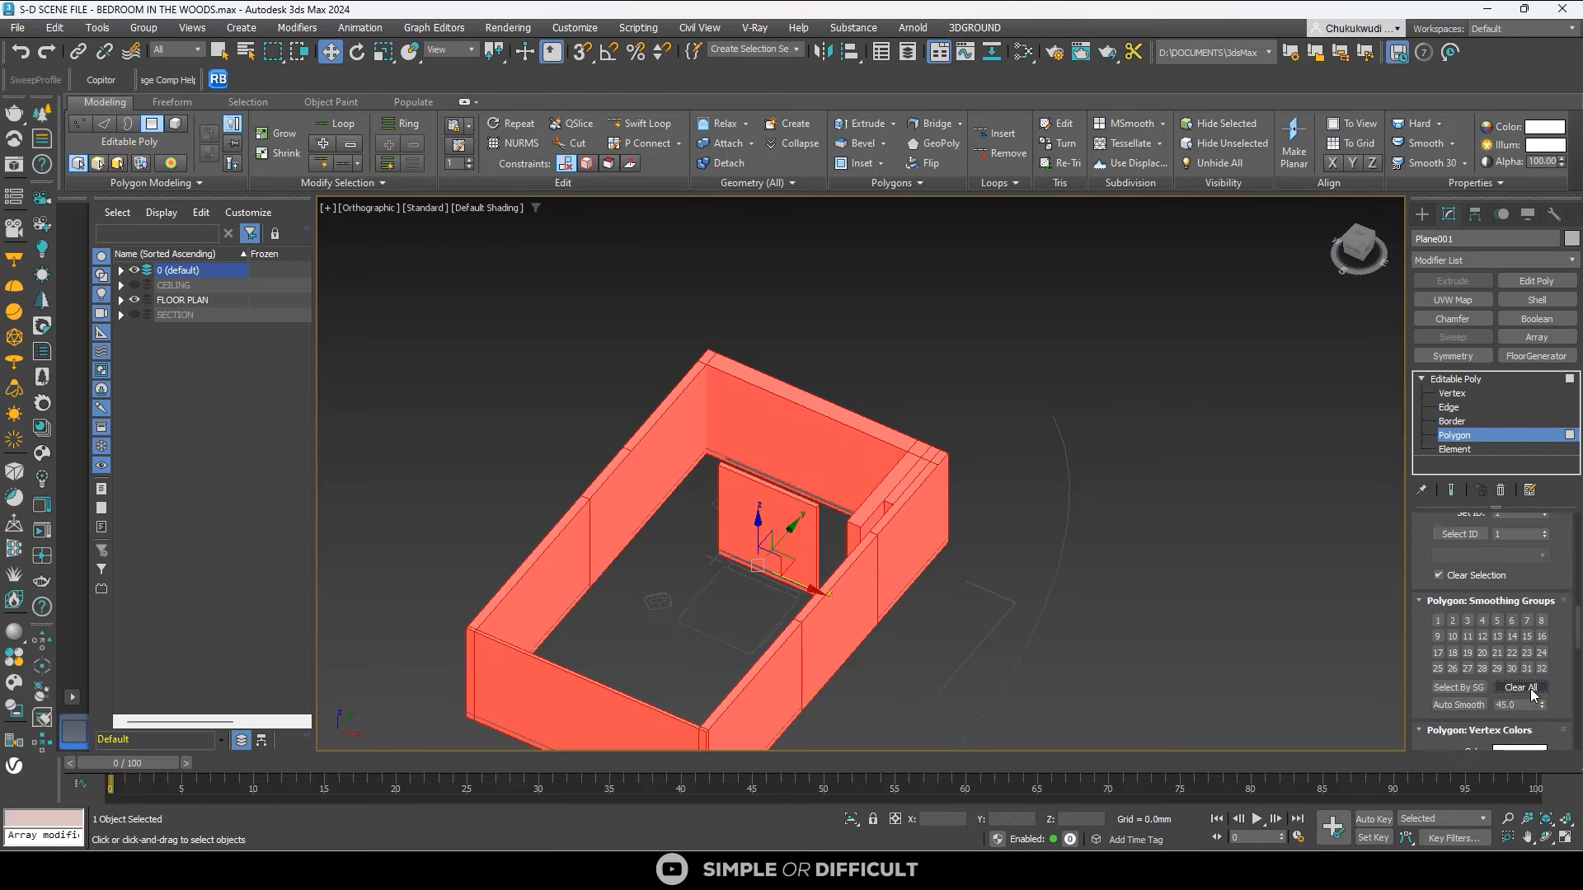
left_click(1421, 215)
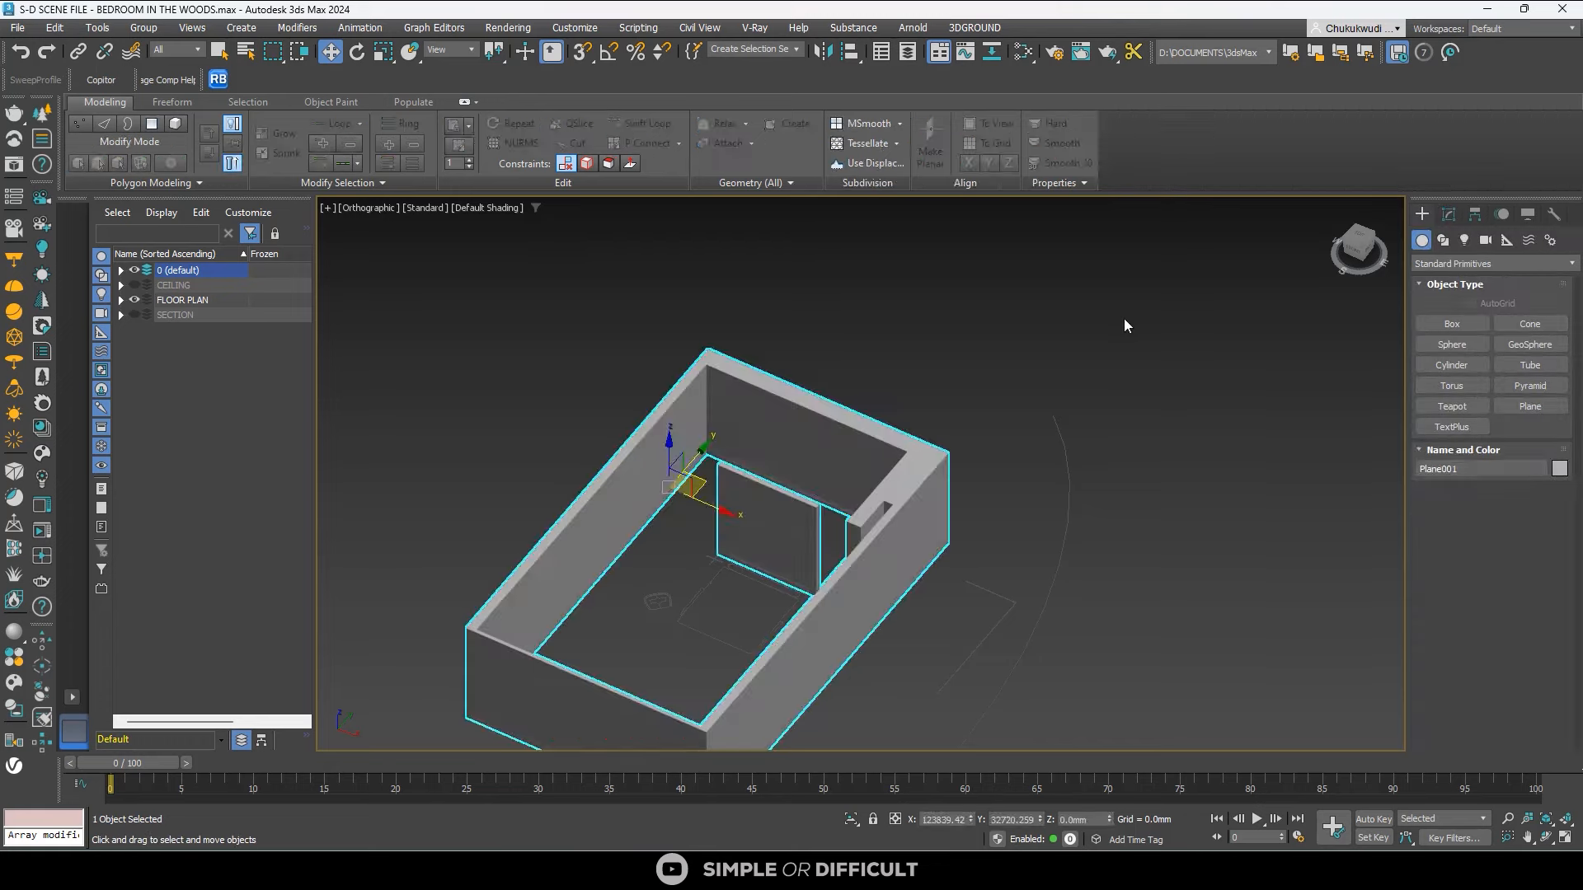
left_click(1124, 318)
left_click(805, 426)
scroll(804, 425, "up", 2)
middle_click_drag(805, 425, 816, 479, "alt")
scroll(868, 417, "down", 3)
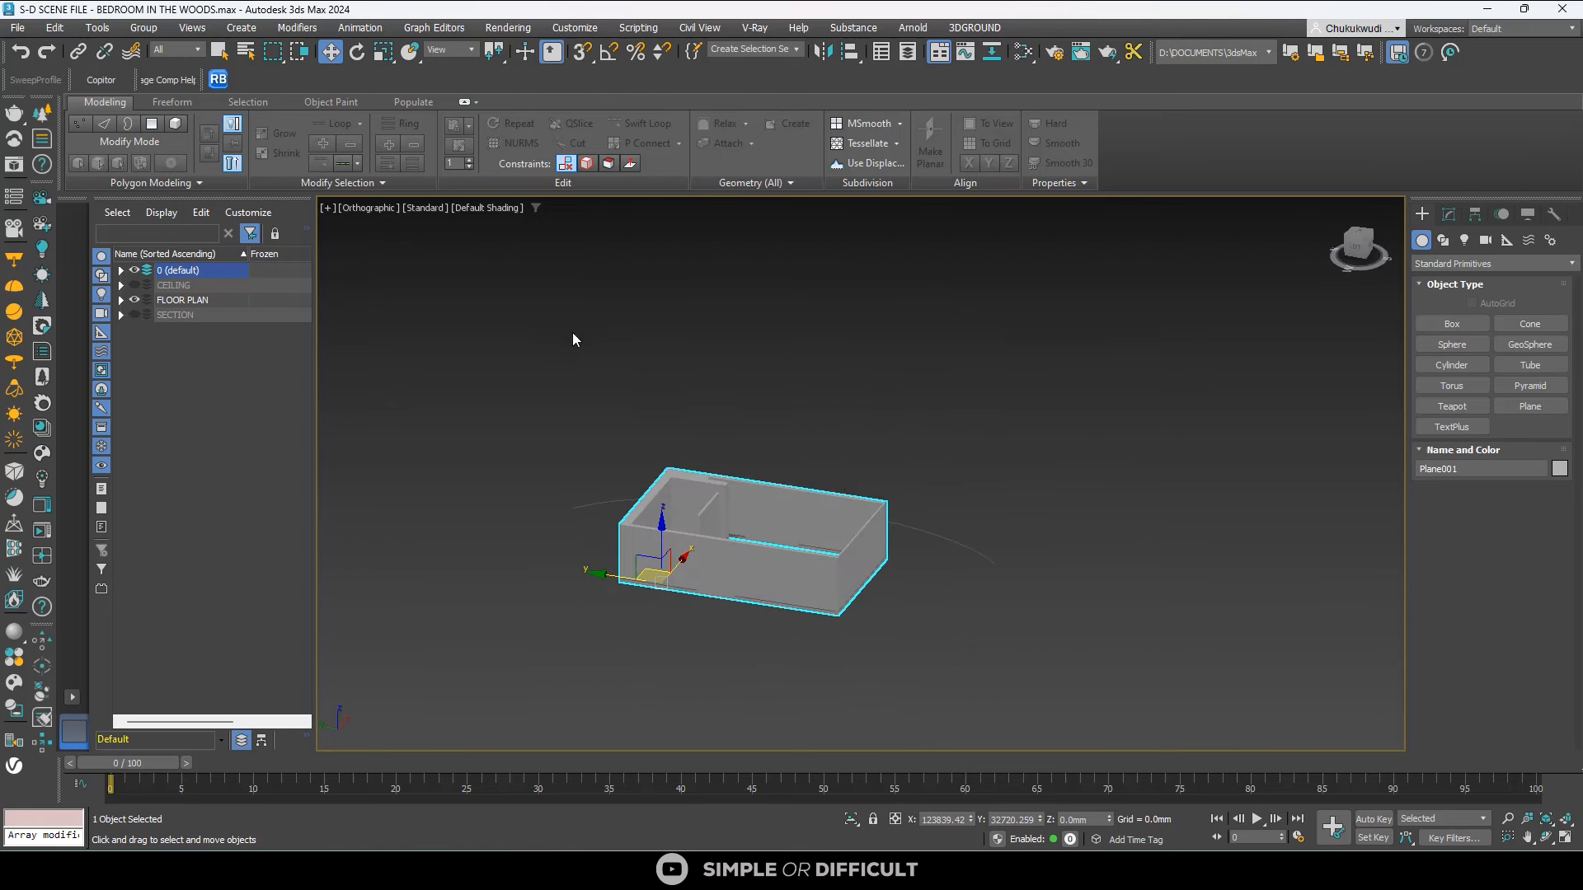
scroll(726, 554, "up", 5)
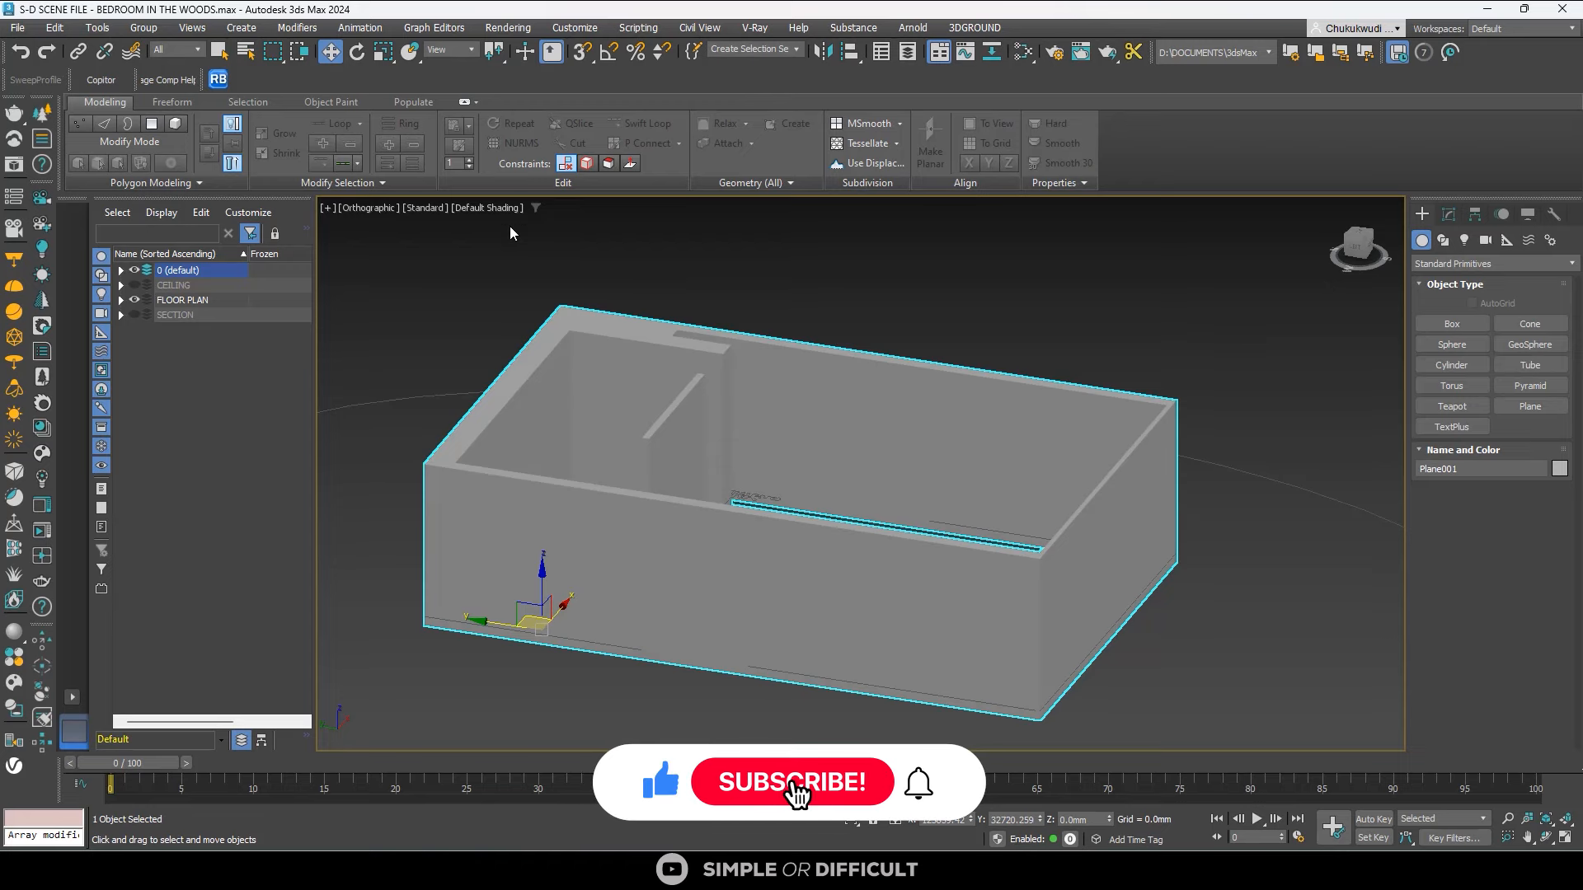
Turn on edged faces for the viewport and inspect the wall edges from several angles.
key("F4")
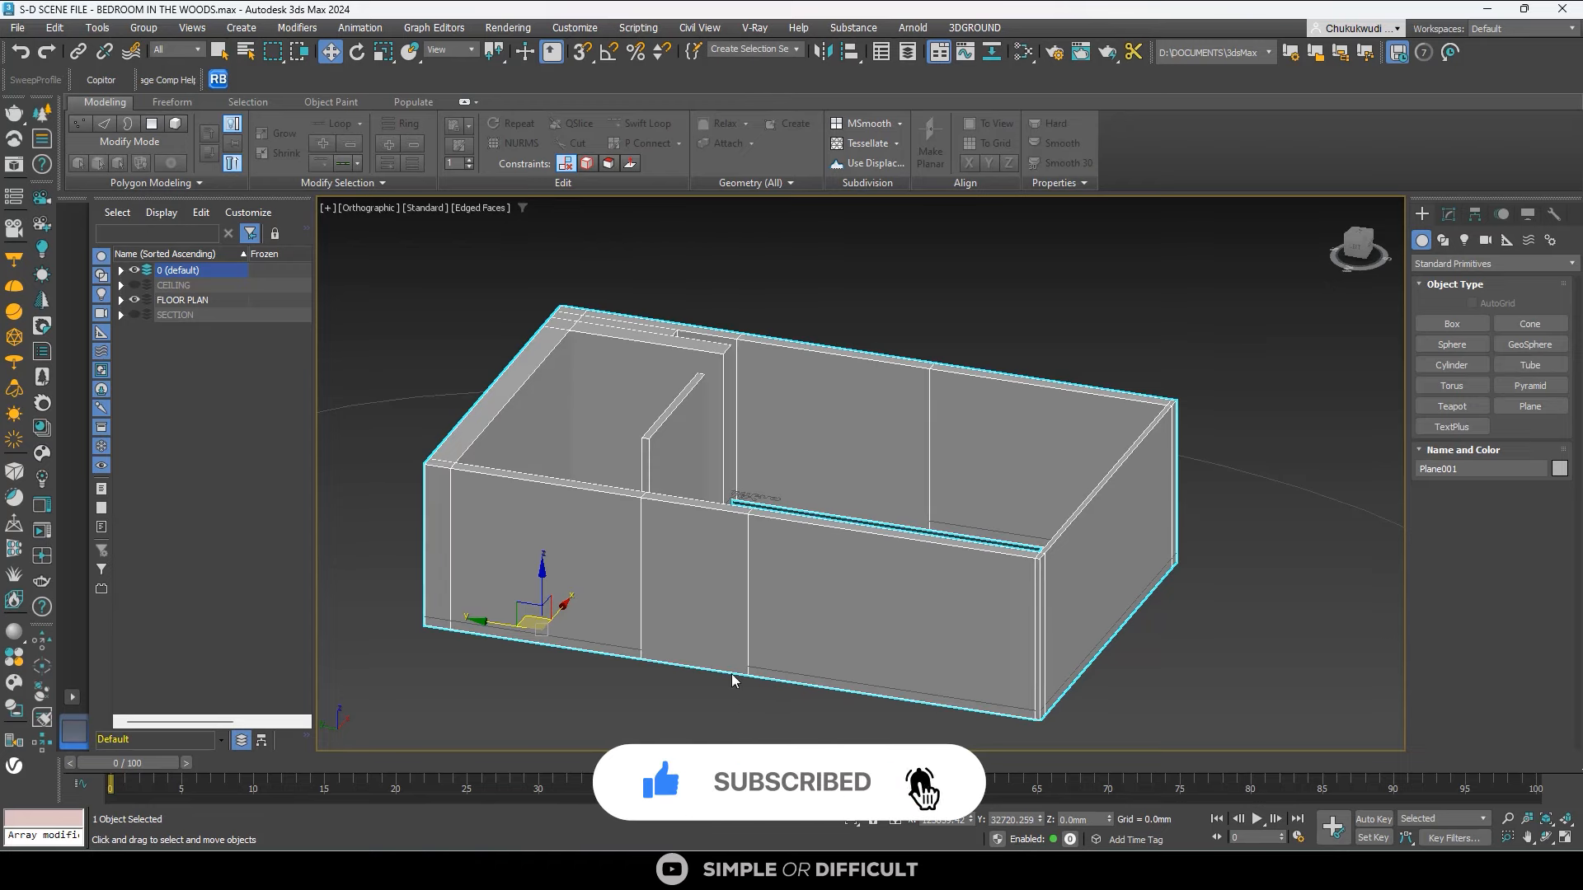
middle_click_drag(730, 675, 865, 555, "alt")
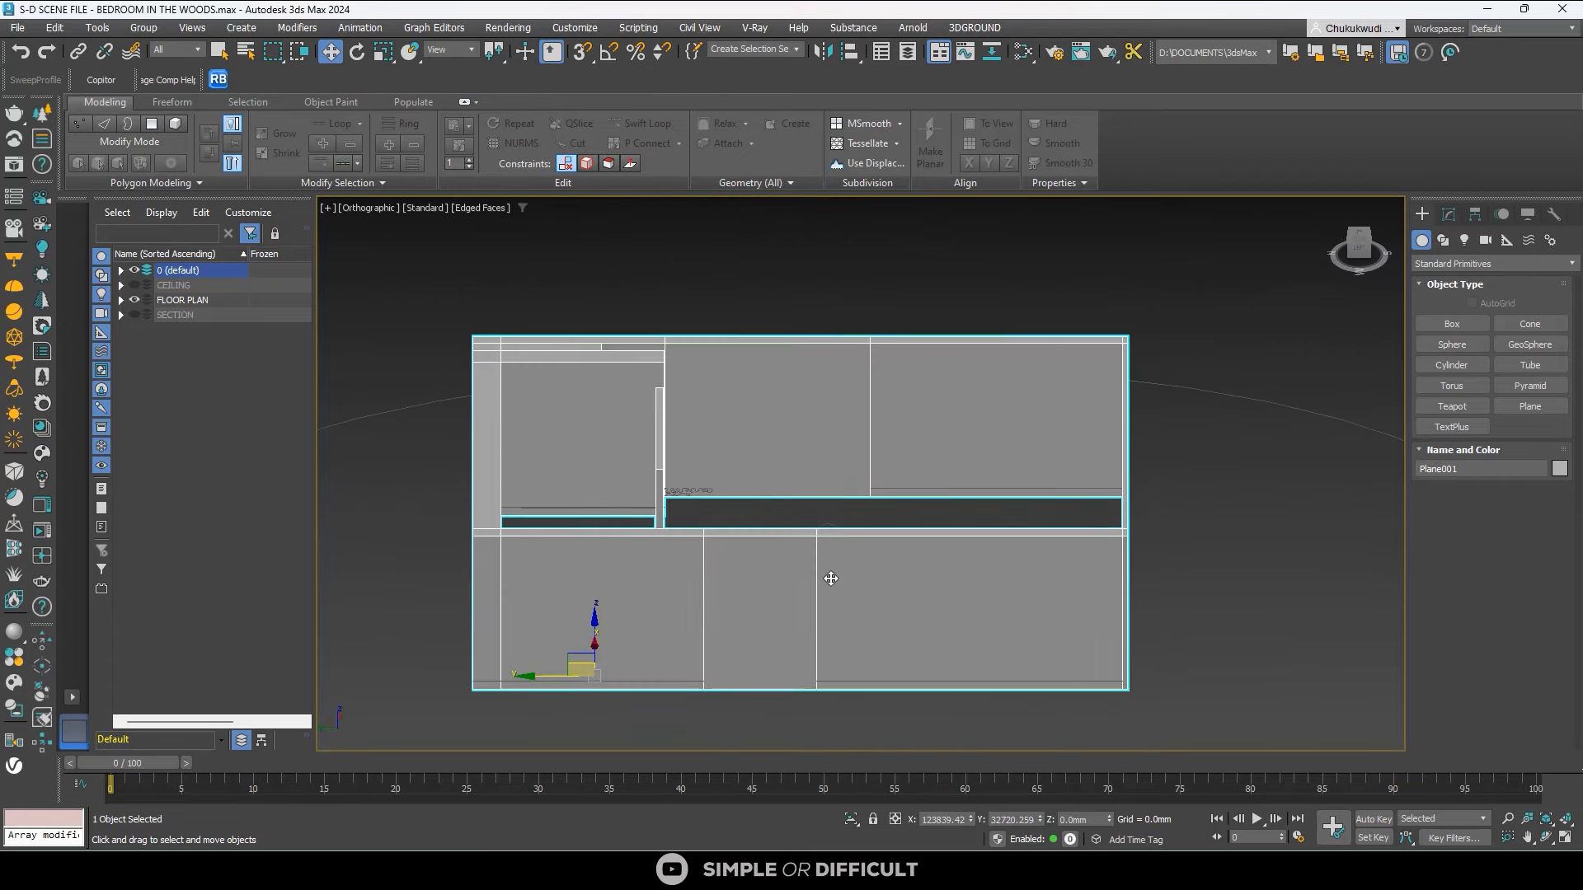
middle_click_drag(766, 585, 689, 591, "alt")
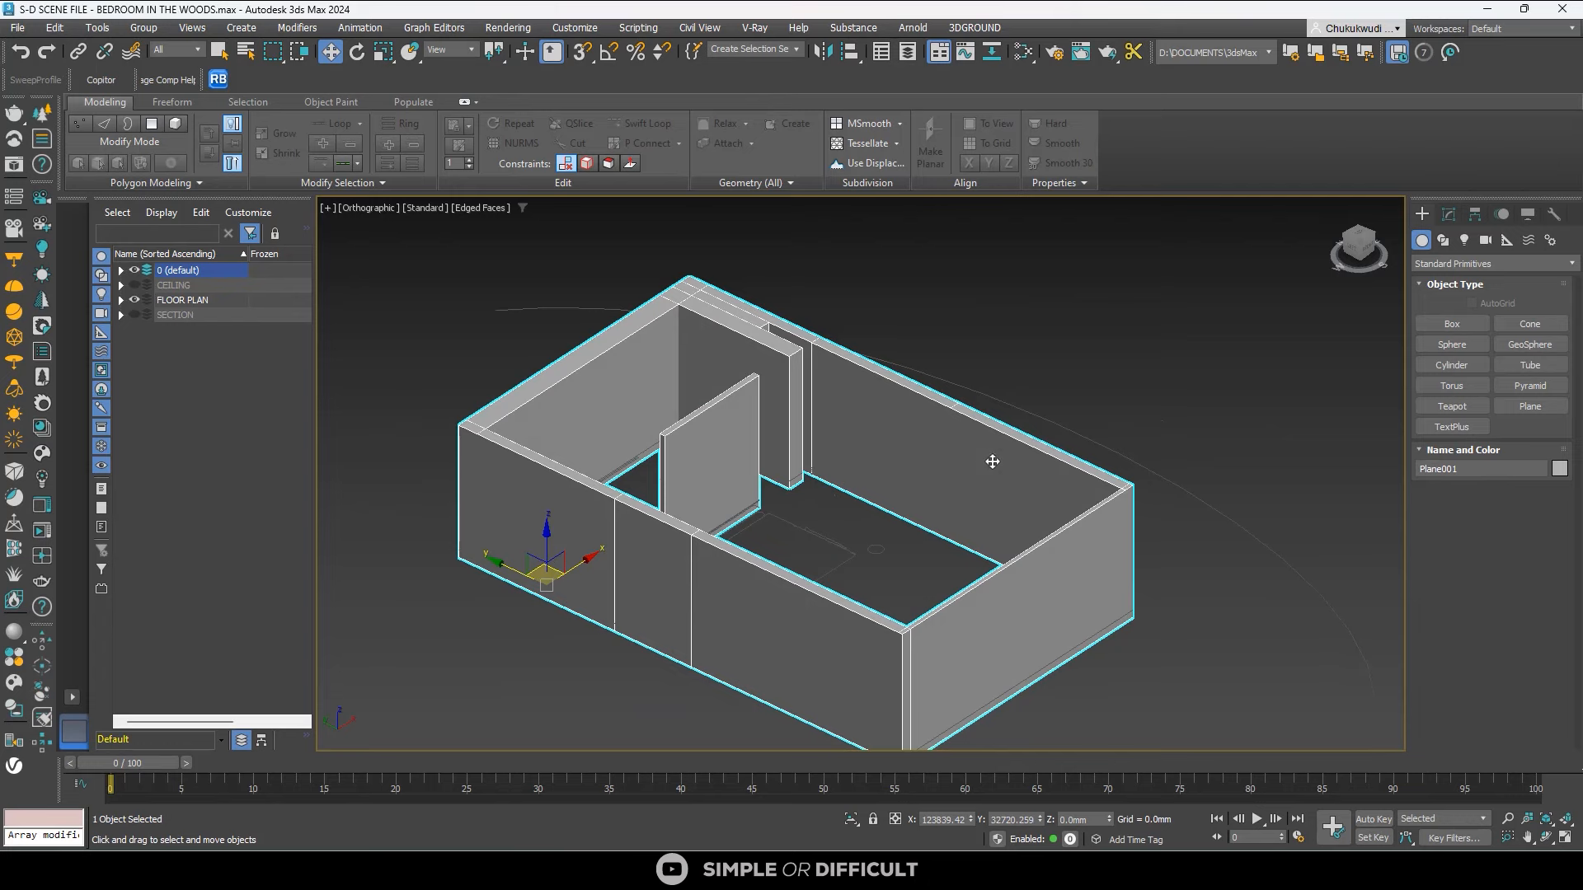
middle_click_drag(991, 461, 957, 441, "alt")
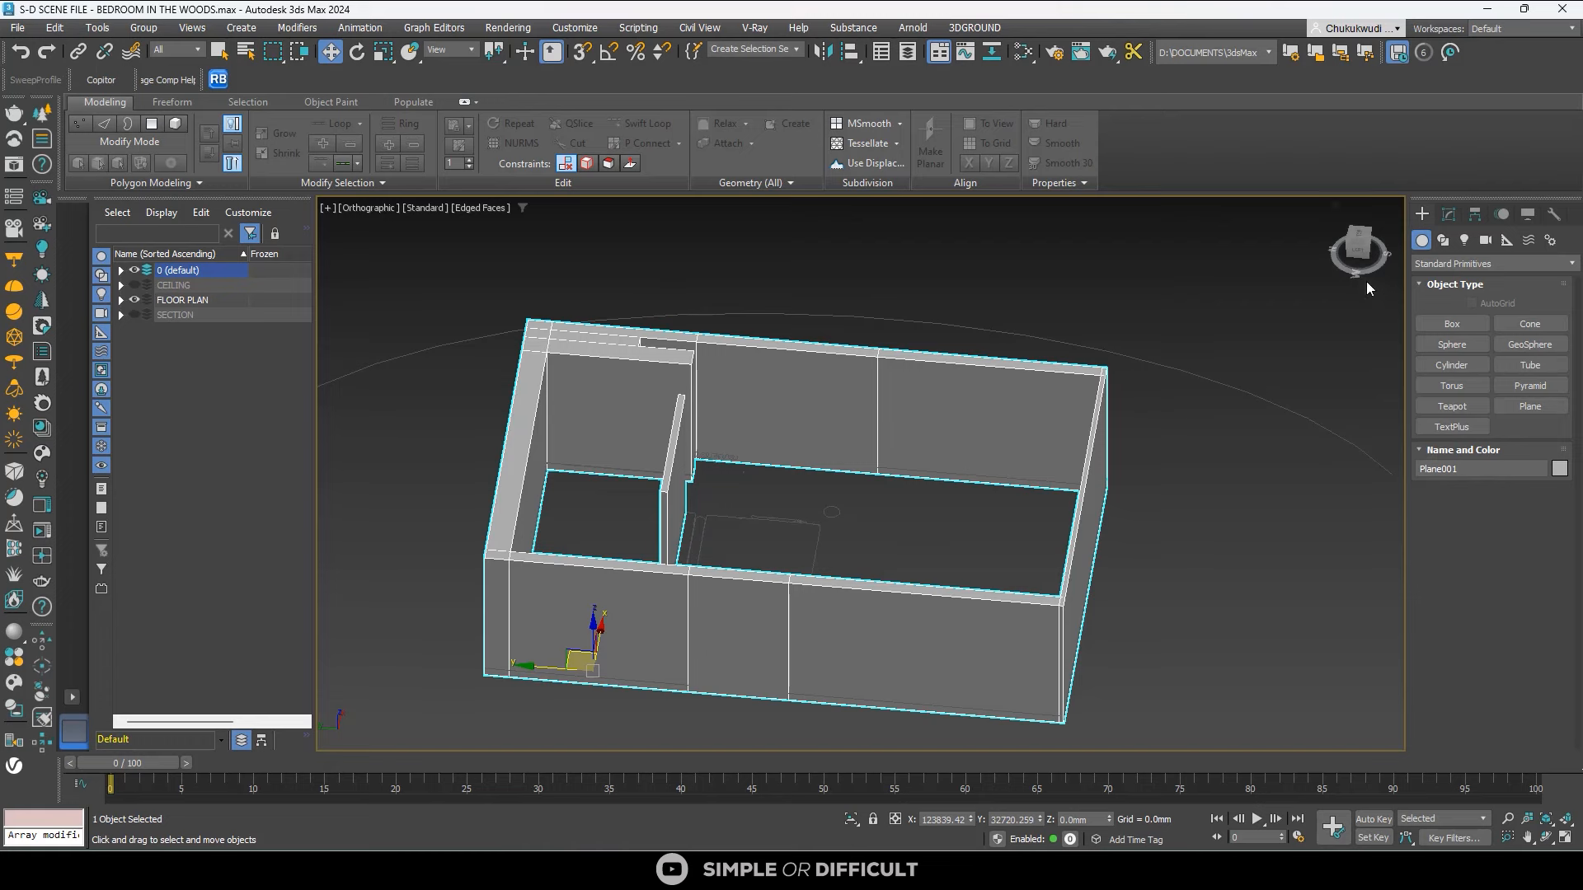
left_click(1357, 253)
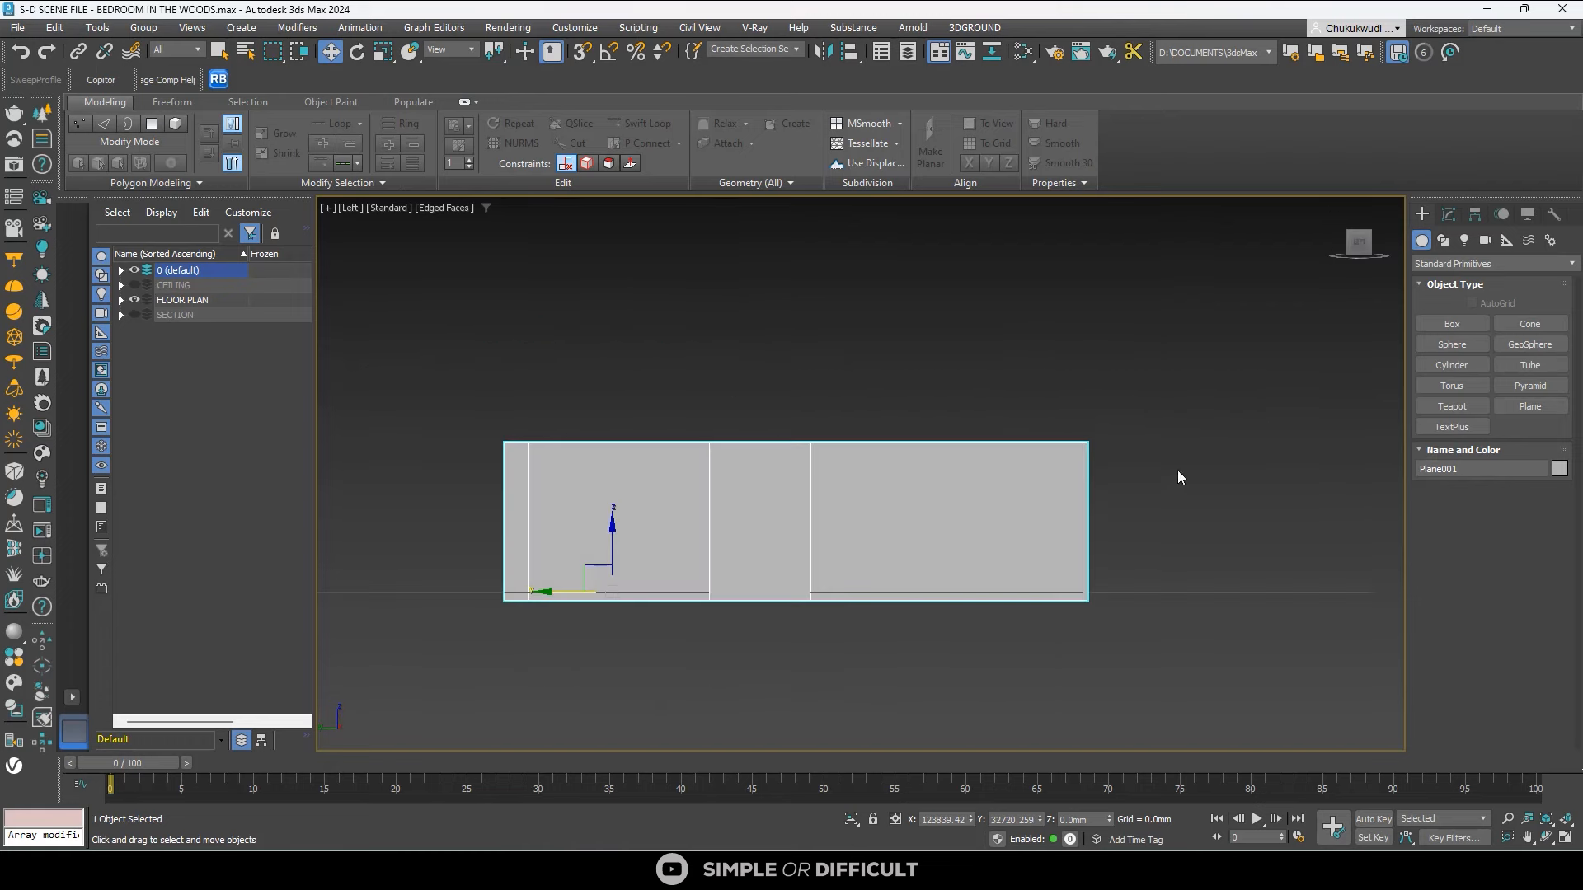
left_click(1449, 215)
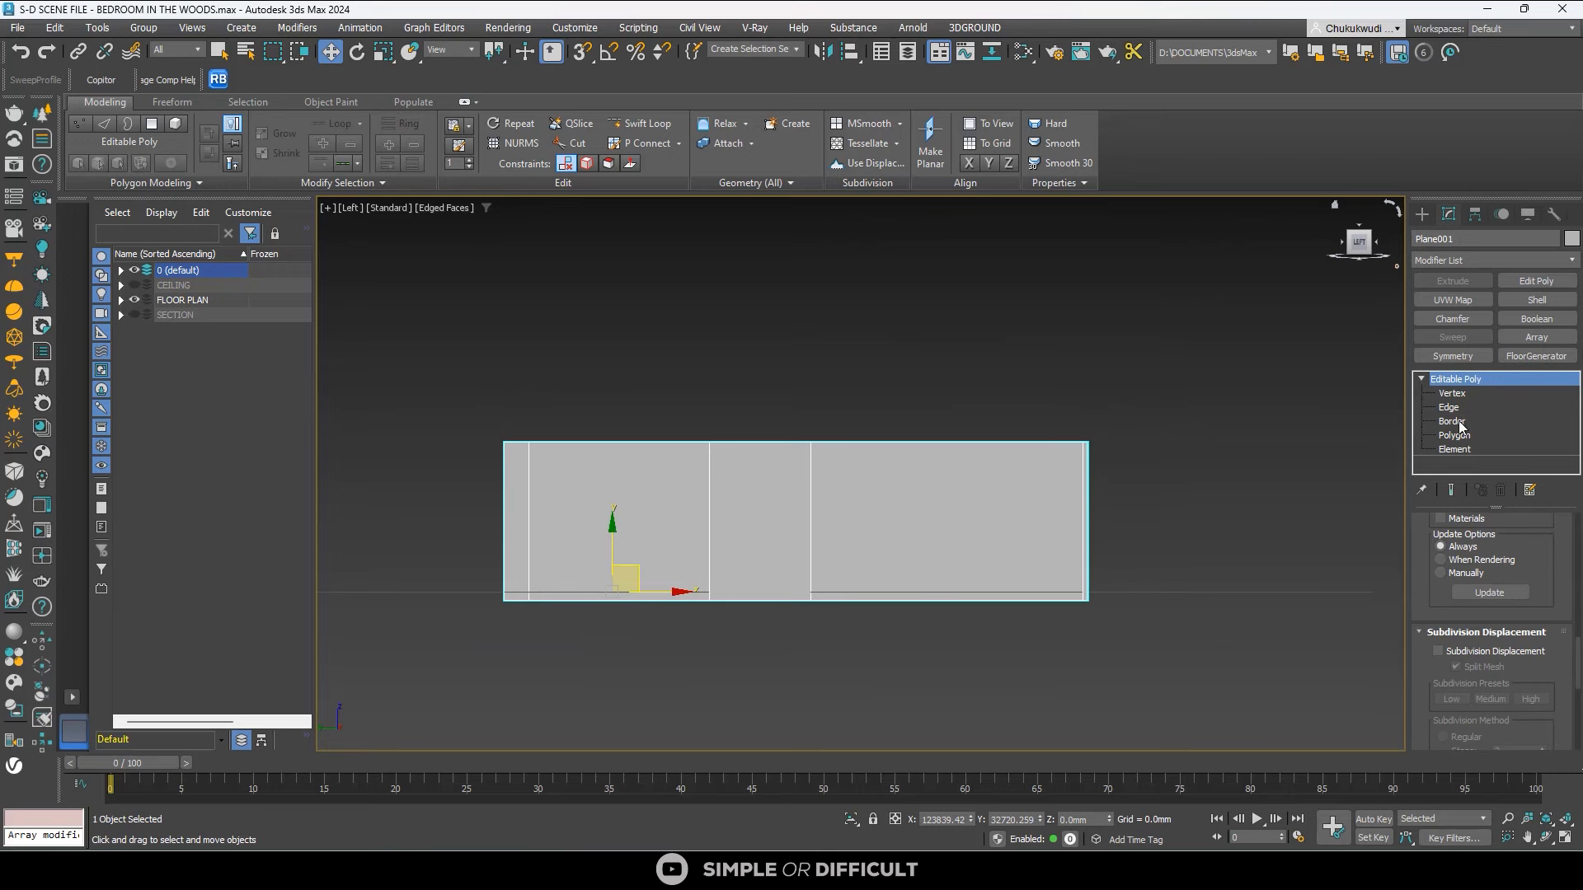
middle_click_drag(972, 541, 1135, 611, "alt")
key("2")
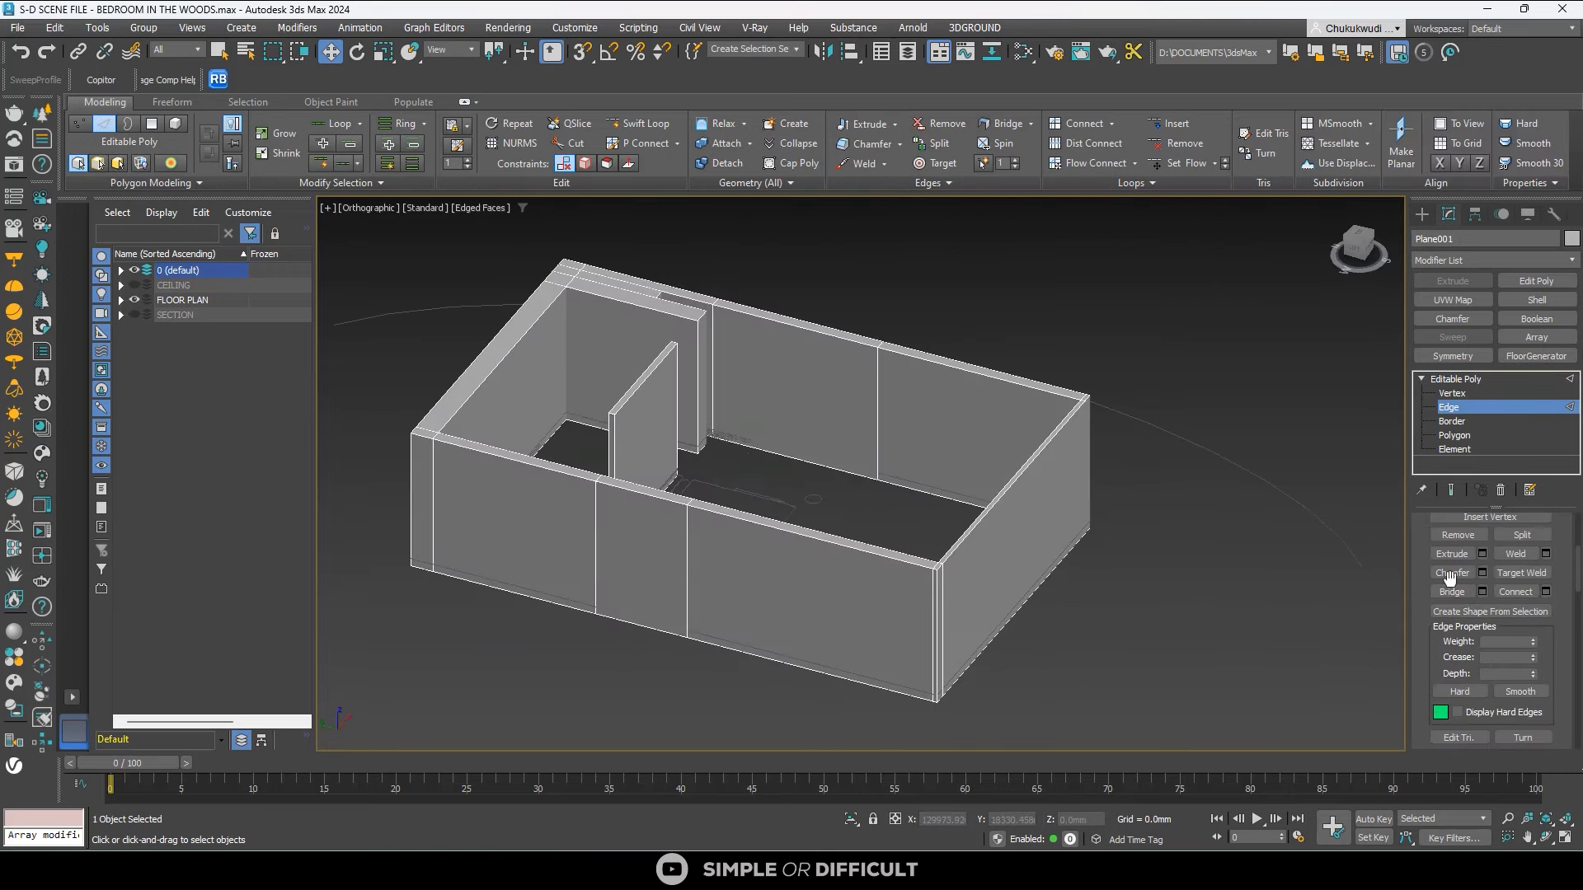
Create a reference box about 687 mm long and 237 mm wide outside the long front wall, and set its height to 1400 mm.
left_click(1423, 216)
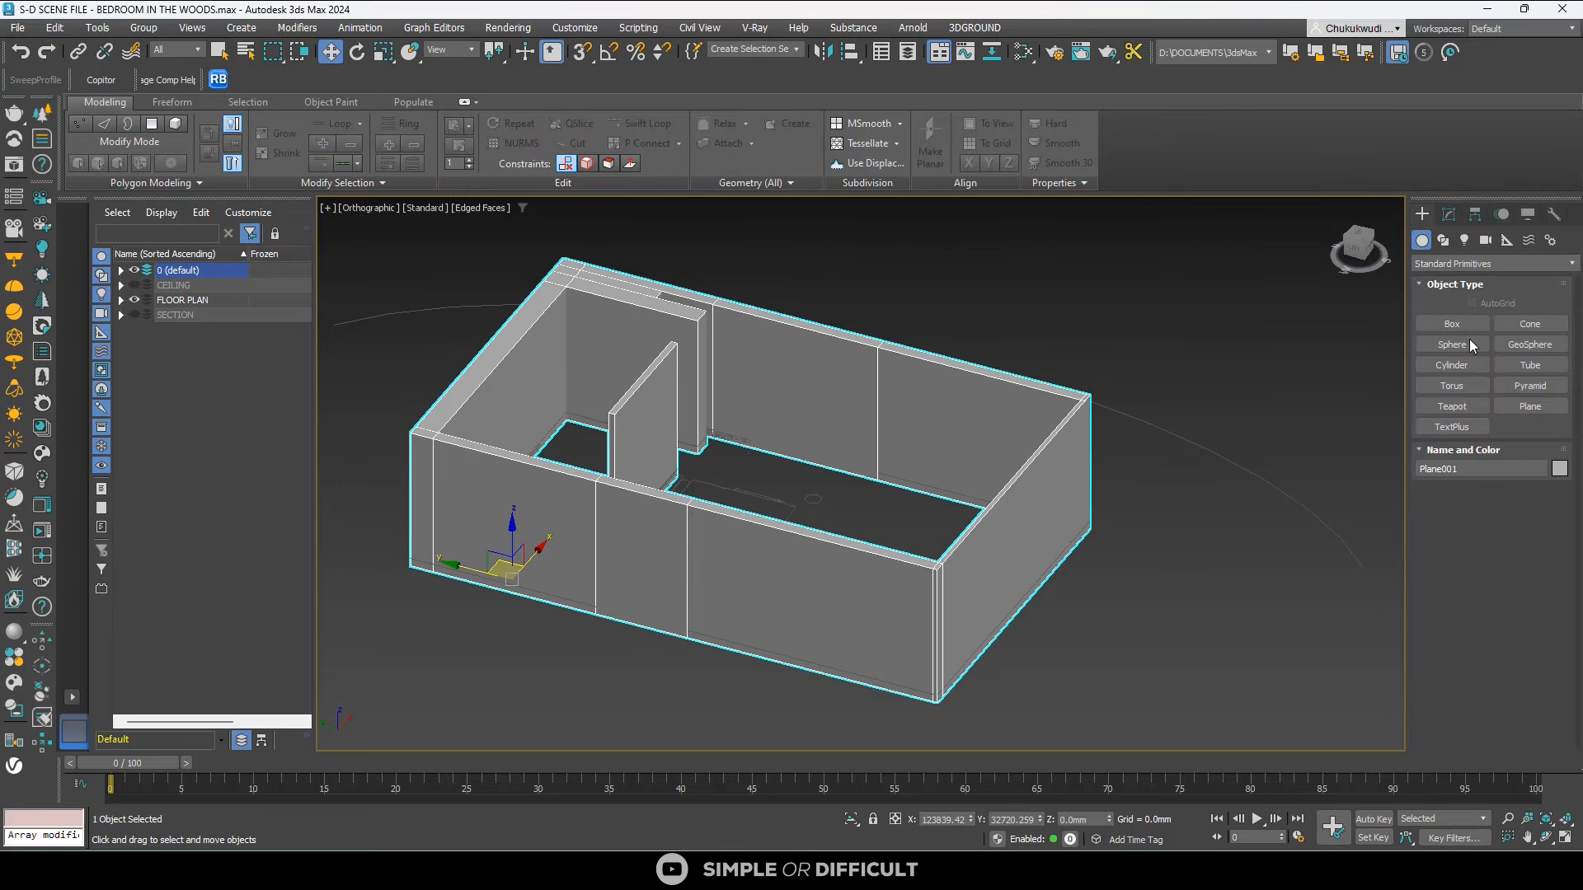
left_click(1452, 323)
scroll(727, 537, "down", 2)
scroll(727, 537, "up", 5)
left_click_drag(653, 592, 733, 612)
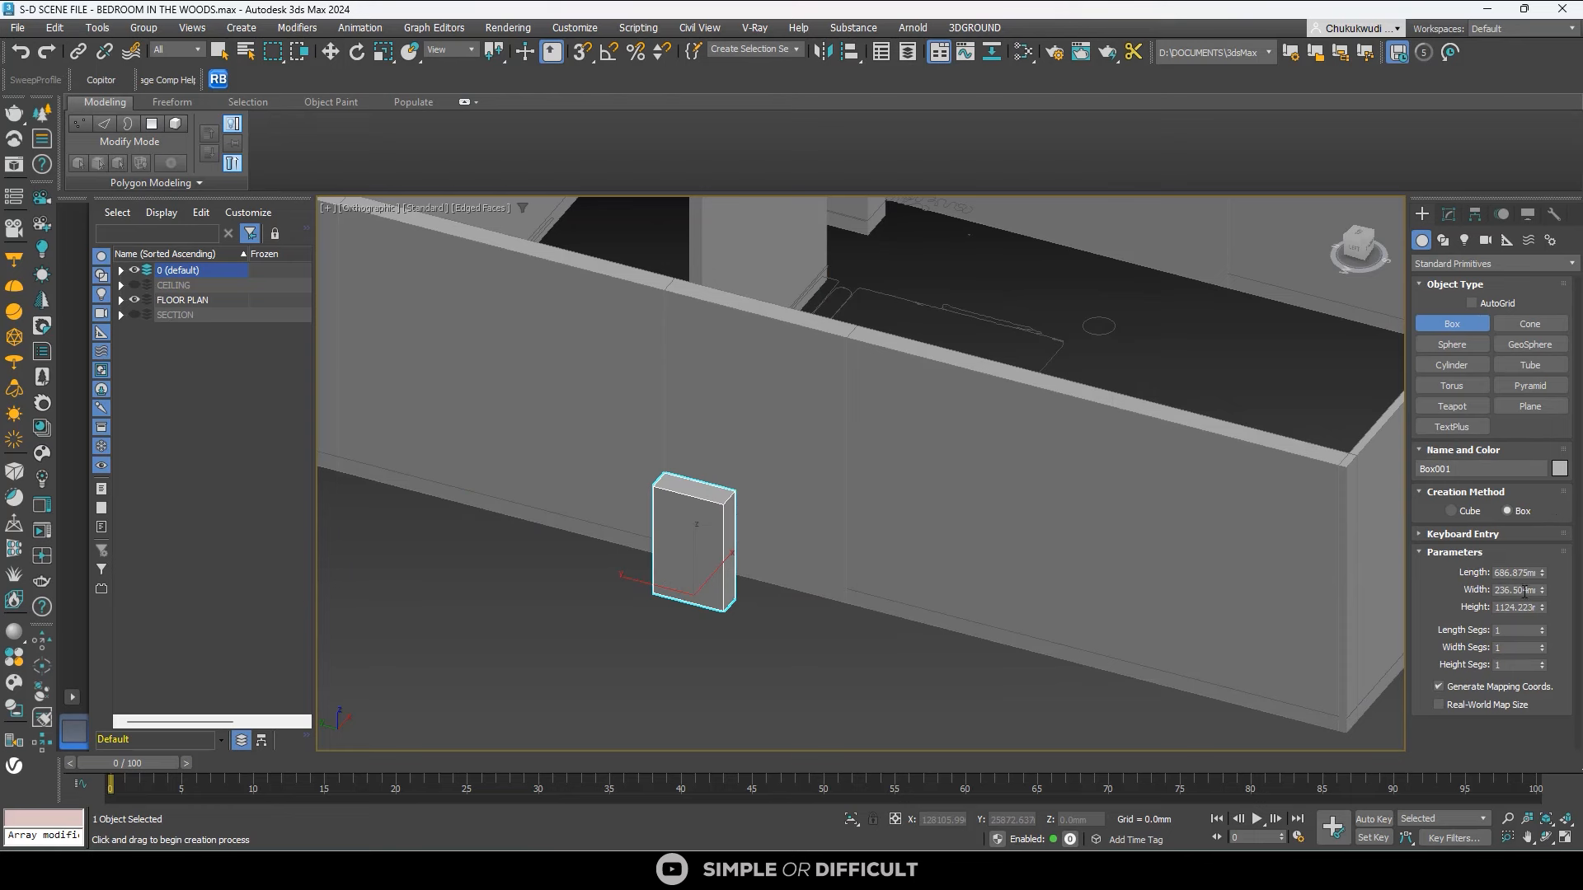
double_click(1511, 607)
key("Return")
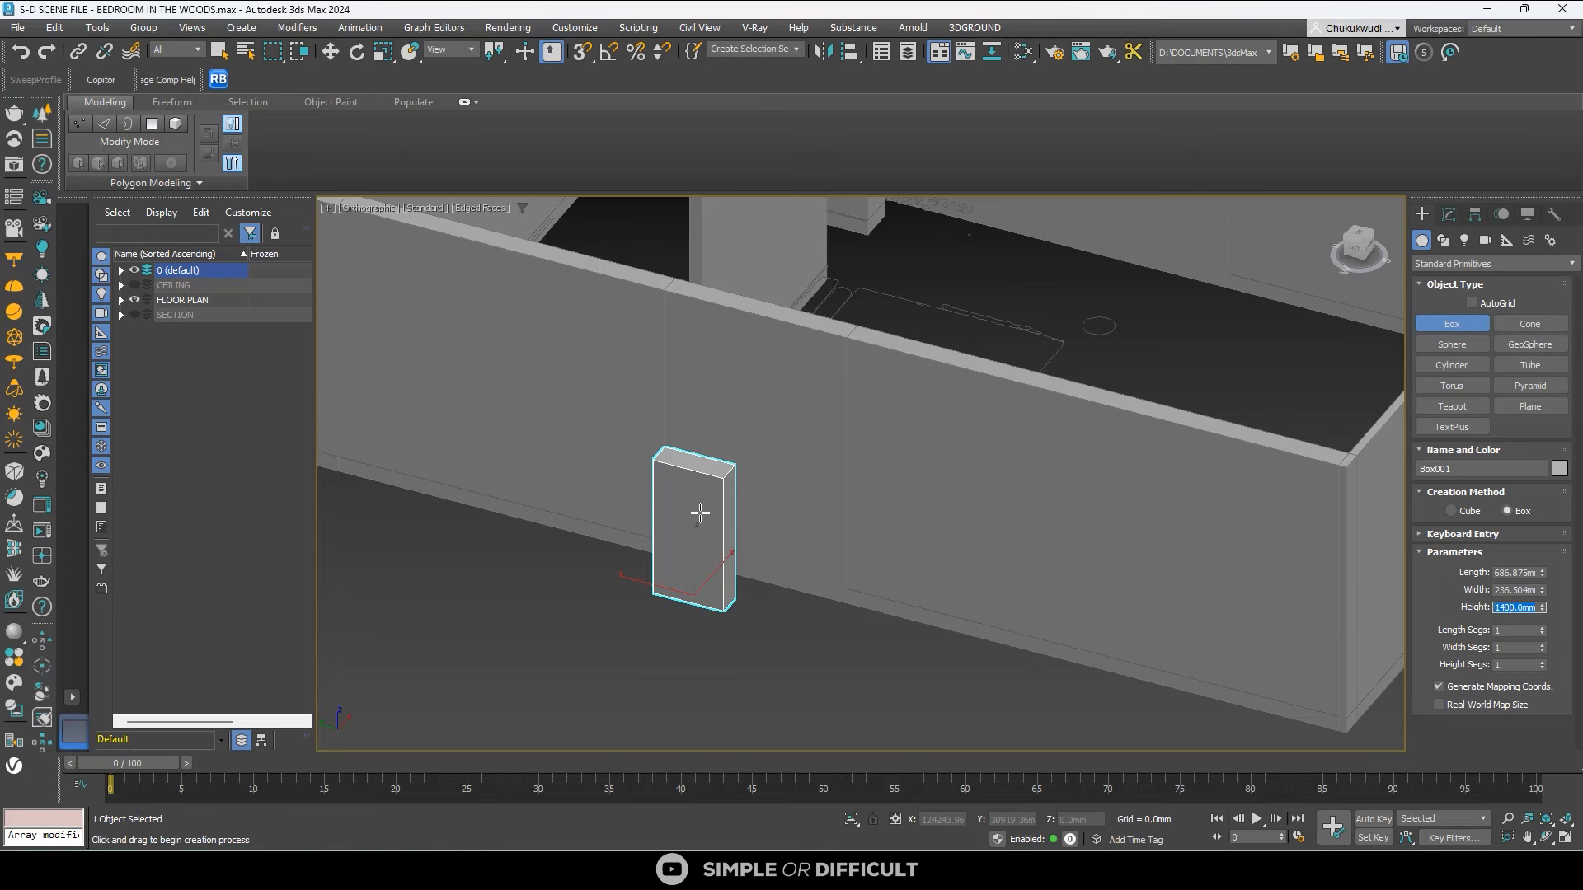
Copy the reference box into the room and set the copy's height to 2150 mm.
scroll(699, 513, "down", 5)
left_click(330, 52)
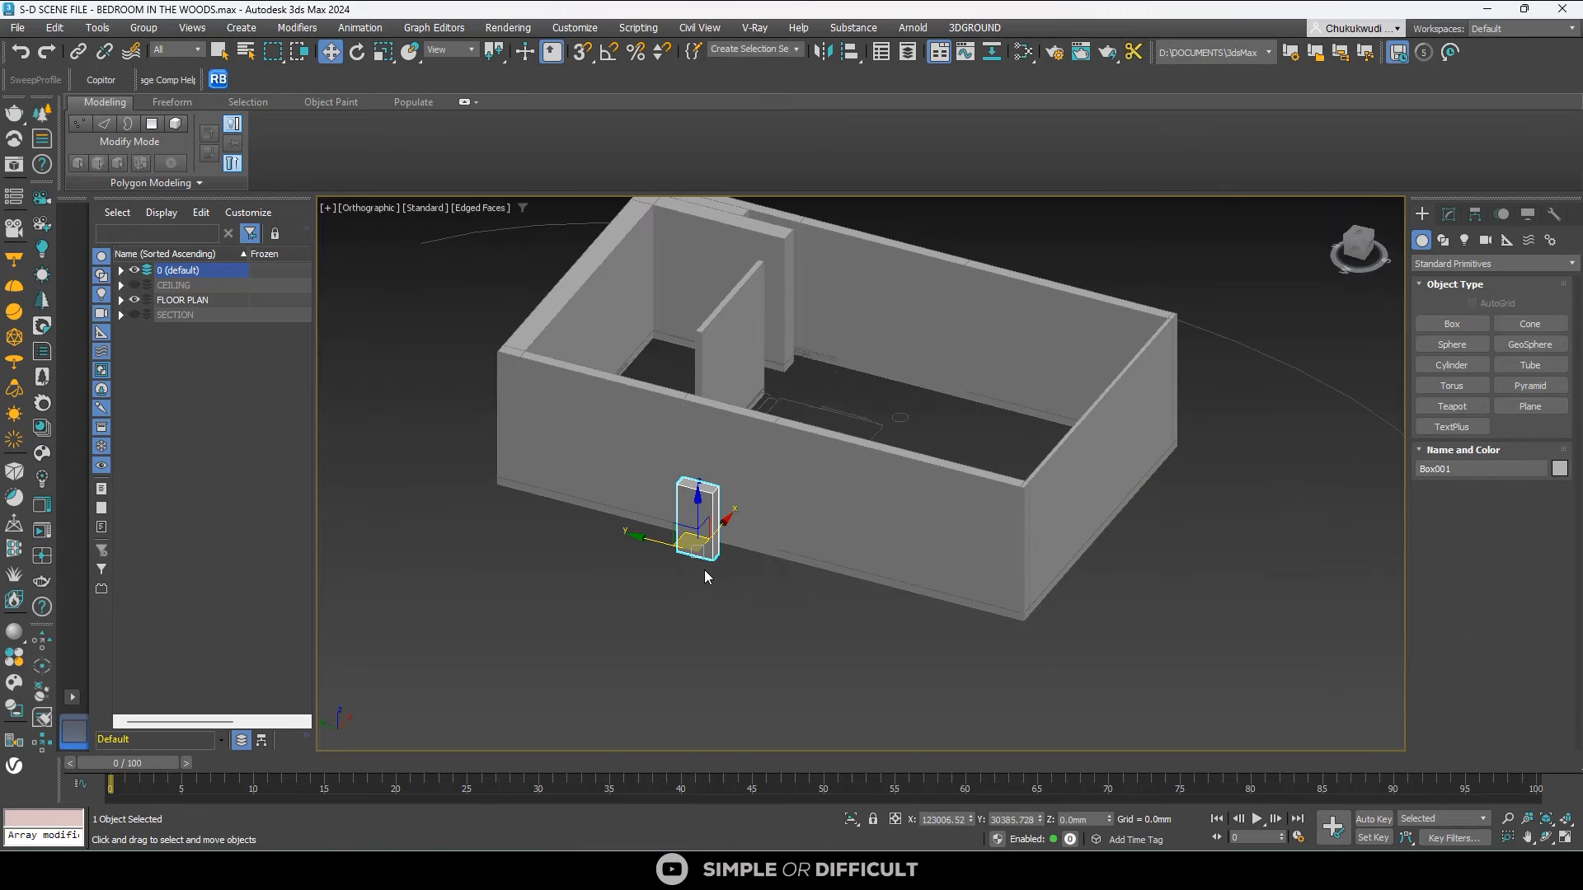
mouse_move(723, 529)
left_mouse_down("shift")
mouse_move(953, 418)
mouse_move(981, 399)
mouse_move(982, 371)
left_mouse_up("shift")
left_click(793, 503)
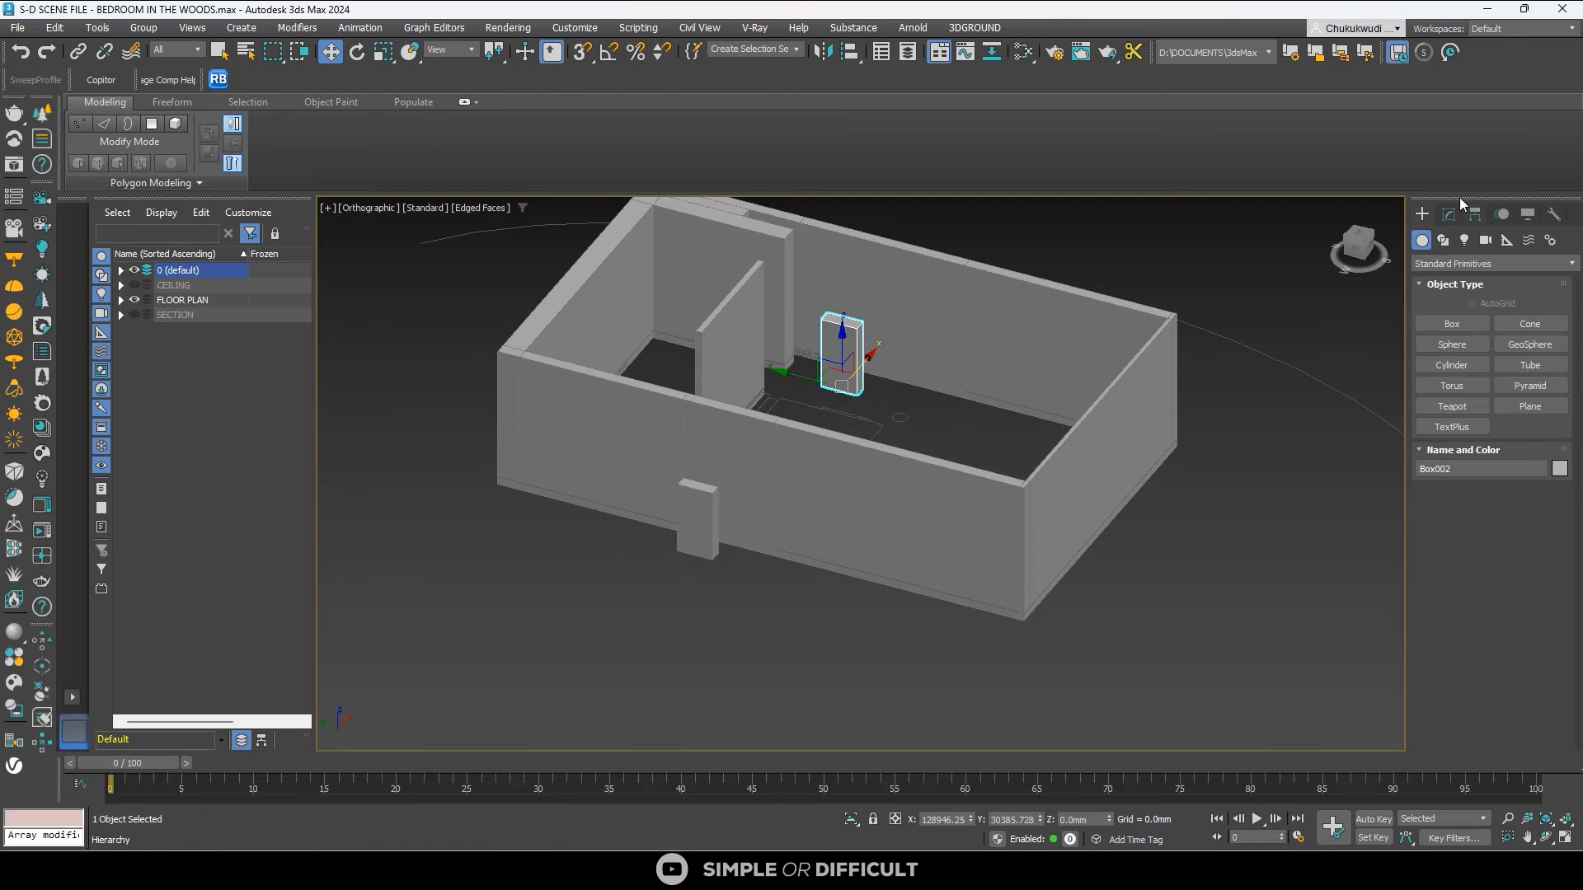
left_click(1448, 214)
double_click(1515, 577)
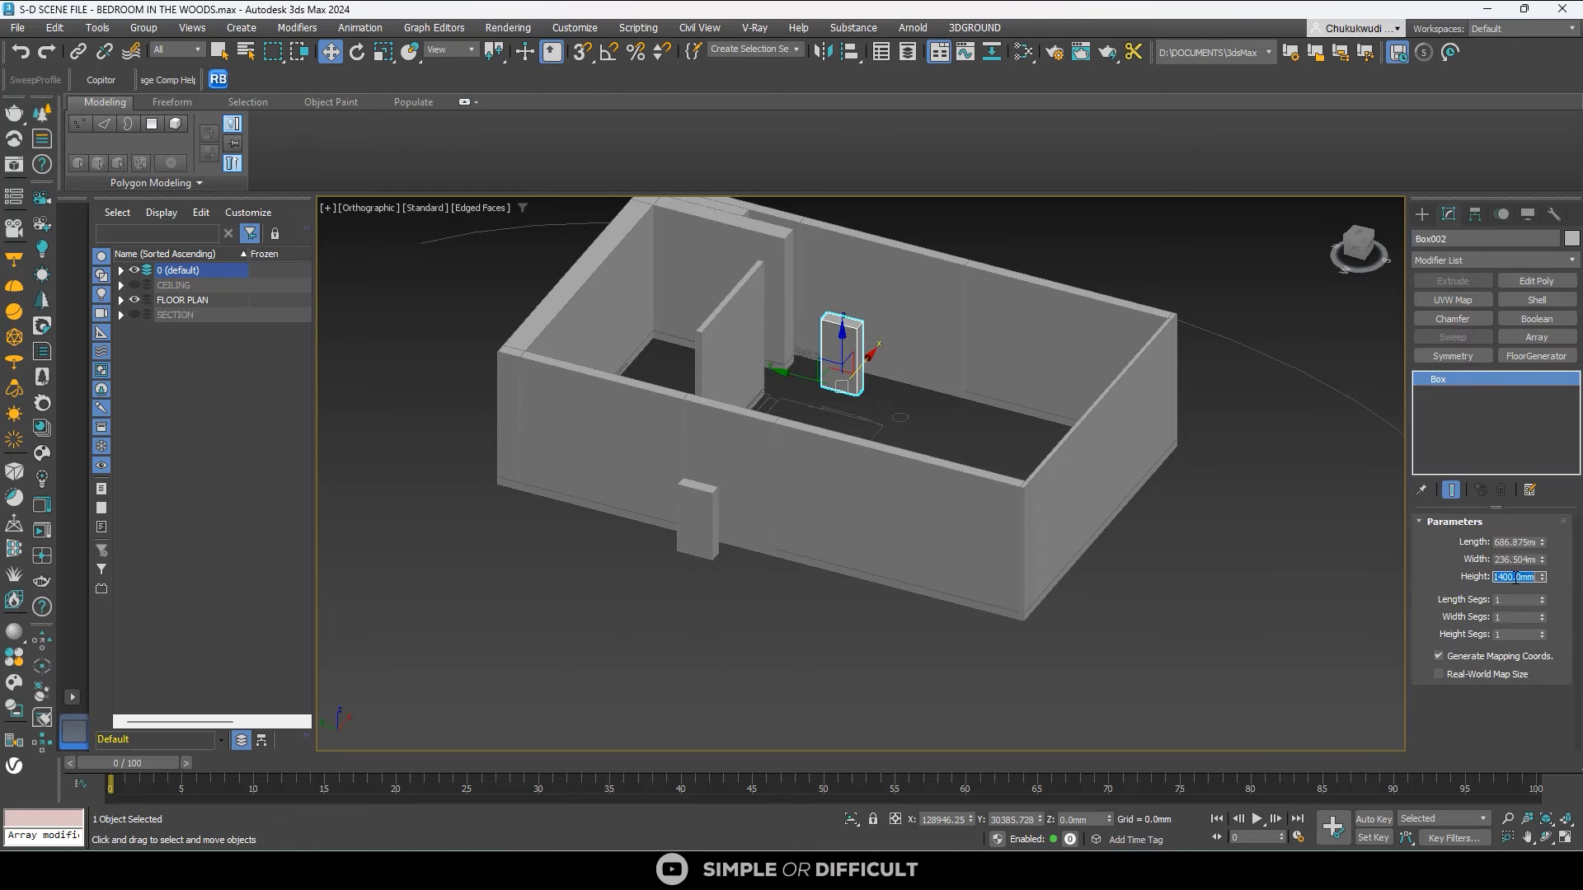
type("2150")
key("Return")
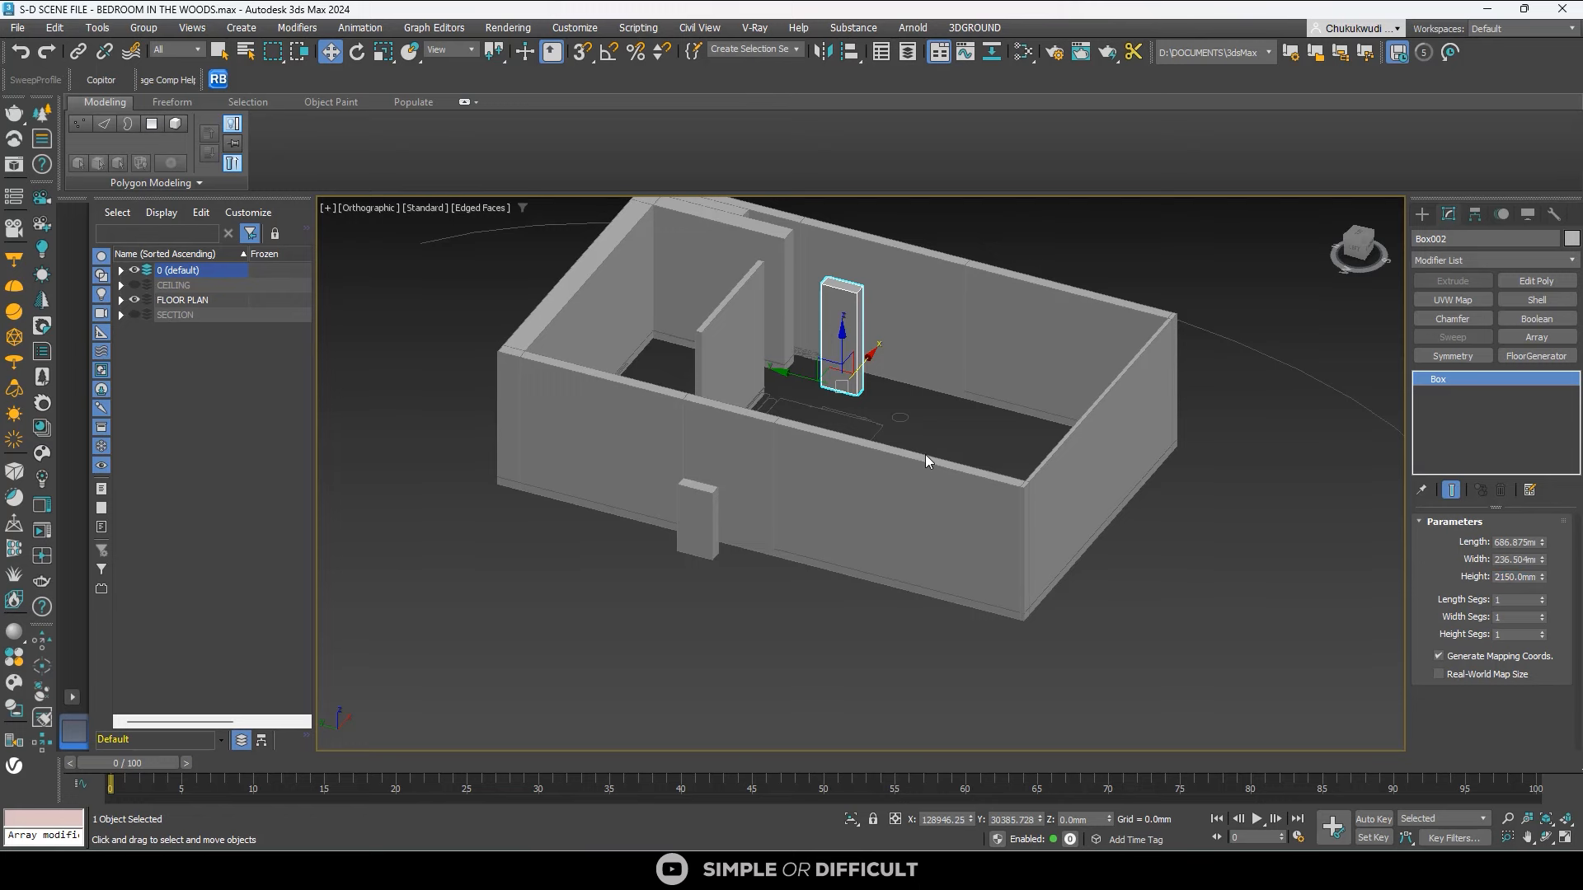
In the Top view, move the 2150 mm box against the outer side of the opposite long wall.
key("t")
key("z")
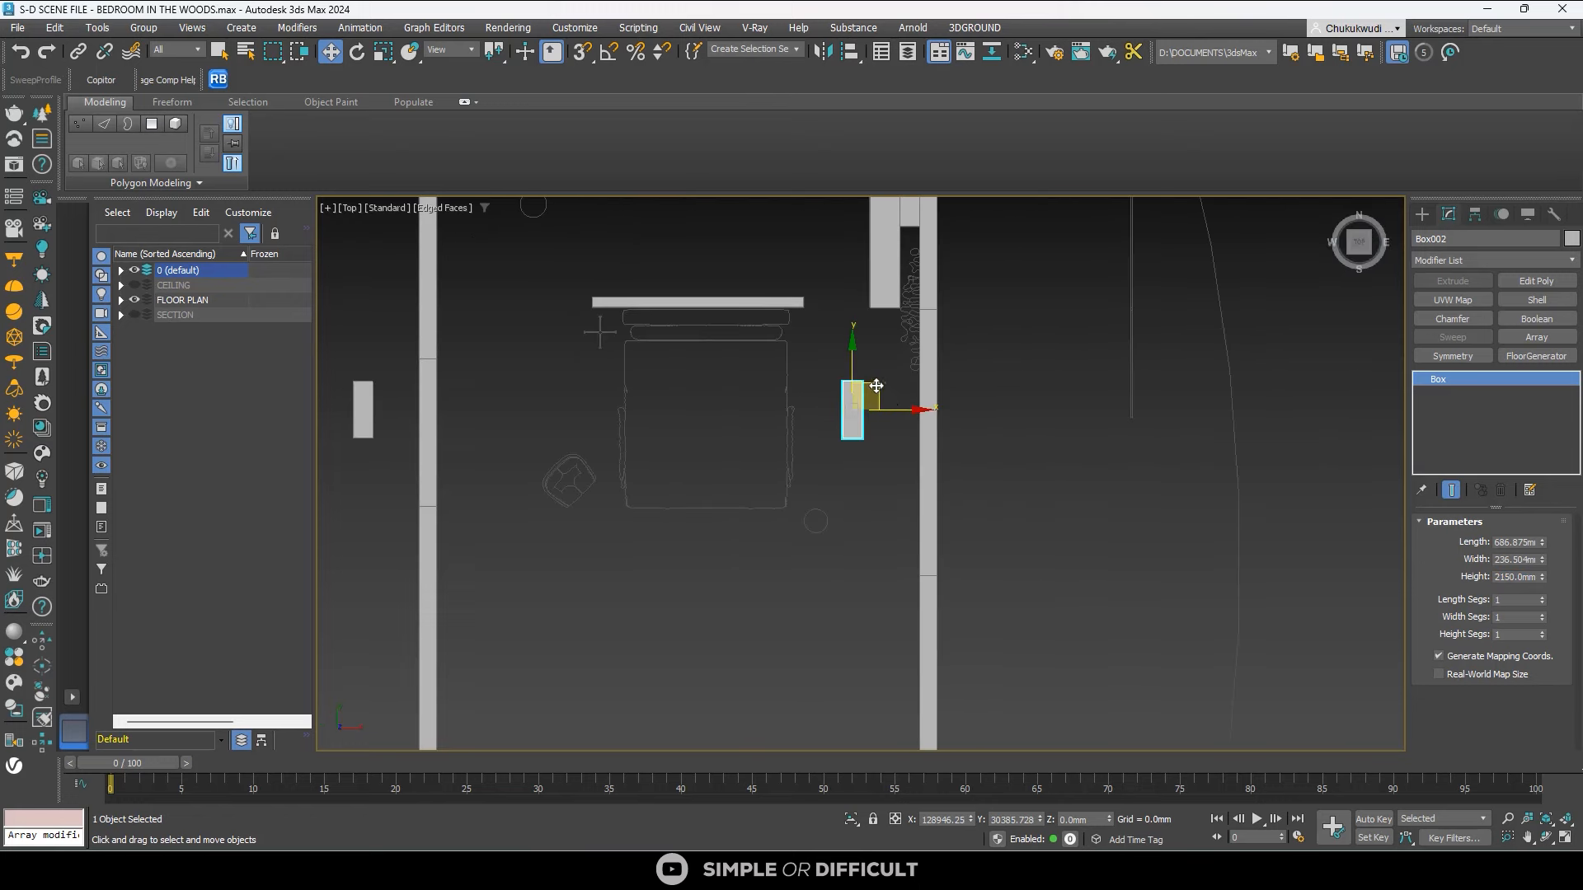
left_click_drag(876, 385, 969, 459)
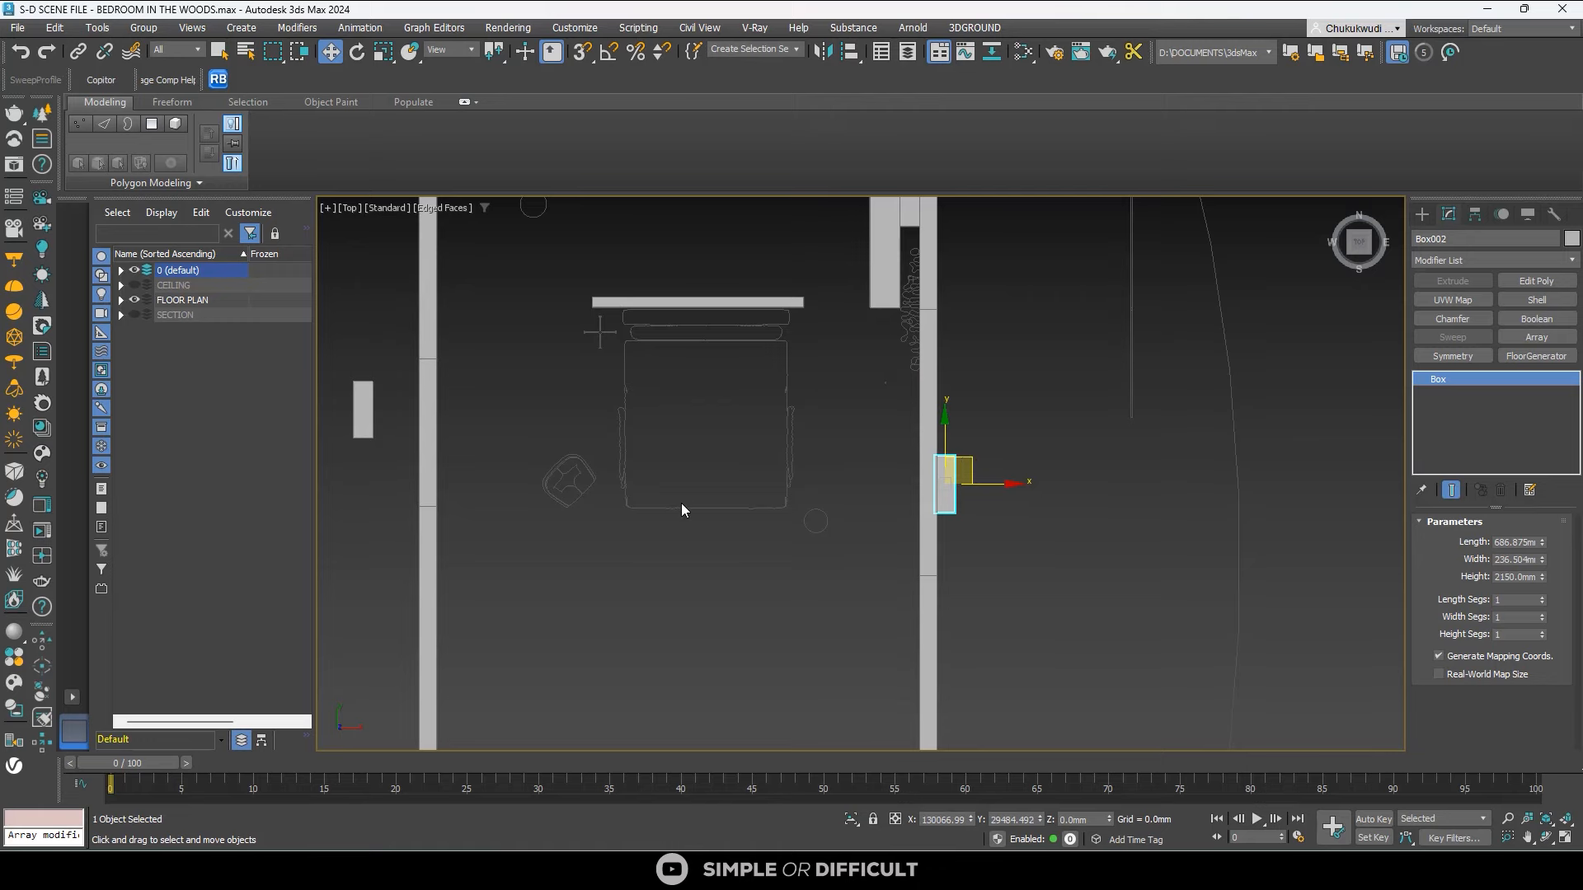
middle_click_drag(675, 504, 768, 462, "alt")
scroll(766, 458, "down", 5)
scroll(726, 568, "up", 7)
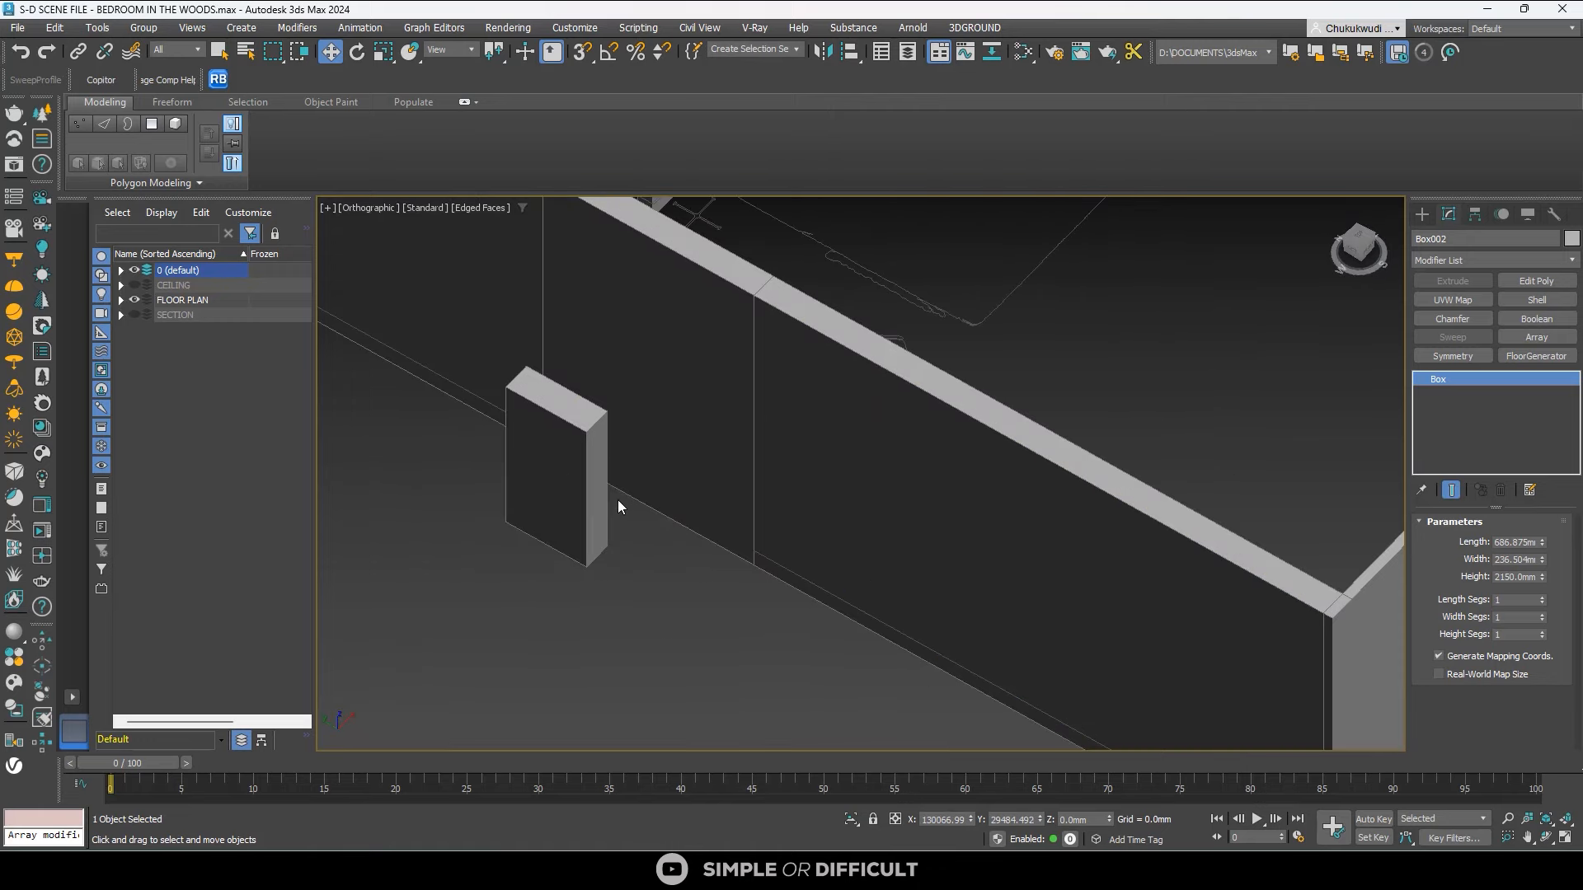
In the Left view, connect all vertical edges of the walls with 1 segment and check its alignment with the 1400 mm box.
left_click(619, 505)
scroll(619, 504, "down", 4)
left_click(623, 389)
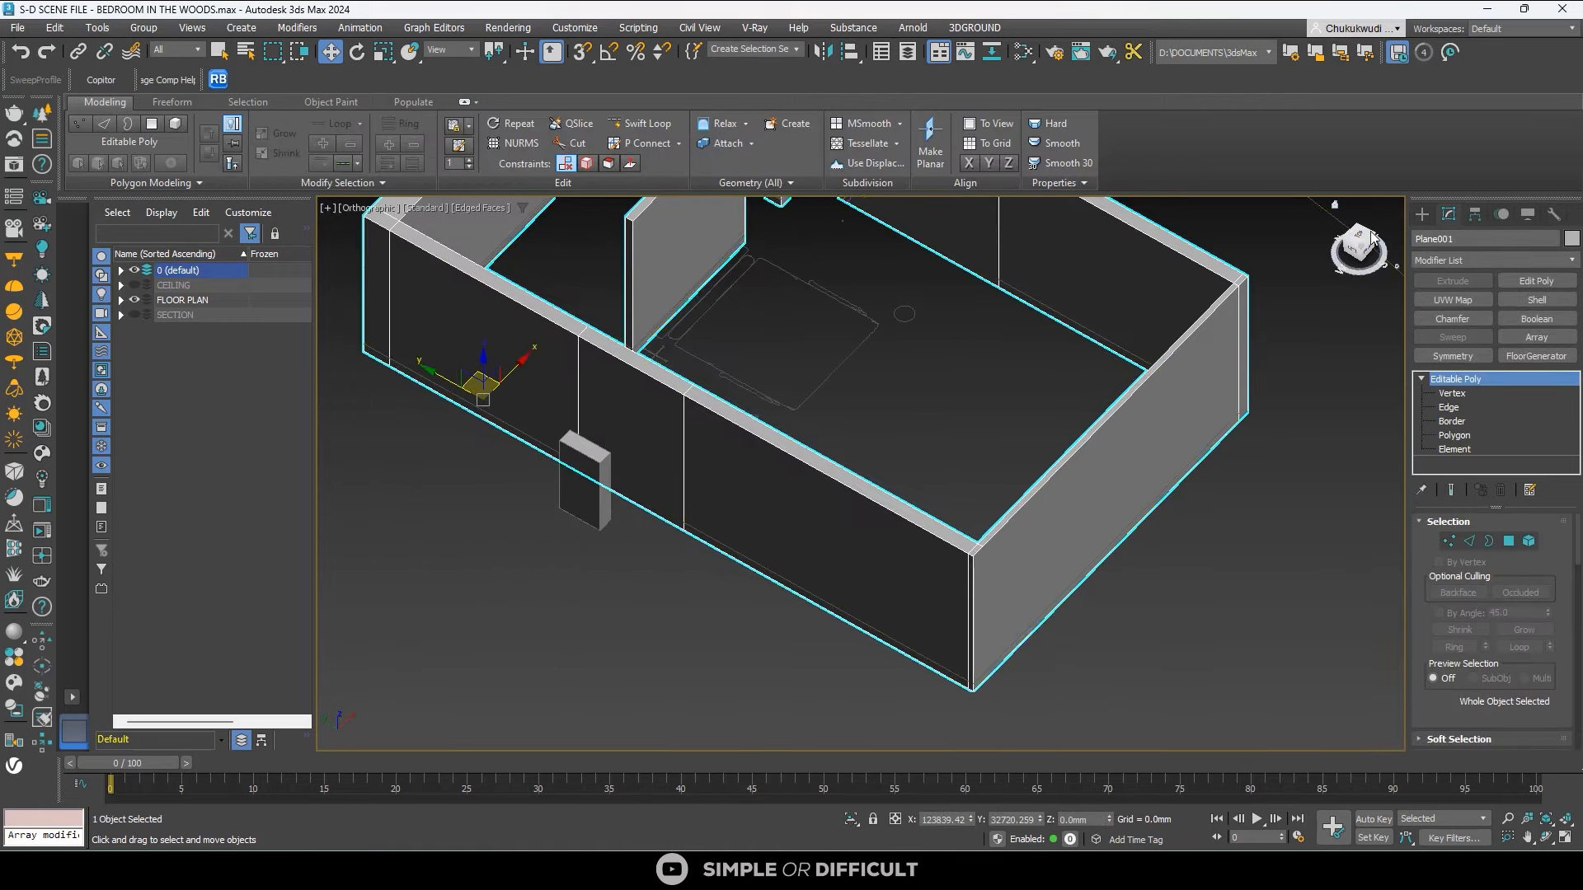
left_click(1354, 255)
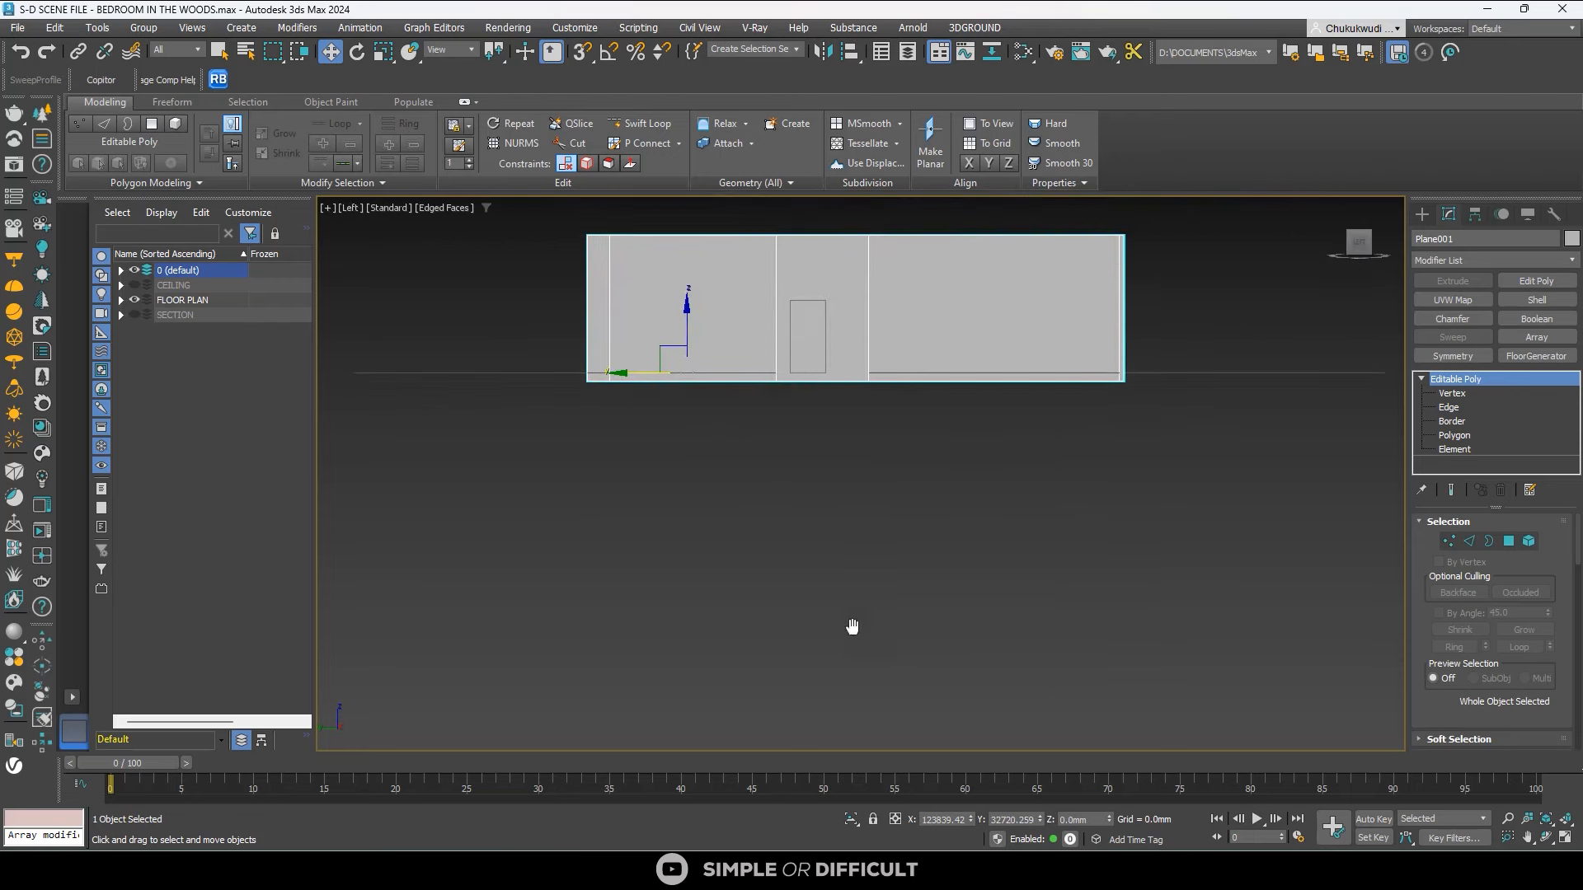
scroll(820, 375, "up", 3)
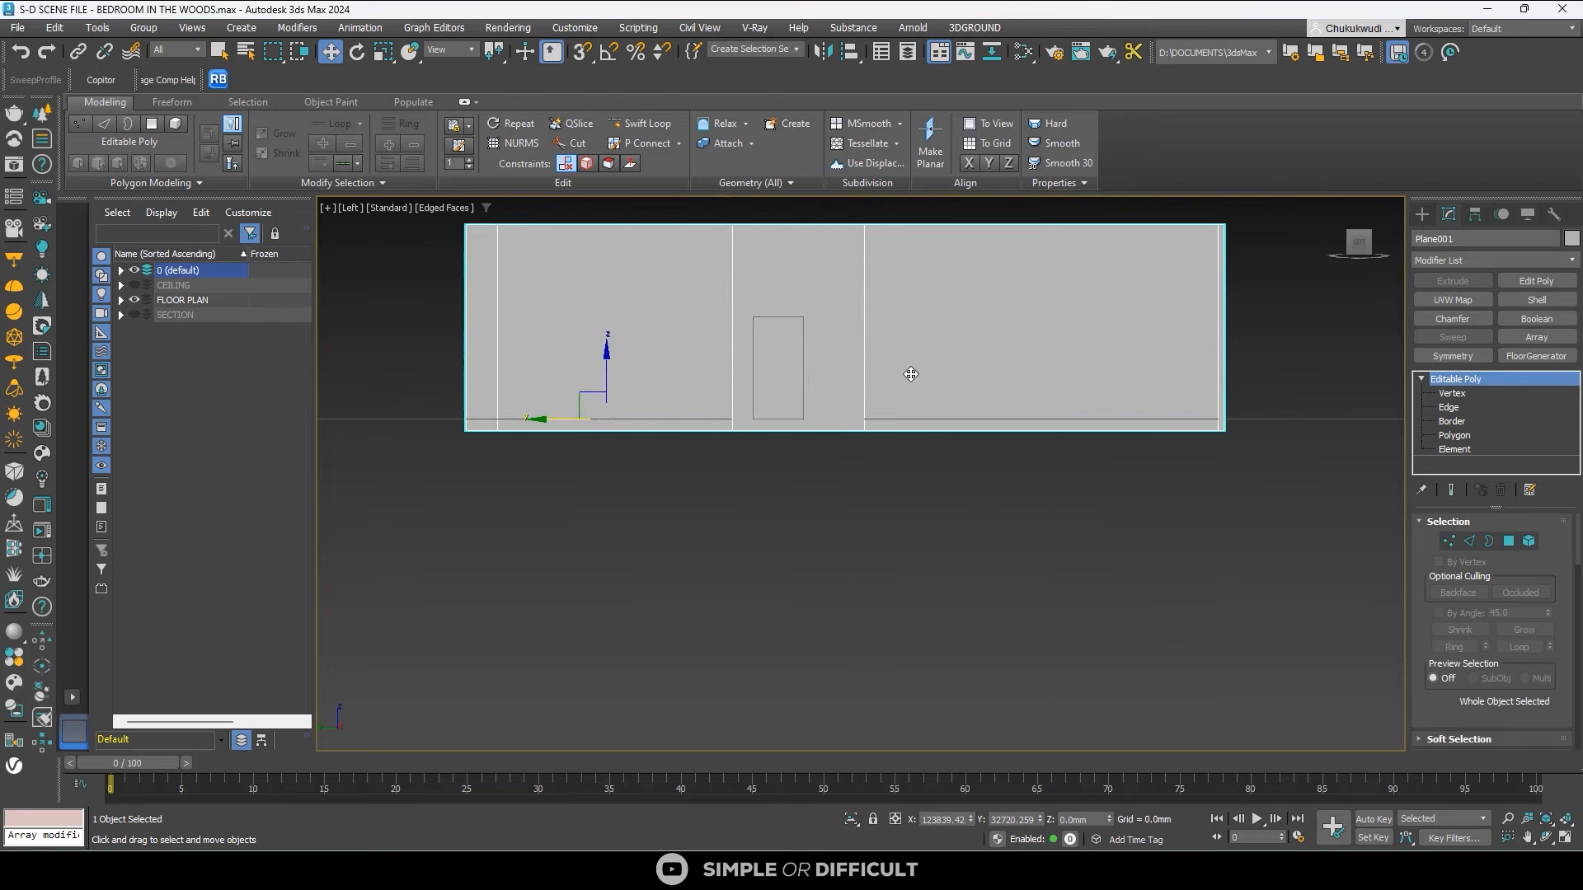
key("2")
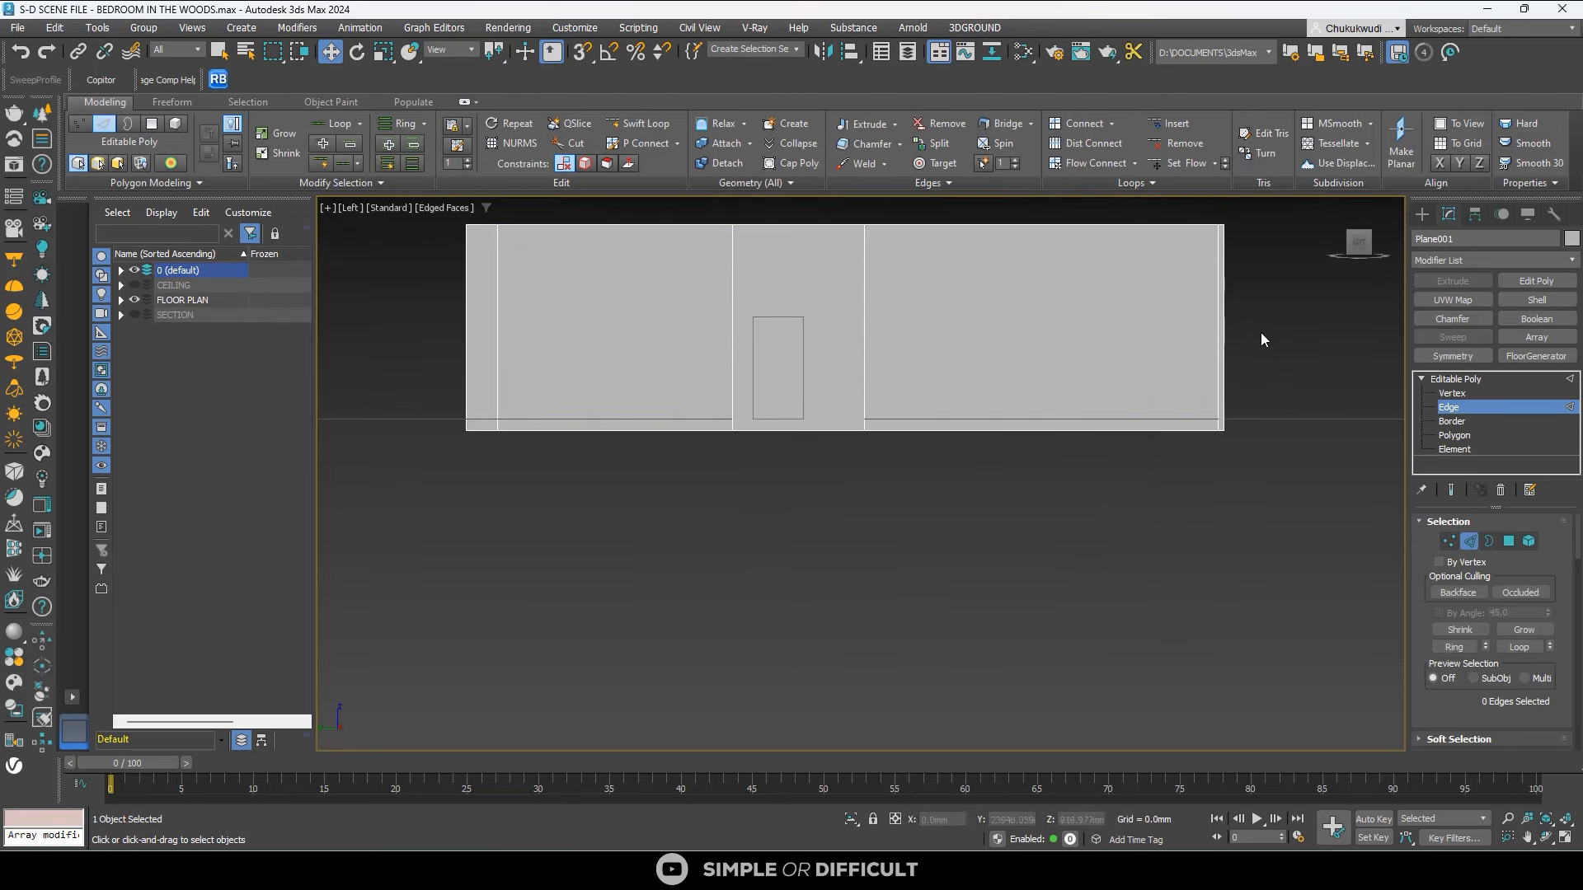
left_click_drag(900, 327, 458, 304)
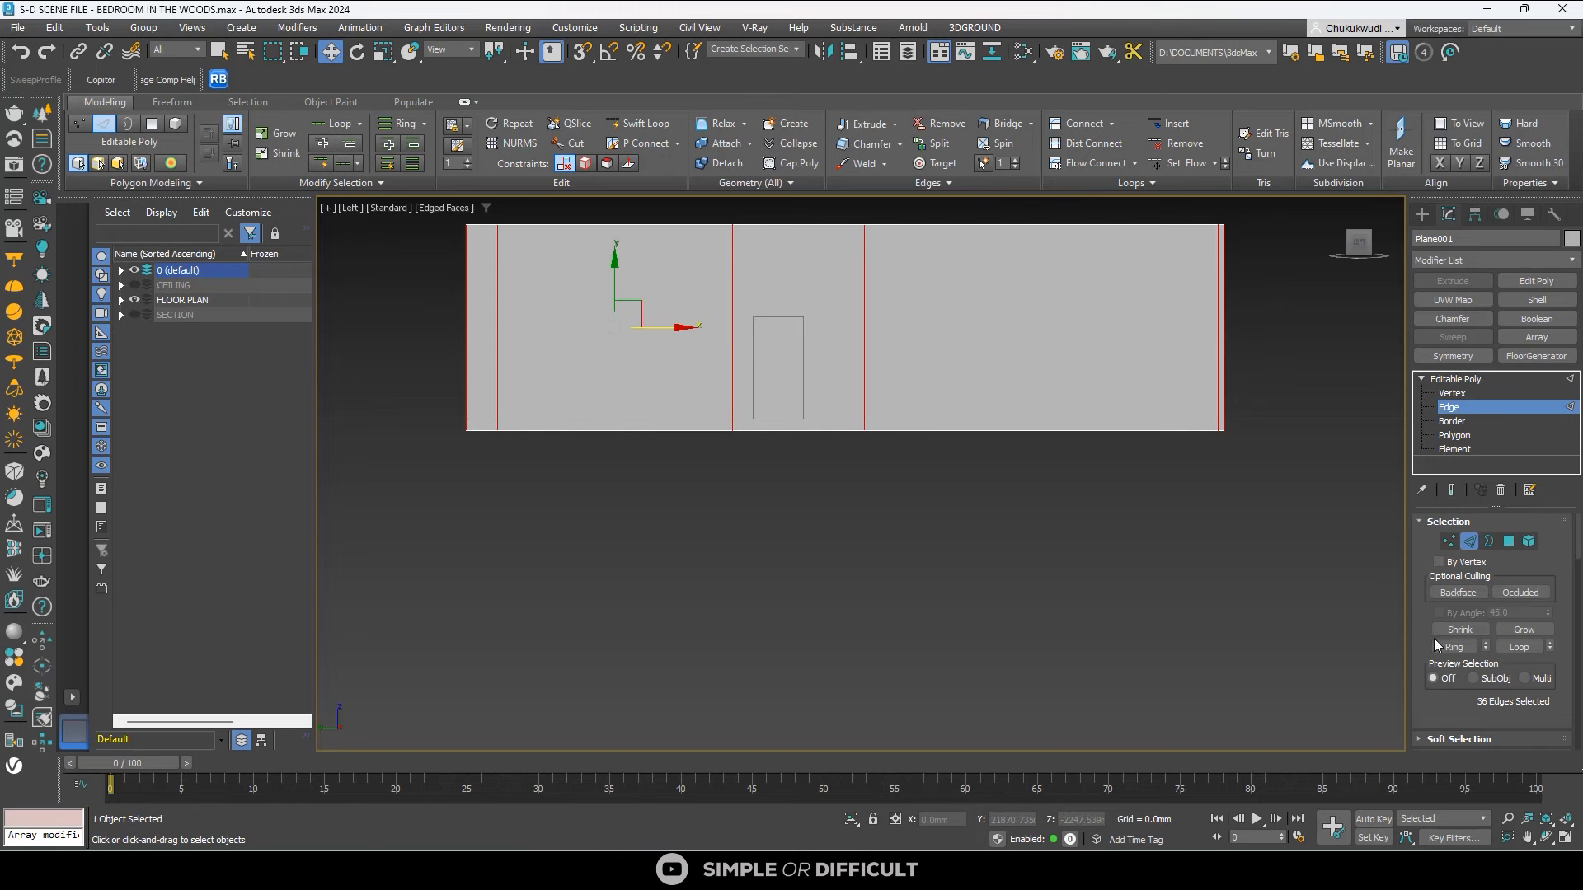
scroll(1564, 711, "down", 2)
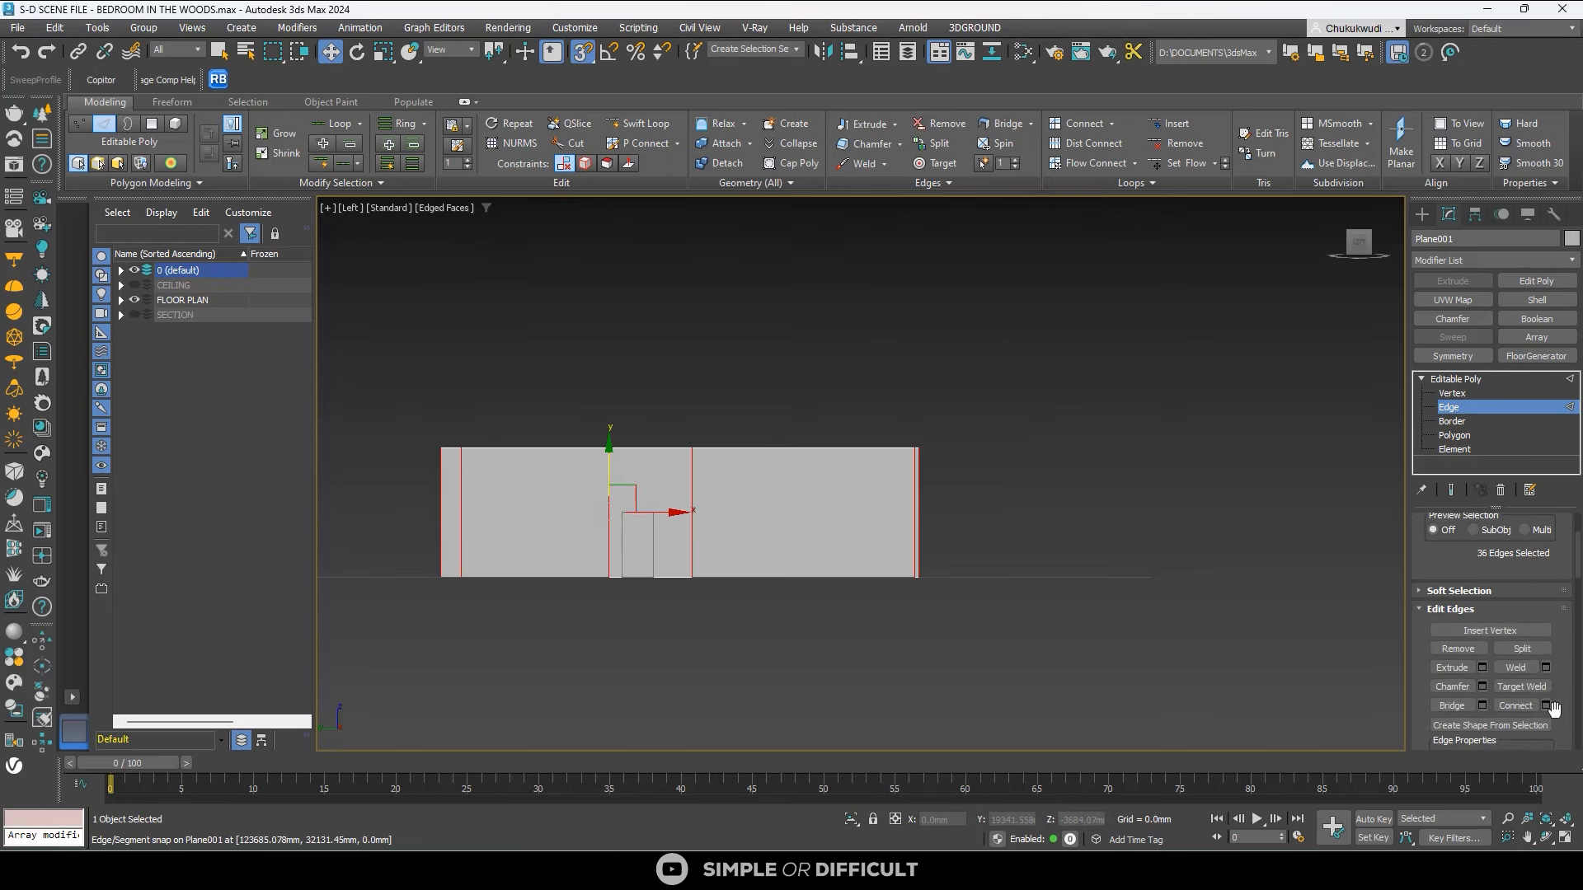
left_click(1546, 706)
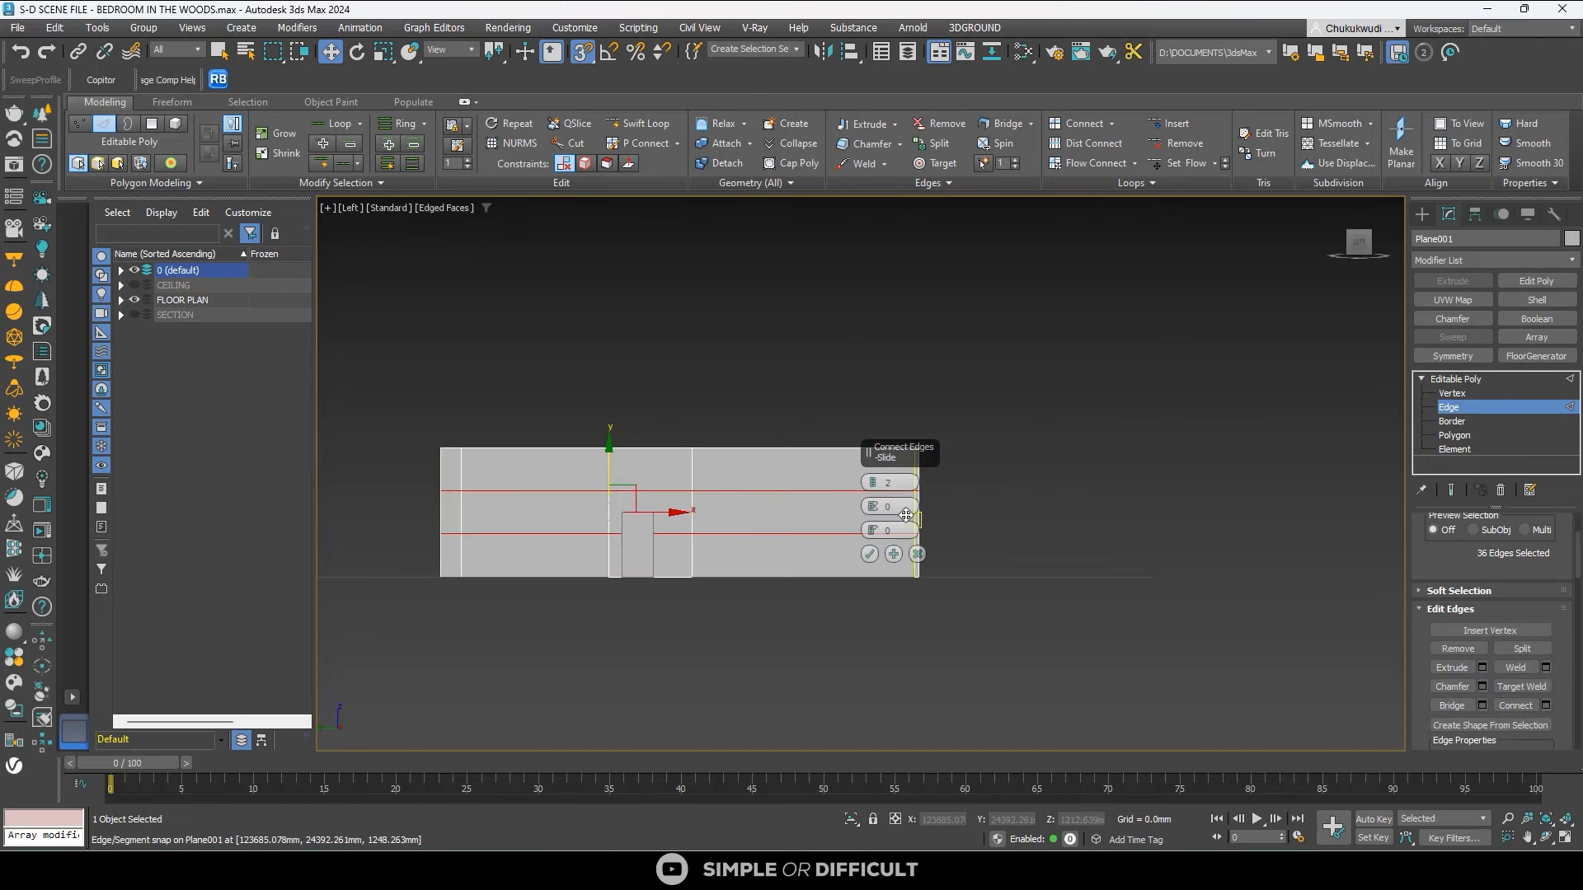
left_click(872, 487)
left_click(870, 554)
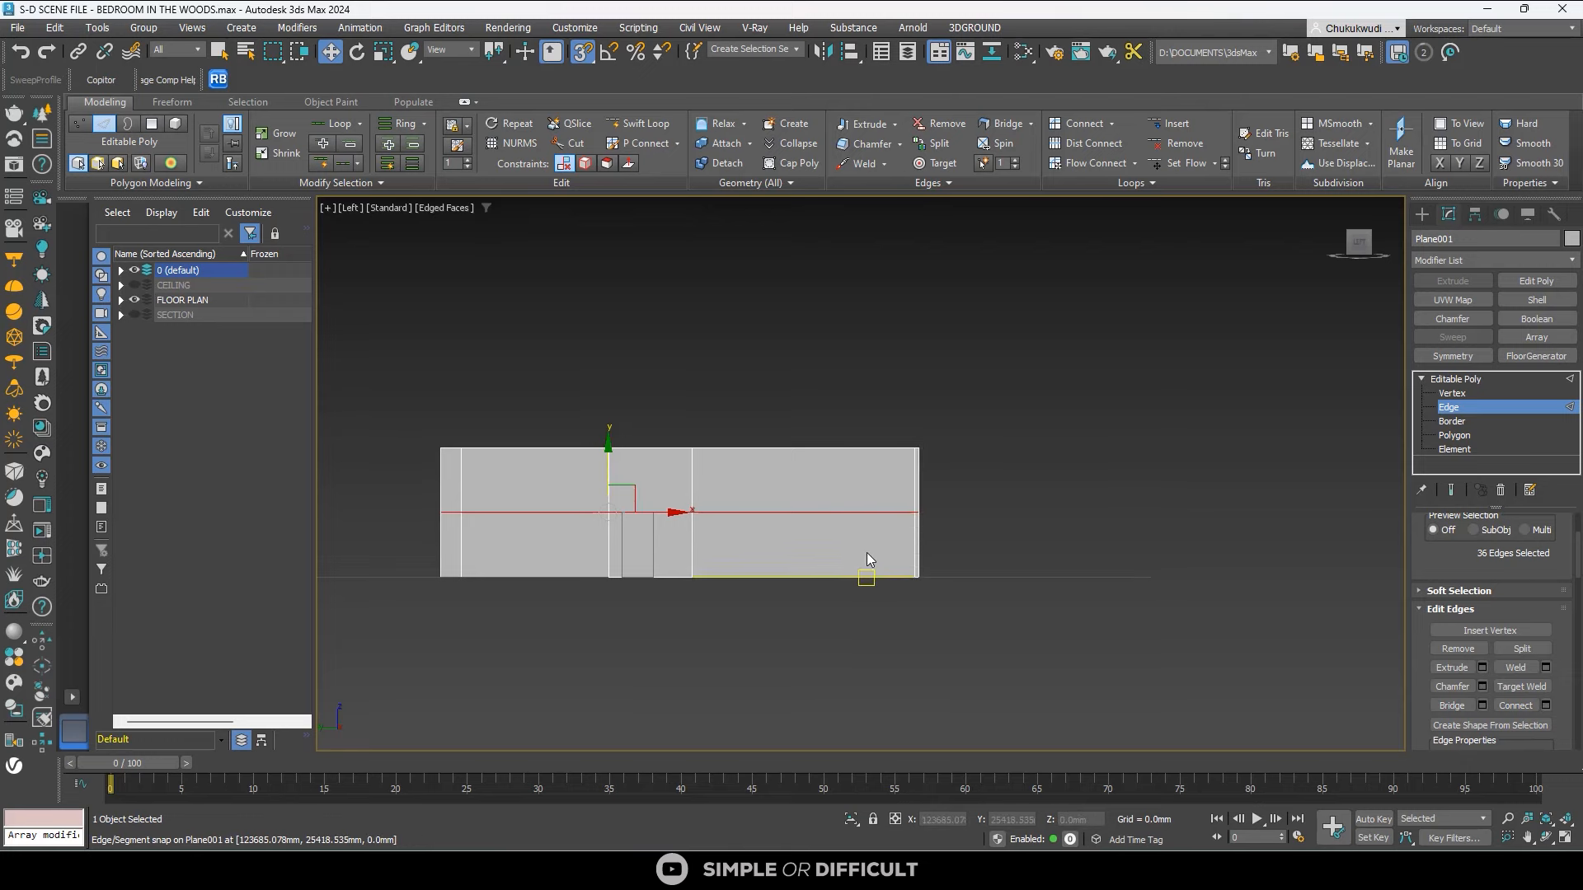
scroll(589, 507, "up", 5)
scroll(645, 522, "up", 2)
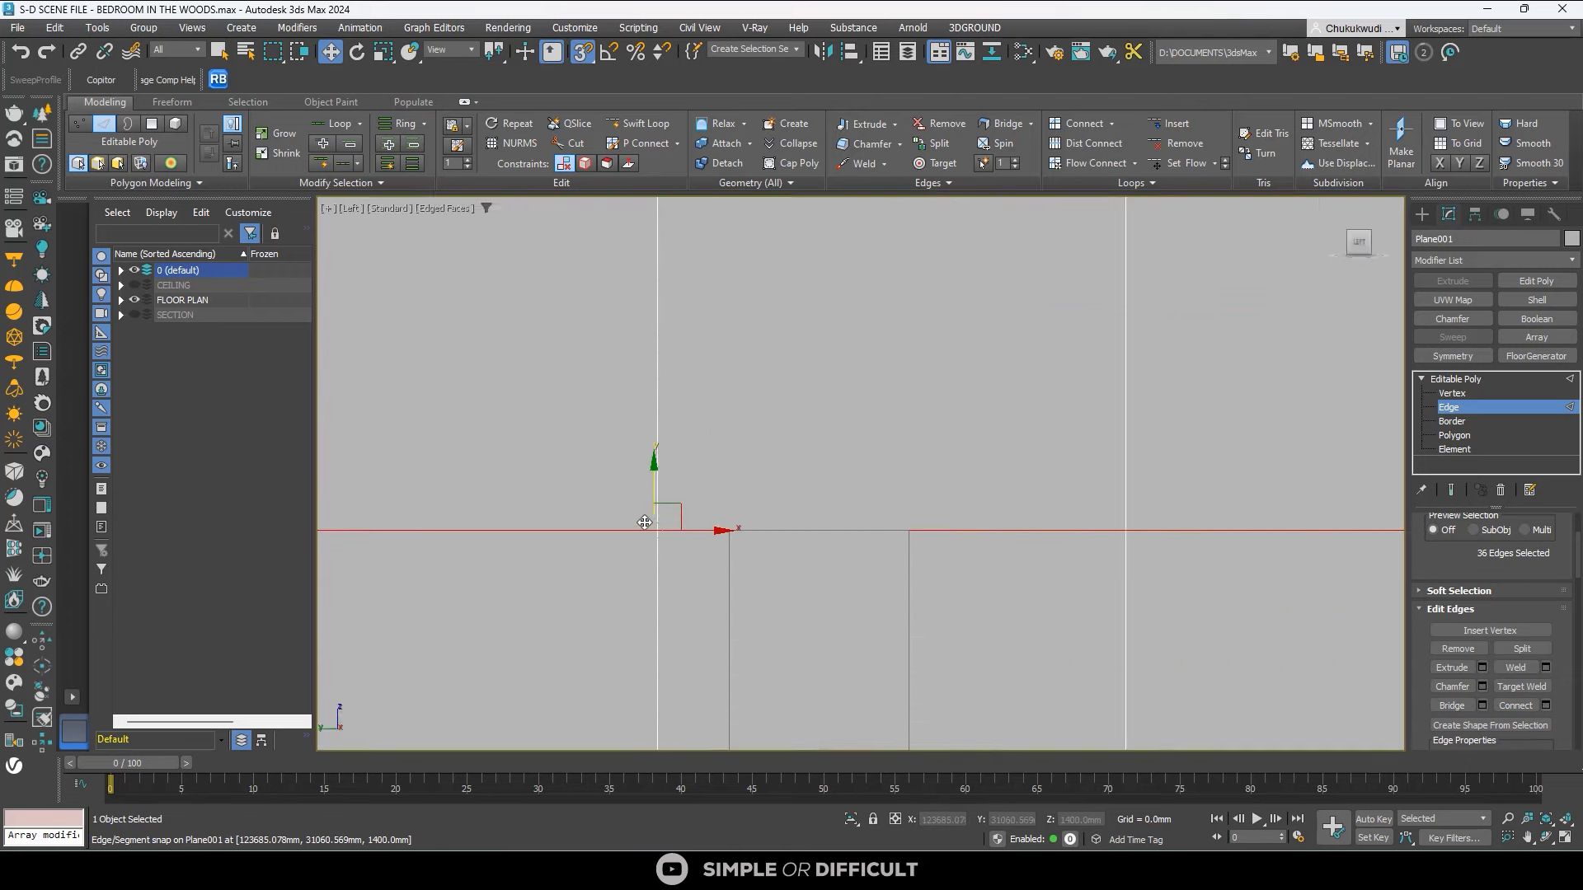
Reselect the walls in wireframe and connect the vertical edges above the mid-height line with one segment.
scroll(919, 449, "down", 5)
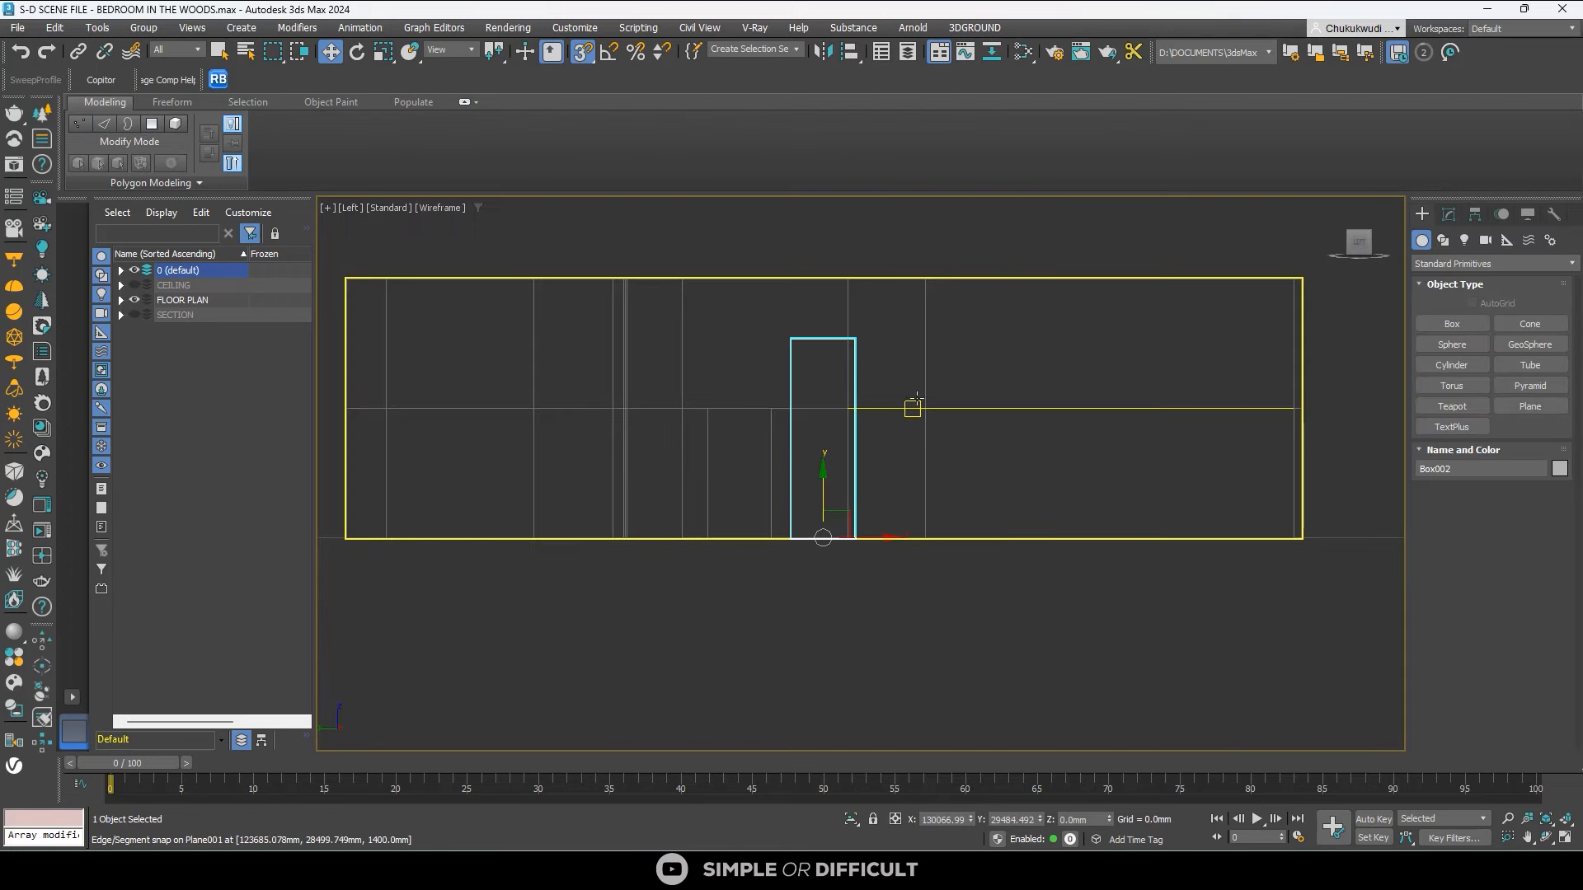
scroll(919, 400, "down", 3)
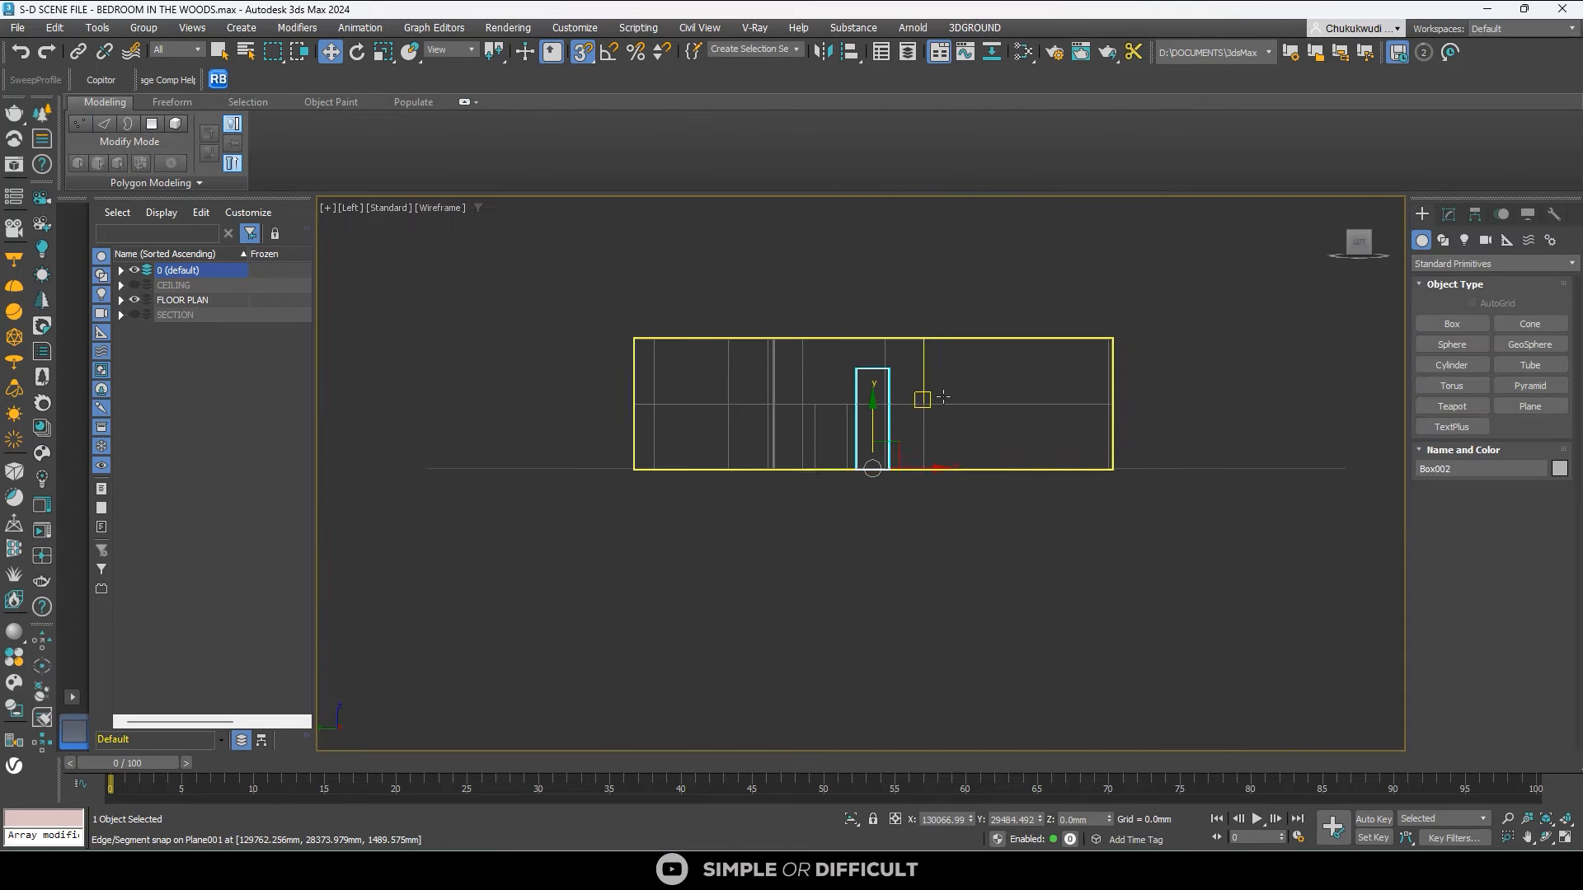
key("1")
left_click(1144, 365)
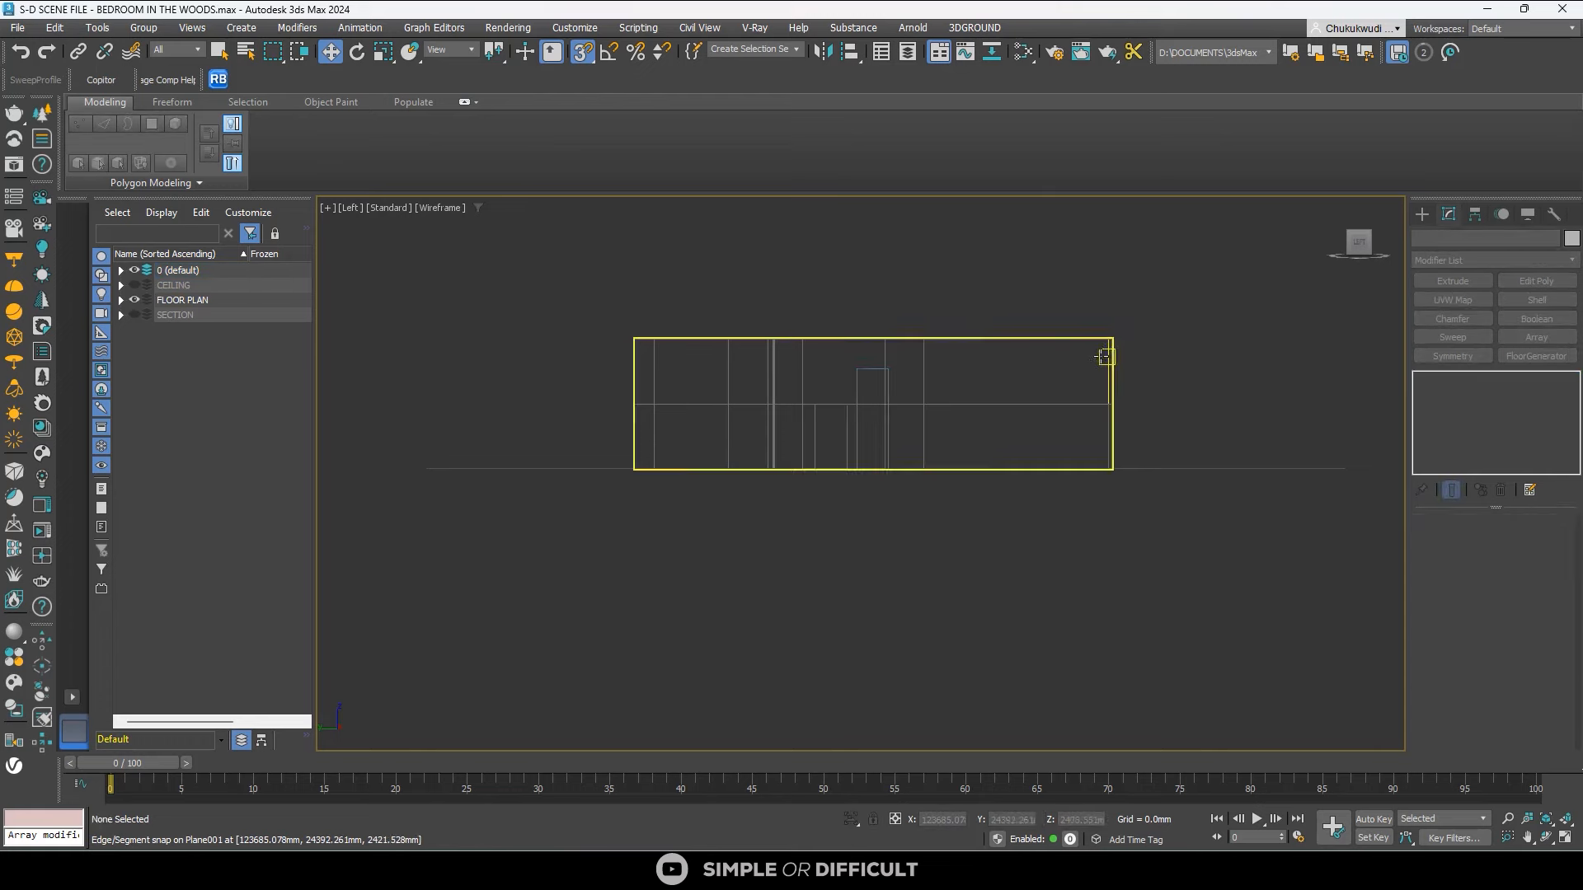
left_click(1110, 355)
key("2")
left_click_drag(1183, 347, 583, 368)
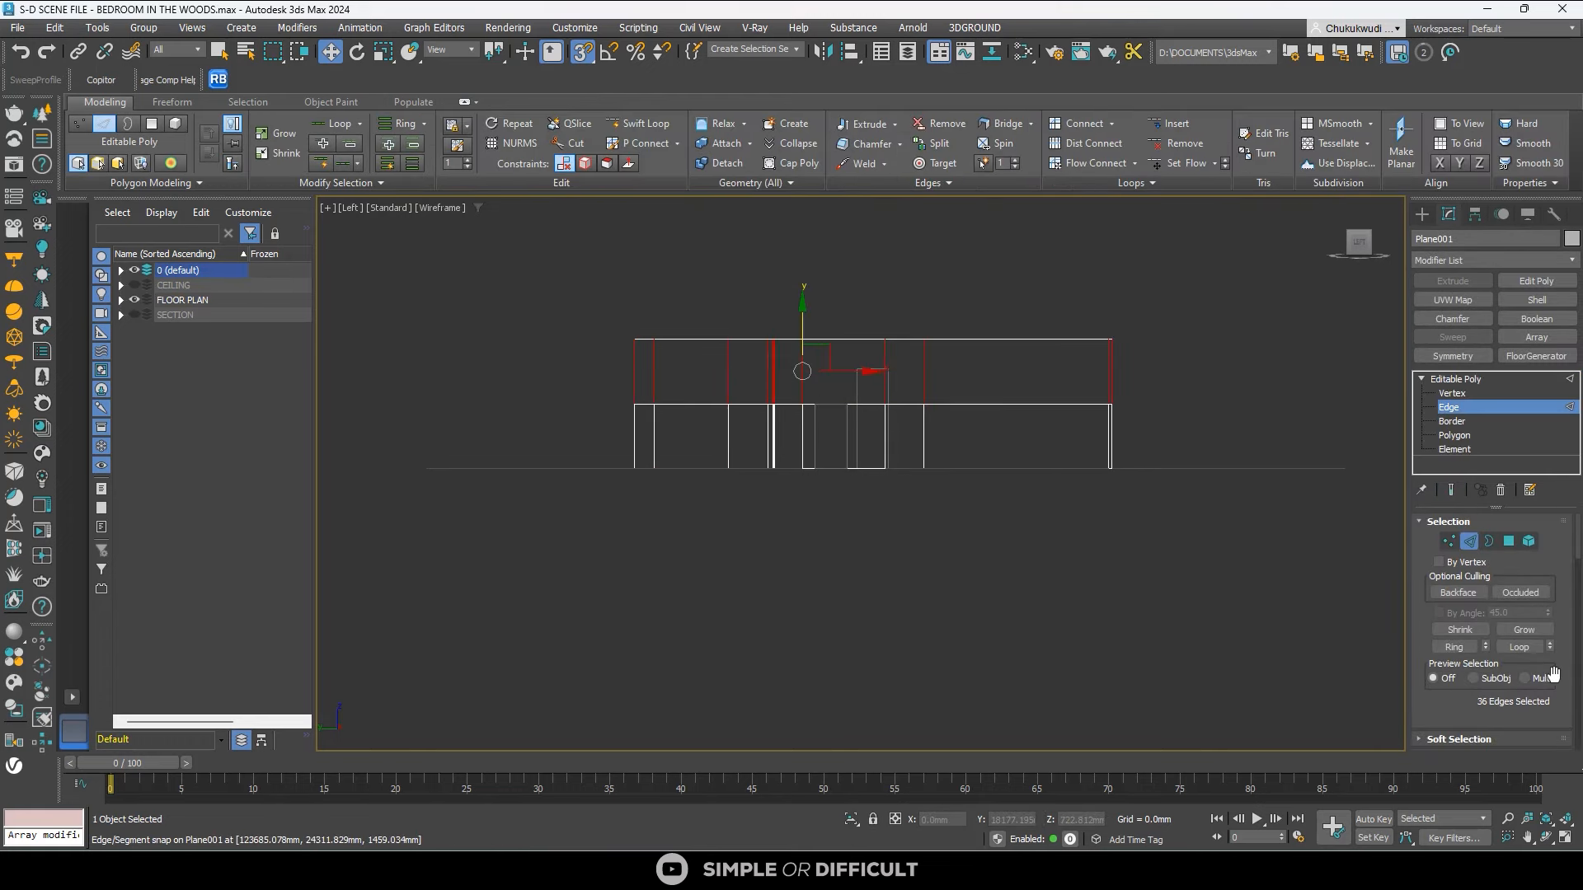
scroll(1553, 674, "down", 3)
left_click(1508, 706)
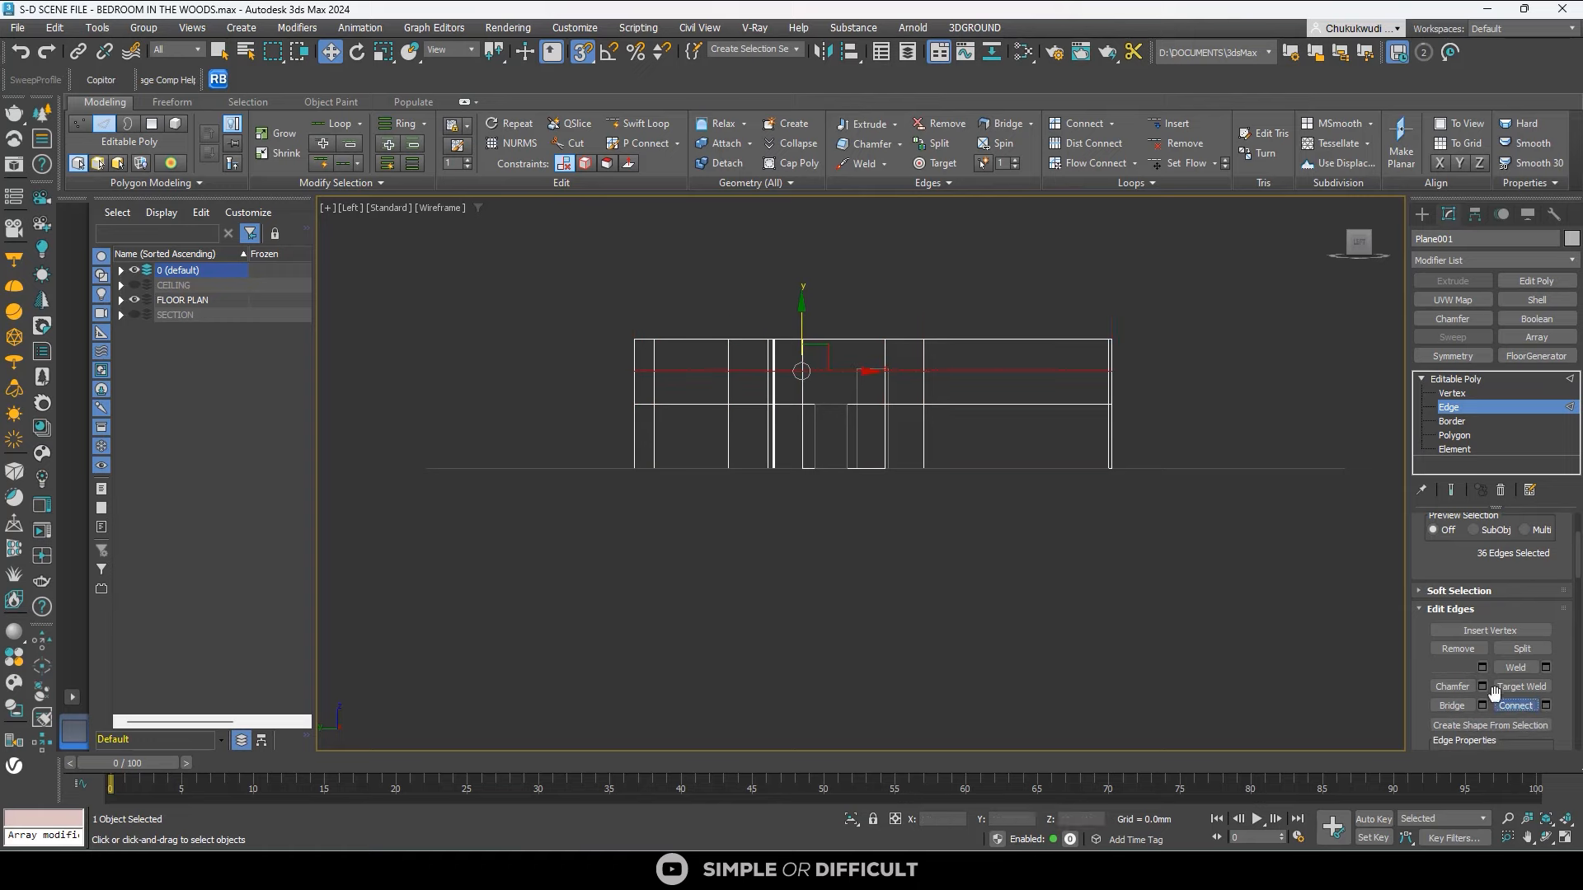
Snap the new upper edge line to the top of the 2150 mm reference box.
scroll(848, 369, "up", 5)
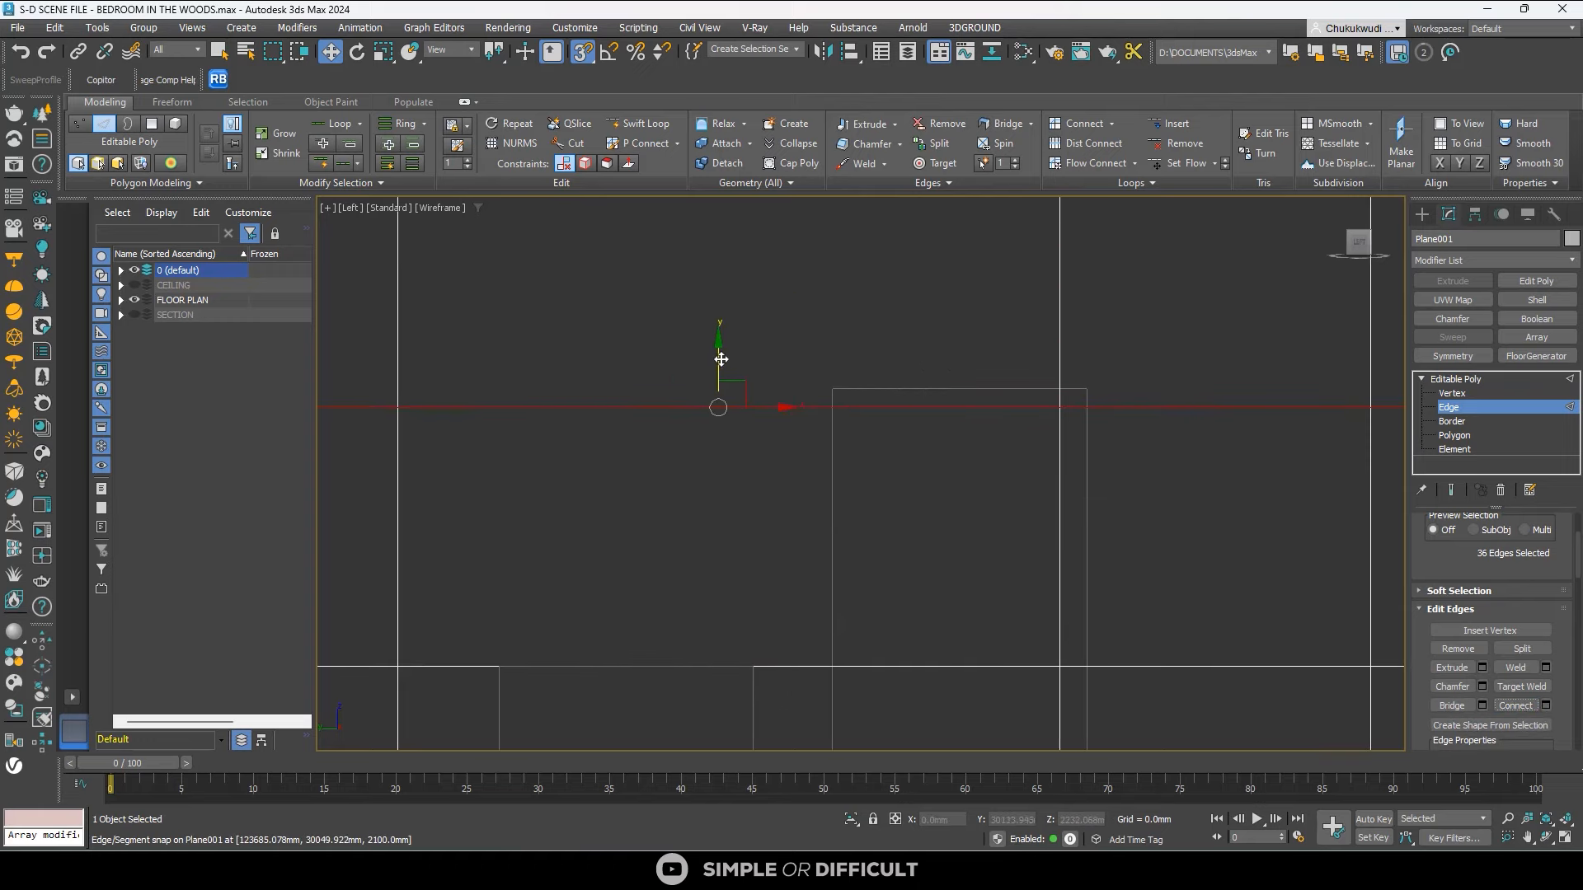
left_click_drag(721, 360, 877, 390)
scroll(816, 363, "down", 2)
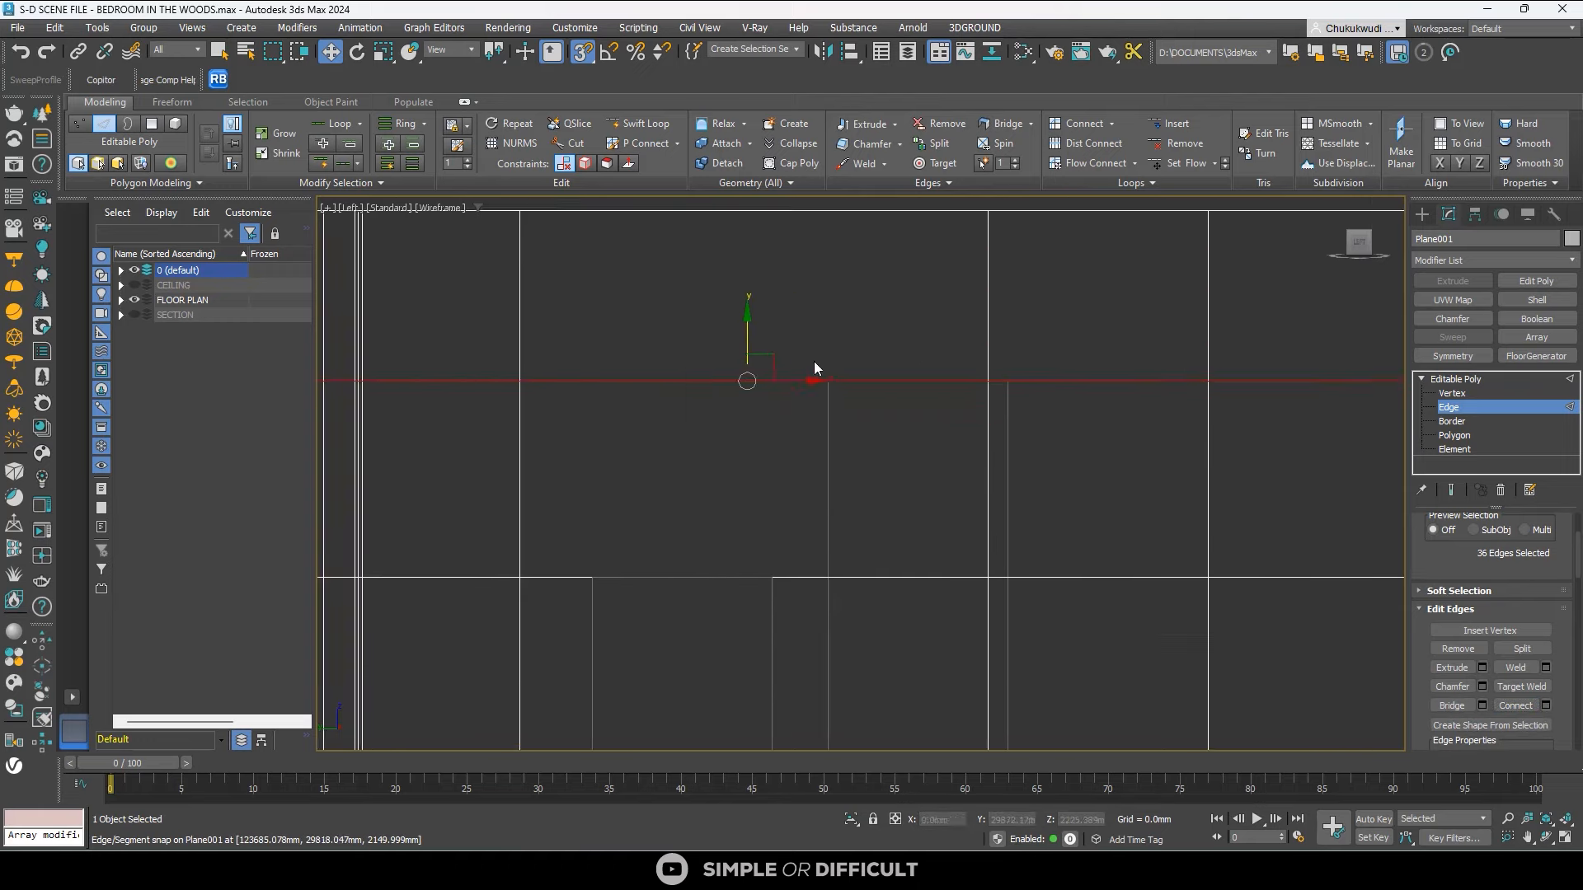
scroll(815, 369, "down", 3)
middle_click_drag(815, 369, 828, 474, "alt")
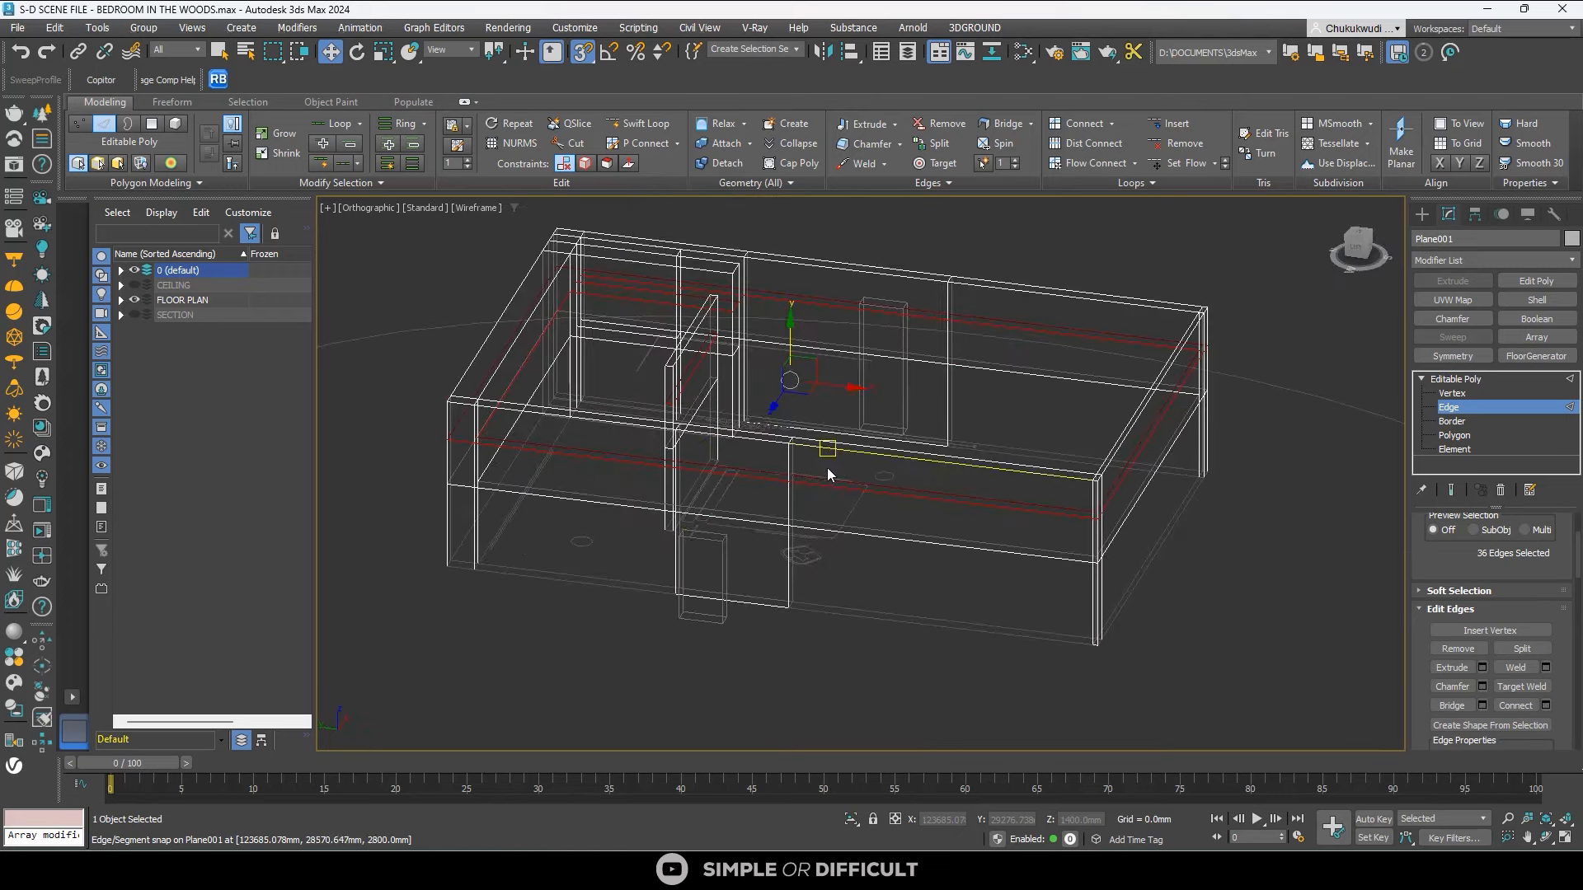
mouse_move(706, 541)
middle_mouse_down("alt")
mouse_move(778, 565)
mouse_move(997, 492)
middle_mouse_up("alt")
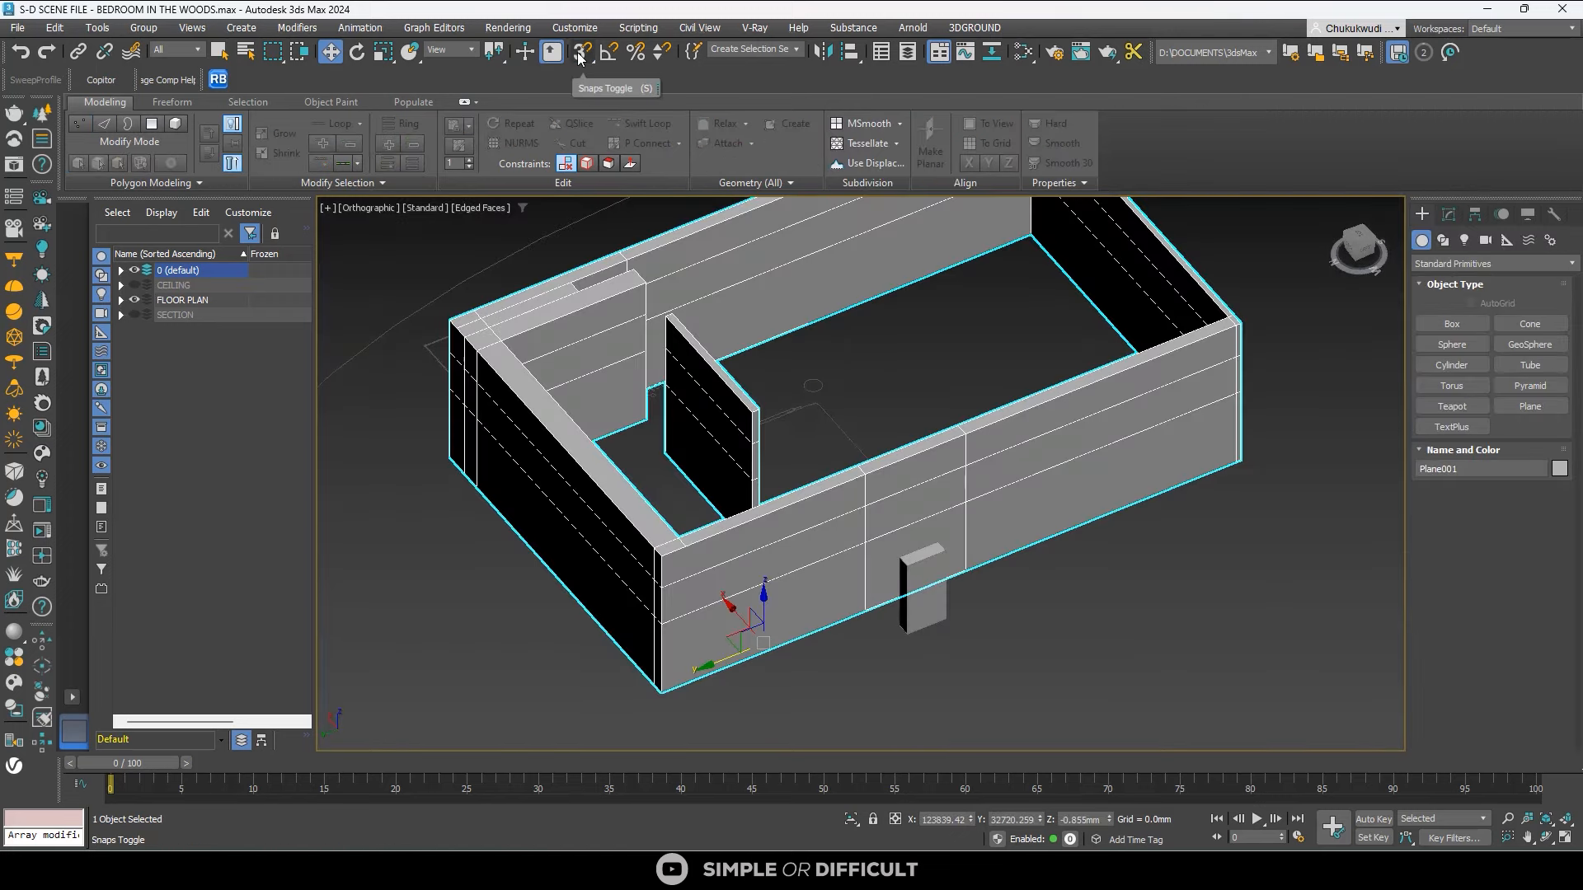
Delete the 1400 mm and 2150 mm reference boxes standing against the long walls.
left_click(923, 597)
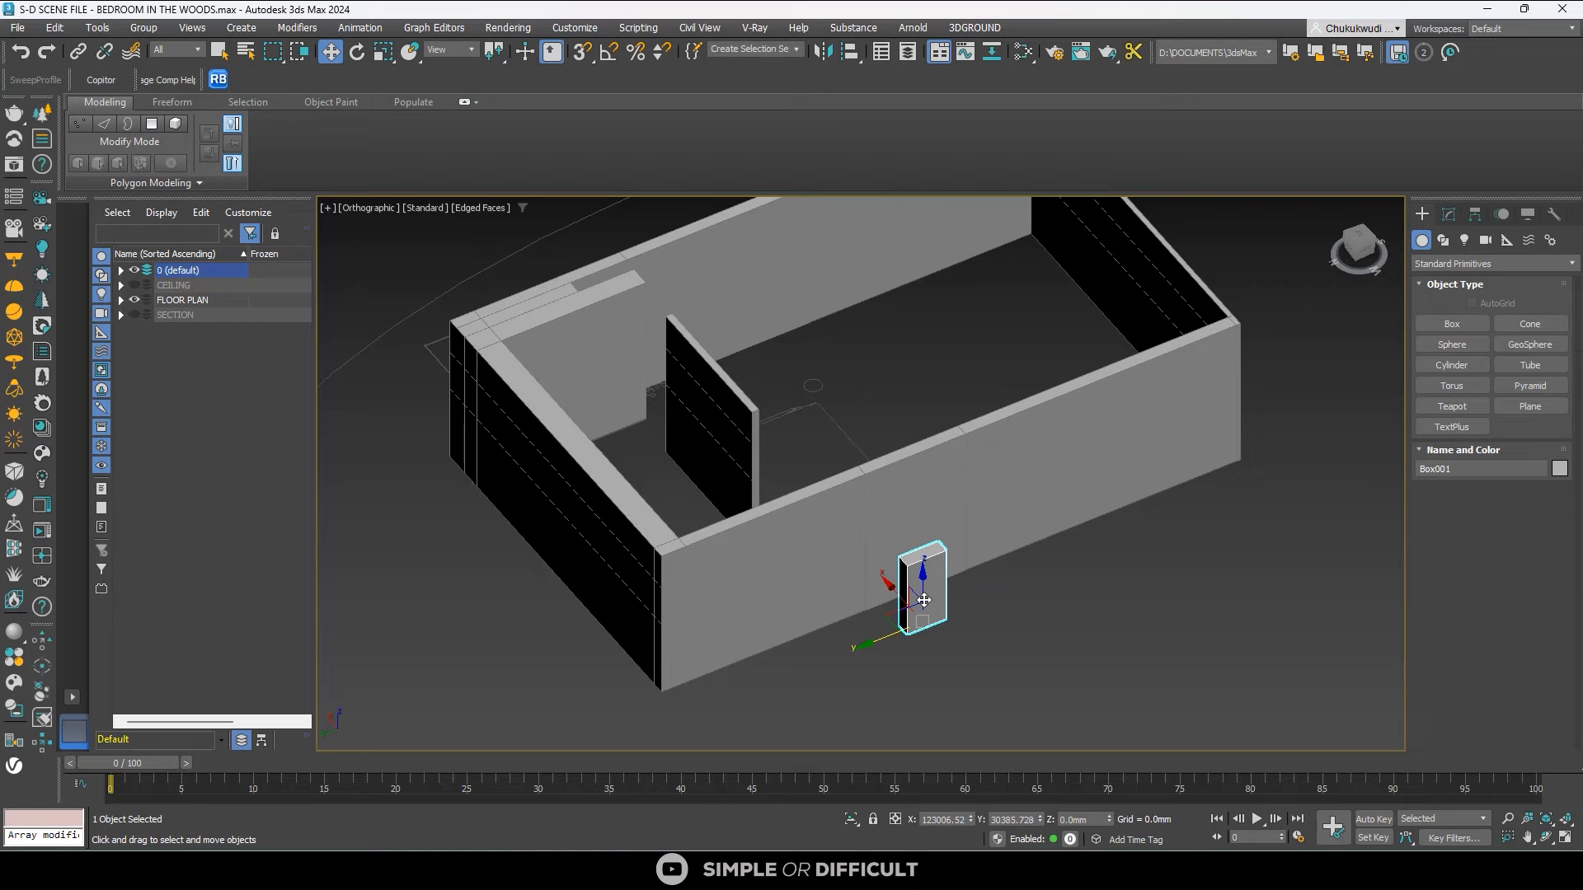
key("Delete")
middle_click_drag(790, 402, 790, 558)
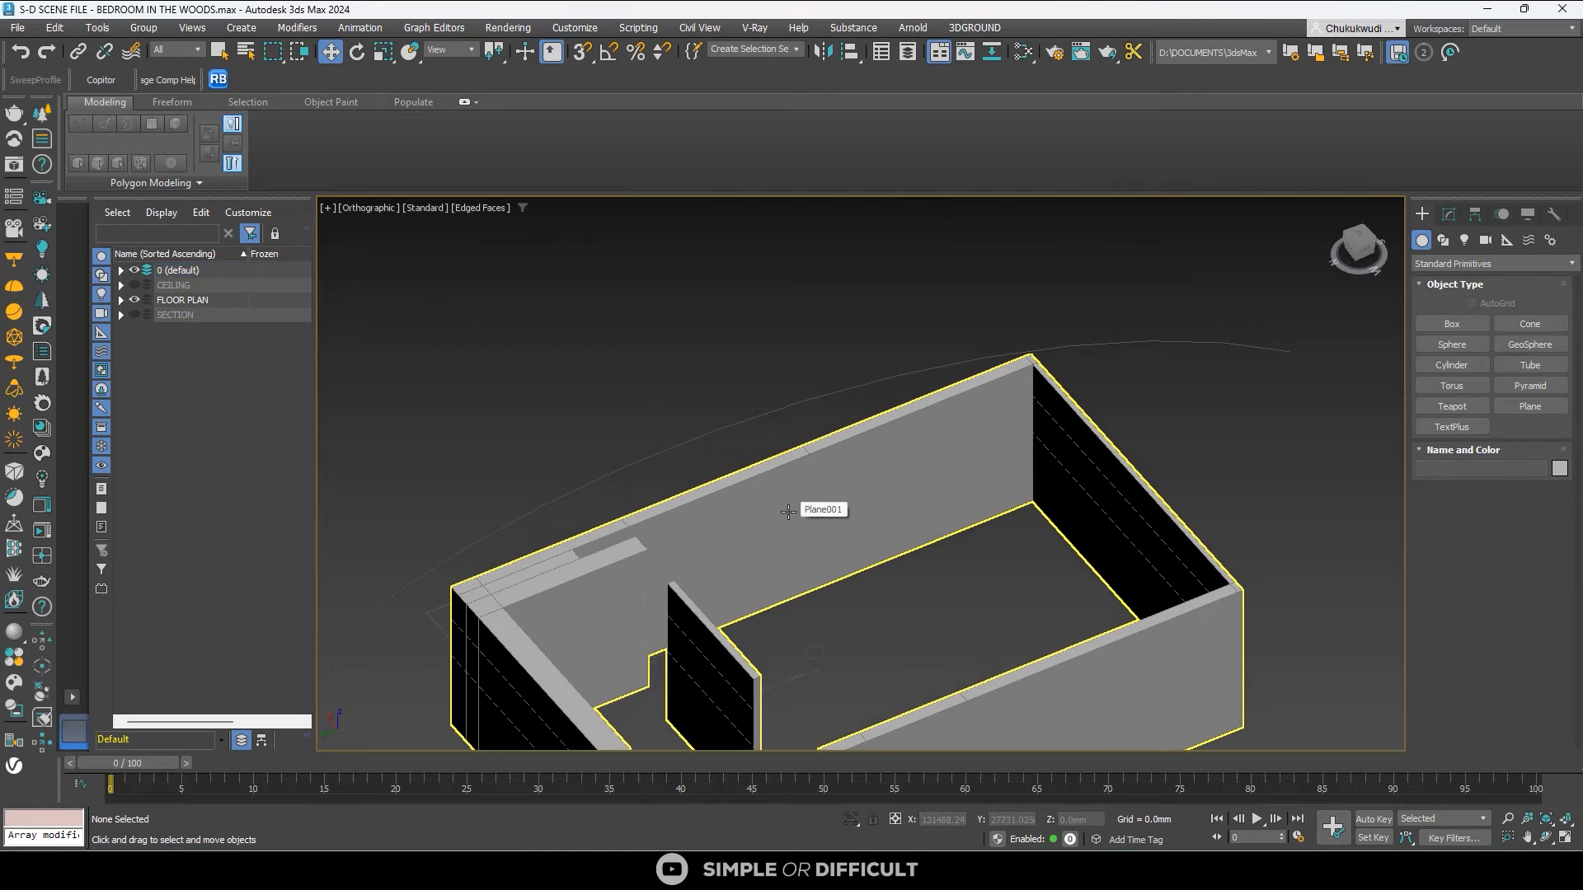
key("F3")
scroll(787, 511, "up", 5)
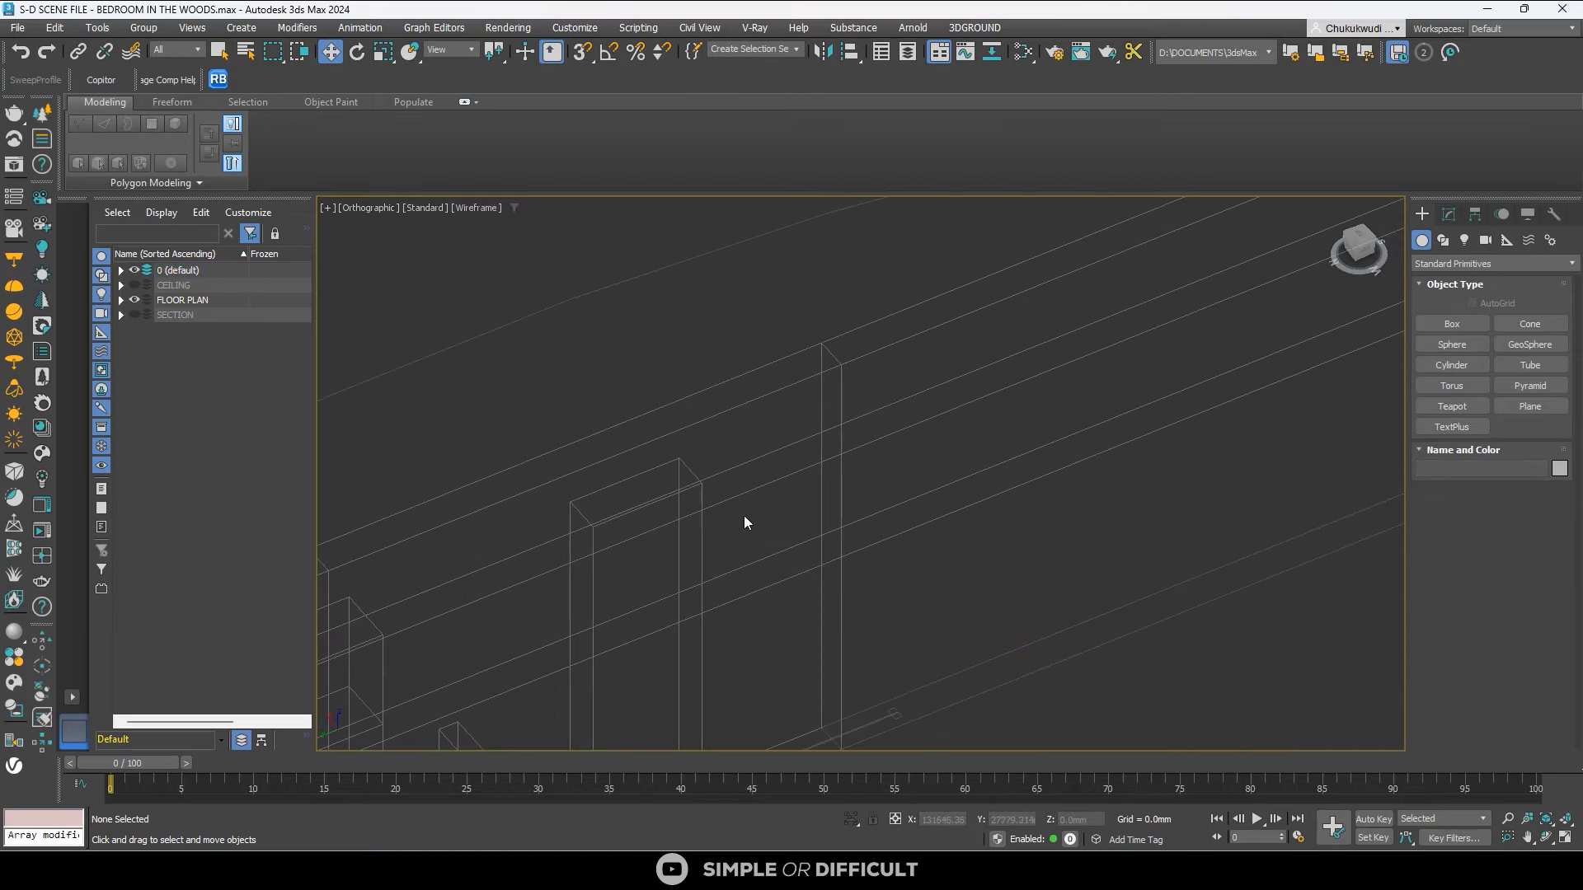
left_click(699, 537)
scroll(699, 537, "down", 5)
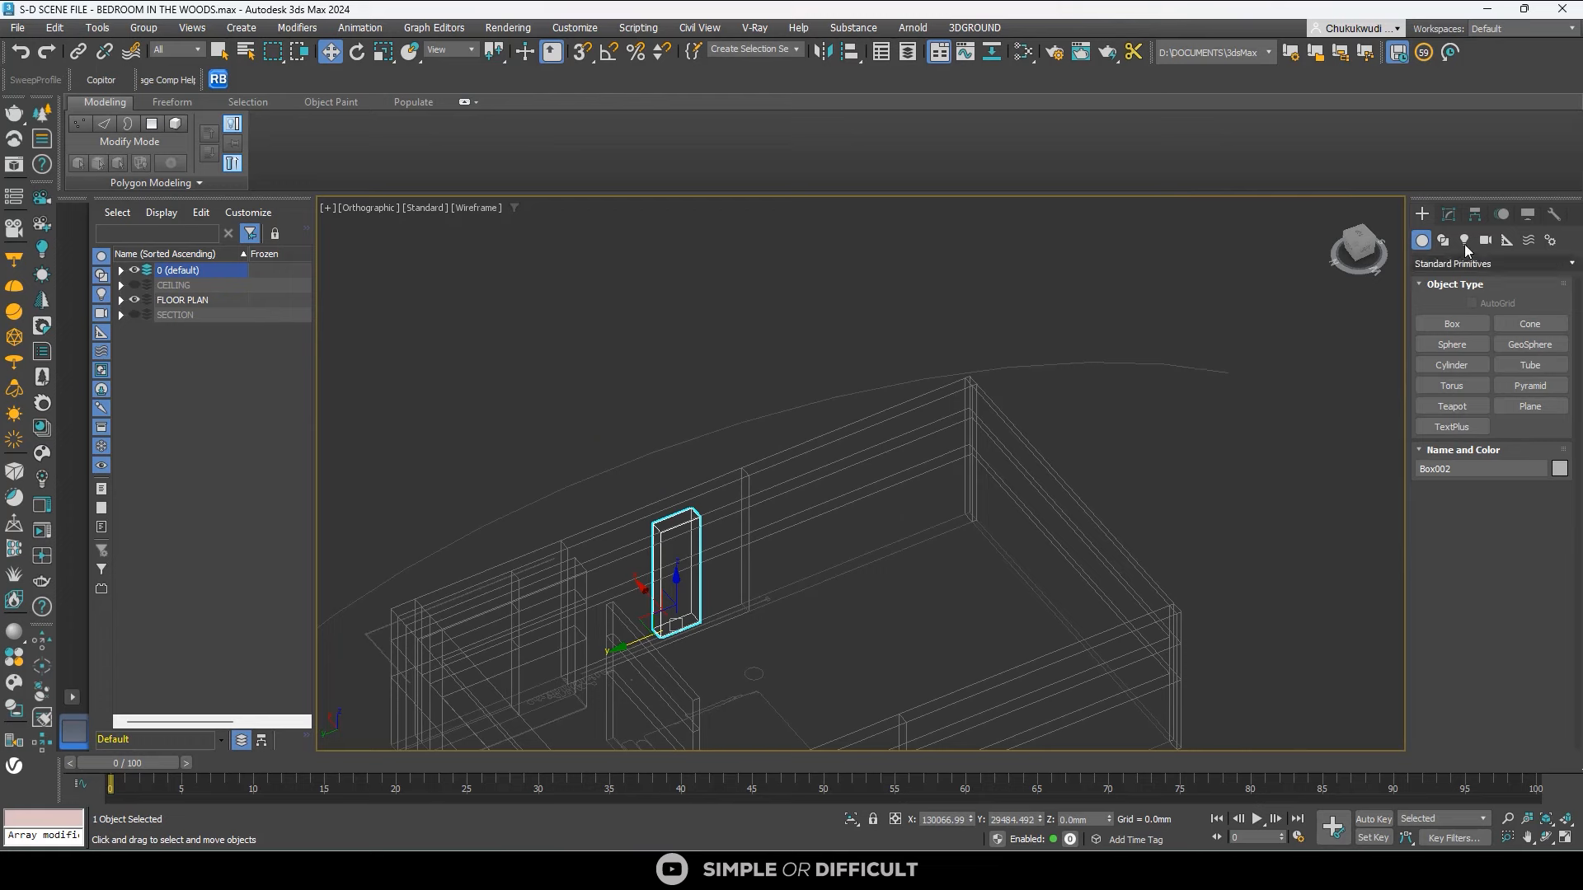
left_click(1454, 215)
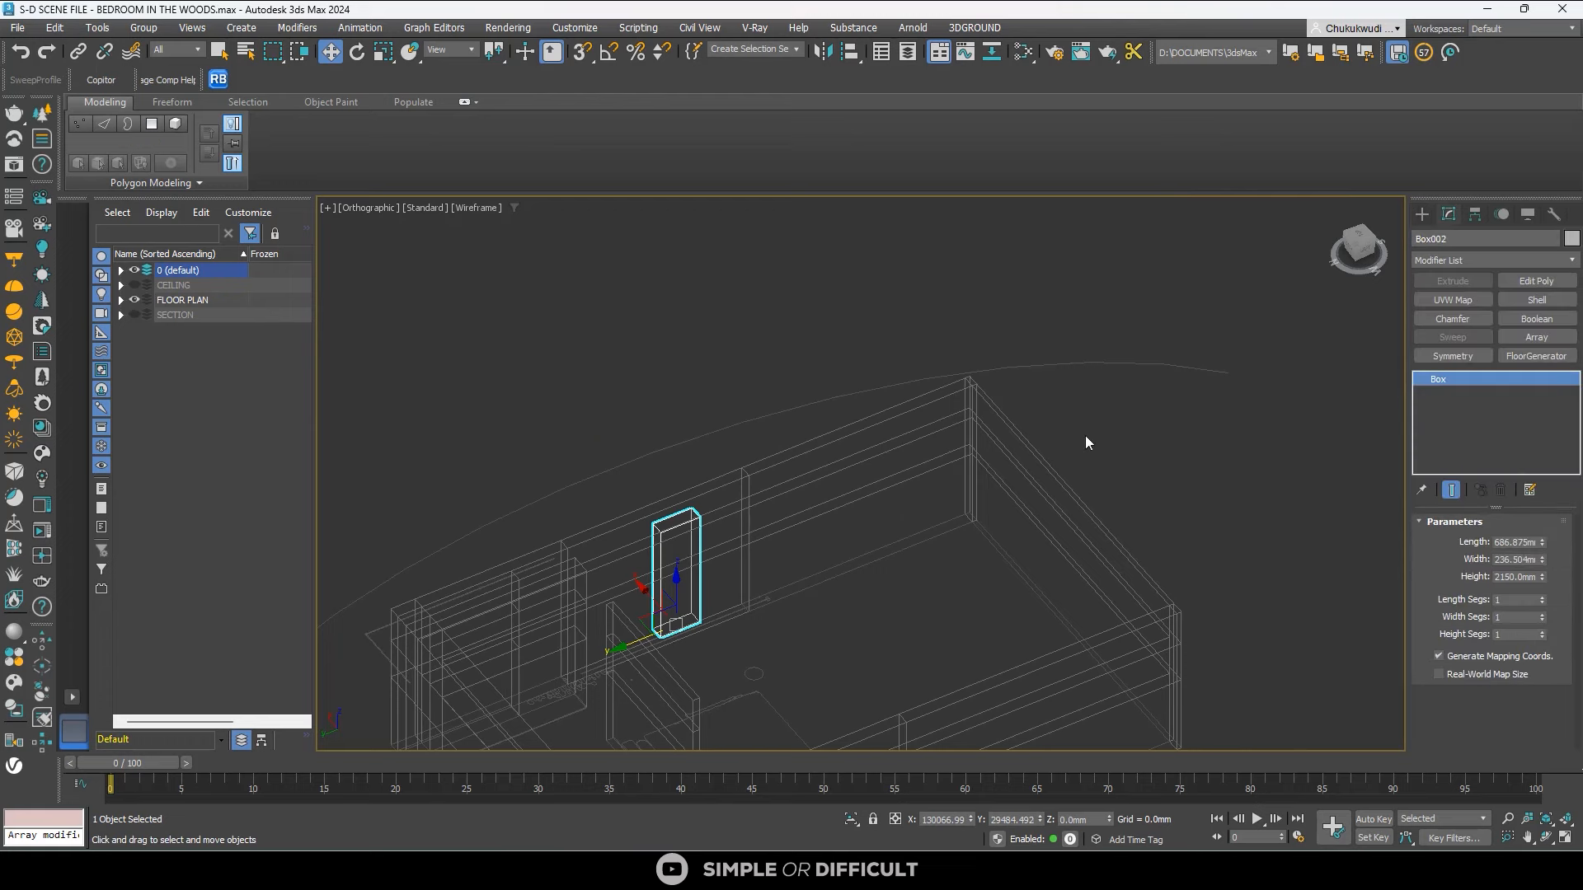
key("Delete")
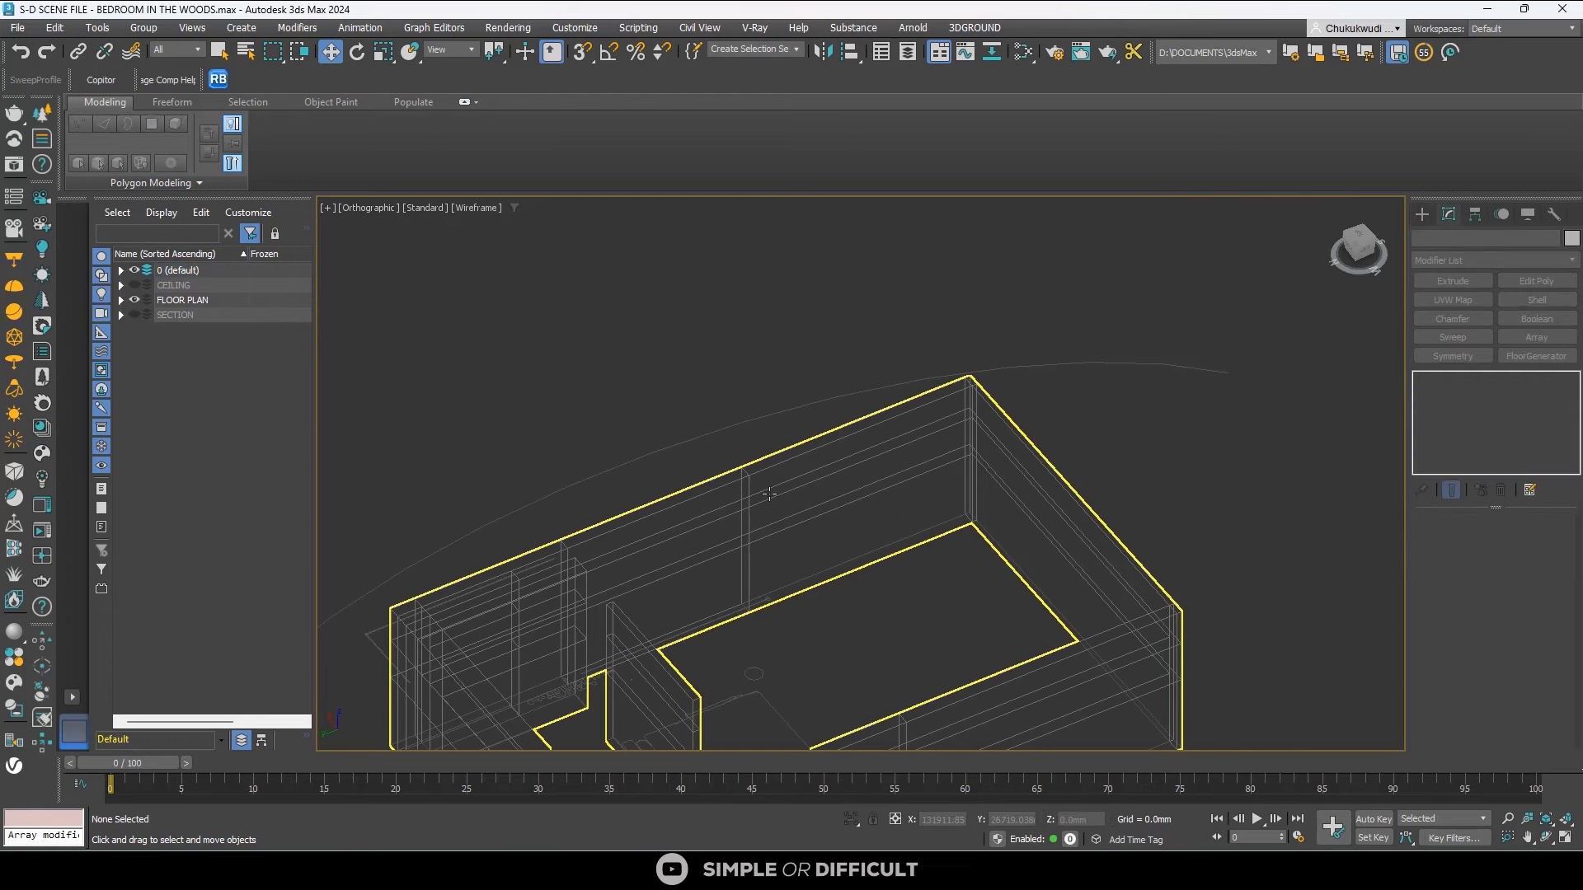
Delete the lowest polygon between the two closely spaced vertical edges of the long wall, below the 1400 mm line, to form an opening.
left_click(769, 494)
middle_click_drag(773, 509, 715, 493, "alt")
scroll(692, 584, "down", 3)
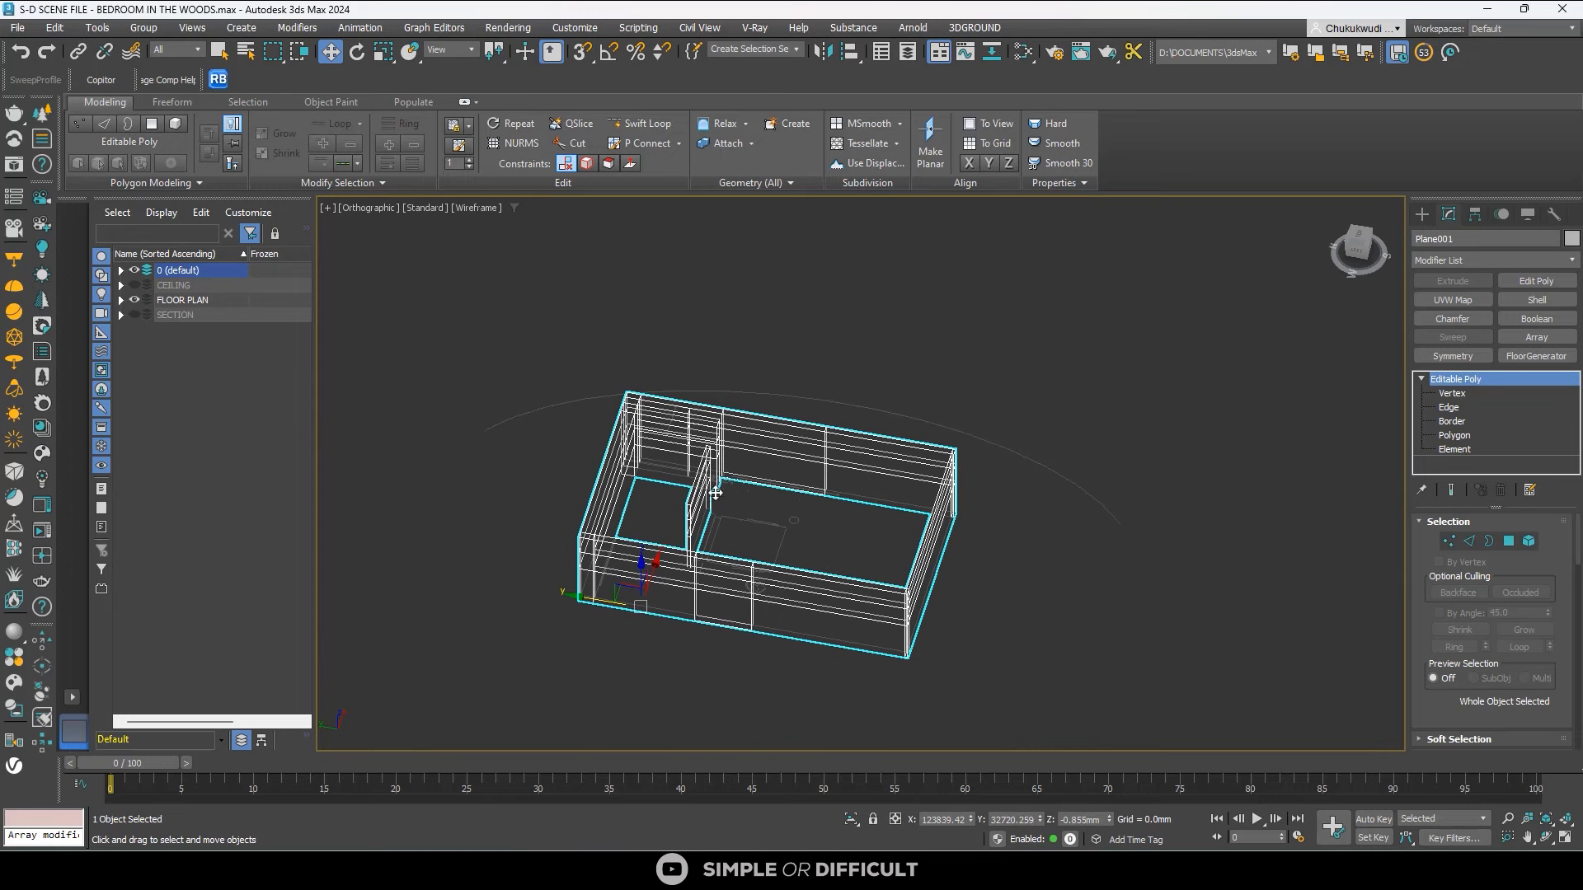
key("F3")
scroll(712, 655, "up", 10)
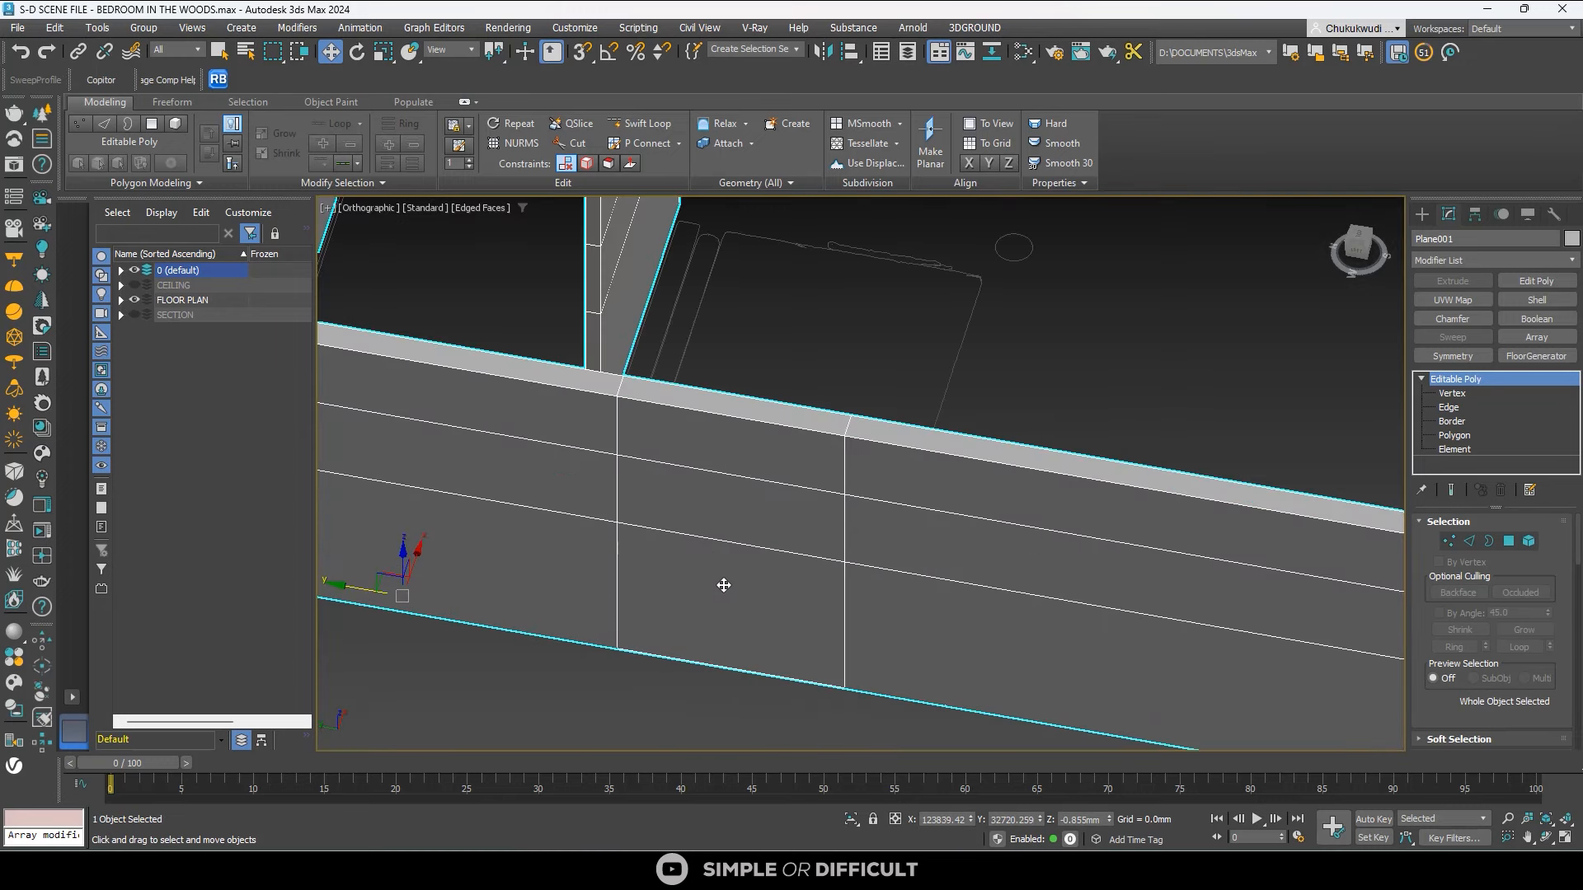
scroll(723, 584, "down", 5)
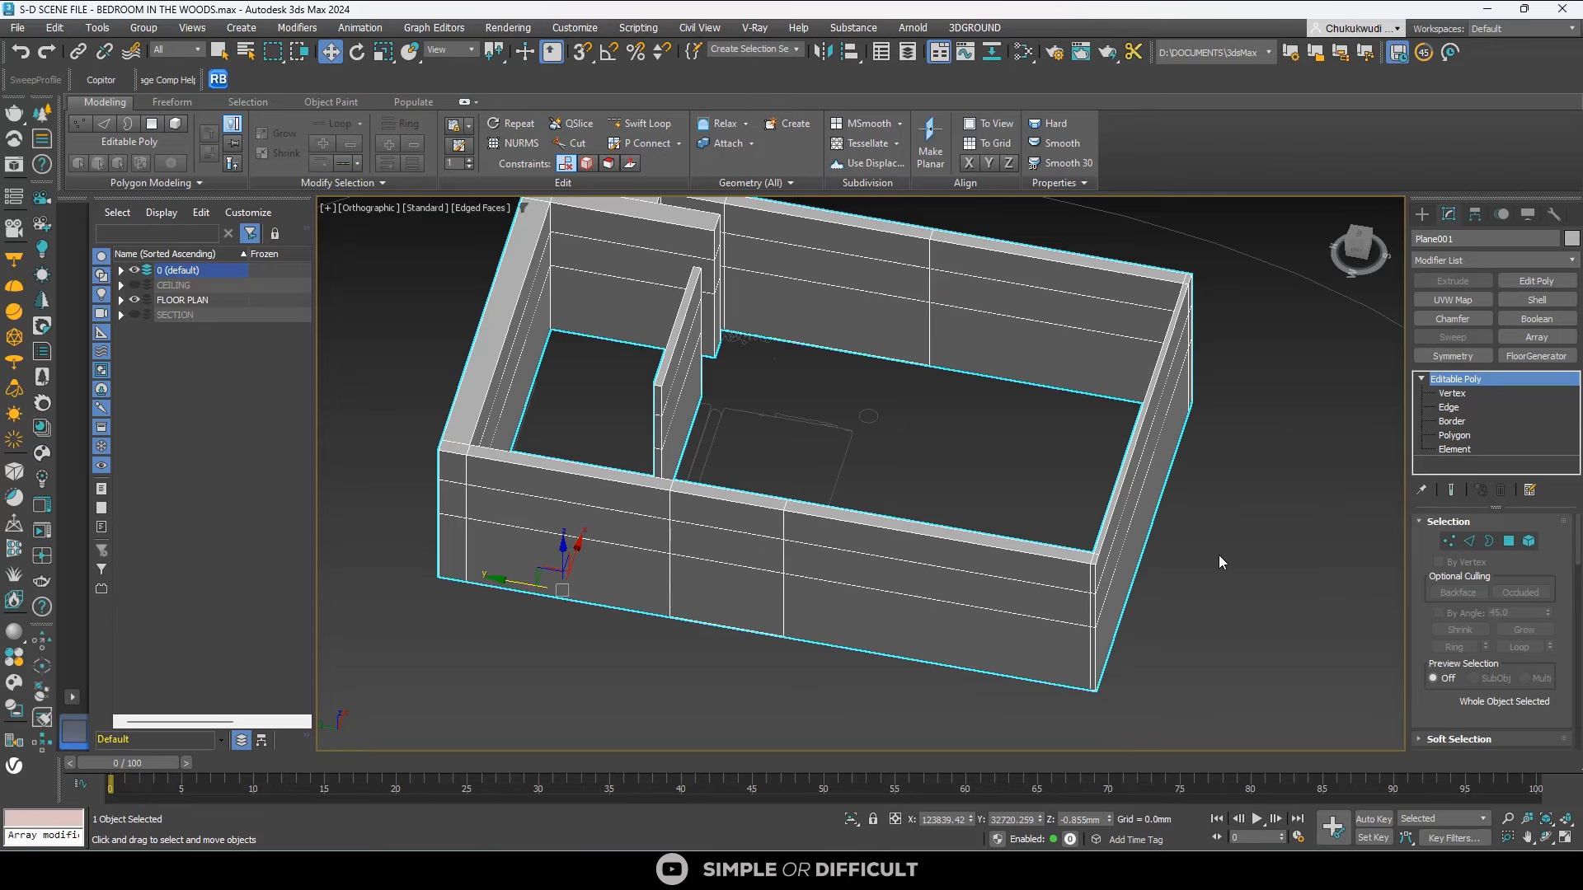
key("4")
key("ctrl+a")
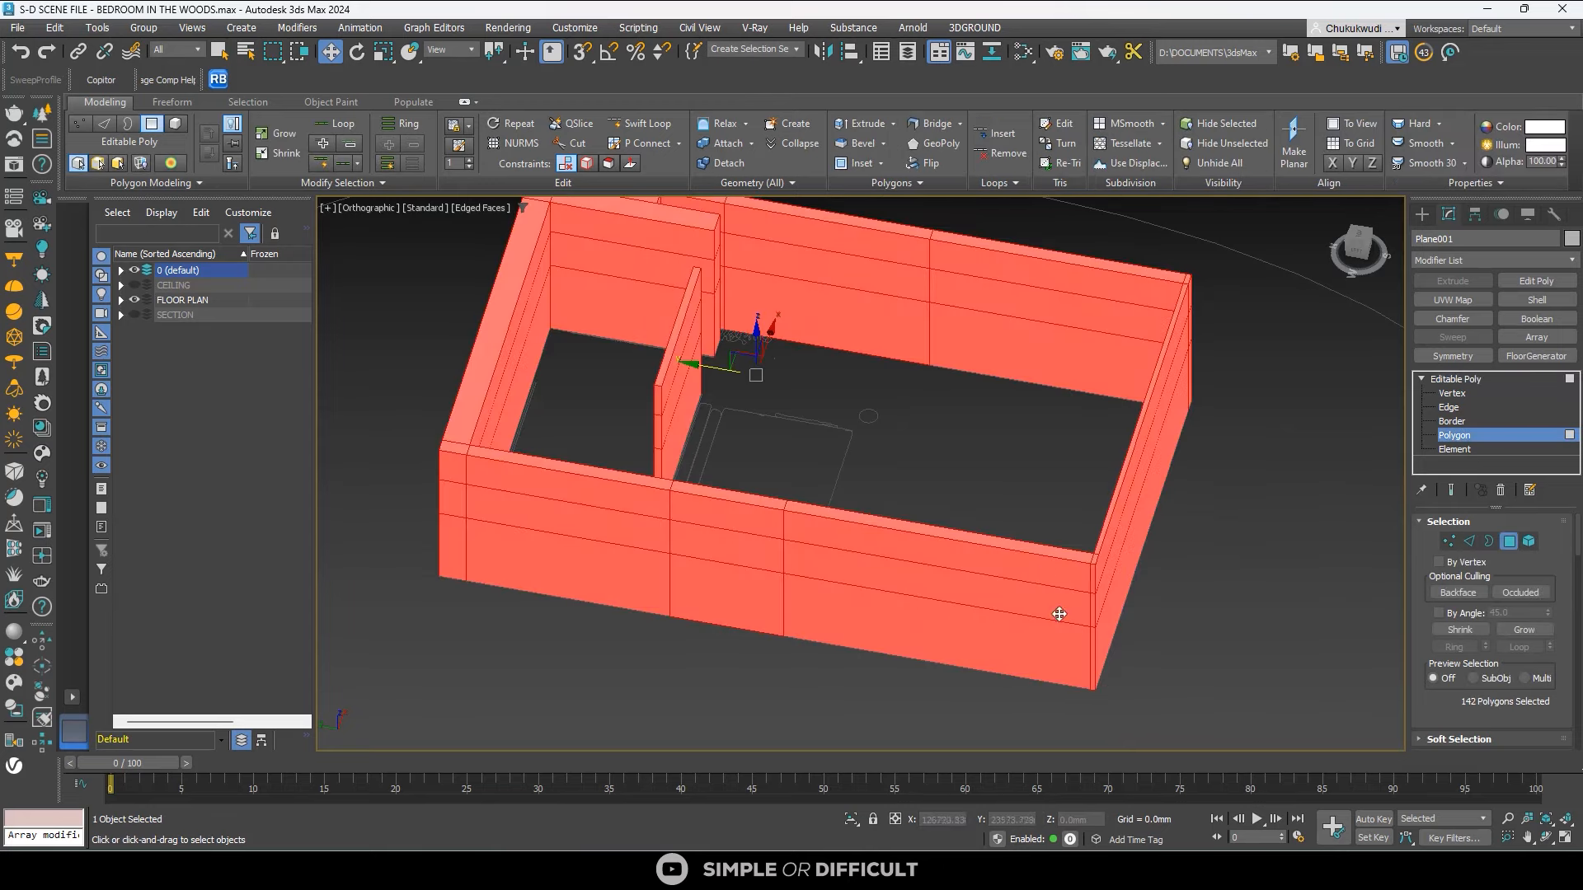
left_click(780, 665)
left_click(734, 608)
middle_click_drag(733, 607, 823, 632, "alt")
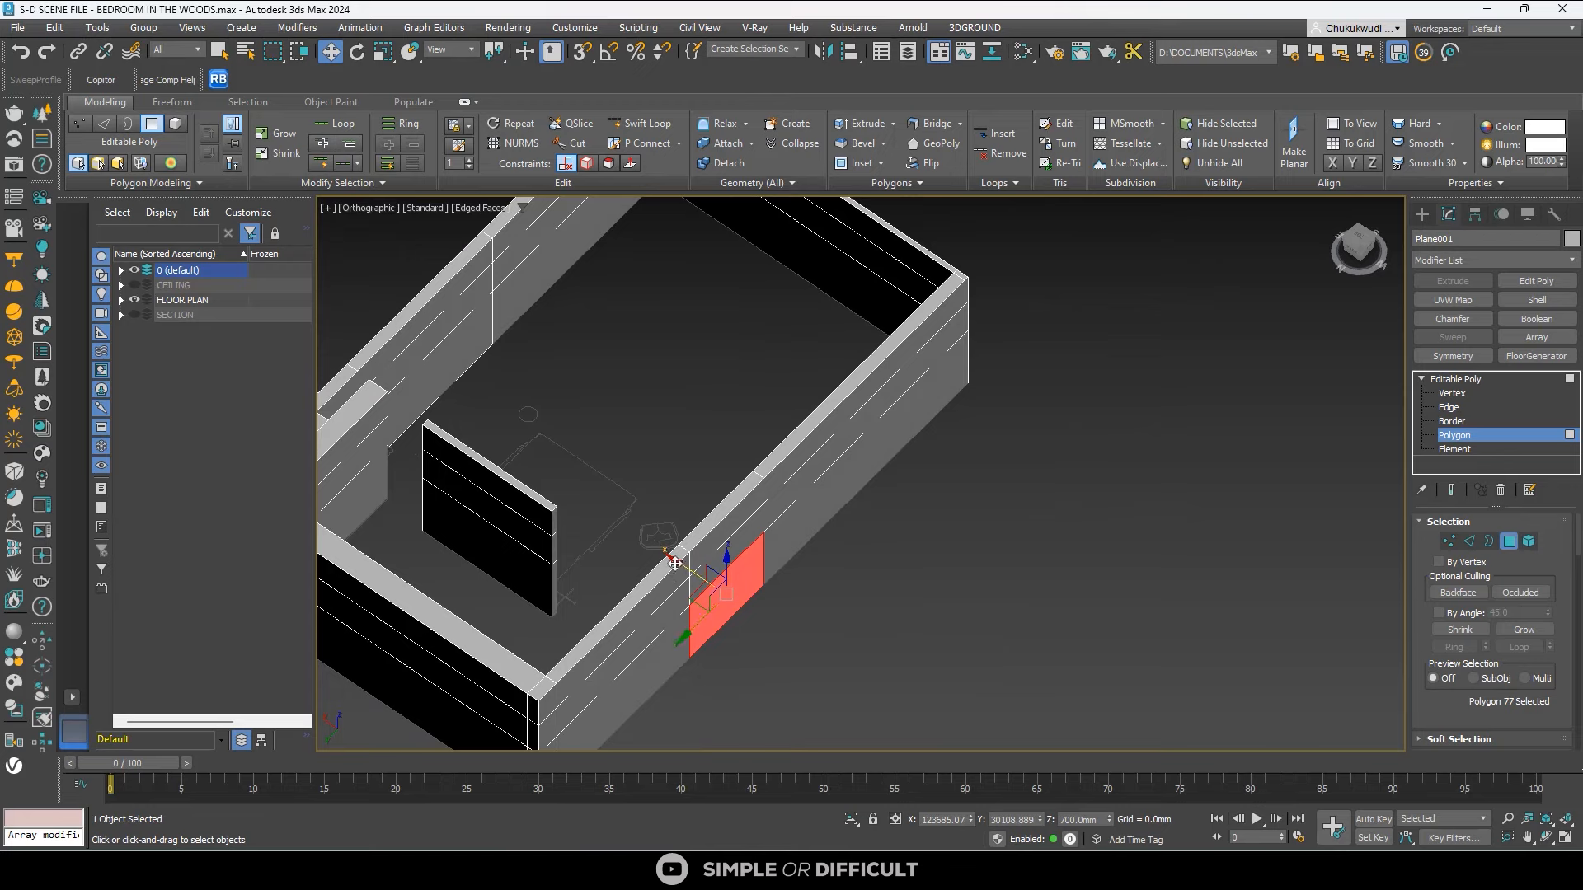
key("Delete")
Delete the two polygons below the 2150 mm line between the vertical edges of the opposite long wall.
middle_click_drag(743, 592, 631, 564, "alt")
left_click(644, 356)
left_click(631, 324, "ctrl")
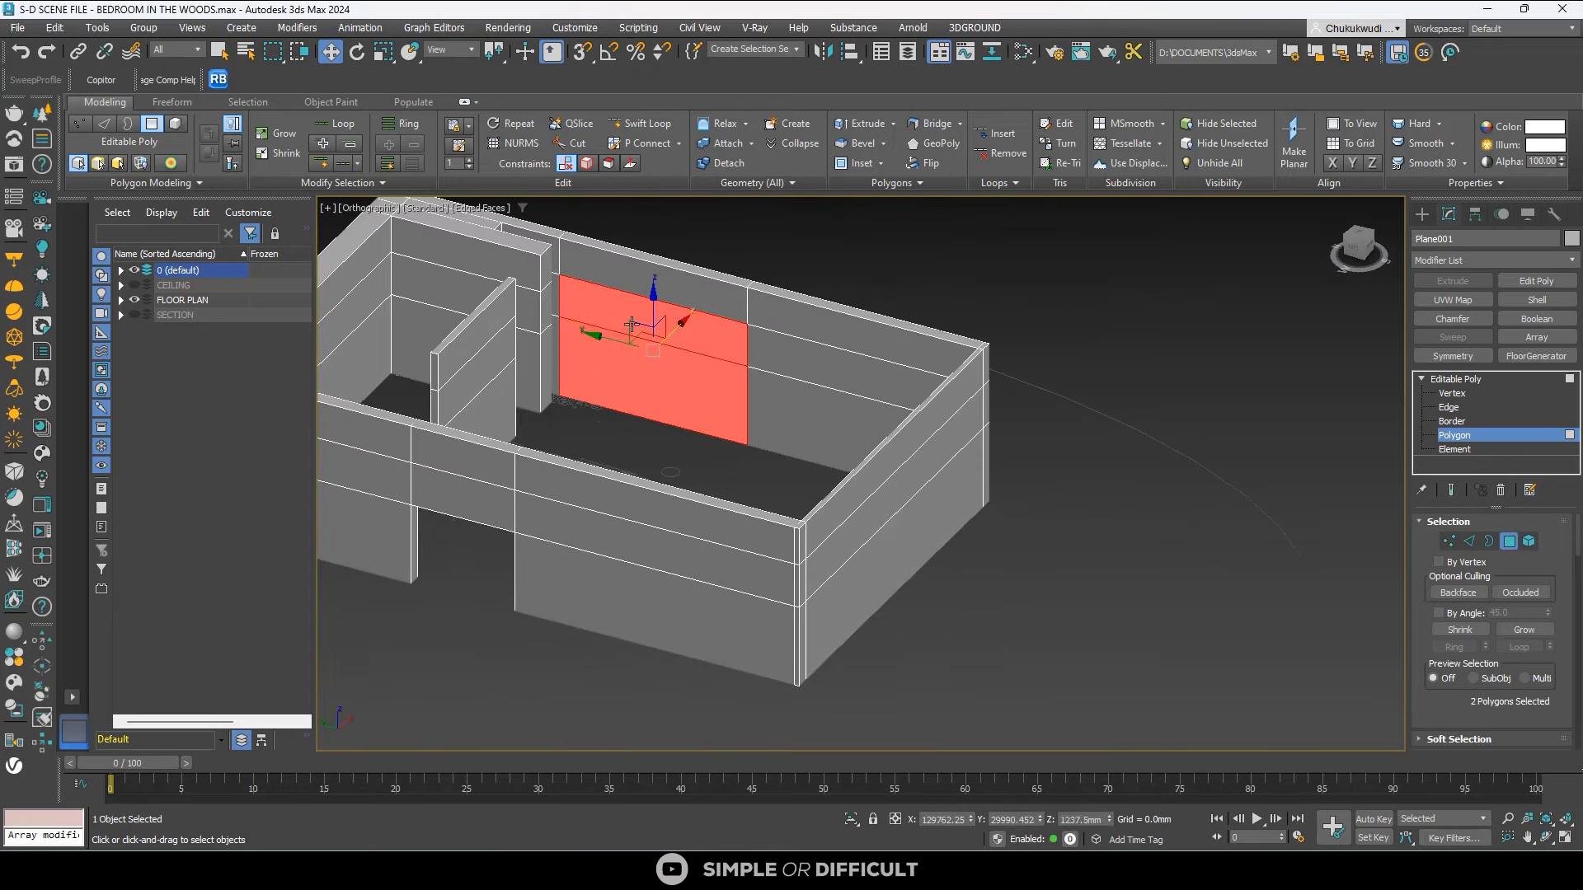
key("Delete")
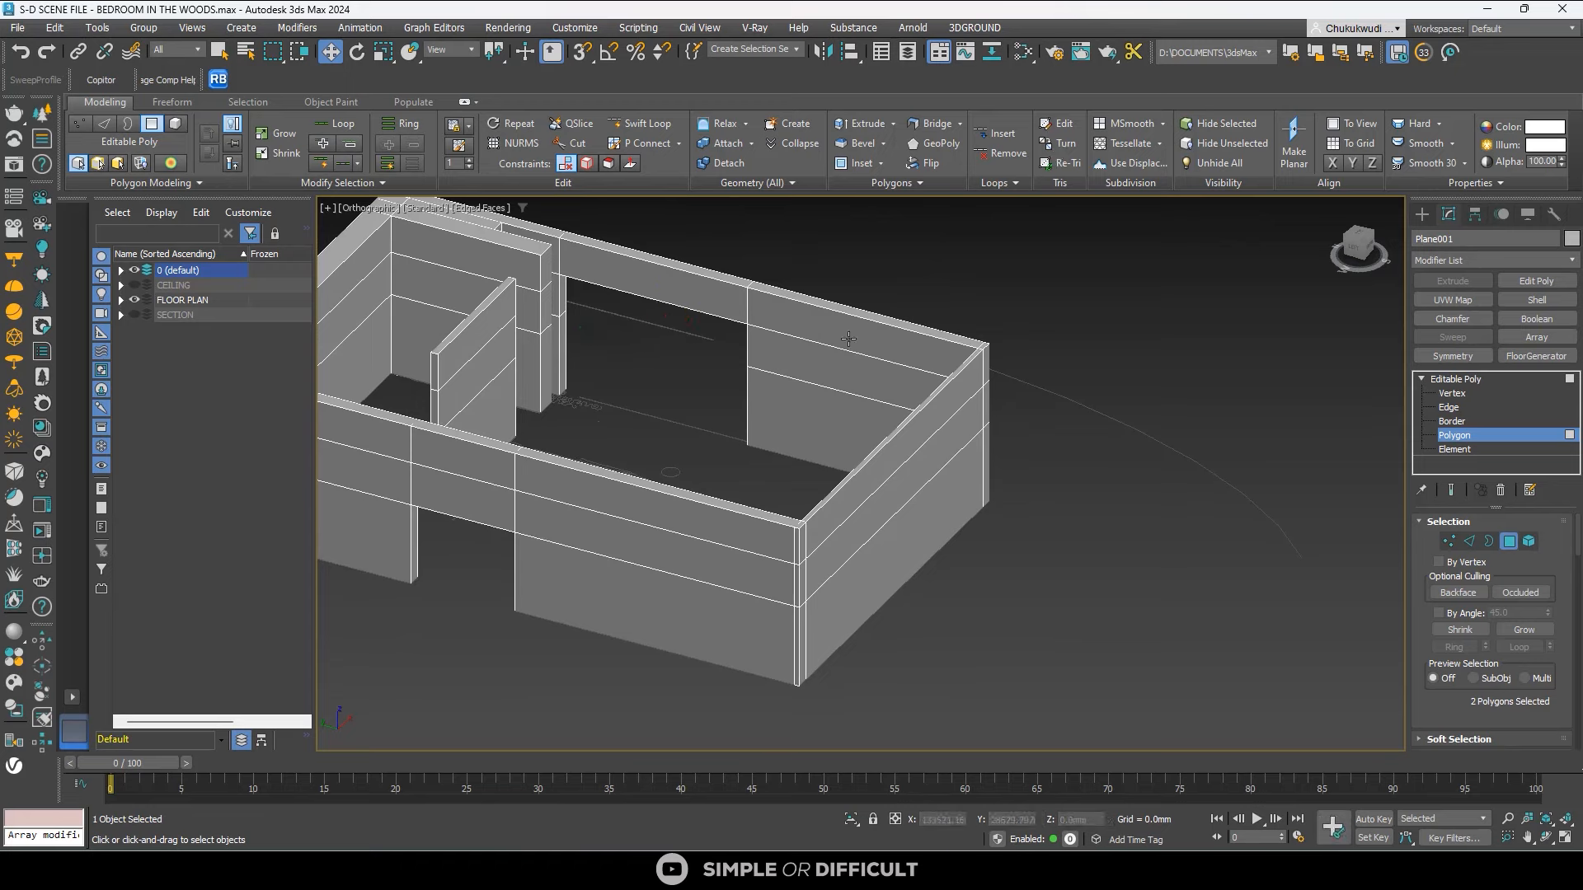
Leave polygon editing, deselect the walls, and show the room from above in wireframe.
mouse_move(914, 484)
middle_mouse_down("alt")
mouse_move(833, 495)
mouse_move(874, 528)
mouse_move(907, 486)
mouse_move(898, 502)
middle_mouse_up("alt")
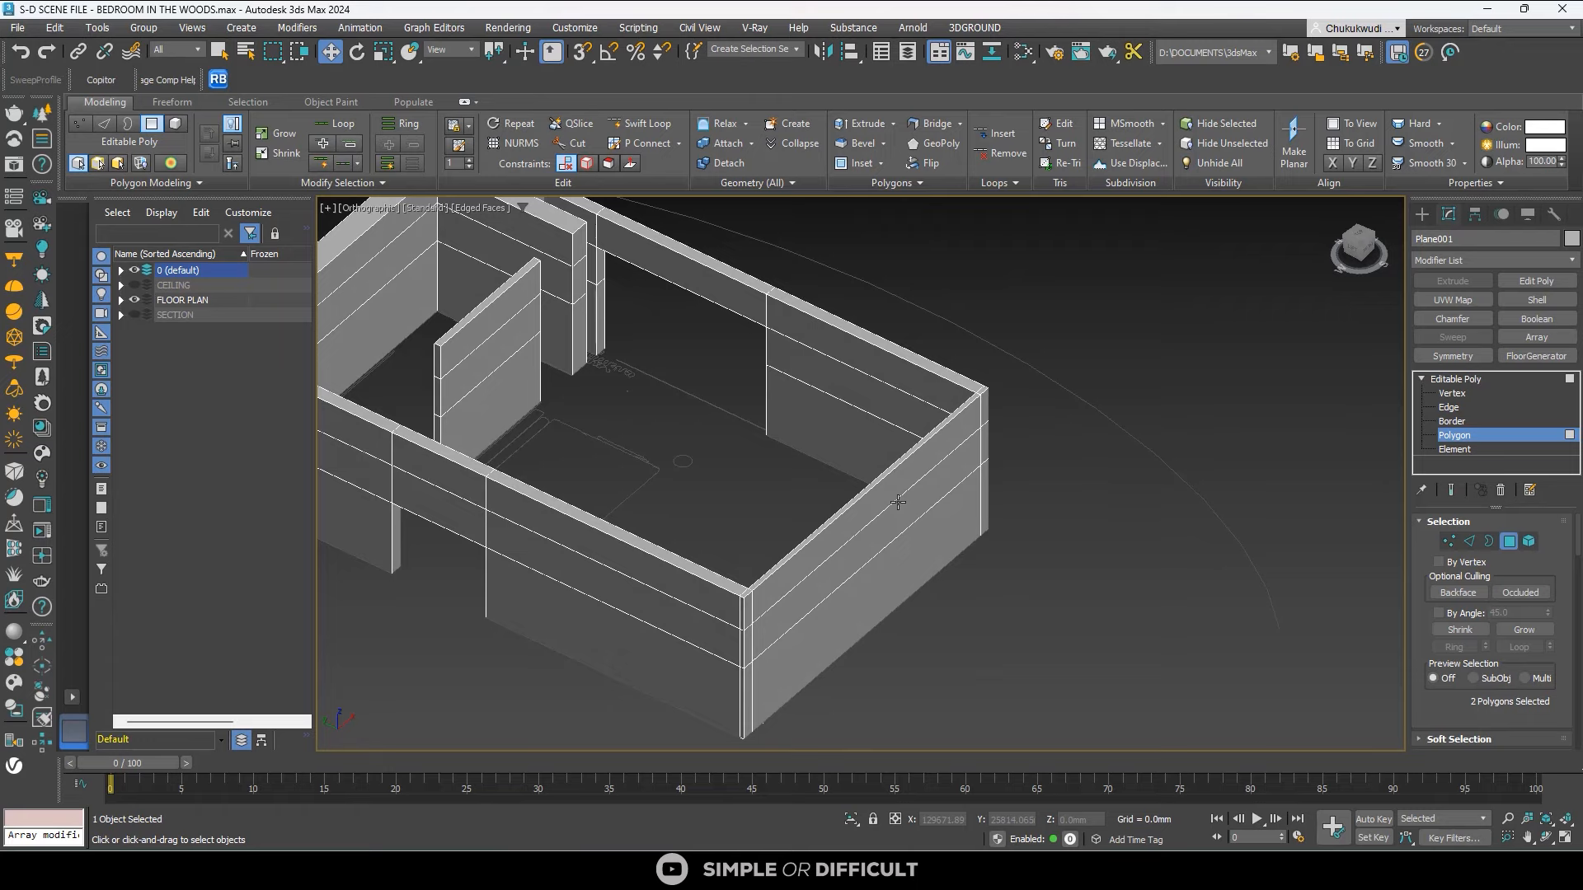
middle_click_drag(661, 403, 752, 446, "alt")
scroll(536, 425, "down", 4)
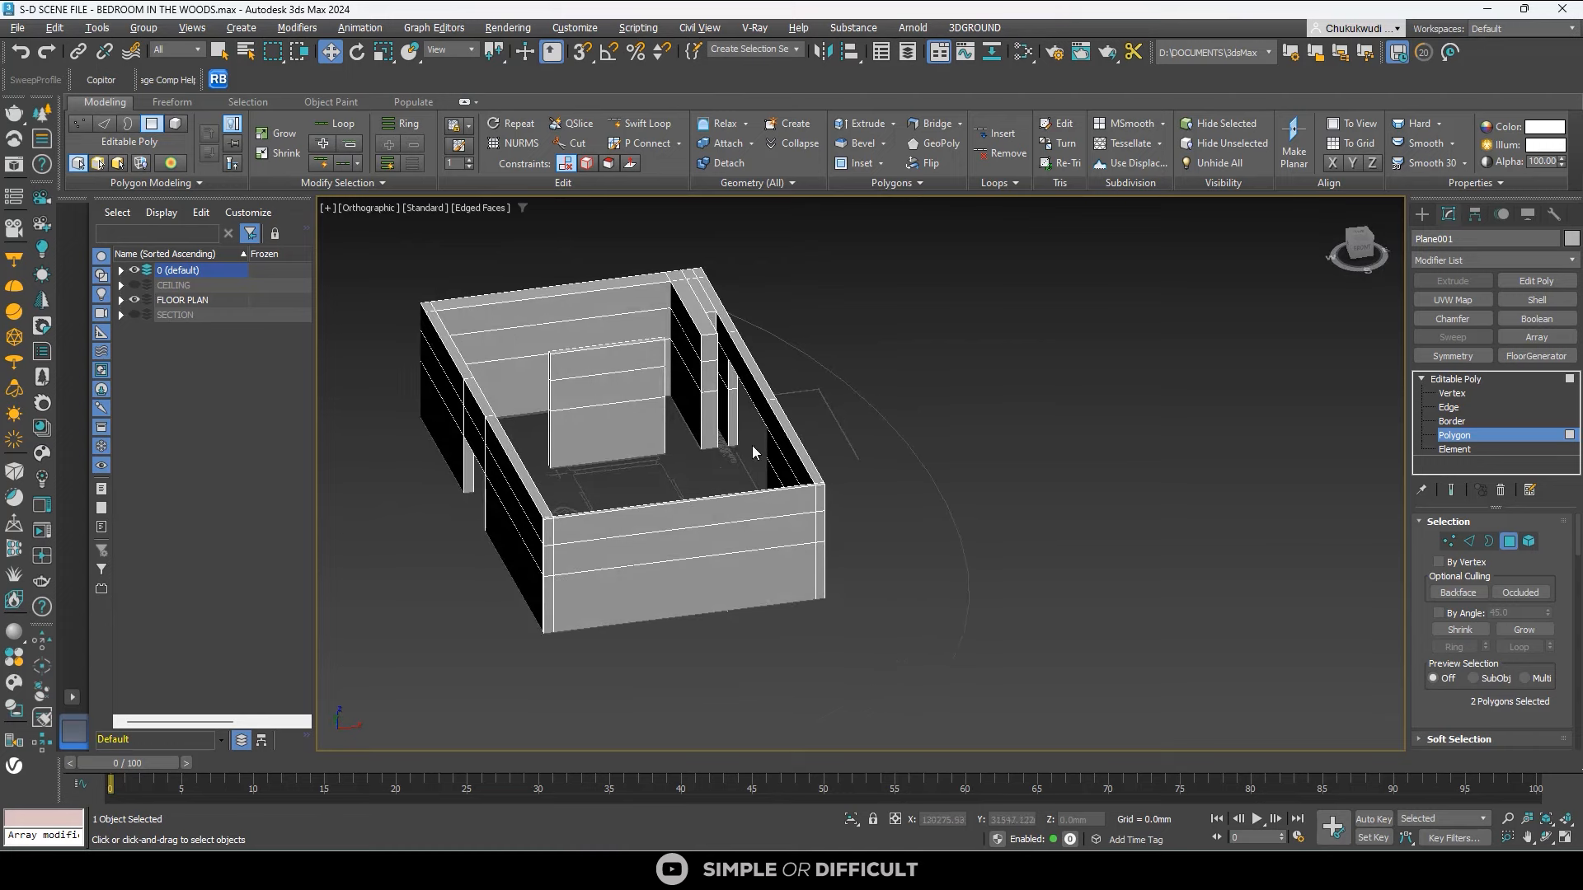
left_click(1361, 238)
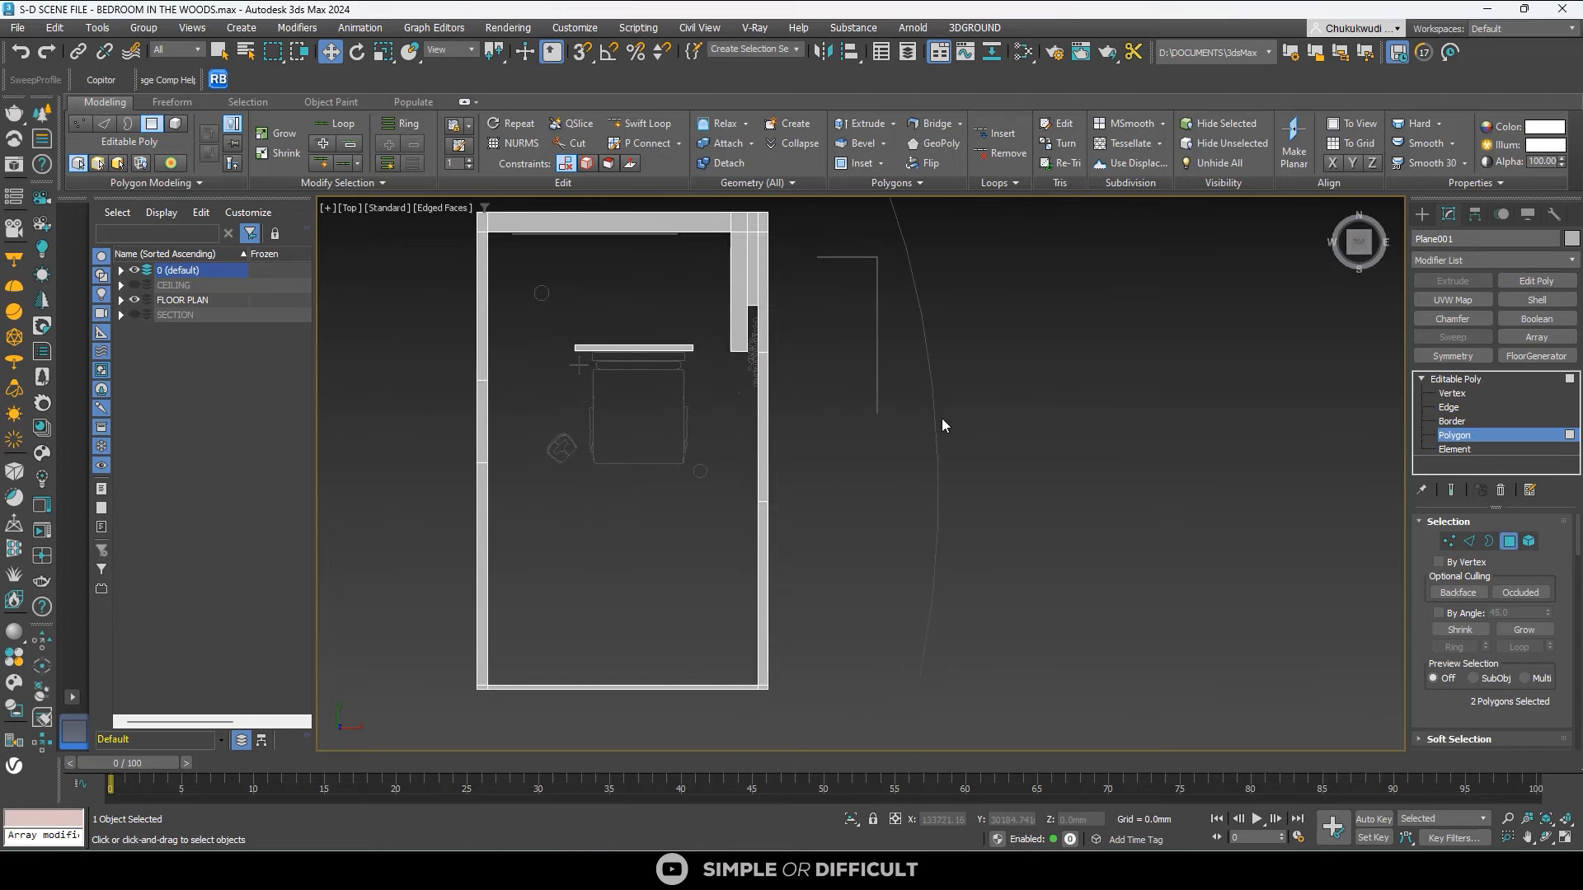
key("F3")
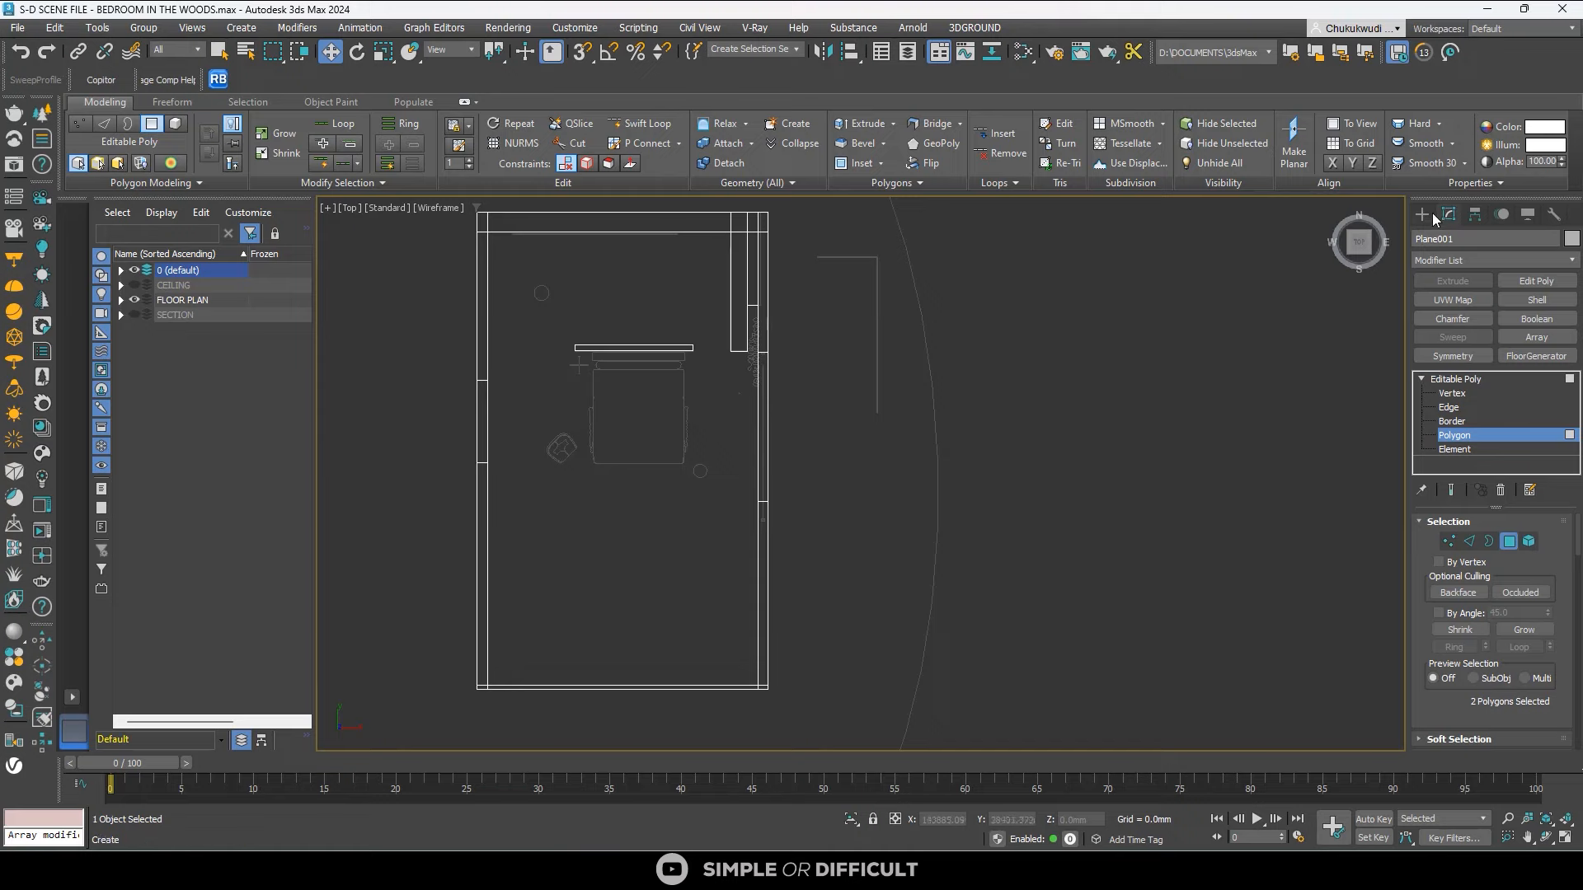
left_click(1434, 217)
middle_click_drag(817, 572, 895, 509, "alt")
left_click(892, 502)
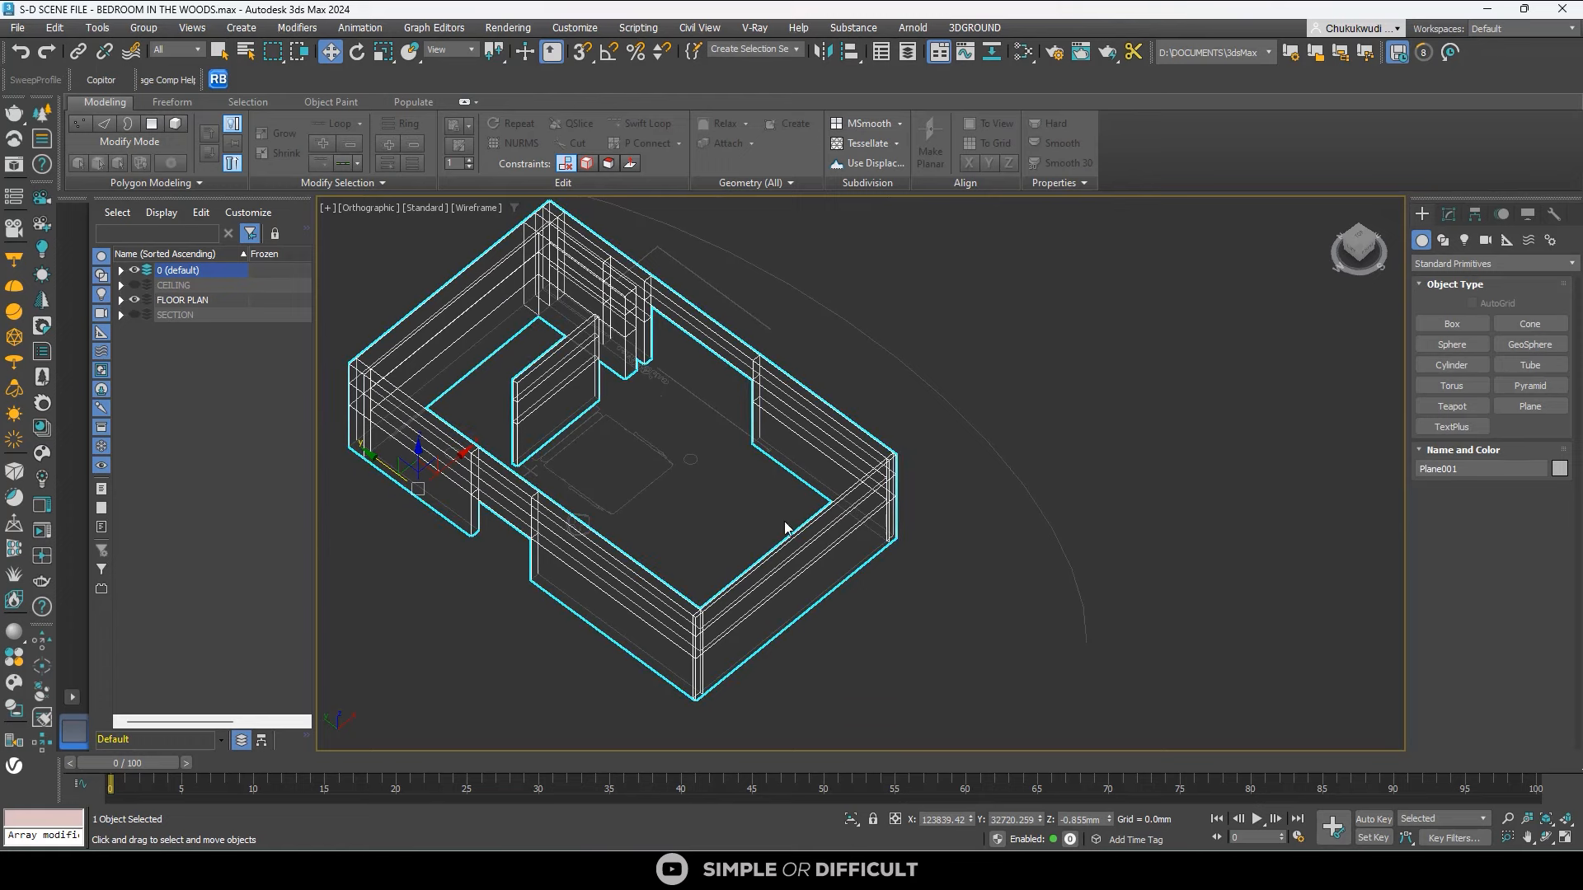
left_click(1359, 240)
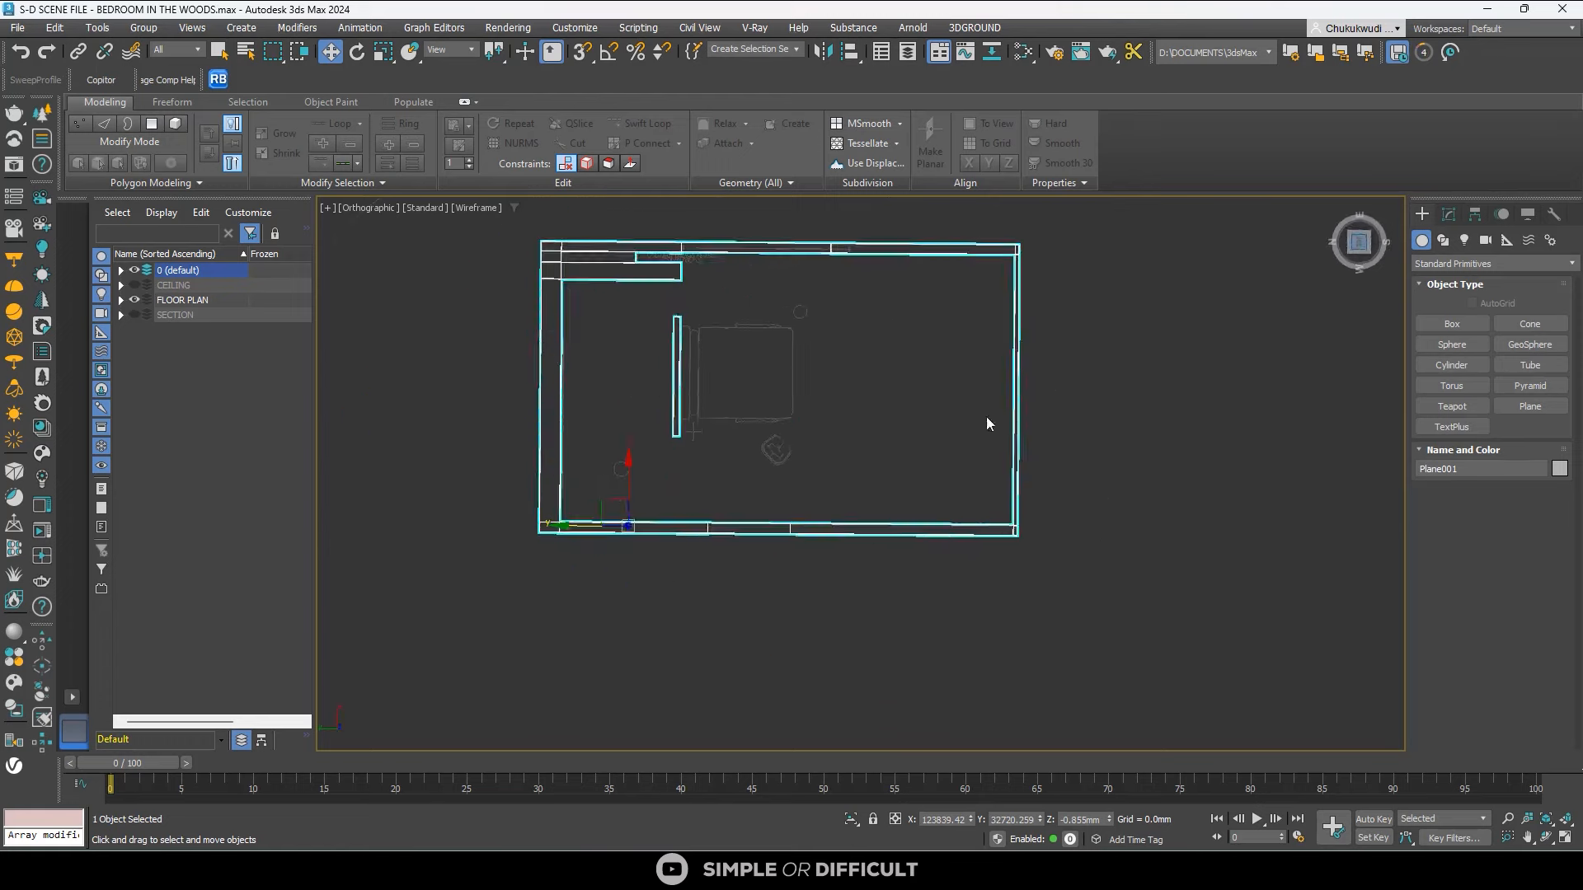
left_click(894, 435)
Draw a rectangle spline of about 10323 × 6283 mm snapped to opposite outer corners of the walls.
left_click(1443, 240)
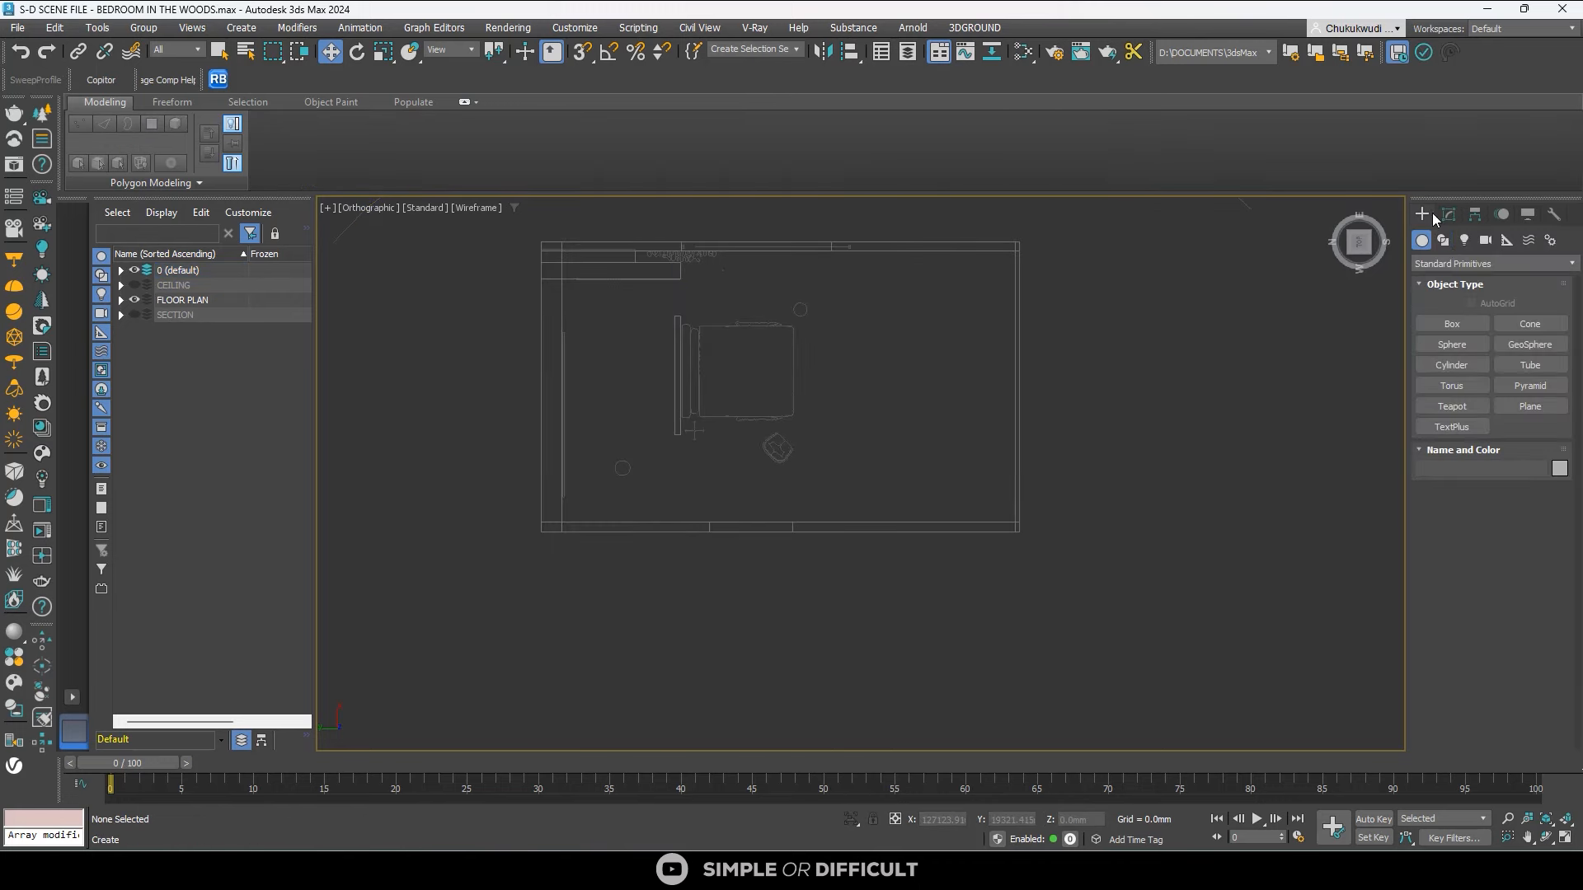
left_click(1463, 344)
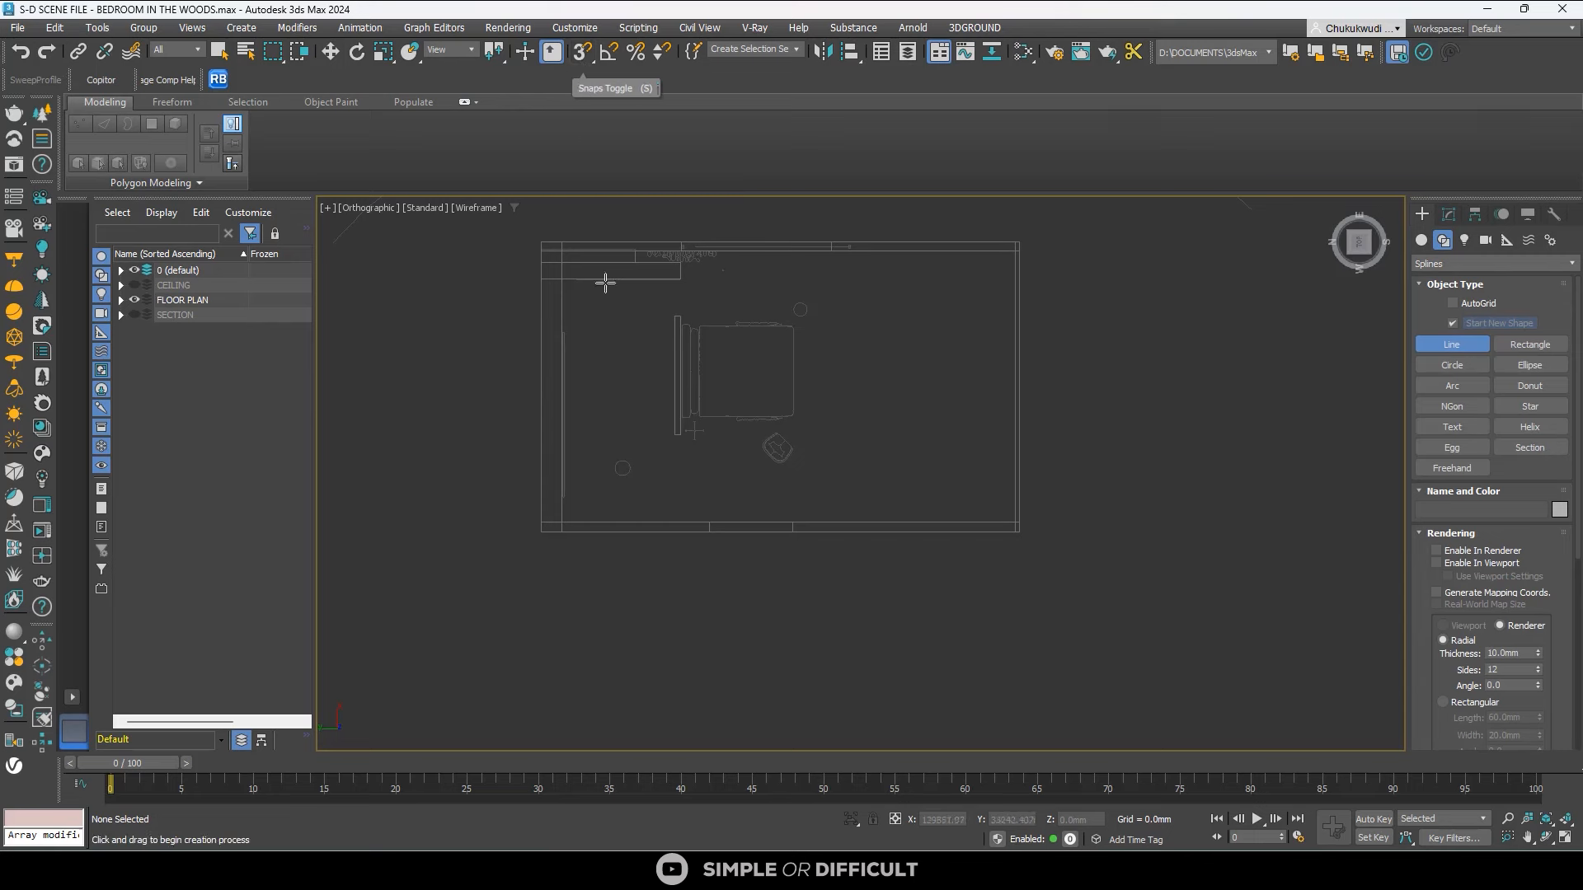
left_click(1521, 347)
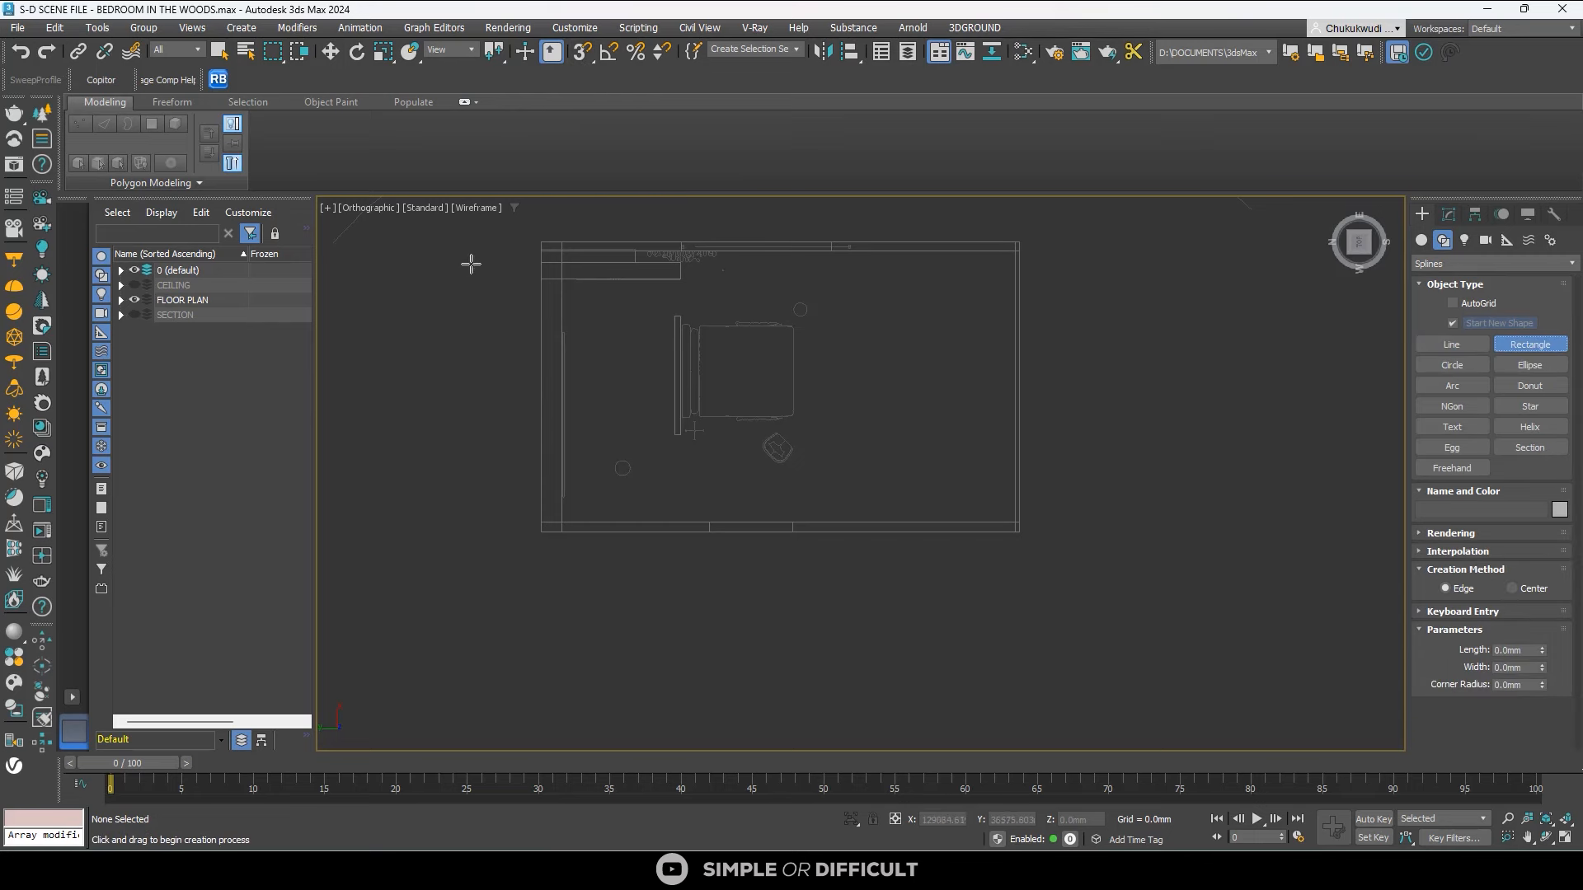
scroll(574, 249, "up", 2)
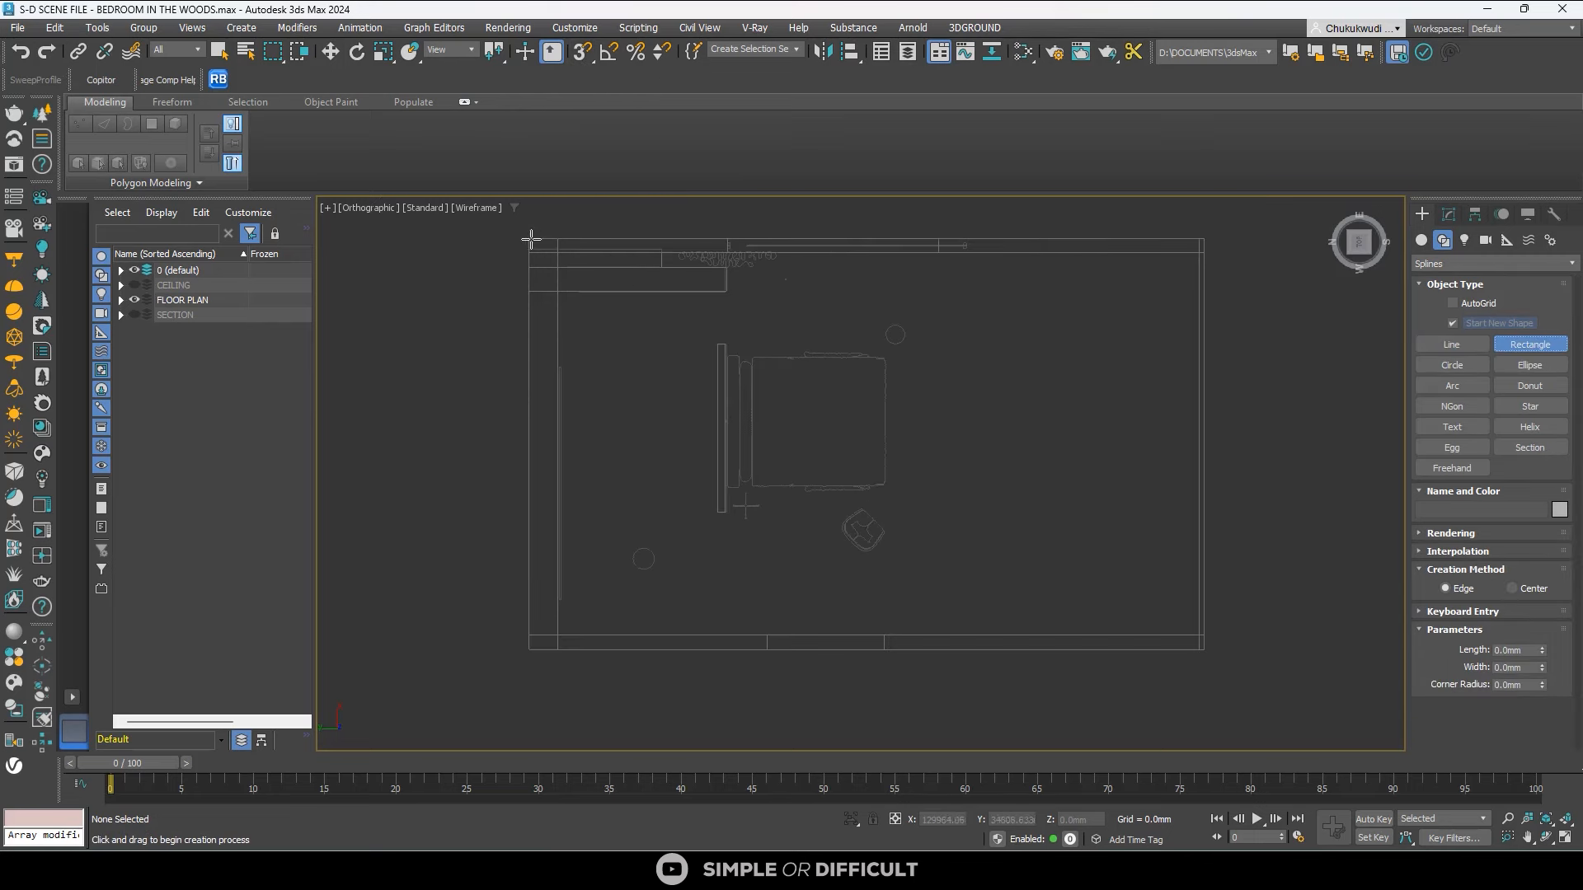
key("s")
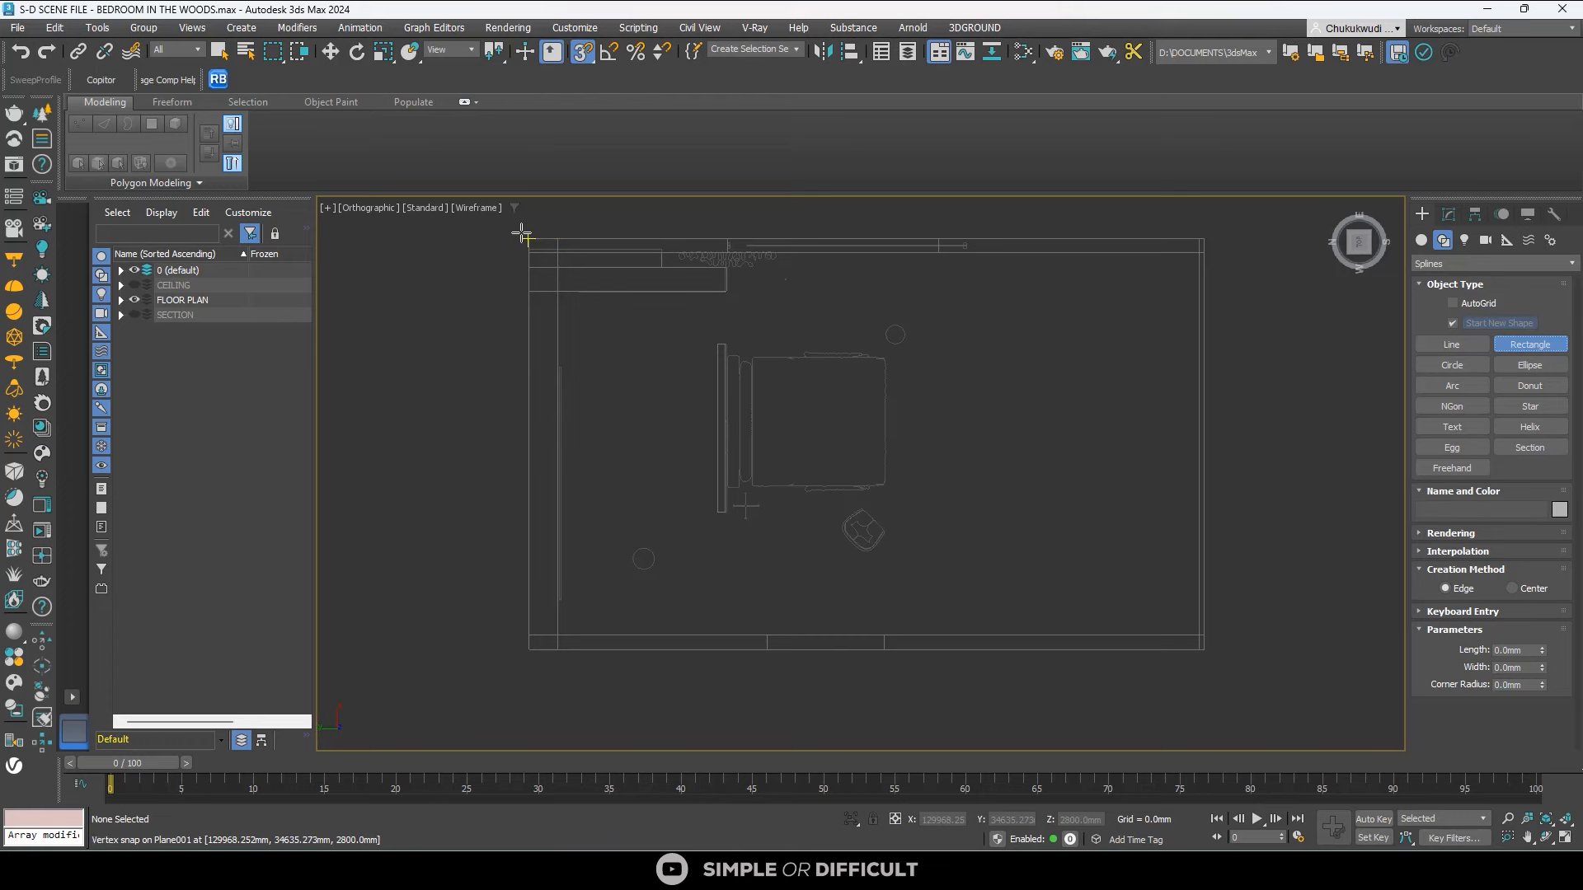
left_click_drag(528, 239, 1206, 654)
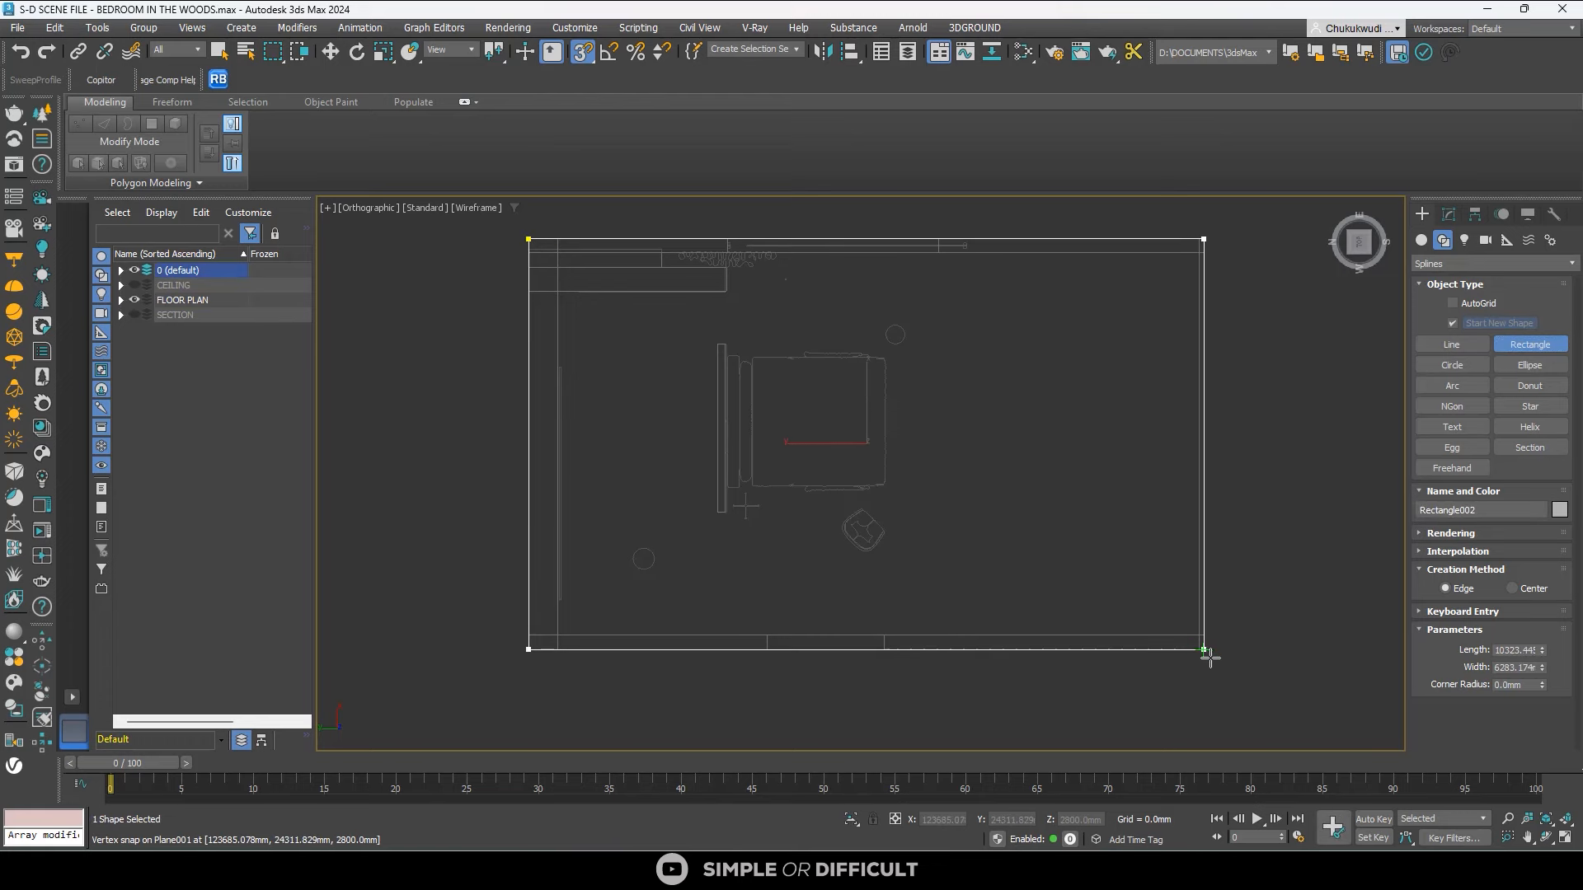
Move the rectangle down to floor level by setting its Z position to 0 mm.
scroll(1071, 630, "down", 3)
middle_click_drag(1071, 631, 990, 604, "alt")
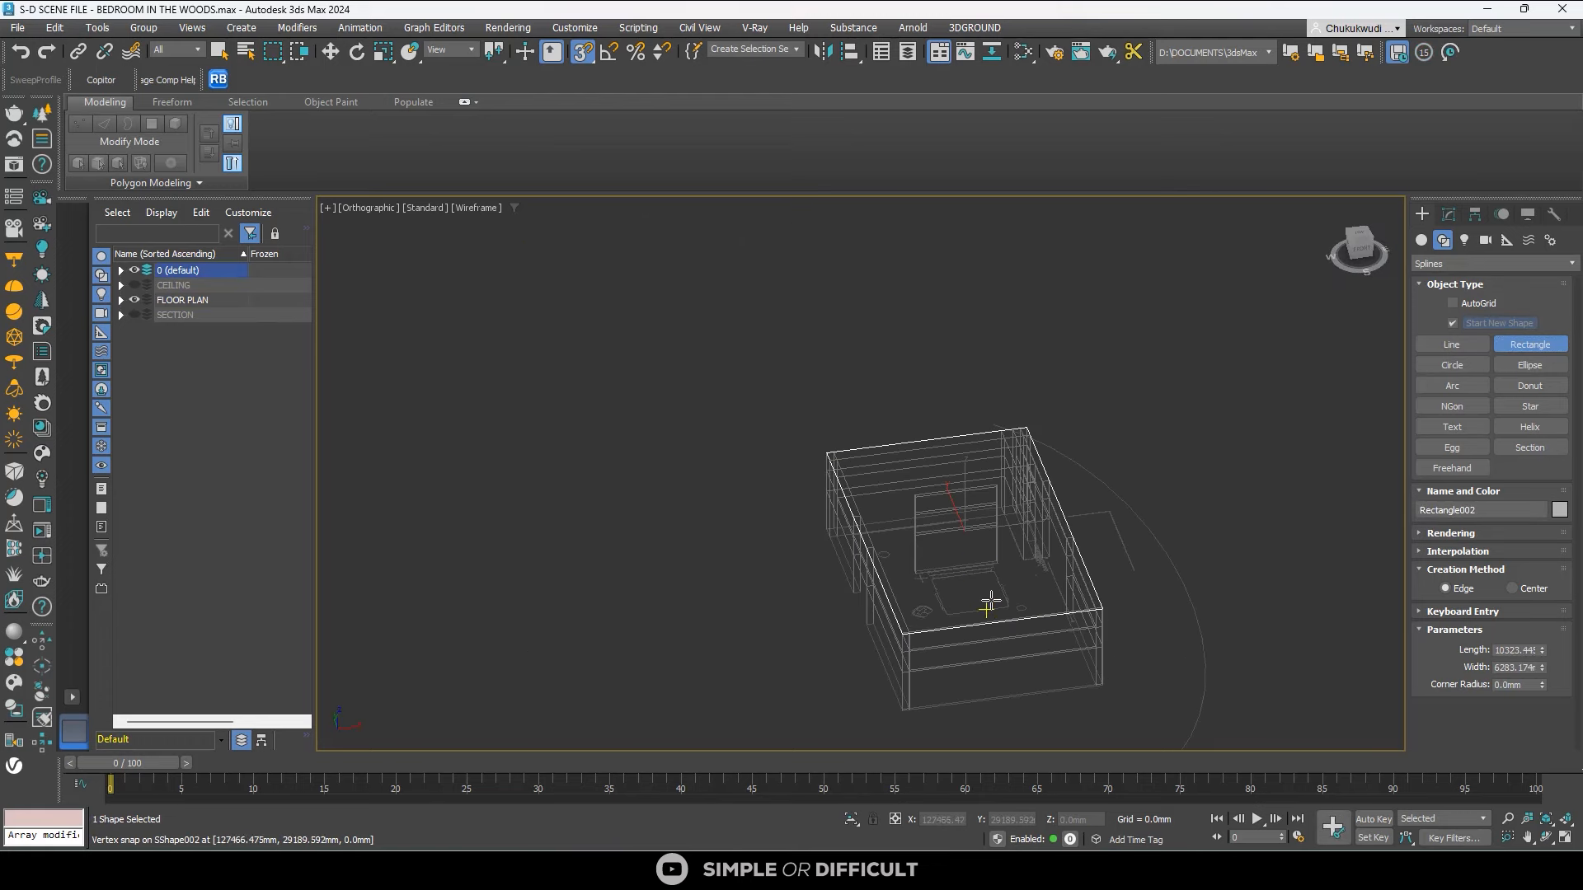
left_click(331, 52)
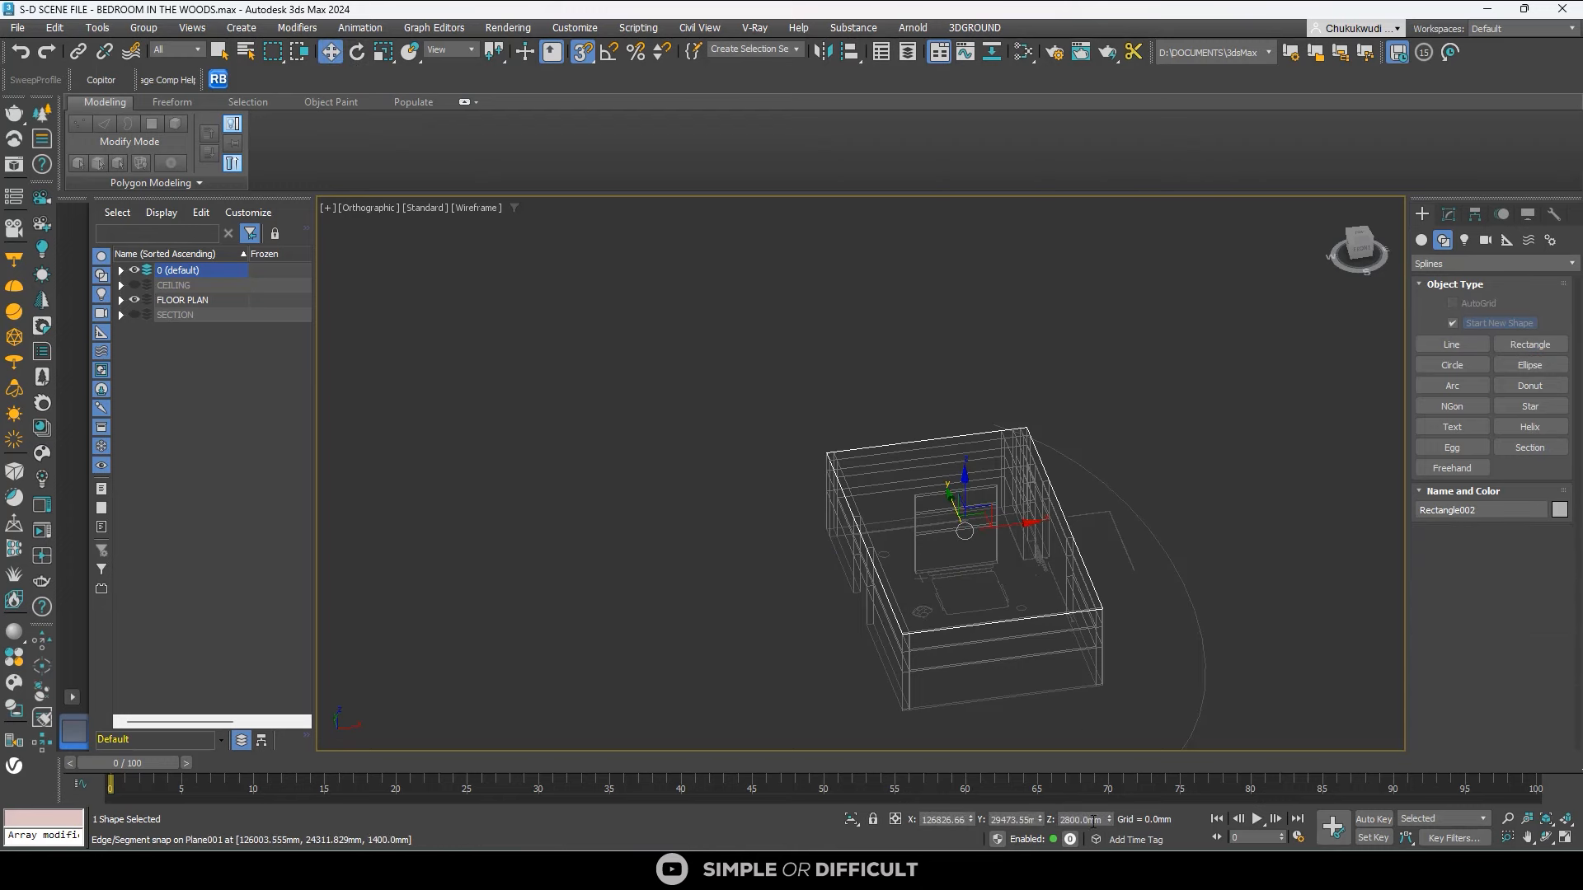
key("Return")
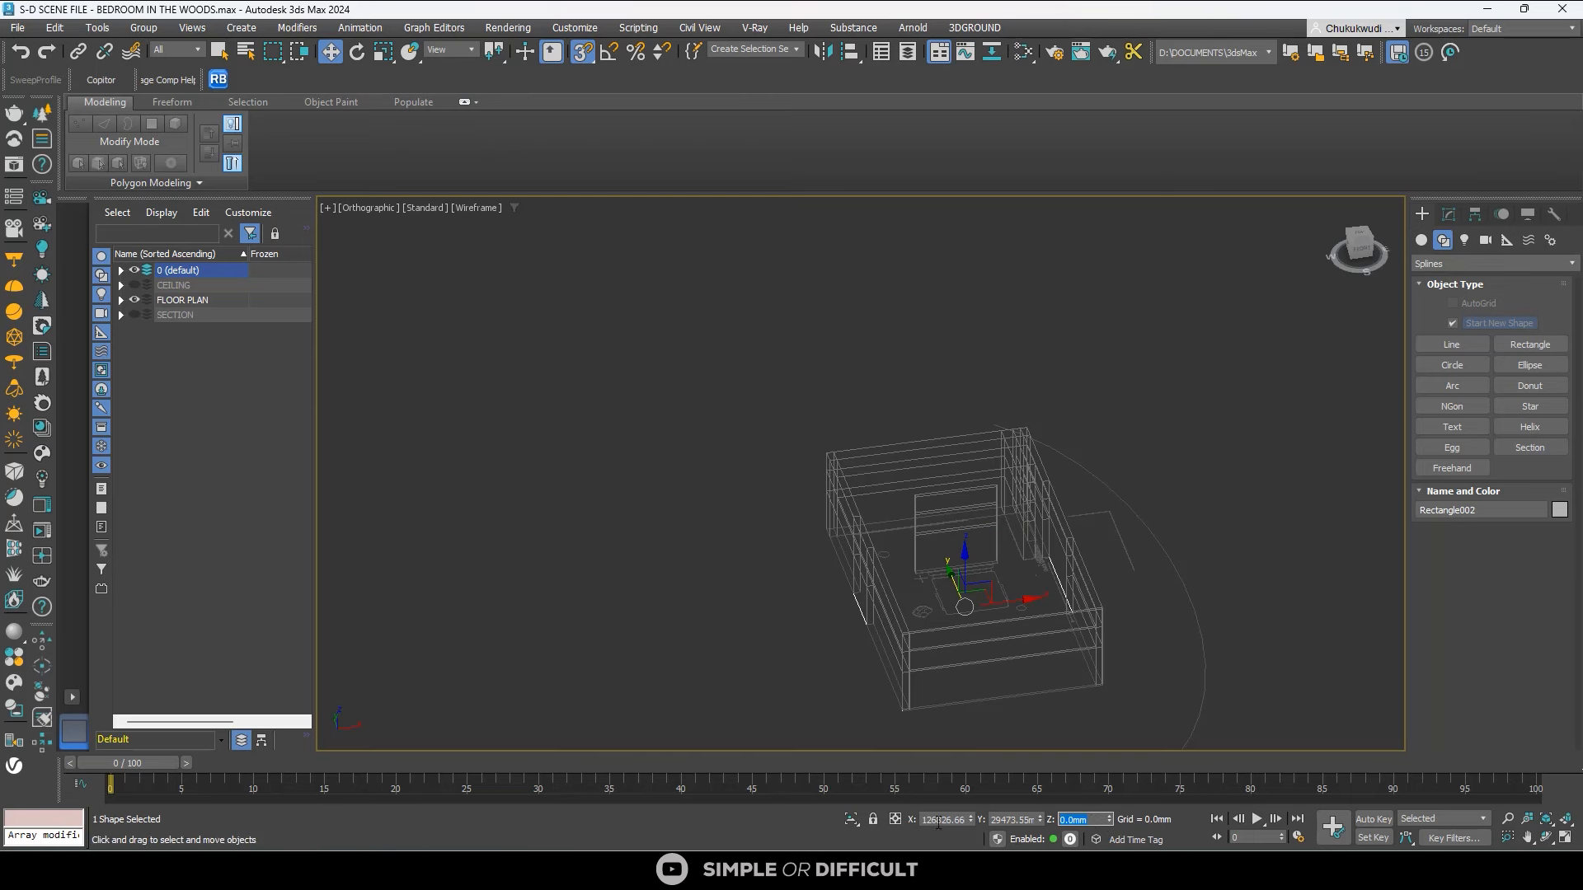
Apply an Extrude modifier to the rectangle with an amount of 150 mm, checking its height in the shaded Left view.
left_click(1449, 214)
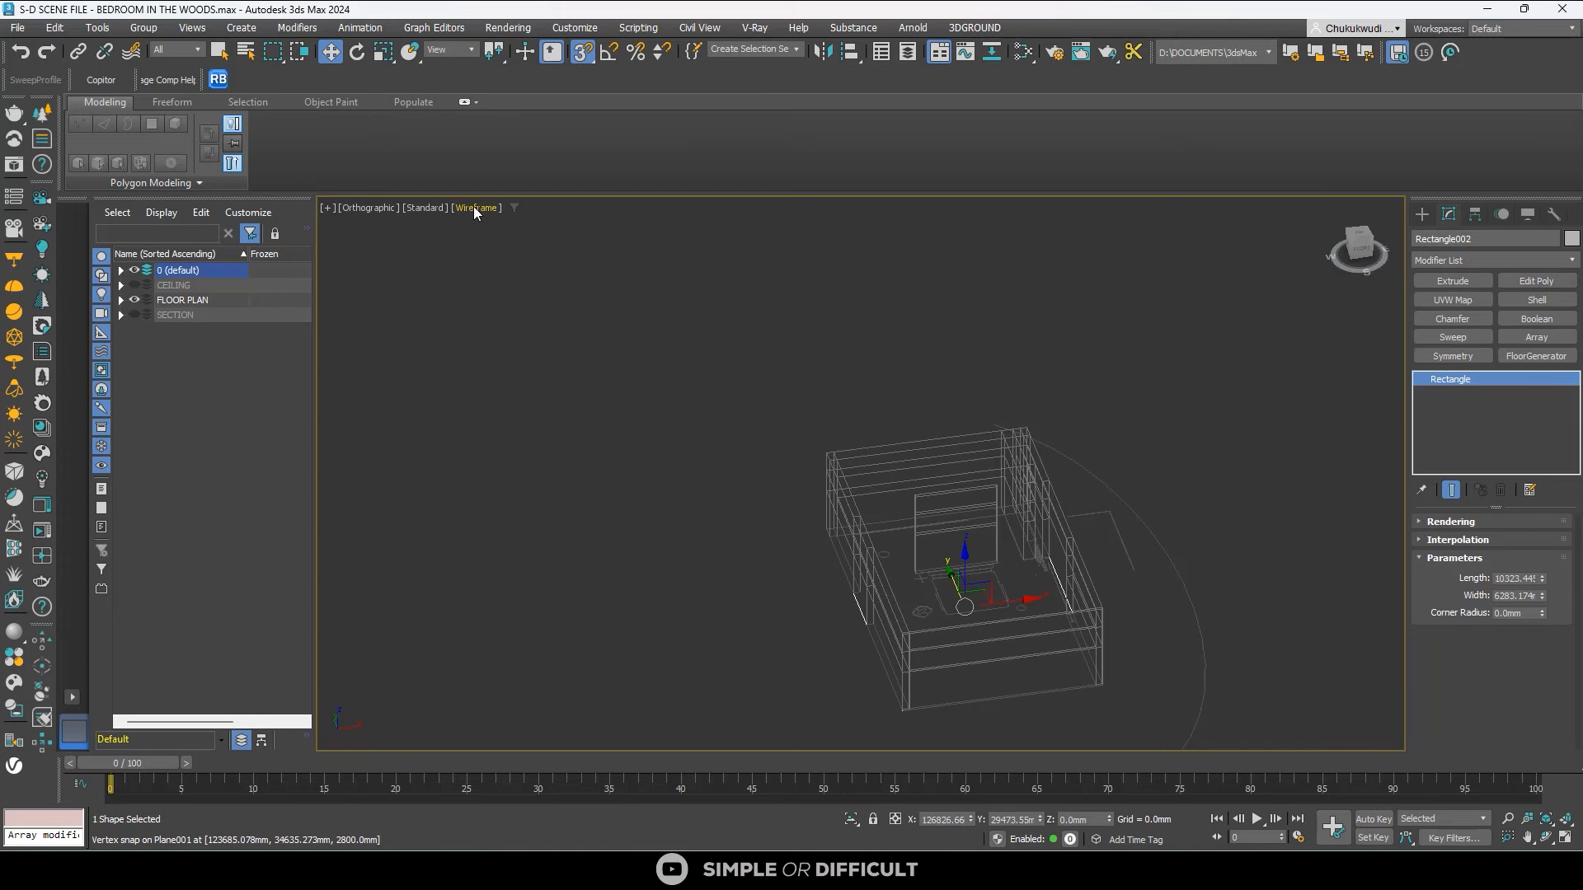
key("F3")
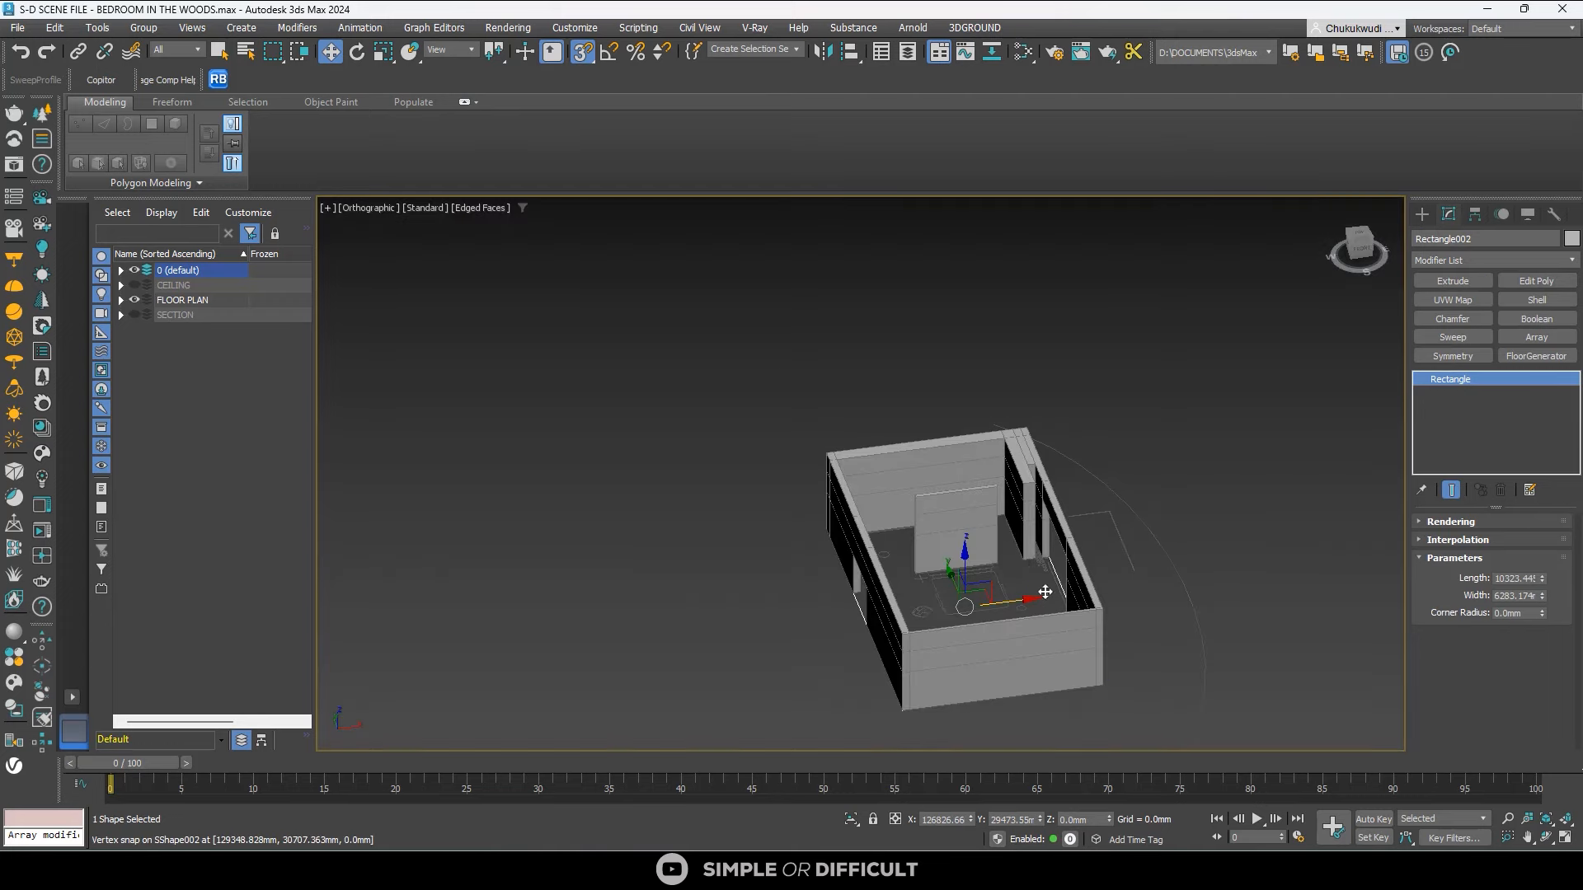
scroll(1045, 591, "up", 4)
left_click(1453, 282)
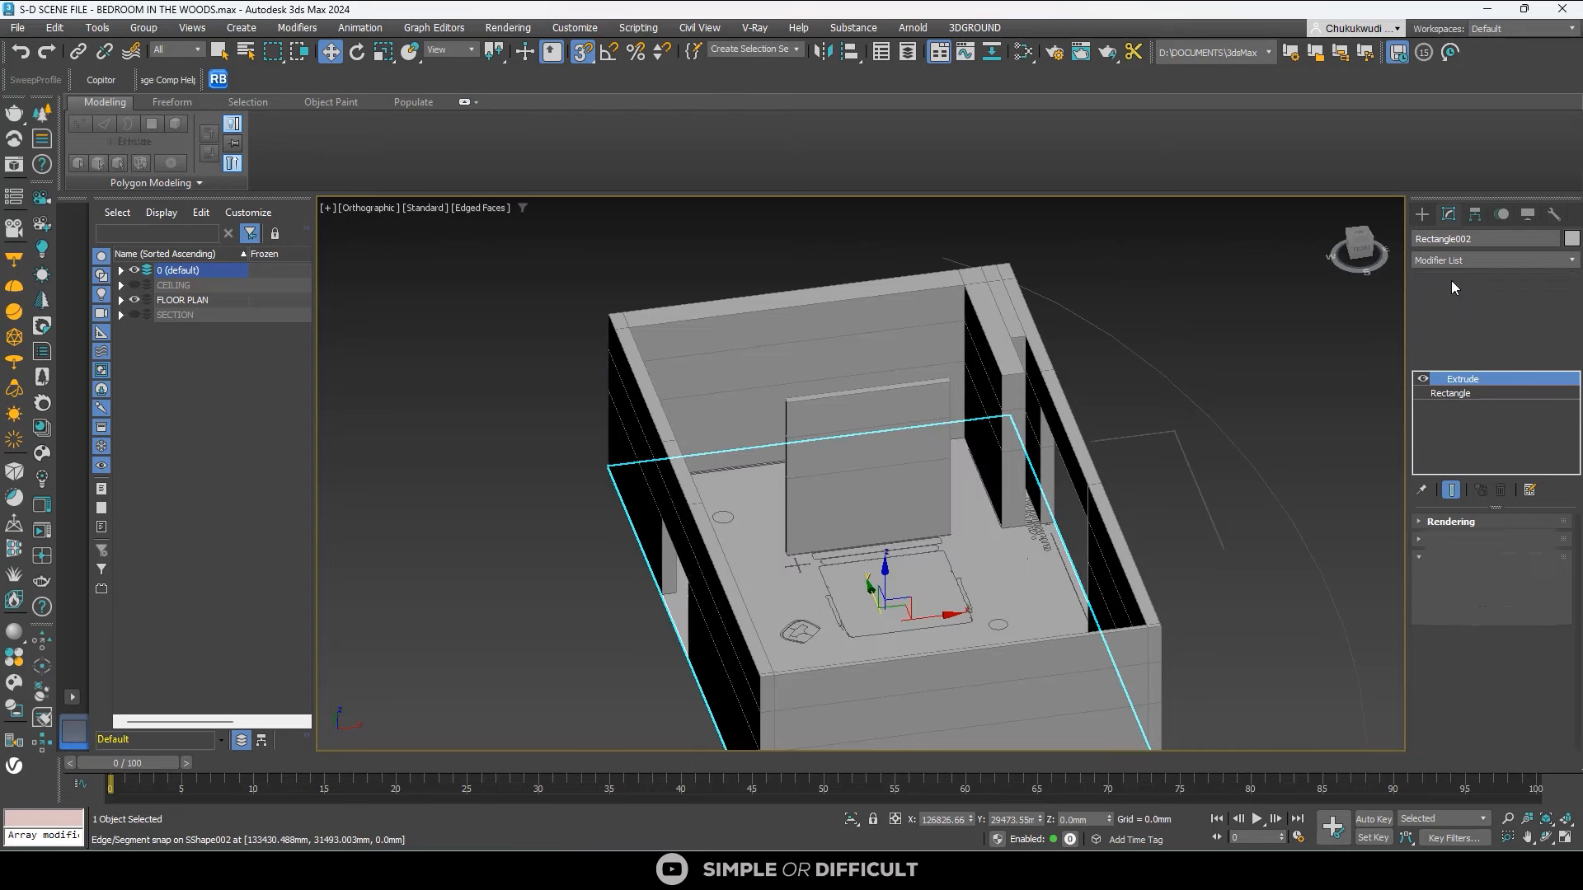
scroll(730, 556, "down", 2)
scroll(690, 681, "up", 2)
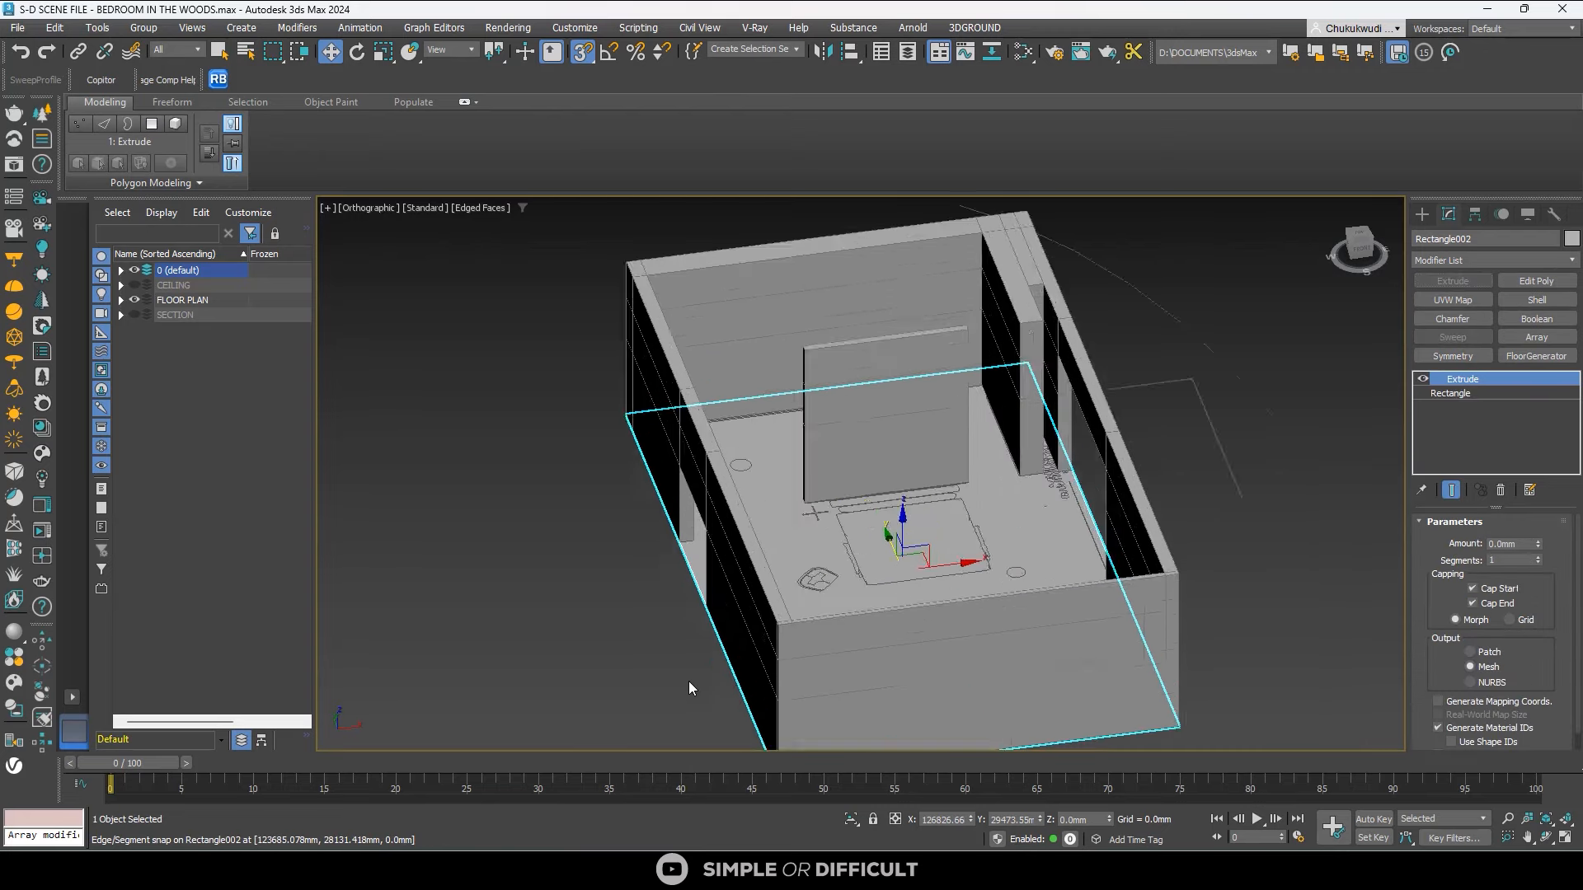
middle_click_drag(689, 680, 773, 631, "alt")
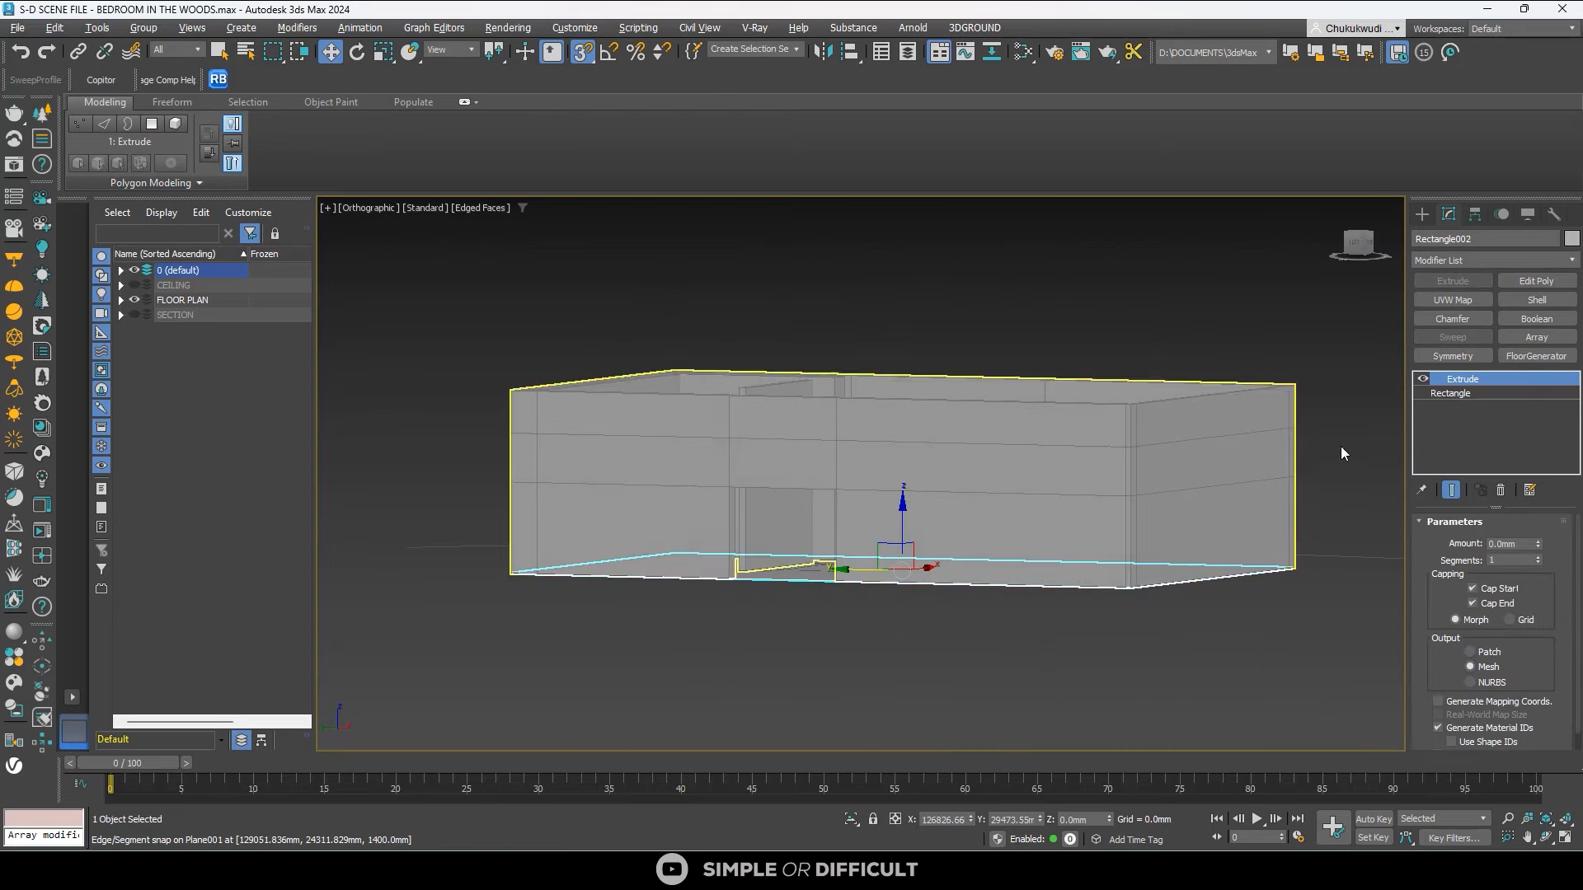
left_click(1357, 244)
scroll(1050, 559, "up", 6)
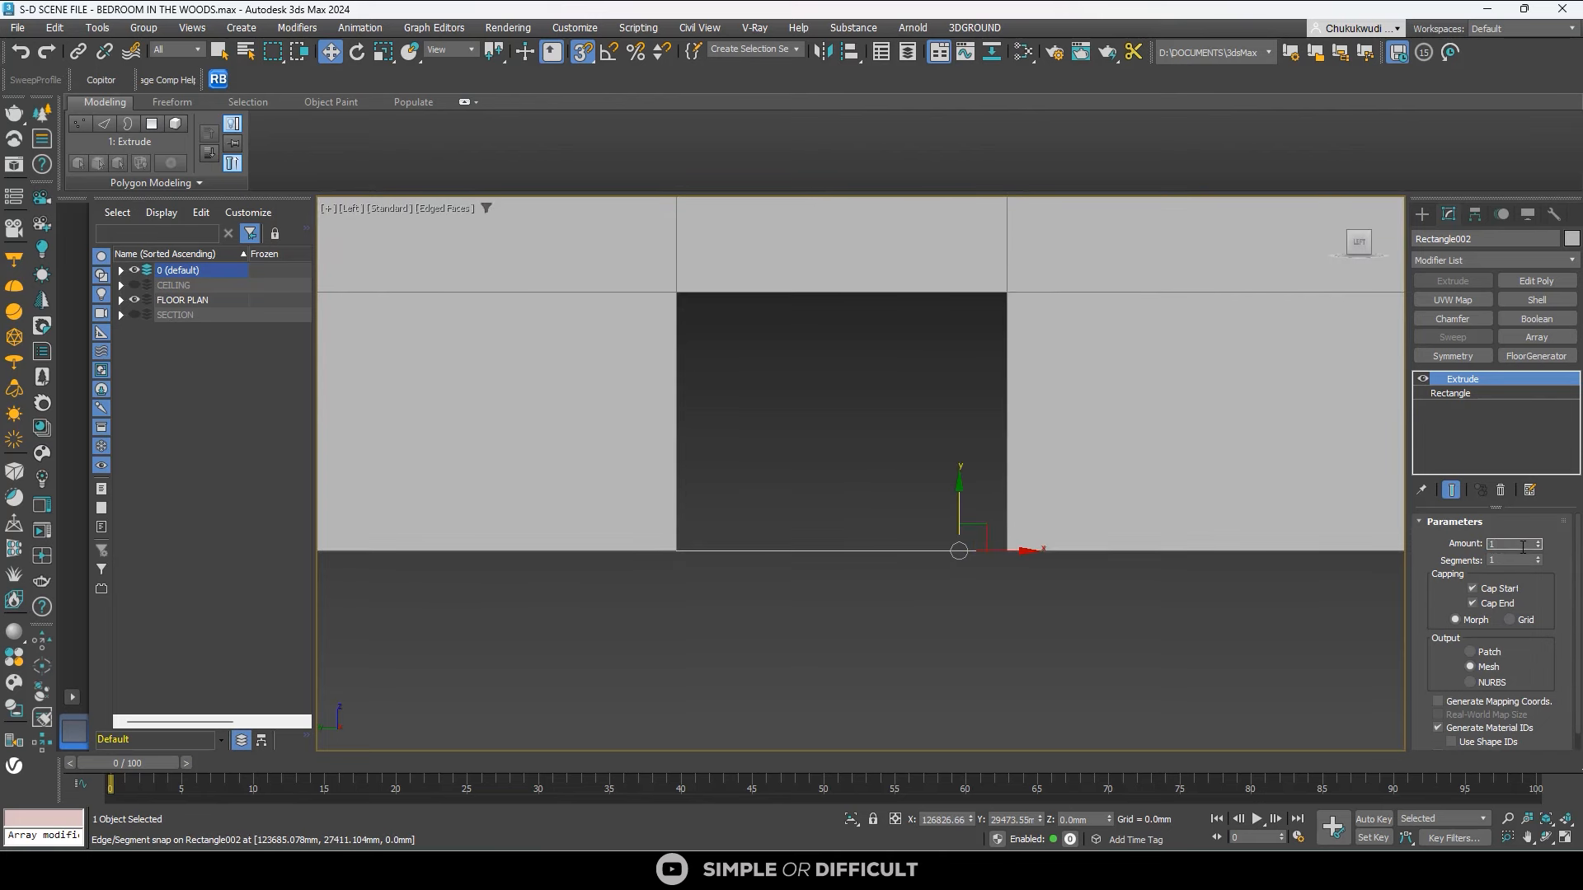
key("Return")
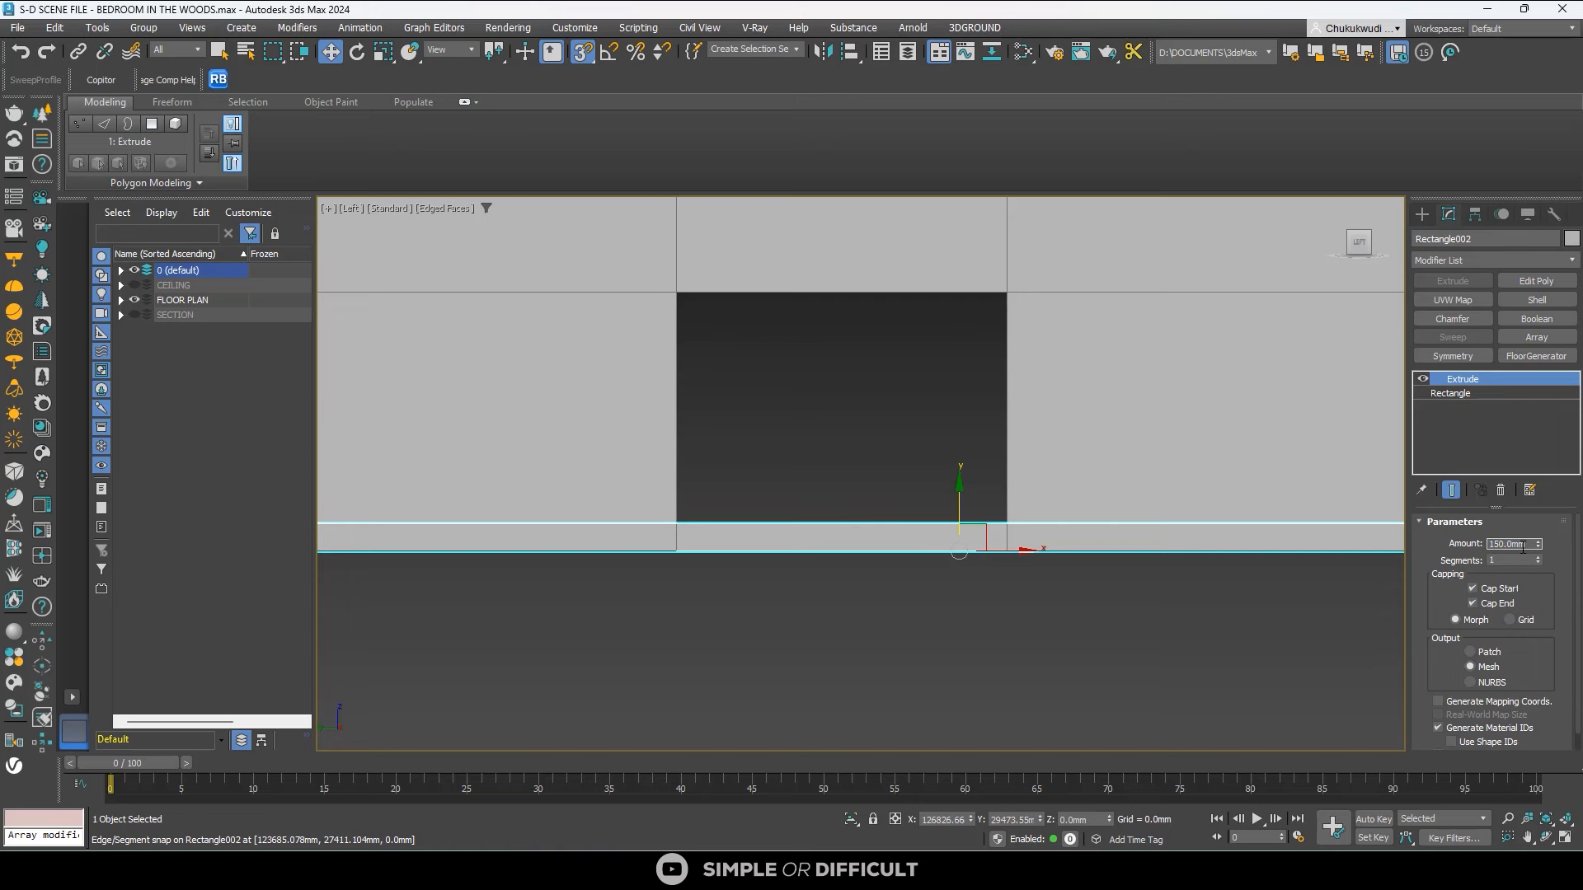
Set the floor slab's Extrude amount to -150 mm and check the slab beneath the walls from several angles.
type("-")
key("Return")
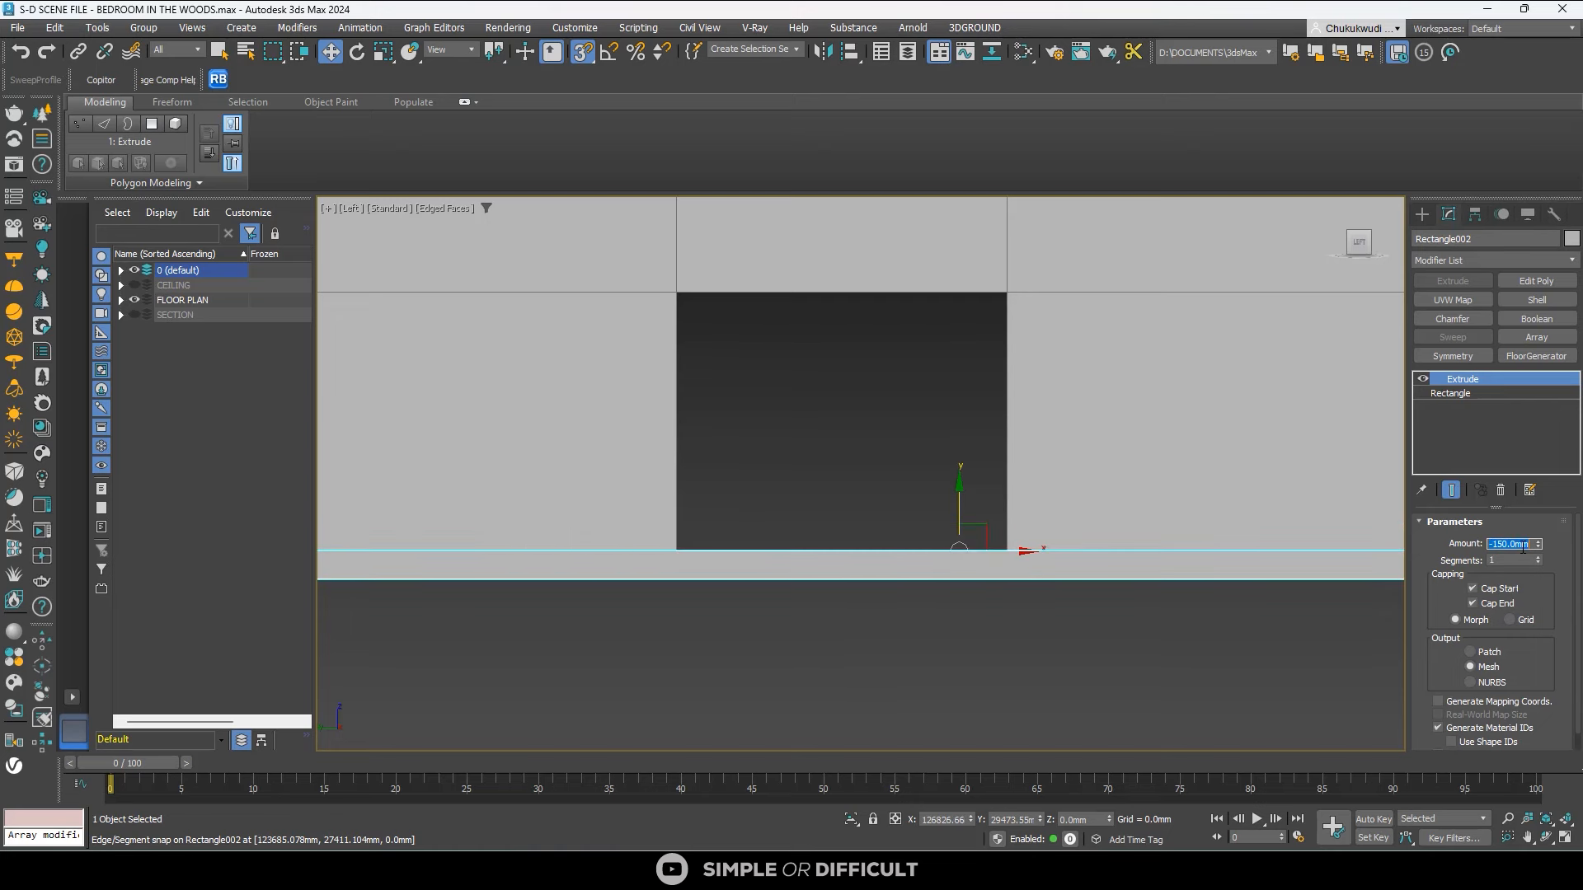
middle_click_drag(889, 553, 849, 635, "alt")
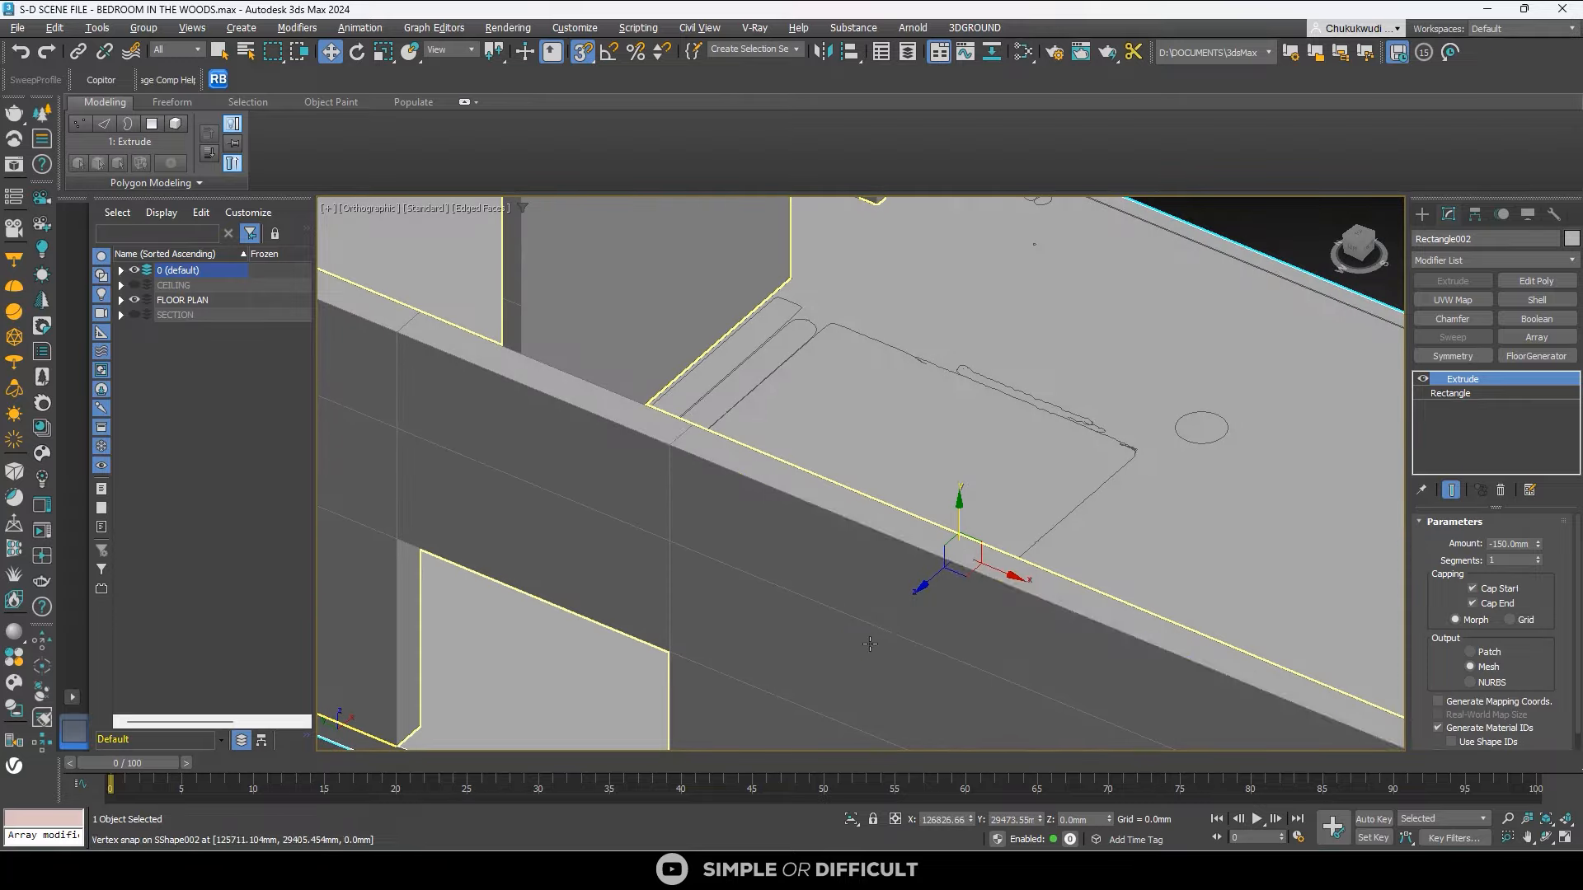
middle_click_drag(869, 530, 615, 438, "alt")
scroll(722, 531, "down", 4)
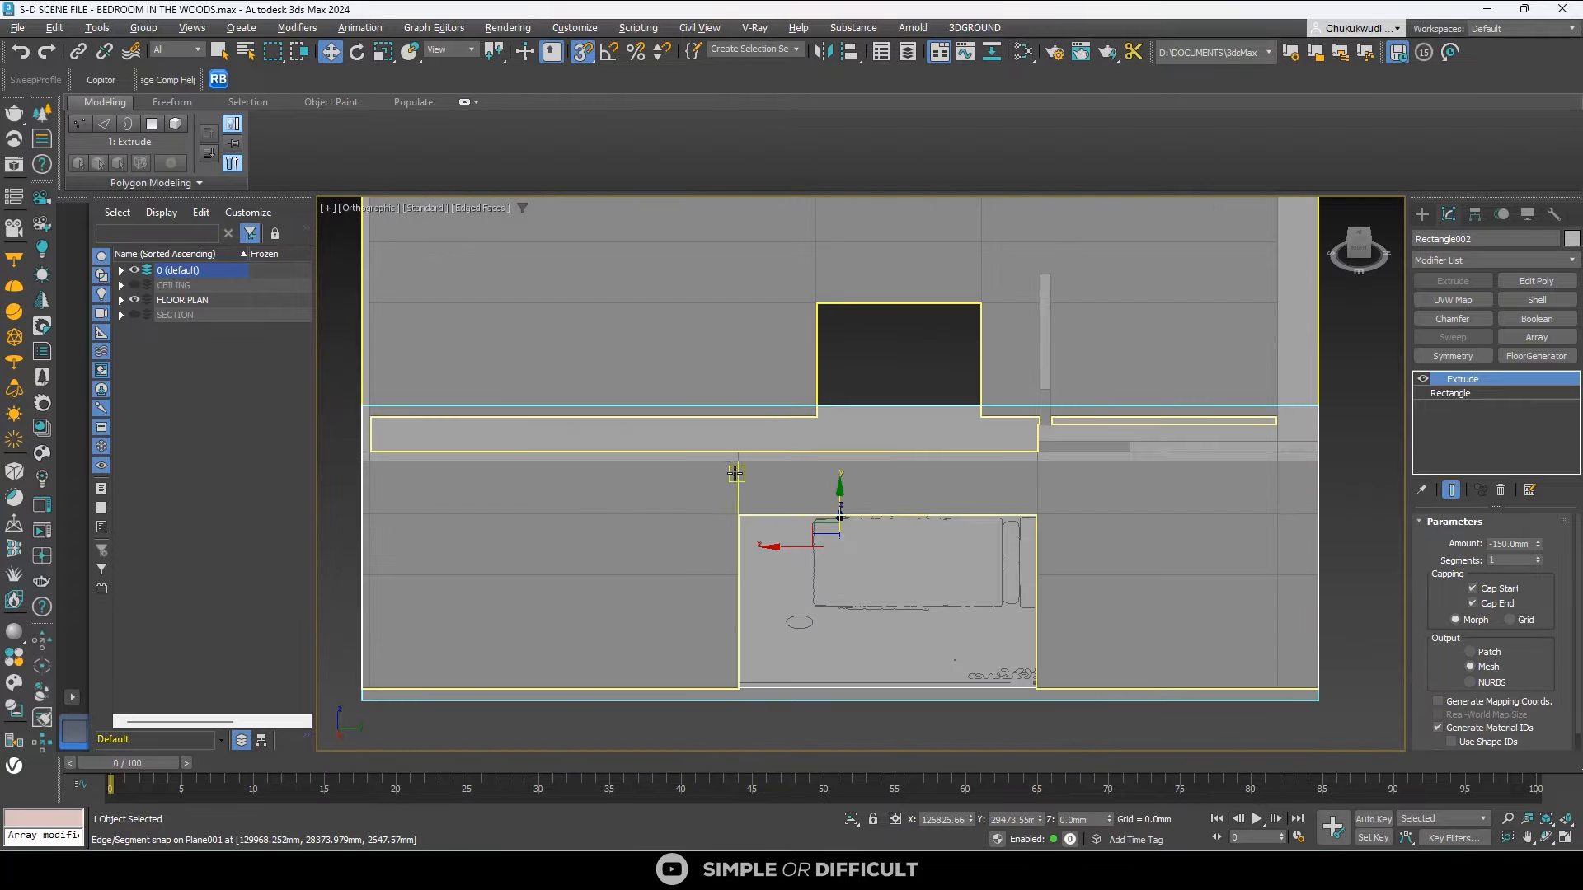
middle_click_drag(742, 470, 828, 486, "alt")
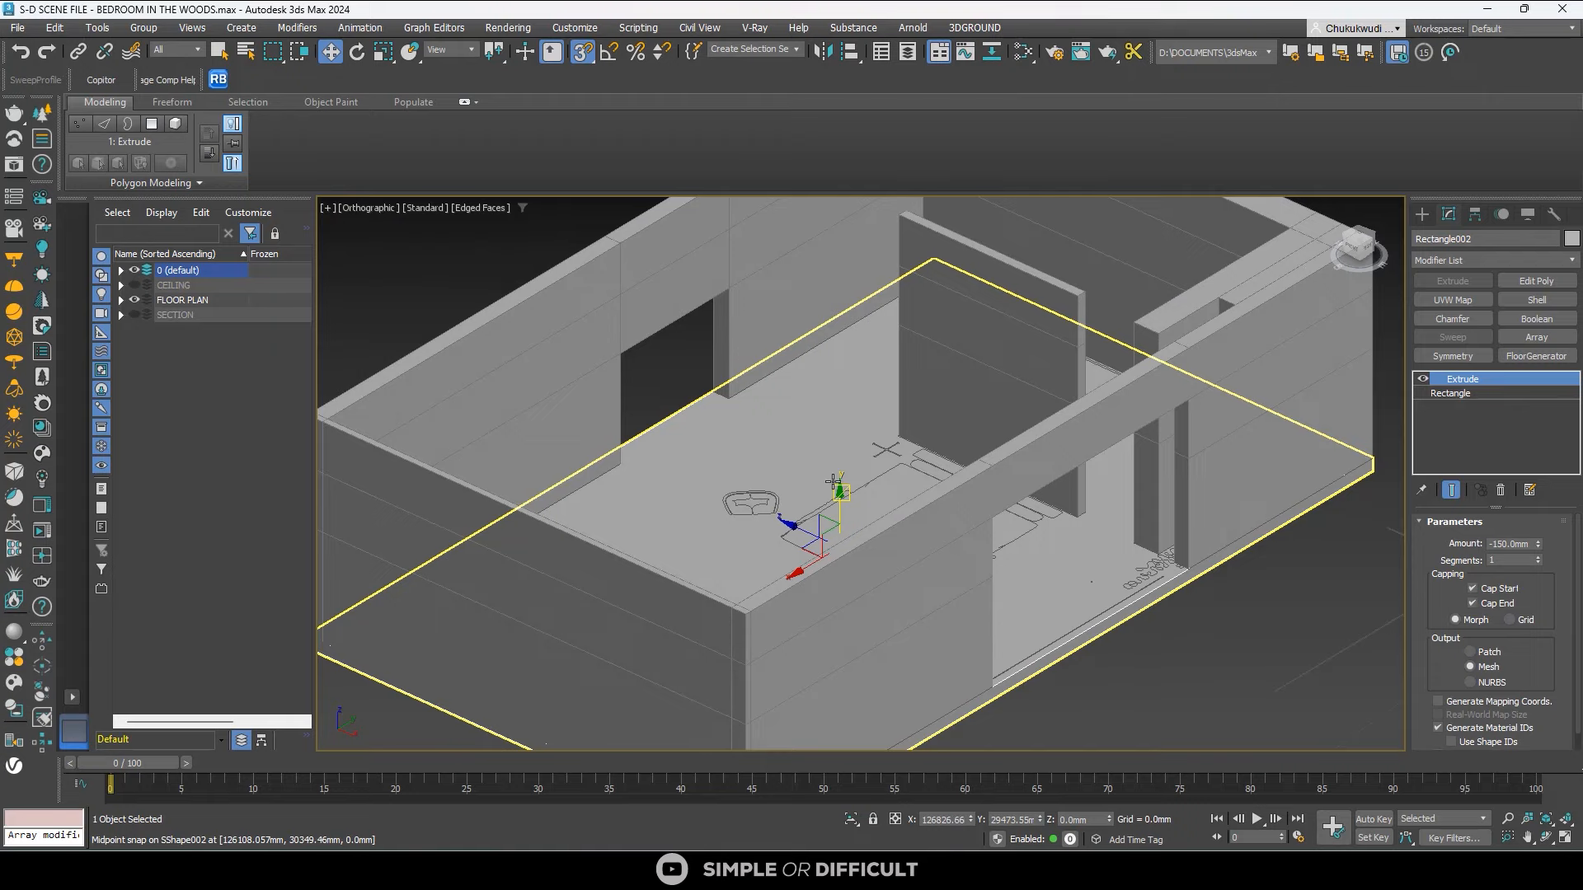
scroll(833, 482, "down", 5)
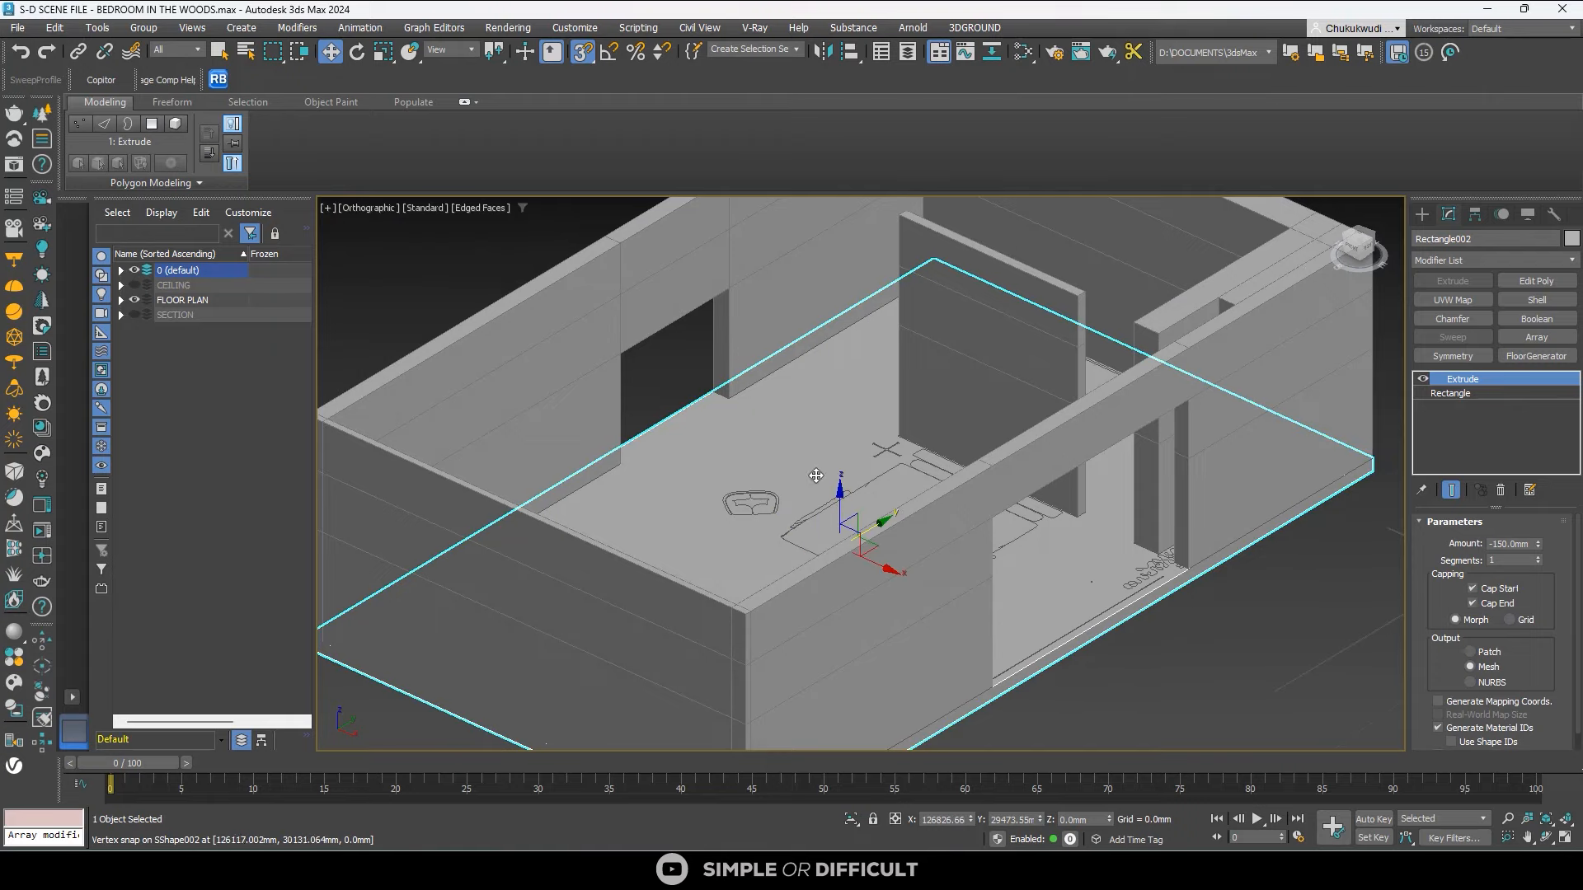
Draw a rectangle spline of about 6073 × 2371 mm in Top view, from the terrace outline's outer corner to the room's outer wall.
middle_click_drag(833, 482, 887, 498, "alt")
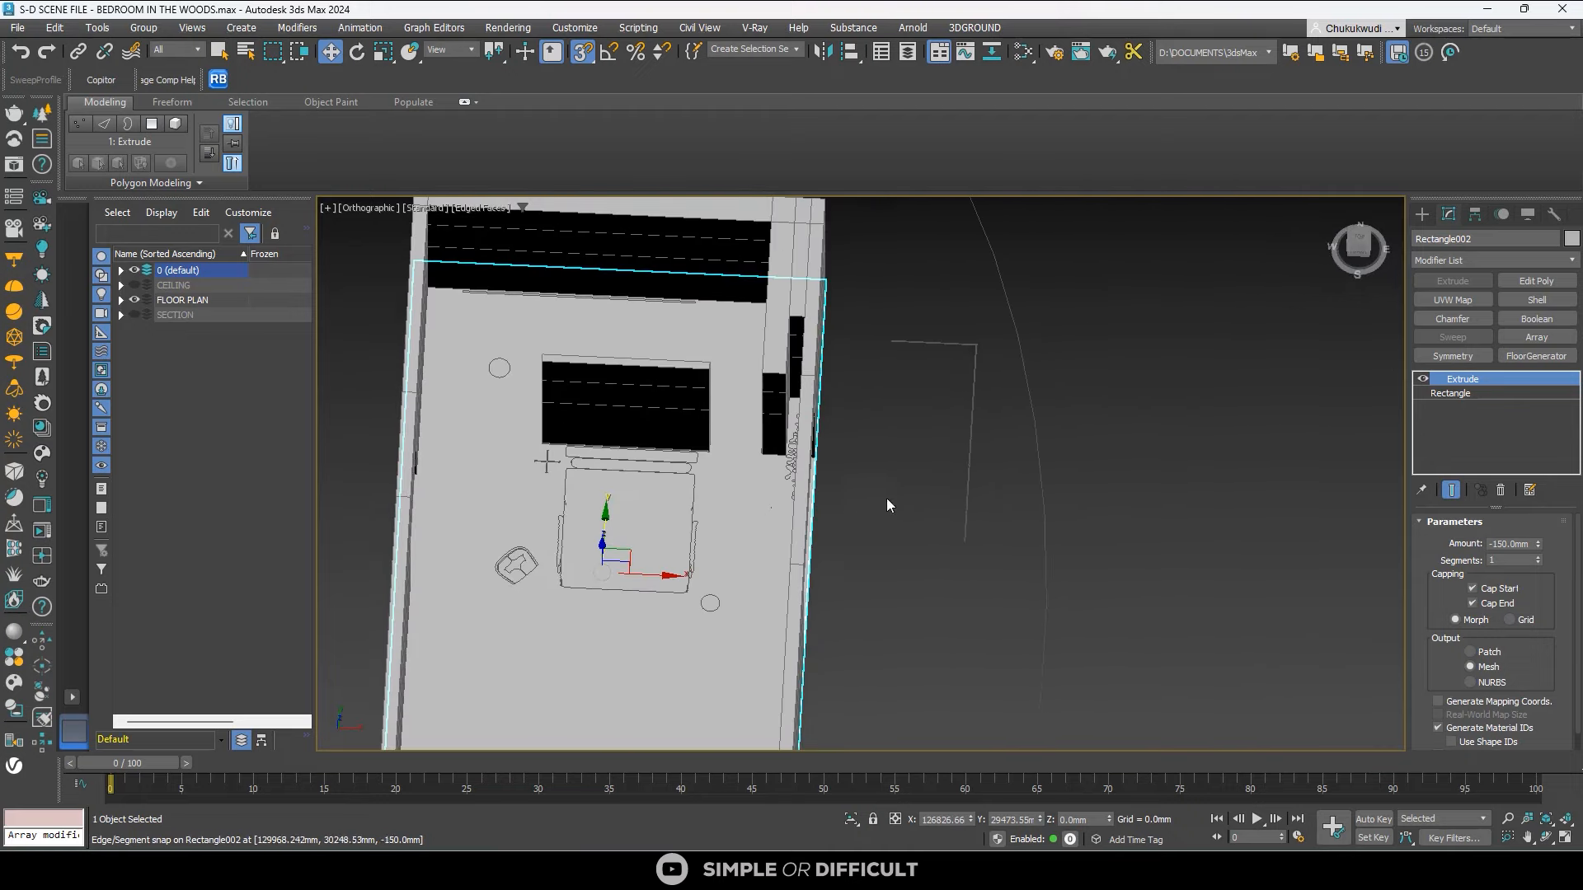
left_click(1341, 253)
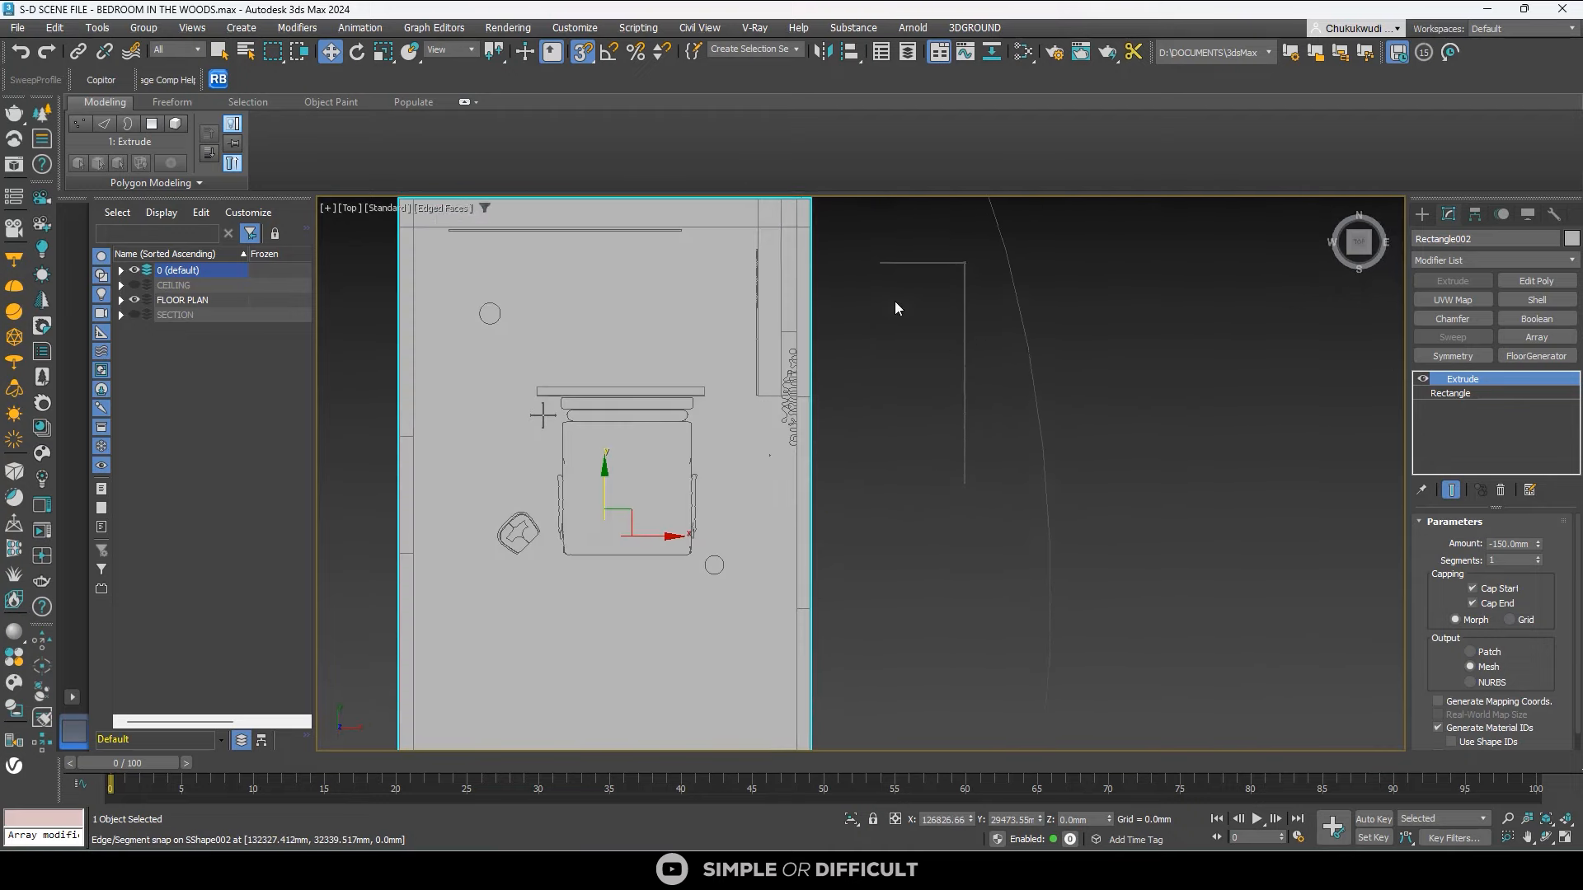
scroll(899, 338, "up", 6)
scroll(994, 295, "up", 4)
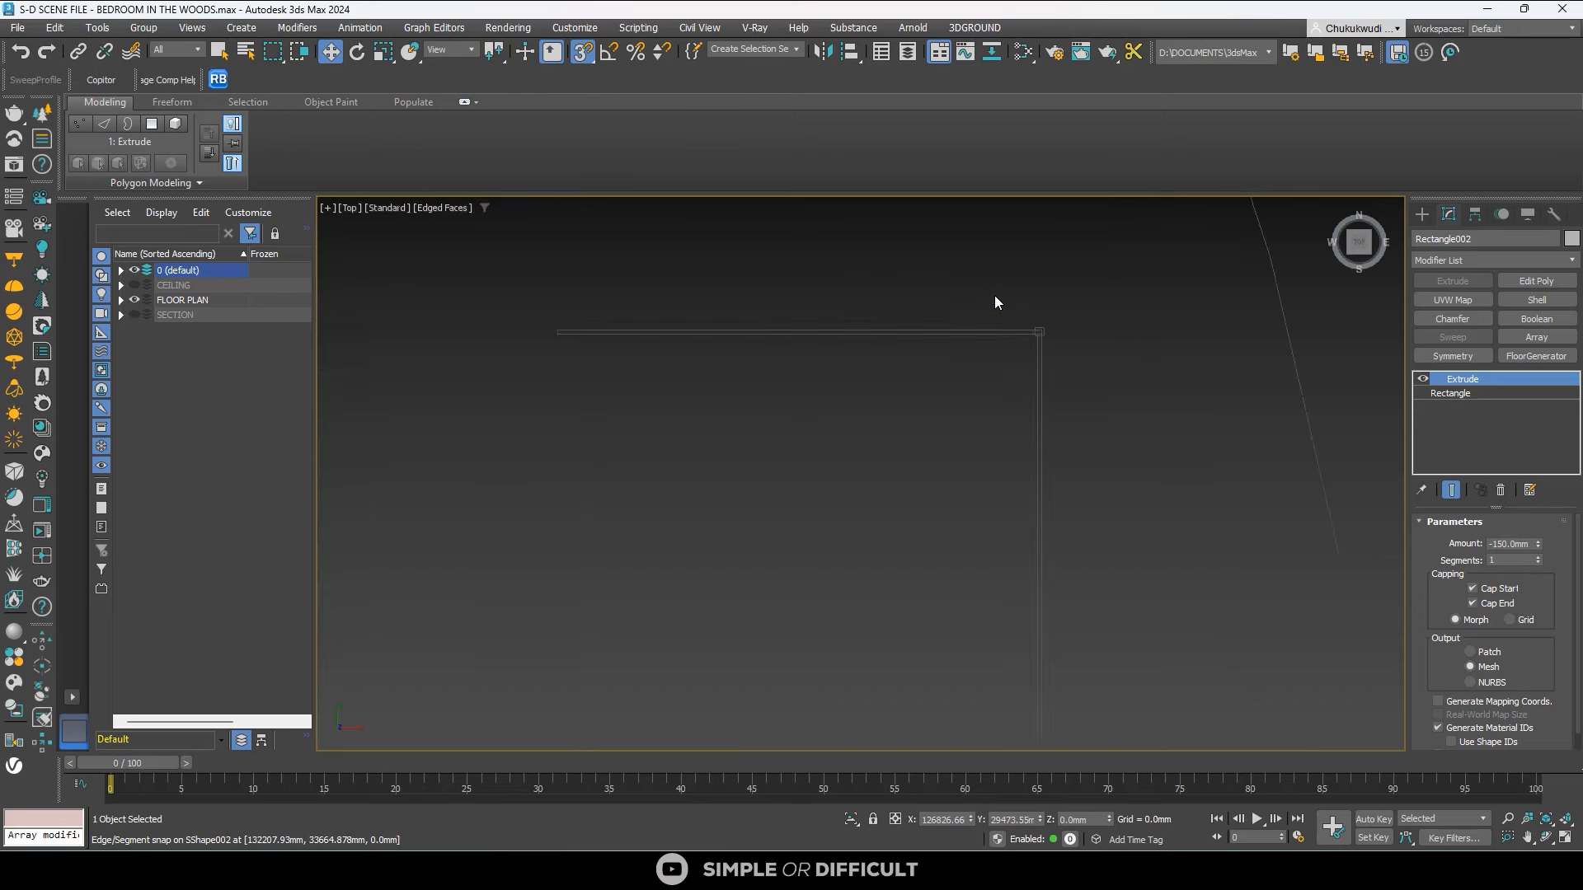
scroll(1008, 298, "down", 5)
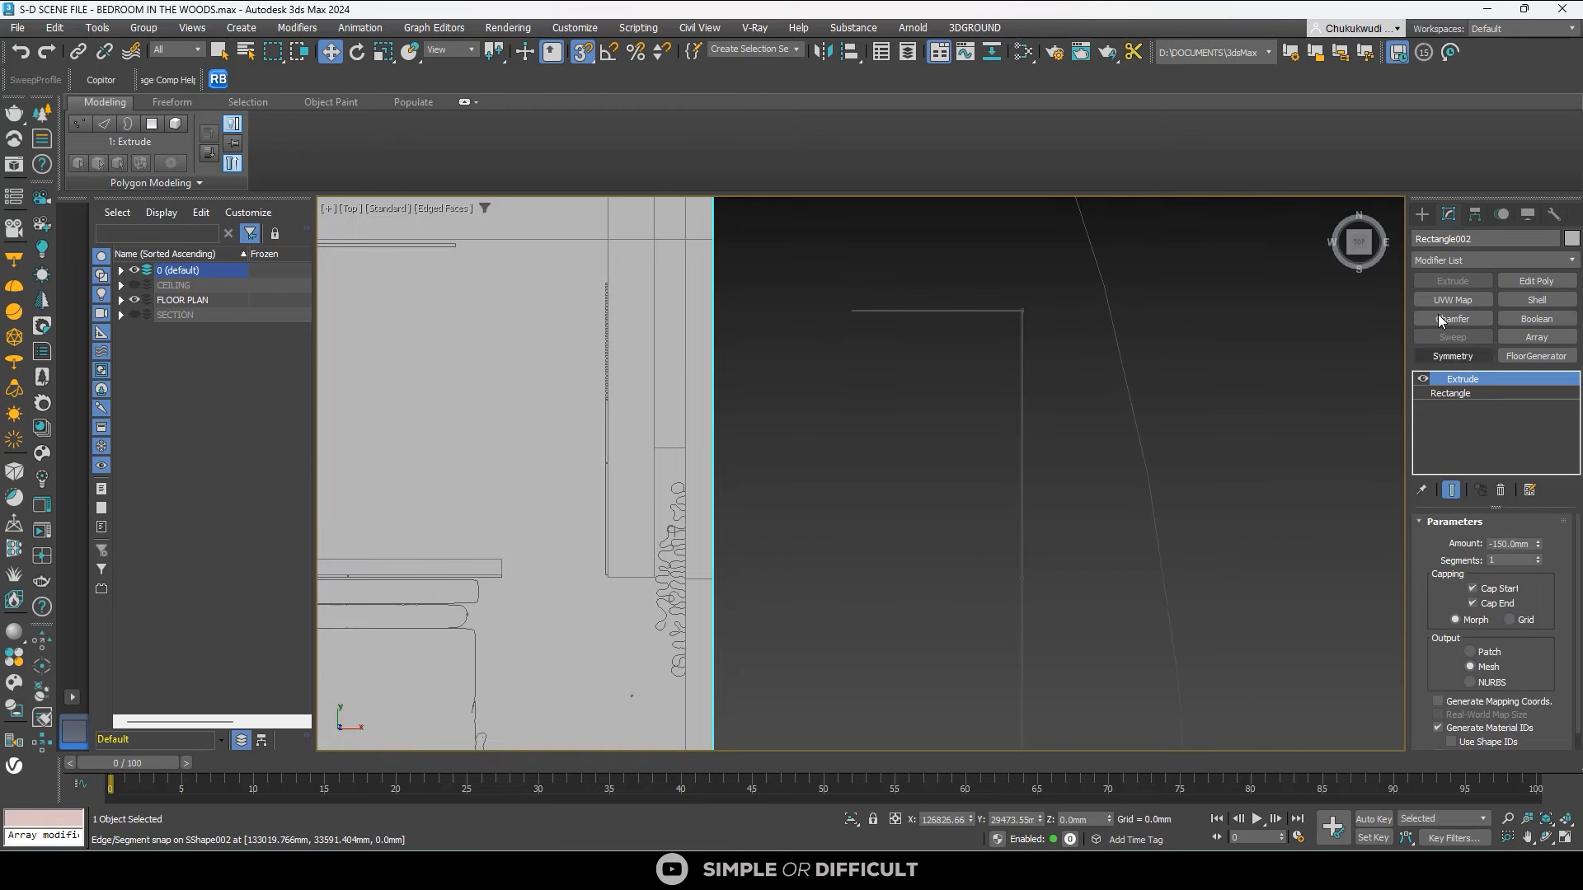
left_click(1418, 215)
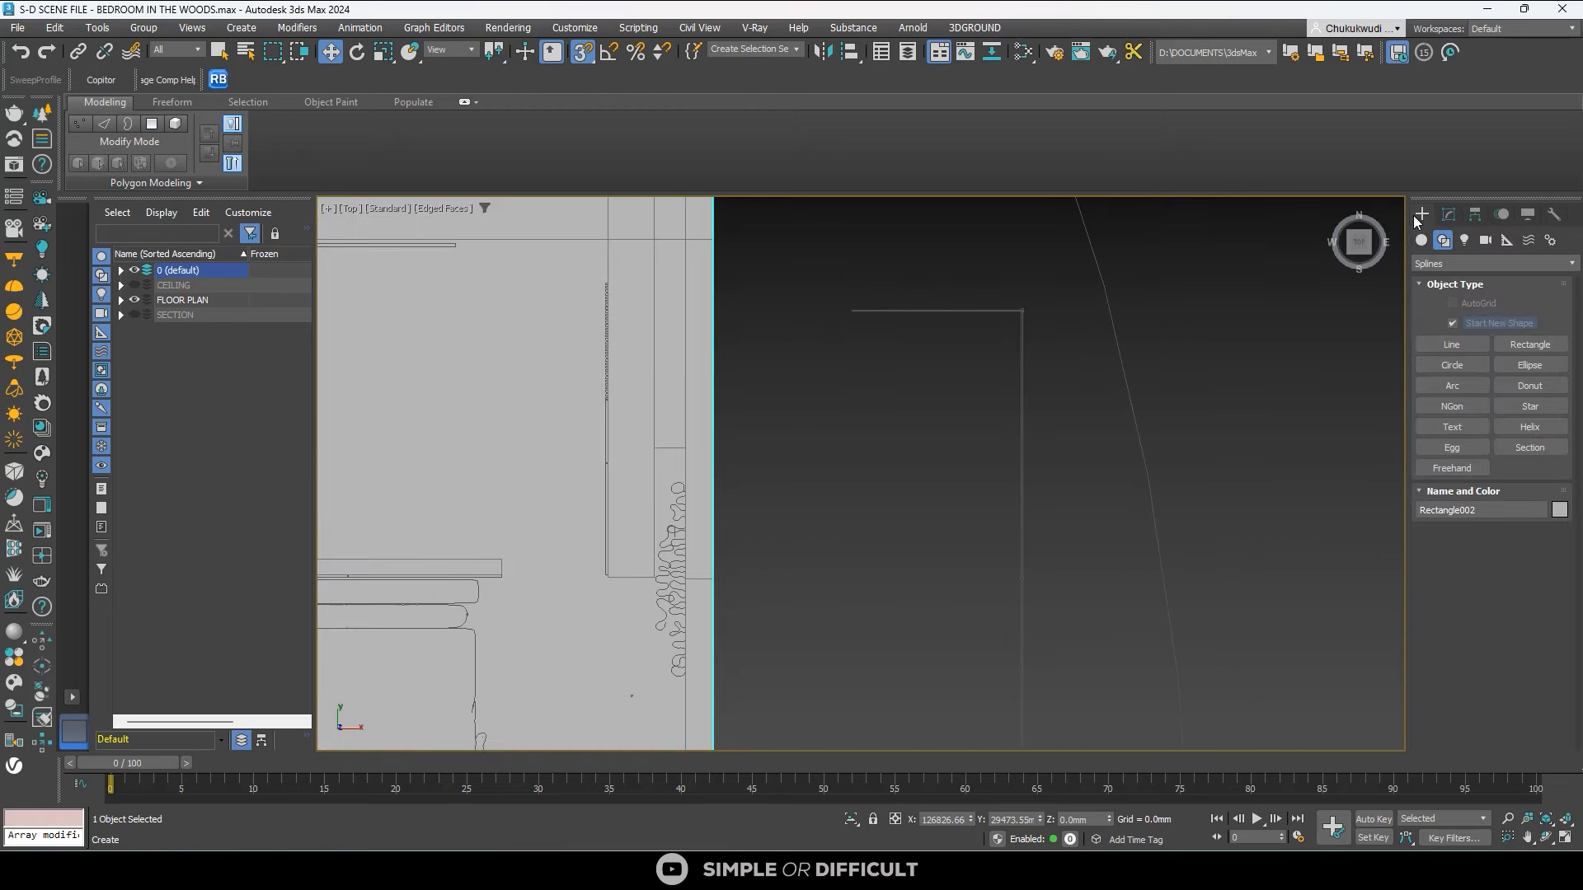
left_click(1515, 346)
scroll(933, 311, "up", 3)
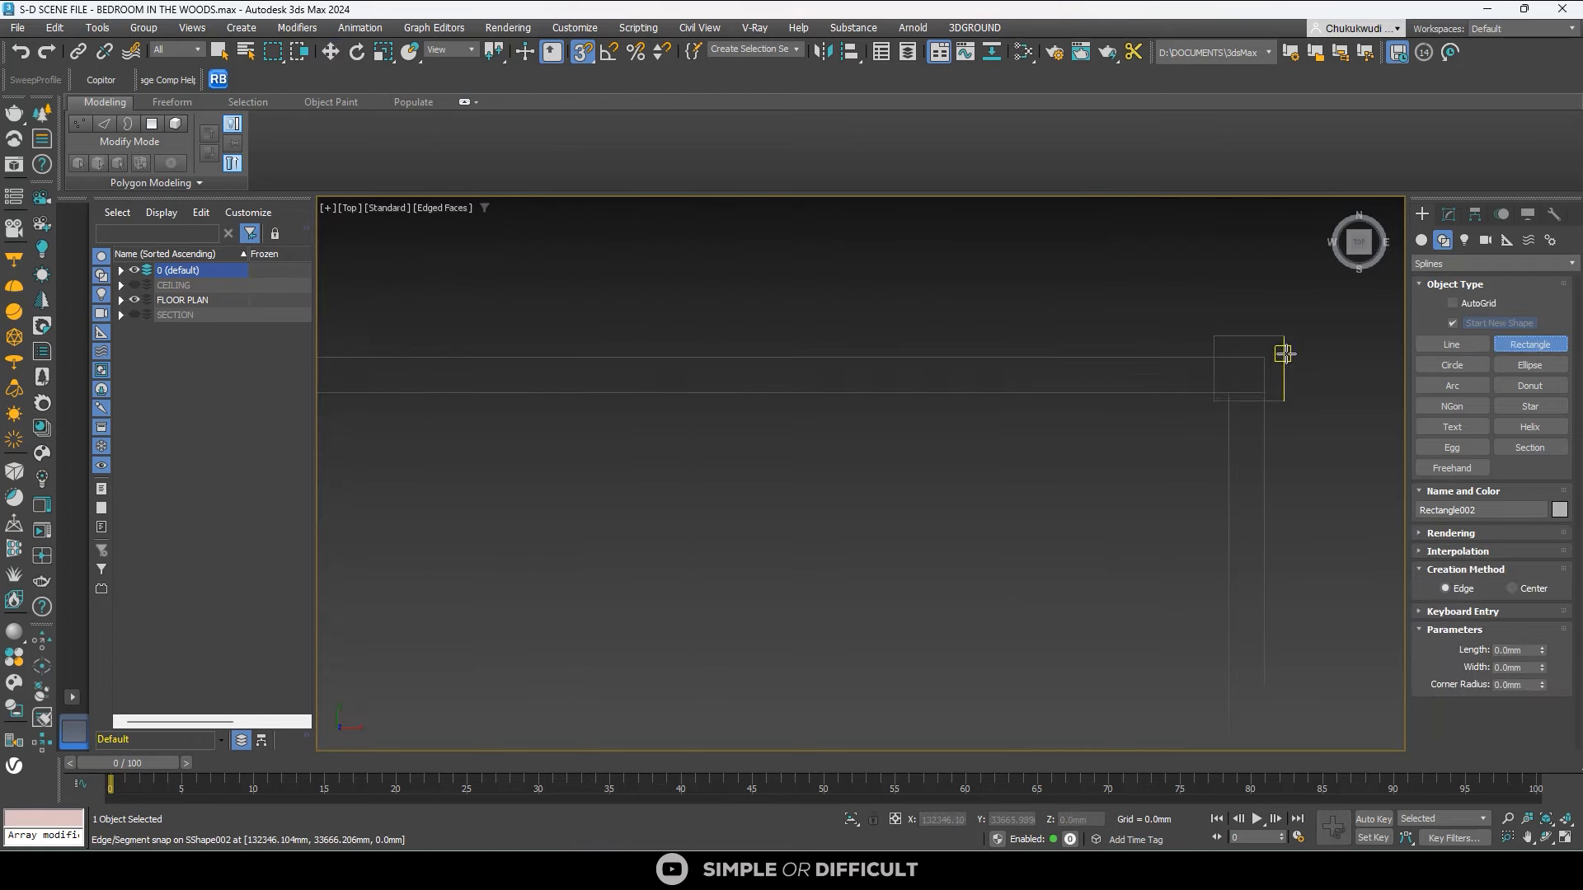
scroll(1283, 355, "up", 3)
mouse_move(1229, 361)
left_mouse_down()
mouse_move(890, 371)
mouse_move(842, 473)
mouse_move(879, 458)
mouse_move(882, 473)
left_mouse_up()
scroll(888, 373, "down", 5)
scroll(887, 374, "down", 10)
scroll(842, 472, "up", 5)
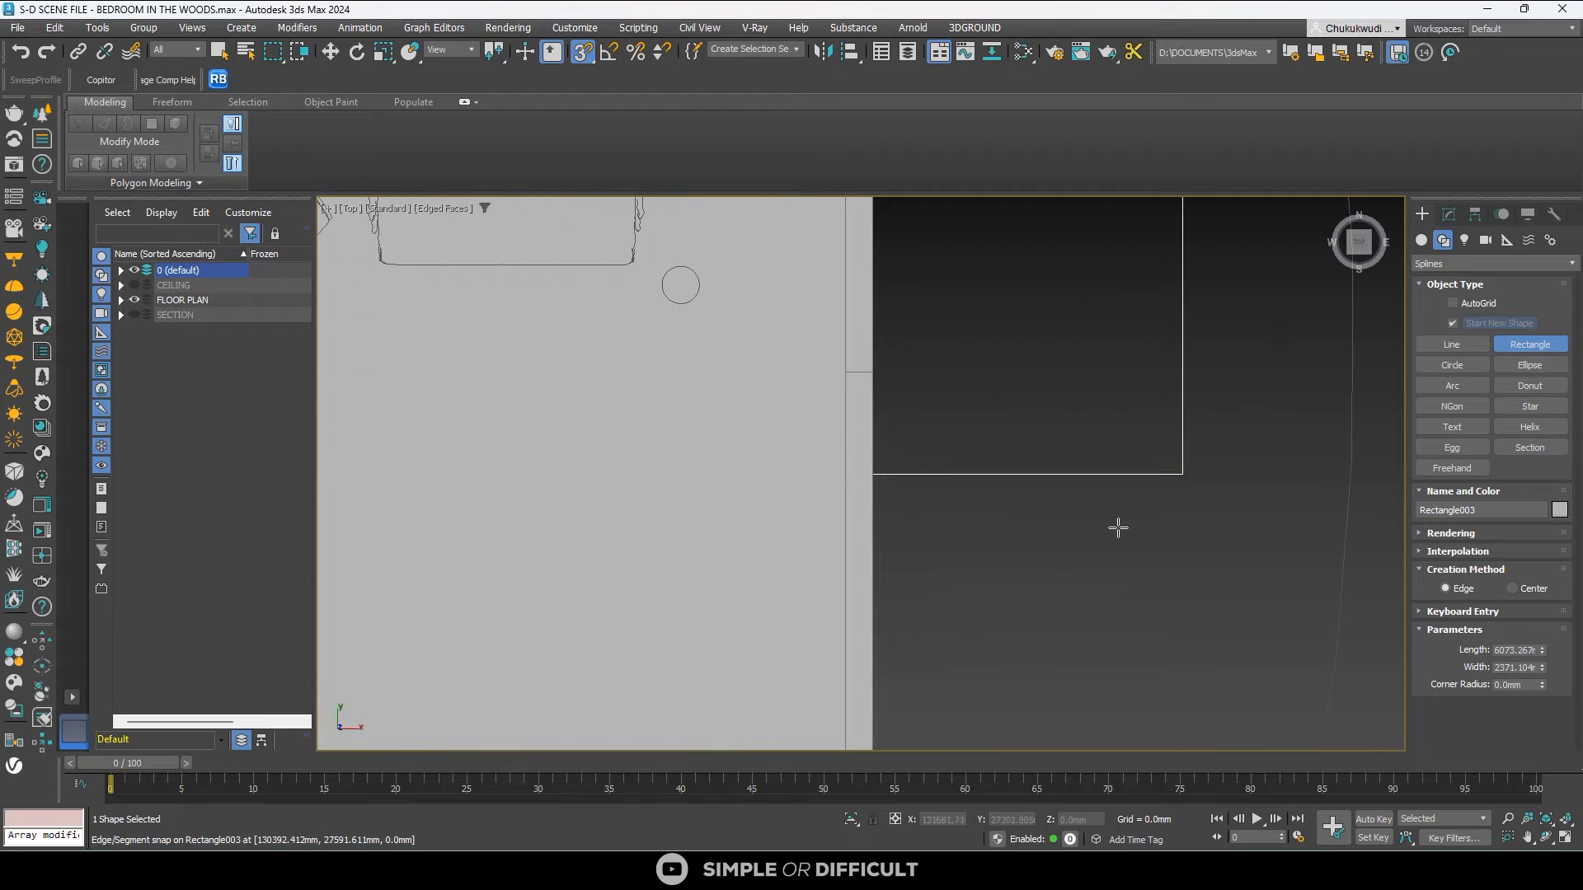
scroll(1116, 525, "down", 4)
Select the room's floor slab and copy its Extrude modifier.
middle_click_drag(1116, 526, 1337, 421, "alt")
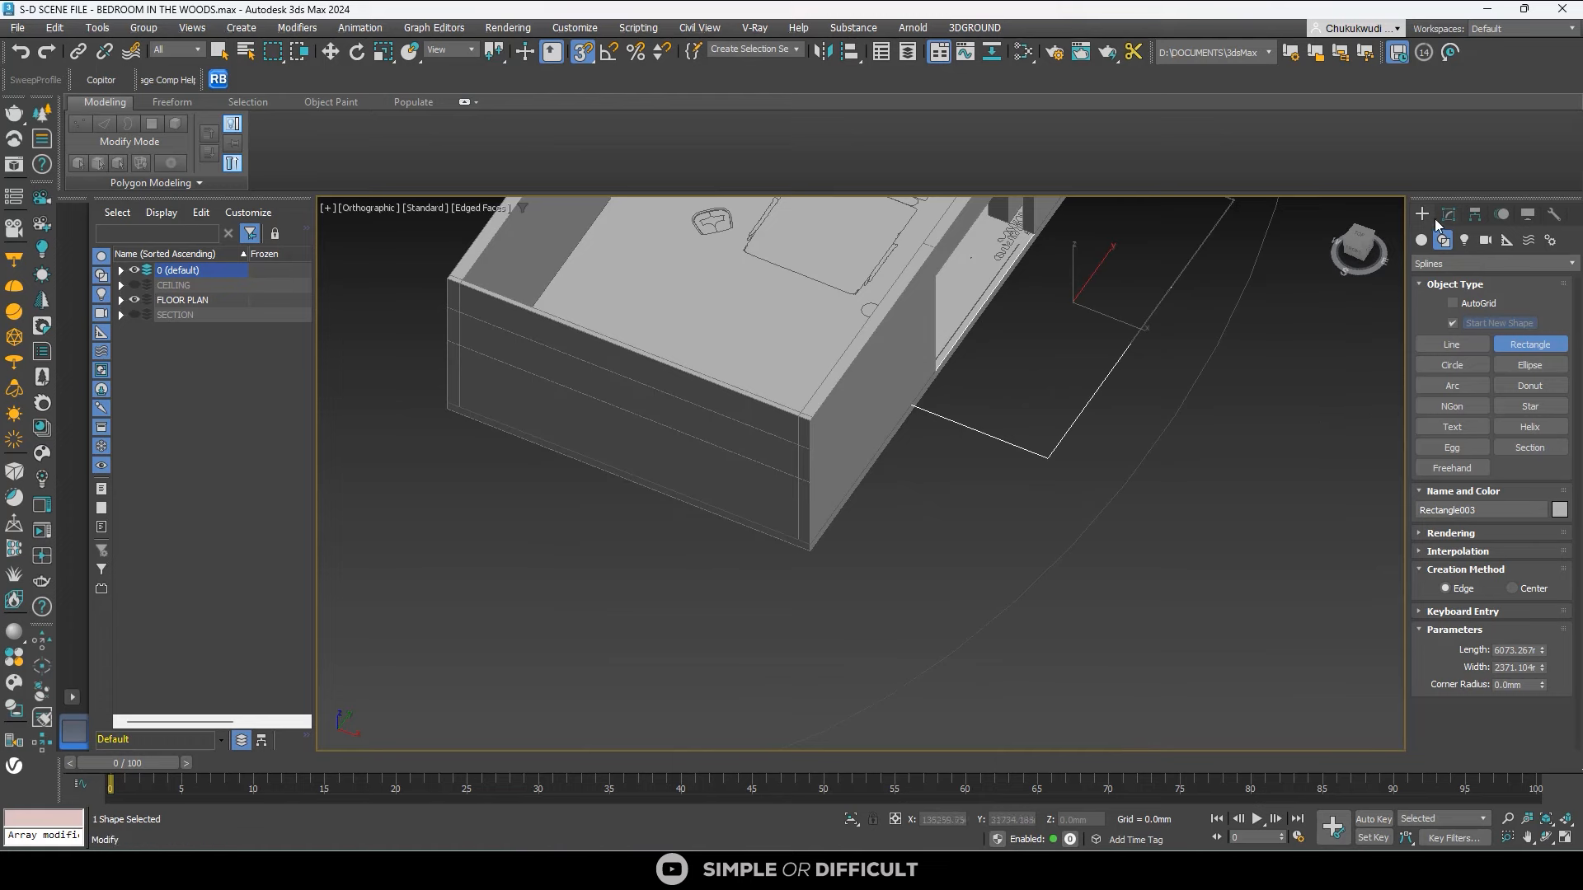
scroll(857, 418, "down", 3)
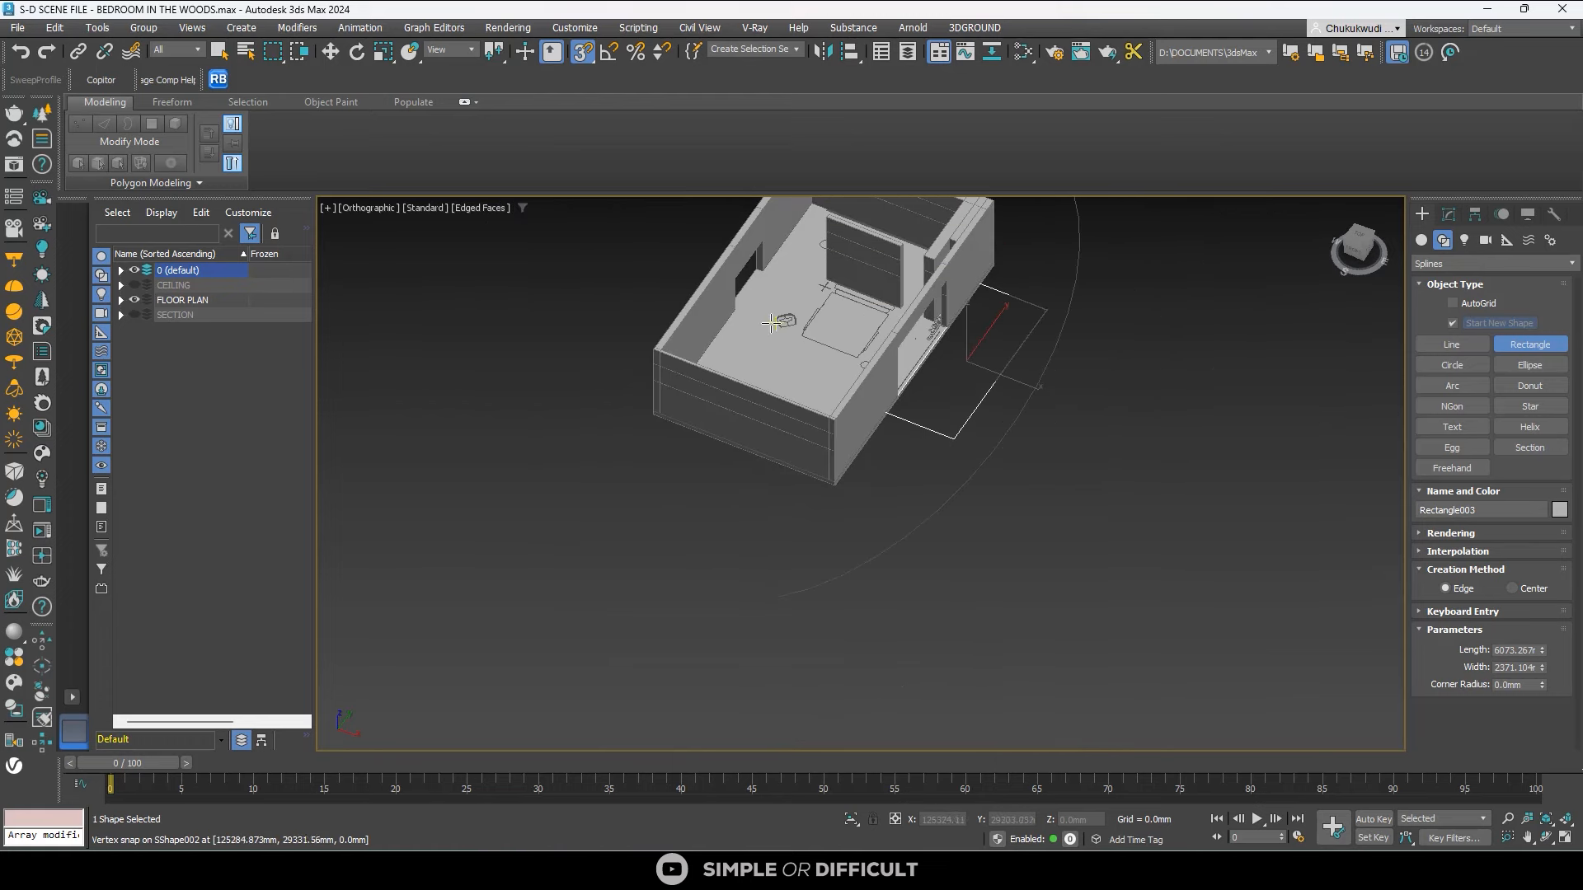
left_click(330, 52)
scroll(803, 301, "up", 3)
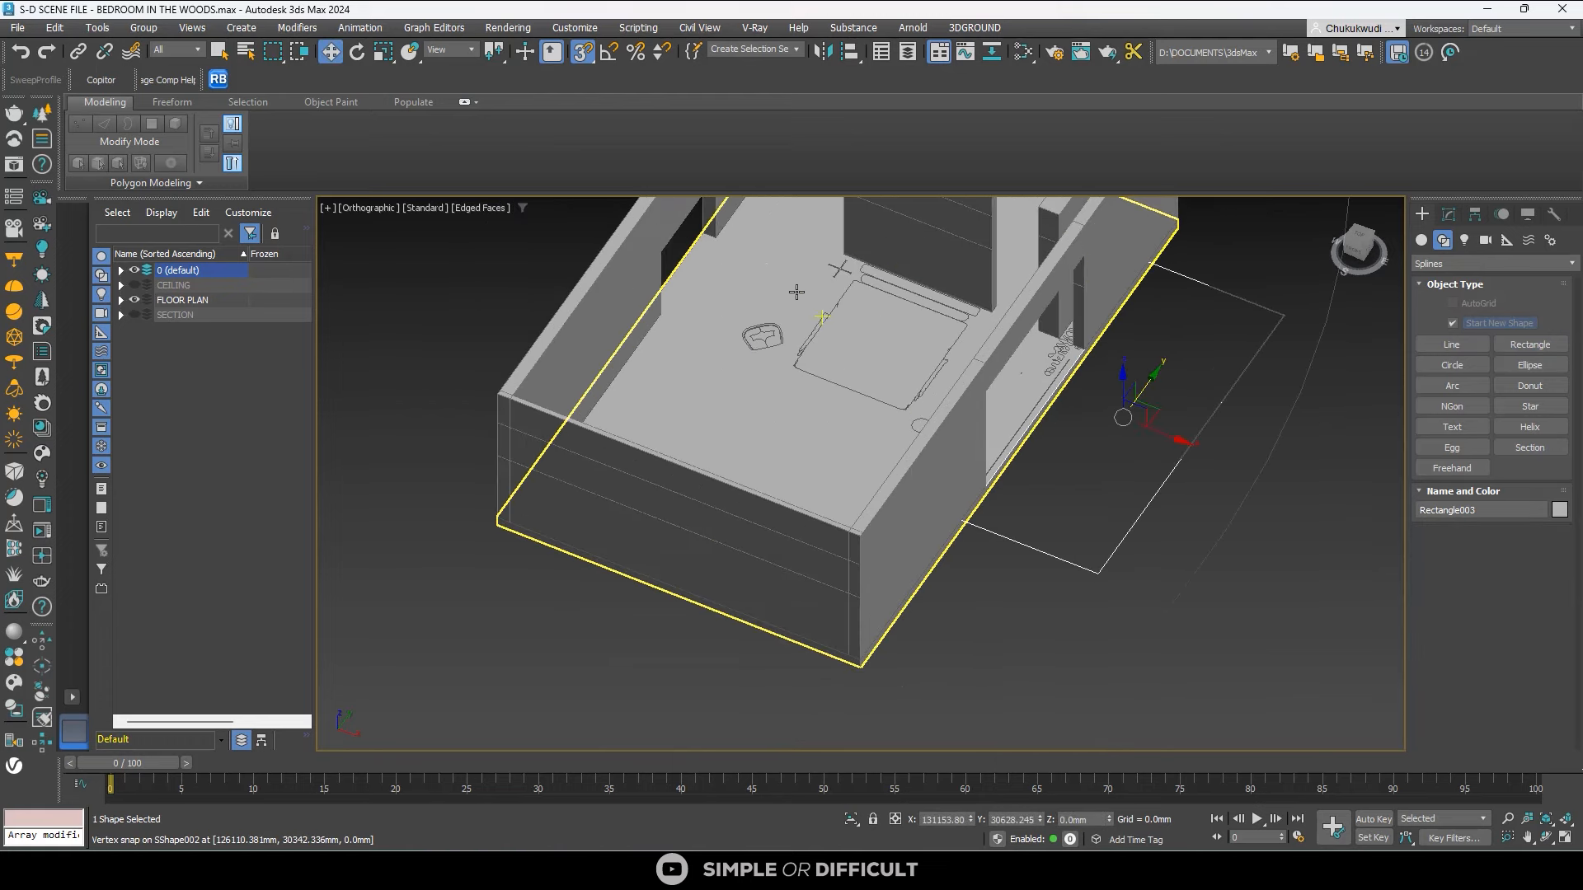
left_click(773, 262)
left_click(1449, 213)
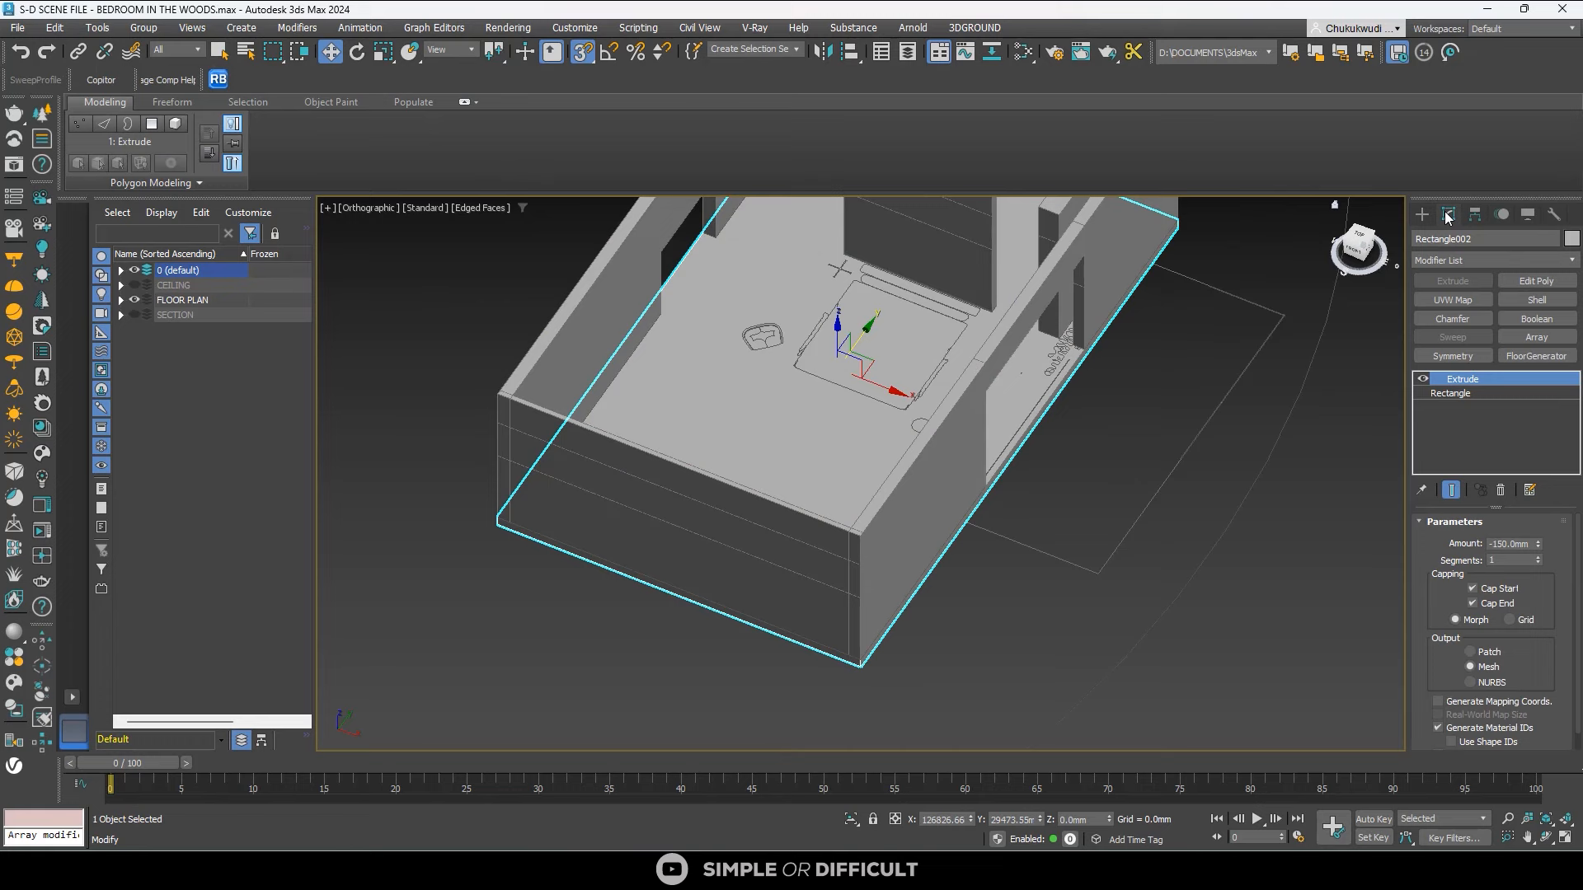
right_click(1463, 380)
left_click(1413, 449)
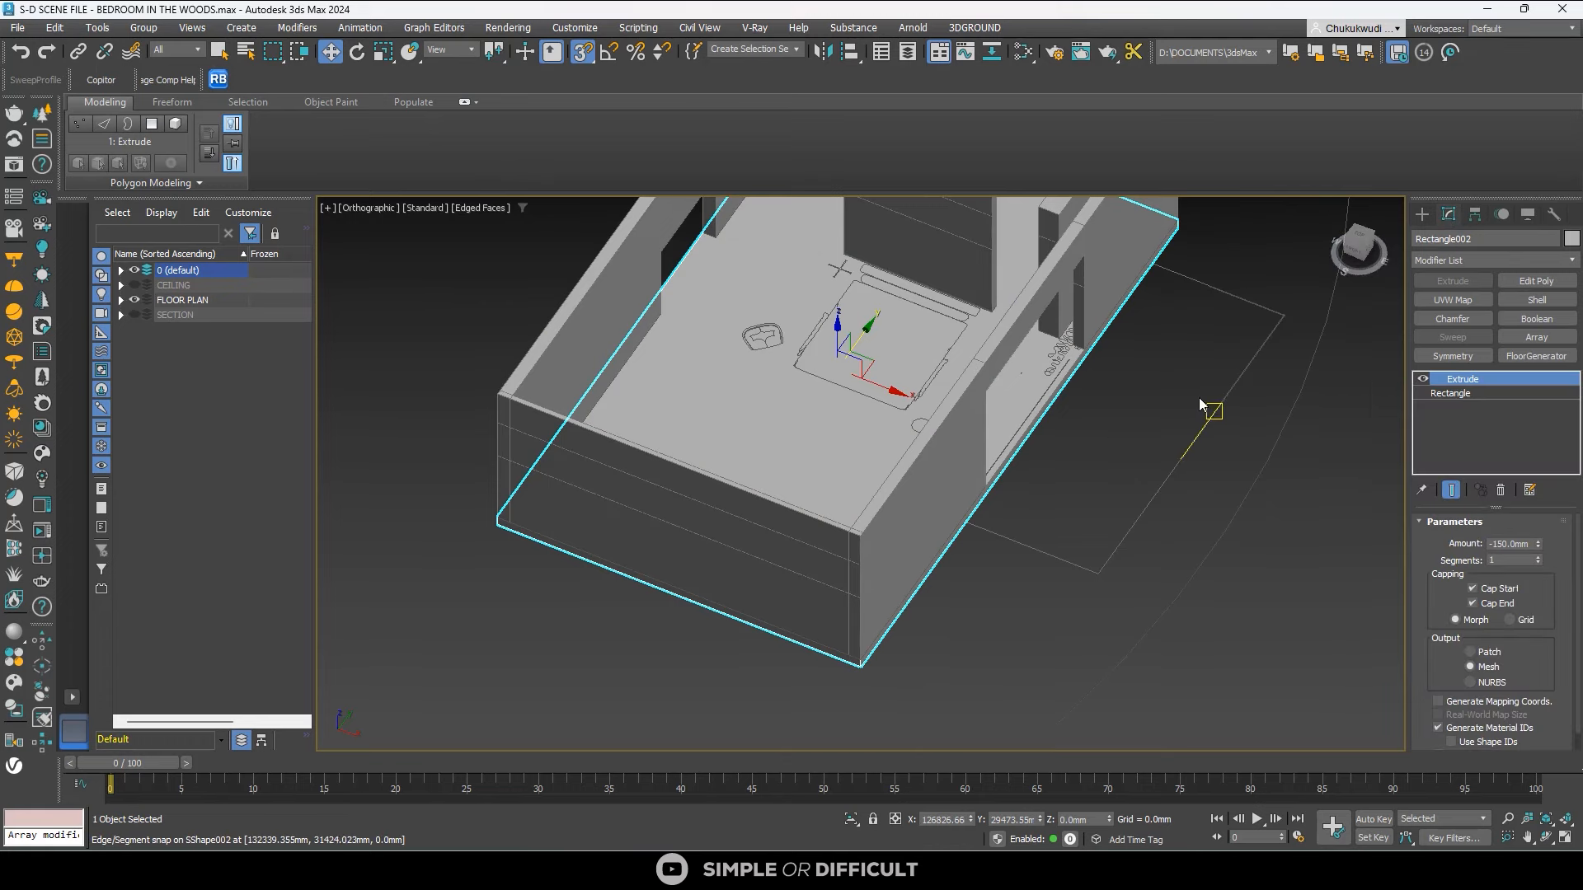
Paste the copied Extrude modifier onto the terrace rectangle, then check the slab against the wall and from above.
left_click(1053, 560)
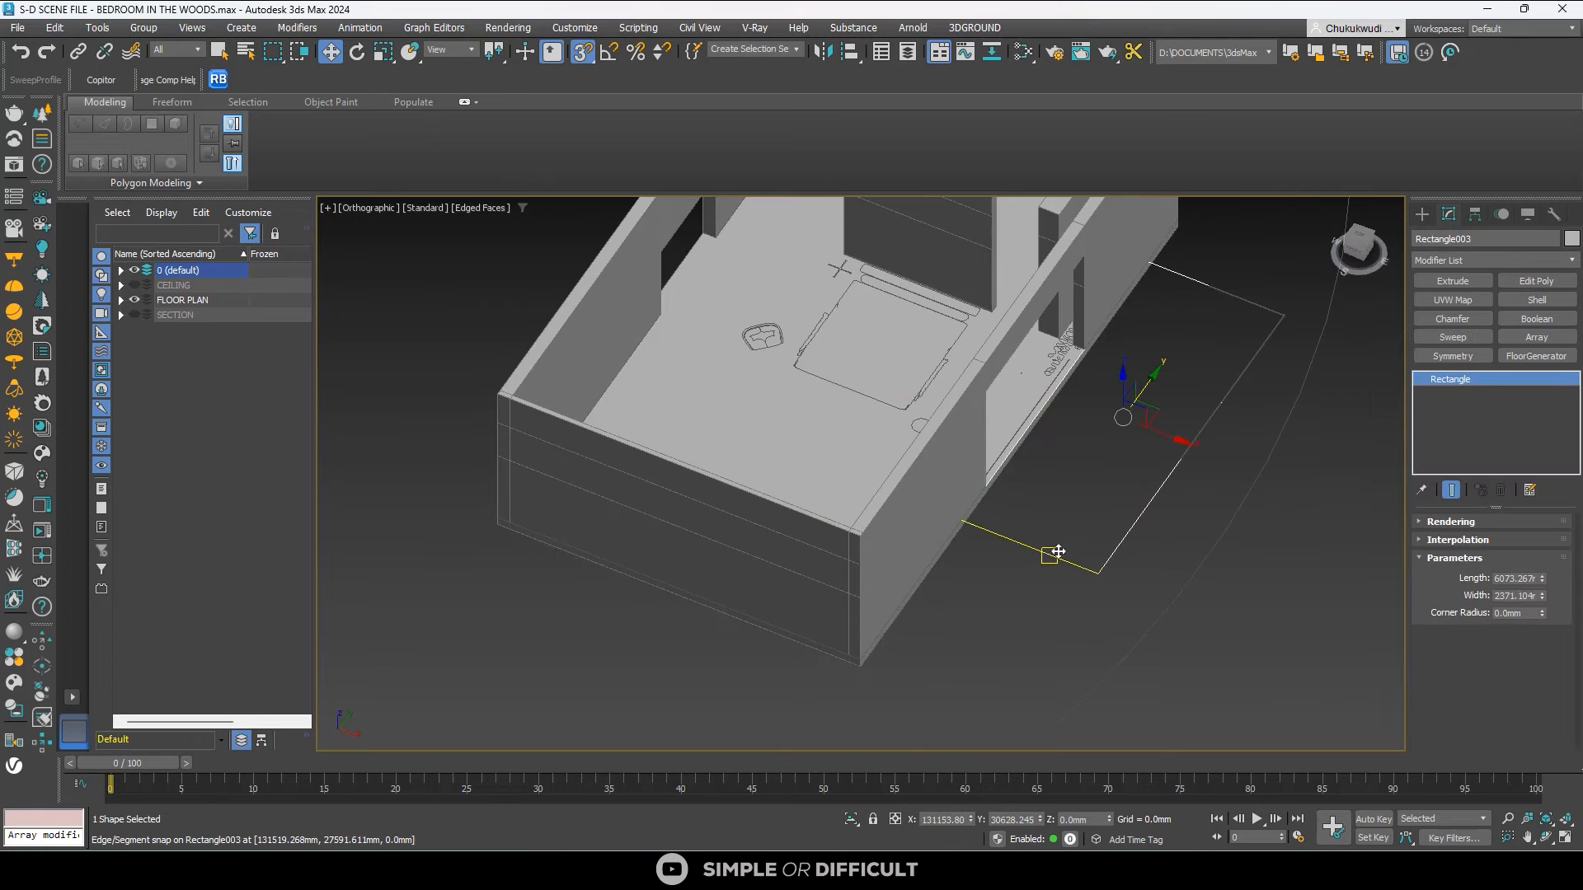
right_click(1457, 378)
left_click(1460, 393)
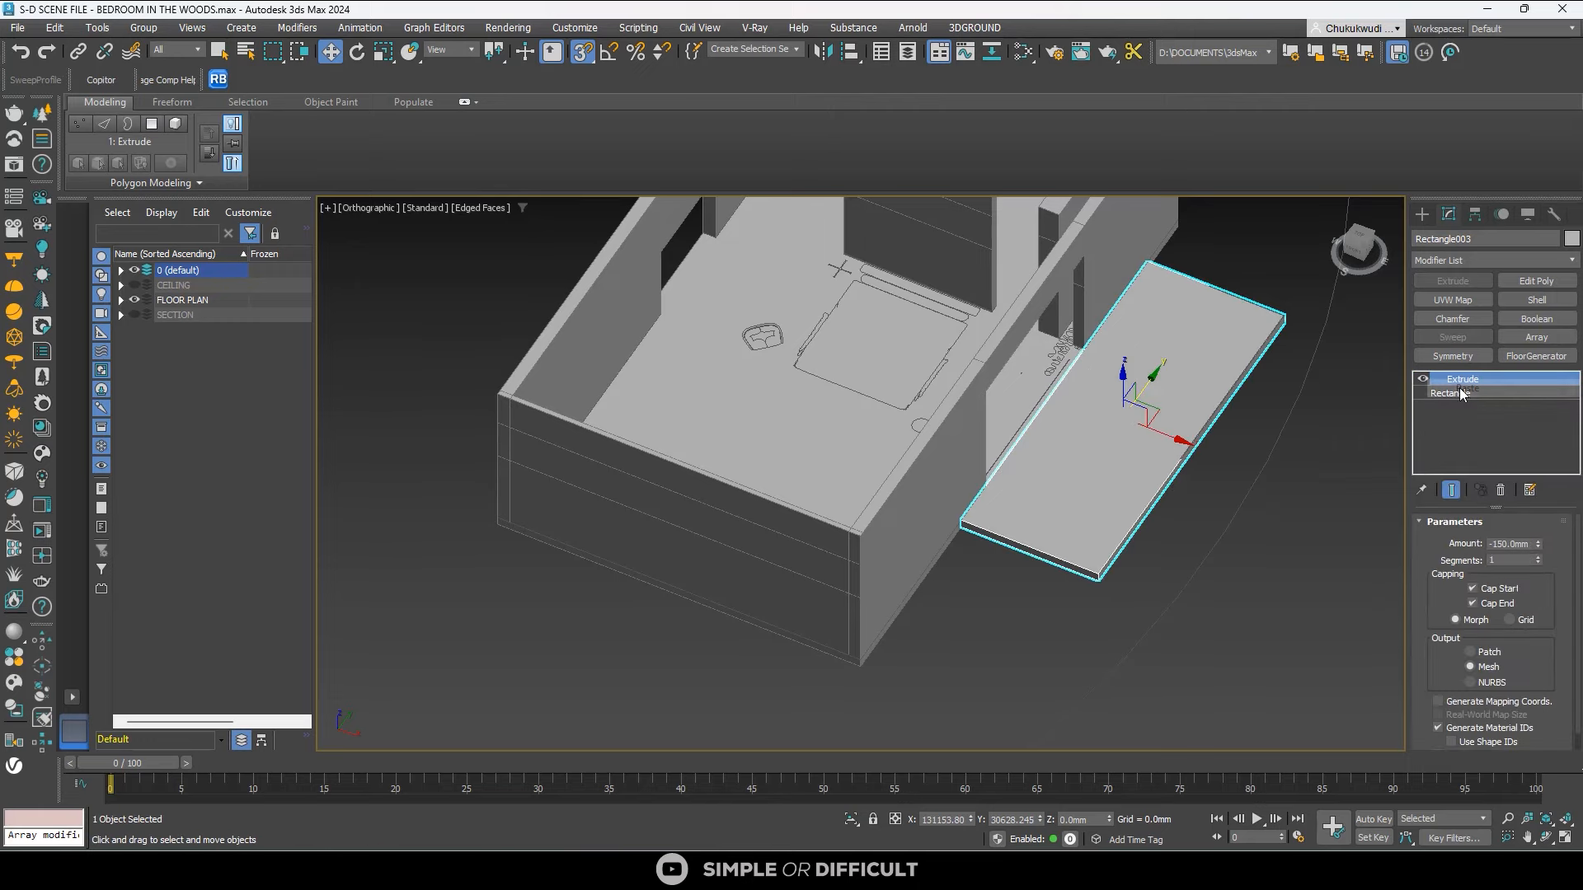
scroll(1000, 453, "up", 5)
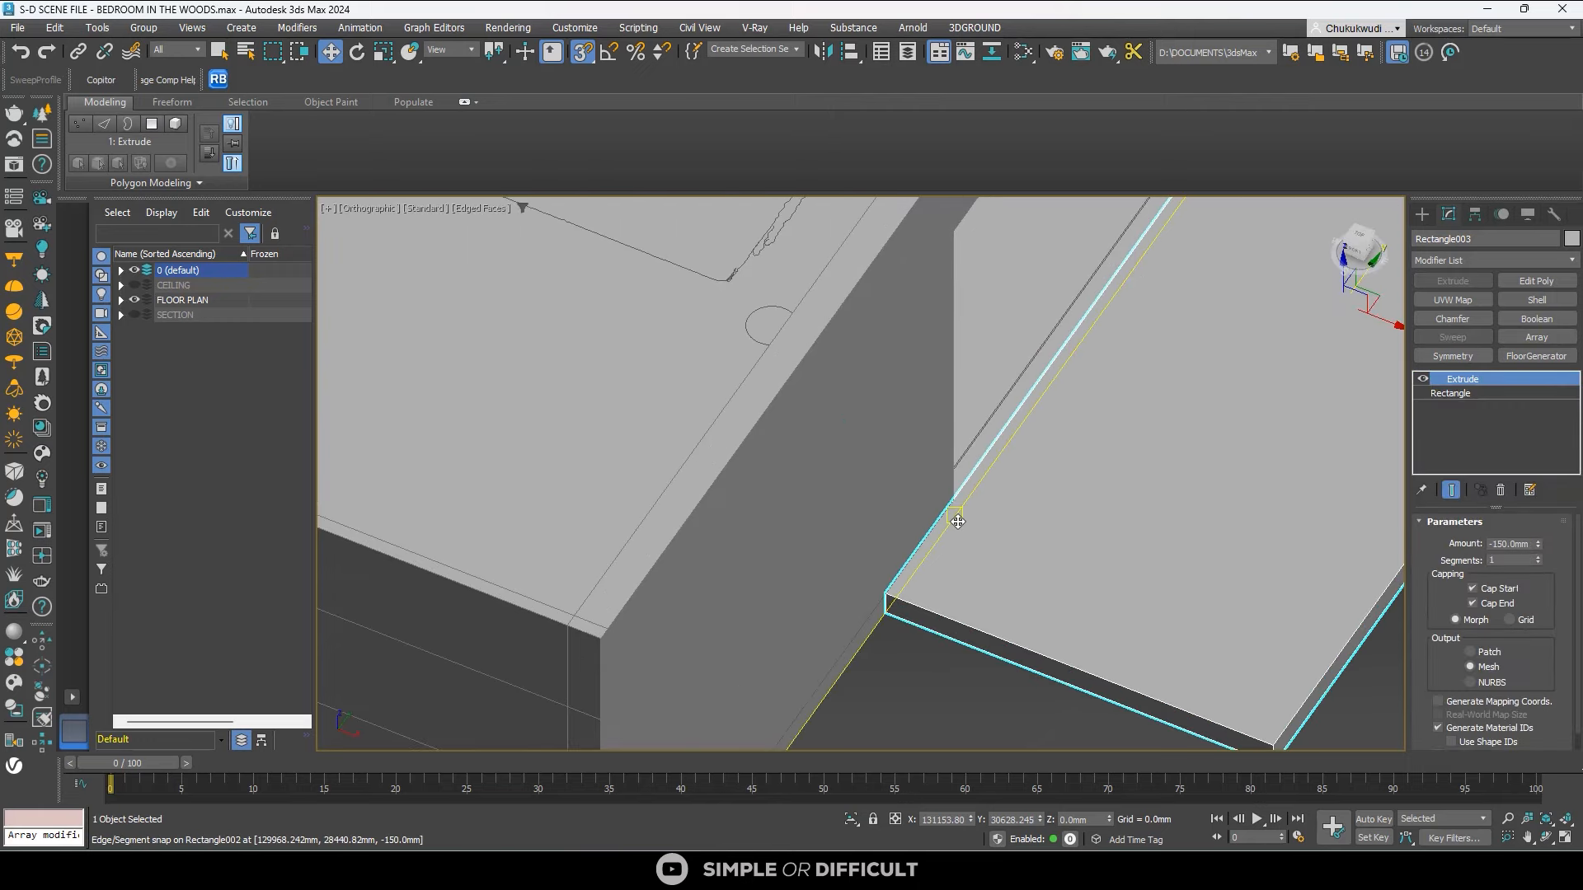
middle_click_drag(957, 521, 1091, 533, "alt")
scroll(1006, 502, "down", 5)
middle_click_drag(1007, 502, 845, 488, "alt")
middle_click_drag(845, 488, 841, 510)
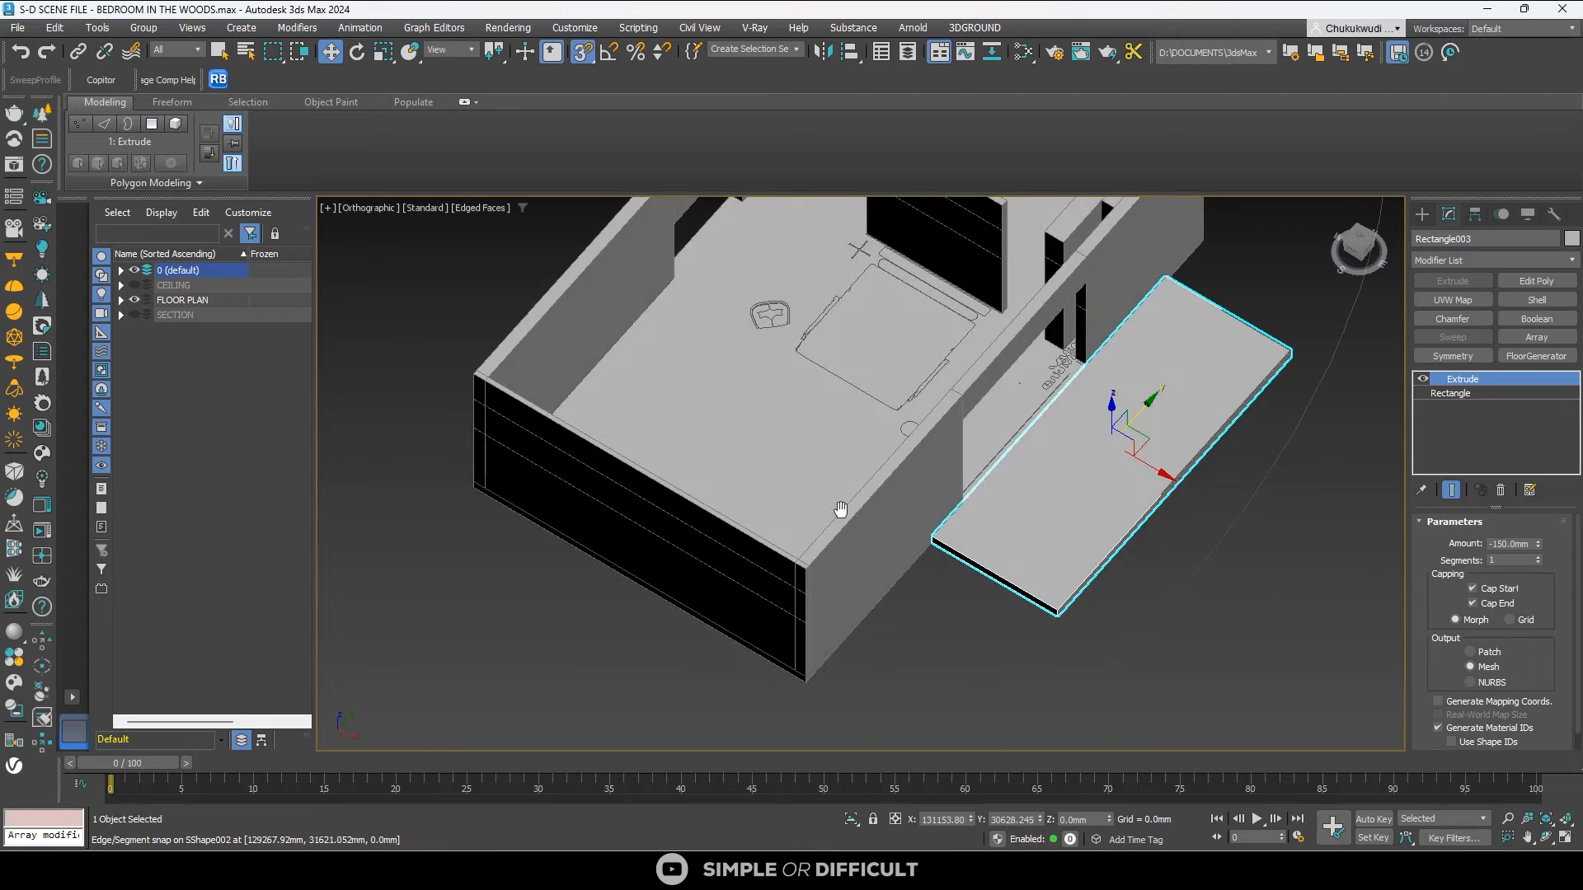
left_click(1358, 239)
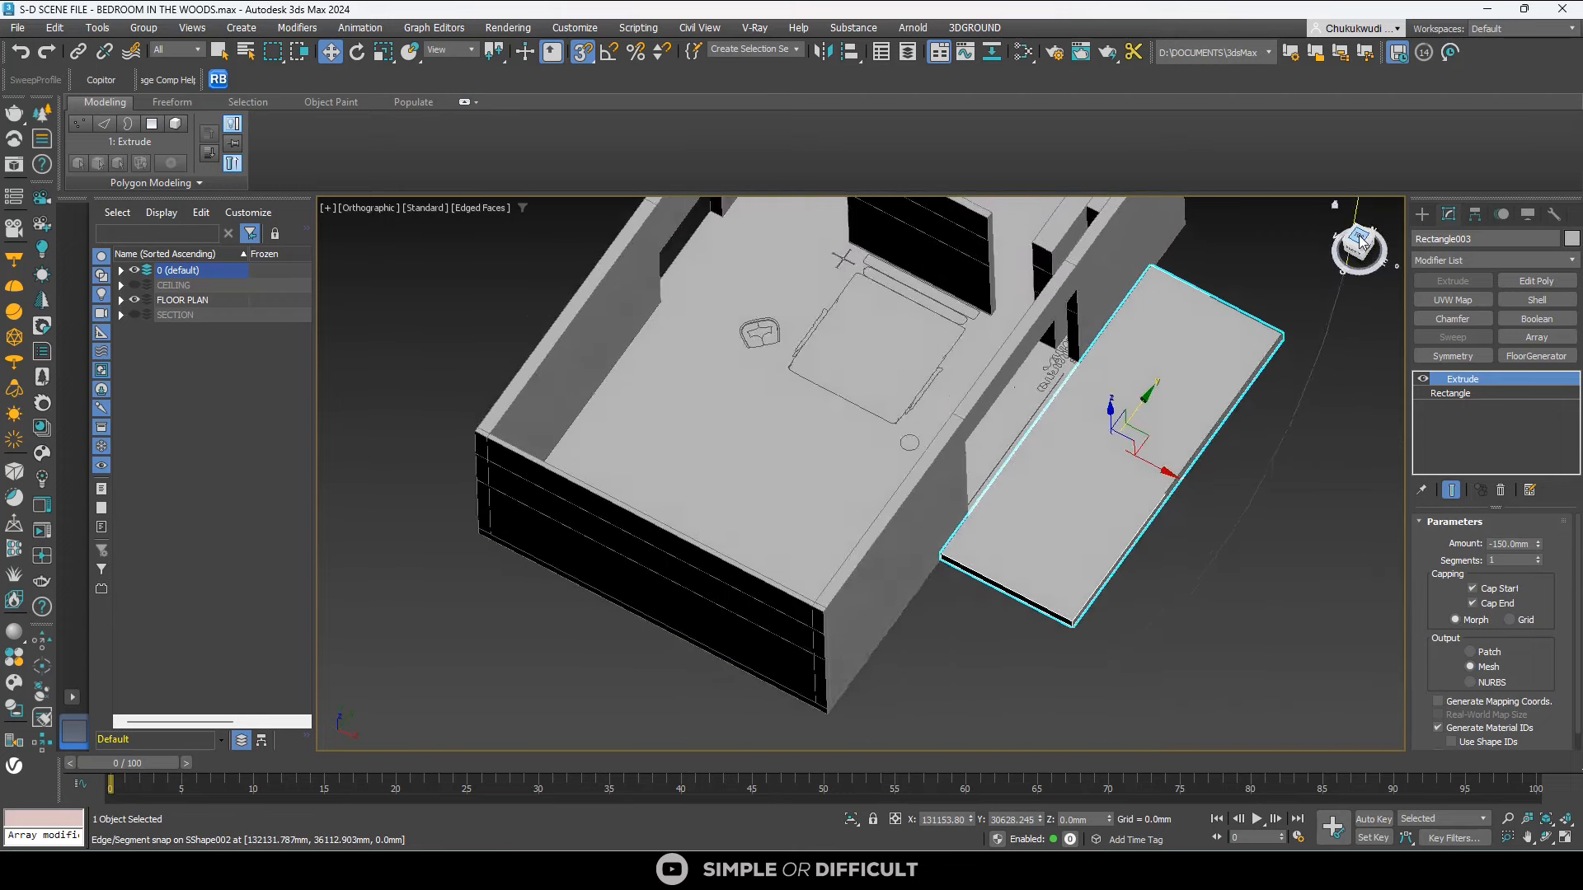
middle_click_drag(1249, 322, 1094, 388)
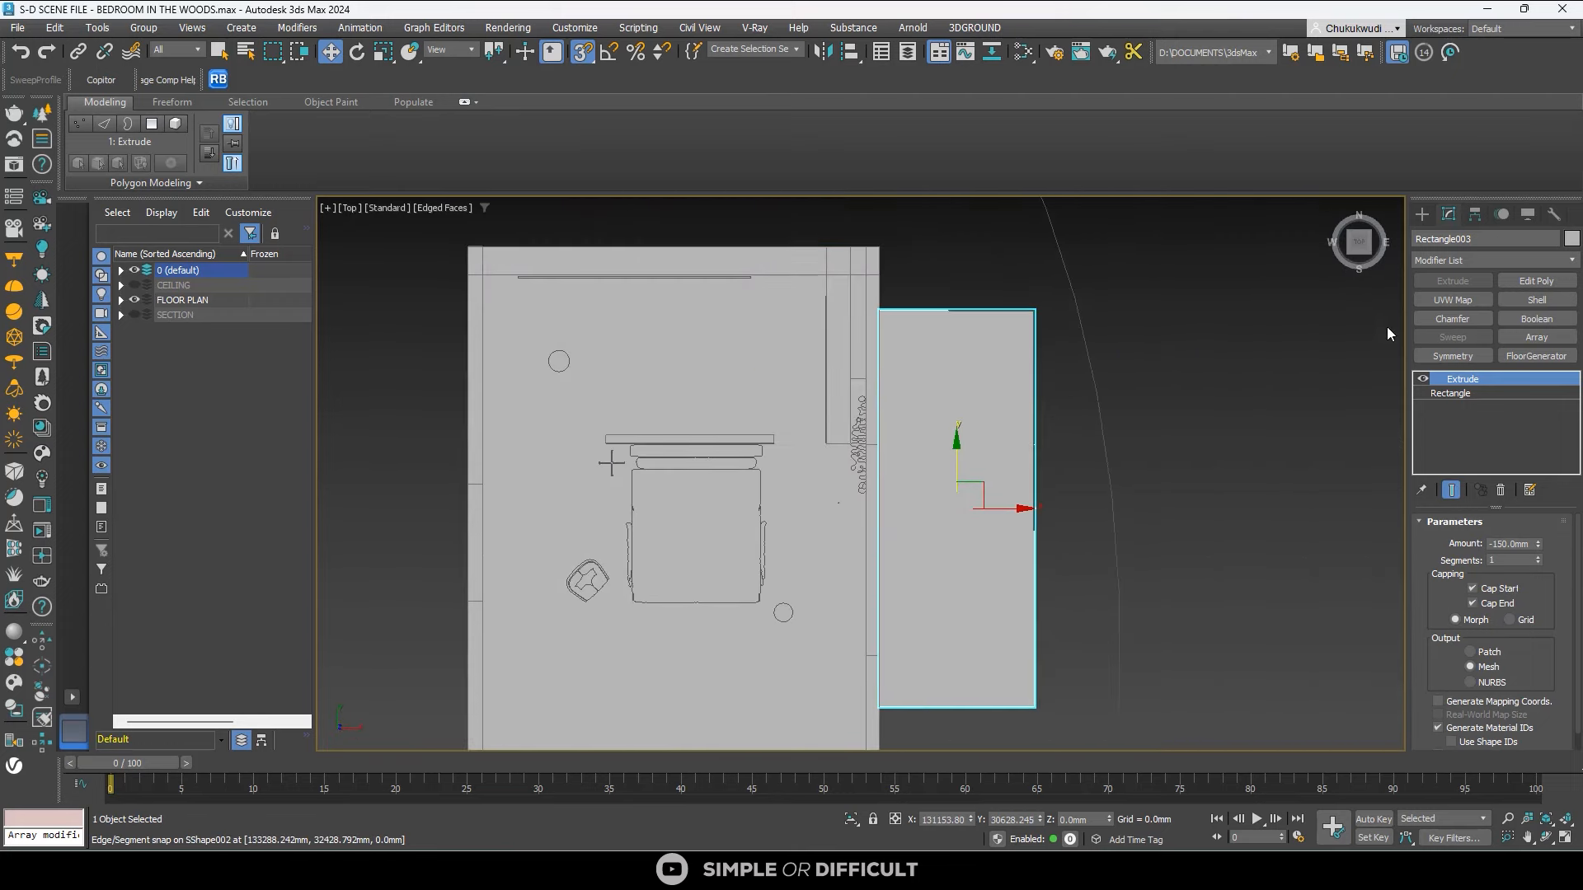
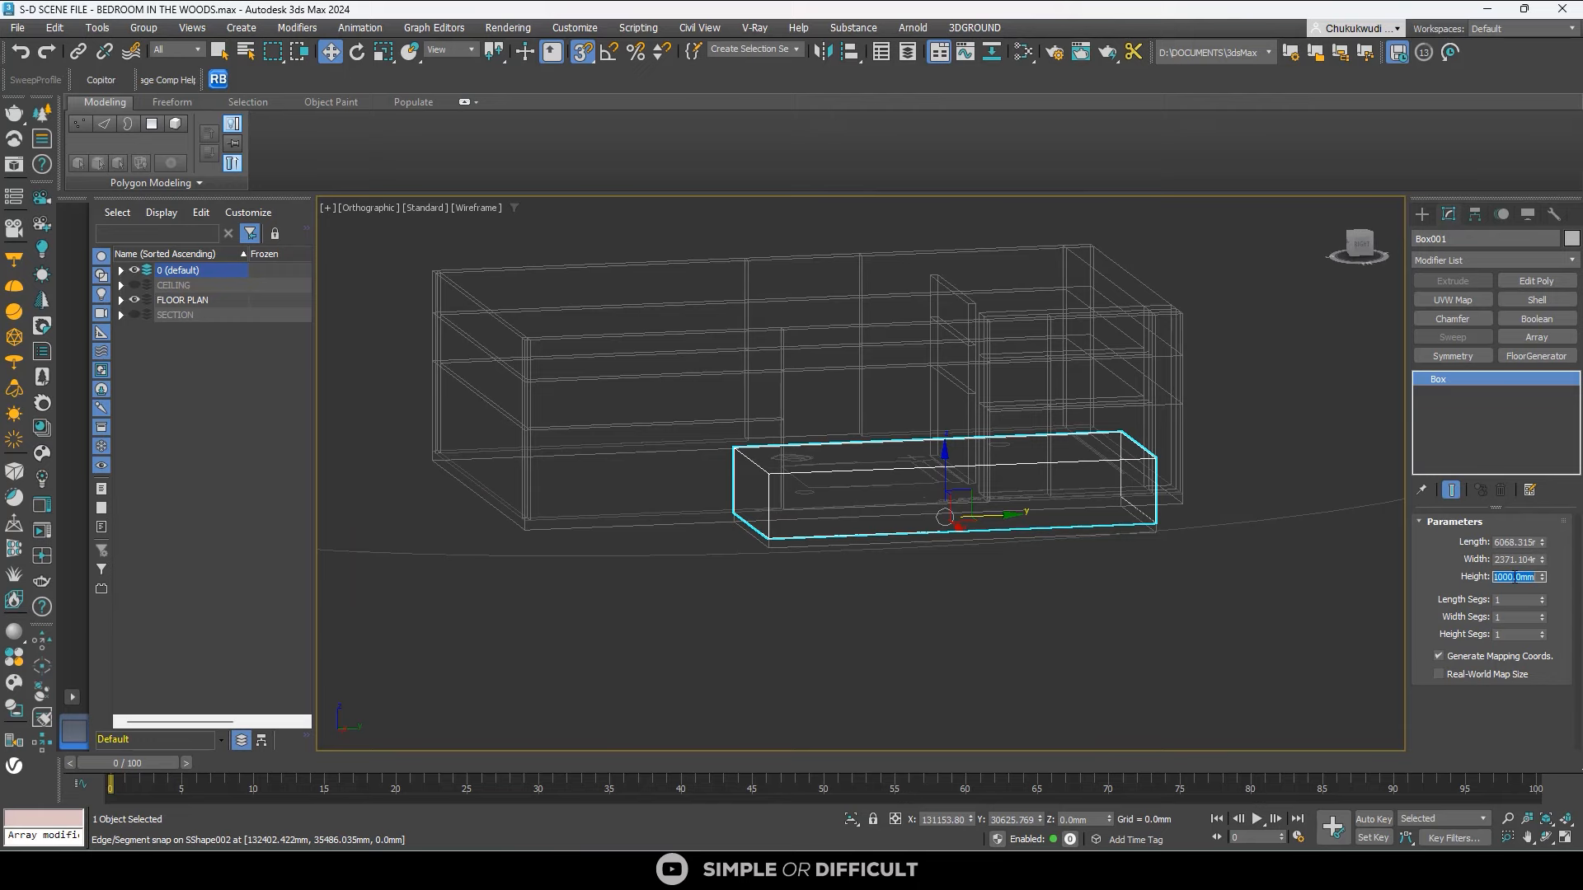
Set the height of the box on the terrace slab to 1200 mm and convert it to an Editable Poly.
key("Return")
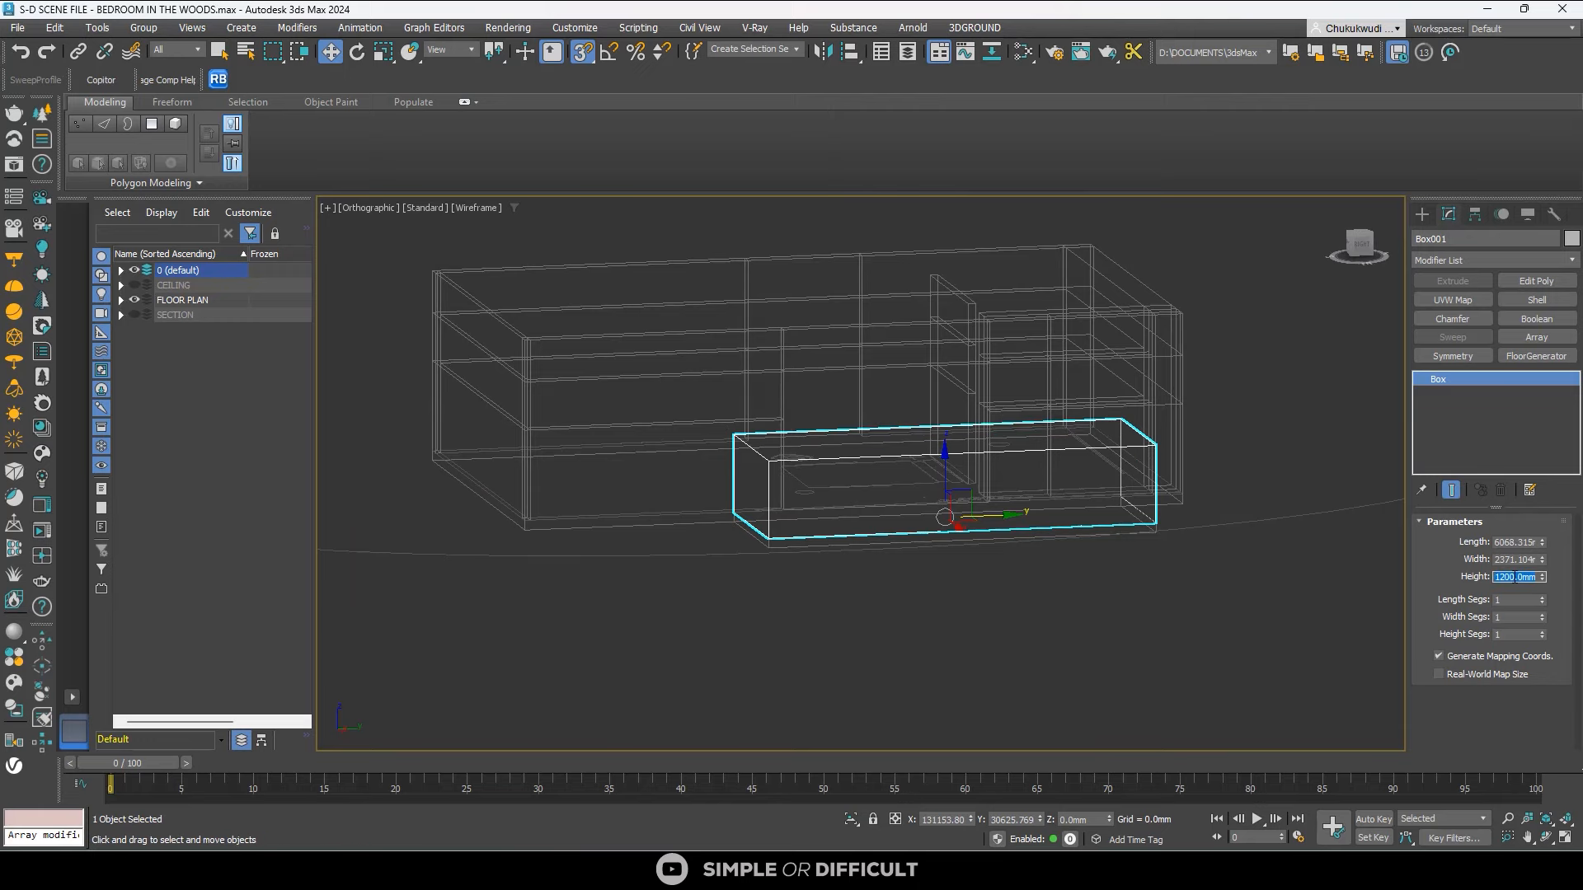
middle_click_drag(828, 494, 909, 538, "alt")
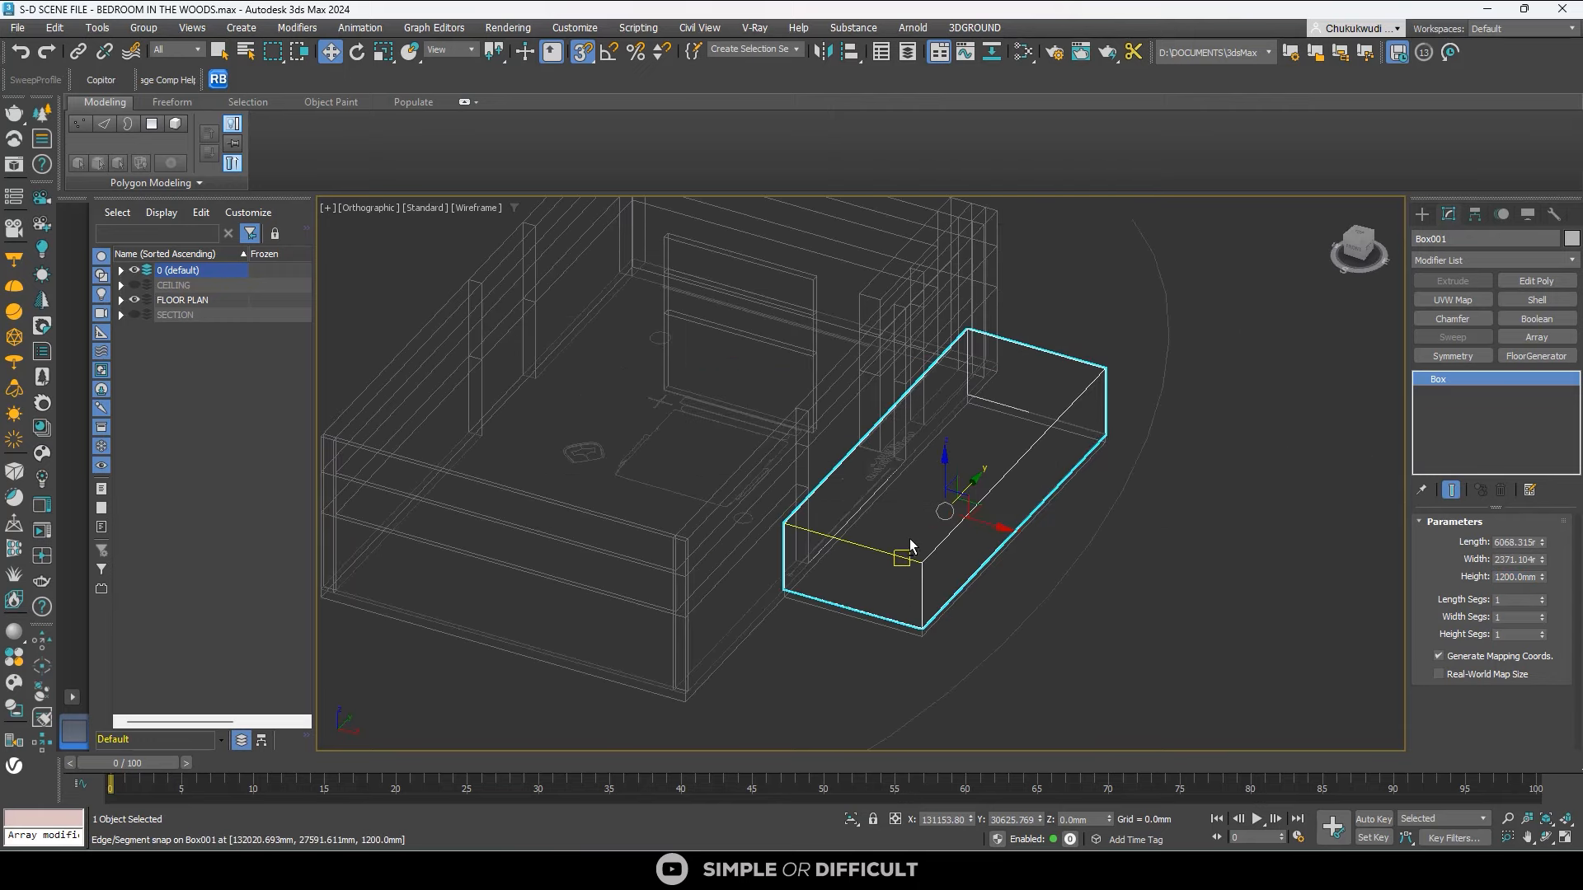
right_click(908, 559)
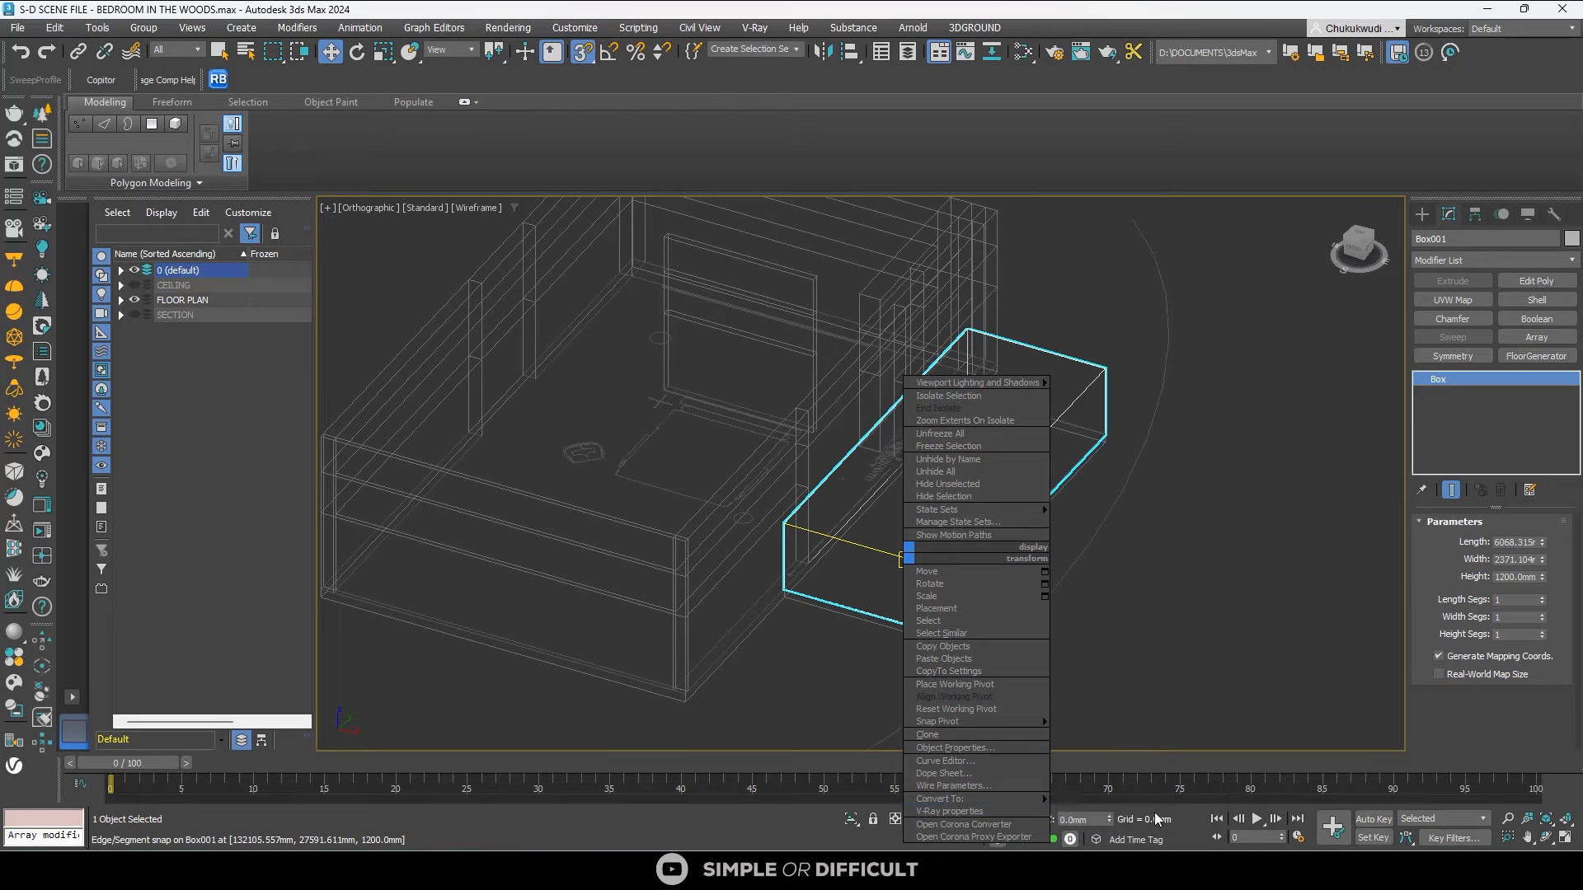
mouse_move(1035, 799)
left_click(1095, 805)
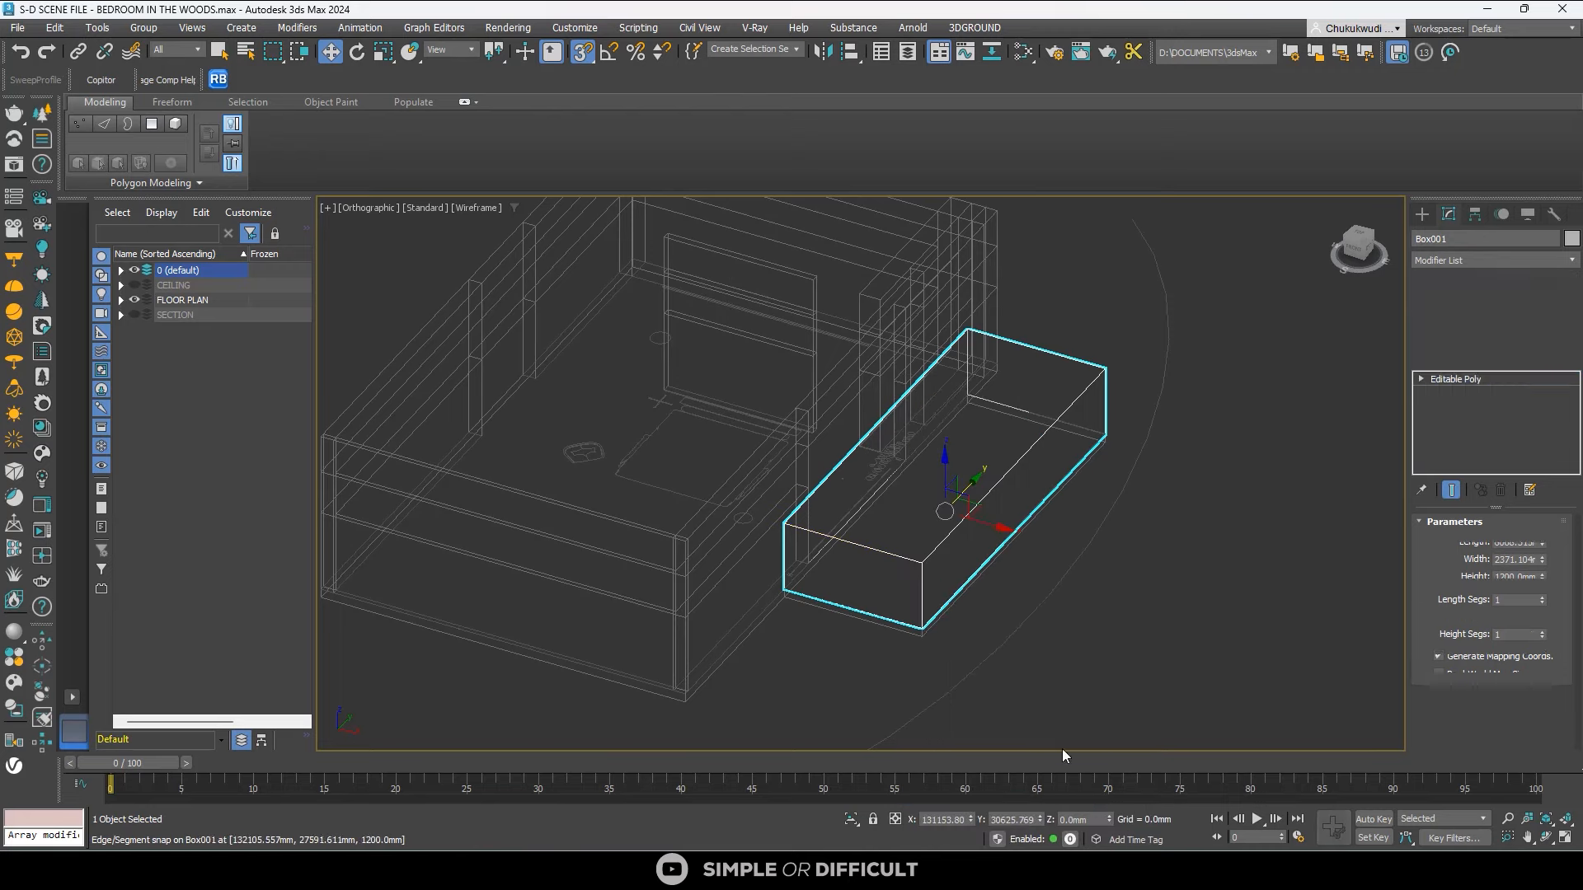
Select the four long edges of the terrace railing box and connect them with 3 segments.
middle_click_drag(1033, 612, 947, 593, "alt")
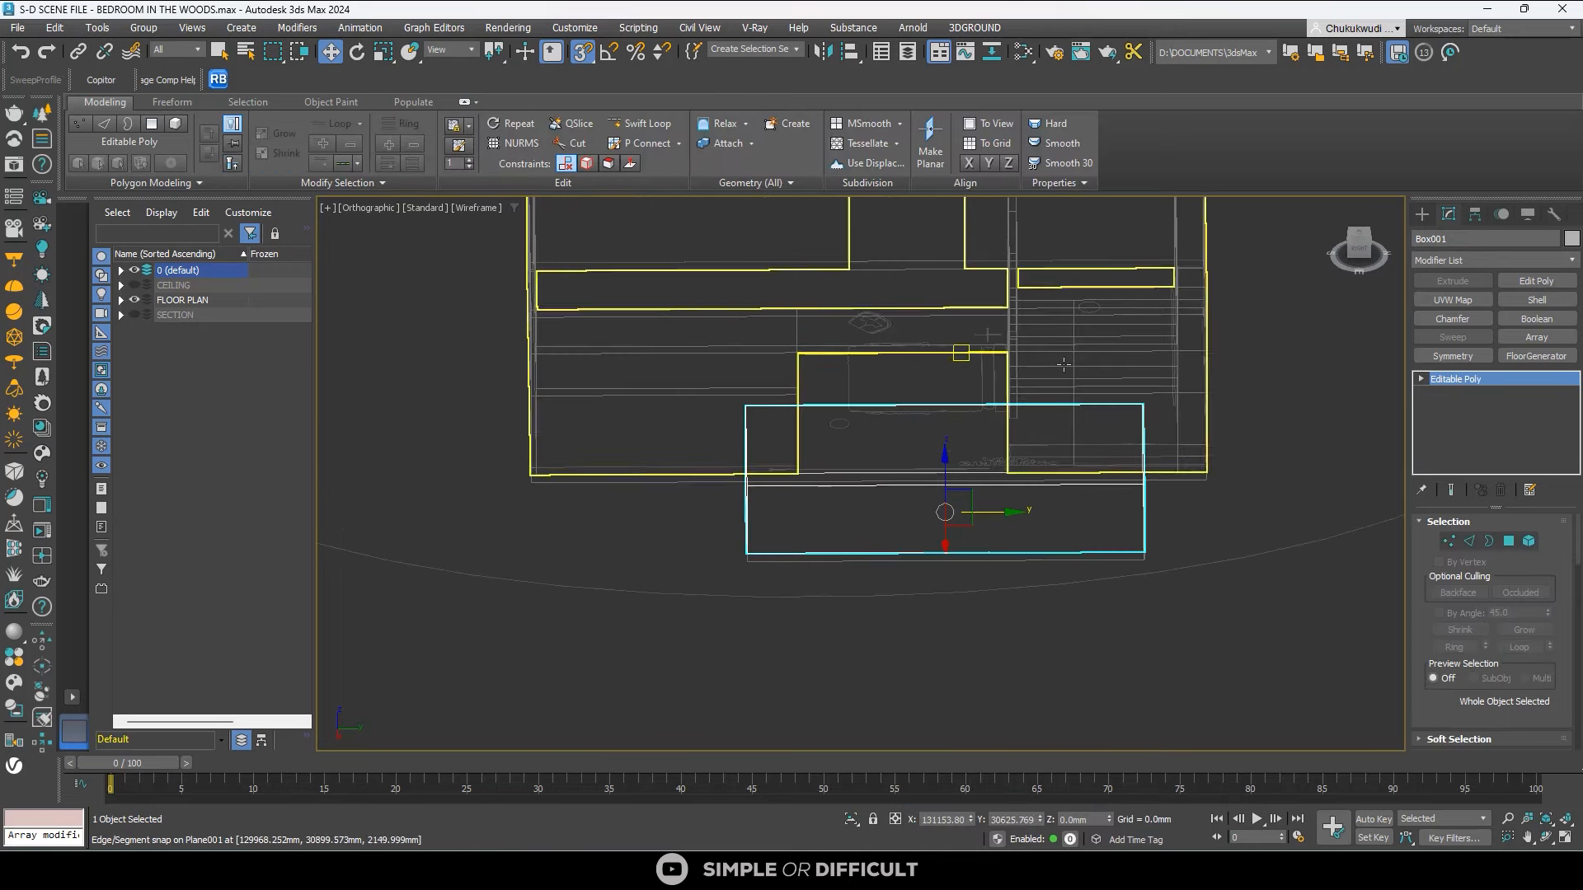
key("2")
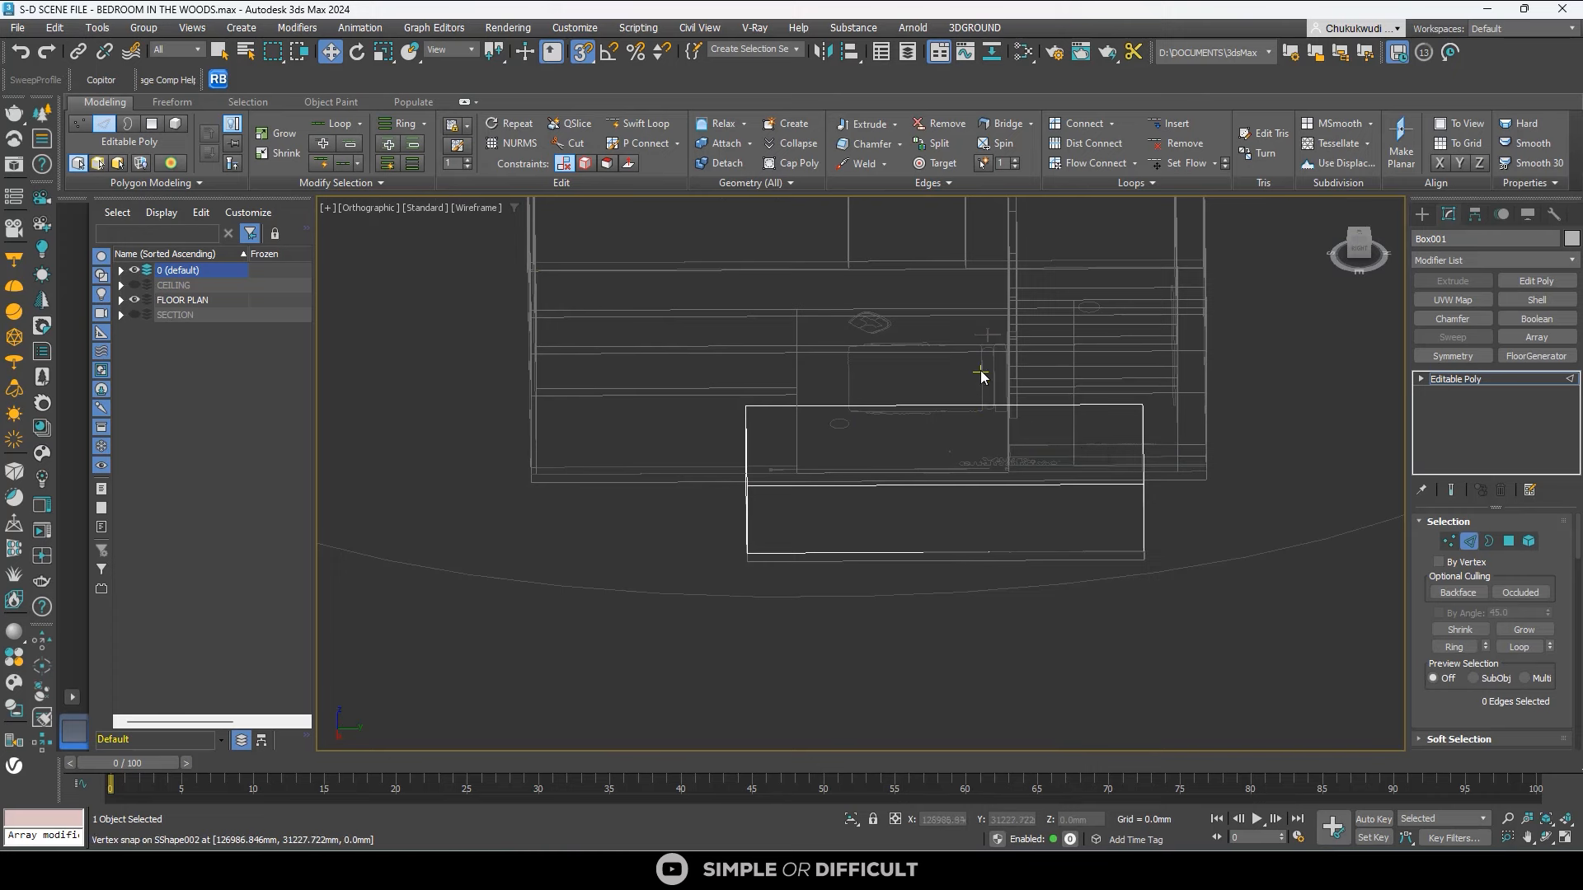
left_click(919, 562)
scroll(1567, 697, "down", 3)
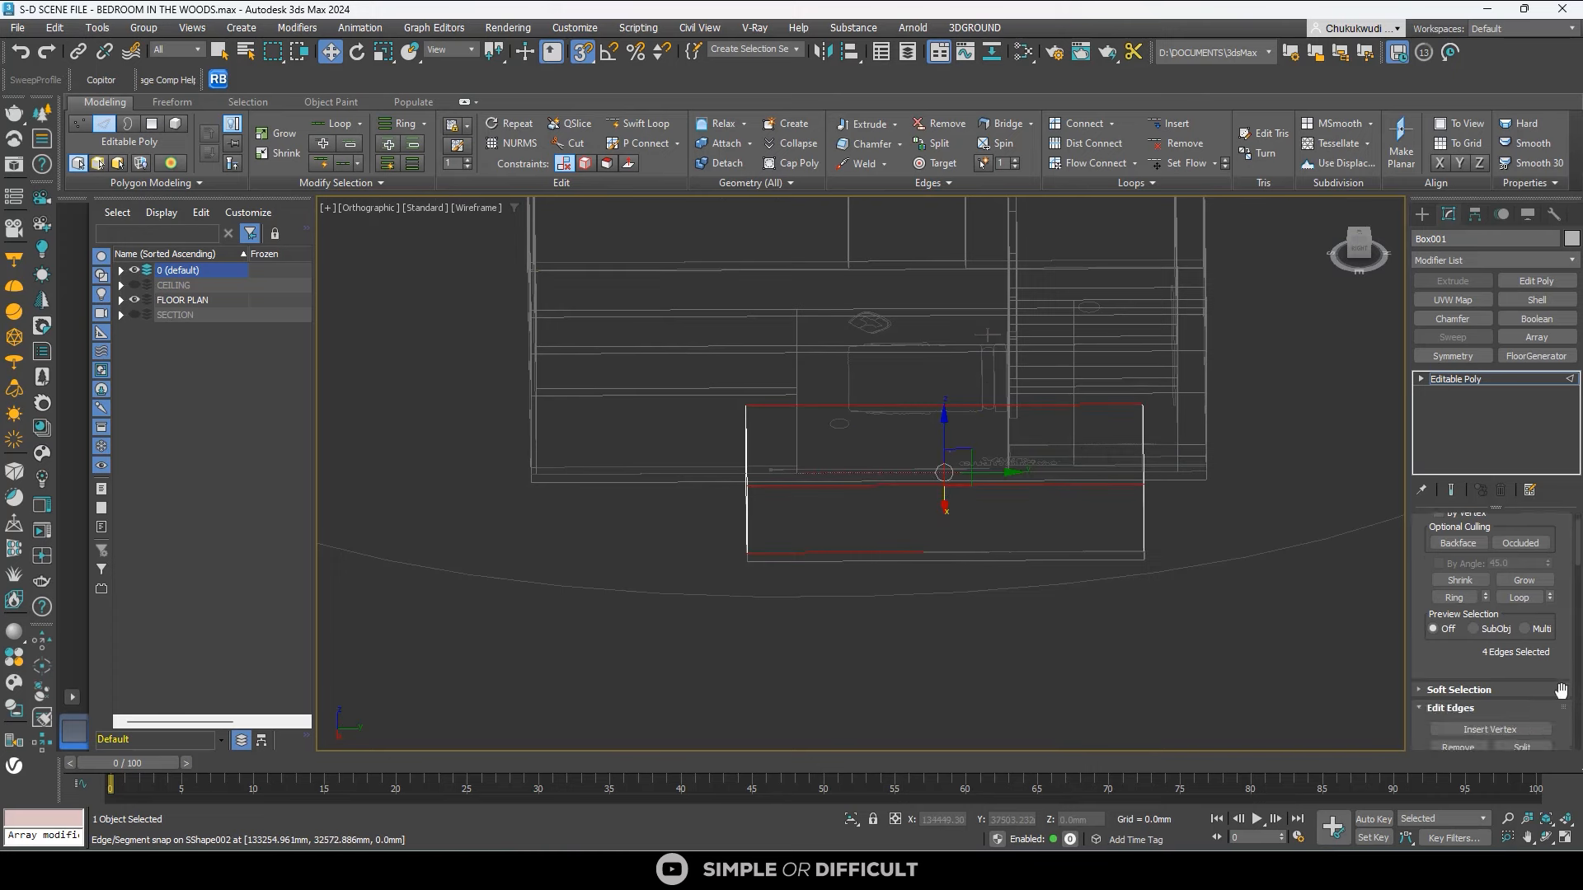
scroll(1566, 698, "down", 3)
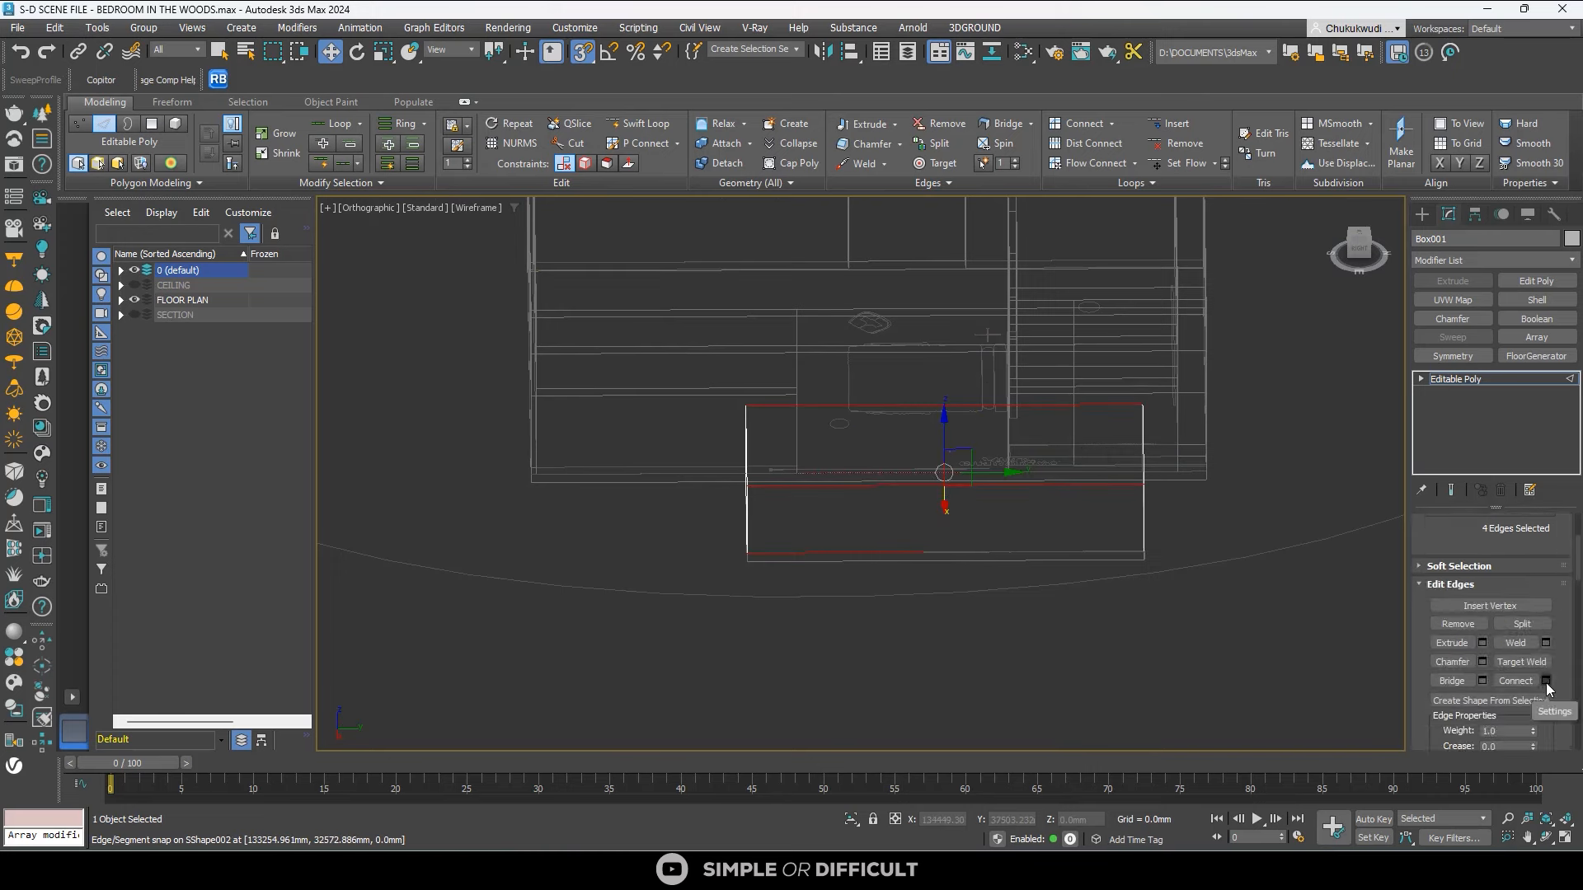
left_click(1545, 680)
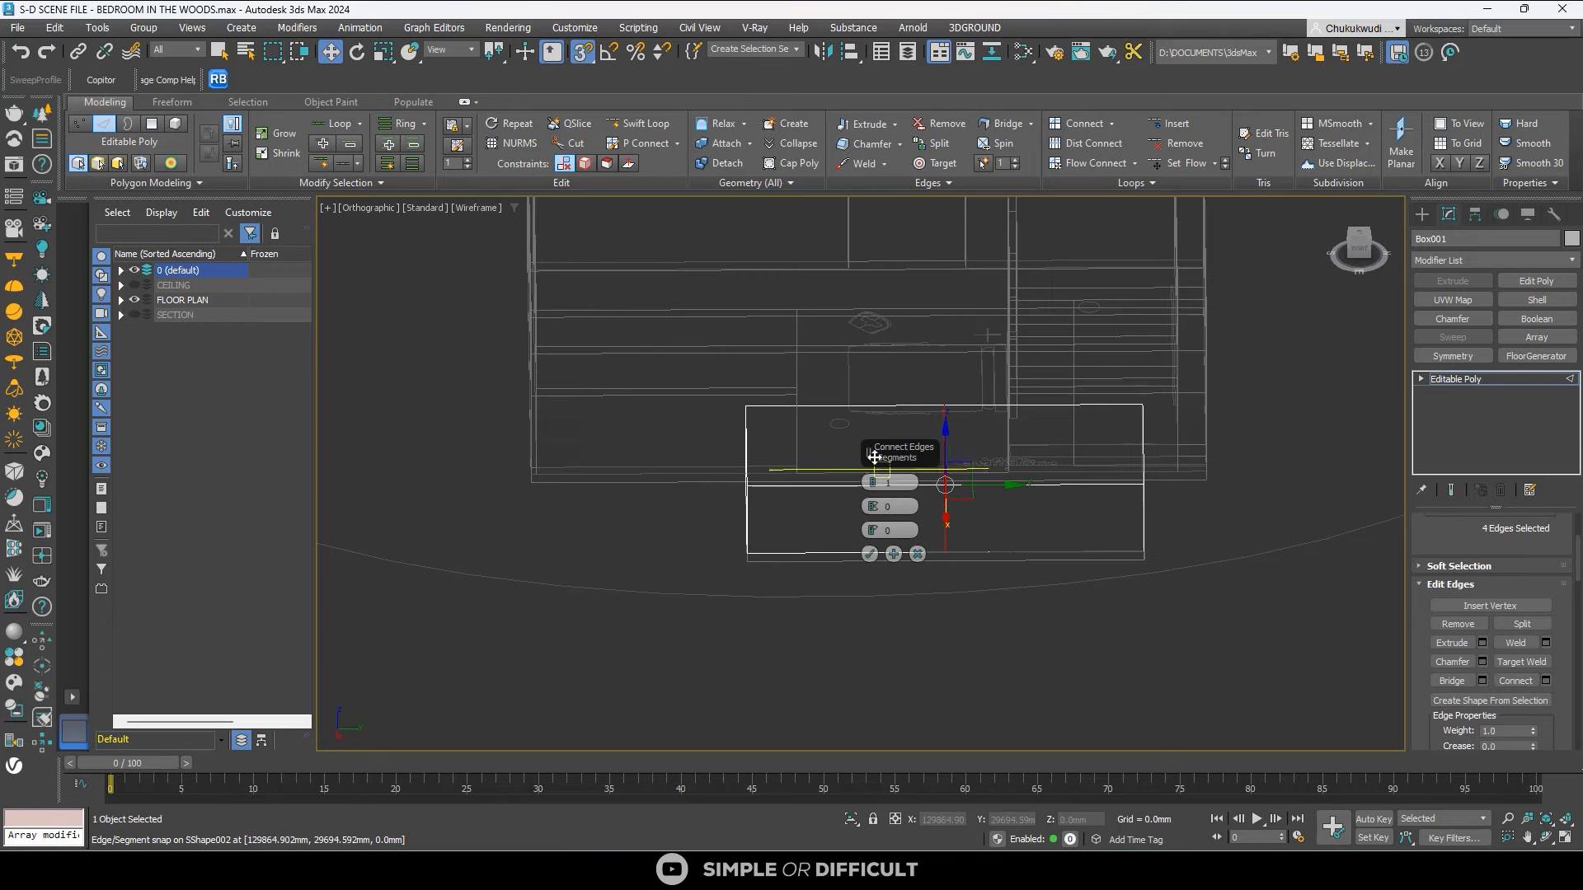
left_click_drag(874, 456, 591, 438)
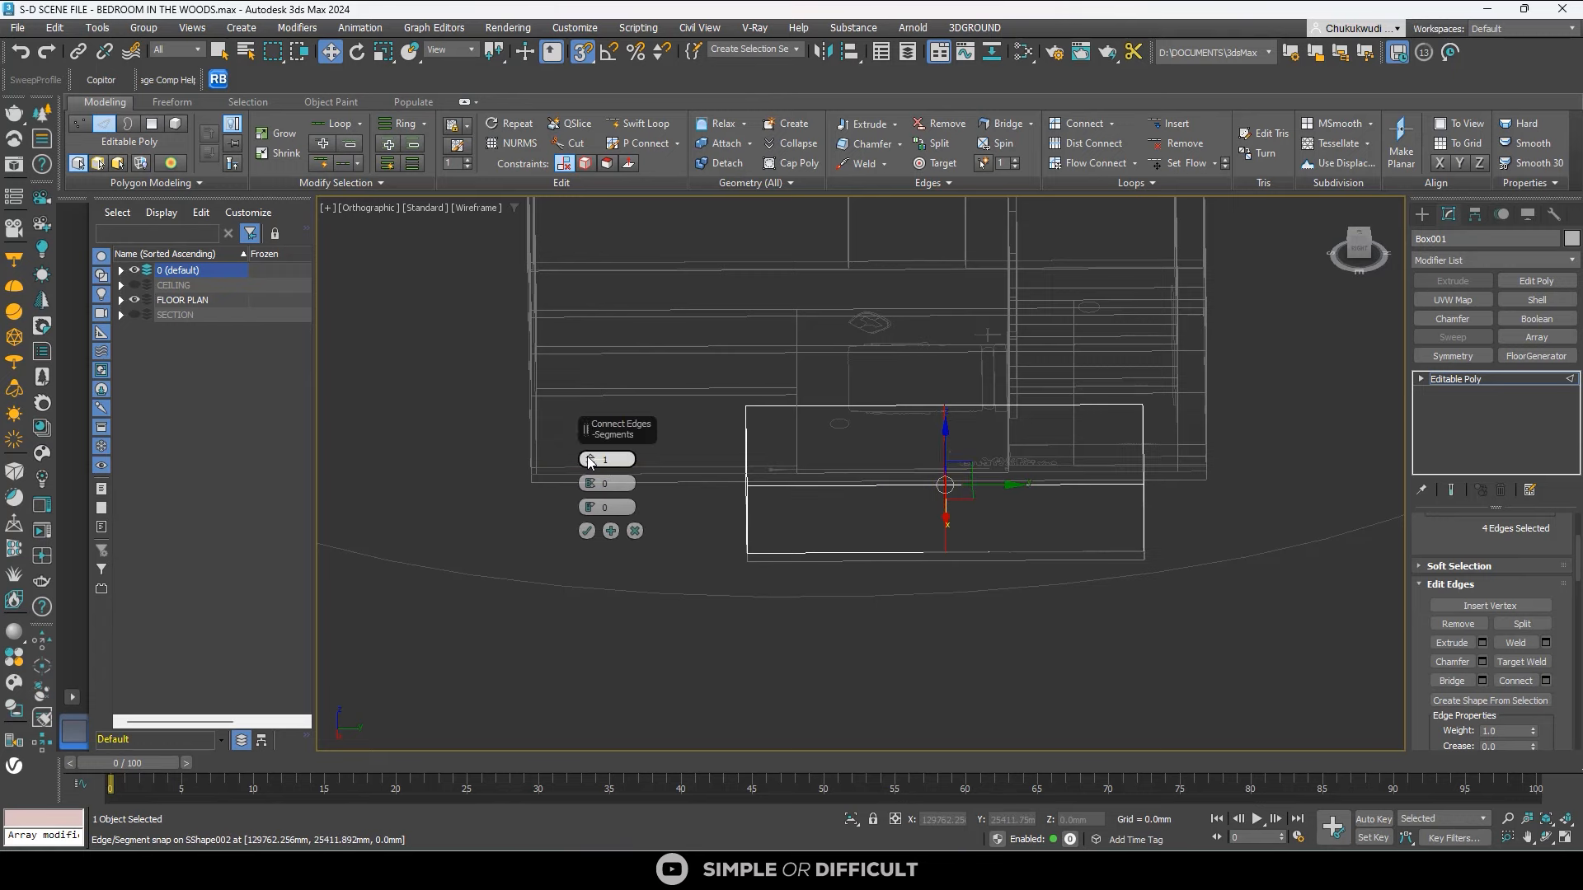
scroll(591, 462, "up", 1)
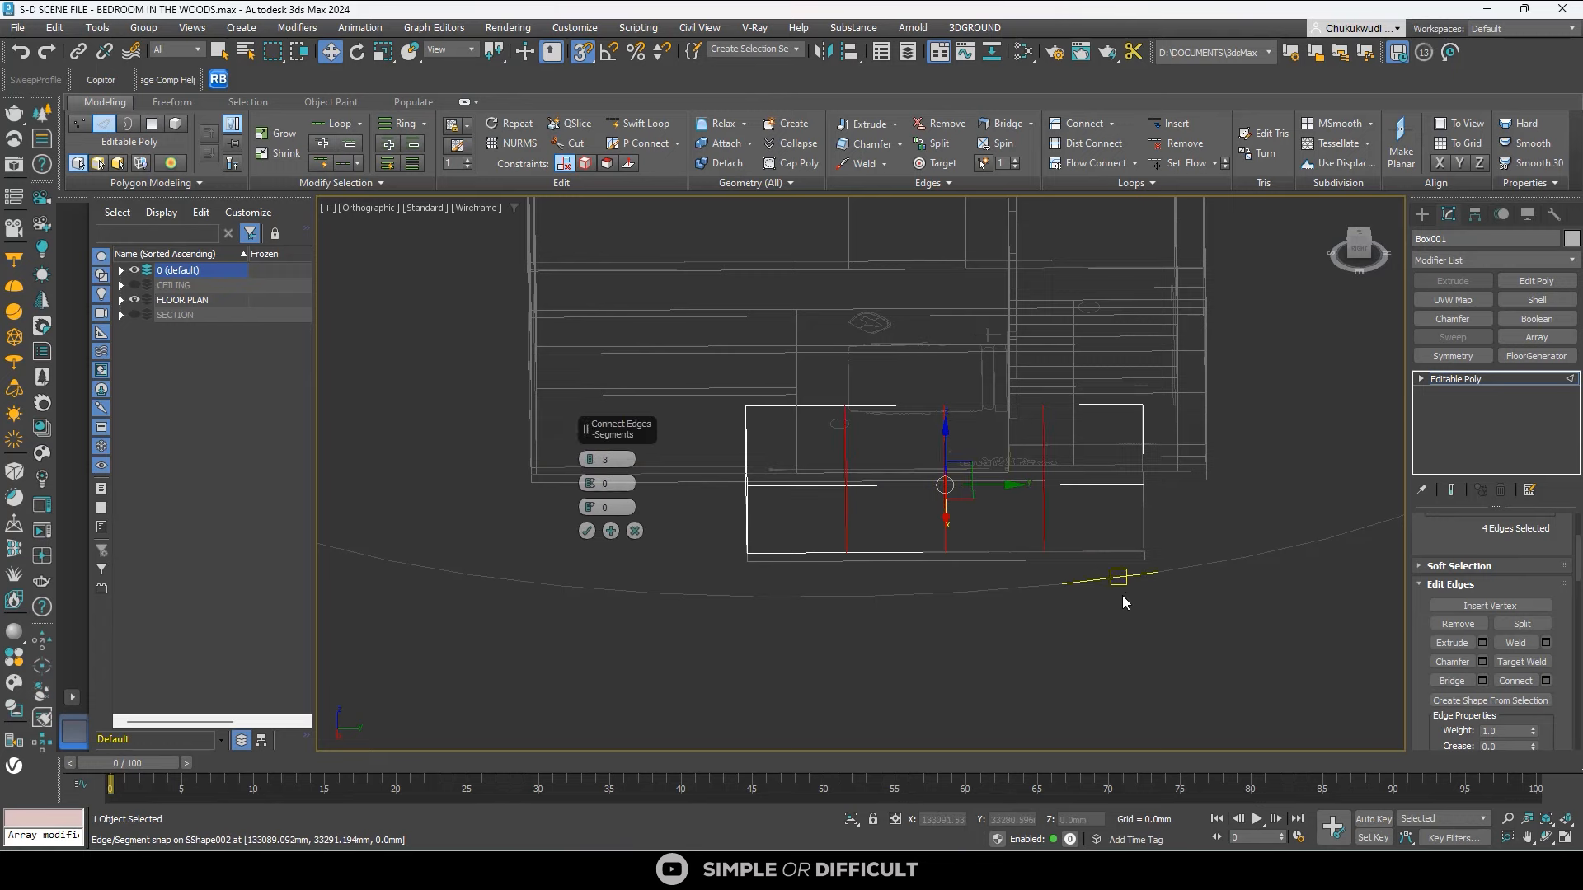
mouse_move(1121, 596)
middle_mouse_down("alt")
mouse_move(1167, 548)
mouse_move(1215, 550)
mouse_move(1162, 599)
mouse_move(1126, 591)
middle_mouse_up("alt")
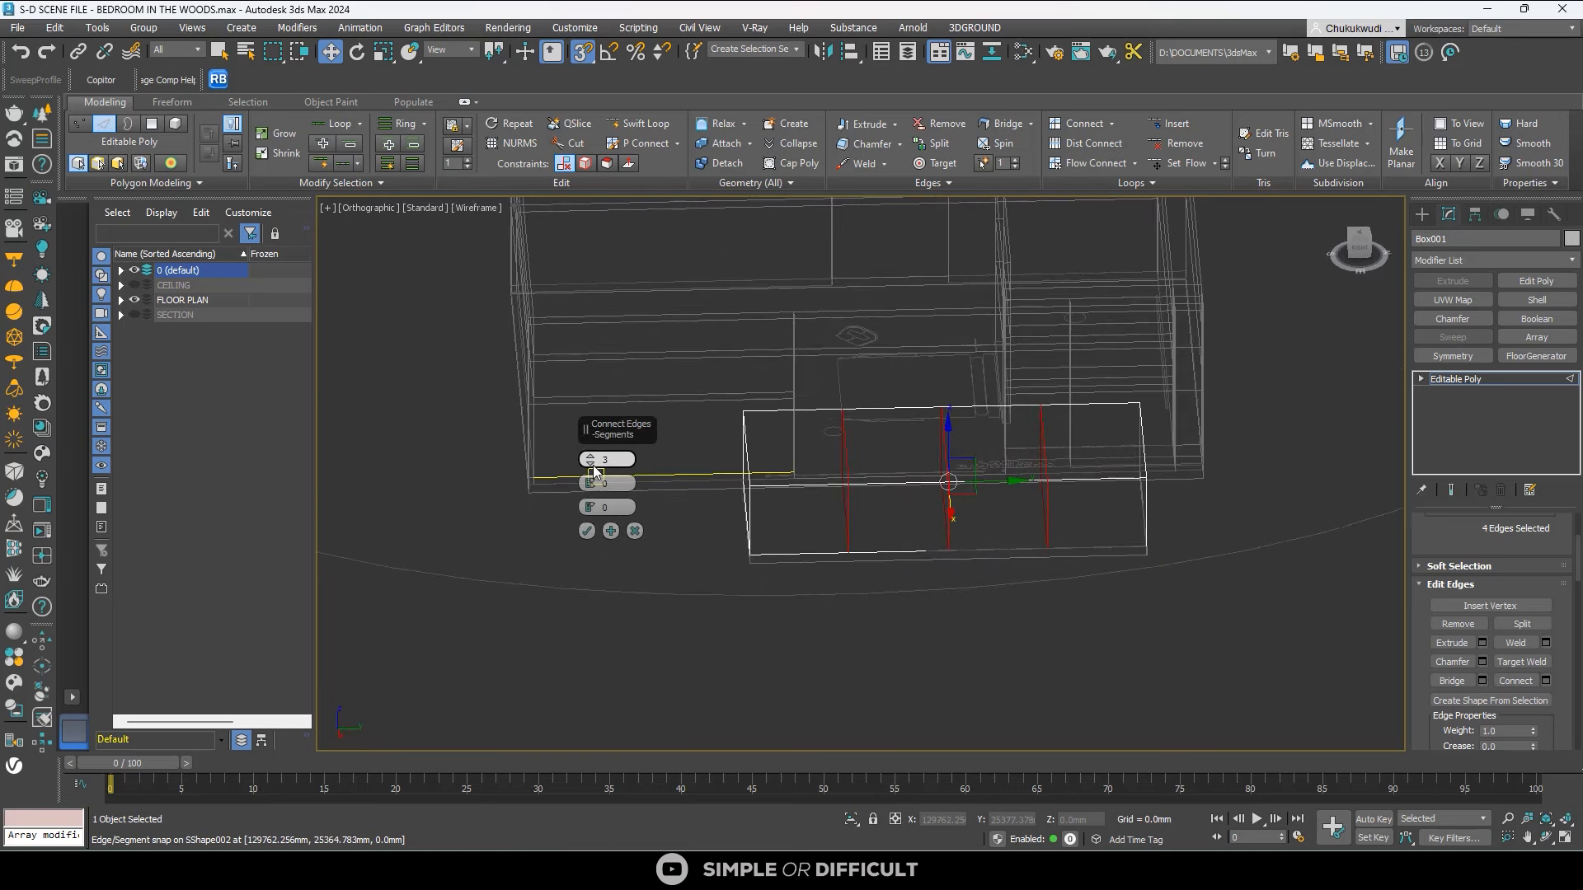
left_click_drag(591, 463, 590, 460)
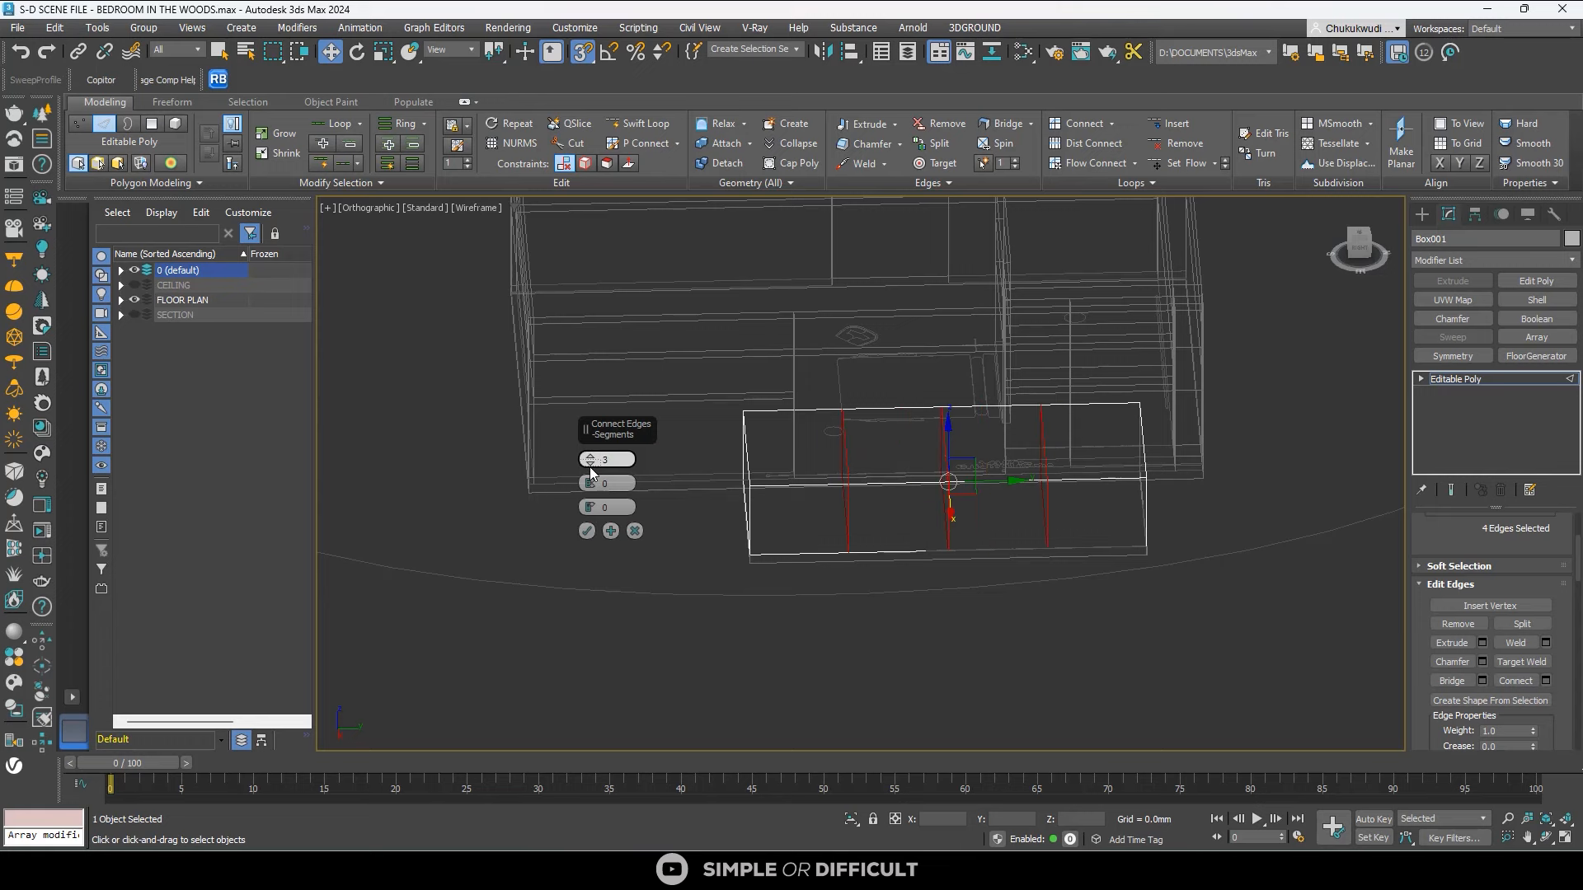
left_click(587, 531)
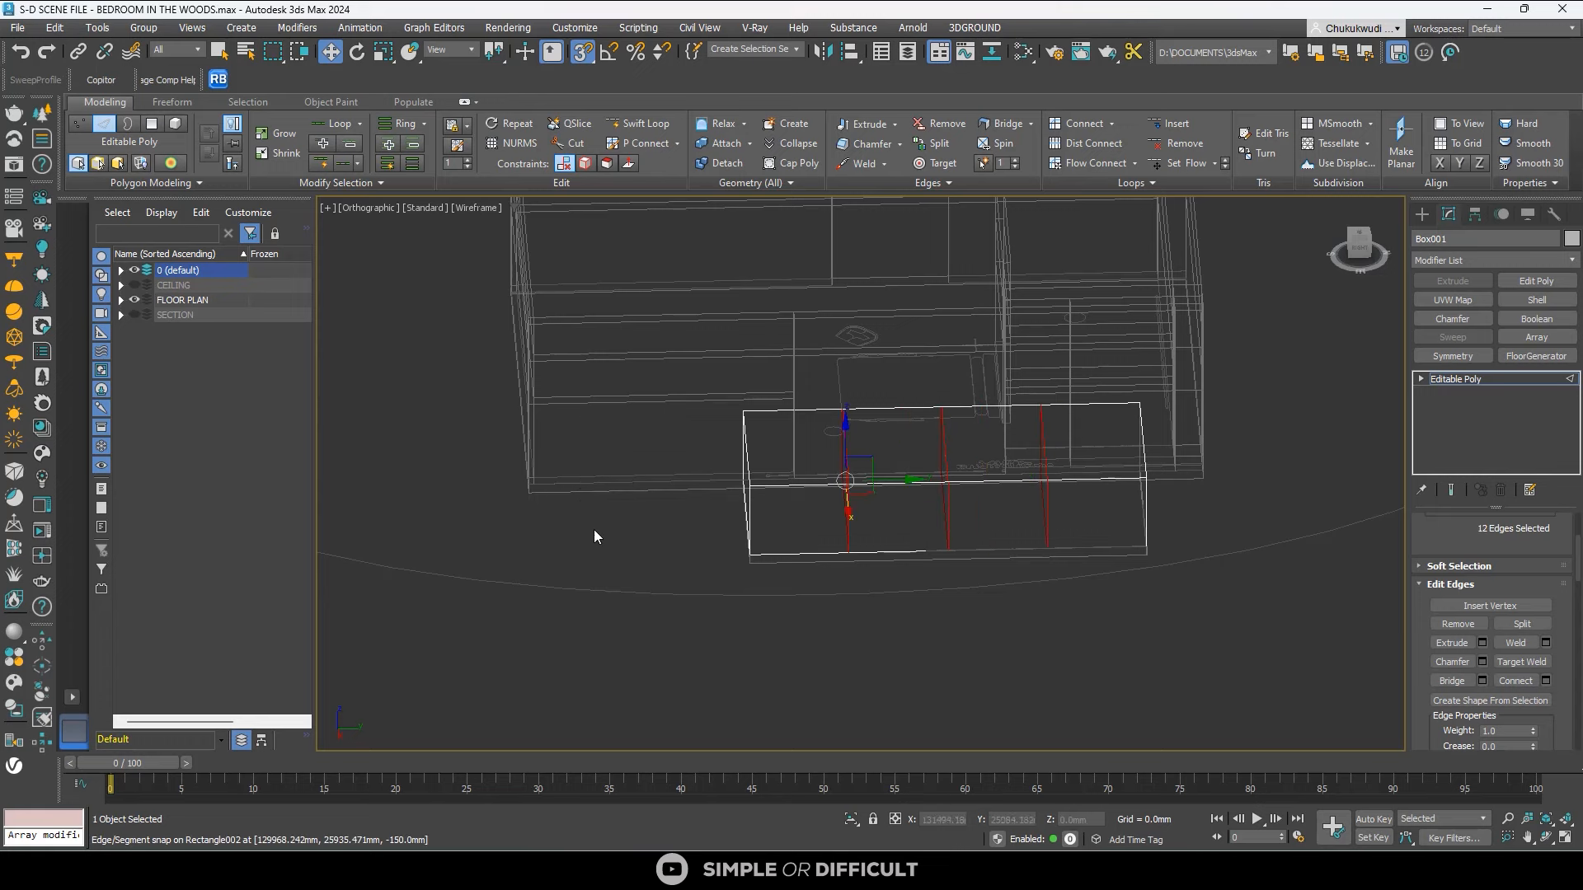
Select all widthwise edges of the railing box and connect them with 1 segment.
middle_click_drag(684, 571, 834, 579, "alt")
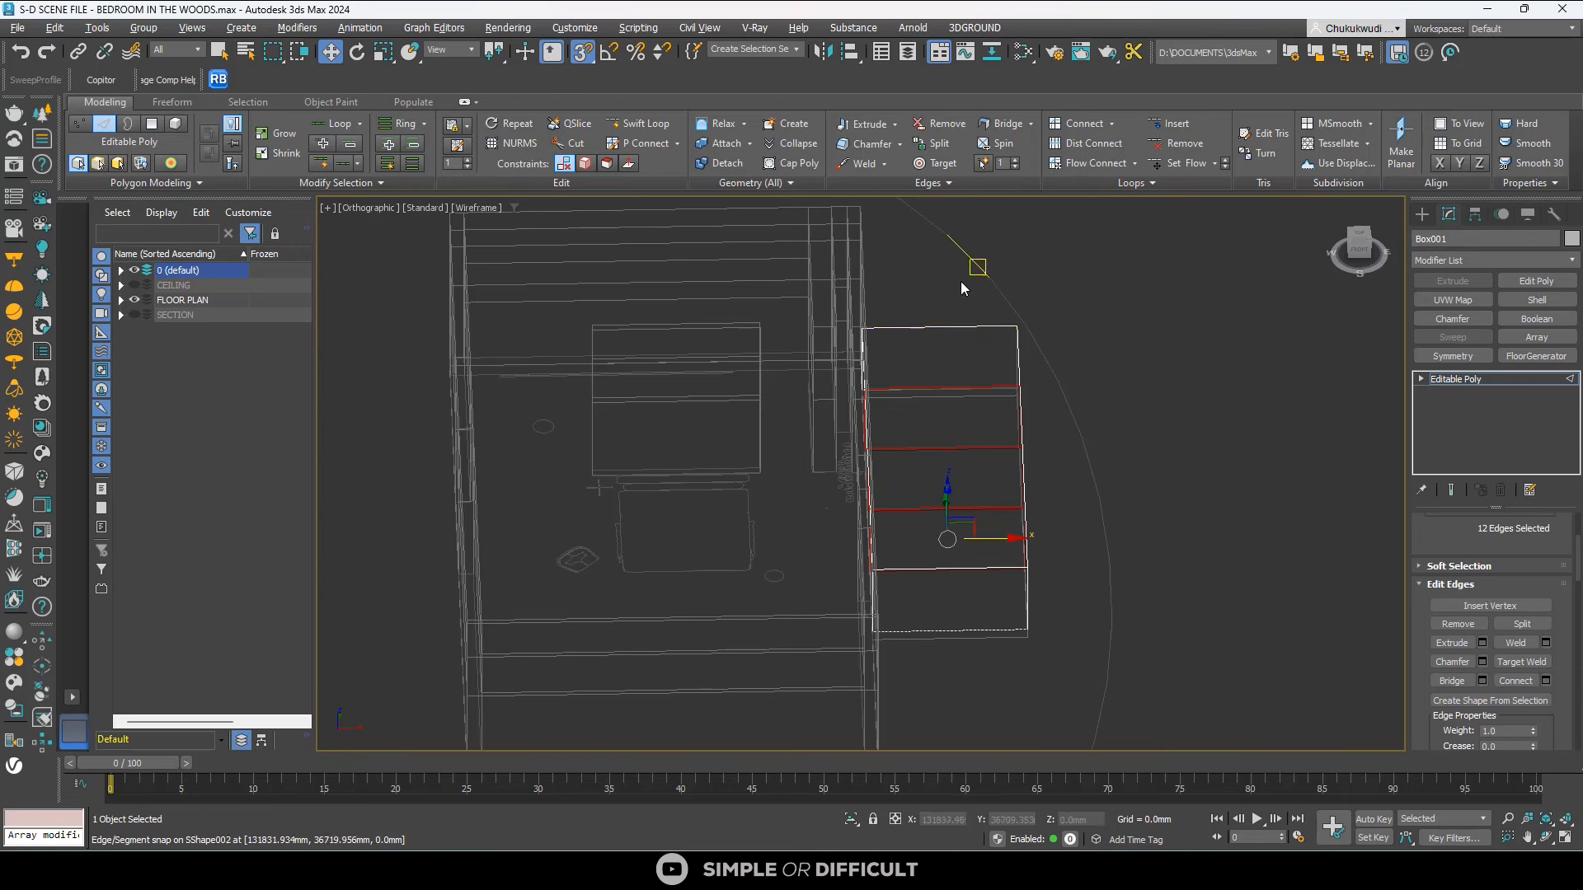
left_click_drag(910, 649, 911, 650)
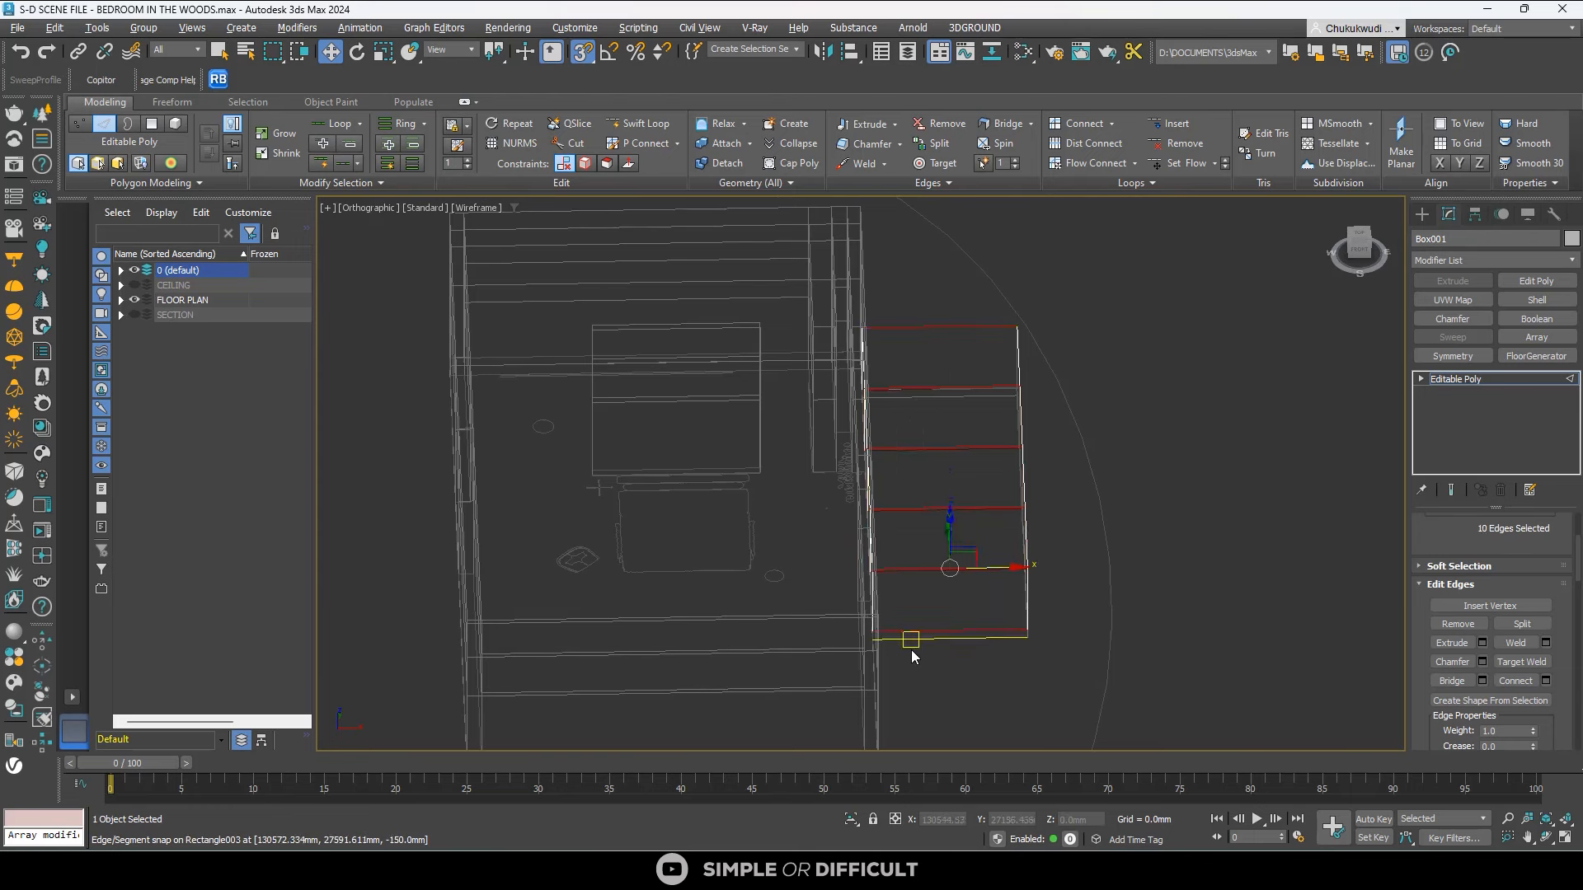
left_click(1546, 680)
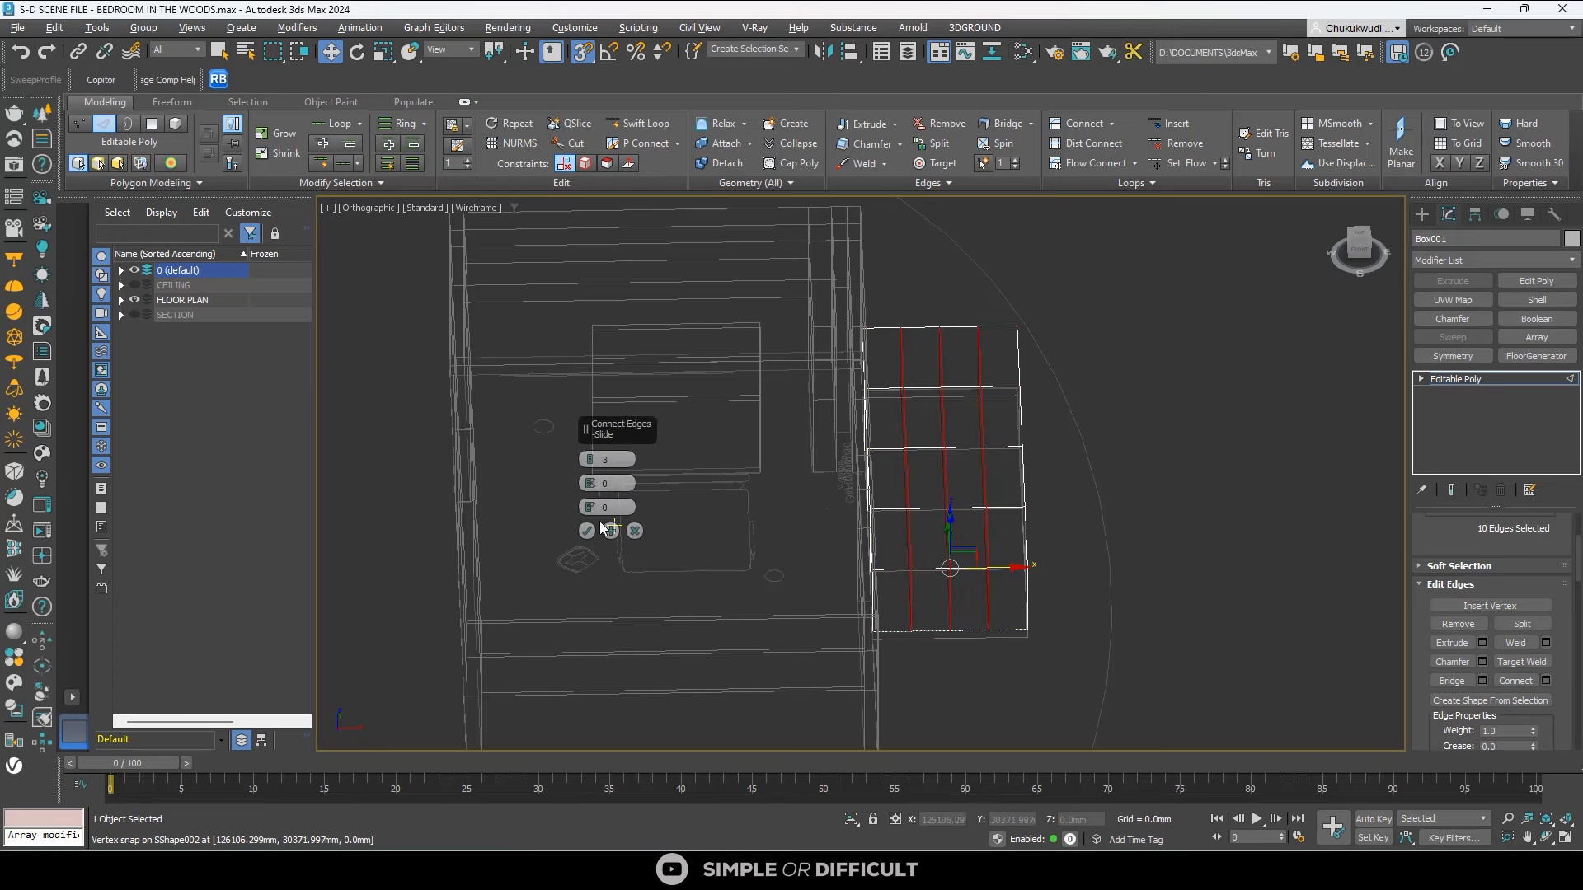
left_click(590, 459)
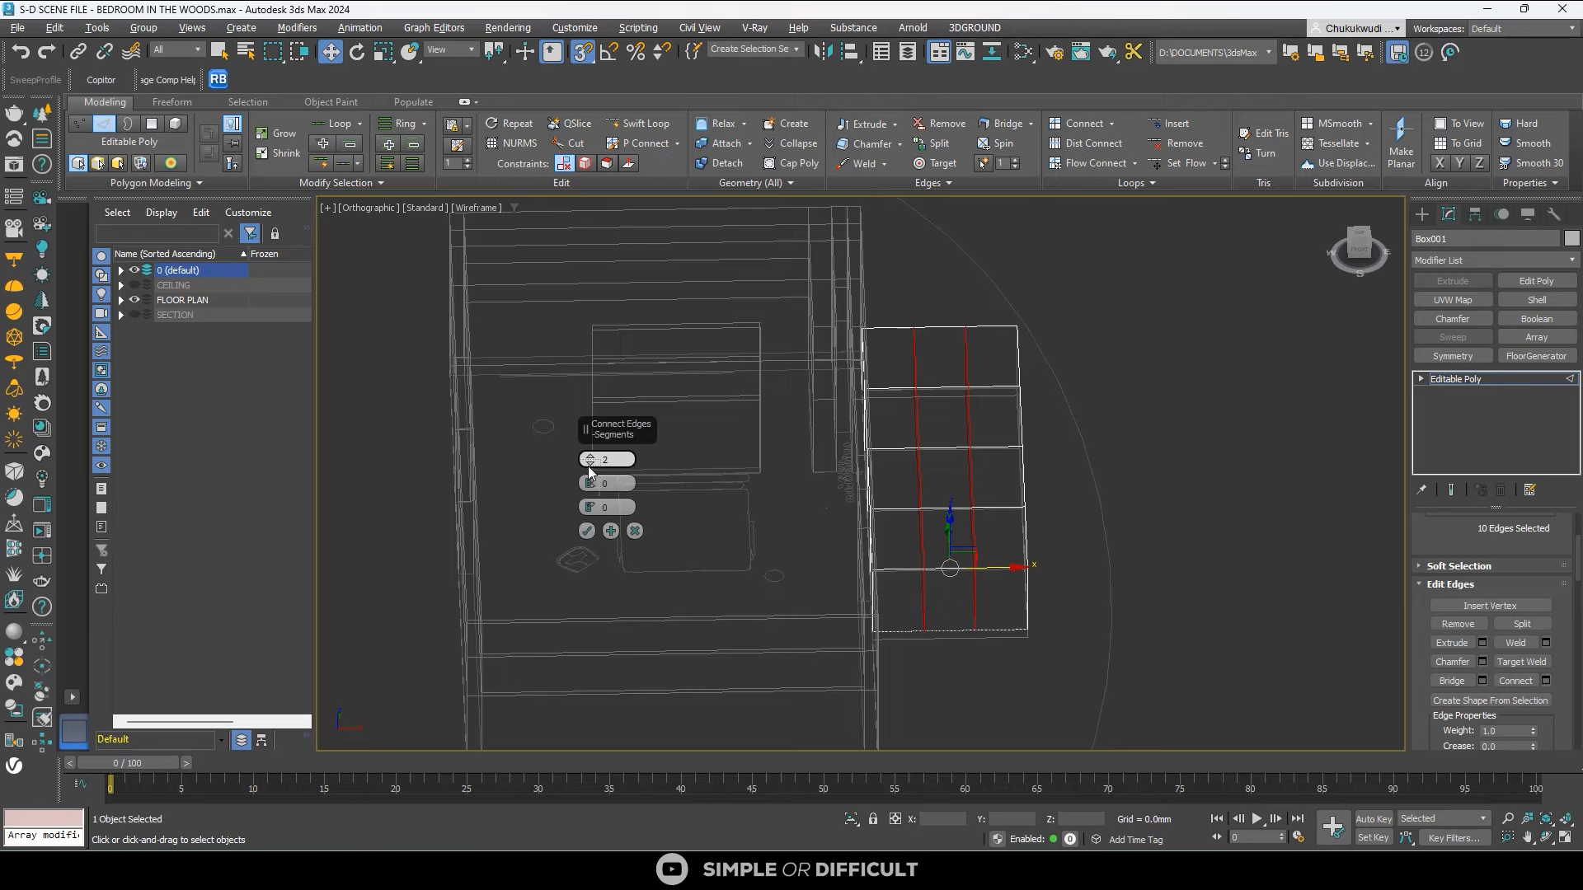
middle_click_drag(1067, 633, 1017, 633, "alt")
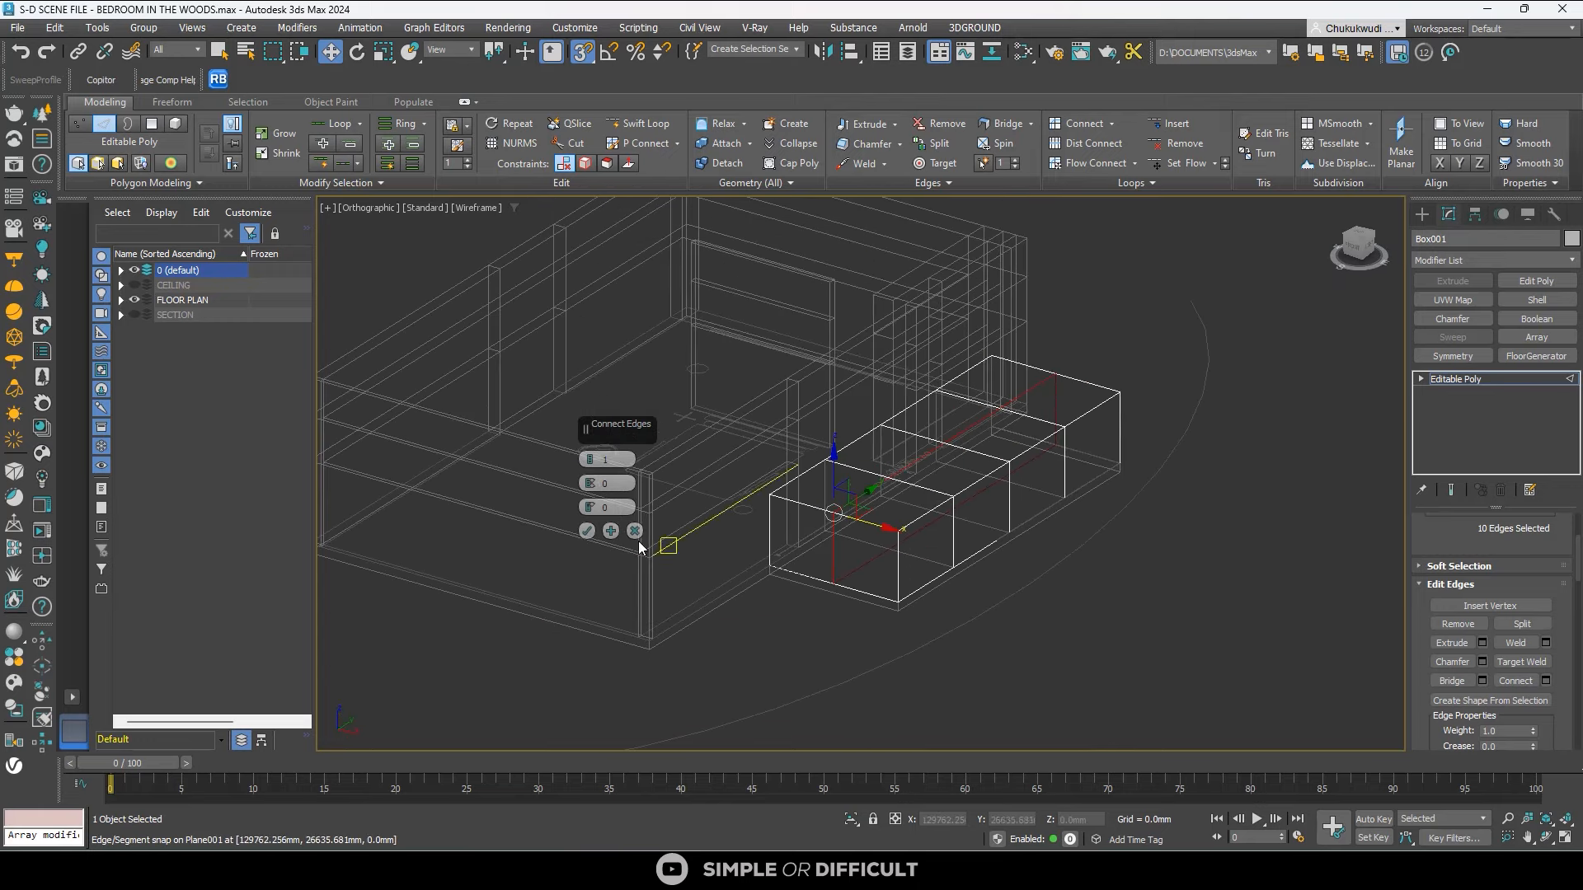
left_click(593, 534)
middle_click_drag(973, 499, 911, 600, "alt")
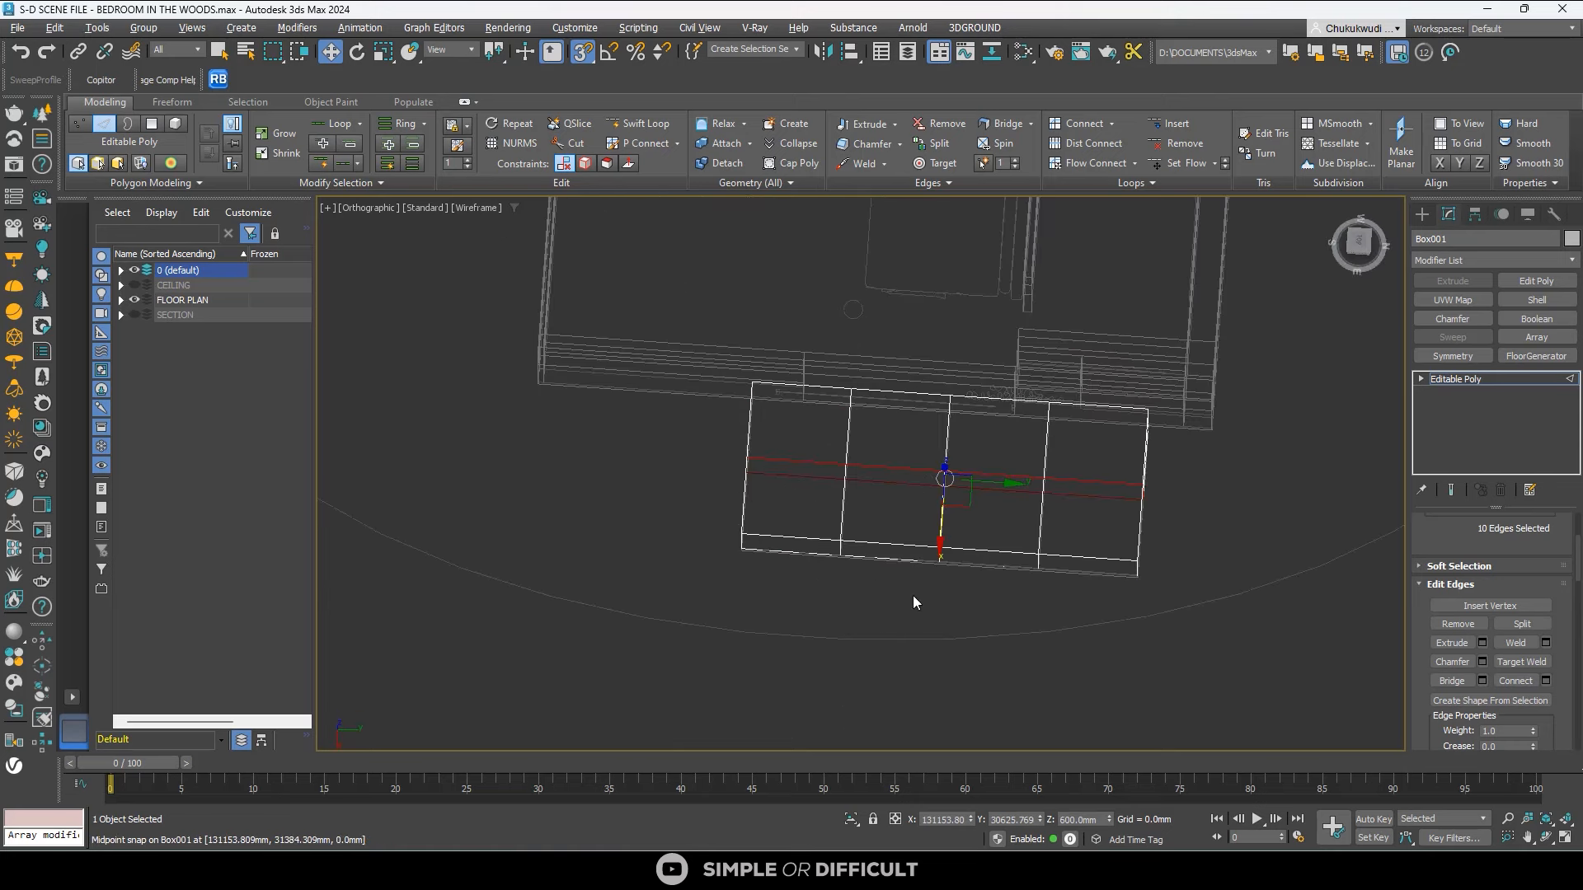
Leave edge editing and isolate the railing box from the rest of the scene.
left_click(1421, 216)
left_click(1139, 500)
left_click(1139, 500)
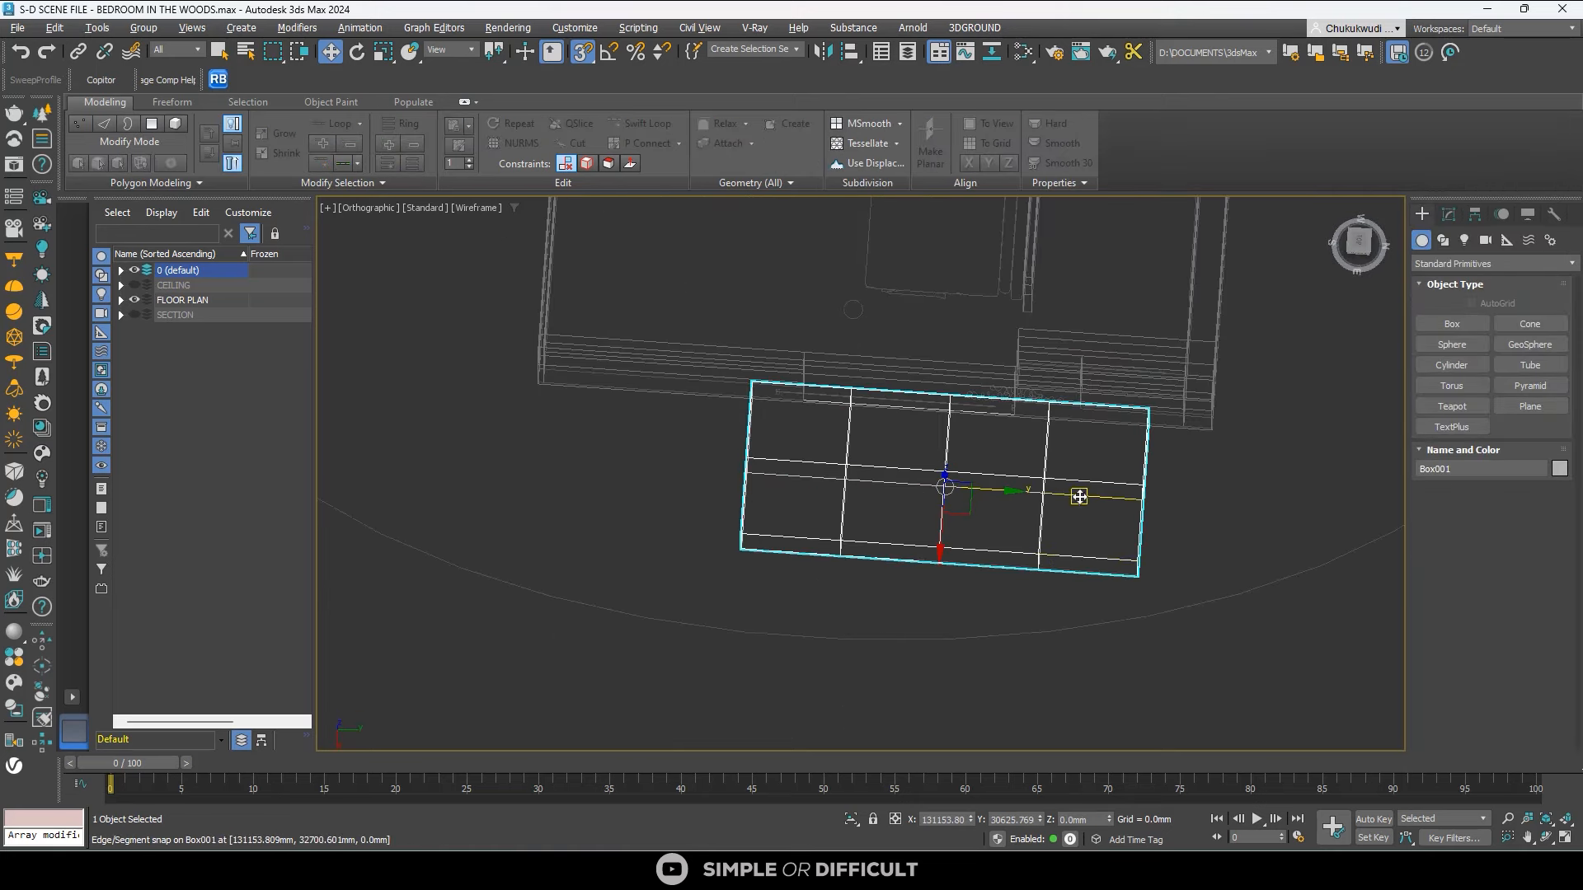
left_click(850, 818)
Delete the box's top, bottom and room-facing polygons, leaving only the three outer railing sides.
middle_click_drag(848, 611, 1145, 641, "alt")
key("4")
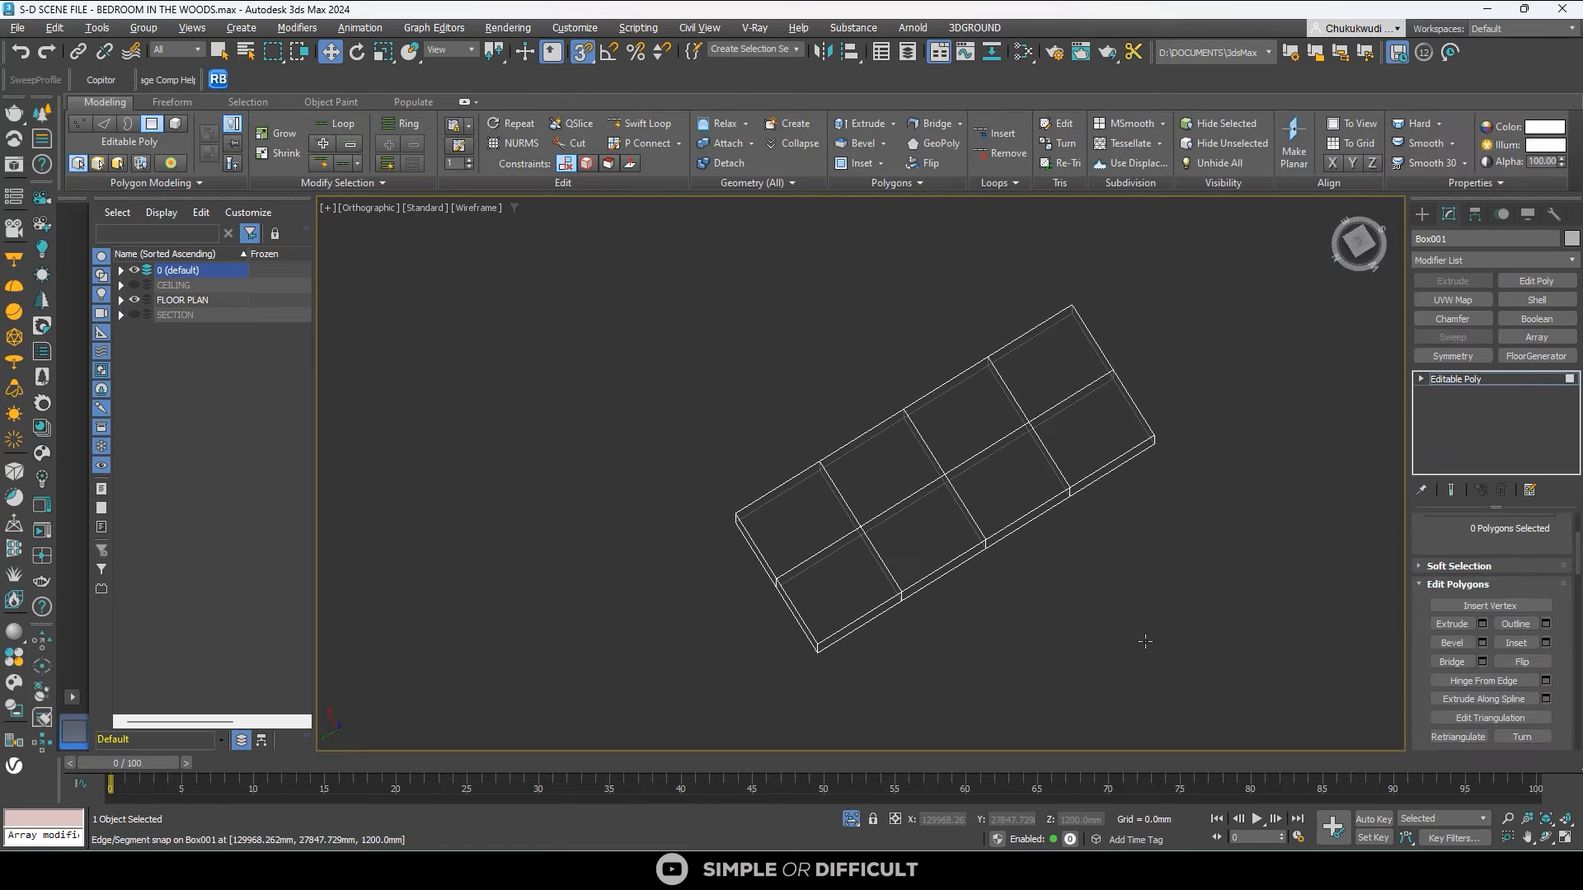
left_click(1022, 503)
middle_click_drag(1081, 508, 1075, 586, "alt")
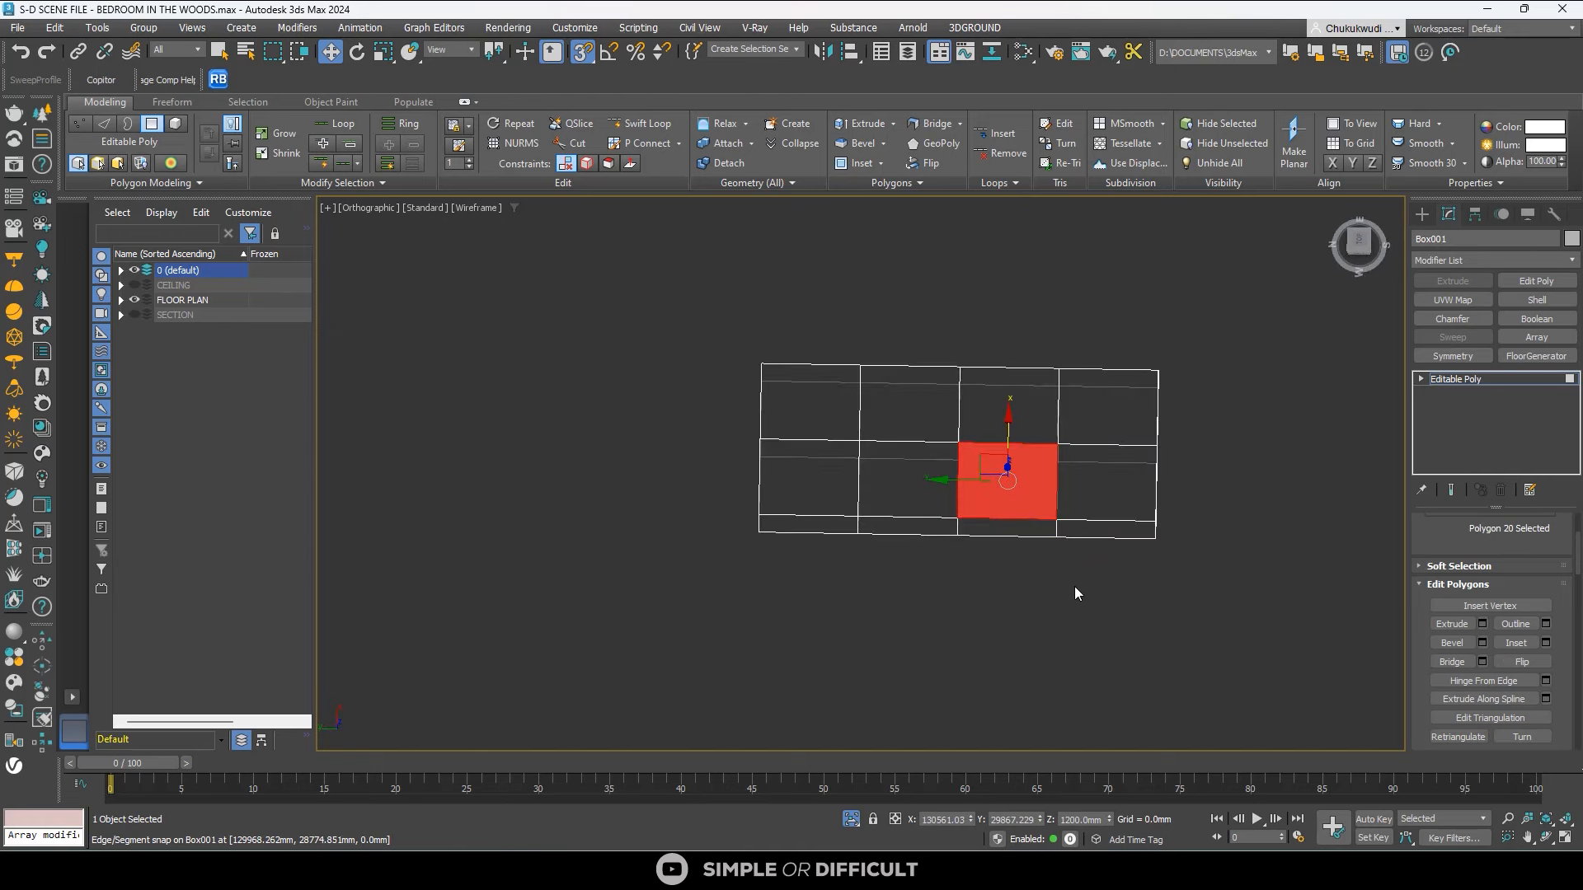
left_click_drag(812, 449, 788, 410)
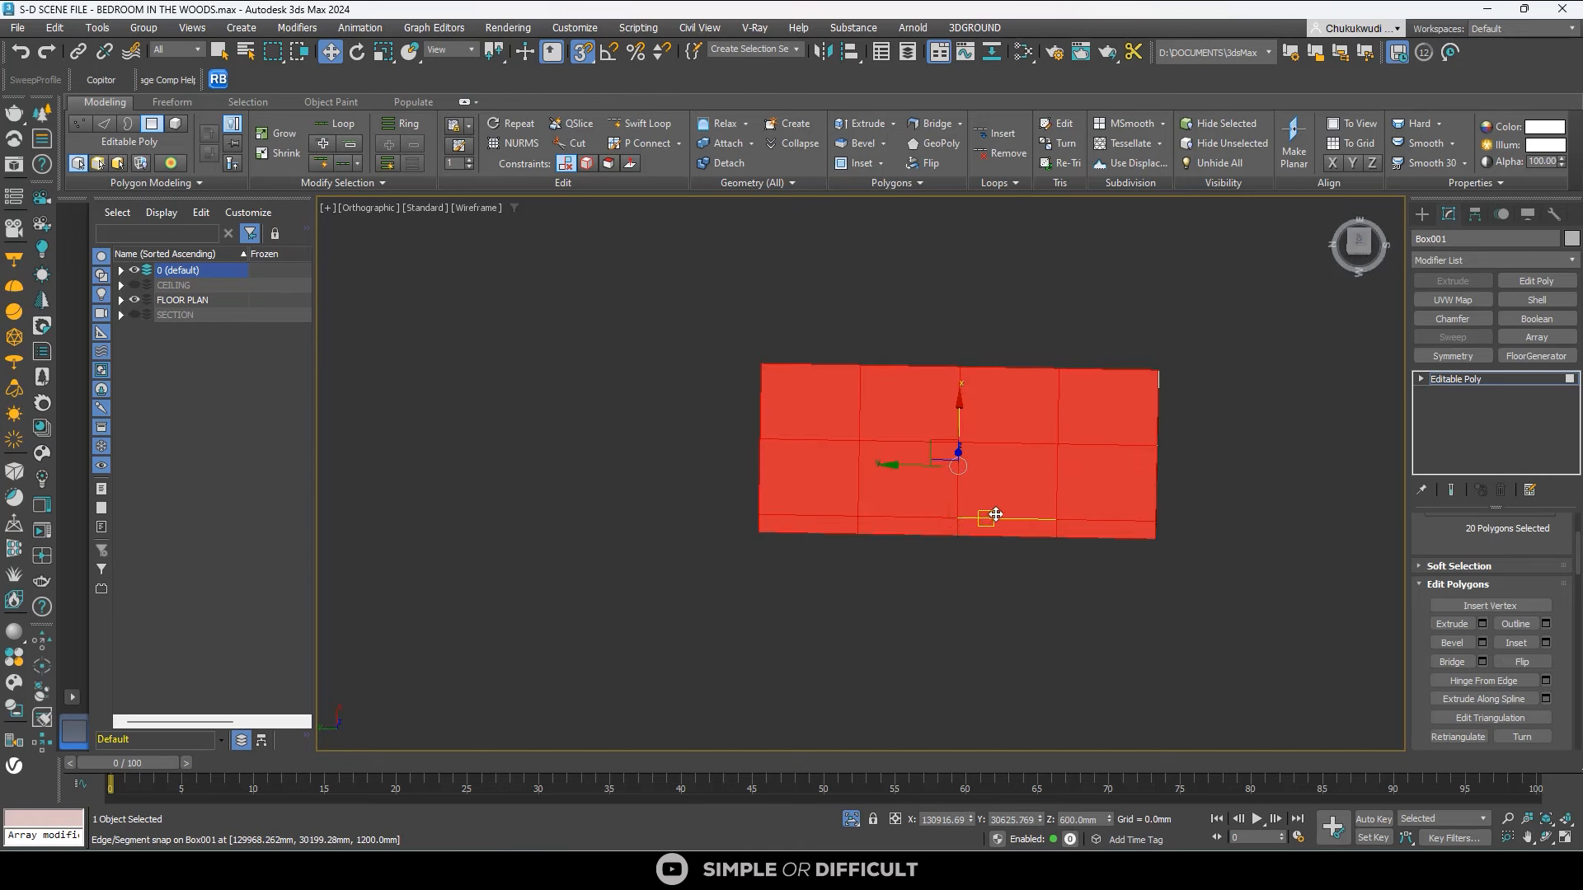
middle_click_drag(993, 516, 936, 498, "alt")
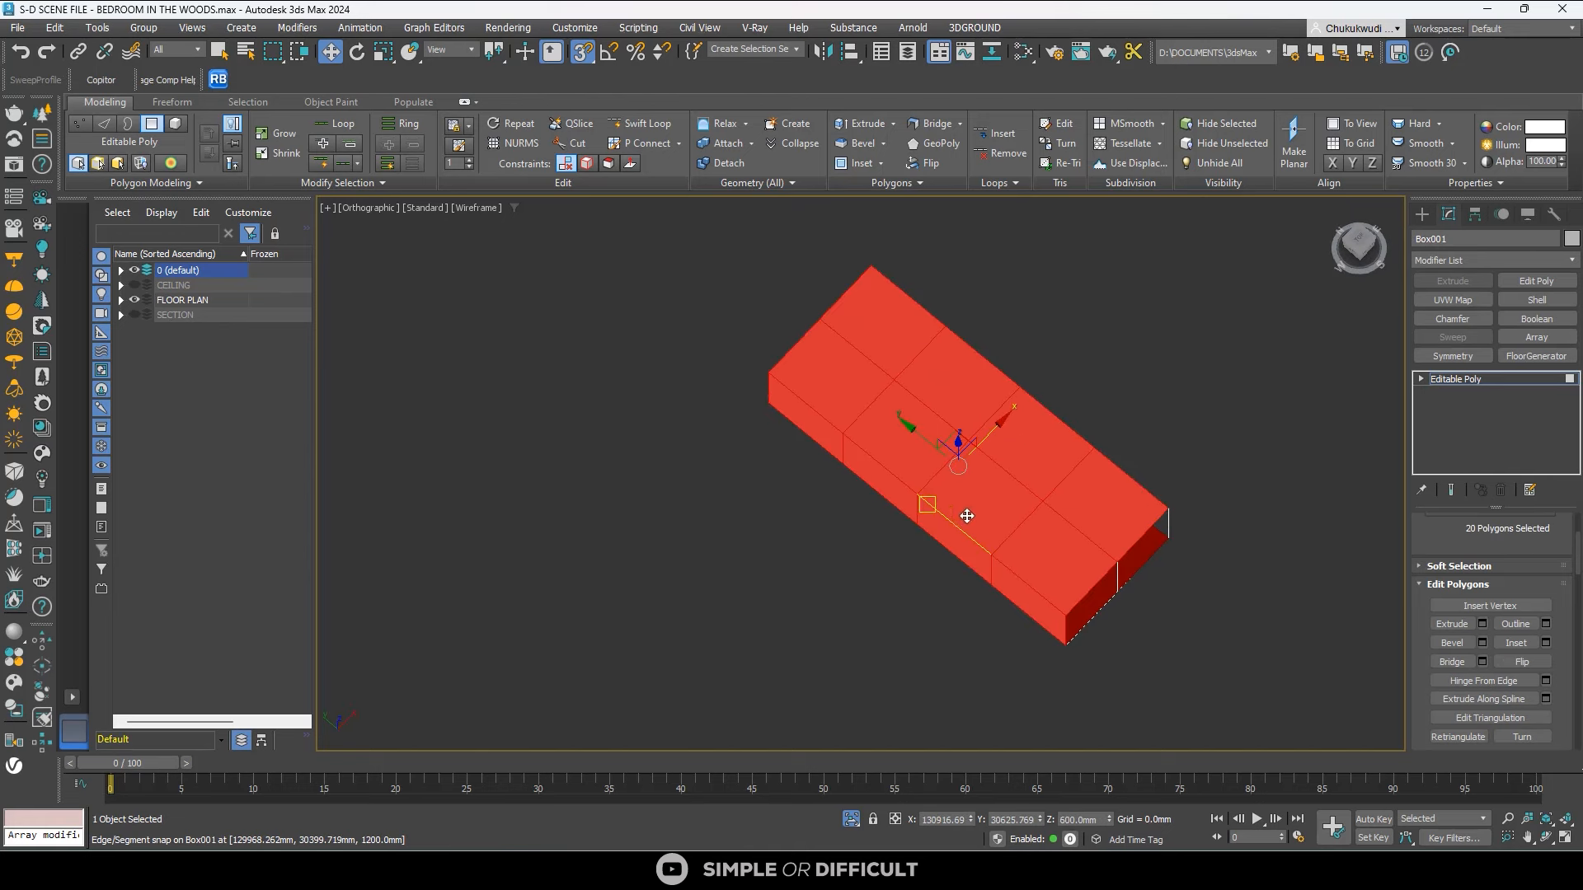
key("Delete")
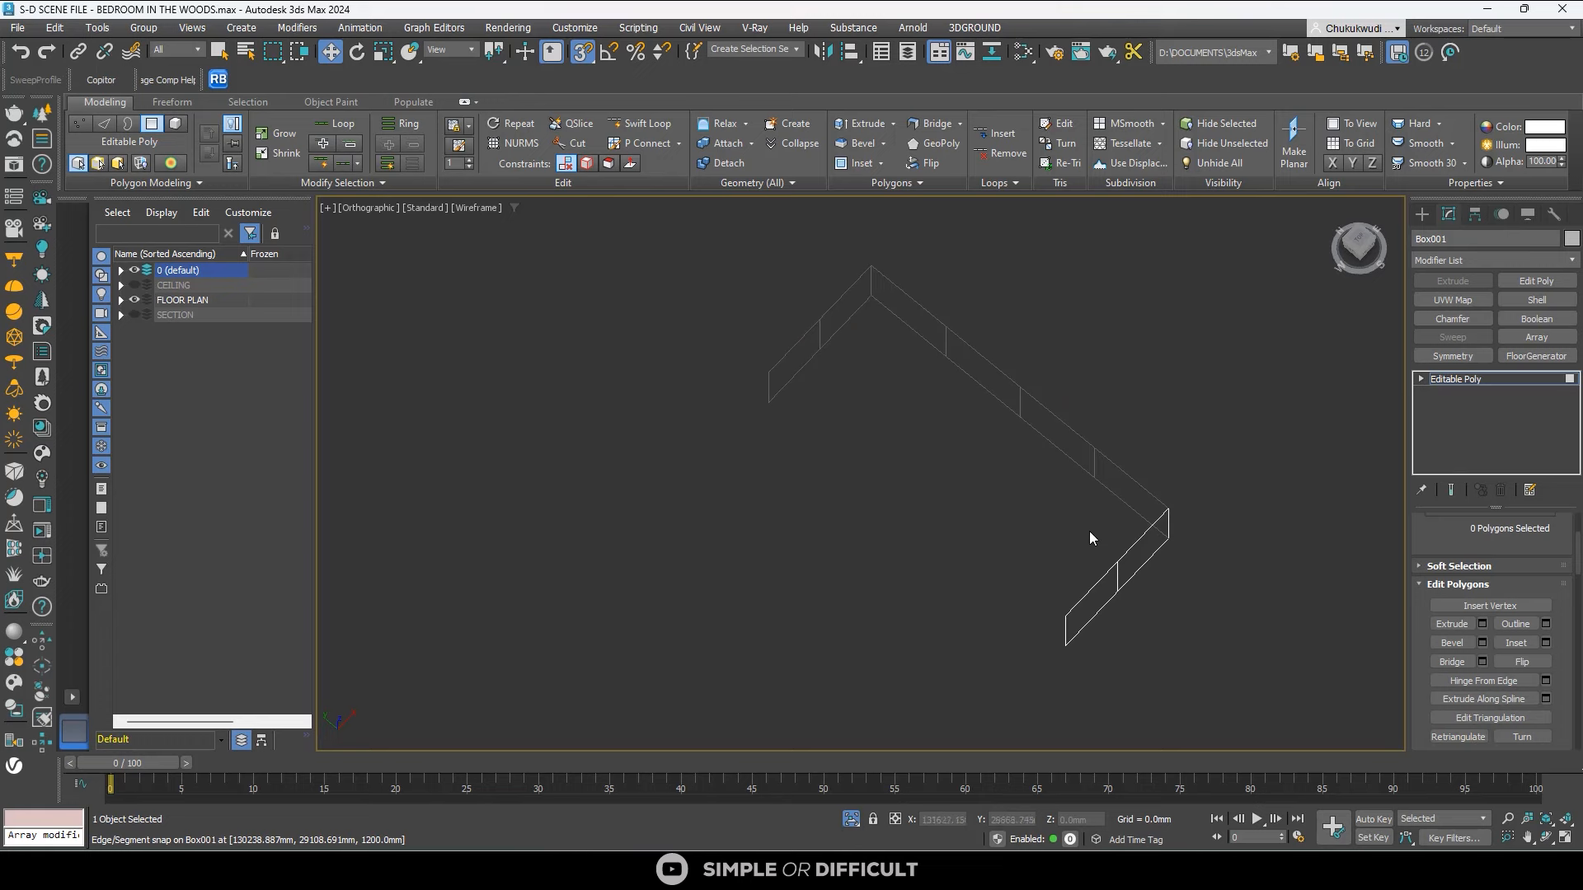
middle_click_drag(1089, 533, 1159, 541, "alt")
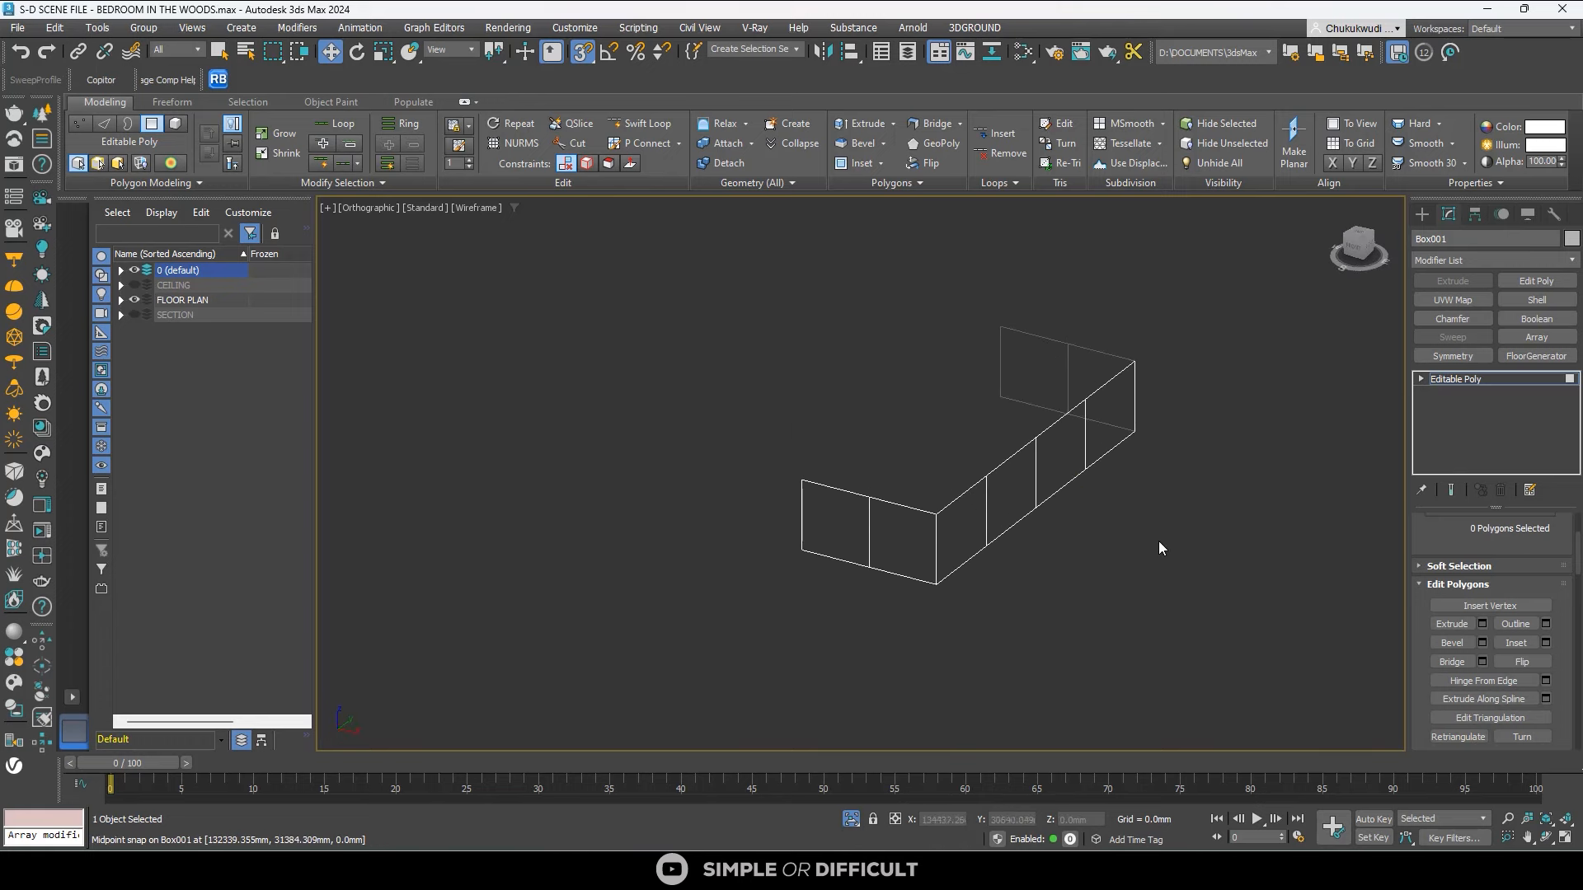
Leave polygon editing and reselect the three-sided railing mesh.
left_click(1422, 215)
left_click(1276, 447)
scroll(1072, 396, "up", 5)
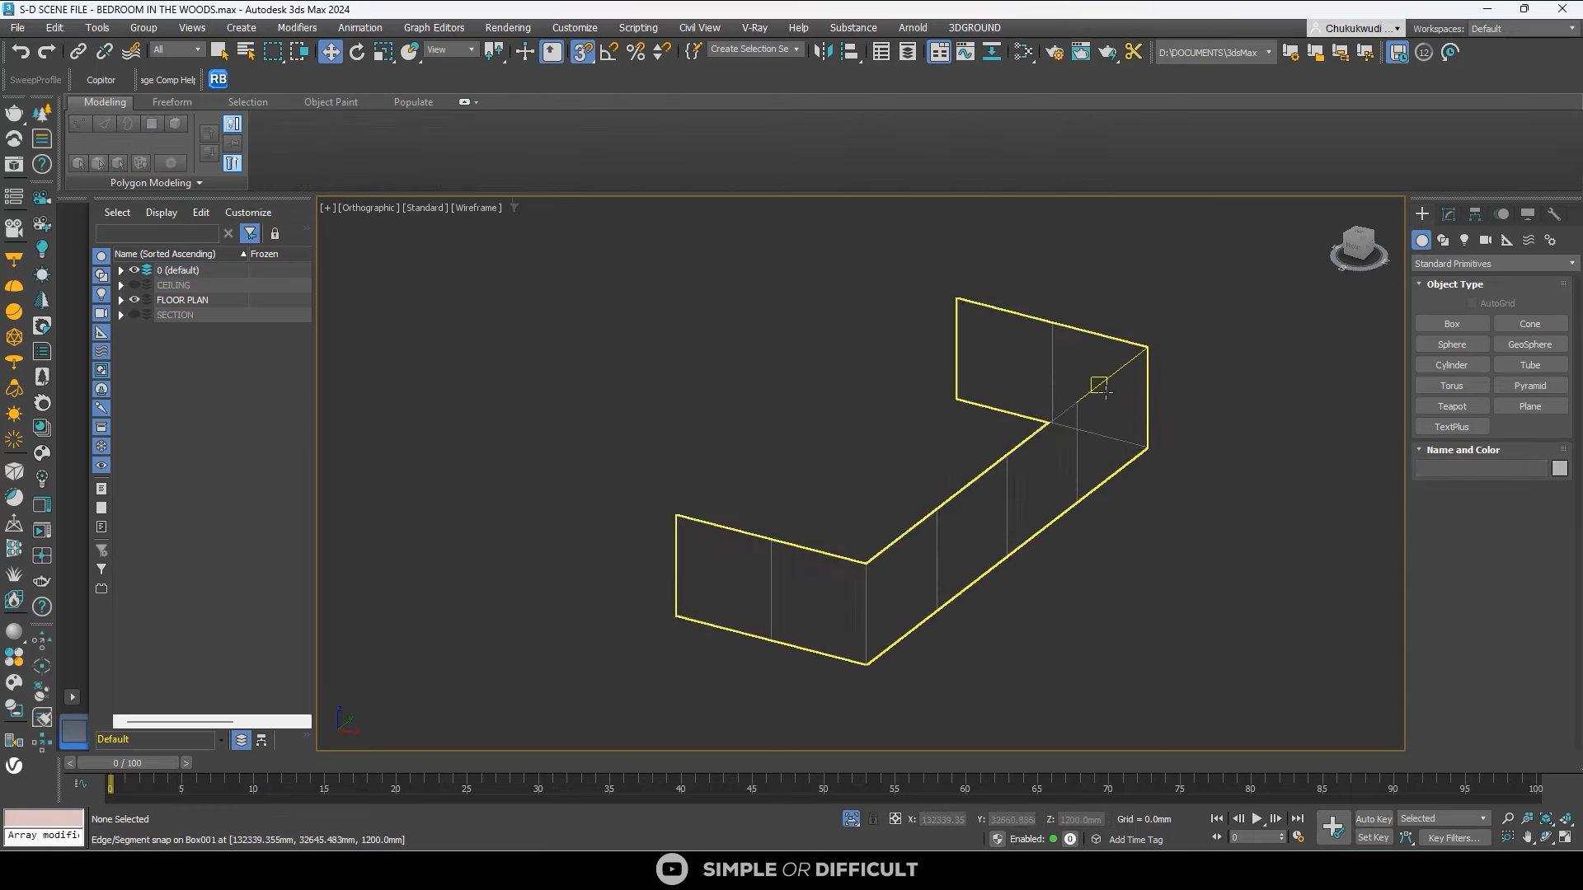
left_click(1047, 423)
scroll(1047, 429, "down", 4)
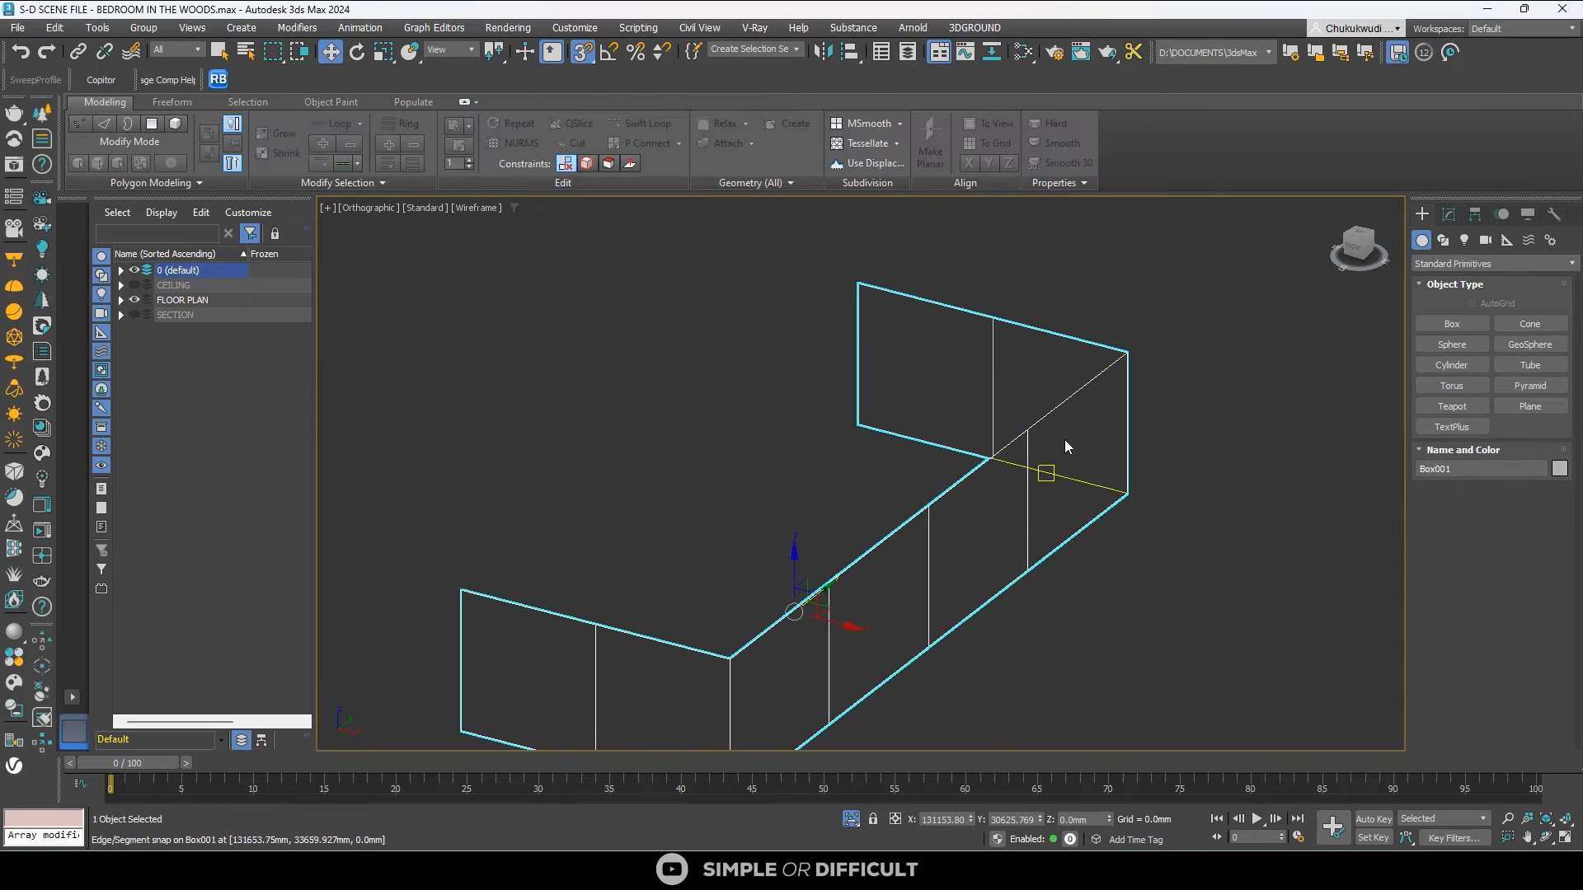
scroll(1066, 438, "down", 3)
Select all edges of the railing mesh, split them, and create a Smooth shape from the selection.
left_click(1449, 214)
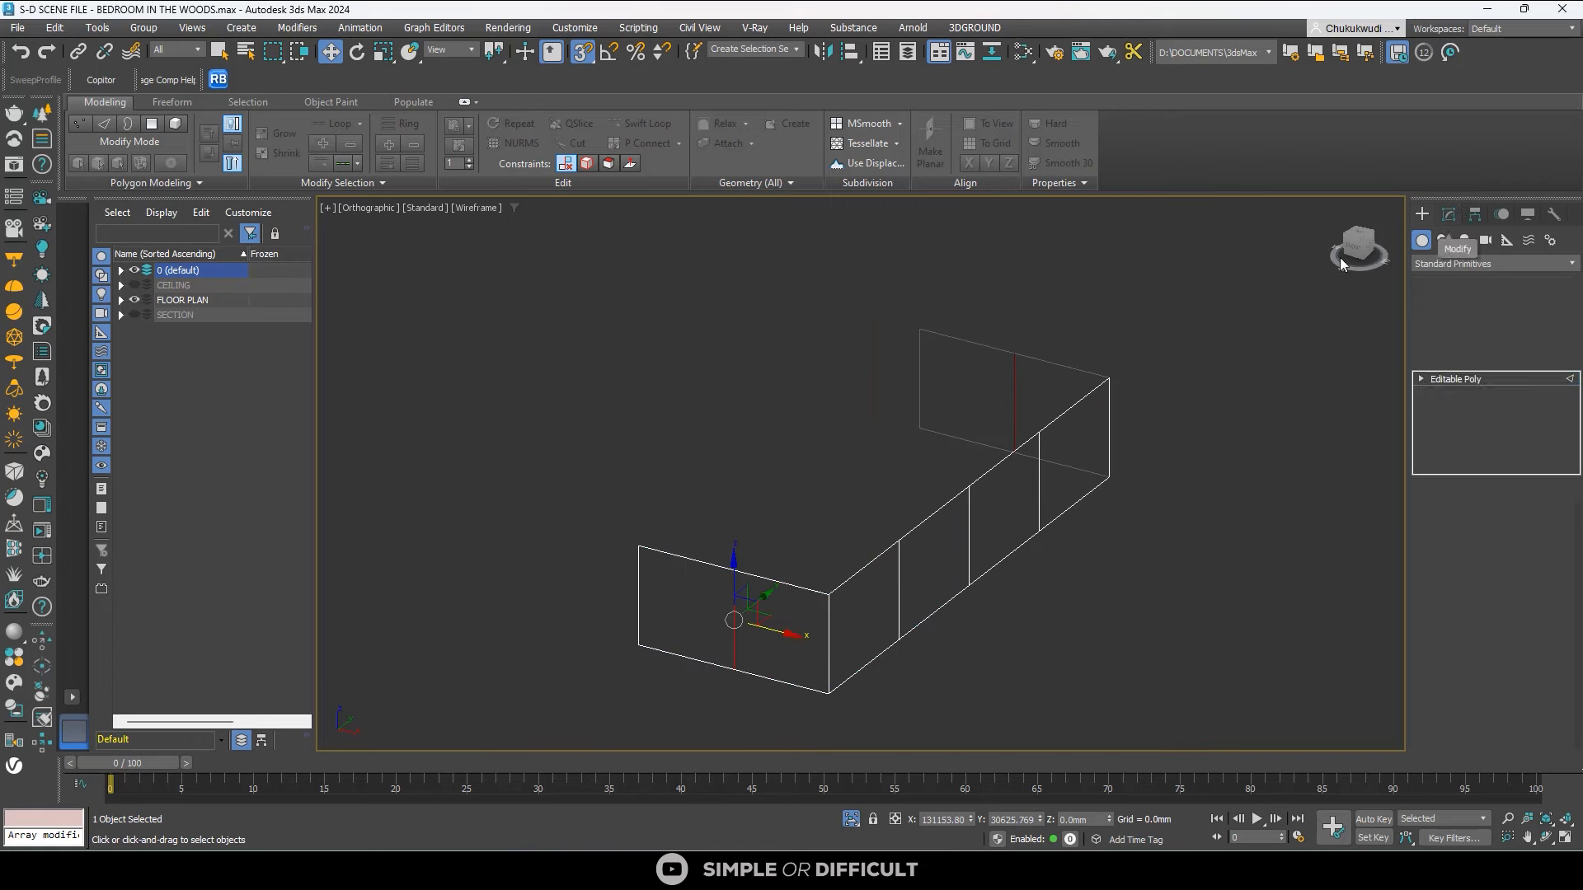
key("2")
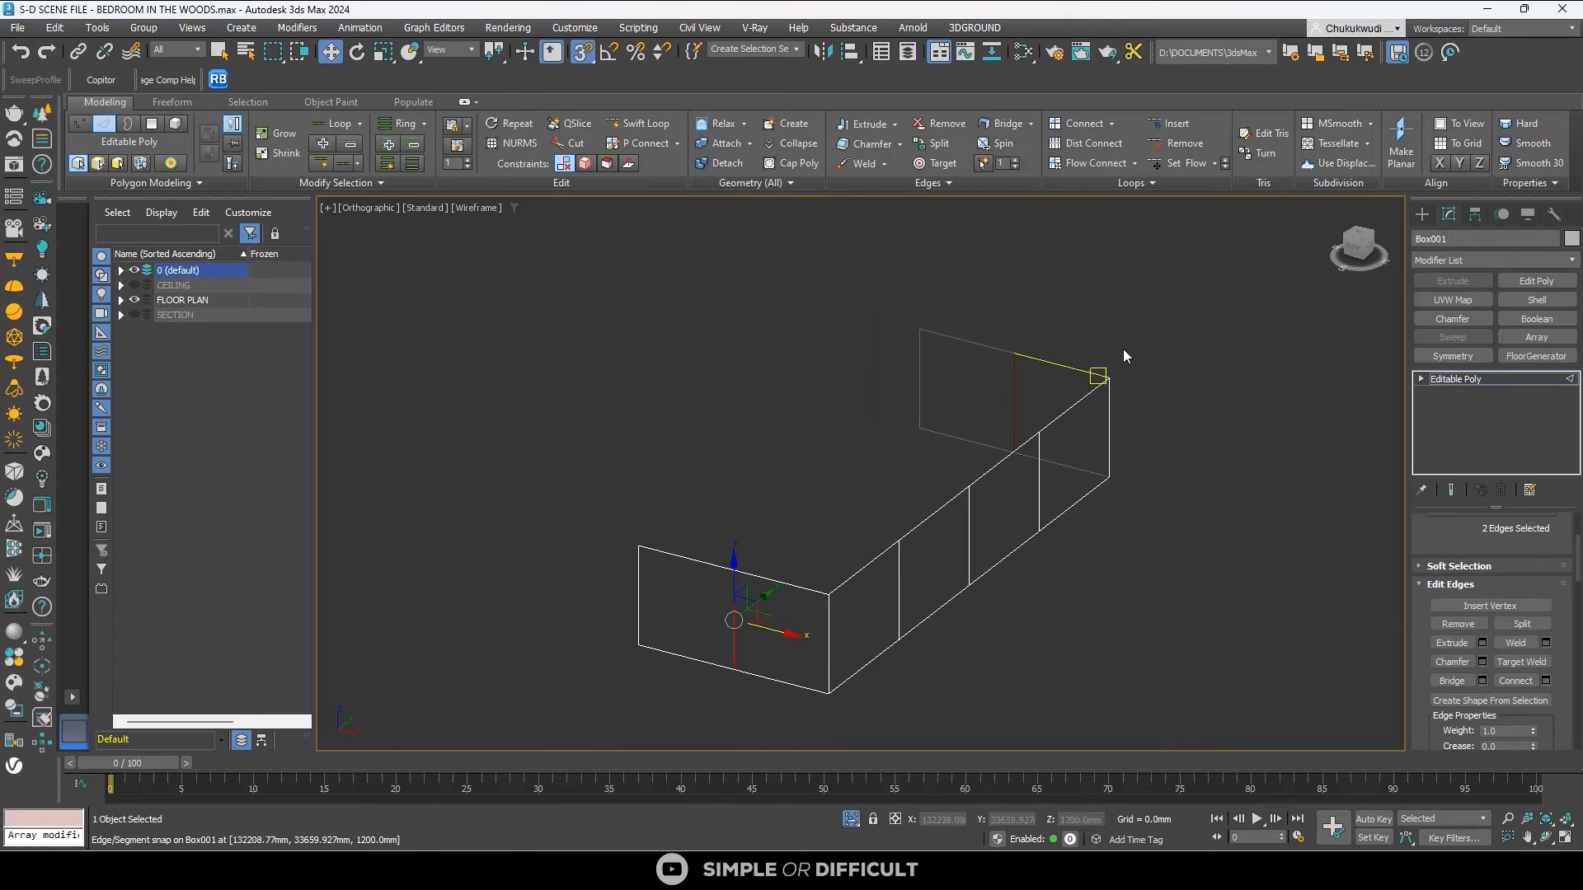
scroll(1123, 353, "down", 3)
left_click_drag(1200, 301, 676, 636)
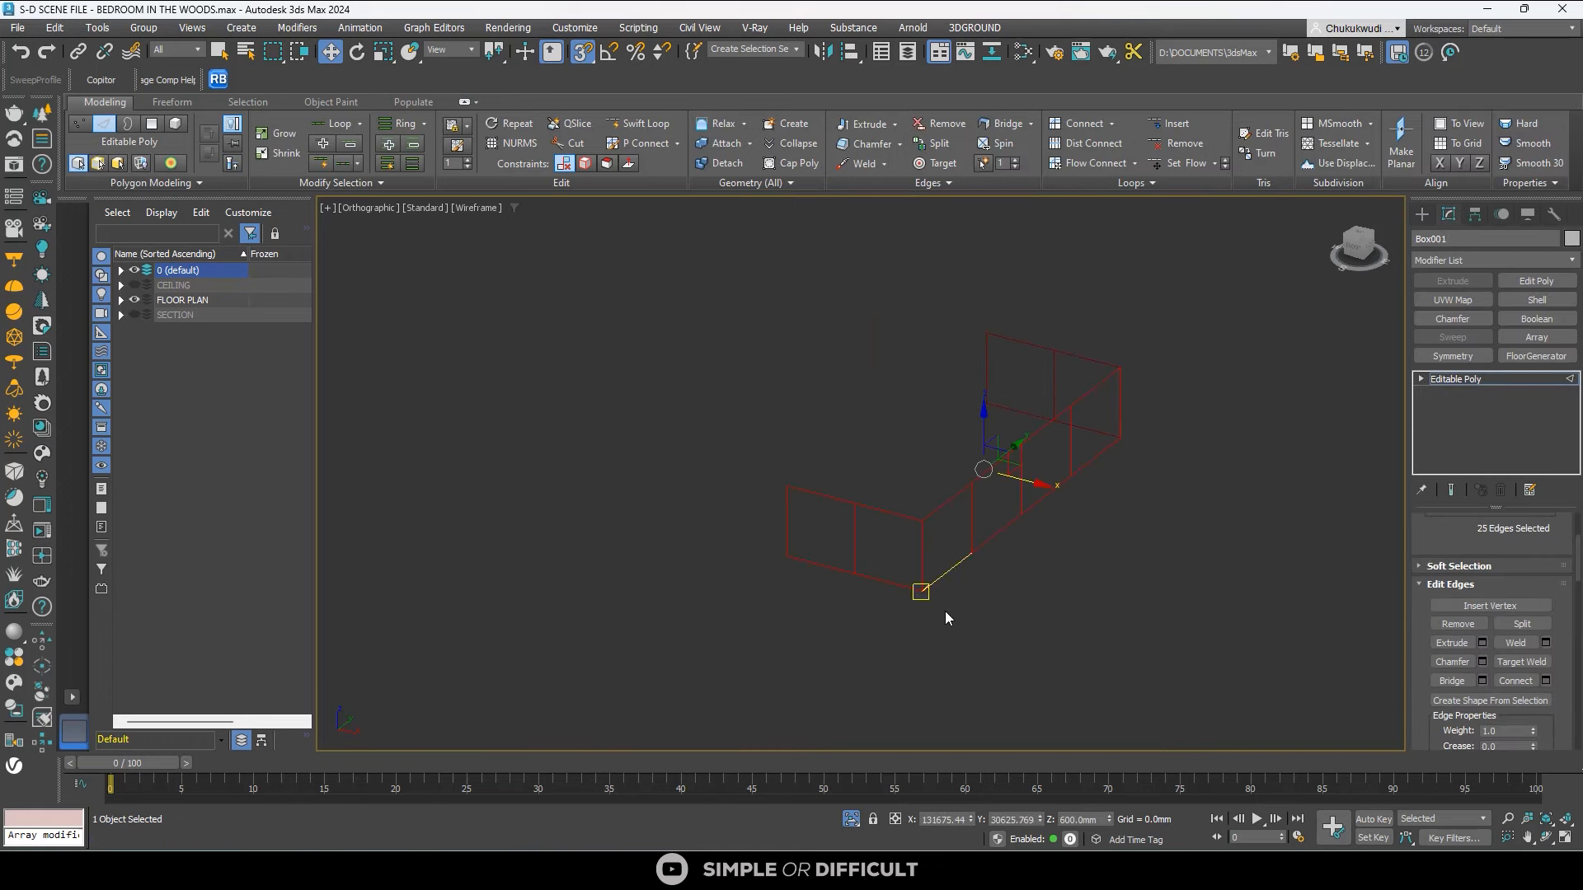
left_click(1523, 625)
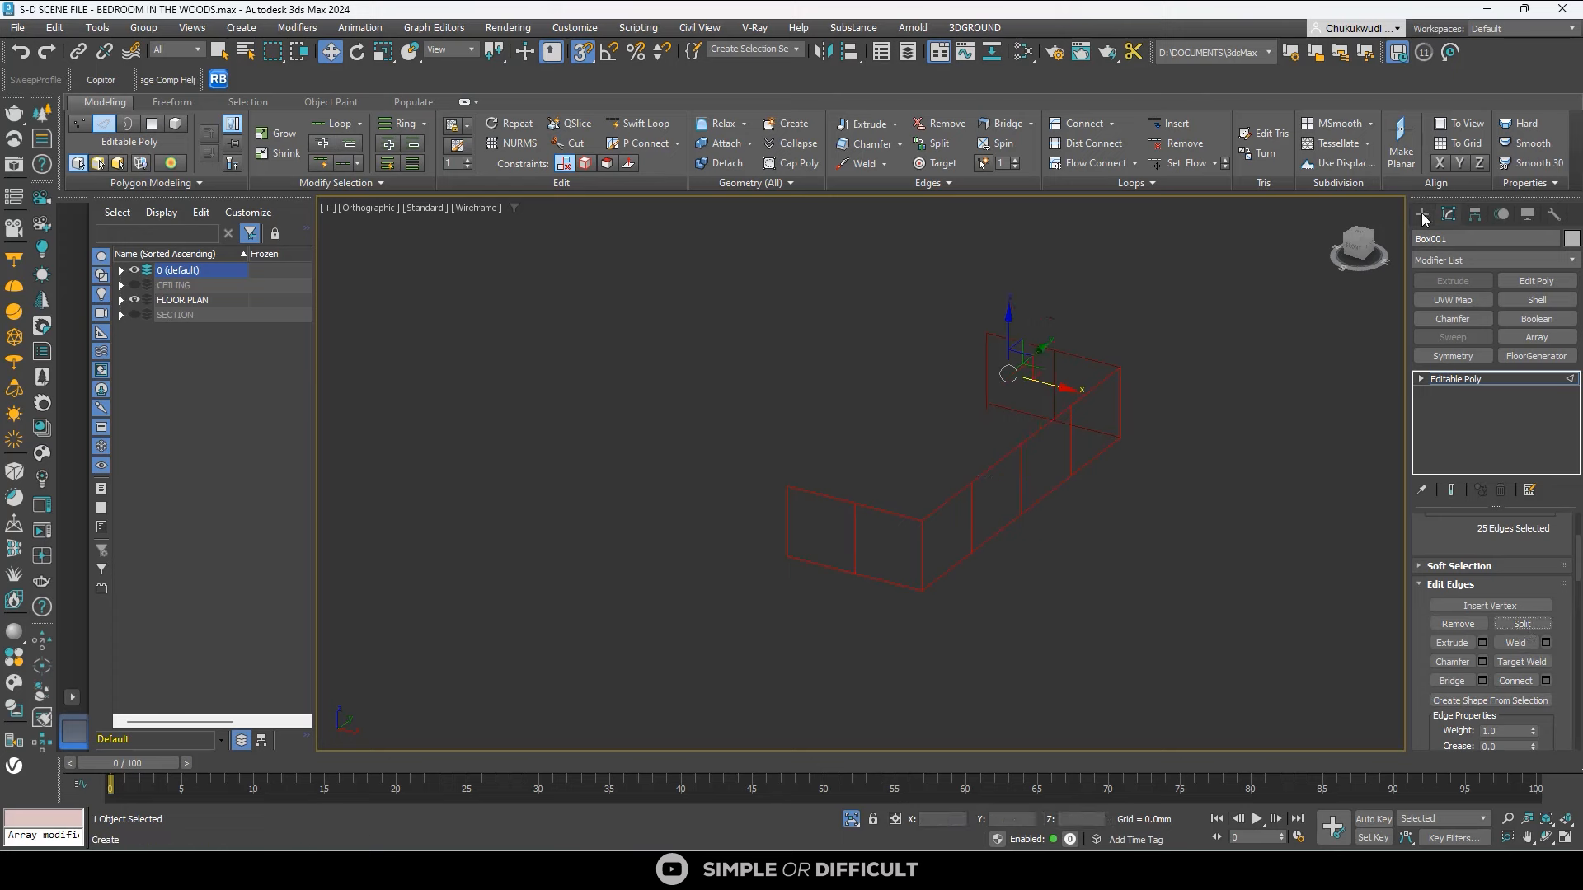
left_click(1490, 700)
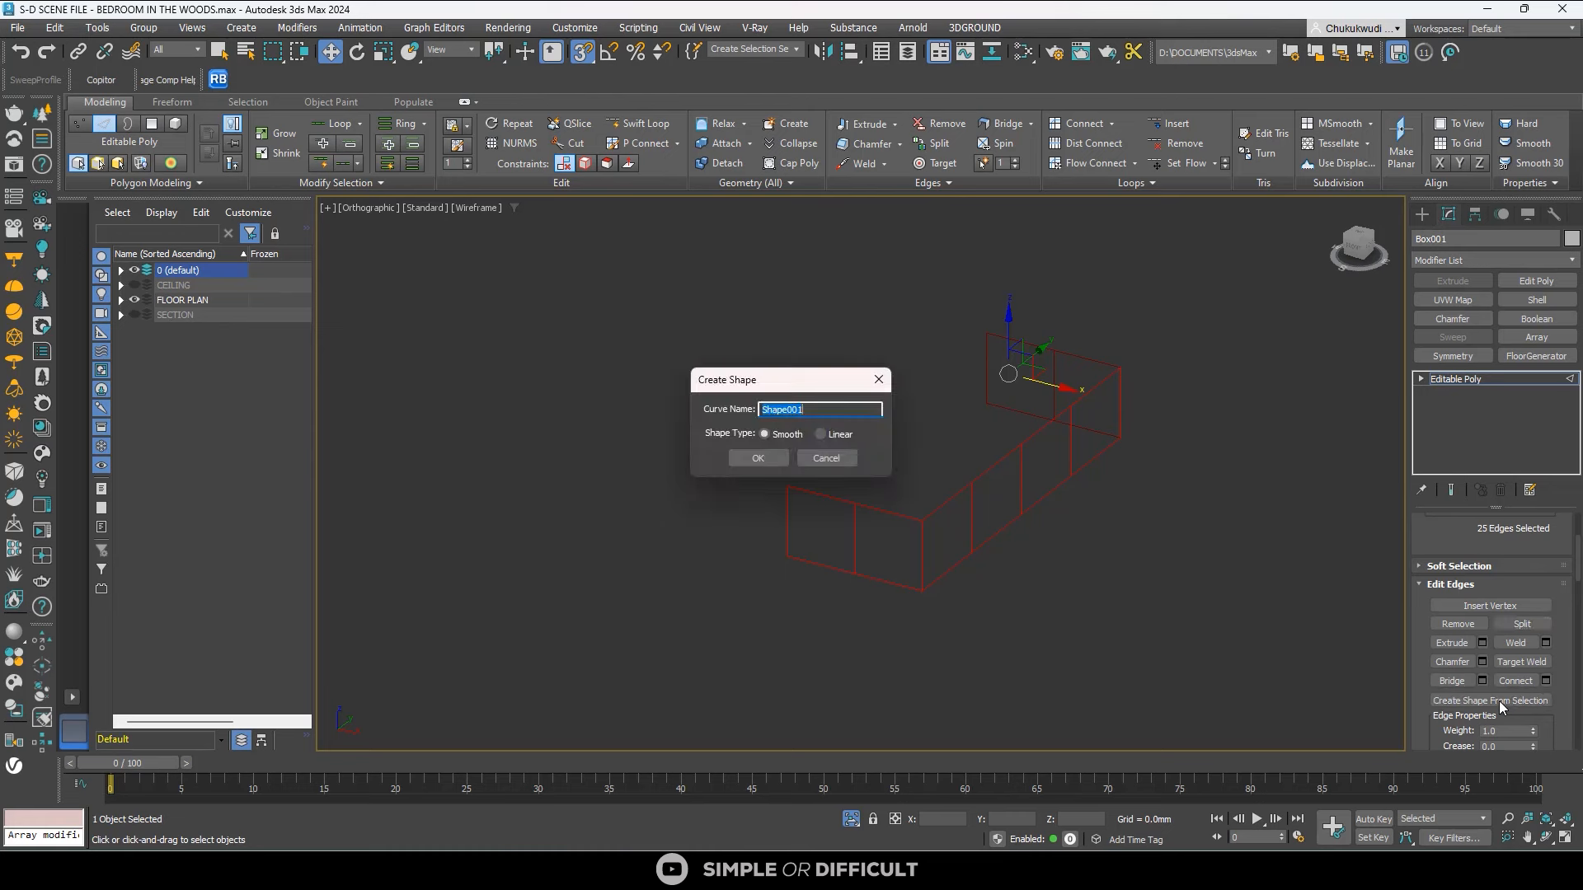
left_click(849, 439)
left_click(779, 435)
left_click(781, 454)
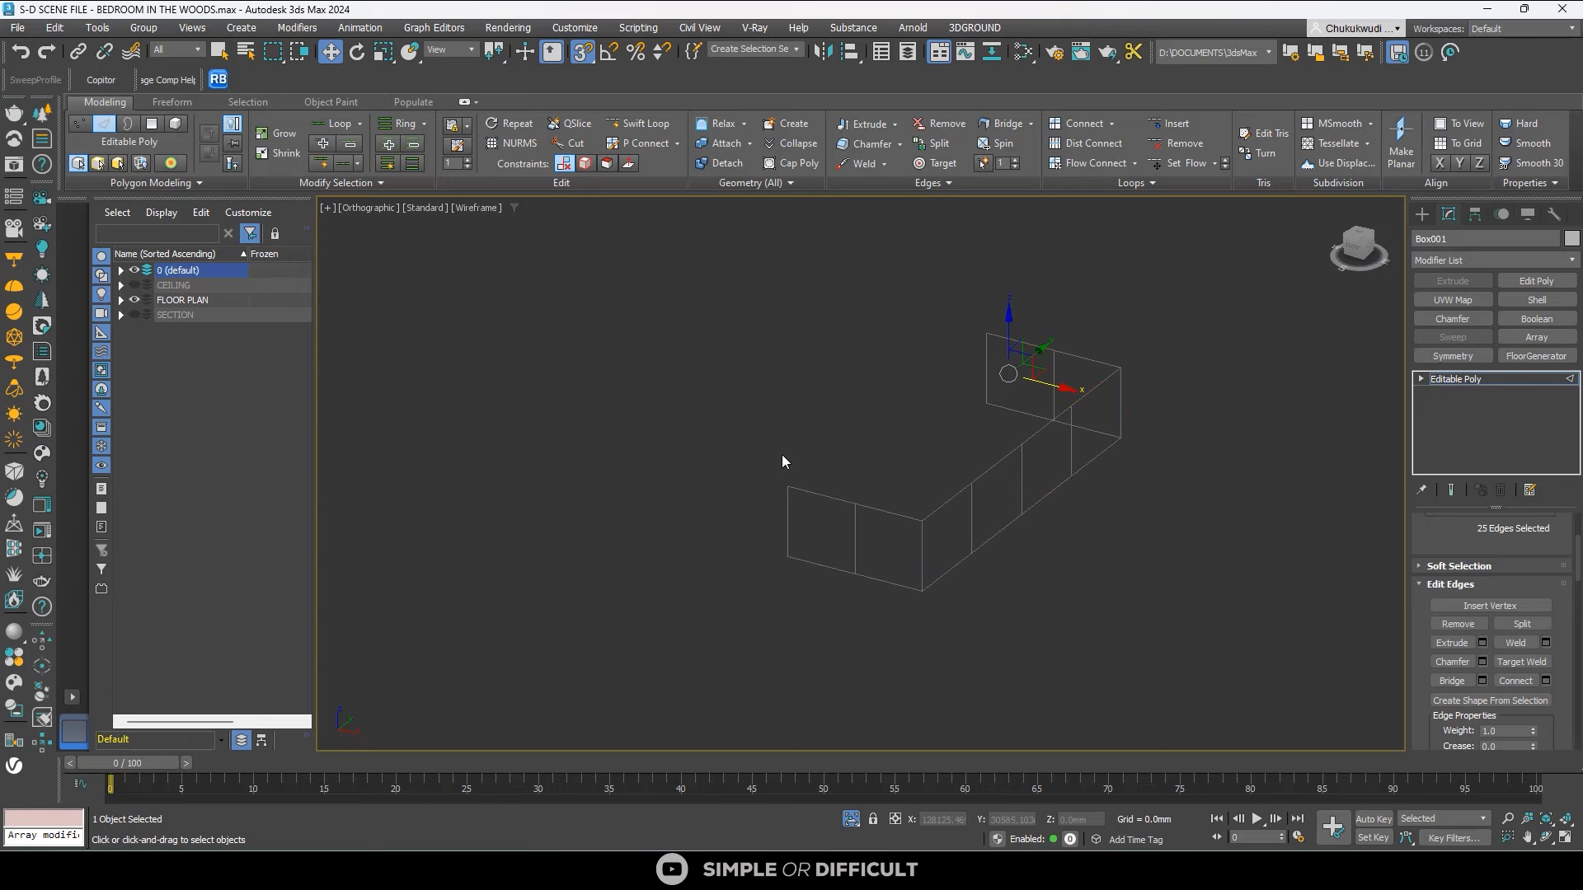
Leave edge editing, clear the selection and turn off 3D snapping.
left_click(1424, 213)
left_click(1258, 424)
left_click(1069, 423)
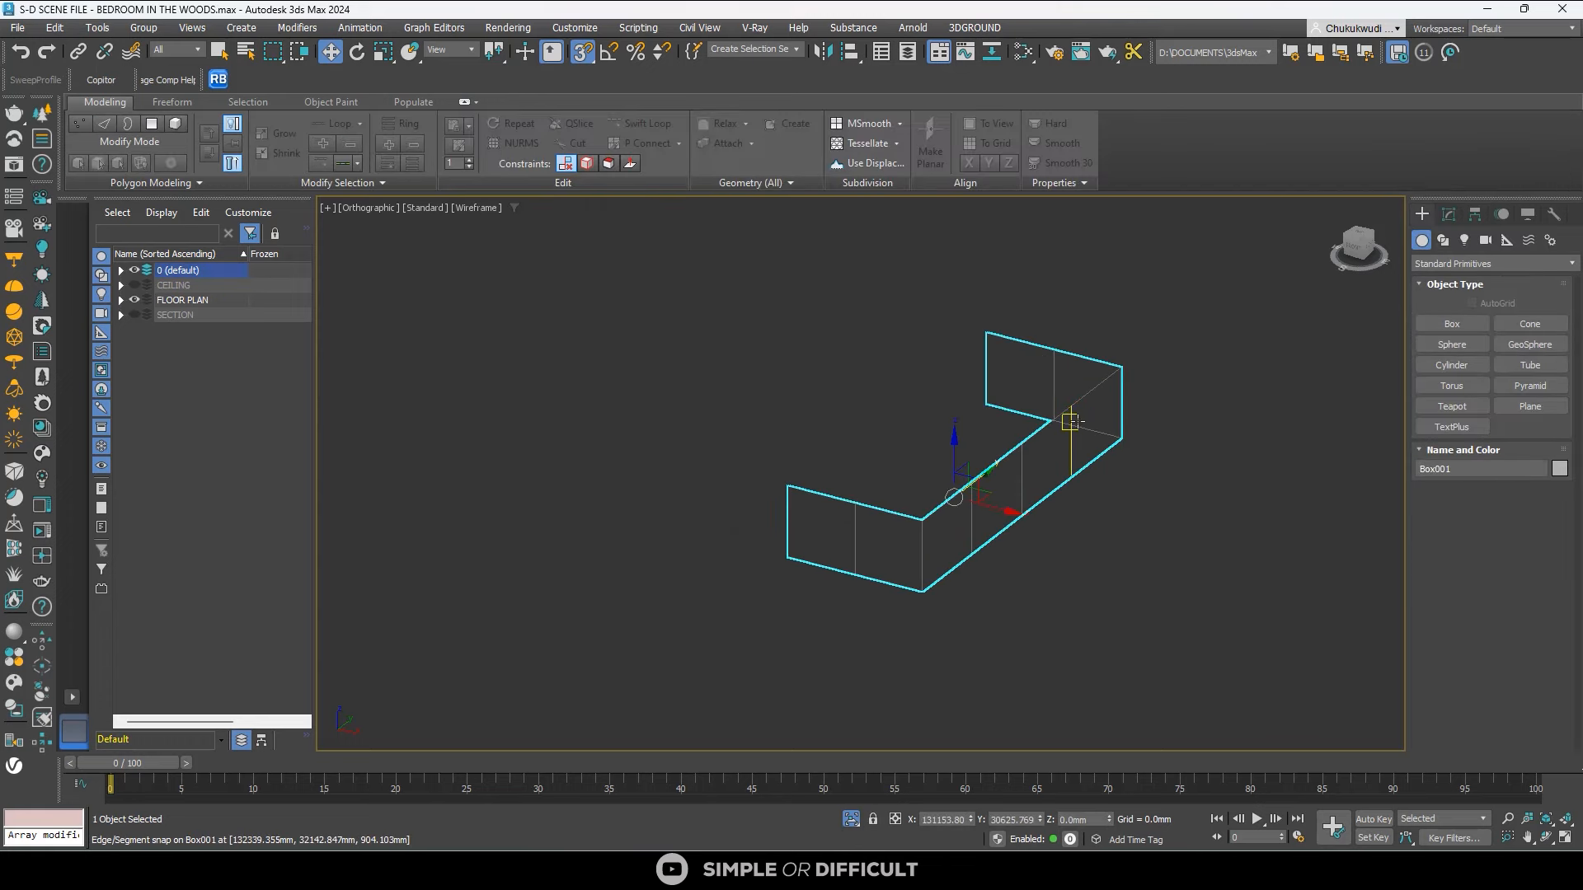
scroll(1151, 425, "up", 4)
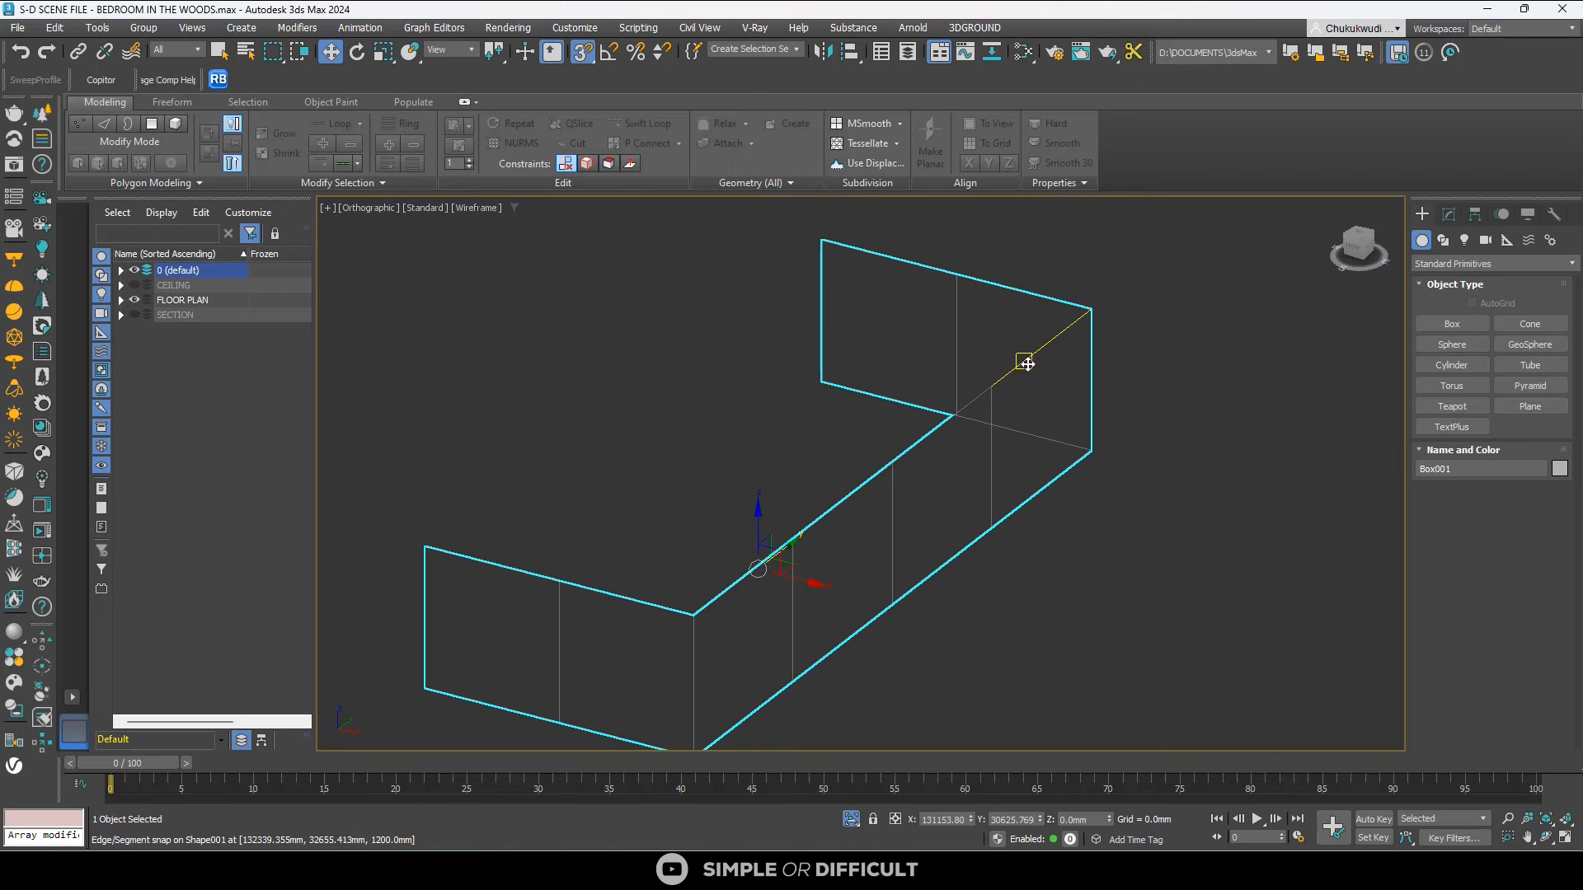
left_click(1185, 367)
left_click(587, 56)
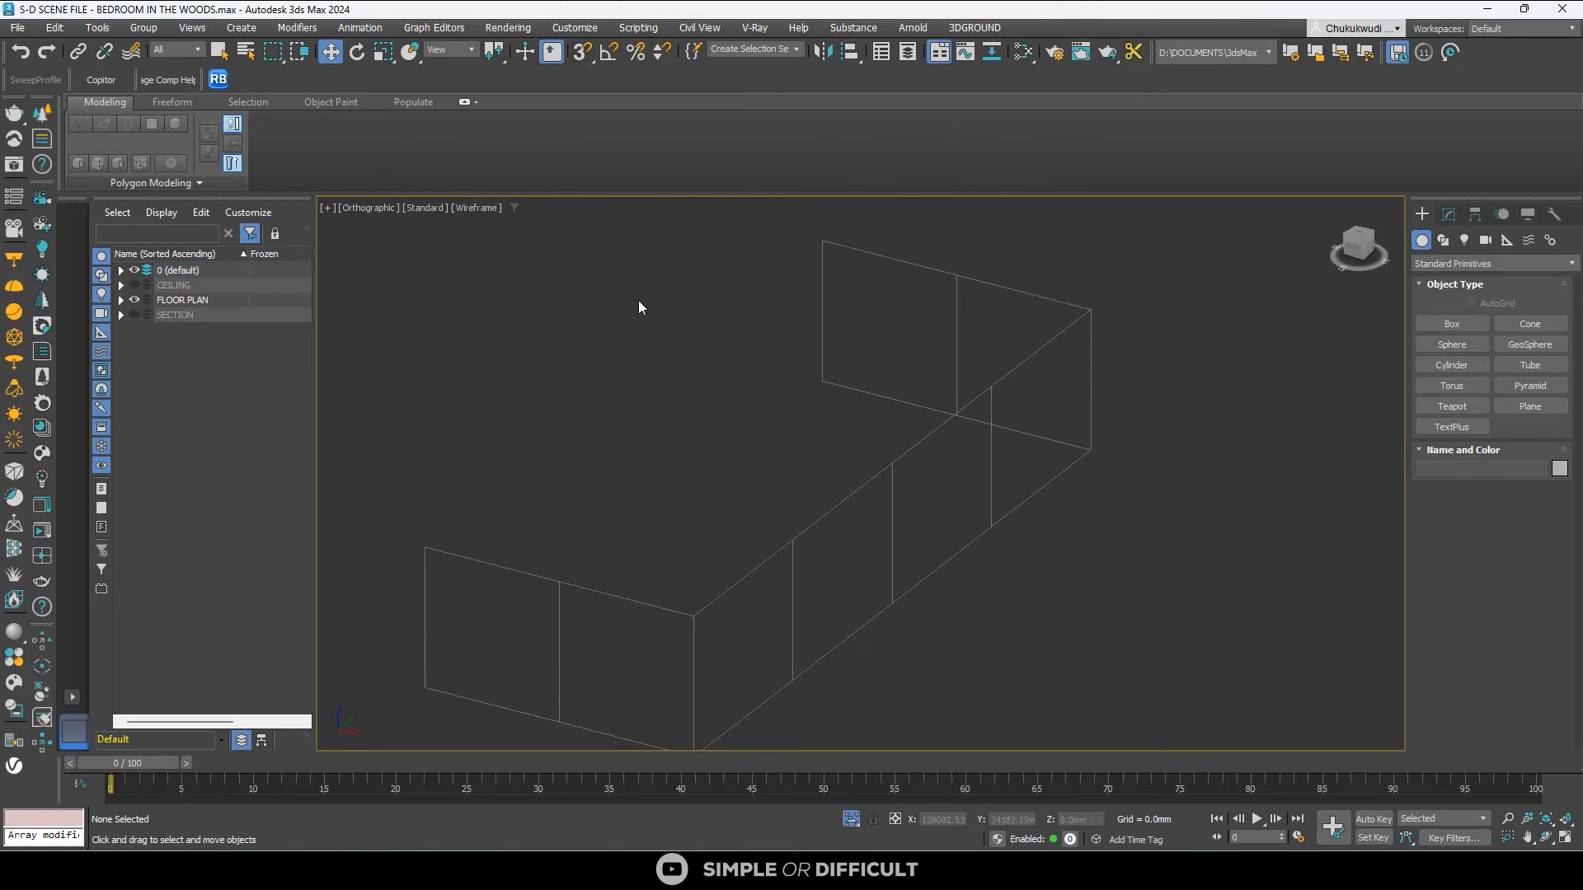
Select the shape made from the railing's edges and enable its thickness display in the viewport.
left_click(1069, 388)
middle_click_drag(1082, 392, 893, 451, "alt")
left_click(926, 406)
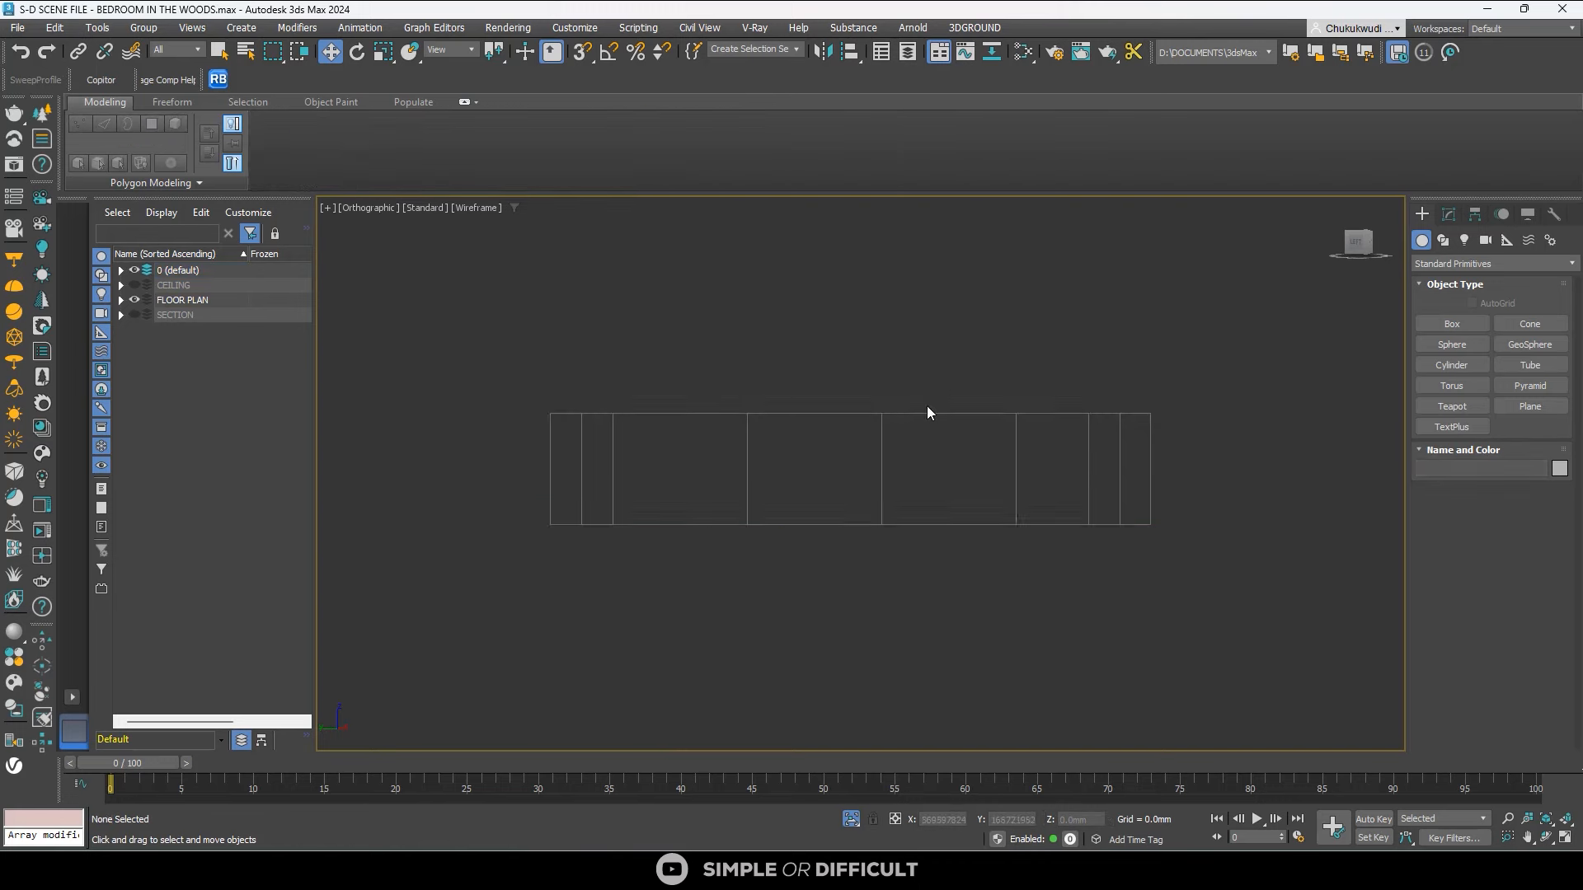
left_click(885, 433)
middle_click_drag(1093, 369, 1019, 459, "alt")
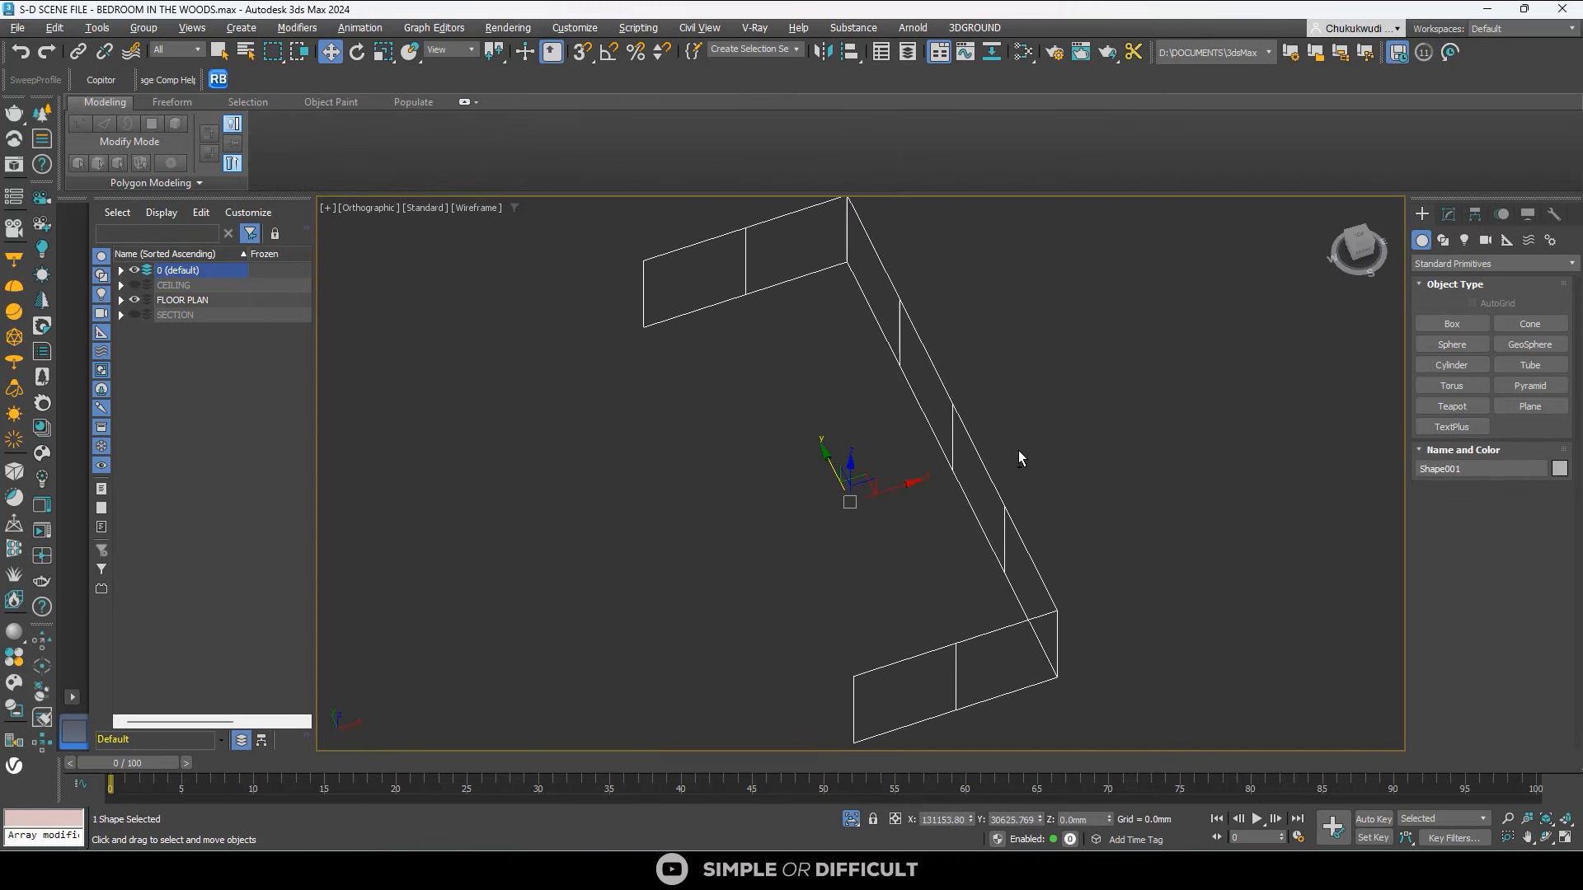
left_click(1448, 215)
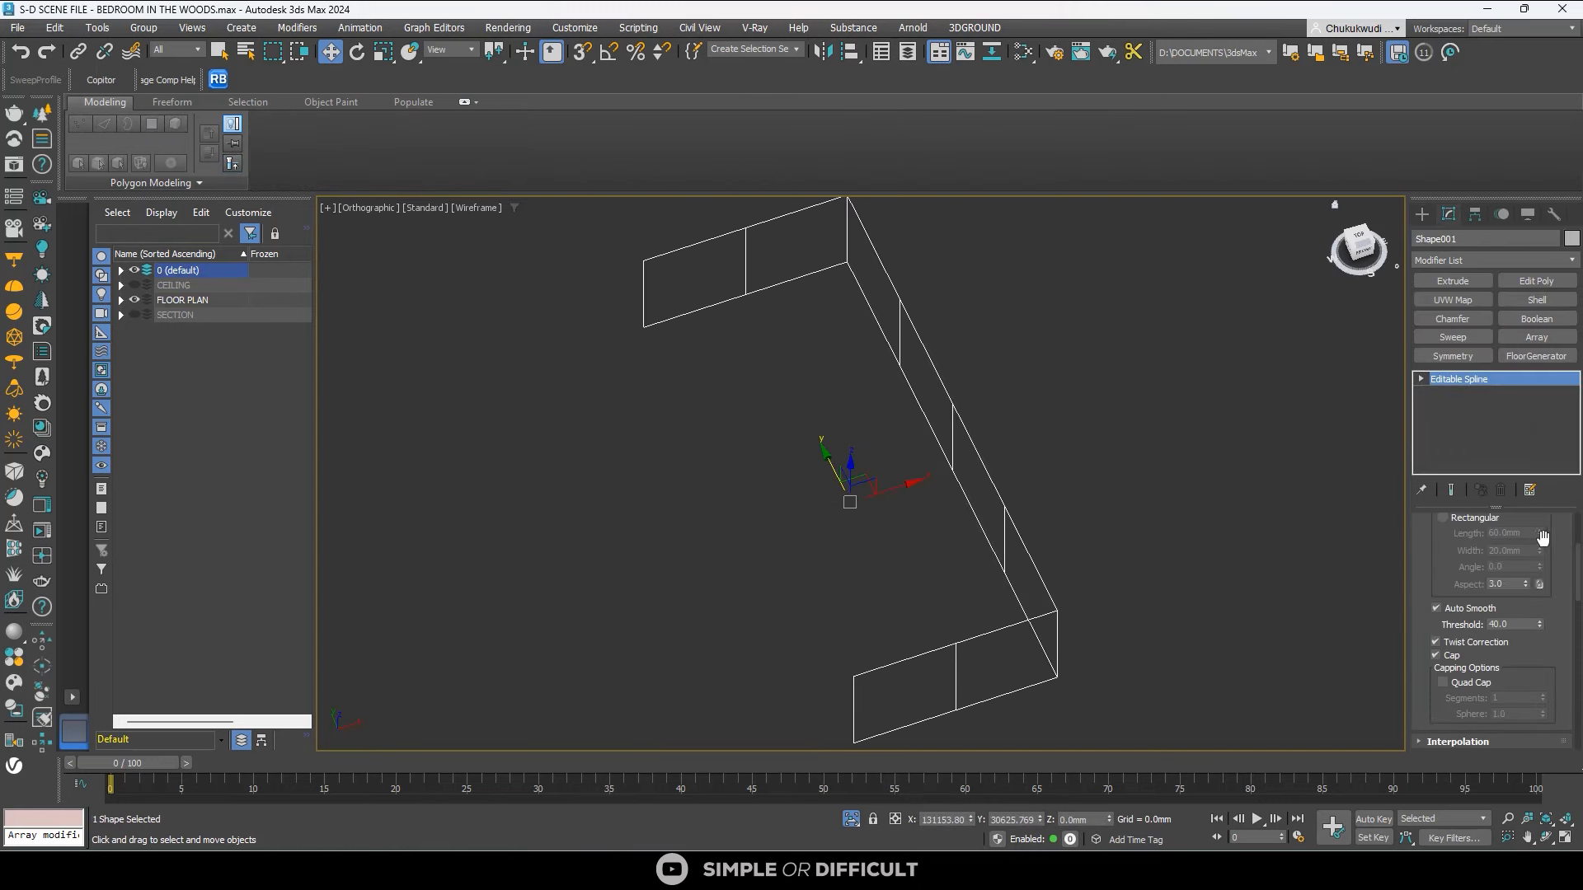
scroll(1553, 548, "down", 3)
scroll(1553, 548, "up", 3)
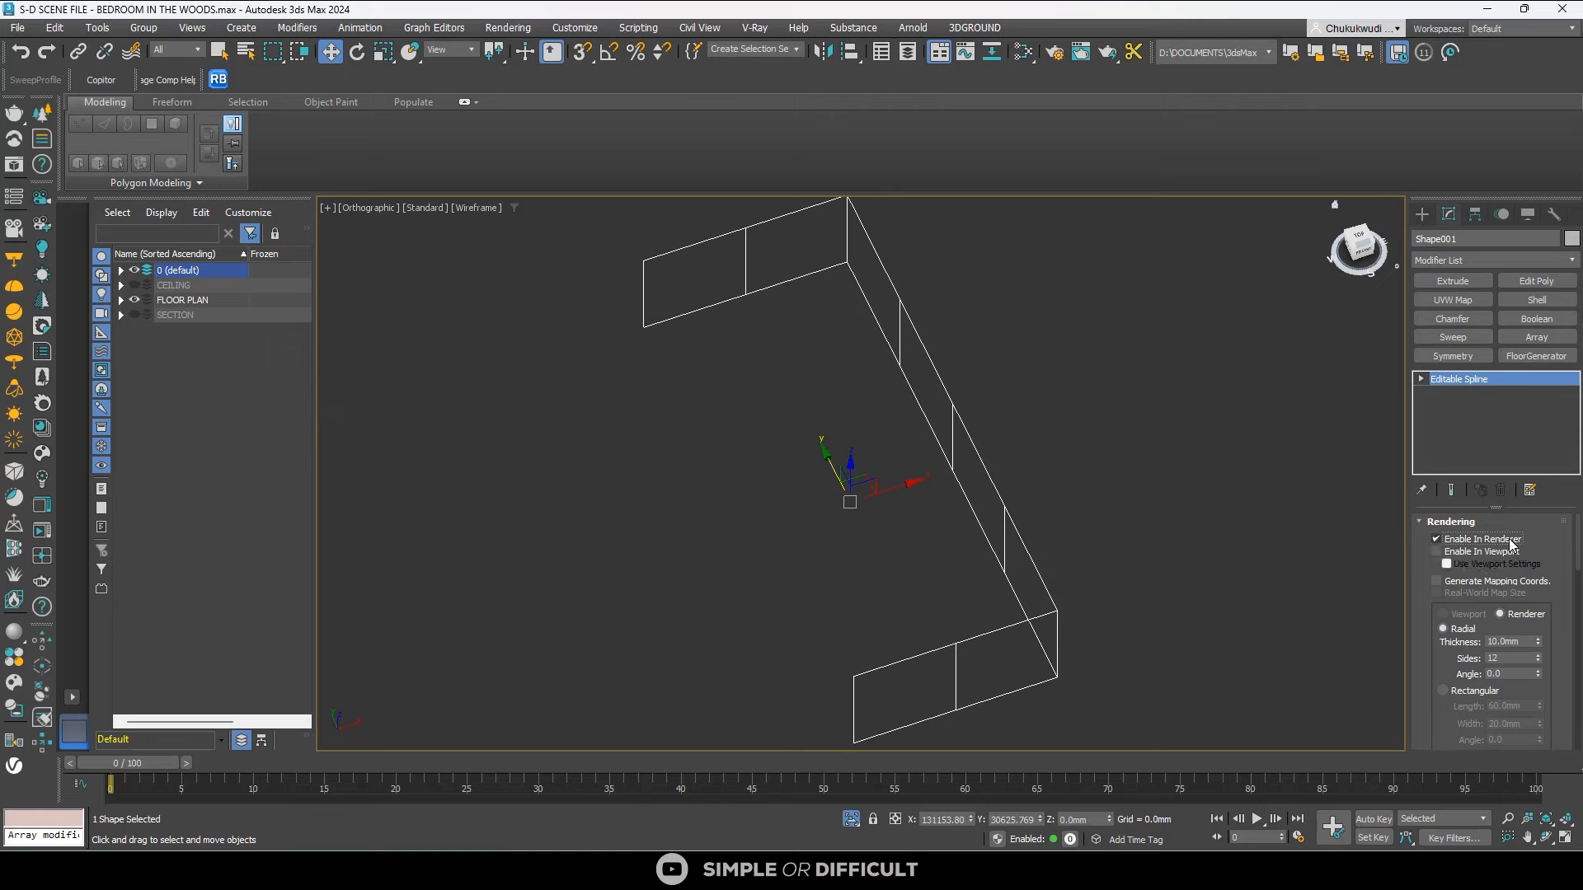
left_click(1498, 559)
scroll(913, 257, "up", 5)
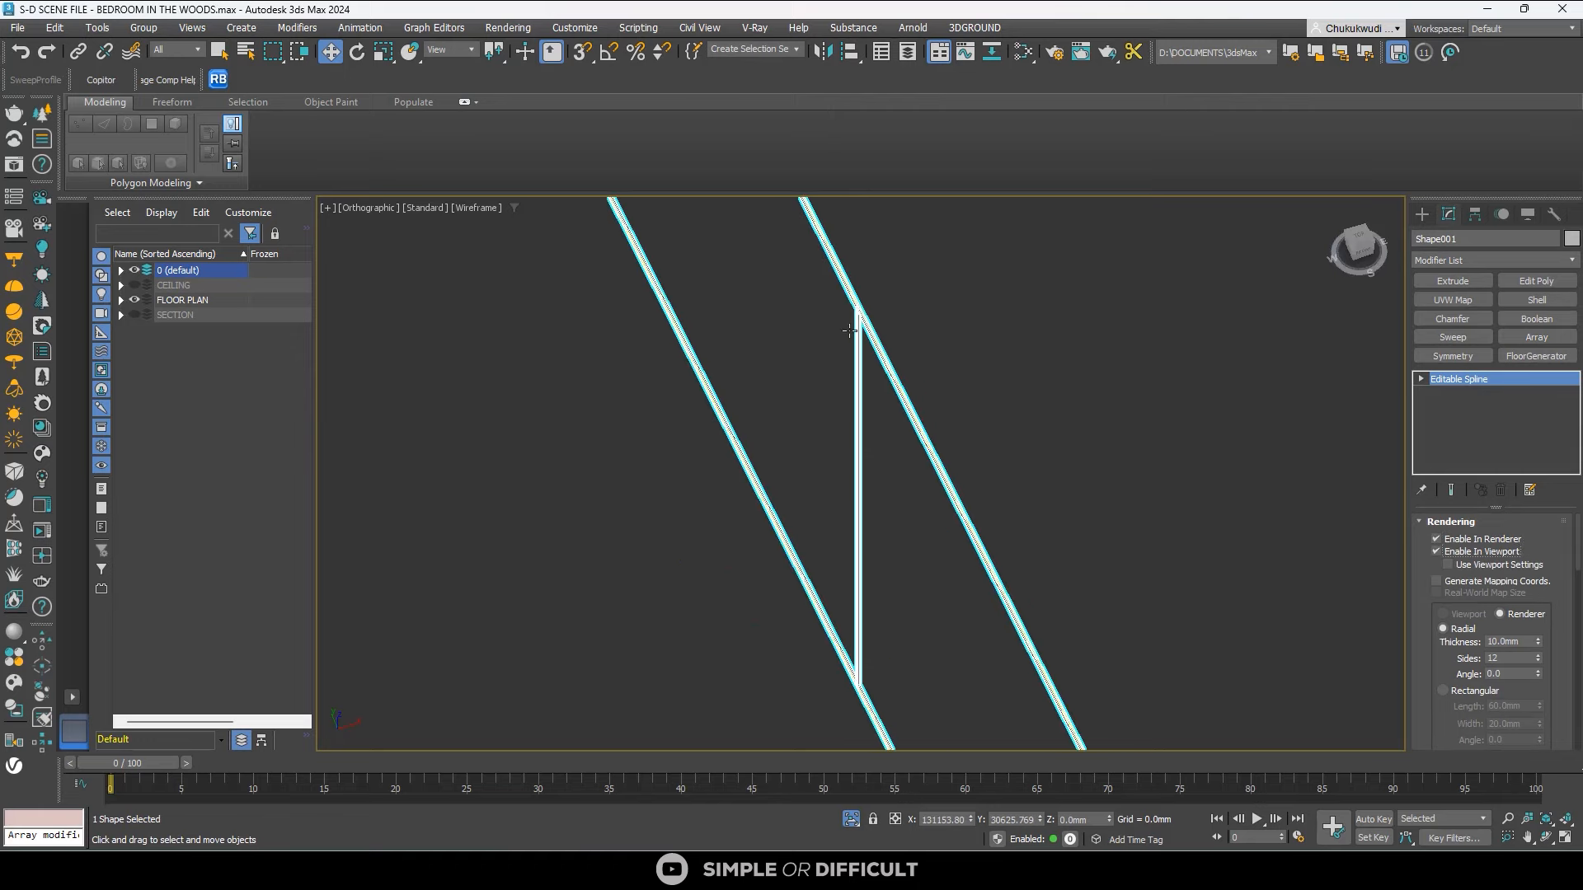
Switch the view from wireframe to shaded with edged faces for the railing frame.
scroll(942, 274, "up", 5)
scroll(1001, 519, "down", 5)
key("F3")
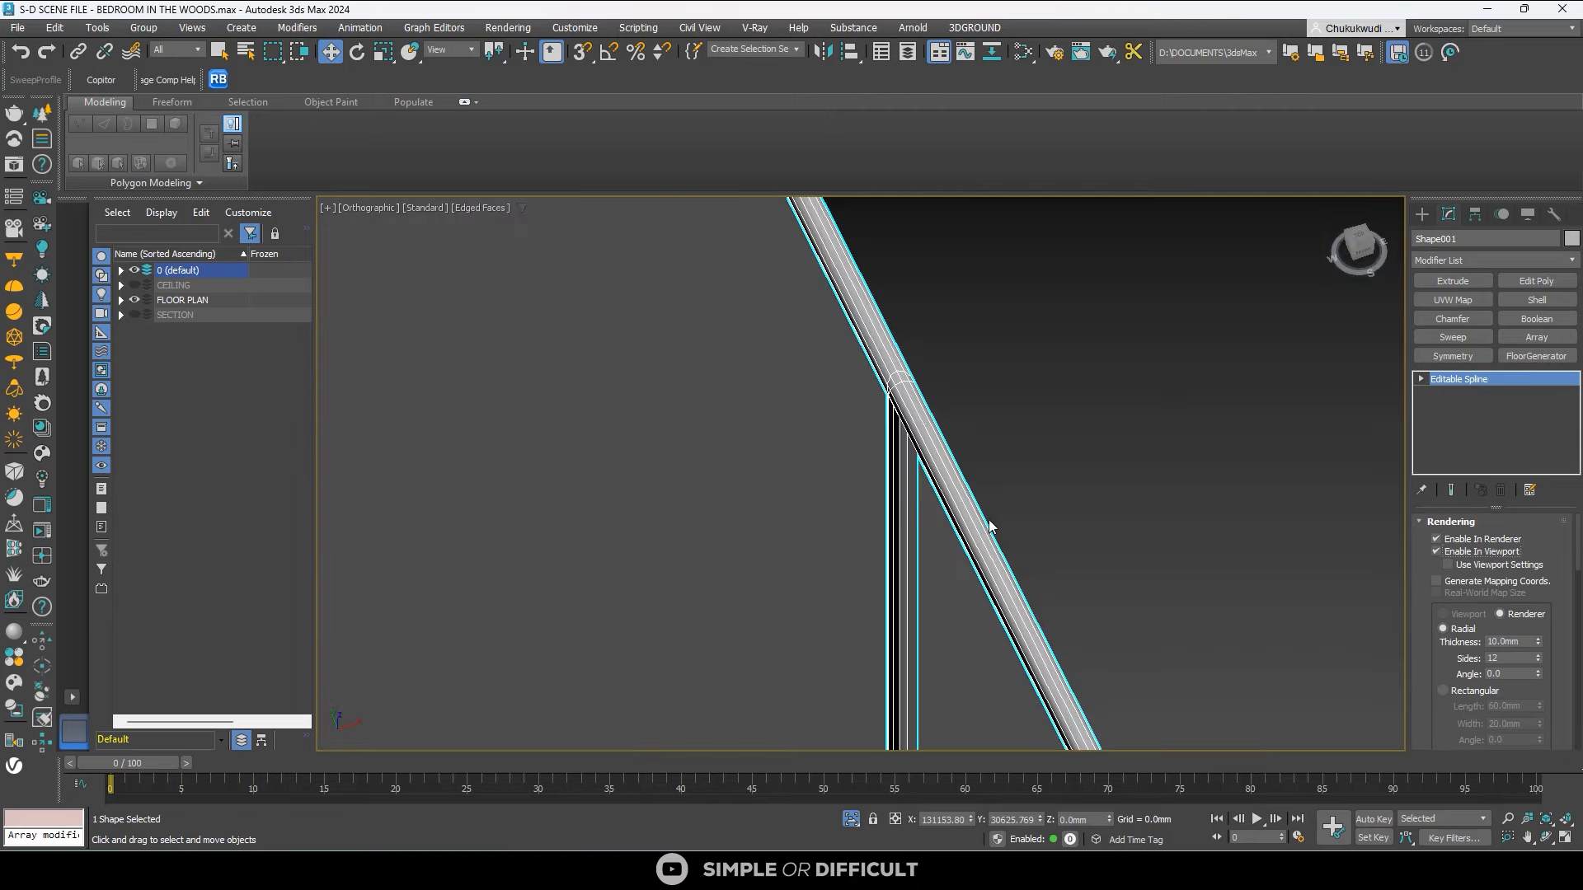
scroll(921, 409, "down", 5)
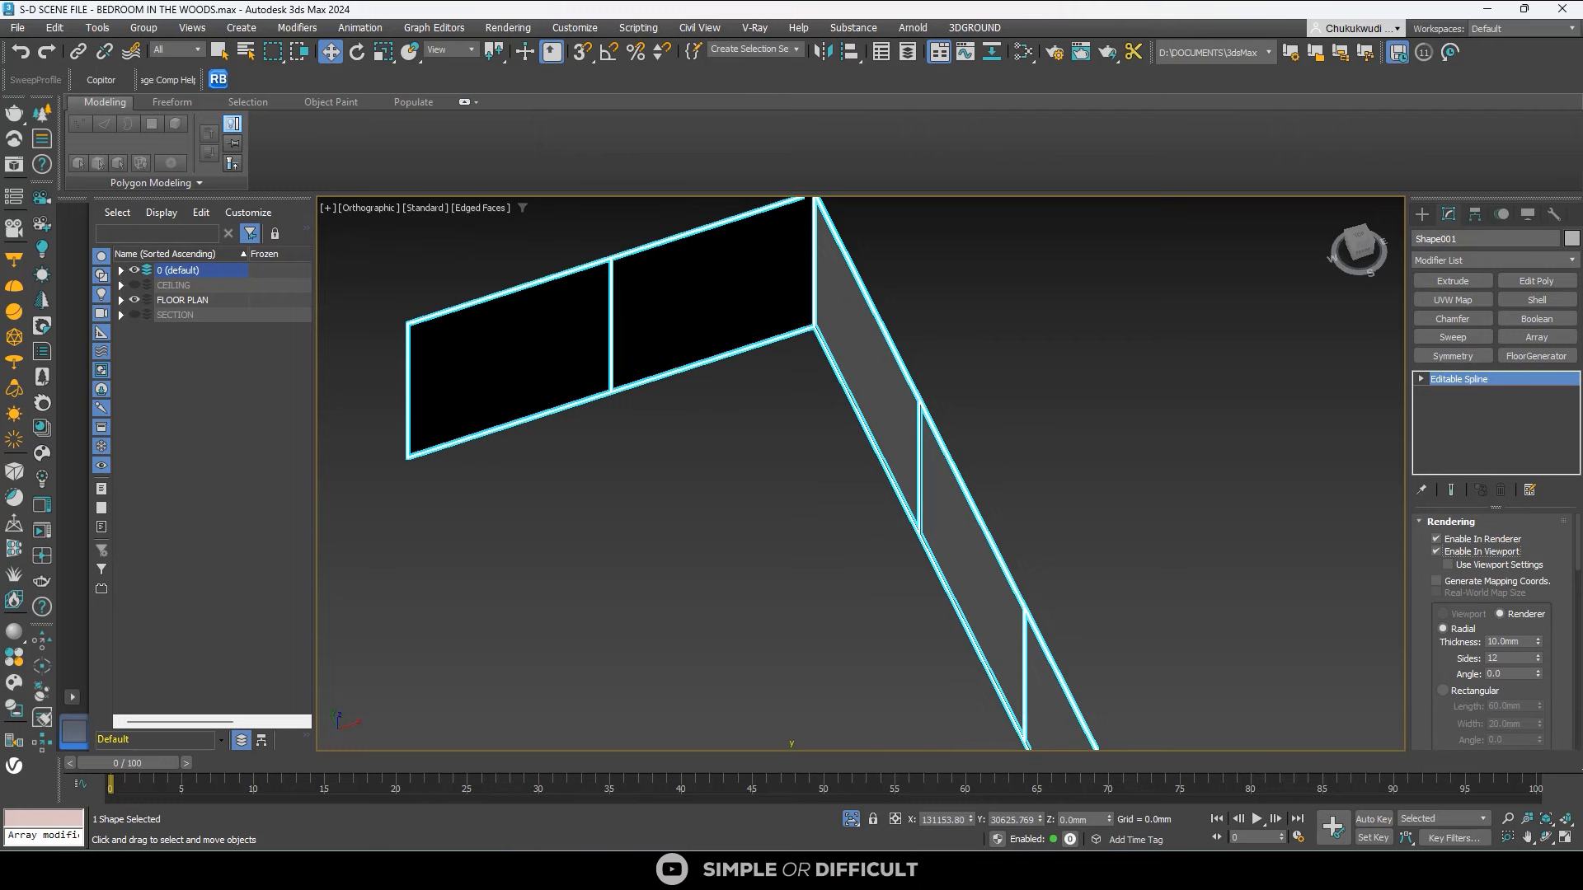
Give the railing frame a rectangular section with length 25 mm and width 25 mm, and clear the selection.
left_click(1474, 692)
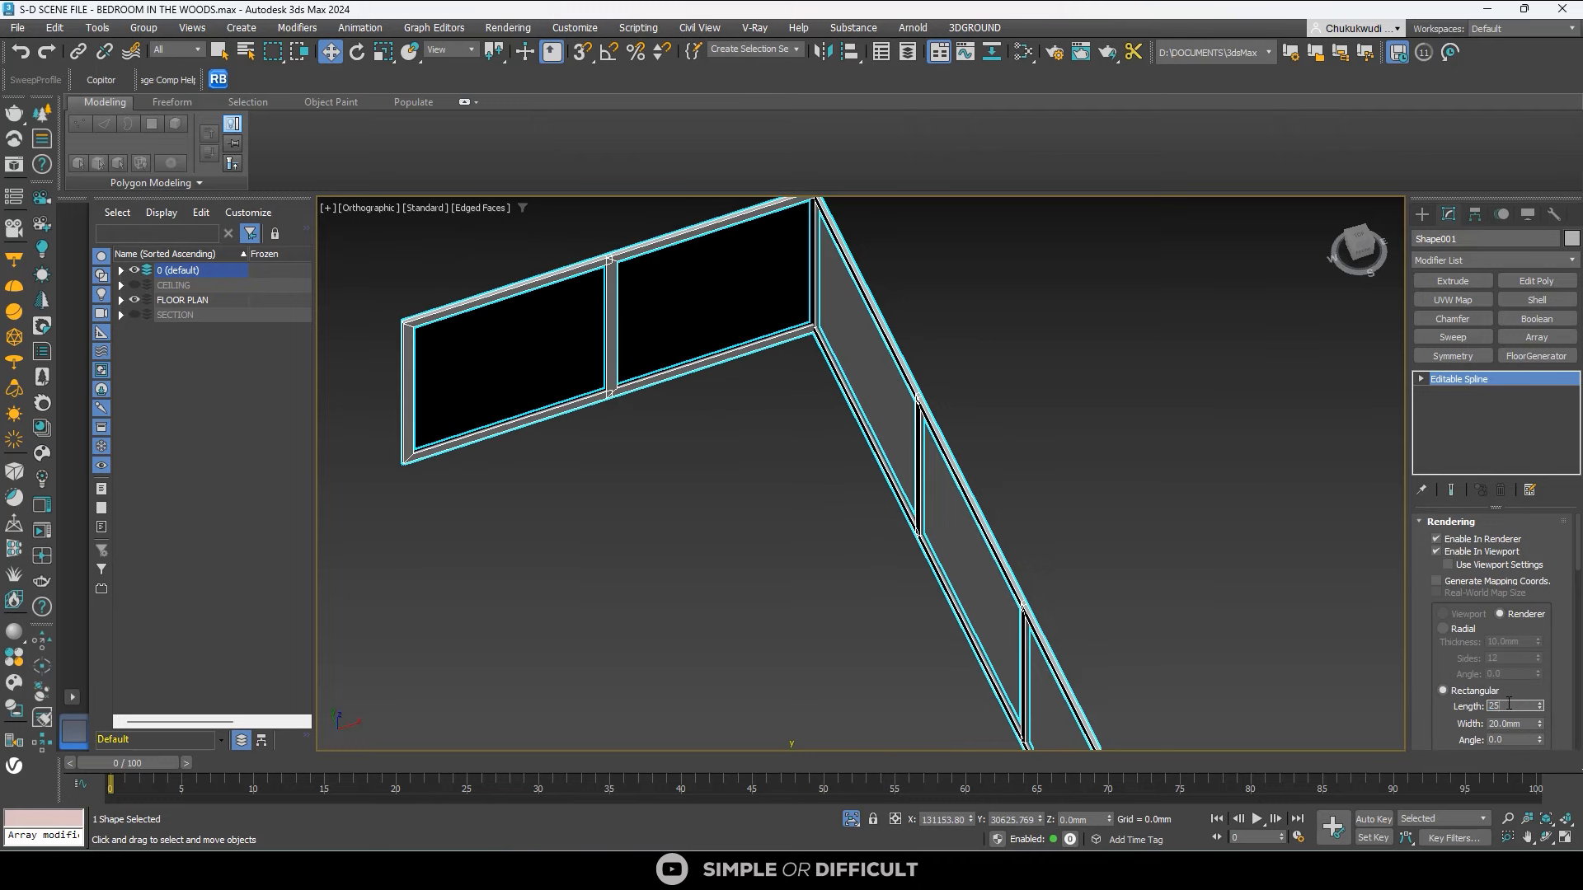
key("Tab")
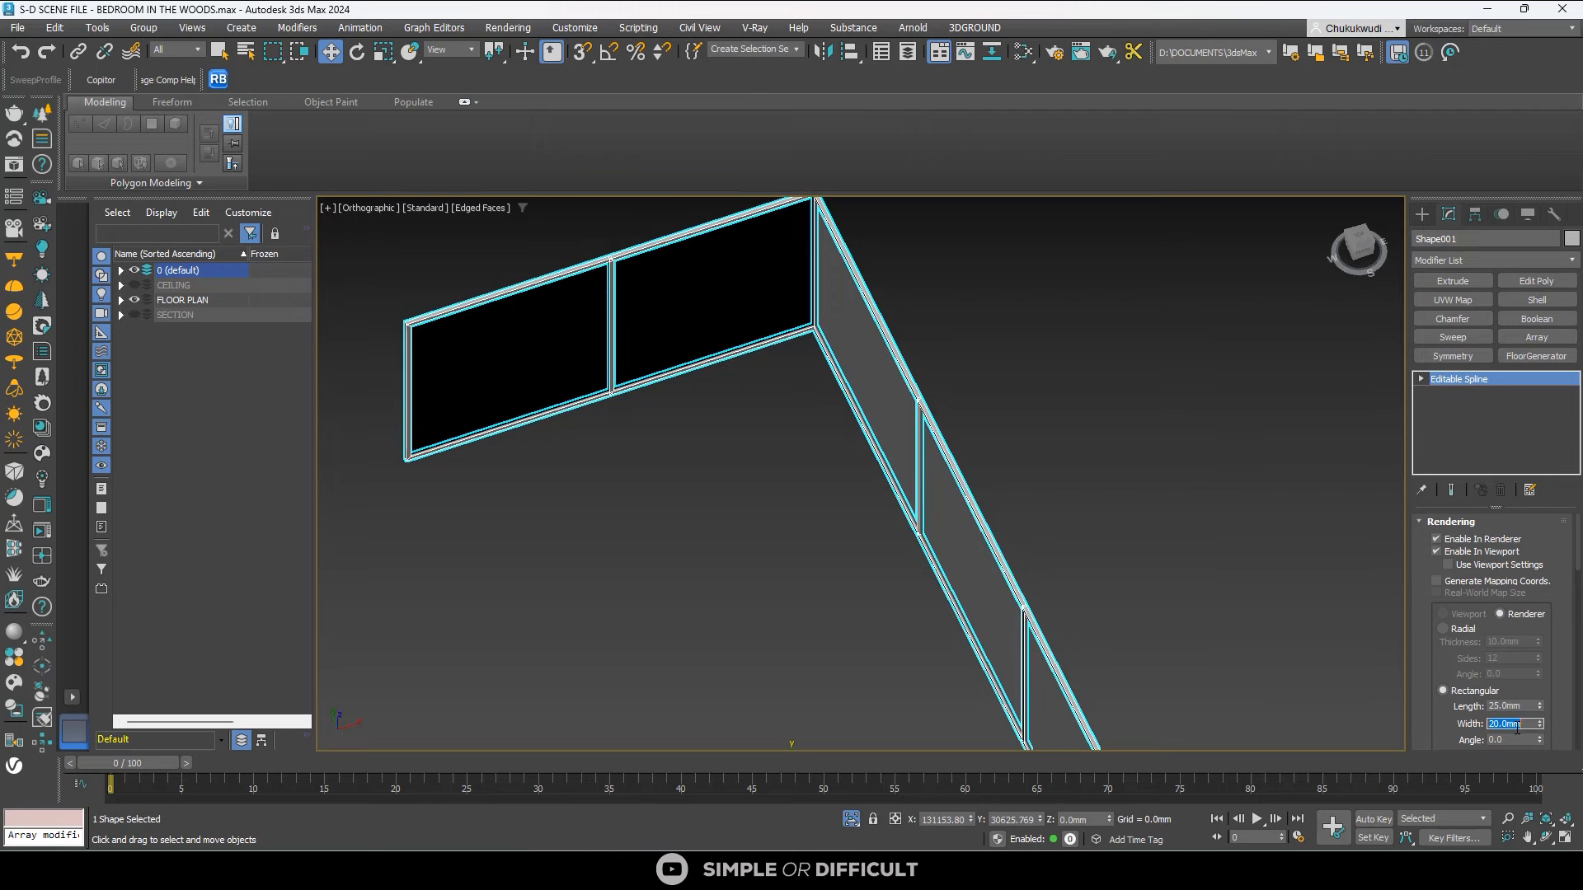
key("Return")
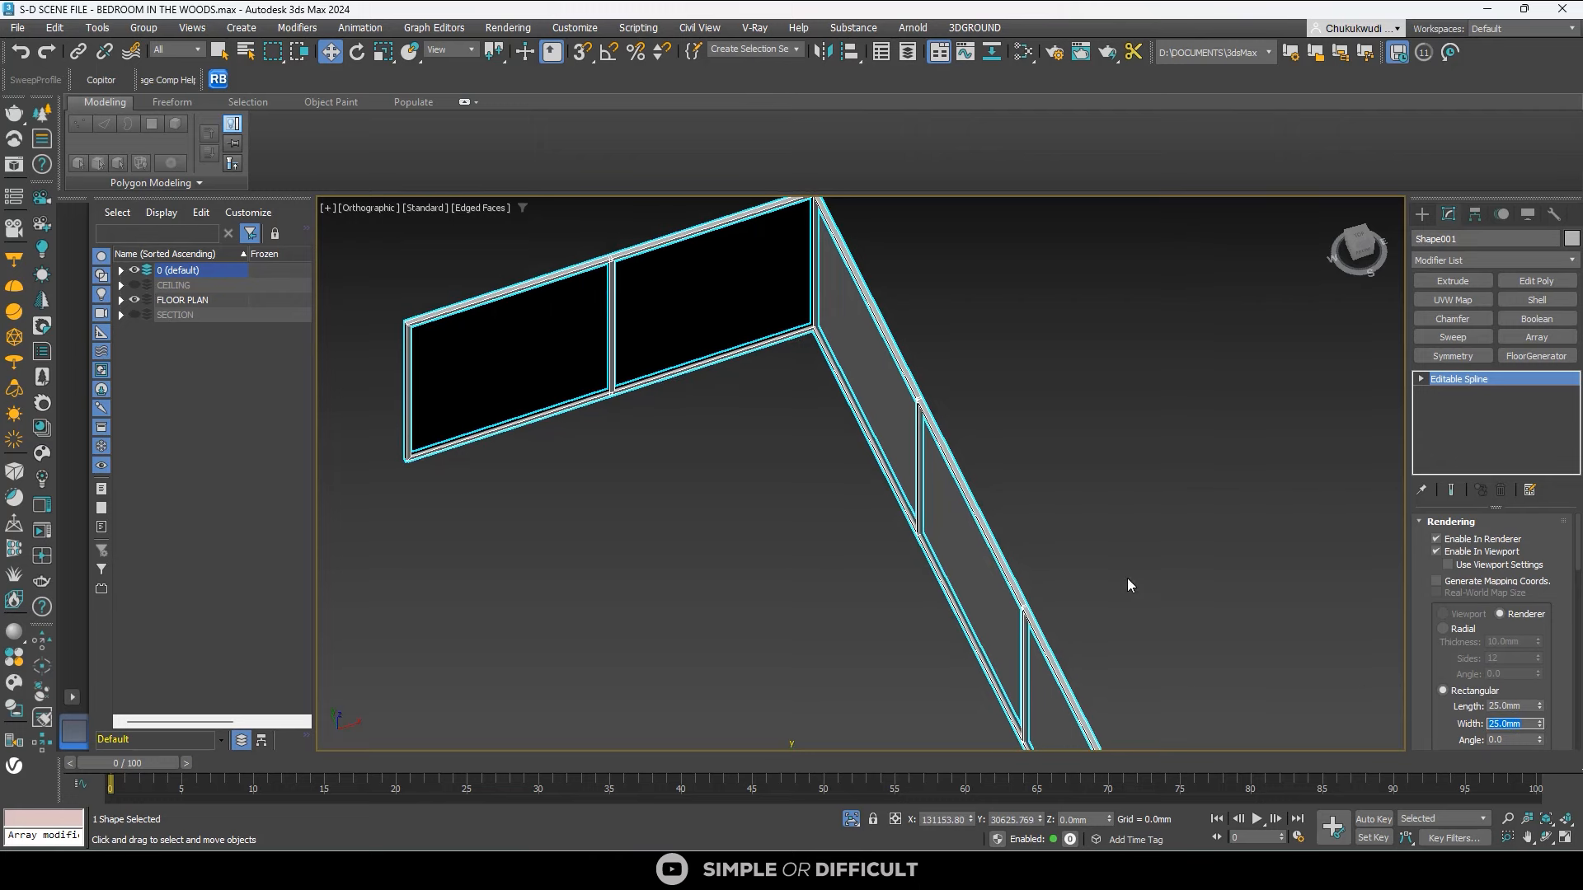
scroll(1126, 577, "down", 2)
scroll(927, 305, "up", 7)
left_click(922, 299)
scroll(816, 301, "up", 4)
scroll(874, 312, "down", 3)
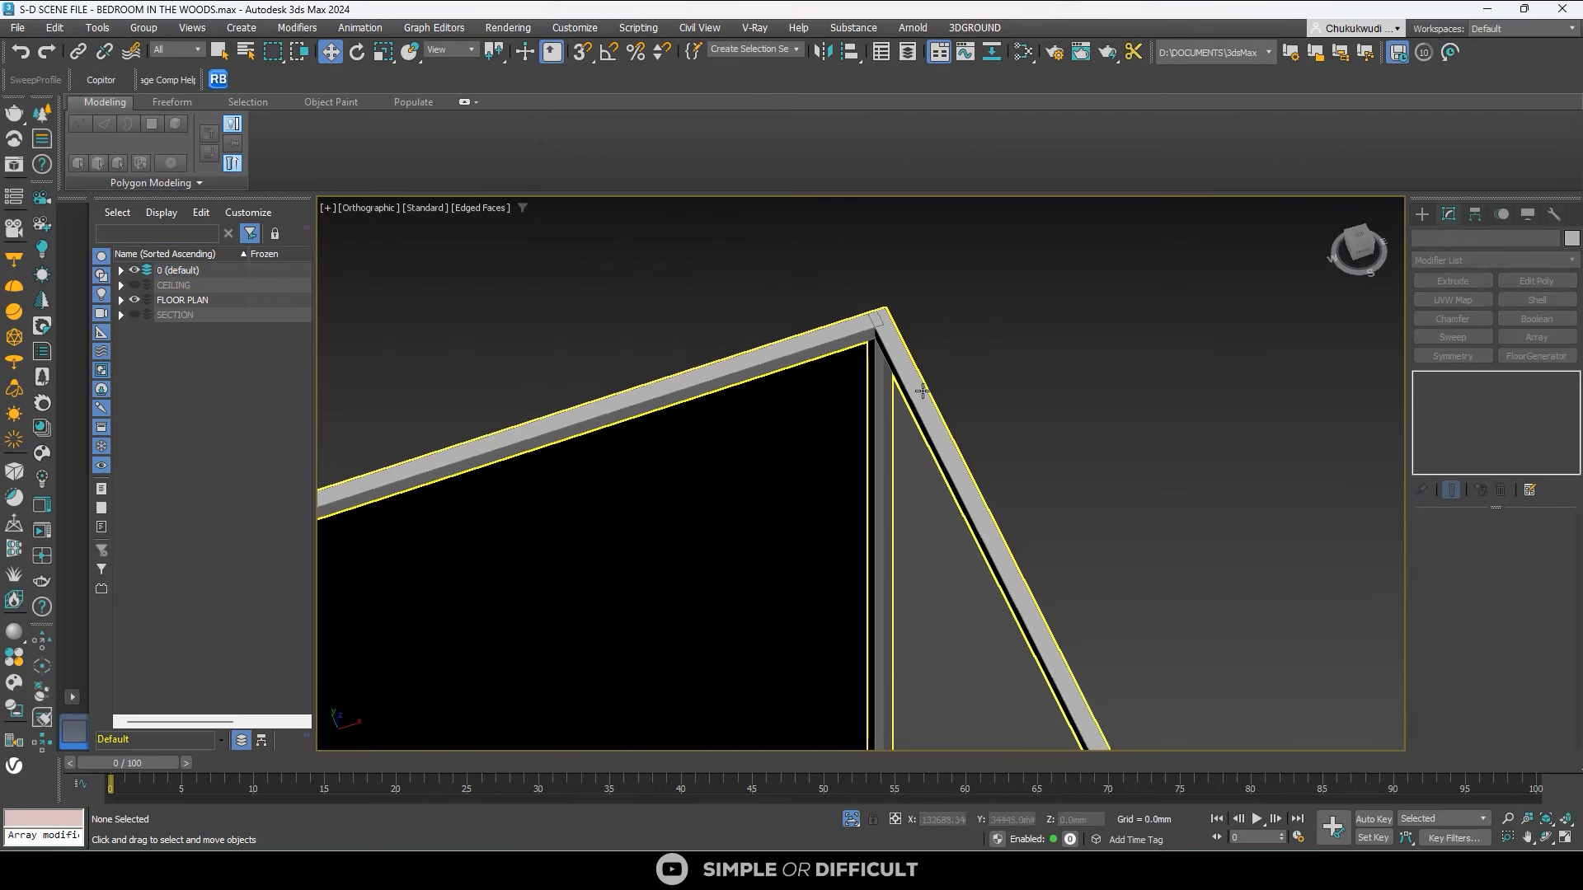
Select the railing's panel mesh and examine how the frame members meet it at the lower end corner.
left_click(926, 523)
scroll(926, 523, "down", 3)
middle_click_drag(926, 523, 1064, 481, "alt")
scroll(823, 289, "down", 3)
middle_click_drag(805, 631, 676, 566, "alt")
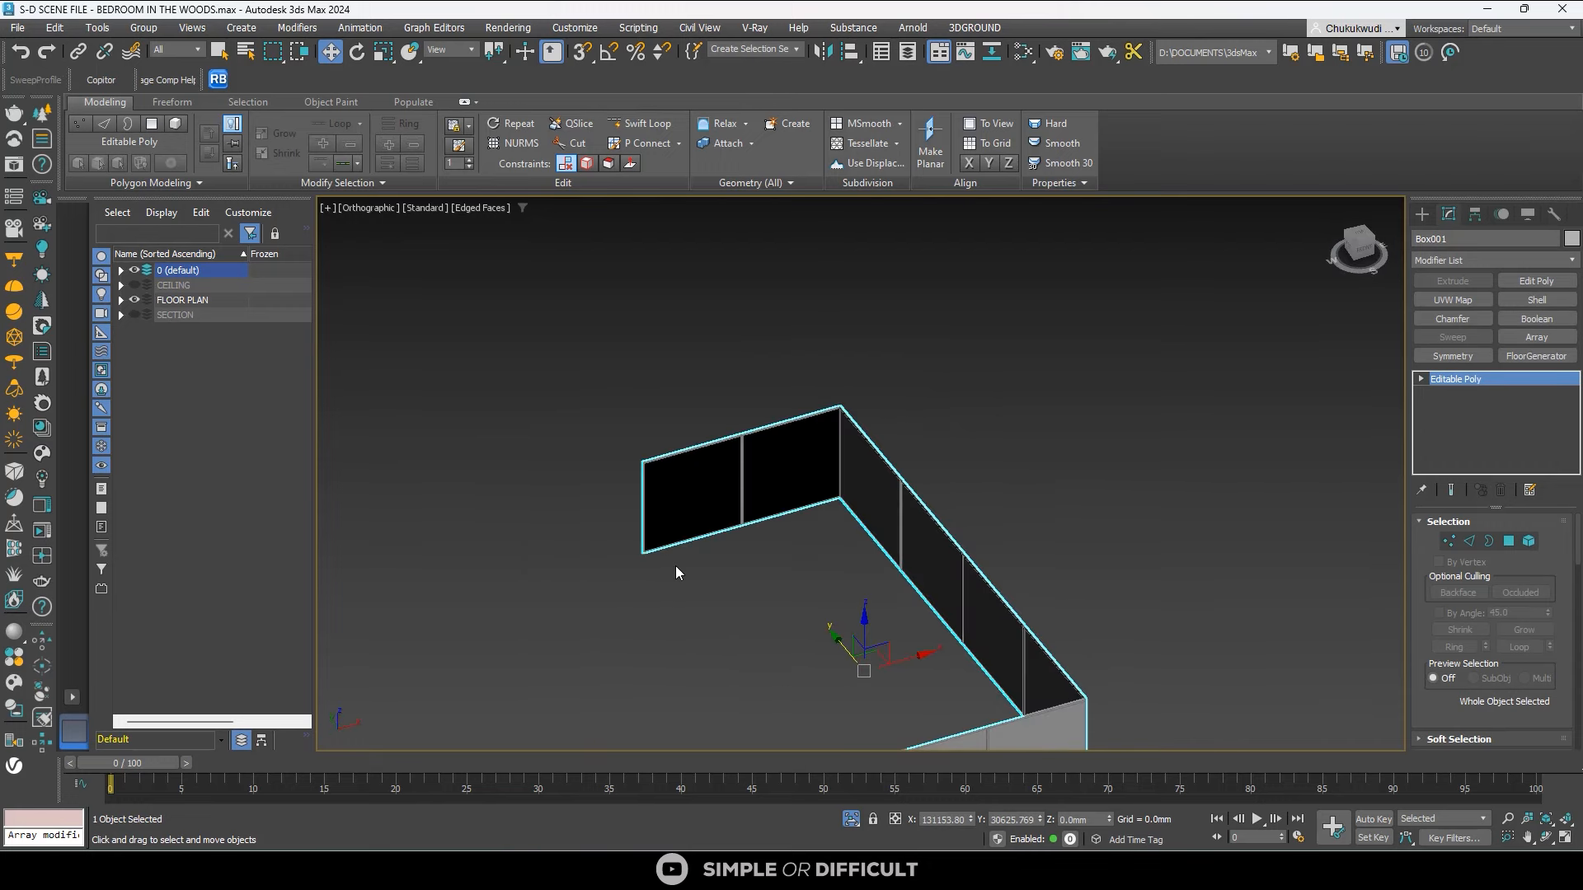
scroll(676, 566, "up", 5)
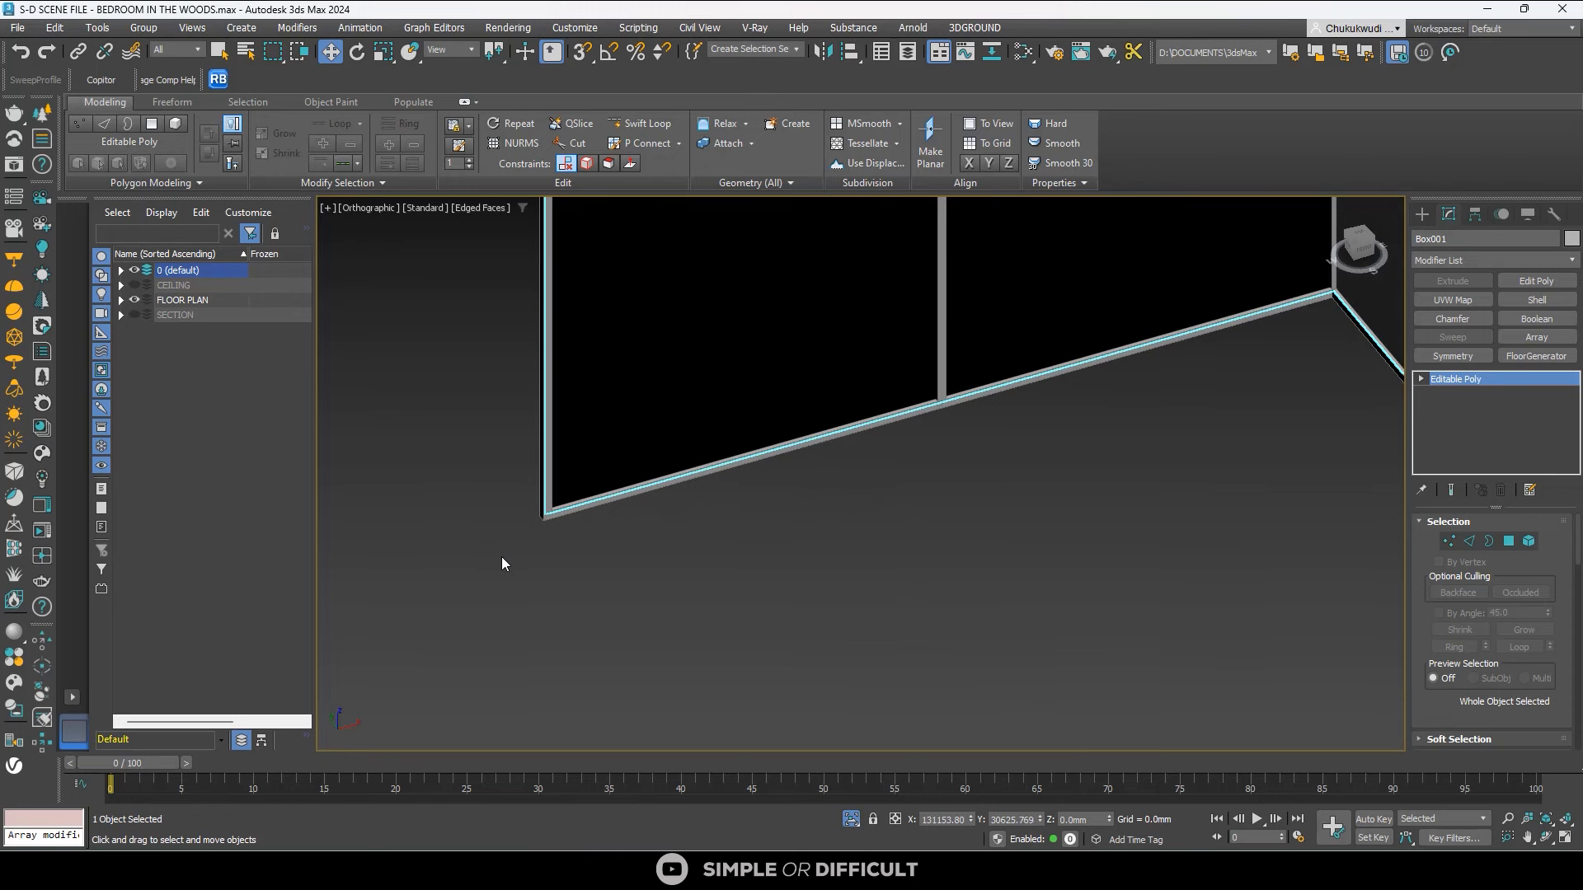
middle_click_drag(502, 557, 593, 596, "alt")
scroll(519, 540, "up", 3)
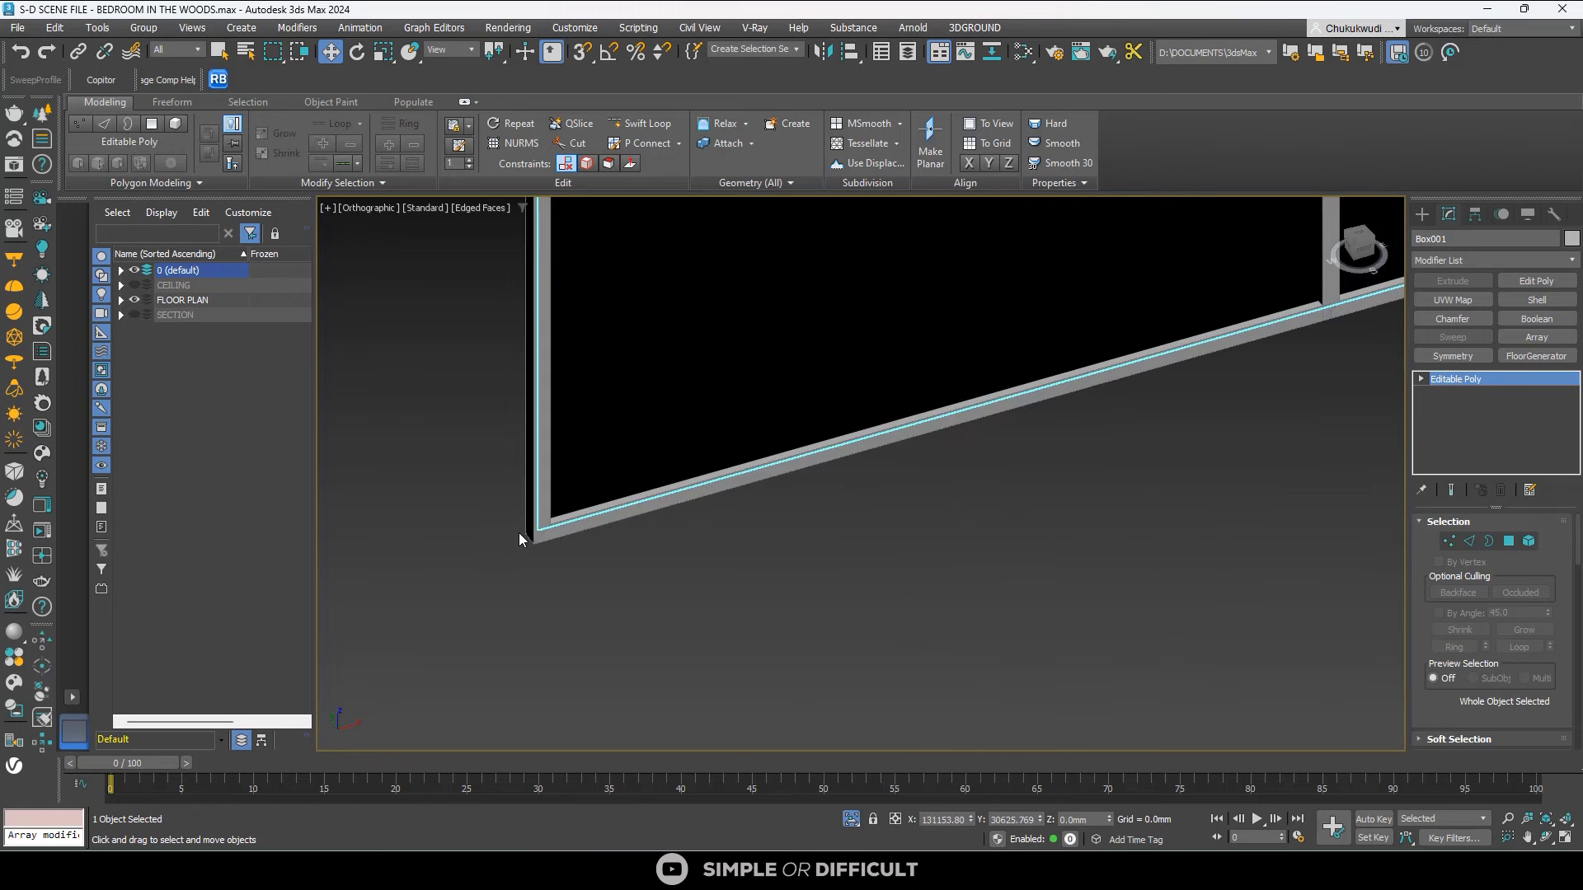
scroll(519, 536, "down", 5)
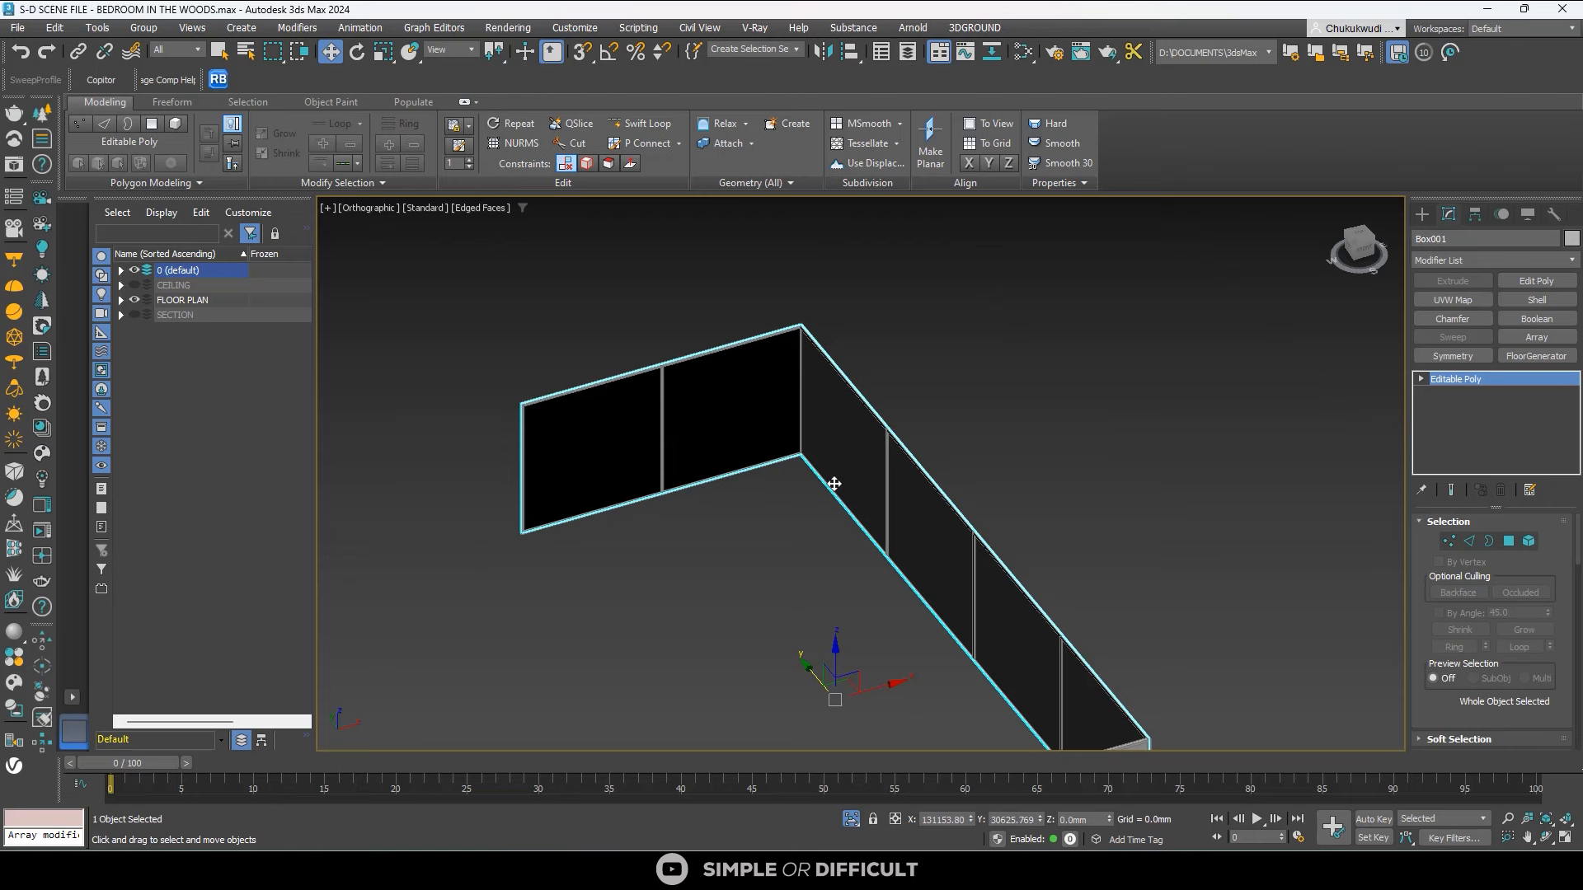
In the top view, create a plane about 680 mm wide over the railing's open end and set its length to 75 mm.
left_click(1361, 241)
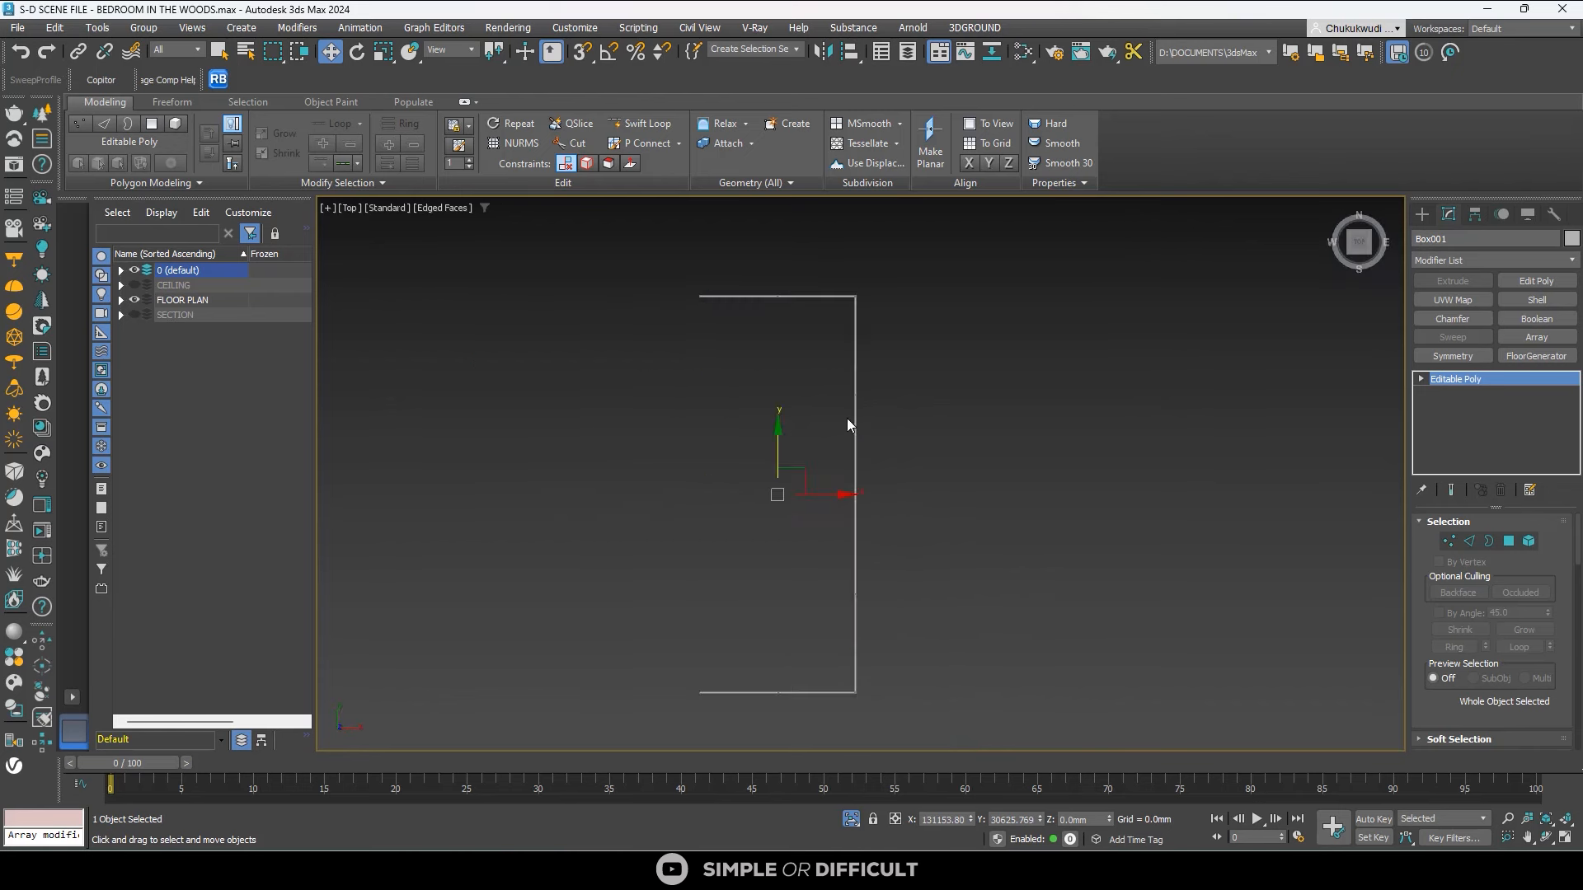
left_click(1422, 214)
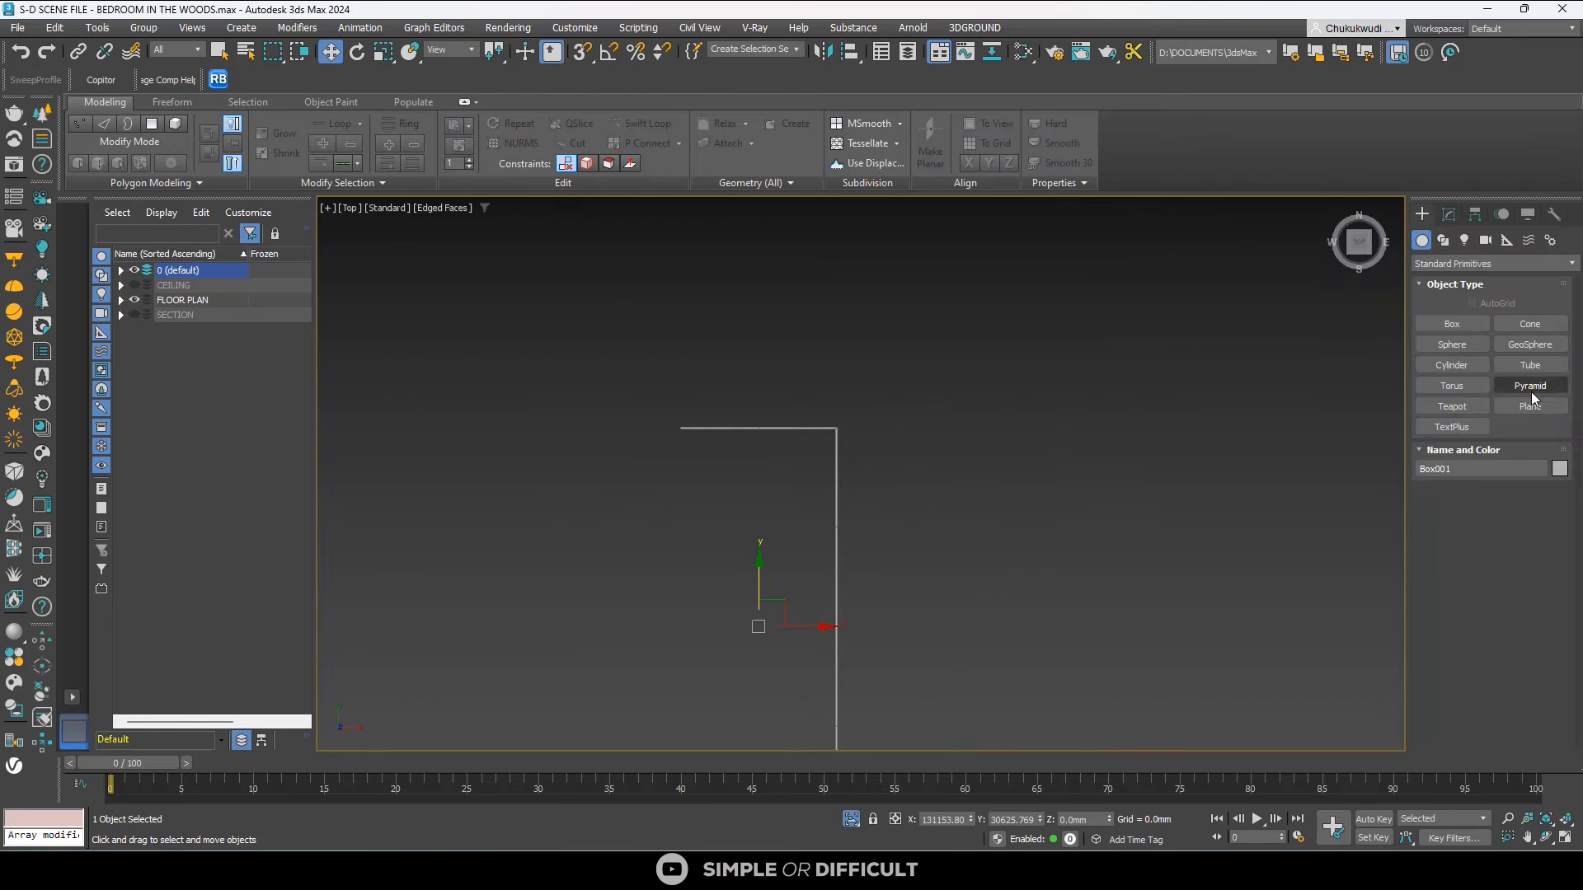
left_click(1530, 407)
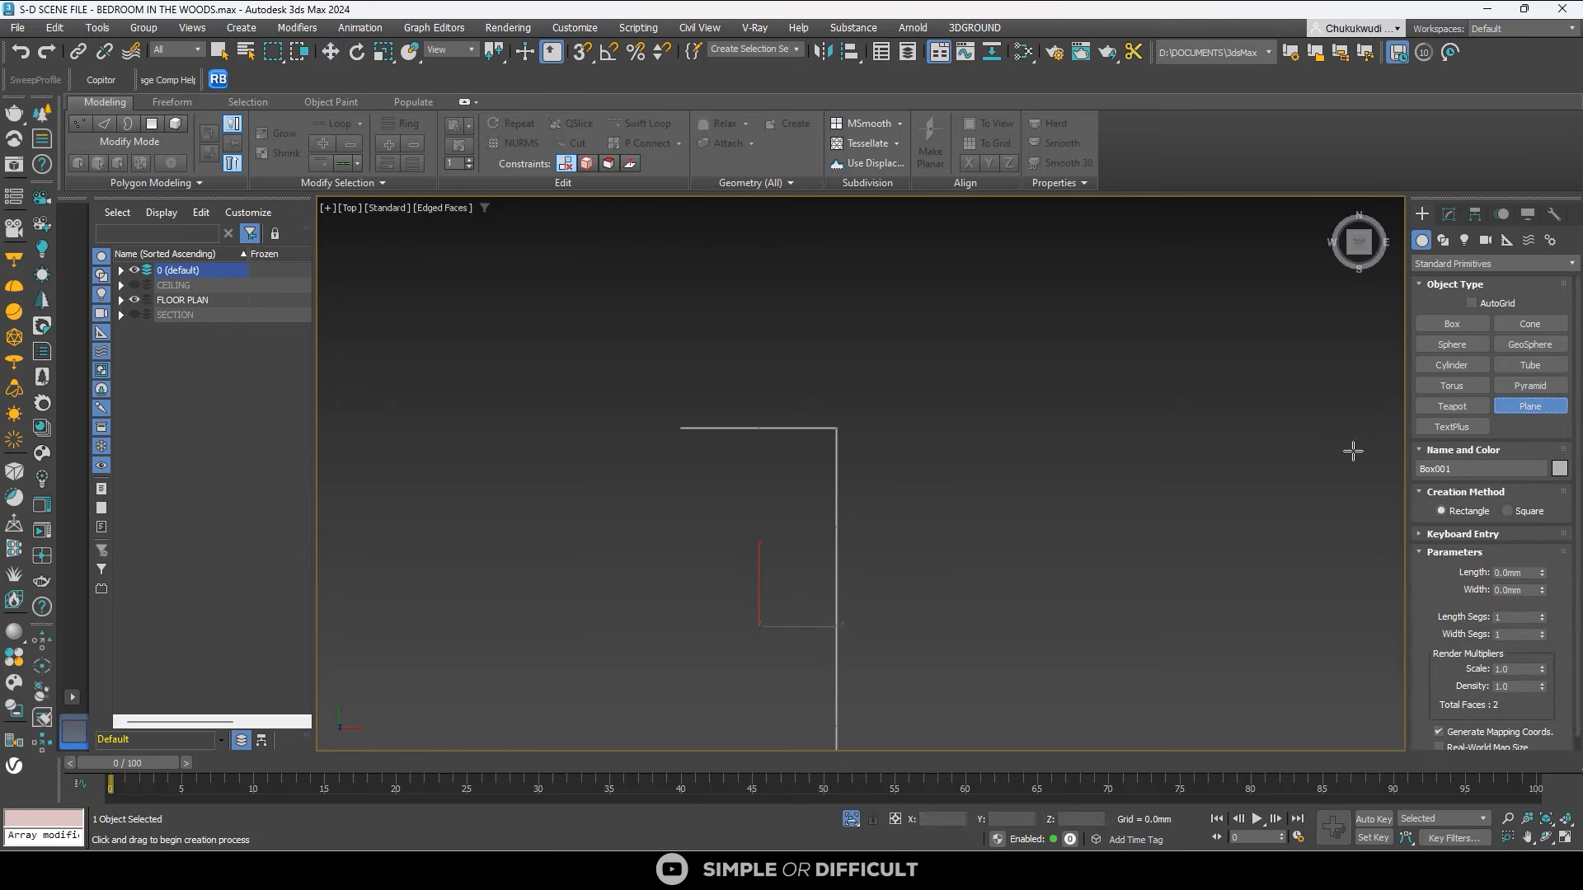
scroll(680, 424, "up", 6)
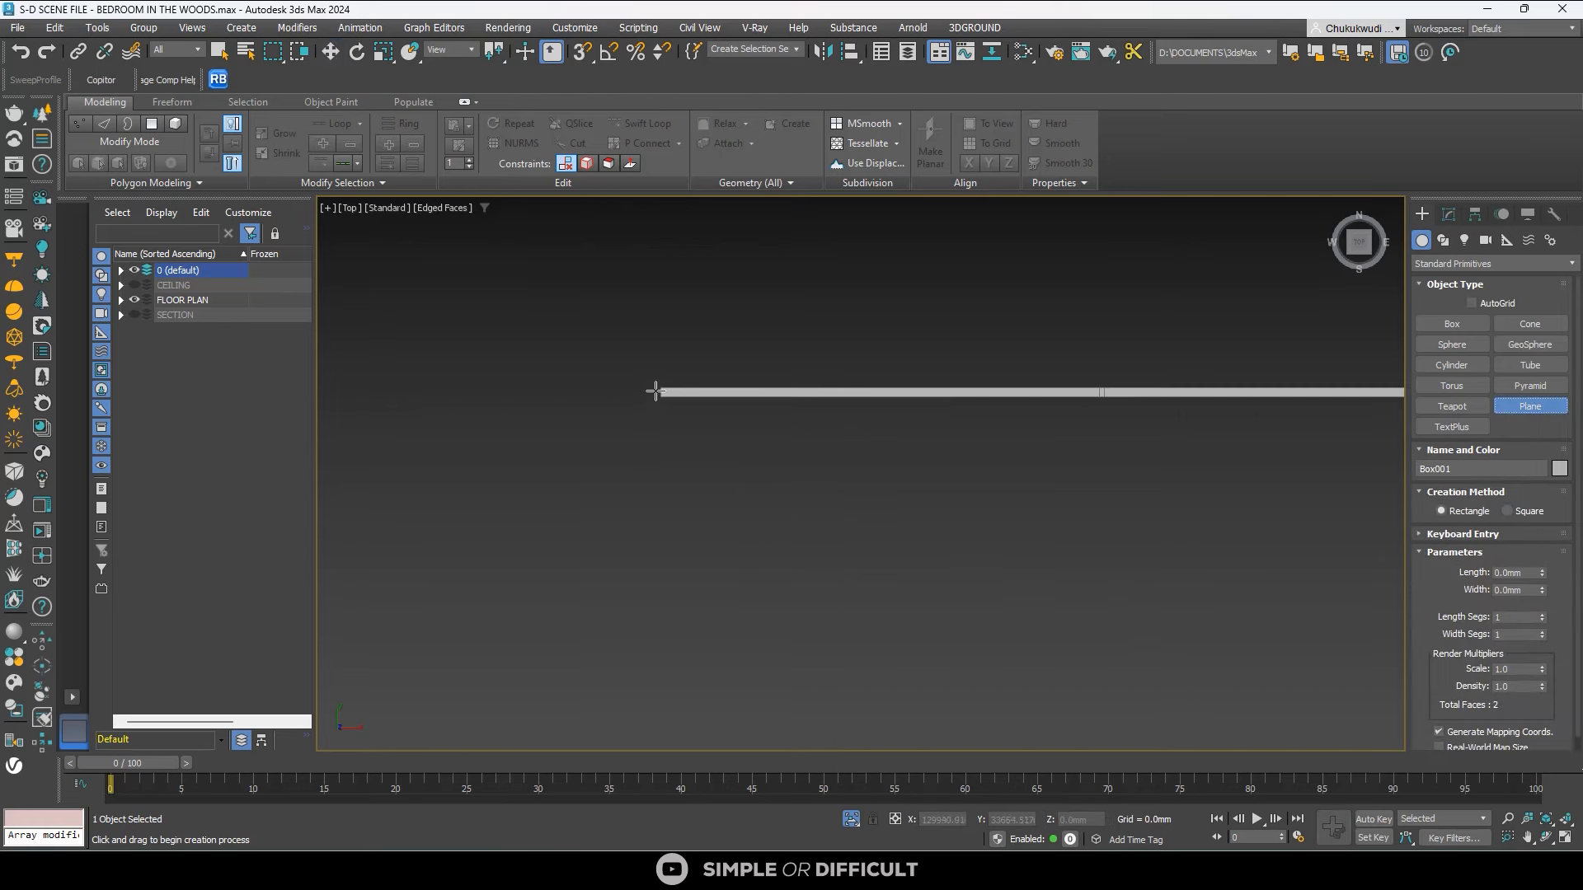
left_click_drag(648, 385, 903, 405)
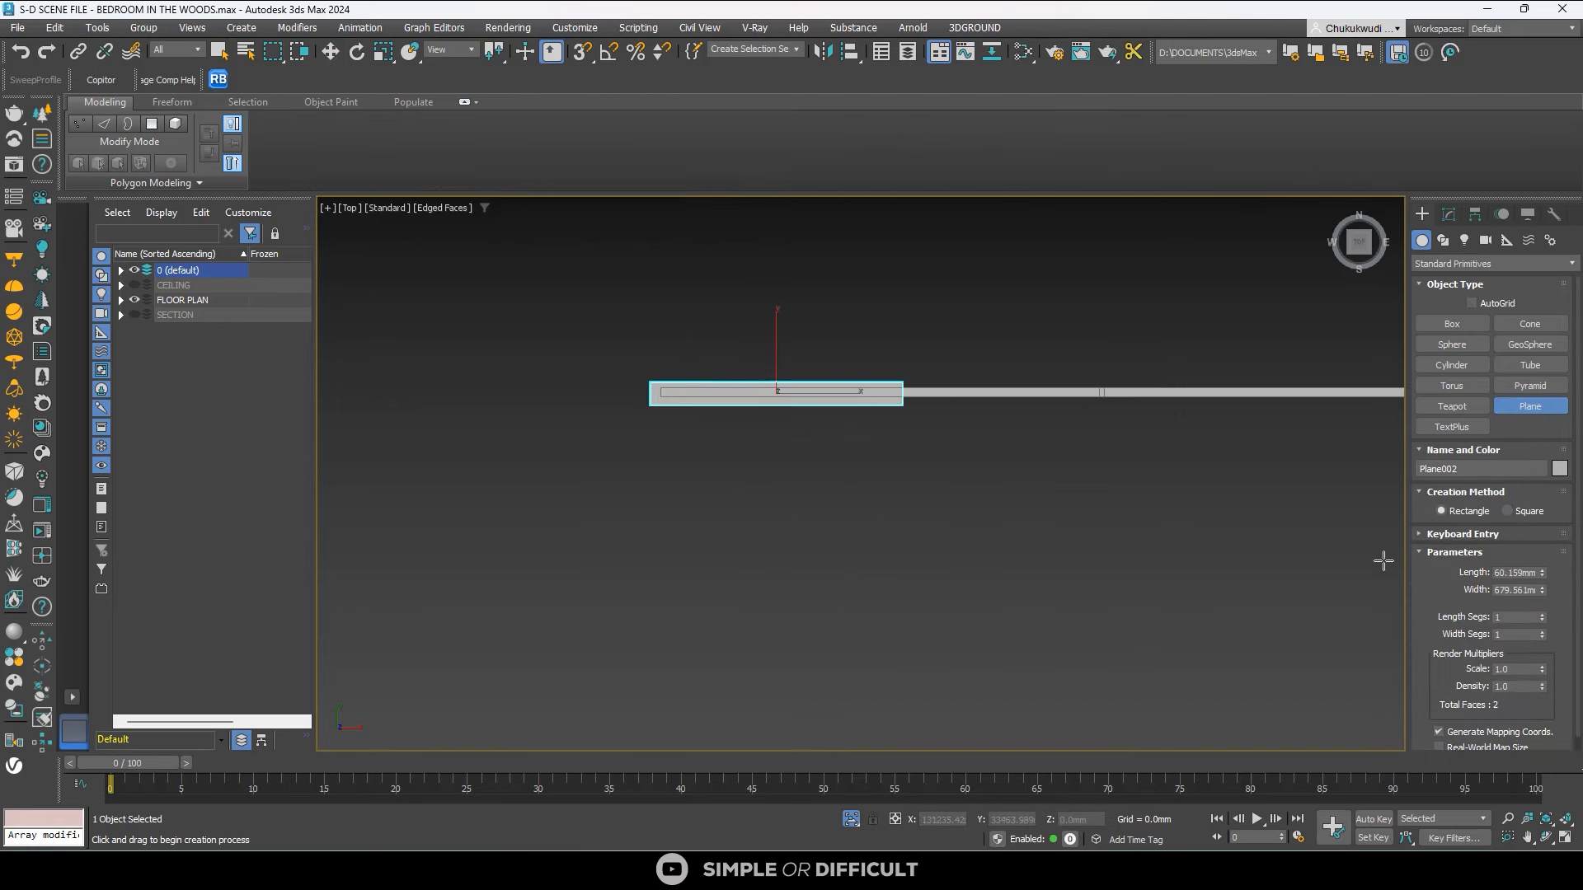
double_click(1528, 574)
key("Return")
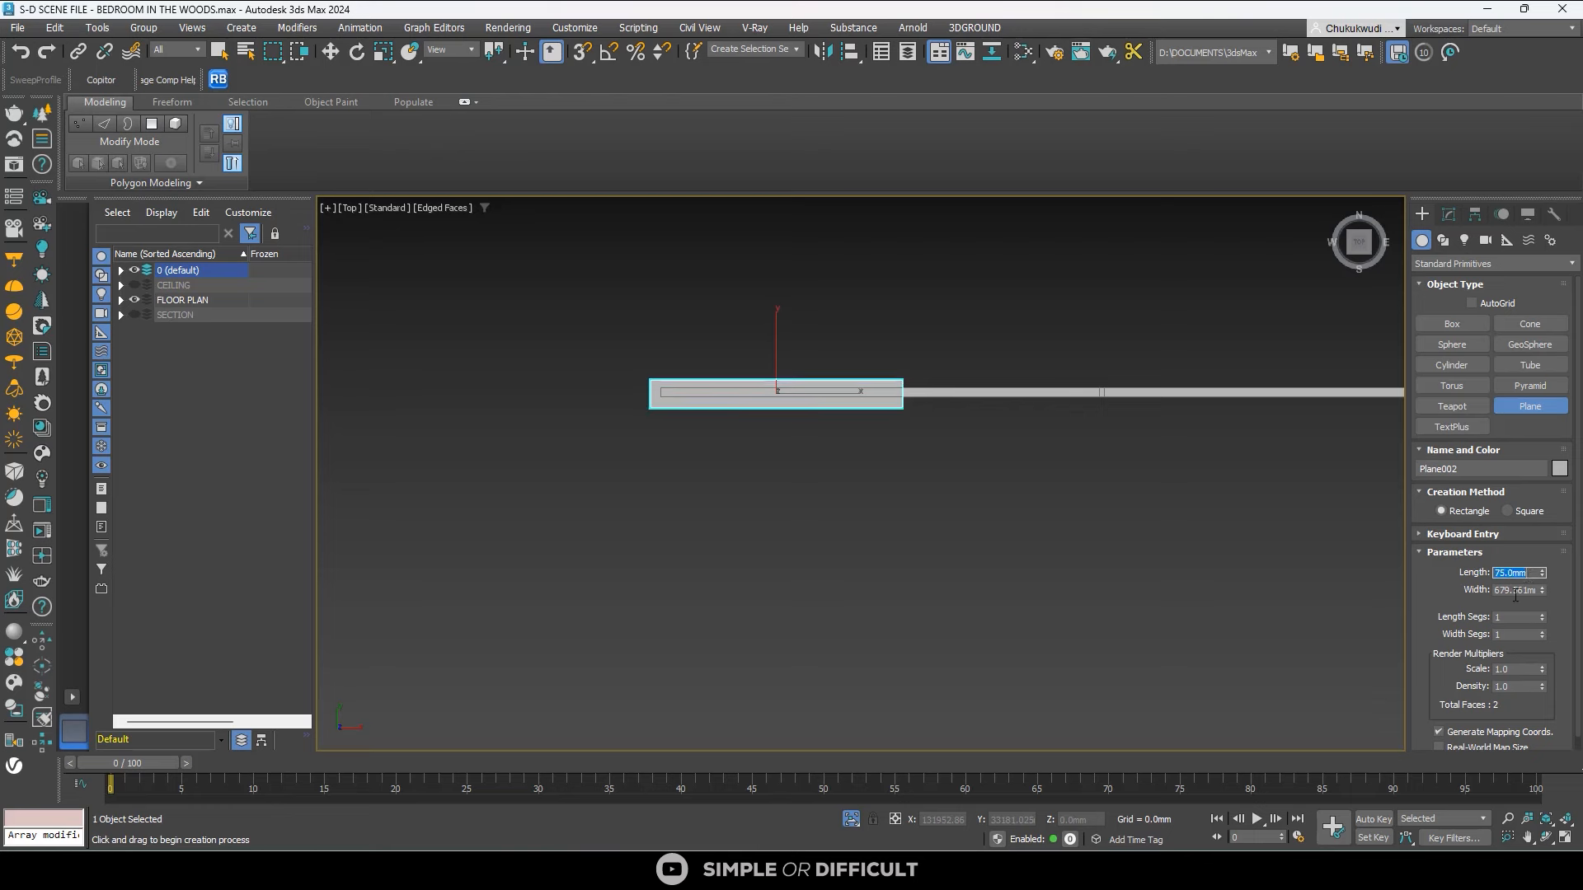
Convert the new 75 mm plane over the railing's end to an Editable Poly.
scroll(648, 349, "up", 5)
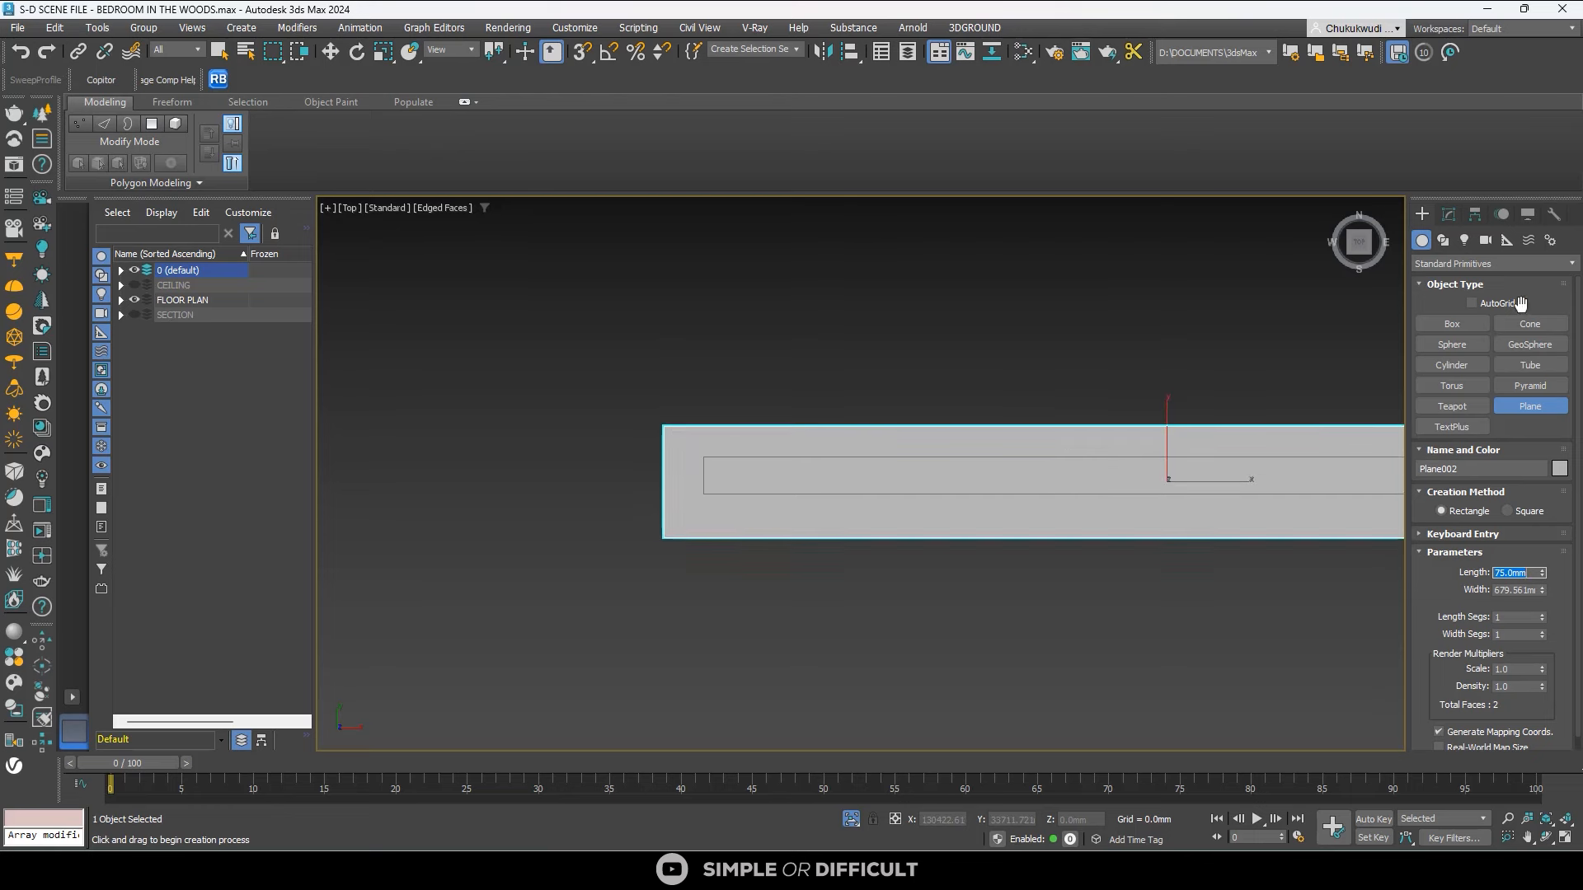
key("w")
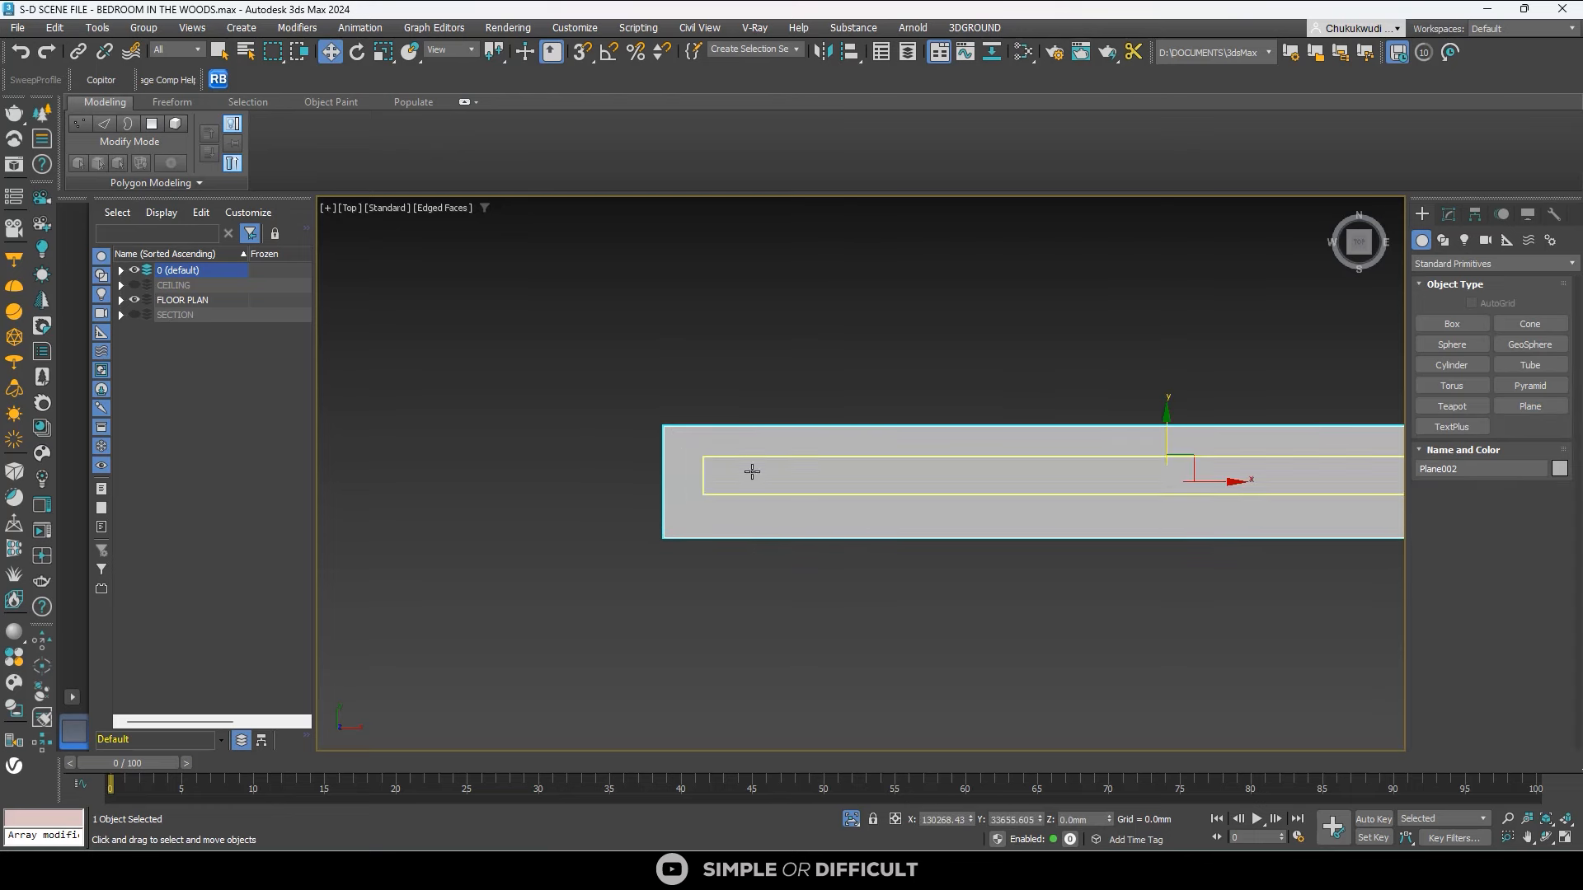
right_click(693, 439)
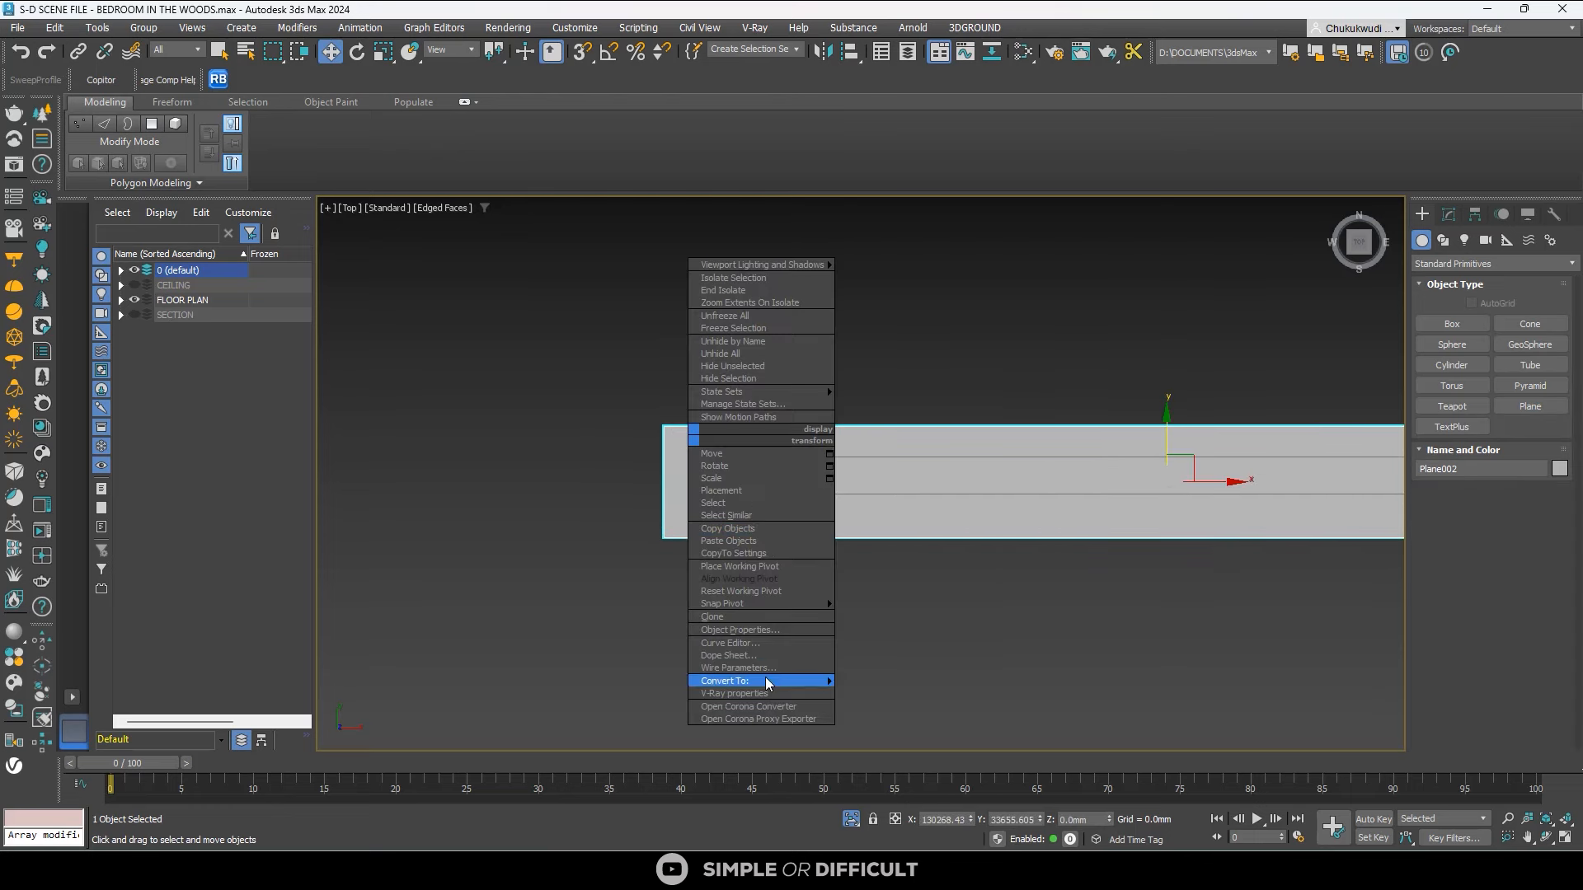
mouse_move(765, 679)
left_click(894, 694)
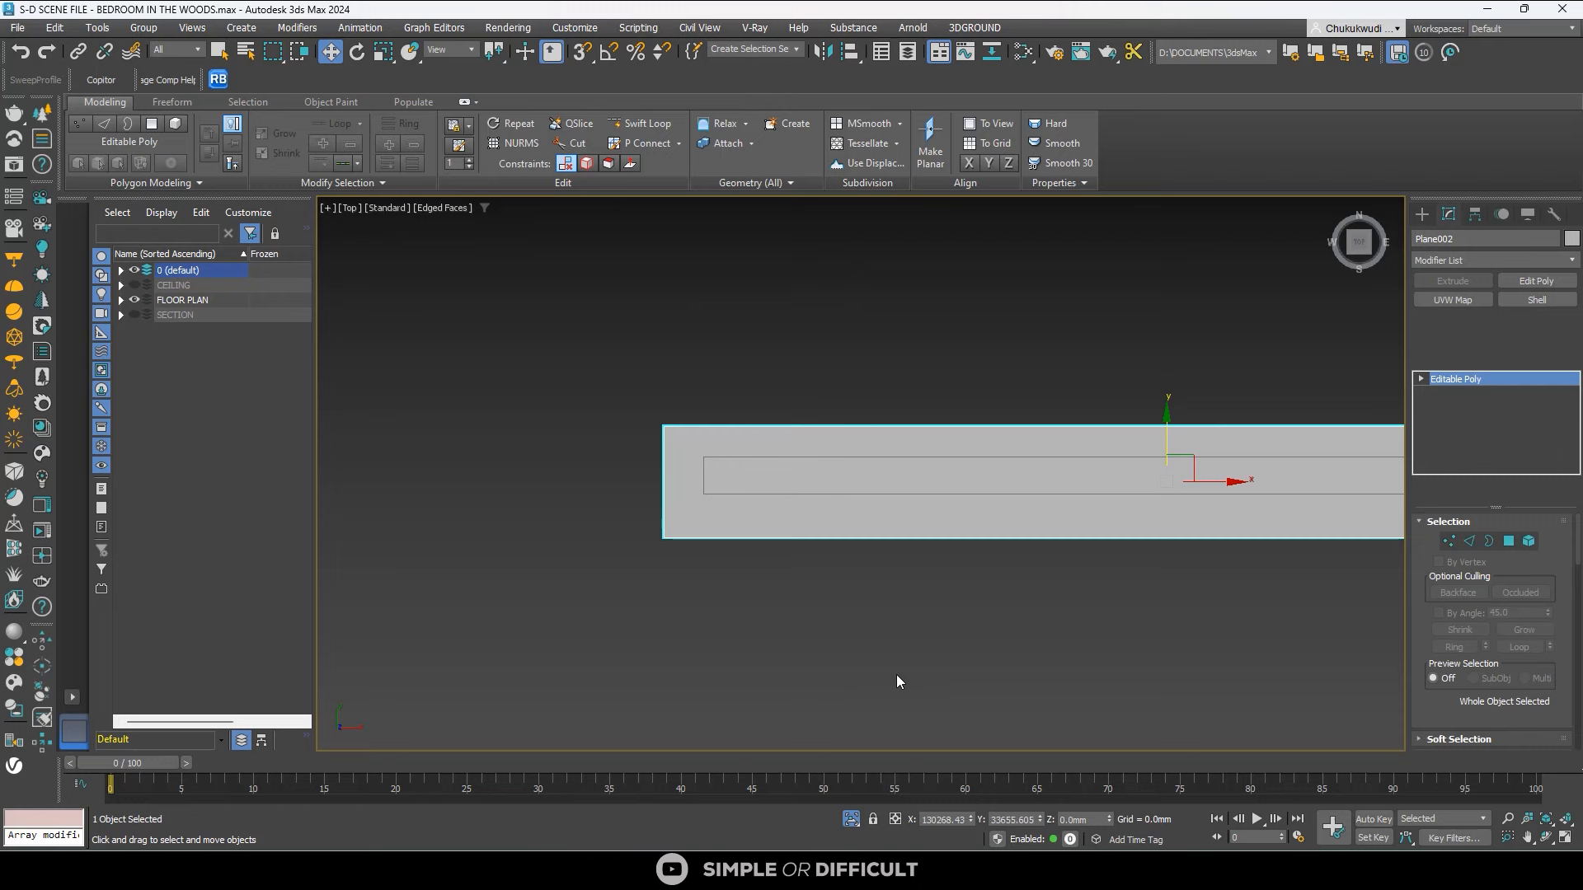
Move the plane's outer end edge inward with snapping so it aligns with the end of the railing frame.
left_click(1469, 539)
scroll(734, 486, "up", 2)
left_click(587, 475)
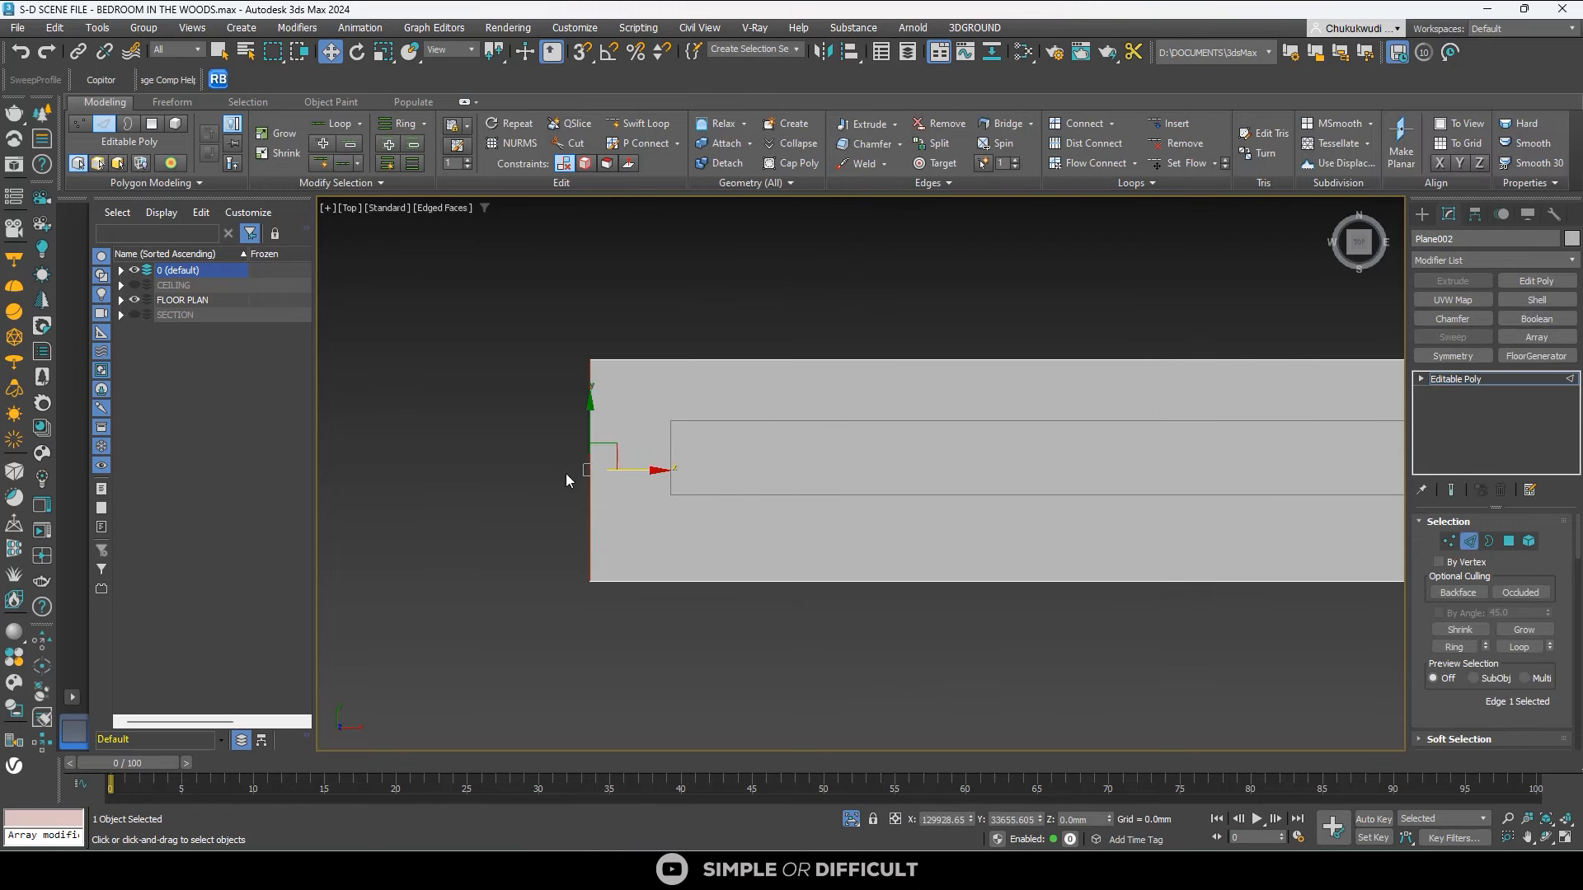
left_click_drag(642, 471, 670, 436)
key("s")
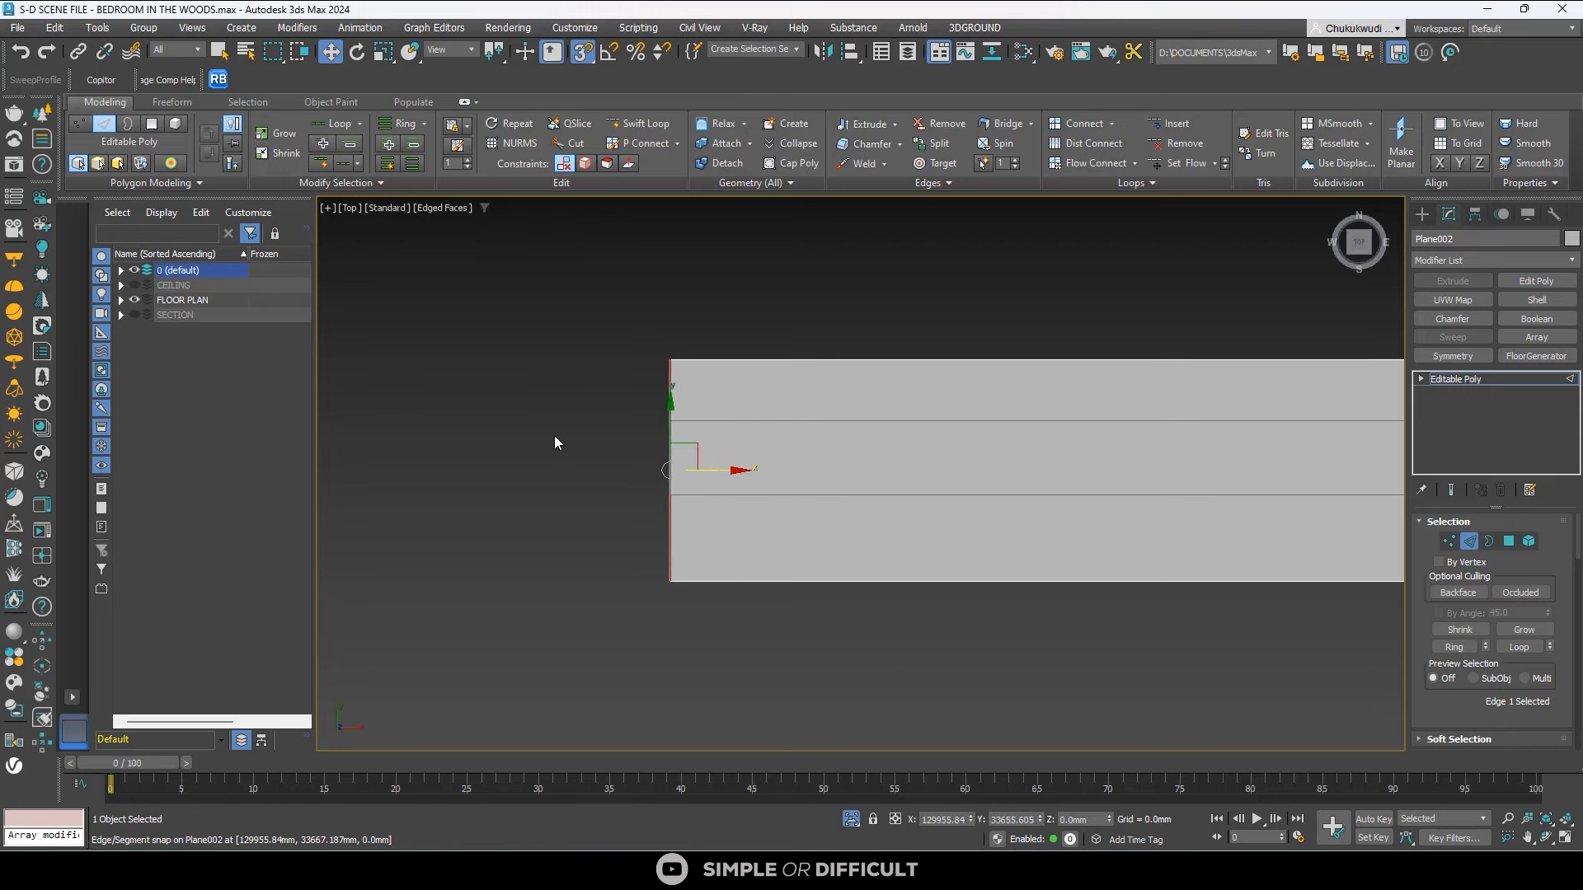
Stretch the strip's opposite end edge along the first railing side and extrude it past the corner as a separate segment.
scroll(554, 435, "down", 5)
scroll(781, 422, "up", 3)
left_click_drag(902, 461, 791, 498)
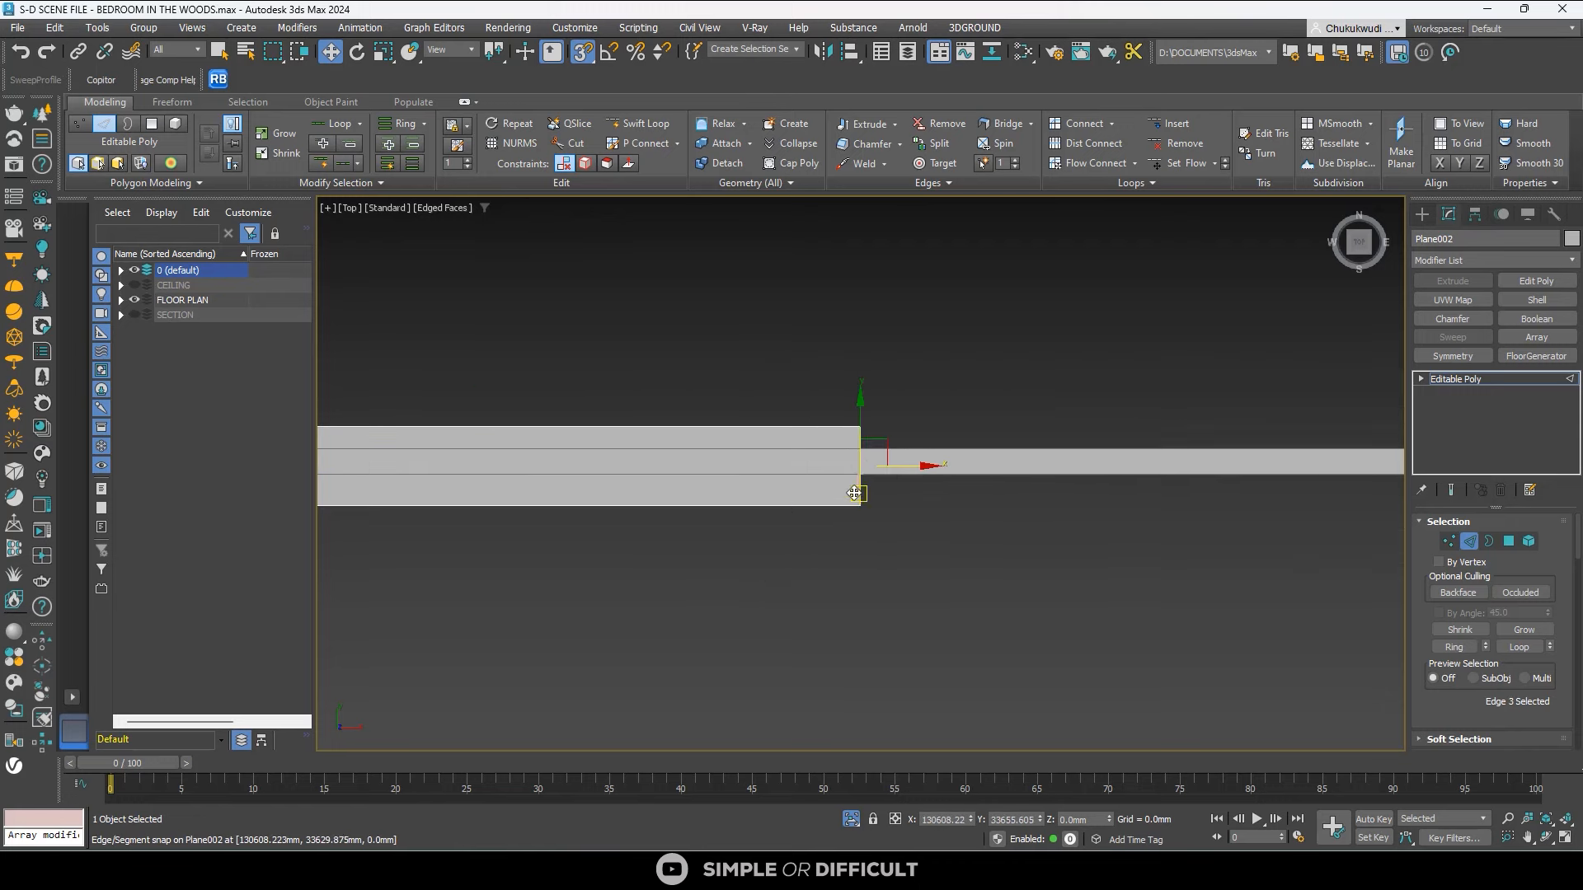
scroll(359, 297, "down", 3)
left_click_drag(574, 359, 1192, 378)
middle_click_drag(1064, 390, 1030, 382)
scroll(1013, 304, "up", 4)
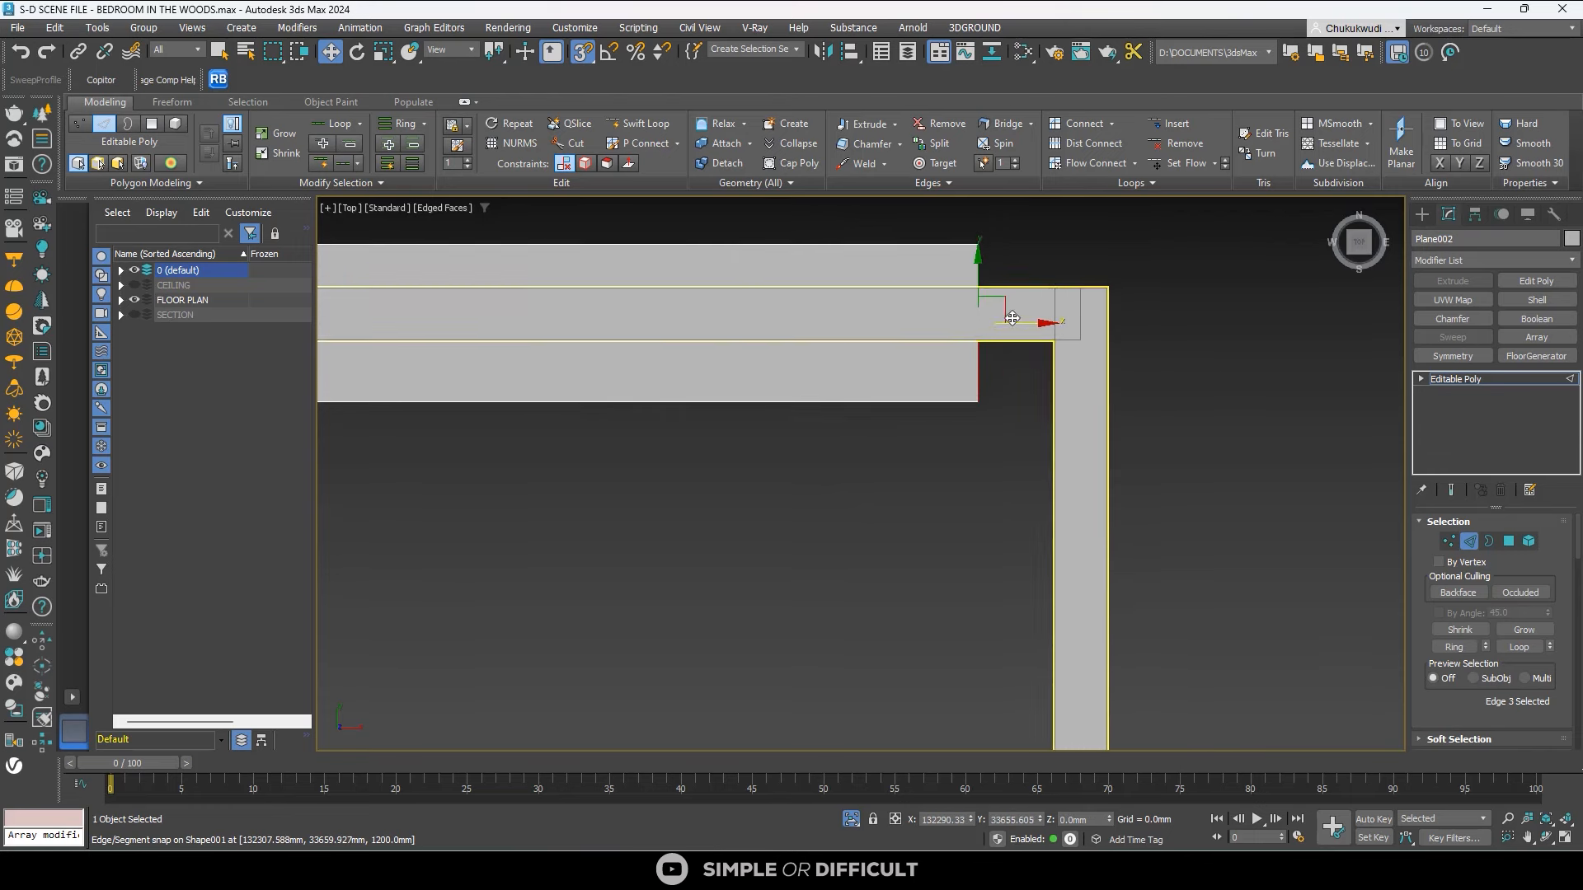
left_click_drag(1014, 329, 1250, 355)
Extrude the corner segment's inner edge along the long railing side and past the far corner.
left_click(1174, 435)
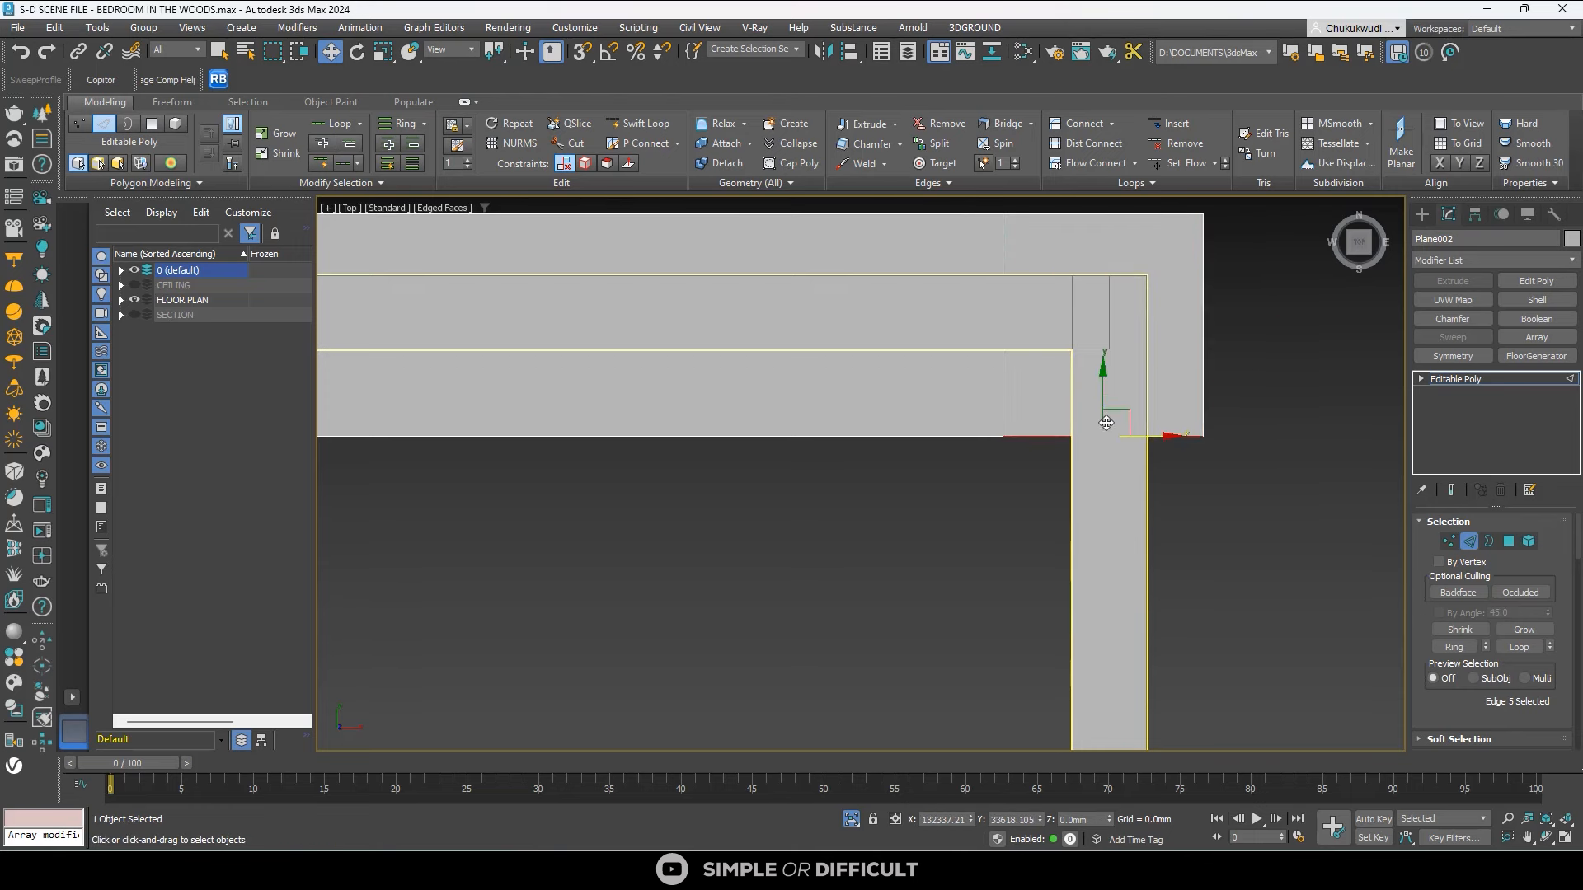
scroll(1035, 254, "down", 12)
left_click_drag(1045, 227, 957, 368, "shift")
scroll(1075, 711, "up", 6)
scroll(960, 569, "up", 4)
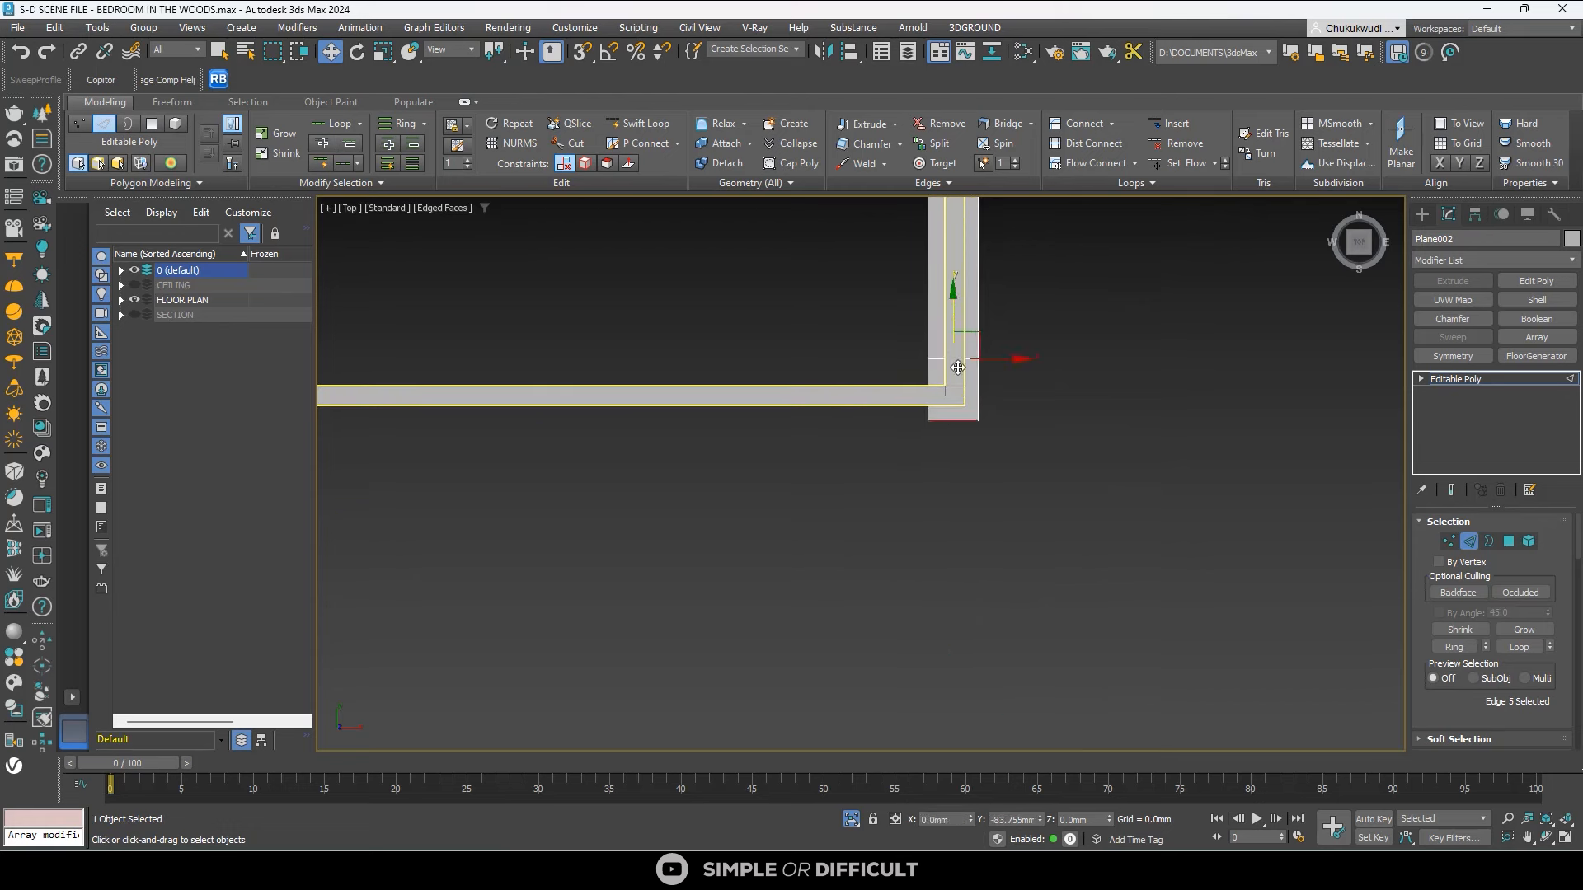
Extrude the far corner segment's inner side edge along the last railing side up to its open end.
left_click(932, 374)
scroll(1043, 359, "down", 6)
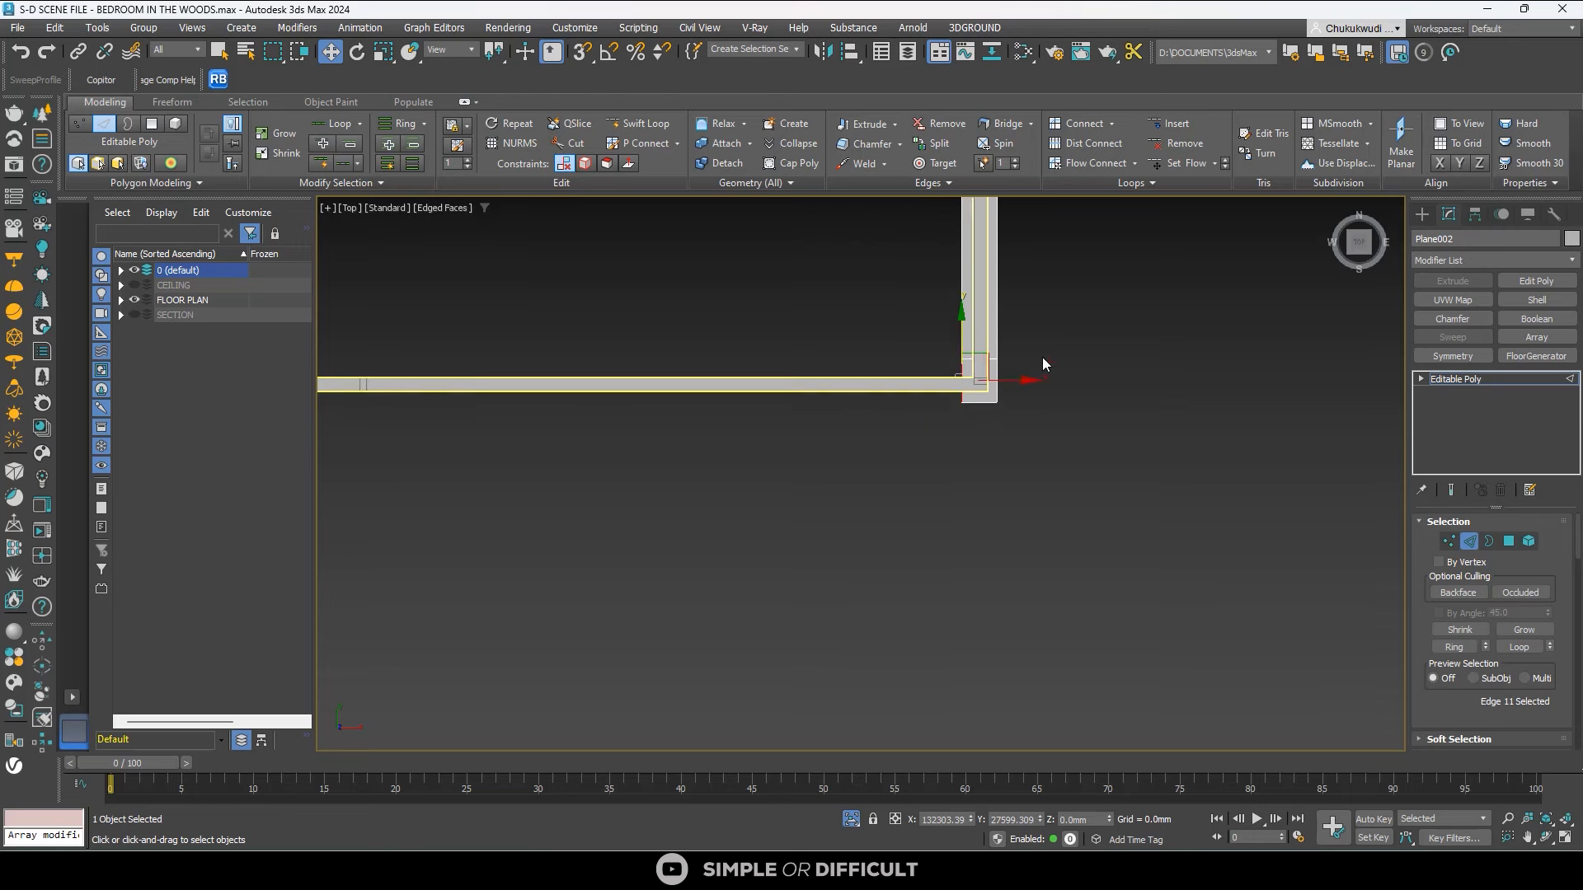
scroll(1054, 365, "up", 2)
scroll(1105, 372, "down", 1)
middle_click_drag(1054, 365, 1138, 376)
scroll(1135, 375, "up", 1)
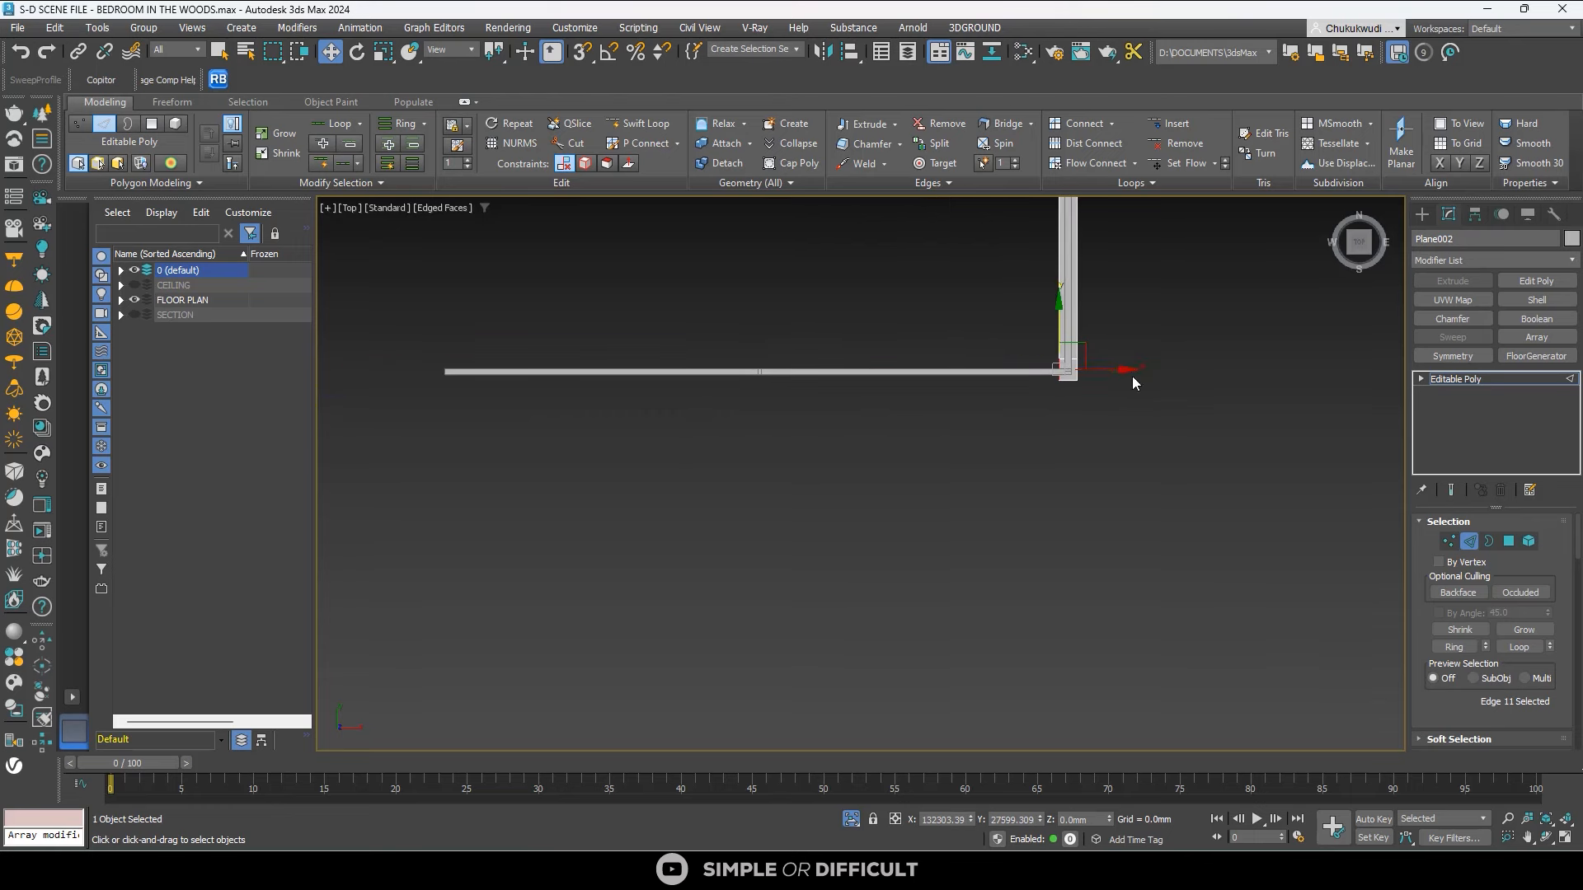
left_click_drag(1119, 374, 505, 372)
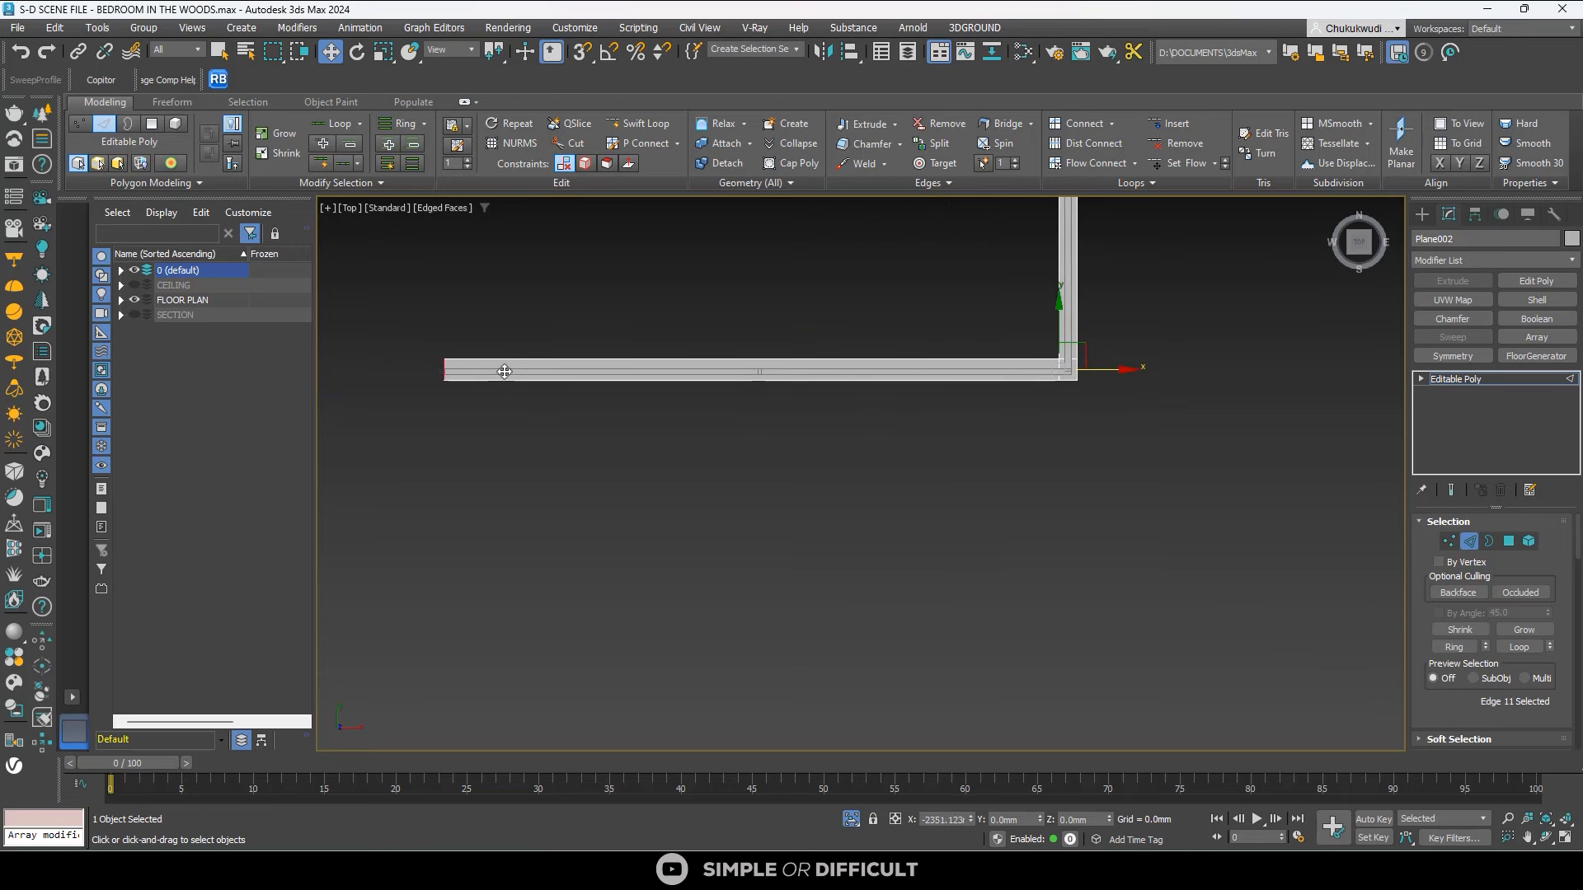
middle_click_drag(648, 482, 824, 387, "alt")
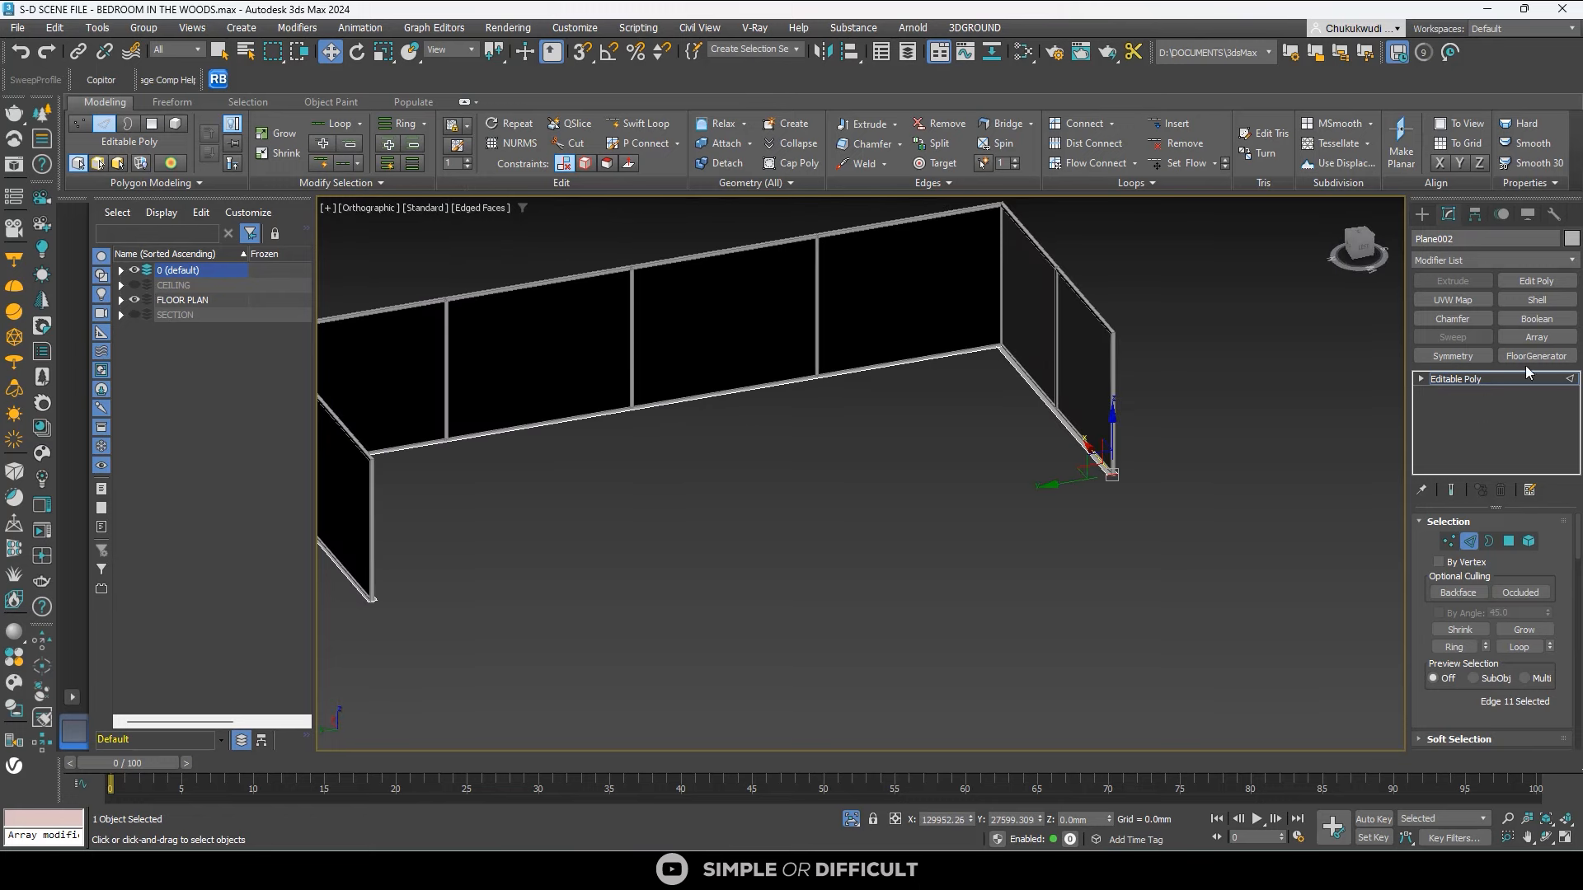
Give the plane strip along the railing's base thickness with a Shell modifier, using inner amount 0 mm and outer amount 150 mm.
left_click(1419, 214)
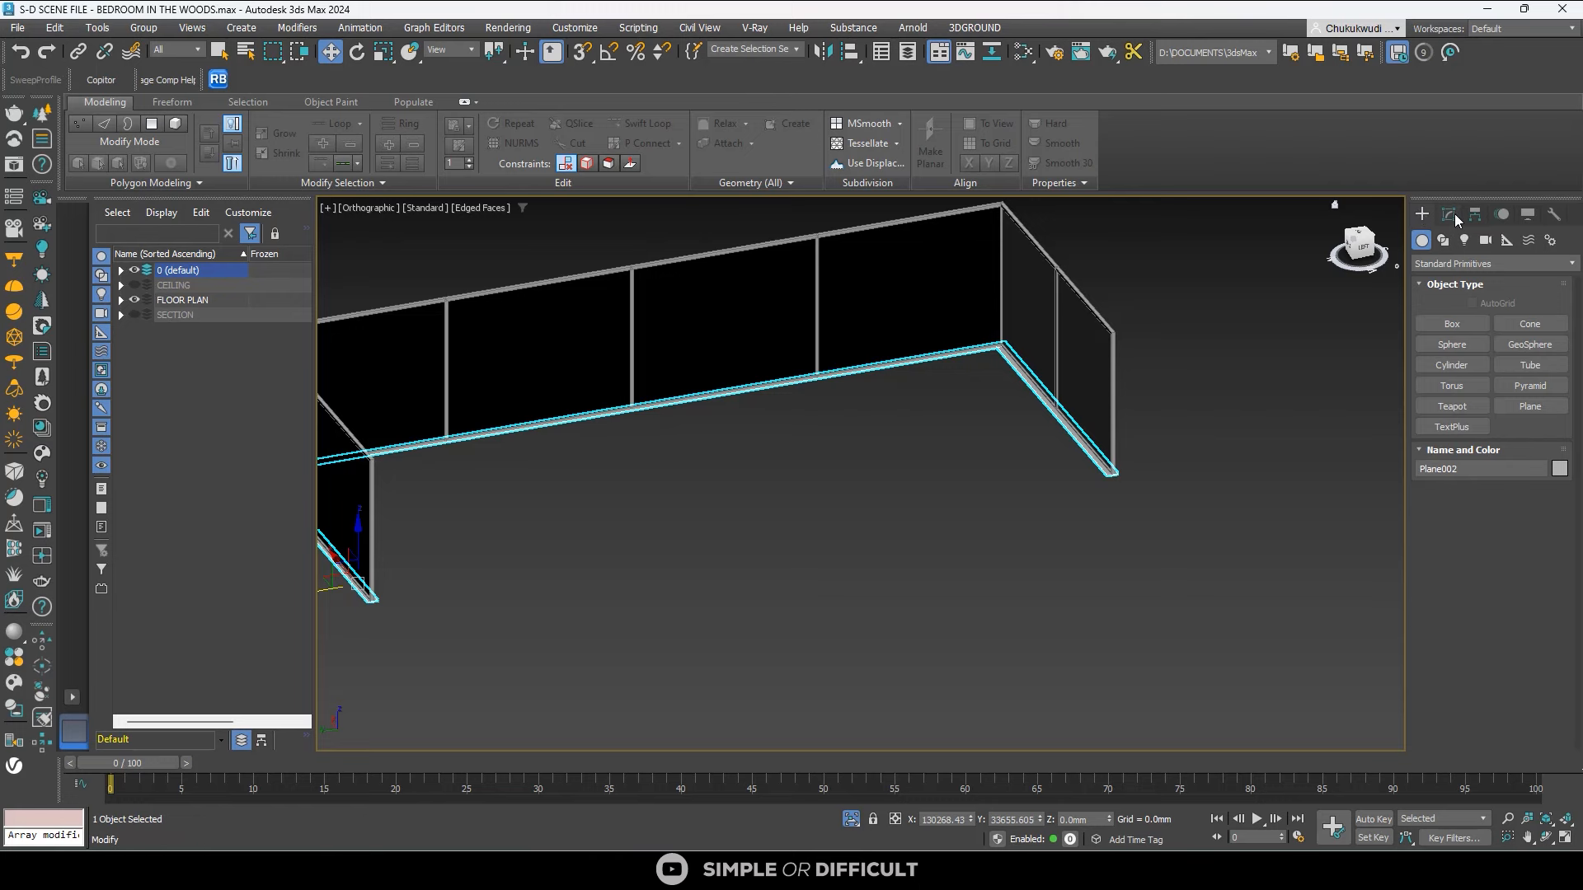
left_click(1449, 215)
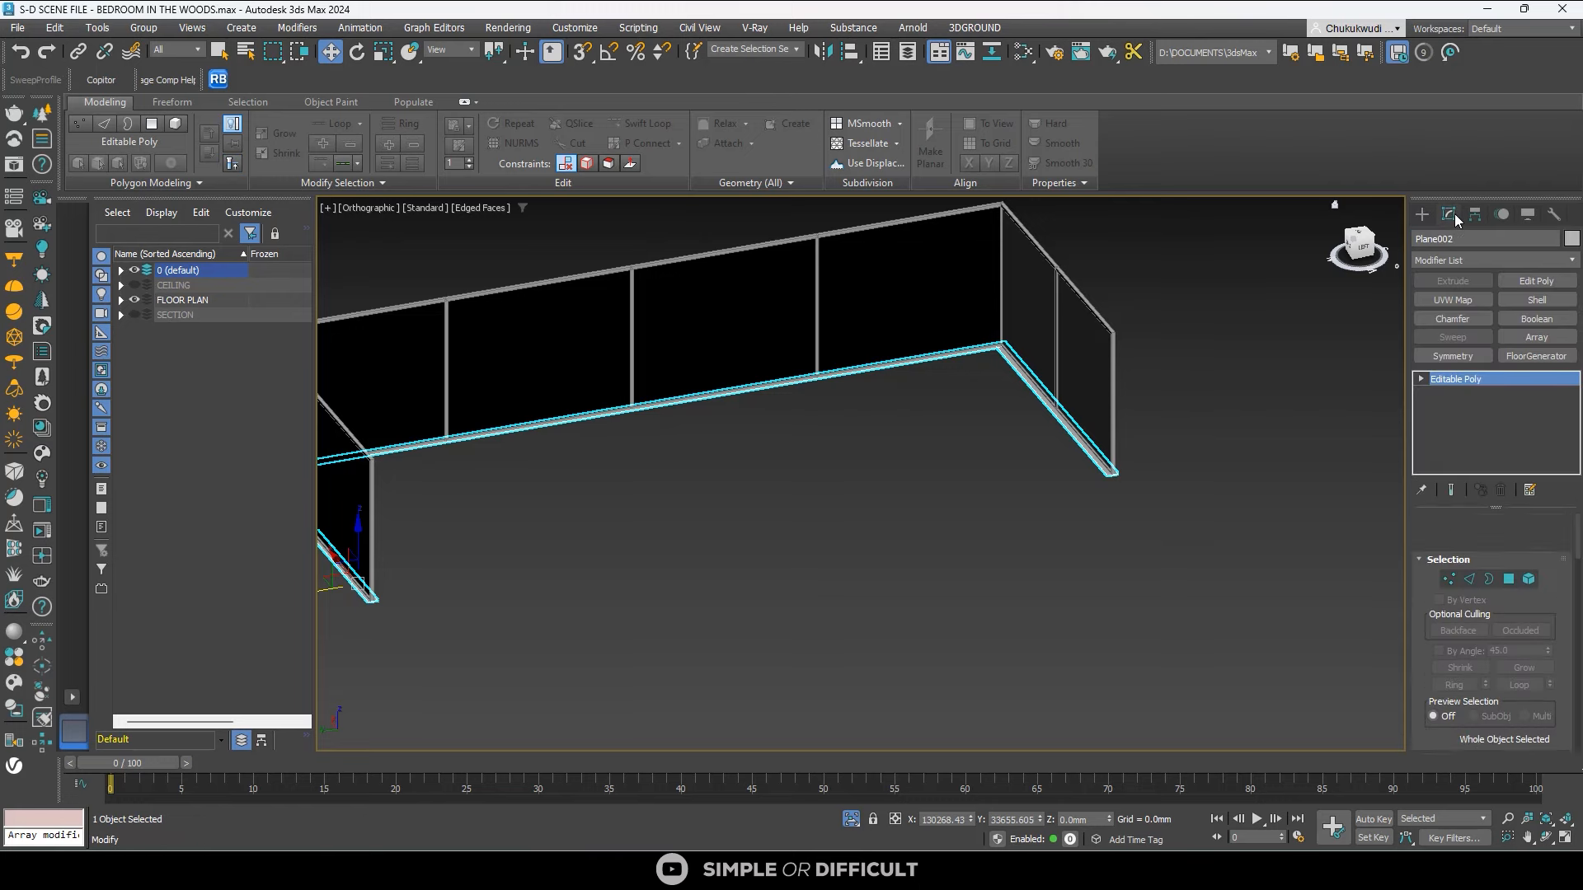
left_click(1541, 299)
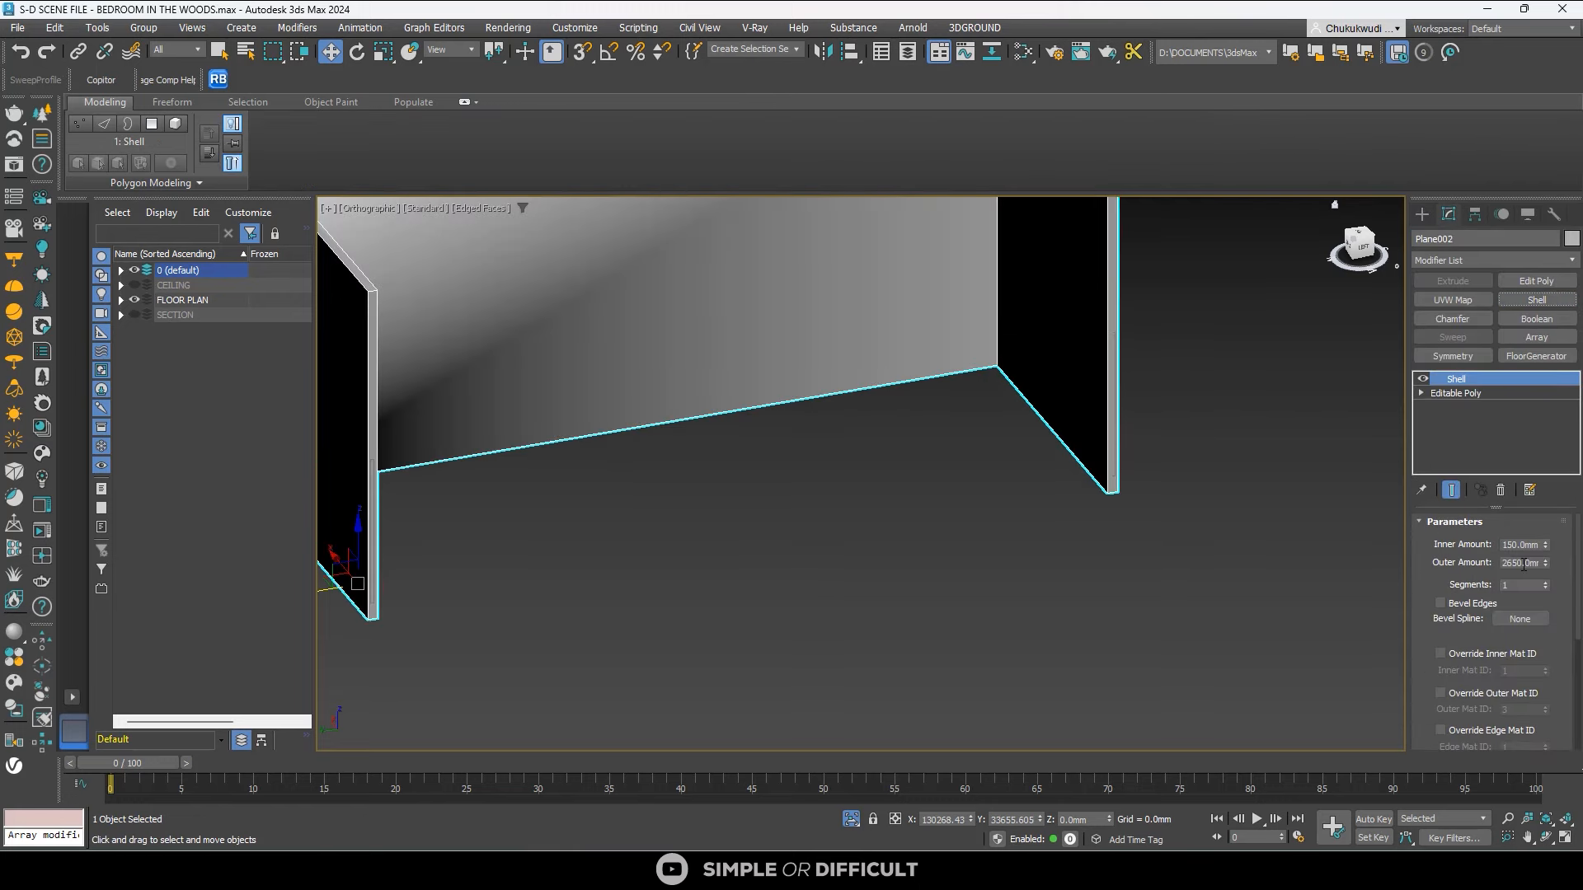
double_click(1532, 563)
key("Return")
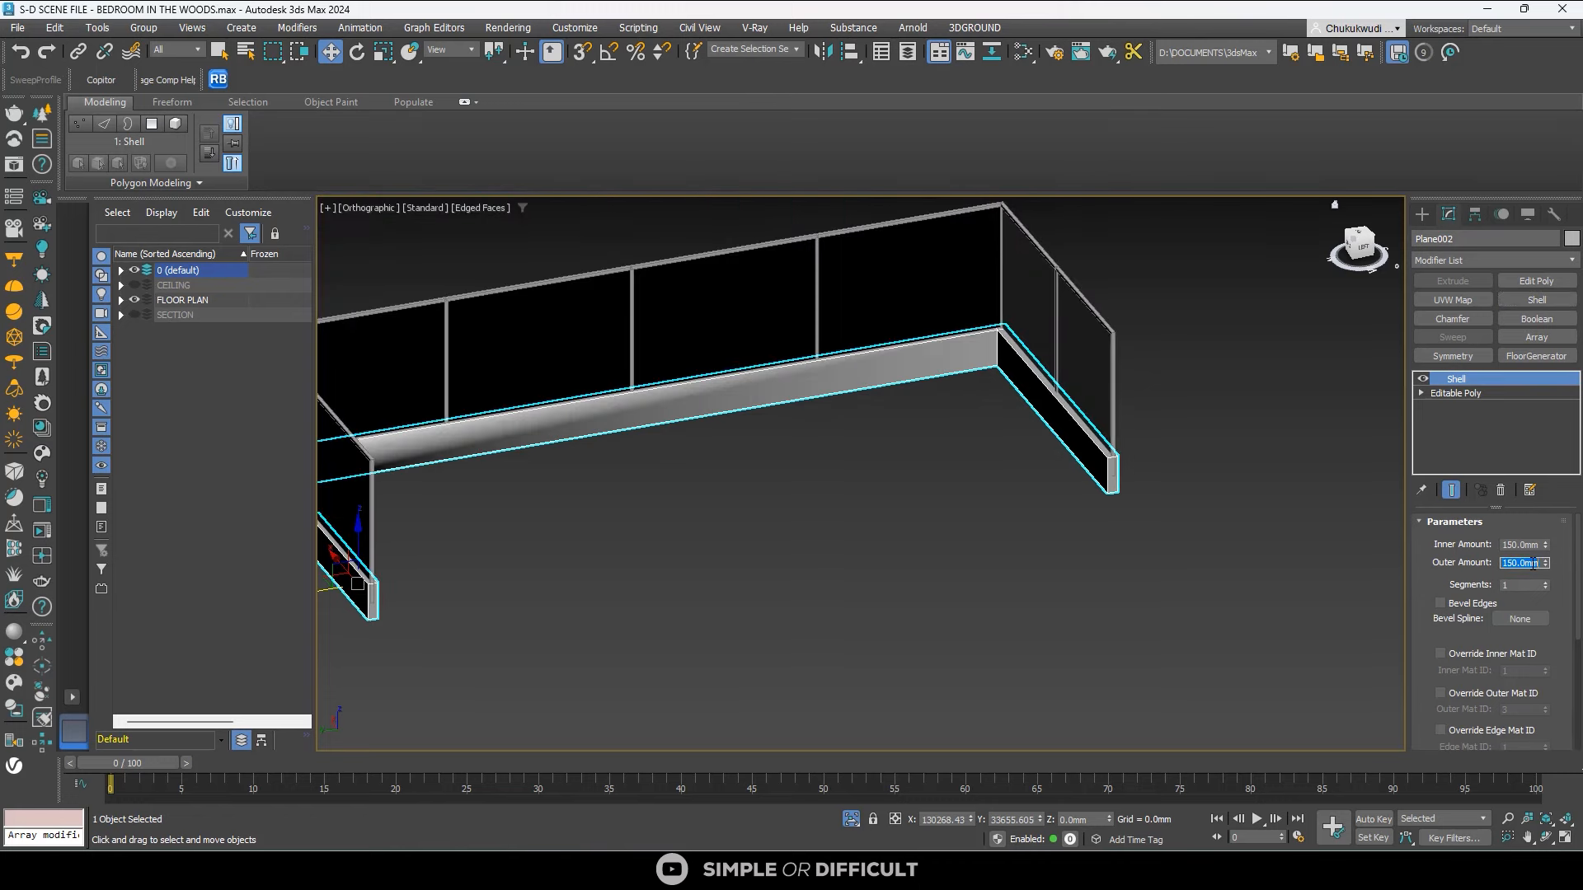
scroll(1116, 482, "up", 5)
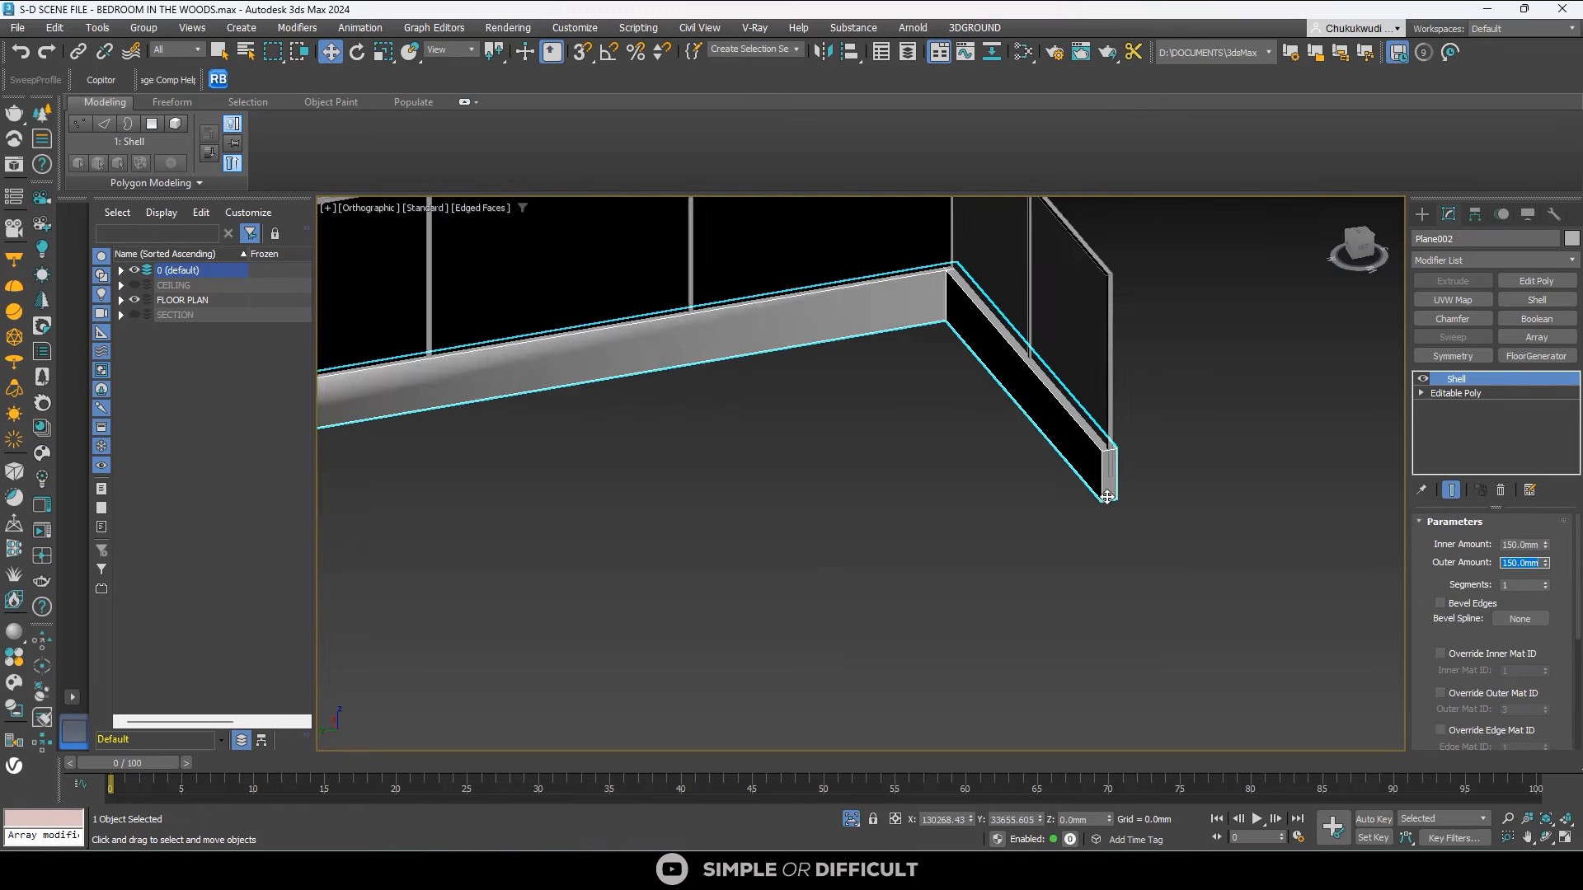
scroll(1240, 506, "down", 1)
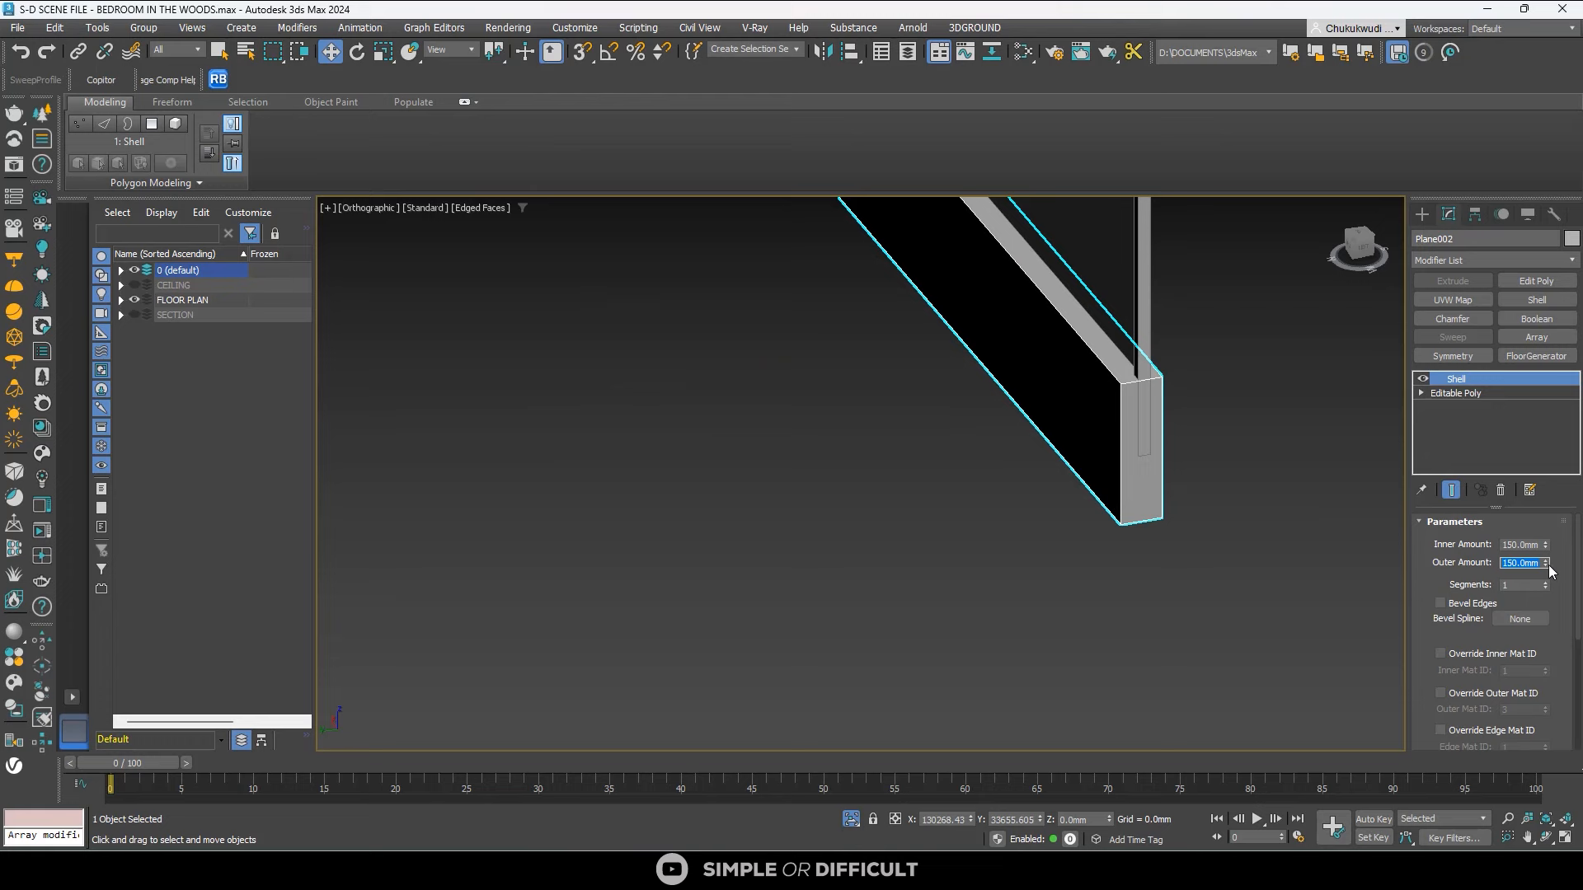
double_click(1503, 545)
key("Return")
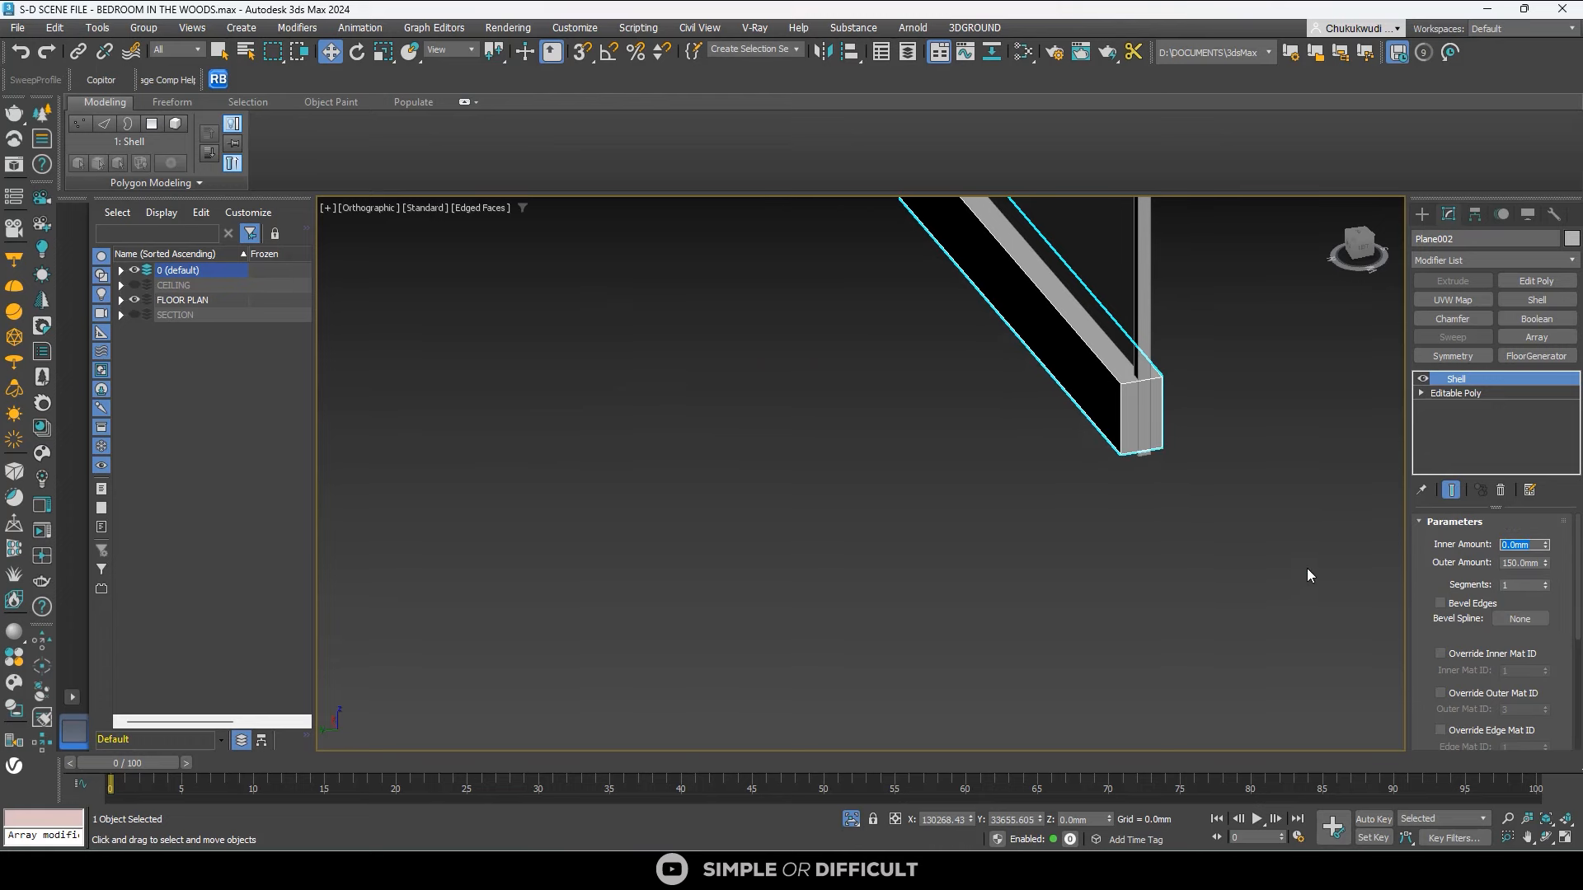
Set the outer amount of the railing strip's Shell modifier to 100 mm.
key("z")
scroll(495, 594, "up", 3)
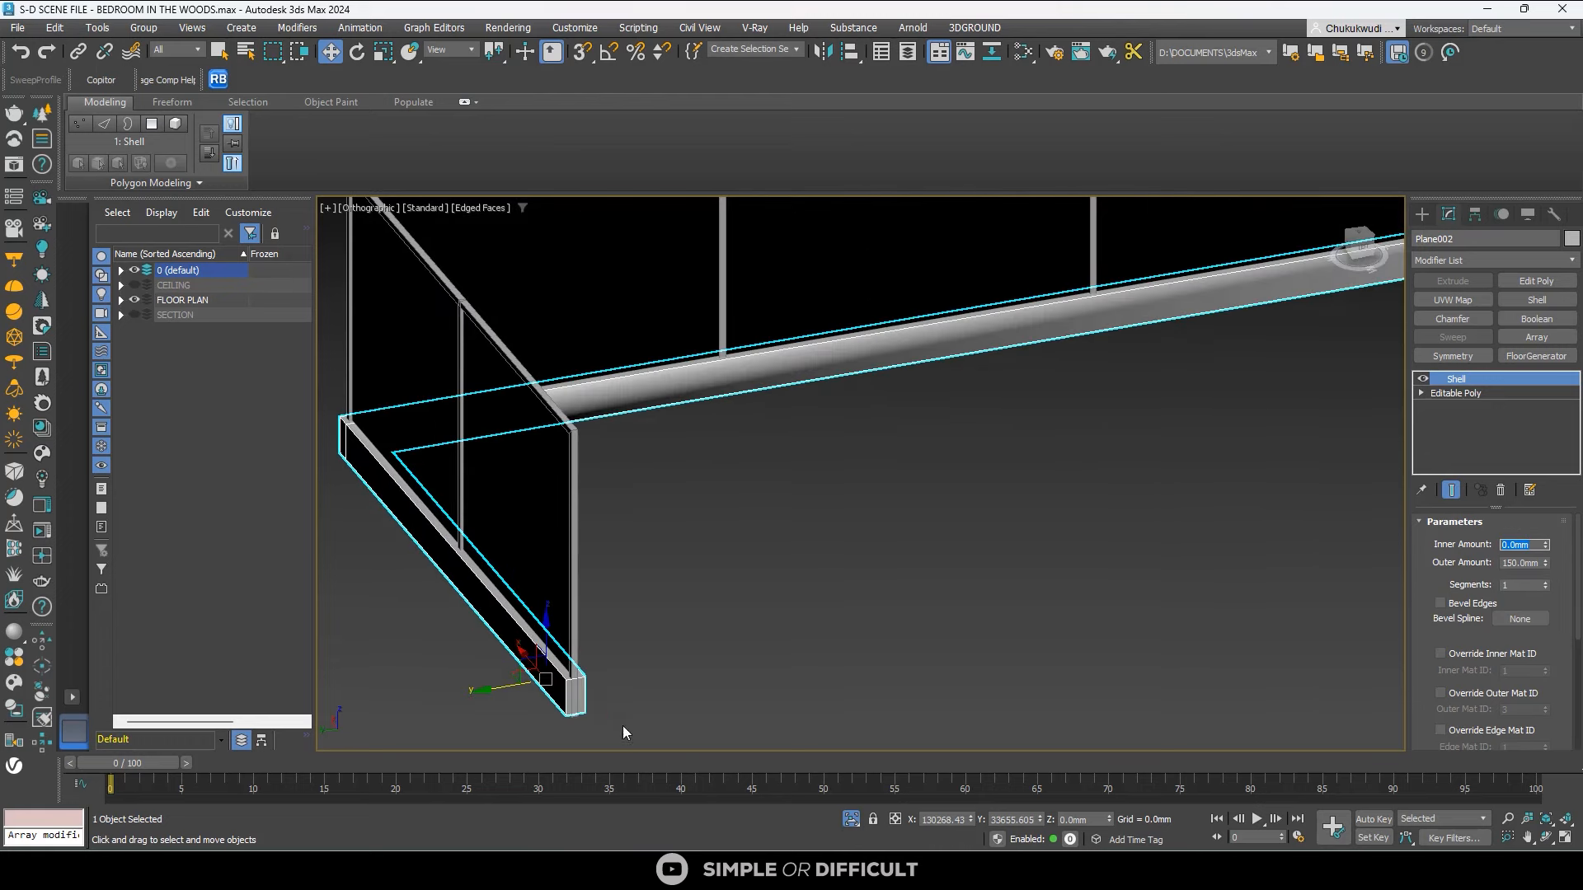
double_click(1526, 564)
type("100")
key("Return")
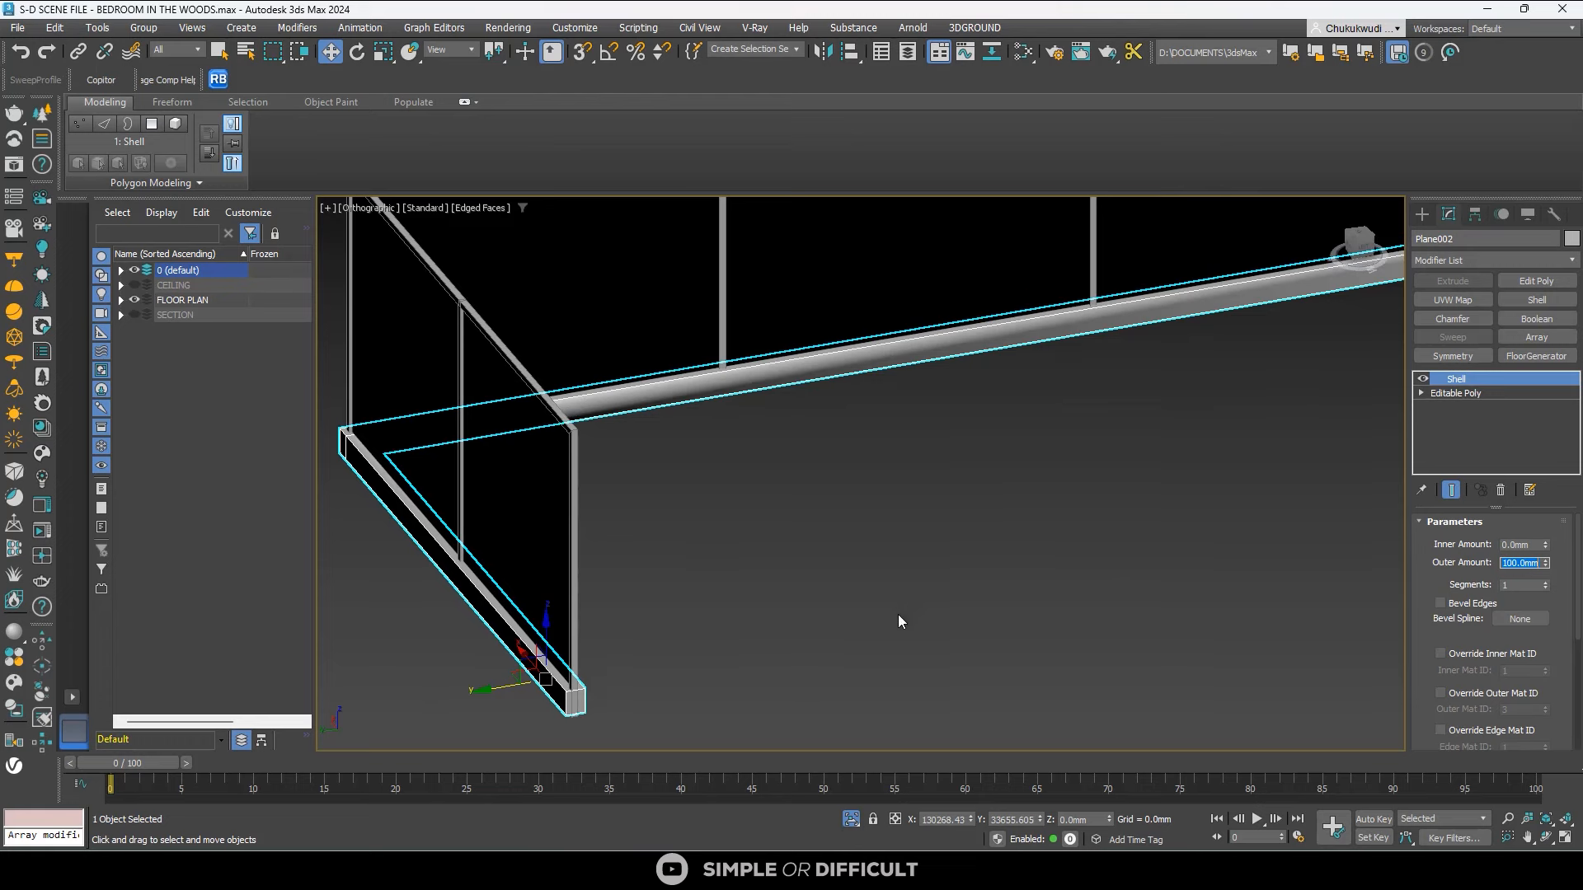
middle_click_drag(897, 615, 805, 597, "alt")
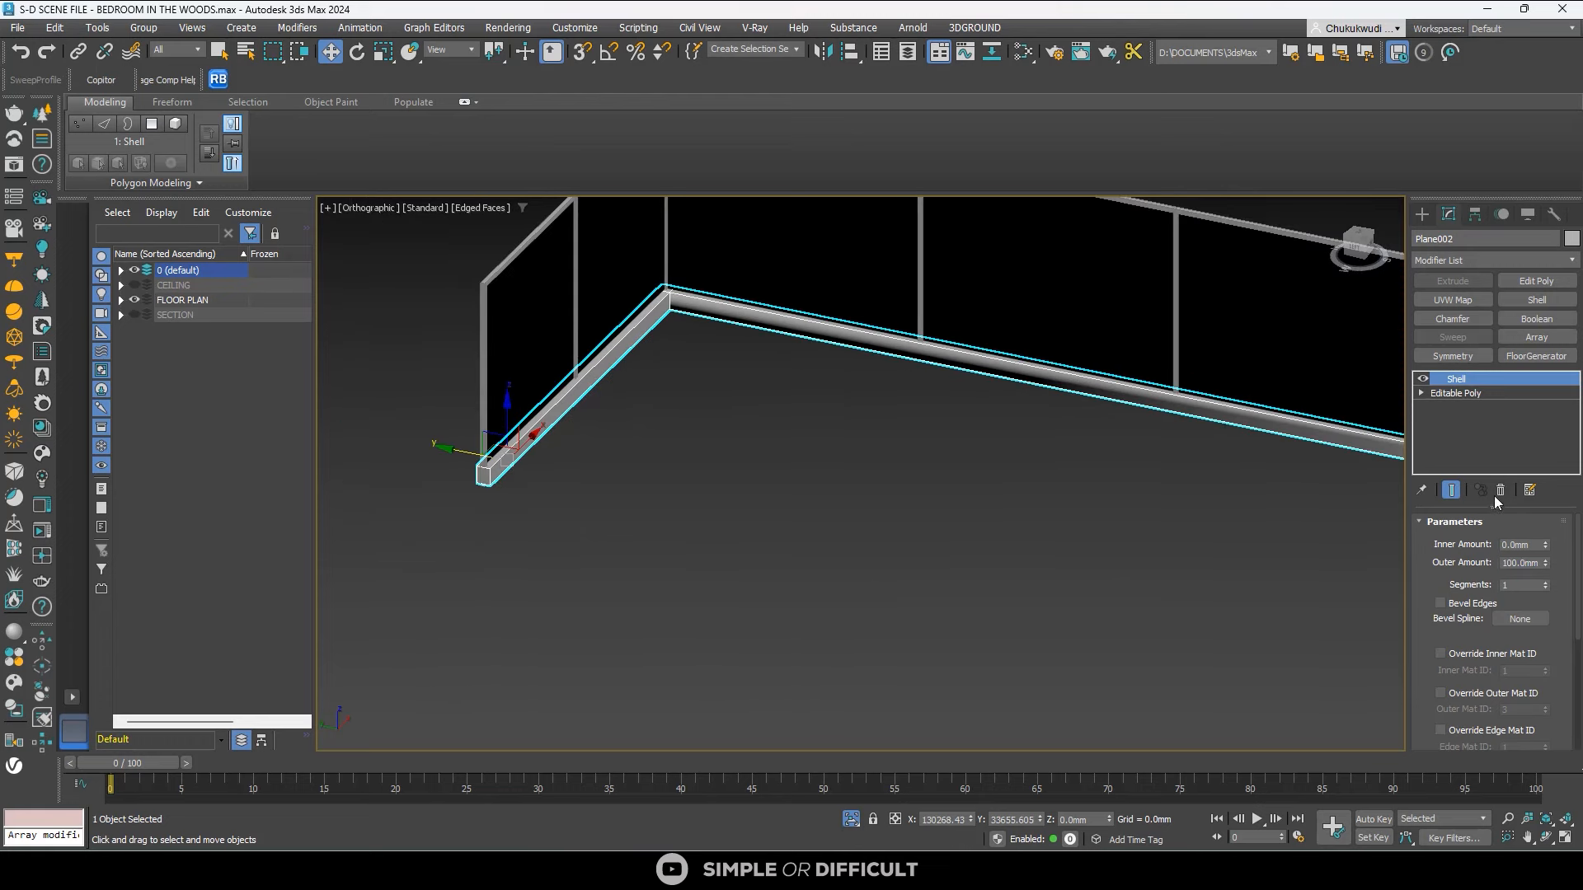
scroll(1037, 290, "down", 5)
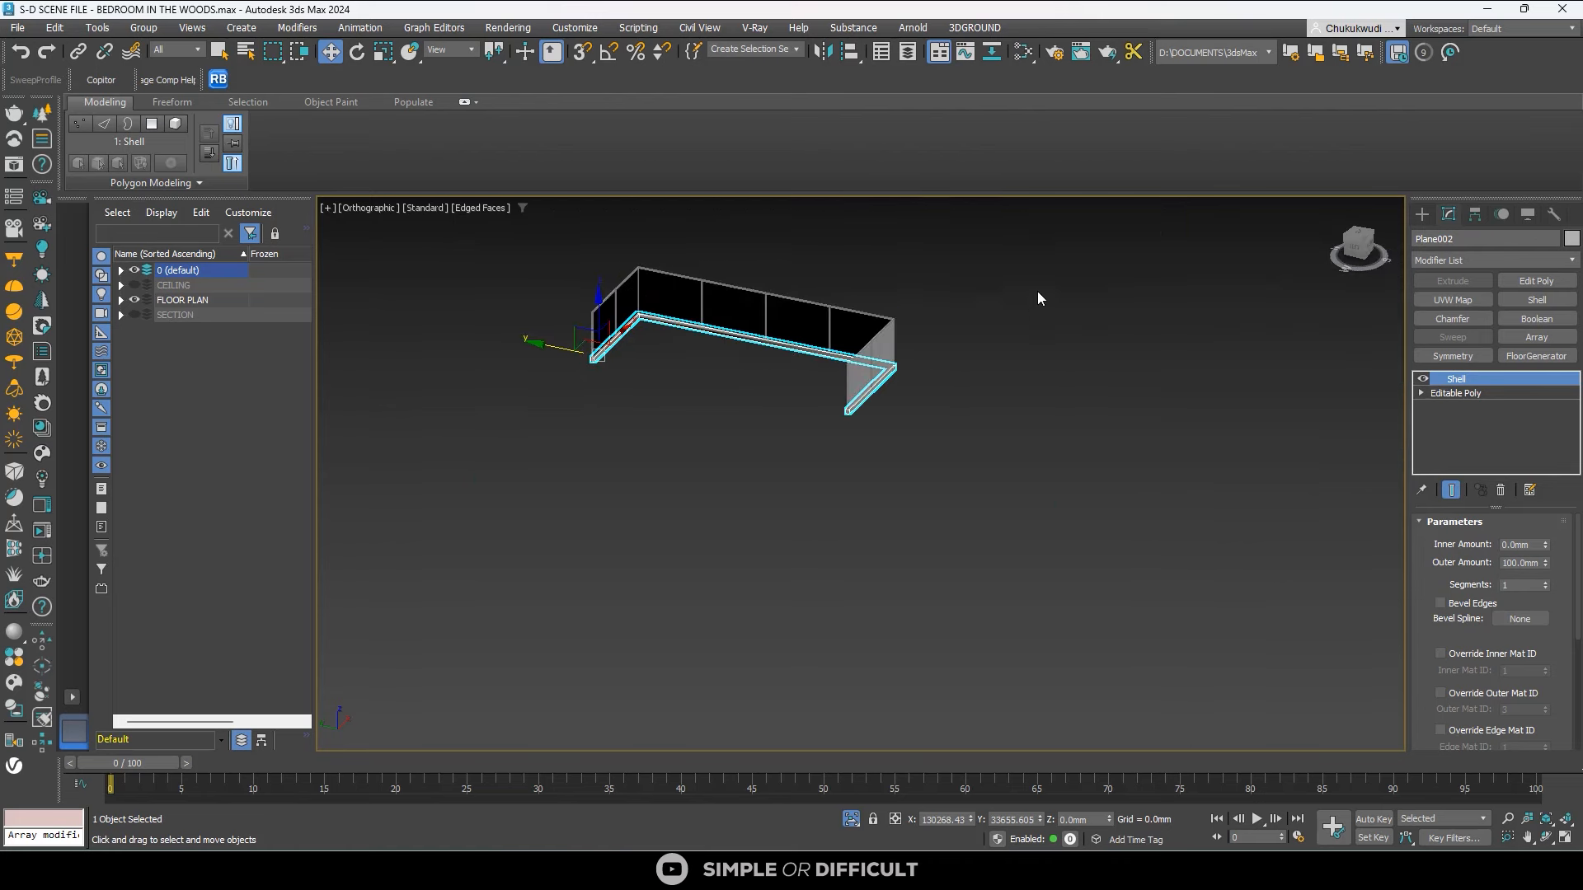
Convert the shelled strip along the railing's base to an Editable Poly.
left_click_drag(591, 494, 590, 495)
left_click(765, 367)
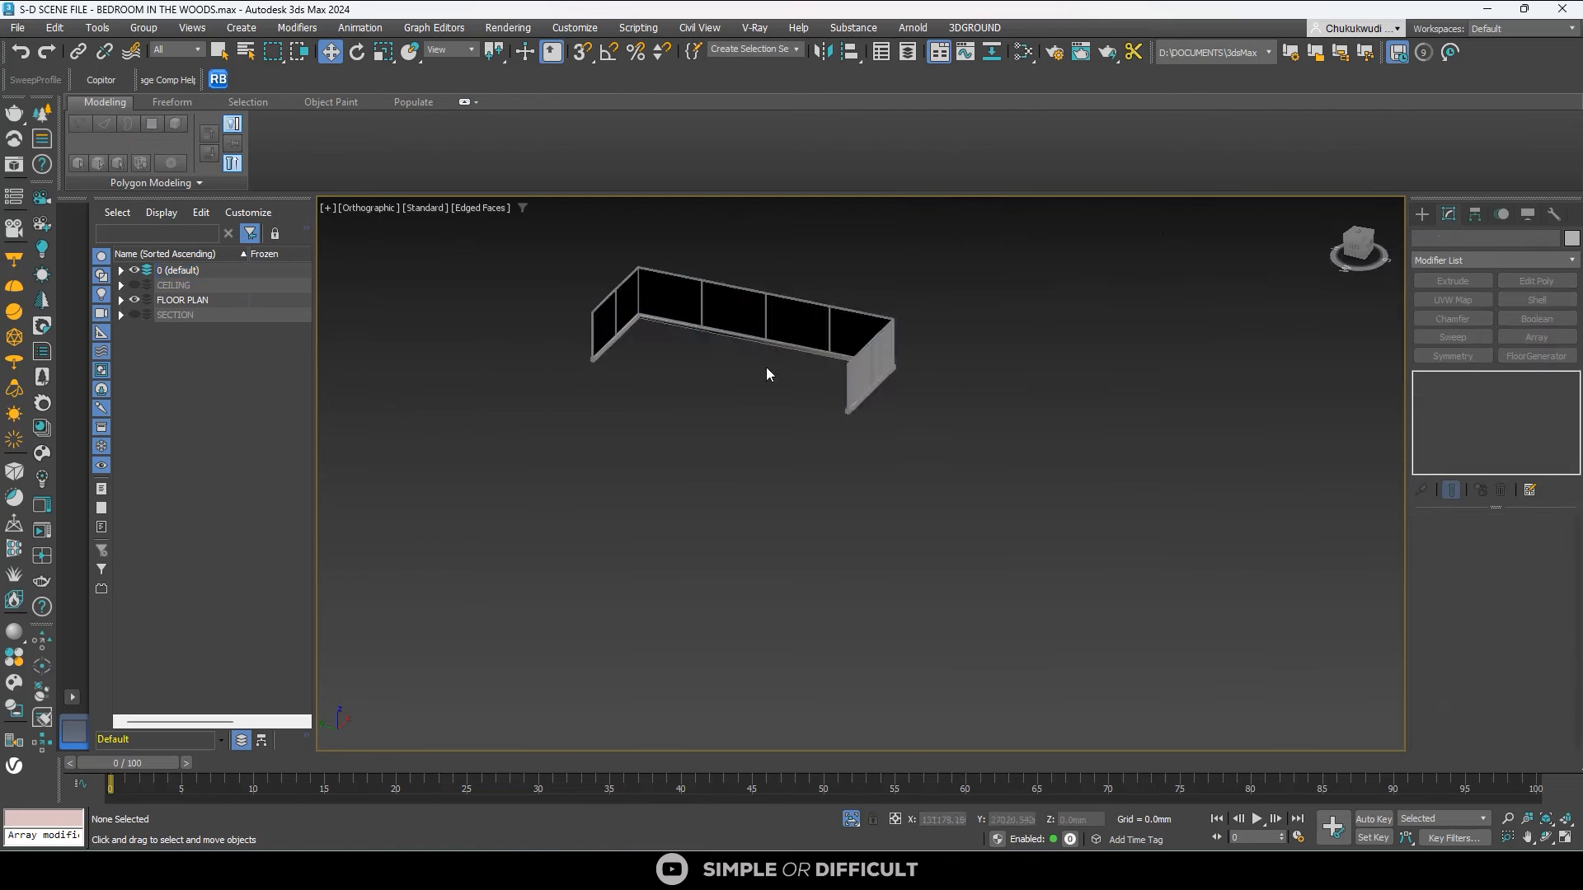
scroll(767, 371, "up", 5)
left_click(772, 381)
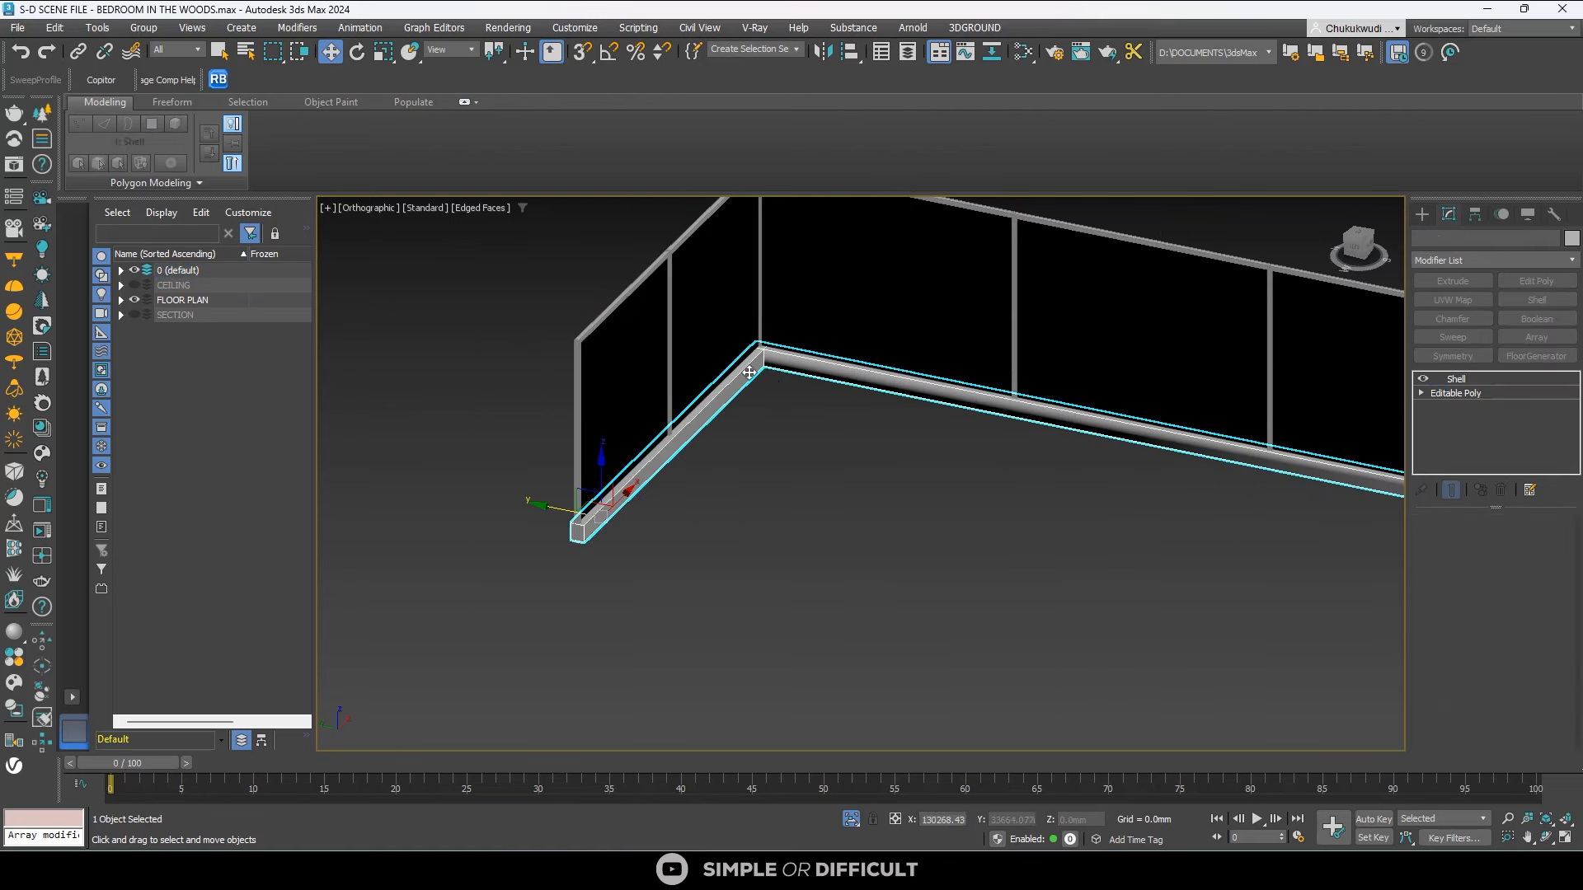
right_click(789, 379)
mouse_move(858, 606)
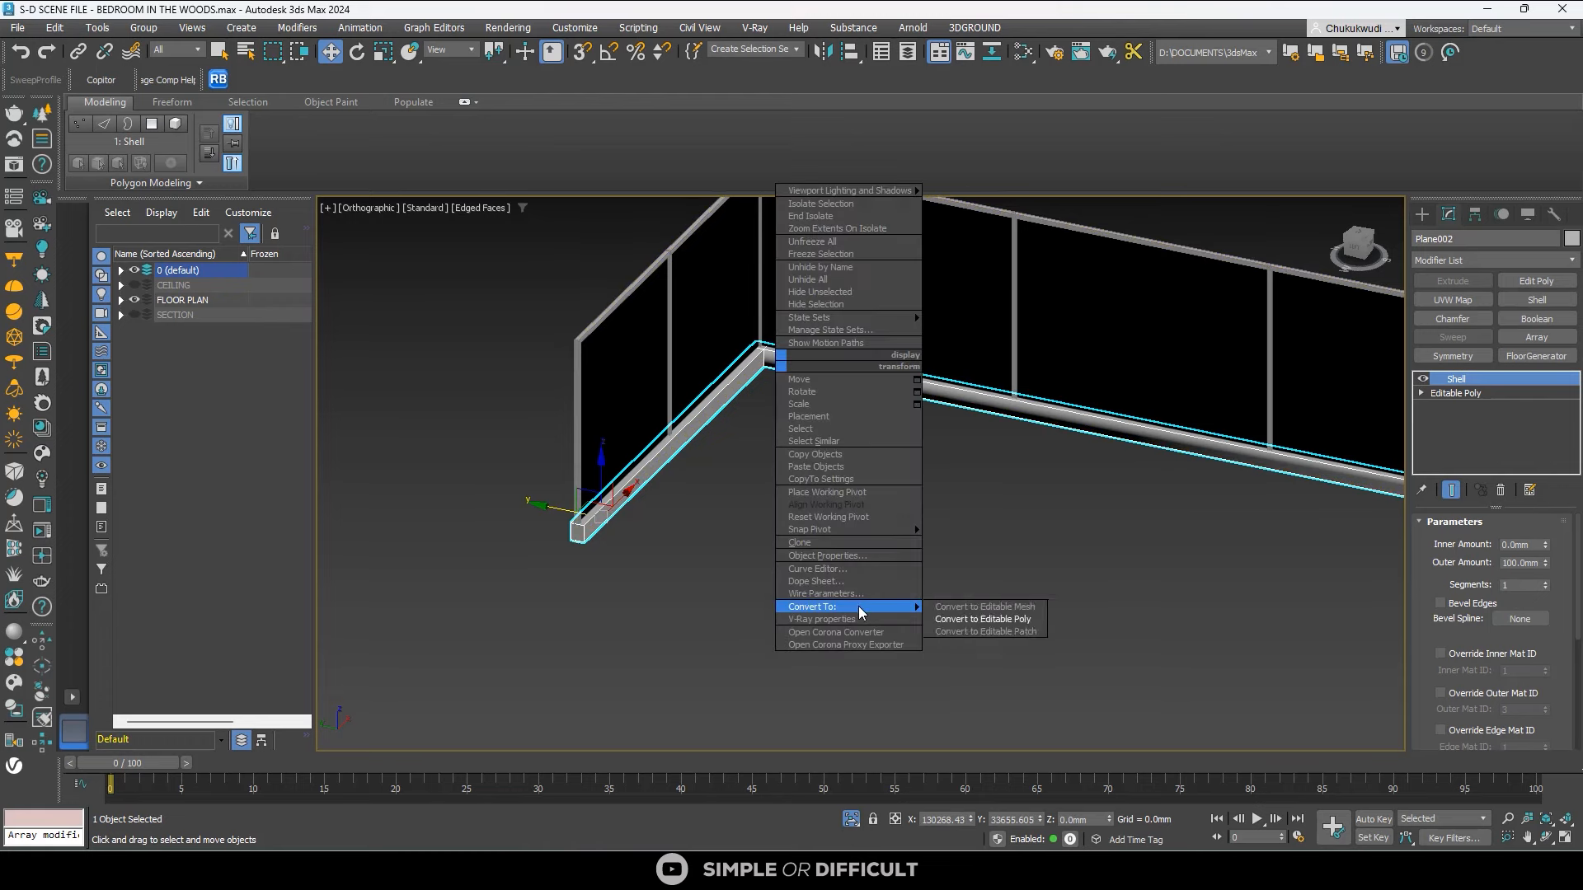
left_click(1016, 623)
Clear all smoothing groups on every polygon of the railing's base strip, and deselect the strip.
key("4")
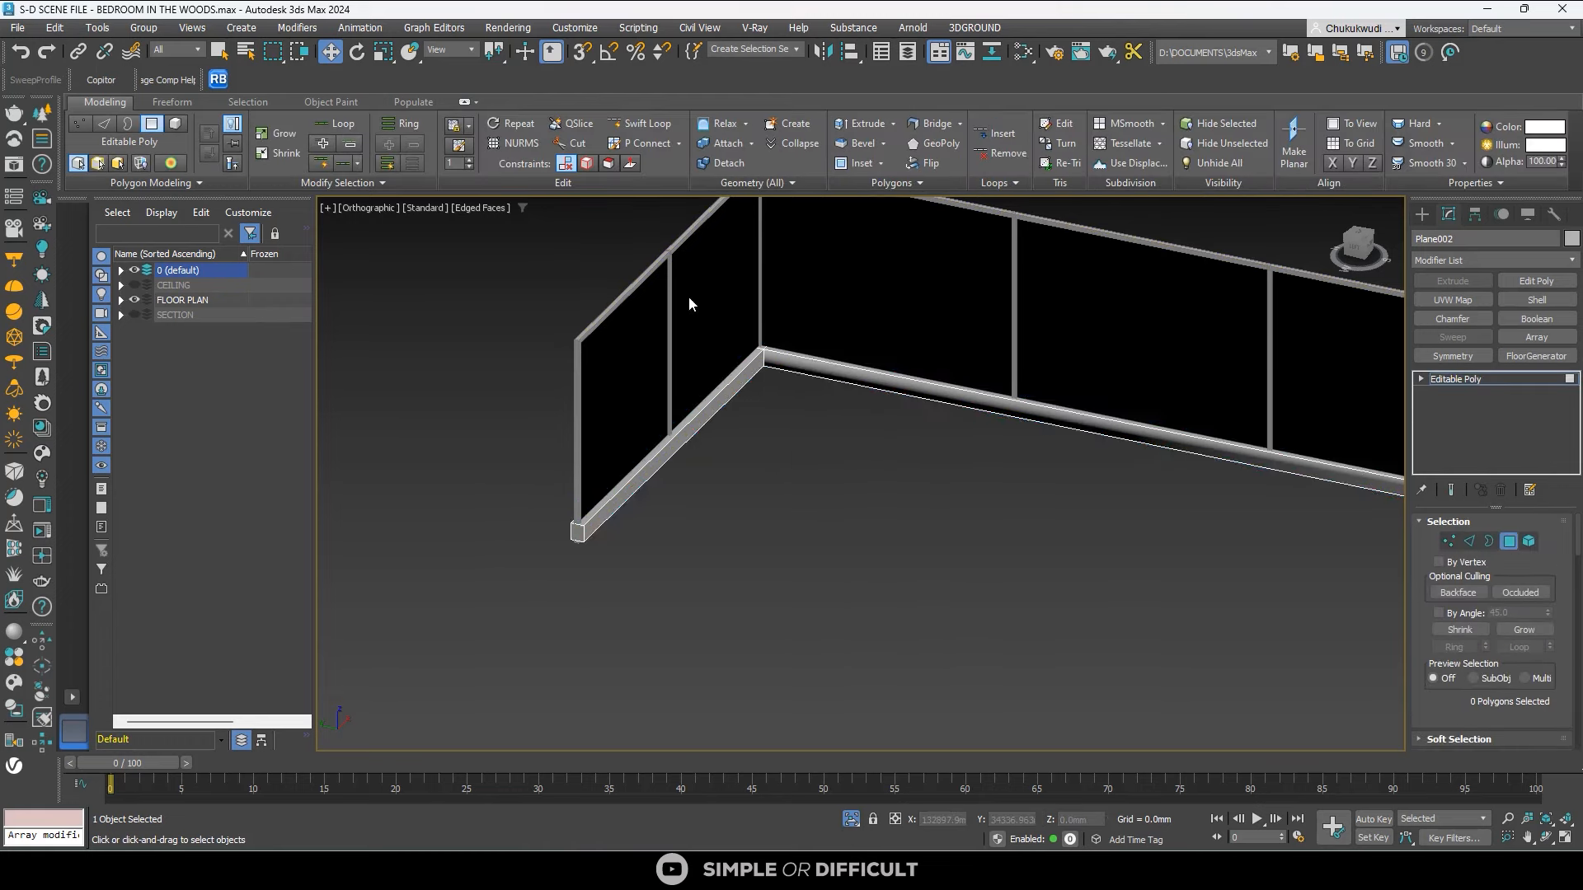
scroll(689, 305, "down", 5)
left_click_drag(521, 492, 521, 492)
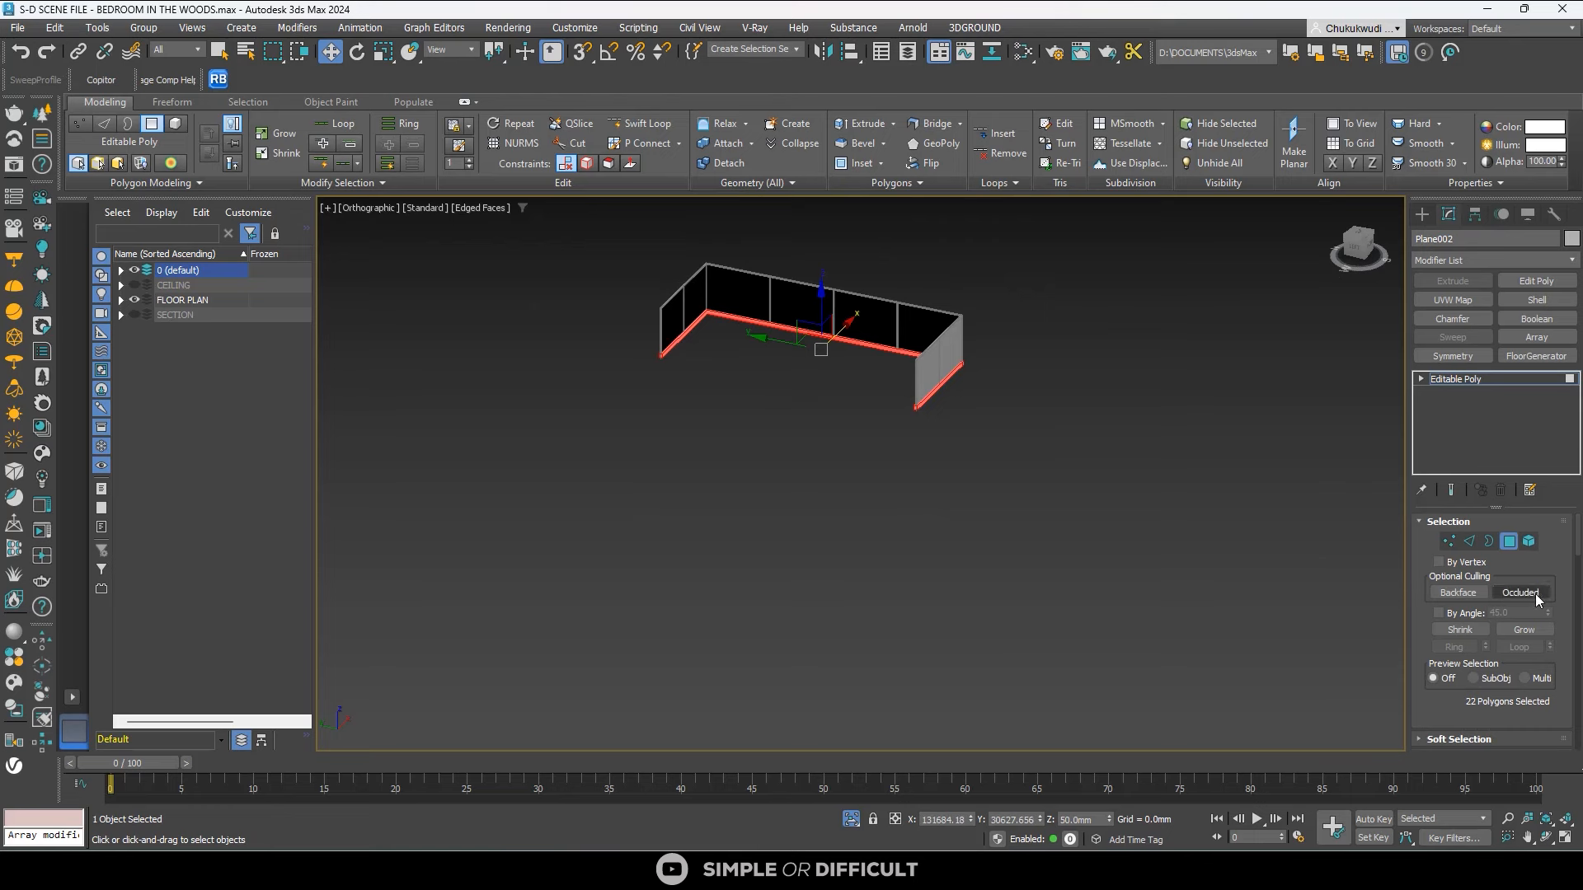
scroll(1571, 579, "down", 10)
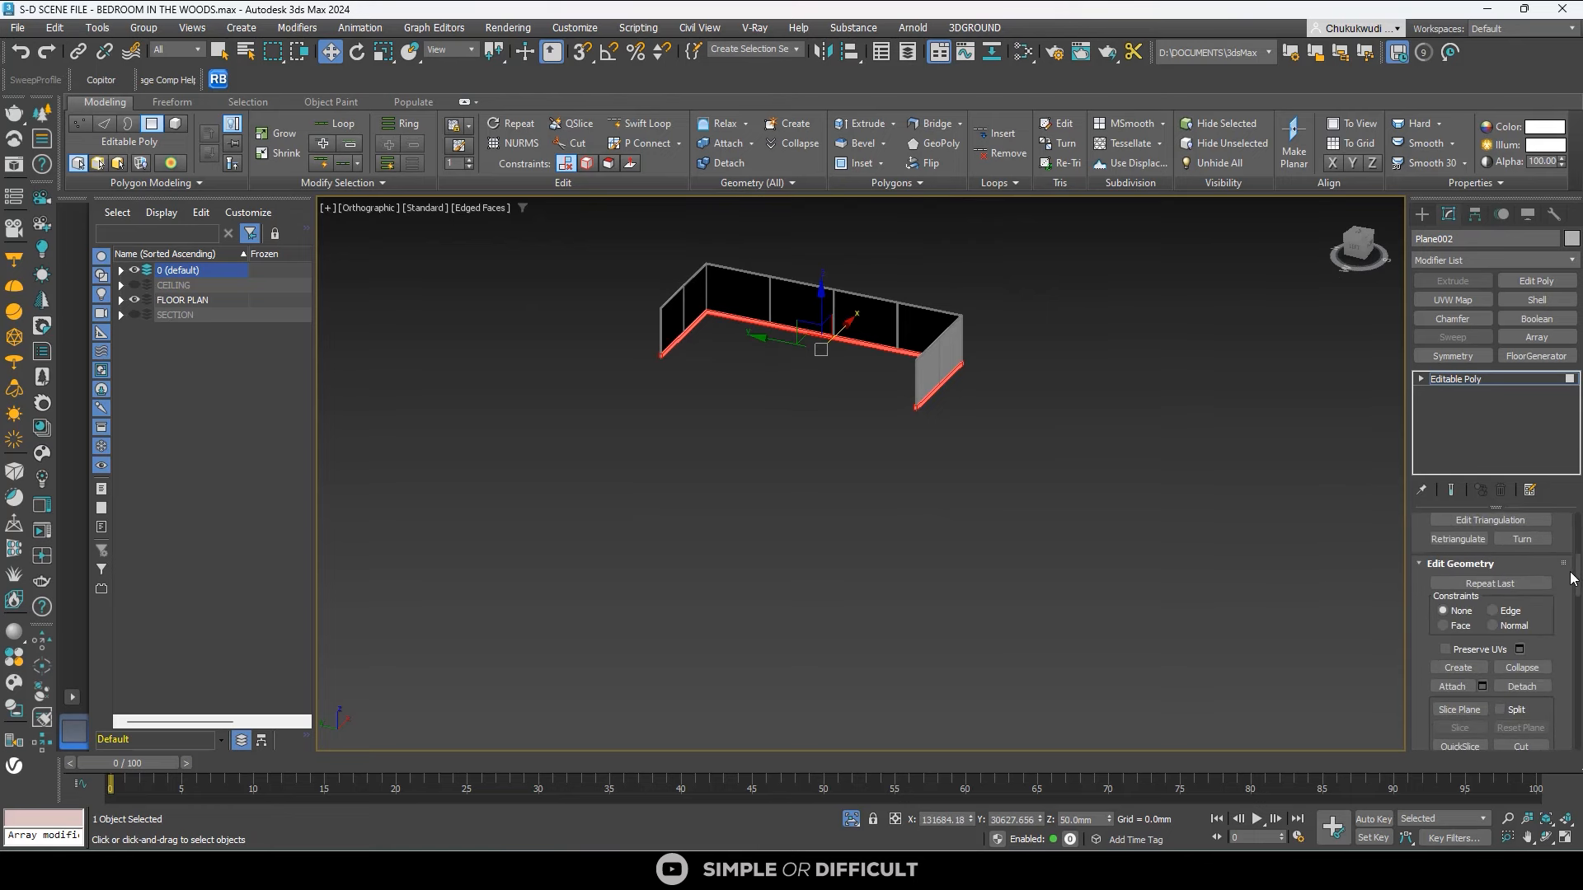
scroll(1571, 580, "down", 10)
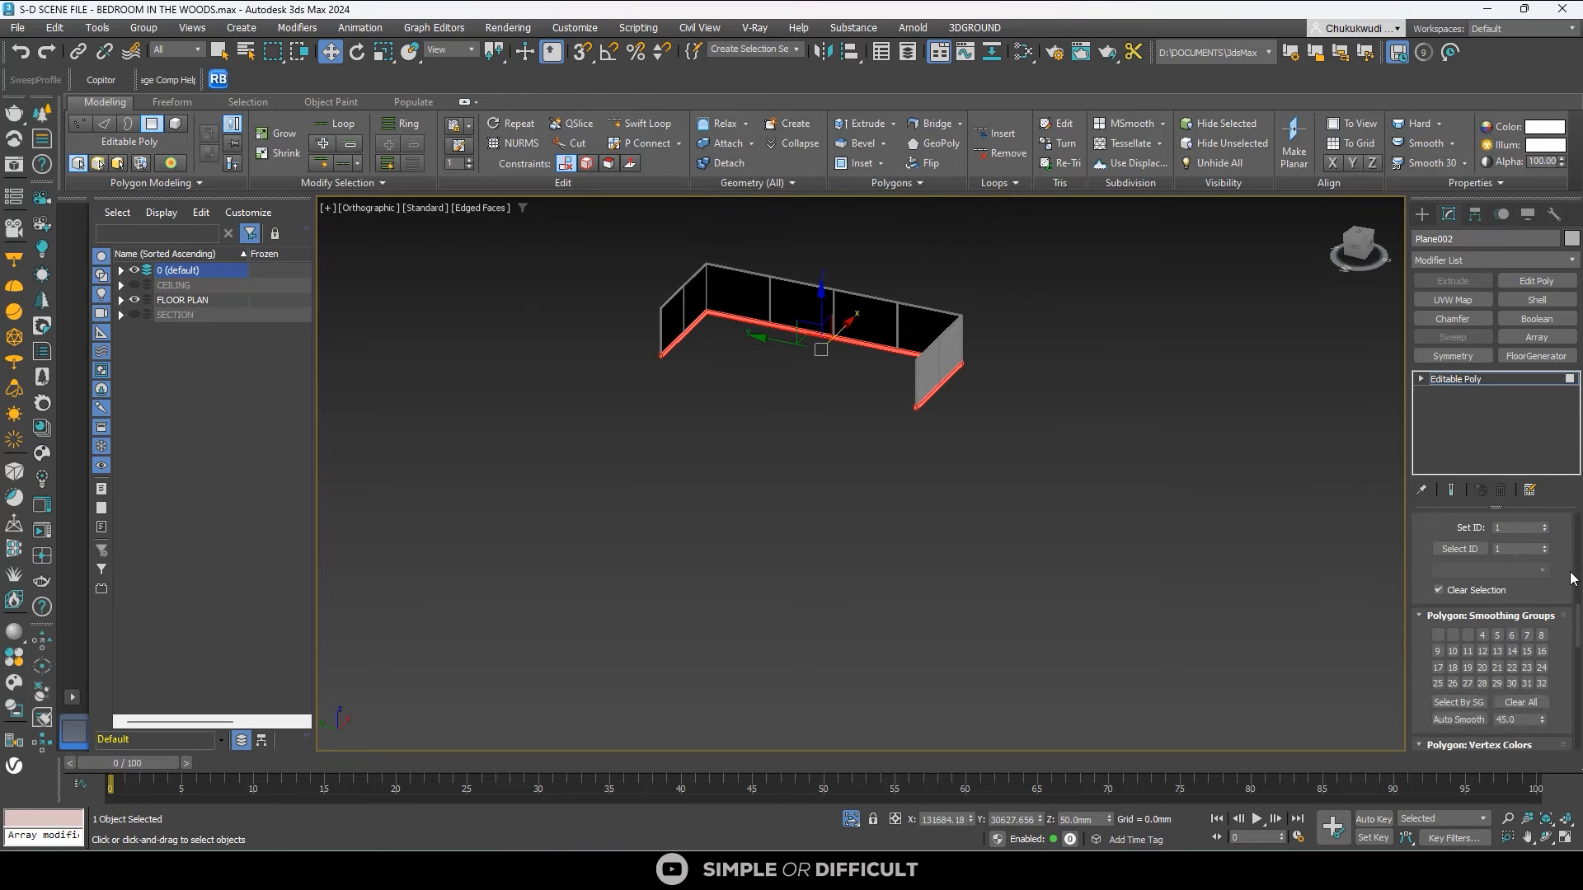
left_click(1520, 628)
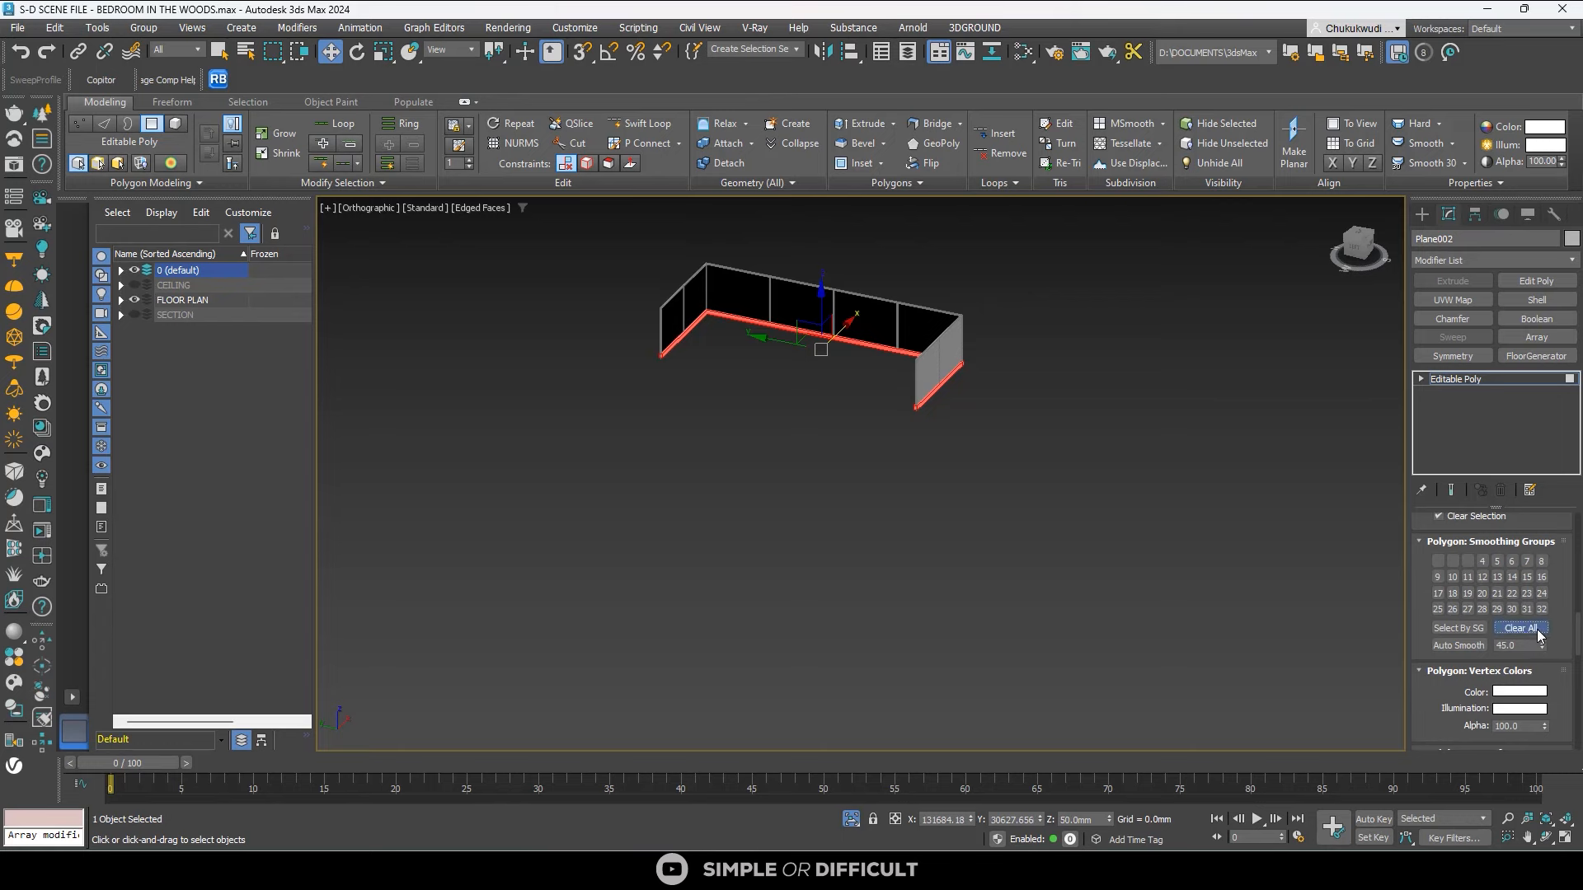
left_click(1421, 213)
left_click(977, 355)
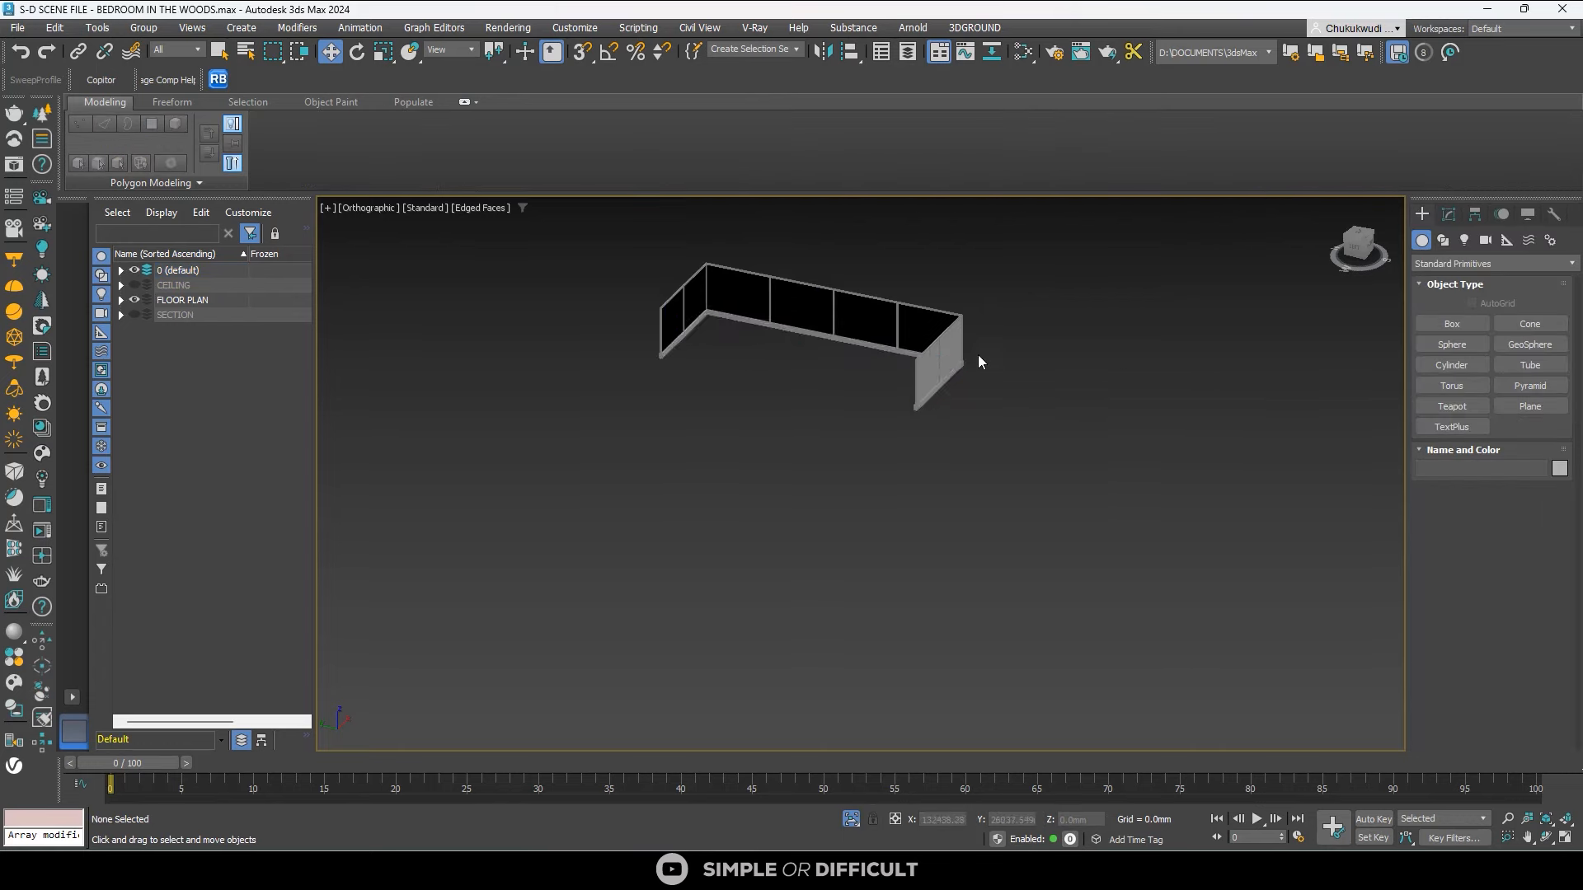
Exit isolation of the railing to bring back the rest of the bedroom model.
scroll(990, 356, "up", 6)
scroll(1011, 359, "down", 3)
middle_click_drag(947, 431, 859, 473, "alt")
scroll(1095, 422, "down", 5)
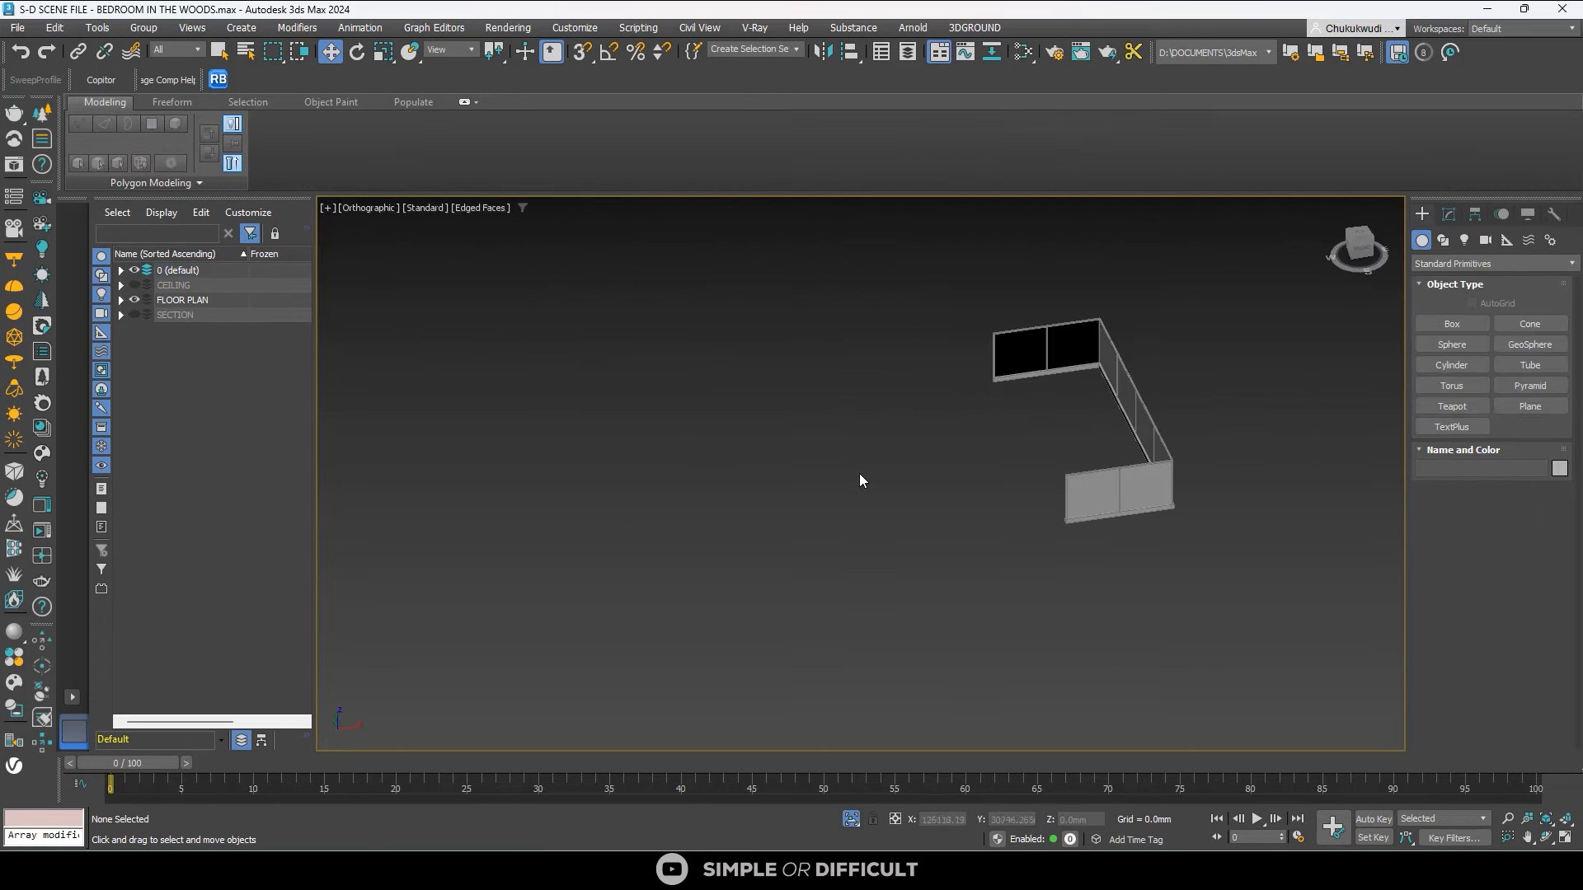
left_click(850, 819)
Examine how the railing and its base strip sit on the terrace slab and against the bedroom walls from several sides.
scroll(911, 488, "up", 4)
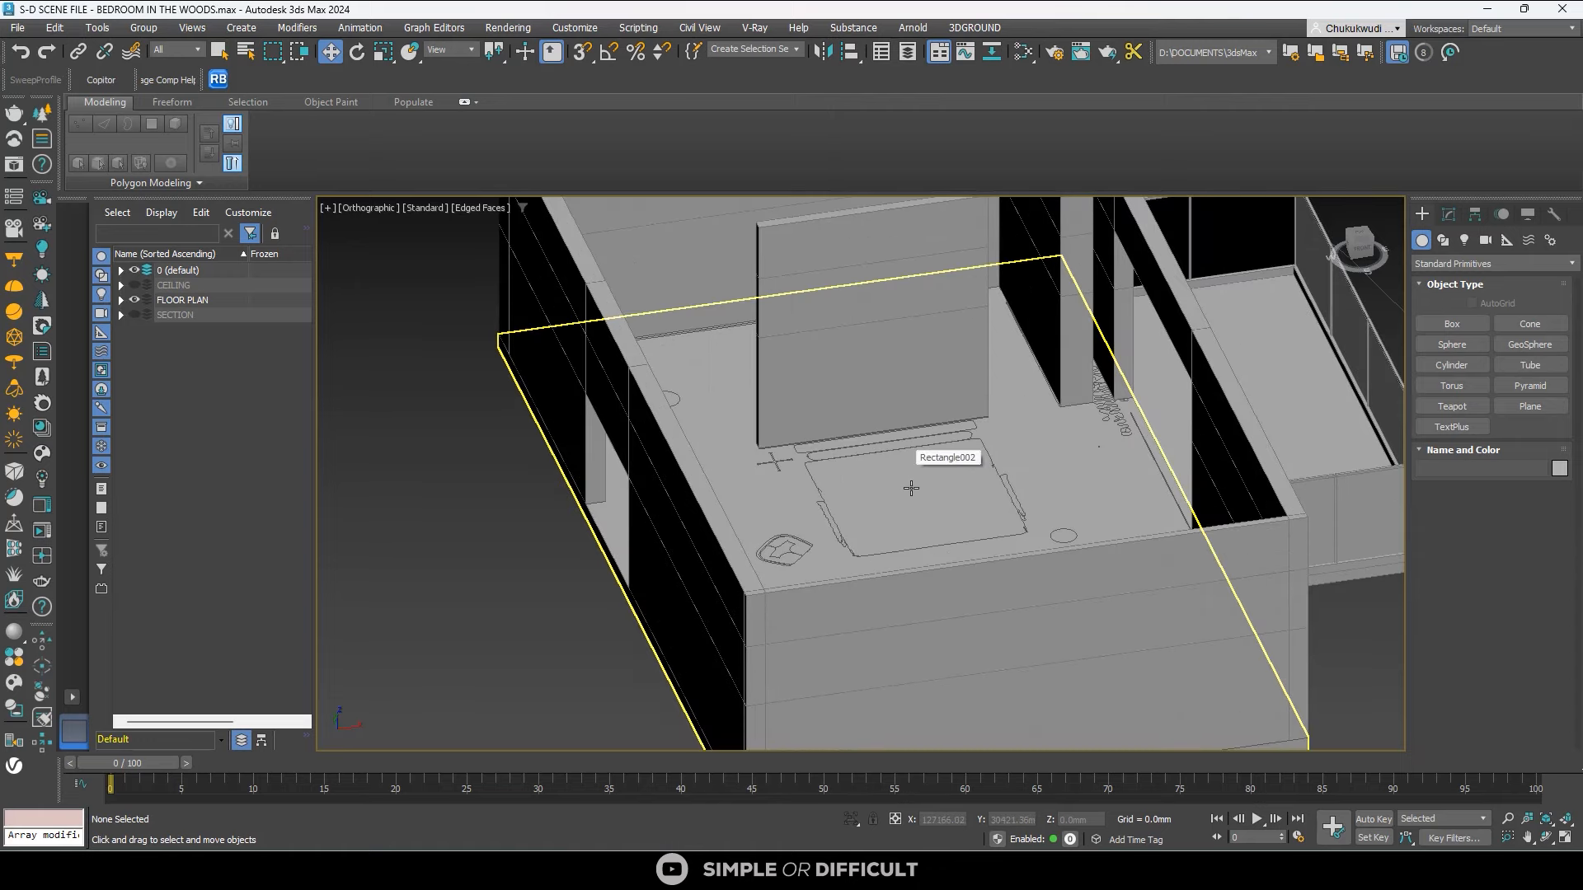
scroll(911, 488, "down", 4)
middle_click_drag(916, 516, 1100, 495, "alt")
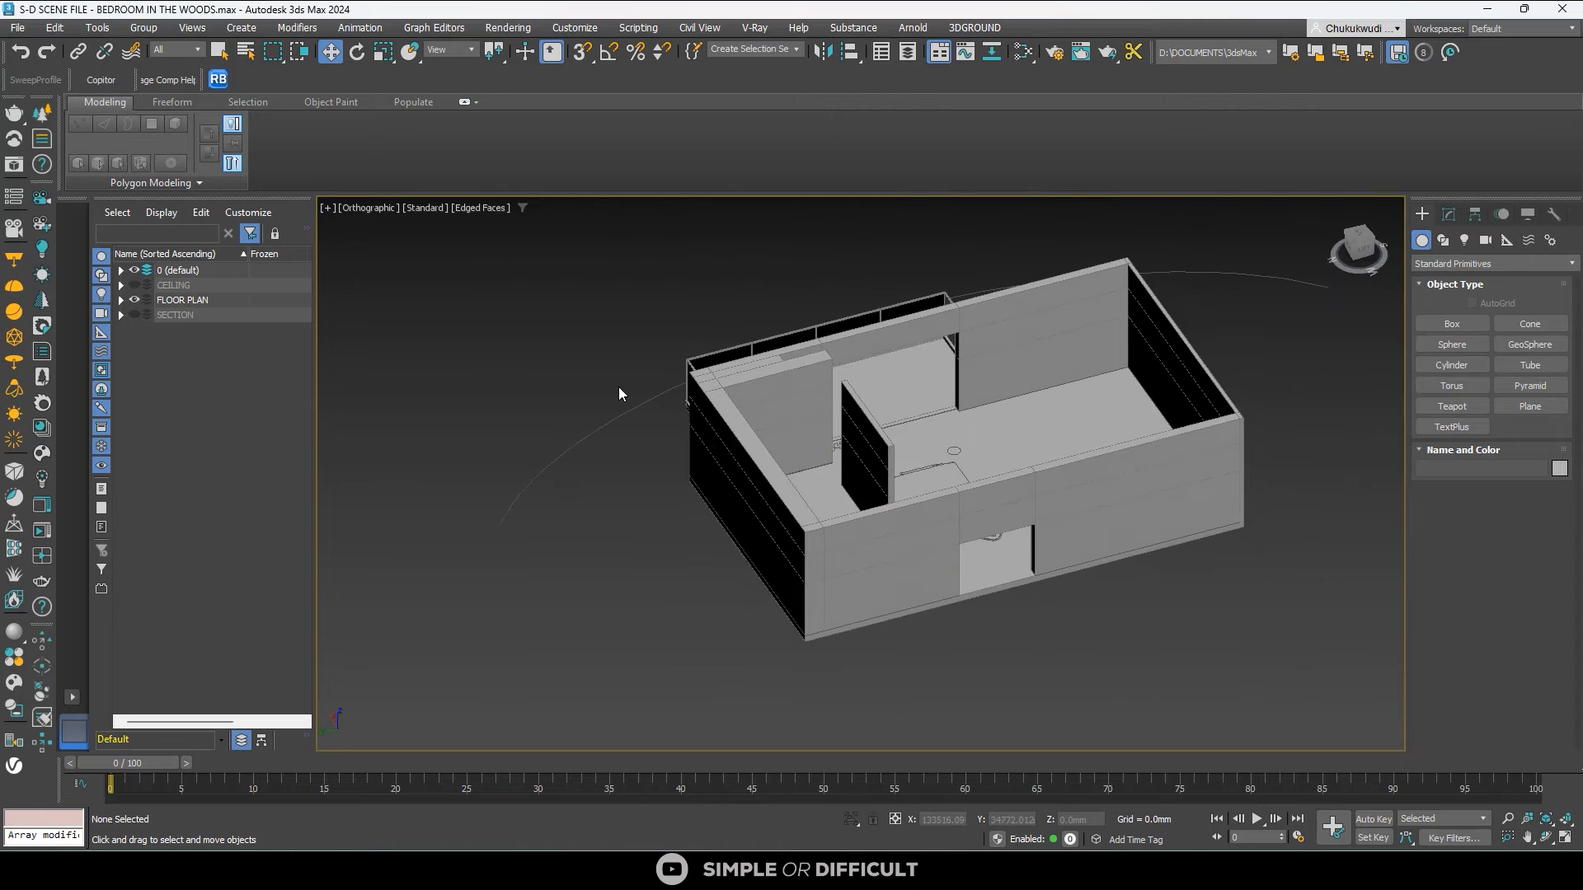
scroll(851, 461, "up", 8)
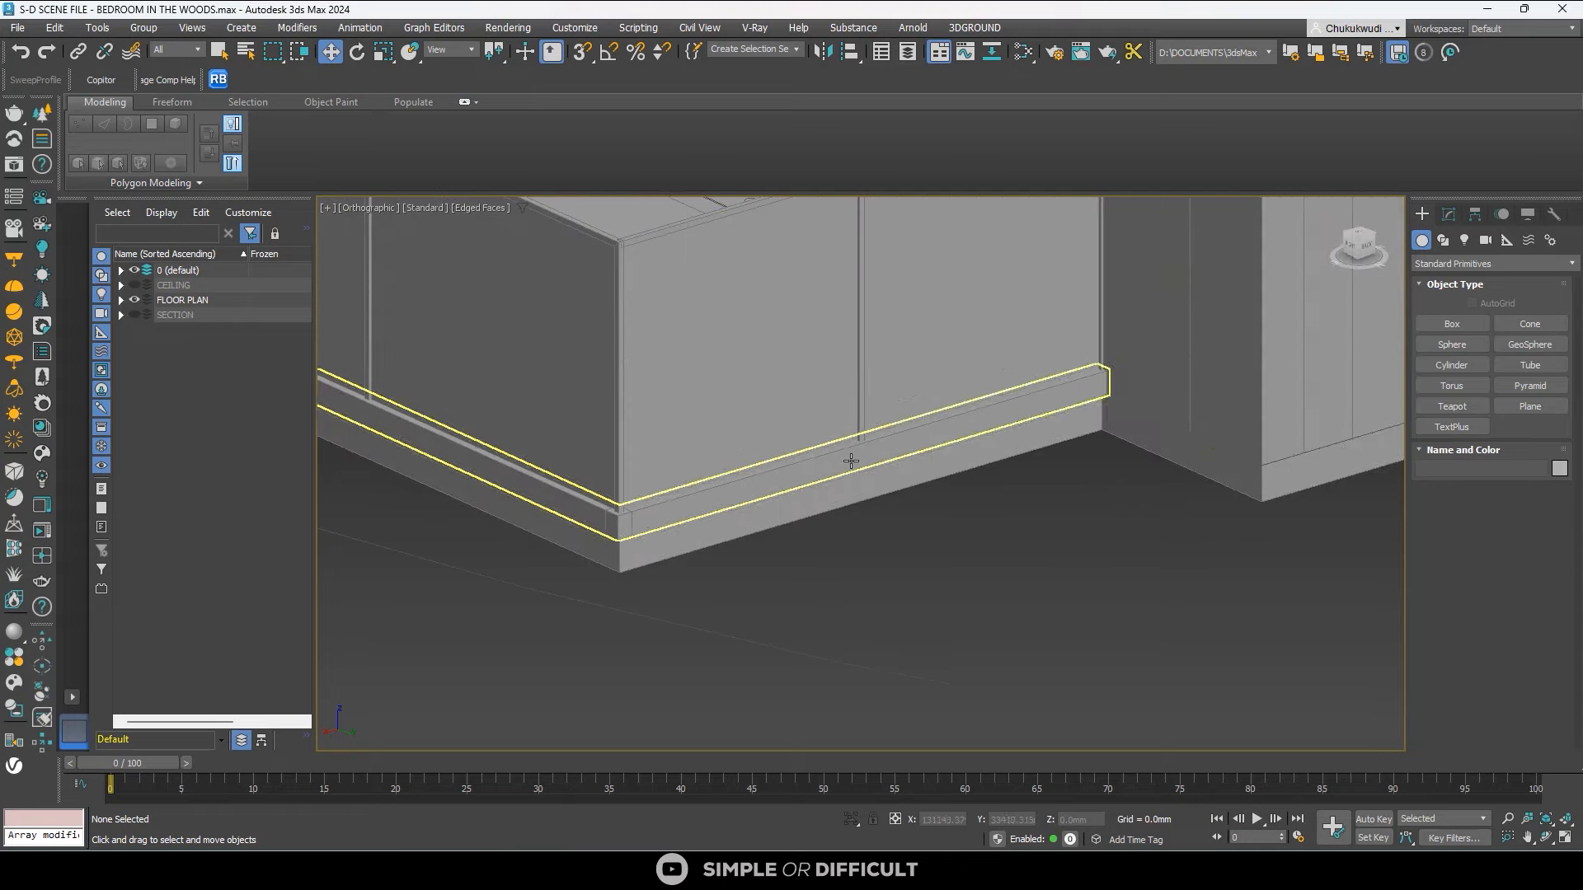
left_click(787, 472)
scroll(912, 453, "down", 4)
middle_click_drag(911, 453, 842, 613, "alt")
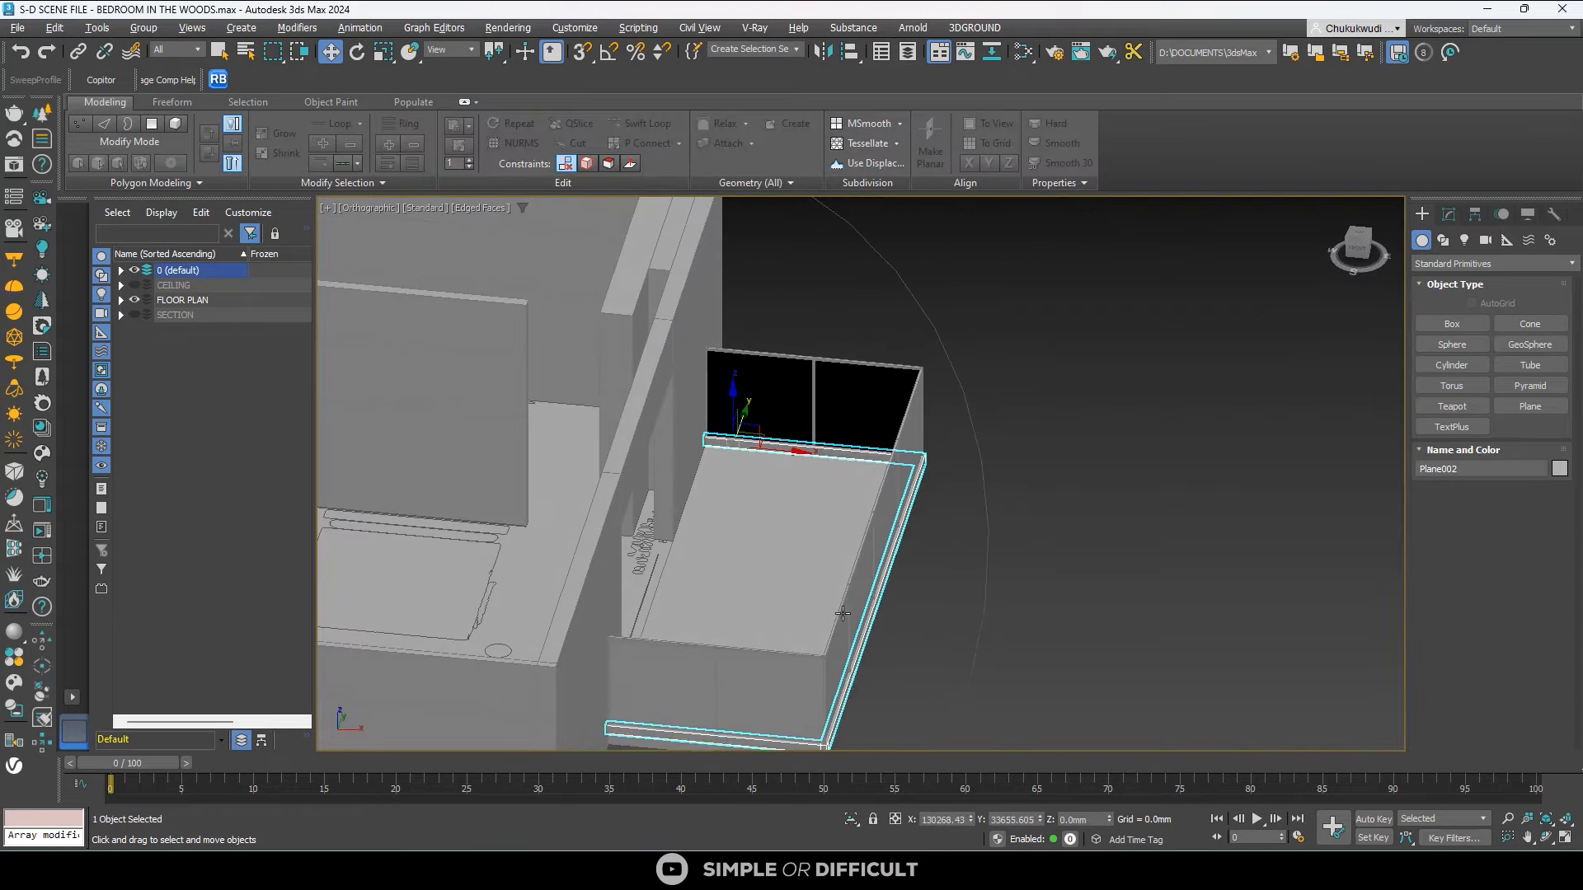
scroll(827, 596, "down", 5)
middle_click_drag(1014, 582, 874, 580, "alt")
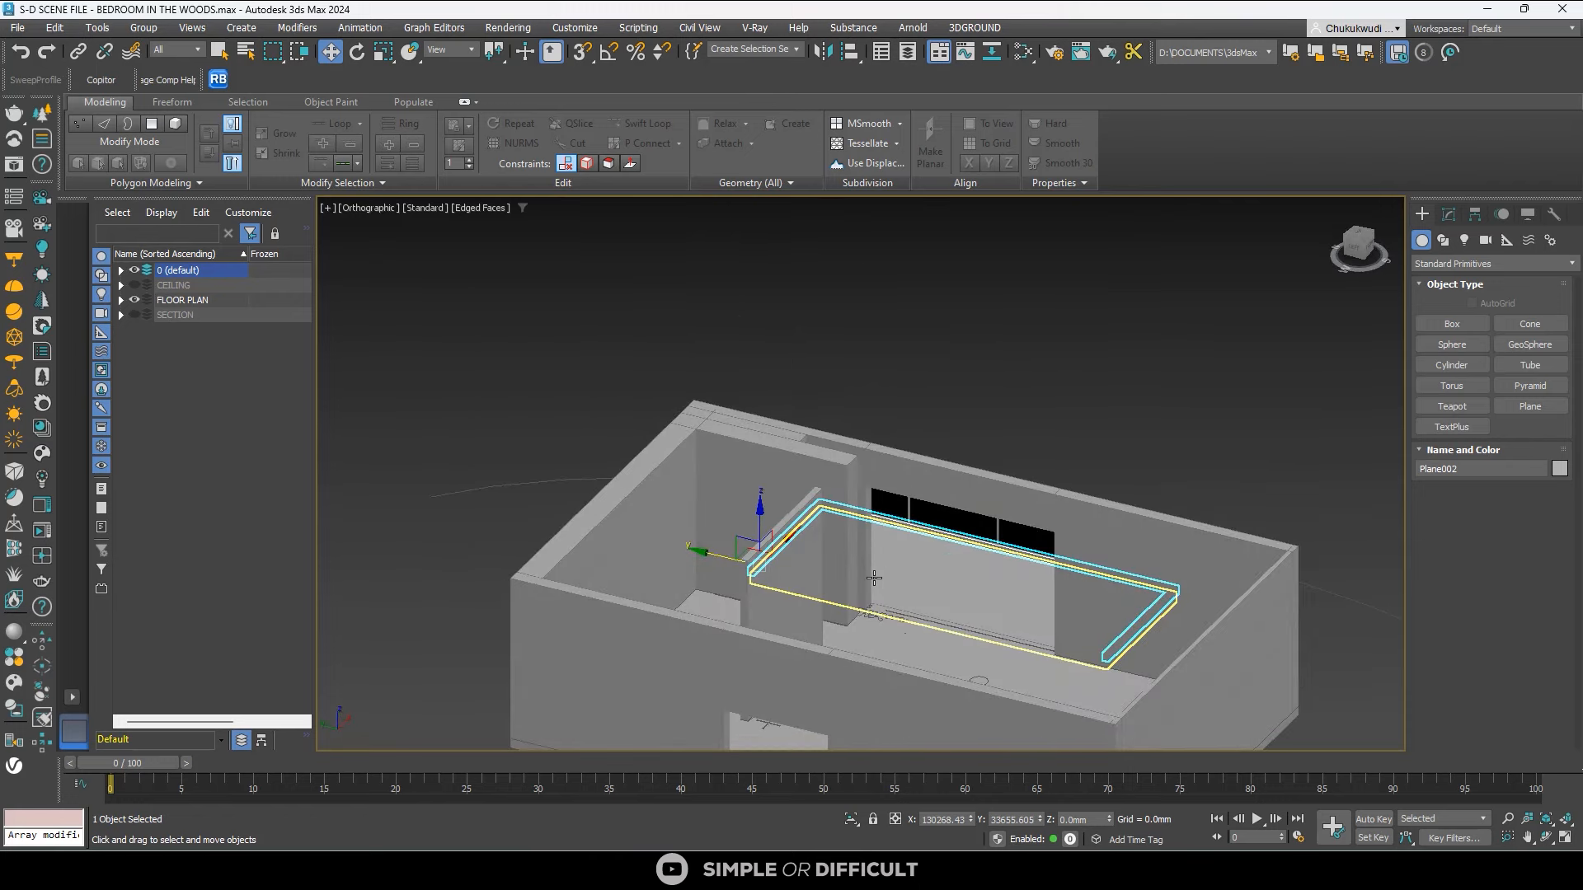
middle_click_drag(971, 580, 858, 576, "alt")
middle_click_drag(682, 530, 881, 546)
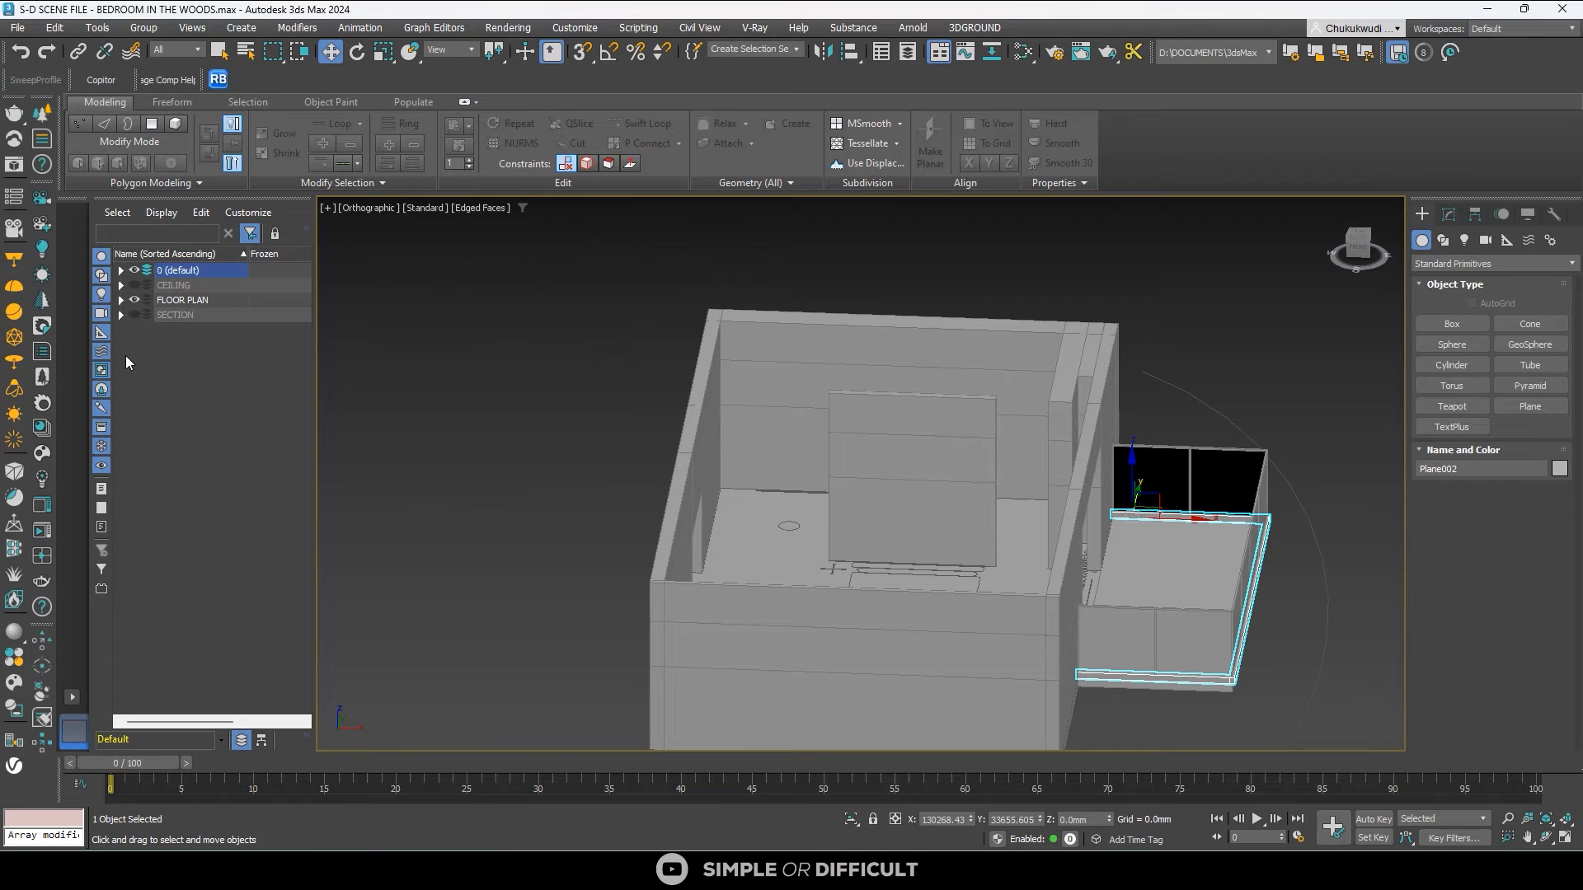
Hide the FLOOR PLAN layer, show the CEILING layer, and select the ceiling drawing.
left_click(133, 300)
left_click(133, 286)
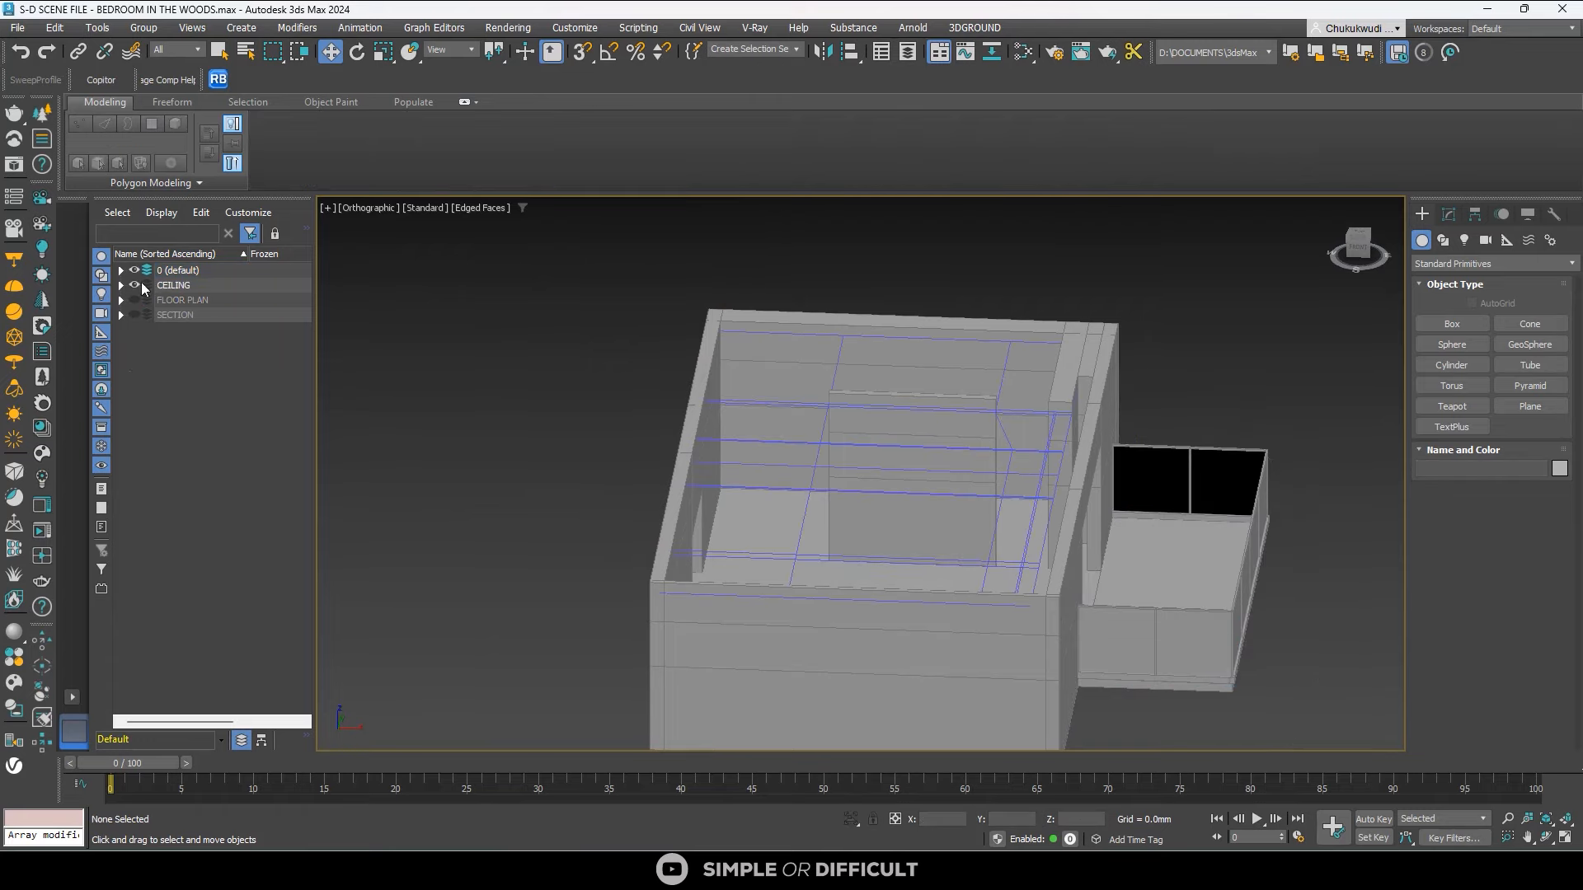
left_click(947, 406)
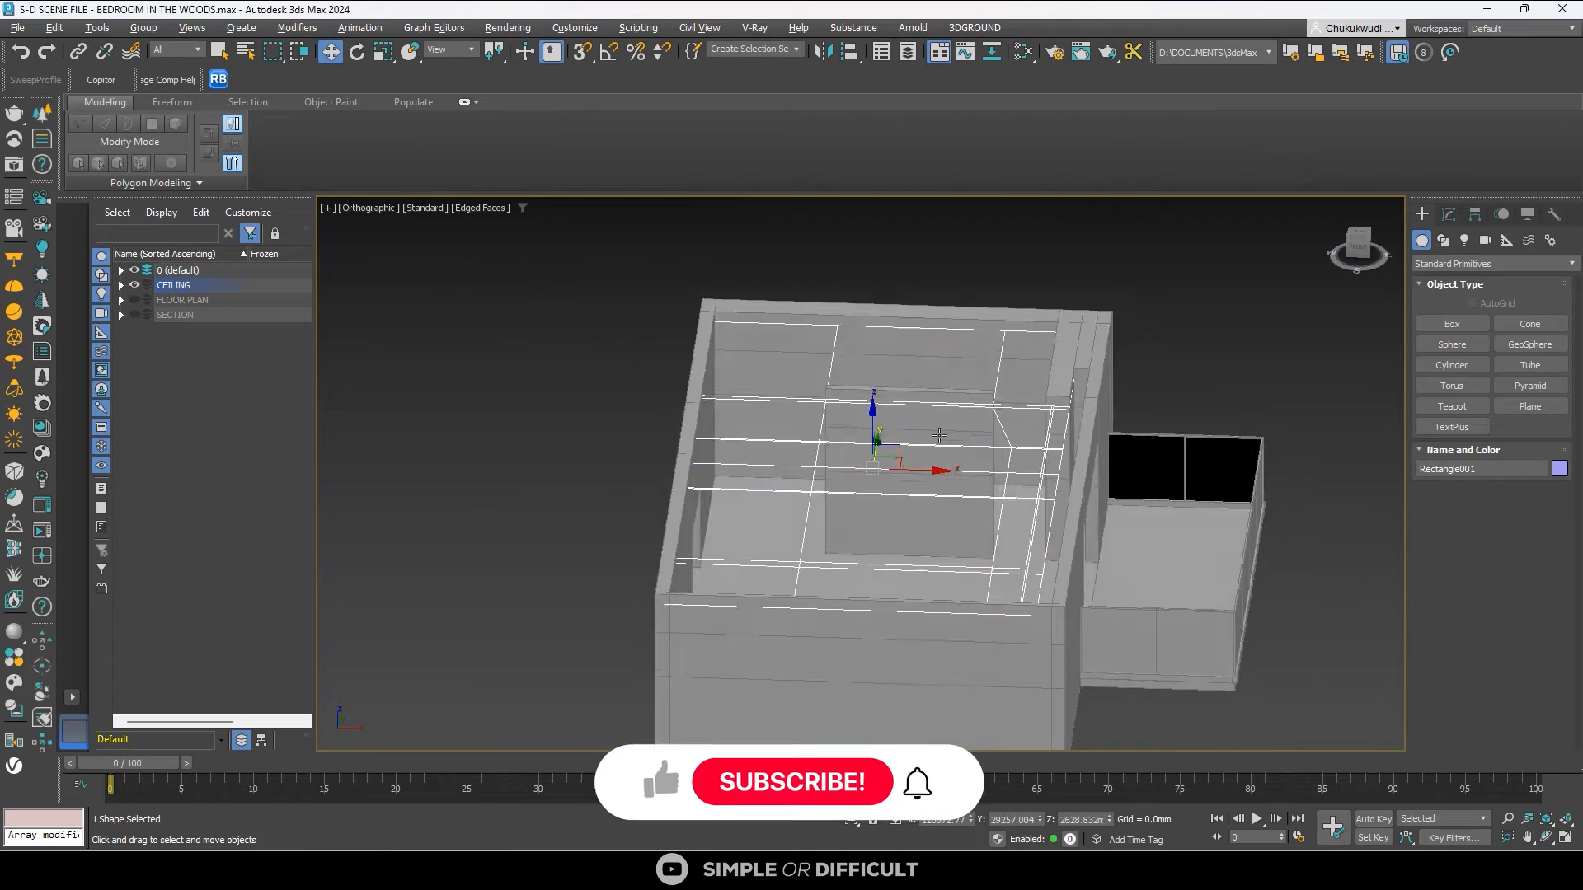
Examine the ceiling drawing's lines over the bedroom, including the areas around the partition and the terrace-side wall.
middle_click_drag(948, 406, 1006, 459, "alt")
scroll(1006, 459, "up", 10)
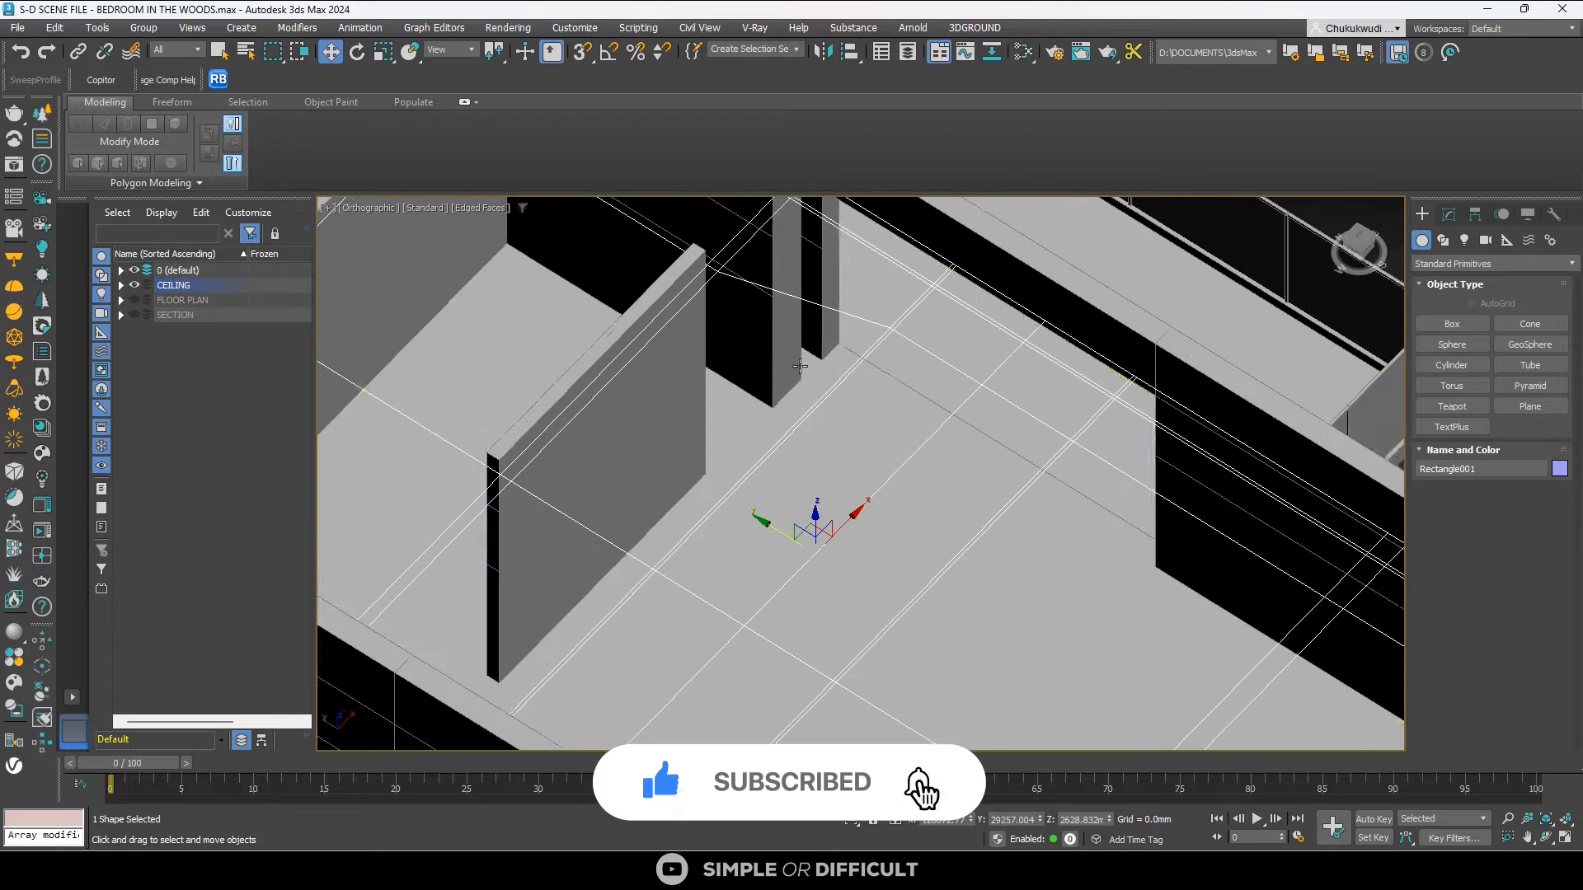
scroll(917, 350, "down", 5)
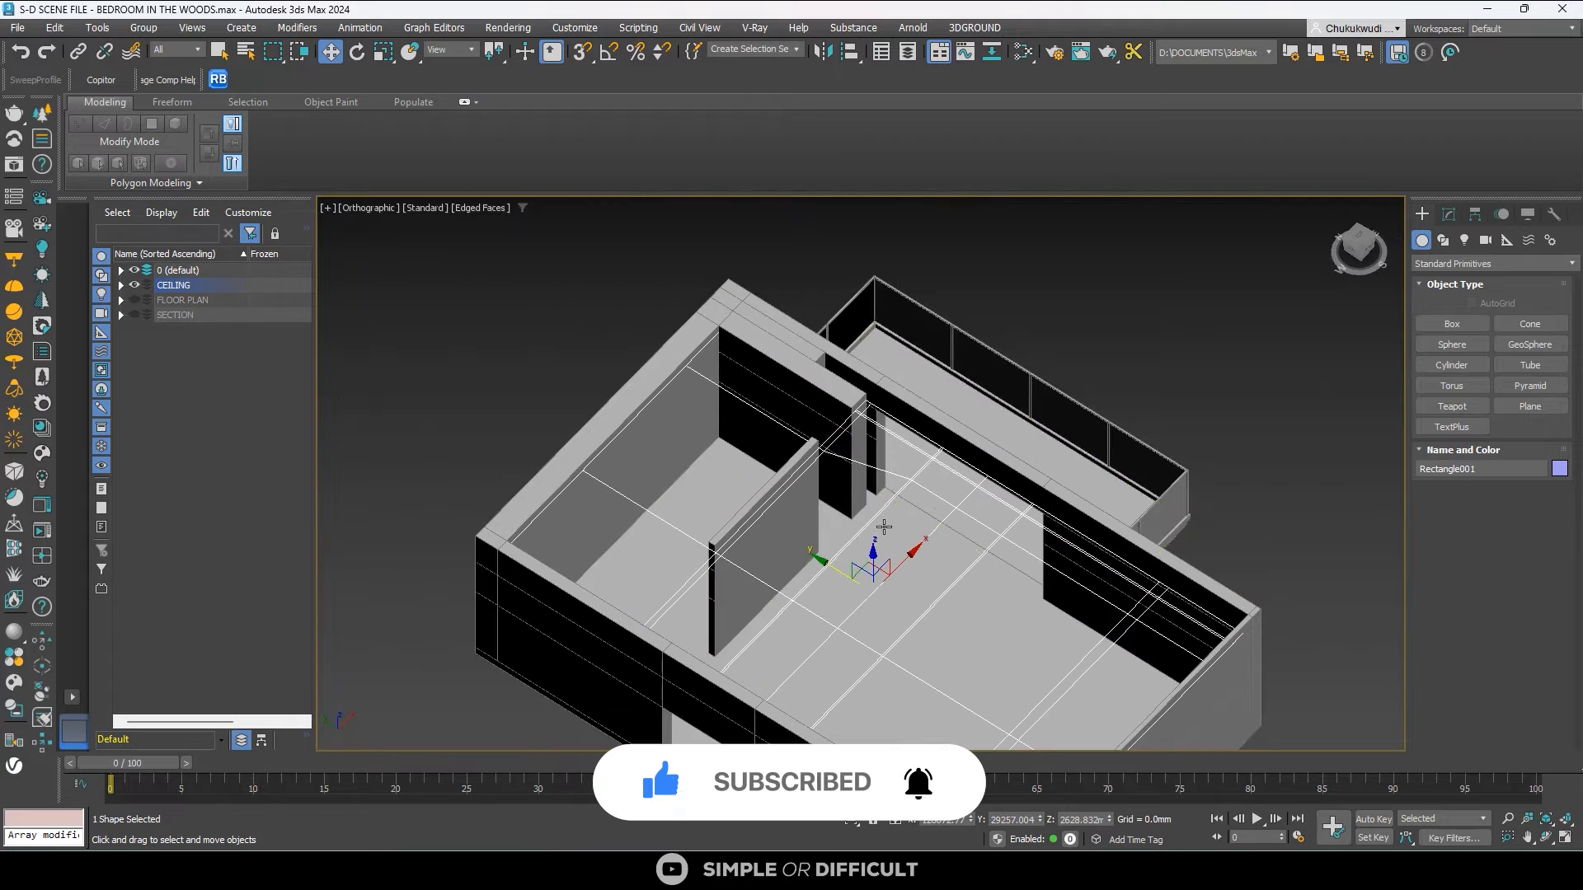
middle_click_drag(957, 371, 964, 375)
scroll(965, 375, "up", 8)
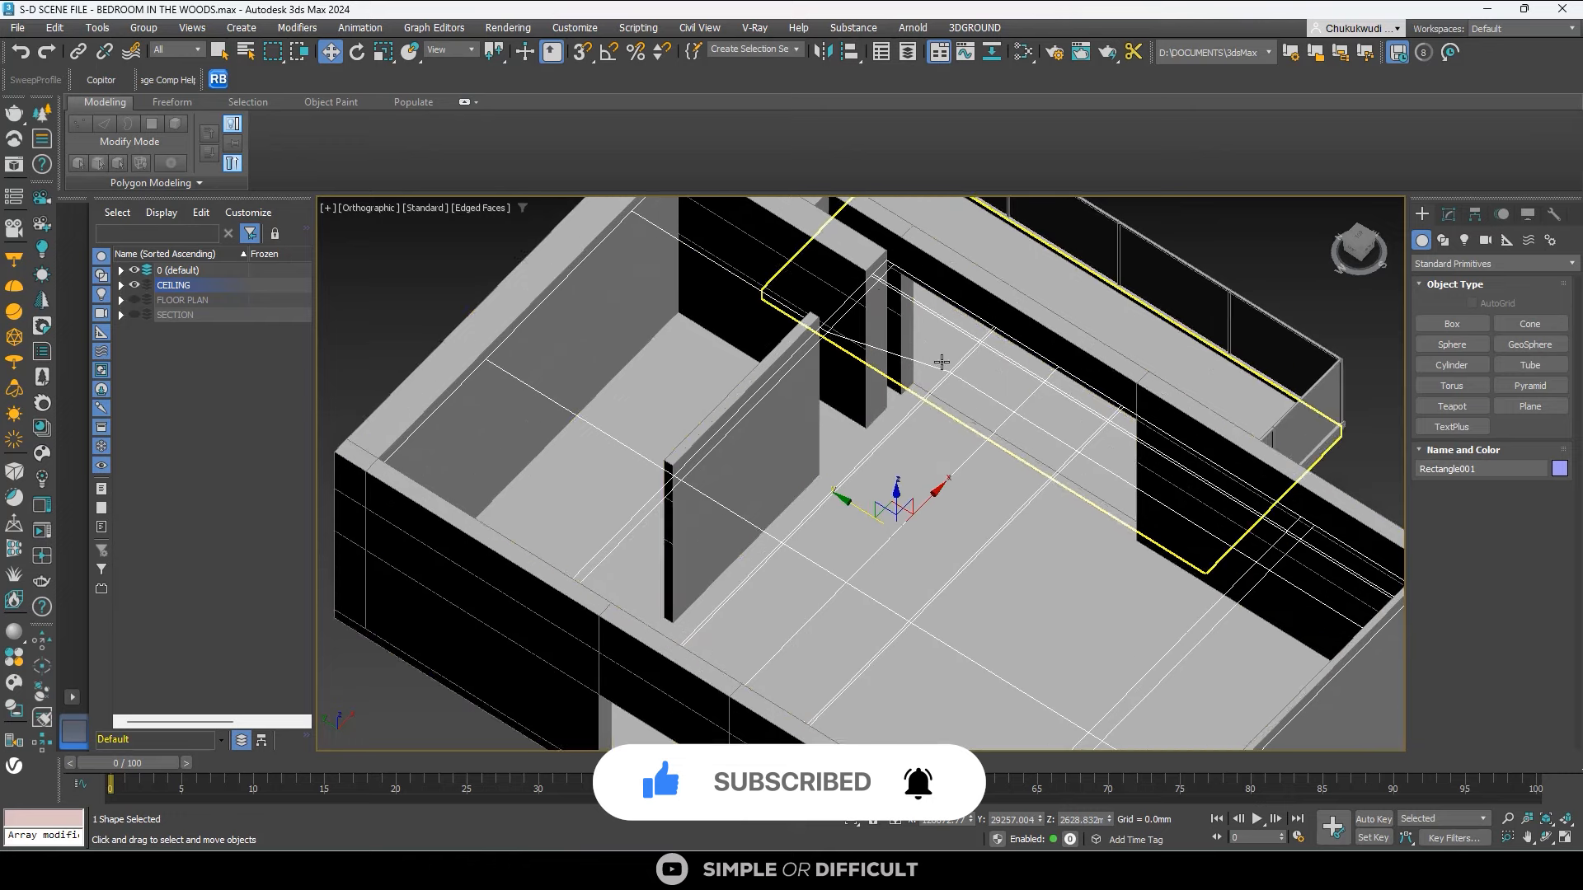
scroll(849, 270, "down", 4)
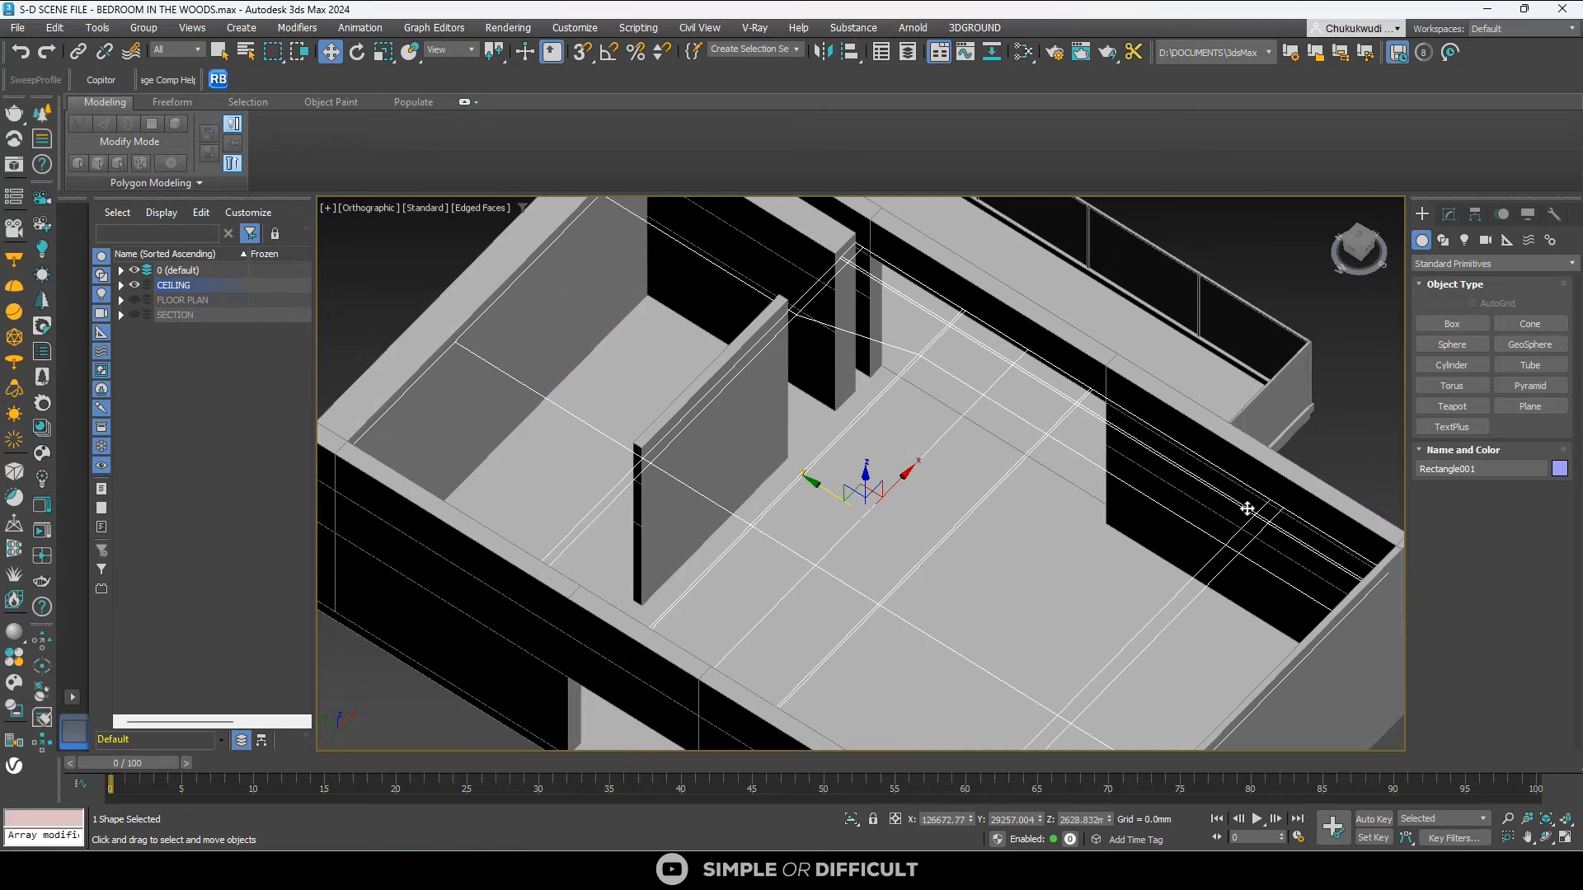
scroll(1243, 505, "down", 2)
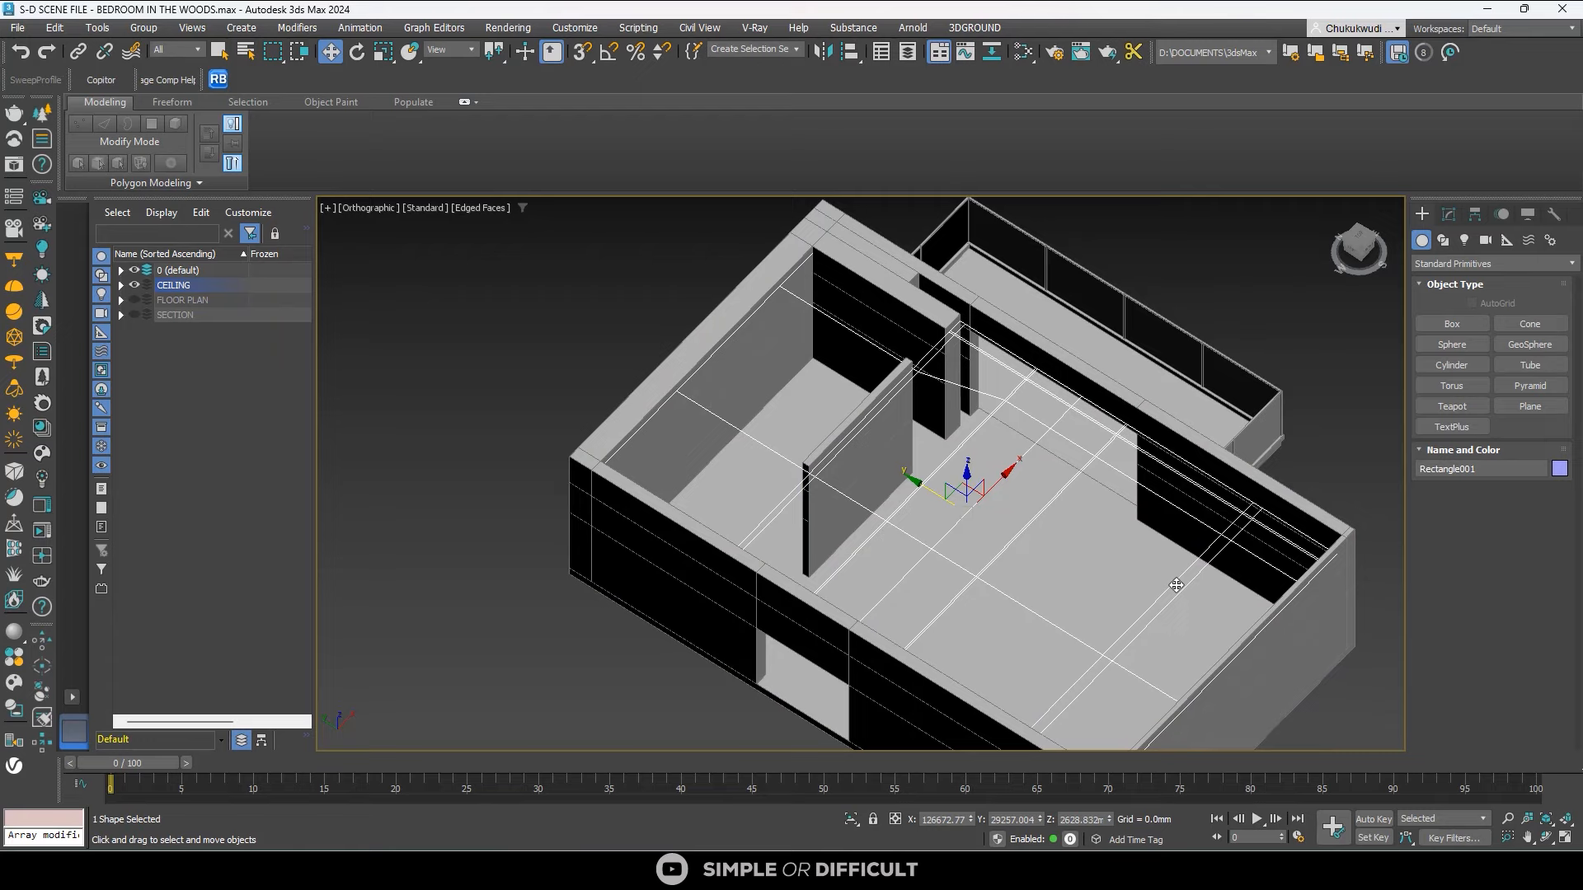
middle_click_drag(1176, 590, 1063, 549, "alt")
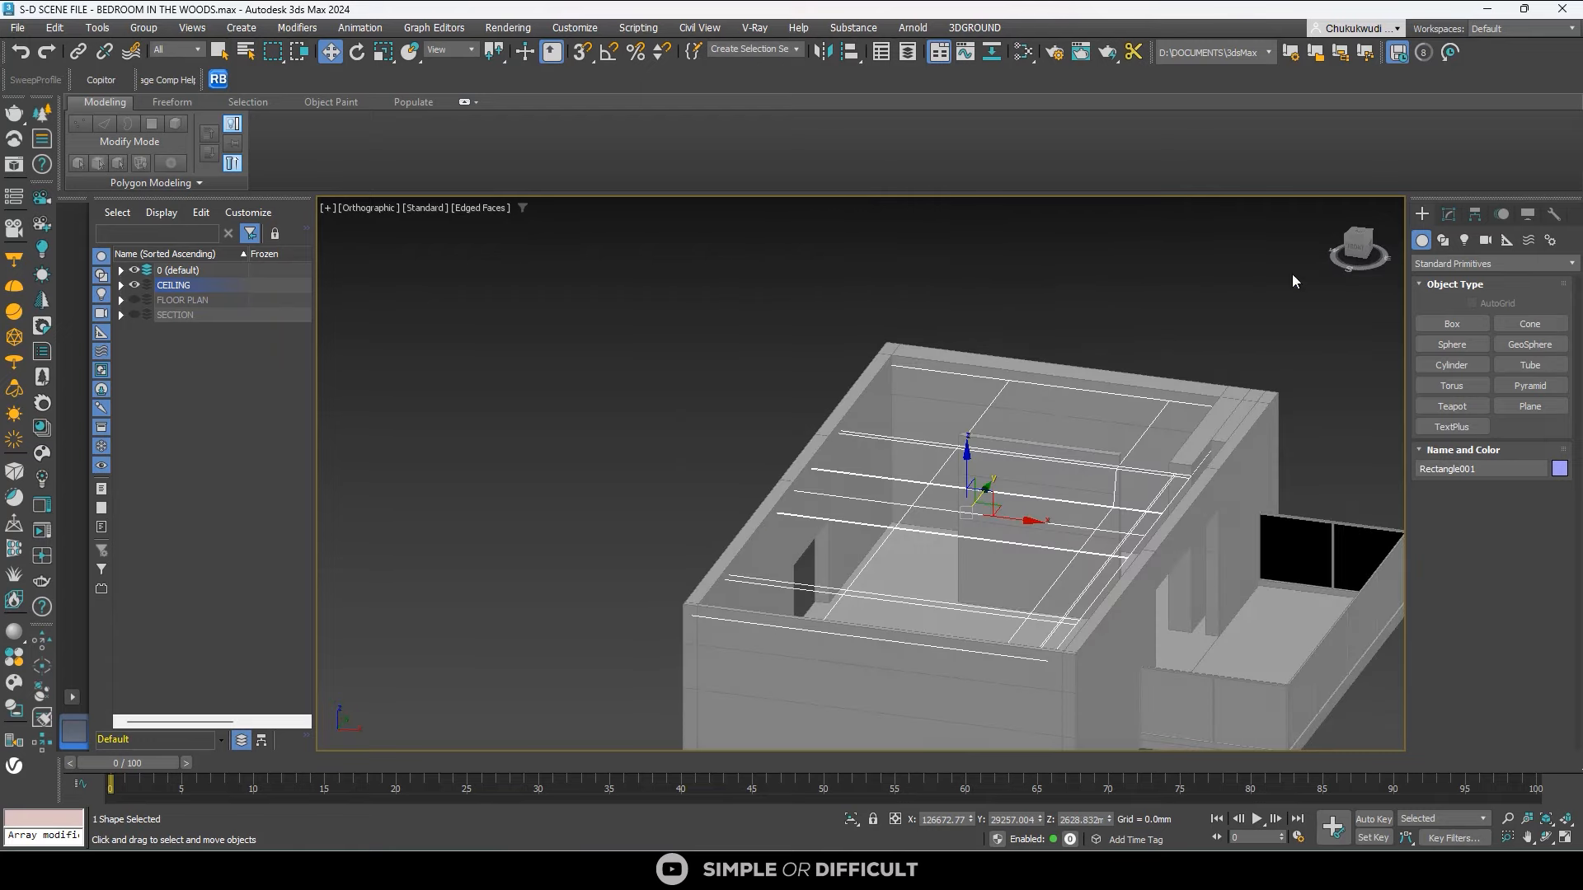
View the scene from the top, hide the 0 (default) layer, and clear the selection so only the ceiling drawing shows.
left_click(1362, 238)
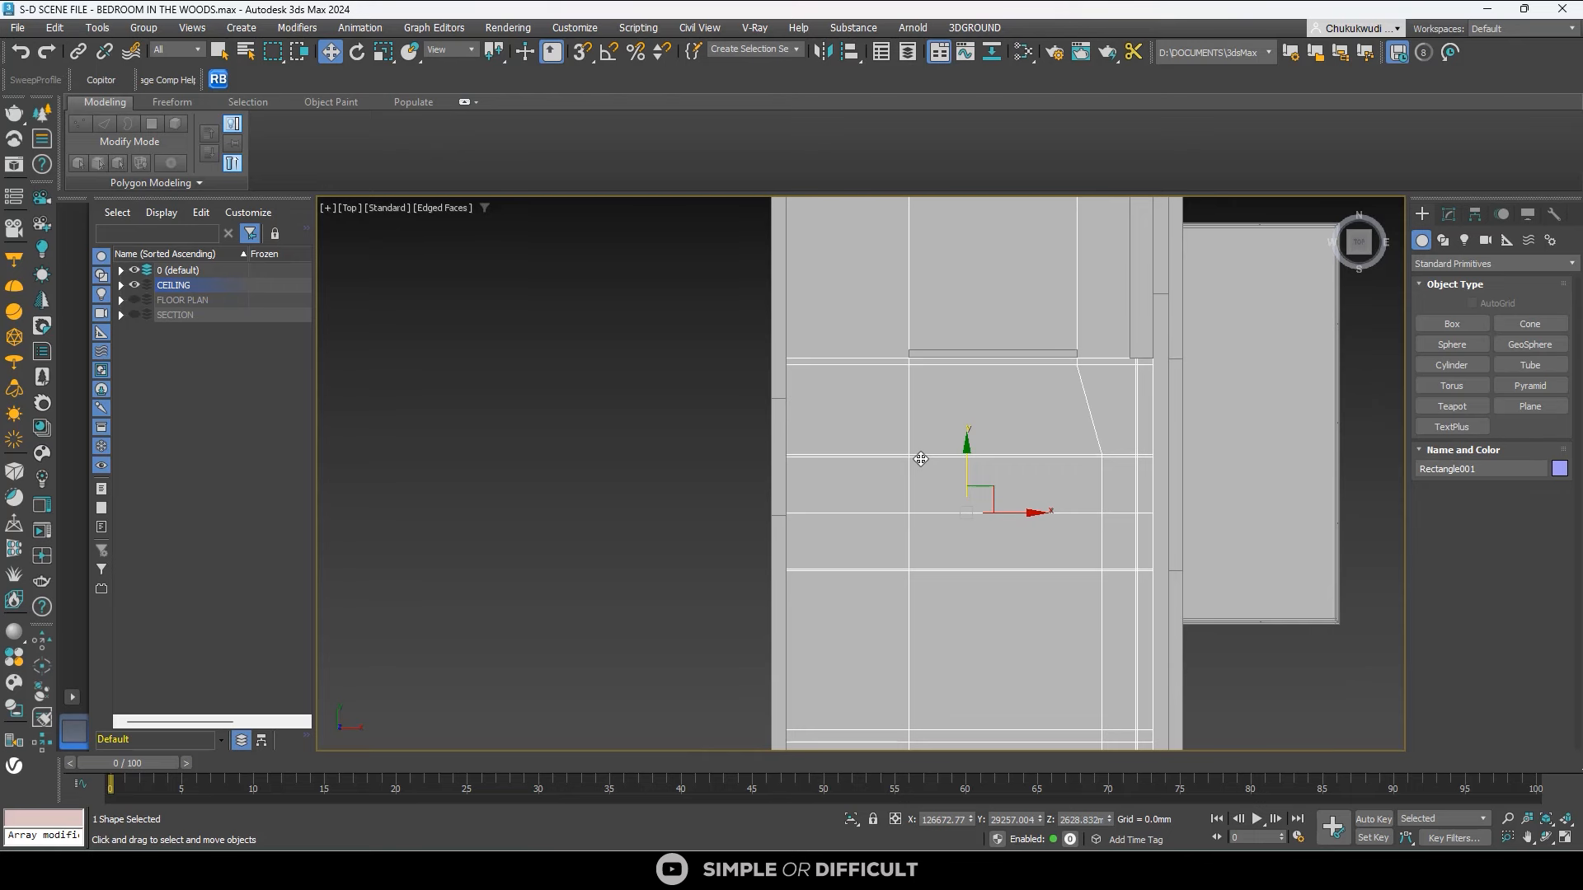
scroll(919, 461, "down", 2)
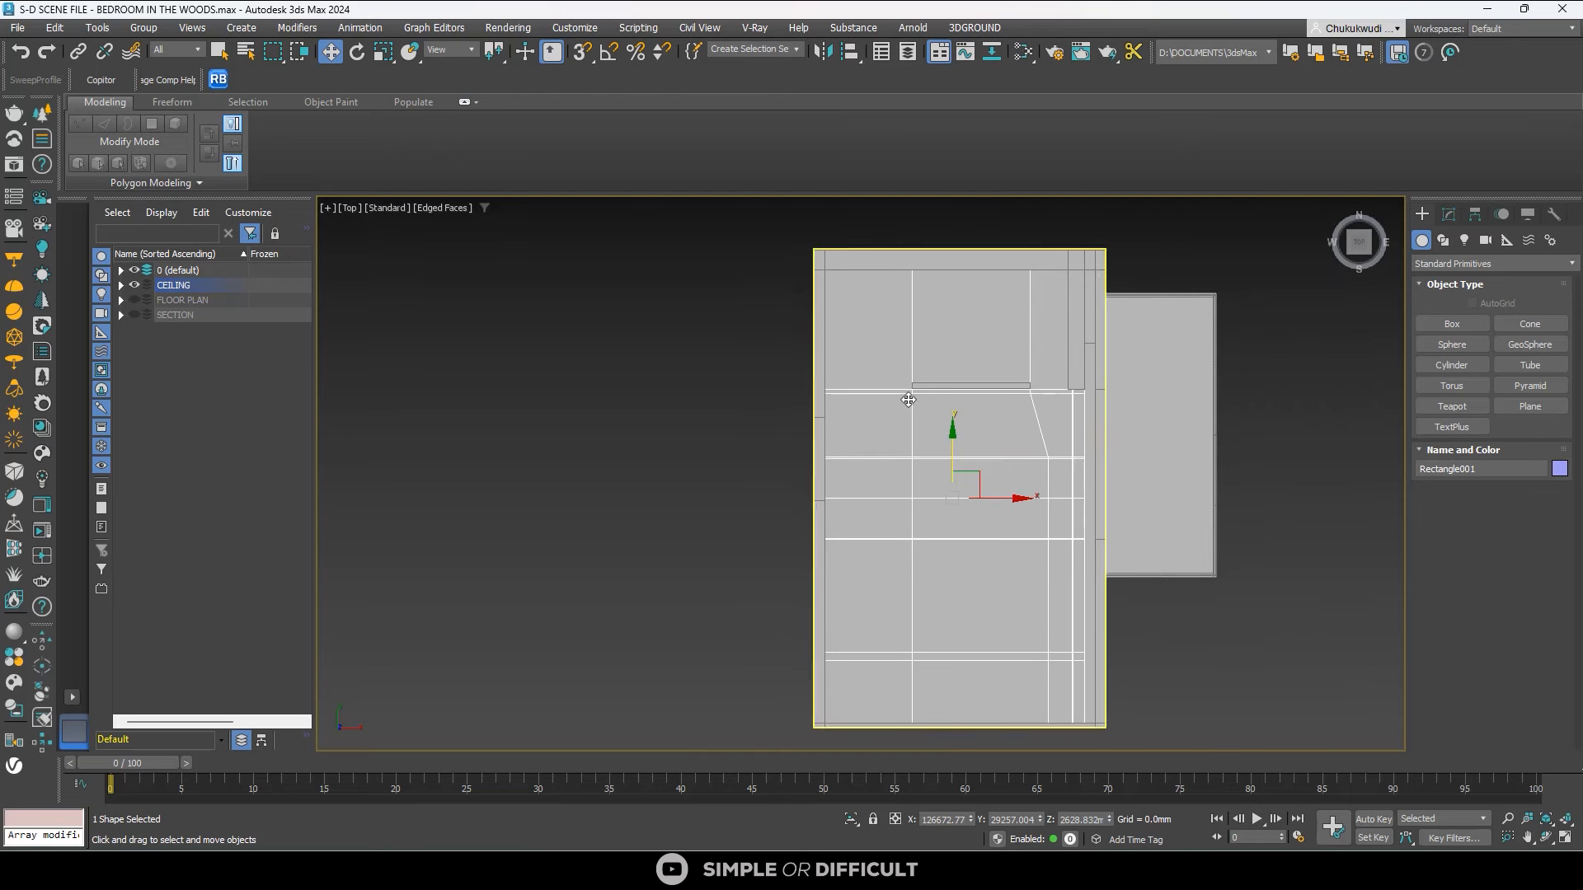
left_click(134, 270)
left_click(574, 349)
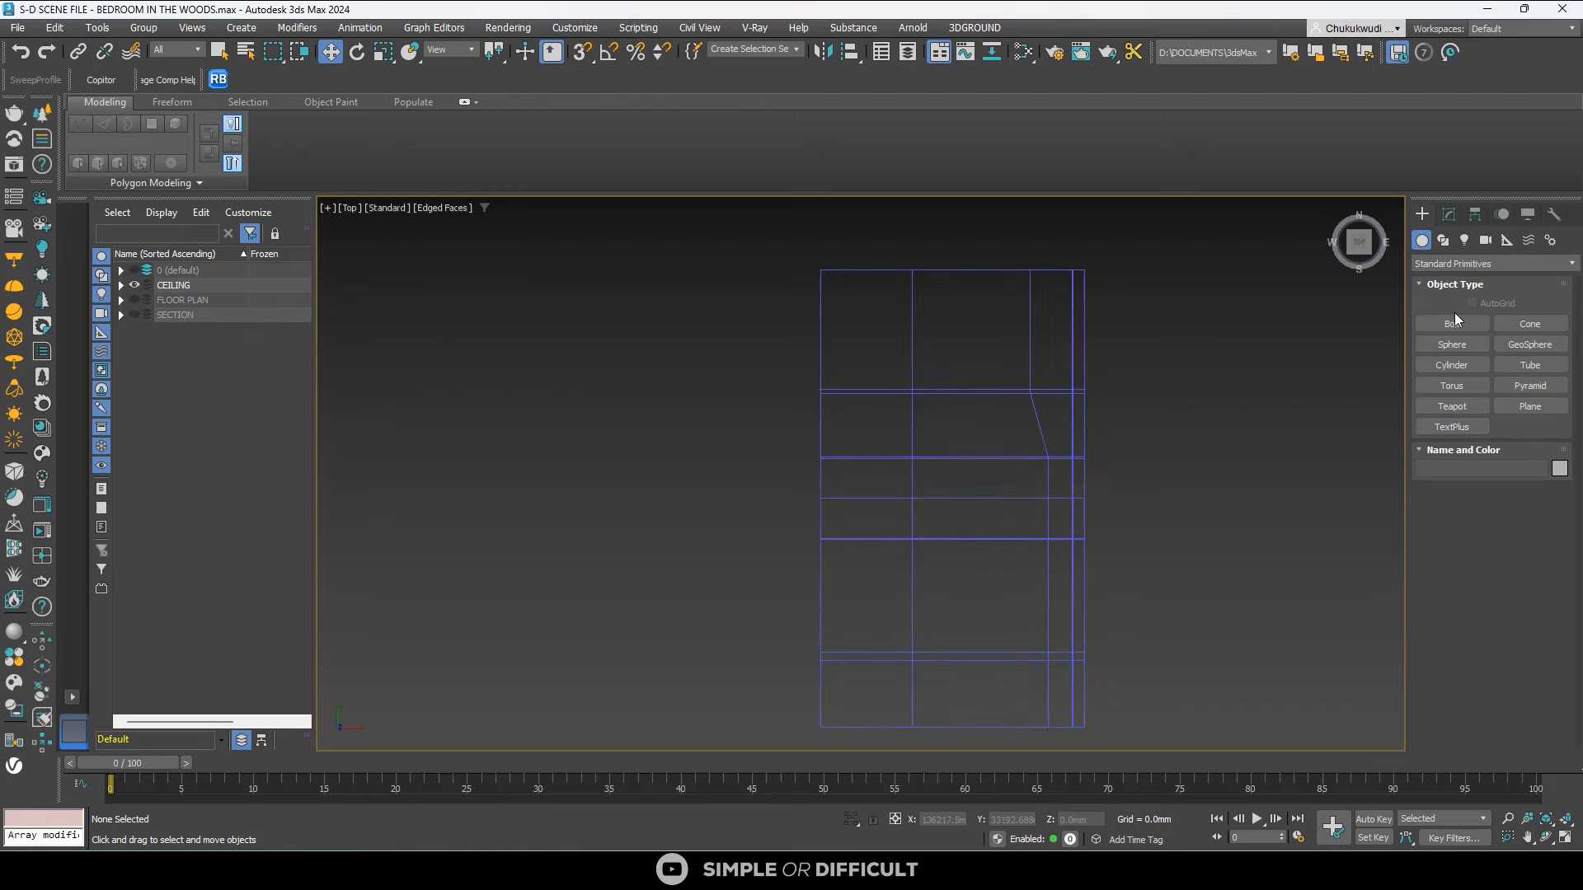
left_click(1530, 405)
scroll(849, 279, "down", 2)
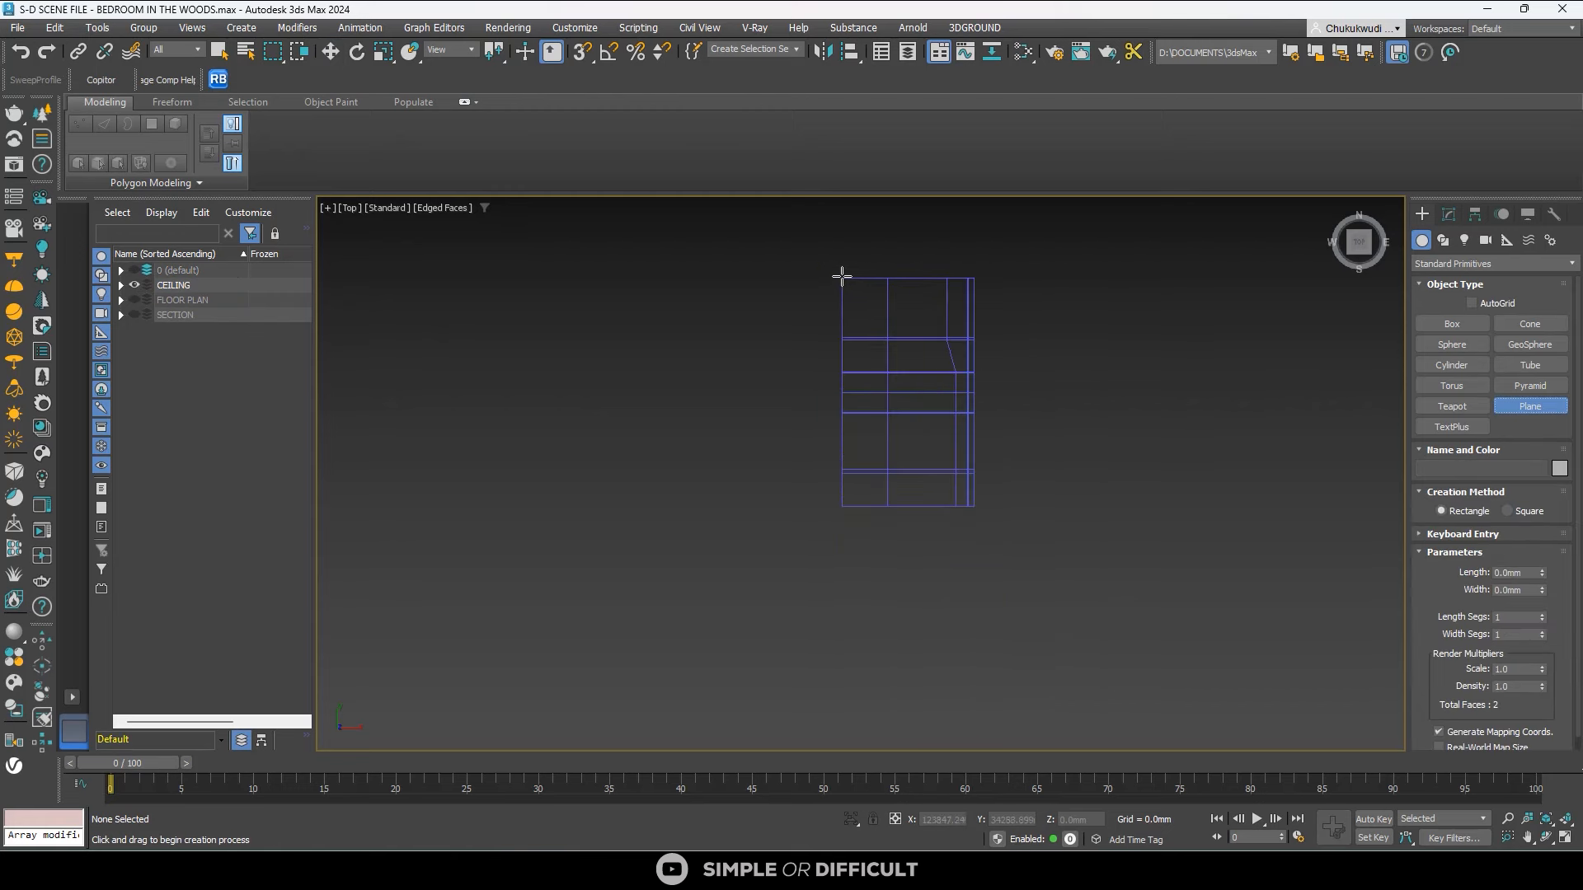
left_click(842, 276)
left_click(855, 455)
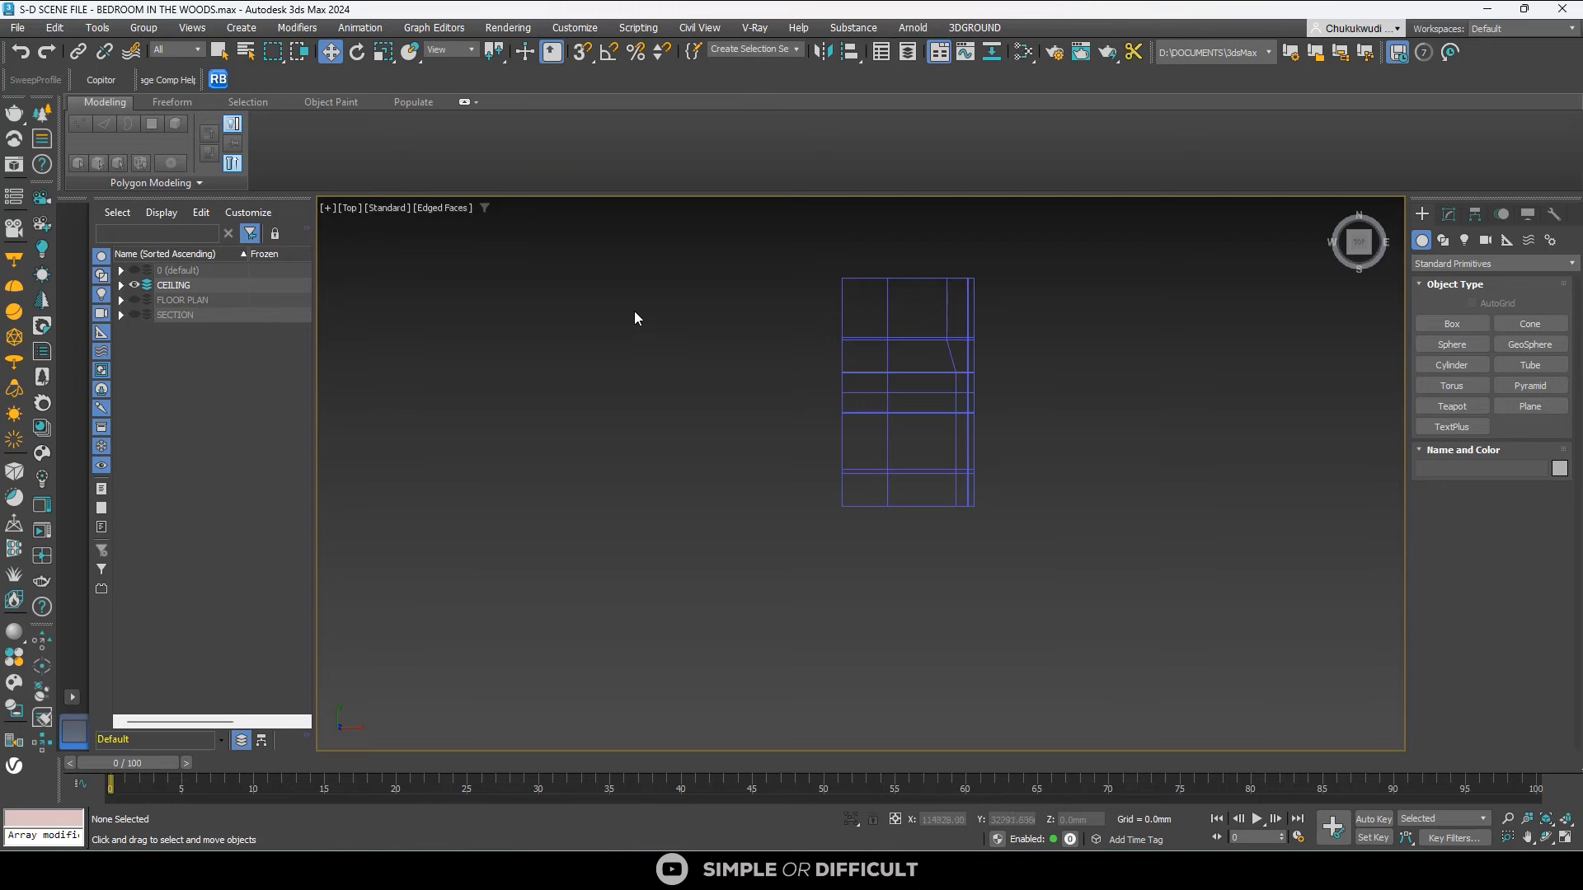
With snapping on, draw a plane about 9890 mm by 5702 mm on the CEILING layer, covering the ceiling drawing from corner to corner.
left_click(1530, 405)
scroll(894, 274, "up", 4)
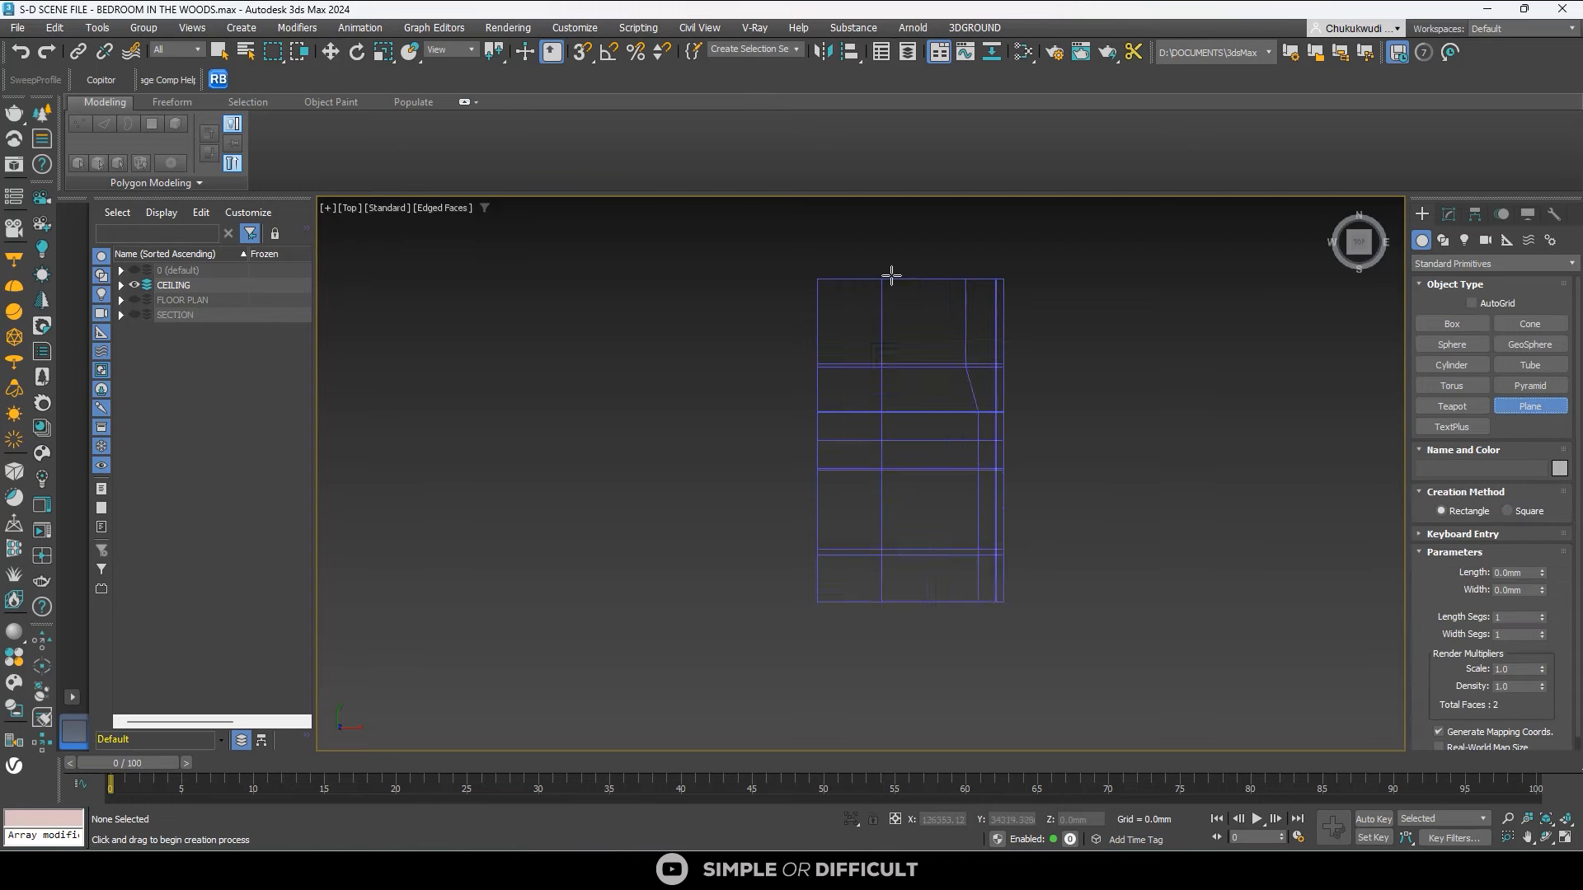
scroll(788, 272, "down", 2)
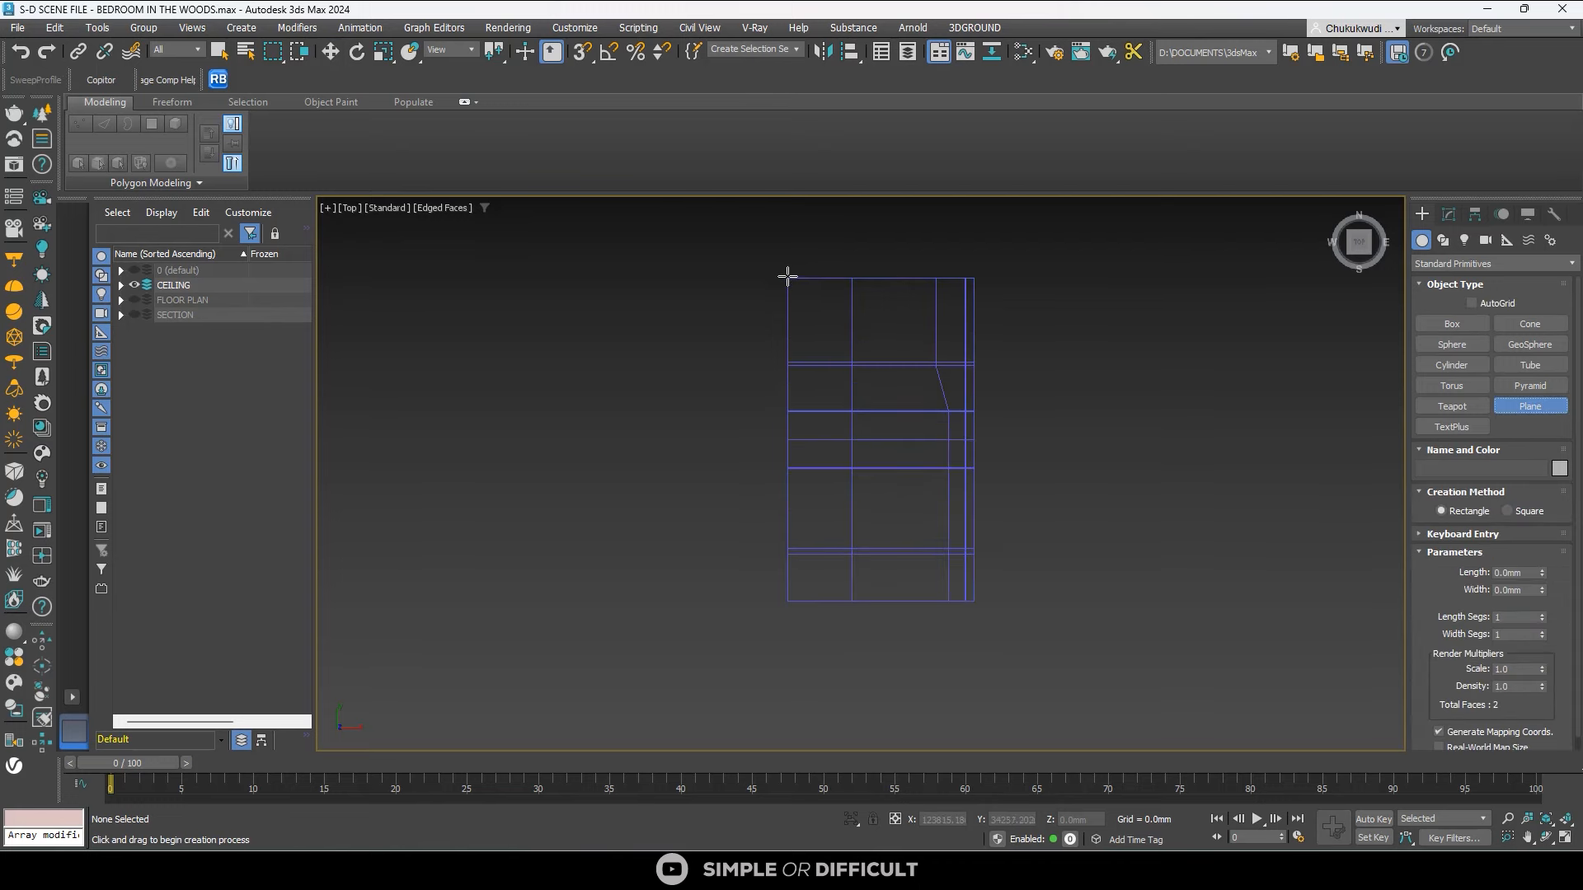
left_click_drag(787, 277, 950, 519)
right_click(941, 503)
key("s")
left_click_drag(788, 278, 983, 607)
Examine how the new plane fits the ceiling drawing's outline and inner lines, in perspective and from the top.
middle_click_drag(943, 611, 763, 555, "alt")
scroll(754, 428, "up", 6)
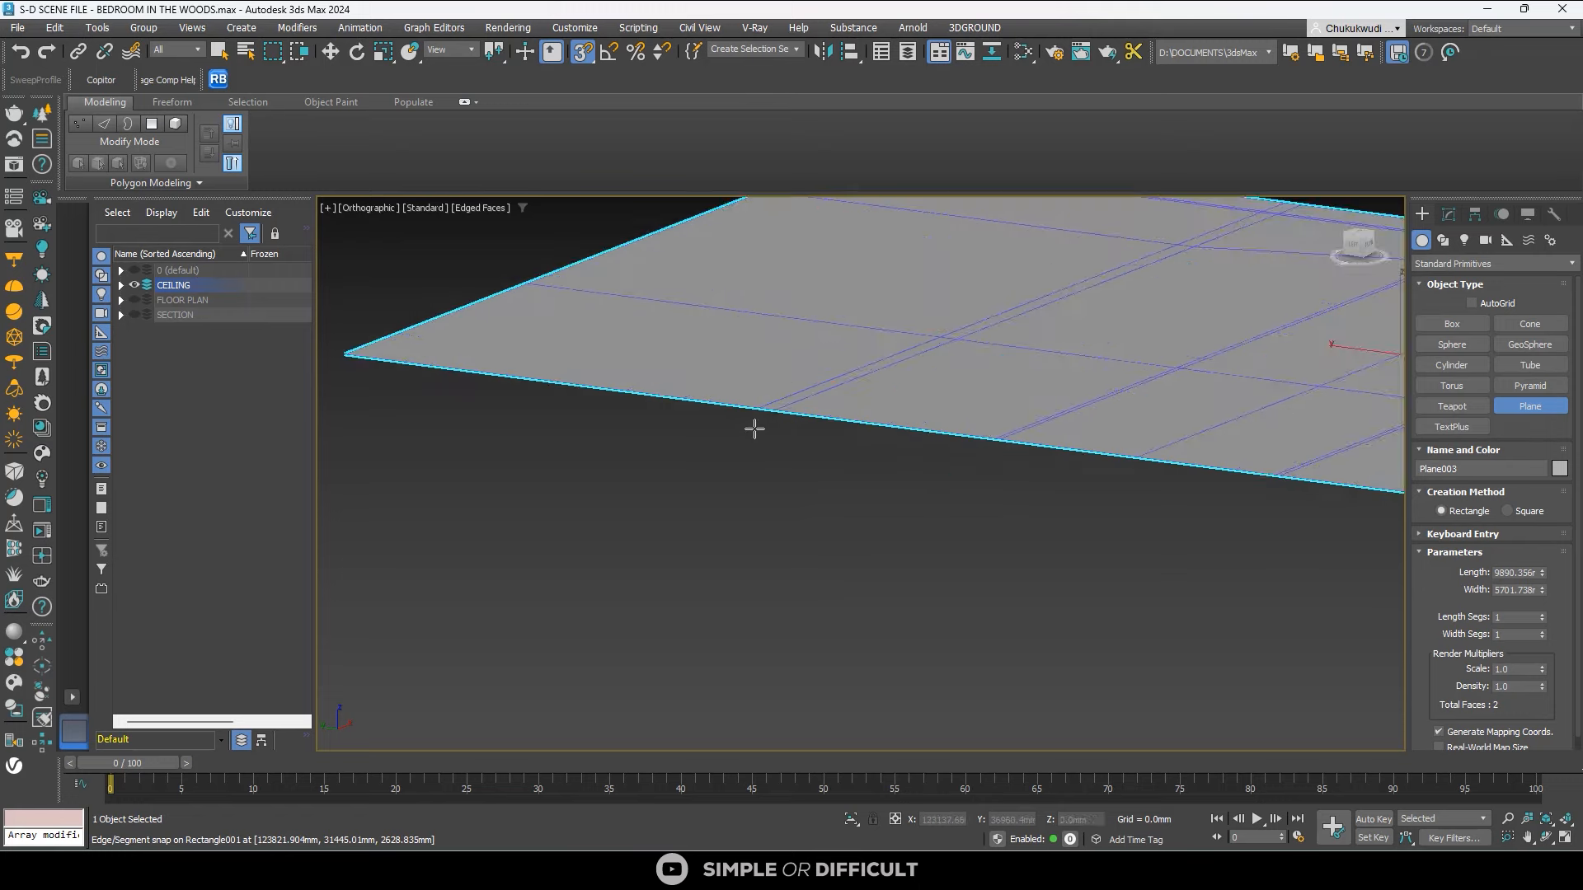
scroll(754, 429, "down", 5)
middle_click_drag(759, 460, 864, 314, "alt")
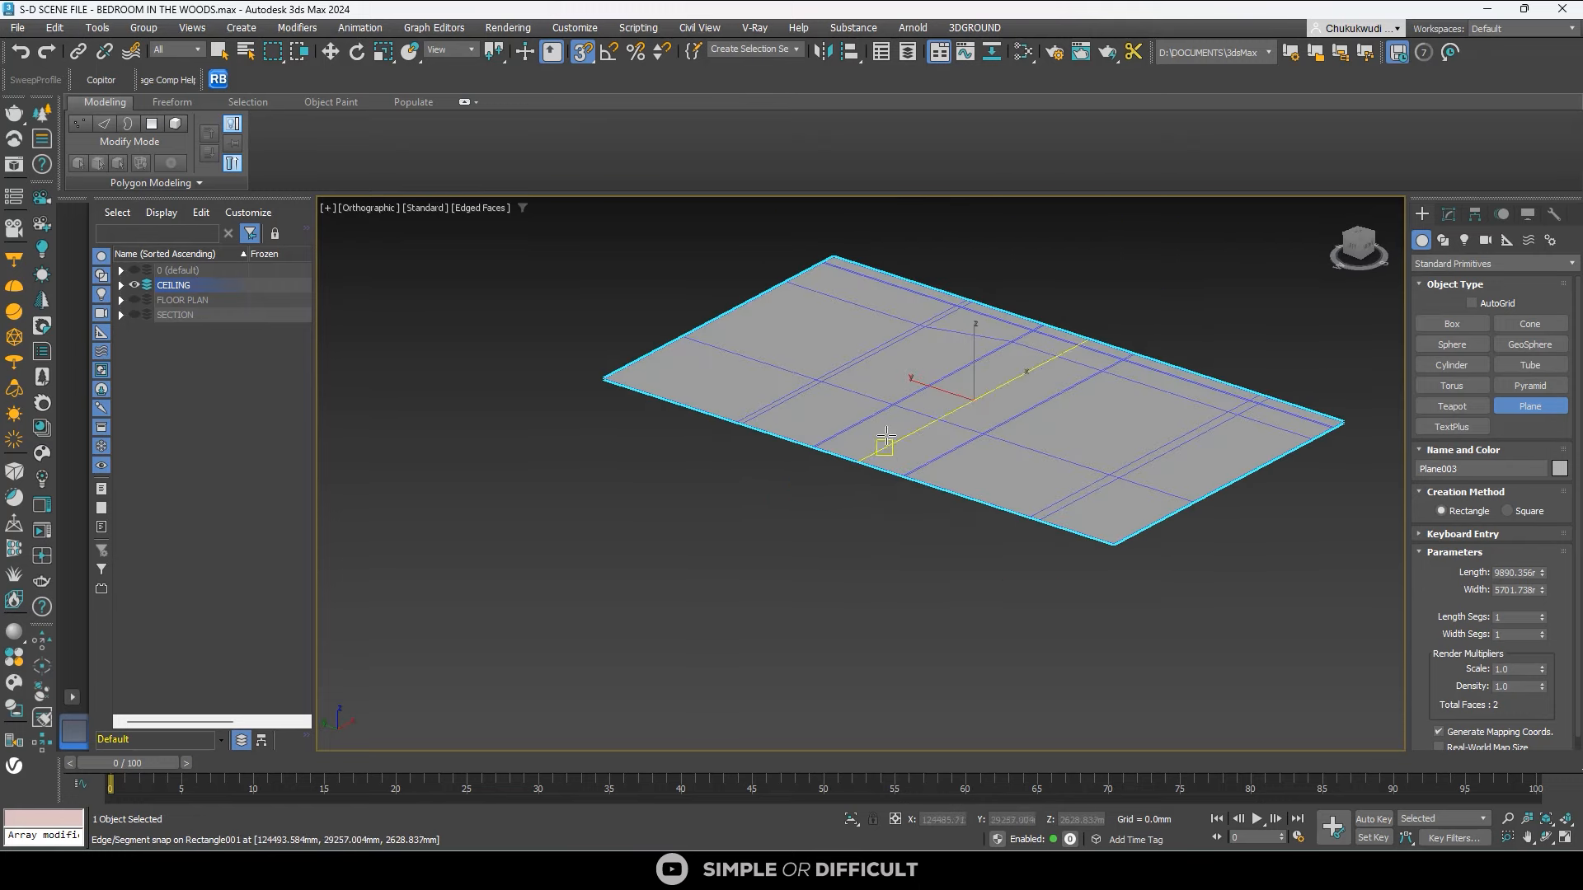
key("t")
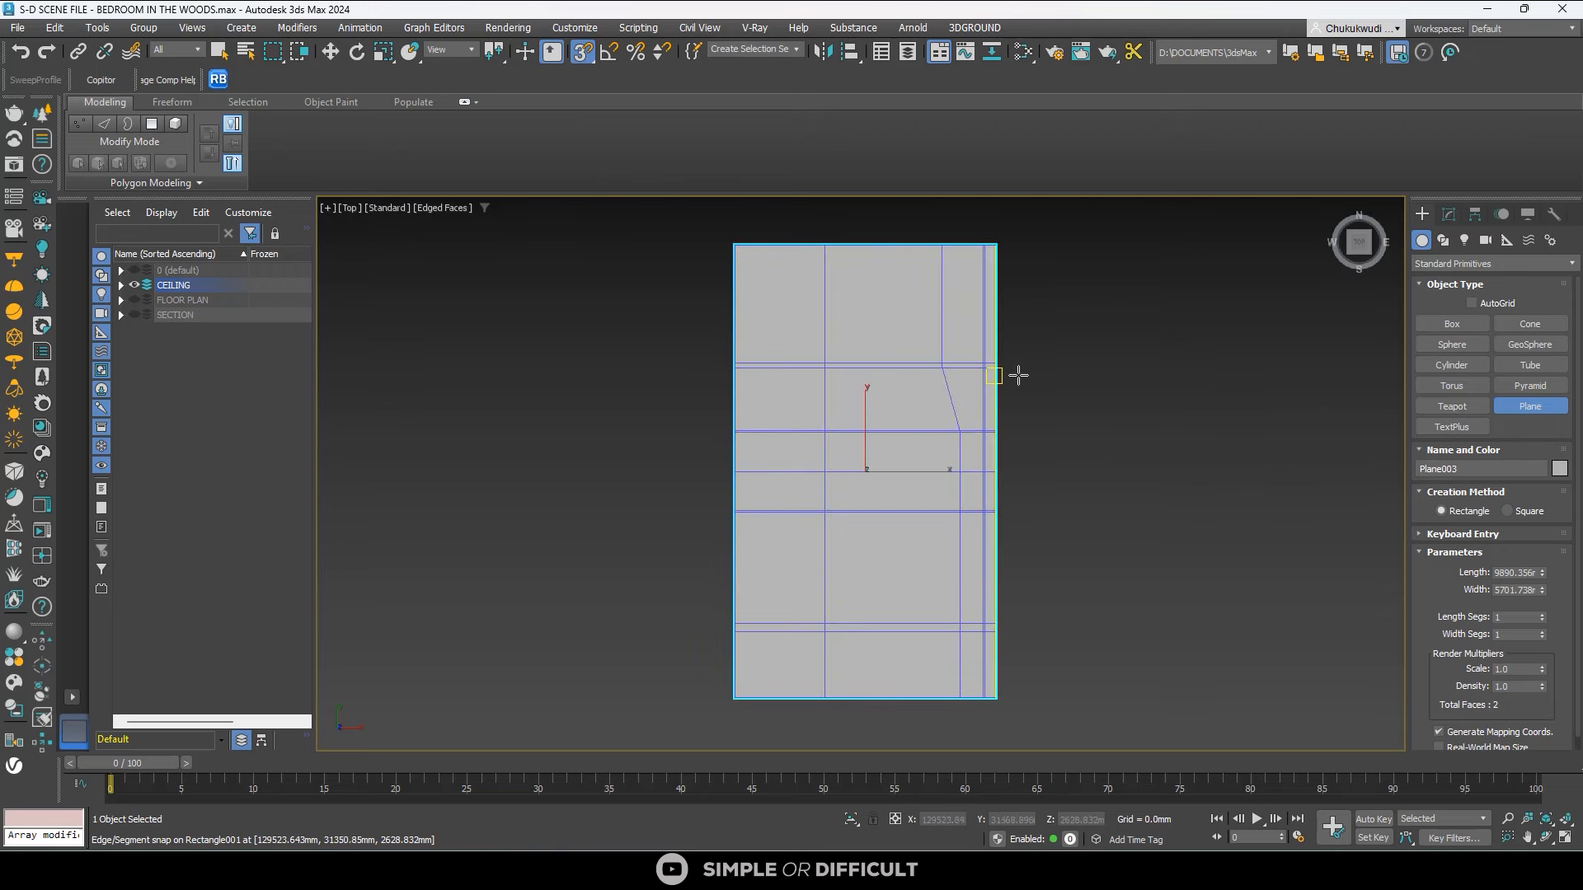
scroll(886, 362, "up", 5)
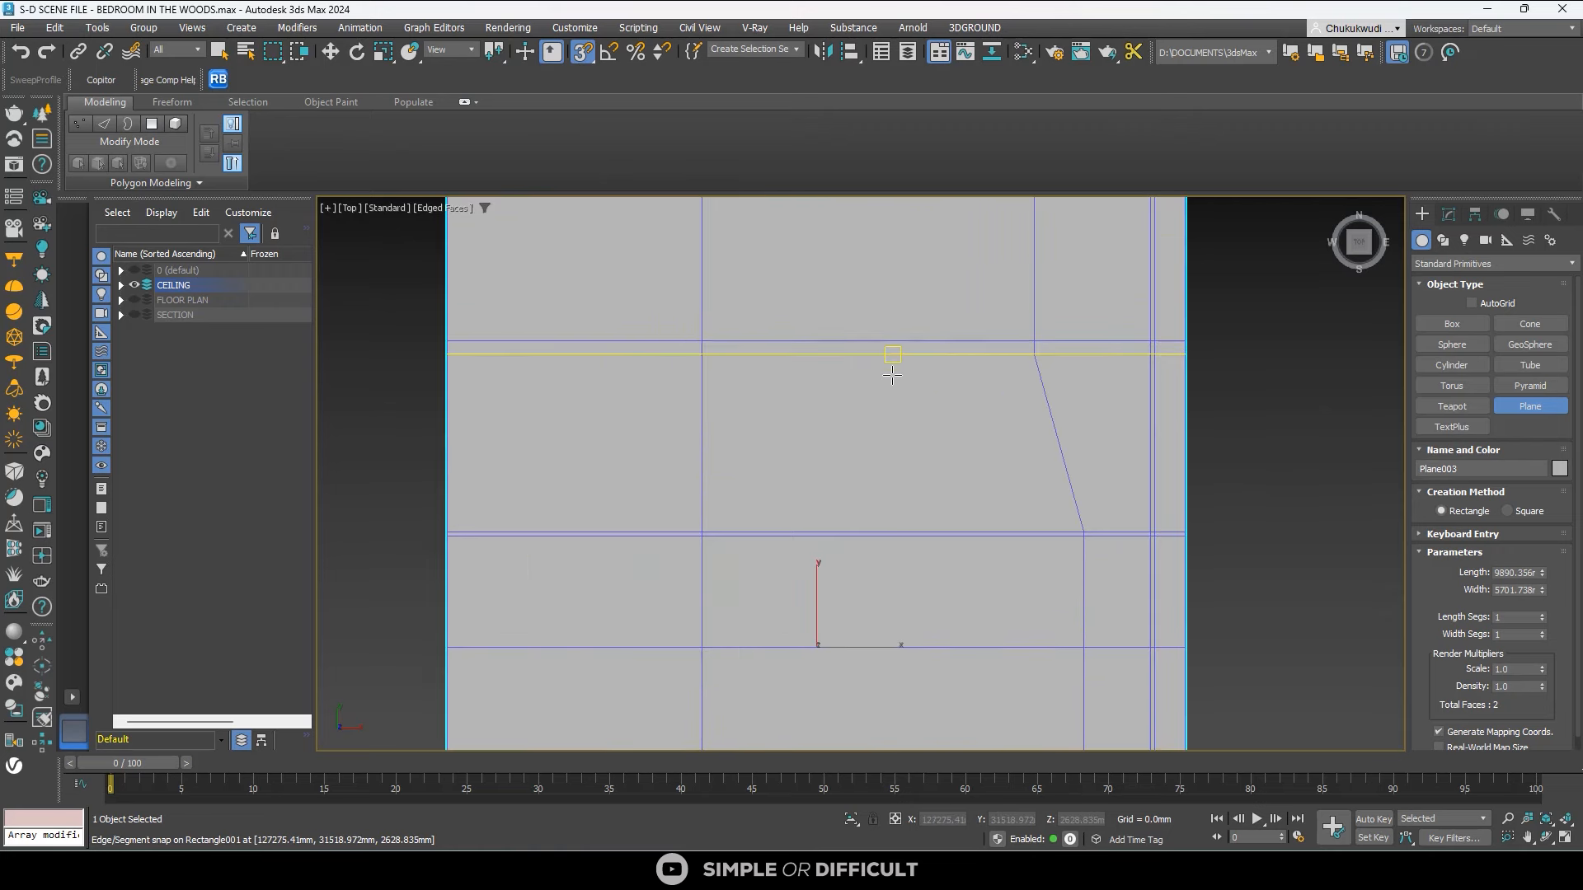
scroll(892, 371, "down", 2)
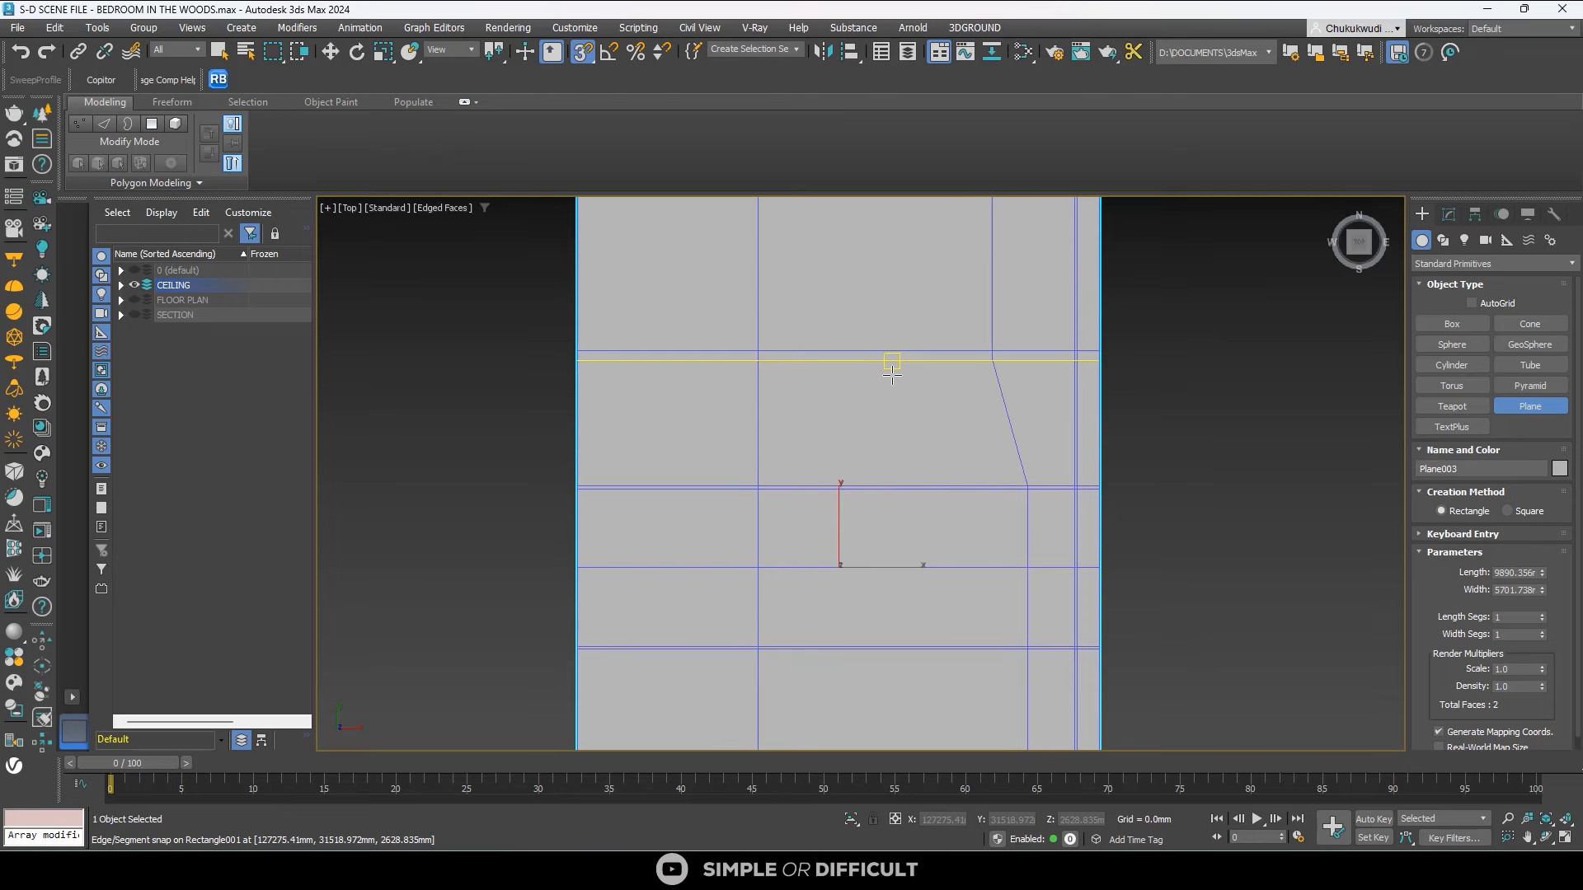
scroll(919, 408, "down", 5)
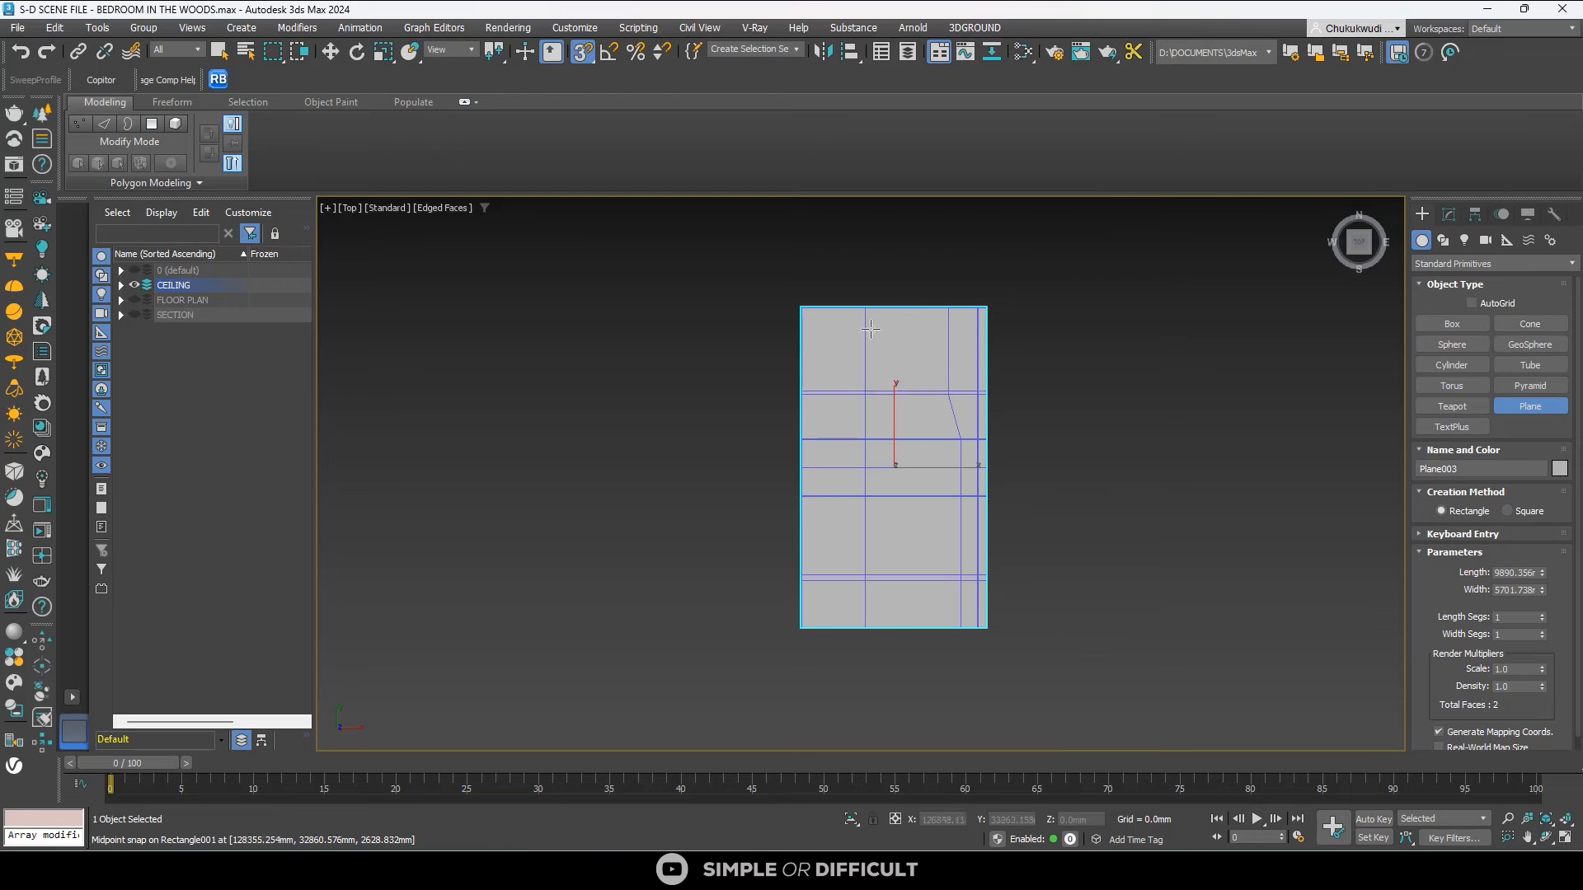
Turn off snapping and convert the ceiling plane to an Editable Poly.
left_click(582, 51)
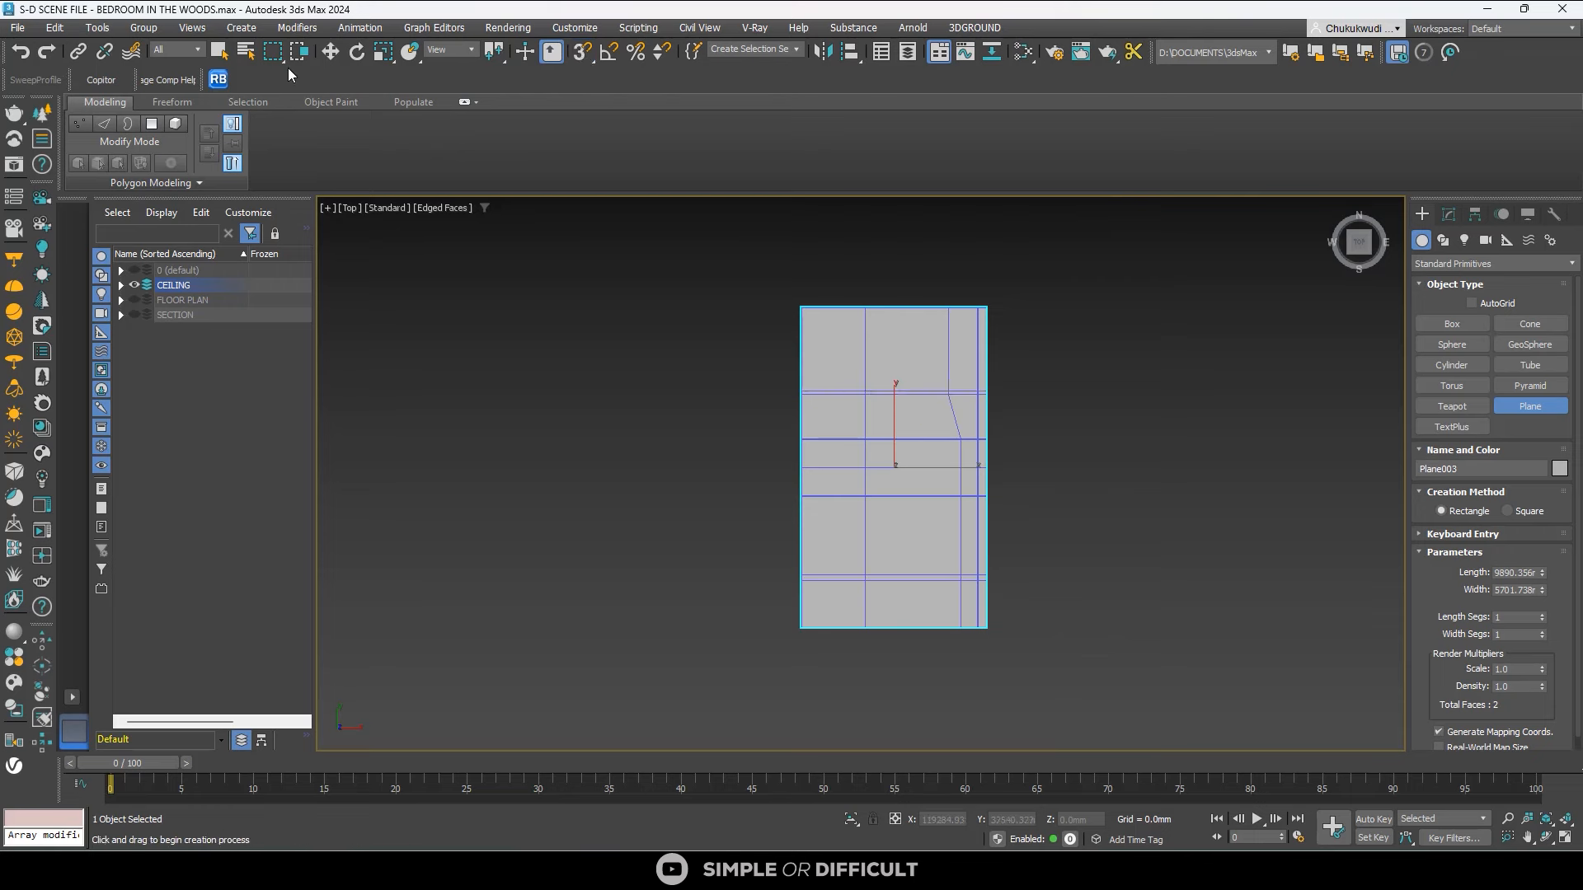
key("w")
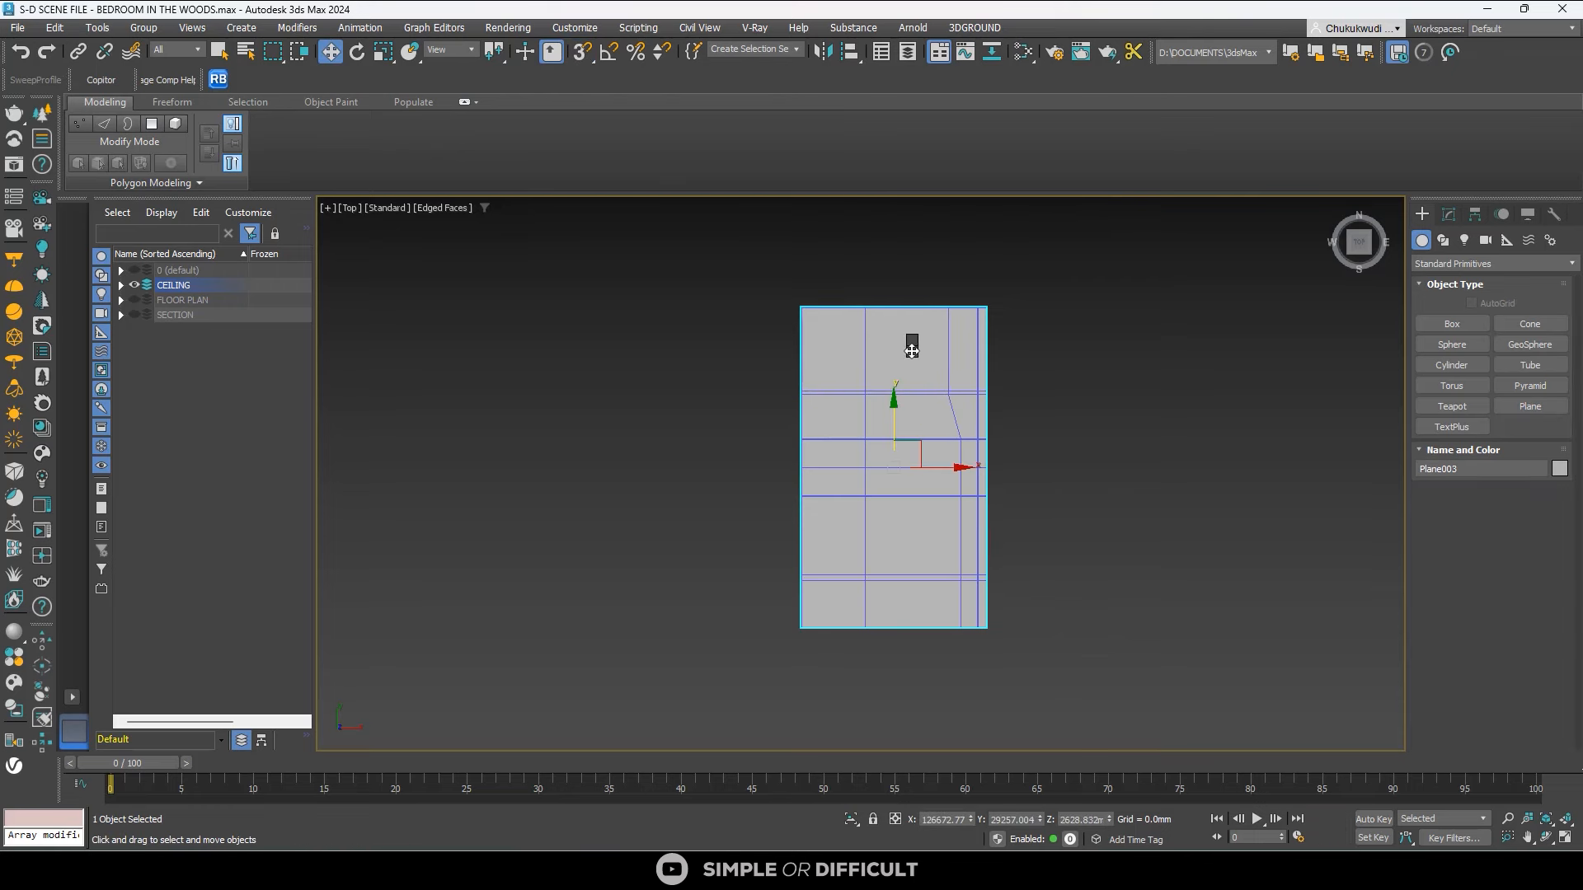
right_click(908, 346)
left_click(1139, 609)
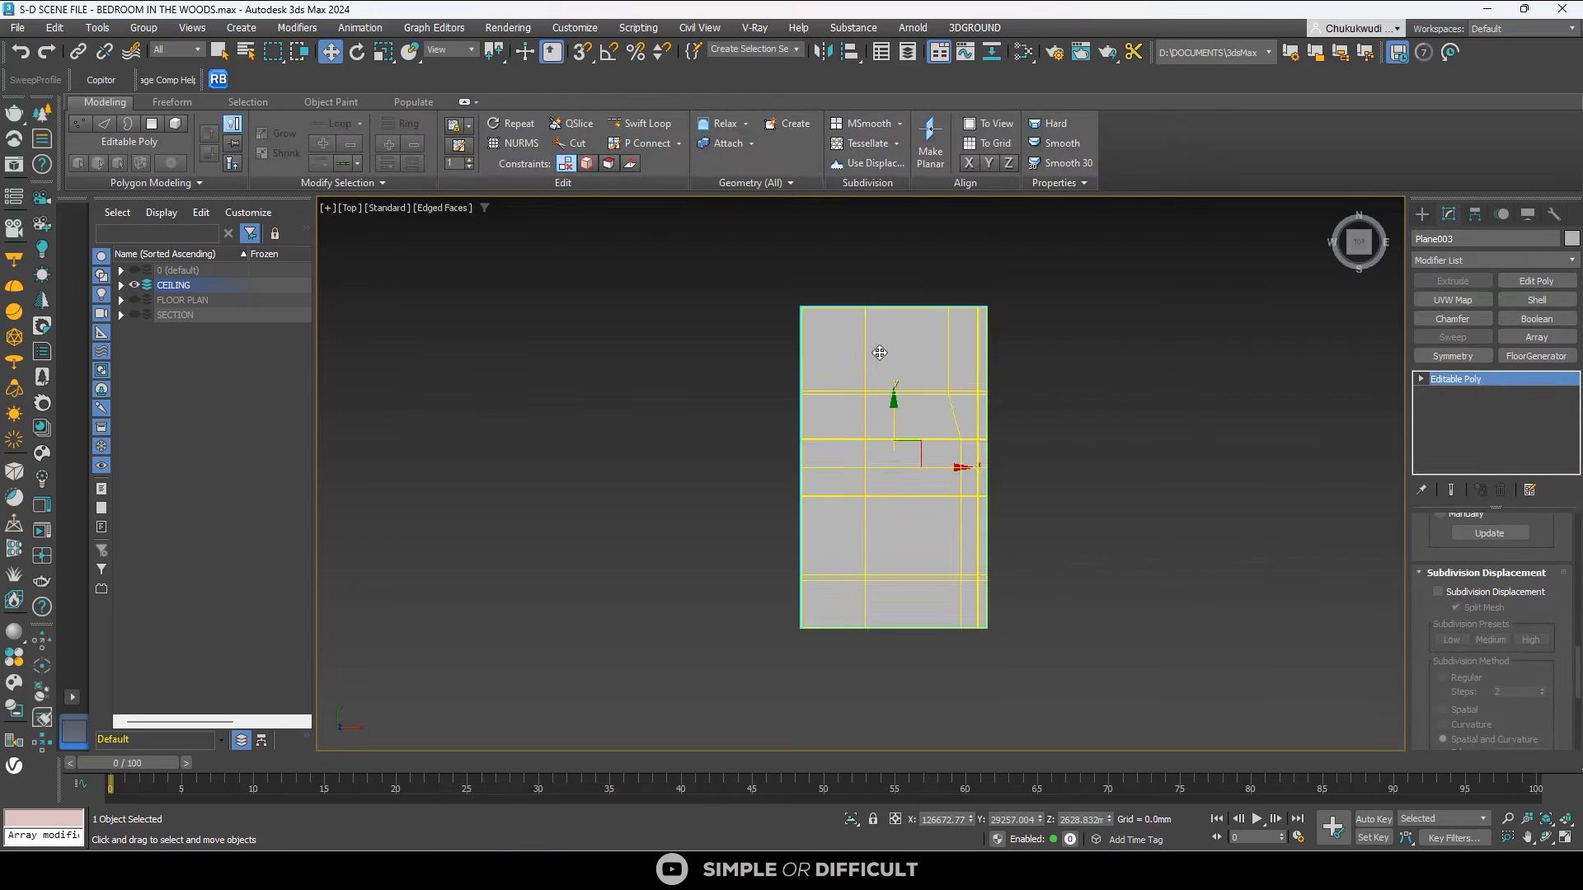
Reselect only the ceiling plane, enter its Edge sub-object level, and bring the Edit Edges options into view.
left_click(1421, 214)
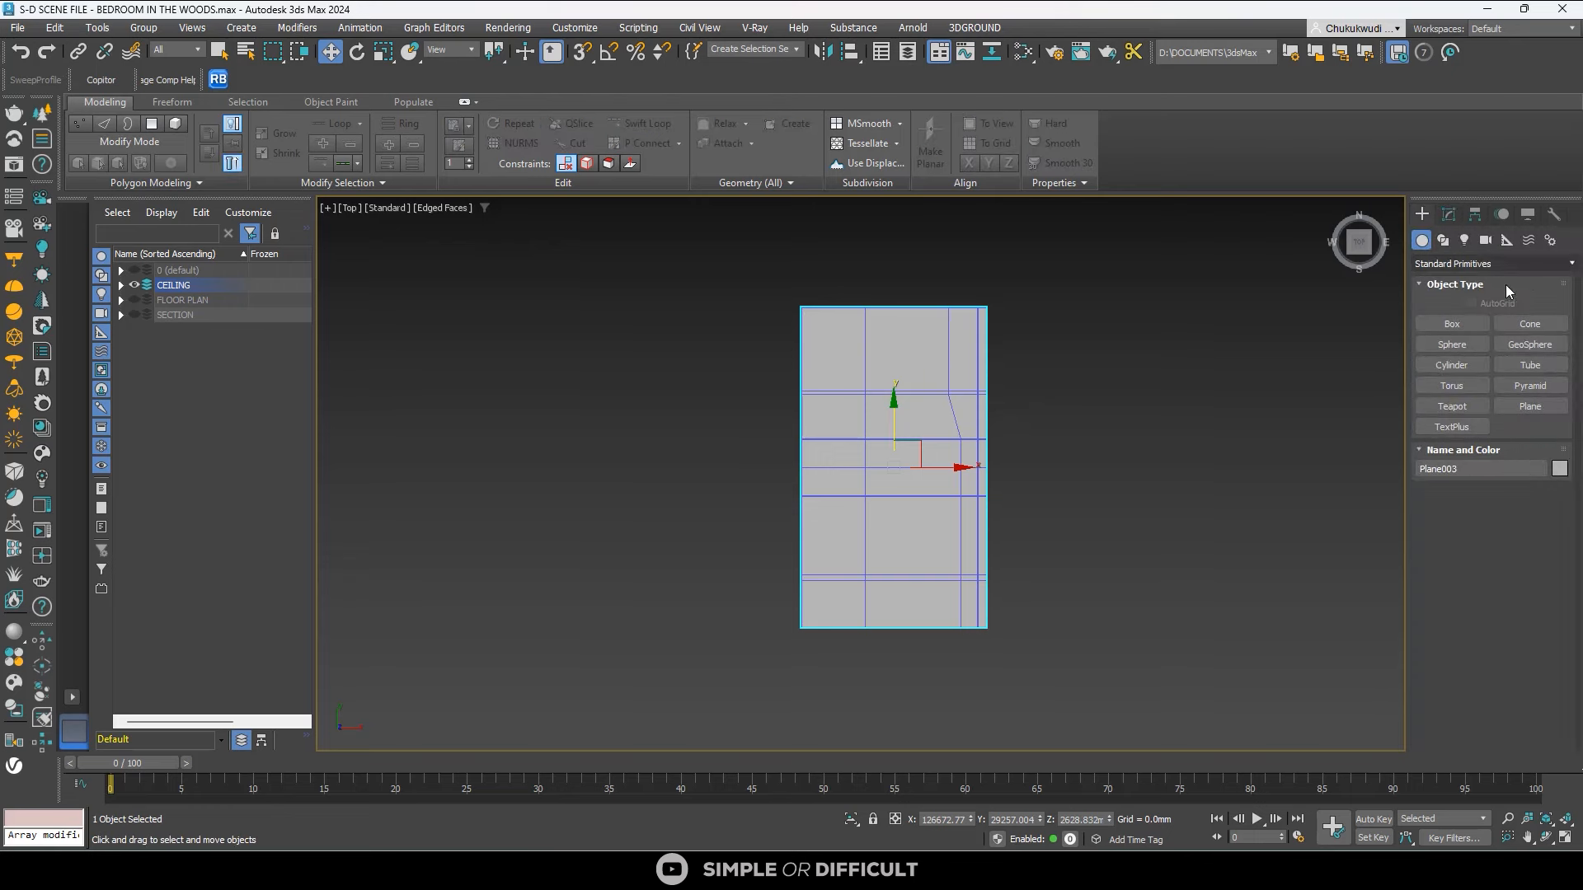
left_click_drag(681, 394, 816, 398)
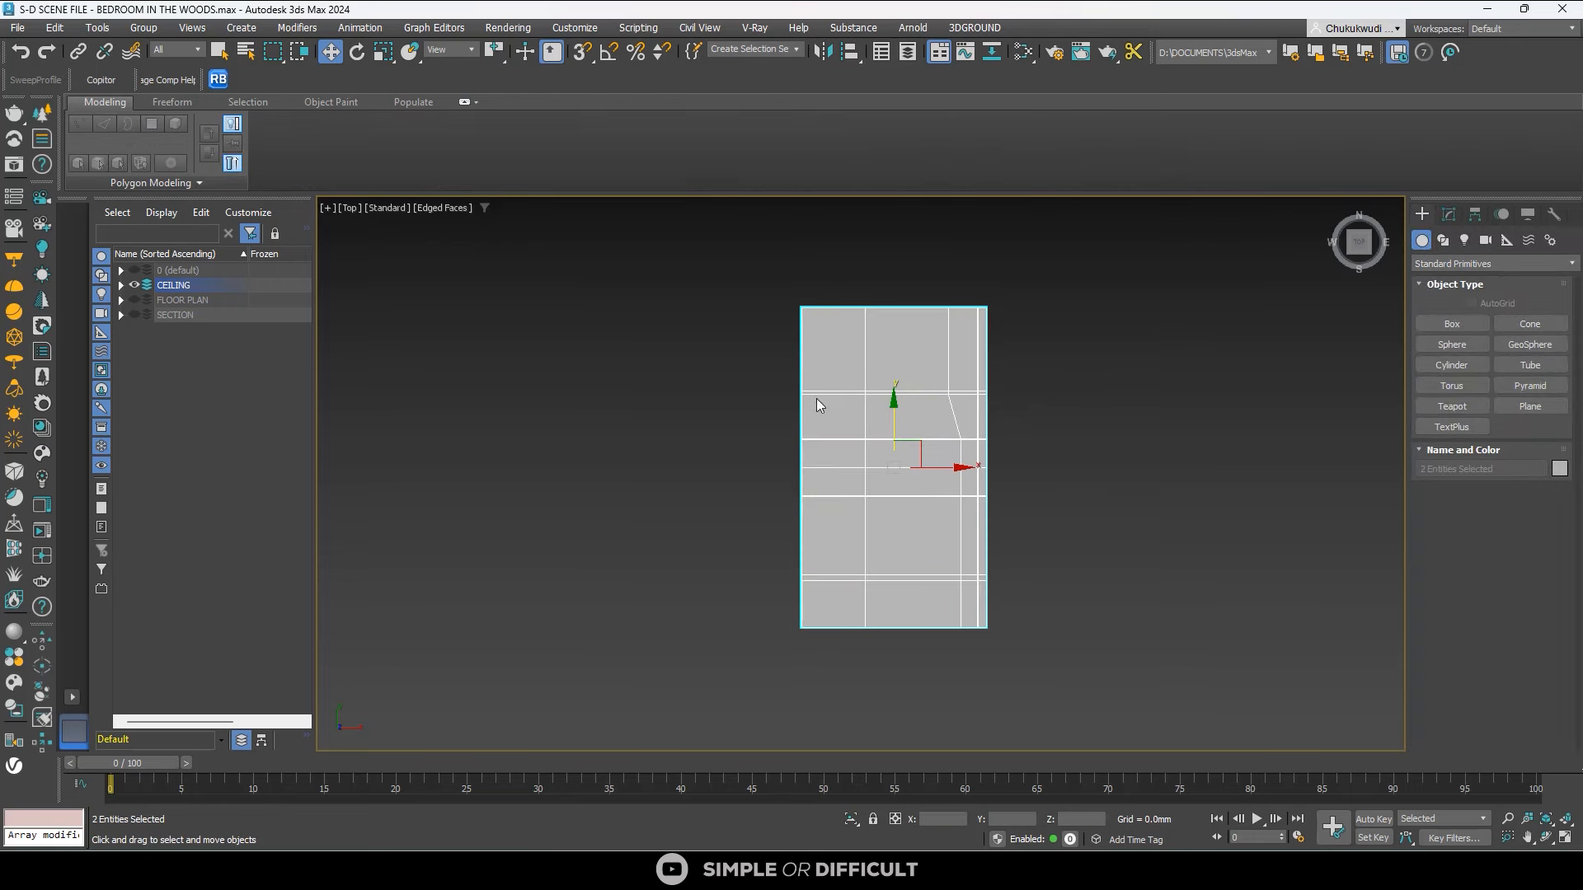
left_click(898, 367)
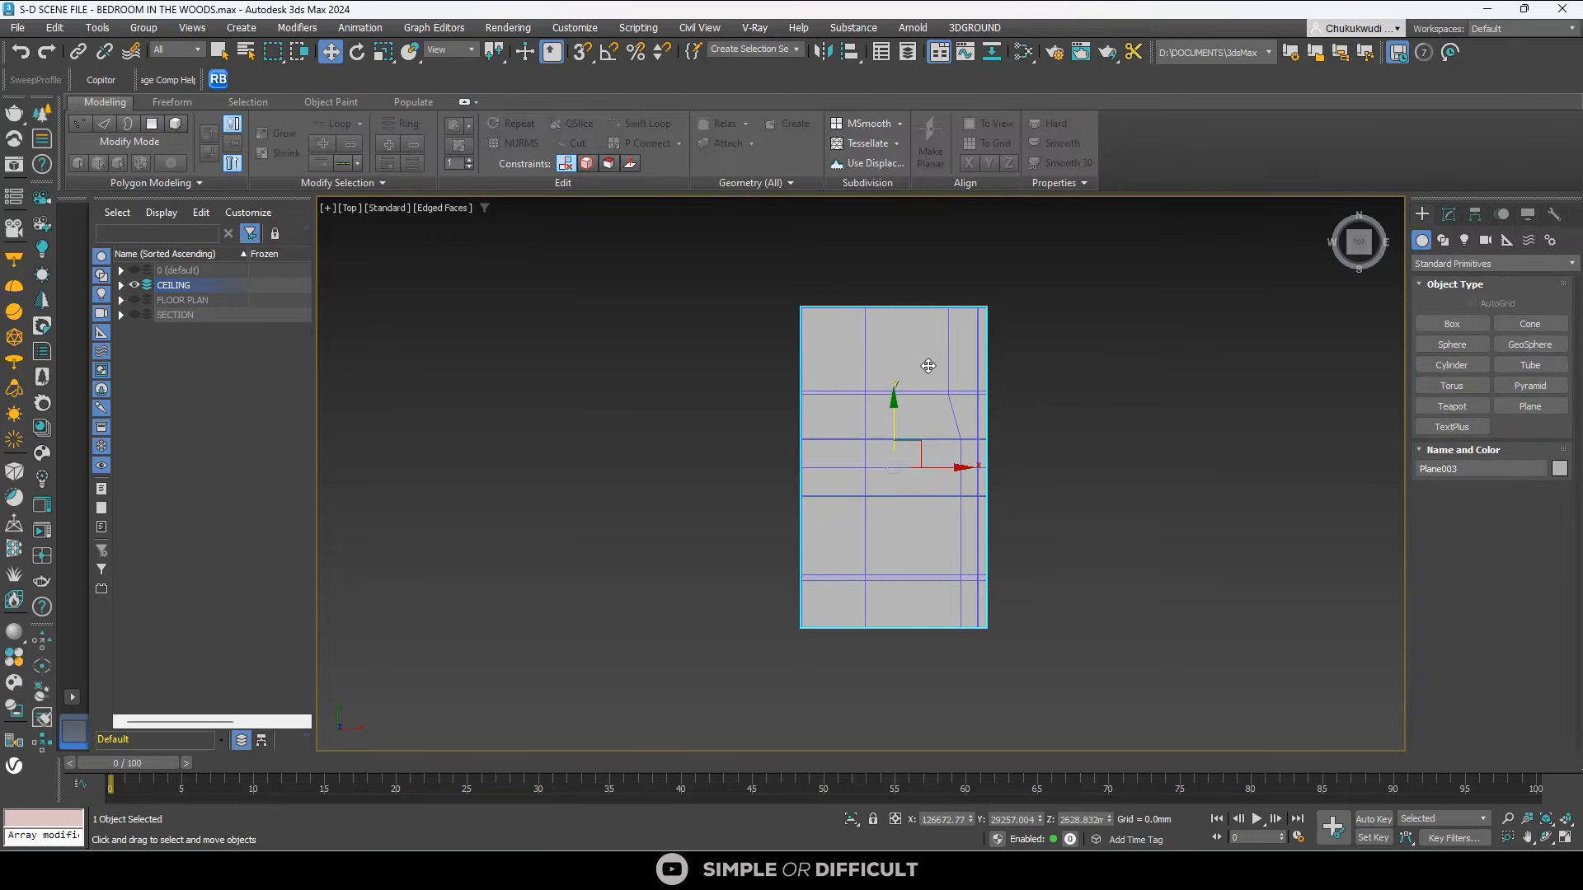
key("2")
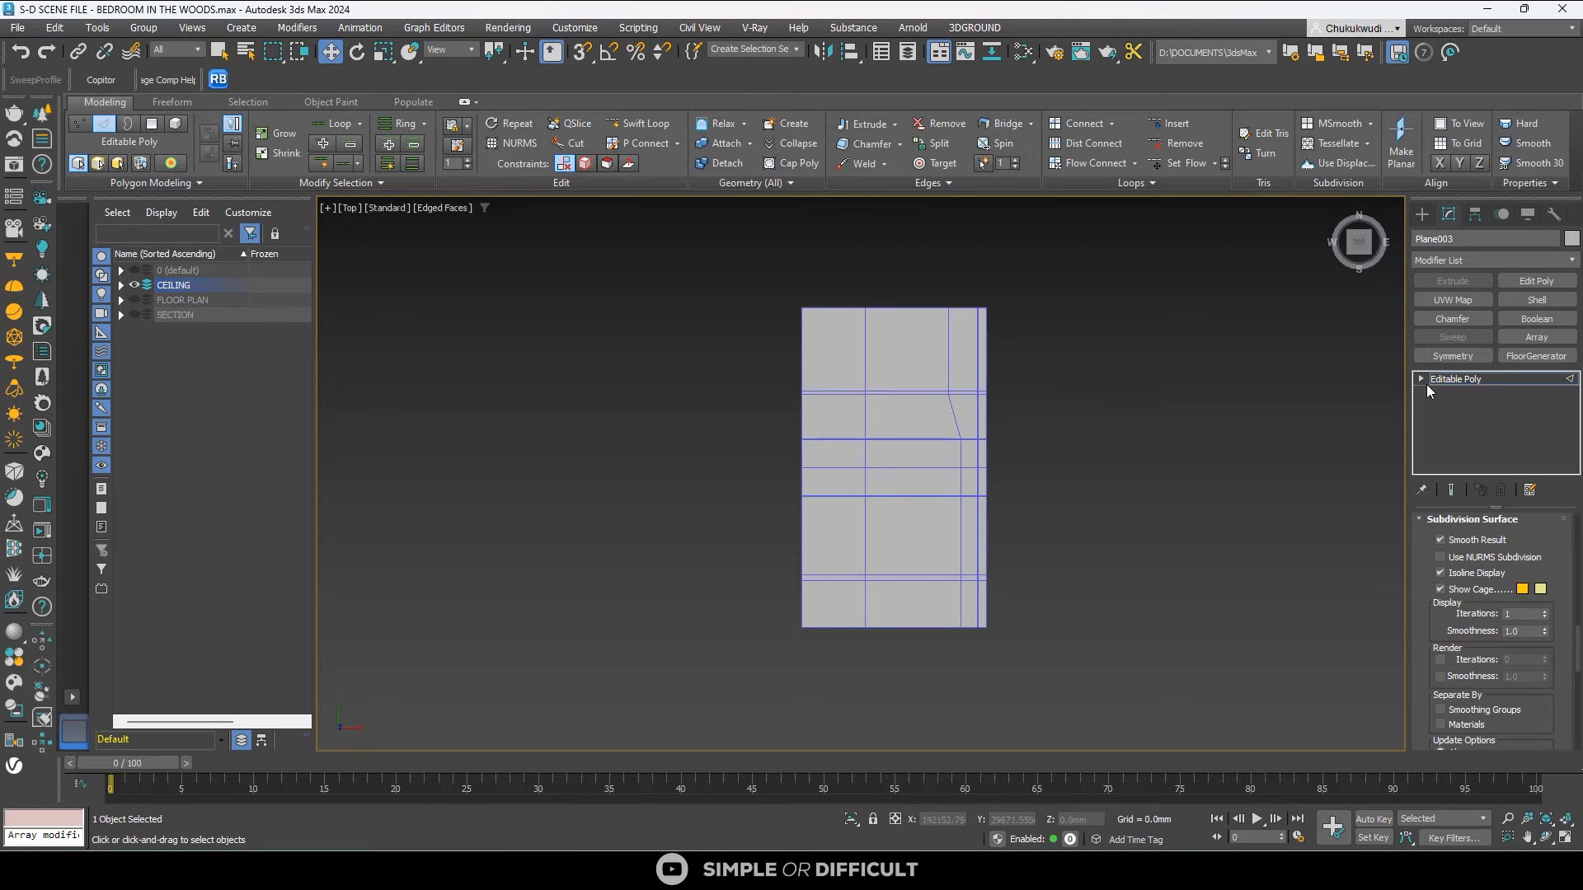
left_click(1421, 379)
scroll(952, 388, "up", 2)
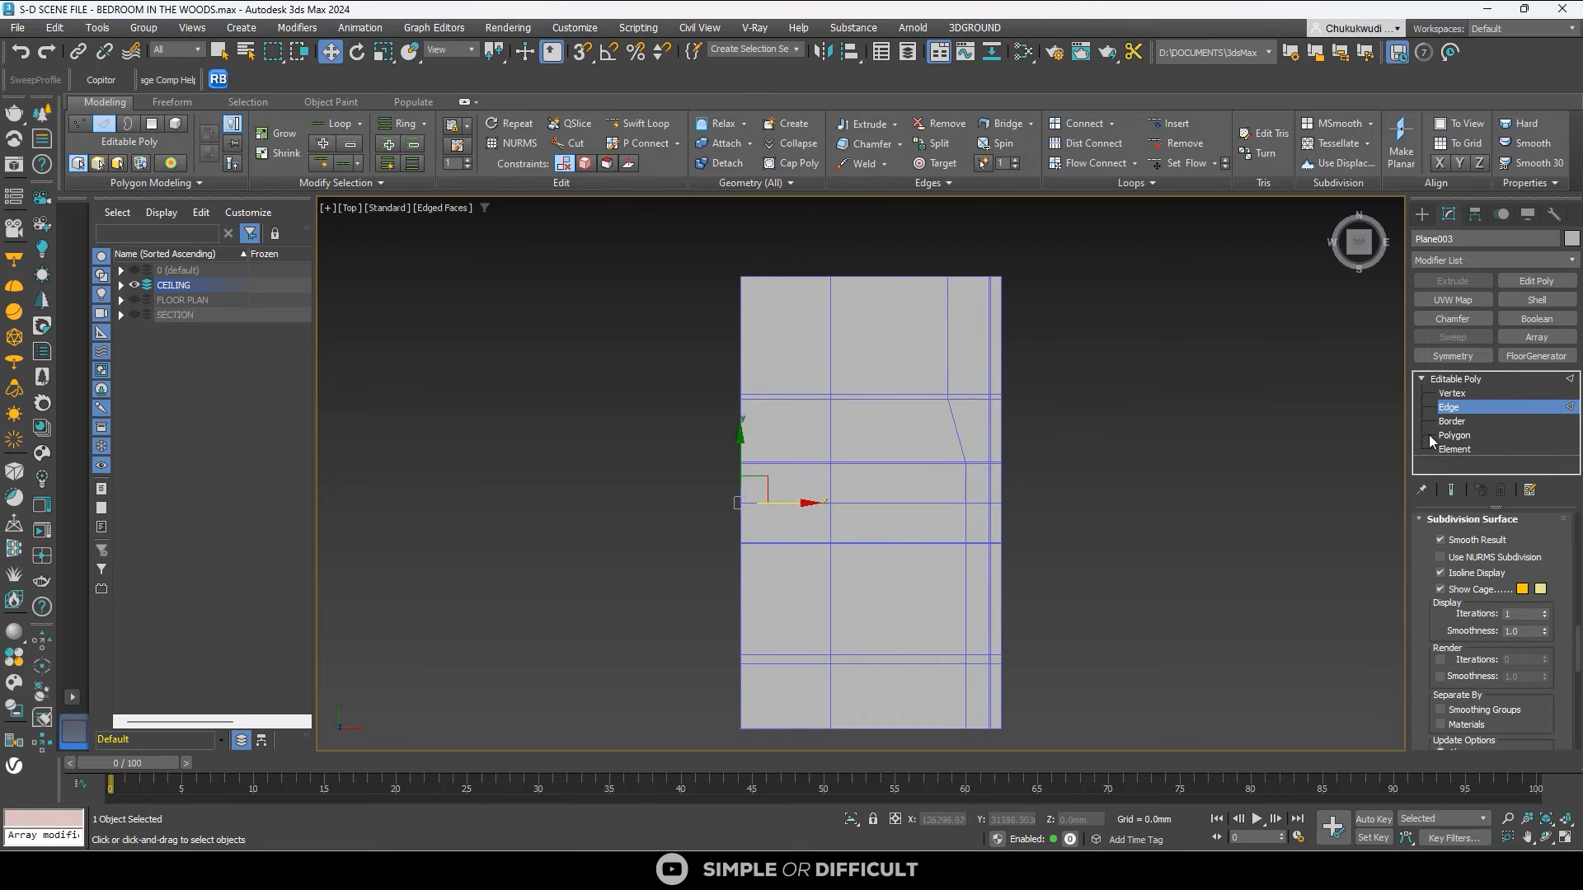
scroll(1574, 657, "up", 1)
scroll(1574, 657, "down", 6)
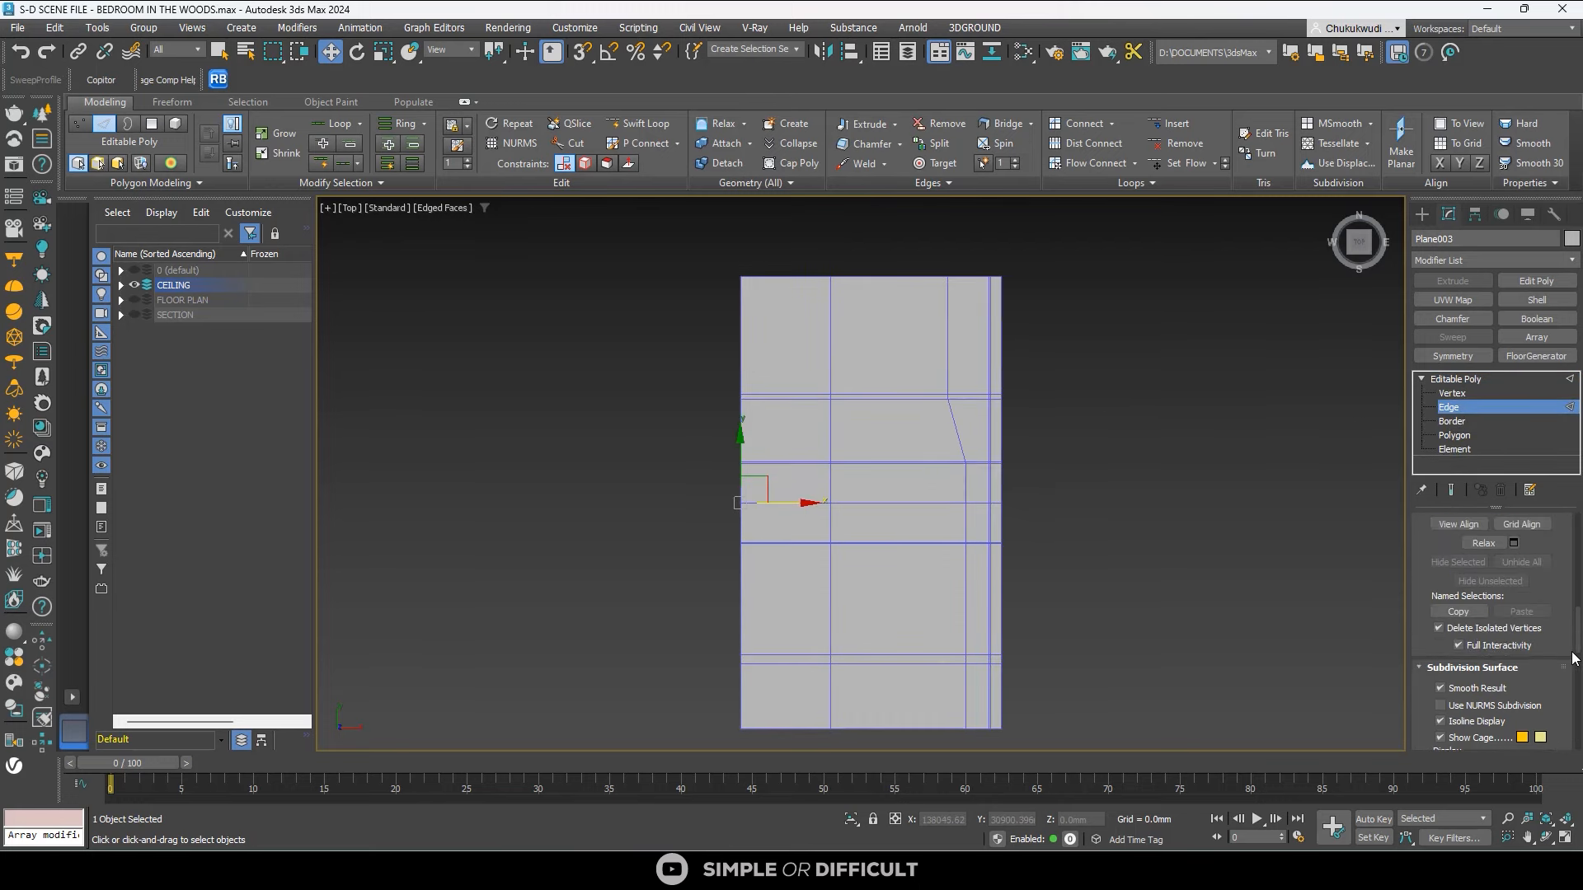
scroll(1574, 657, "down", 3)
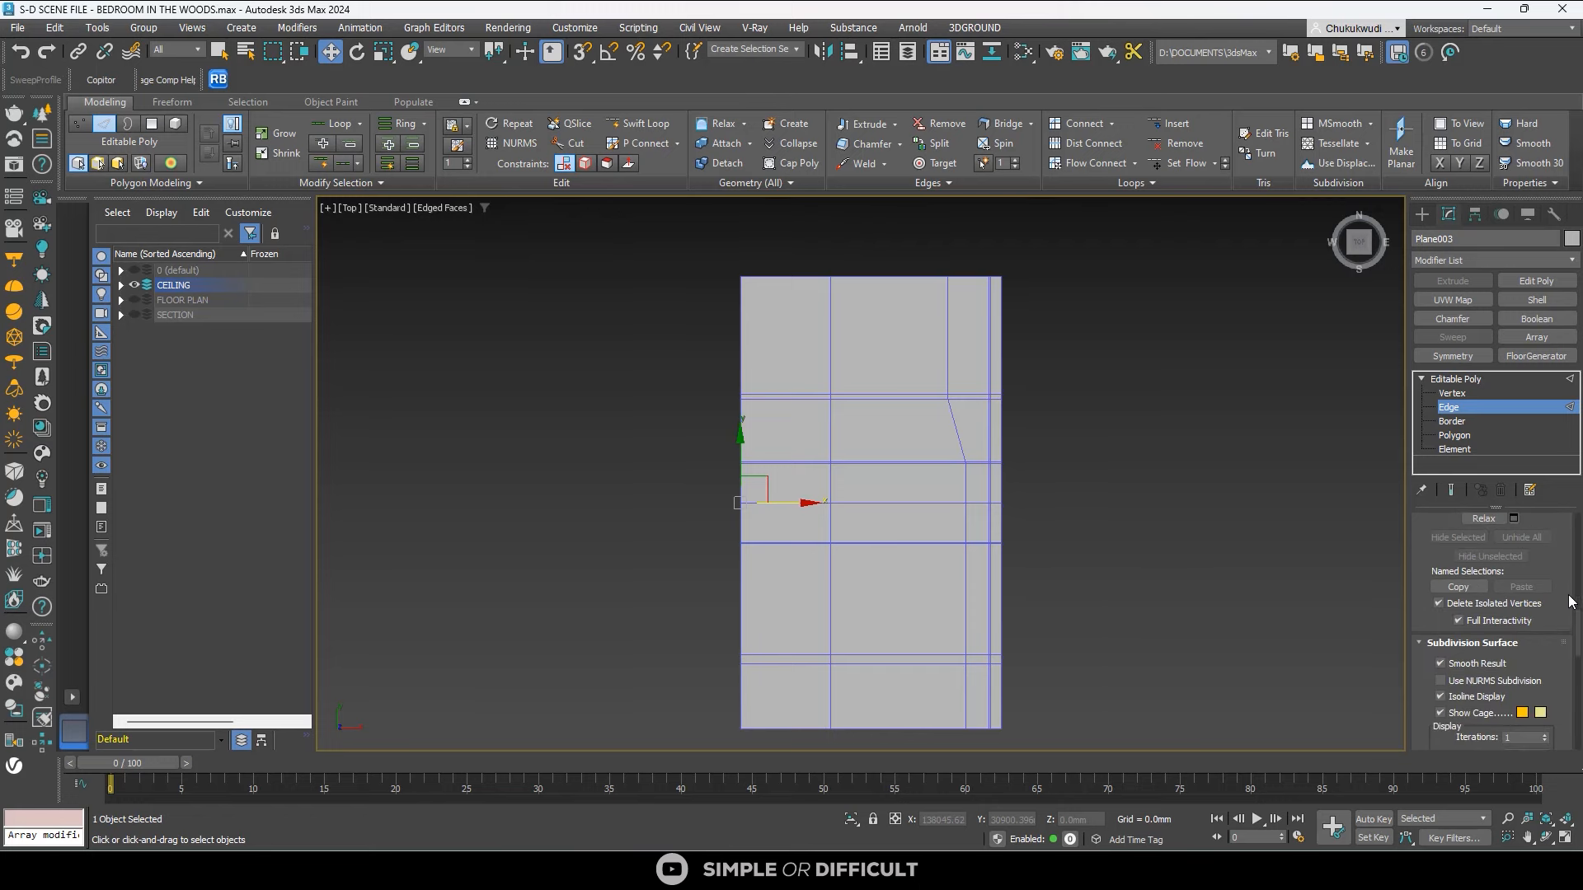
scroll(1570, 602, "up", 6)
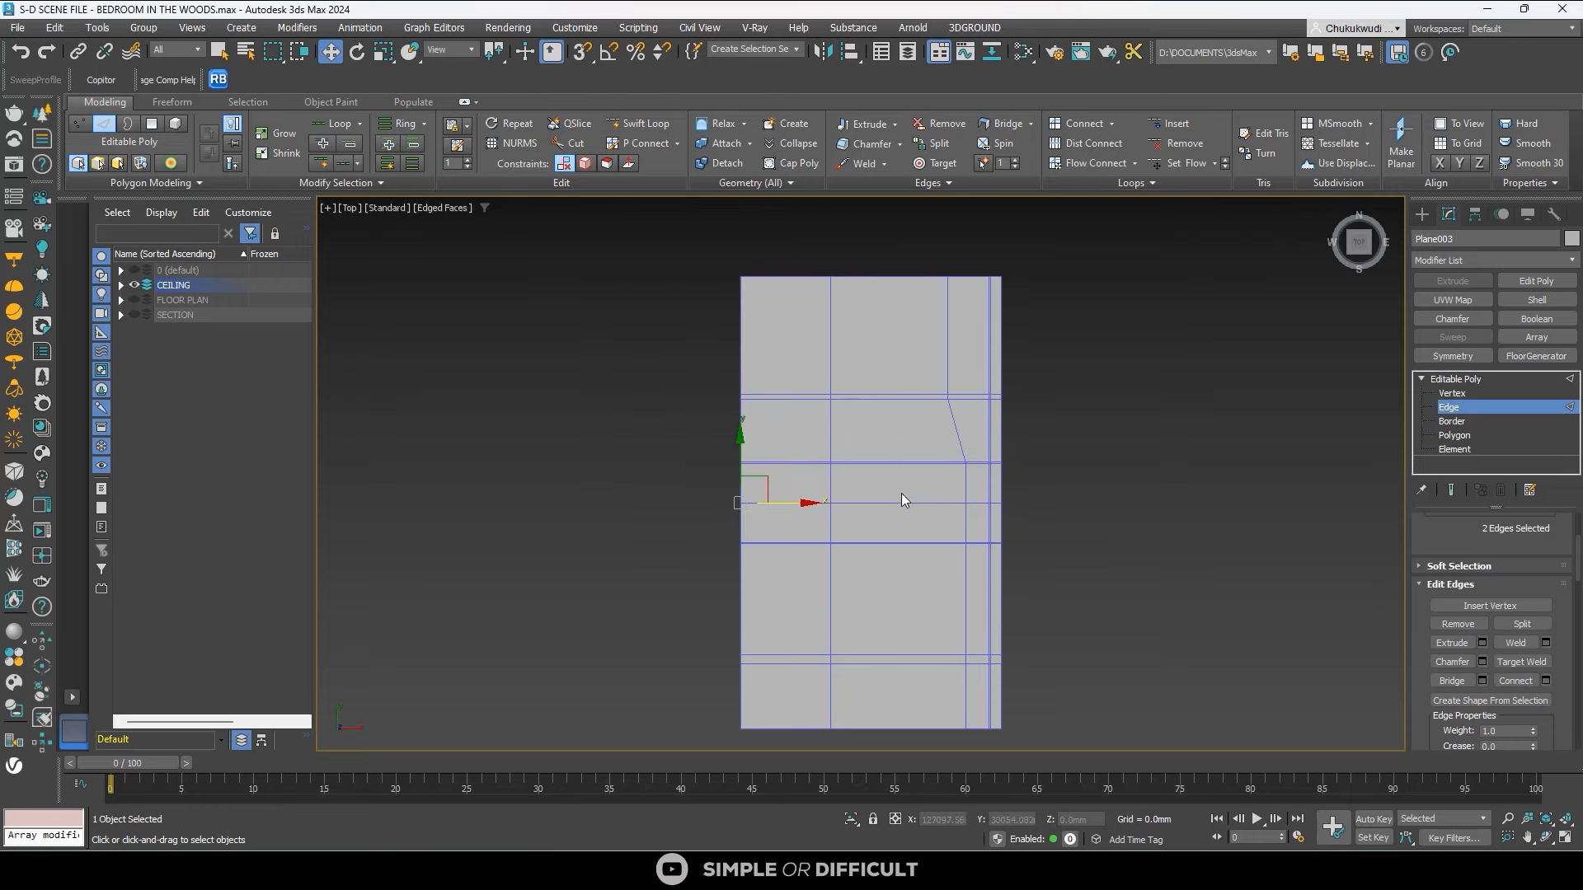
With Swift Loop and snapping on, insert edge loops across the plane along the upper two pairs of horizontal ceiling lines.
key("alt+1")
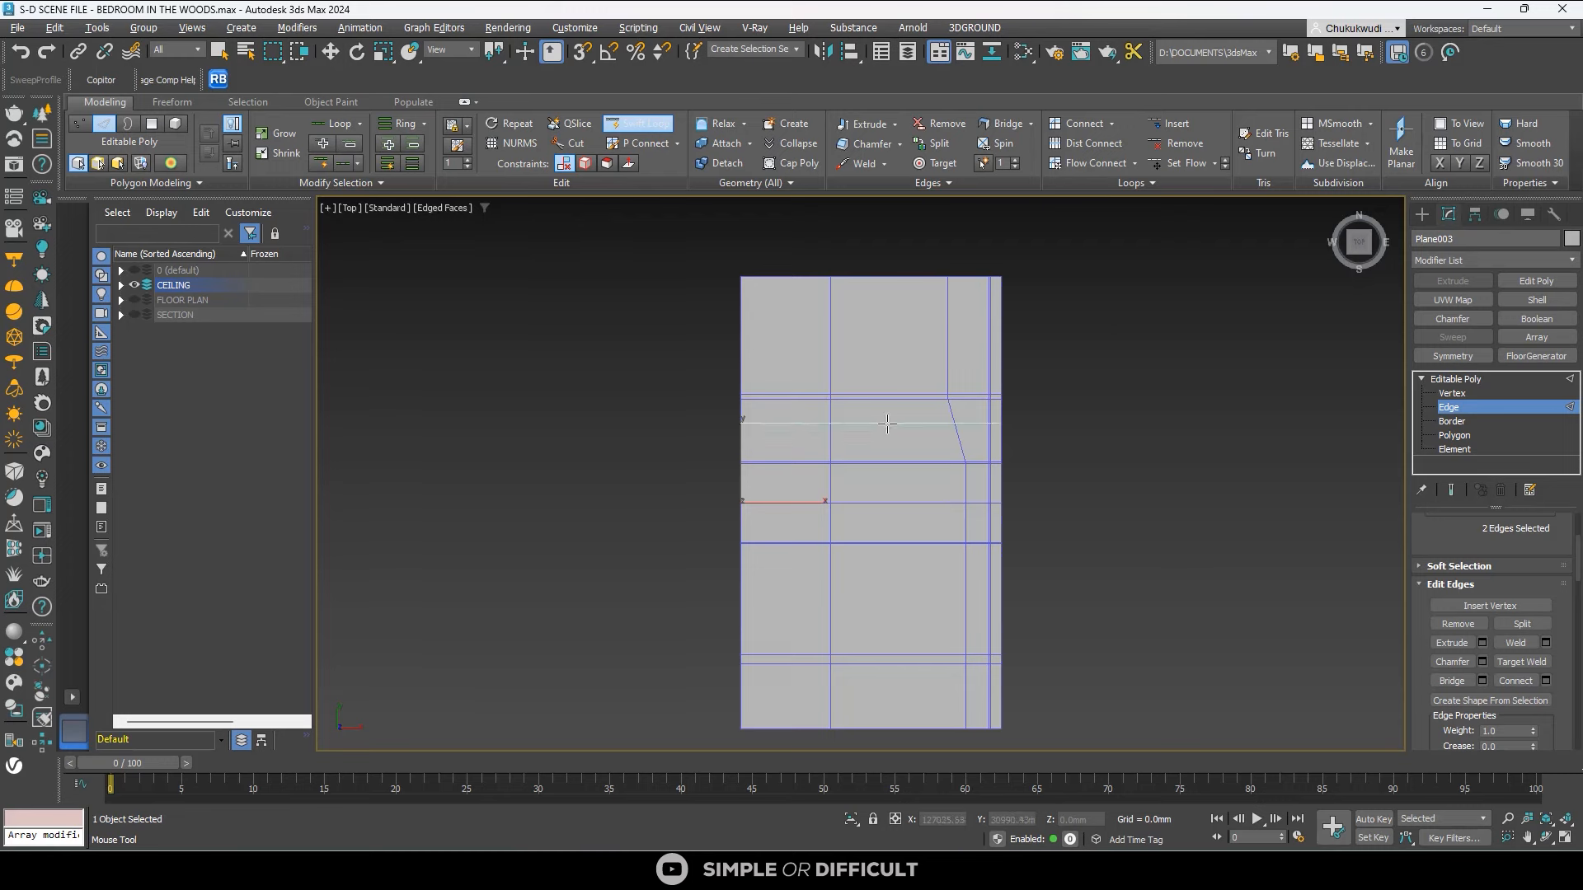
scroll(842, 394, "up", 8)
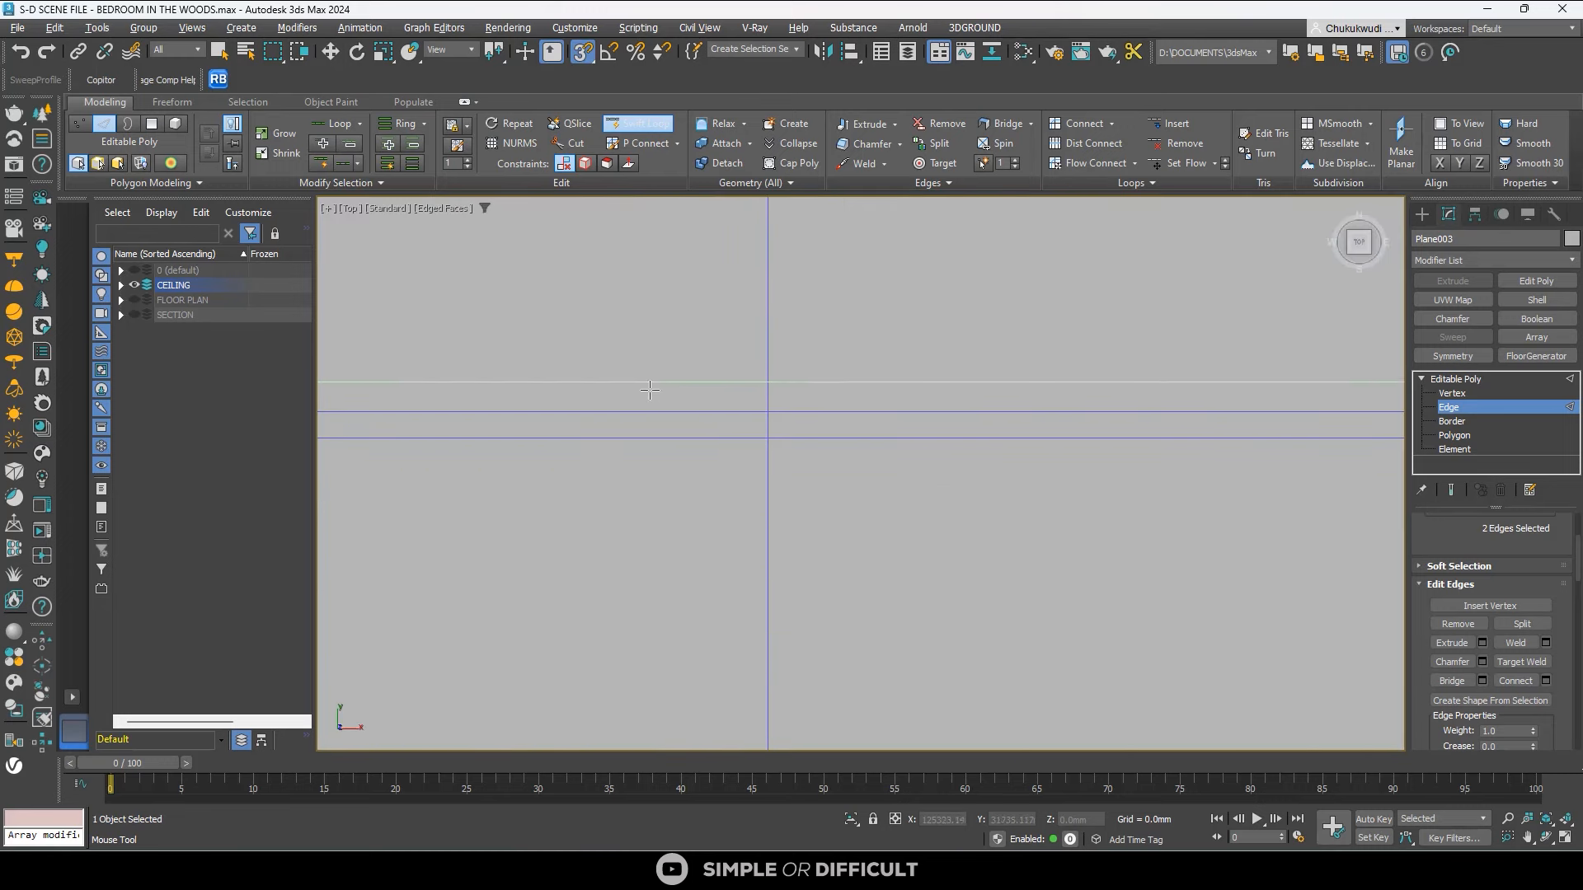
key("s")
scroll(700, 406, "down", 4)
scroll(623, 407, "up", 6)
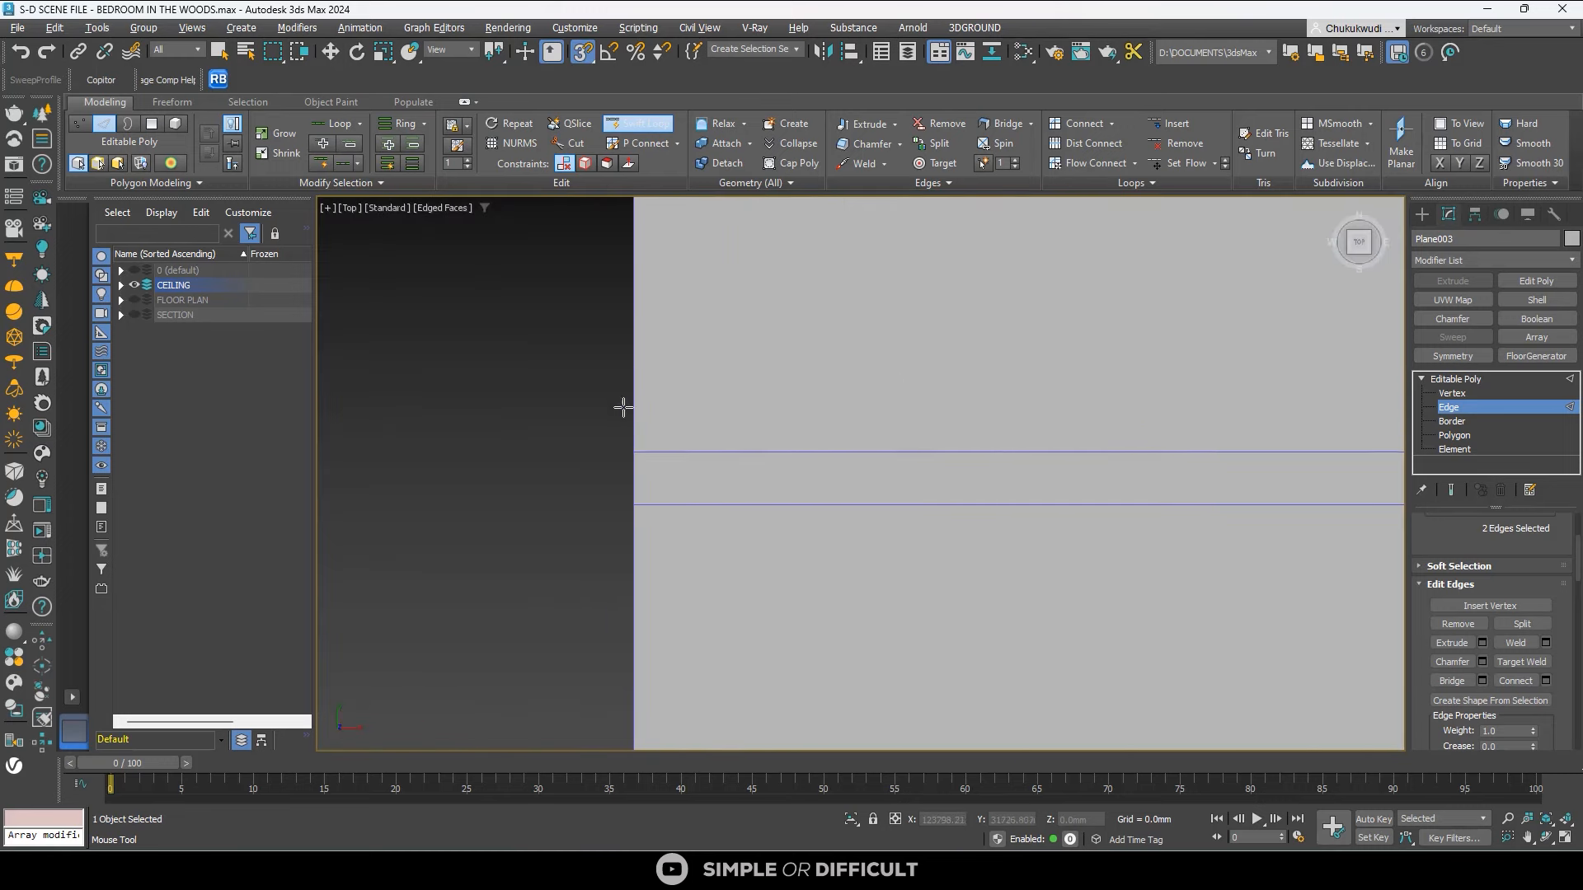
left_click(647, 442)
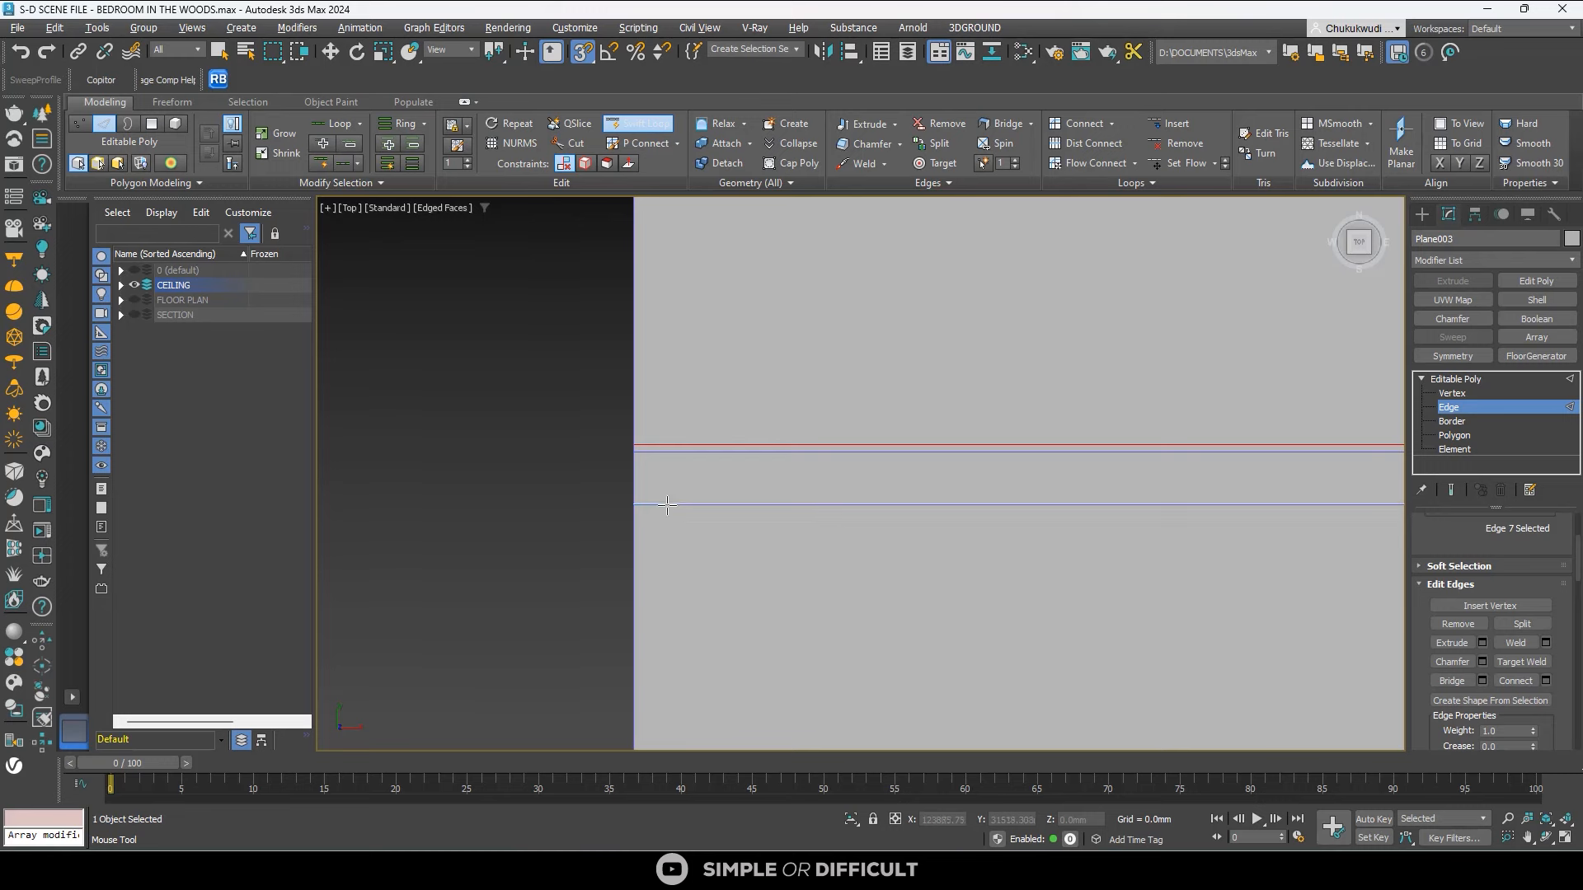
scroll(698, 357, "down", 5)
scroll(698, 358, "up", 6)
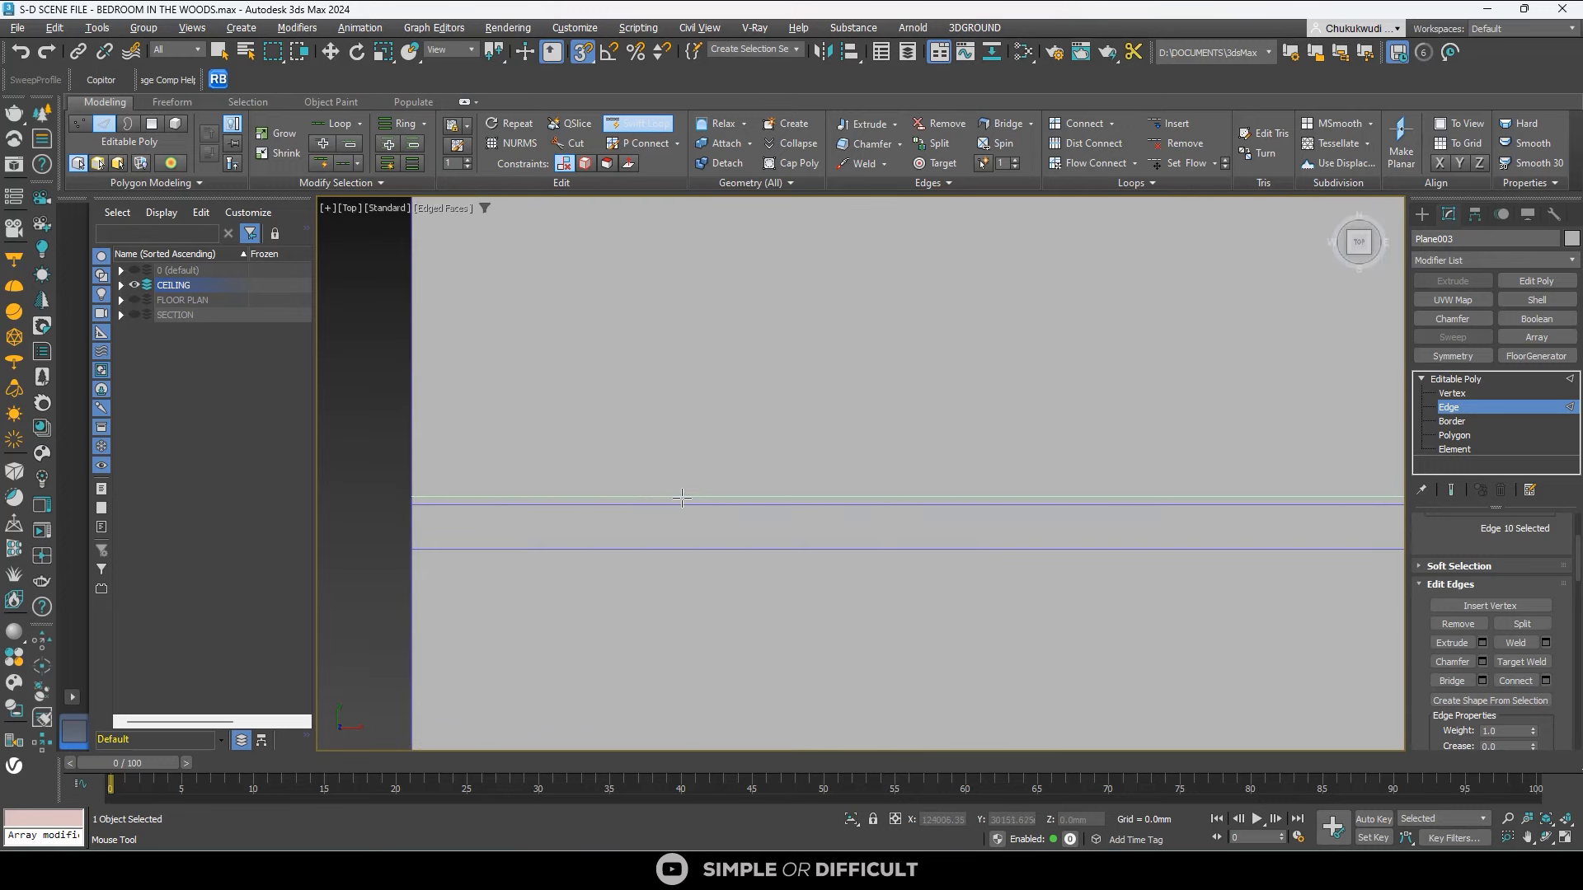
left_click(416, 549)
left_click(416, 549)
scroll(539, 394, "down", 6)
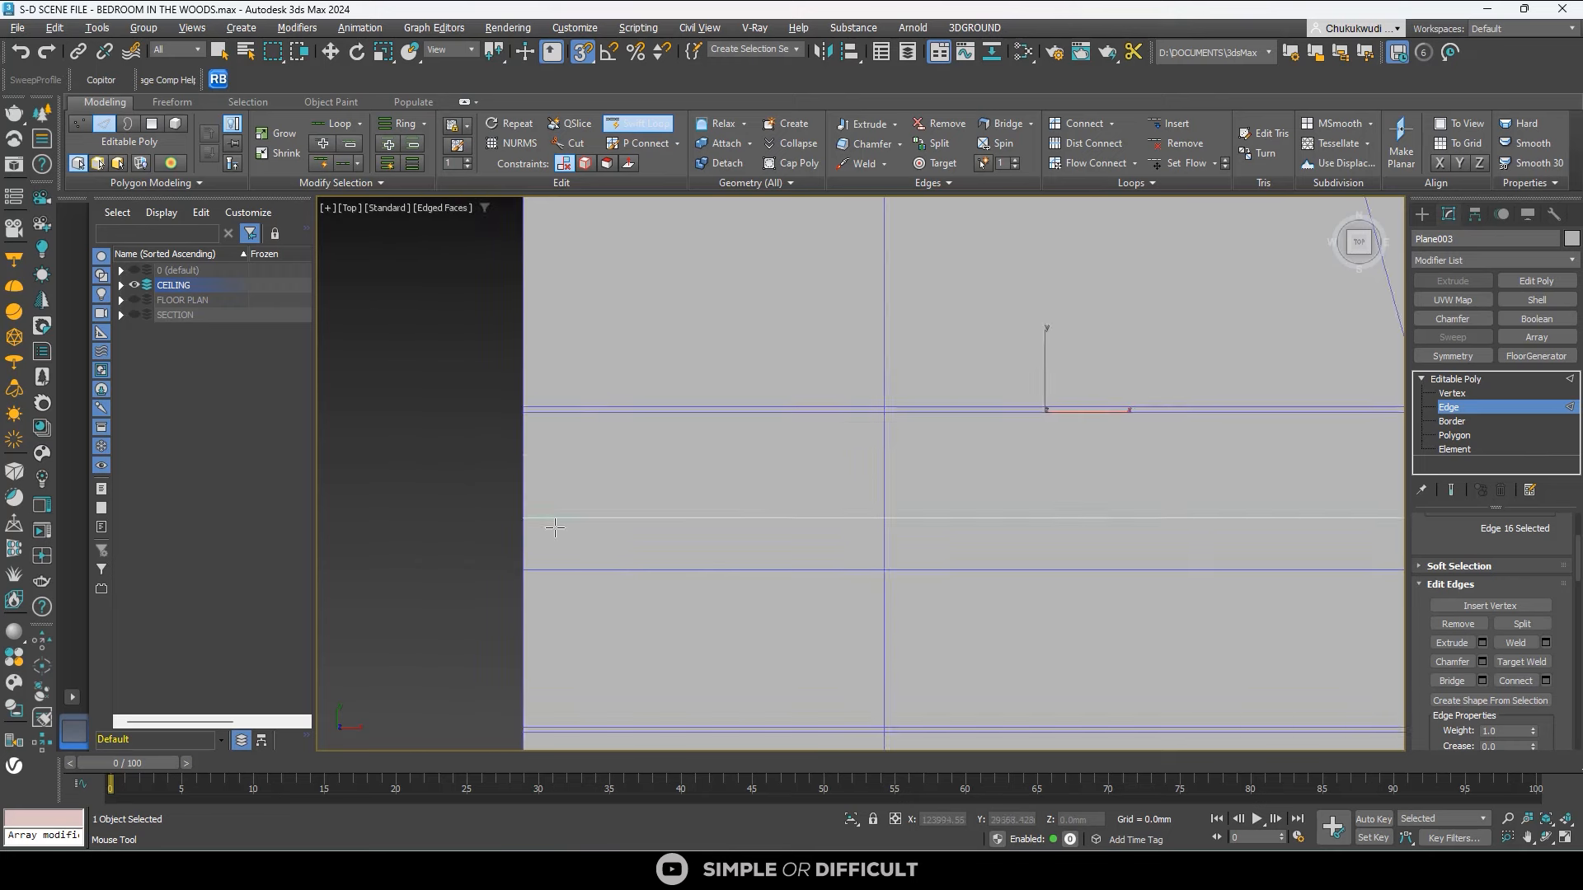
Insert Swift Loop edges along the ceiling drawing's horizontal centre line and the lower two pairs of horizontal lines.
scroll(520, 587, "up", 1)
scroll(514, 570, "up", 2)
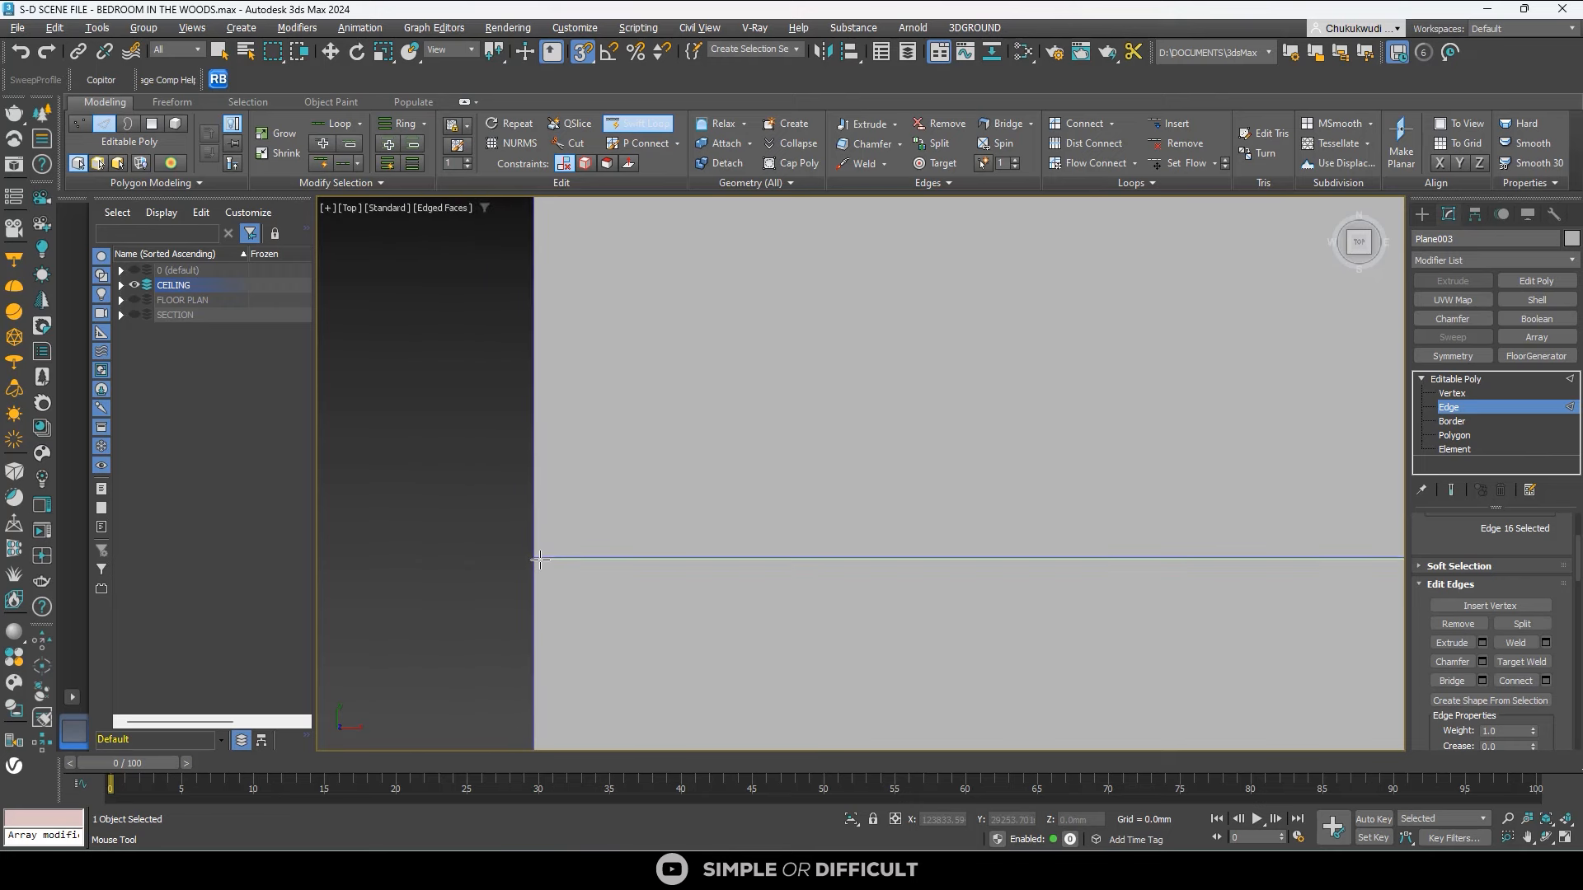
left_click(539, 559)
scroll(551, 311, "down", 5)
scroll(540, 368, "up", 5)
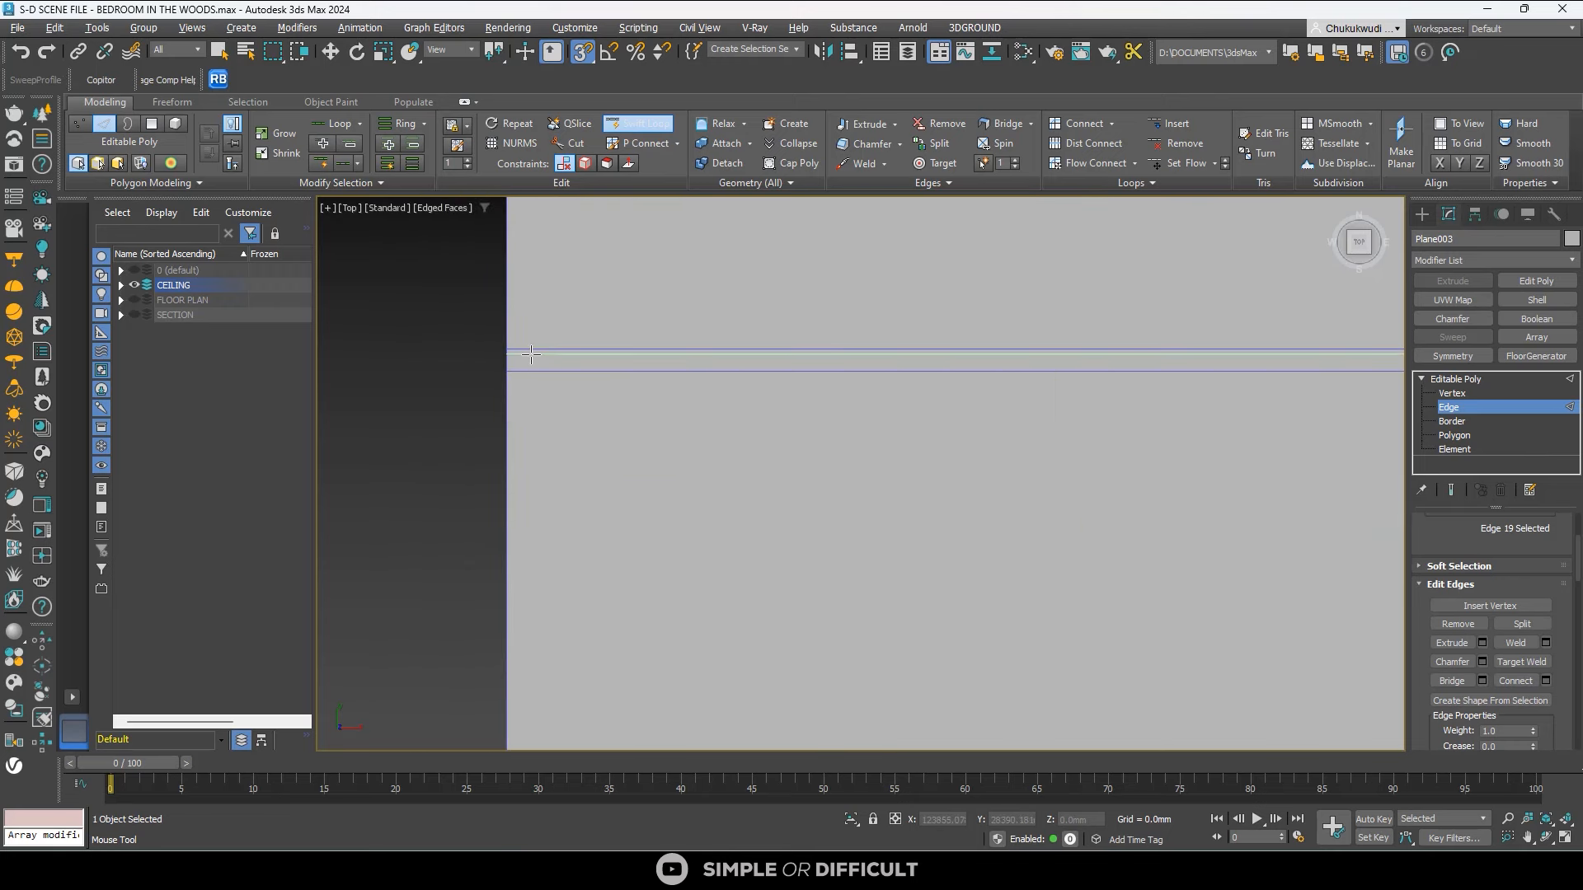
left_click(531, 354)
scroll(644, 499, "down", 3)
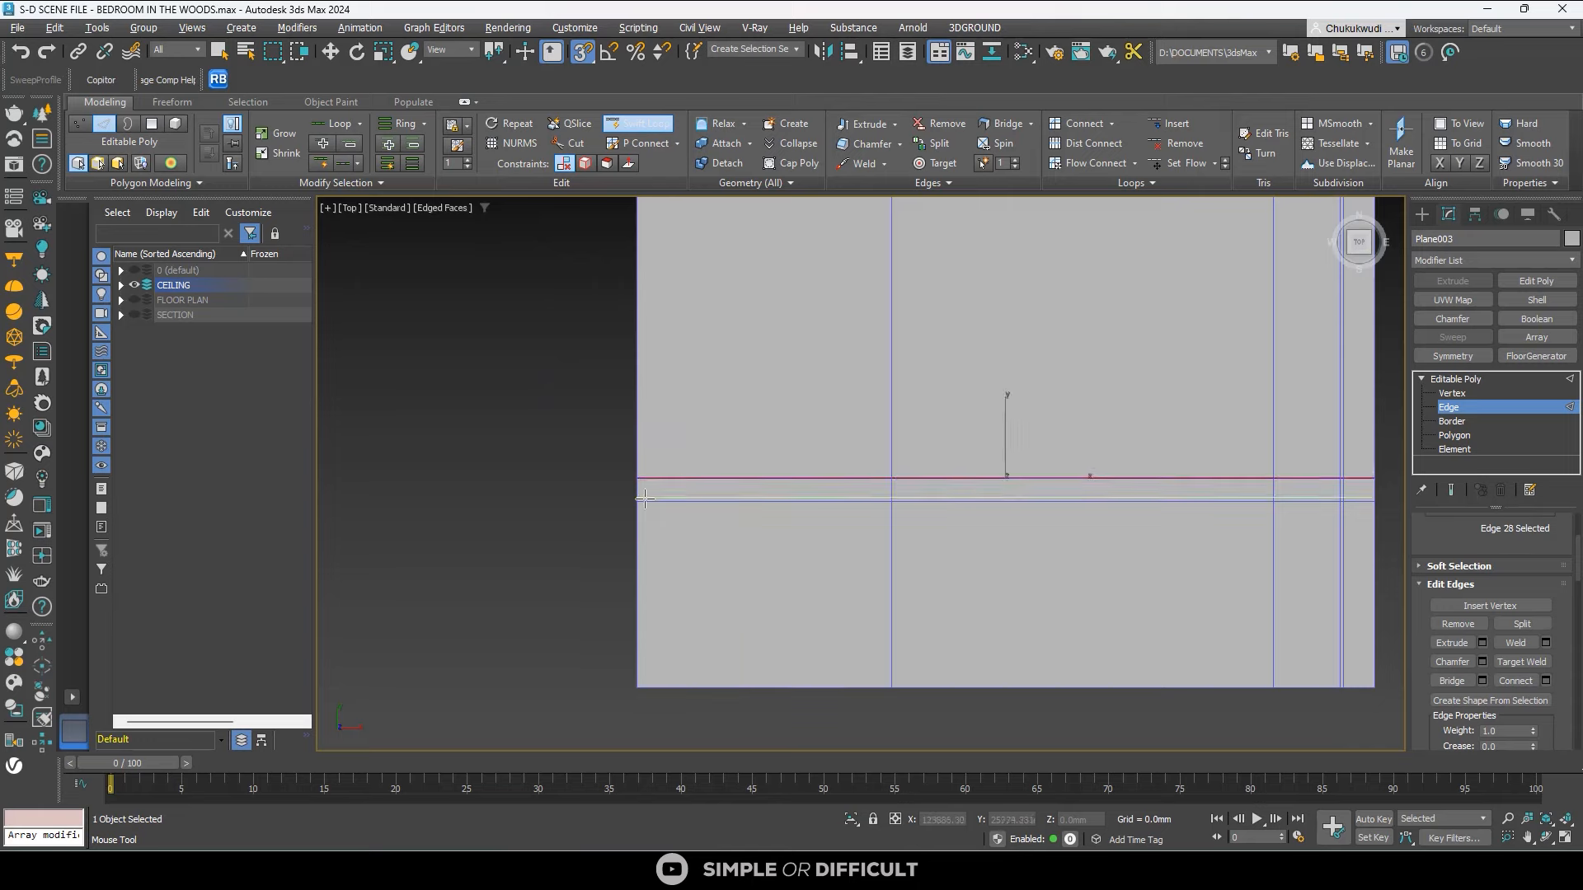
scroll(645, 498, "down", 3)
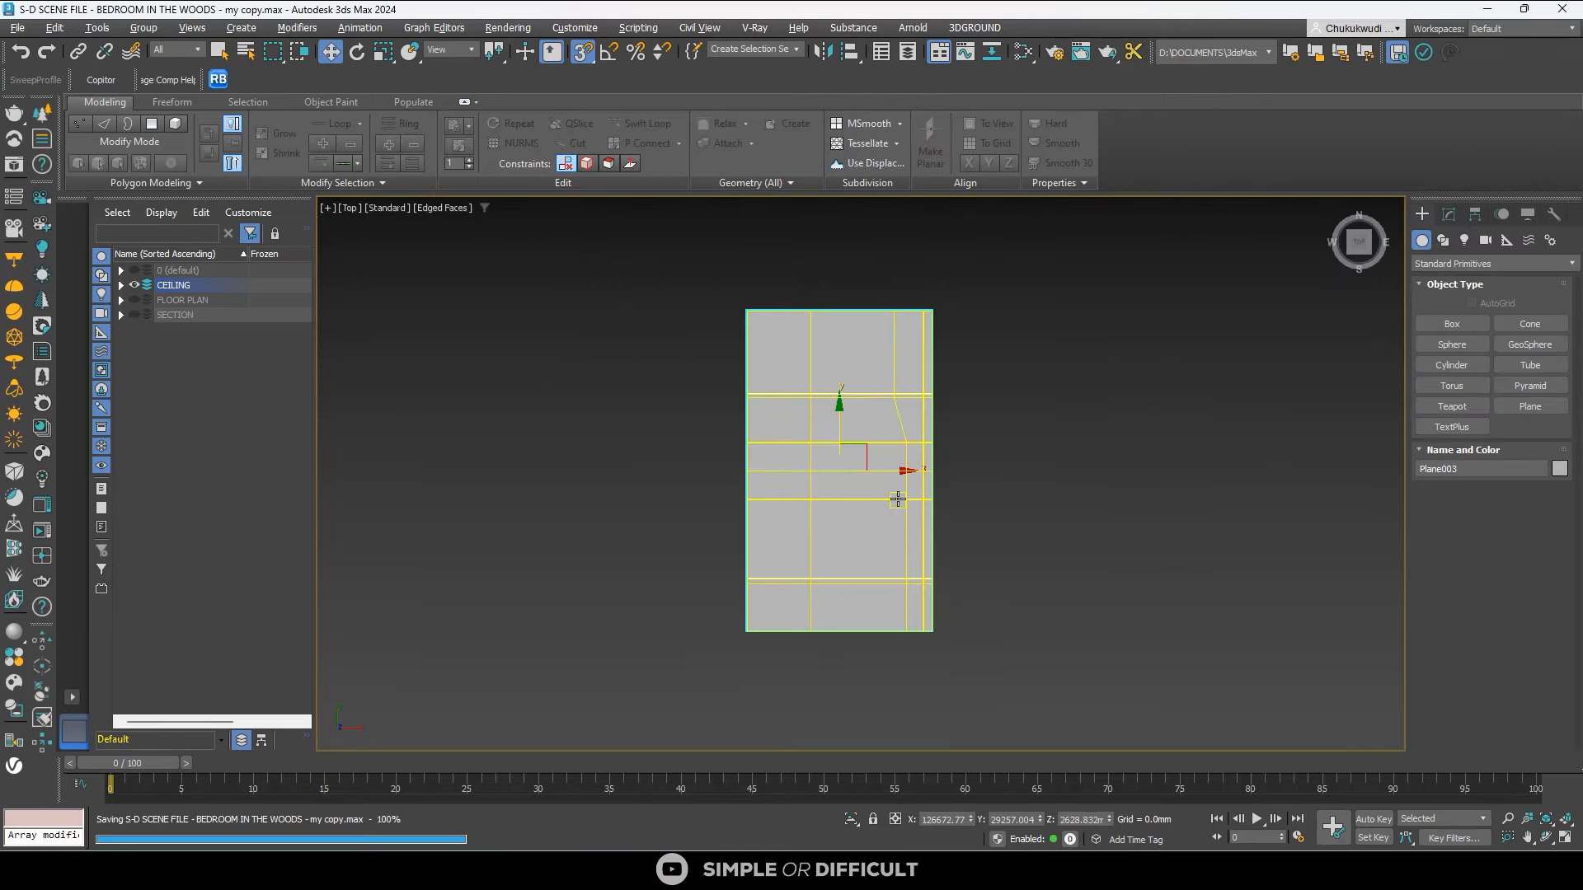
middle_click_drag(899, 495, 755, 650, "alt")
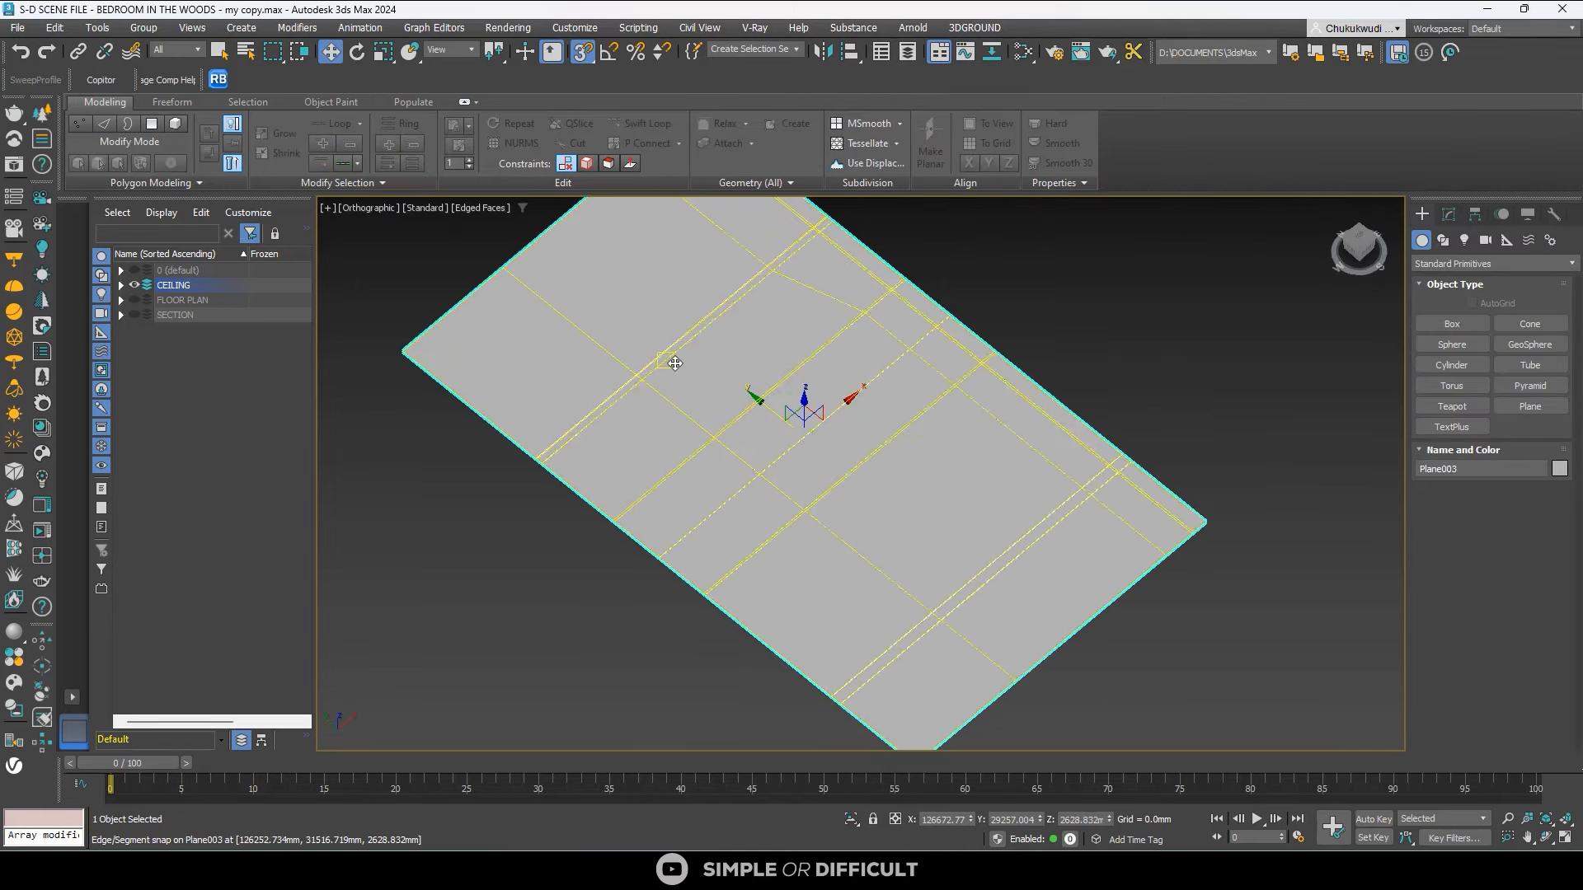
In the Top view, re-enter the ceiling plane's Edge level and insert a Swift Loop along the drawing's first vertical line.
middle_click_drag(671, 357, 1258, 381, "alt")
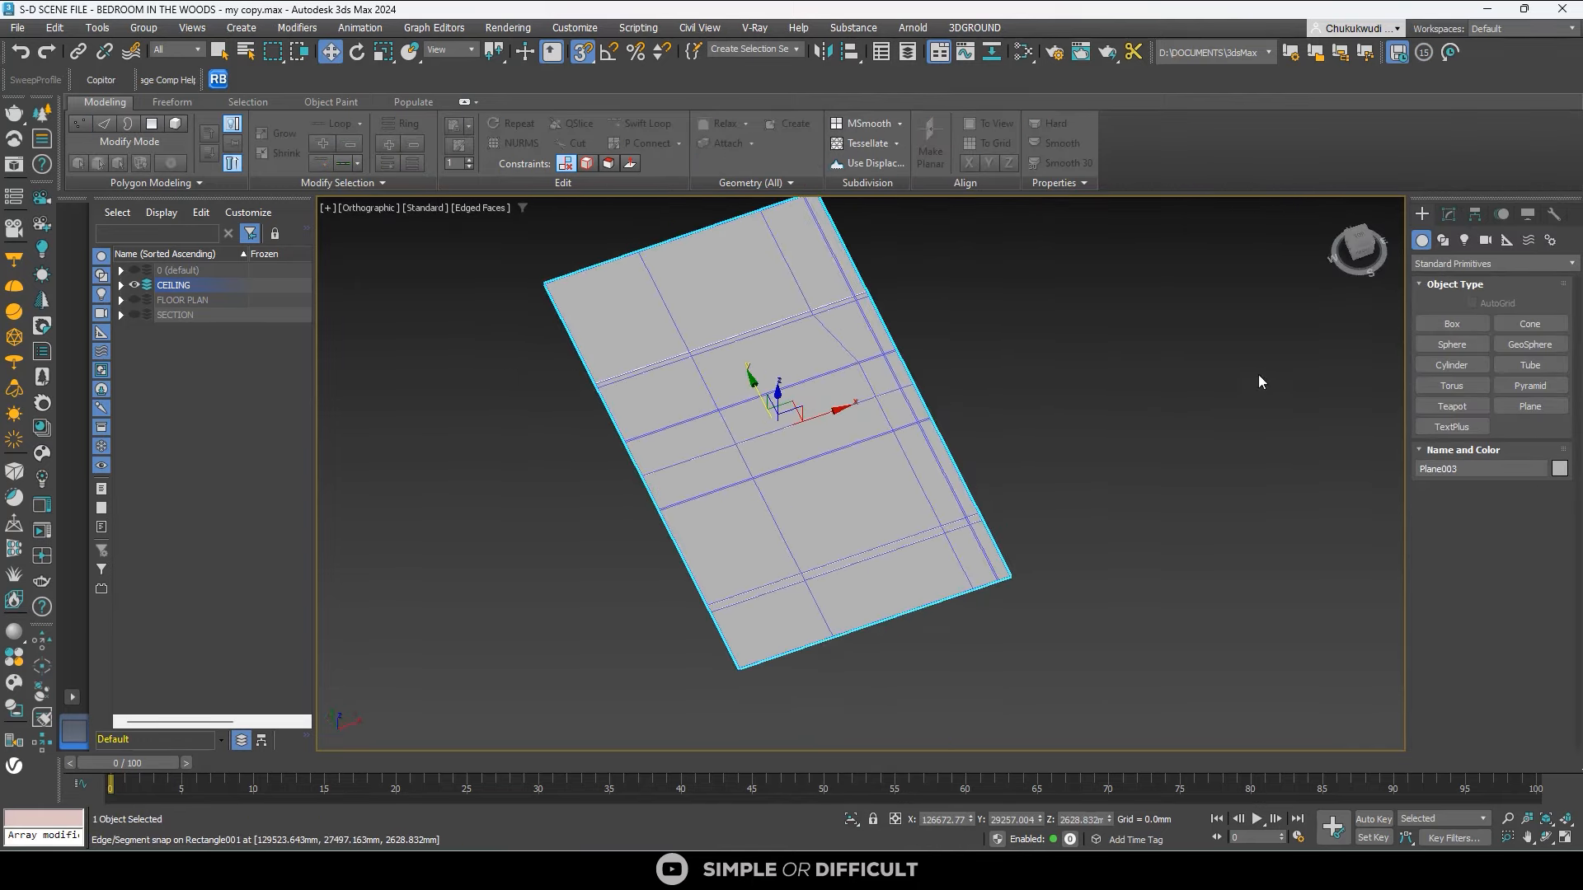
left_click(1362, 244)
scroll(735, 339, "up", 2)
scroll(752, 266, "up", 3)
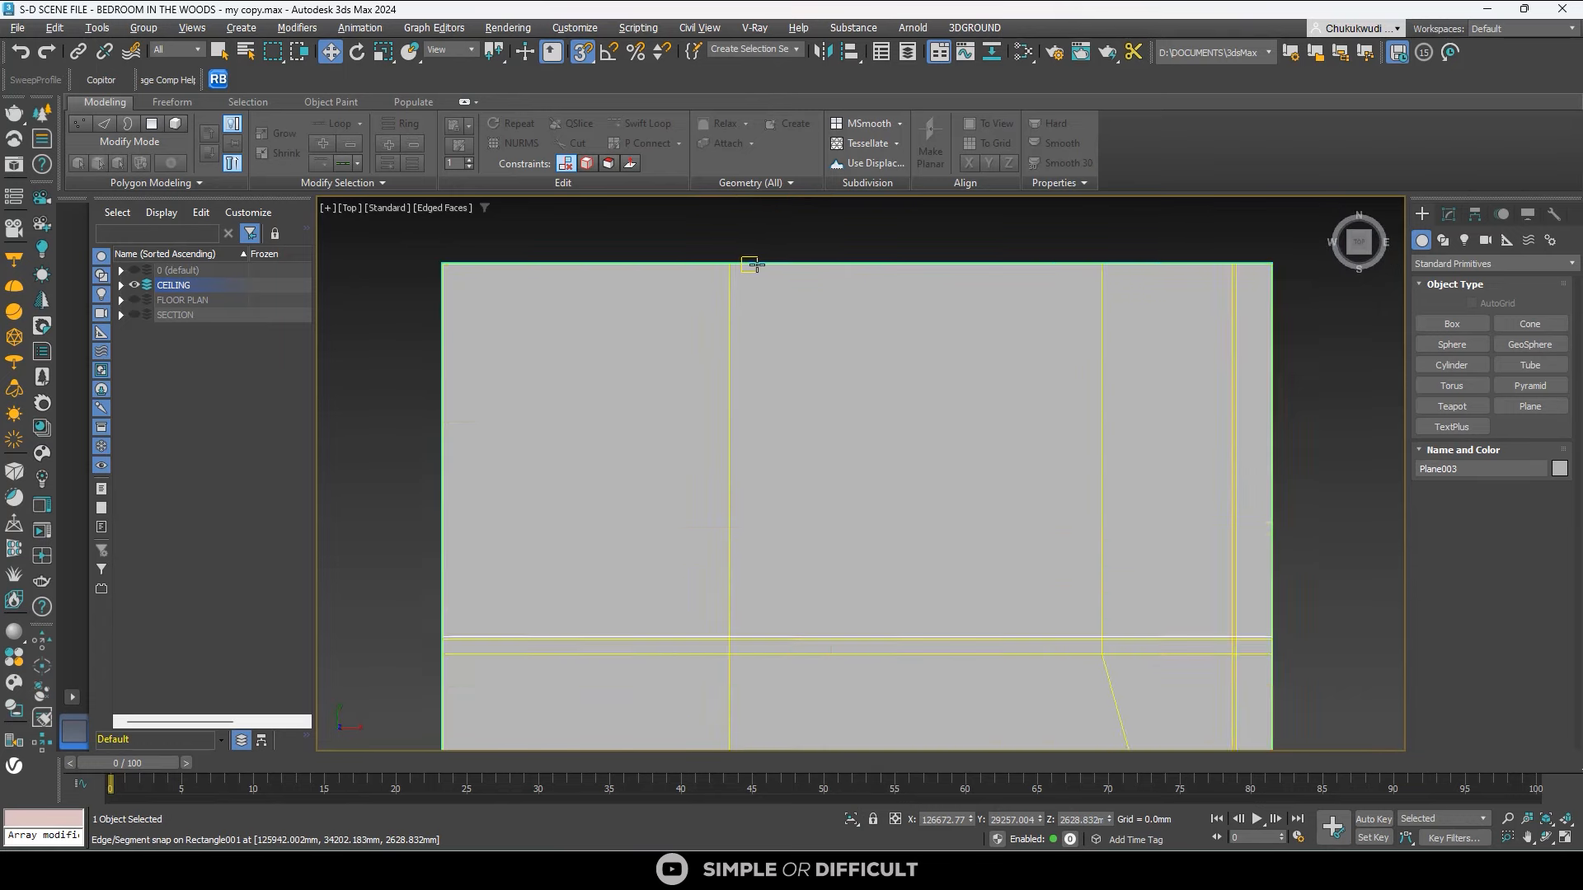
left_click(1448, 214)
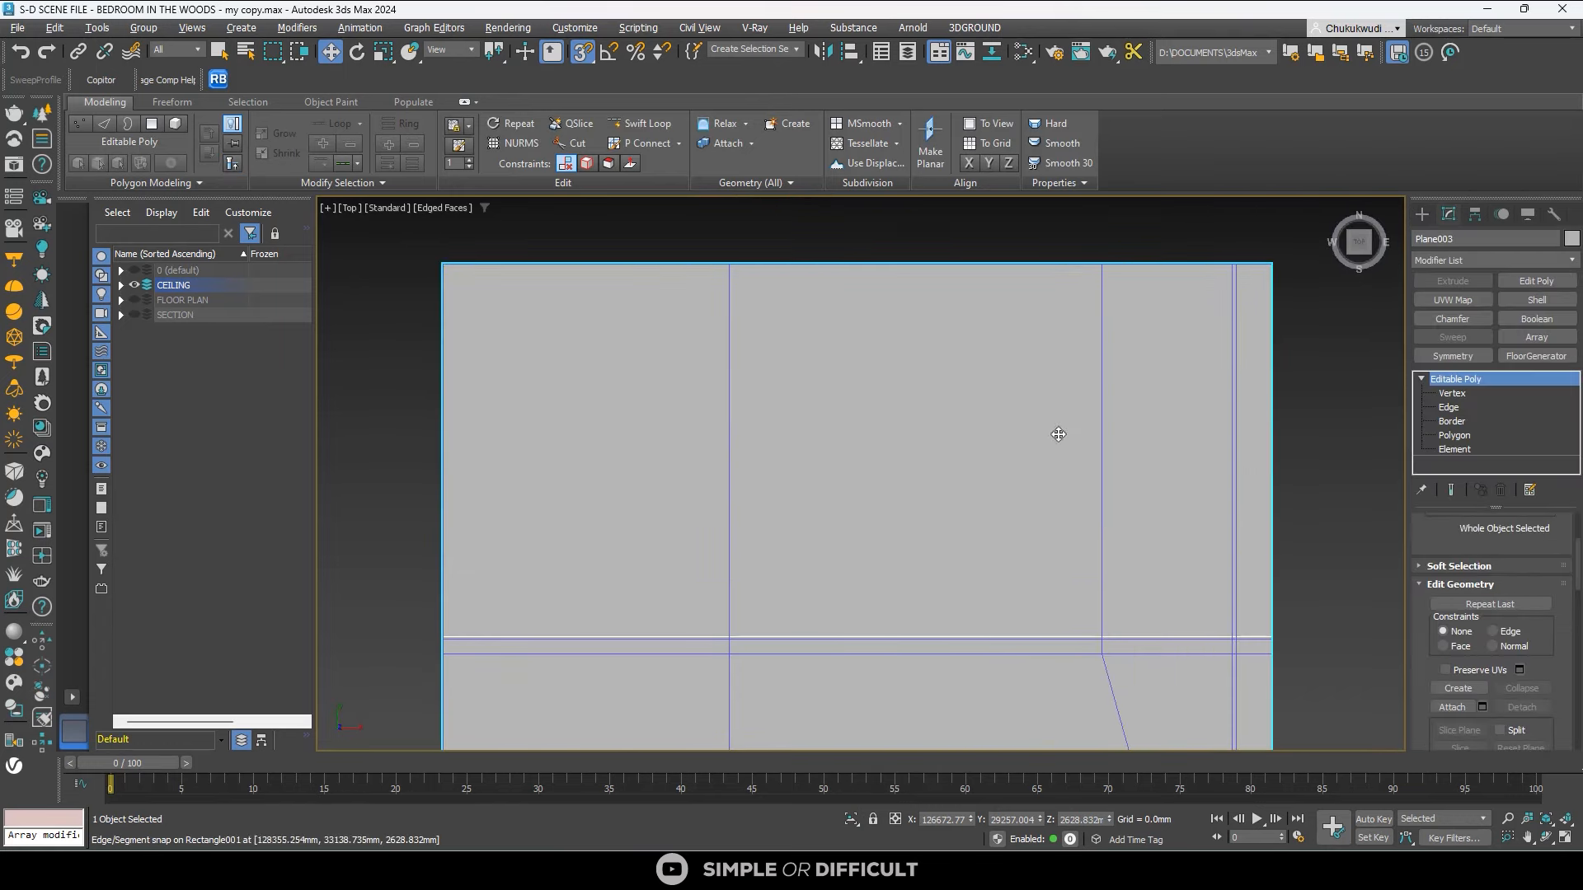
key("2")
scroll(749, 351, "down", 3)
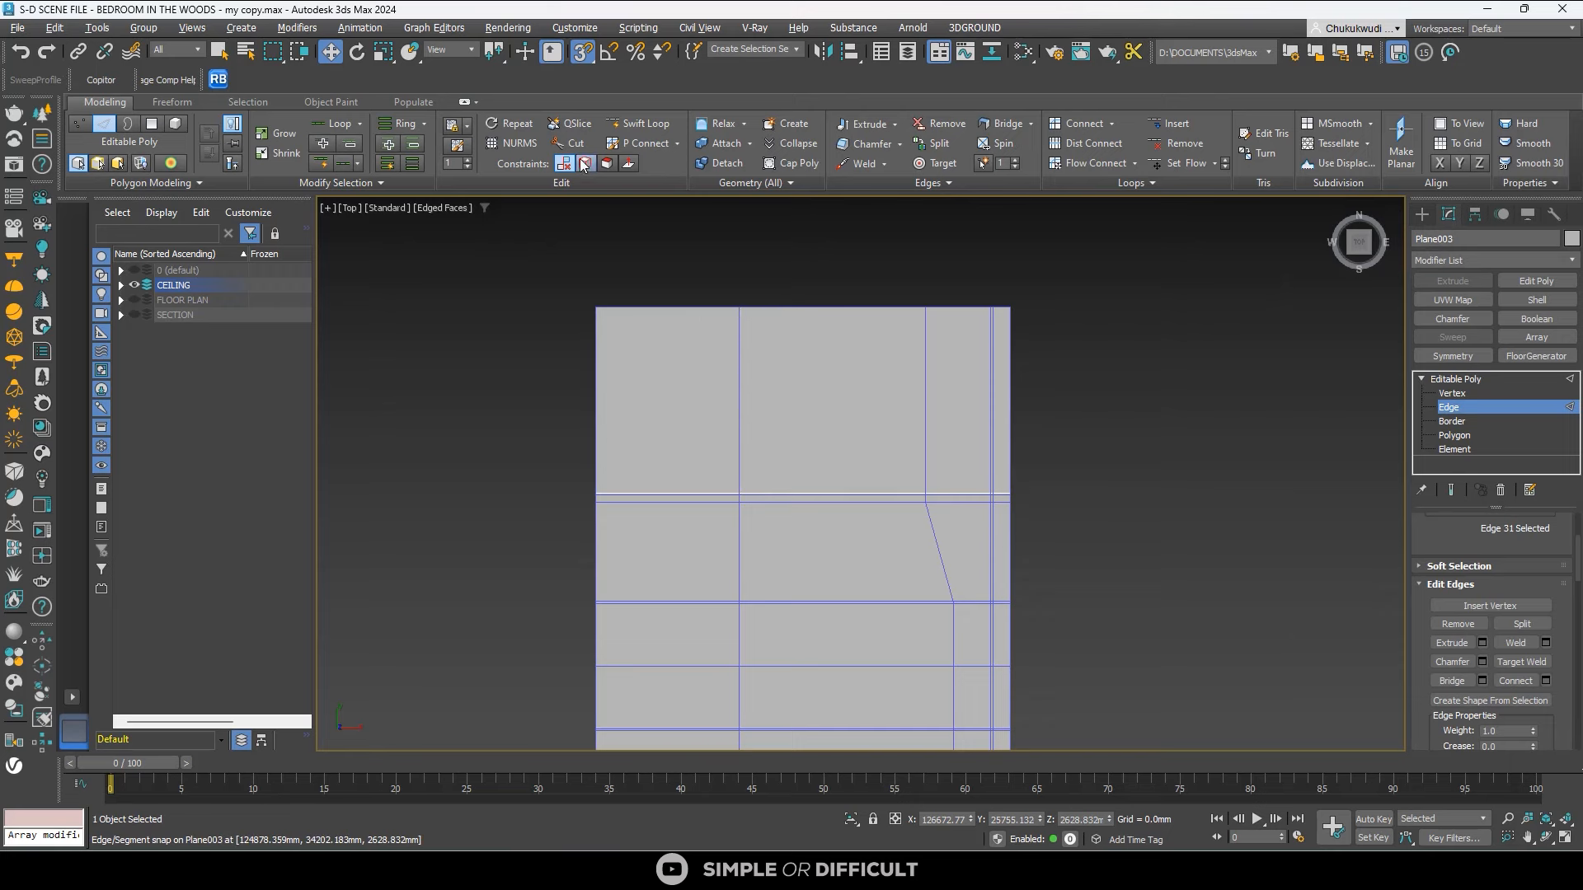
left_click(638, 123)
scroll(764, 280, "up", 3)
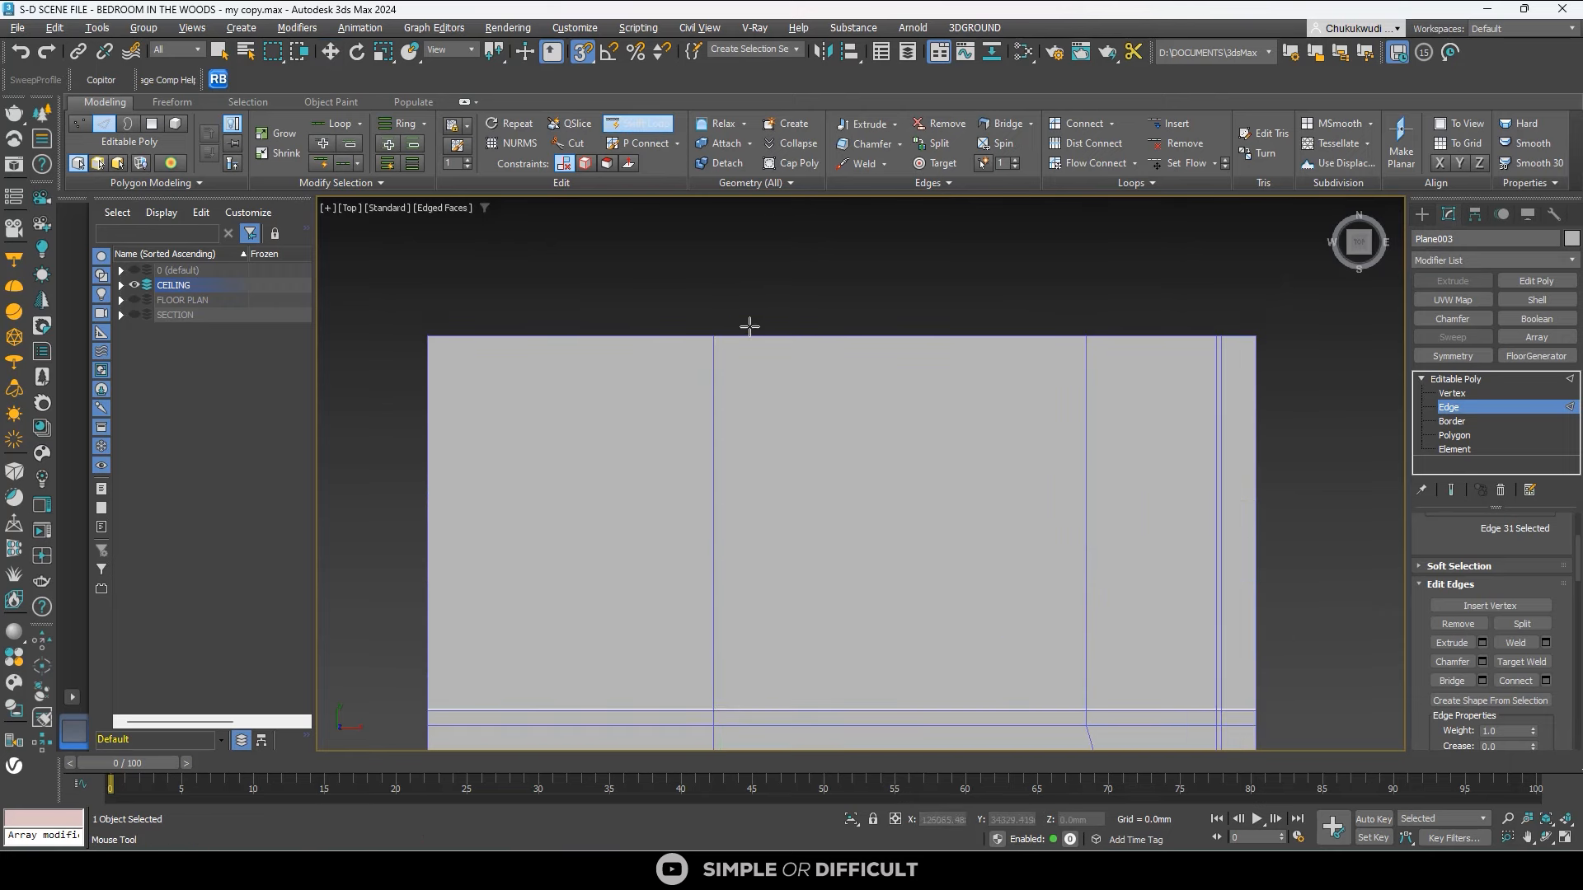
left_click(714, 359)
Insert Swift Loop edges along the vertical line above the slanted segment and along the close pair of vertical lines beside it.
scroll(1064, 360, "up", 3)
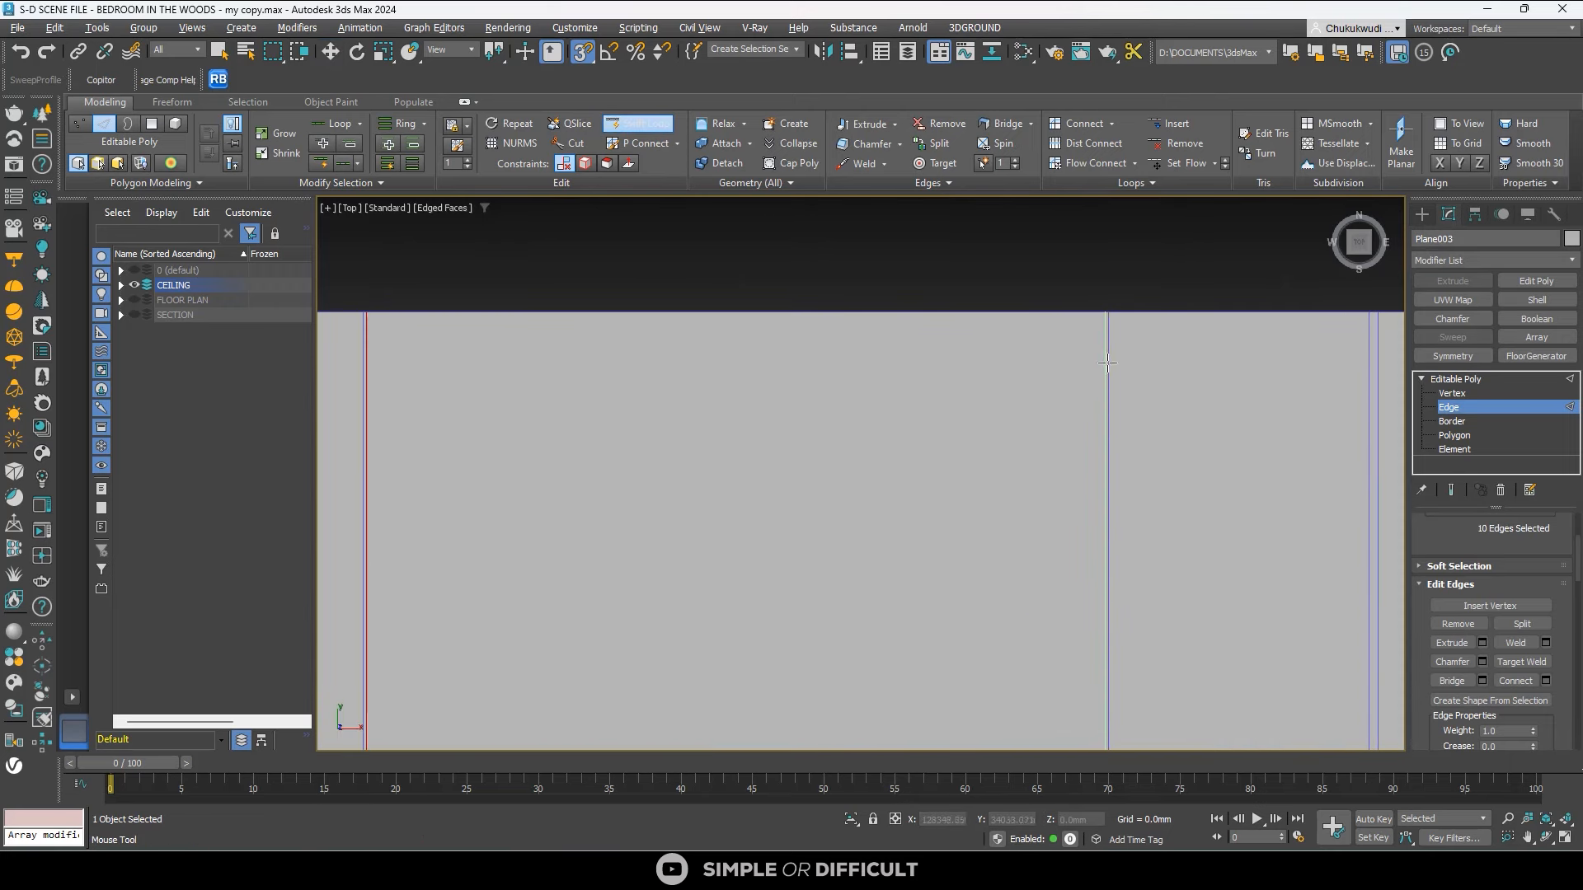
left_click(1106, 363)
middle_click_drag(1140, 373, 763, 331)
left_click(1004, 342)
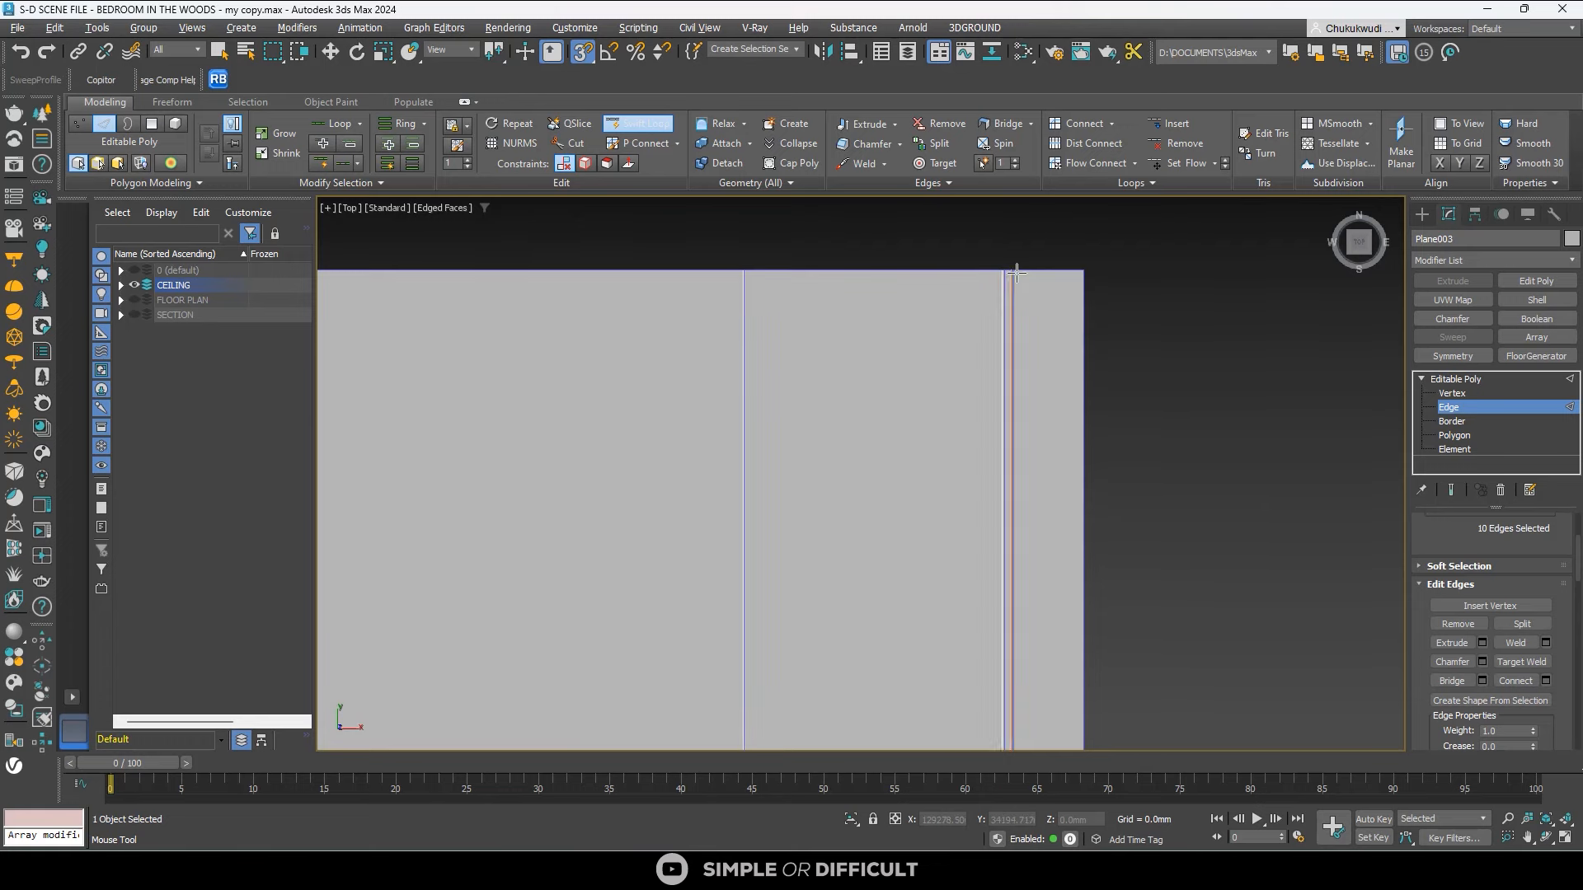
scroll(1093, 321, "down", 4)
middle_click_drag(1059, 478, 1104, 390)
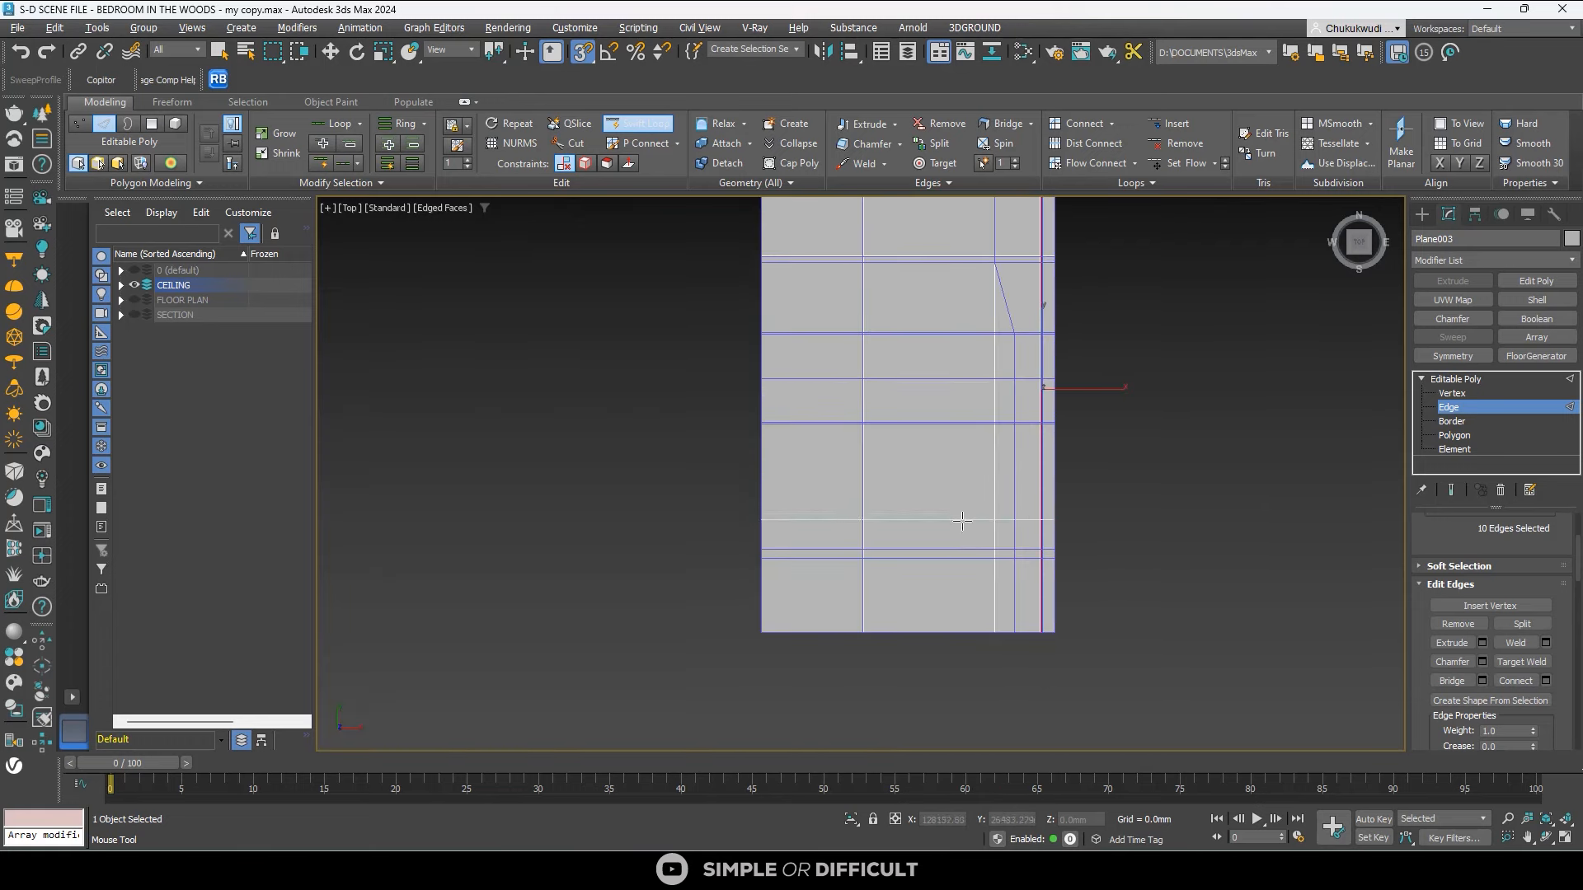
Exit Swift Loop and snap the uppermost horizontal edge loop down onto its ceiling drawing line.
scroll(922, 621, "up", 5)
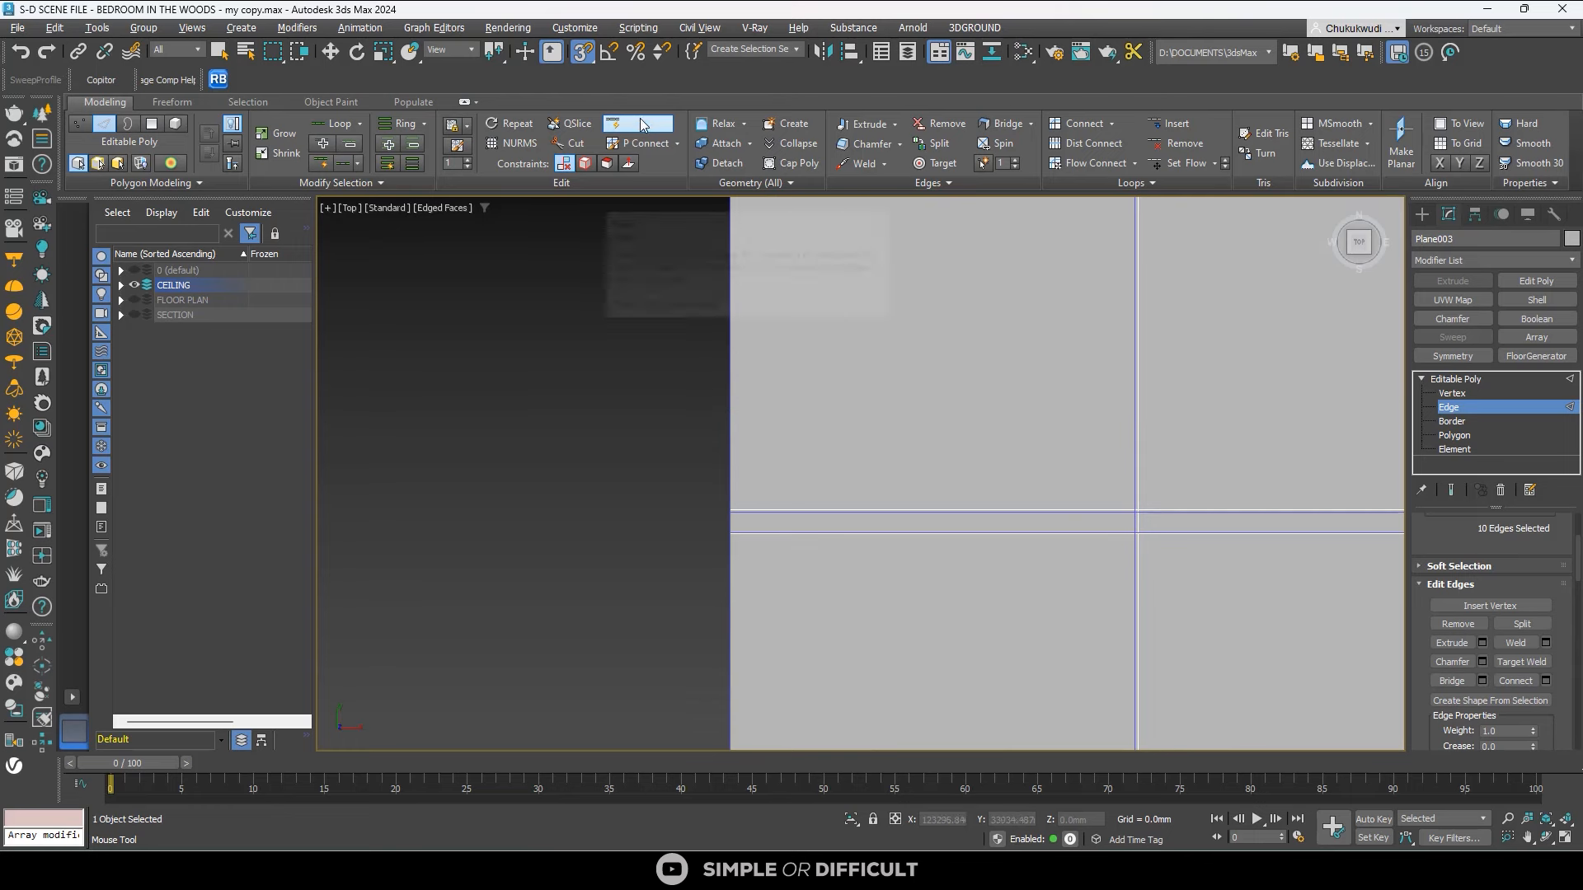
scroll(759, 498, "up", 5)
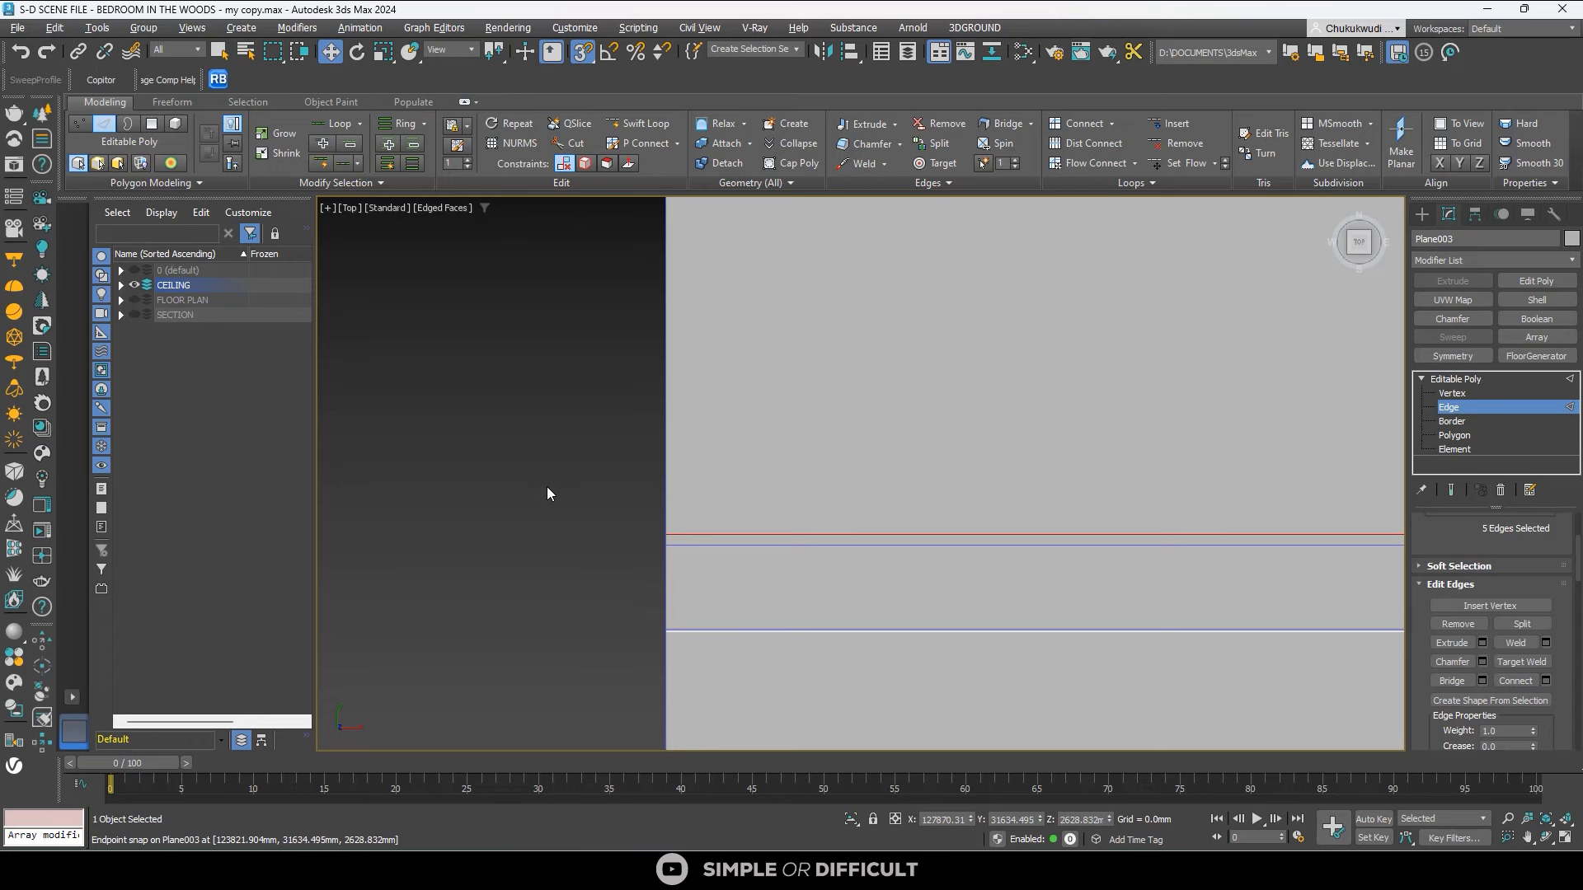
scroll(547, 486, "down", 5)
scroll(664, 522, "down", 1)
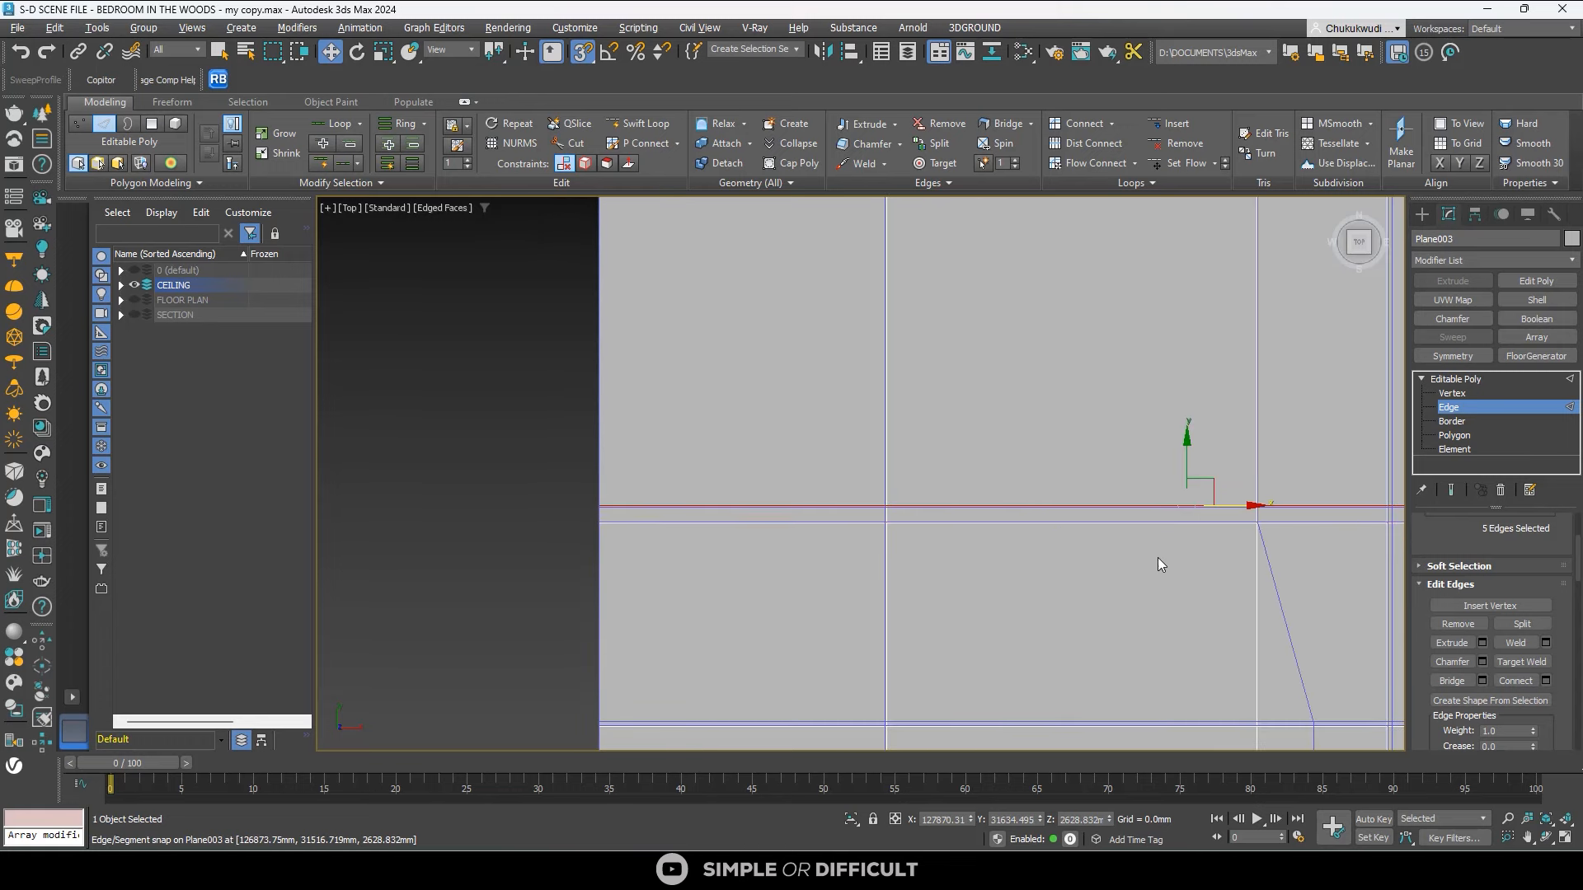
scroll(1187, 557, "up", 4)
scroll(1081, 333, "up", 3)
scroll(1082, 333, "up", 2)
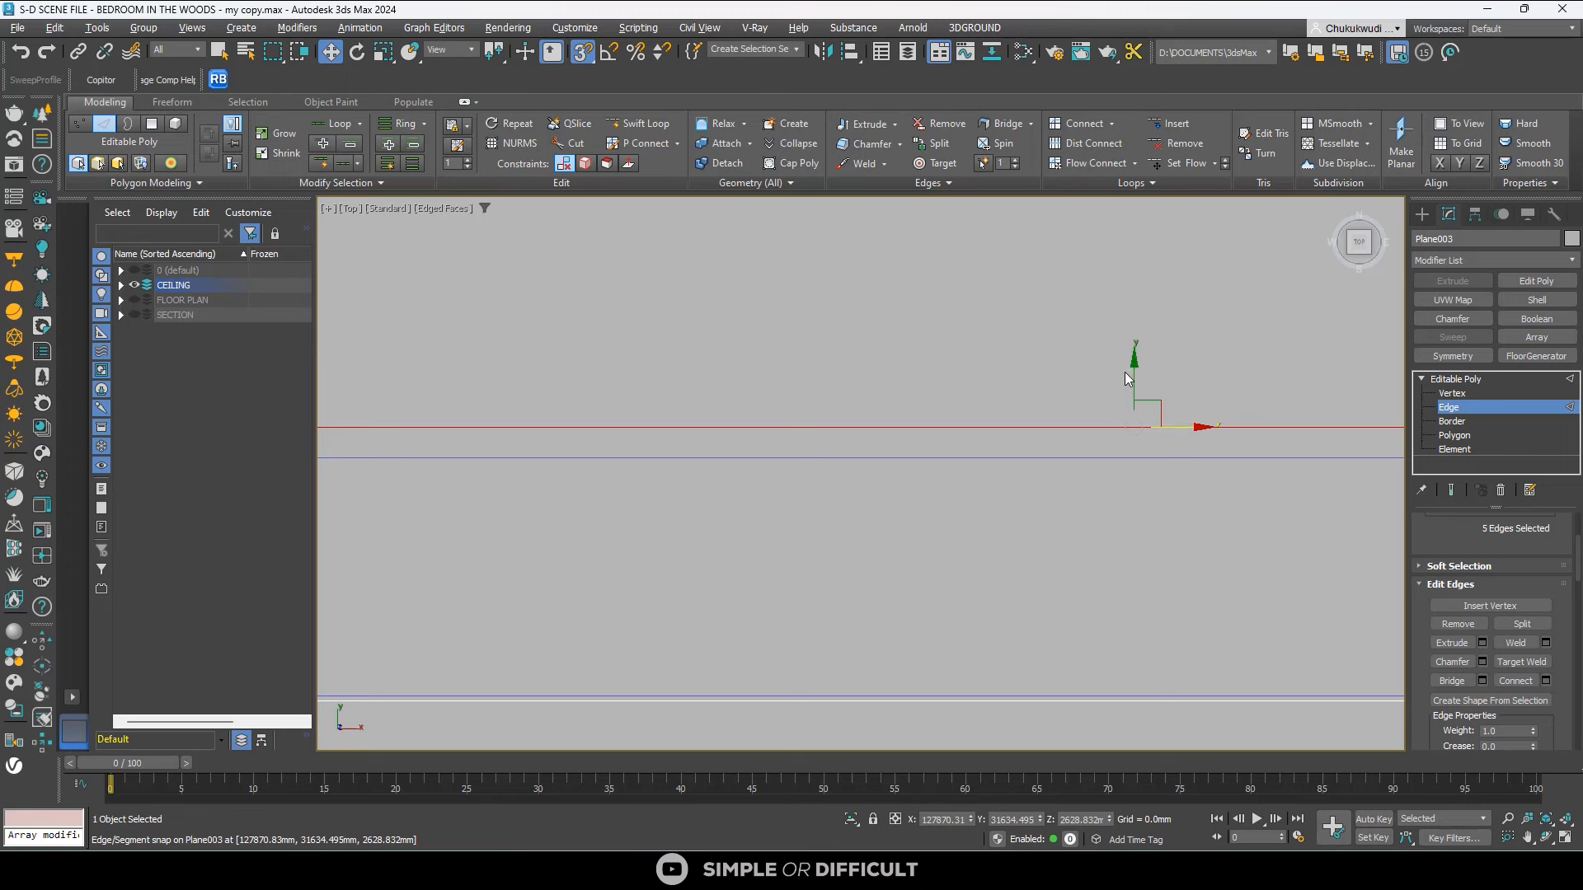
left_click_drag(1130, 374, 1133, 457)
scroll(1154, 362, "down", 5)
Select the second loop of the upper pair for alignment, and snap the lowest horizontal edge loop down onto its drawing line.
scroll(614, 432, "up", 8)
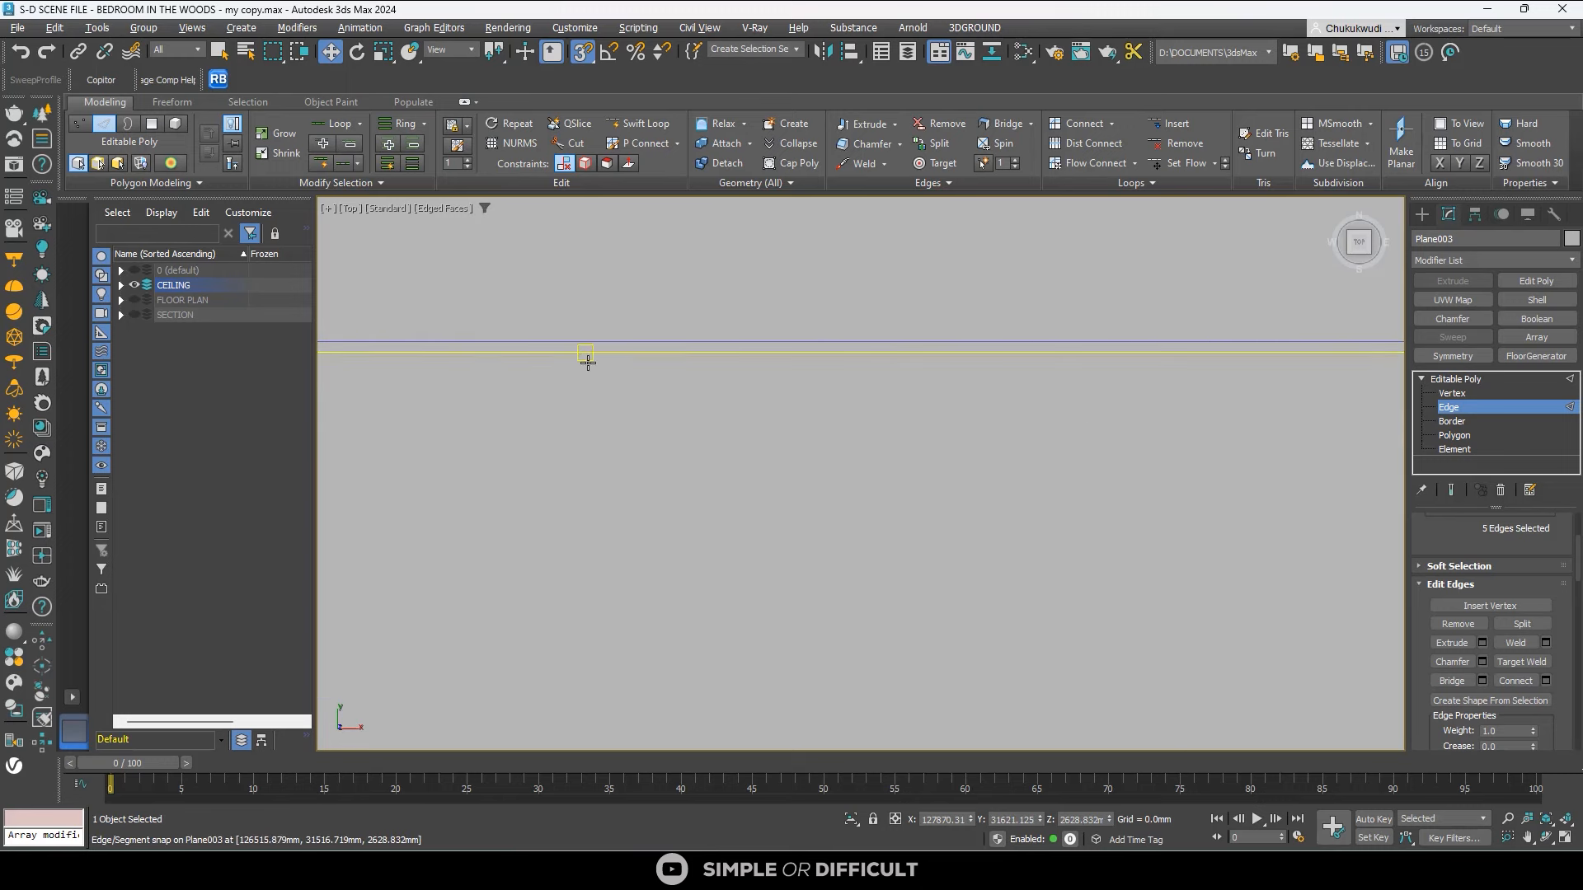
double_click(590, 353)
scroll(1200, 379, "down", 8)
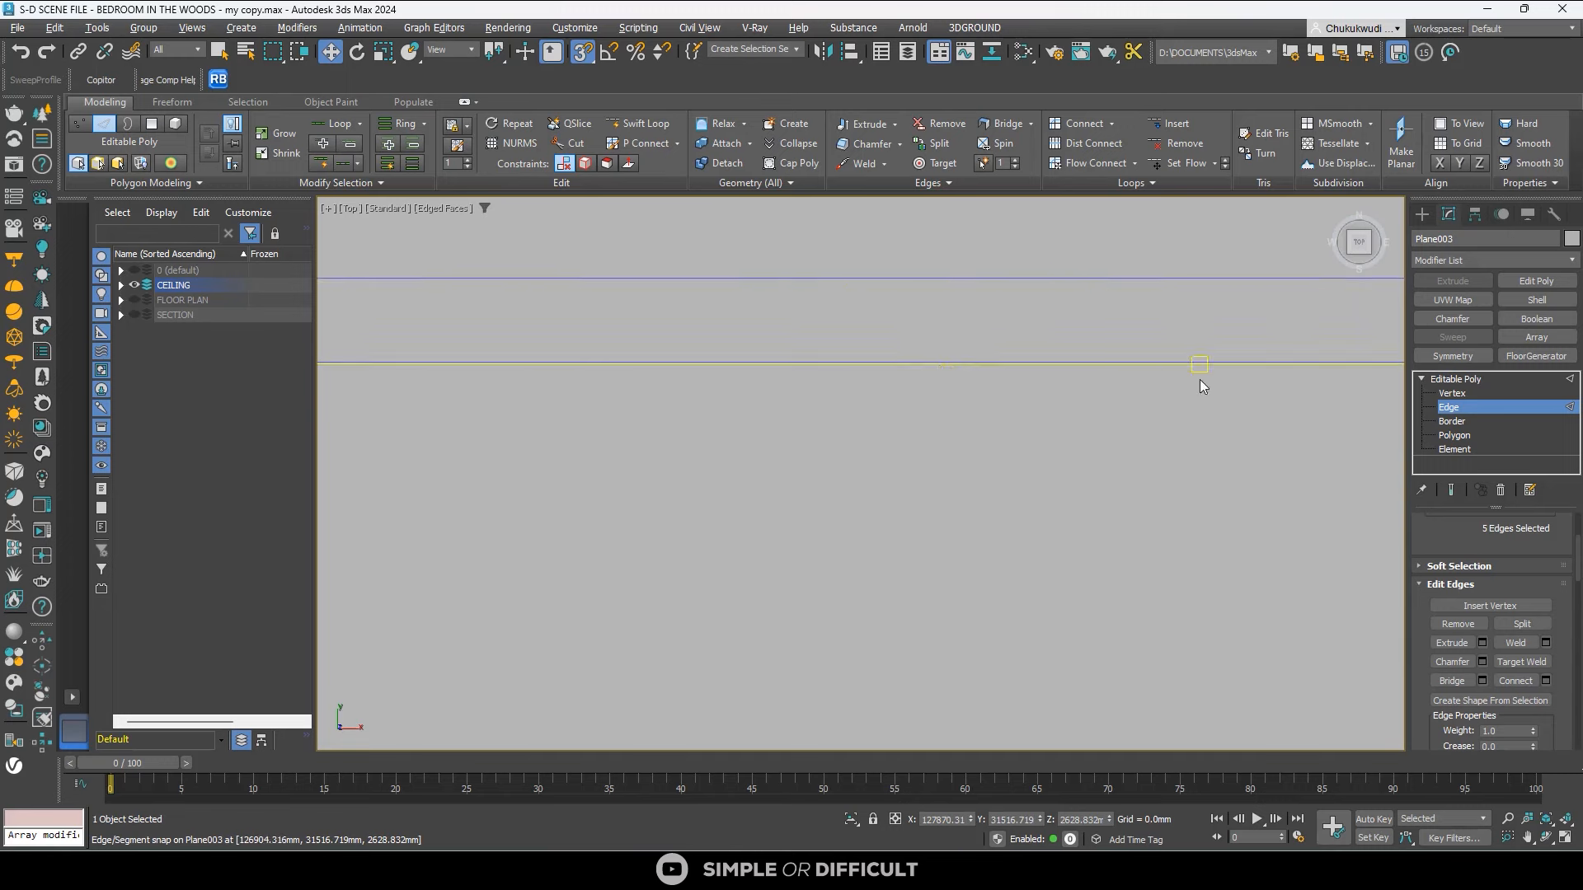
scroll(843, 386, "up", 2)
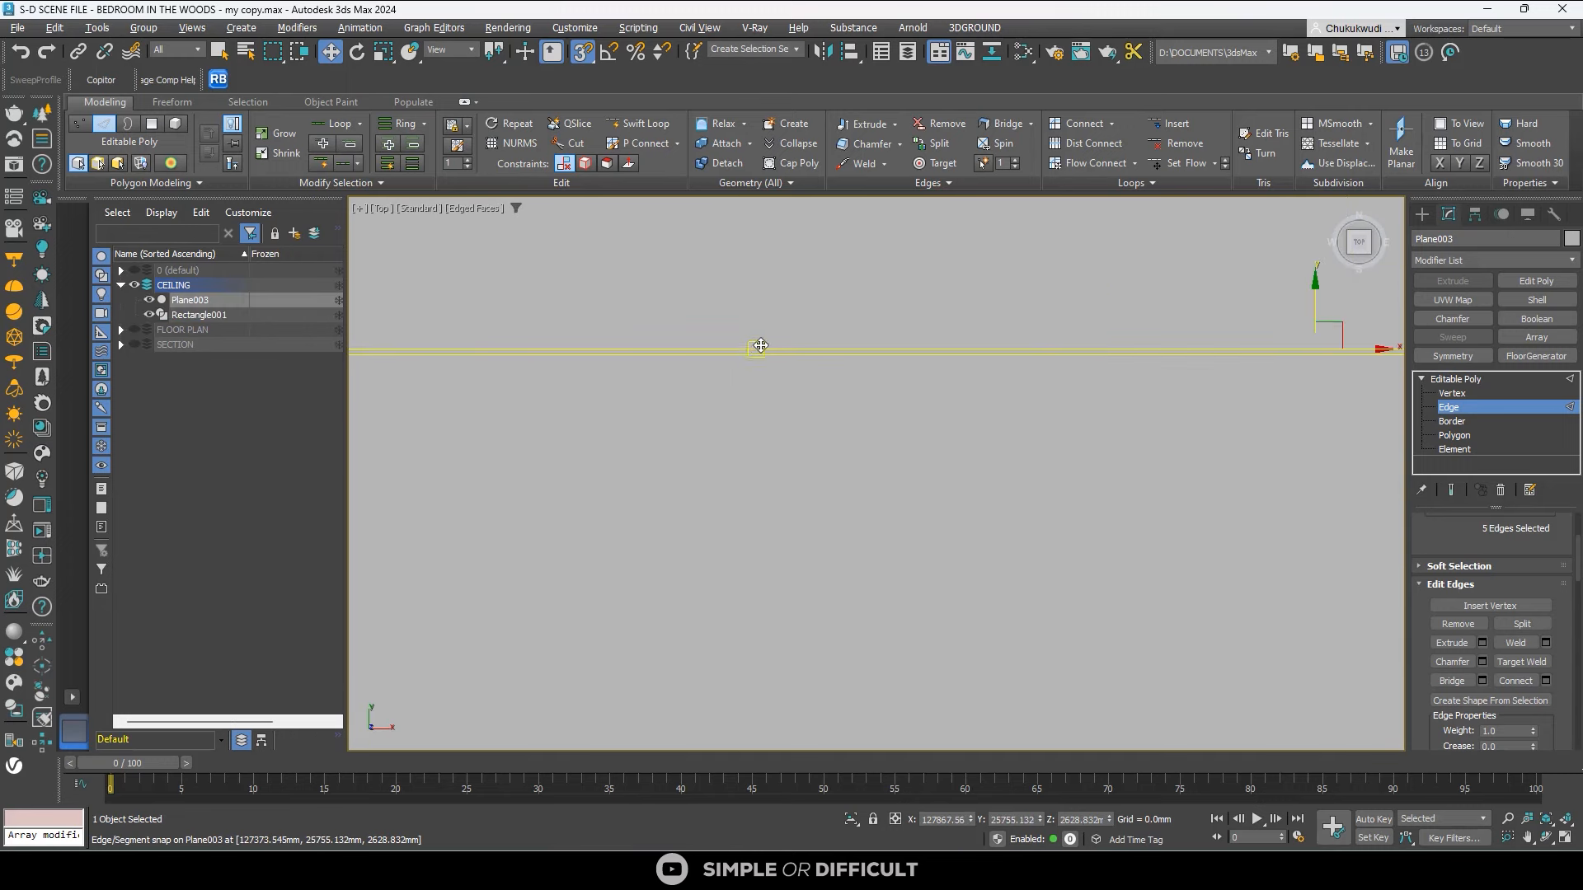
scroll(1050, 332, "down", 2)
scroll(1200, 361, "up", 6)
scroll(884, 253, "up", 5)
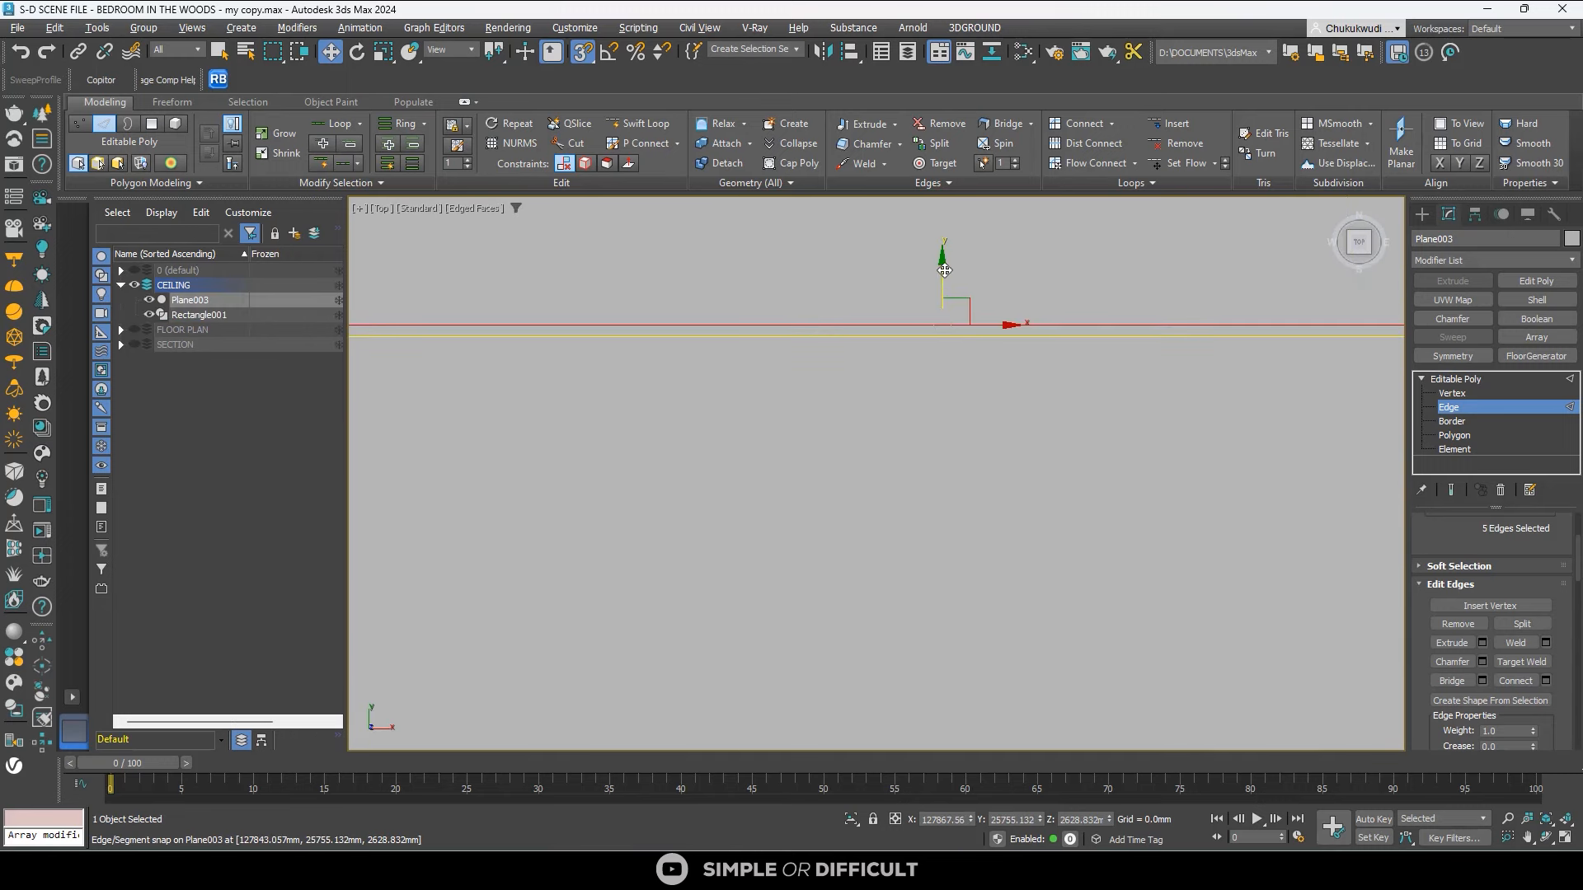
left_click_drag(943, 292, 939, 334)
scroll(938, 438, "down", 10)
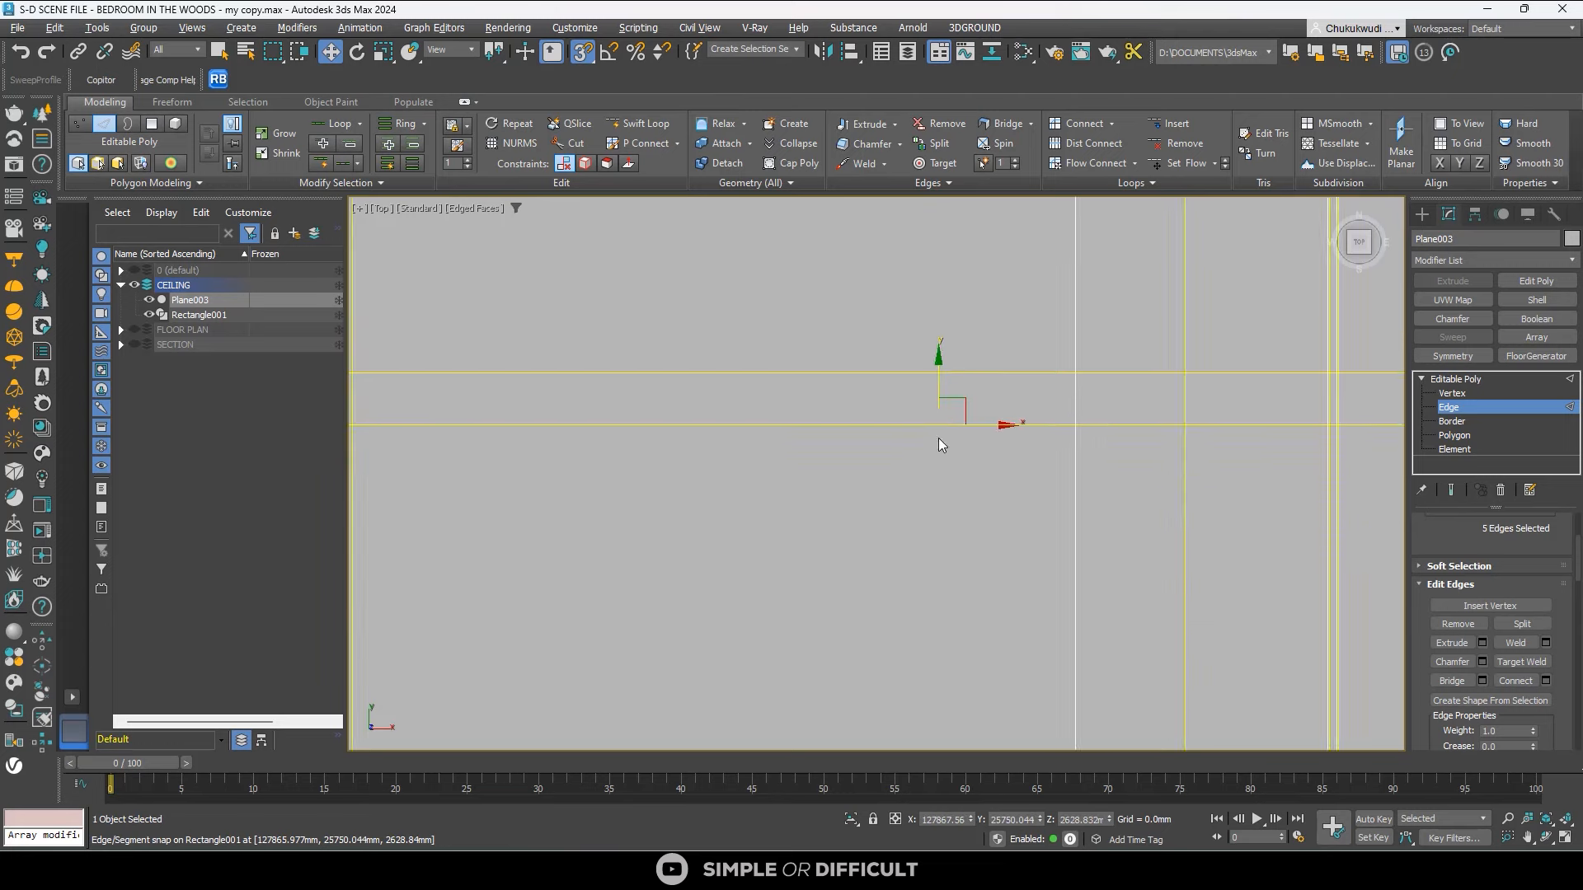
middle_click_drag(997, 372, 973, 626)
Select the segments of the vertical loop next to the slanted line that lie between the two middle pairs of horizontal lines.
scroll(833, 370, "up", 4)
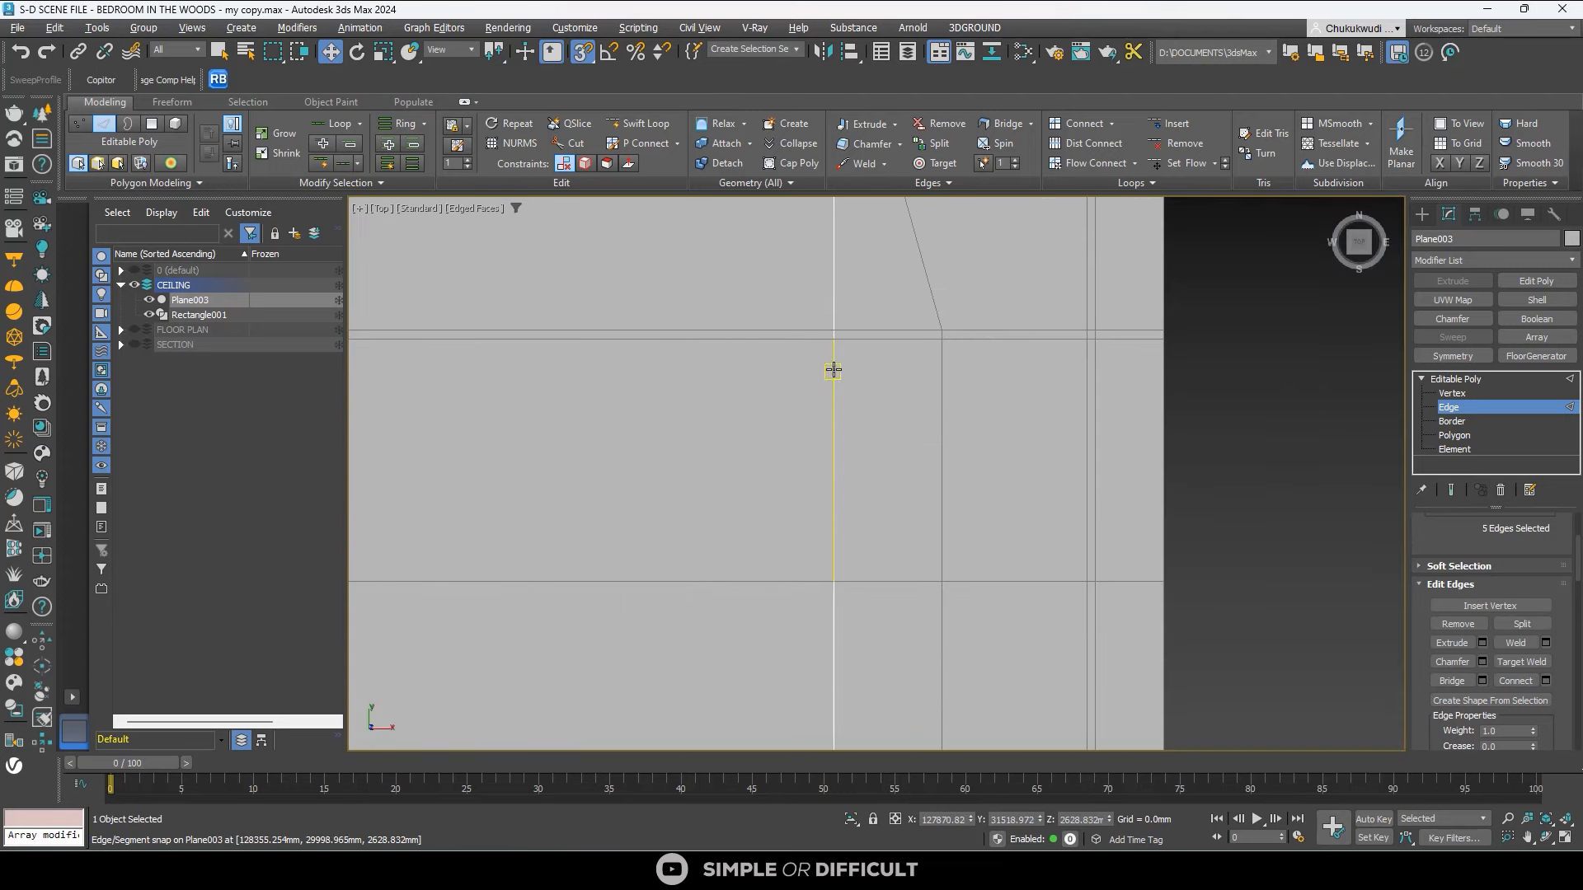
left_click(837, 303, "ctrl")
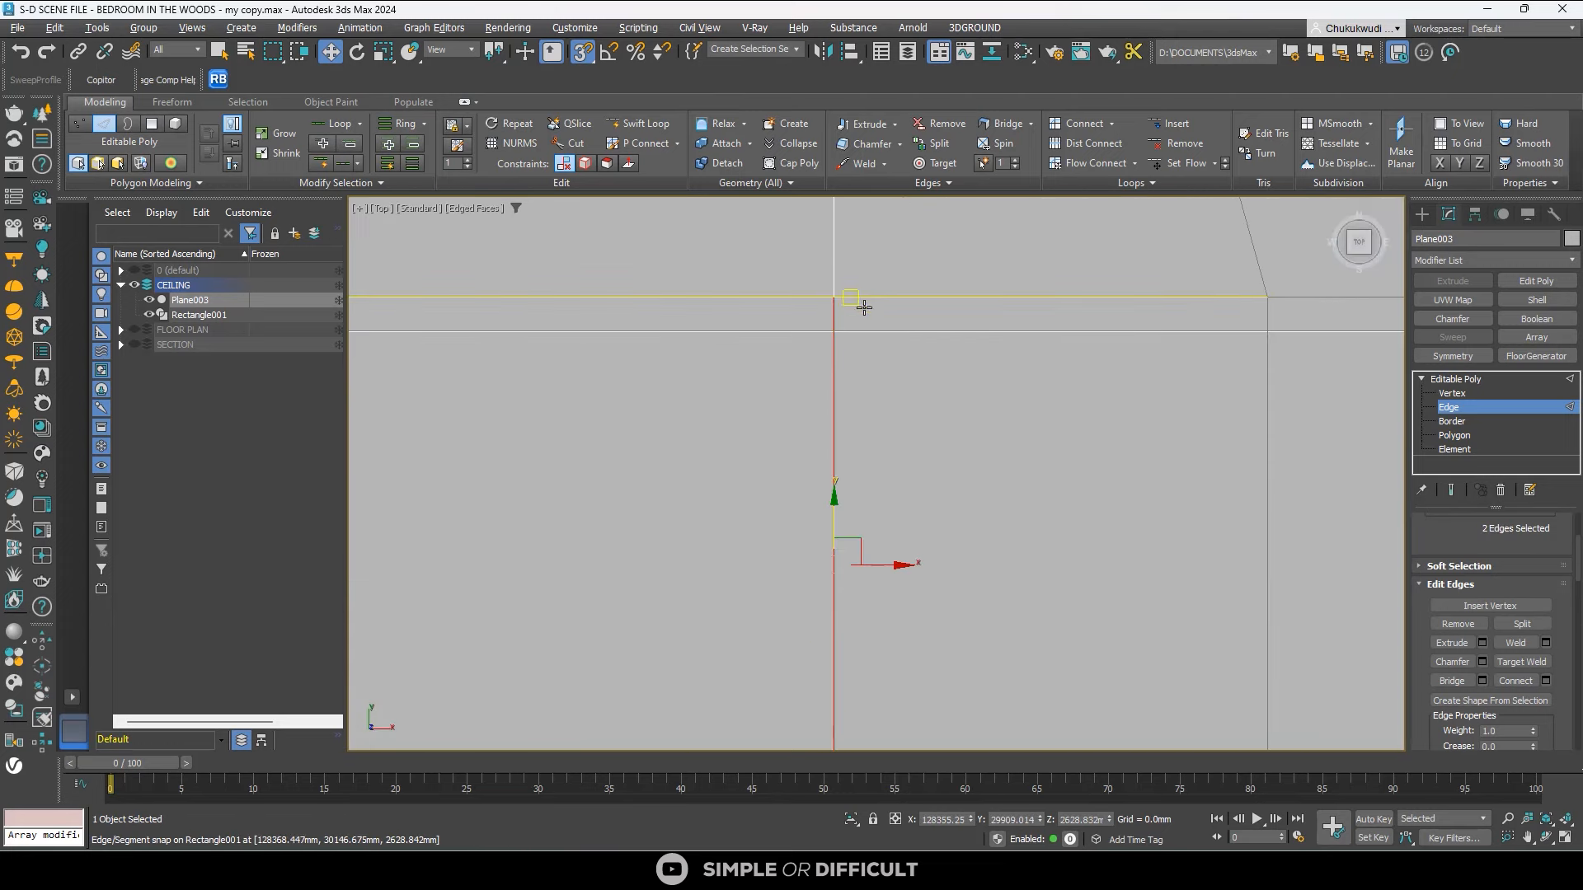
scroll(915, 371, "down", 3)
left_click(911, 471, "ctrl")
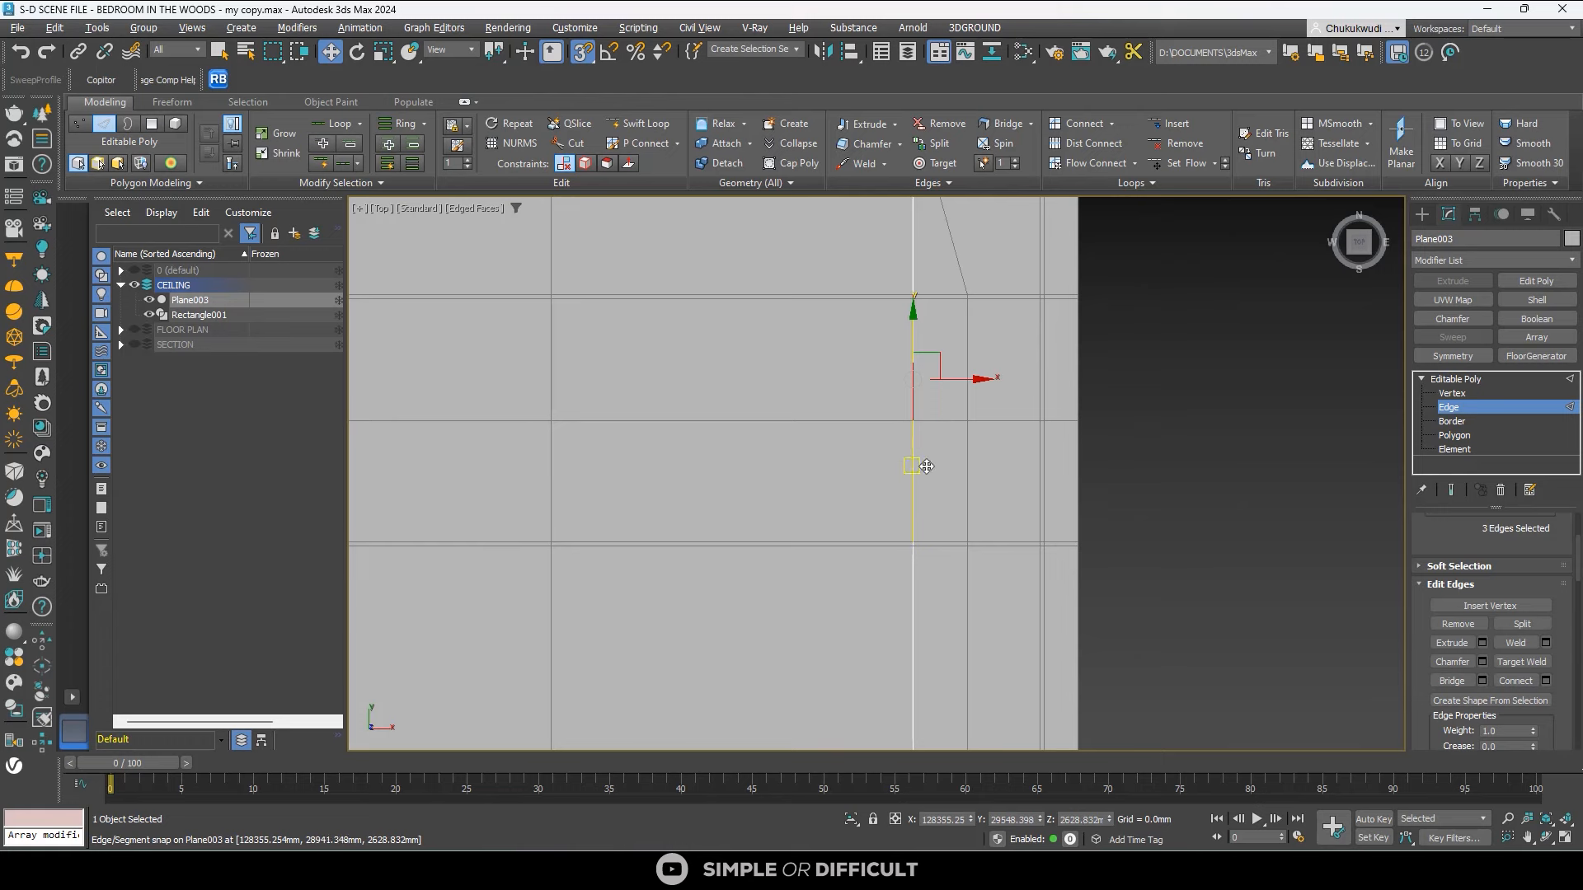
Add the remaining lower segments of the misaligned vertical edge line to the edge selection, down to the plane's lower border.
scroll(922, 594, "down", 2)
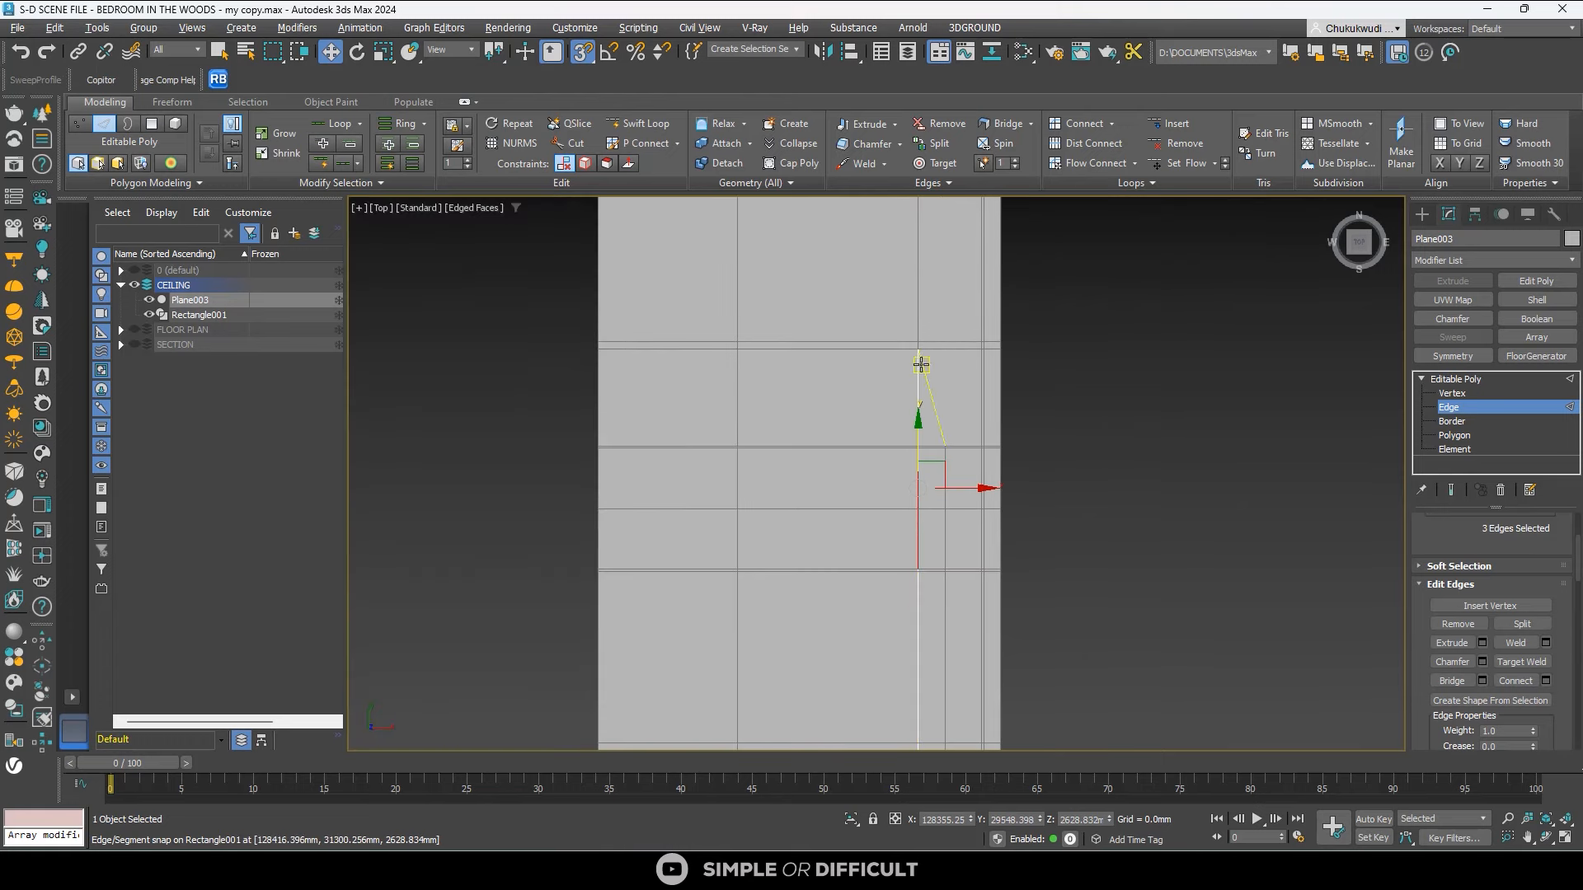
scroll(921, 607, "up", 1)
left_click(919, 597, "ctrl")
scroll(924, 317, "down", 1)
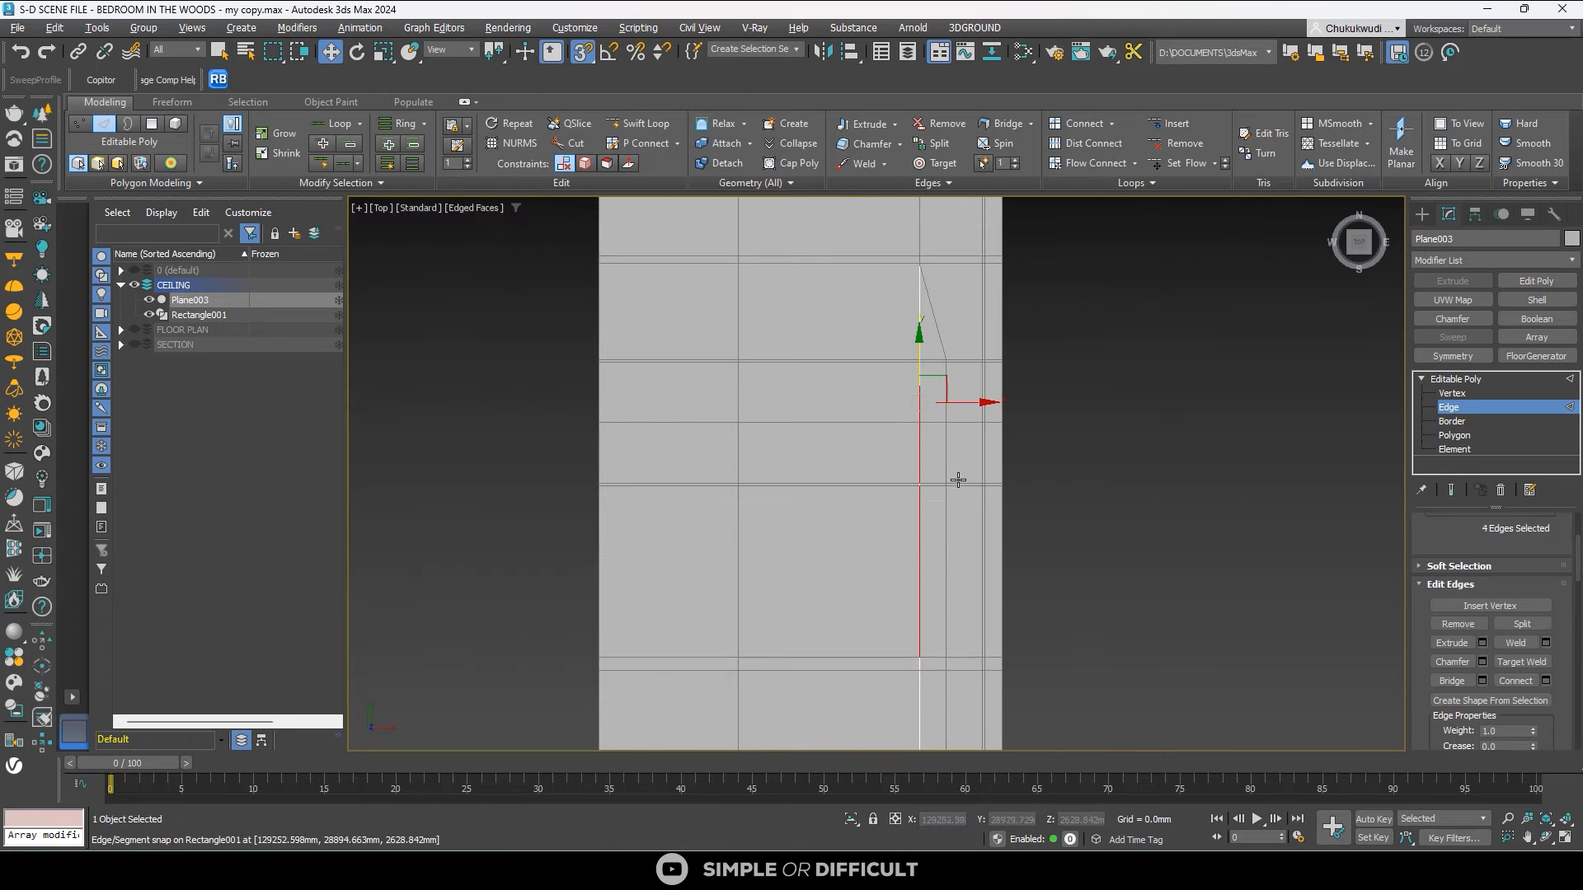
scroll(927, 498, "up", 8)
left_click(834, 368, "ctrl")
scroll(894, 291, "down", 2)
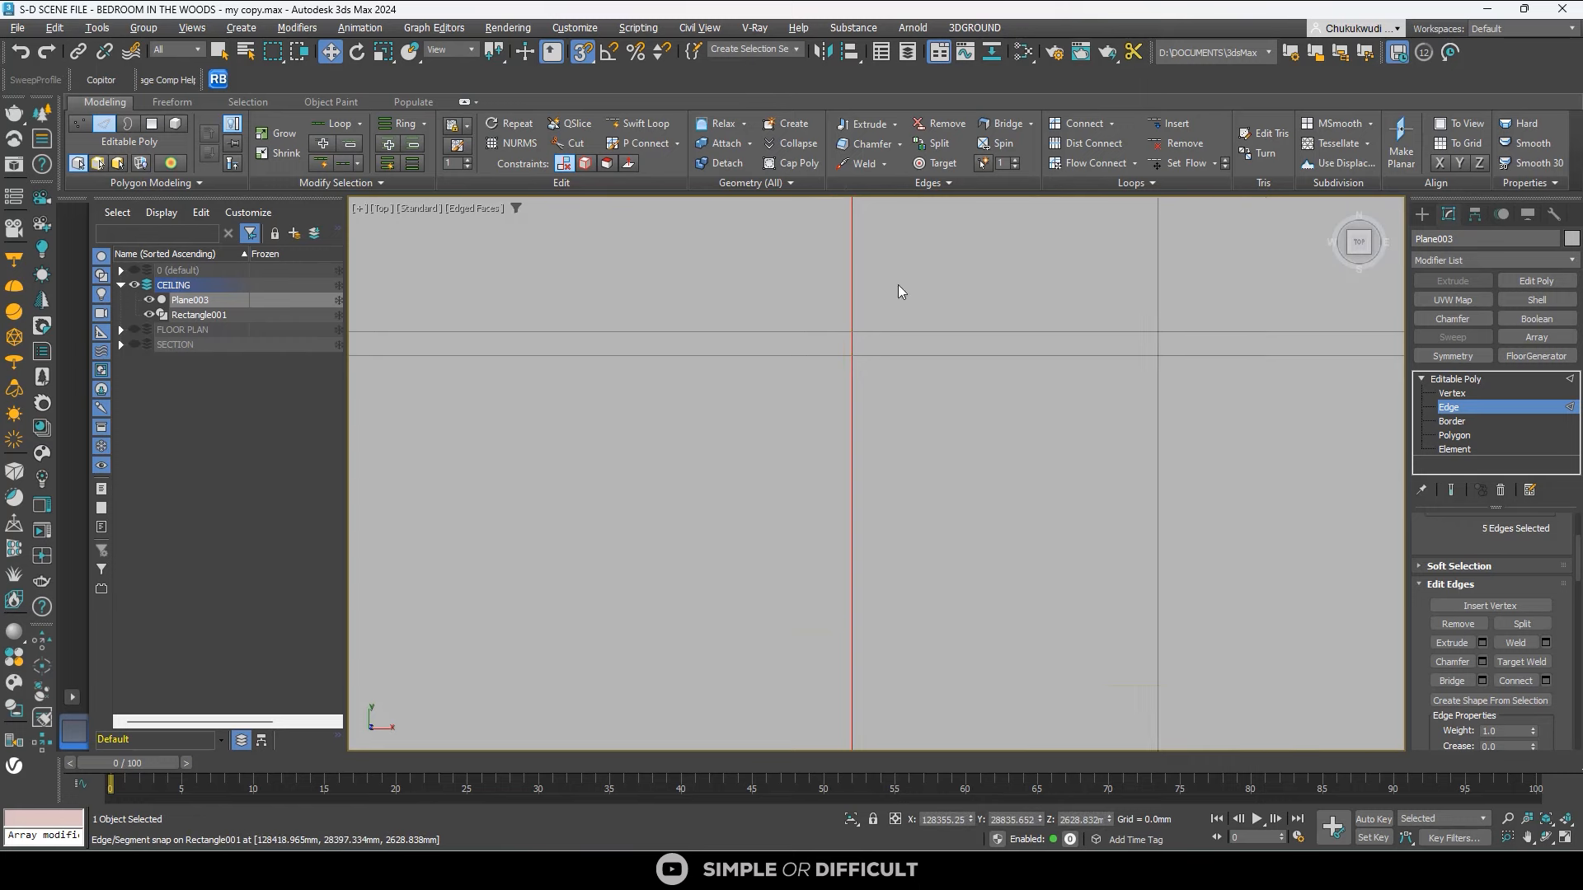
scroll(869, 629, "down", 2)
scroll(838, 445, "down", 1)
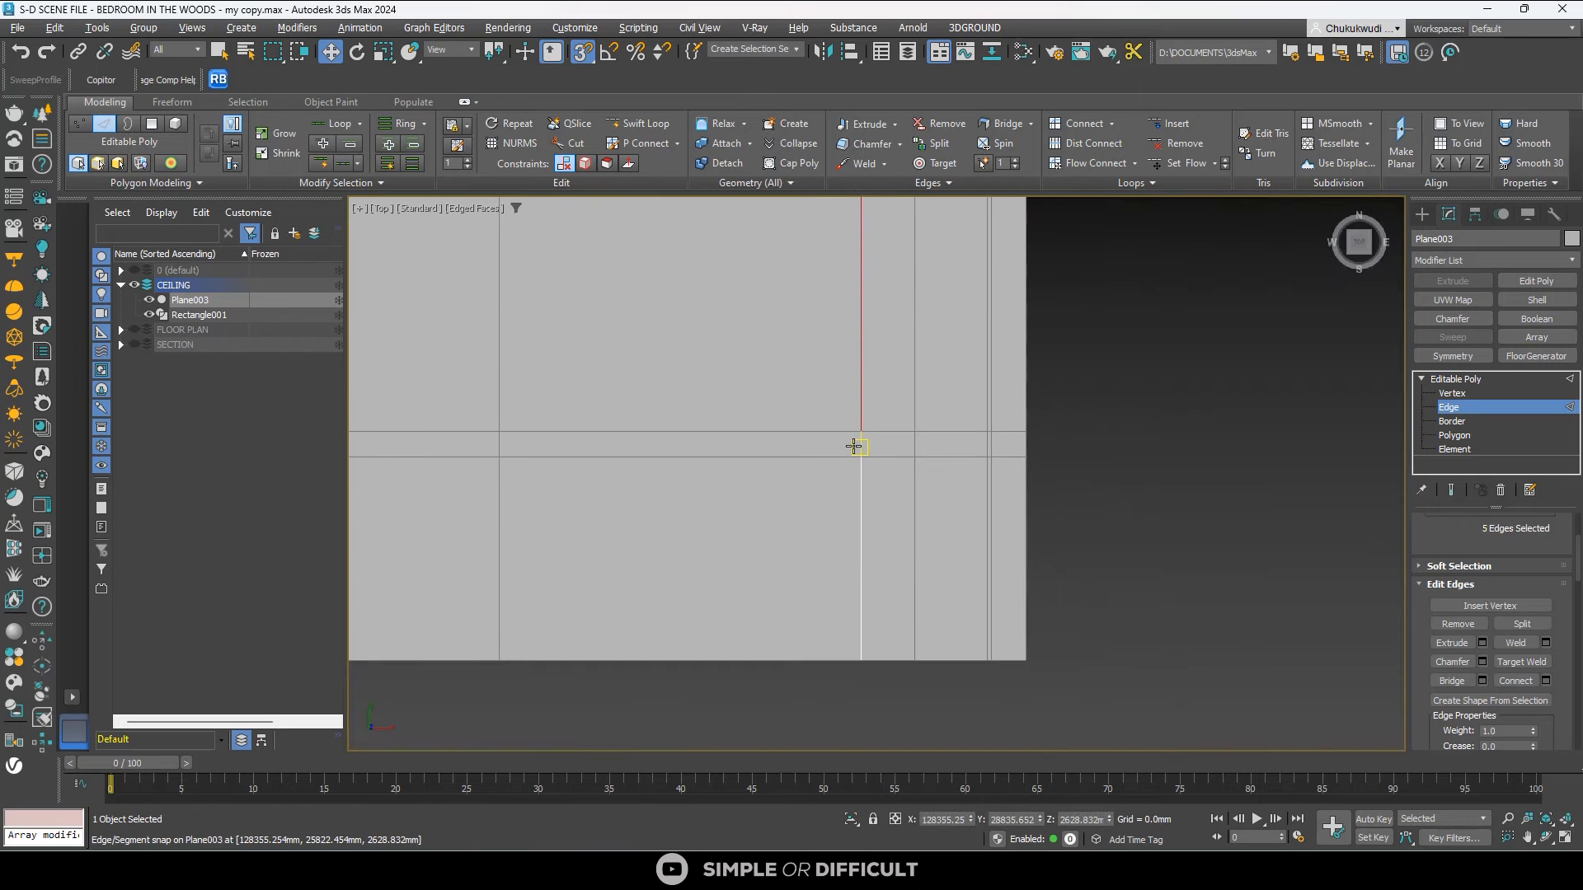
left_click(867, 488, "ctrl")
scroll(896, 582, "down", 6)
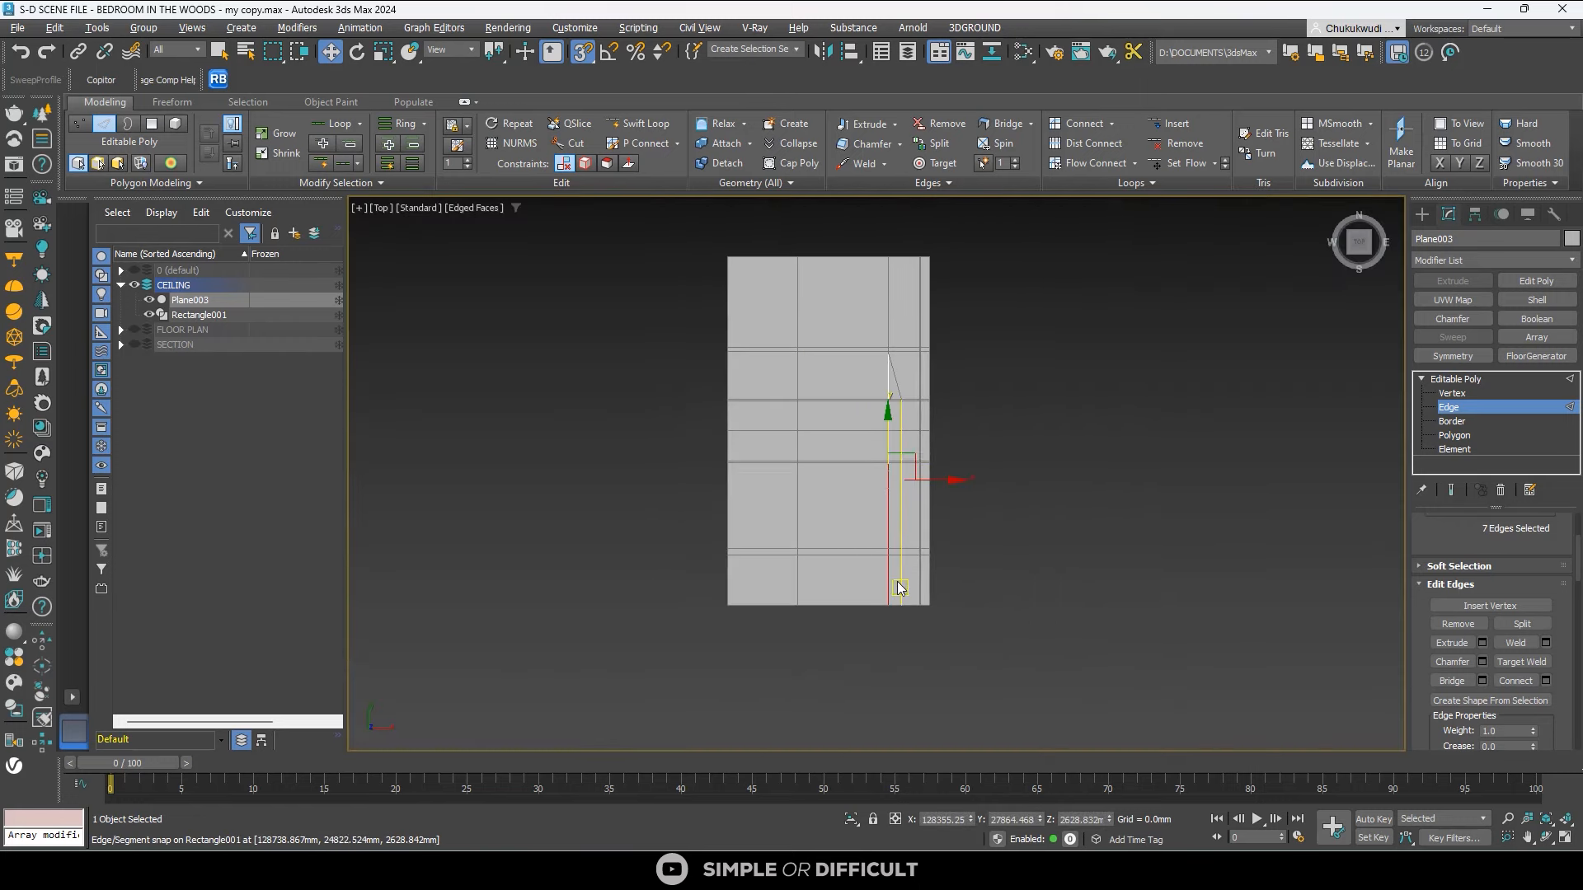
Move the selected edges along X and snap them onto the neighbouring vertical line of the ceiling spline.
scroll(896, 442, "up", 7)
scroll(870, 641, "up", 5)
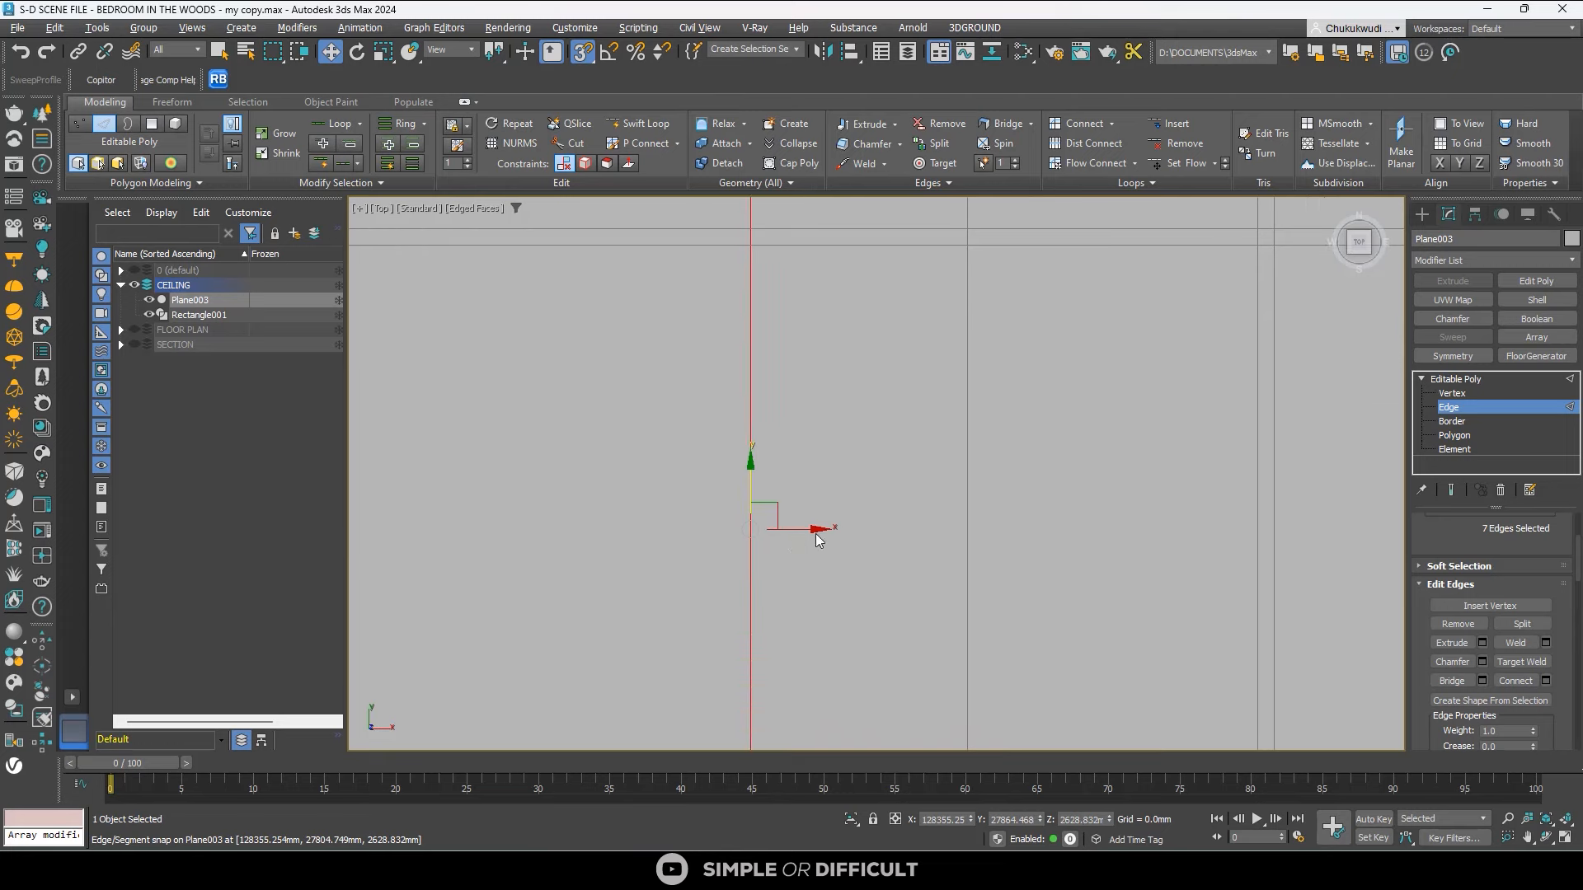
left_click_drag(811, 528, 966, 517)
scroll(934, 549, "down", 6)
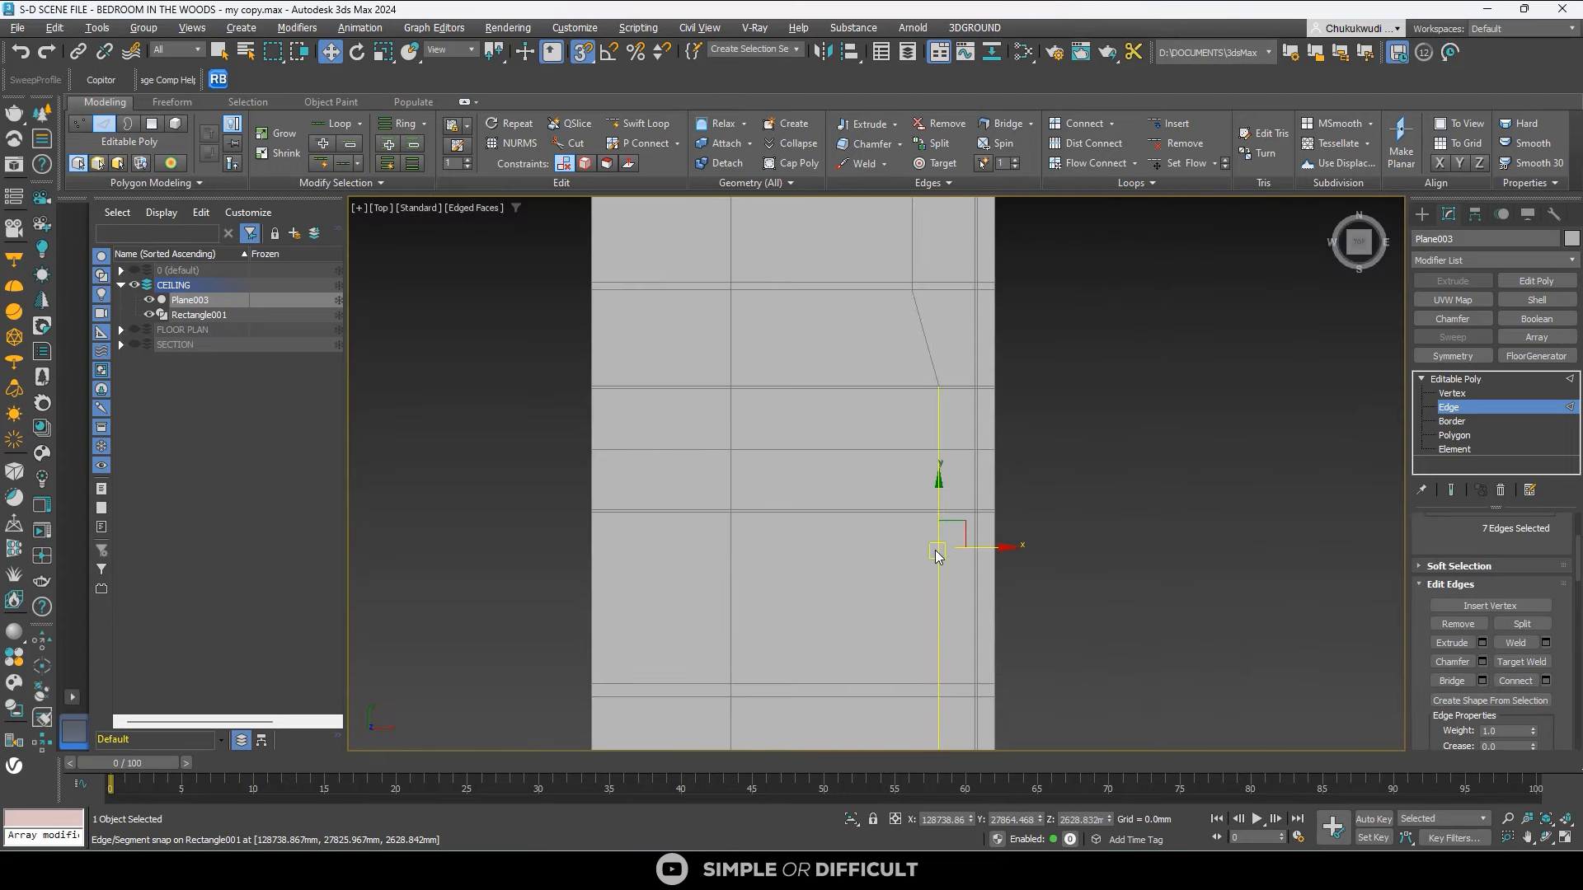
Examine the ceiling plane's adjusted edge line and its diagonal transition, from above and at an angle.
scroll(932, 360, "up", 3)
scroll(934, 363, "up", 2)
scroll(951, 422, "down", 3)
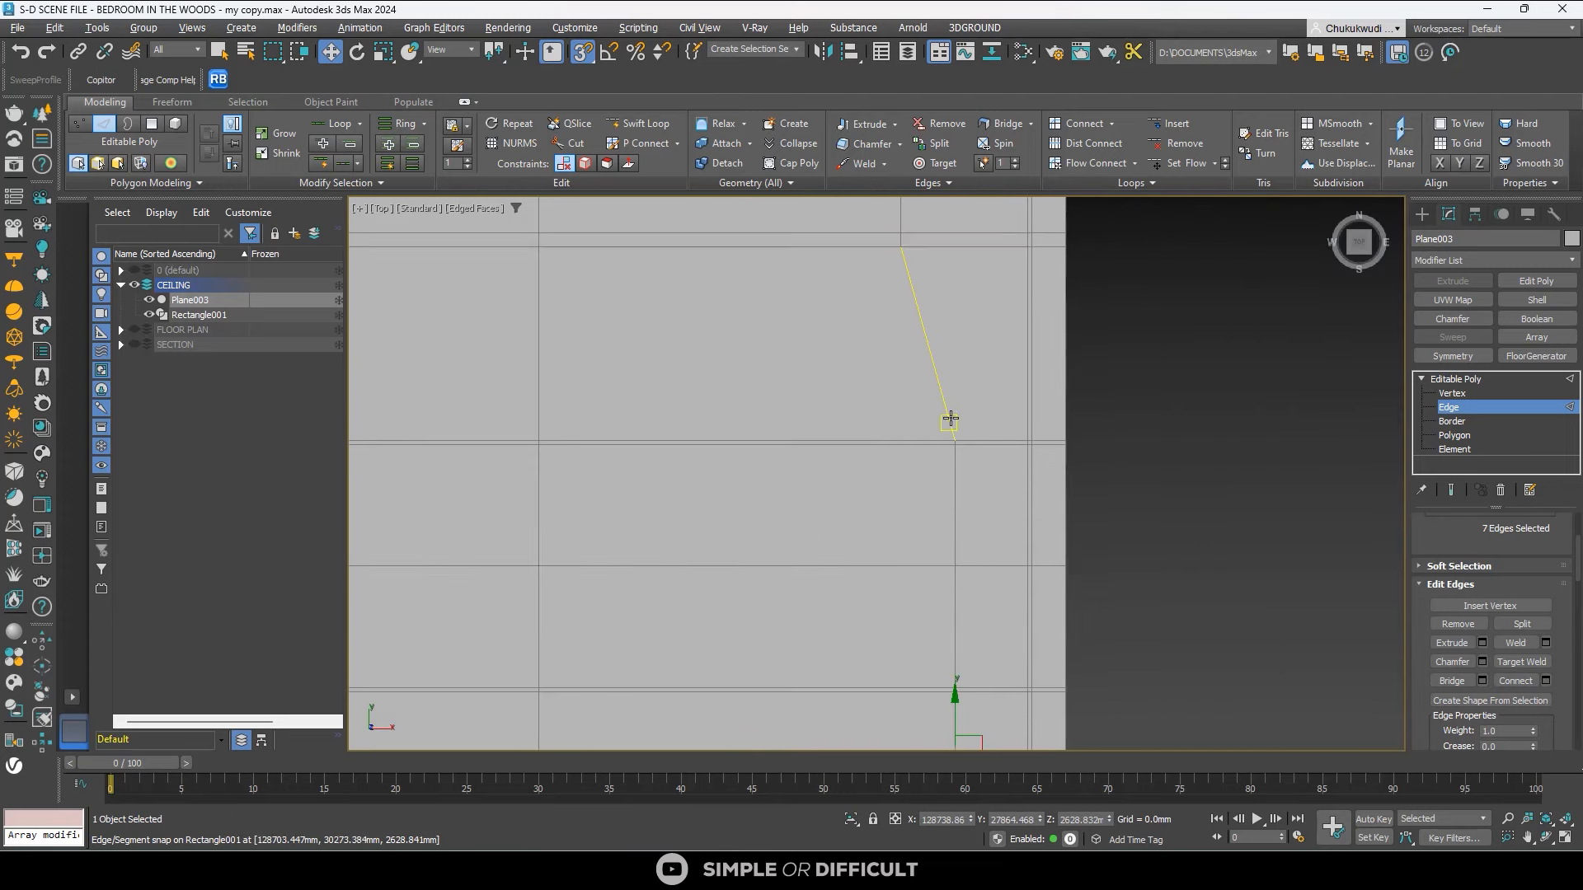
middle_click_drag(936, 342, 953, 388)
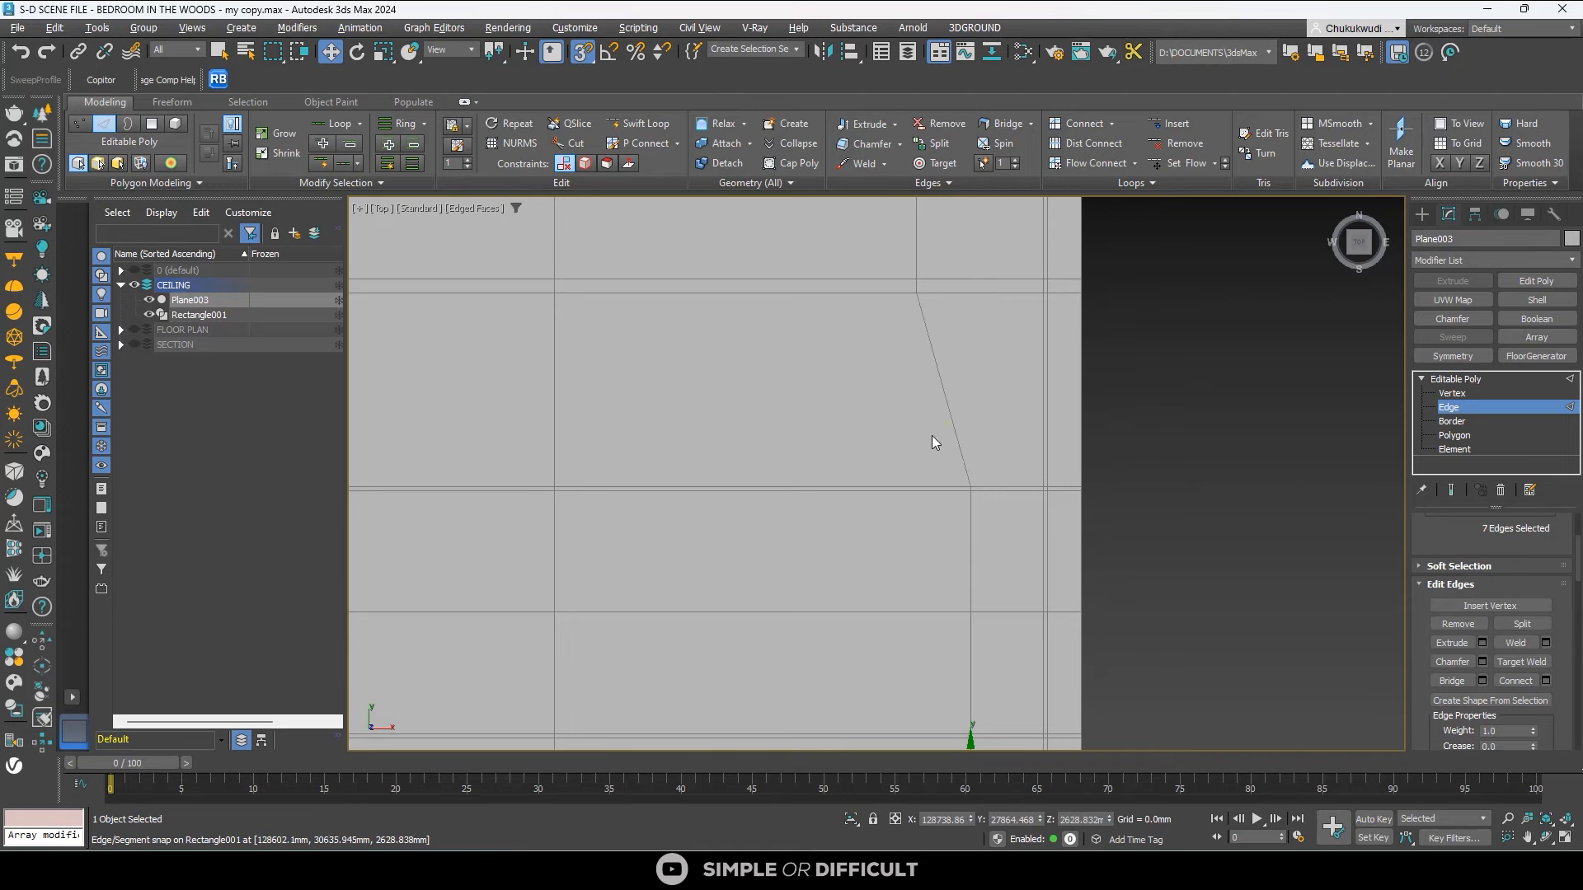
scroll(1081, 307, "down", 1)
middle_click_drag(1082, 307, 1286, 300)
scroll(1037, 403, "down", 2)
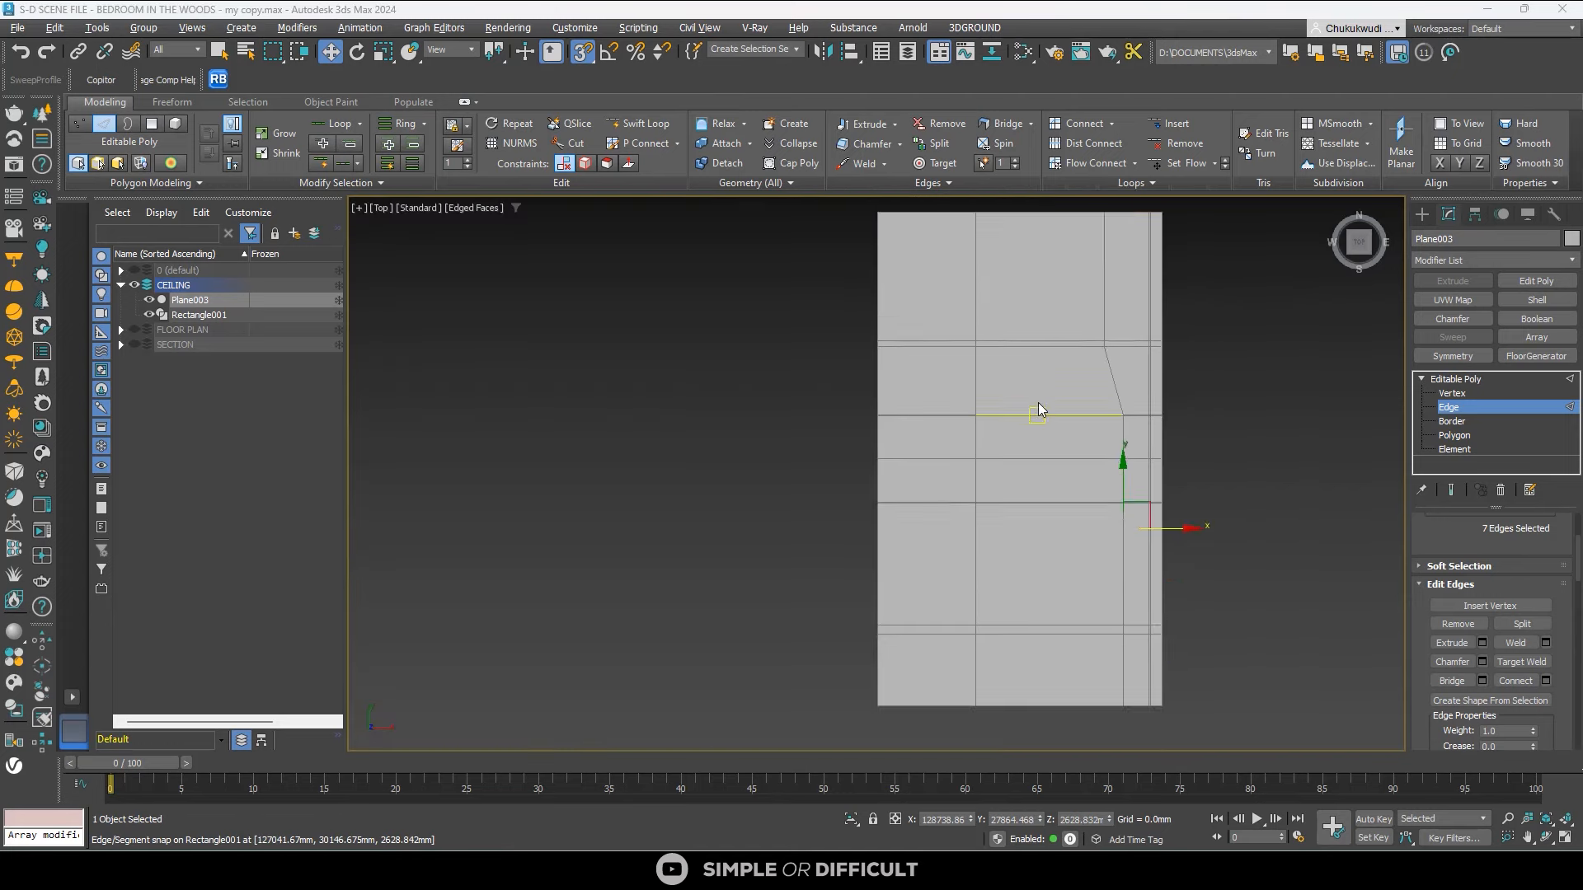
scroll(1040, 406, "up", 1)
scroll(1053, 469, "down", 1)
scroll(1055, 467, "down", 1)
middle_click_drag(1068, 506, 1035, 577, "alt")
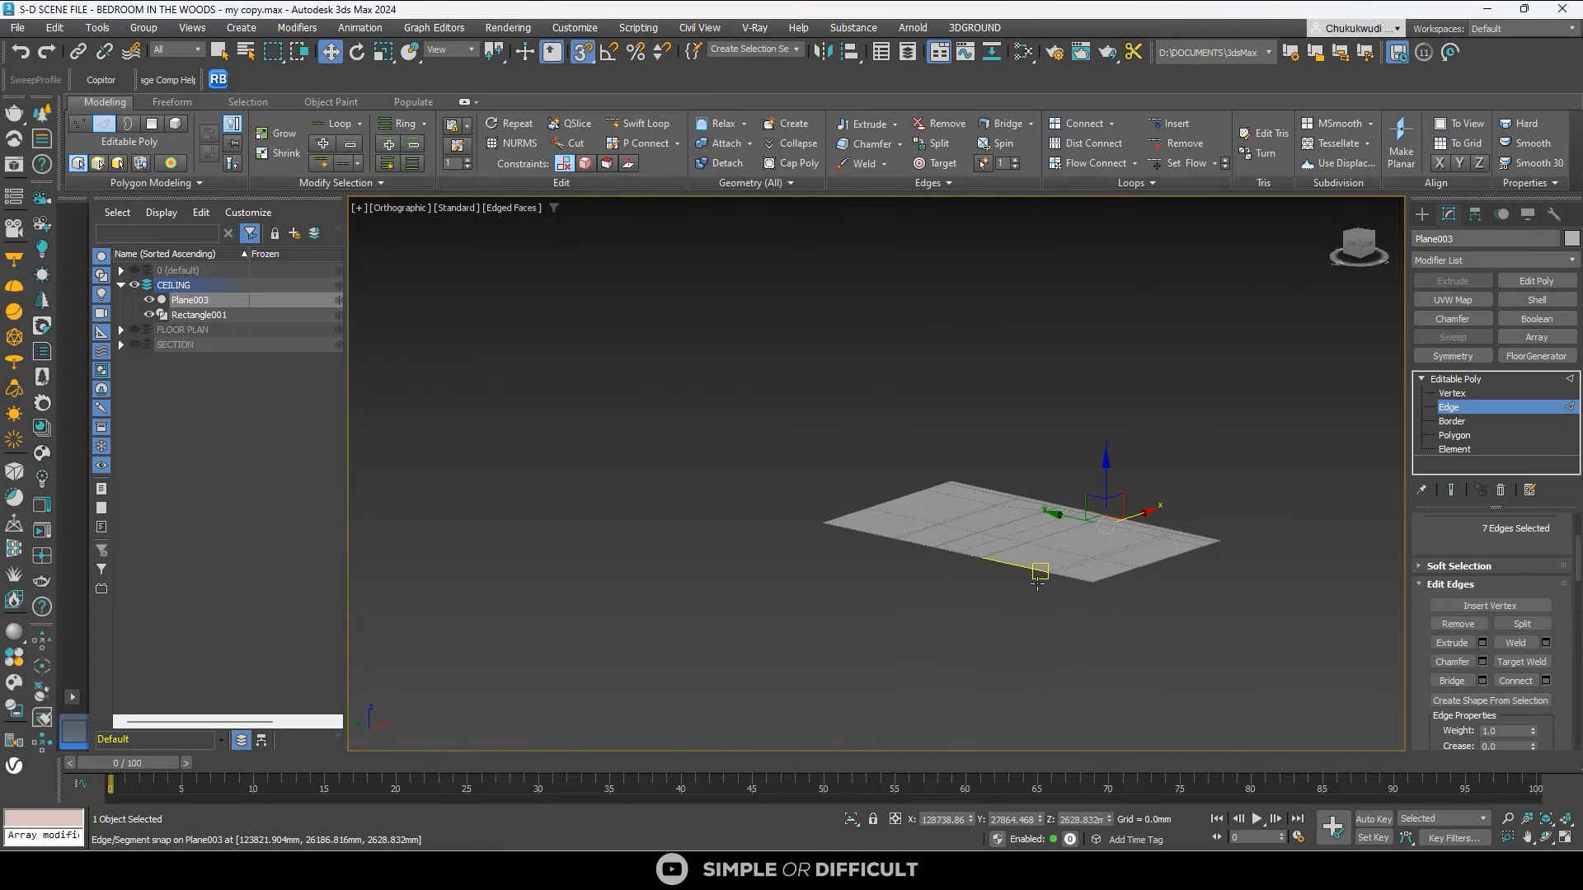
scroll(1036, 585, "up", 3)
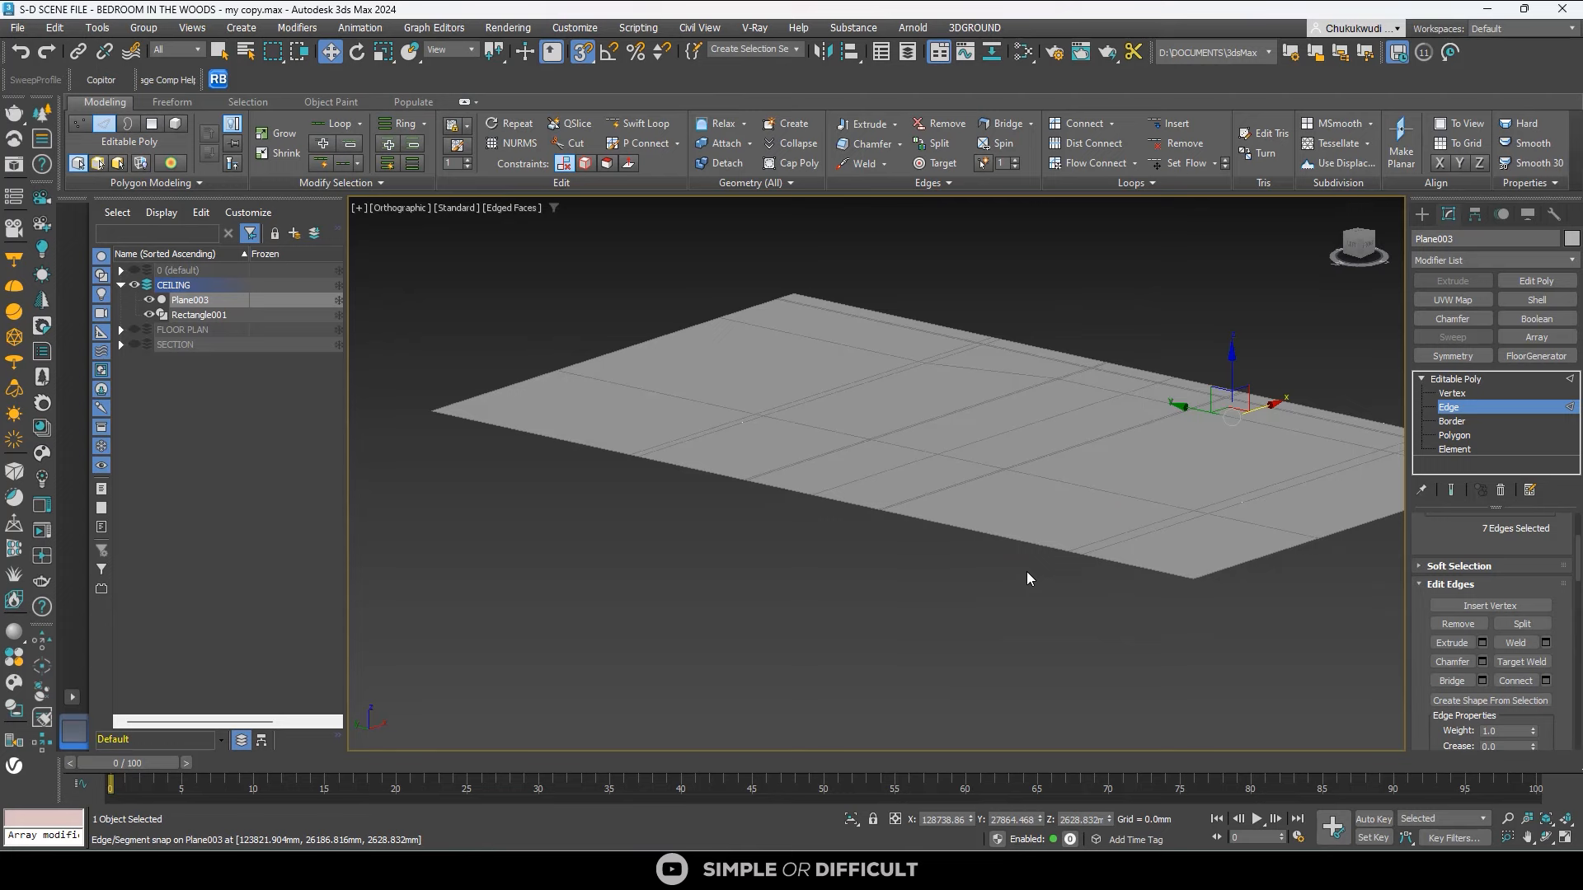
Unhide the 0 (default) layer and inspect how the ceiling plane sits within the building walls.
left_click(134, 270)
scroll(966, 474, "down", 4)
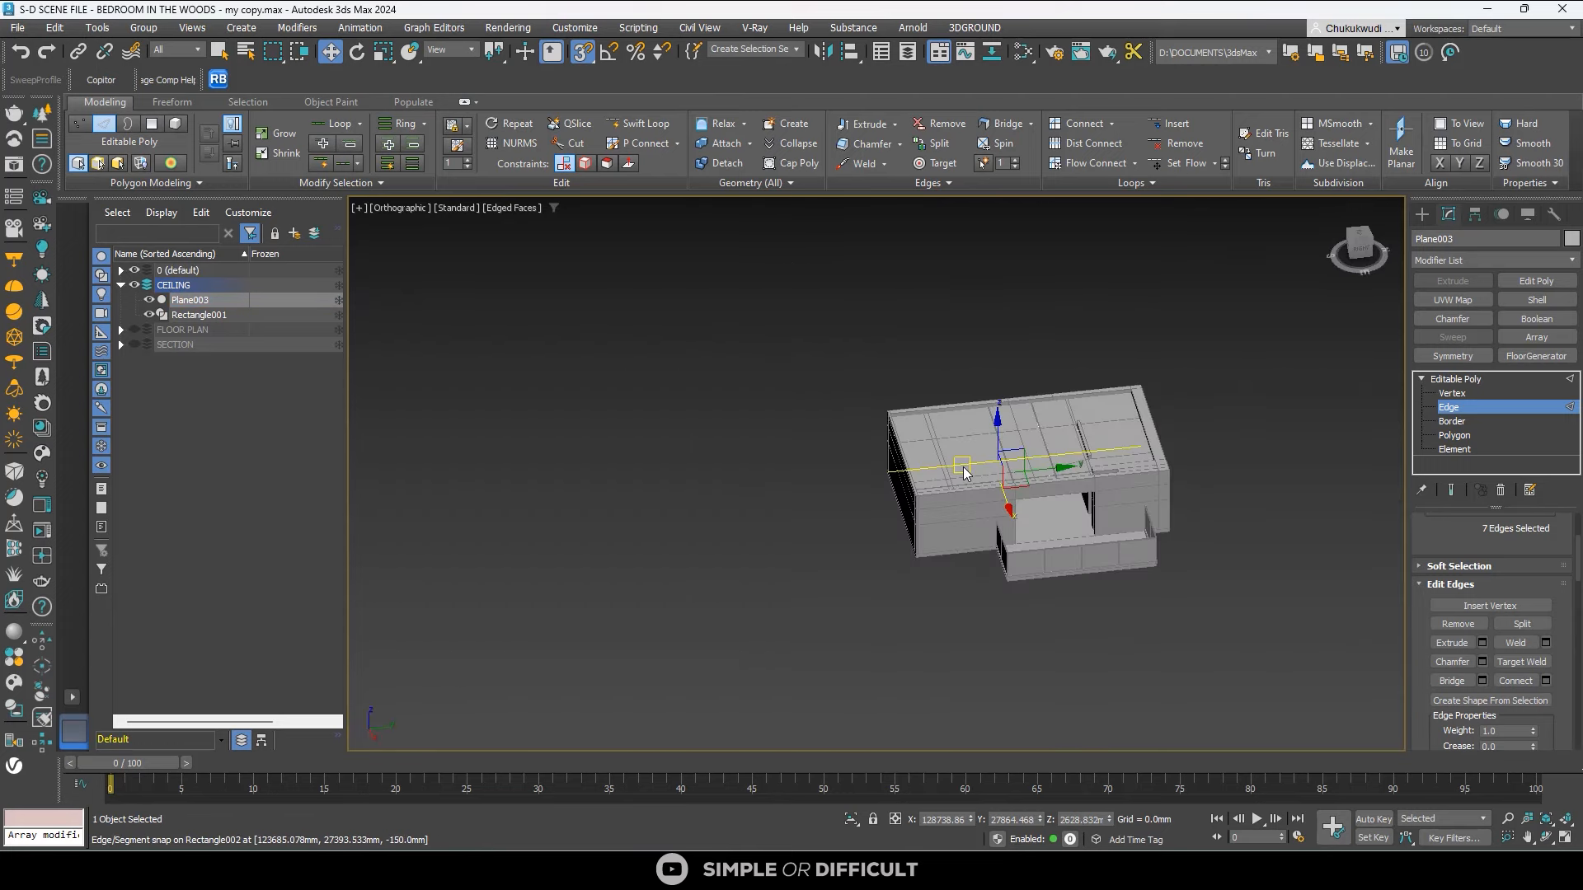
middle_click_drag(966, 474, 1113, 487, "alt")
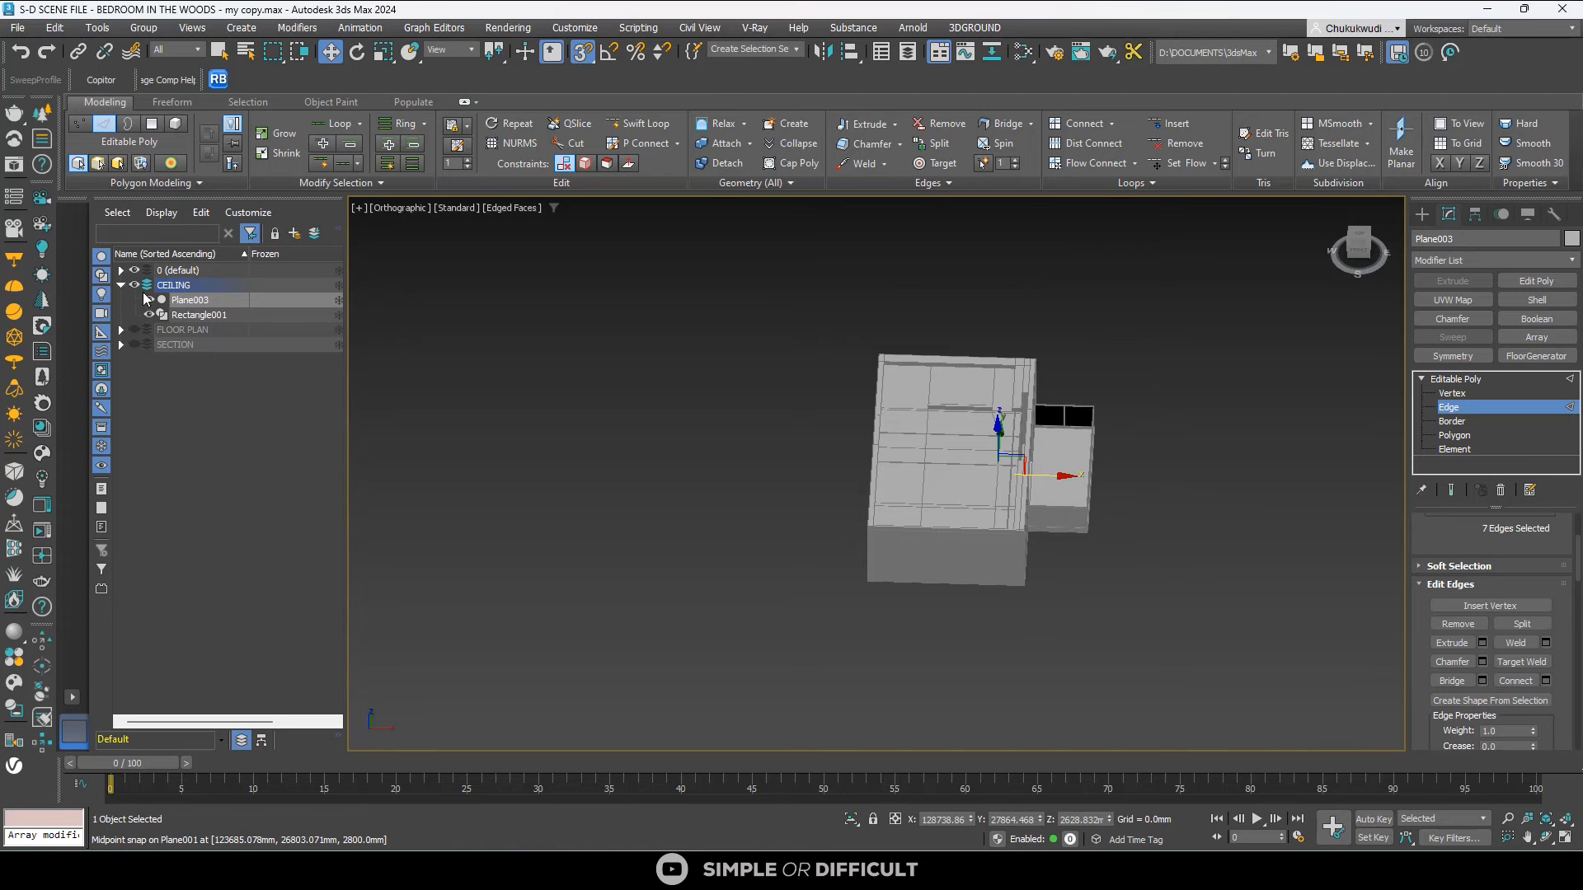
scroll(976, 448, "up", 5)
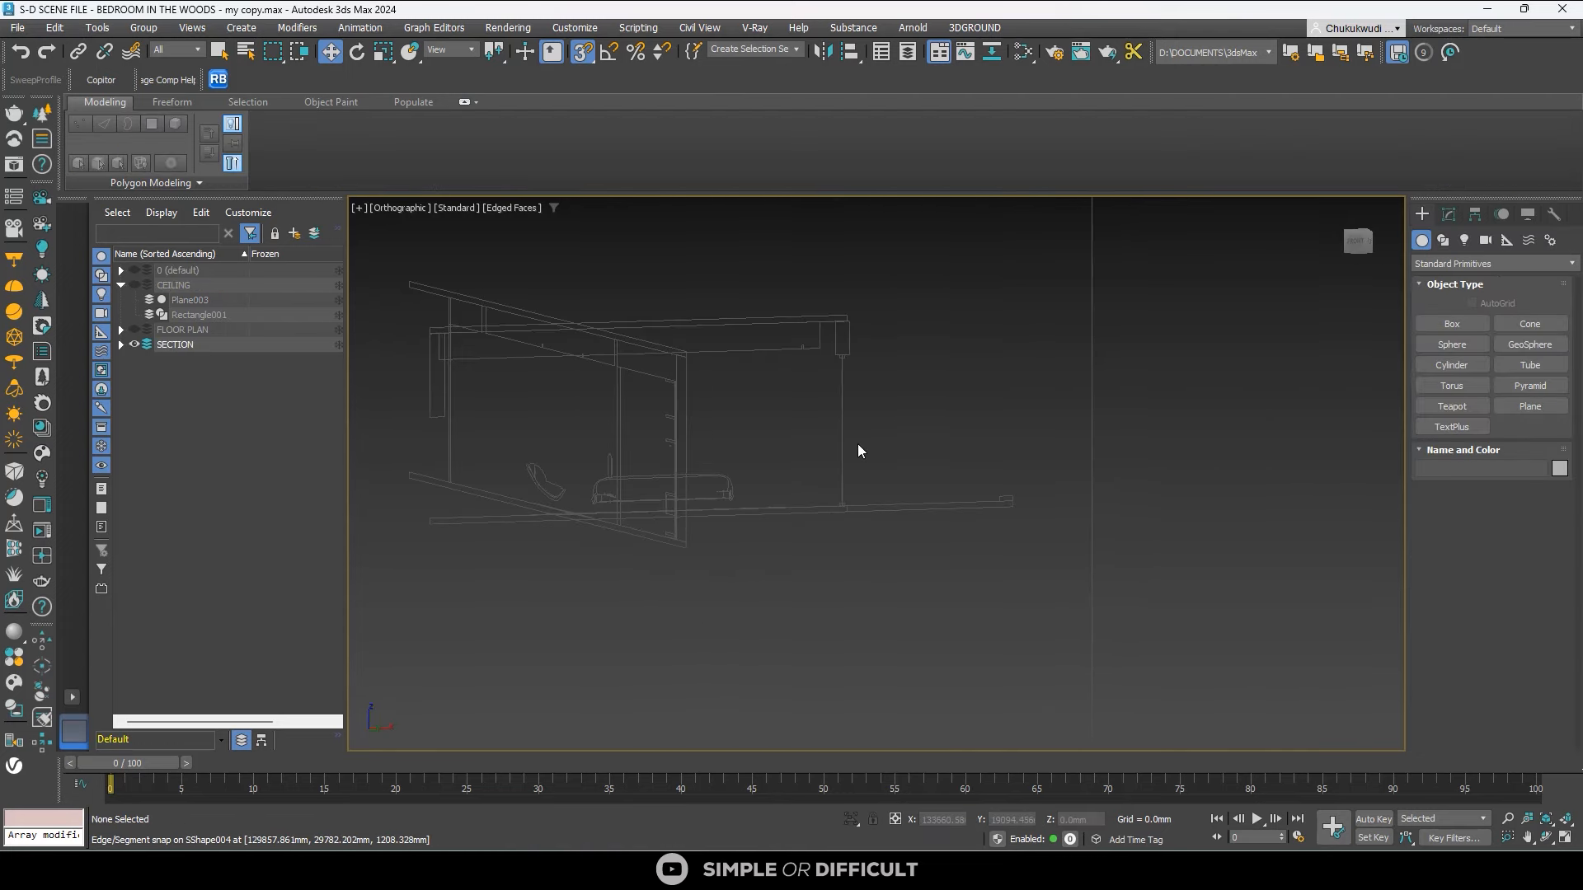
Hide the SECTION layer, show the CEILING and 0 (default) layers, and check the ceiling outline against the walls.
middle_click_drag(858, 443, 883, 462, "alt")
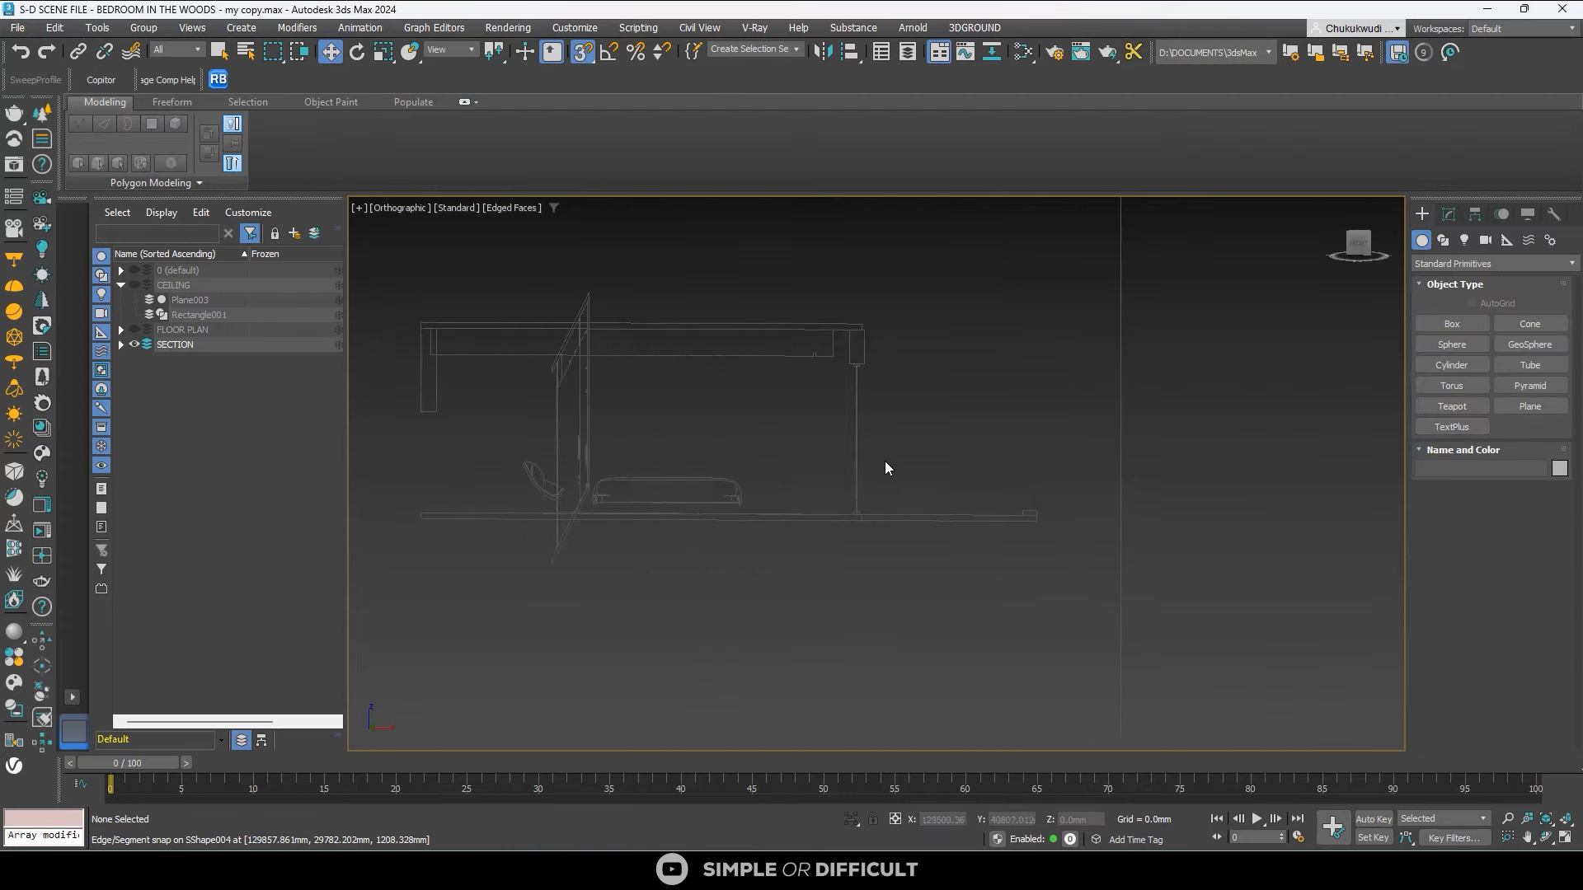
left_click(135, 345)
left_click(135, 283)
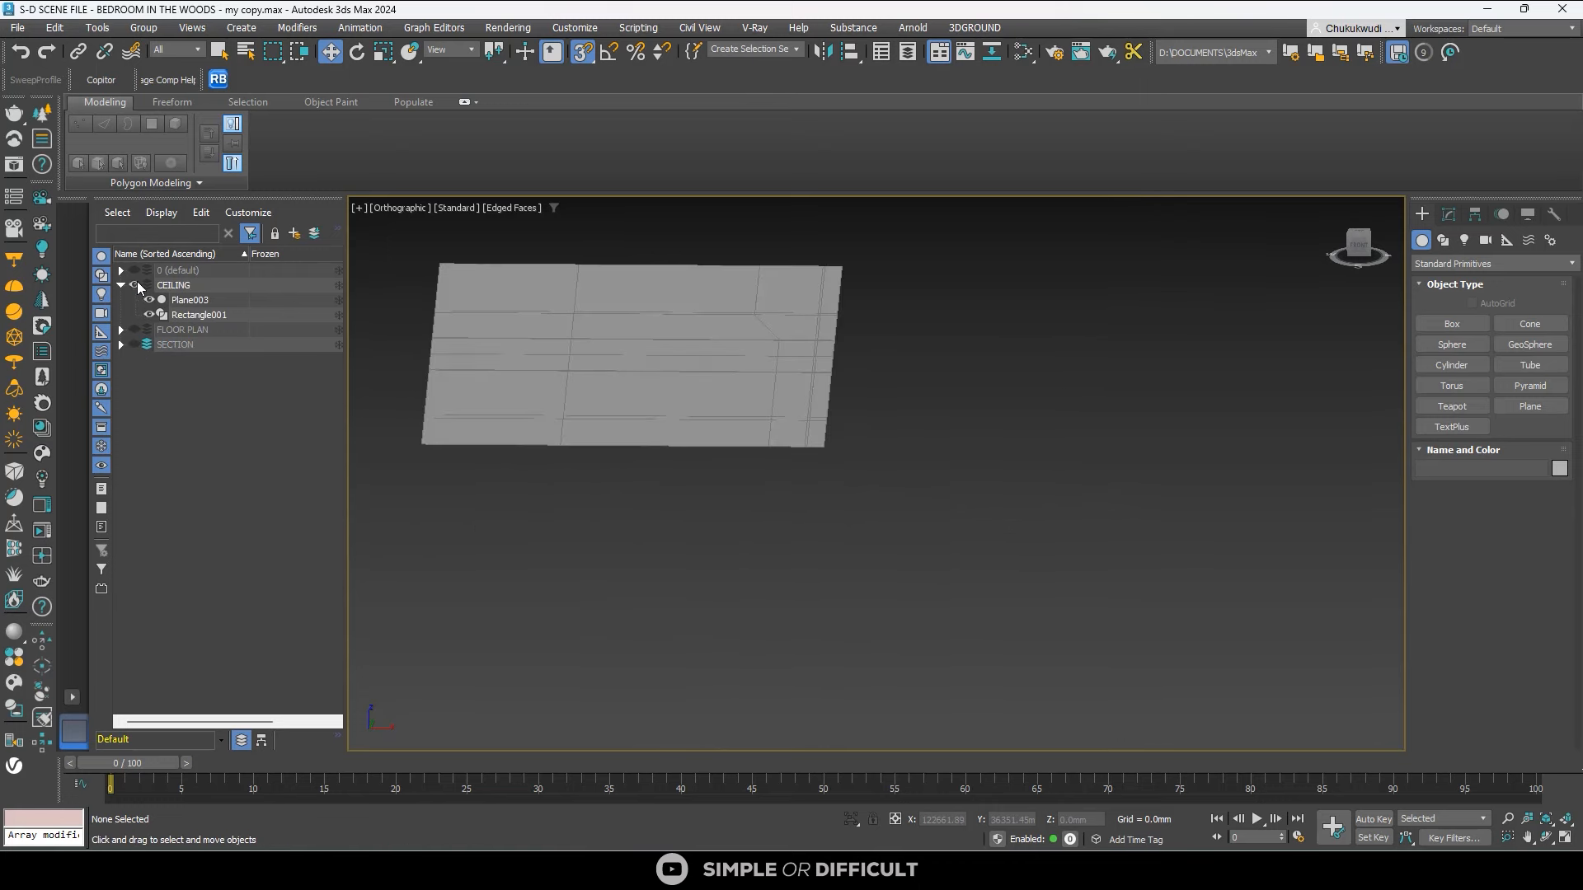
middle_click_drag(629, 413, 686, 460)
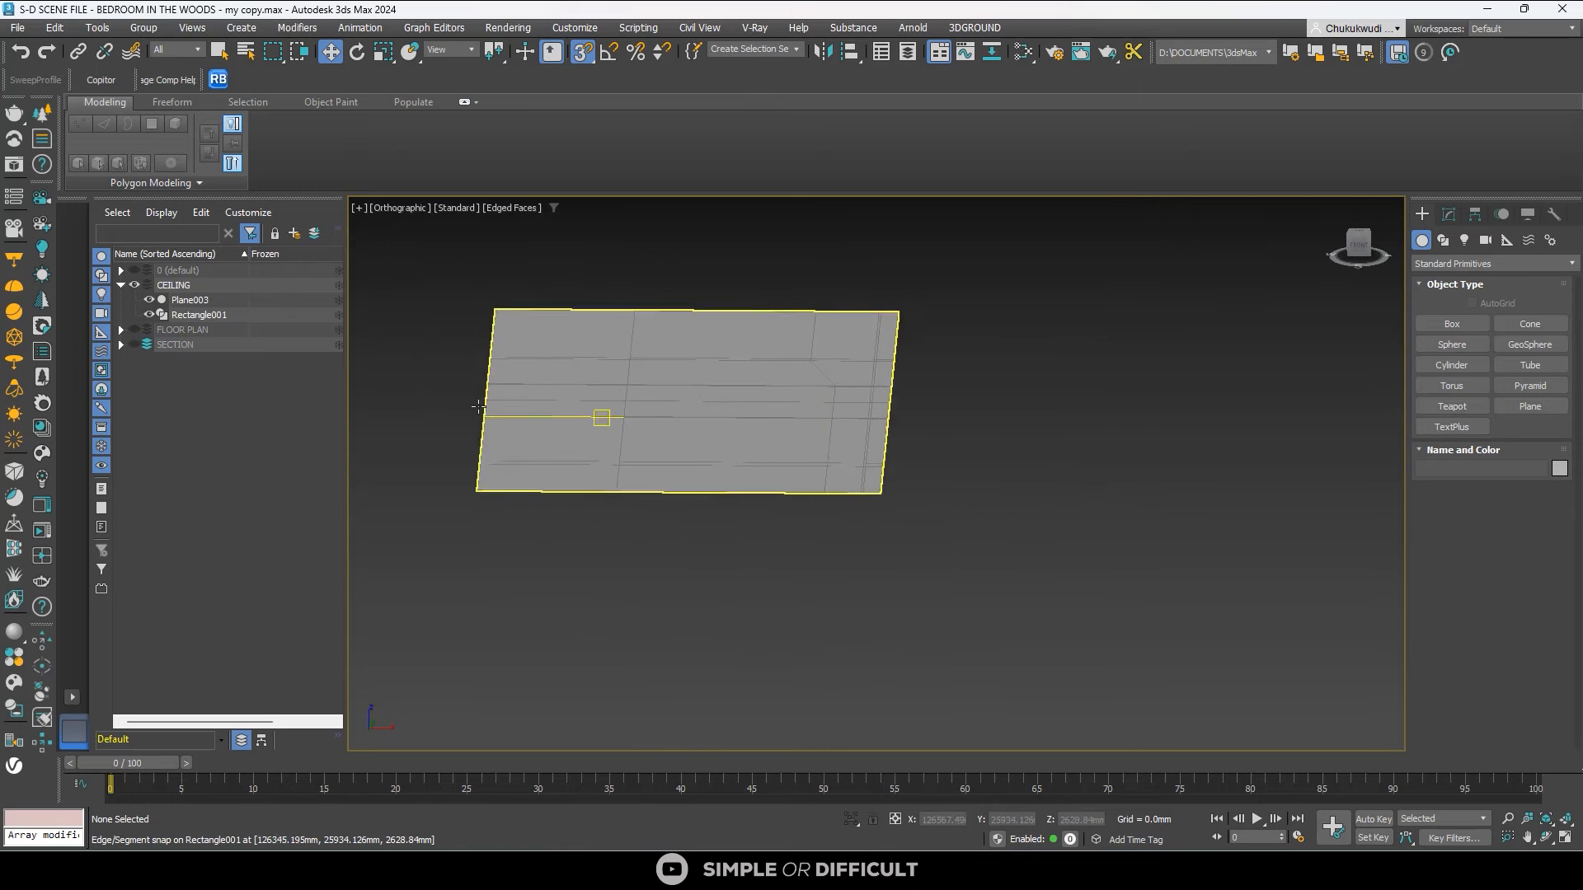
left_click(134, 270)
scroll(849, 365, "up", 2)
left_click(905, 386)
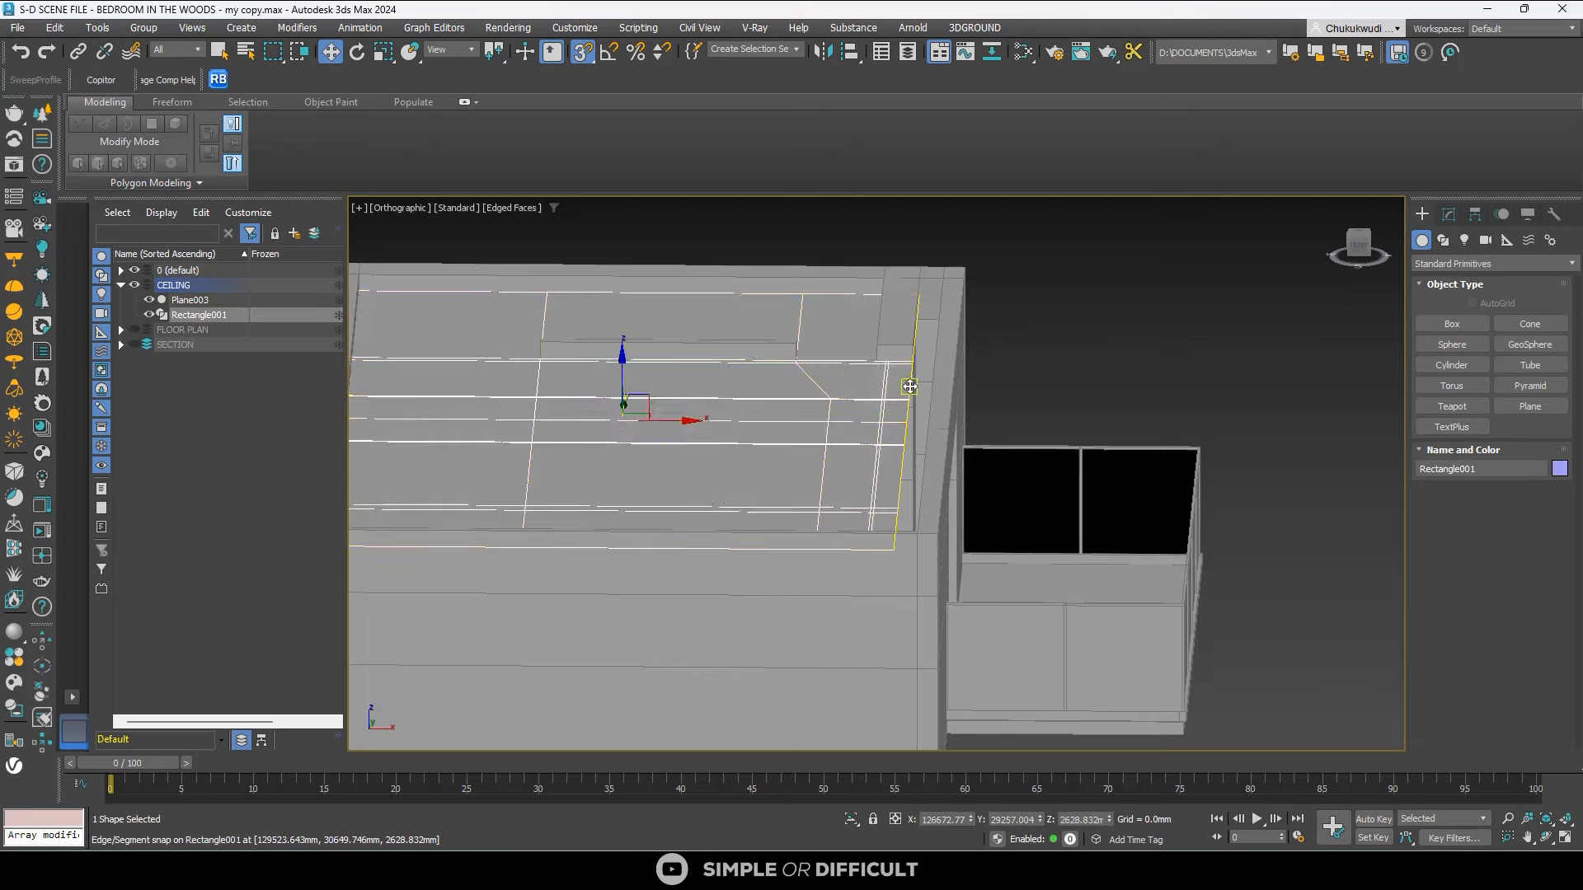
middle_click_drag(910, 388, 963, 445, "alt")
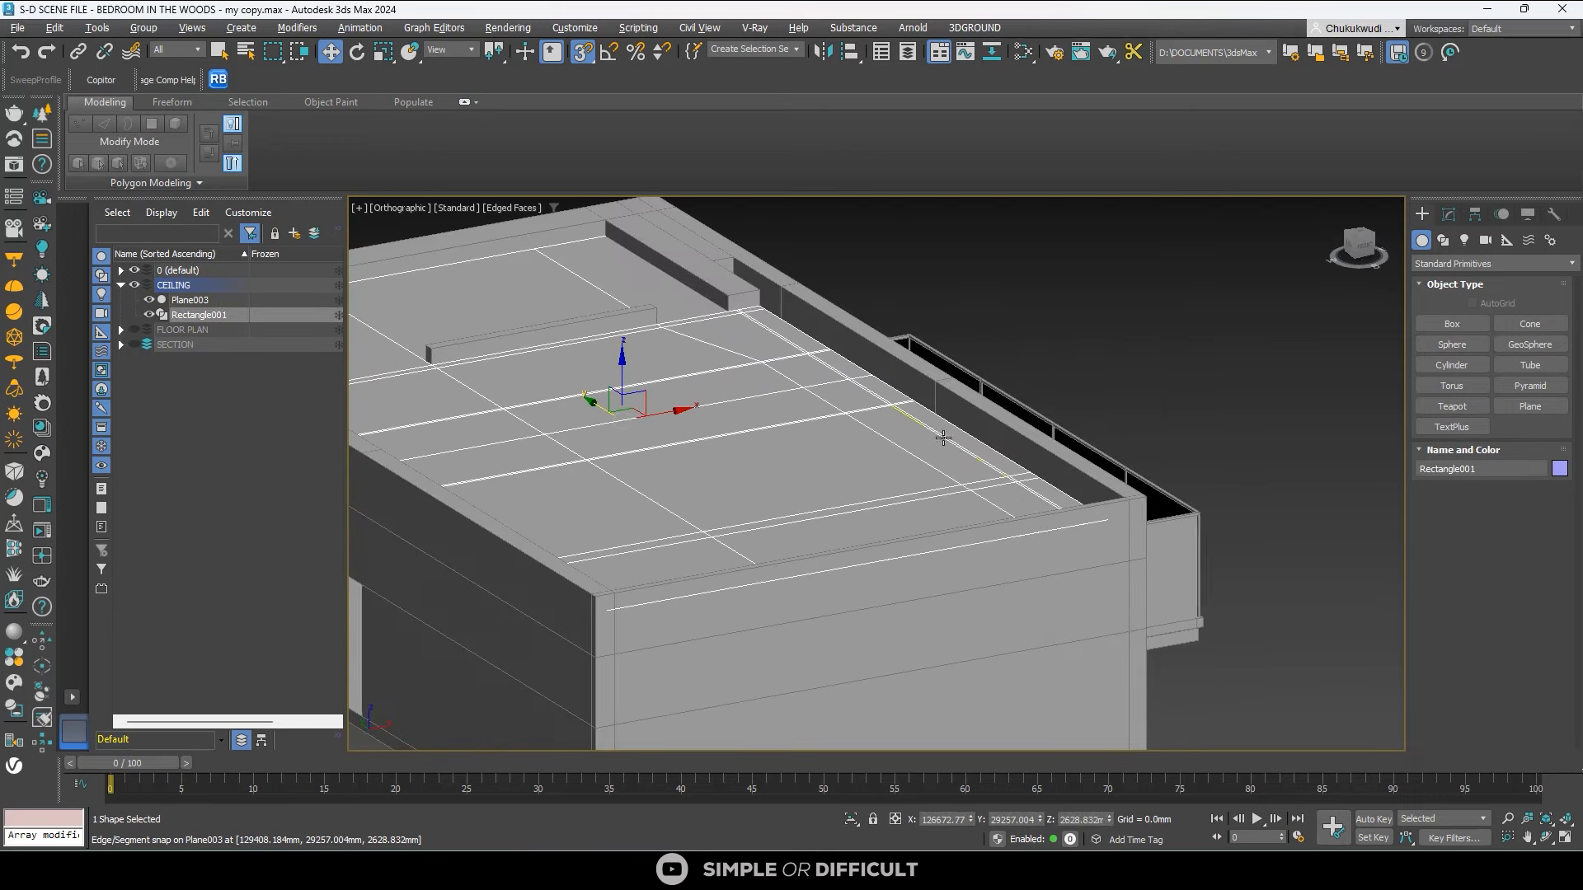
scroll(962, 445, "down", 3)
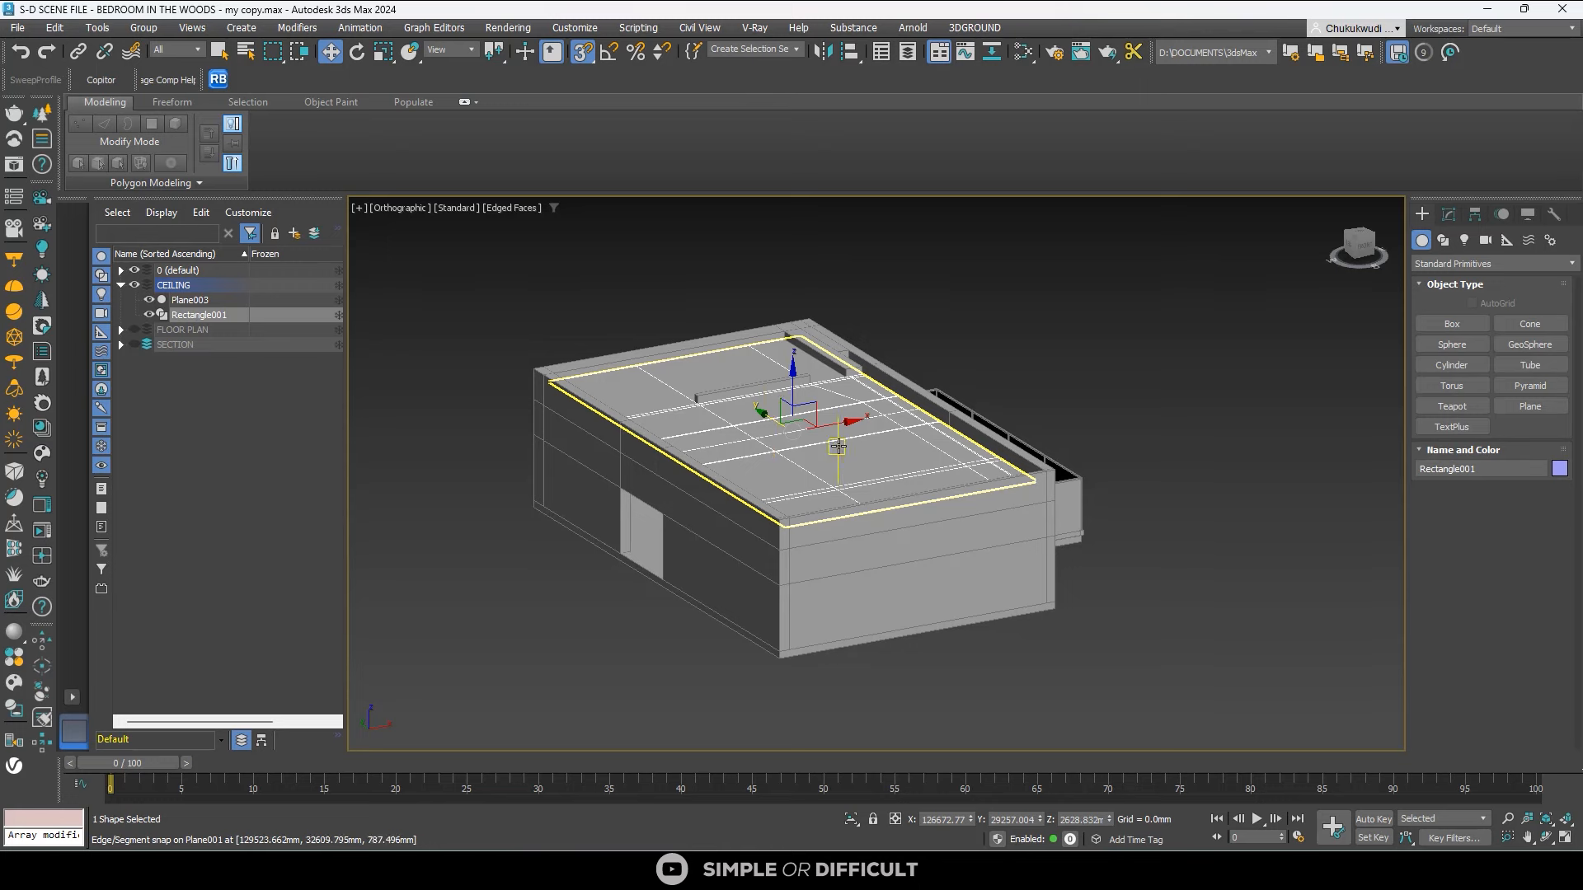
Isolate the building walls object and frame it in the Top view.
left_click(1352, 244)
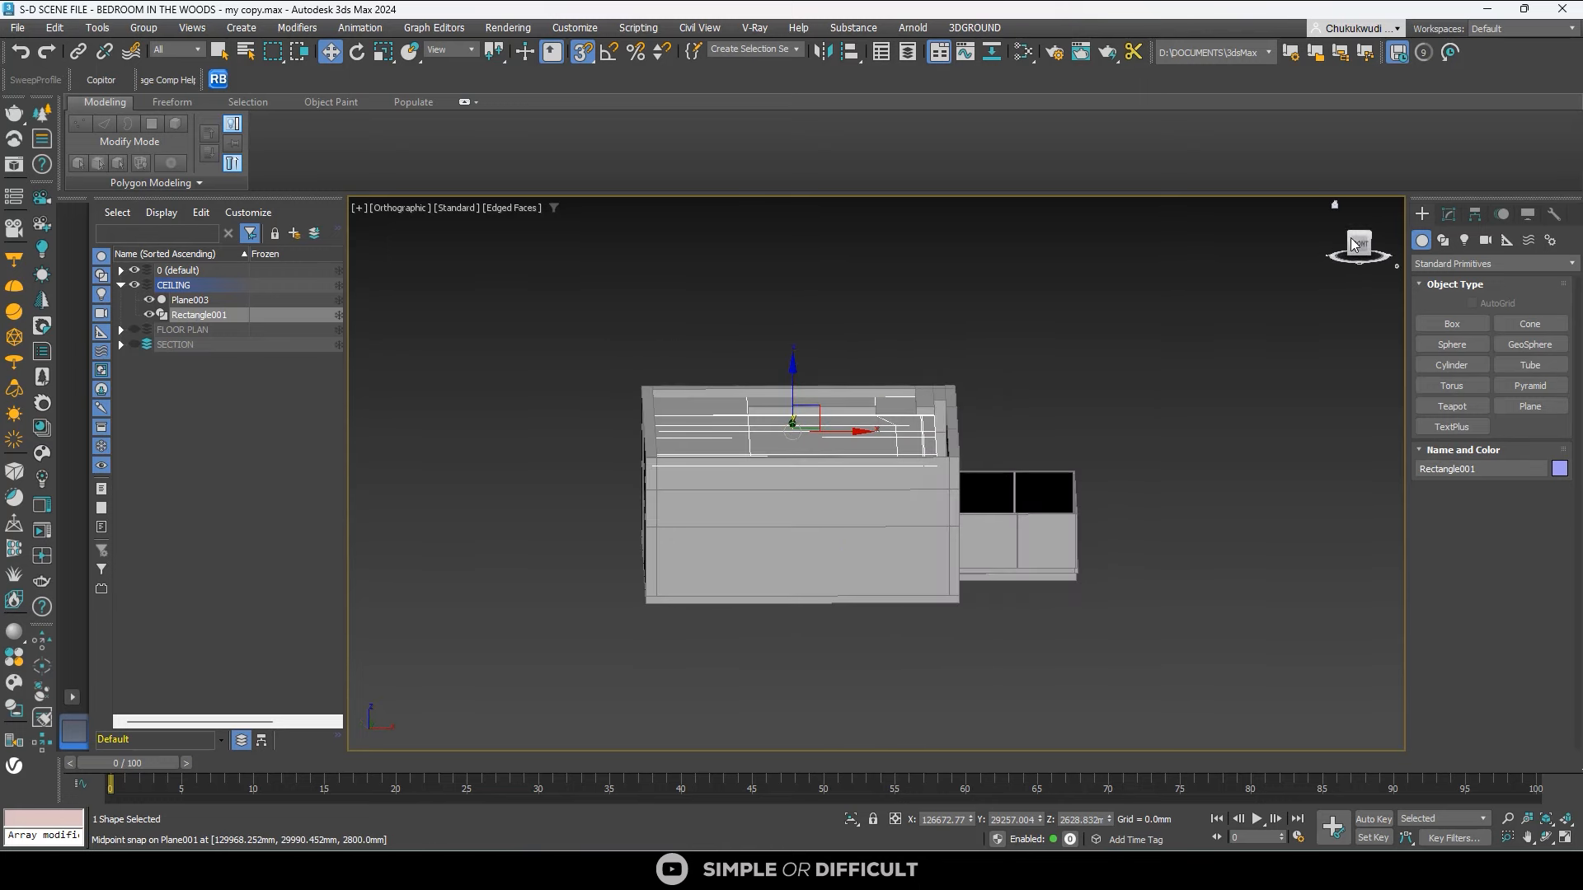
left_click(857, 554)
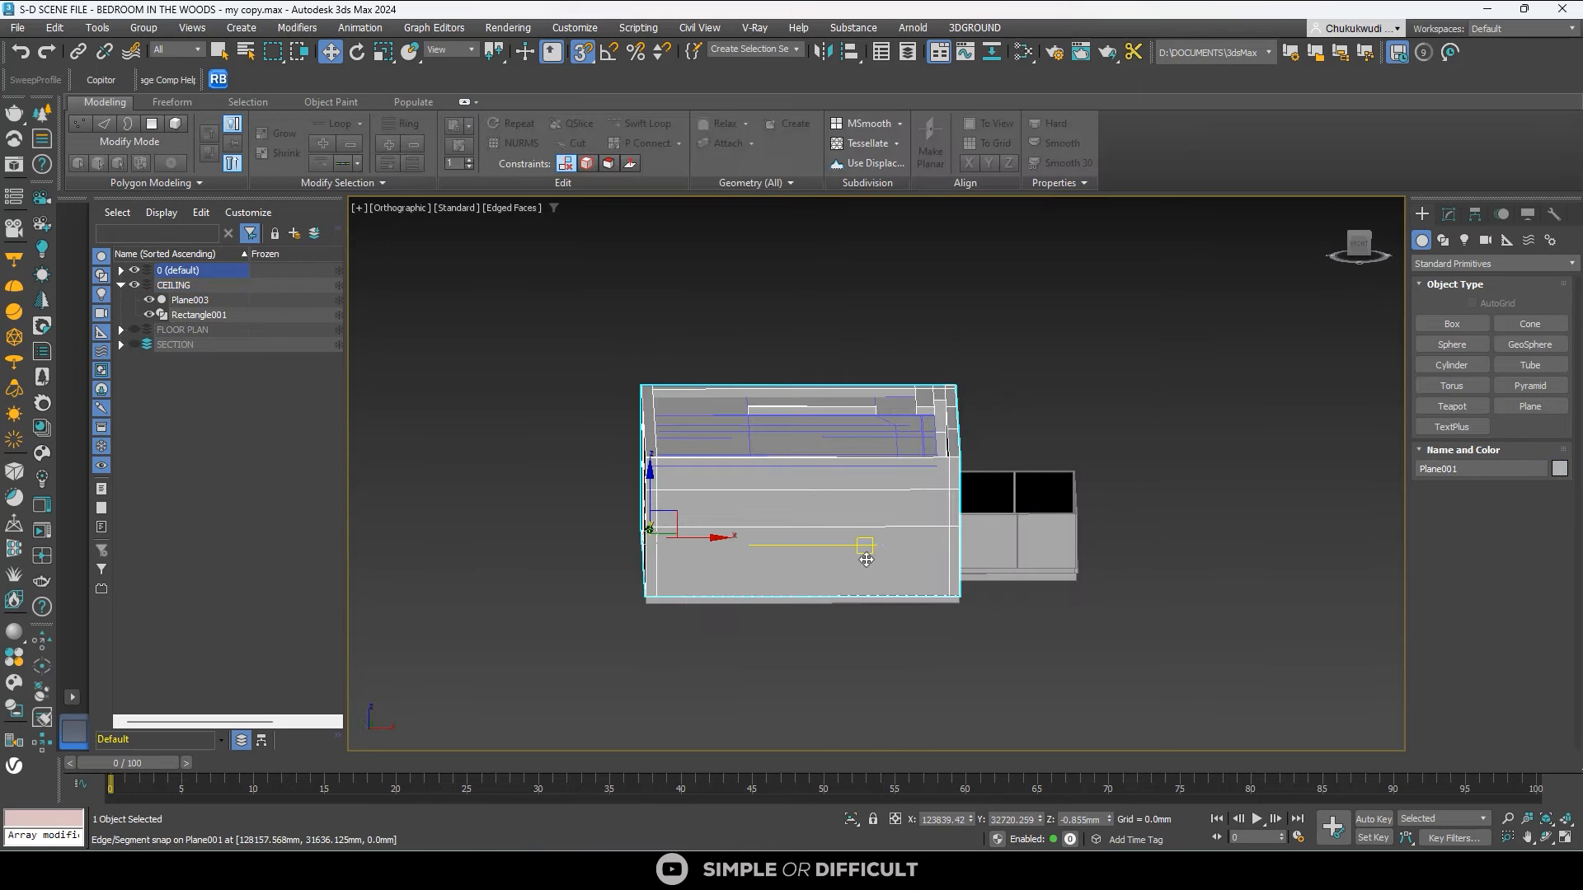
left_click(851, 820)
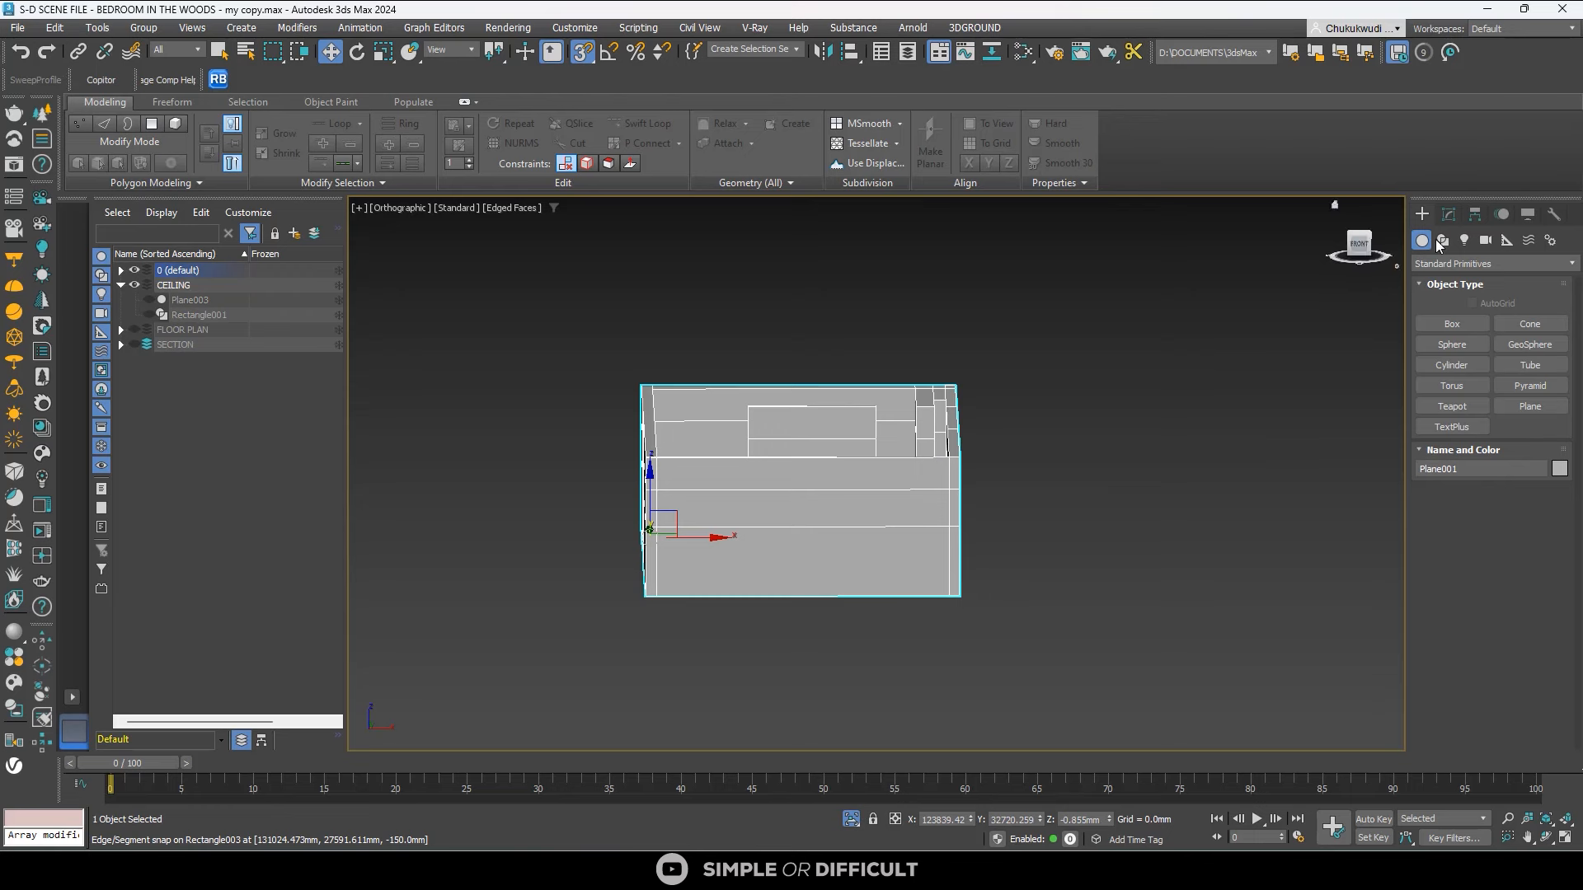
left_click(1358, 239)
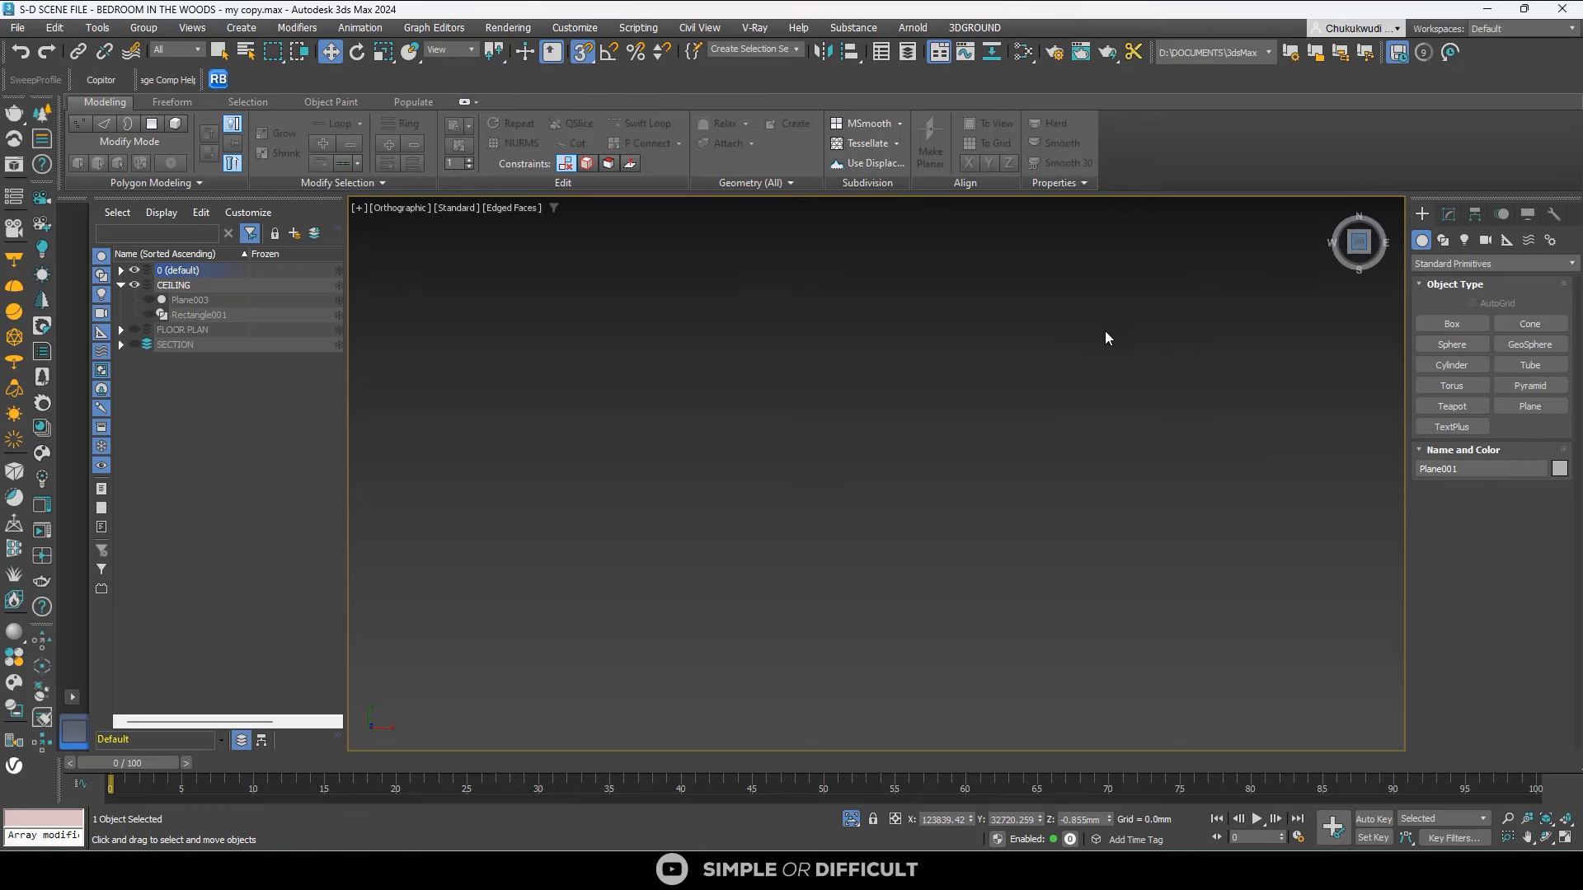
scroll(1047, 444, "down", 4)
scroll(1050, 487, "up", 14)
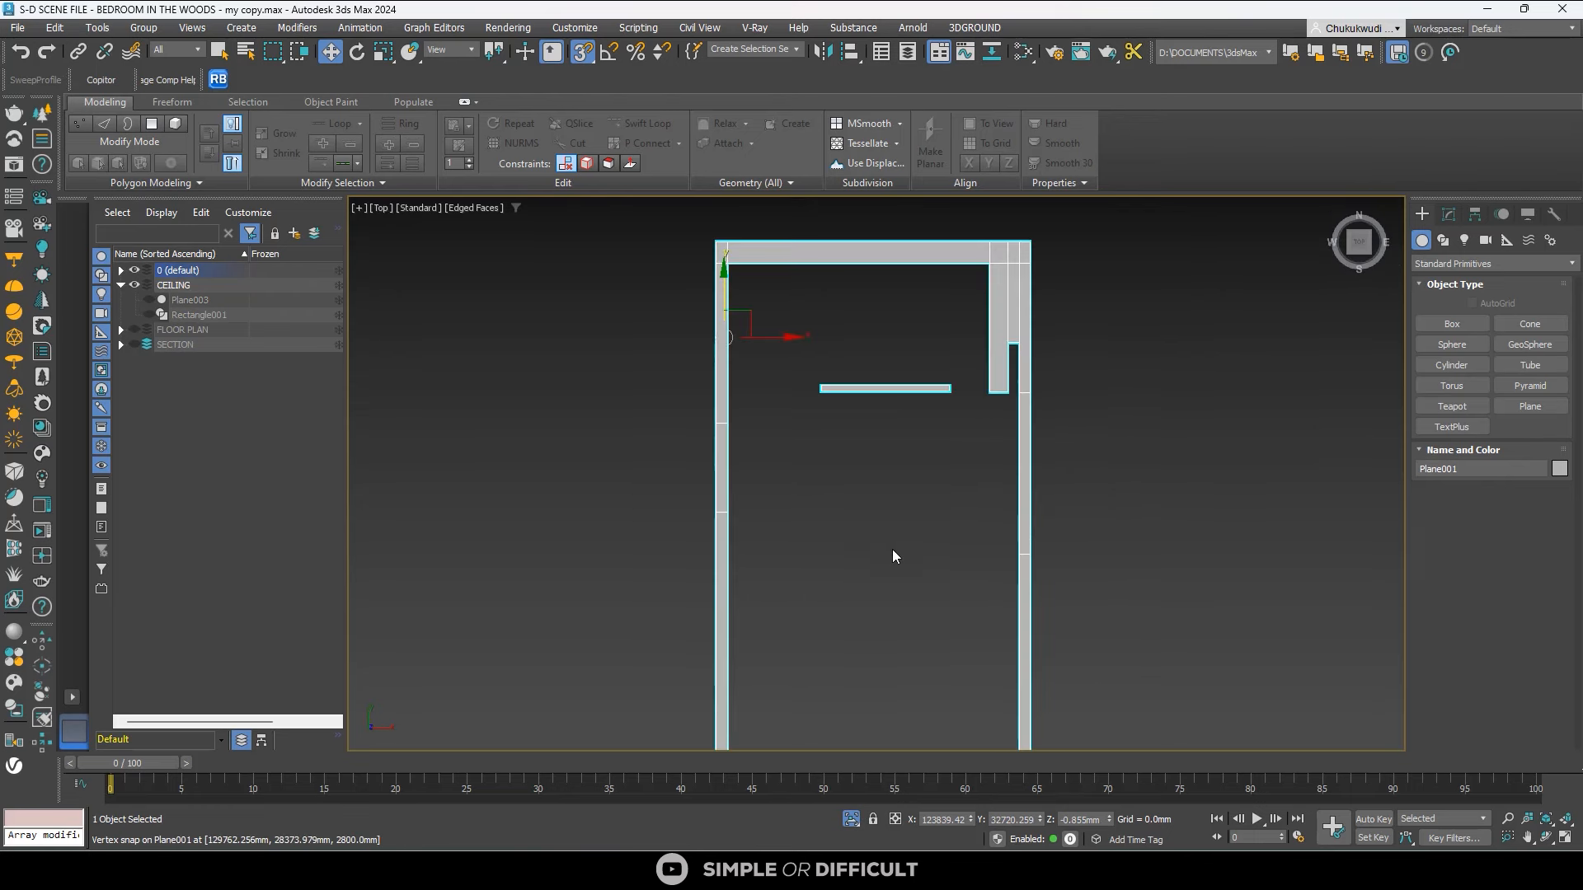
middle_click_drag(892, 549, 958, 499)
scroll(902, 454, "down", 1)
Try to create a plane over the footprint of the isolated walls.
left_click(1530, 406)
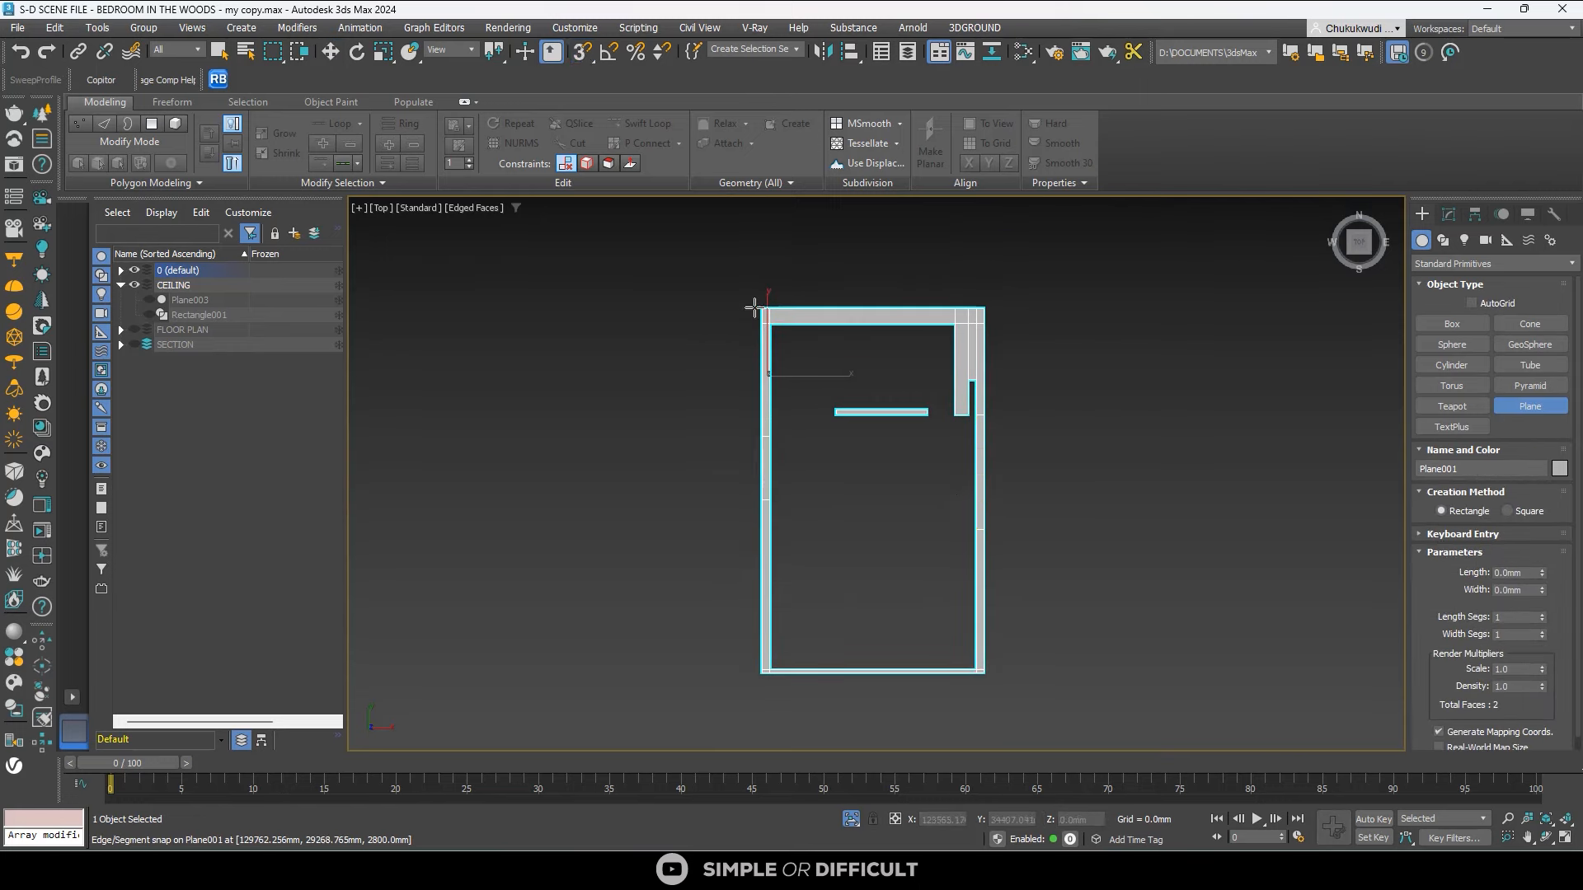
left_click_drag(755, 301, 922, 667)
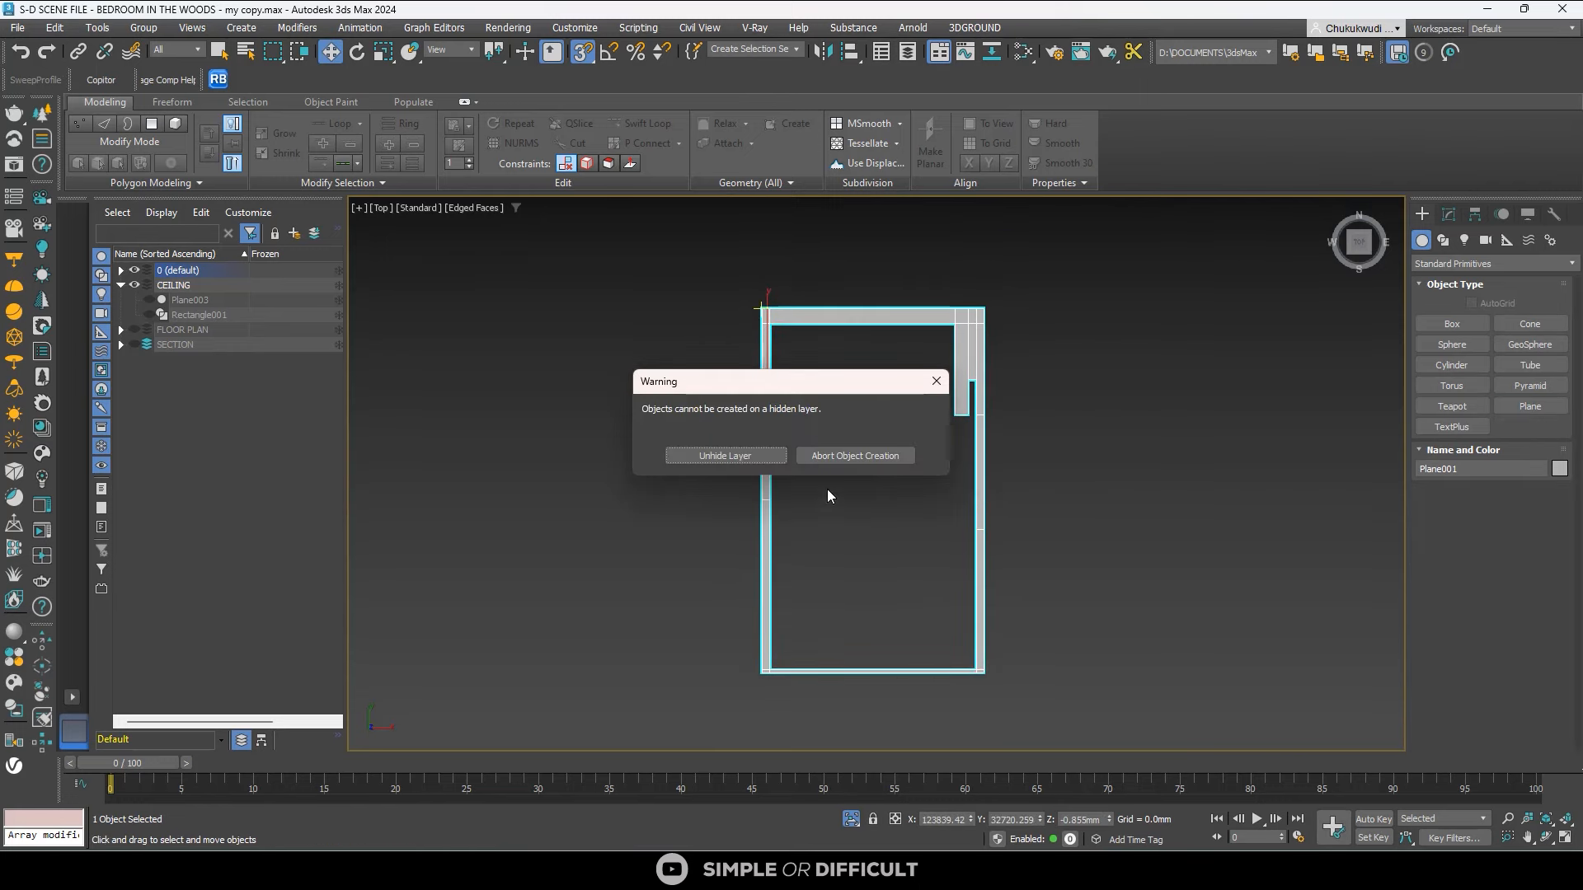
left_click(725, 455)
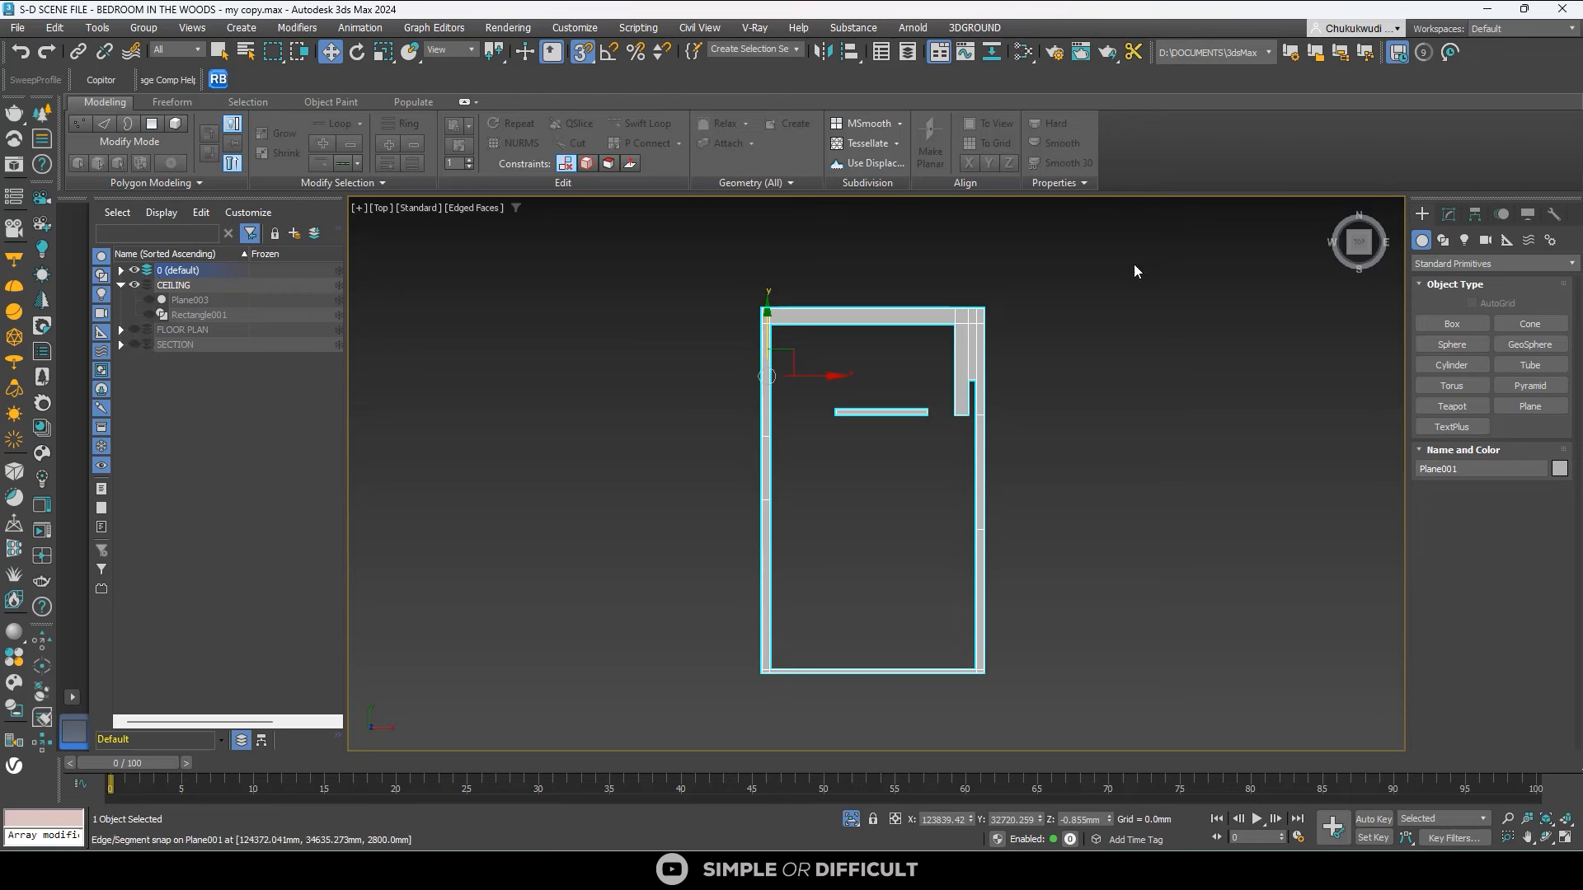
Deselect the walls and create a plane snapped to their outer corners, about 10323 mm long and 6283 mm wide.
left_click(1349, 377)
left_click(1449, 214)
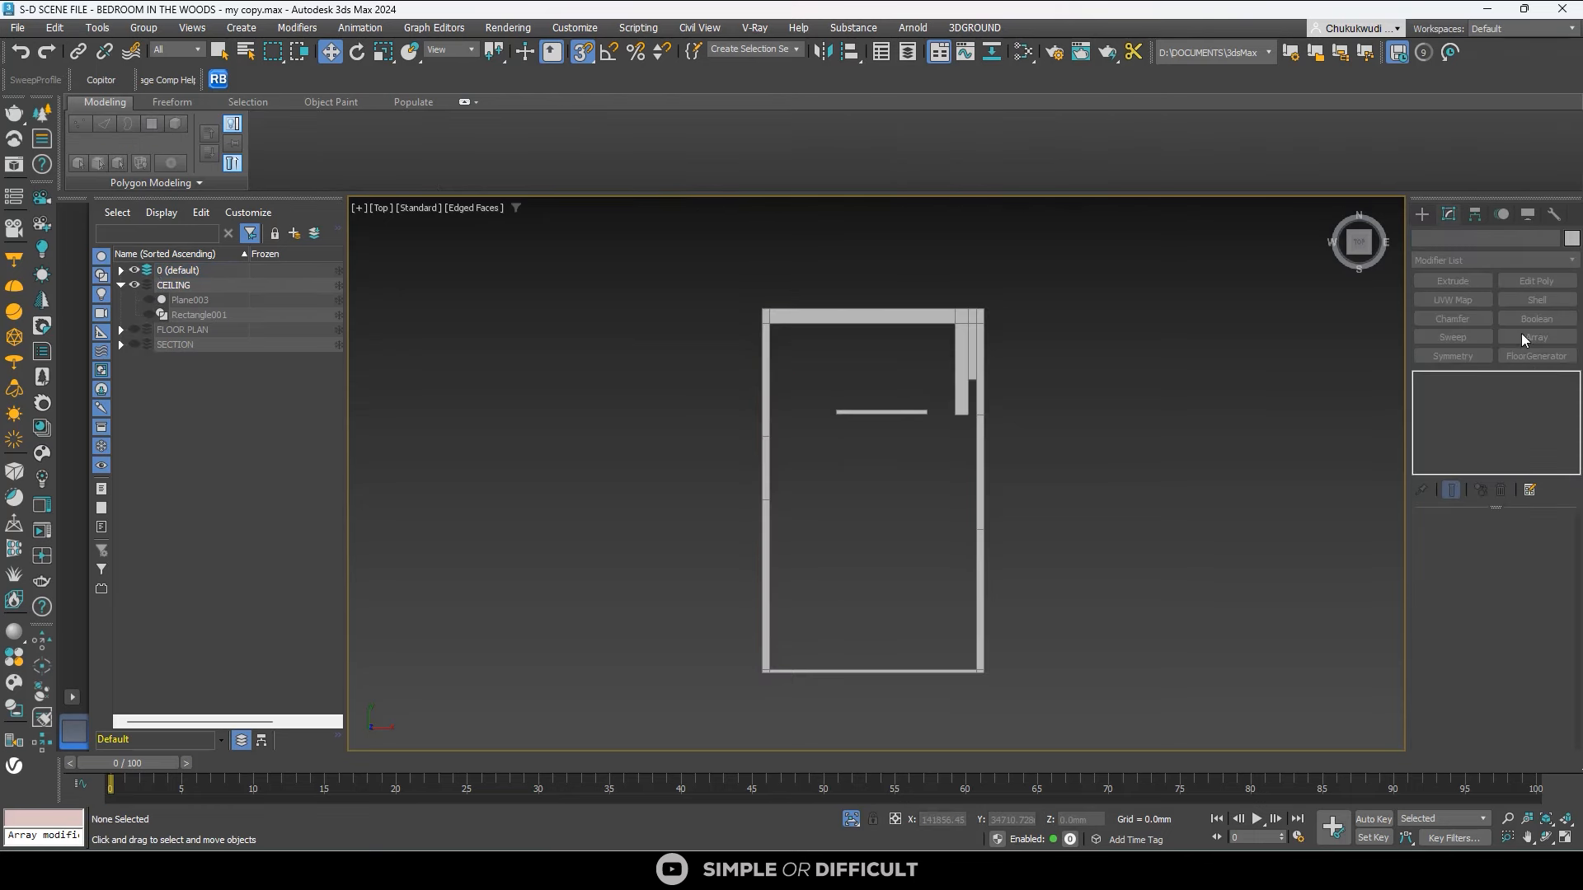
left_click(1475, 216)
left_click(1426, 215)
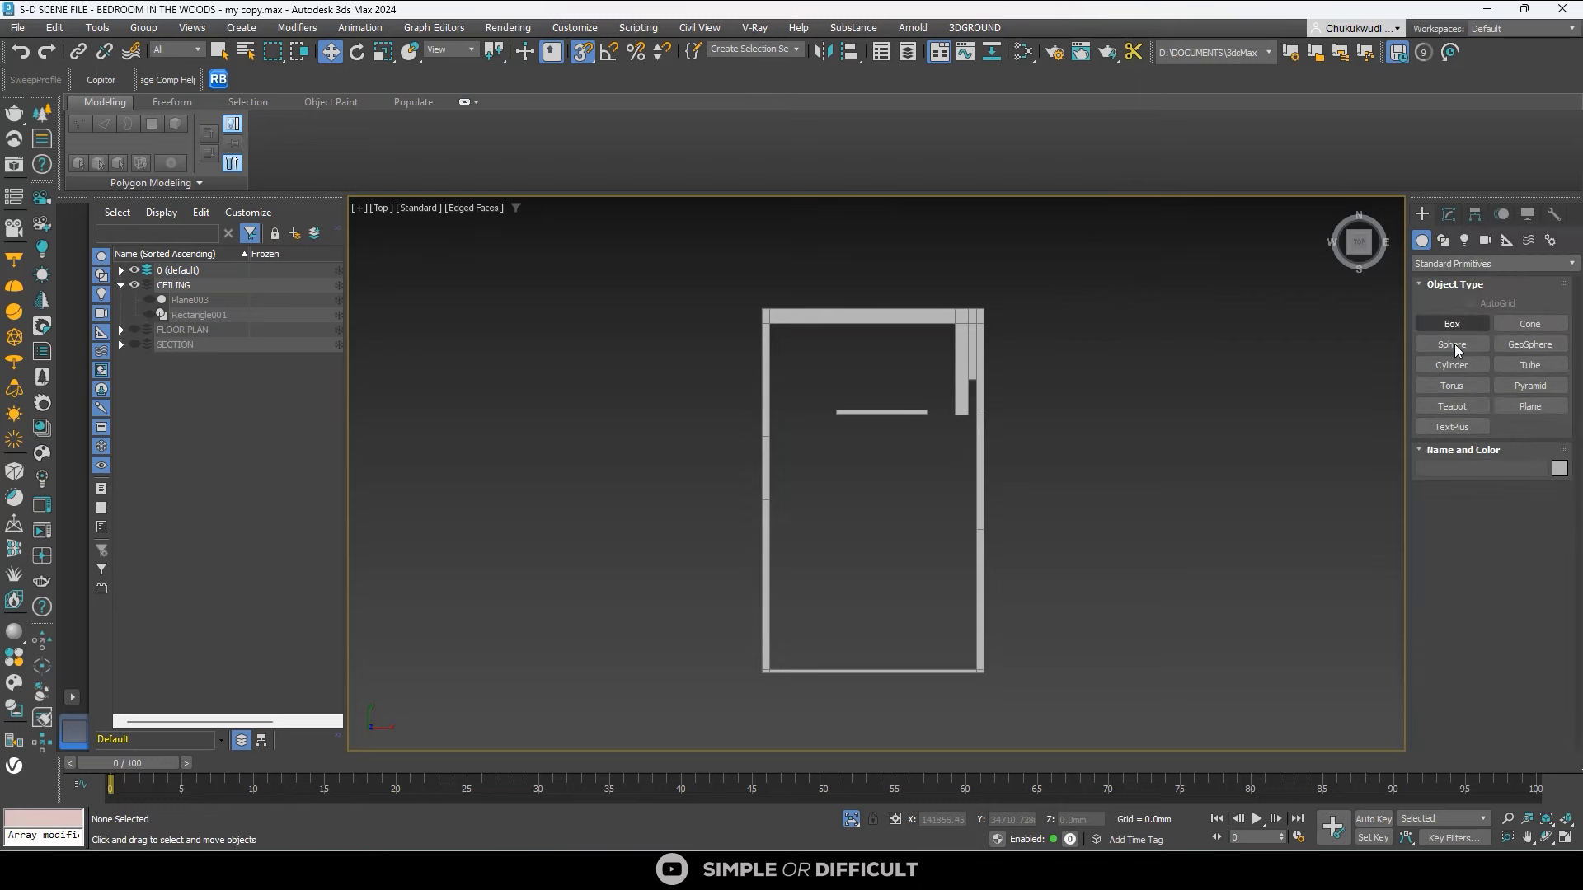
left_click(1530, 406)
left_click_drag(757, 302, 984, 673)
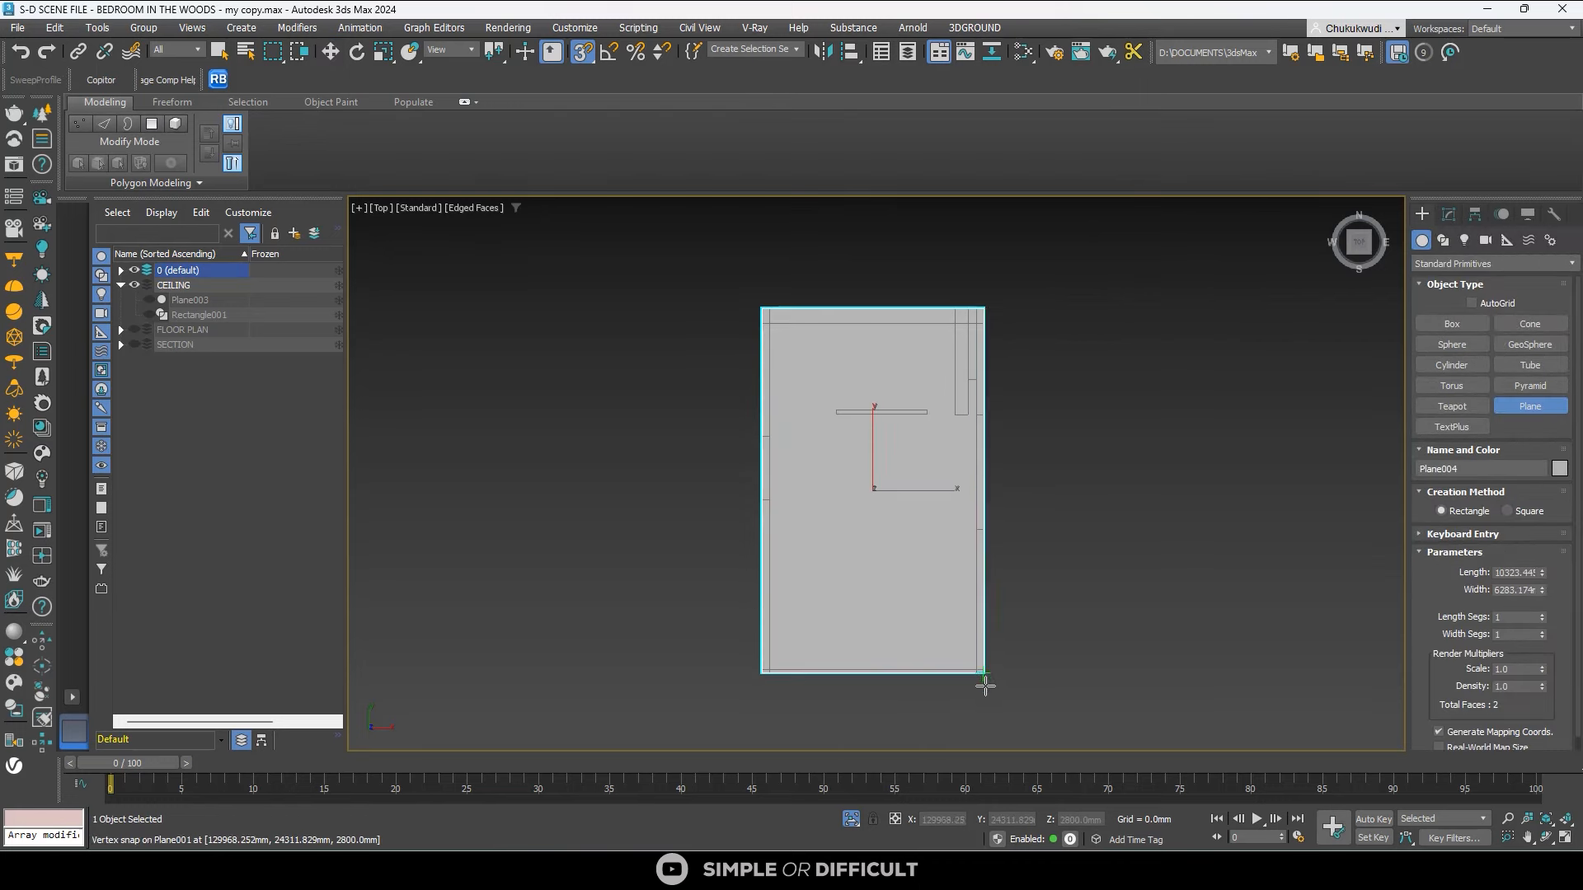
middle_click_drag(985, 680, 1040, 552, "alt")
scroll(1025, 618, "up", 5)
scroll(932, 511, "up", 4)
right_click(1027, 574)
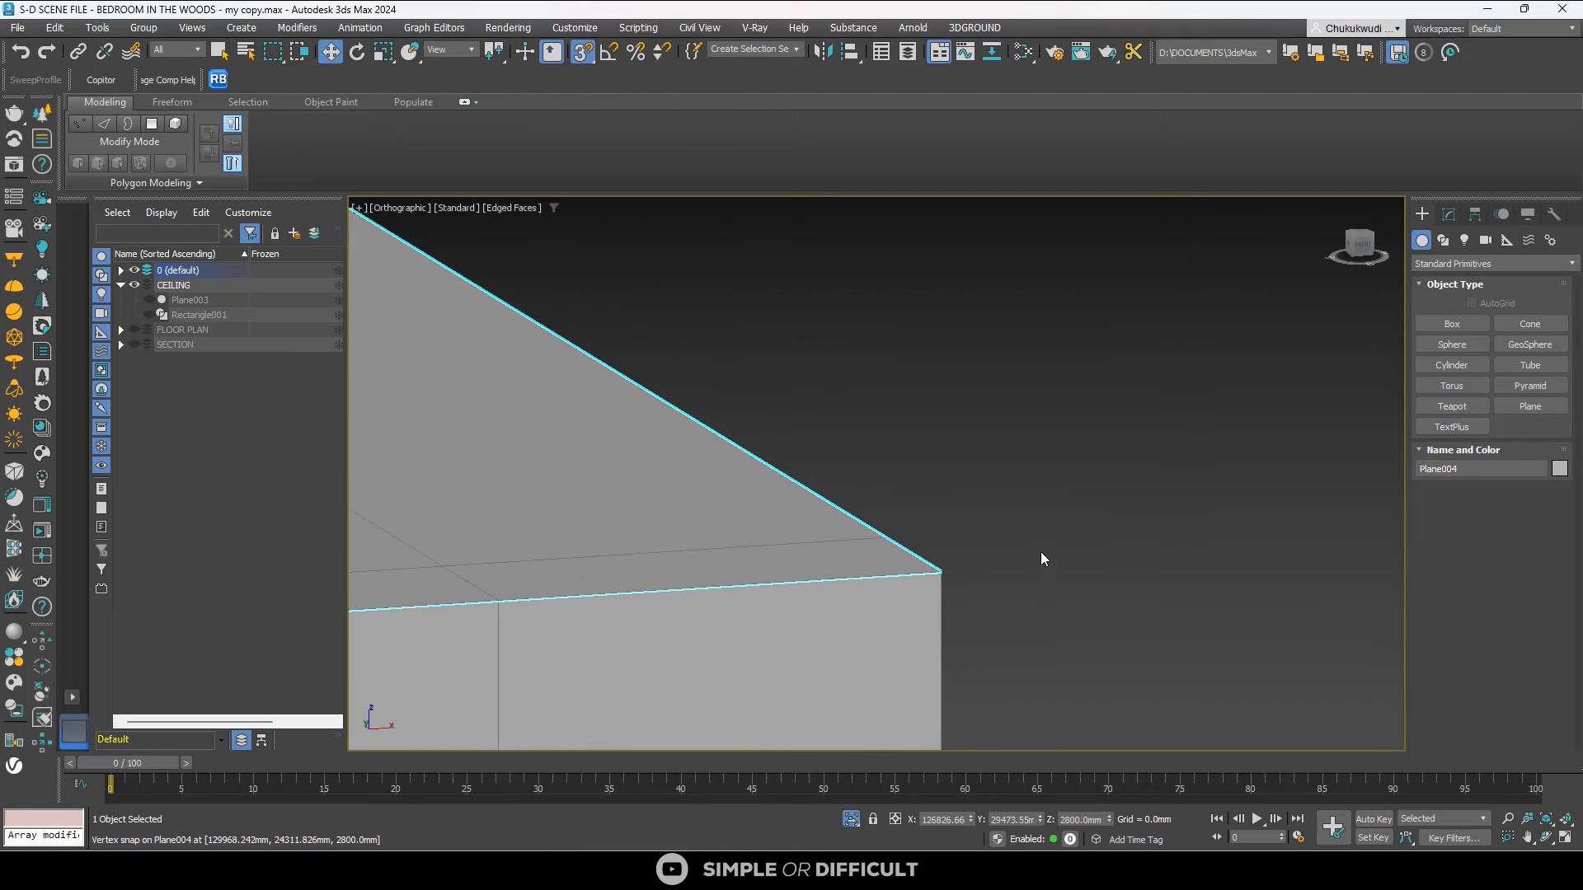
Apply a Shell modifier to the new roof plane to give it thickness.
left_click(1452, 220)
left_click(1535, 298)
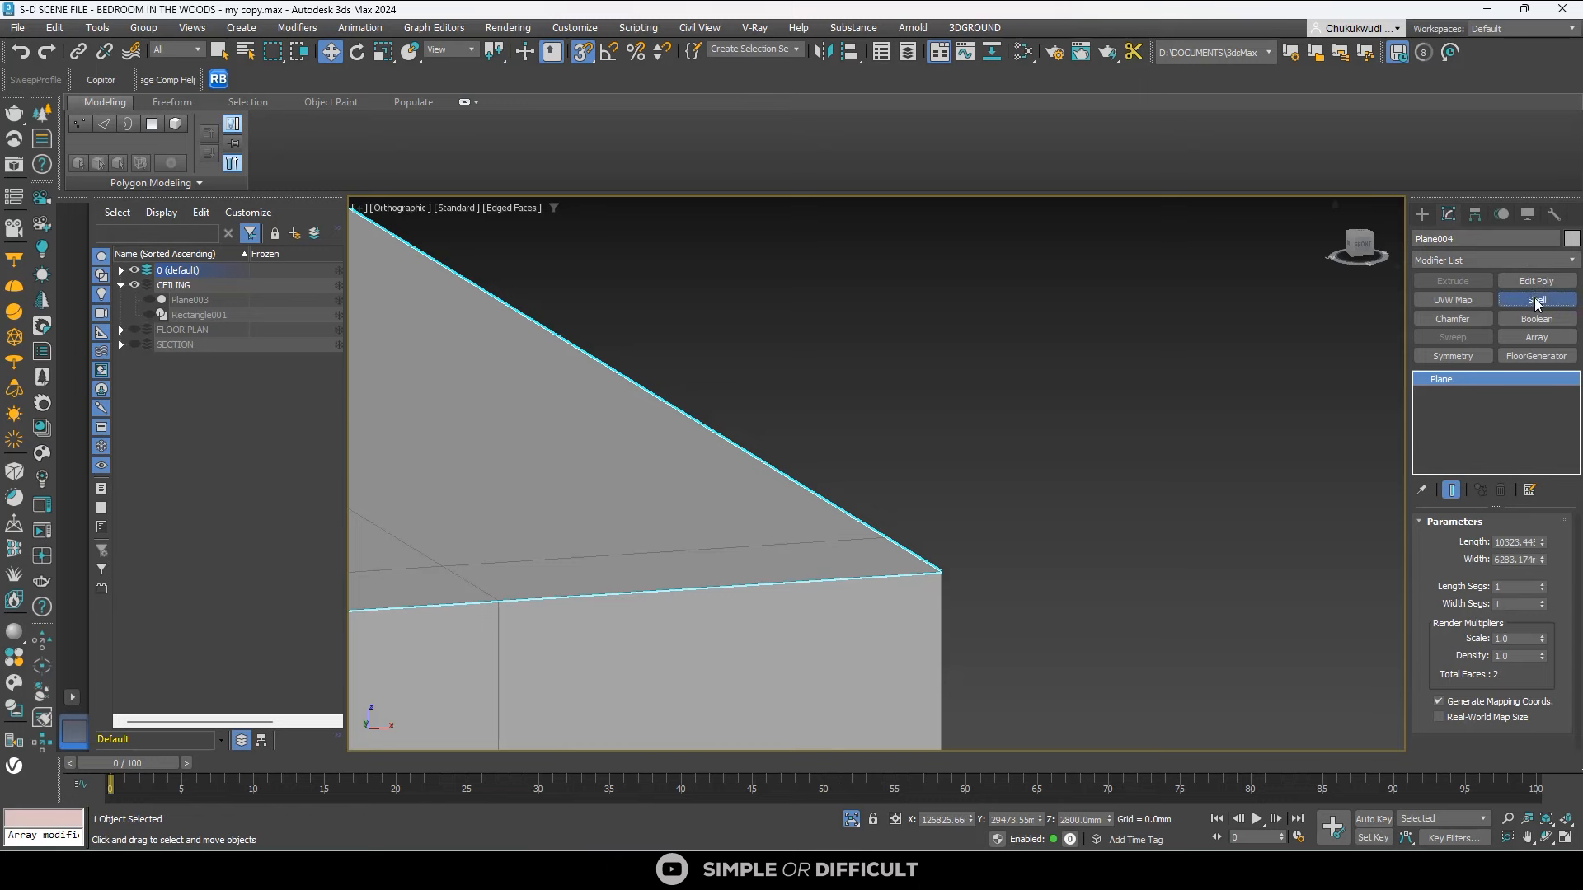
scroll(1214, 393, "down", 5)
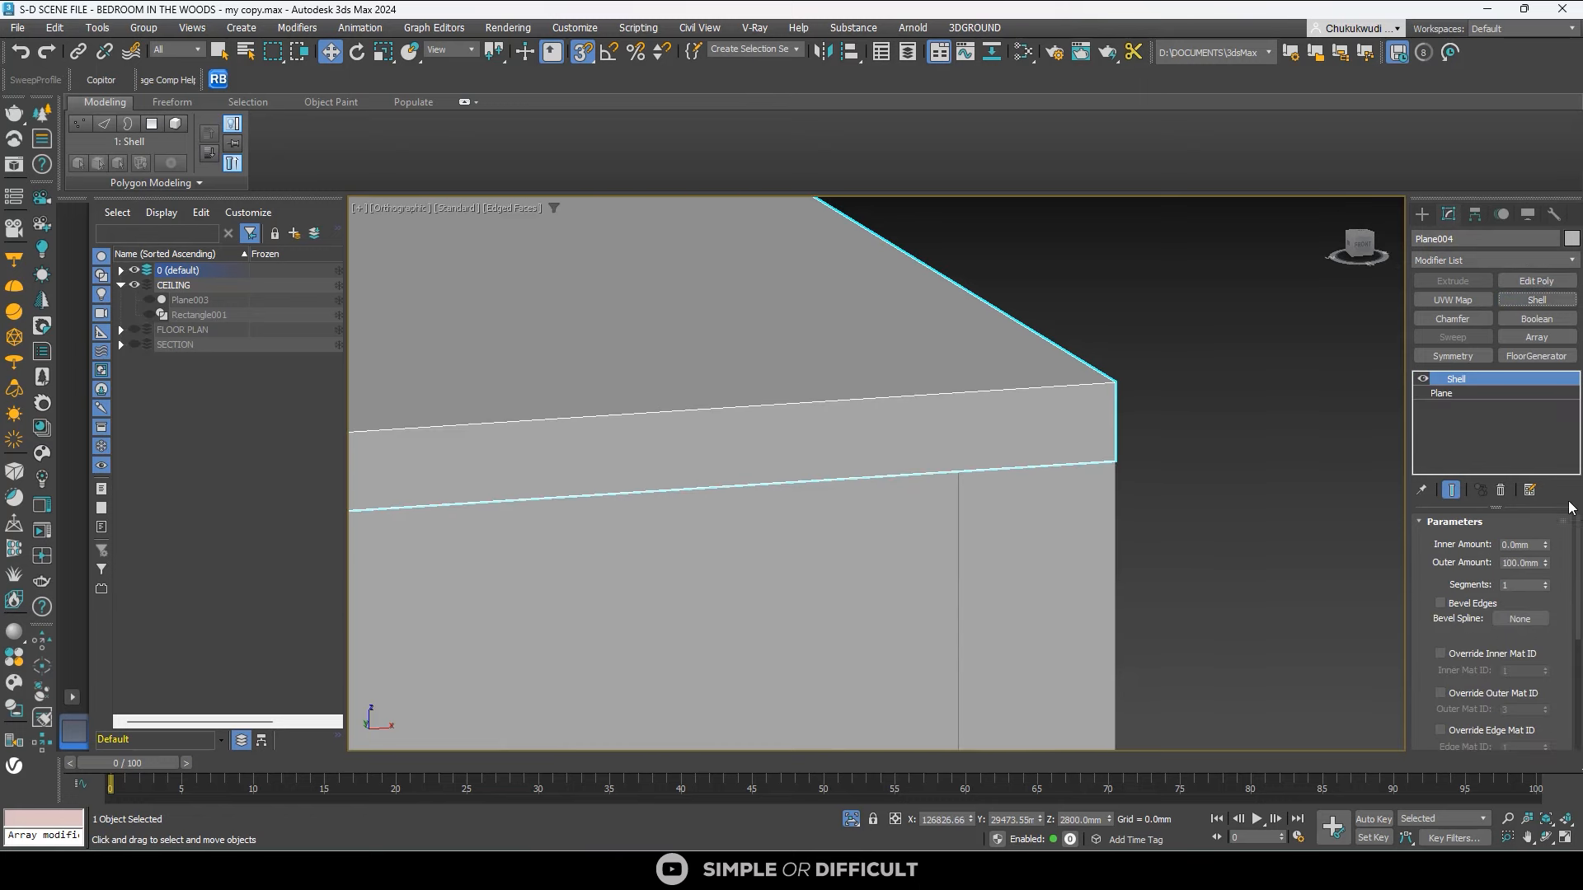
Set the roof slab's Shell outer amount to 25 mm.
left_click(1525, 564)
type("25")
key("Return")
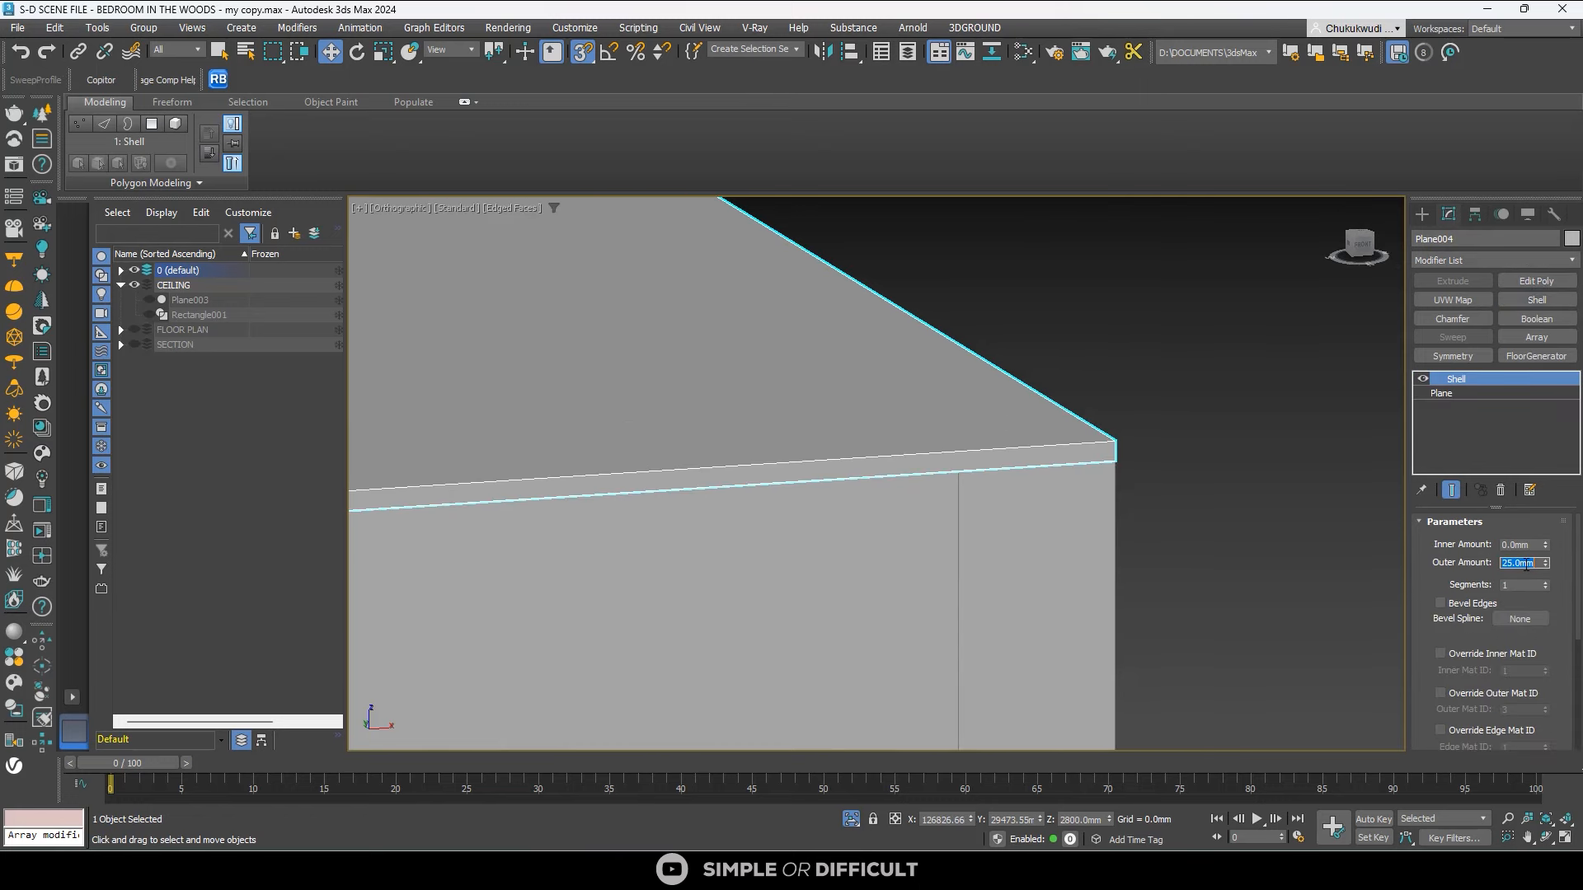
scroll(1152, 459, "down", 3)
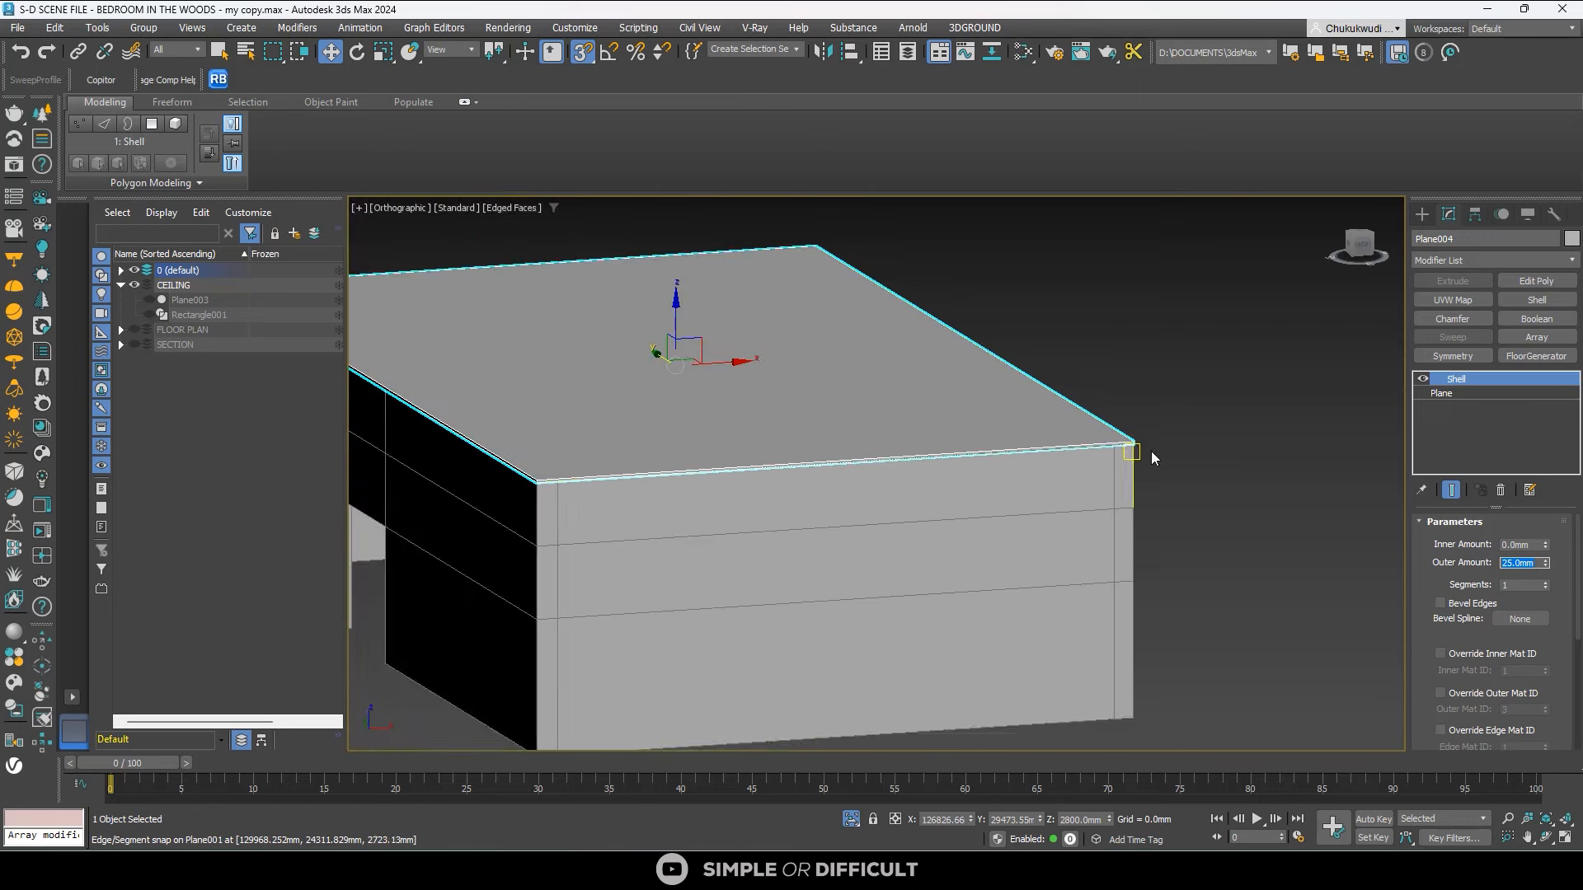
scroll(919, 454, "down", 5)
middle_click_drag(920, 454, 369, 360, "alt")
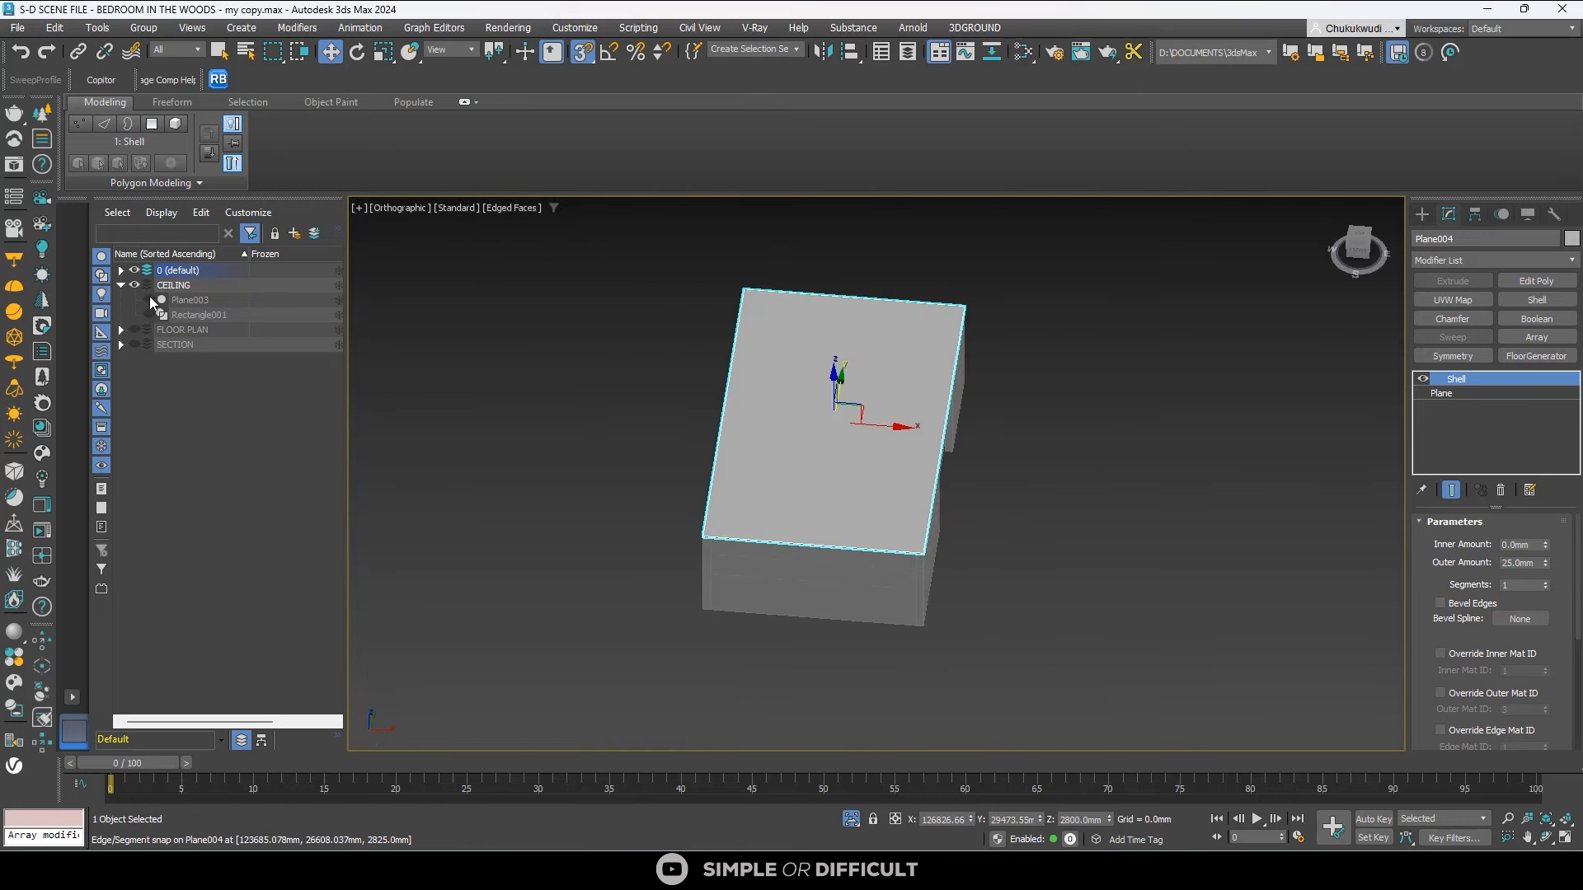
Hide the roof slab to expose the inside of the walls.
scroll(869, 470, "up", 5)
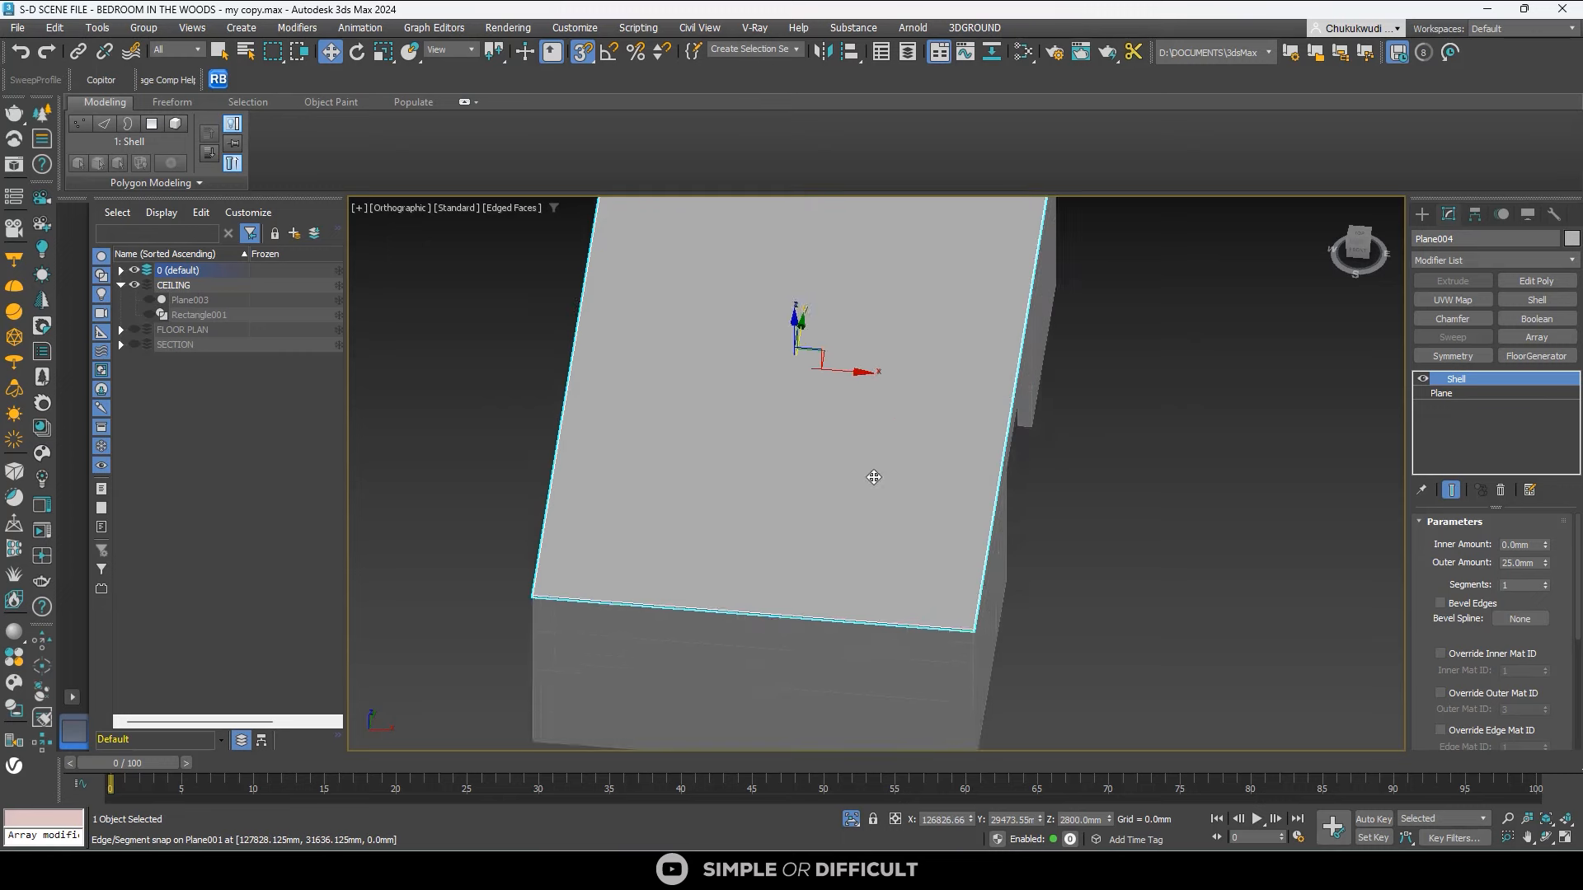
right_click(872, 471)
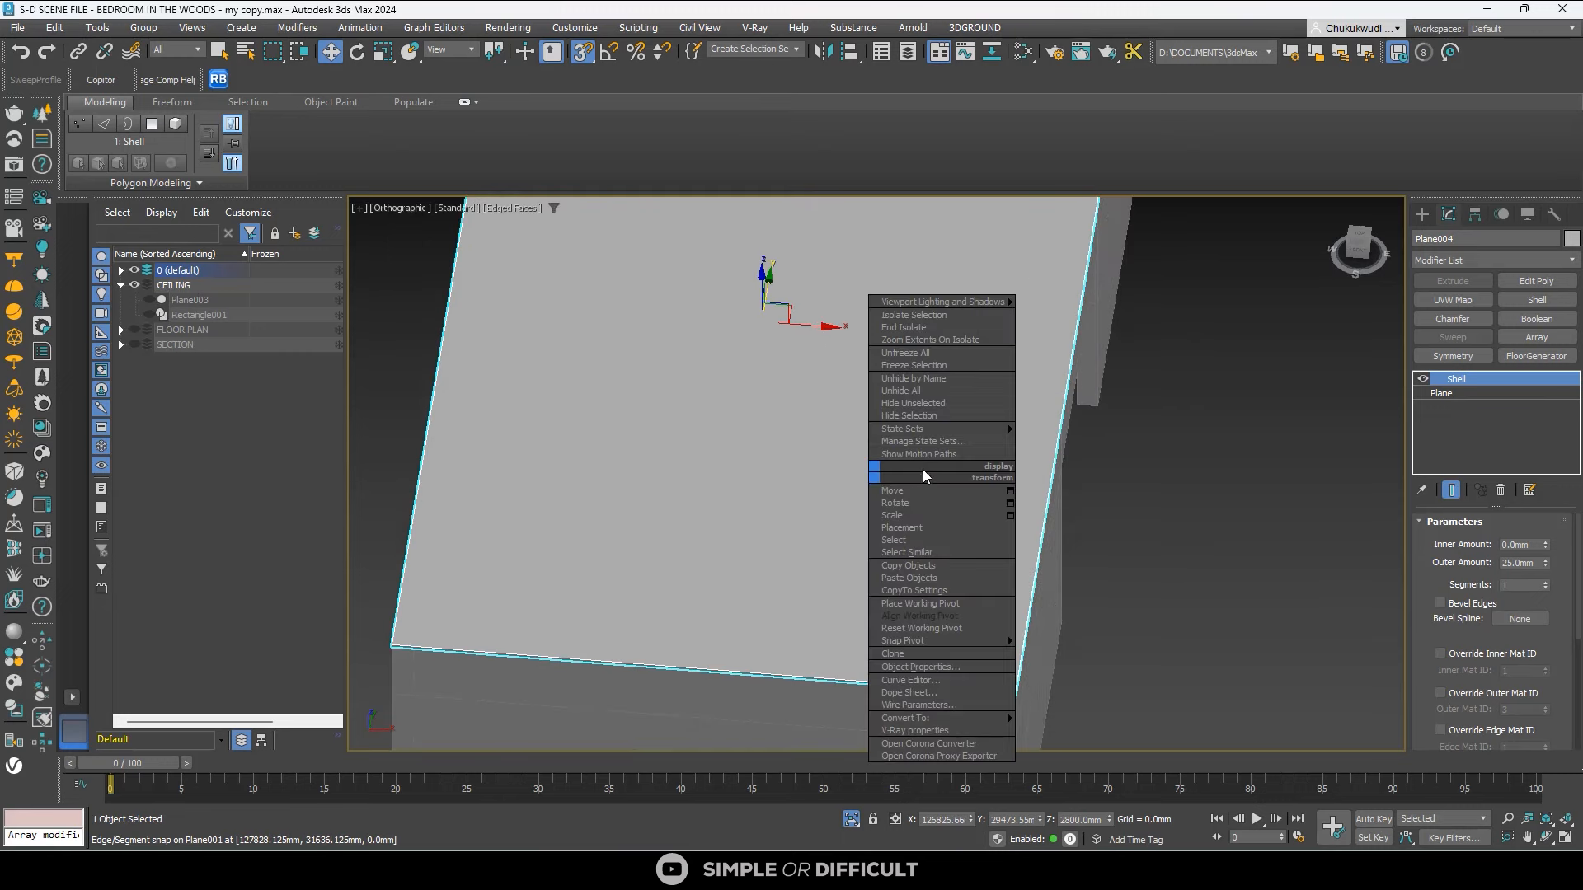
left_click(937, 414)
scroll(702, 420, "down", 5)
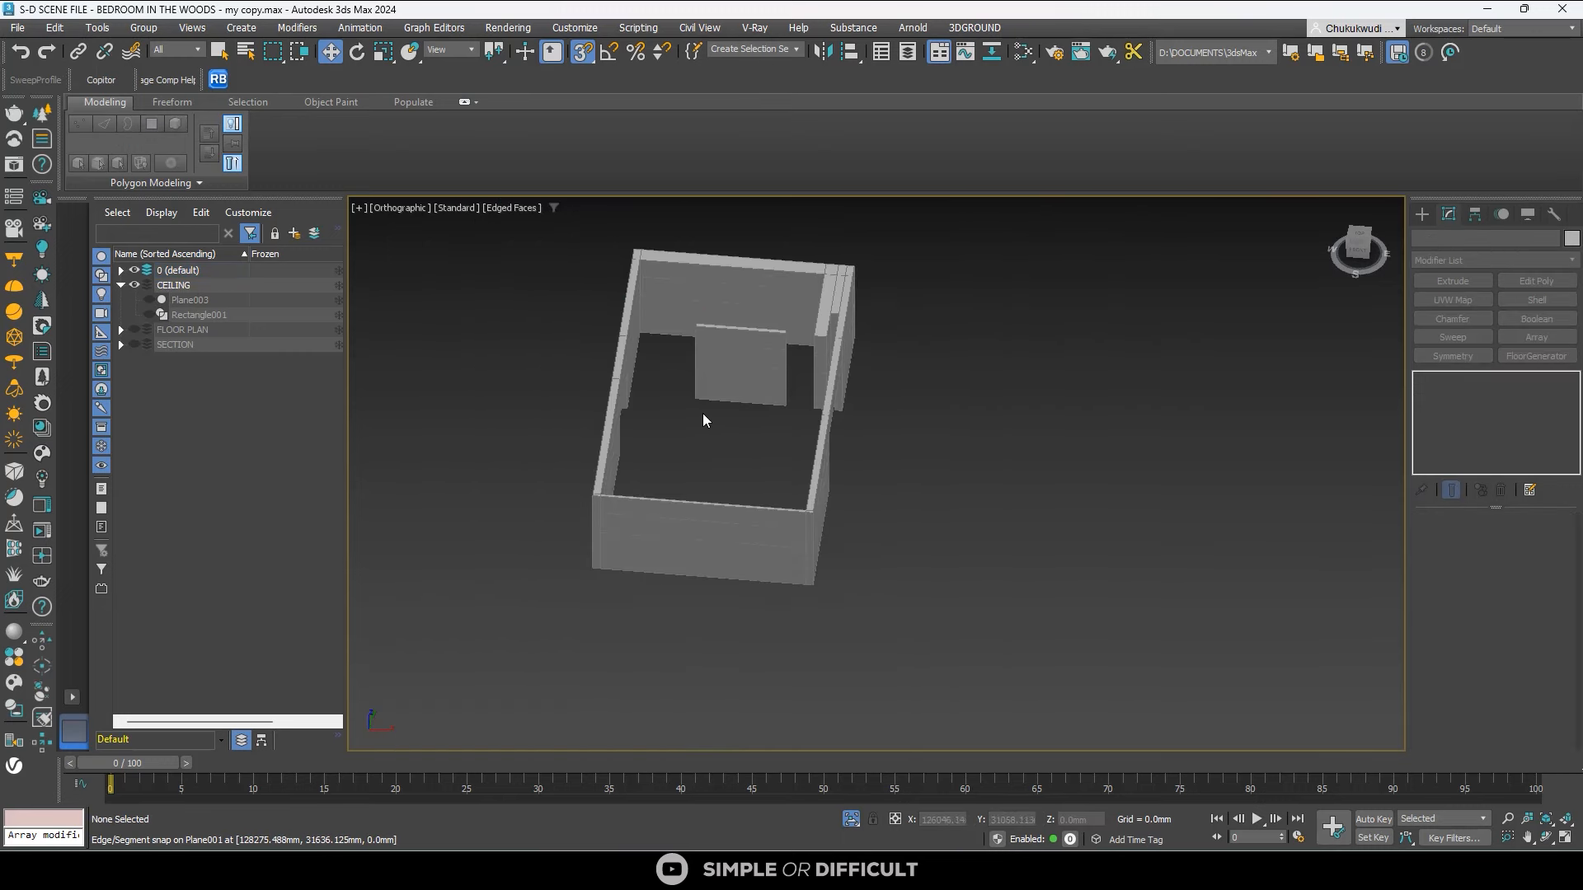
Unhide the ceiling plane Plane003 and apply a Shell modifier to it.
left_click(150, 299)
scroll(907, 387, "up", 8)
left_click(1154, 388)
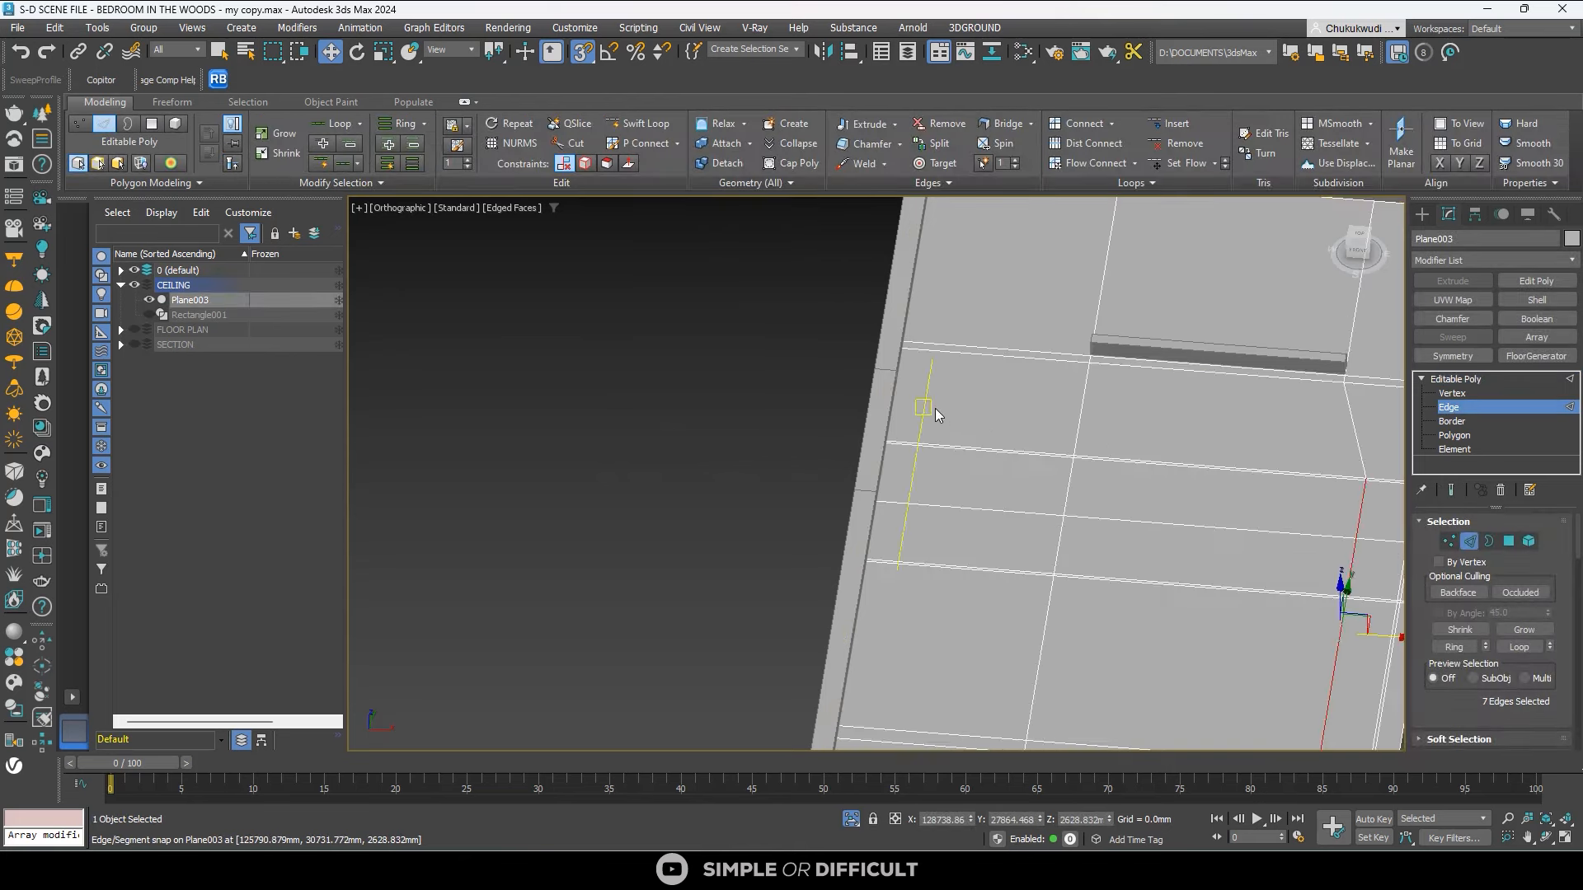
scroll(934, 408, "down", 5)
middle_click_drag(920, 437, 1030, 386, "alt")
left_click(1547, 305)
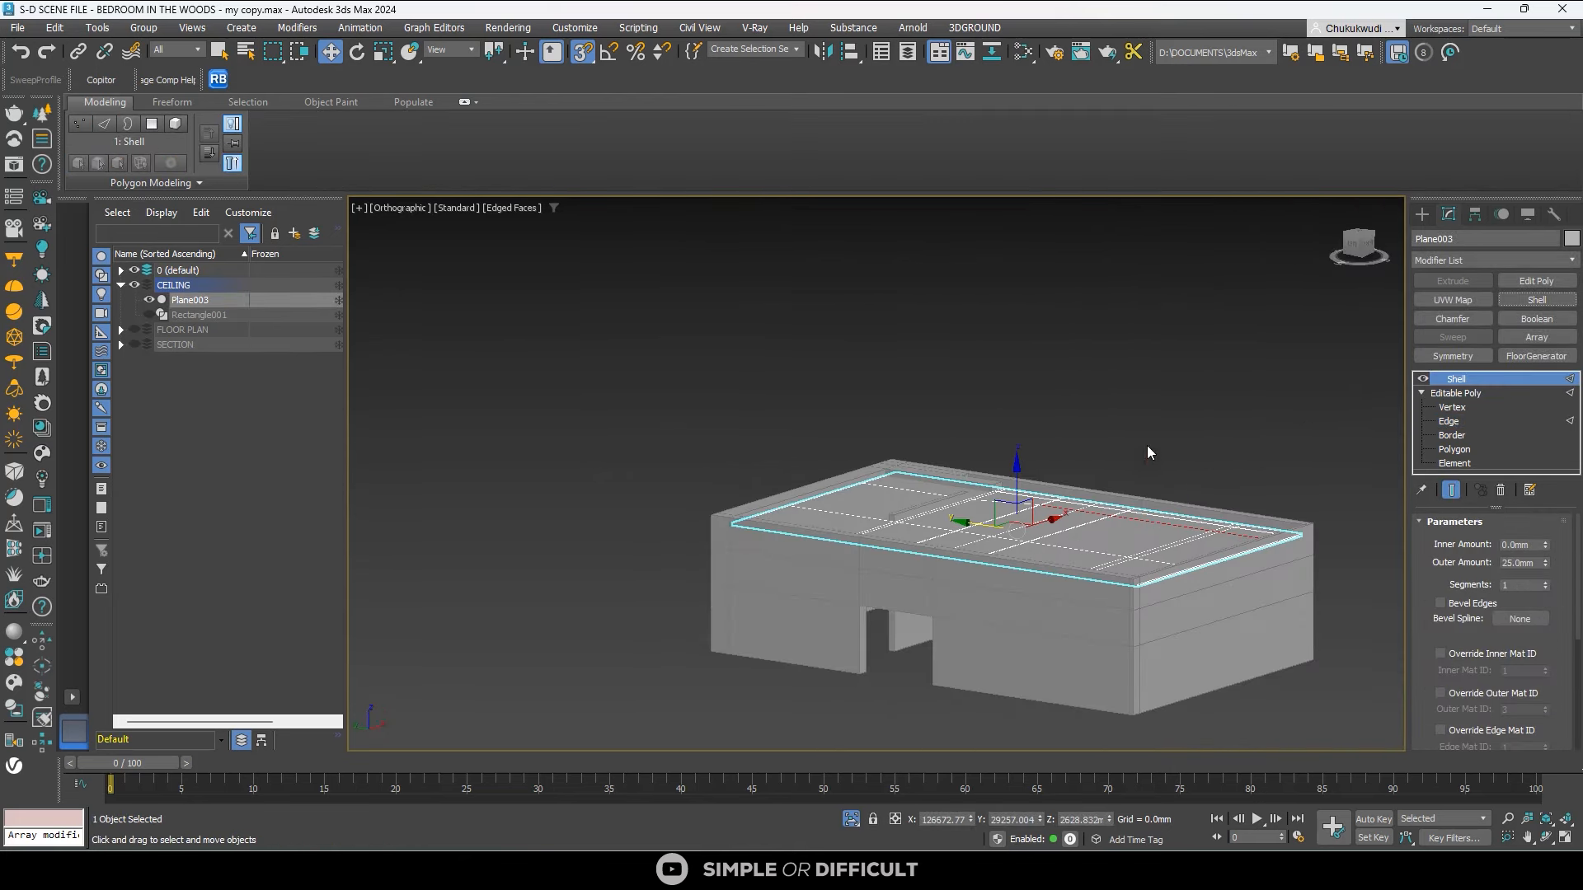
Try a Shell outer amount of 100 mm on the ceiling plane.
scroll(1010, 507, "up", 4)
scroll(1022, 511, "down", 4)
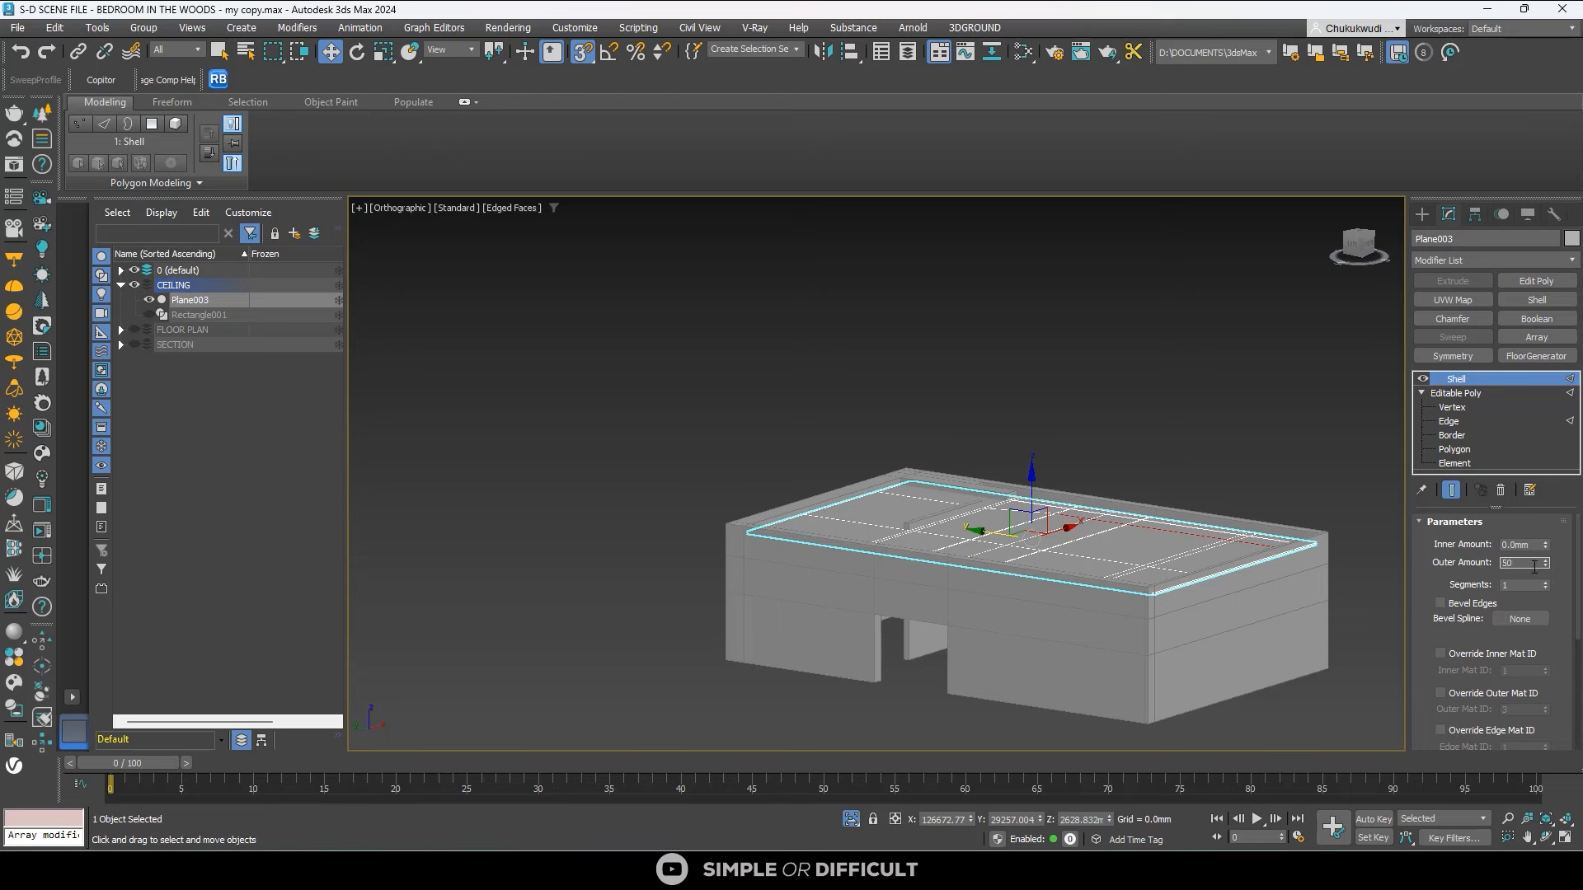
key("Return")
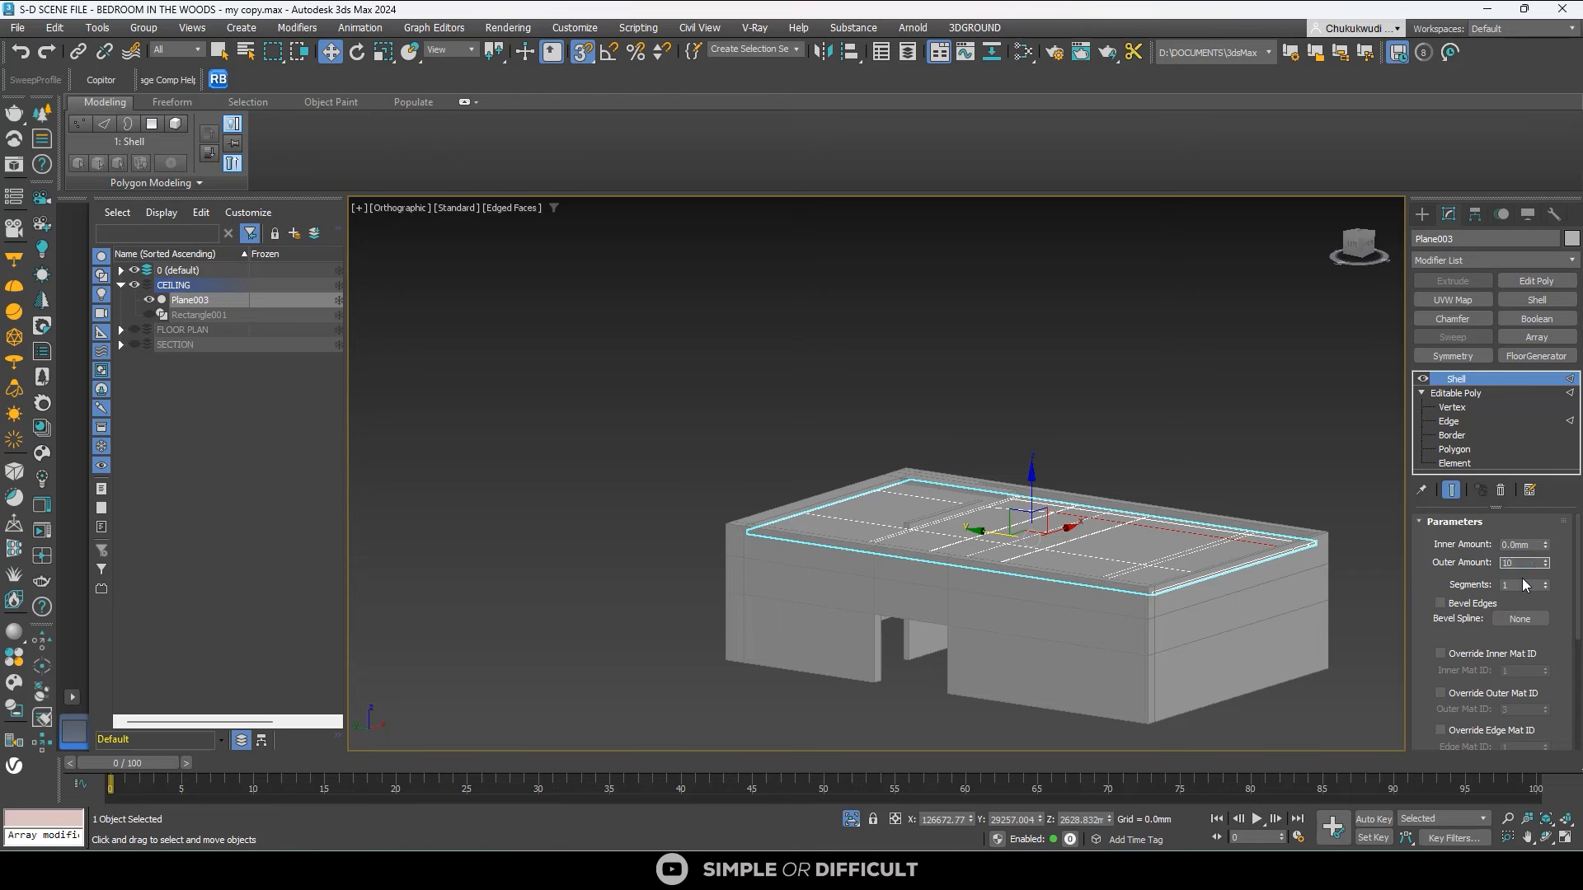
key("Return")
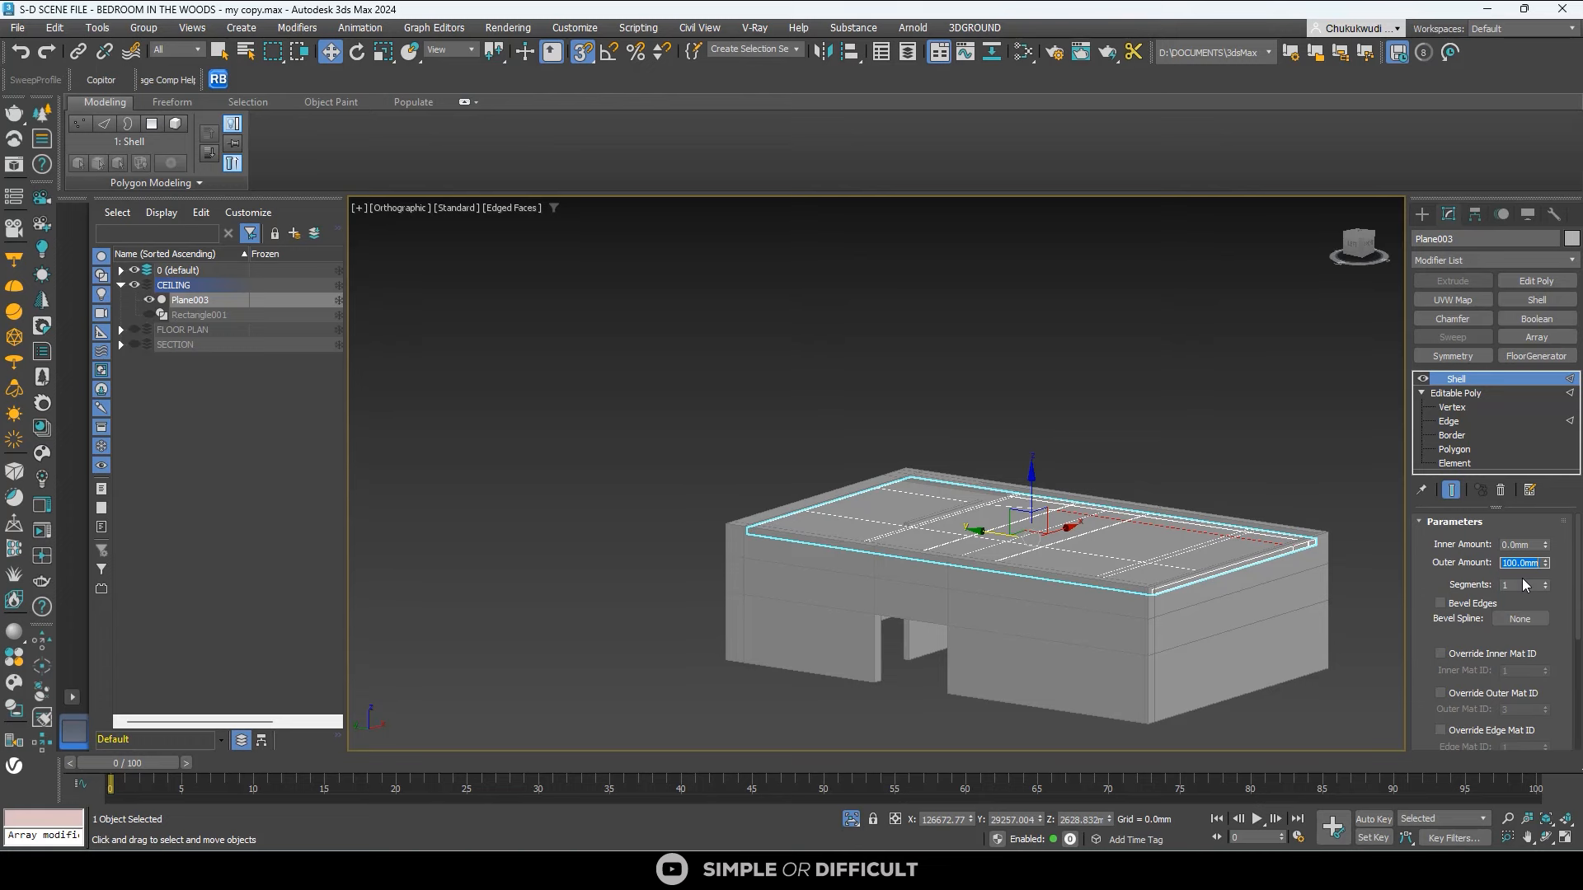
Set the ceiling's Shell outer amount to 175 mm, judging it against the top of the walls in the Left view.
scroll(1313, 507, "up", 5)
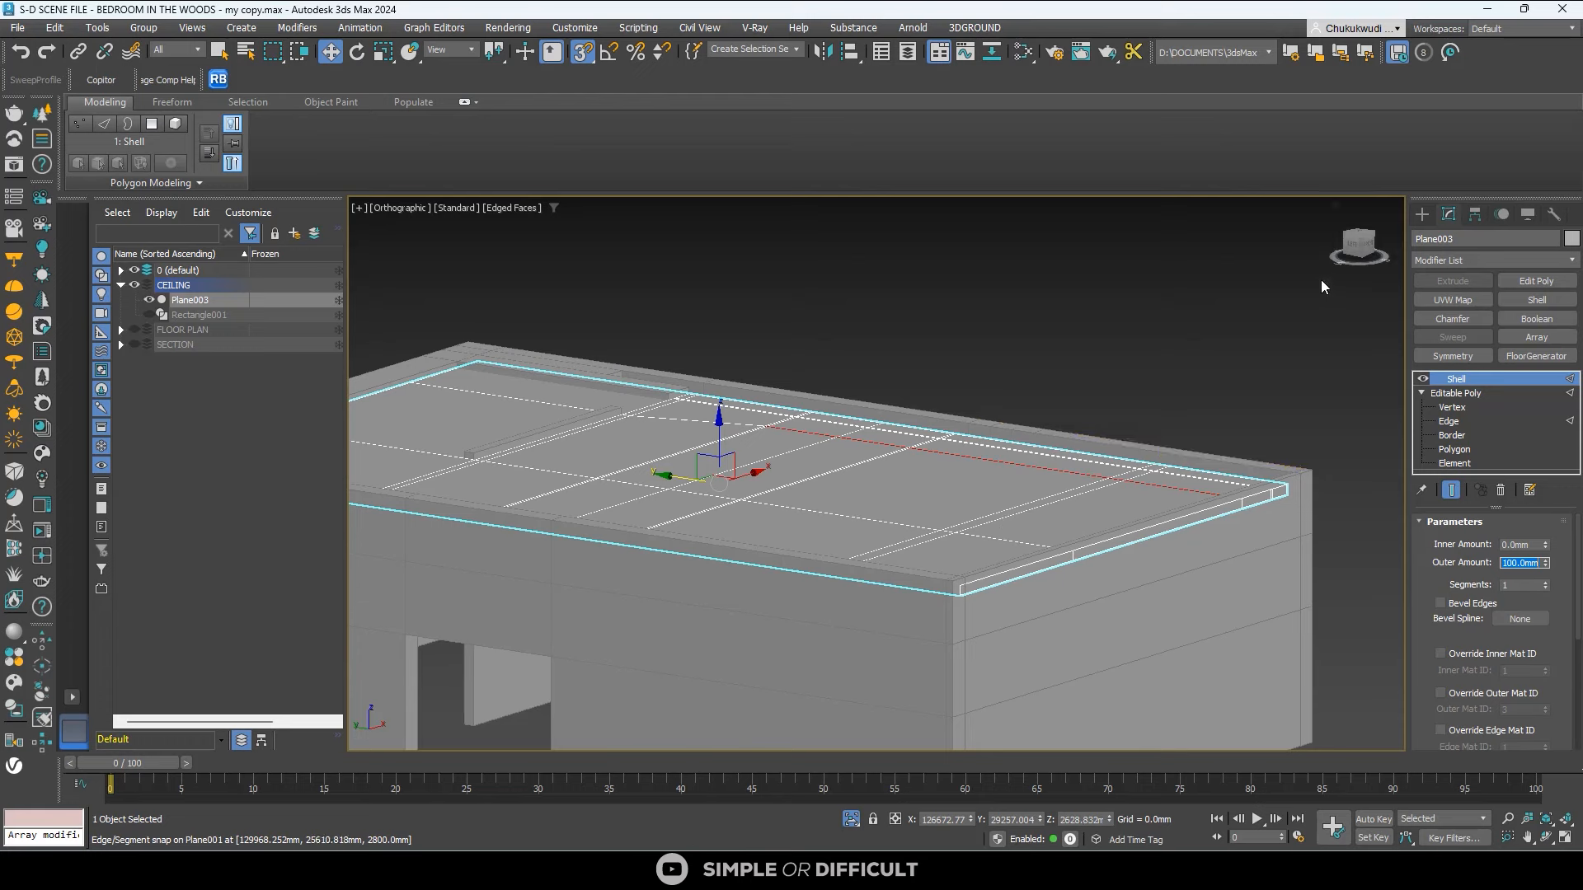
left_click(1356, 246)
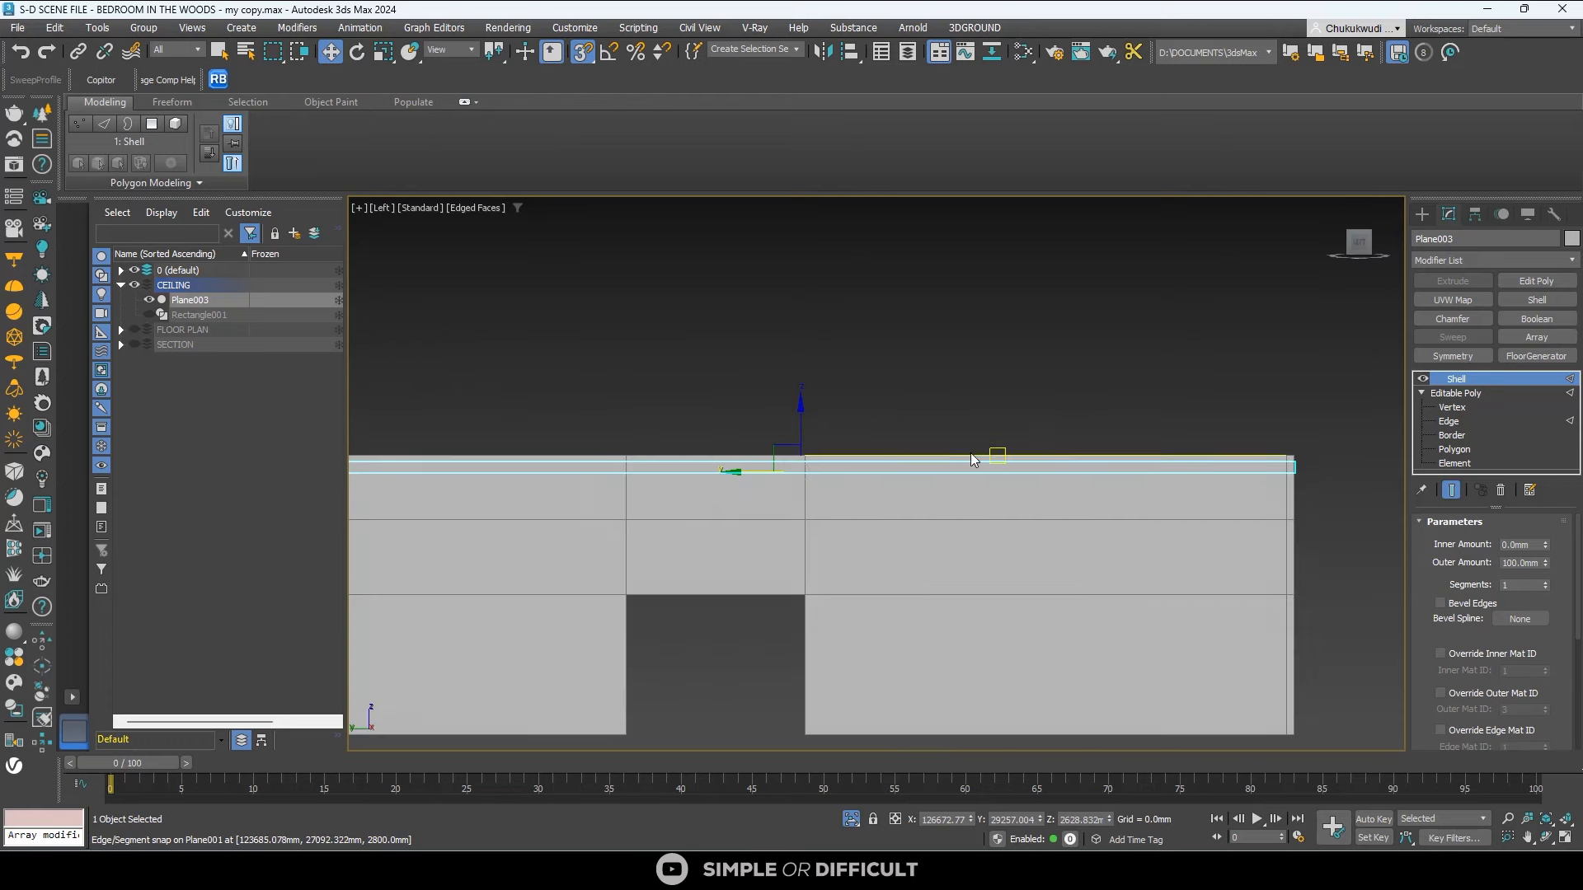
scroll(971, 453, "up", 5)
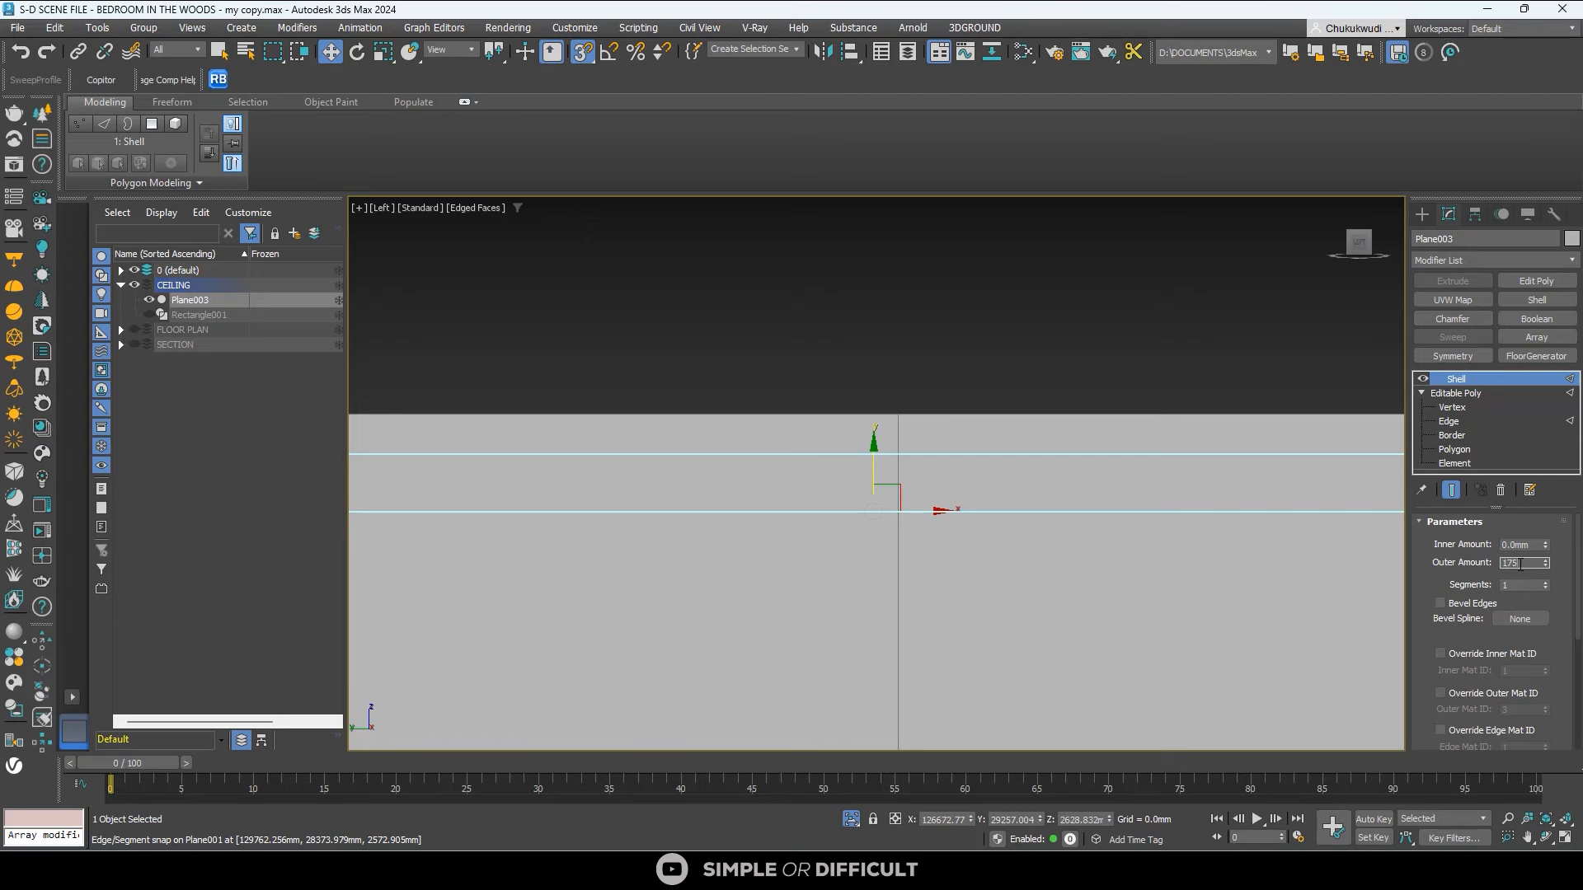
key("Return")
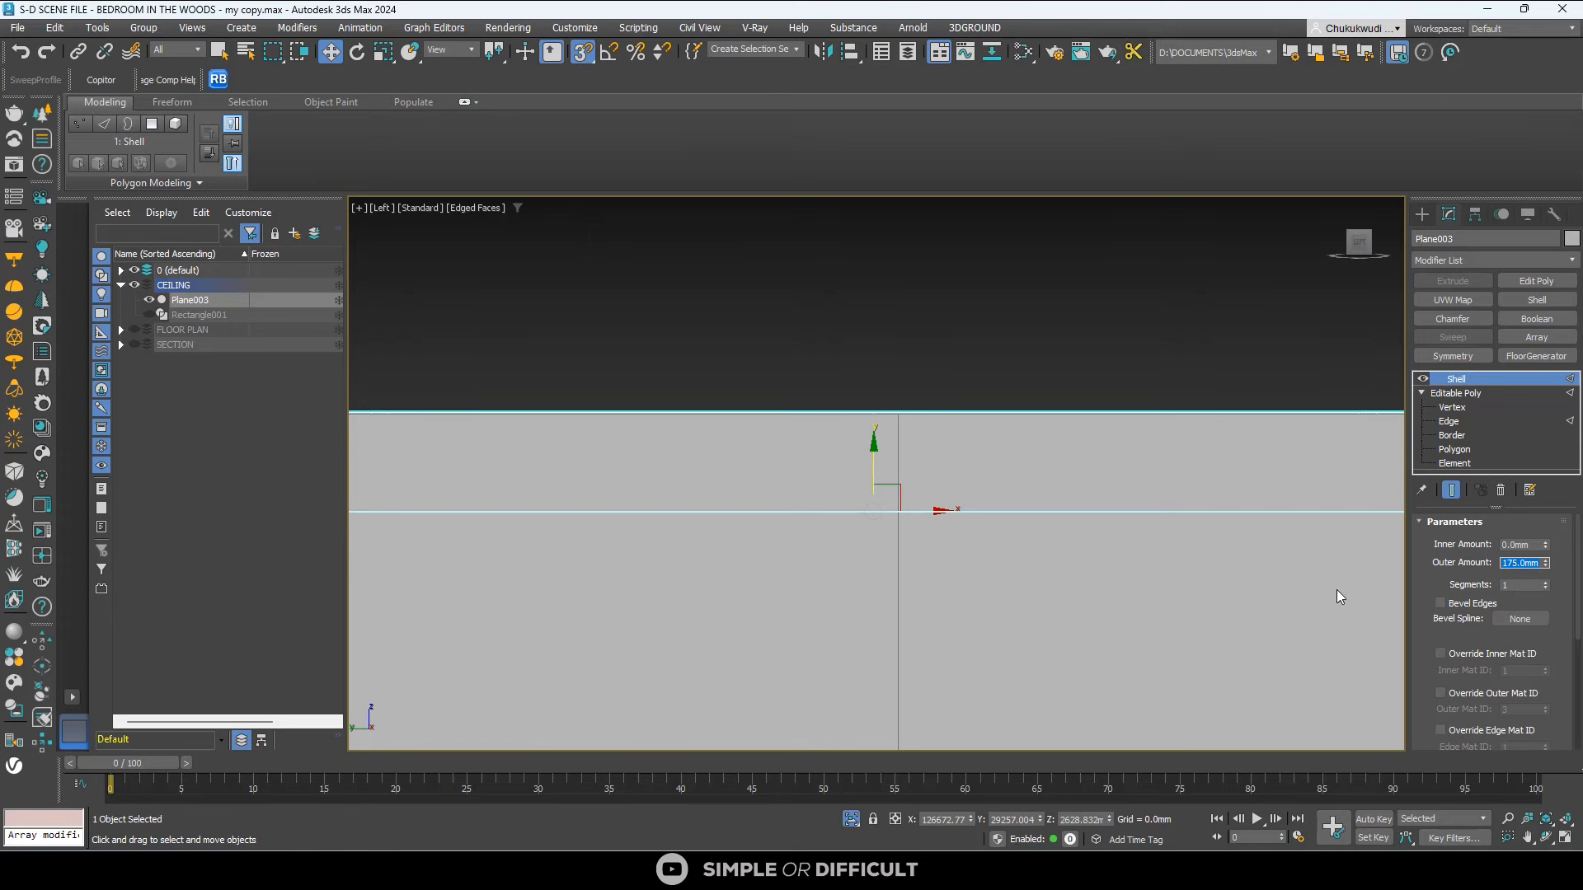
scroll(823, 415, "up", 5)
scroll(997, 465, "down", 5)
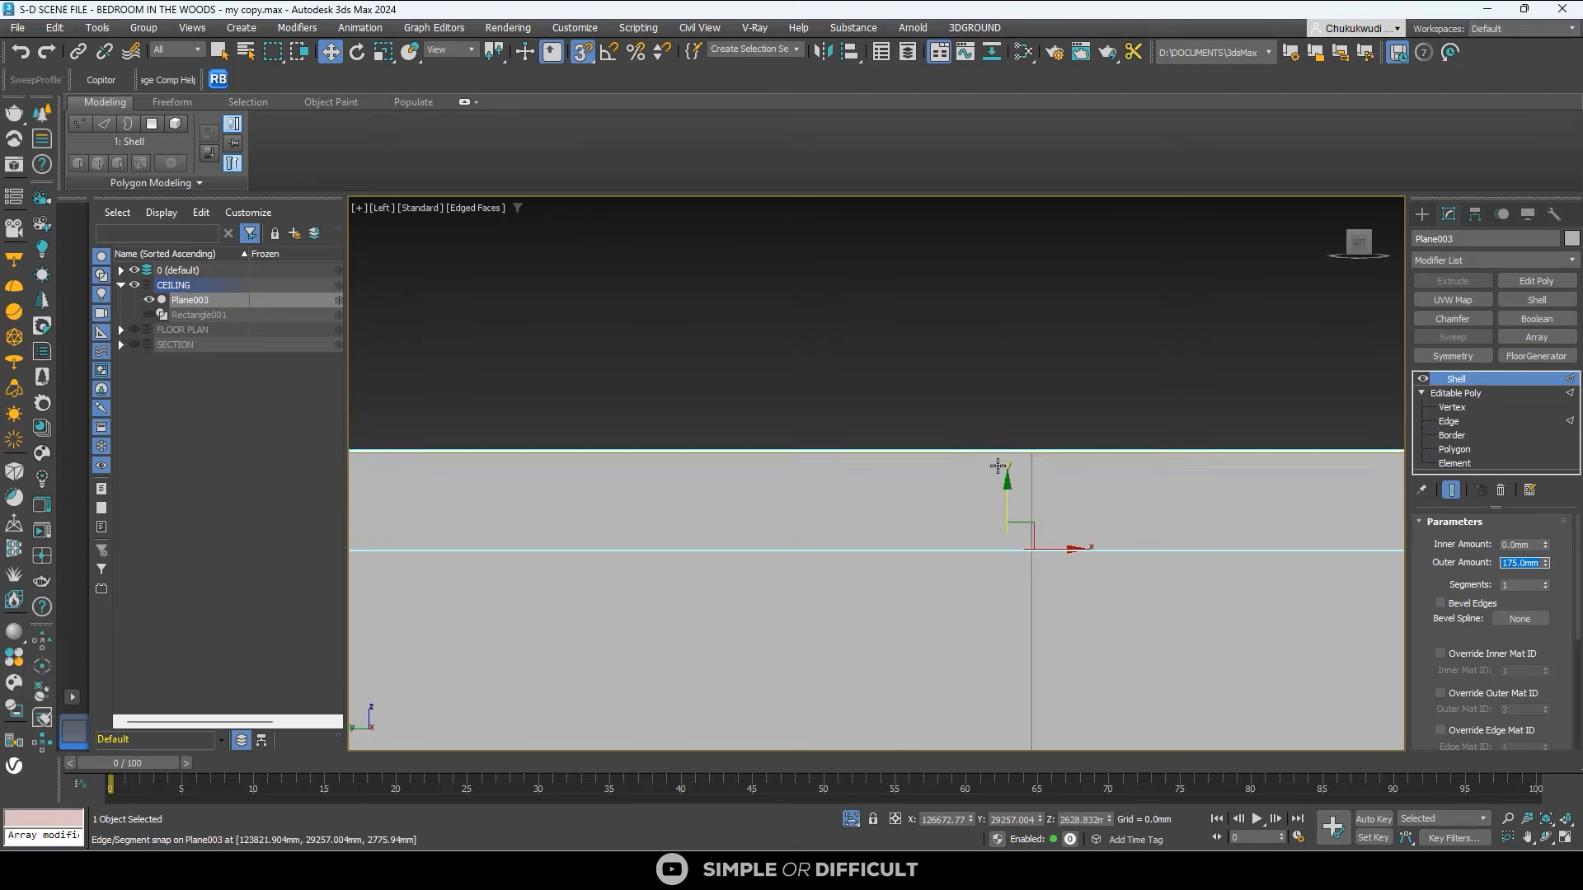
scroll(997, 467, "down", 2)
Isolate the ceiling slab and convert it to an Editable Poly.
middle_click_drag(996, 469, 799, 558, "alt")
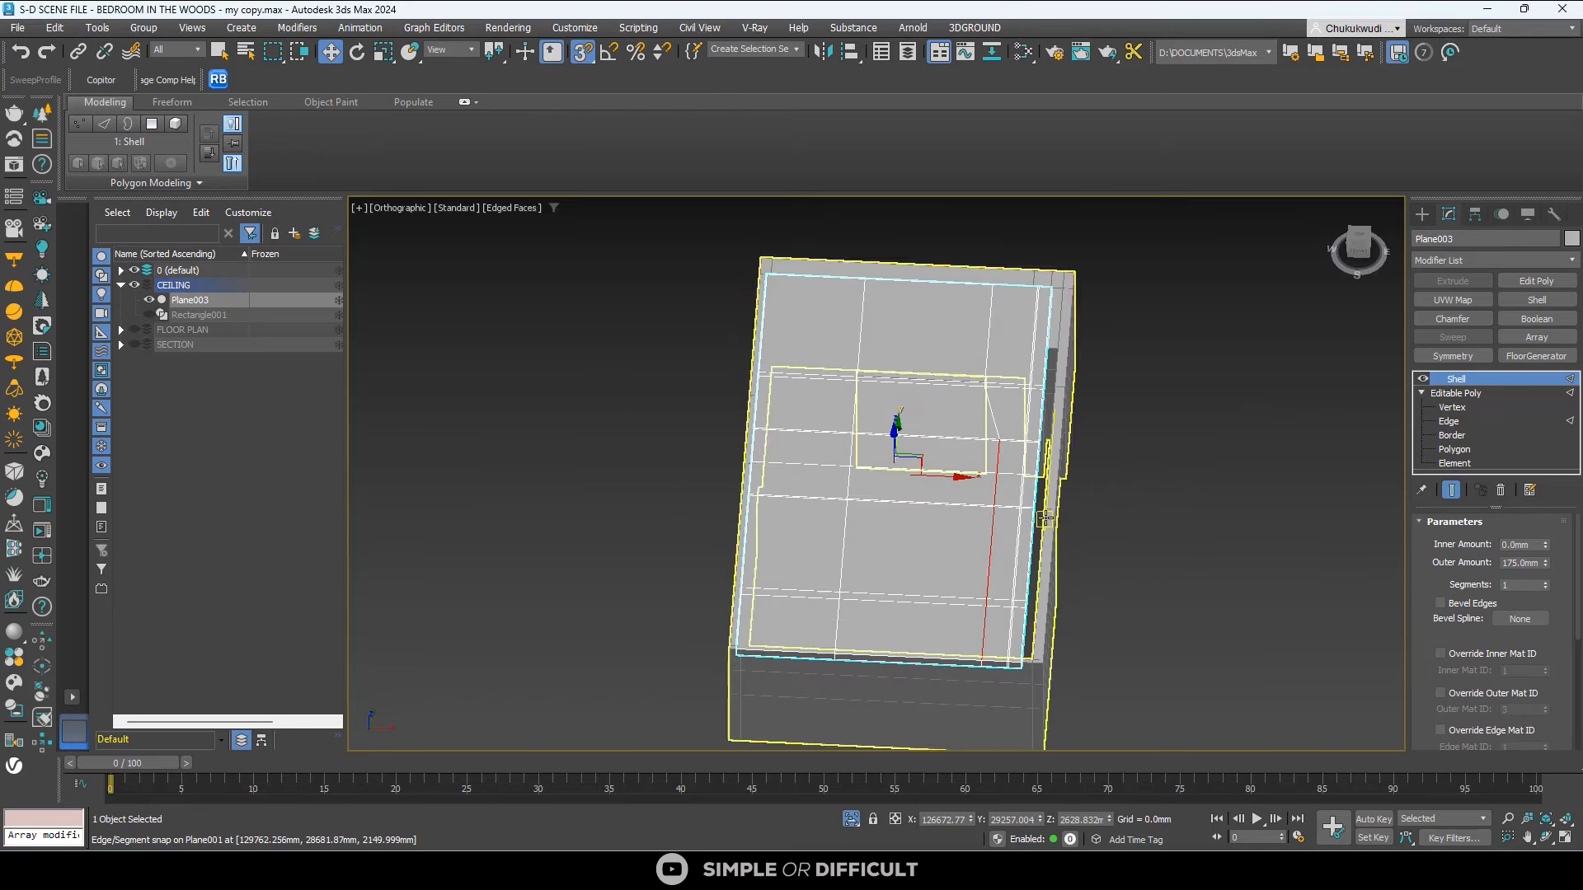
left_click(847, 819)
middle_click_drag(880, 544, 904, 471, "alt")
scroll(907, 468, "up", 5)
right_click(903, 470)
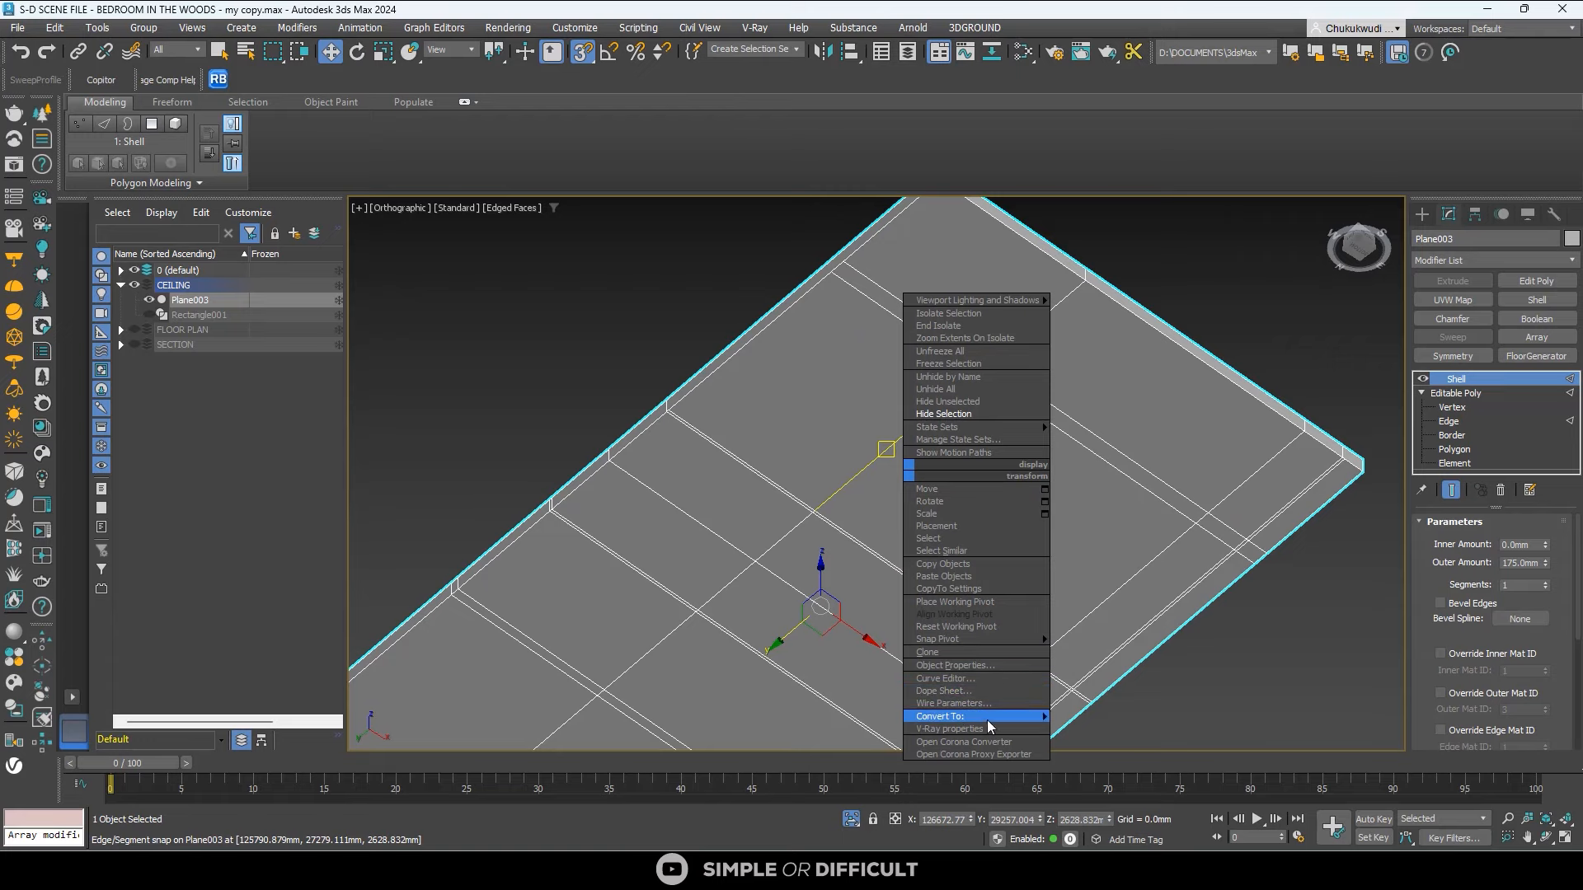
left_click(1126, 726)
scroll(965, 520, "down", 4)
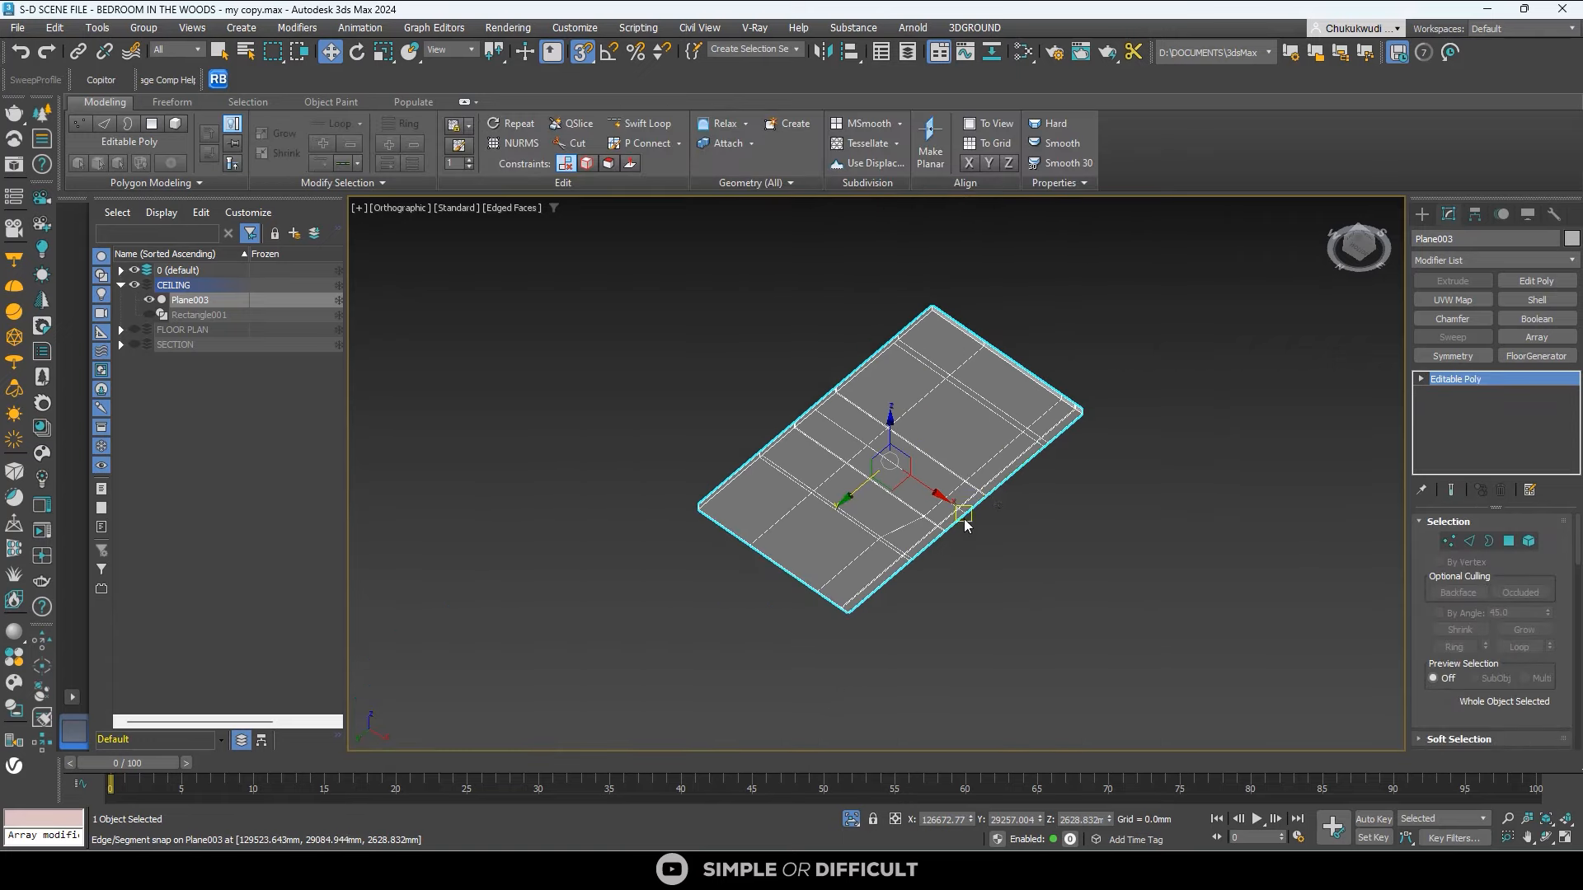
Select the narrow strip polygon on the ceiling's underside and move it up about 175 mm to form a recess.
scroll(936, 483, "up", 6)
middle_click_drag(892, 496, 907, 581, "alt")
scroll(1028, 590, "down", 3)
scroll(906, 581, "up", 3)
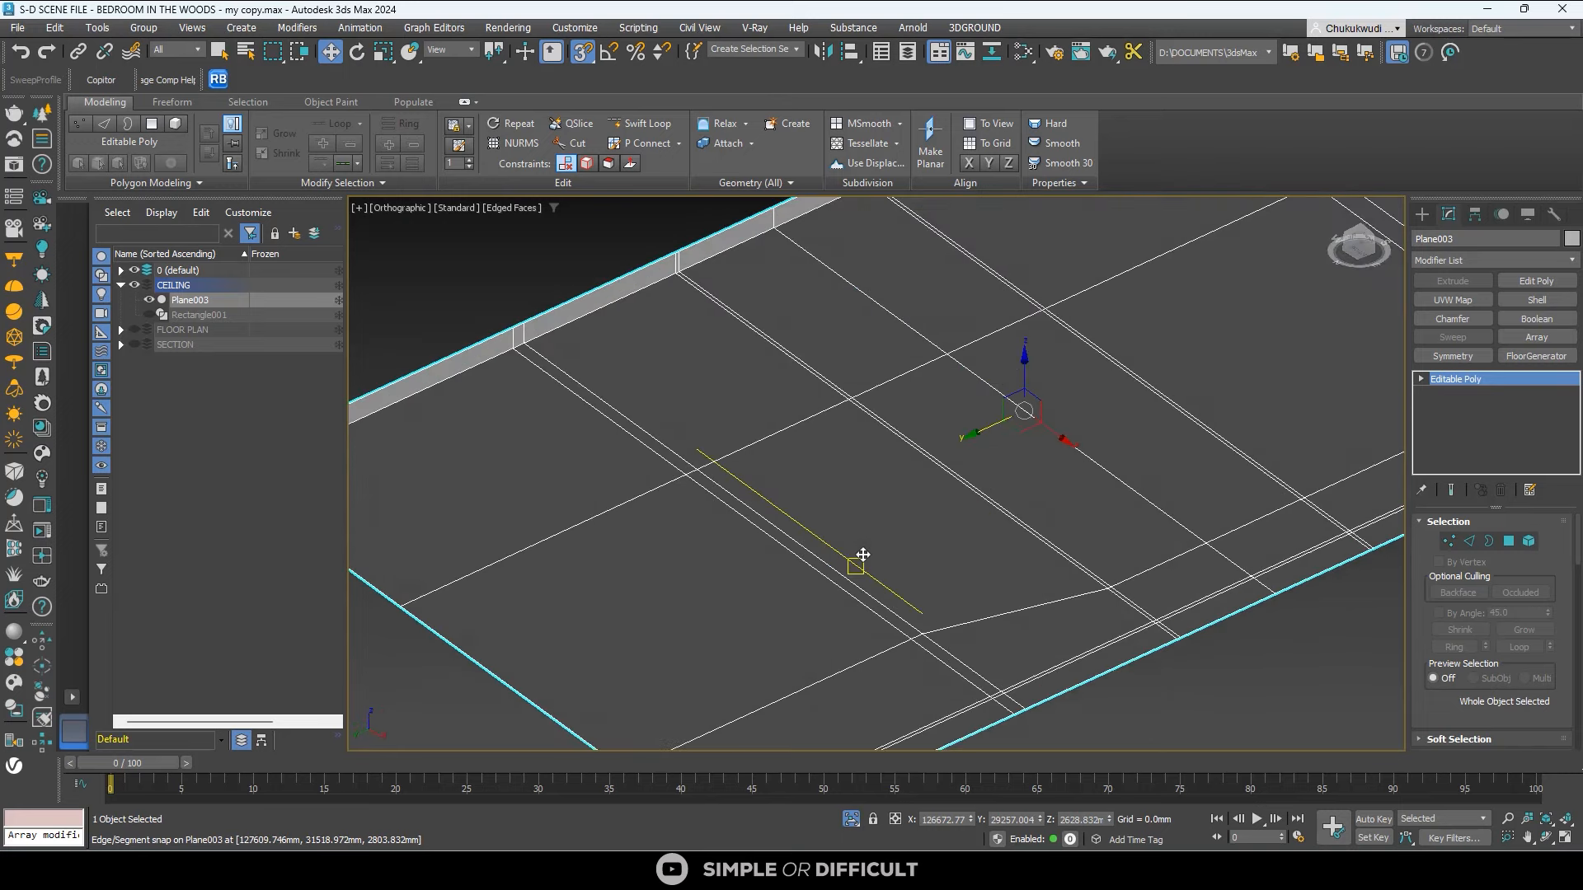
left_click(1509, 541)
scroll(714, 517, "up", 3)
scroll(705, 514, "up", 2)
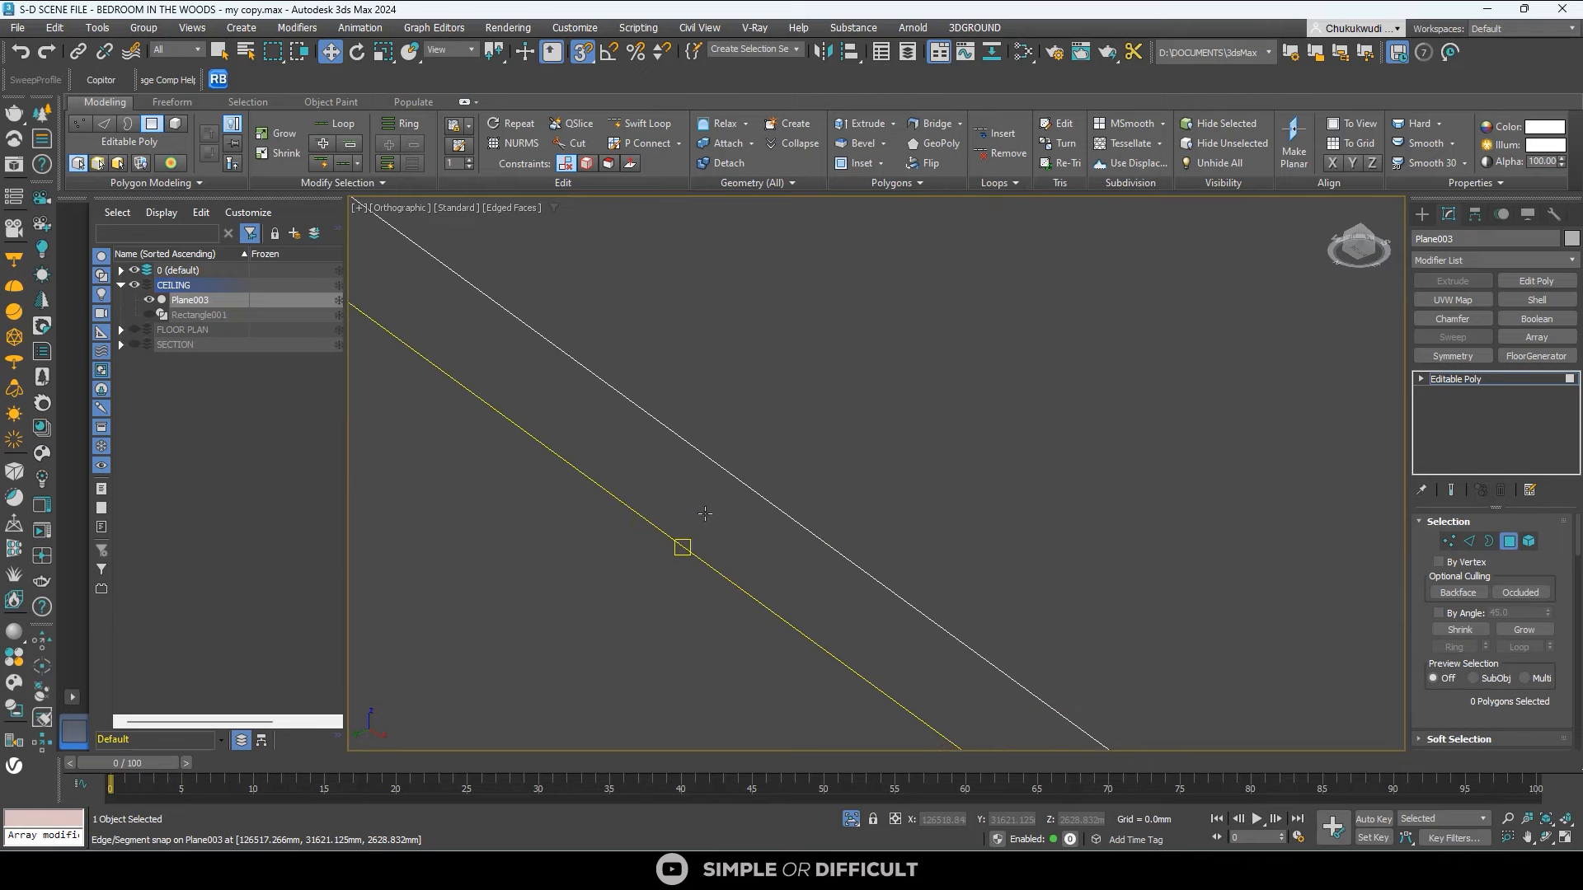
left_click(707, 521)
scroll(706, 521, "down", 4)
middle_click_drag(709, 527, 801, 552, "alt")
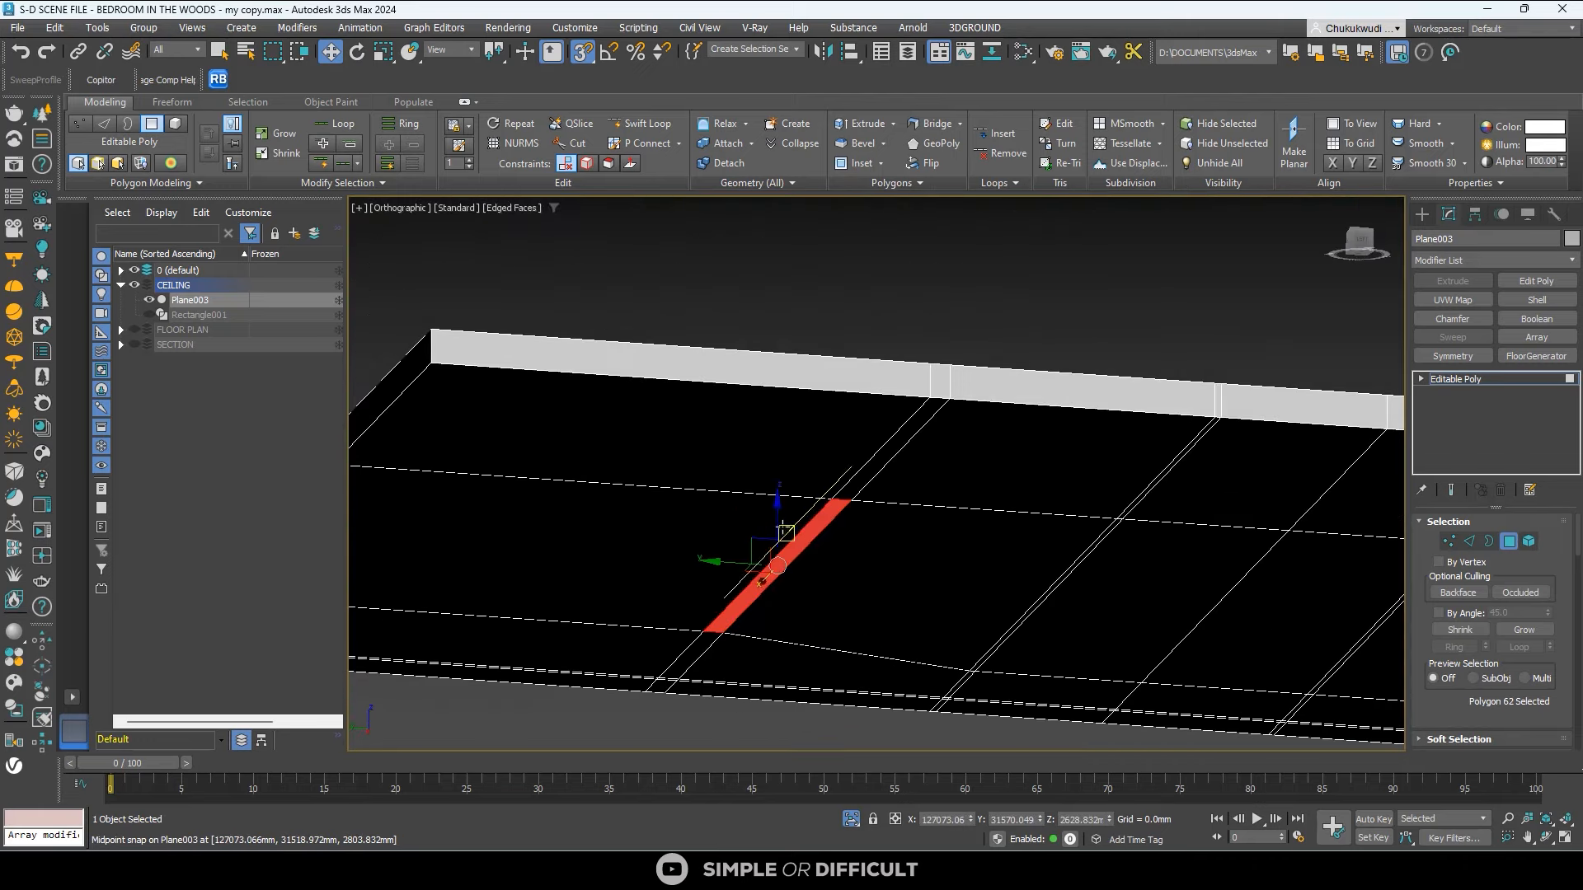
scroll(782, 527, "up", 2)
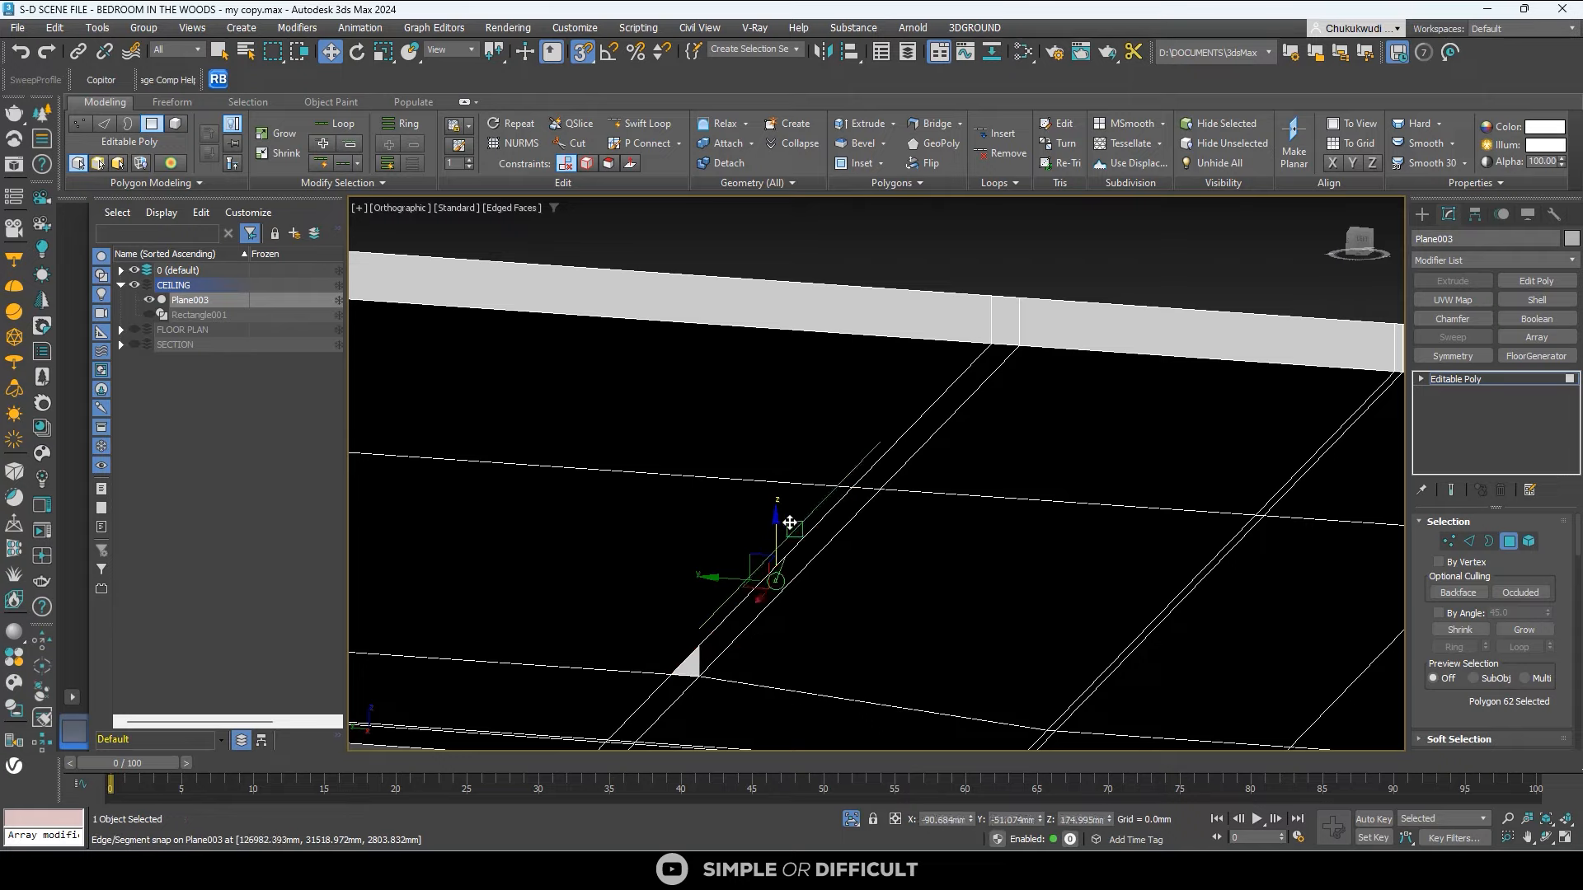
scroll(745, 593, "down", 5)
middle_click_drag(805, 587, 767, 434, "alt")
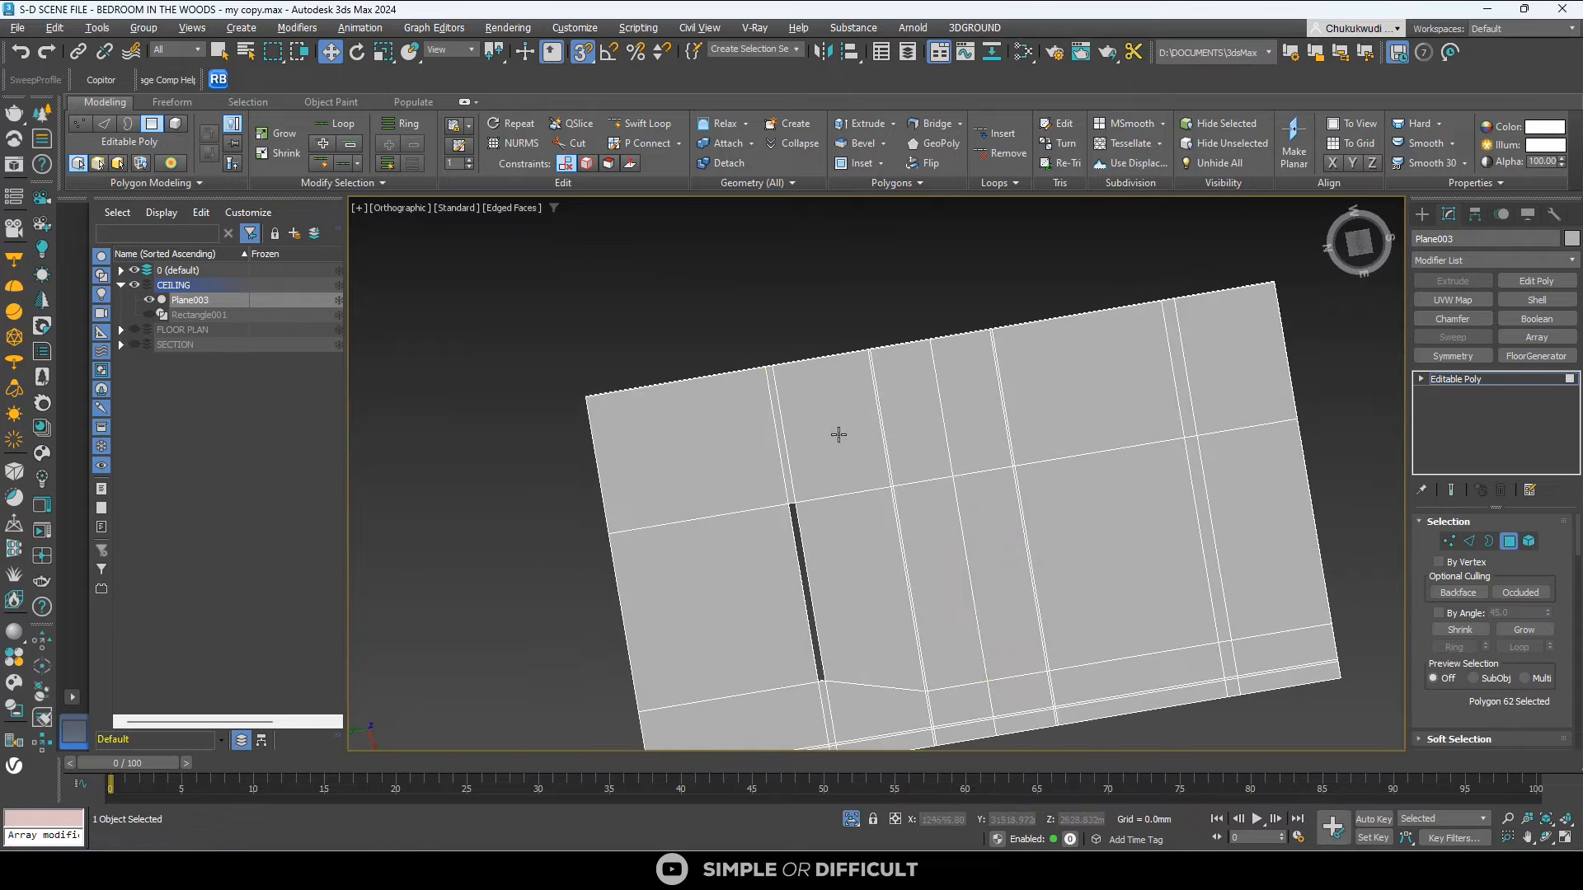
Examine the remaining narrow strips and edge lines across the ceiling's underside.
scroll(993, 566, "up", 3)
scroll(729, 349, "down", 1)
scroll(729, 350, "down", 2)
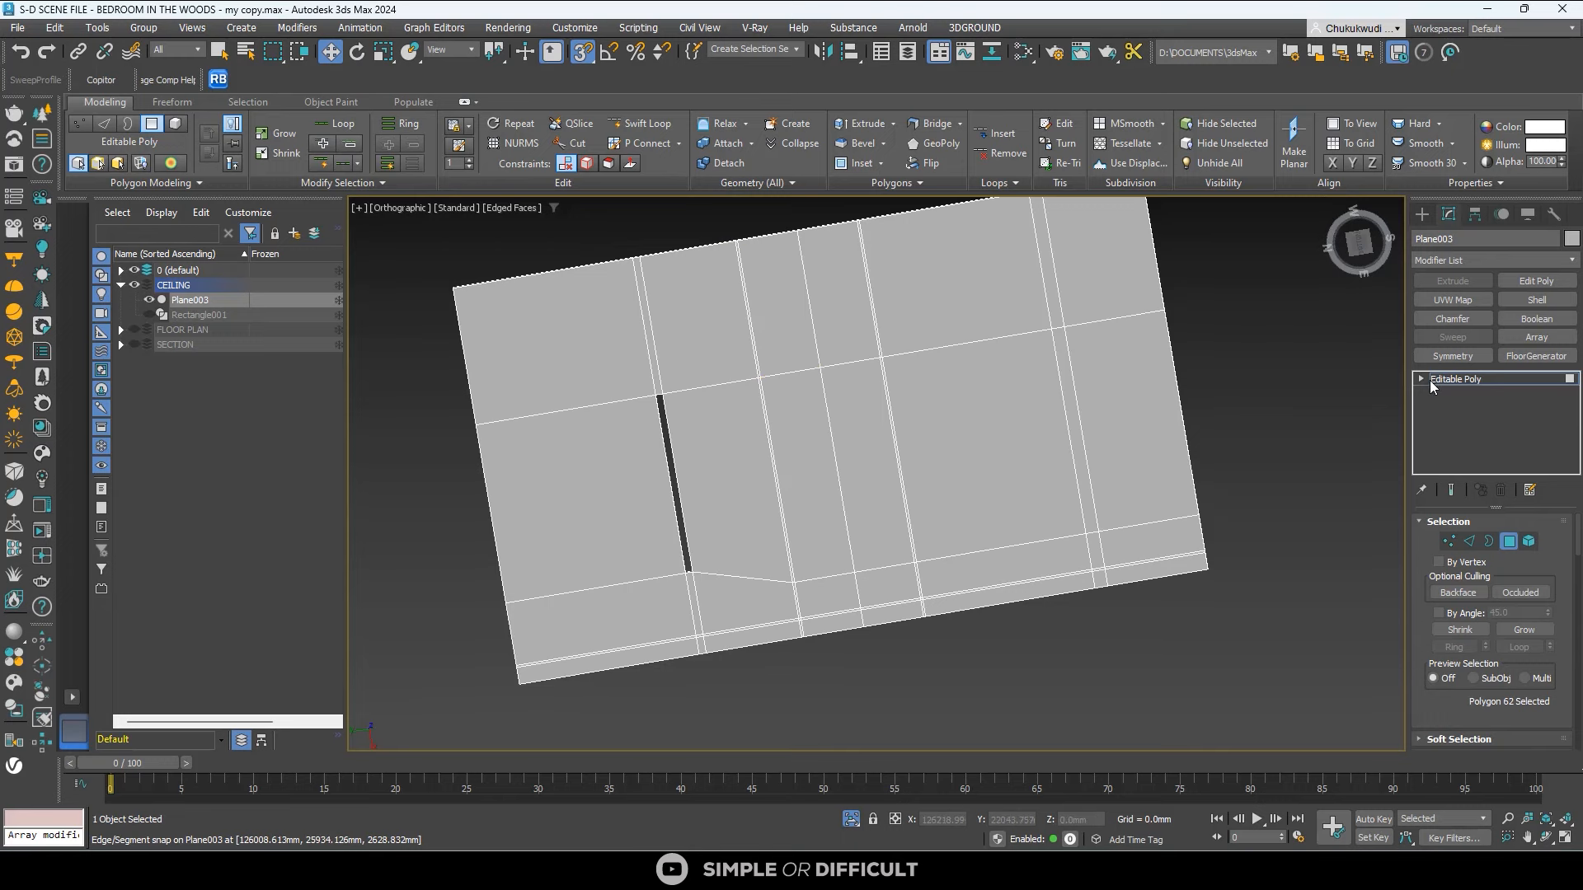
scroll(830, 640, "up", 4)
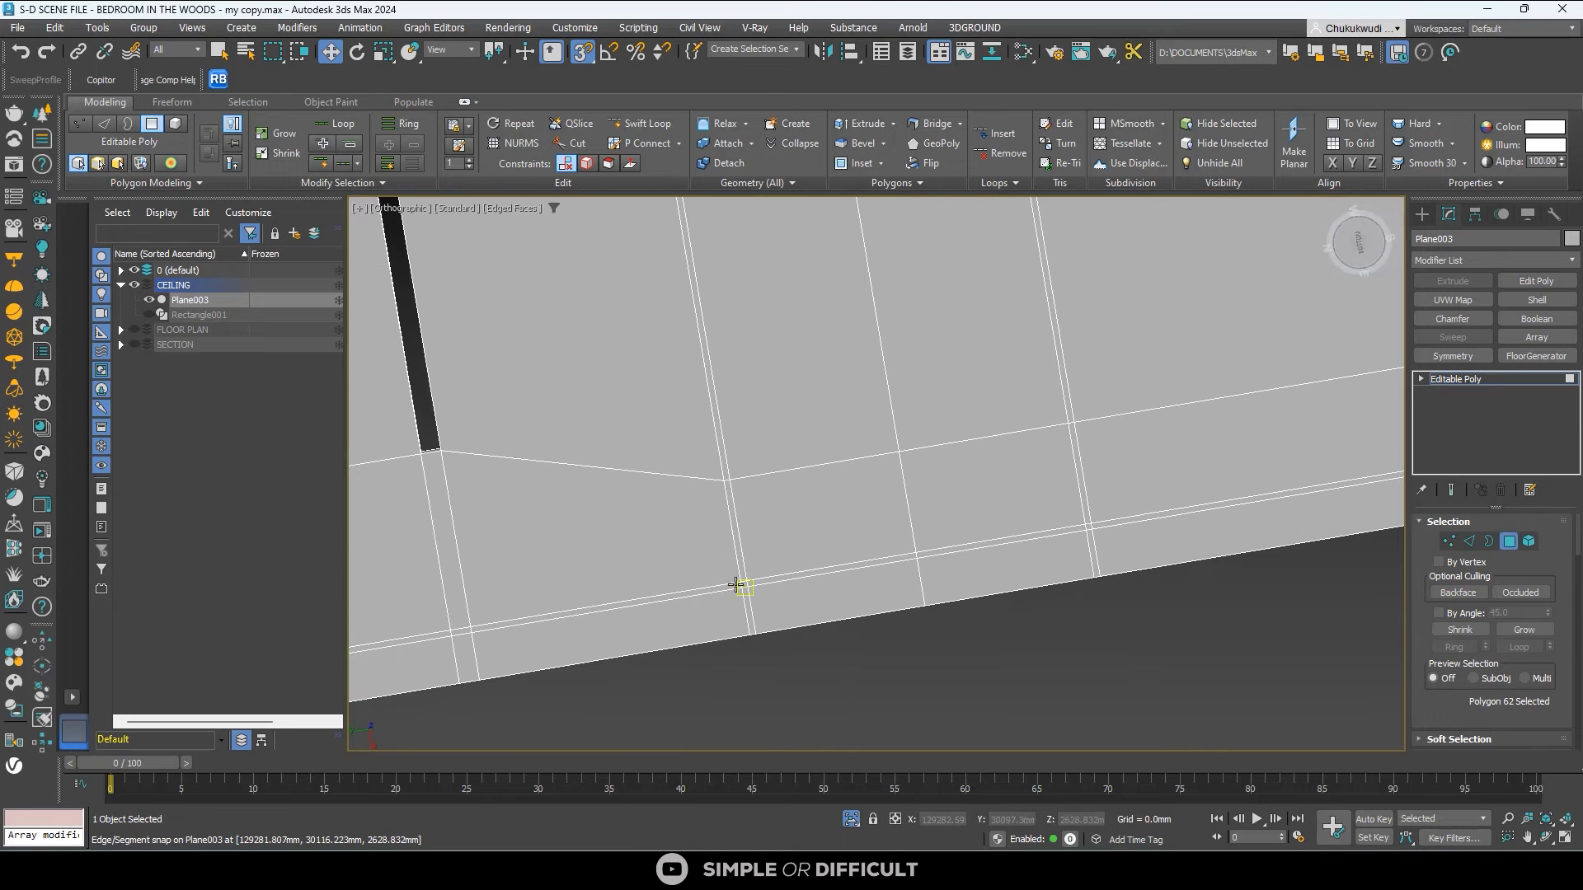
scroll(574, 608, "down", 1)
scroll(619, 470, "down", 1)
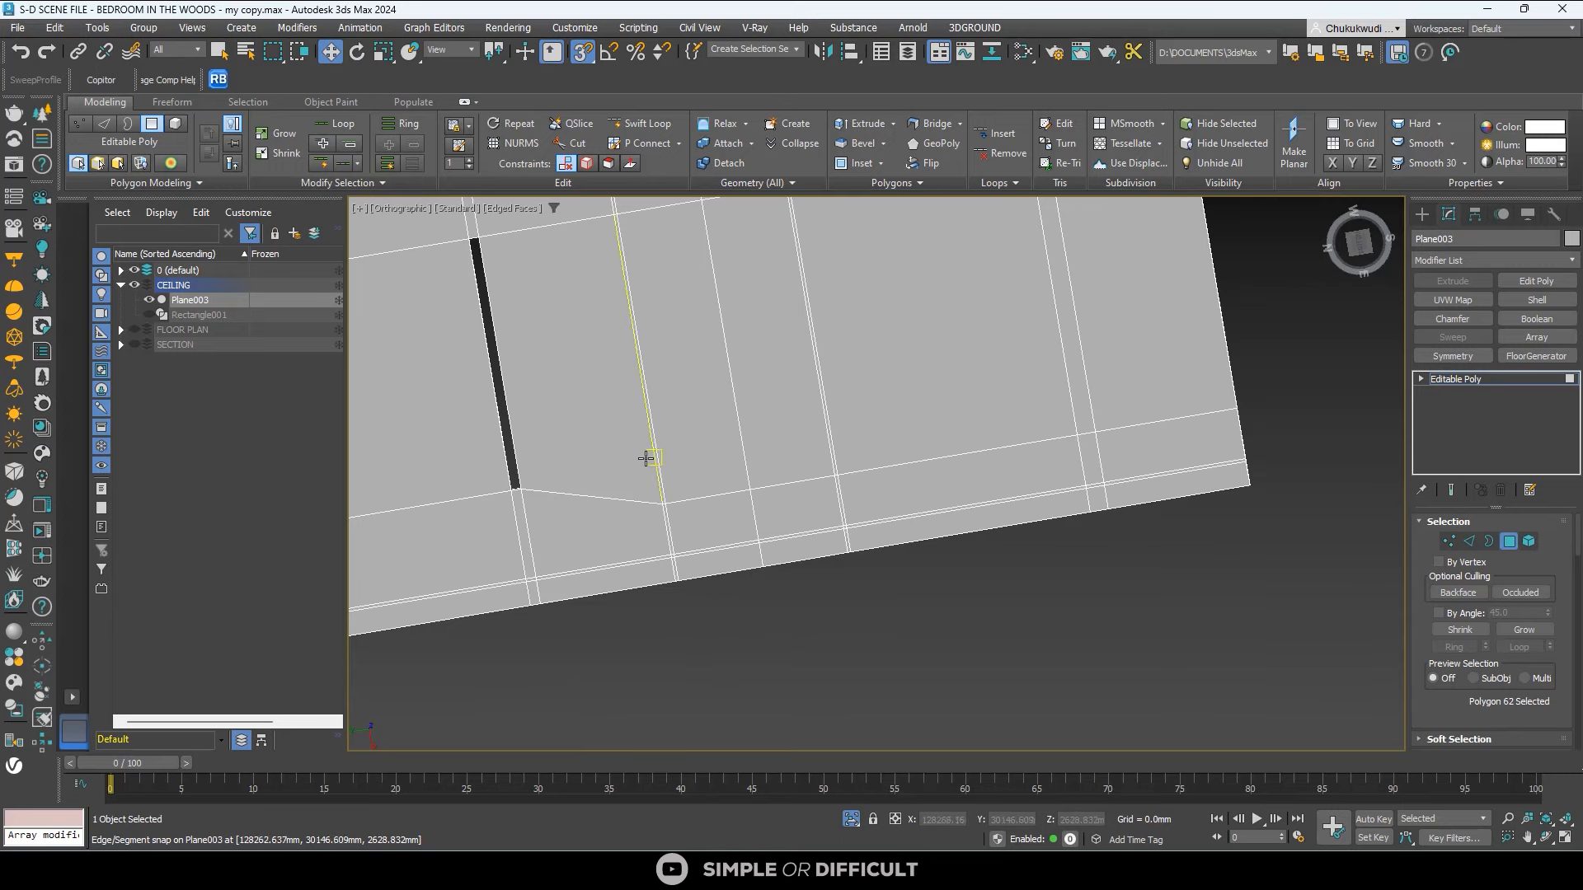
scroll(647, 459, "down", 1)
middle_click_drag(656, 458, 657, 633)
scroll(640, 444, "up", 2)
scroll(640, 444, "up", 1)
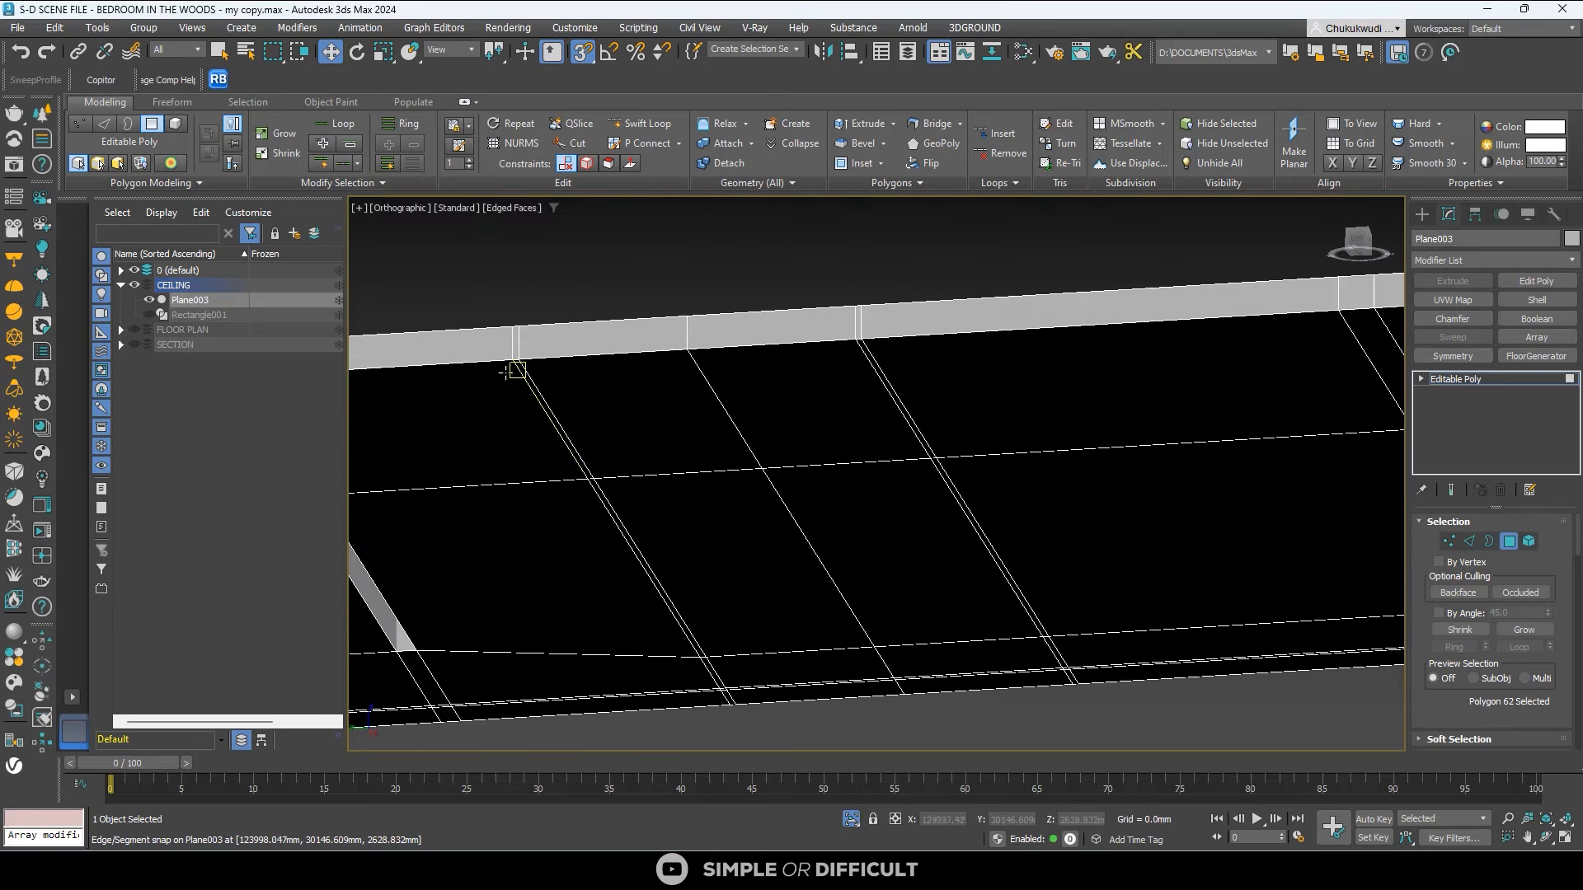
Turn off snapping and select the two long polygons of one narrow crosswise strip on the ceiling's underside.
scroll(520, 368, "up", 1)
scroll(547, 318, "up", 1)
scroll(531, 365, "up", 1)
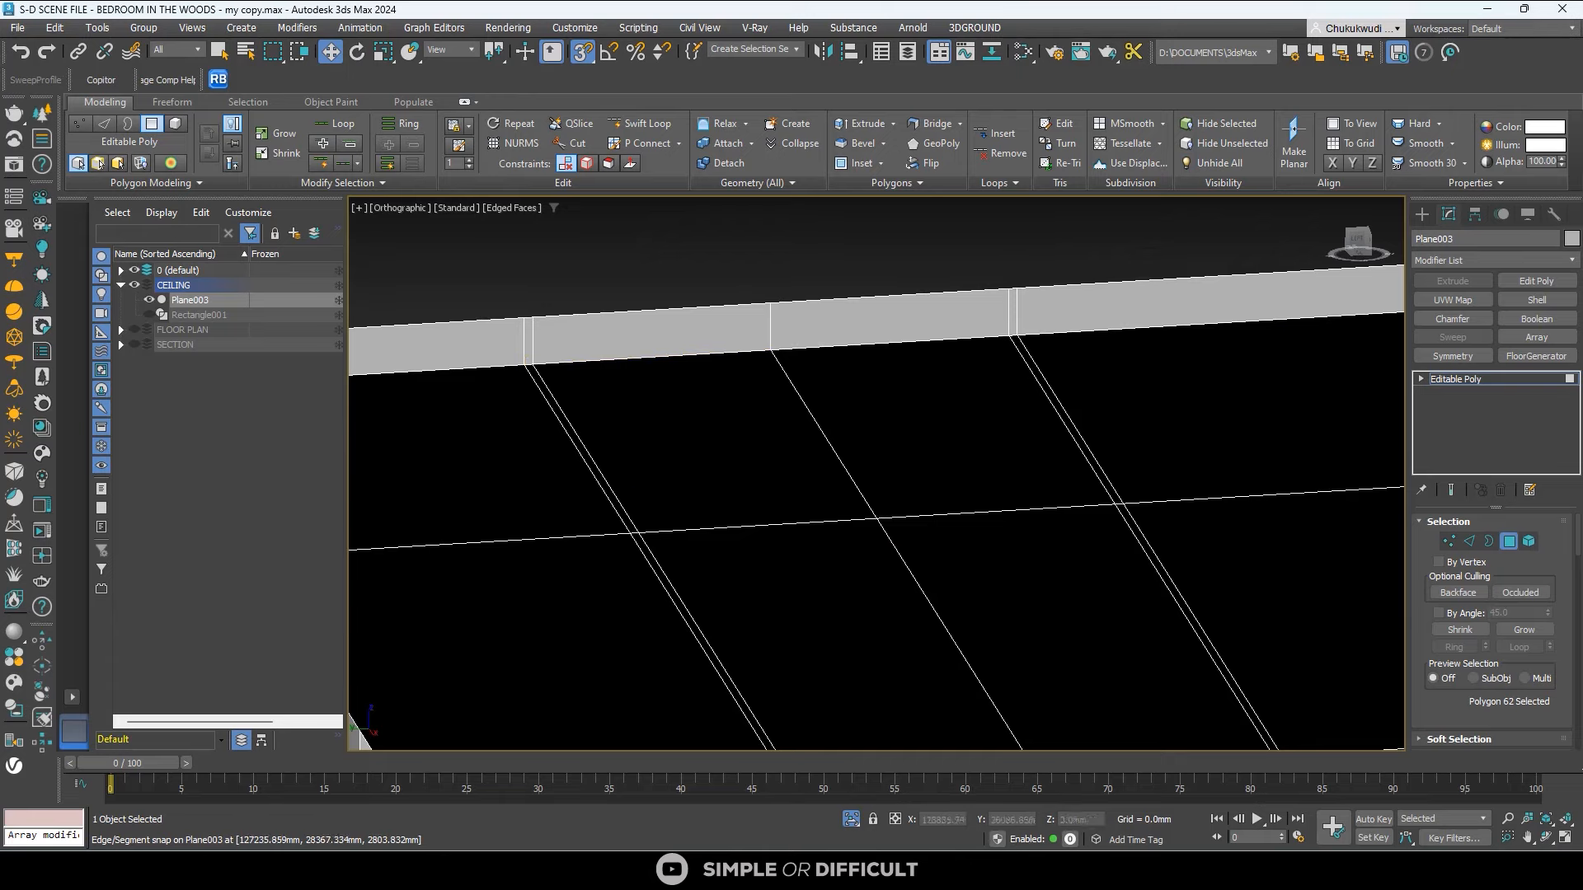
scroll(569, 441, "up", 2)
left_click(584, 52)
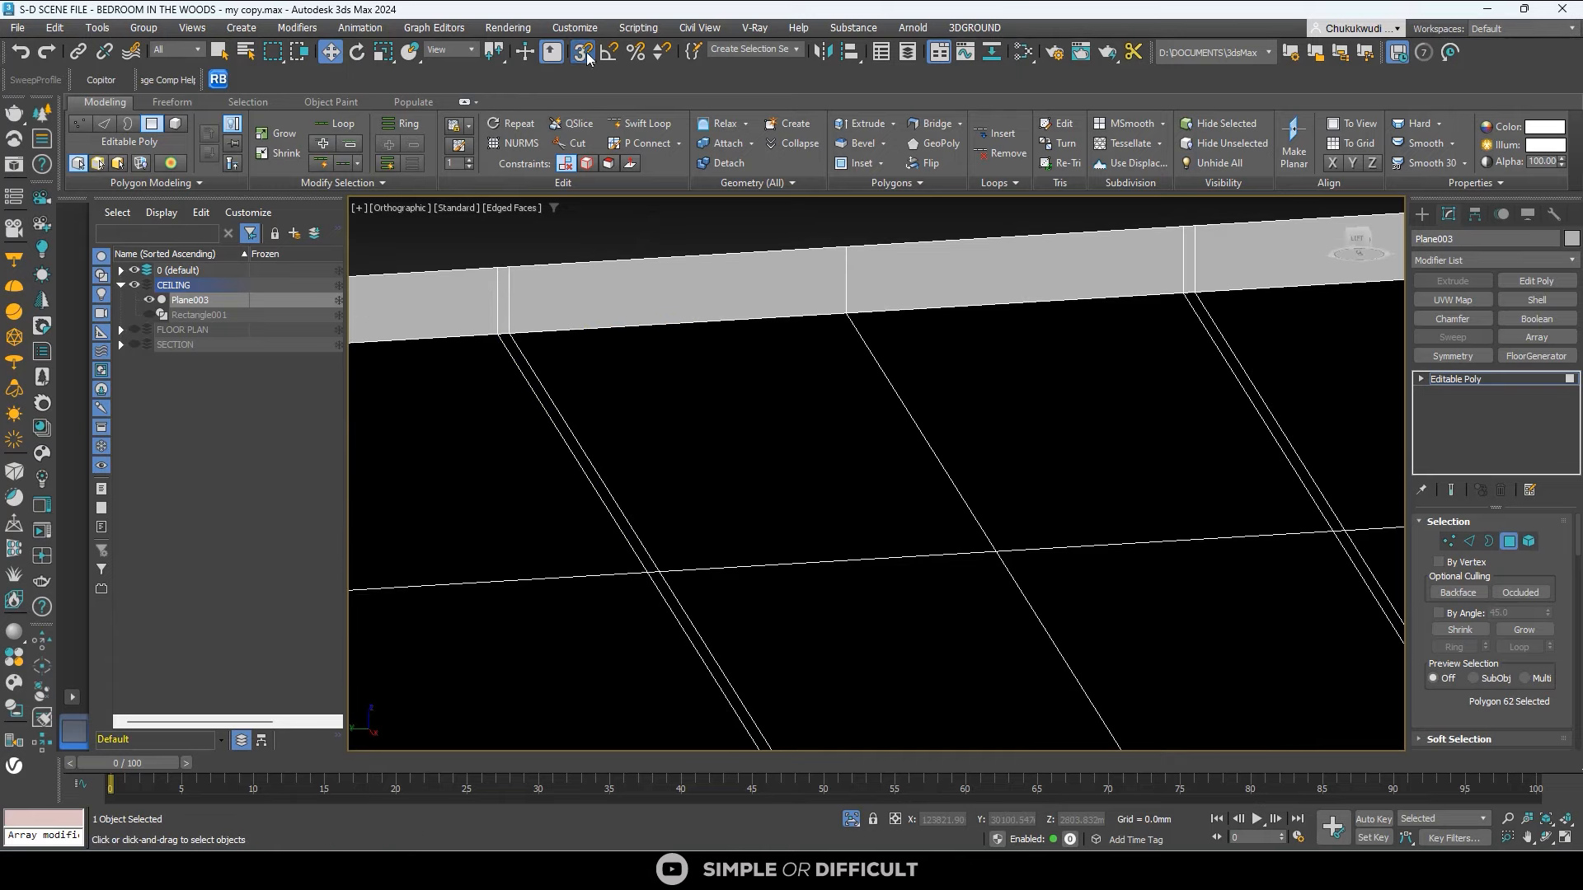
scroll(520, 413, "up", 2)
left_click(531, 335)
scroll(531, 335, "down", 4)
scroll(532, 335, "up", 5)
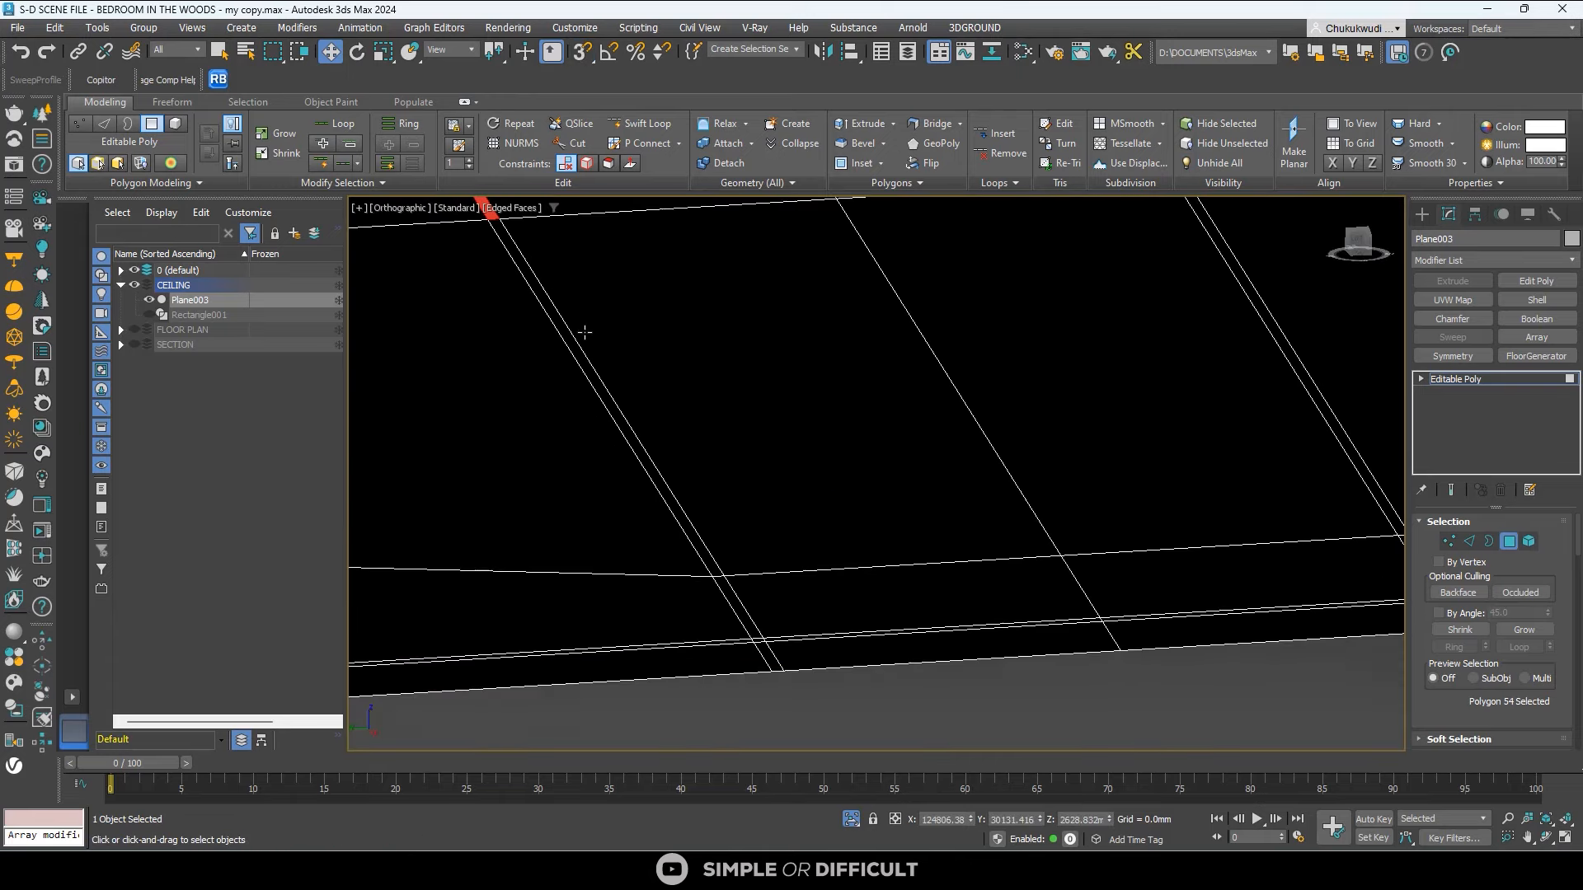
left_click(577, 343, "ctrl")
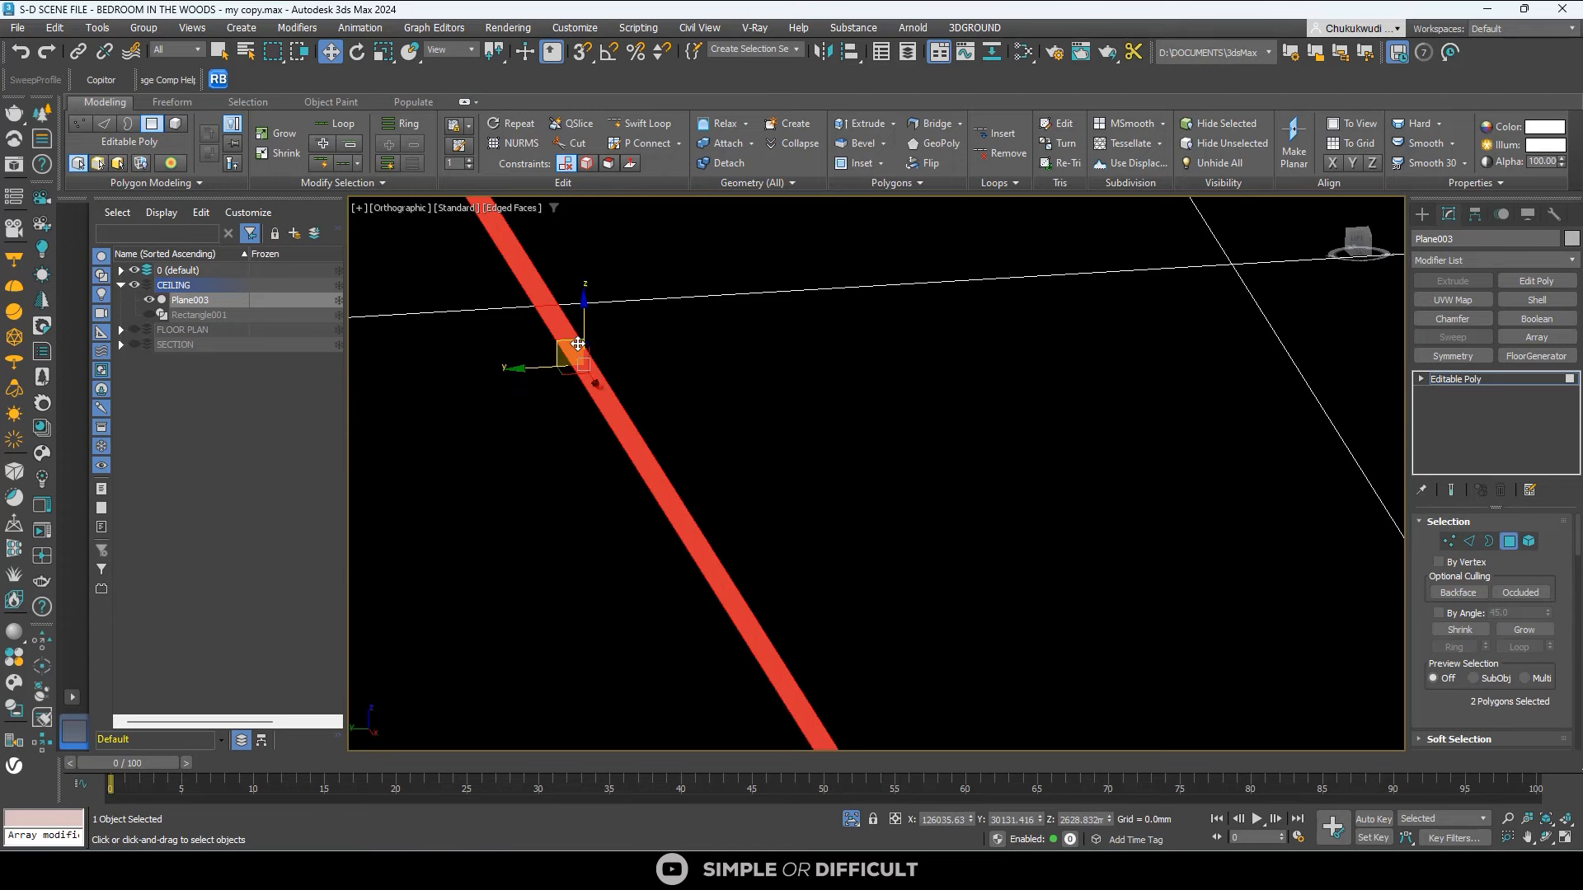
scroll(581, 363, "down", 3)
scroll(701, 590, "up", 3)
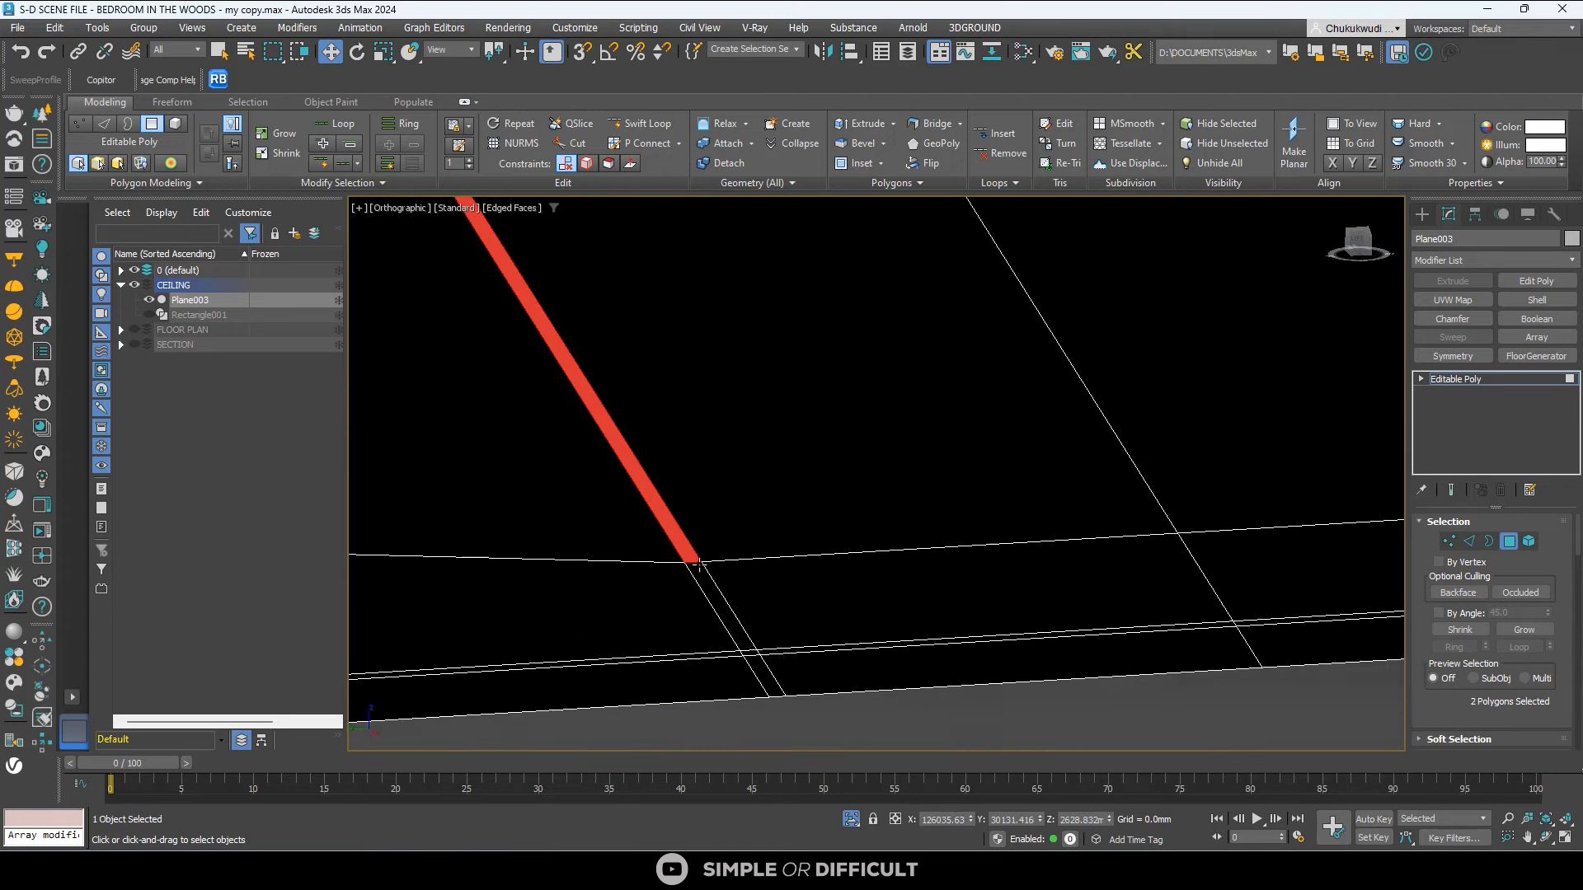
left_click(709, 587, "ctrl")
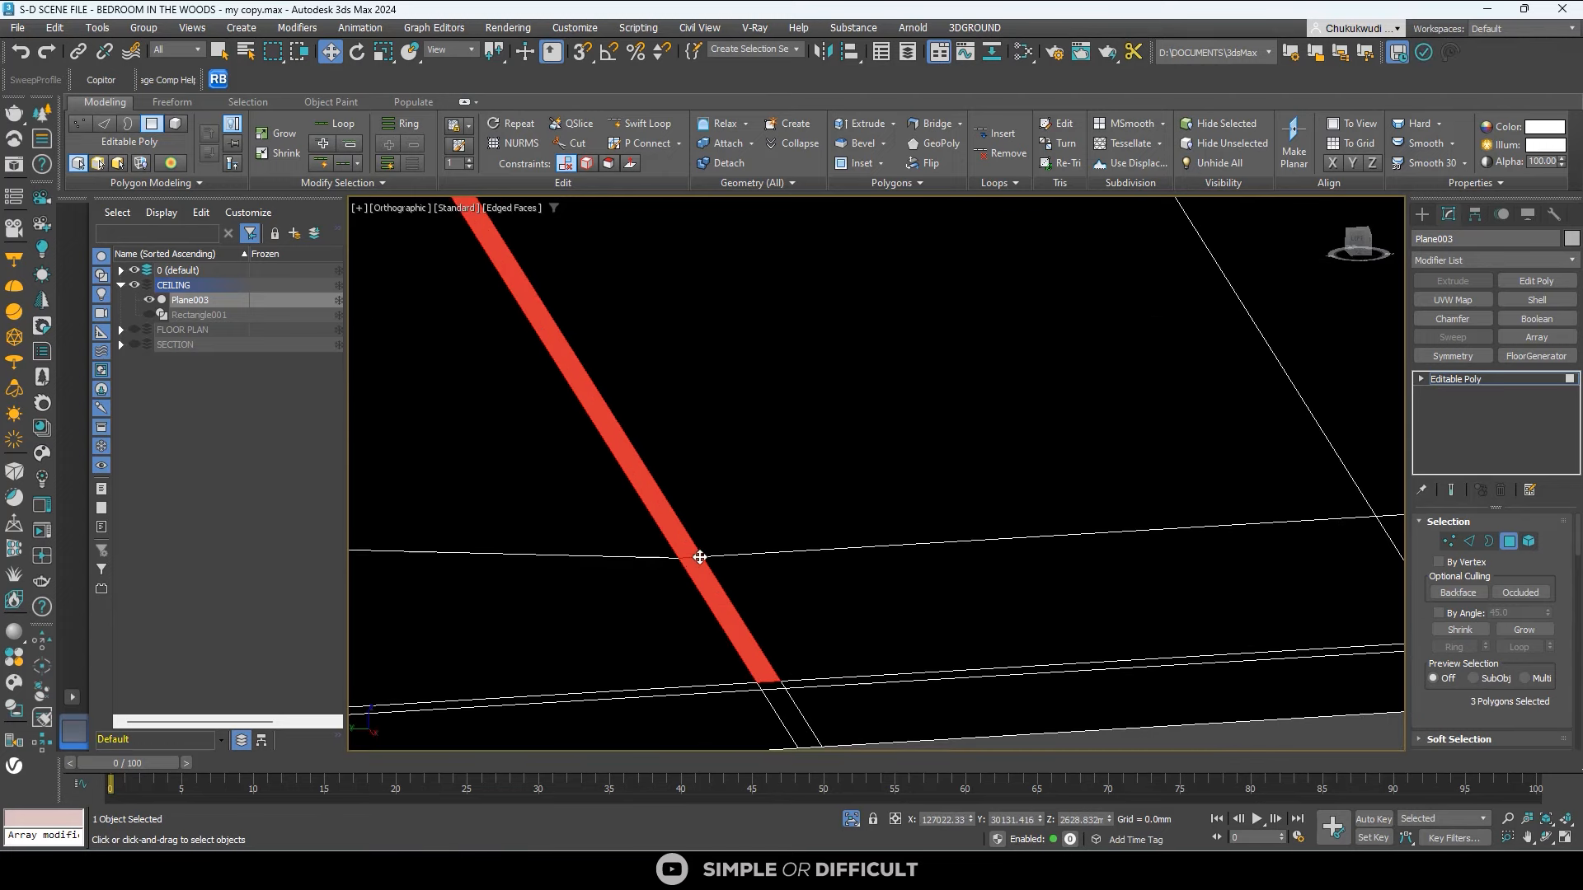
scroll(709, 576, "down", 3)
middle_click_drag(733, 652, 663, 592, "alt")
scroll(1165, 474, "up", 3)
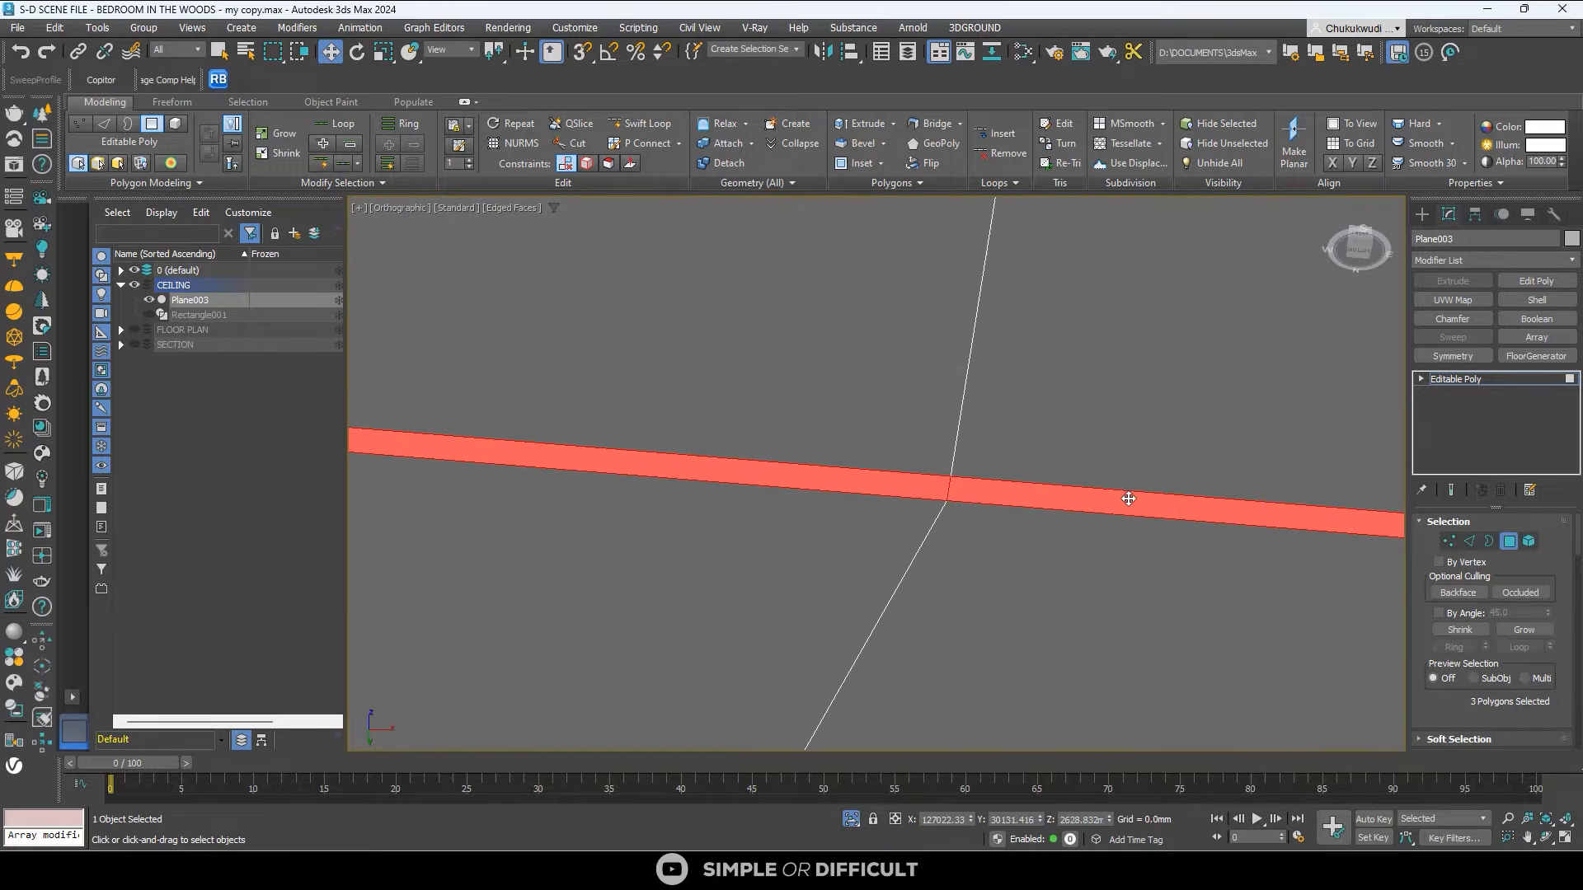
left_click(1116, 509, "alt")
Add the two long polygons of the parallel crosswise strip to the polygon selection.
scroll(1060, 435, "down", 3)
scroll(1060, 432, "down", 4)
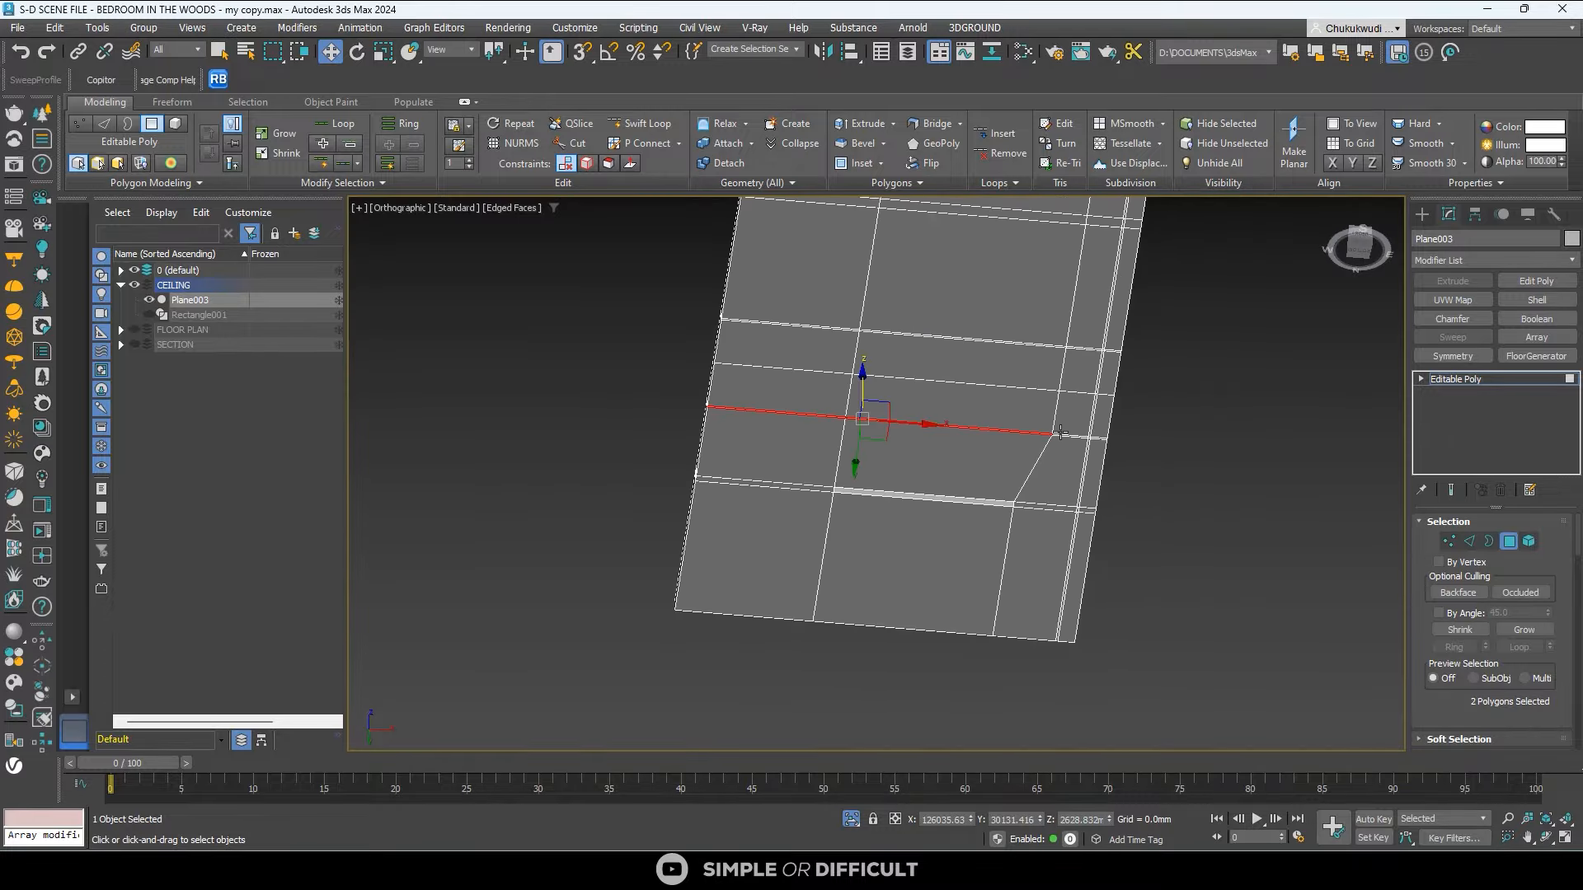
scroll(722, 297, "up", 5)
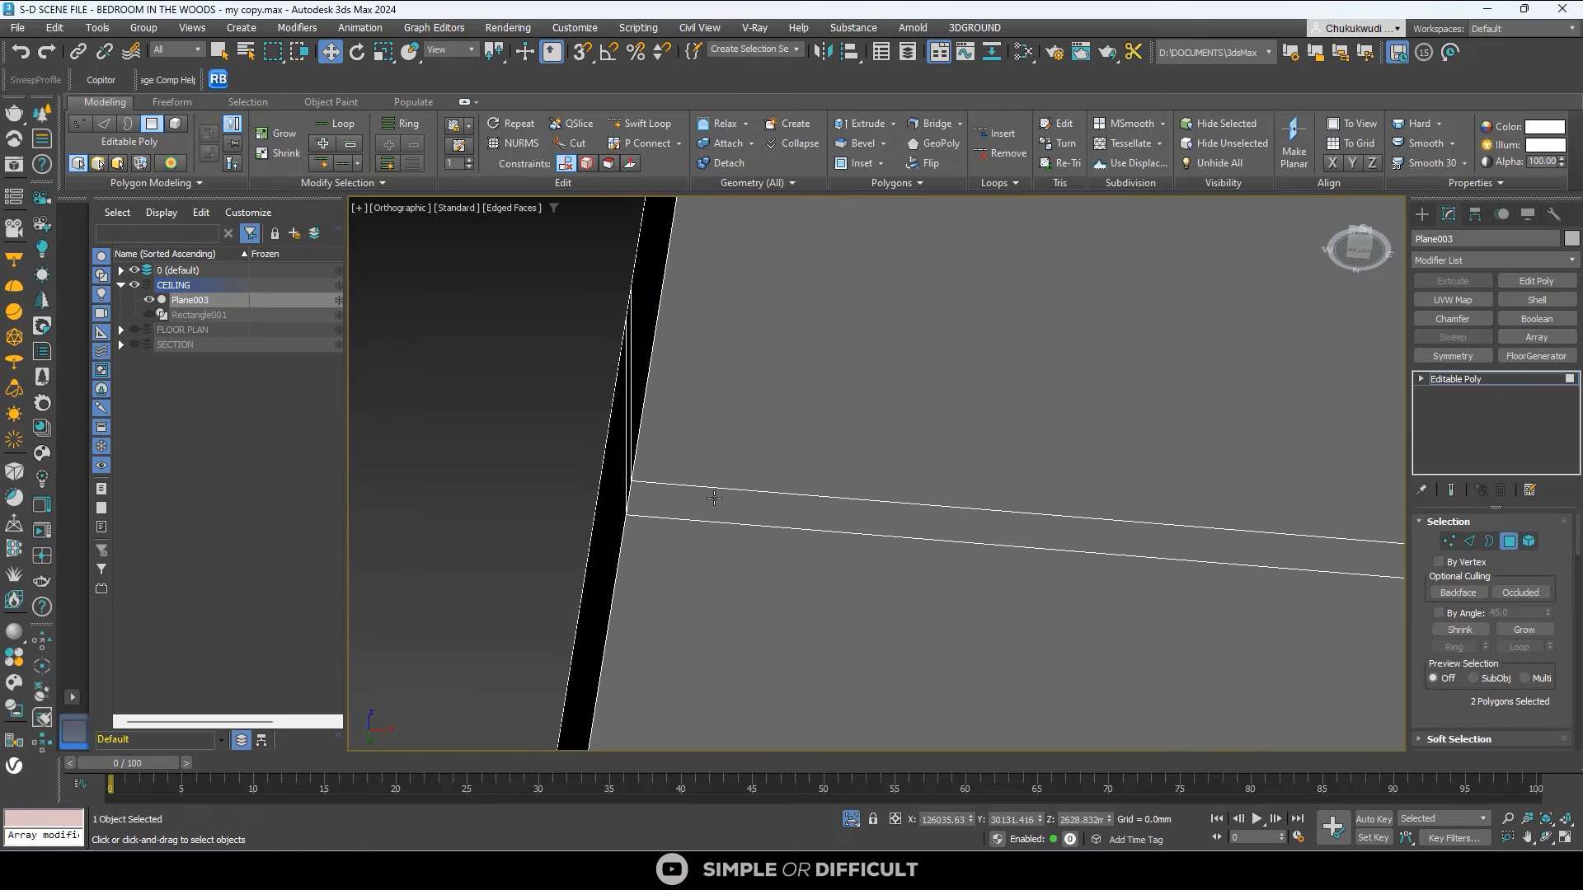
left_click(714, 500, "ctrl")
scroll(714, 499, "down", 5)
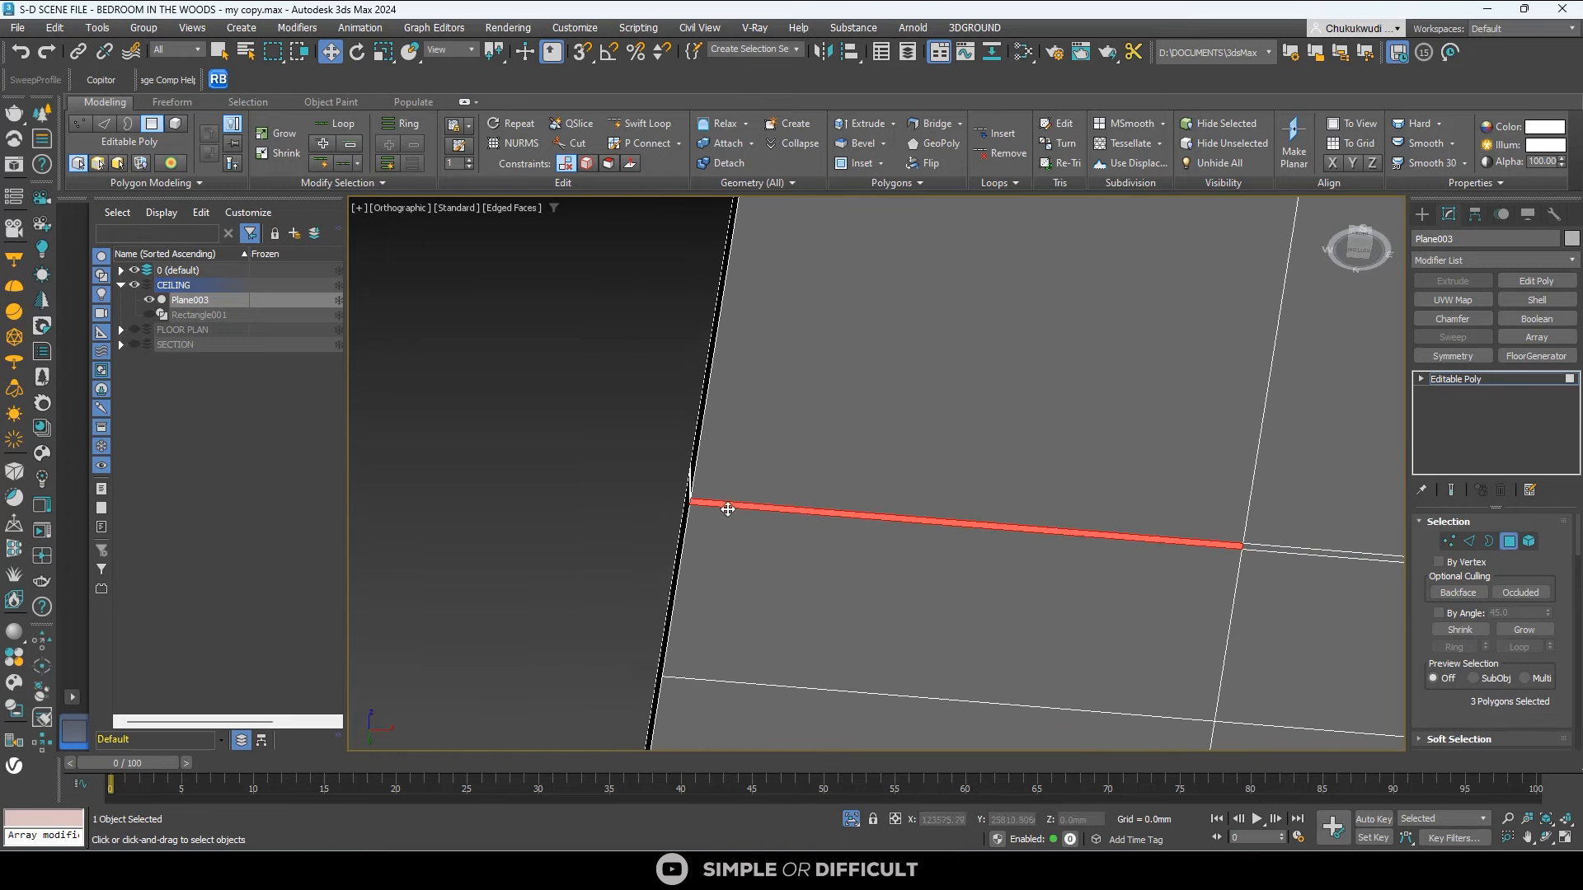
scroll(1287, 607, "up", 1)
middle_click_drag(1307, 604, 1041, 525)
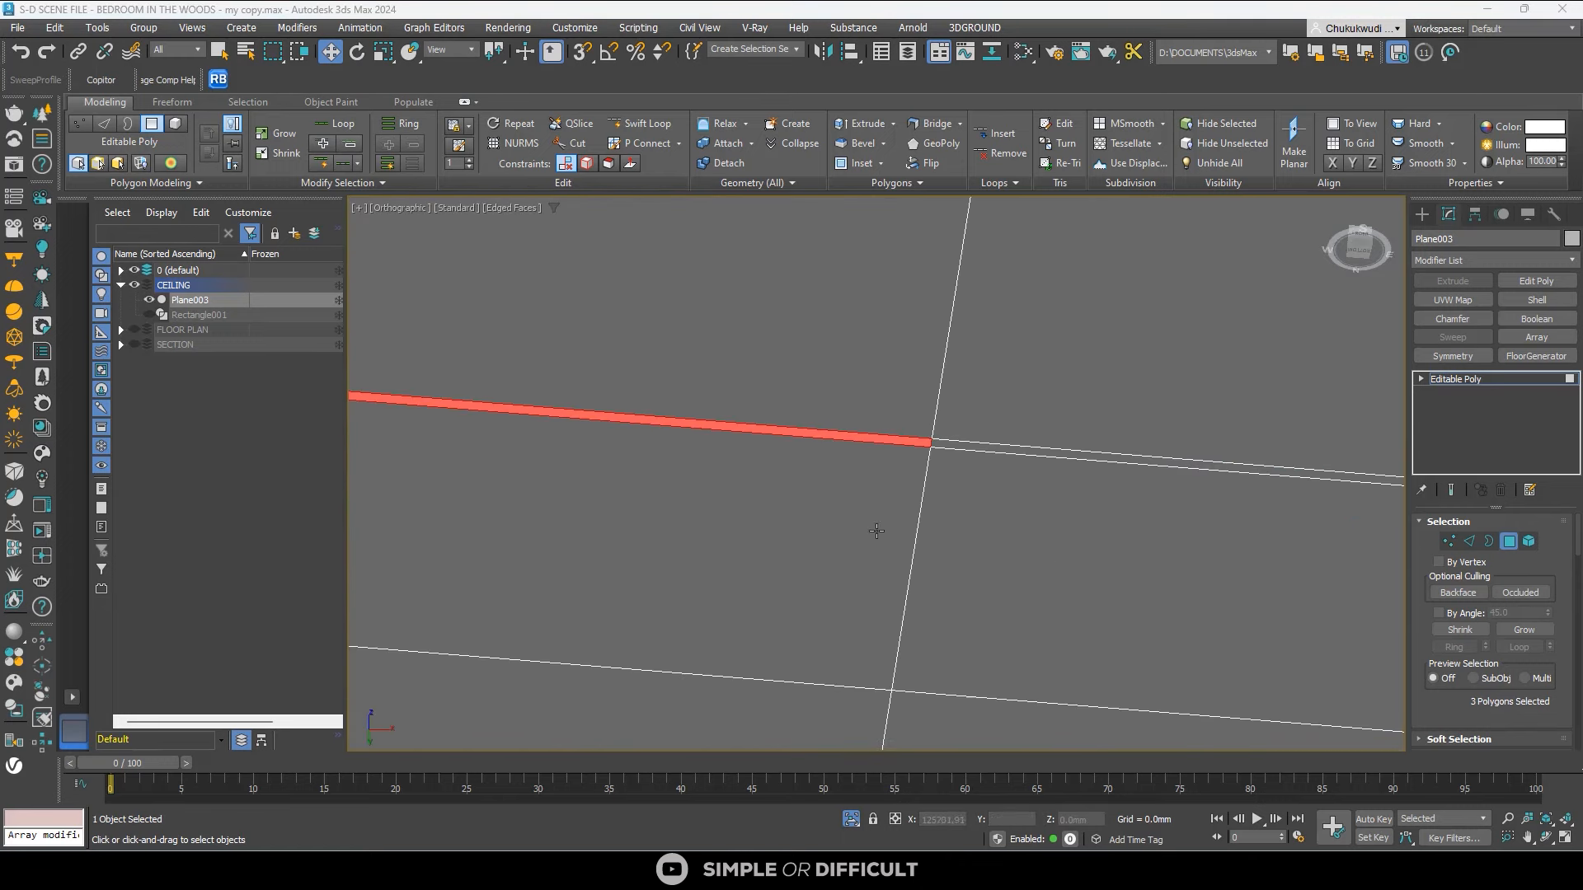
scroll(896, 483, "down", 3)
scroll(913, 463, "up", 3)
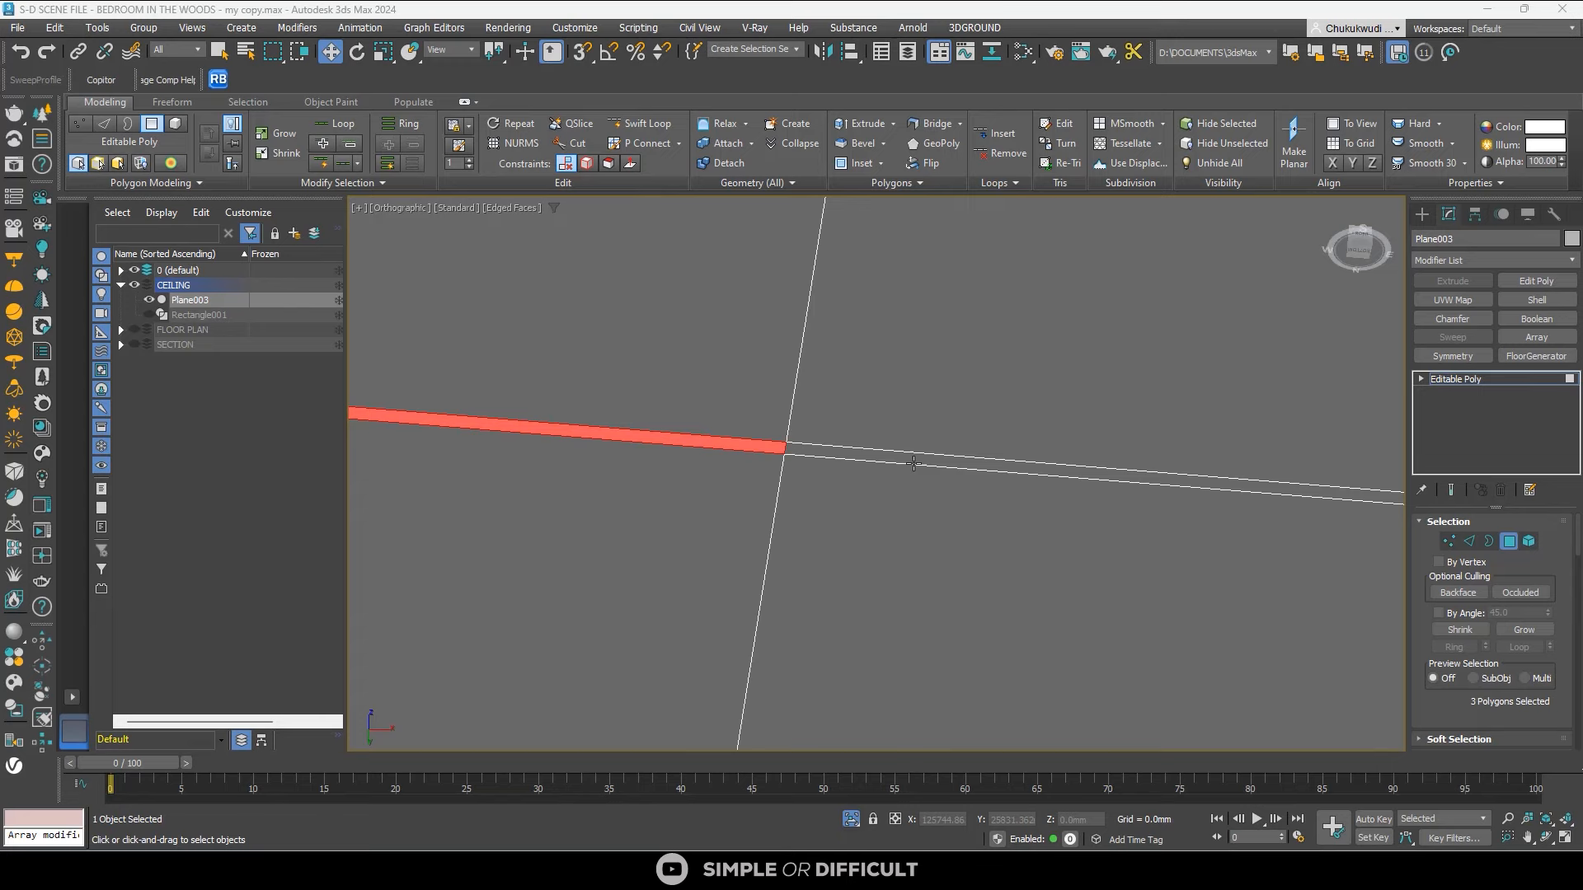
left_click(859, 454, "ctrl")
scroll(882, 466, "down", 3)
scroll(1187, 501, "up", 4)
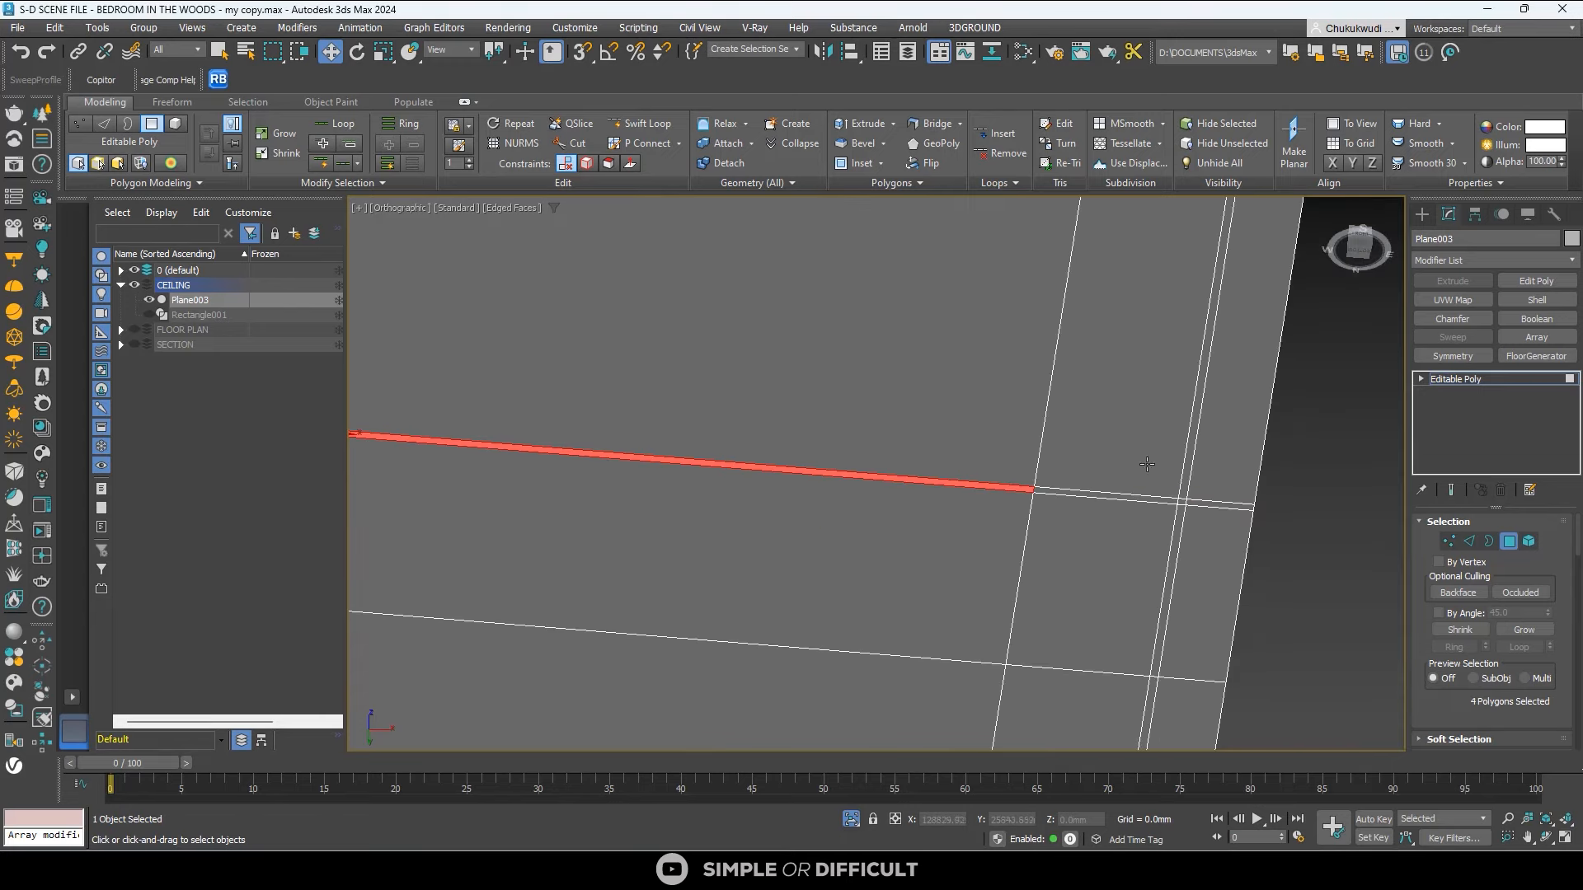
Add four consecutive polygons of the narrow lengthwise strip beside the ceiling's long edge to the selection.
scroll(1079, 464, "down", 4)
middle_click_drag(824, 569, 777, 661, "alt")
middle_click_drag(995, 631, 882, 582, "alt")
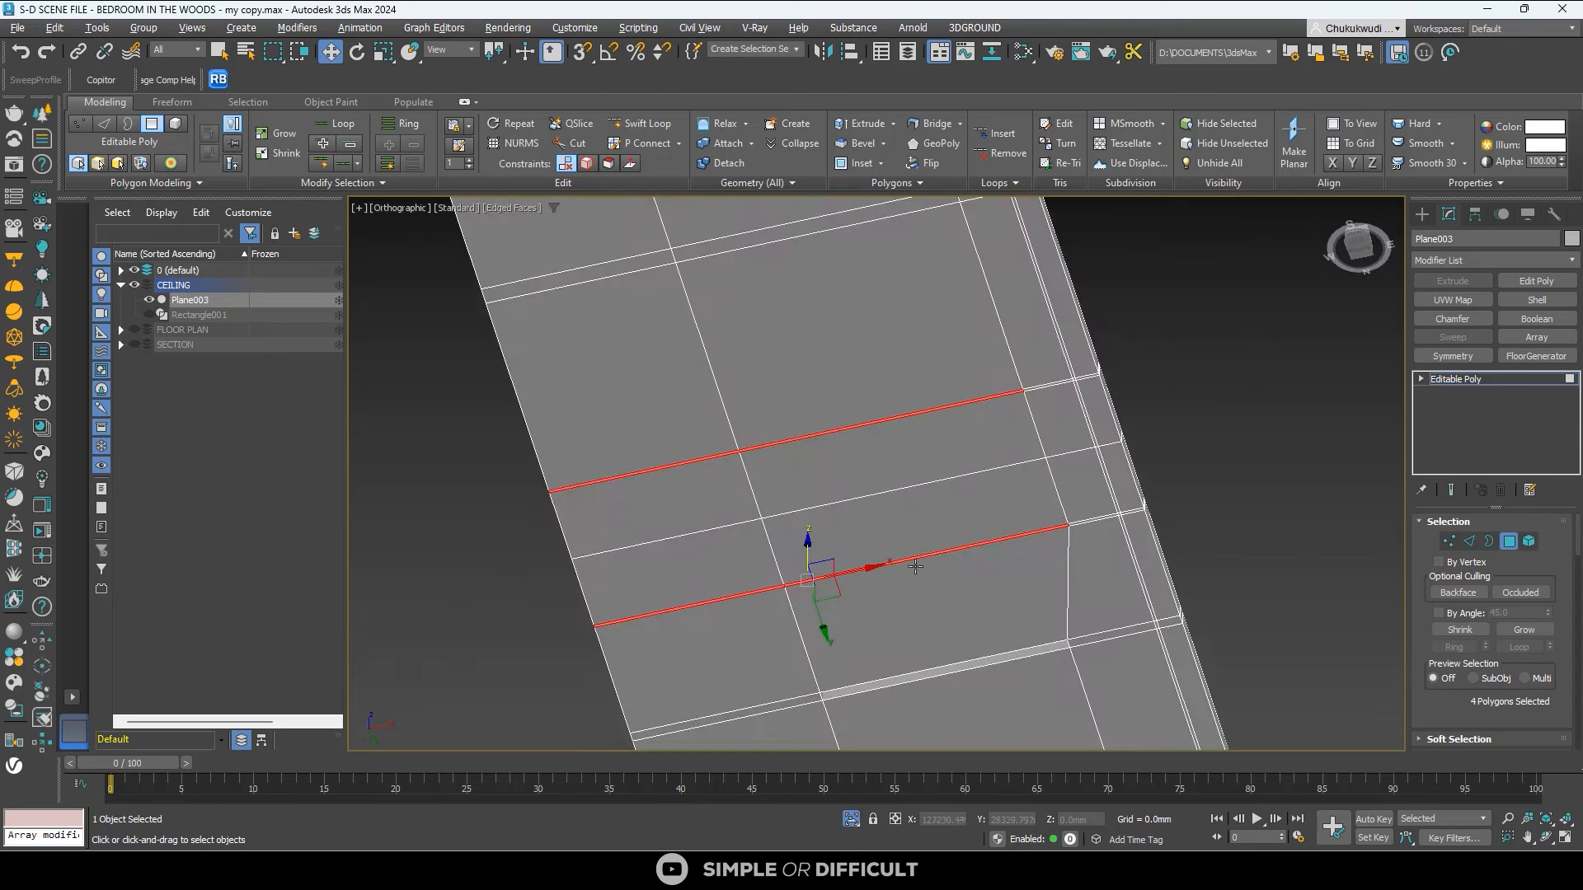
middle_click_drag(989, 437, 891, 601)
scroll(911, 371, "up", 6)
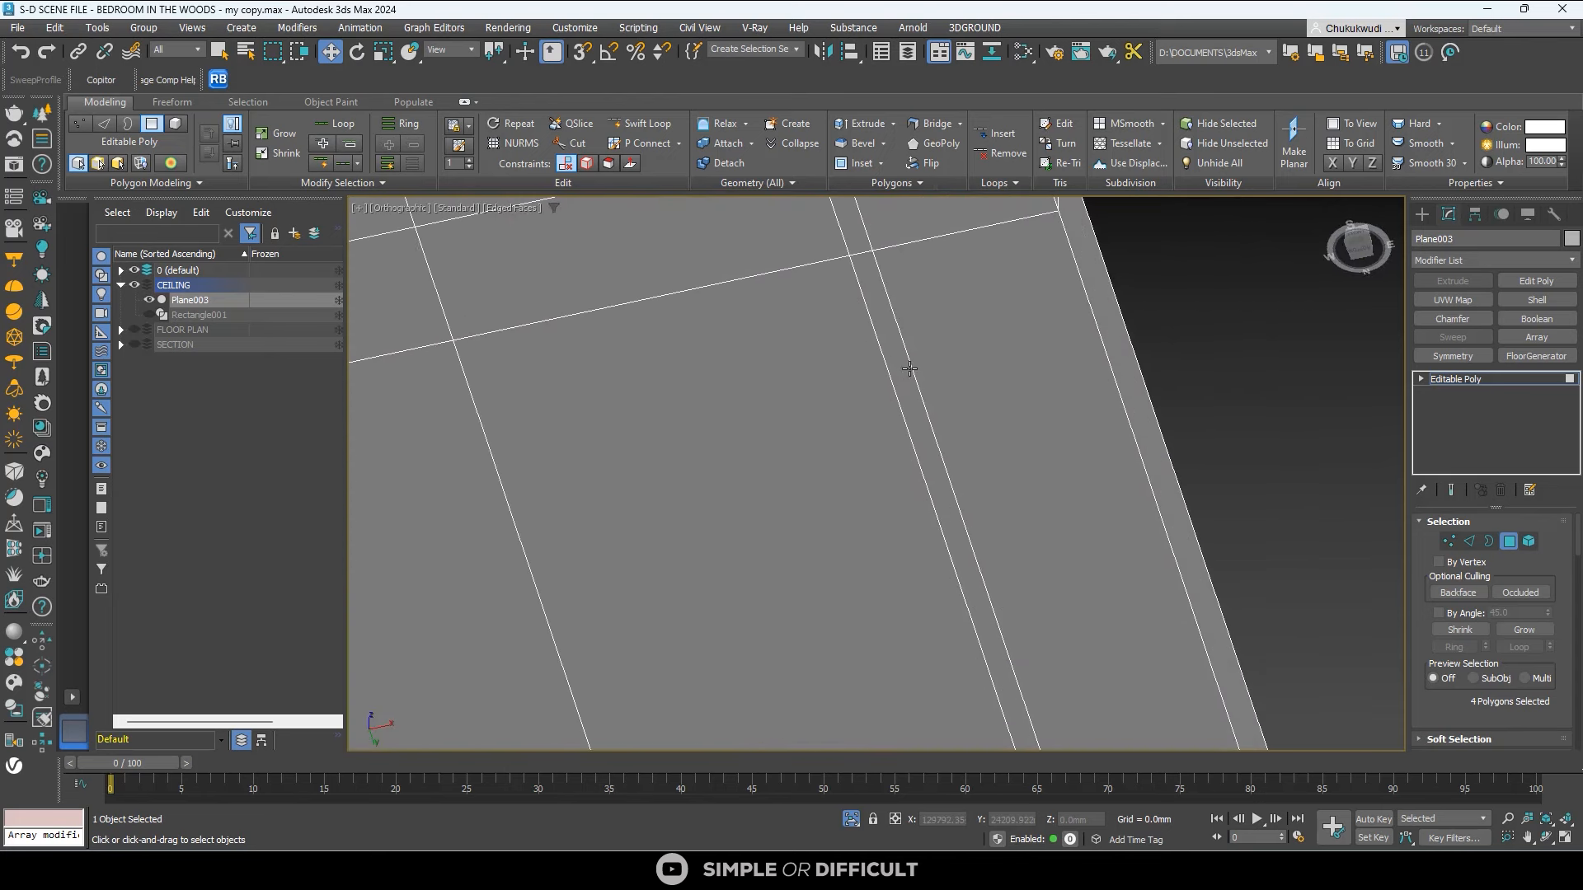
scroll(888, 363, "up", 4)
left_click(905, 330, "ctrl")
scroll(907, 328, "down", 5)
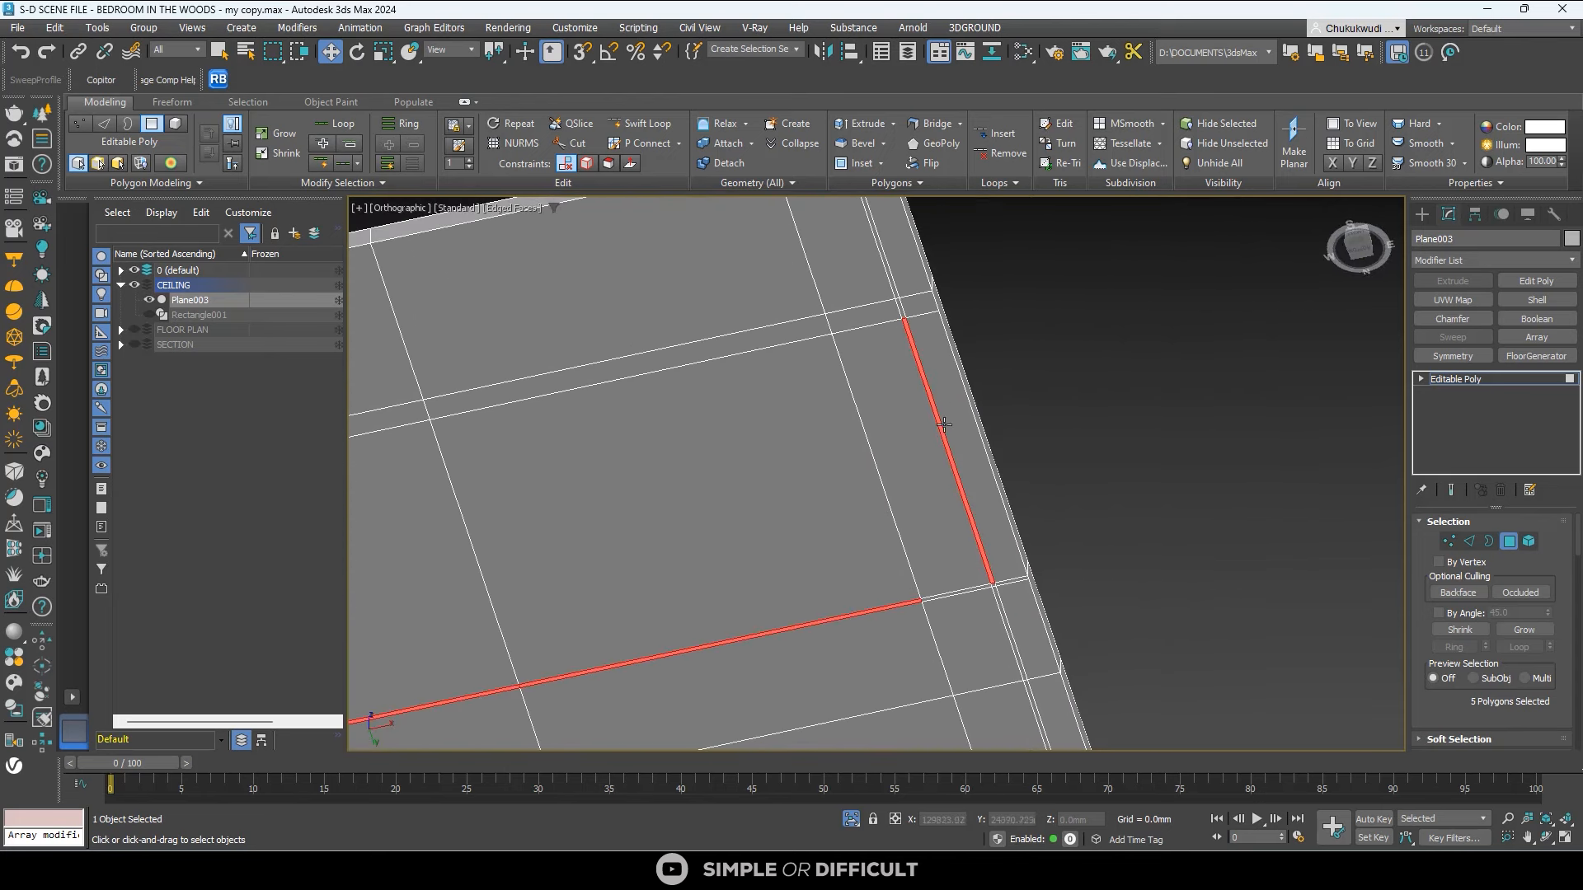
scroll(989, 605, "up", 5)
scroll(910, 511, "up", 3)
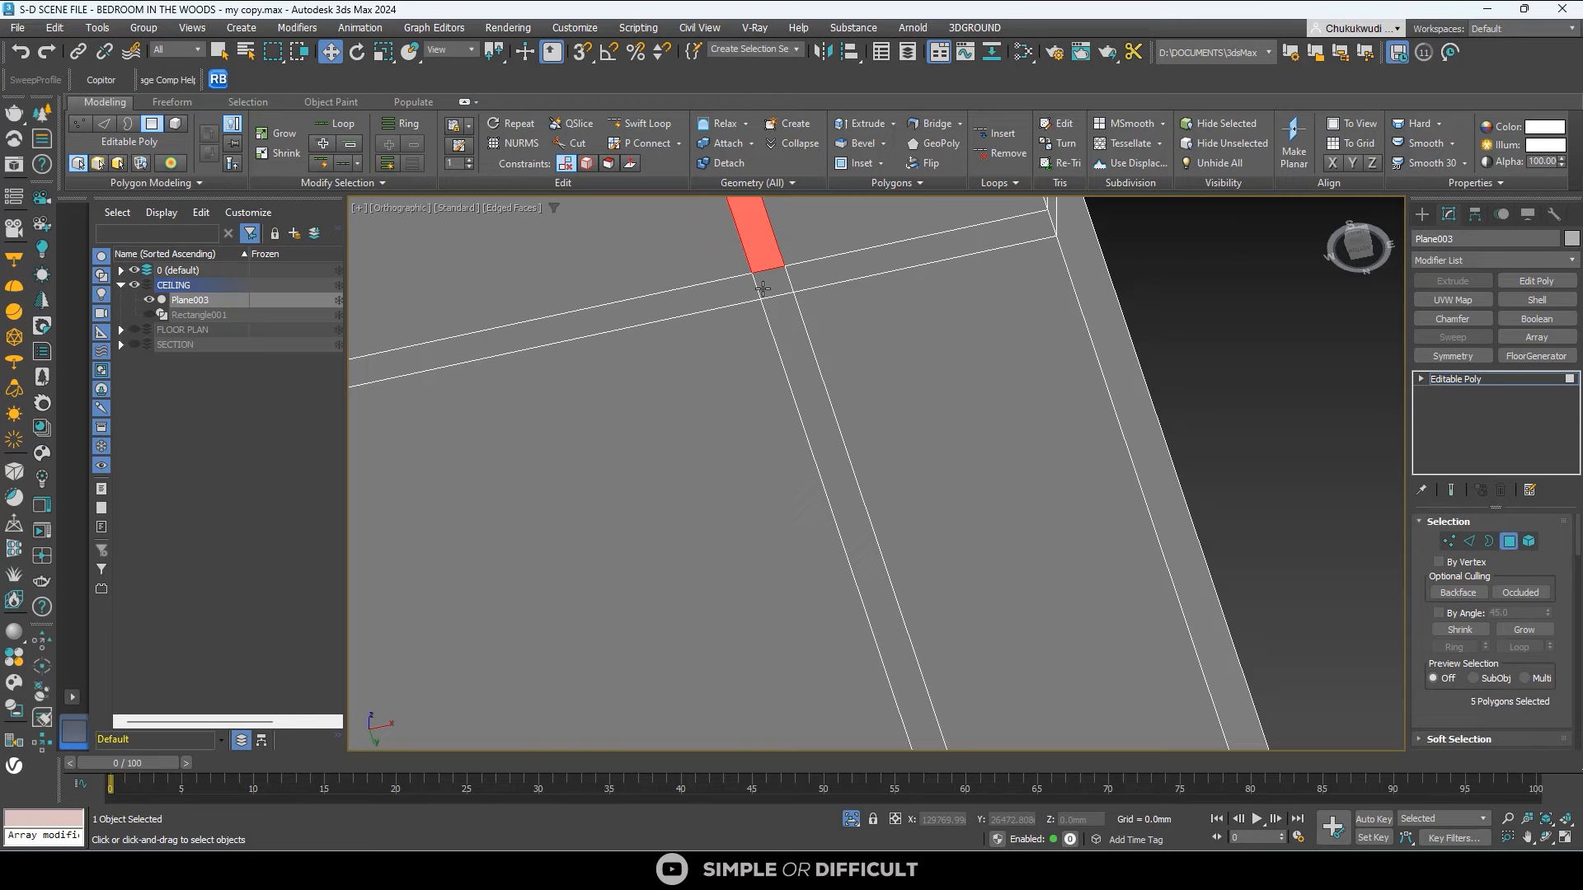
left_click(788, 325, "ctrl")
scroll(805, 429, "down", 4)
scroll(801, 376, "up", 3)
left_click(801, 375, "ctrl")
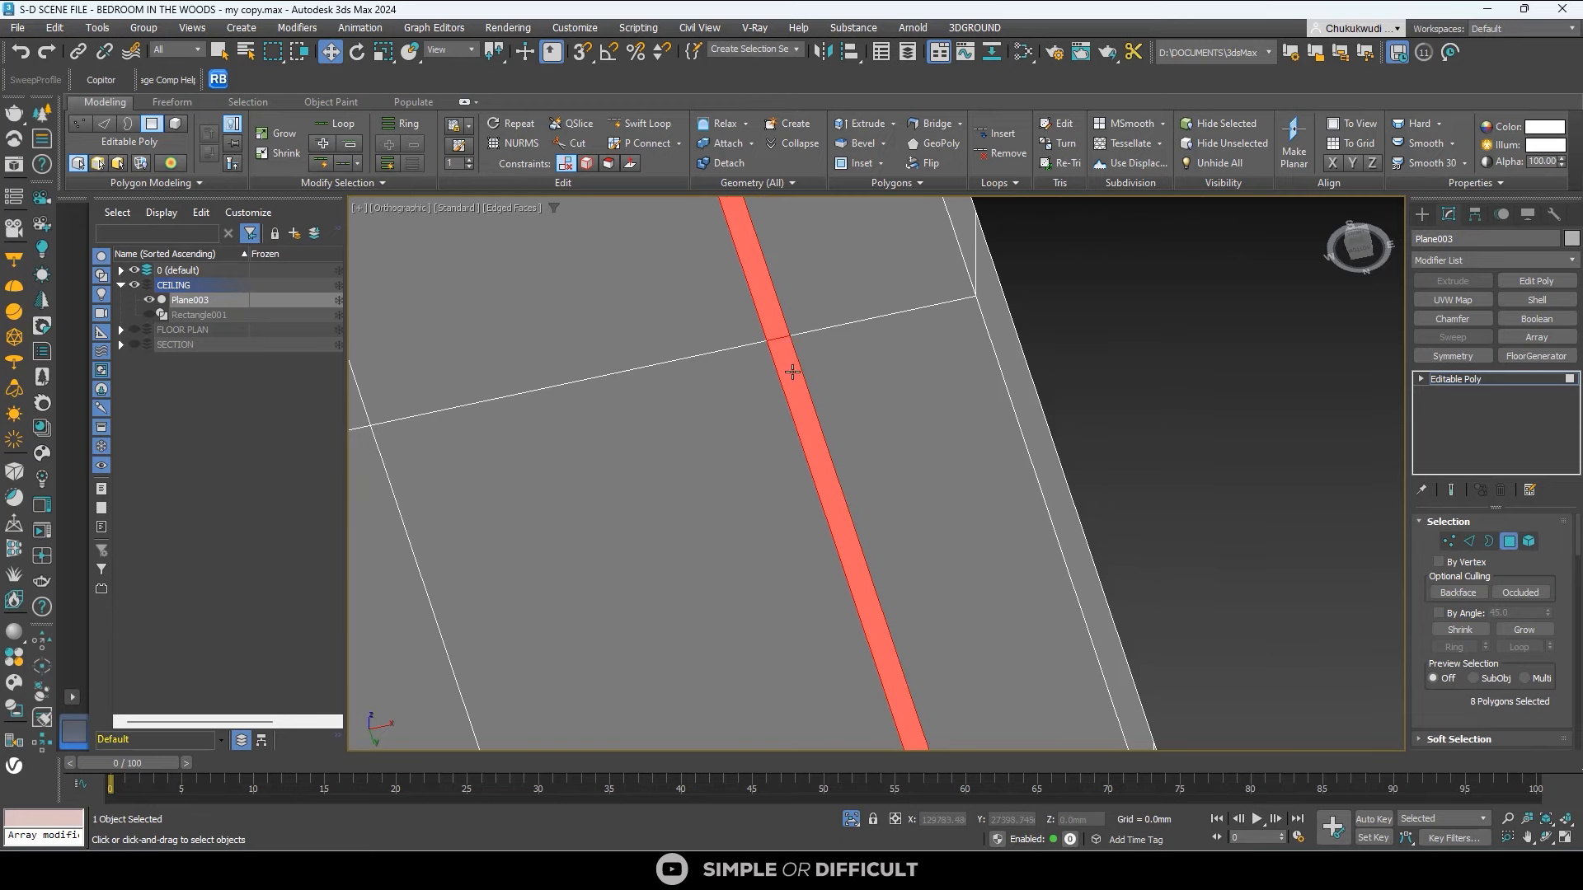
Extend the selection along the lengthwise strip through the second crosswise strip and on to the next crossing.
scroll(824, 380, "down", 3)
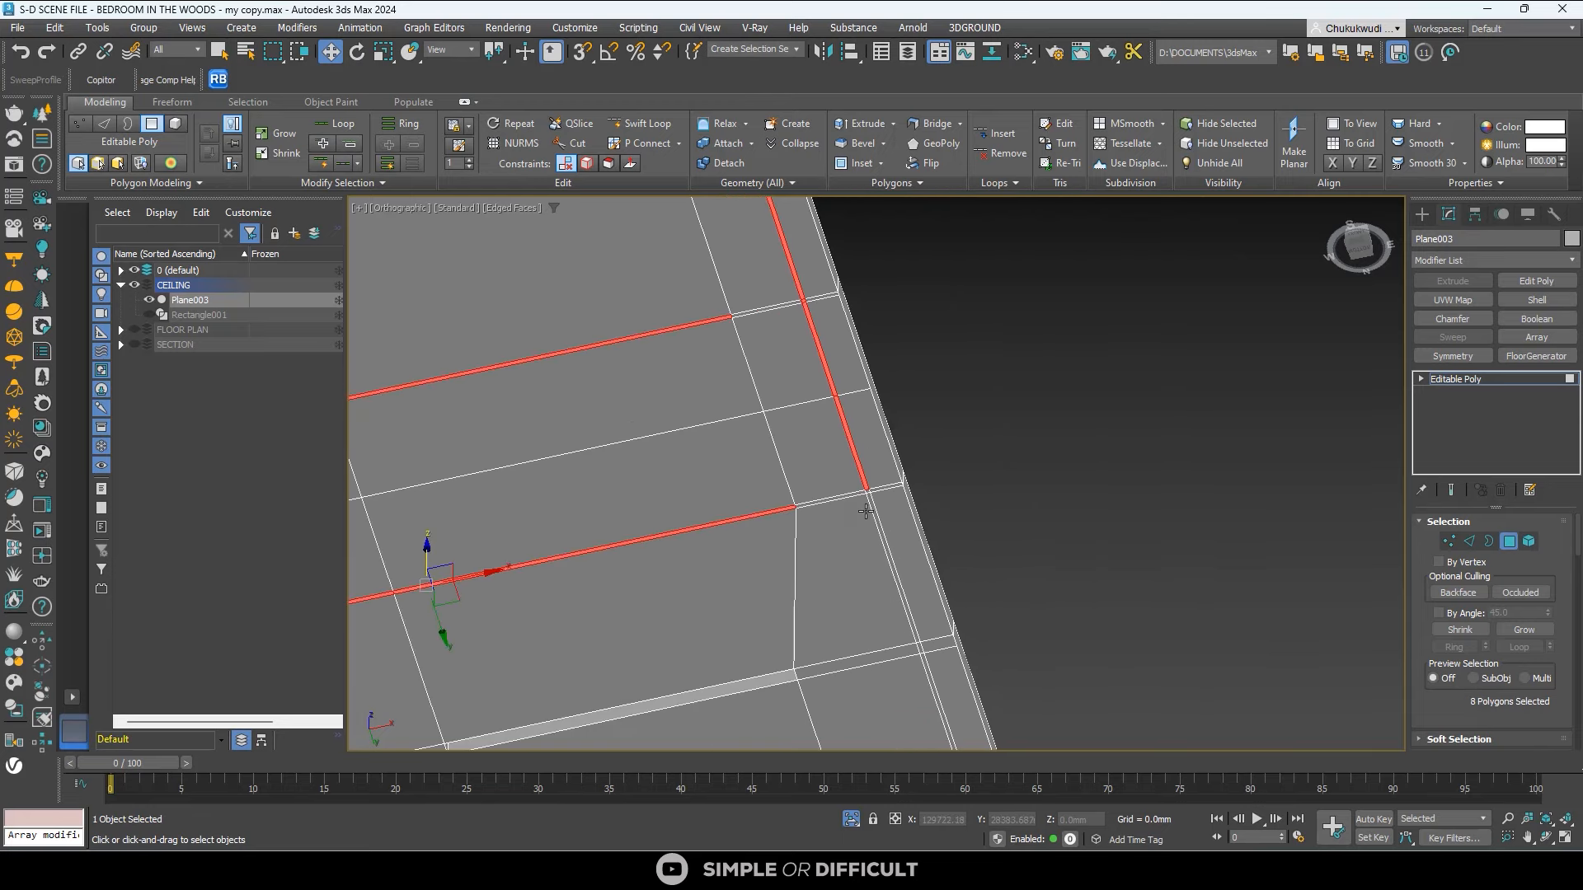
middle_click_drag(866, 511, 687, 577, "alt")
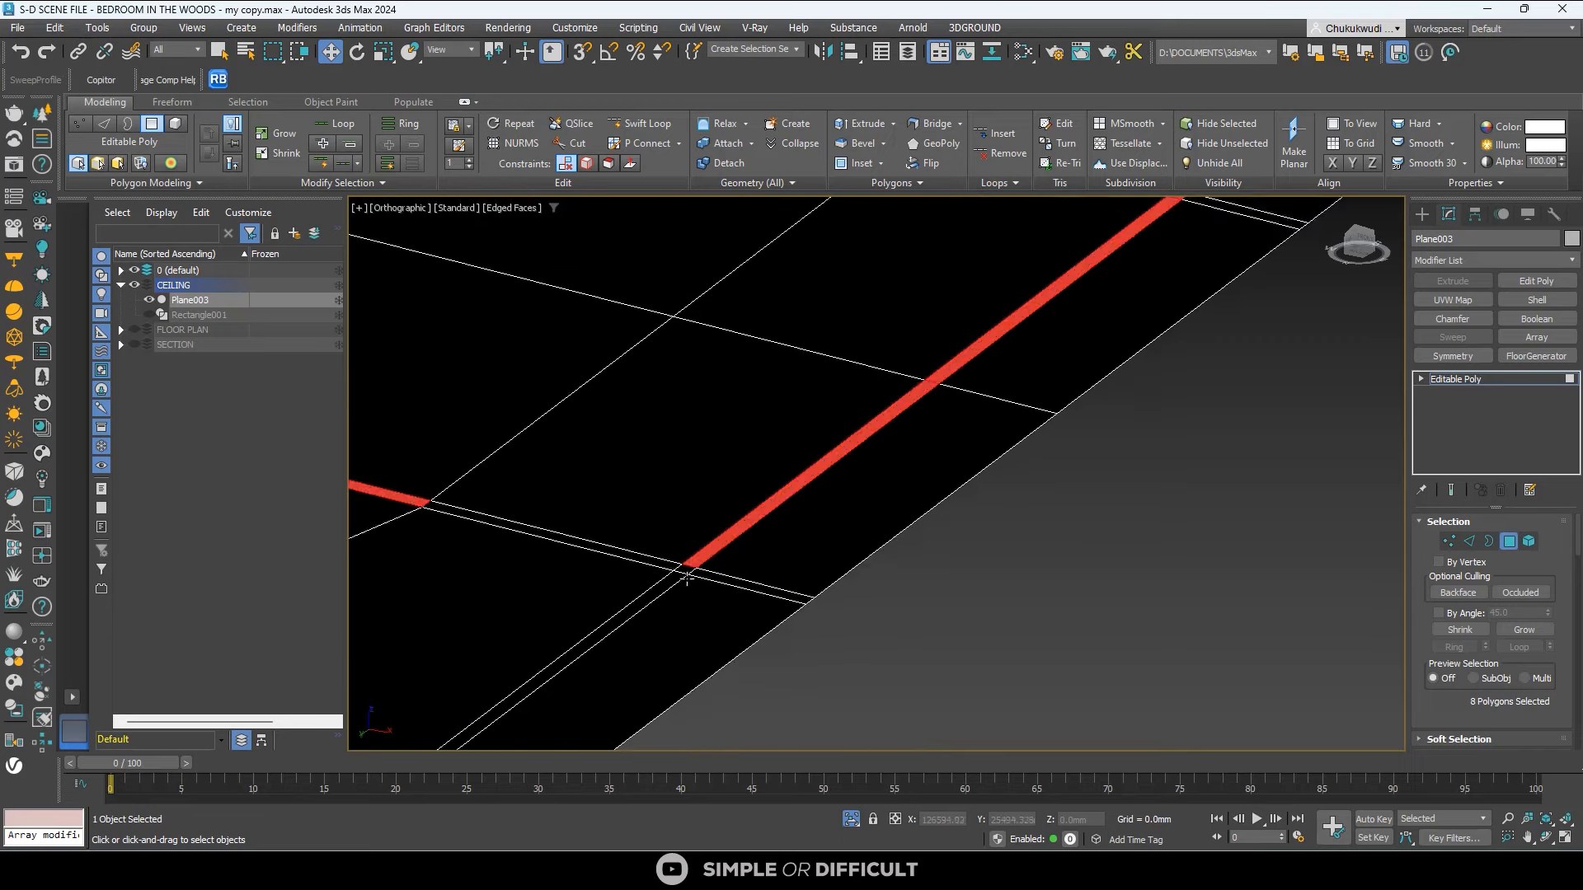
scroll(686, 577, "up", 3)
left_click(696, 547, "ctrl")
scroll(783, 476, "down", 3)
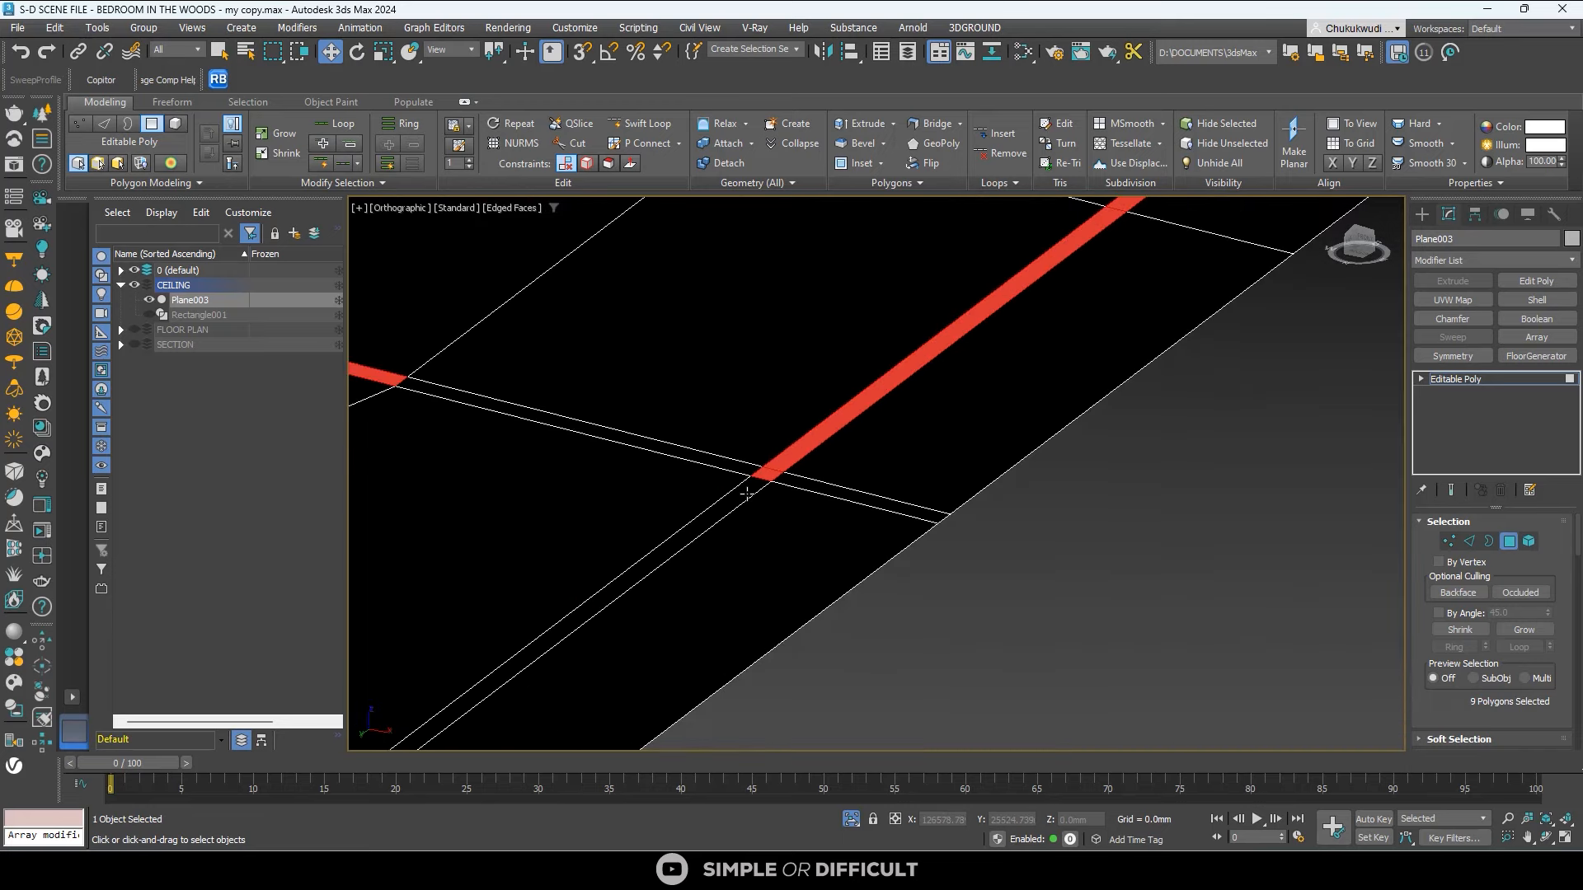
left_click(747, 494, "ctrl")
scroll(898, 414, "down", 4)
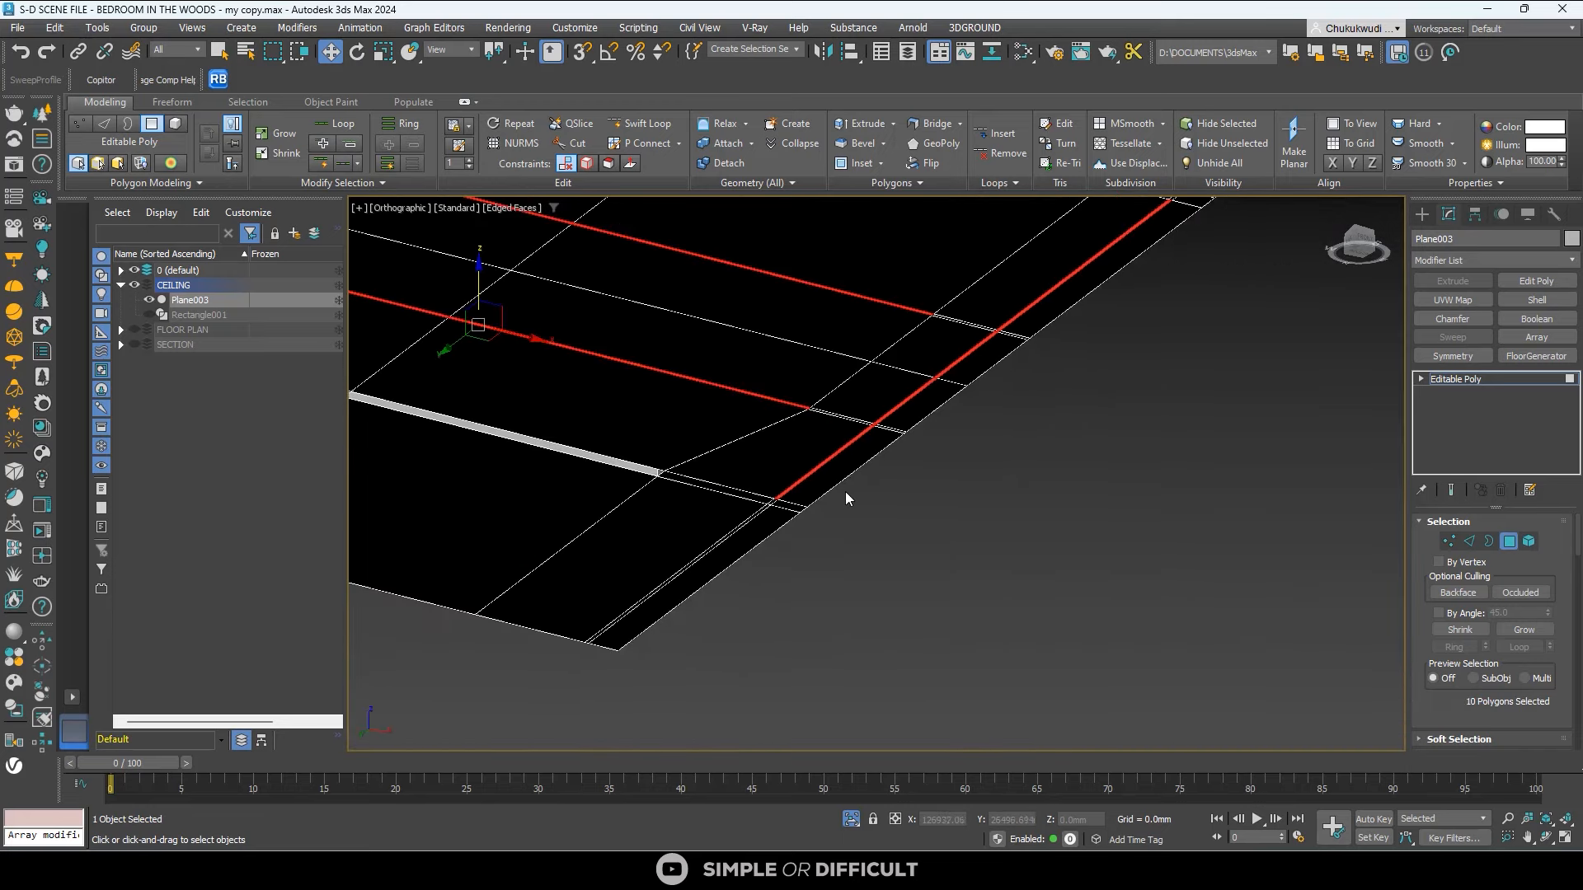
Extrude the selected strip polygons by a height of -50 mm to recess them into the ceiling.
middle_click_drag(844, 491, 813, 501, "alt")
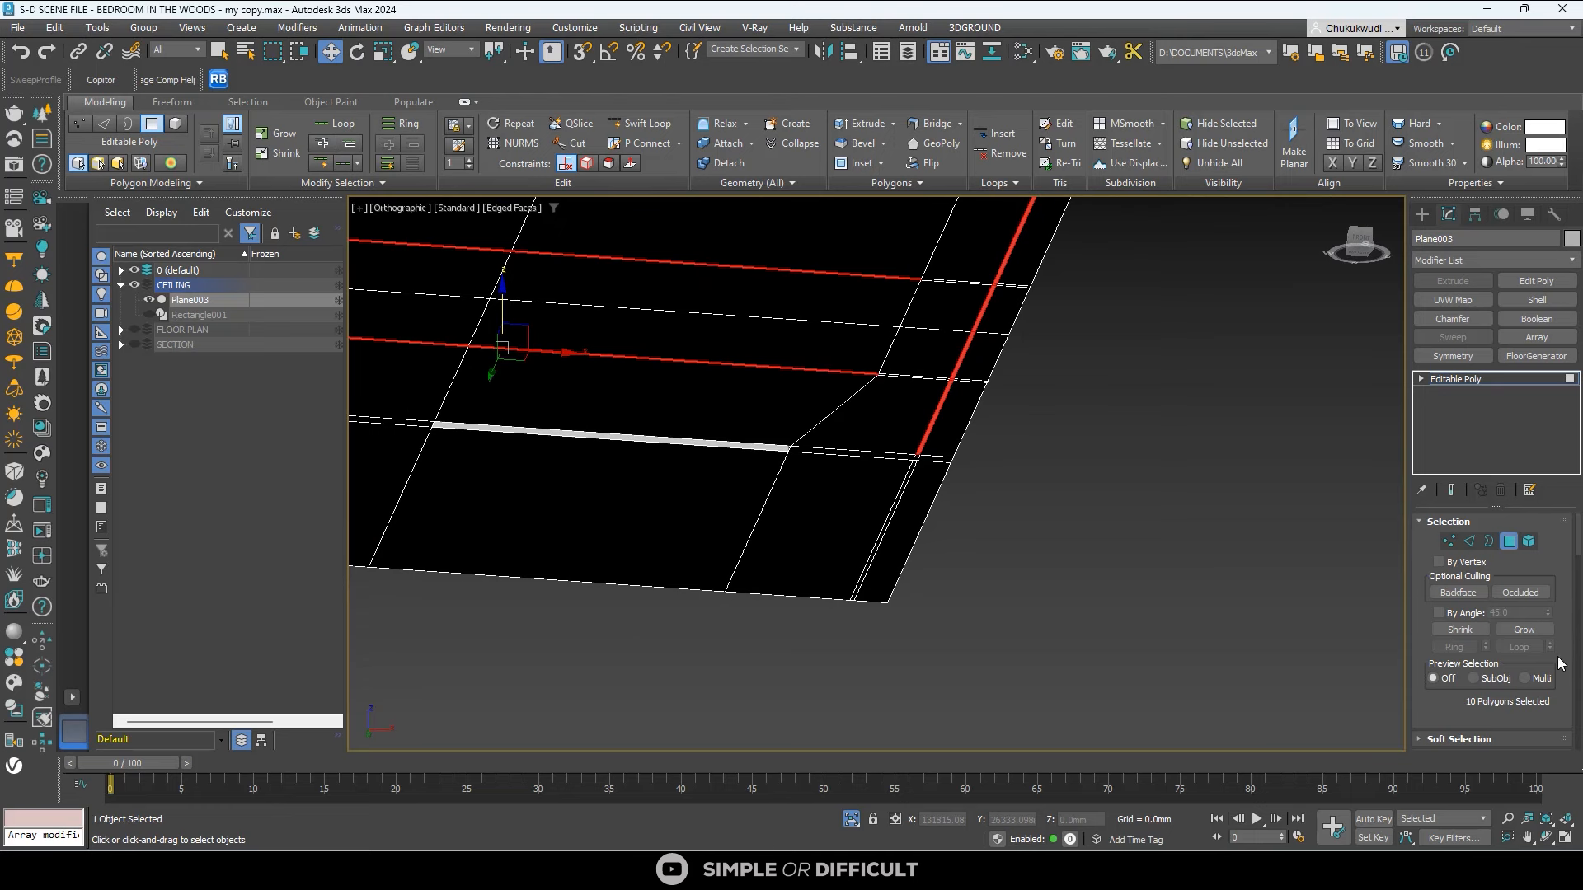
scroll(1558, 664, "down", 3)
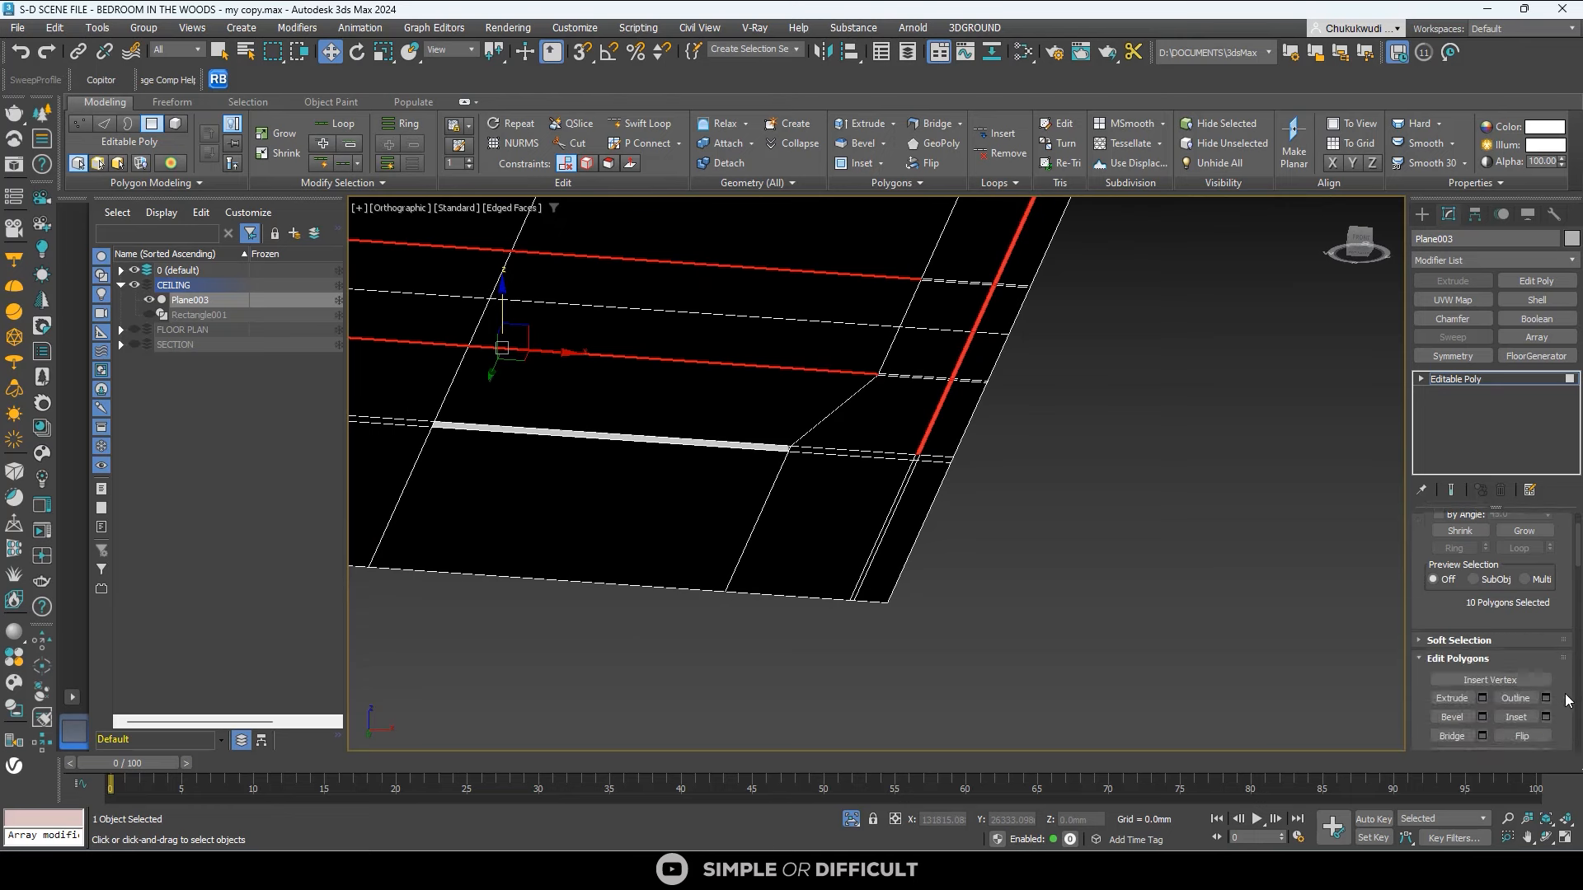
scroll(1568, 700, "down", 2)
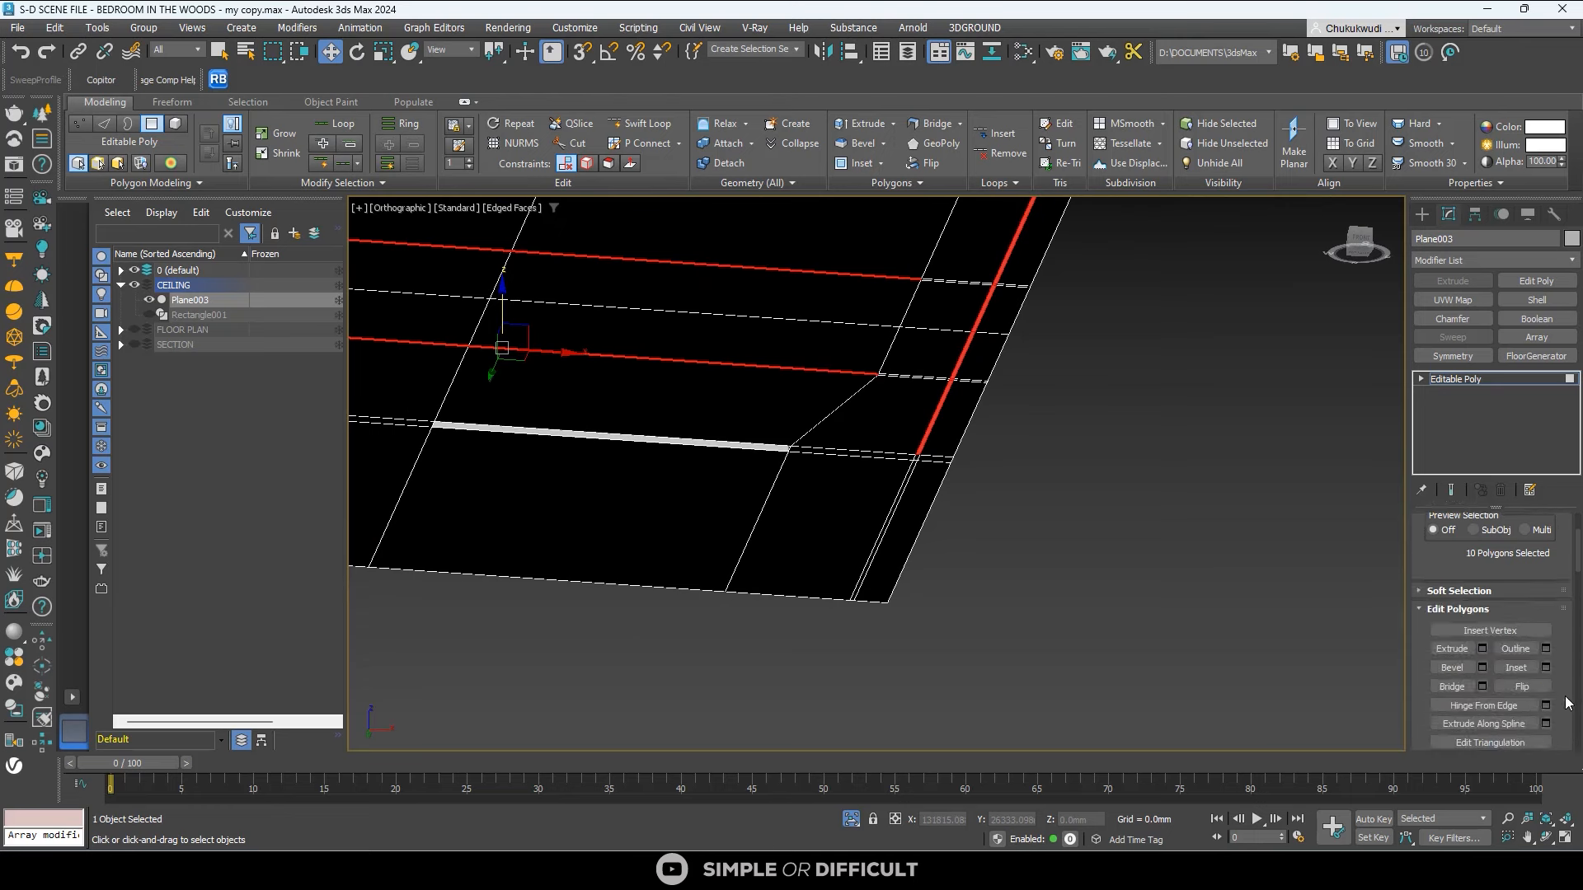
left_click(1482, 648)
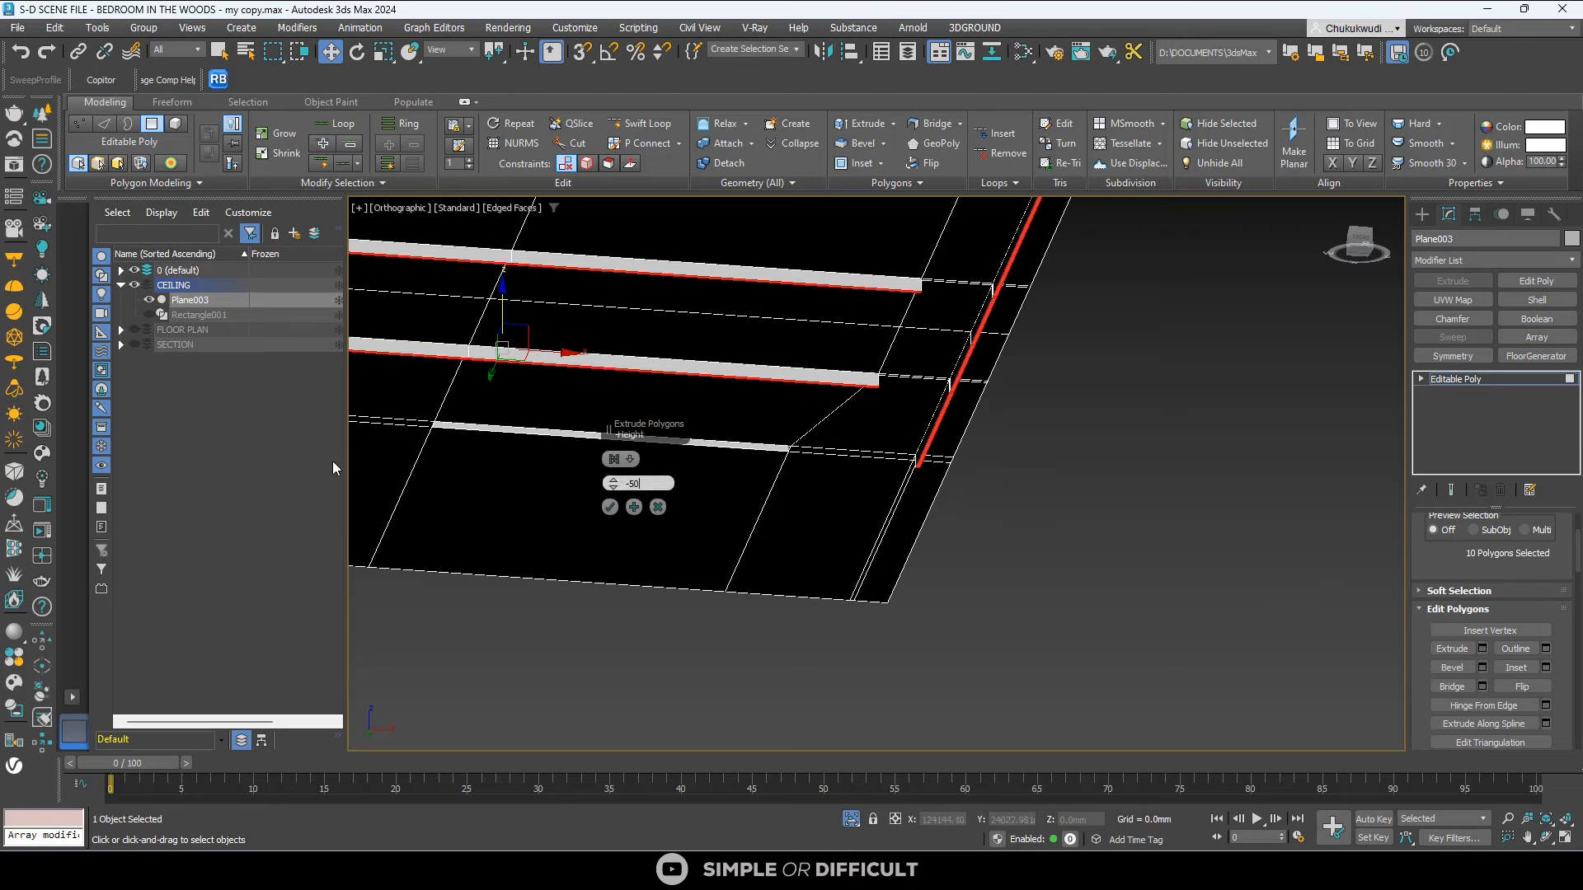
left_click(609, 507)
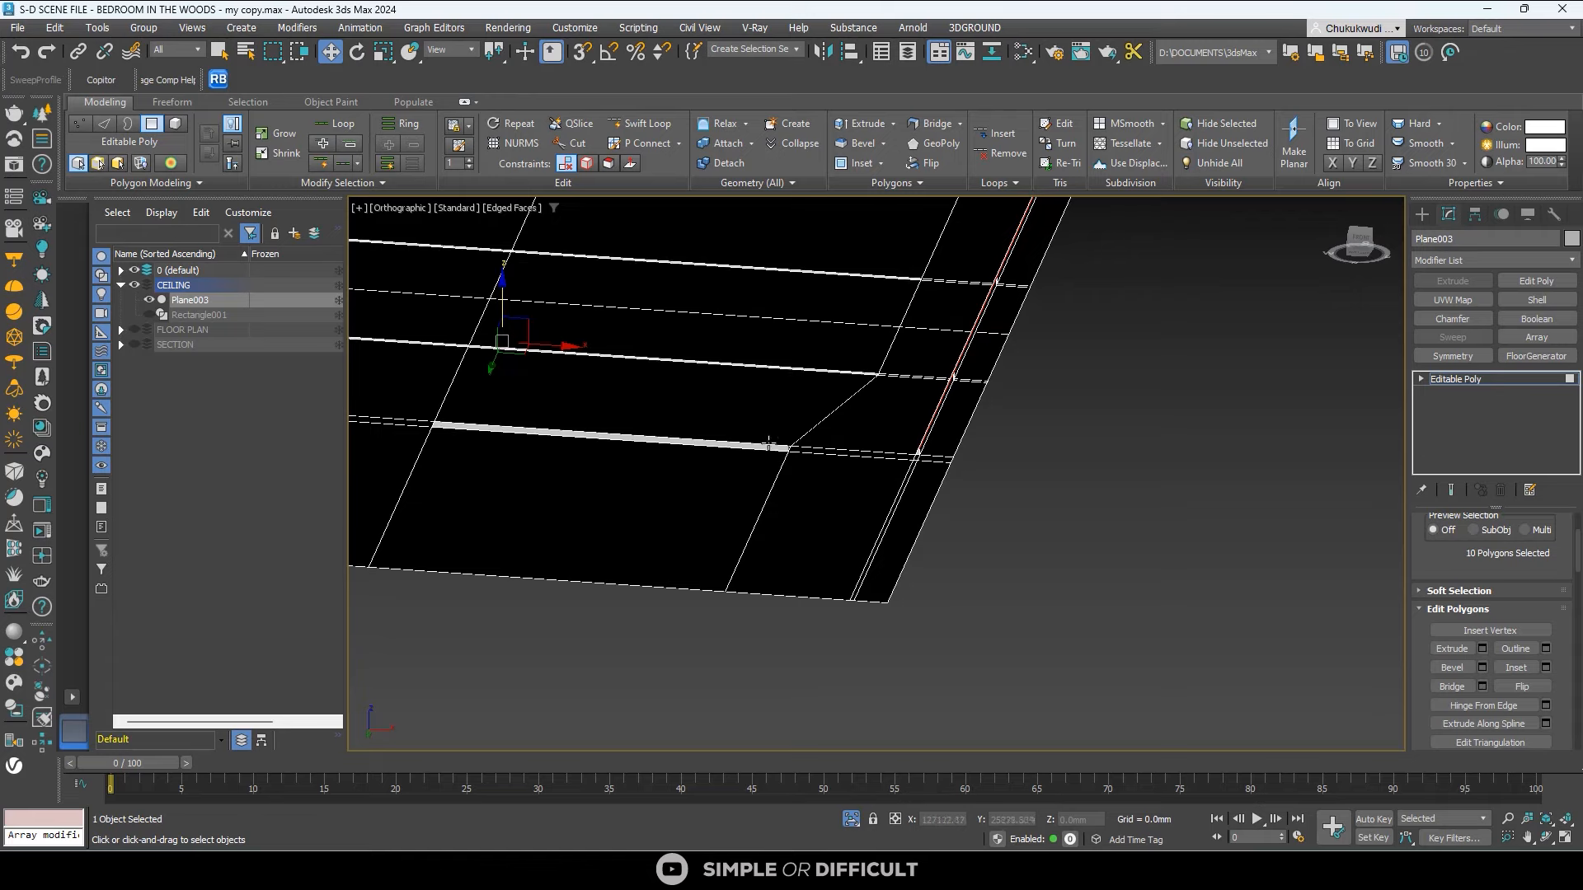
Examine the recessed strips across the ceiling's underside, close up and from different angles.
scroll(757, 464, "down", 2)
middle_click_drag(756, 463, 610, 441, "alt")
scroll(577, 403, "up", 4)
middle_click_drag(566, 385, 901, 424)
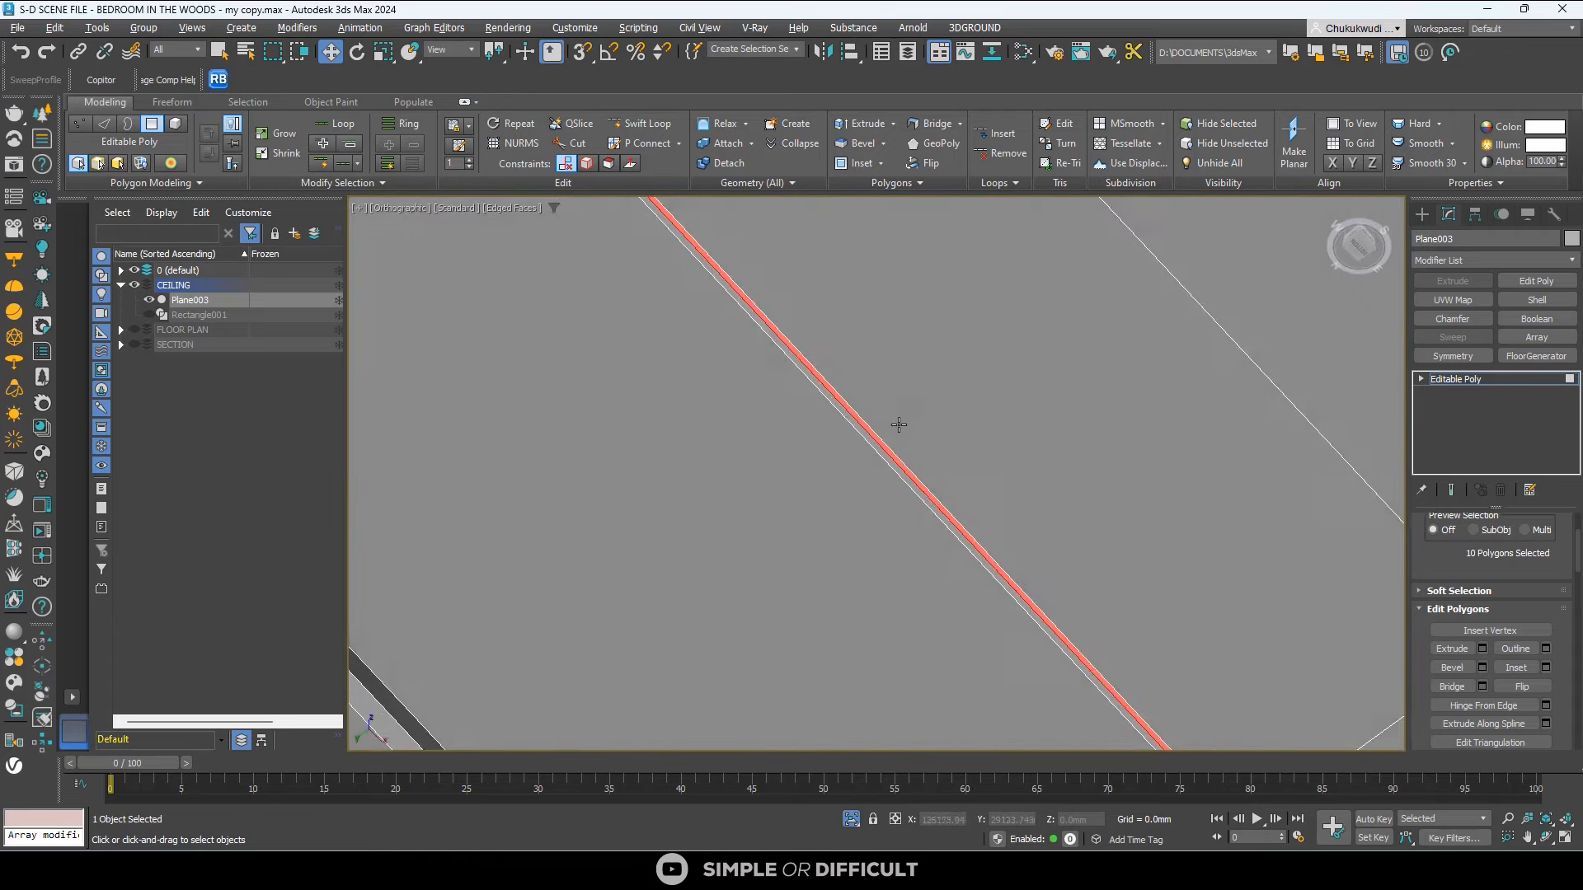
scroll(783, 402, "down", 3)
scroll(956, 445, "down", 3)
scroll(961, 448, "up", 6)
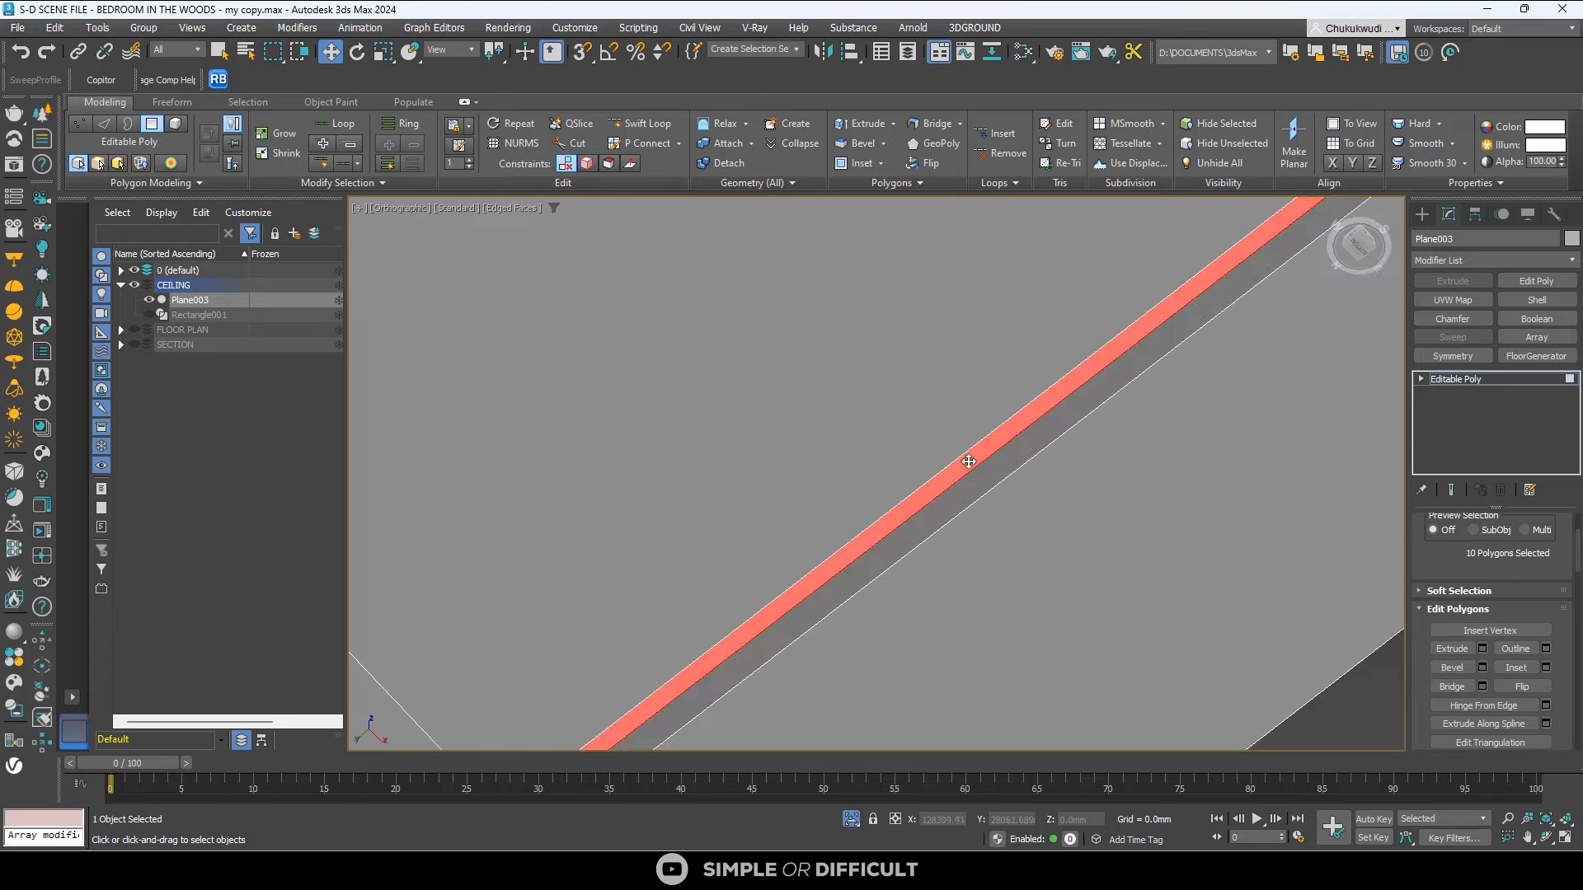
scroll(971, 462, "down", 4)
scroll(970, 462, "down", 5)
middle_click_drag(975, 469, 866, 495, "alt")
scroll(949, 237, "up", 6)
scroll(954, 318, "down", 8)
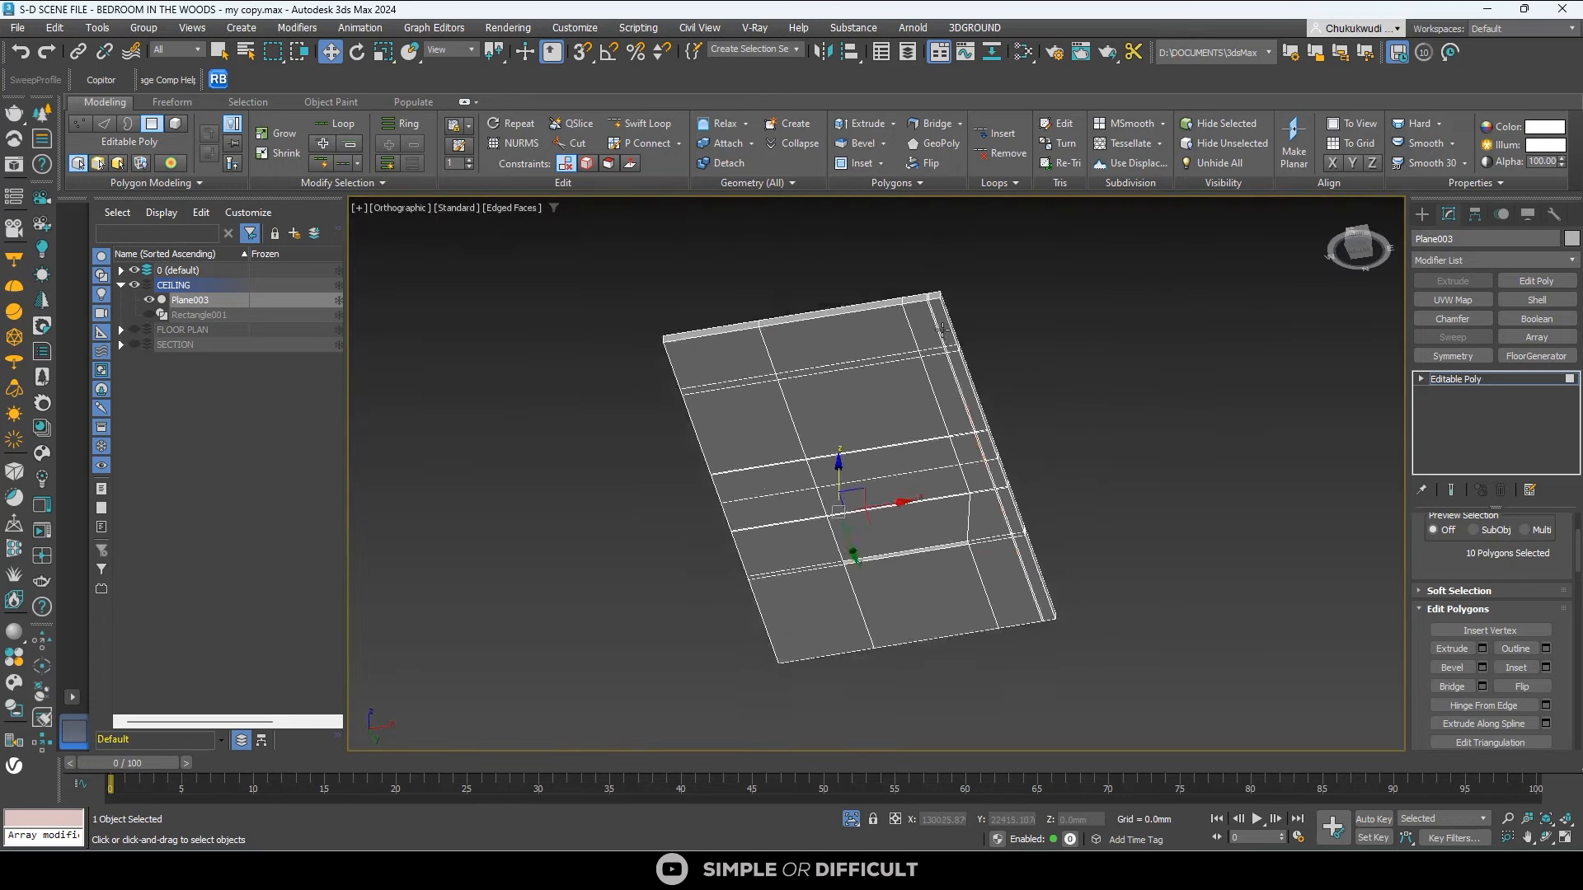
Finish polygon editing, deselect the ceiling and end isolation so the whole bedroom model is displayed.
middle_click_drag(954, 322, 1095, 418, "alt")
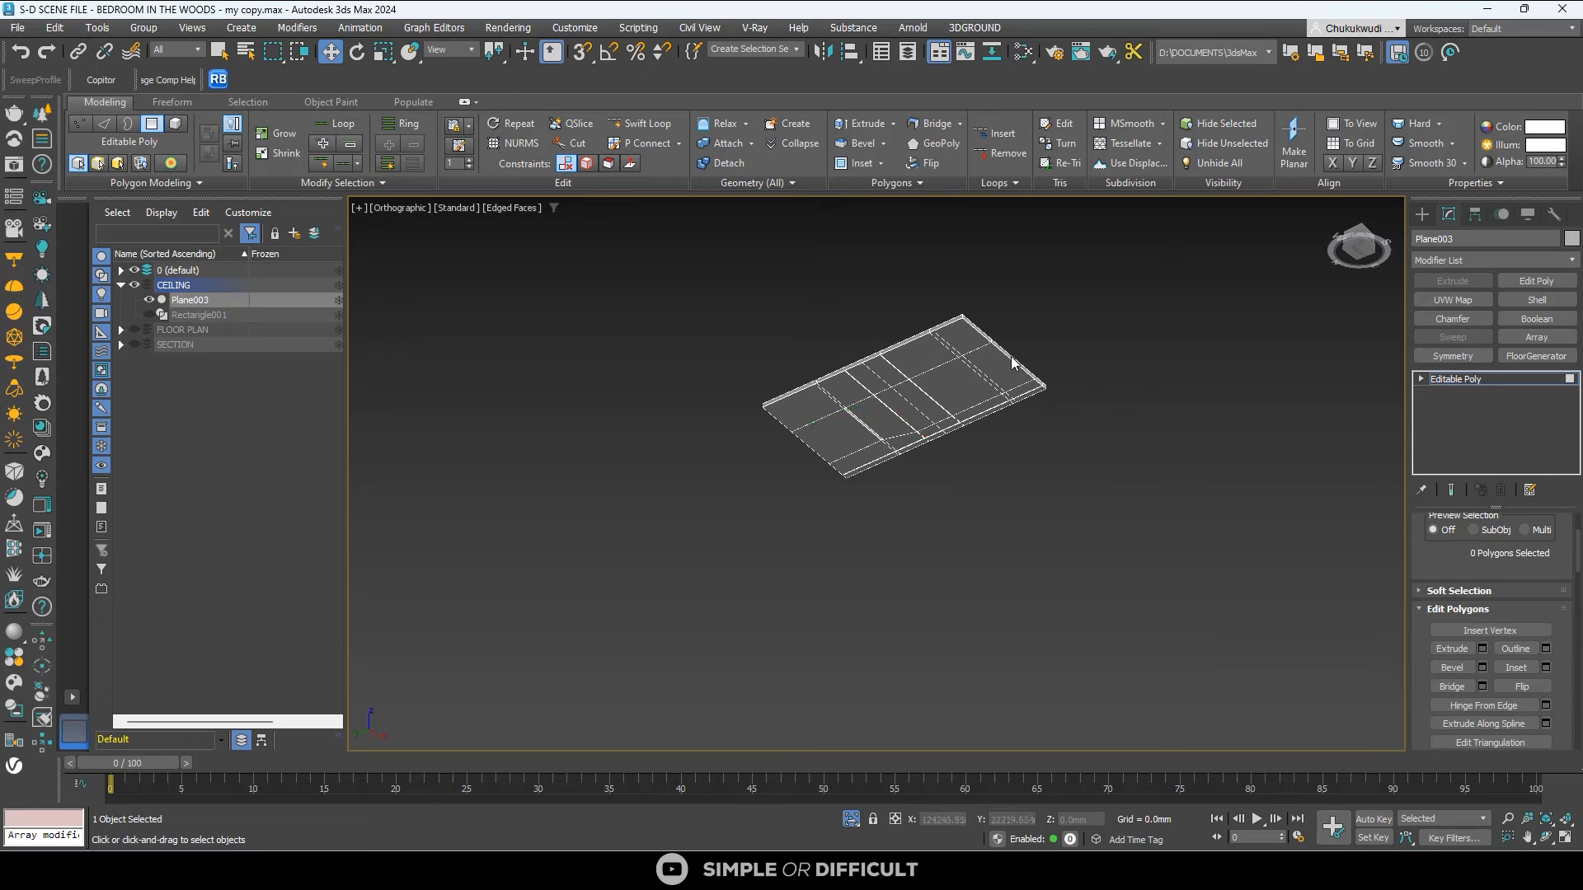
key("z")
left_click(1421, 214)
scroll(1139, 356, "down", 3)
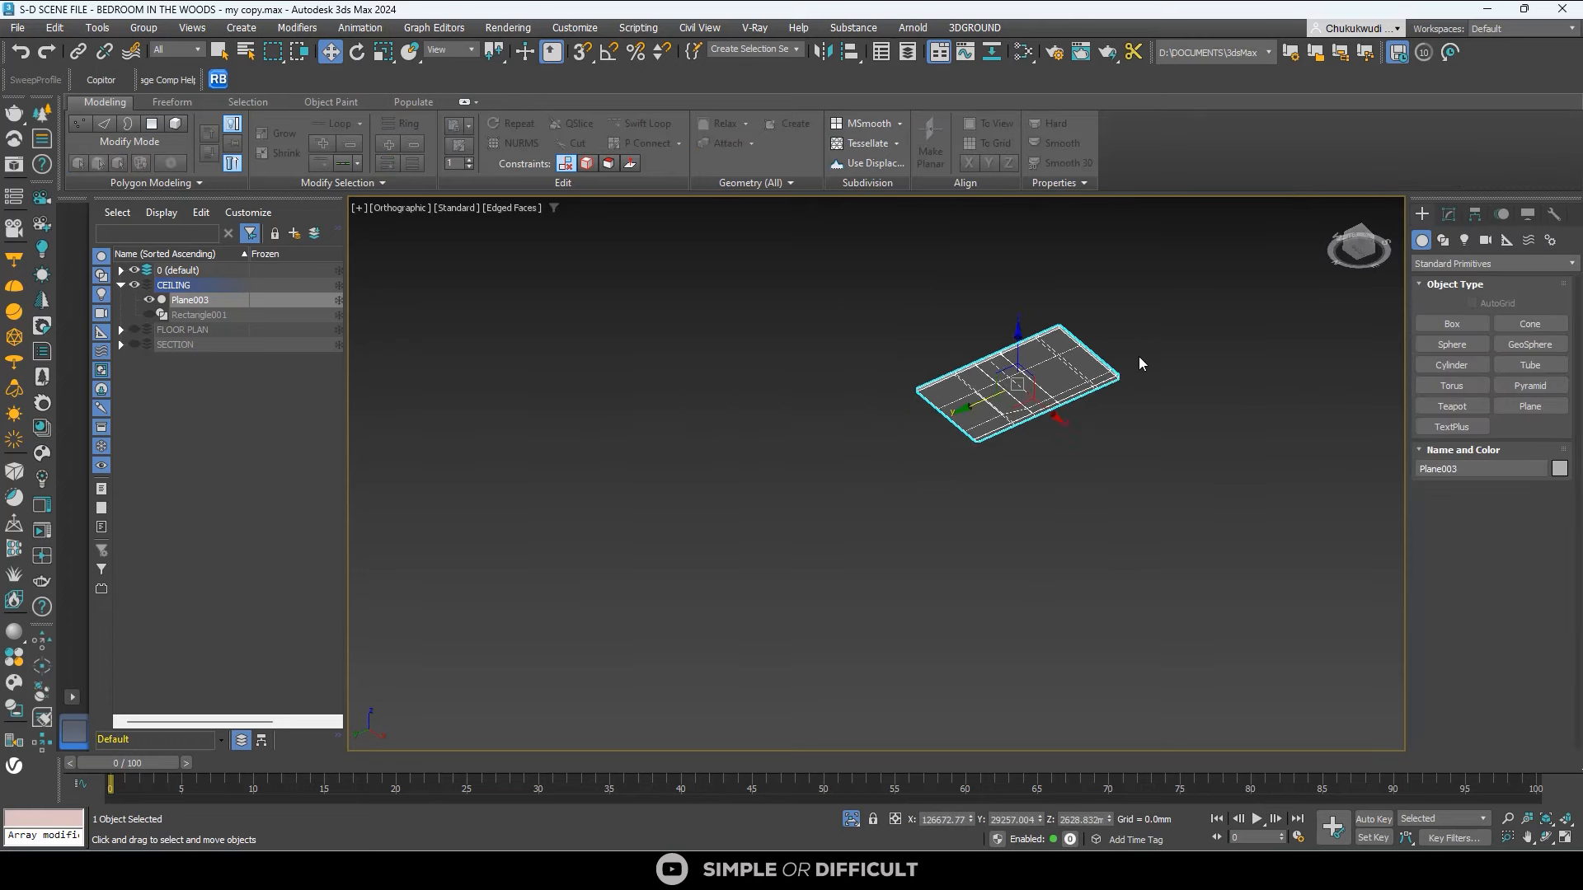
left_click(1158, 466)
left_click(851, 819)
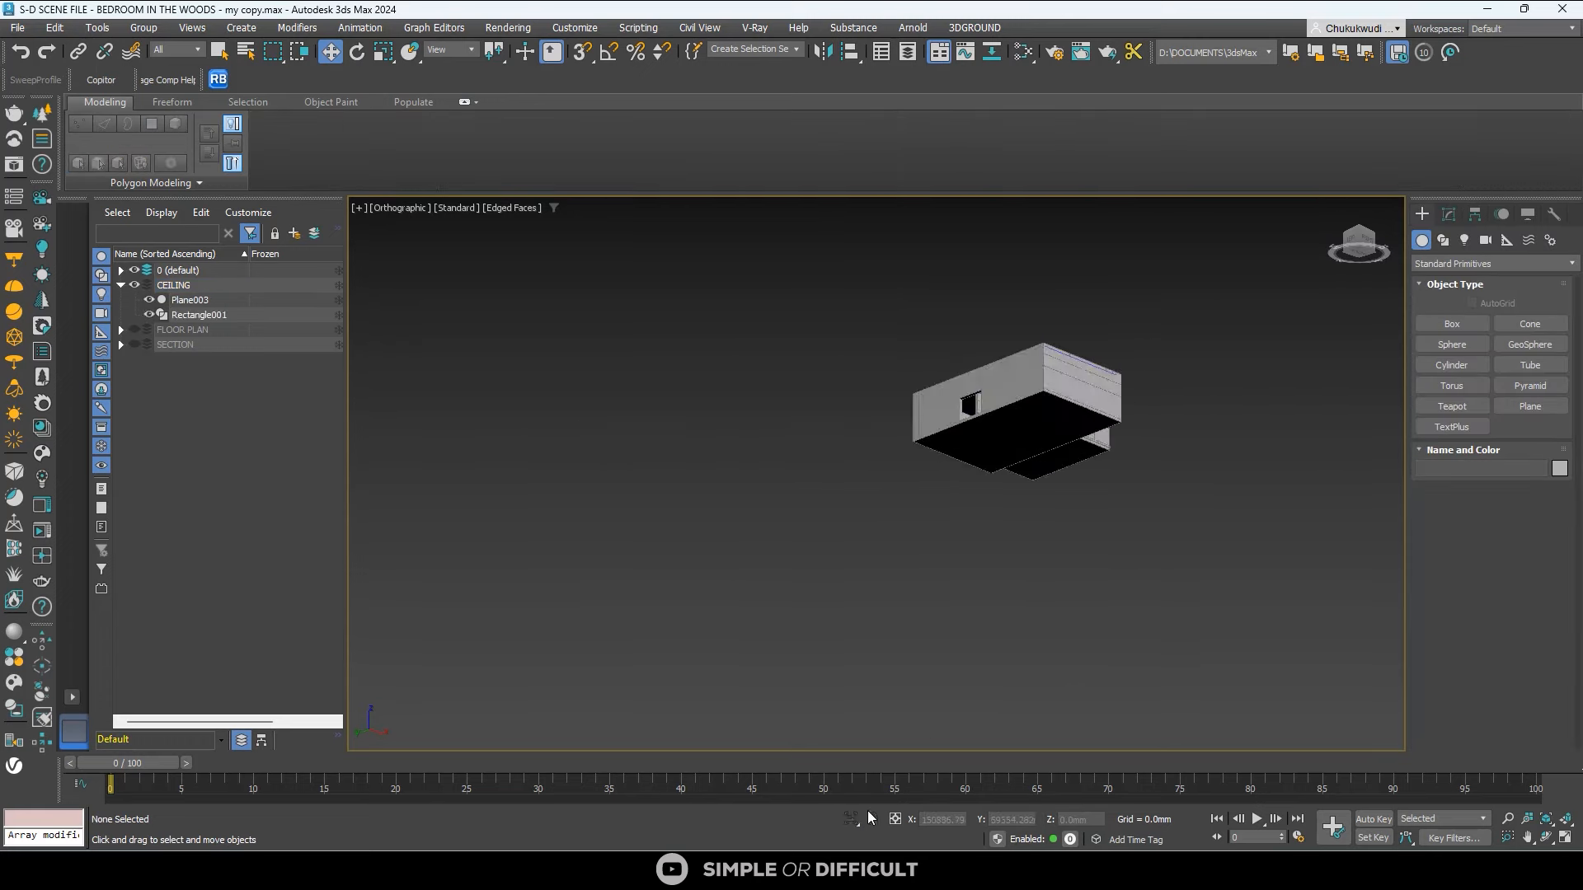
Unhide all objects in the scene, including every hidden layer.
middle_click_drag(1011, 521, 822, 510, "alt")
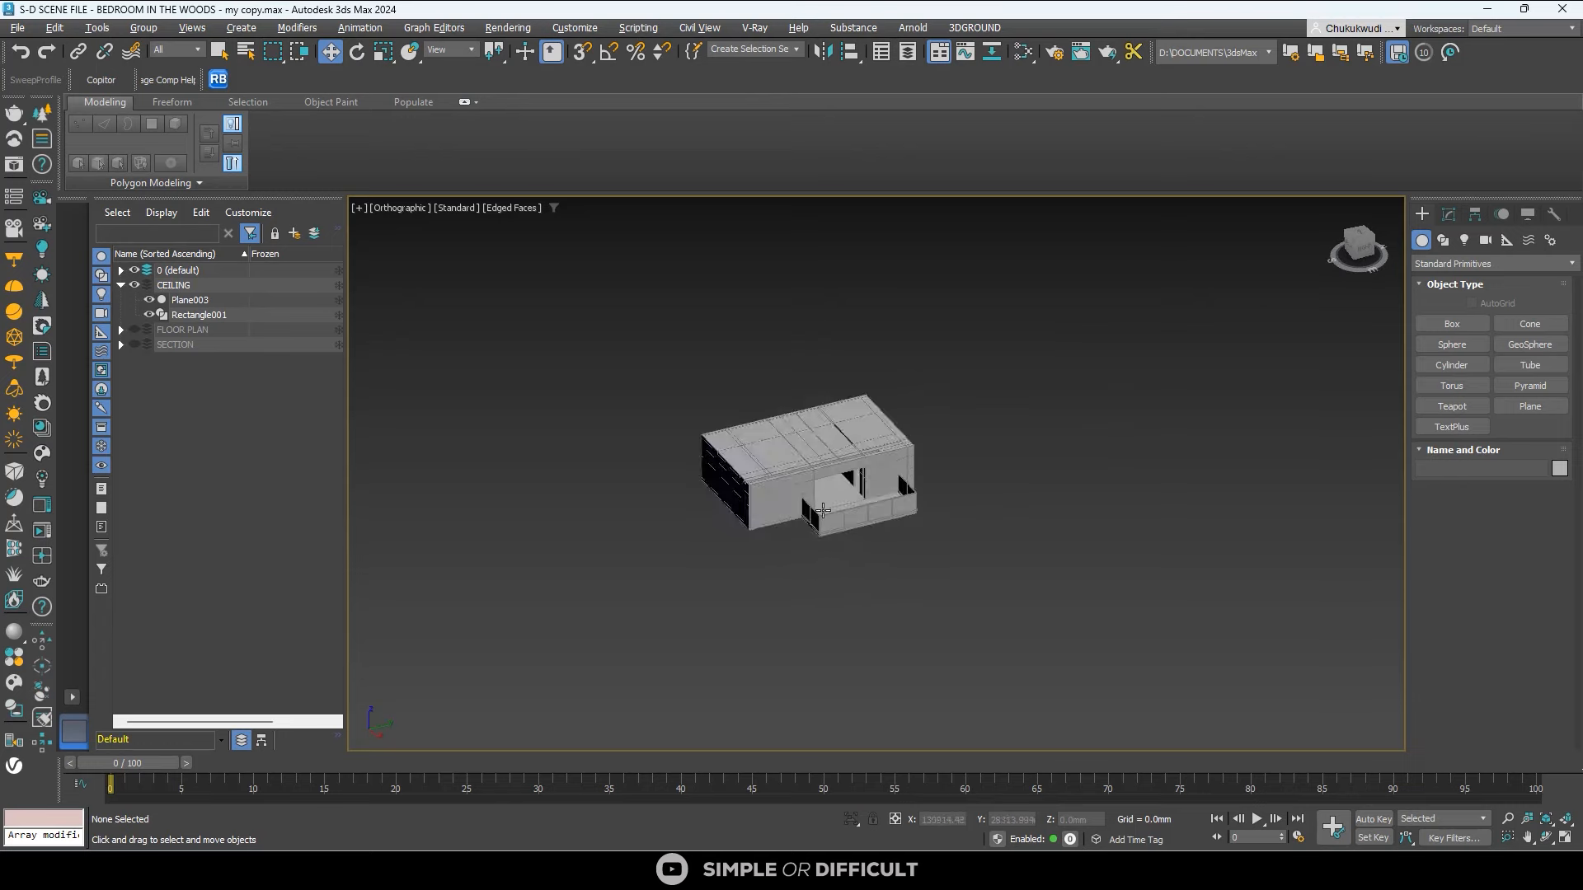
scroll(821, 510, "up", 5)
left_click(811, 433)
middle_click_drag(811, 433, 908, 444, "alt")
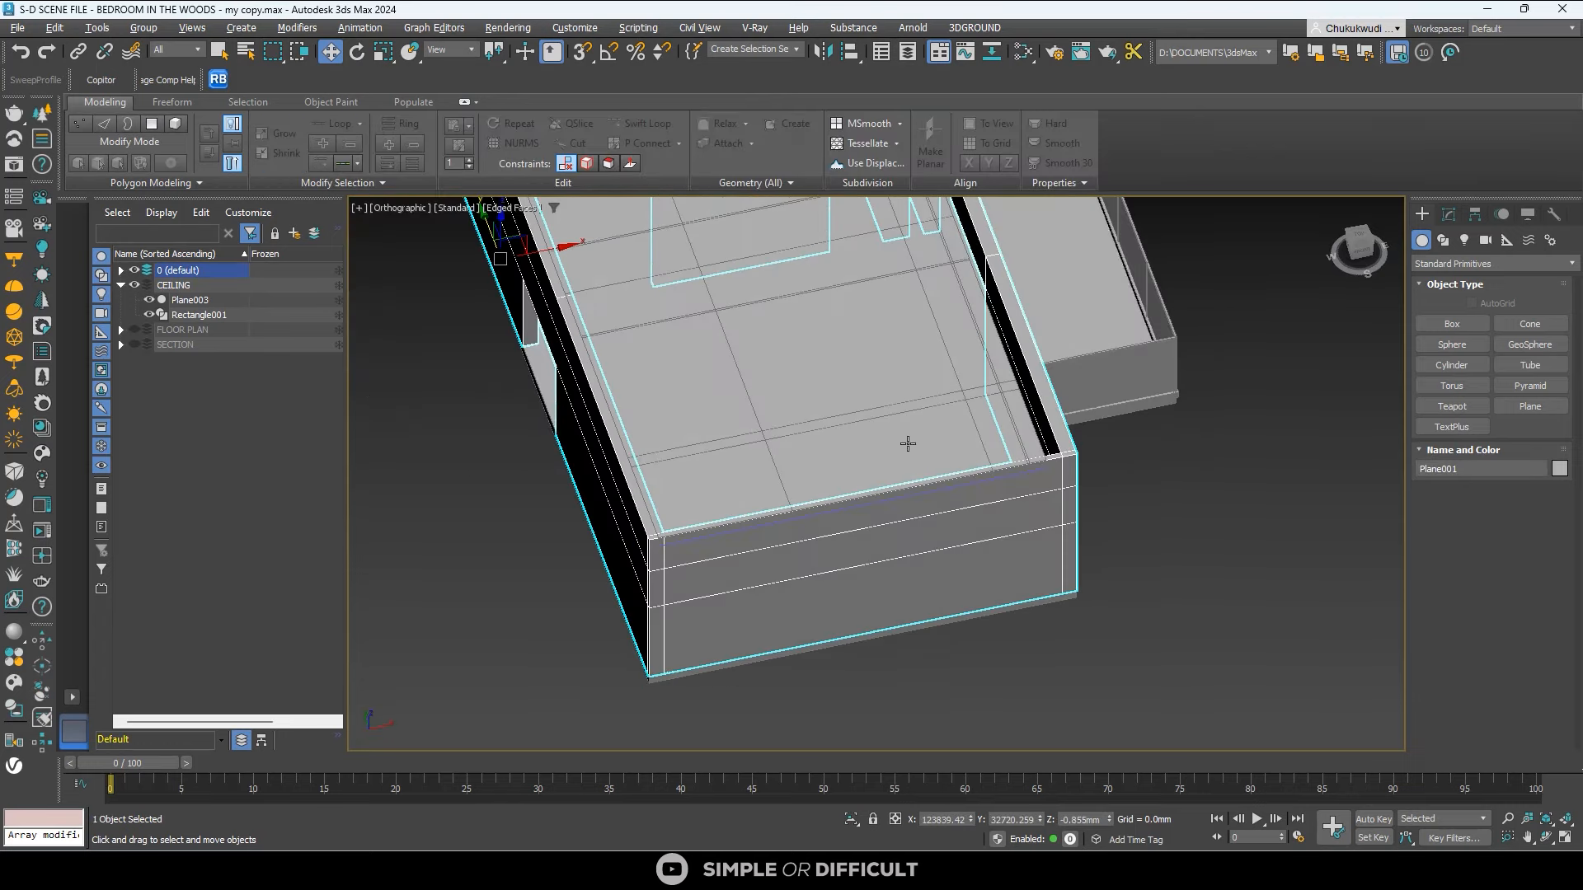
right_click(1206, 570)
scroll(1027, 513, "down", 6)
right_click(1203, 470)
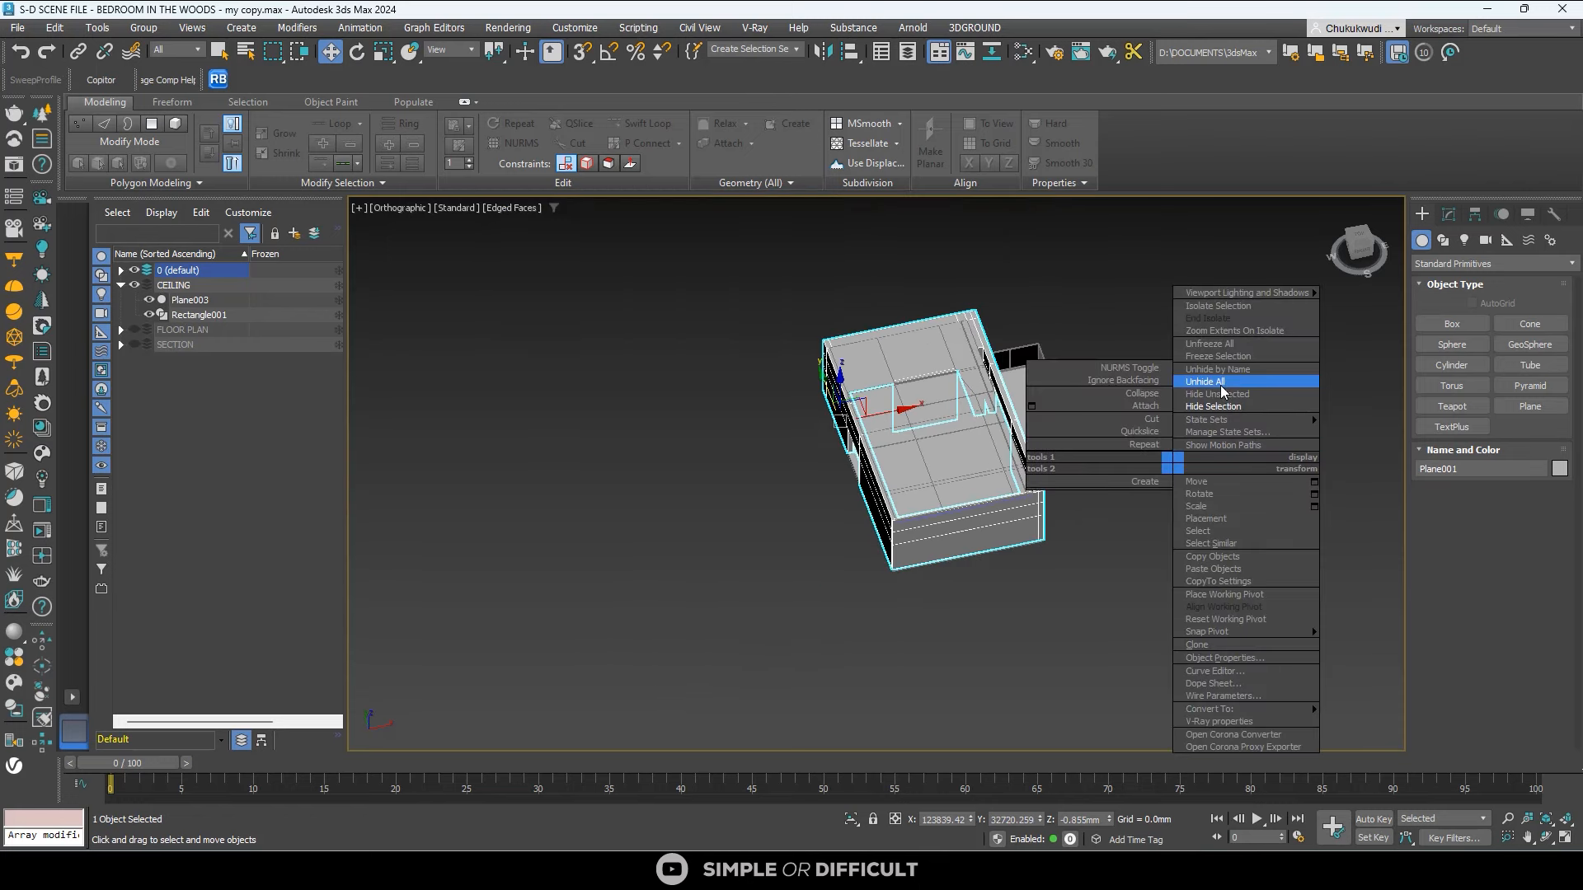
left_click(1208, 384)
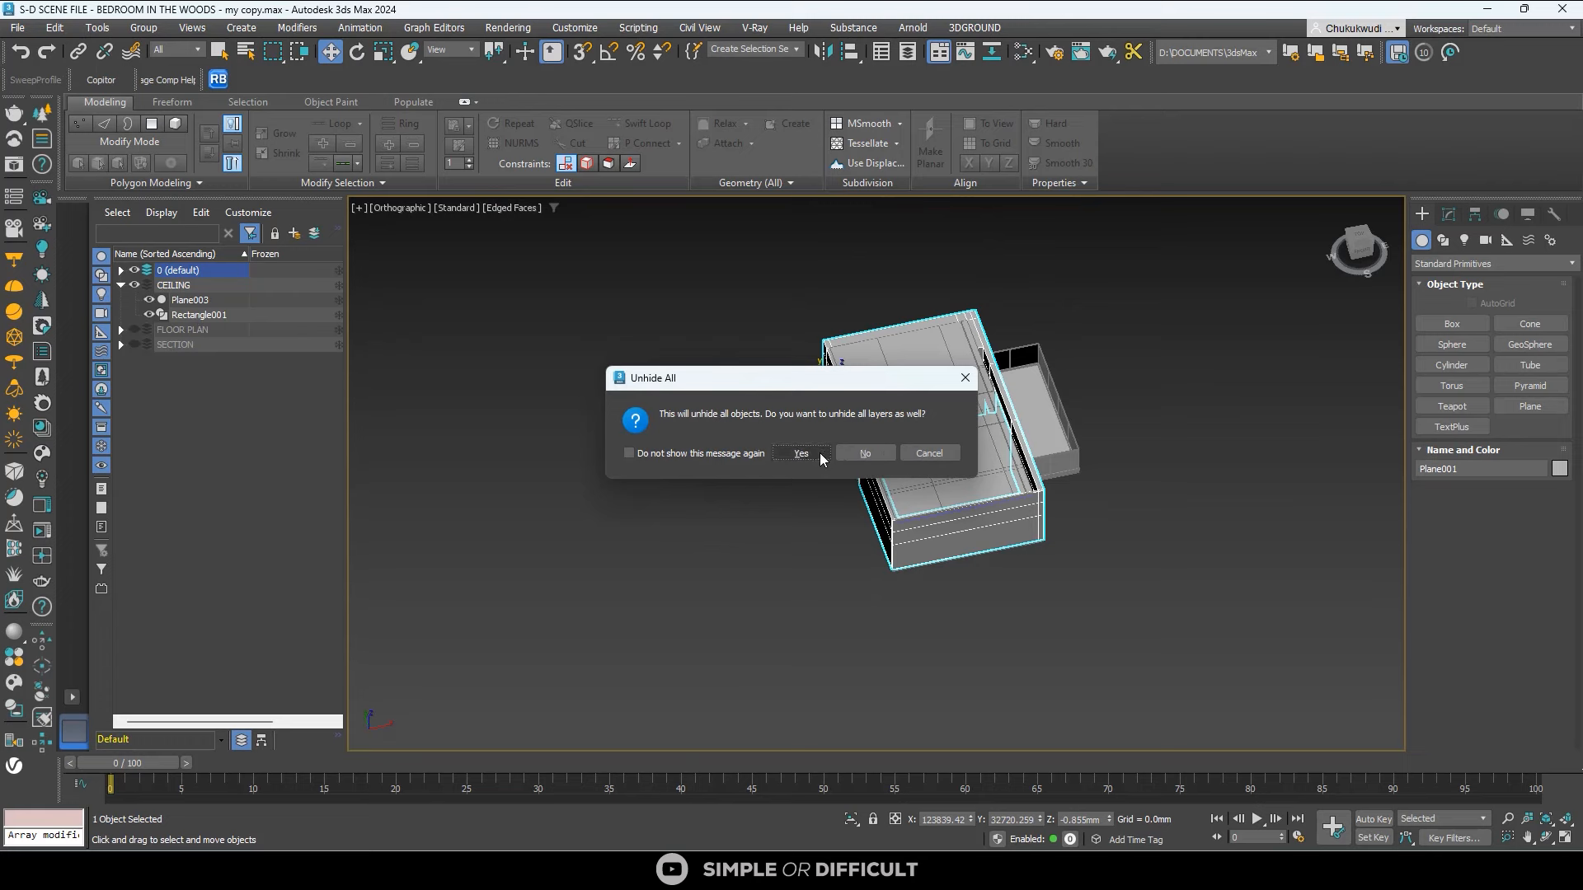
left_click(819, 452)
Clear the selection and hide the SECTION and FLOOR PLAN layers.
middle_click_drag(921, 426, 813, 580, "alt")
left_click(813, 580)
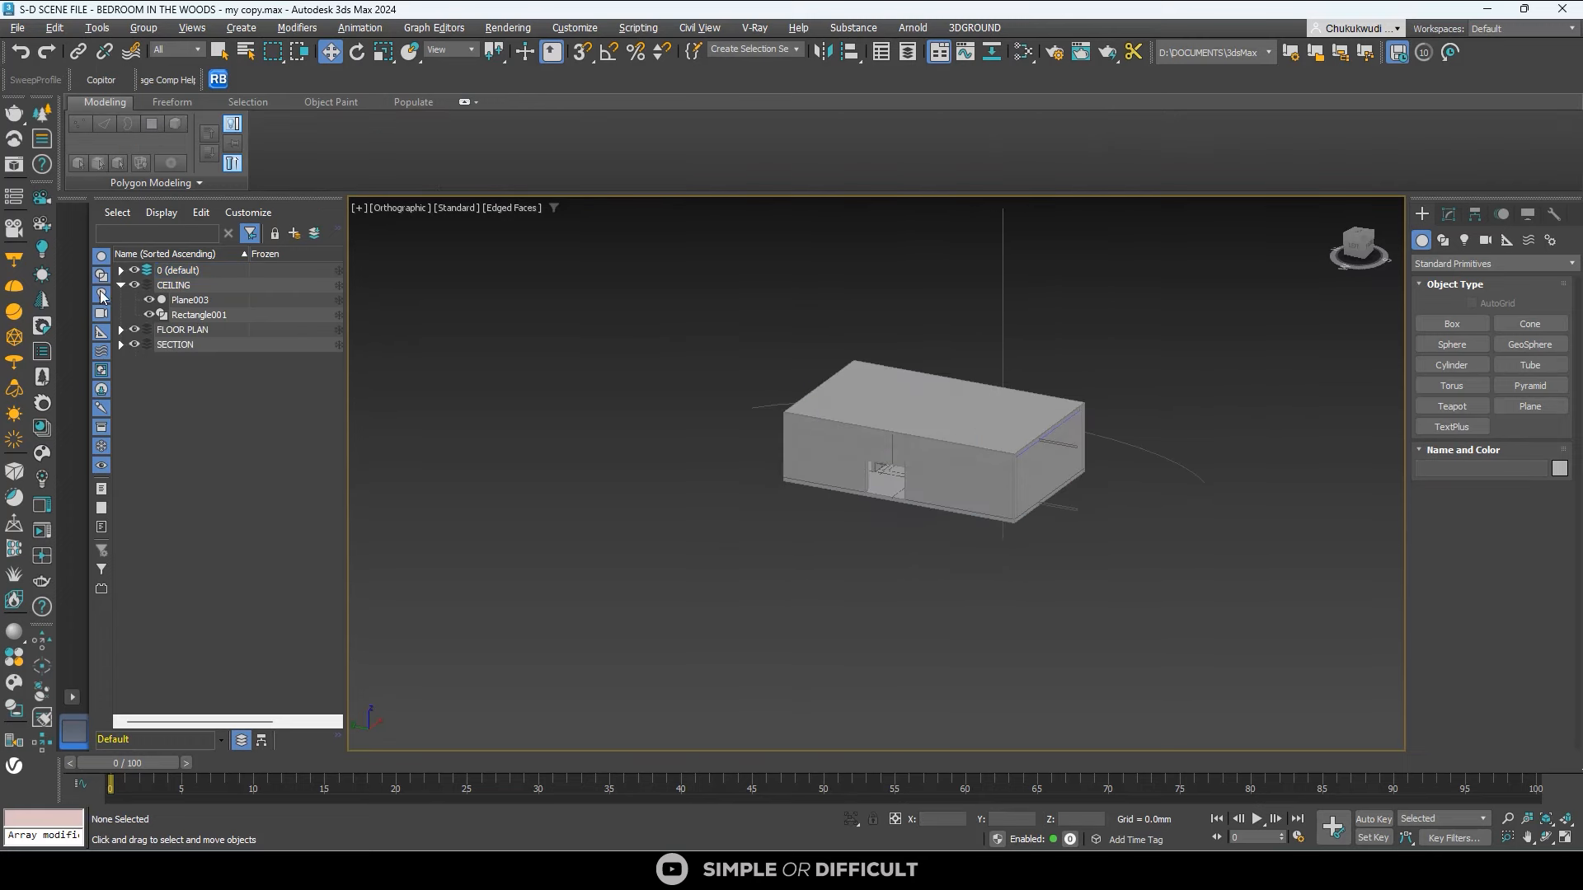
left_click(135, 342)
left_click(132, 328)
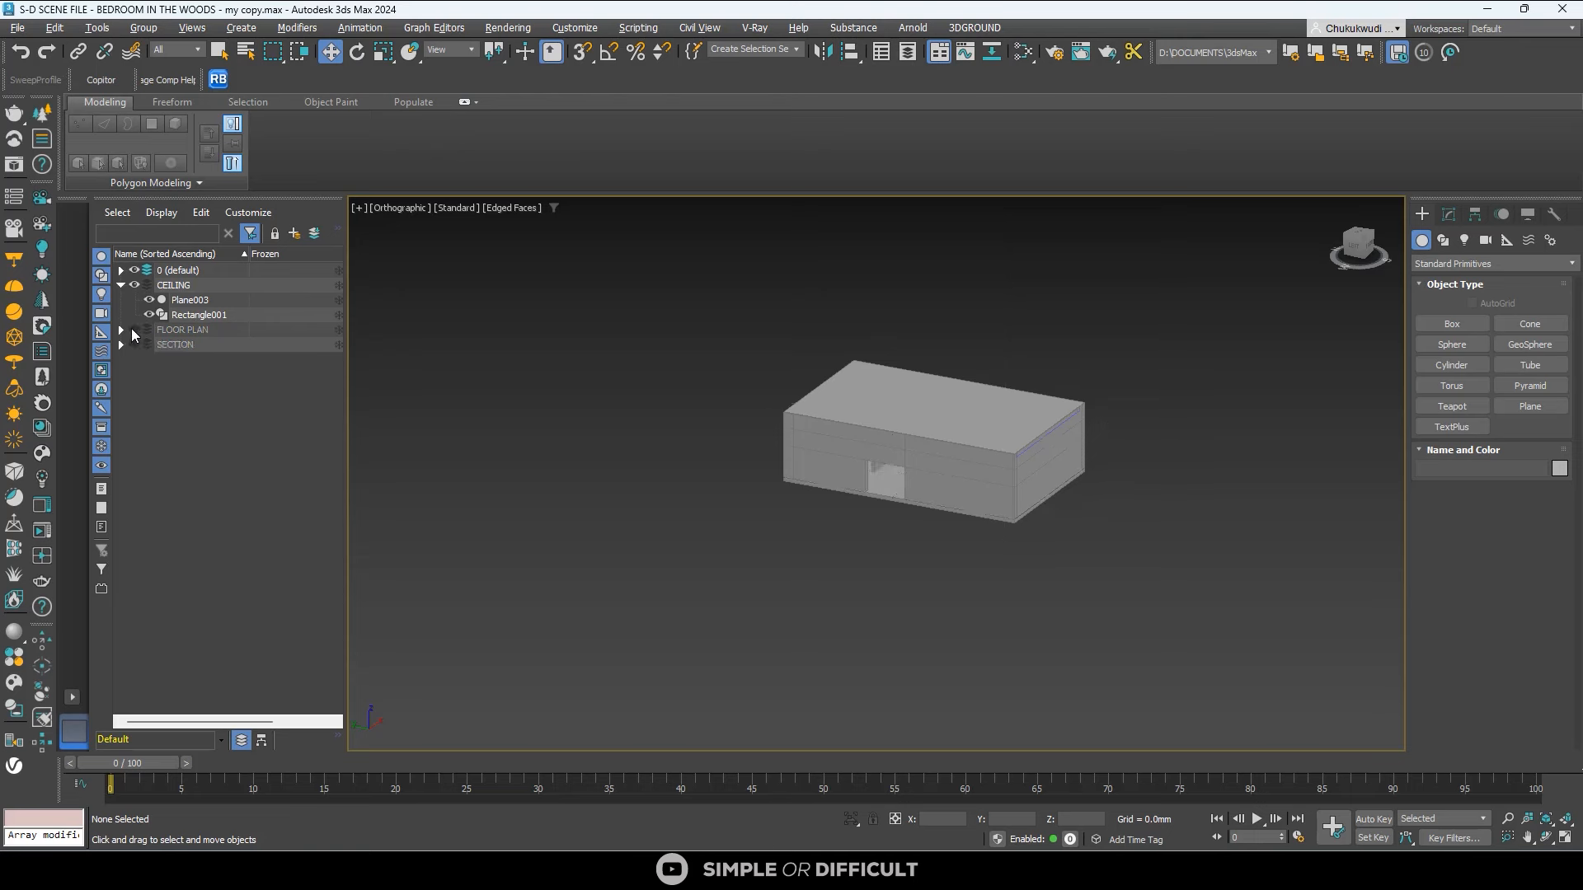
Move the ceiling object Plane003 from the CEILING layer into the 0 (default) layer.
left_click(189, 301)
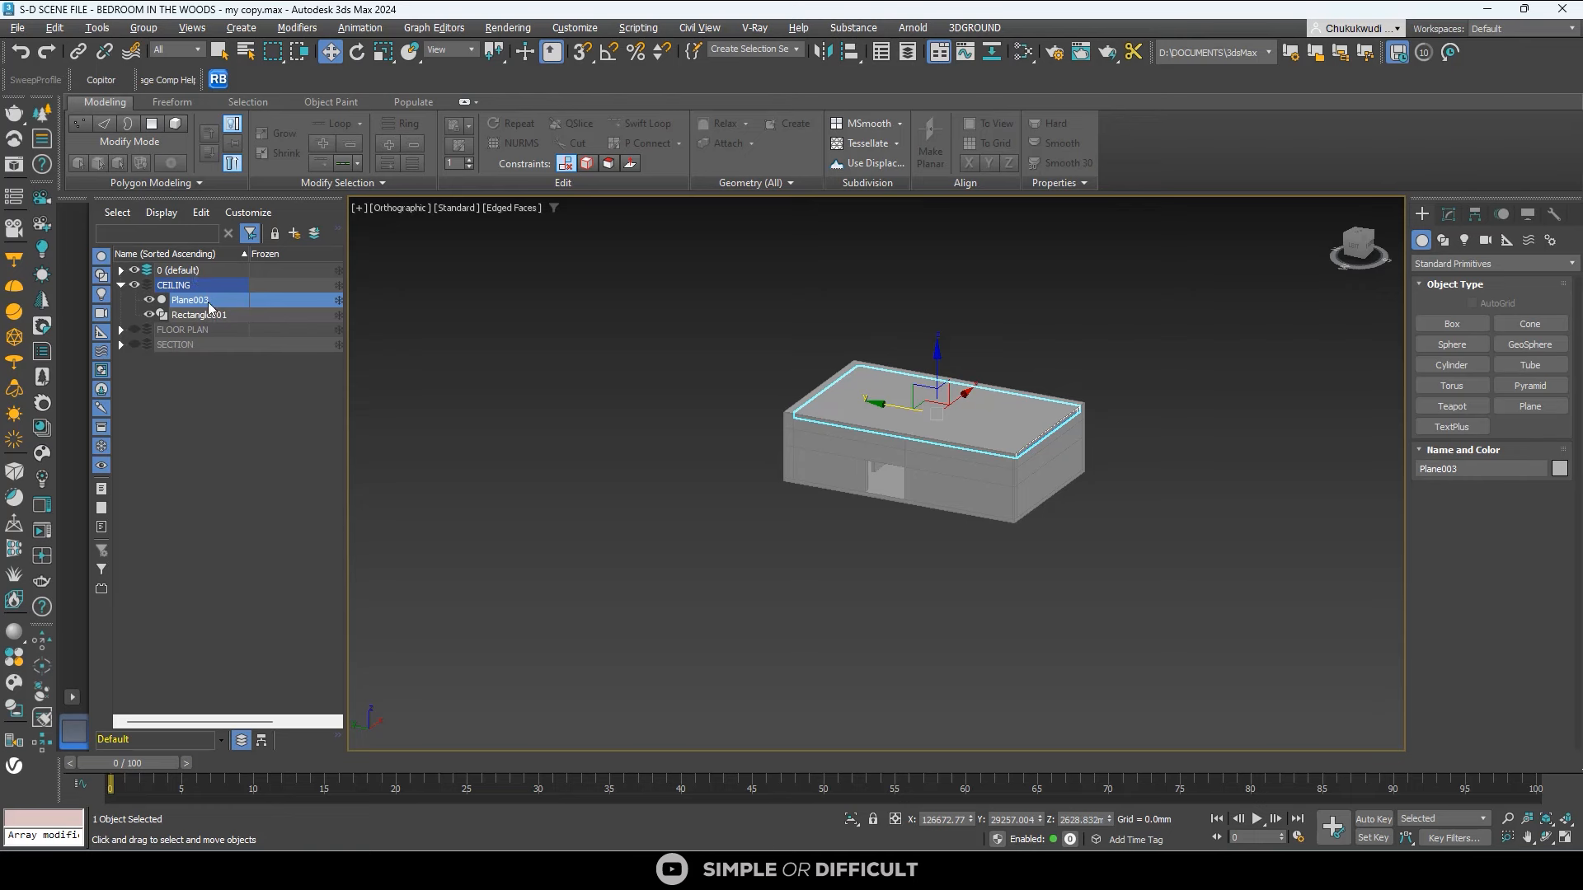
left_click(147, 301)
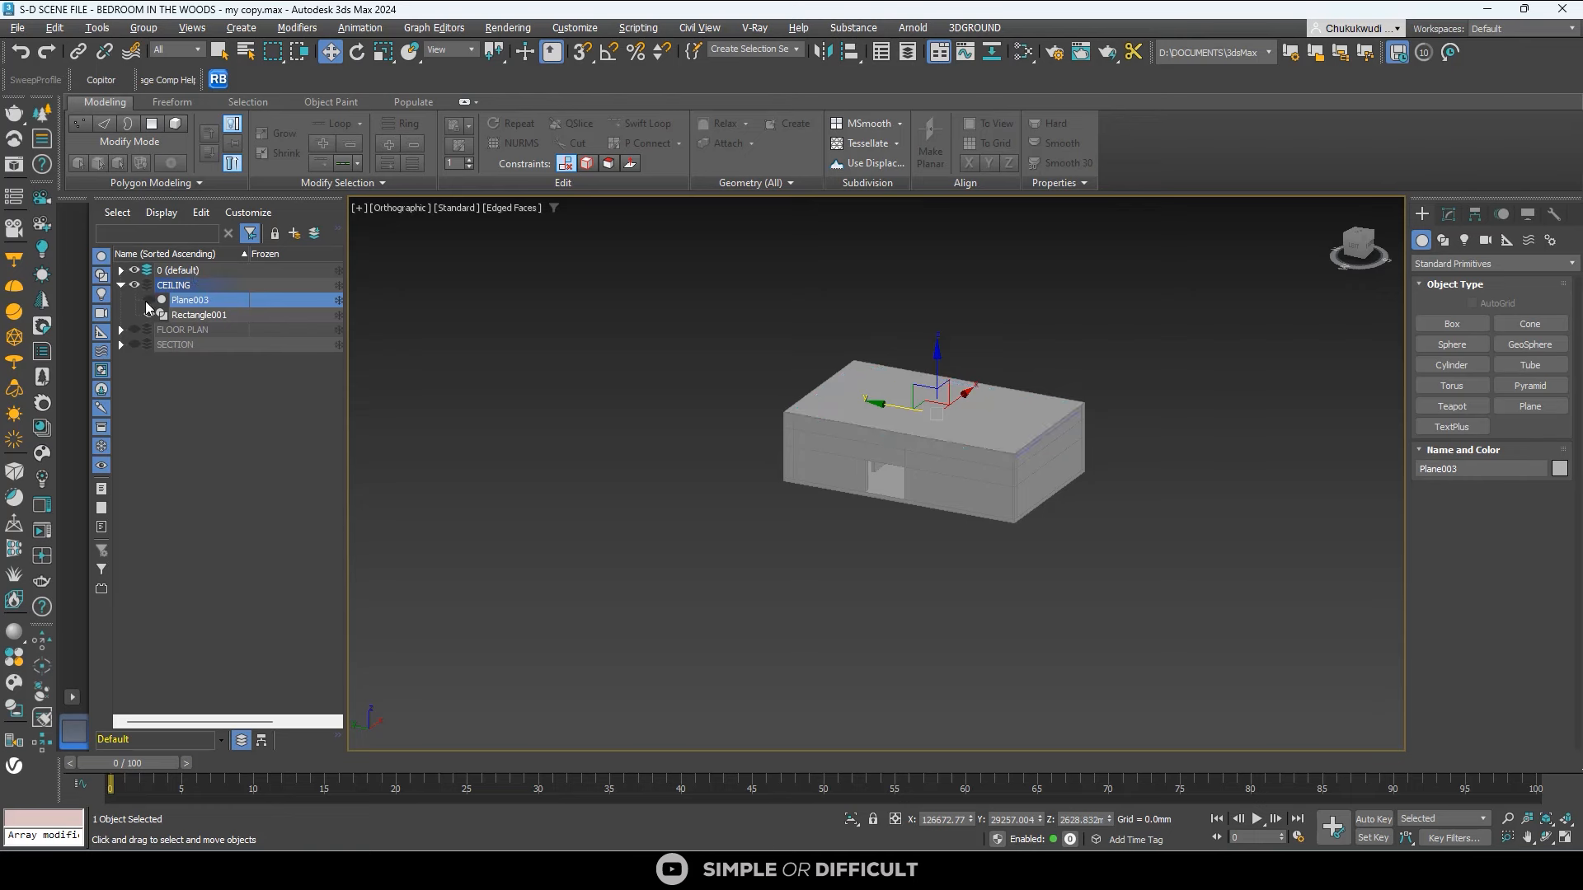
left_click(147, 301)
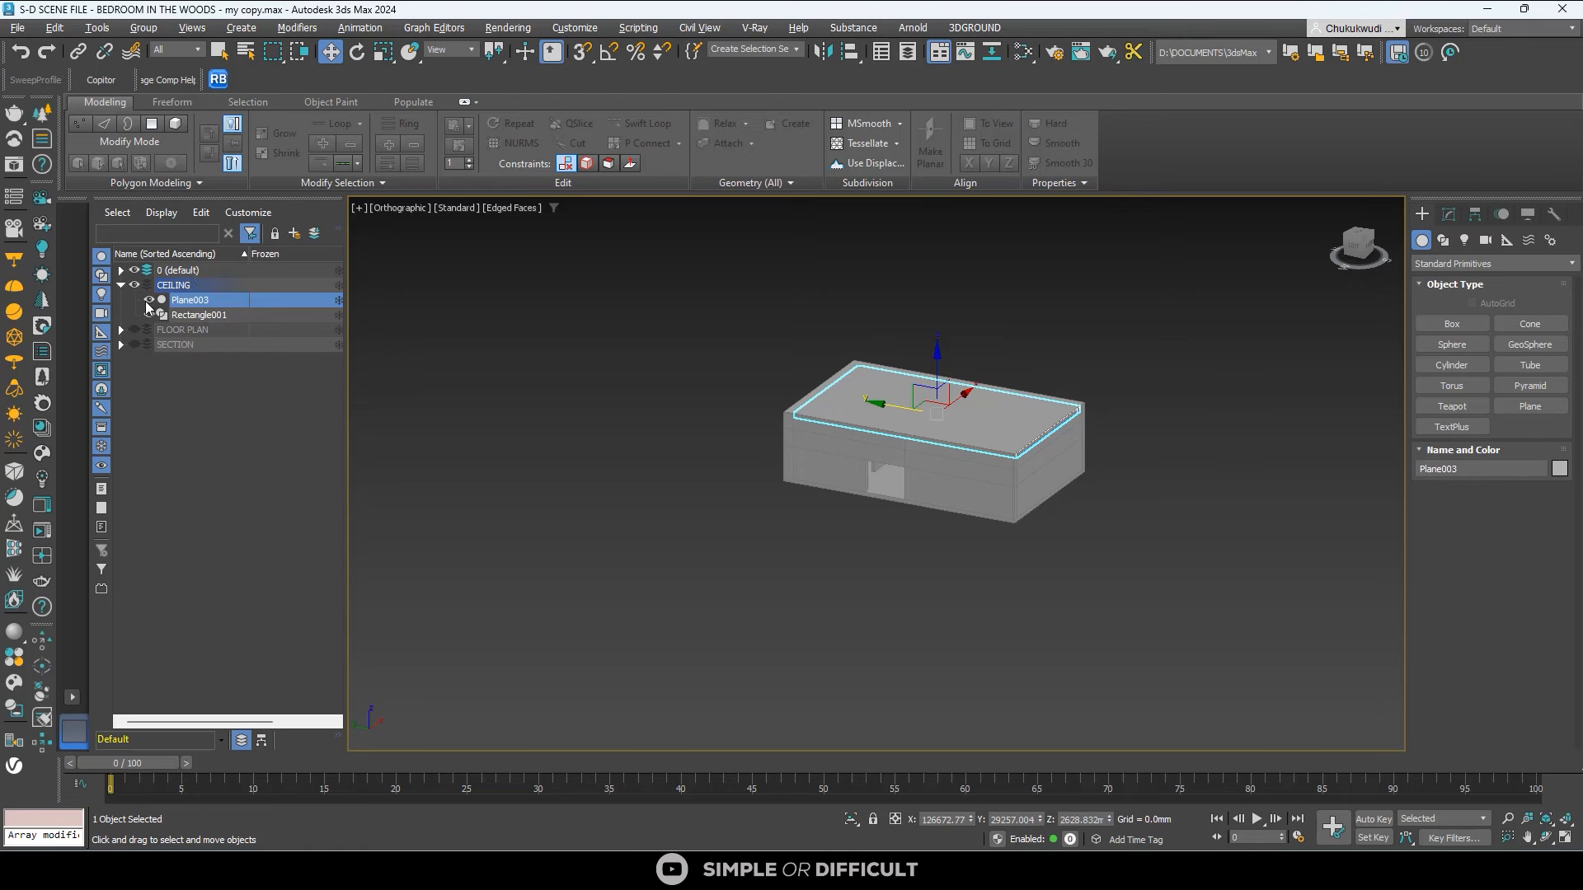
right_click(191, 300)
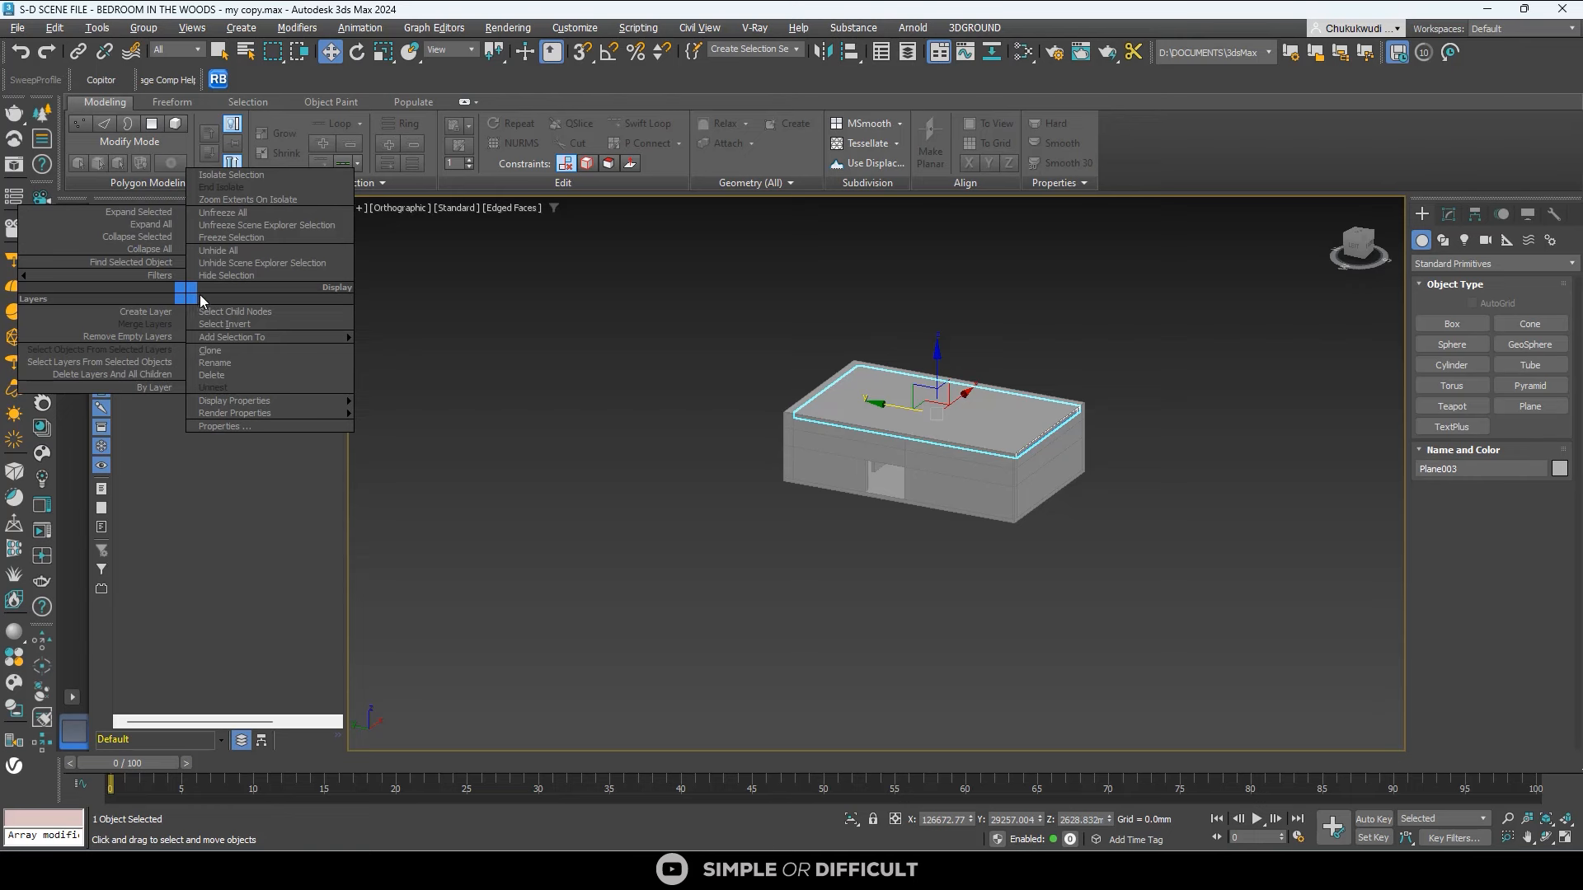
mouse_move(248, 339)
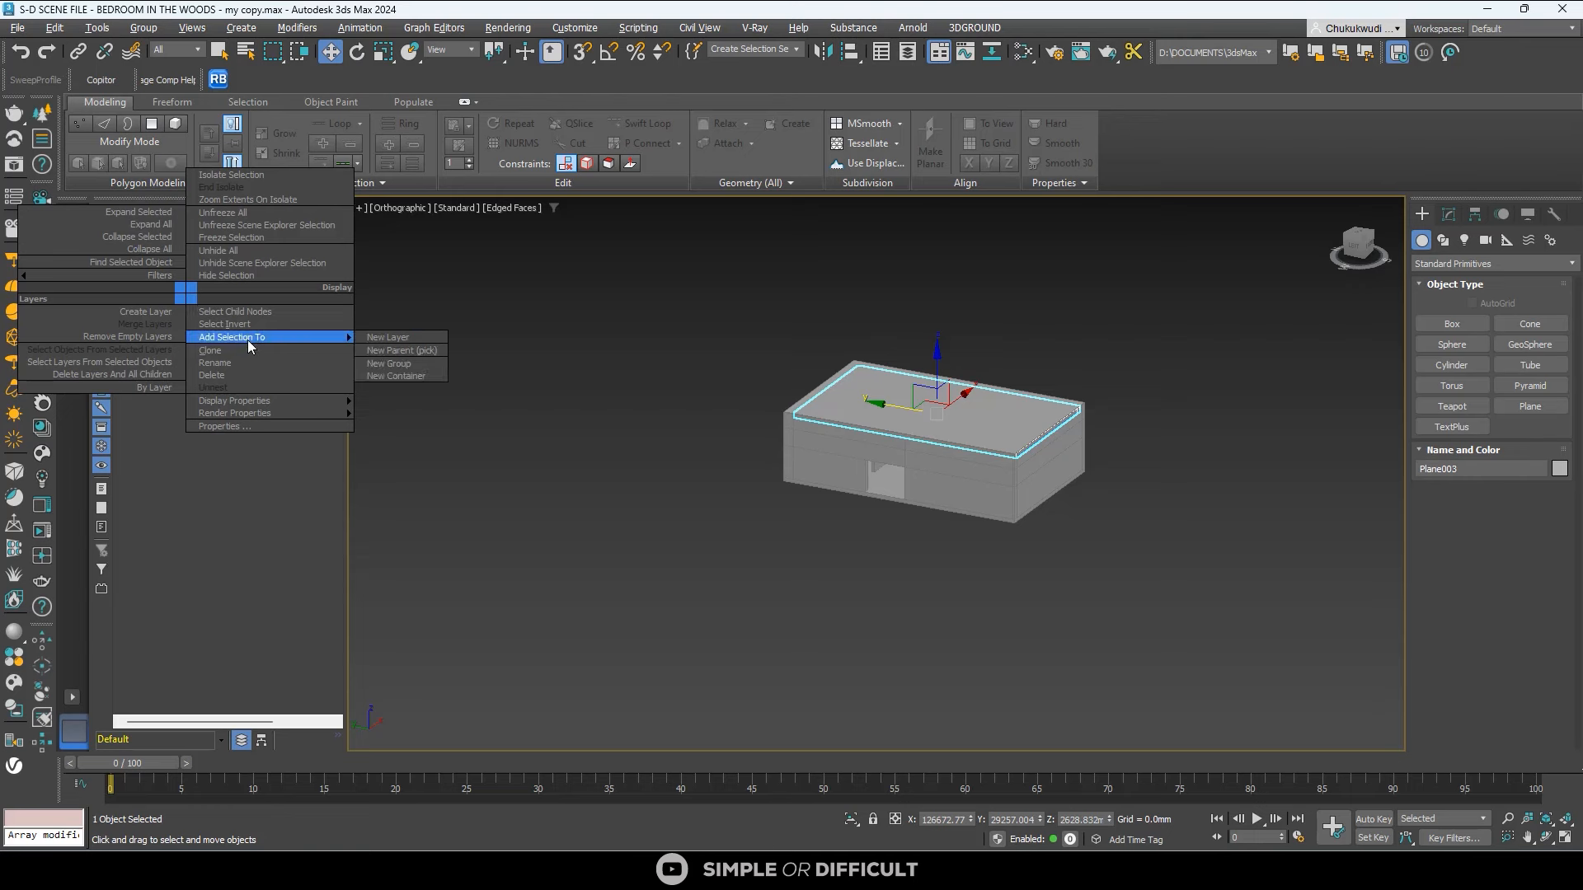
left_click(404, 352)
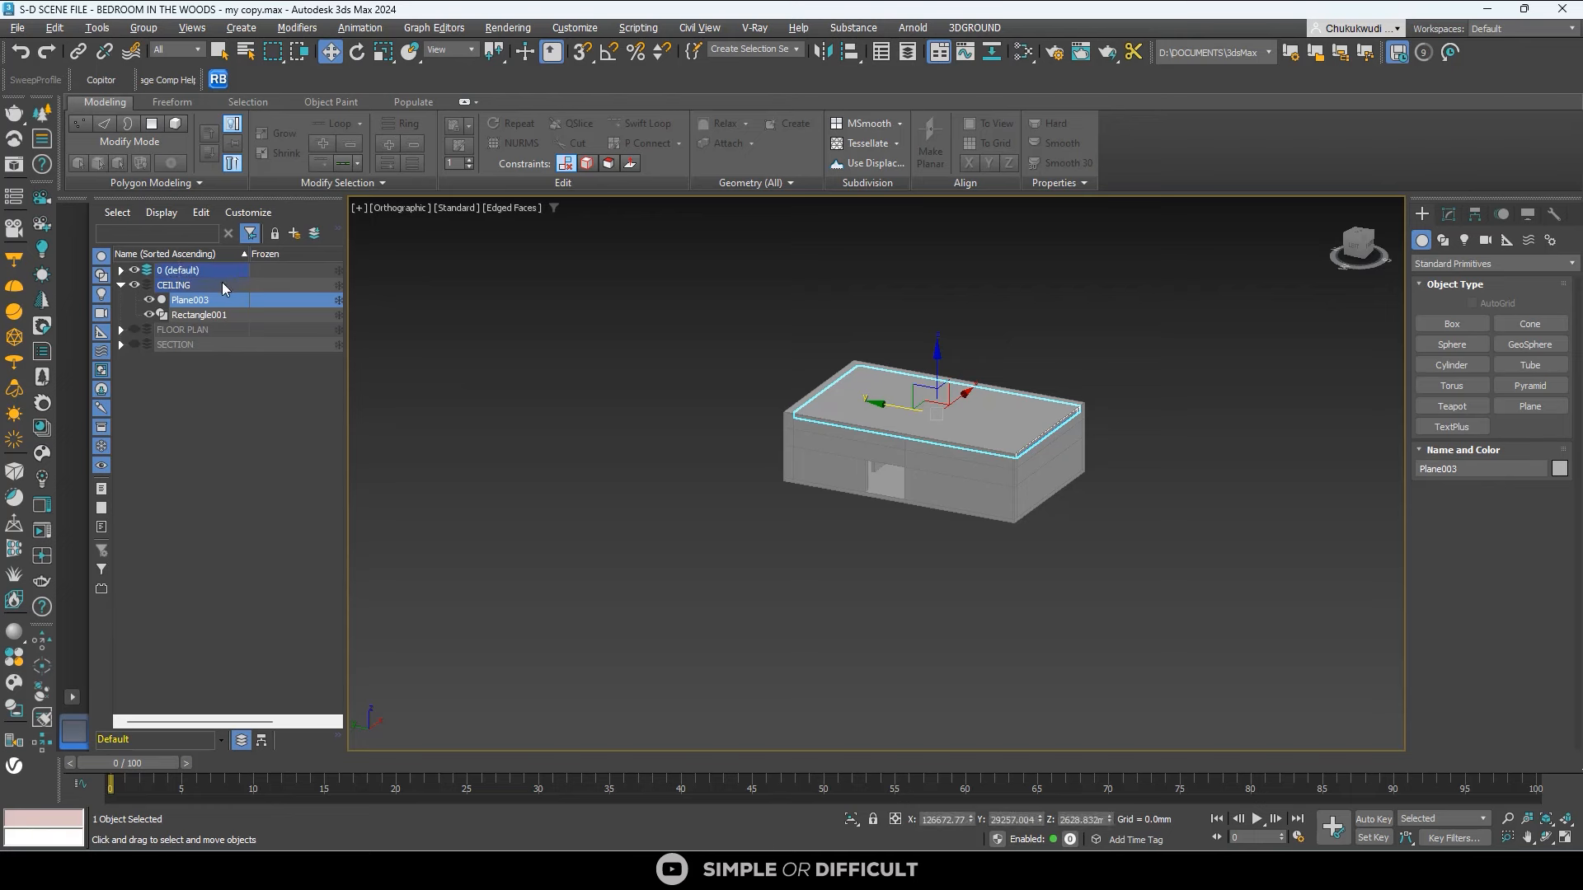
left_click_drag(222, 283, 221, 271)
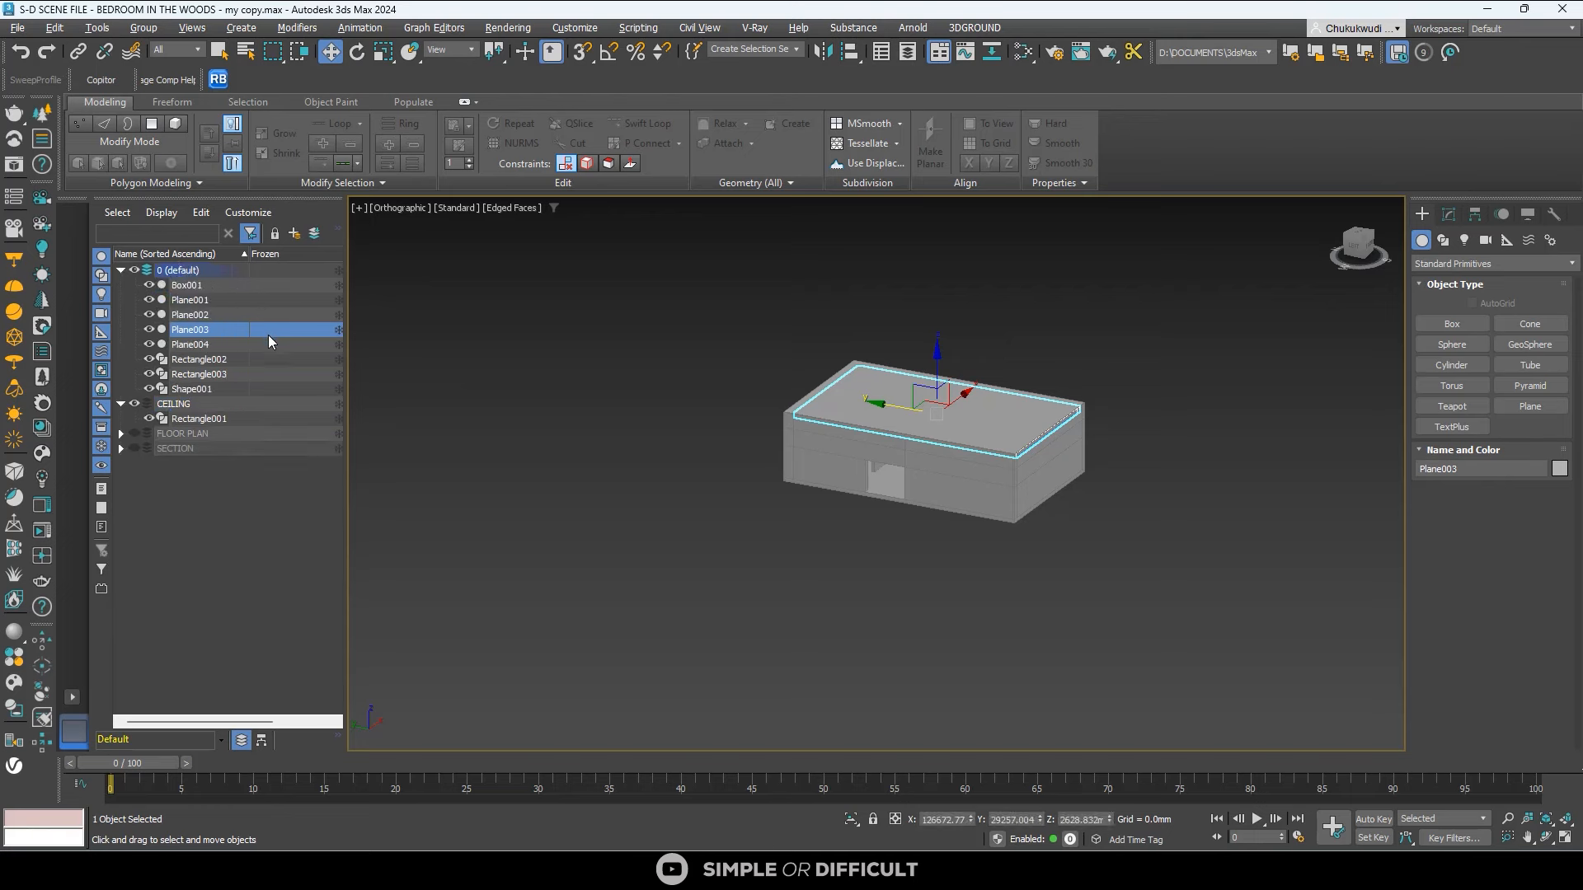
Collapse the 0 (default) layer's object list and hide the CEILING layer.
left_click(135, 269)
left_click(135, 269)
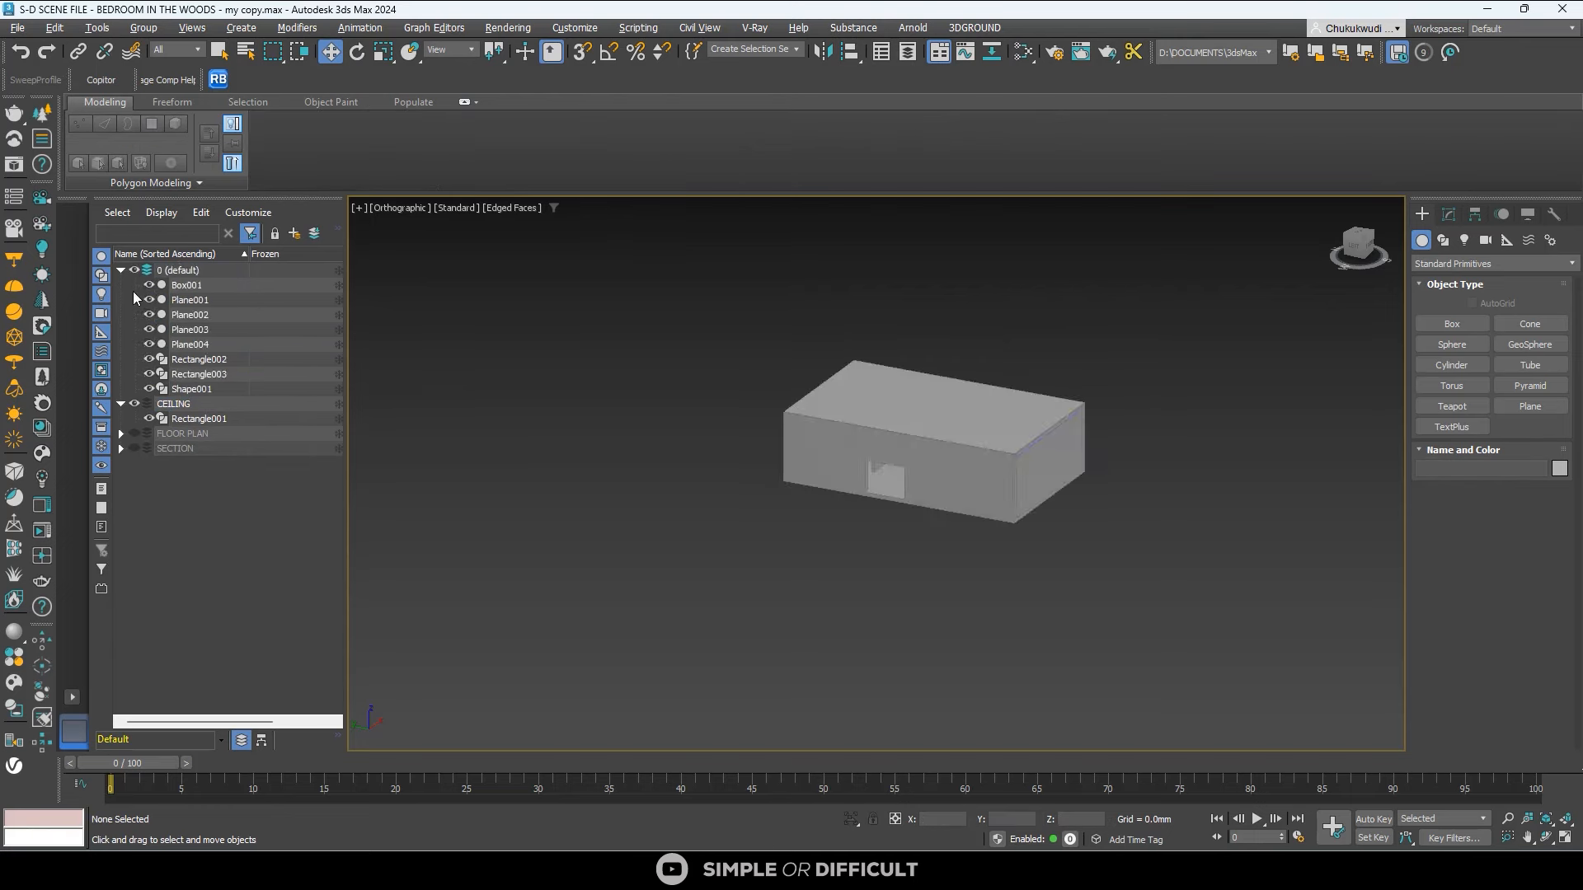
left_click(120, 270)
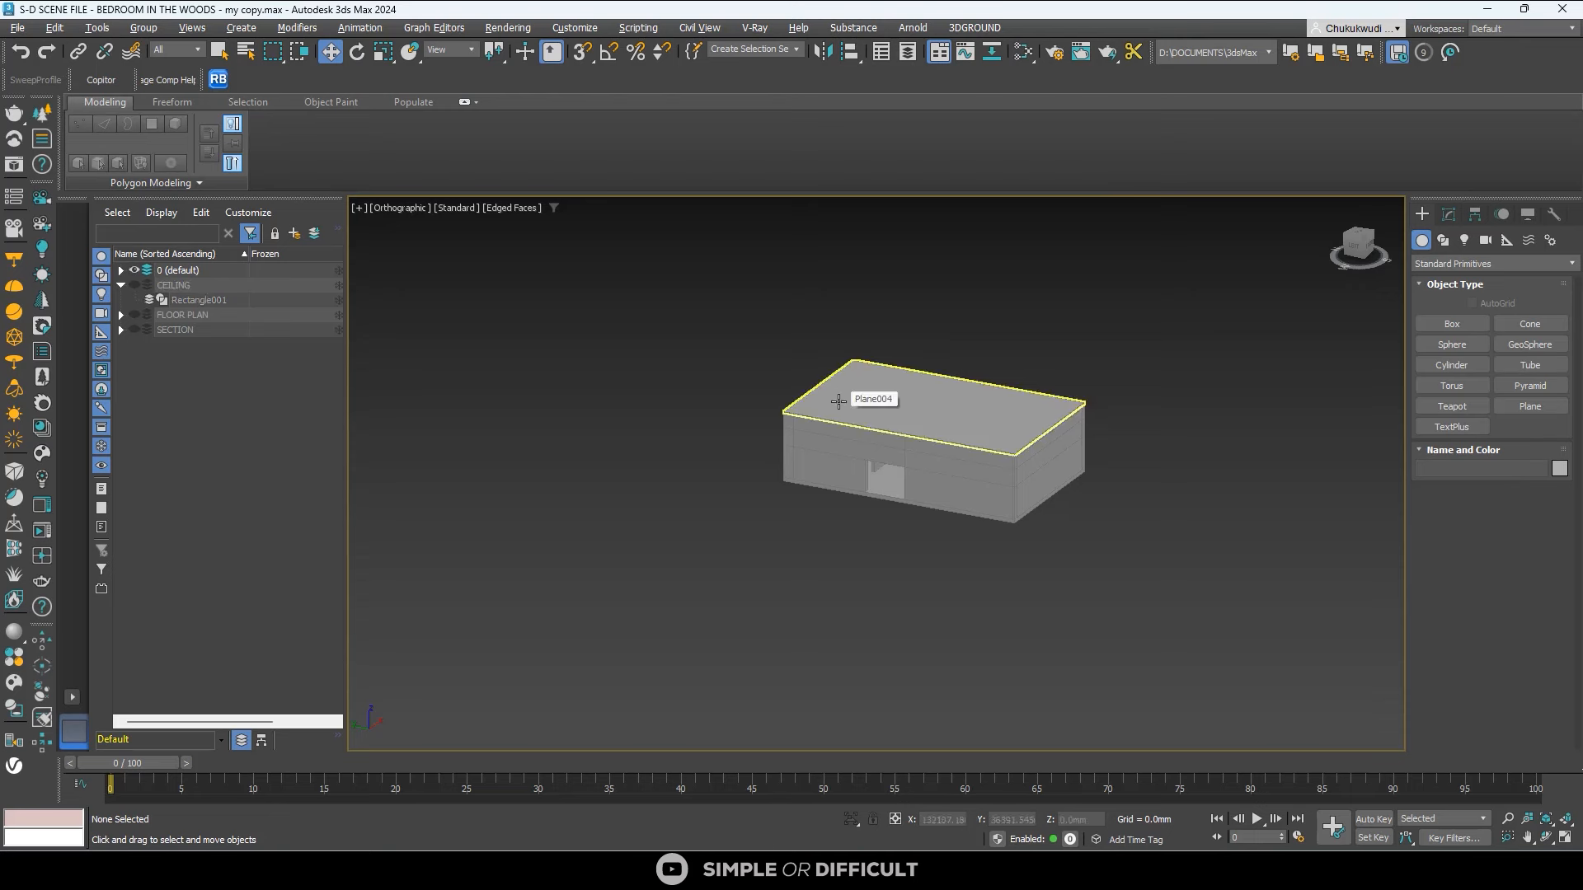
middle_click_drag(847, 525, 742, 577, "alt")
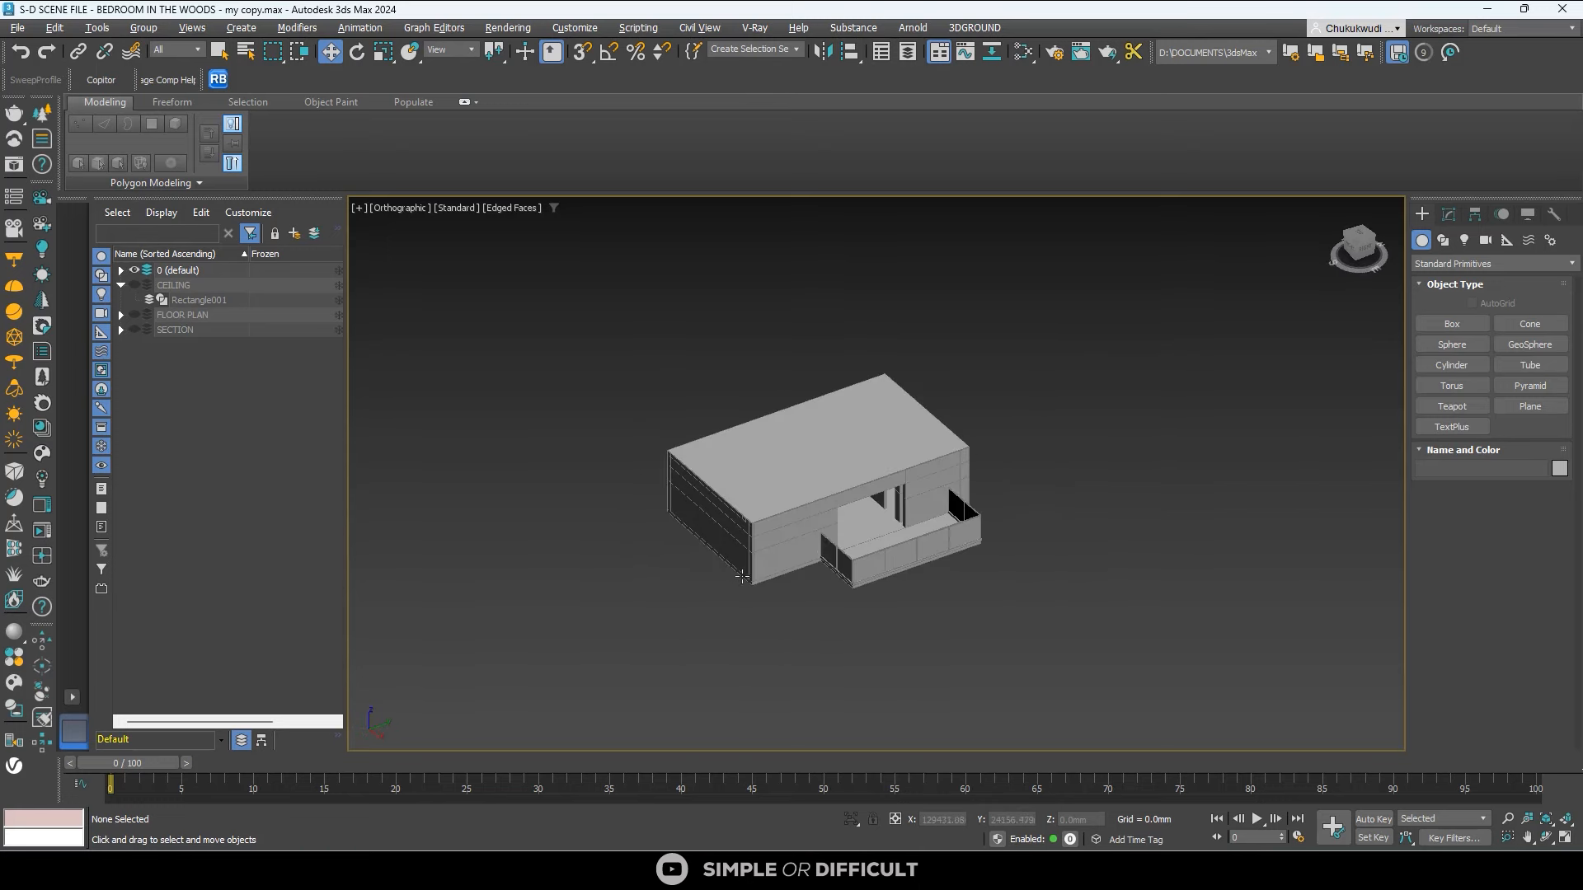
Select the roof slab and unhide all objects without unhiding the hidden layers.
left_click(882, 412)
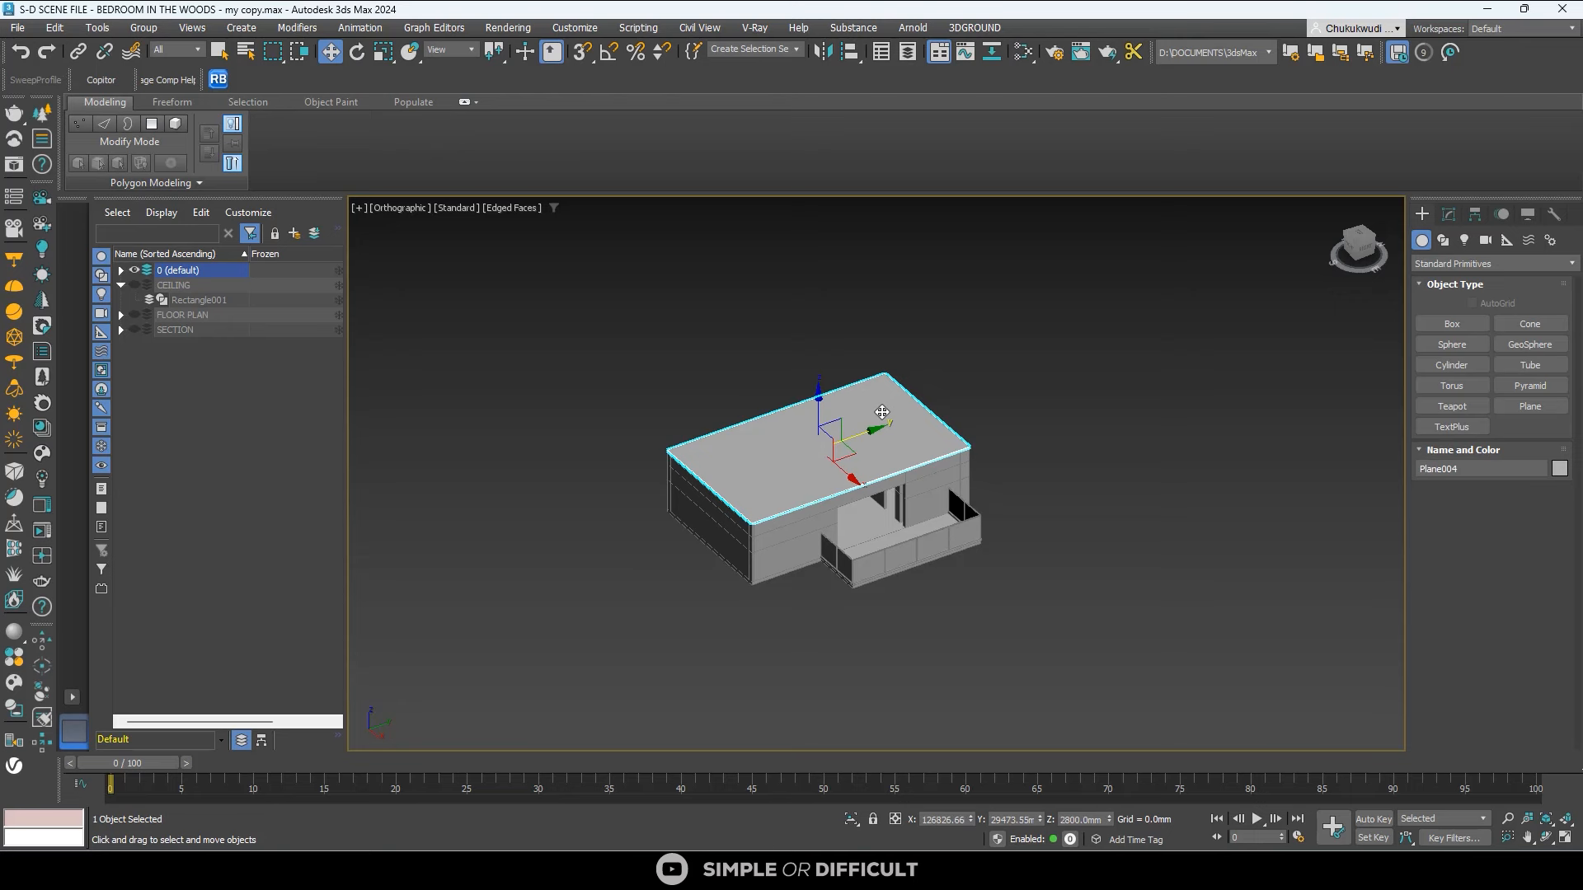
left_click(1050, 601)
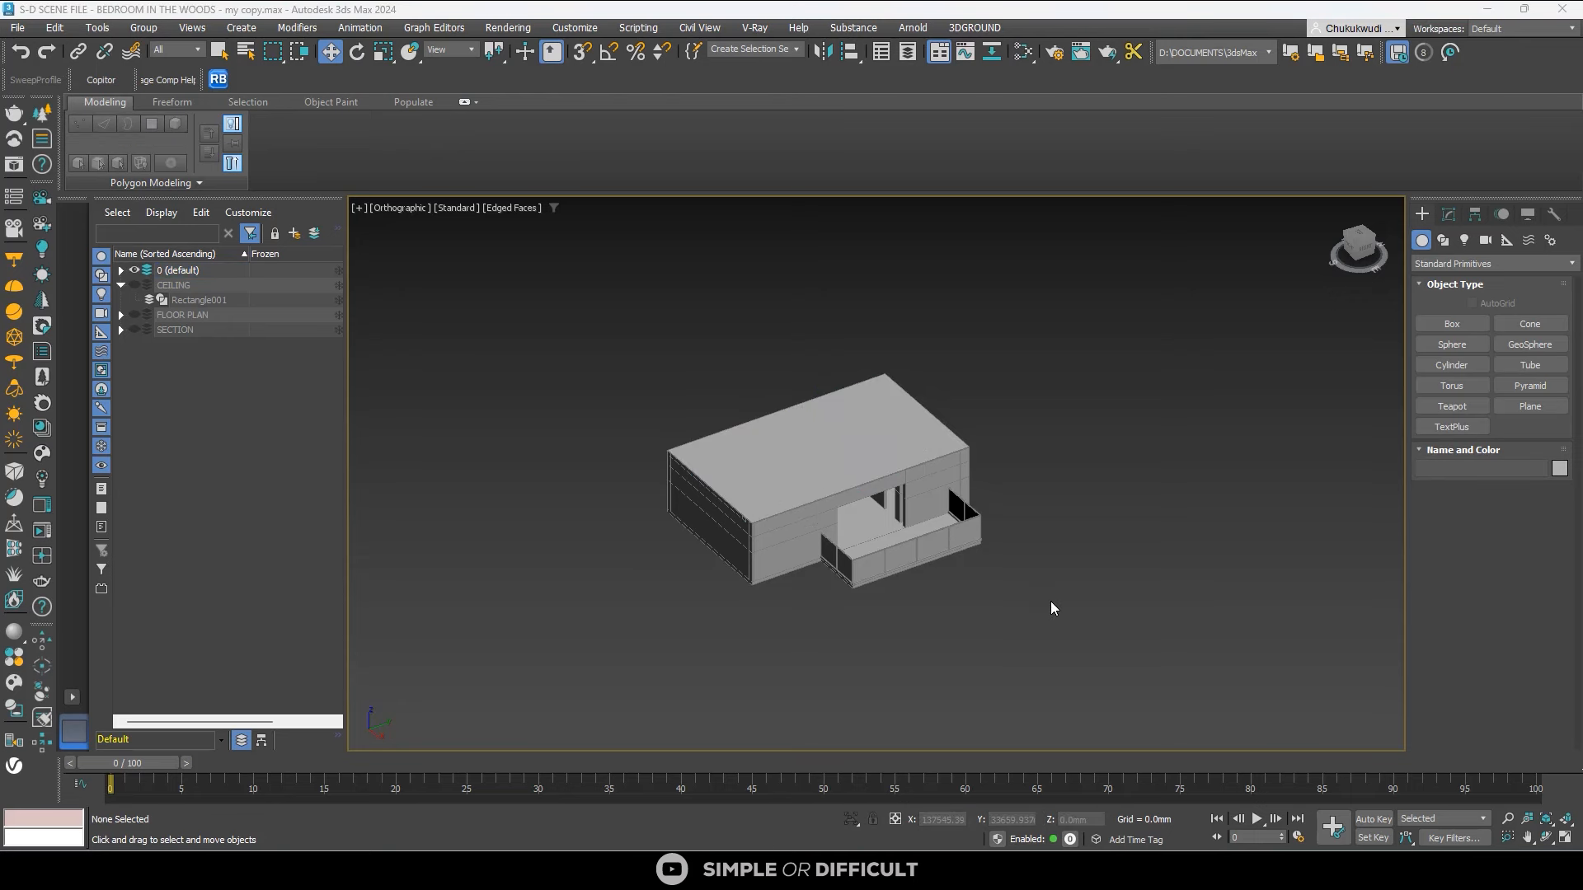
left_click(770, 466)
scroll(771, 467, "up", 4)
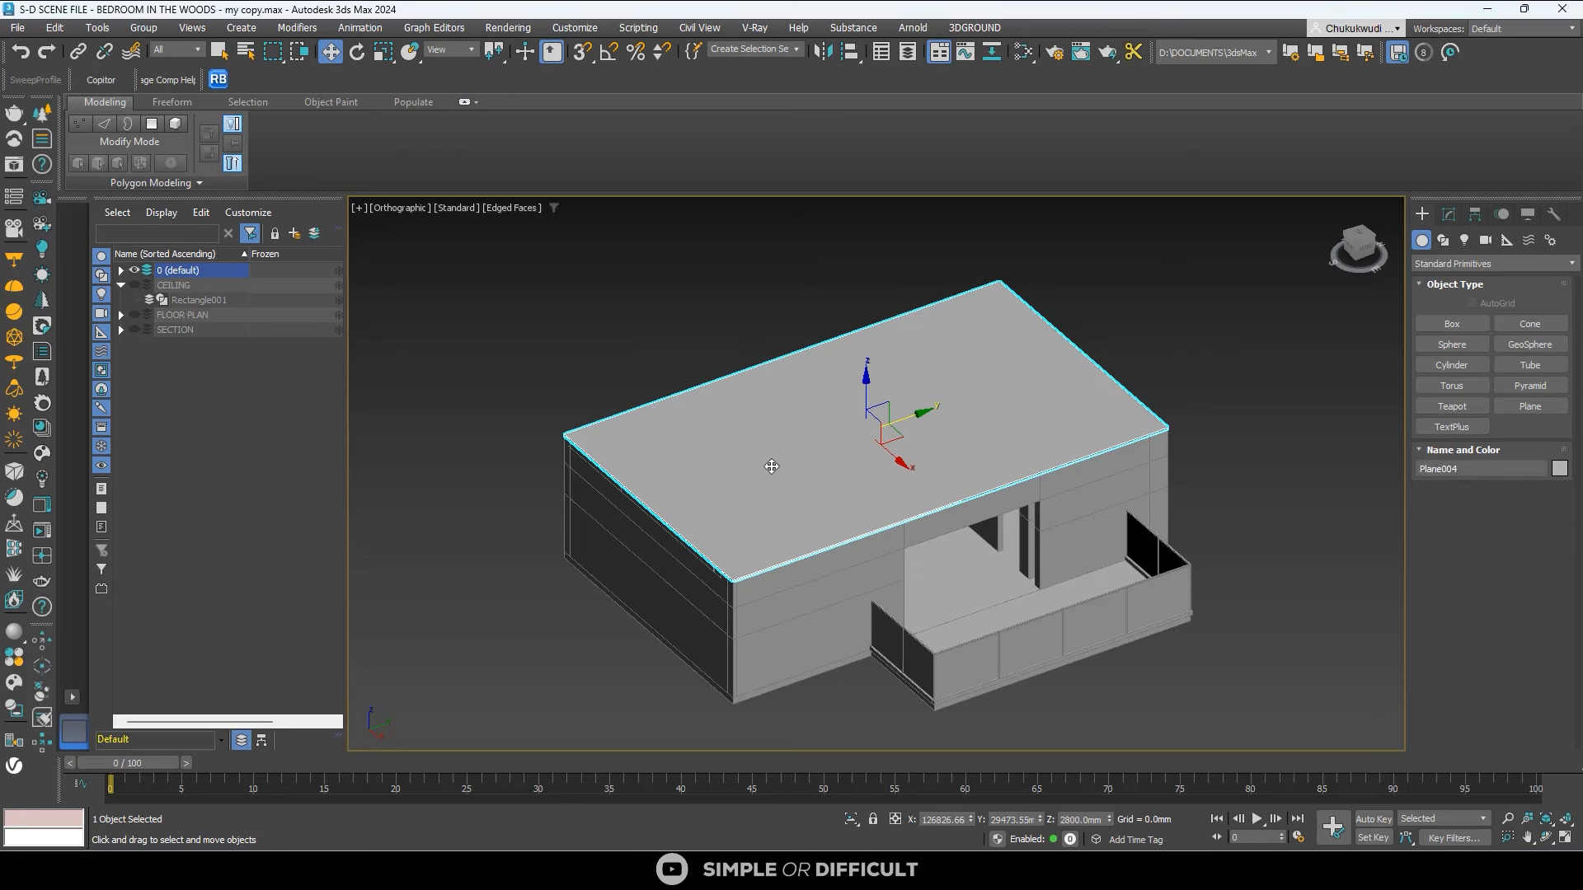
right_click(771, 466)
left_click(822, 380)
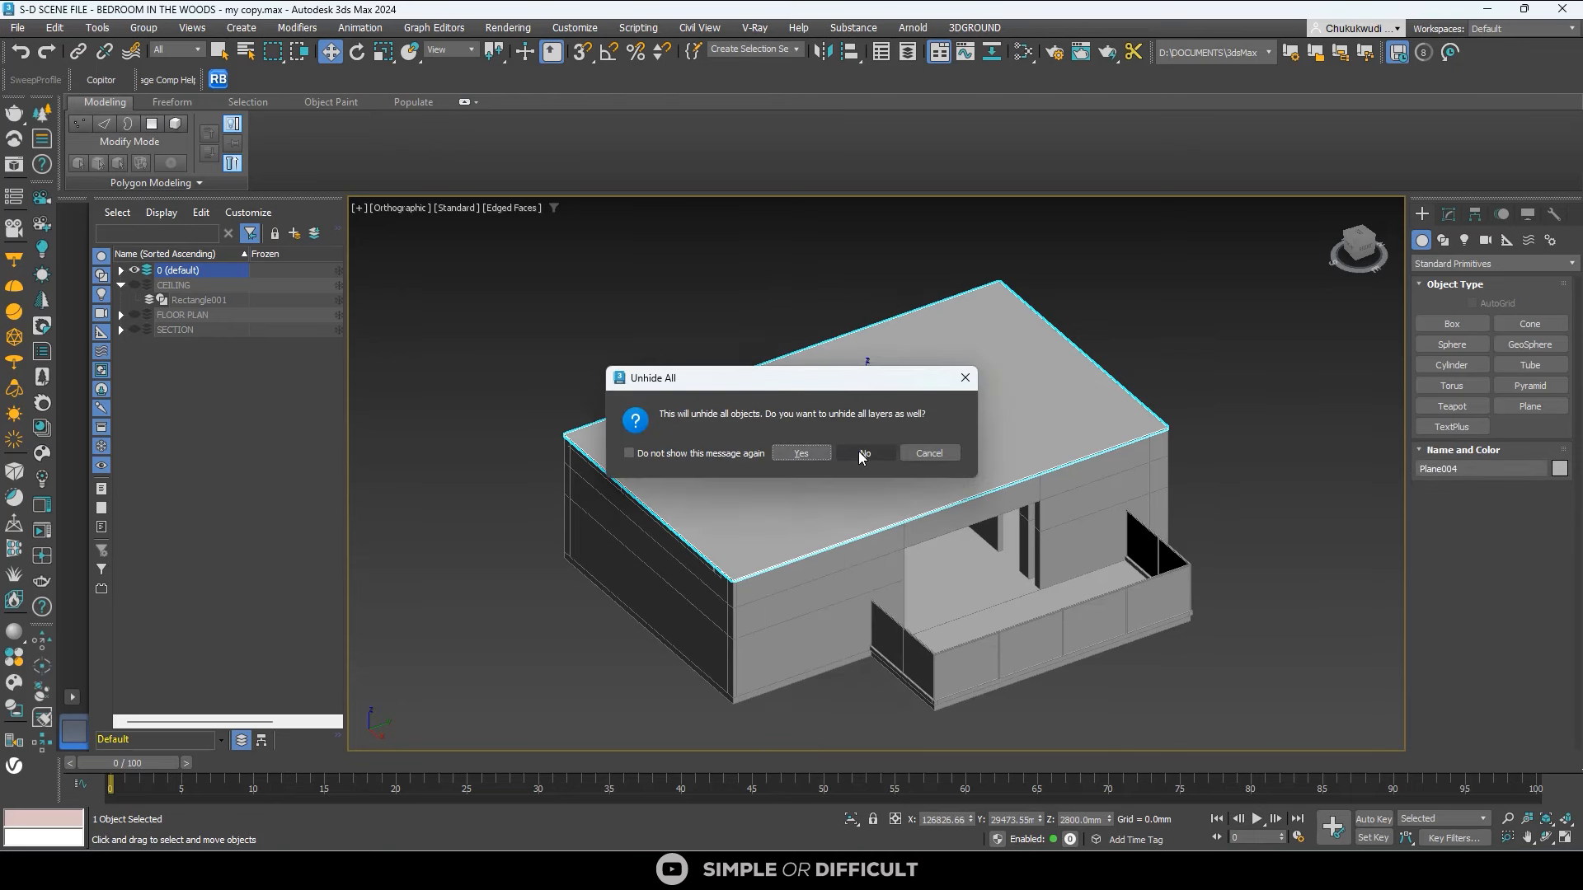
left_click(866, 454)
Hide the roof slab and the recessed ceiling beneath it to expose the room's interior.
right_click(814, 455)
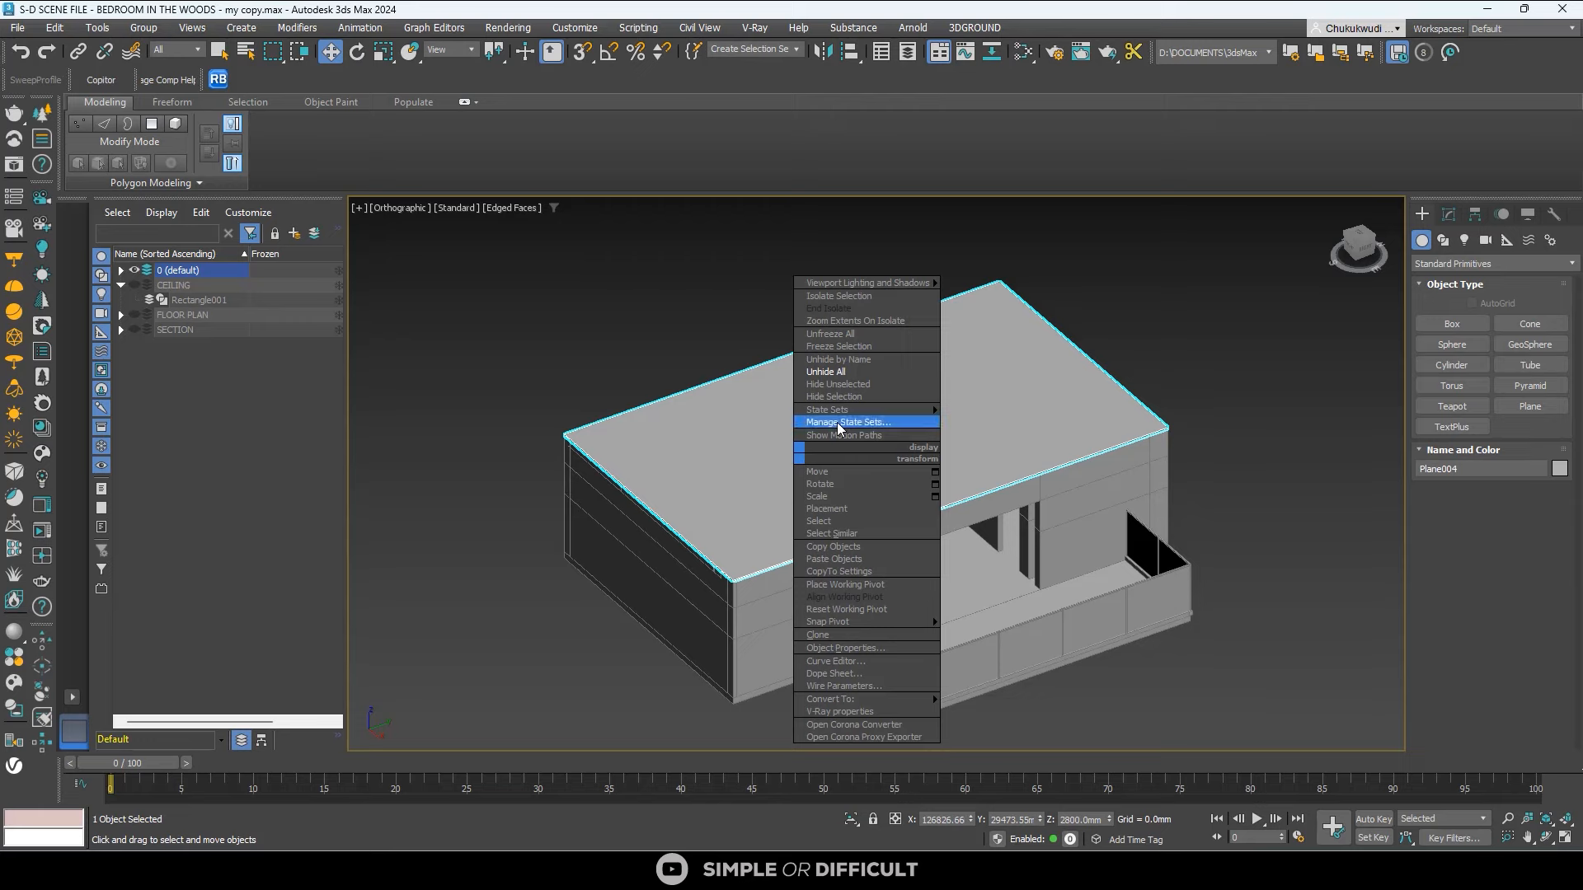
left_click(834, 421)
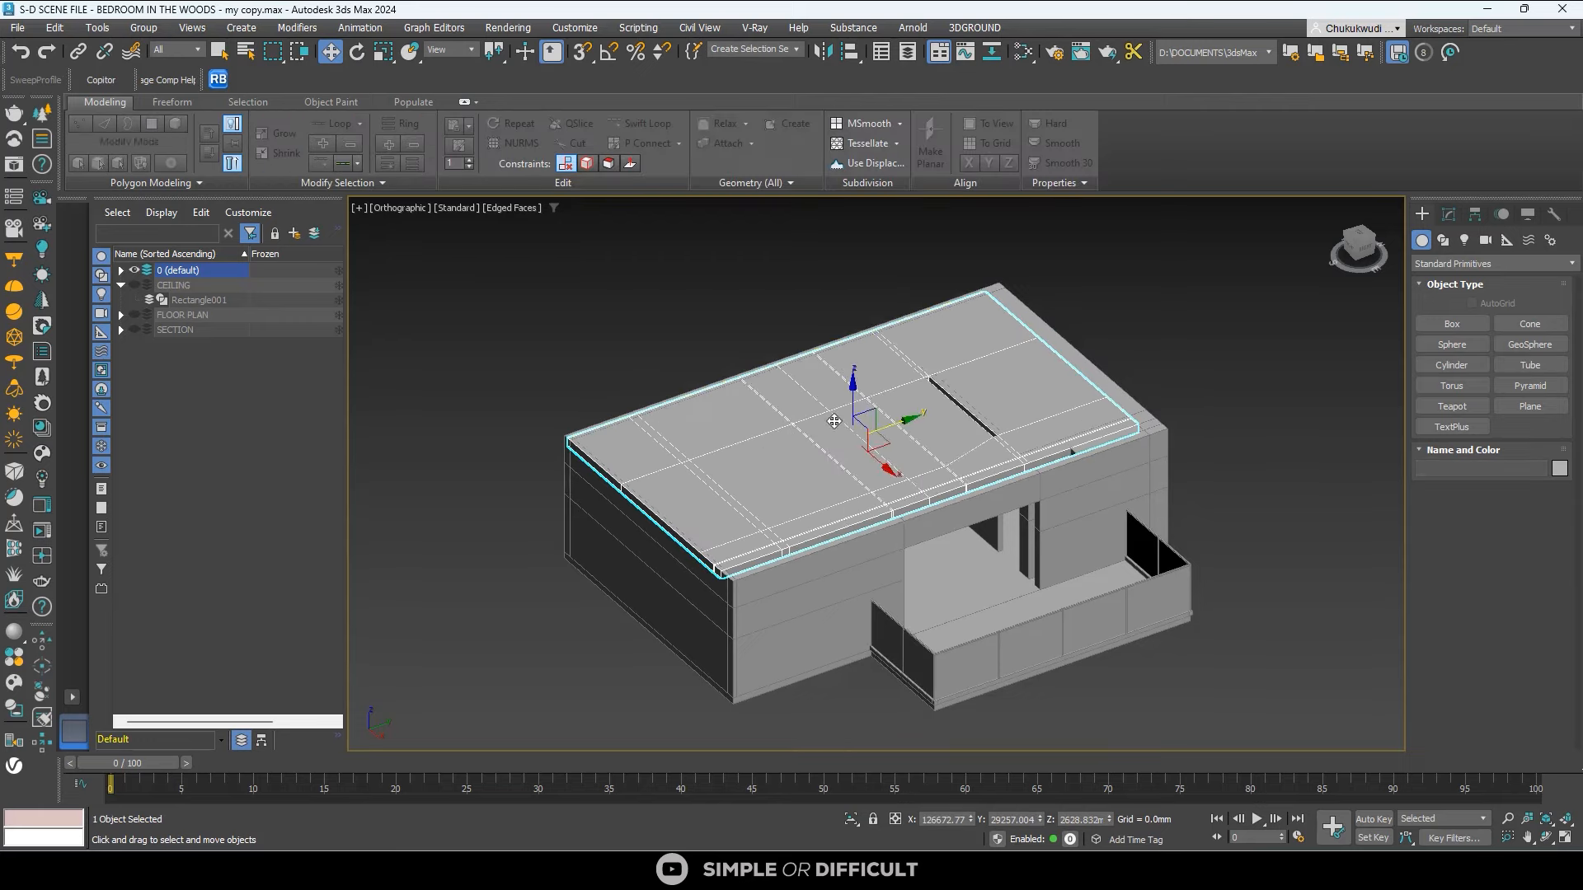
right_click(831, 417)
left_click(923, 398)
Select the bedroom walls object and show its Editable Poly modifier settings.
middle_click_drag(829, 410, 940, 646, "alt")
scroll(938, 530, "up", 5)
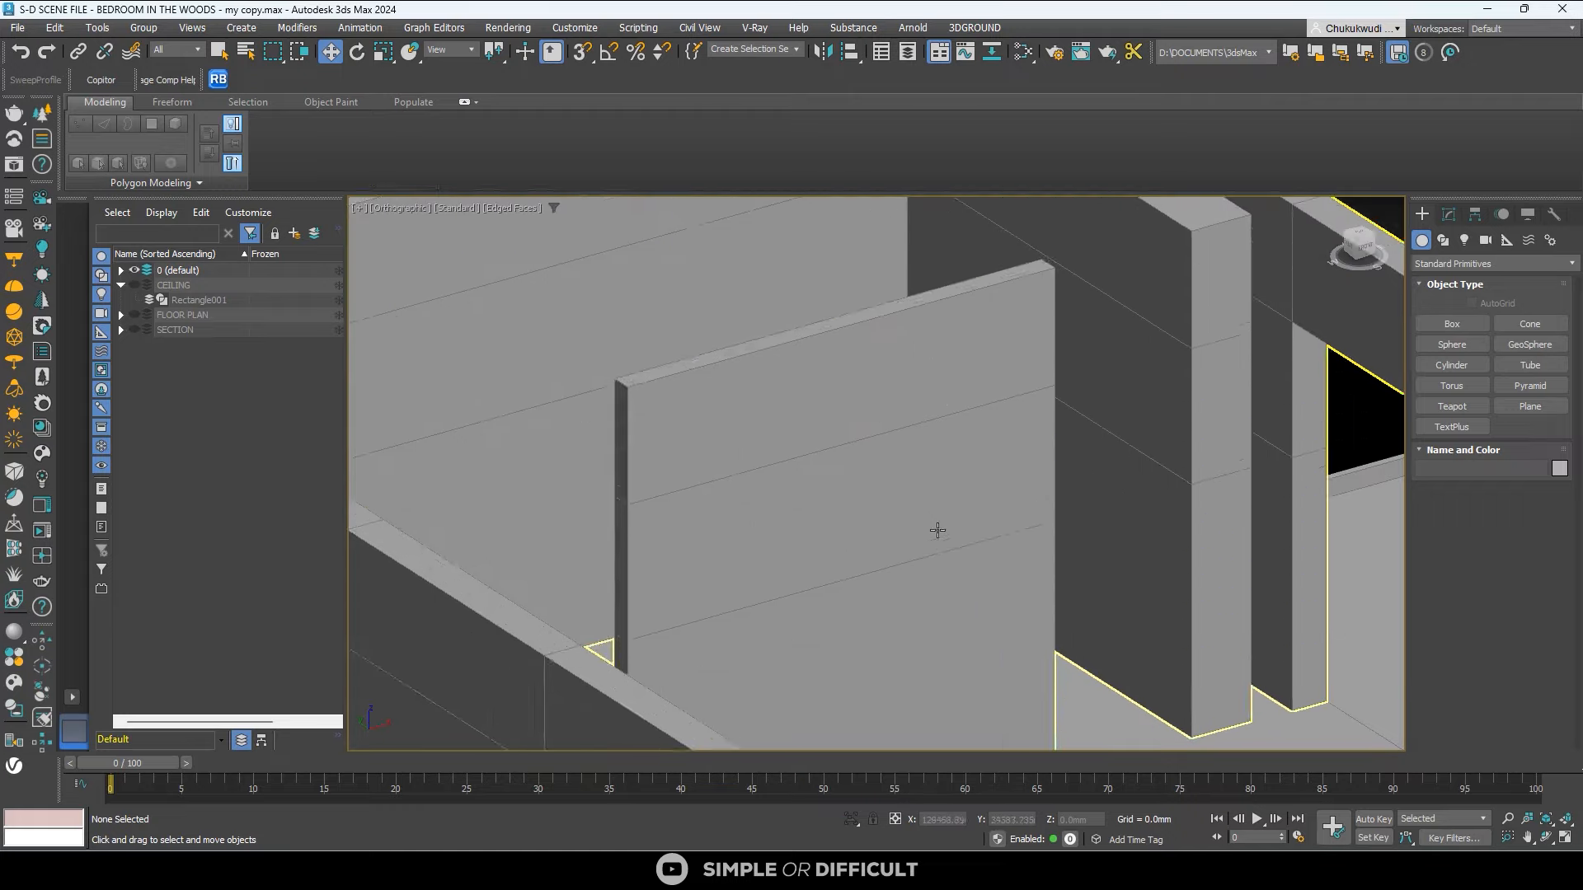
left_click(938, 530)
scroll(938, 531, "down", 5)
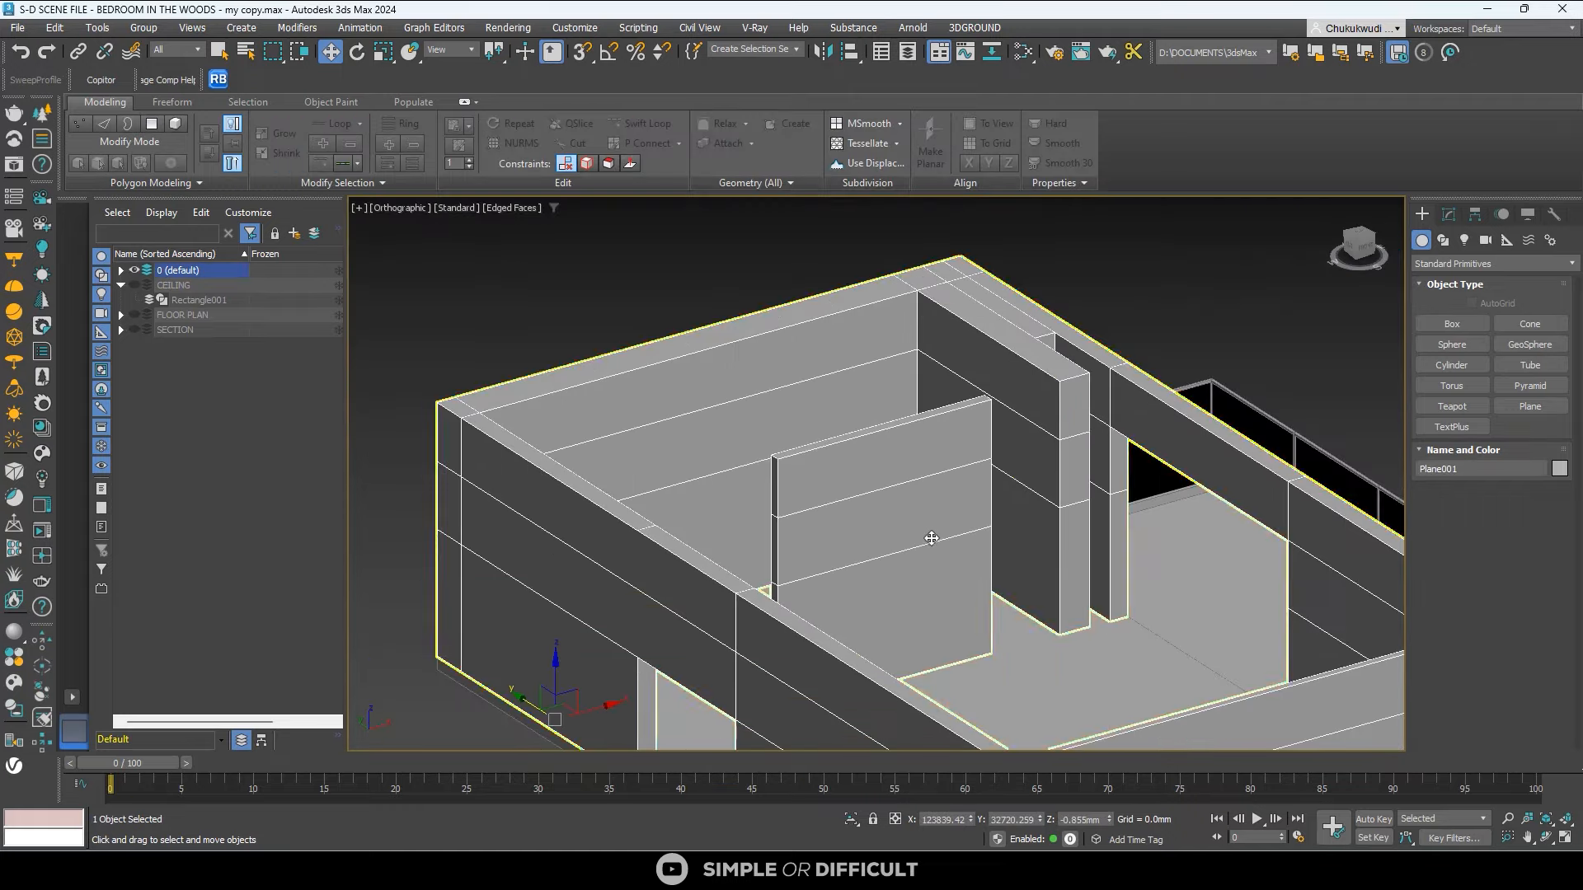
middle_click_drag(926, 530, 890, 537, "alt")
scroll(1028, 566, "up", 3)
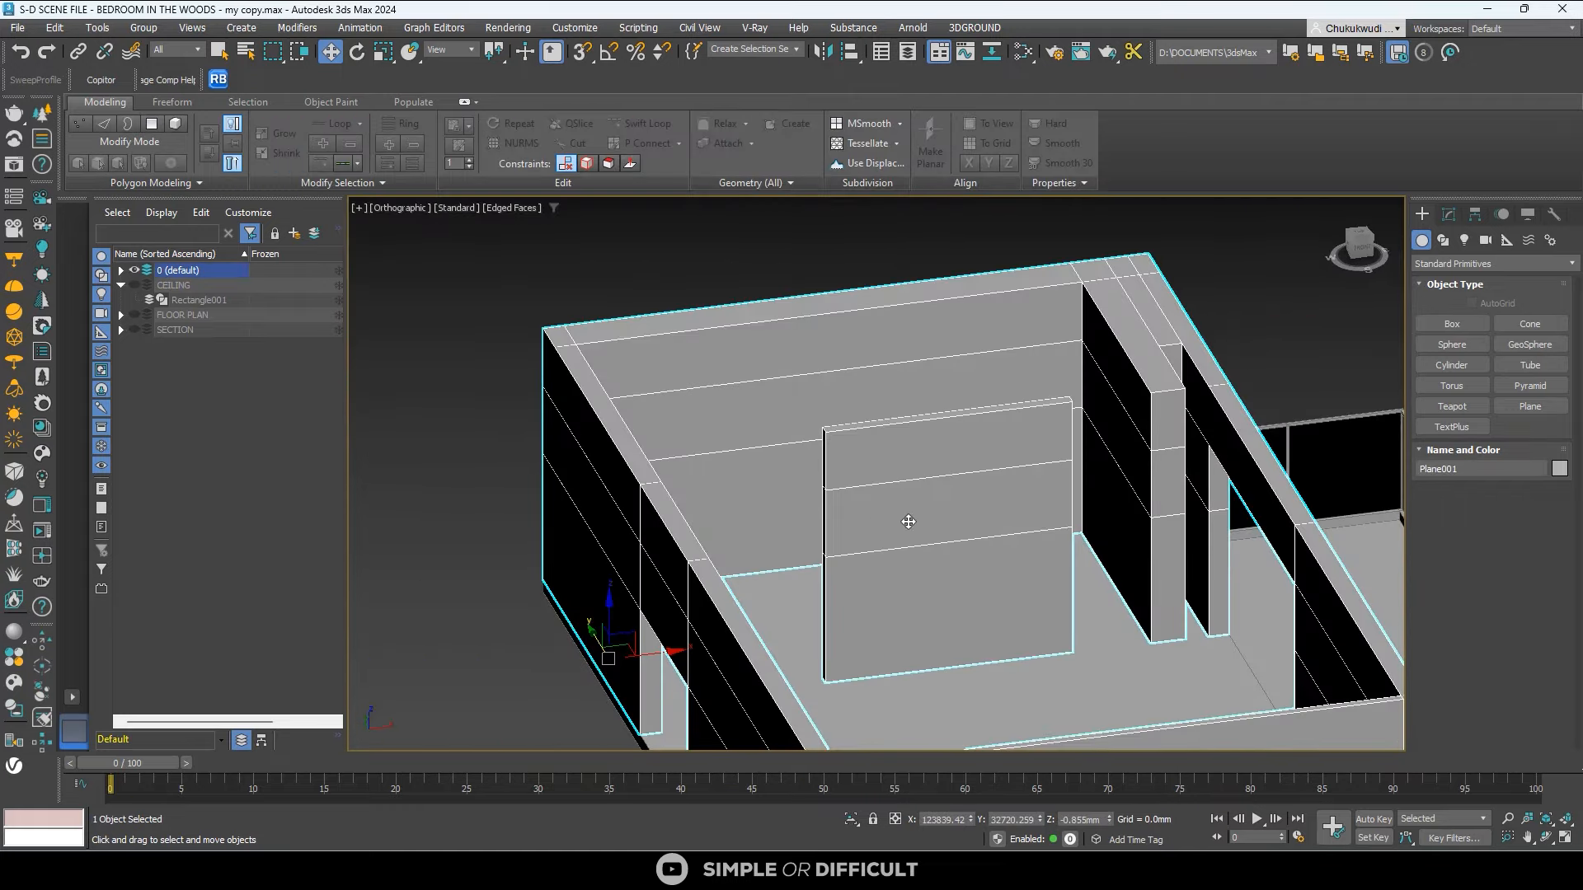
left_click(1449, 215)
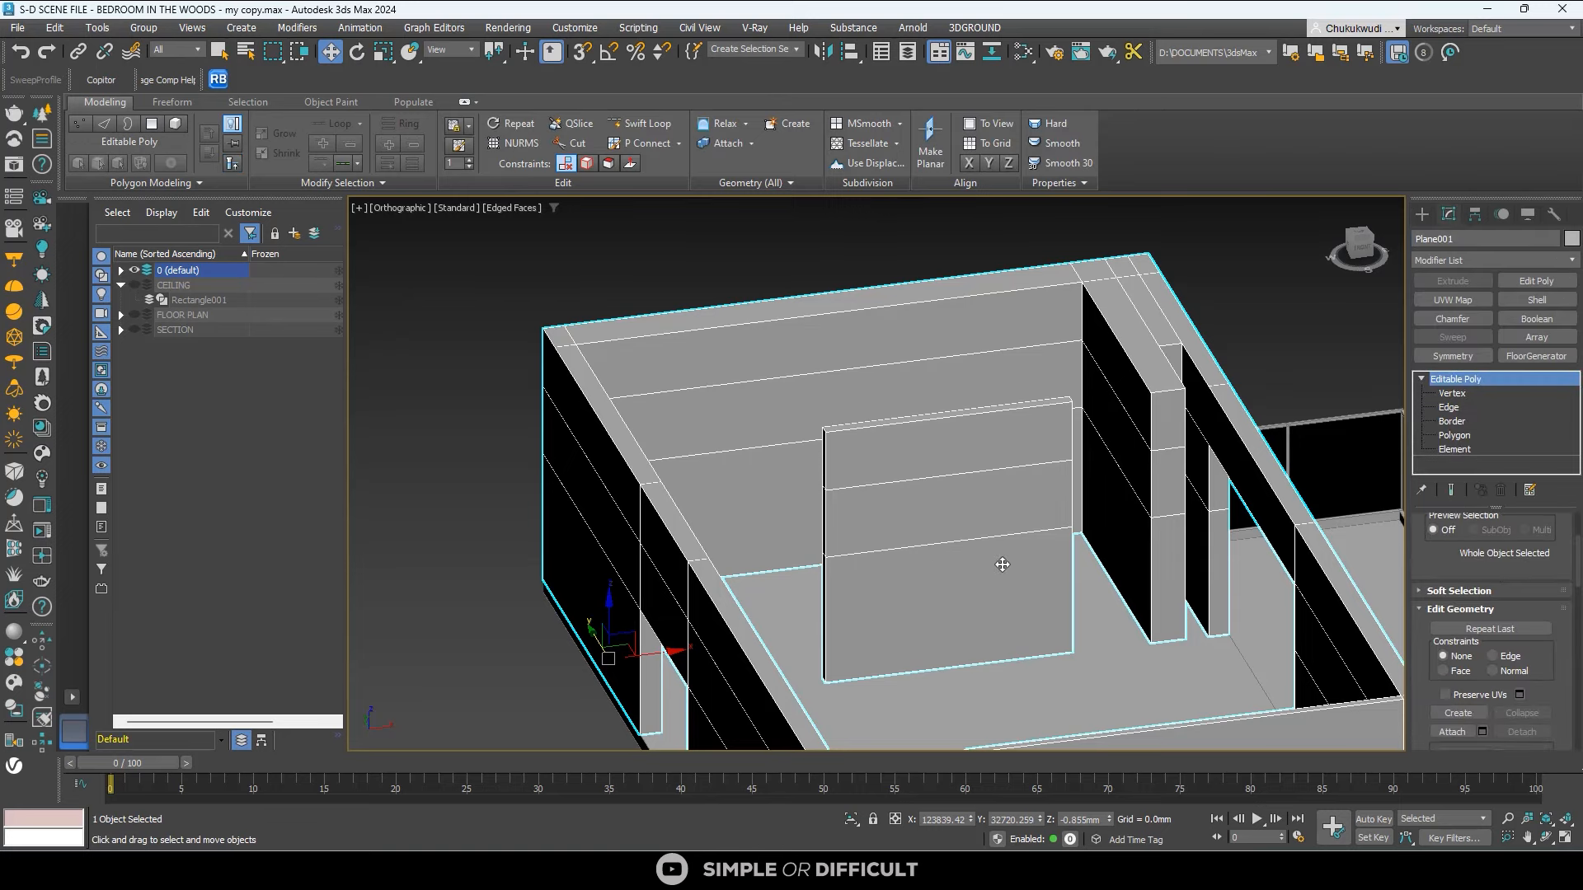
Select the three stacked polygons on the large face of the freestanding partition wall.
middle_click_drag(1103, 487, 1162, 492, "alt")
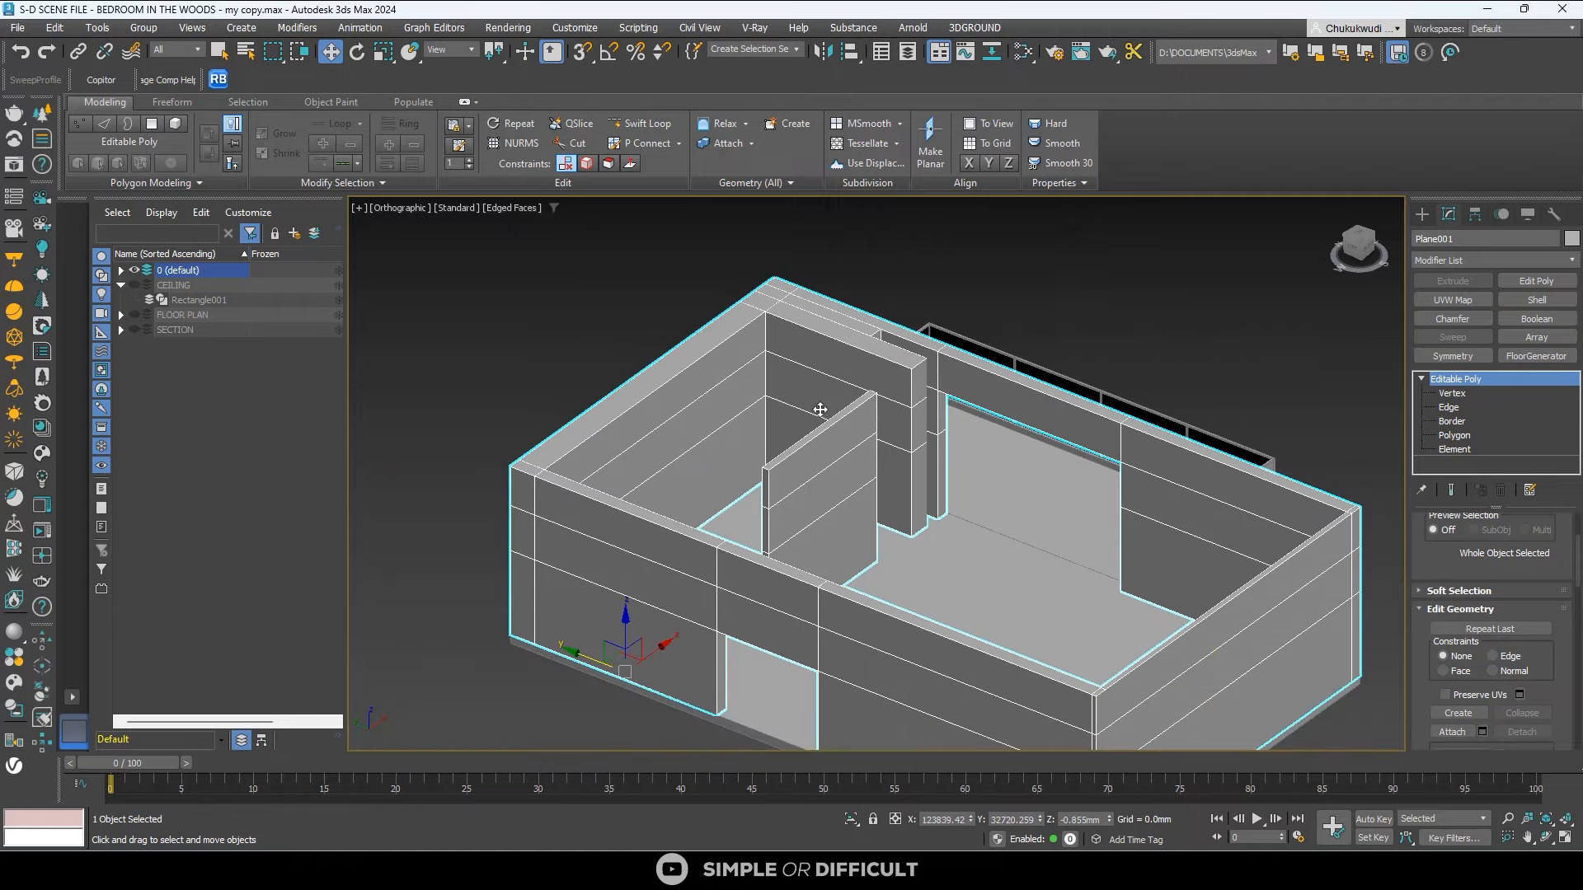
middle_click_drag(820, 409, 1014, 377, "alt")
middle_click_drag(835, 487, 973, 495, "alt")
left_click(1457, 438)
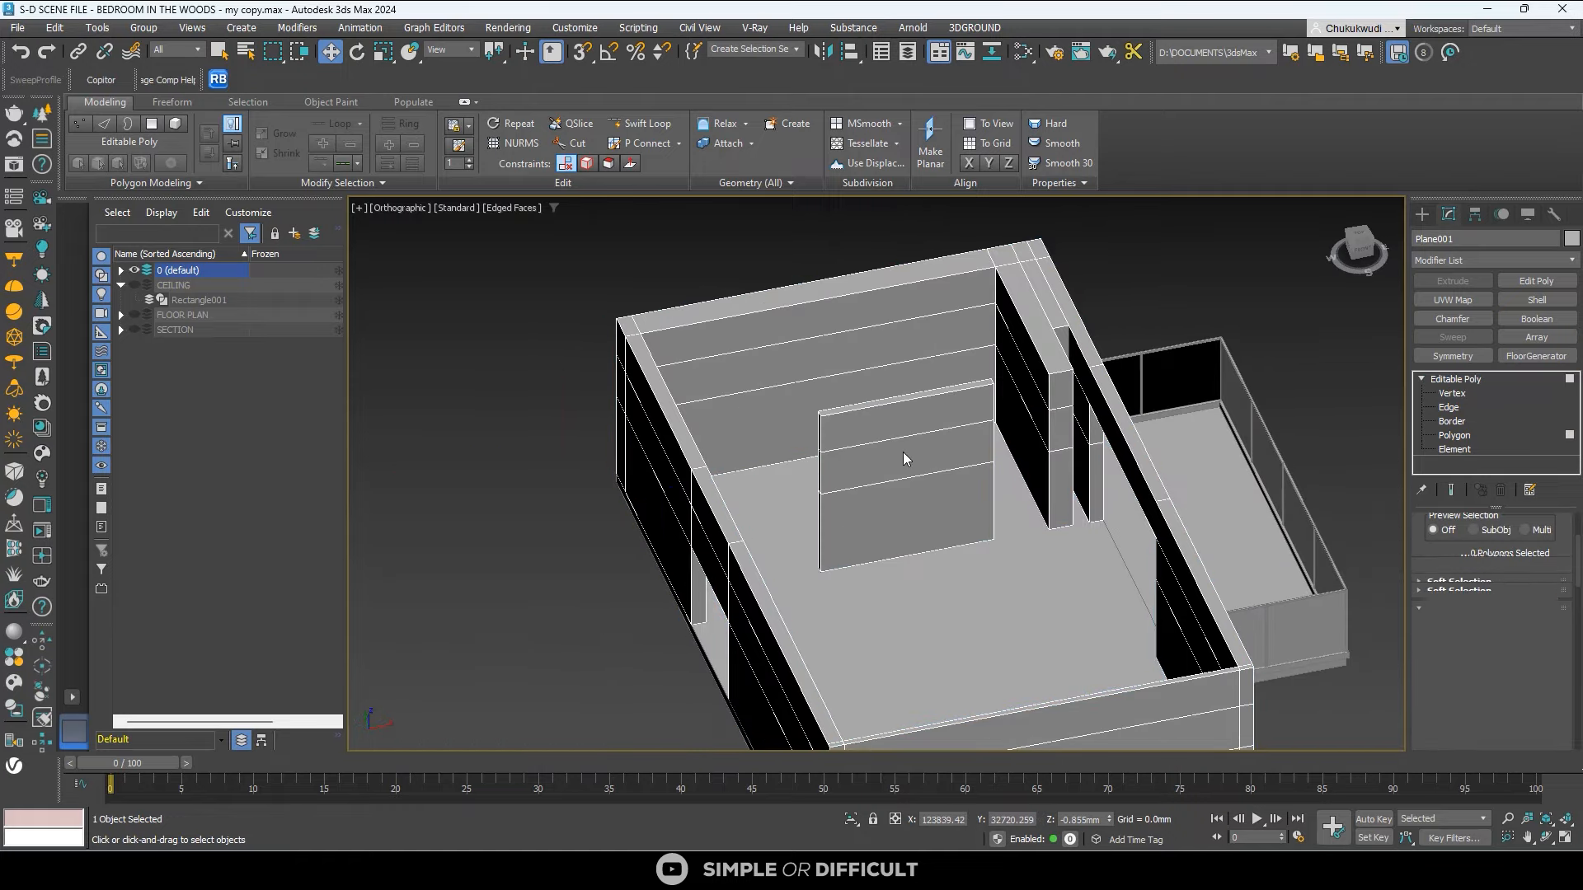
scroll(903, 452, "up", 6)
left_click(875, 397)
left_click(891, 468, "ctrl")
left_click(913, 567, "ctrl")
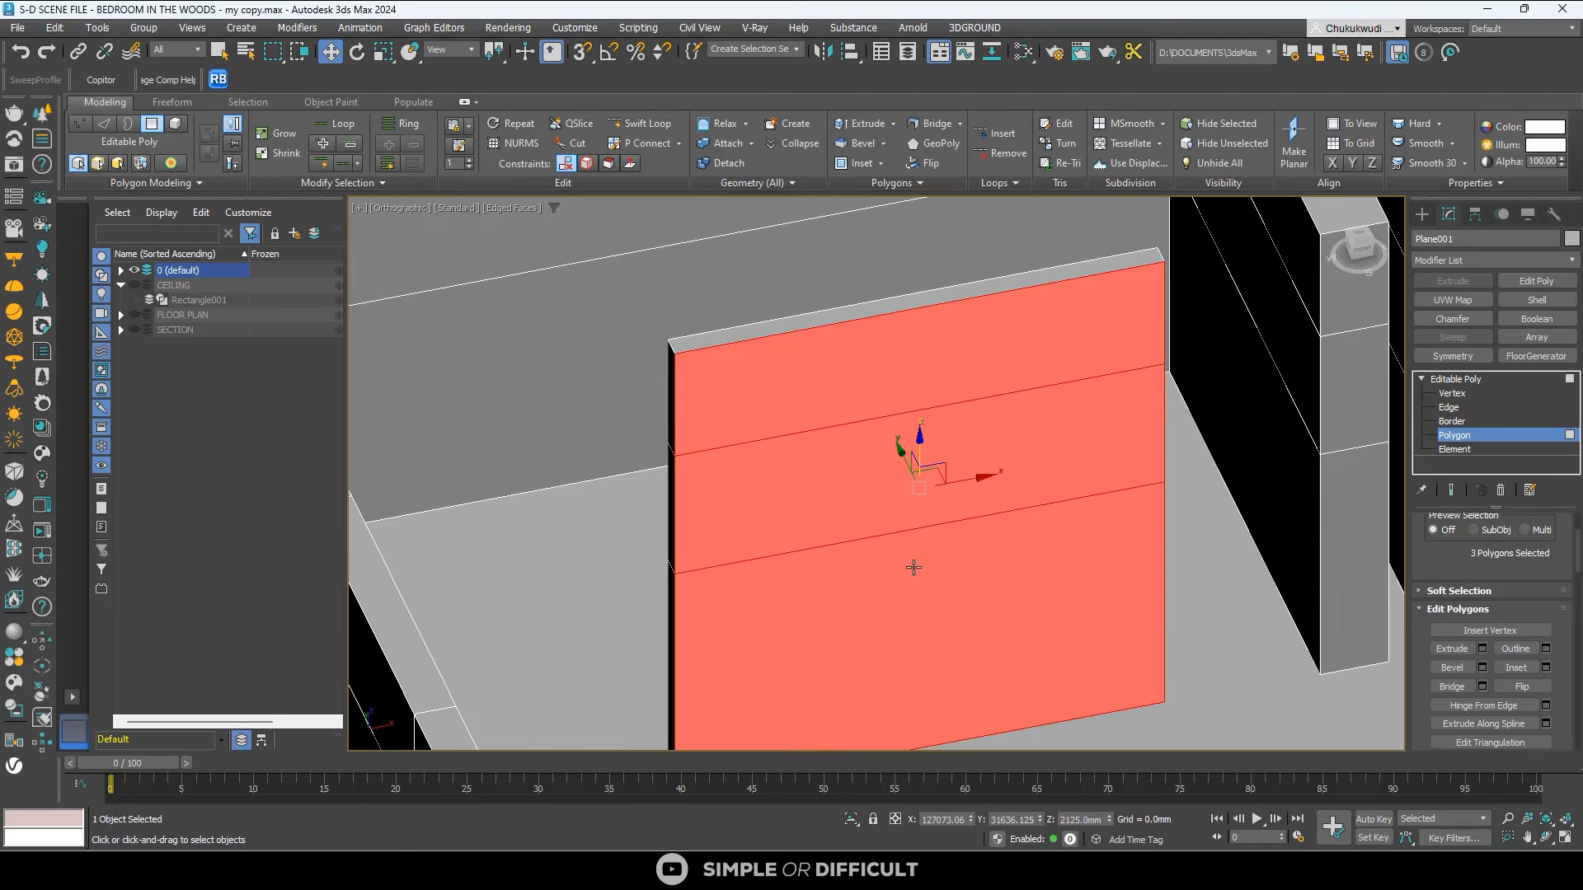
Detach the selected partition polygons as a clone, keeping the original wall faces.
scroll(789, 262, "down", 6)
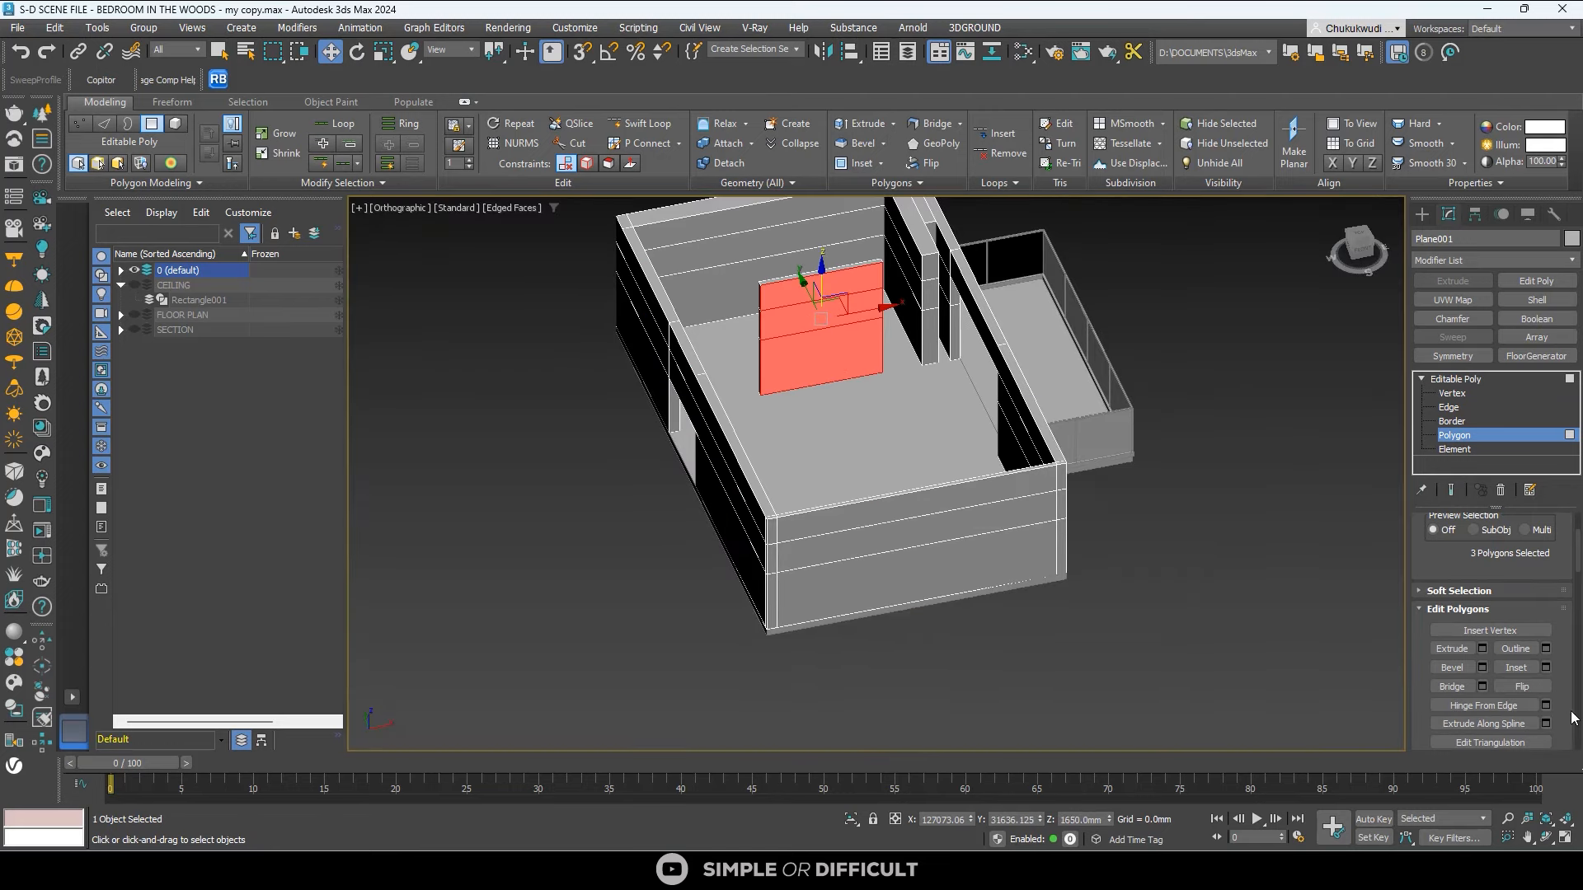
scroll(1572, 718, "down", 5)
left_click(1518, 687)
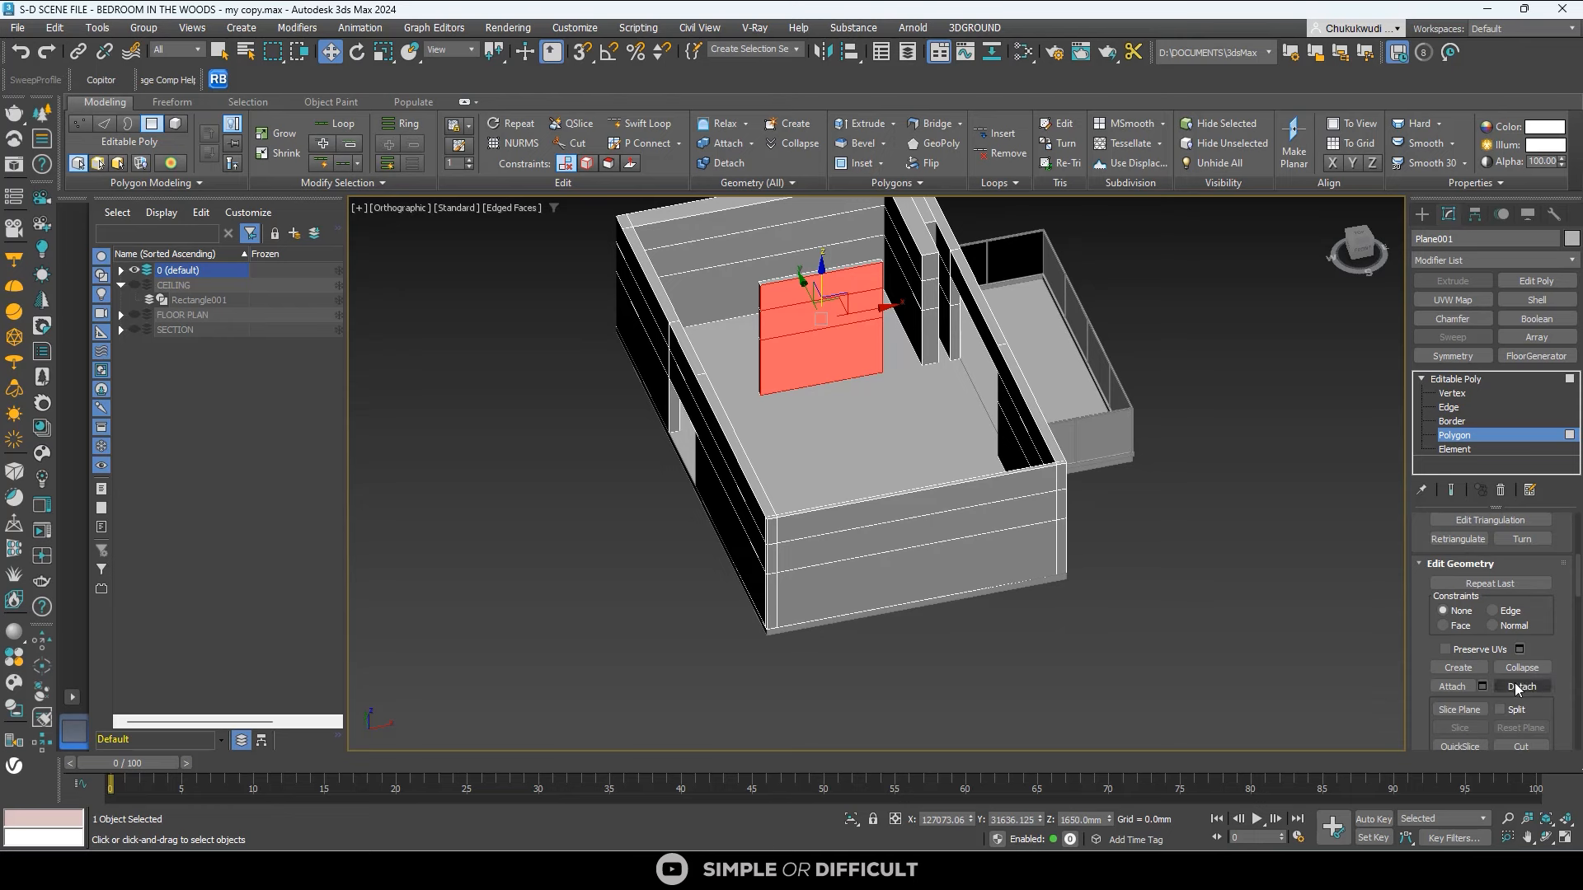
left_click(1522, 688)
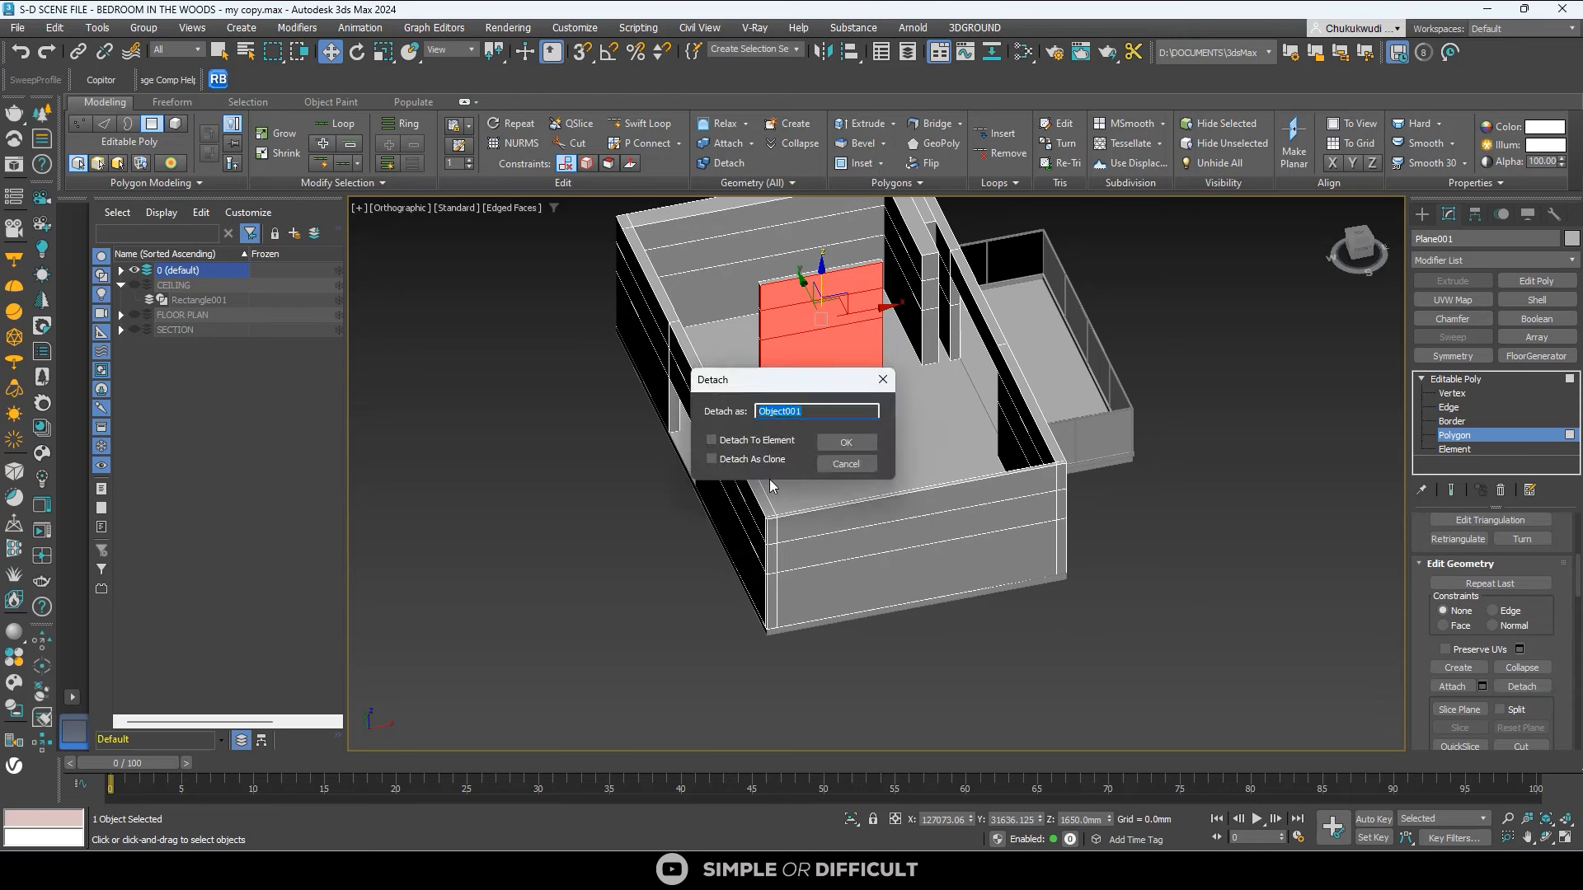
left_click(728, 459)
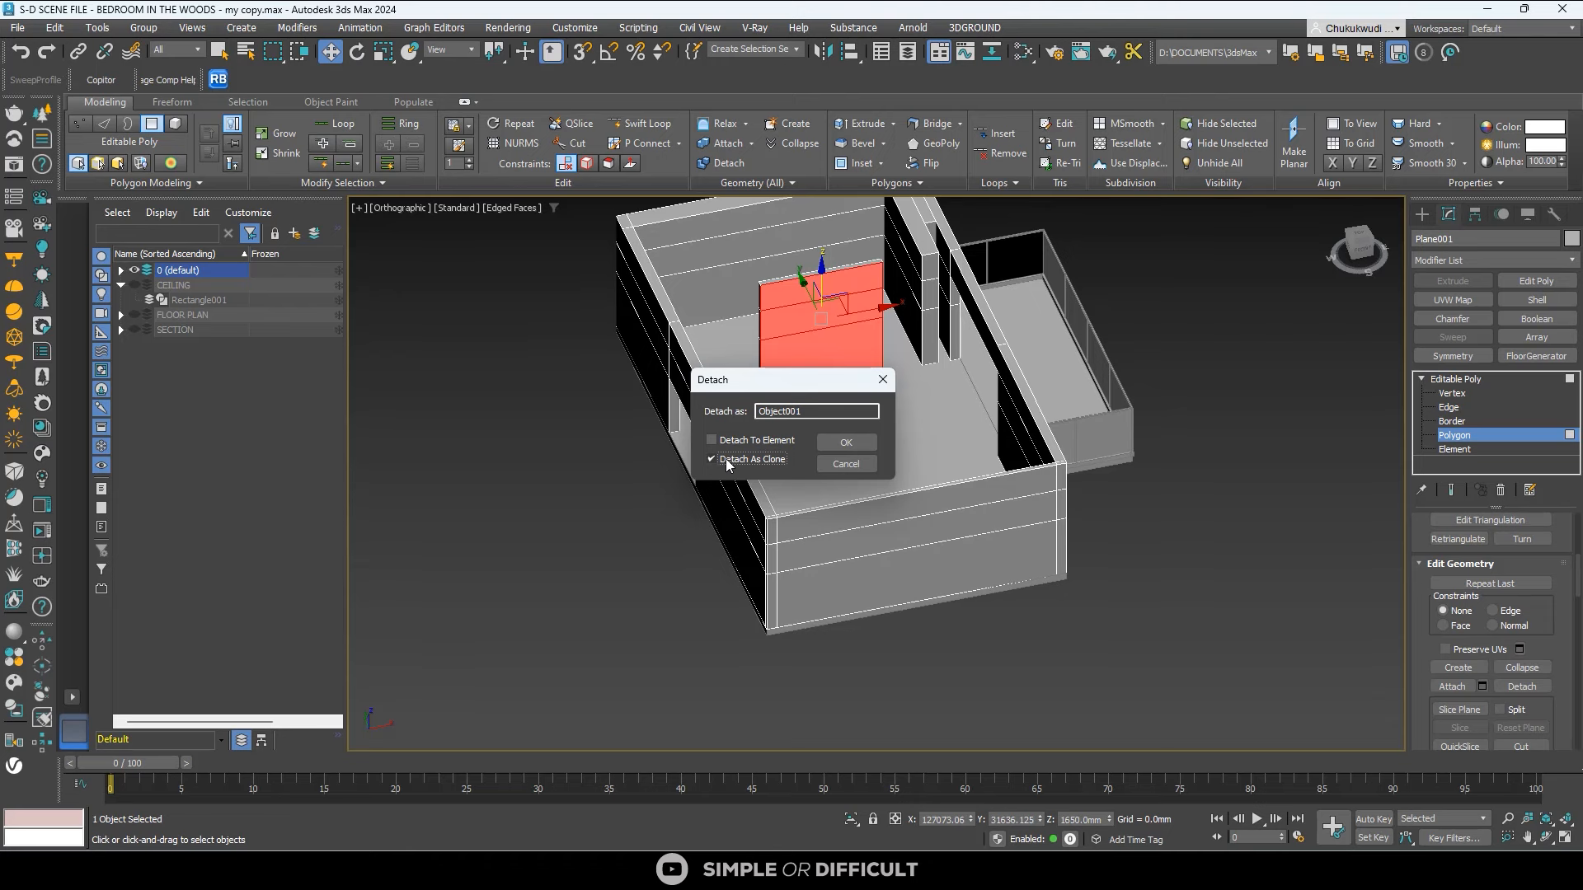
left_click(844, 442)
Leave polygon editing of the walls and select the detached panel on the partition.
scroll(803, 302, "up", 5)
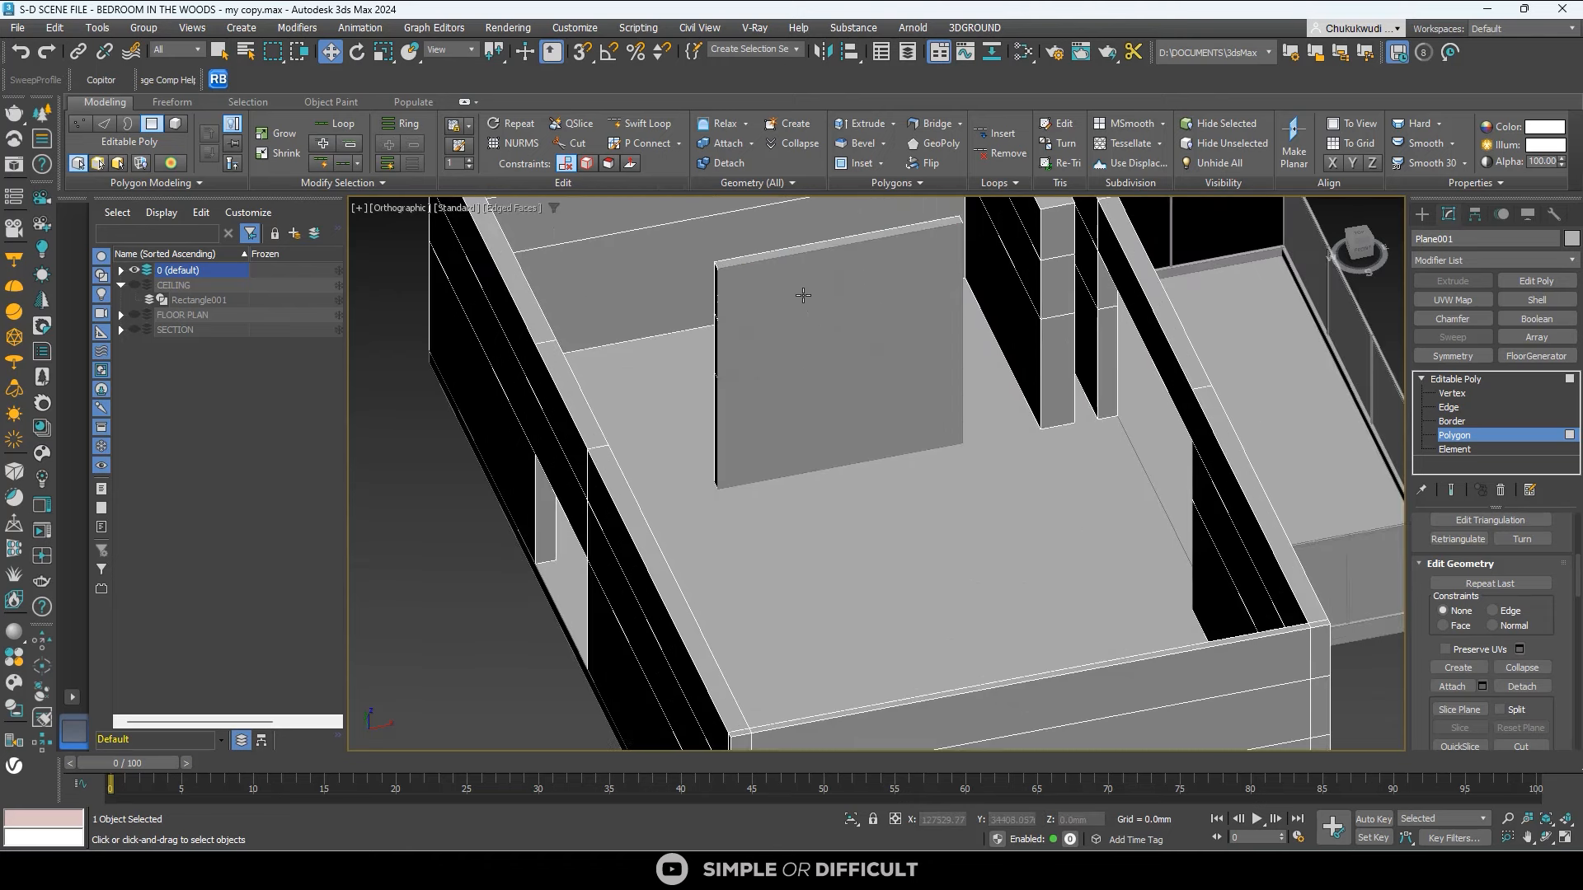
left_click(1428, 215)
left_click(865, 264)
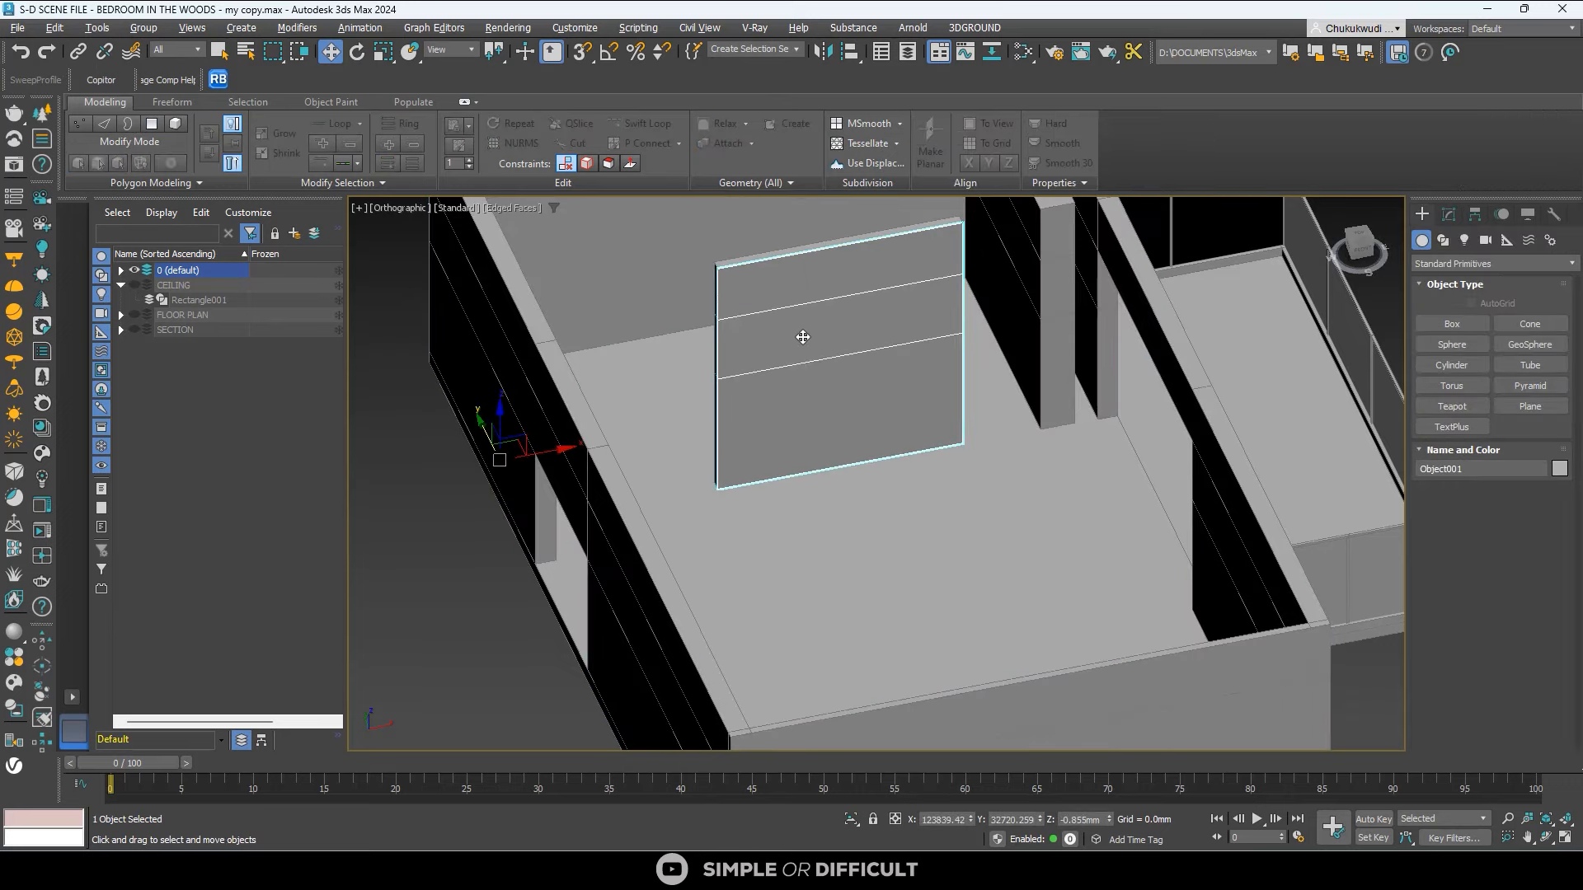
middle_click_drag(803, 337, 819, 346, "alt")
left_click_drag(477, 452, 587, 641)
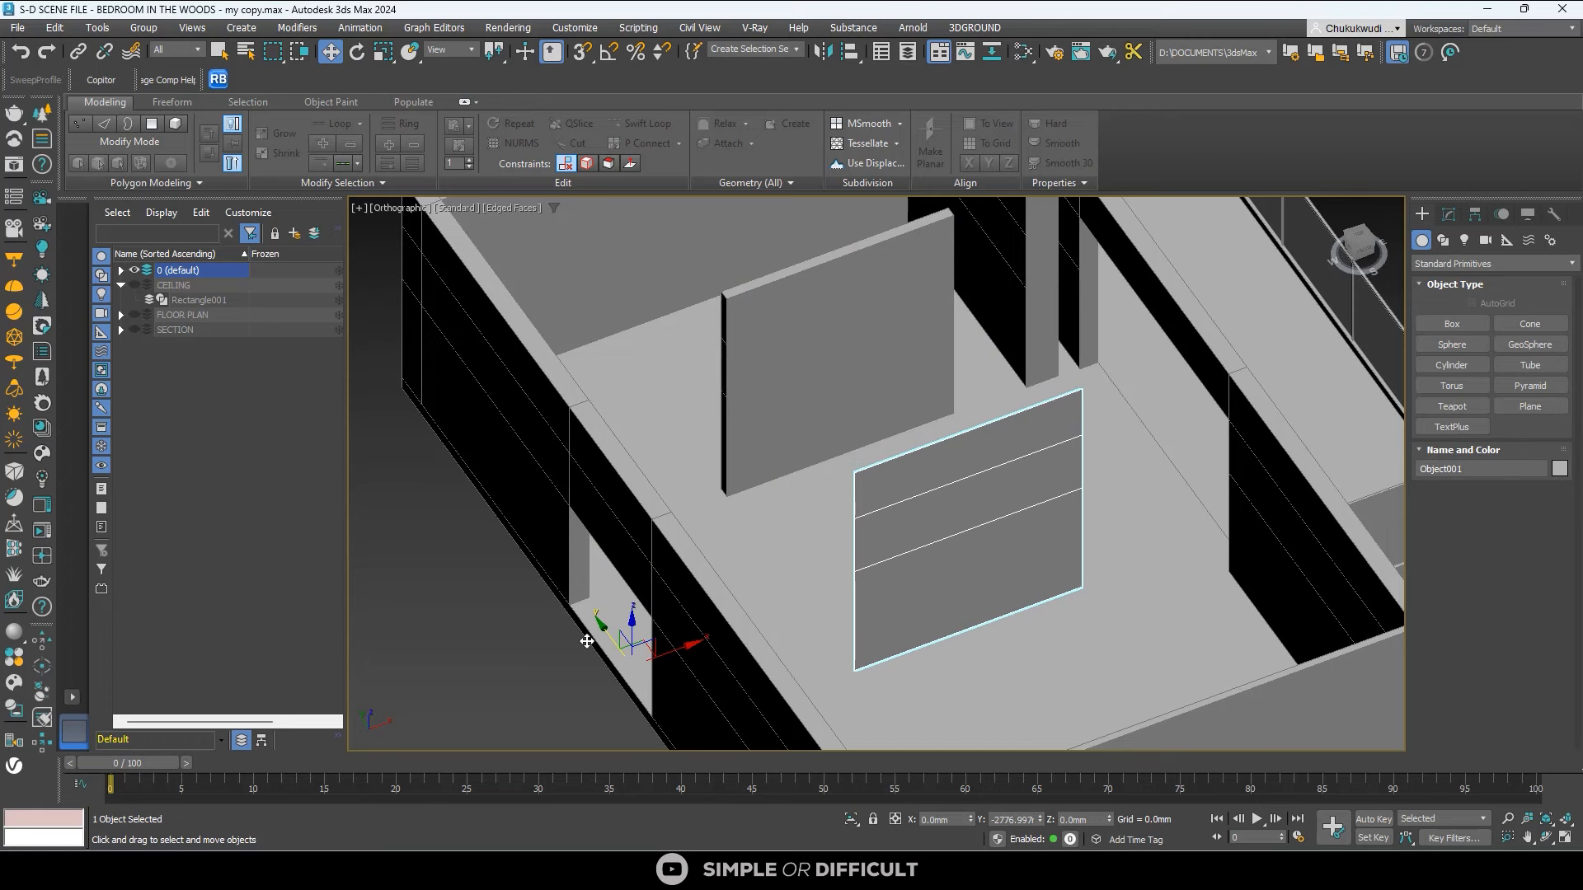
left_click_drag(587, 640, 589, 641)
right_click(589, 640)
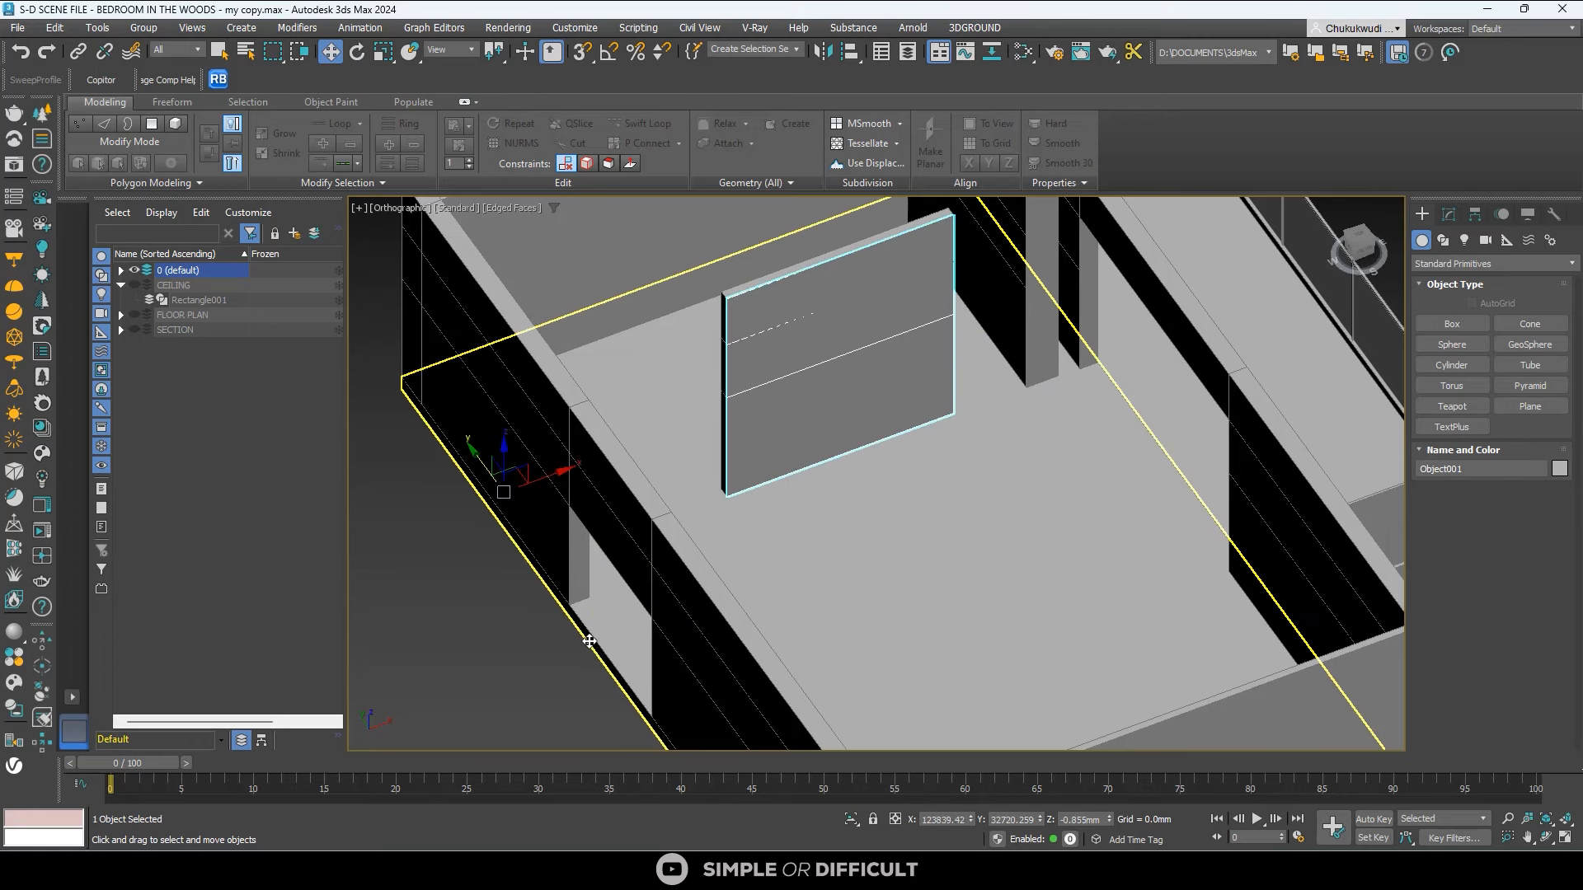
Center the pivot of the detached partition panel on the object and leave pivot editing.
left_click(1475, 216)
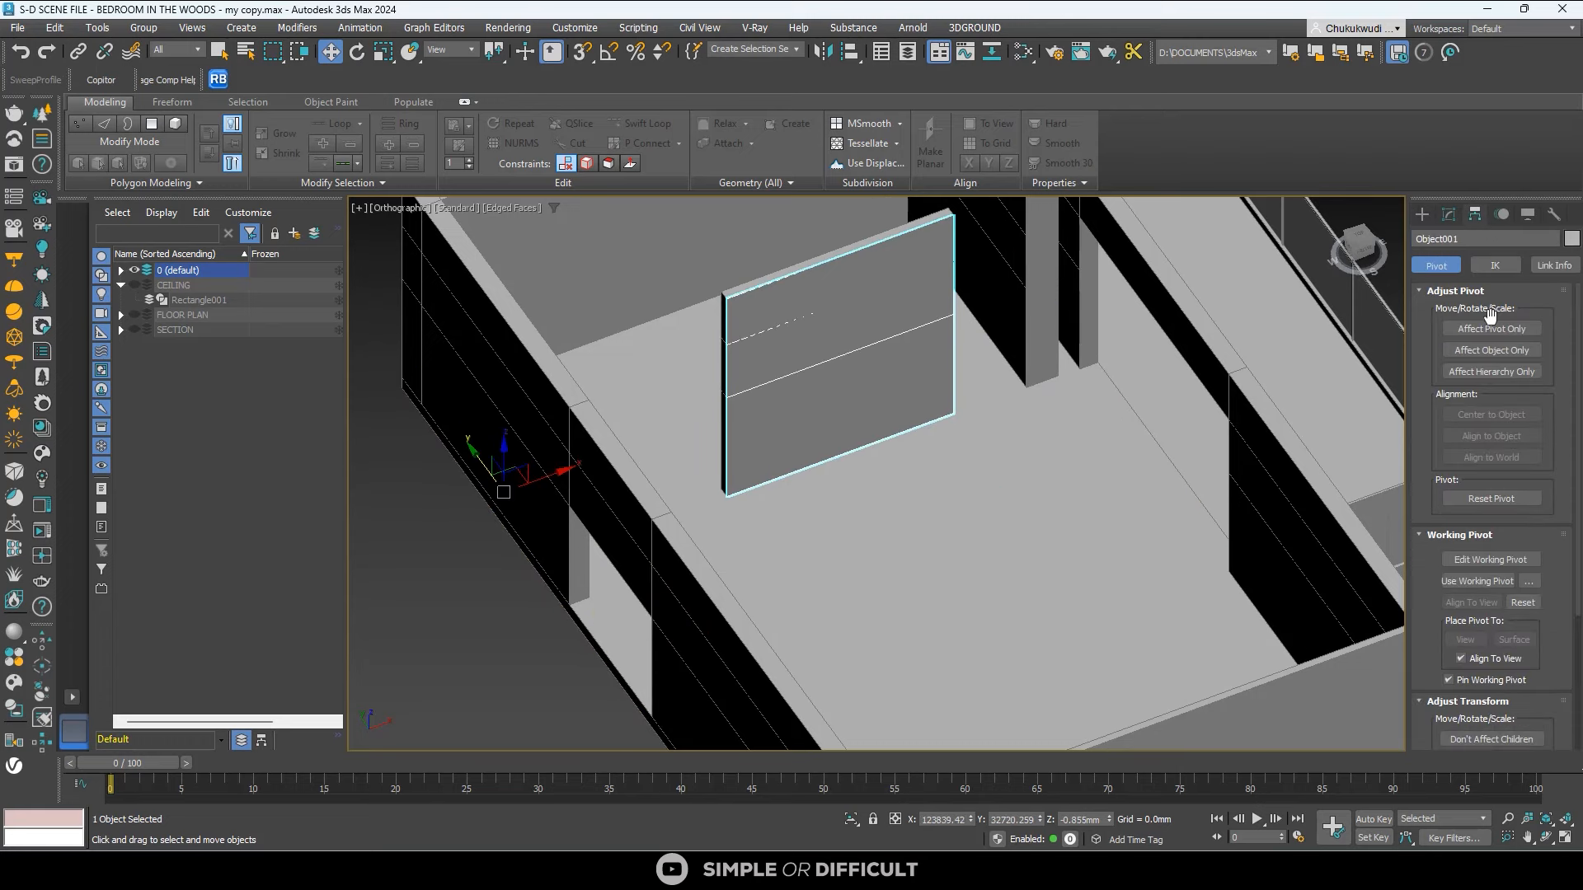
left_click(1491, 329)
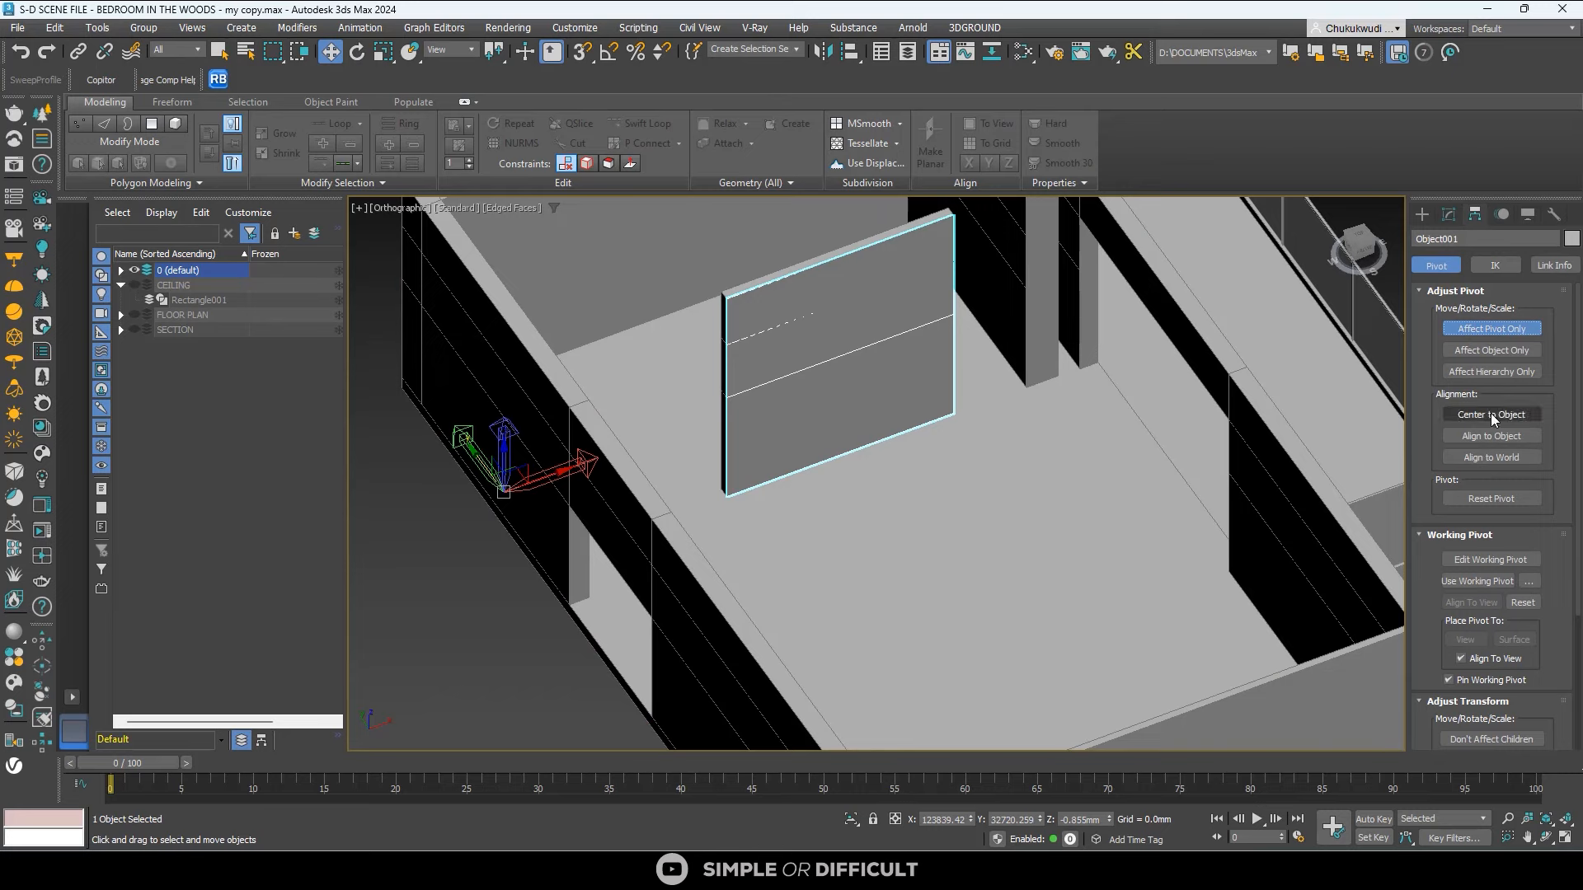
left_click(1490, 414)
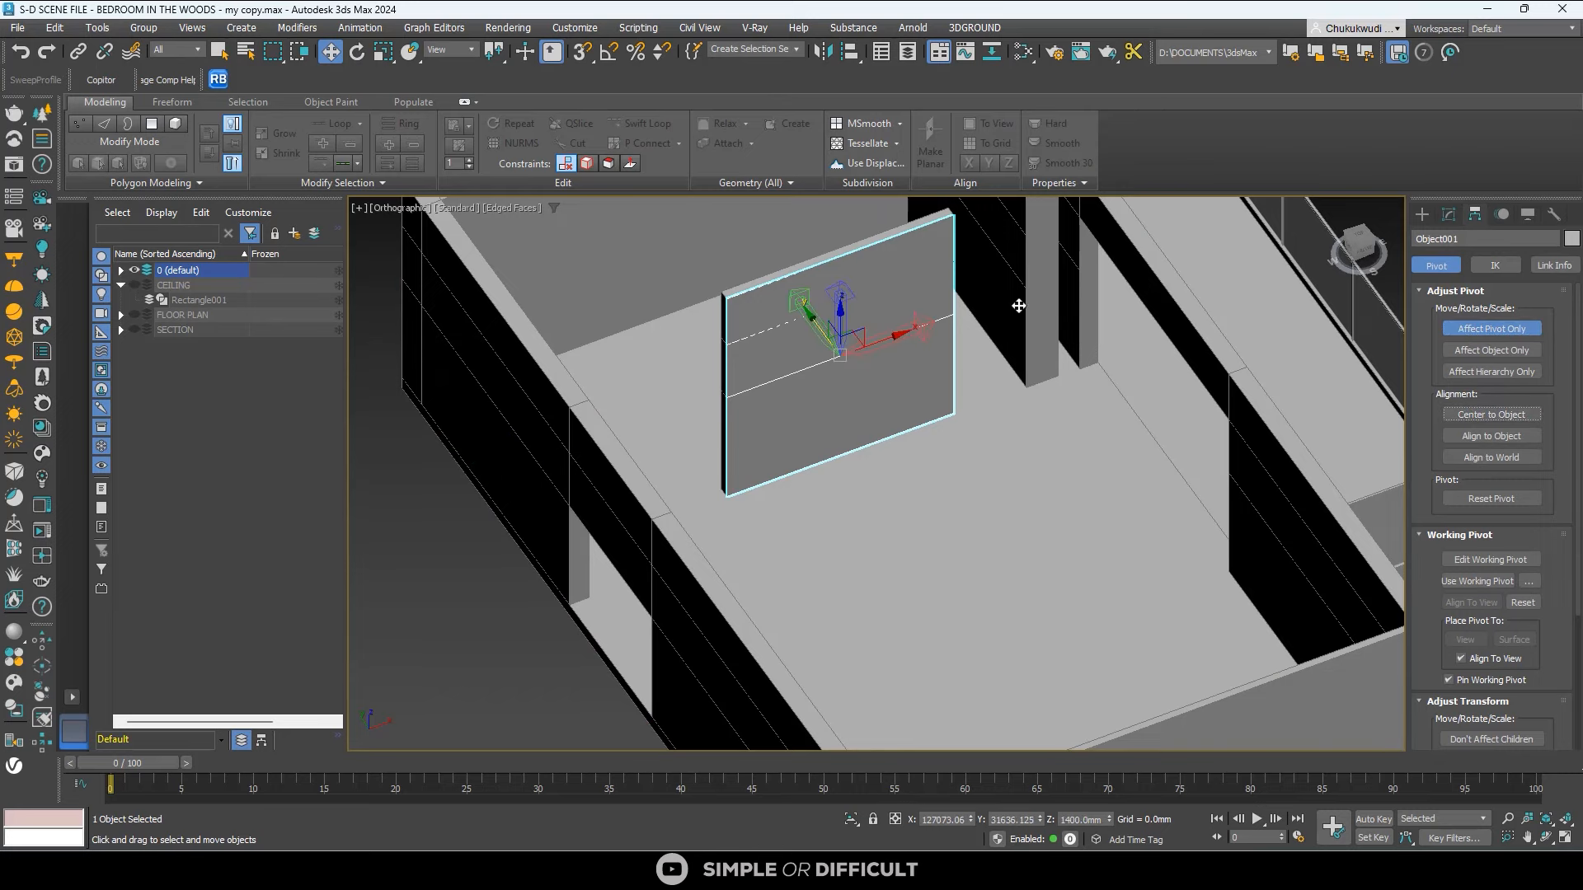
left_click(1418, 217)
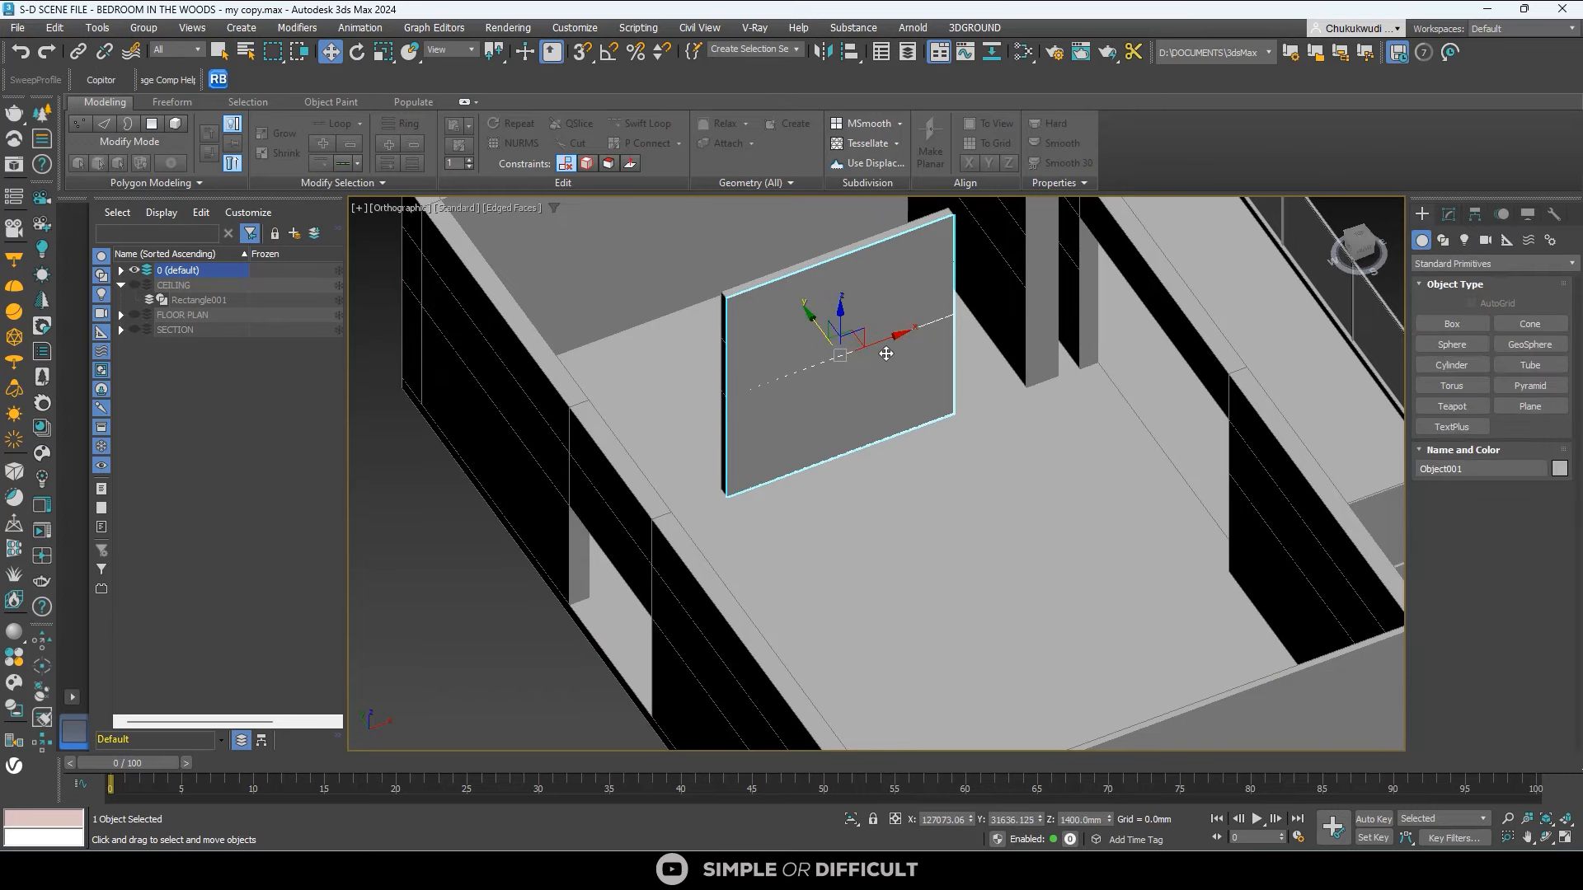
Select the bedroom walls object and switch it to polygon editing.
middle_click_drag(845, 431, 780, 587)
left_click(868, 268)
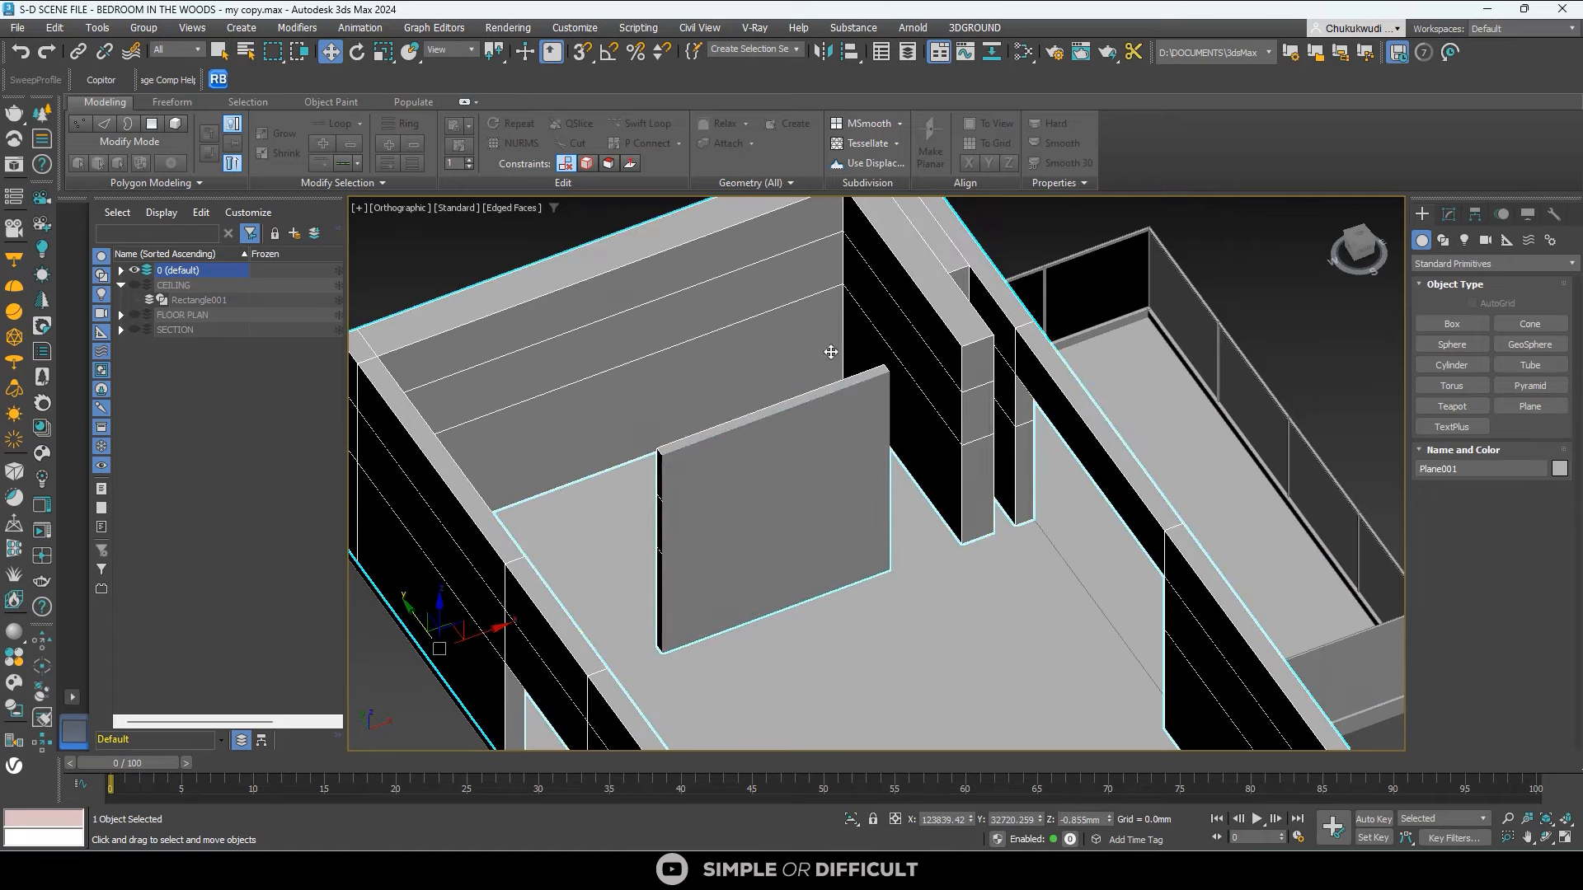
scroll(866, 384, "up", 4)
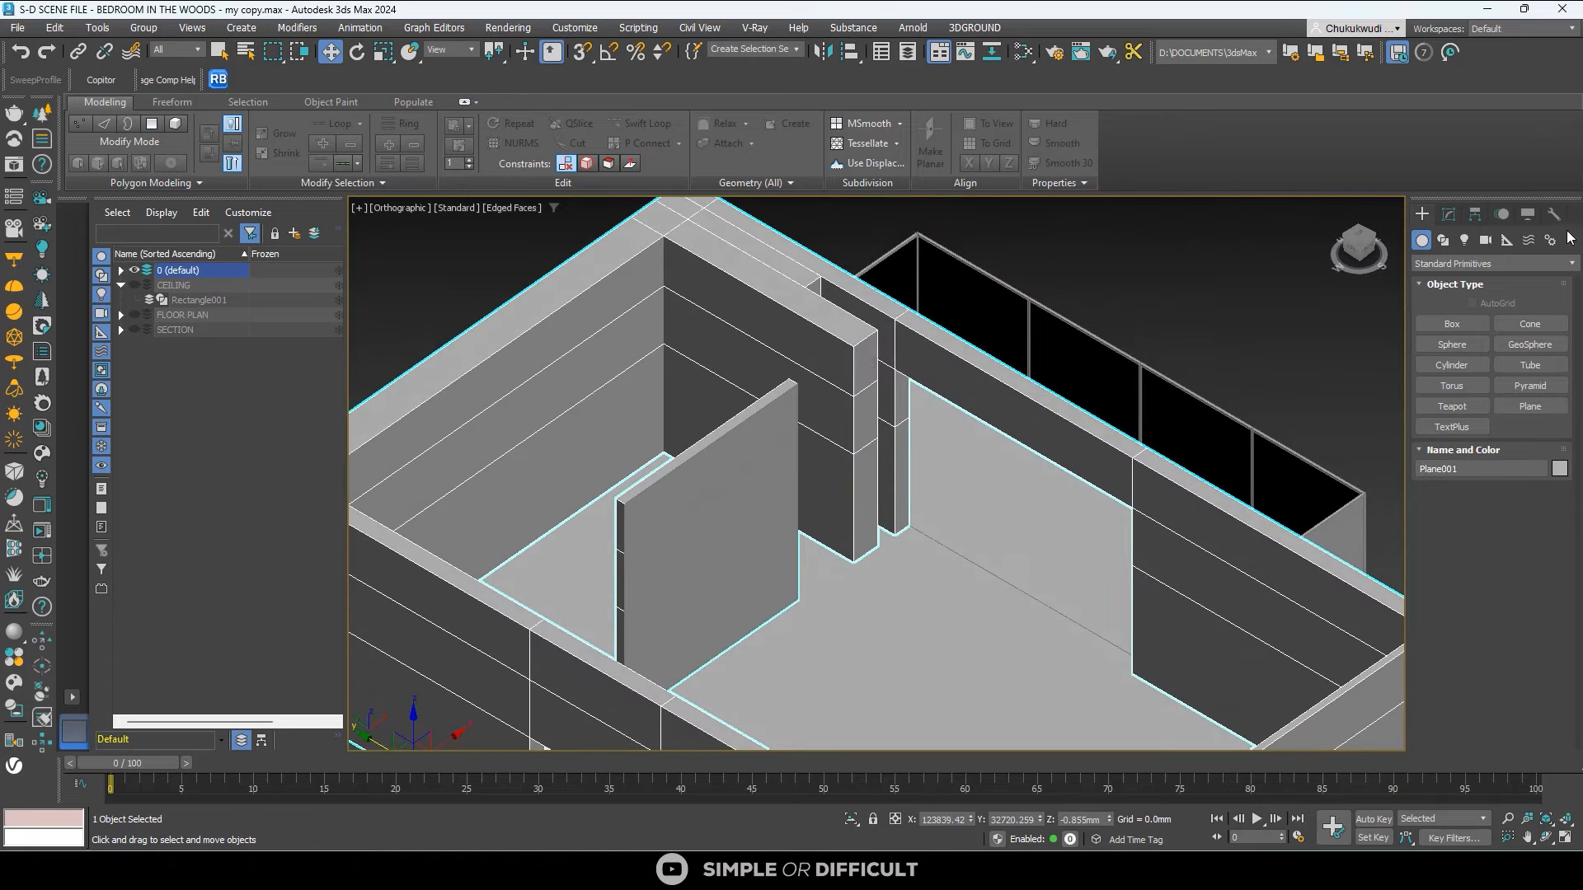
left_click(1445, 214)
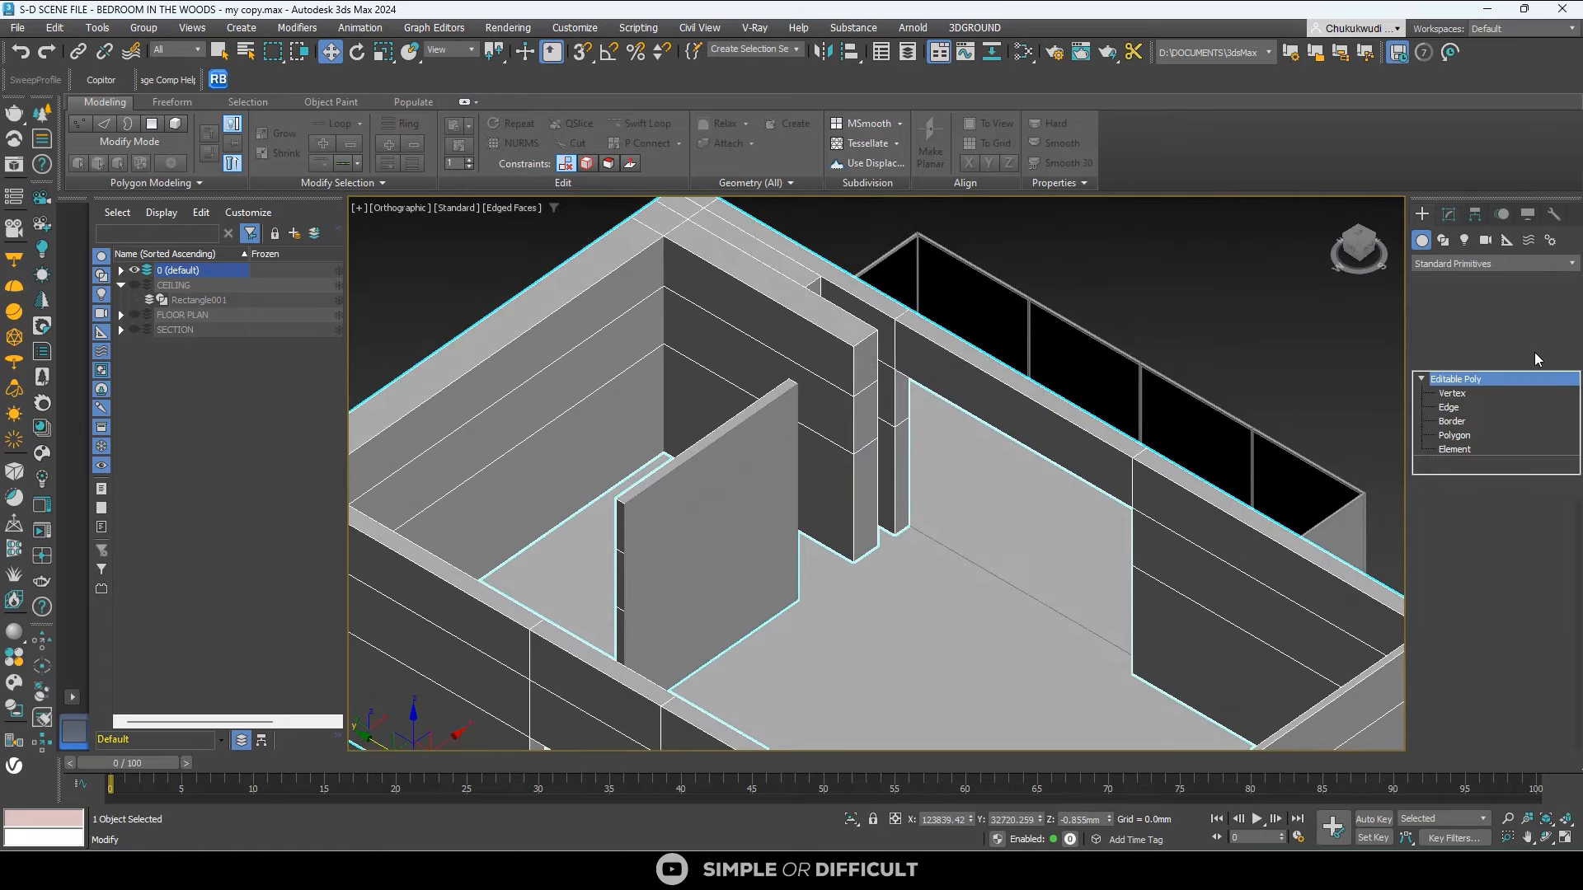
left_click(1457, 437)
Detach the three stacked polygons on the long face of the wall behind the partition as a clone.
scroll(710, 295, "up", 2)
left_click(710, 298)
left_click(703, 340, "ctrl")
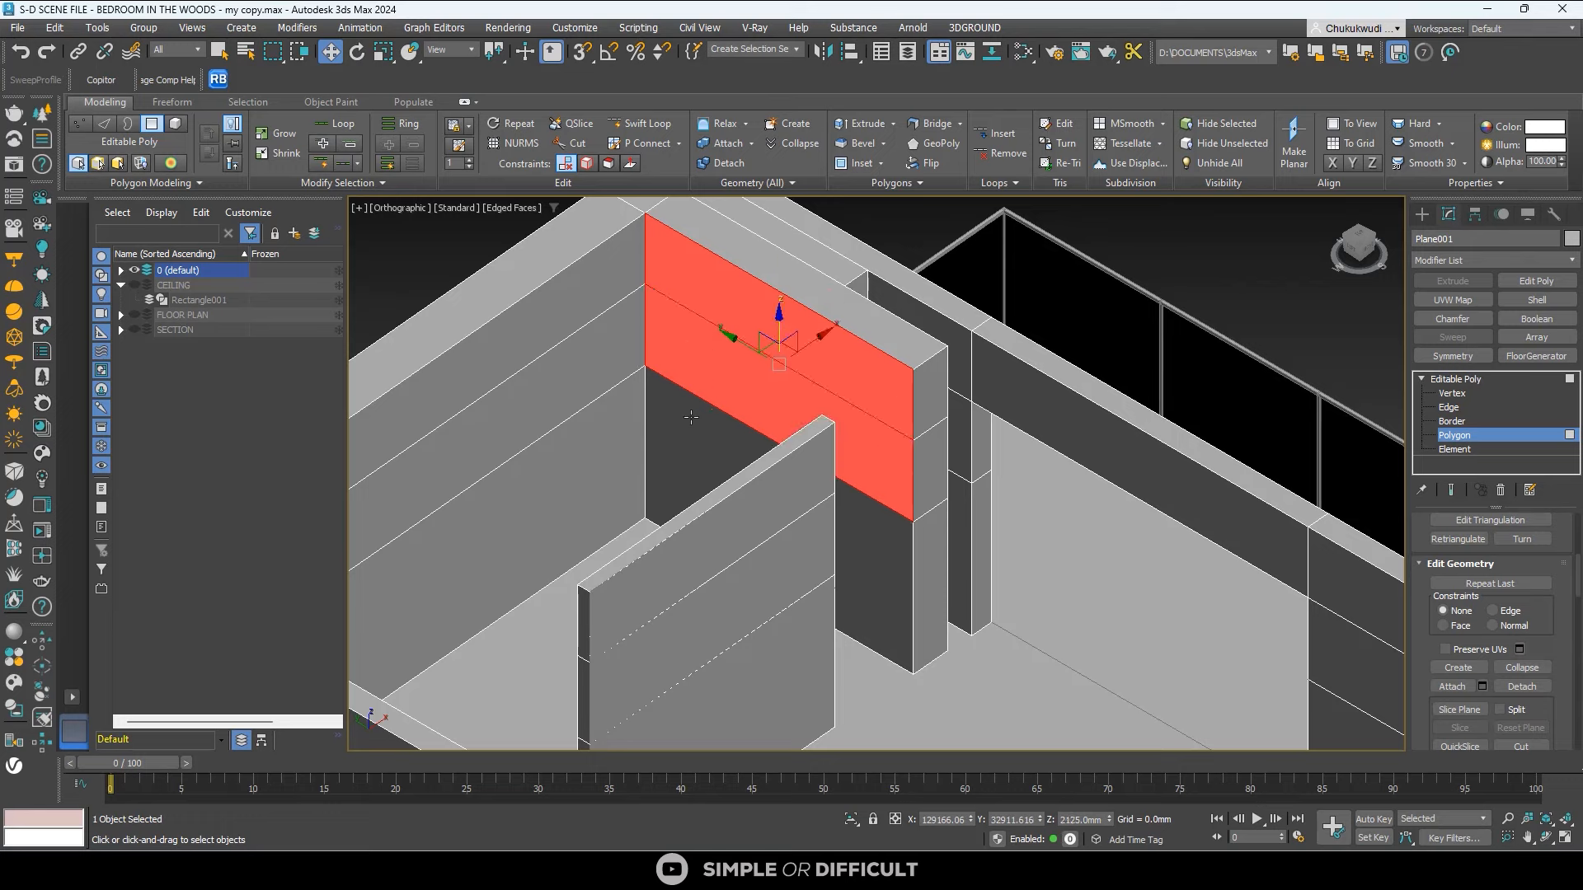
left_click(691, 418, "ctrl")
left_click(1520, 686)
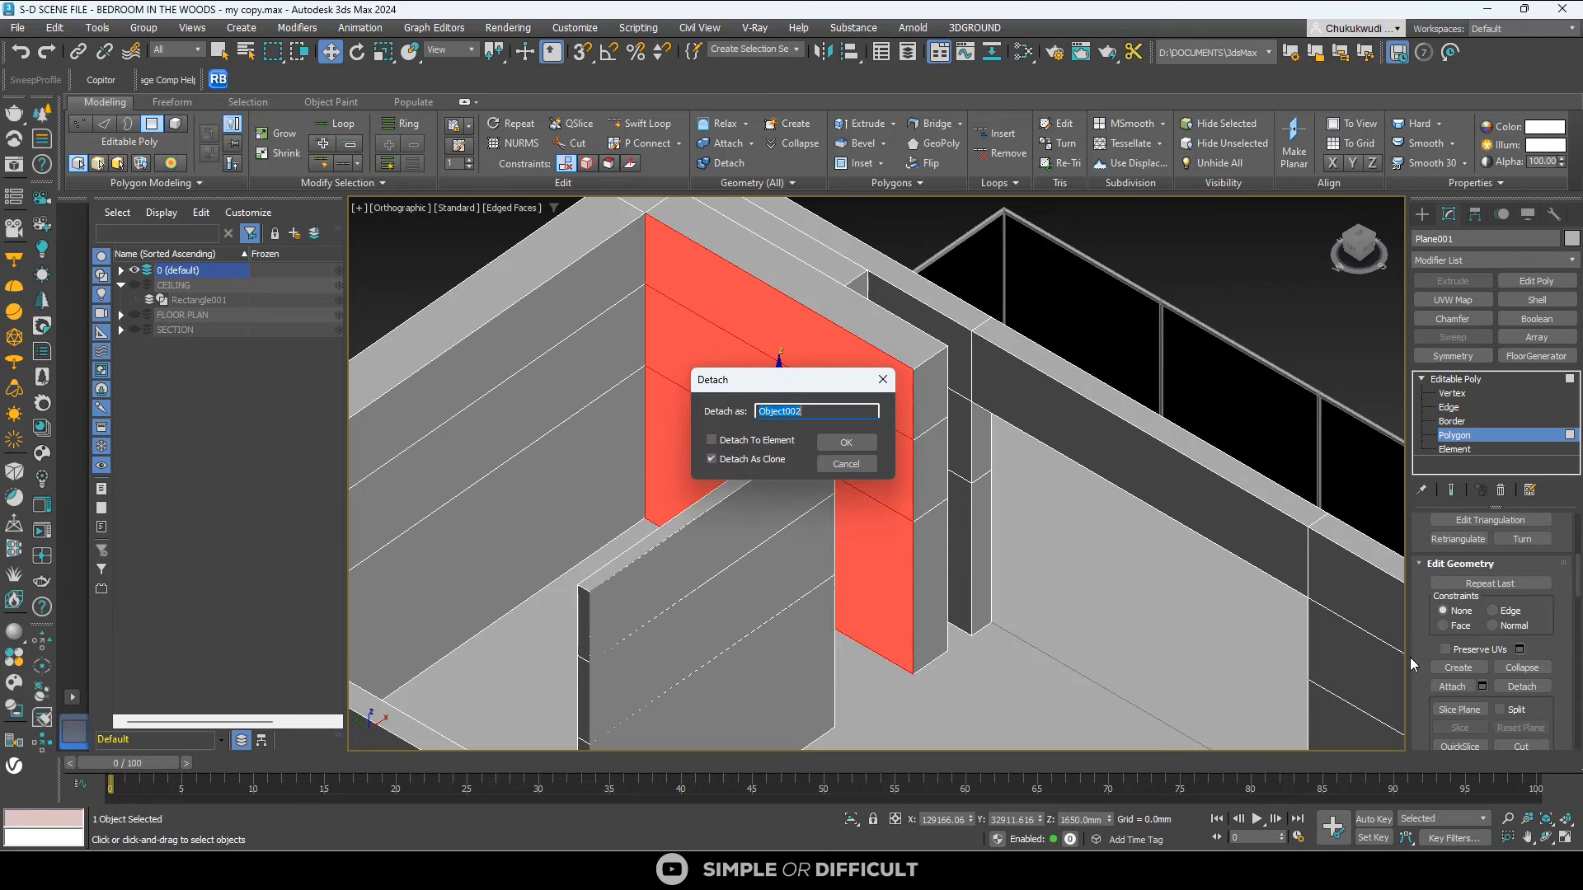
left_click(829, 442)
Detach the three stacked polygons on the narrow end face of that wall as a clone.
left_click(930, 388)
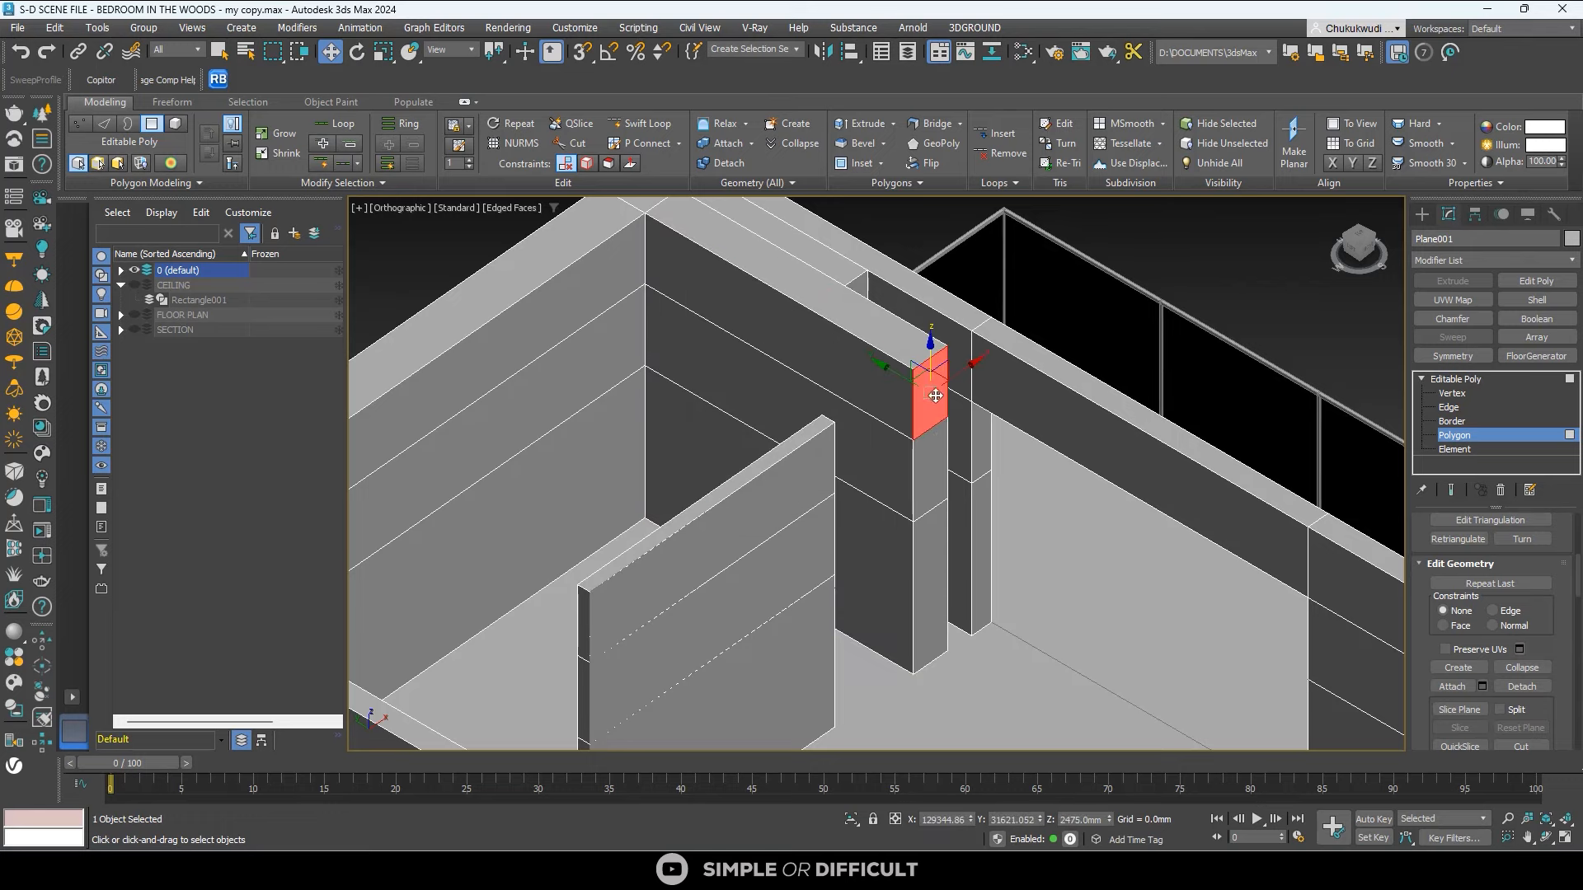
left_click(935, 444, "ctrl")
left_click(937, 544, "ctrl")
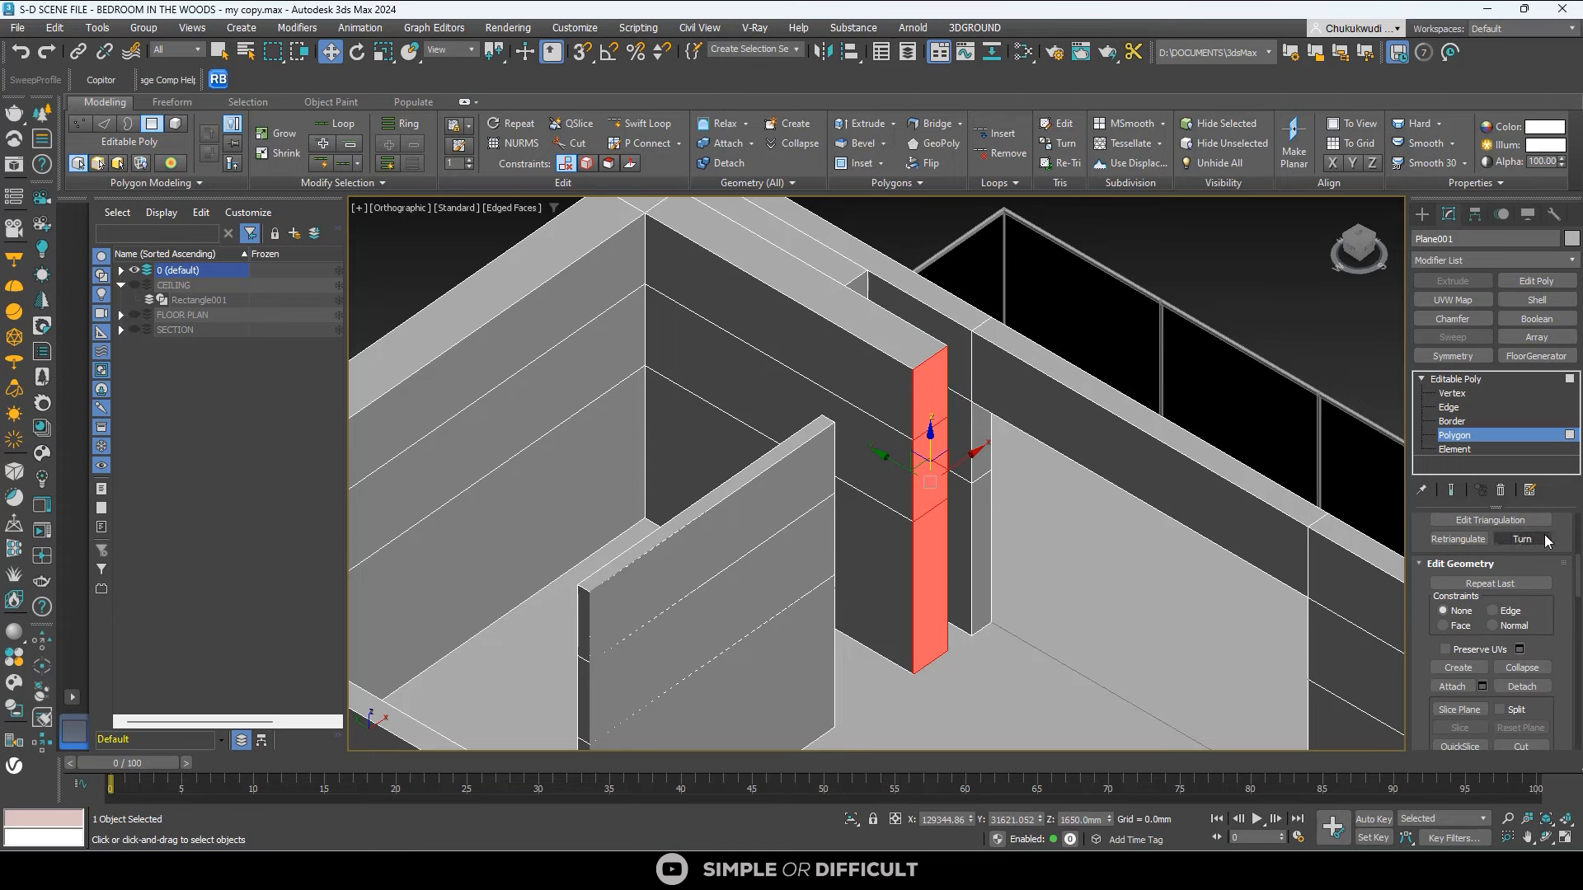
left_click(1525, 686)
left_click(827, 446)
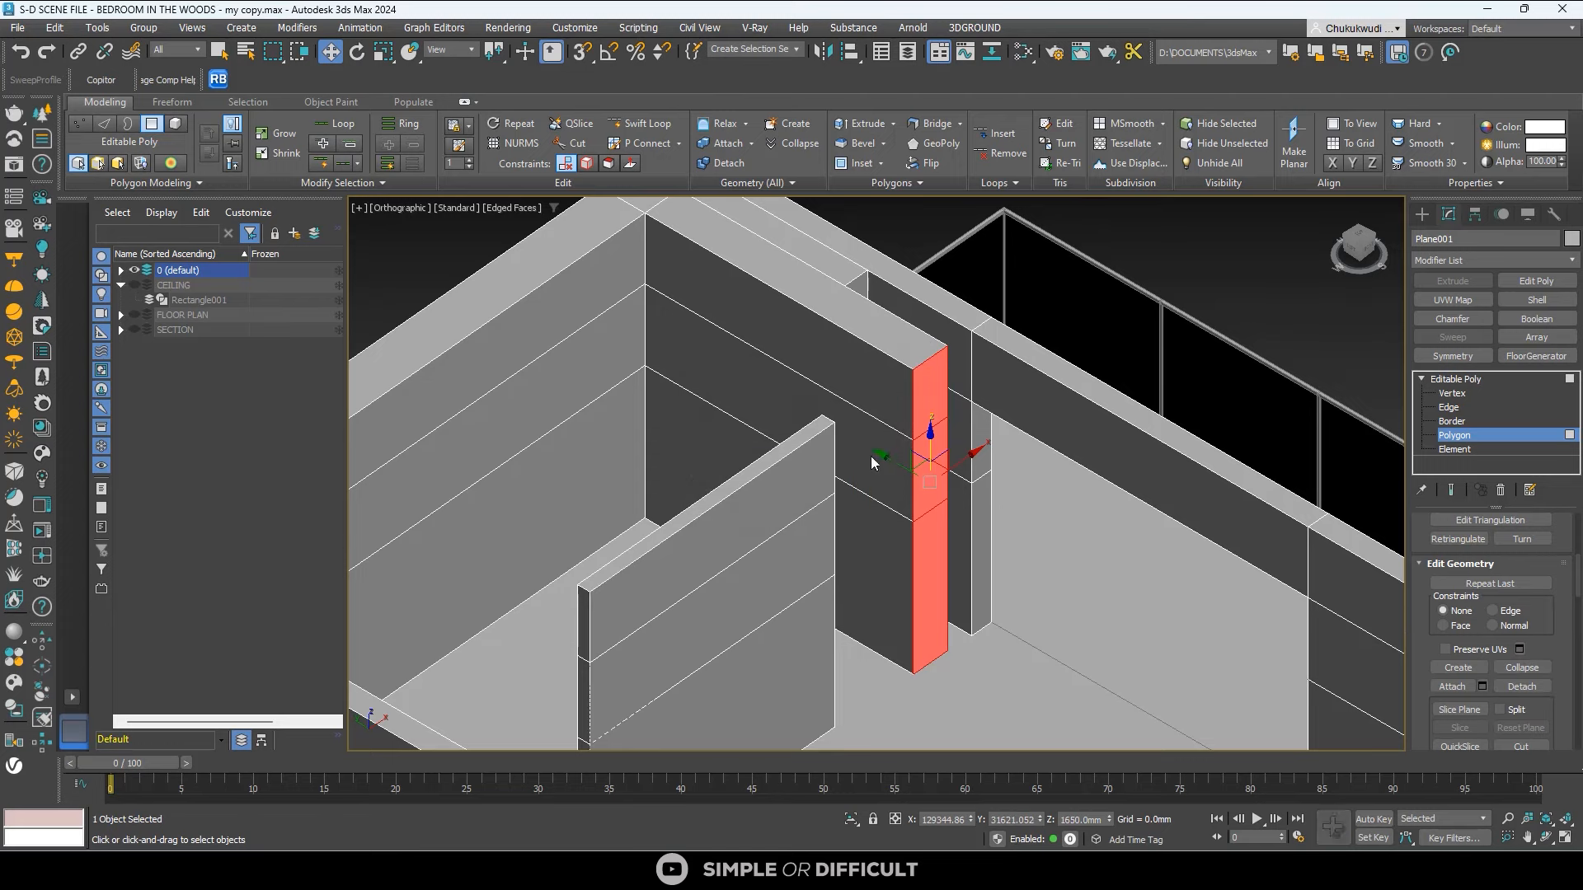
Leave polygon editing, select the detached partition panel and apply a FloorGenerator modifier to it.
left_click(1421, 214)
scroll(699, 265, "down", 3)
scroll(709, 404, "up", 2)
left_click(718, 411)
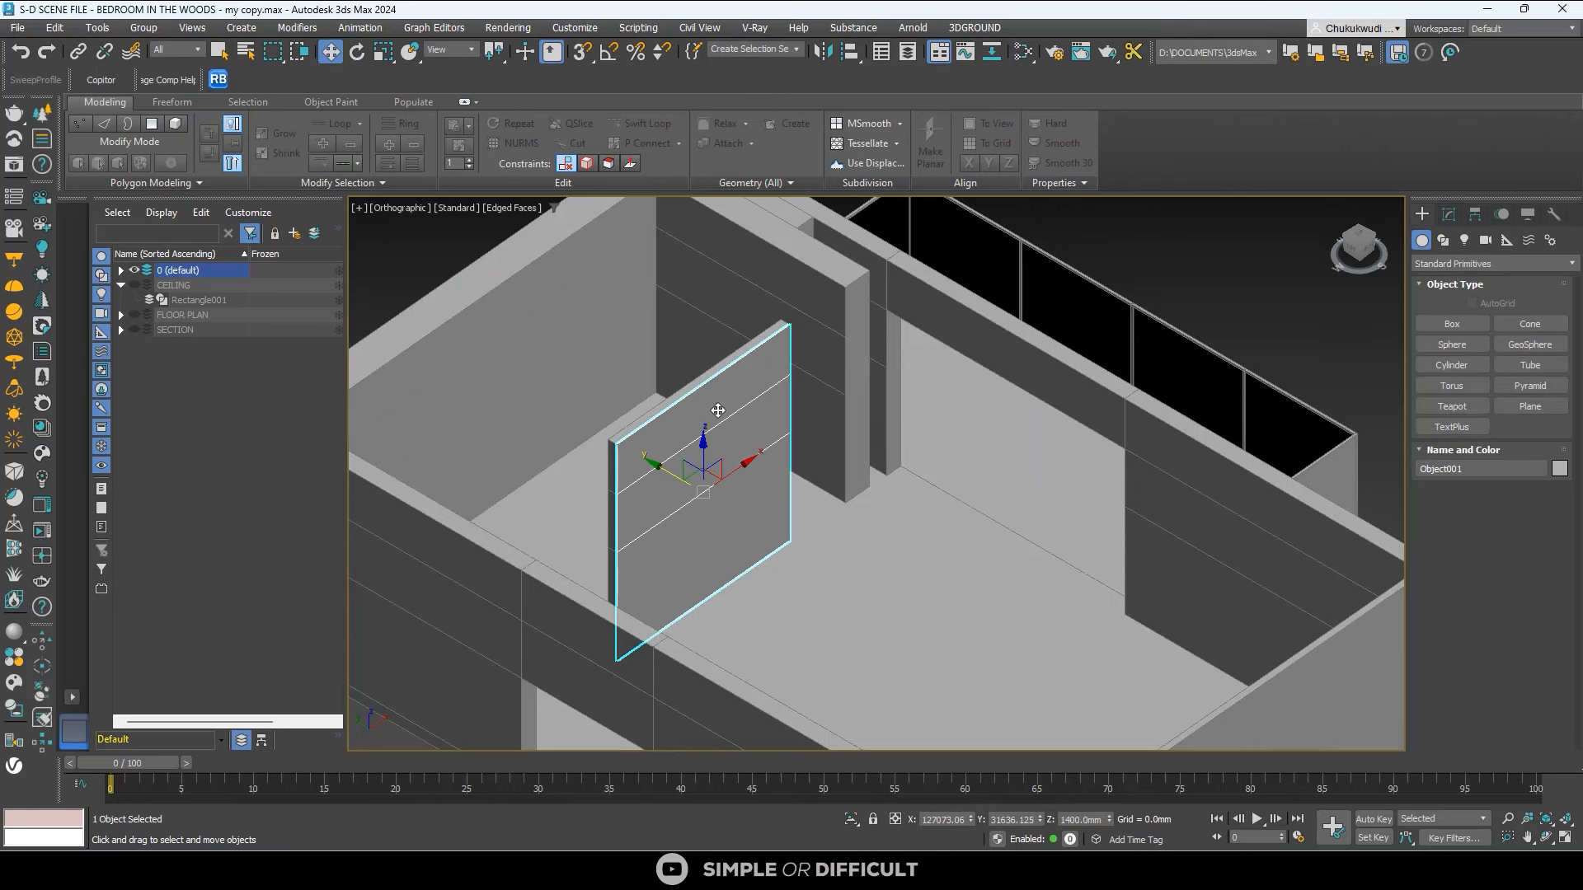
left_click(1448, 214)
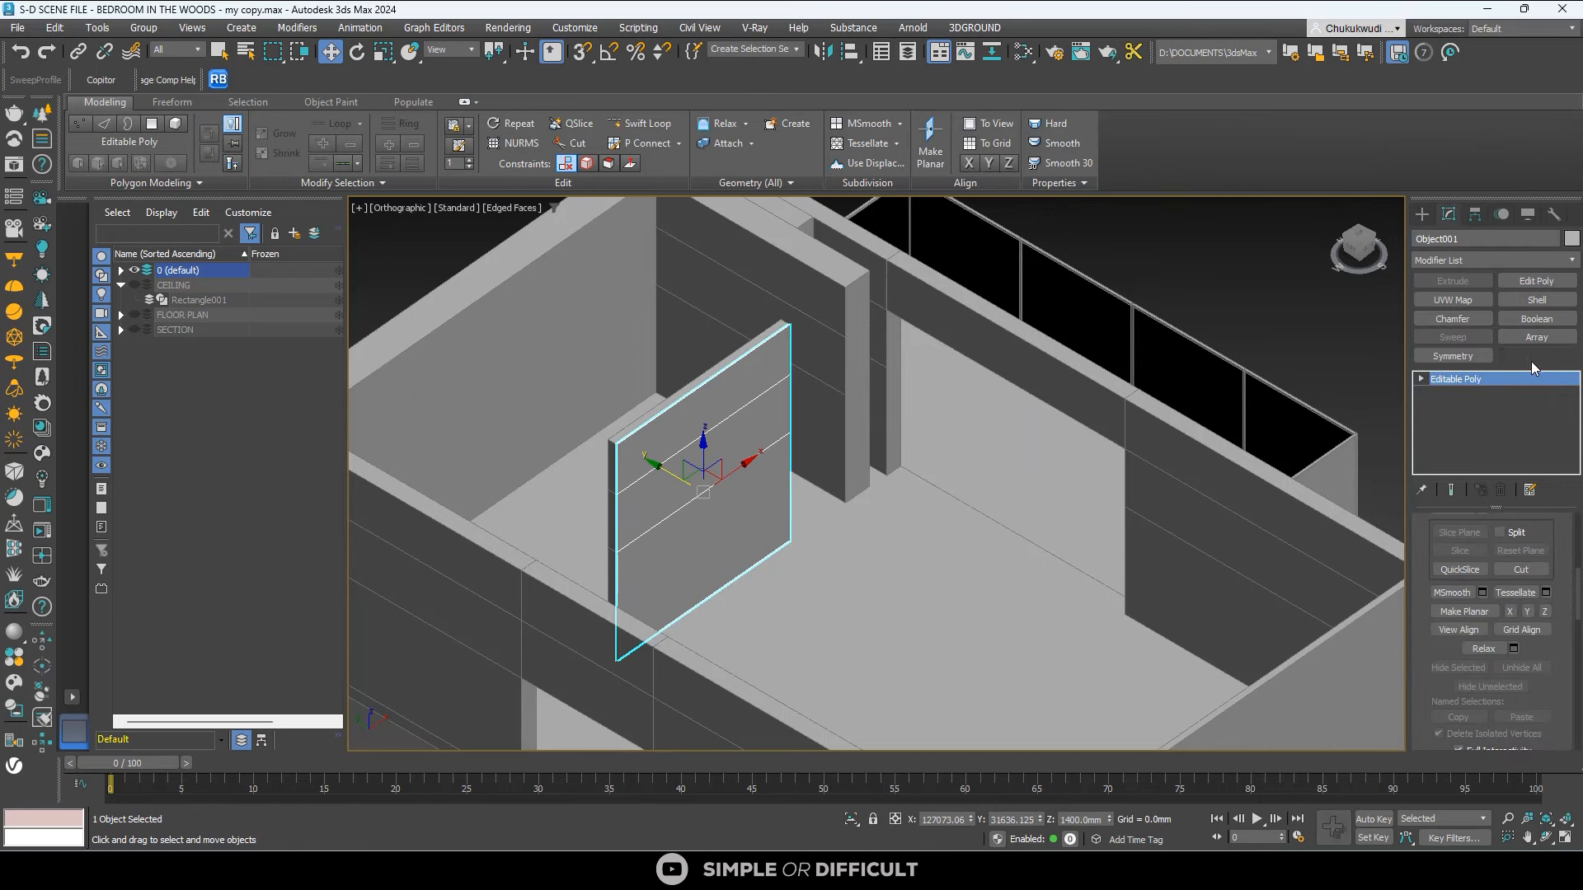
left_click(1533, 357)
scroll(674, 483, "up", 2)
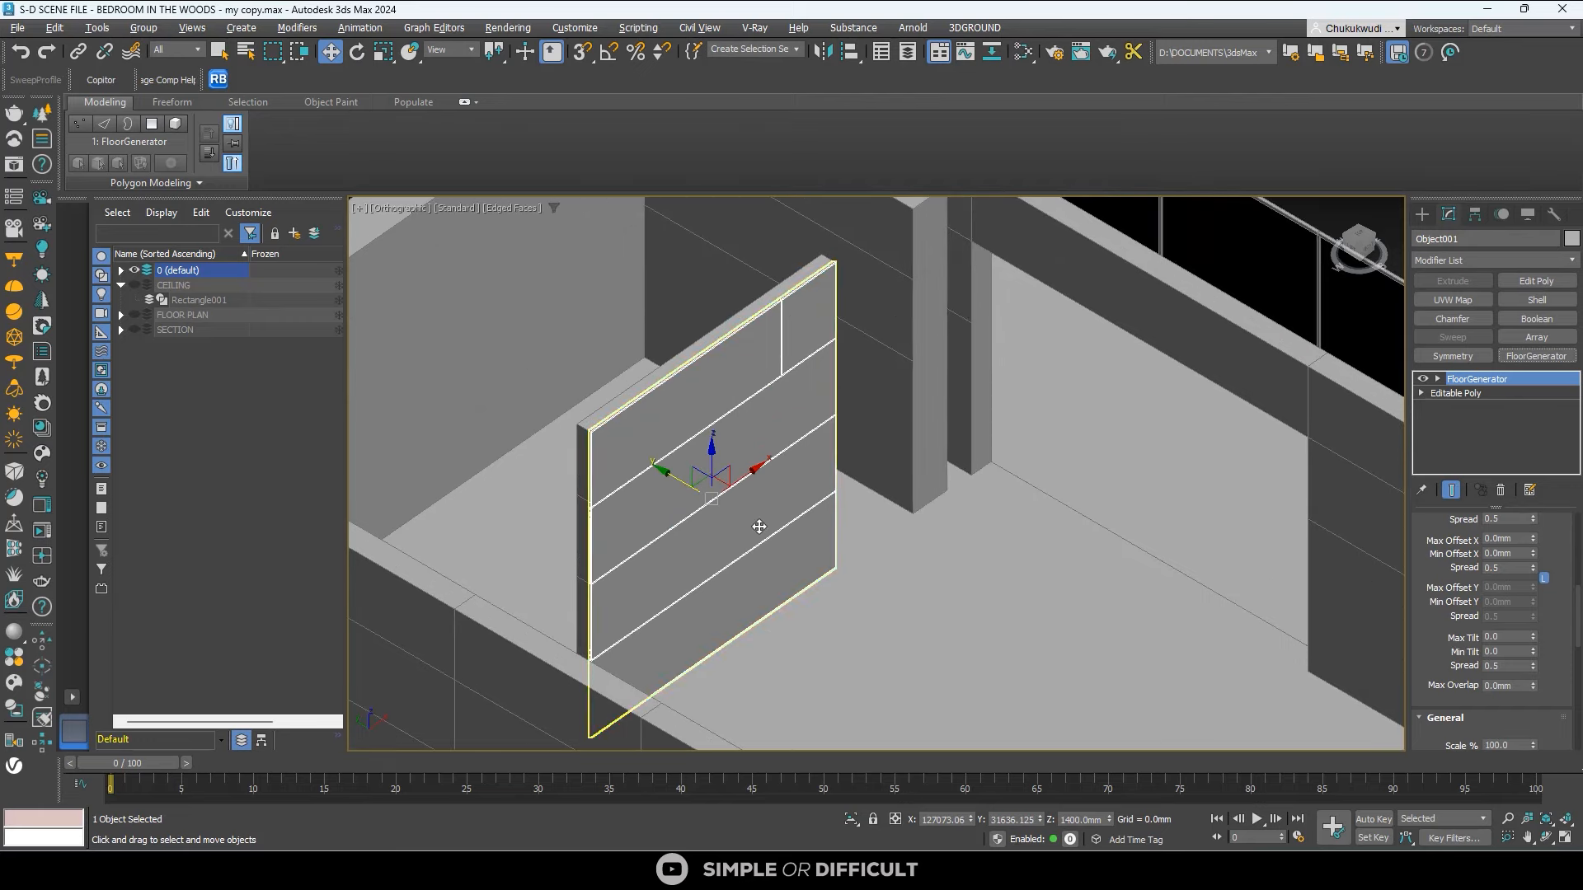
Set the panel's FloorGenerator bevel height to 0 mm and its extrude height to 15 mm.
middle_click_drag(752, 523, 696, 516, "alt")
scroll(890, 319, "up", 3)
scroll(858, 257, "up", 7)
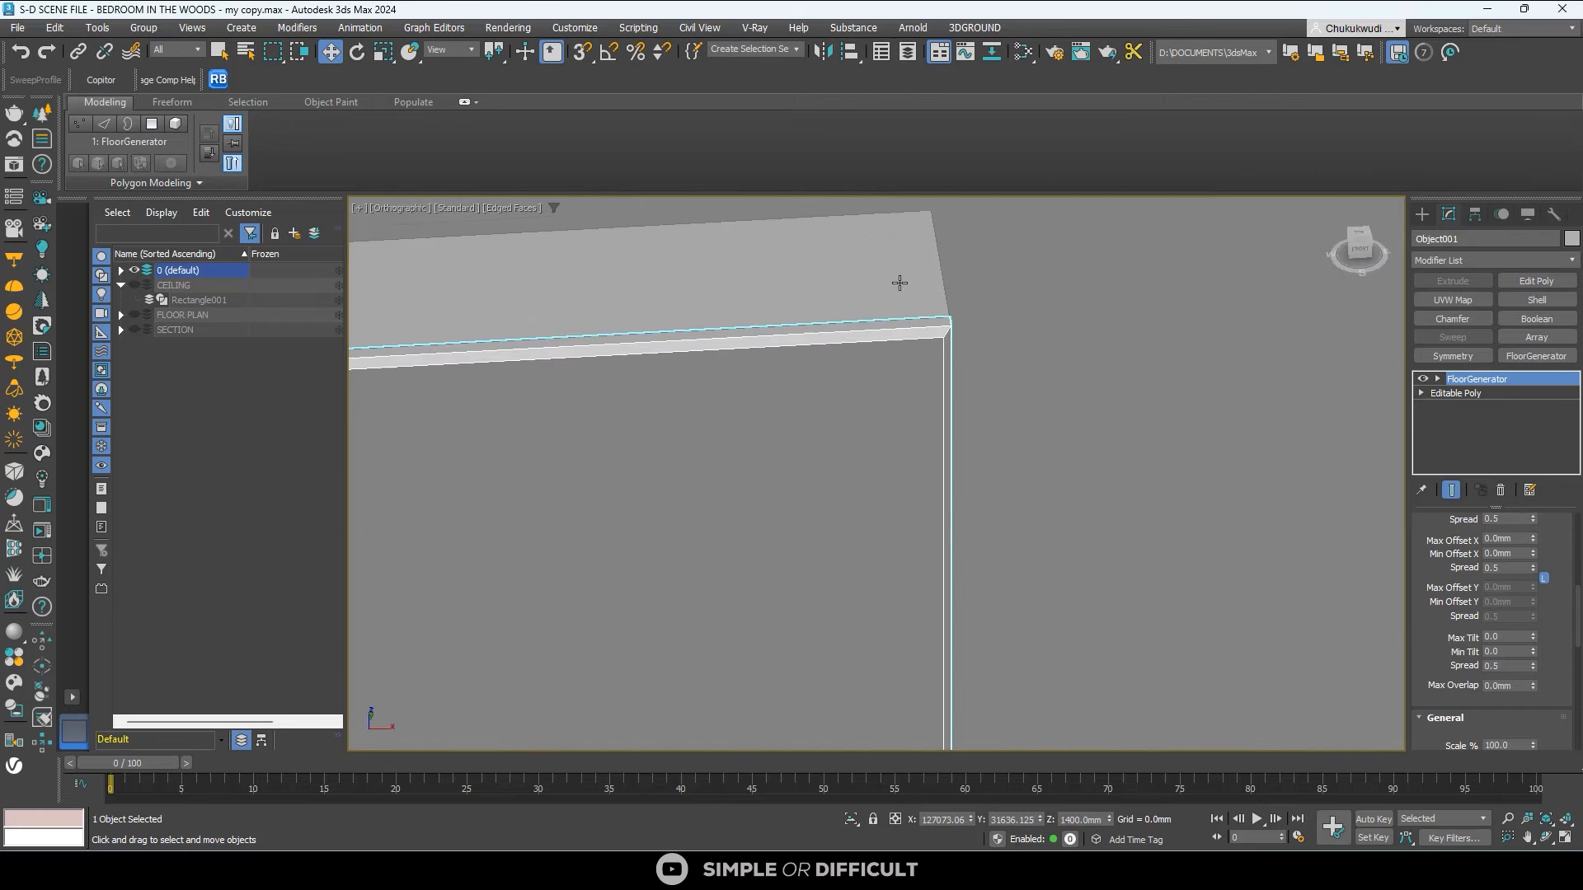
scroll(1553, 608, "up", 5)
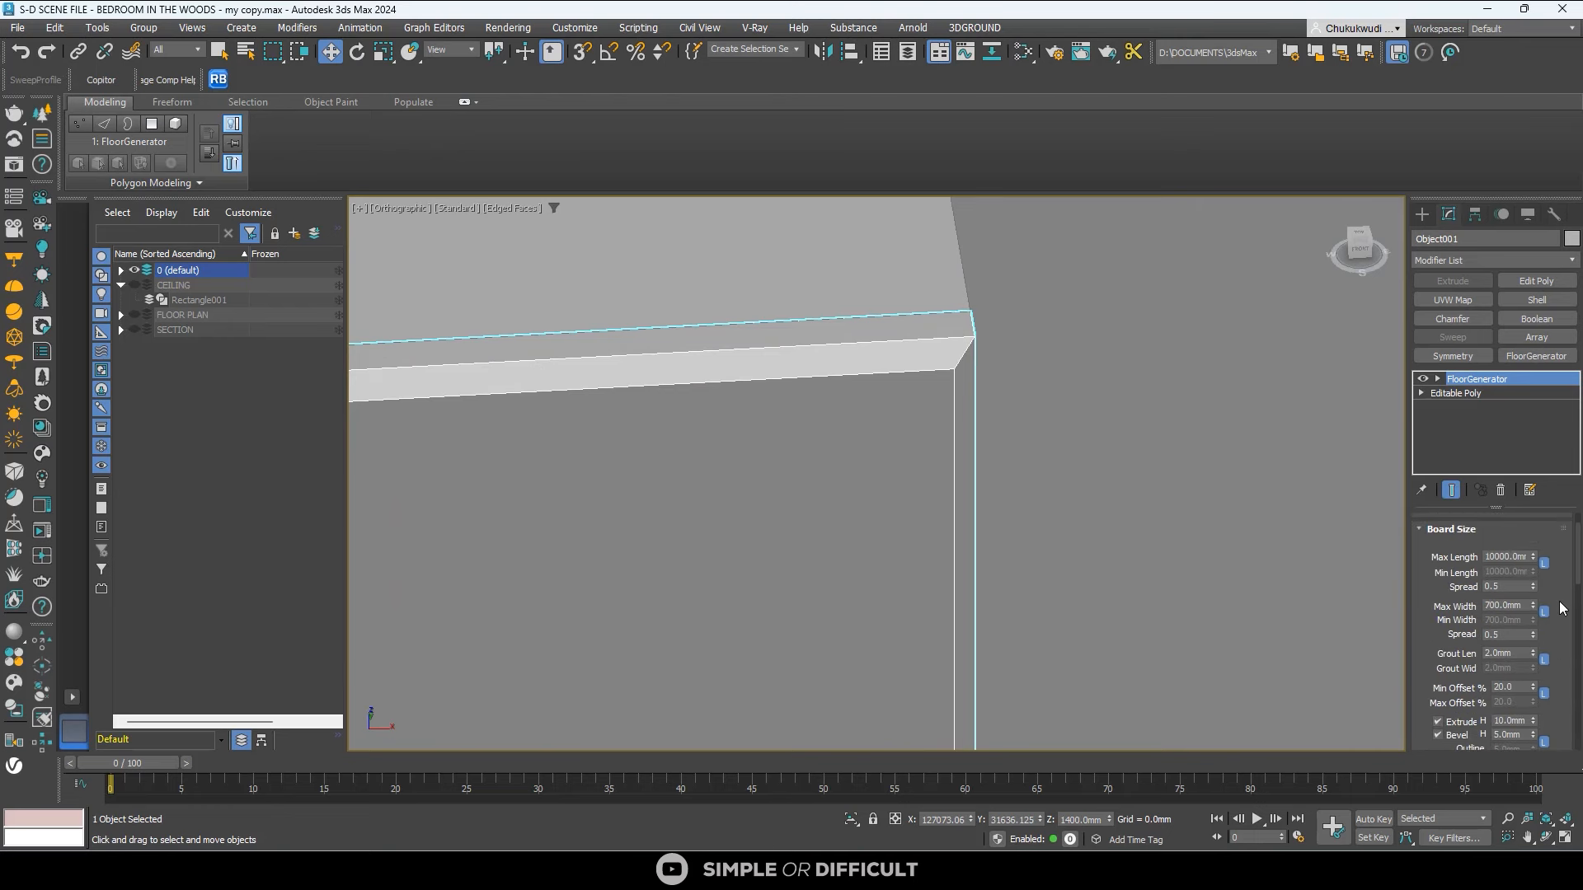
scroll(1562, 608, "down", 2)
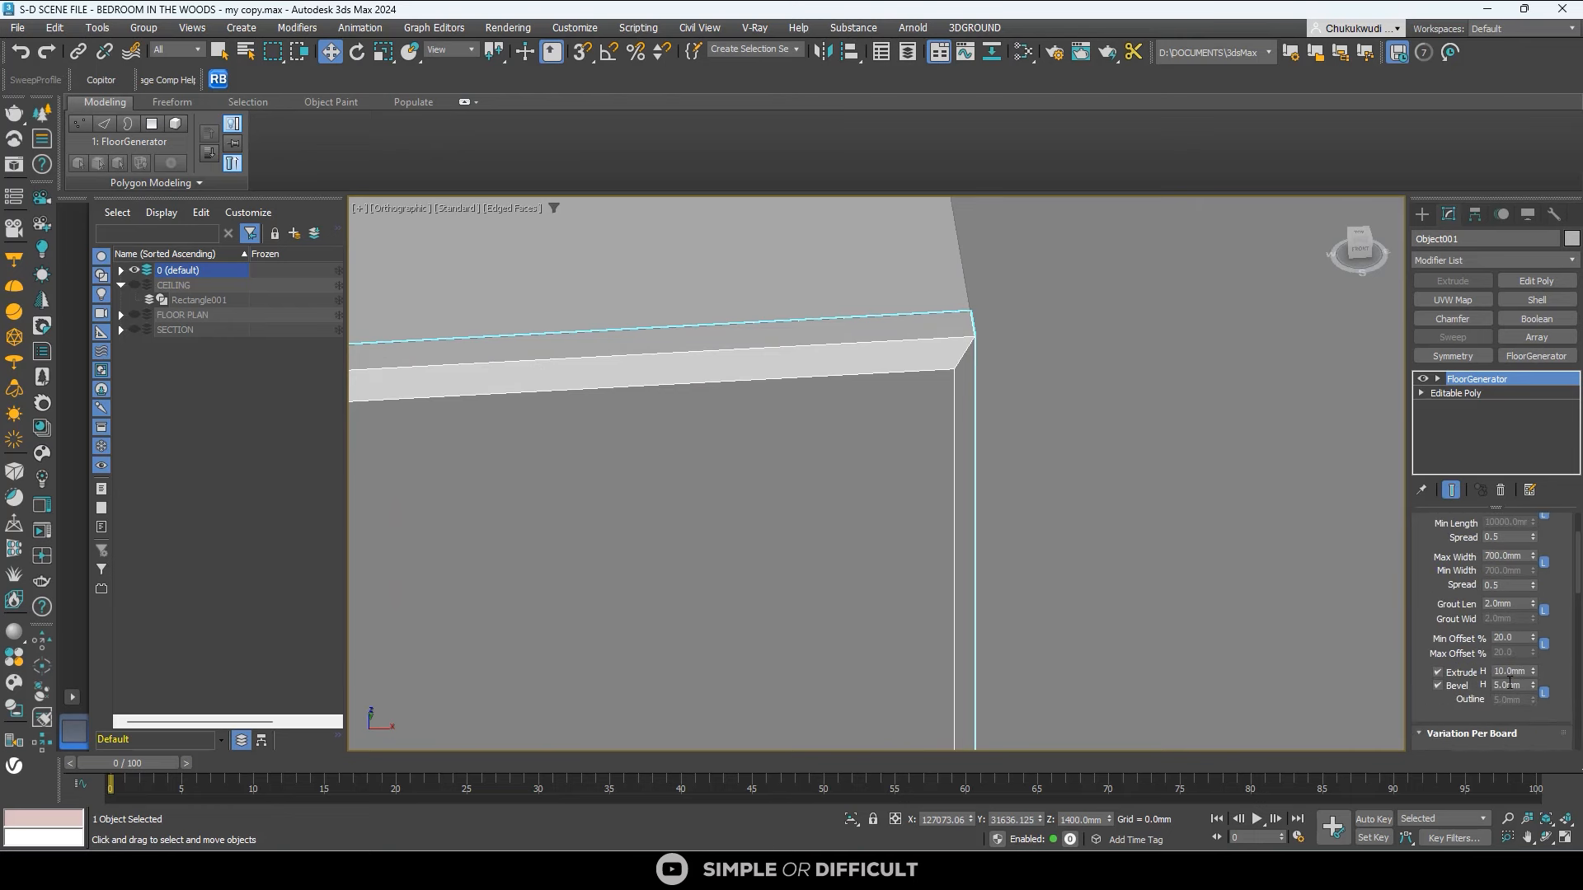
key("Return")
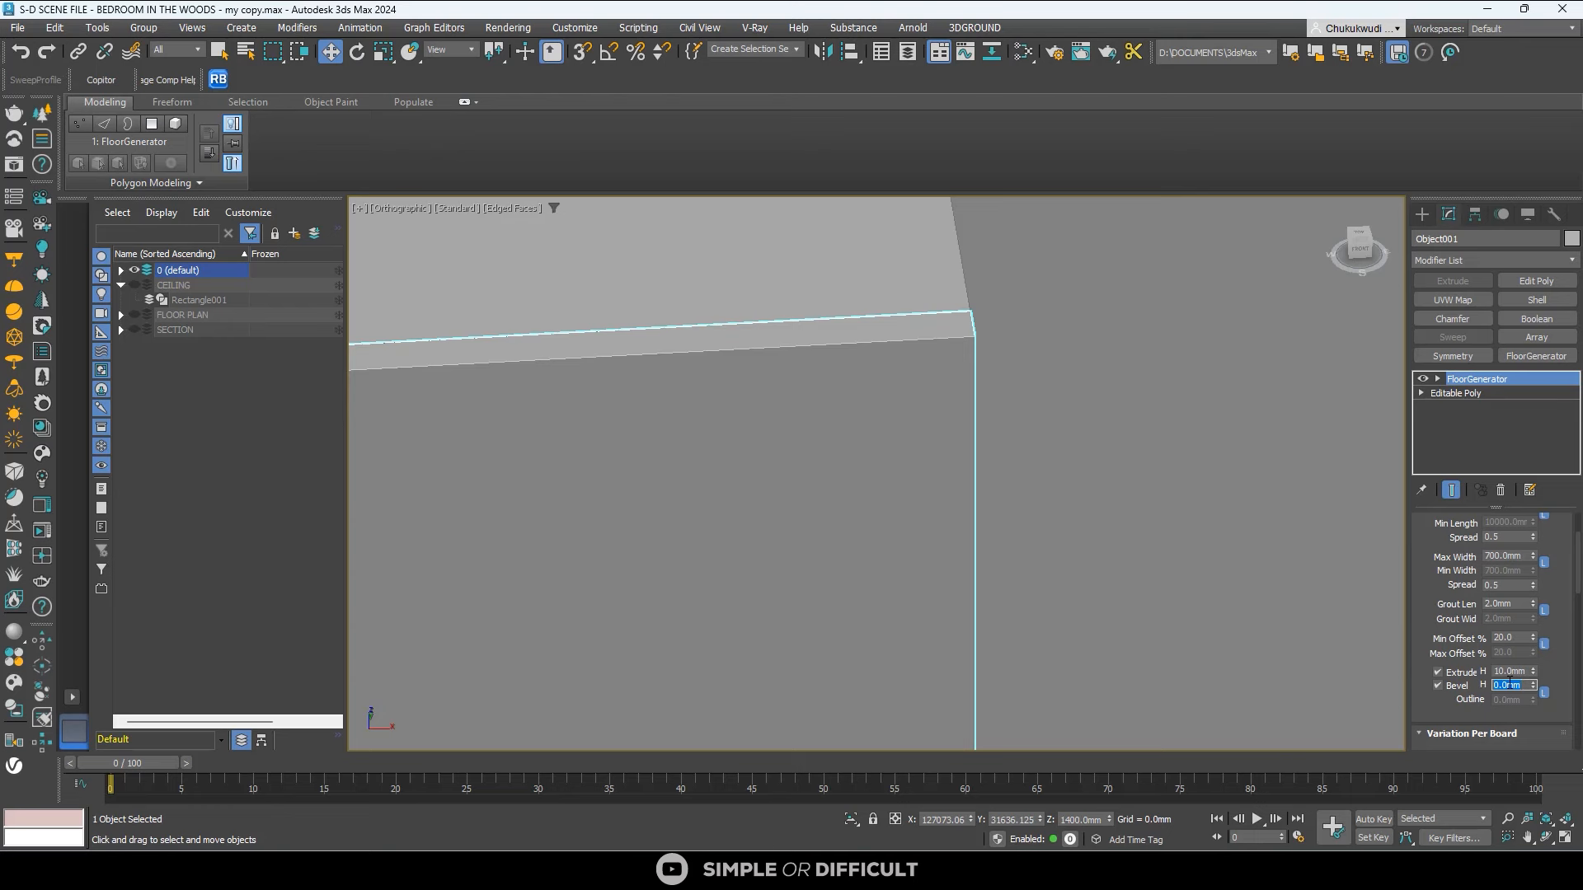
middle_click_drag(927, 400, 1111, 457, "alt")
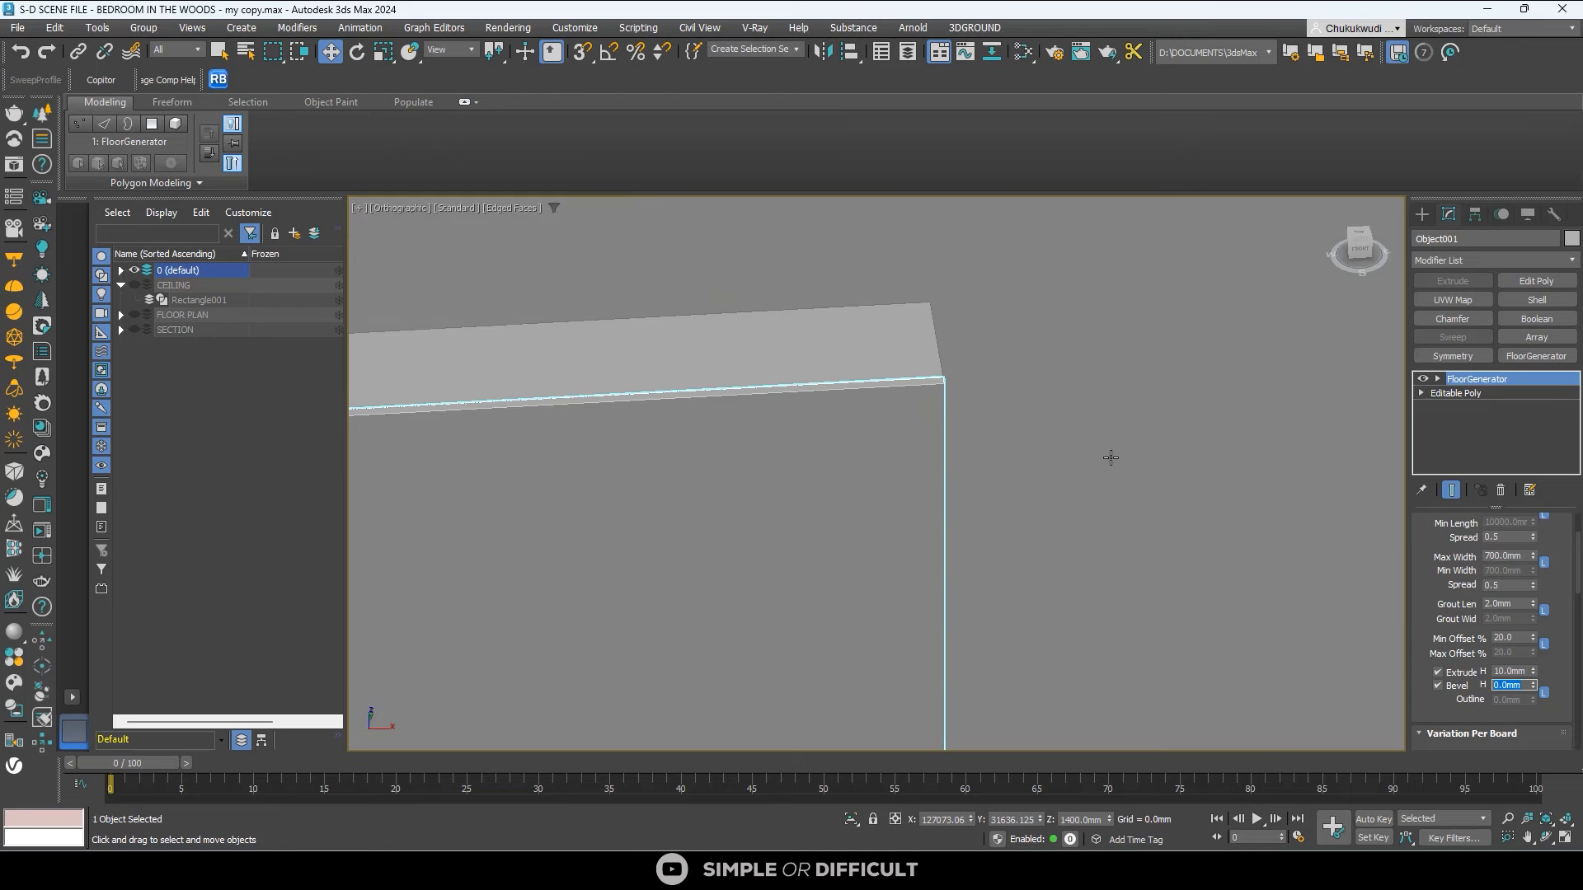
double_click(1521, 672)
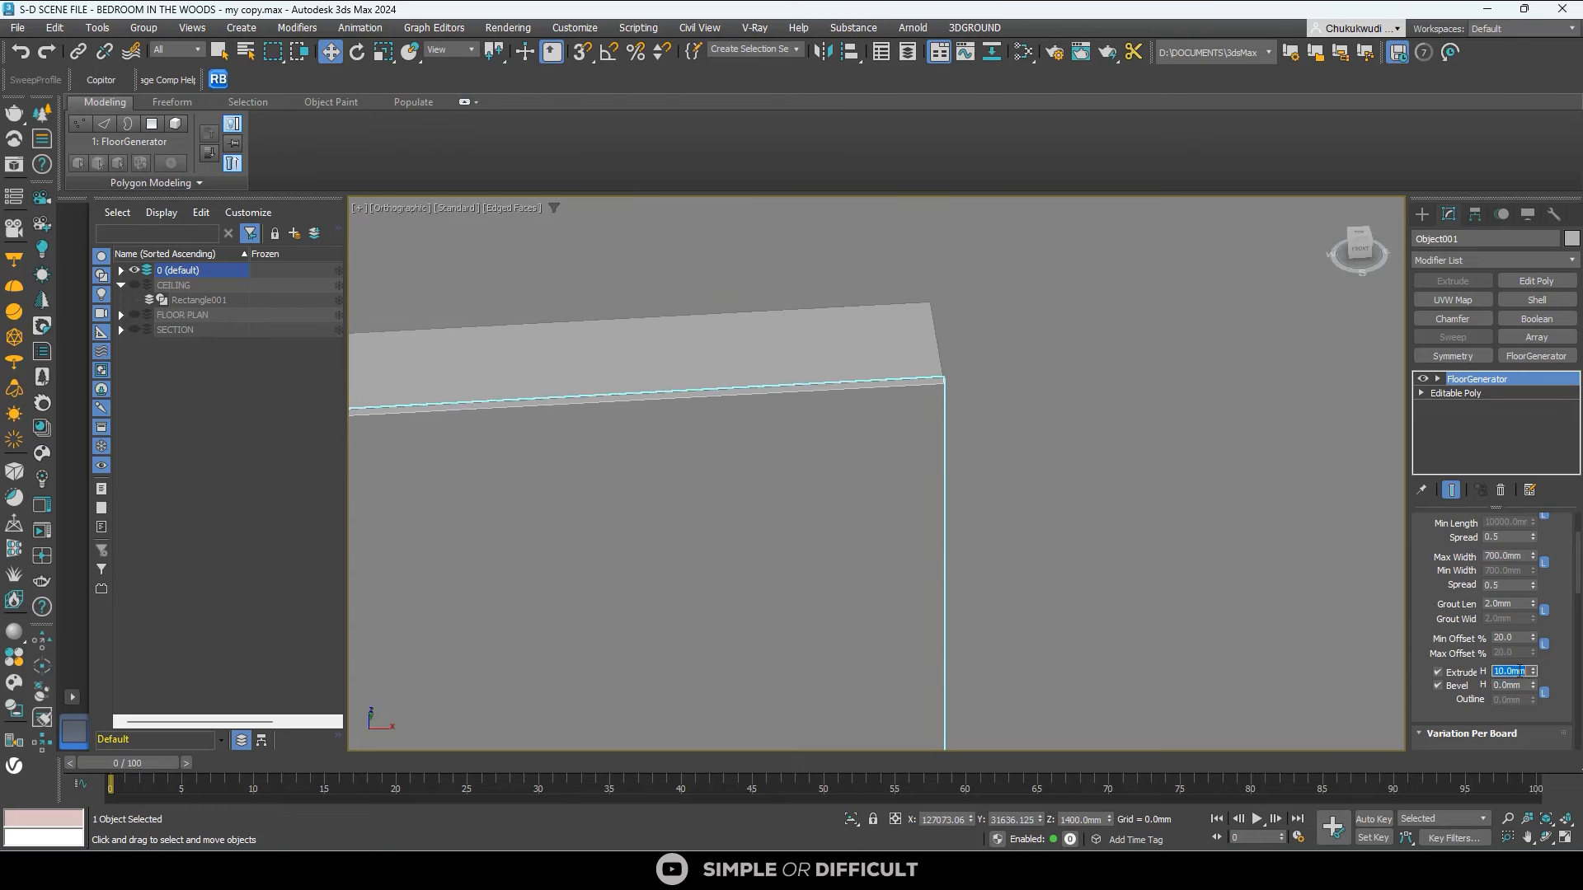
key("Return")
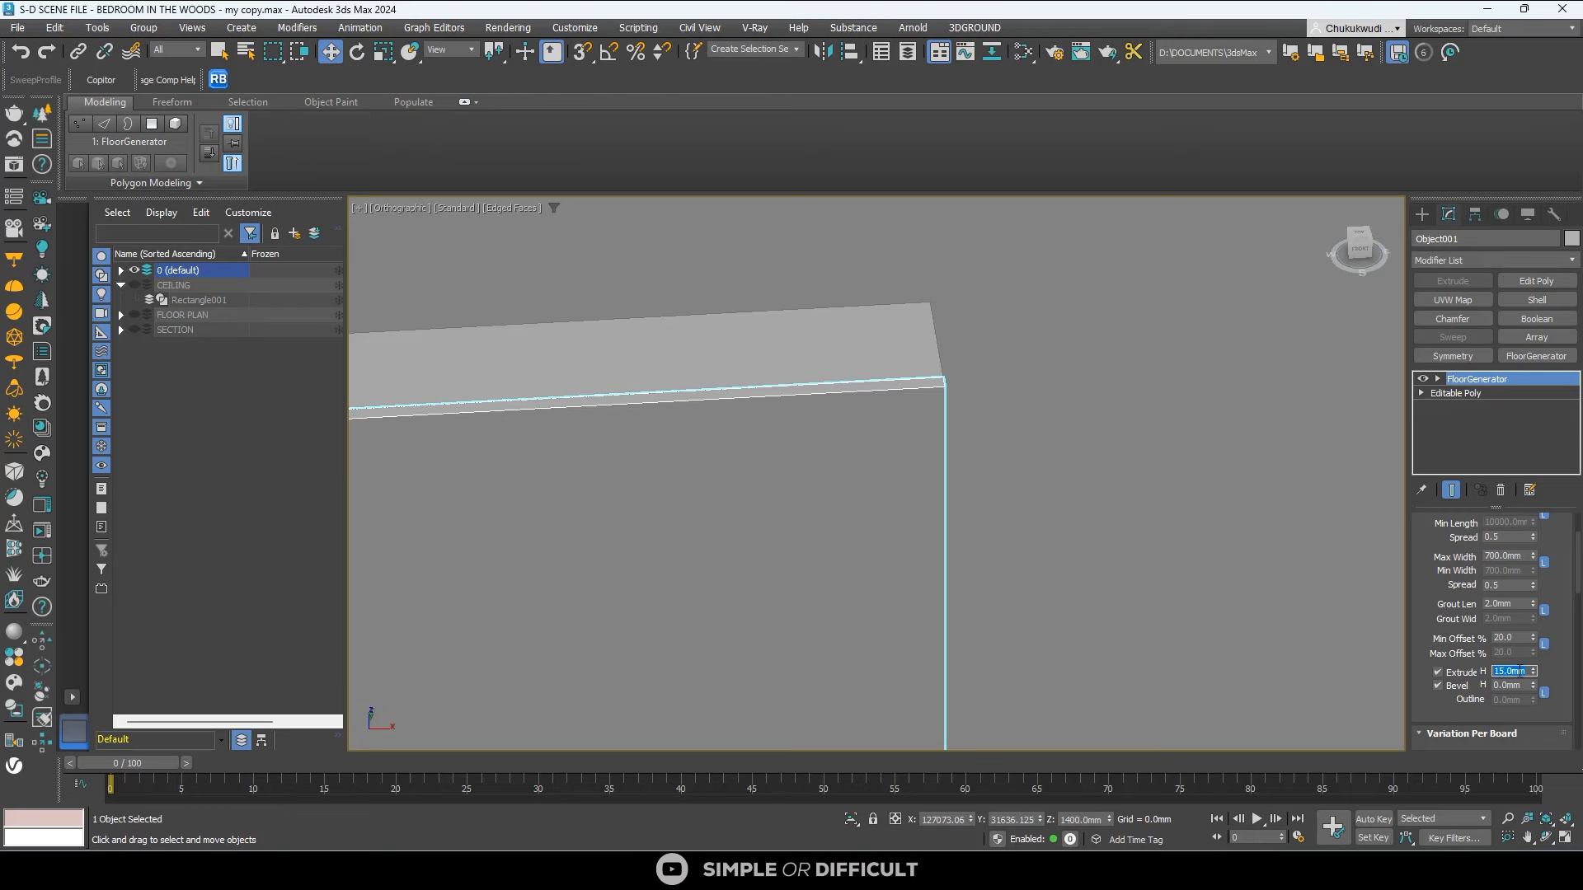
Set the maximum board length of the partition panel to 900 mm.
scroll(1564, 563, "up", 2)
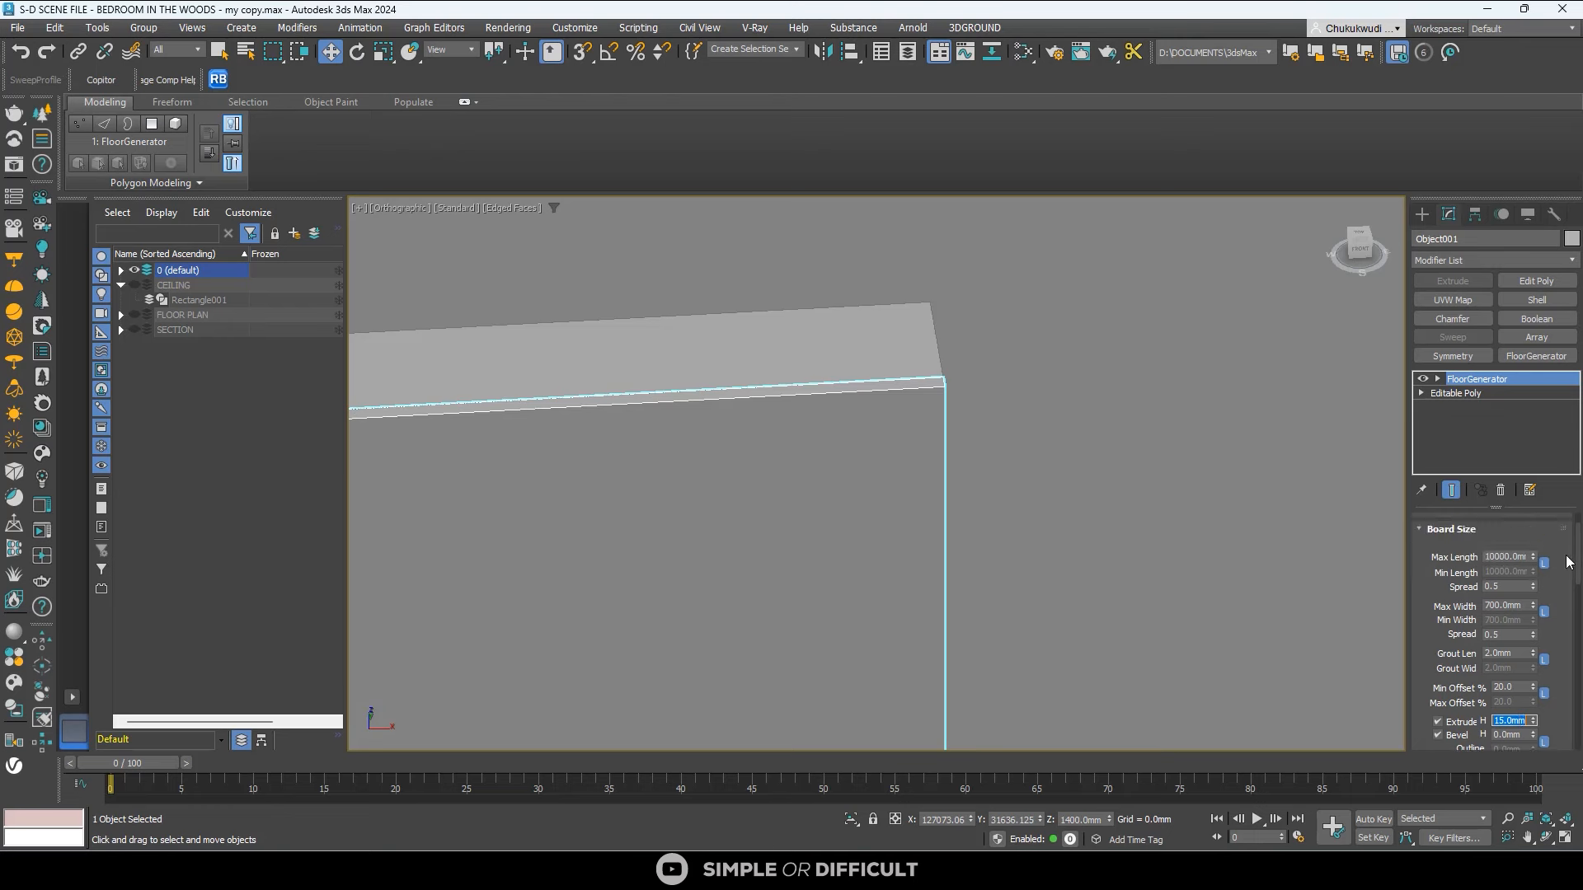
double_click(1518, 557)
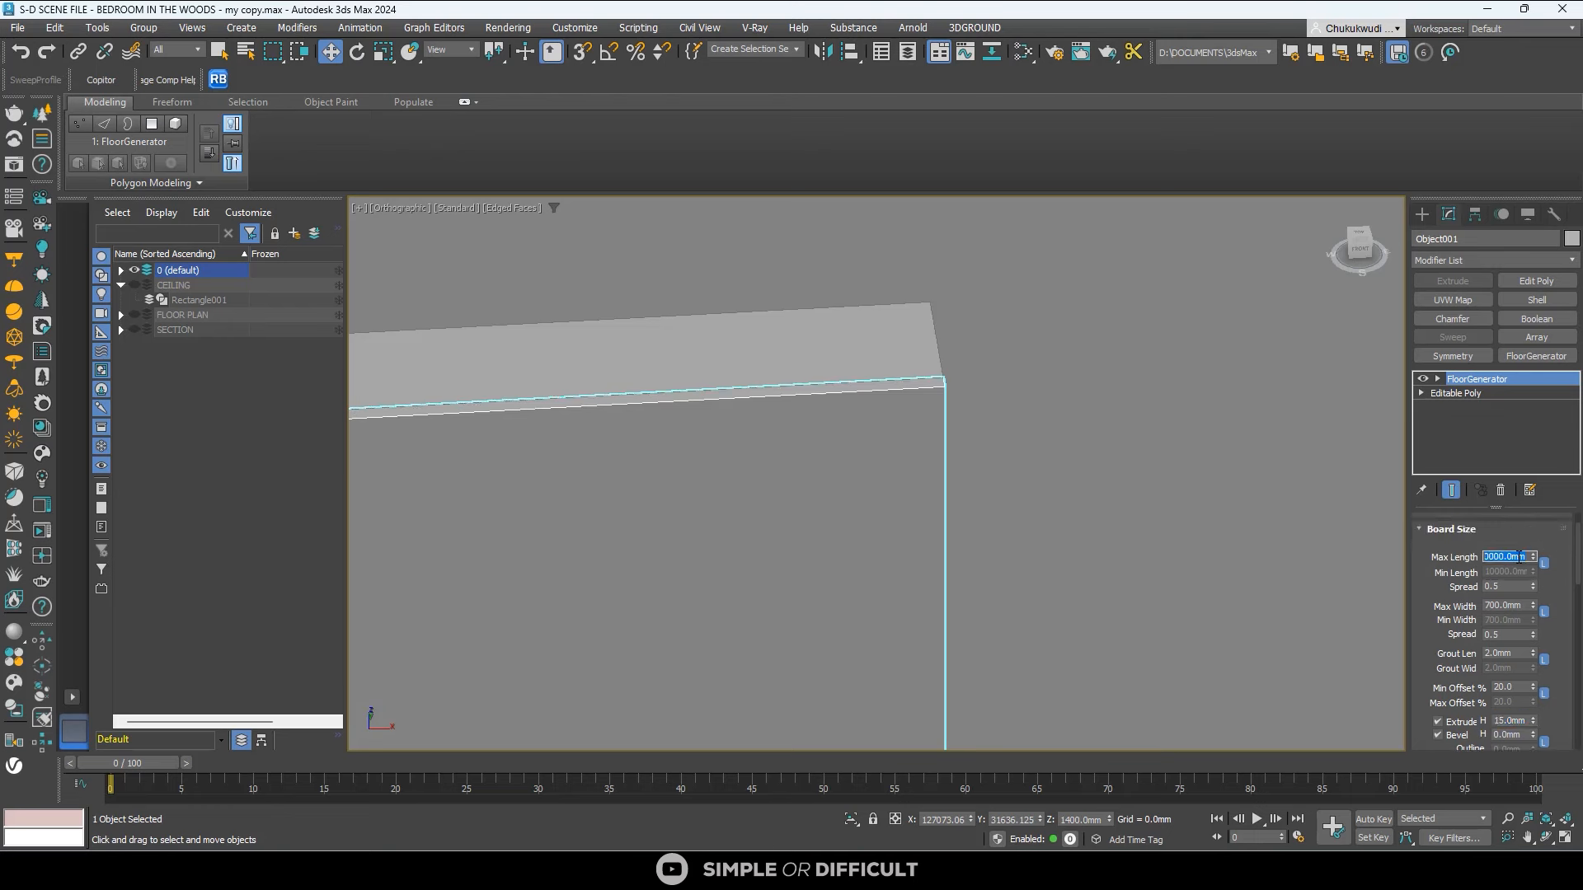
key("Return")
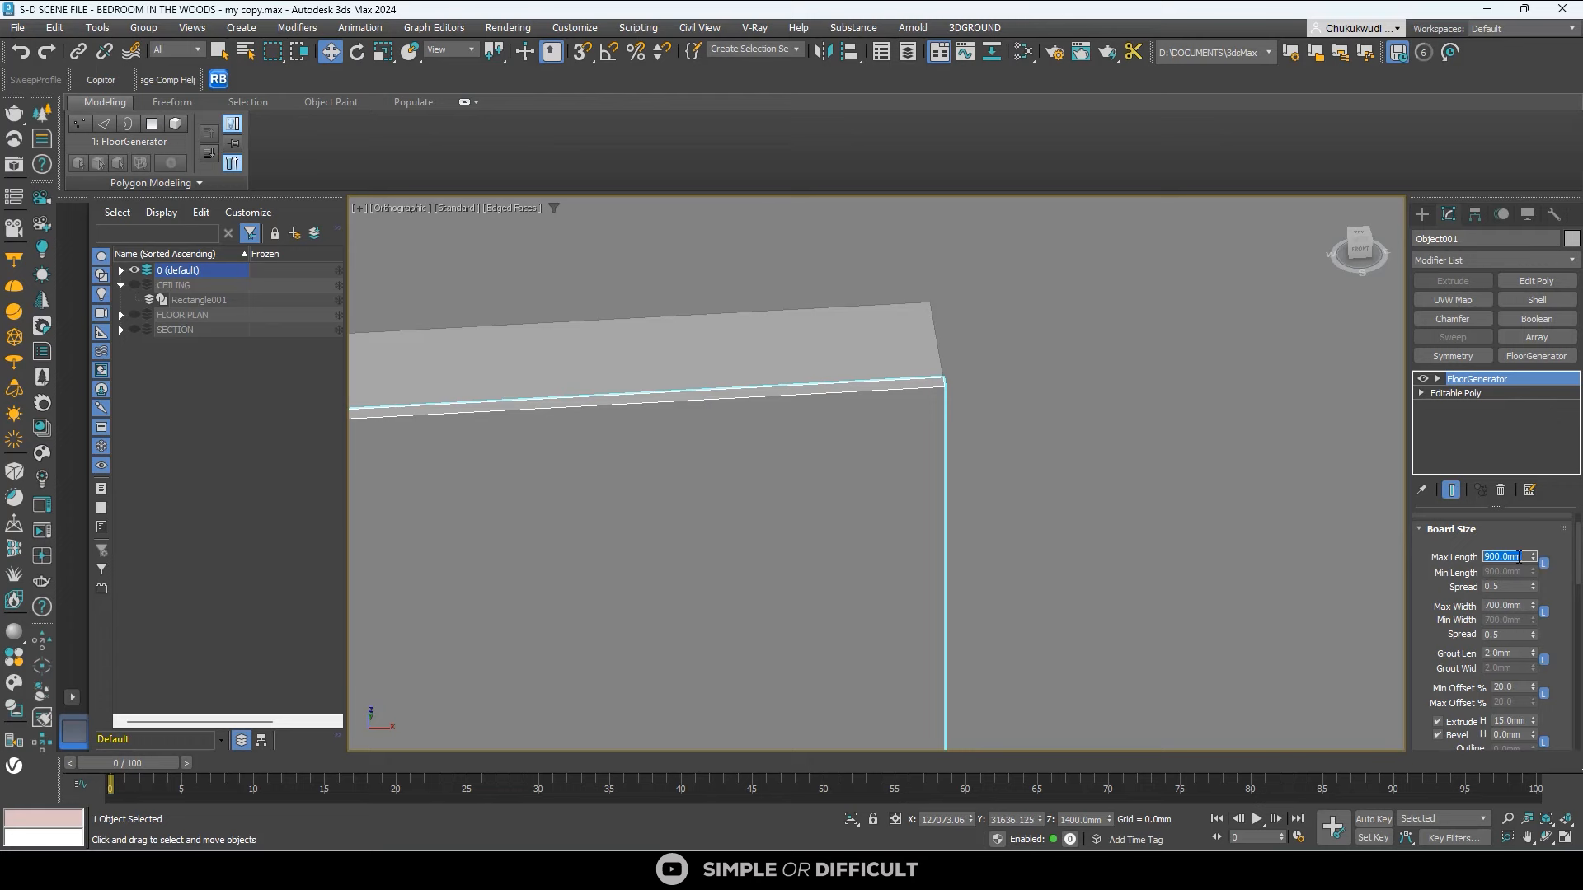
scroll(873, 491, "down", 5)
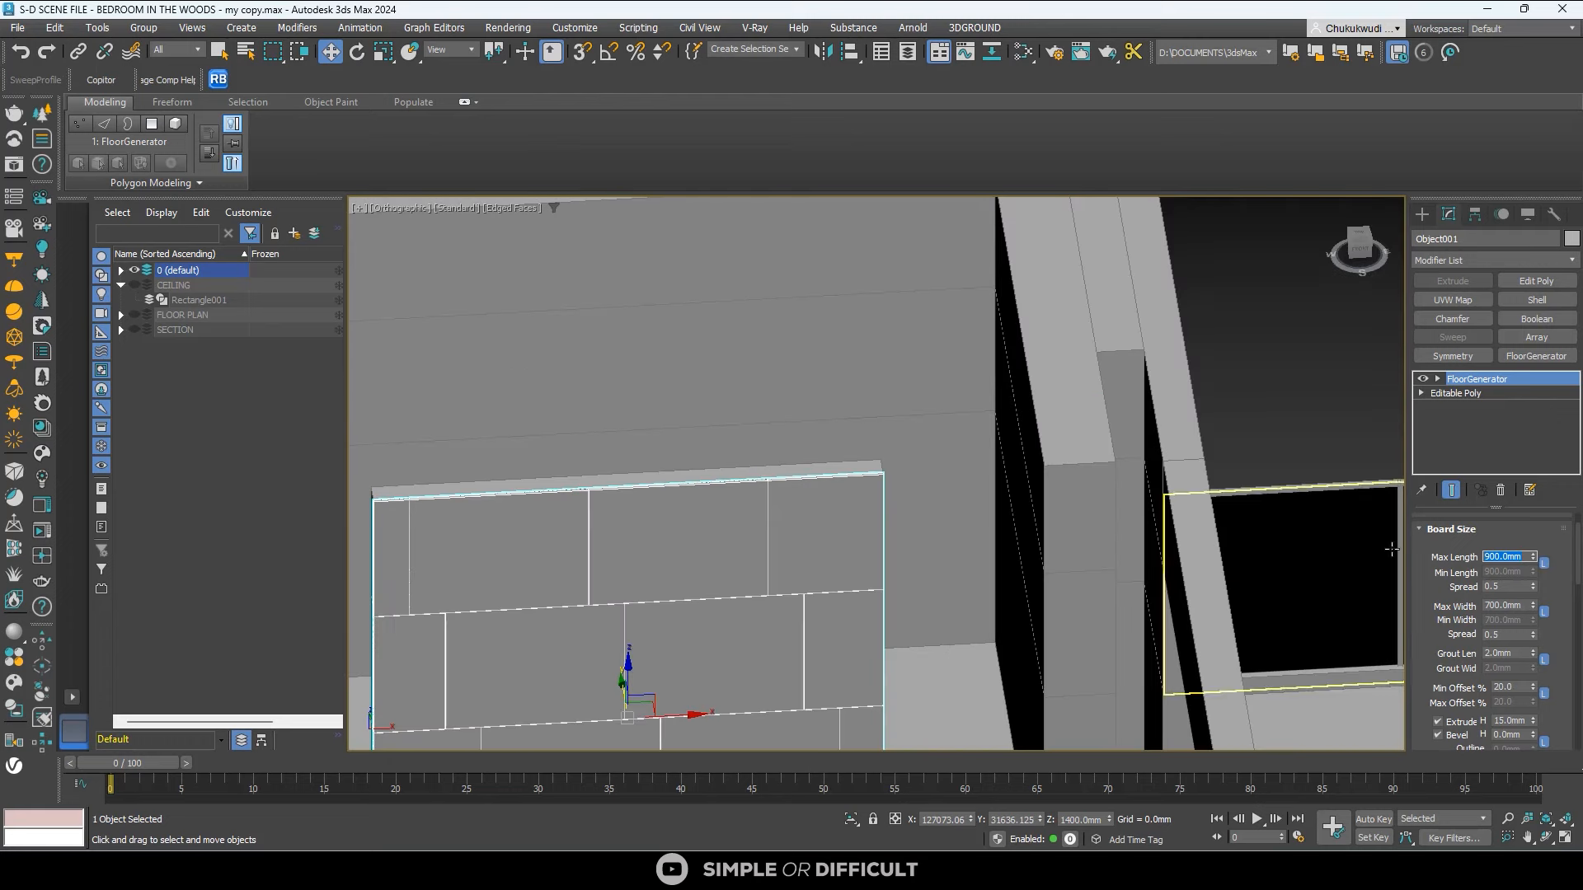
Set the maximum board width of the partition panel to 3000 mm so the boards run full height.
double_click(1514, 605)
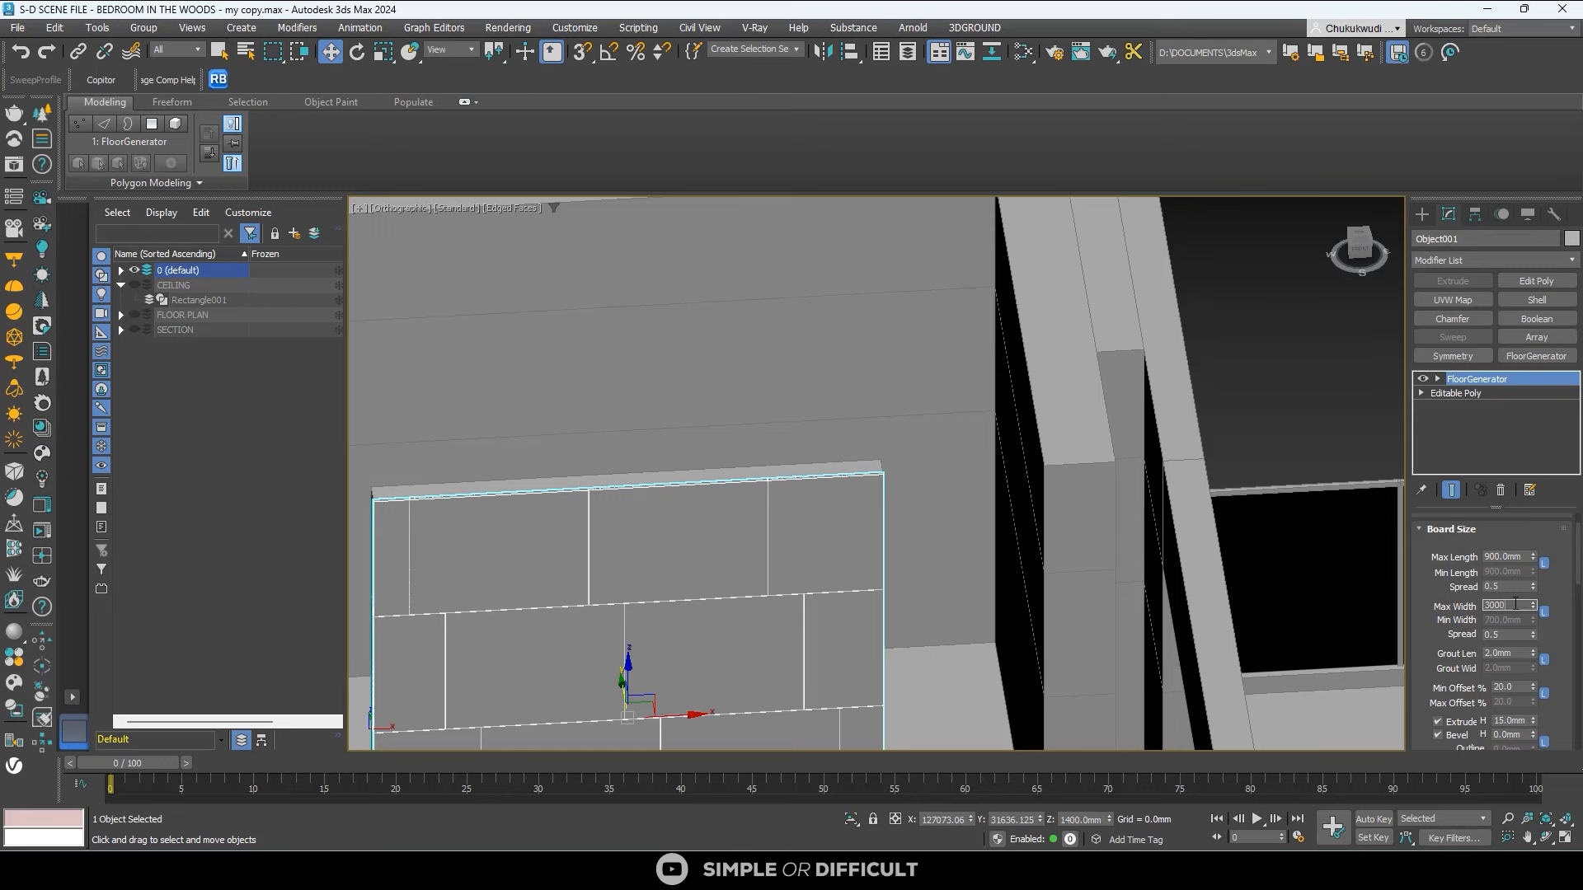
key("Return")
scroll(752, 413, "down", 5)
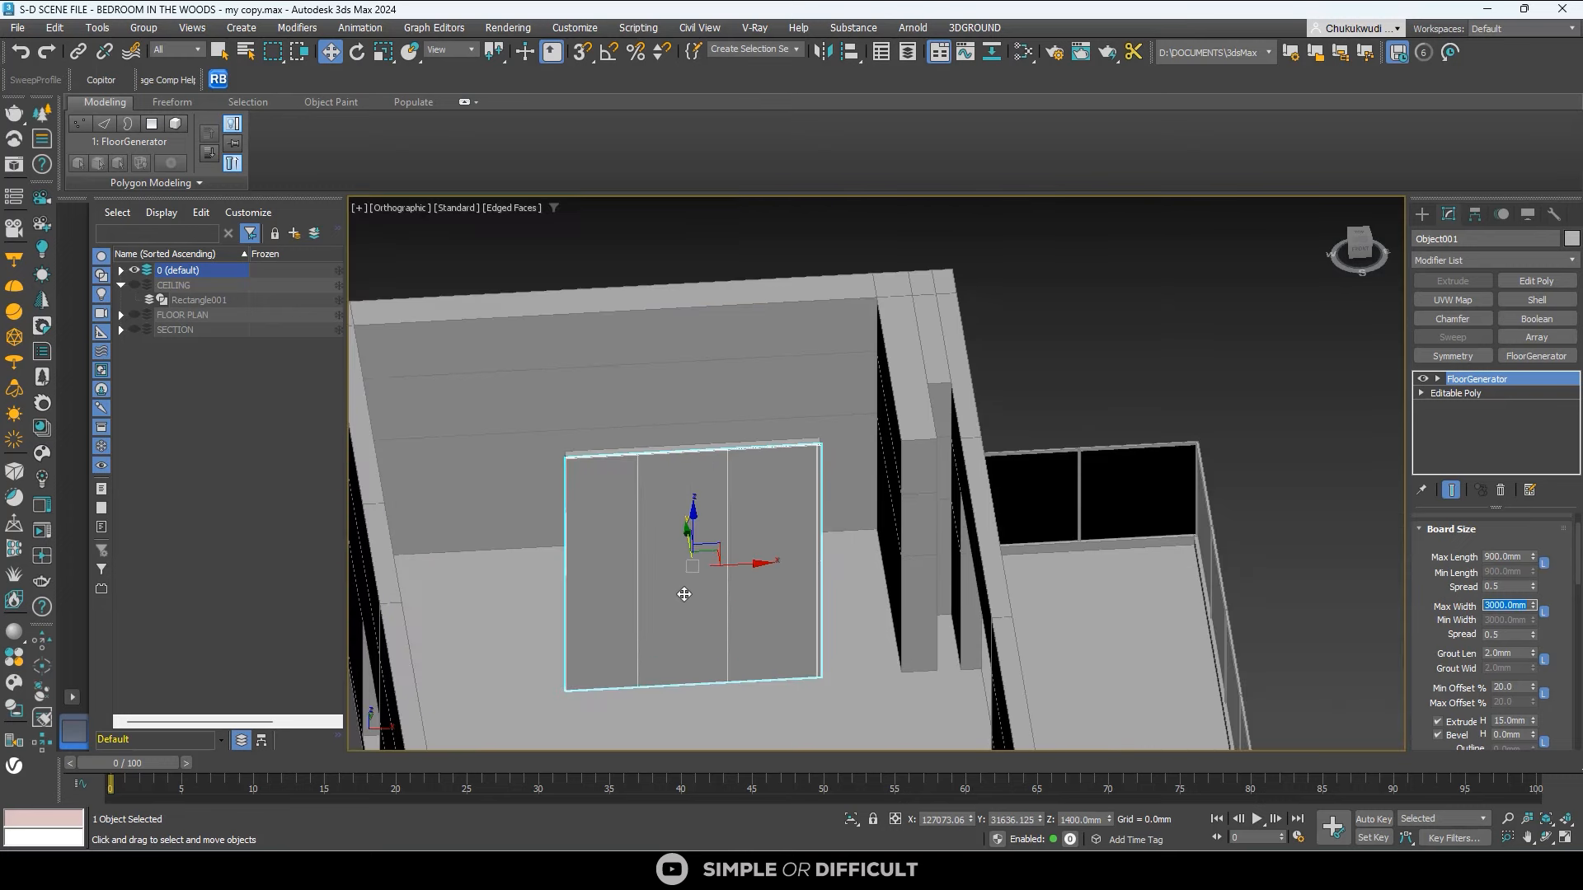
scroll(663, 521, "up", 4)
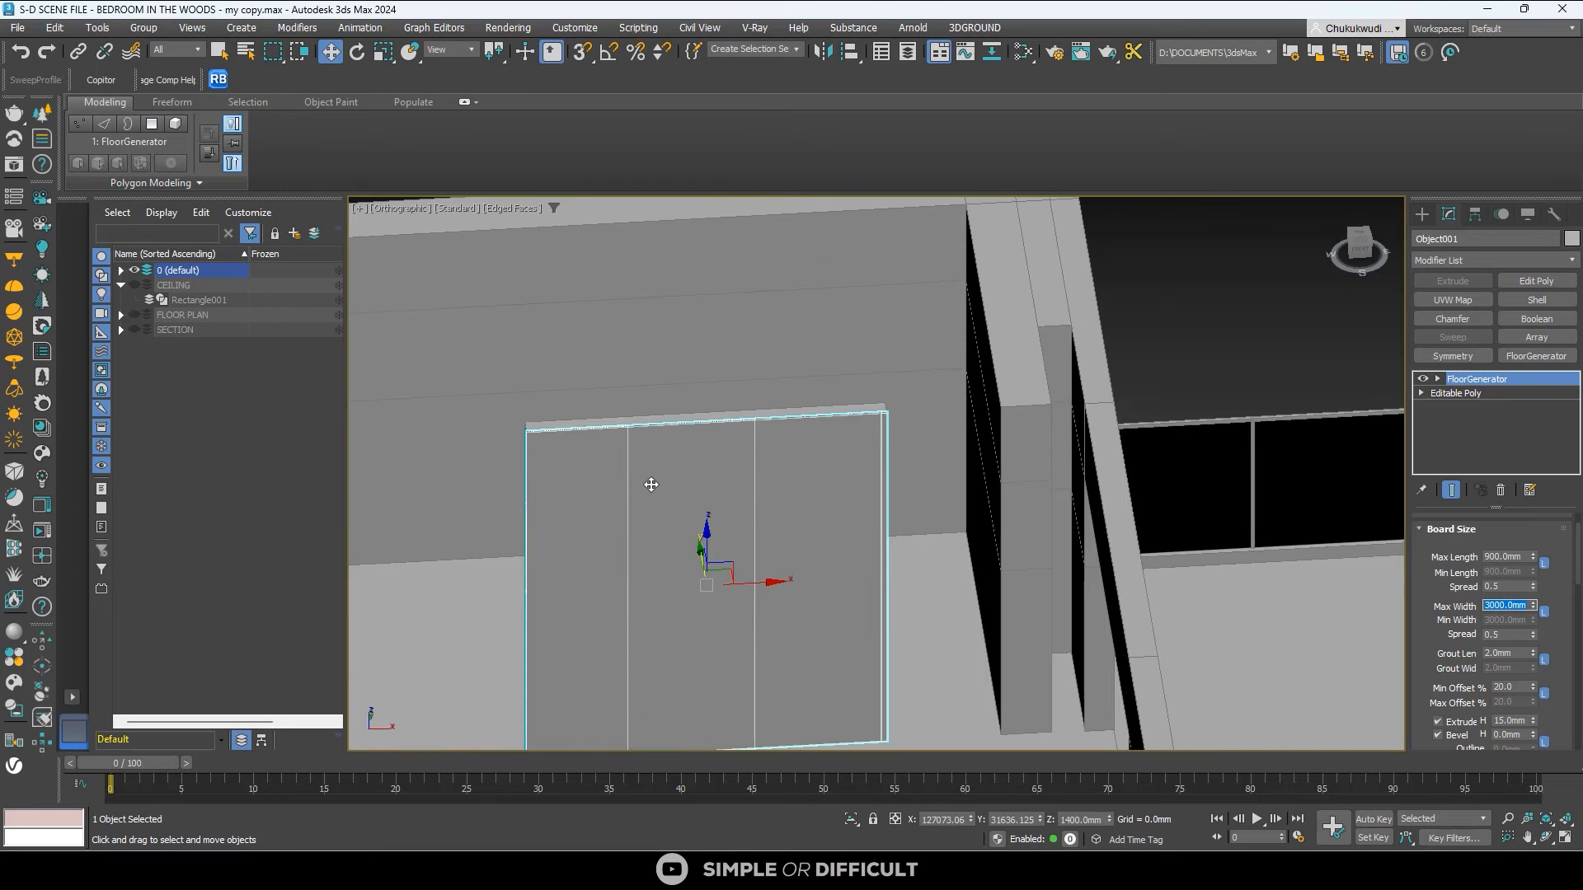
Set the maximum board length of the partition panel to 1200 mm.
left_click(1512, 559)
type("1200")
key("Return")
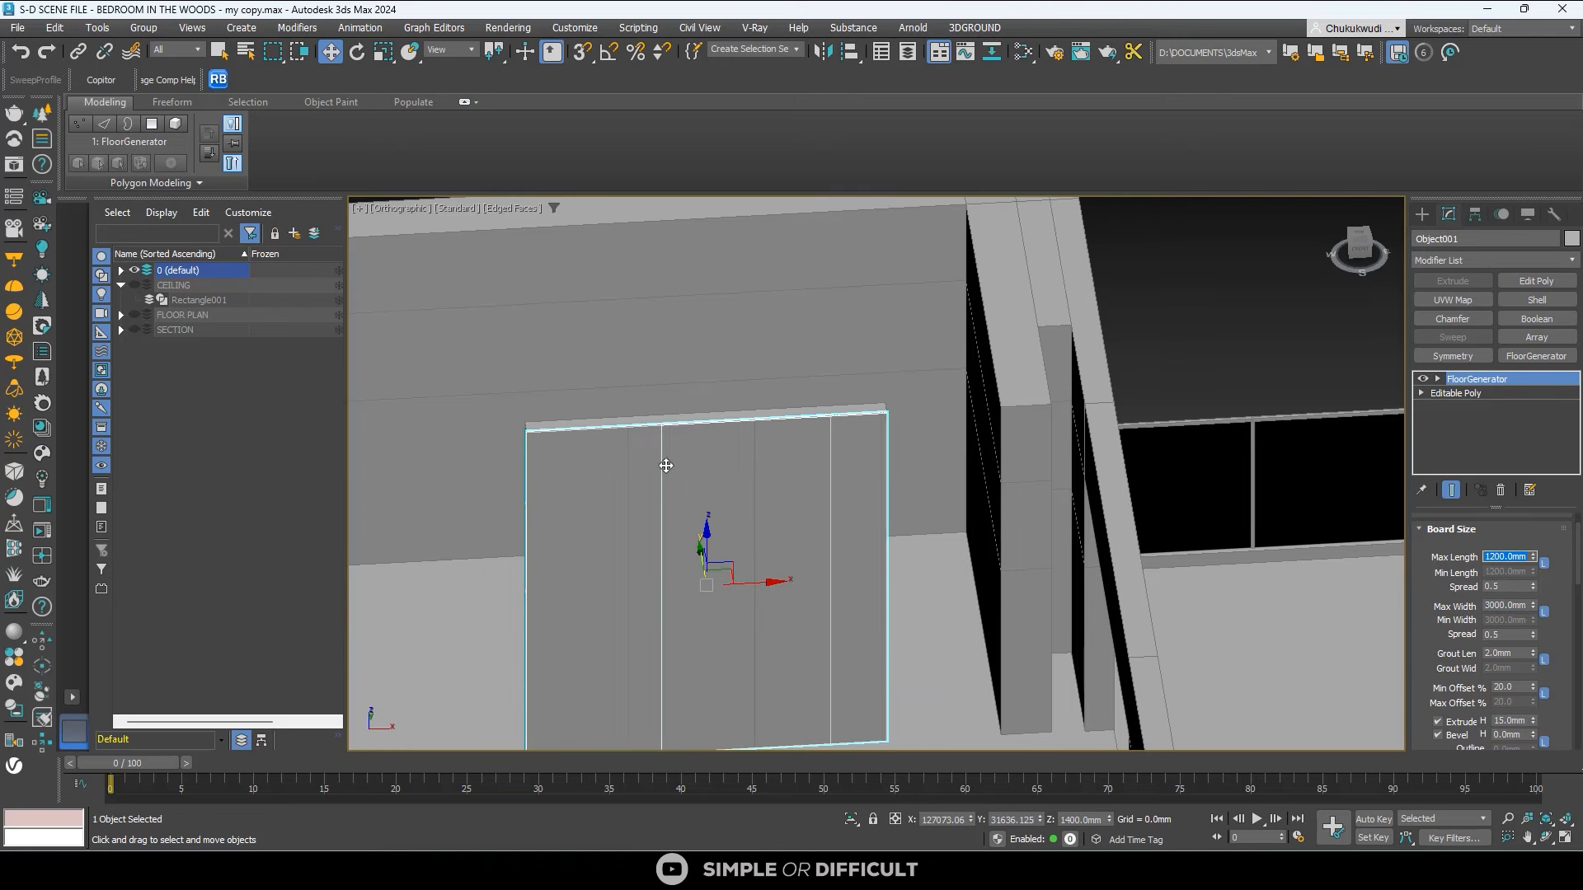
Convert the partition panel with its FloorGenerator boards to an Editable Poly.
scroll(784, 395, "up", 5)
scroll(1040, 363, "down", 5)
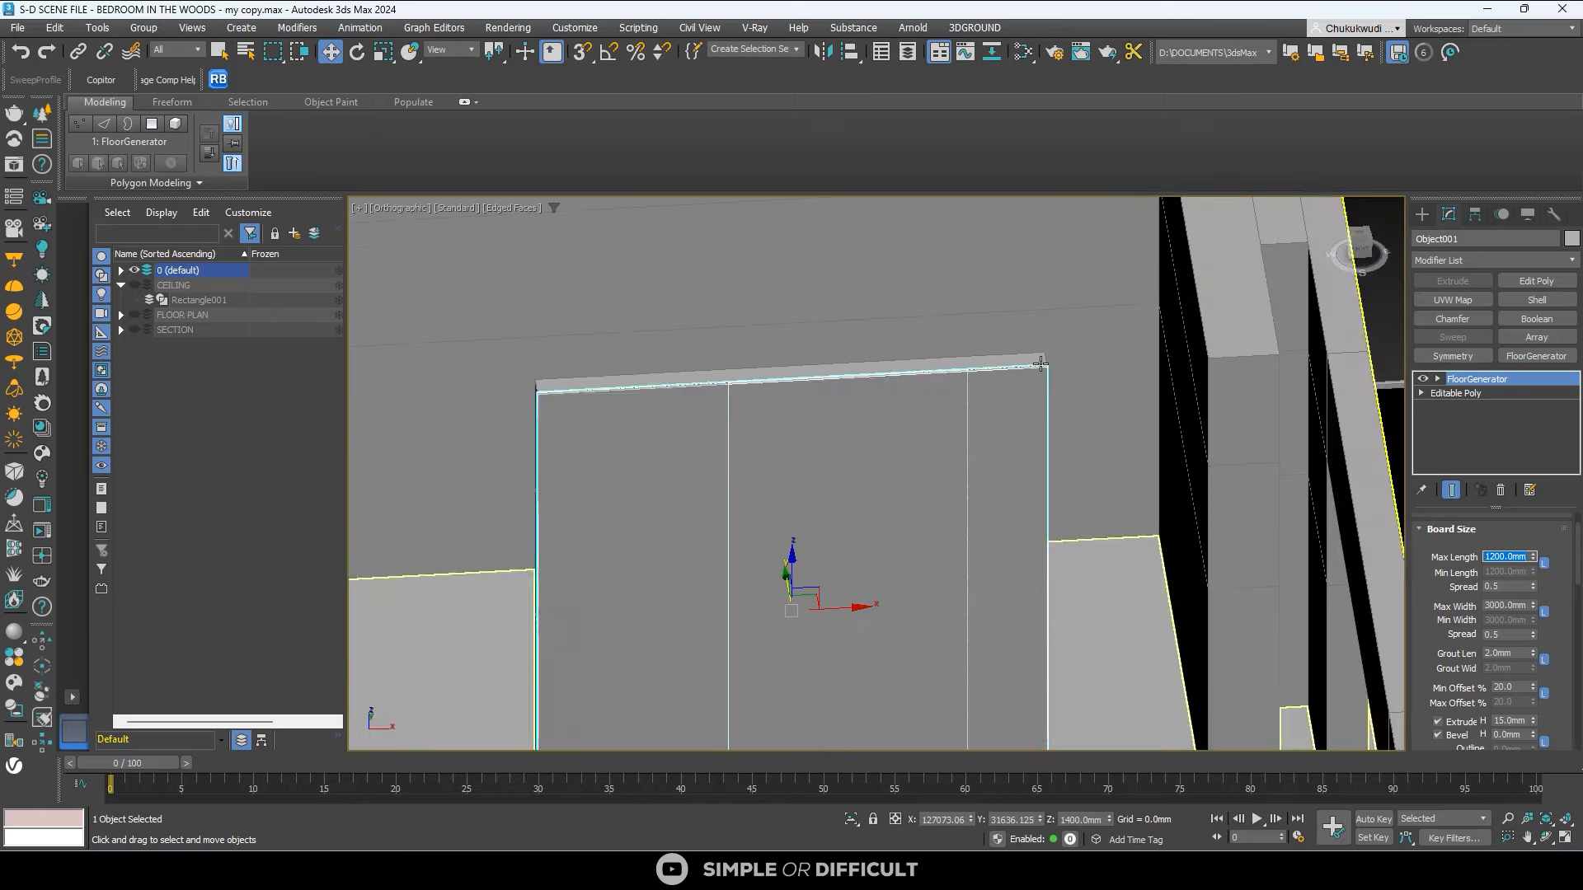
scroll(745, 445, "down", 2)
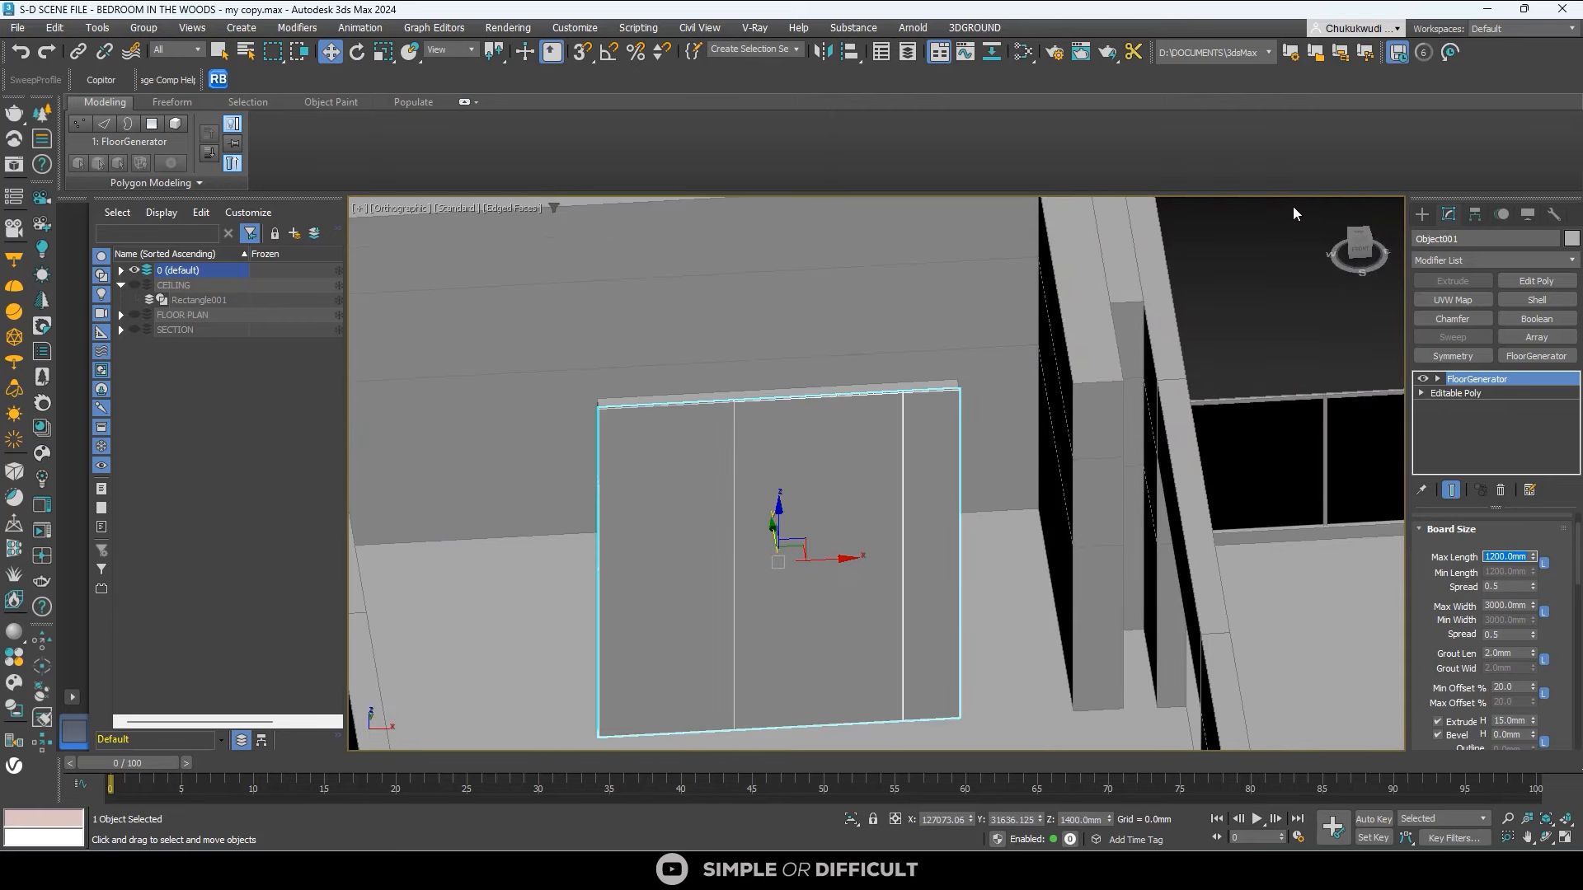
left_click(1362, 238)
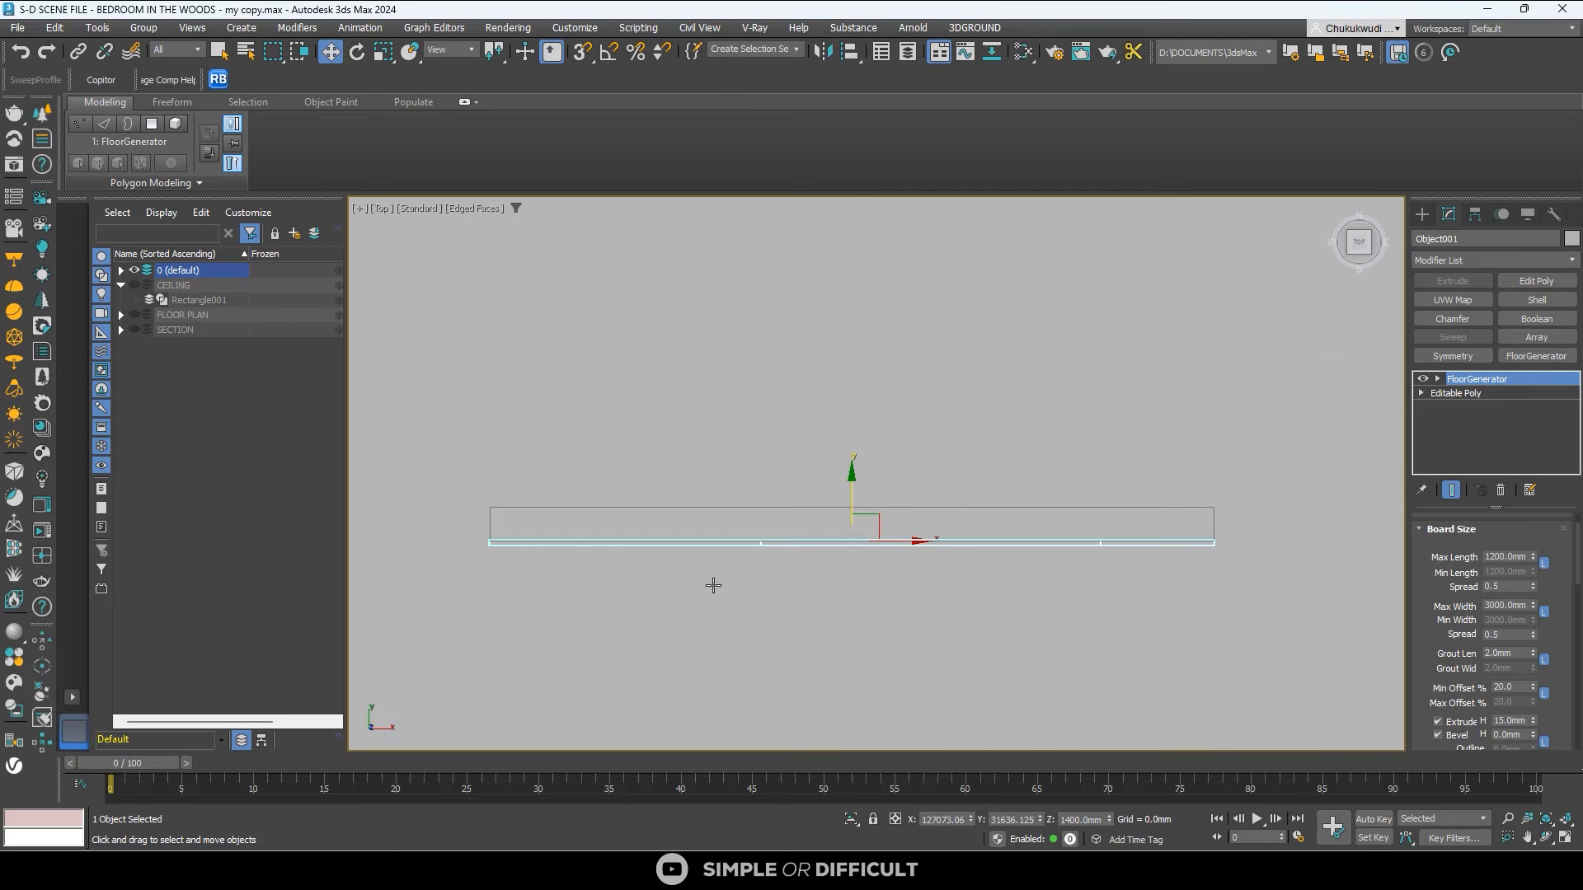
middle_click_drag(743, 575, 819, 487, "alt")
right_click(799, 439)
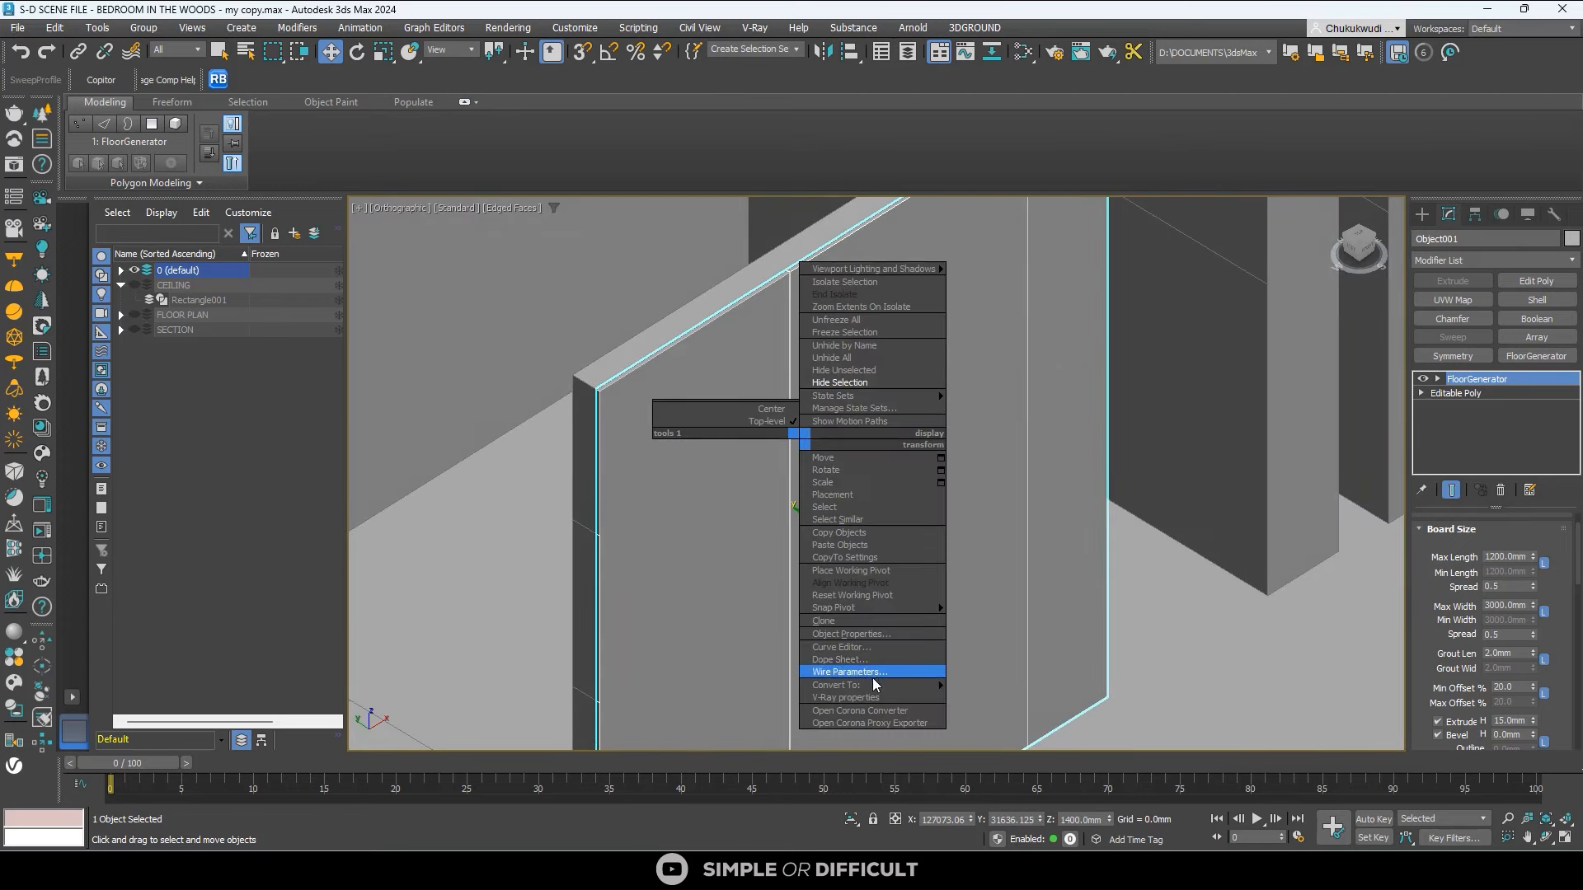
mouse_move(873, 685)
left_click(1005, 699)
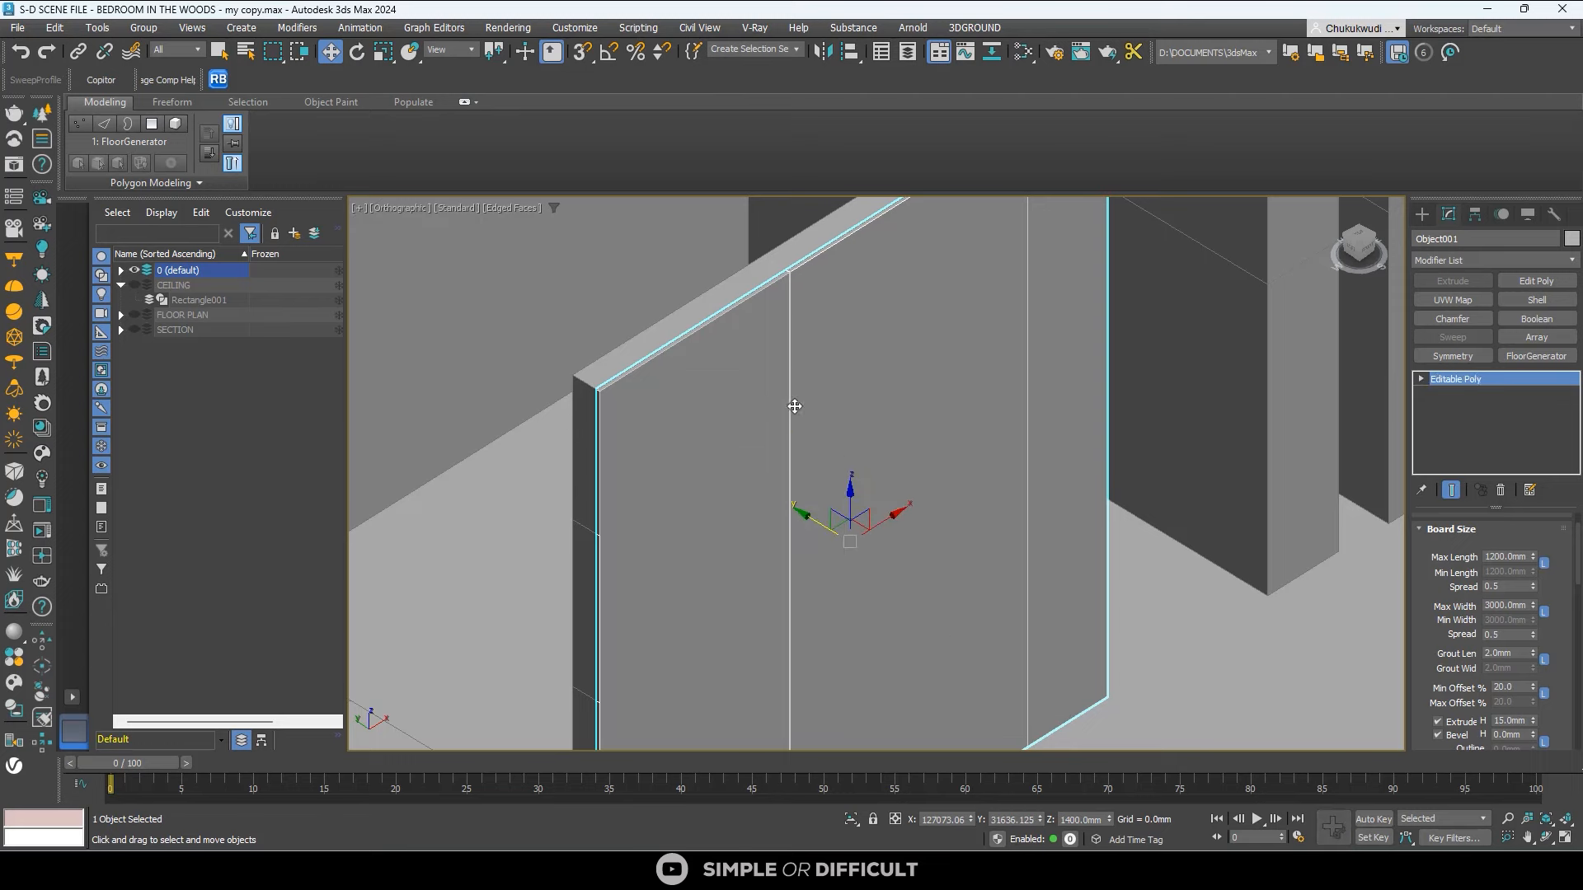
Draw two thin guide boxes along the partition panel's front in the wireframe top view, about 919 mm and 789 mm wide.
key("t")
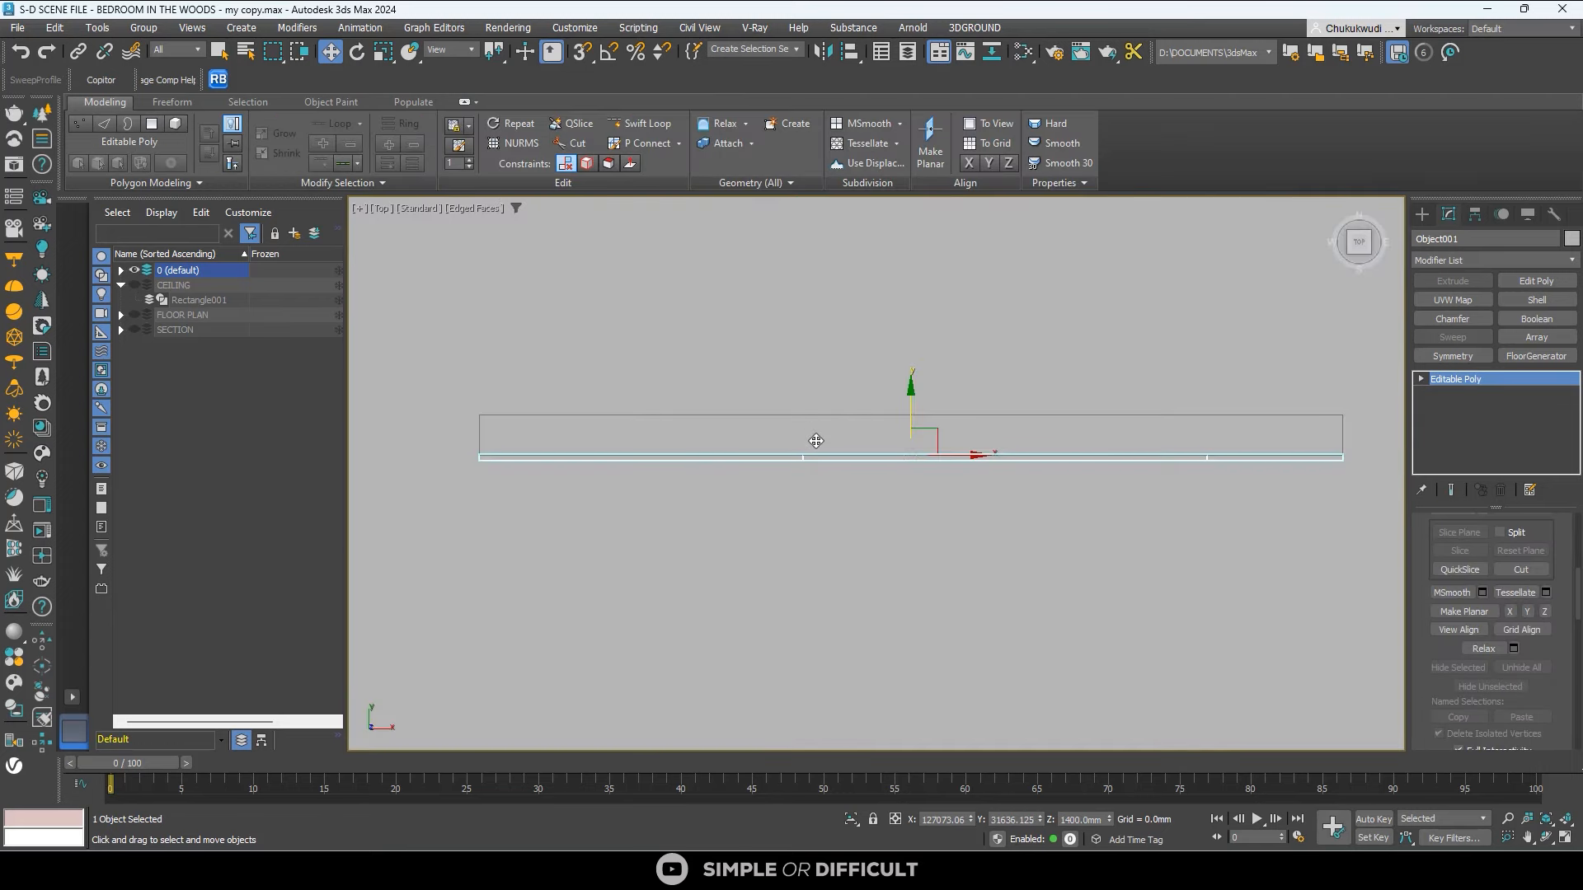
key("F3")
left_click(1421, 214)
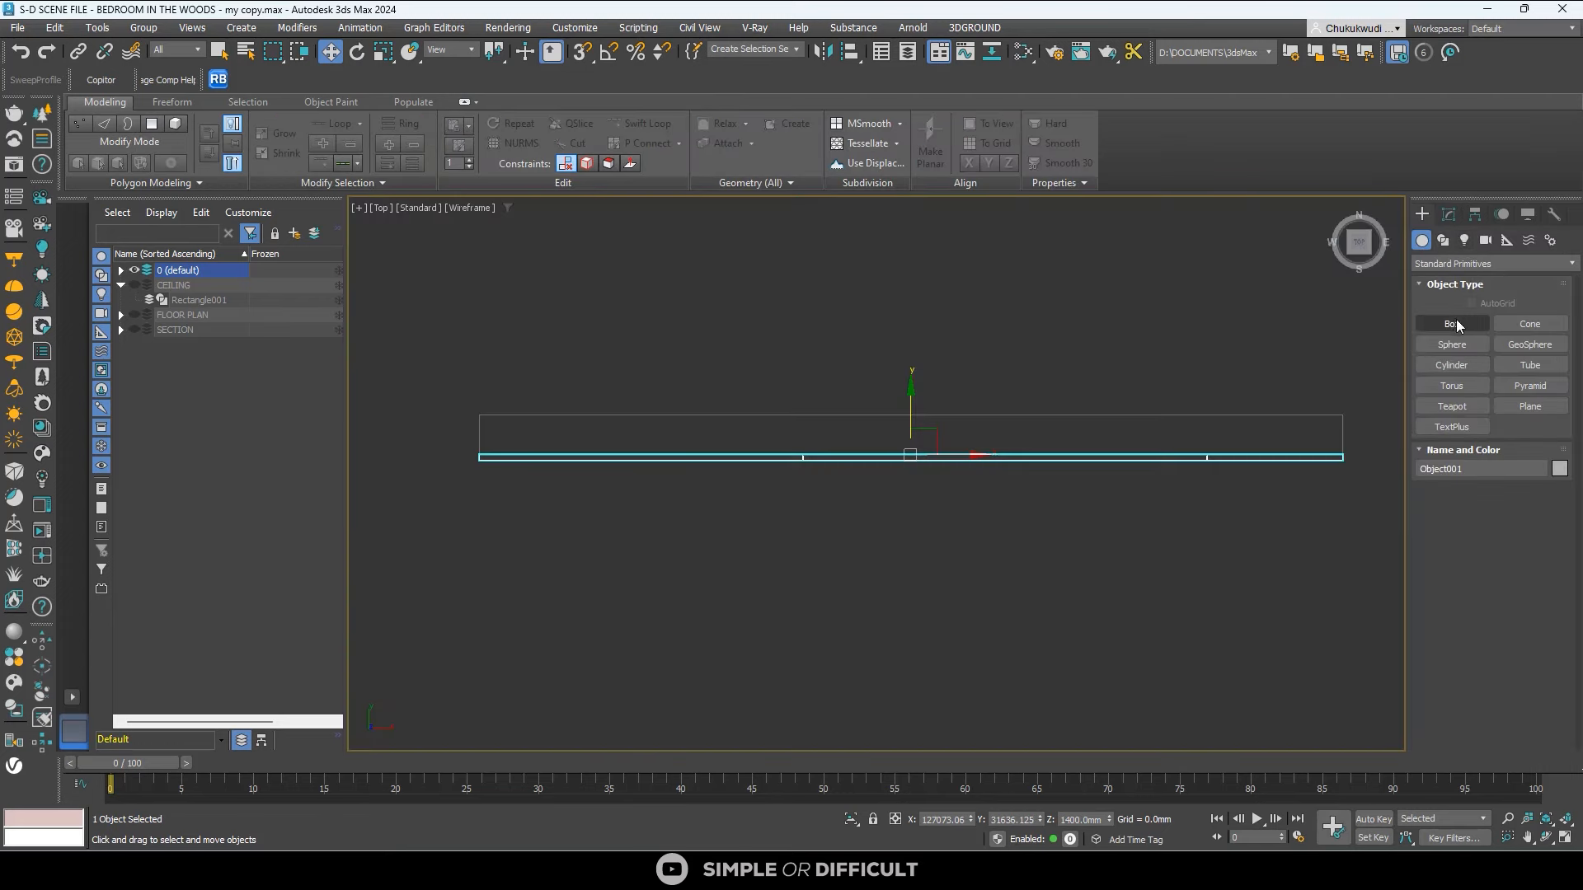
left_click(1451, 323)
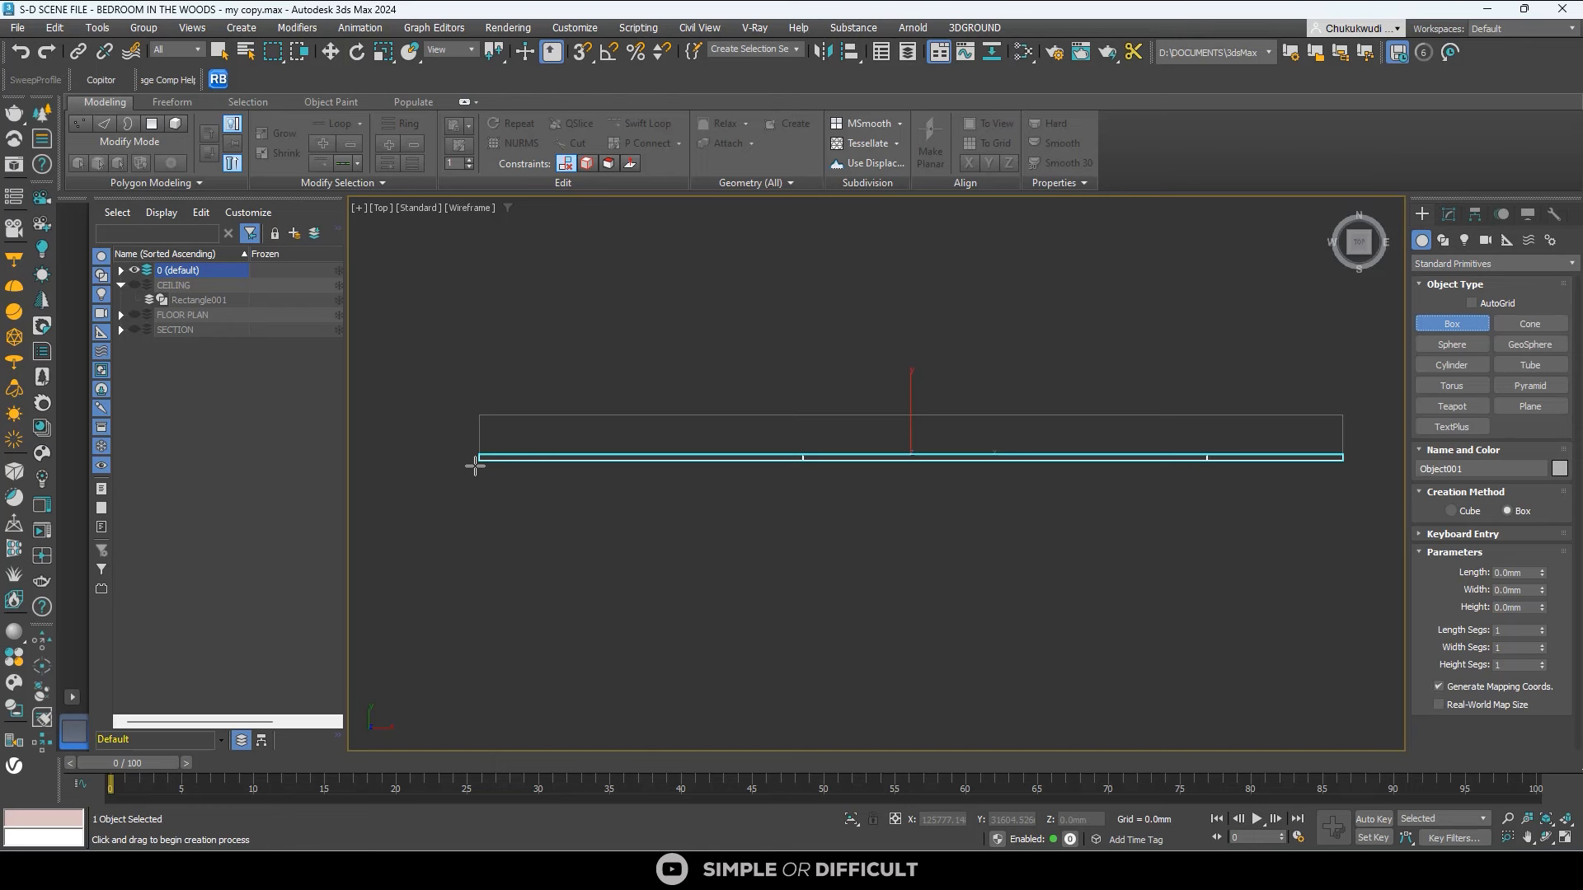
mouse_move(477, 467)
left_mouse_down()
mouse_move(681, 501)
mouse_move(819, 484)
mouse_move(788, 478)
left_mouse_up()
left_click(787, 478)
left_click_drag(1262, 512, 1347, 490)
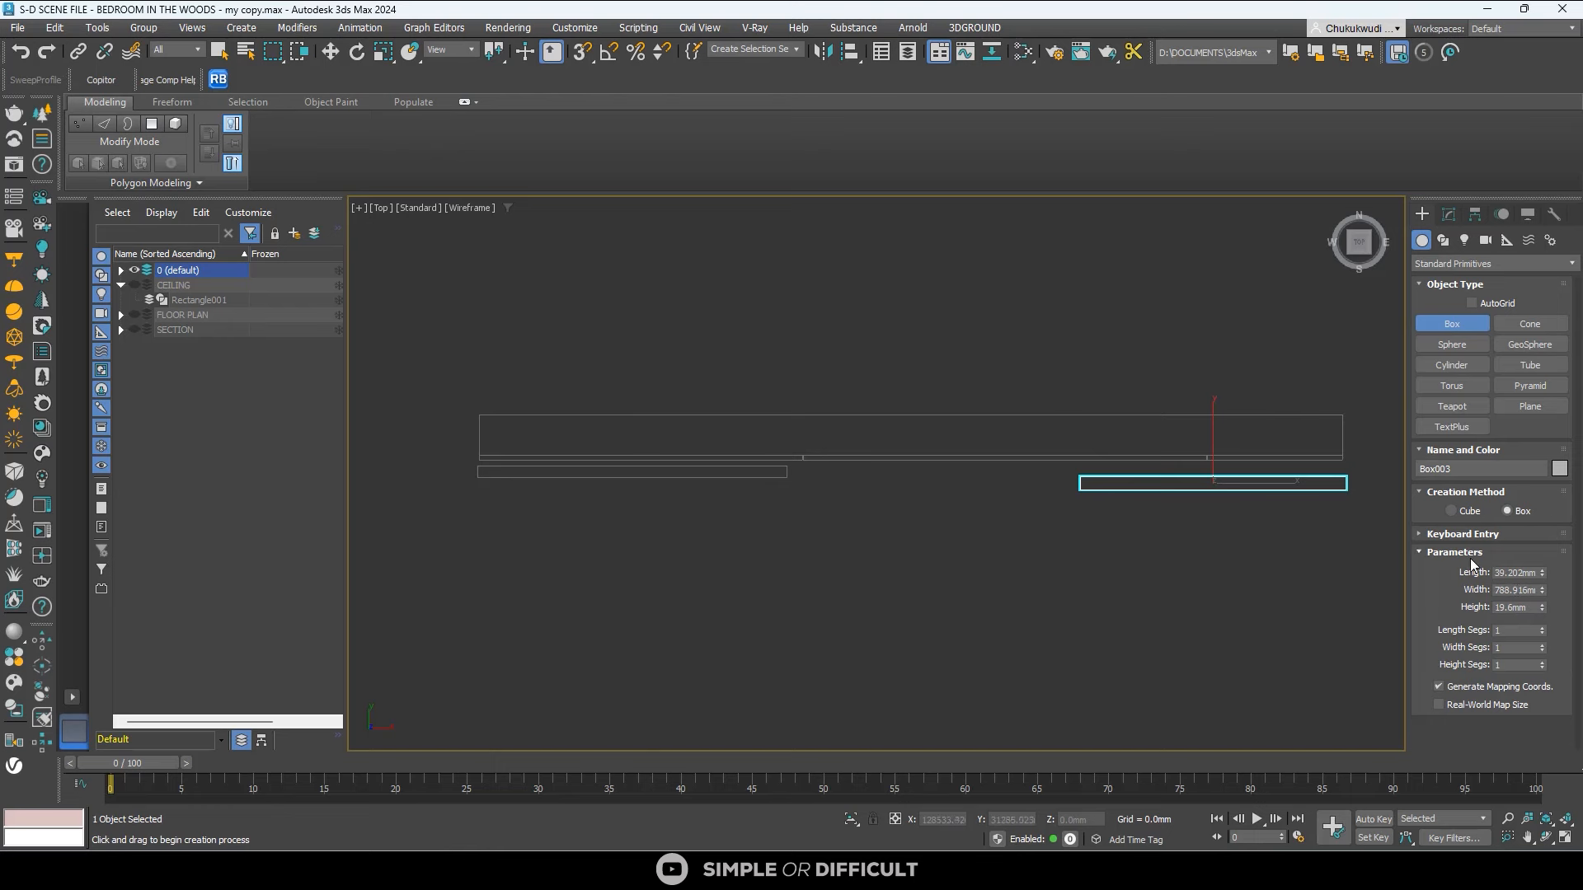
Set the width of the newest guide box to 1170 mm and deselect it.
left_click_drag(1542, 593, 1544, 583)
double_click(1530, 590)
type("1170")
key("Return")
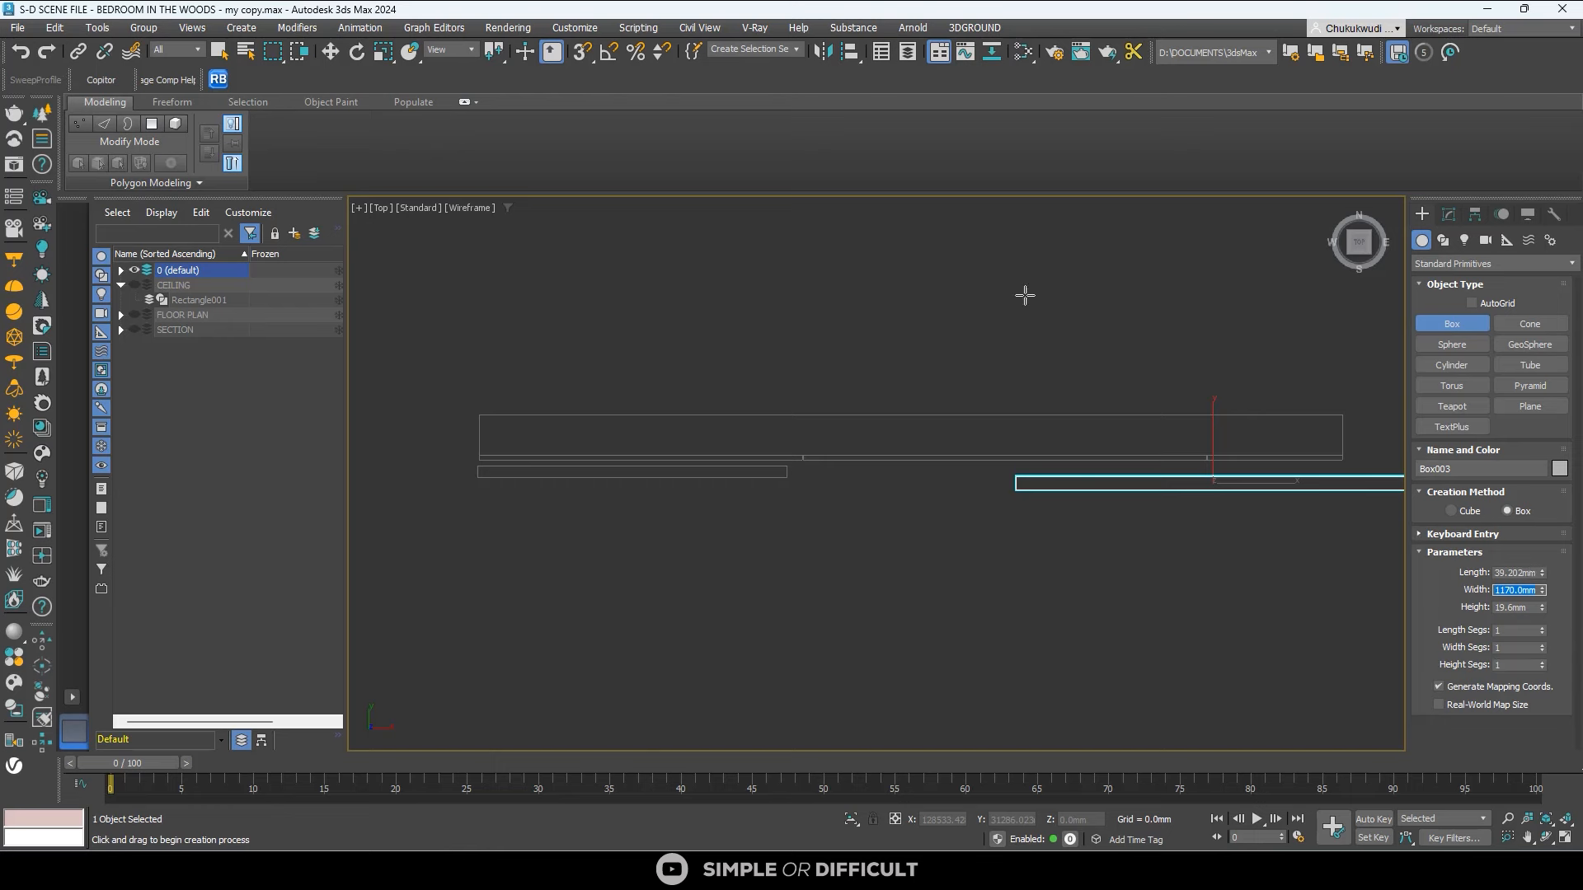
left_click(218, 51)
left_click(1275, 446)
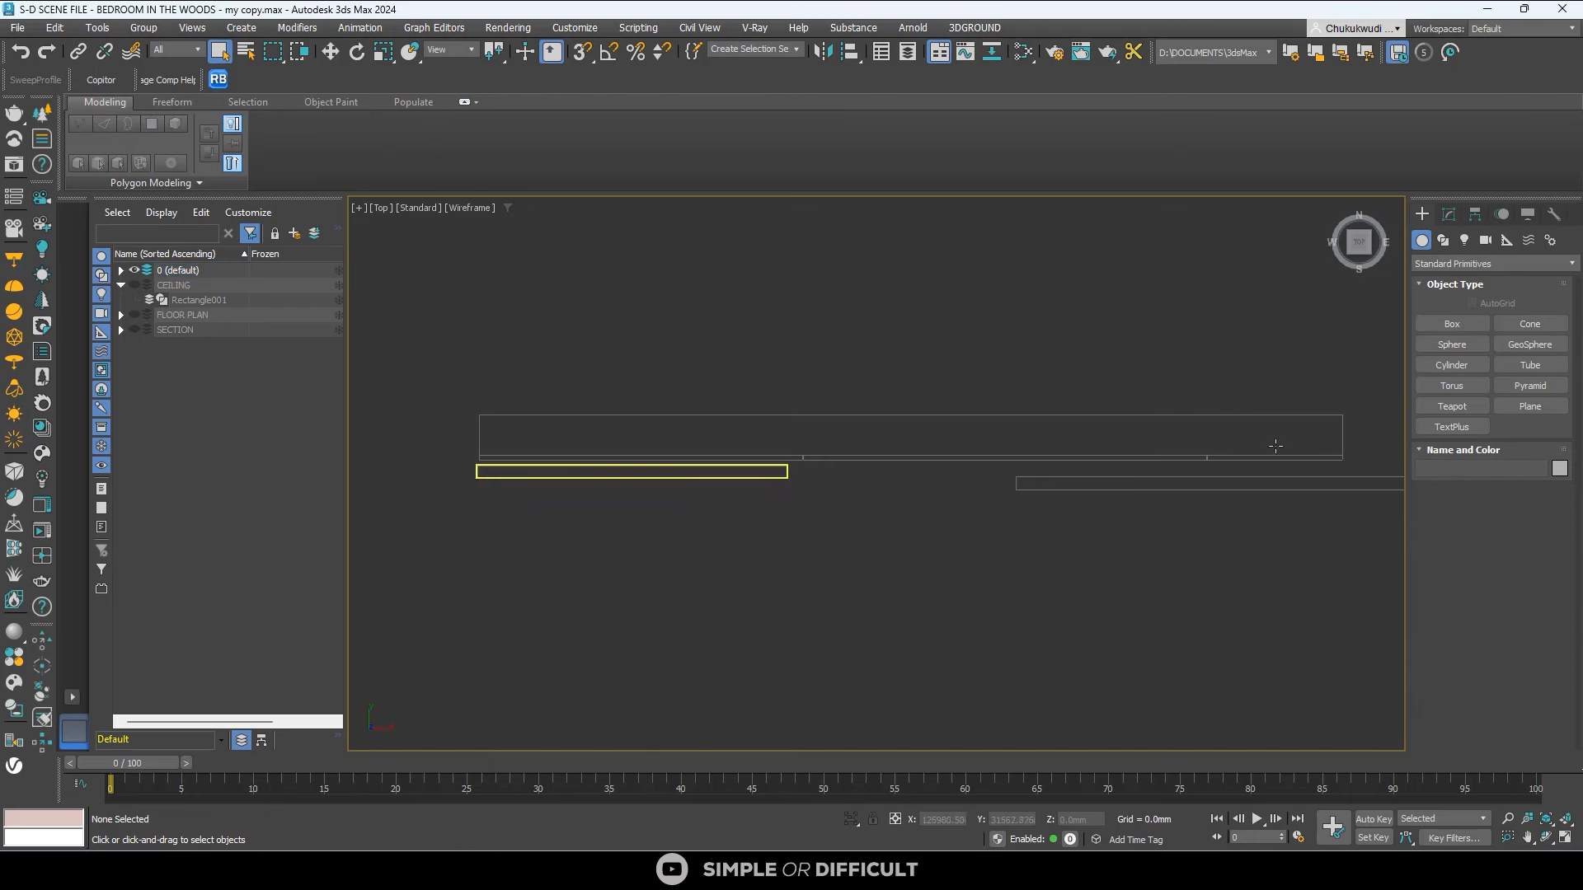
Set the width of the first guide box, at the panel's west end, to 900 mm.
left_click(1448, 214)
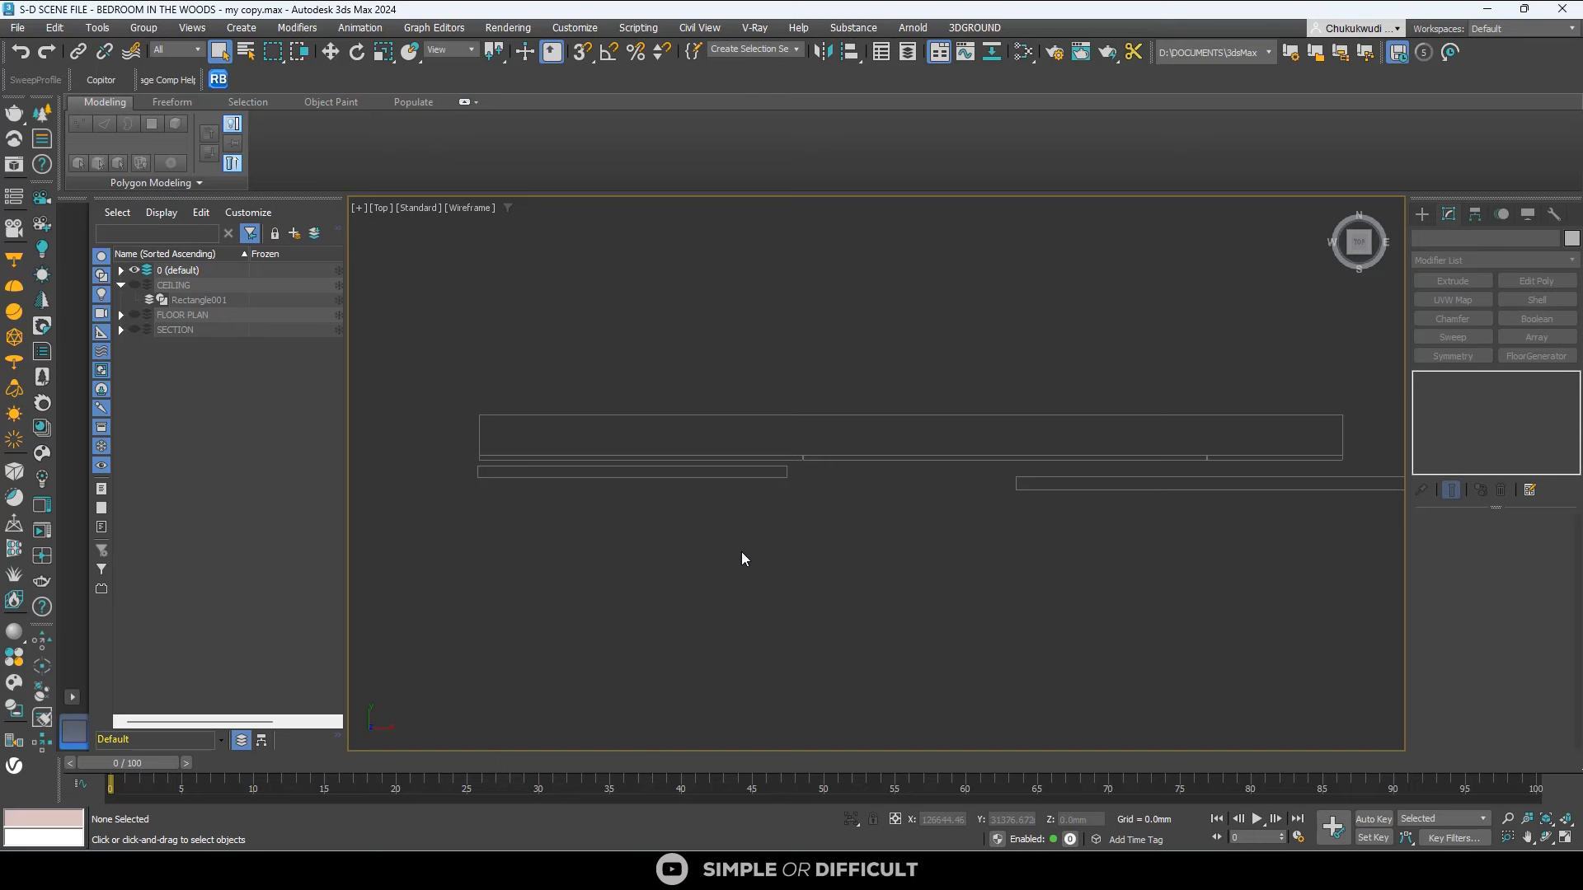
left_click(684, 471)
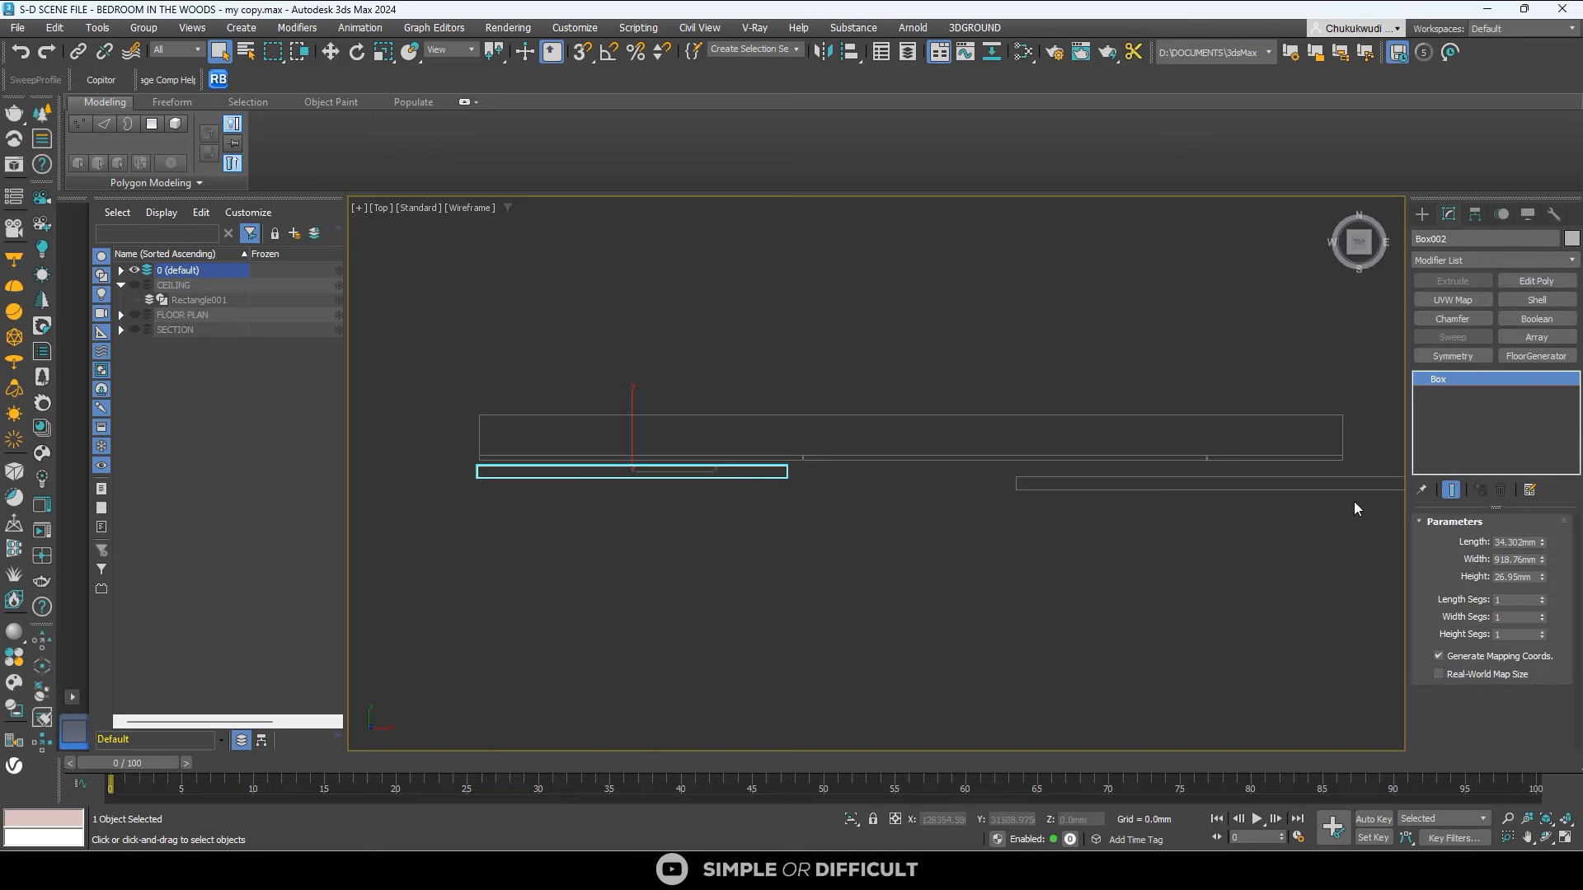
double_click(1524, 560)
type("900")
key("Return")
Enable snapping and align the west end of the 900 mm guide box with the panel's west end.
scroll(518, 509, "up", 5)
middle_click_drag(606, 467, 778, 493)
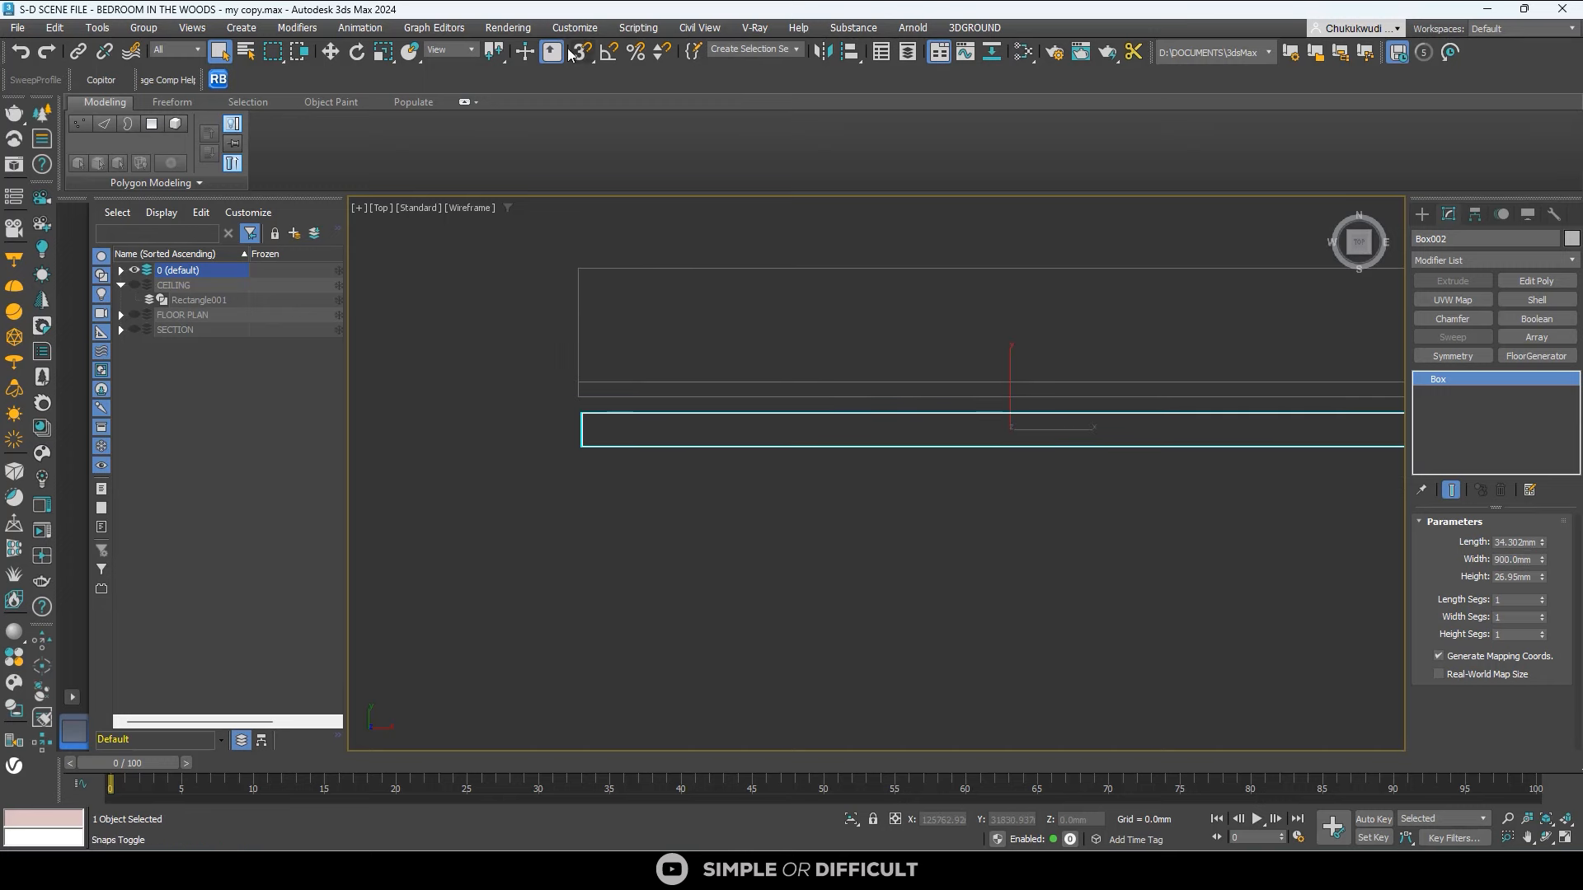
left_click(582, 51)
key("w")
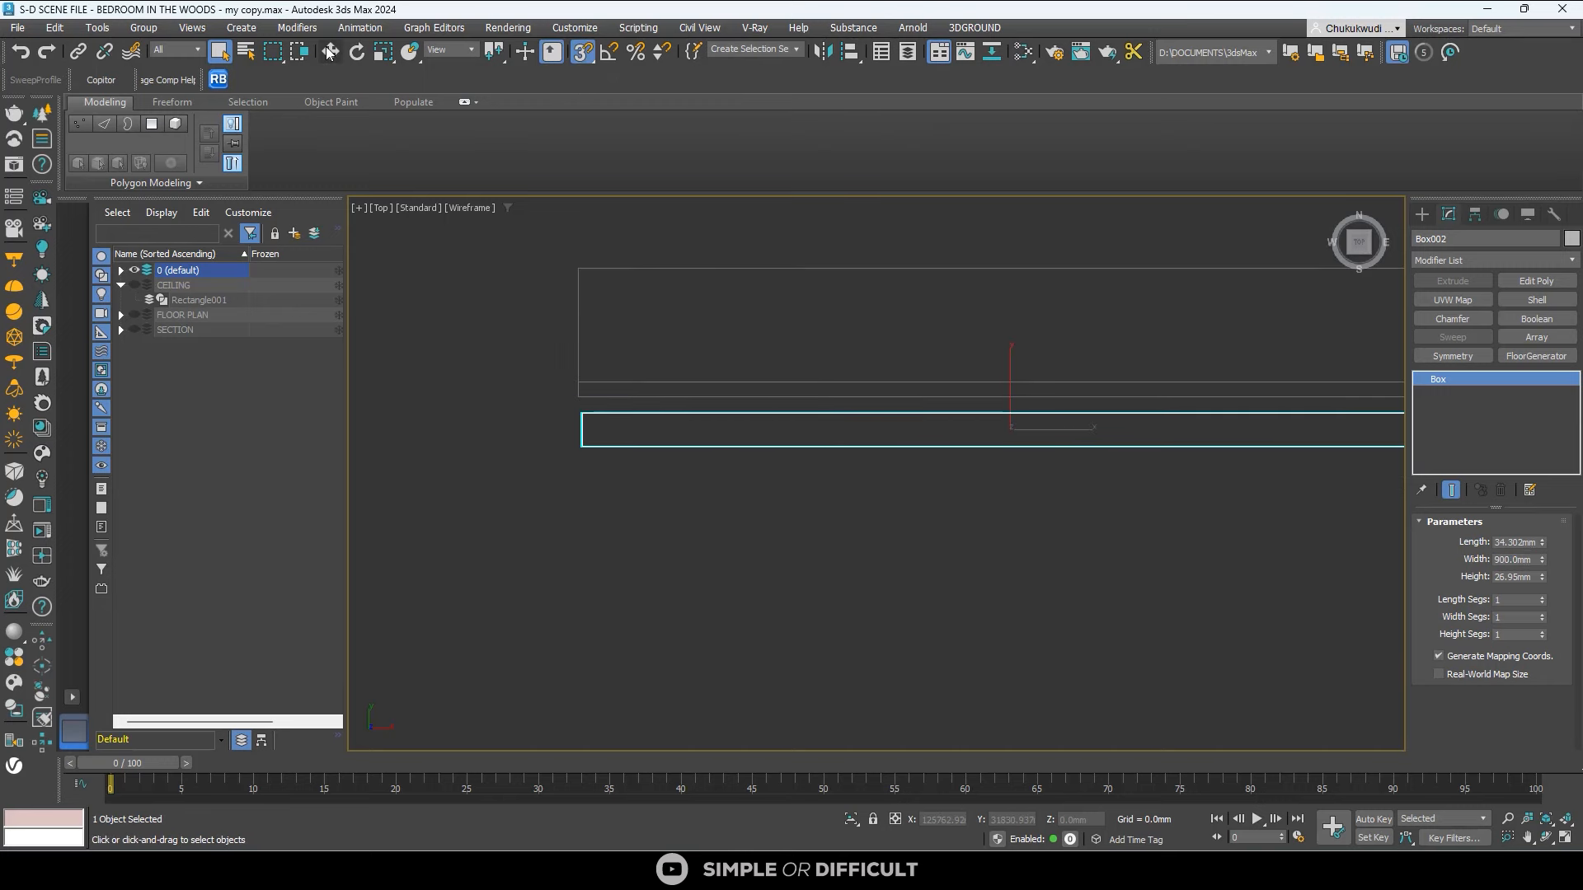
left_click_drag(1056, 432, 920, 447)
scroll(647, 442, "up", 5)
left_click_drag(650, 422, 473, 293)
scroll(432, 426, "down", 3)
Snap the east end of the 1170 mm guide box to the partition panel's east end.
middle_click_drag(1061, 456, 515, 458)
scroll(520, 457, "down", 3)
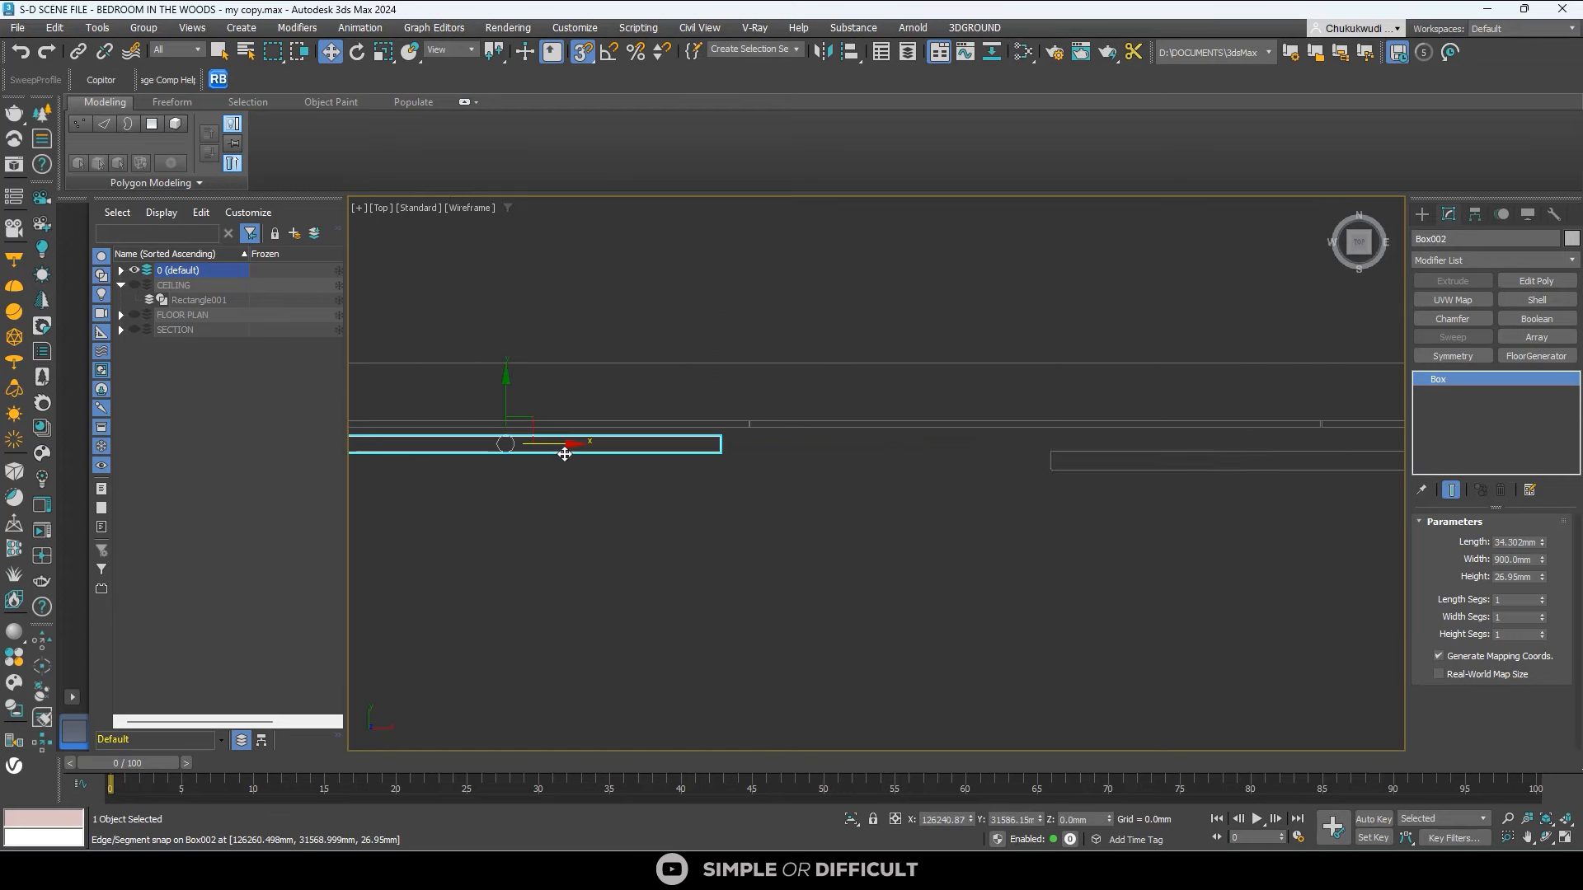
middle_click_drag(810, 448, 460, 447)
key("ctrl+d")
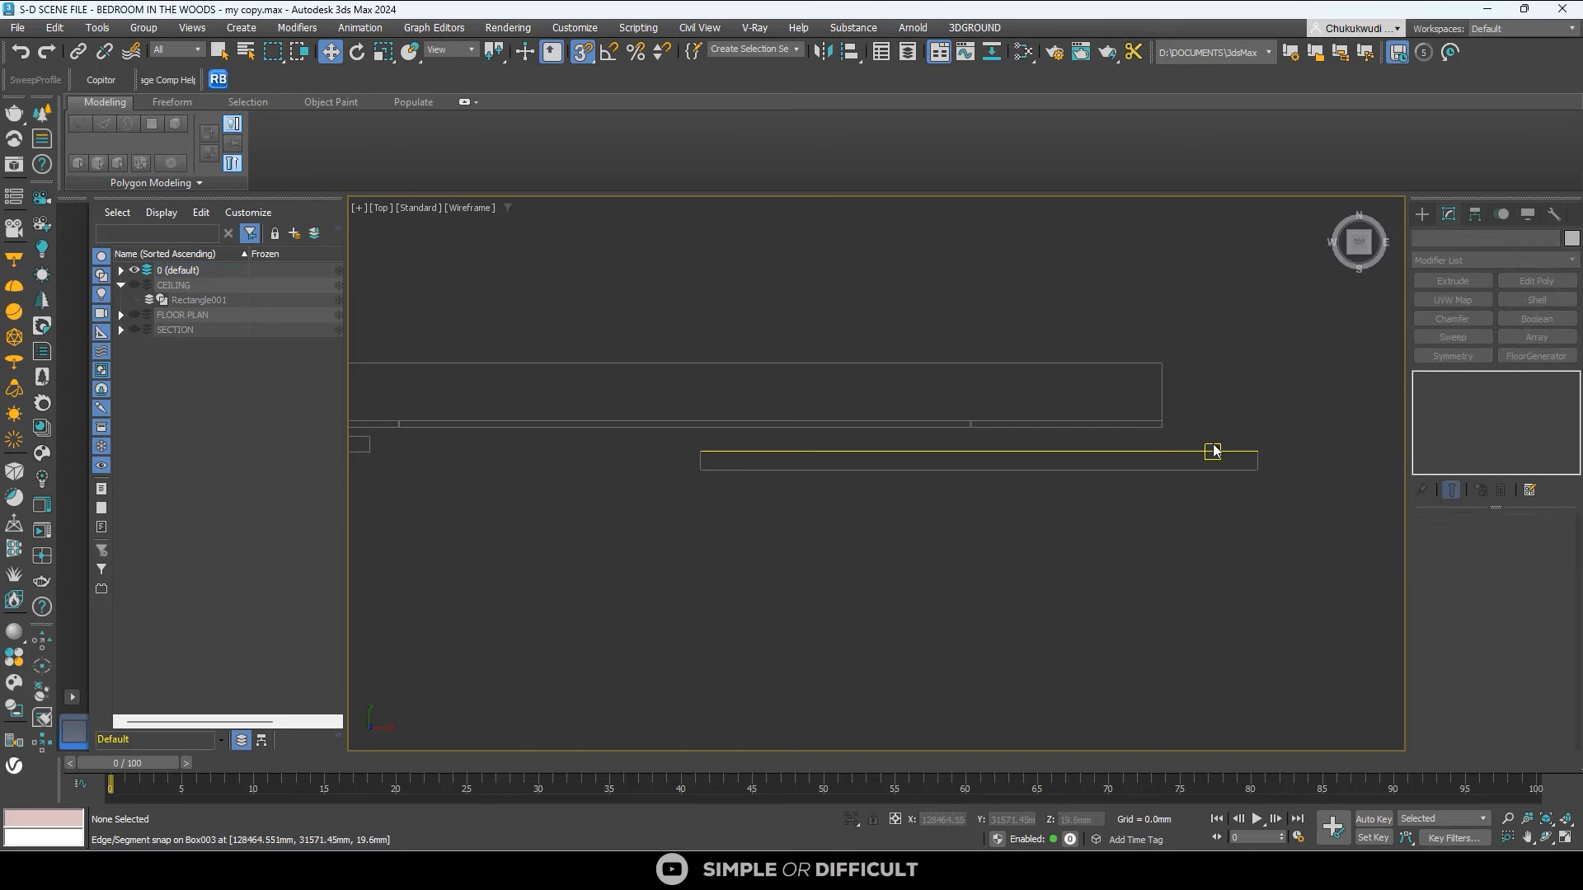
left_click(1227, 462)
scroll(1257, 463, "up", 4)
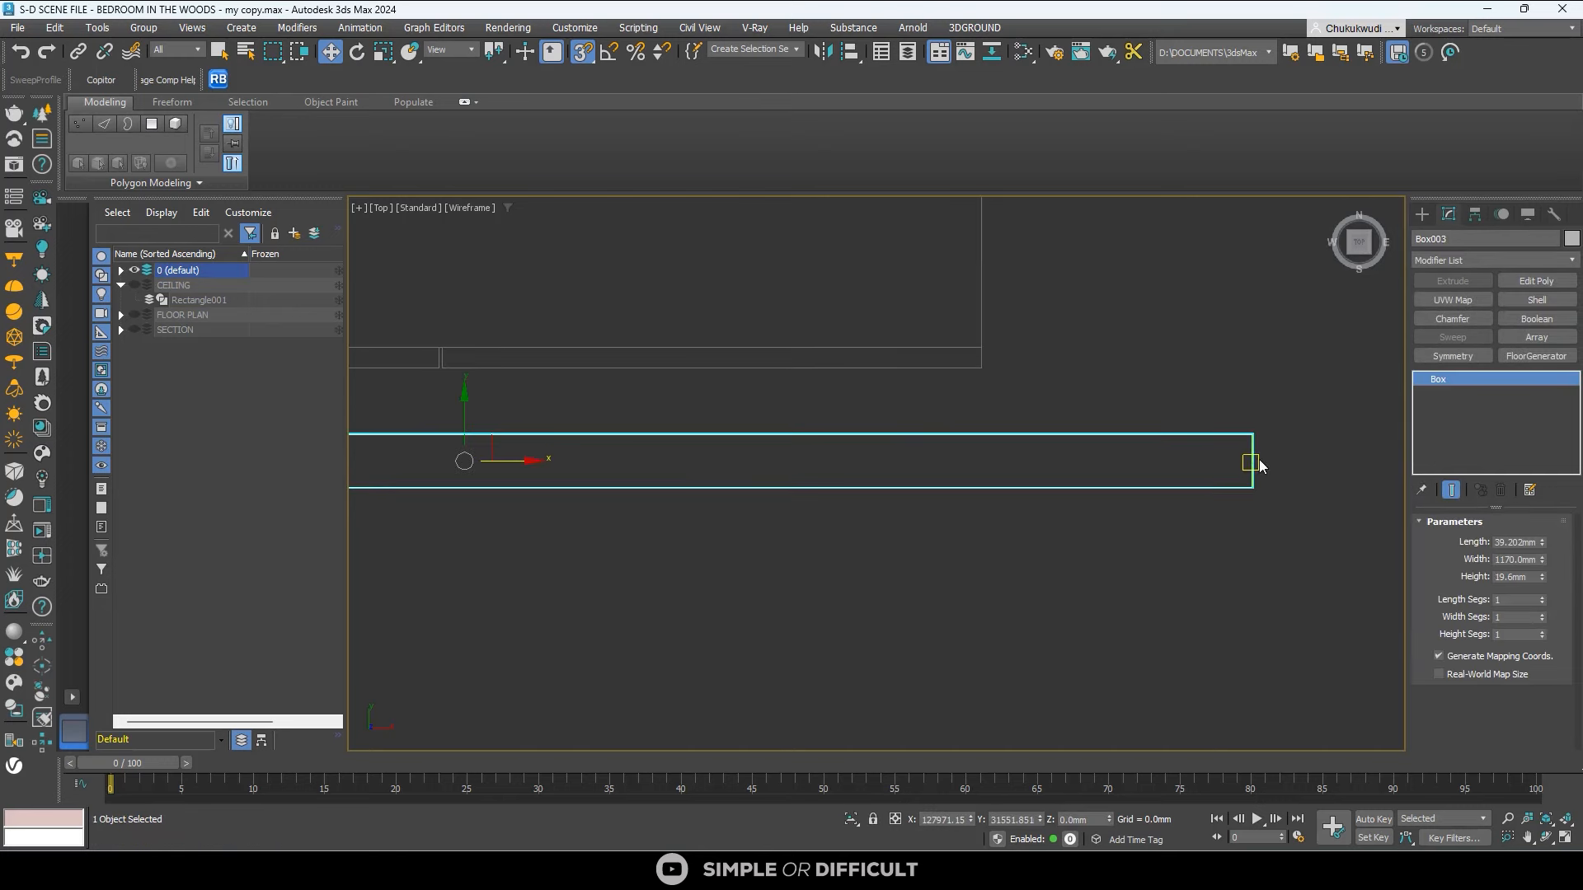
left_click_drag(1253, 459, 982, 262)
scroll(982, 358, "down", 5)
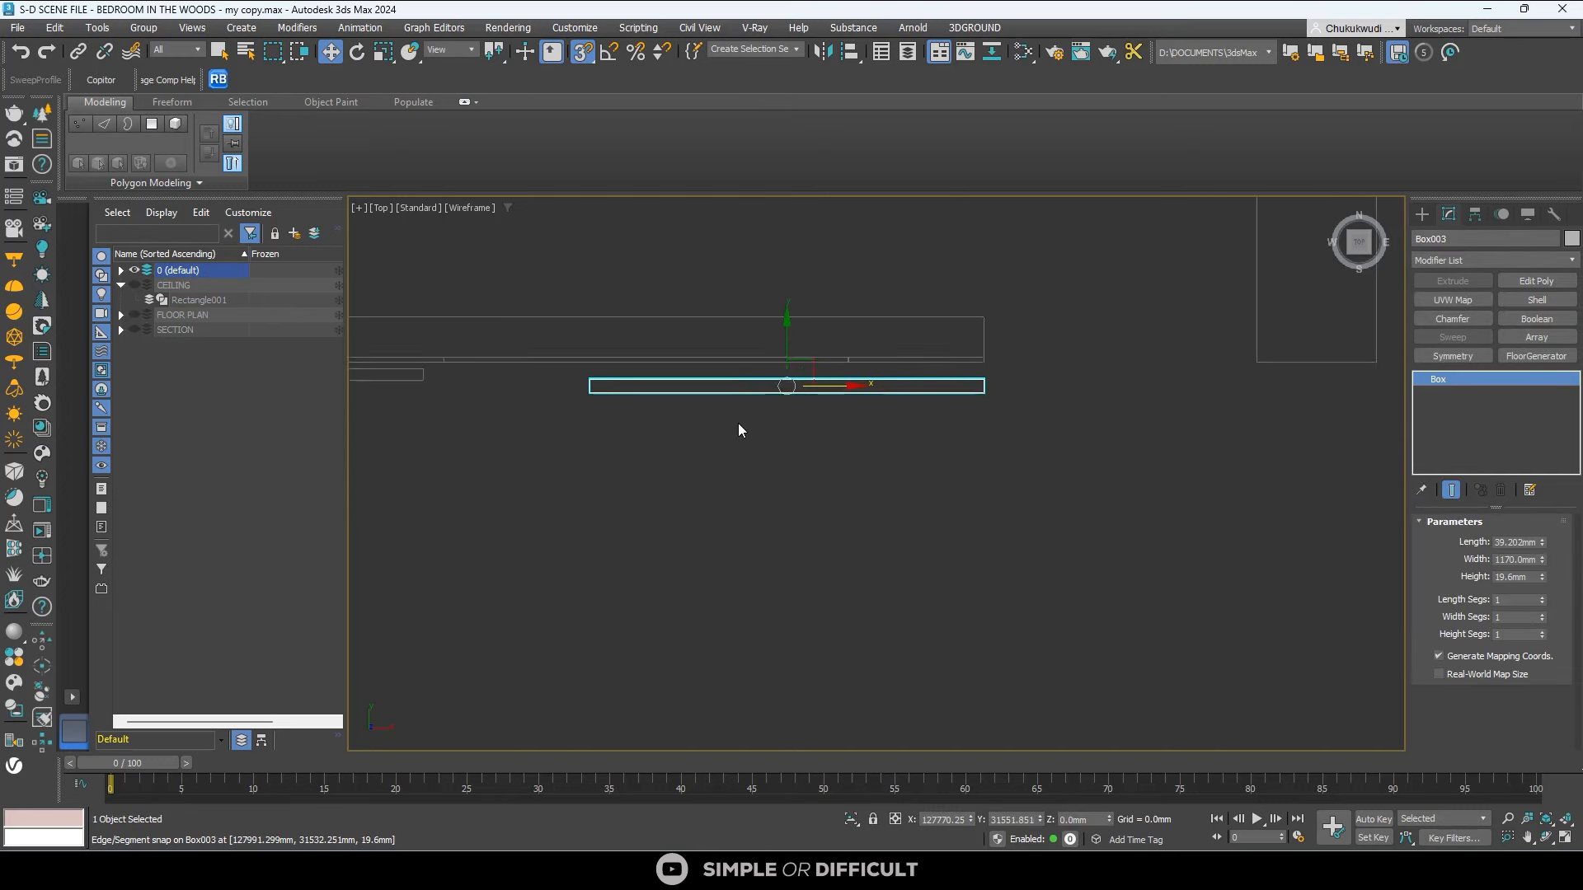
Move the vertices of the panel's first board gap along X to the inner end of the 900 mm guide box.
middle_click_drag(738, 421, 846, 396)
scroll(758, 349, "up", 5)
left_click(1137, 322)
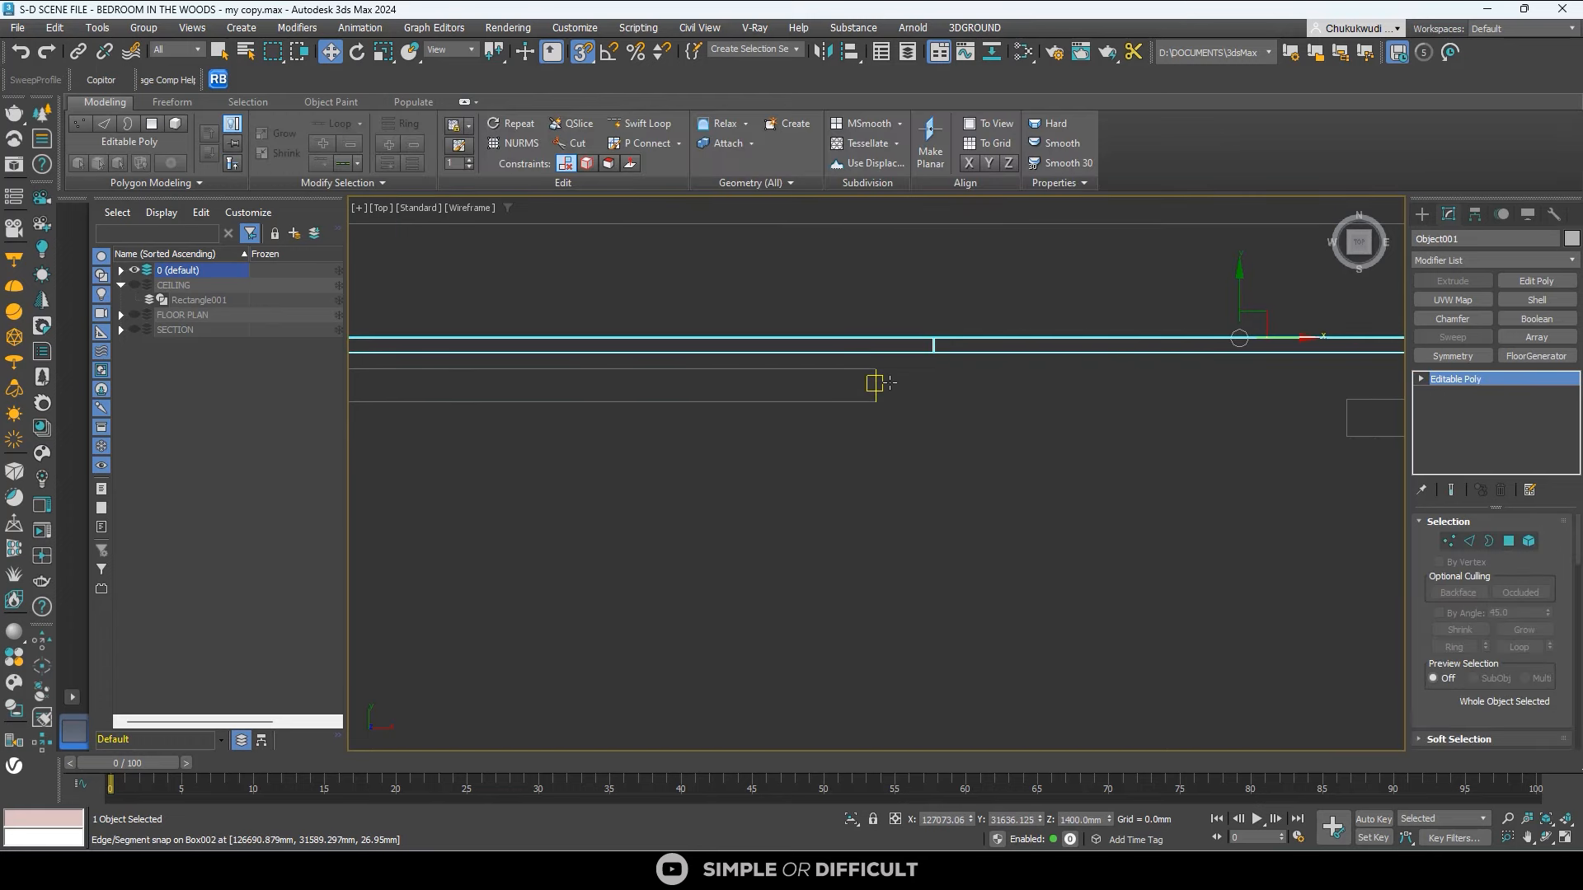
key("1")
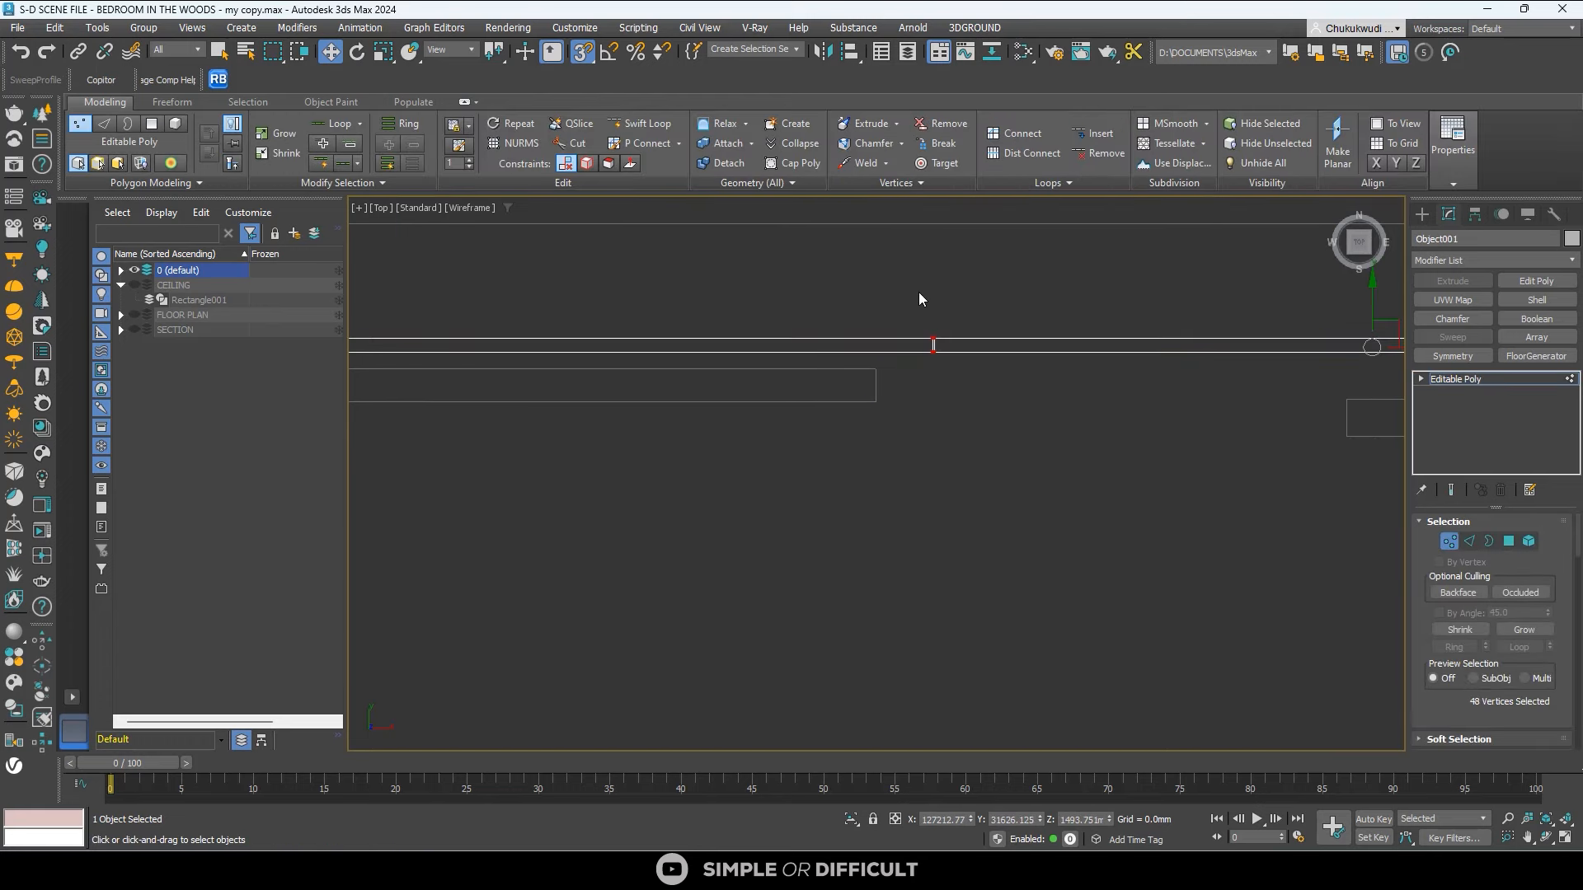
left_click(920, 298)
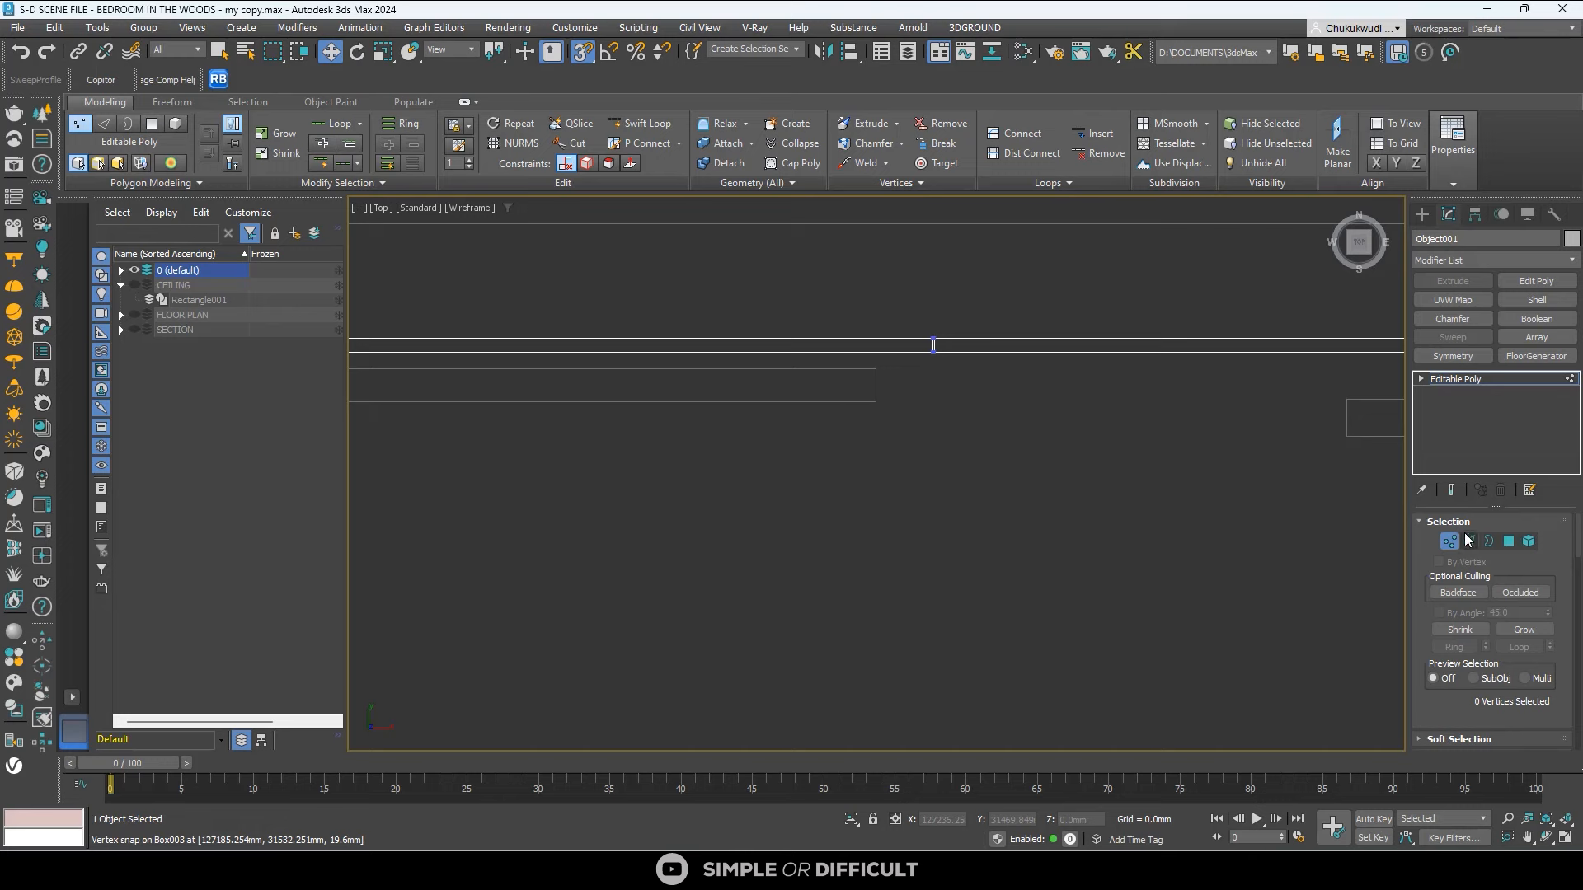
left_click_drag(903, 291, 809, 478)
scroll(902, 332, "up", 5)
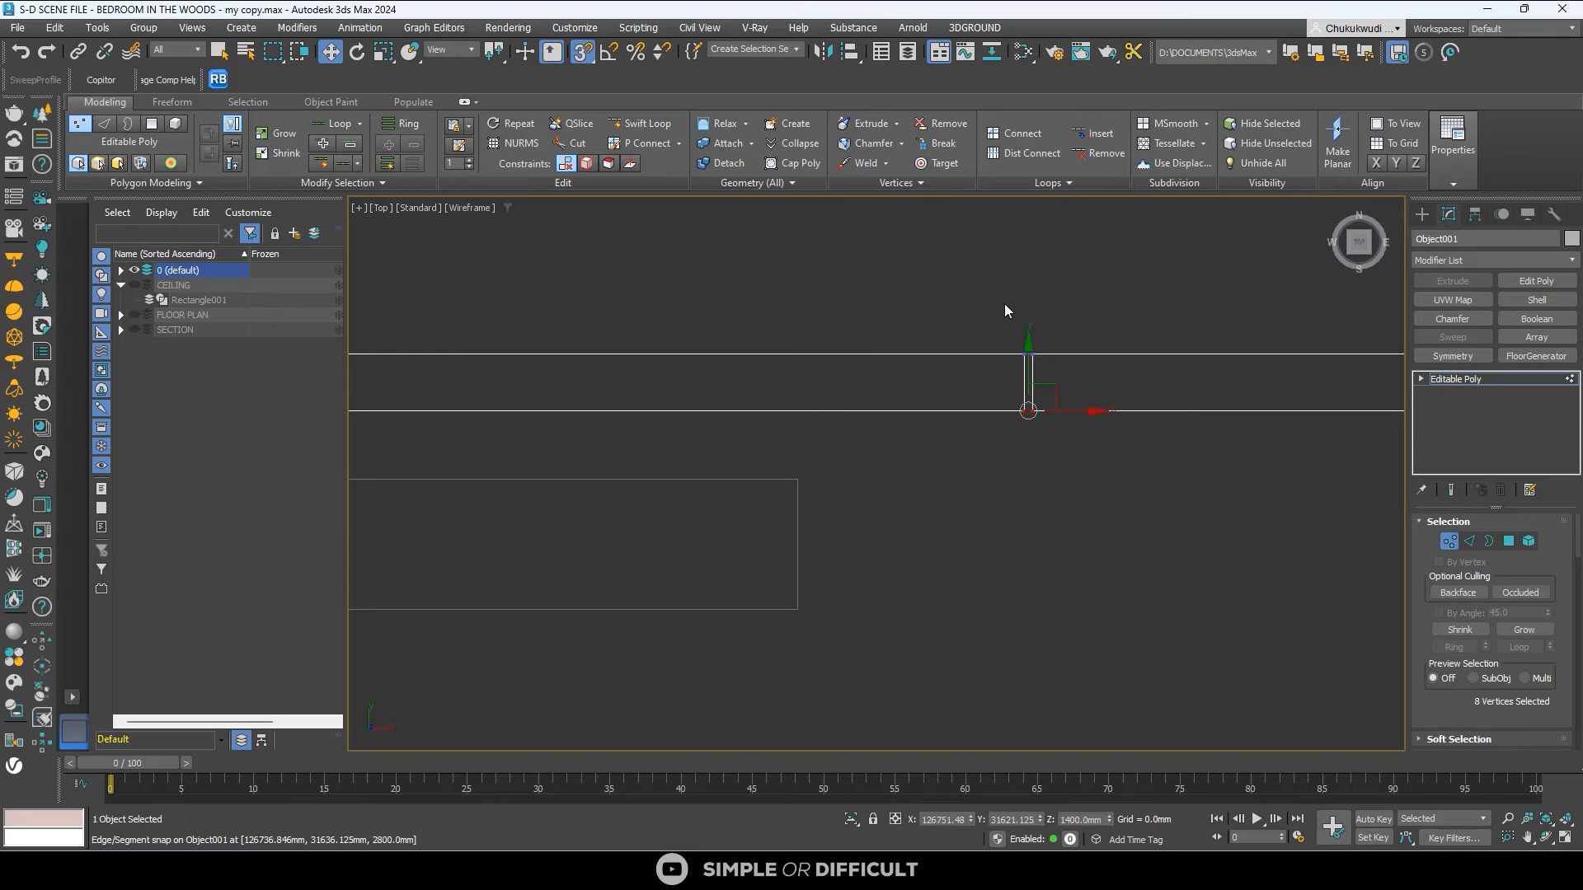
left_click_drag(1004, 304, 560, 592, "ctrl")
scroll(1042, 370, "up", 3)
scroll(569, 467, "down", 8)
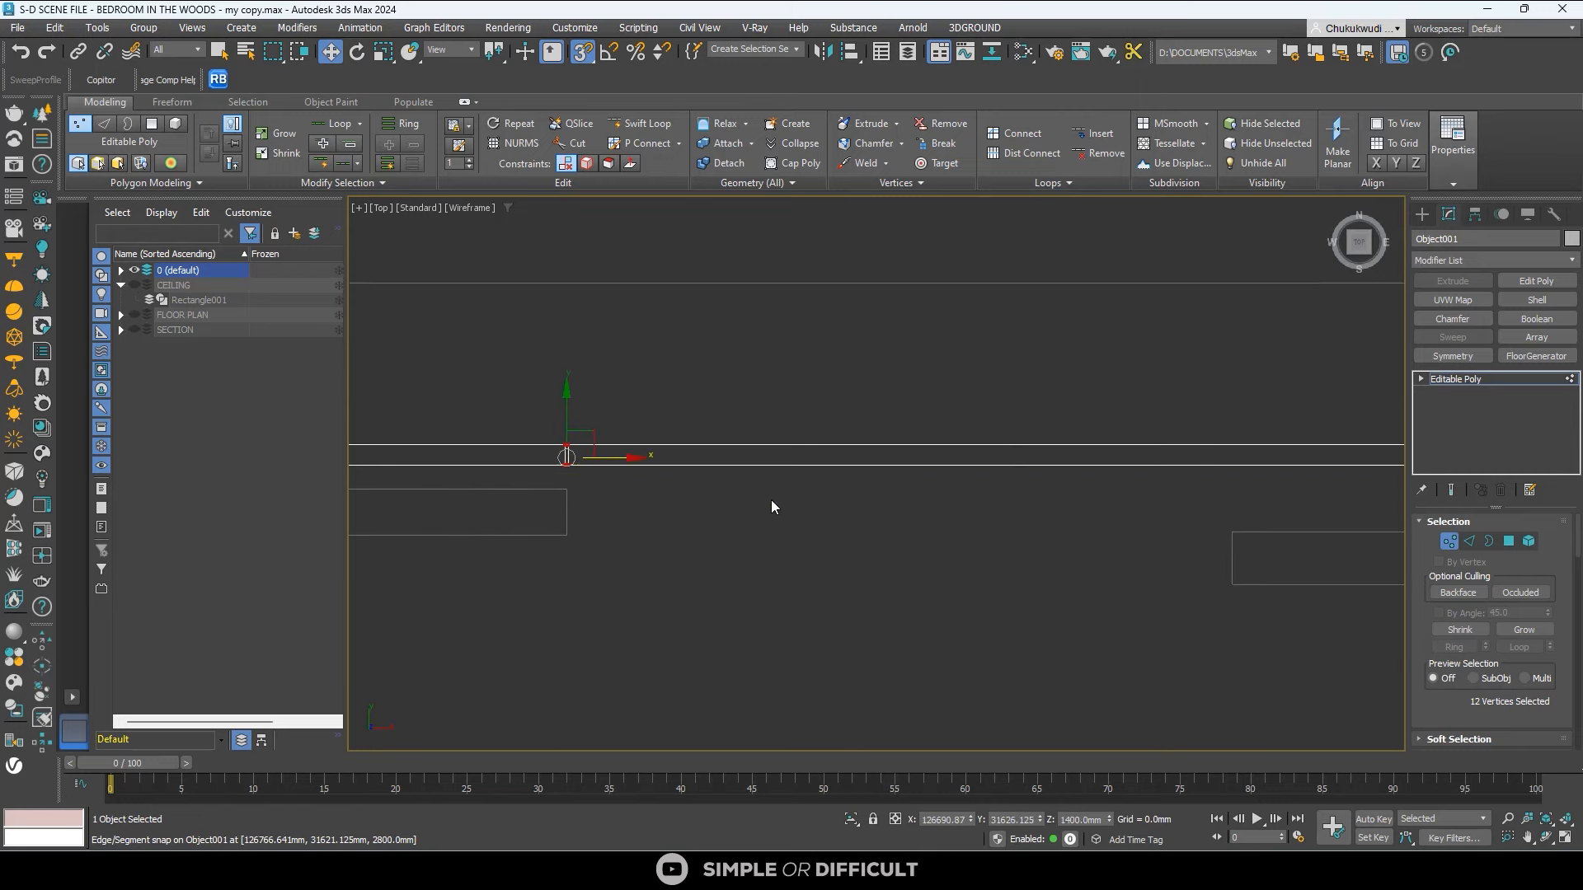
Move the vertices of the second board gap along X to the inner end of the 1170 mm guide box.
middle_click_drag(975, 541, 372, 456)
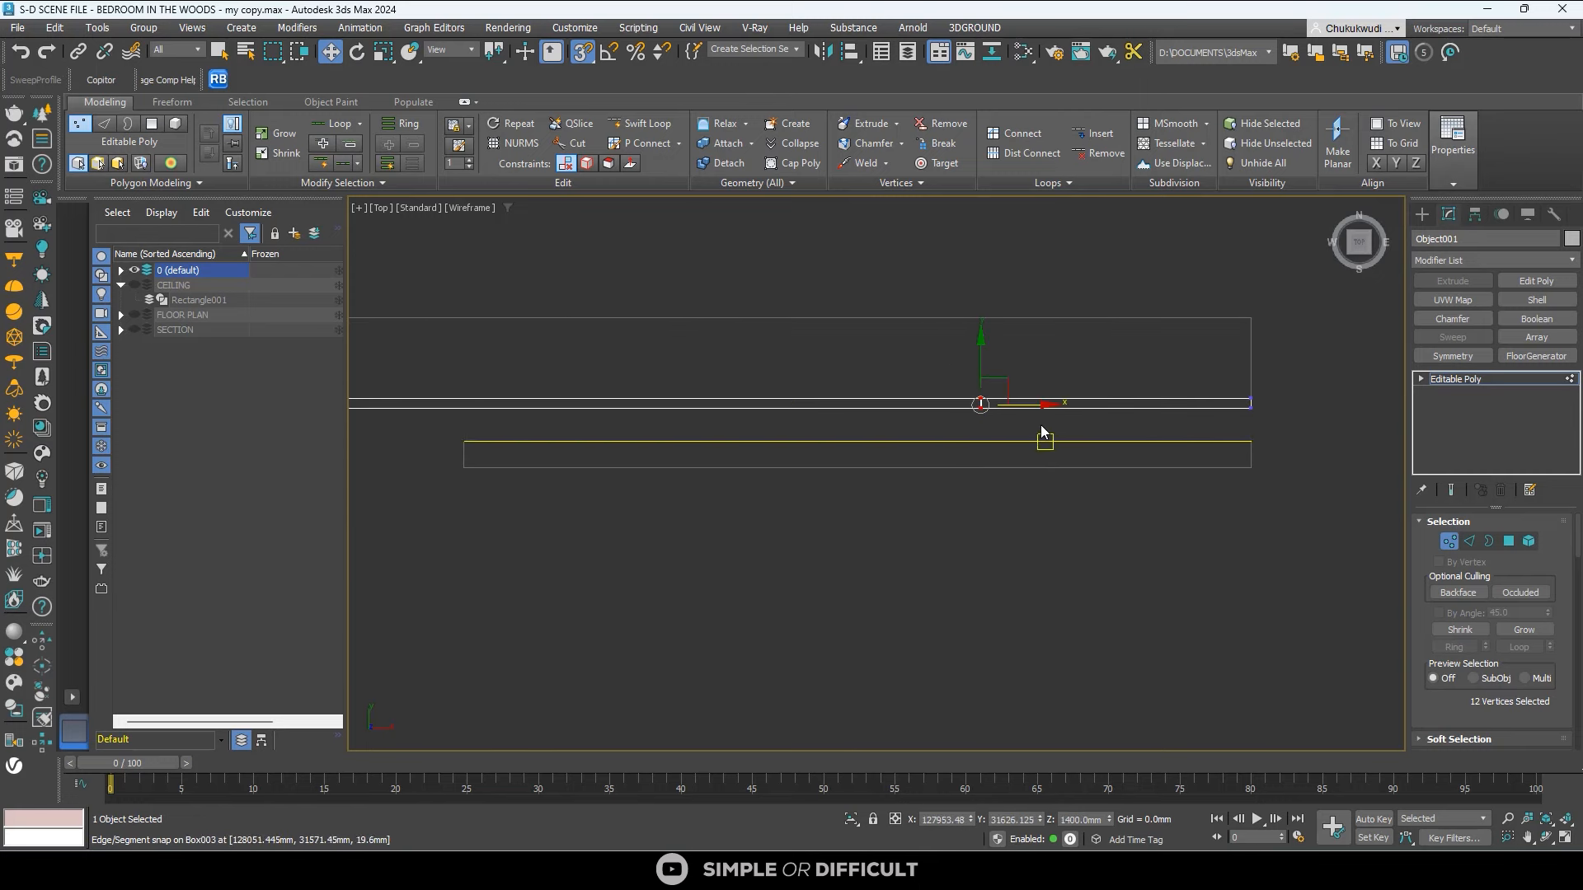
left_click_drag(981, 404, 460, 466)
left_click(776, 348)
scroll(776, 348, "down", 3)
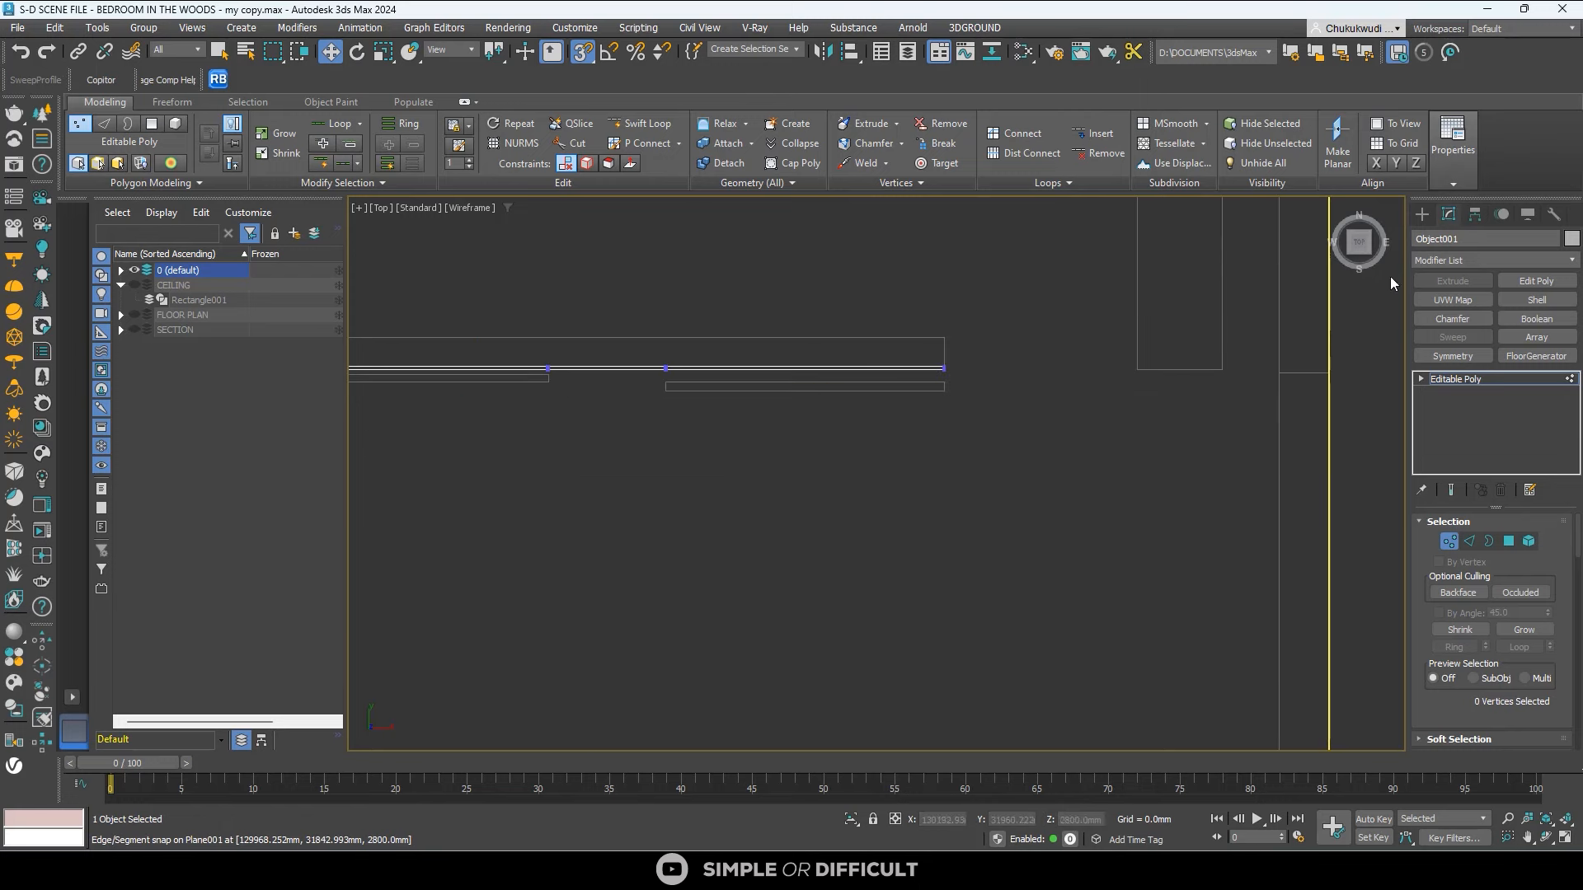
Delete both guide boxes in front of the partition panel.
left_click(1422, 214)
left_click(855, 402)
left_click(856, 393)
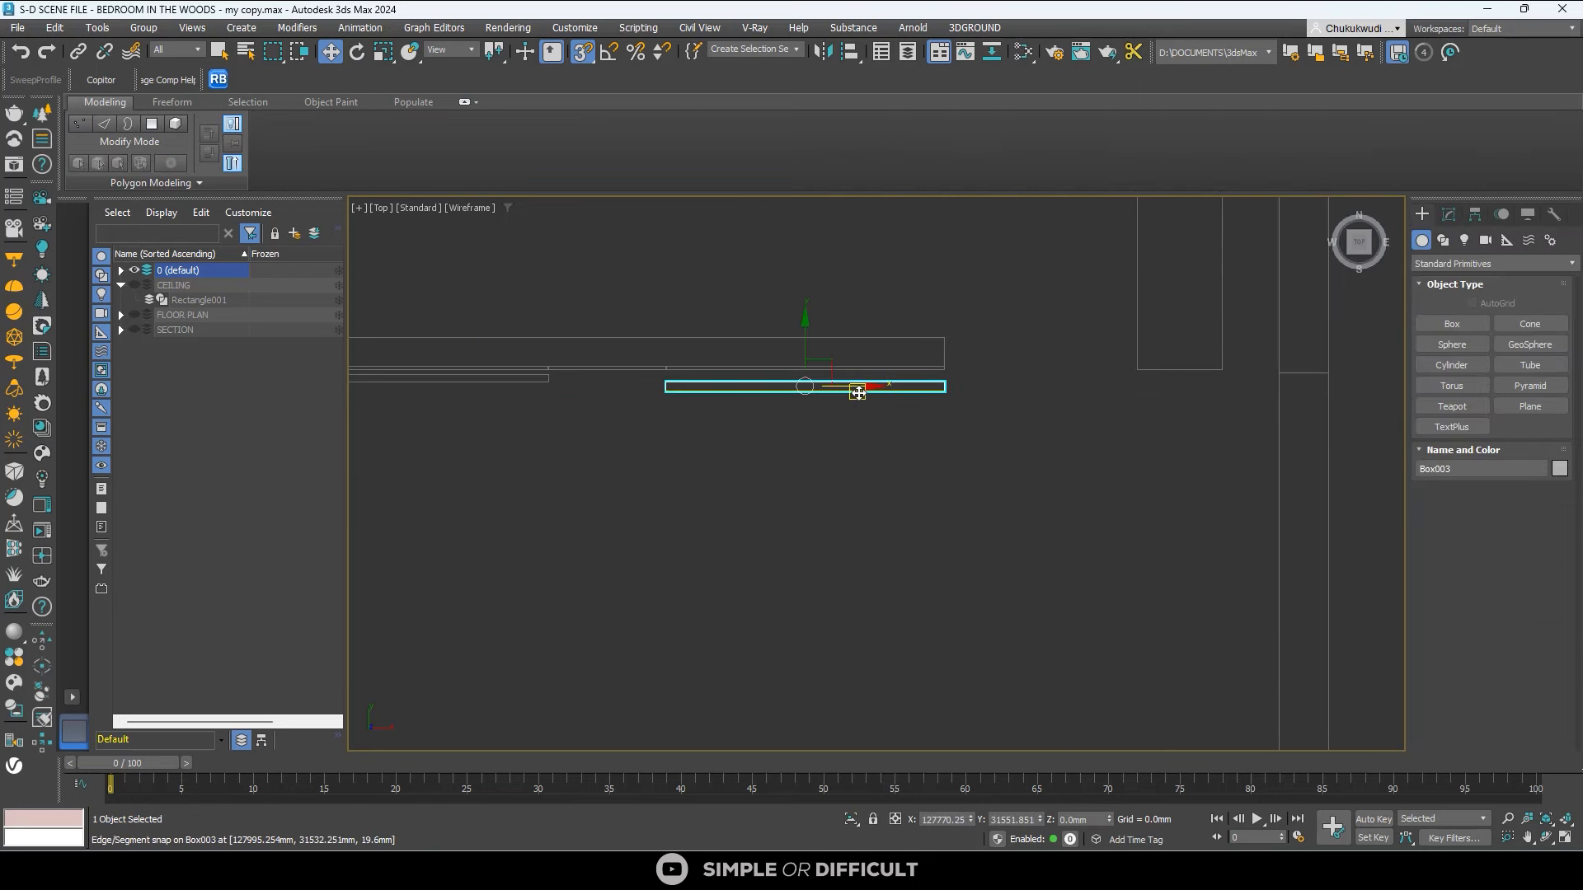
key("Delete")
scroll(874, 387, "down", 2)
scroll(650, 388, "up", 2)
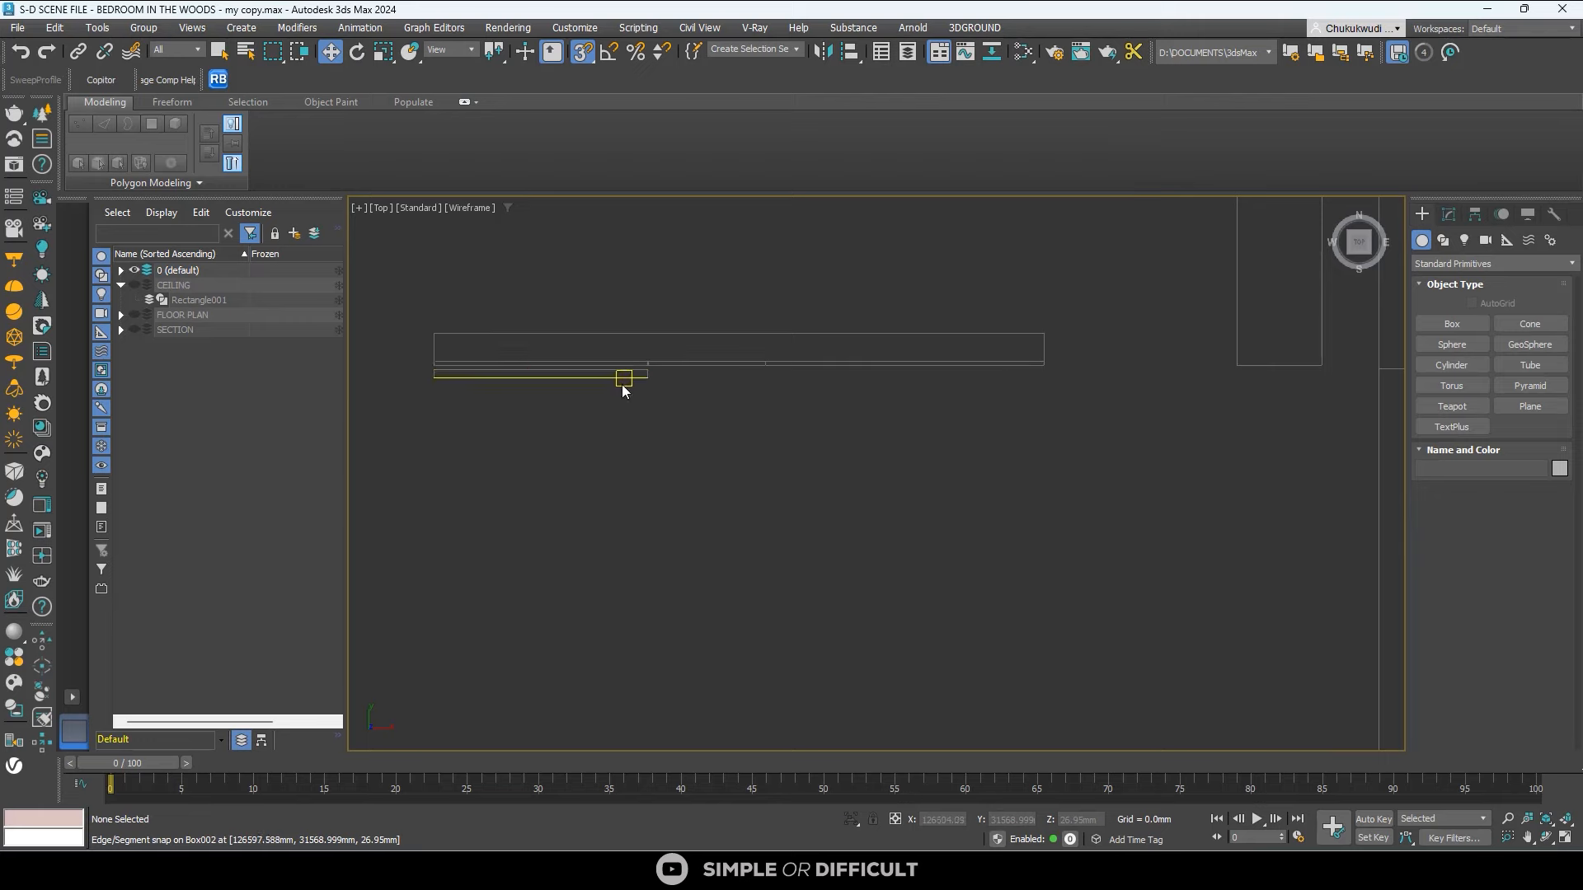
left_click(622, 376)
key("Delete")
Examine the repositioned board joints of the partition panel up close in the shaded 3D view.
scroll(701, 416, "up", 3)
mouse_move(718, 440)
middle_mouse_down("alt")
mouse_move(779, 340)
mouse_move(802, 533)
middle_mouse_up("alt")
key("F3")
scroll(752, 453, "up", 3)
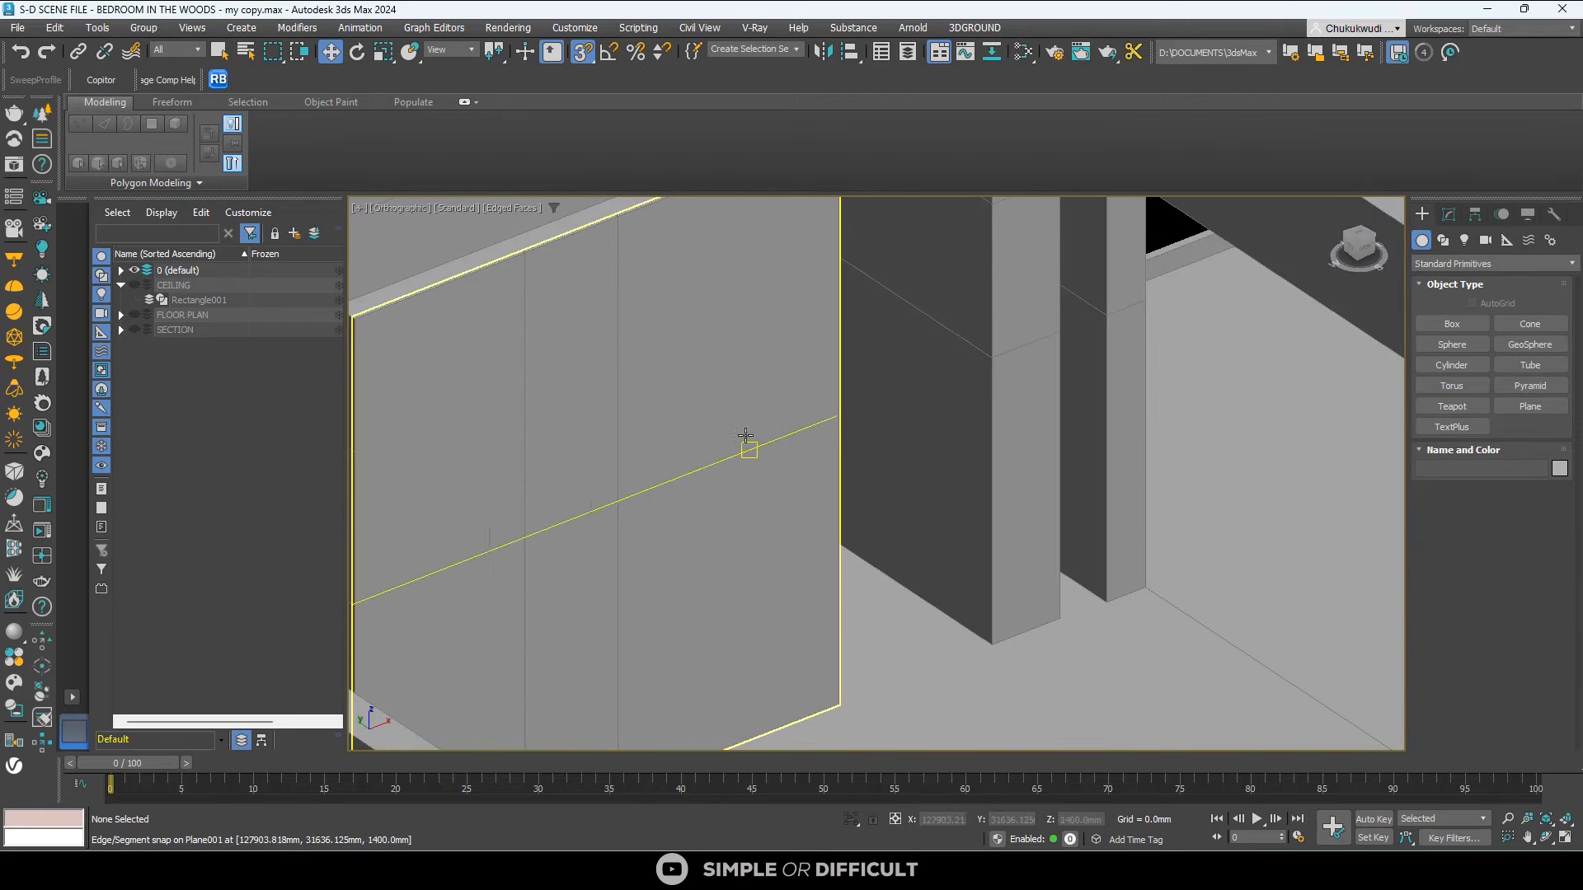
middle_click_drag(726, 412, 788, 540)
scroll(692, 371, "up", 6)
scroll(652, 336, "down", 4)
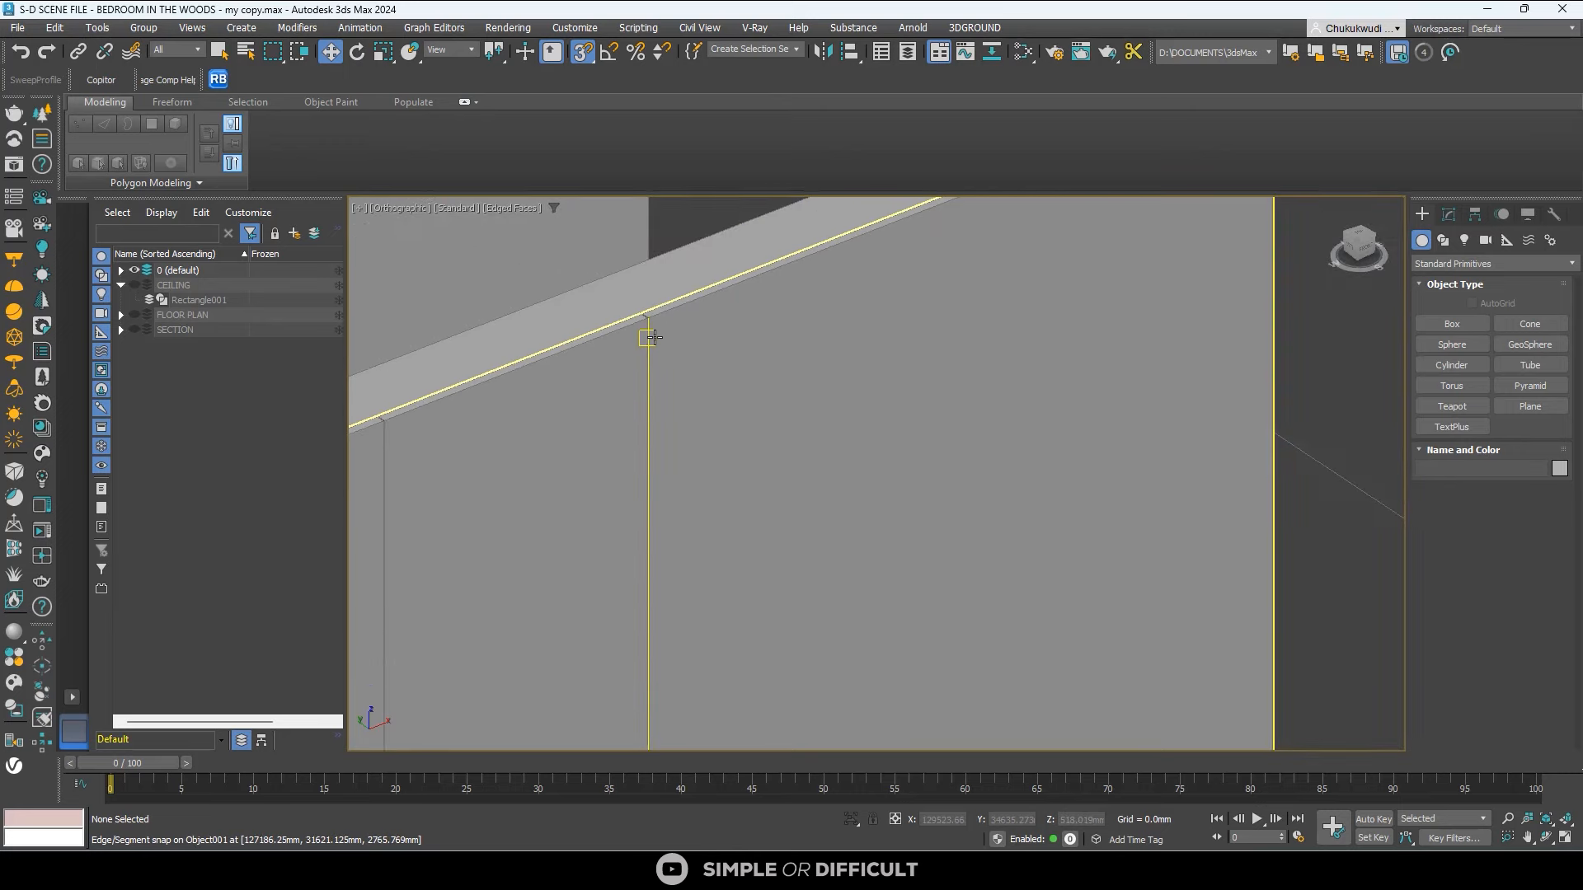
scroll(621, 298, "up", 9)
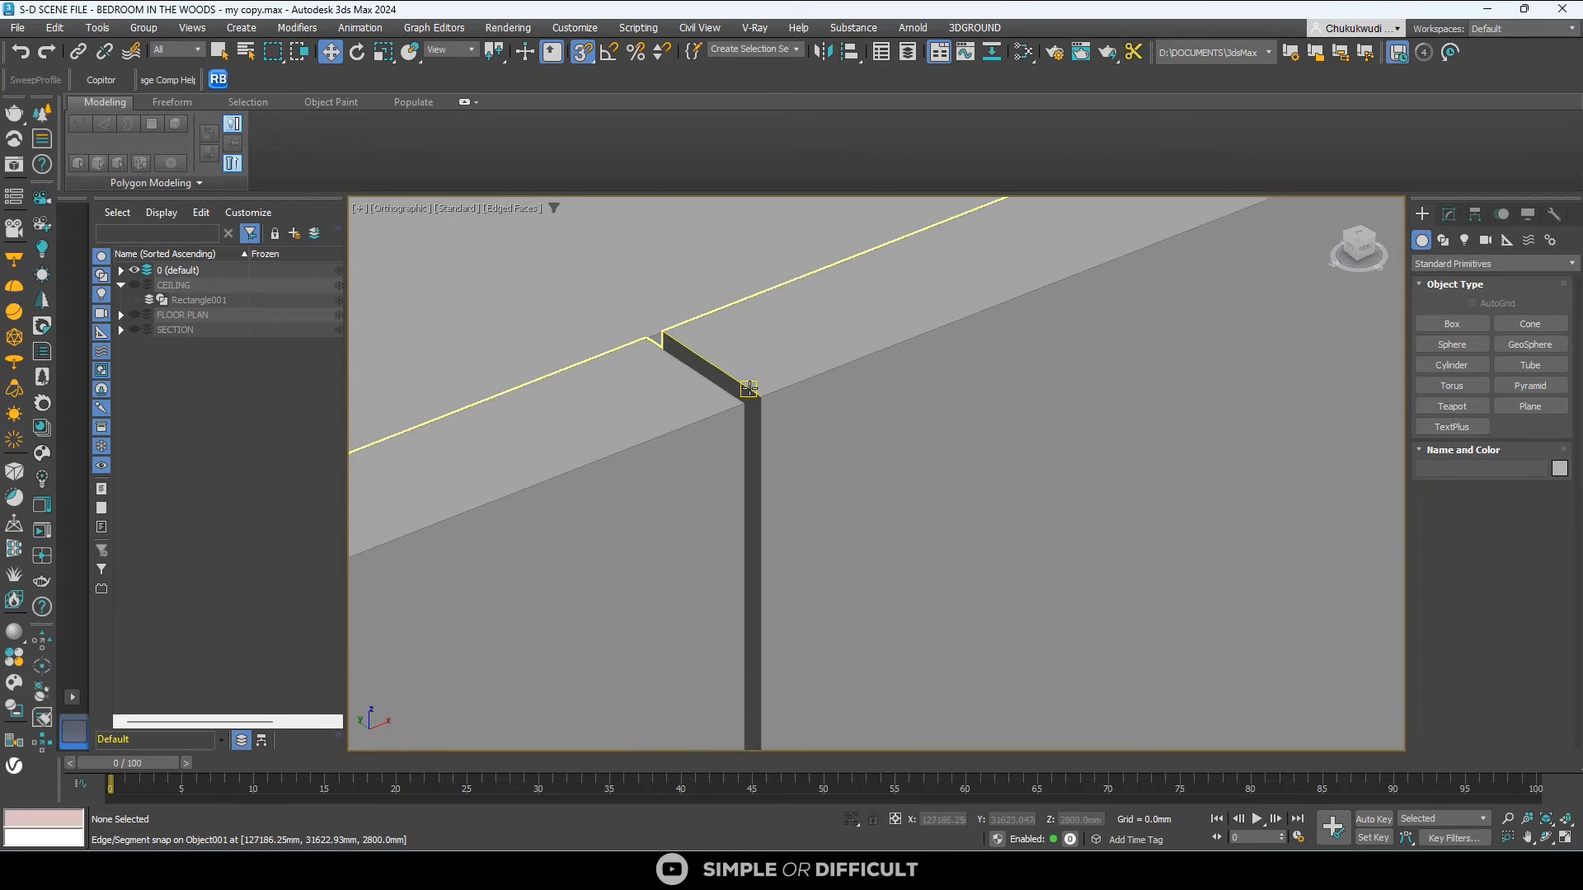
left_click(745, 375)
middle_click_drag(745, 375, 693, 393, "alt")
scroll(693, 393, "down", 10)
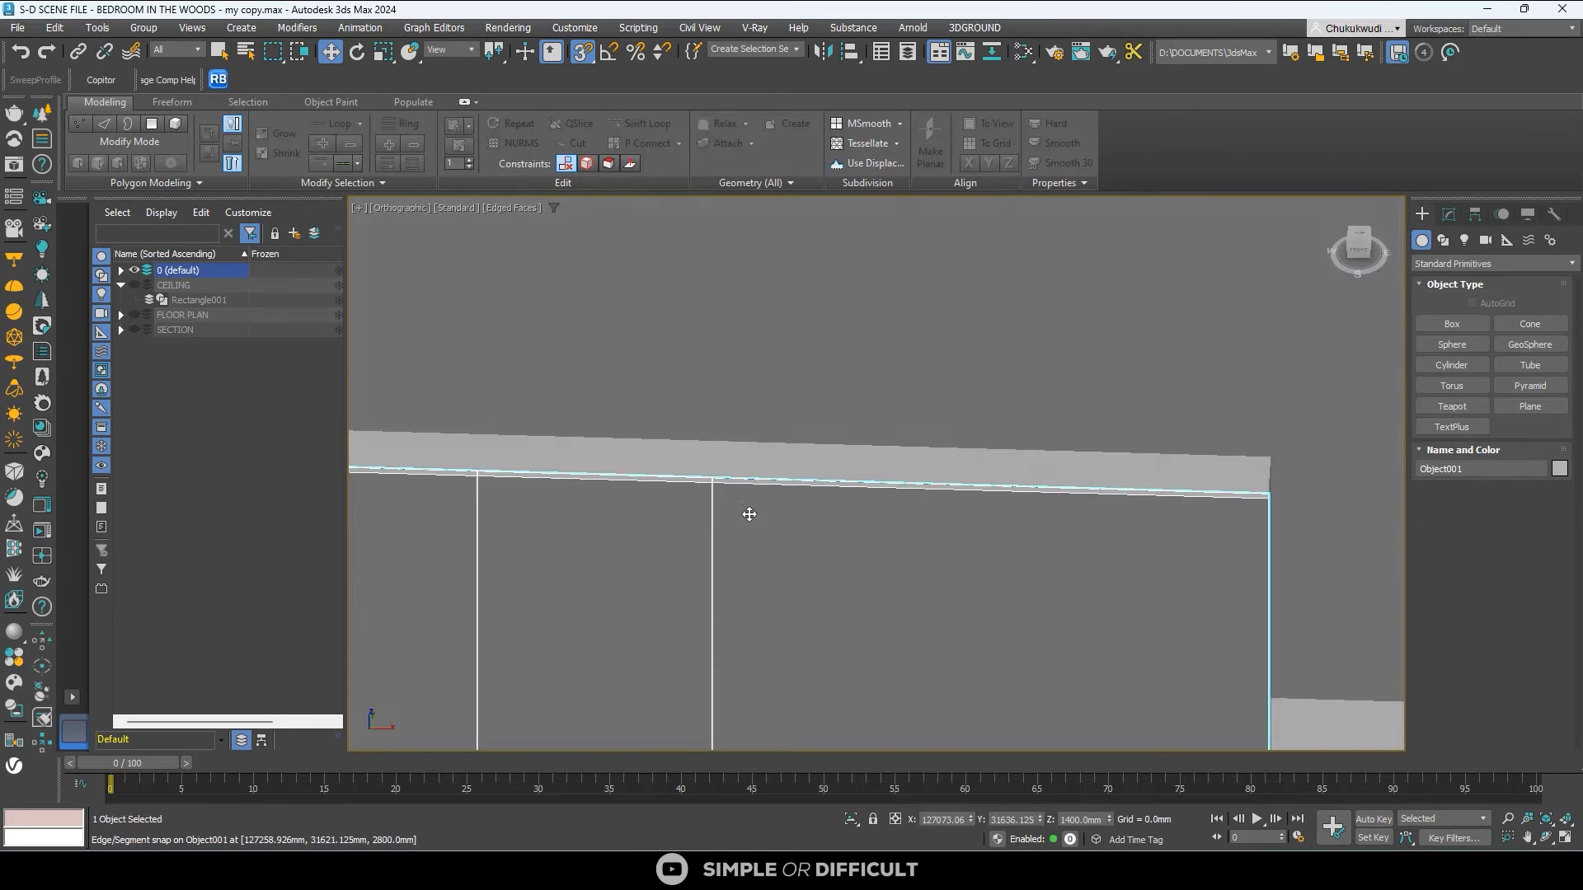
middle_click_drag(770, 527, 803, 419, "alt")
Connect the four horizontal edges of the wall panel behind the partition with one vertical segment, dividing it into two halves.
left_click_drag(799, 453, 796, 416)
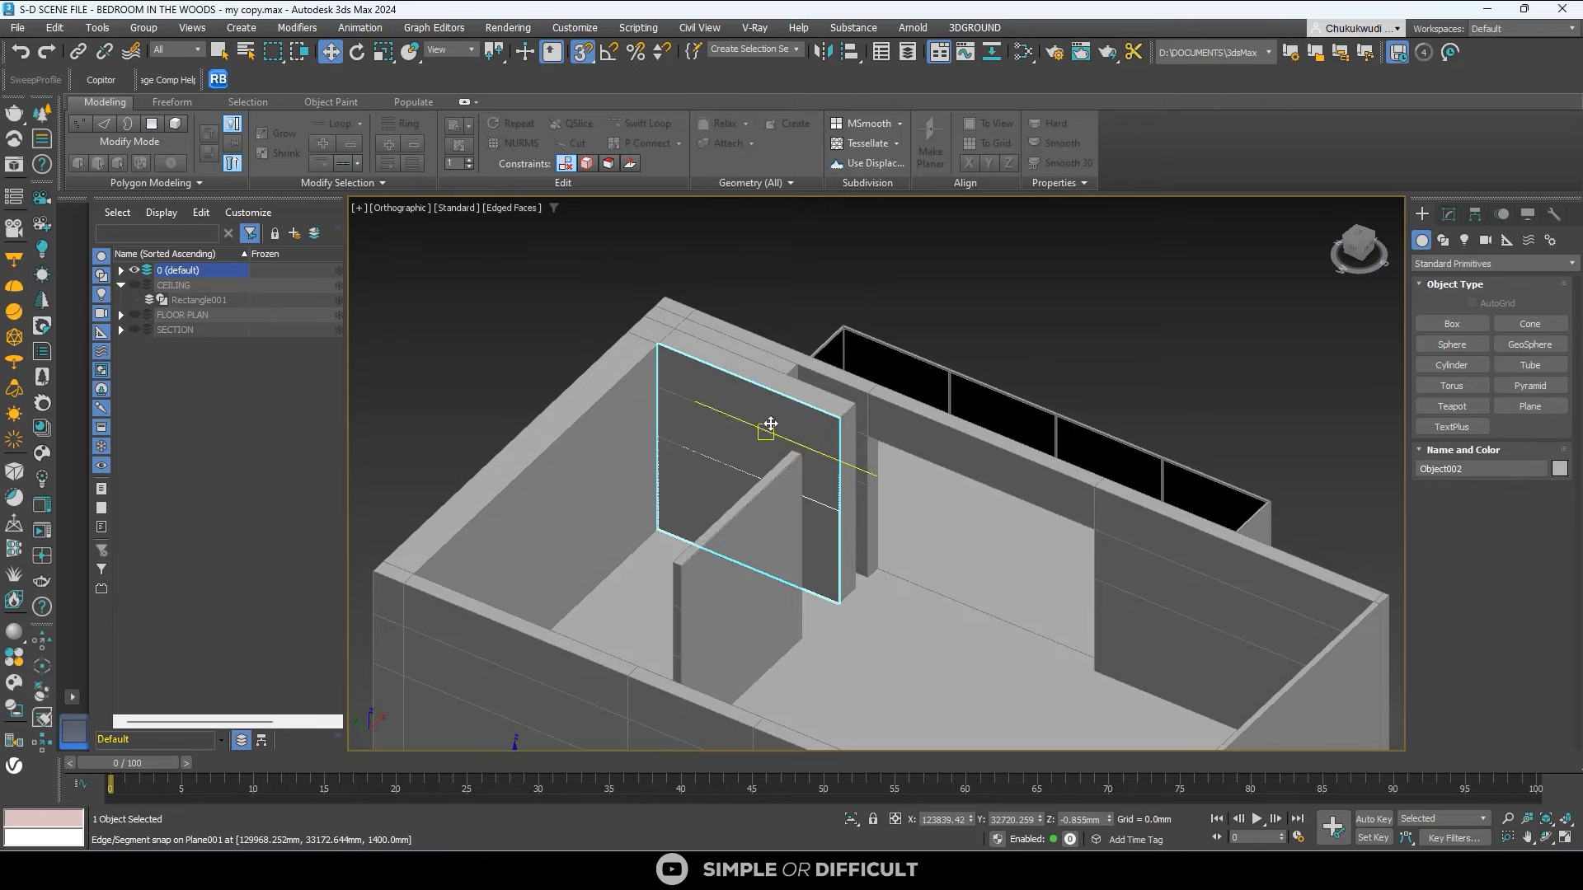
middle_click_drag(770, 428, 813, 453, "alt")
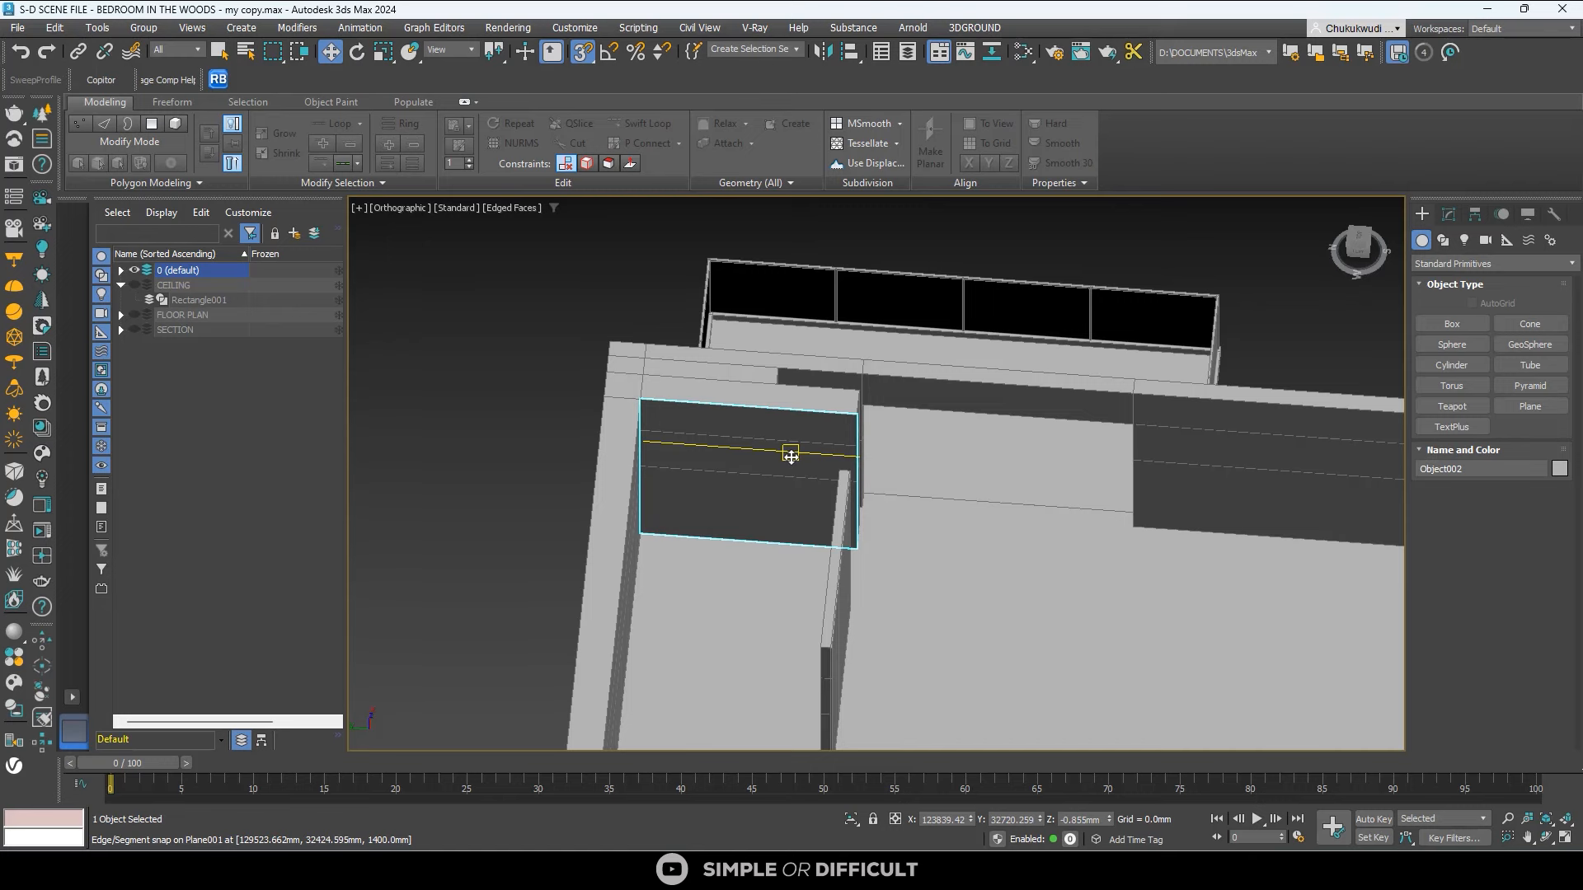
scroll(766, 431, "up", 2)
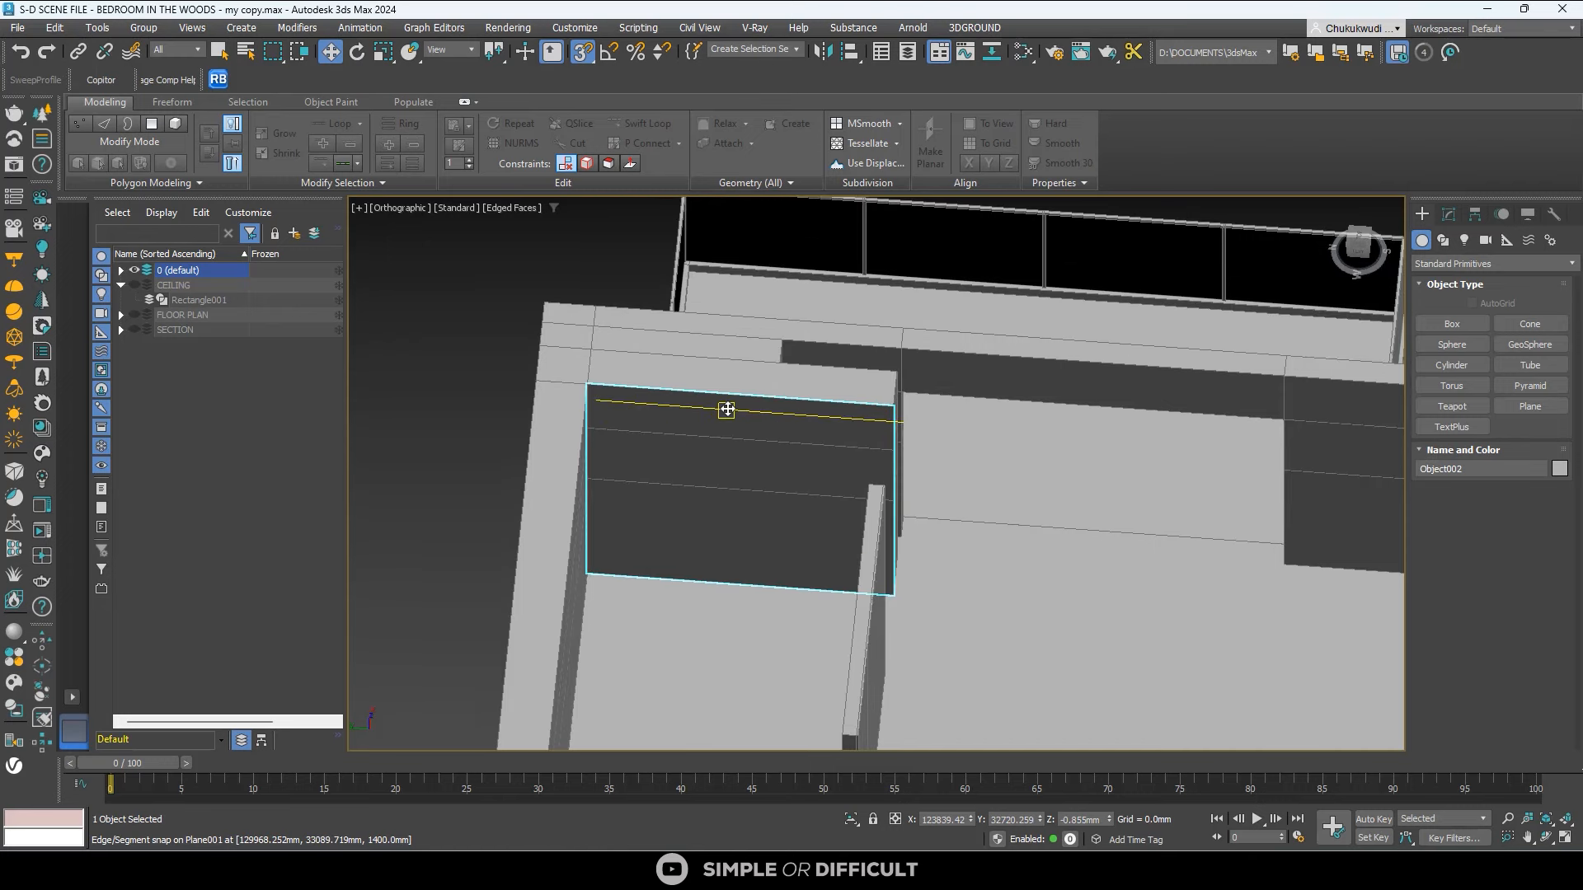
left_click(1452, 215)
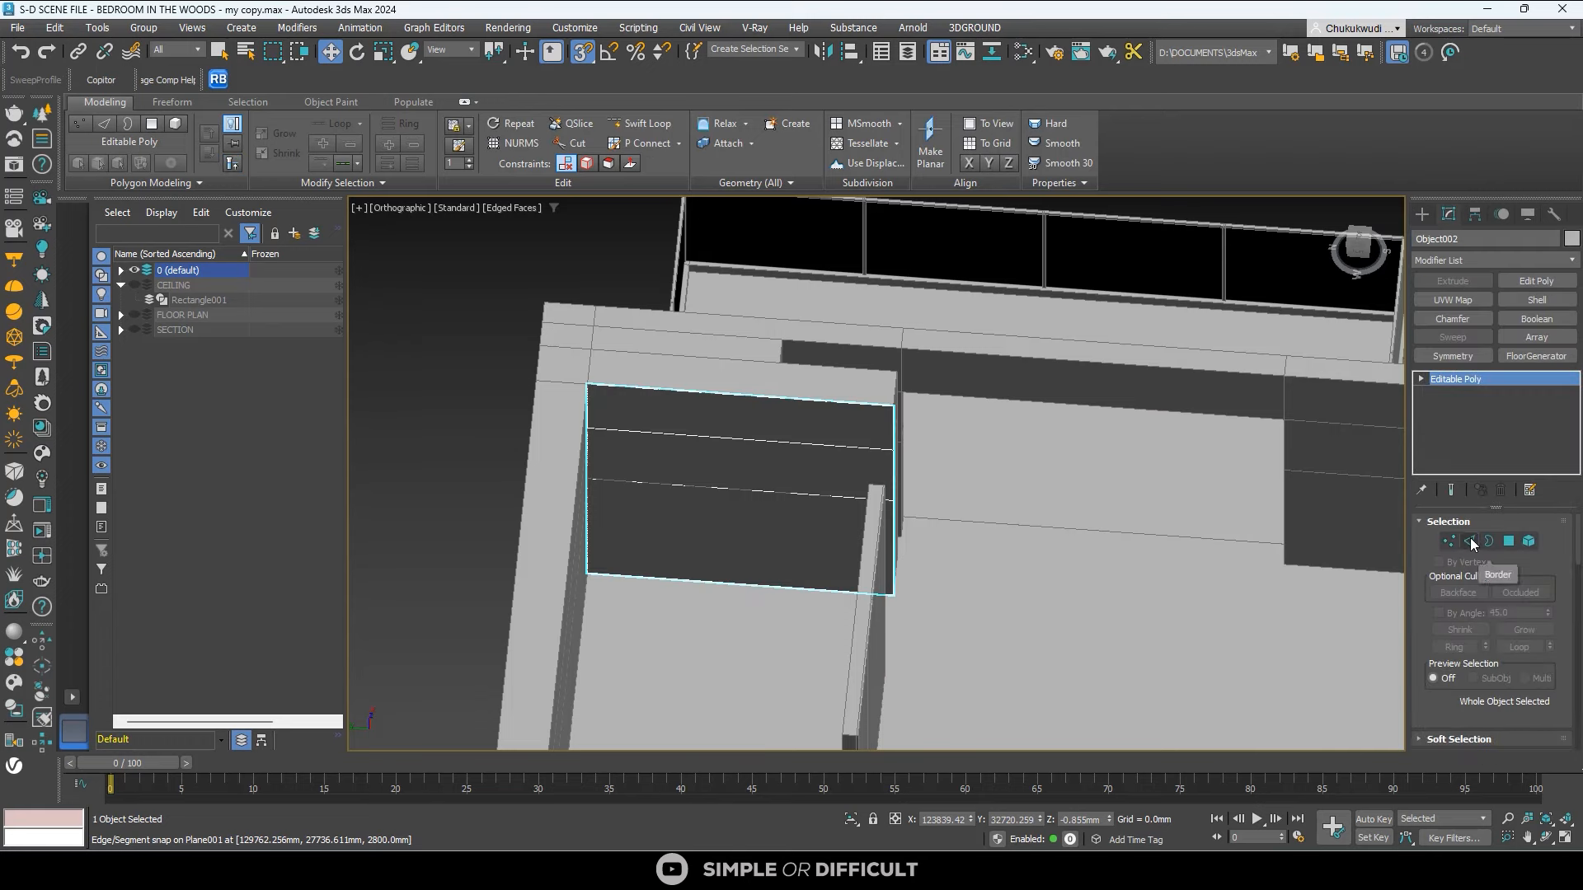
left_click(1470, 540)
left_click_drag(736, 295, 714, 689)
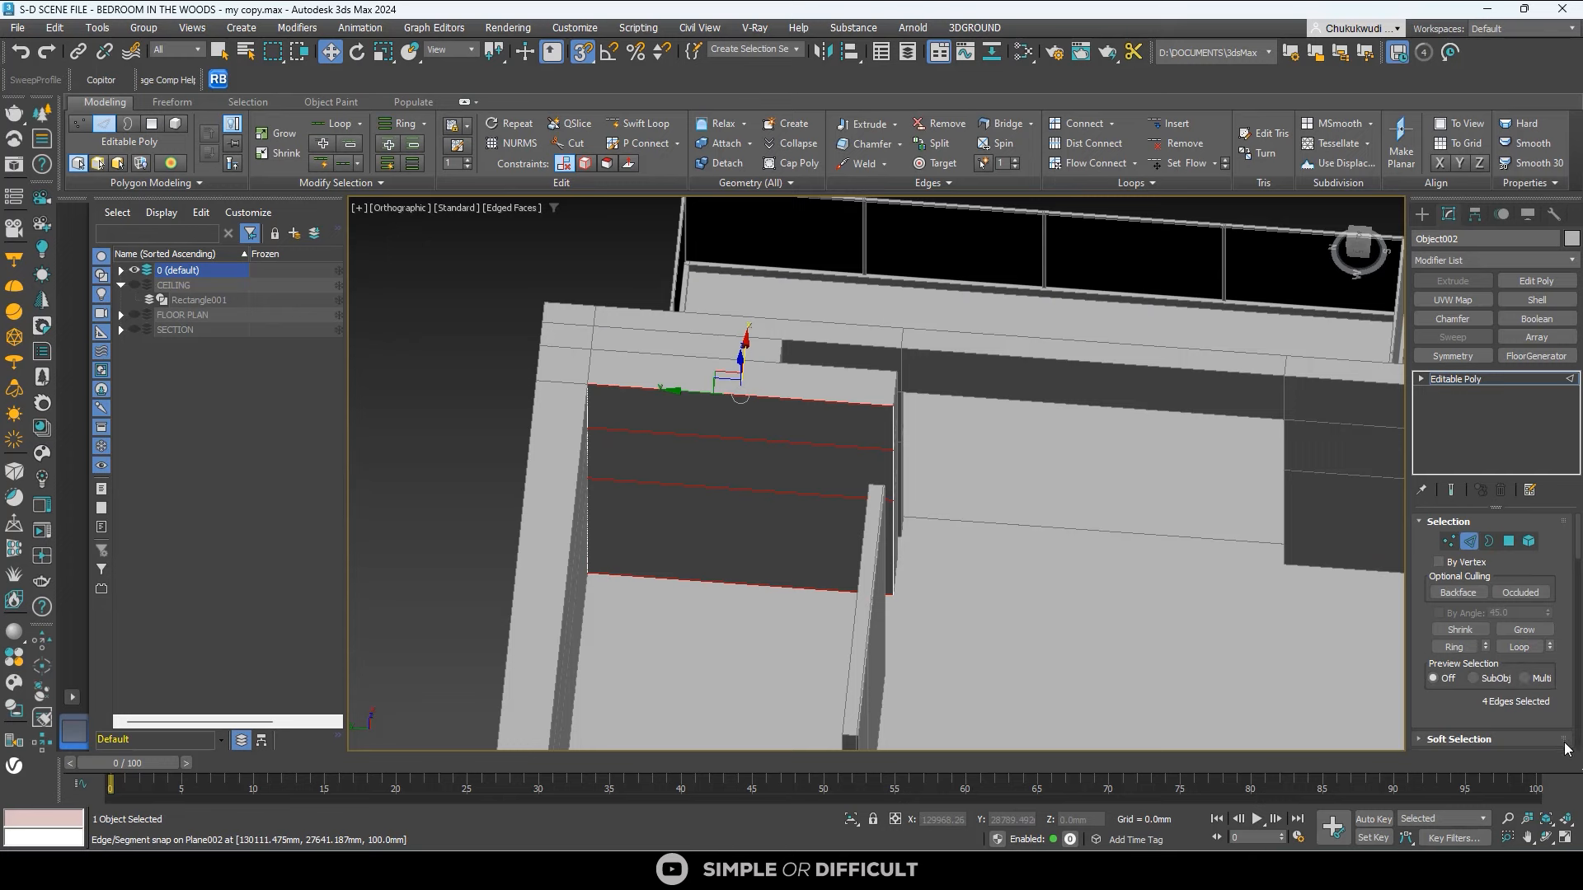
scroll(1566, 748, "down", 3)
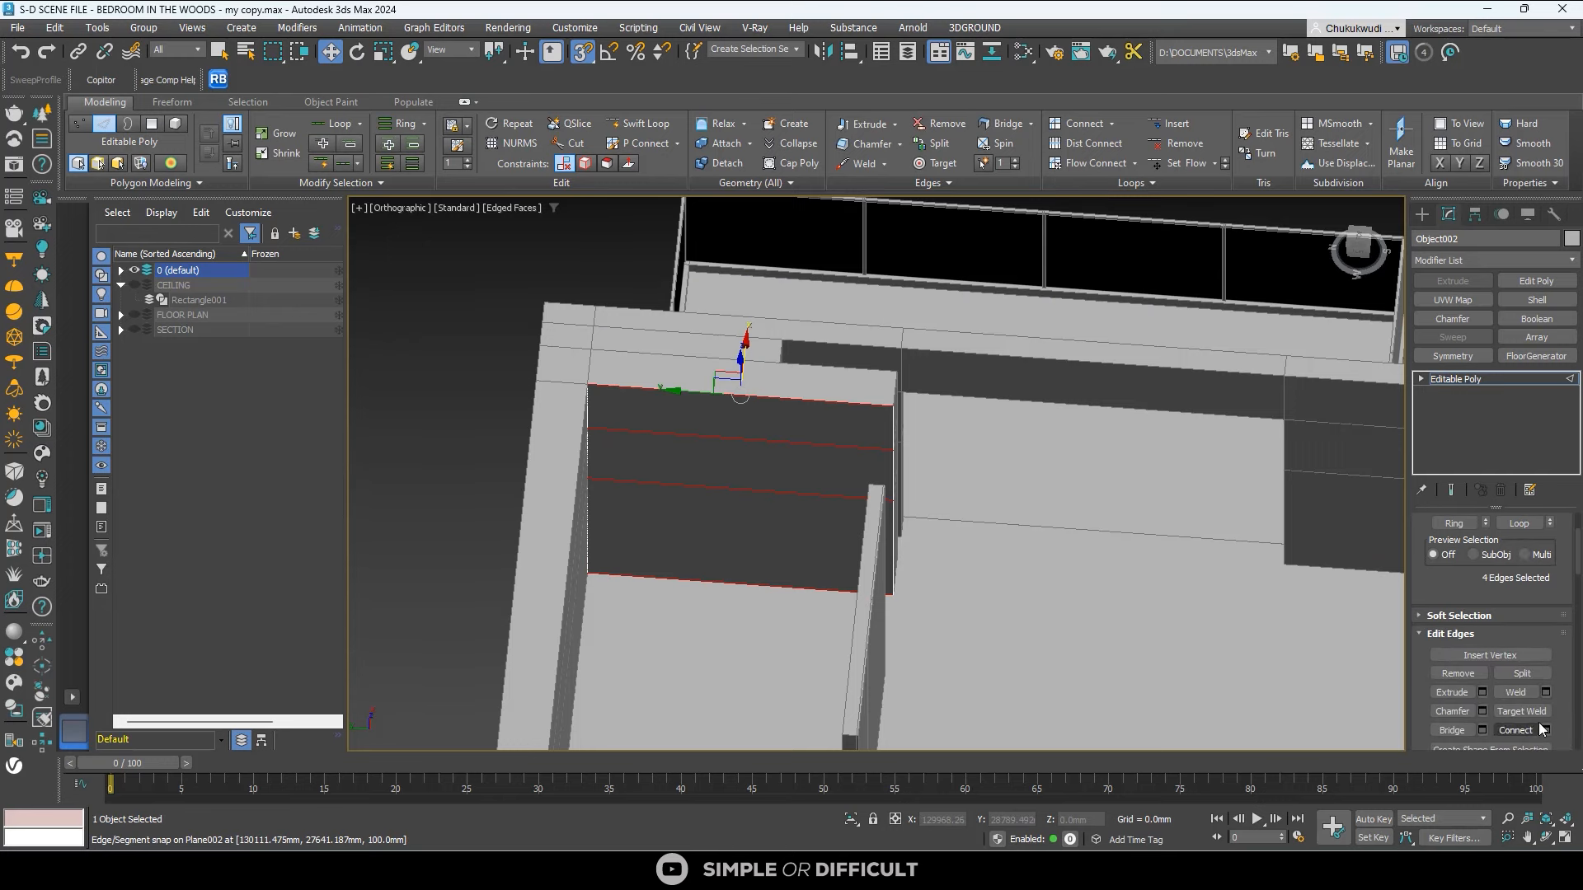
left_click(1546, 730)
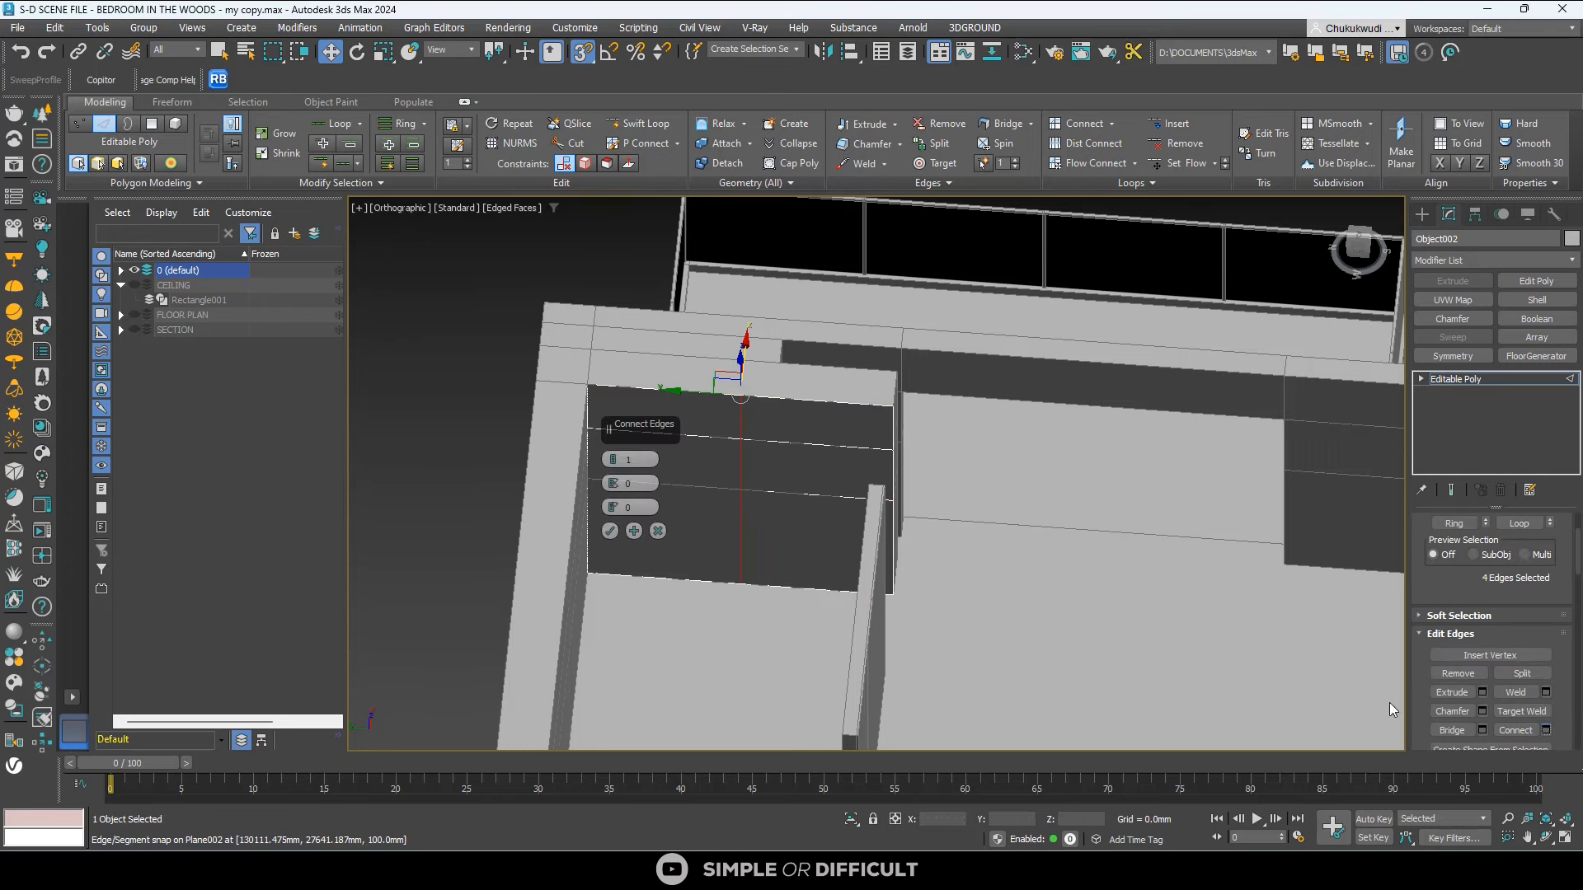
left_click(609, 532)
Detach the three polygons of the panel's corner-side half as a separate object, without cloning.
scroll(665, 487, "up", 2)
middle_click_drag(675, 480, 710, 493, "alt")
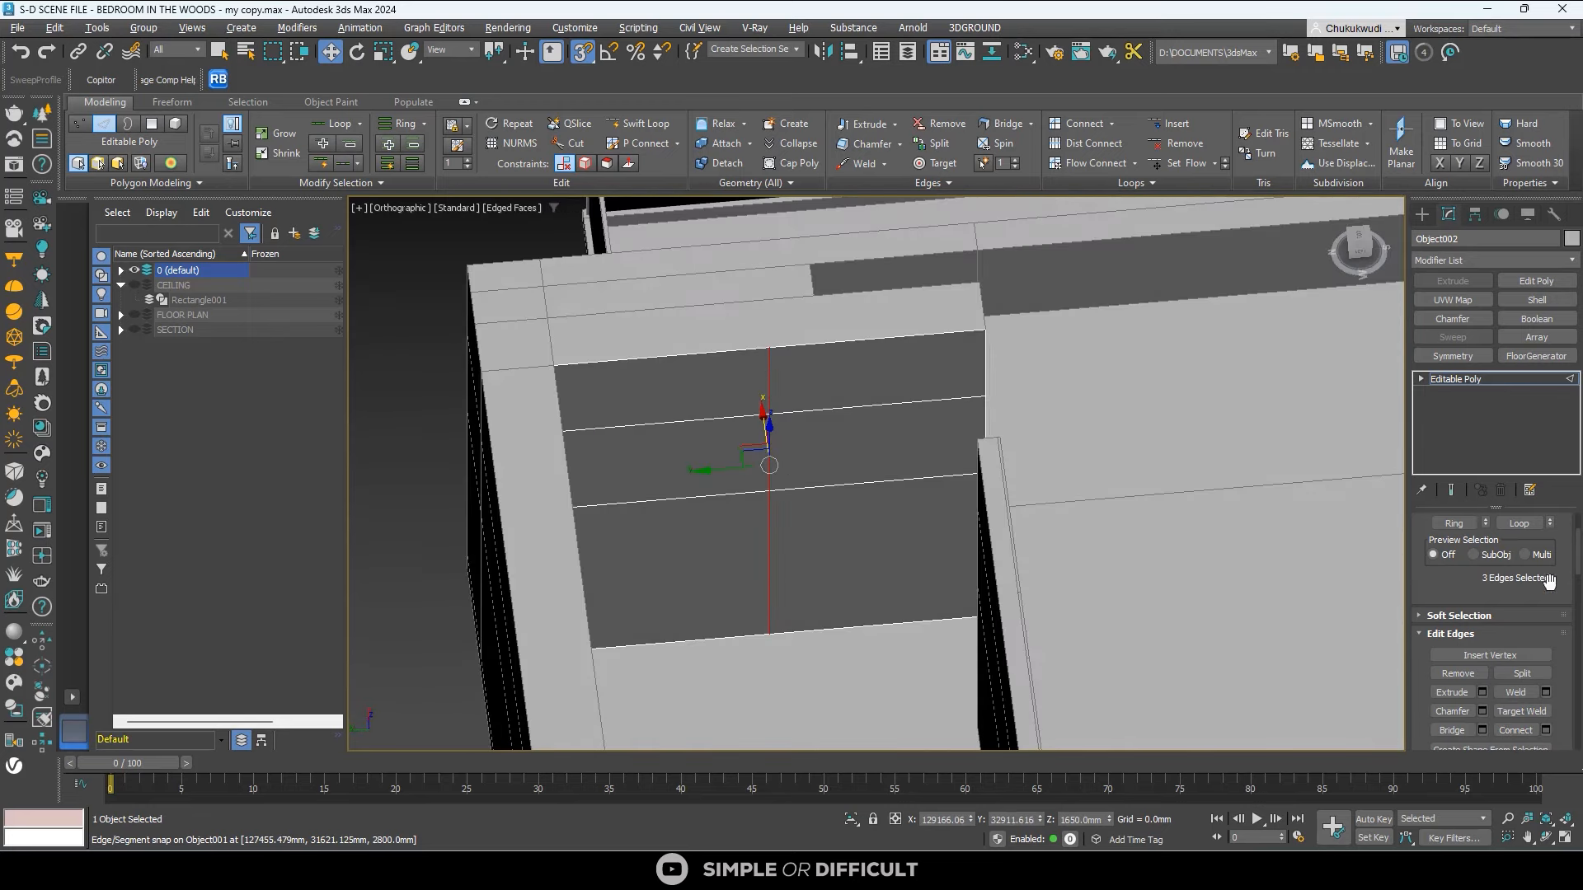
left_click(1423, 215)
left_click(1448, 215)
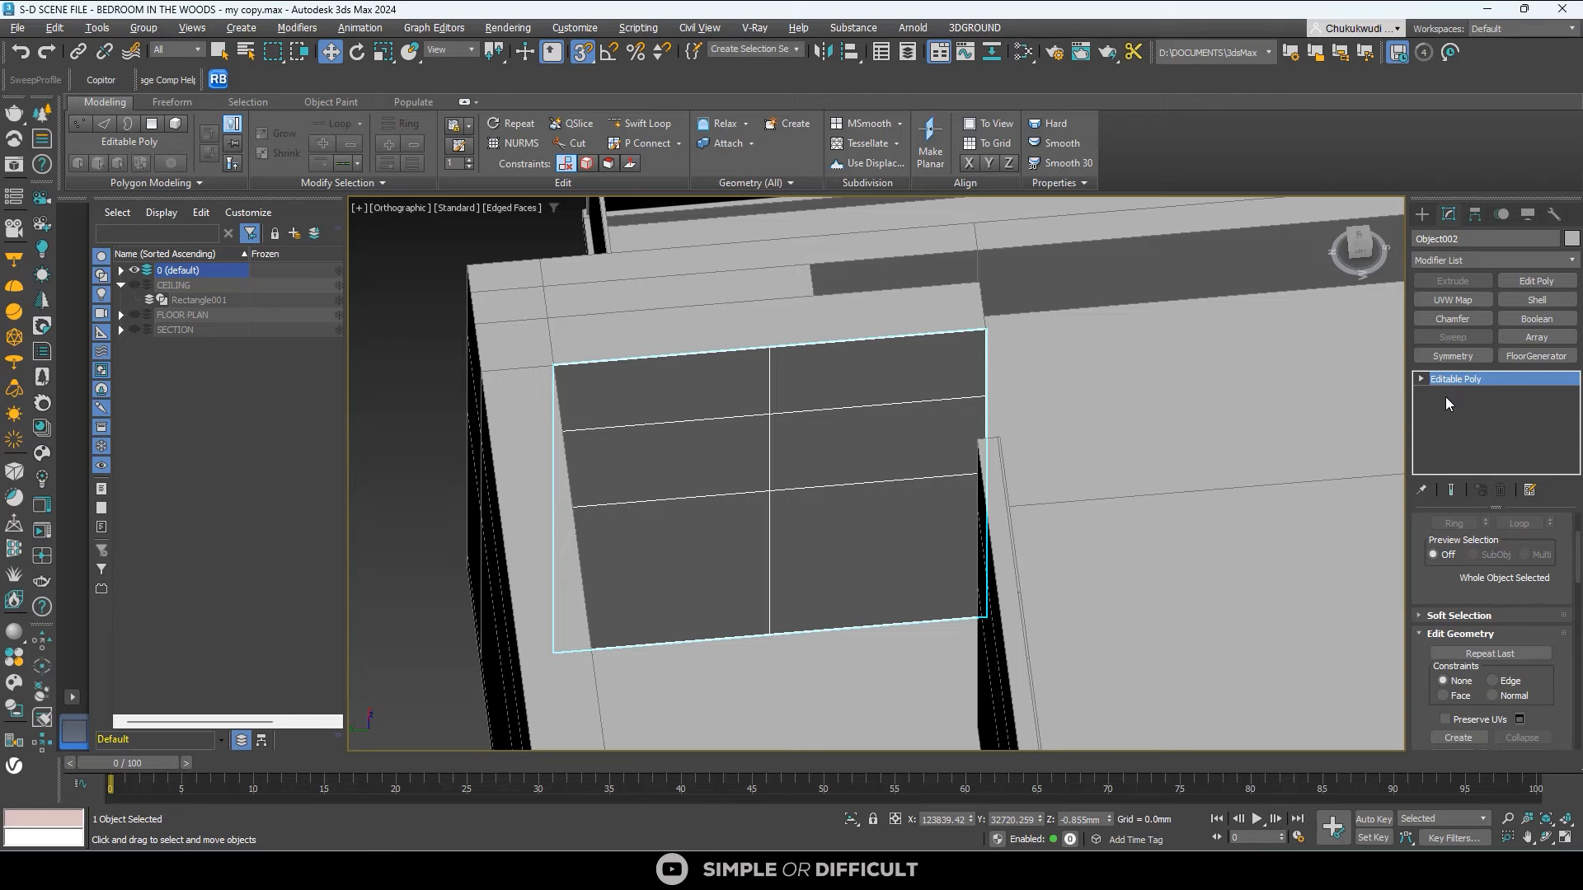
key("4")
left_click(684, 390)
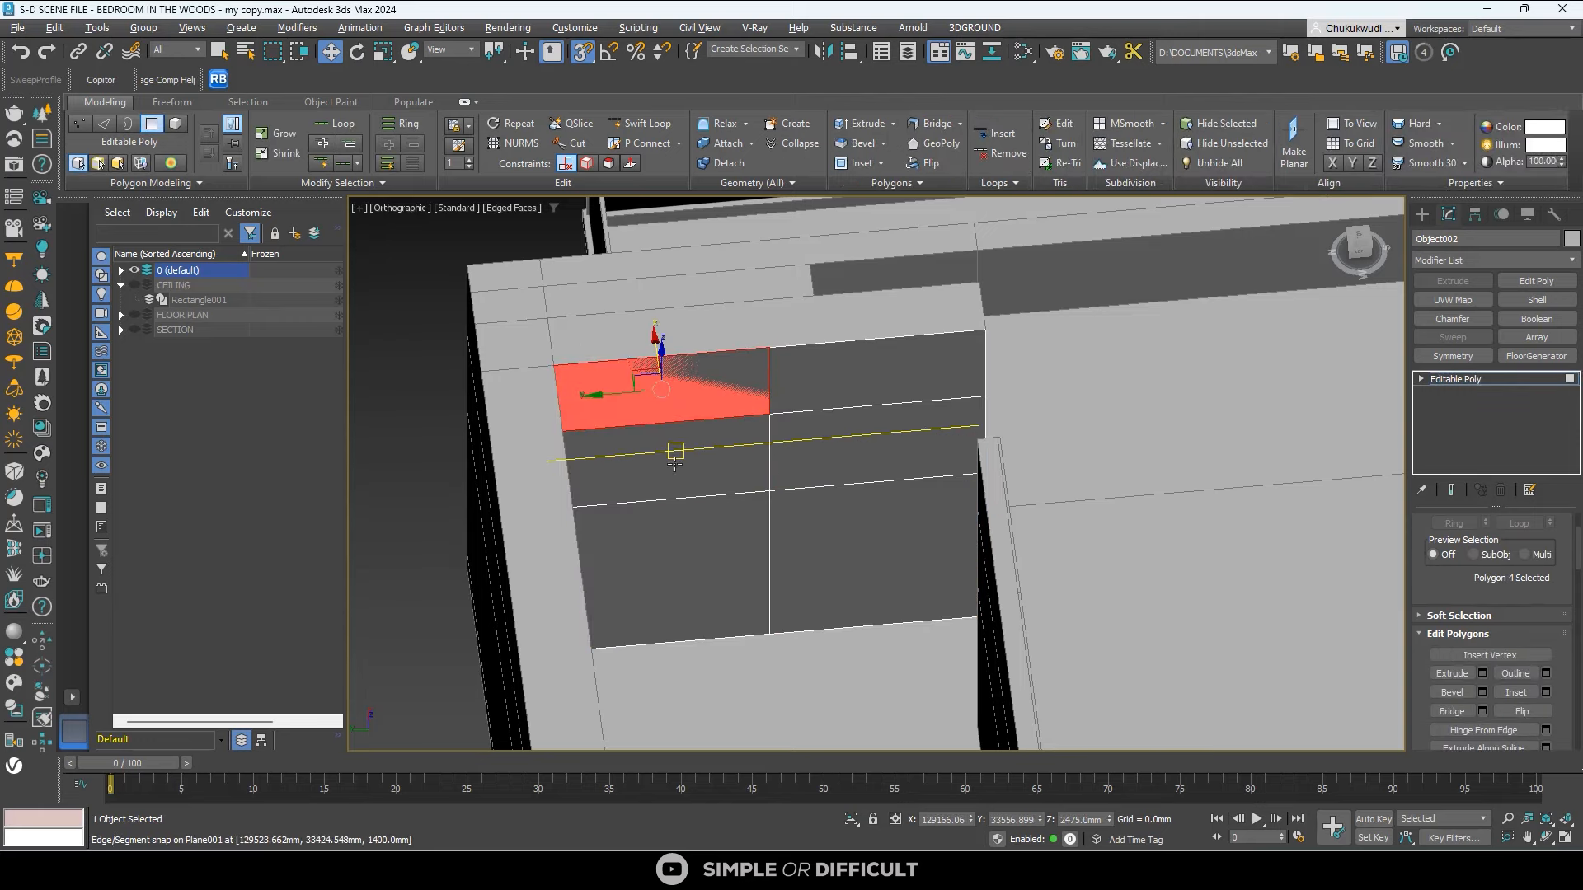
left_click(669, 460, "ctrl")
left_click(675, 549, "ctrl")
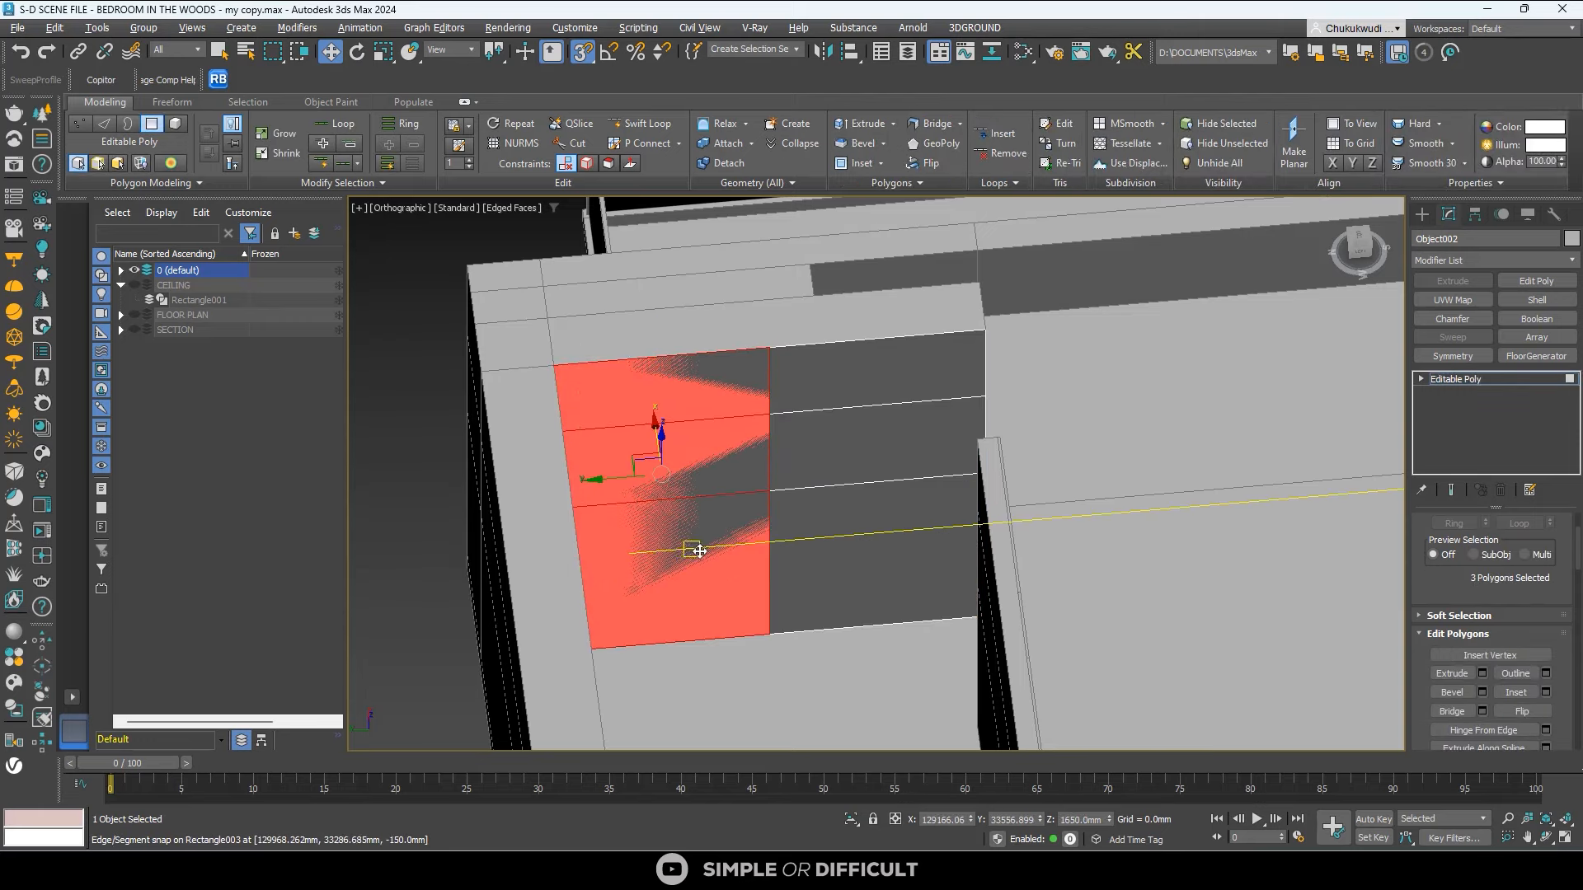
middle_click_drag(692, 550, 735, 551, "alt")
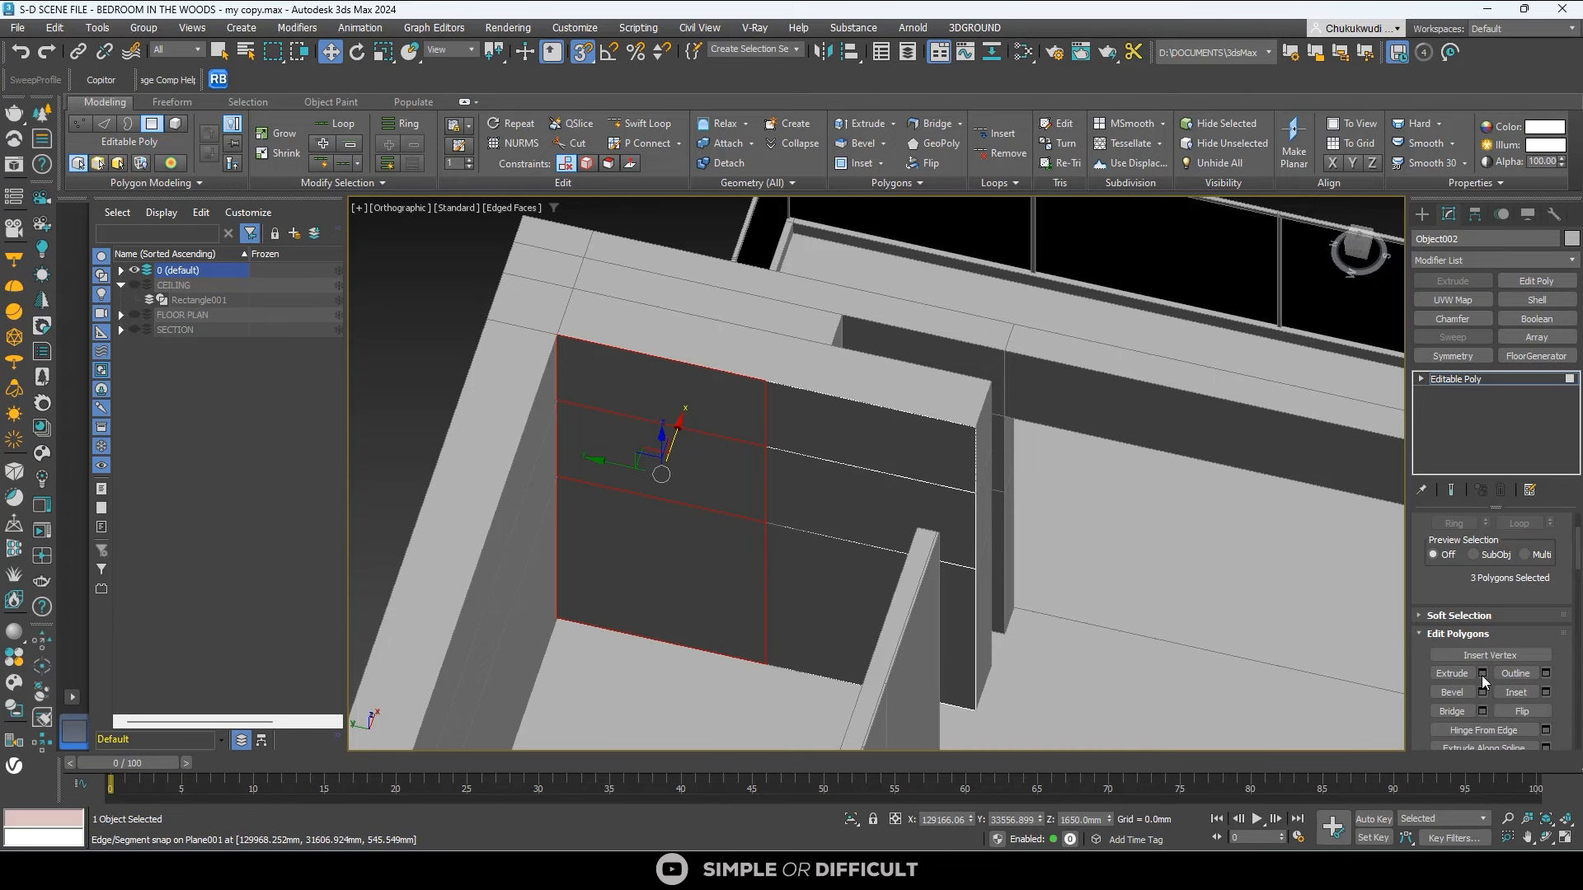
scroll(1568, 719, "down", 5)
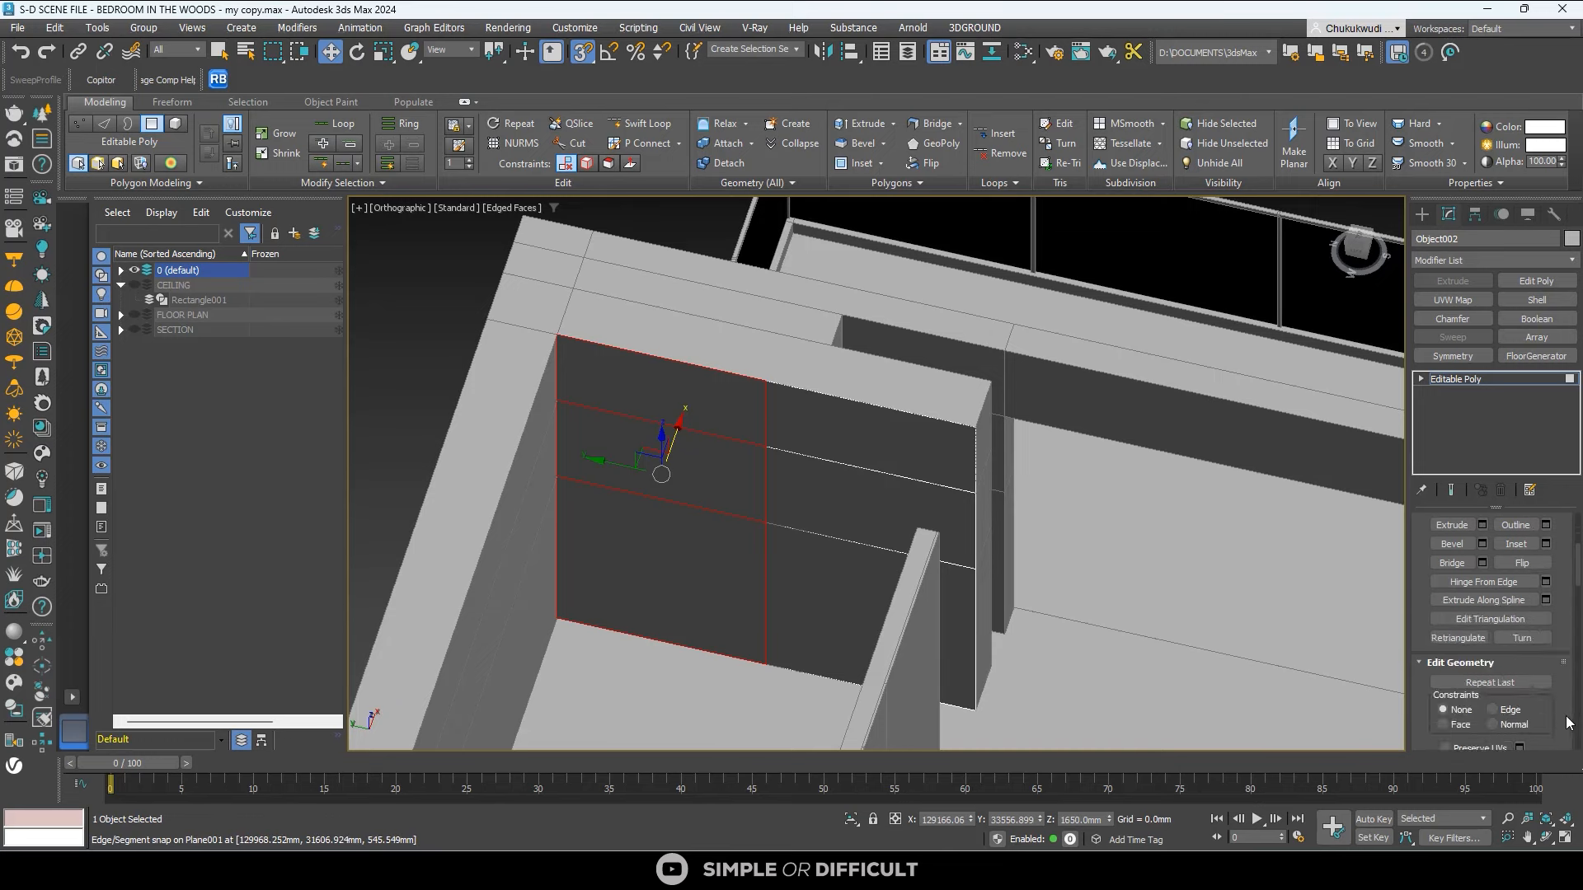
scroll(1568, 722, "down", 2)
left_click(1538, 686)
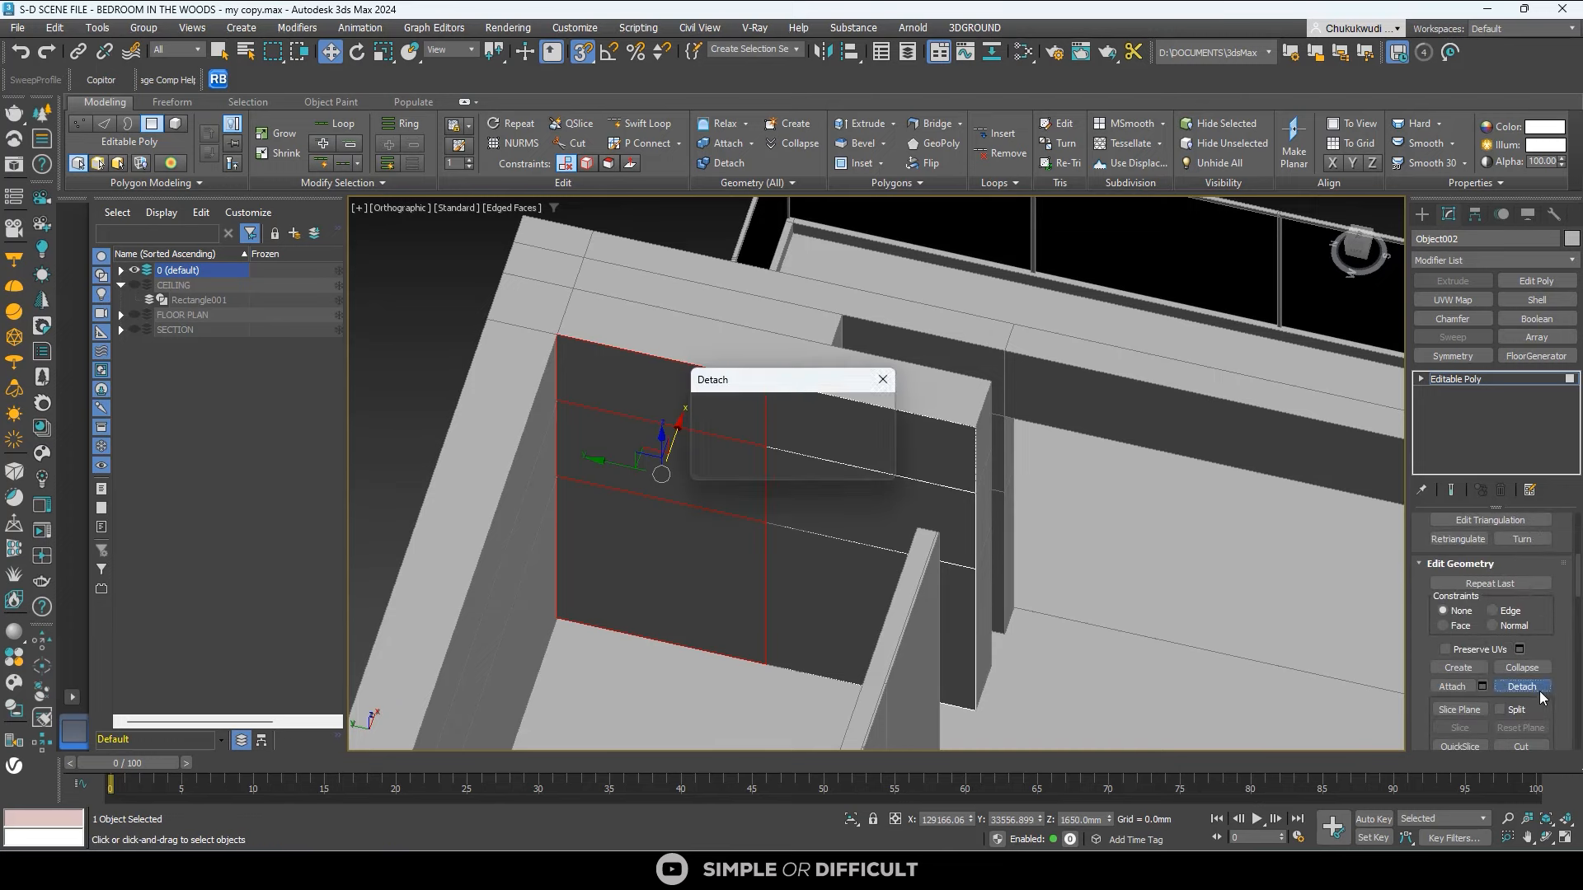
left_click(714, 459)
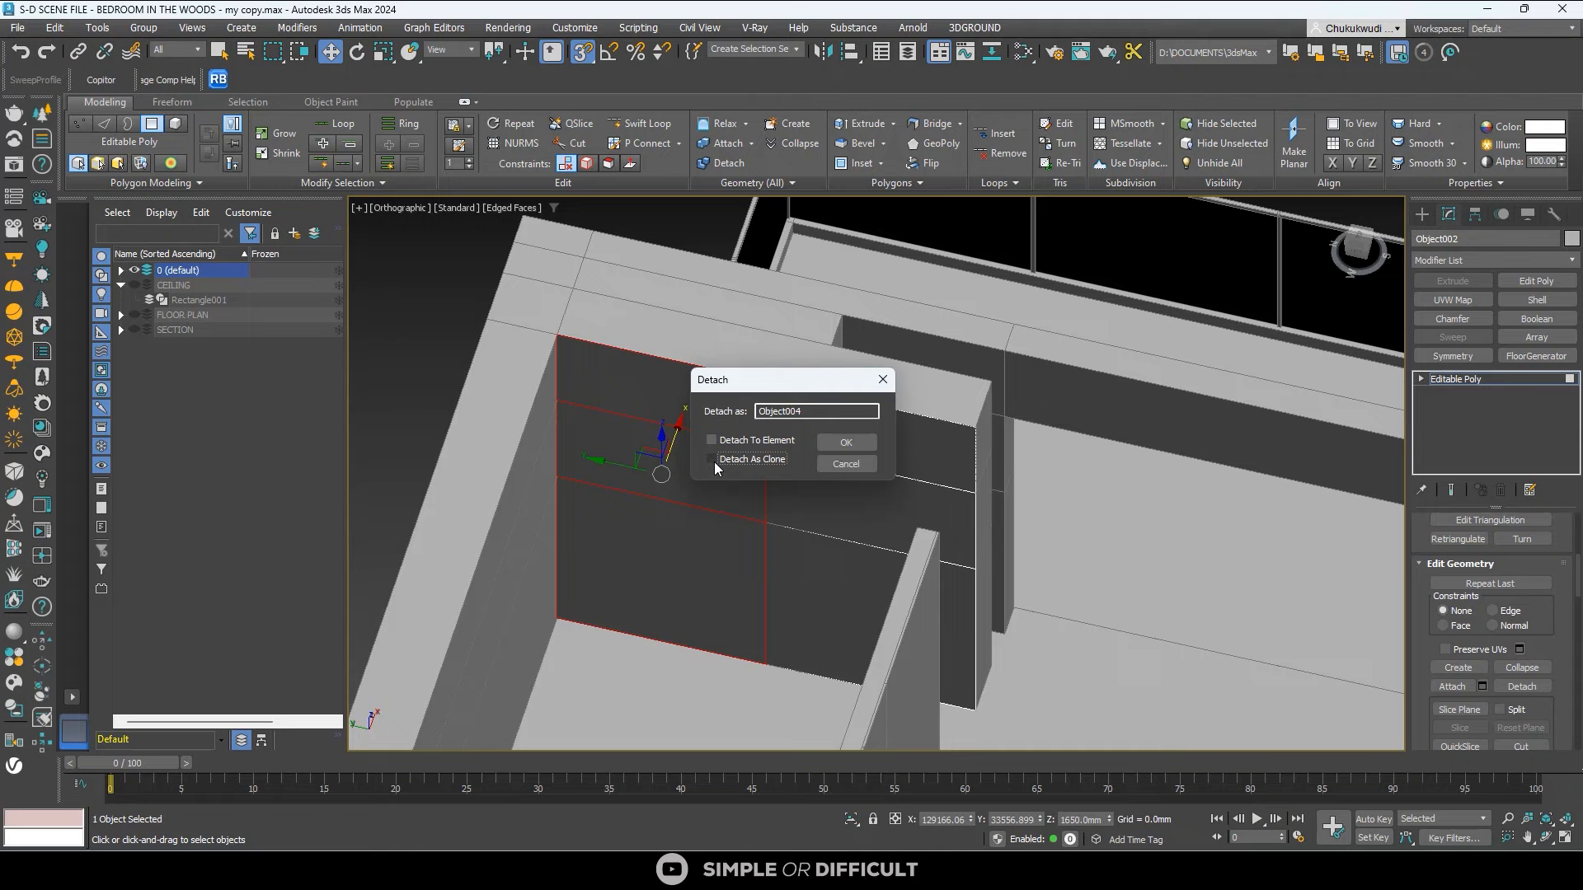
left_click(845, 442)
left_click(1423, 215)
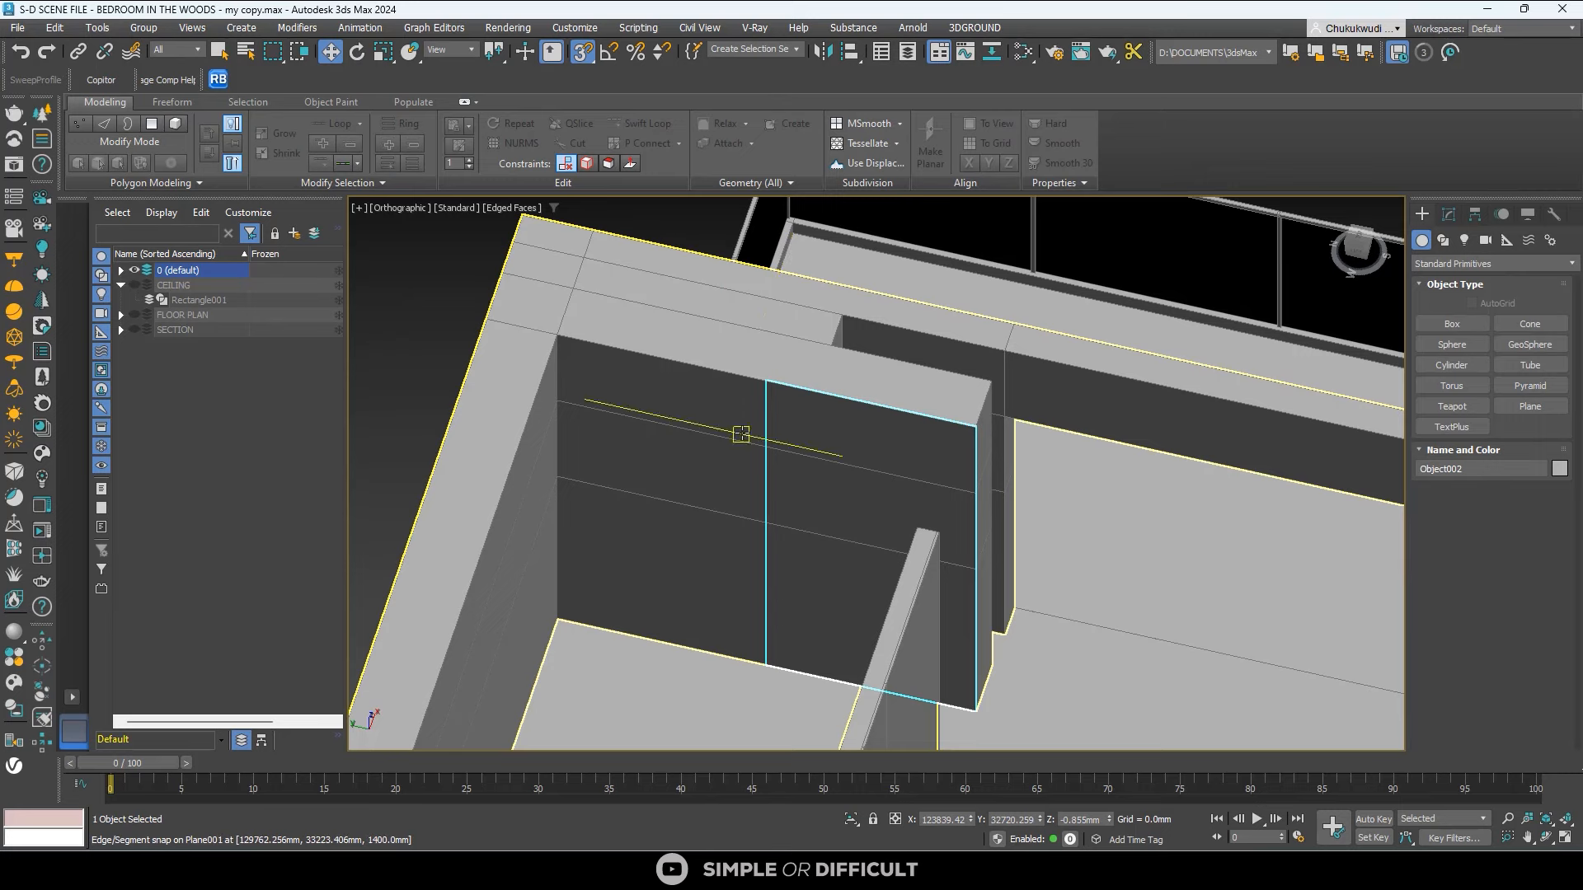
Turn off snapping and centre the pivot of the detached panel half to the object.
key("s")
left_click(716, 414)
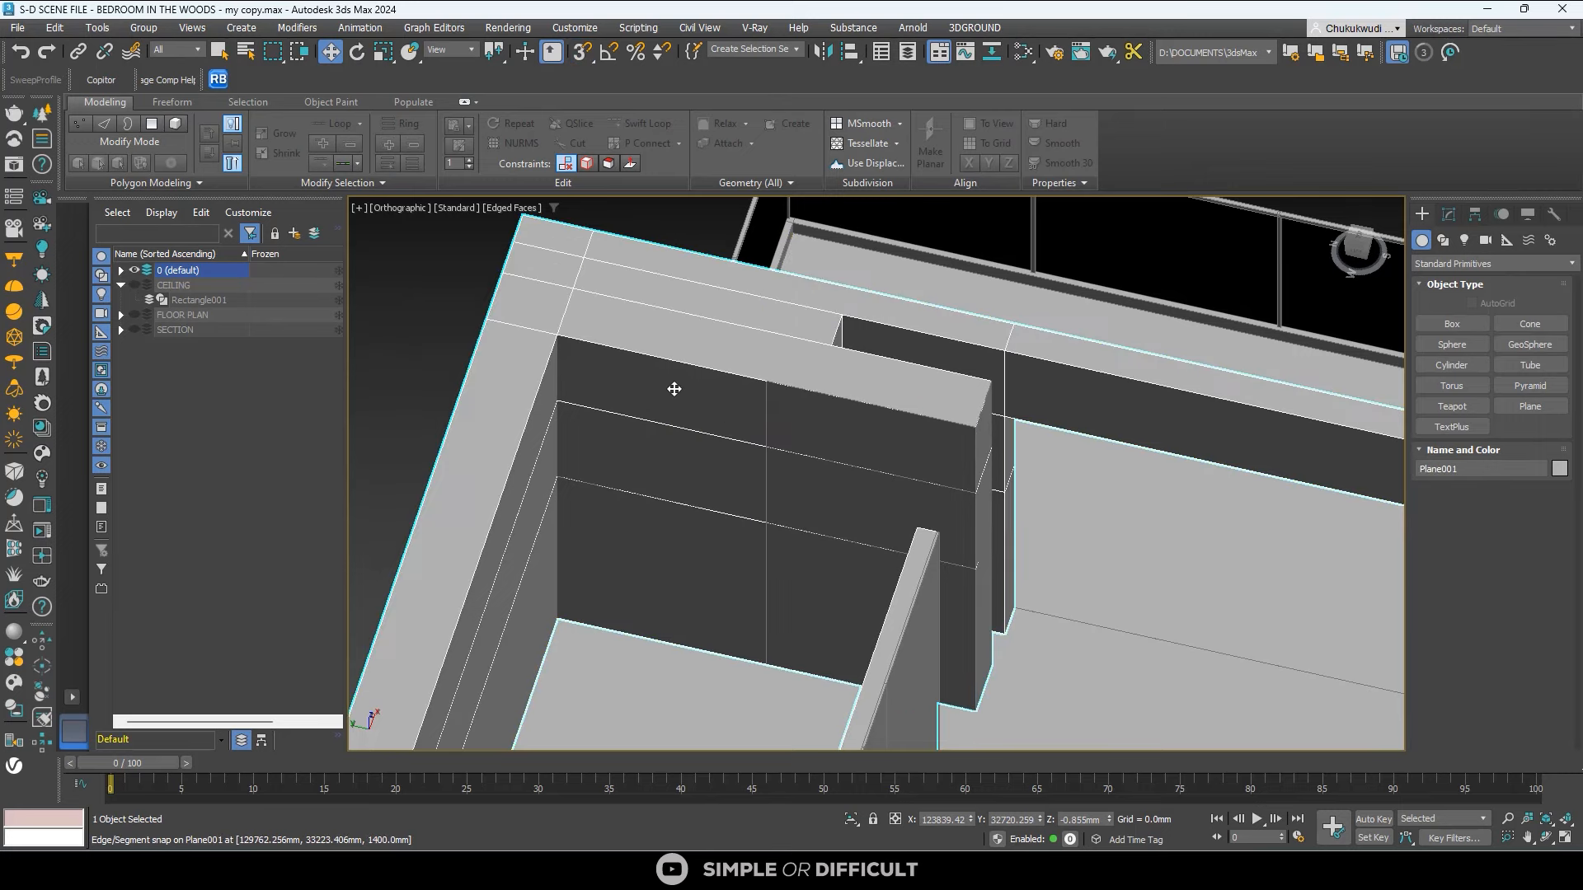
scroll(674, 389, "down", 4)
left_click(523, 333)
scroll(751, 385, "up", 4)
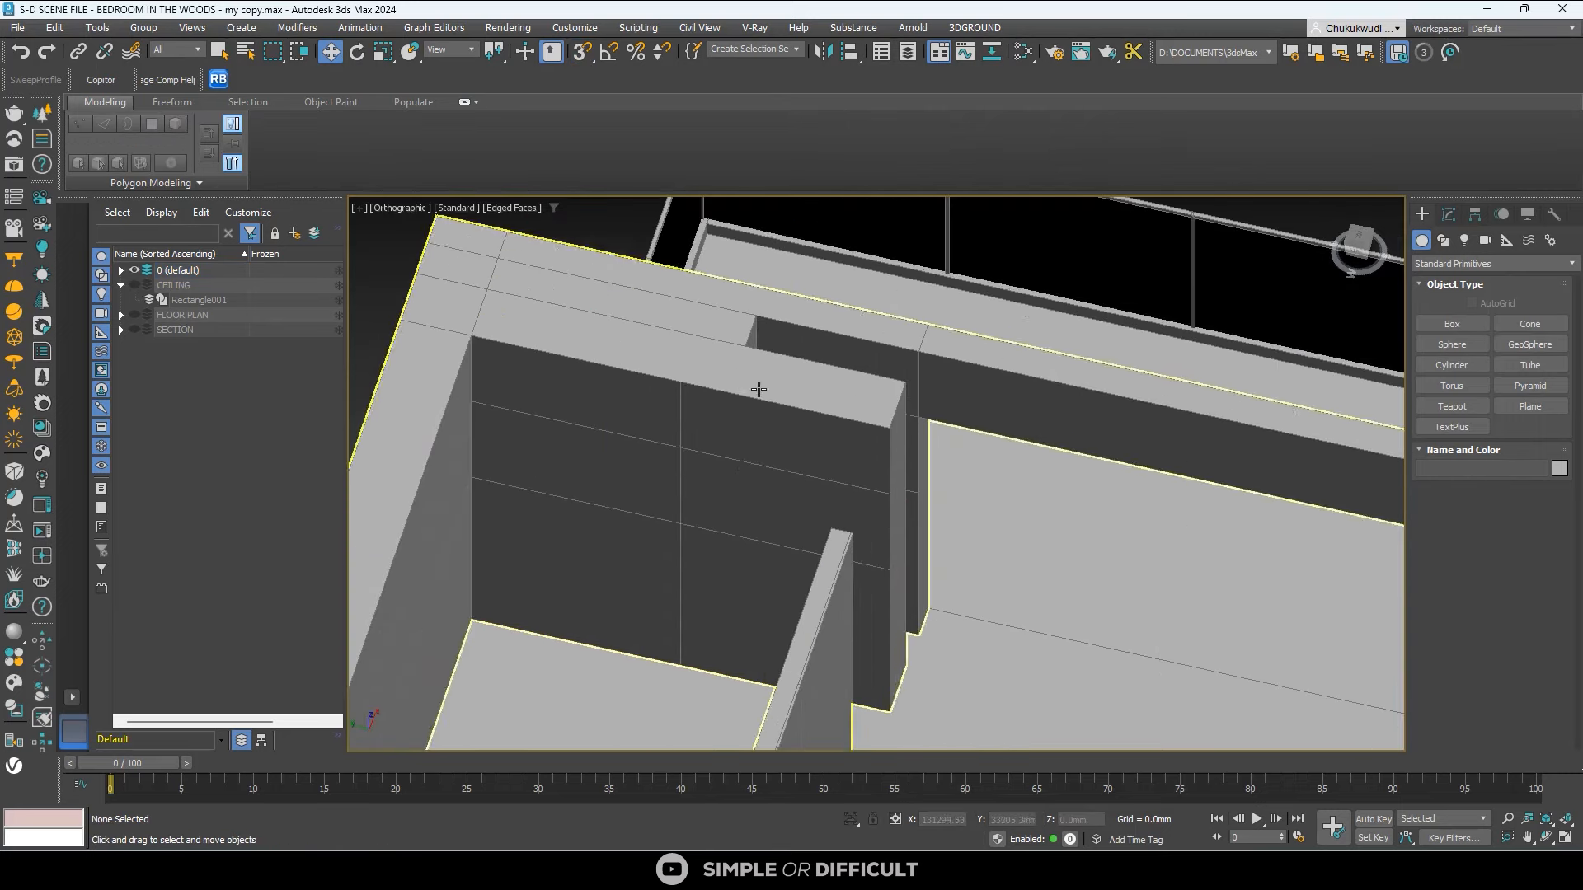
left_click(684, 404)
scroll(671, 408, "down", 4)
middle_click_drag(671, 424, 758, 447, "alt")
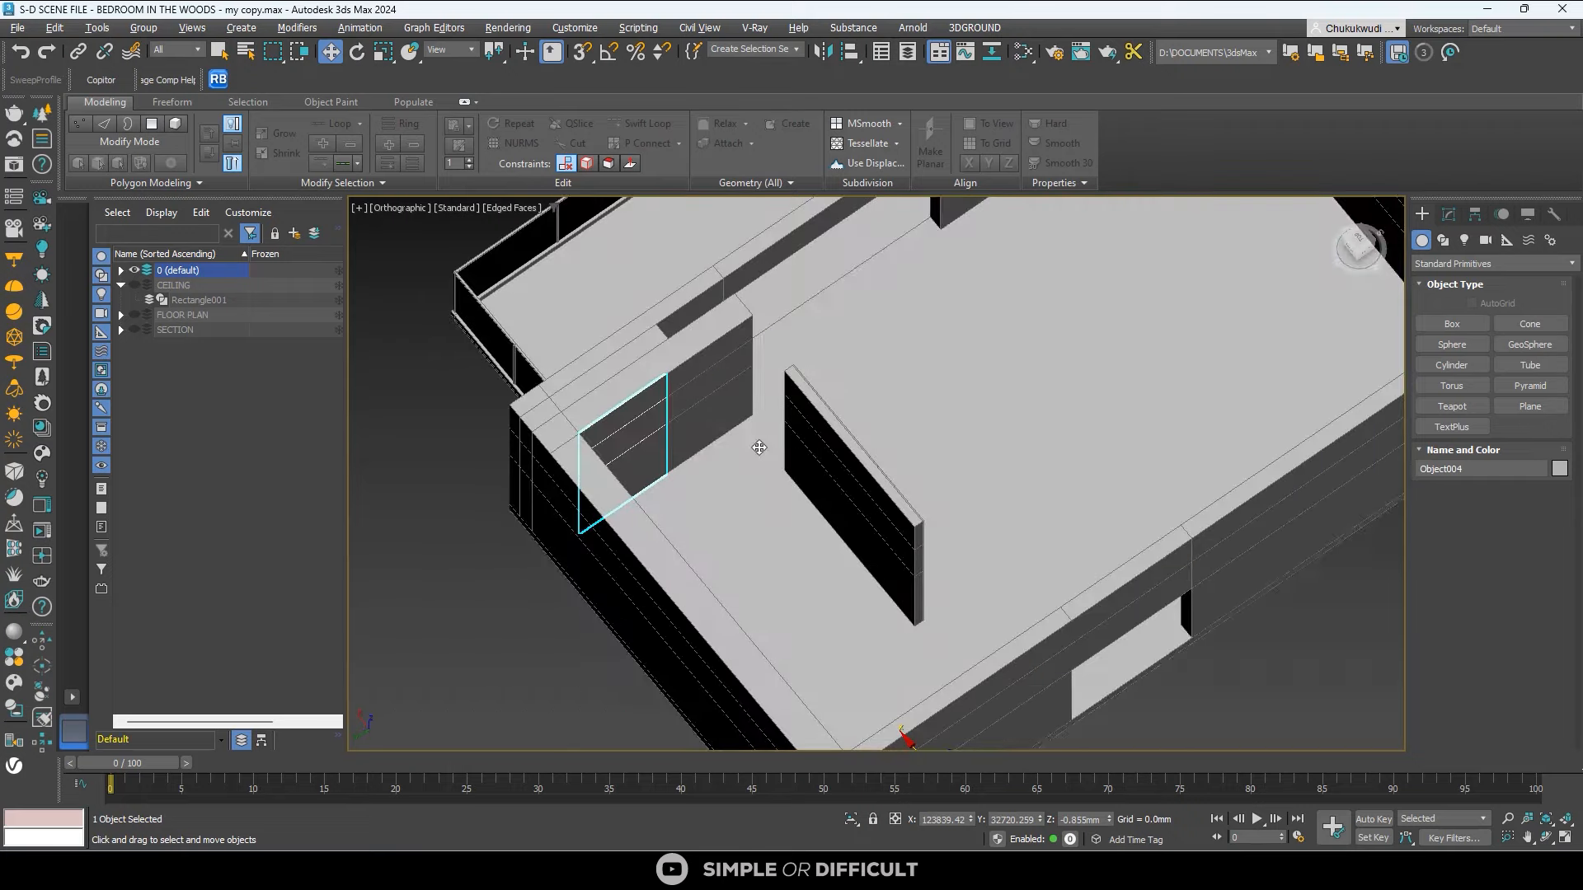
scroll(758, 447, "down", 5)
left_click(1475, 215)
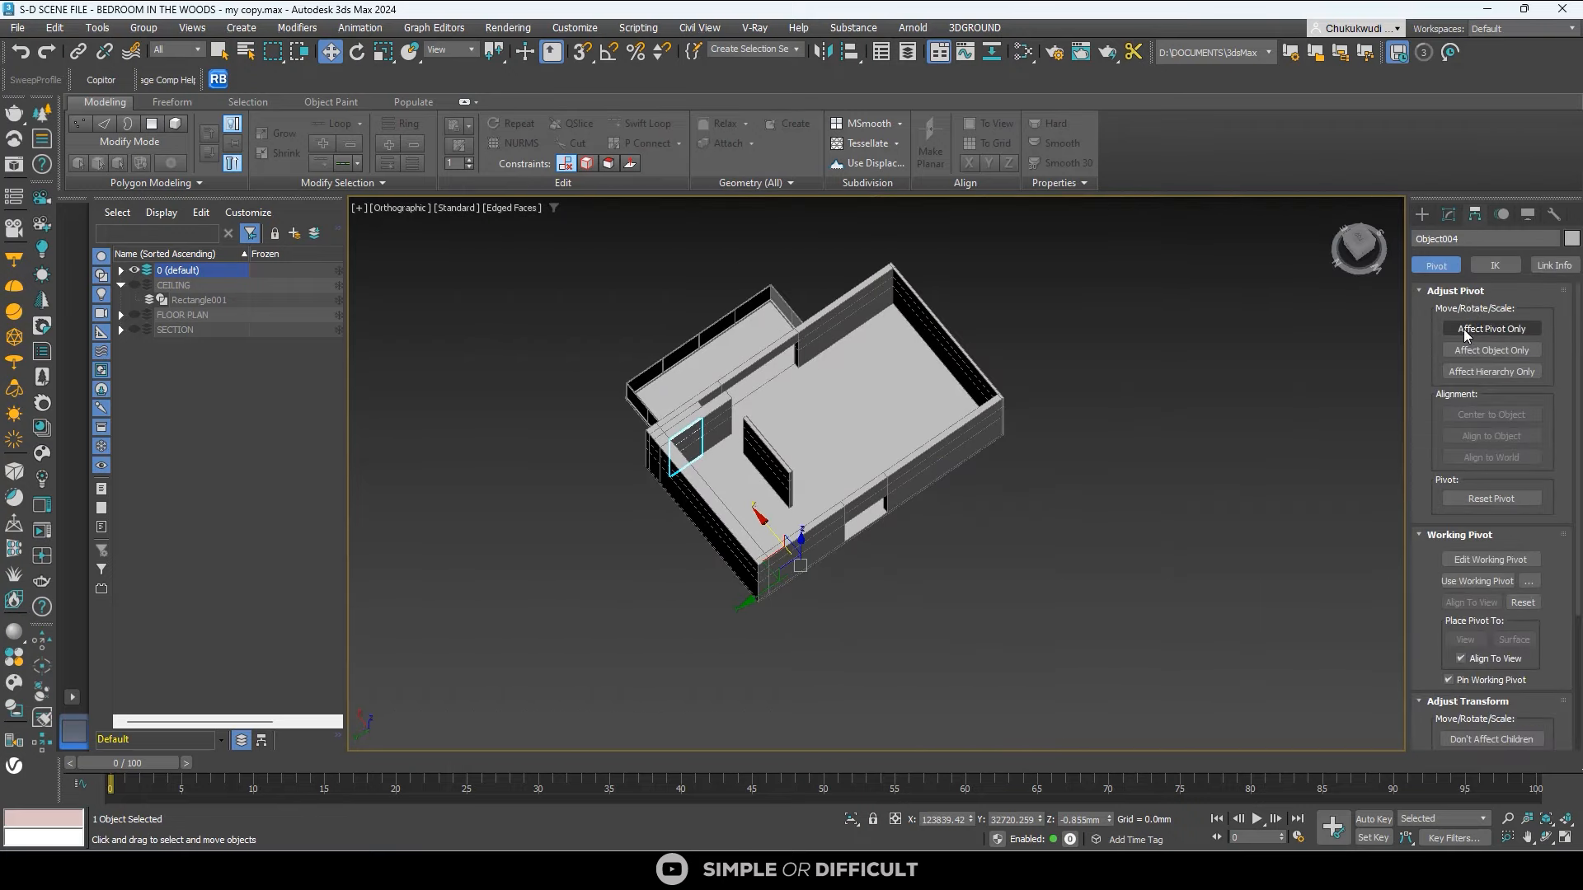
left_click(1479, 329)
left_click(1492, 415)
left_click(1421, 215)
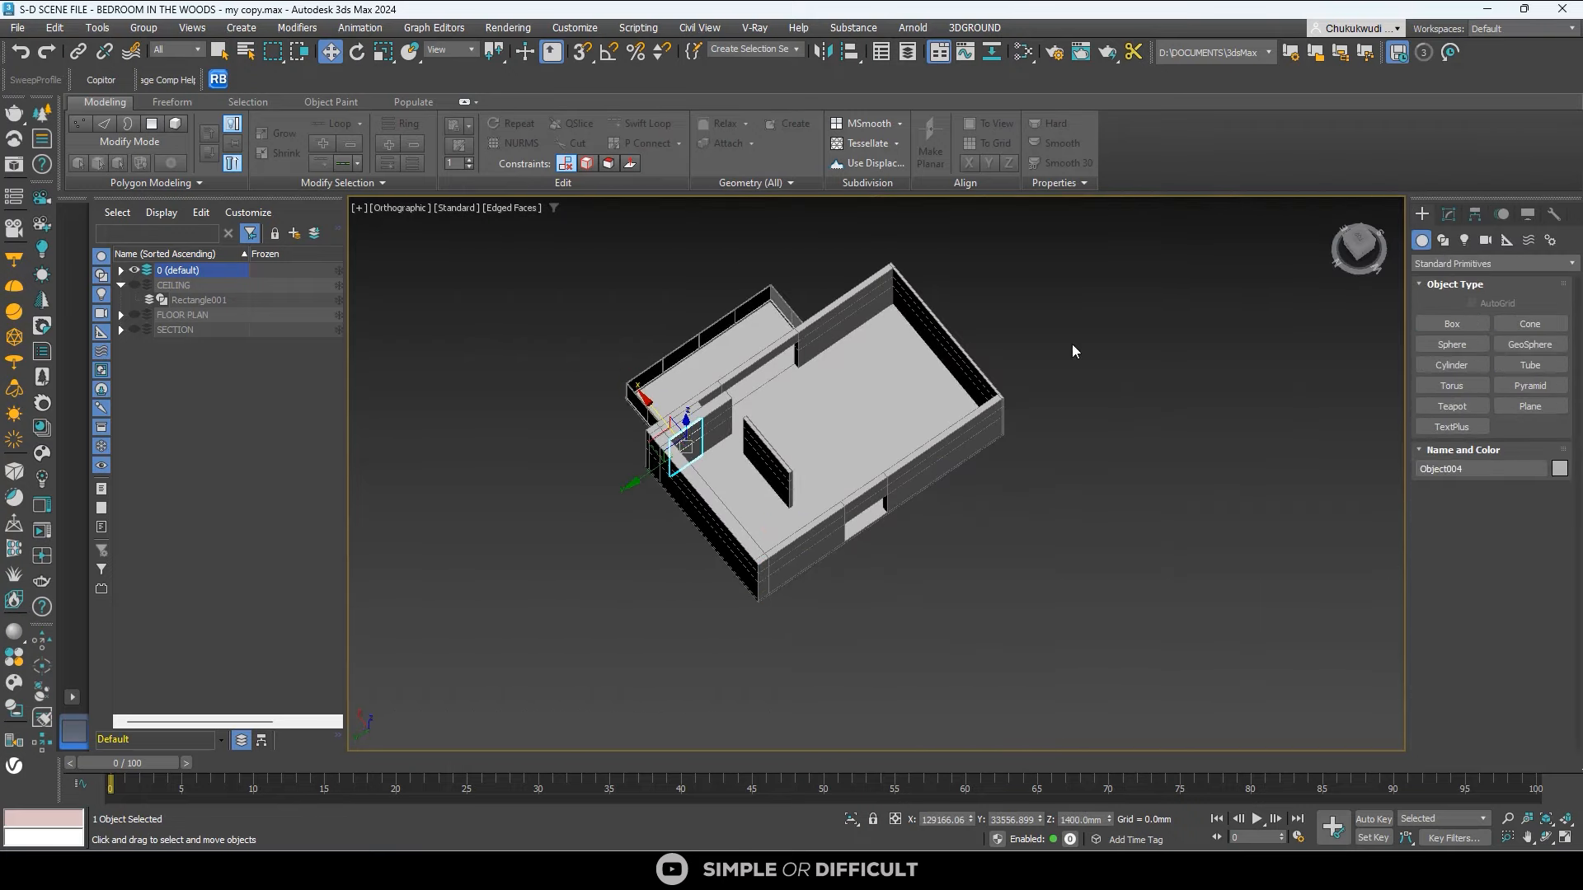
Move the detached panel half off the wall to check its separation from the other half, and undo the move.
scroll(711, 433, "up", 5)
left_click_drag(534, 392, 605, 476)
scroll(578, 360, "up", 2)
left_click(585, 401)
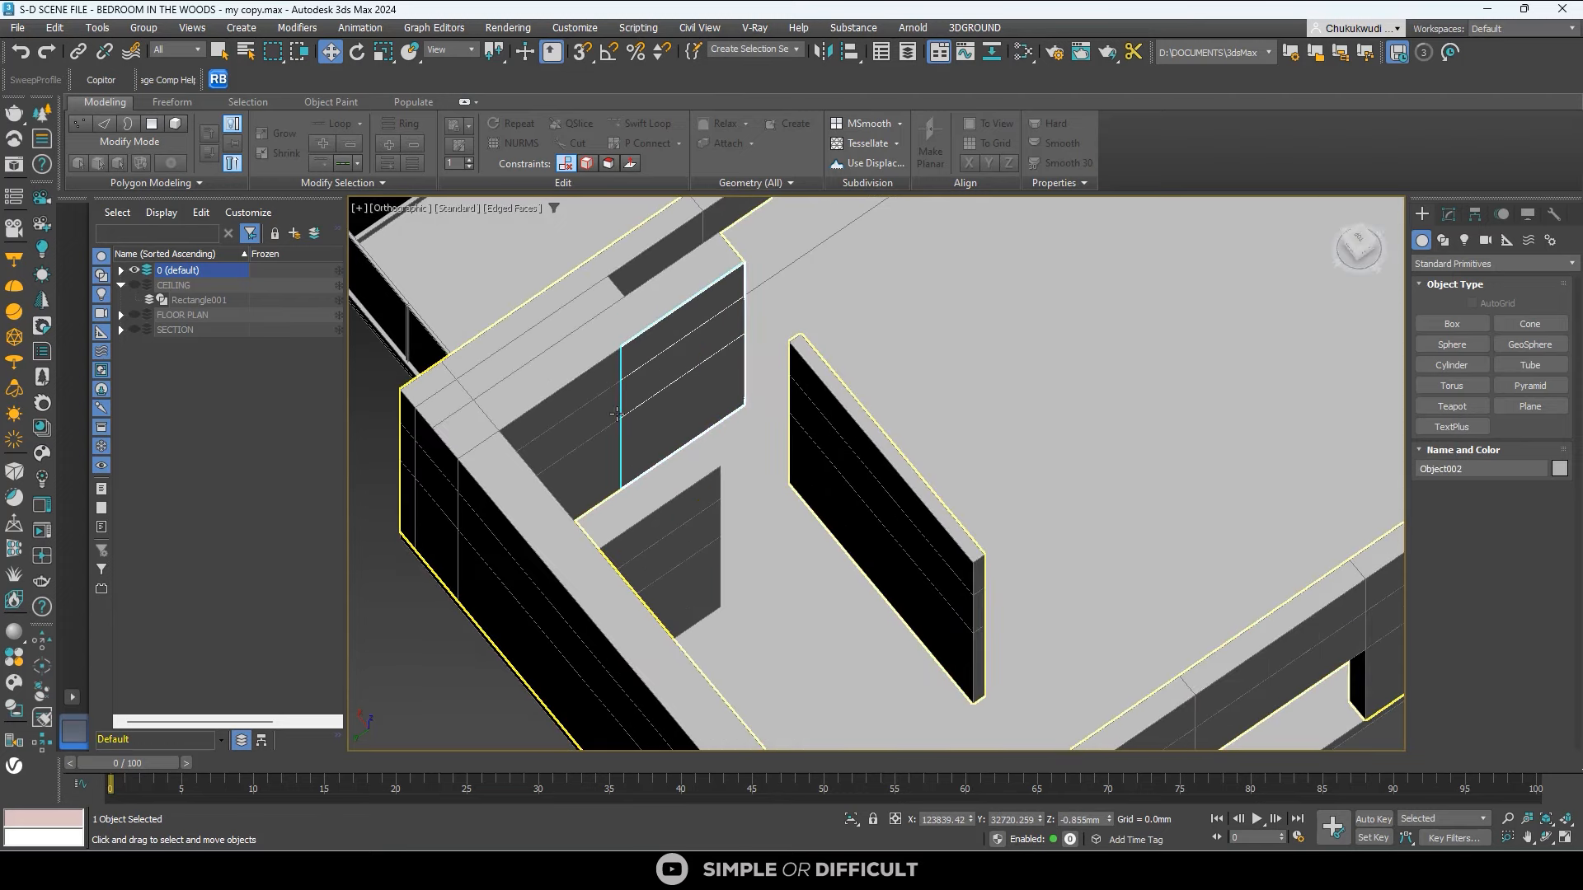
left_click(635, 378)
key("ctrl+z")
key("ctrl+z")
key("ctrl+z")
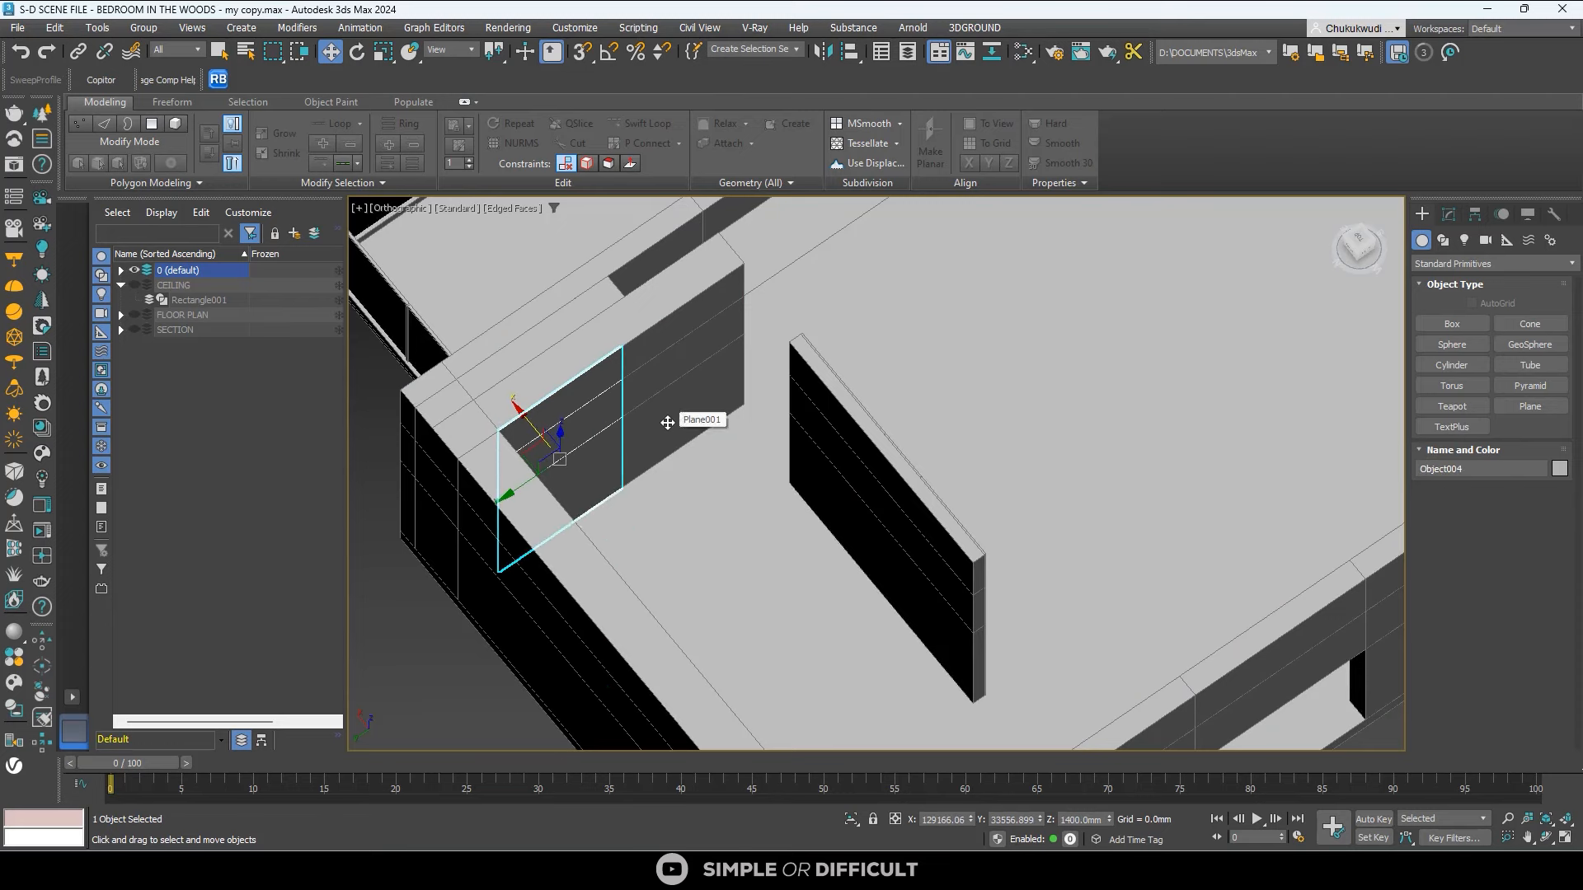
Apply FloorGenerator to the detached panel half with a maximum board length of 3000 mm.
left_click(1449, 214)
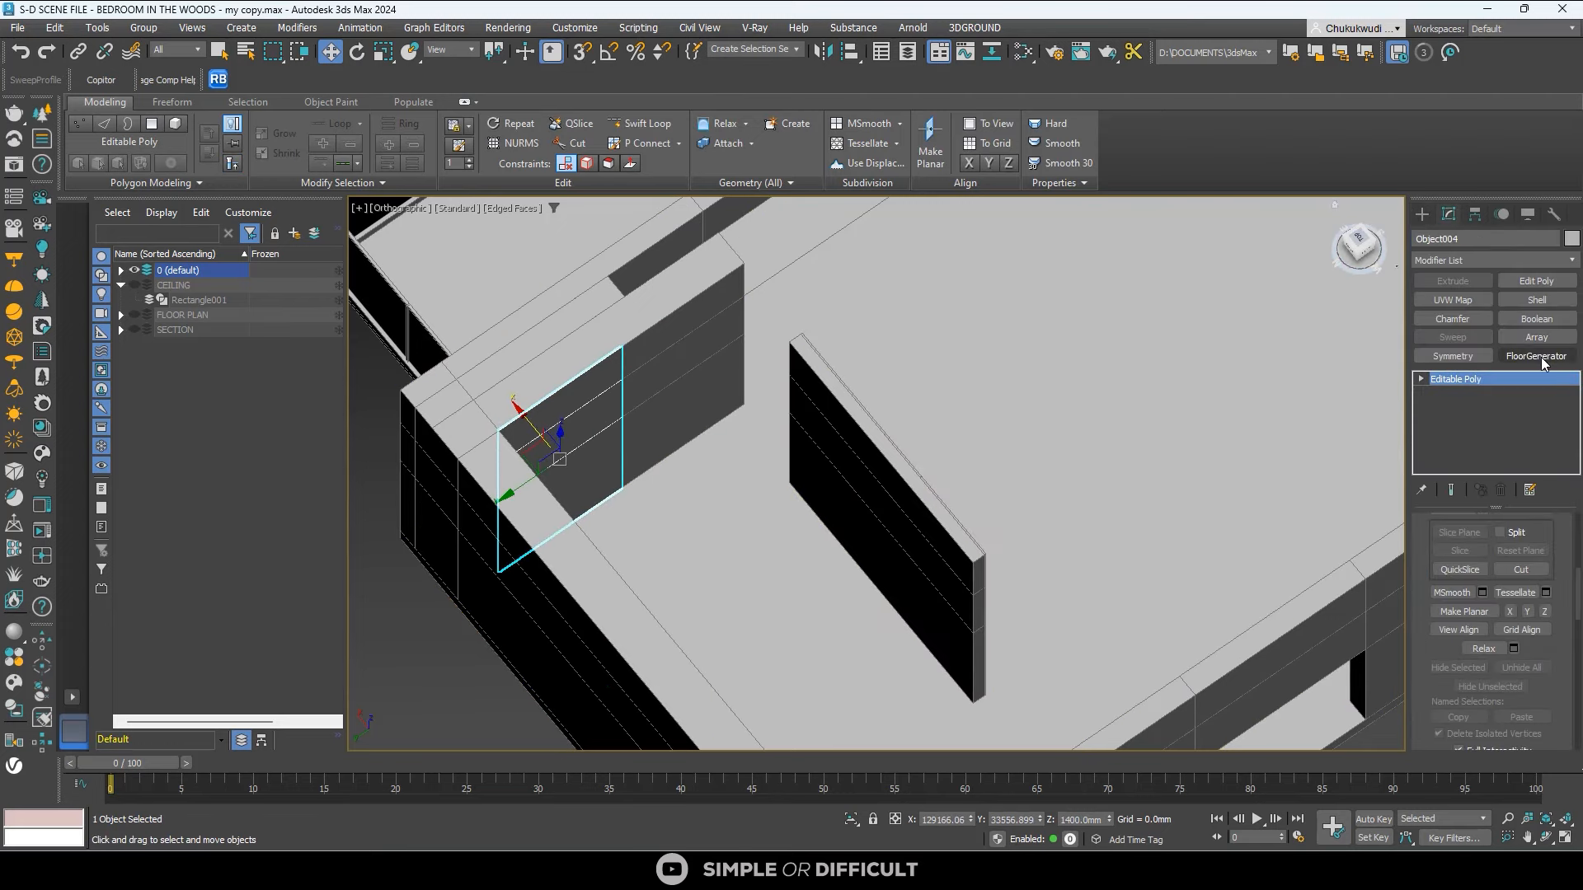
left_click(1535, 356)
left_click(1494, 556)
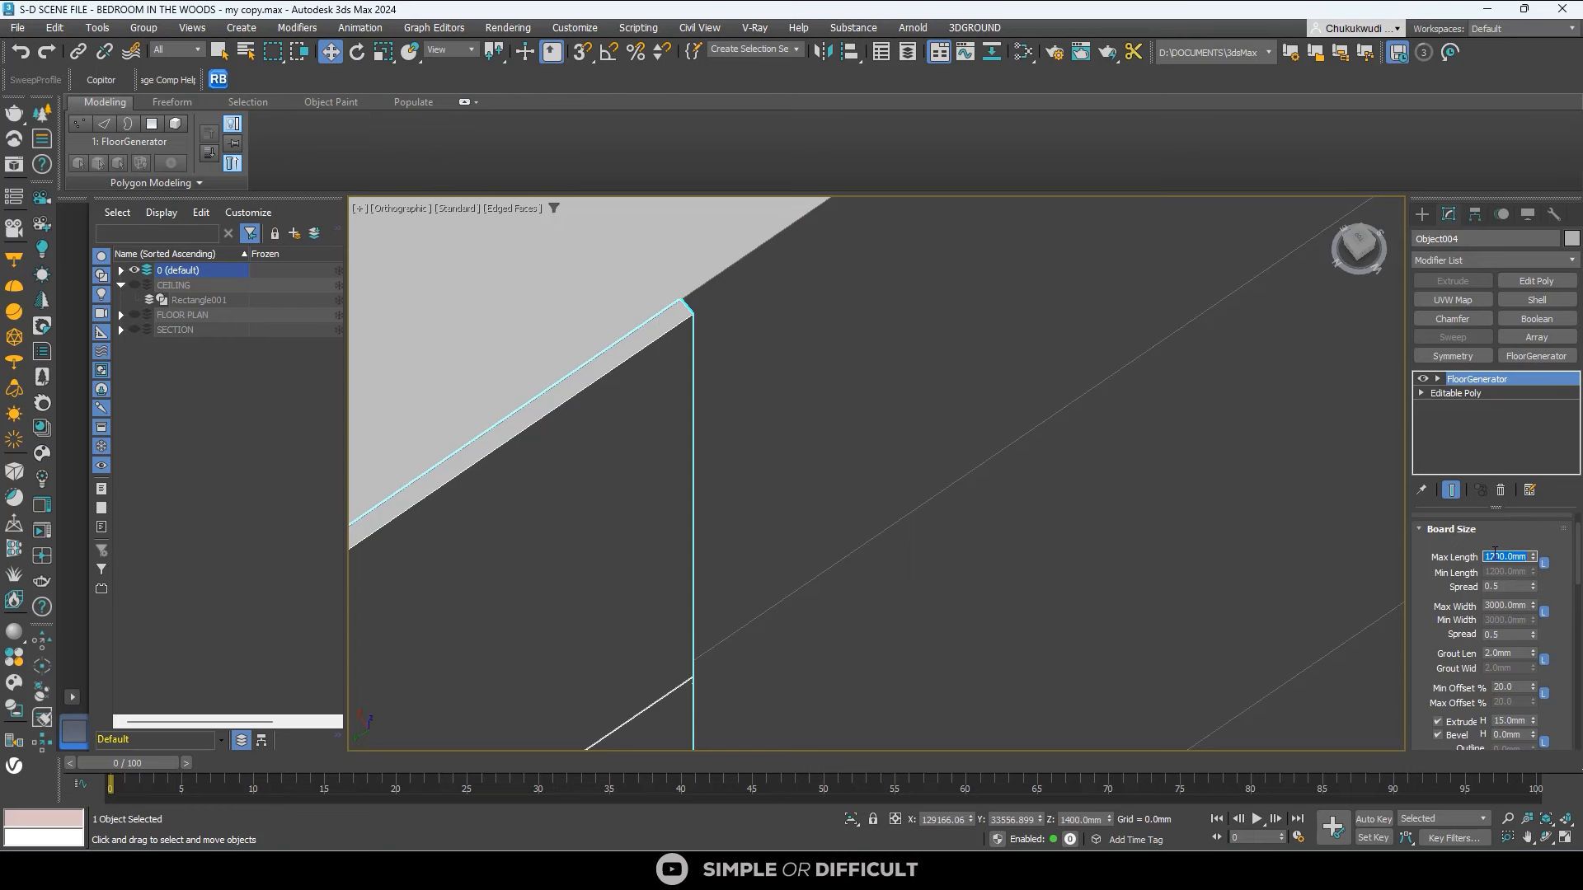
scroll(1464, 571, "down", 1)
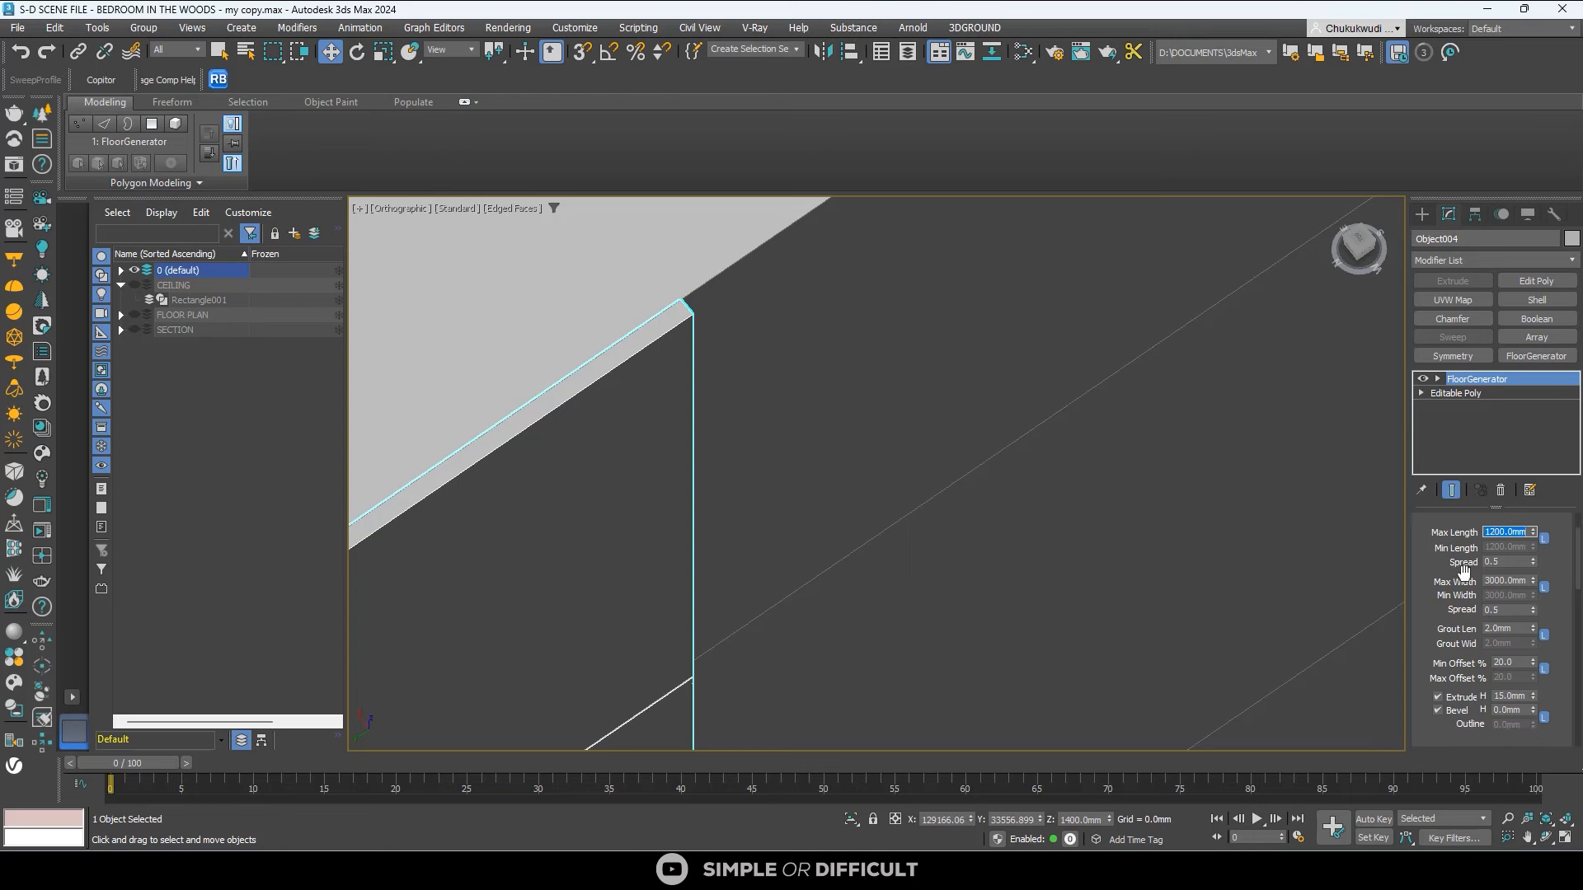
key("Return")
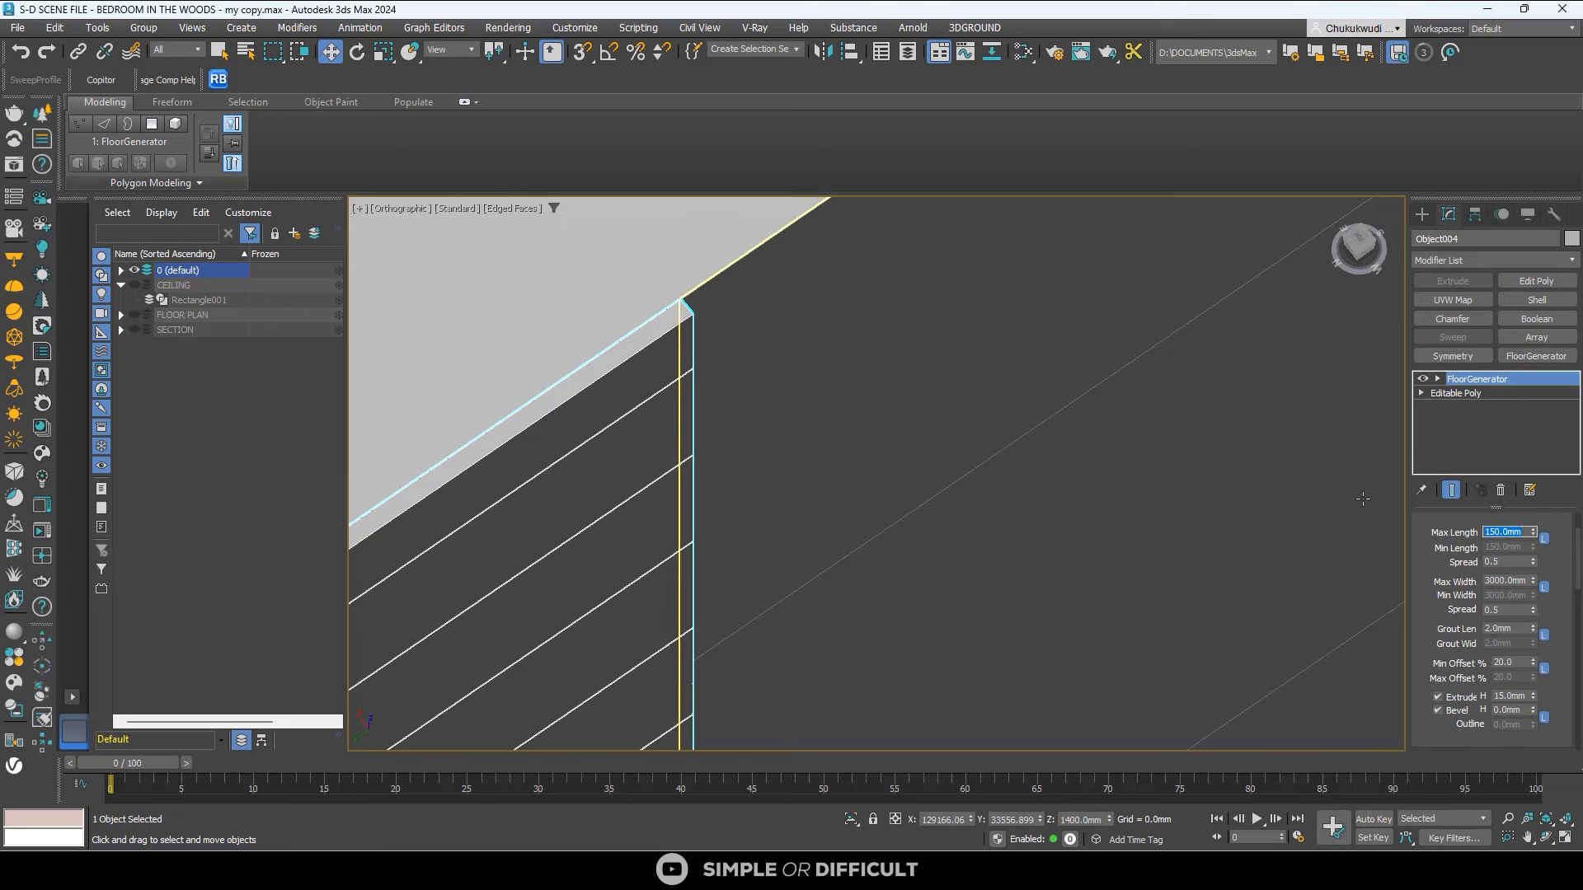
type("3000")
key("Return")
Set the maximum board width of the panel half's FloorGenerator to 150 mm.
scroll(655, 346, "down", 3)
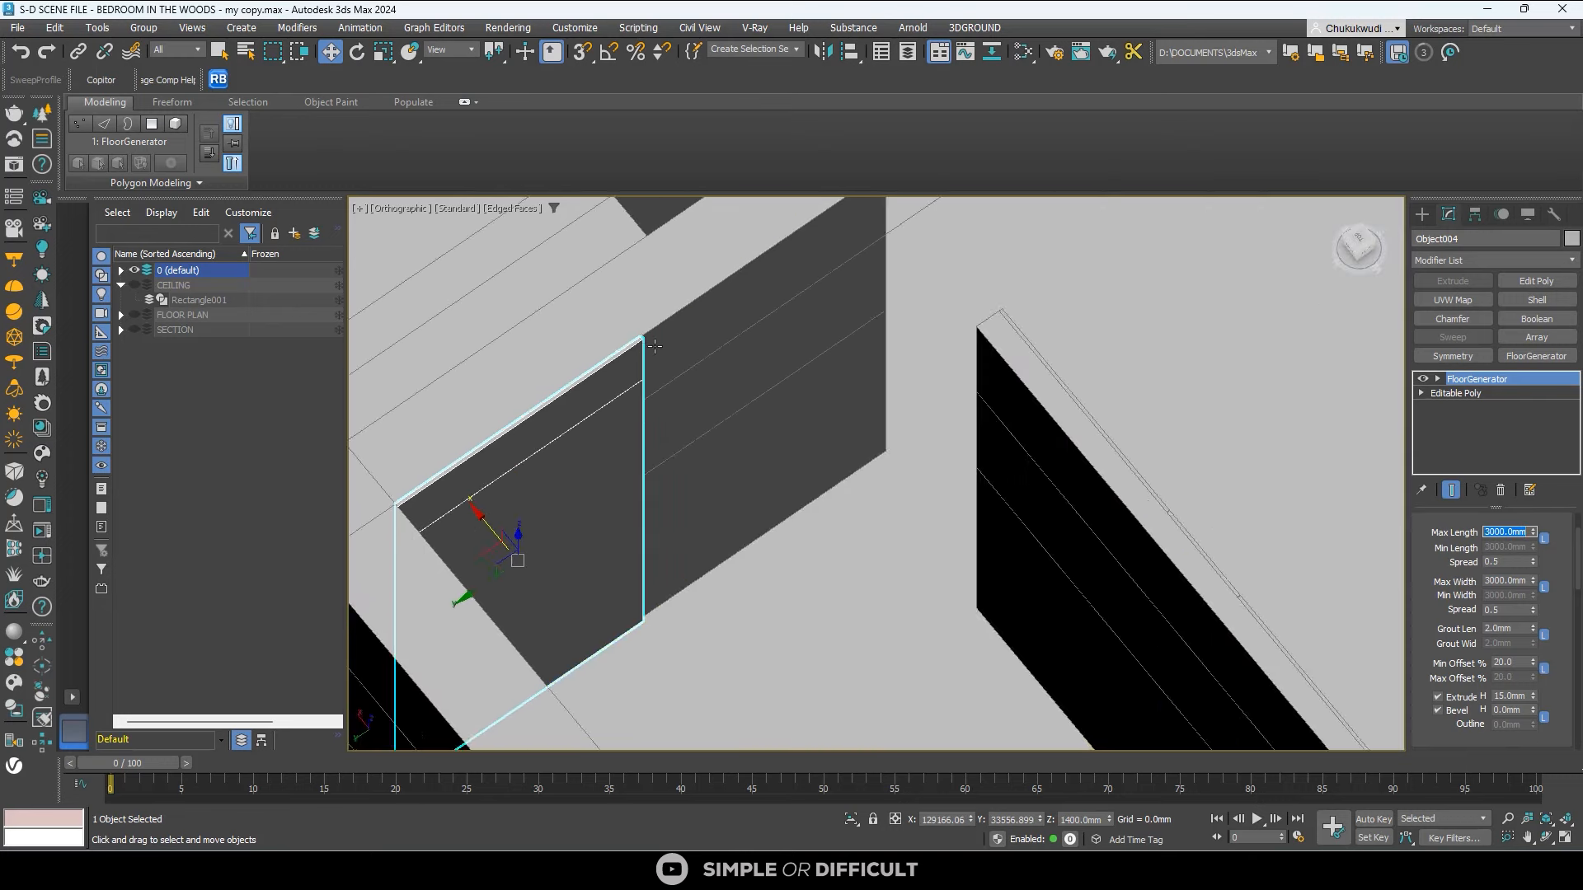
middle_click_drag(654, 346, 643, 314)
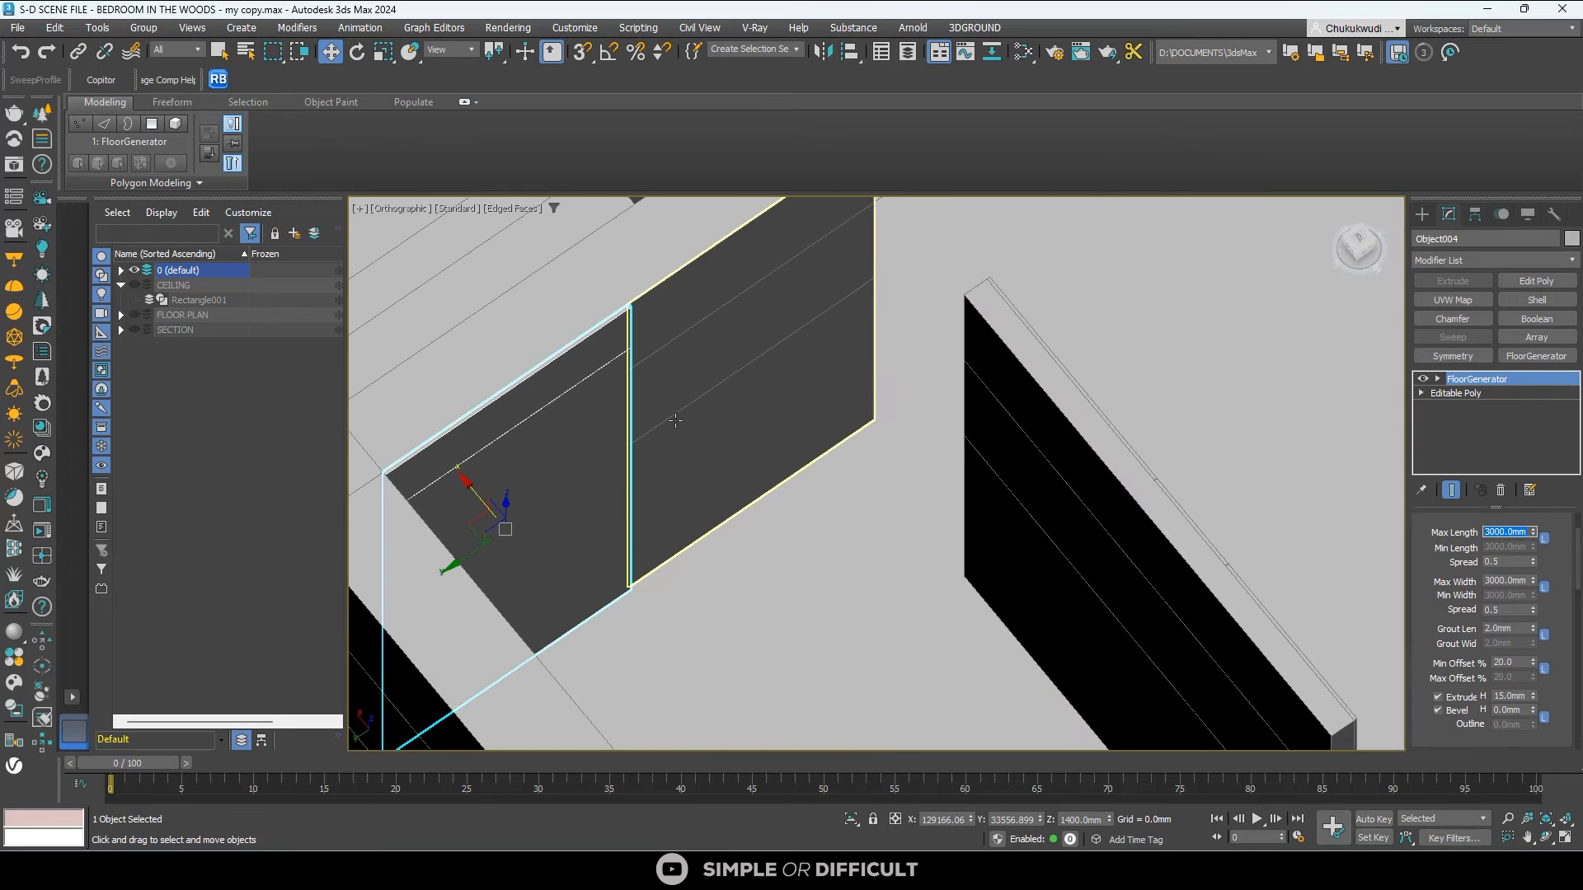
double_click(1513, 581)
type("150")
key("Return")
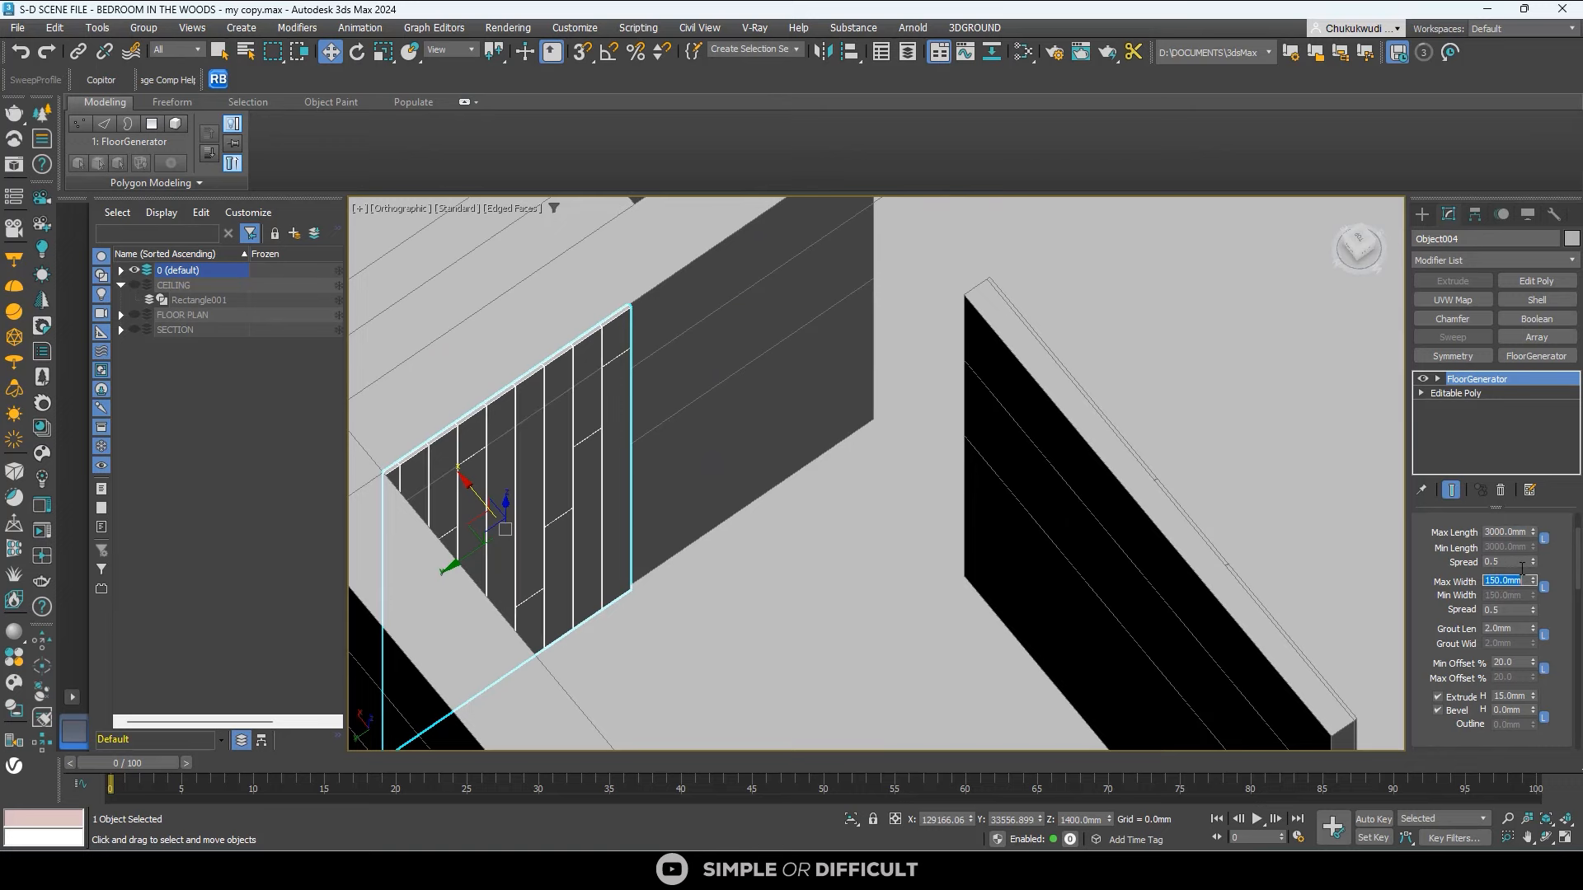
Set the maximum board length to 30000 mm so the vertical boards run without cross joints.
scroll(618, 469, "up", 2)
scroll(618, 478, "down", 1)
middle_click_drag(629, 512, 557, 501, "alt")
scroll(776, 502, "down", 4)
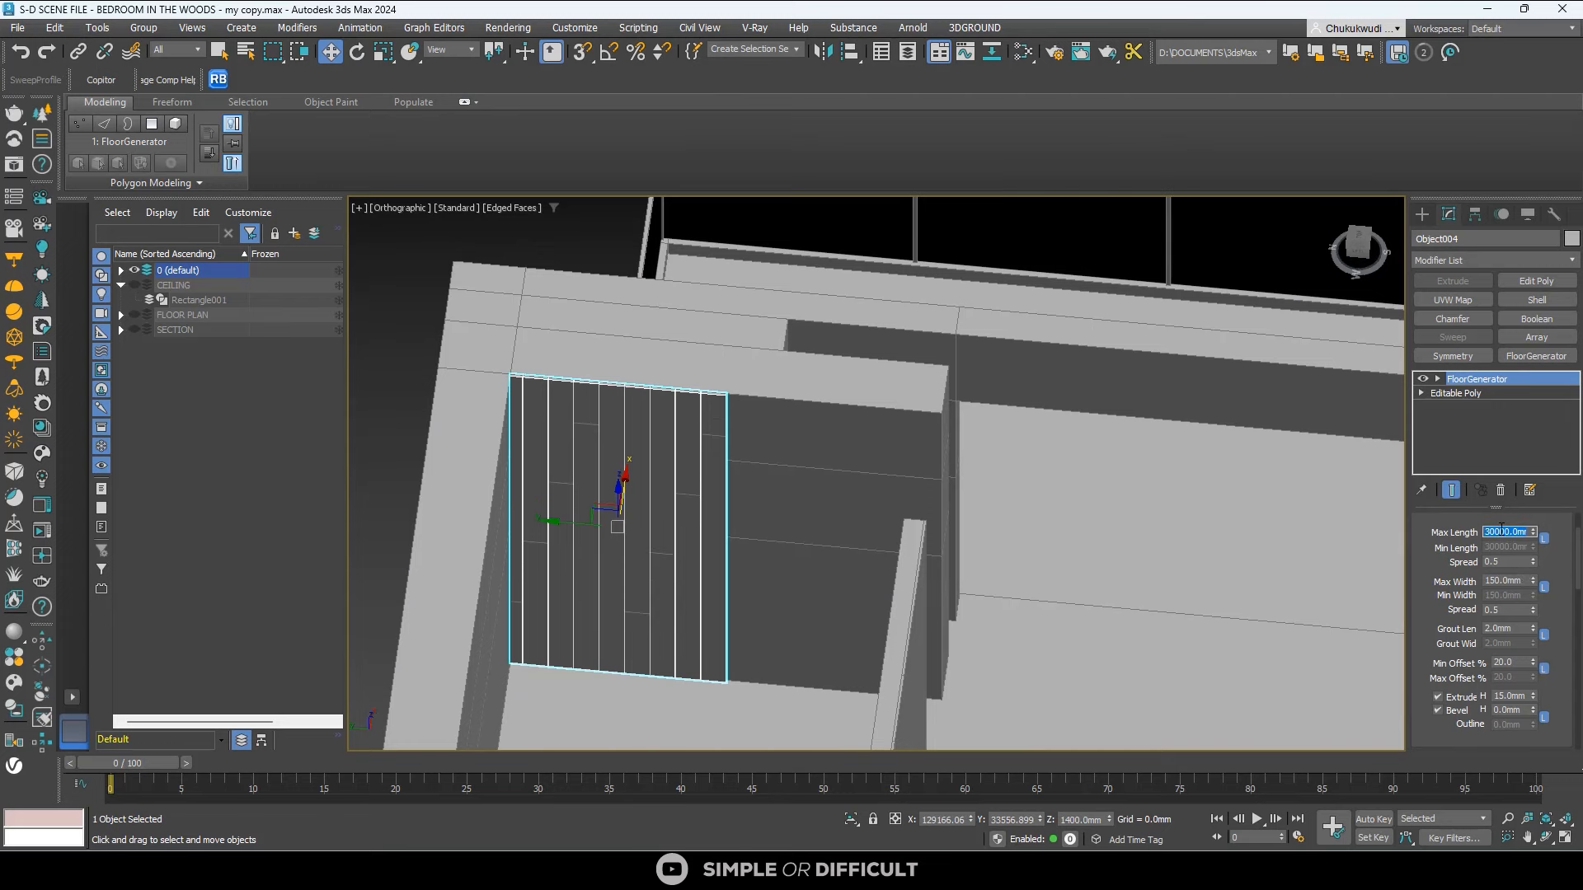
scroll(732, 484, "up", 5)
scroll(676, 371, "down", 4)
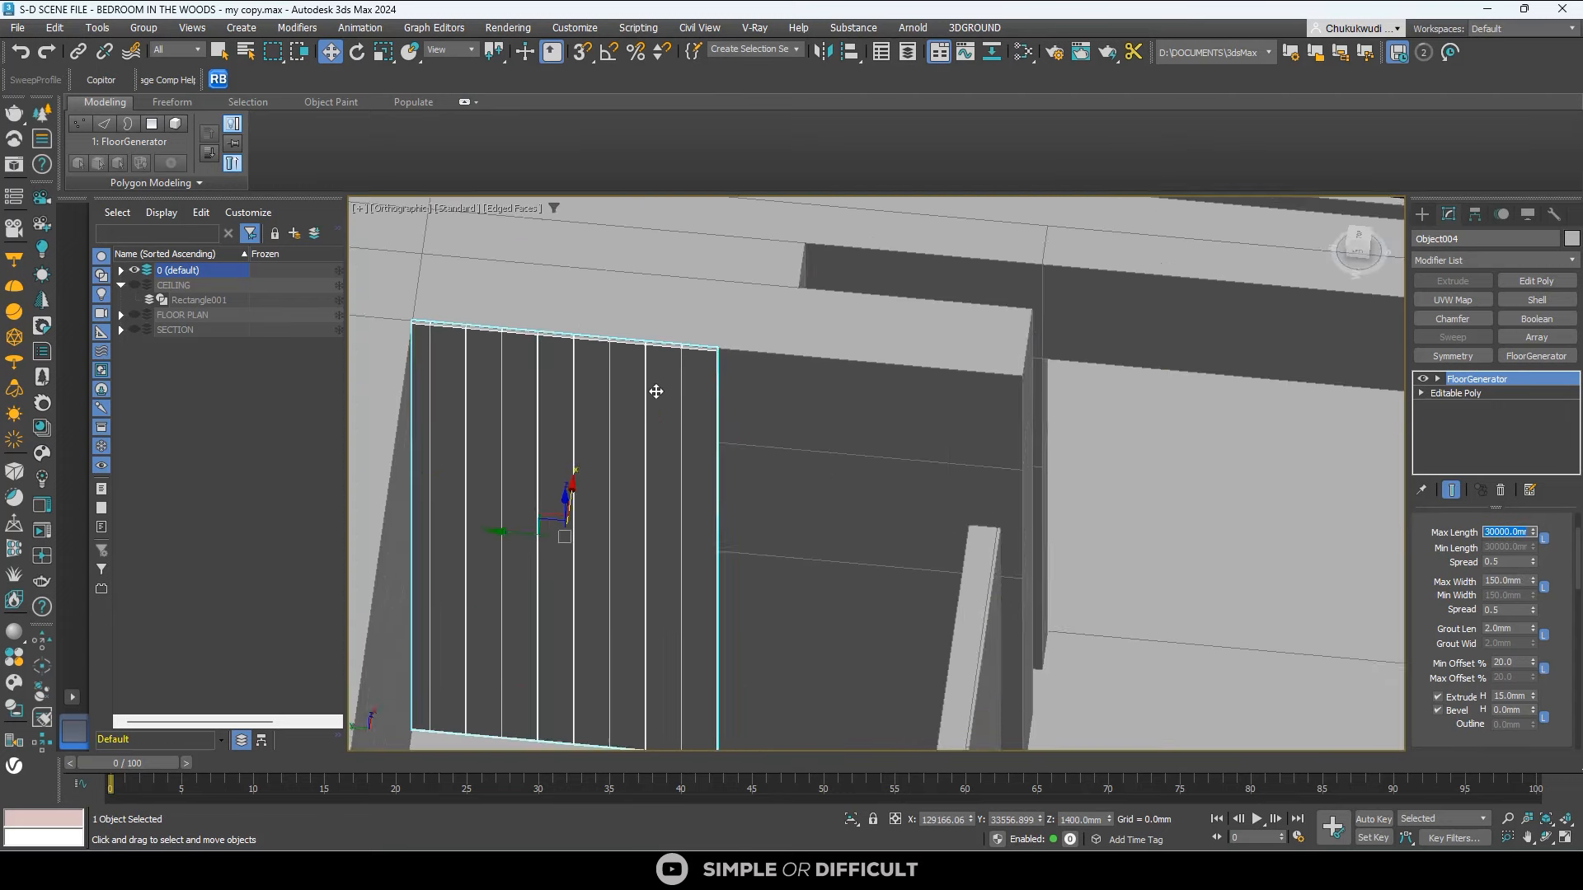
Set the maximum board width of the panel half to 30 mm.
scroll(599, 400, "up", 2)
scroll(600, 400, "up", 2)
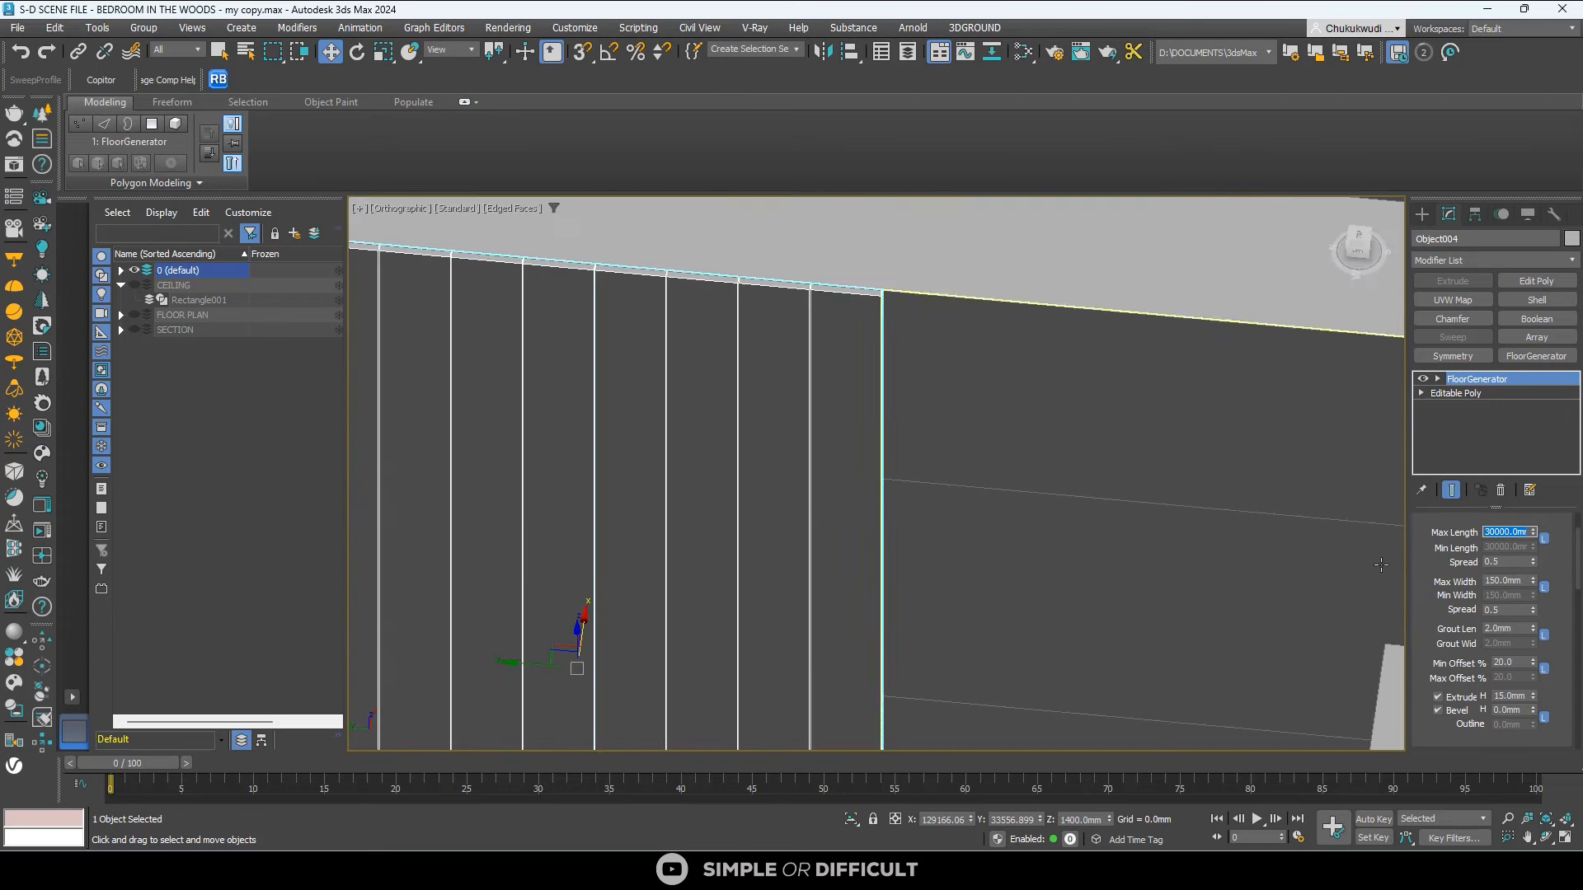
left_click(1505, 581)
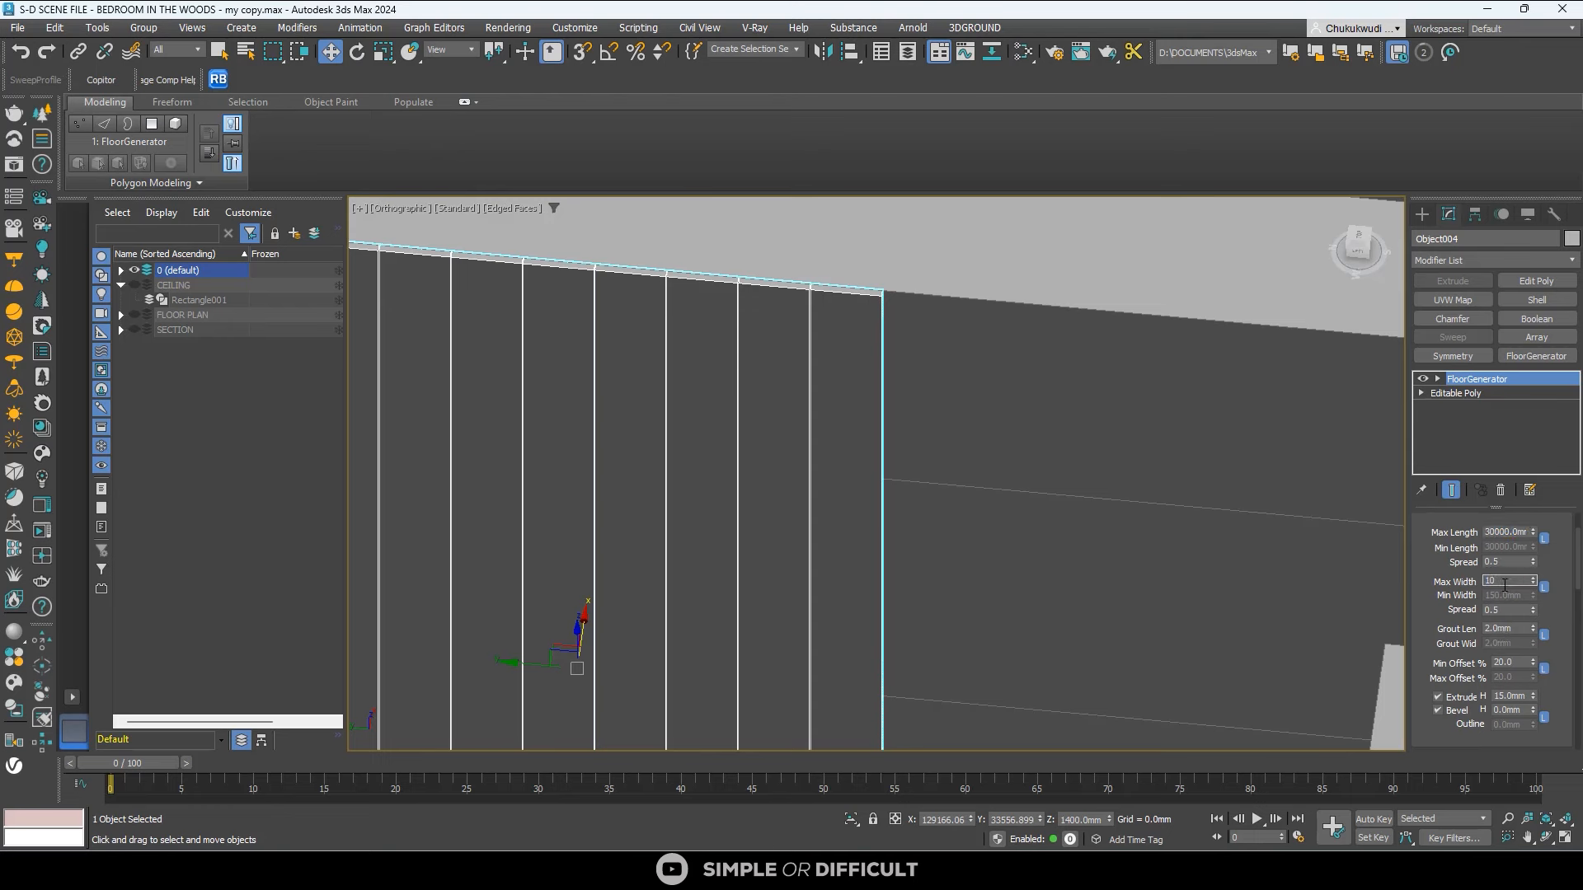
type("30")
key("Return")
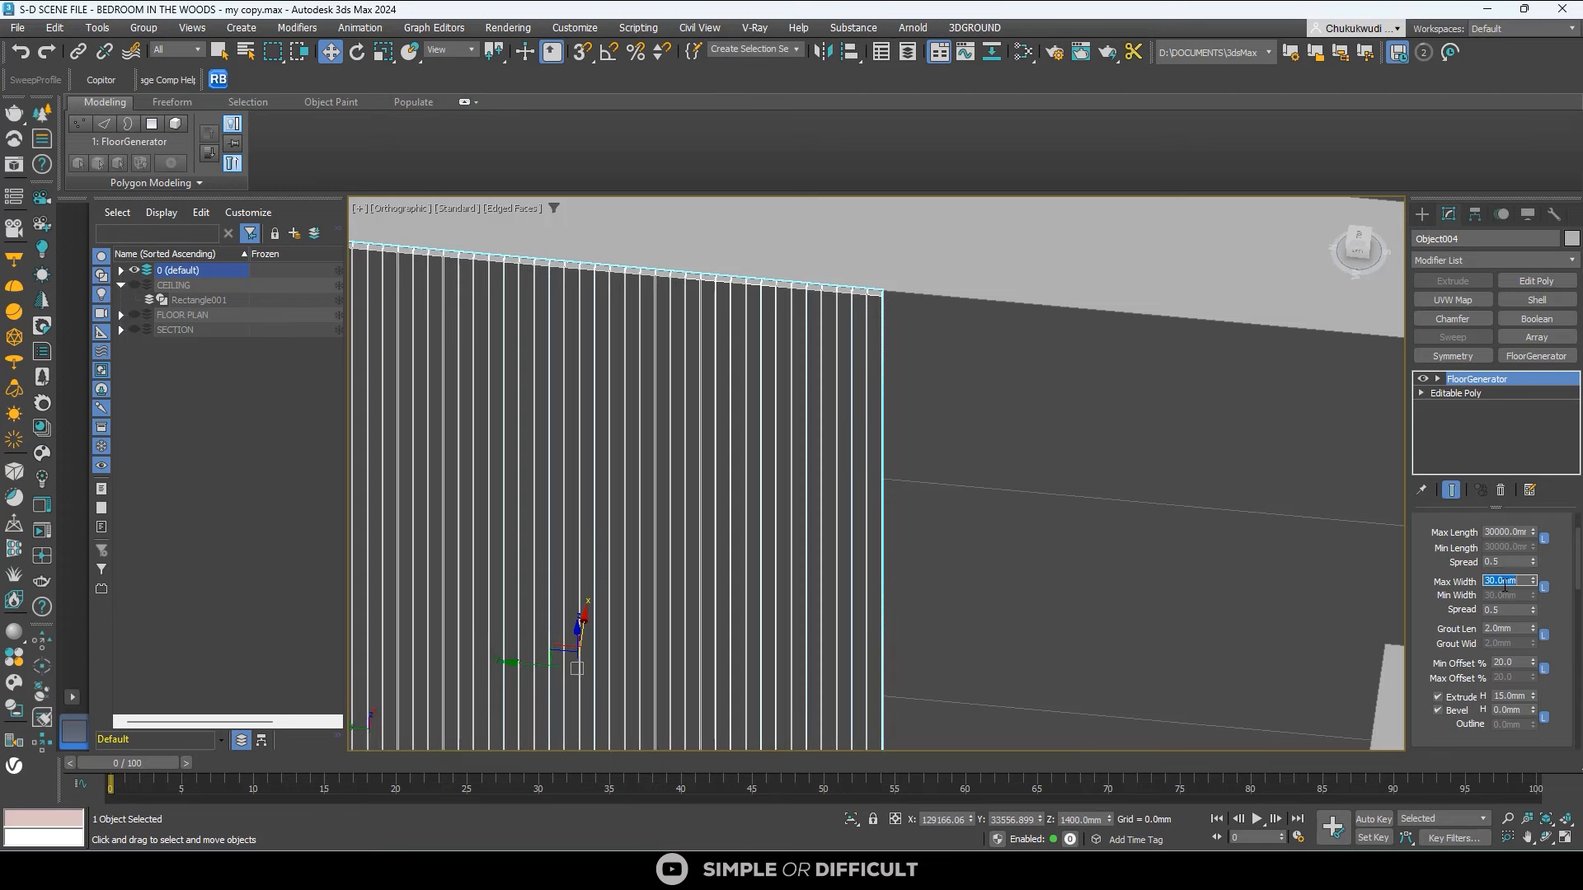
Set the grout length of the slatted panel's FloorGenerator to 4 mm.
scroll(808, 321, "up", 5)
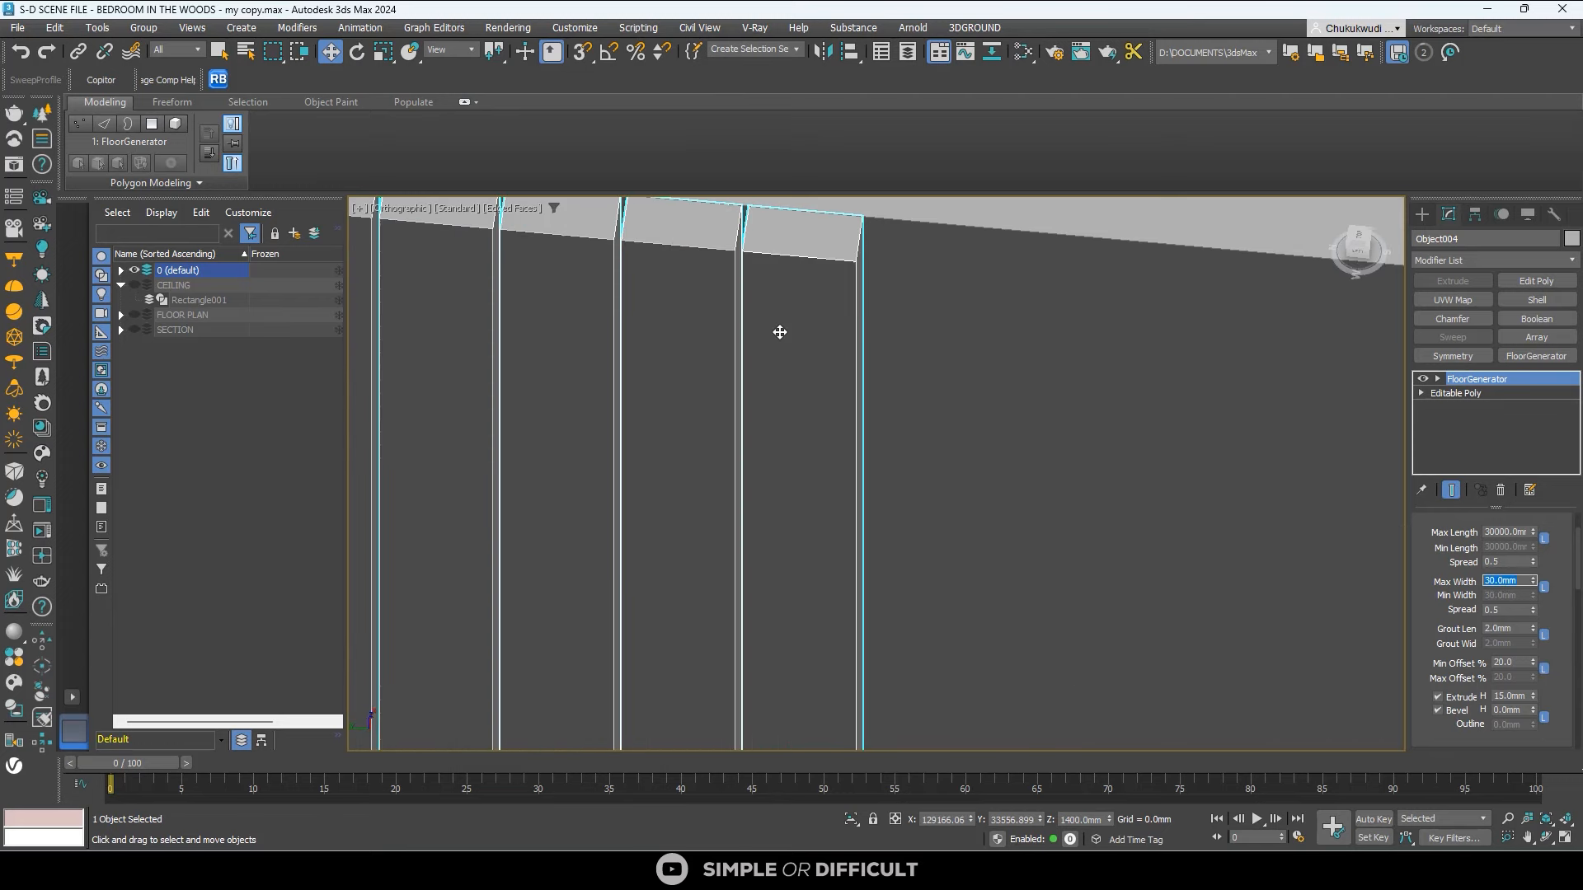
scroll(780, 331, "down", 3)
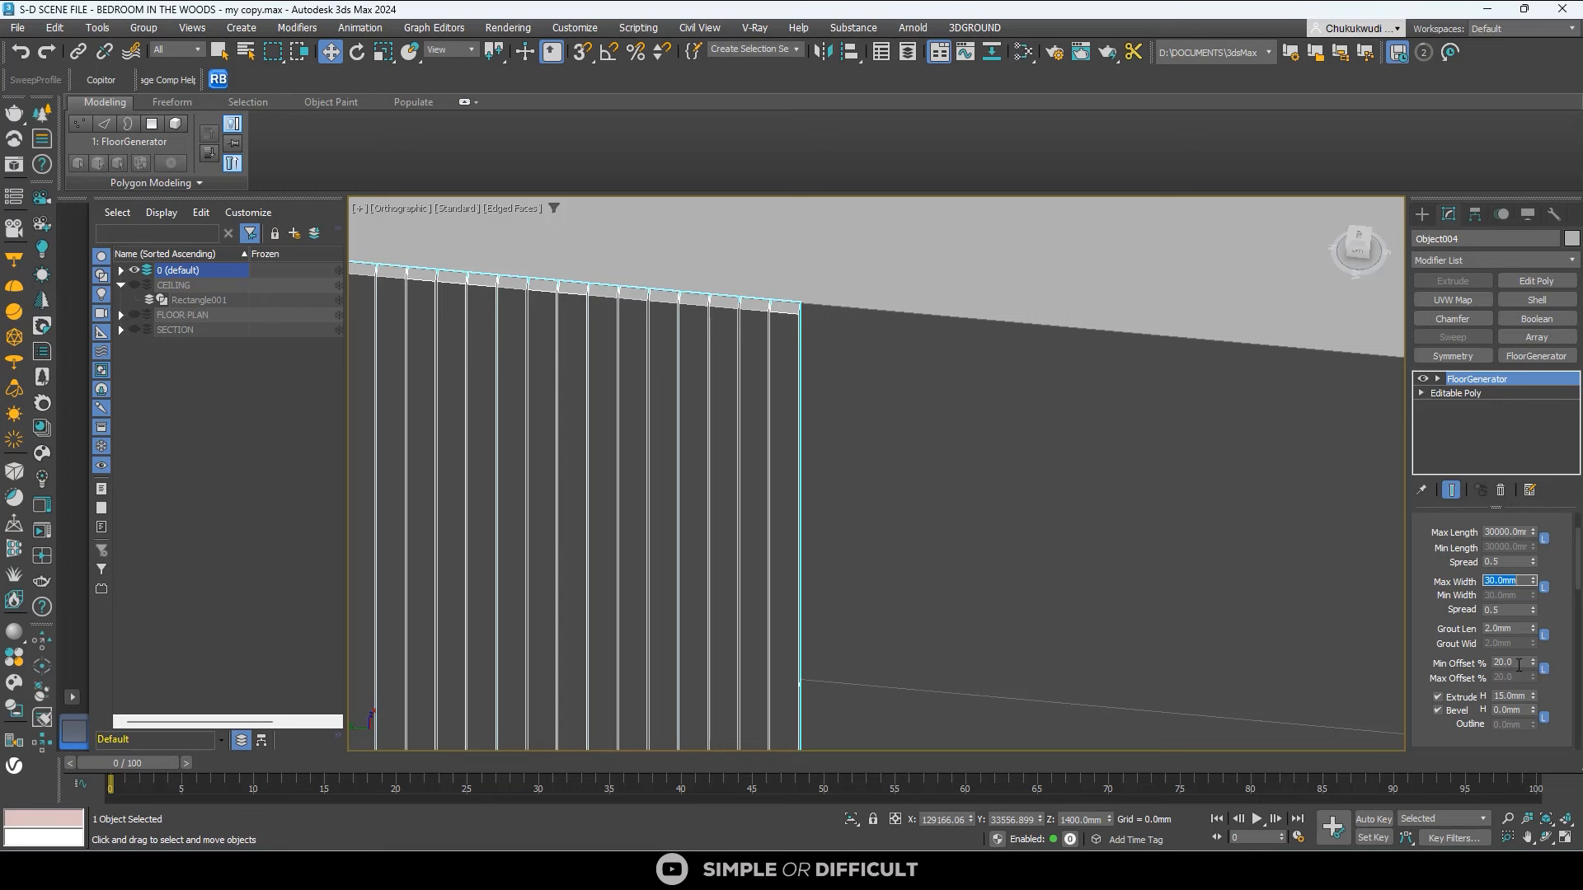
left_click(1514, 629)
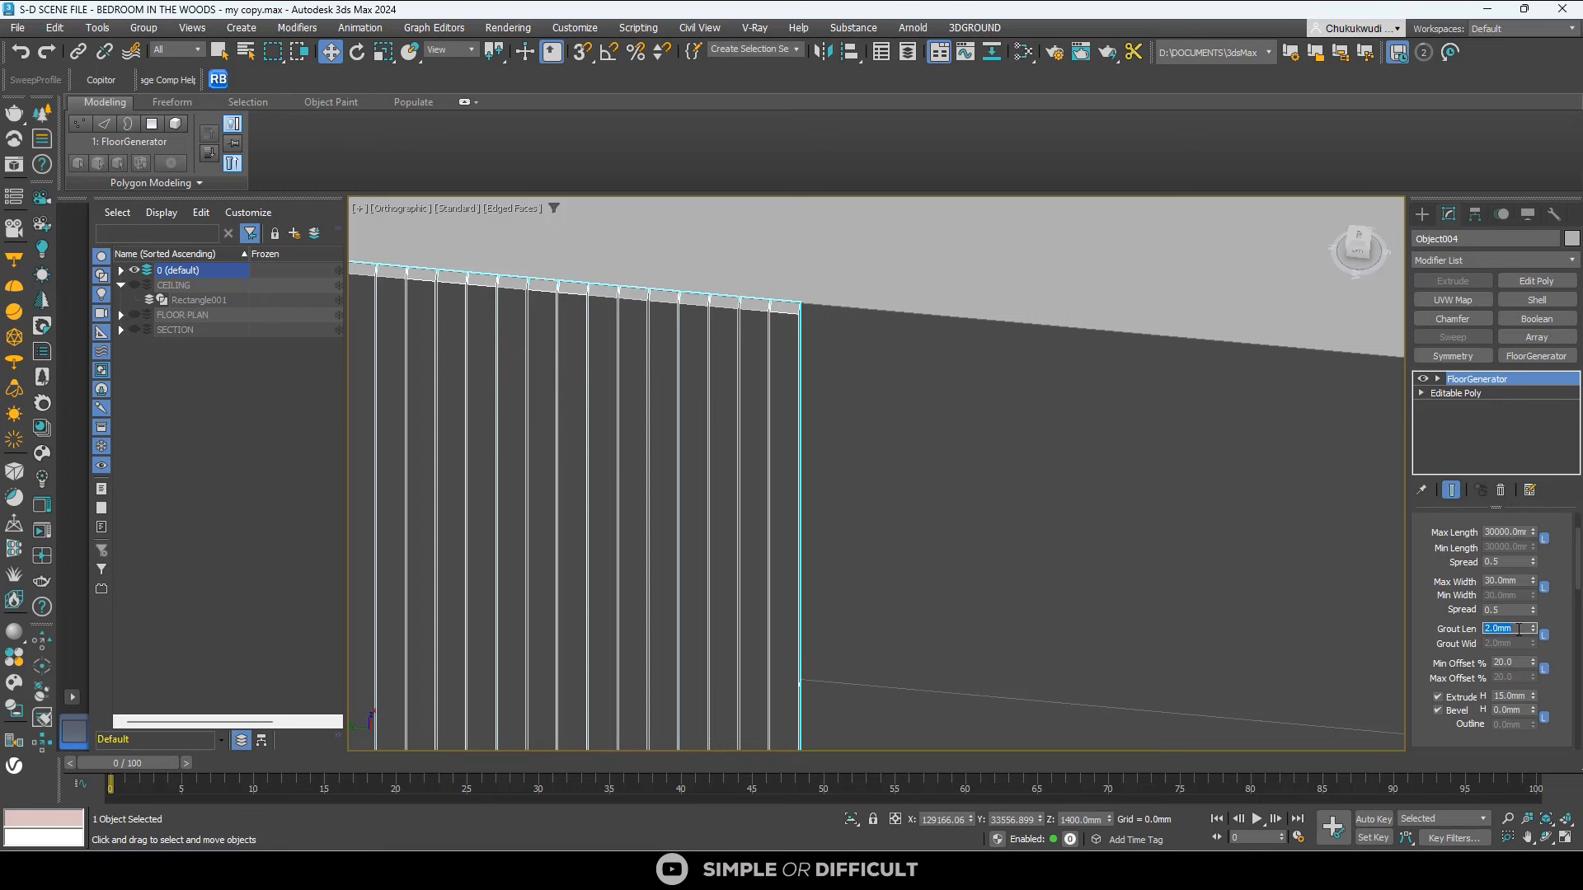
type("4")
key("Return")
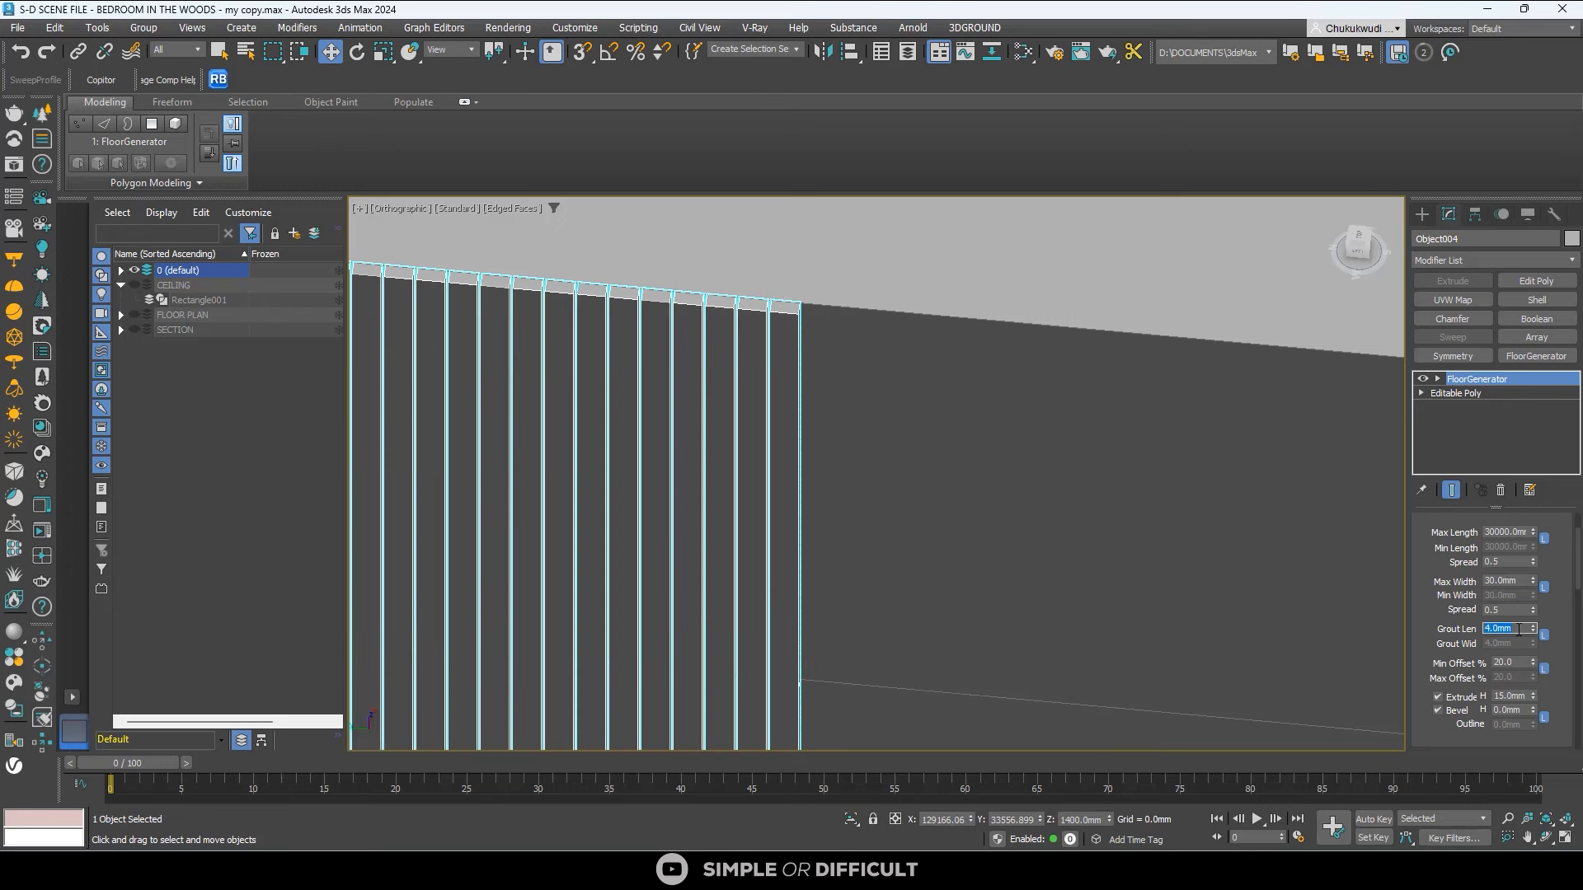
Apply a Shell modifier to the plain panel directly beside the slatted half of the wall.
scroll(629, 414, "down", 8)
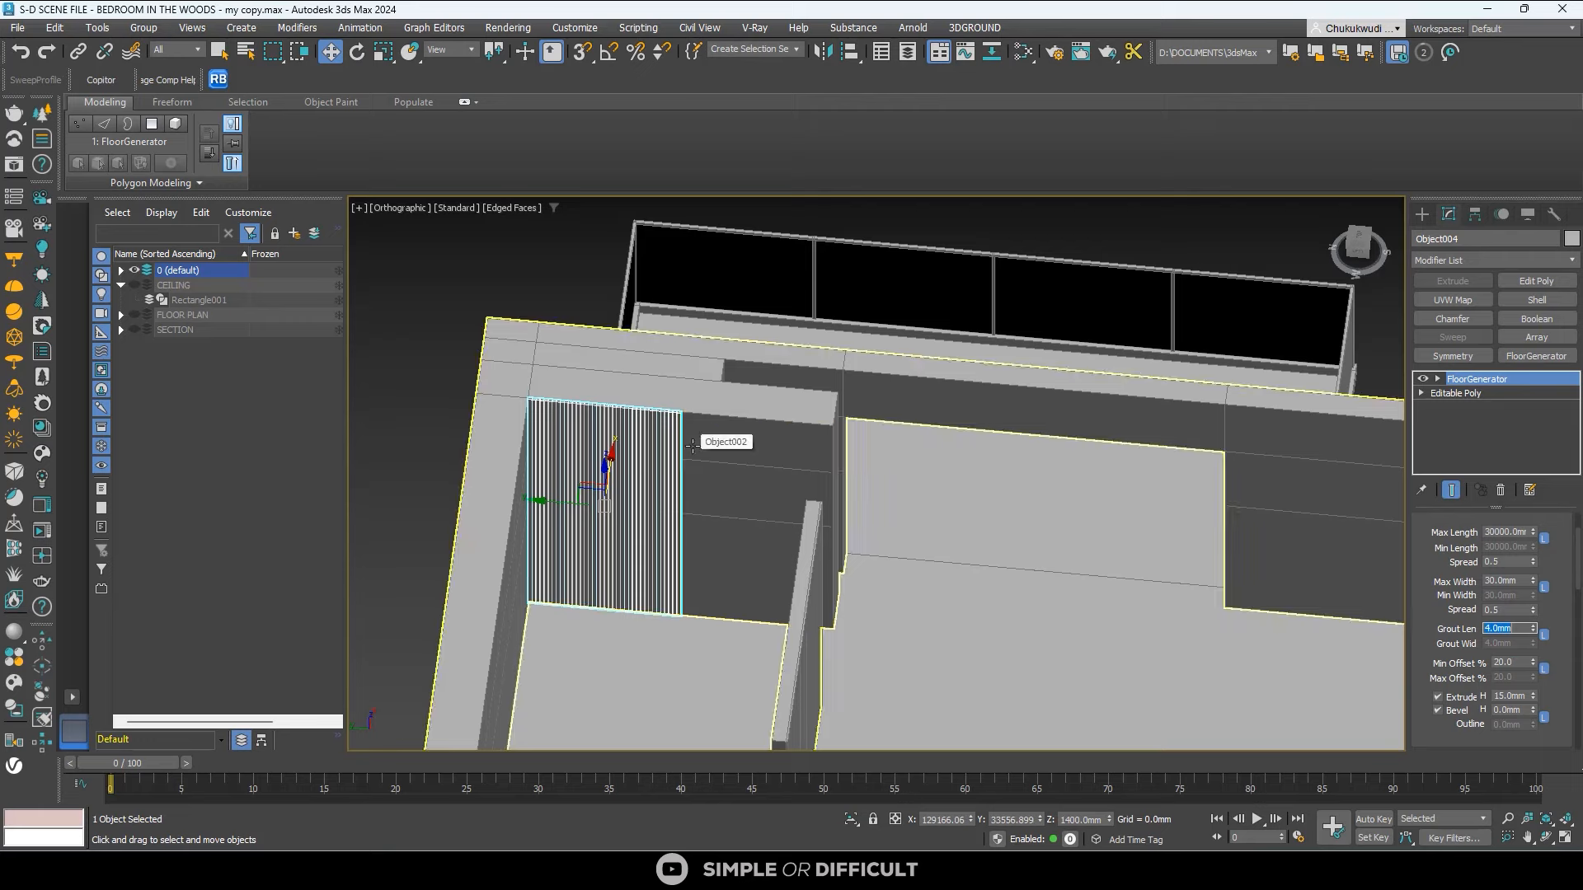
middle_click_drag(692, 429, 702, 447, "alt")
scroll(704, 458, "up", 5)
left_click(703, 467)
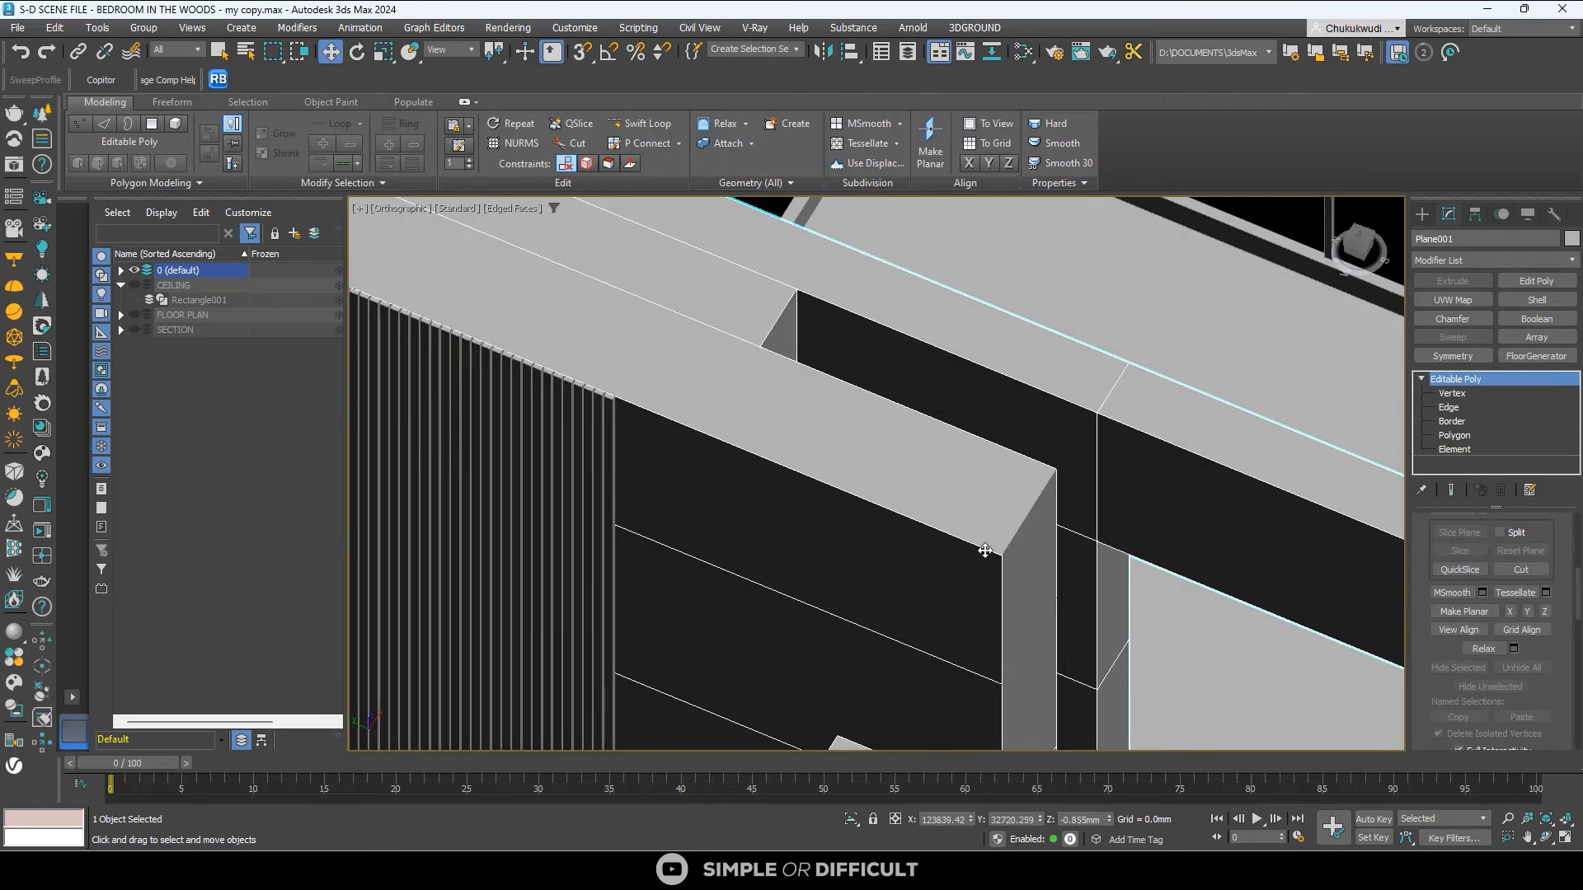
scroll(984, 550, "up", 4)
scroll(1012, 547, "down", 4)
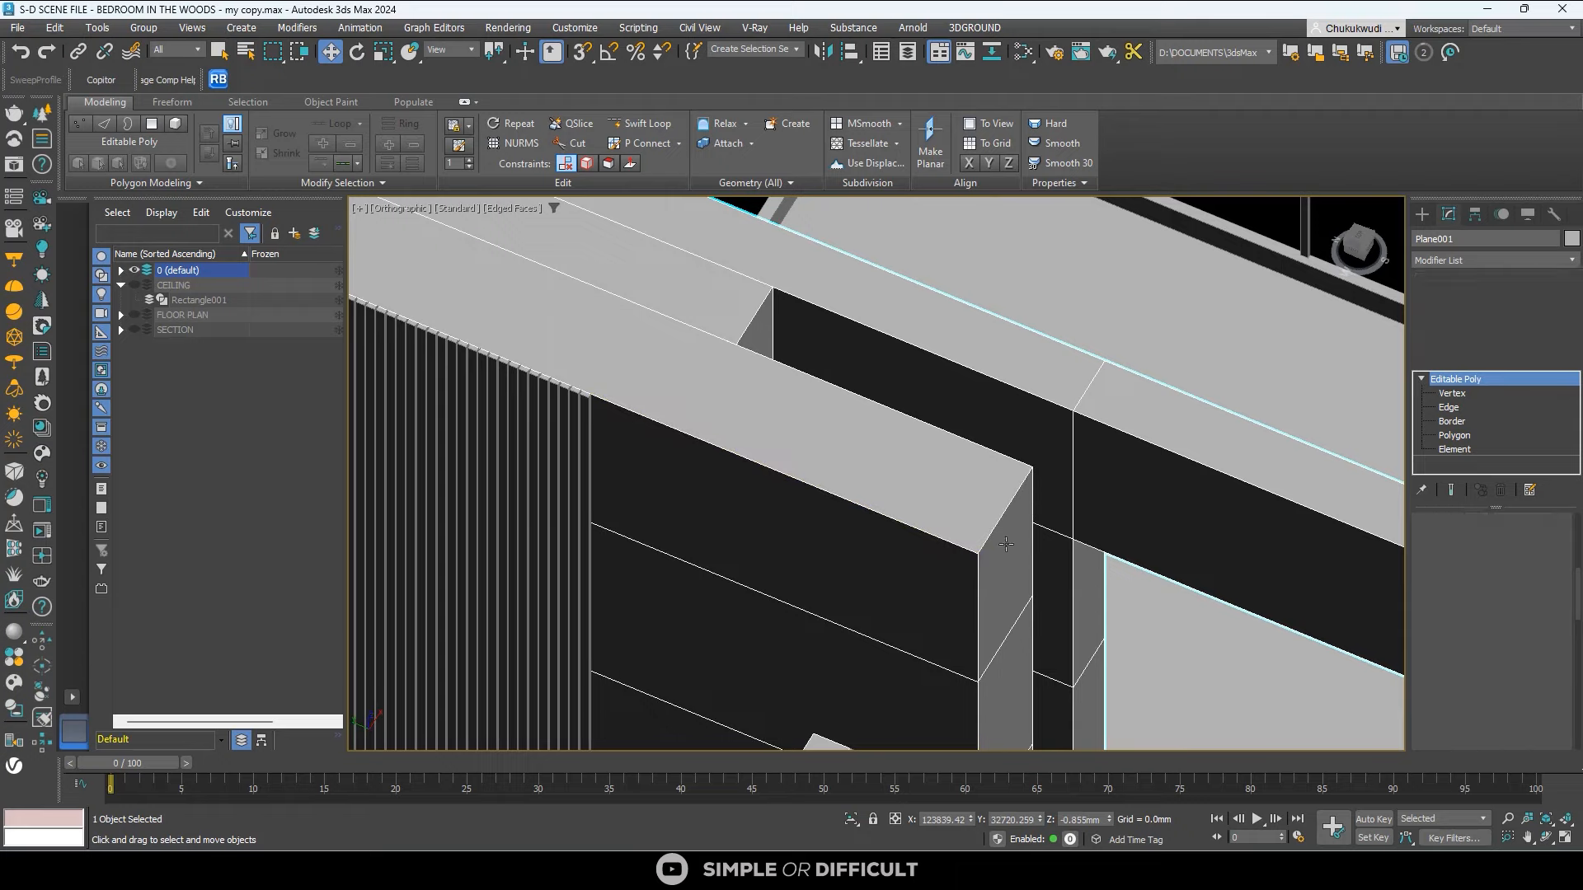
left_click(1422, 214)
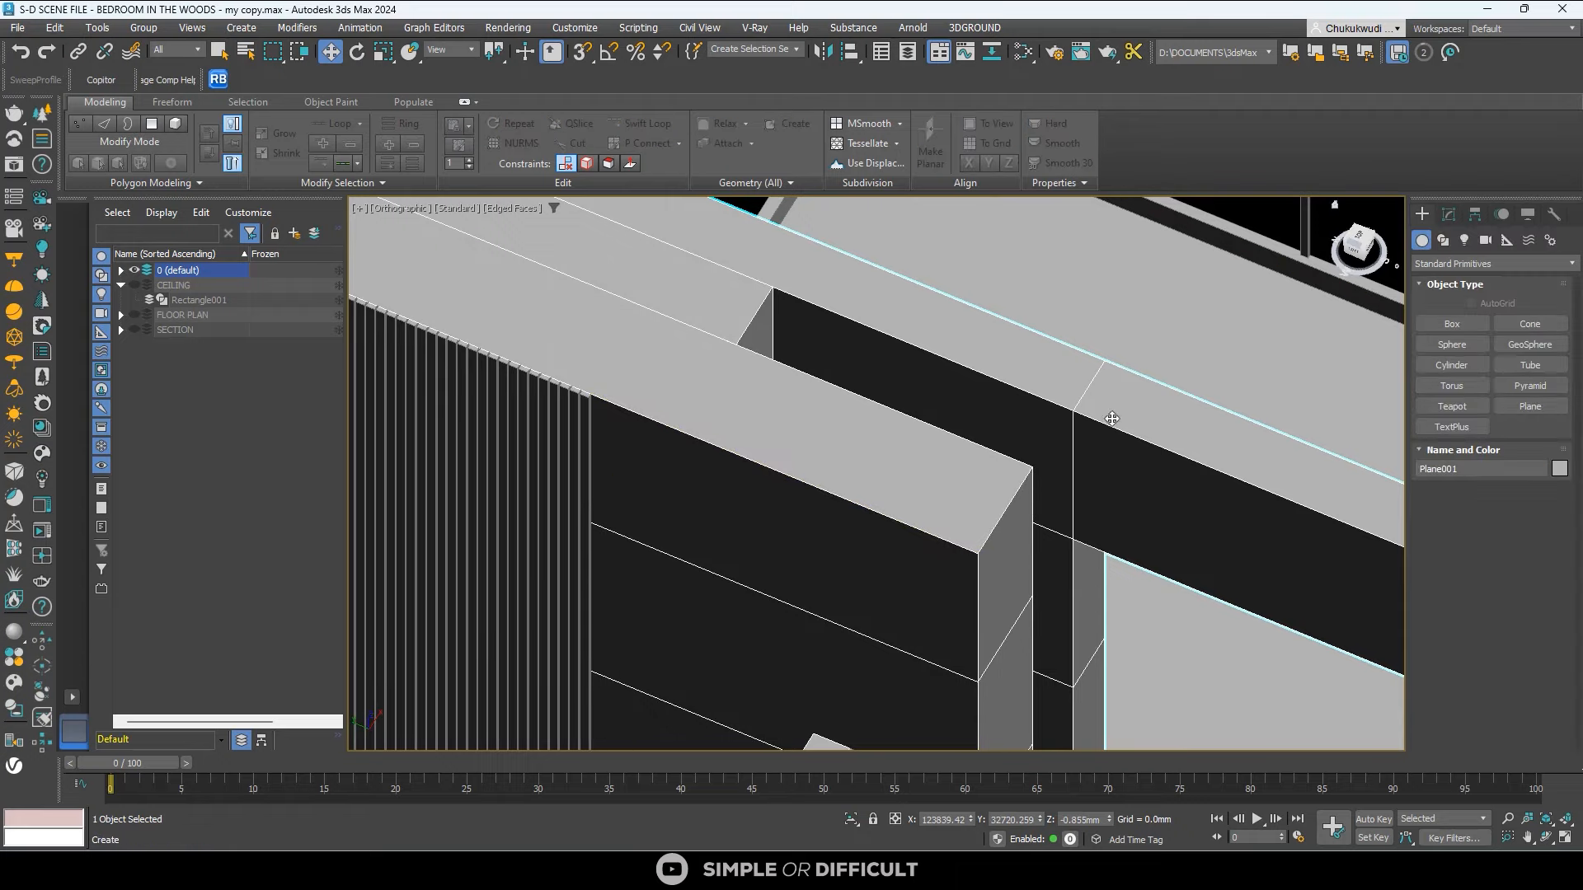
scroll(649, 493, "down", 5)
left_click(648, 493)
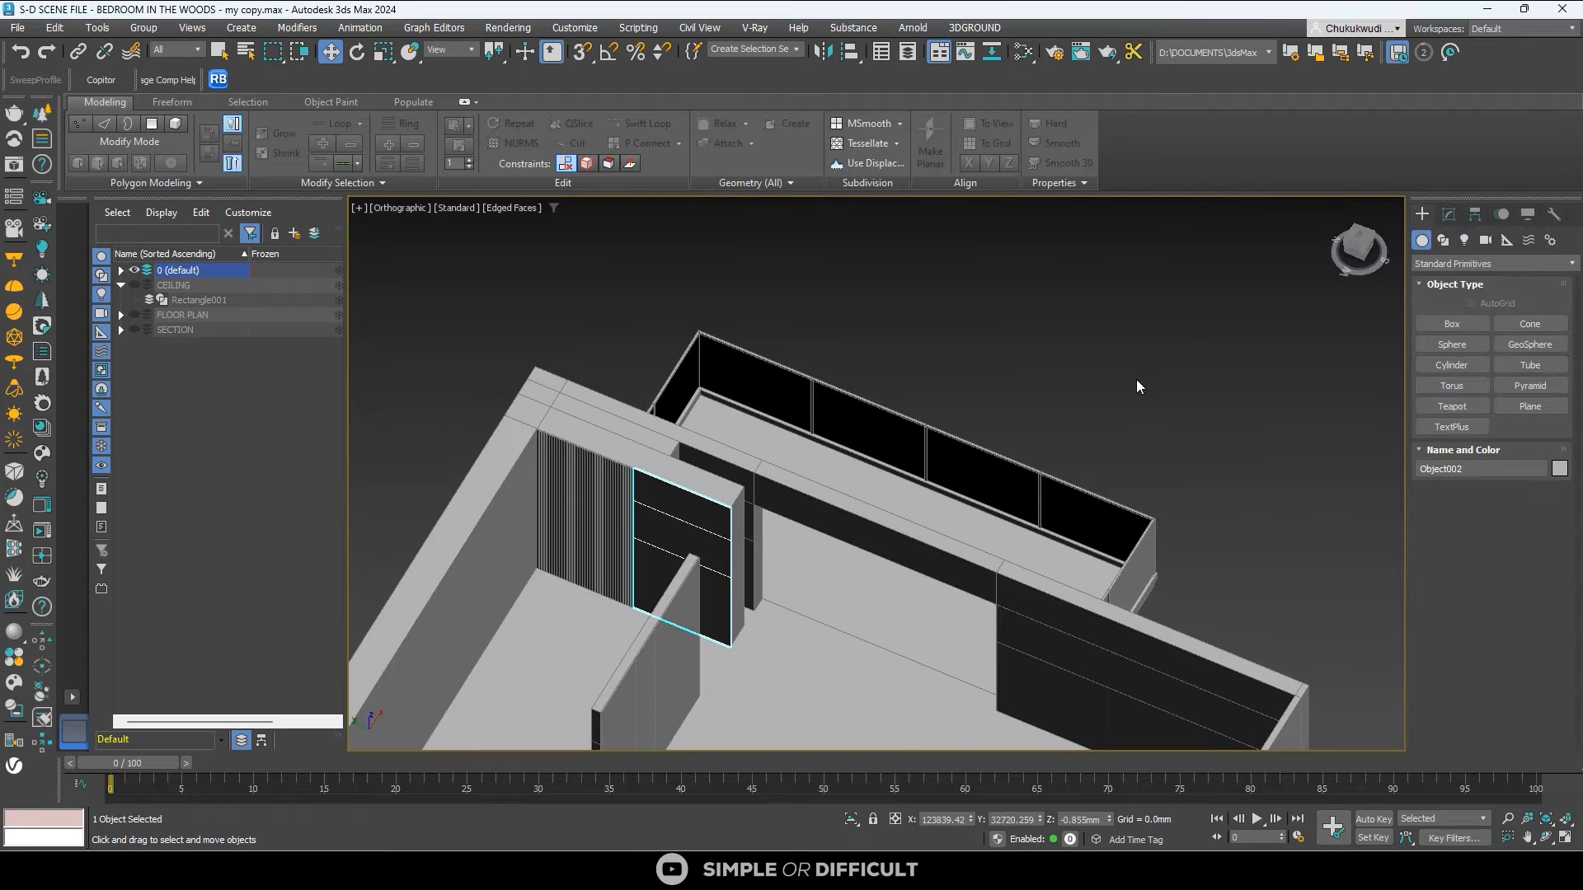
left_click(1451, 216)
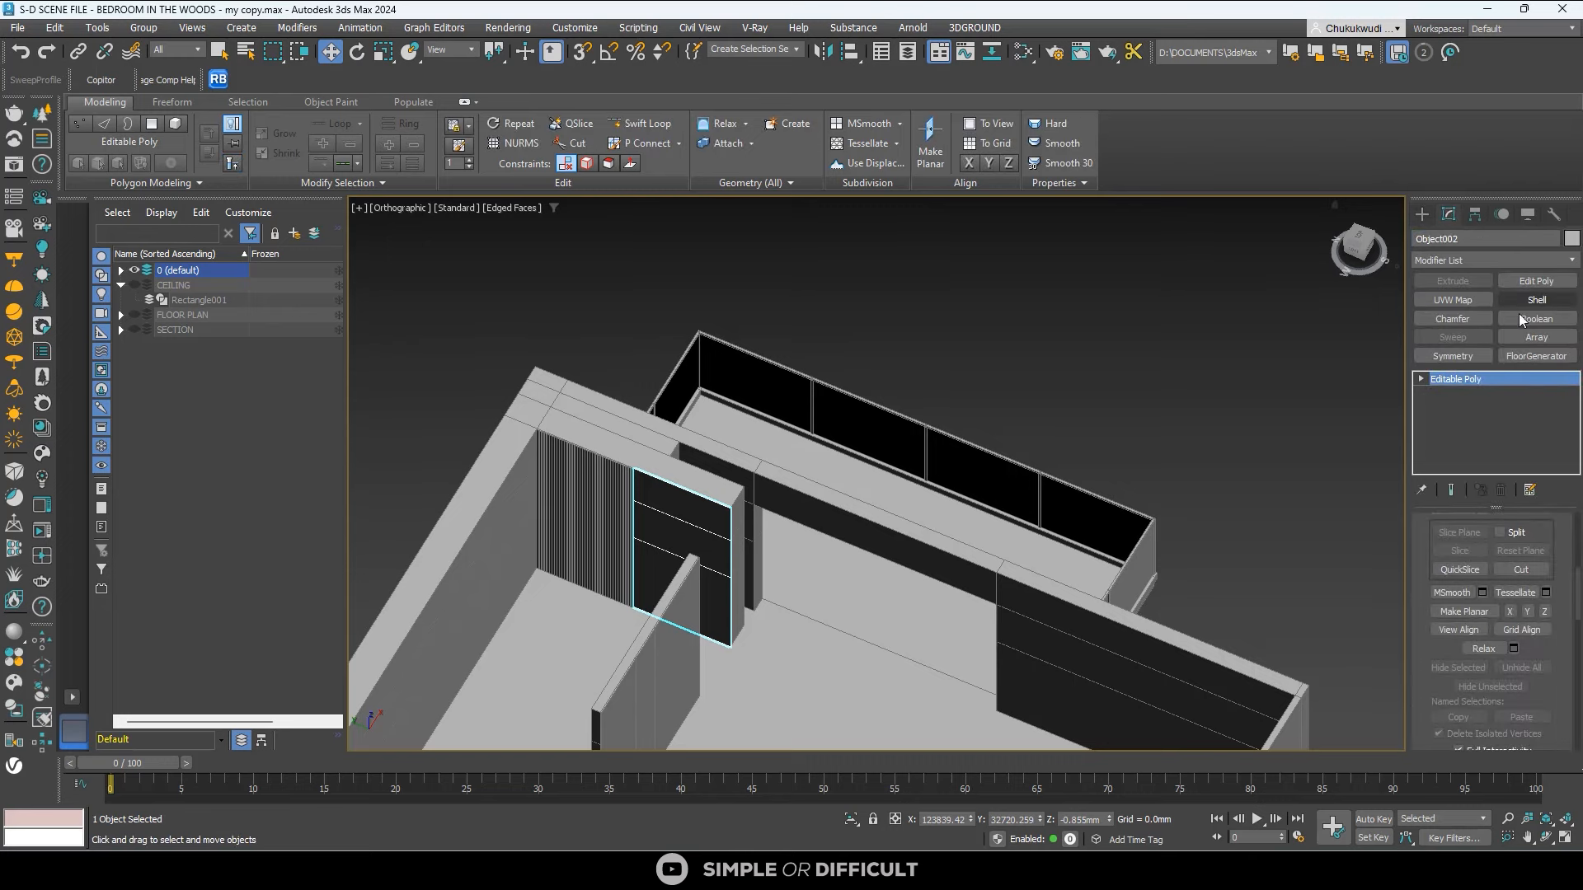
scroll(677, 500, "up", 5)
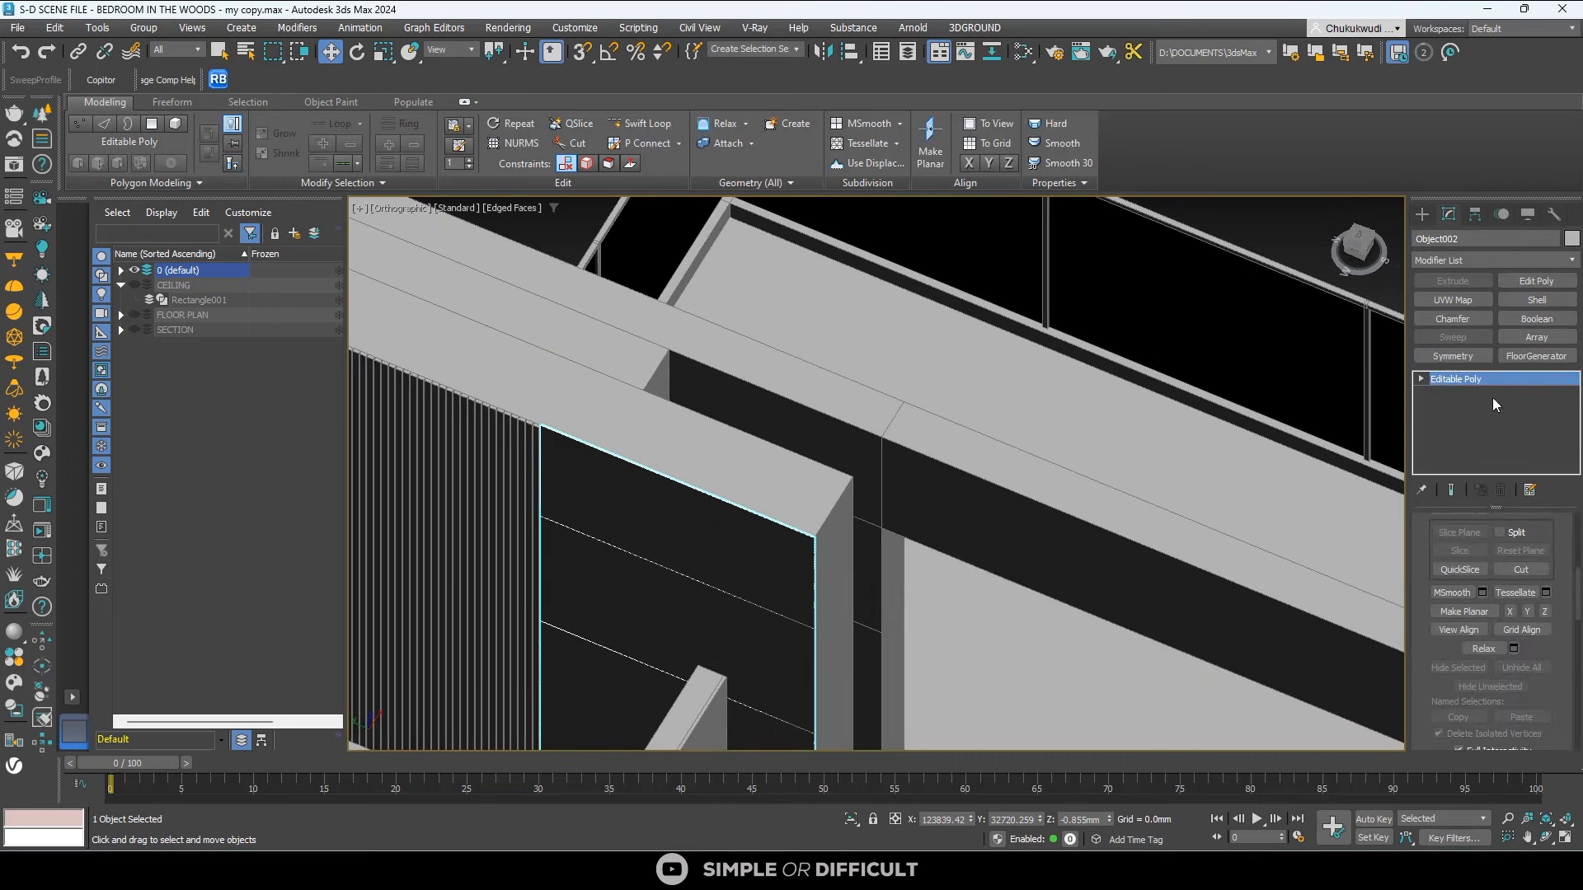
left_click(1536, 300)
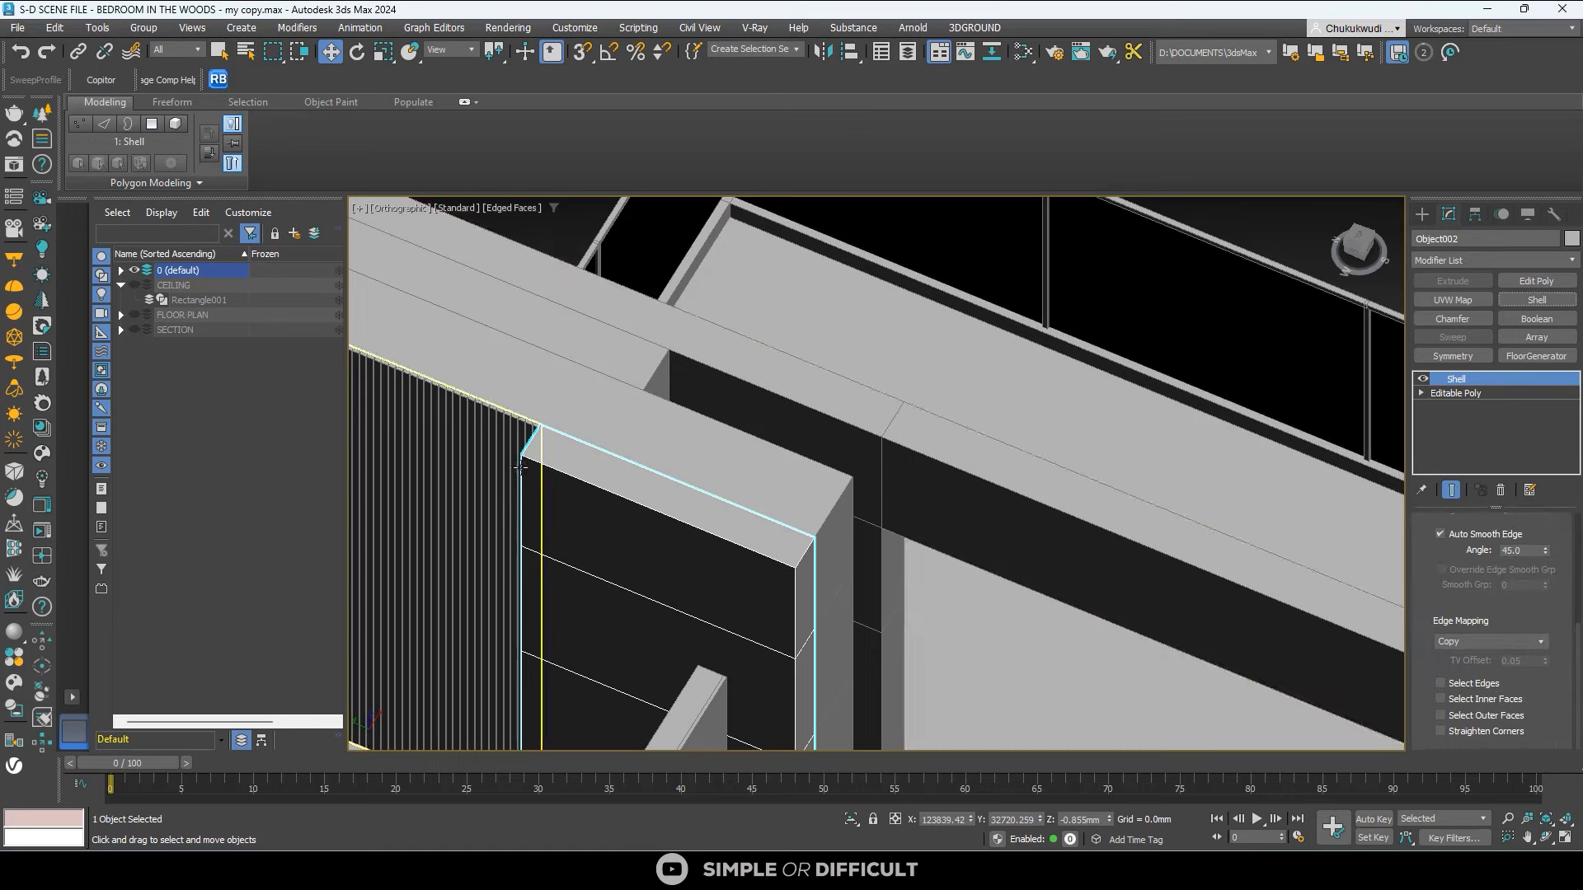
Set the plain panel's shell outer amount to 15 mm, matching the thickness of the adjoining slats.
scroll(1383, 390, "up", 3)
scroll(1557, 570, "up", 5)
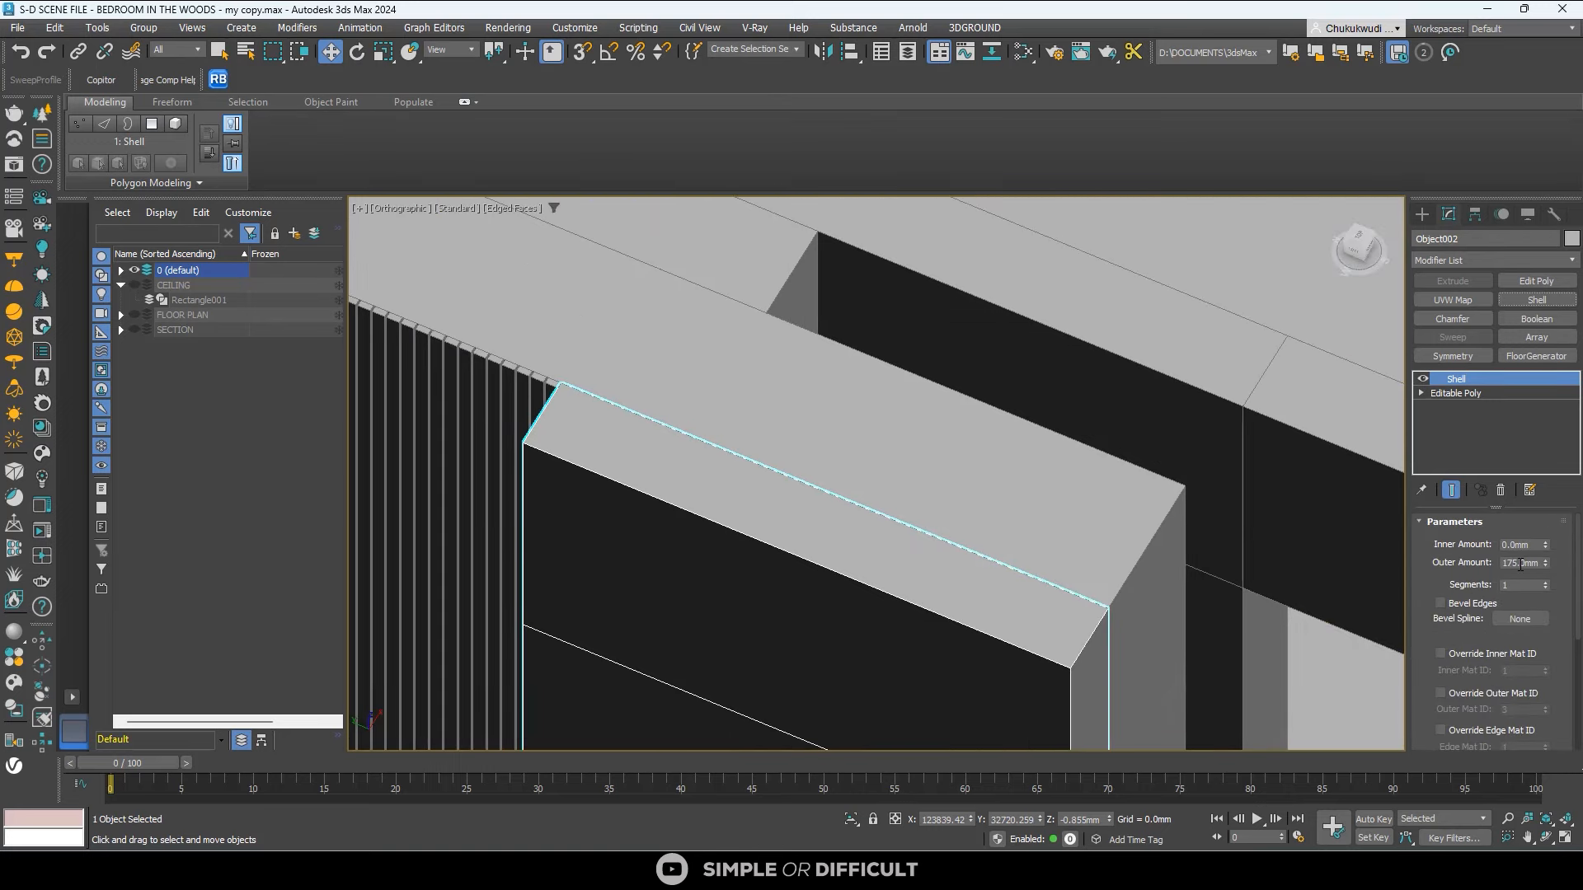
left_click(1520, 564)
type("15")
key("Return")
scroll(485, 368, "up", 8)
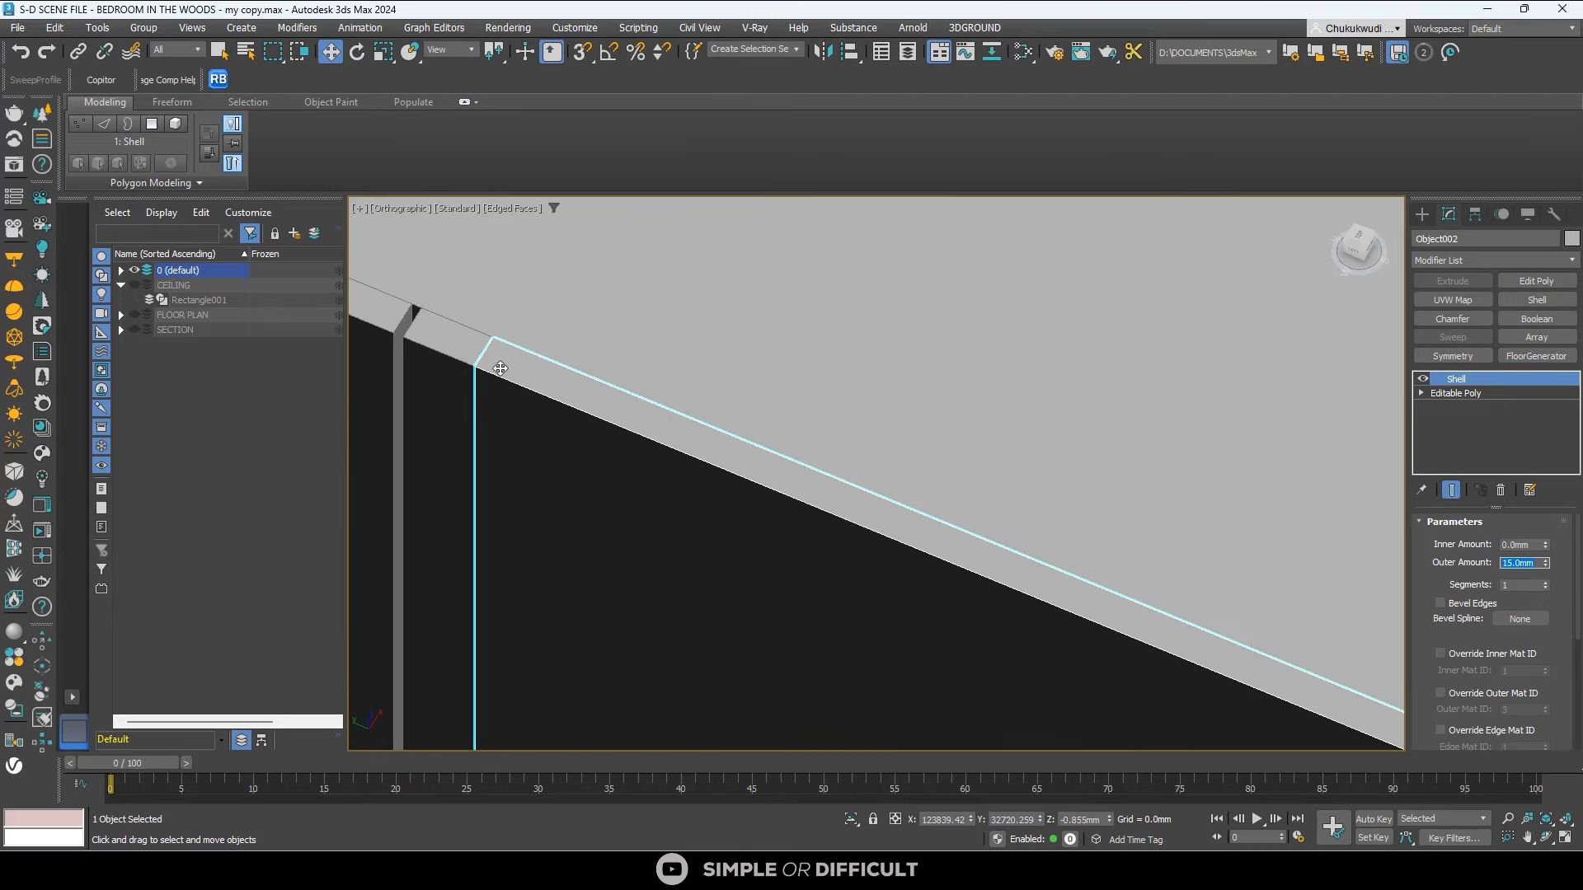
scroll(464, 369, "up", 5)
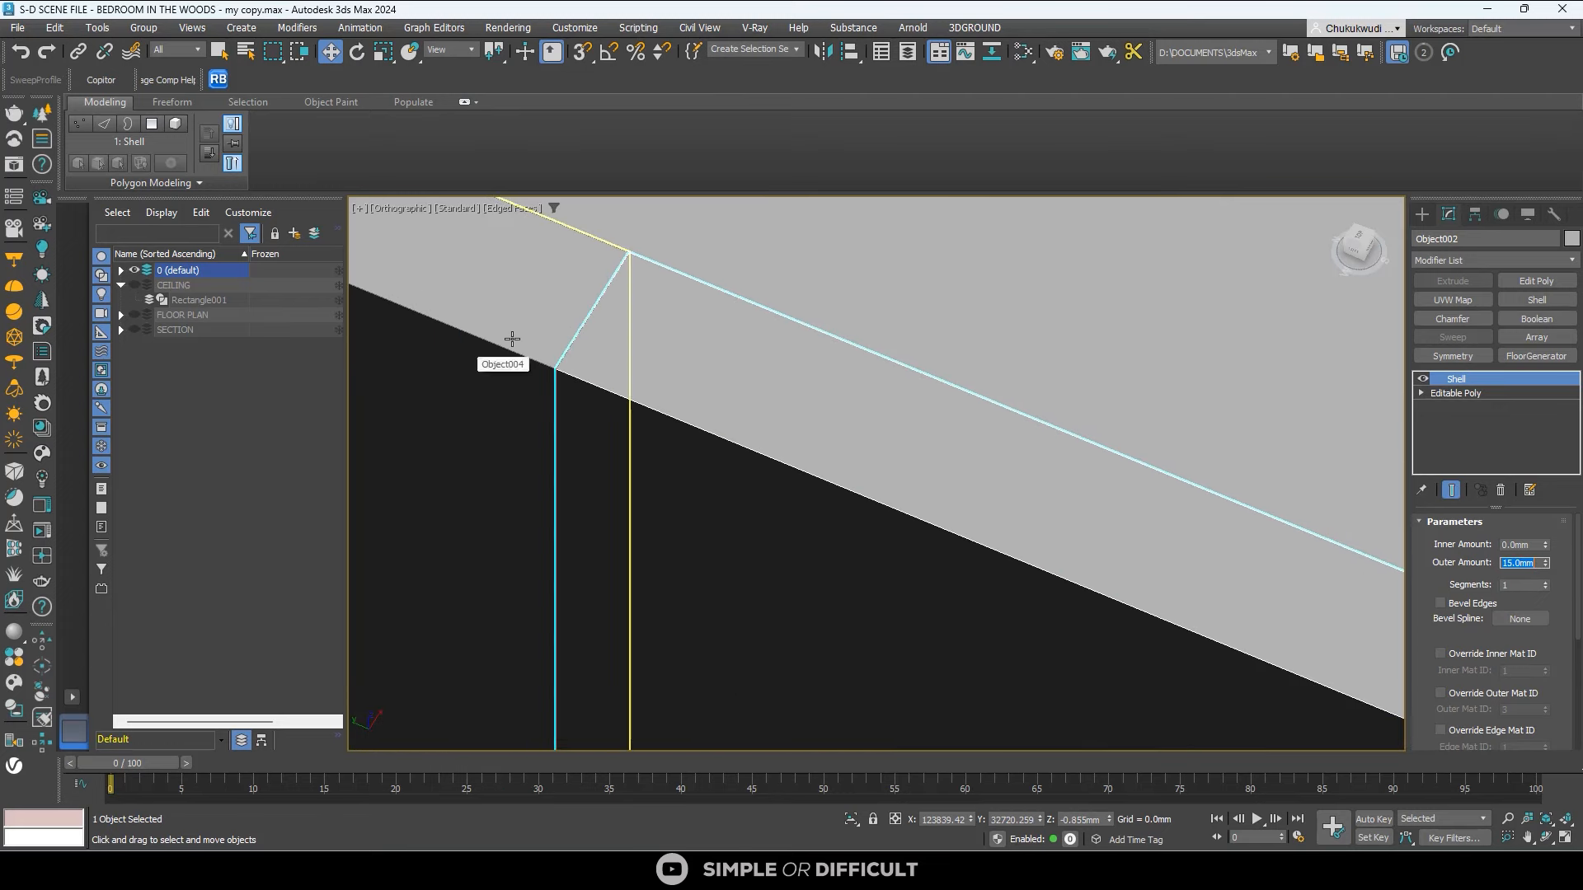
scroll(536, 356, "up", 5)
scroll(639, 453, "down", 2)
scroll(639, 453, "down", 10)
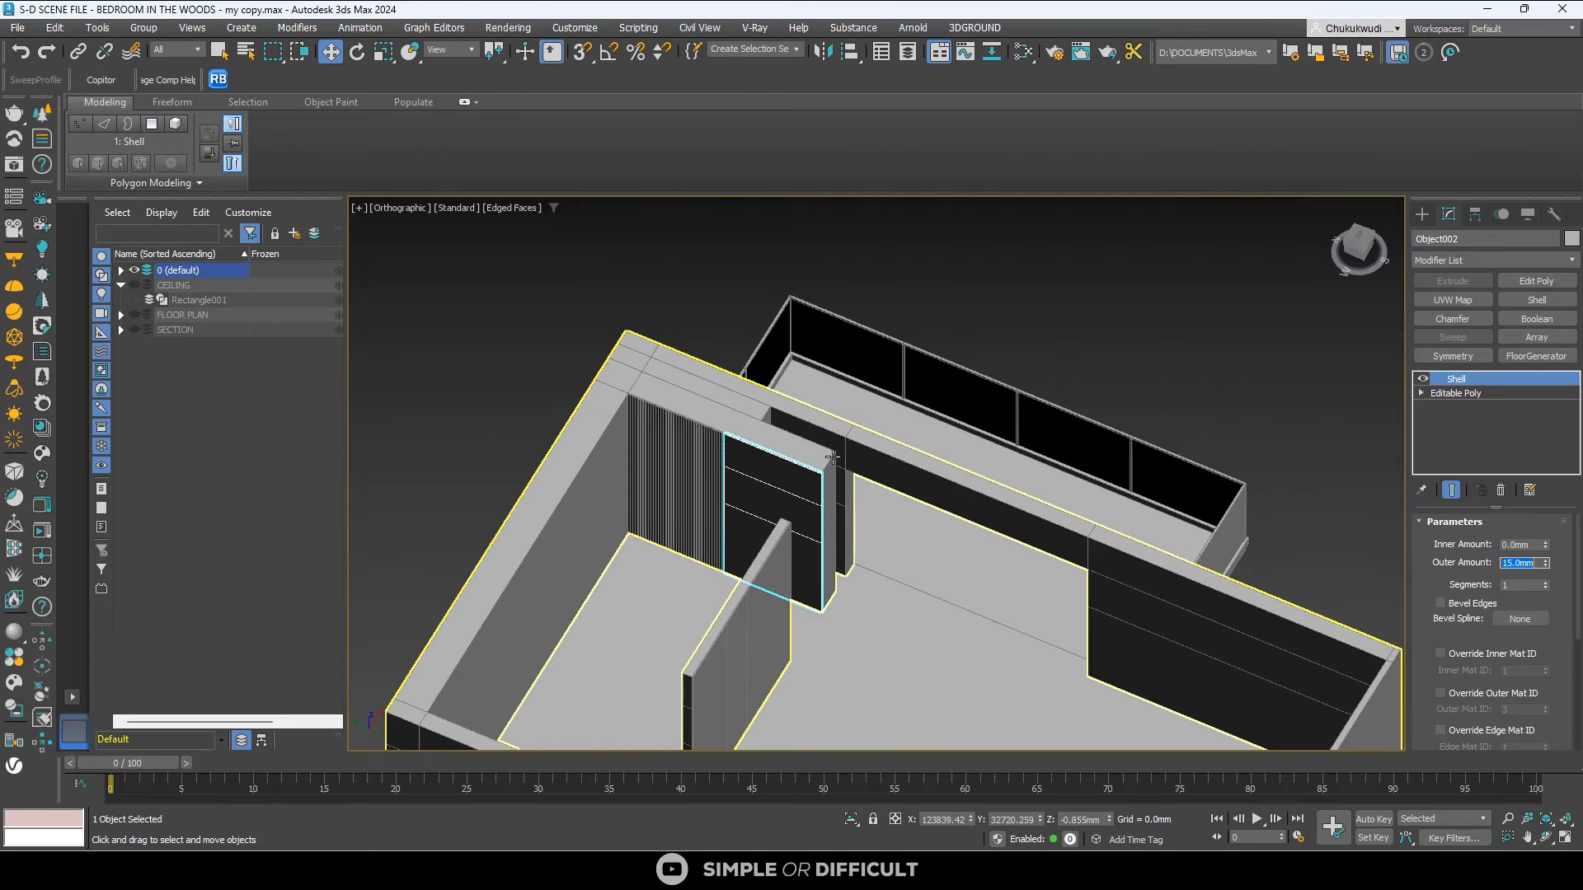
Add a Shell modifier to the narrow panel on the end face of the same wall.
scroll(832, 475, "up", 6)
left_click(832, 475)
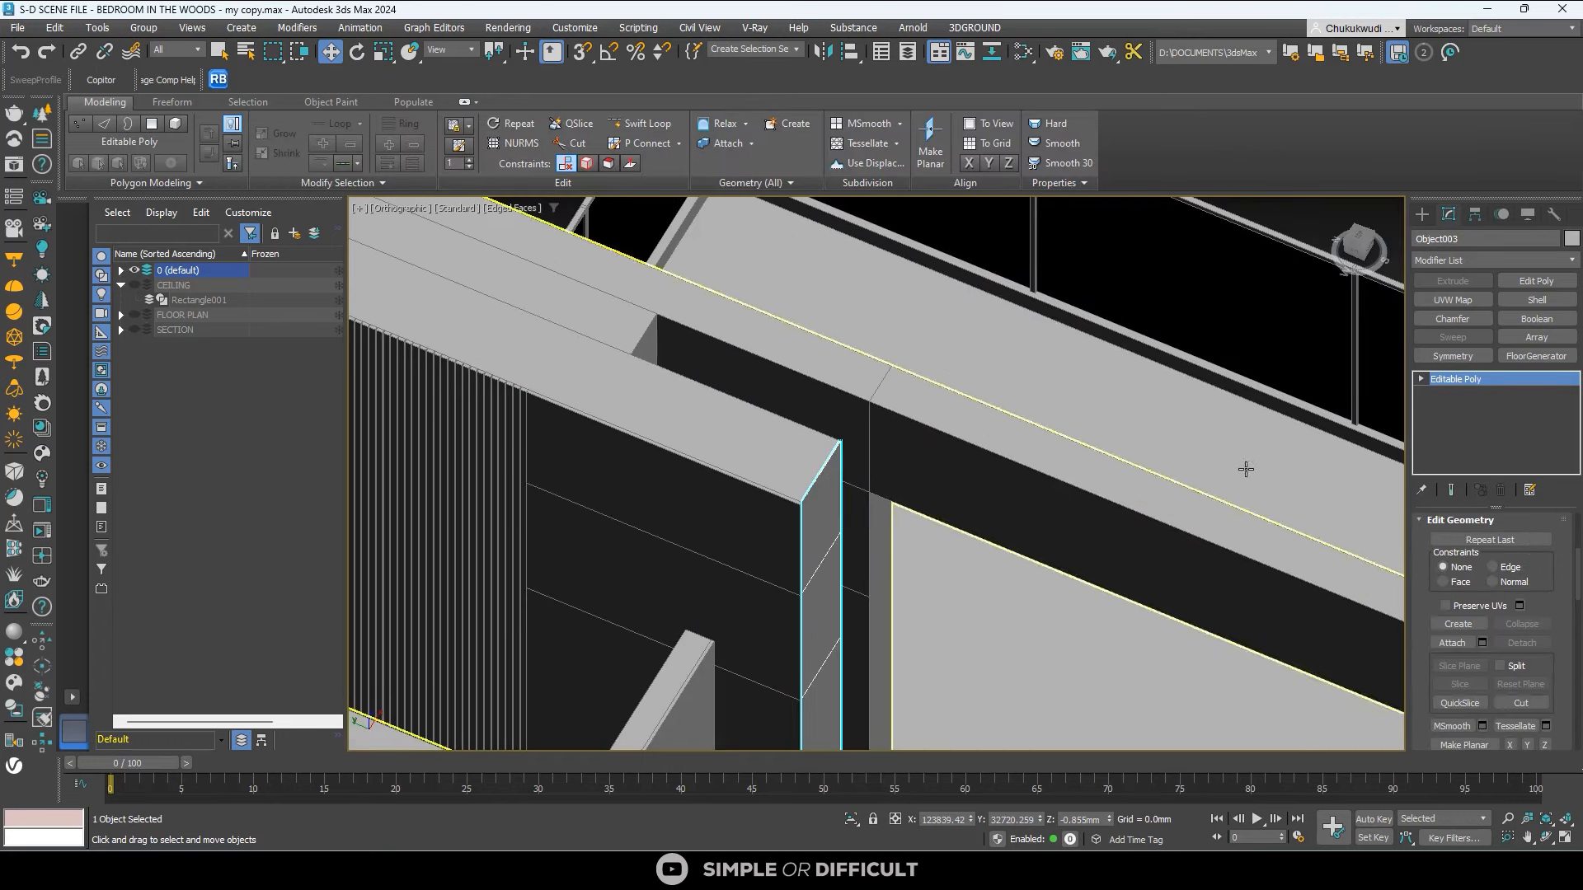
left_click(1550, 304)
scroll(781, 529, "up", 6)
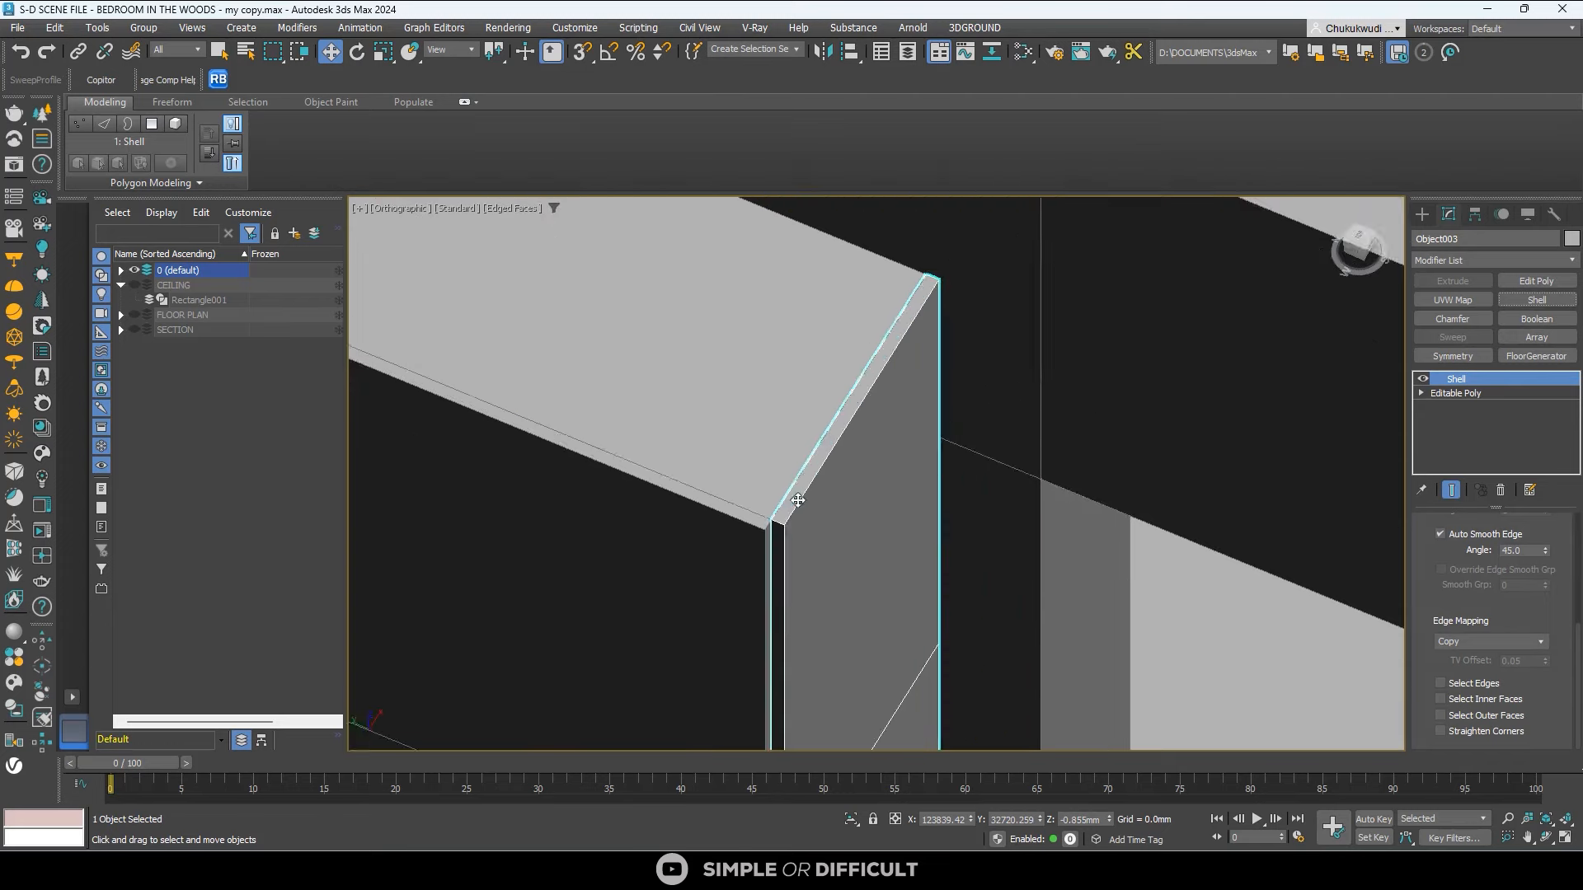
scroll(780, 529, "up", 4)
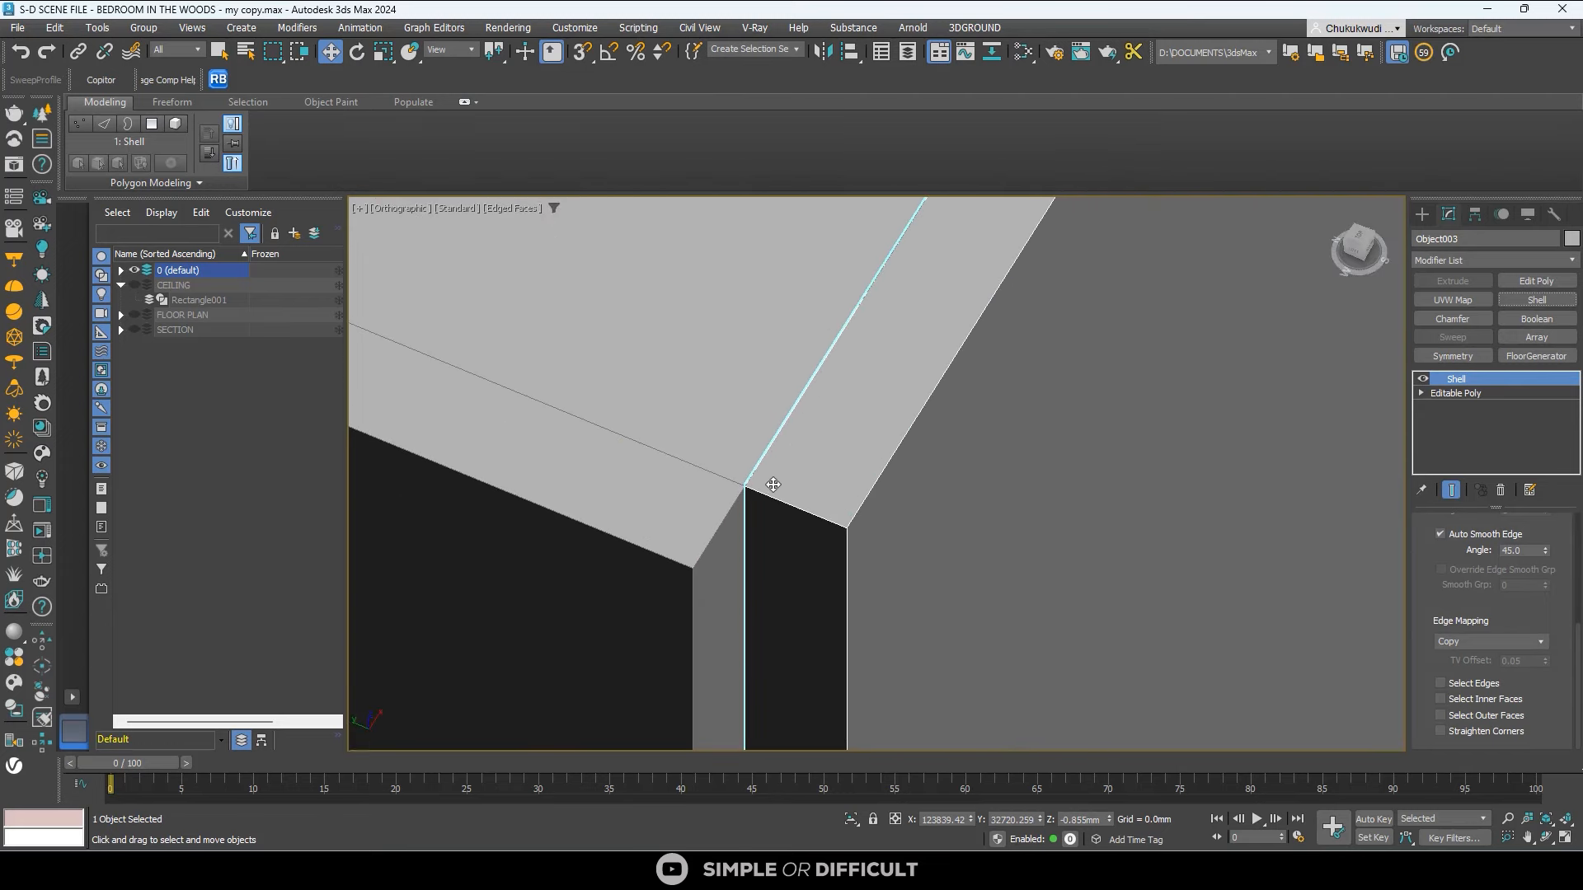
scroll(760, 472, "up", 6)
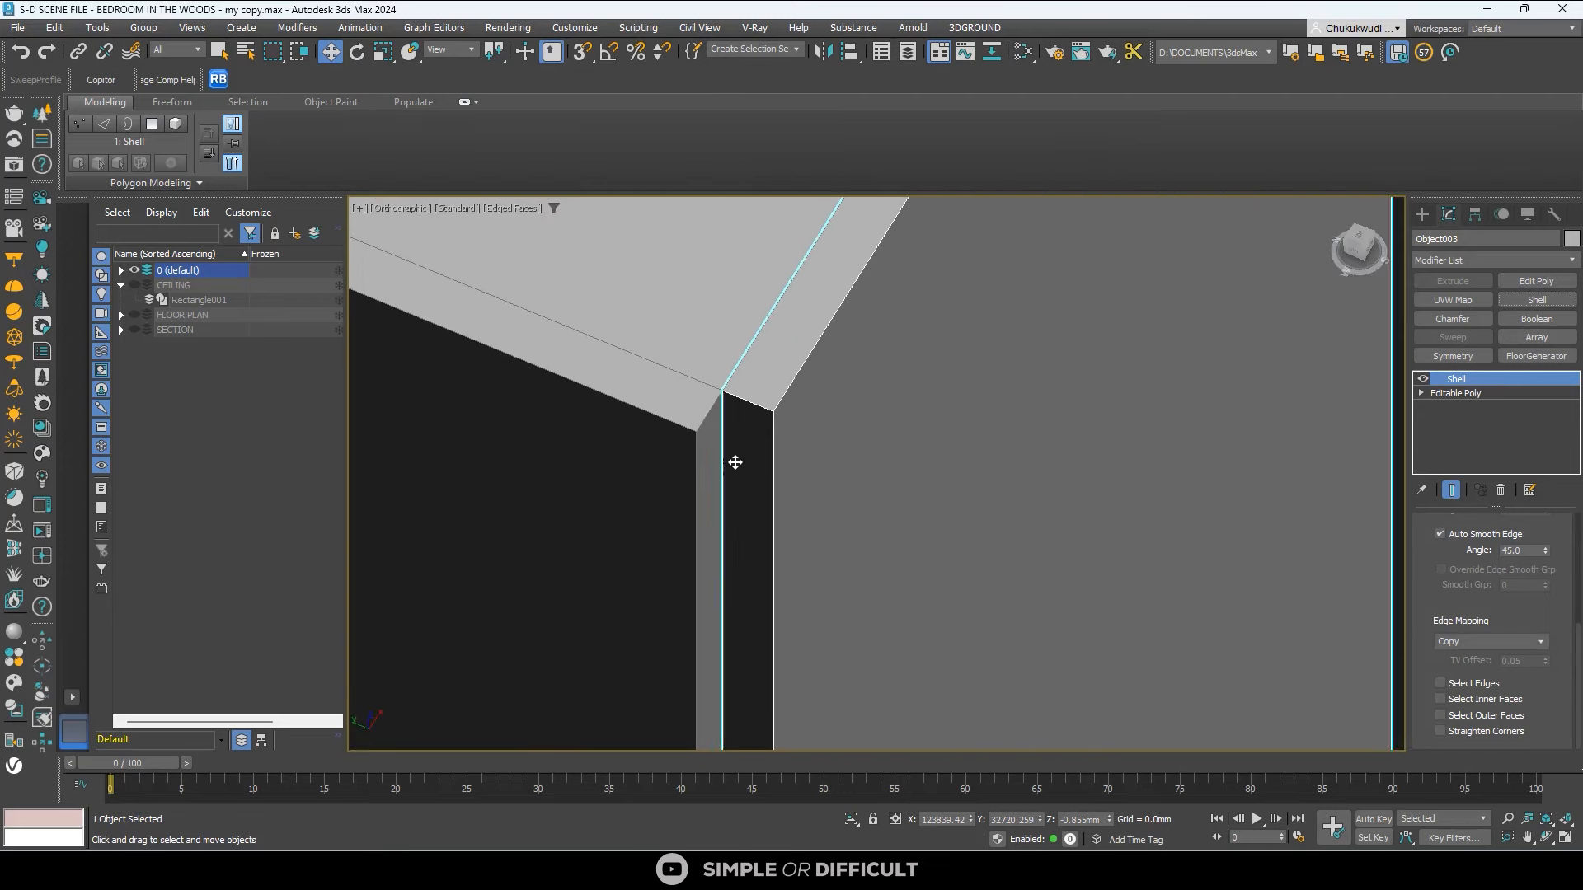
scroll(753, 365, "down", 5)
scroll(751, 387, "up", 5)
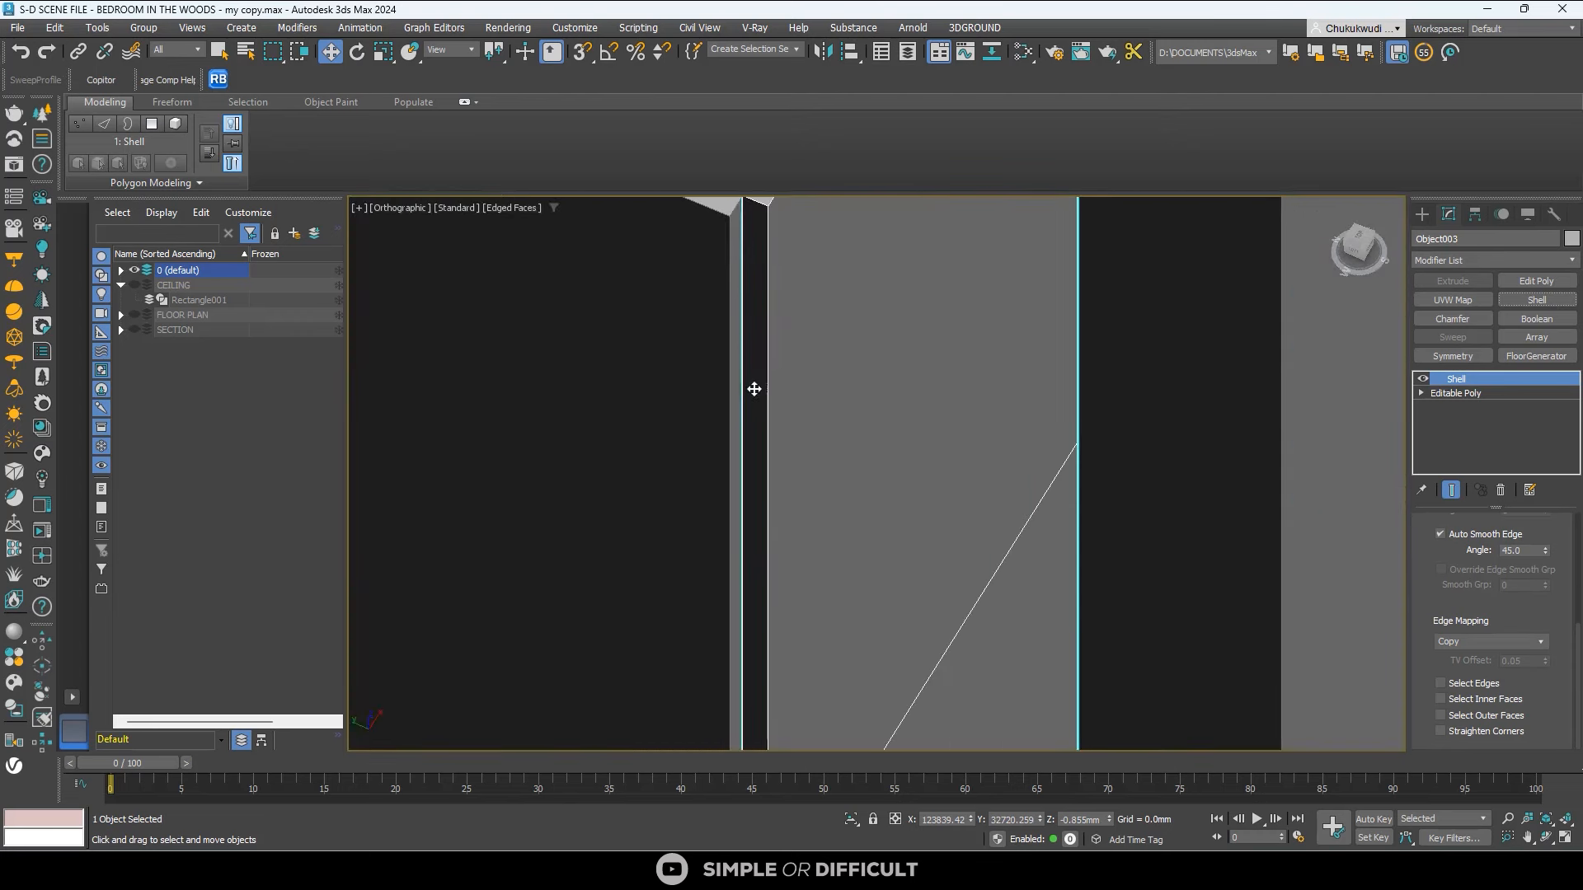
right_click(781, 355)
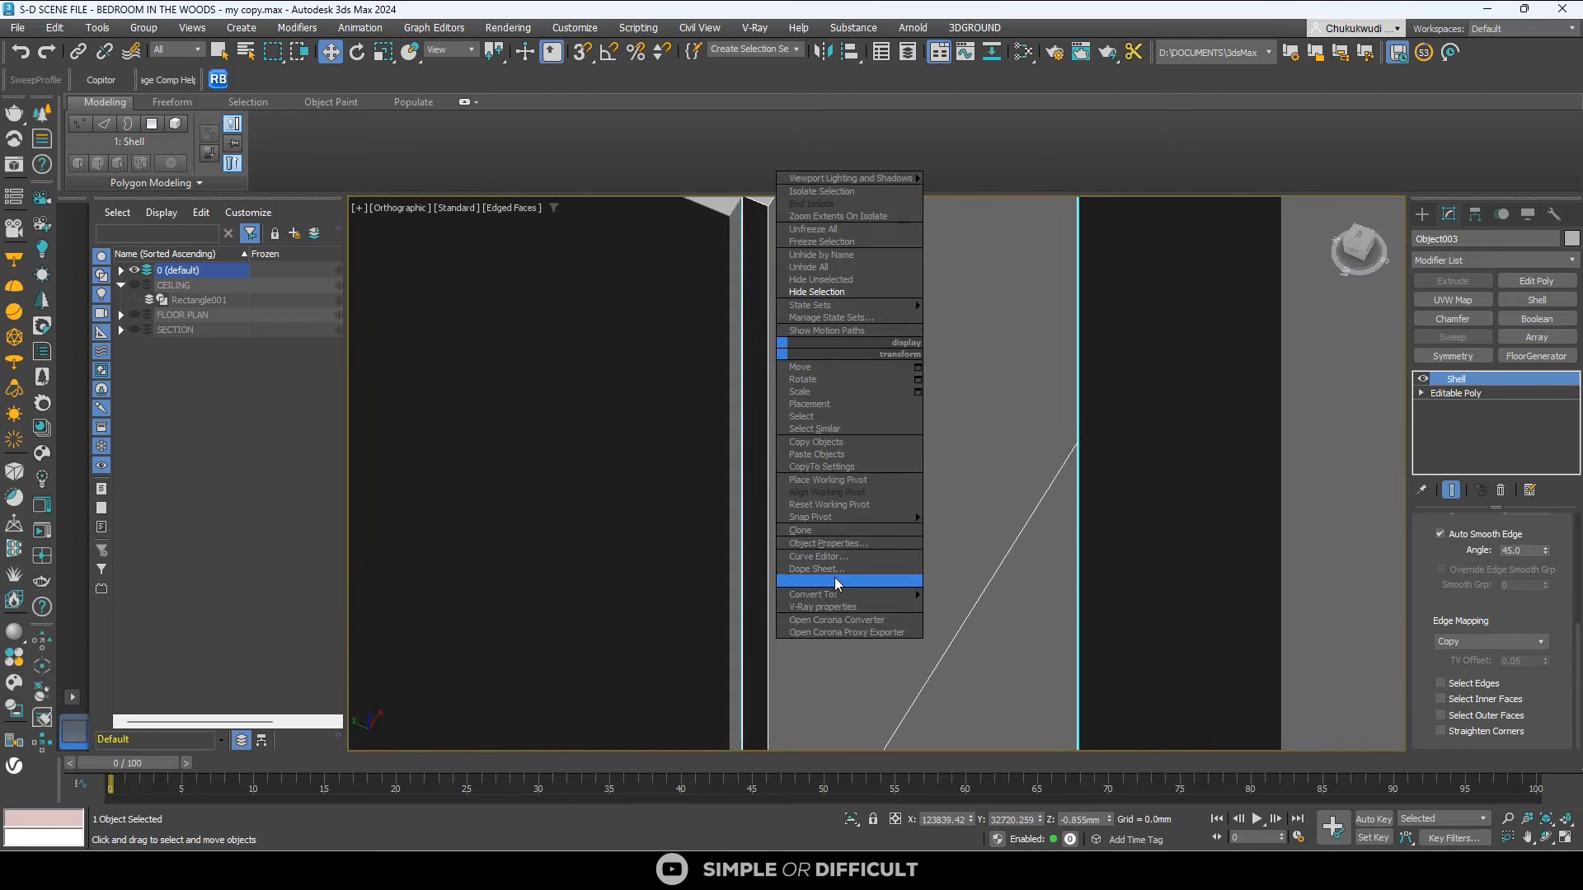
mouse_move(857, 595)
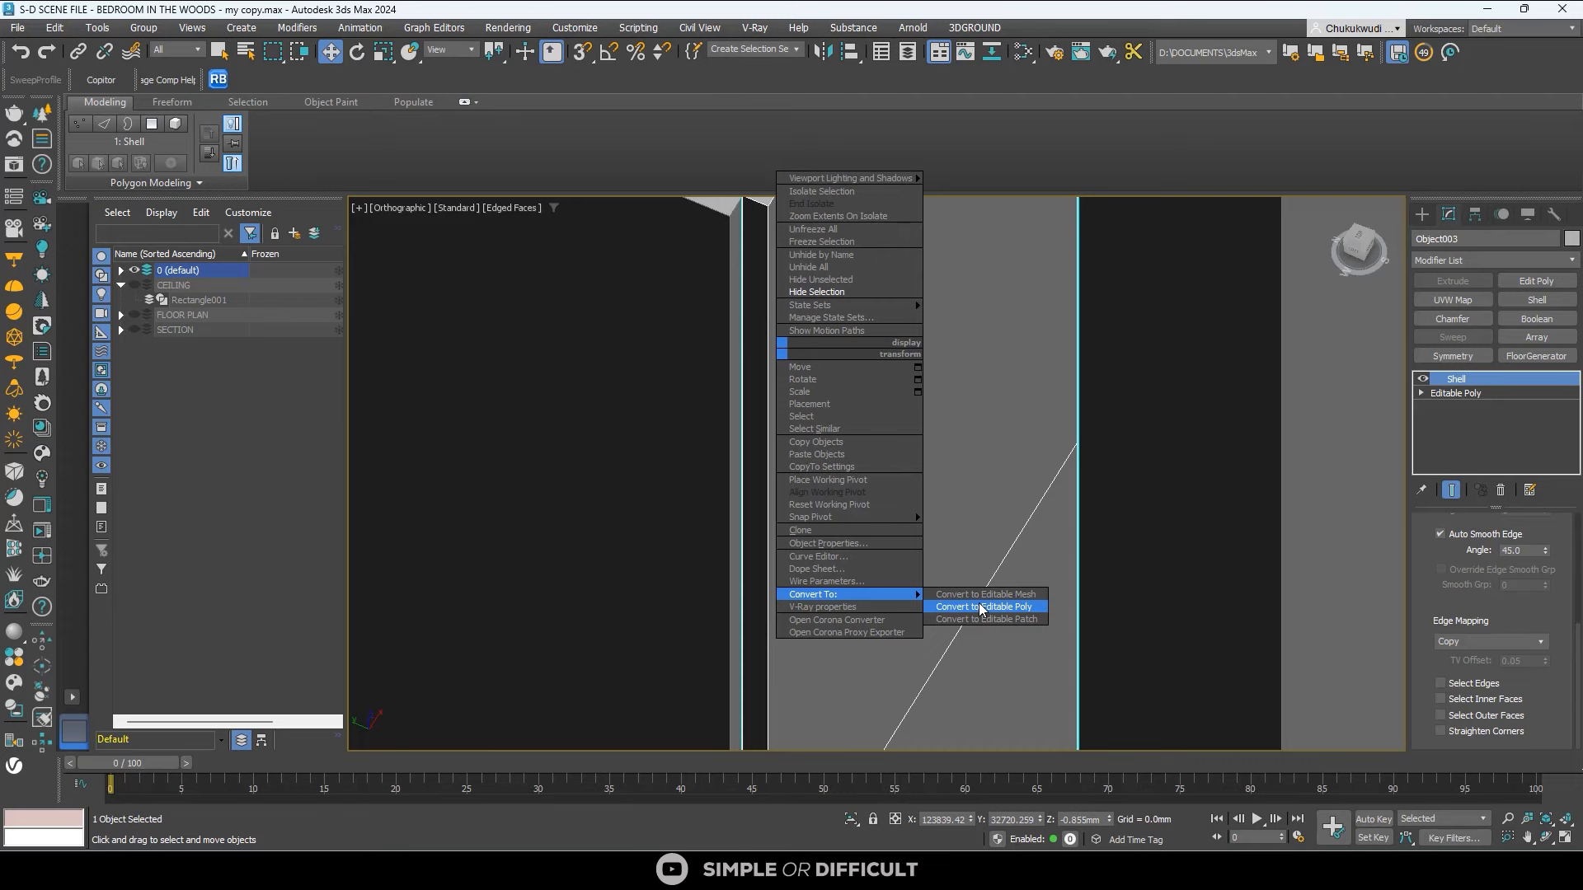
left_click(981, 609)
Move the end panel's full-height vertical edge 15 mm along X in its base Editable Poly, snapping it to the plain panel's outer face.
left_click(1421, 393)
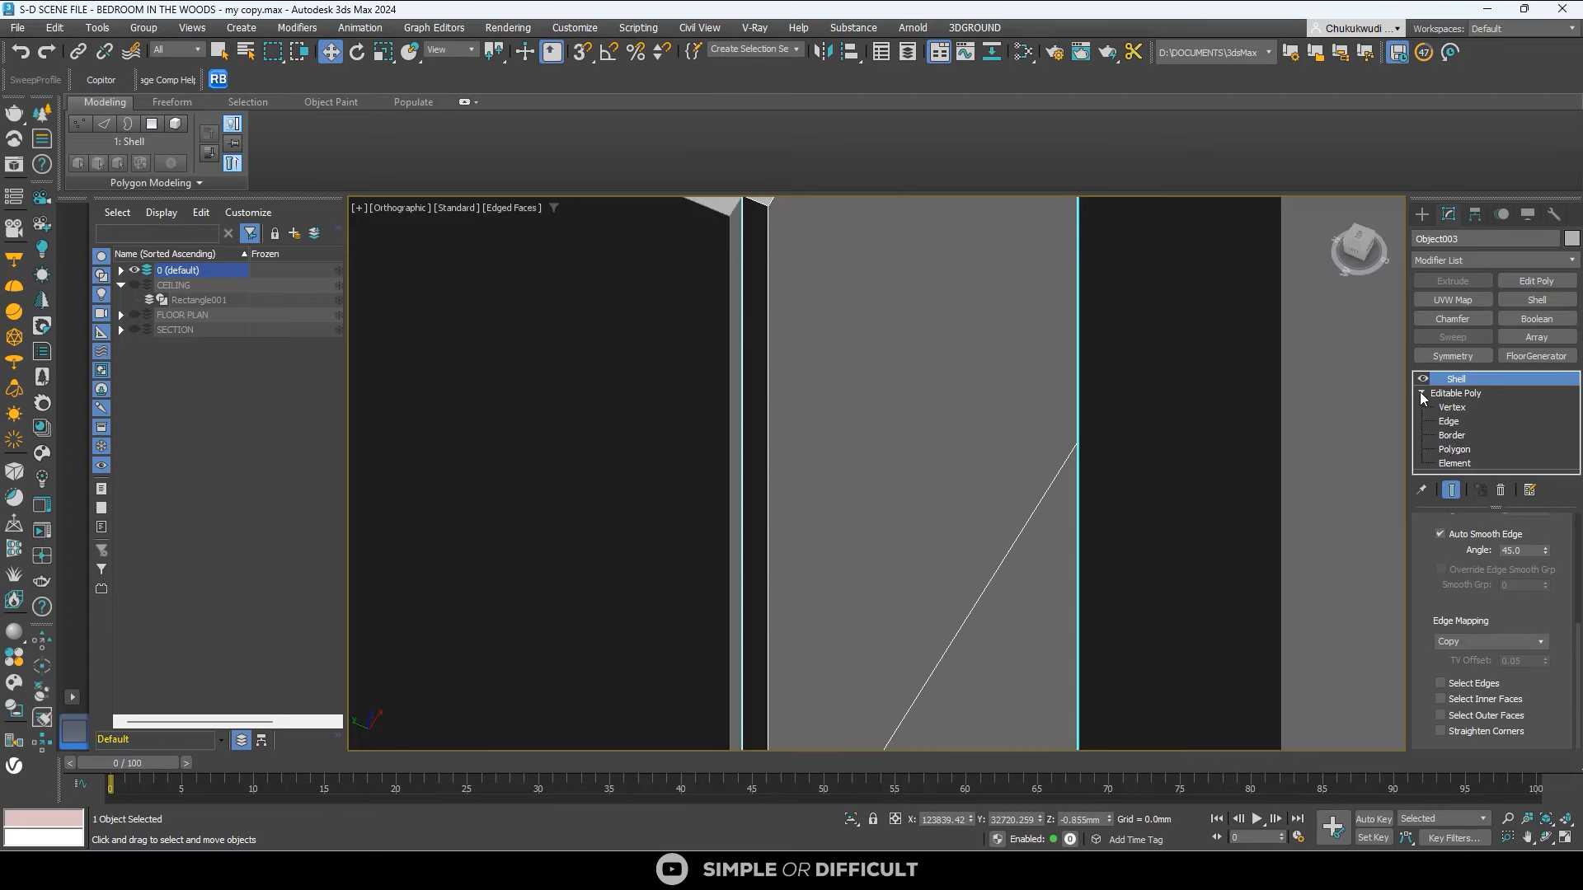
left_click(1453, 449)
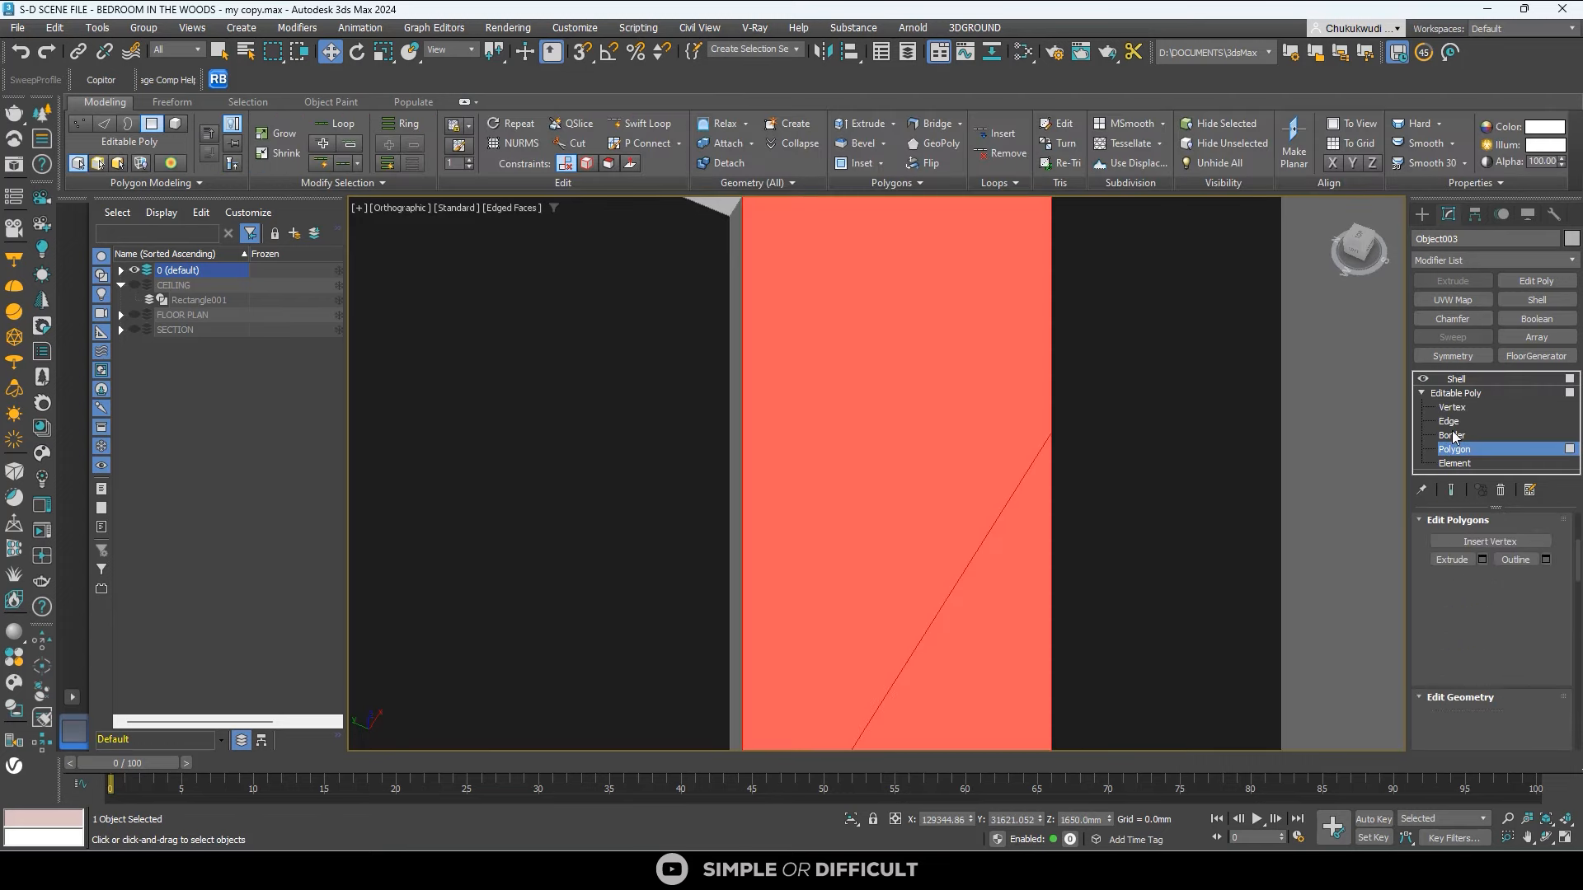
left_click(1449, 422)
scroll(719, 273, "down", 5)
middle_click_drag(718, 273, 701, 276, "alt")
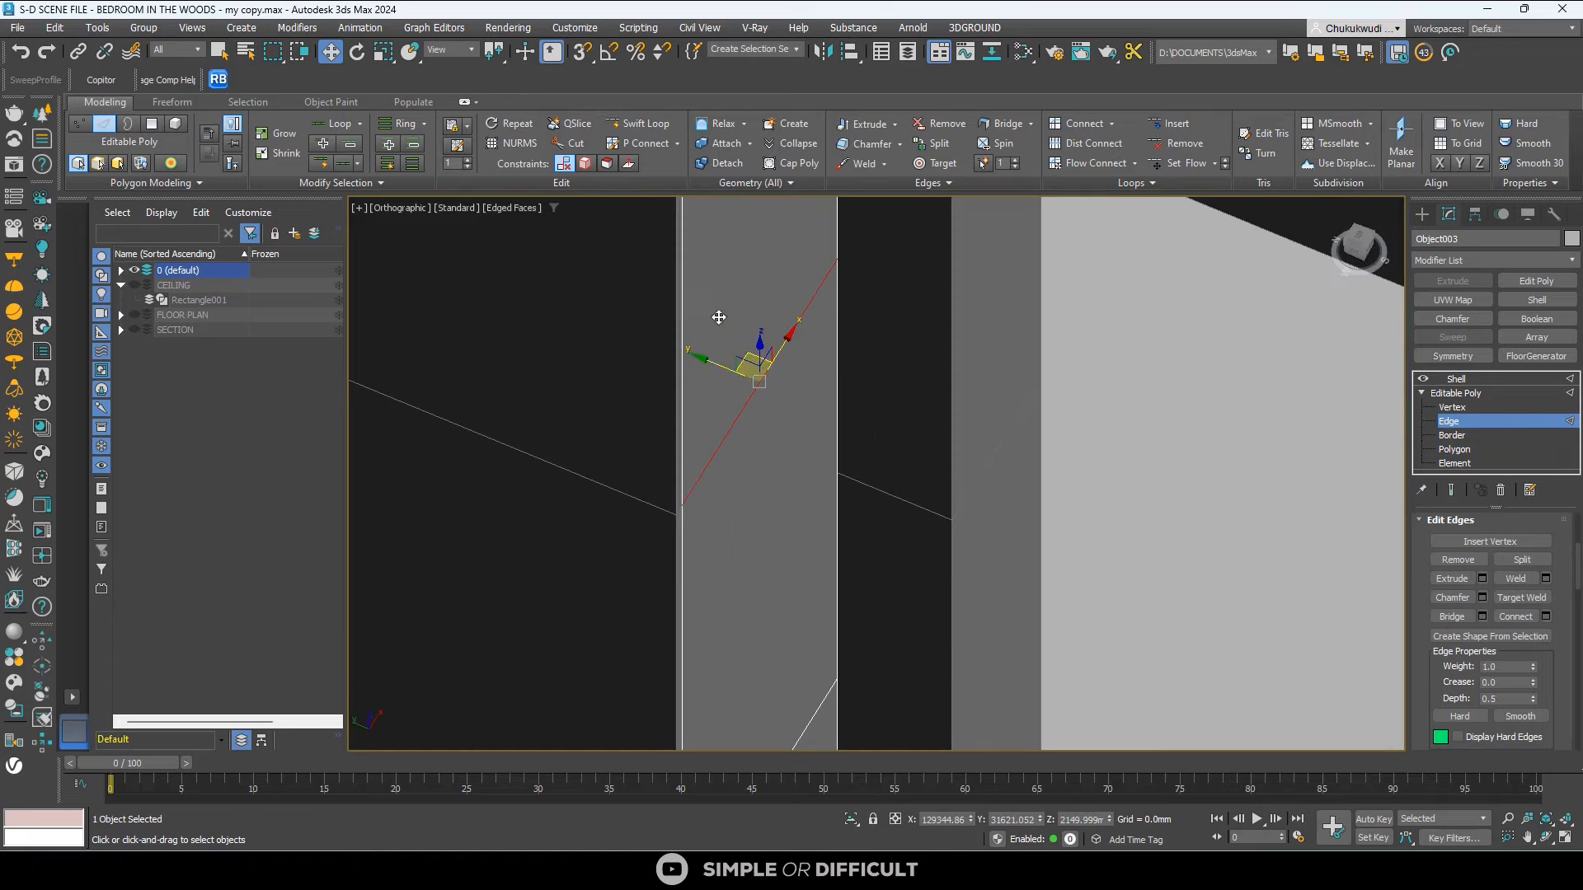
left_click(683, 273)
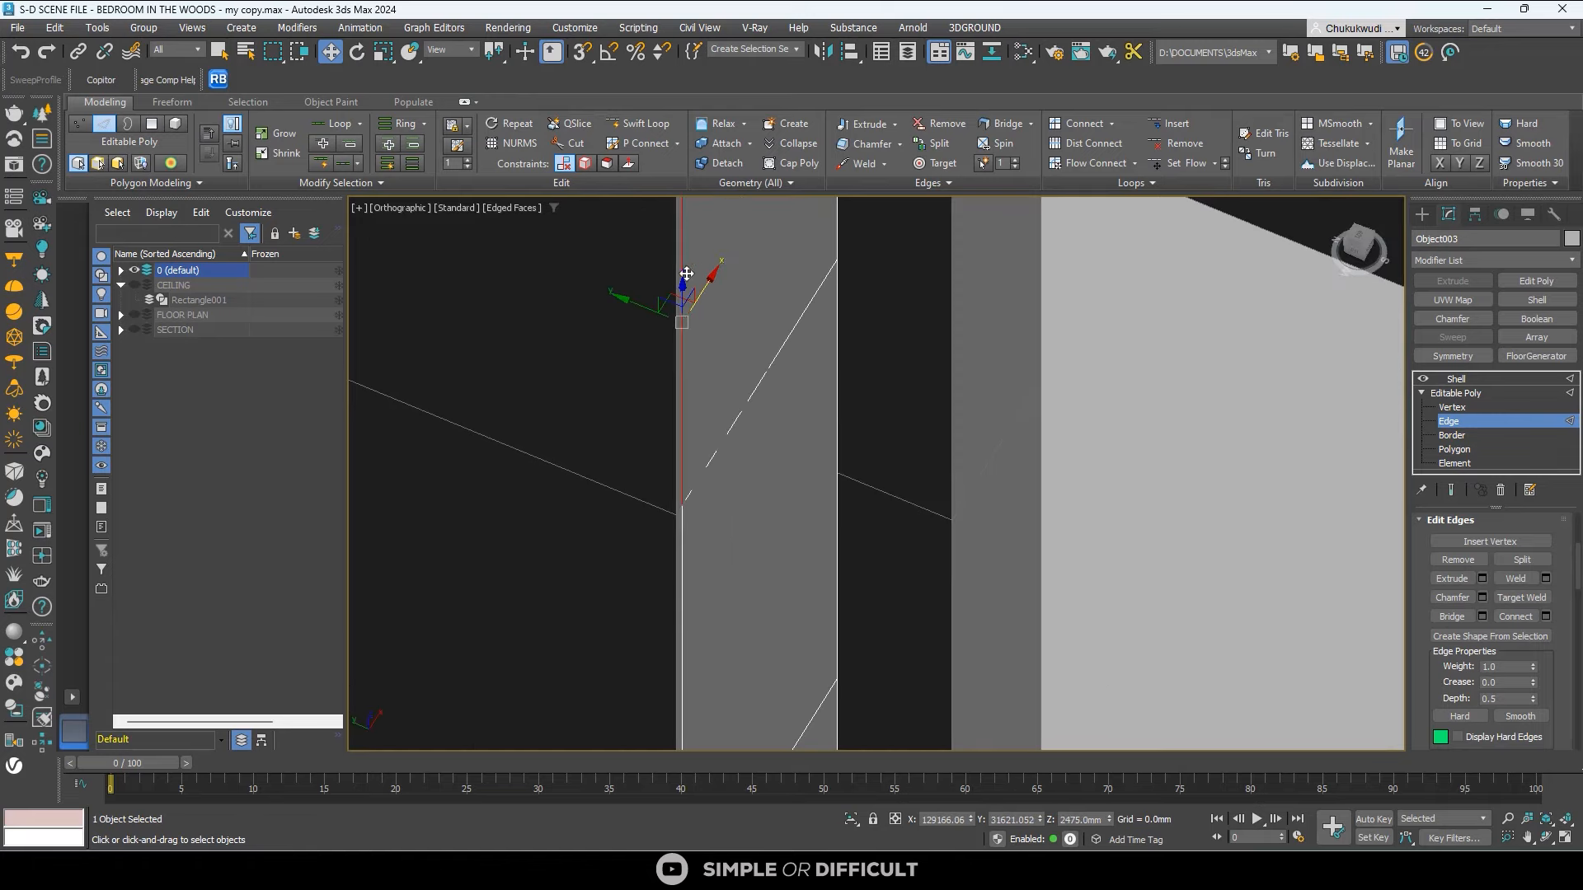
left_click(684, 523, "ctrl")
scroll(684, 339, "down", 5)
scroll(681, 404, "up", 5)
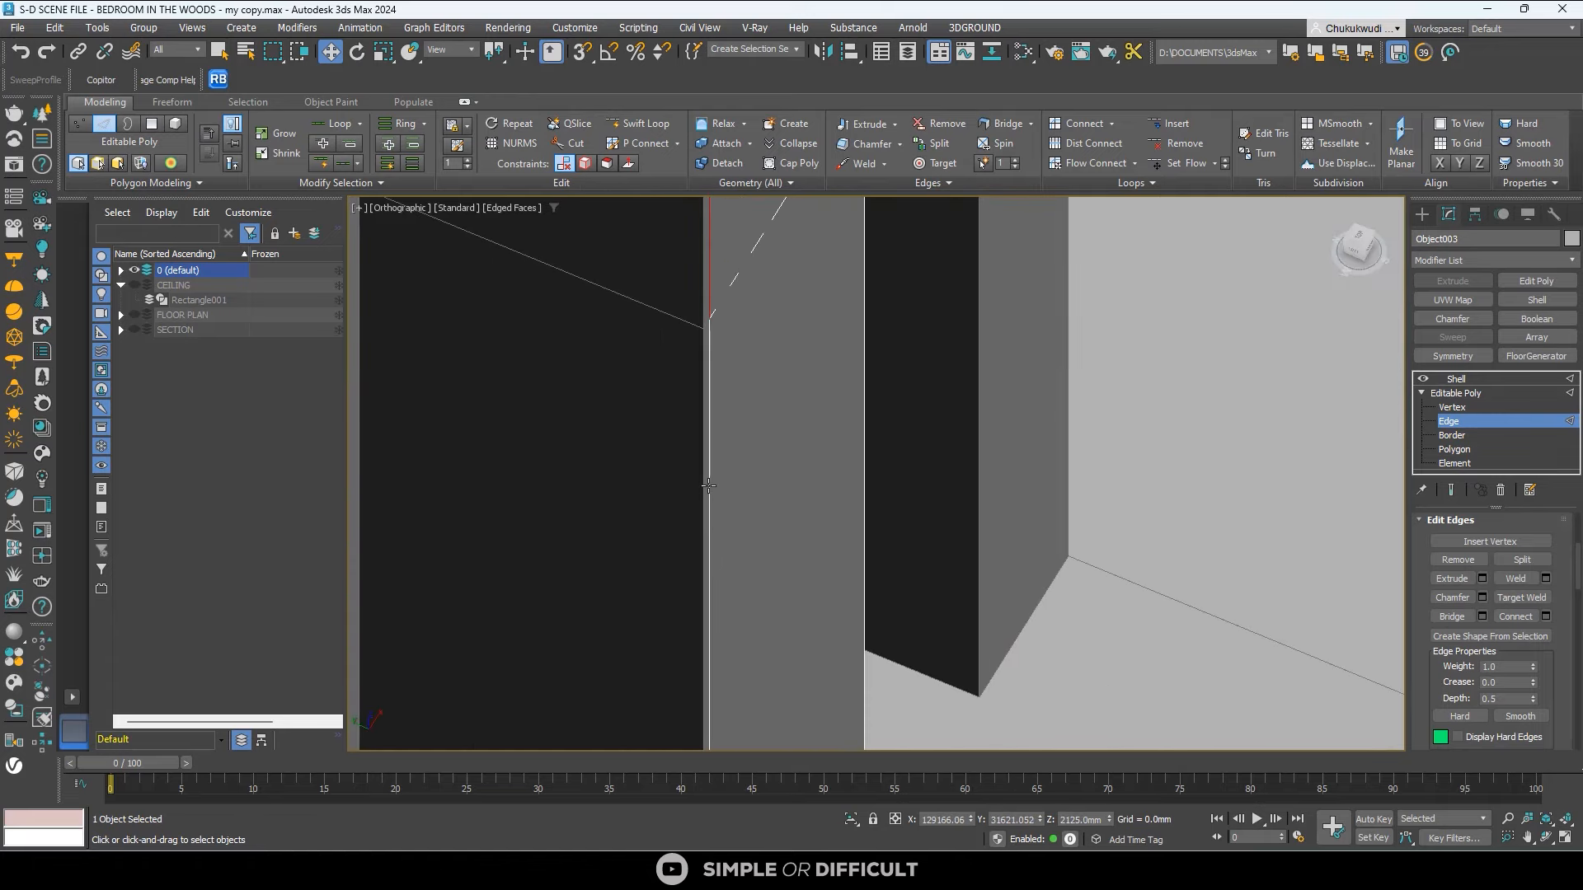
left_click(708, 486)
scroll(710, 380, "down", 3)
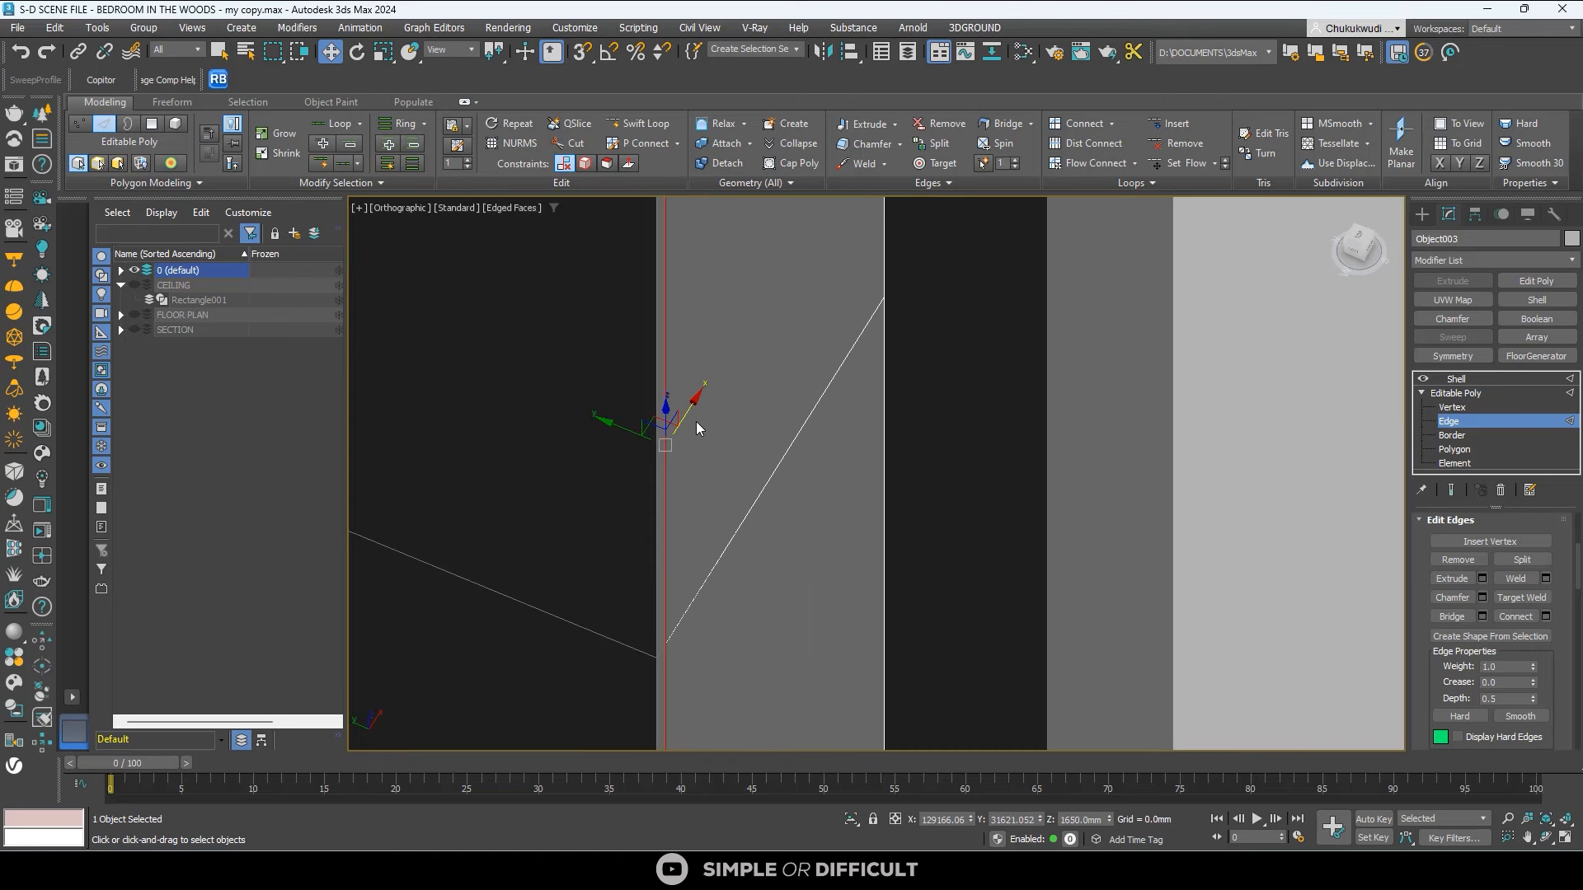
scroll(689, 416, "up", 2)
key("s")
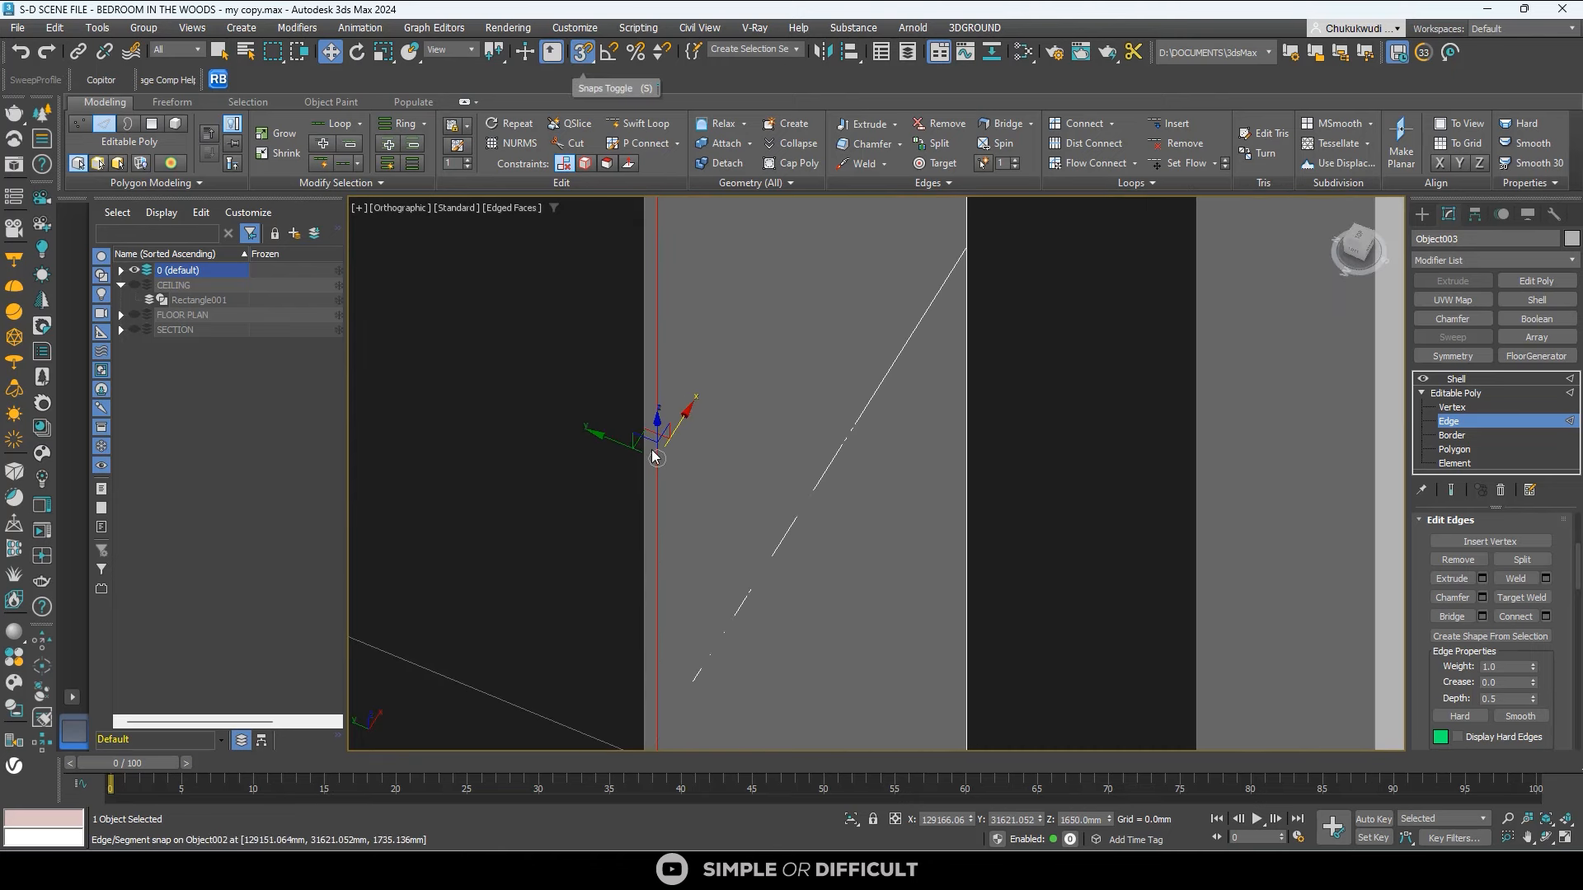
left_click_drag(685, 423, 672, 443)
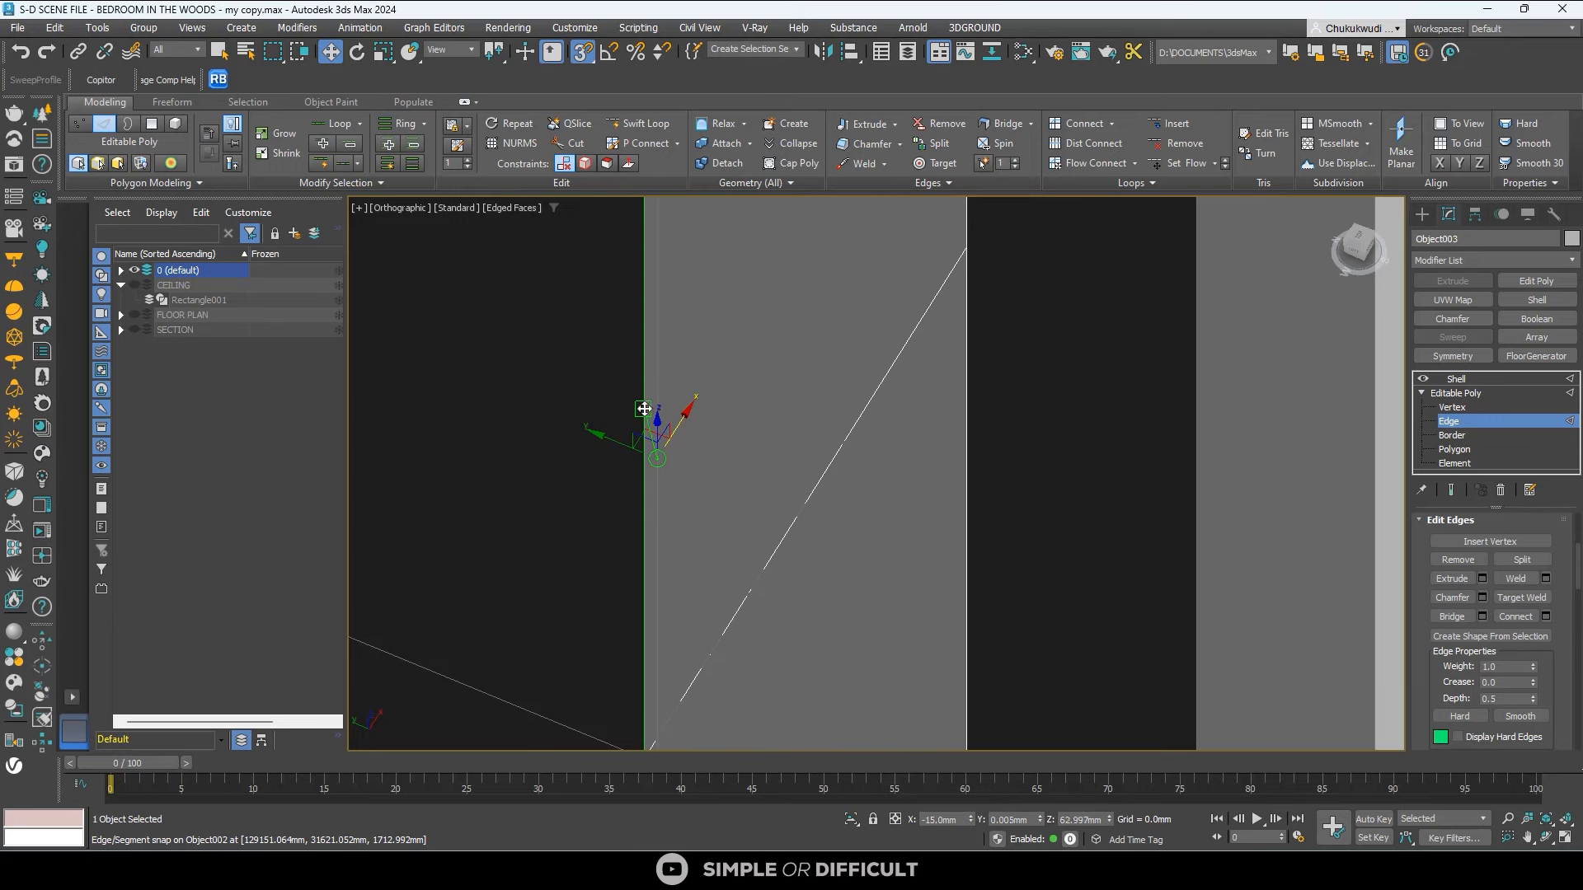
left_click(1421, 214)
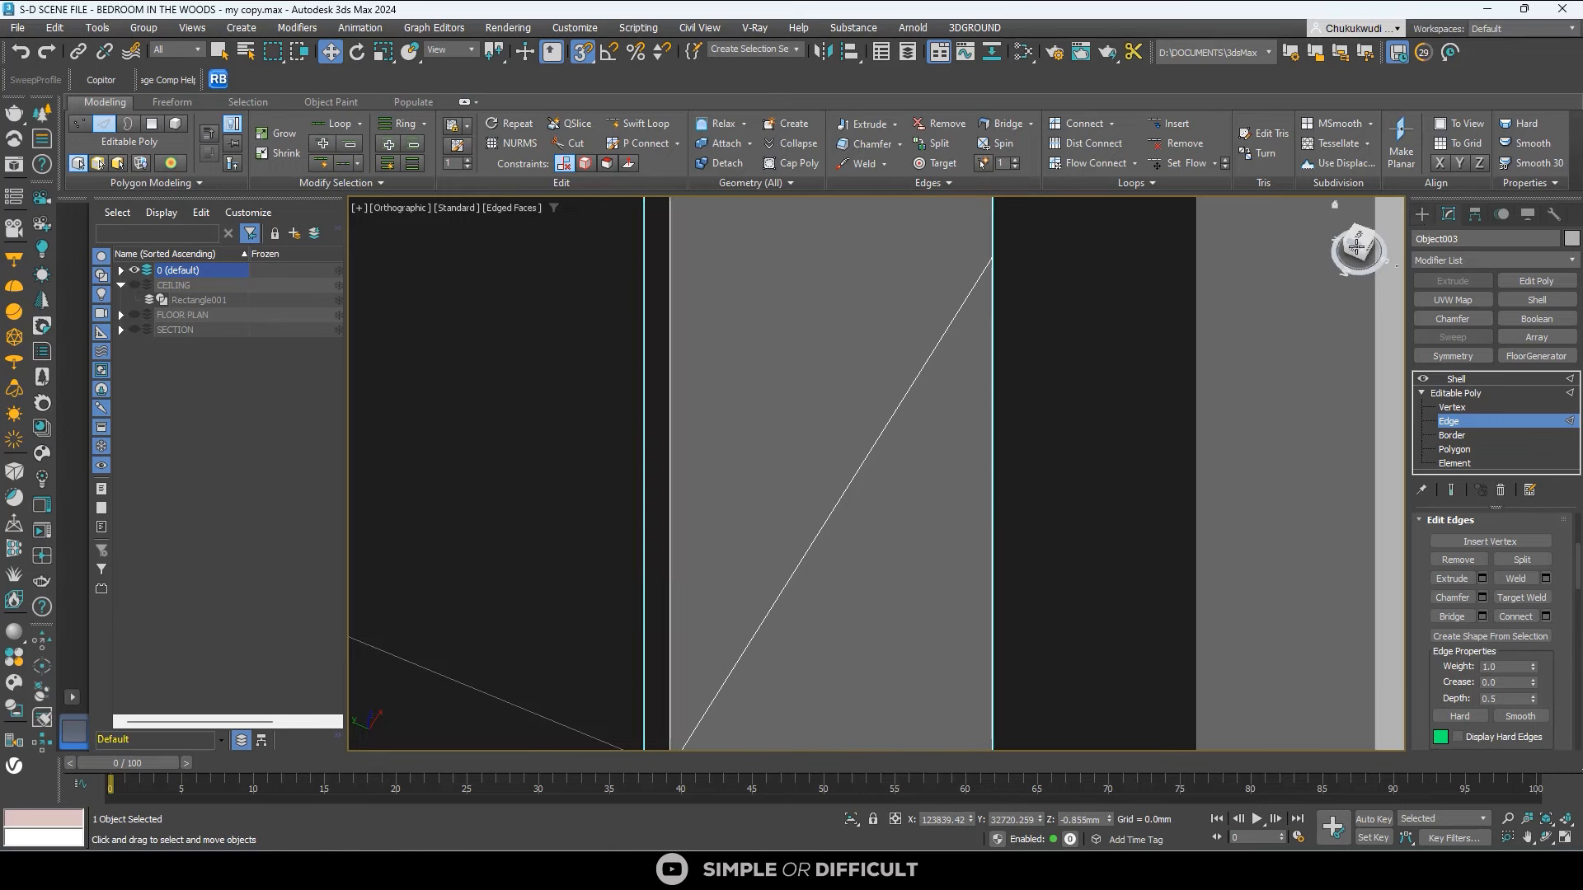
Examine the closed corner between the end panel and the plain panel, and the freestanding partition nearby.
scroll(684, 400, "down", 7)
scroll(684, 250, "up", 3)
scroll(684, 249, "up", 5)
scroll(762, 346, "down", 10)
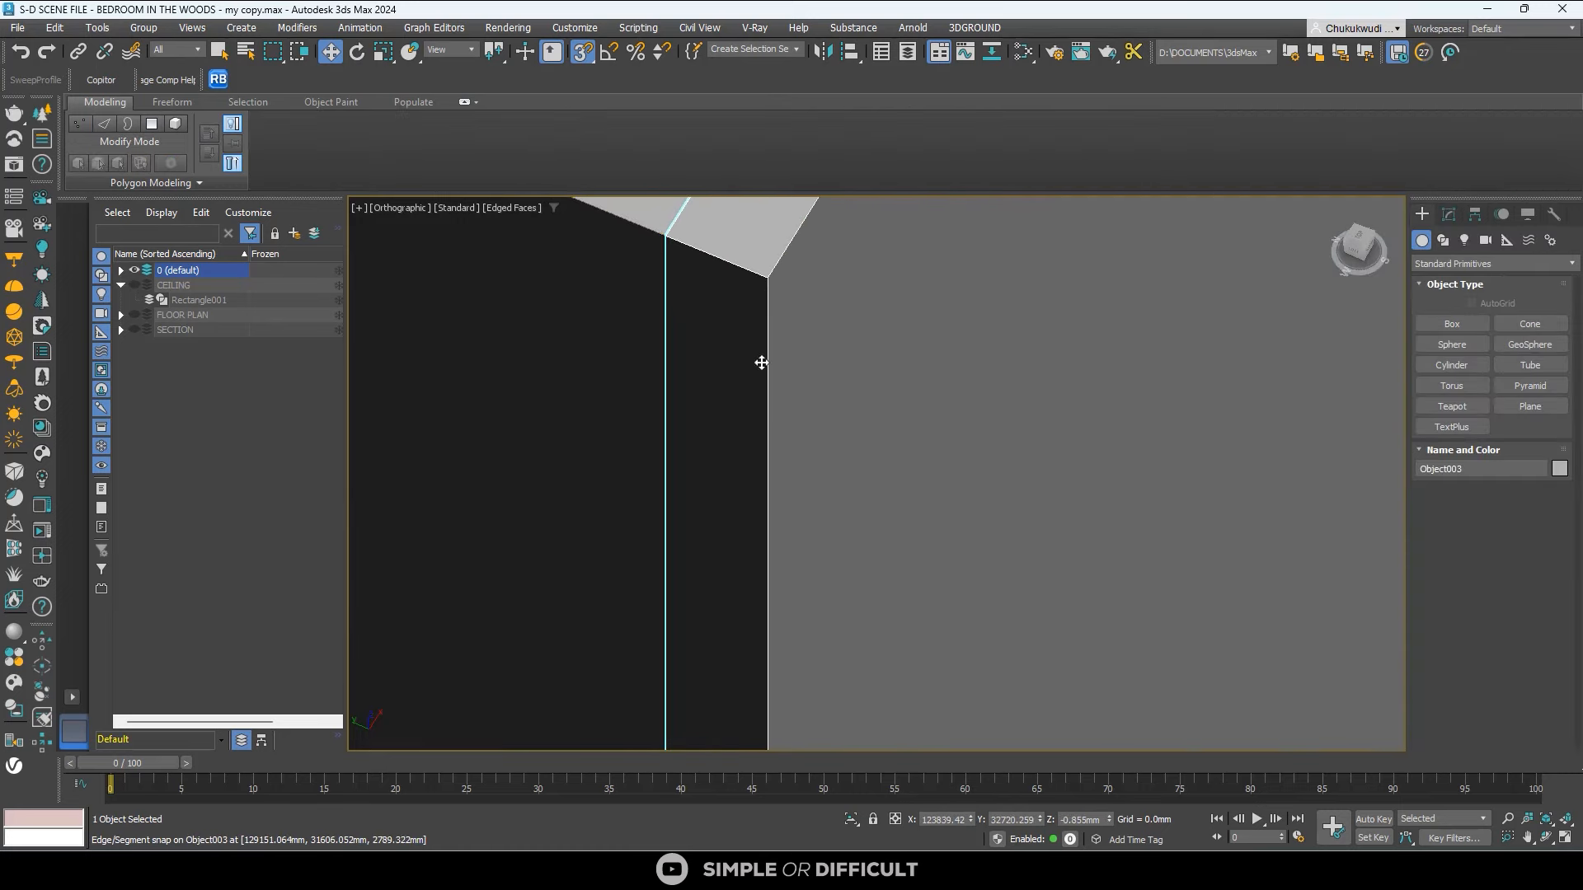
scroll(796, 366, "down", 6)
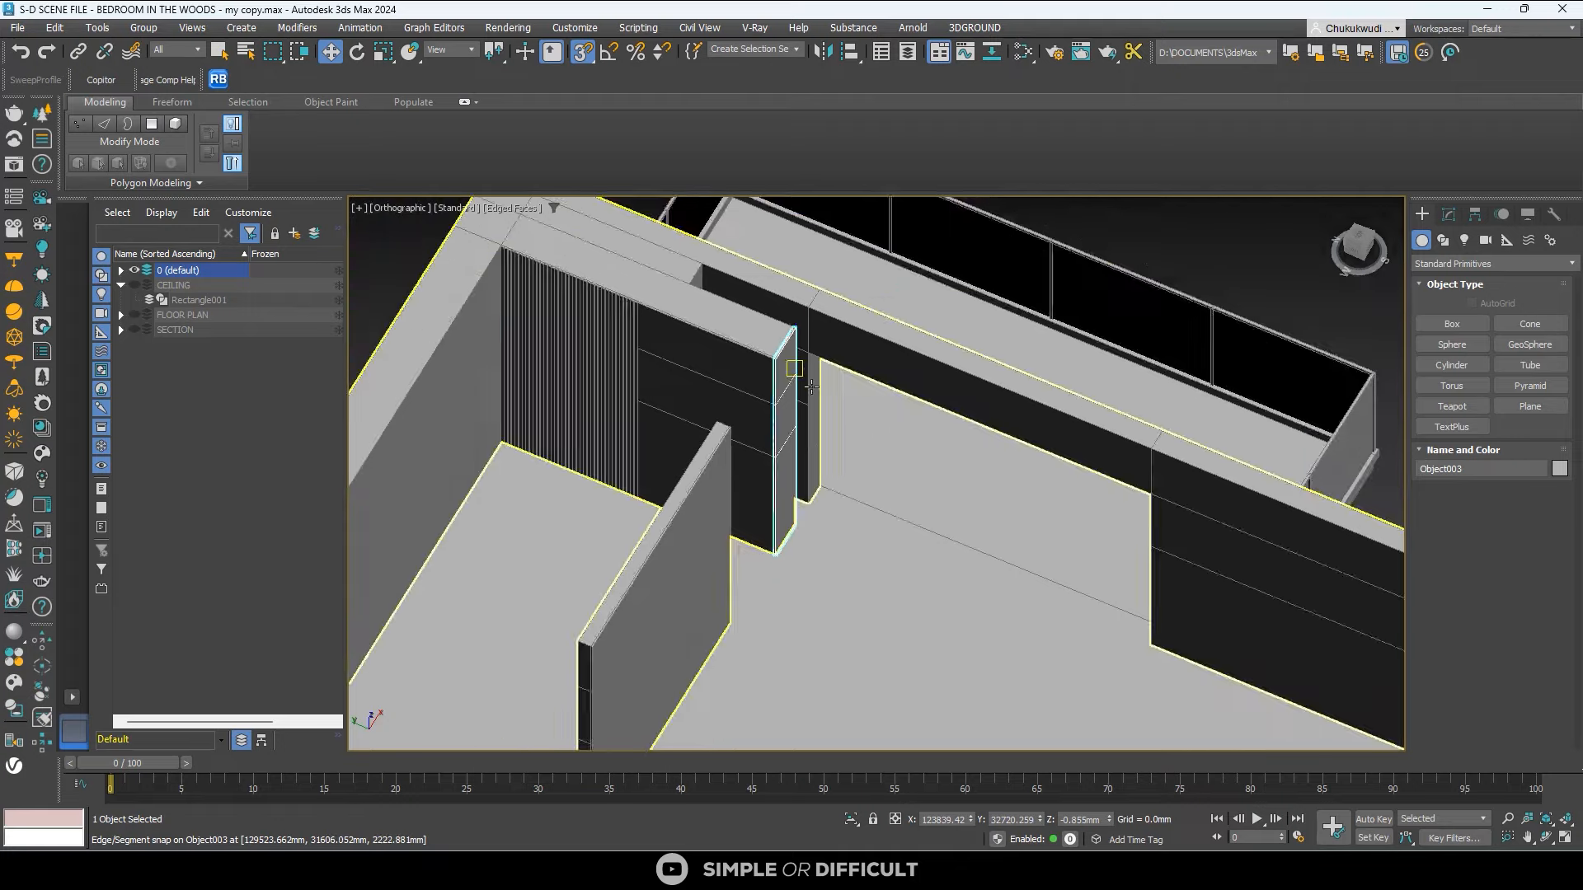
middle_click_drag(764, 430, 922, 365, "alt")
scroll(823, 441, "up", 5)
scroll(922, 365, "down", 5)
middle_click_drag(887, 420, 790, 453, "alt")
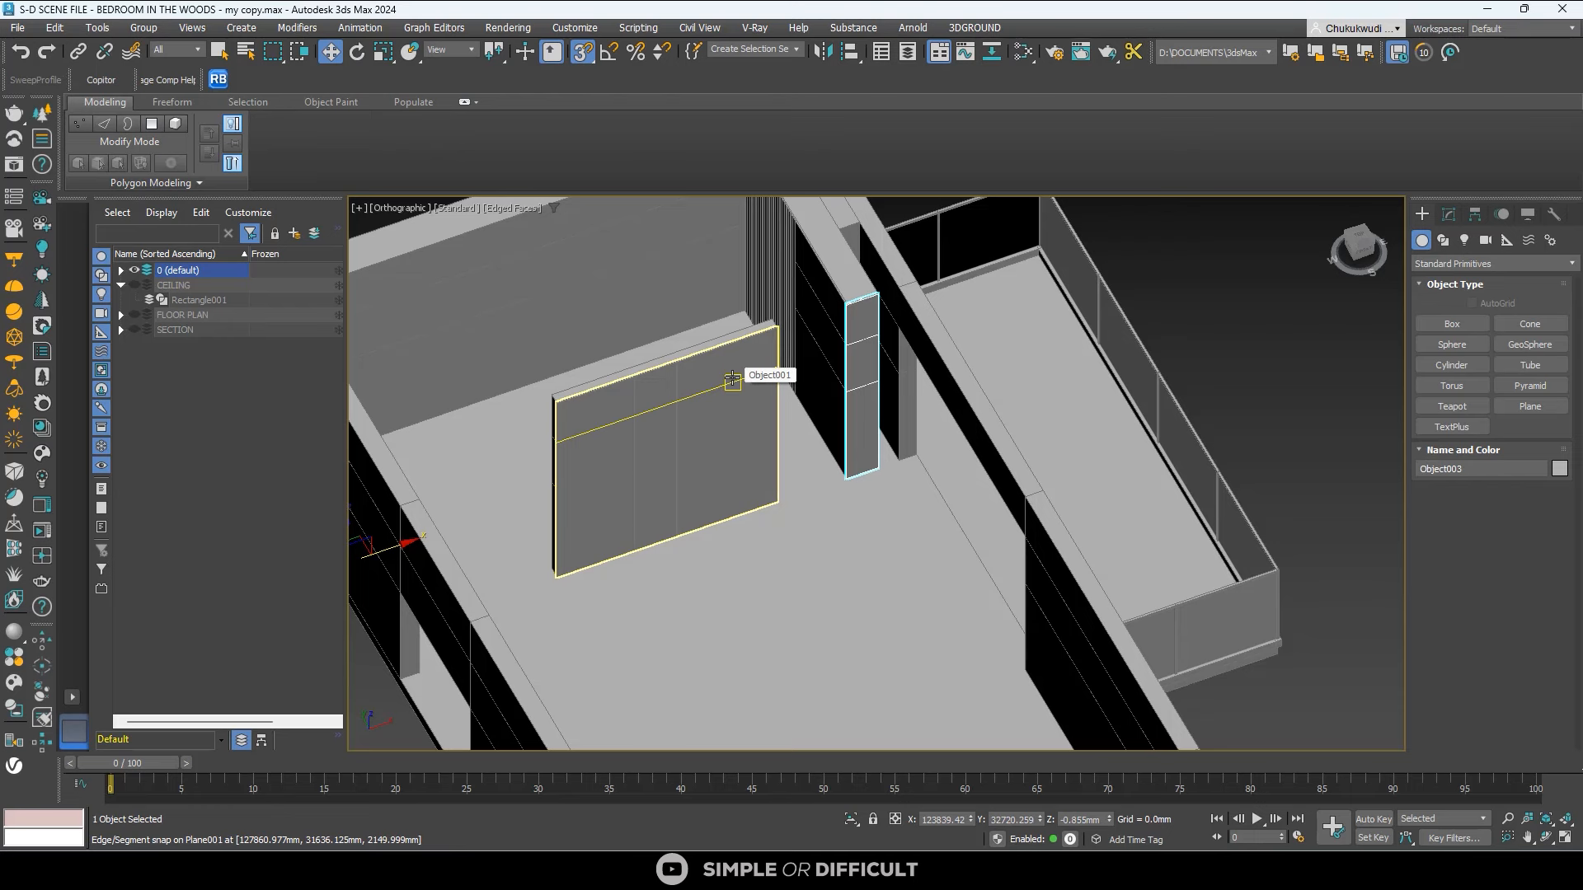
Create a targeted Corona camera in the Top view, placed inside the long wall opposite the balcony and aimed diagonally past the freestanding partition.
scroll(732, 380, "down", 5)
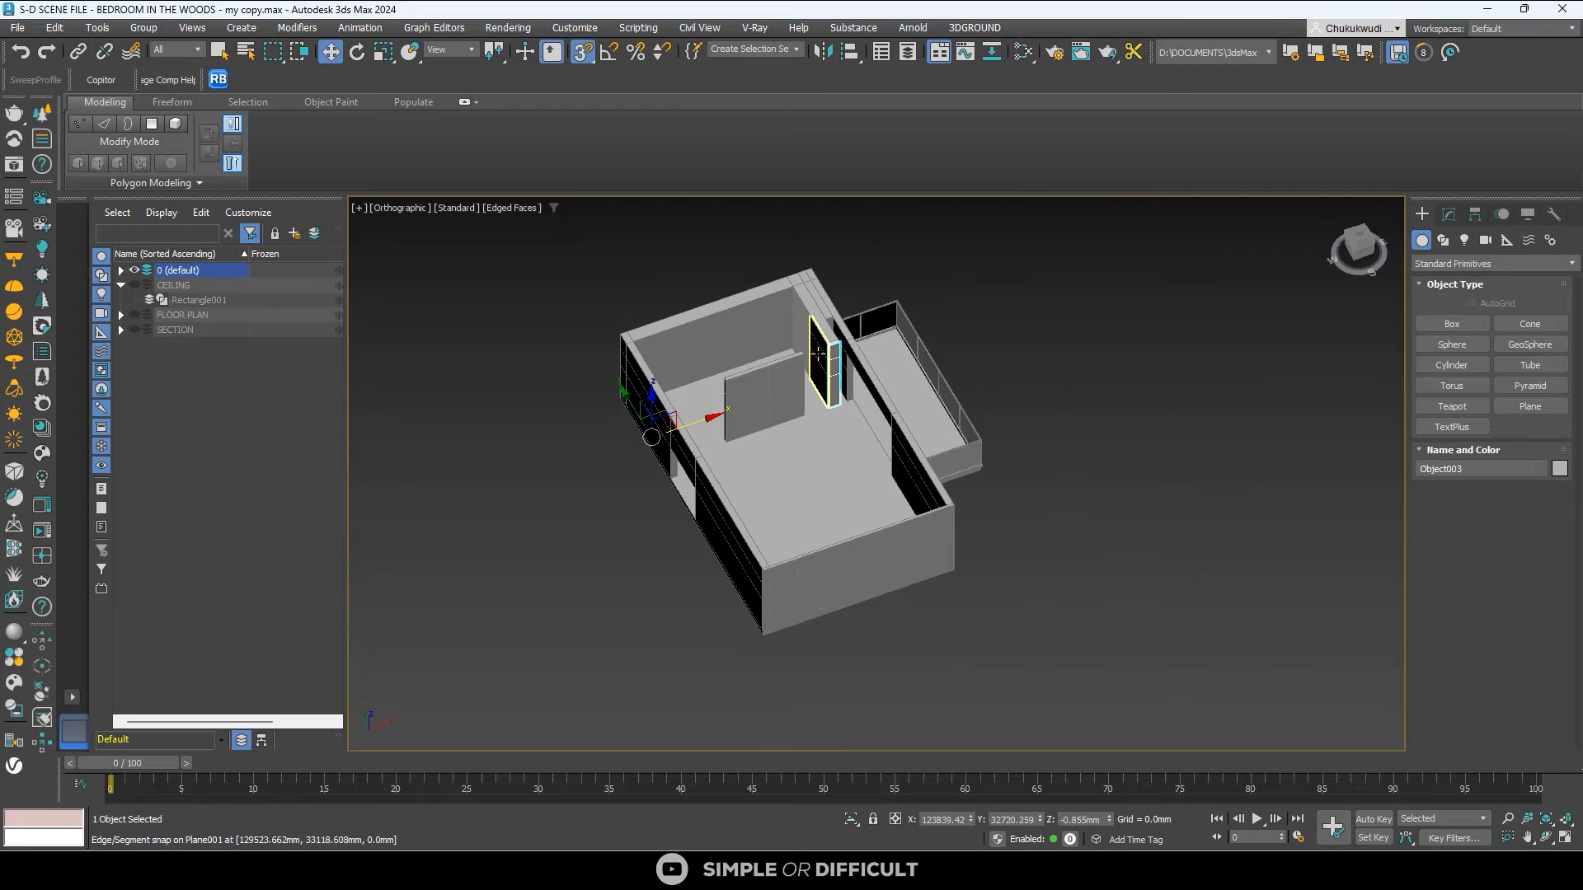
scroll(830, 422, "up", 4)
middle_click_drag(830, 422, 908, 406, "alt")
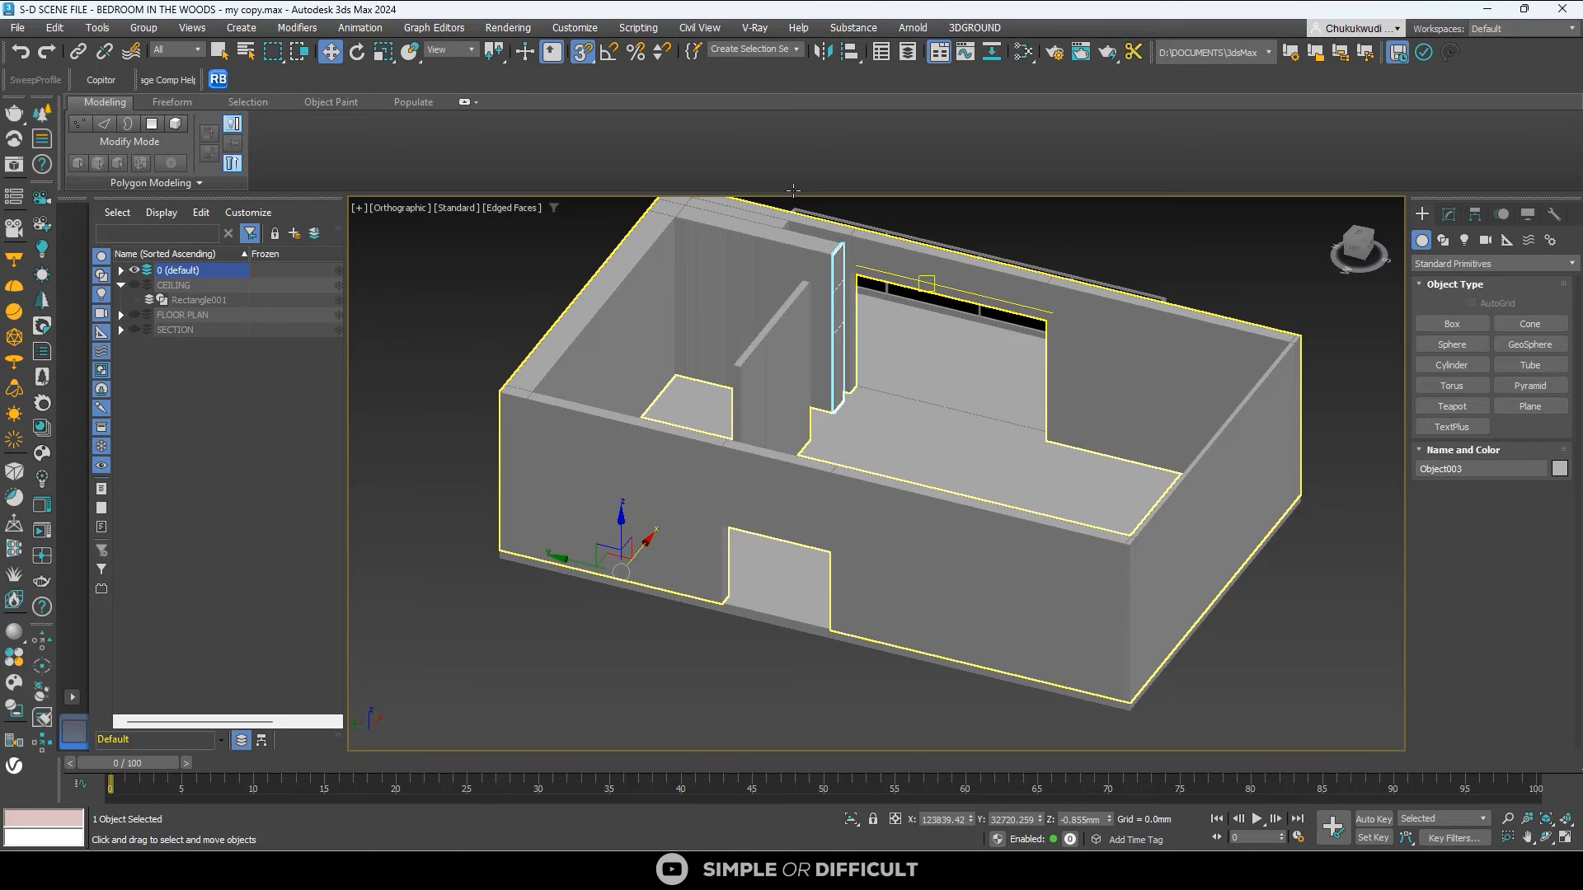
key("t")
left_click(1253, 408)
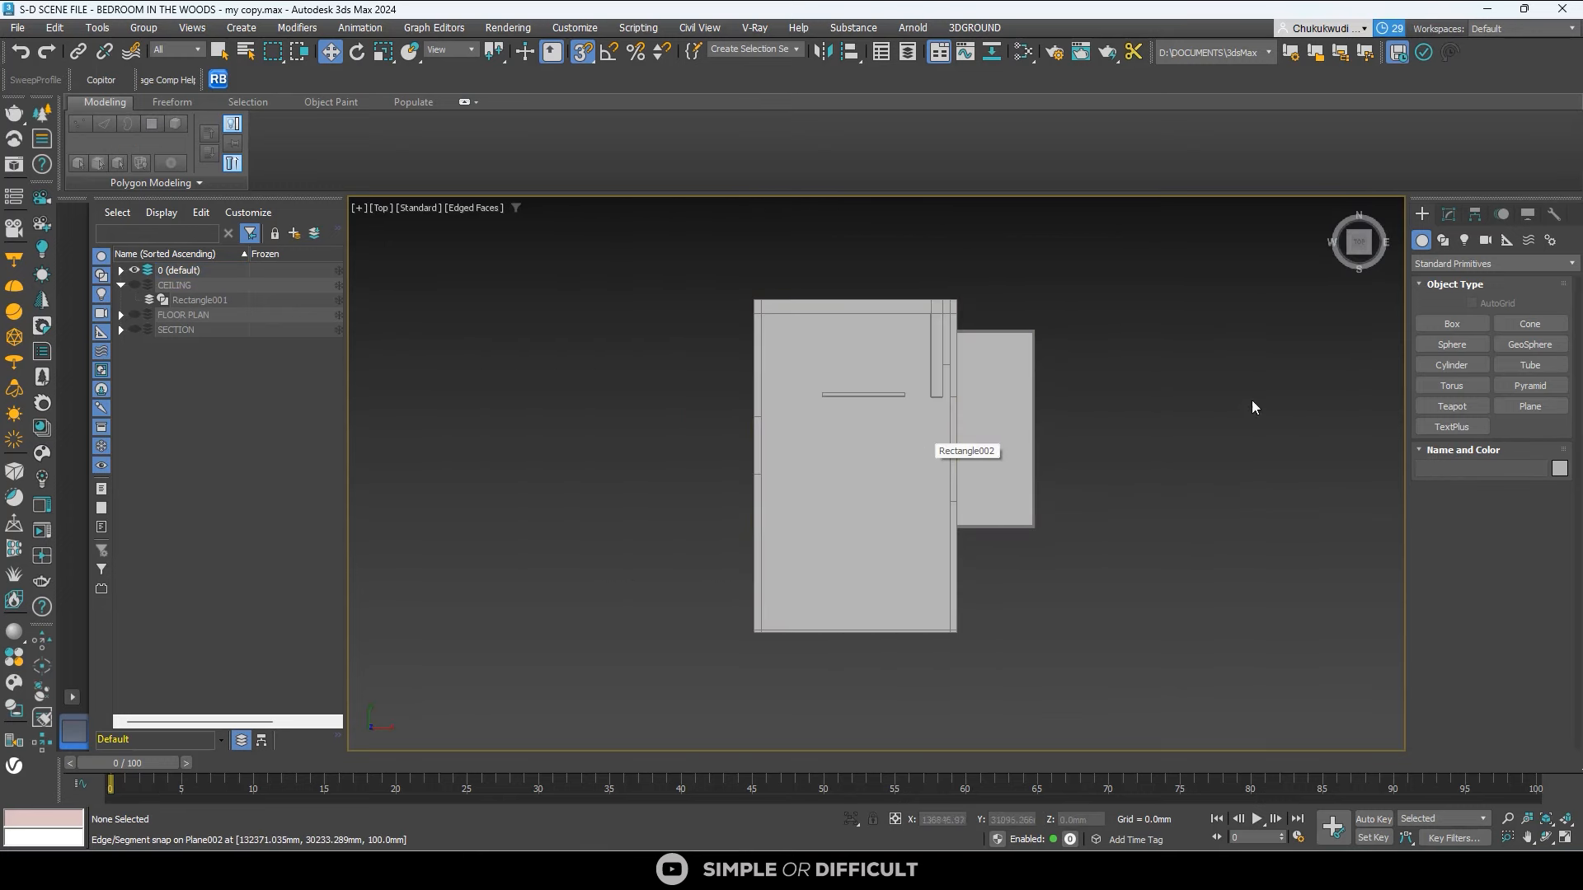
left_click(1485, 240)
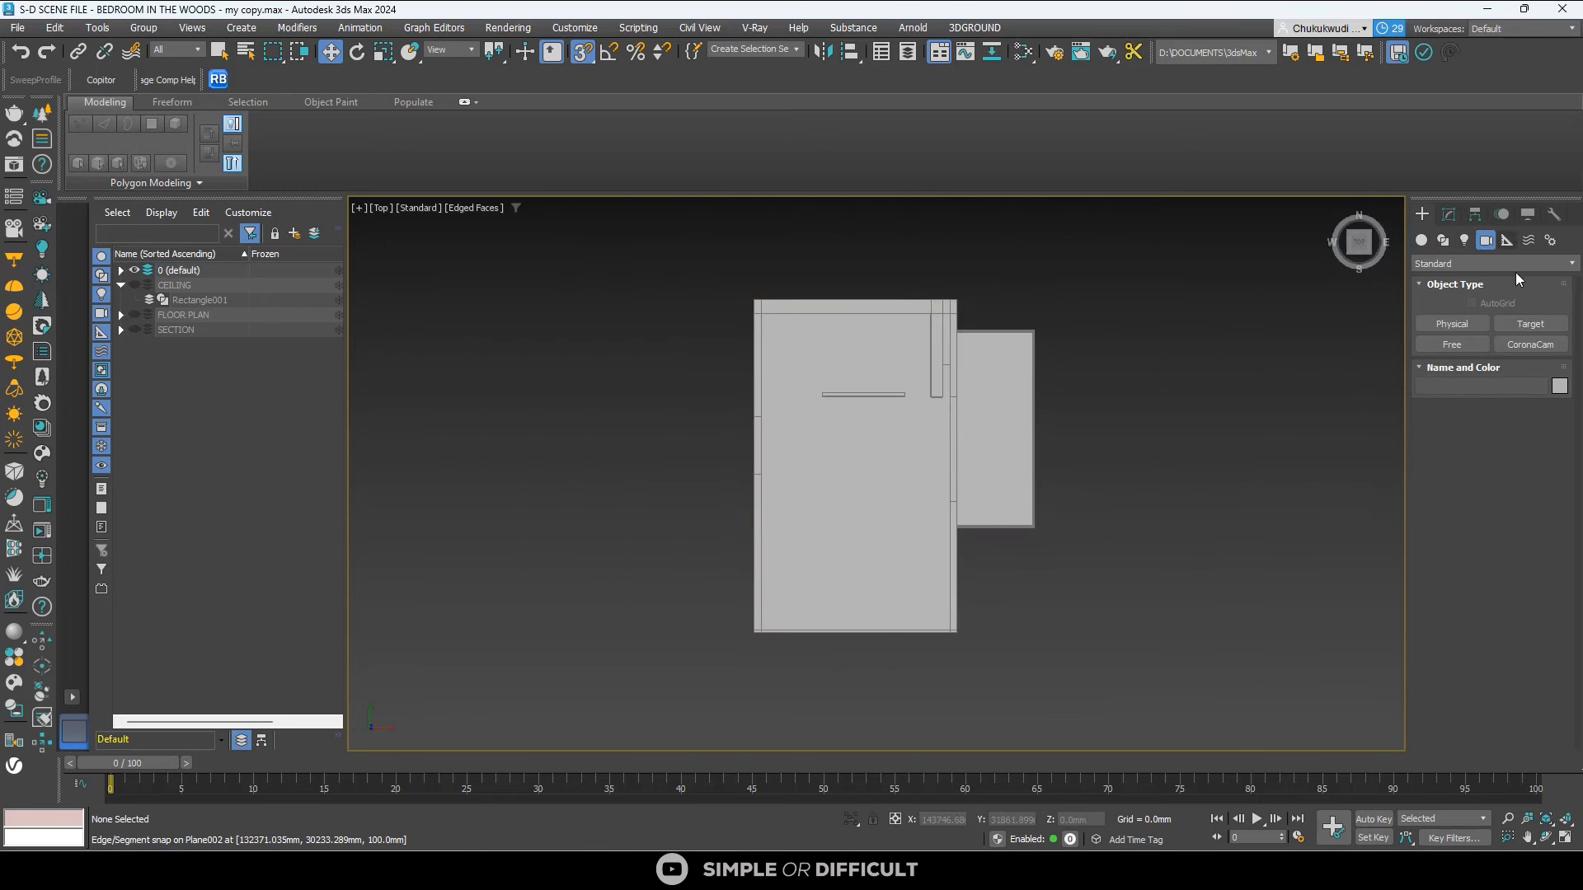
left_click(1529, 344)
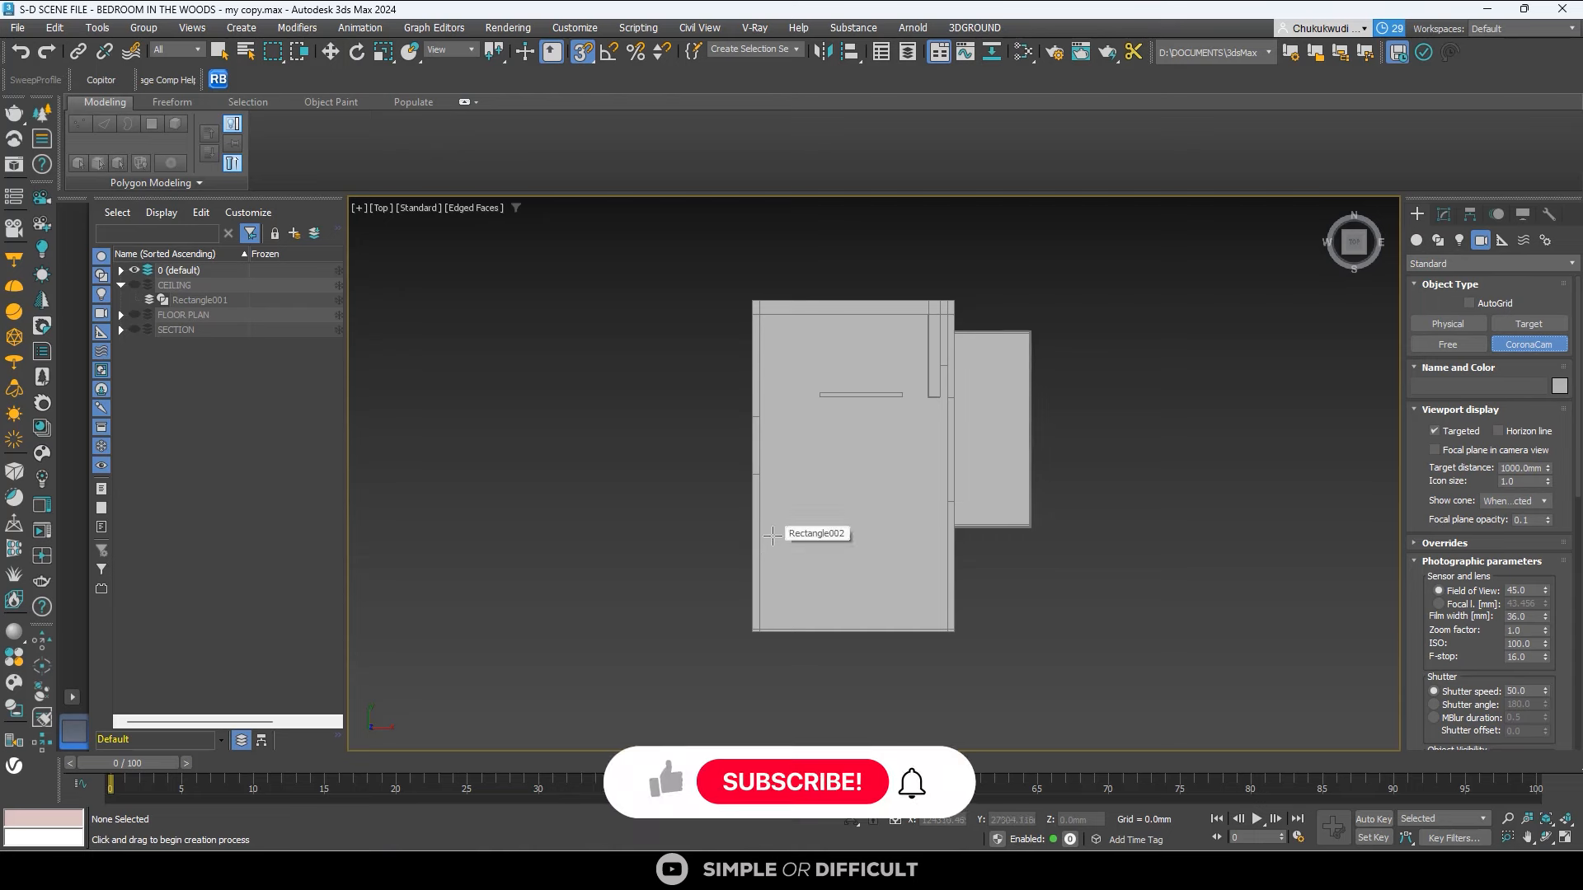
left_click_drag(773, 536, 908, 270)
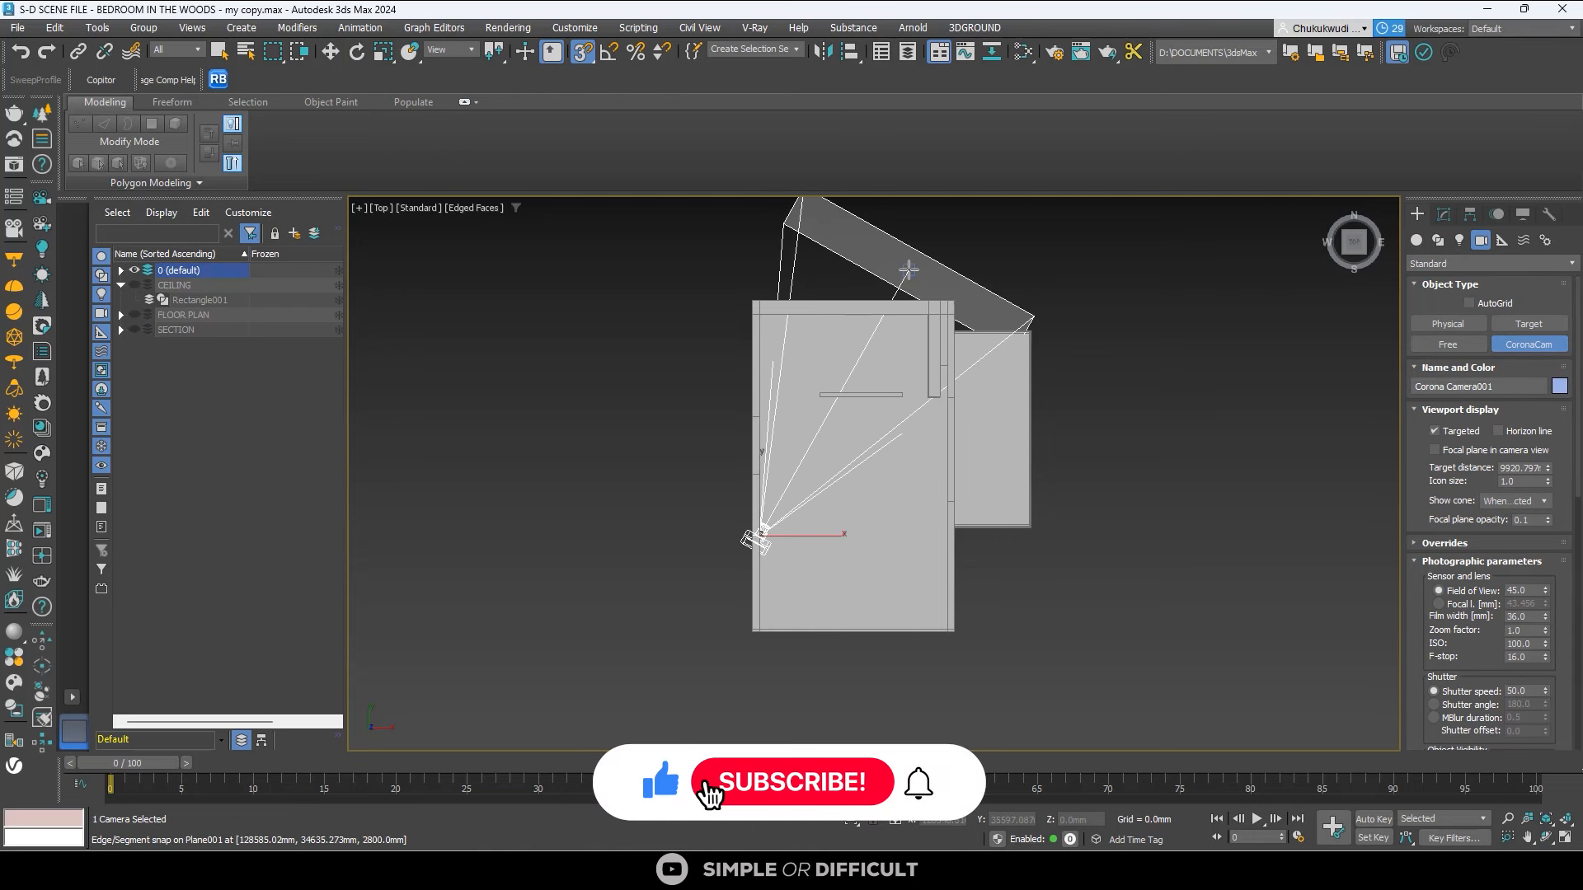
right_click(908, 270)
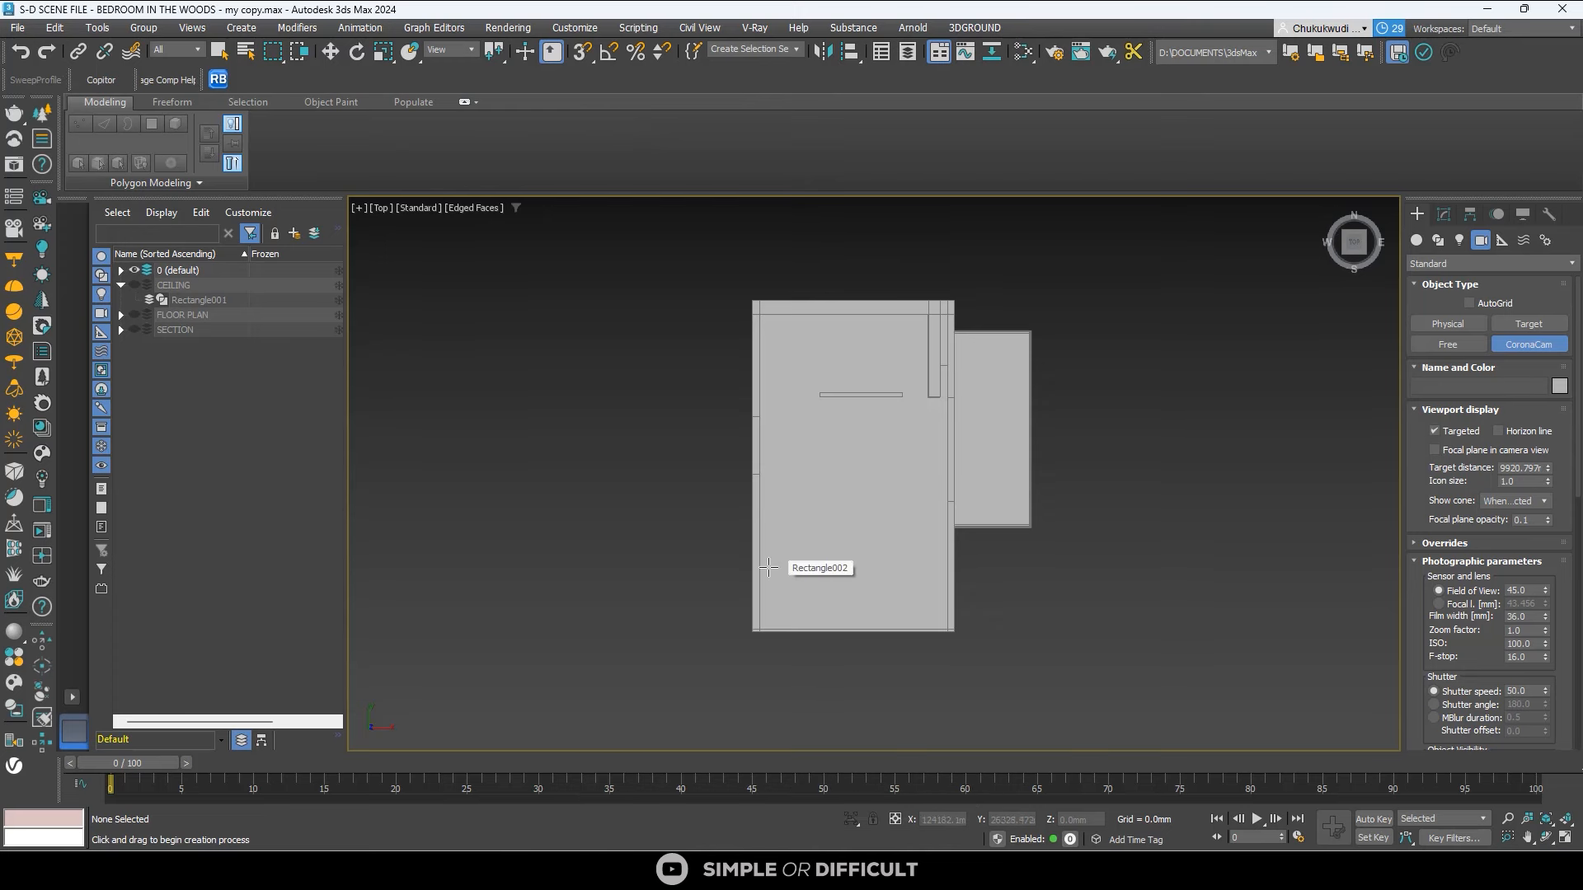
left_click_drag(769, 567, 893, 352)
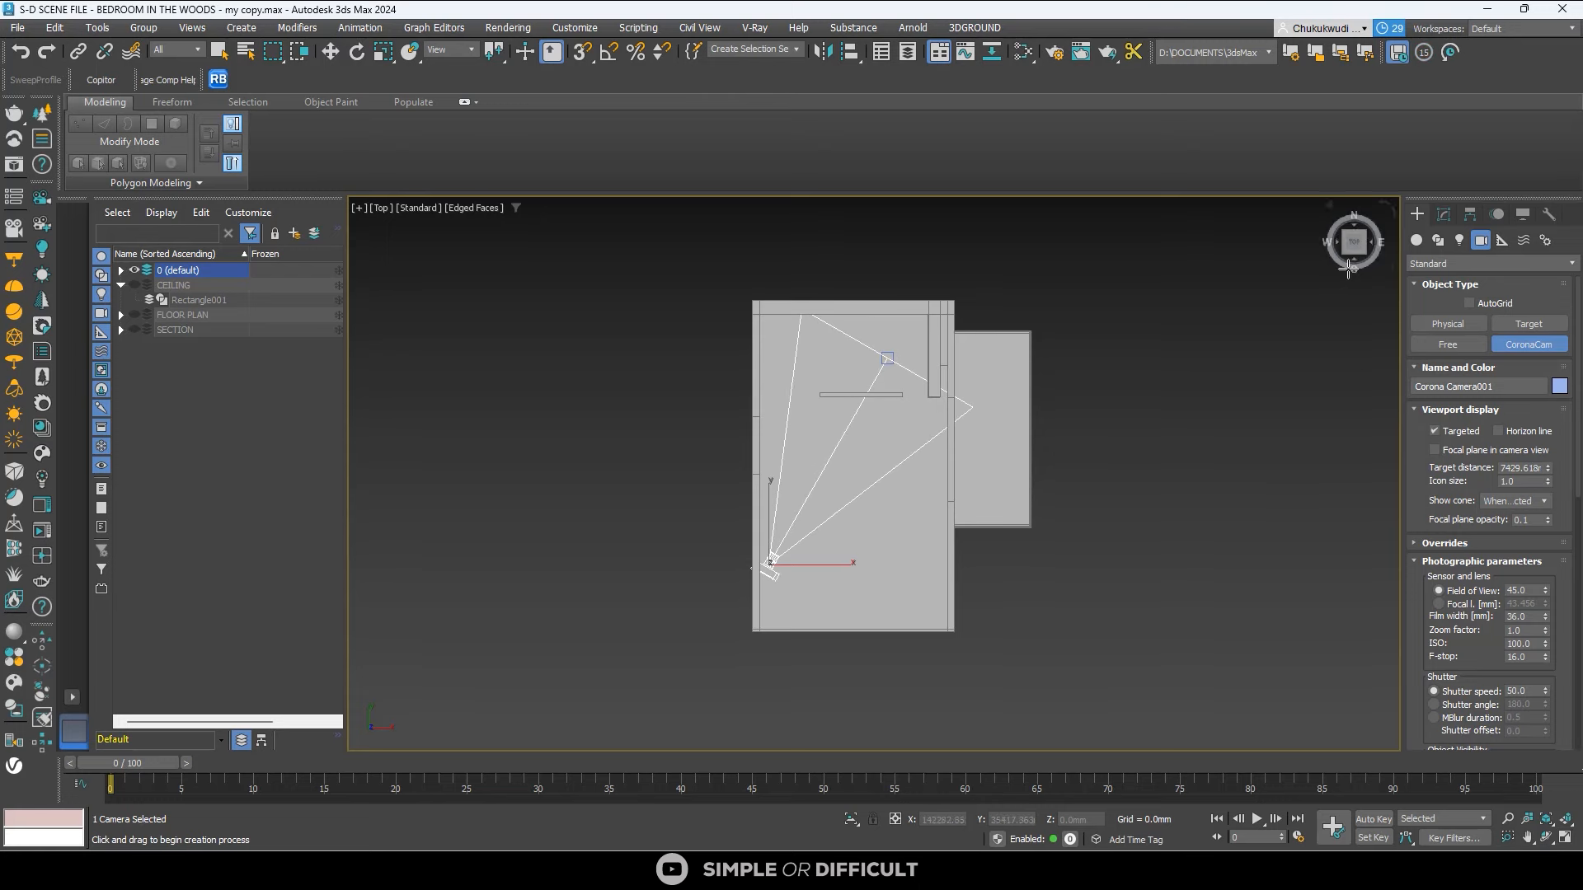
Switch to a layout of two side-by-side viewports and frame the camera in the Top view.
left_click(78, 695)
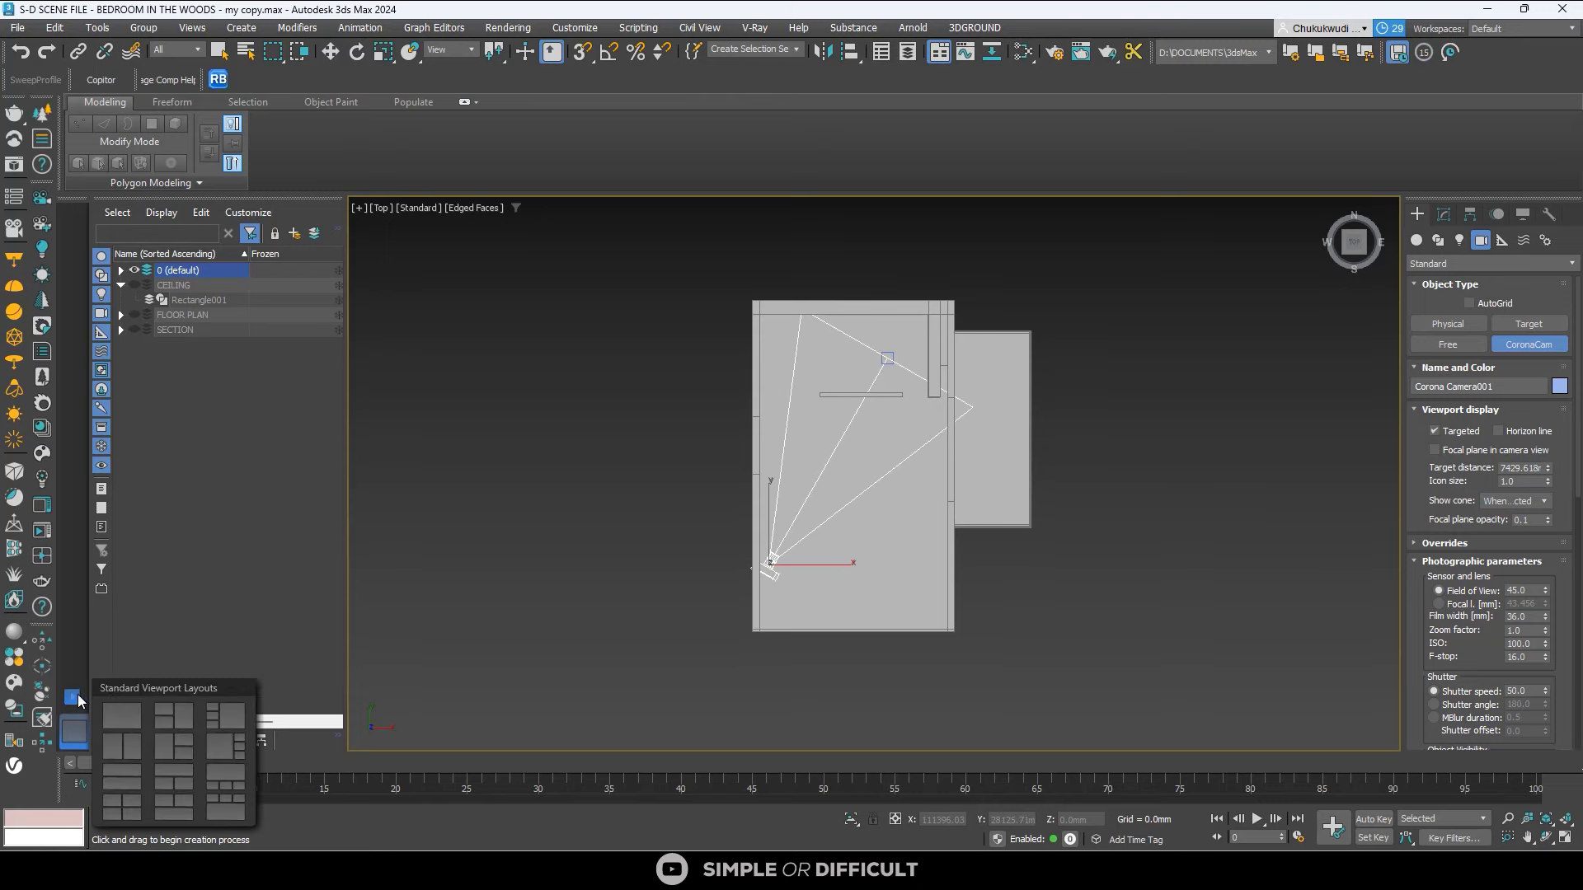
left_click(122, 746)
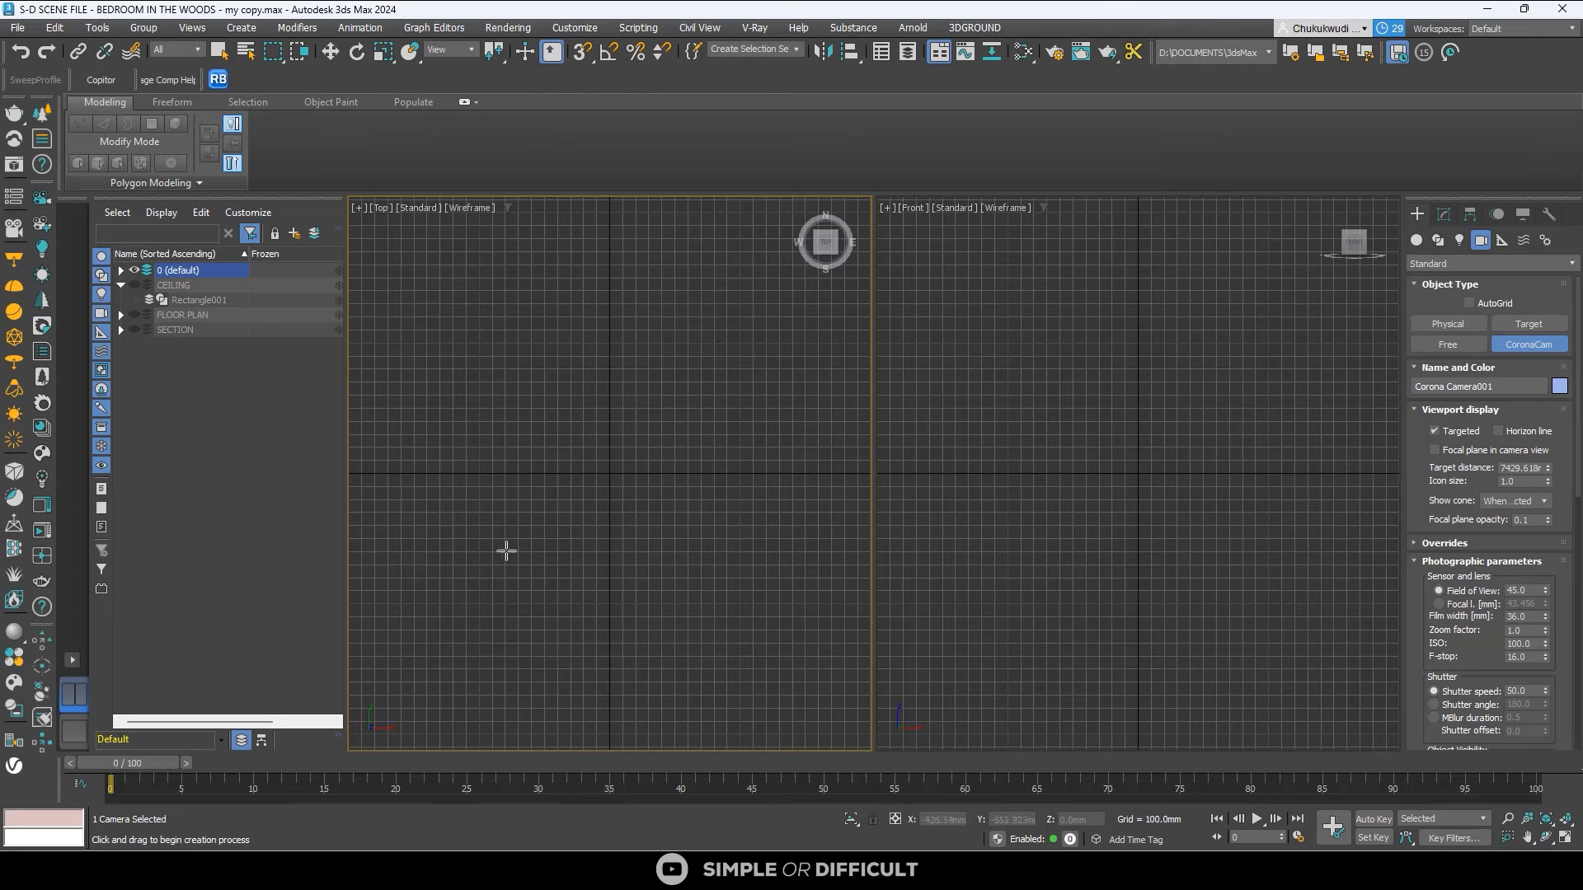
scroll(506, 550, "down", 4)
key("z")
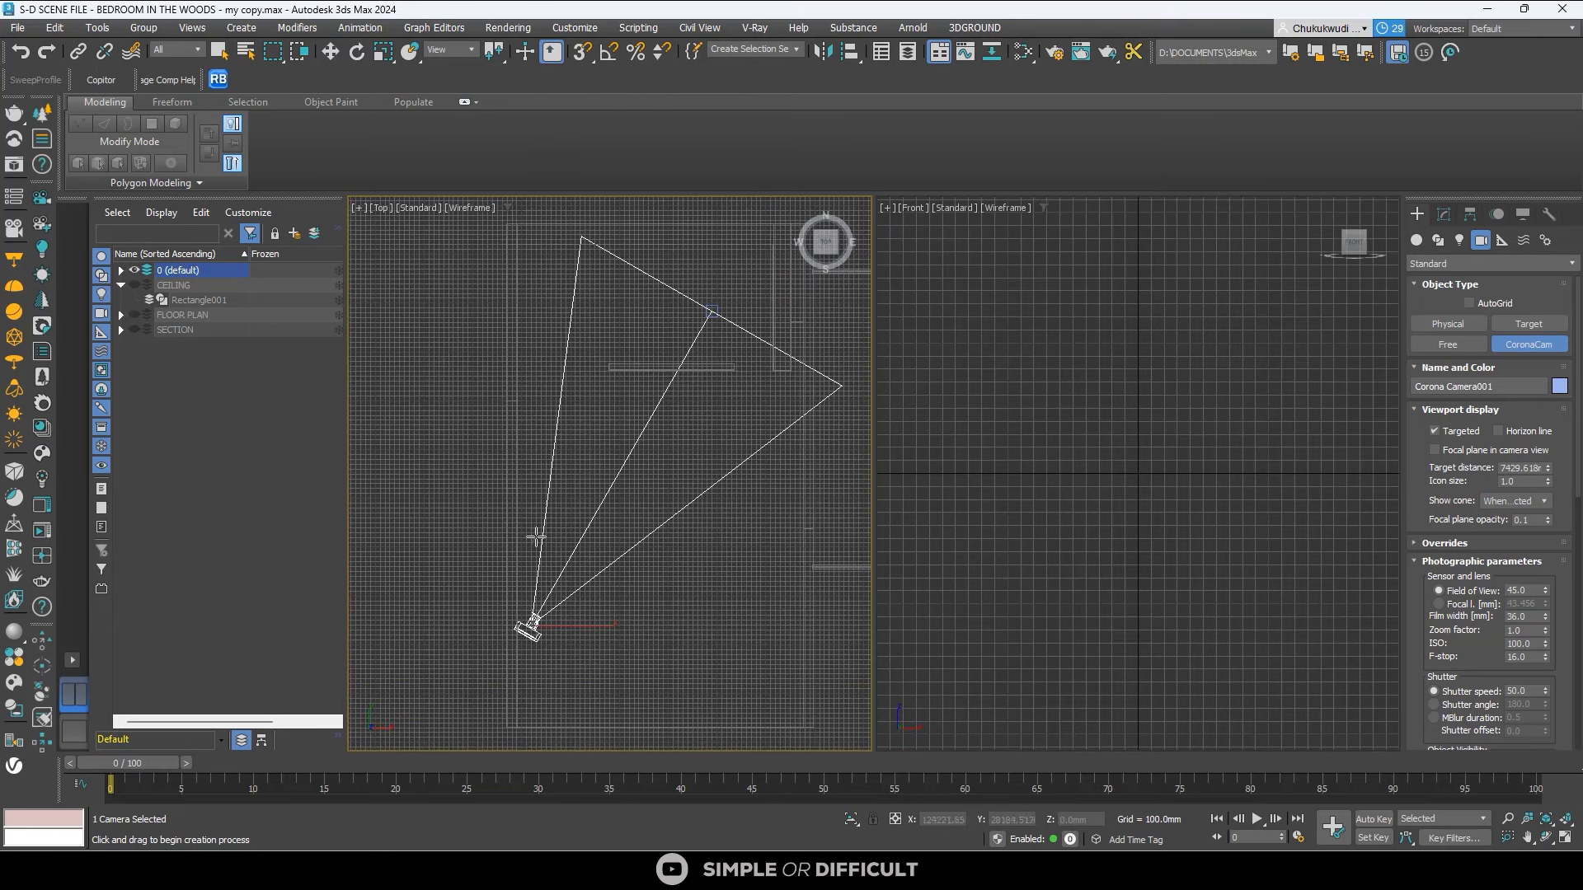
Show the Corona camera's view in the second viewport with default shading, and raise the camera to a height of about 739 mm.
left_click(1152, 485)
key("c")
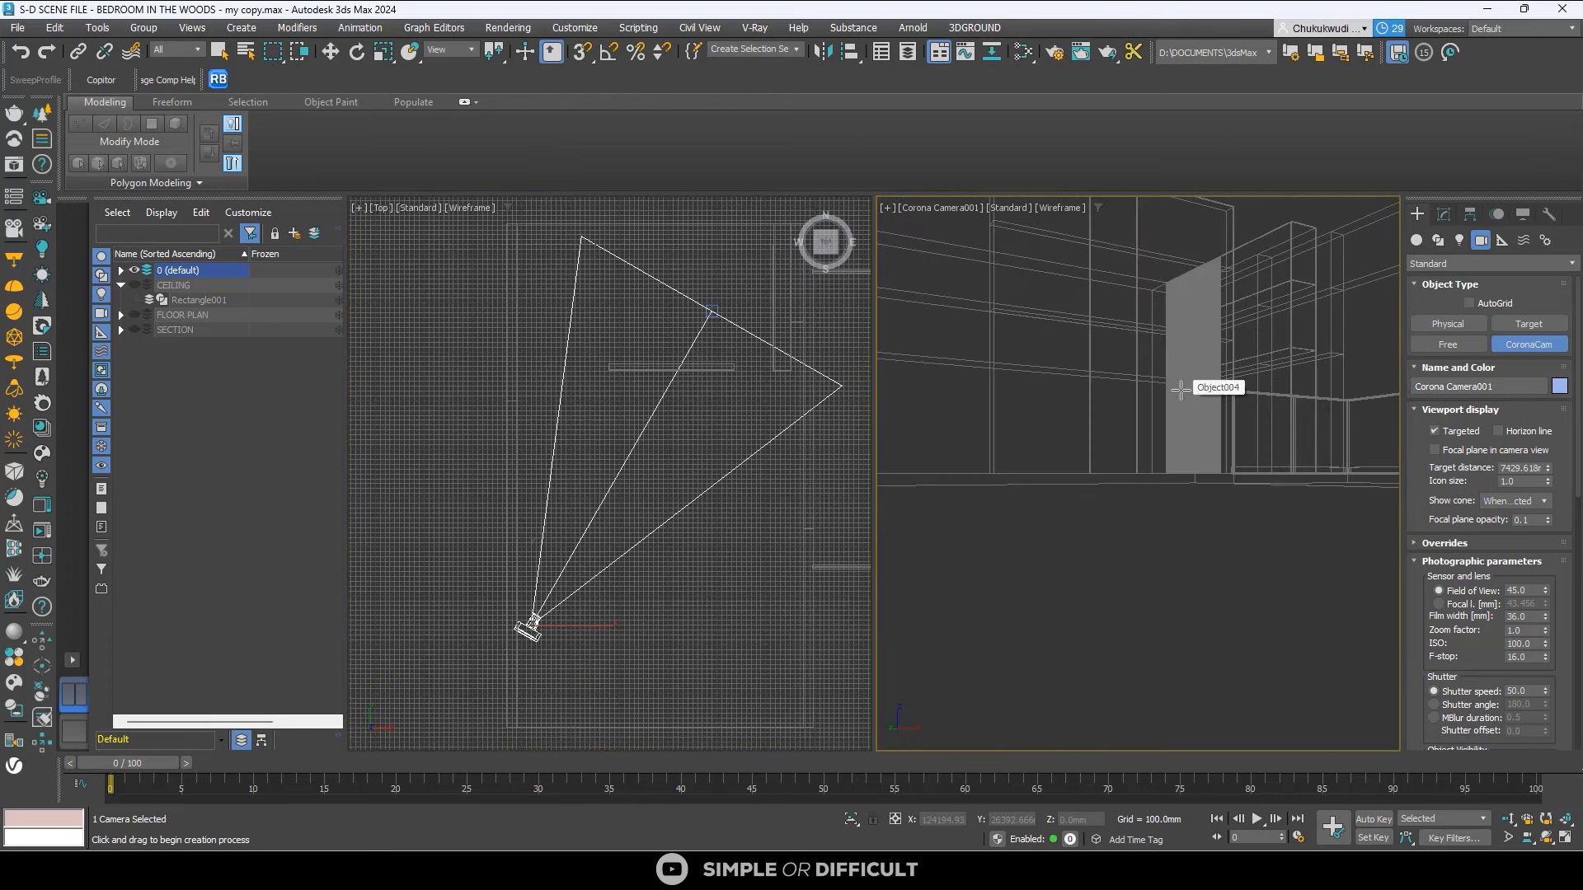
key("F3")
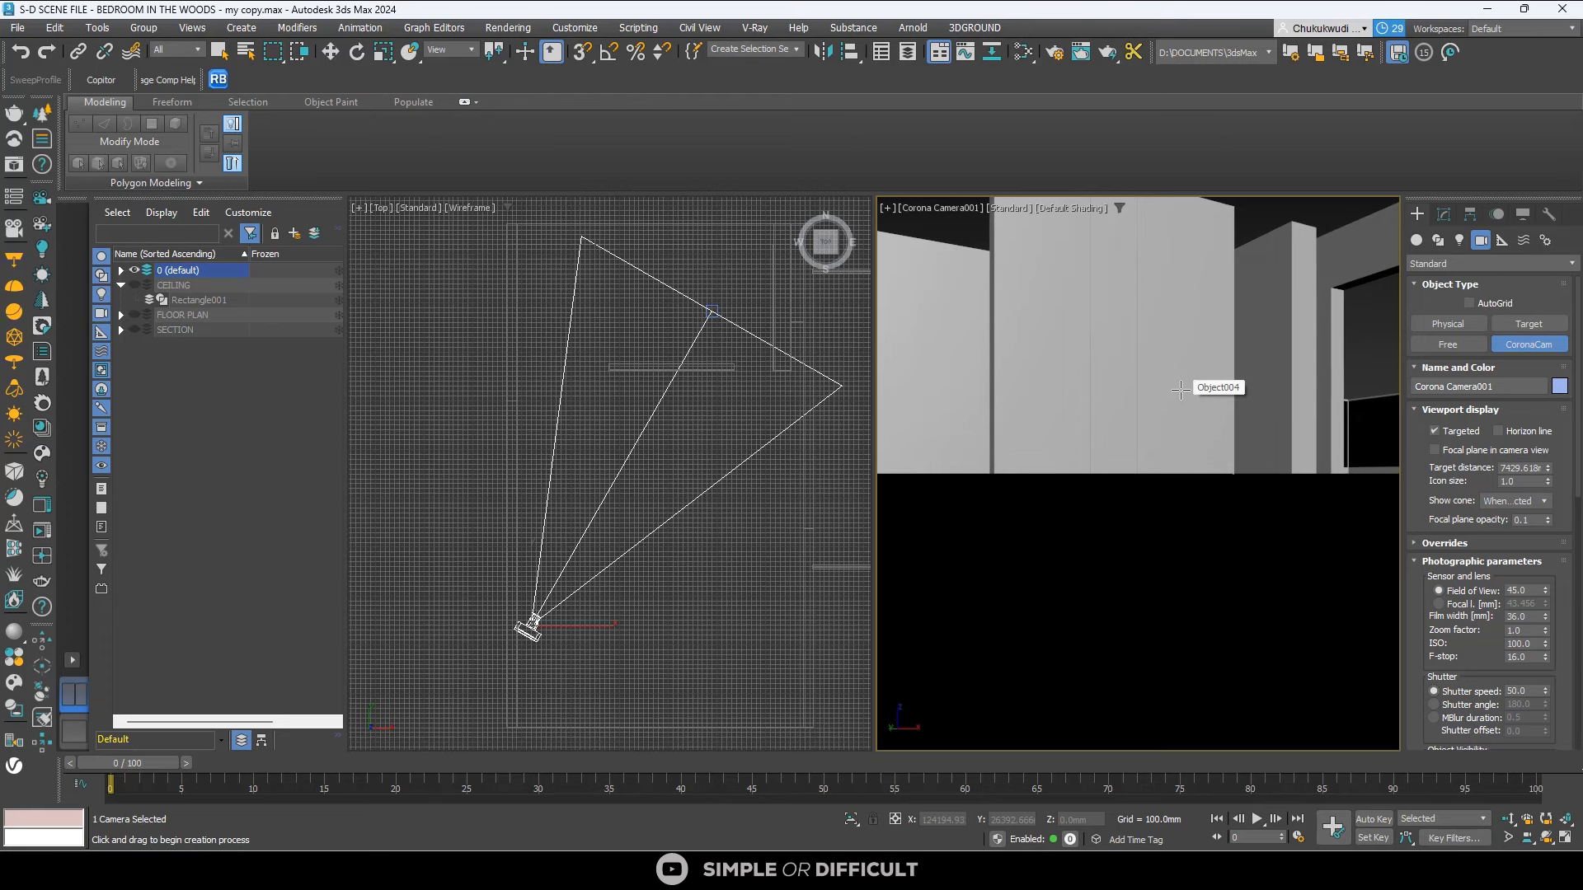
middle_click_drag(1179, 389, 1180, 455)
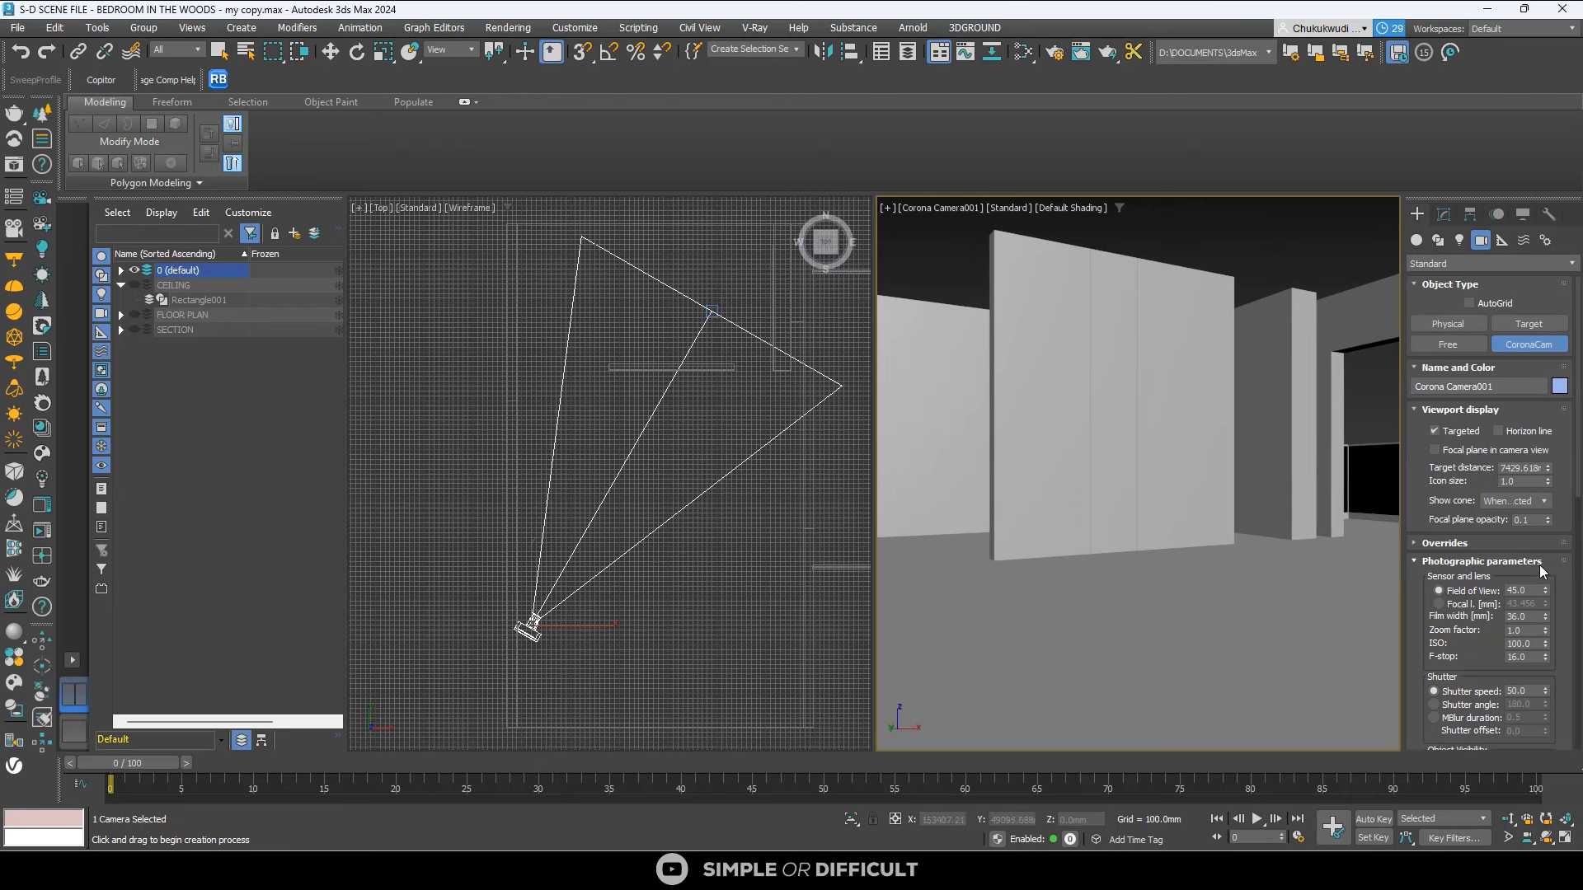
Control the camera's lens by focal length and set it to 30 mm.
left_click(1483, 605)
double_click(1537, 605)
key("Return")
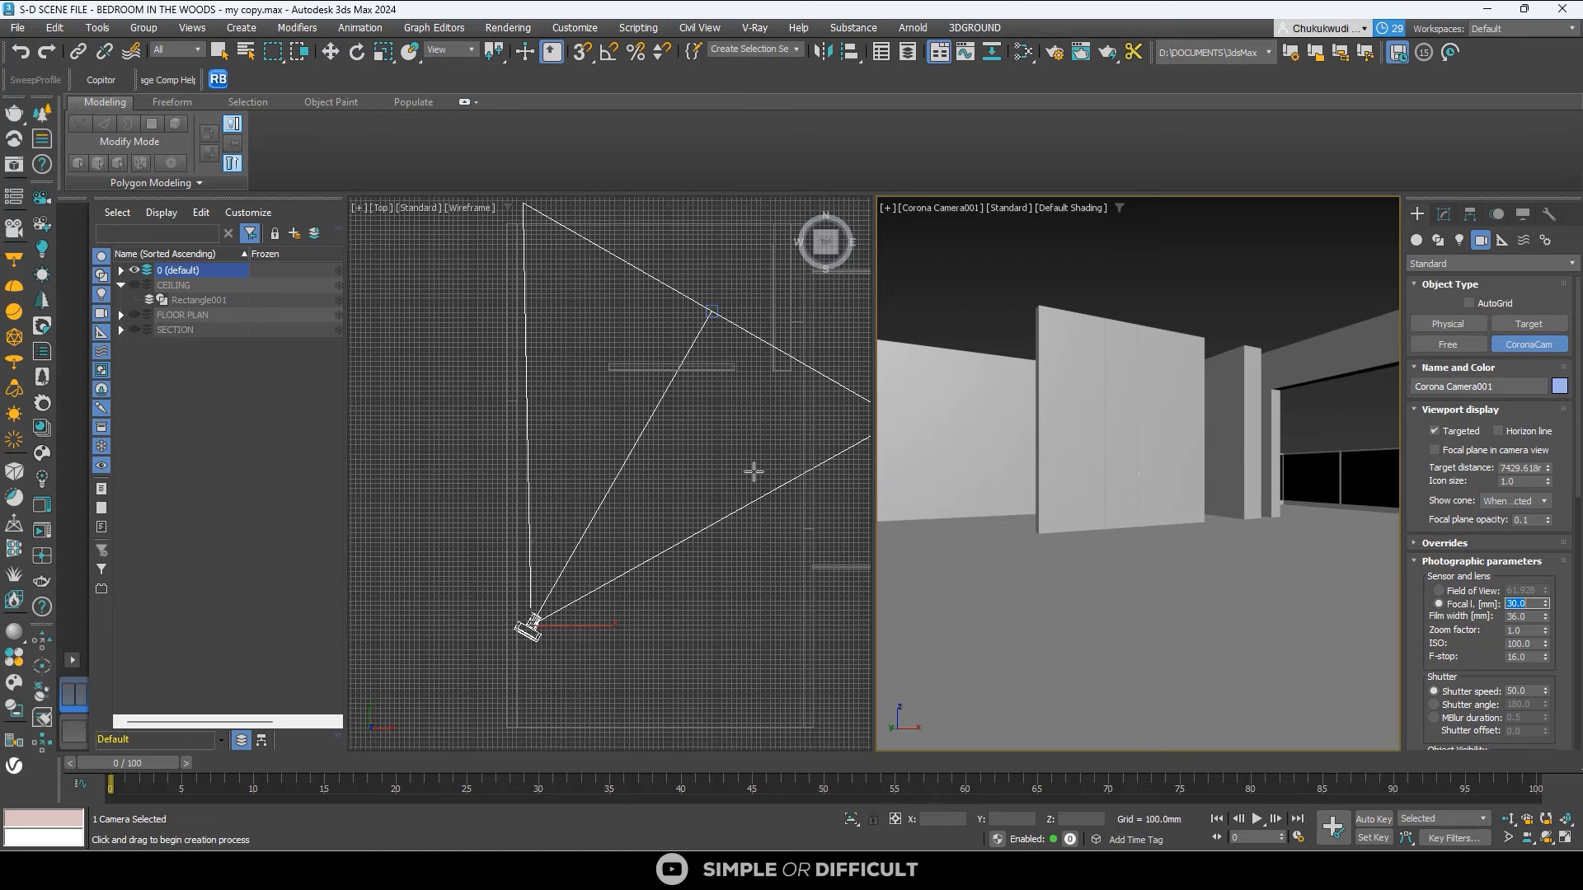
left_click(330, 51)
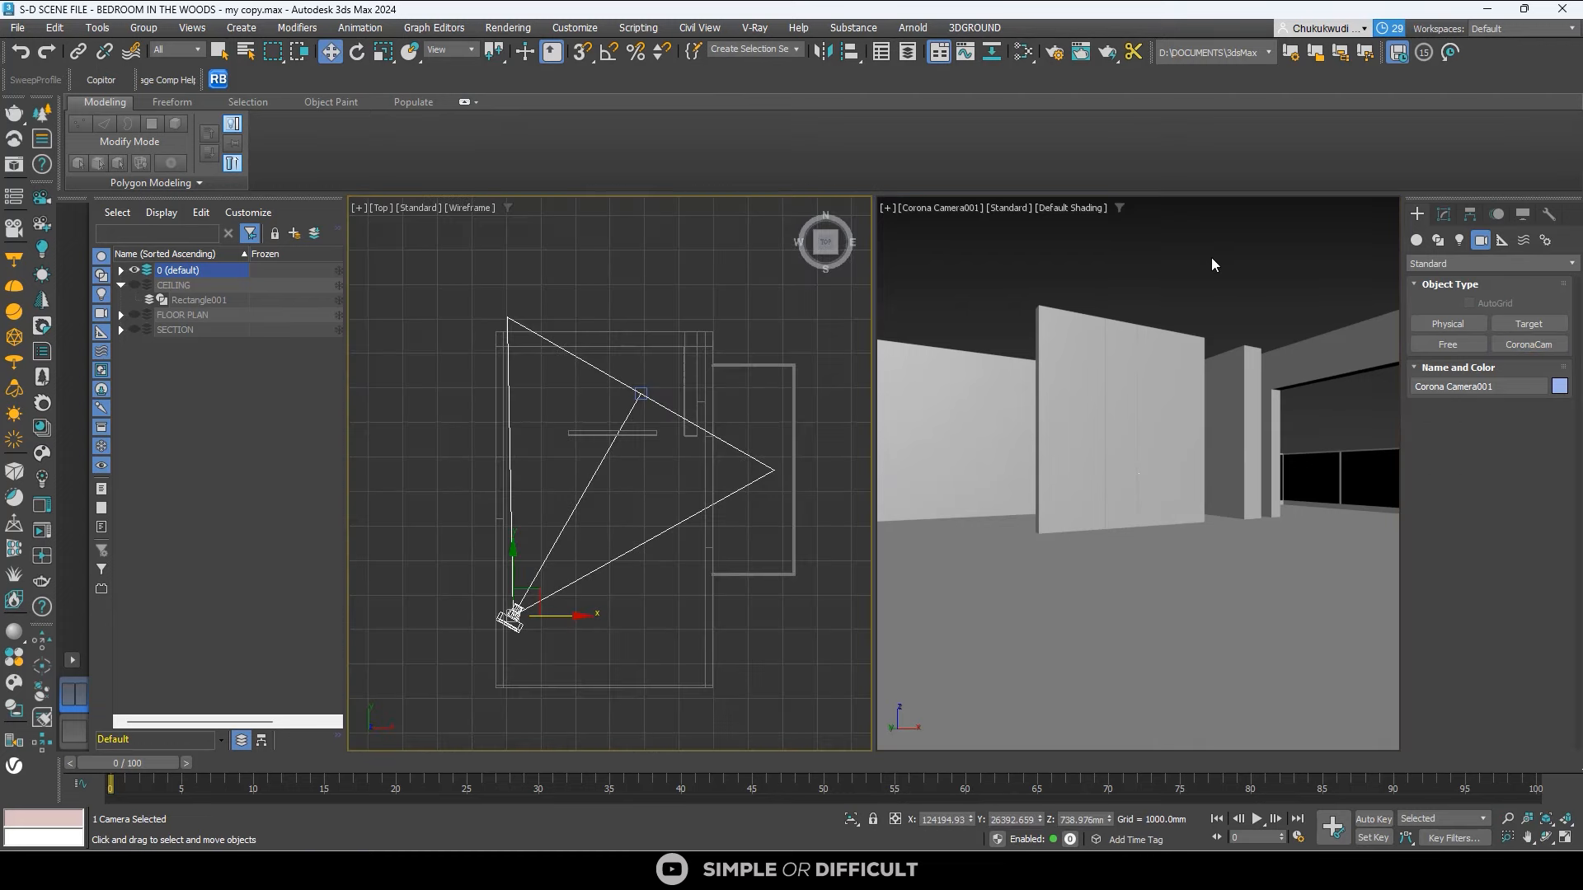
Unhide all objects to bring back the ceiling plane, and hide the CEILING, FLOOR PLAN and SECTION layers.
left_click(1138, 257)
right_click(1137, 257)
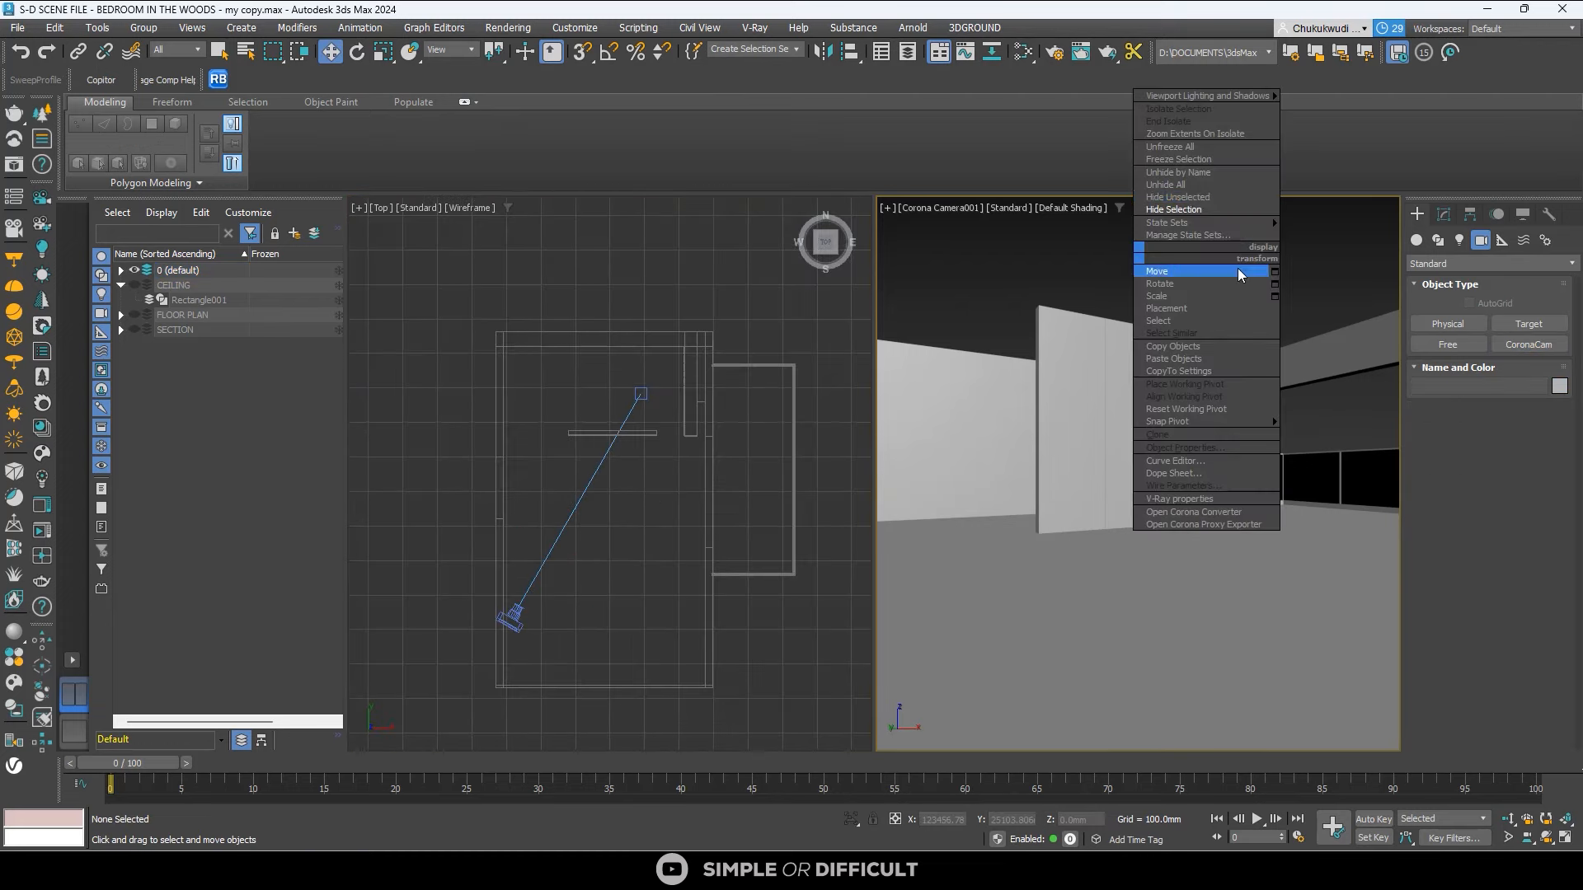
left_click(1202, 182)
left_click(827, 454)
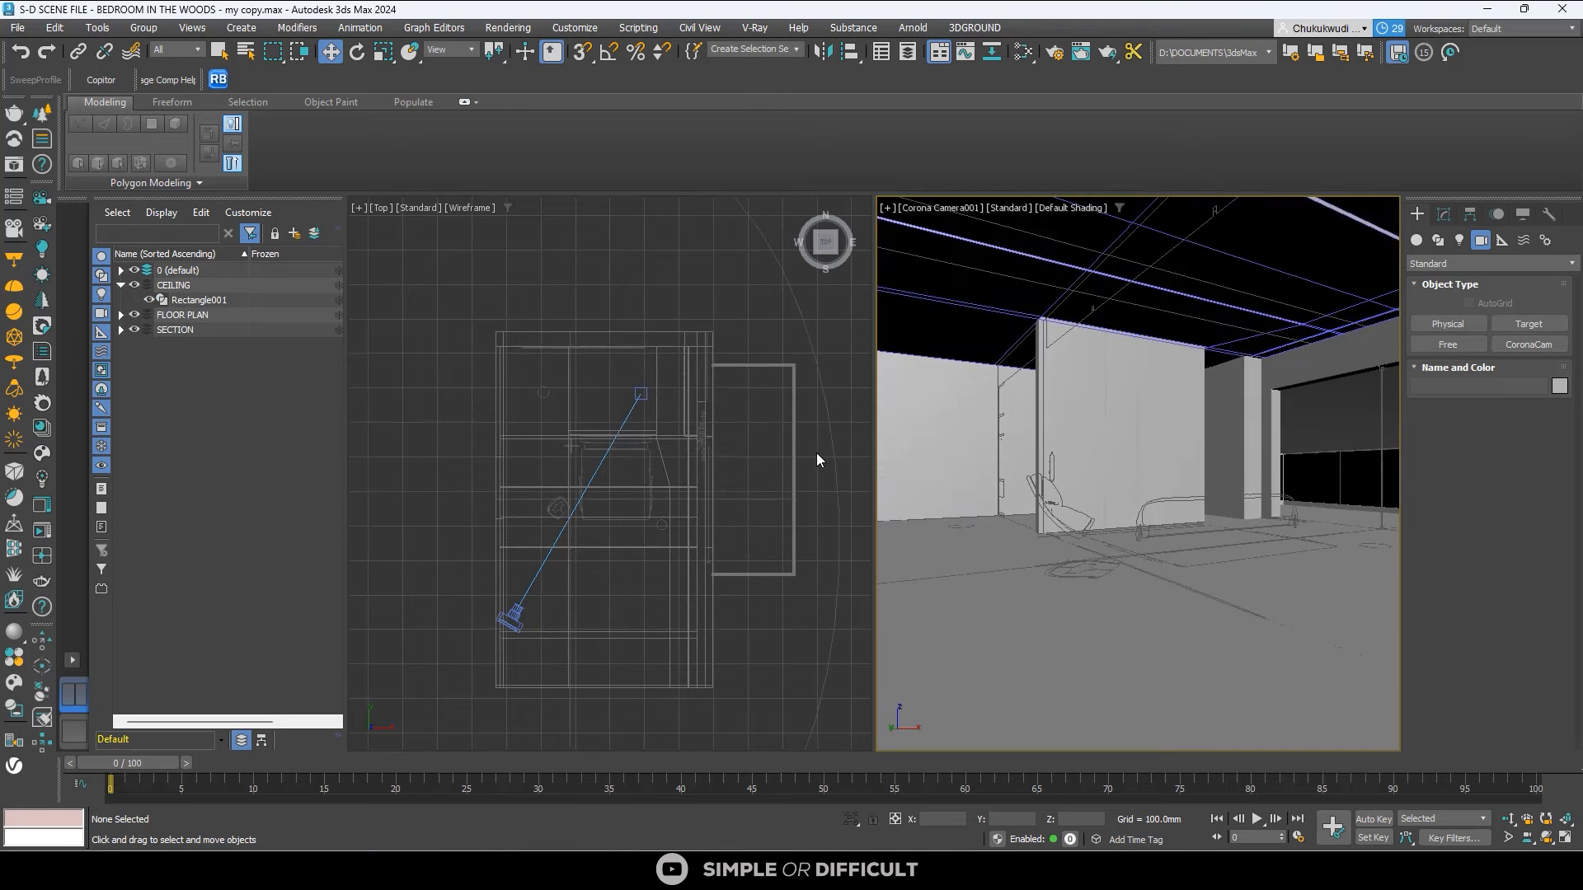
left_click(134, 285)
left_click(135, 314)
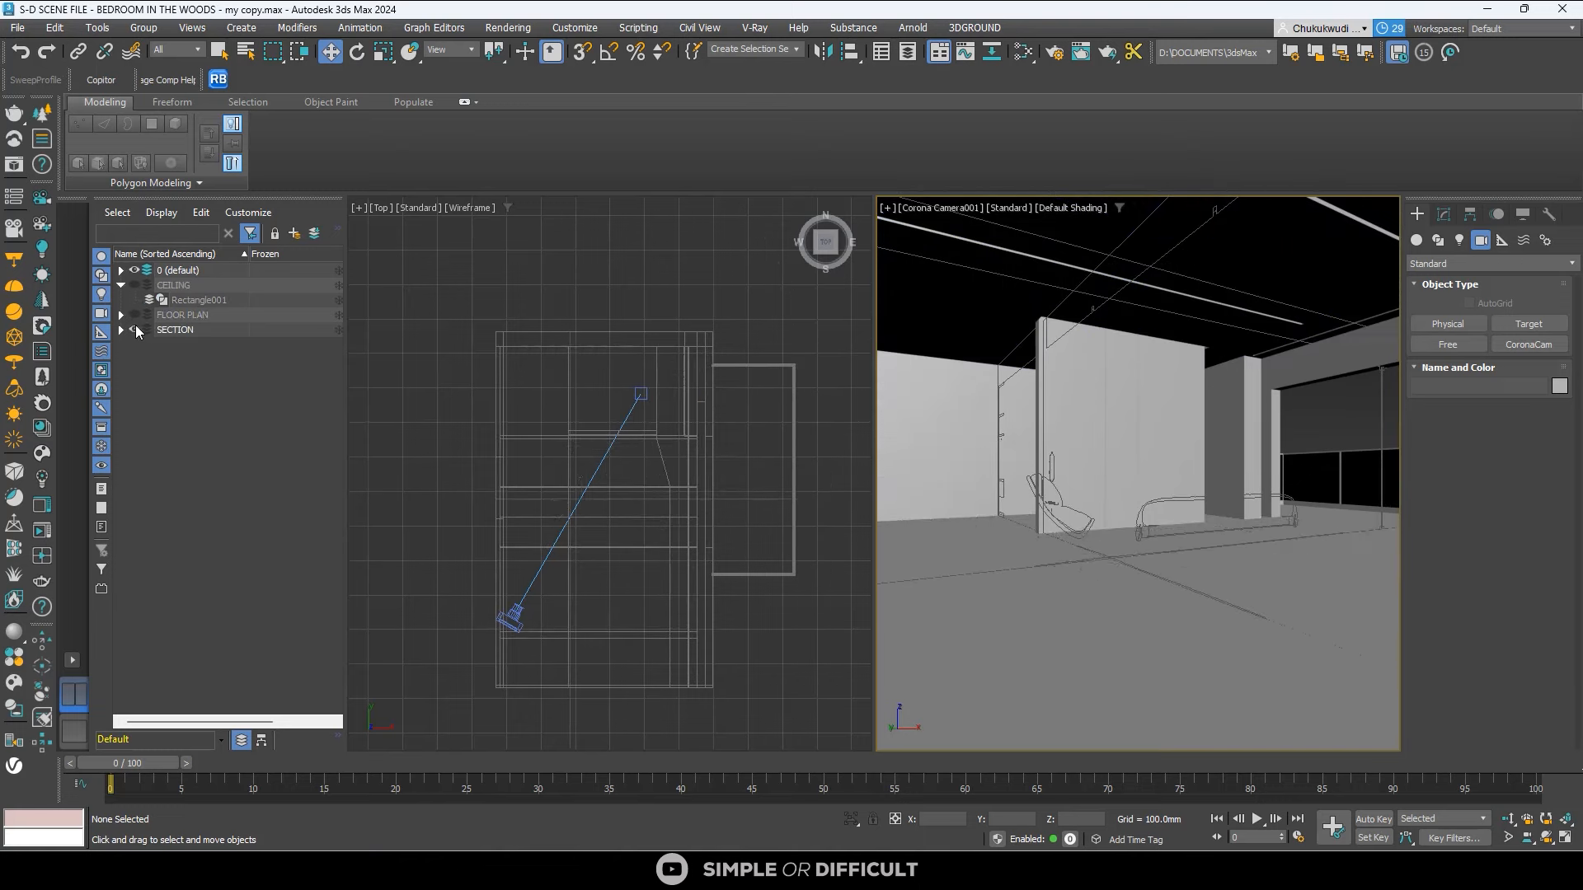
left_click(134, 329)
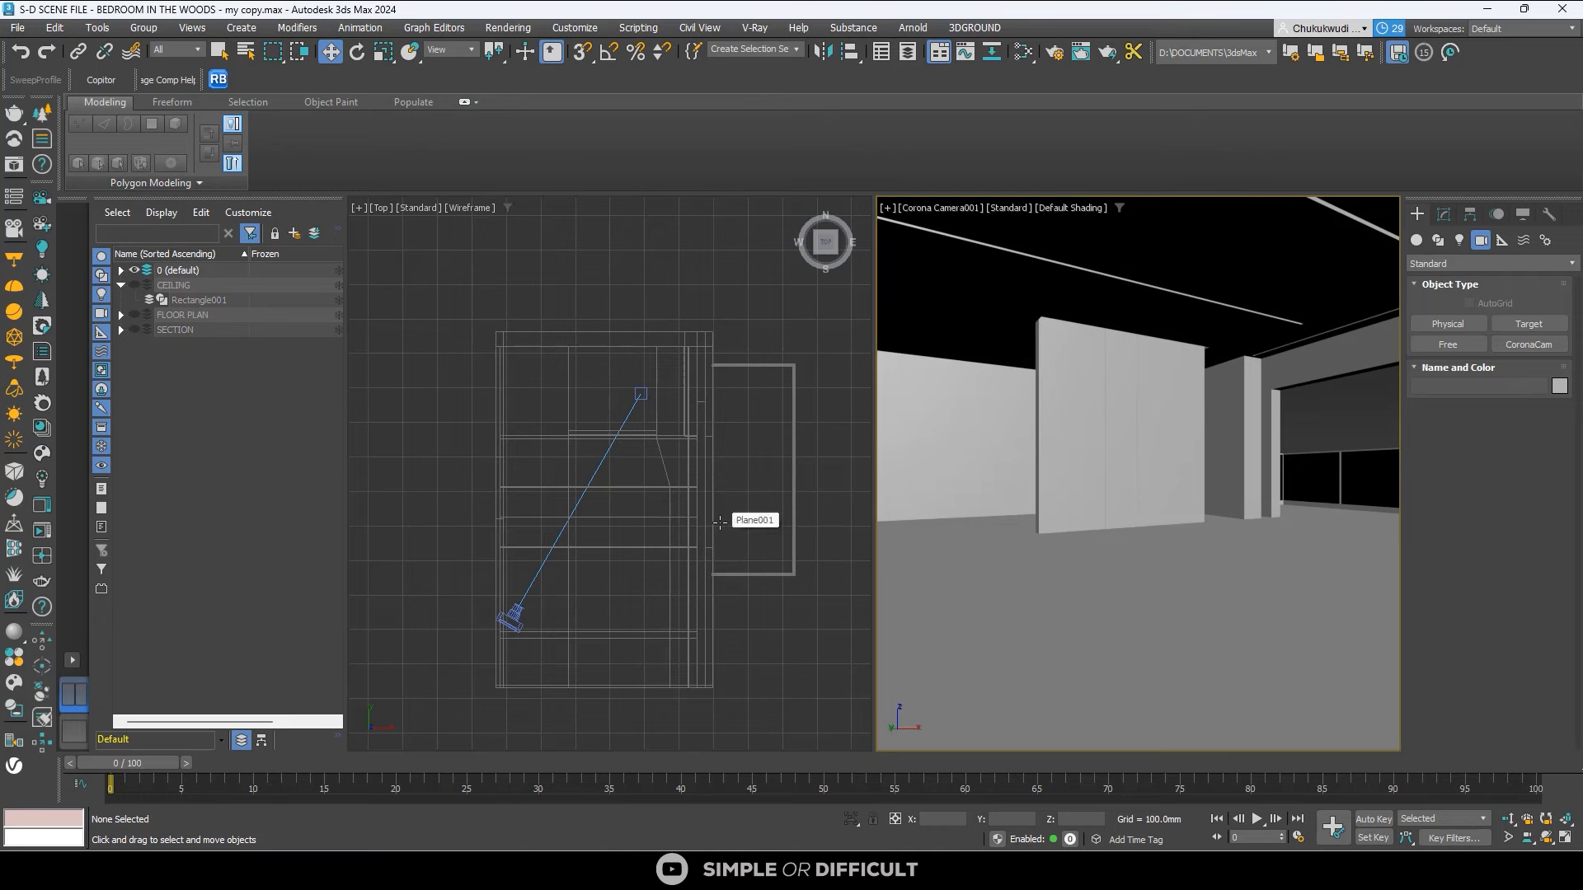
Move the camera body about 200 mm along X in the Top view, away from the wall behind it.
left_click(513, 618)
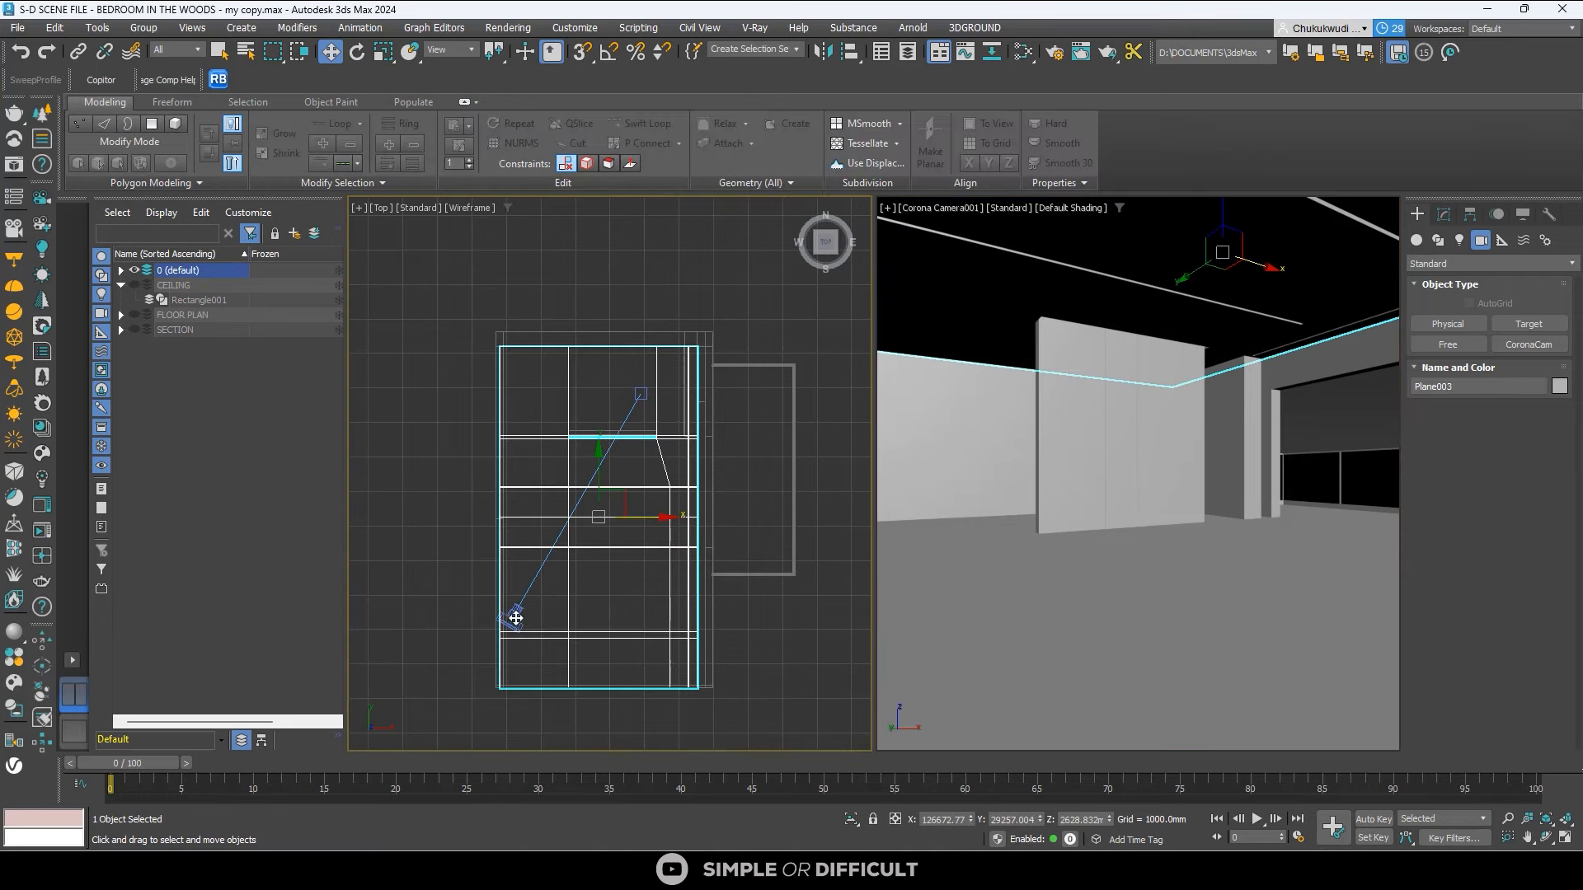
left_click(426, 612)
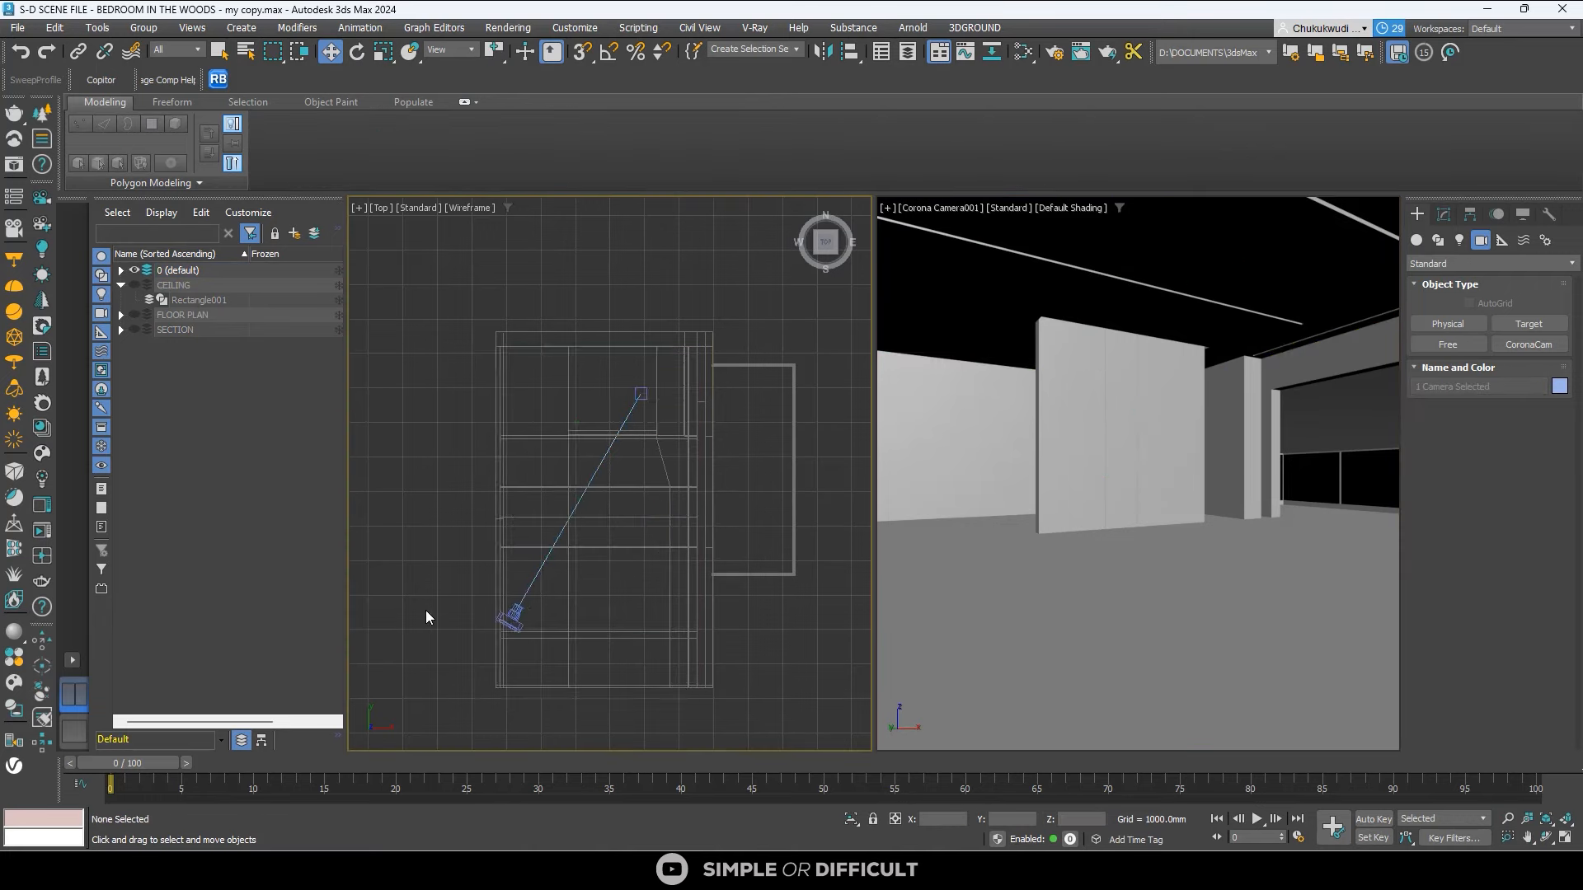
scroll(482, 623, "up", 3)
left_click(559, 610)
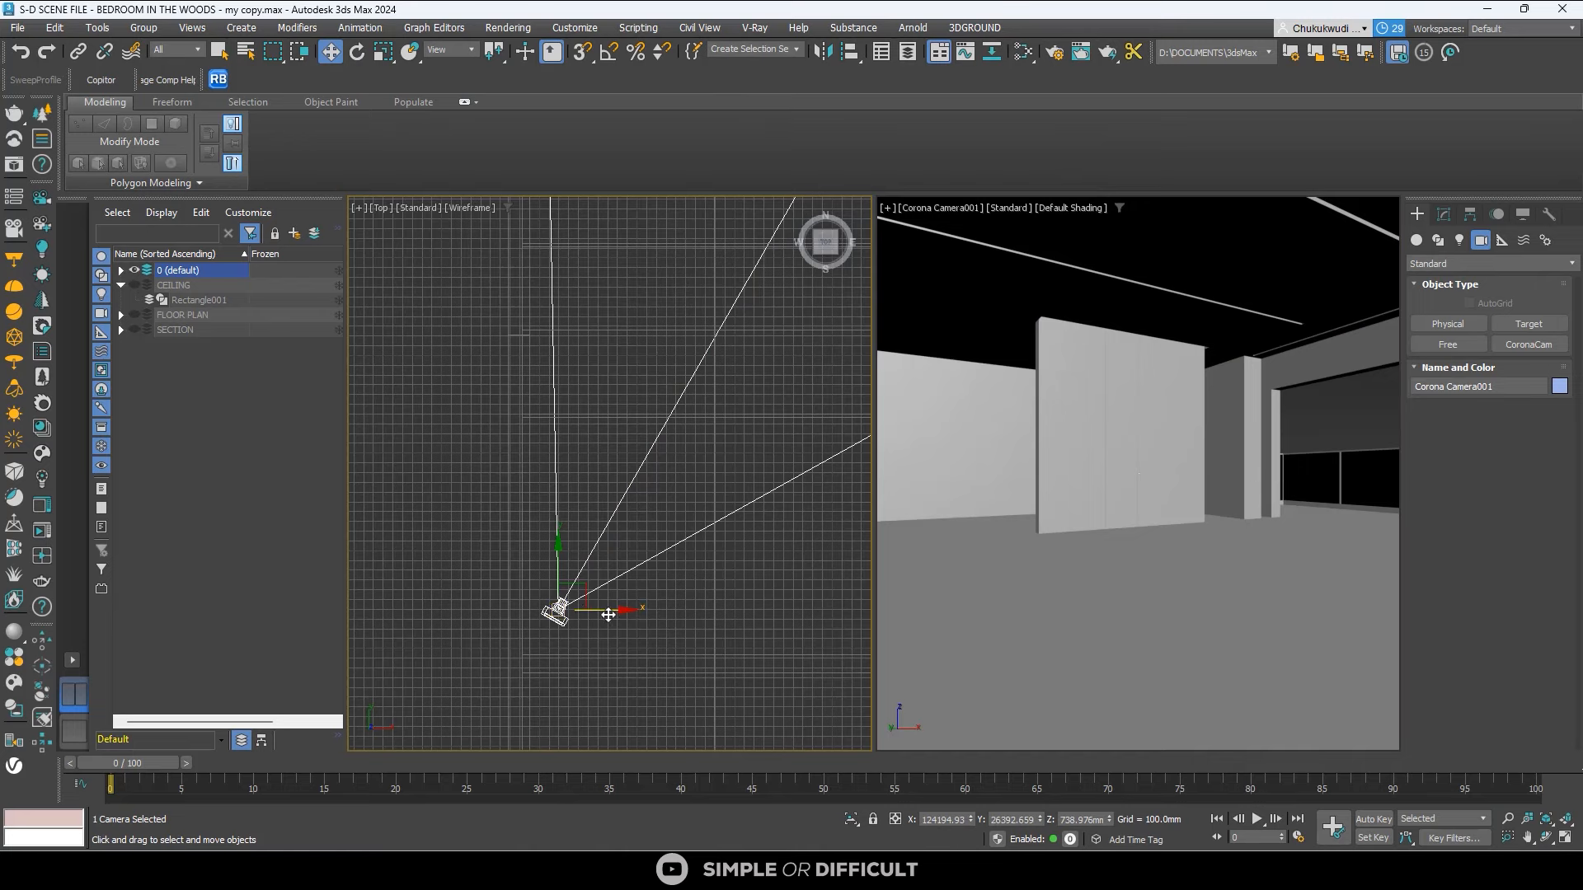
left_click_drag(608, 615, 629, 618)
scroll(600, 566, "down", 5)
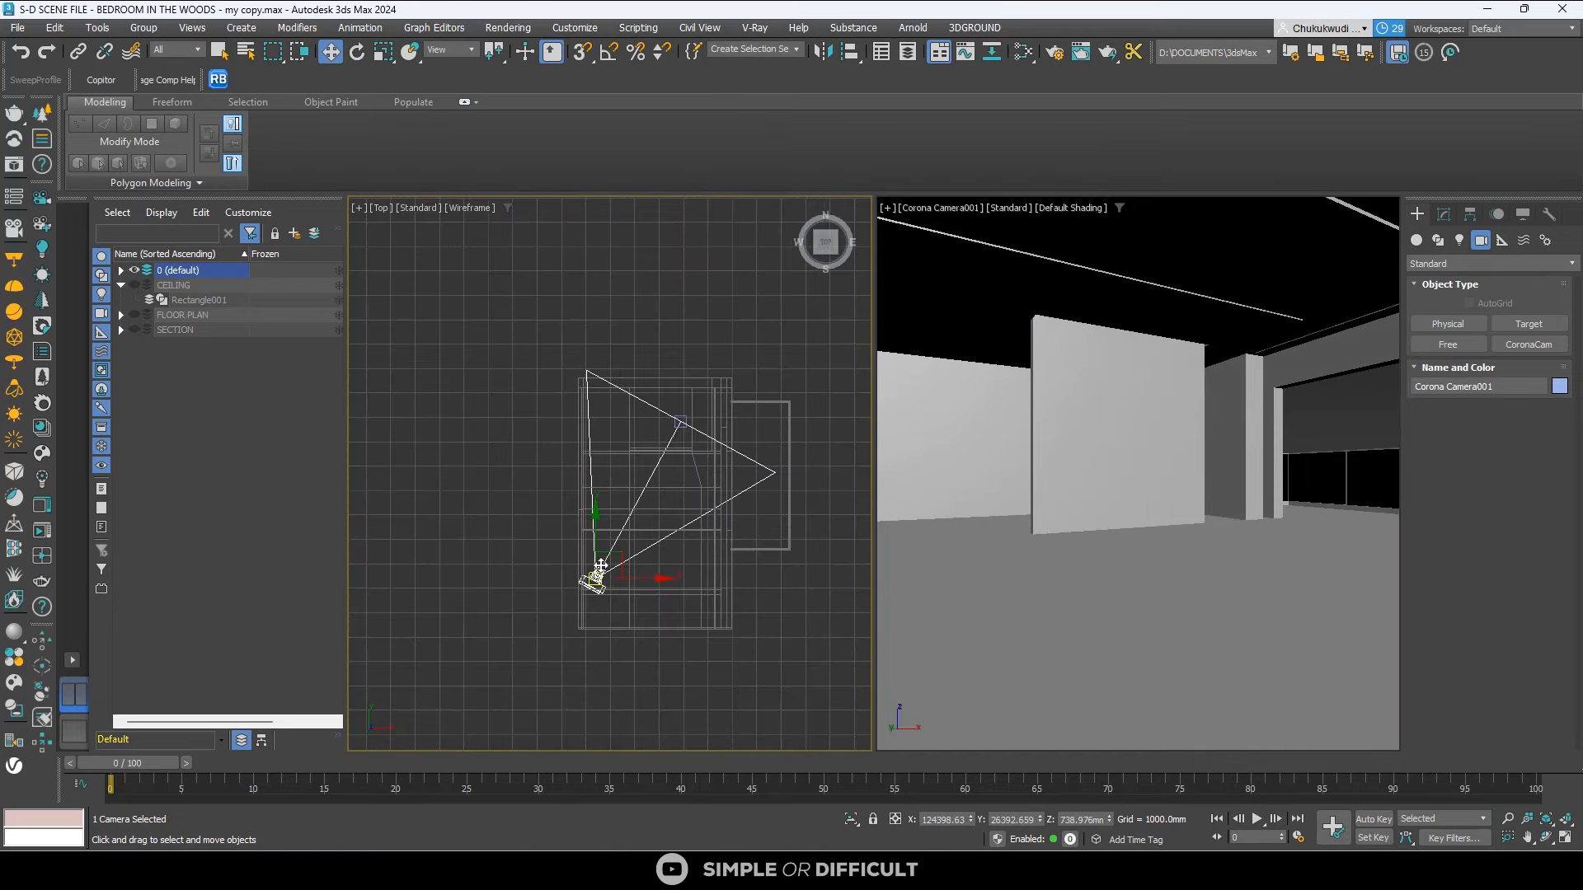
Move the camera's target about 110 mm along negative X in the Top view.
scroll(601, 565, "up", 2)
left_click(689, 418)
scroll(709, 419, "up", 3)
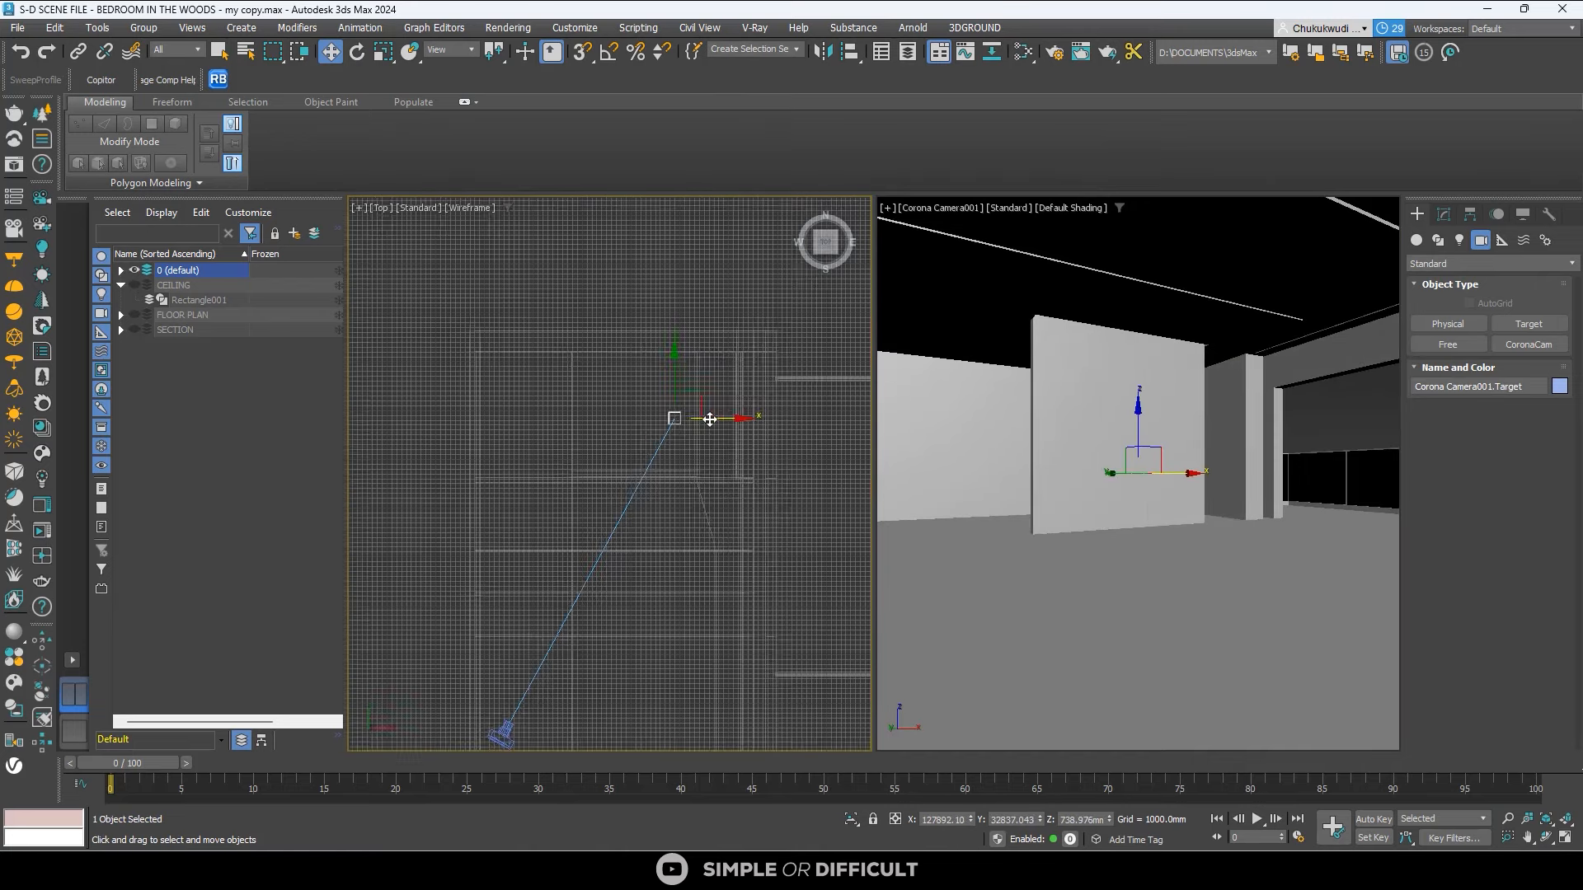
scroll(710, 419, "up", 2)
left_click_drag(709, 420, 704, 419)
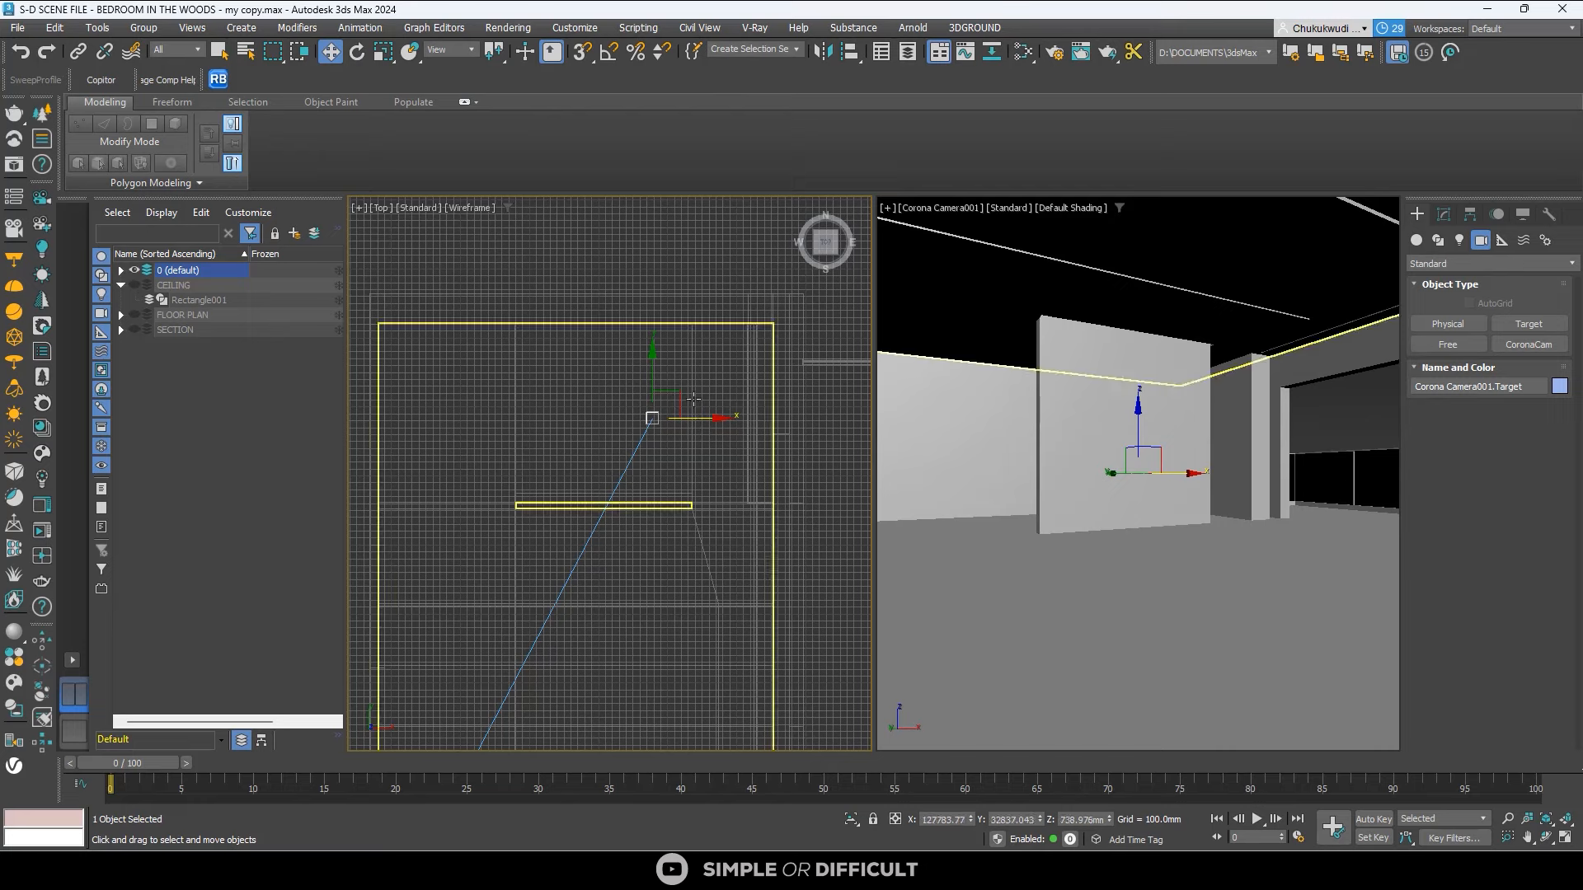
Try a 32 mm focal length on the Corona camera and settle on 31 mm.
scroll(692, 357, "down", 3)
scroll(561, 607, "up", 2)
left_click(569, 575)
left_click(1443, 214)
left_click(557, 628)
scroll(558, 628, "up", 3)
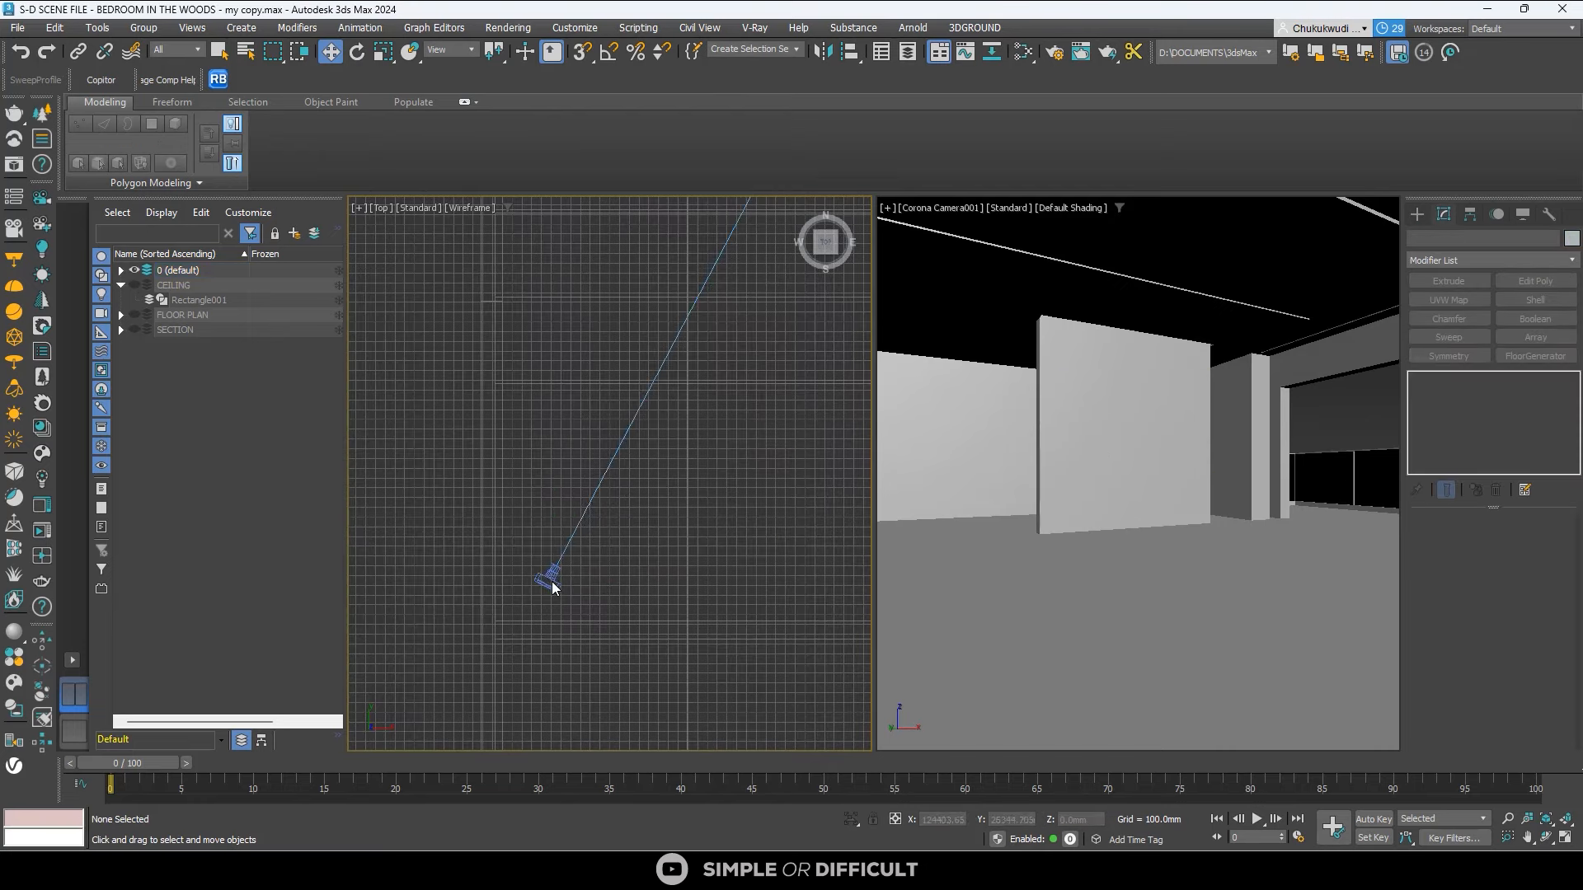
left_click(552, 587)
double_click(1522, 716)
type("32")
key("Return")
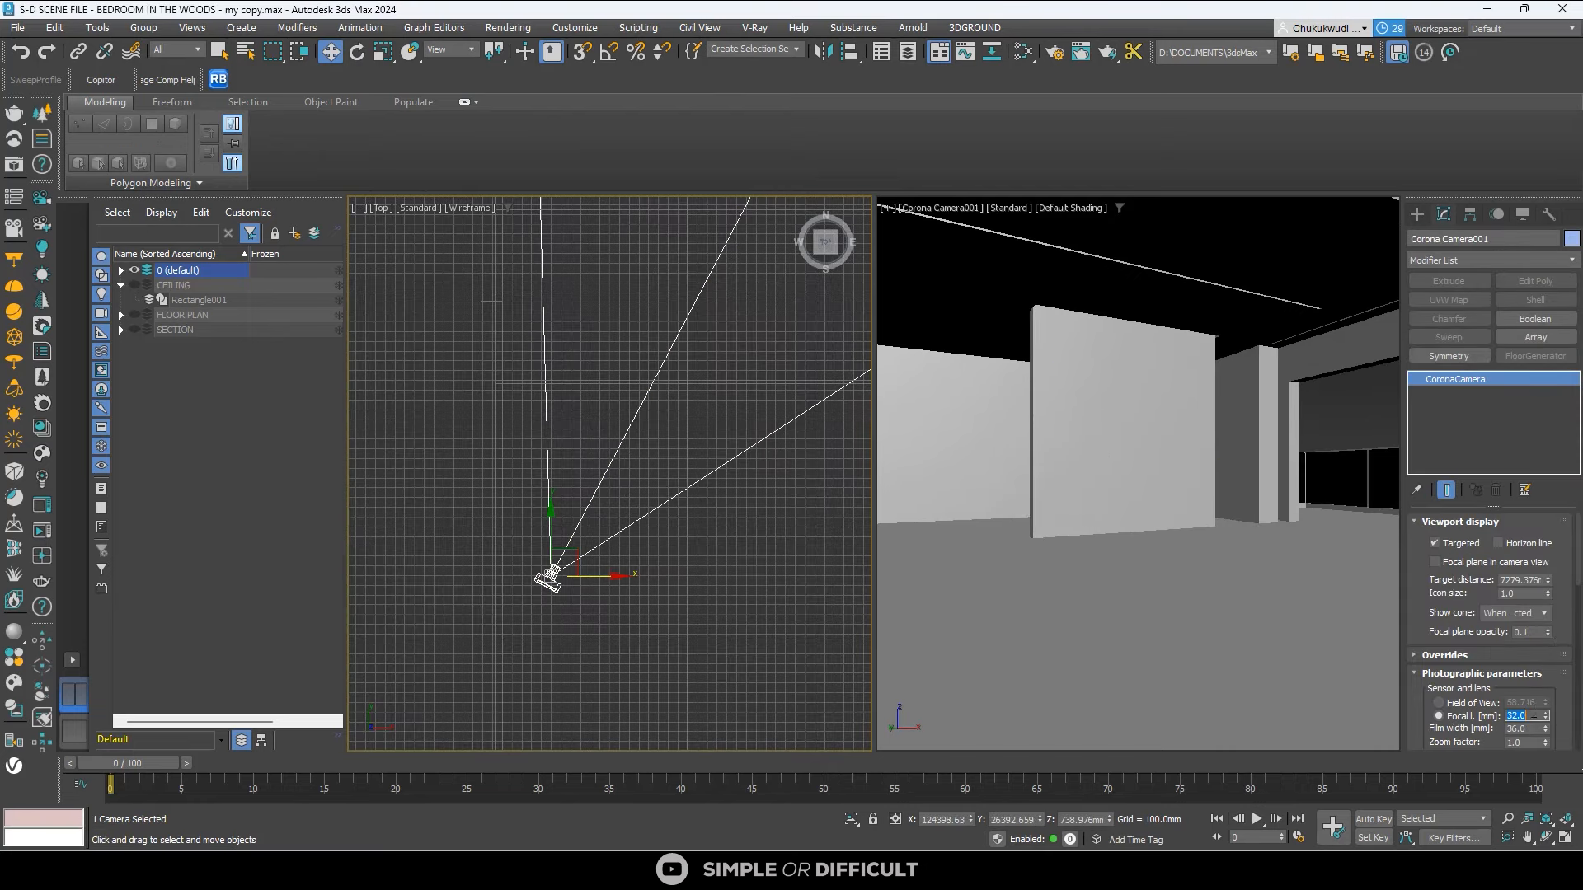
type("31")
key("Return")
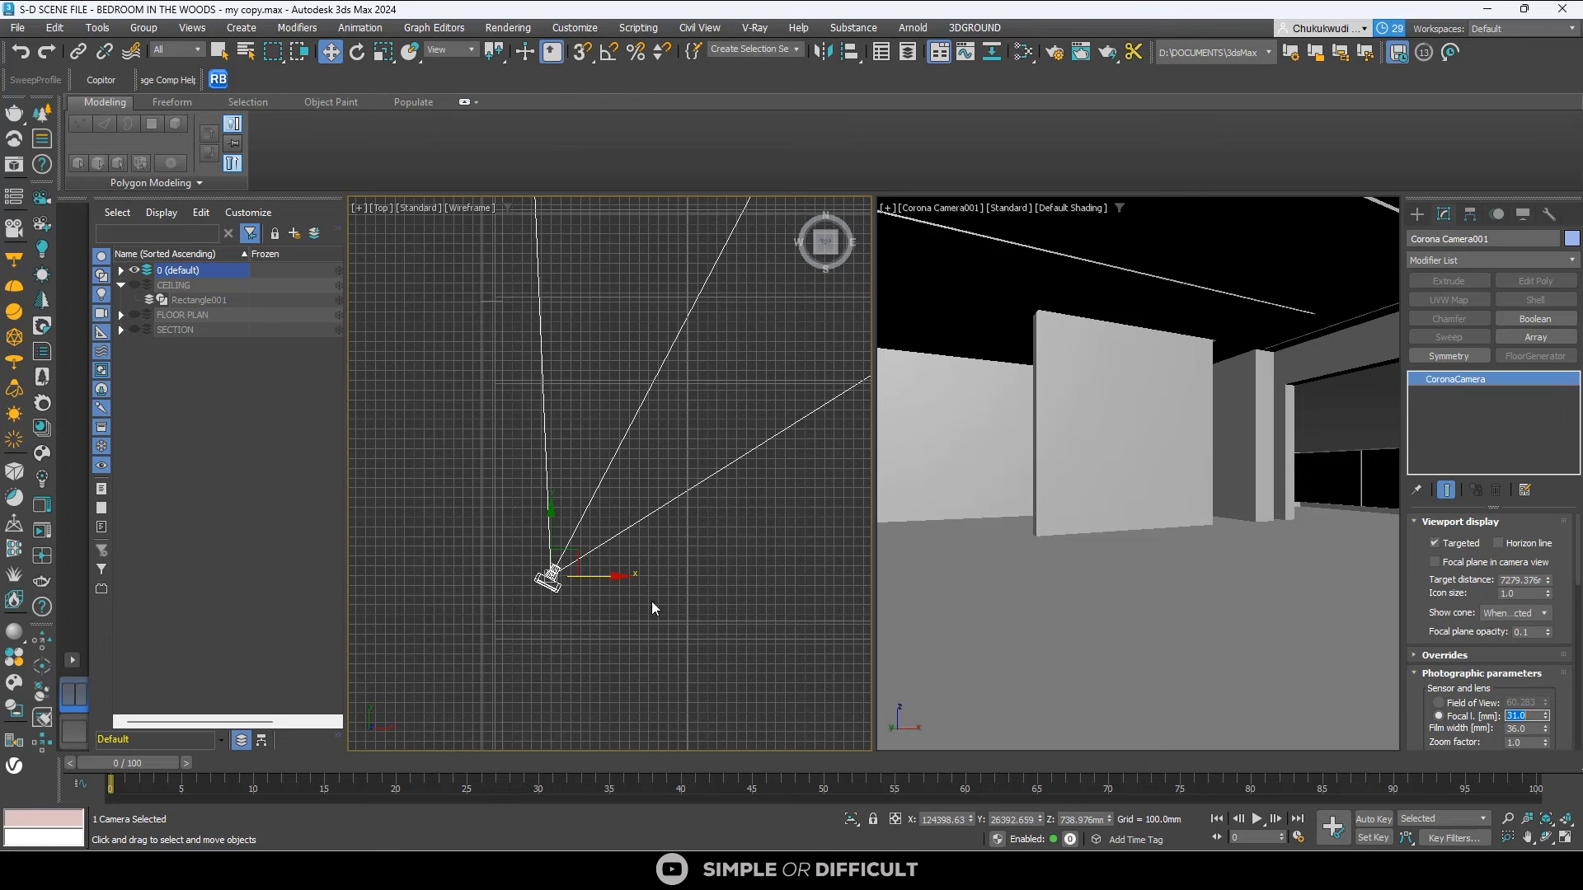
Set the camera's height to 900 mm and move it about 66 mm along X and 890 mm back along negative Y.
double_click(1072, 819)
type("900")
key("Return")
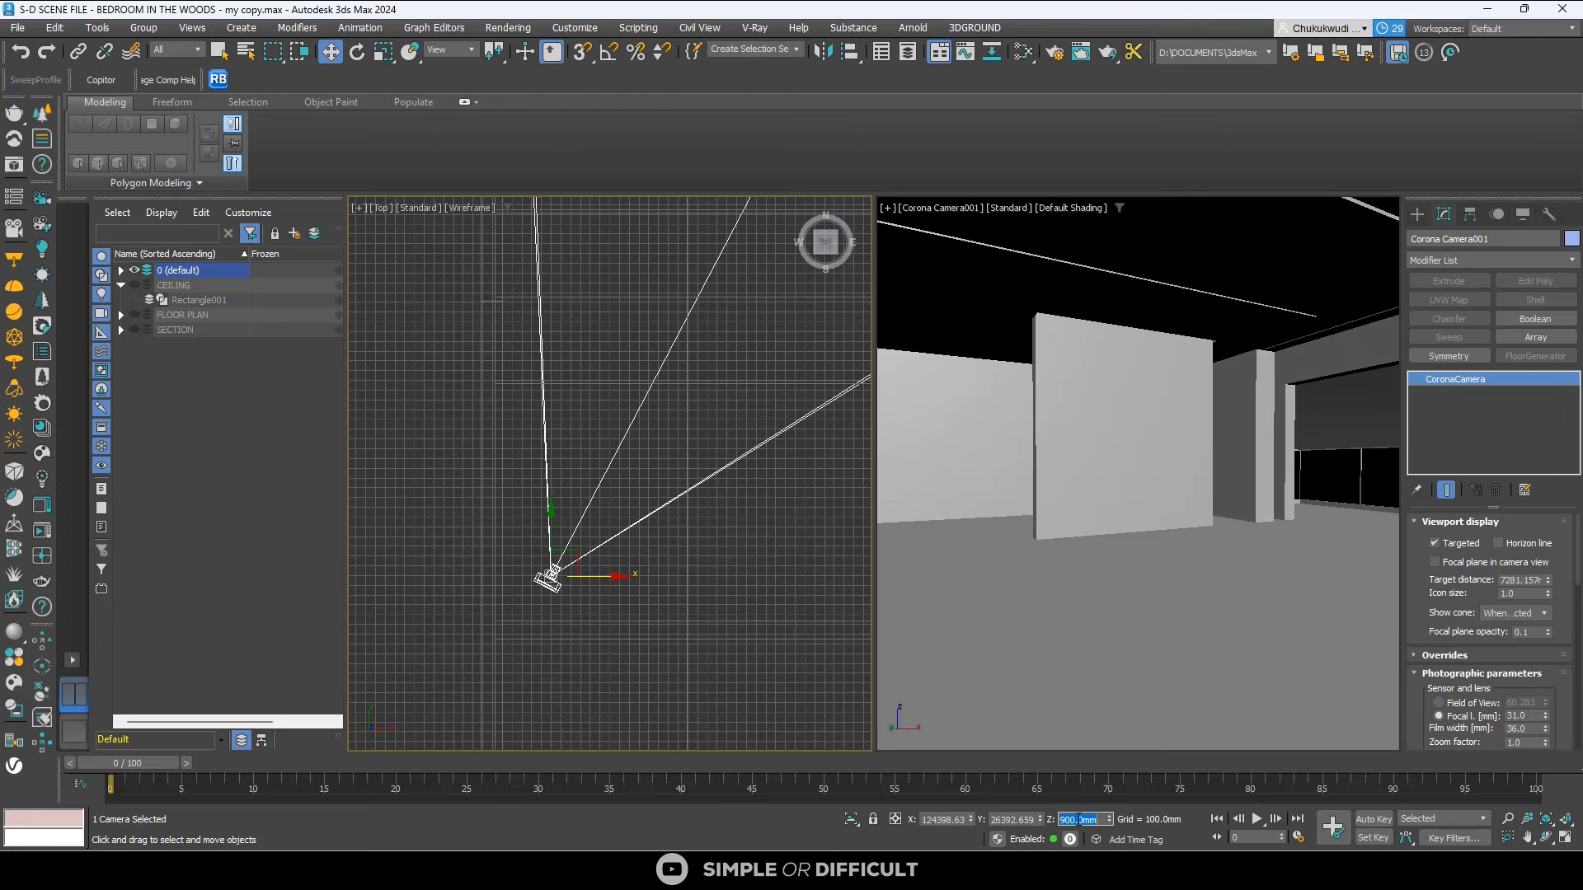
left_click_drag(597, 575, 603, 575)
left_click_drag(558, 528, 557, 615)
scroll(640, 659, "down", 4)
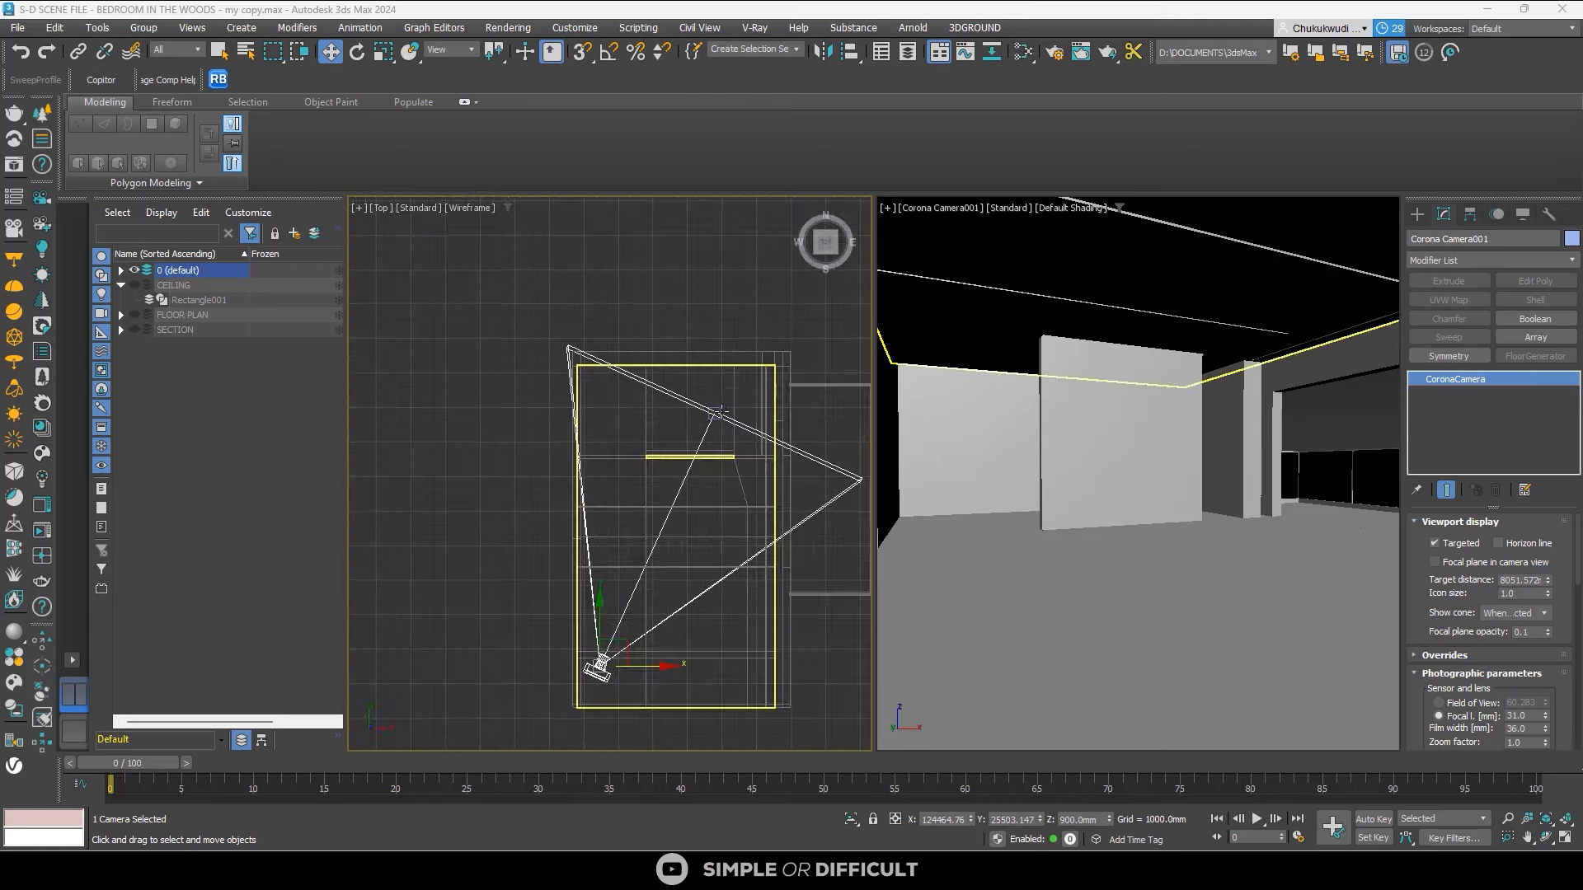
Move the camera's target about 200 mm along X and raise it to a height of about 1423 mm.
left_click(712, 413)
scroll(712, 413, "up", 2)
left_click_drag(752, 413, 763, 413)
left_click_drag(1138, 422, 1136, 381)
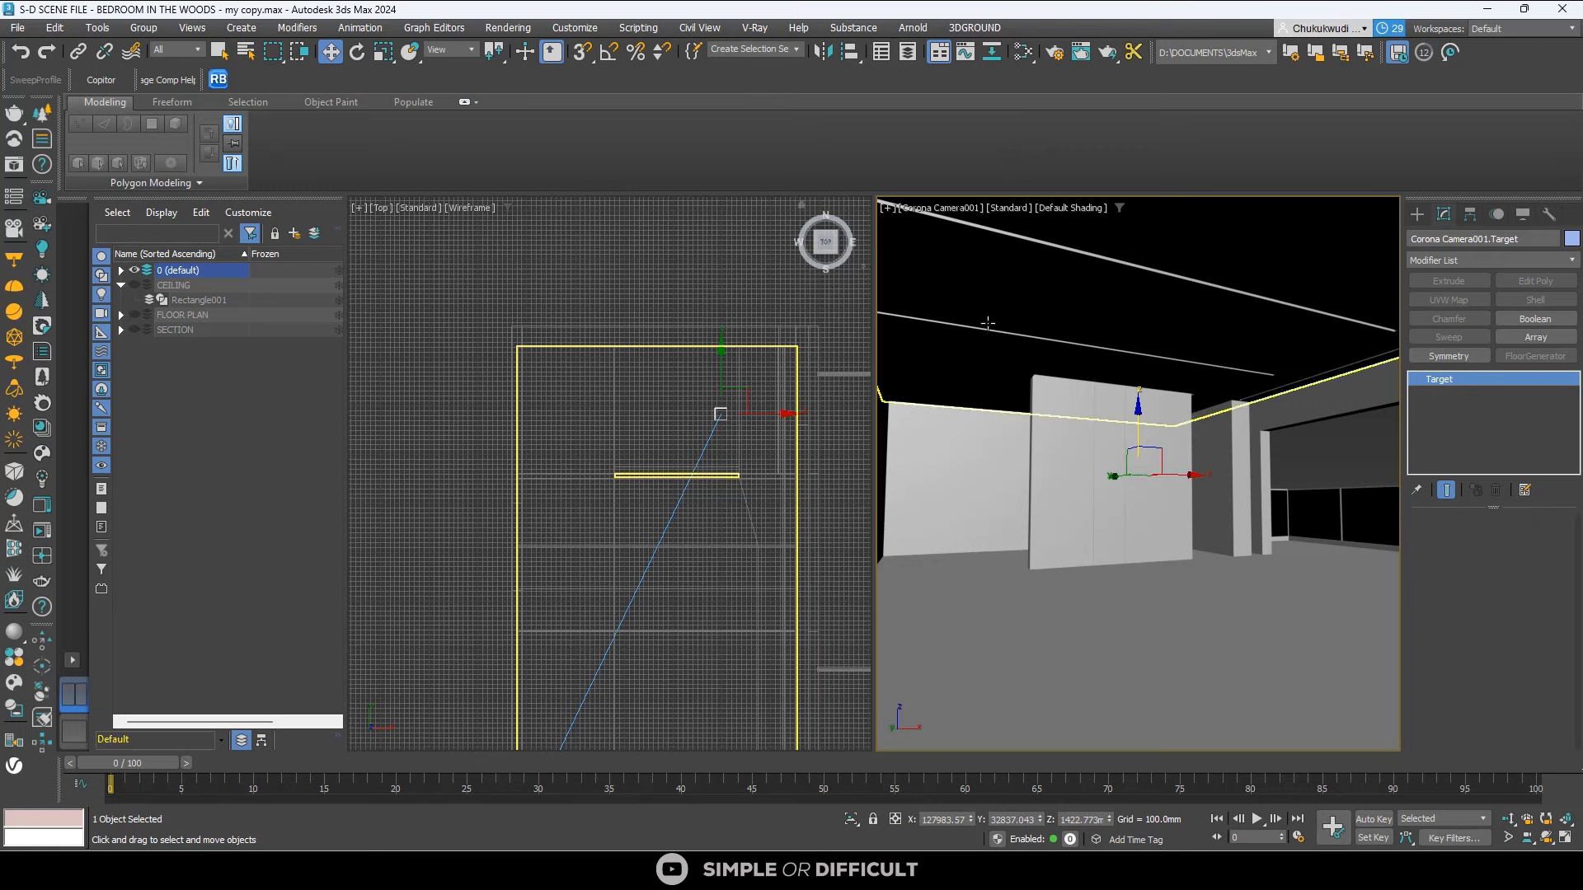
Show the safe frame in the camera view and switch the render output size preset to Custom.
key("shift+f")
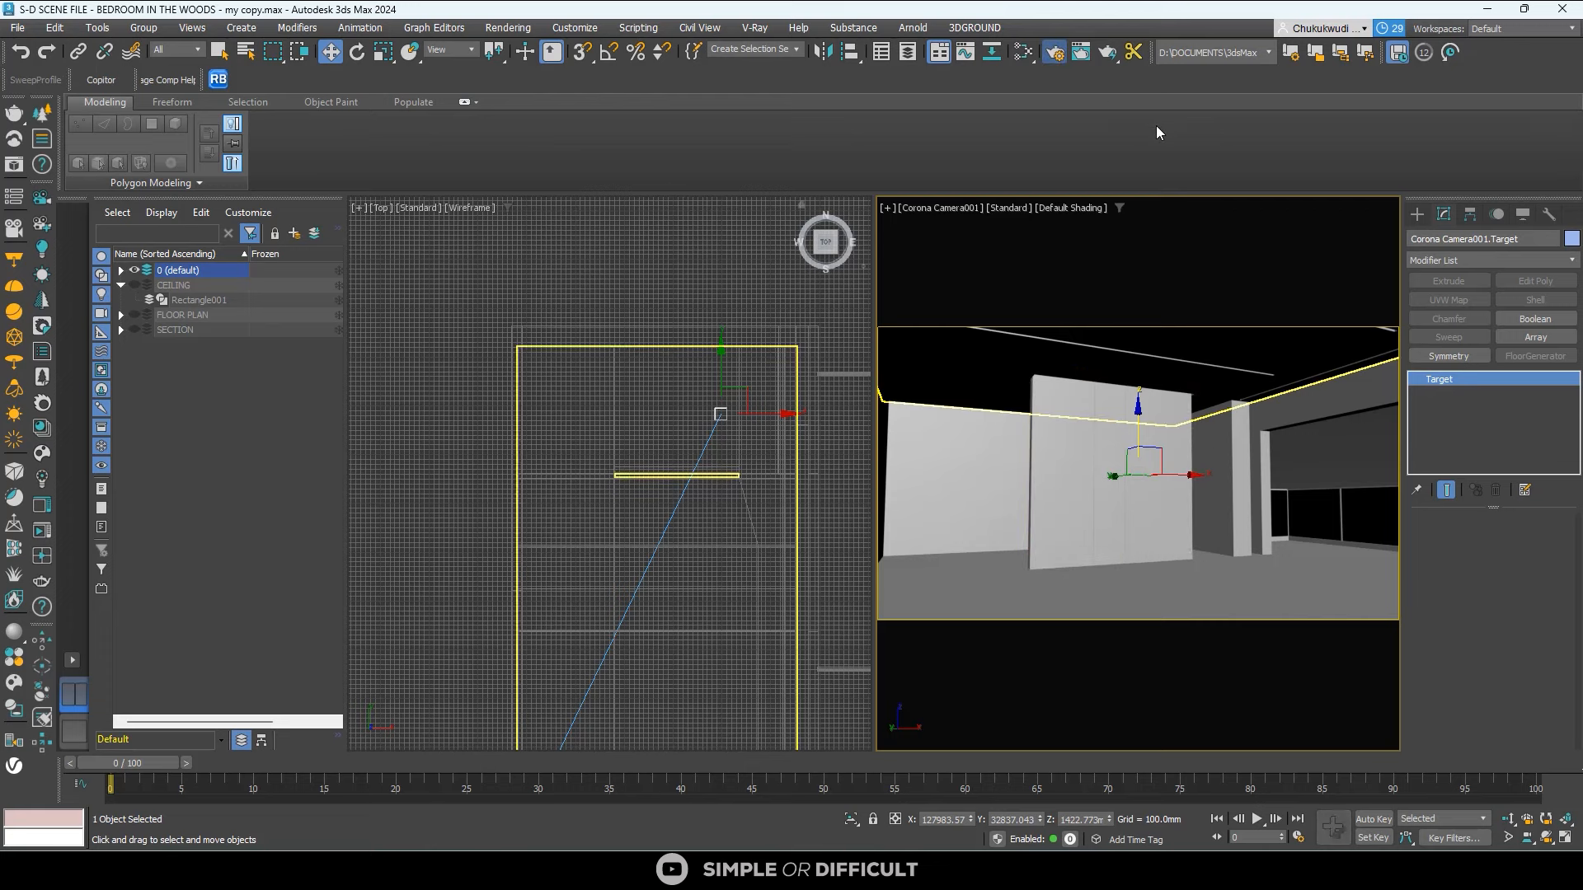
key("F10")
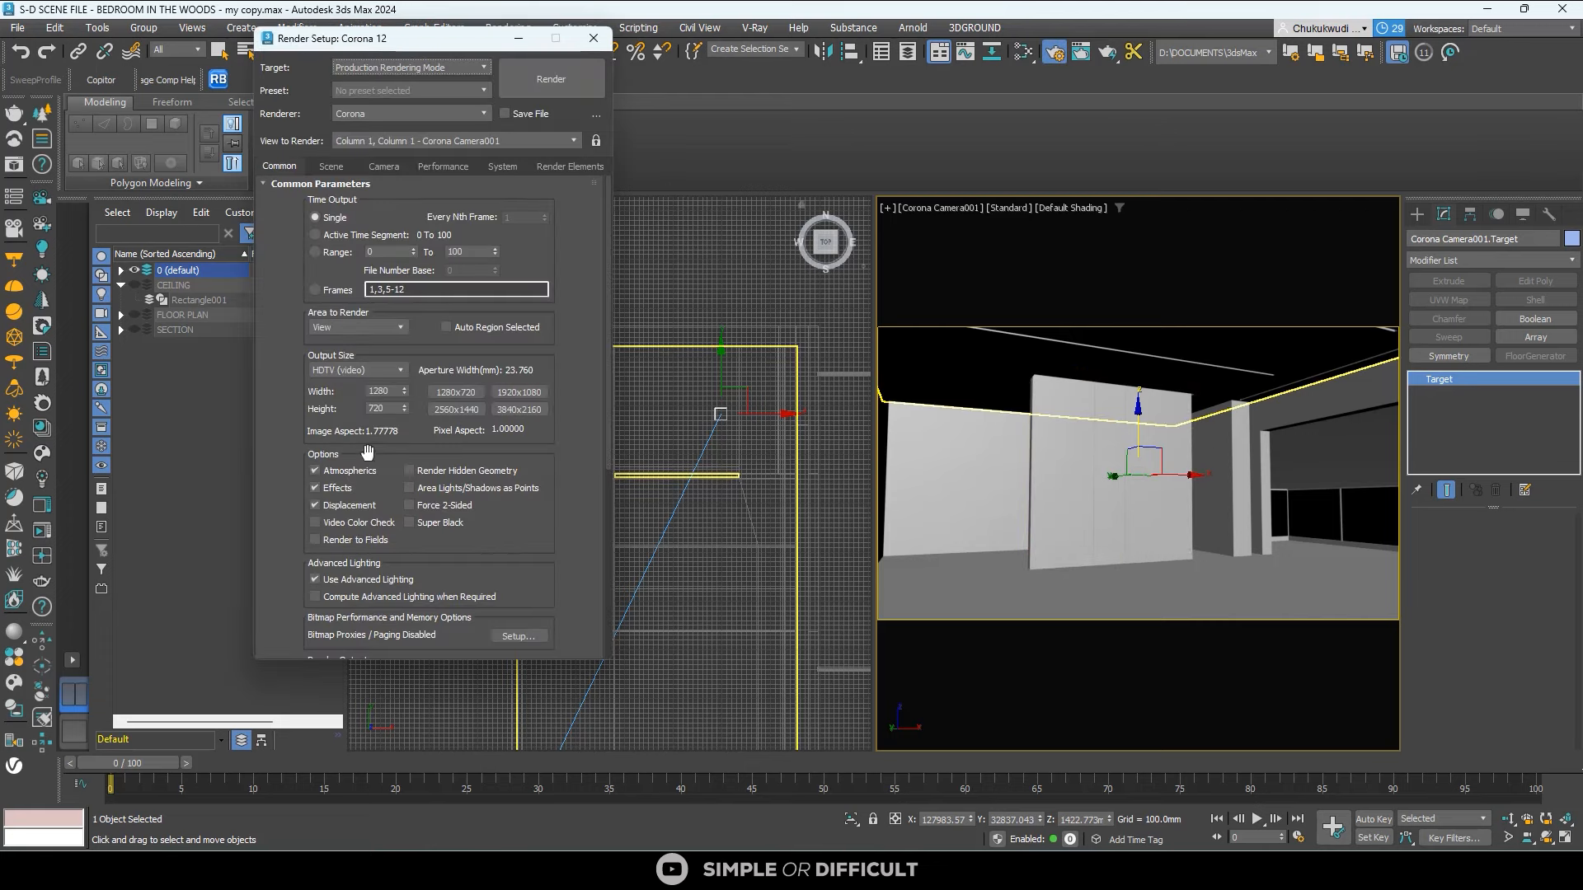
left_click(384, 373)
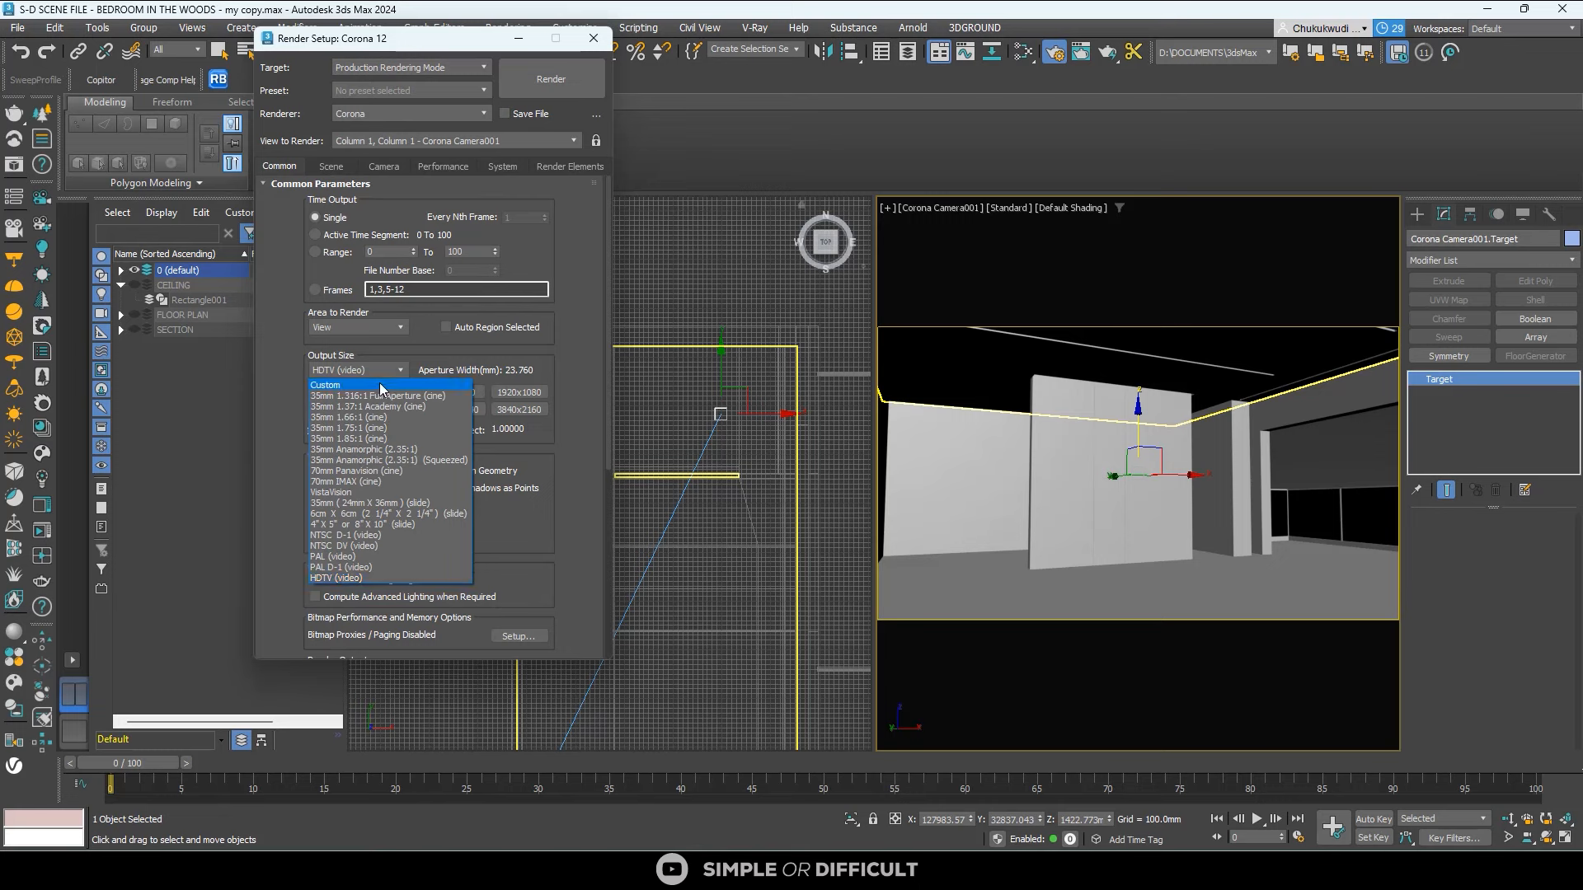
left_click(380, 386)
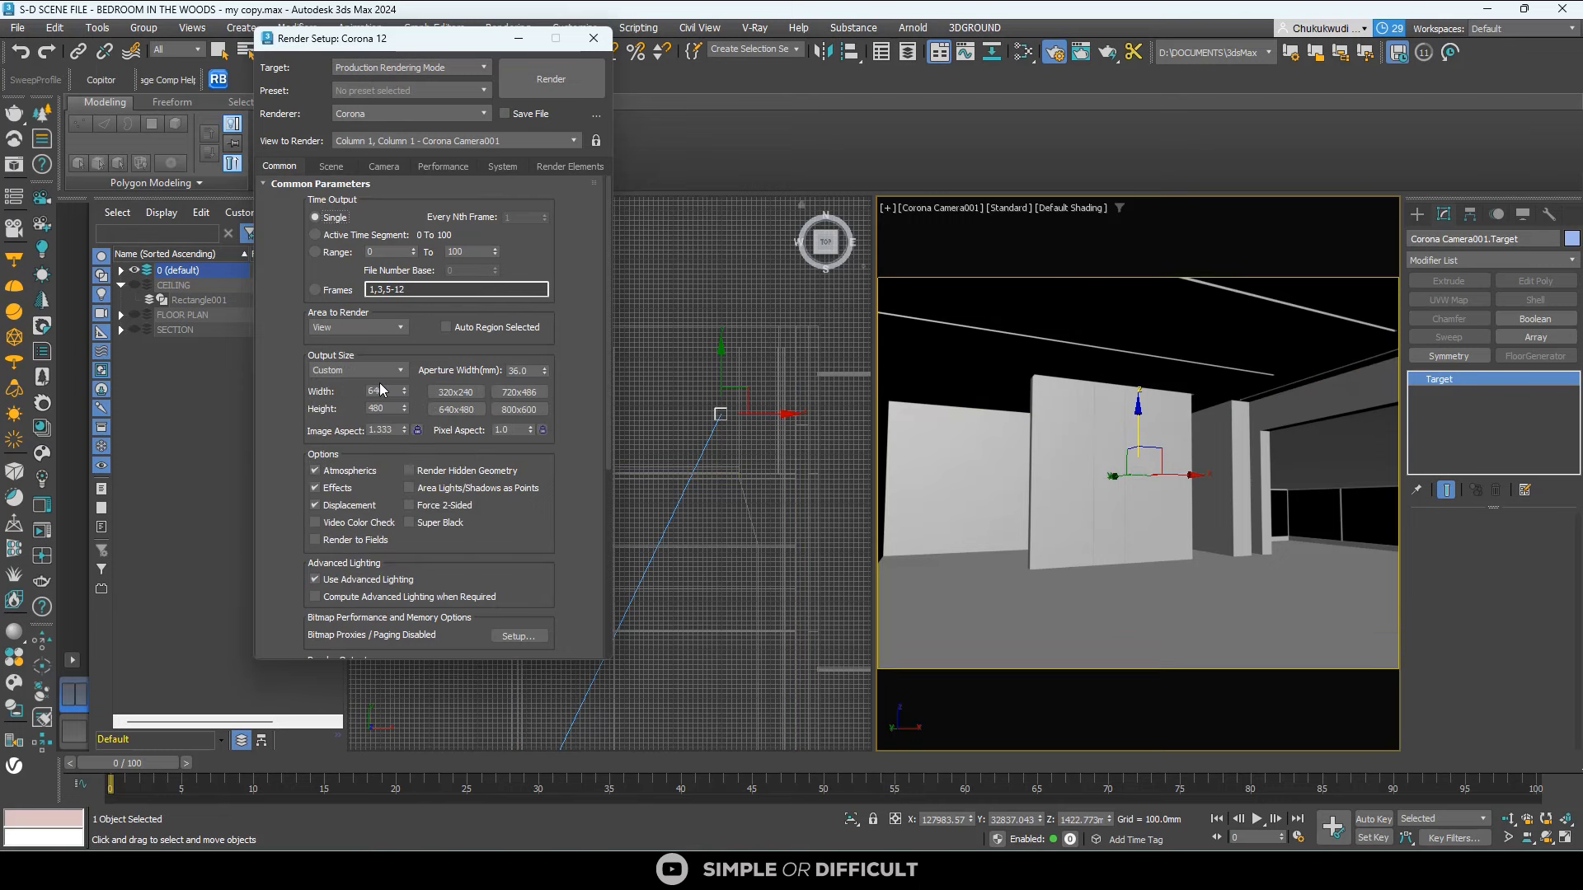
Set the render output to 1200 by 800 pixels with the image aspect locked at 1.5.
double_click(387, 430)
double_click(390, 410)
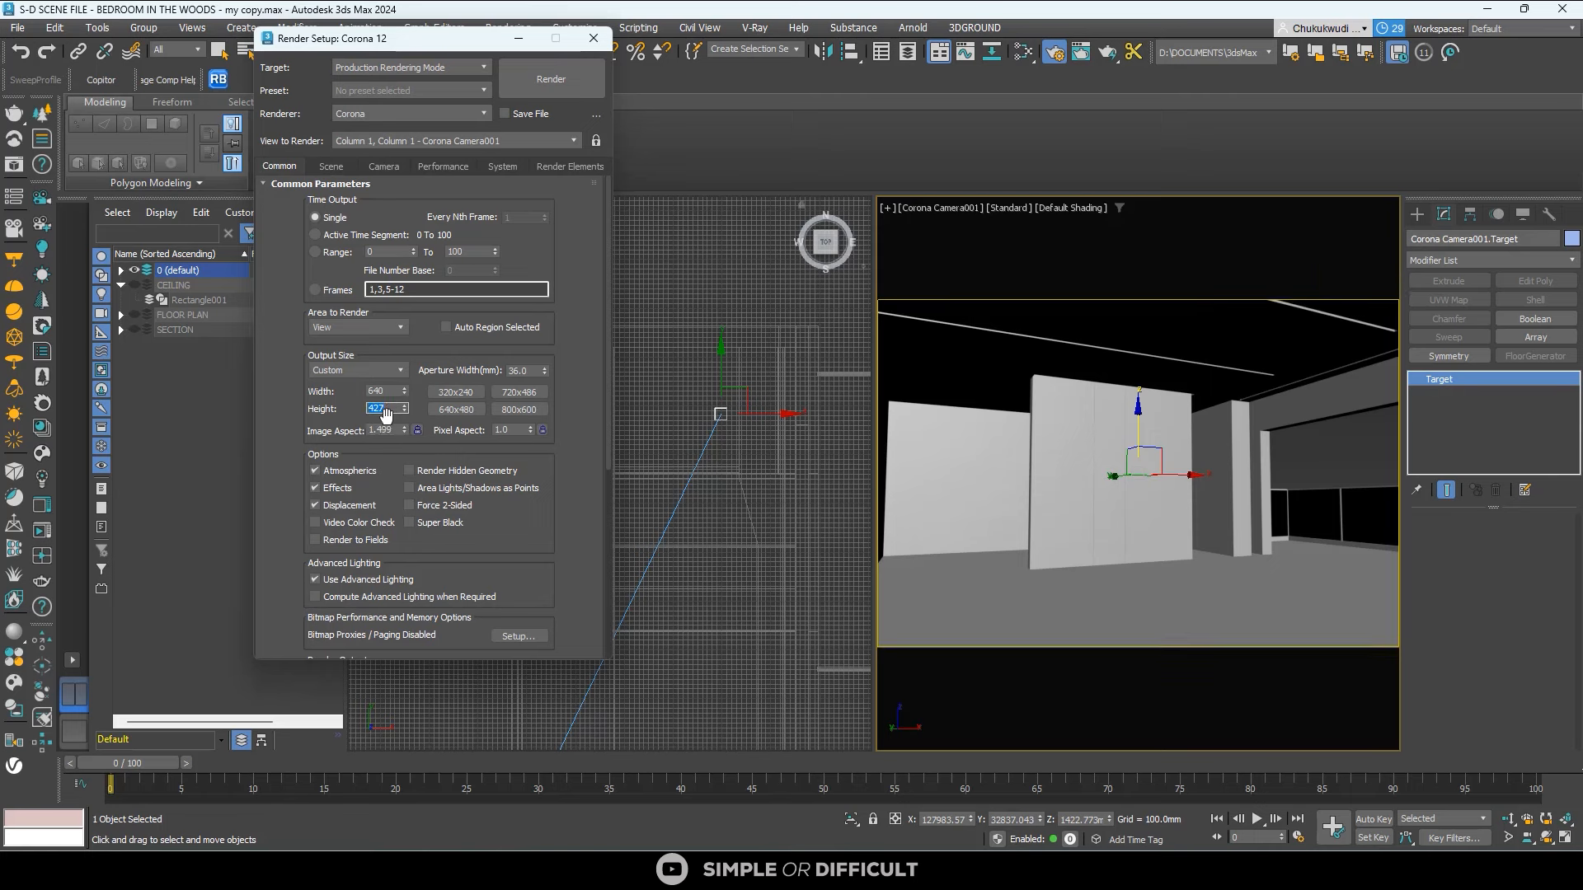
double_click(389, 388)
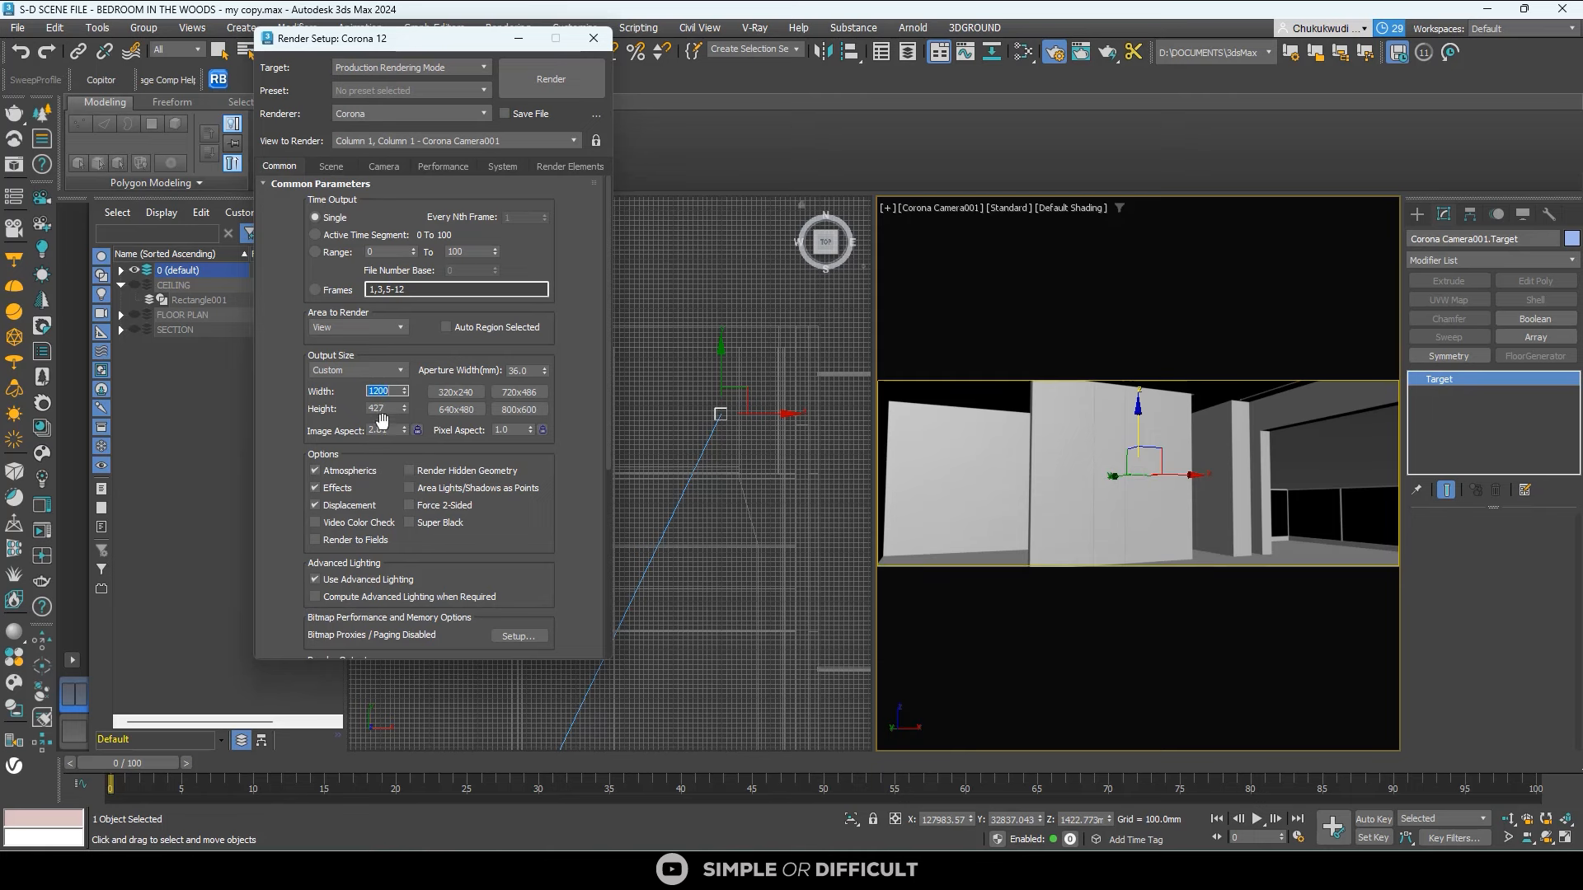
double_click(384, 428)
type("1.5")
key("Return")
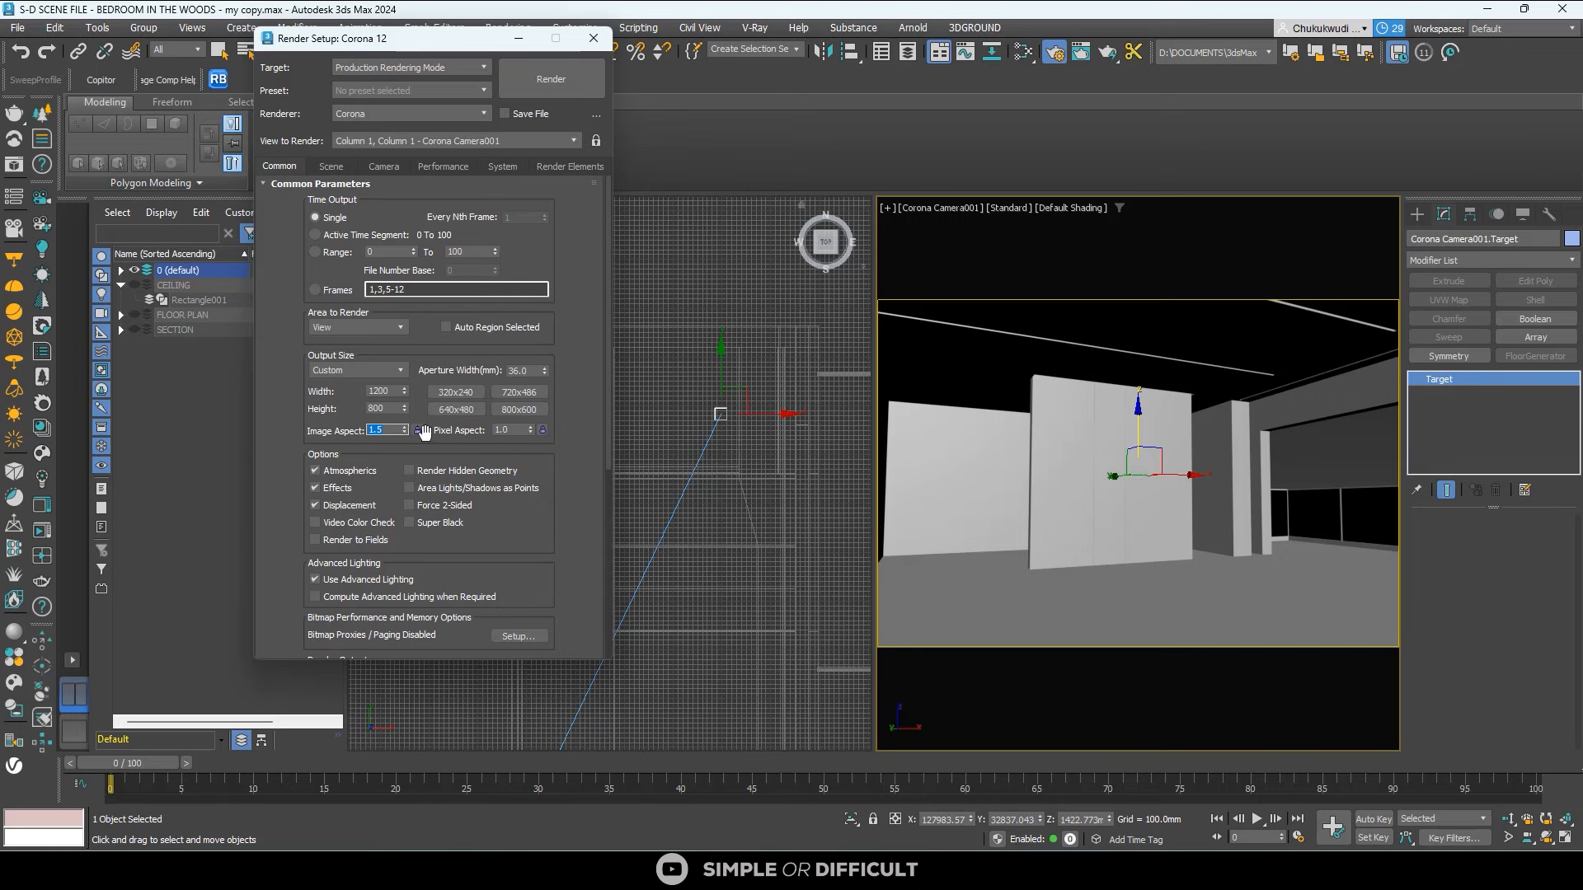
left_click(417, 430)
double_click(396, 391)
double_click(391, 410)
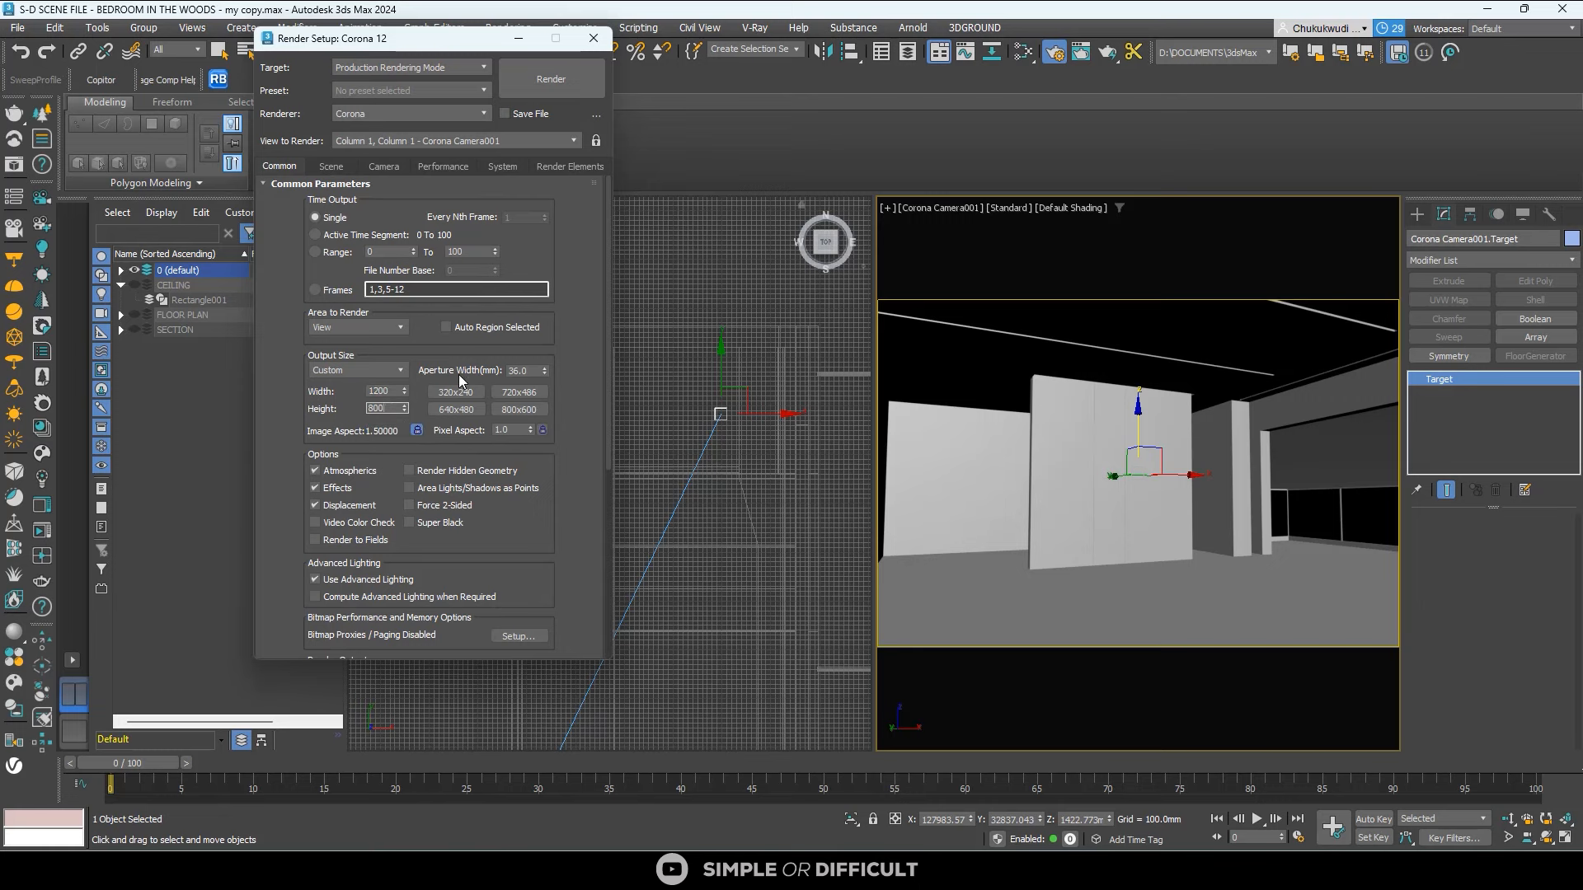
left_click(592, 38)
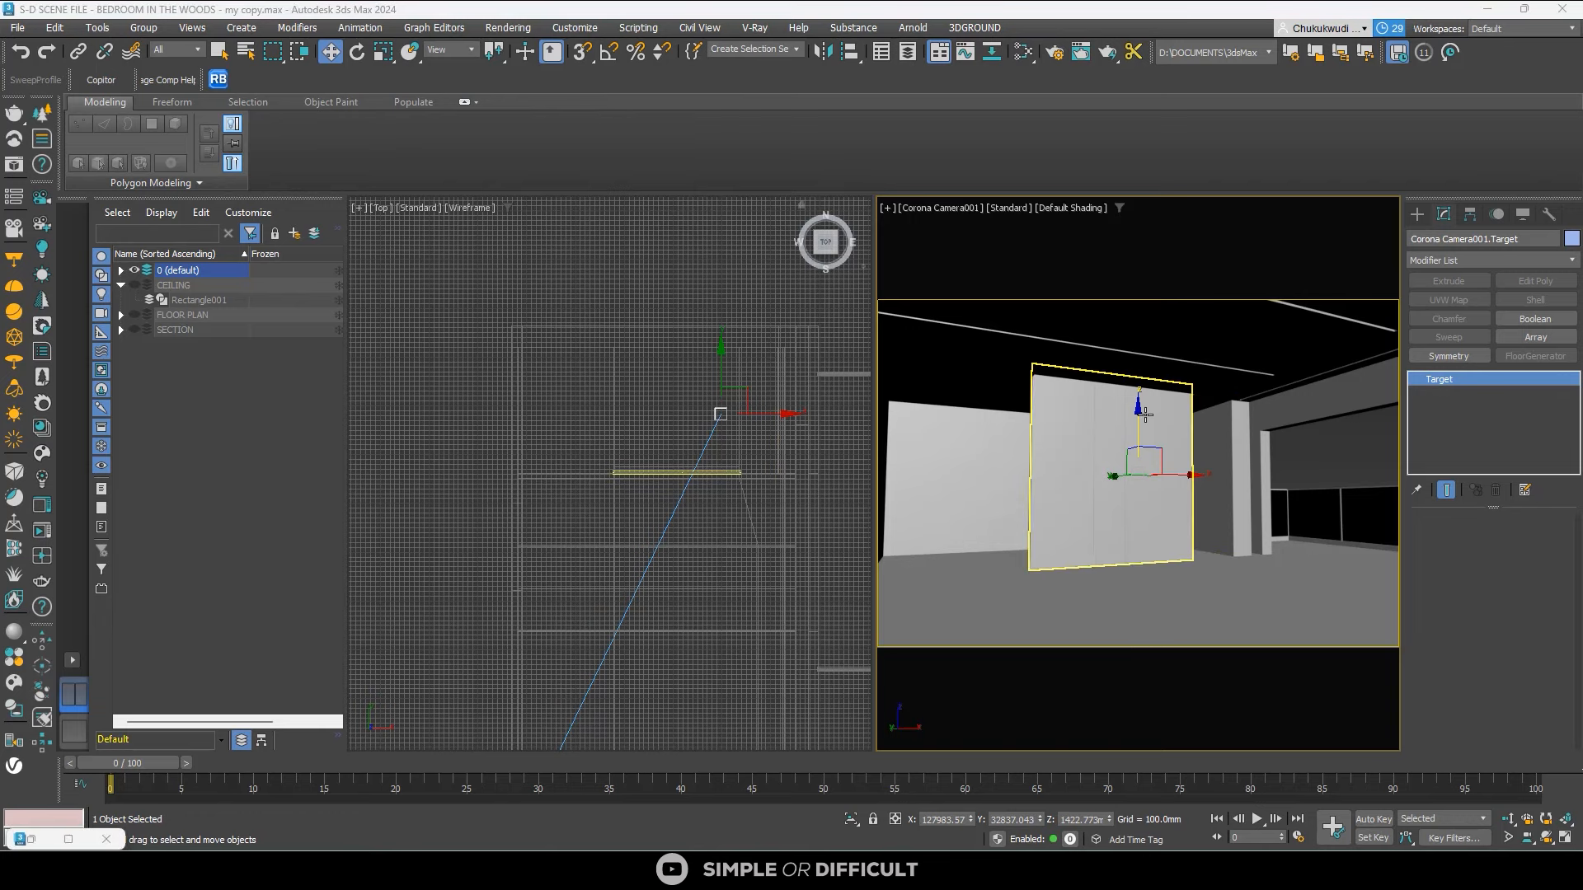
Try raising the camera's target, undo it, and adjust the target's position along X in the Top view.
left_click_drag(1139, 409, 1133, 397)
key("ctrl+z")
left_click_drag(771, 412, 805, 418)
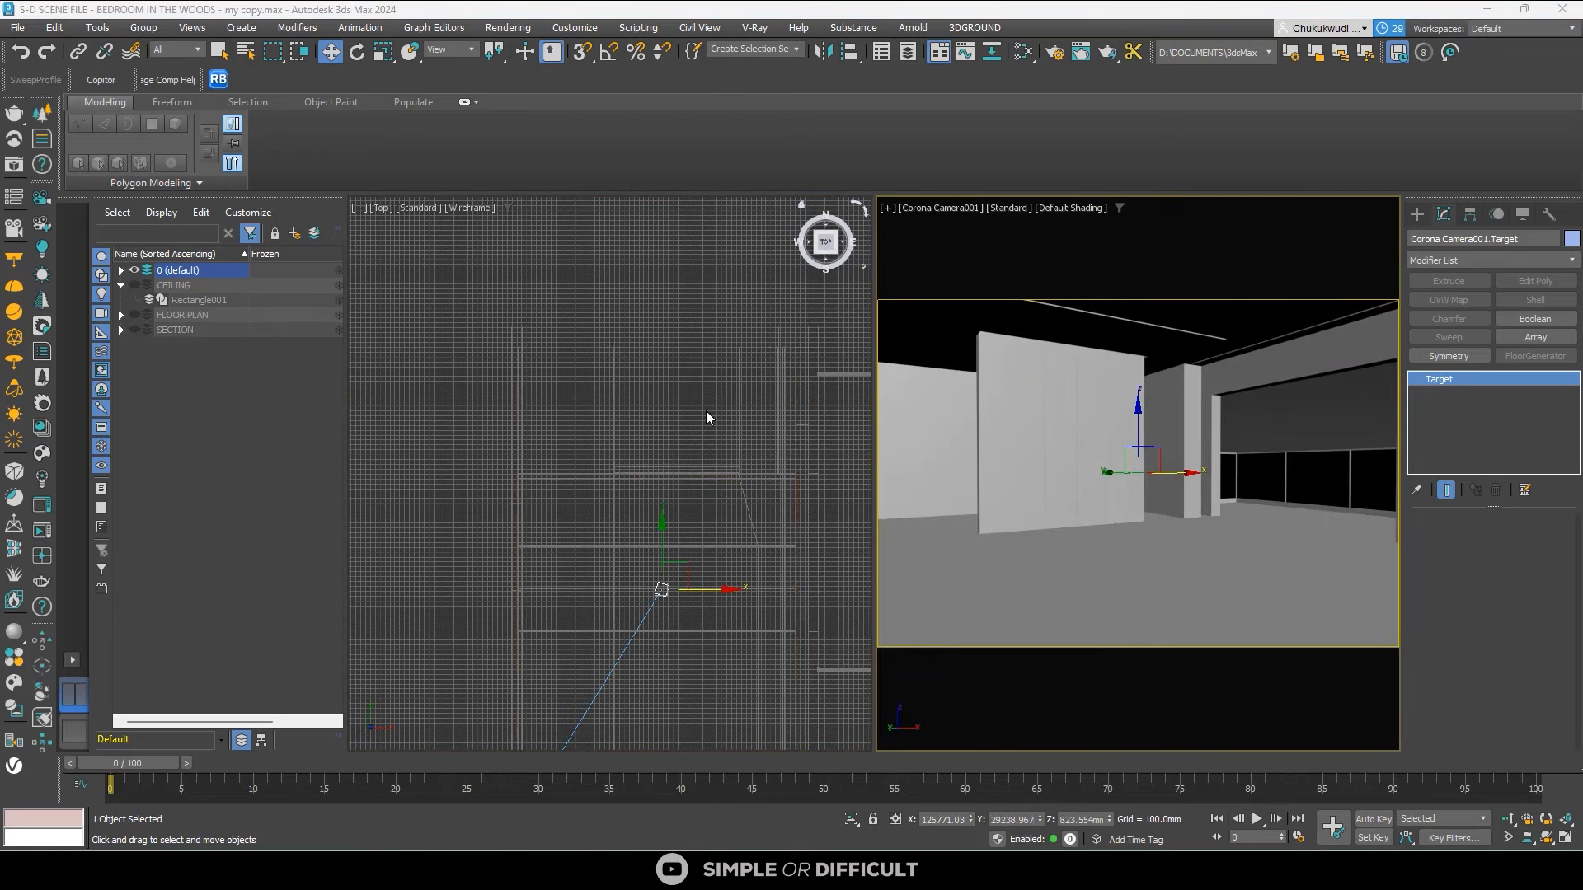
scroll(684, 577, "up", 2)
middle_click_drag(685, 577, 693, 463)
mouse_move(674, 464)
left_mouse_down()
mouse_move(793, 262)
mouse_move(731, 389)
mouse_move(757, 262)
mouse_move(692, 385)
mouse_move(707, 388)
mouse_move(699, 448)
mouse_move(683, 463)
left_mouse_up()
scroll(692, 385, "down", 3)
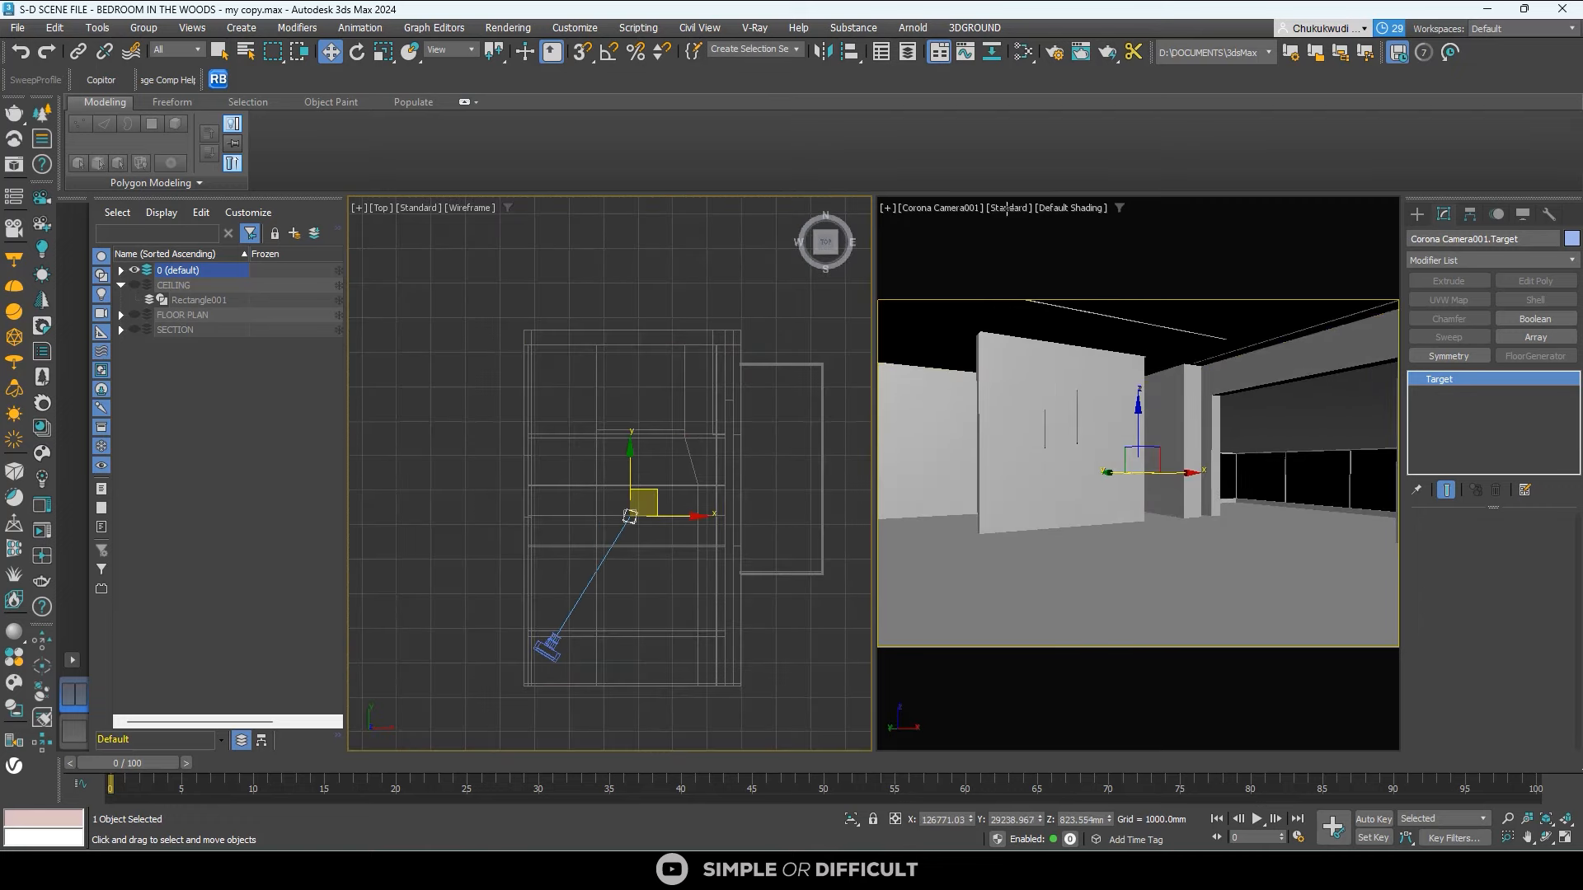
Set the camera viewport's default lighting to 2 Default Lights.
left_click(1069, 208)
left_click(1082, 488)
left_click(780, 133)
left_click(939, 255)
left_click(936, 266)
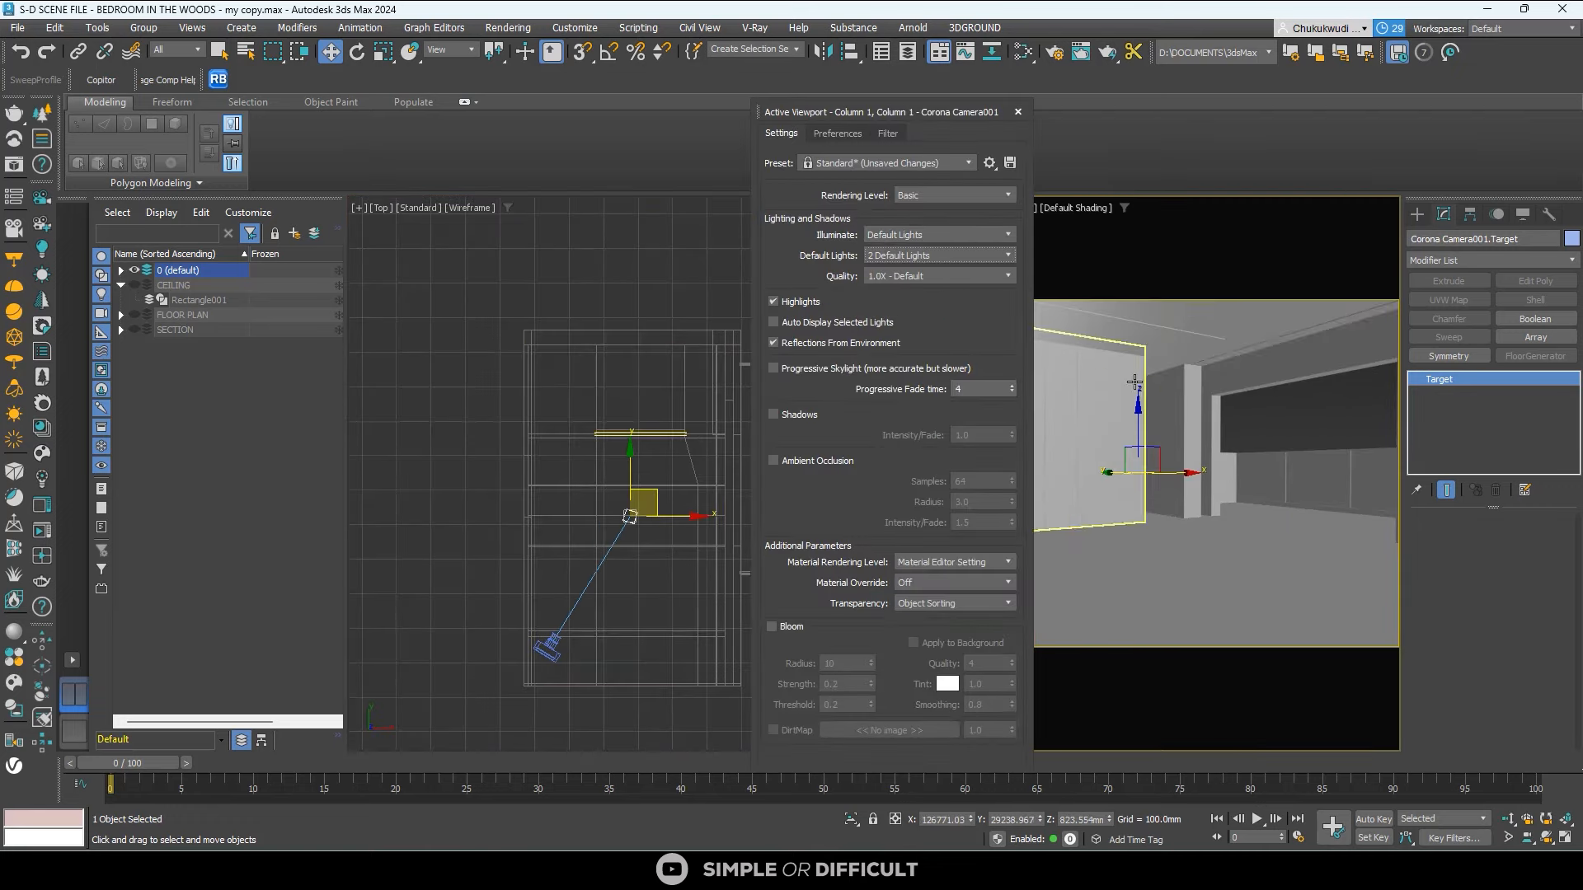
left_click(1018, 112)
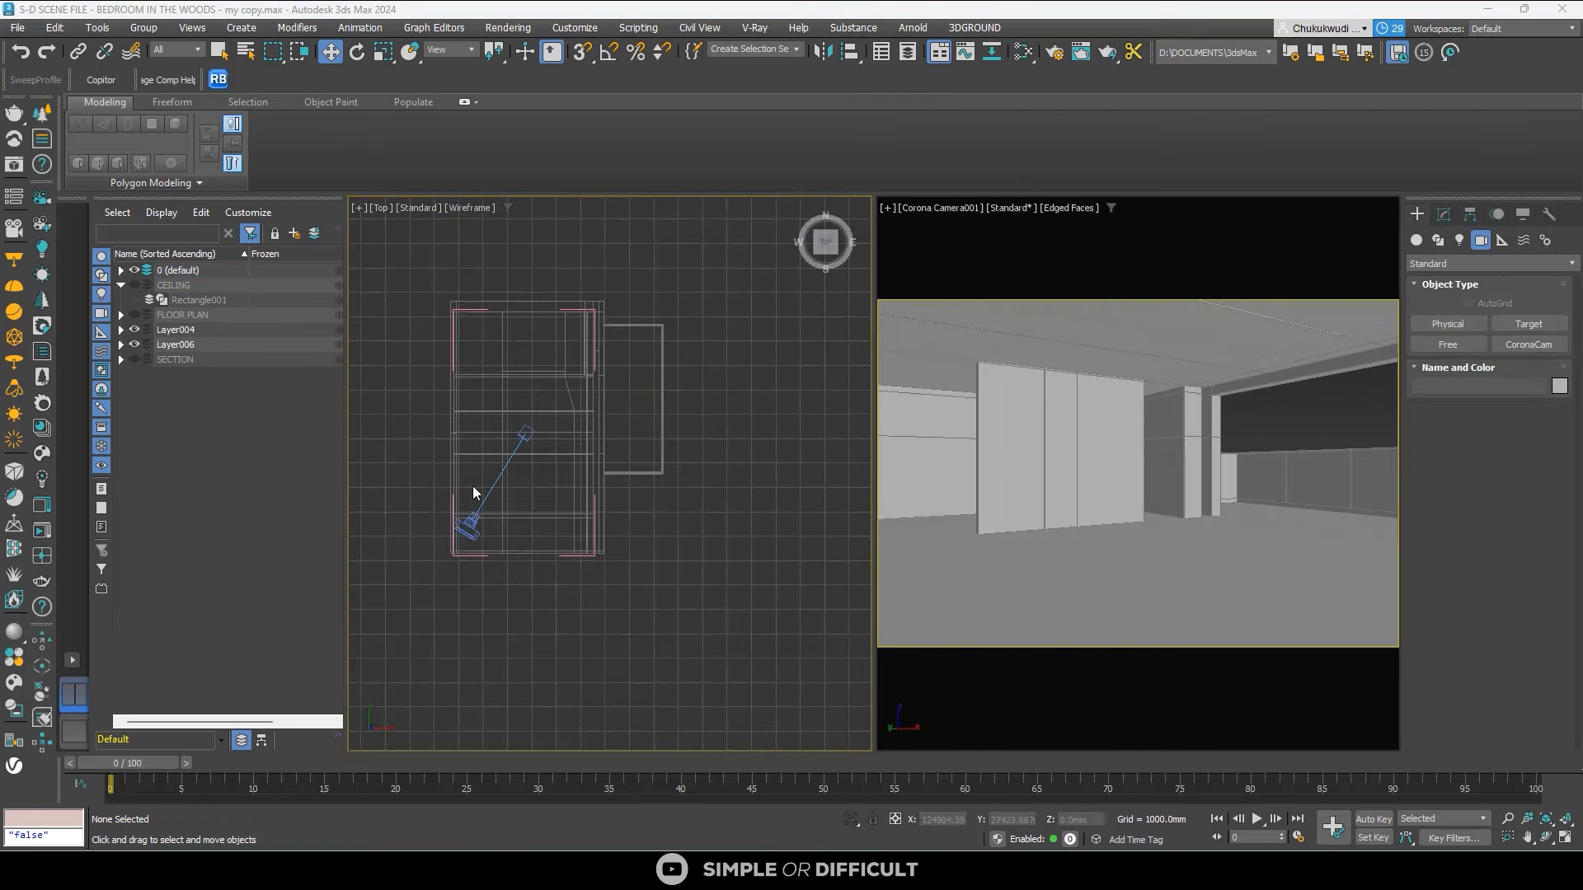
Examine the Corona camera's lens, shutter and tilt and shift parameters, and check its target's coordinates.
left_click(476, 472)
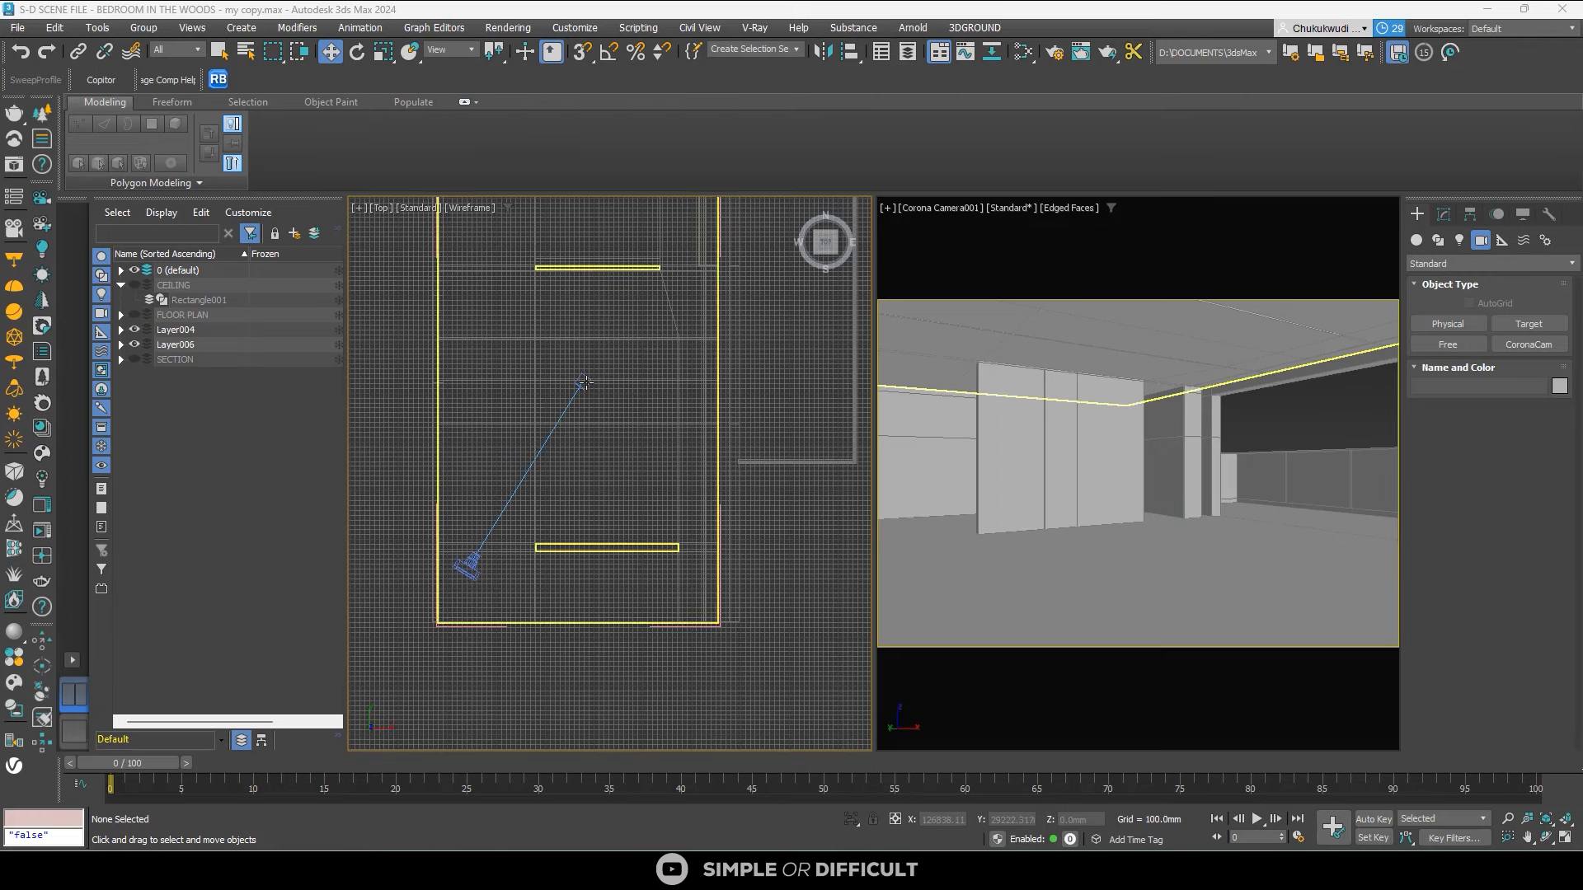
left_click(482, 575)
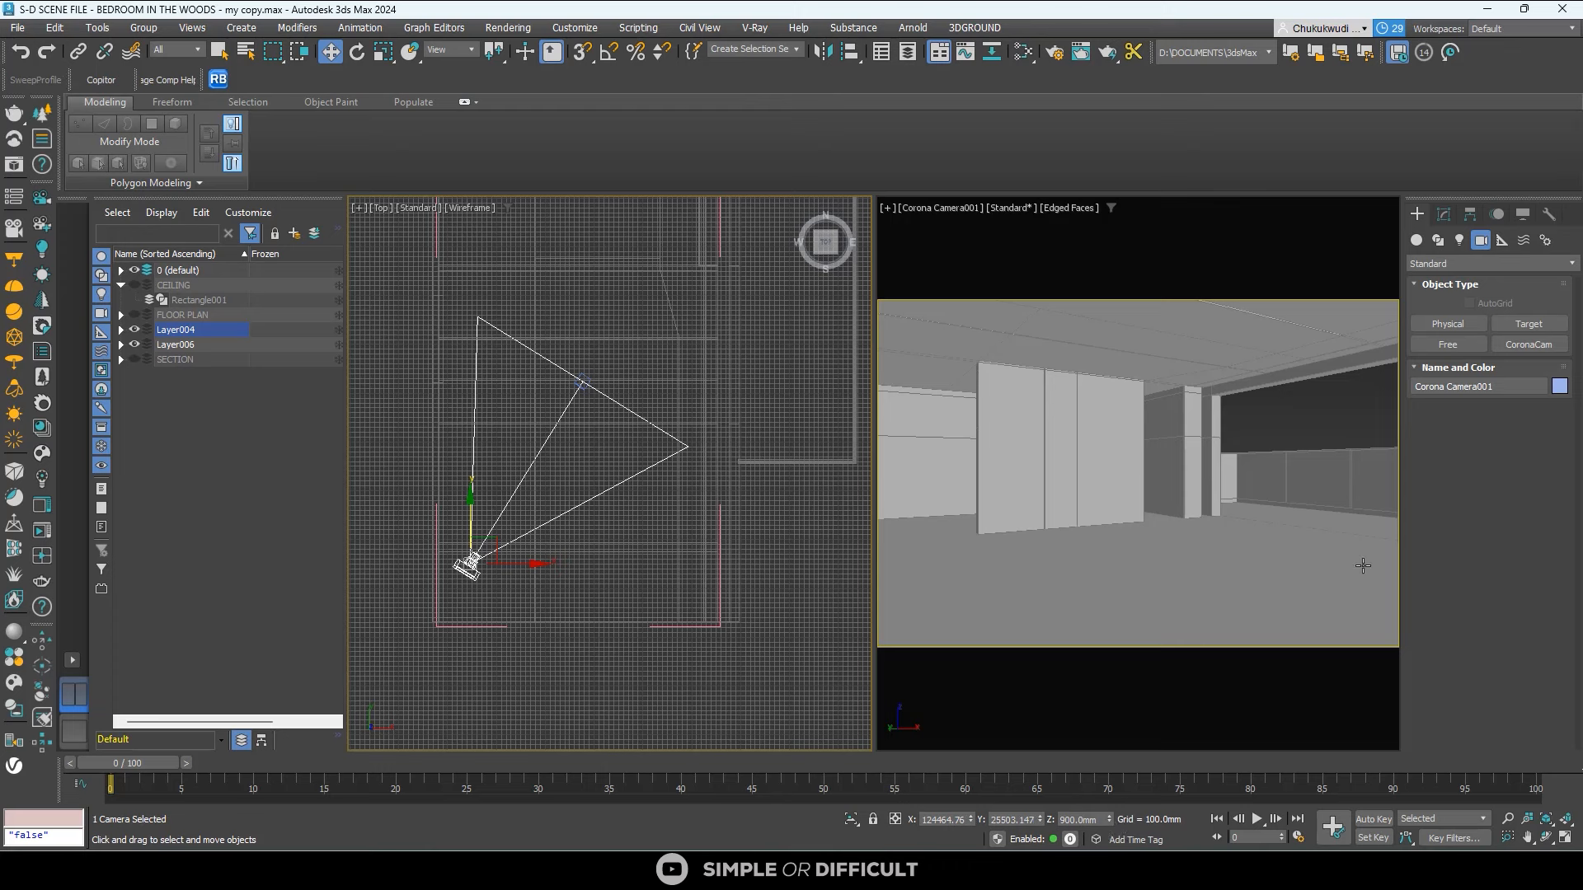
left_click(1444, 213)
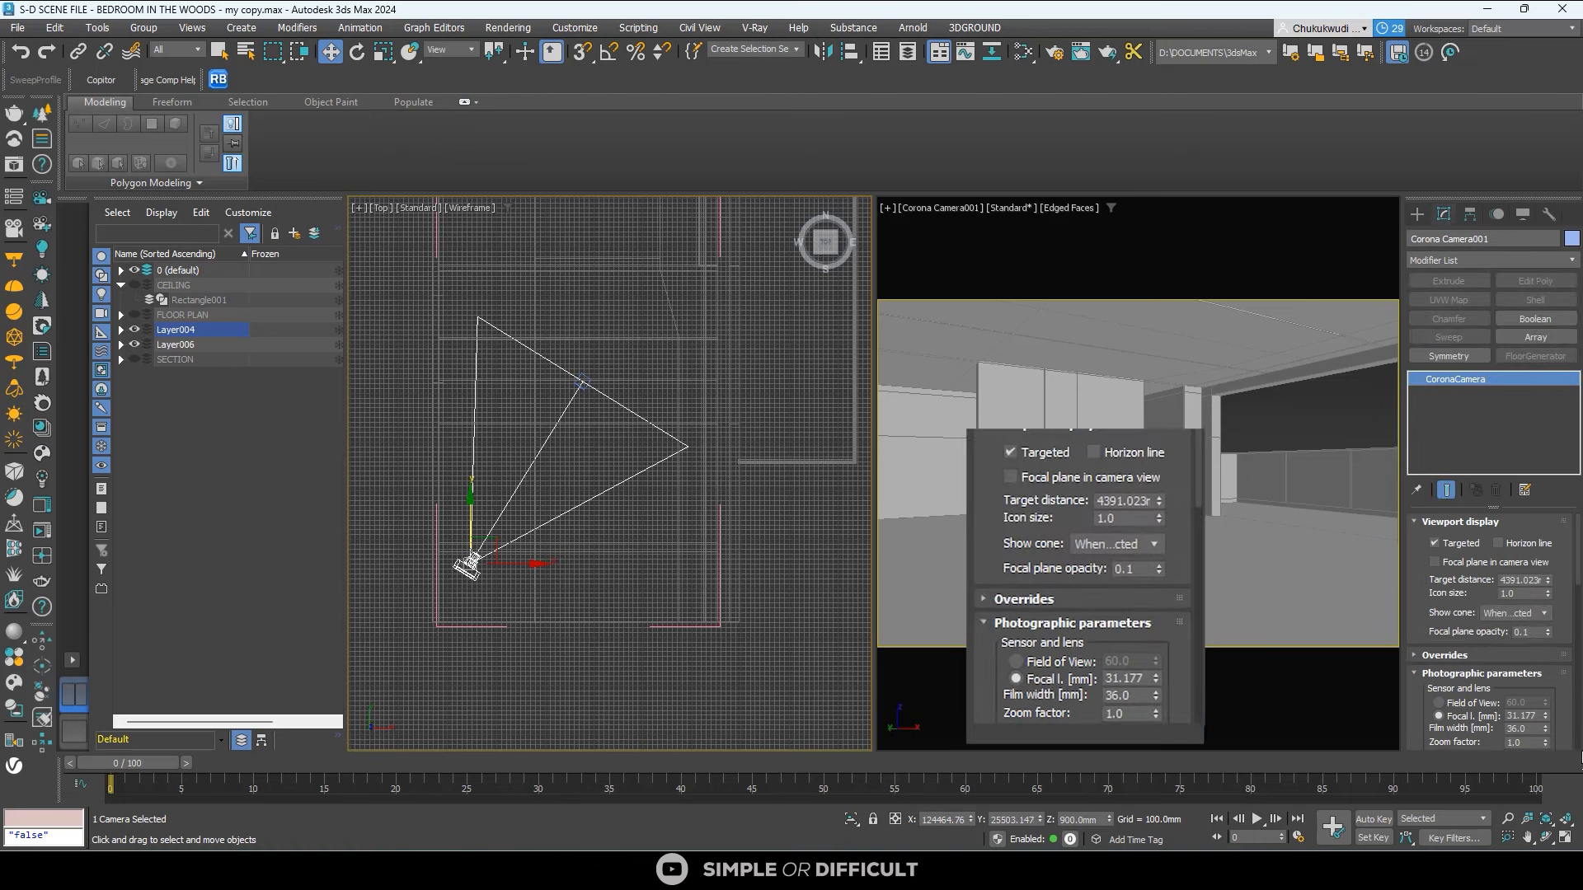
scroll(1567, 705, "down", 10)
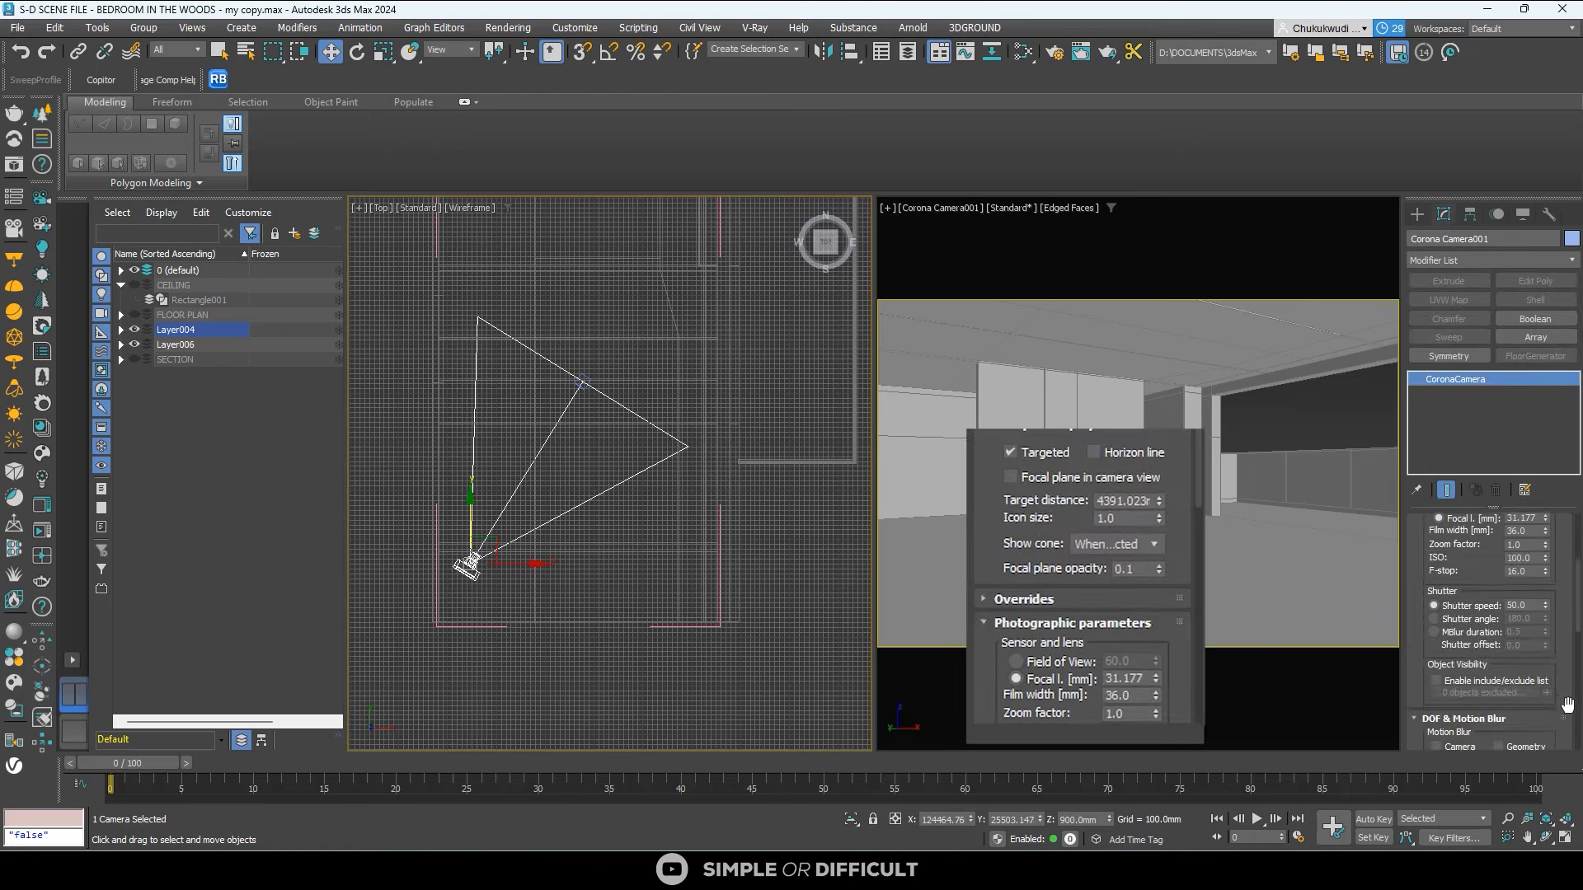
scroll(1567, 705, "down", 5)
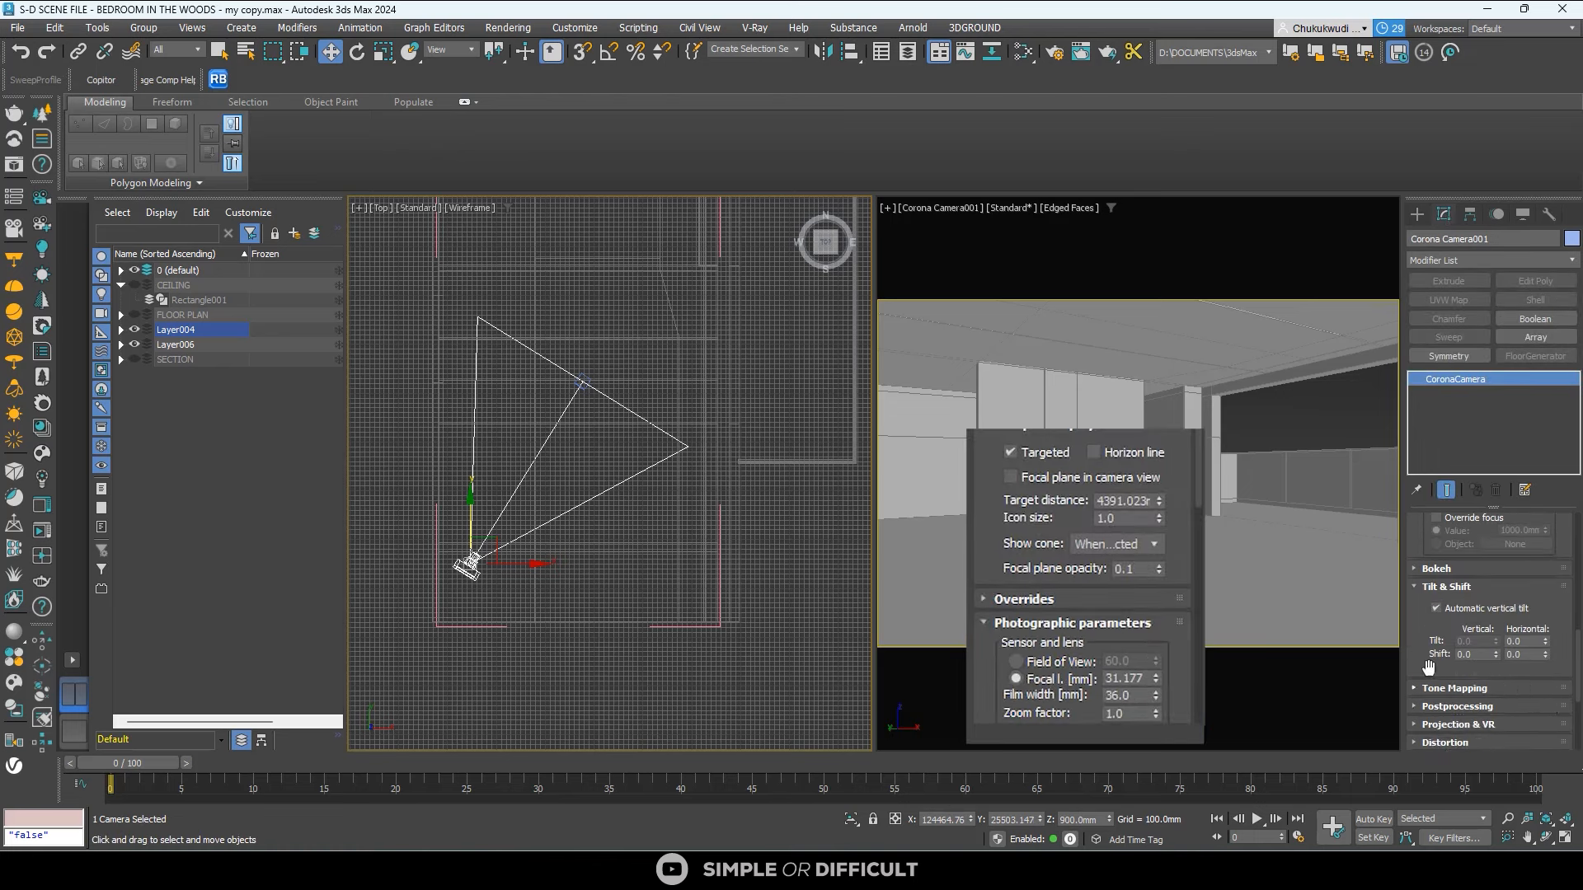
left_click(584, 379)
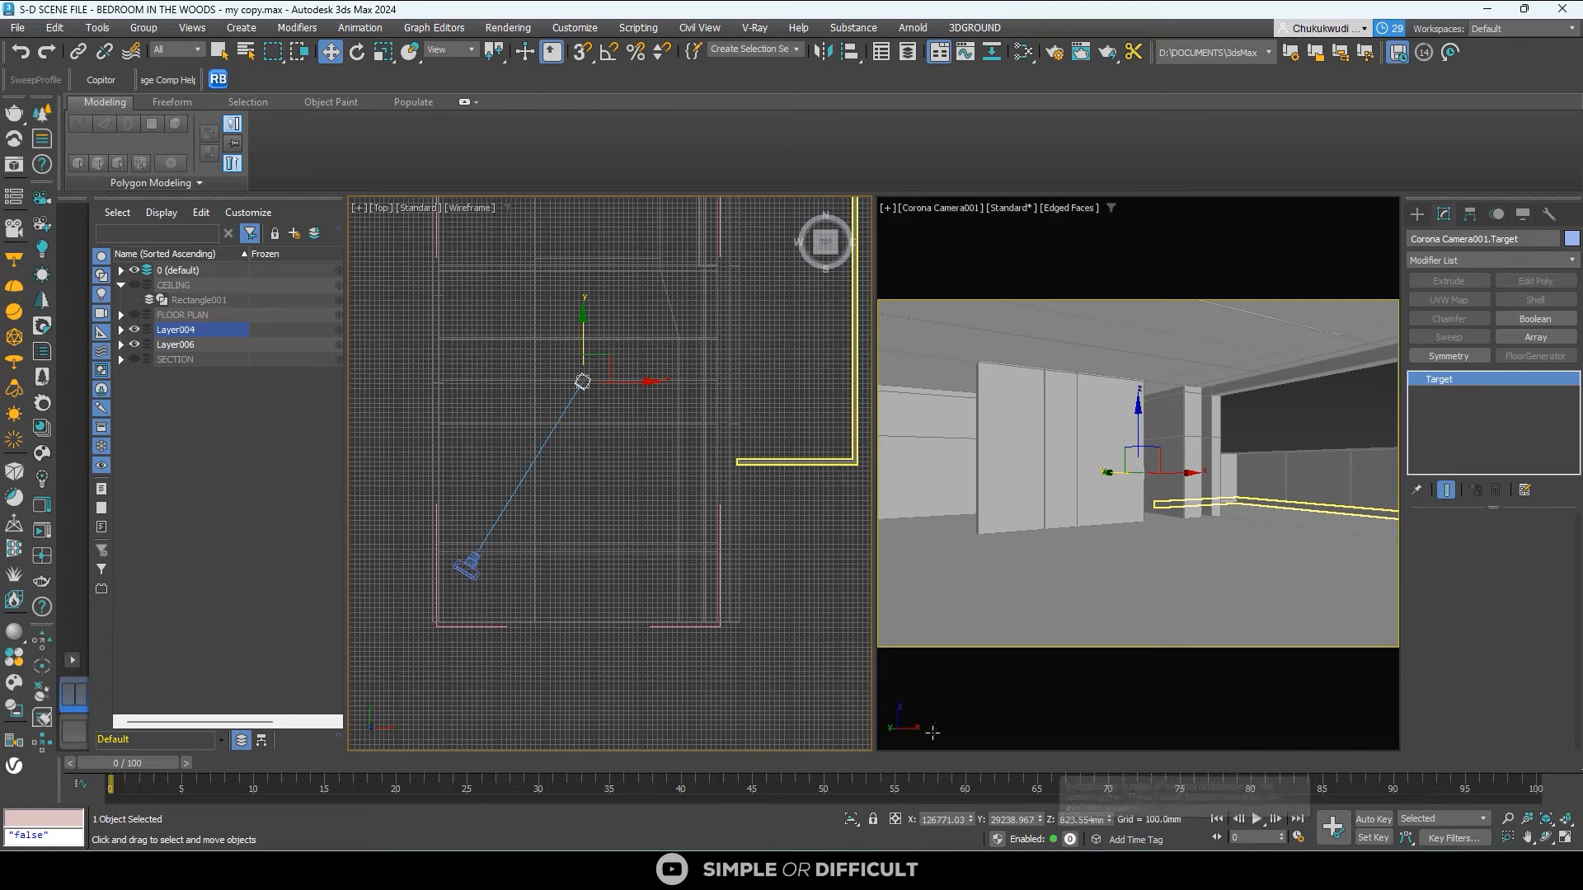
scroll(617, 397, "down", 3)
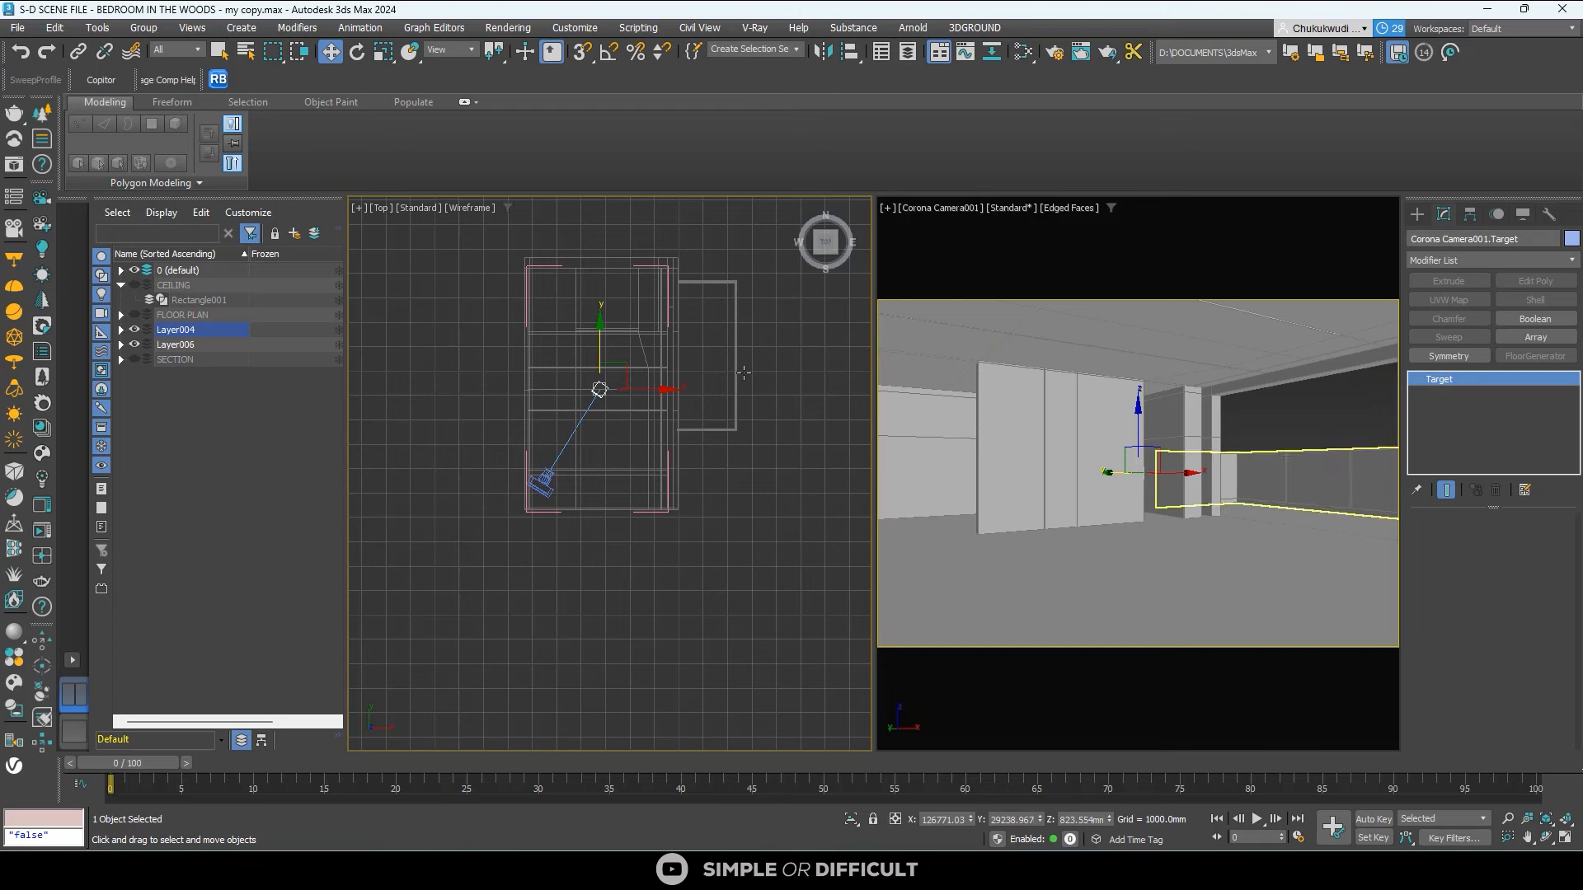
Switch the Corona scene environment from the 3ds Max settings to a single map with a plain white colour.
left_click(1052, 54)
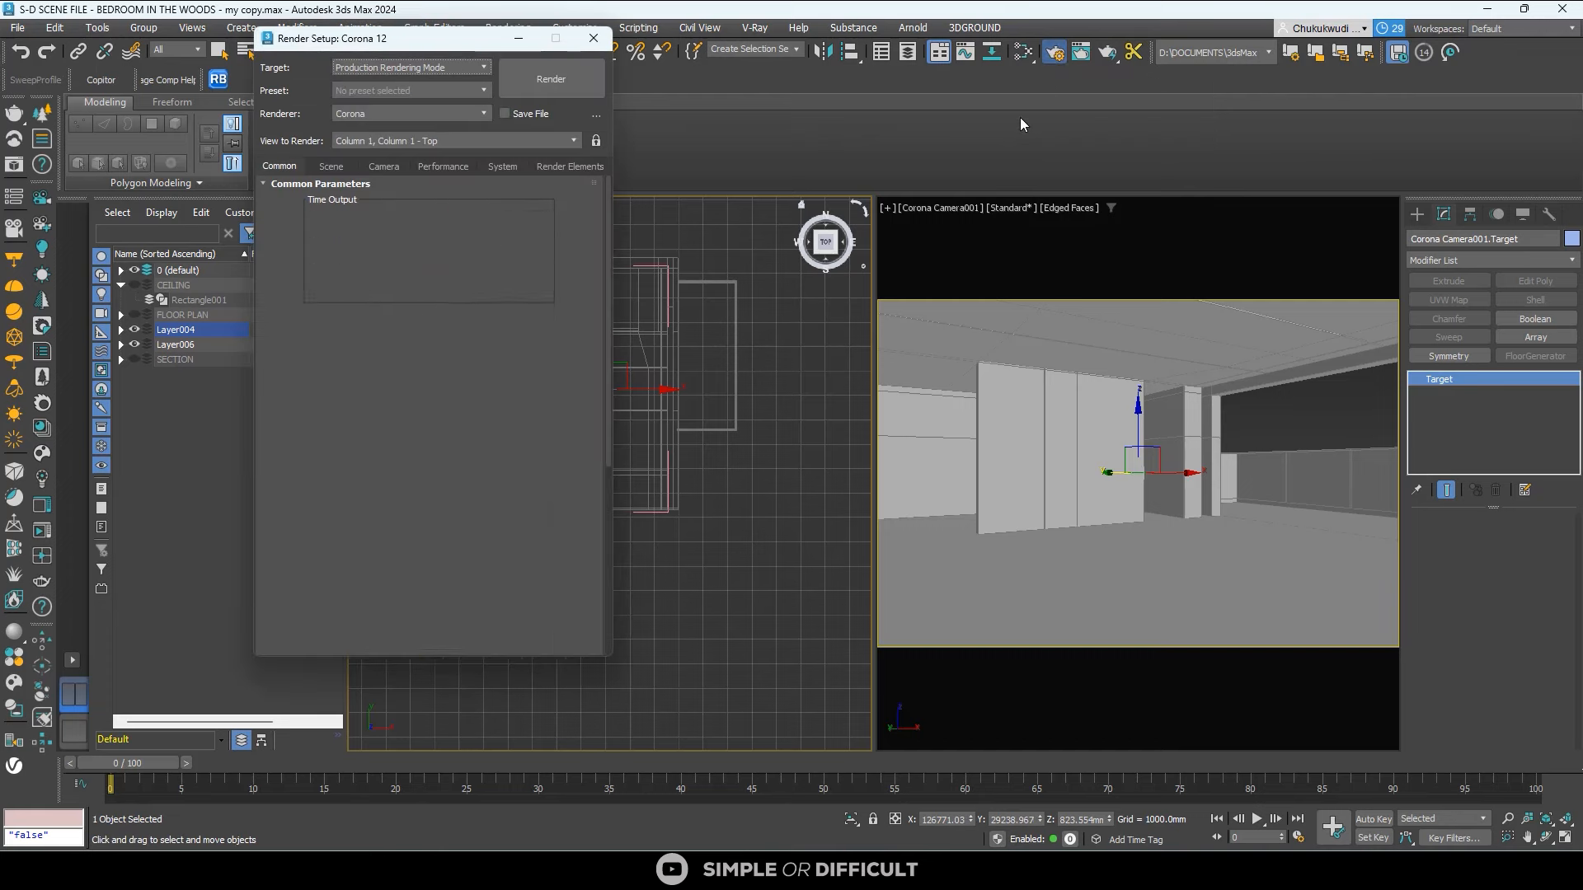
left_click(328, 166)
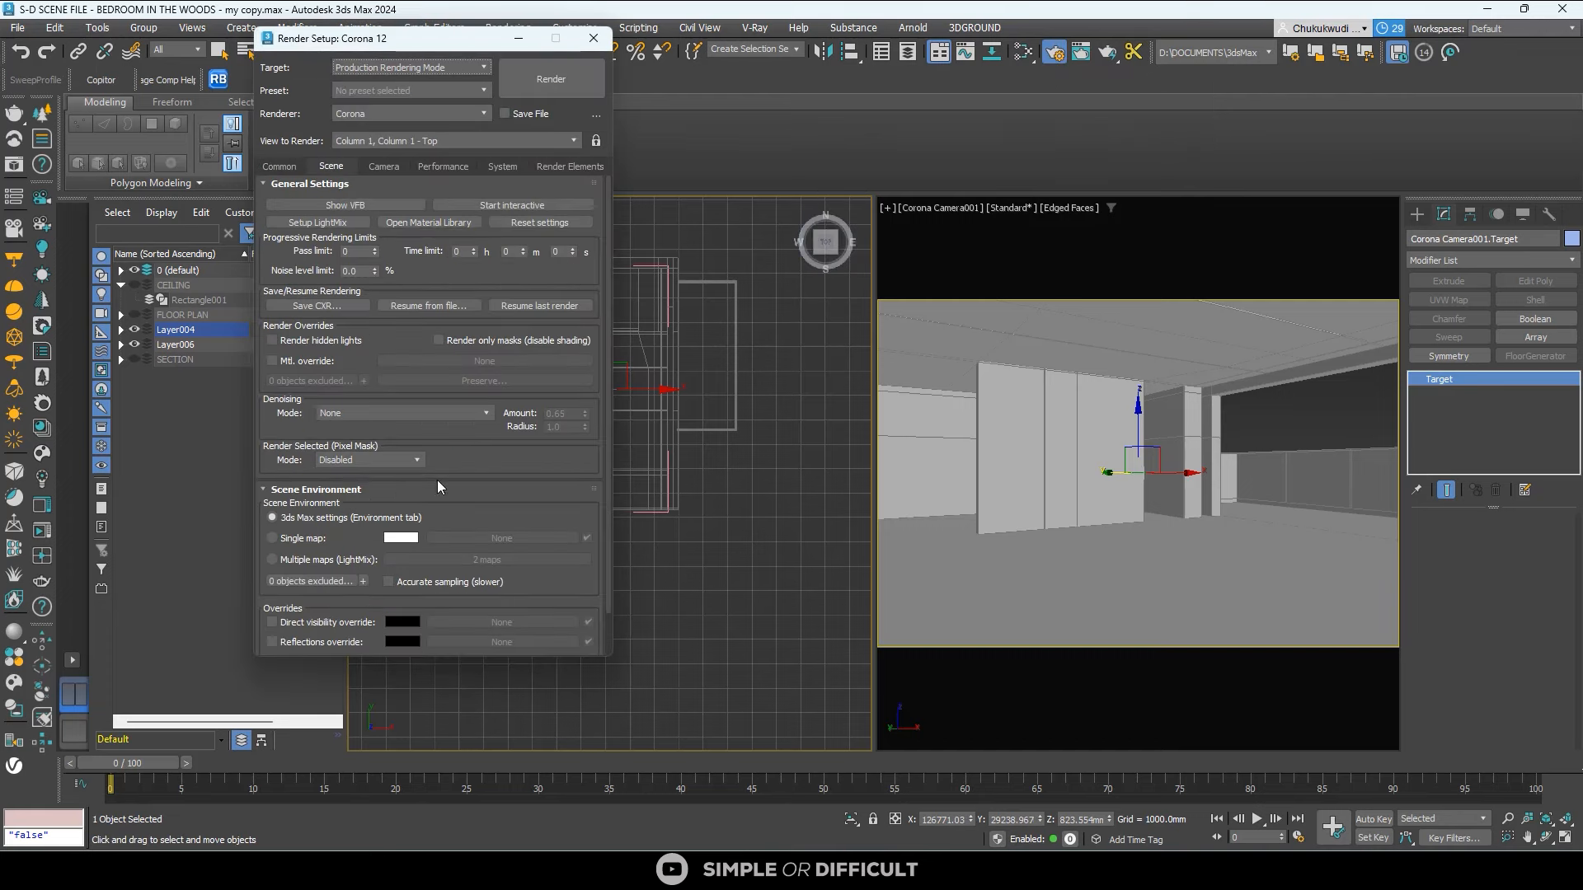
left_click(309, 537)
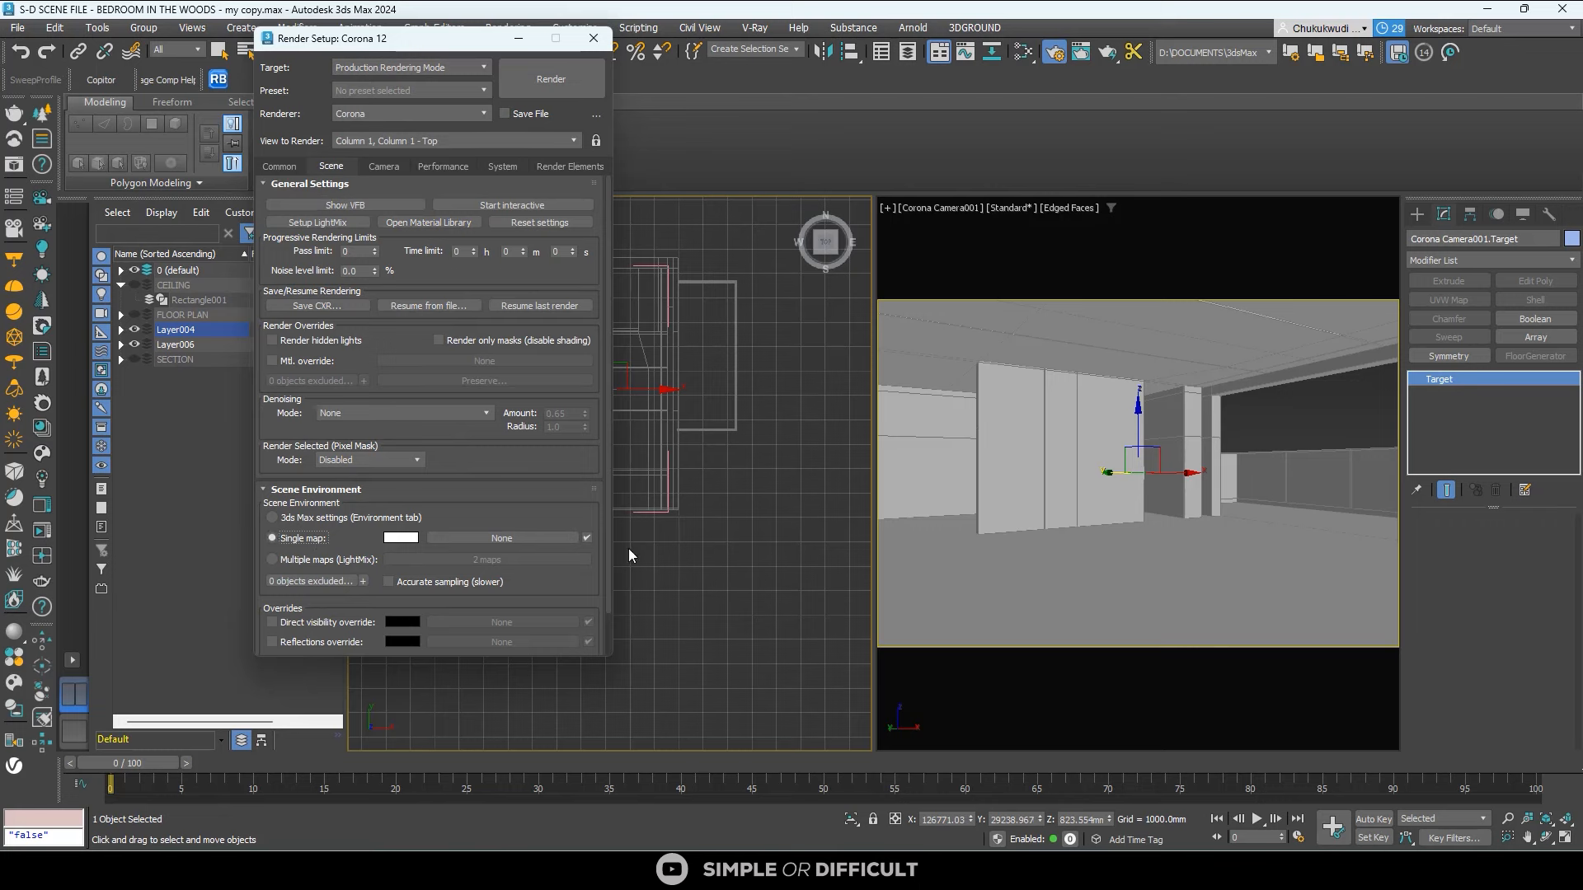
Review the interactive rendering denoiser options, keeping NVIDIA GPU AI, and look over the Corona system settings.
left_click(428, 164)
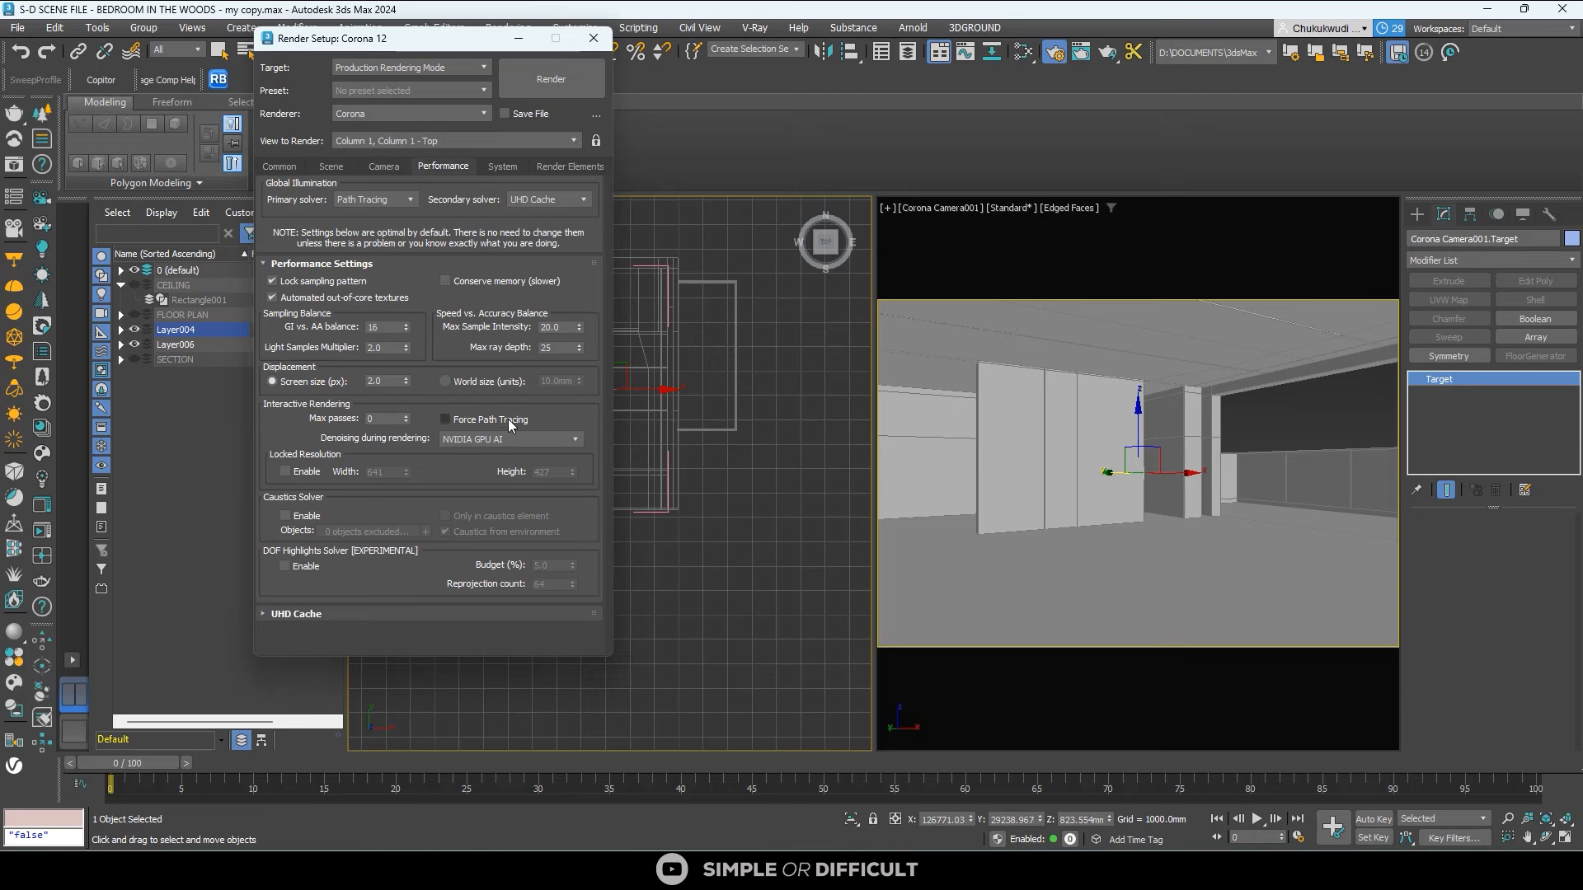
left_click(508, 440)
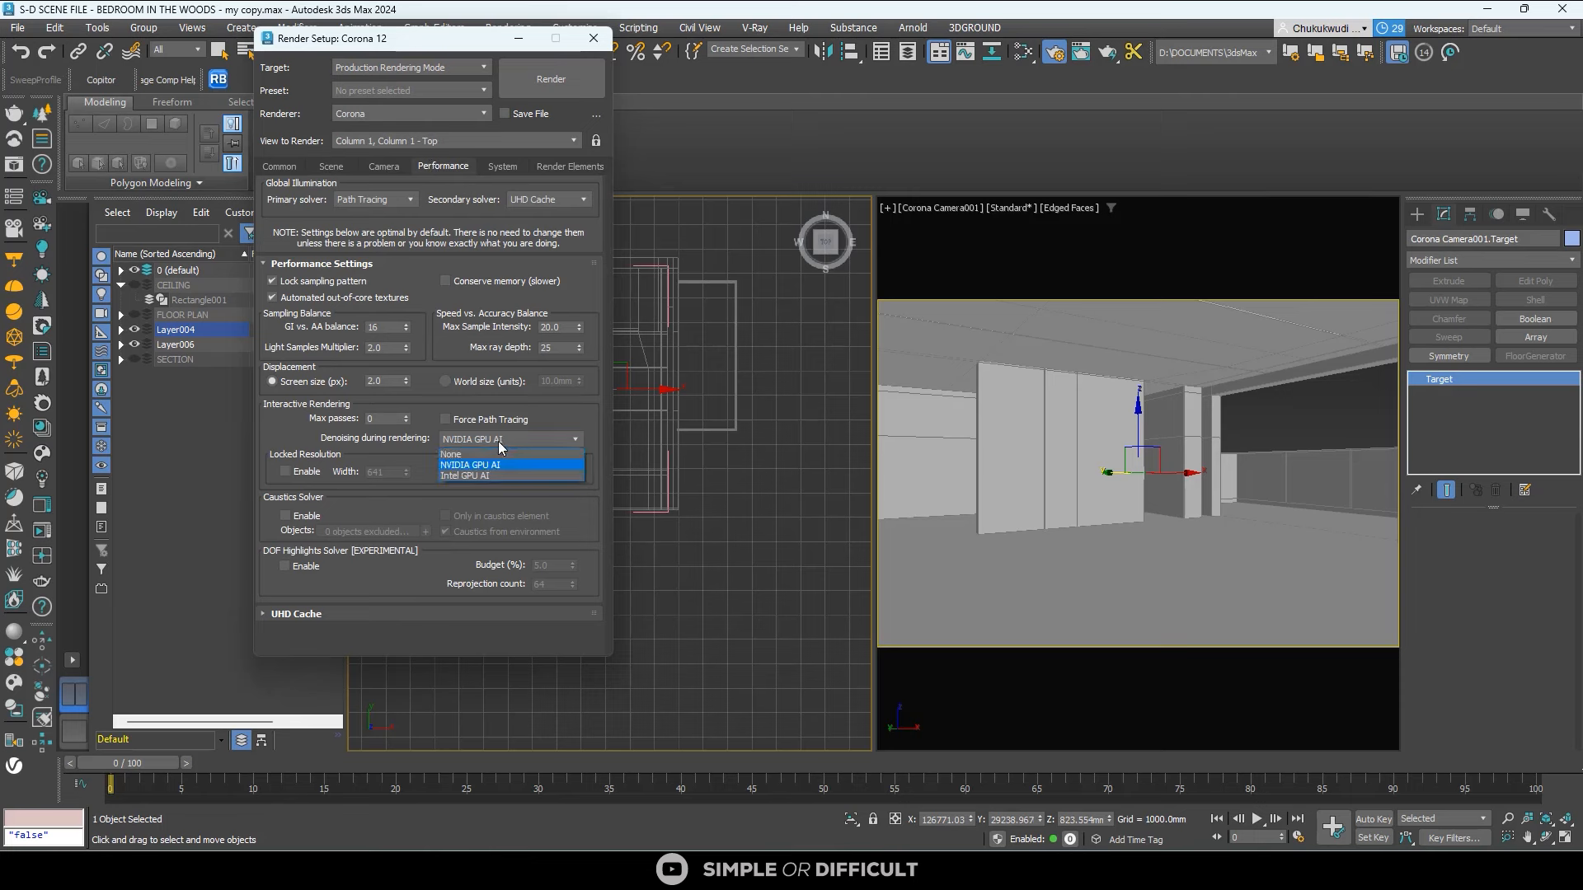
left_click(478, 452)
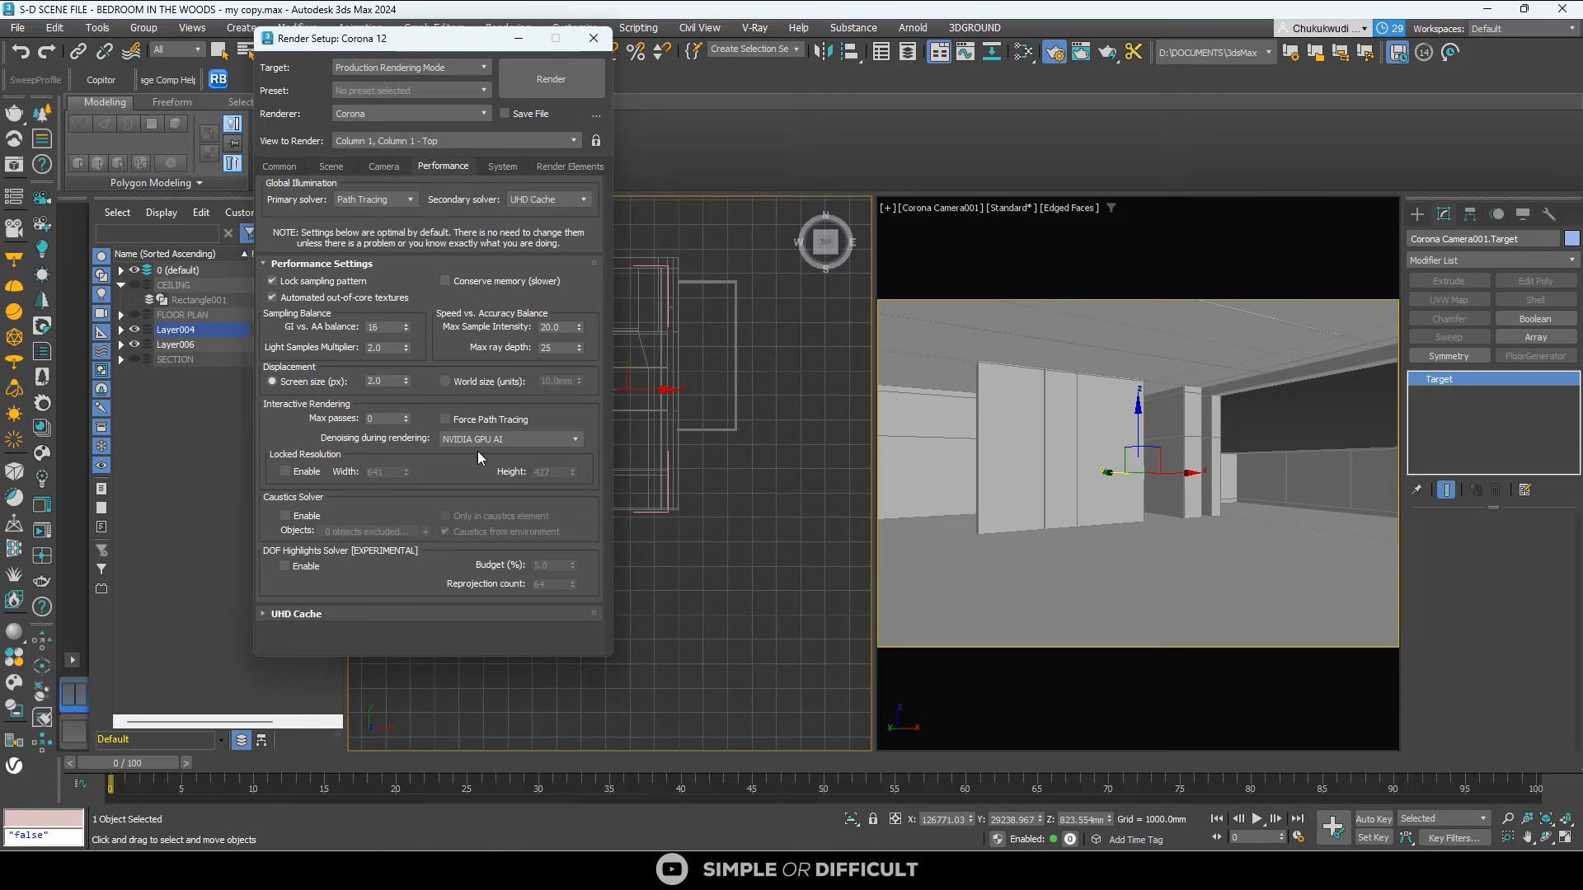
left_click(502, 166)
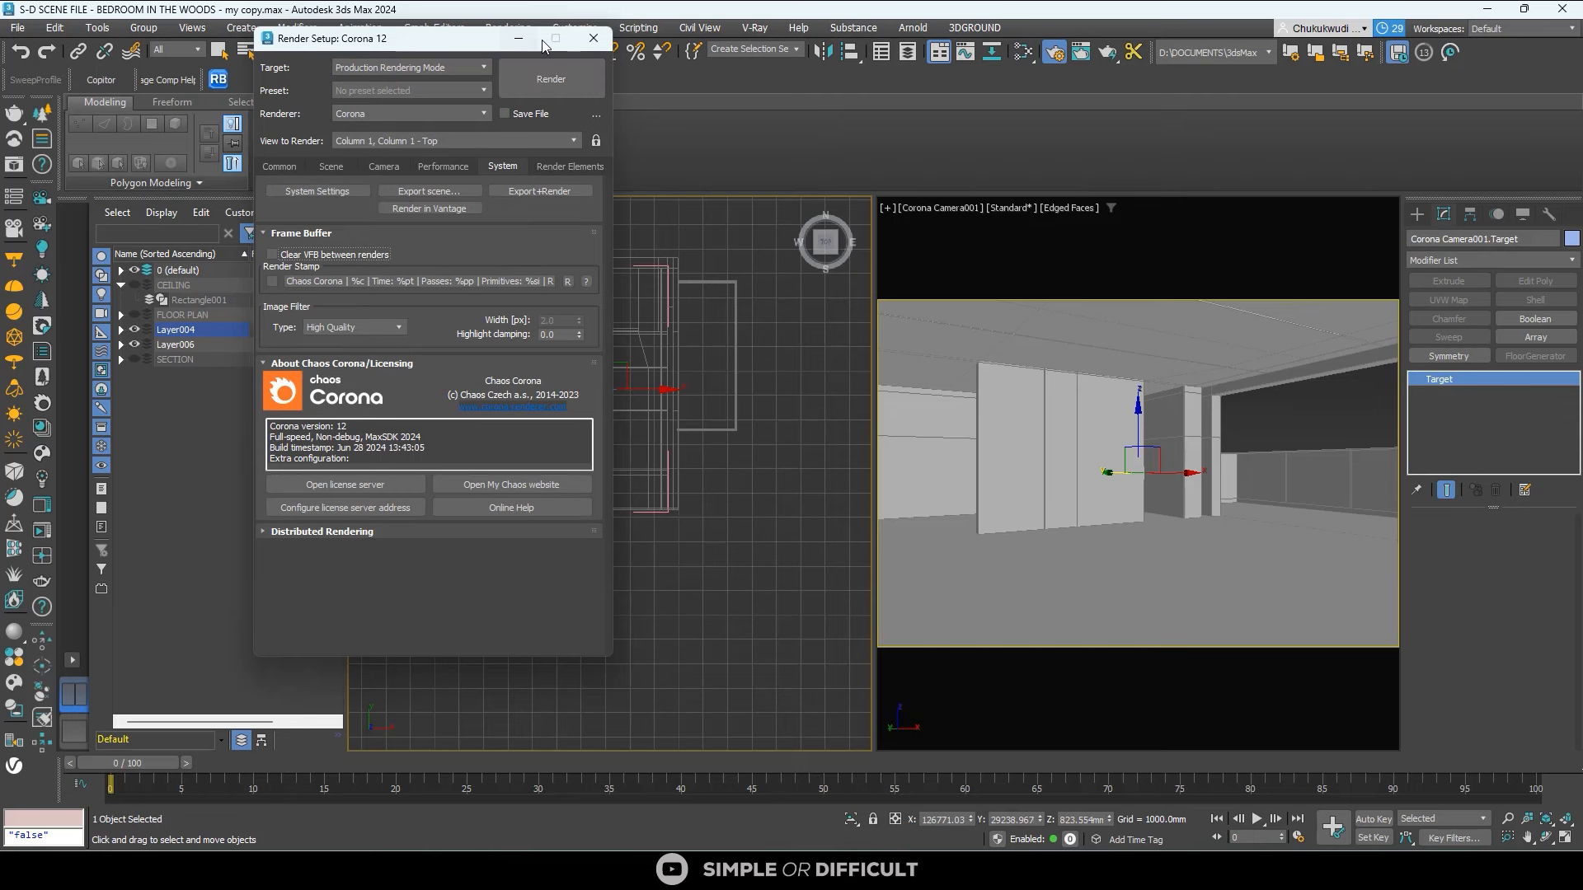
left_click(595, 38)
Start a Corona interactive render and switch it from the Top view to the Corona Camera001 view.
left_click(769, 371)
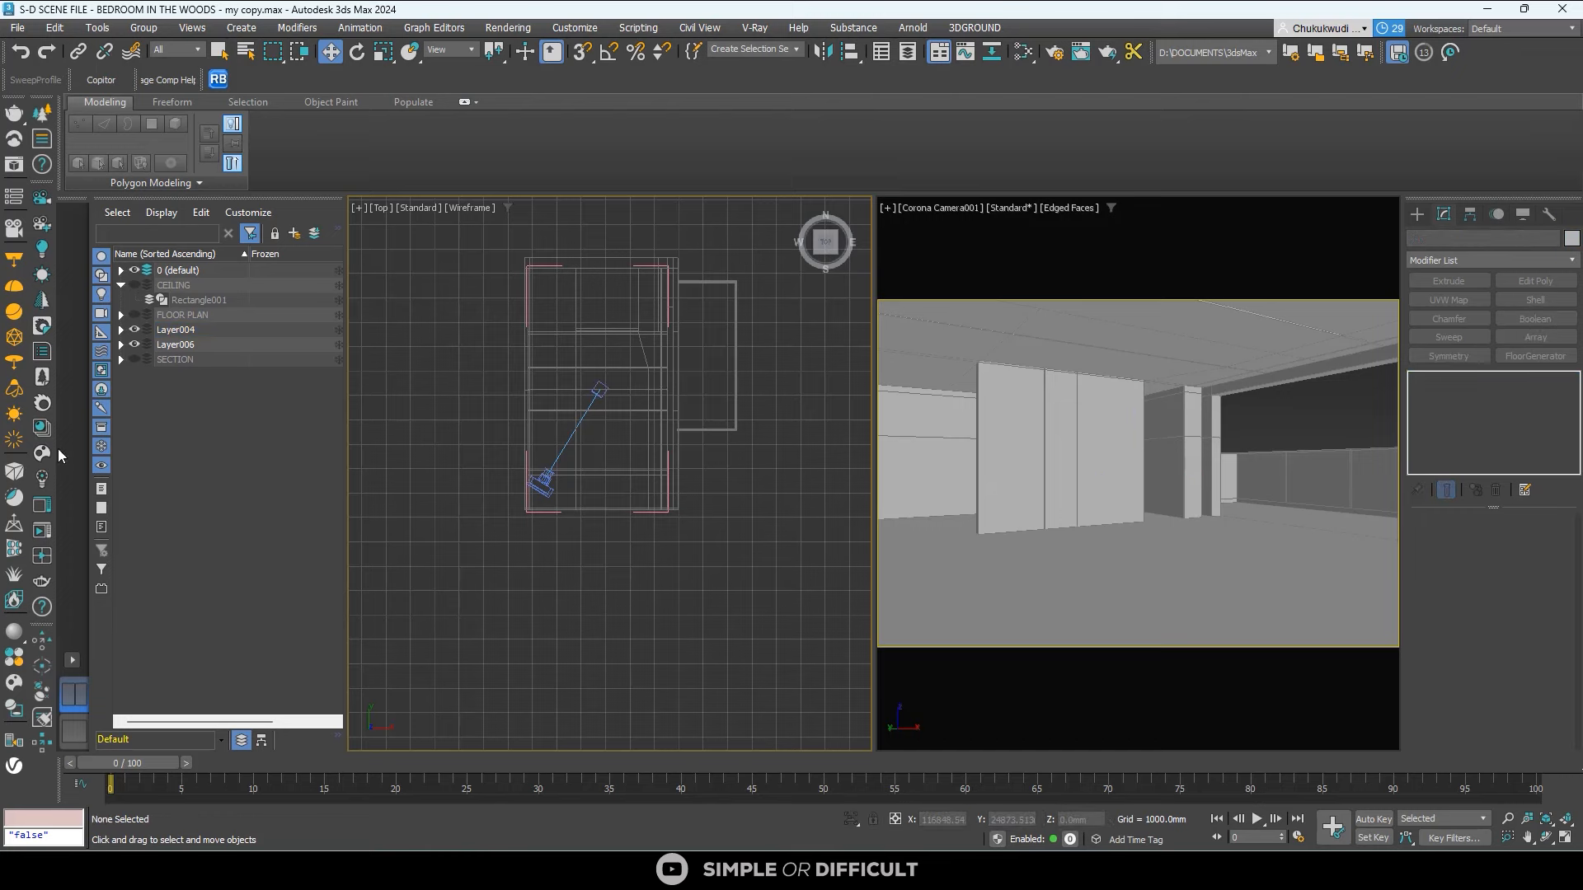
left_click(46, 550)
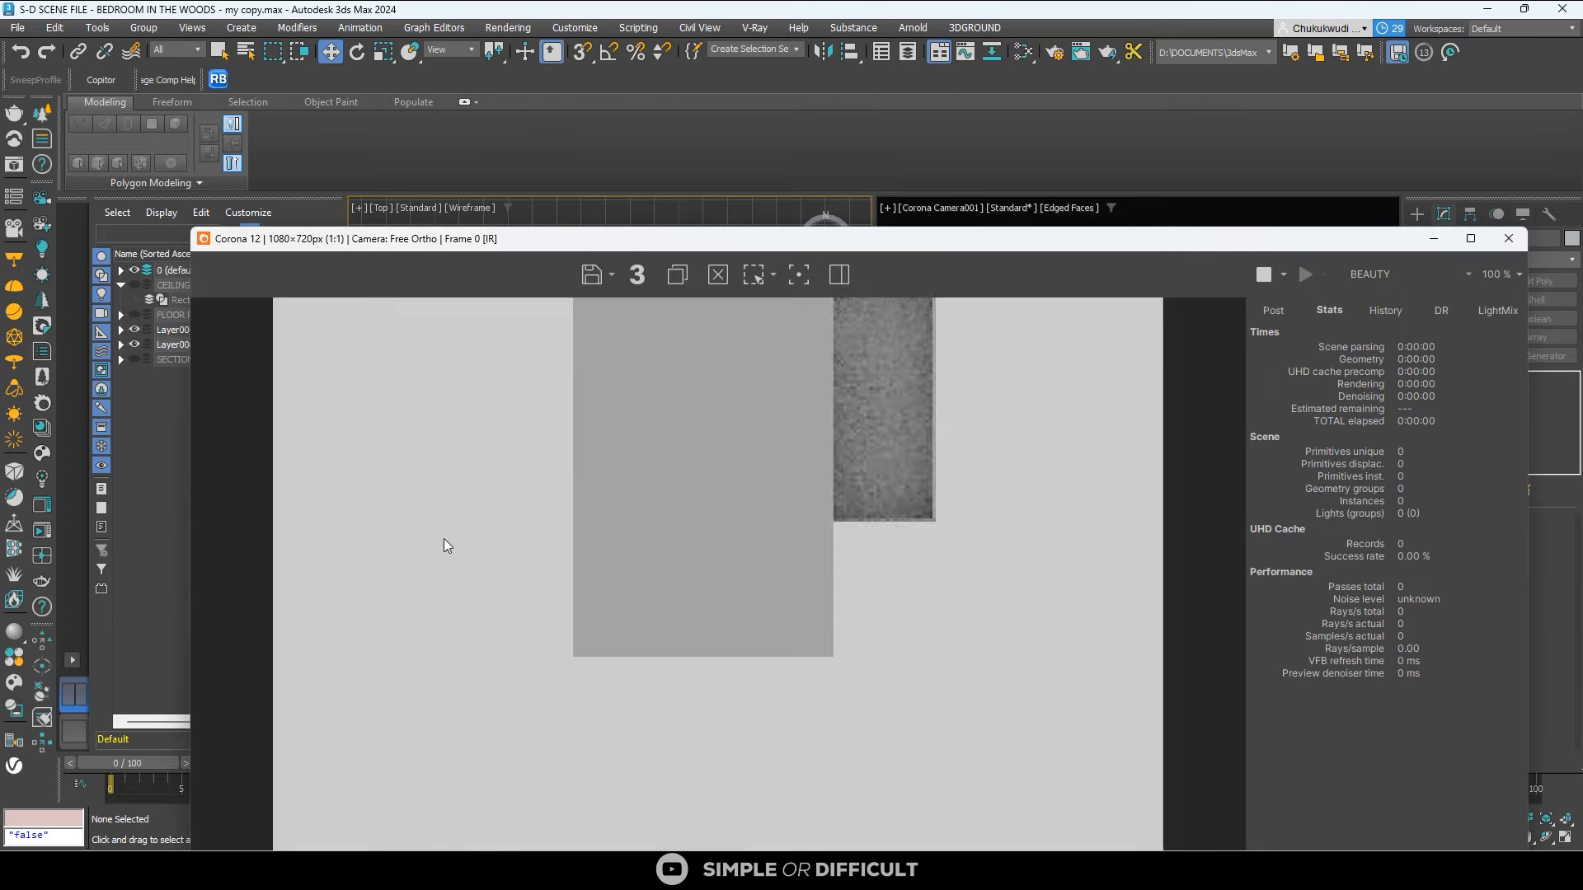
left_click_drag(1122, 247, 788, 152)
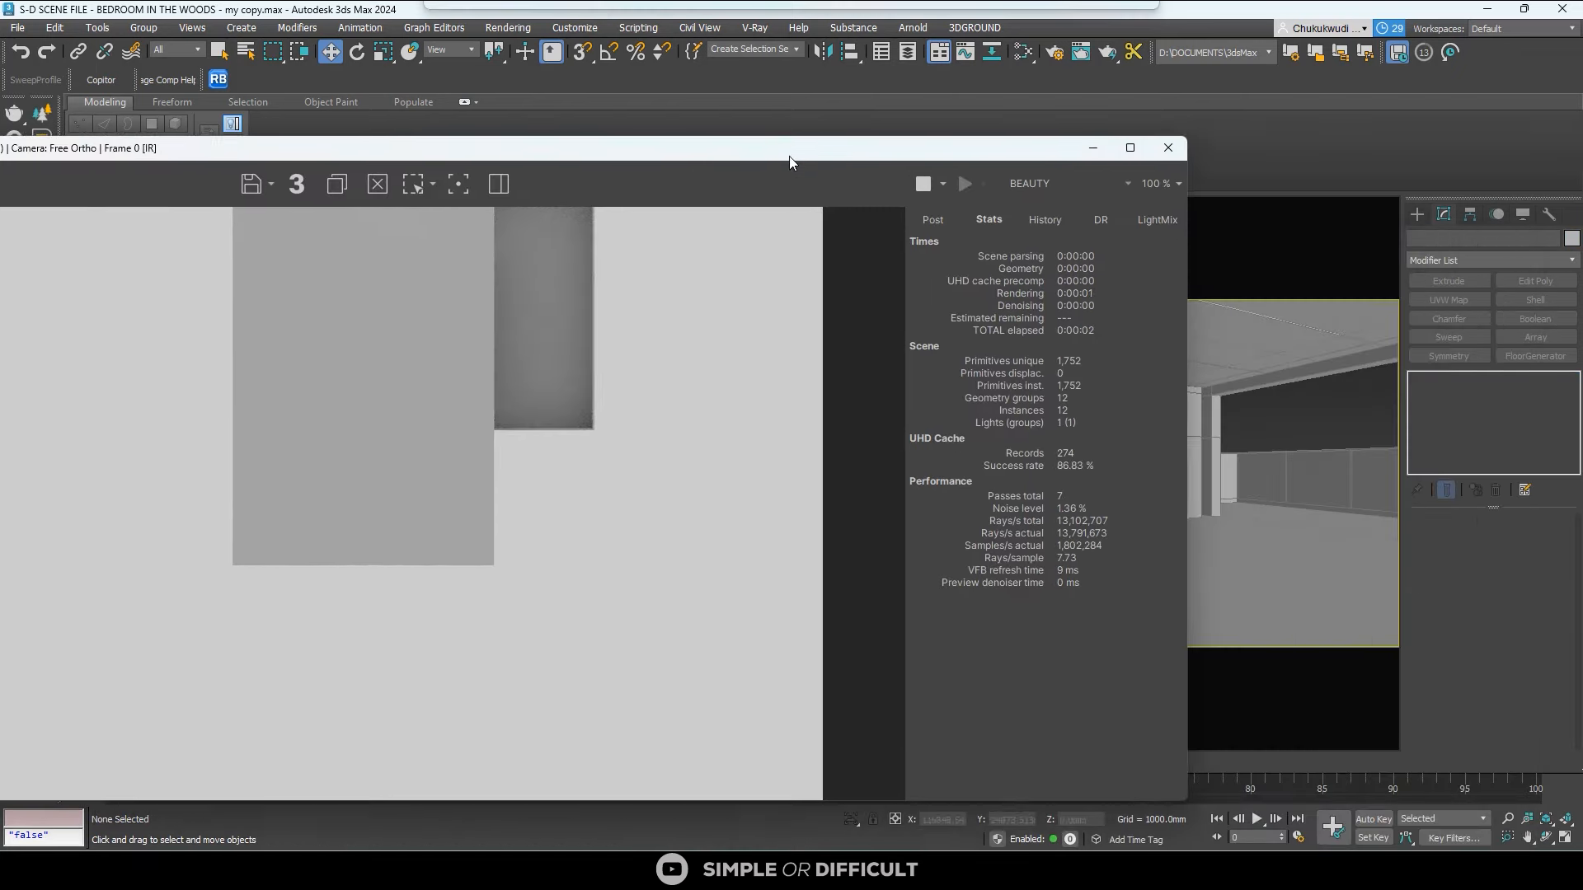
left_click(1314, 417)
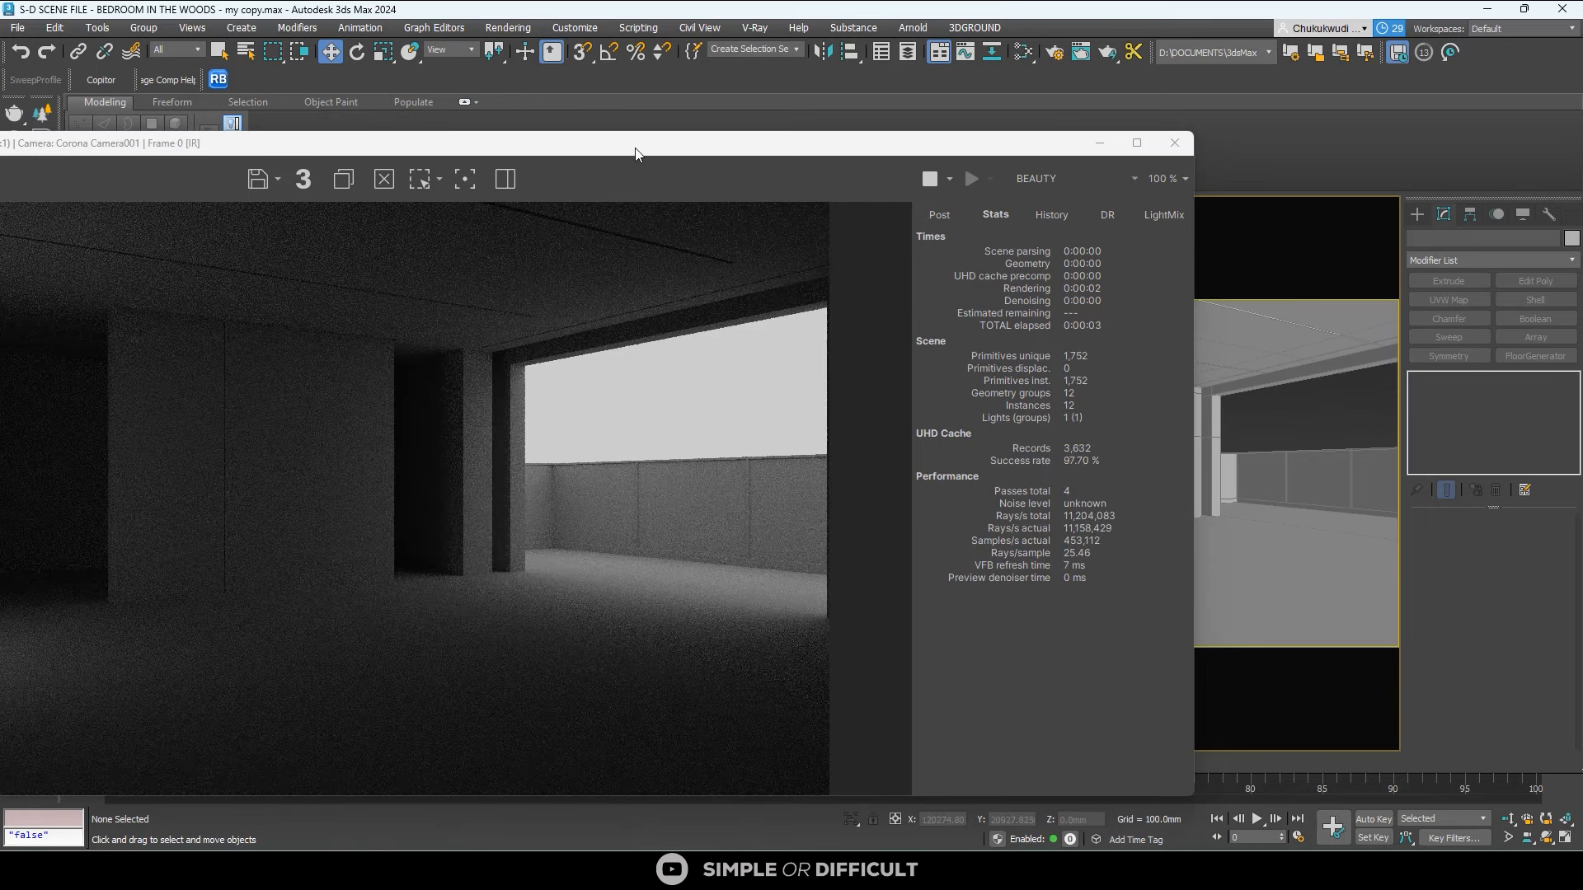
left_click_drag(632, 151, 690, 236)
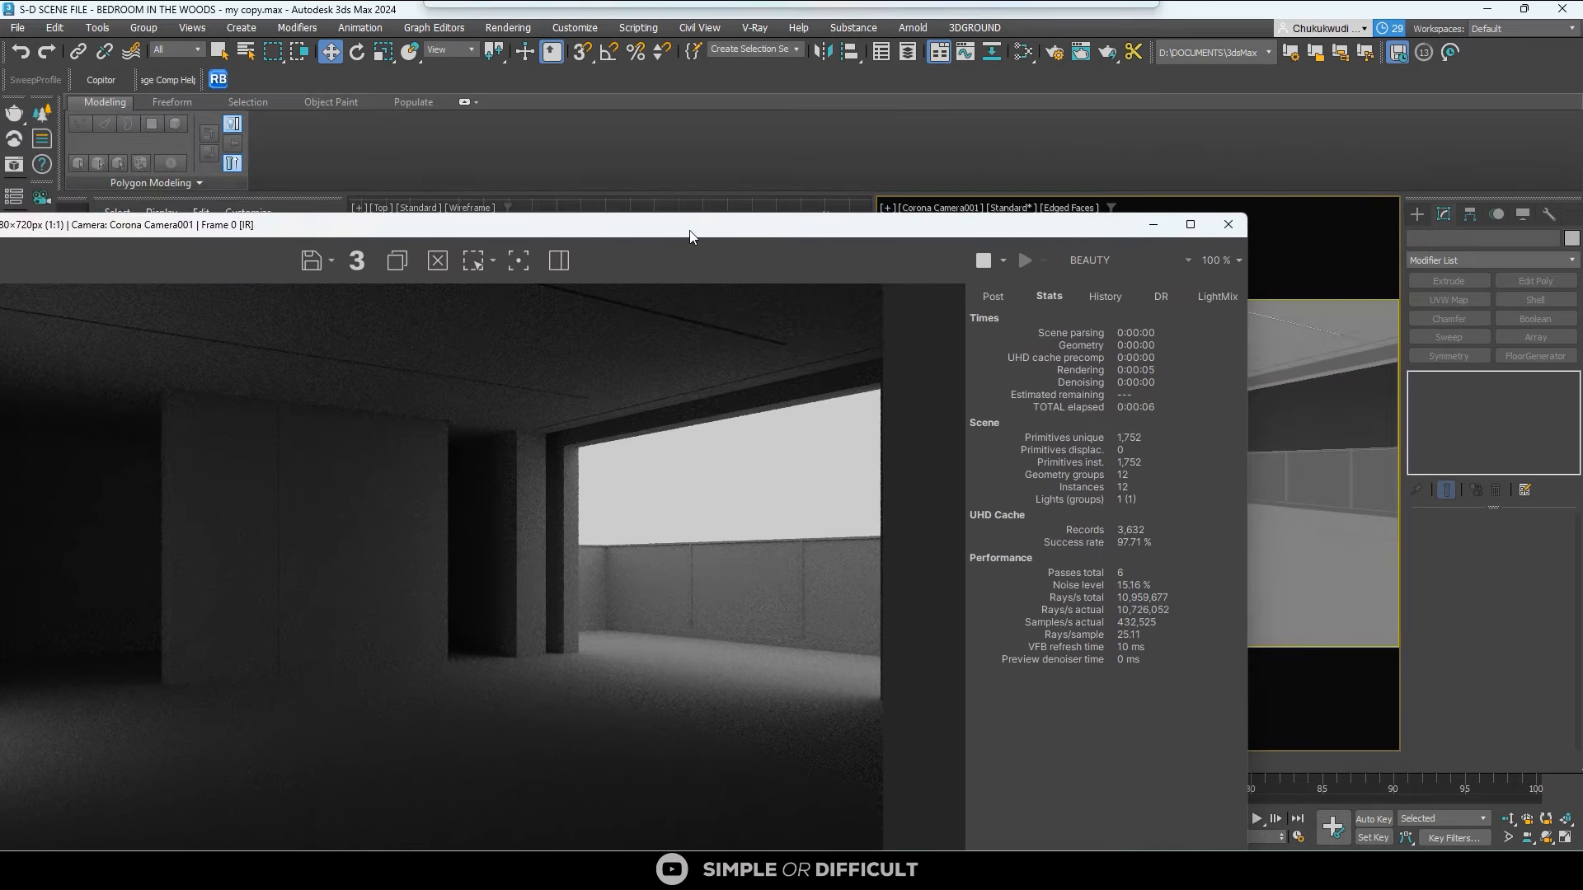
Lock the view to render to Corona Camera001 and bring the whole frame buffer window into view.
left_click(1054, 52)
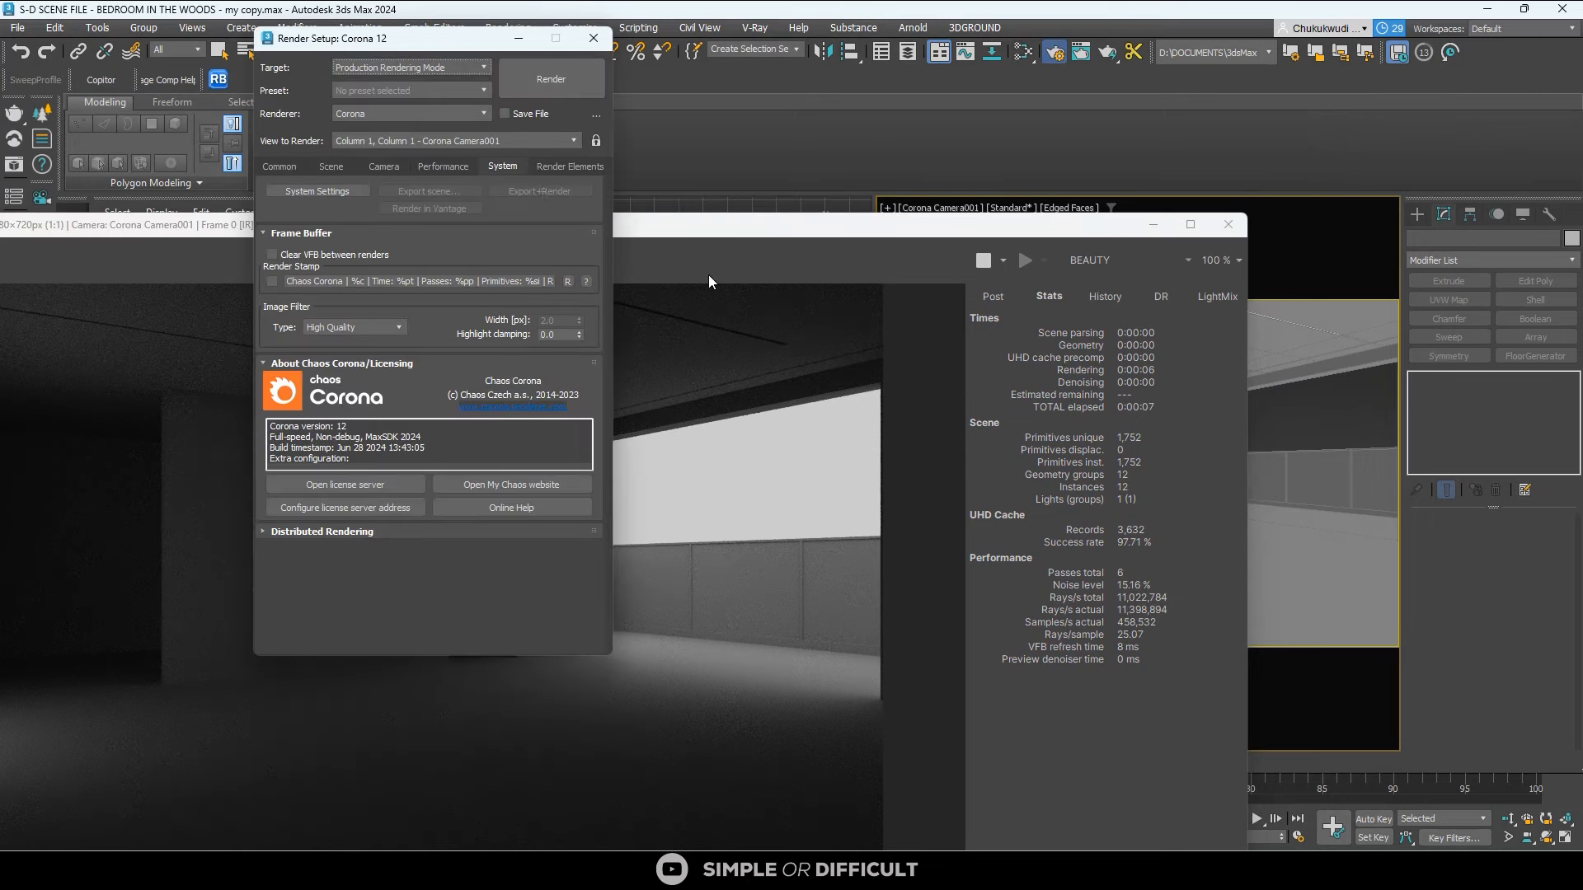
left_click(596, 140)
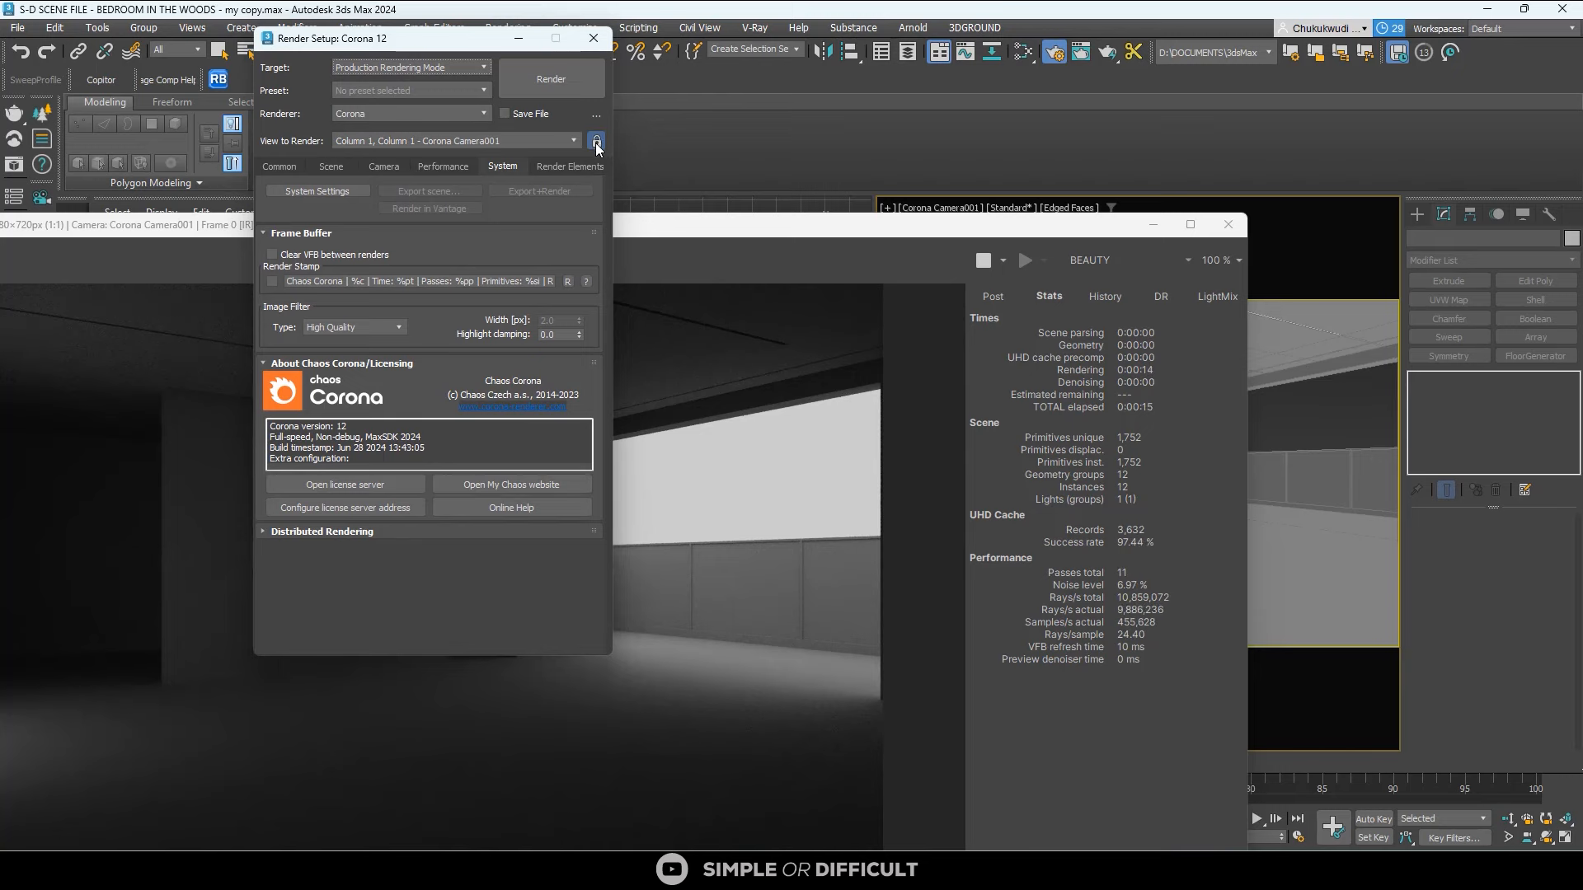
left_click_drag(757, 232, 908, 142)
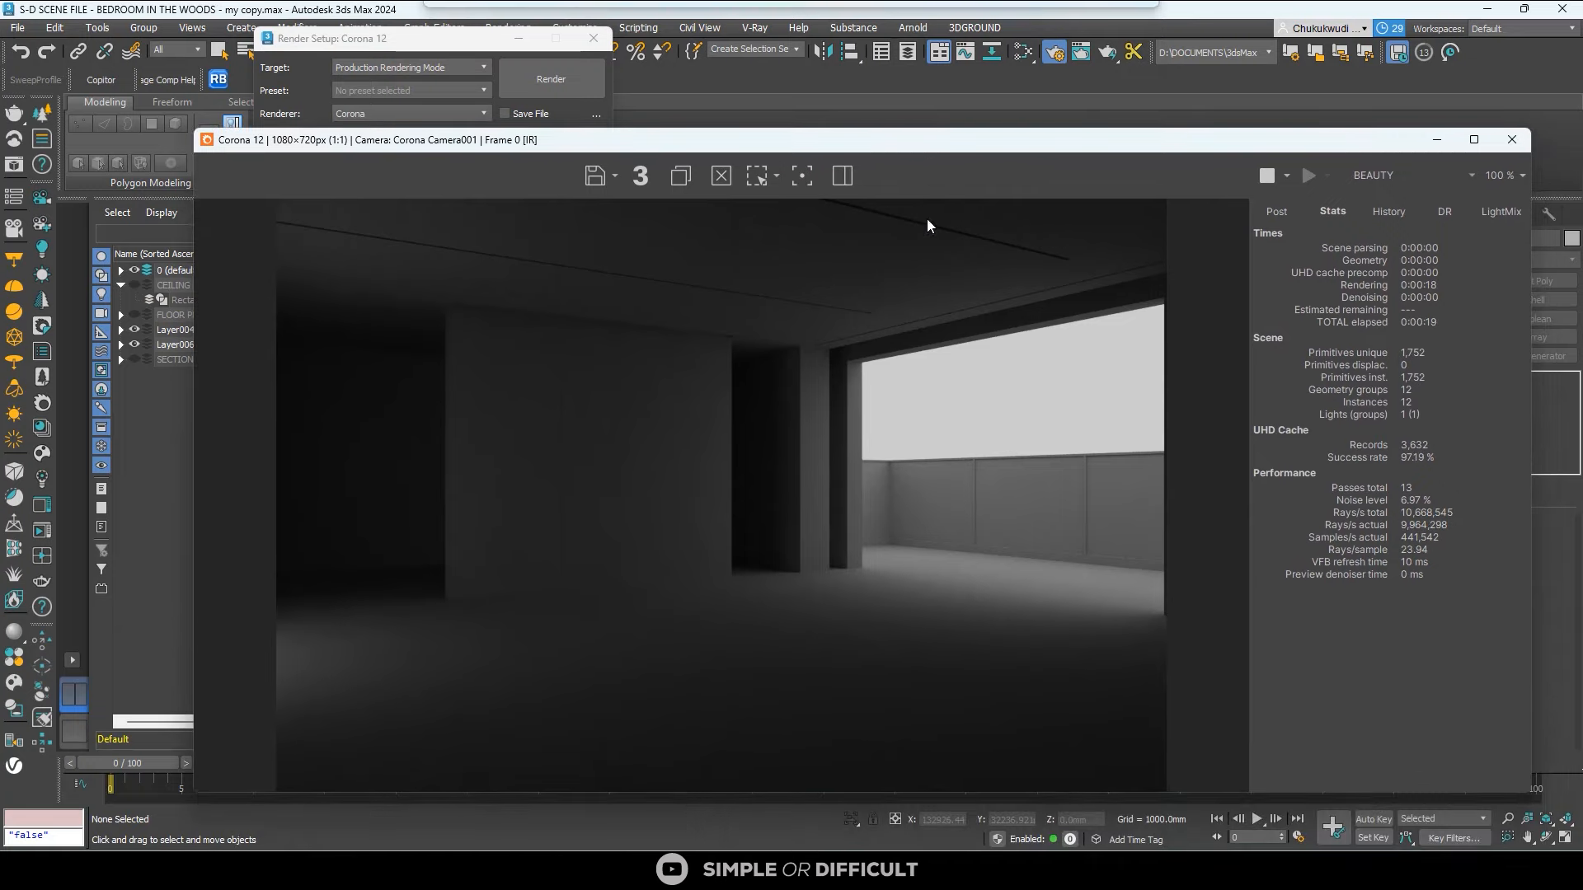
Shrink the frame buffer window and assign a CoronaBitmap to the single map of the Corona scene environment.
left_click_drag(195, 130, 707, 451)
left_click_drag(995, 460, 900, 233)
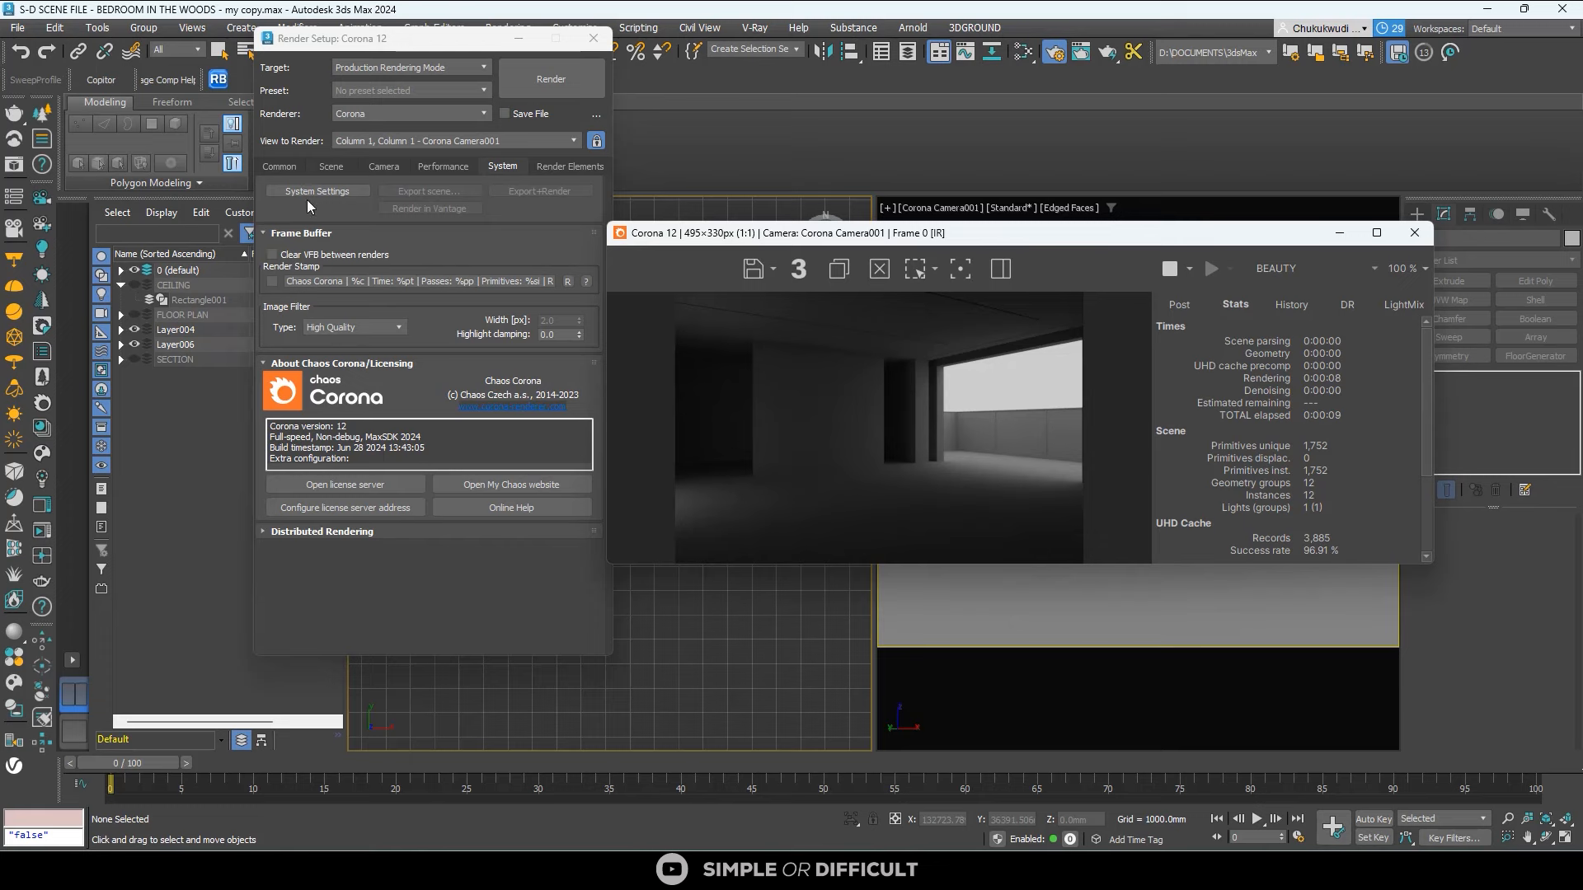
left_click(340, 168)
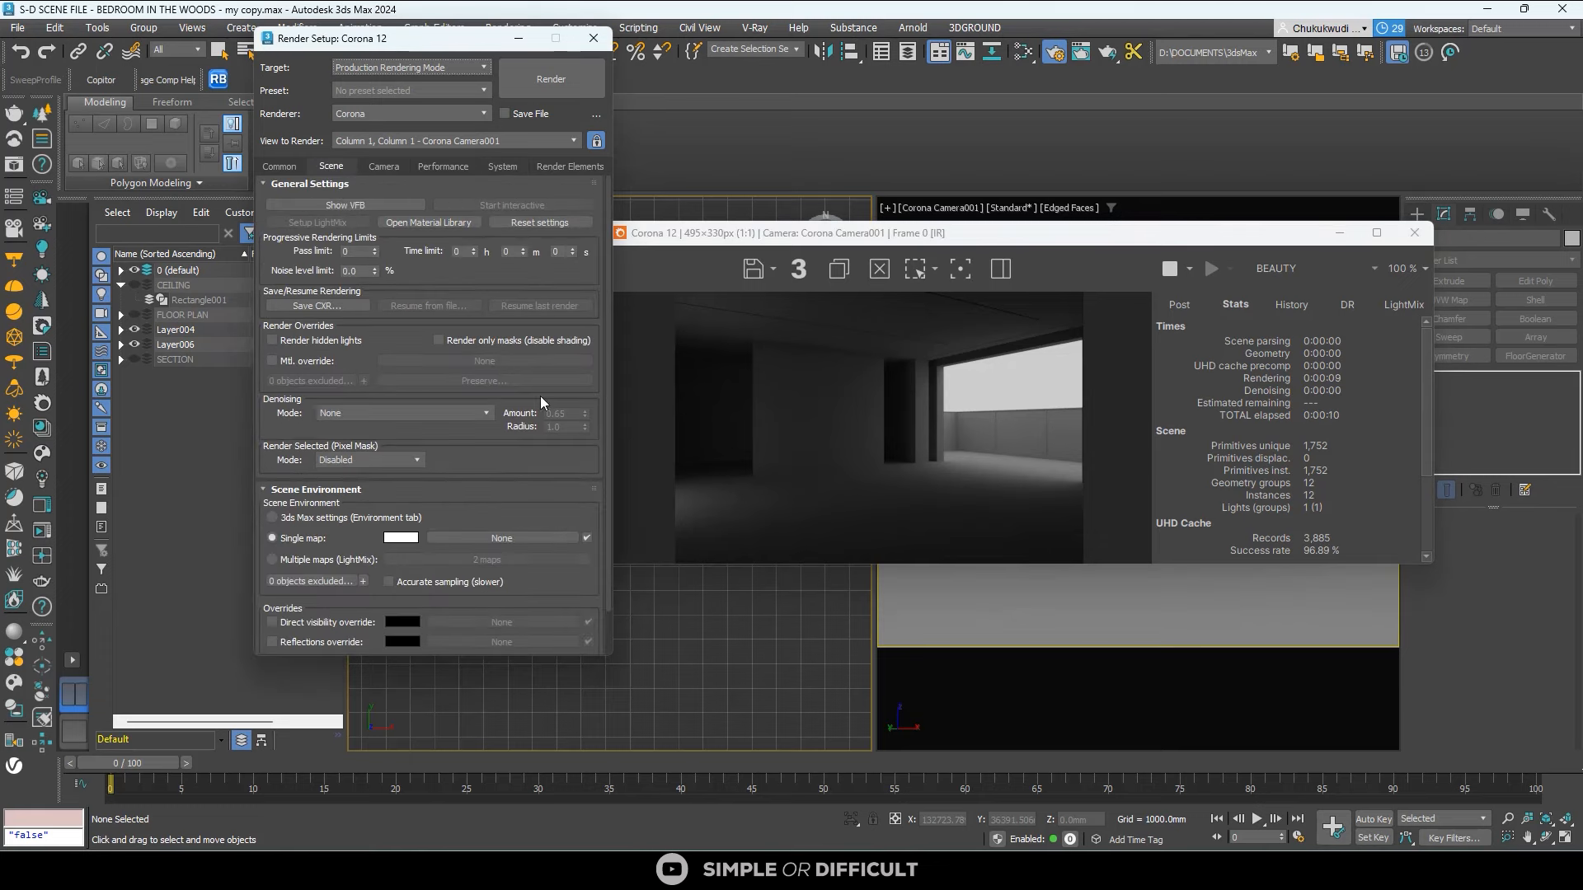
left_click(467, 539)
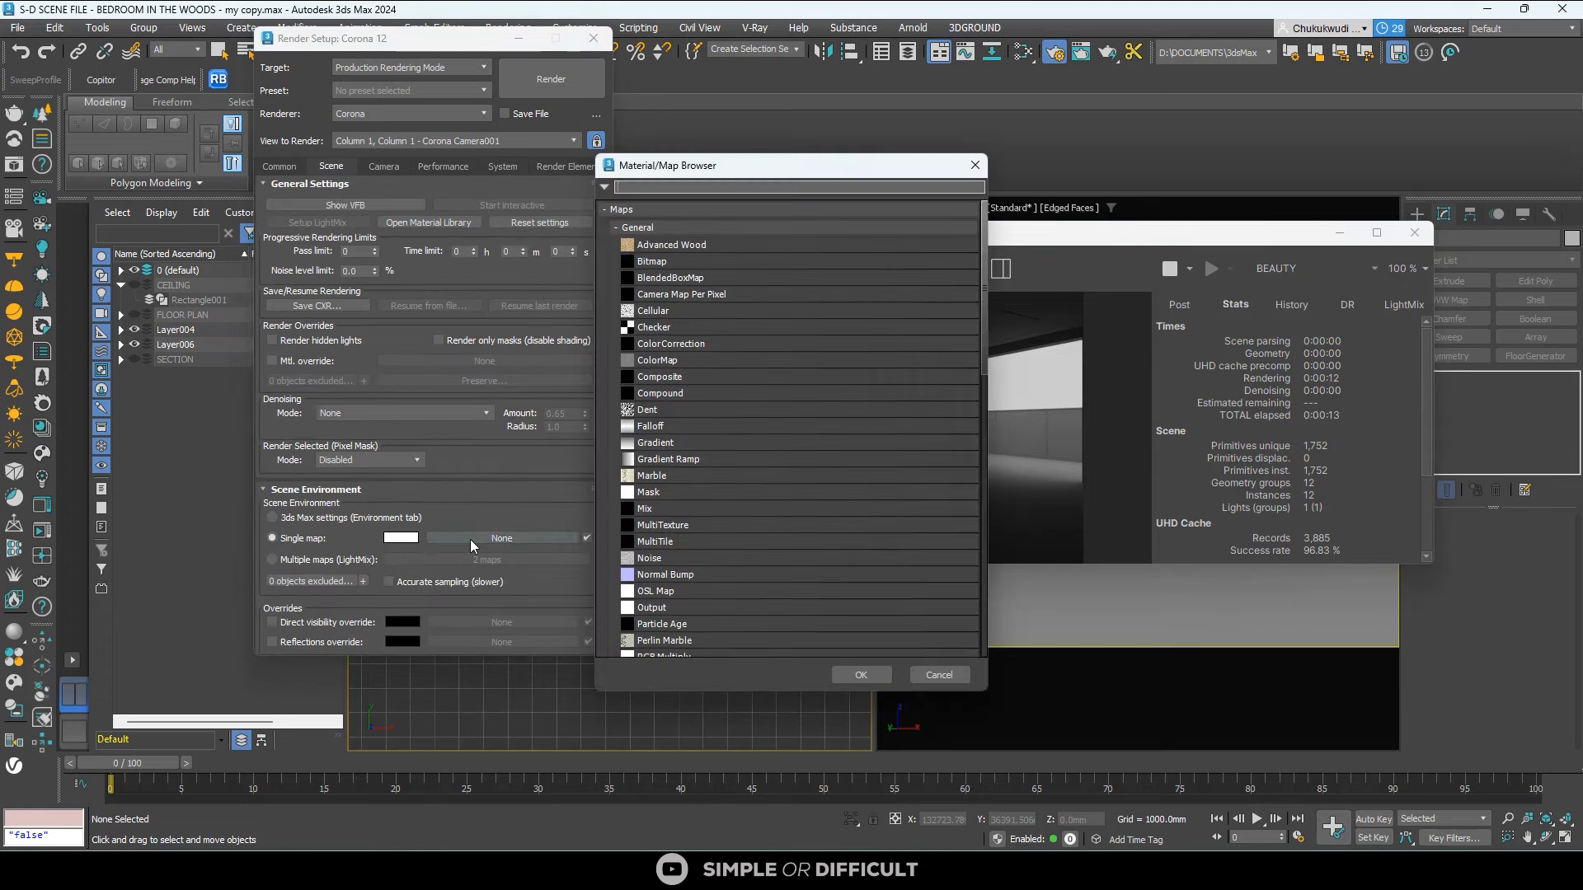
left_click(618, 227)
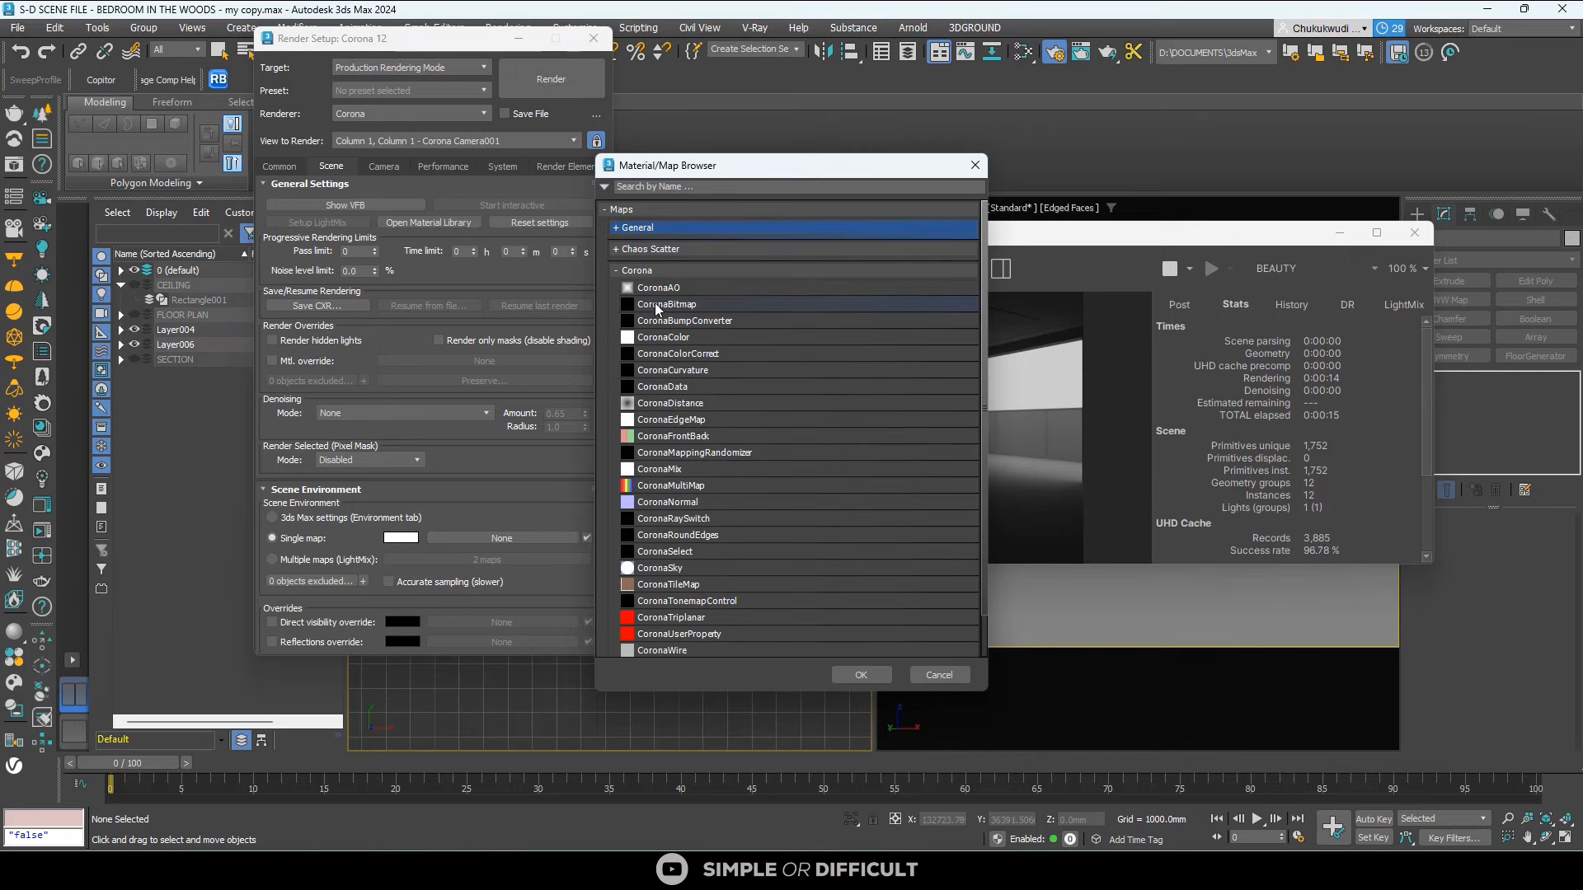
left_click(658, 305)
left_click(861, 675)
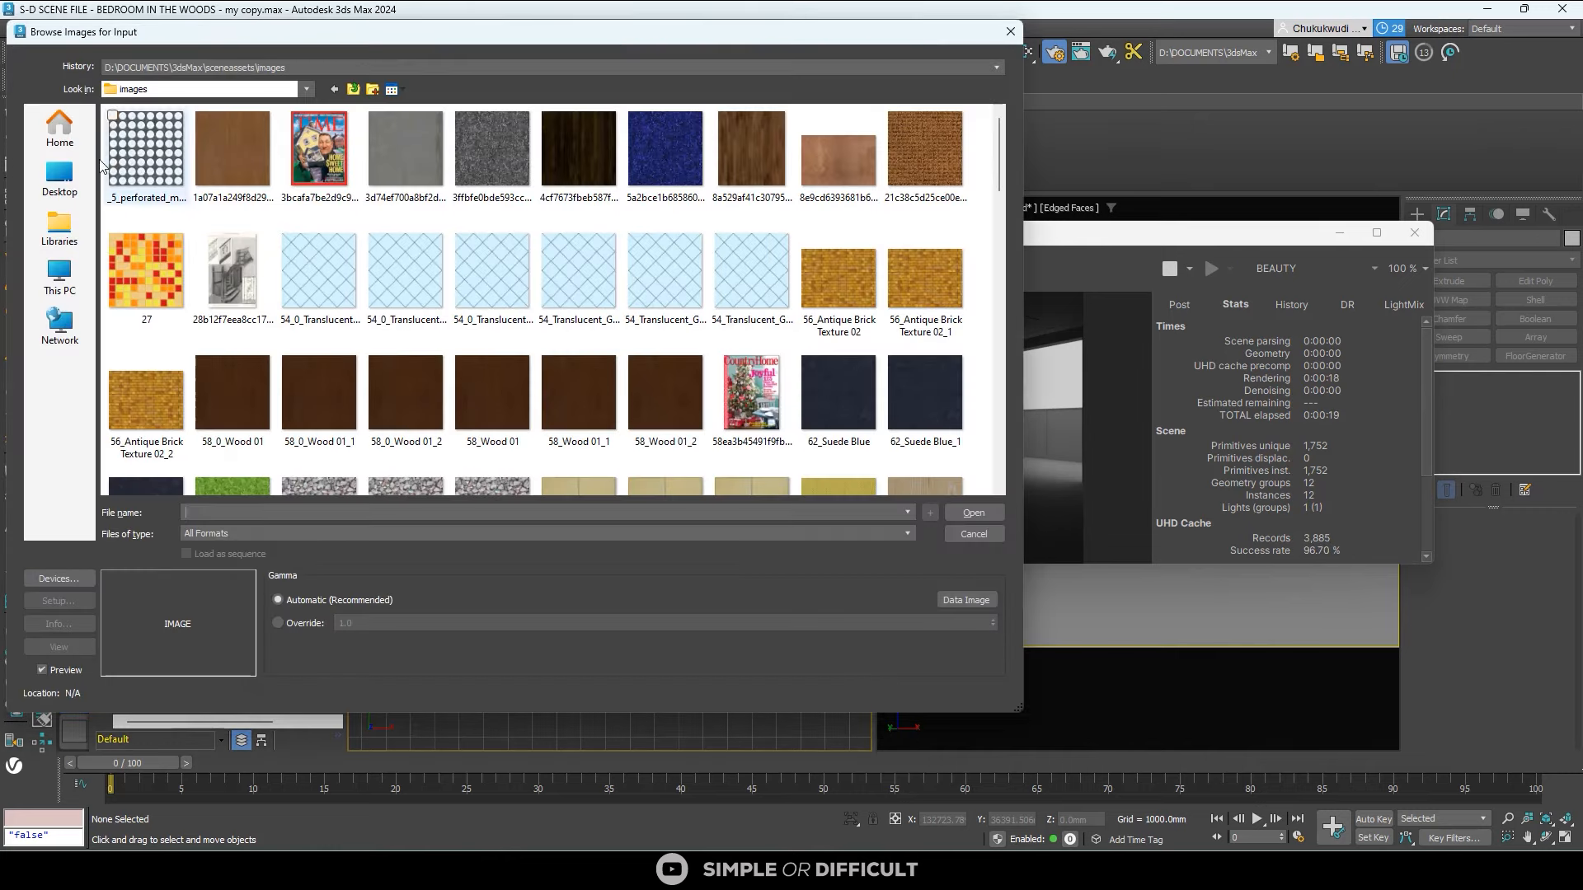
Browse to D:\Downloads and select the clarens_midday_2k HDR file for the environment bitmap.
left_click(227, 68)
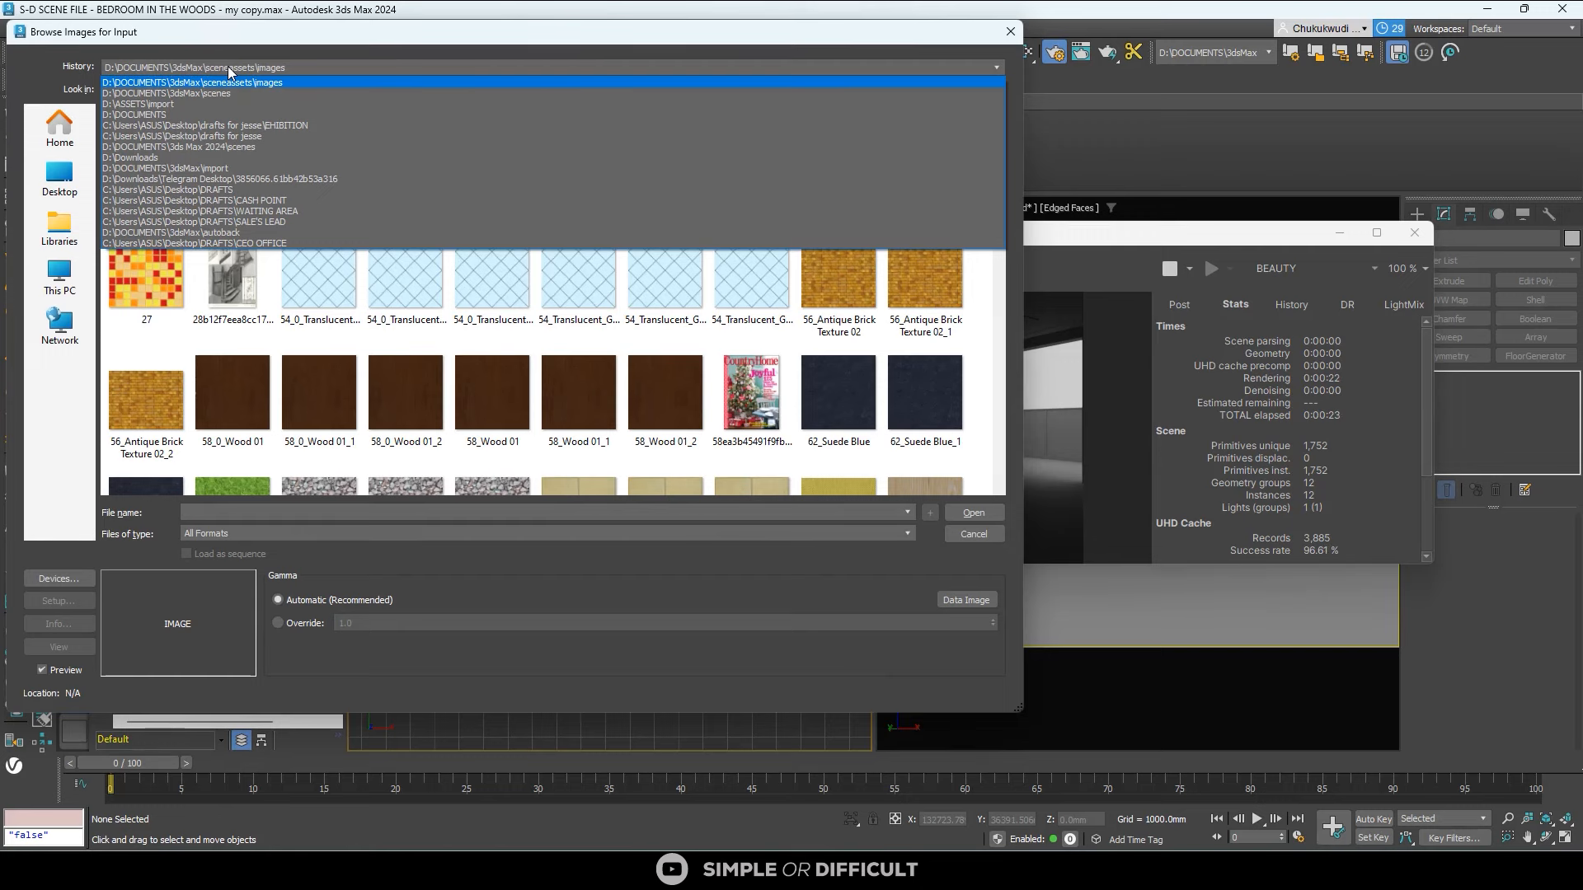
left_click(239, 157)
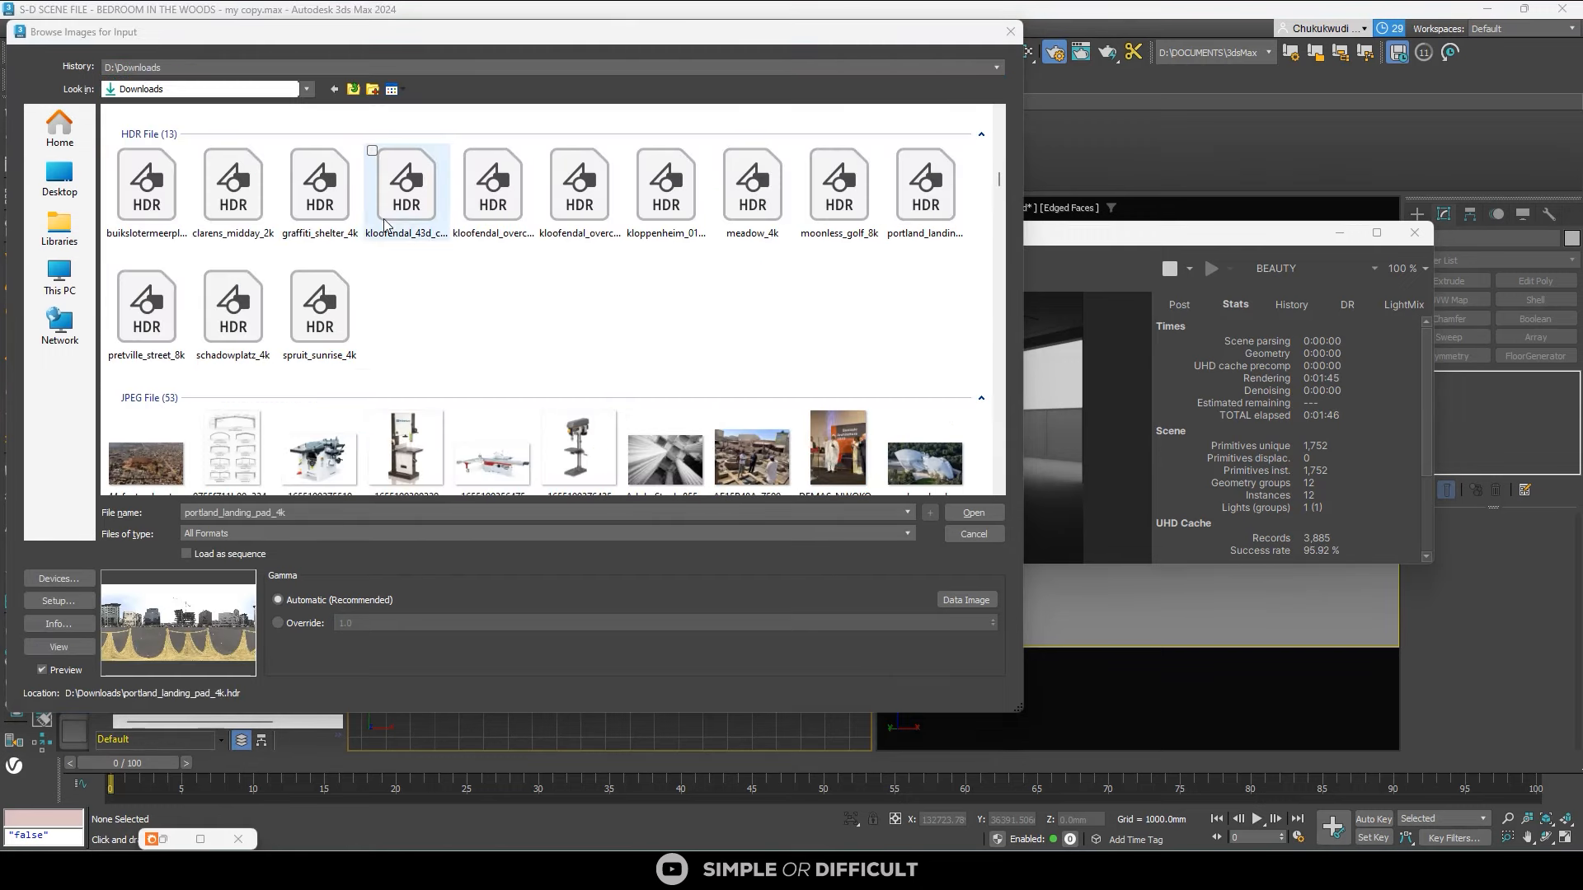
left_click(254, 213)
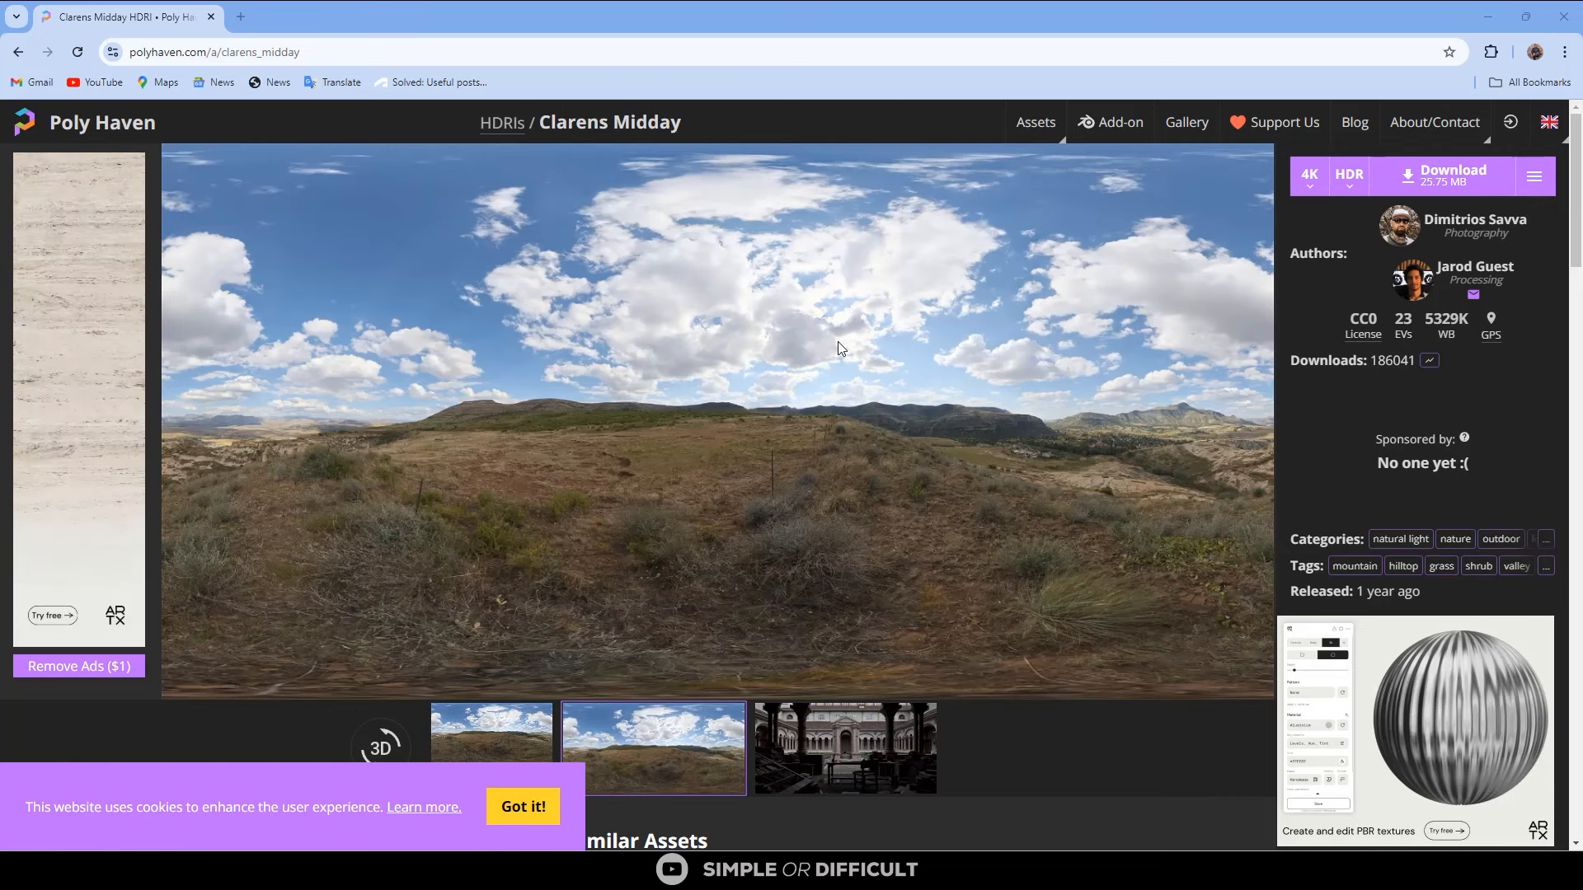
Look over the Clarens Midday HDRI page on Poly Haven in the browser and select the 2K download resolution.
scroll(833, 368, "down", 2)
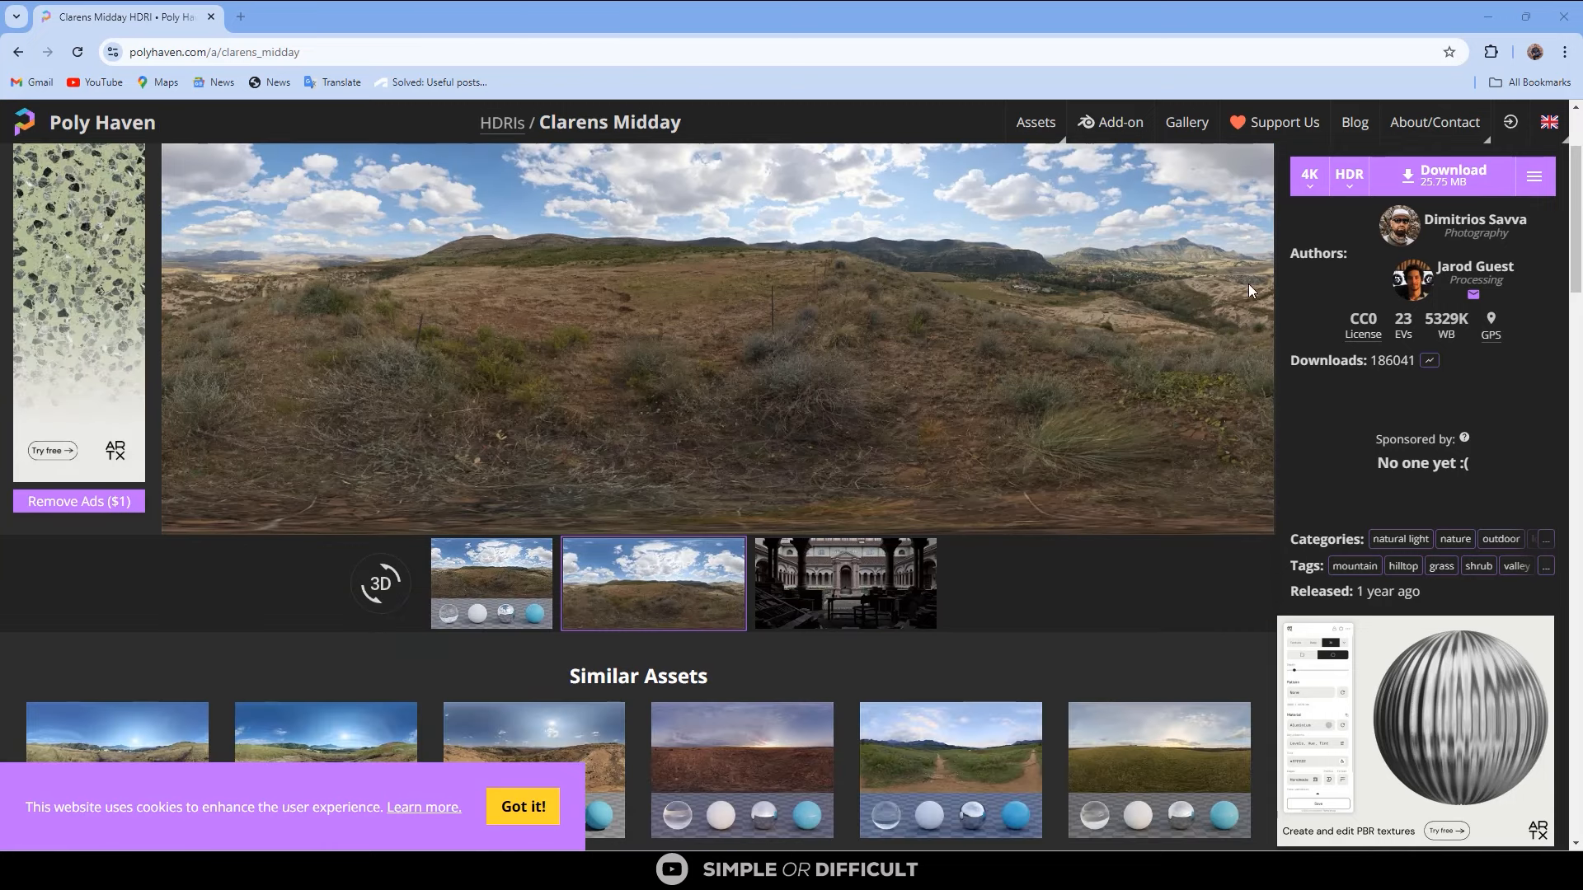
left_click(1309, 175)
left_click(1314, 234)
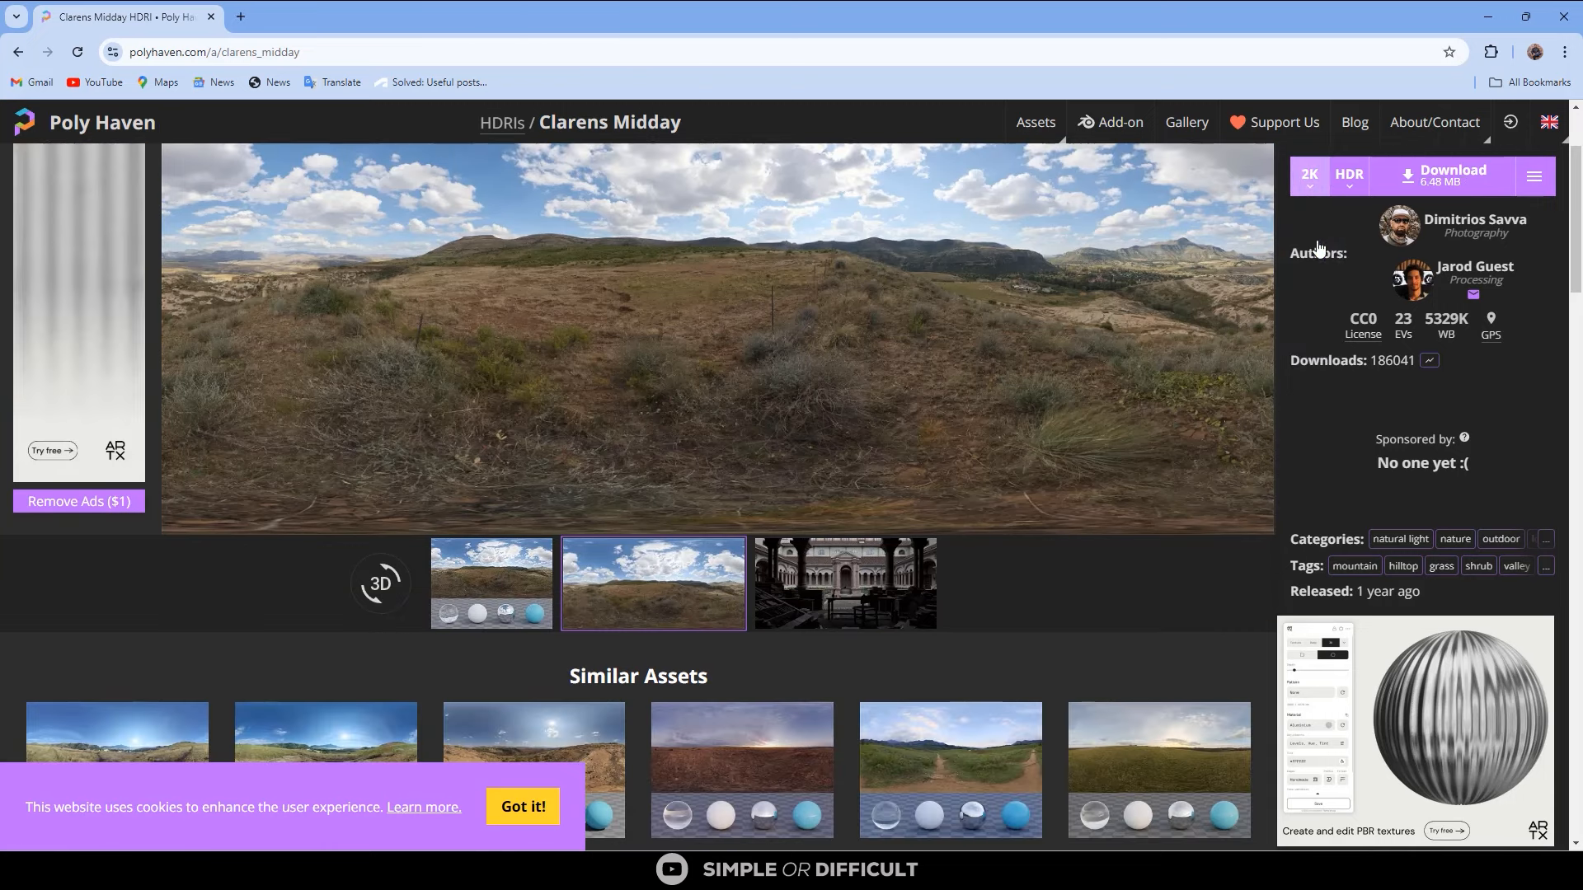
scroll(1039, 410, "down", 3)
scroll(1046, 452, "up", 4)
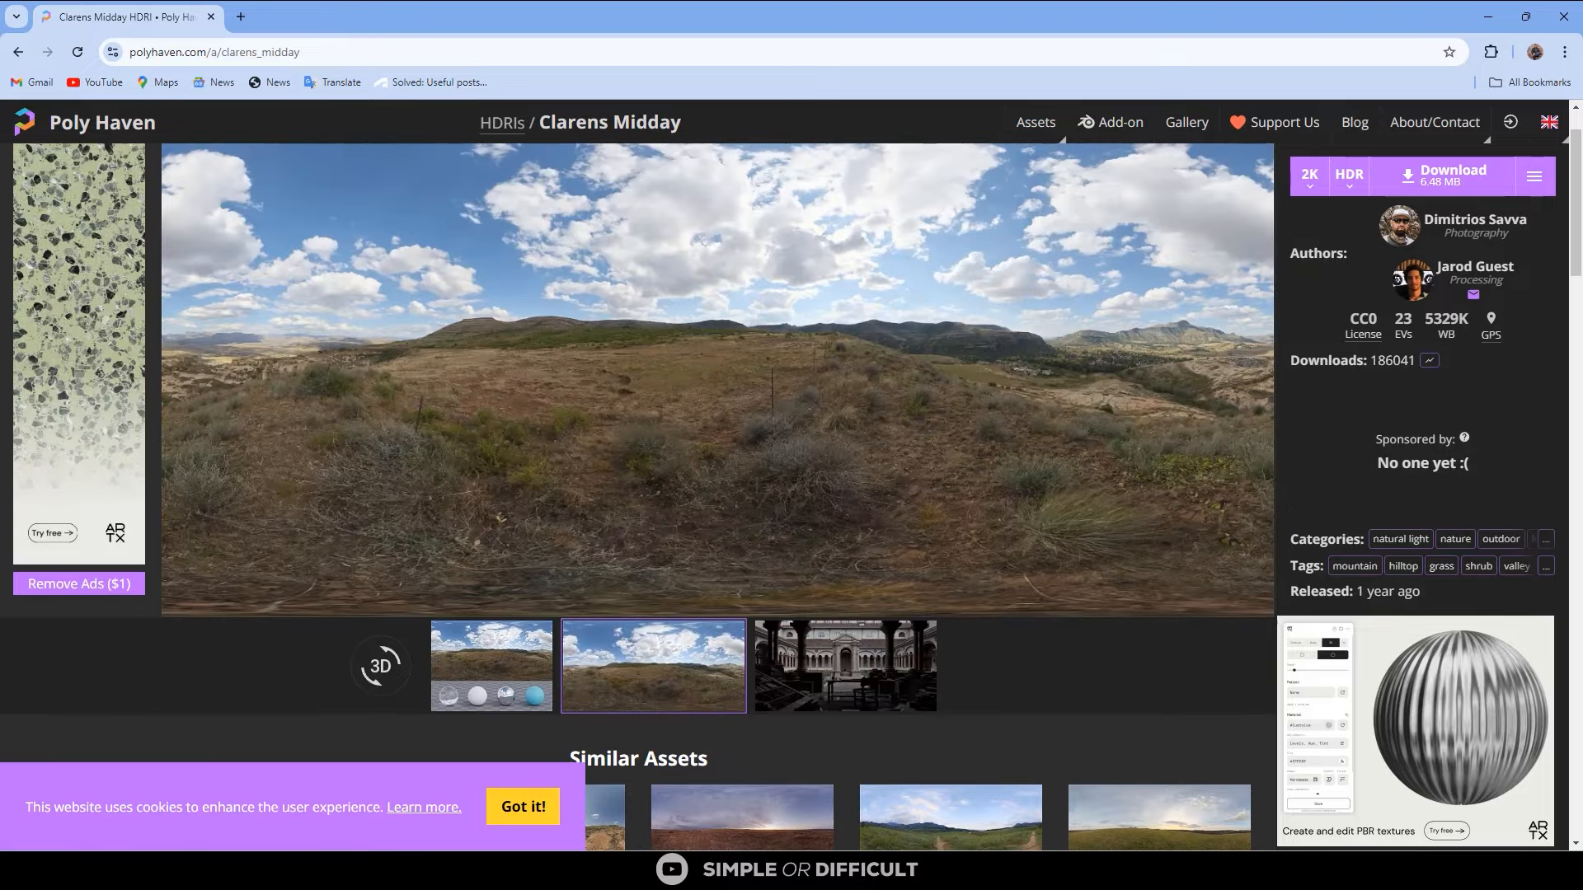
scroll(738, 368, "up", 1)
scroll(739, 367, "down", 2)
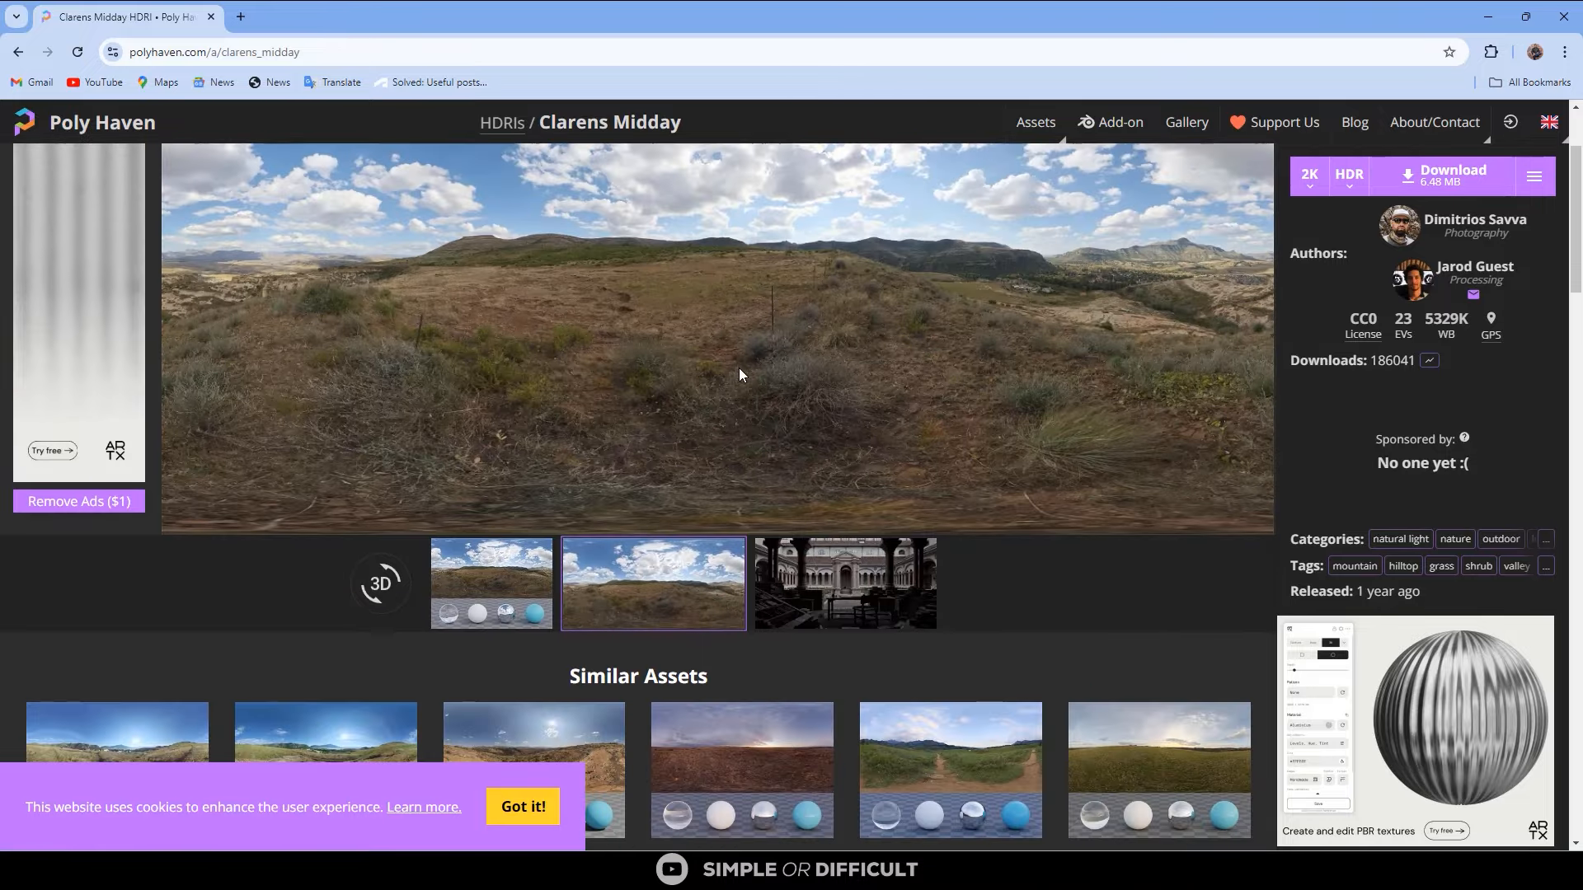
scroll(739, 368, "up", 2)
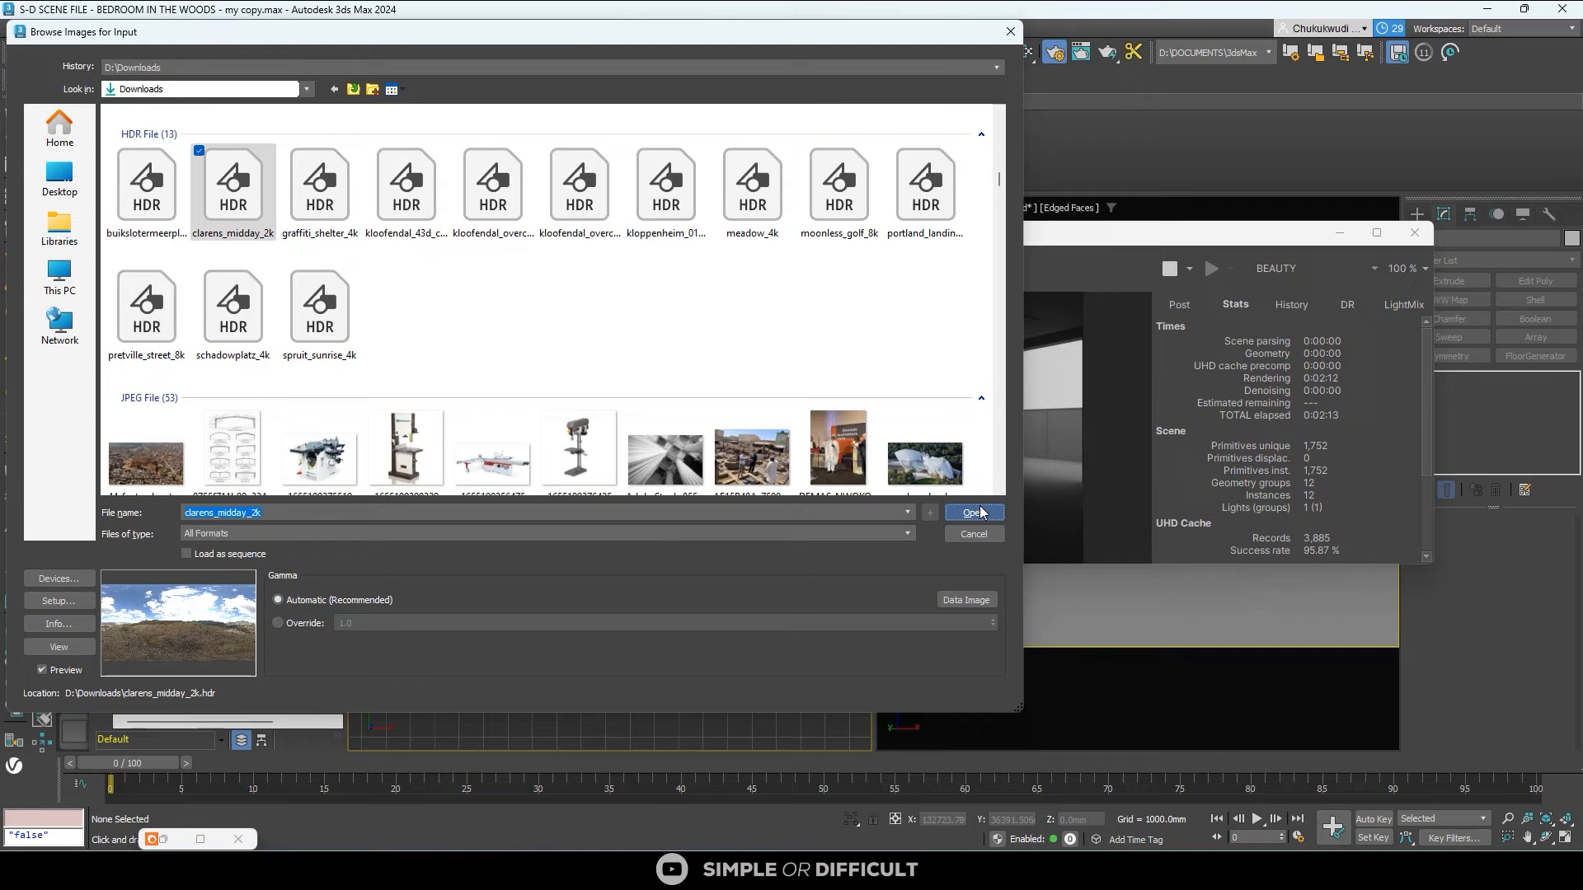
Load the selected HDR with Real Pixels (32 bpp) storage, then view the render enlarged and reposition the frame buffer.
left_click(981, 513)
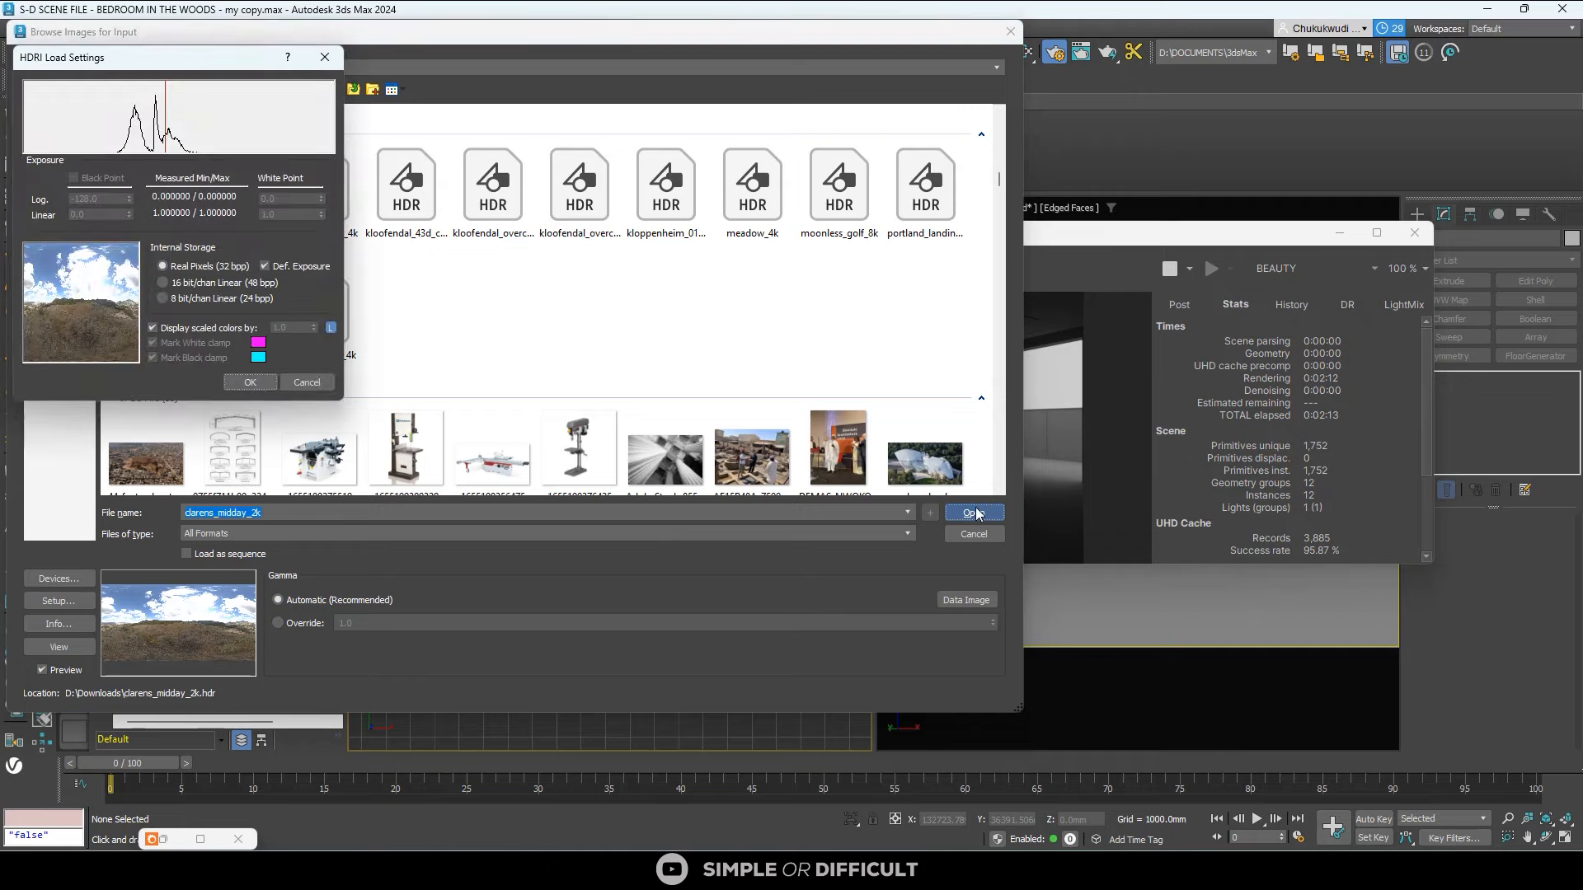
left_click(251, 384)
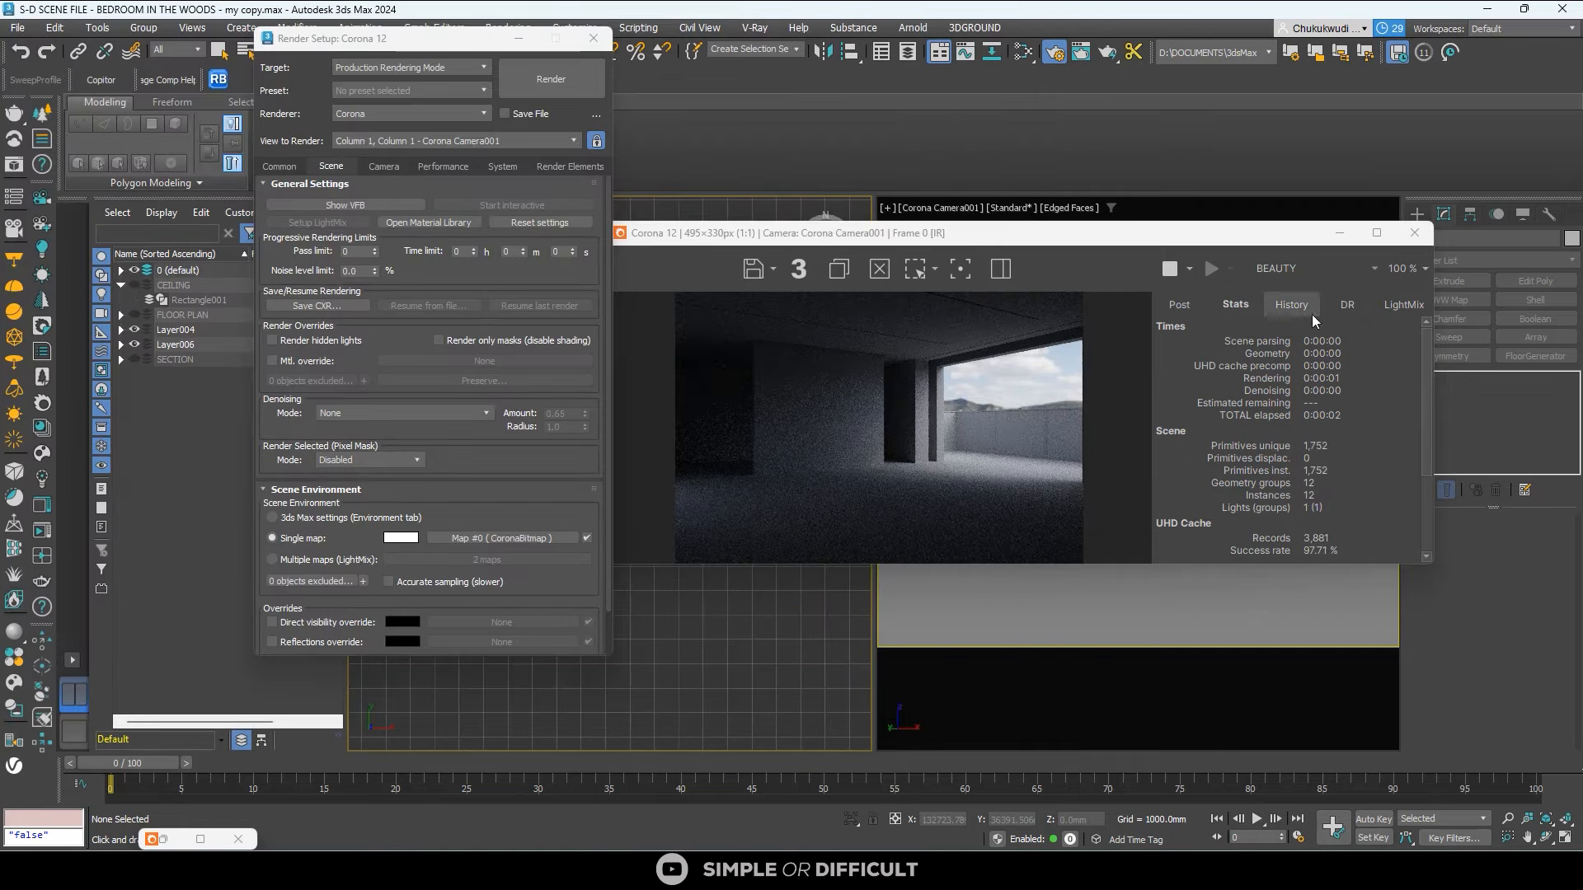
left_click(1375, 233)
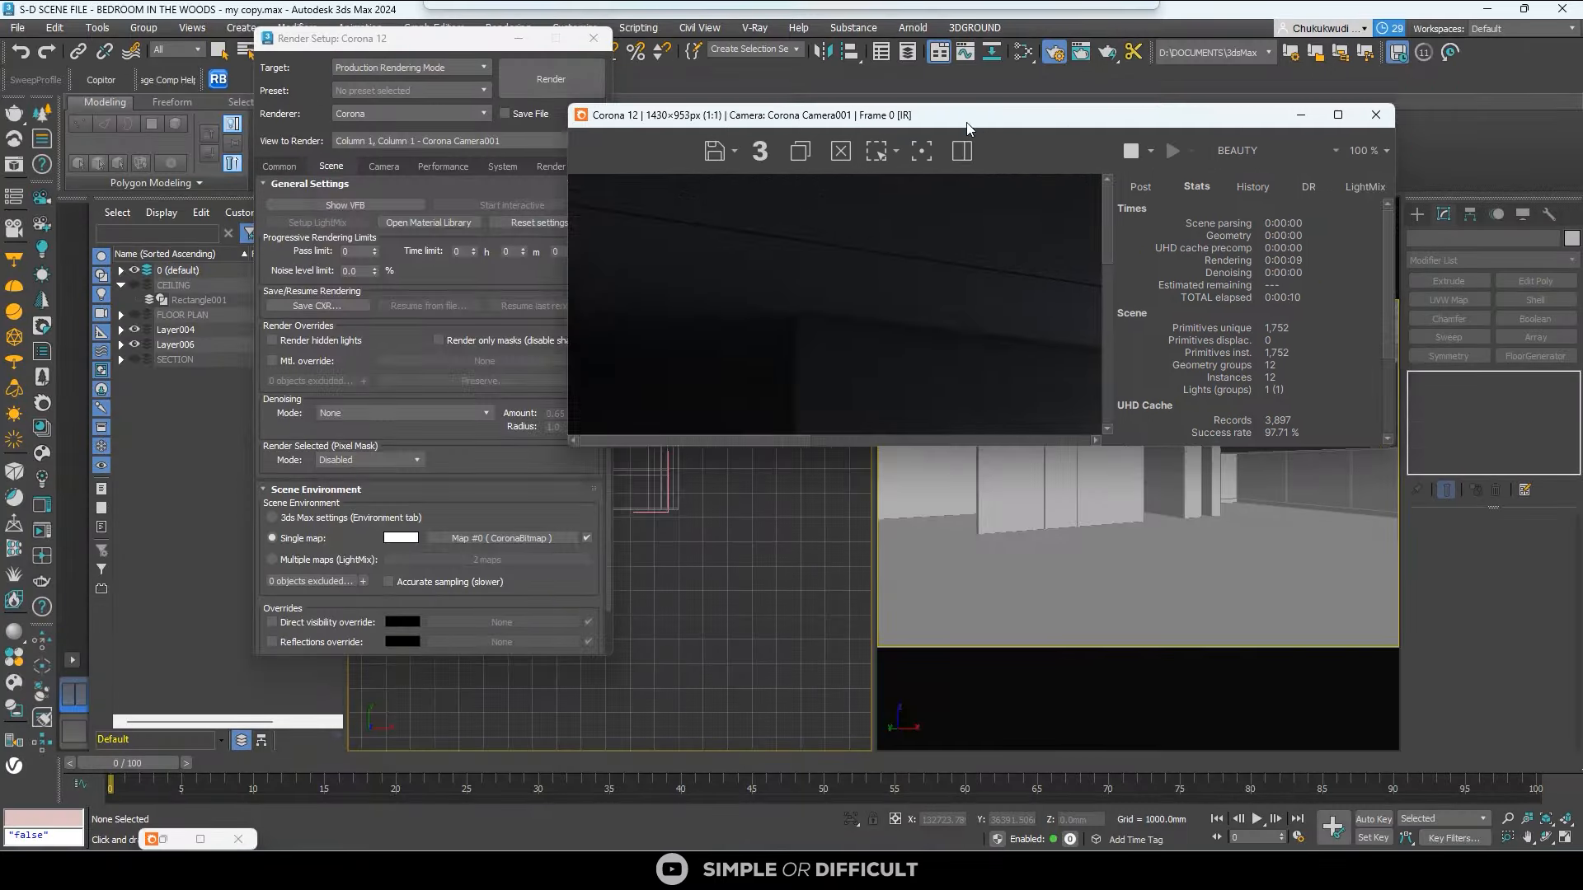
left_click_drag(966, 121, 727, 197)
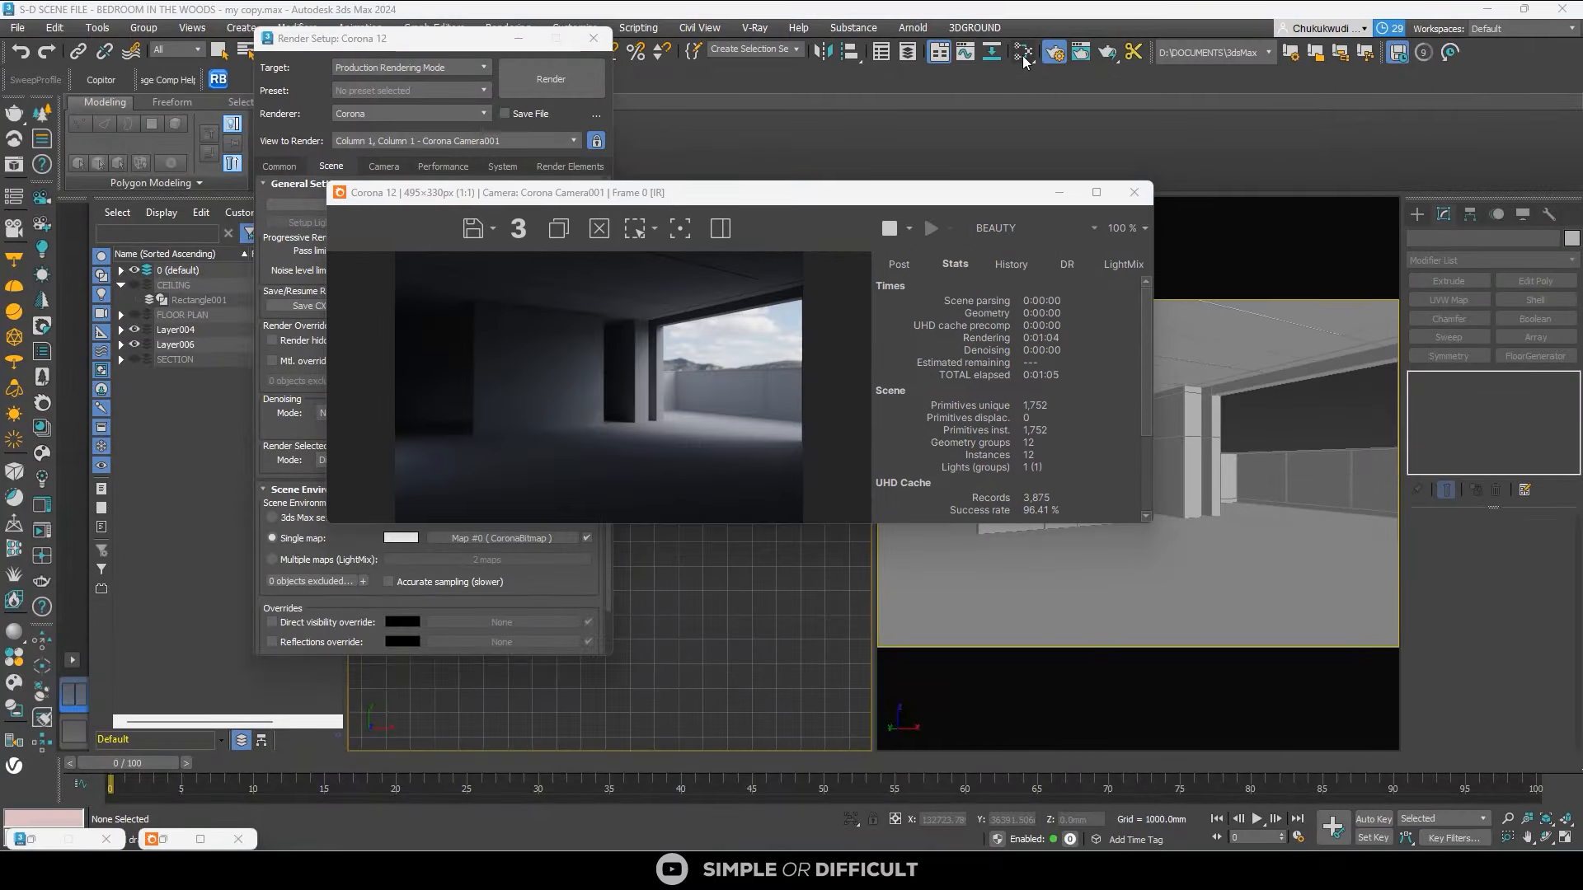
Open the Slate Material Editor and place the environment CoronaBitmap from Render Setup in it as an instance.
left_click(1023, 56)
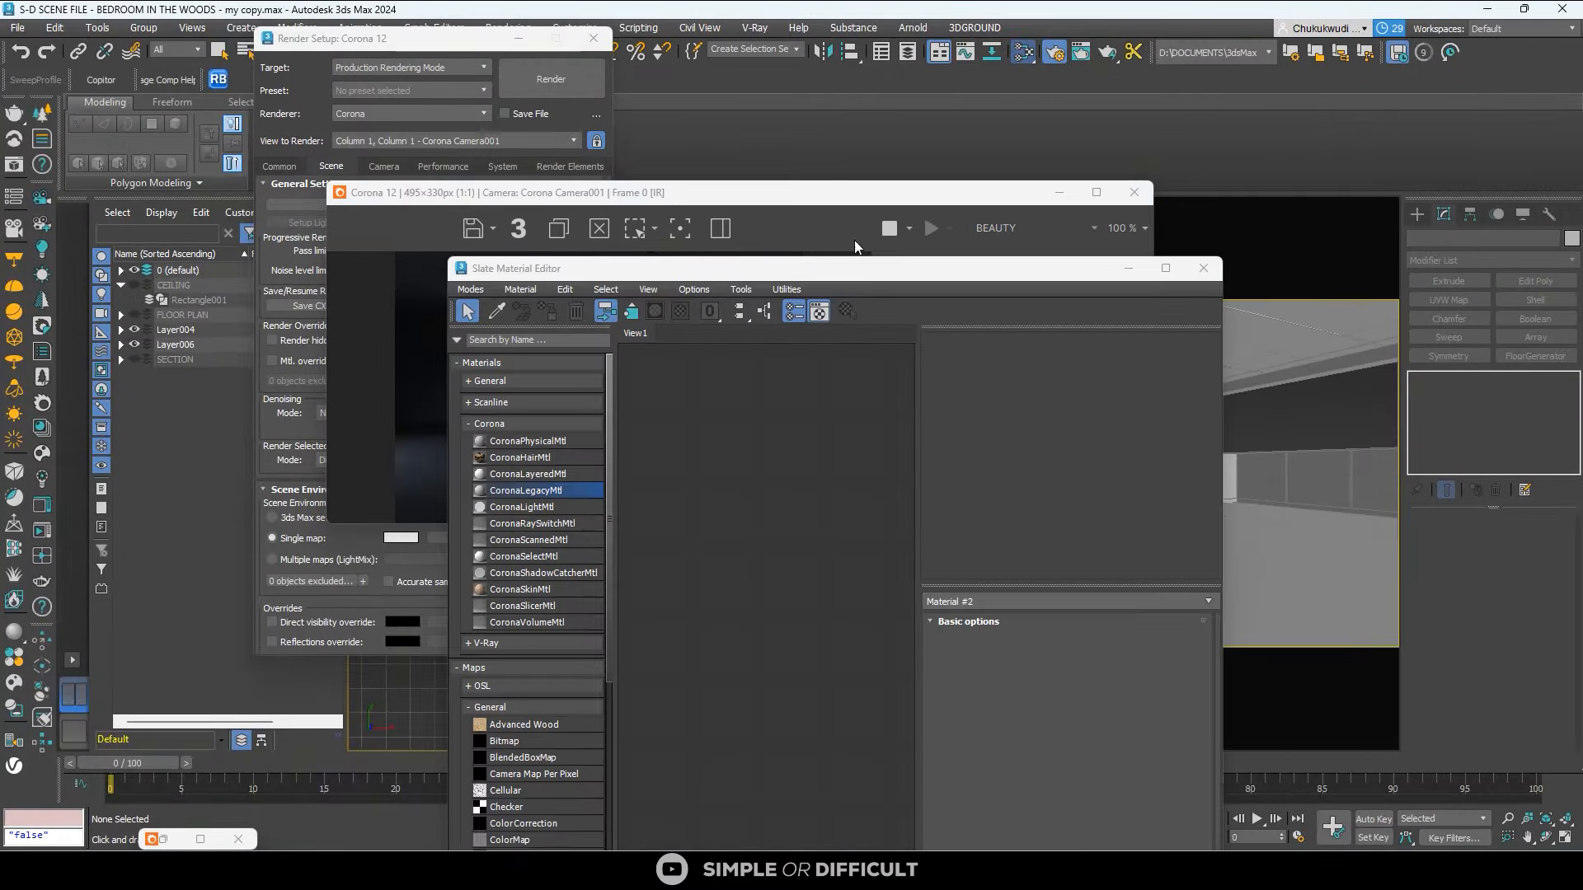
left_click_drag(858, 277, 534, 243)
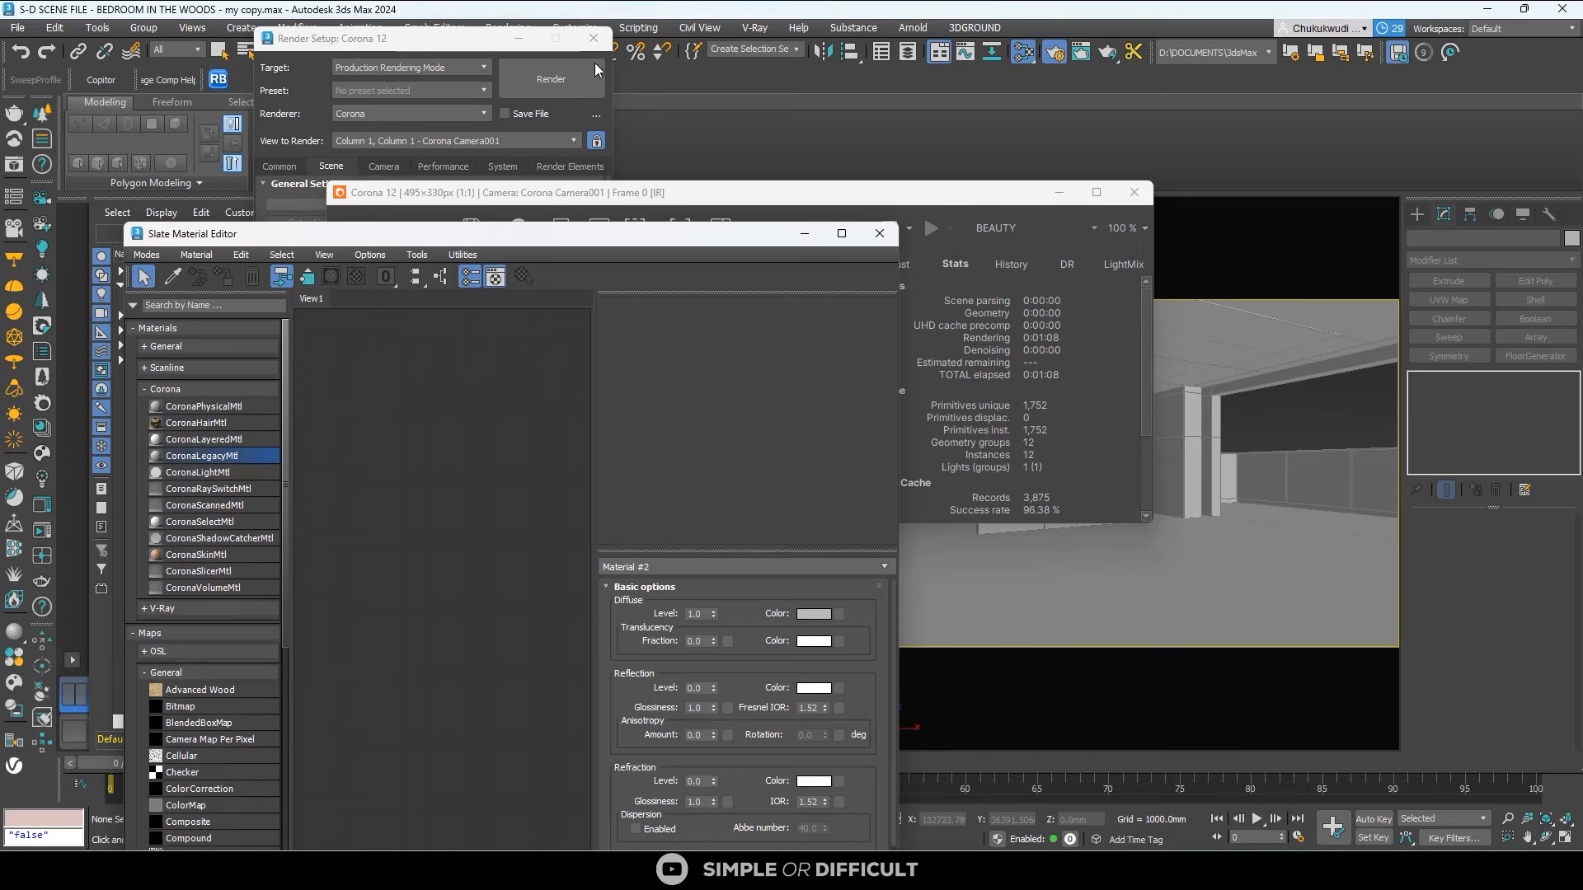
left_click(485, 36)
left_click_drag(452, 37, 1056, 100)
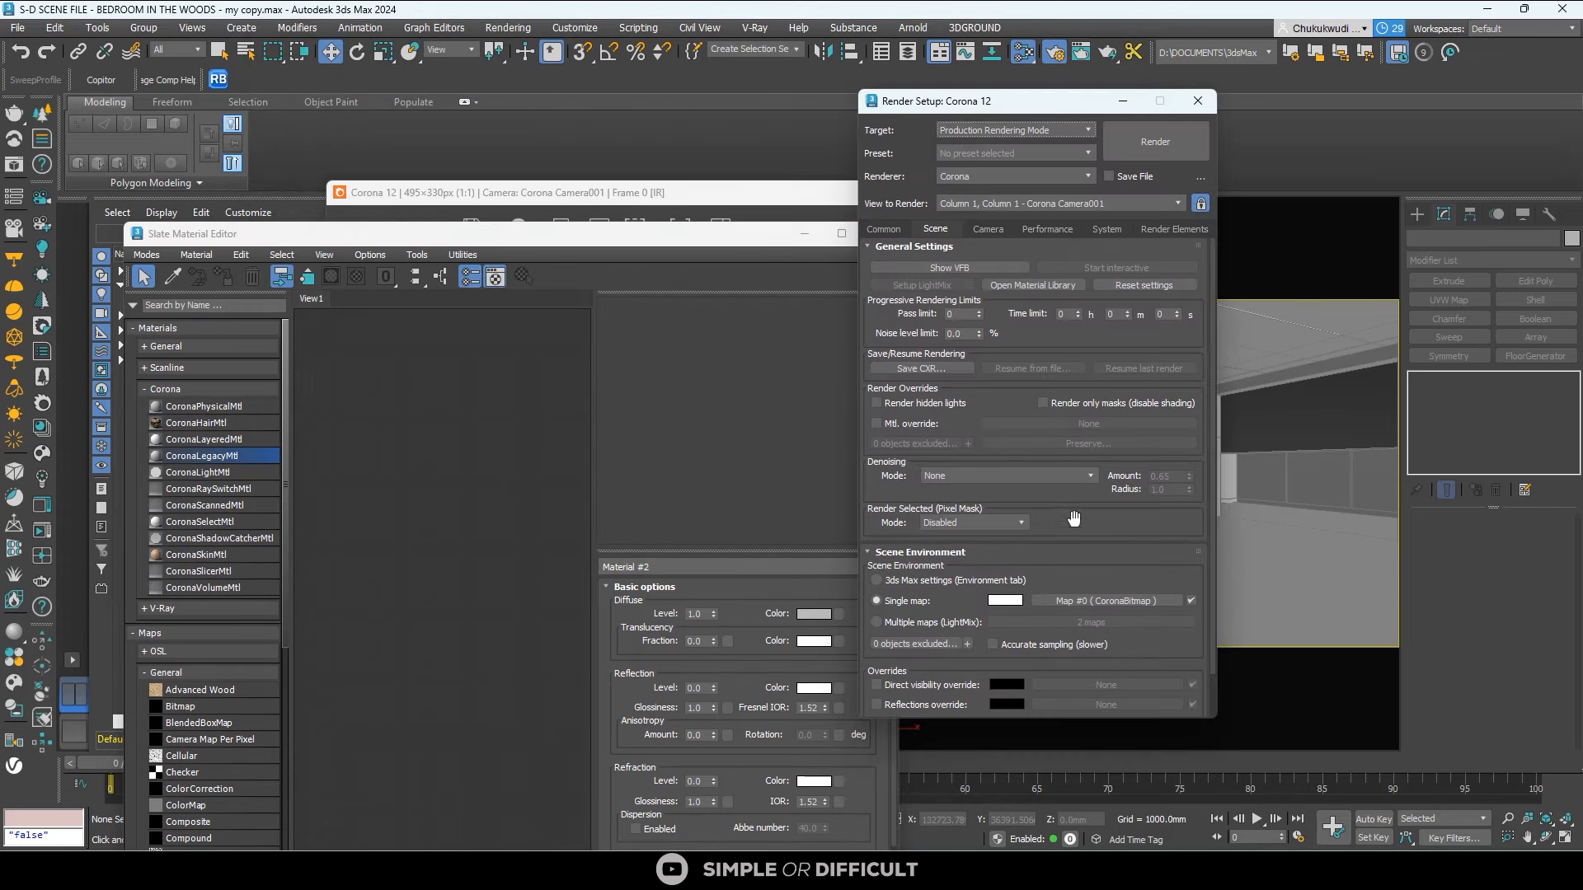
left_click_drag(1094, 604, 474, 544)
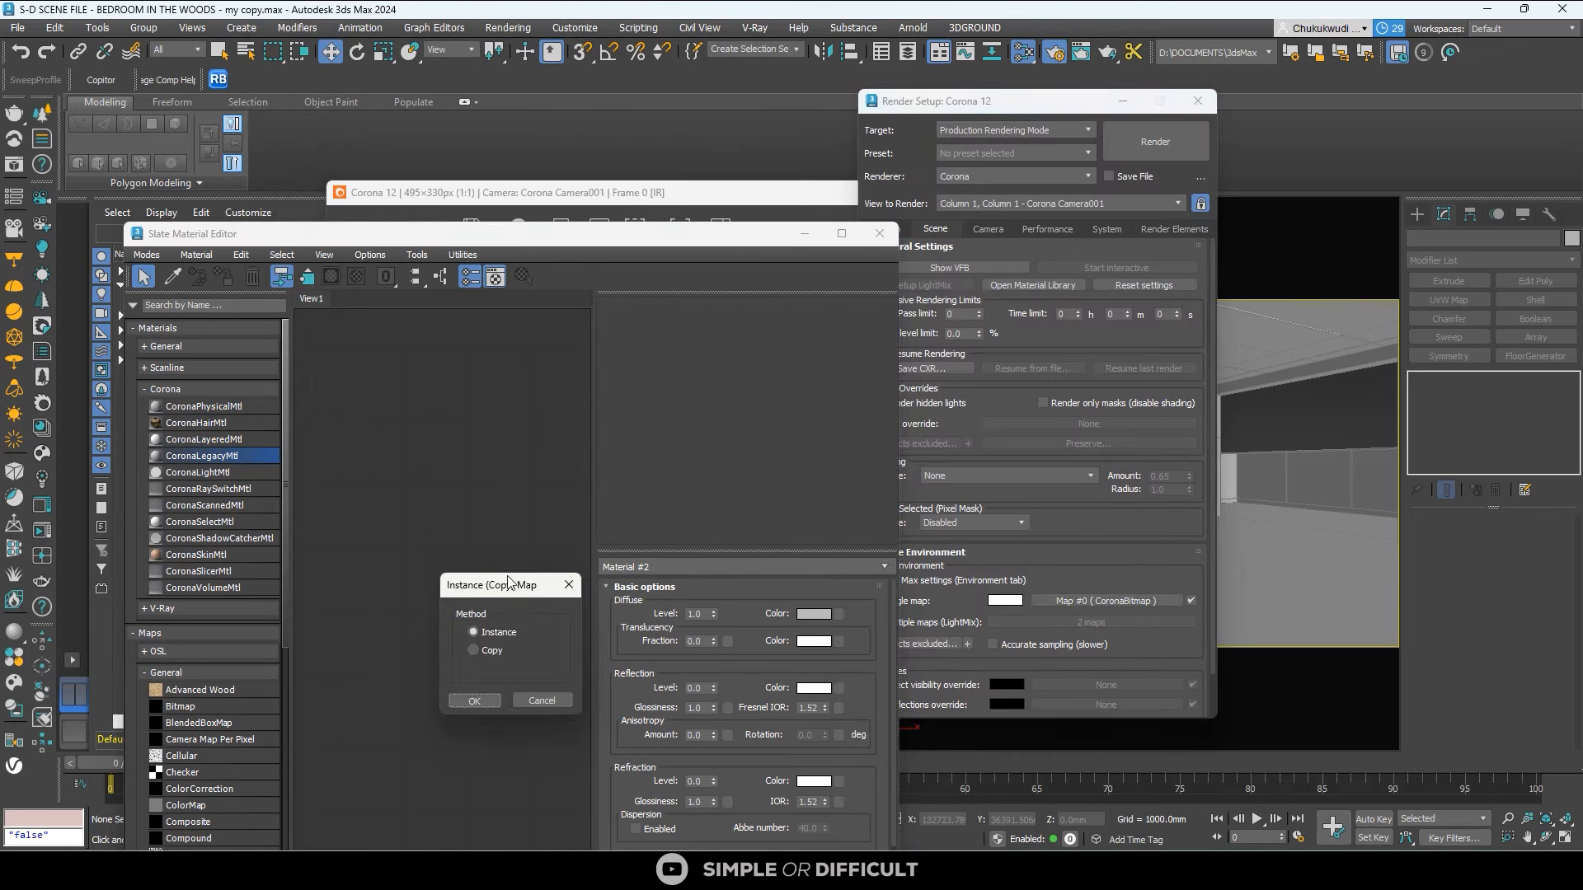
left_click(475, 701)
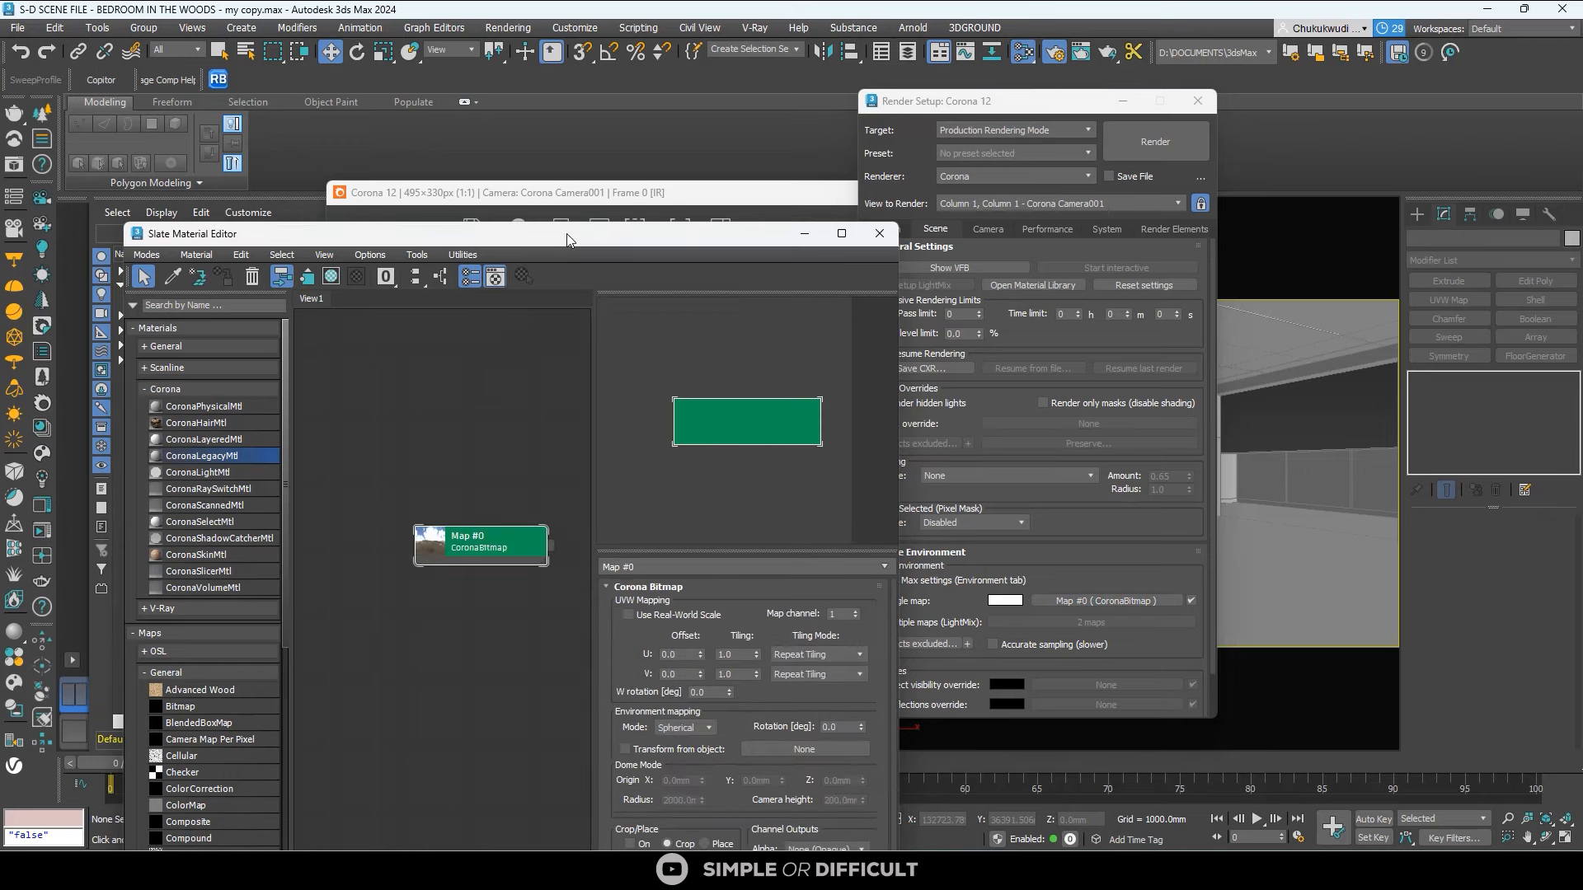
Close Render Setup and arrange the frame buffer and Slate Material Editor so both can be seen side by side.
left_click_drag(566, 239, 818, 107)
left_click_drag(1000, 106, 695, 242)
left_click(1197, 100)
left_click_drag(1023, 192, 1446, 109)
left_click_drag(685, 239, 647, 415)
scroll(575, 289, "down", 5)
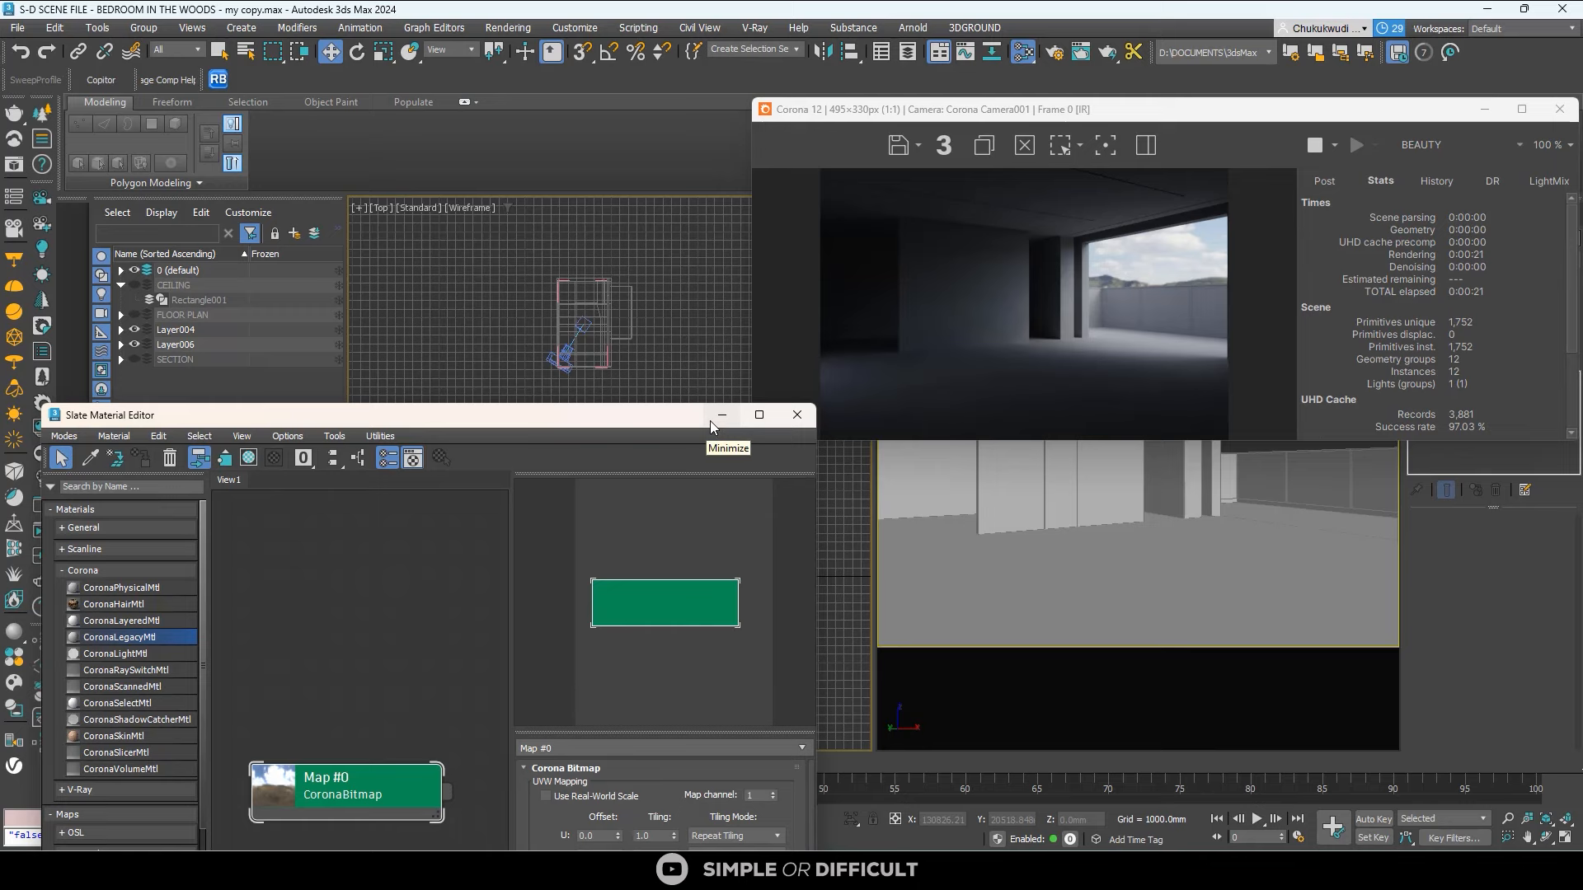
Minimize the Slate Material Editor, enlarge the room in the Top view, and move the frame buffer off the modify controls.
left_click_drag(664, 420, 665, 208)
left_click(722, 209)
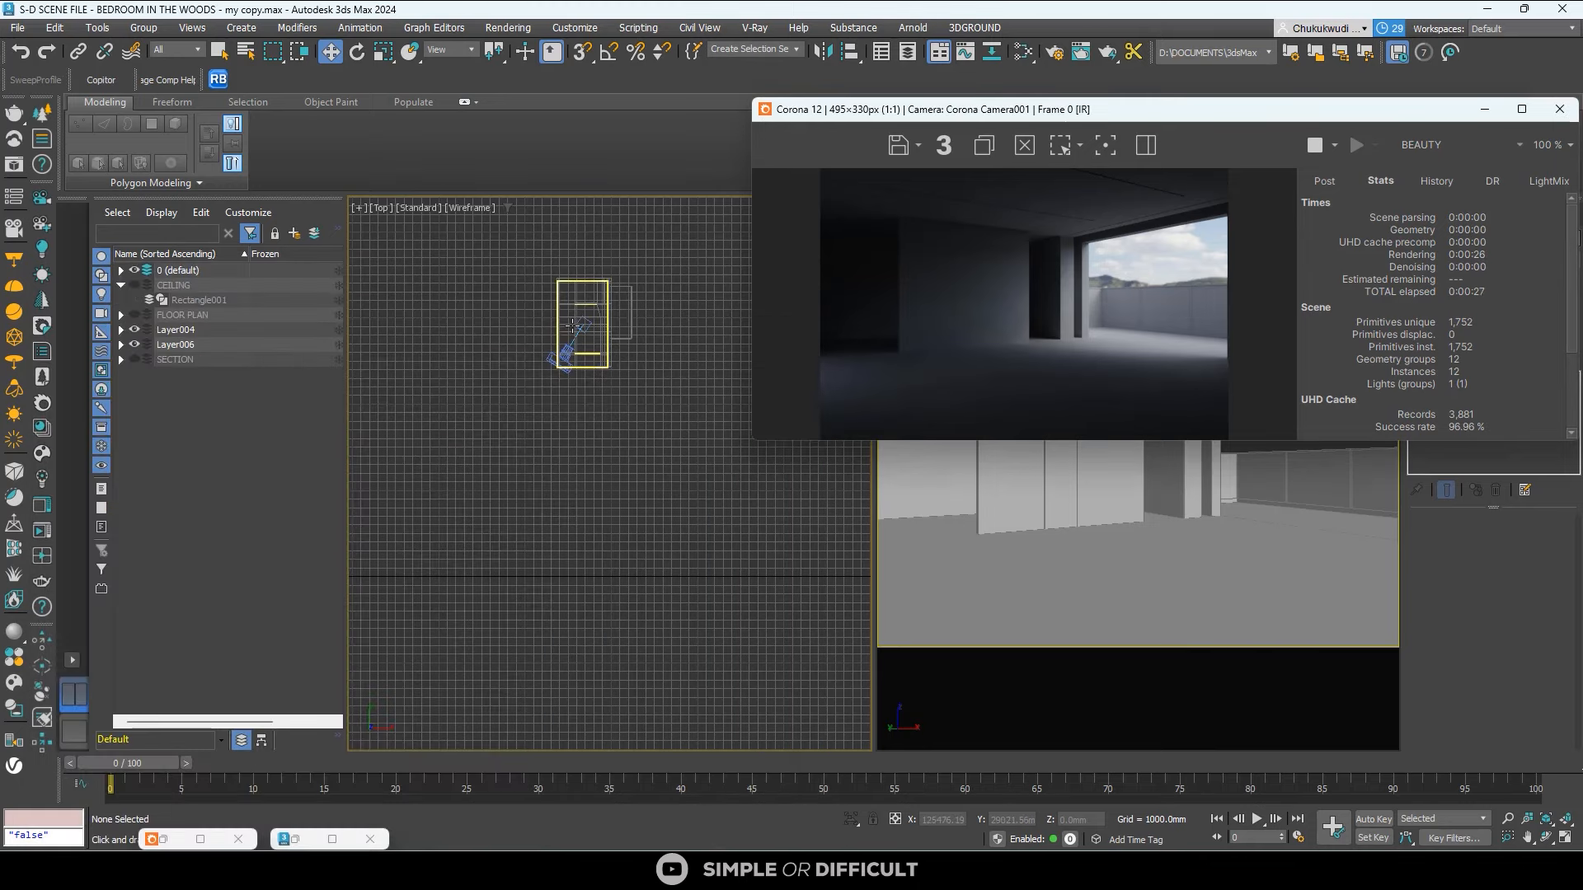
scroll(572, 327, "up", 4)
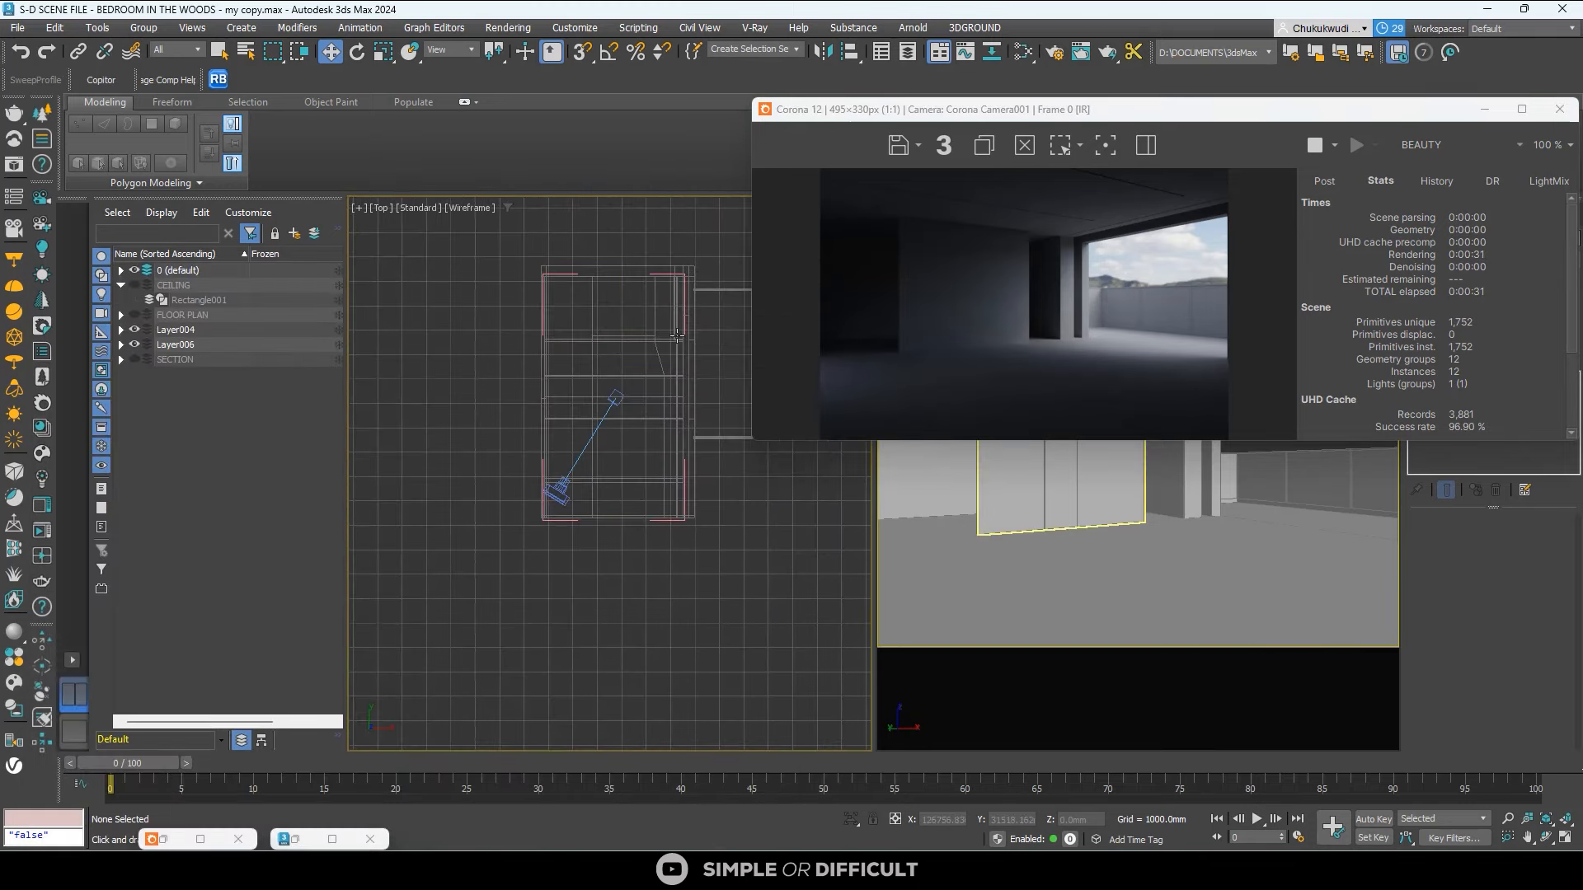
left_click_drag(1247, 117, 919, 148)
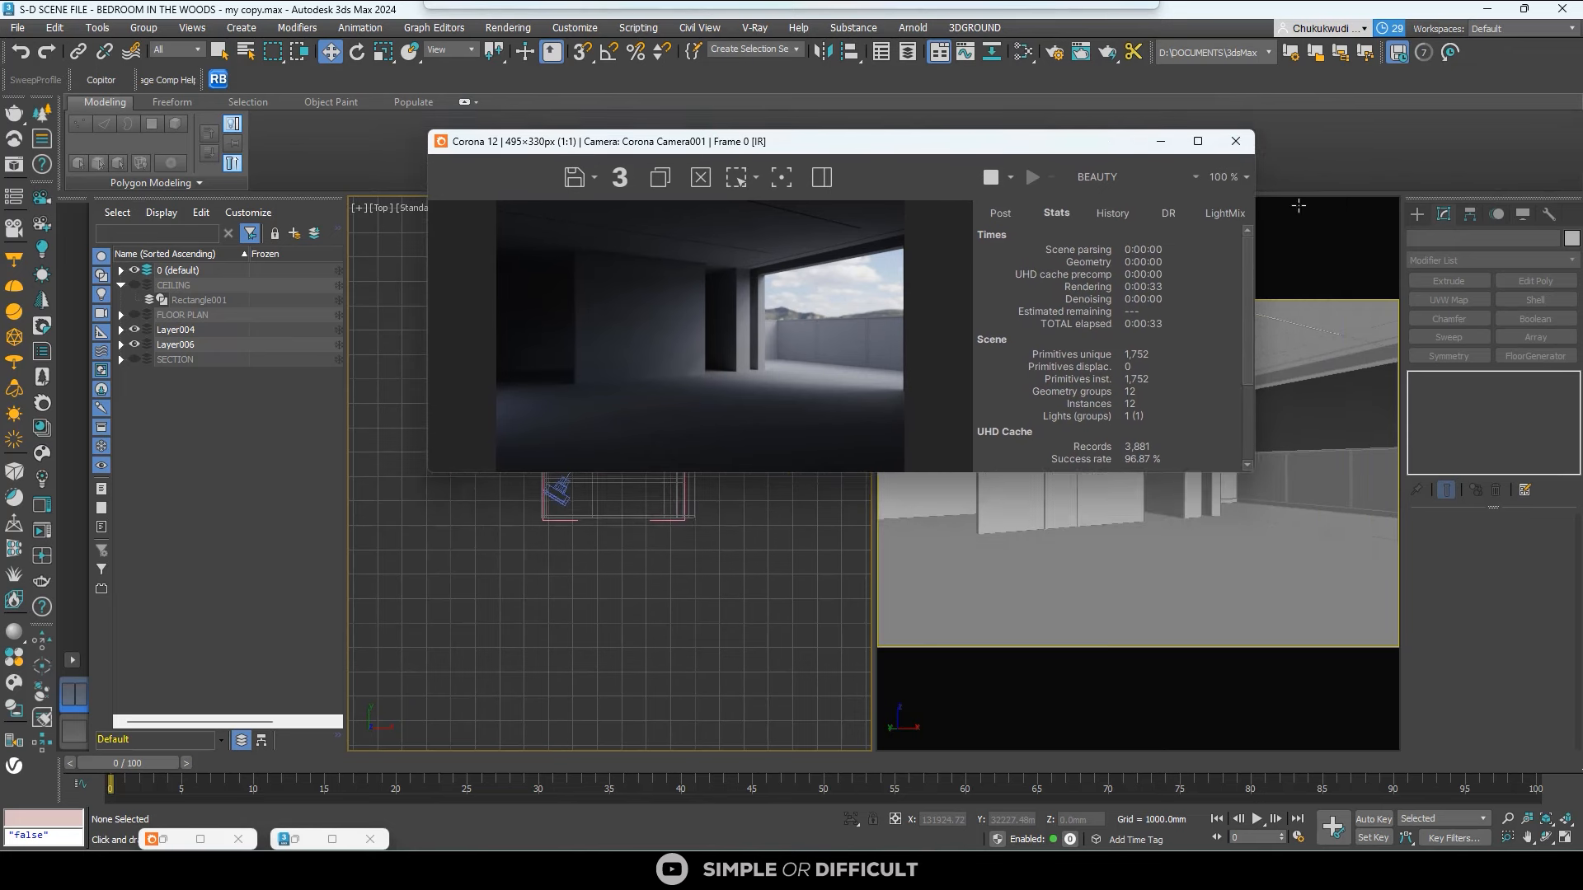
Create a Corona sphere light of about 574 mm radius outside the room's west wall in the top view.
left_click(1461, 240)
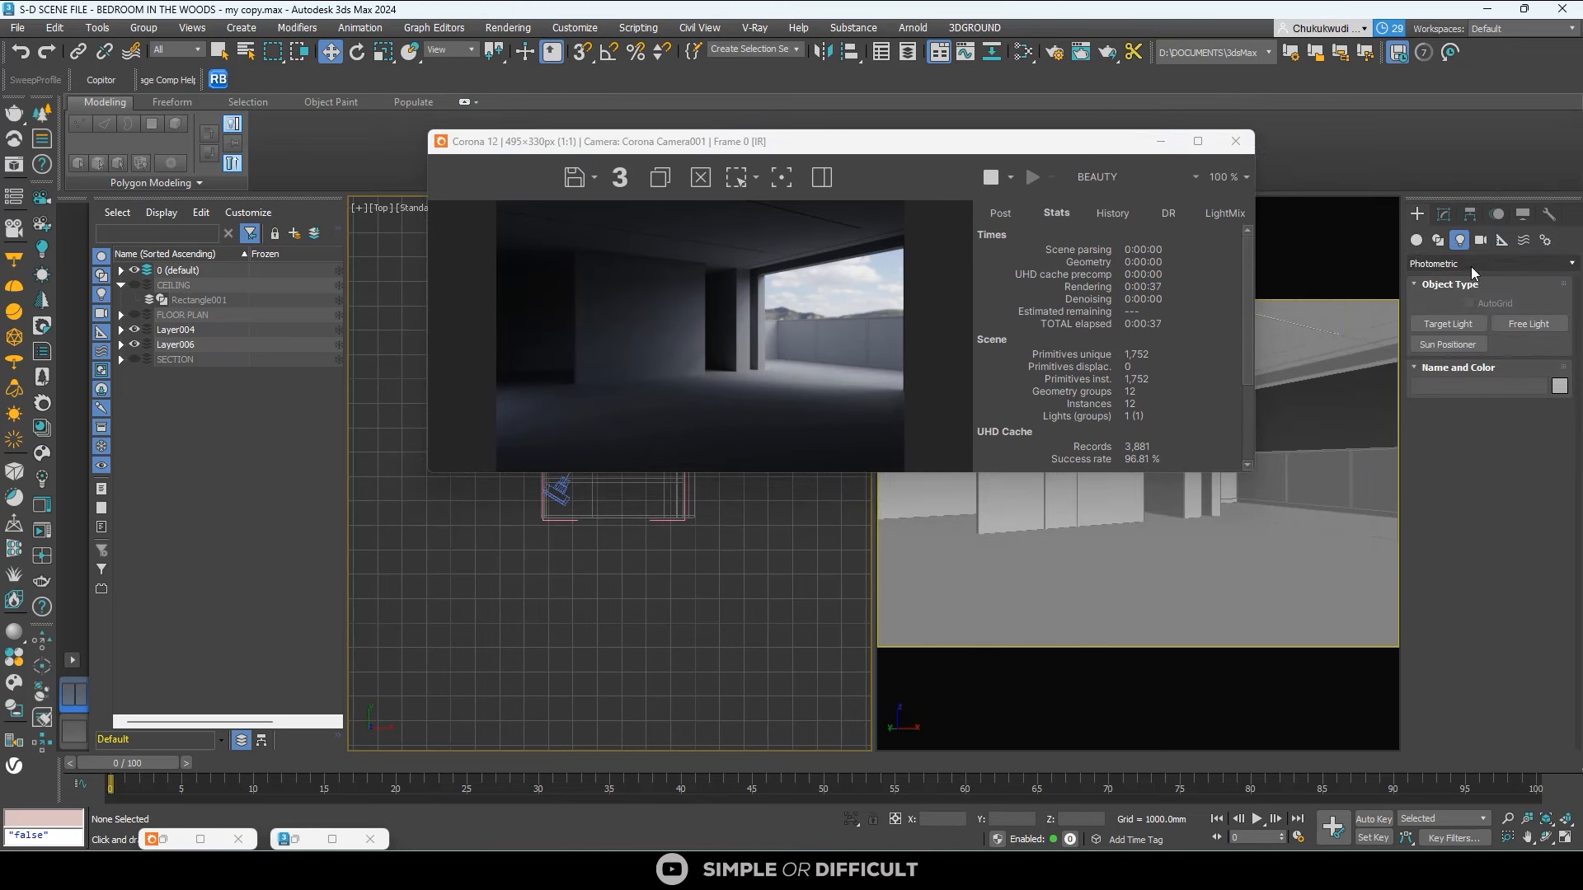
left_click(1471, 264)
left_click(1469, 310)
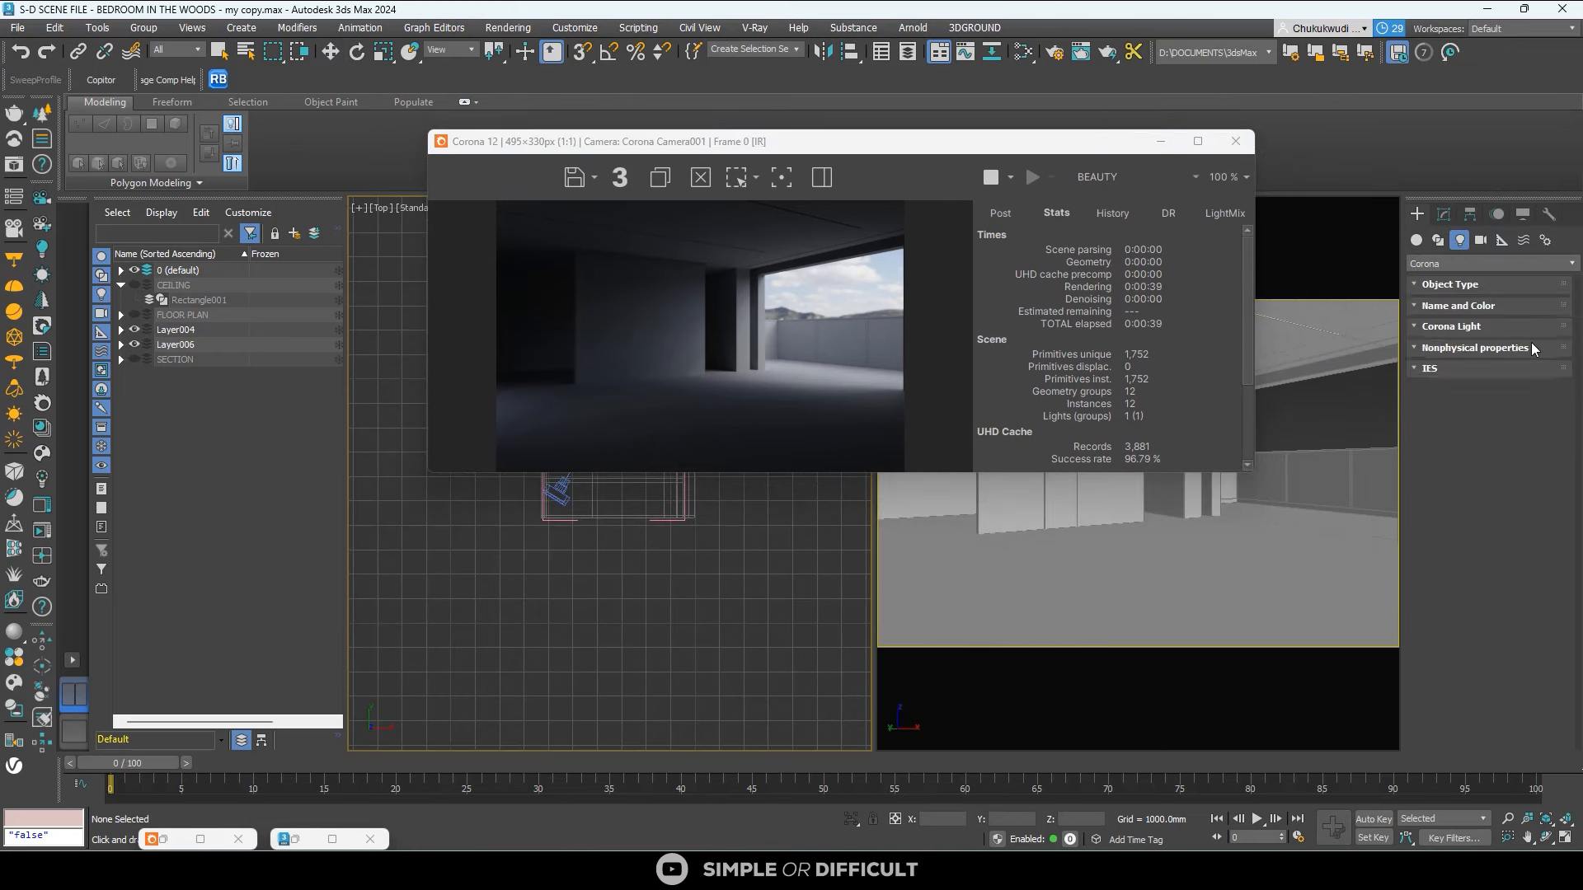
left_click(1529, 324)
left_click_drag(636, 141, 873, 163)
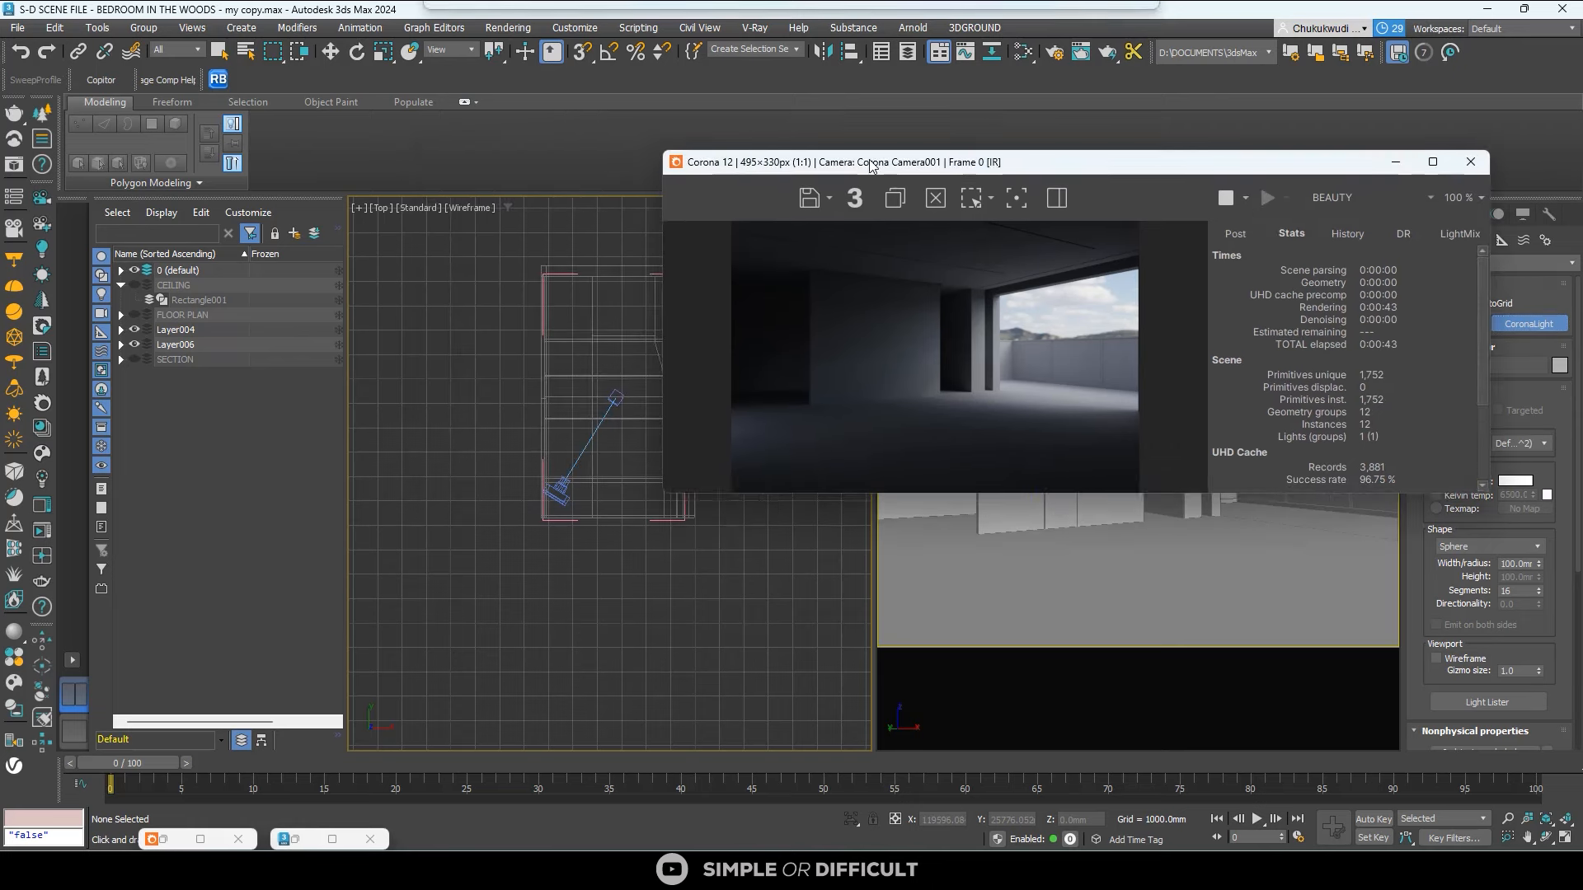
scroll(486, 383, "up", 2)
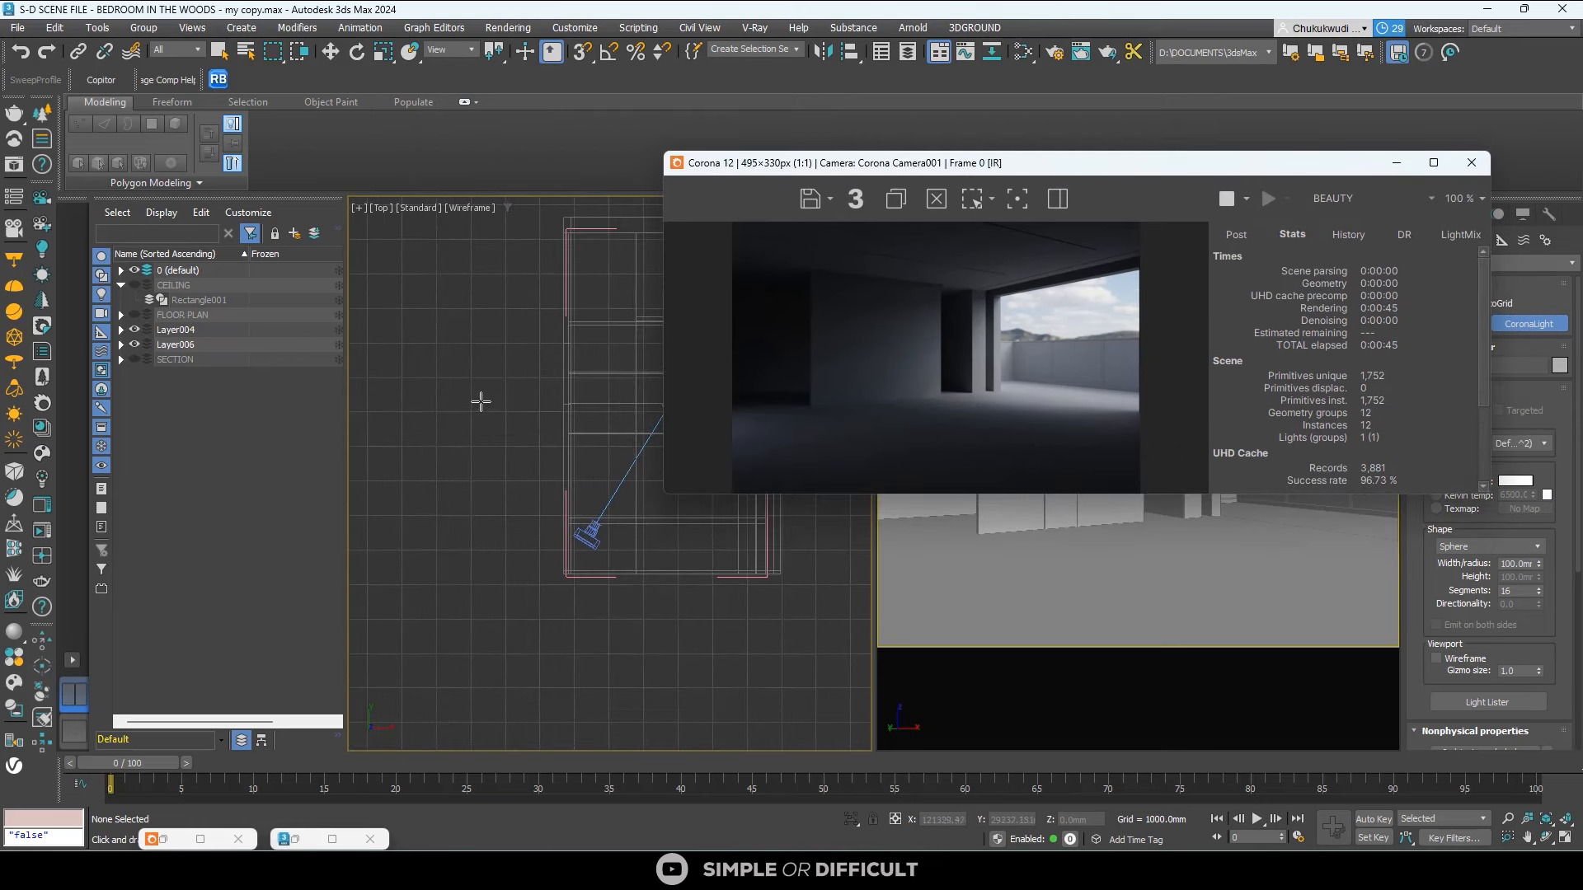
left_click_drag(478, 401, 501, 408)
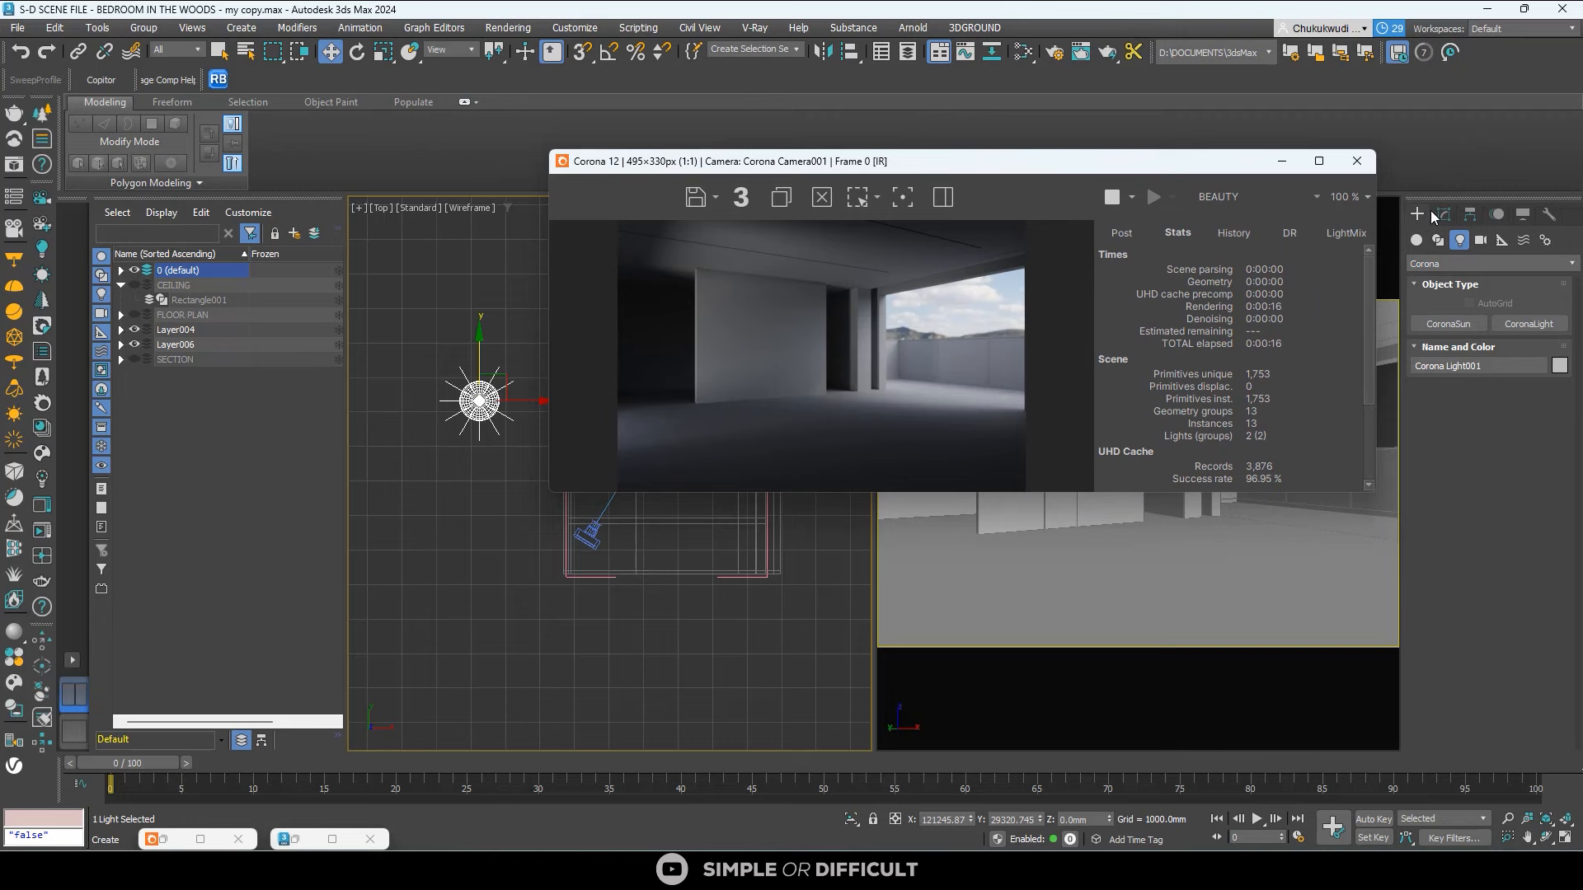
Raise the new light to a height of about 1946 mm.
left_click(1442, 214)
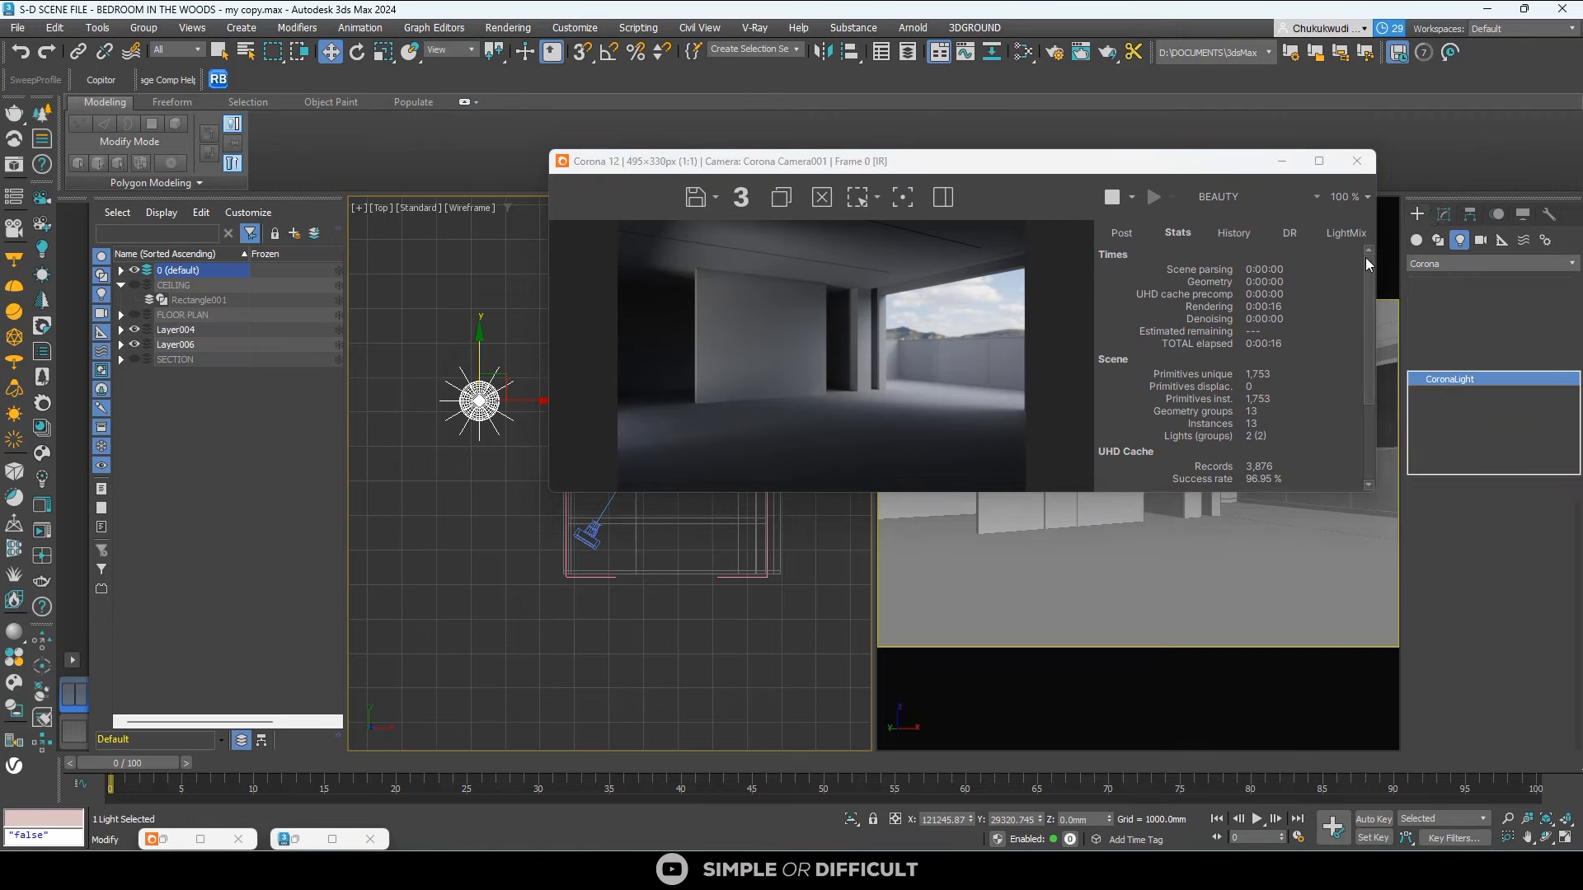
middle_click_drag(443, 460, 468, 366, "alt")
left_click_drag(467, 368, 466, 320)
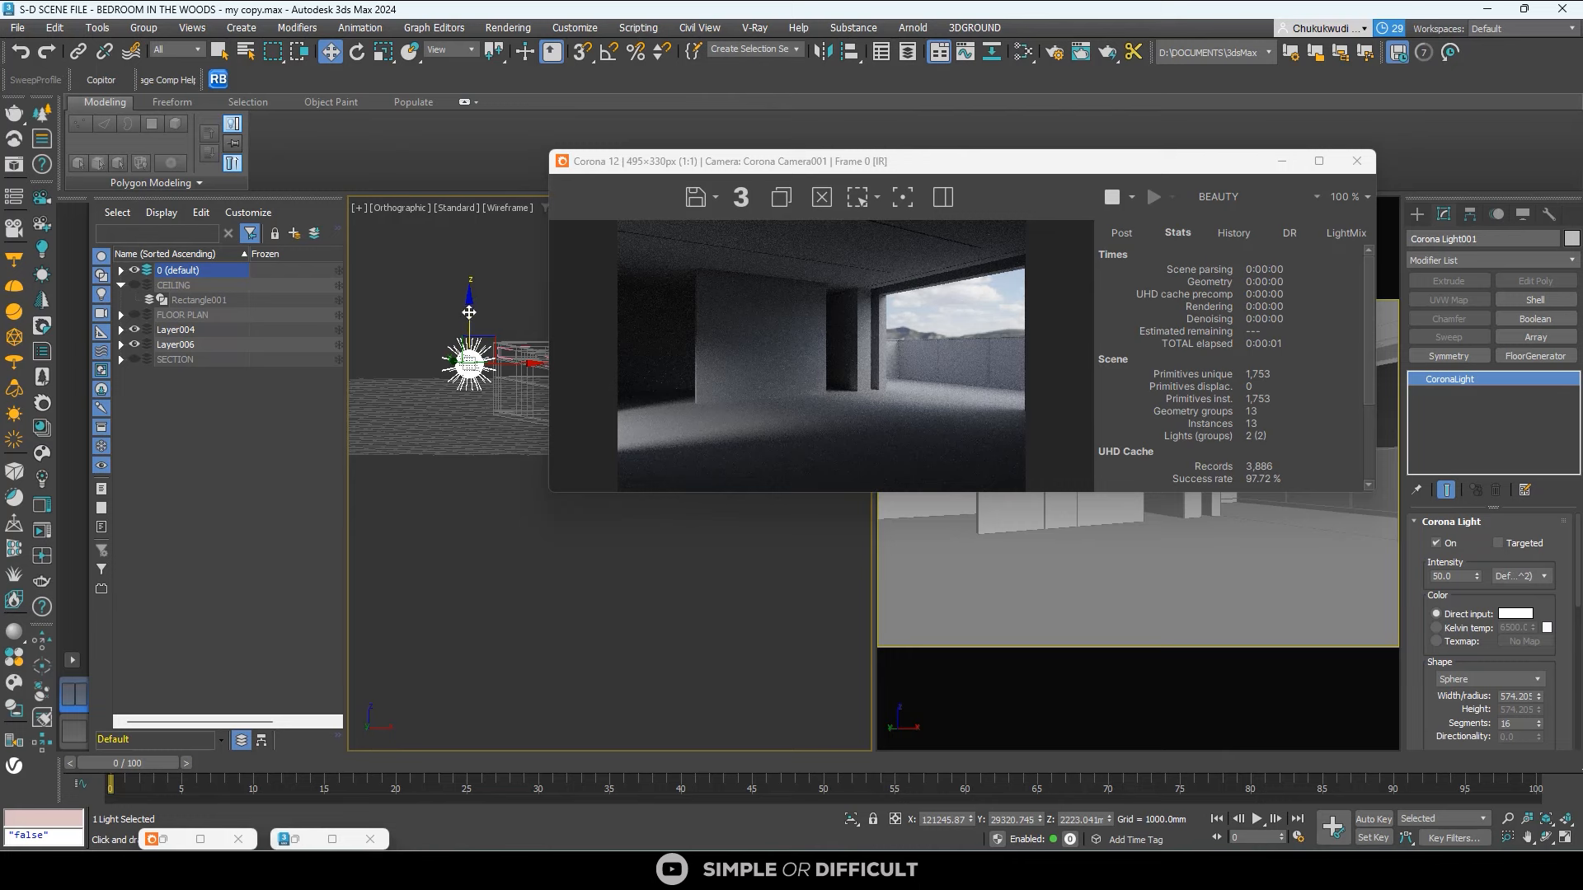
left_click_drag(472, 314, 470, 322)
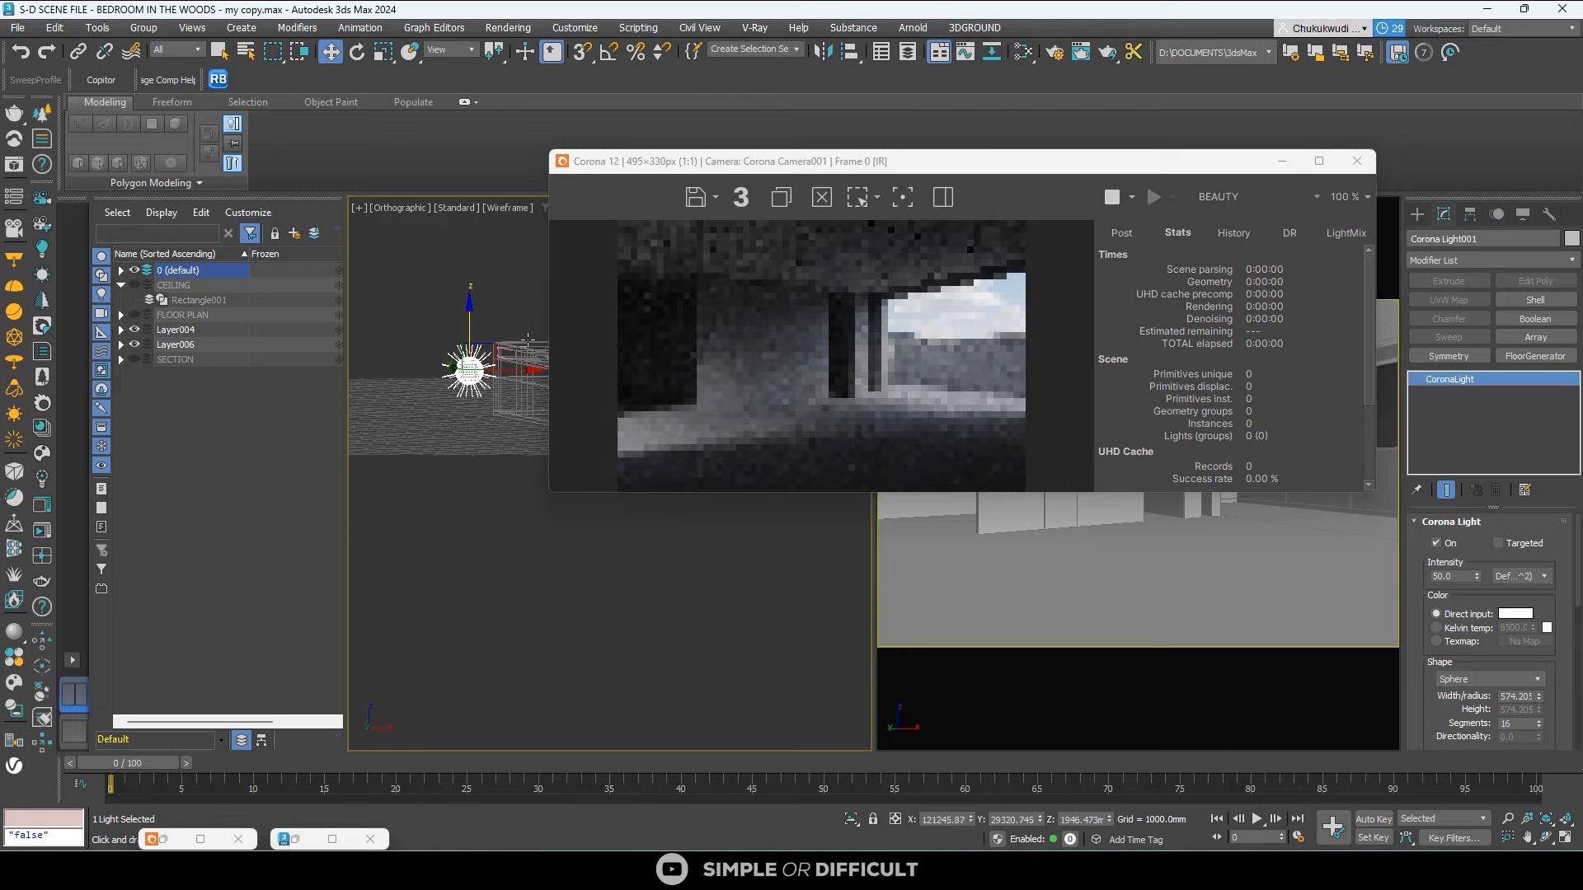
Set the light's intensity to 100 and increase its radius to about 580 mm.
left_click(1449, 543)
left_click(1450, 543)
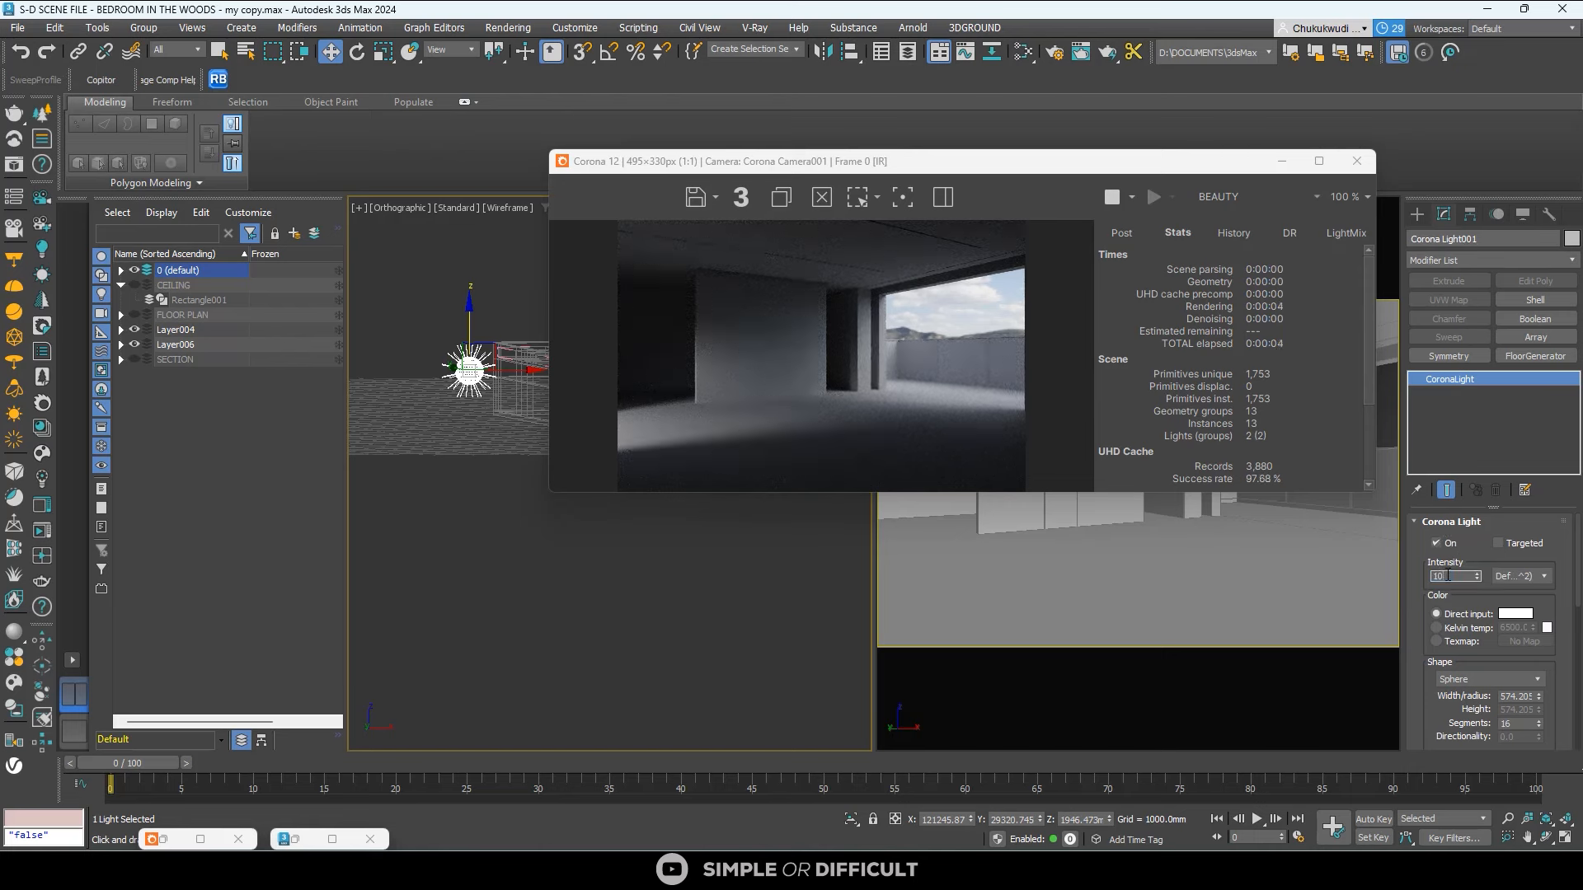
left_click(1448, 576)
type("100")
key("Return")
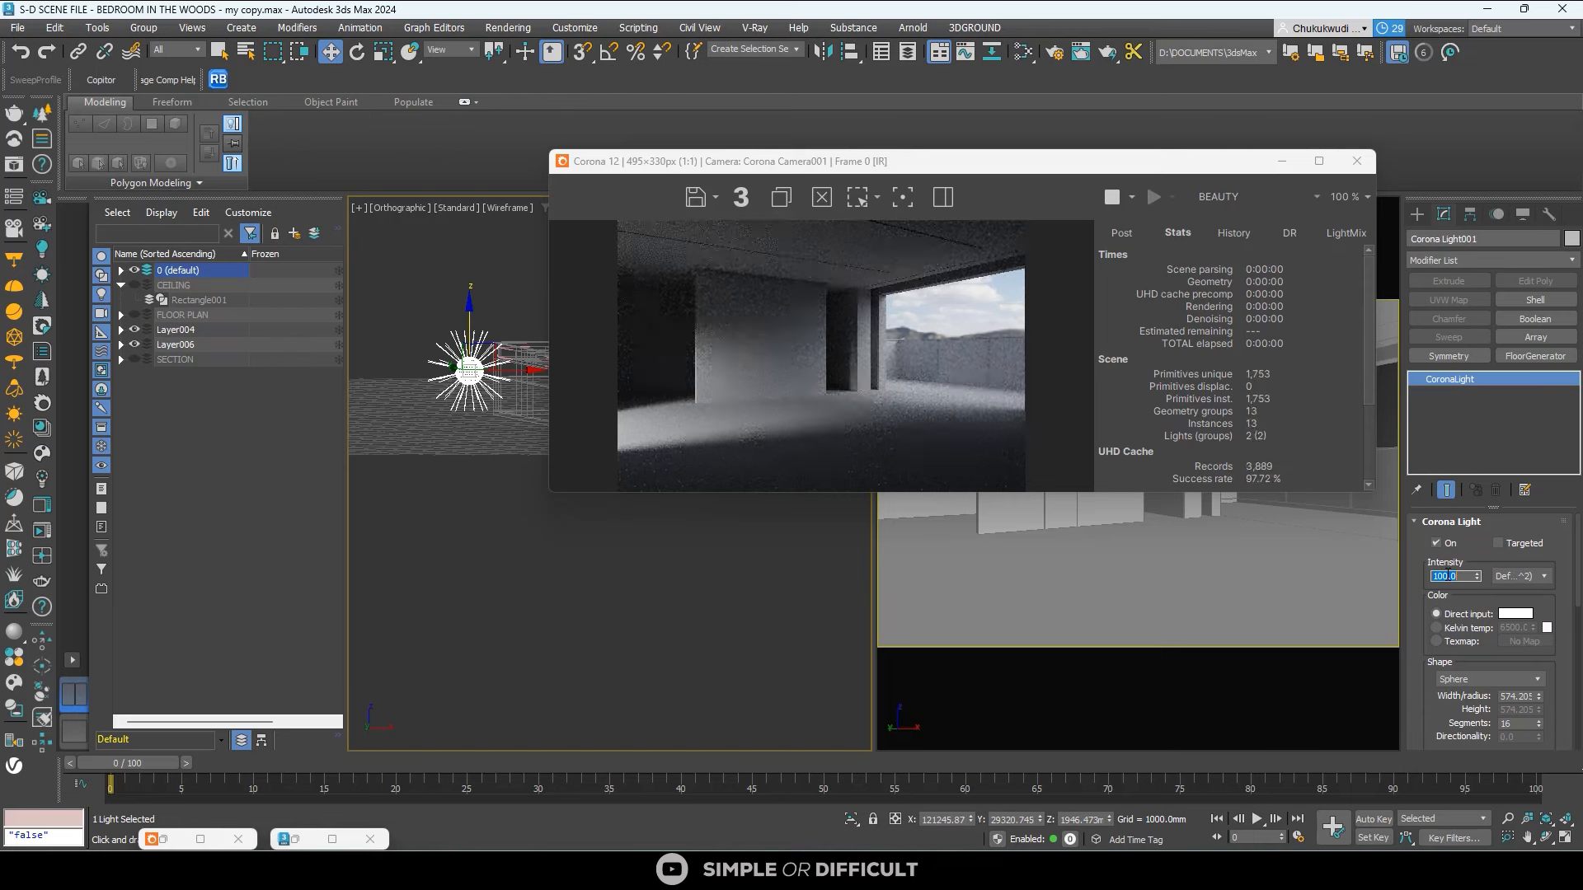
left_click(1539, 695)
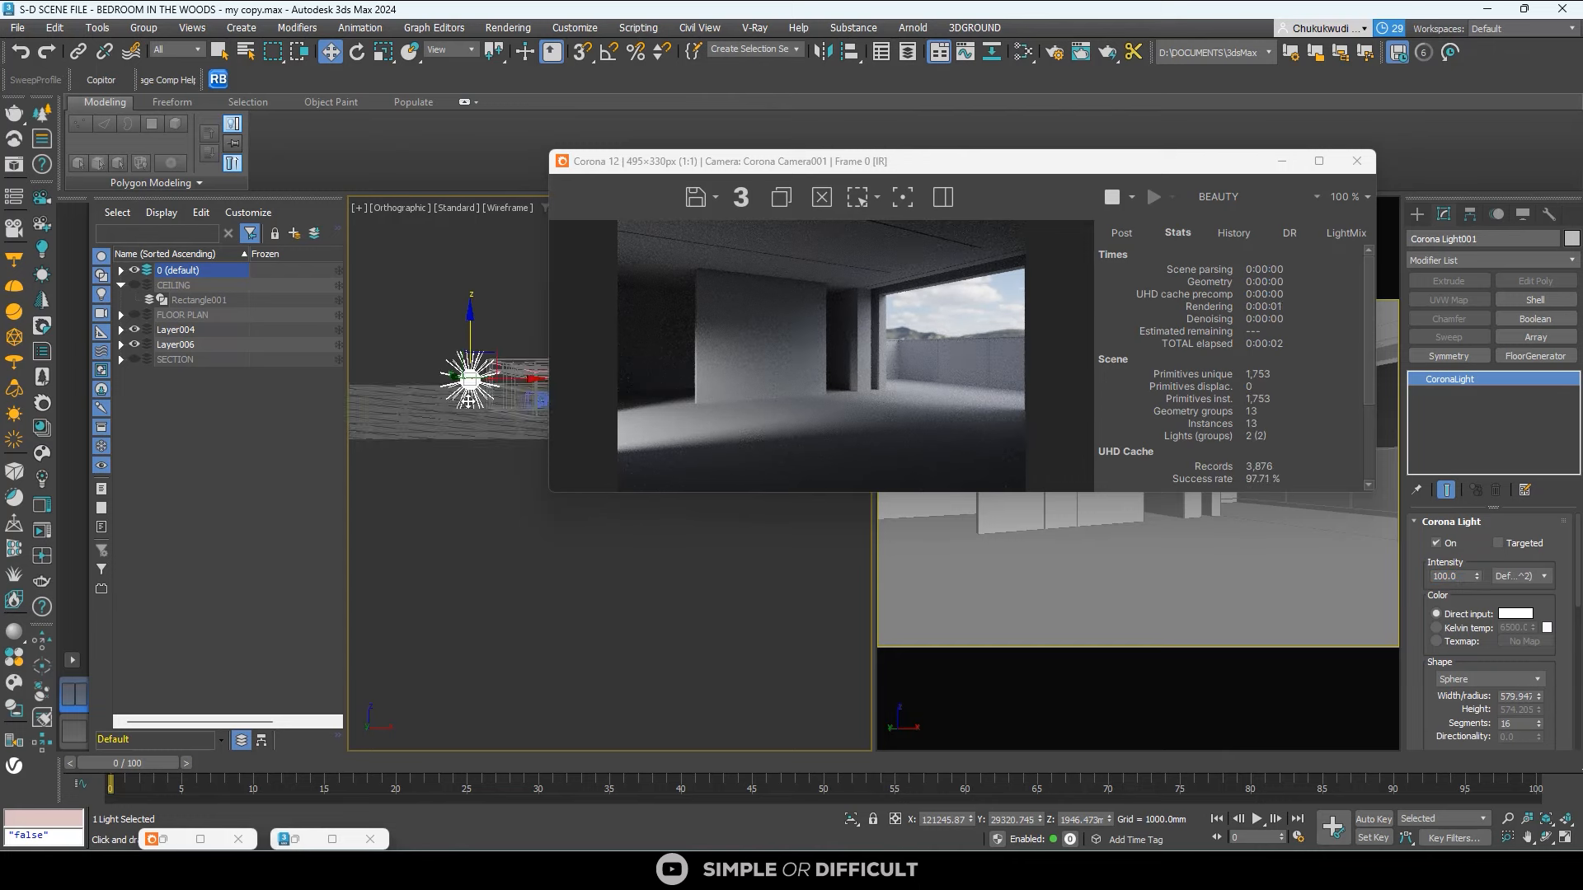
Move the light about 1480 mm along Y in the top view, and clone it to the opposite side of the room.
key("t")
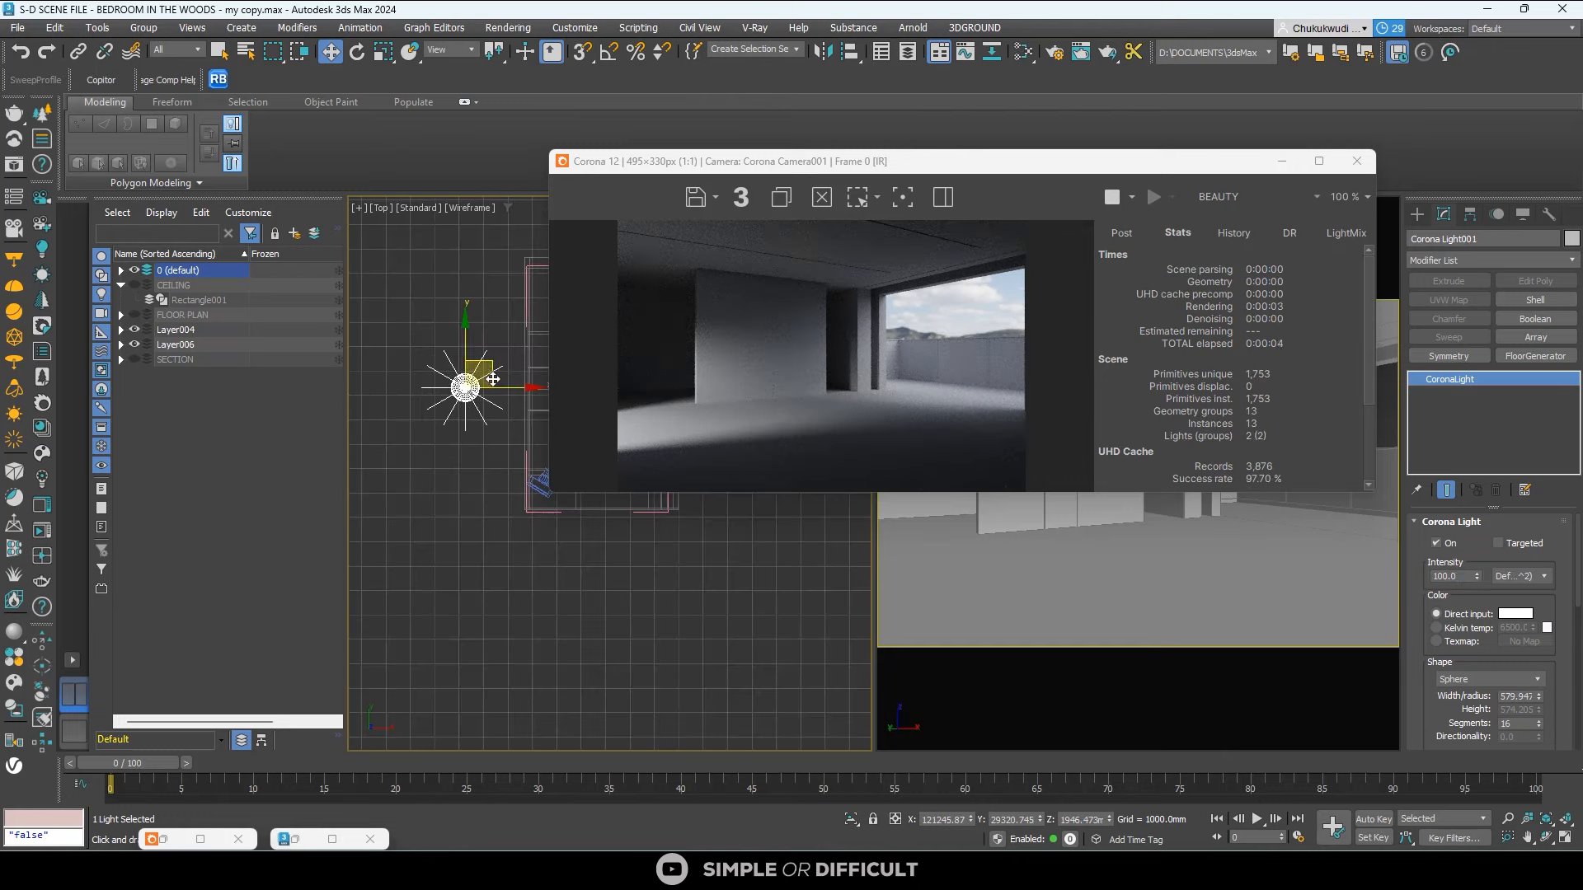
left_click_drag(493, 378, 500, 338)
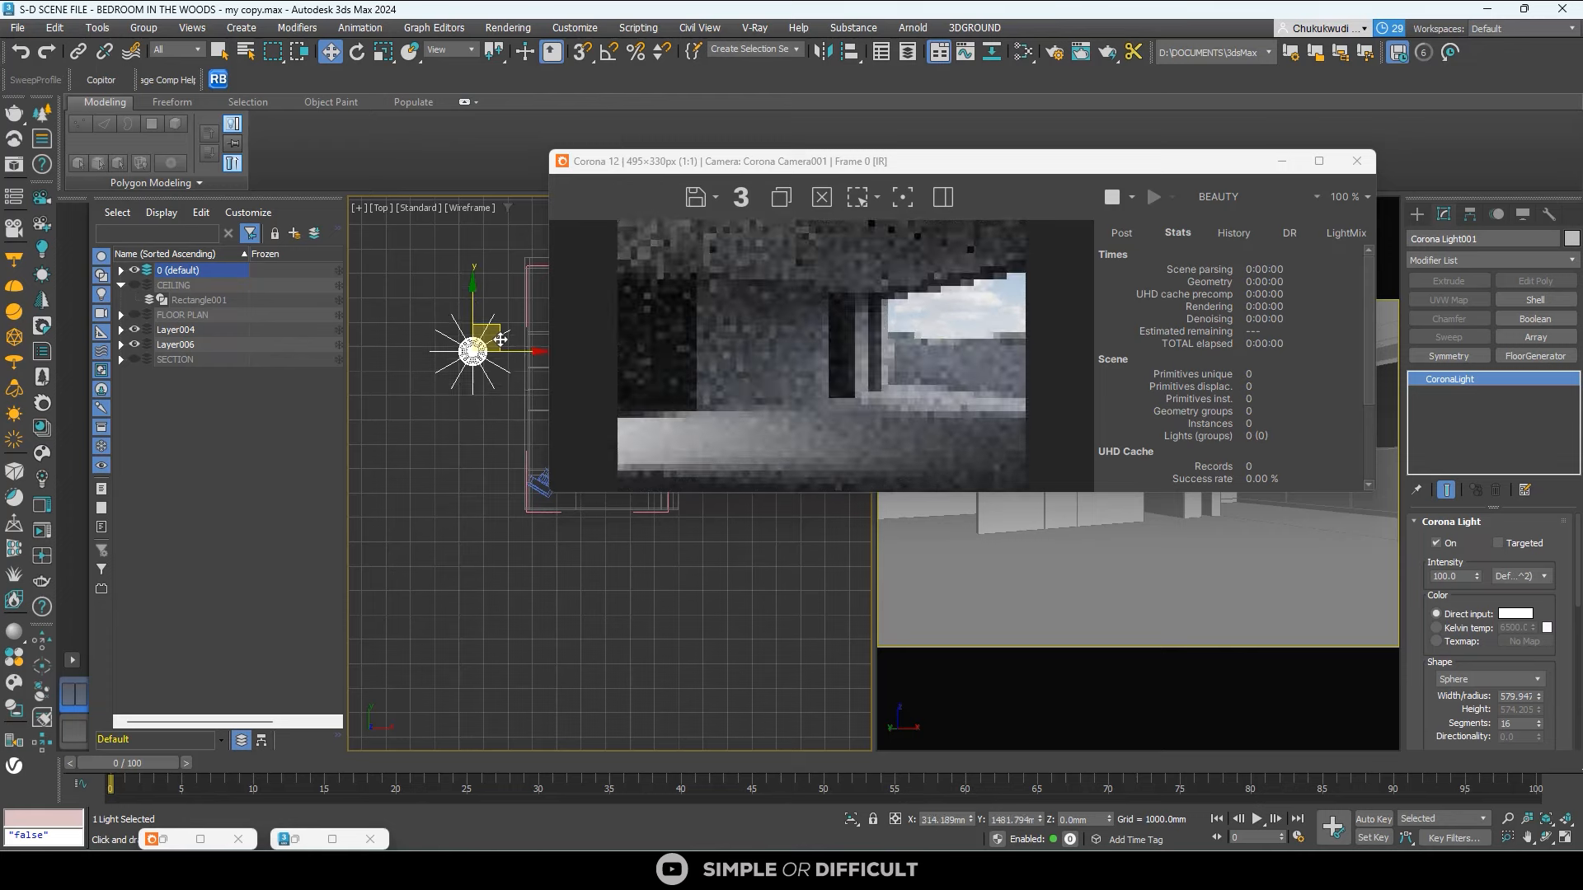
scroll(437, 334, "down", 5)
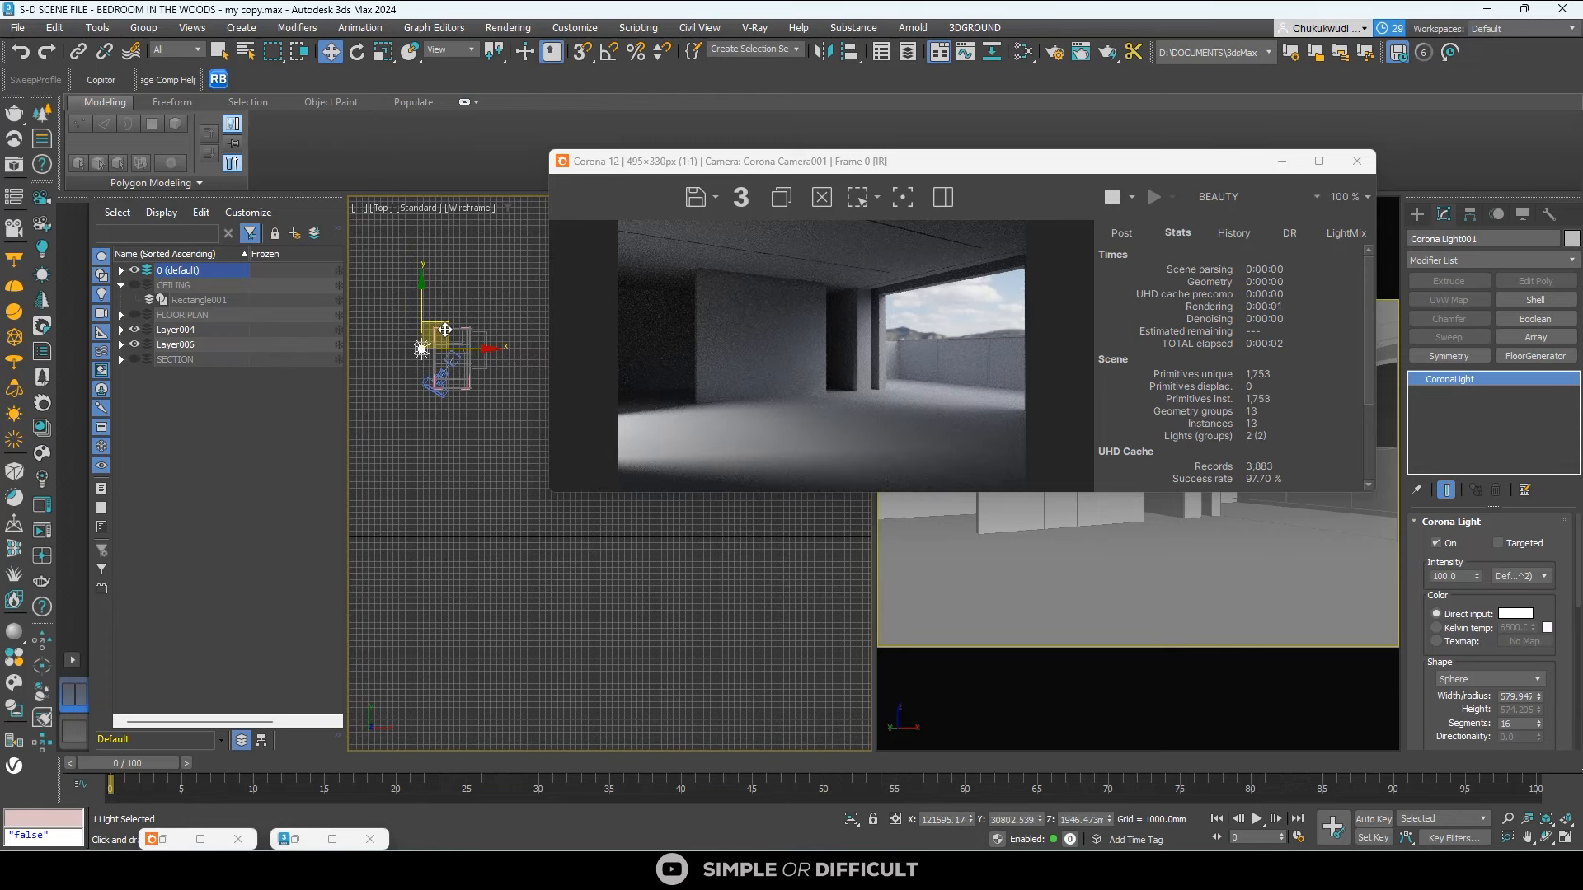
left_click_drag(445, 330, 518, 339, "shift")
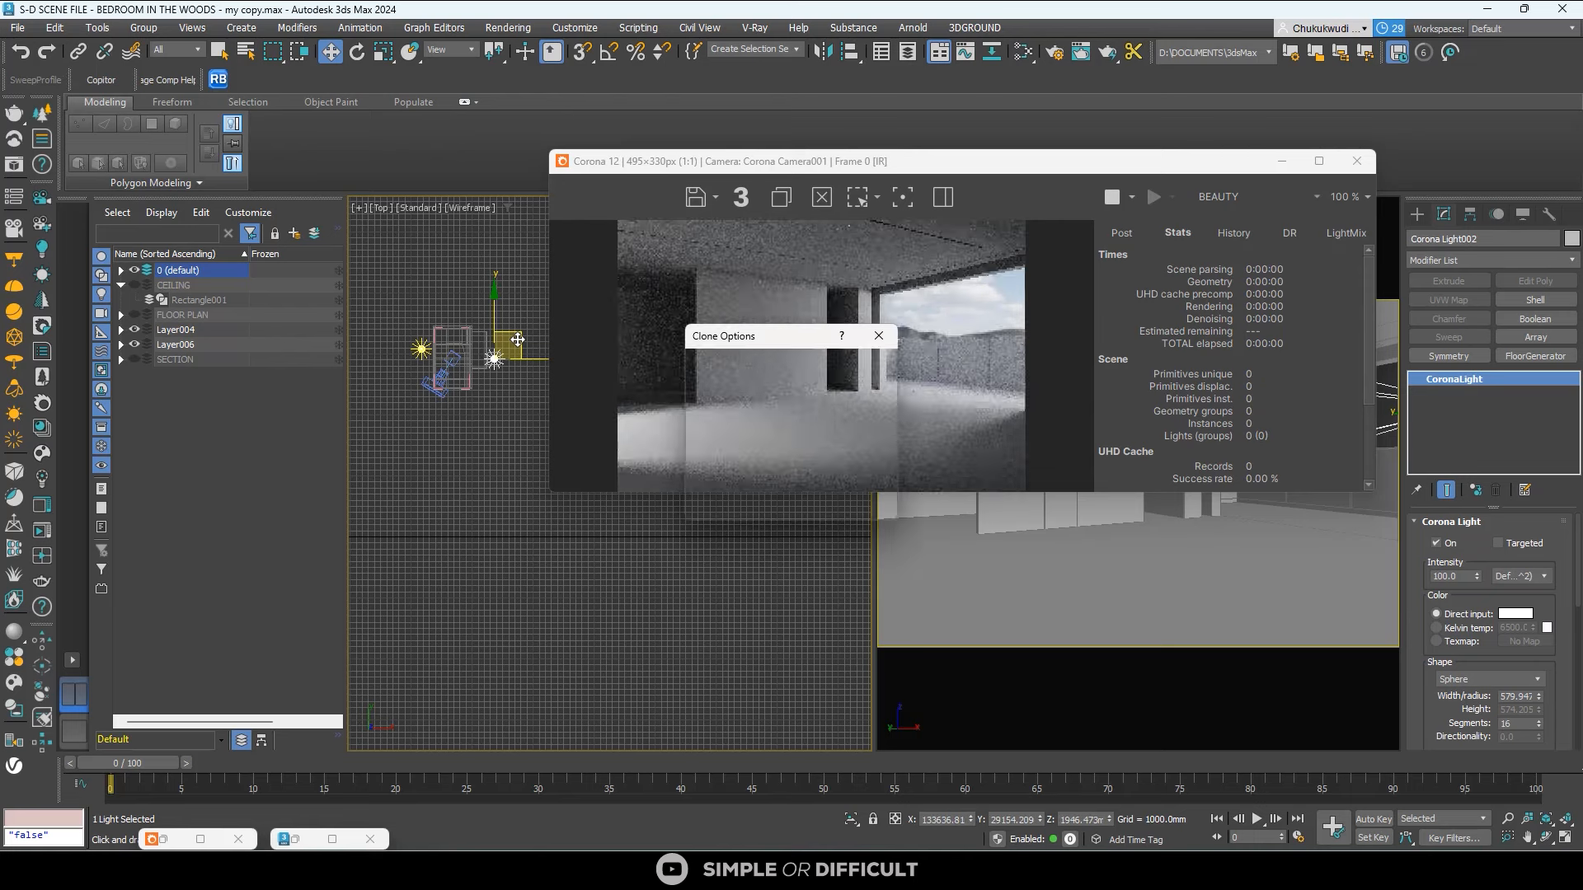
left_click(779, 503)
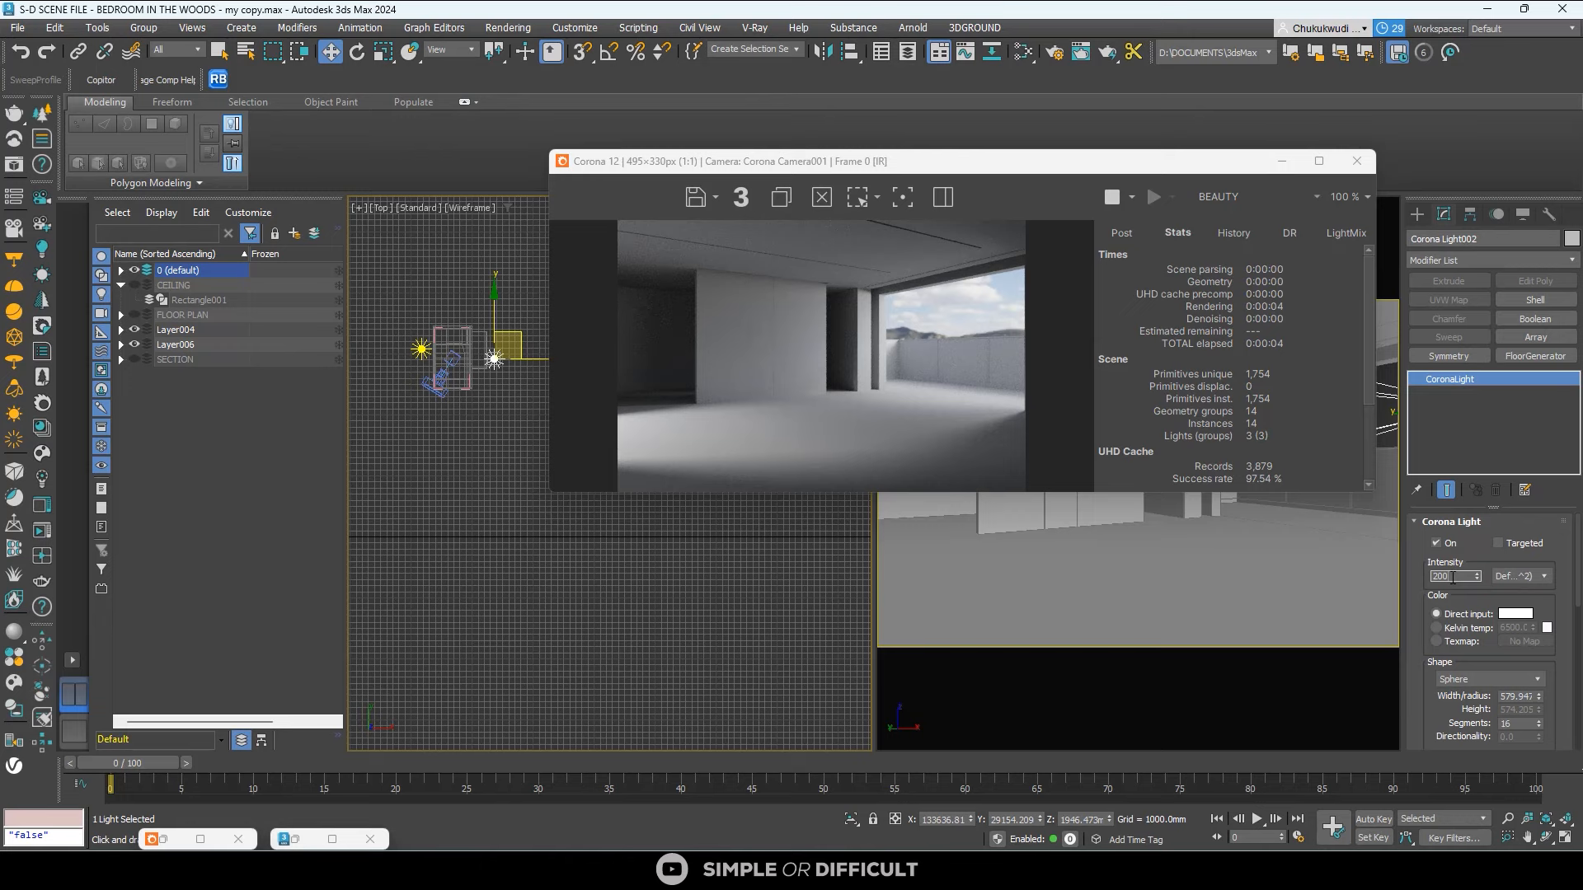
Set the cloned light's intensity to 200 and move it slightly closer to the room.
key("Return")
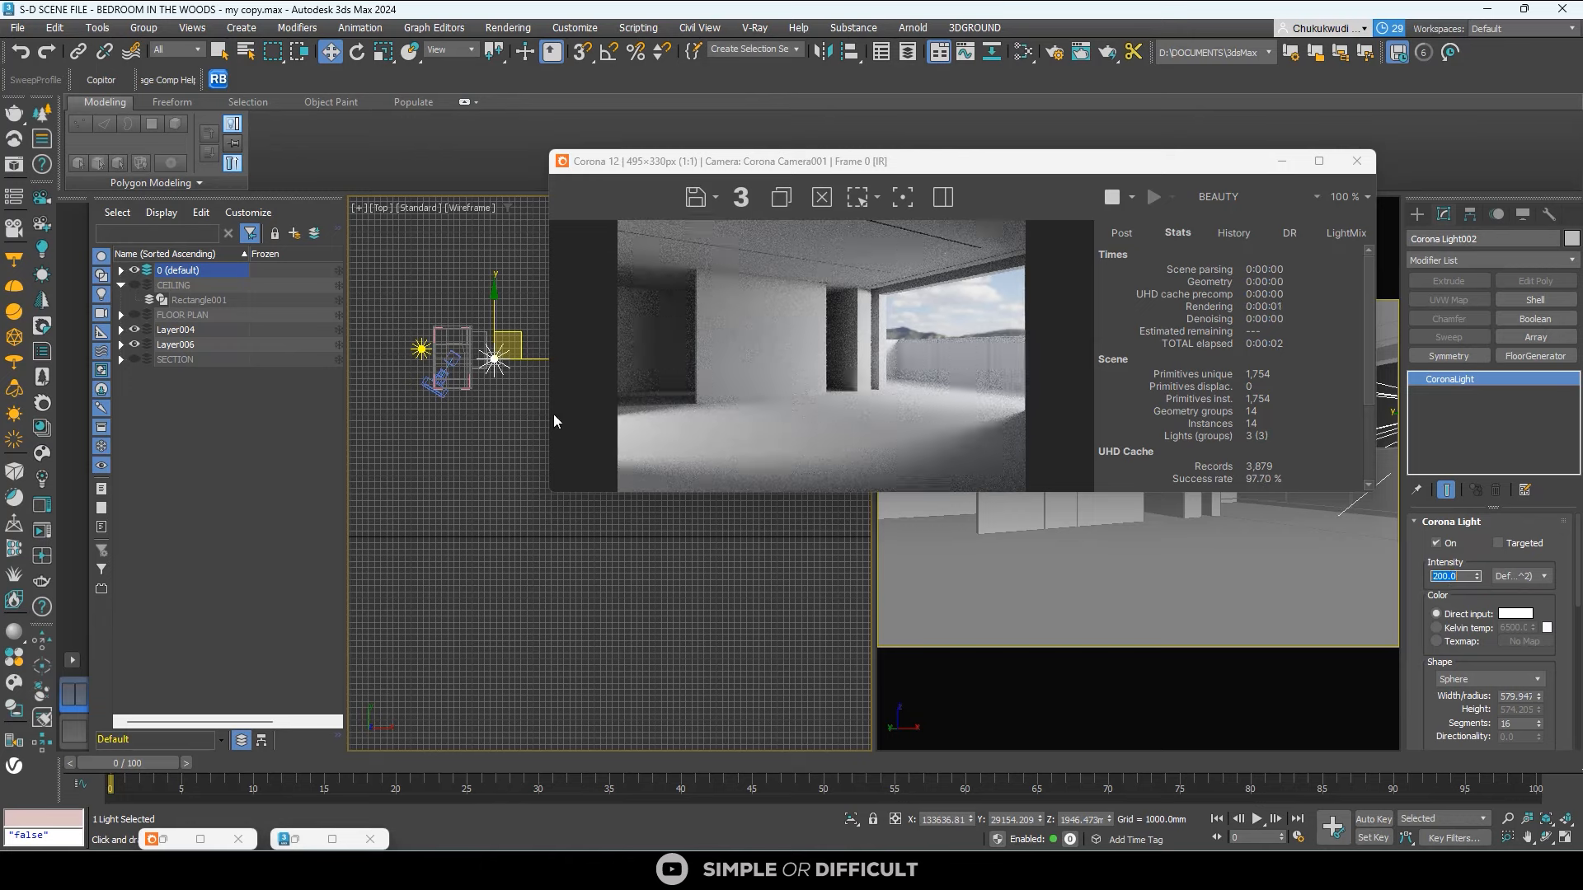
middle_click_drag(438, 383, 396, 402, "alt")
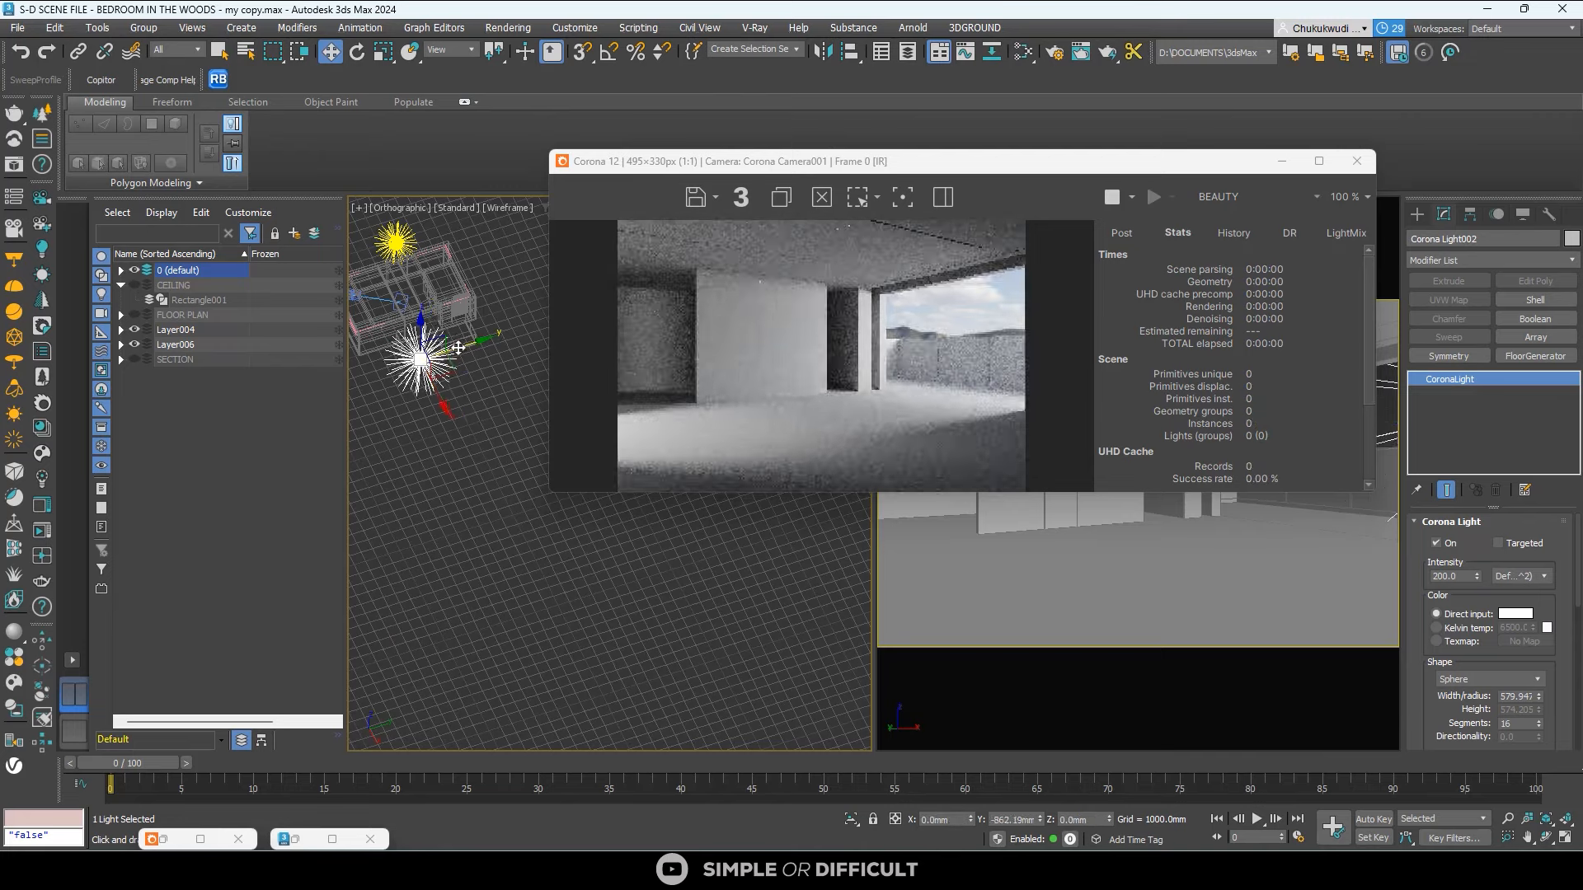
key("t")
middle_click_drag(507, 290, 482, 340)
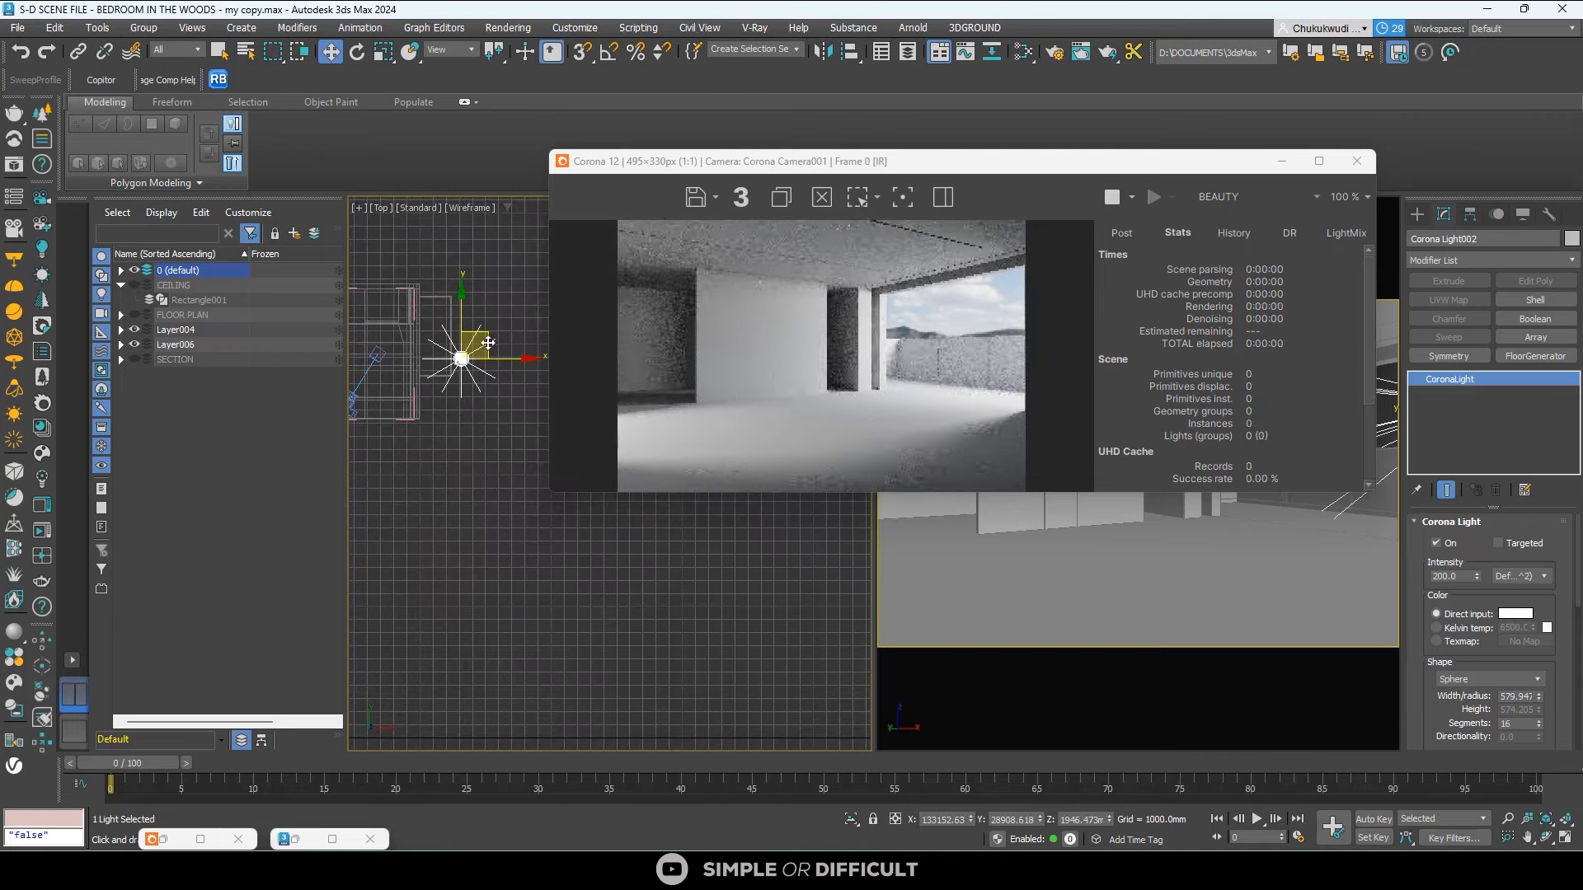
Examine the placement of both lights around the room from several angles, including the right side view.
left_click_drag(1228, 160, 1290, 167)
middle_click_drag(564, 369, 601, 369, "alt")
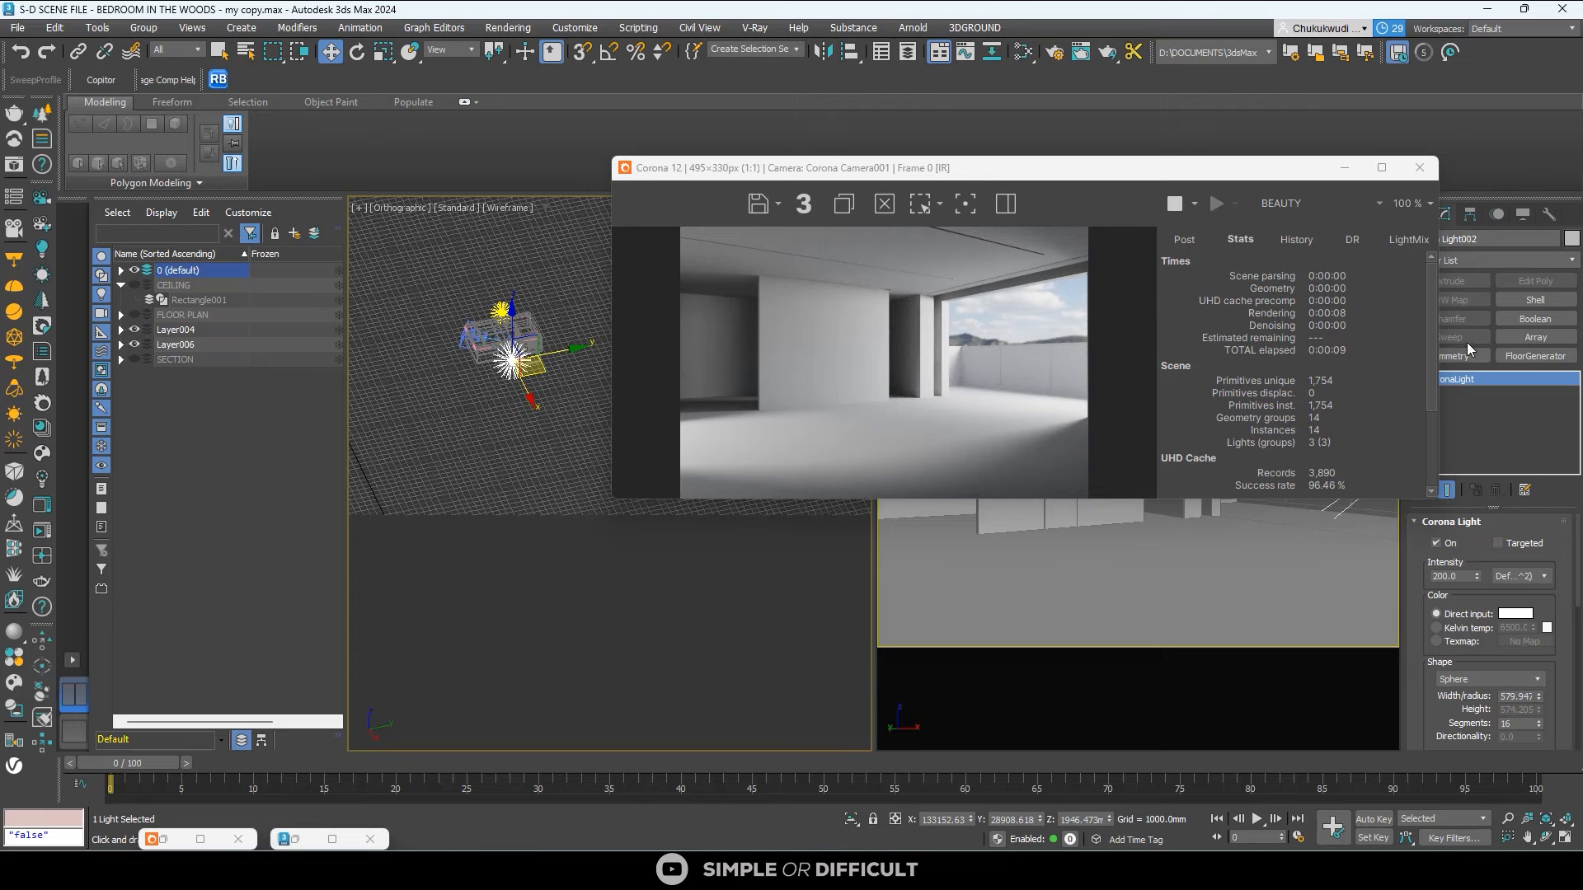
scroll(496, 326, "up", 3)
scroll(499, 330, "down", 2)
middle_click_drag(499, 329, 454, 300, "alt")
left_click_drag(838, 169, 937, 312)
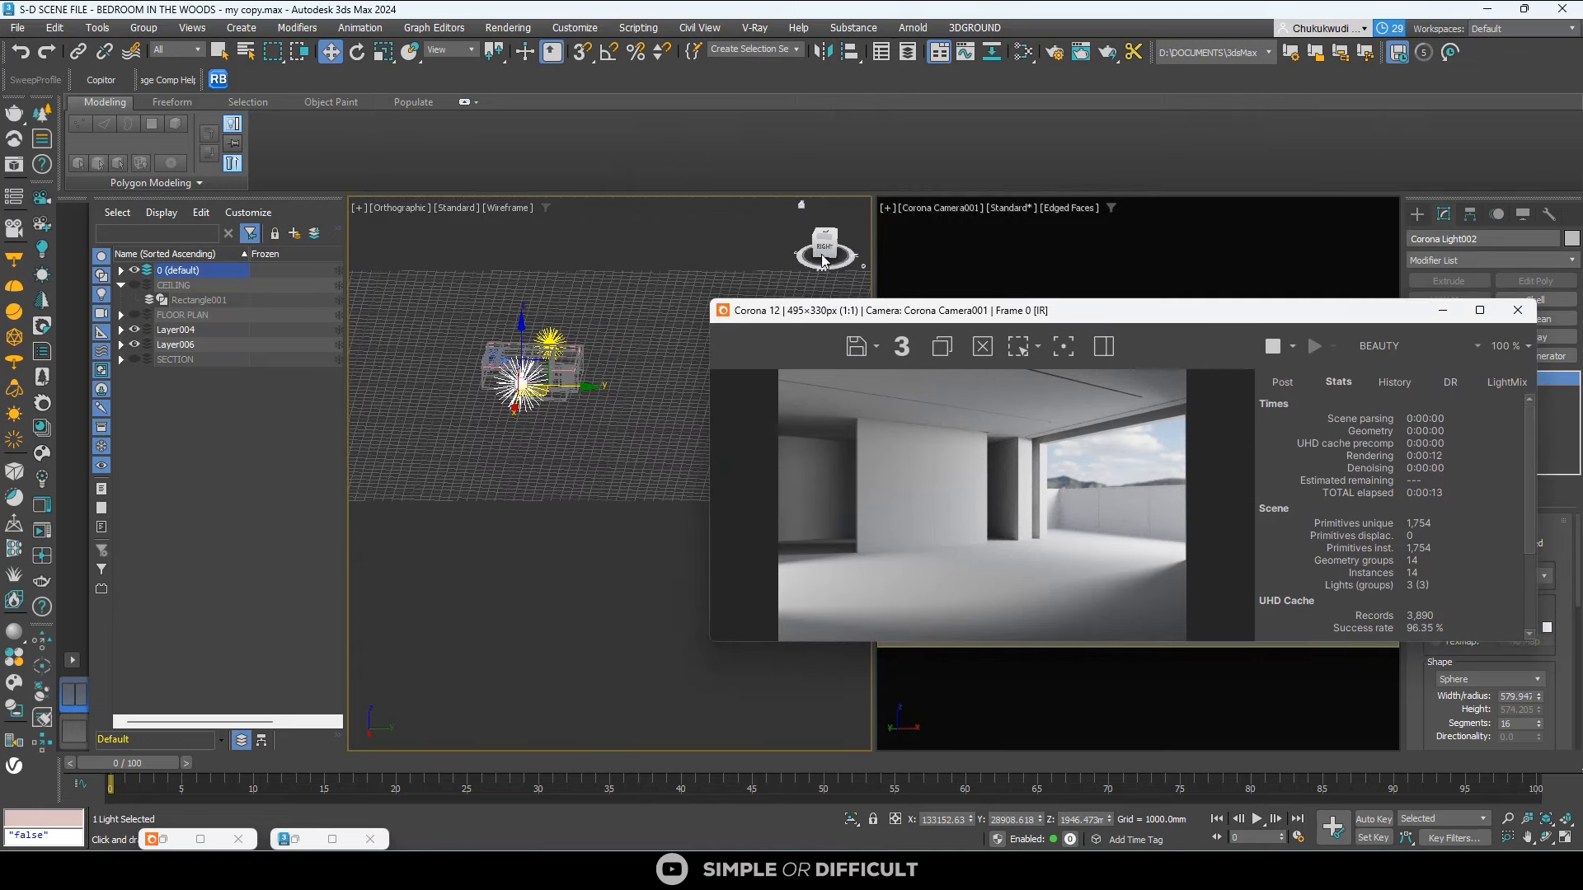
left_click_drag(837, 257, 796, 264)
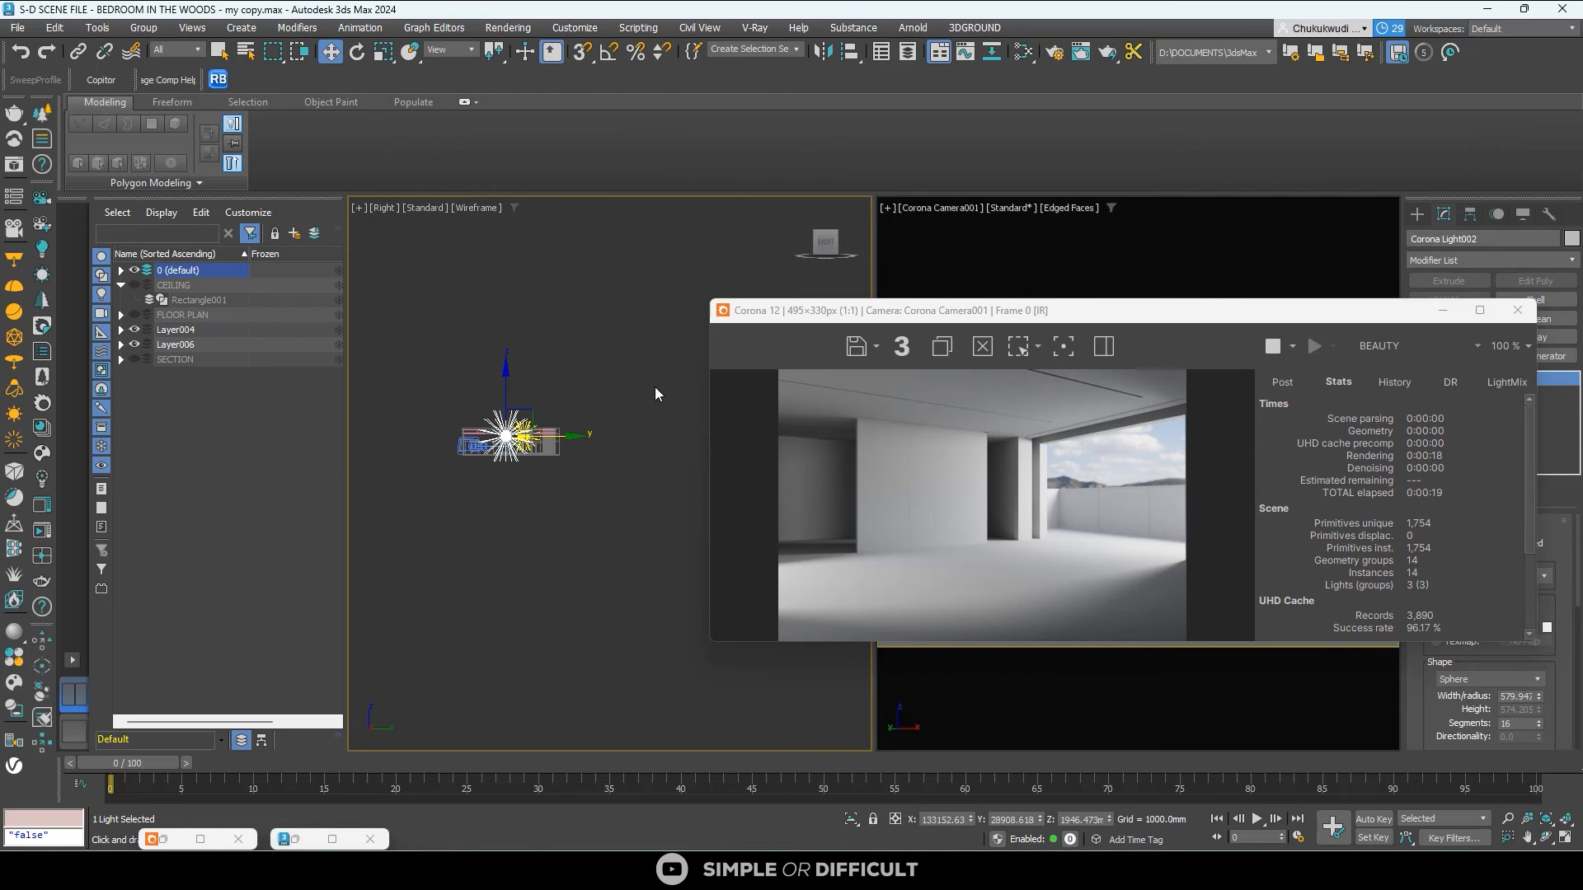
left_click_drag(1294, 319, 1148, 266)
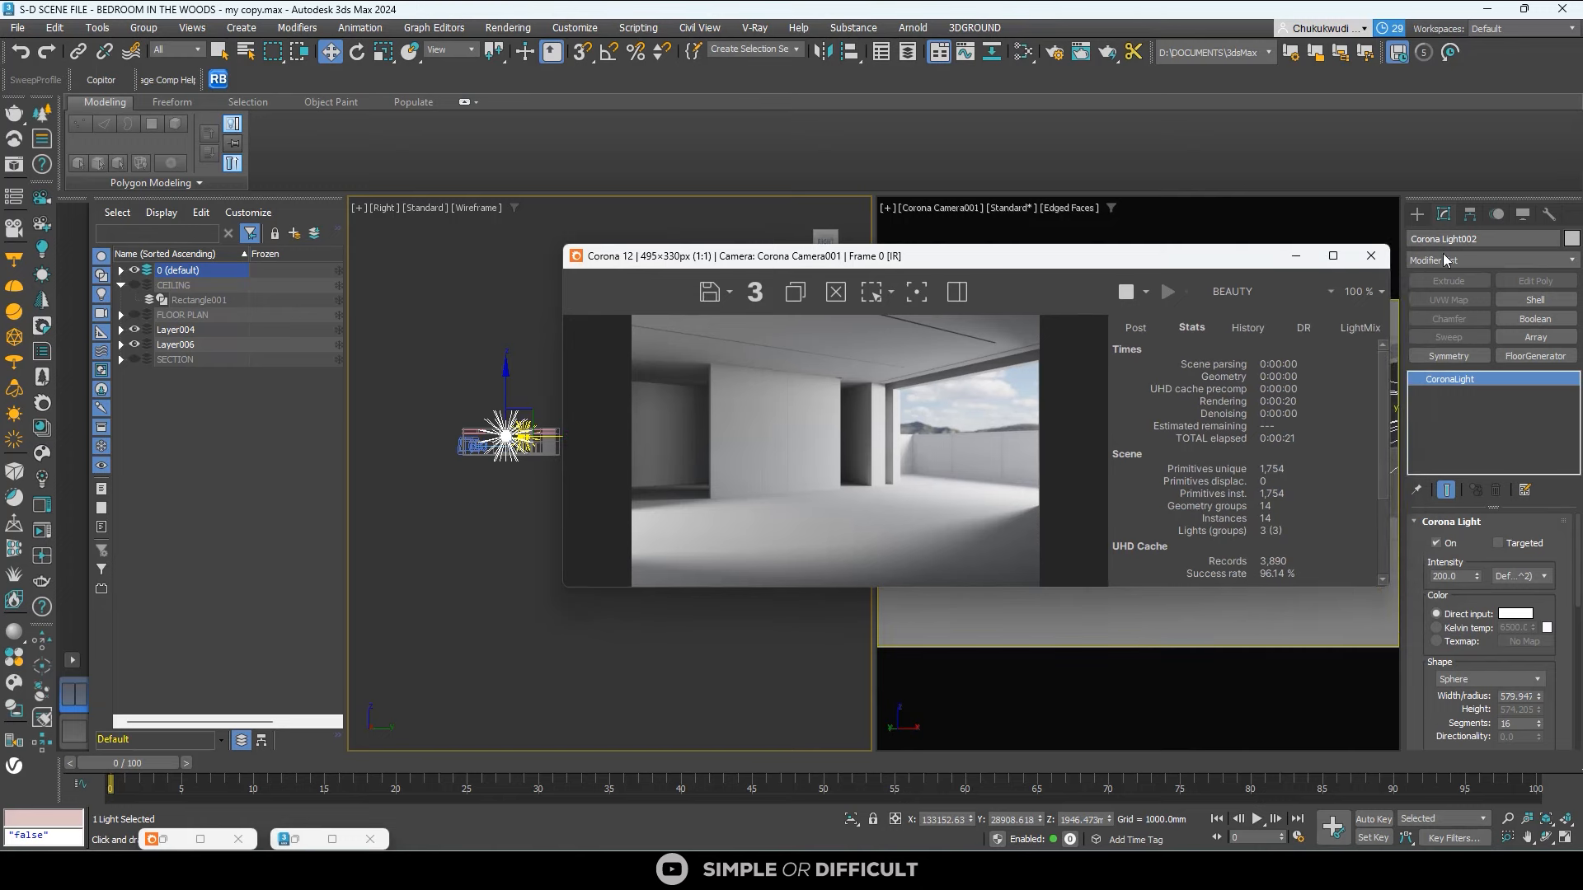
Disable direct visibility, reflections, refractions, caustics and occlusion of other lights for the cloned light.
scroll(1564, 702, "down", 5)
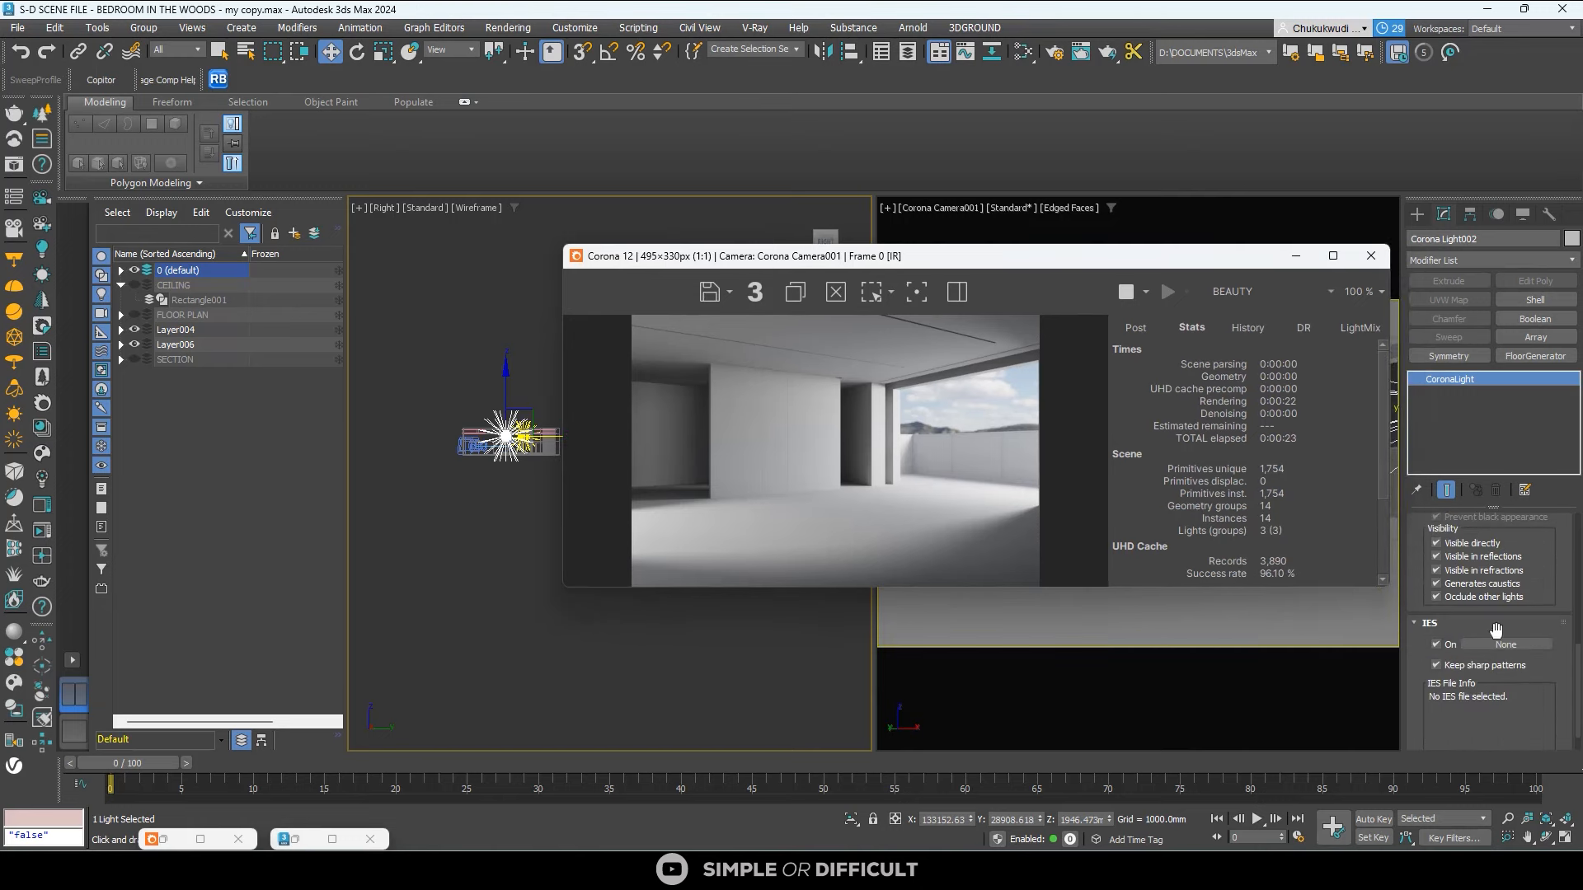
left_click(1495, 546)
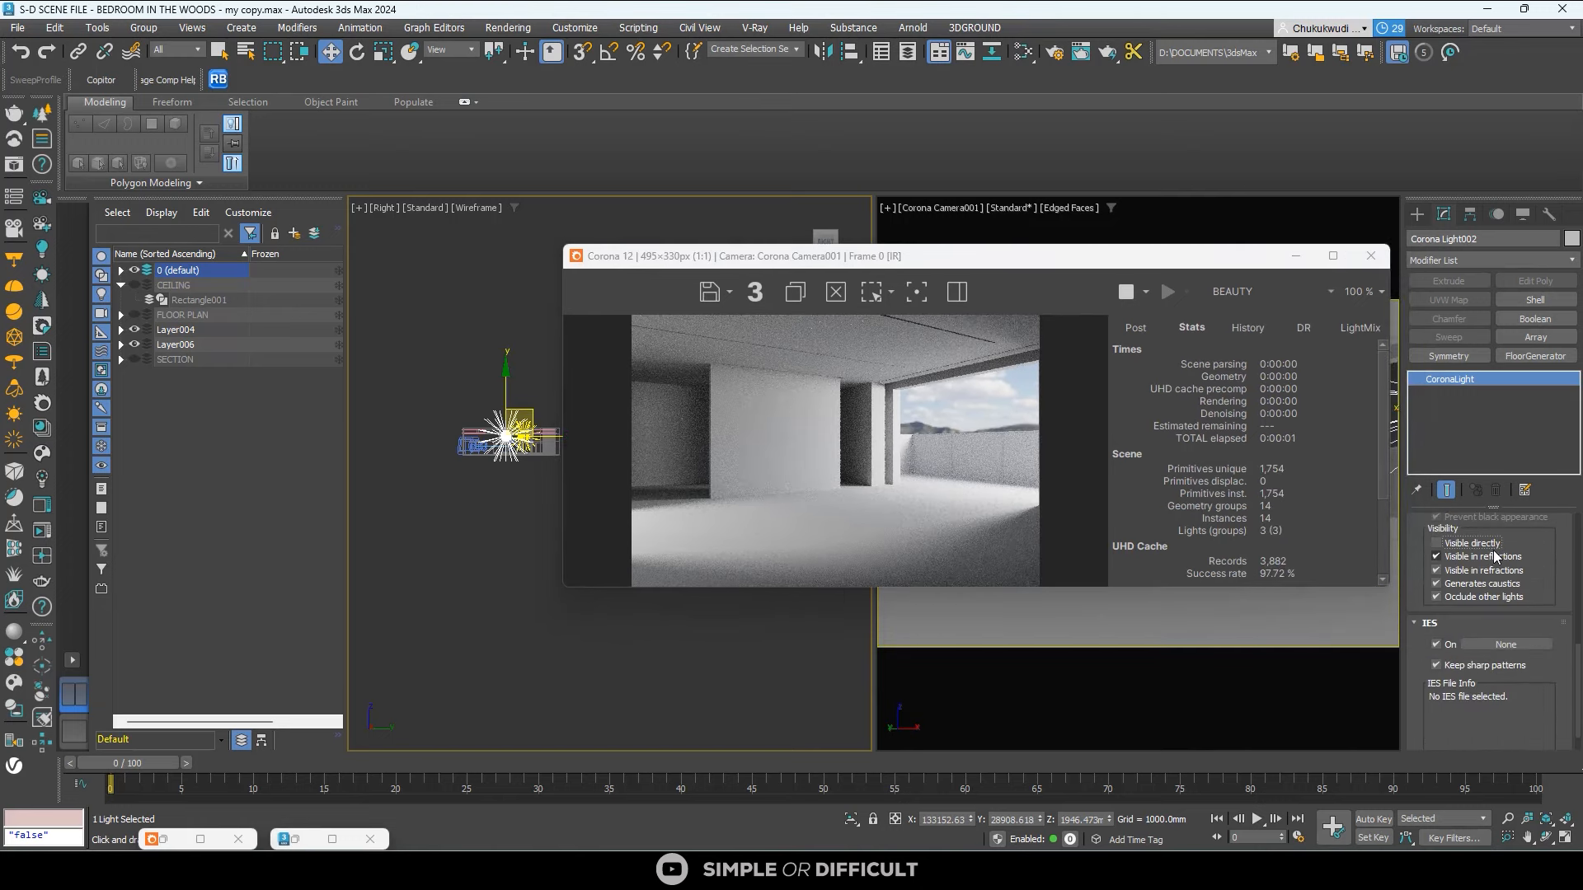
left_click(1486, 558)
left_click(1482, 570)
left_click(1482, 583)
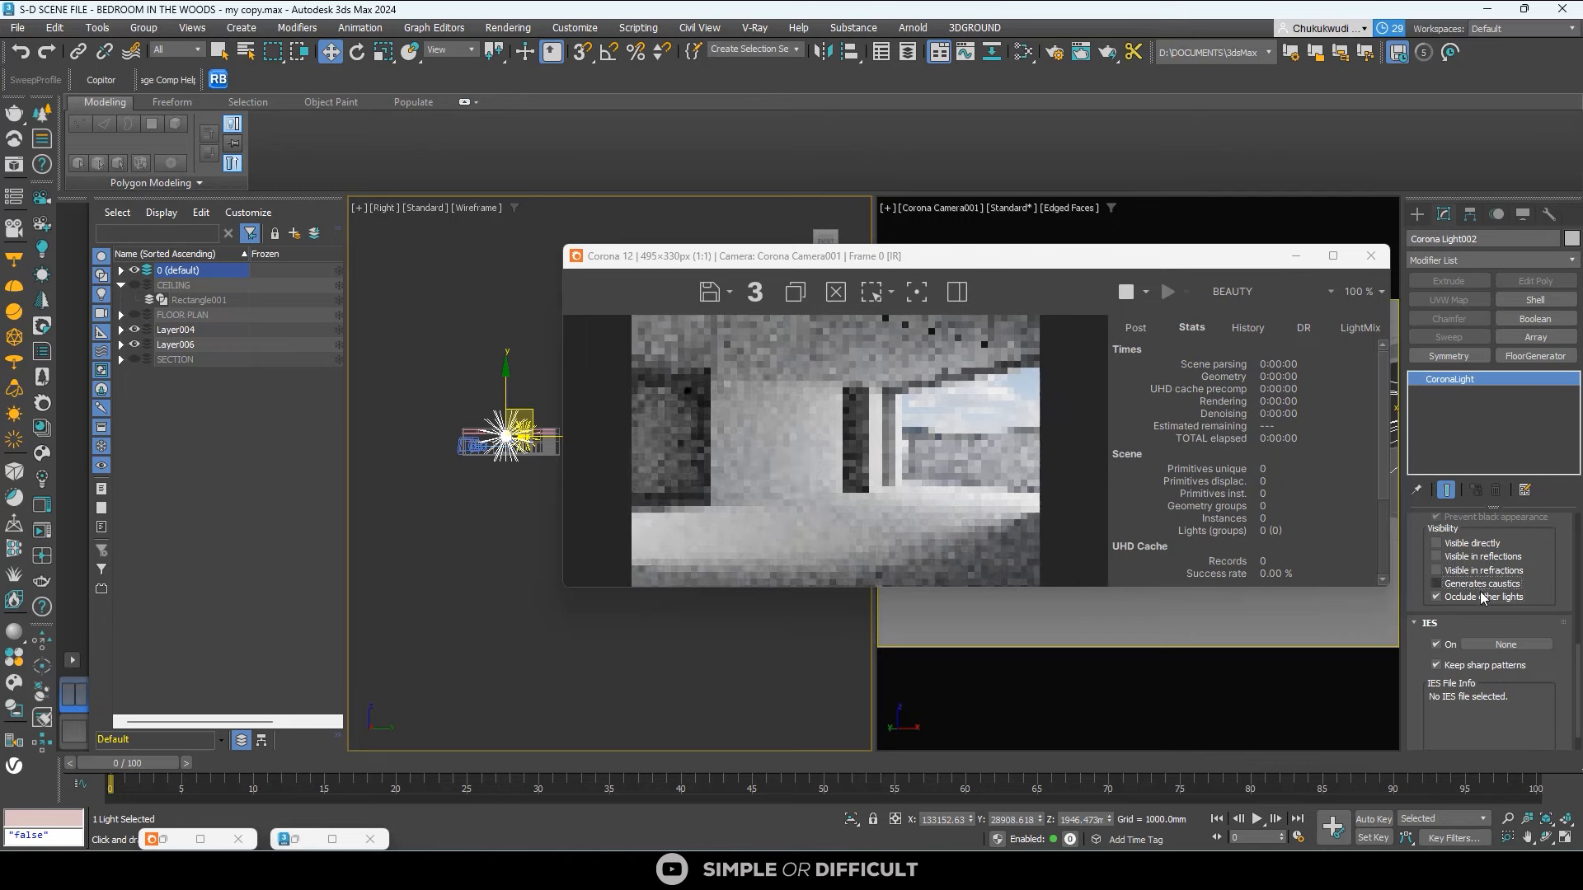
left_click(1484, 597)
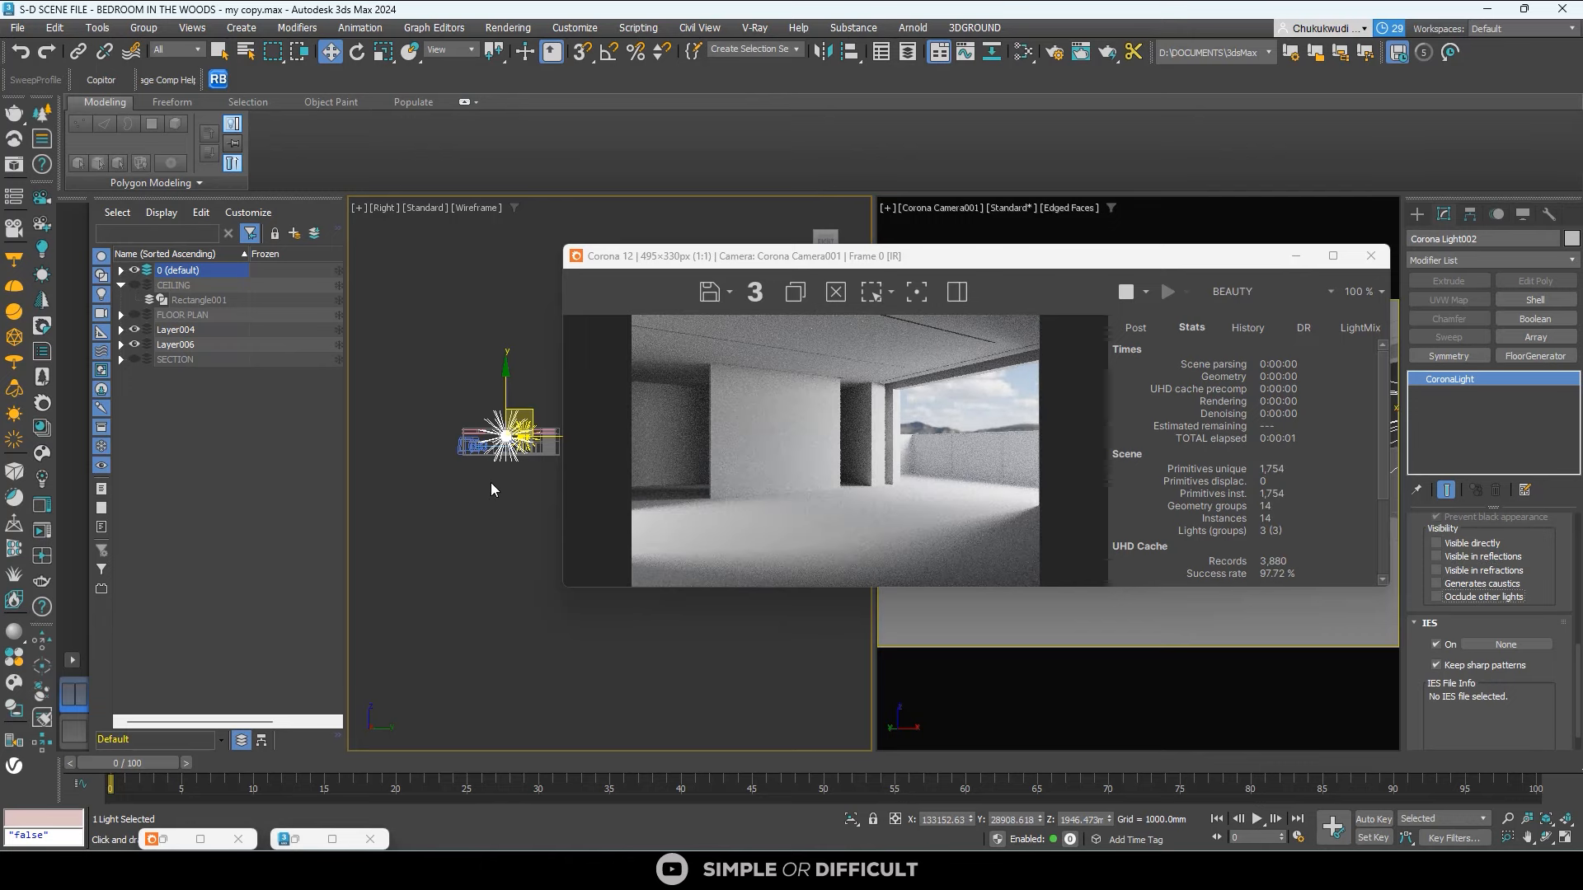
Select the original light and disable its direct visibility, reflections, refractions, caustics and occlusion of other lights.
middle_click_drag(491, 483, 410, 586, "alt")
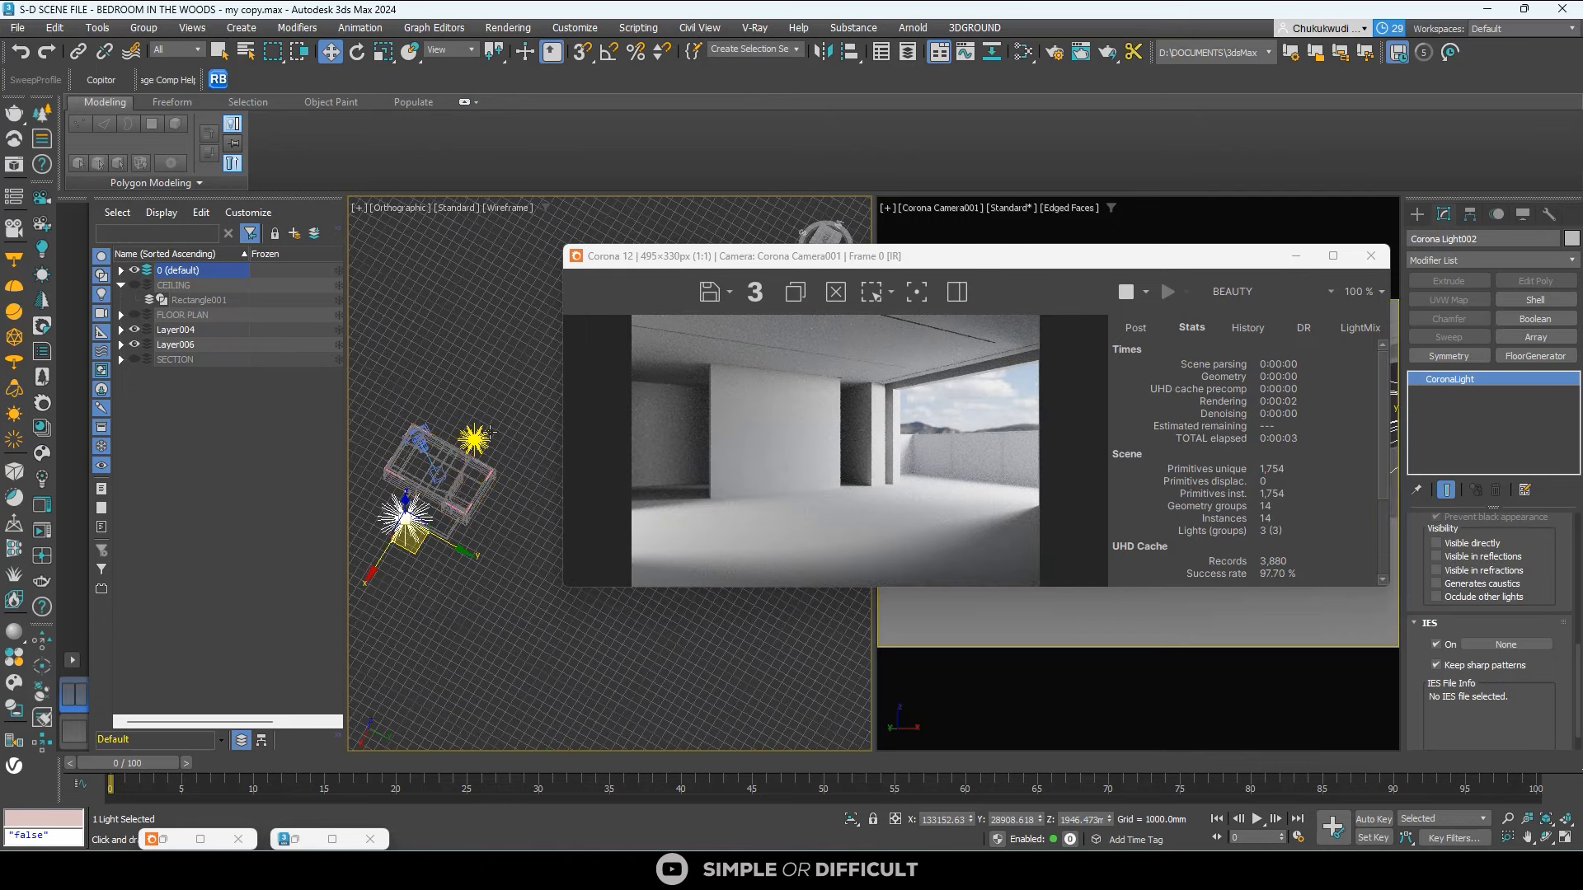
scroll(491, 432, "up", 2)
left_click(468, 442)
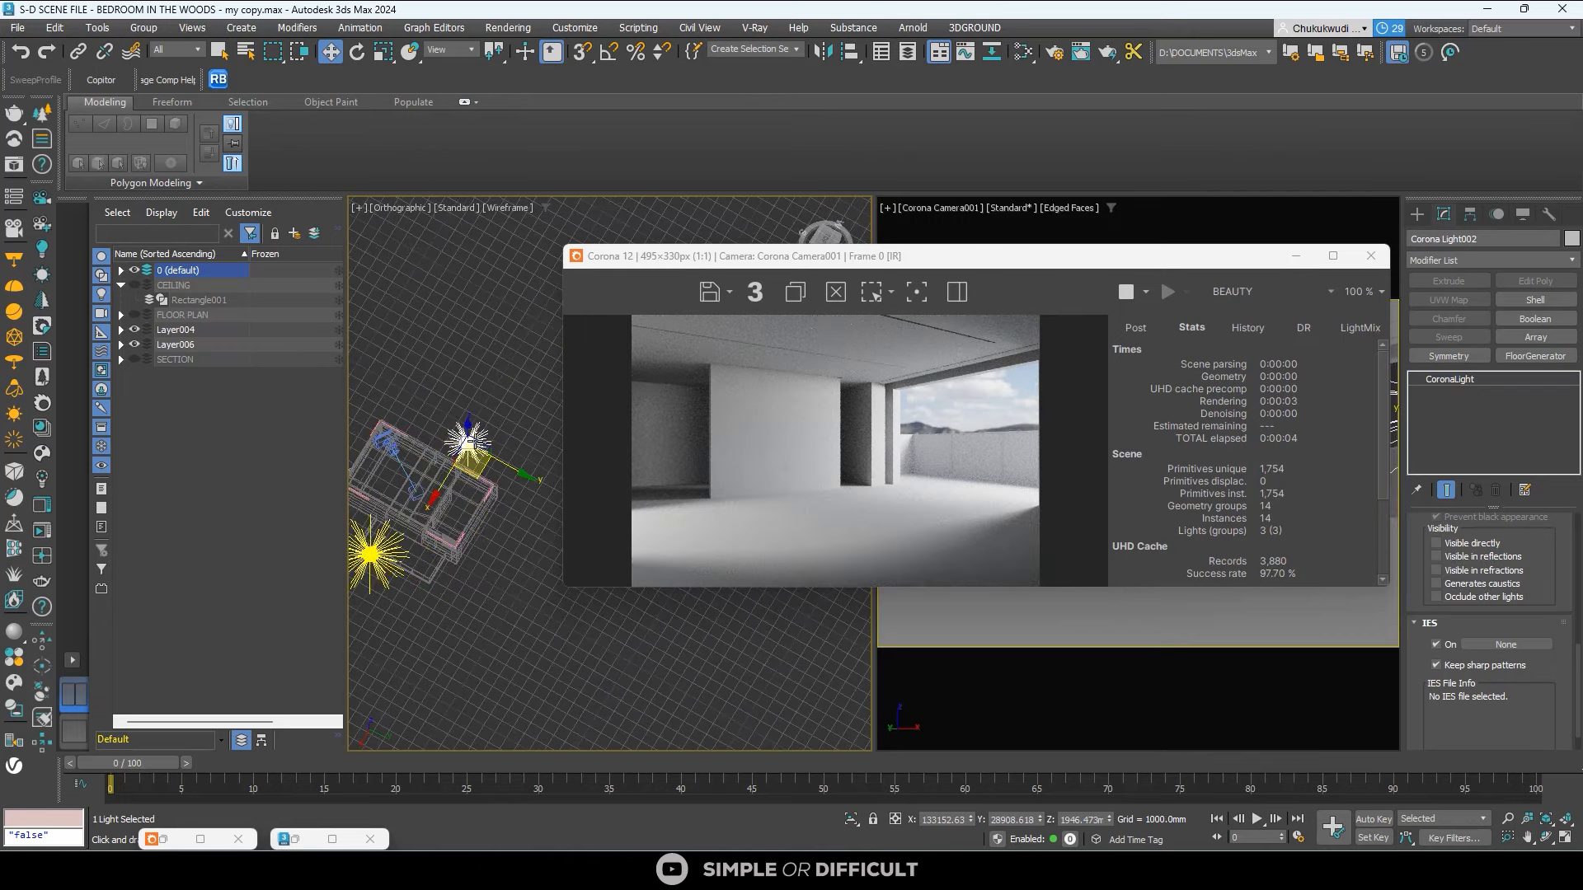
left_click(1494, 596)
left_click(1488, 583)
left_click(1484, 570)
left_click(1480, 558)
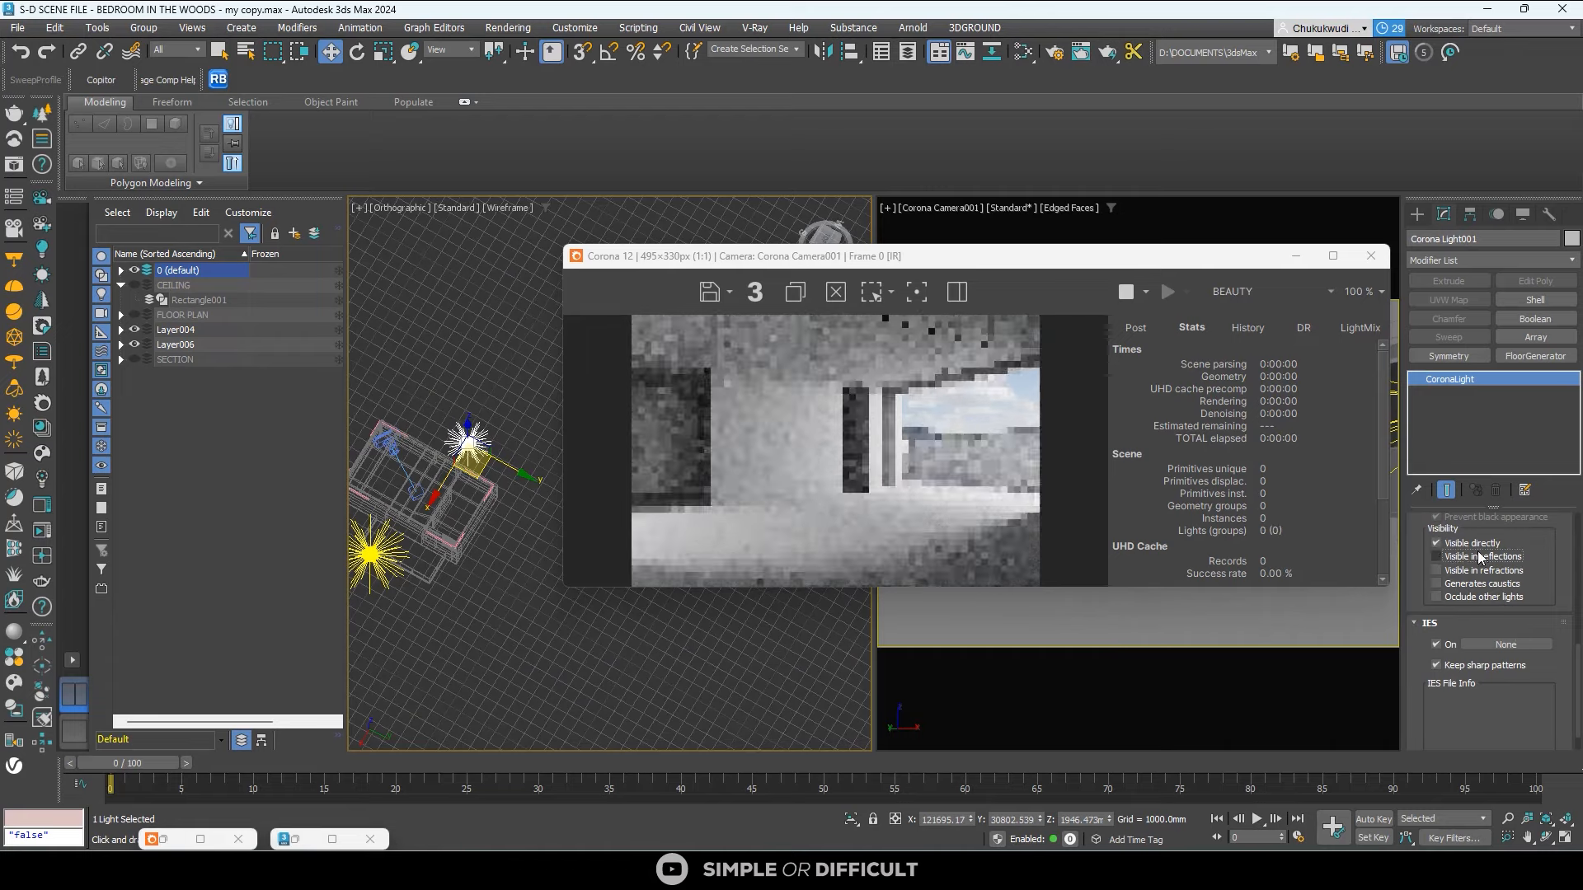
left_click(1472, 543)
Inspect both lights' positions relative to the room from above and at an angle.
scroll(487, 543, "down", 1)
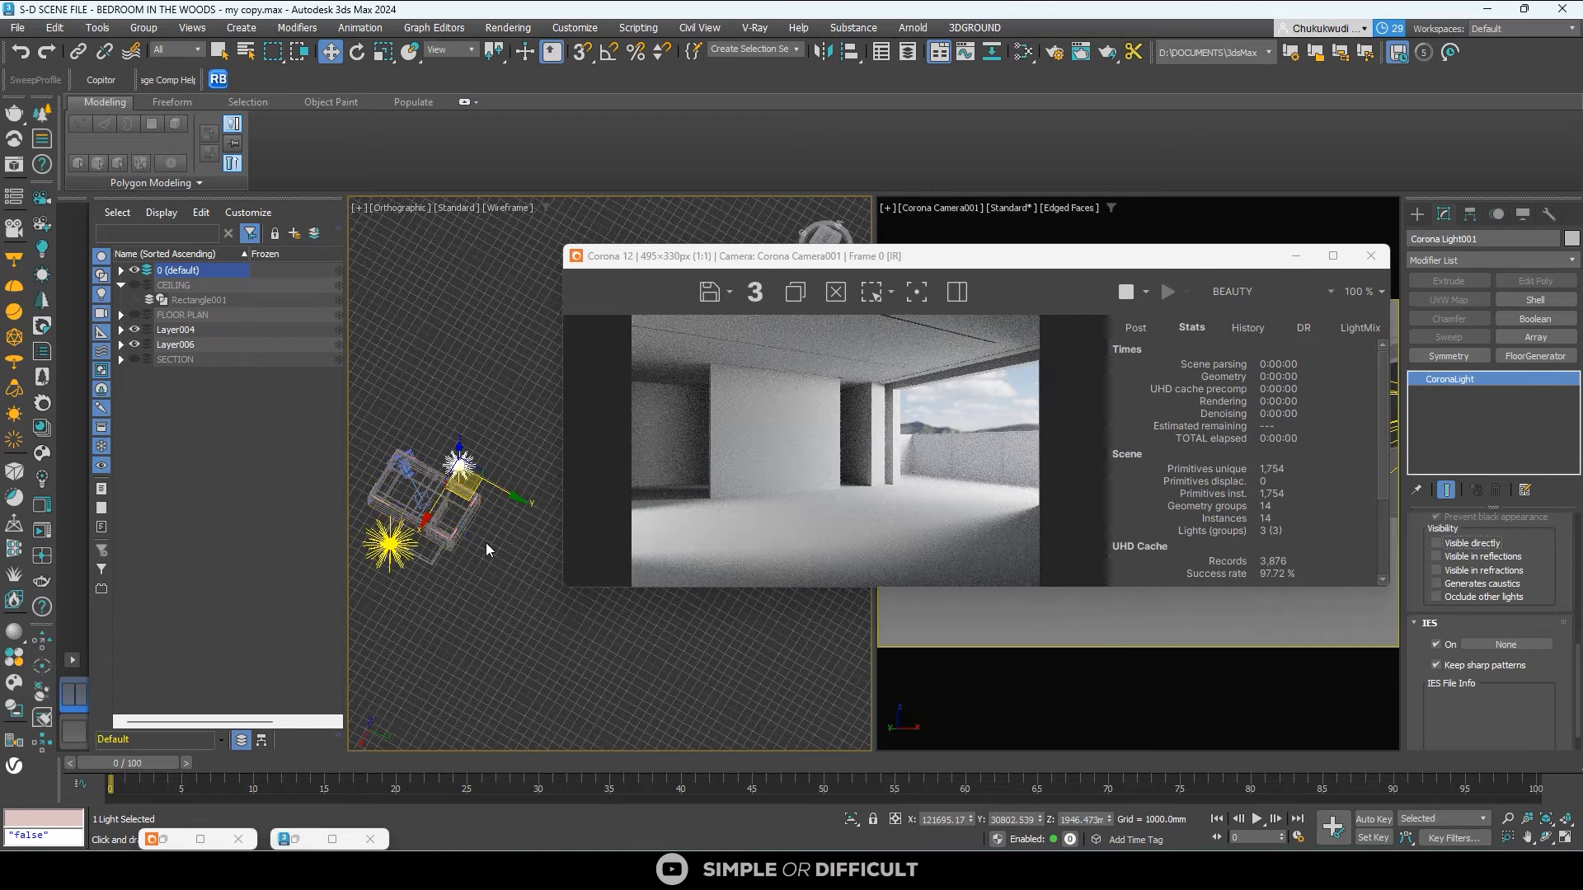
middle_click_drag(486, 542, 534, 581, "alt")
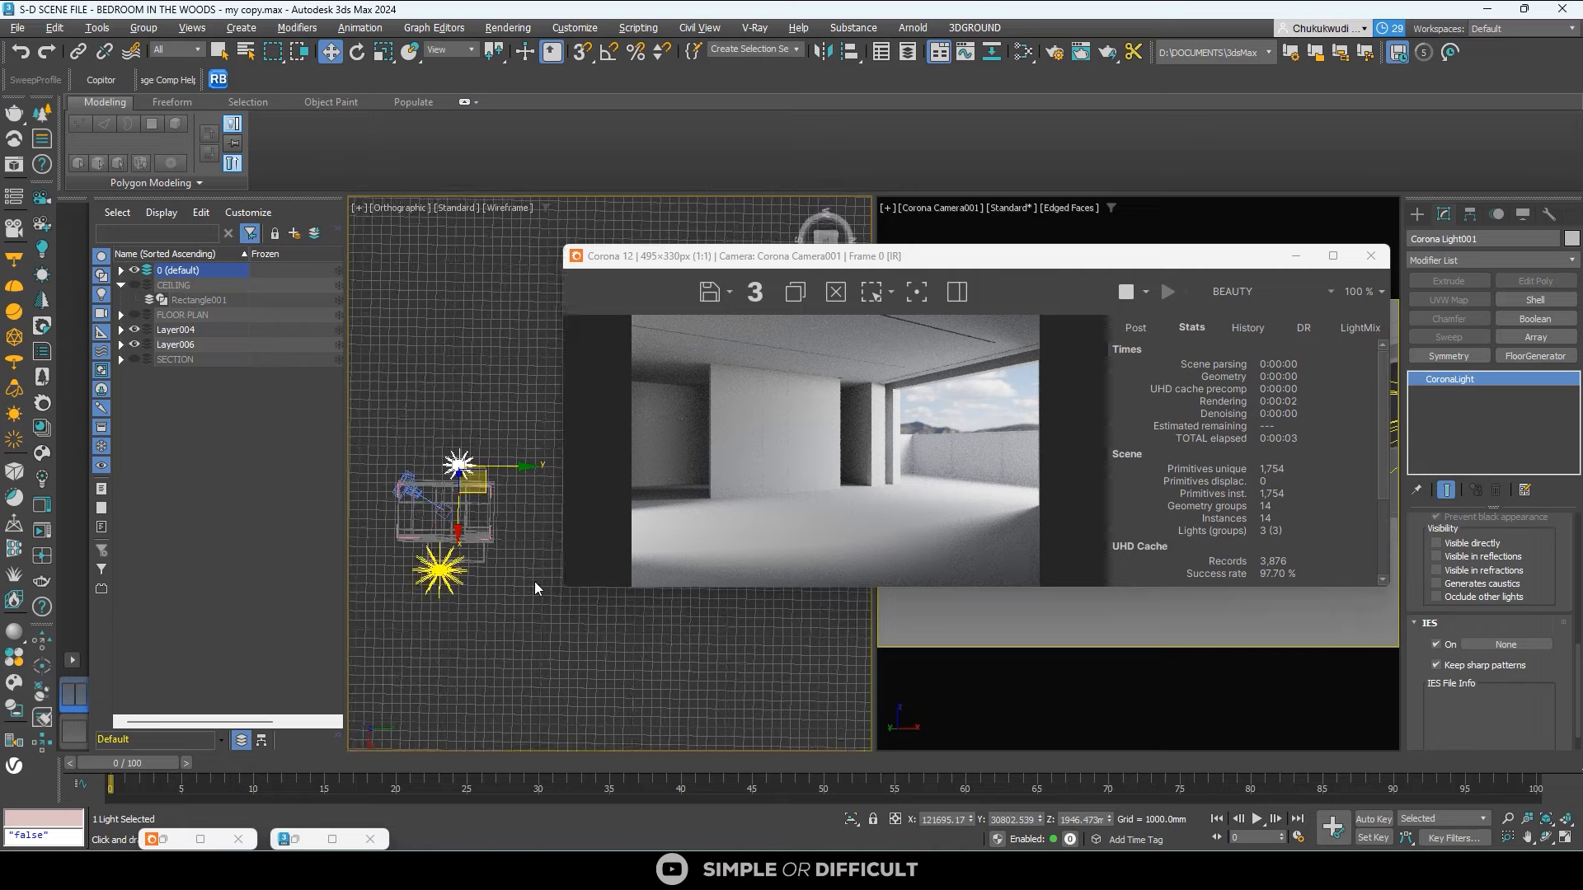
scroll(447, 567, "up", 3)
scroll(467, 564, "down", 2)
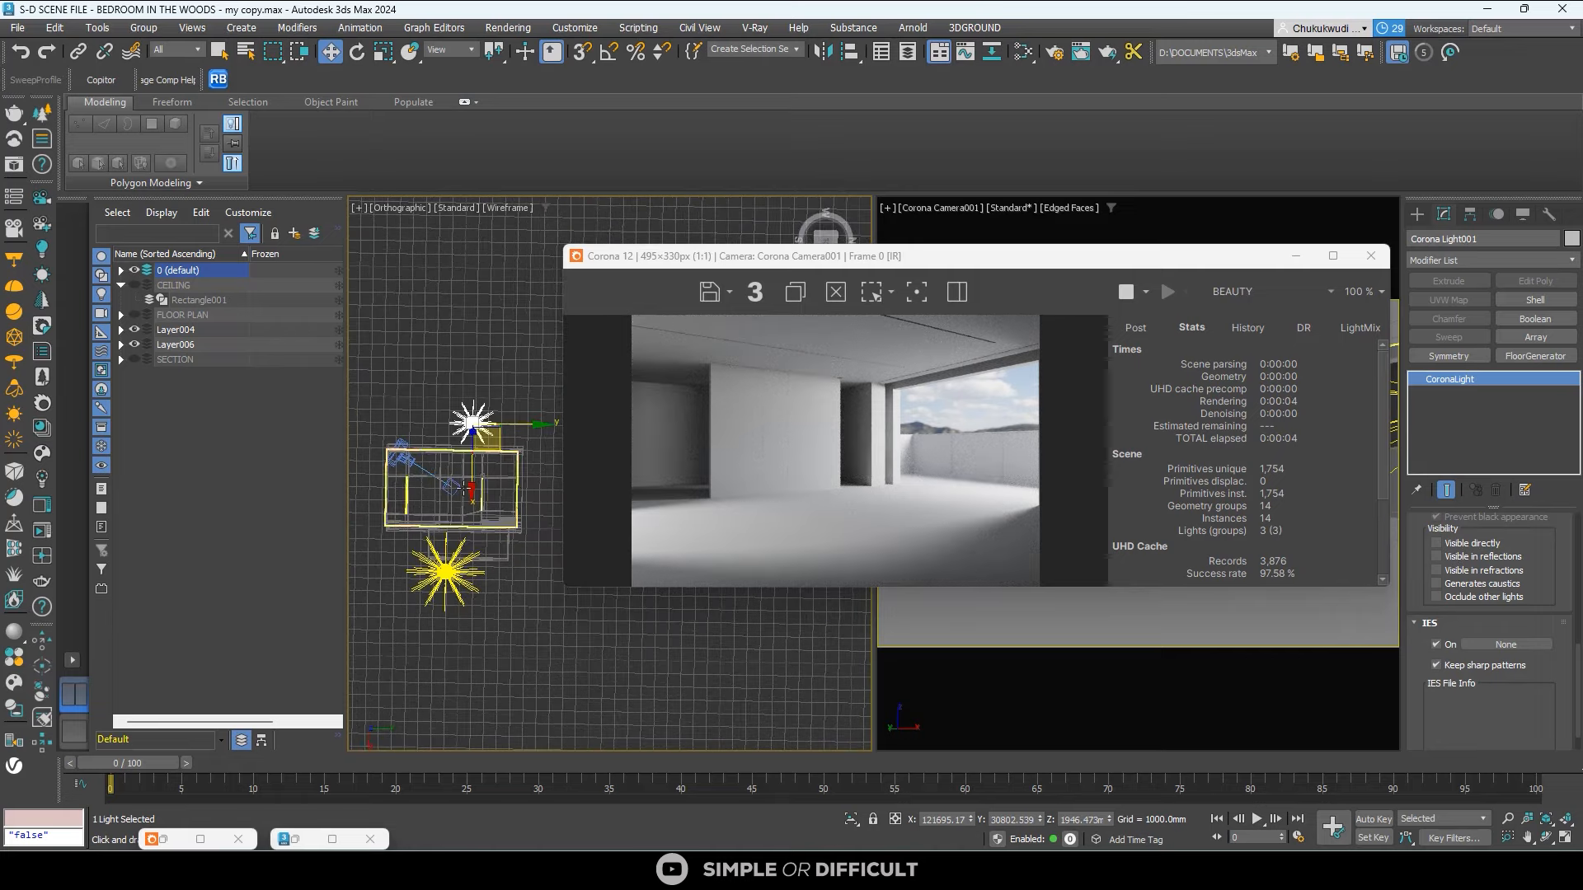
middle_click_drag(467, 528, 527, 478, "alt")
left_click_drag(814, 266, 948, 358)
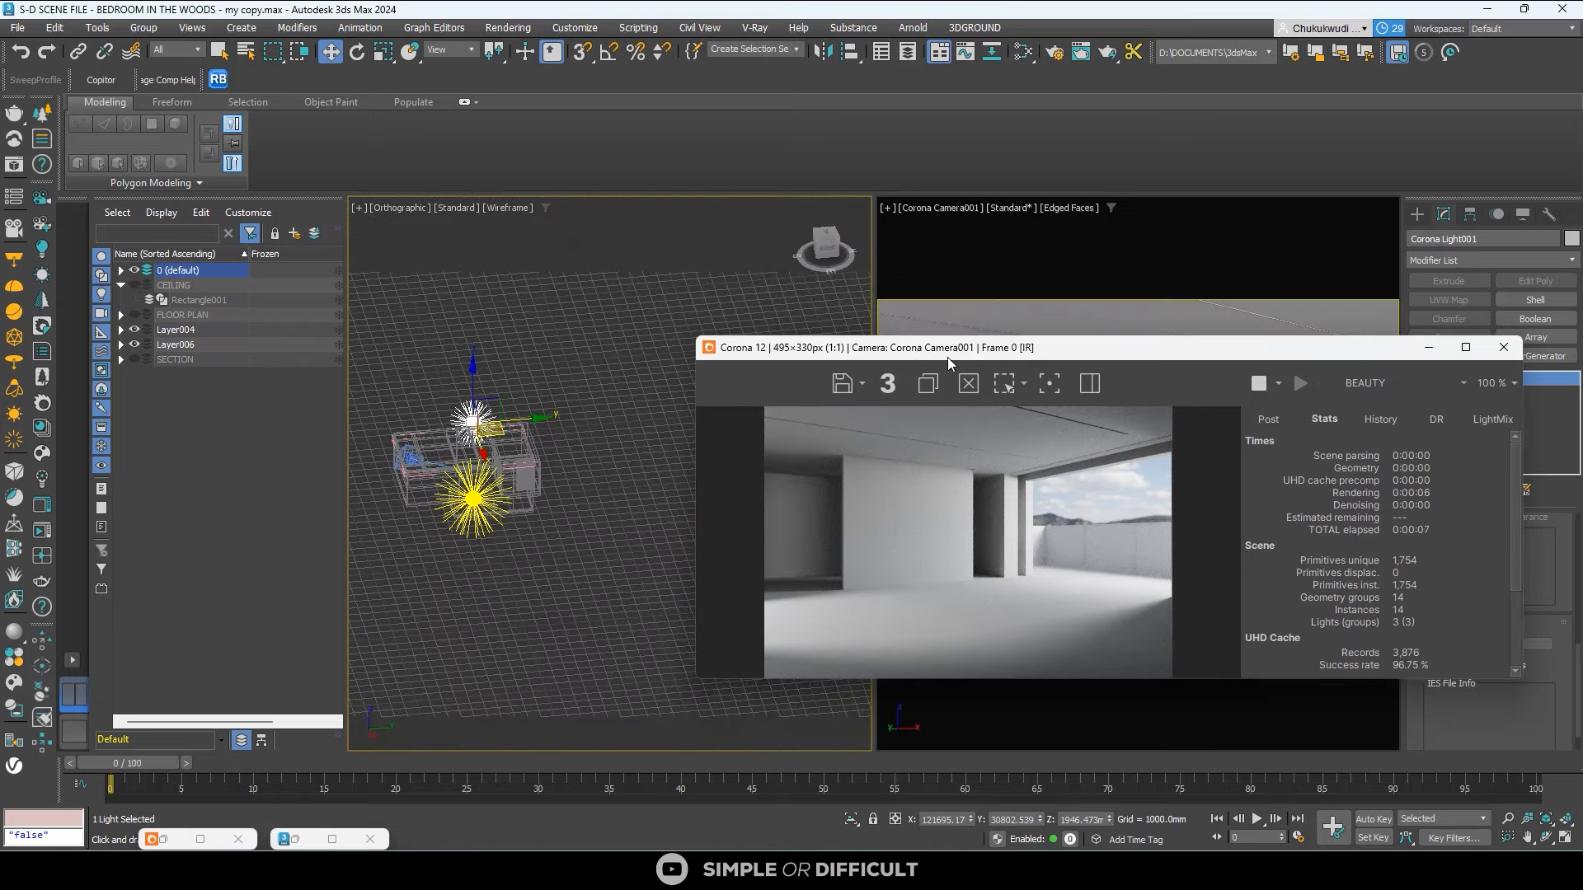
left_click(833, 238)
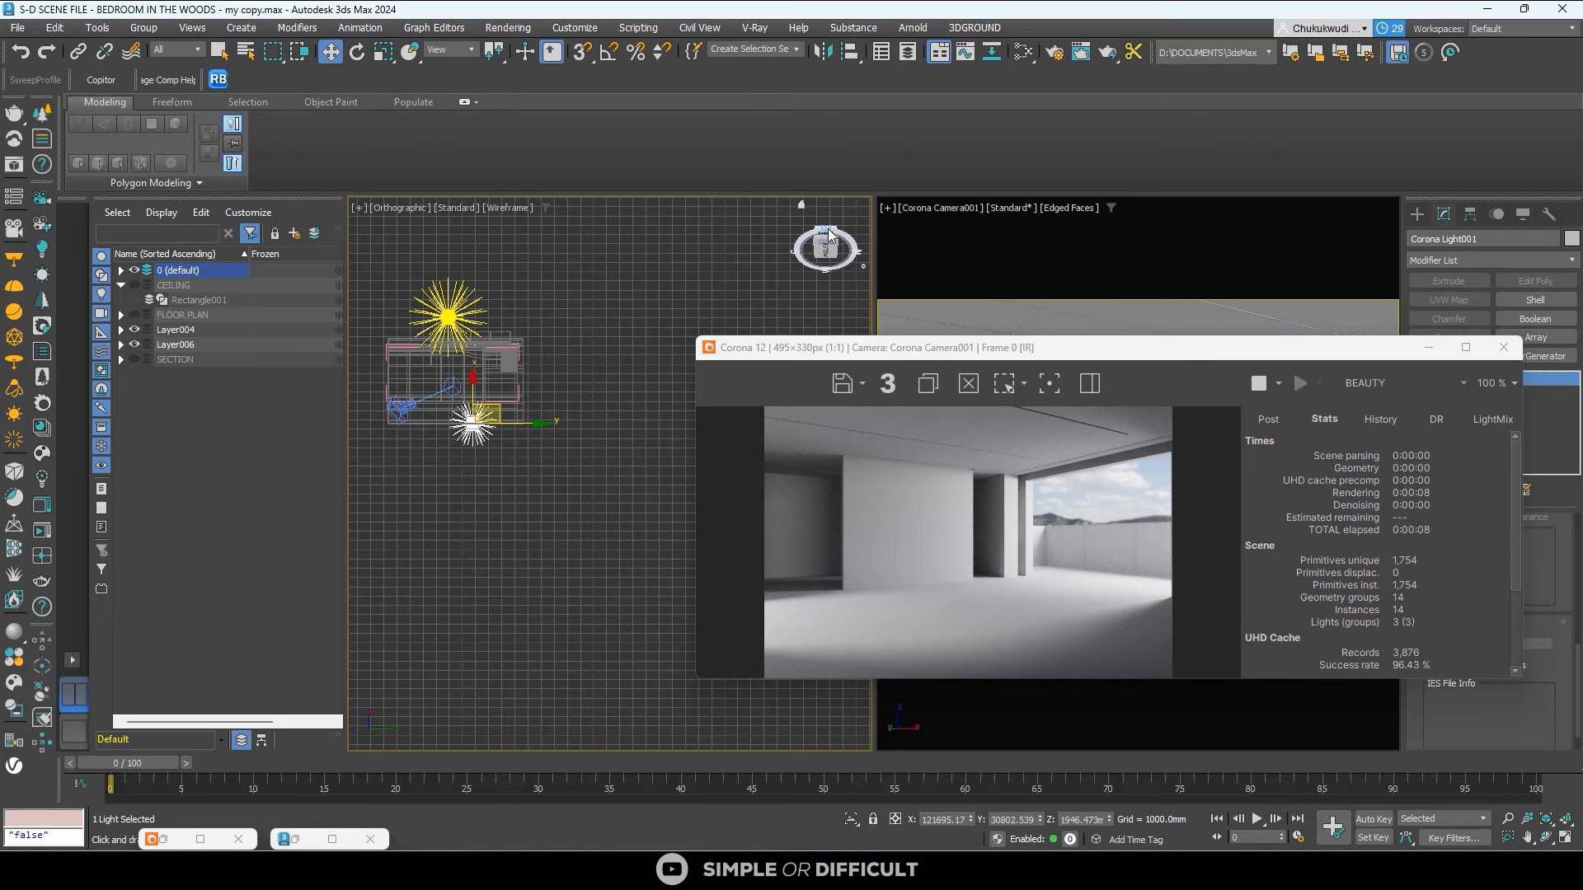
Create a rectangular Corona light about 4966 mm wide and 2137 mm high over the room's opening in the right view.
left_click(829, 236)
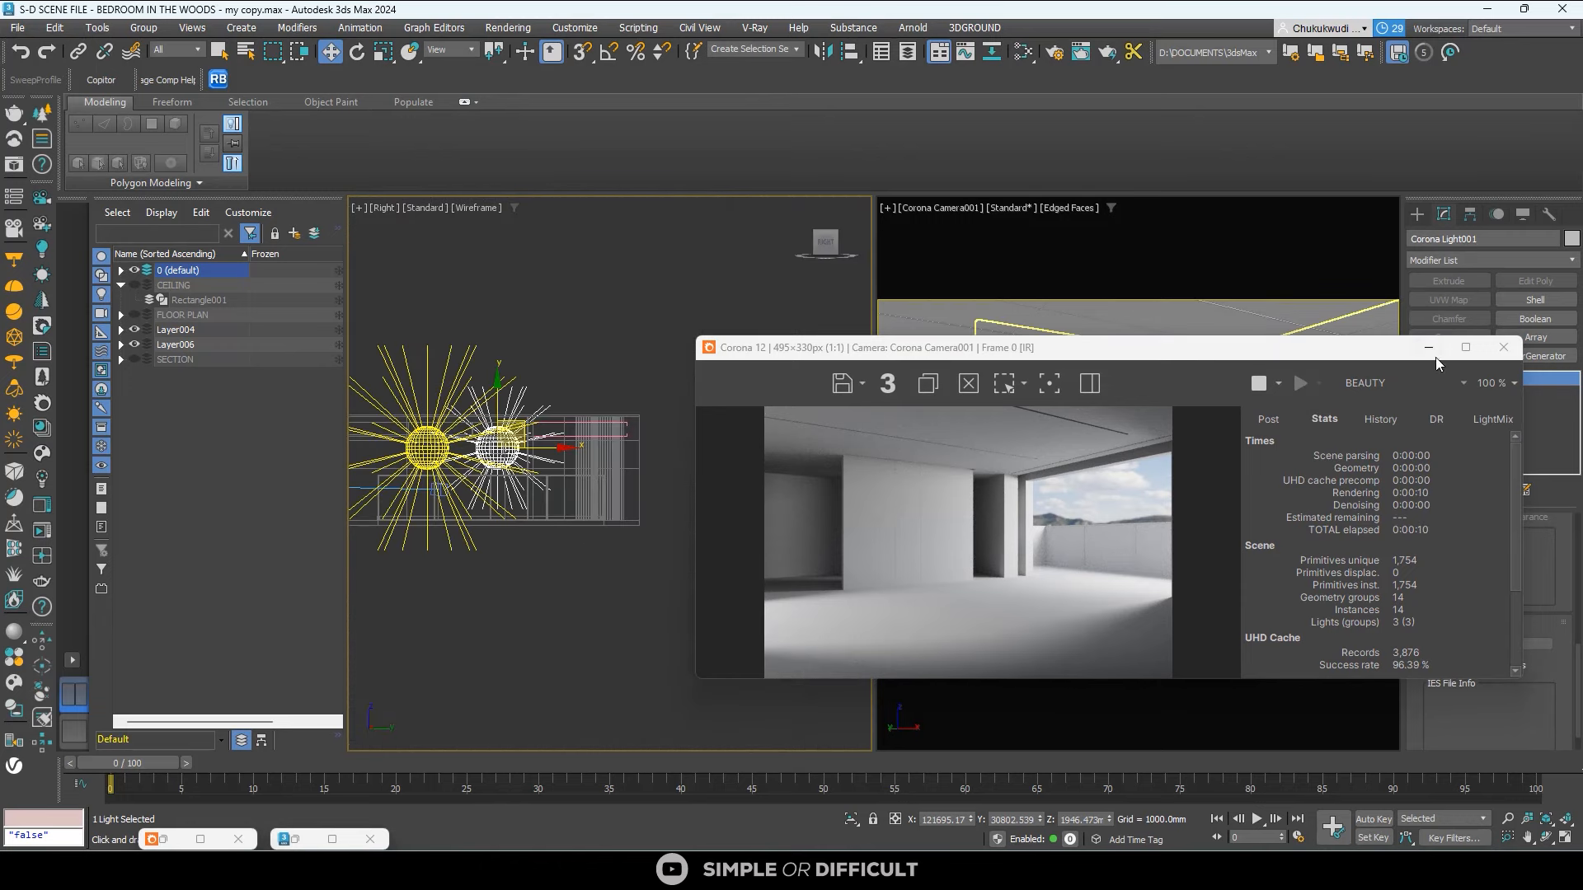
left_click_drag(1436, 355, 1246, 349)
left_click(1415, 216)
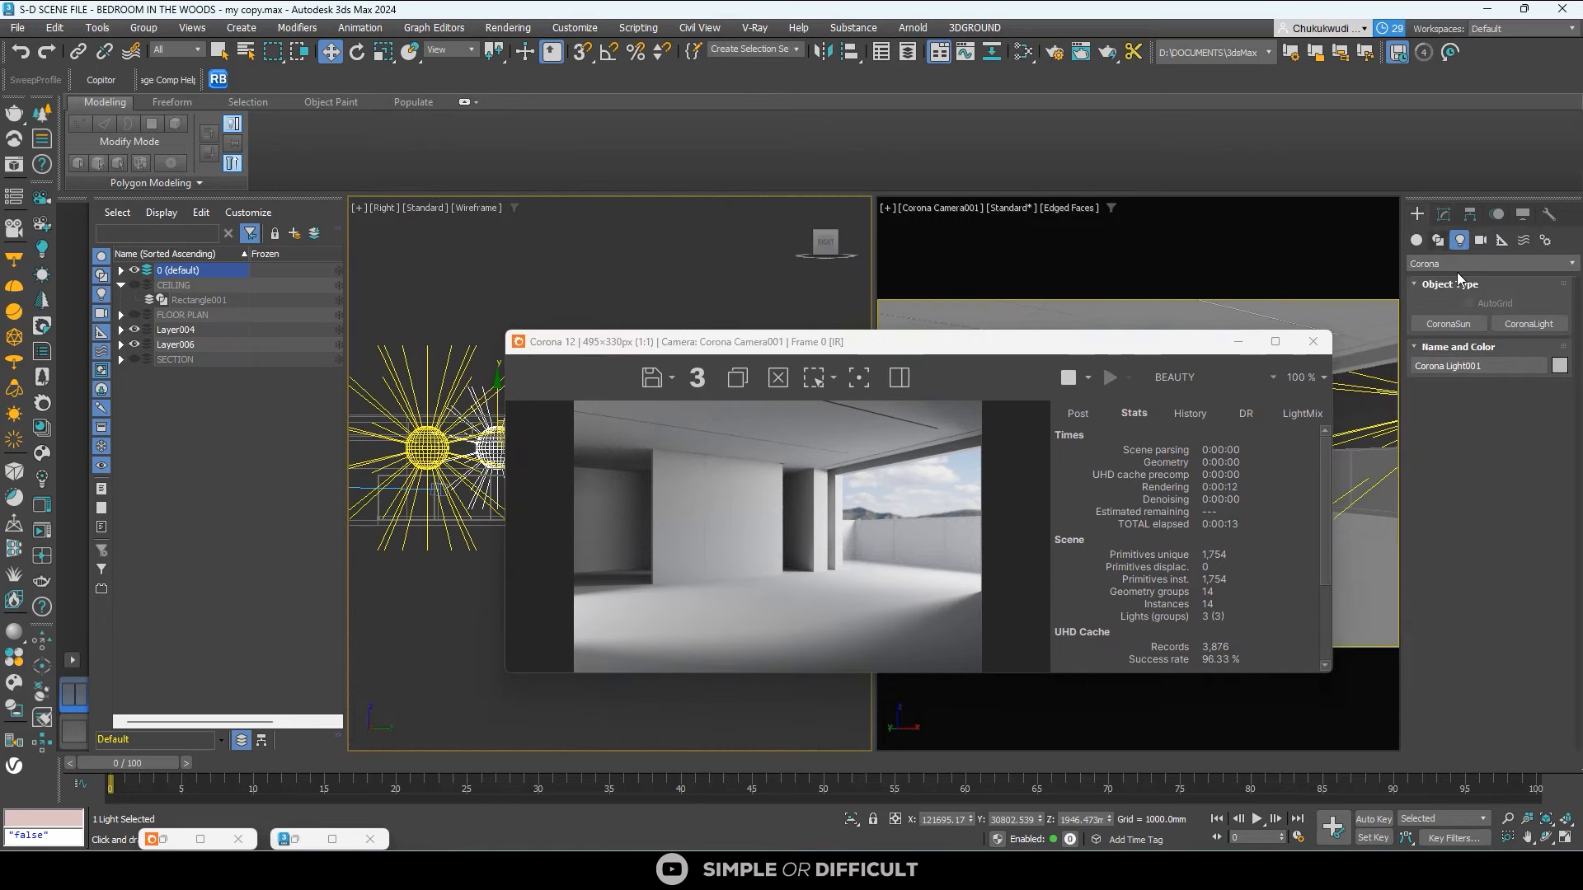
left_click(1531, 328)
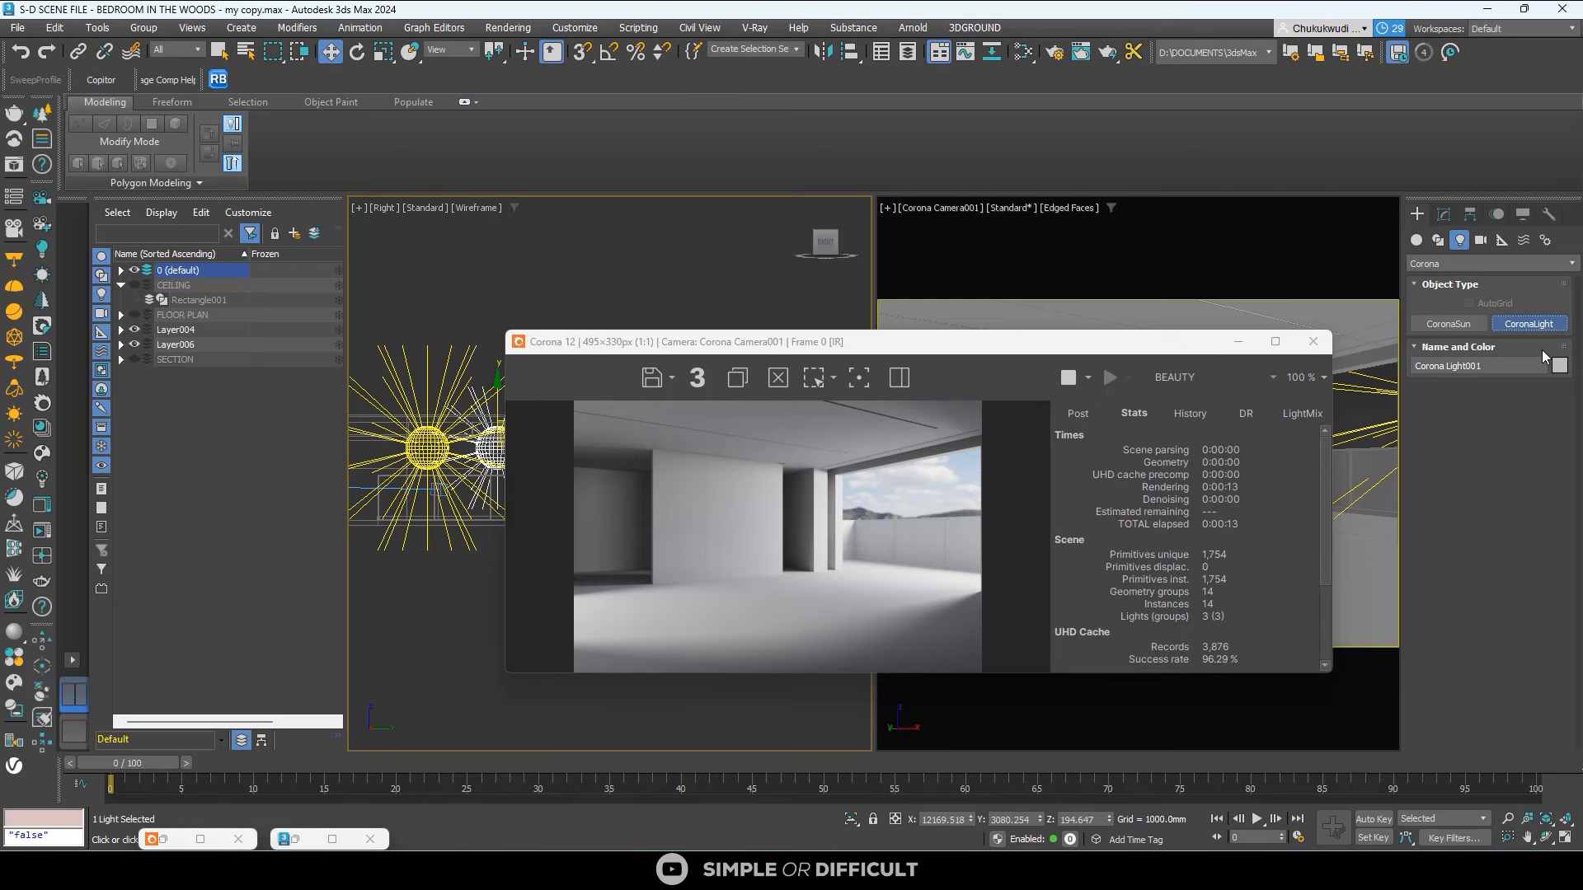
left_click(1483, 547)
left_click(1494, 565)
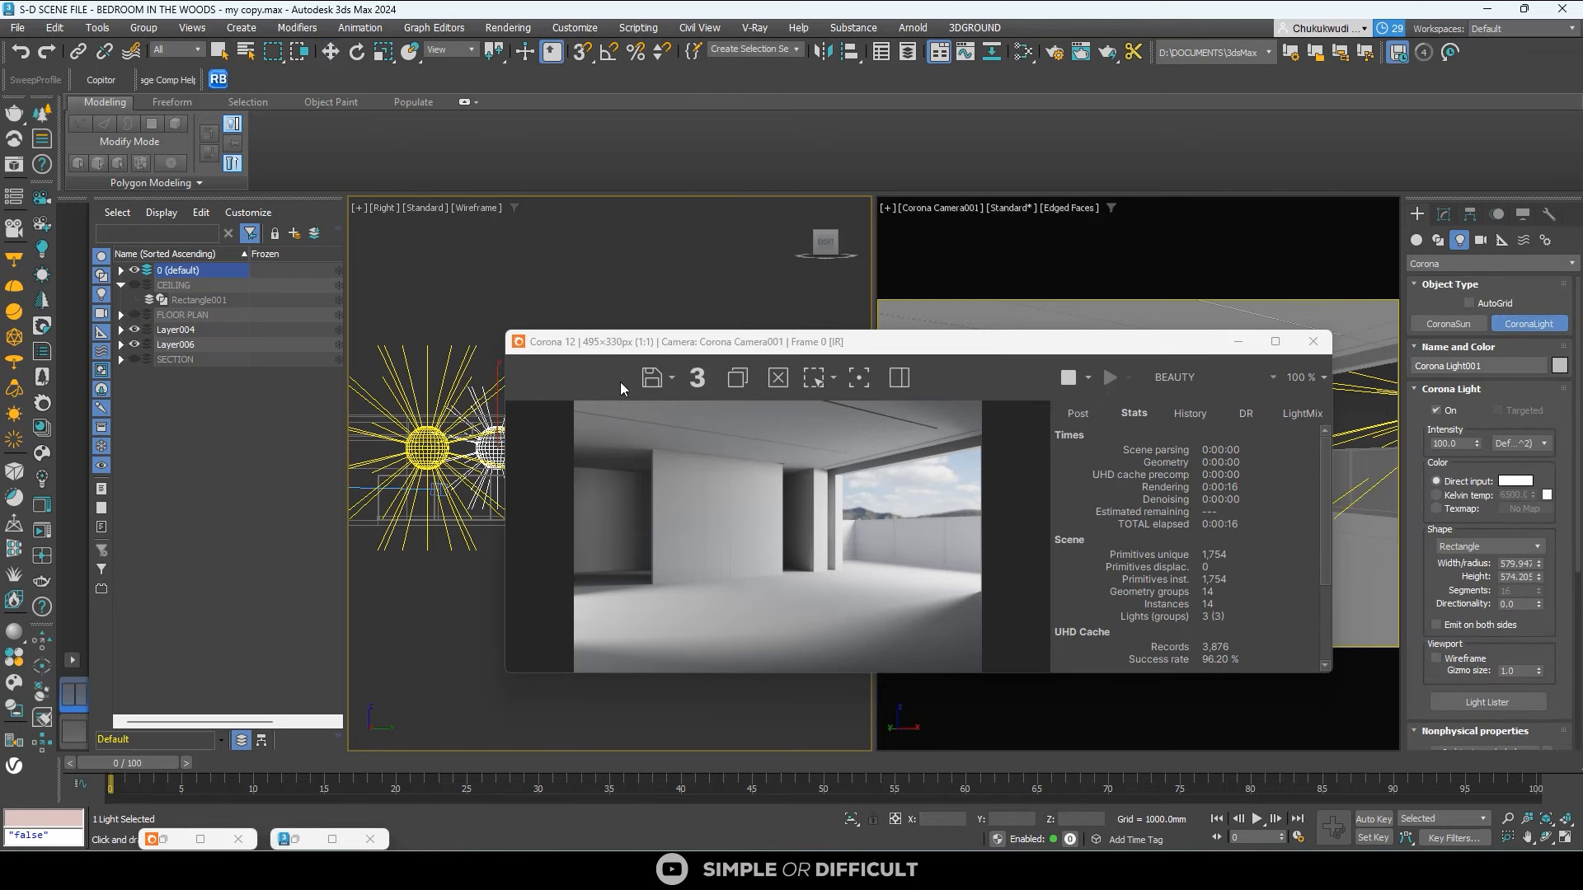
left_click_drag(765, 345, 969, 353)
scroll(536, 404, "down", 2)
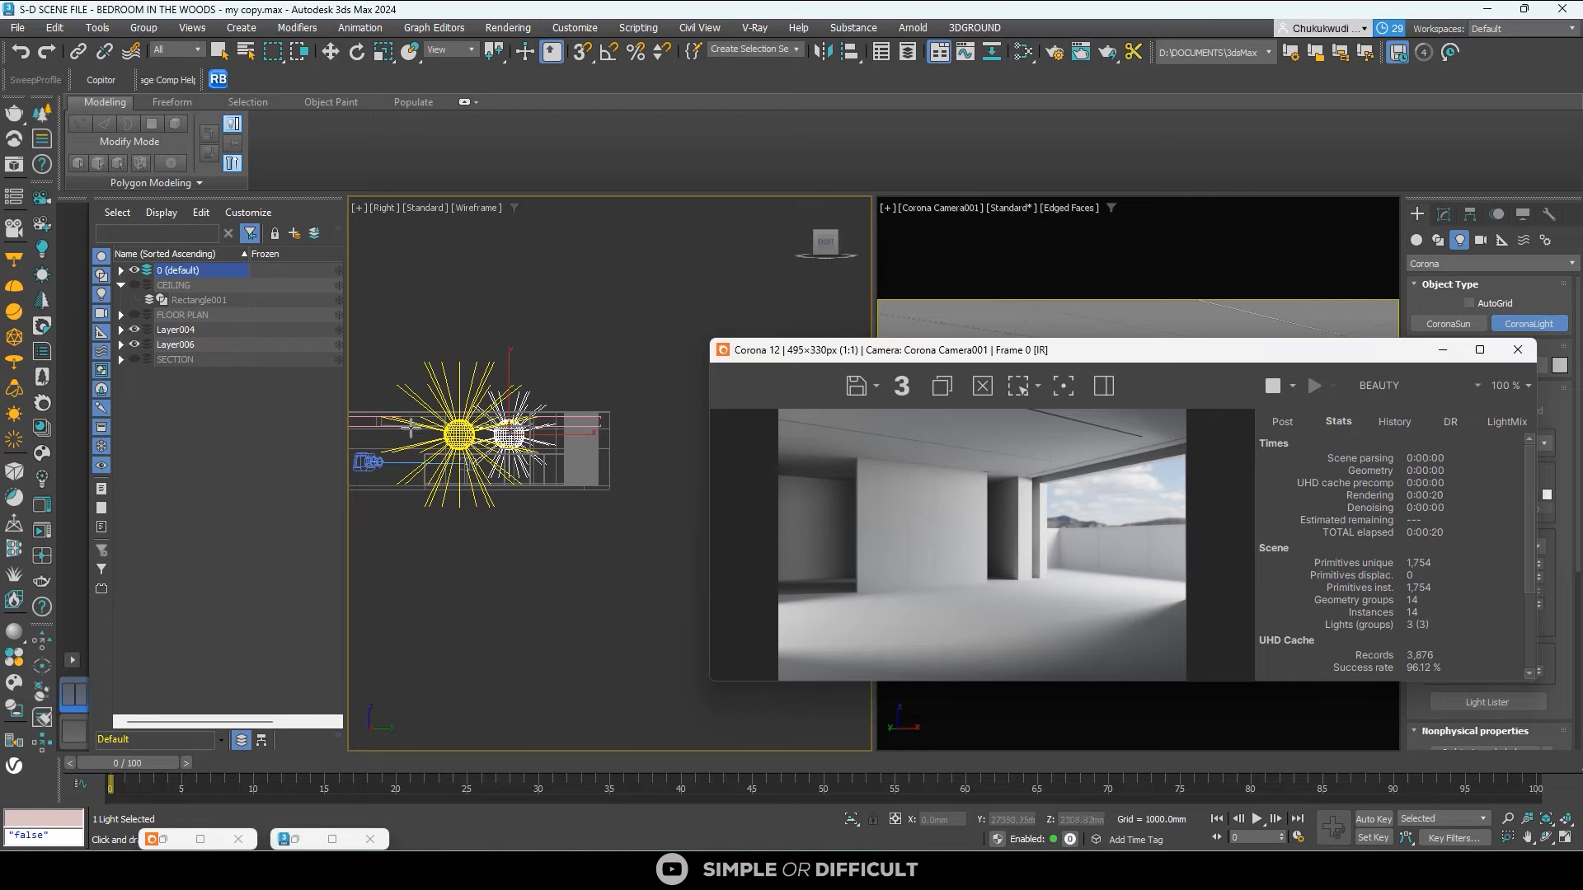
left_click_drag(410, 427, 541, 490)
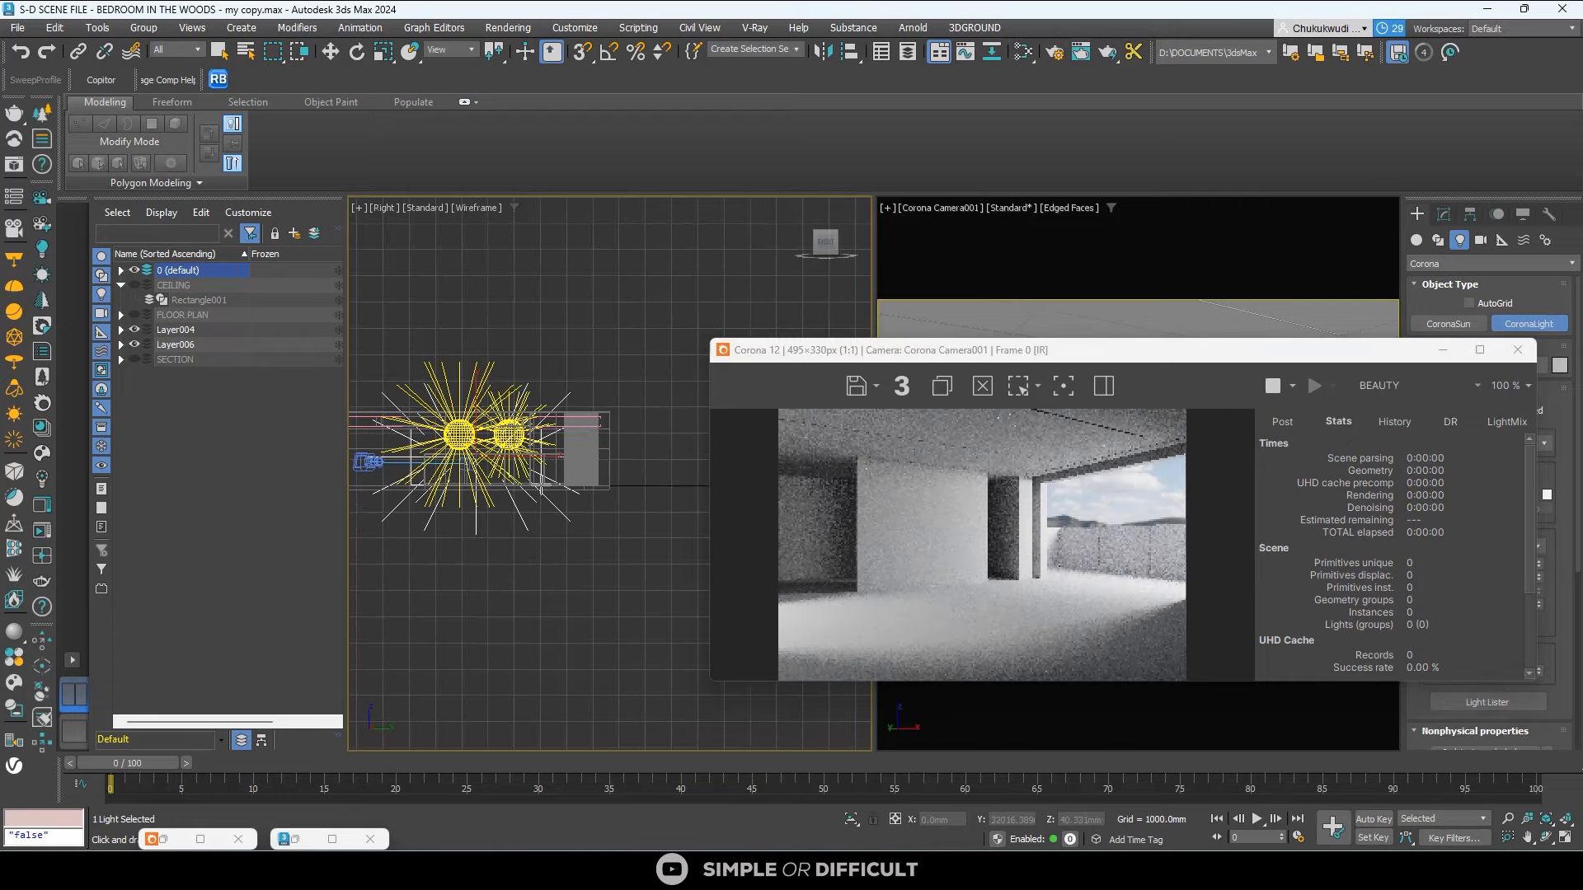
Move the rectangular light along X in the top view to just outside the balcony, at about X 132633 mm.
middle_click_drag(541, 488, 732, 487, "alt")
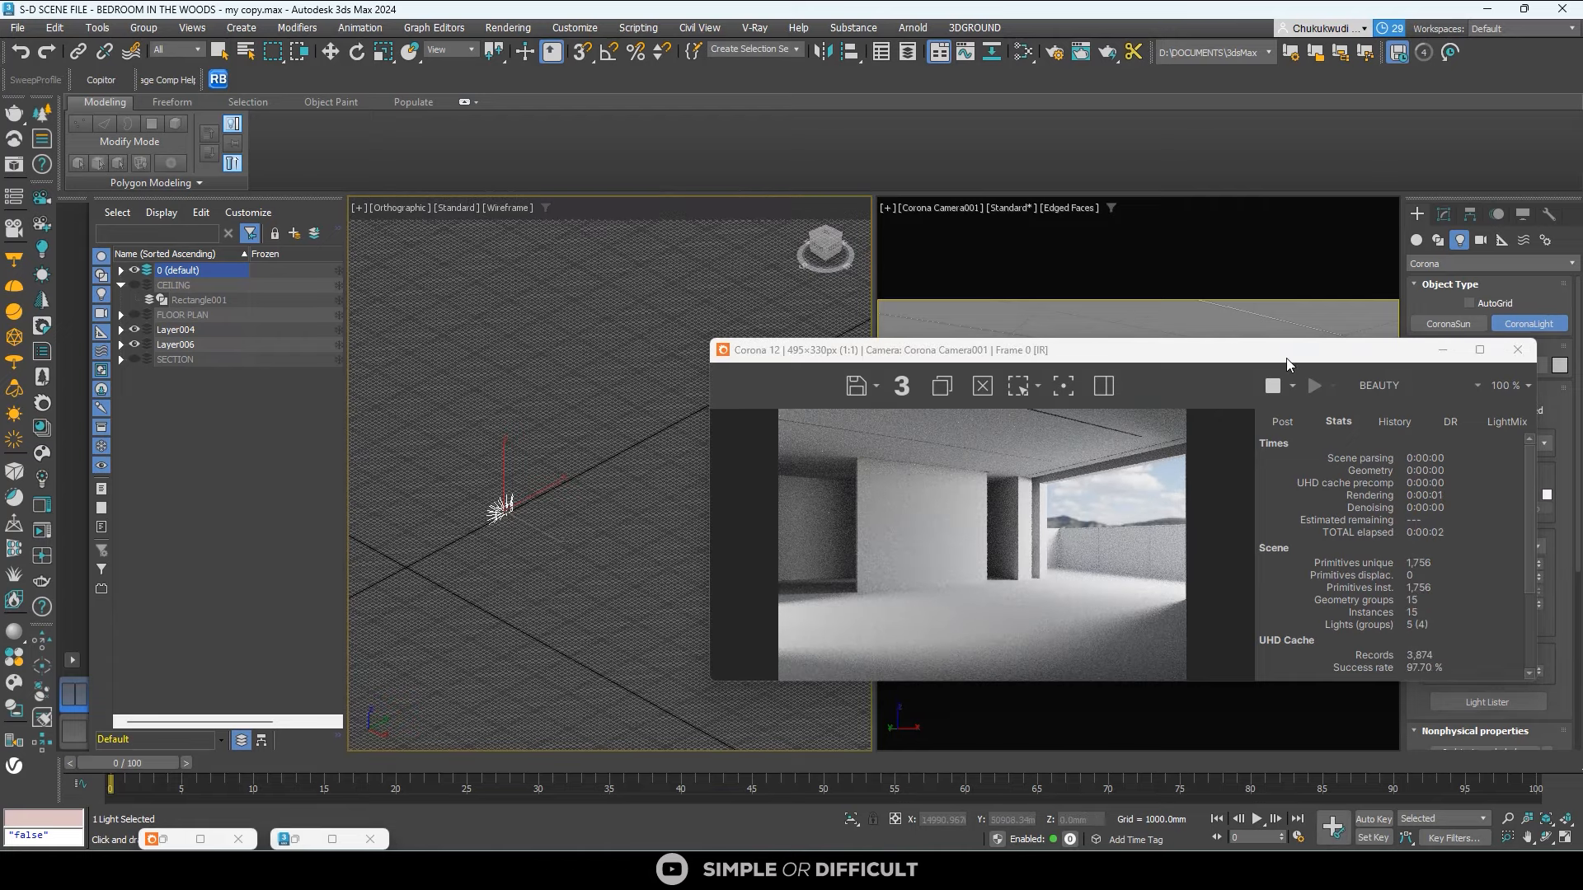
left_click_drag(1286, 360, 1200, 300)
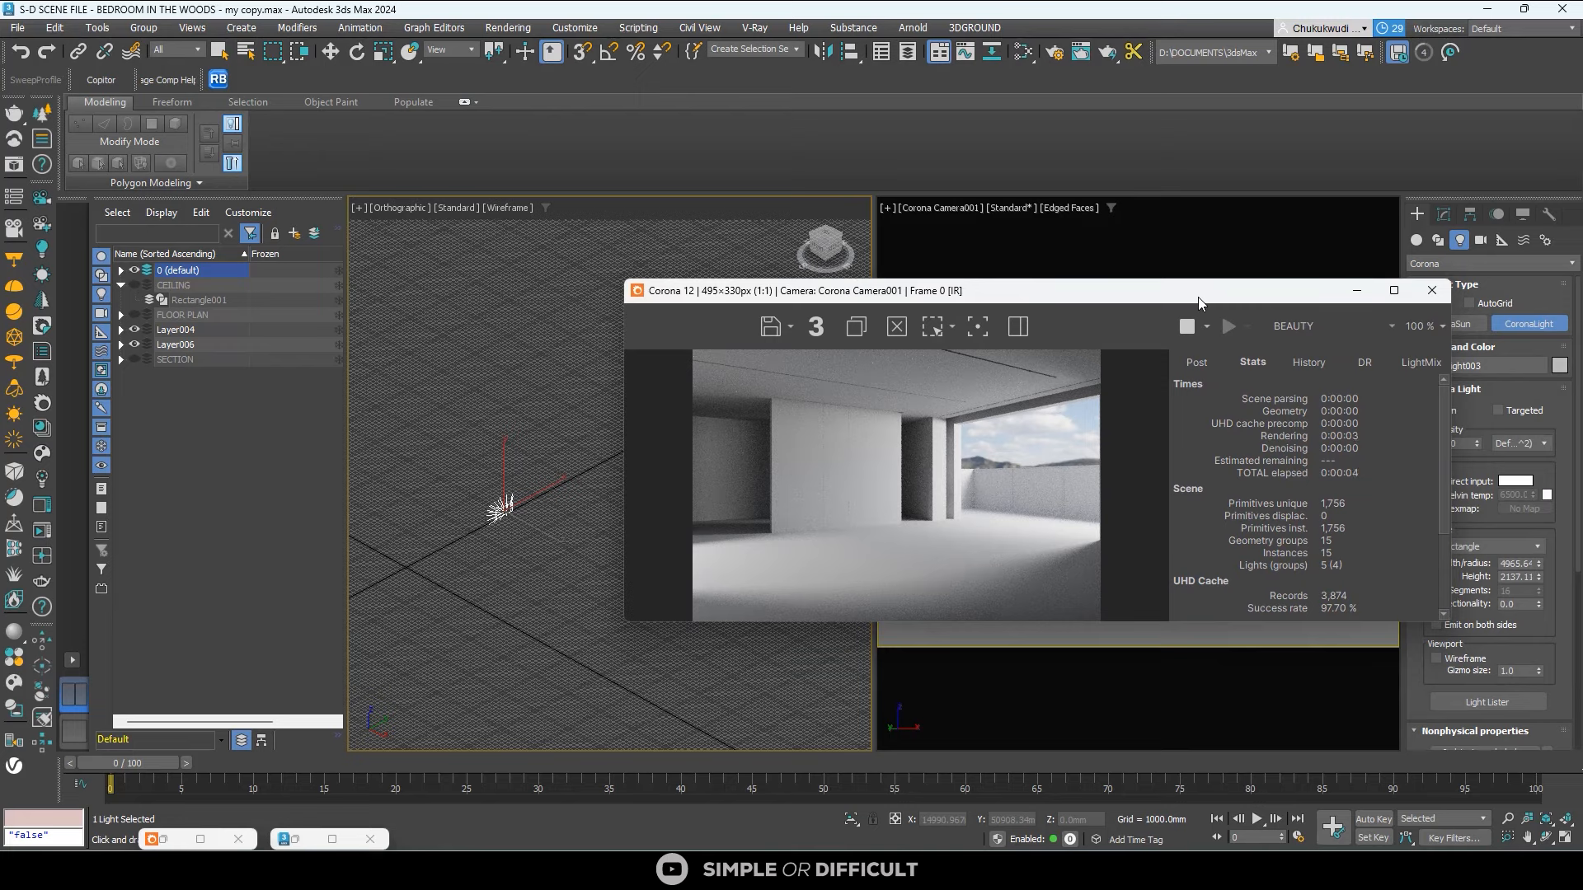
scroll(507, 490, "down", 3)
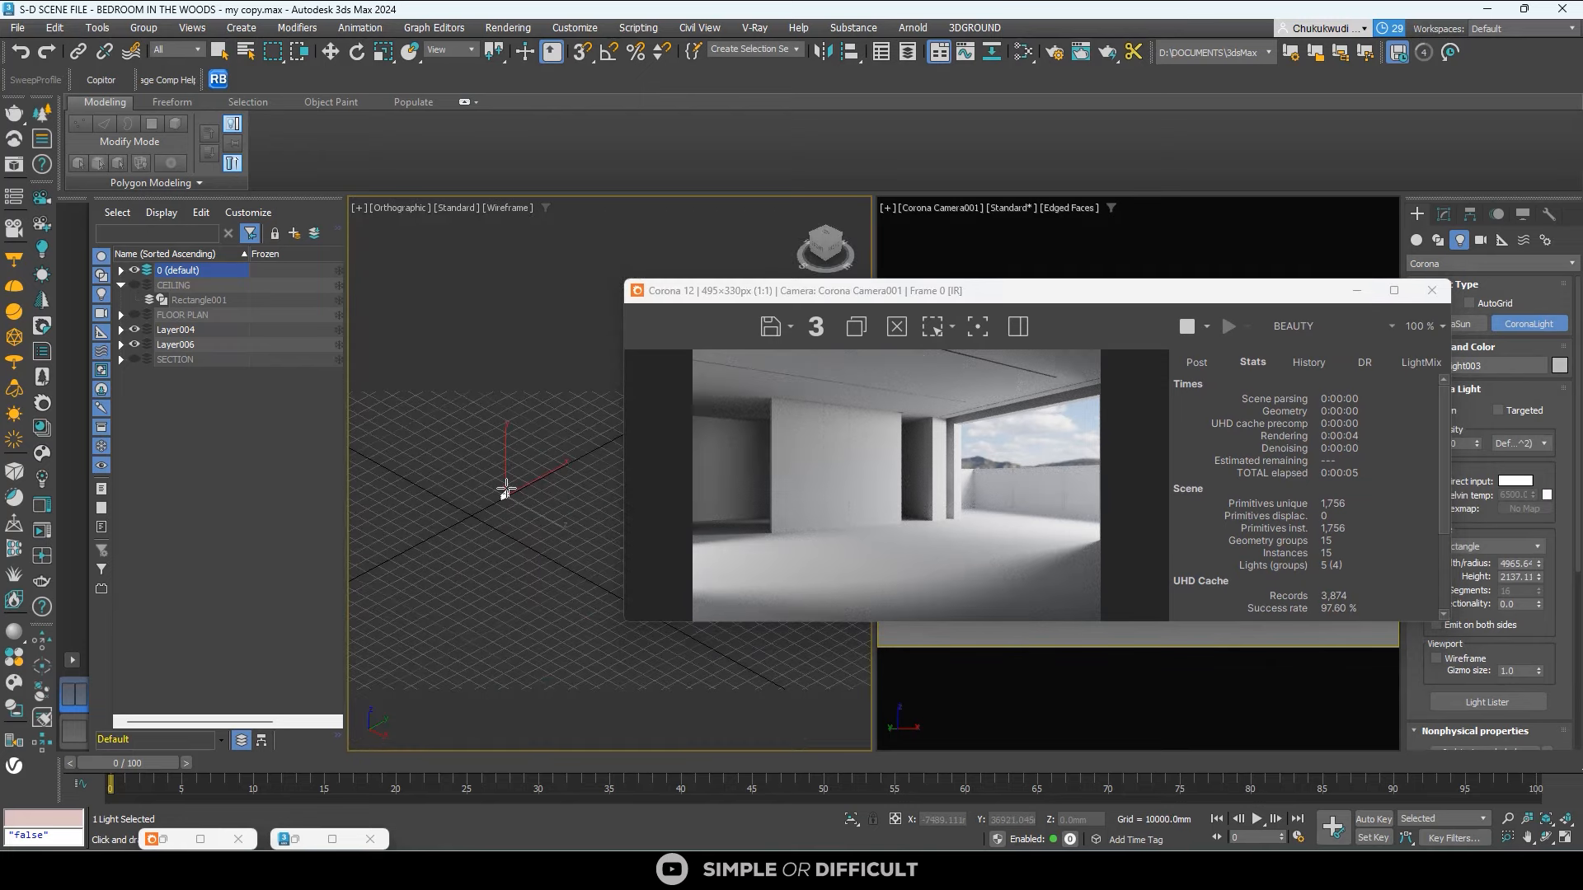
key("t")
scroll(451, 453, "up", 3)
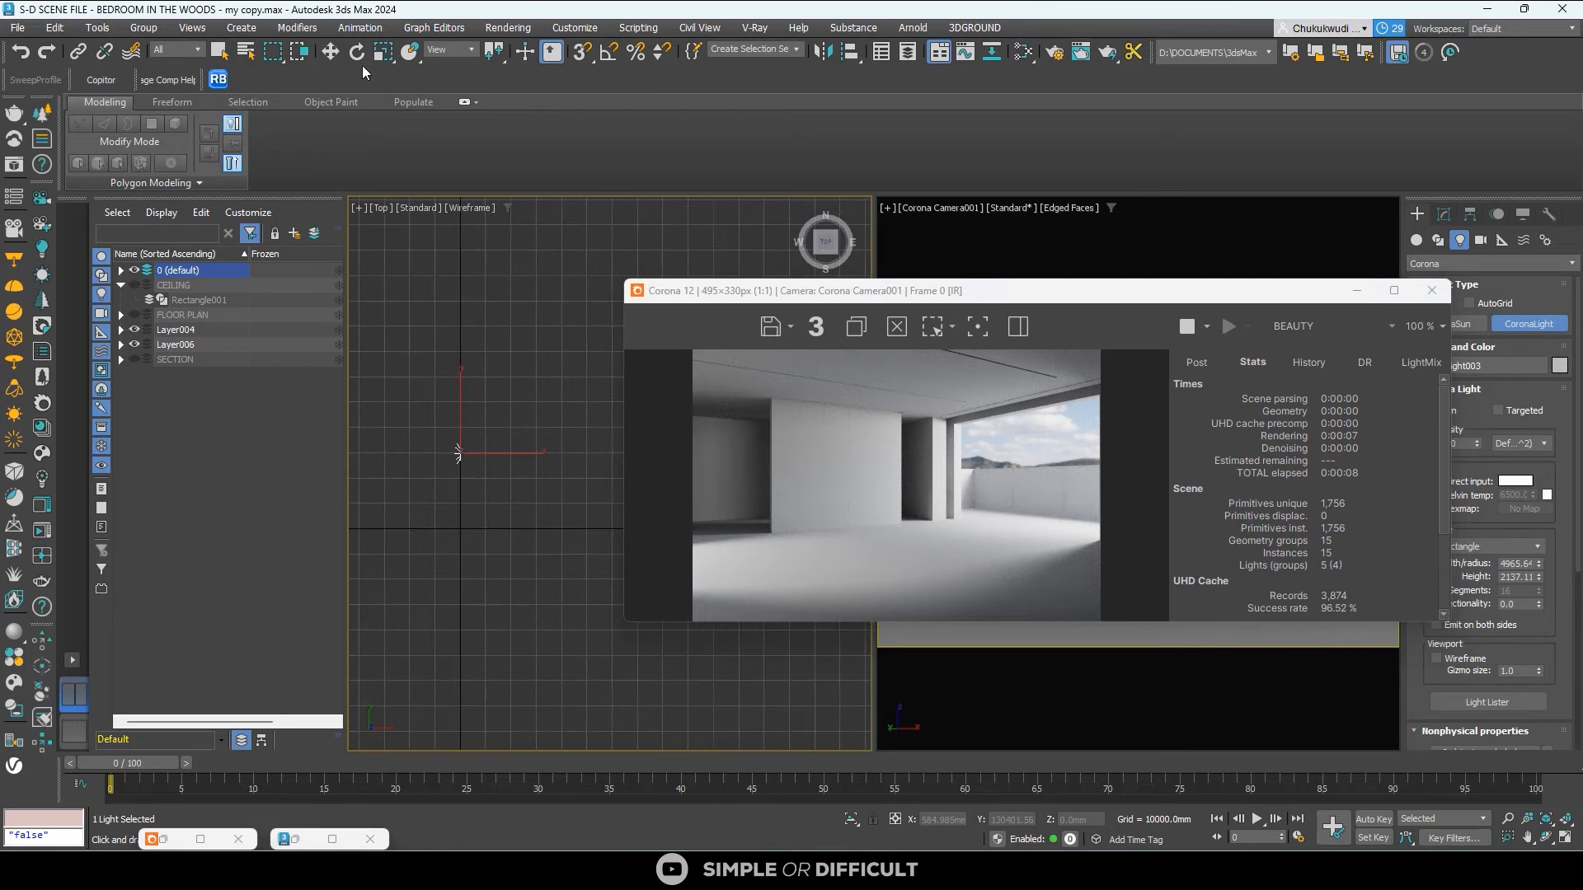
left_click(328, 49)
scroll(445, 560, "down", 3)
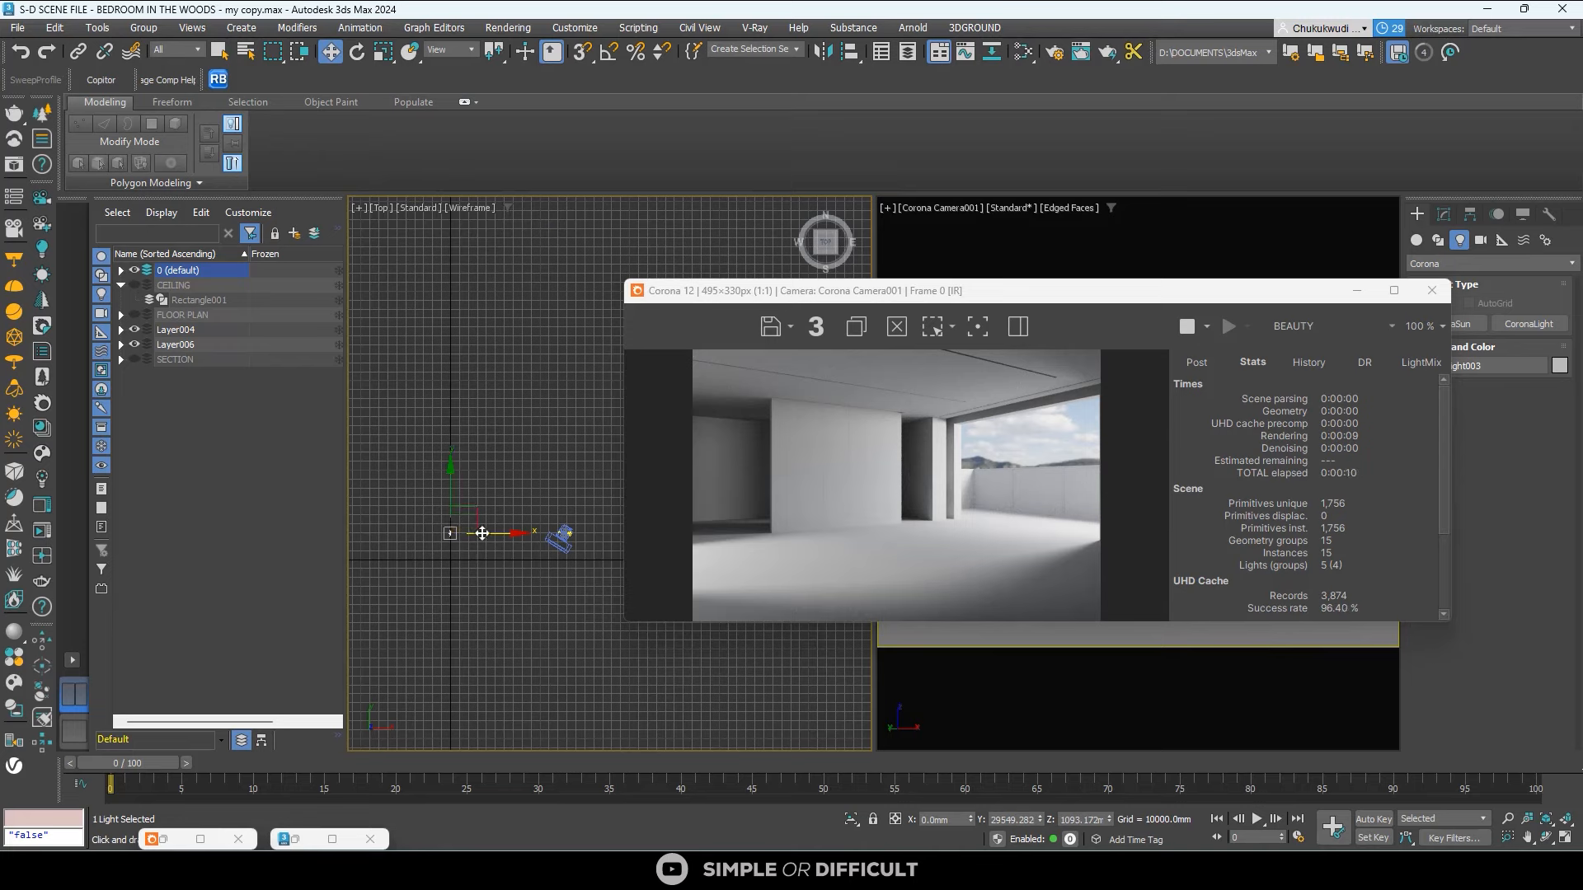
left_click_drag(482, 533, 582, 537)
scroll(582, 536, "up", 3)
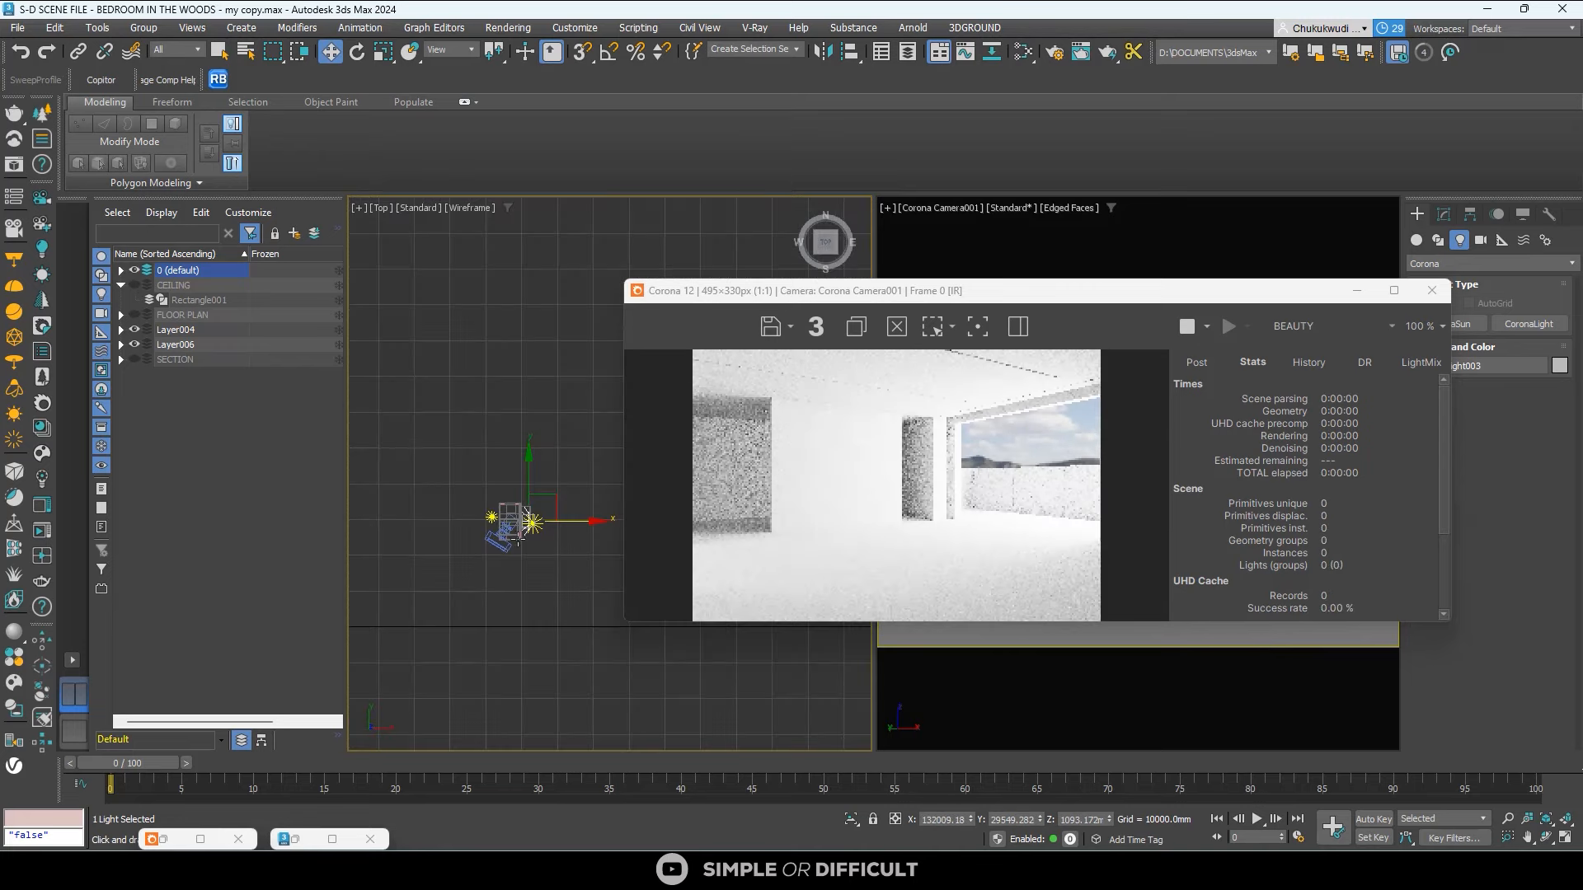
scroll(519, 536, "up", 10)
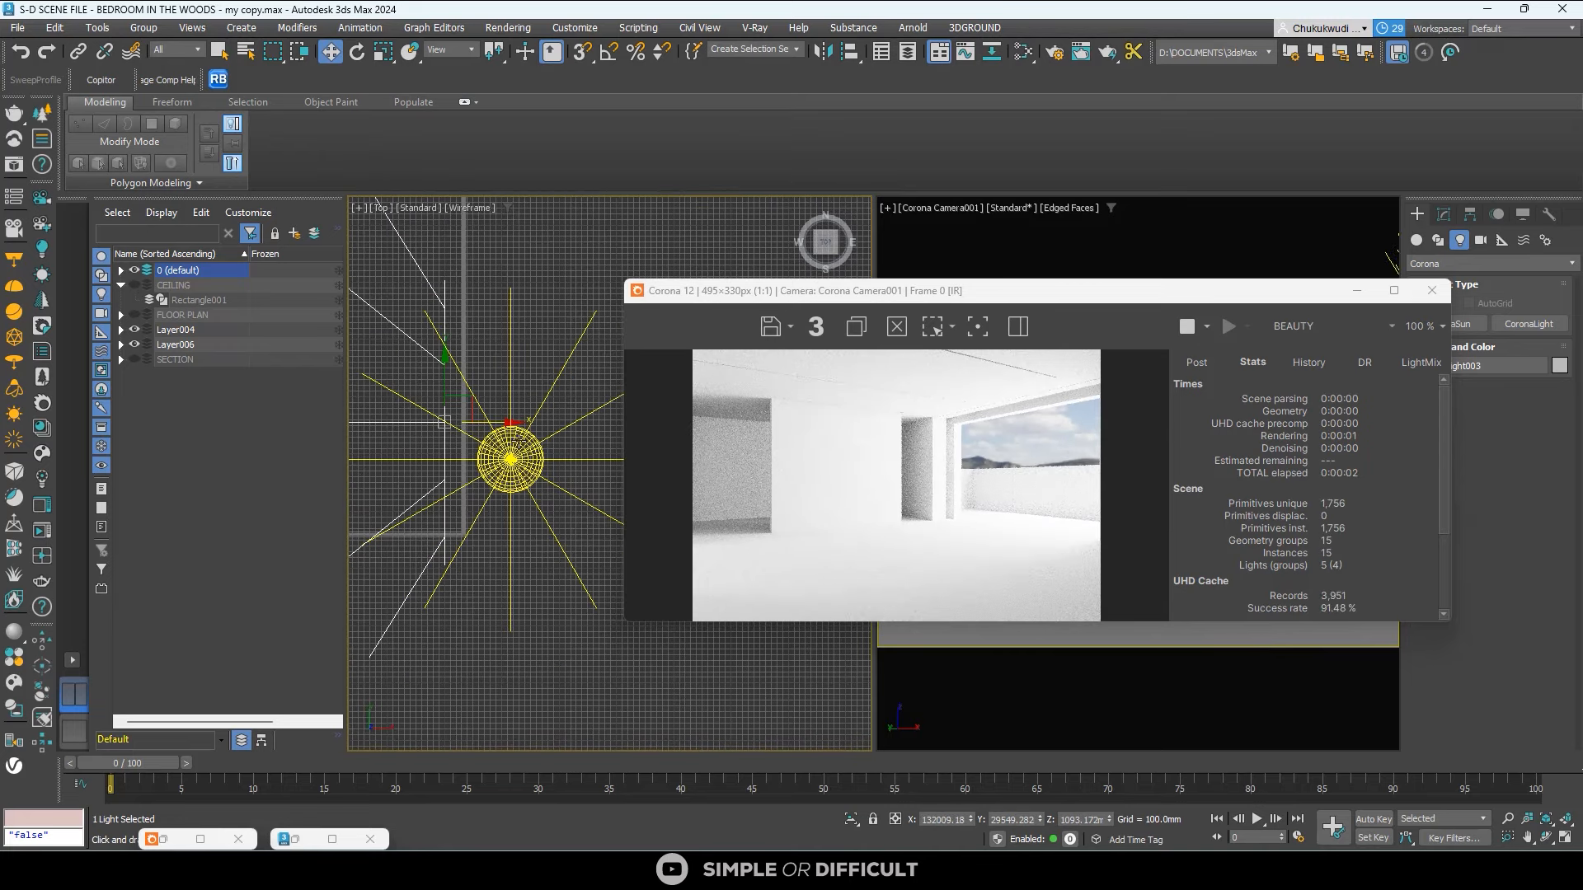
left_click_drag(511, 422, 537, 424)
scroll(536, 424, "down", 3)
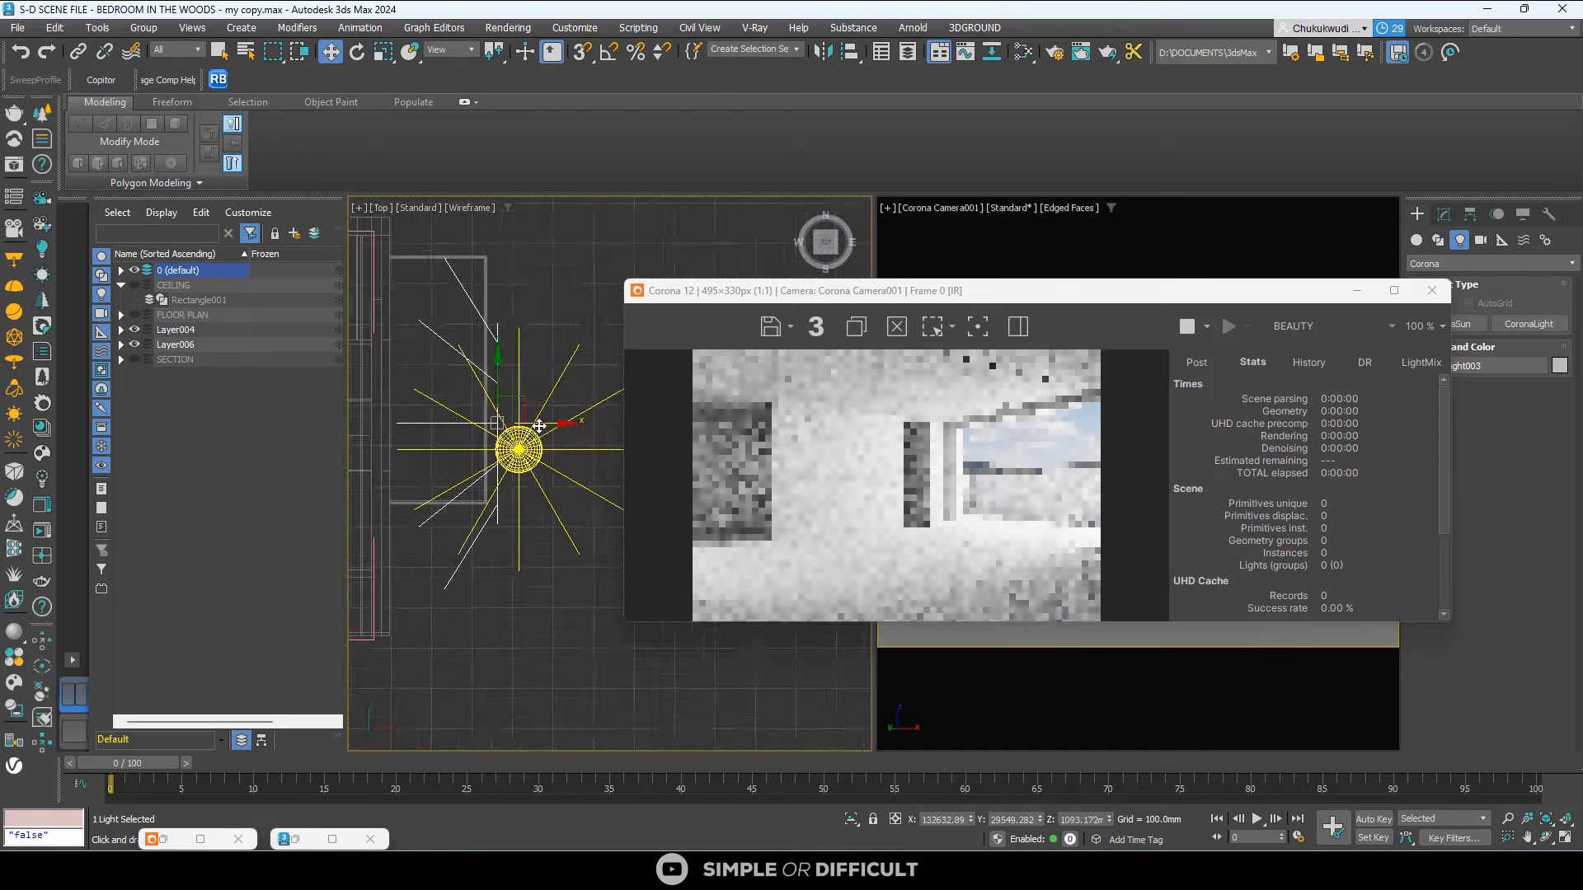
Shift the rectangular light to about Y 29937 mm and set its width to about 3724 mm.
mouse_move(529, 489)
middle_mouse_down("alt")
mouse_move(487, 475)
mouse_move(527, 412)
middle_mouse_up("alt")
key("F3")
left_click(824, 245)
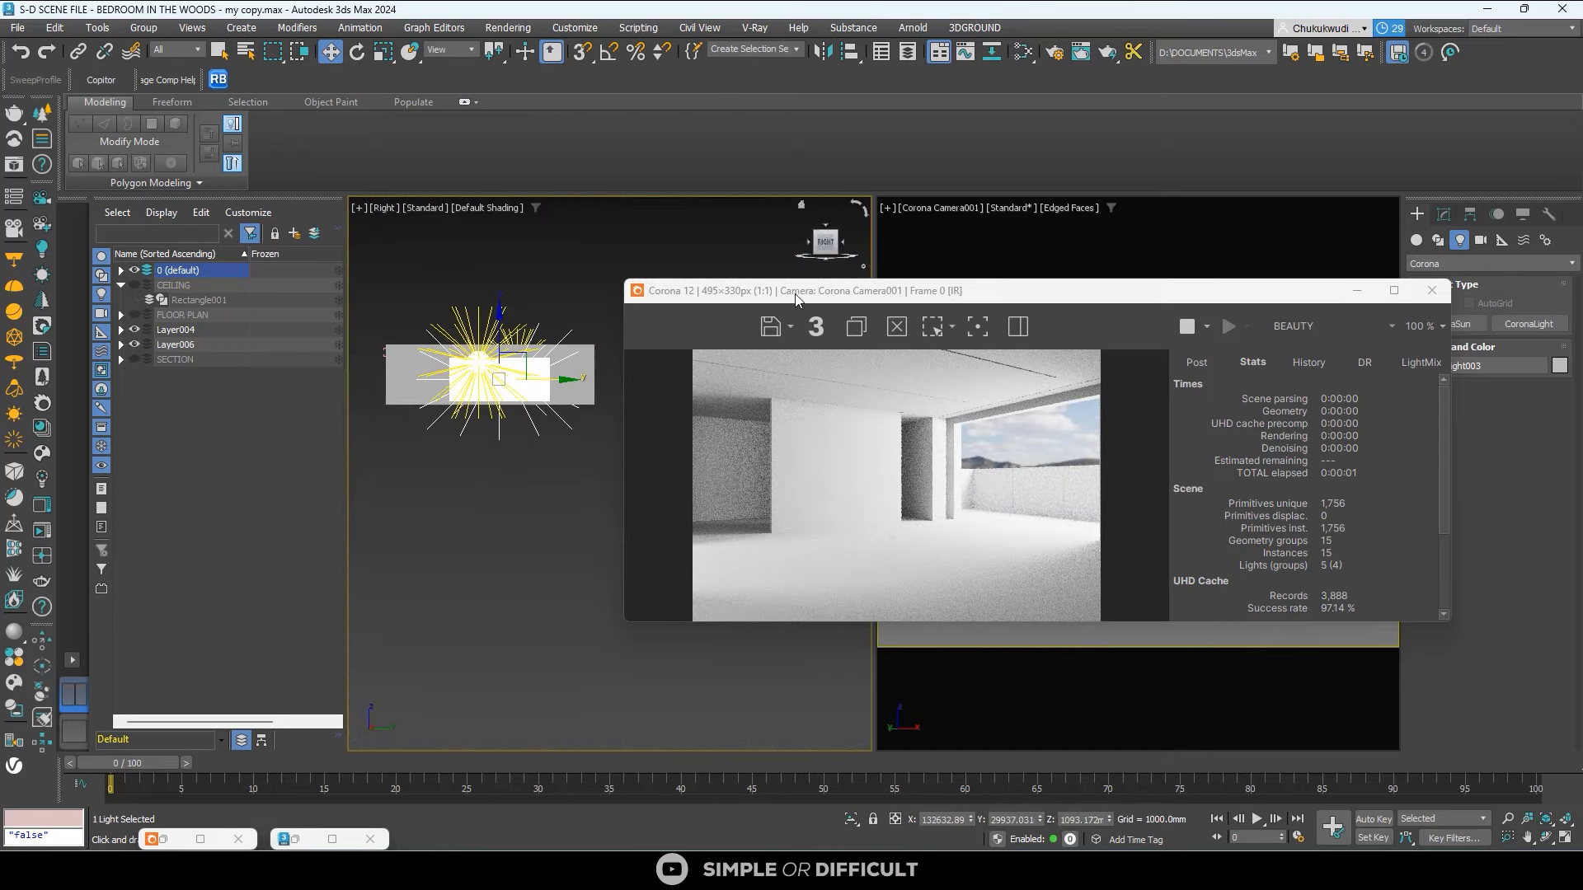
scroll(498, 353, "up", 4)
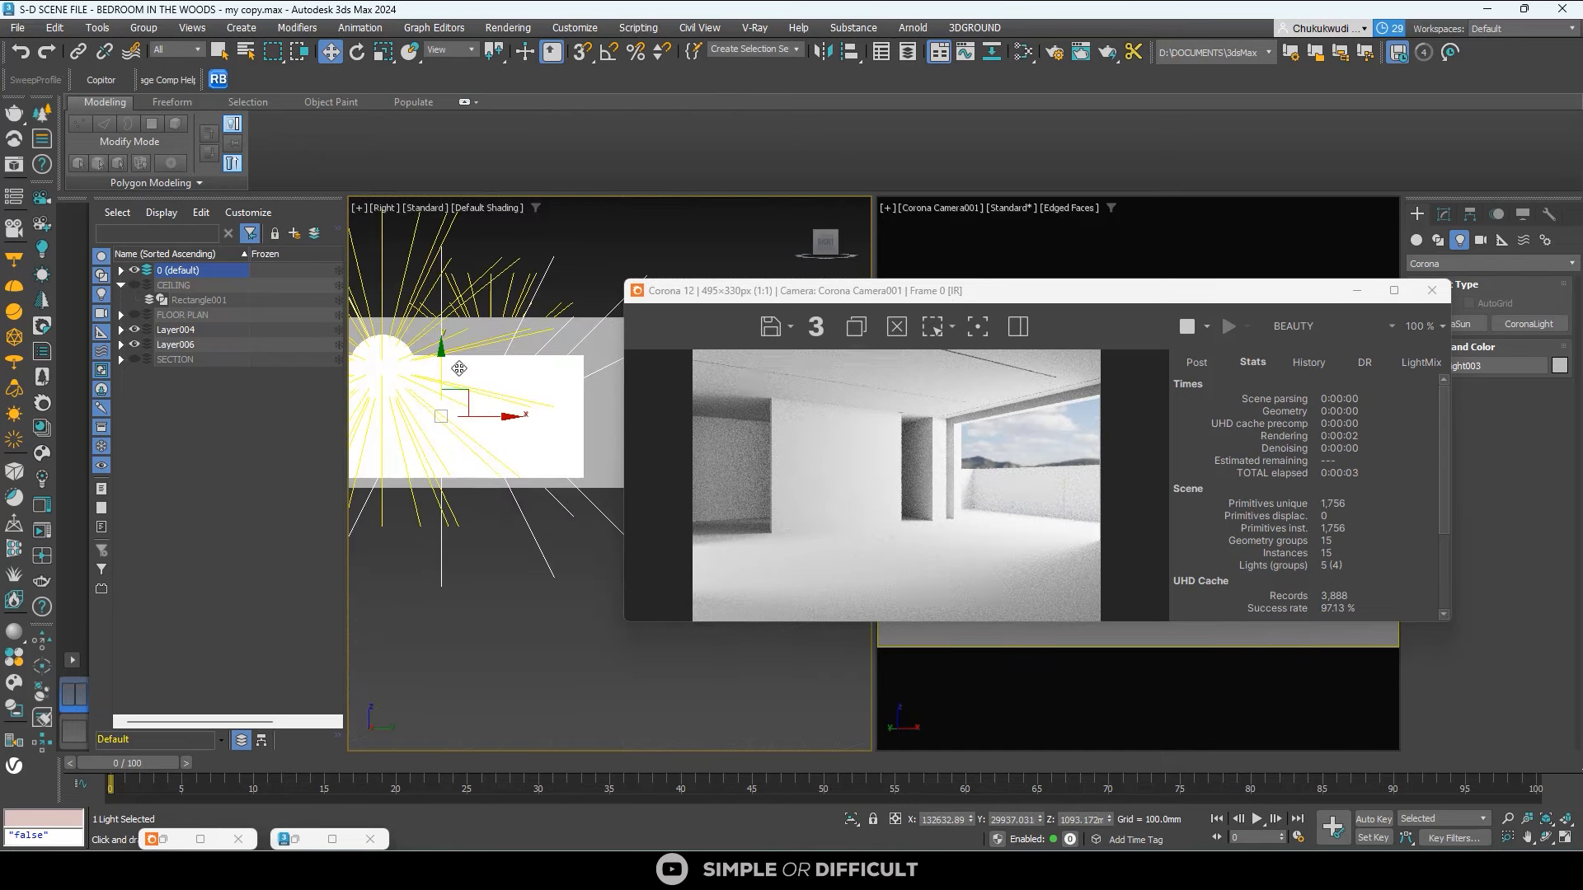
scroll(540, 358, "down", 2)
key("F4")
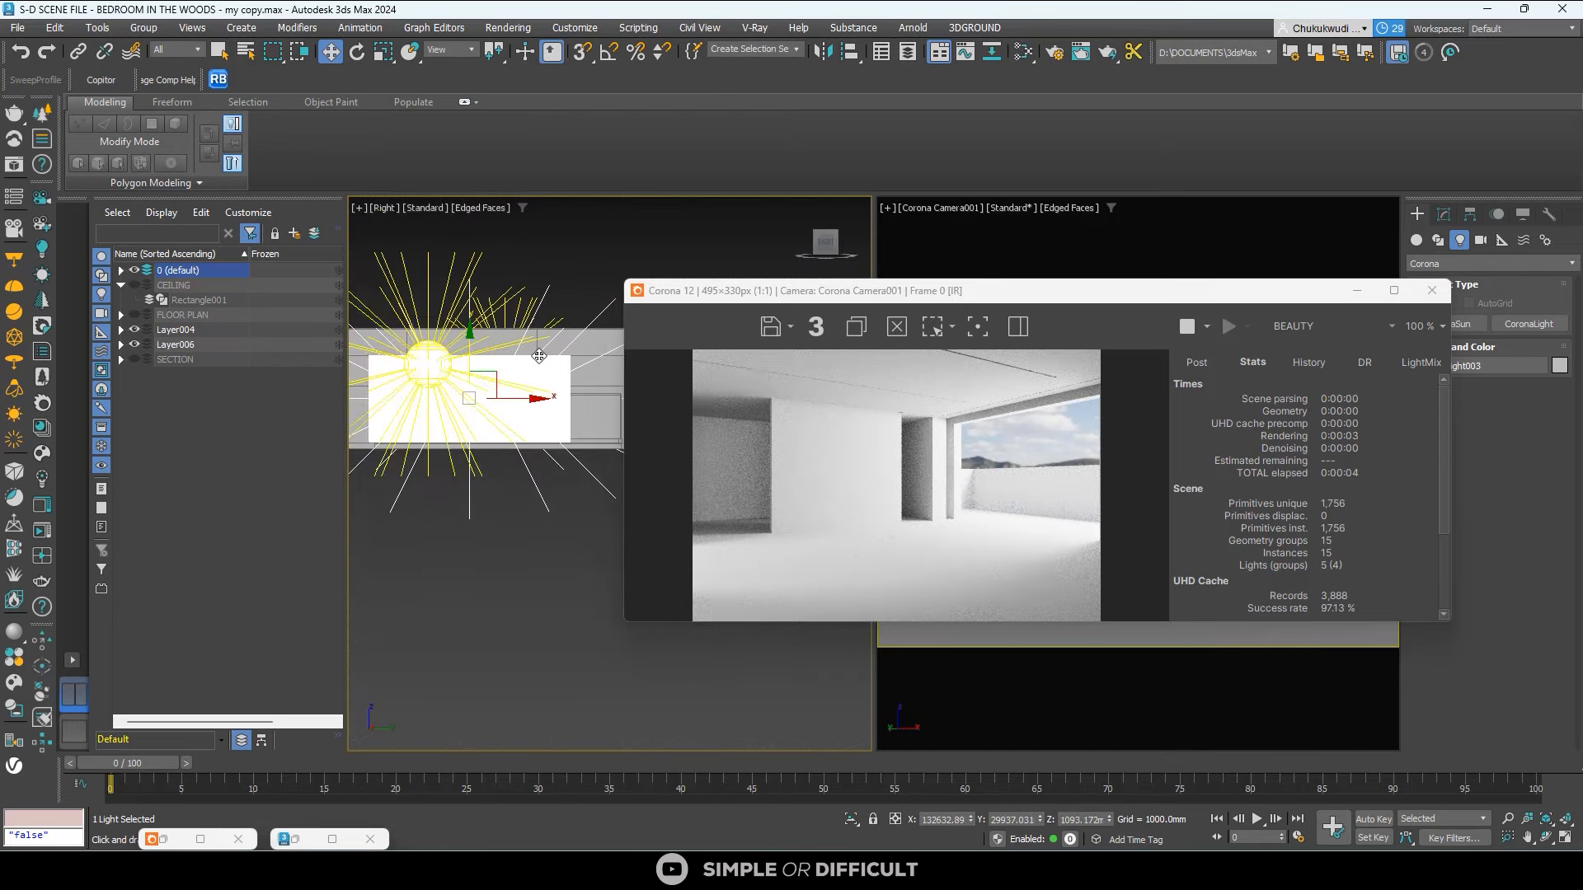
left_click(1444, 215)
scroll(1548, 611, "up", 3)
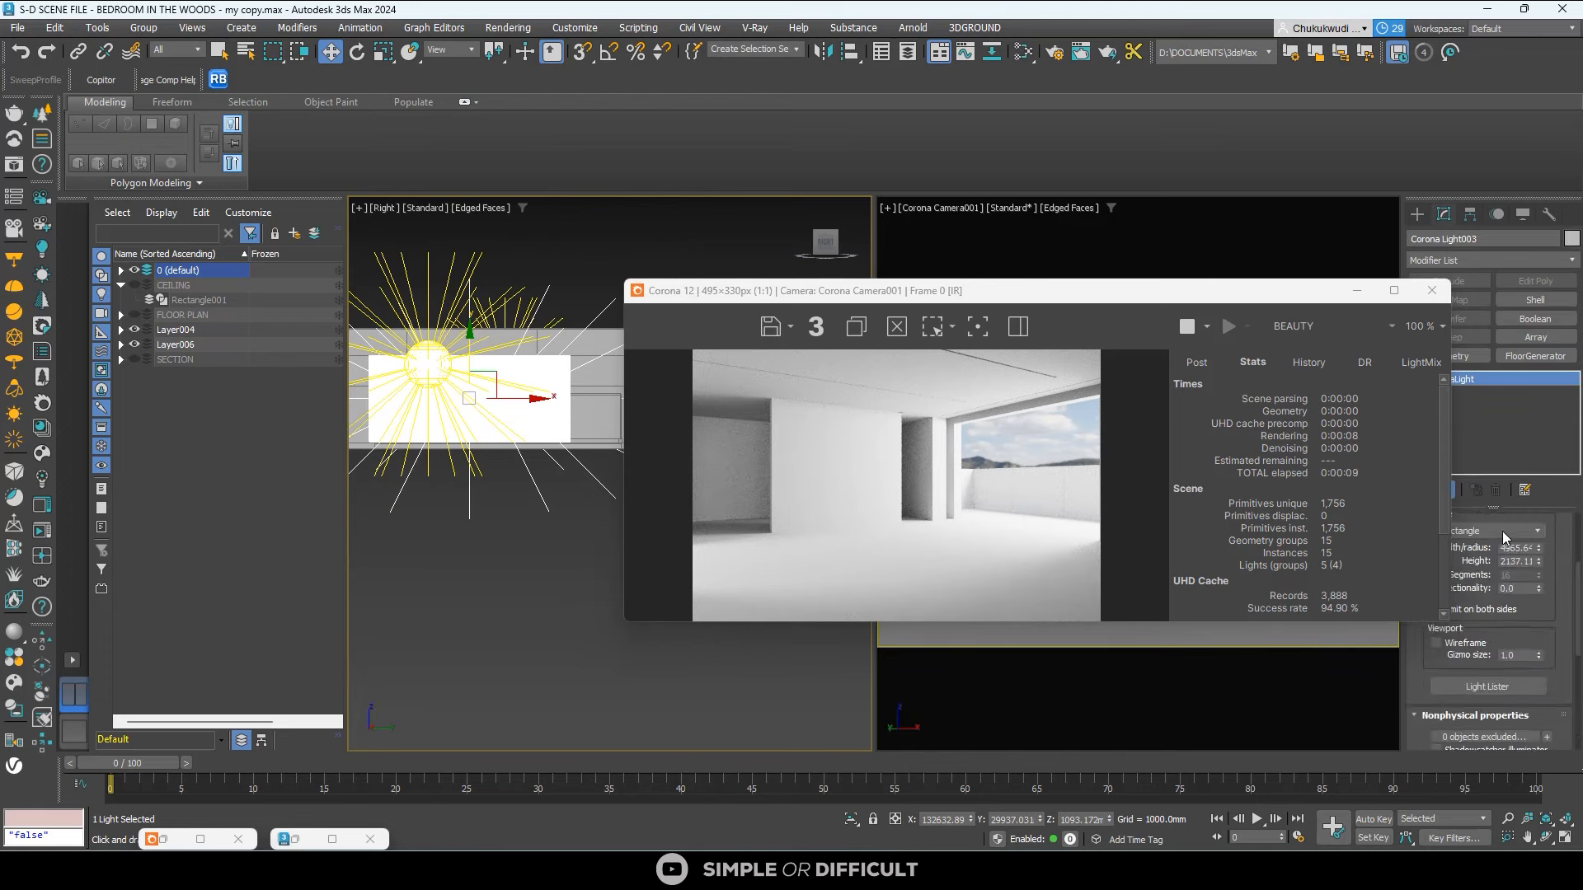
mouse_move(1540, 549)
left_mouse_down()
mouse_move(1558, 572)
mouse_move(1550, 548)
left_mouse_up()
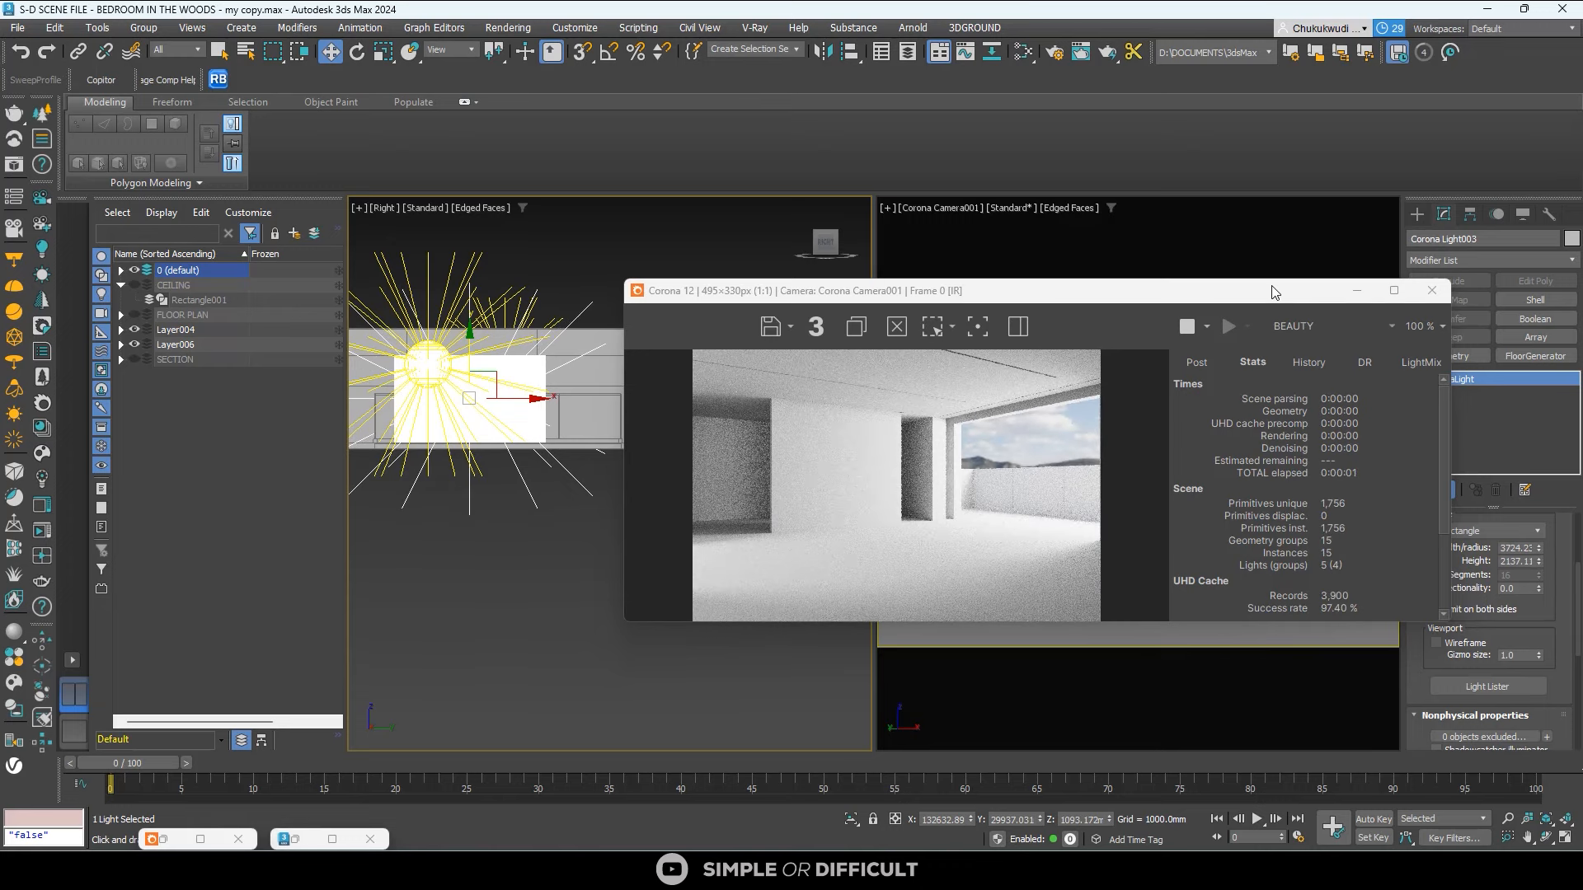
Set the rectangular light's intensity to 5.
left_click_drag(1255, 293, 1066, 288)
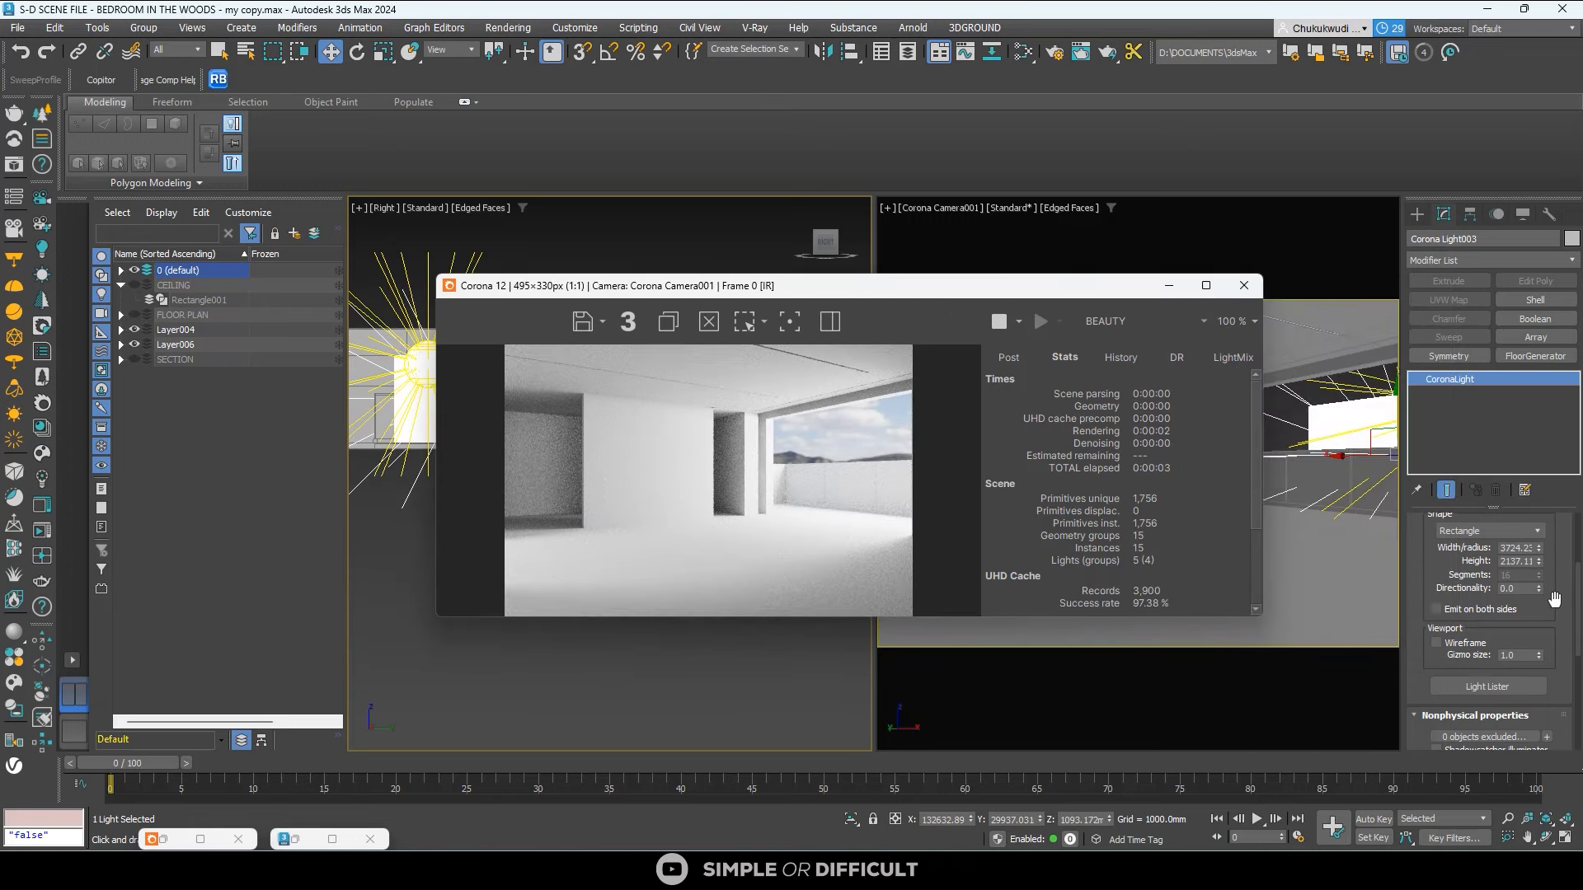
scroll(1554, 595, "up", 3)
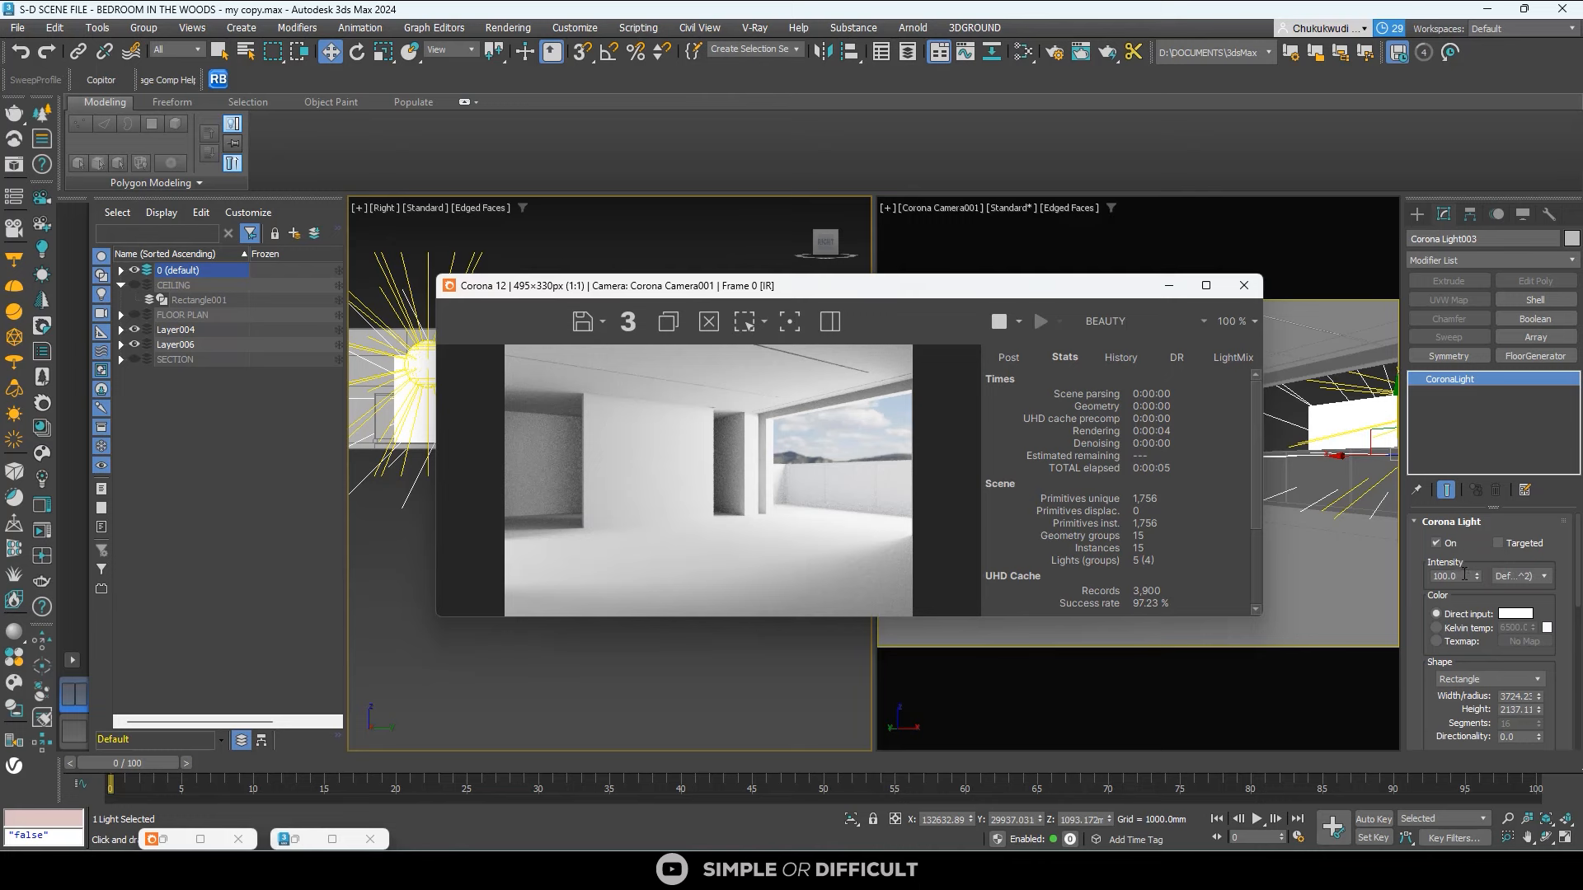
double_click(1464, 576)
type("5")
key("Return")
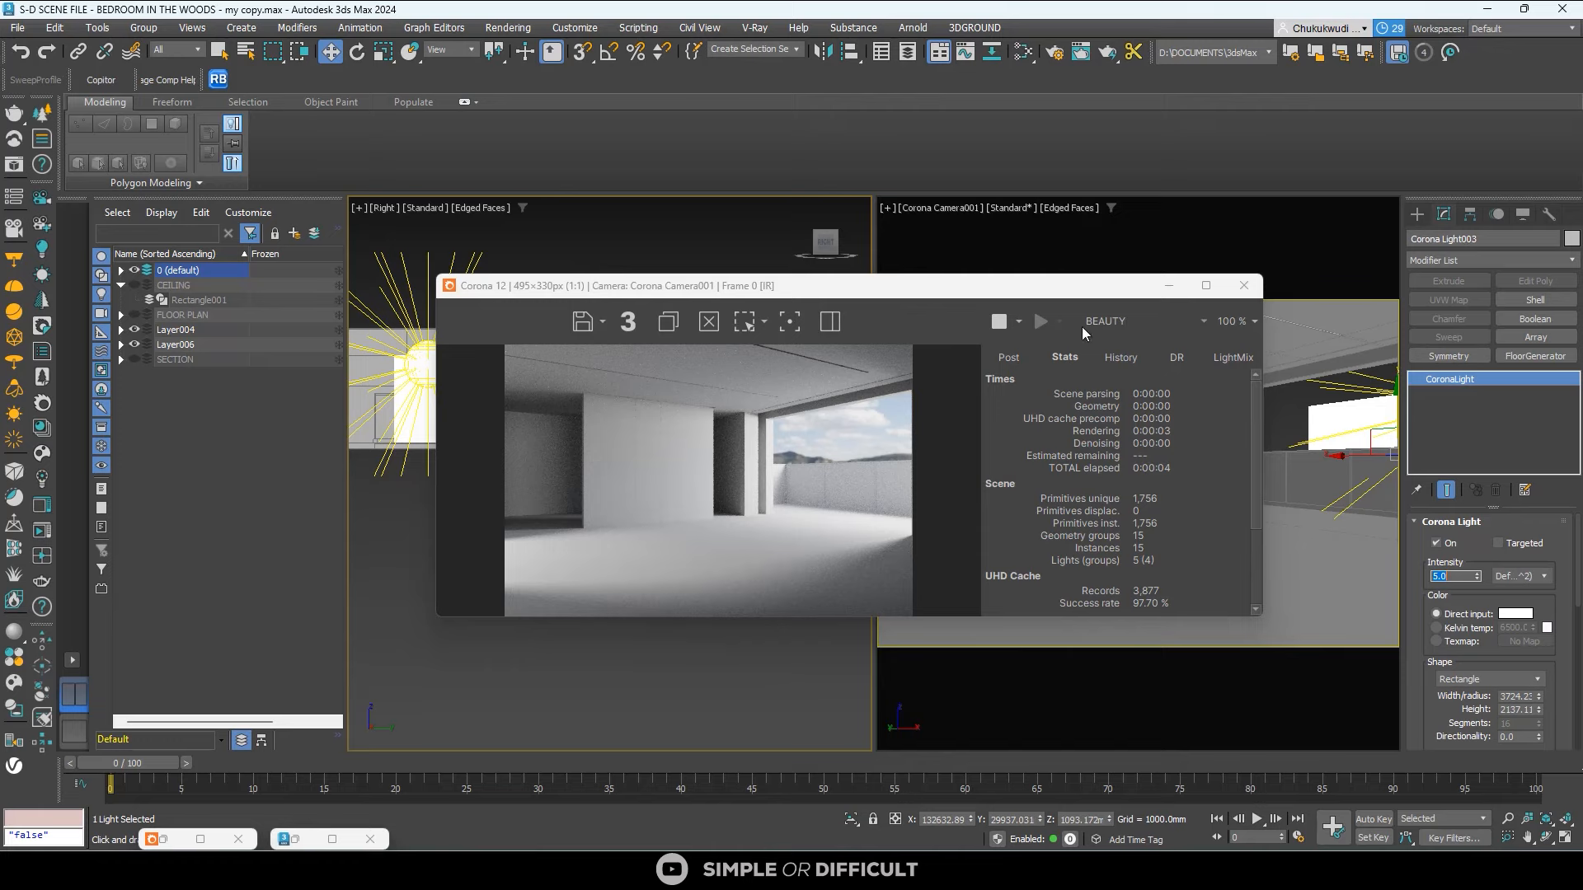
Inspect the interactive render at full-window size, stop it and minimize the frame buffer.
left_click(1205, 285)
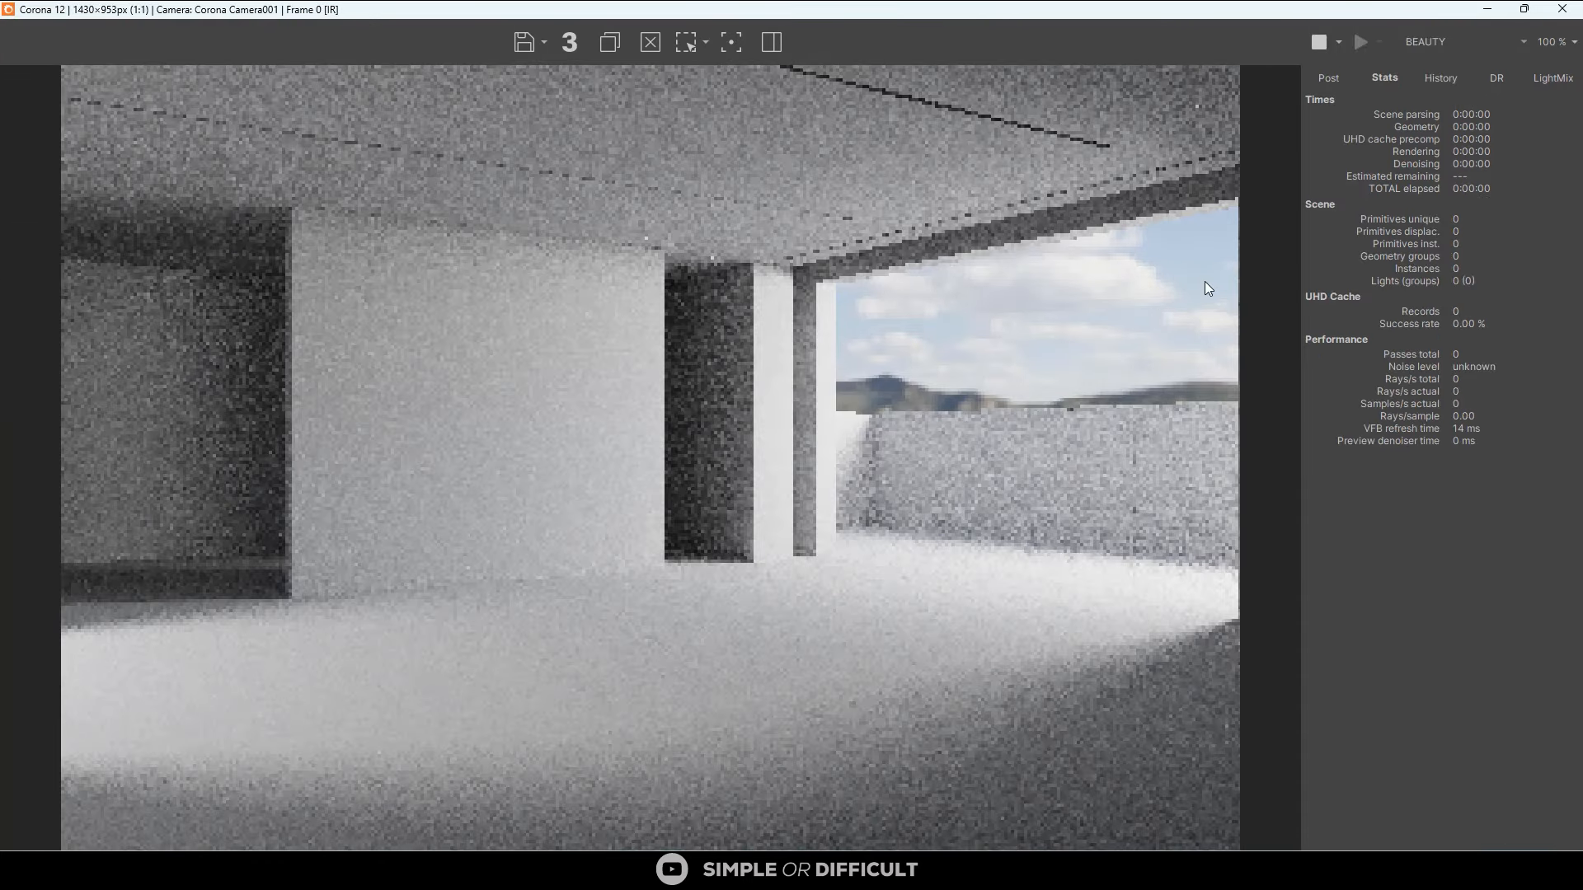
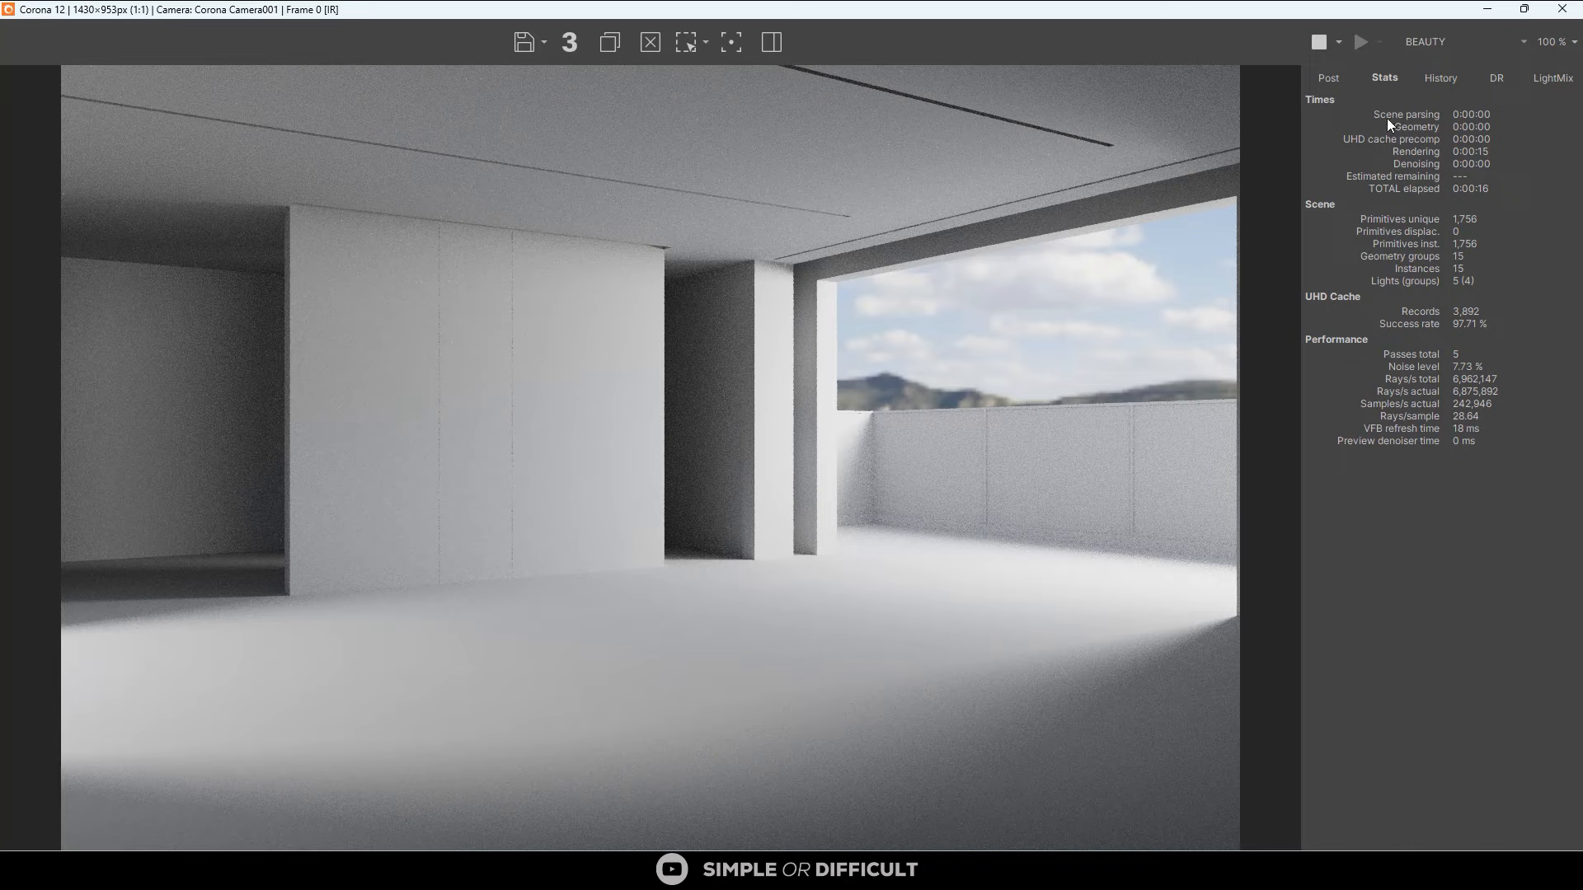
left_click(1320, 42)
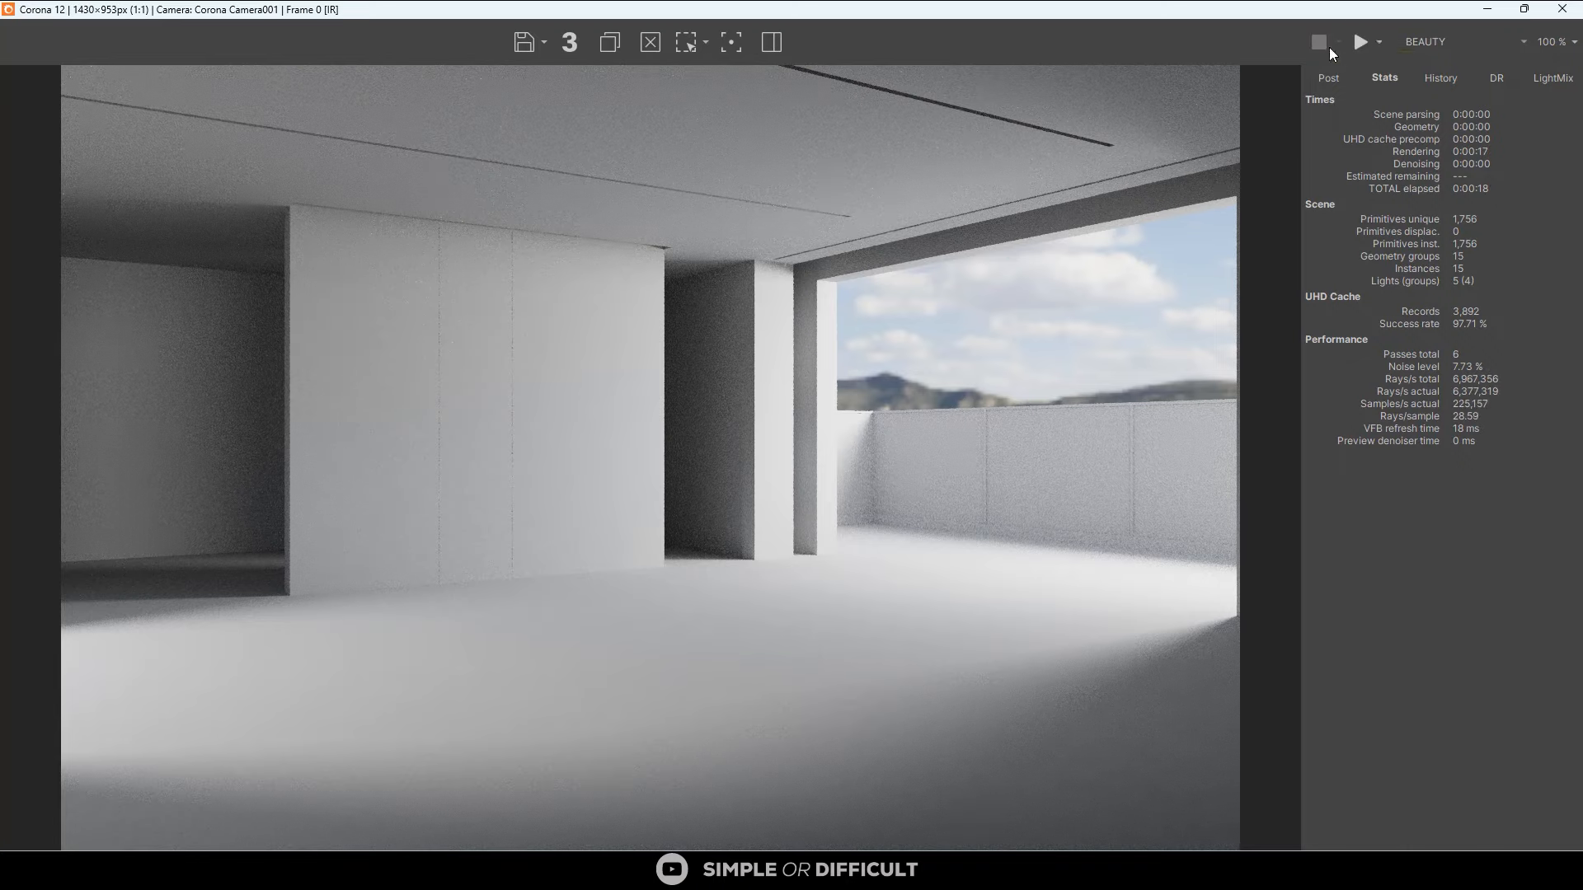
left_click(1487, 10)
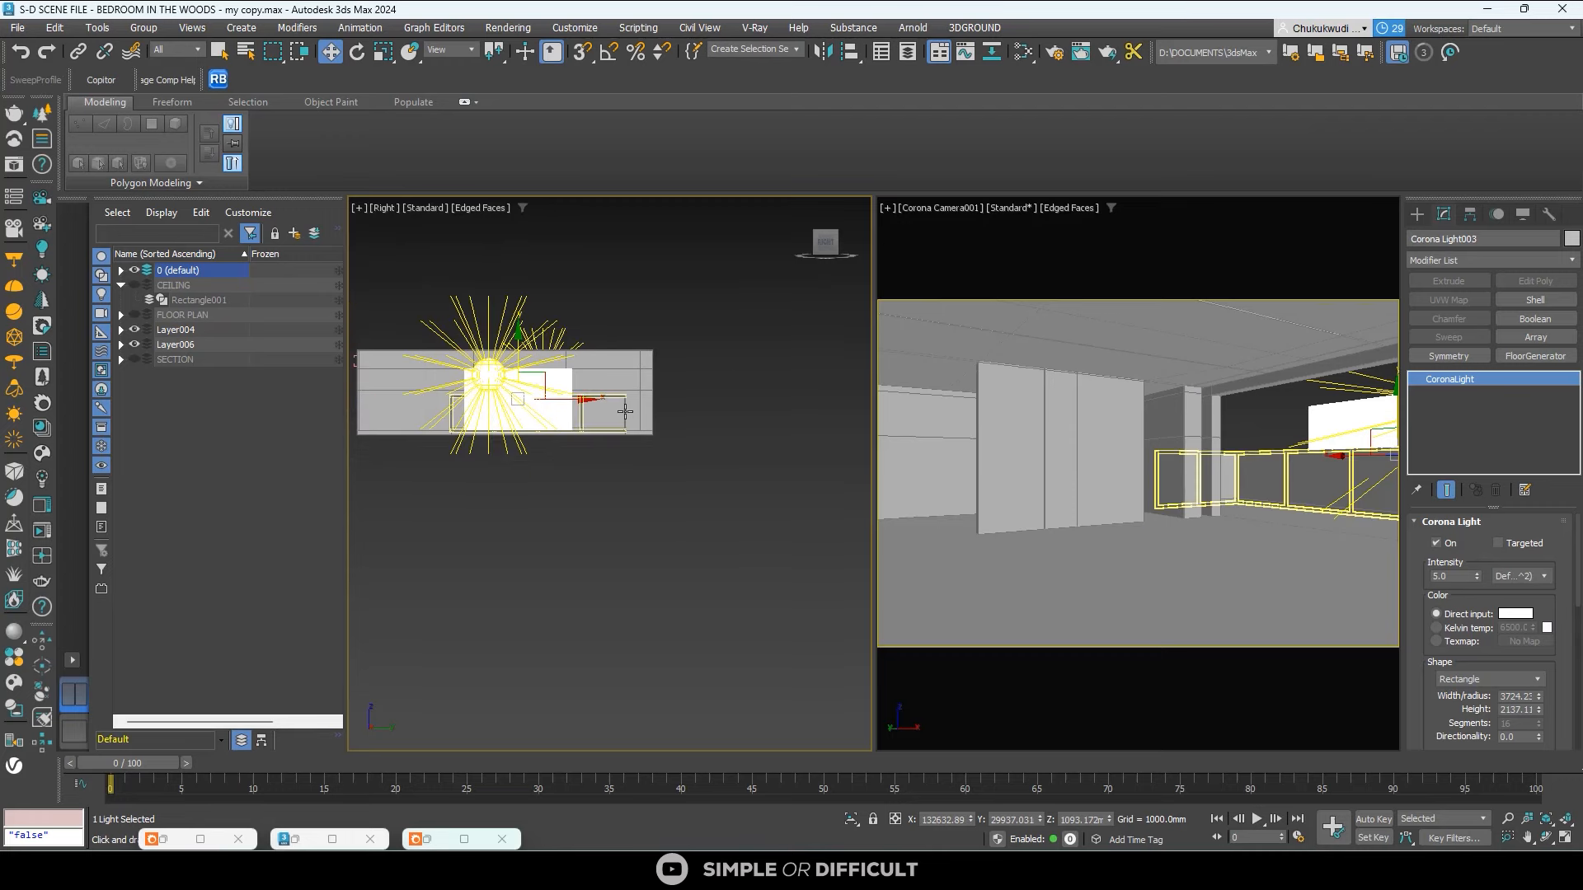
Select the camera of the camera viewport, review its shutter, depth of field and tilt settings, and clear the selection.
middle_click_drag(625, 410, 795, 508, "alt")
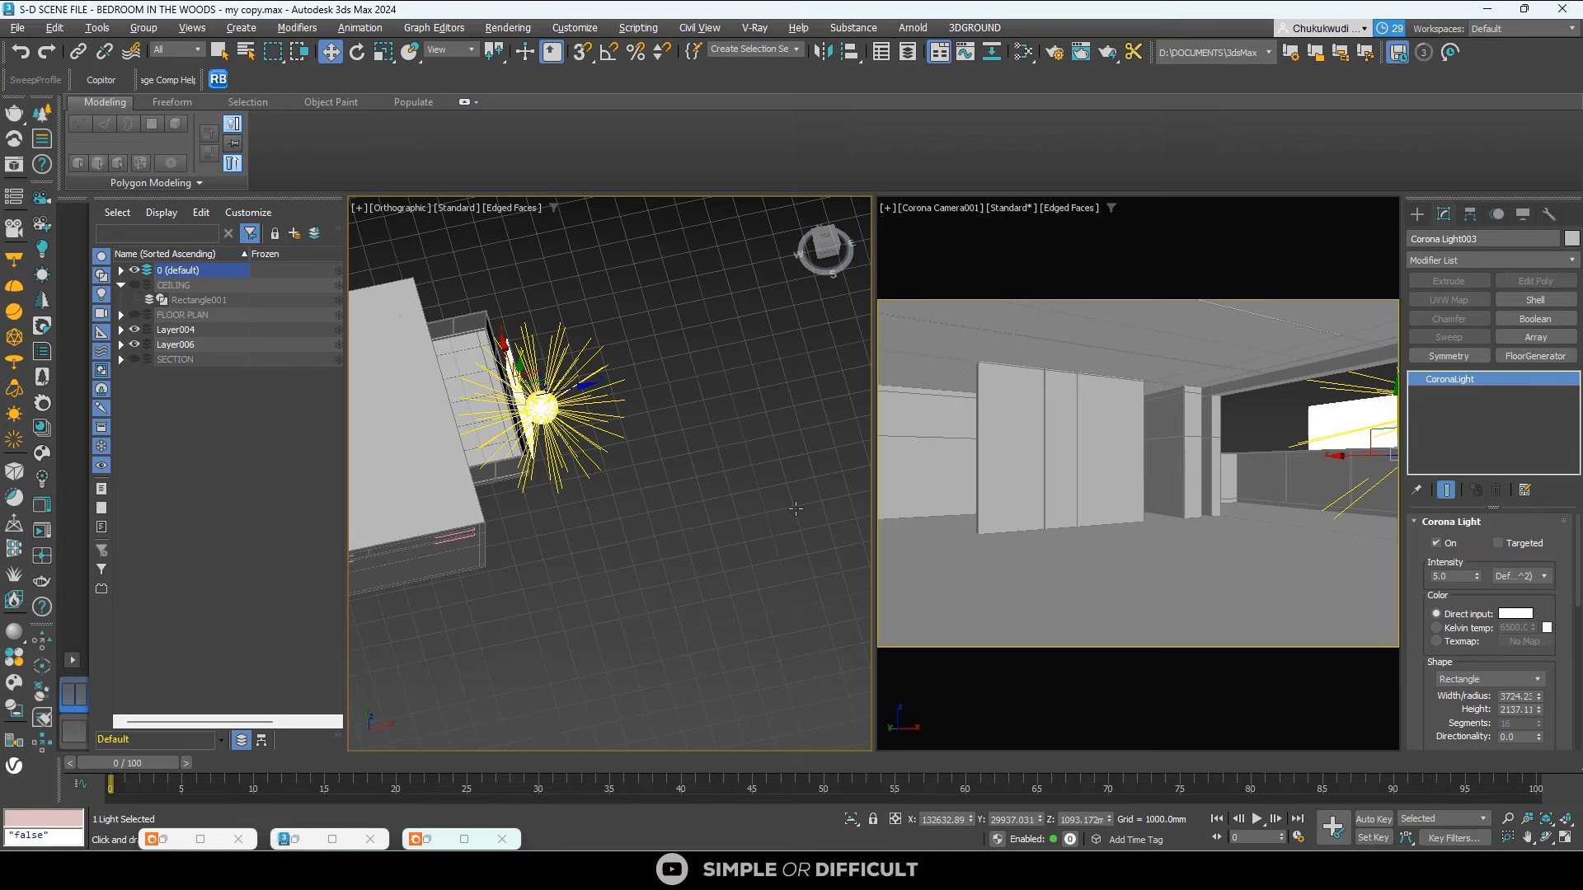
left_click(760, 483)
scroll(691, 449, "down", 2)
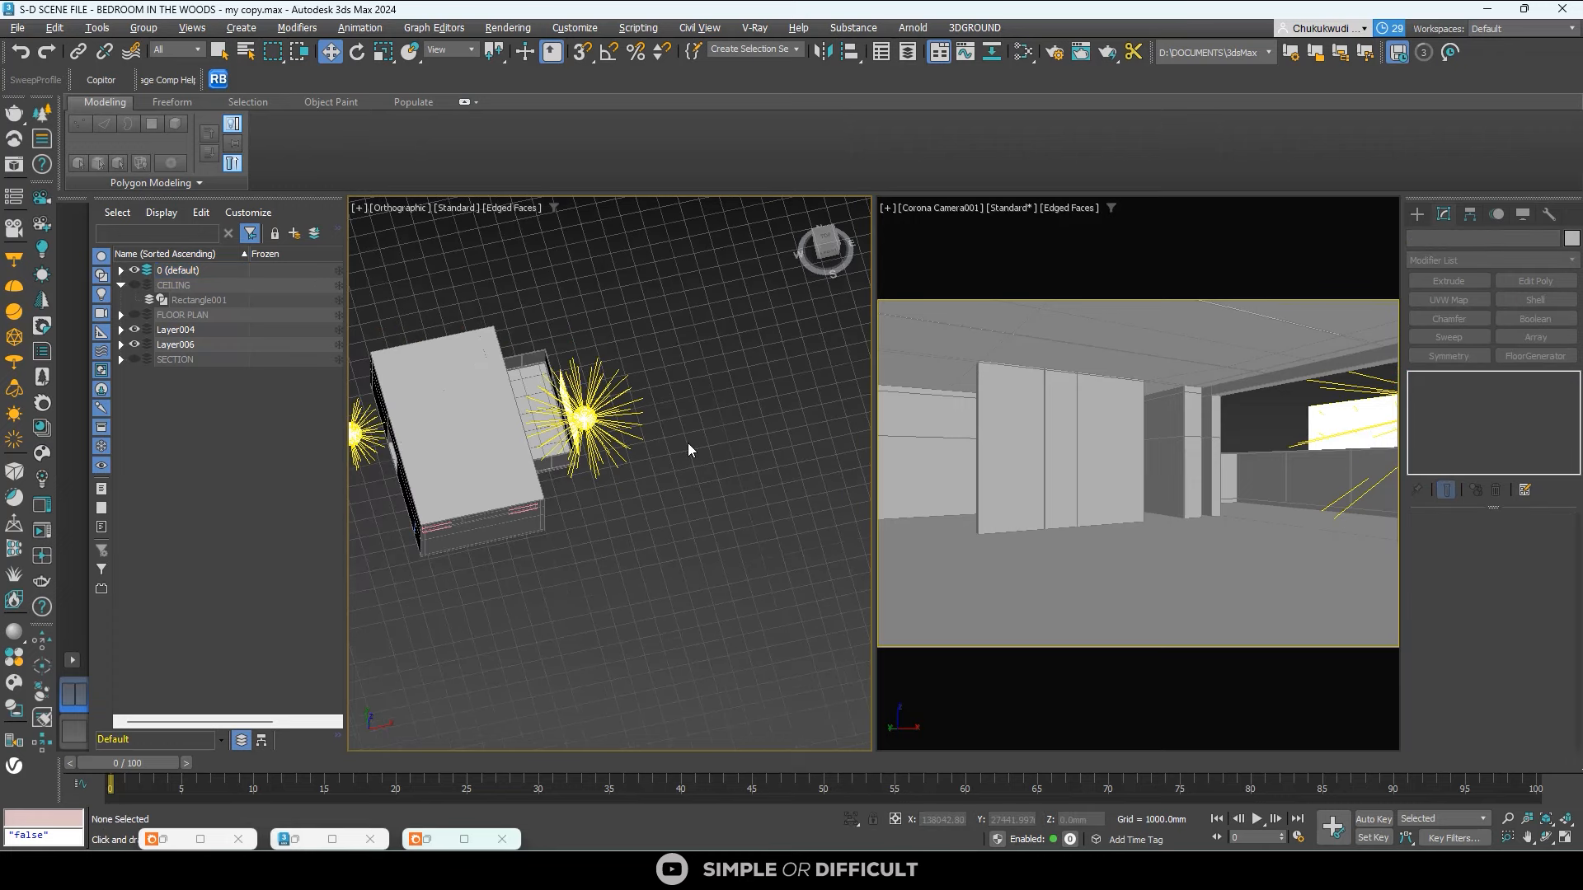
left_click(944, 208)
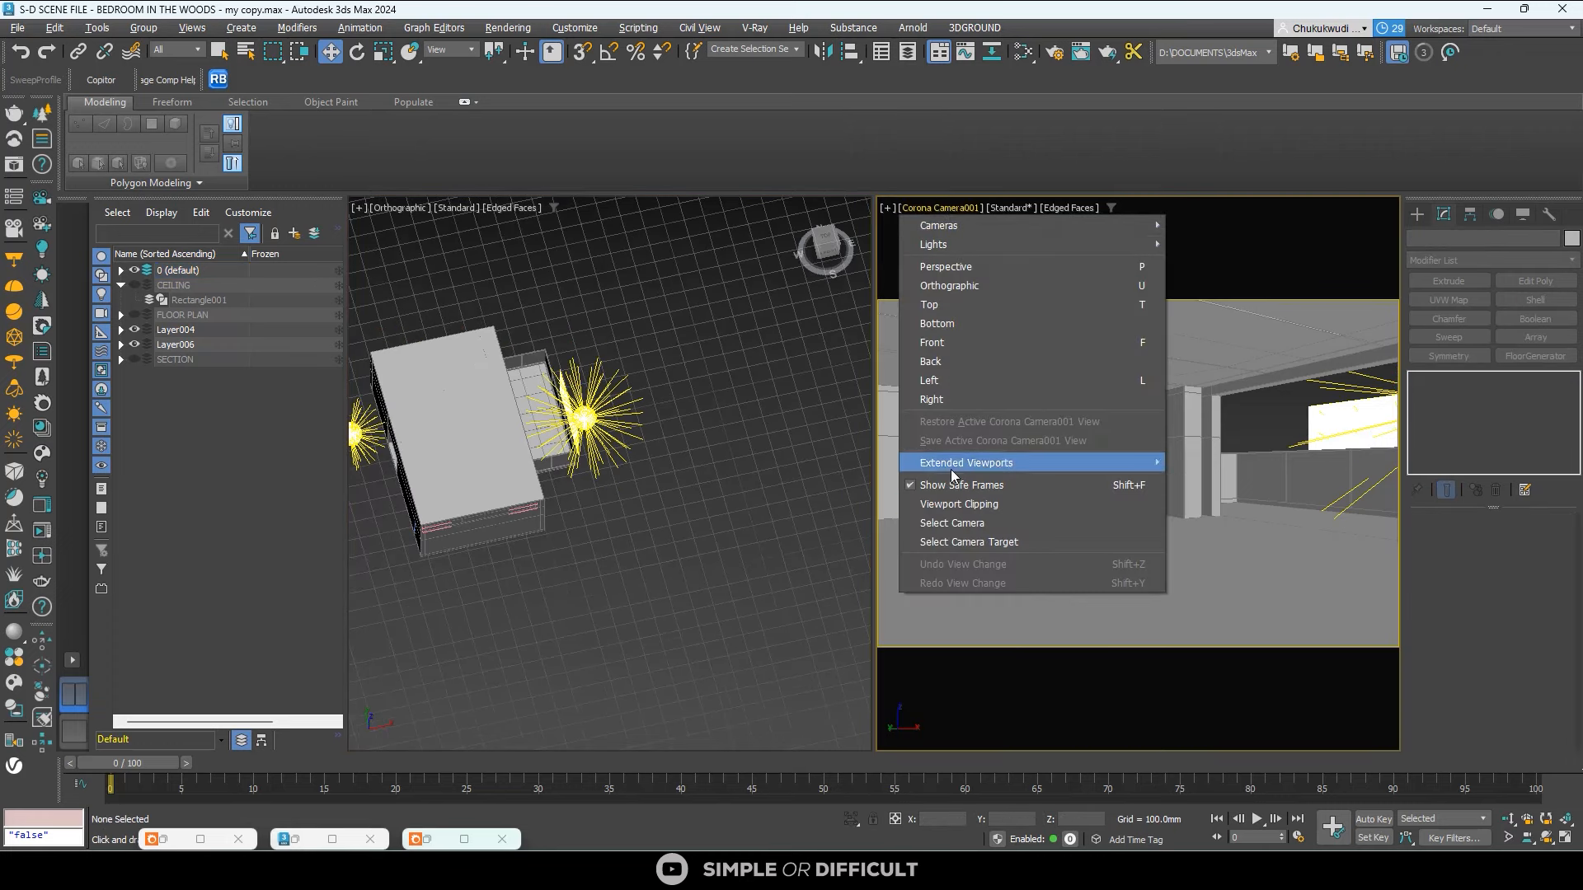
left_click(953, 524)
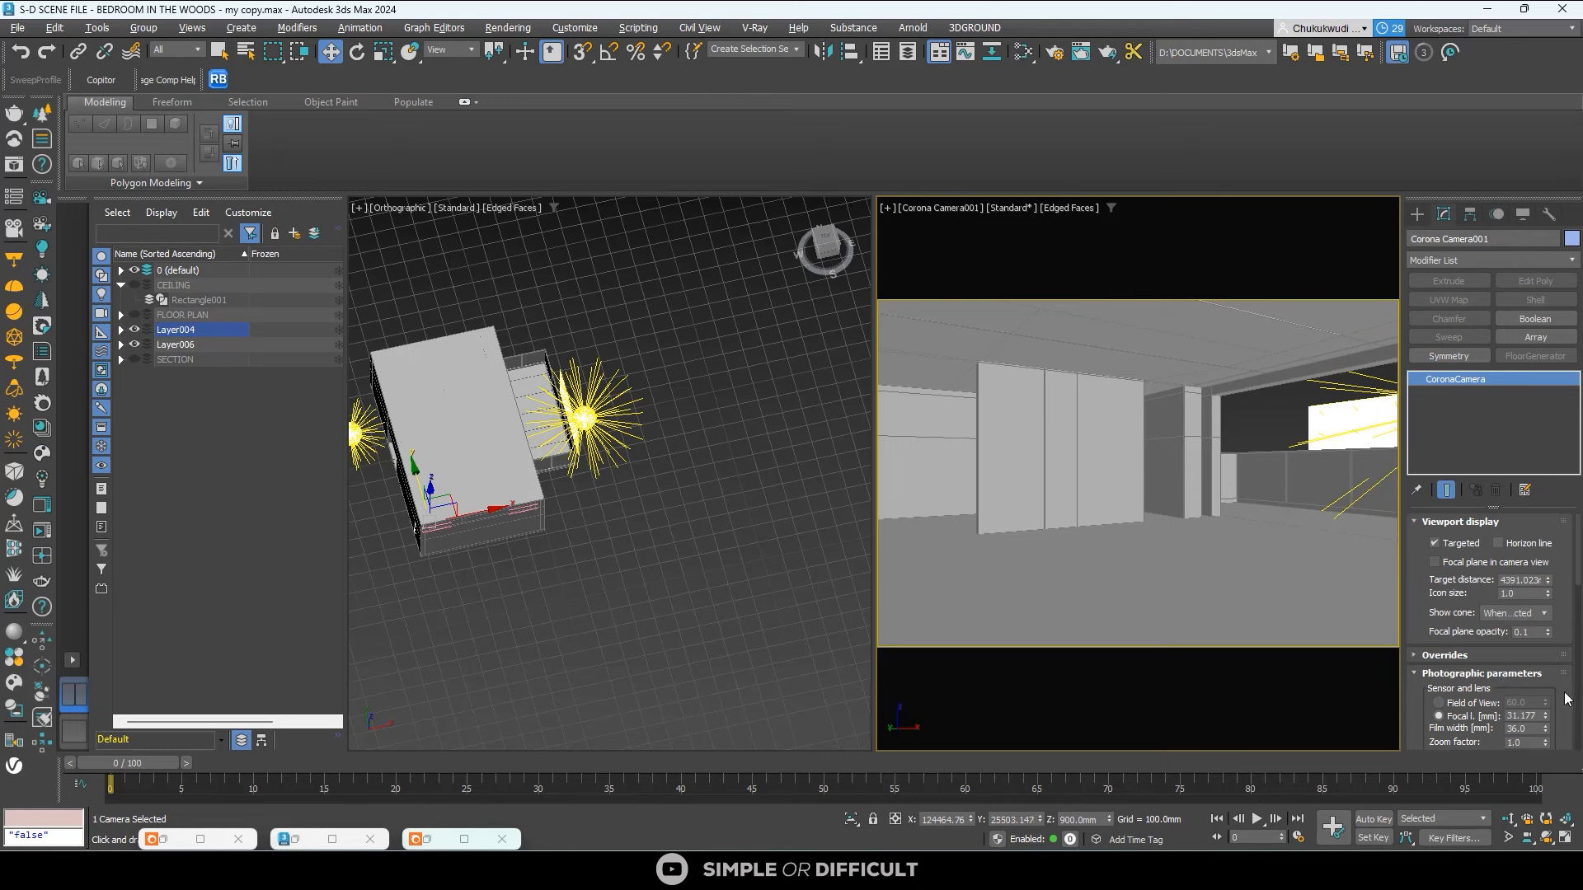
scroll(1567, 699, "down", 8)
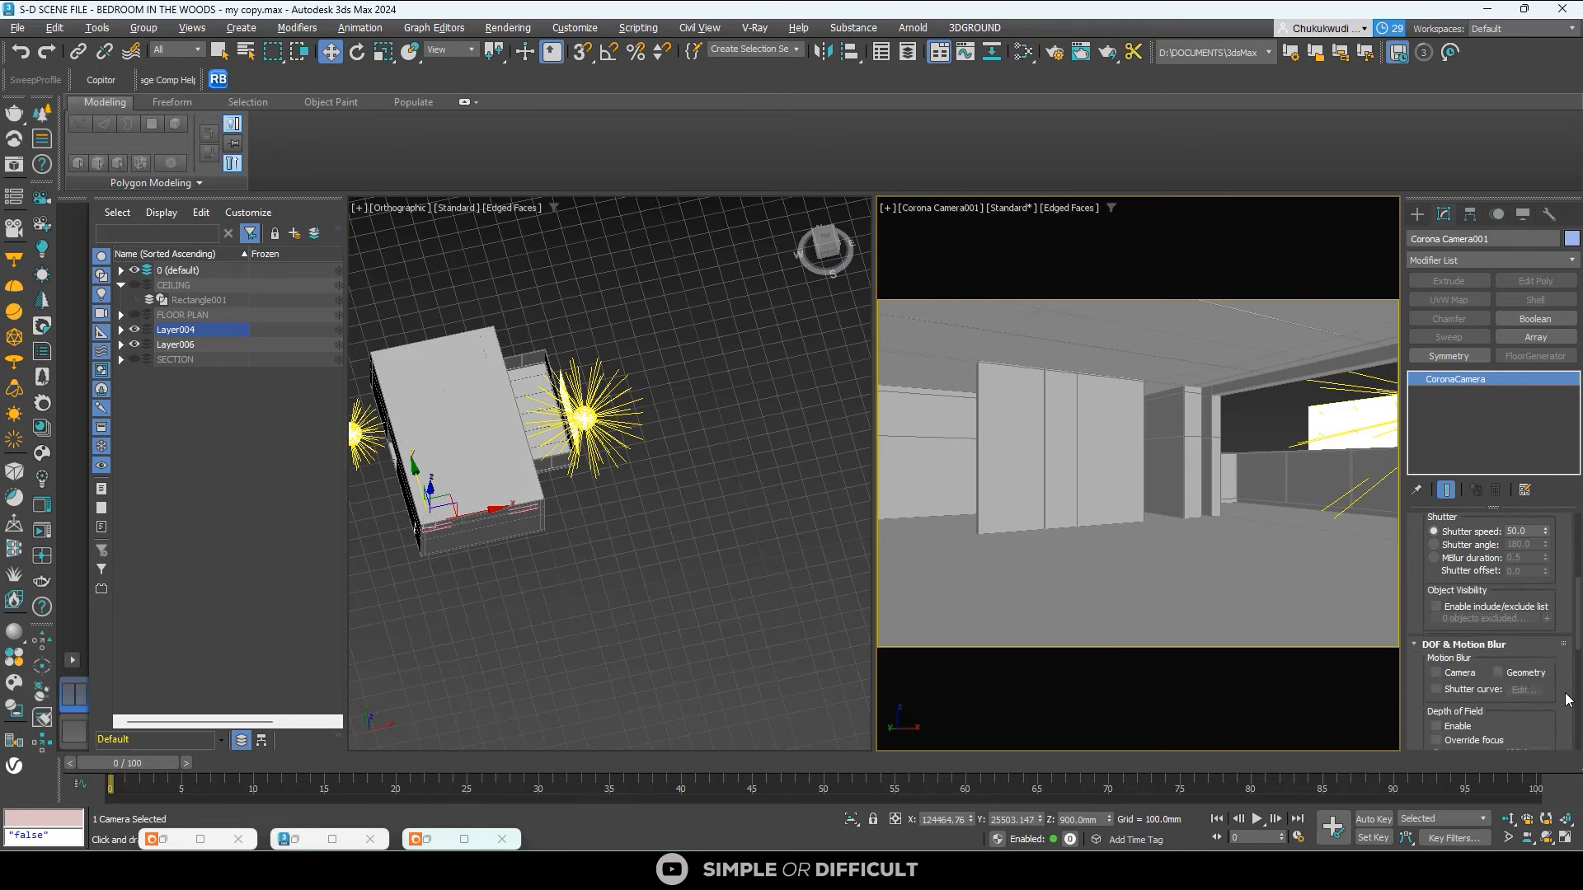
scroll(1566, 699, "down", 6)
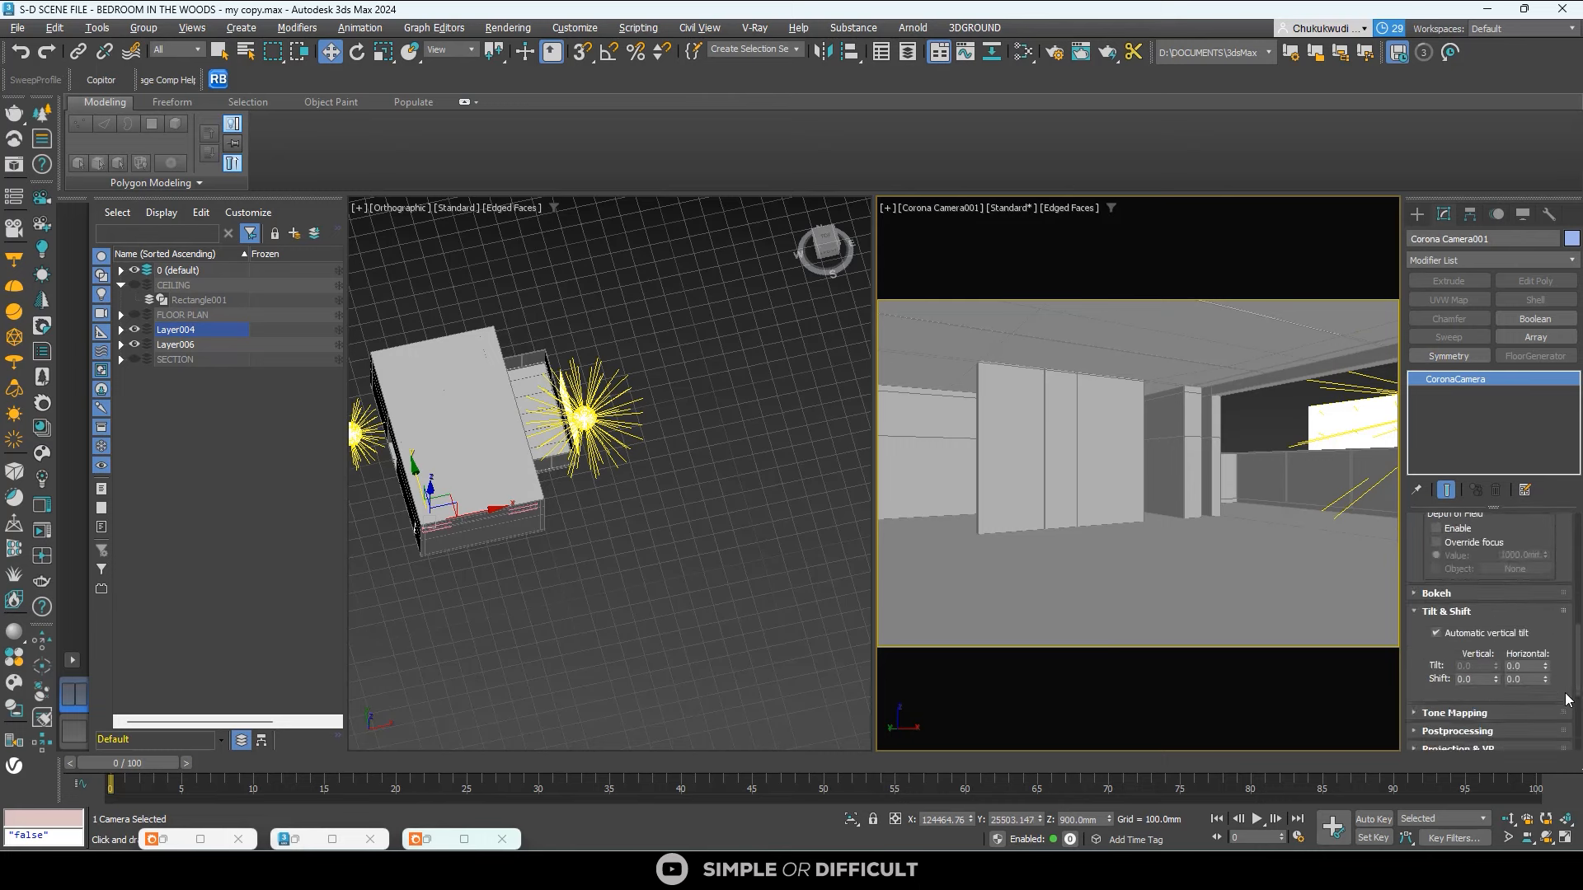
left_click(753, 562)
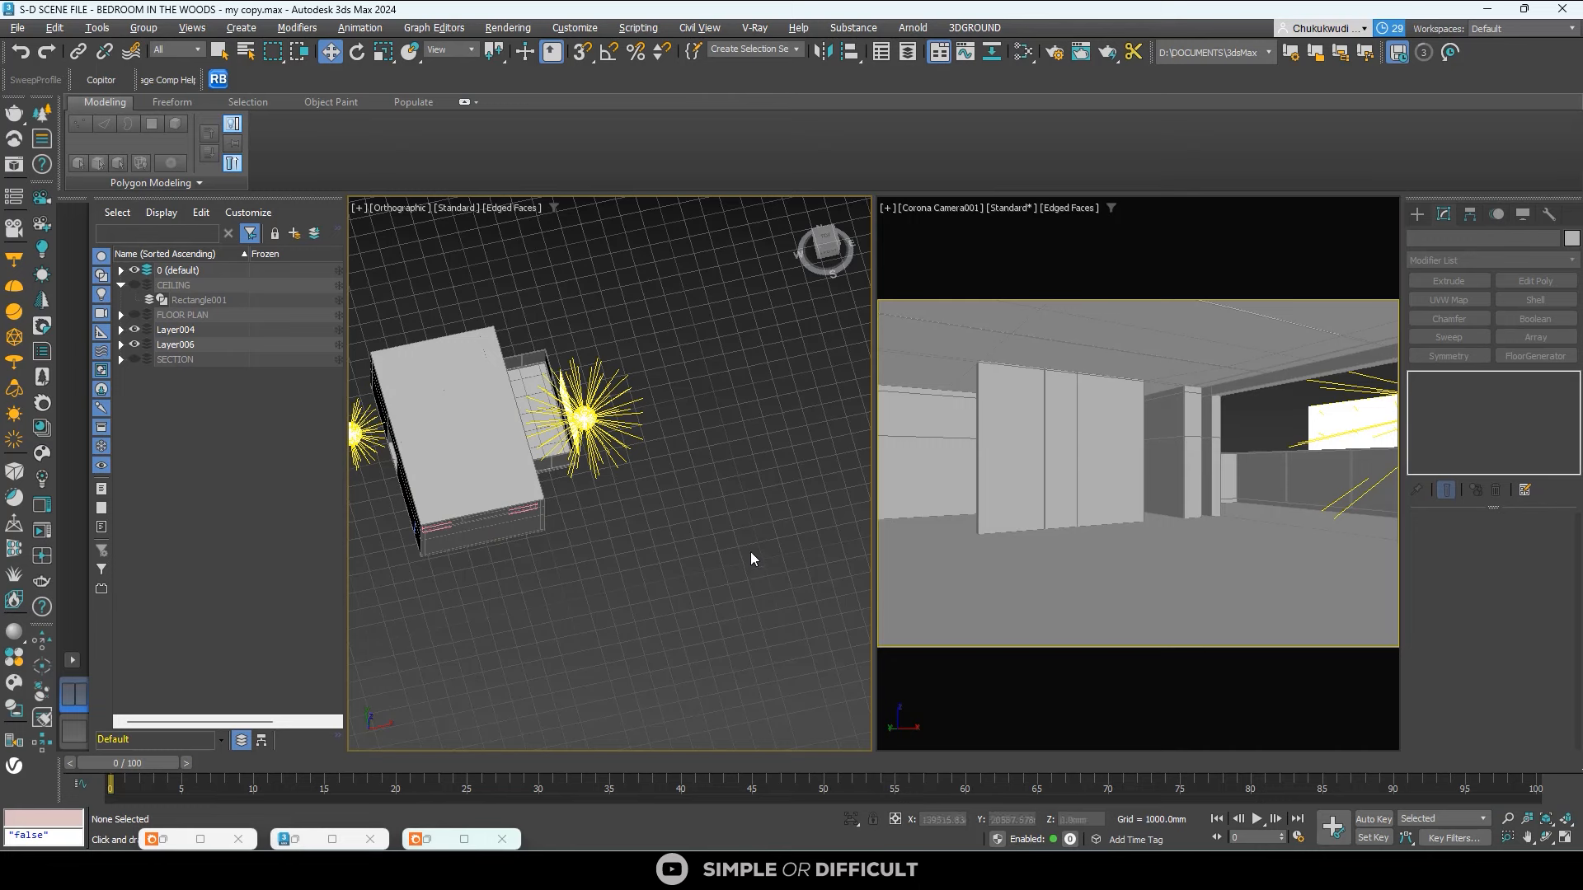
scroll(605, 516, "down", 5)
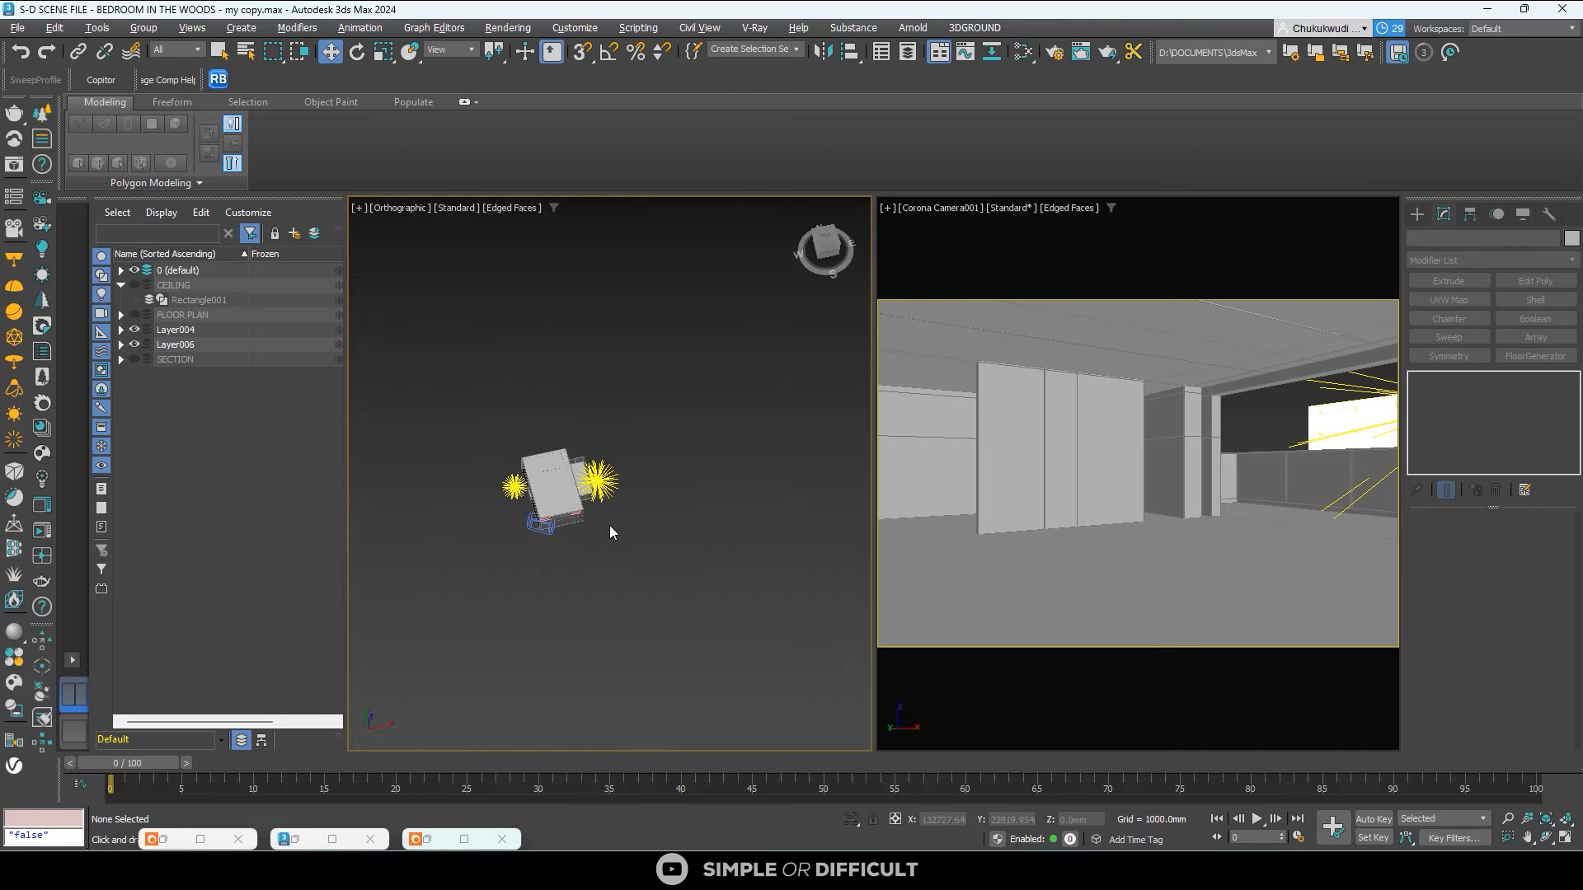
middle_click_drag(610, 526, 713, 500, "alt")
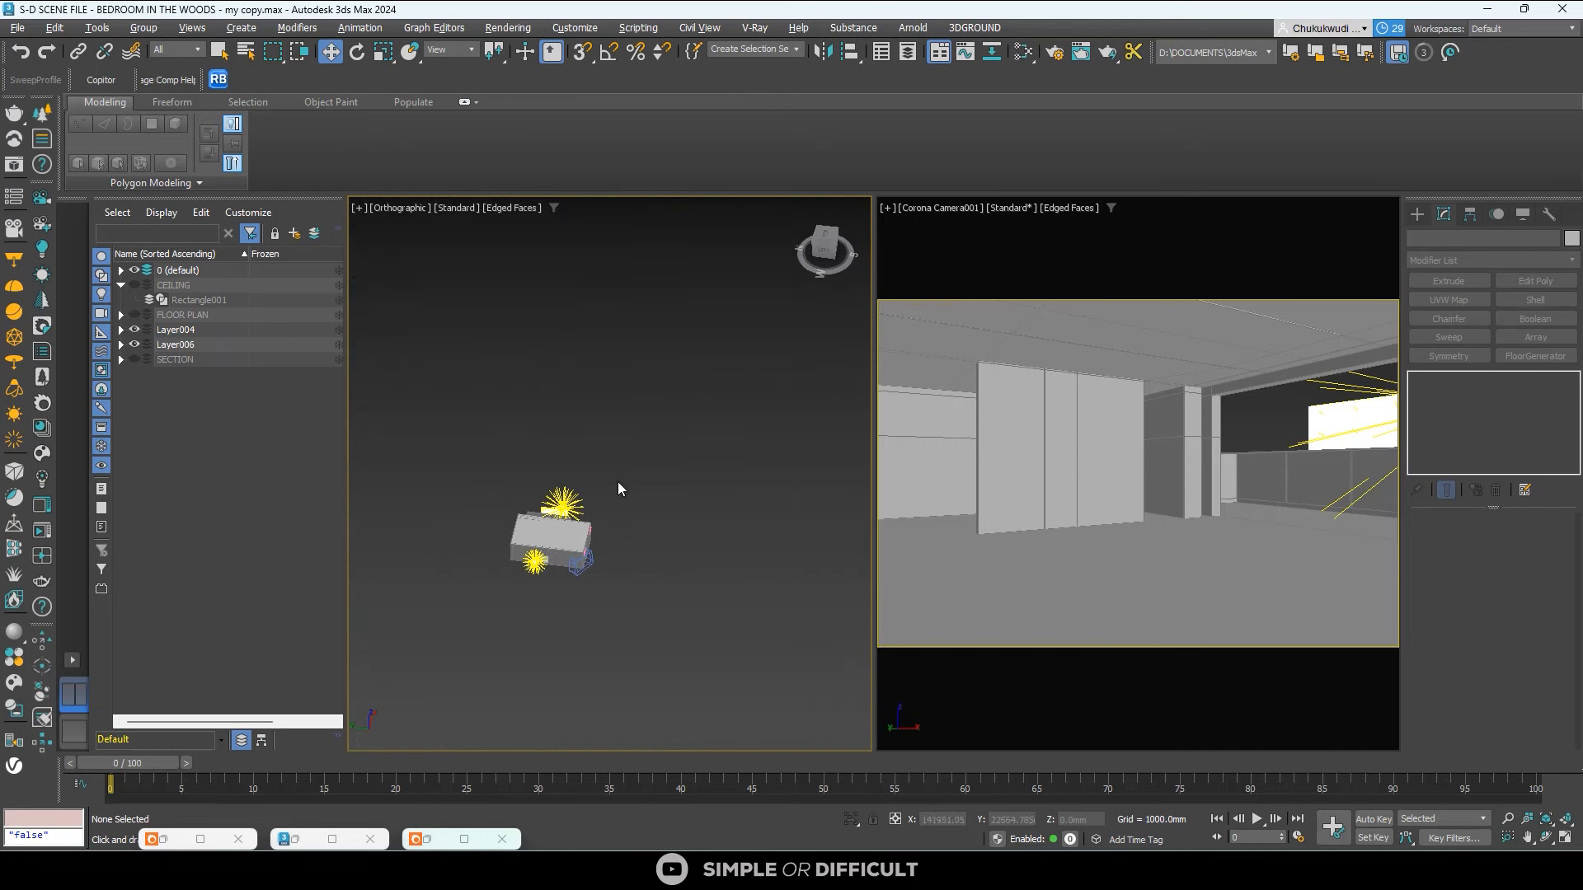
In the left view, draw a plane behind the room, about 13269 mm long and 18317 mm wide.
left_click(829, 256)
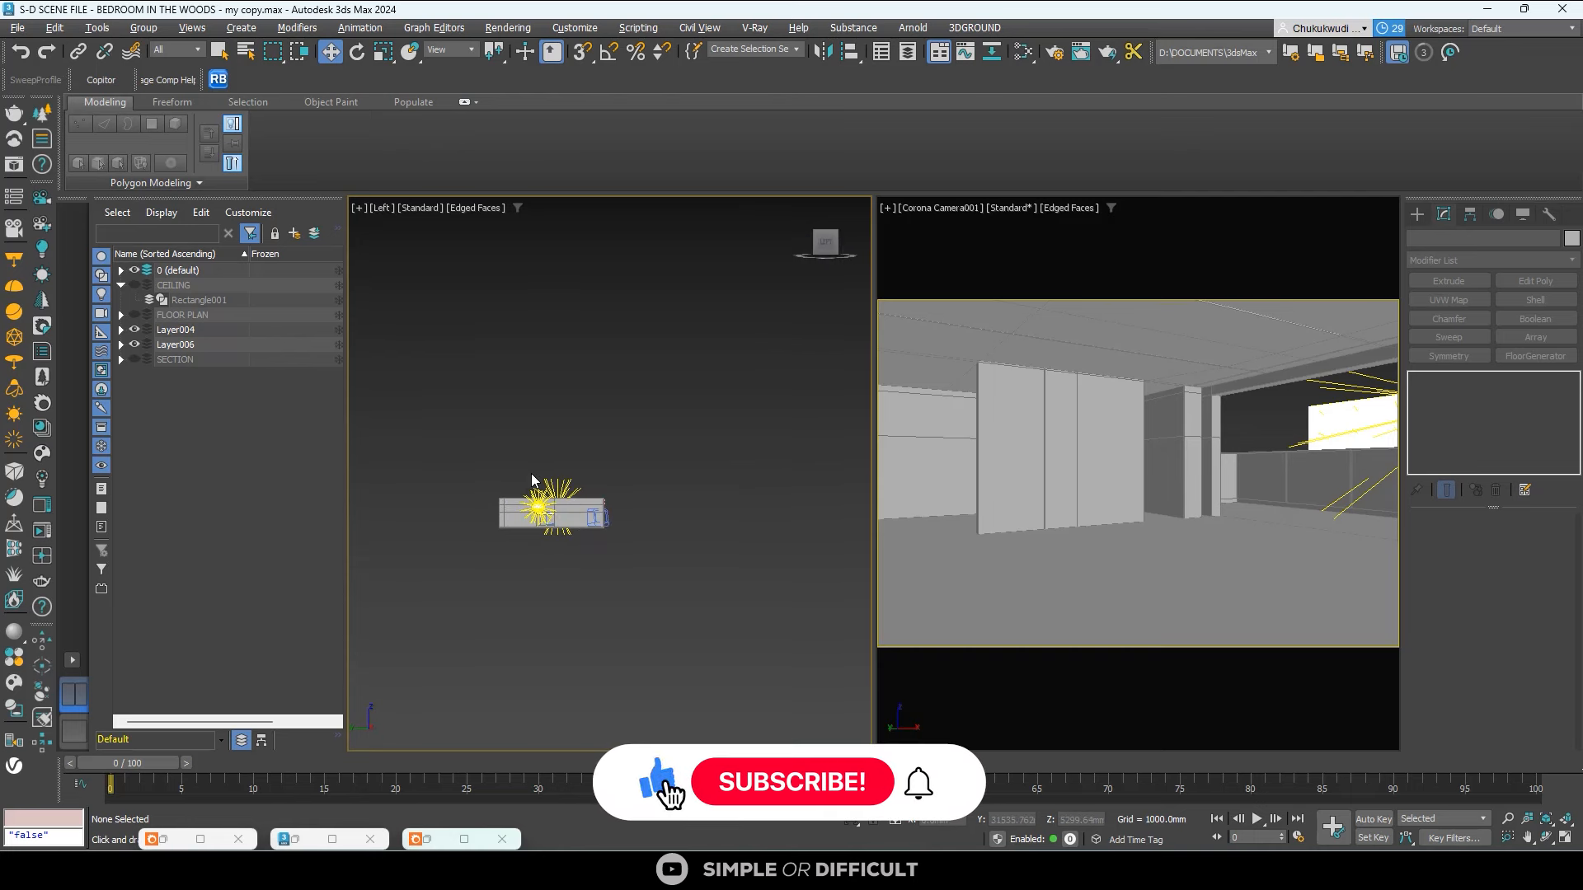
left_click(1417, 214)
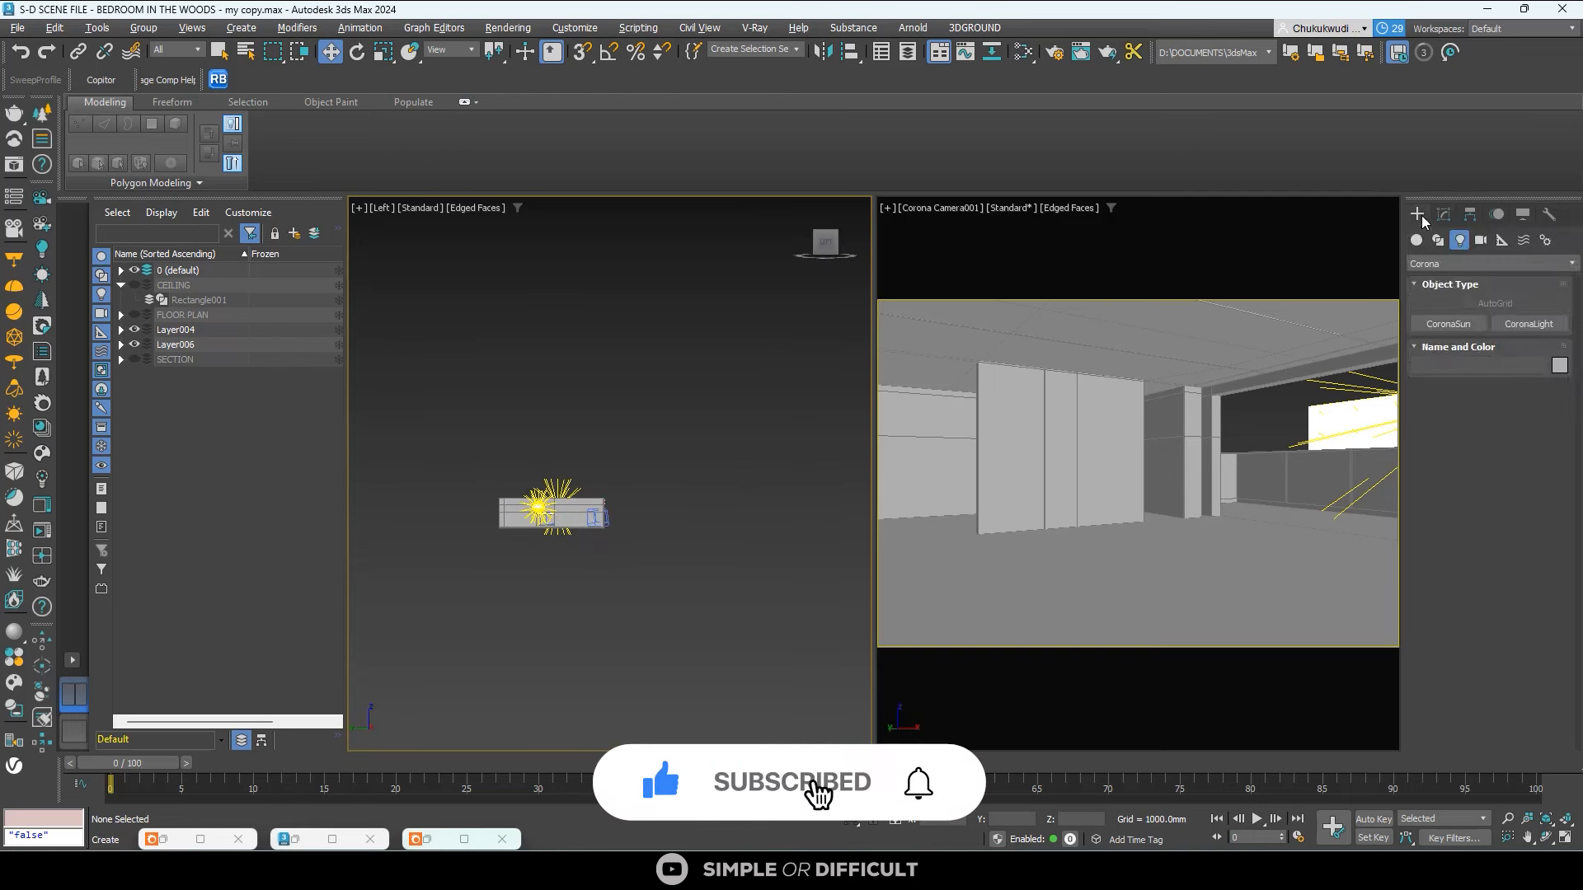
left_click(1416, 240)
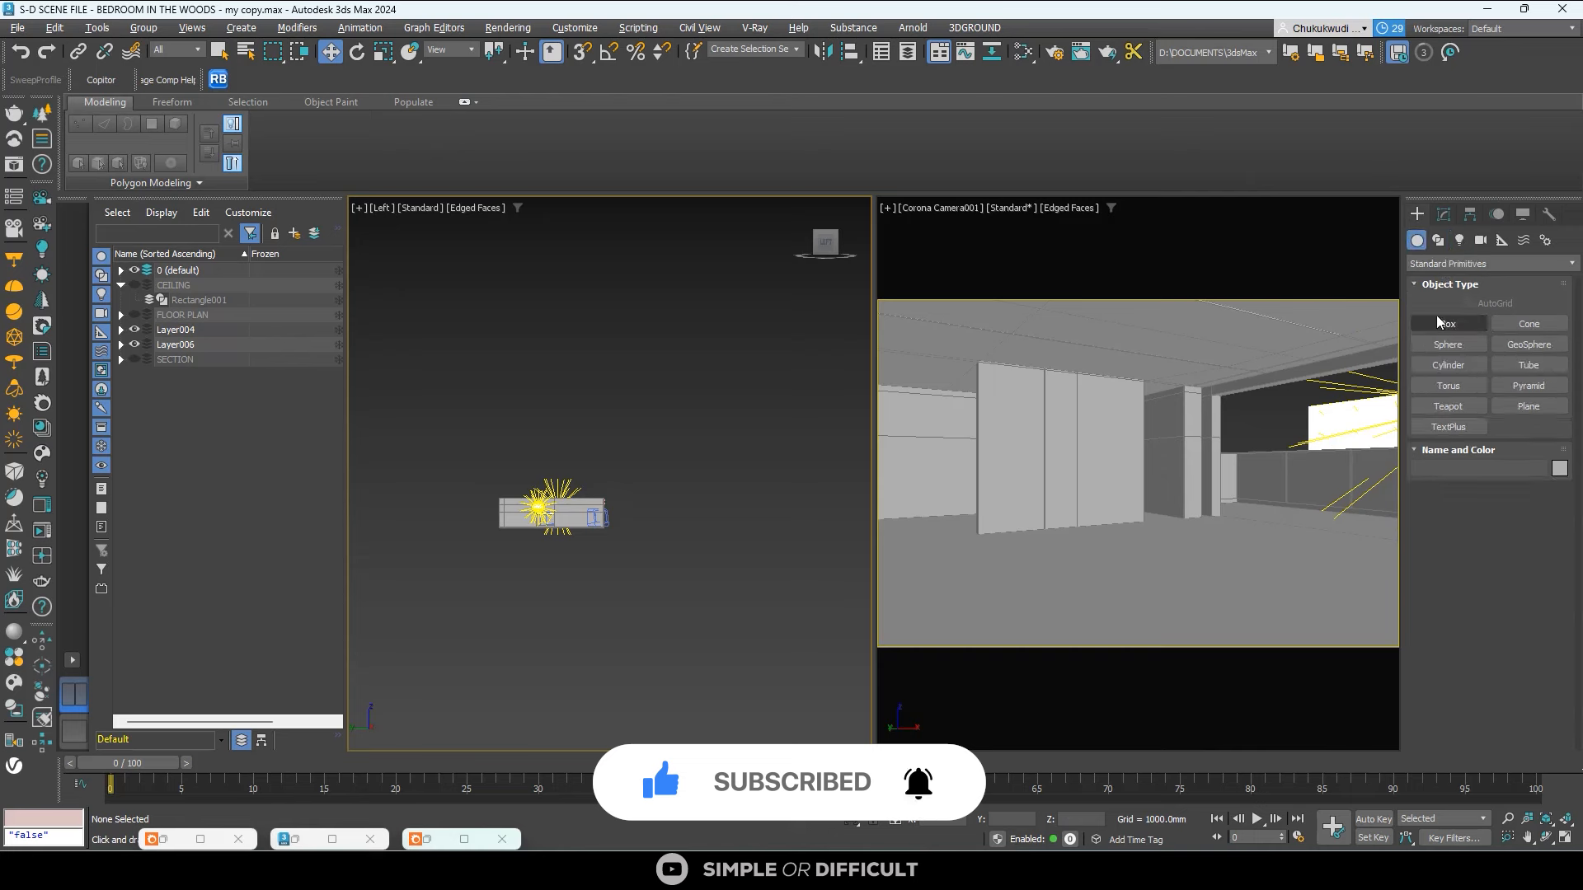
left_click(1528, 406)
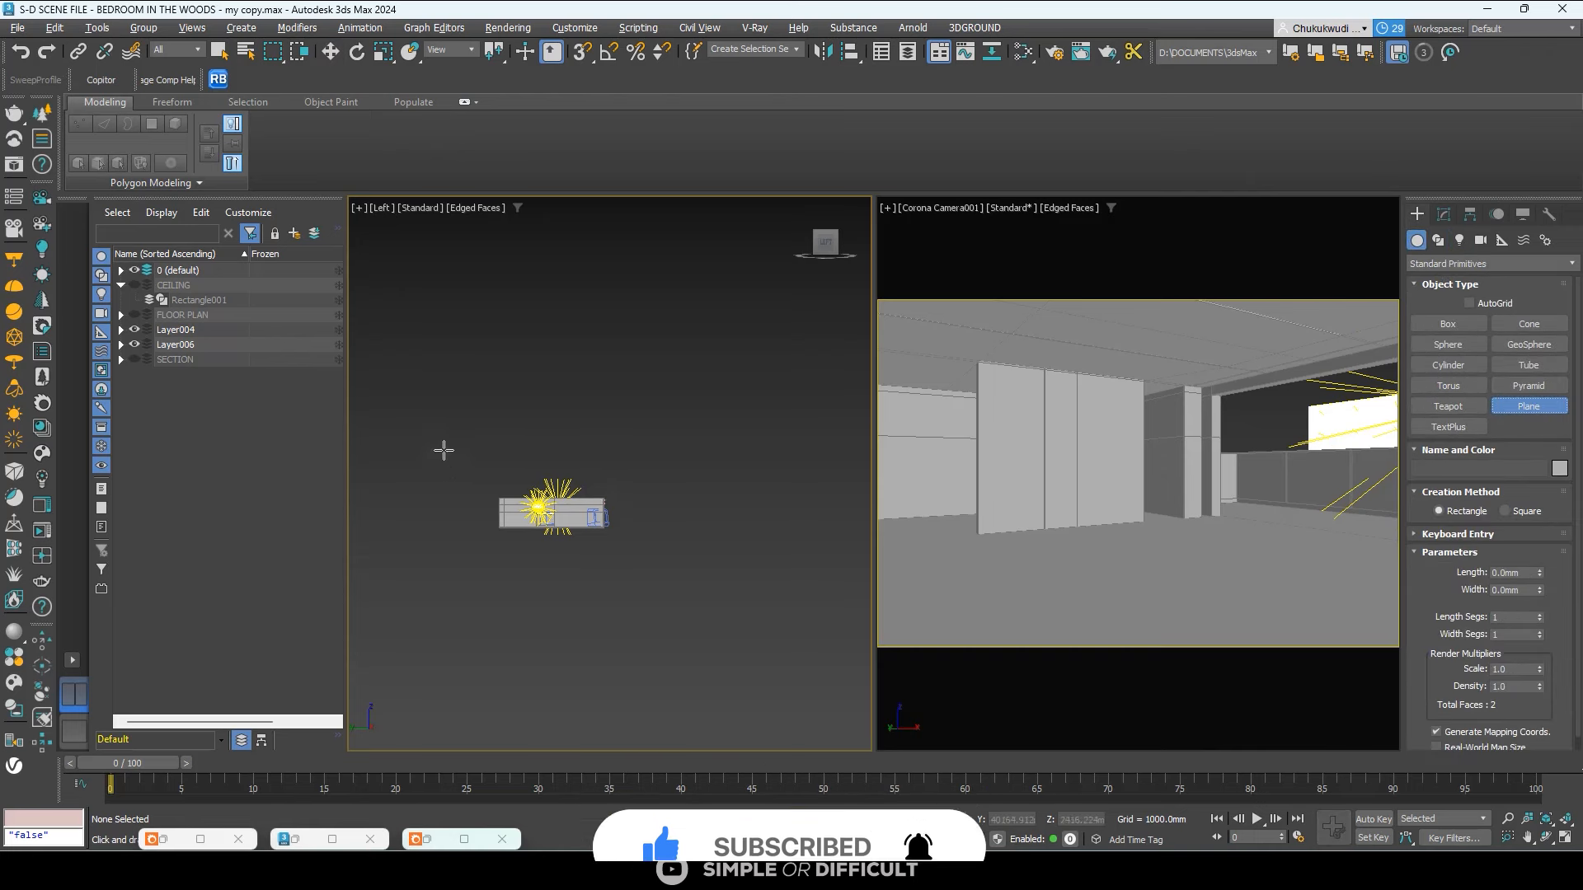
left_click_drag(465, 452, 651, 587)
Move the plane outside the room, past the exterior lights, to about X 138968 mm.
middle_click_drag(624, 553, 732, 651, "alt")
scroll(709, 569, "down", 4)
left_click(330, 53)
middle_click_drag(668, 552, 577, 488, "alt")
left_click_drag(552, 490, 375, 500)
key("t")
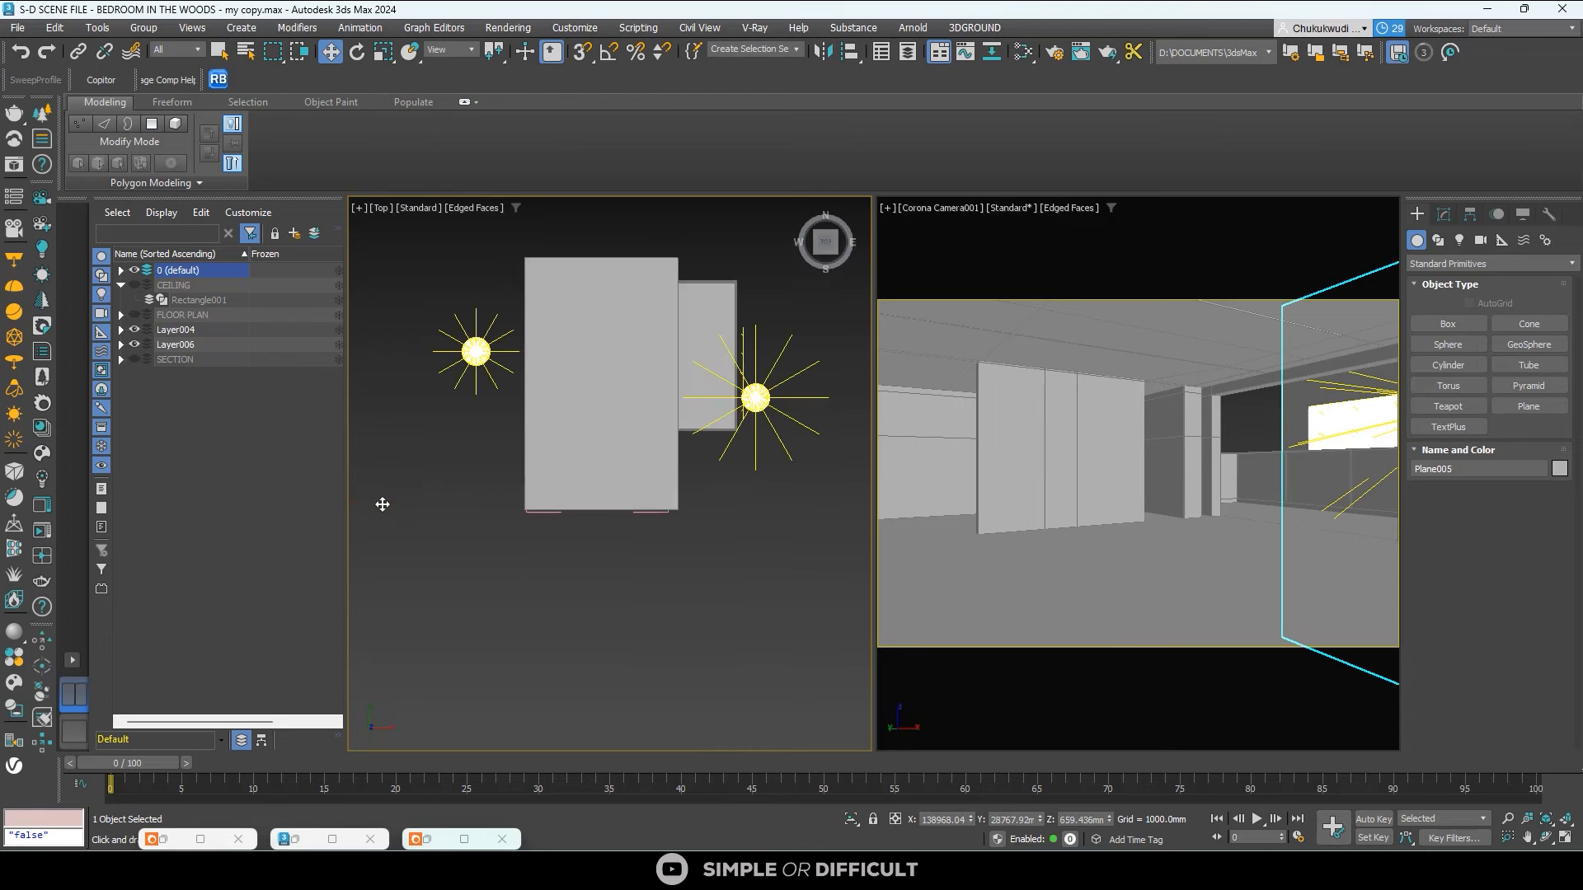
key("z")
middle_click_drag(574, 553, 610, 446, "alt")
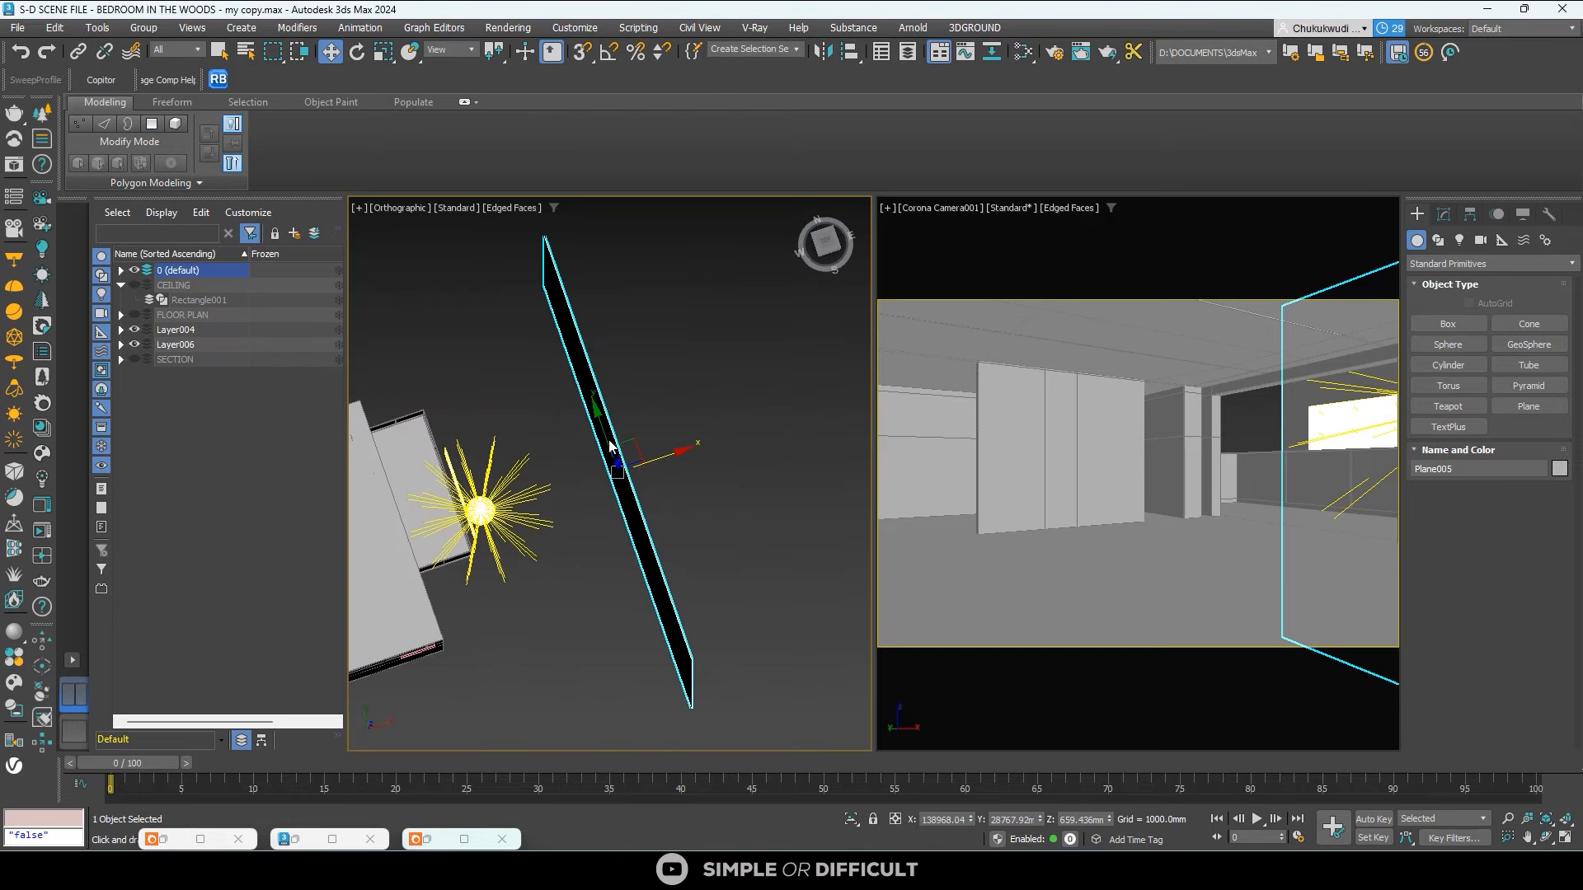
Enlarge the plane to a length of about 13800 mm and a width of about 27109 mm.
left_click(821, 241)
left_click(1442, 215)
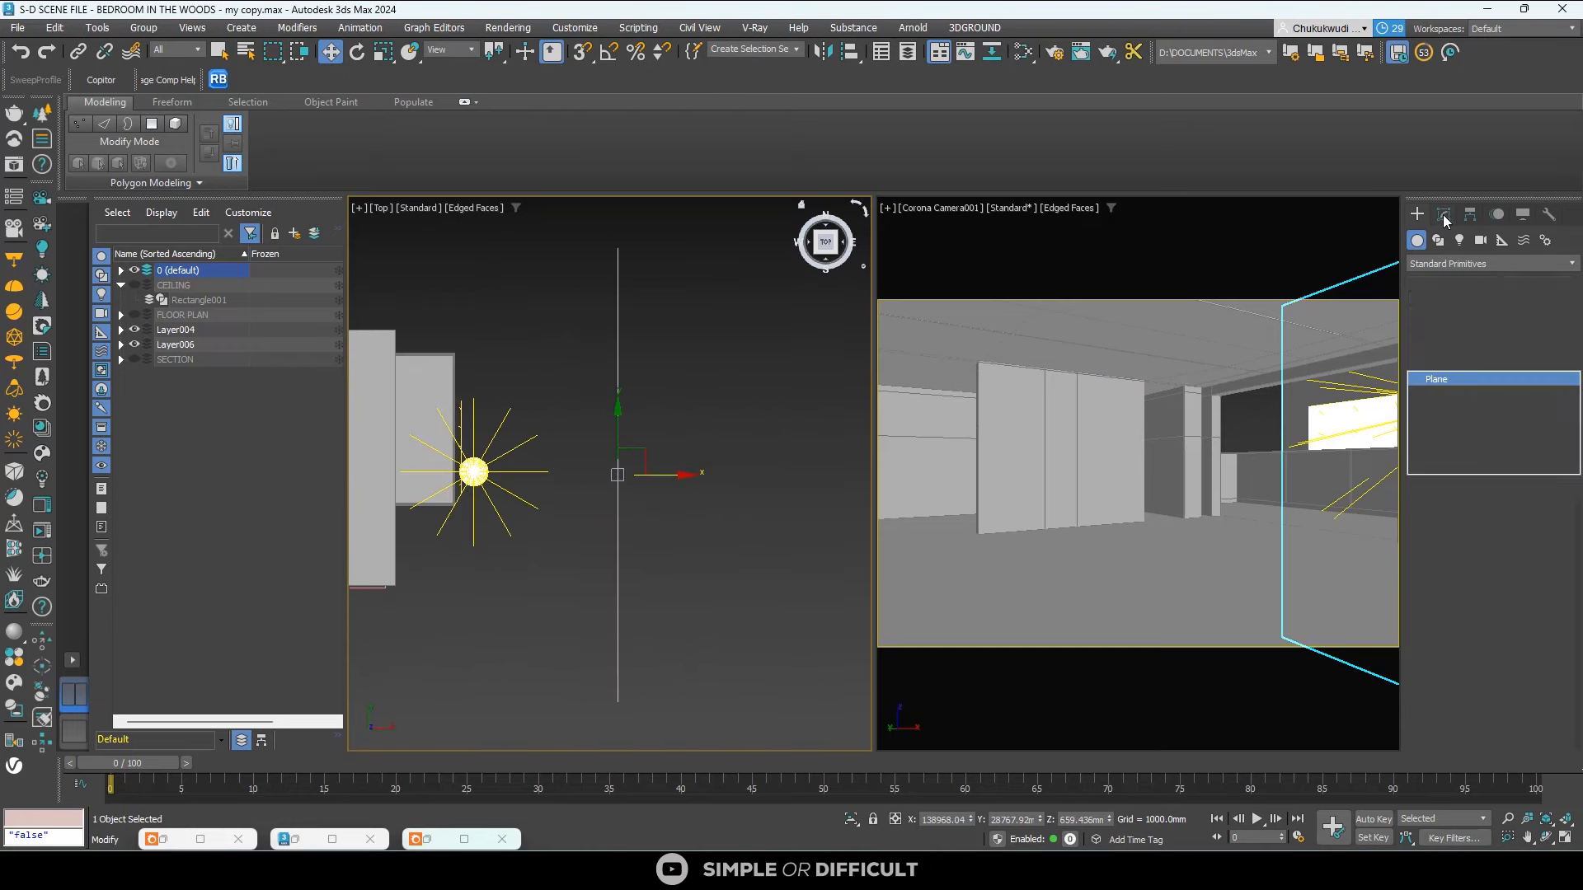
middle_click_drag(659, 511, 726, 450, "alt")
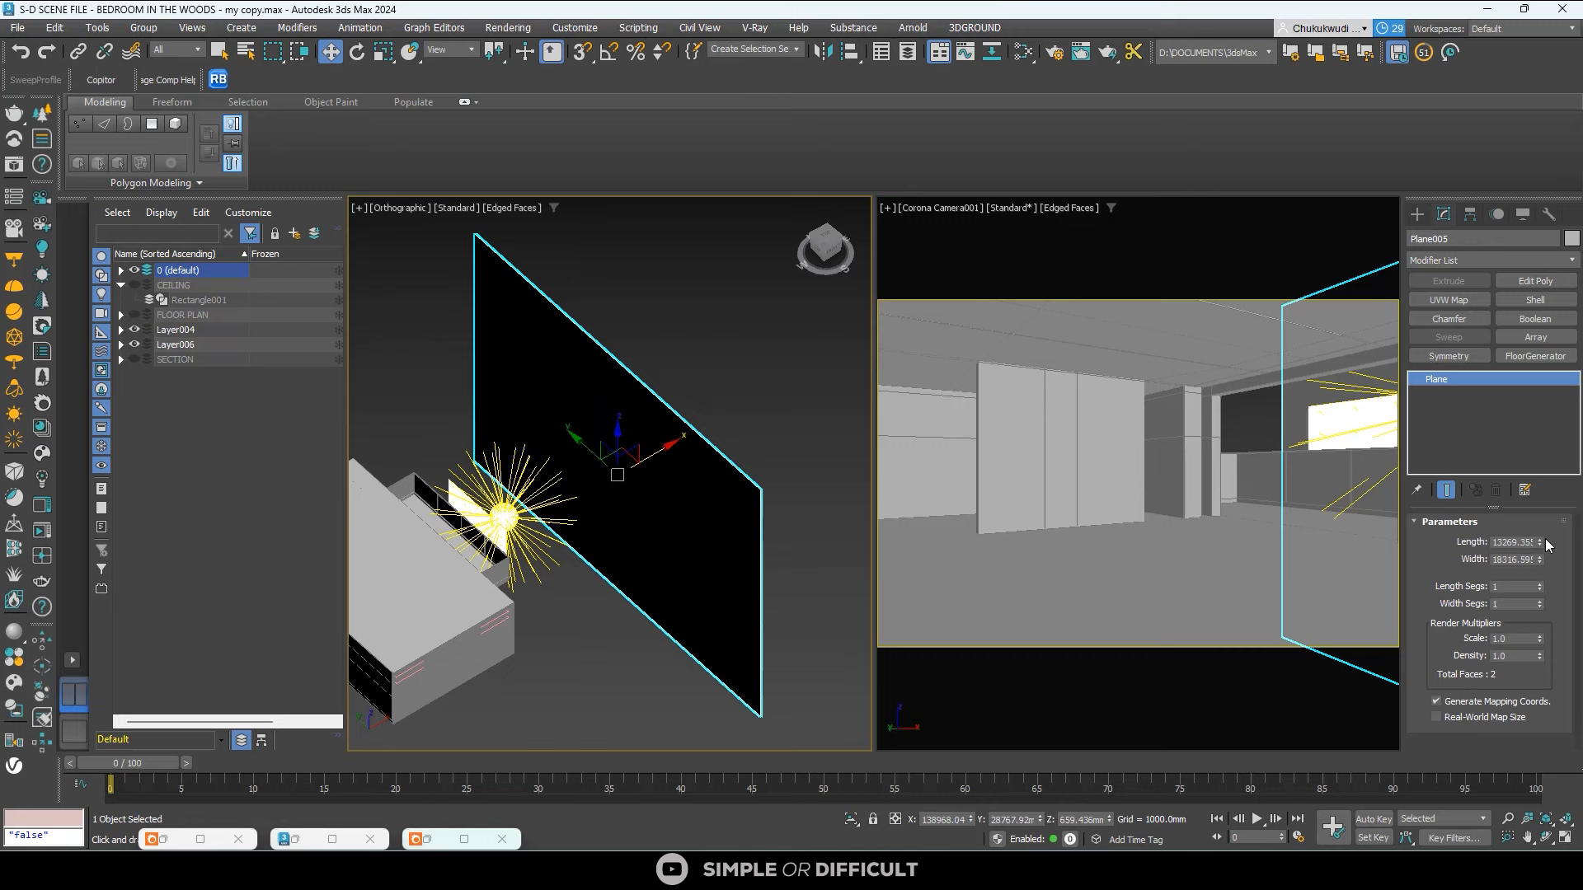
mouse_move(1539, 545)
left_mouse_down()
mouse_move(1546, 563)
mouse_move(1541, 518)
left_mouse_up()
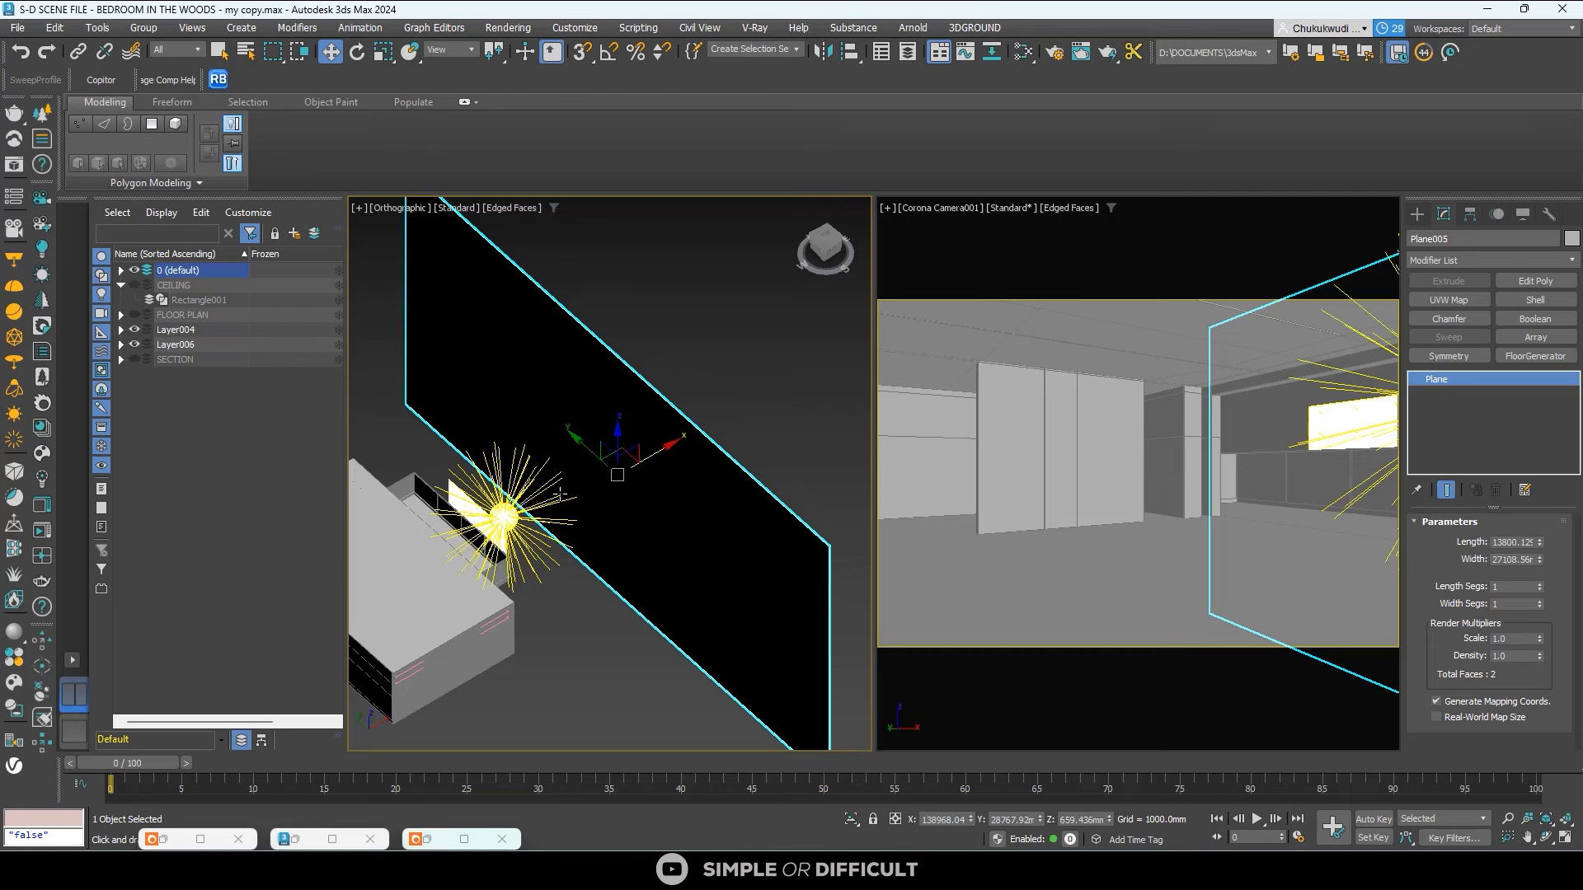
Move the plane closer to the room, to about X 135713 and Y 29707 mm, and lengthen it to about 15180 mm.
scroll(577, 478, "down", 4)
key("t")
scroll(614, 456, "up", 4)
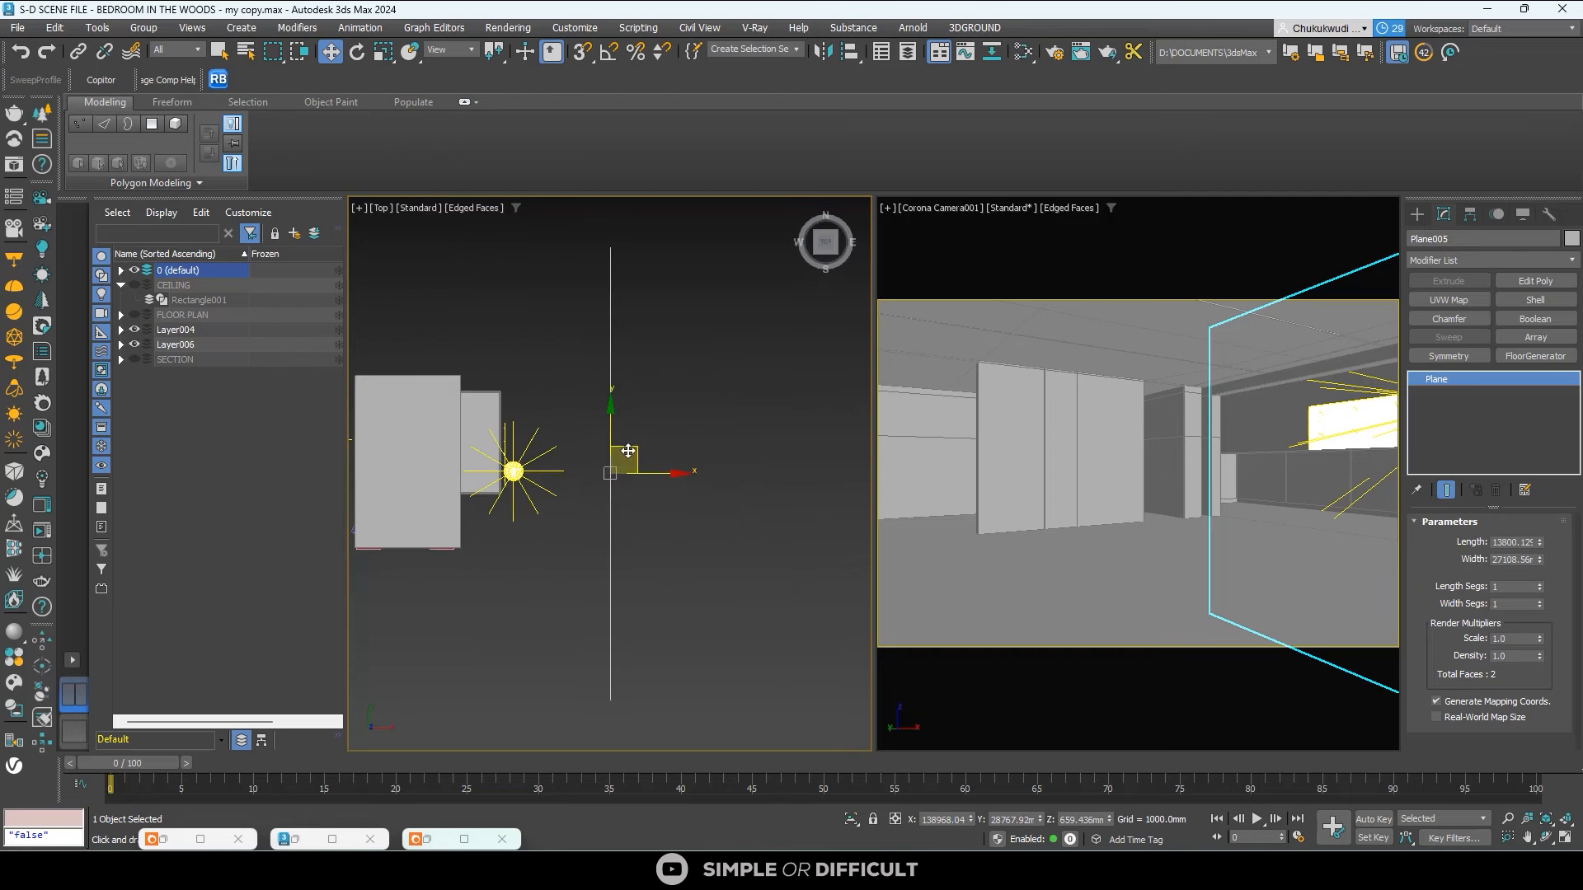
left_click_drag(616, 433, 582, 423)
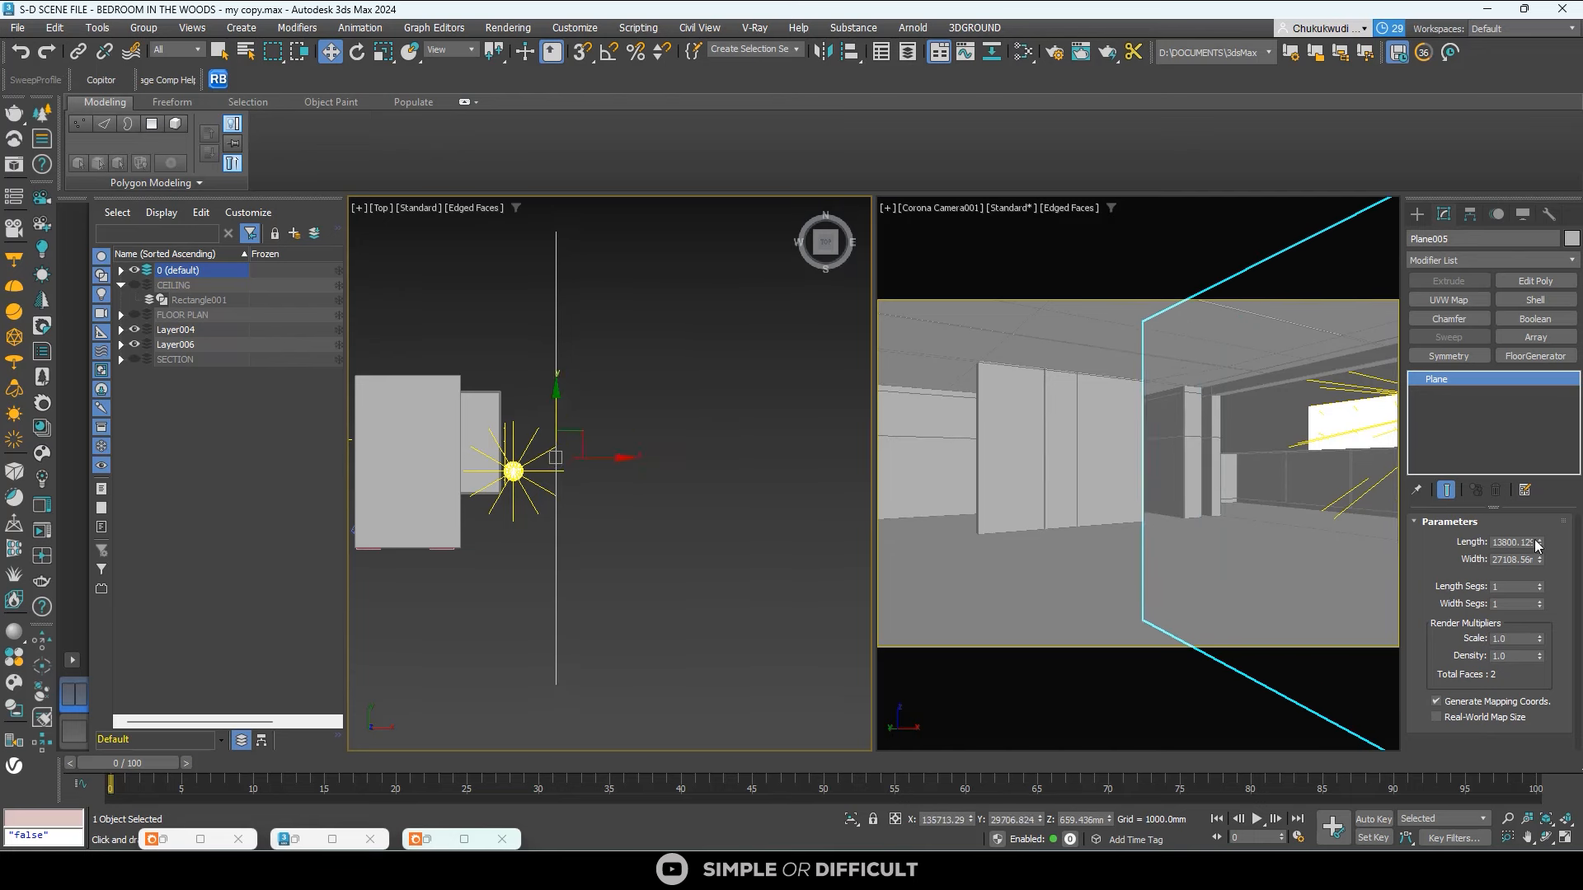
left_click_drag(1540, 541, 1542, 532)
scroll(585, 541, "down", 3)
middle_click_drag(586, 540, 840, 512, "alt")
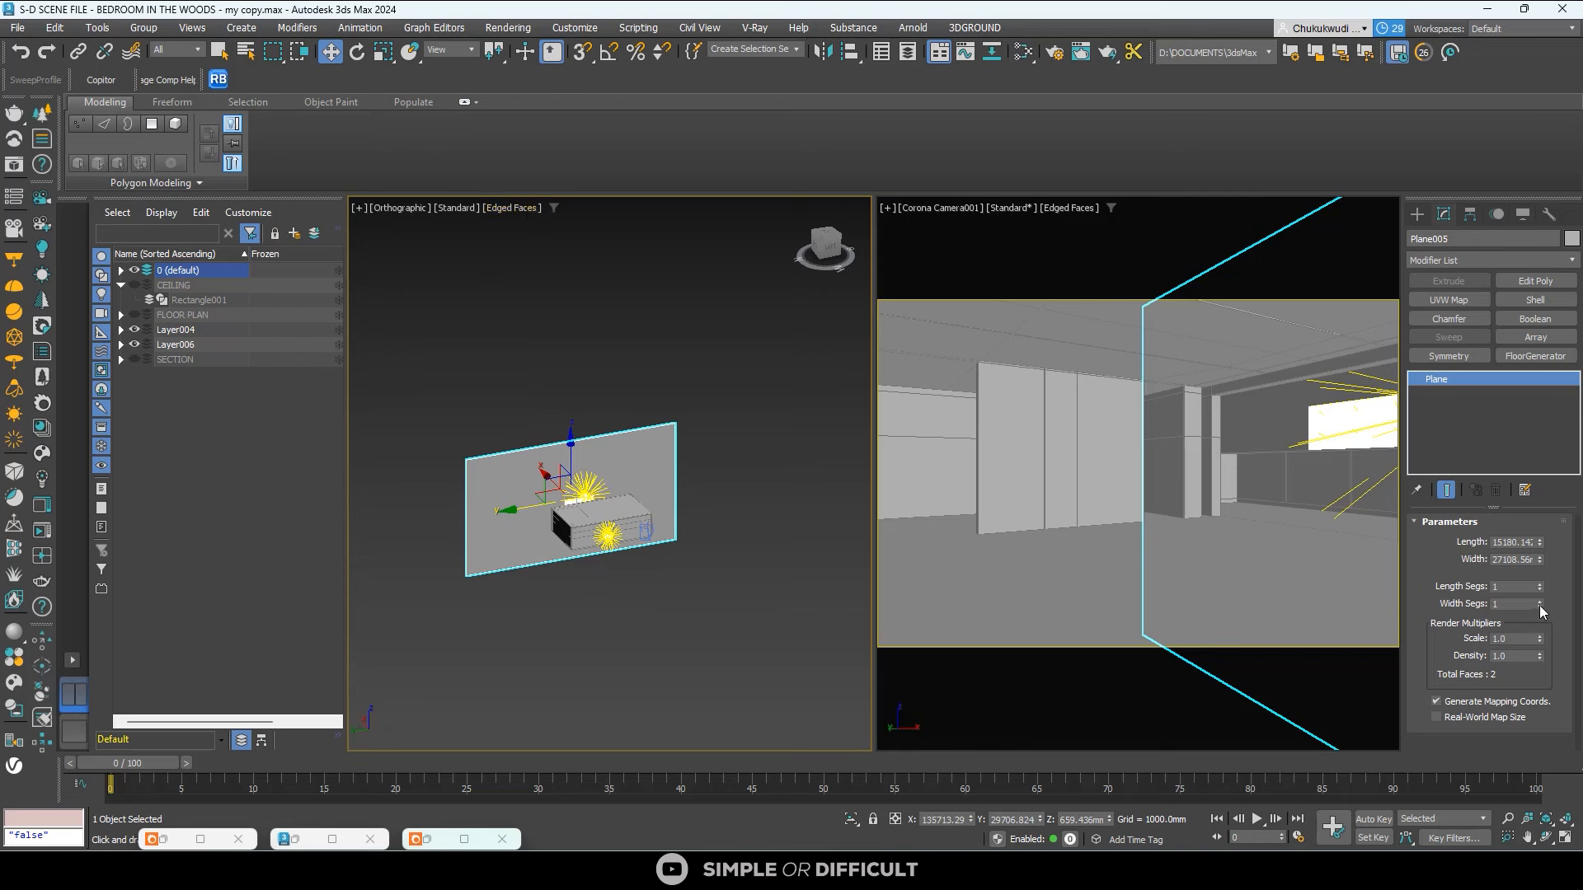
Set the plane's width to about 28209 mm and divide it into 29 width segments.
left_click_drag(1540, 603, 1540, 603)
middle_click_drag(507, 640, 565, 516, "alt")
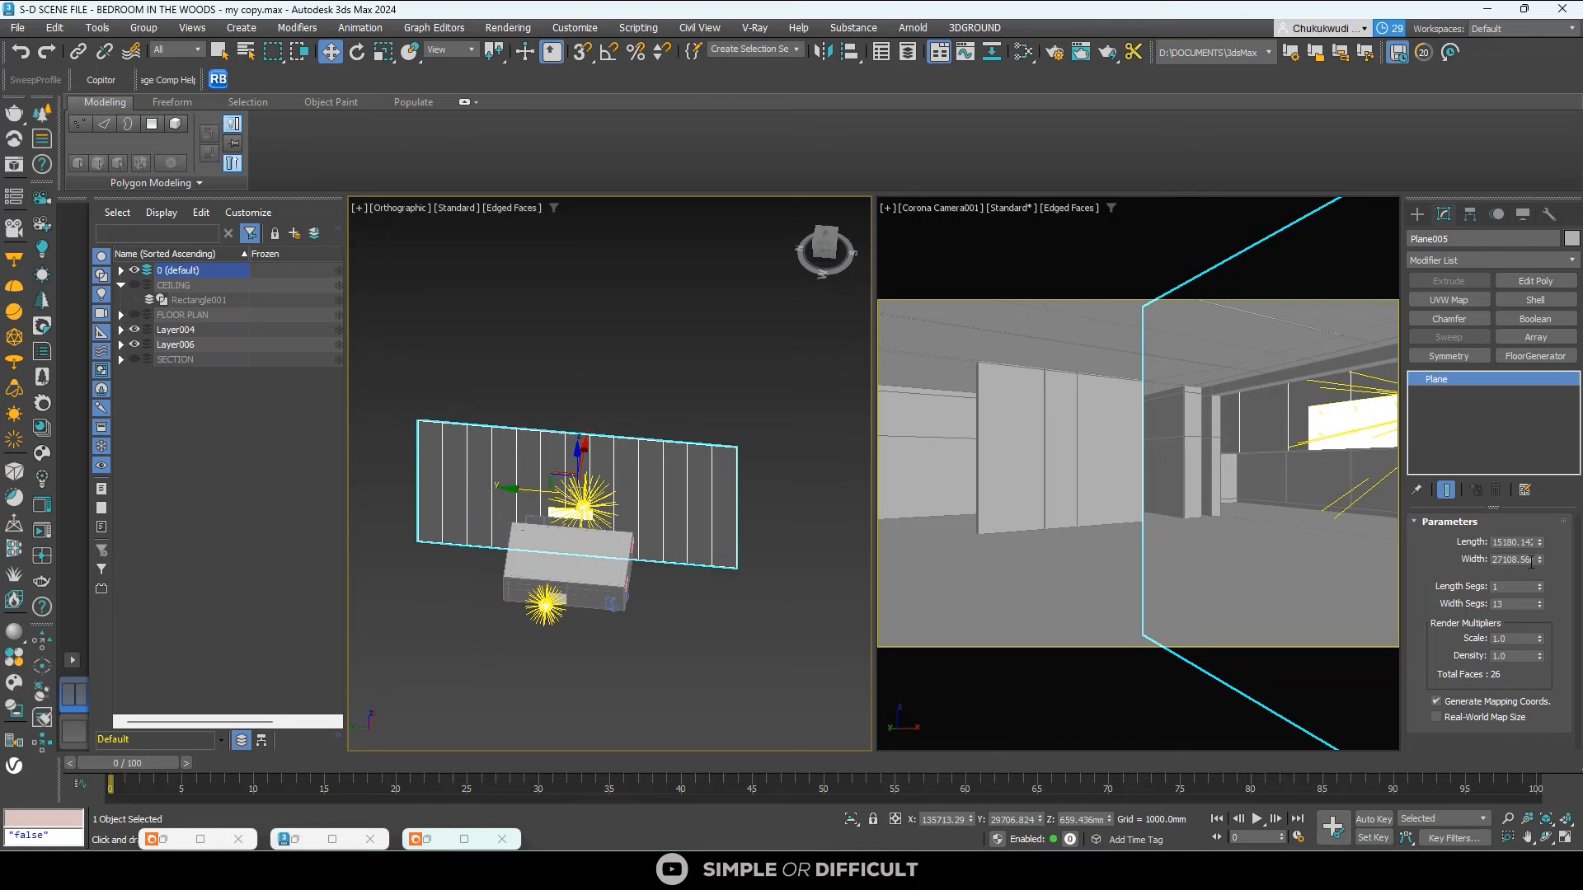
left_click_drag(1540, 557, 1541, 557)
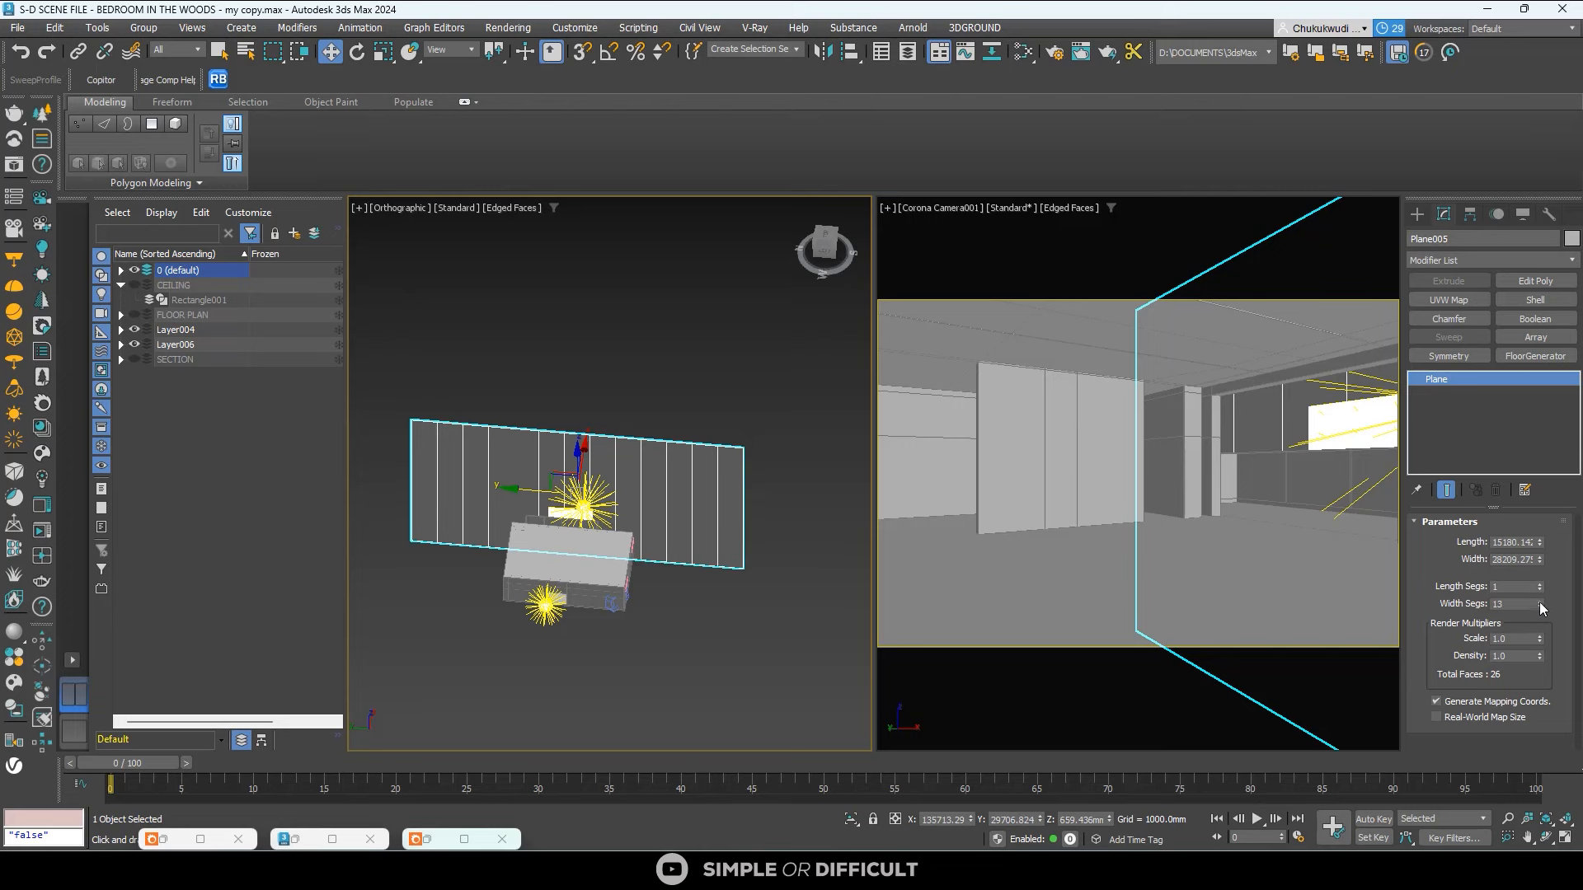
left_click_drag(1538, 601, 1538, 601)
middle_click_drag(558, 599, 568, 603, "alt")
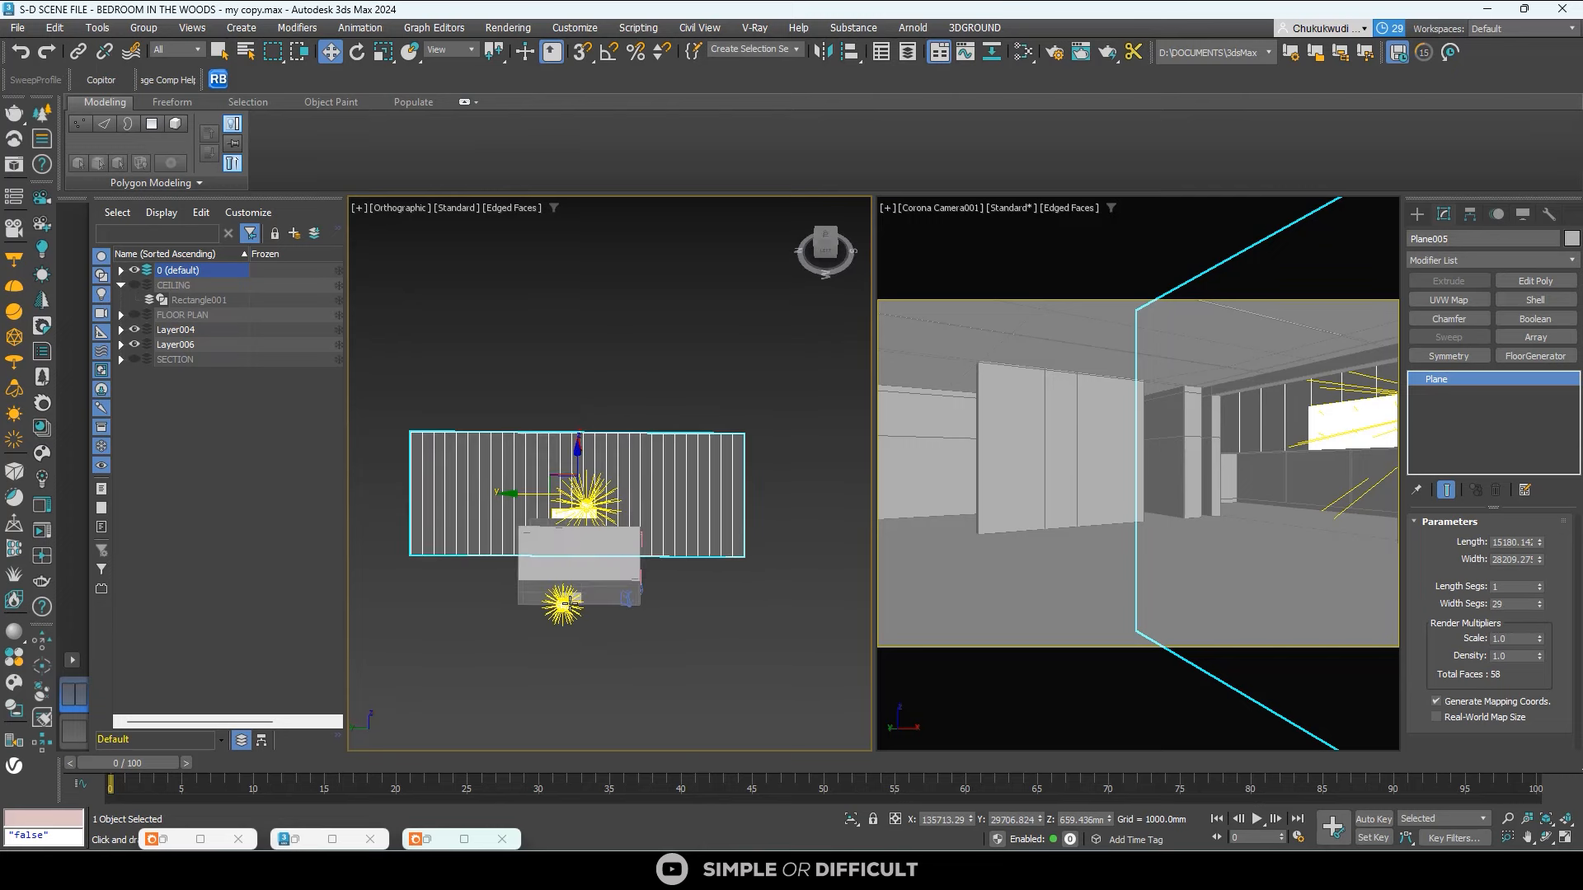
Convert the segmented plane to an Editable Poly.
right_click(692, 482)
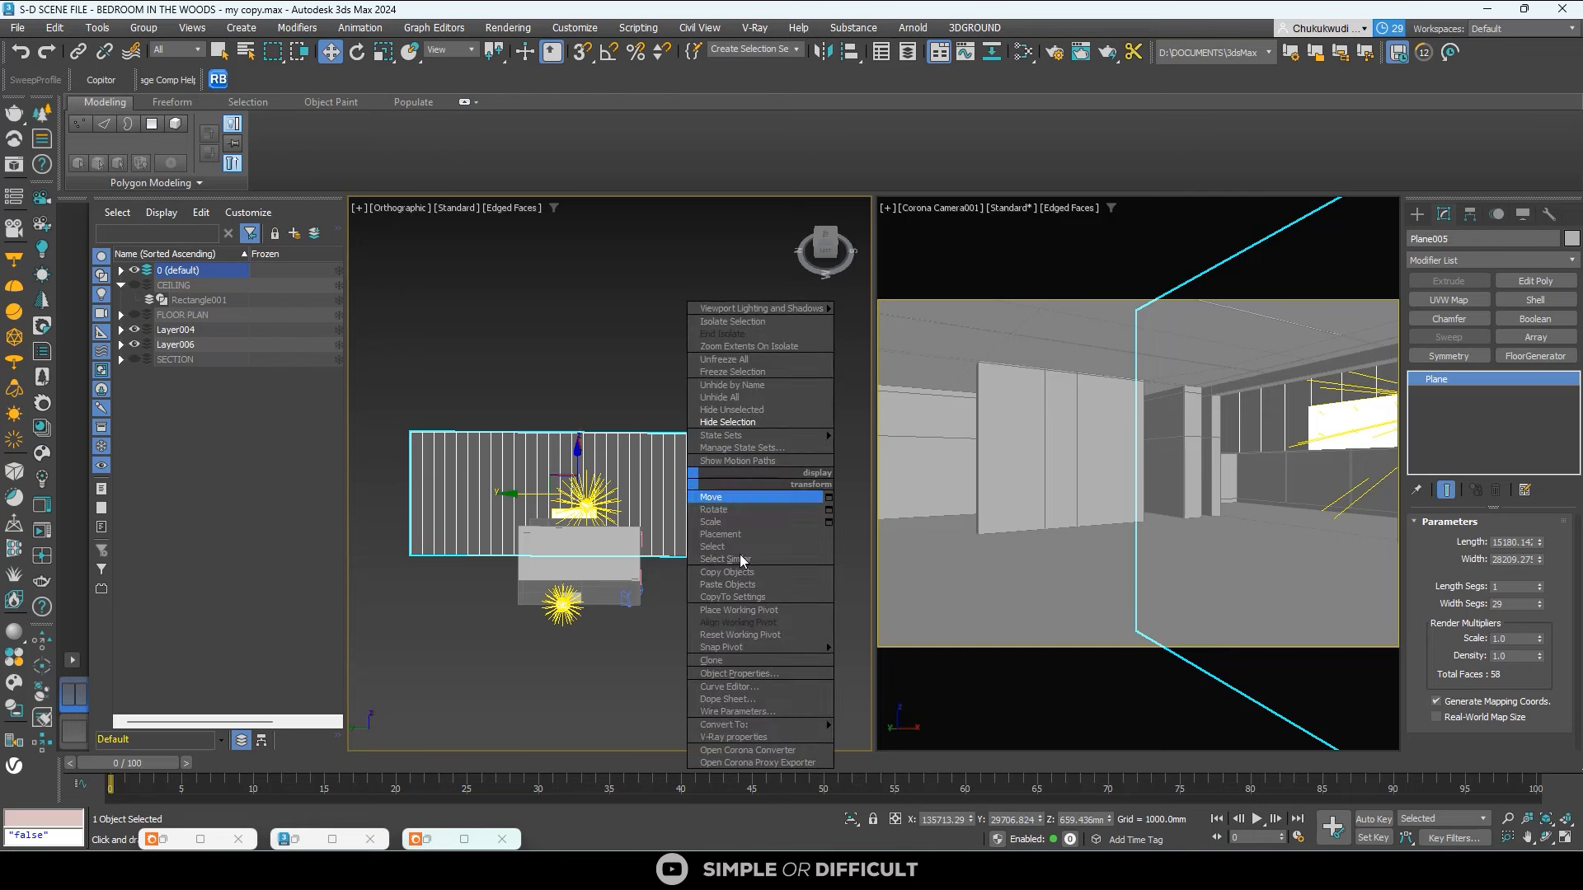
mouse_move(774, 724)
left_click(952, 737)
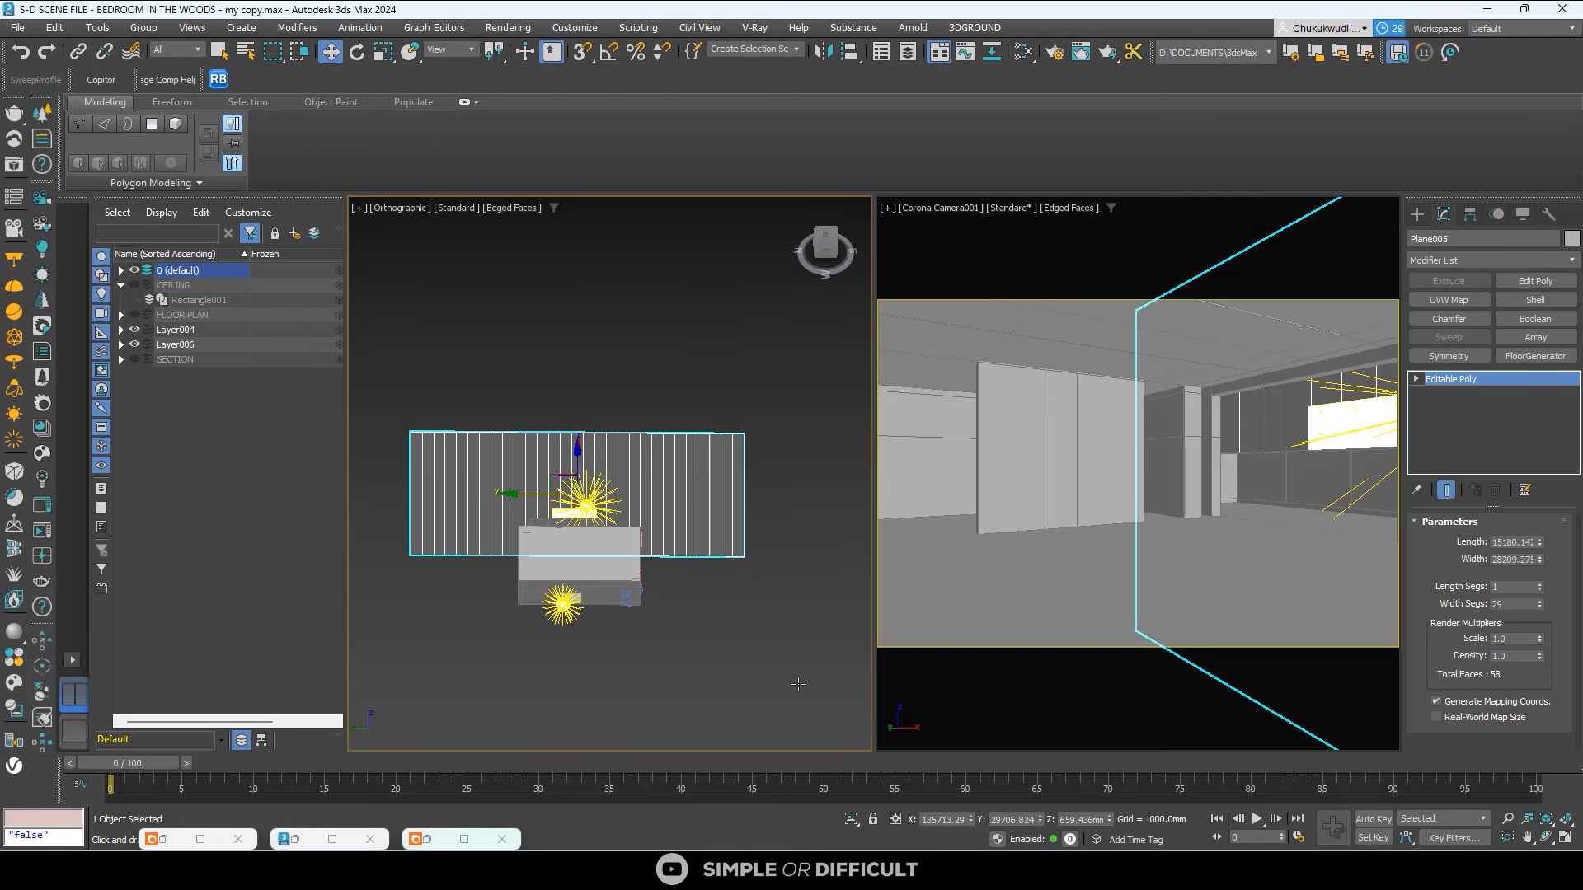
middle_click_drag(615, 461, 623, 459, "alt")
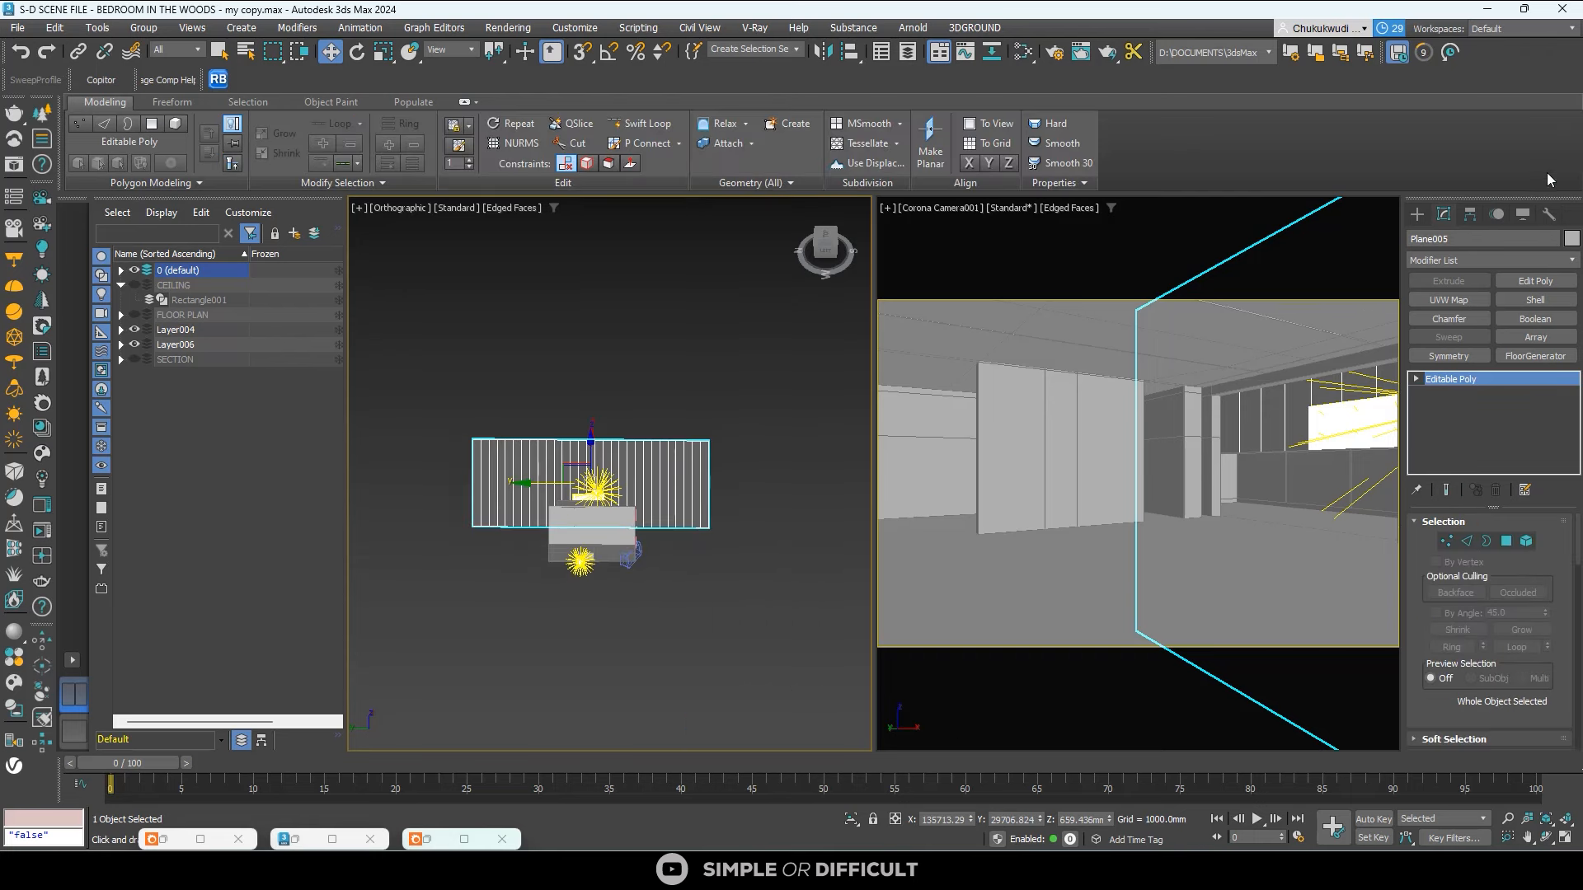
Apply a Bend modifier to the plane on the X axis at an angle of -74.5, curving it around the room, and clear the selection.
left_click(1461, 258)
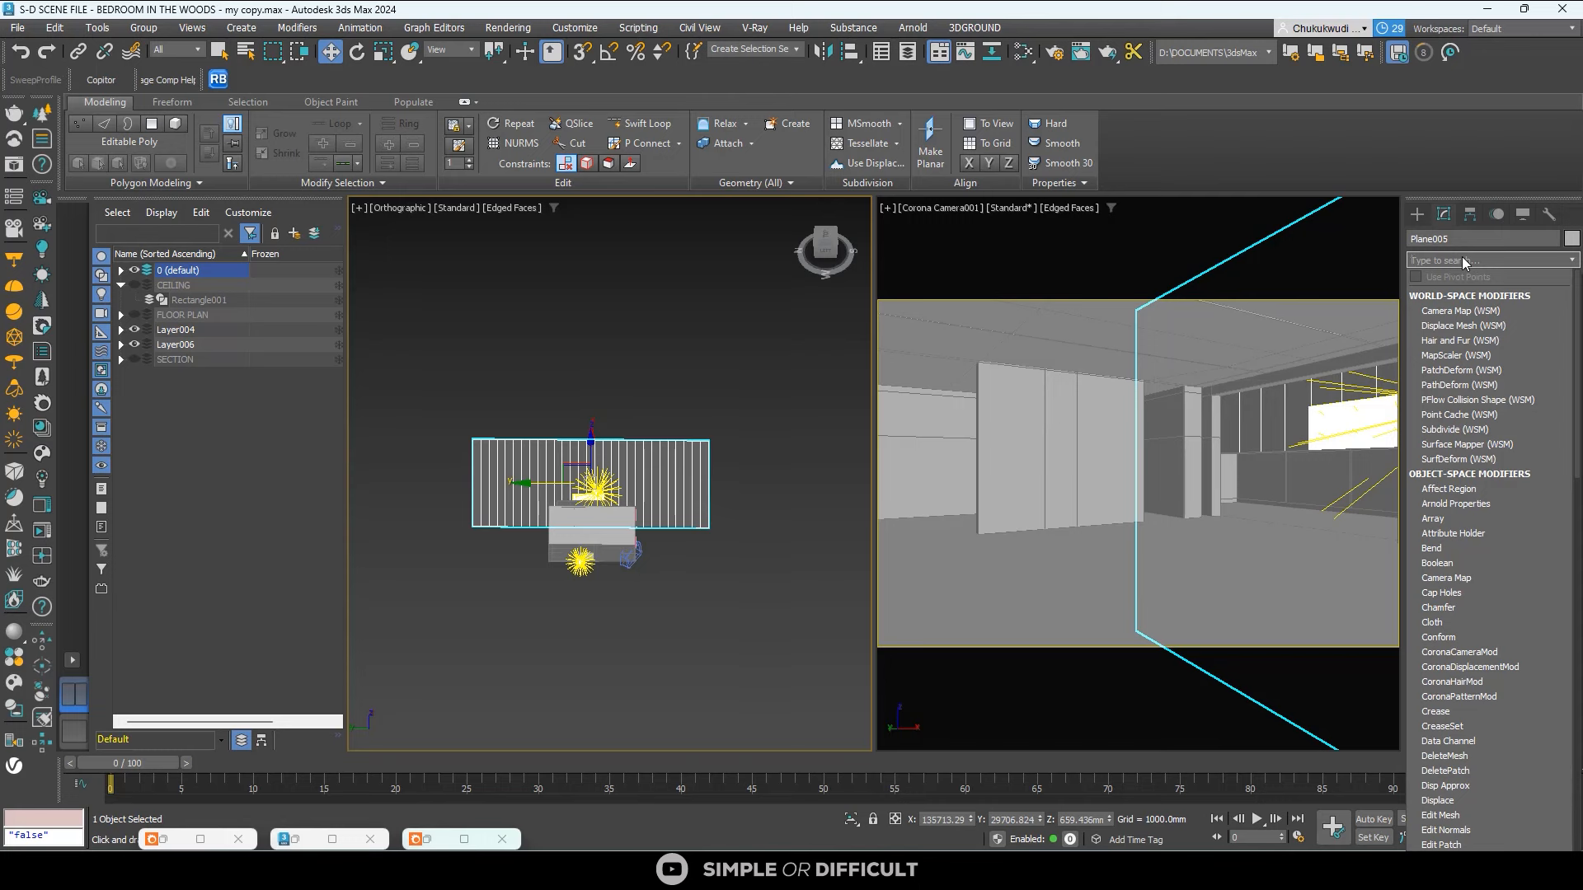
type("ben")
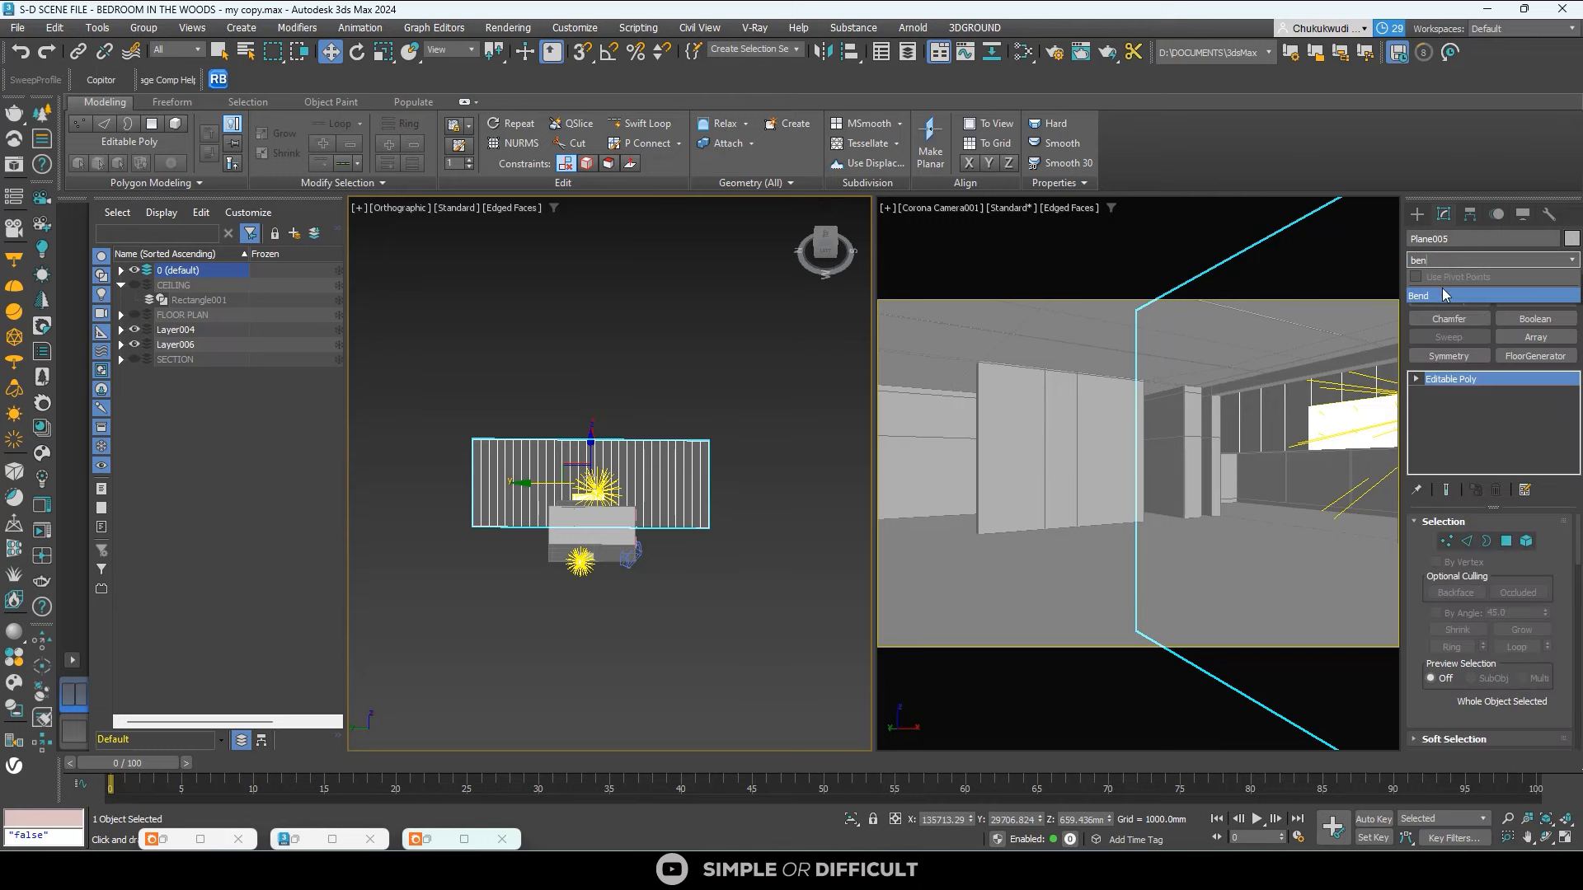
left_click(1446, 295)
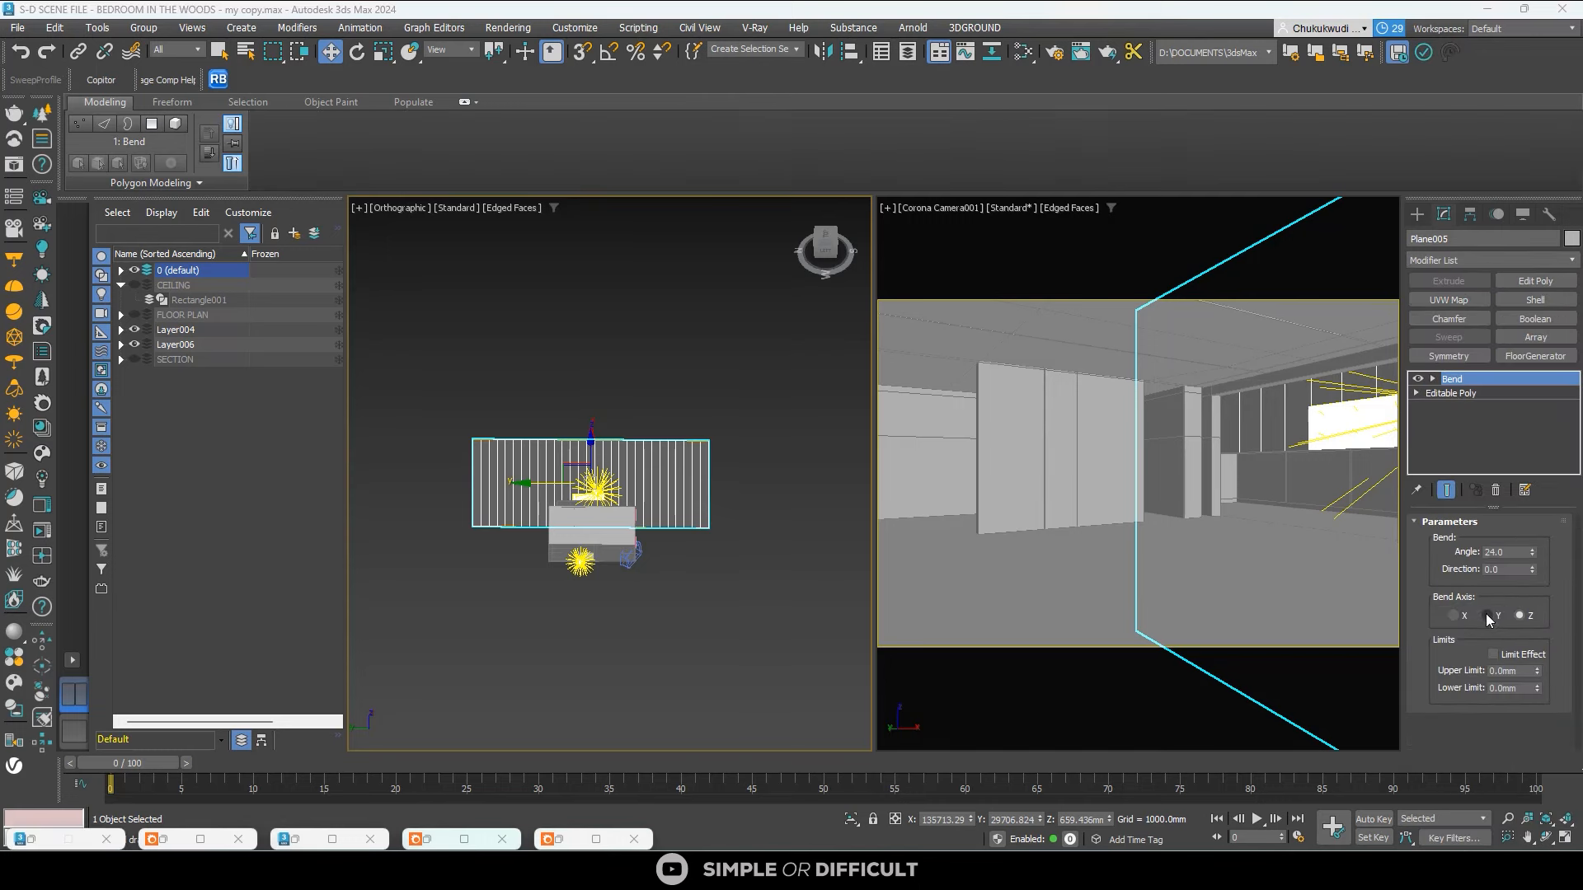
left_click(1456, 615)
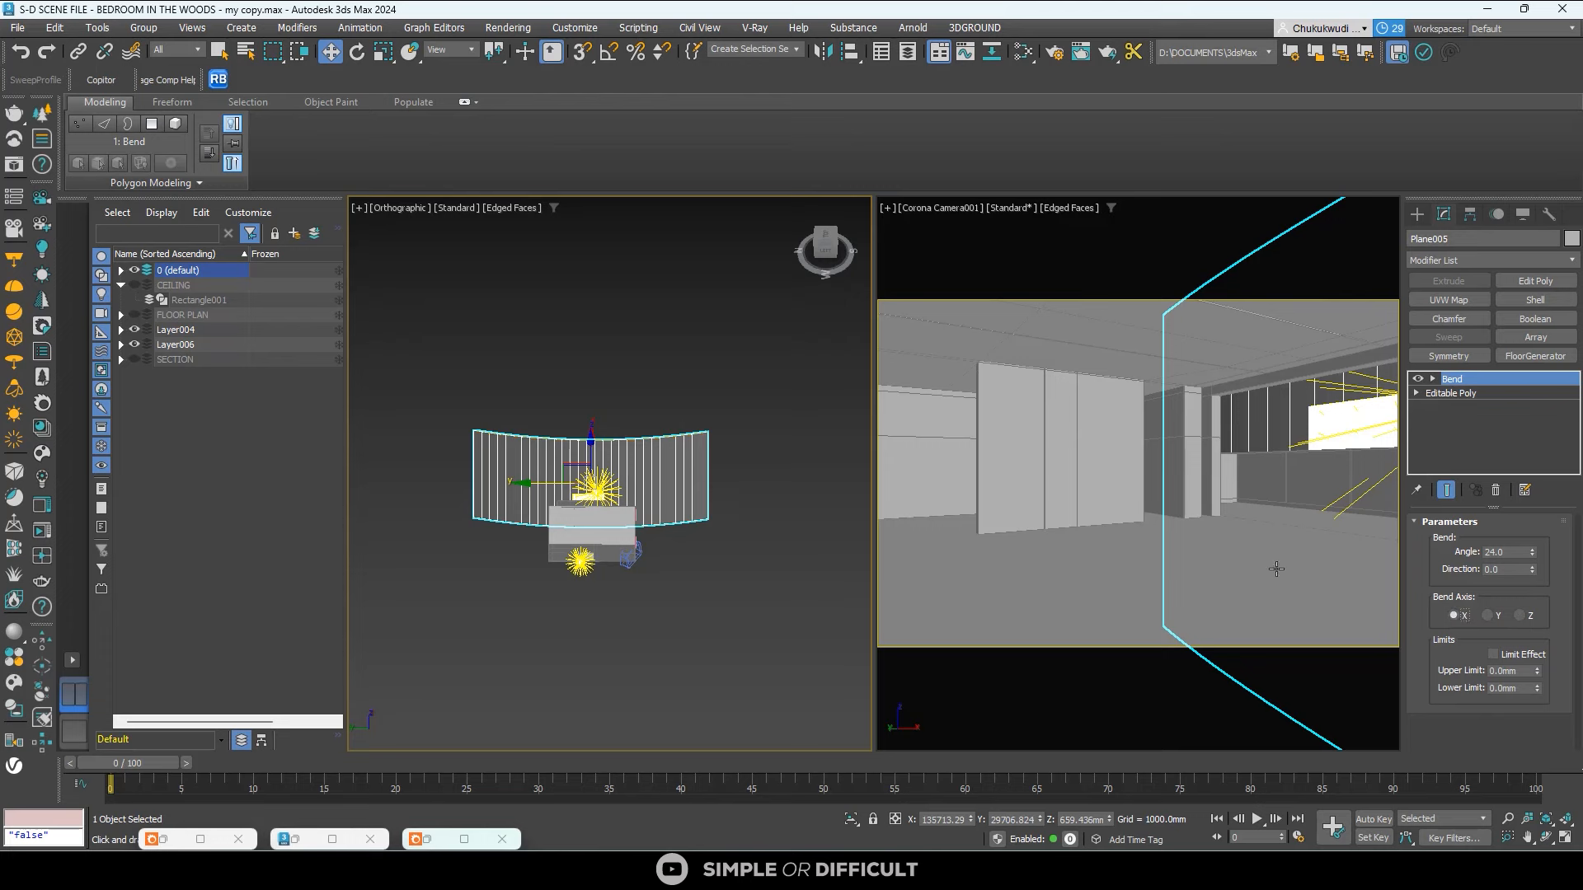
scroll(656, 512, "down", 2)
middle_click_drag(655, 511, 527, 571, "alt")
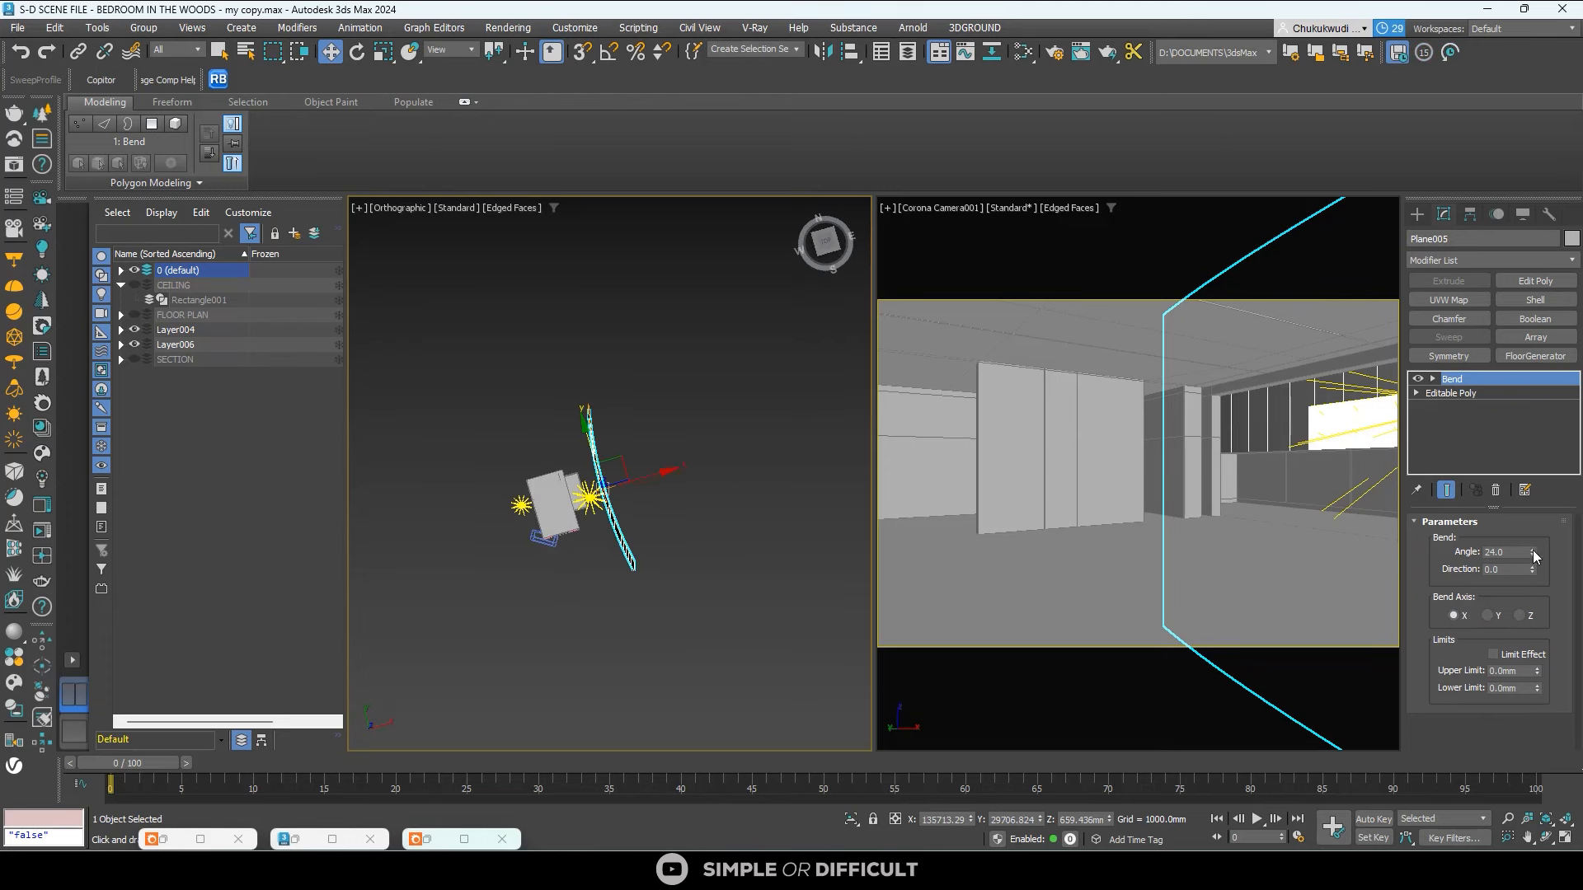
left_click_drag(1535, 556, 1549, 686)
middle_click_drag(809, 463, 671, 437, "alt")
left_click(567, 329)
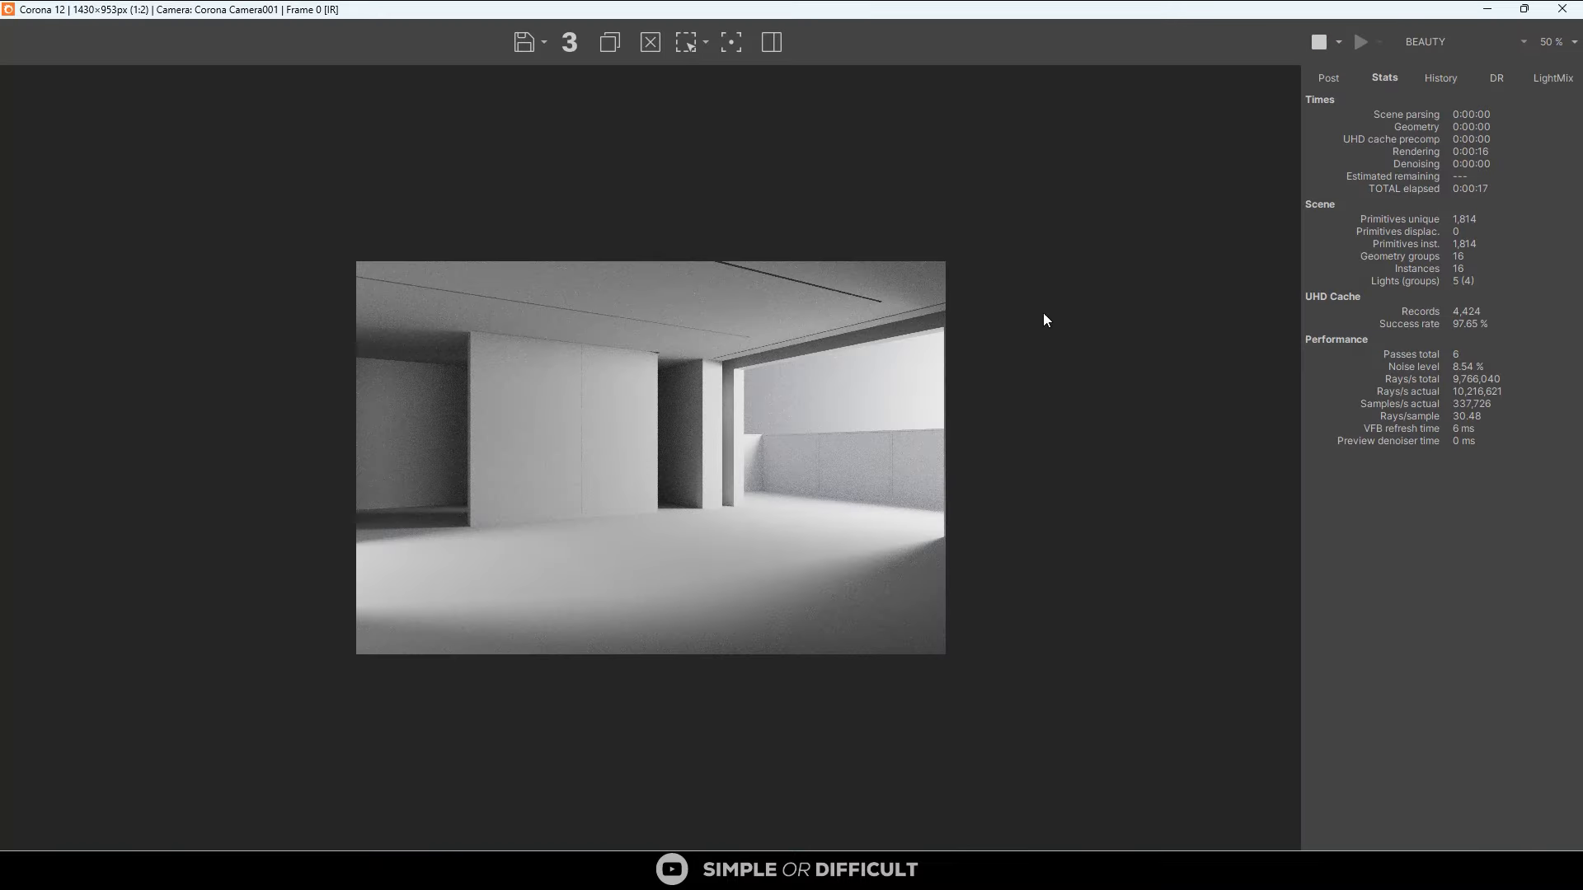
Stop the interactive render and shrink the frame buffer to a floating window that leaves the curved plane in view.
left_click(1317, 49)
left_click_drag(1080, 9, 1086, 343)
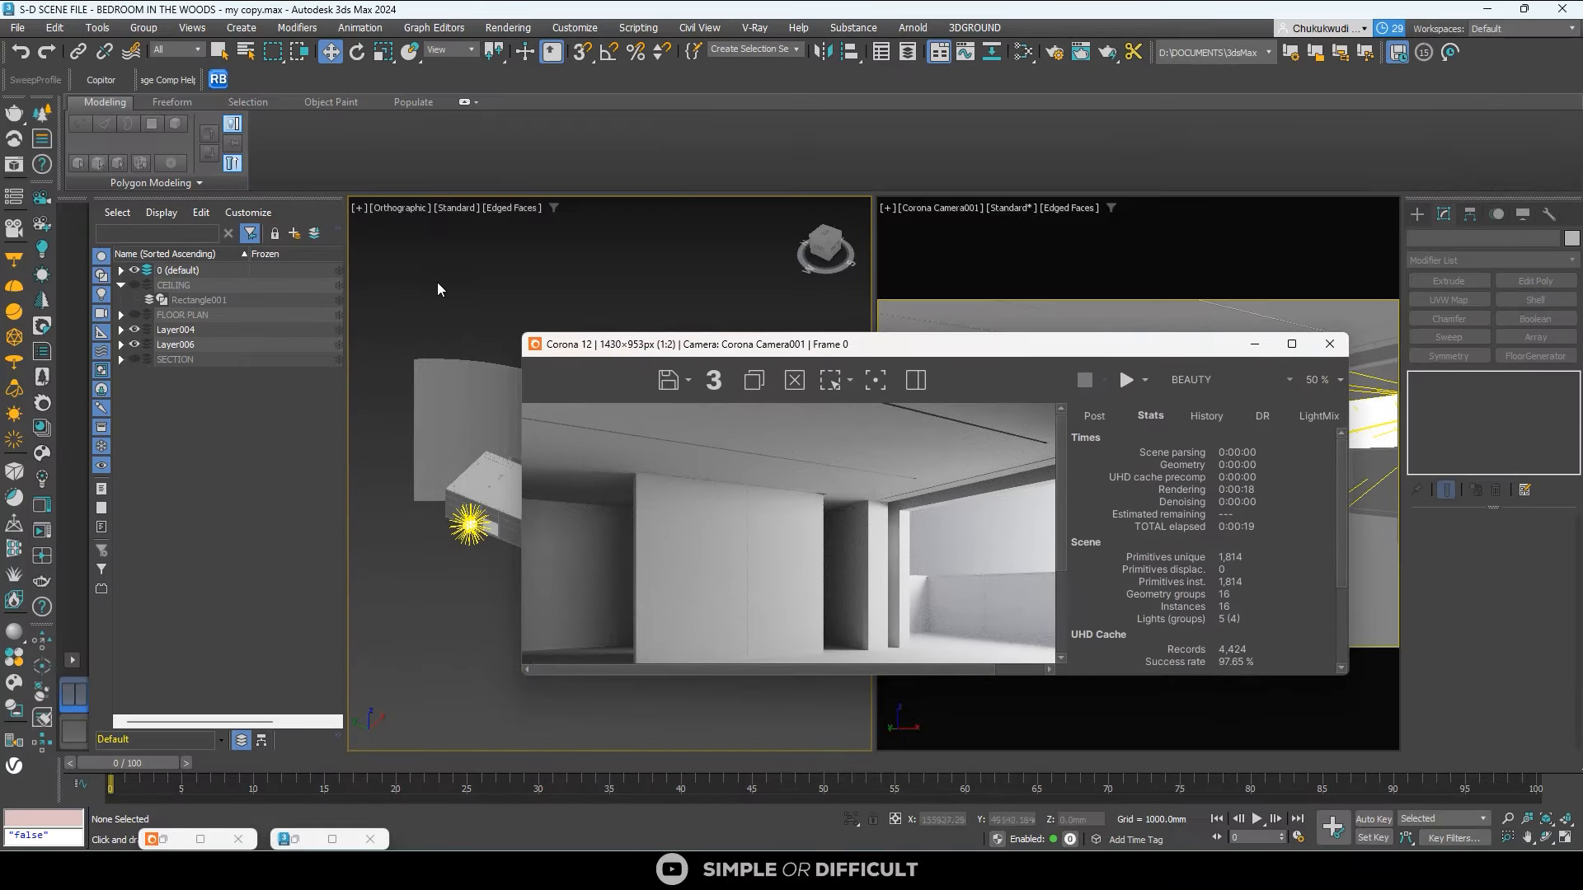
middle_click_drag(436, 288, 413, 338, "alt")
left_click_drag(705, 338, 882, 364)
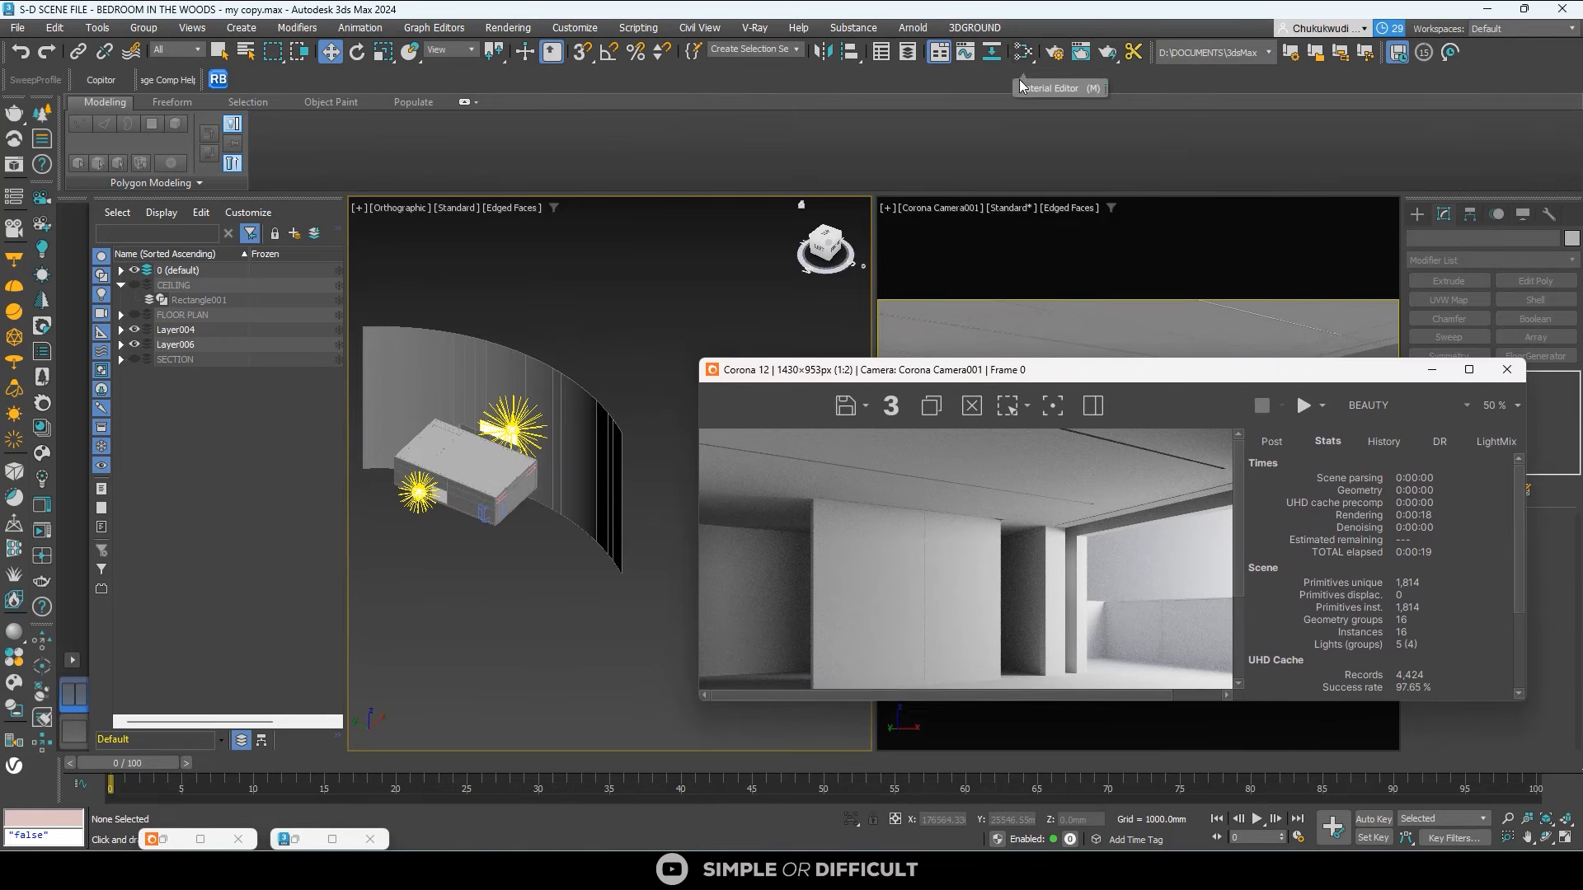
Create a CoronaLightMtl in the Slate Material Editor and assign it to the curved plane.
left_click(1027, 56)
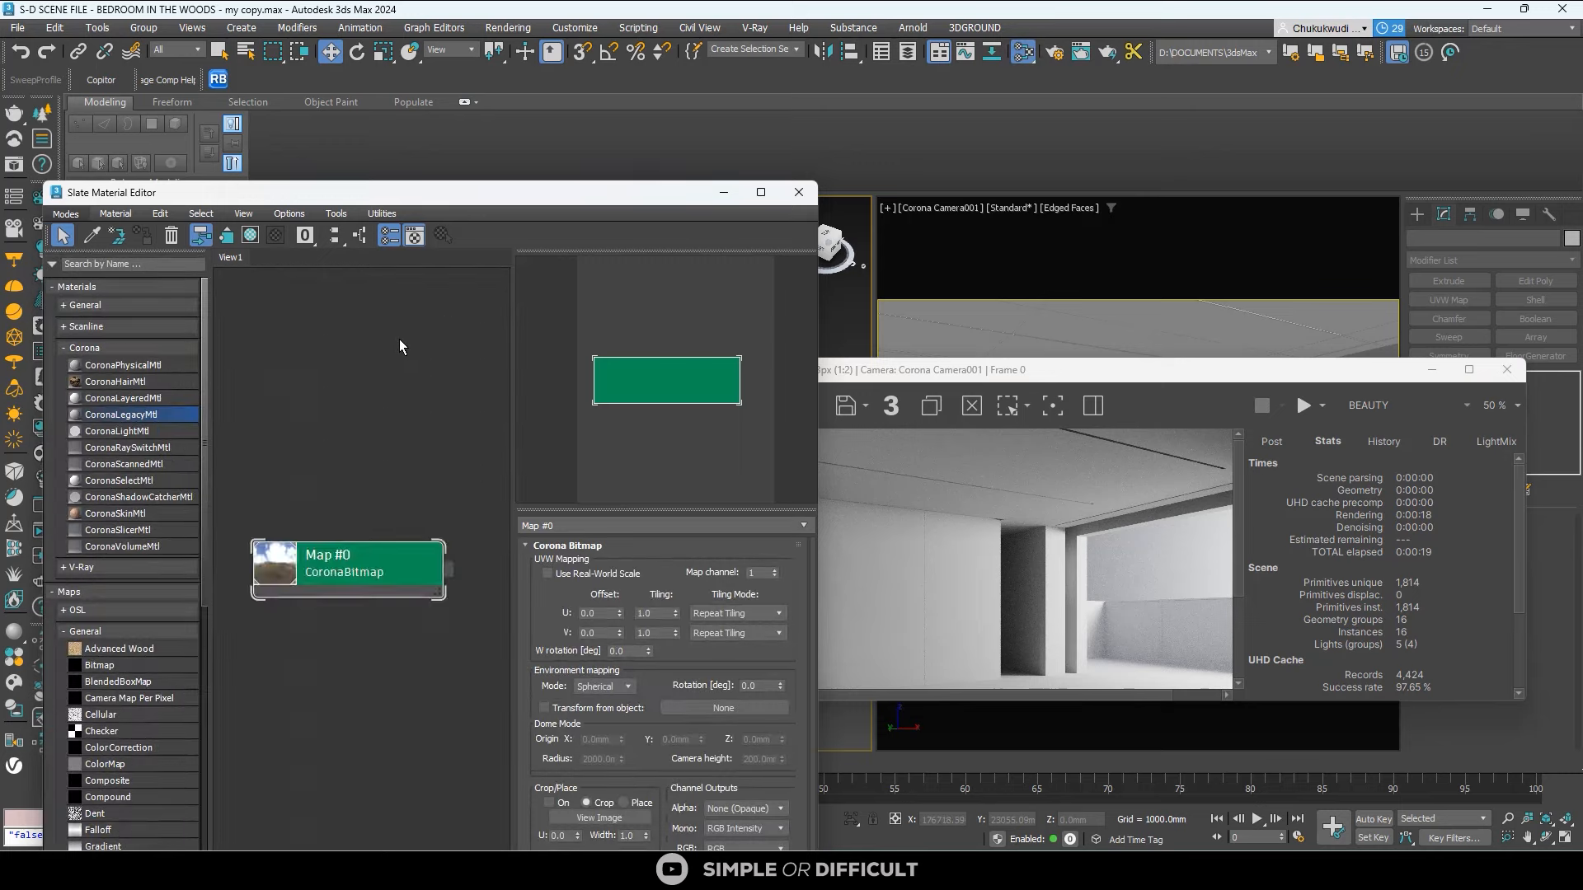
left_click_drag(560, 193, 959, 131)
scroll(840, 354, "down", 2)
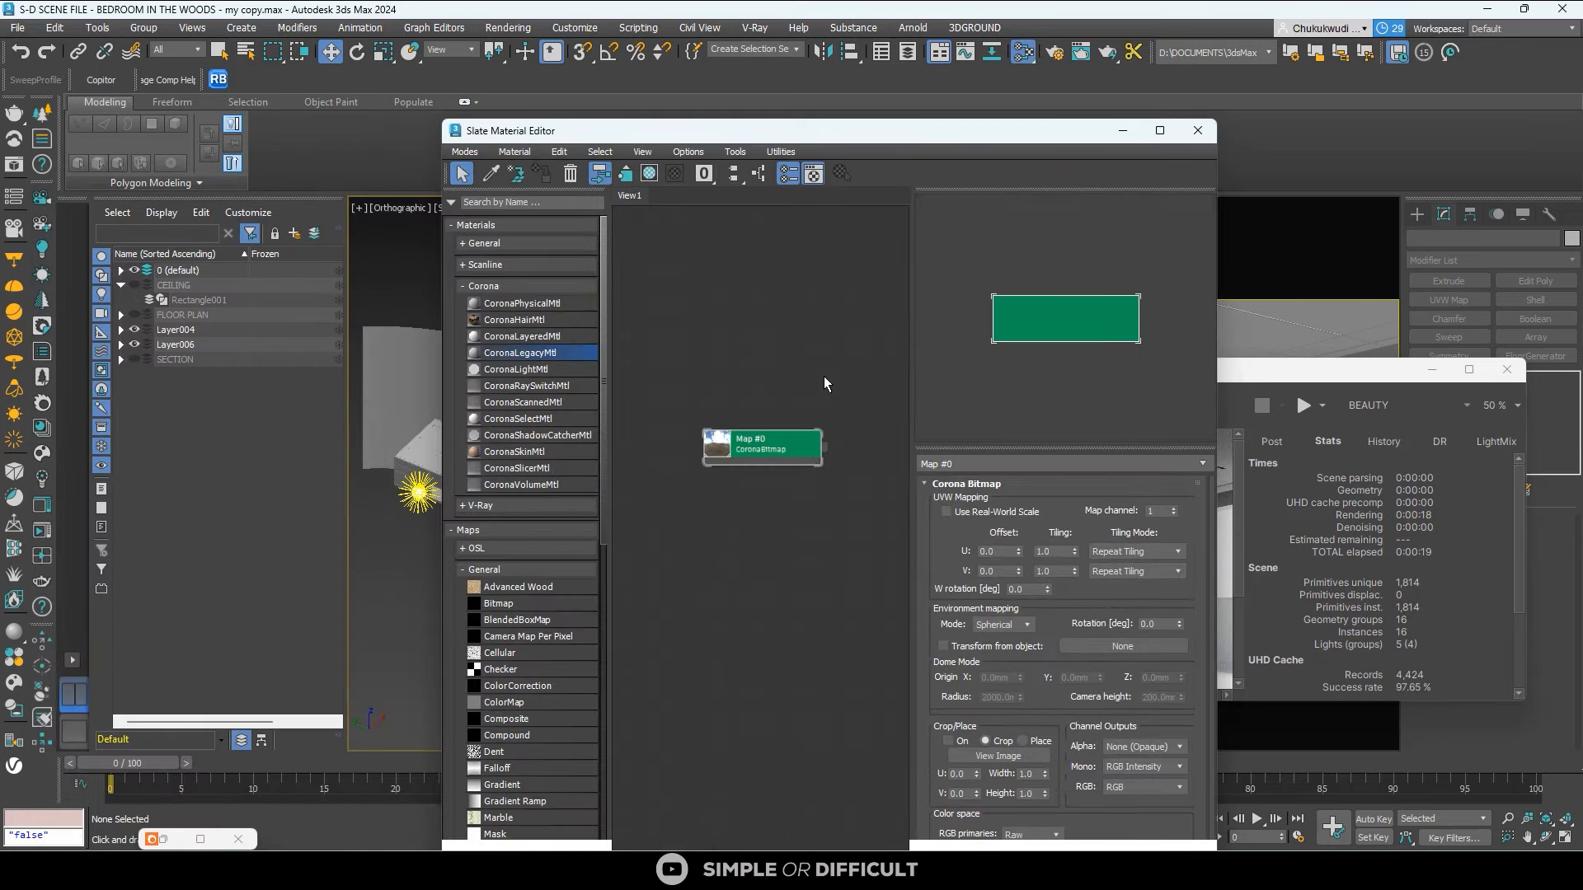
middle_click_drag(824, 376, 716, 311)
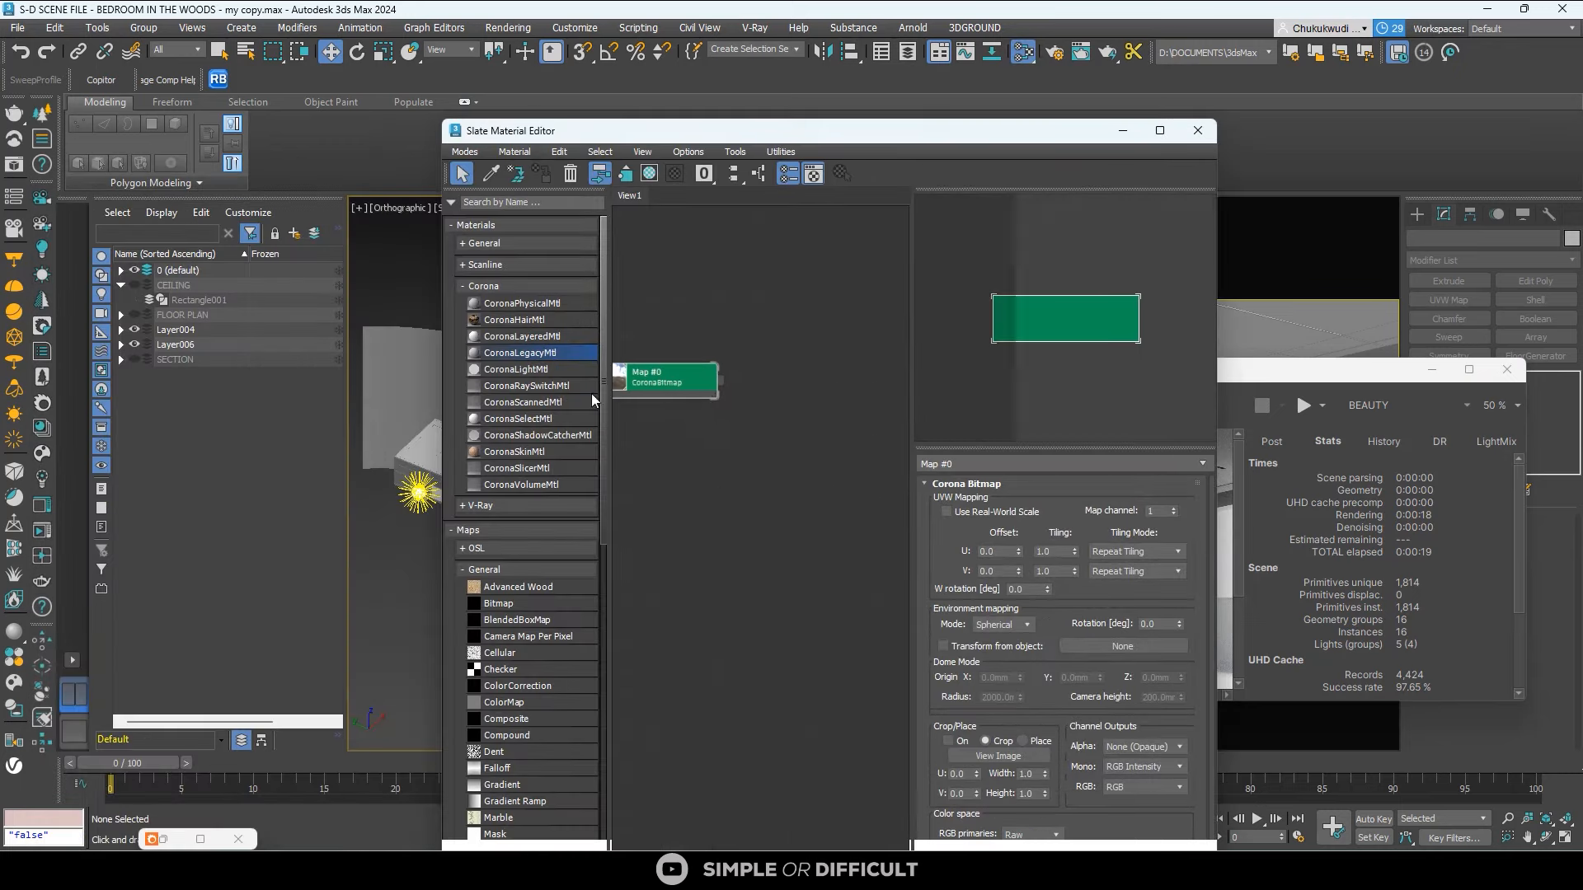
double_click(527, 373)
left_click(401, 367)
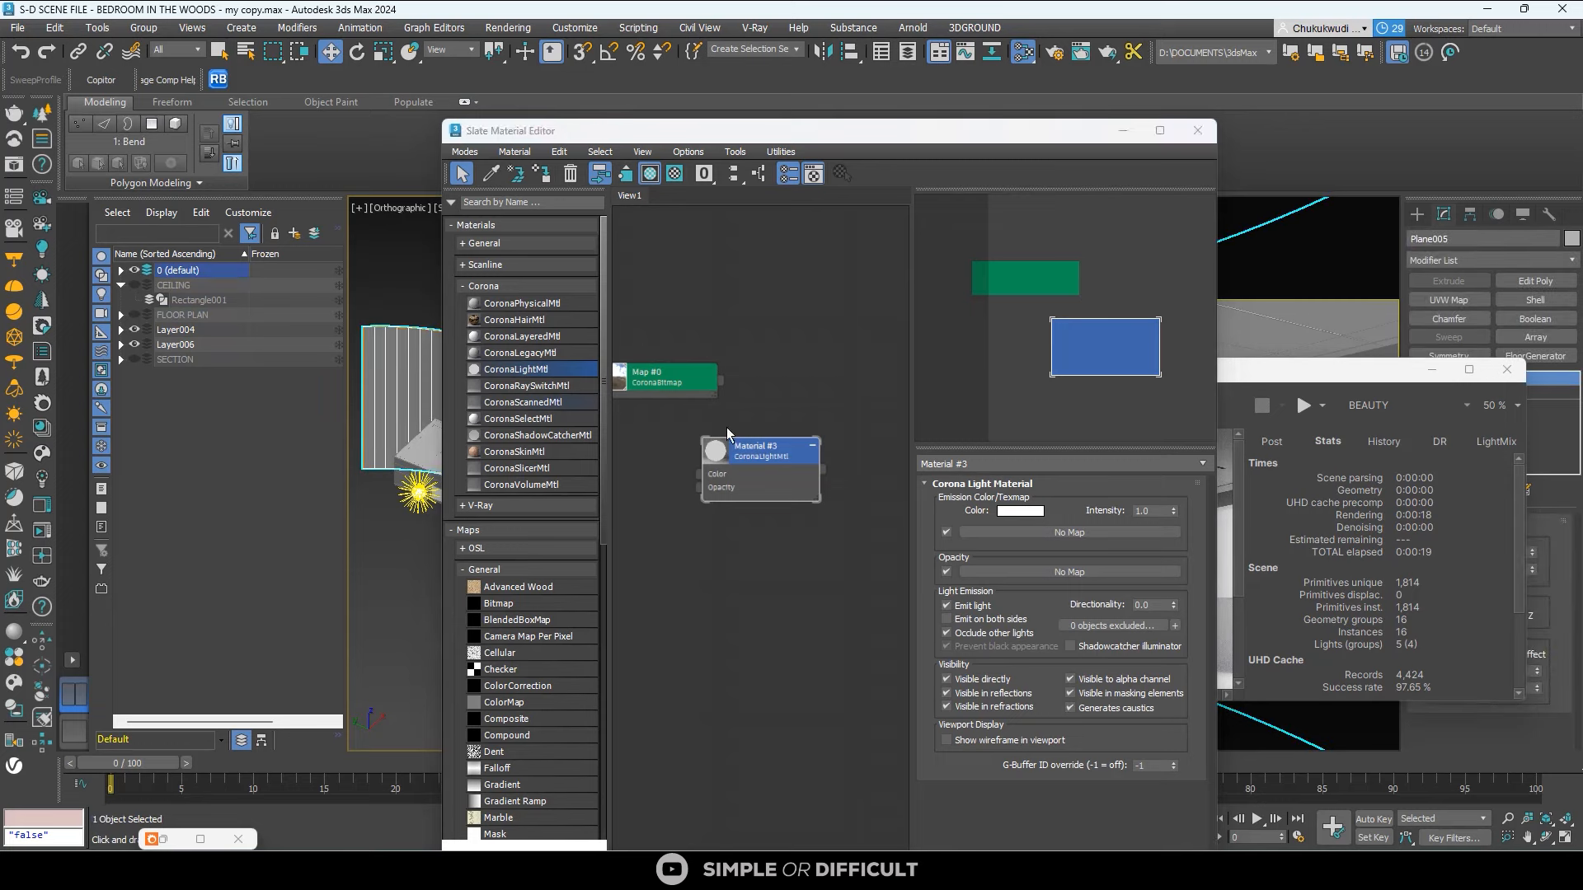
left_click(542, 175)
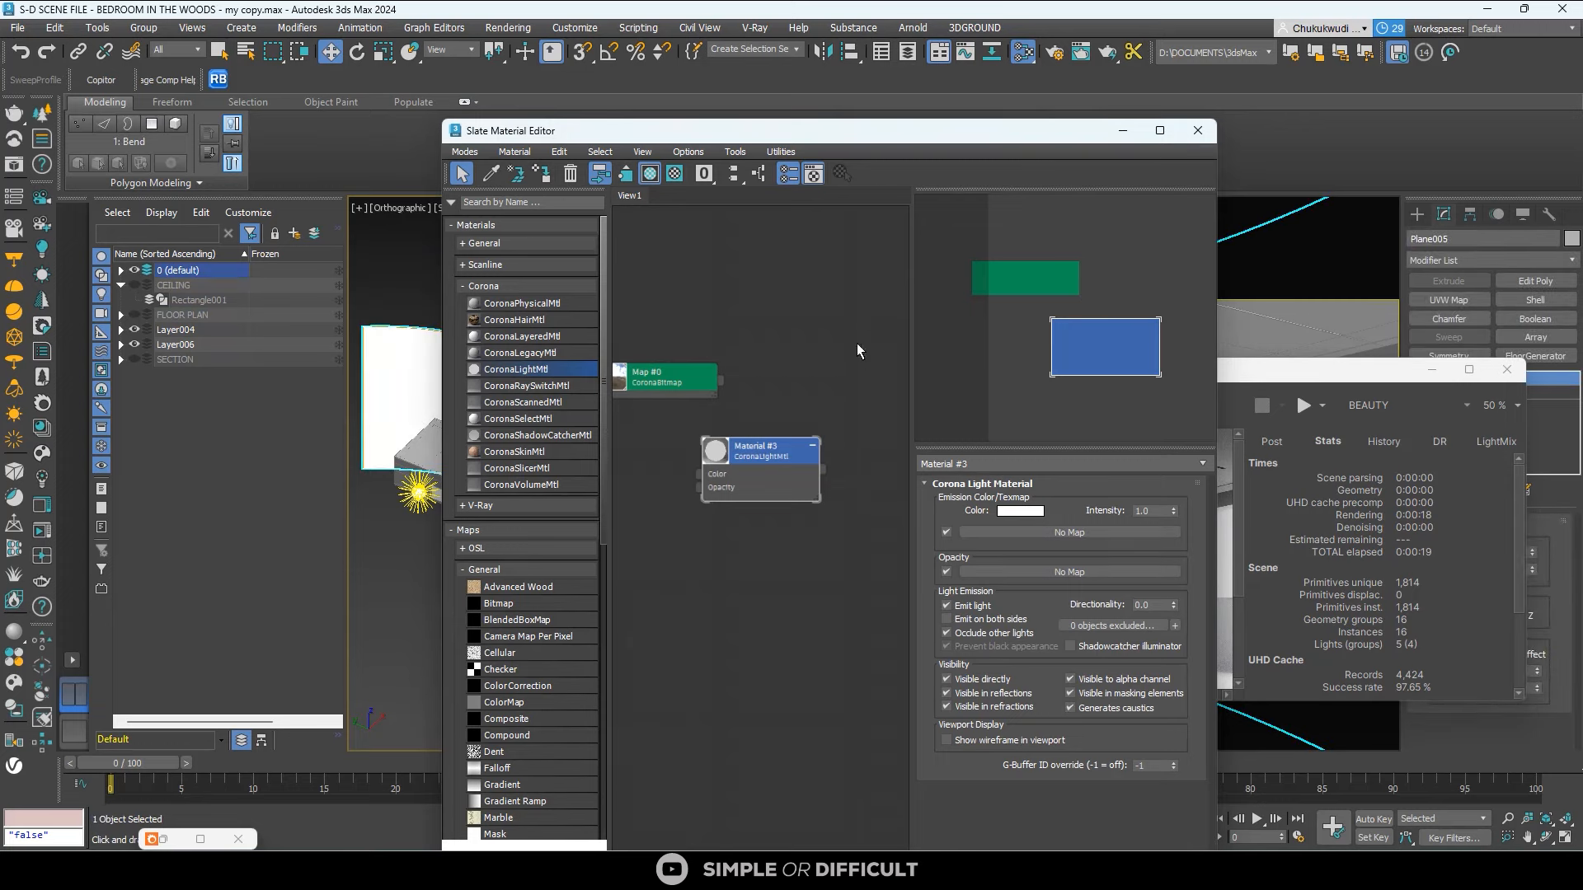
Start the interactive render and arrange the frame buffer and material editor so the light material's intensity stays accessible.
left_click_drag(847, 140, 683, 164)
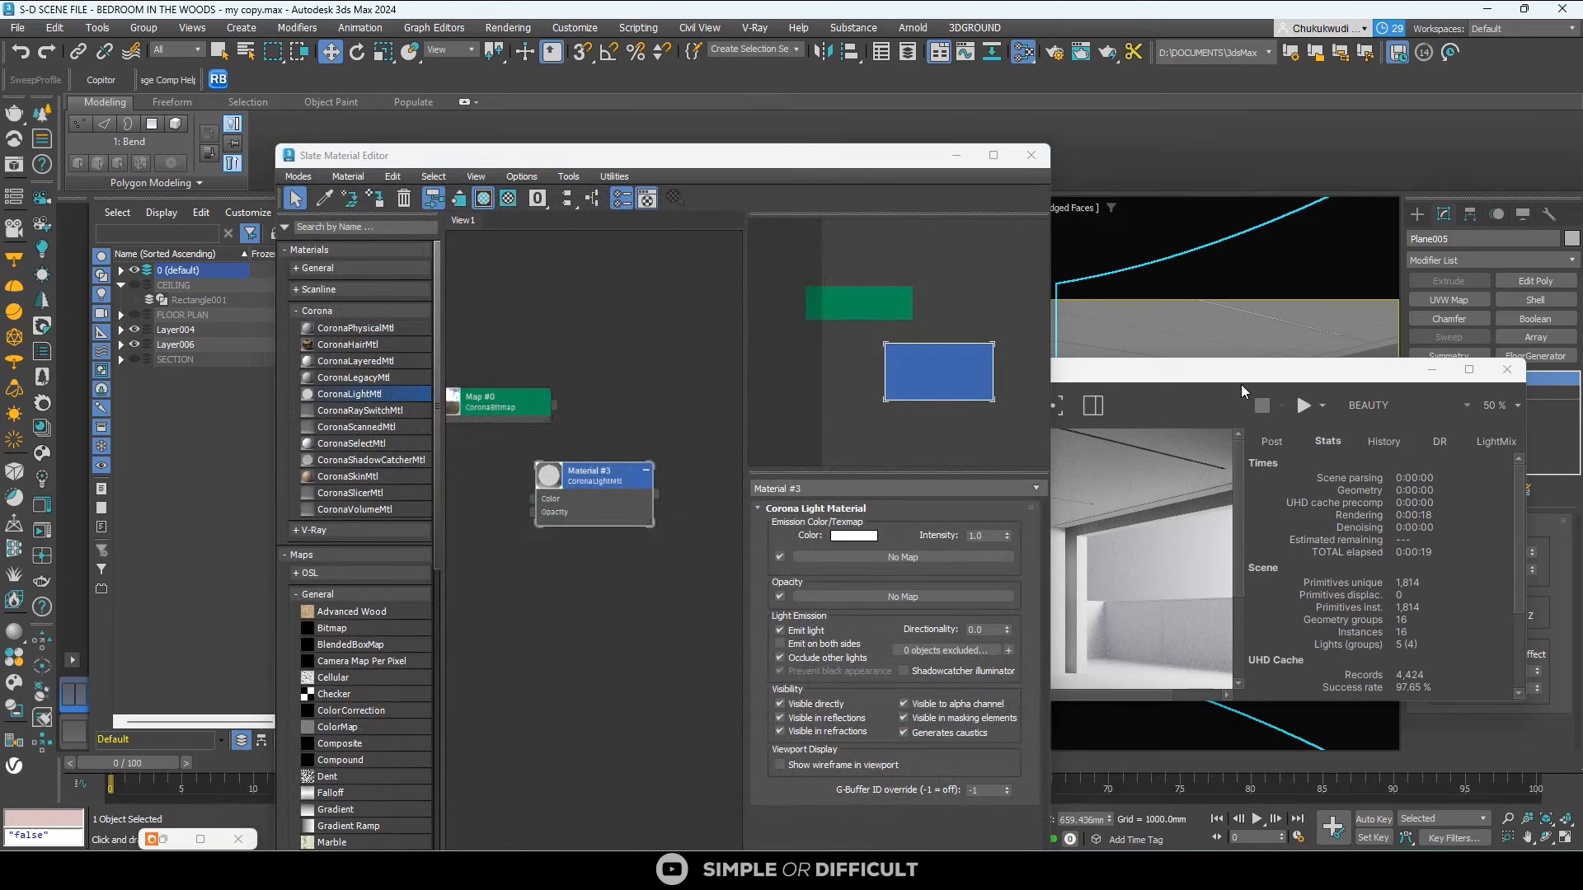
left_click_drag(1241, 378, 815, 336)
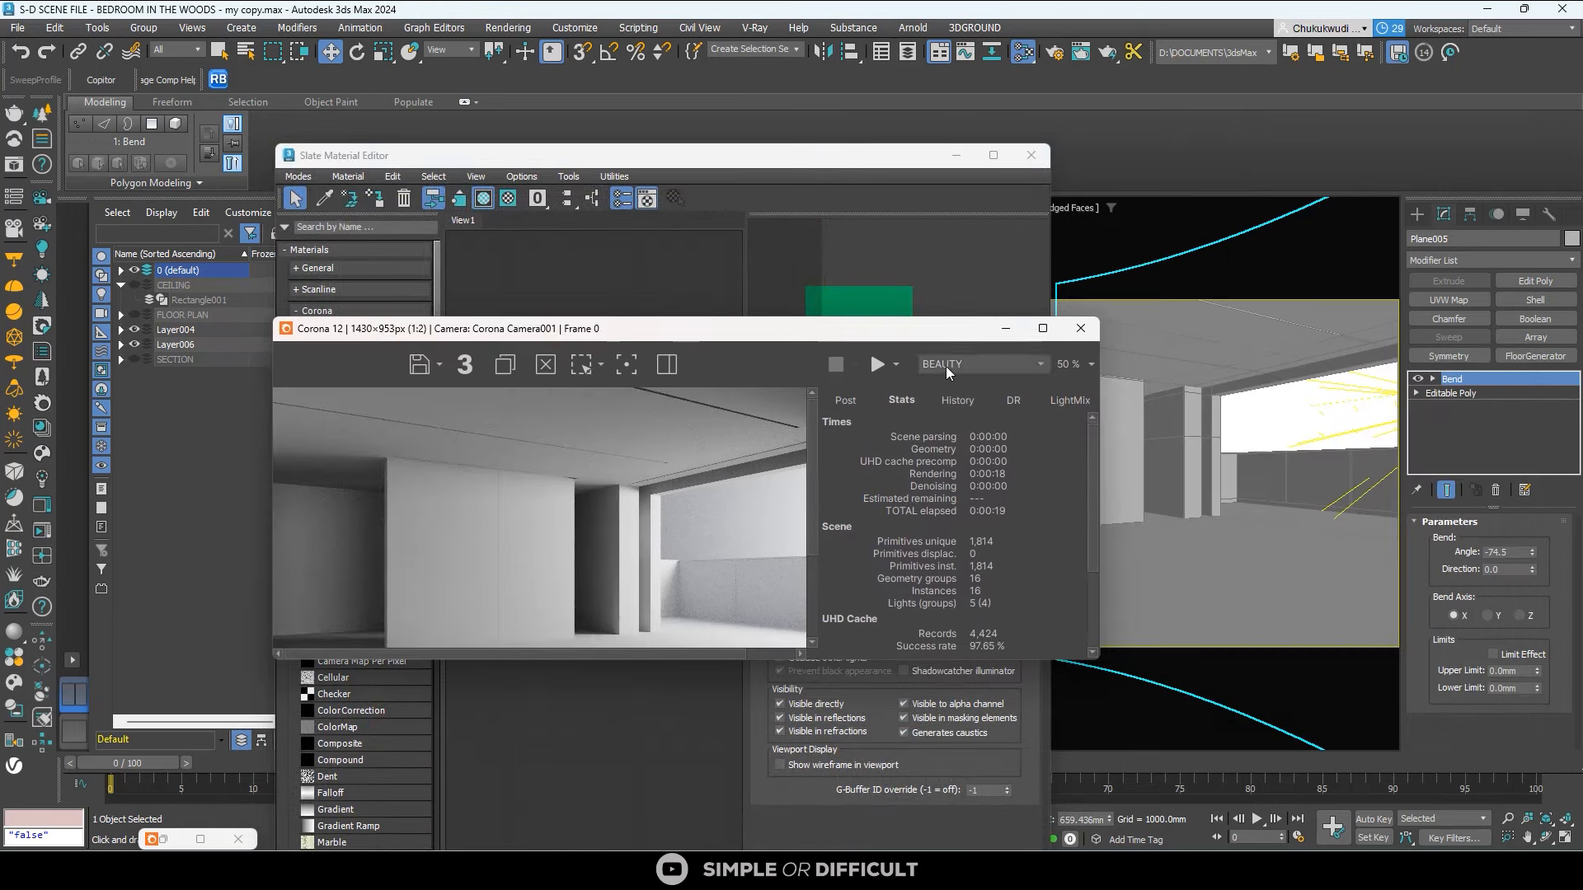
left_click(896, 364)
left_click(898, 425)
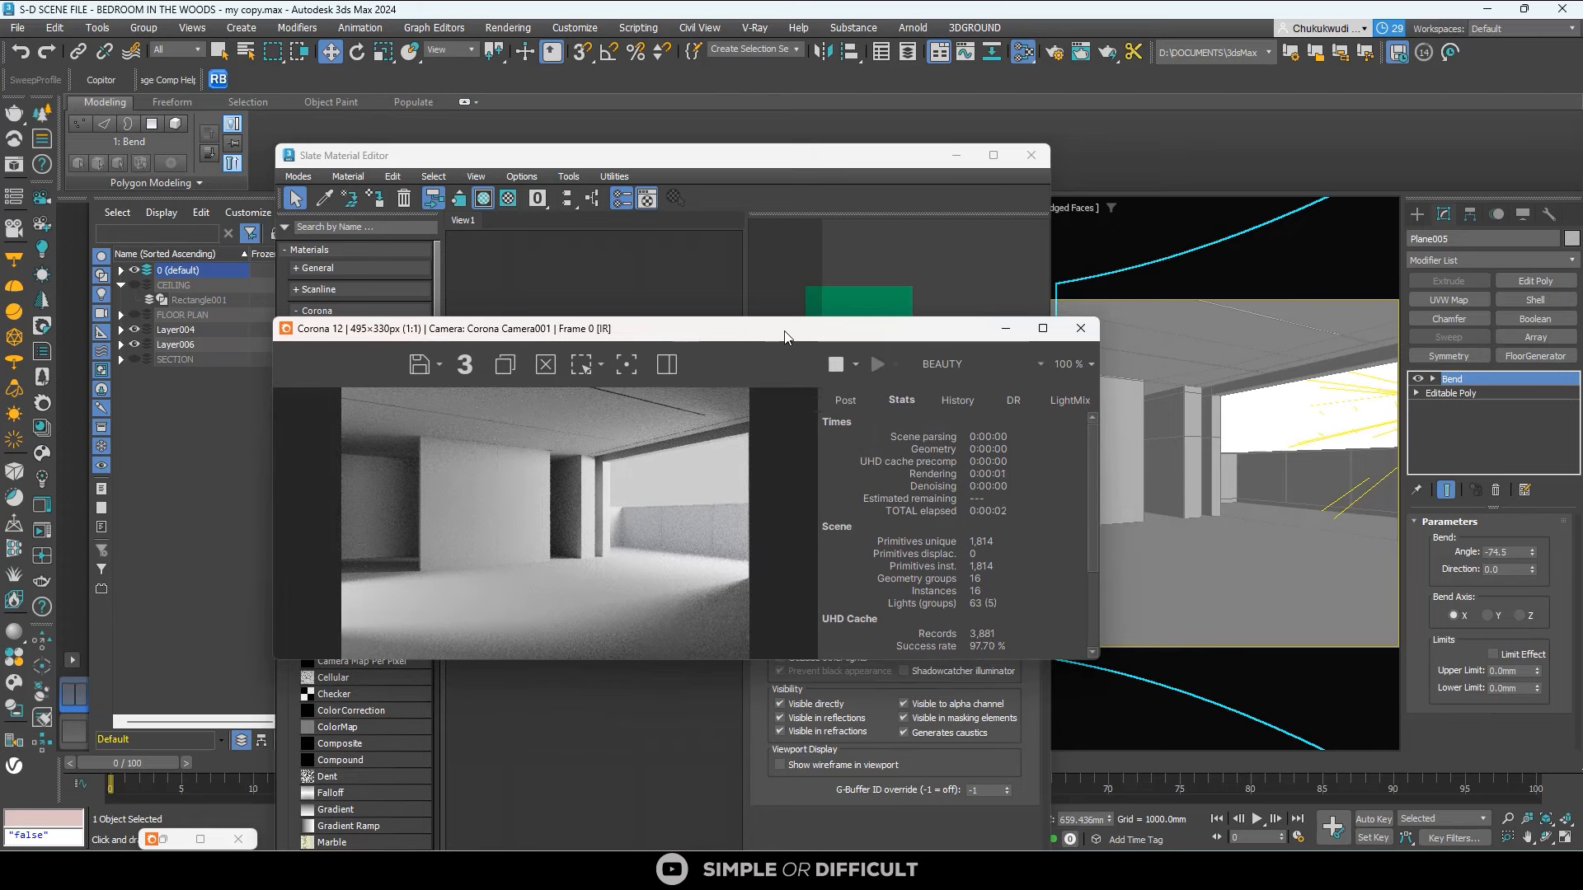
left_click_drag(785, 337, 576, 196)
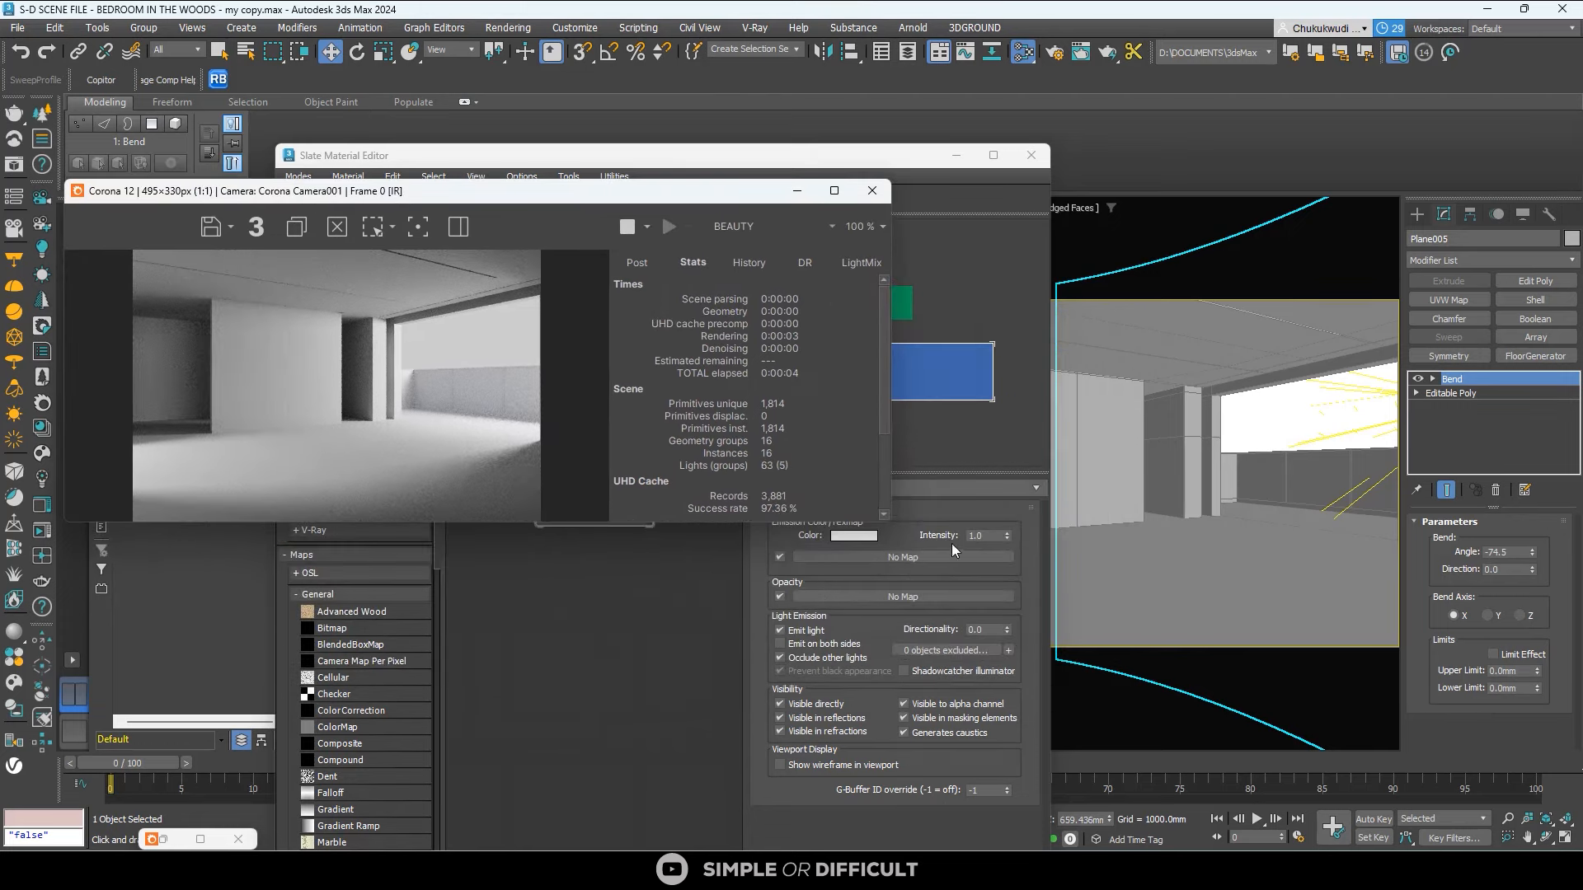
Set the light material's intensity to 3 and move the frame buffer aside to uncover the material editor.
left_click(977, 535)
type("3")
key("Return")
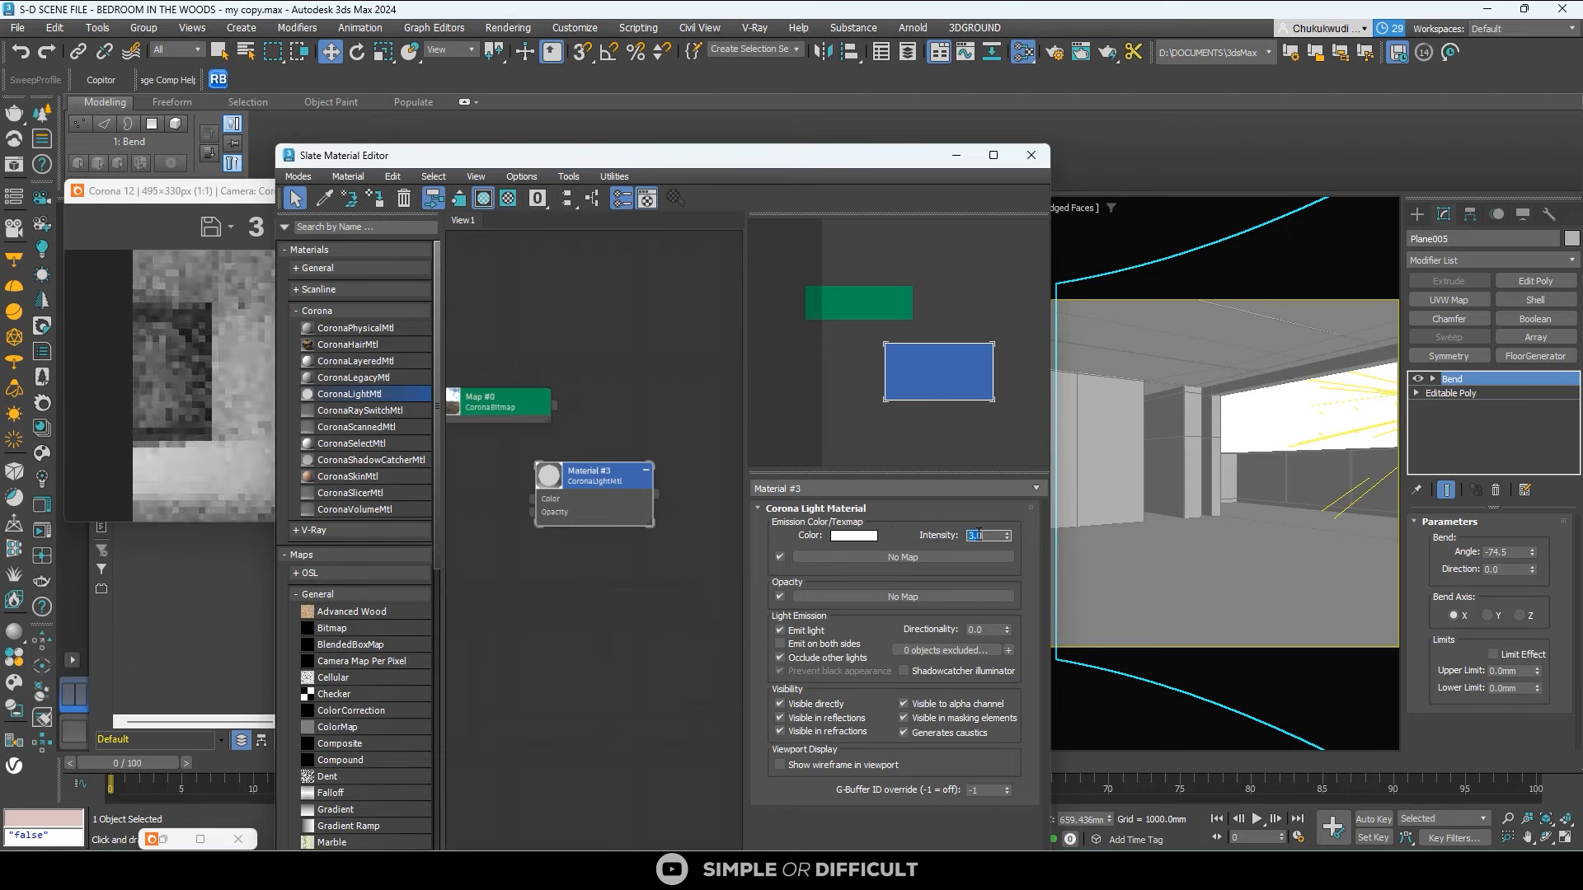
left_click(252, 346)
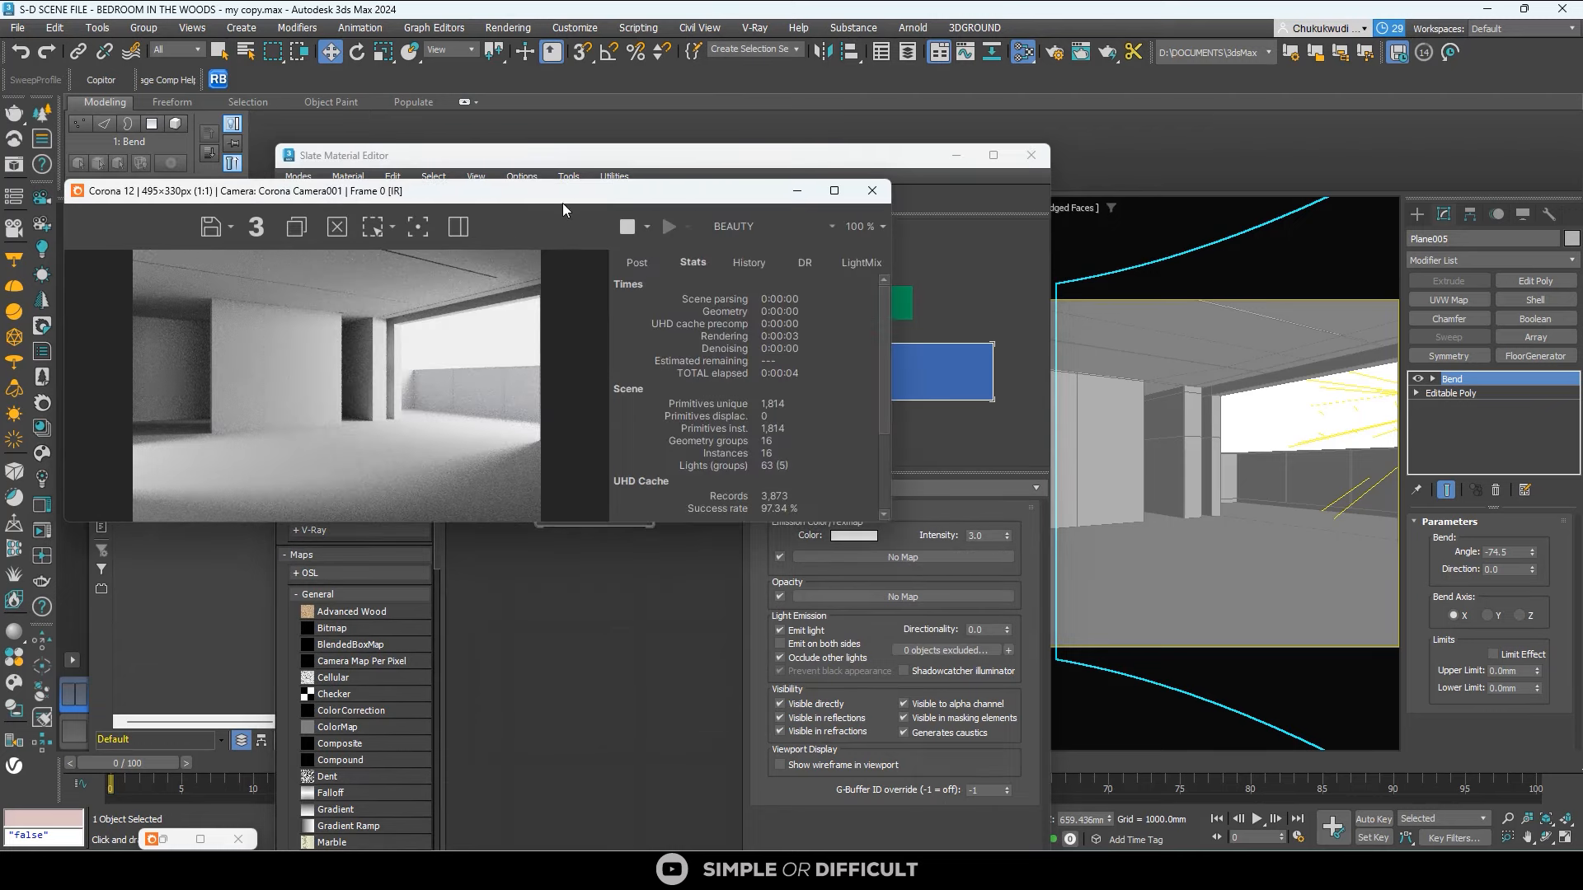
left_click_drag(562, 203, 962, 238)
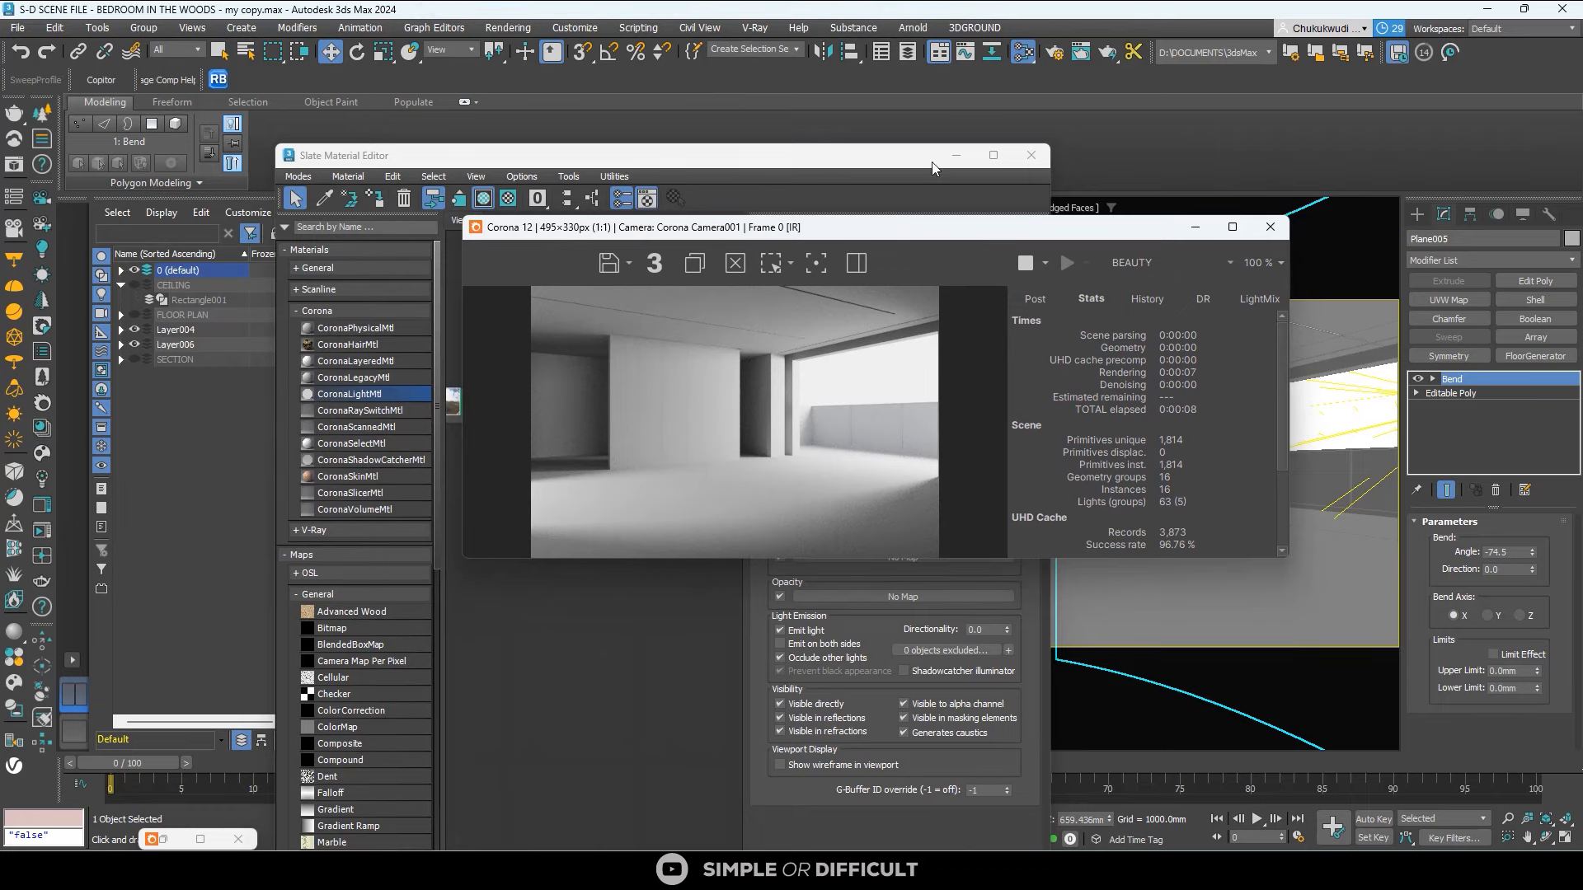
Bring the environment JPG from the BEDROOM IN THE WOODS assets folder into the Slate editor and connect it to the light material's Color.
left_click(546, 620)
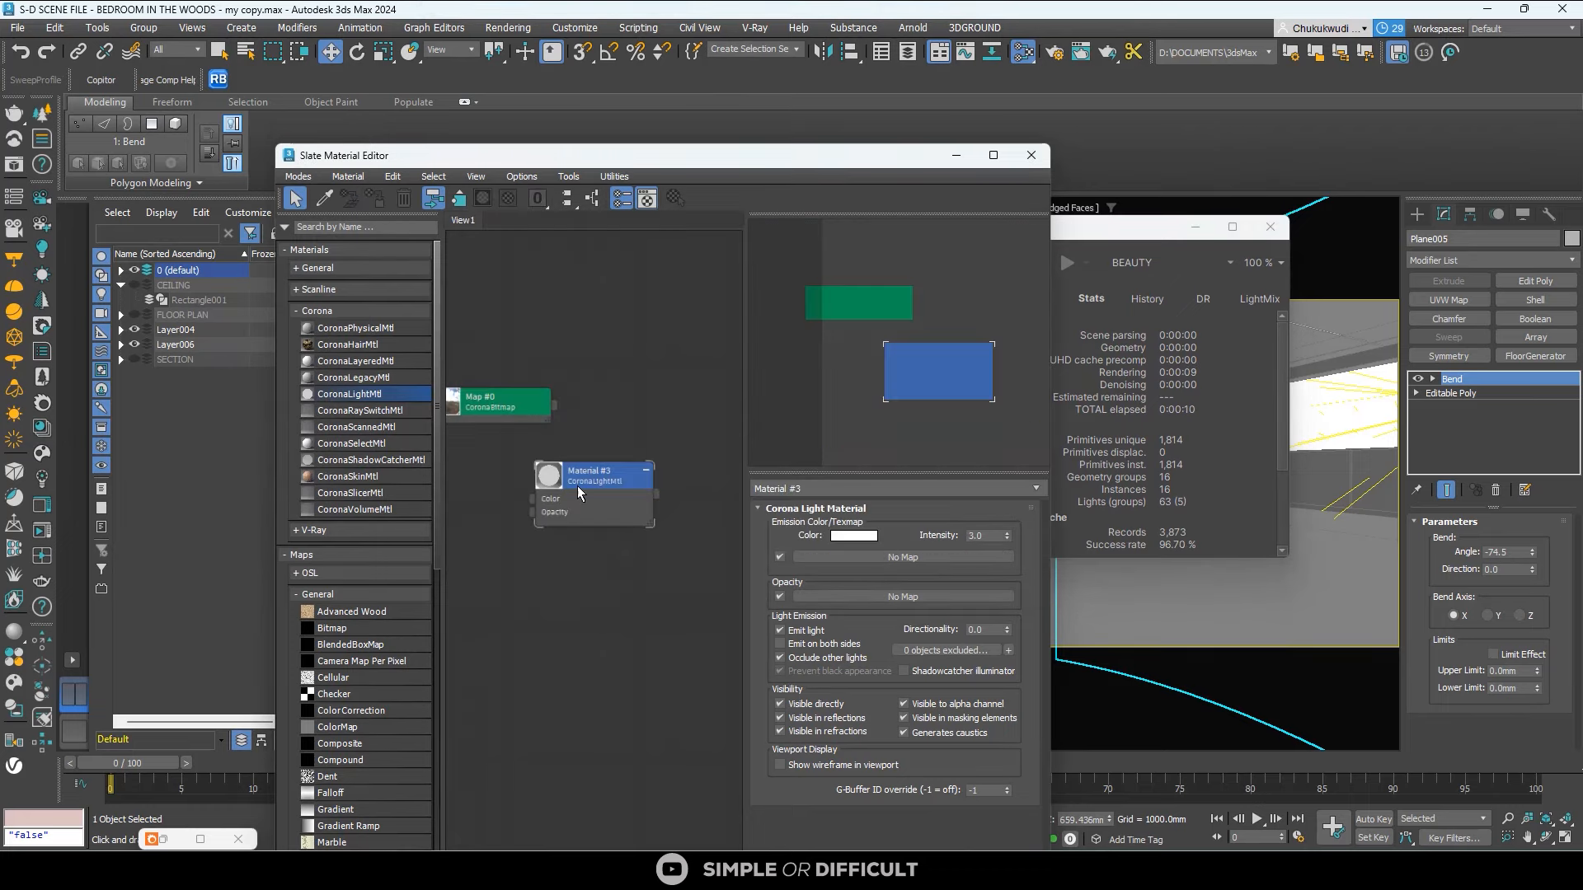
scroll(577, 486, "up", 1)
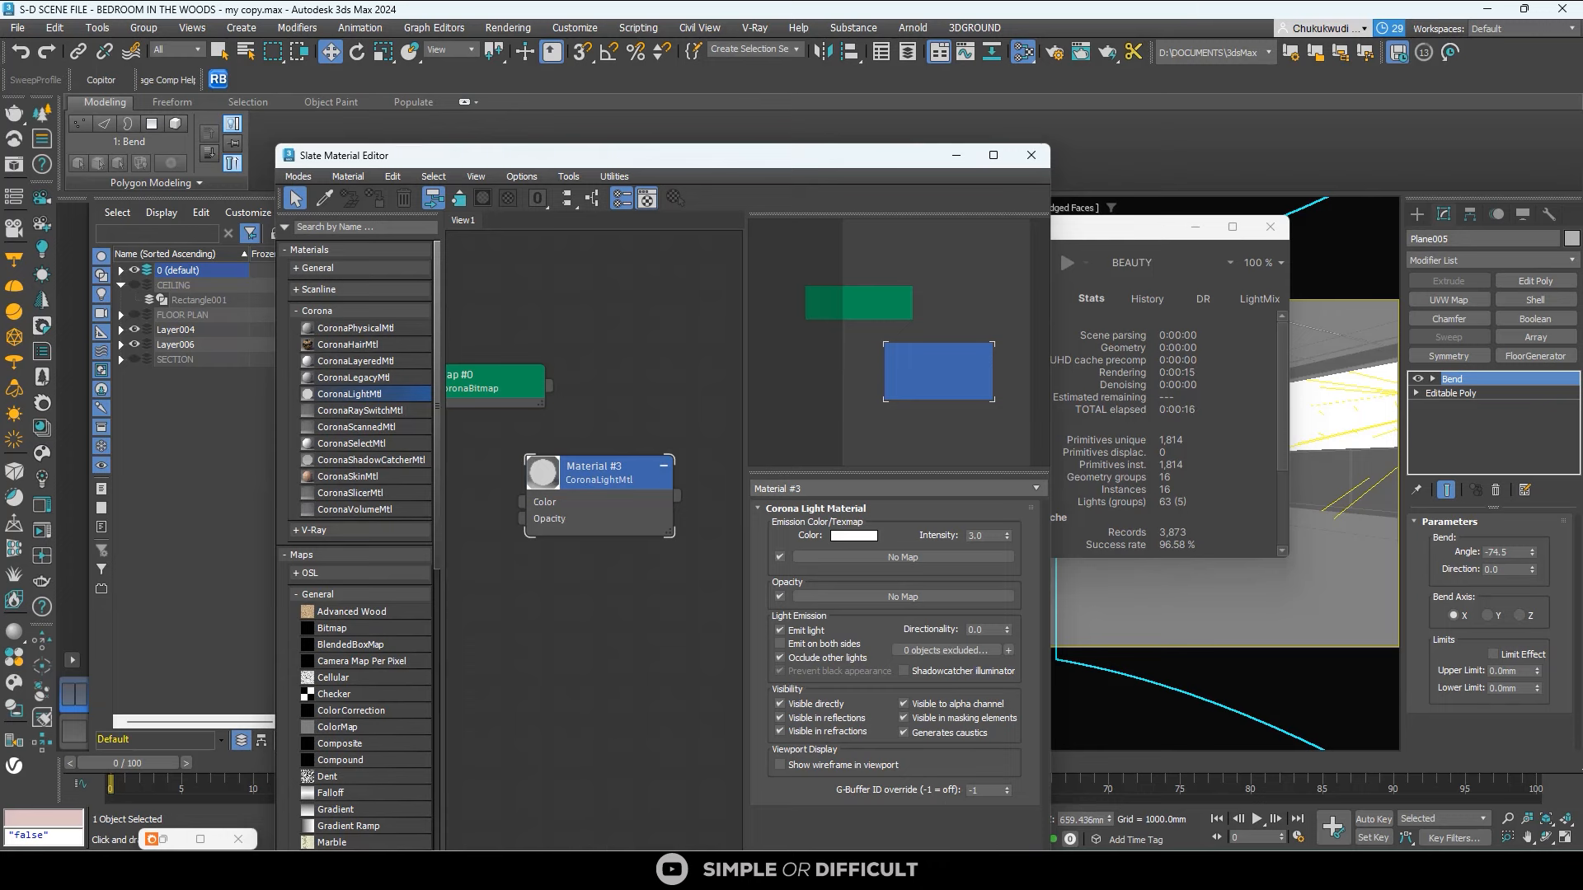
key("alt+Tab")
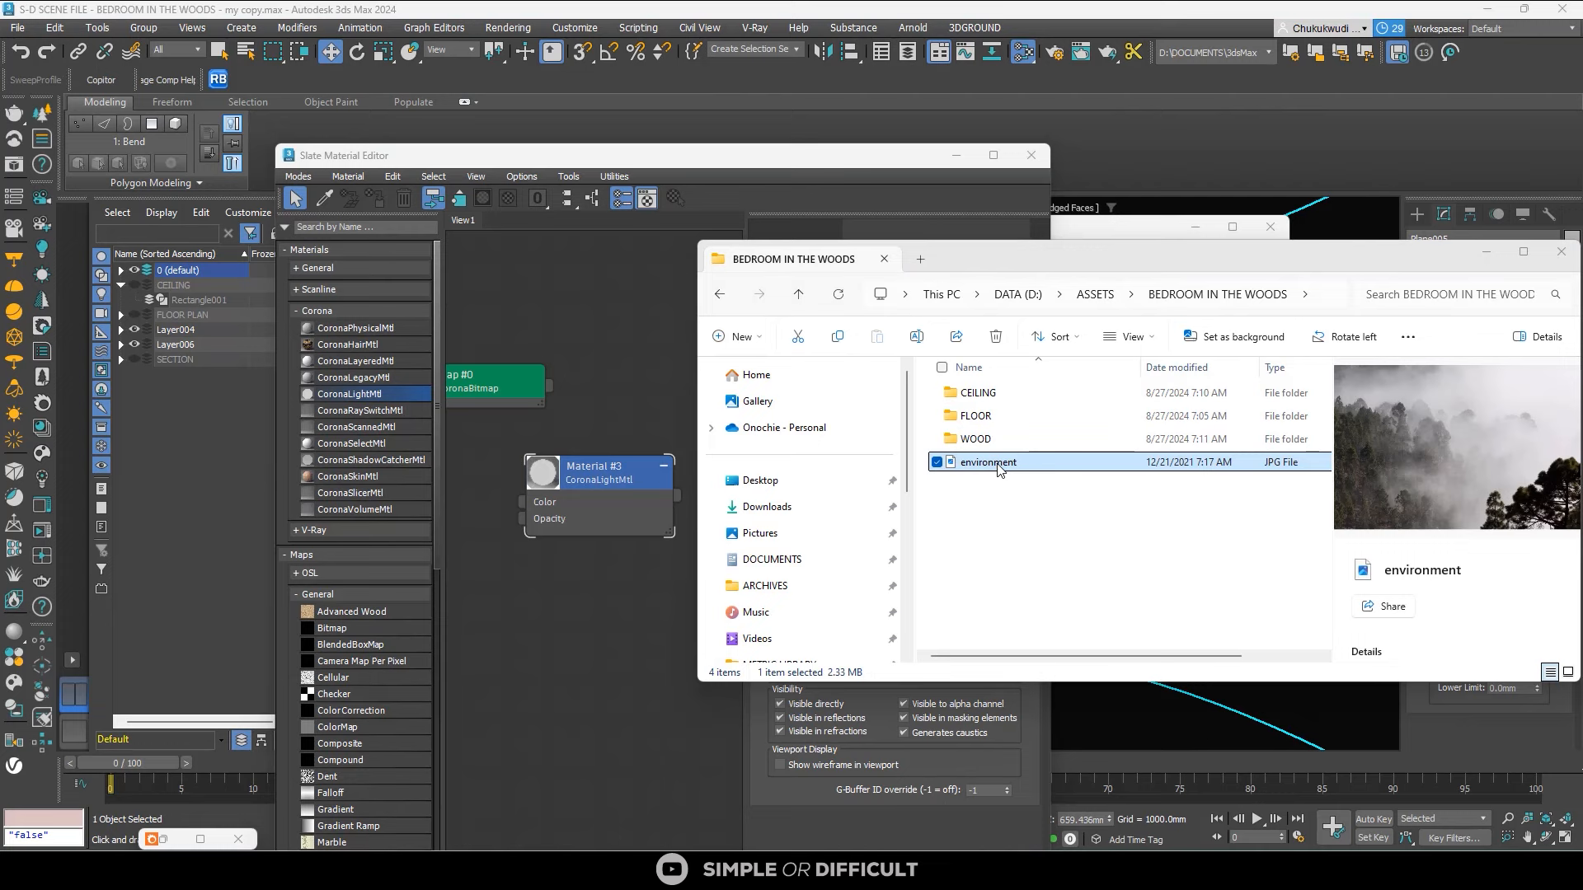
left_click_drag(1000, 467, 541, 503)
scroll(505, 542, "up", 2)
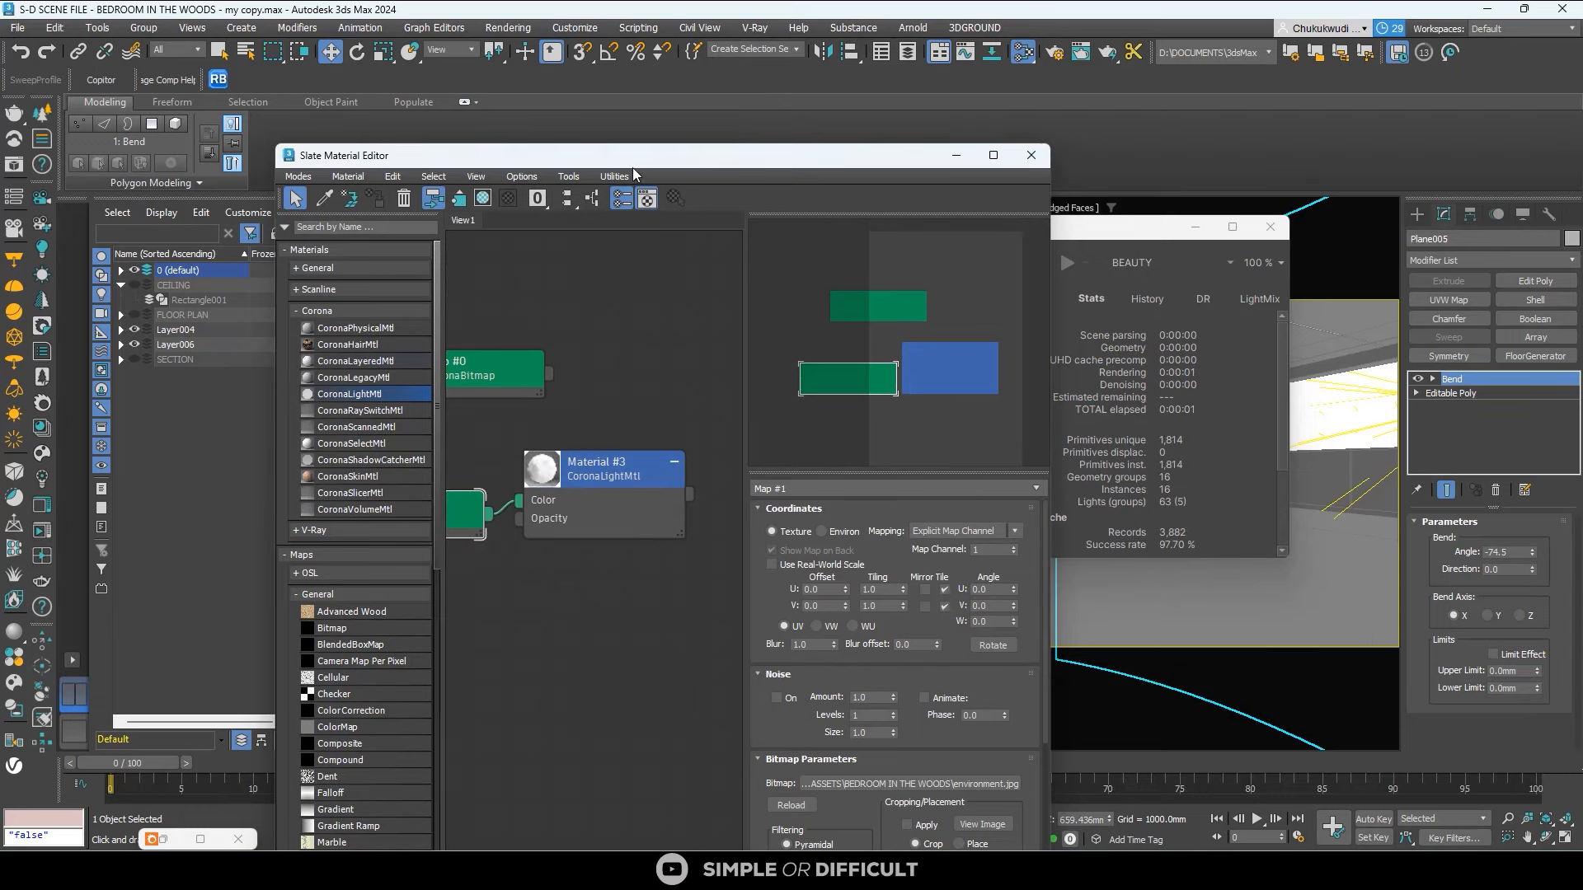
Examine how the environment image appears through the opening in the enlarged interactive render, then return the frame buffer to a floating window.
left_click_drag(645, 156, 593, 523)
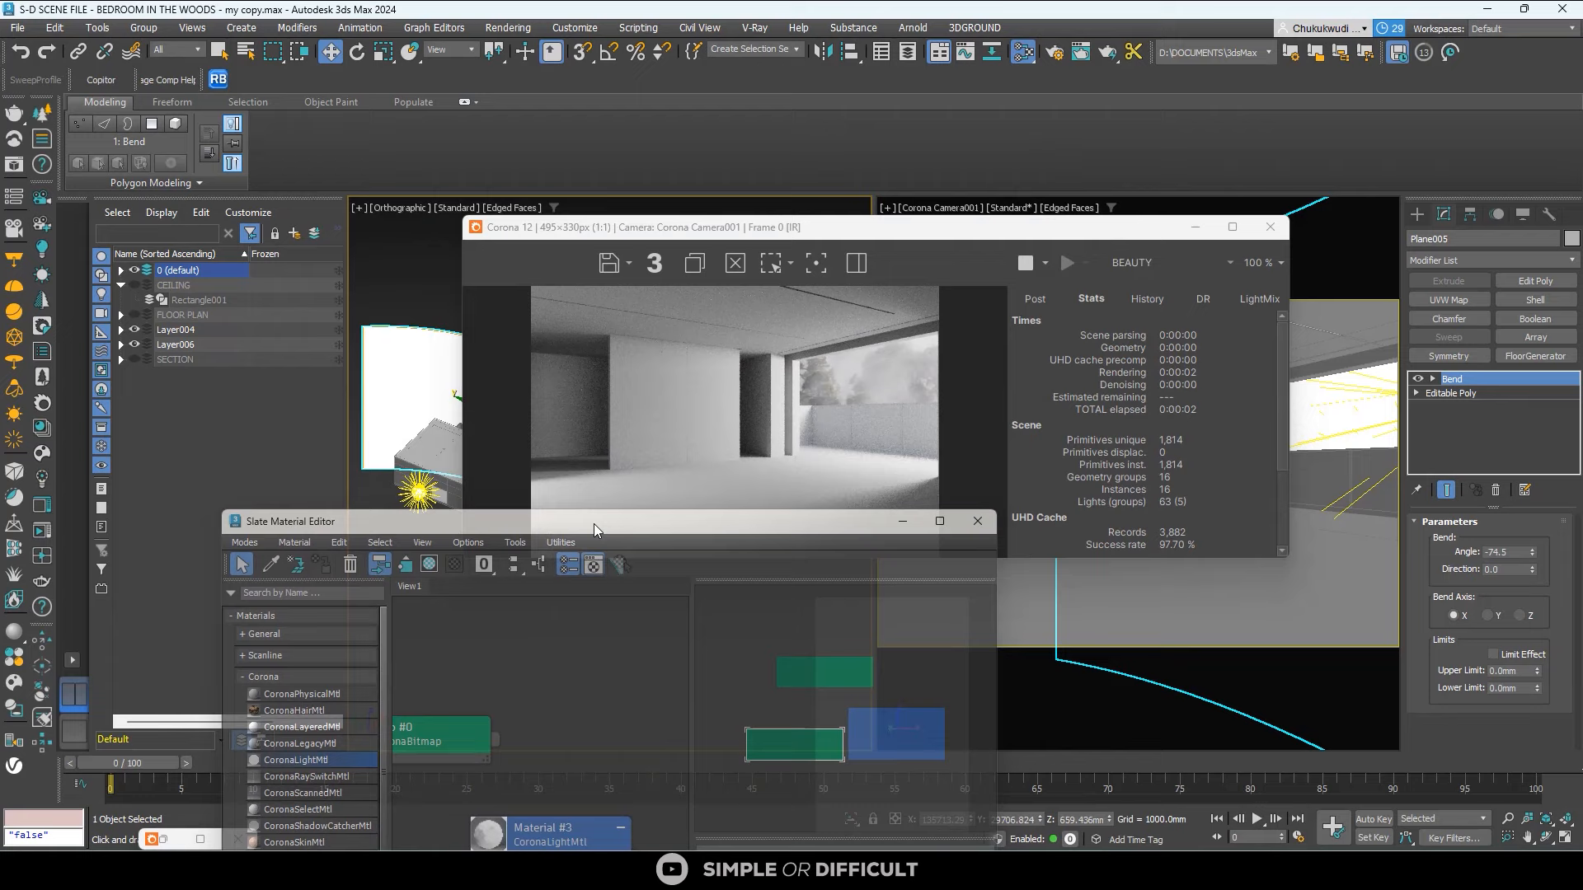
left_click(900, 393)
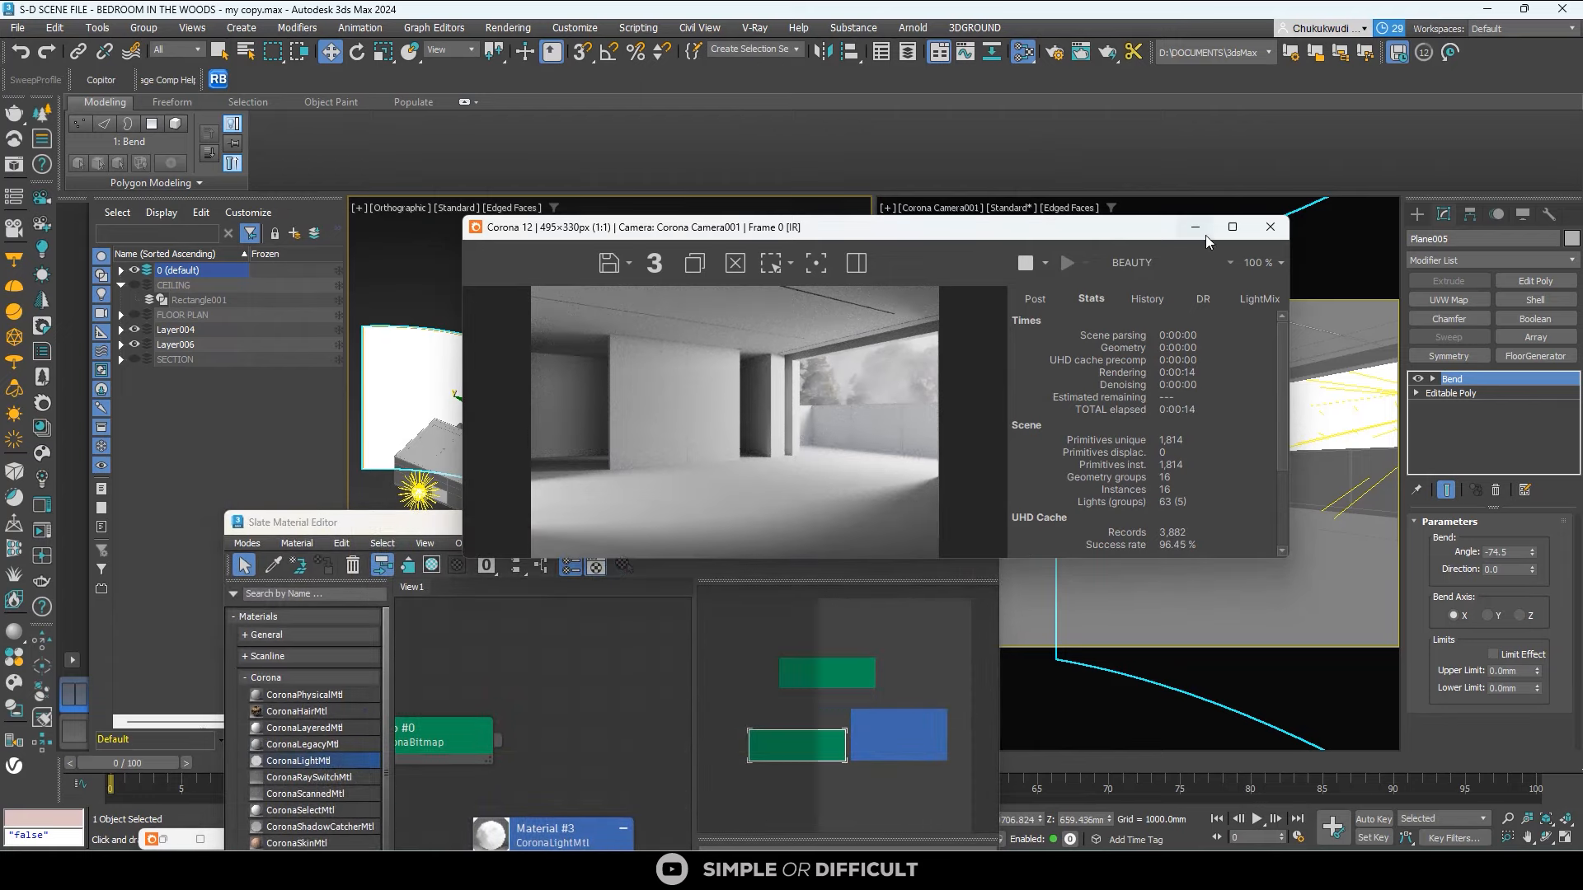
left_click(1231, 227)
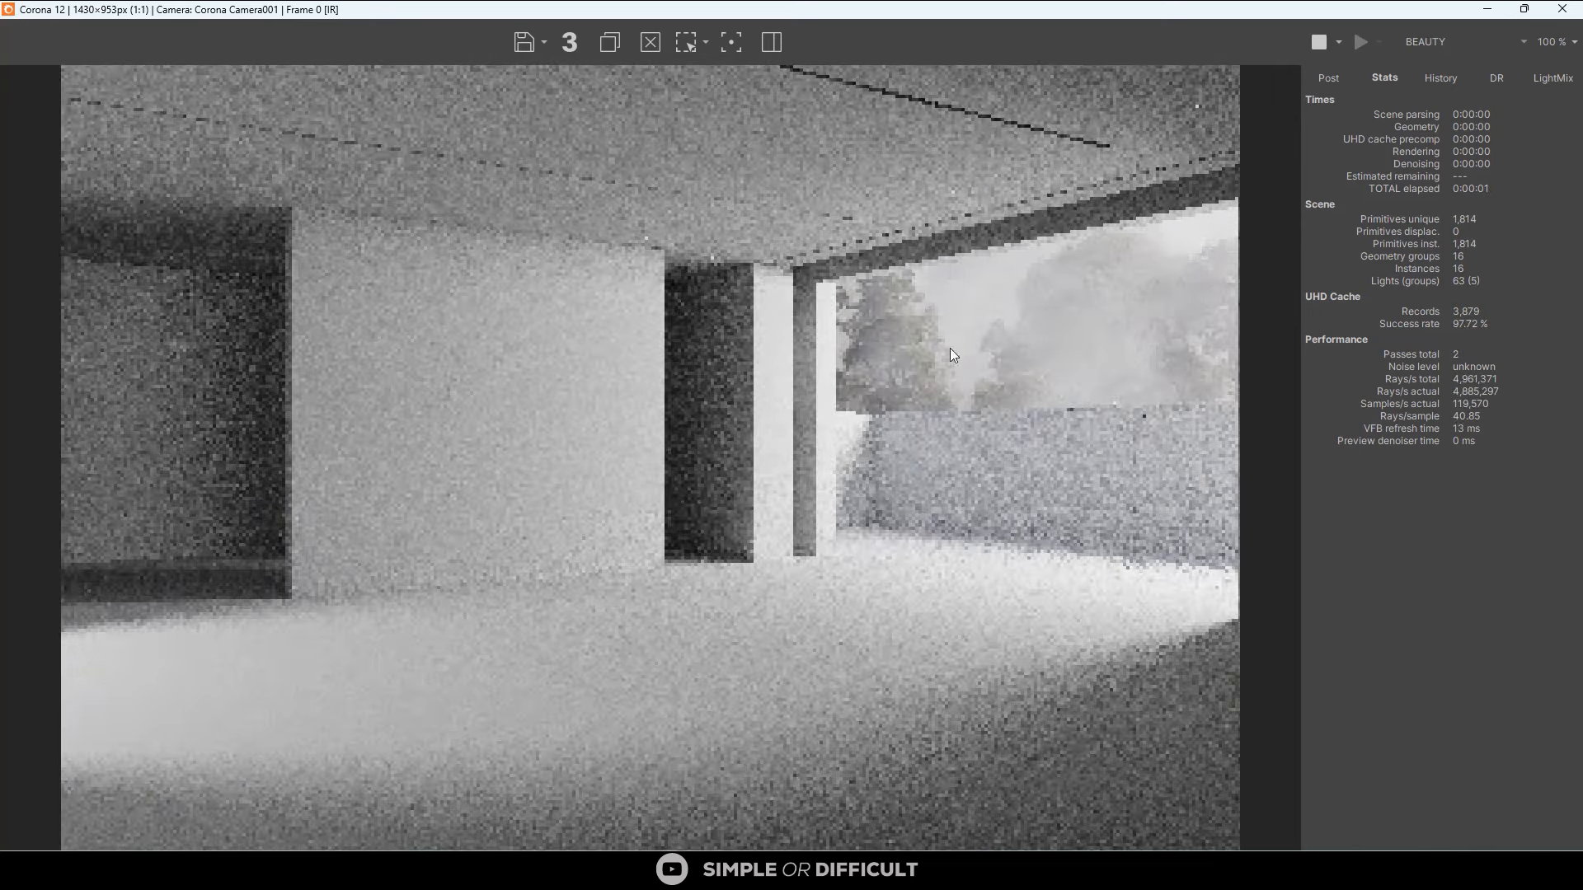
left_click_drag(945, 12, 1061, 320)
Display the light material's environment bitmap on the curved plane in the viewport and minimize the material editor.
scroll(488, 711, "down", 5)
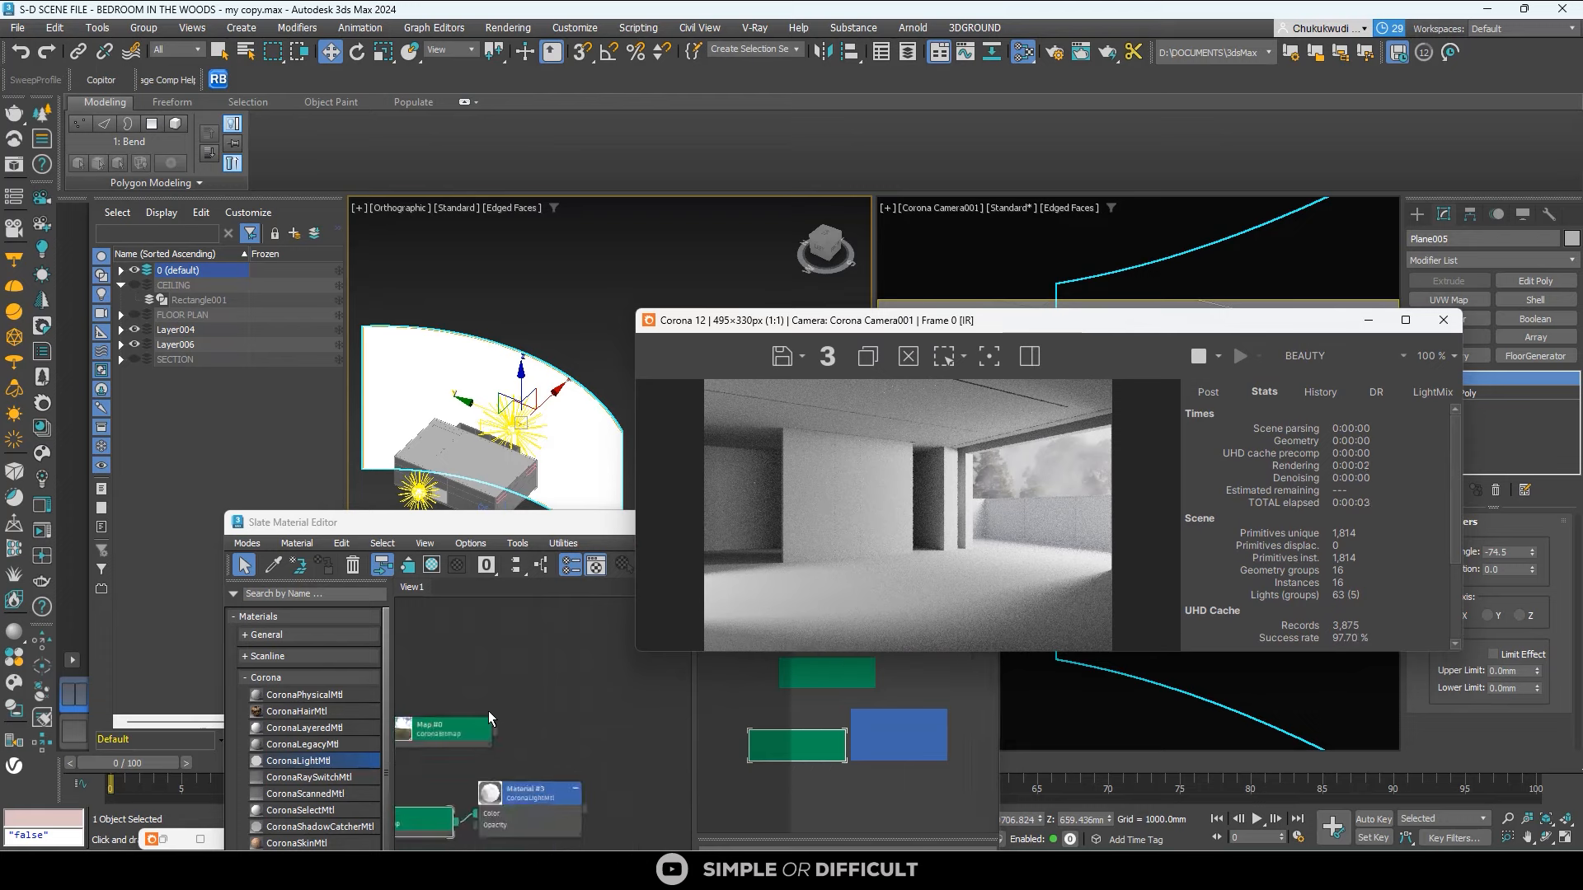
scroll(427, 788, "up", 4)
left_click(454, 754)
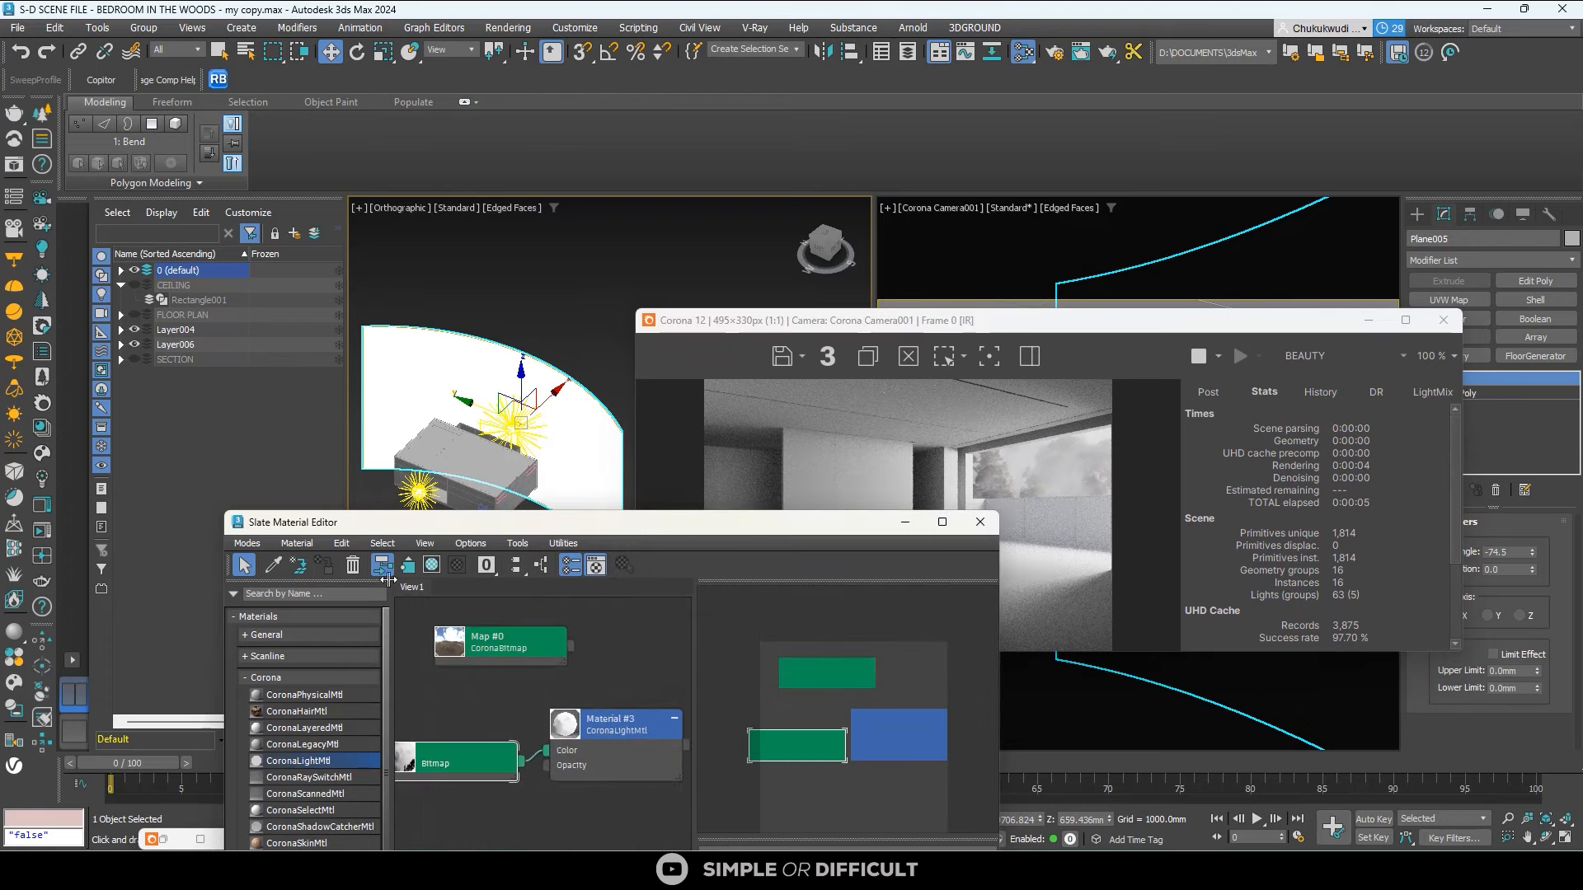
left_click(432, 565)
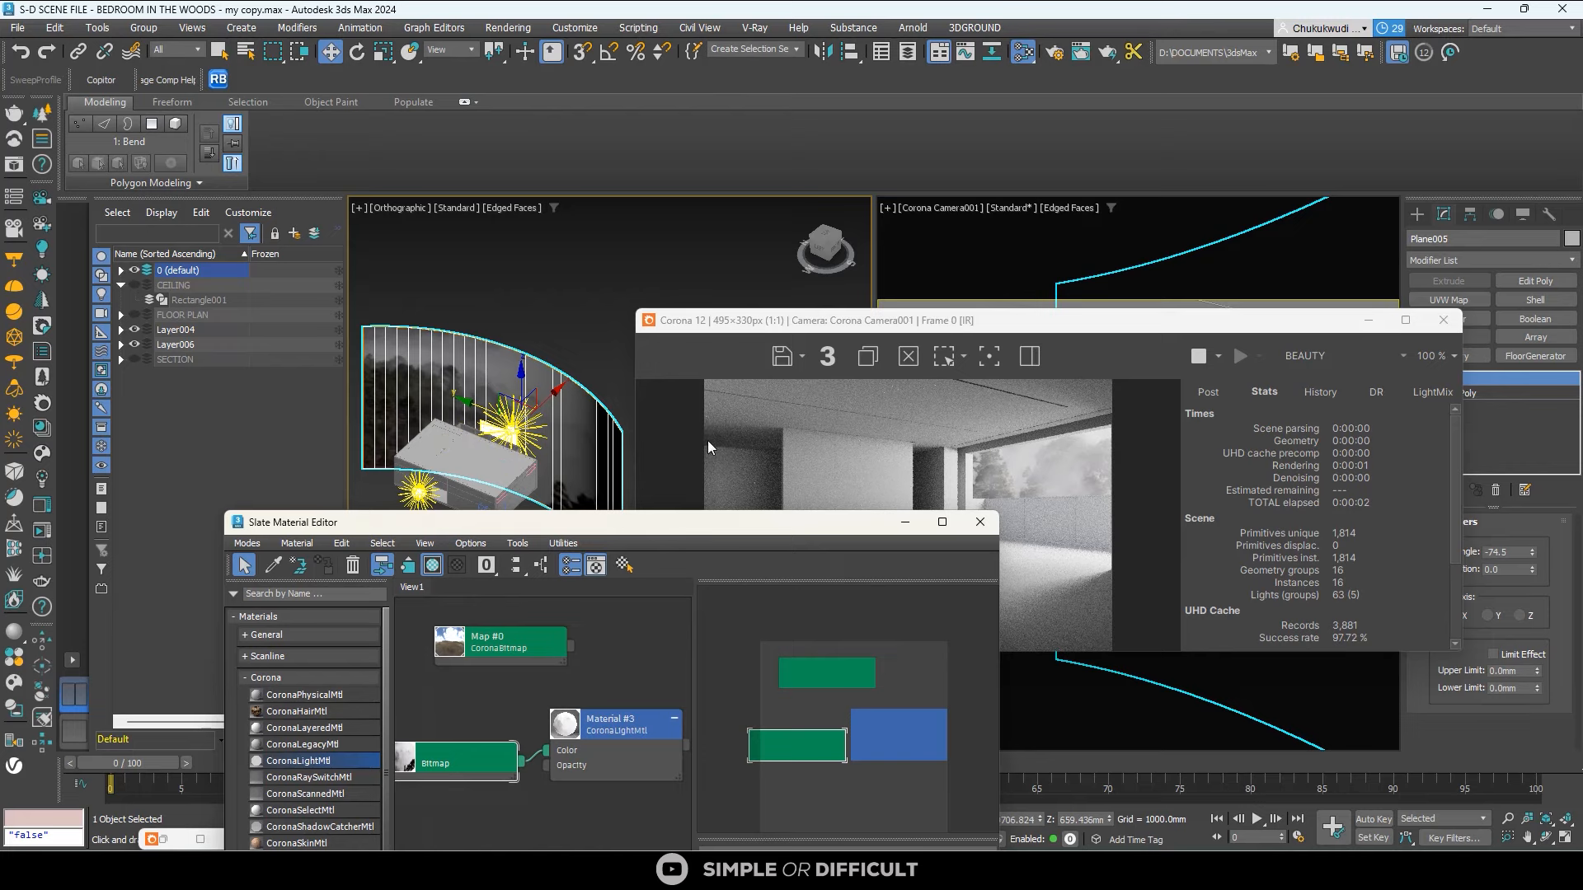
left_click(902, 526)
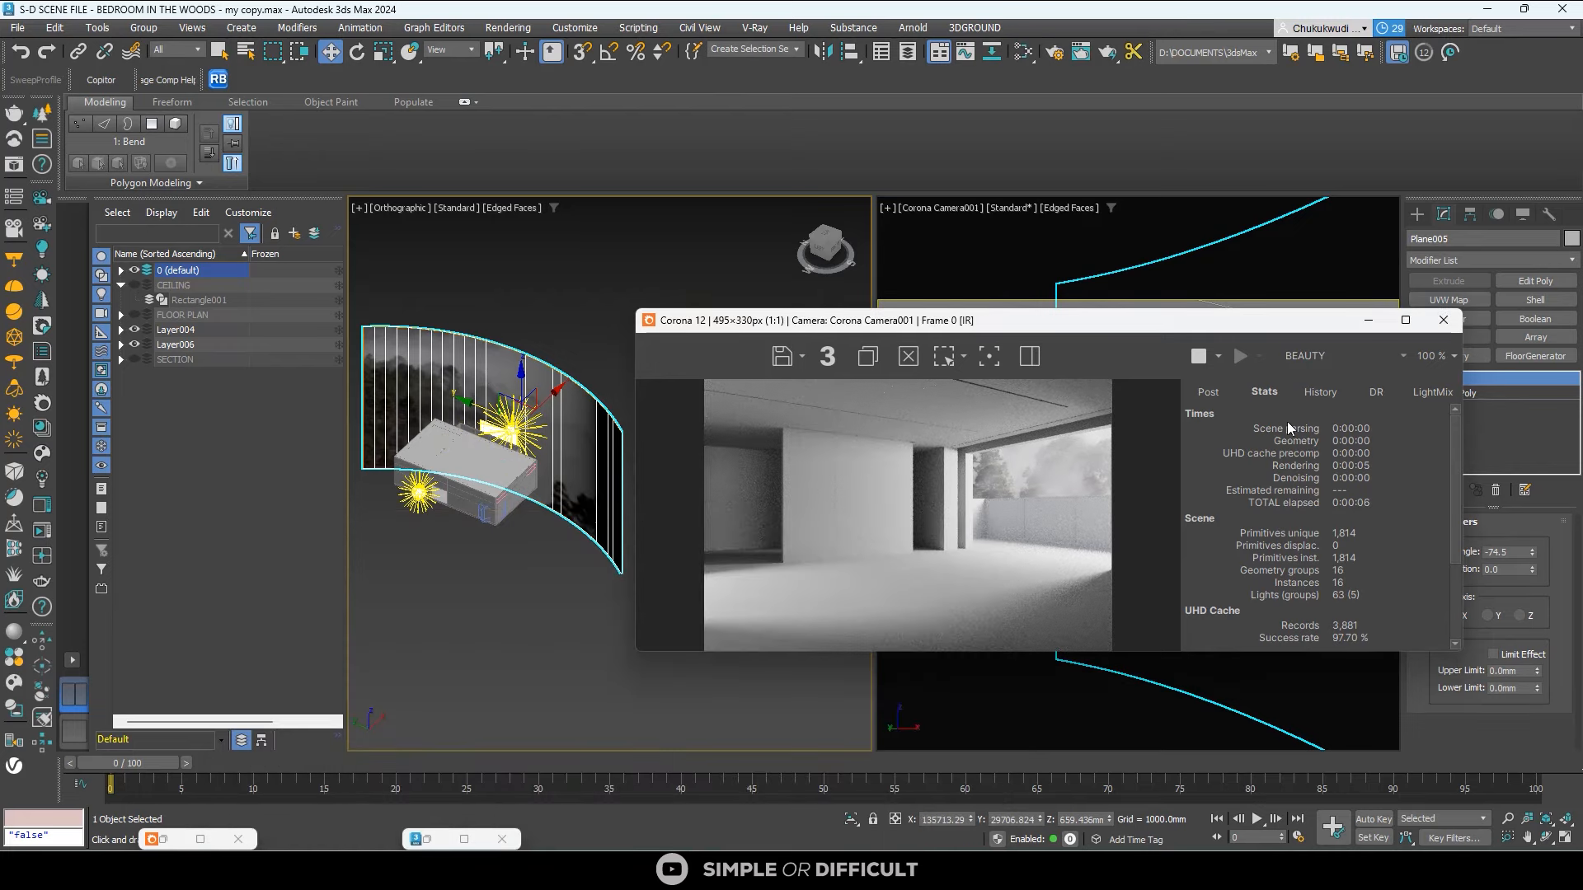
Add a UVW Map modifier above the Bend on the curved plane and activate its Gizmo sub-object.
left_click_drag(1196, 320, 1043, 317)
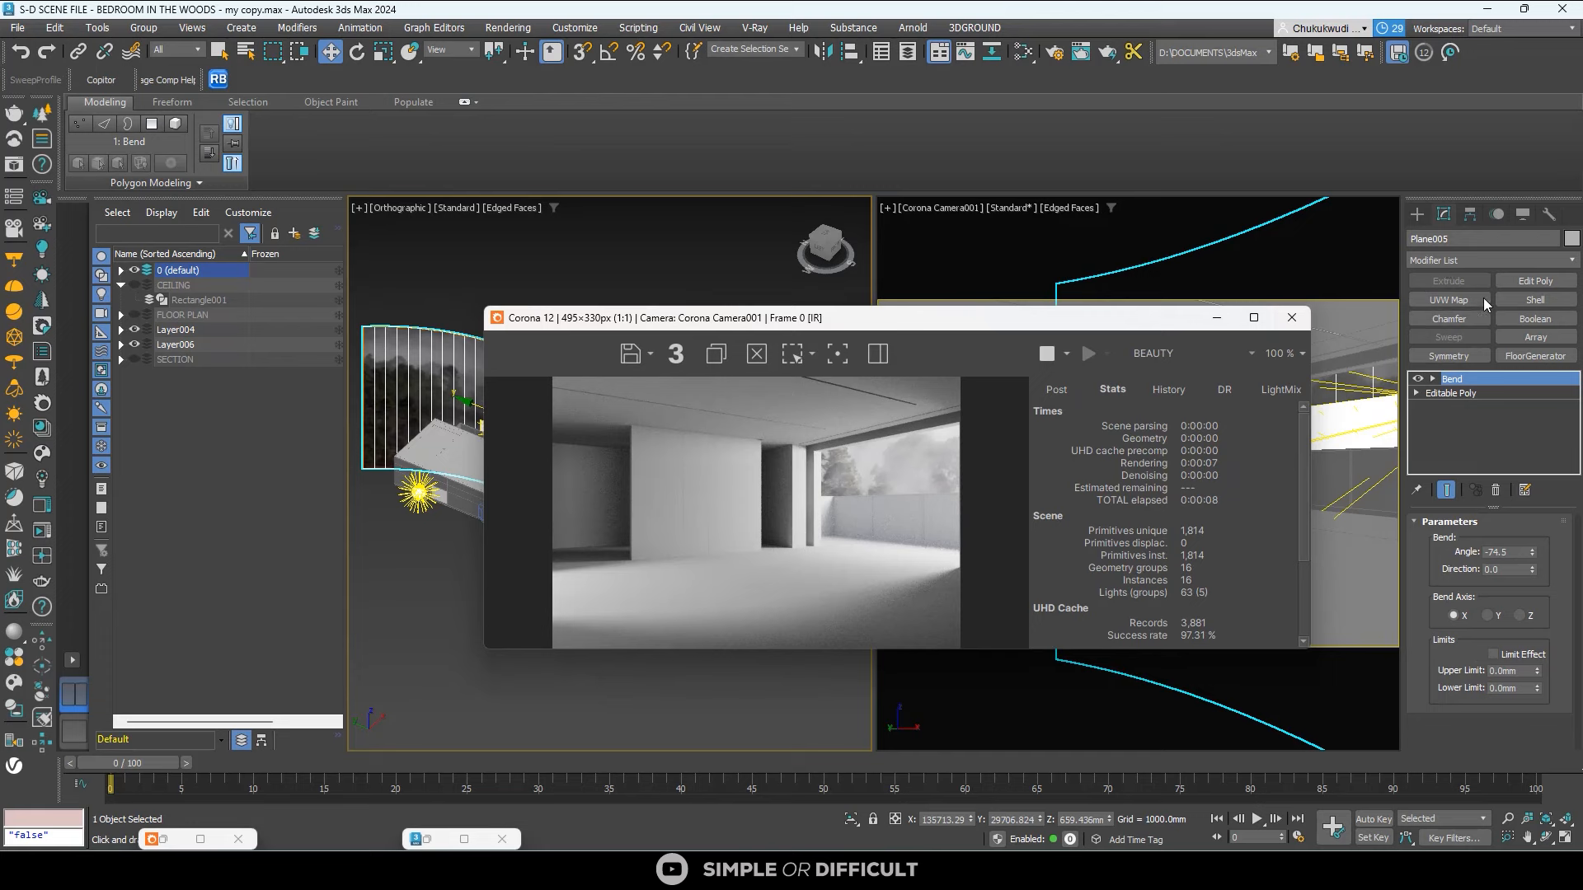
left_click(1456, 300)
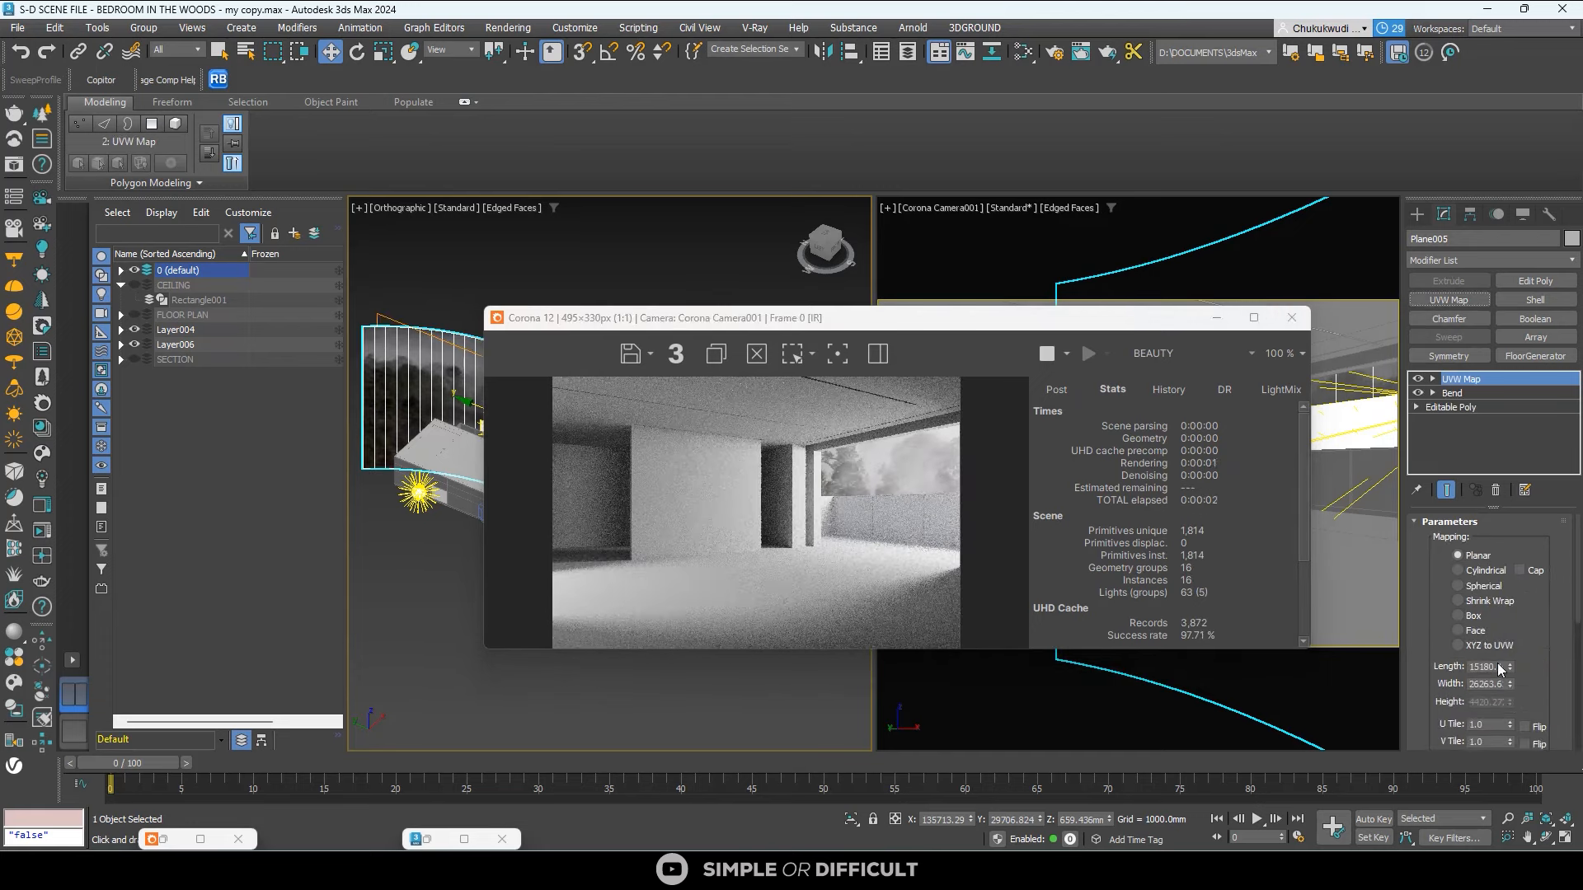
left_click(1432, 379)
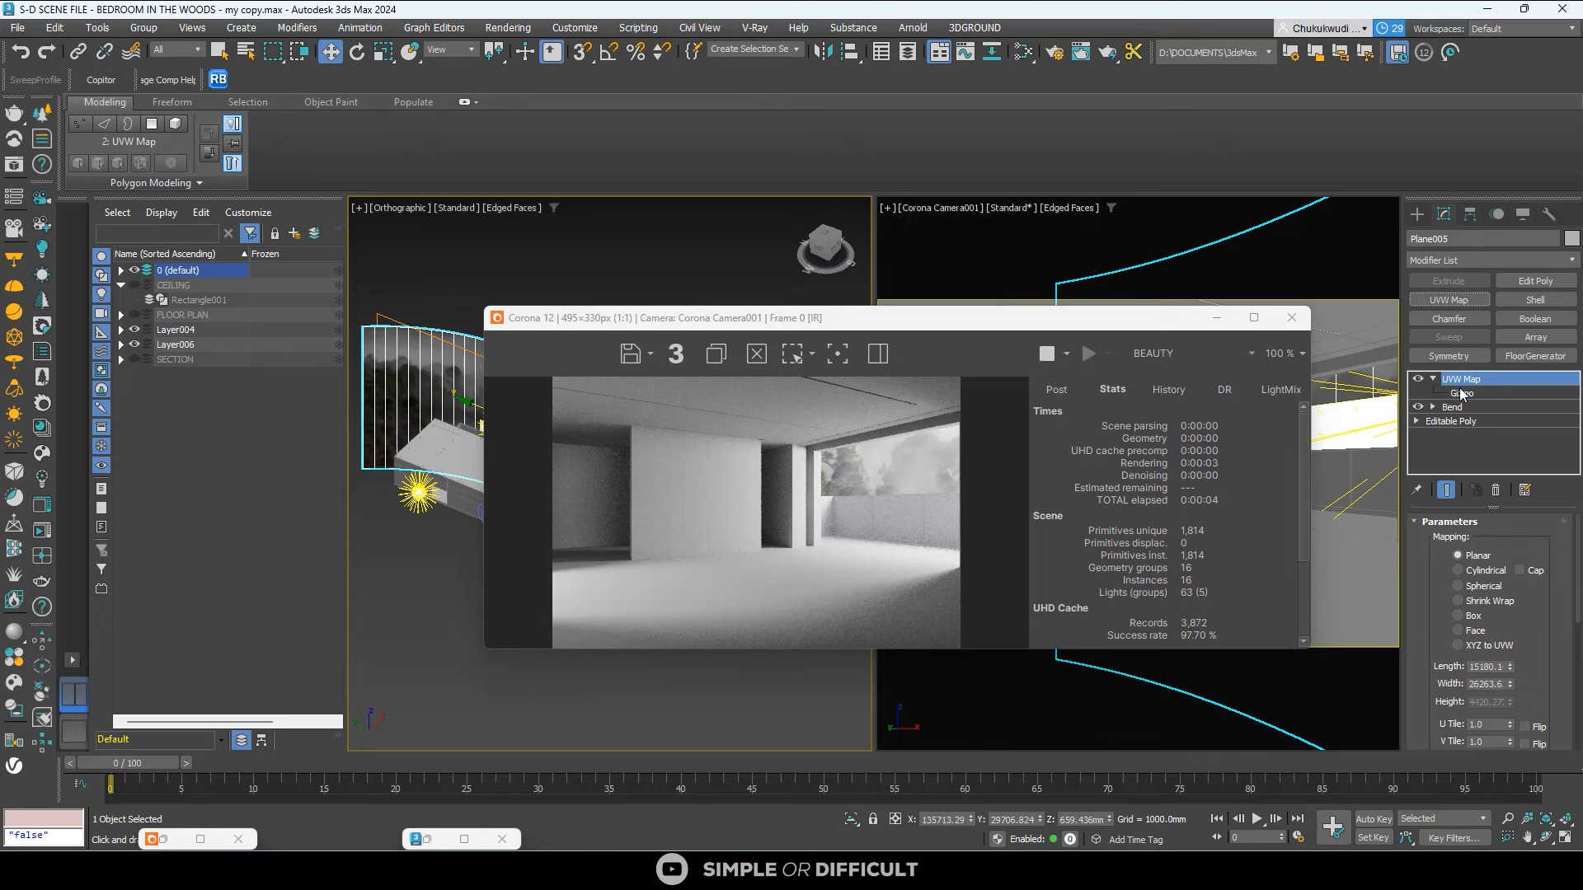
left_click(1462, 394)
Move the UVW Map gizmo along the backdrop to about Y 26448 mm and down to about Z -153 mm, aligning the trees with the opening.
scroll(463, 393, "down", 3)
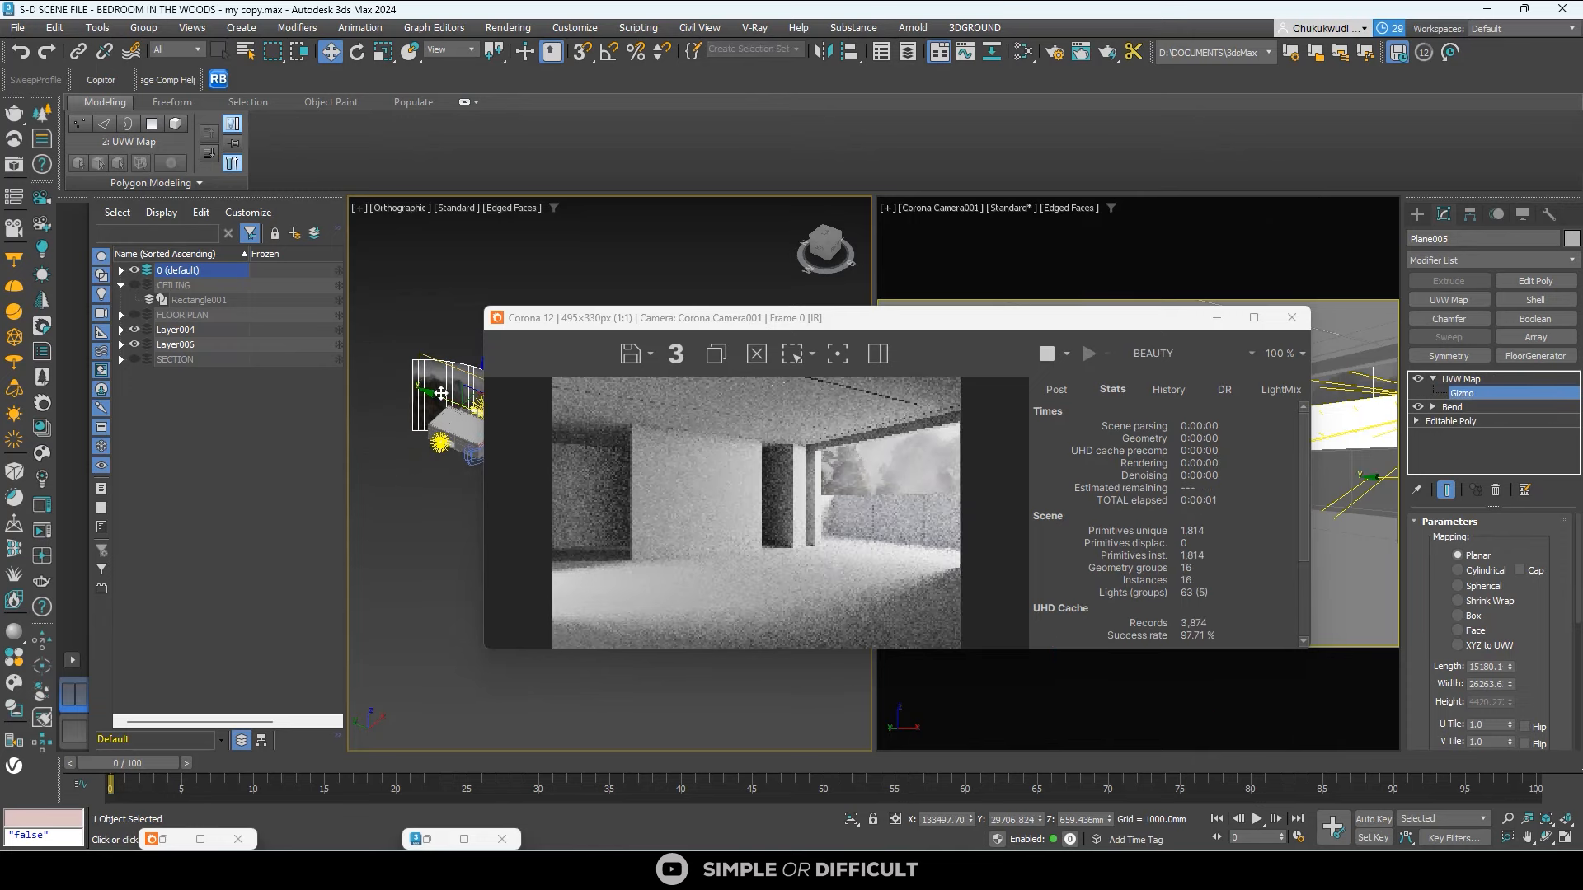
left_click_drag(850, 328, 1080, 273)
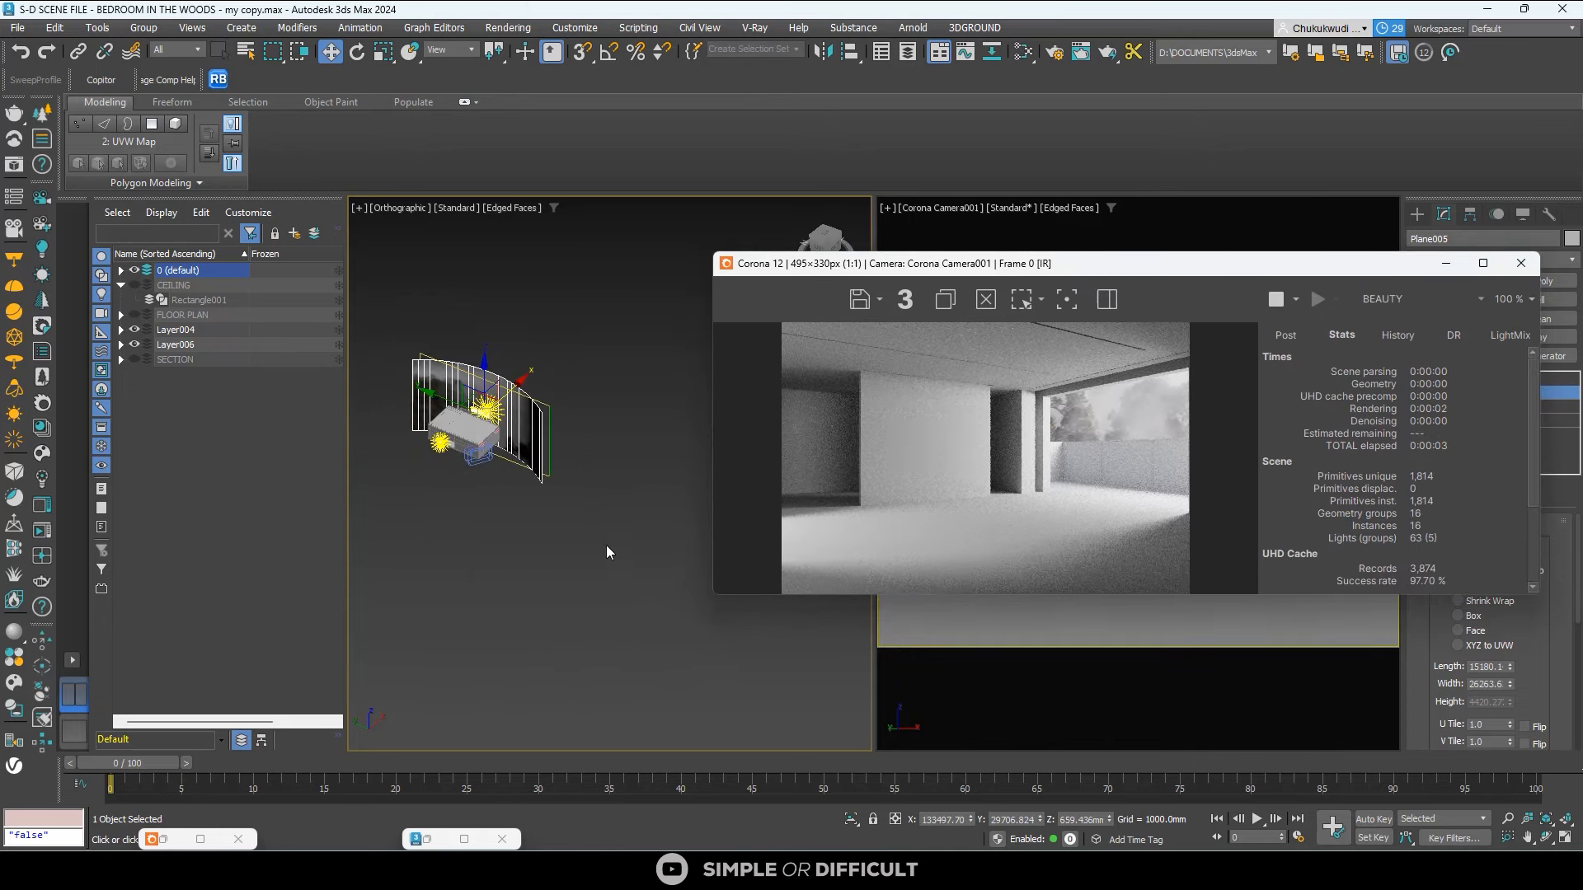
middle_click_drag(534, 563, 510, 500, "alt")
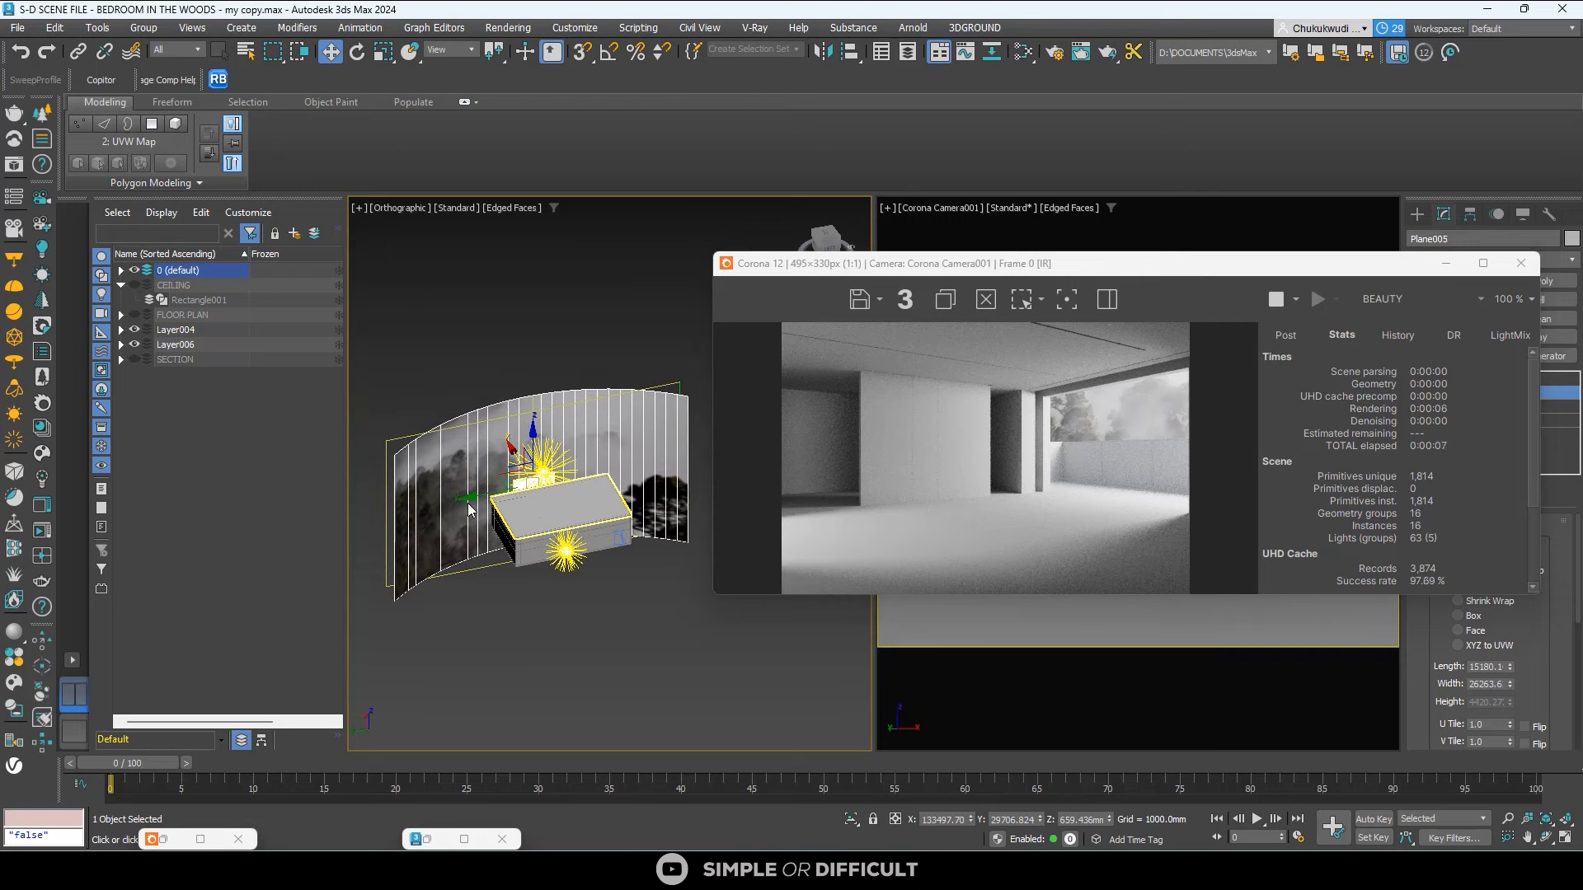
left_click_drag(468, 500, 507, 499)
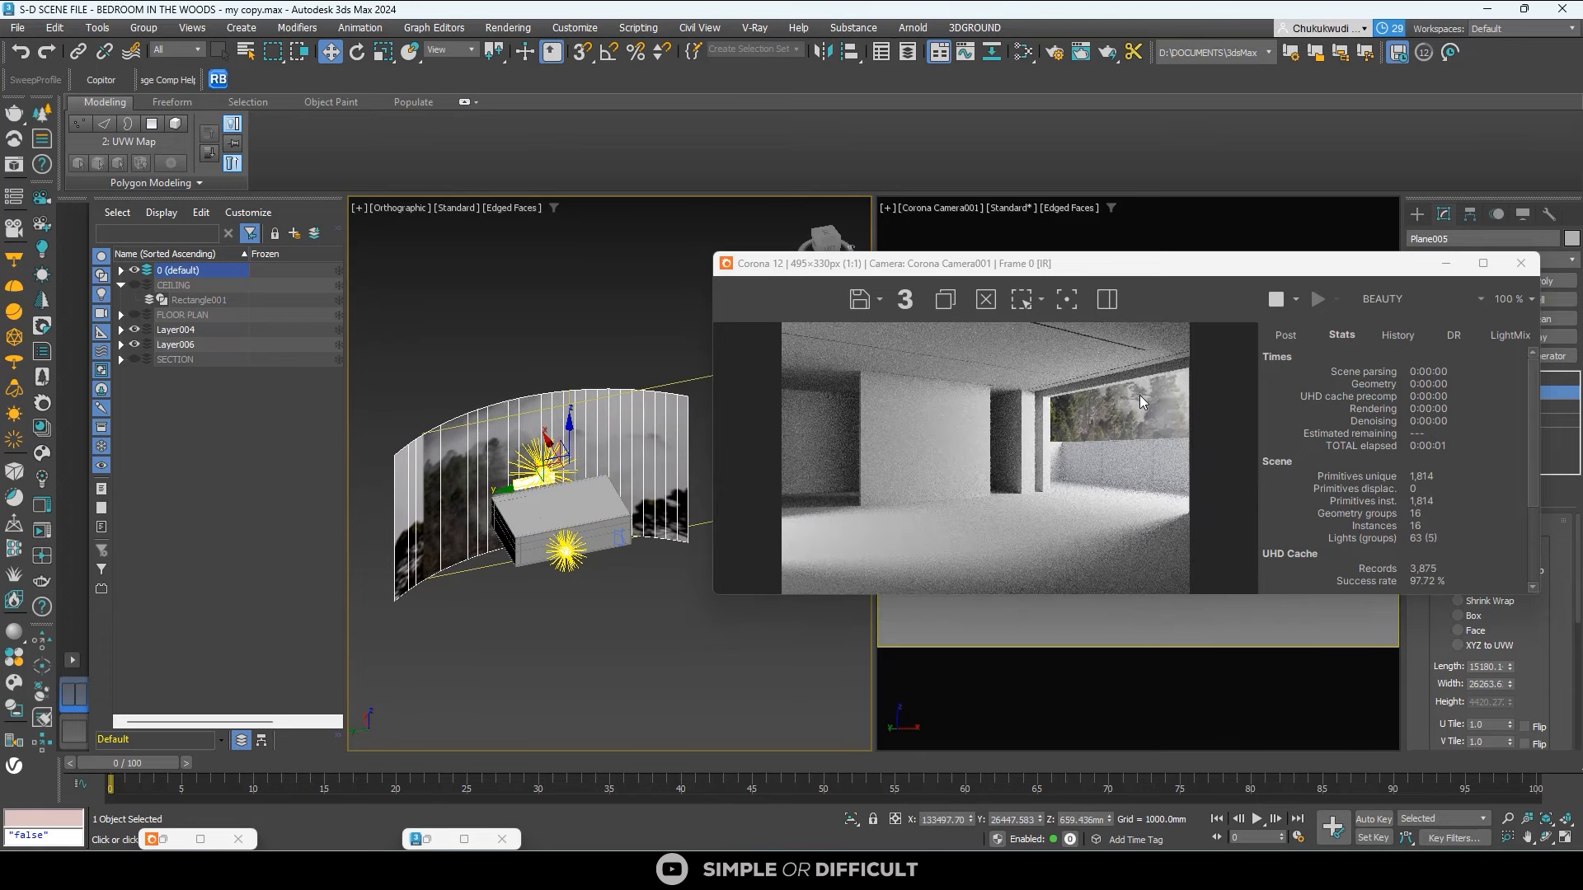
scroll(488, 507, "up", 2)
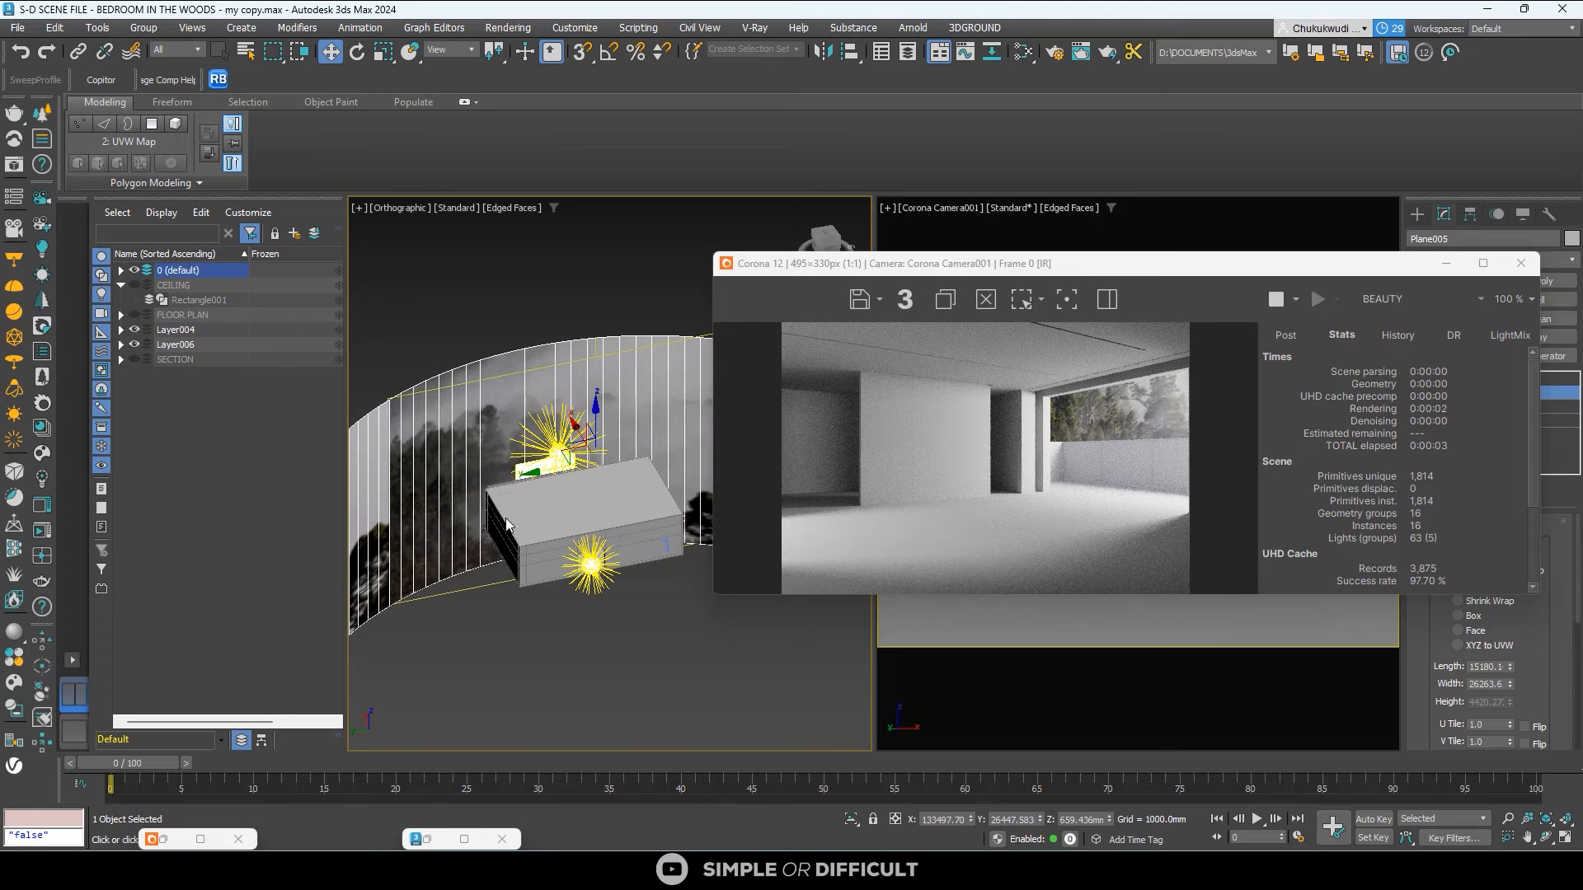
left_click_drag(599, 411, 602, 422)
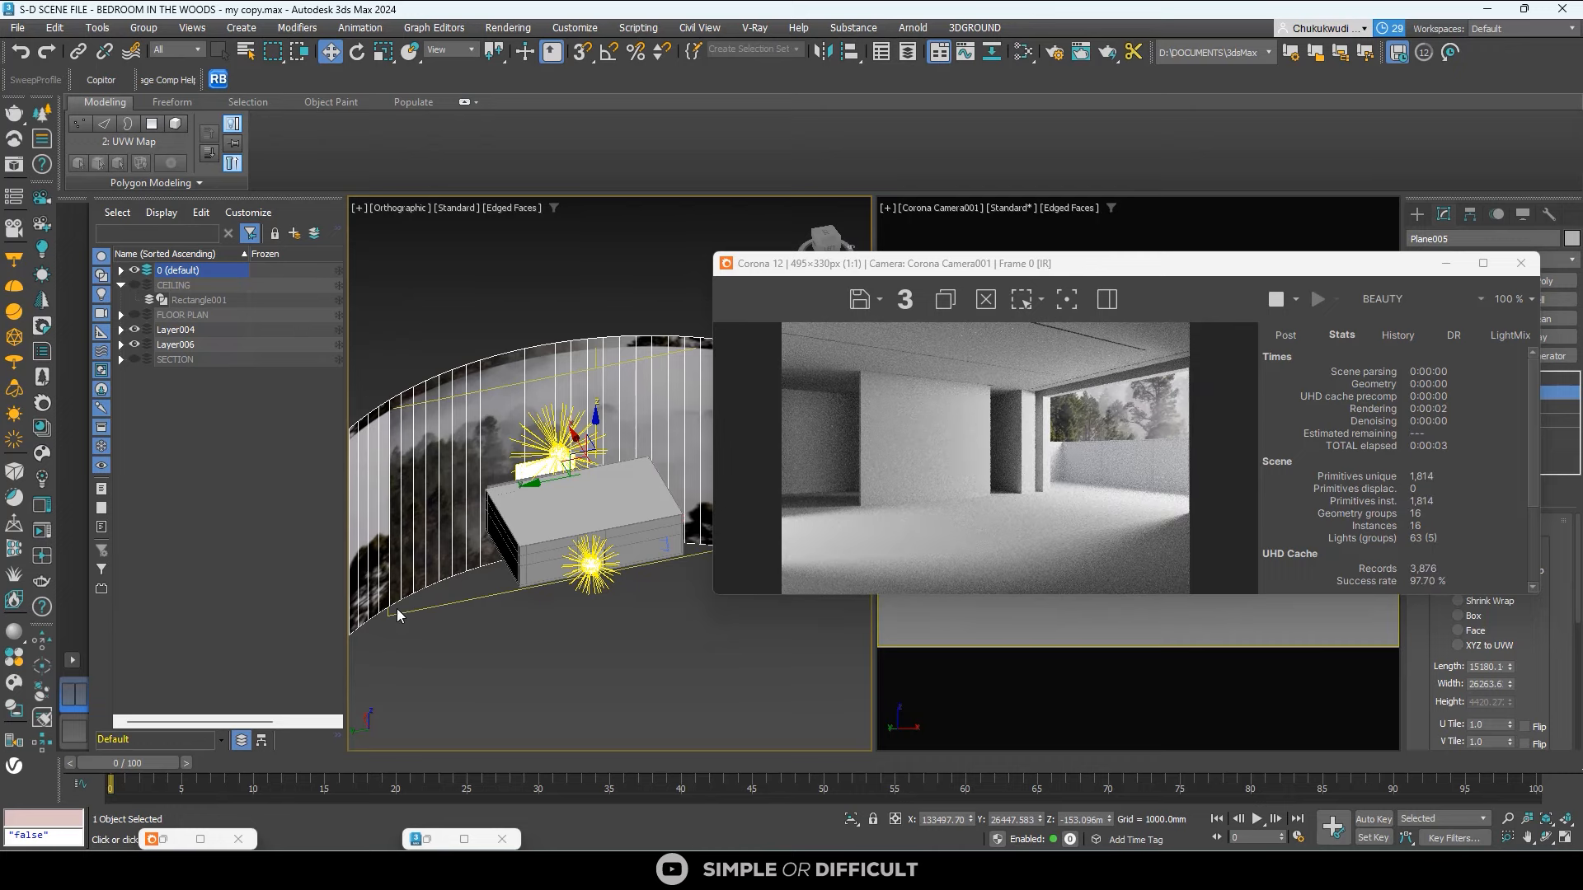
Enlarge and zoom the interactive render to inspect the trees beyond the opening, then restore the floating frame buffer.
left_click(1483, 263)
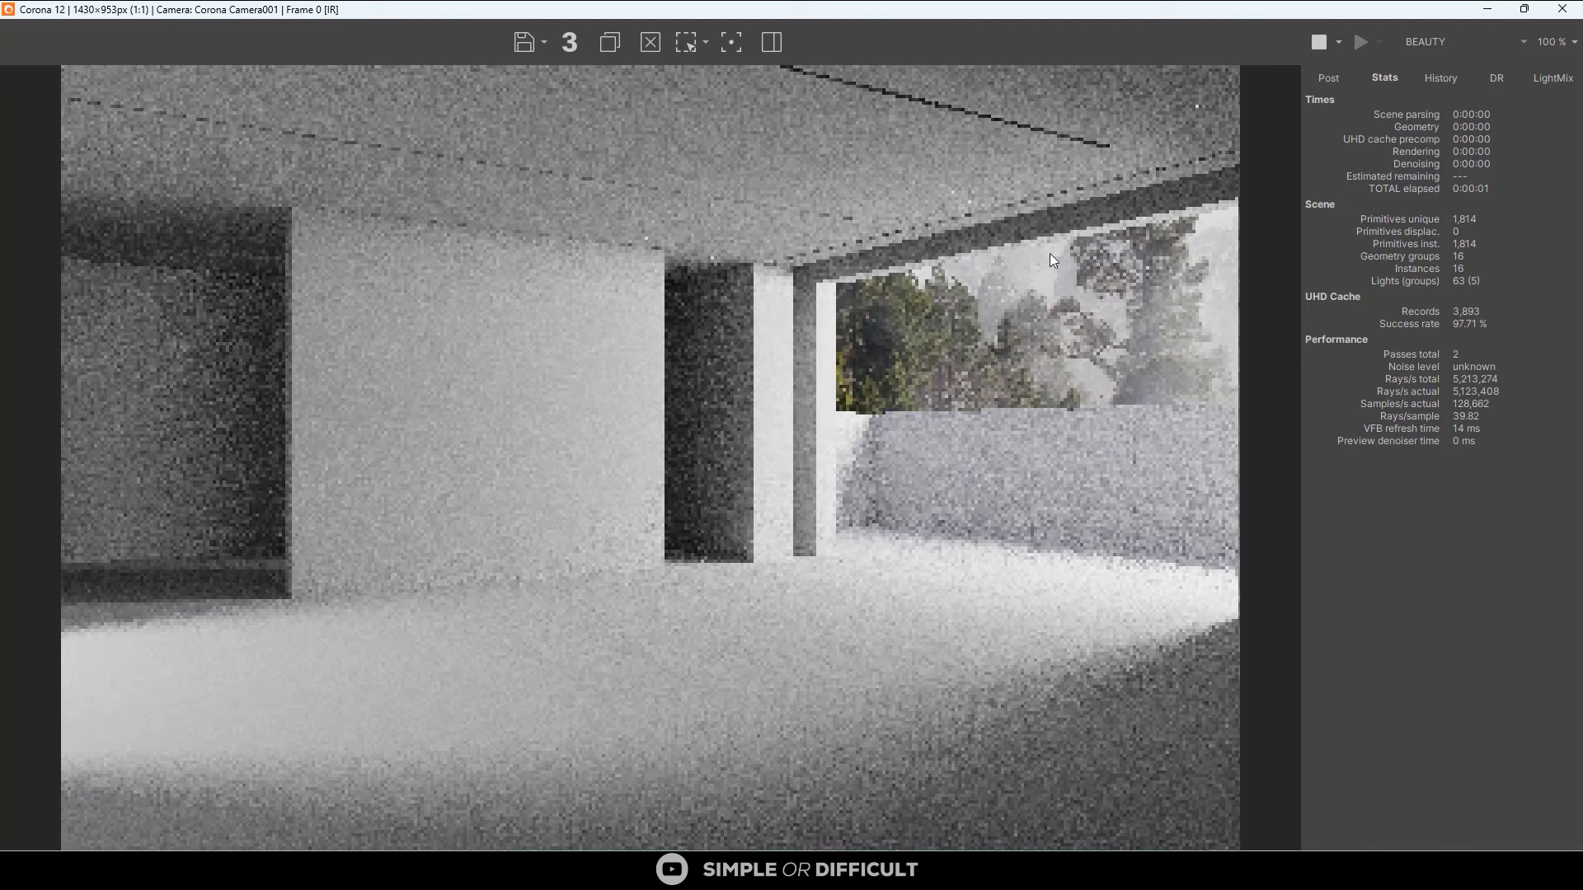
scroll(1142, 261, "up", 1)
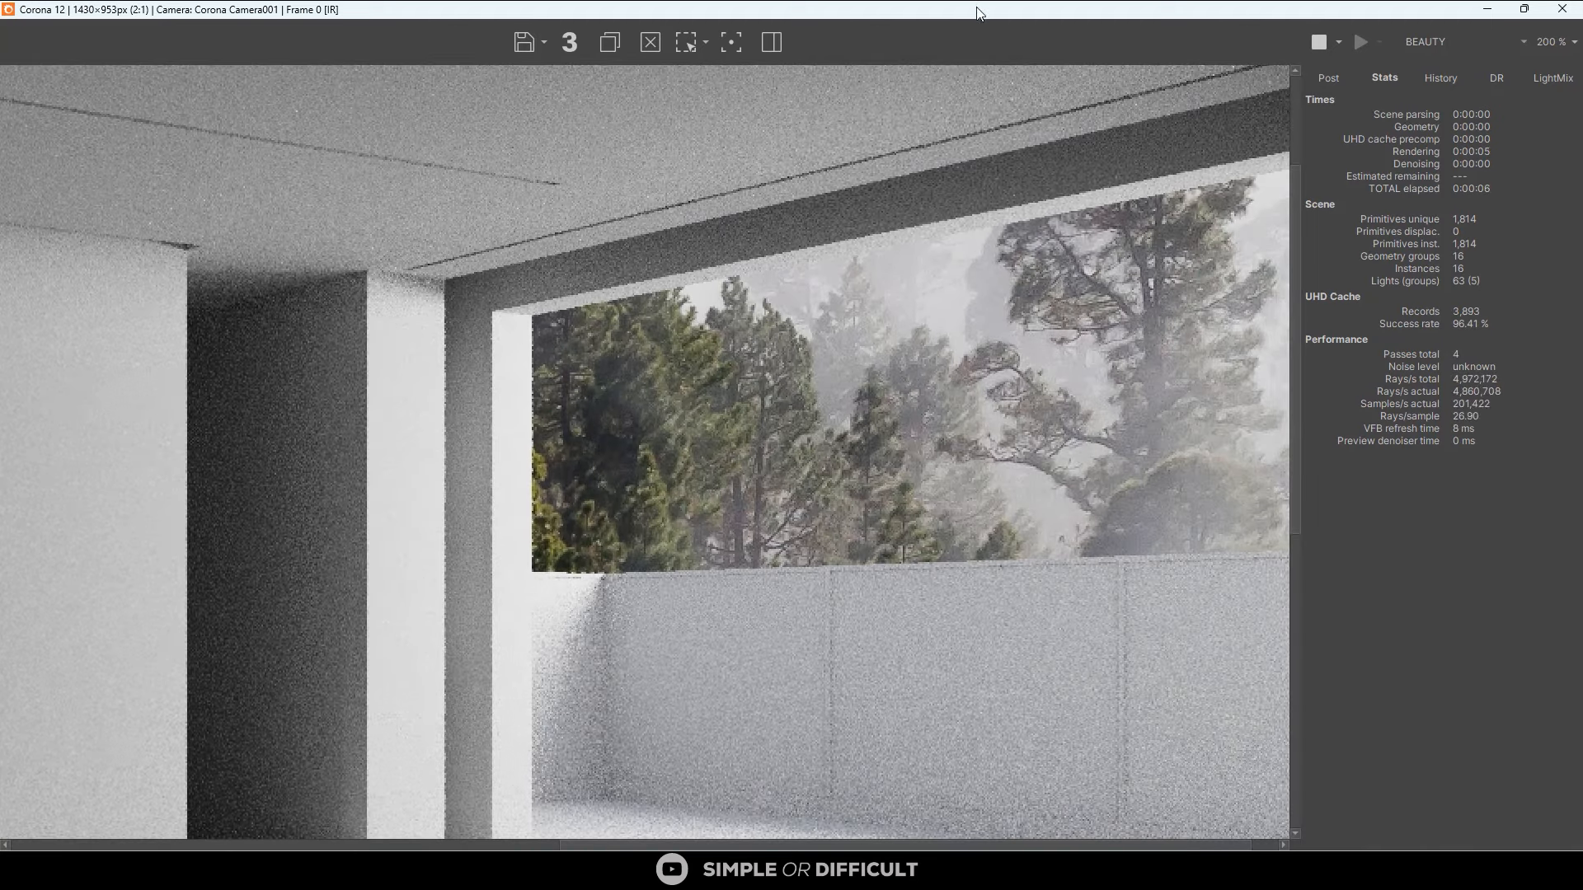
left_click_drag(975, 5, 498, 115)
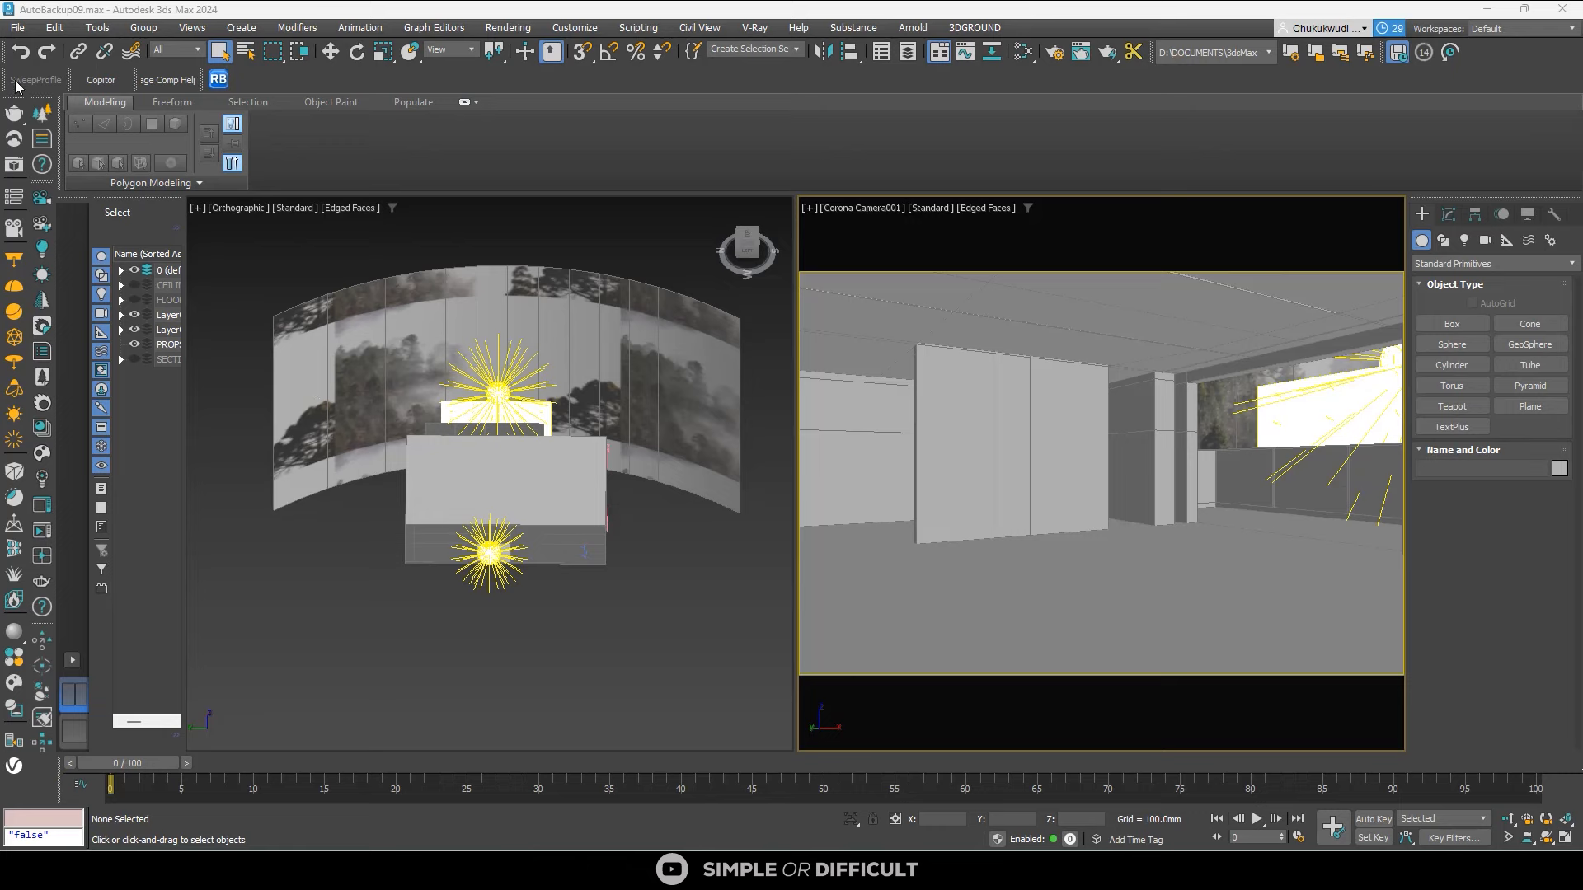
Save the autobackup scene as S-D SCENE FILE - BEDROOM IN THE WOODS - my copy, replacing the existing file.
left_click(10, 29)
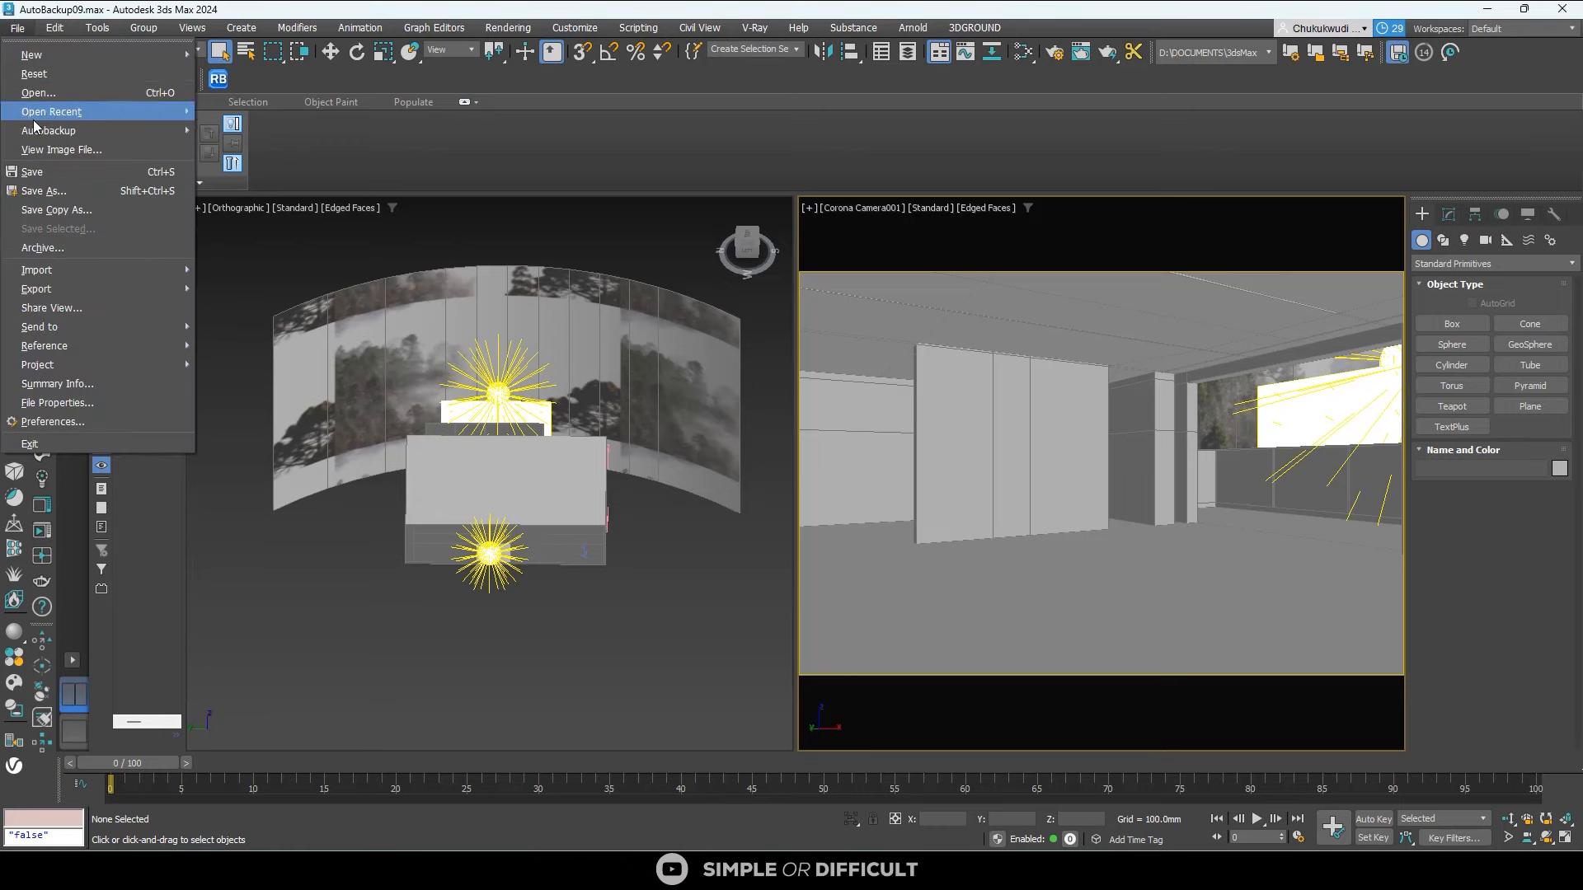
left_click(41, 186)
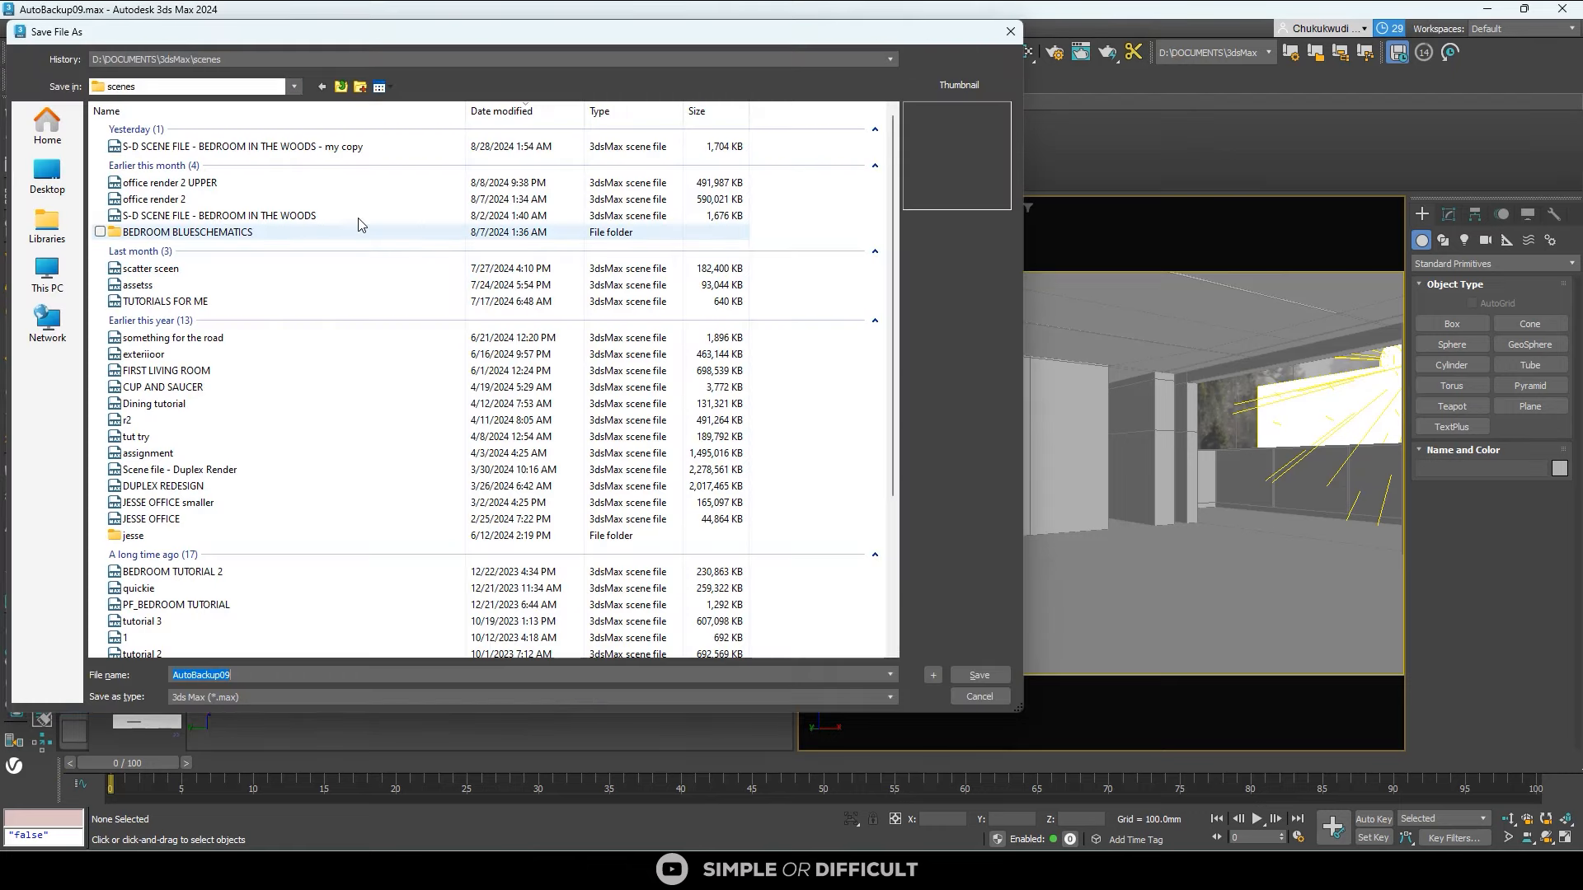
left_click(299, 148)
left_click(980, 675)
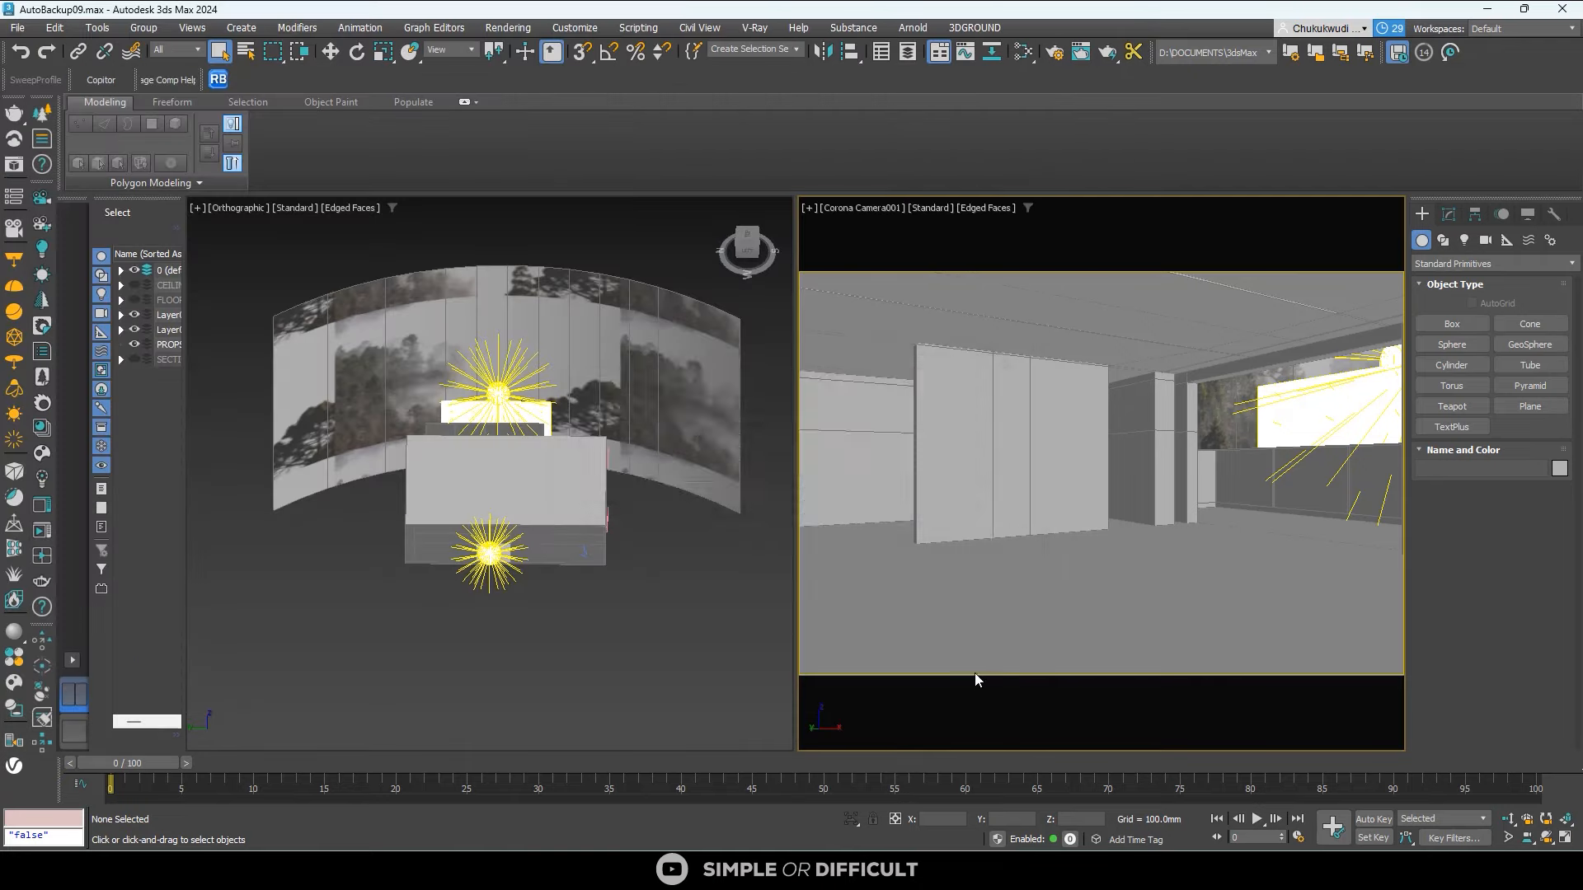
left_click(883, 458)
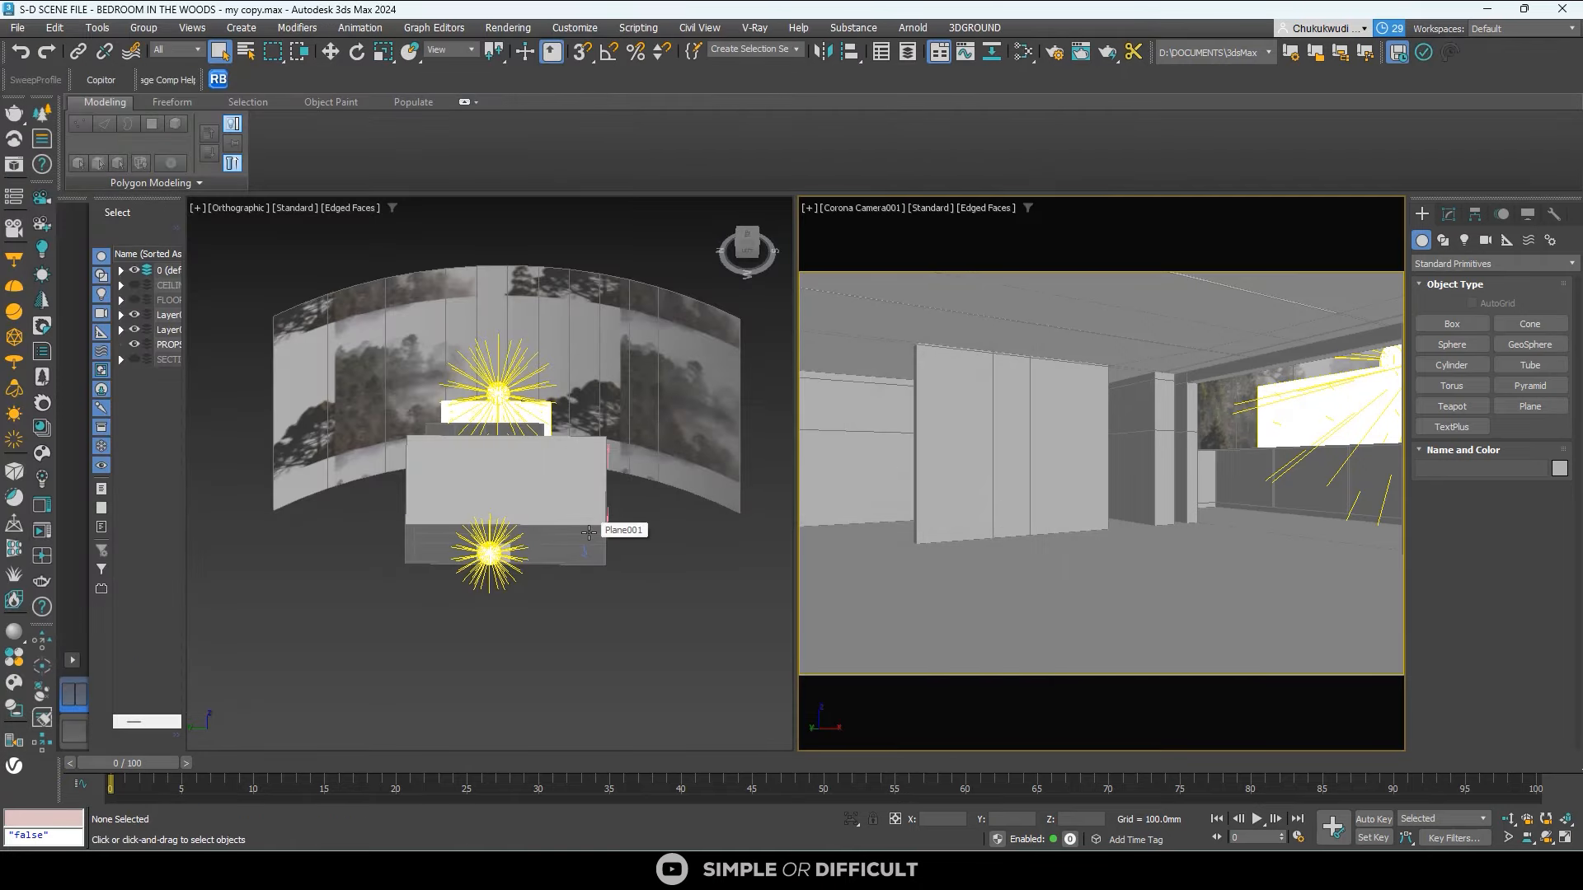
Try Planar mapping on the curved forest backdrop's UVW Map modifier, and switch it back to Box.
left_click(597, 598)
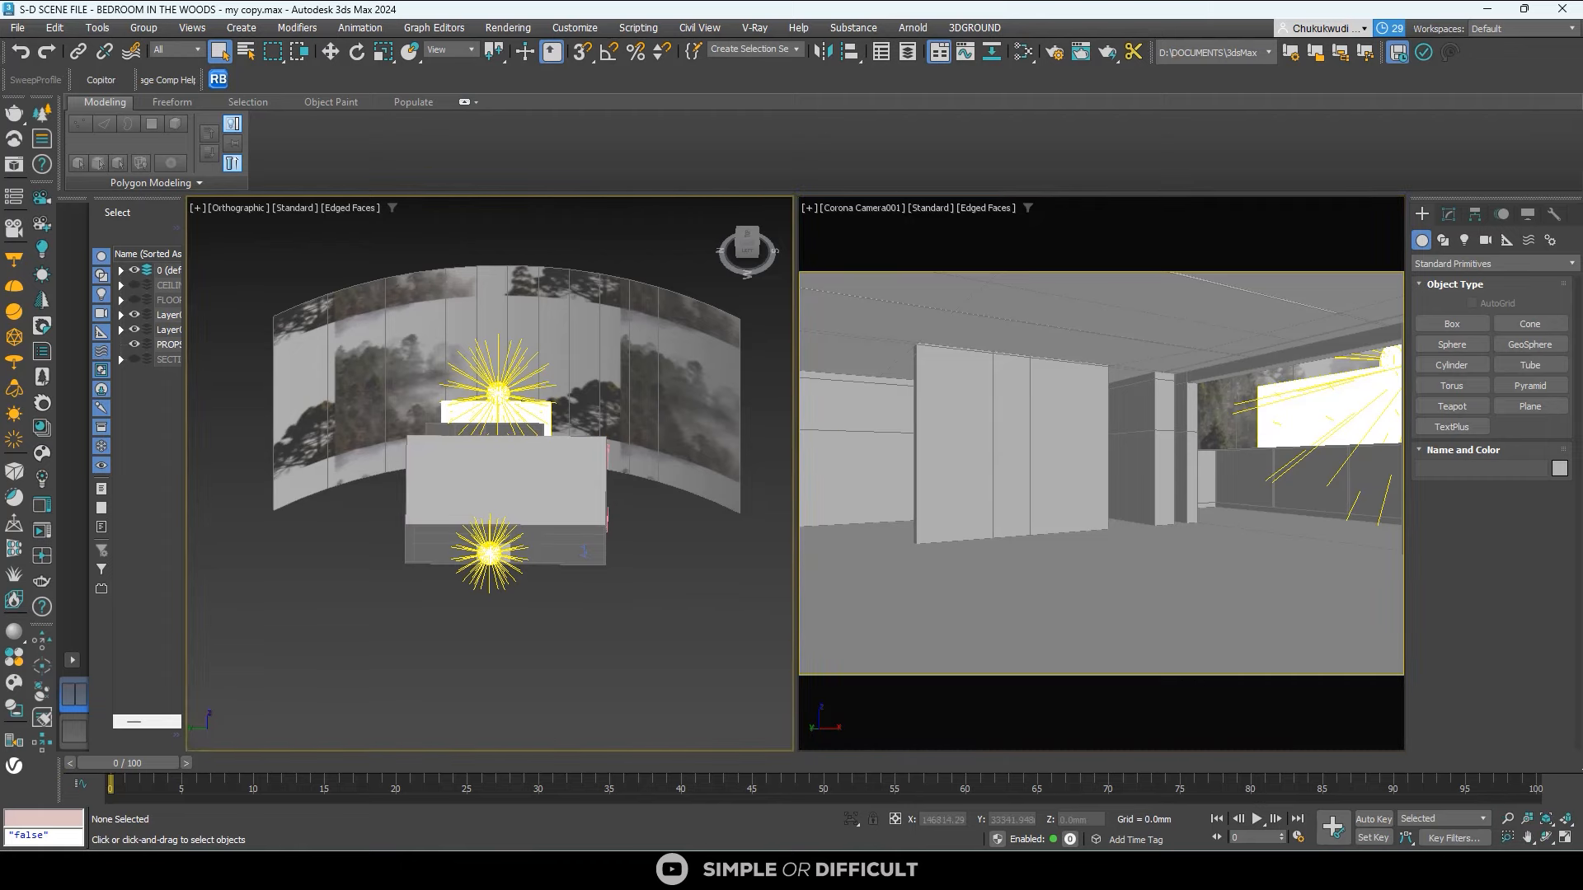
left_click_drag(849, 0, 848, 100)
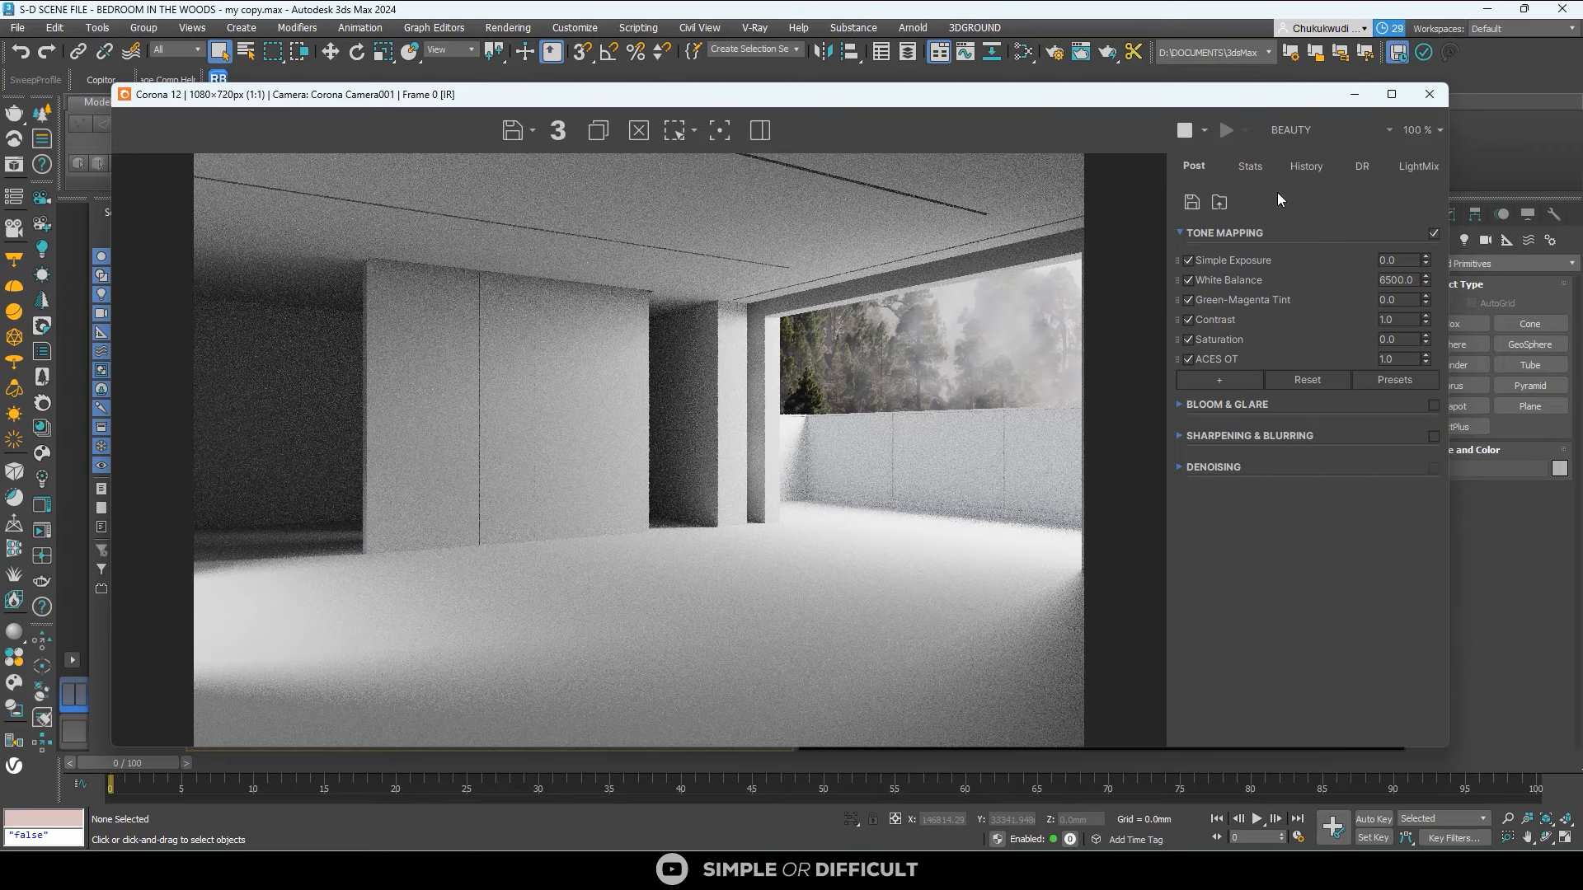
left_click_drag(1226, 105, 1077, 383)
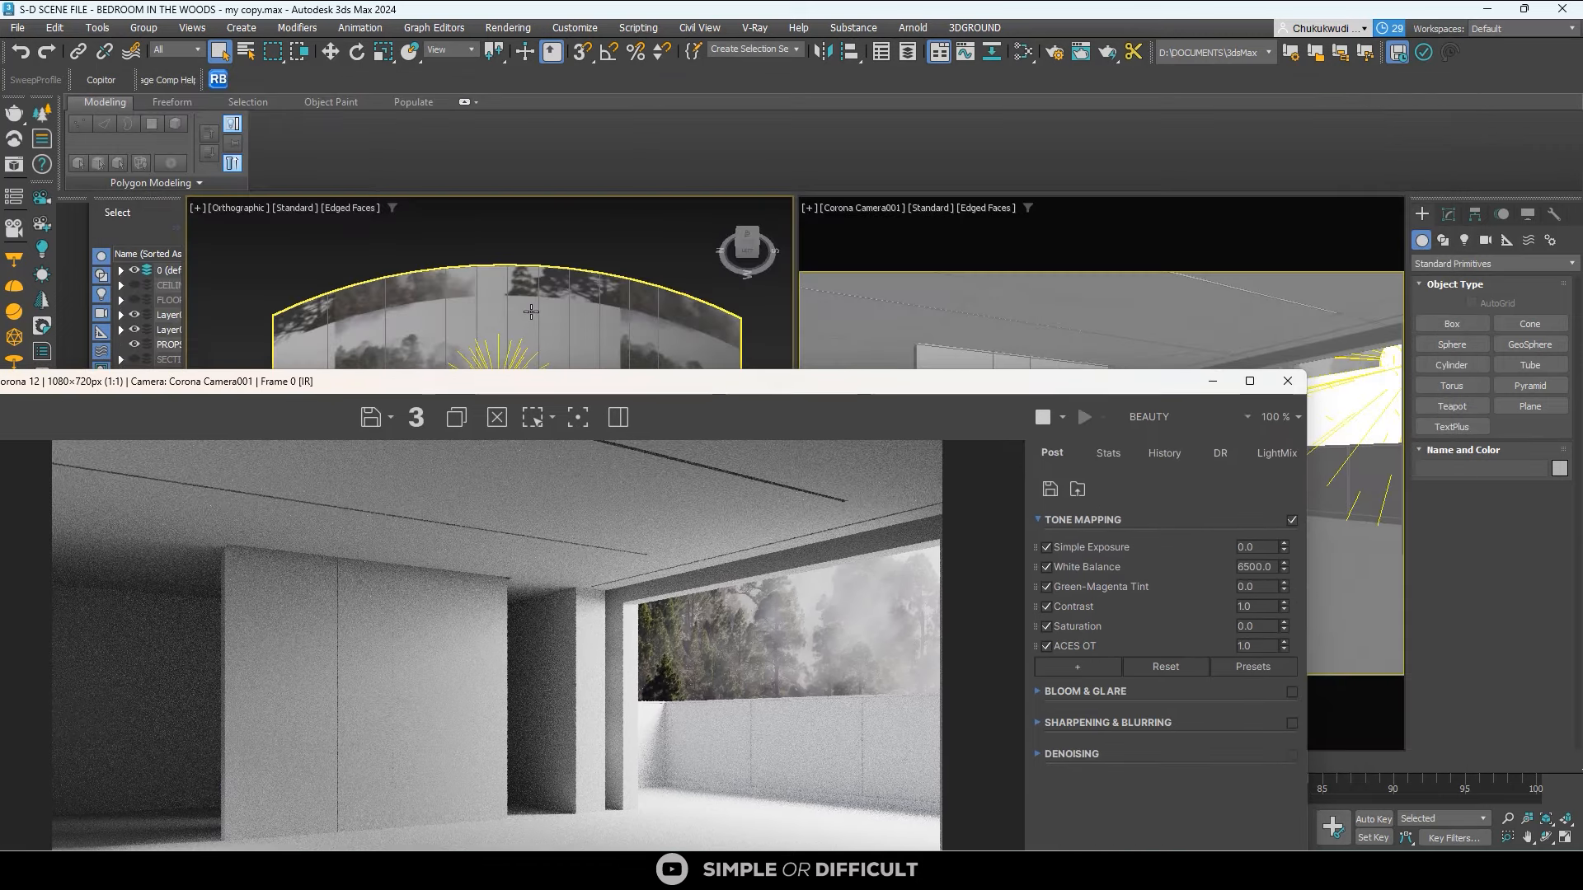
left_click(1450, 215)
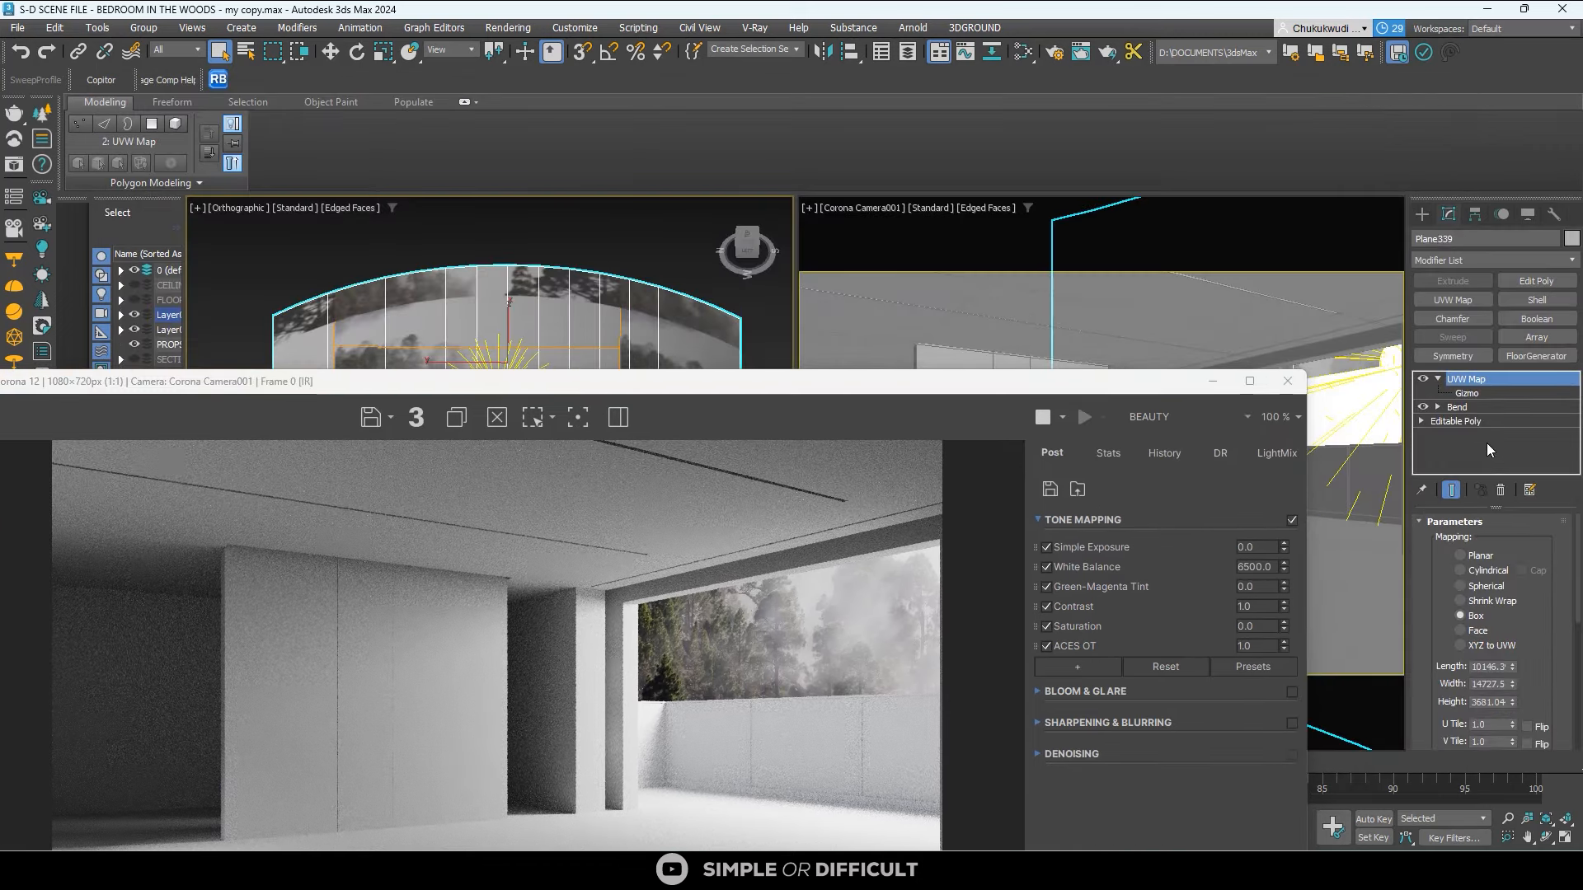
scroll(1538, 636, "down", 1)
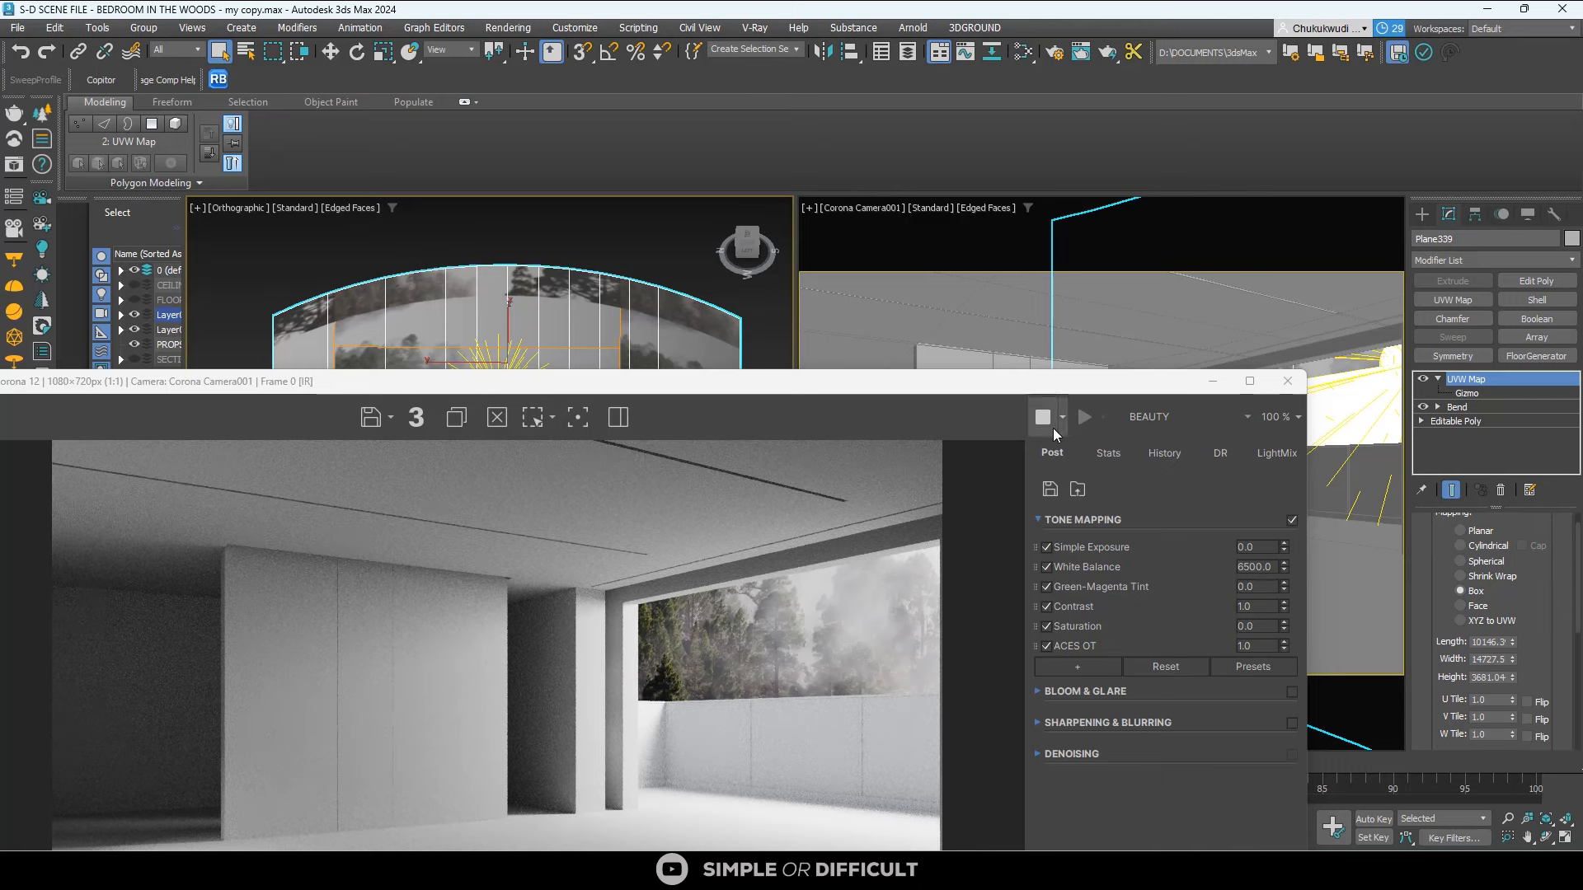
left_click(1481, 532)
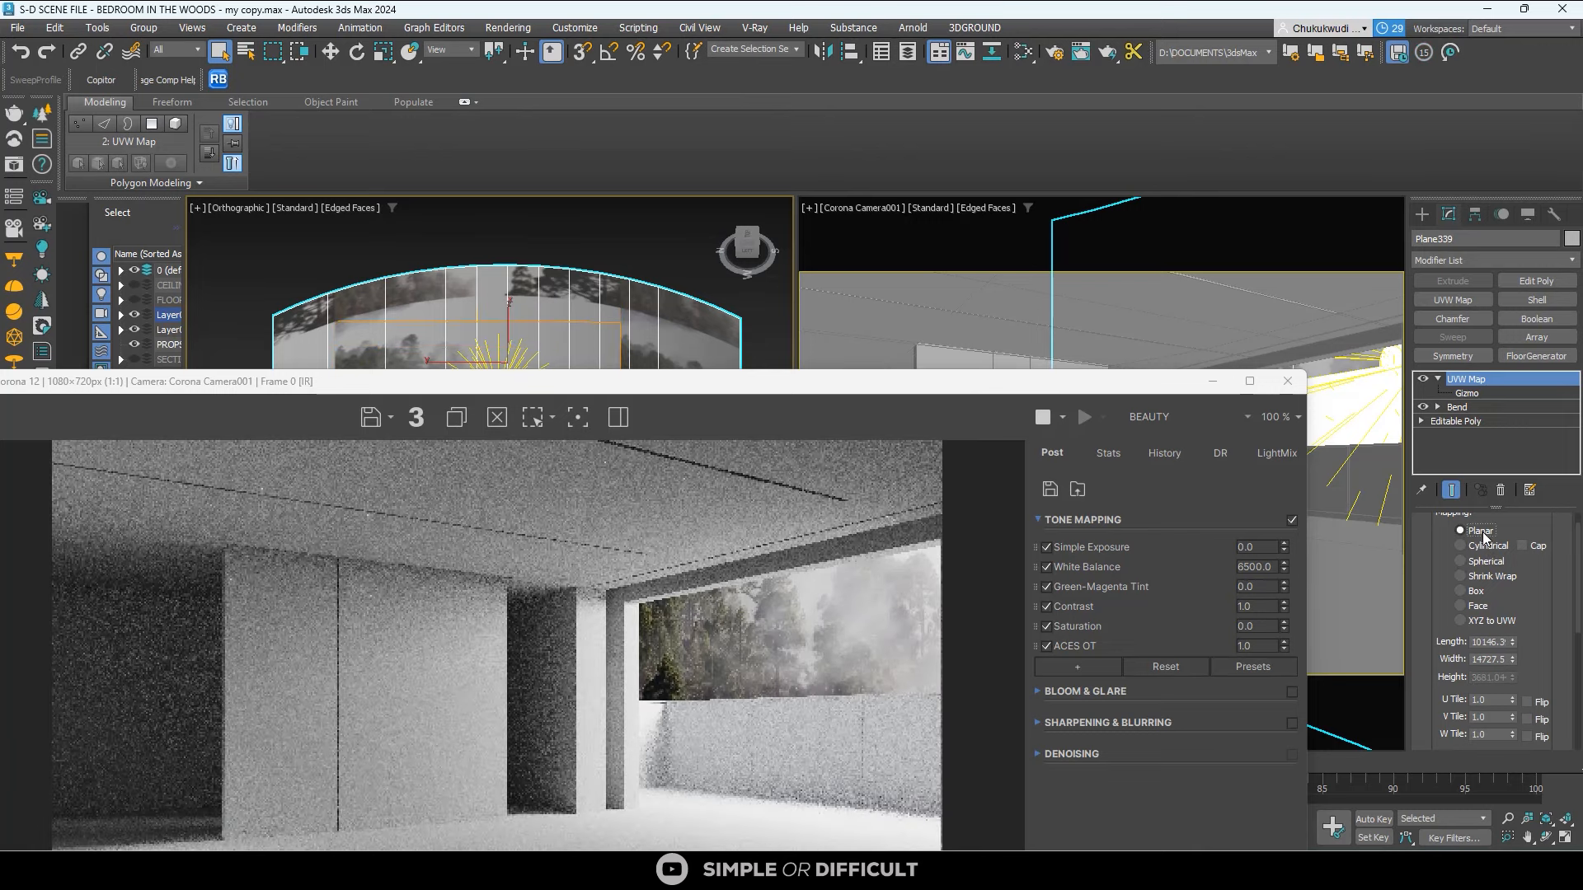
left_click(1475, 592)
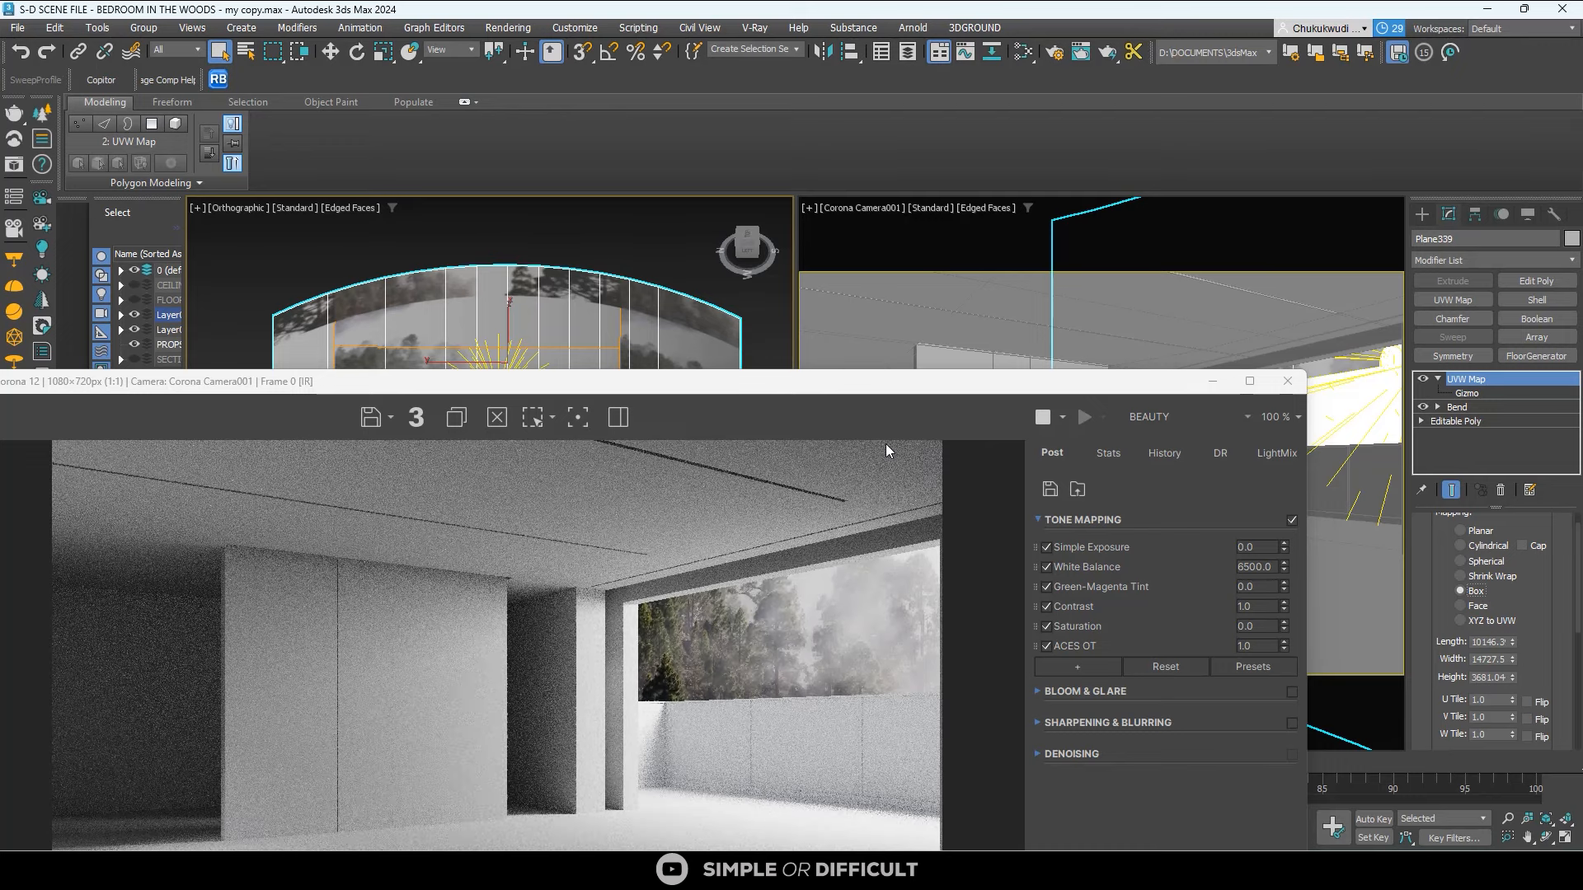
Bring the interactive render back into view and raise its Simple Exposure to 0.128.
left_click_drag(895, 387, 969, 133)
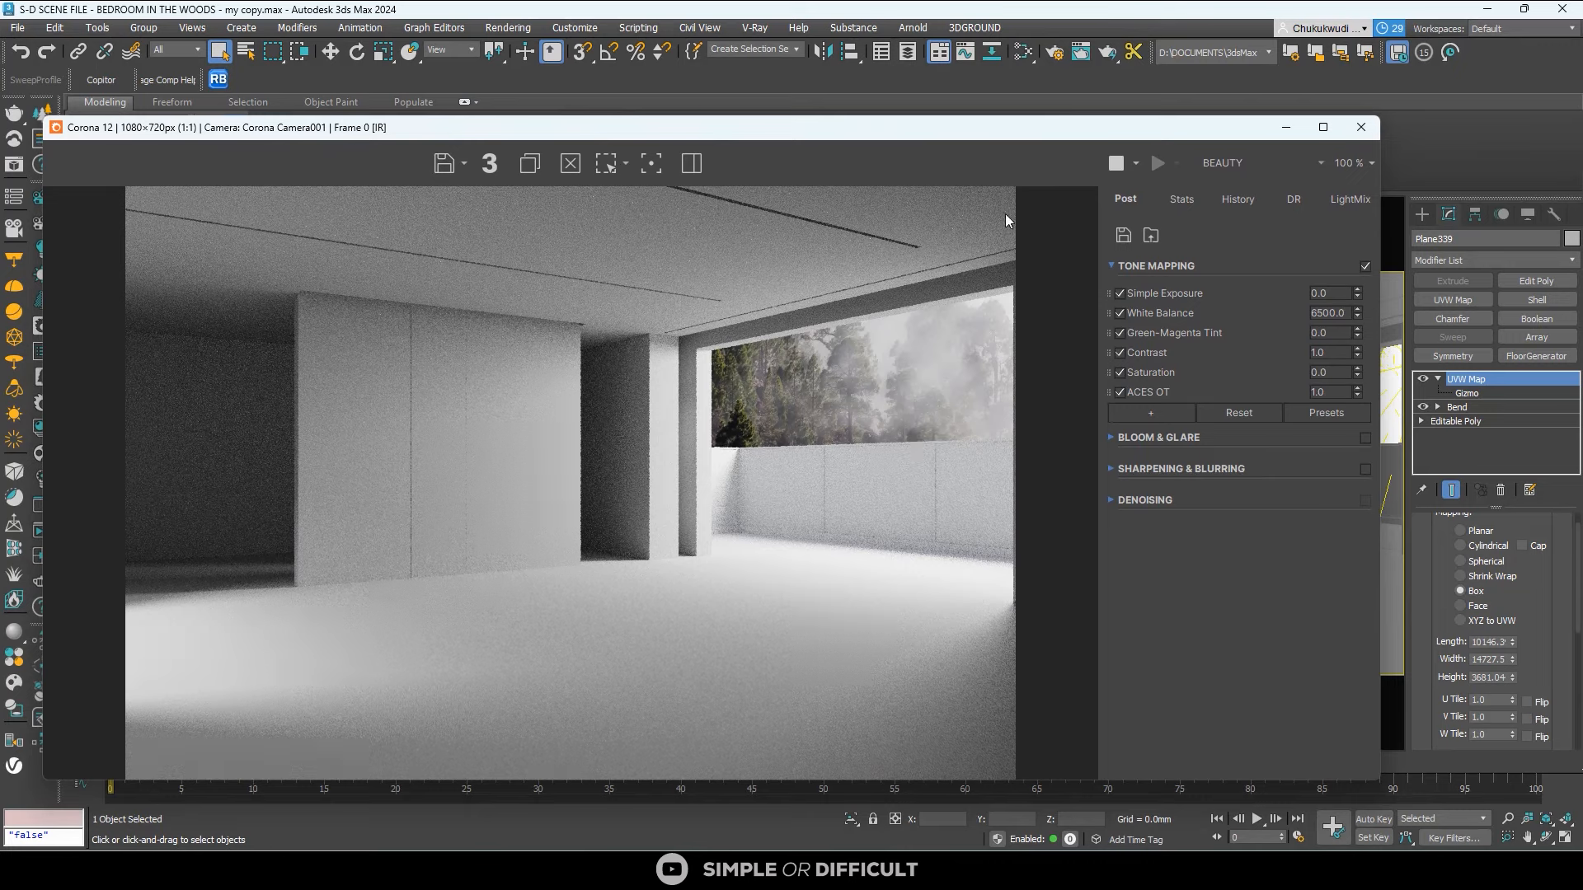
left_click_drag(1072, 127, 1081, 180)
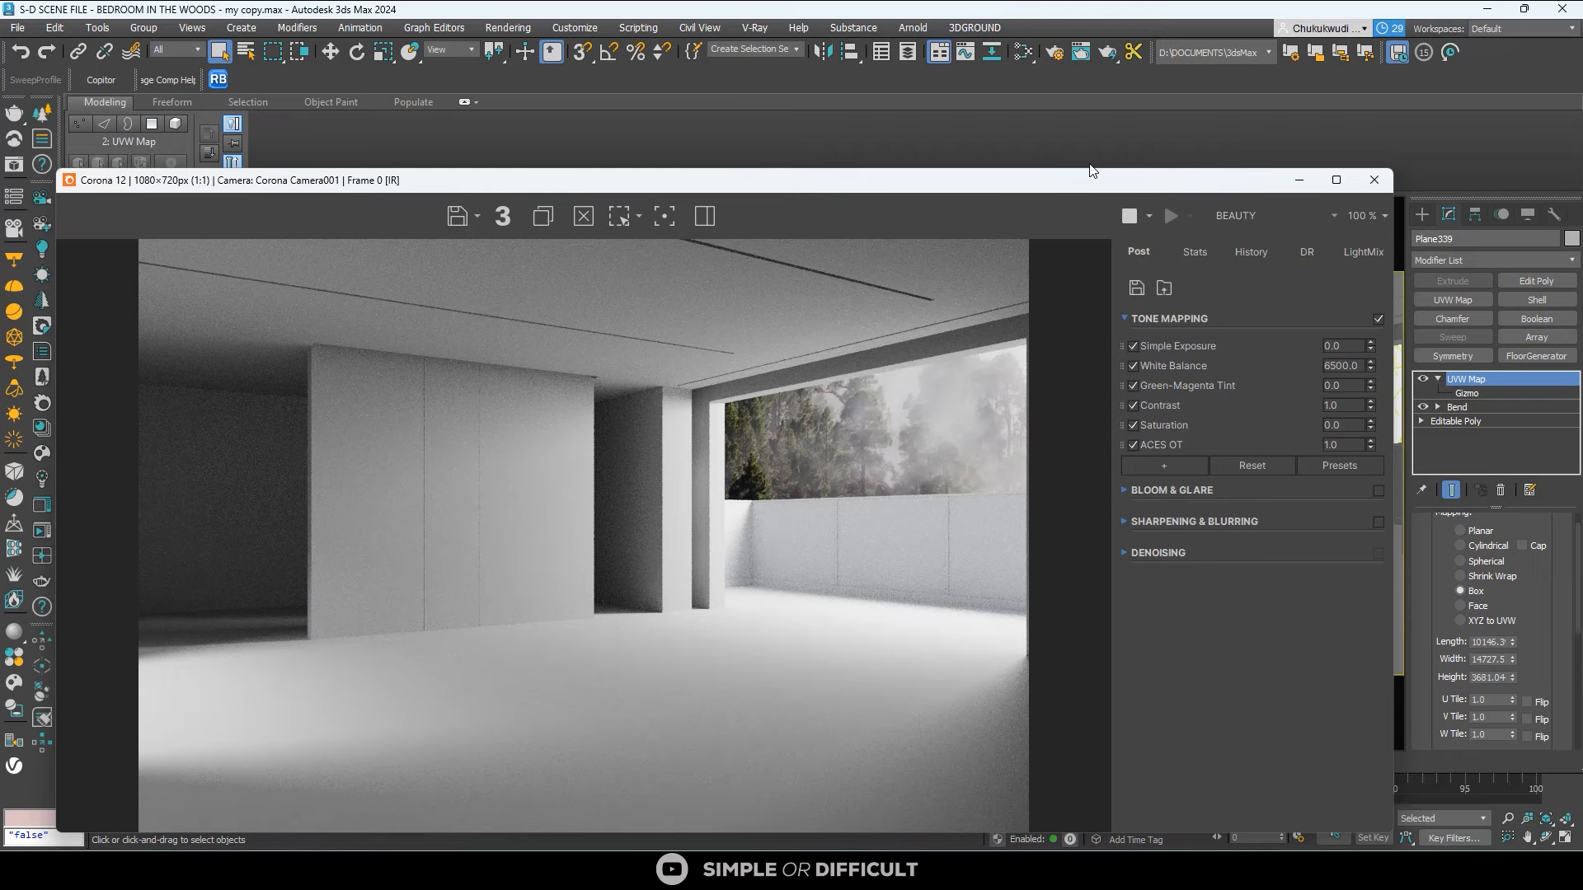
mouse_move(1370, 346)
left_mouse_down()
mouse_move(1374, 301)
mouse_move(1372, 318)
left_mouse_up()
Shrink the frame buffer so it renders at 550×367 px and place it over the camera viewport.
left_click_drag(1202, 188, 1048, 133)
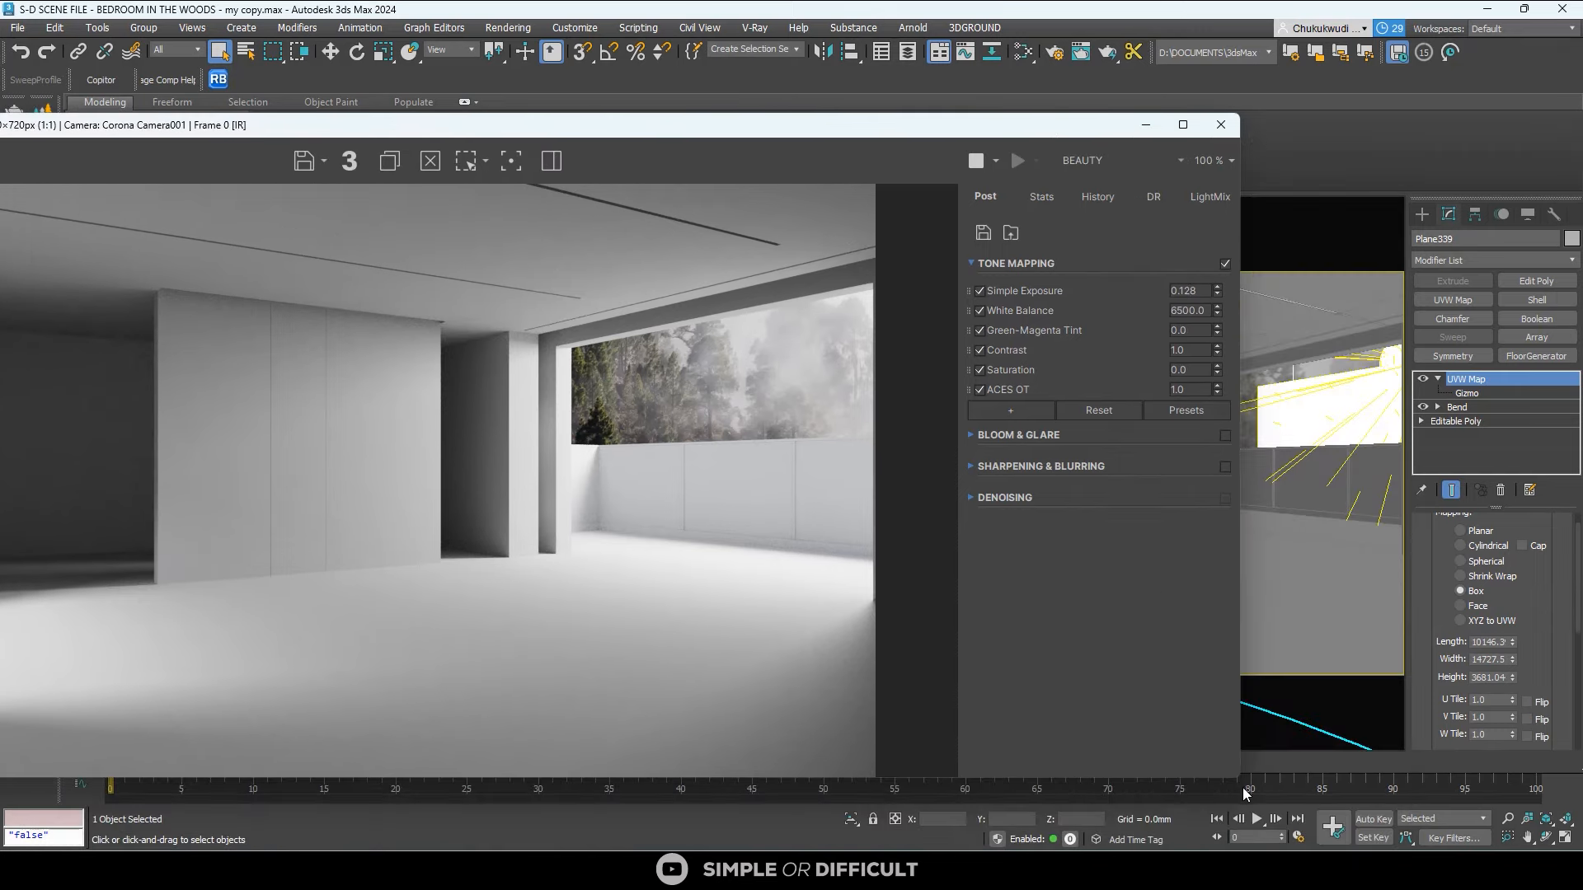
left_click_drag(1238, 775, 642, 675)
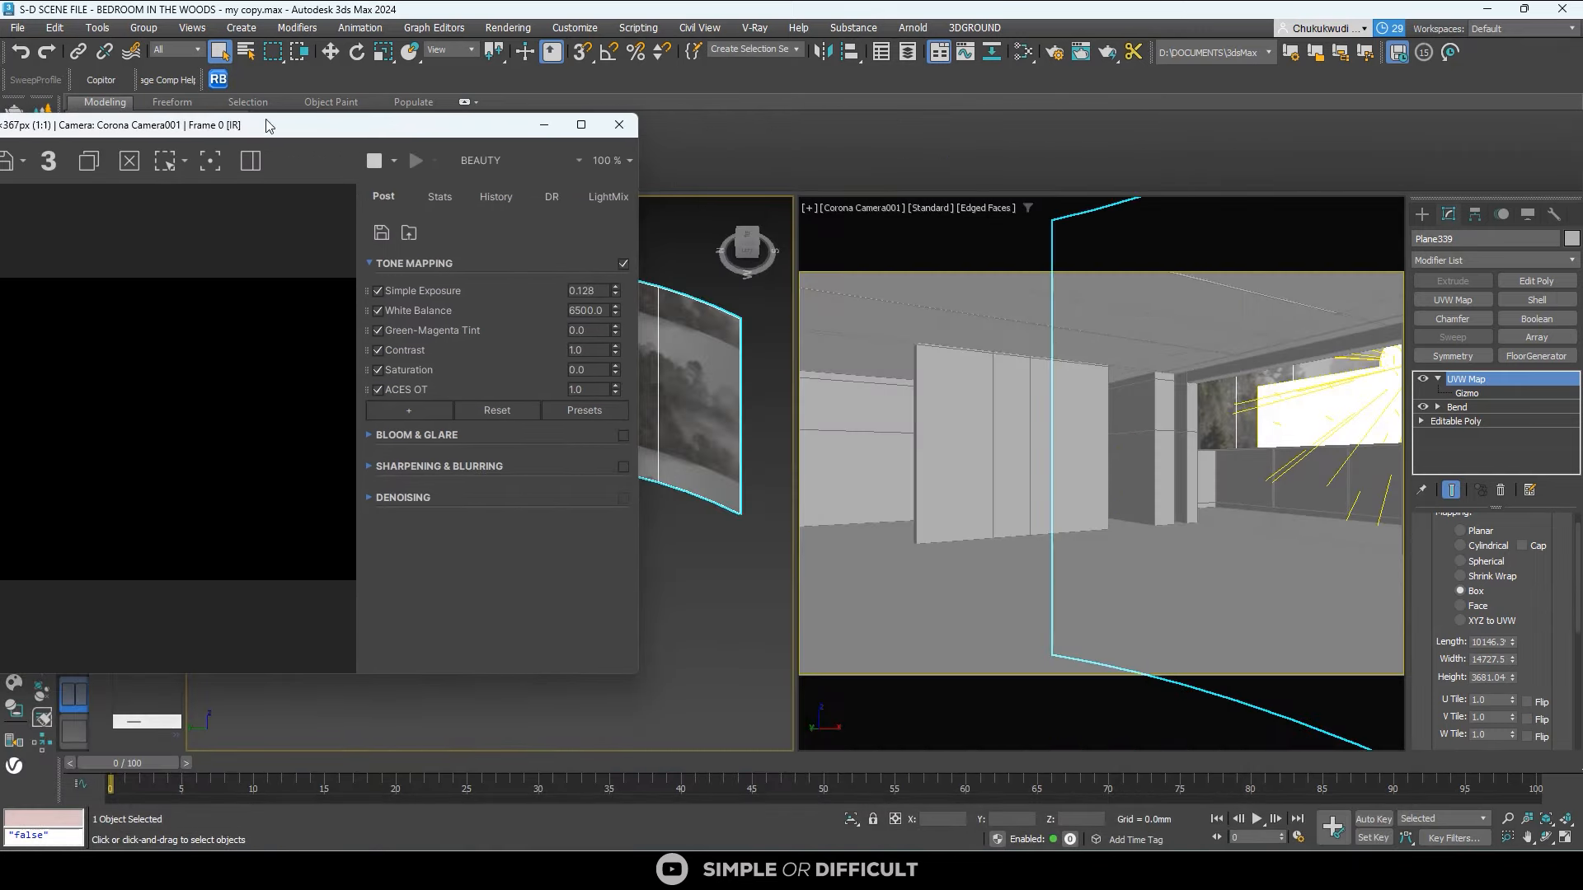
left_click_drag(349, 134, 1241, 165)
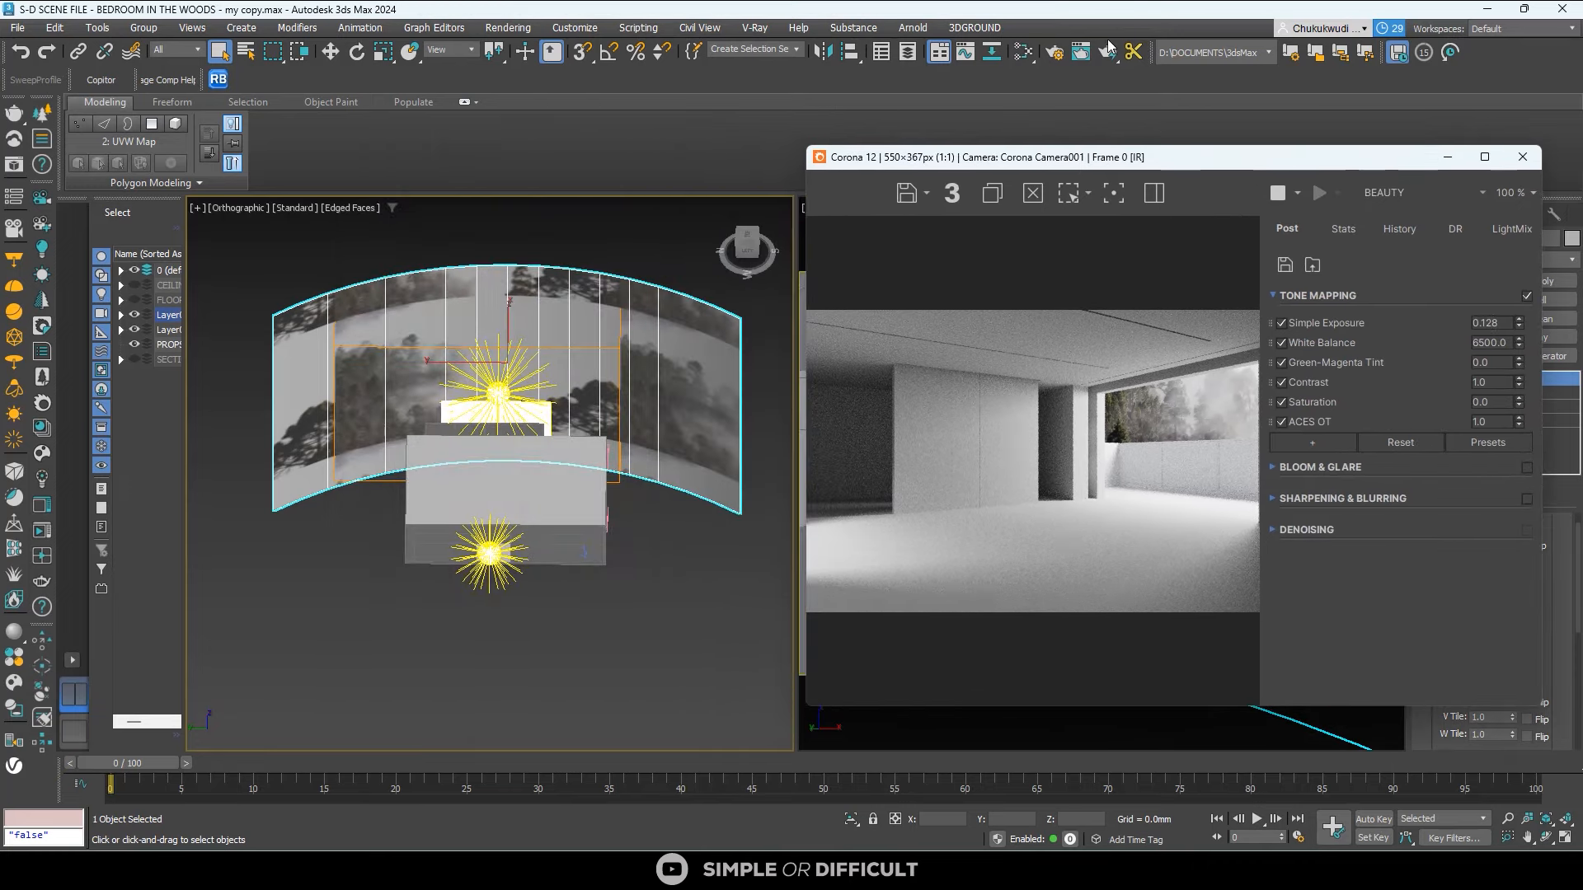
Open the Slate Material Editor as a floating window beside the interactive render, with free space in its node view.
left_click(1023, 52)
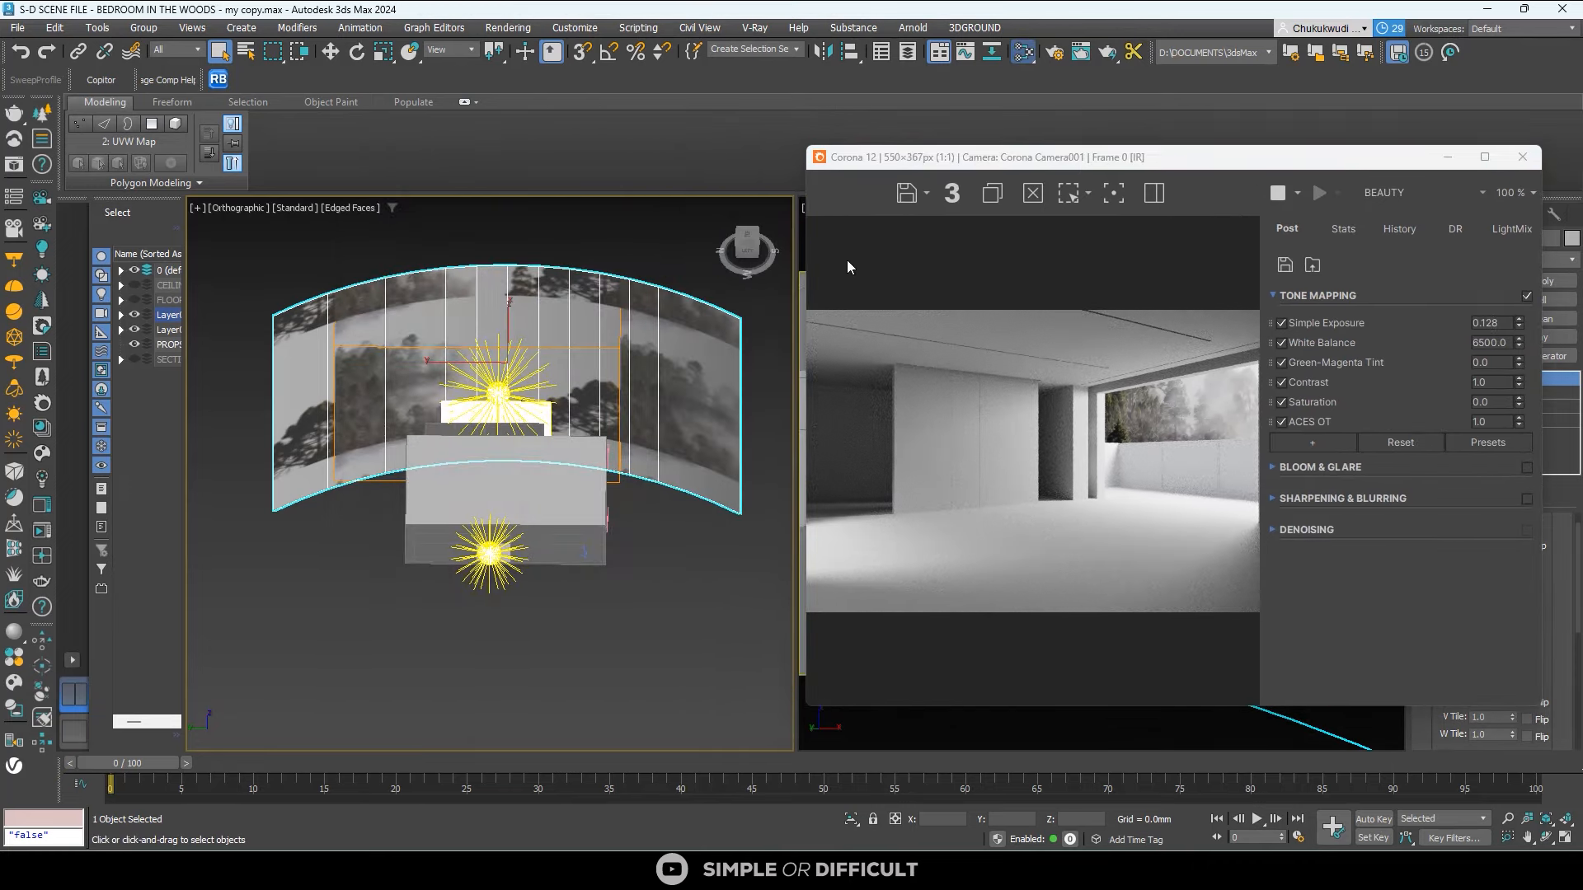
scroll(499, 346, "down", 3)
scroll(498, 345, "down", 3)
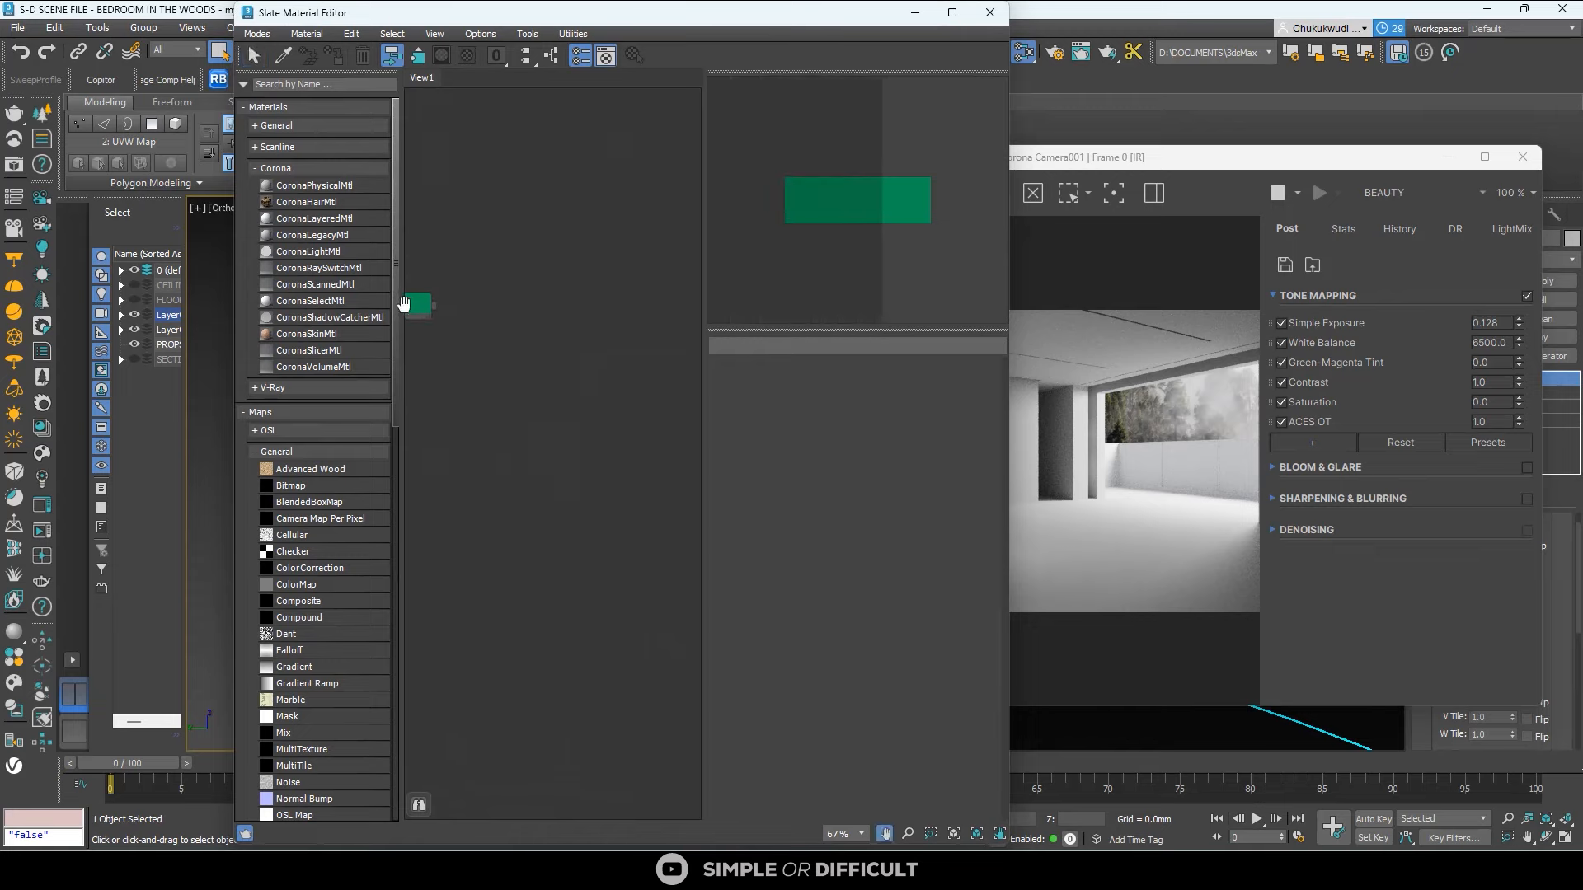
left_click_drag(496, 12, 297, 1)
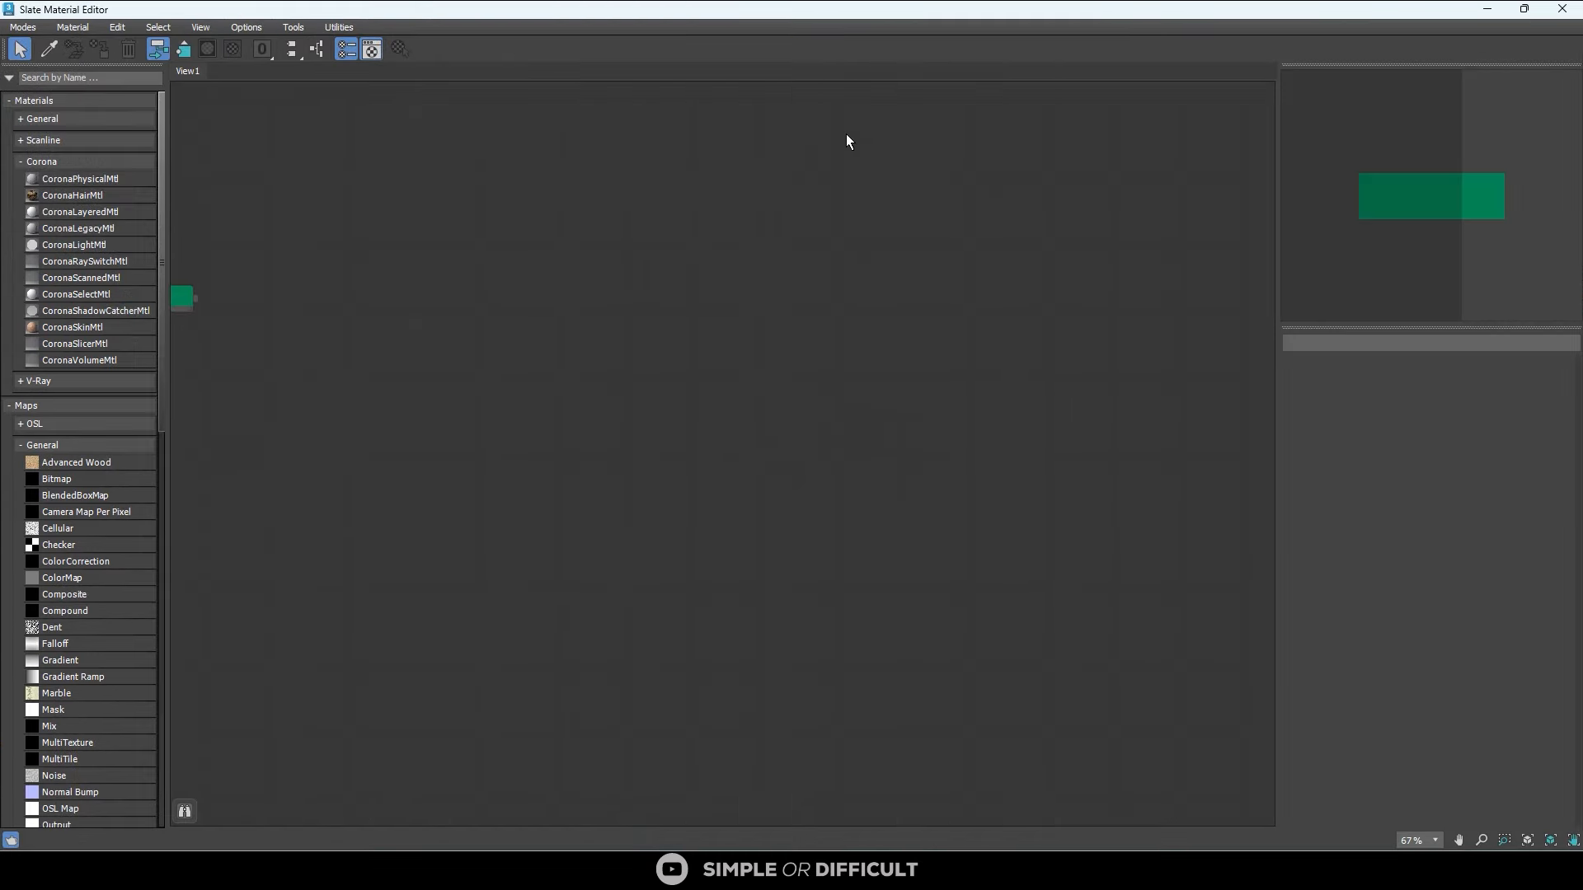
left_click_drag(1016, 13, 557, 111)
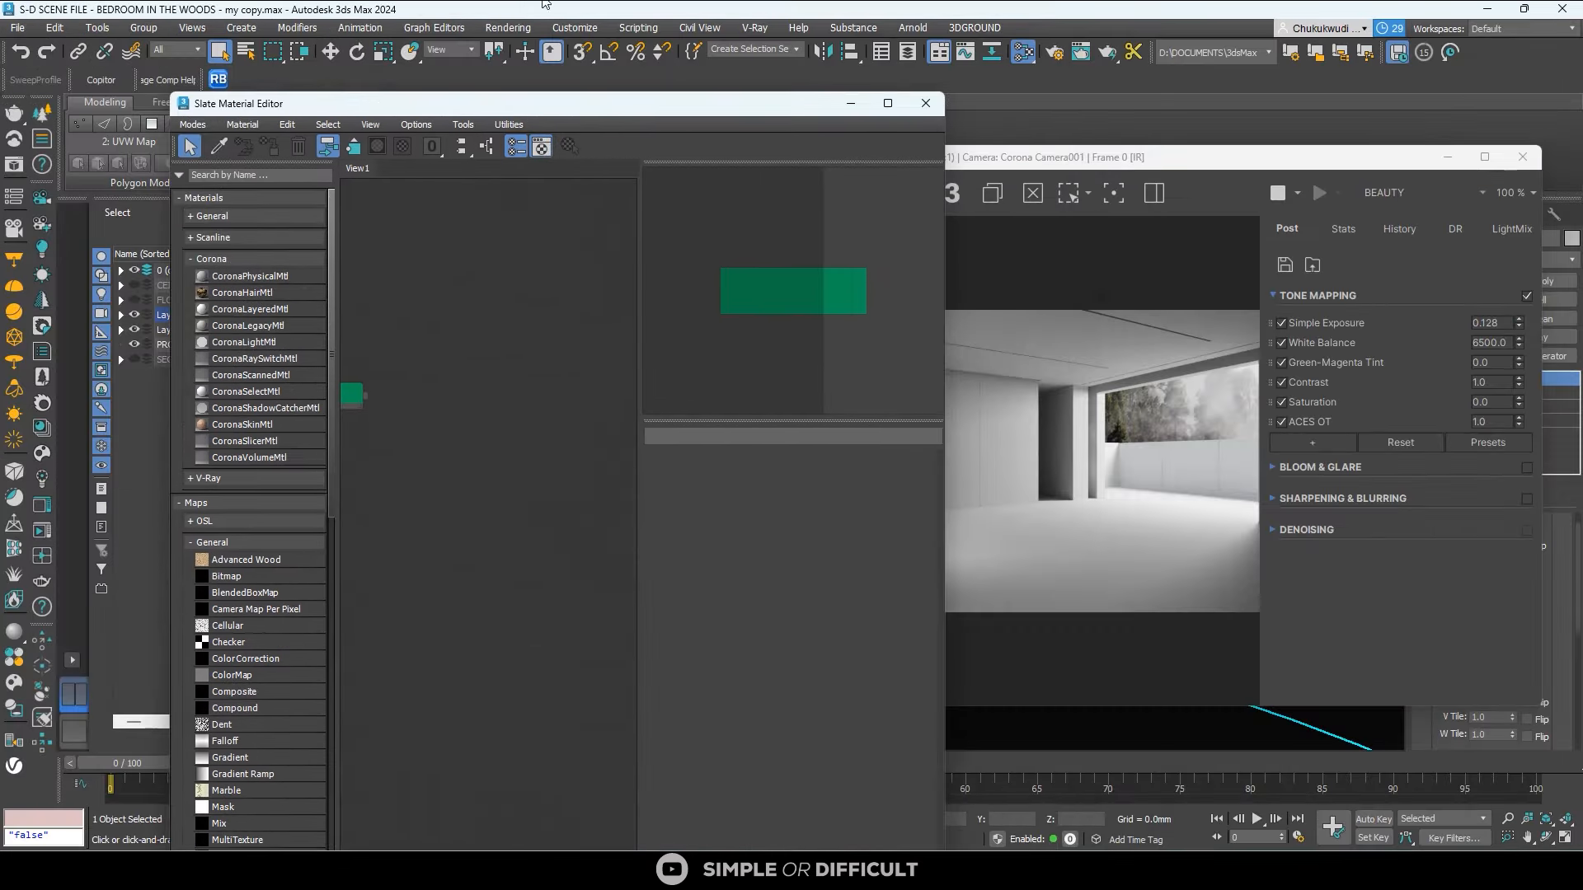
left_click_drag(707, 111, 577, 44)
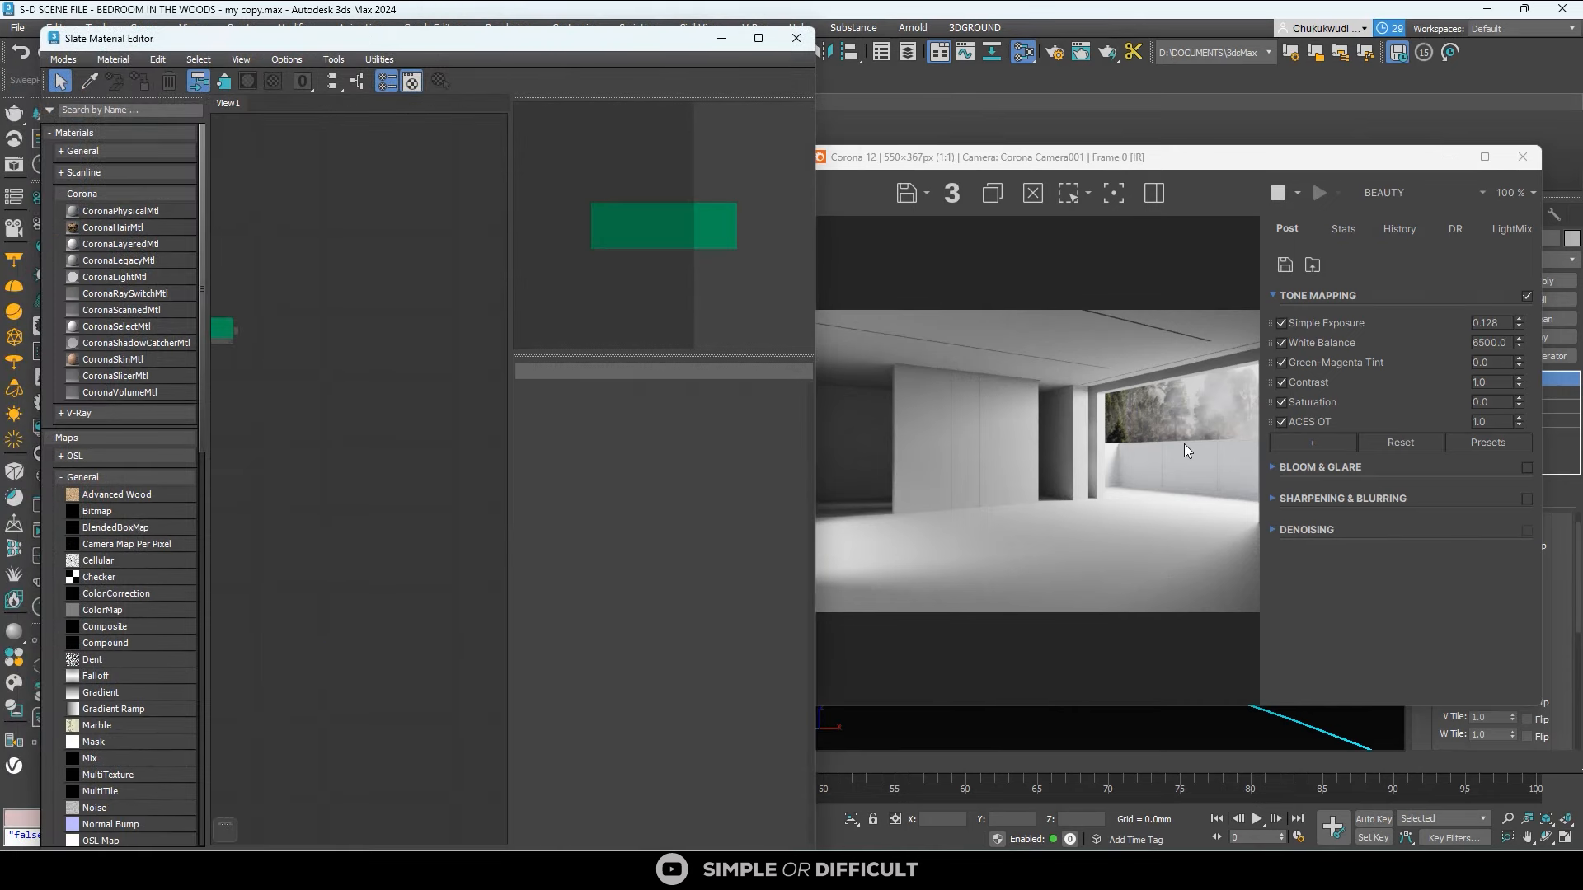
scroll(338, 323, "down", 2)
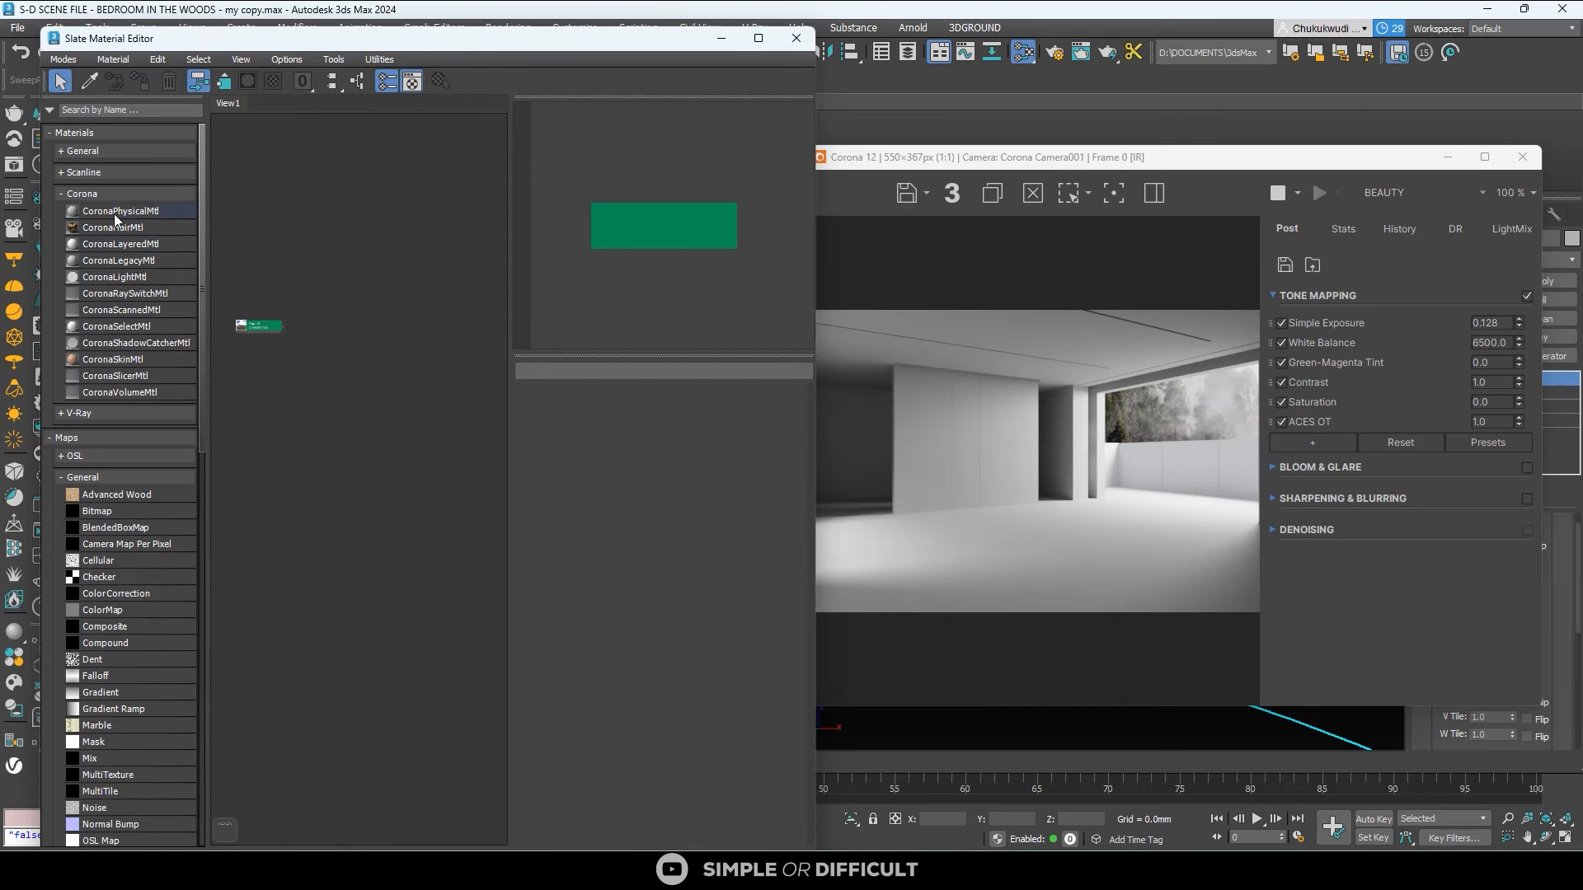
Create a CoronaPhysicalMtl, collapse its node, and apply the Glass preset to it.
left_click_drag(130, 210, 376, 375)
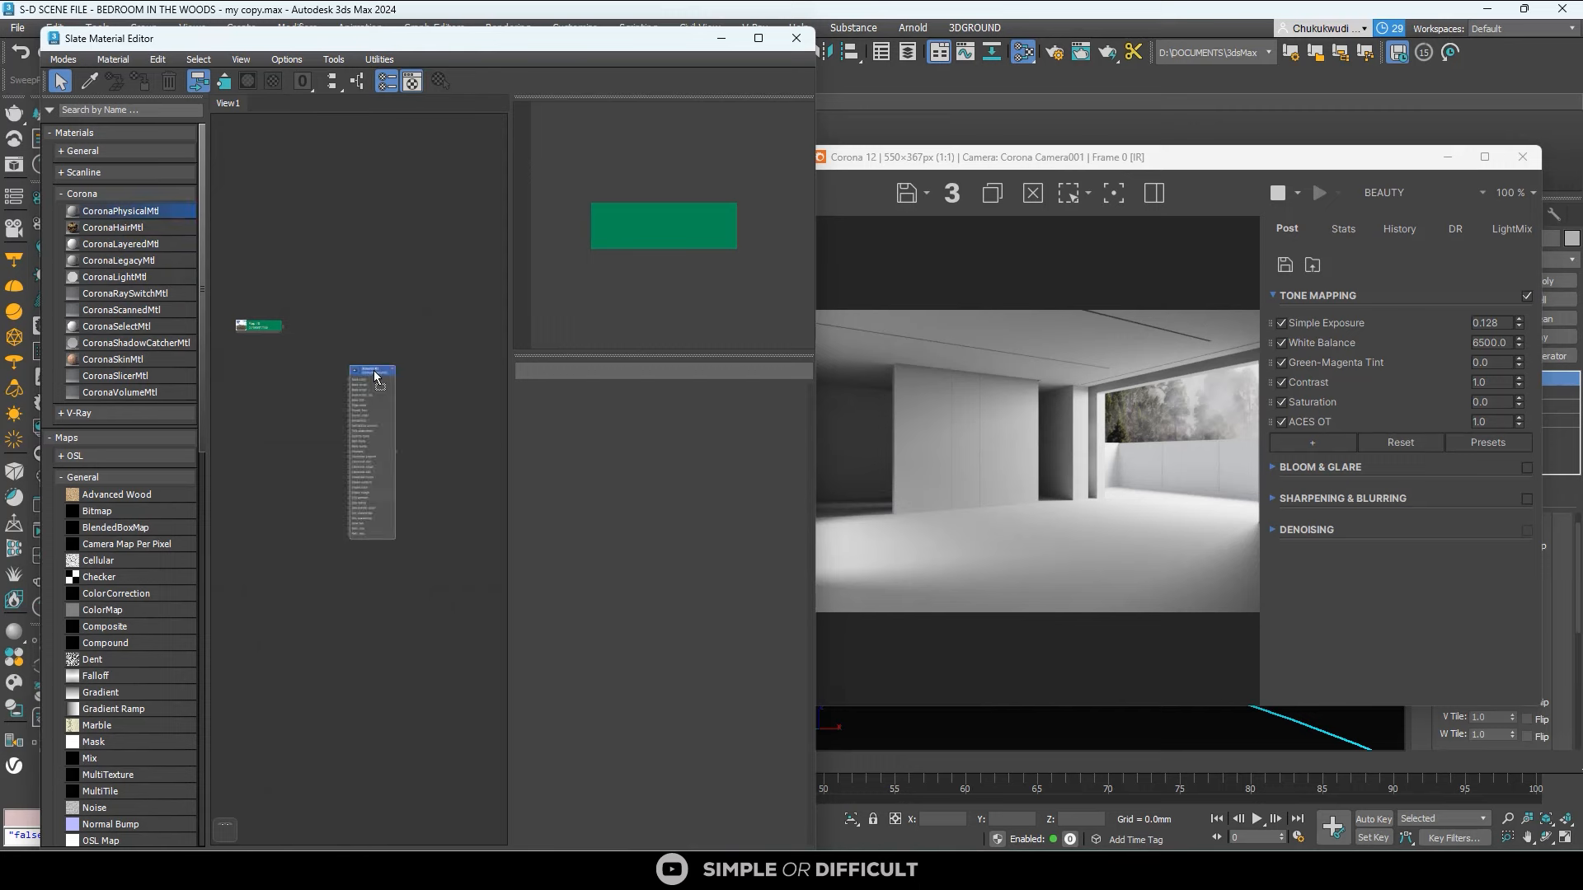
double_click(375, 373)
scroll(374, 374, "up", 5)
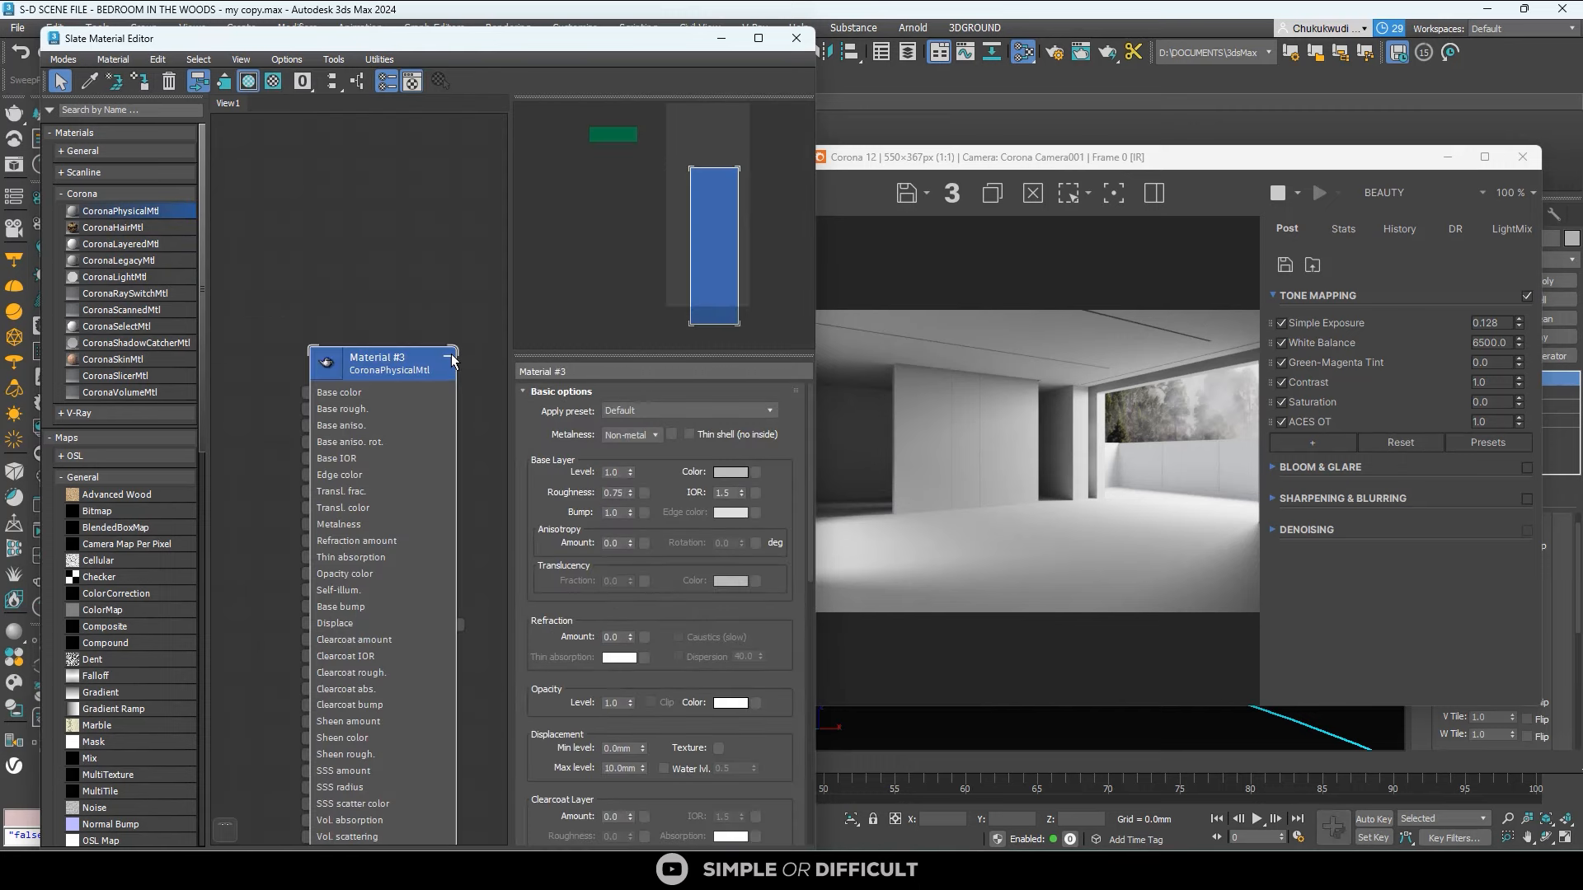
left_click(448, 357)
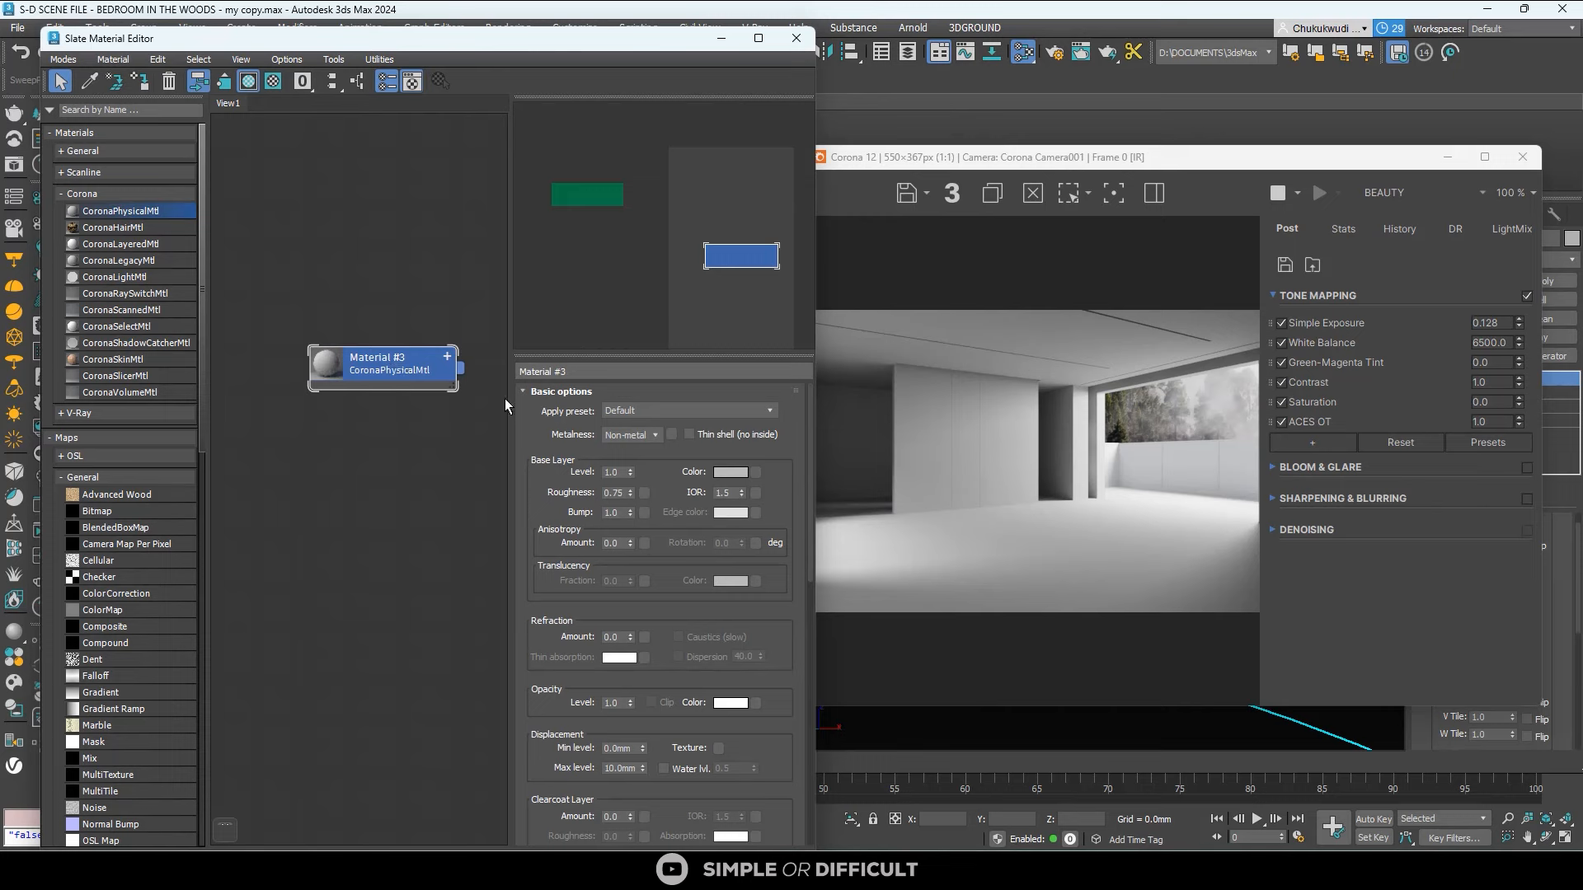
left_click(632, 413)
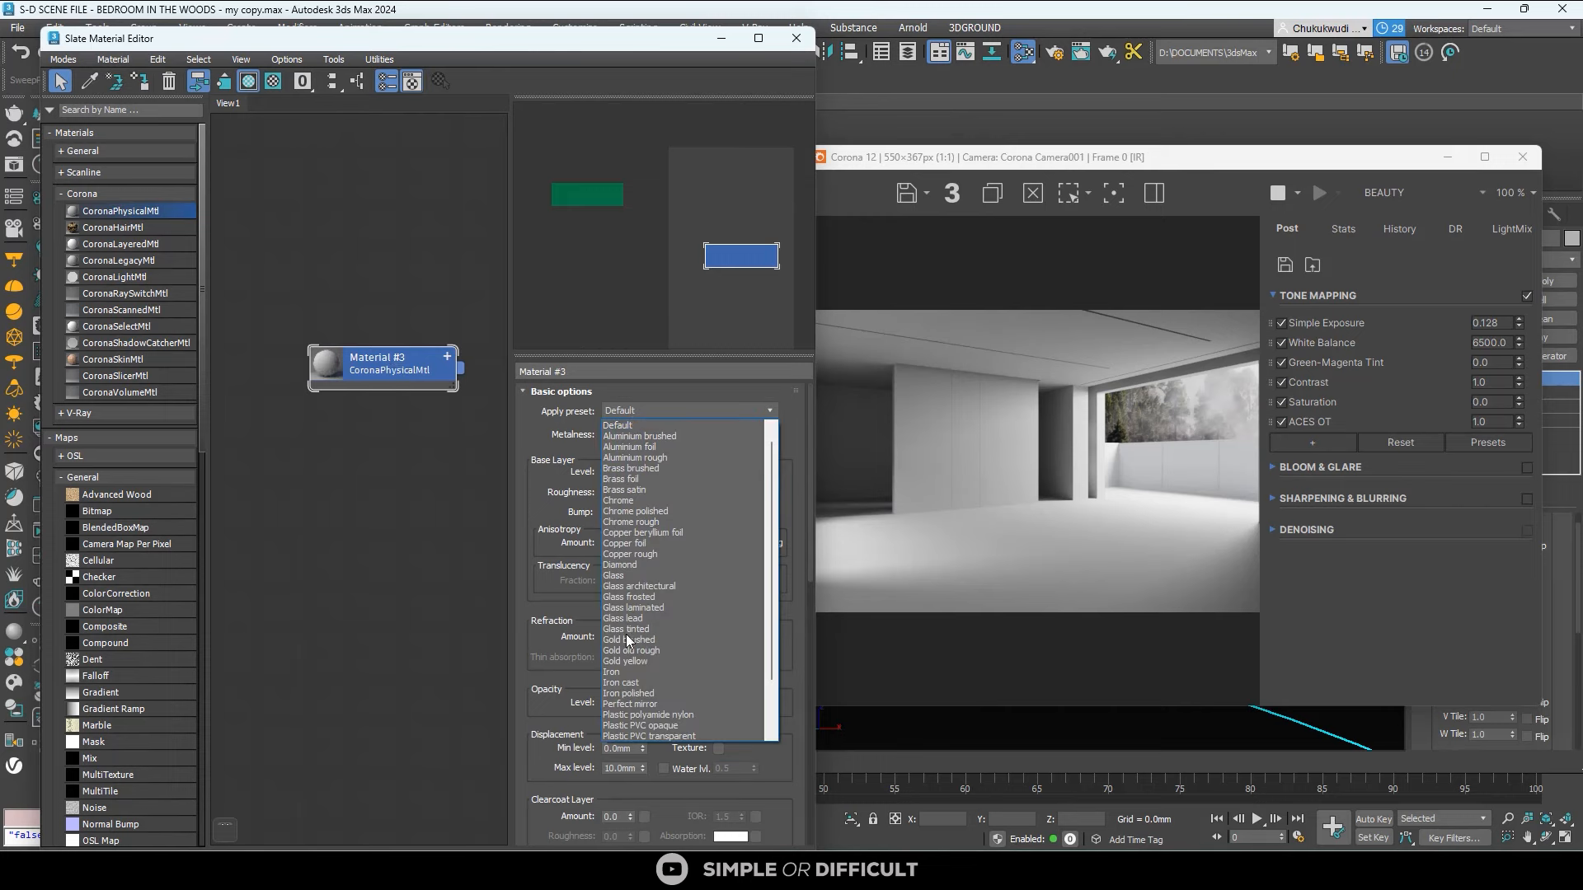
left_click(626, 576)
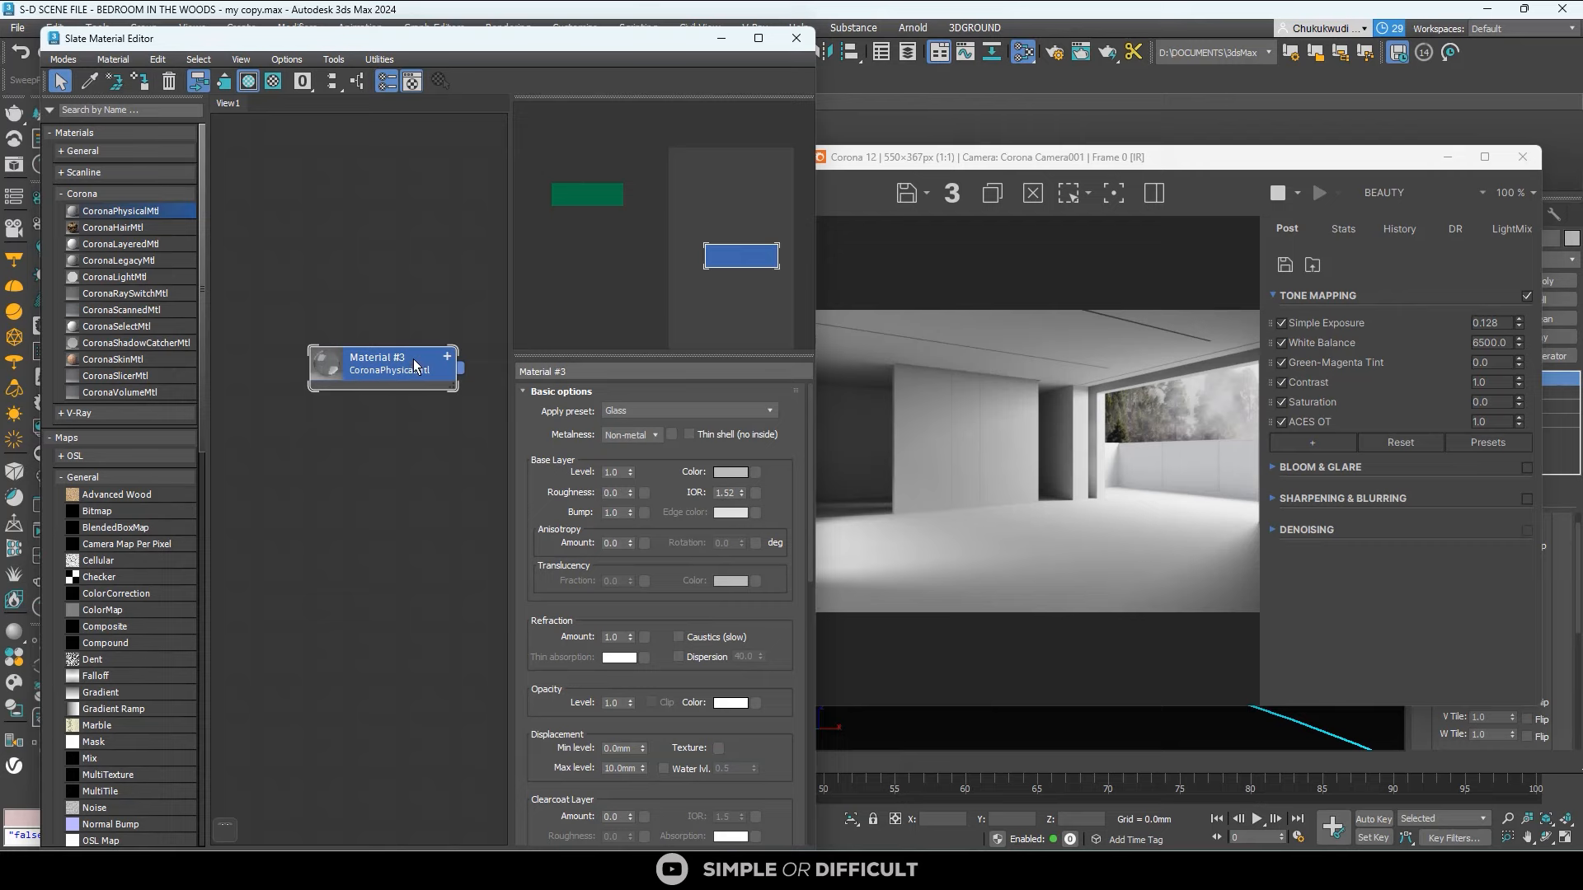
Select the balcony railing panel outside the room's opening and assign the glass material to it.
left_click_drag(493, 46, 1223, 295)
middle_click_drag(407, 474, 507, 540, "alt")
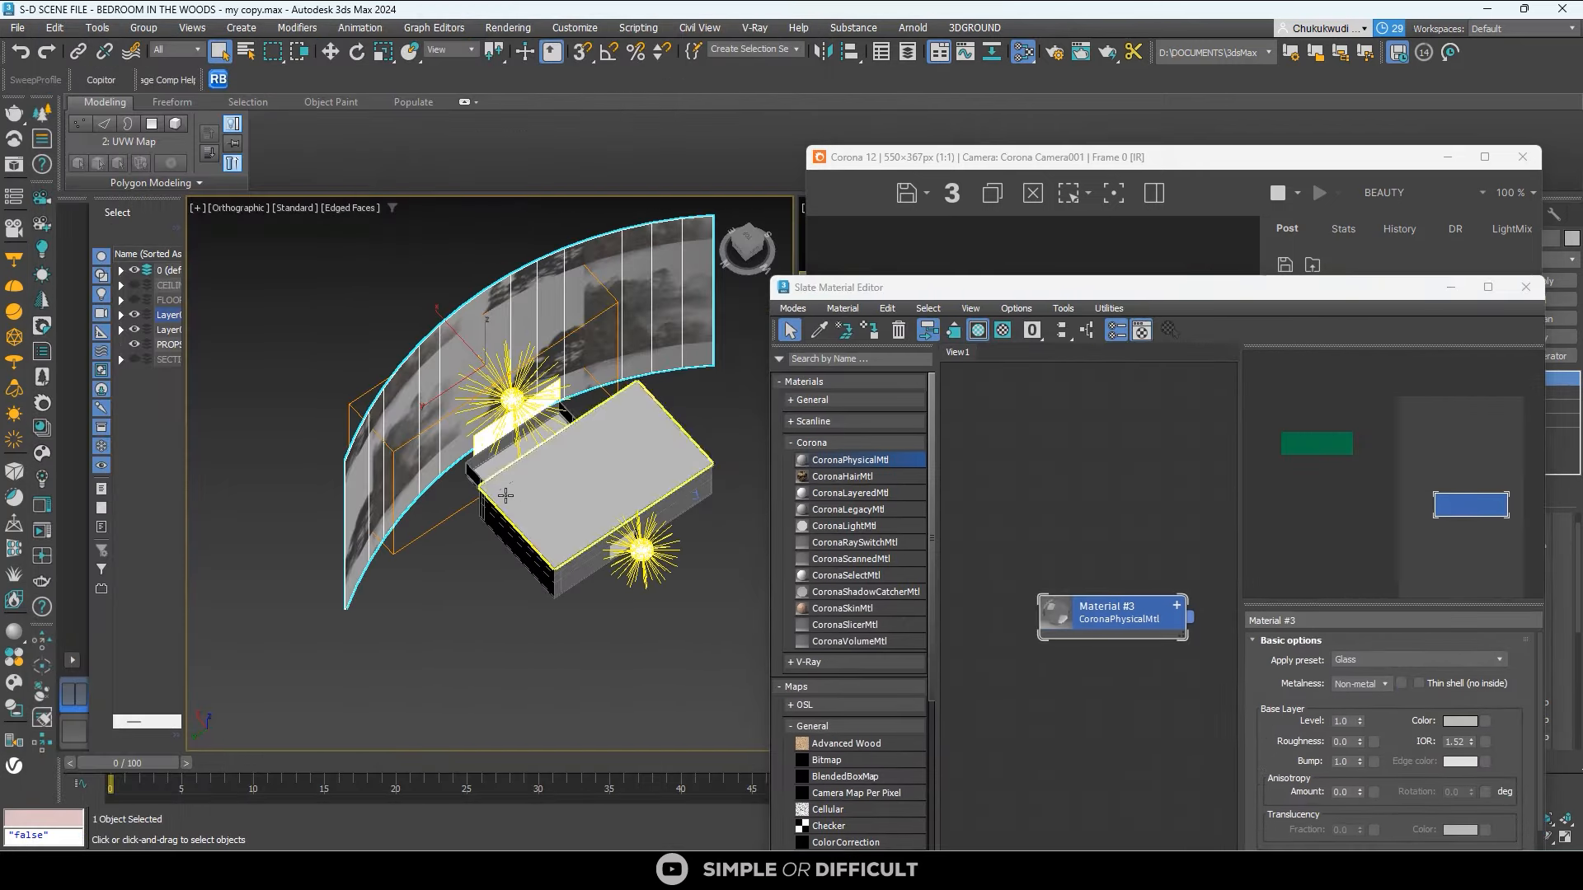
scroll(508, 539, "up", 8)
left_click(510, 538)
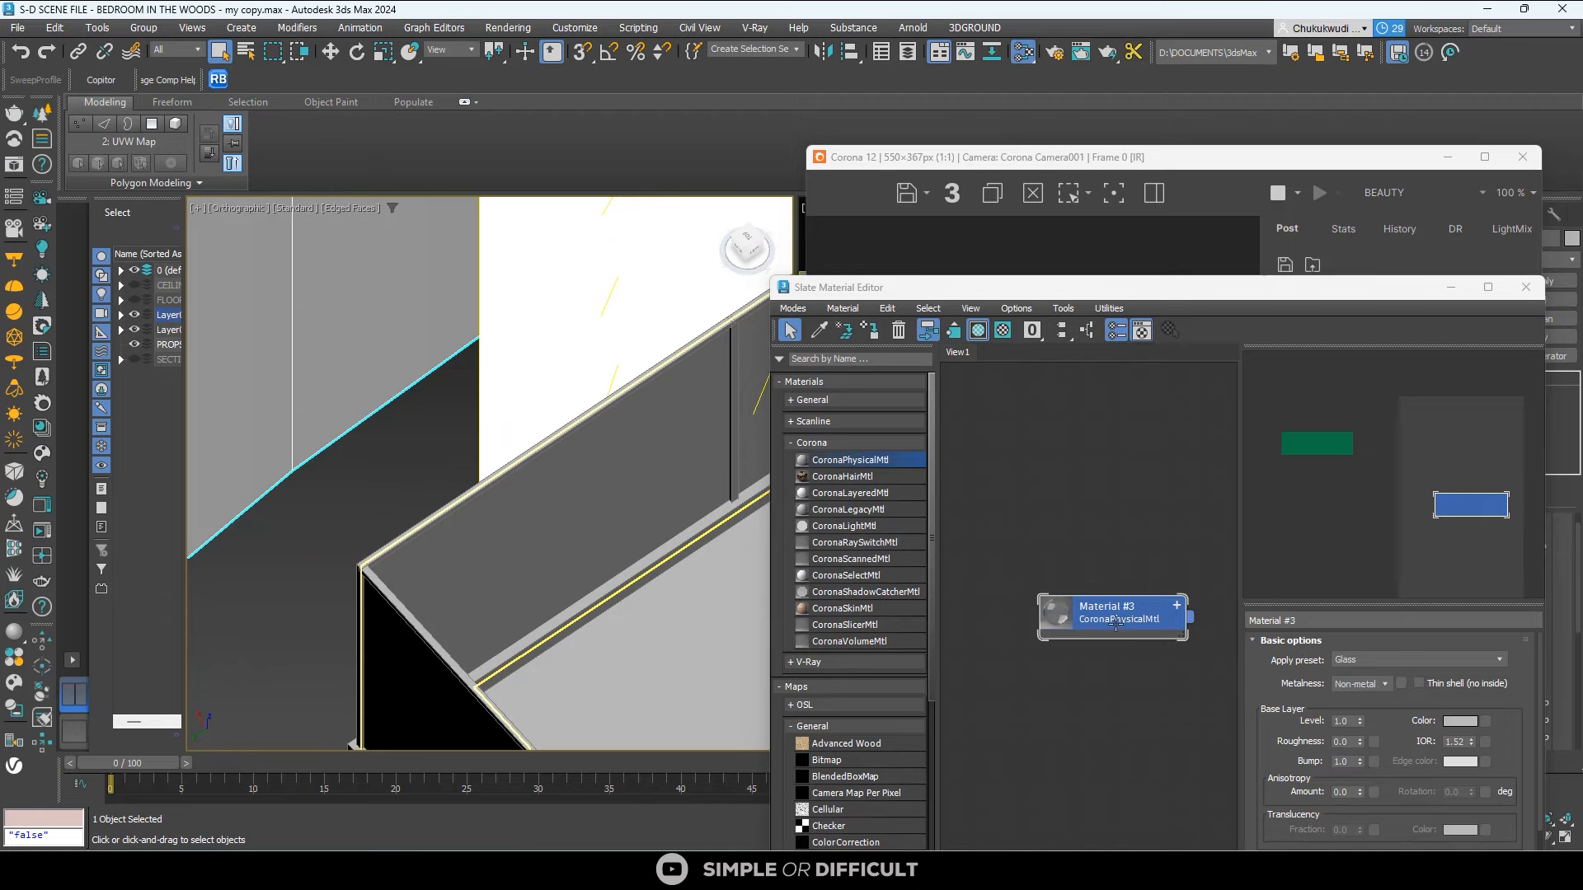
scroll(1118, 621, "up", 1)
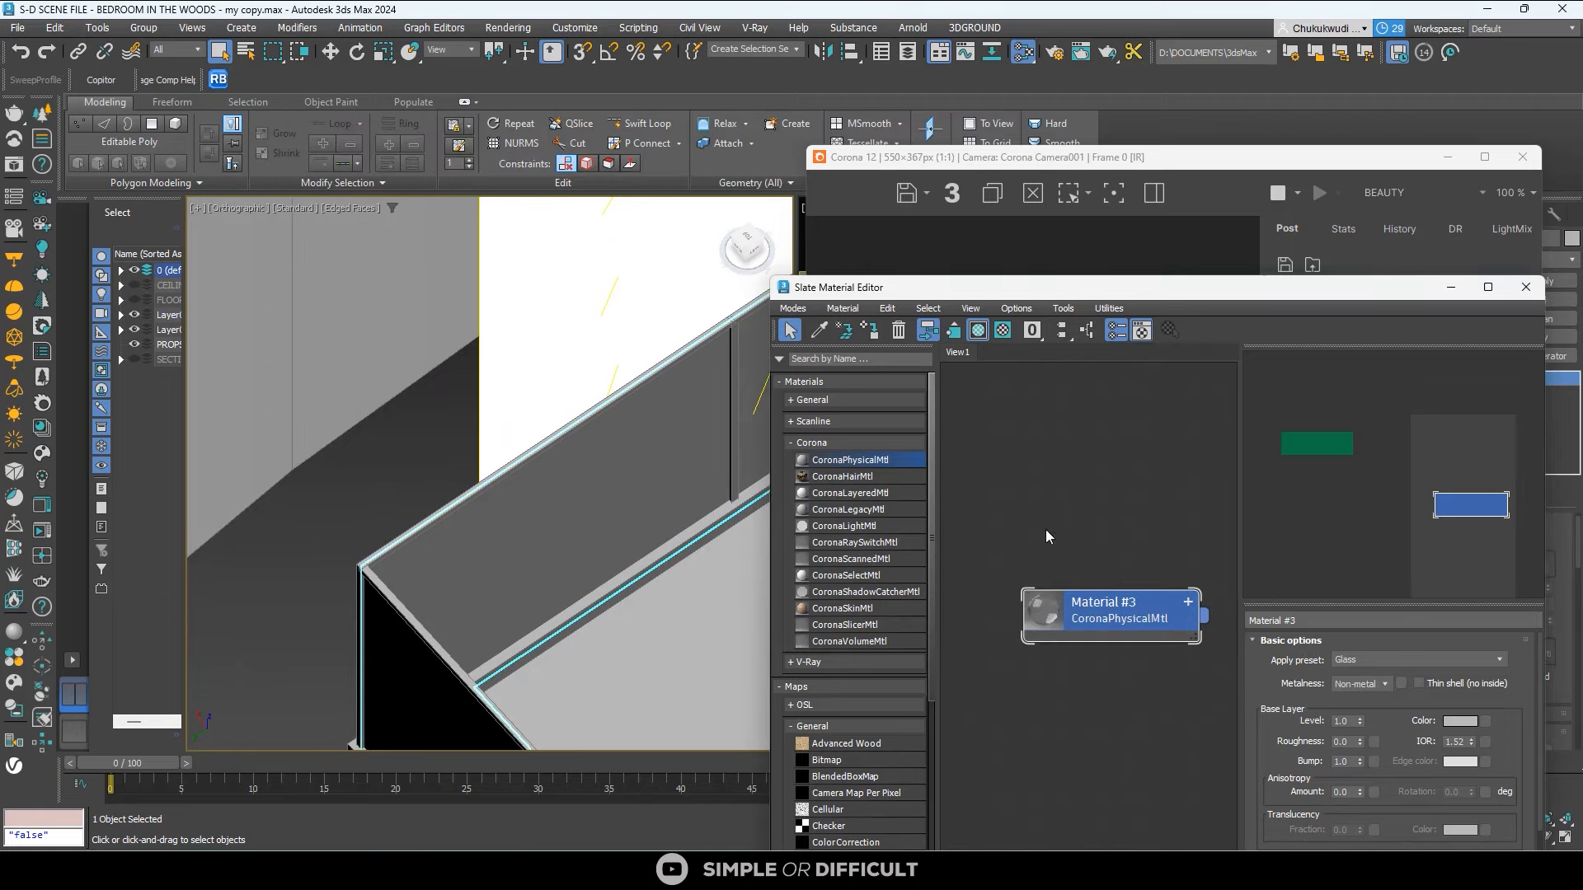
left_click(869, 329)
Add a second CoronaPhysicalMtl below the glass material and collapse its node, keeping the render in view.
left_click_drag(1192, 289, 555, 229)
scroll(1199, 463, "up", 2)
scroll(1130, 431, "down", 3)
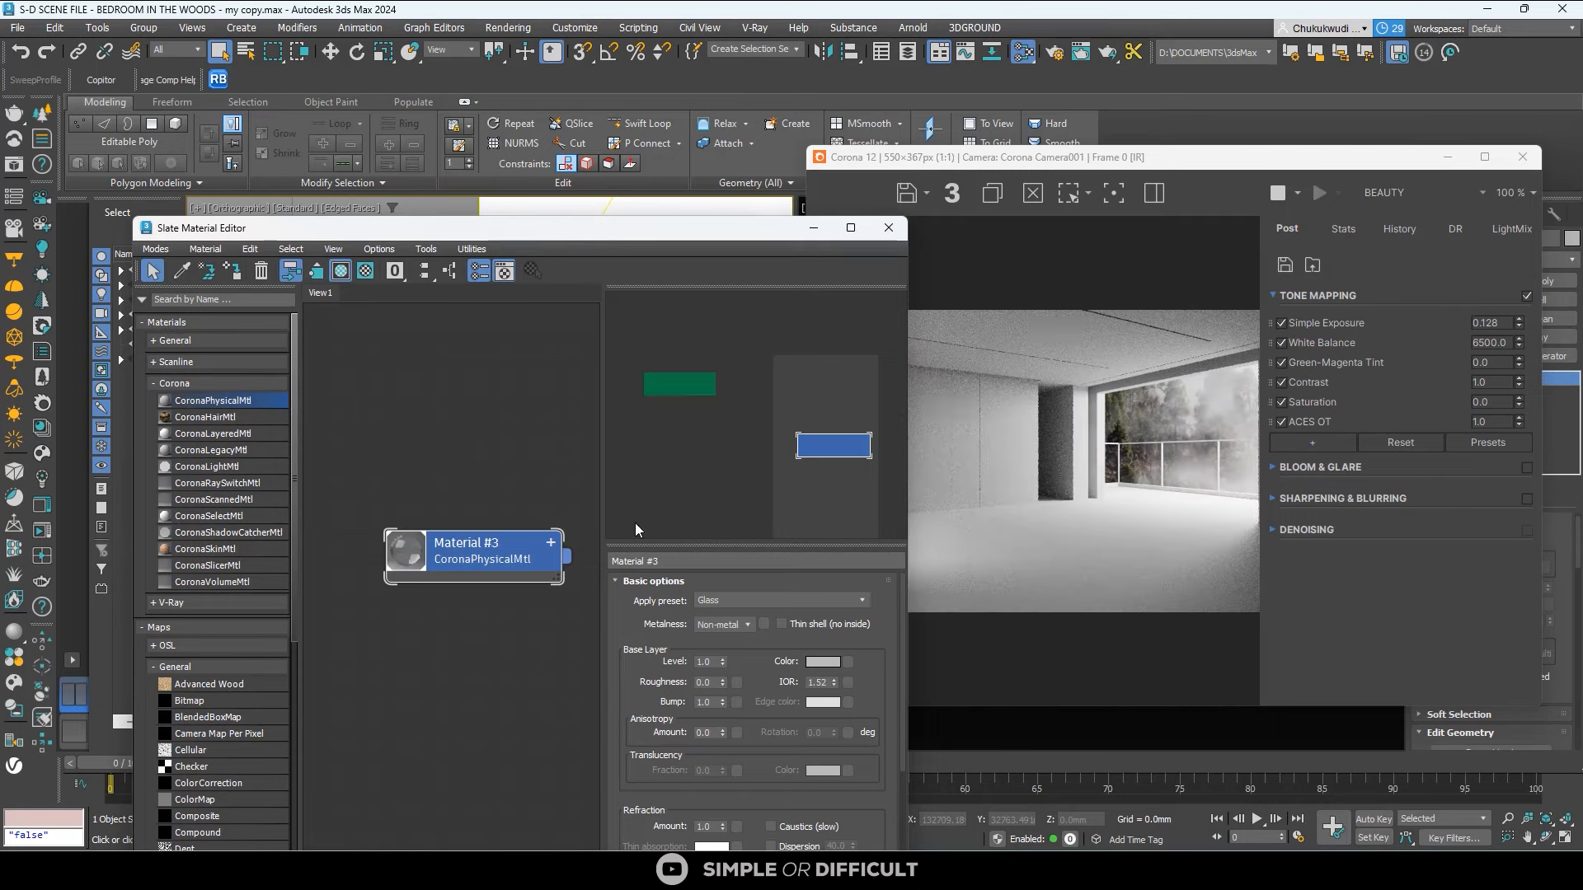
scroll(434, 526, "down", 2)
middle_click_drag(434, 526, 533, 332)
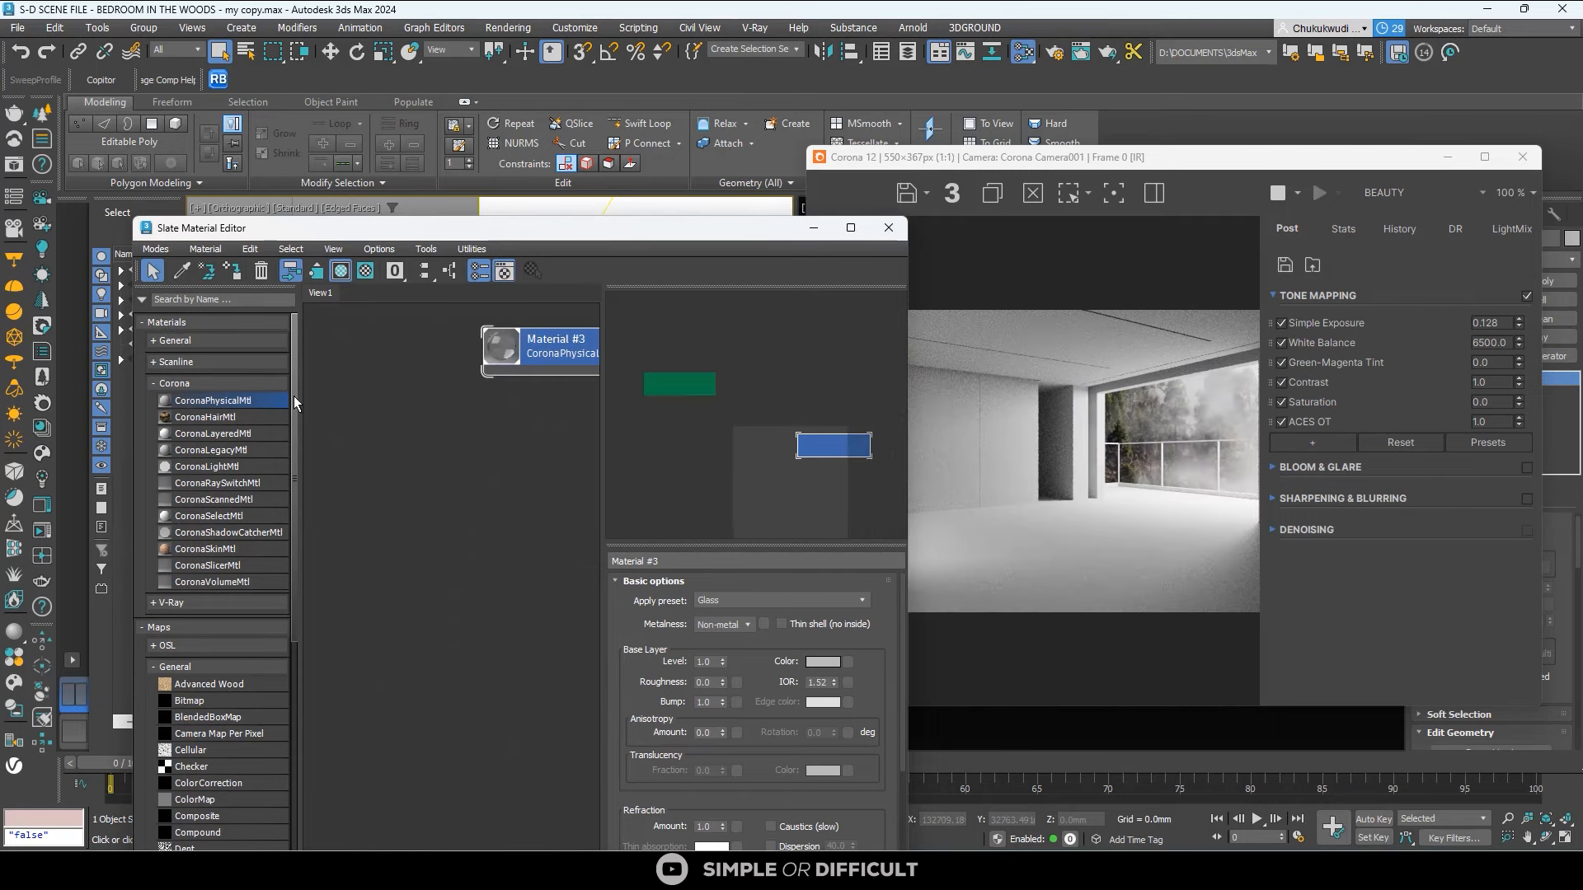
left_click_drag(520, 451, 519, 452)
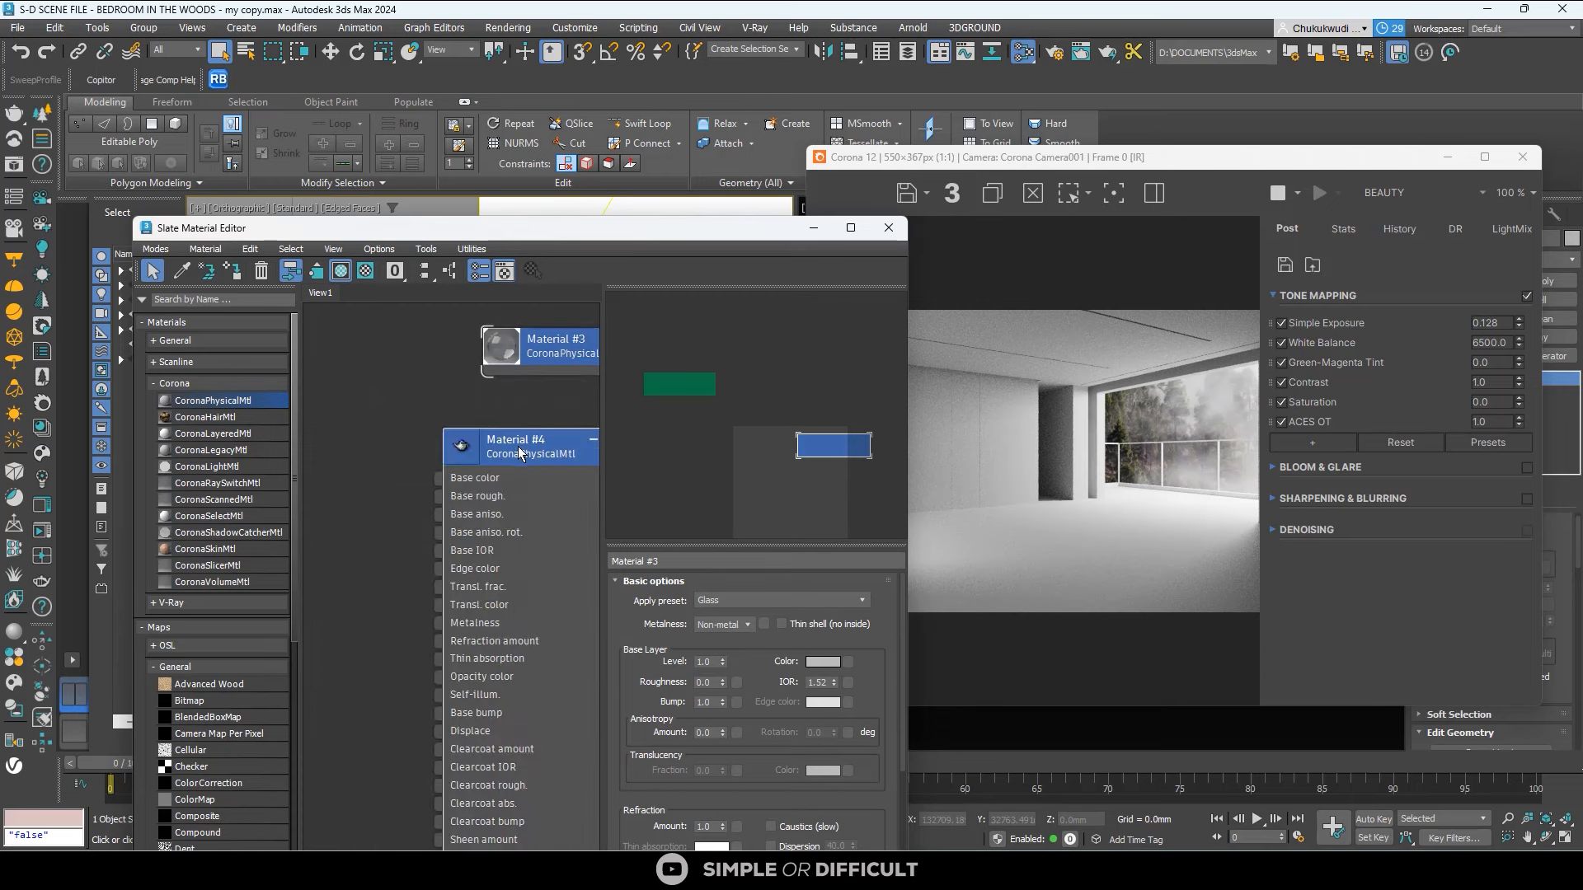
double_click(527, 433)
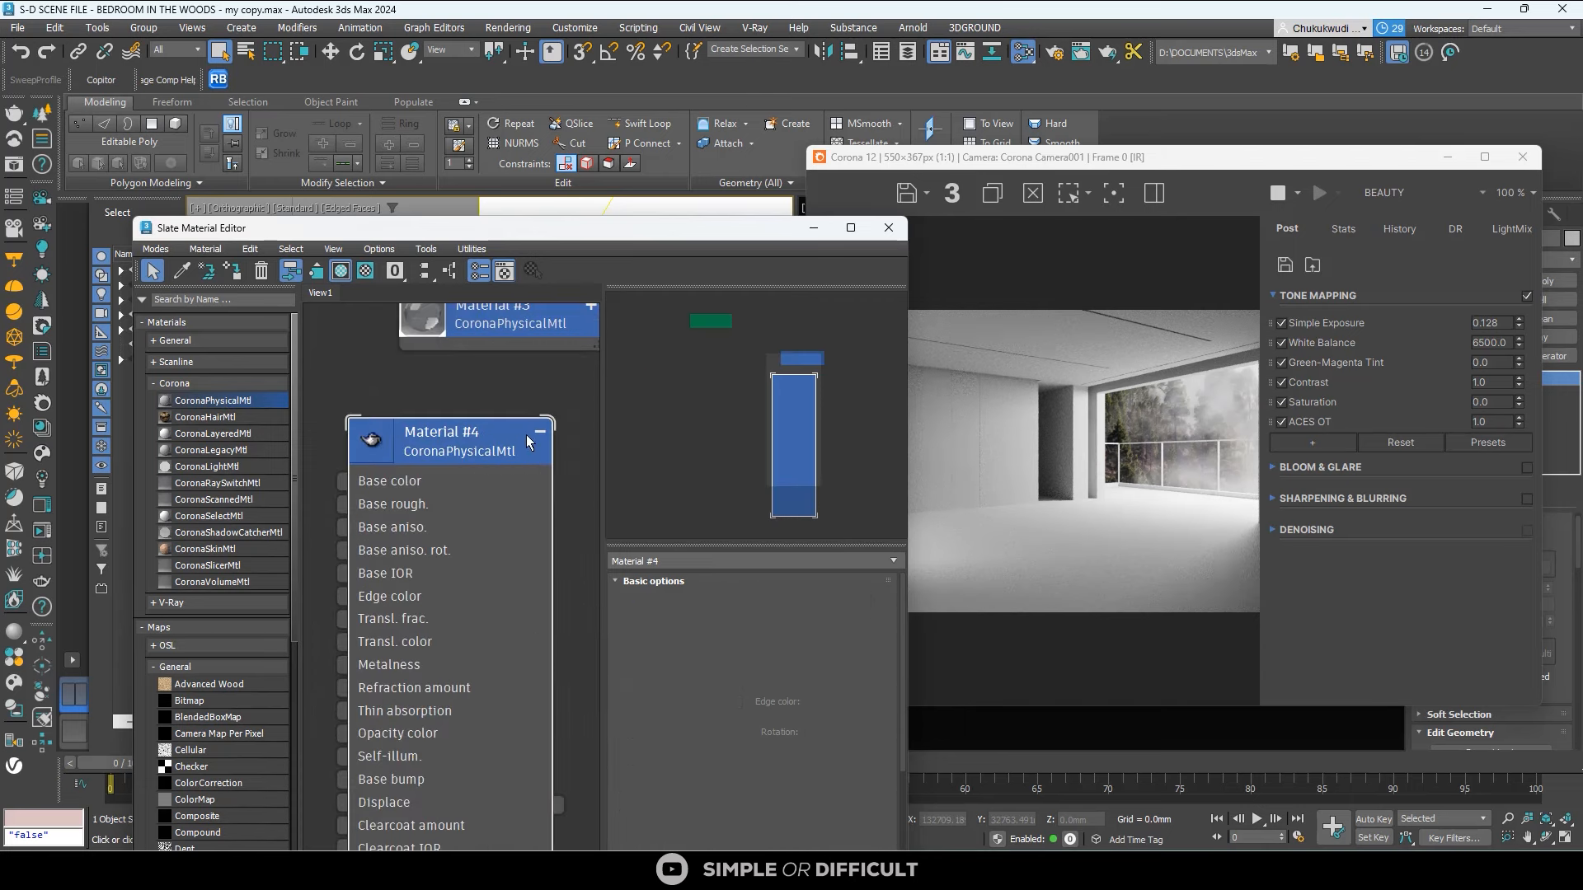
left_click(537, 435)
scroll(426, 441, "up", 1)
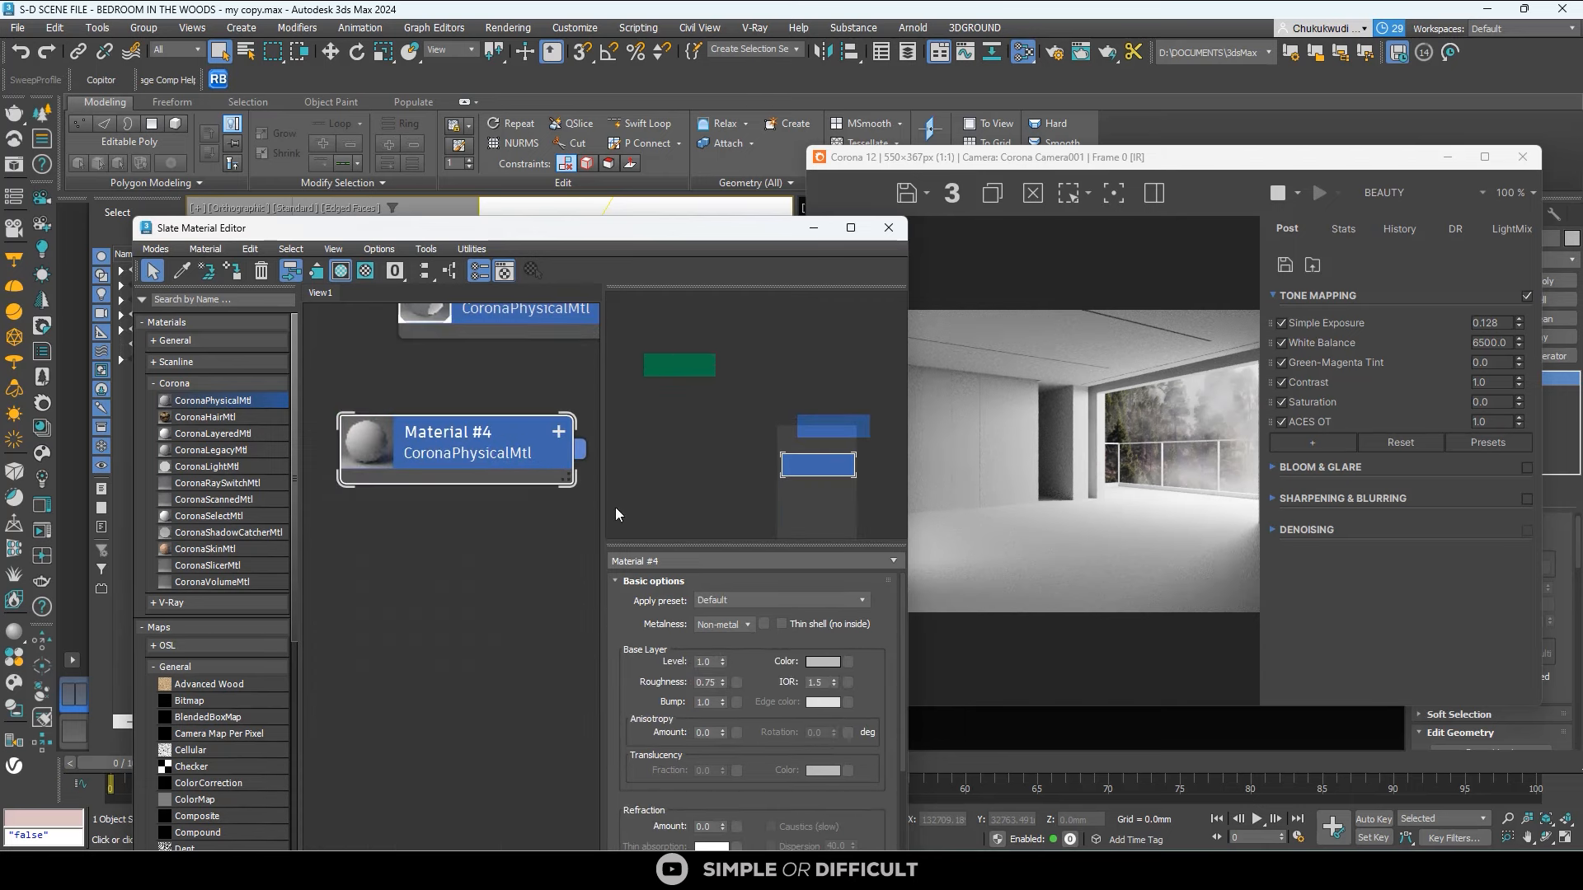
Set the second material's metalness to Metal and its base colour to dark grey with a display value of 51 (333333).
left_click(722, 624)
left_click(729, 650)
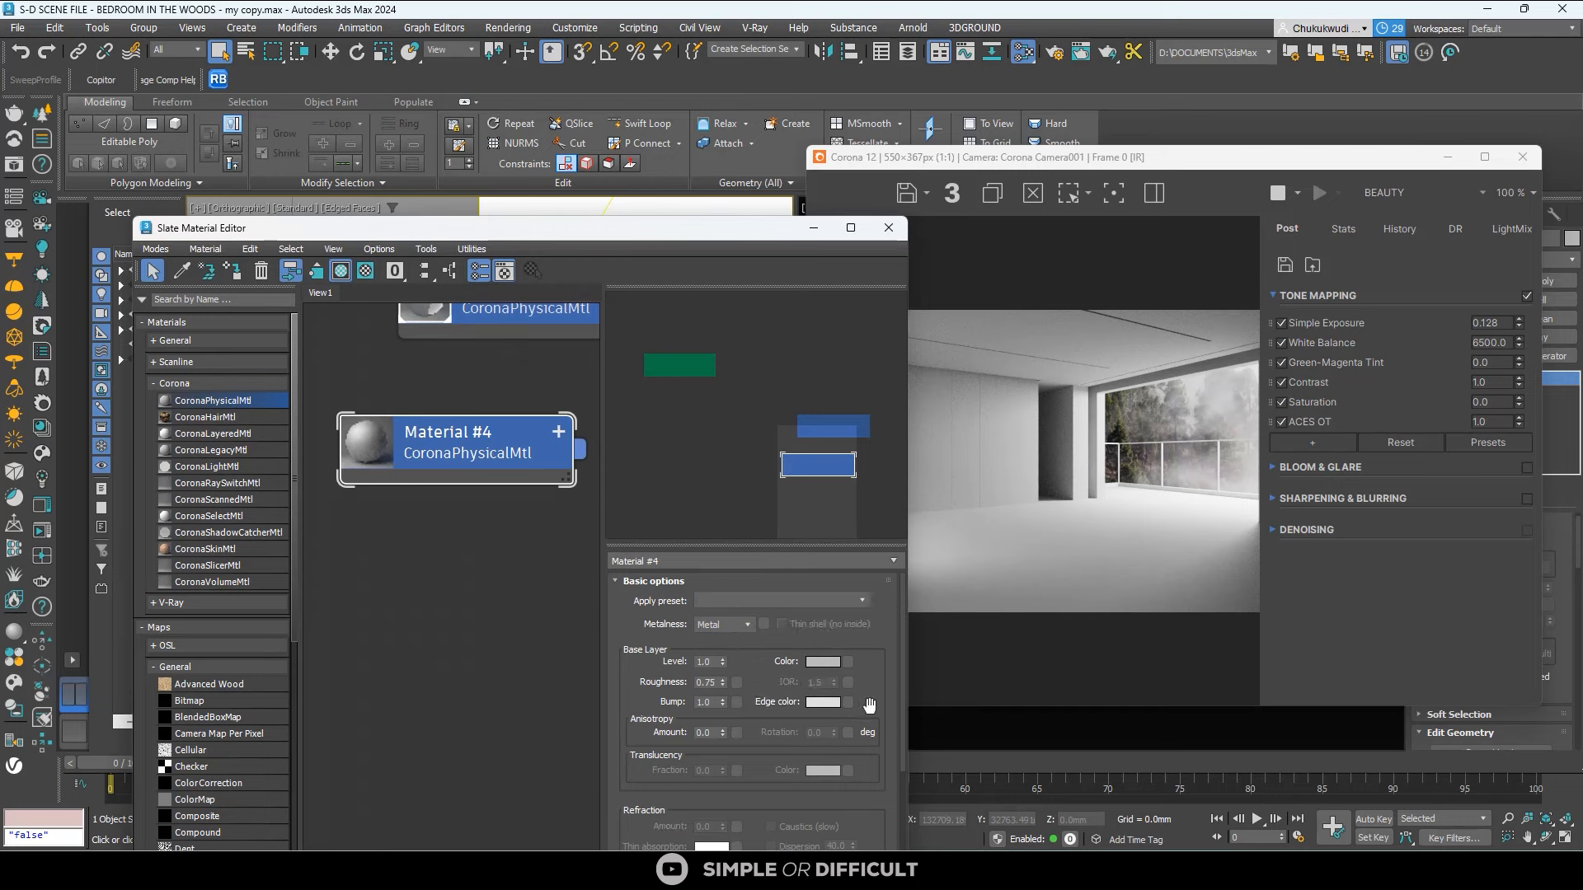
left_click(827, 661)
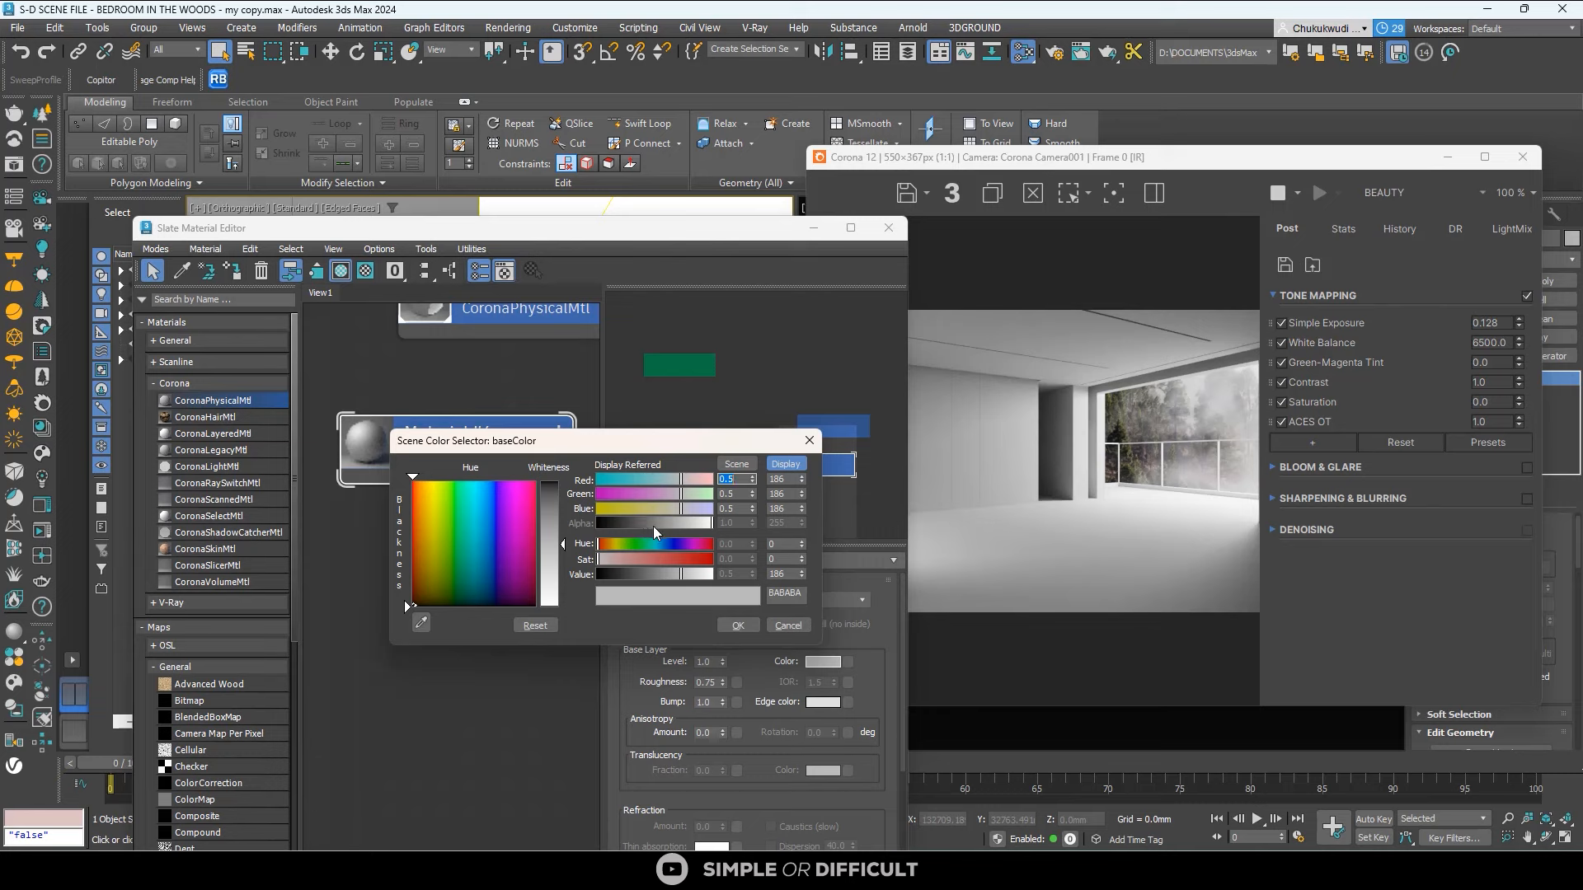
left_click_drag(656, 572, 641, 571)
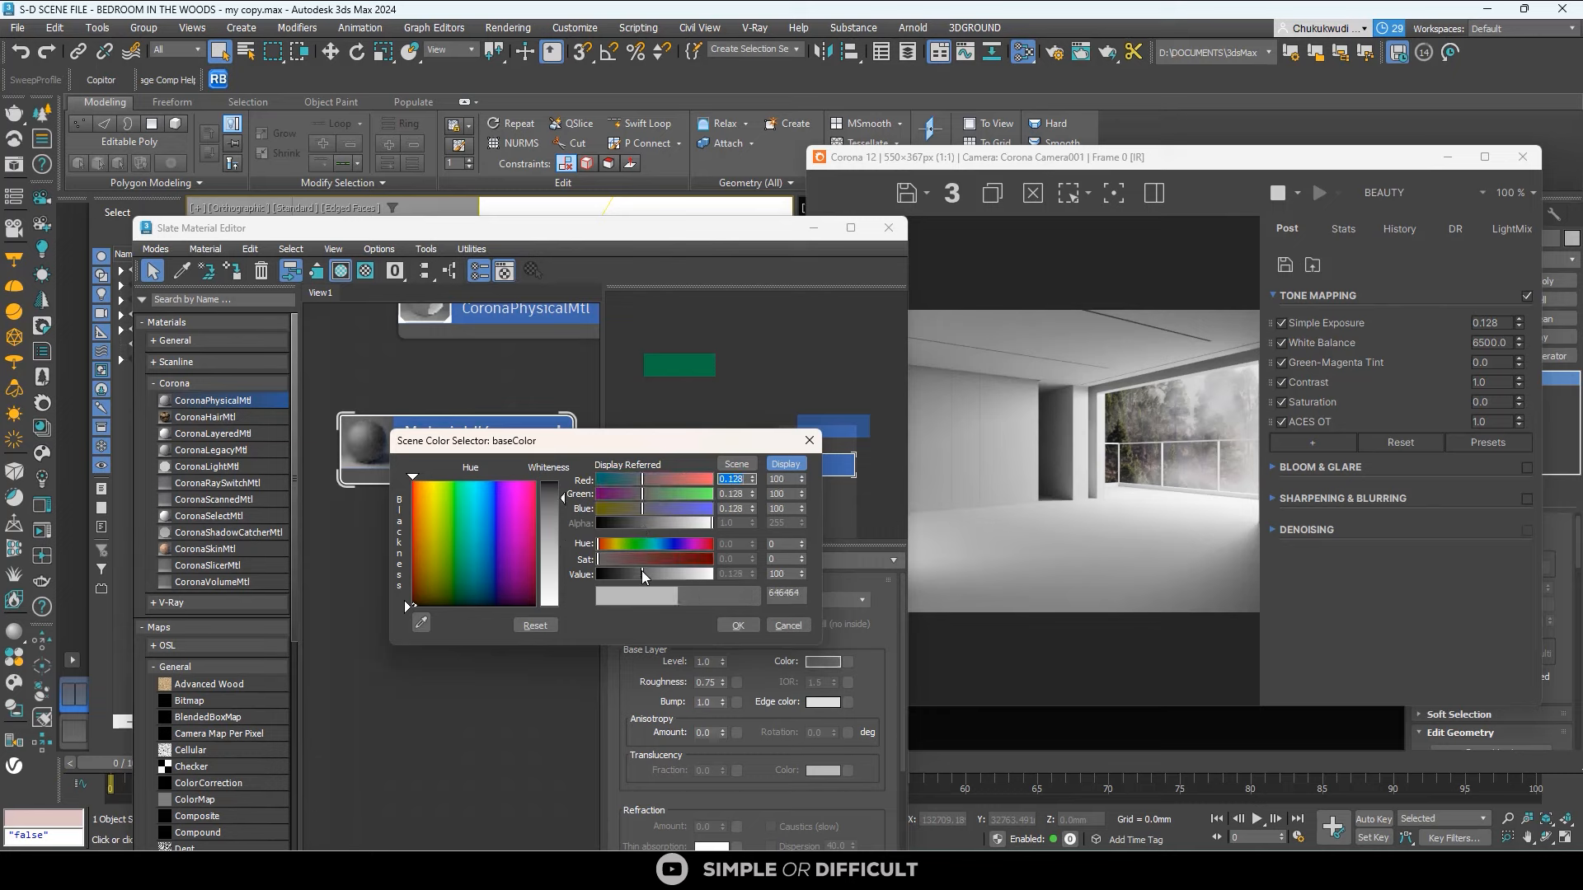
left_click_drag(641, 571, 625, 577)
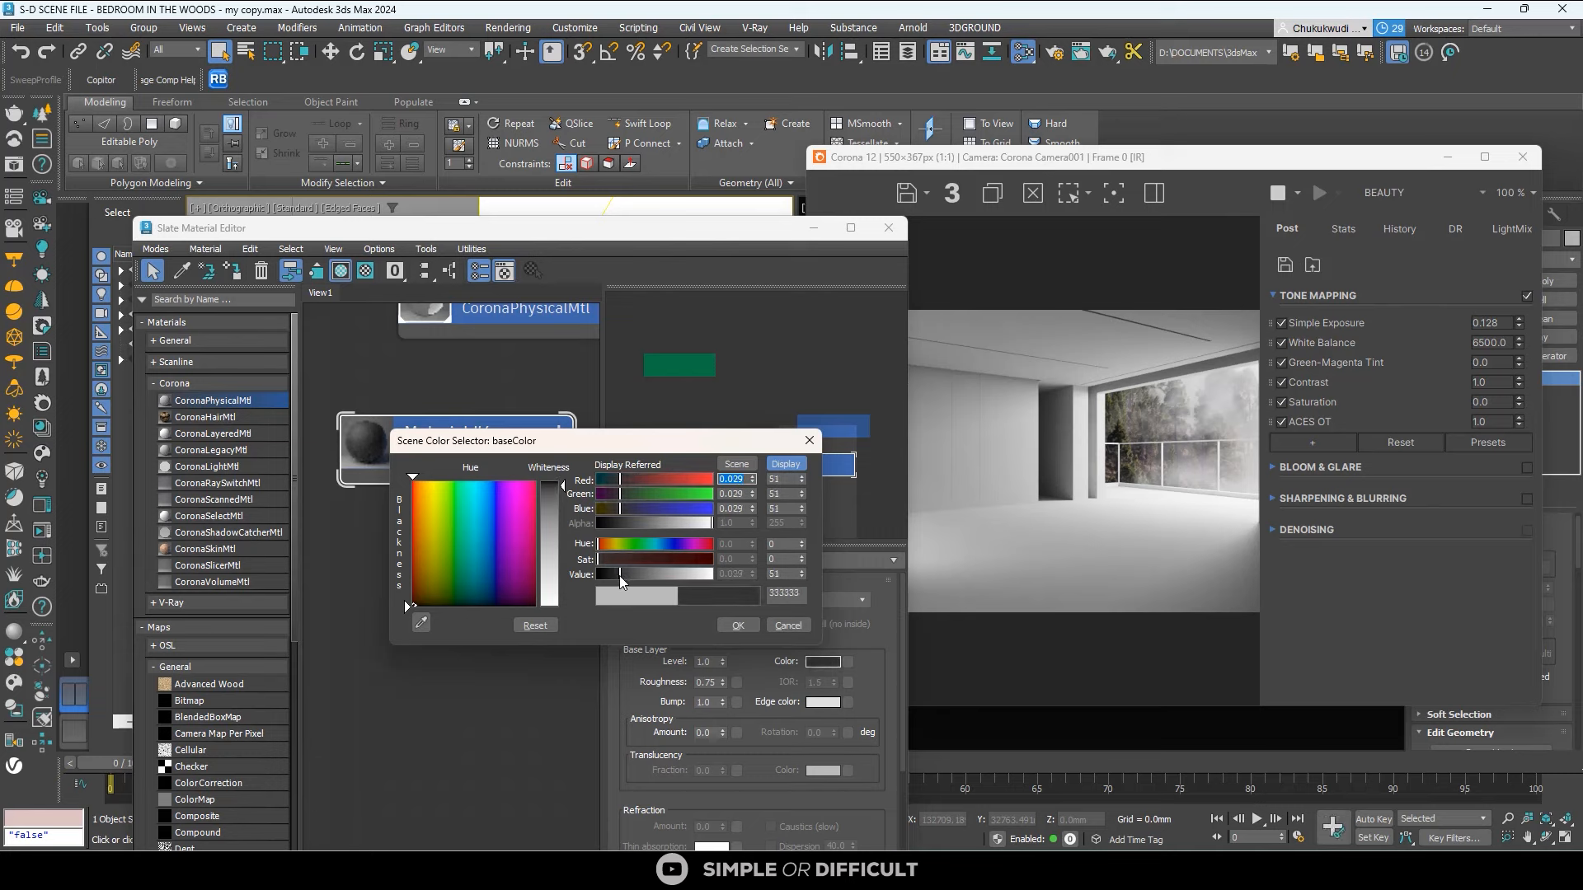
left_click(735, 626)
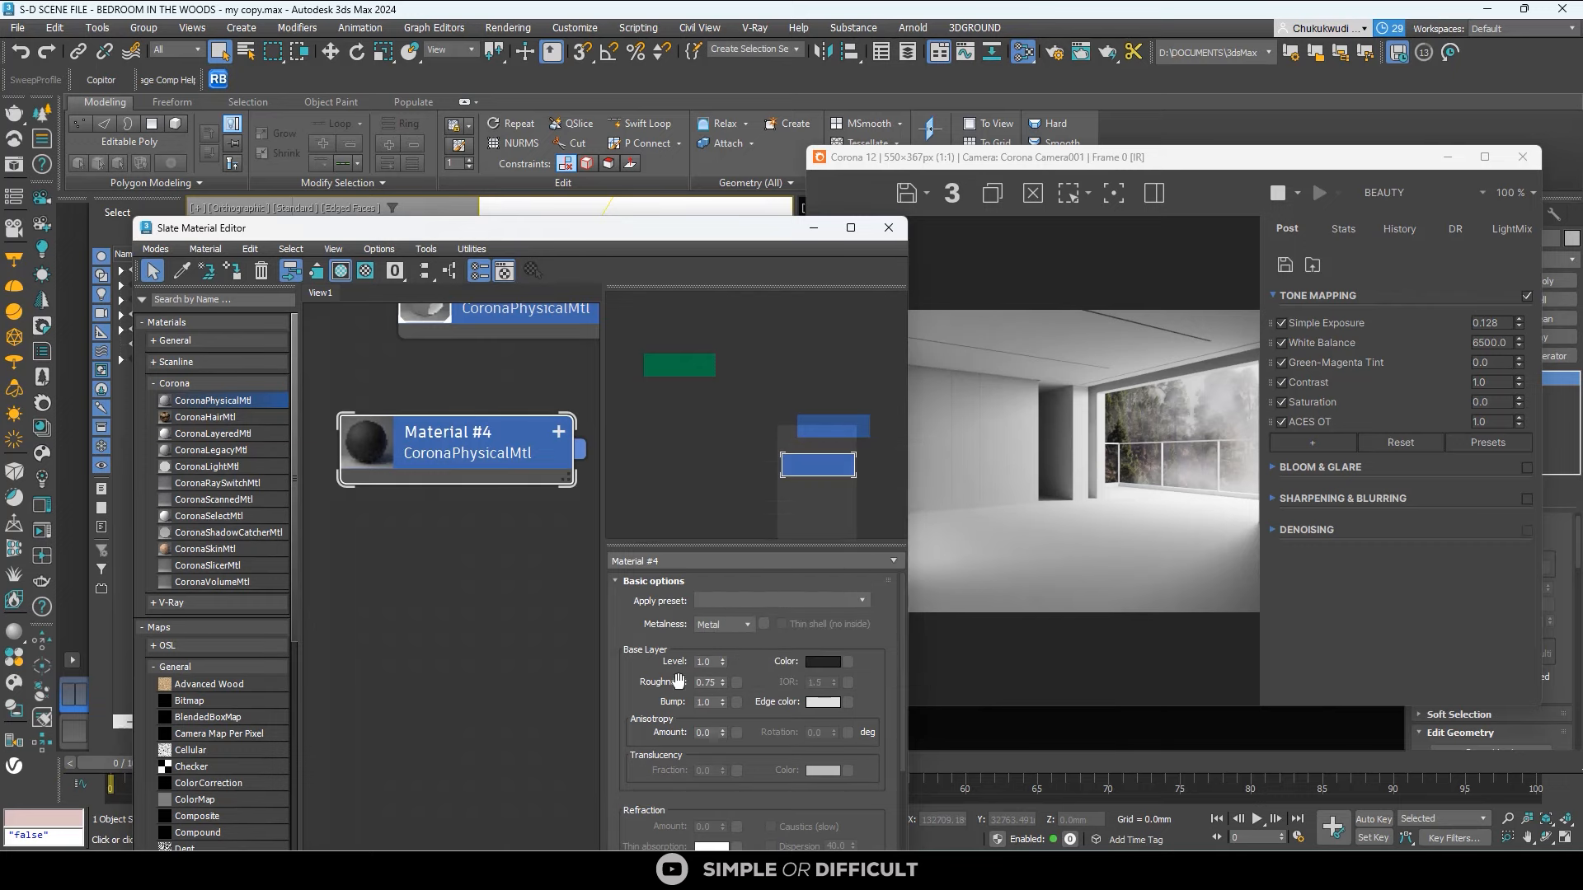
Change the dark metal material's roughness mode to Glossiness in its advanced options, and return to its basic options.
left_click_drag(619, 235, 607, 38)
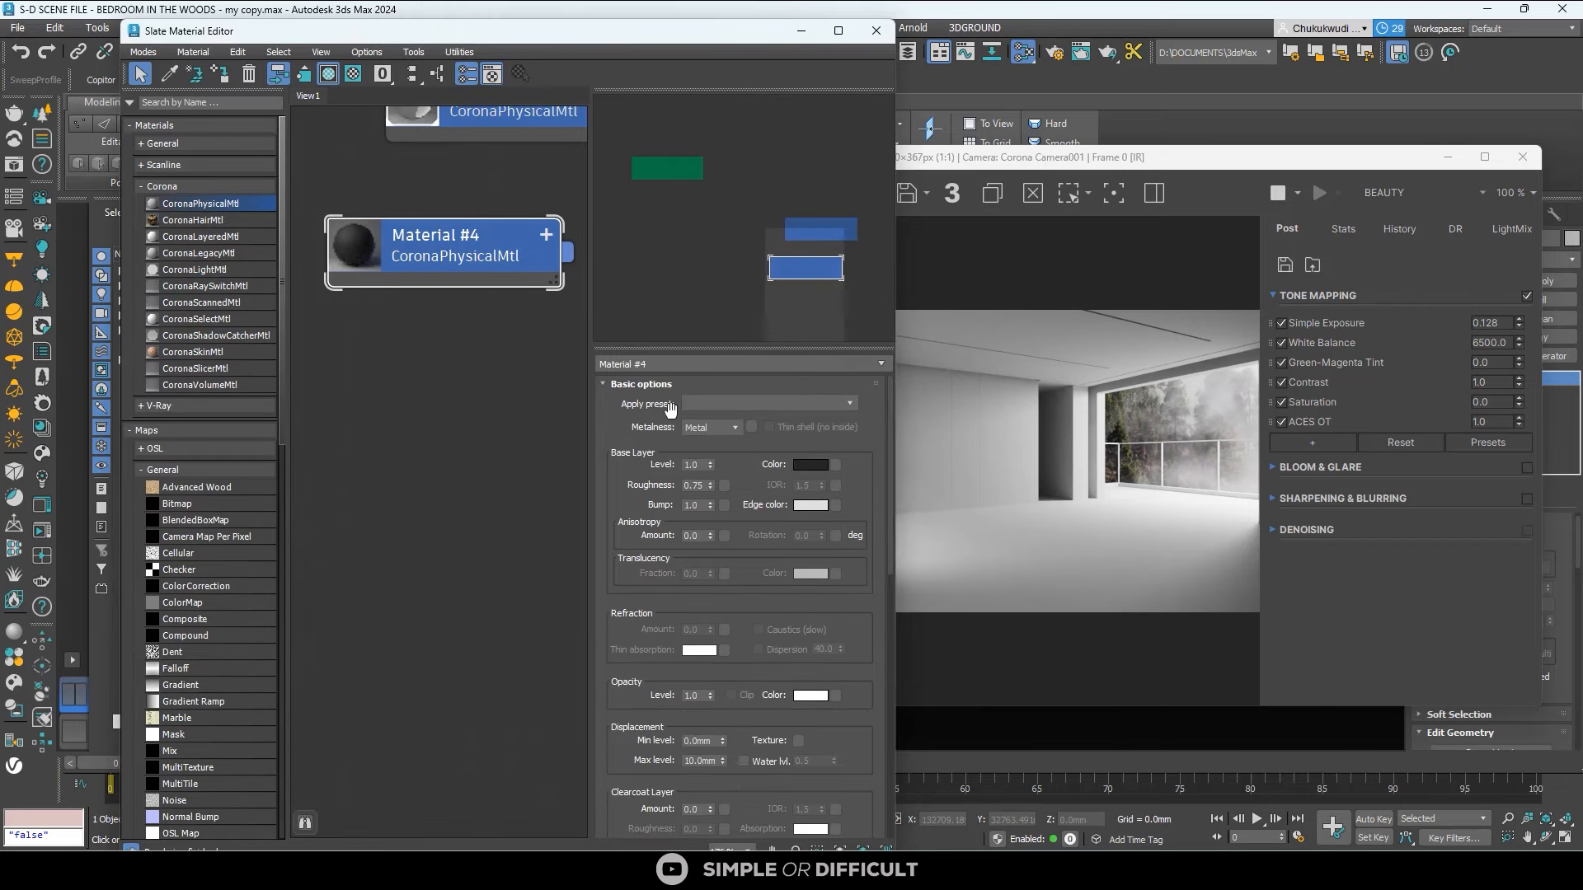
left_click_drag(887, 436, 894, 615)
scroll(734, 752, "down", 5)
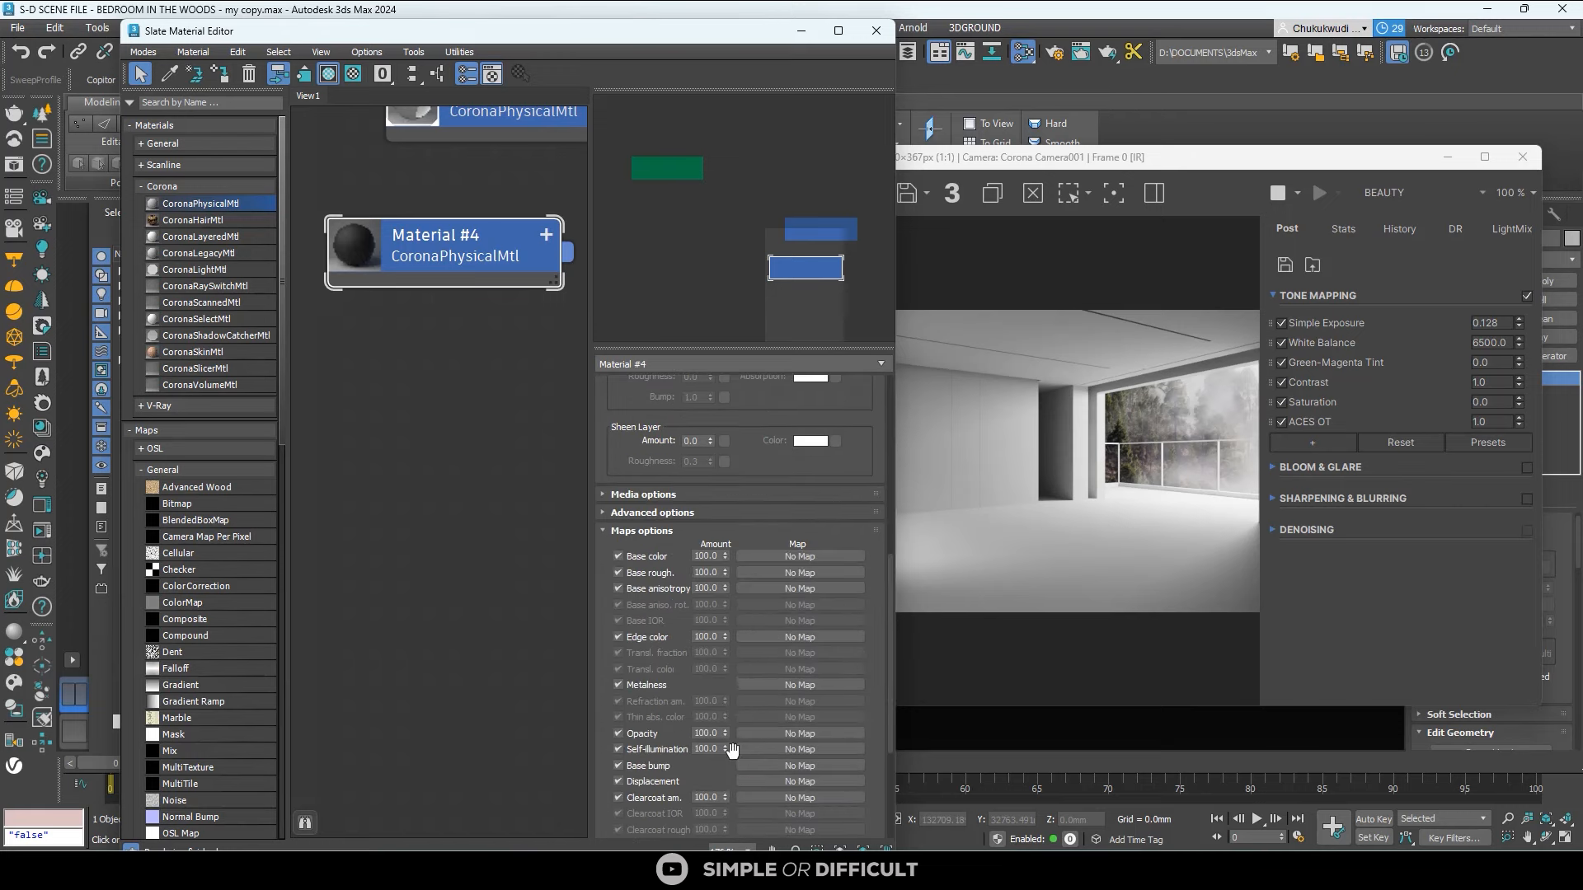
left_click(607, 516)
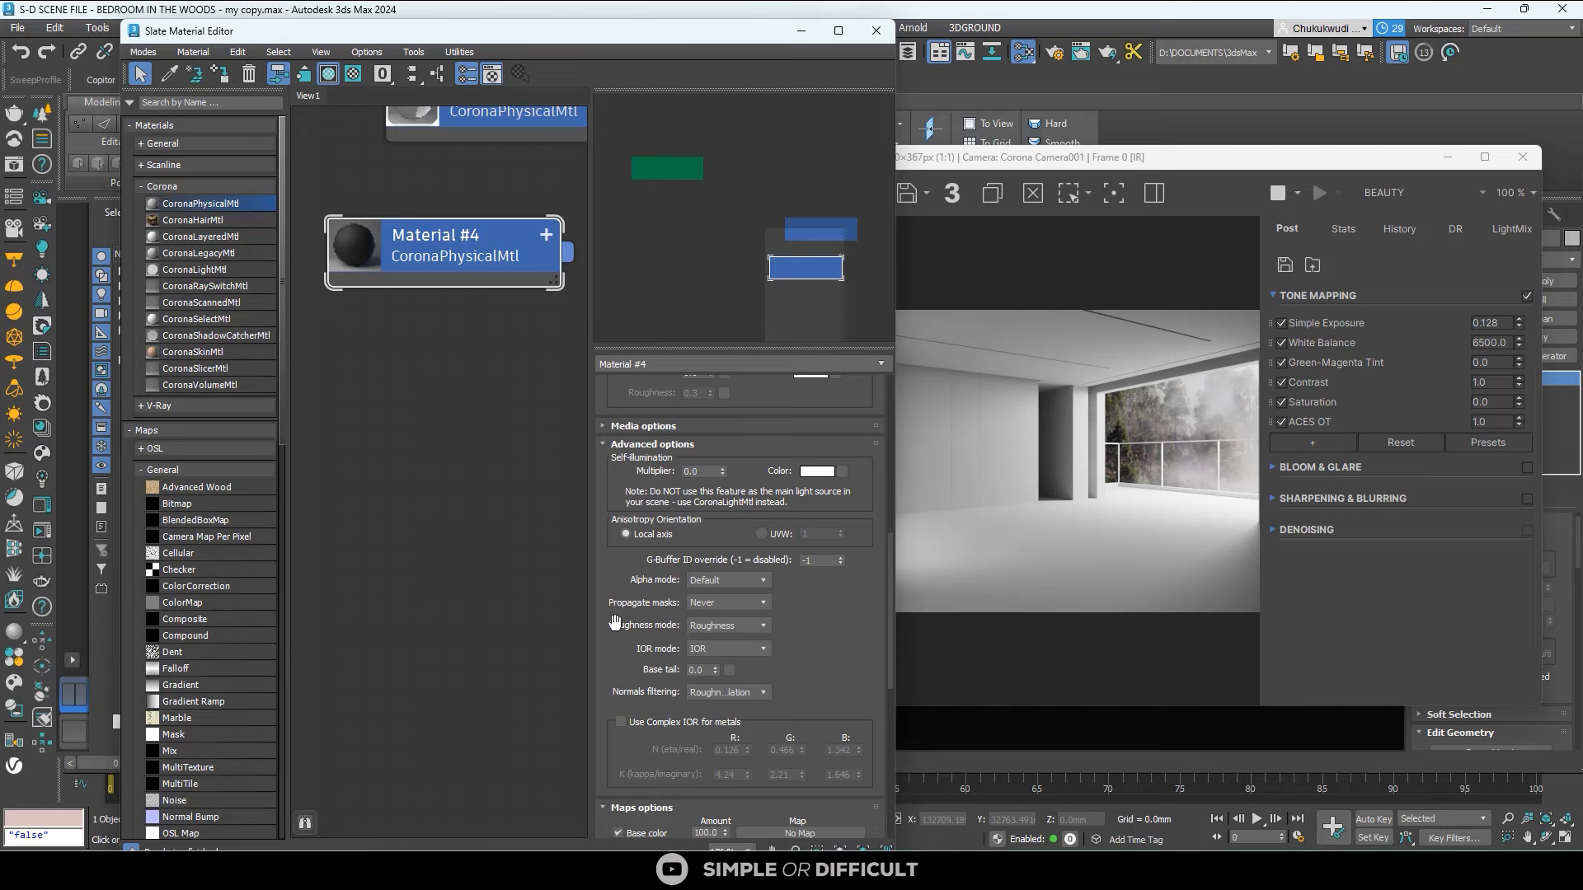
left_click(723, 626)
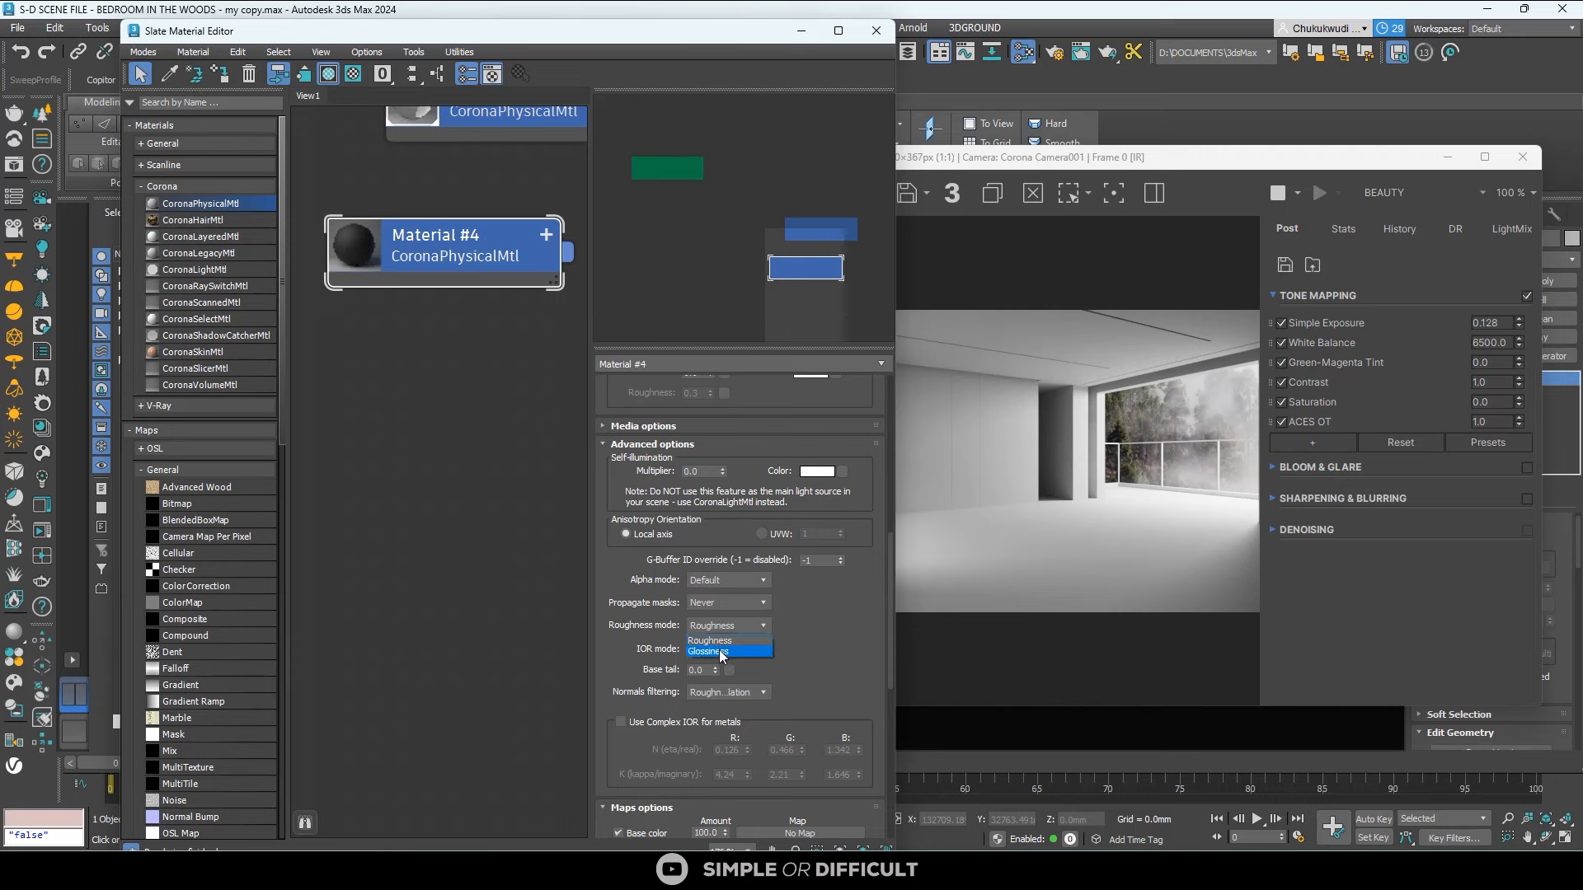
left_click(722, 653)
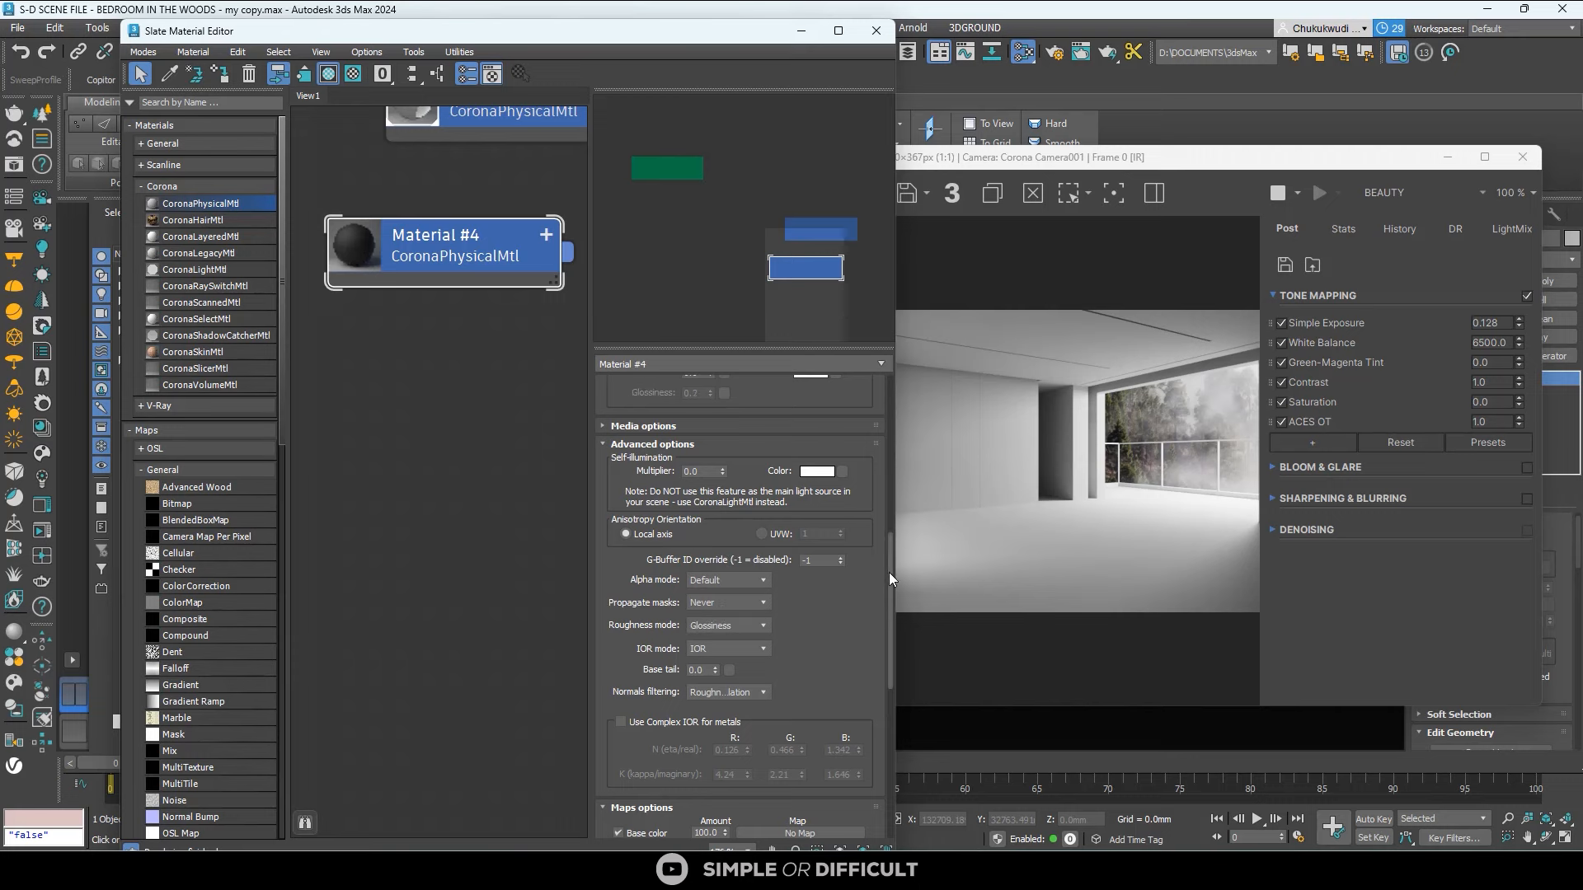
left_click_drag(889, 572, 889, 375)
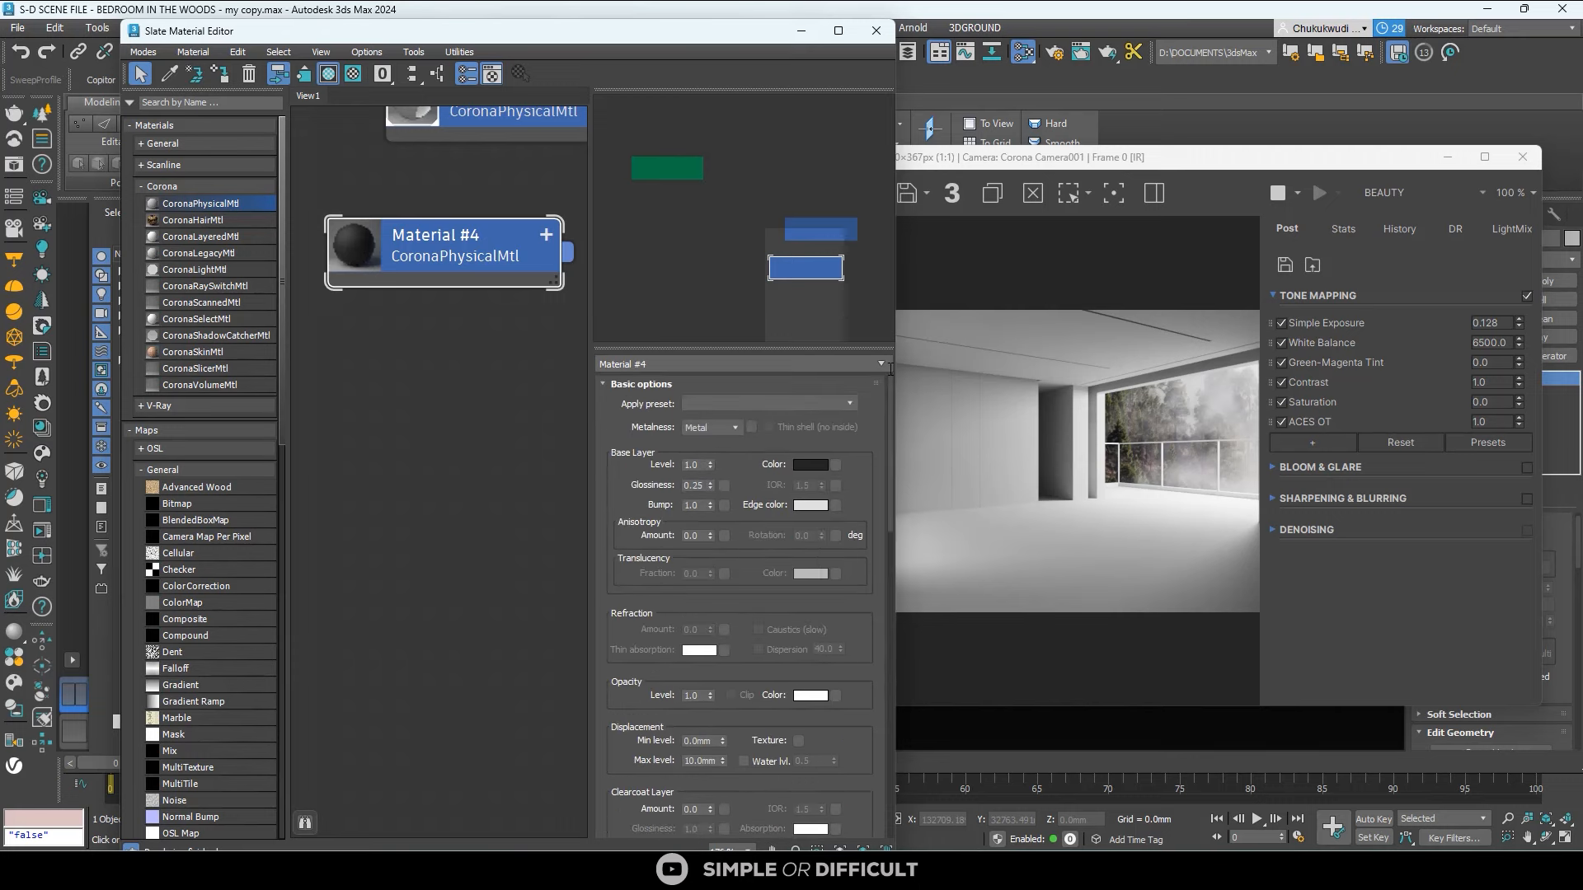
Enlarge the dark metal material's preview and set its base glossiness to 0.5 after trying 0.65 and 0.45.
double_click(707, 485)
scroll(362, 247, "up", 2)
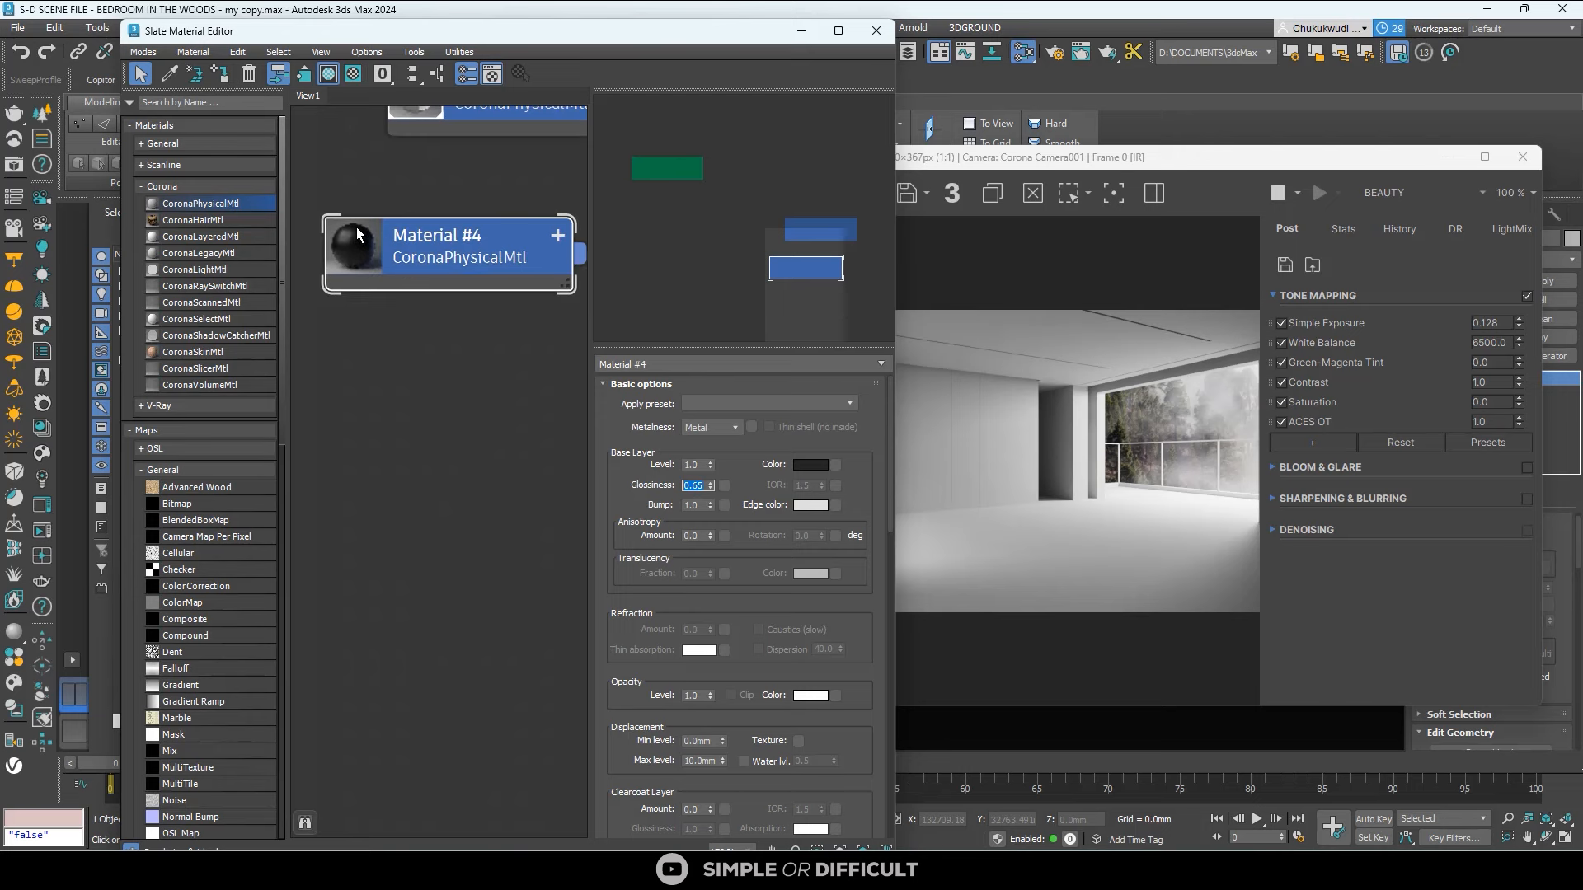
double_click(356, 243)
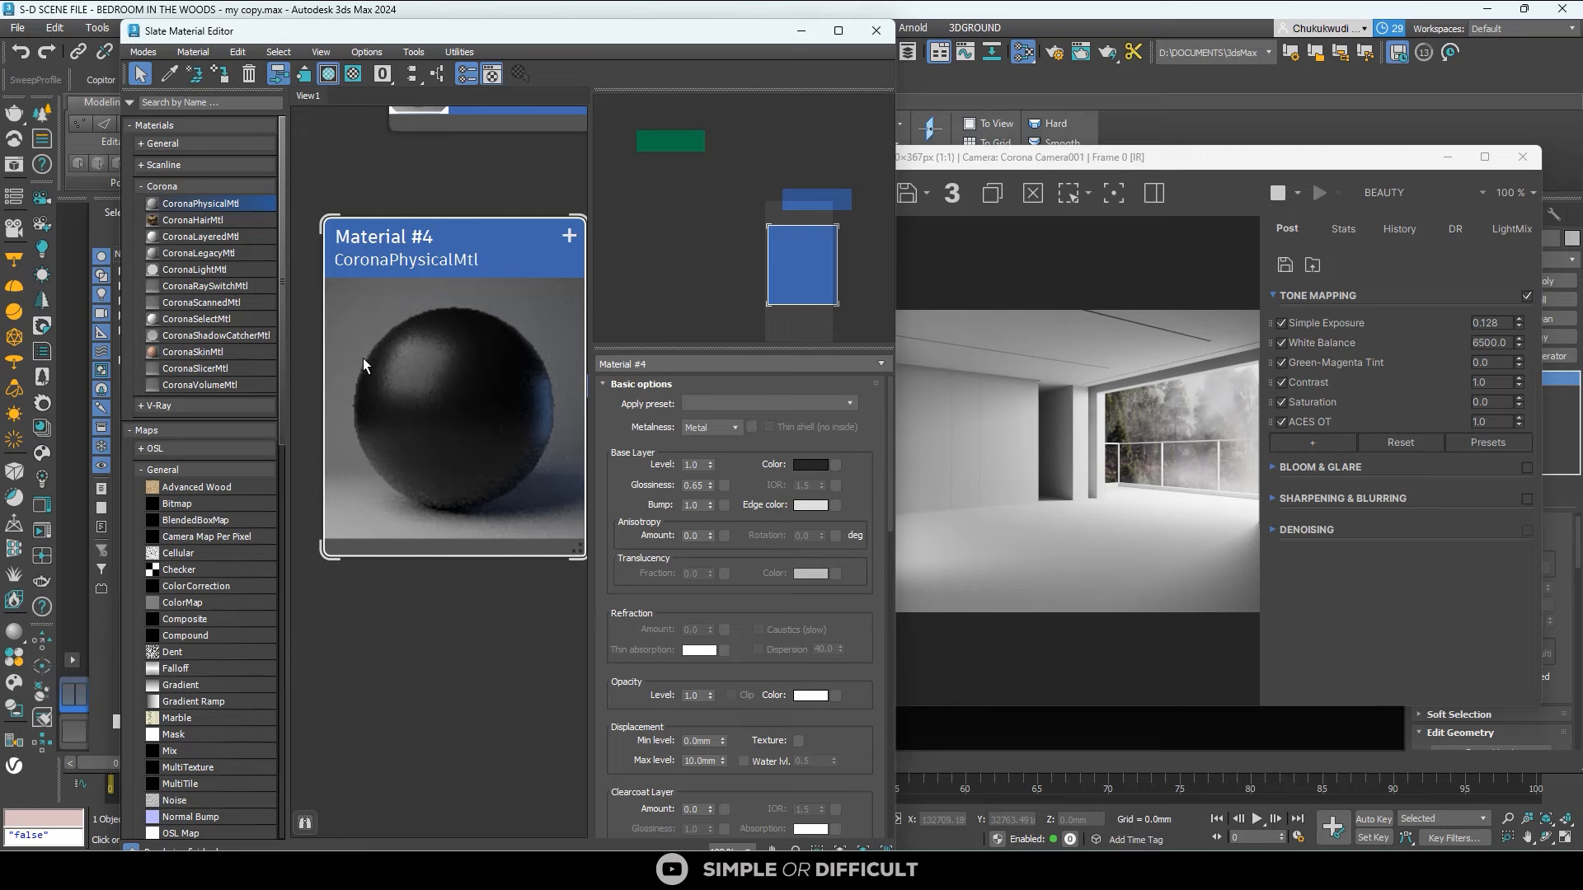
double_click(697, 486)
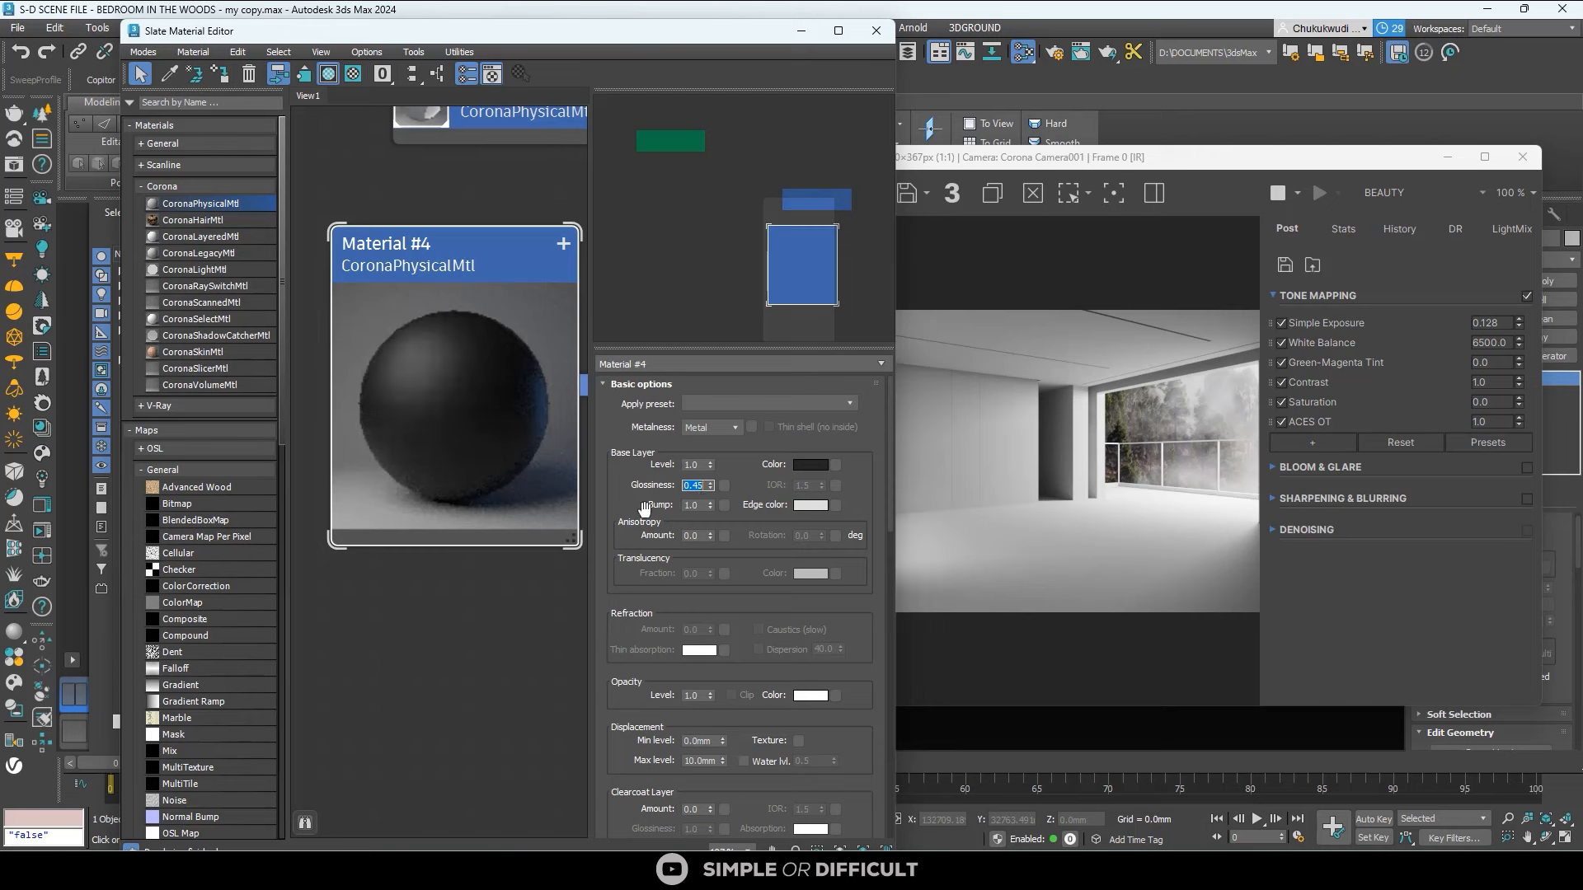
type(".5")
key("Return")
Select the balcony railing's bars in the viewport, assign the dark metal material to them, and check the railing in the interactive render.
left_click_drag(615, 31, 1286, 140)
scroll(366, 592, "up", 6)
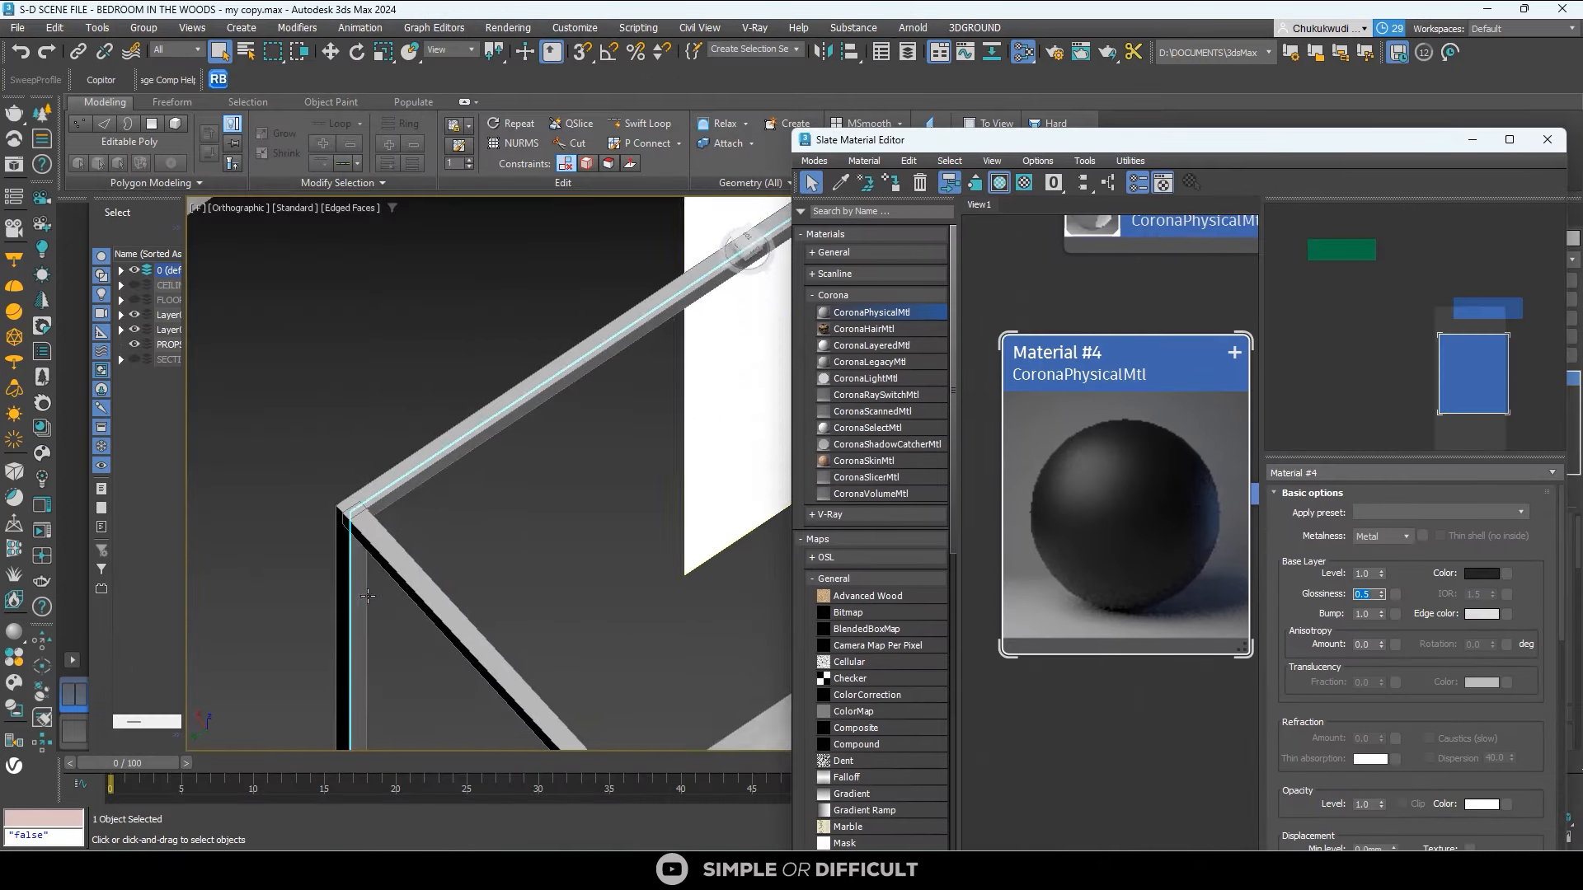
left_click(327, 387)
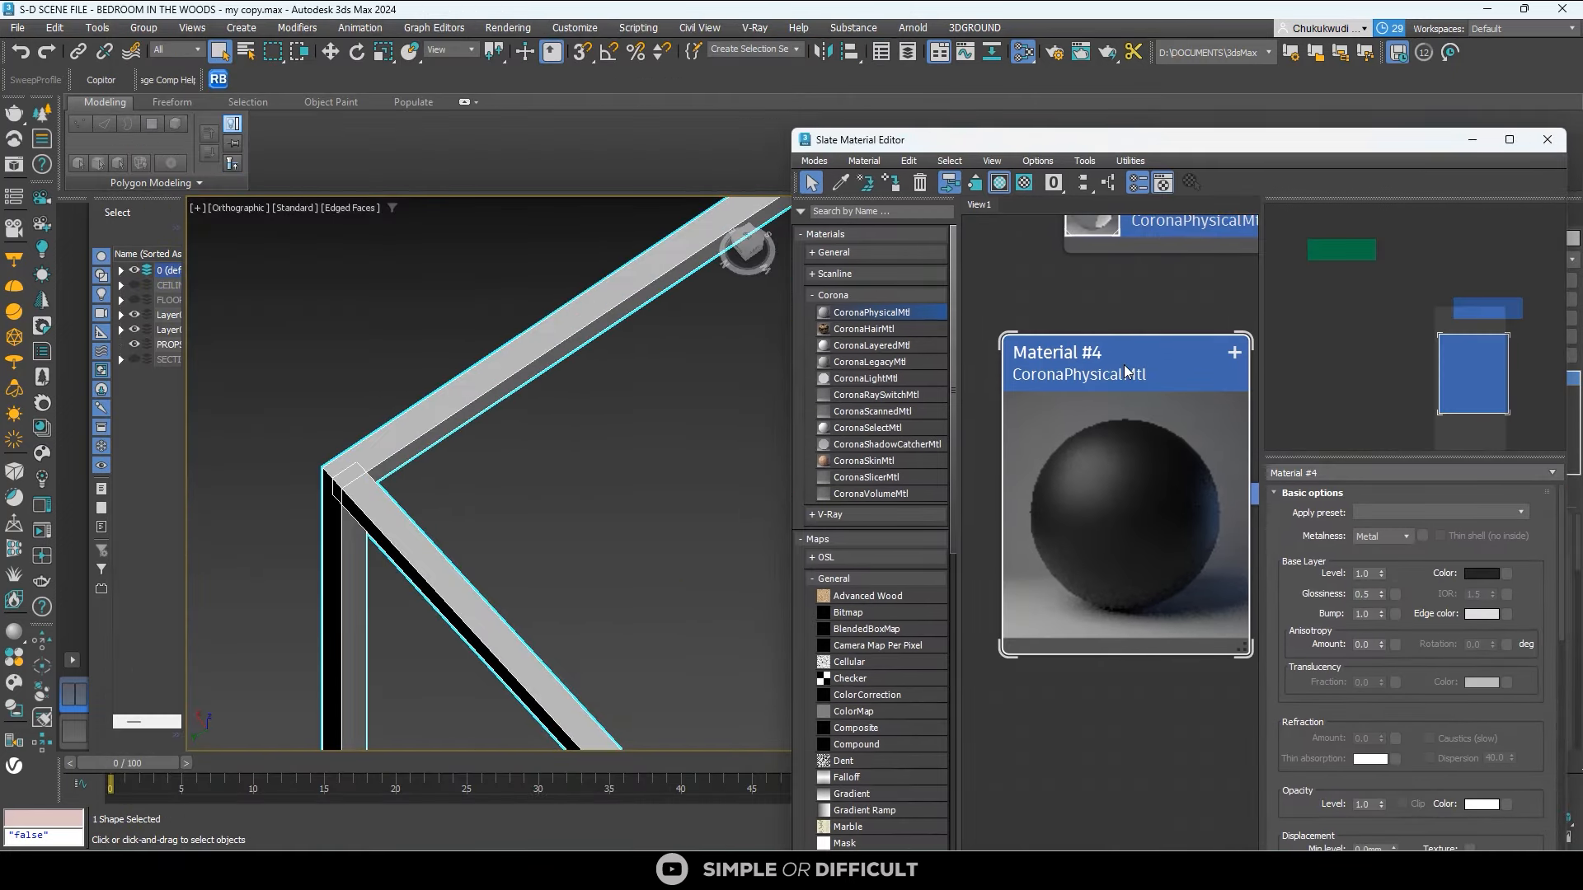
left_click(897, 185)
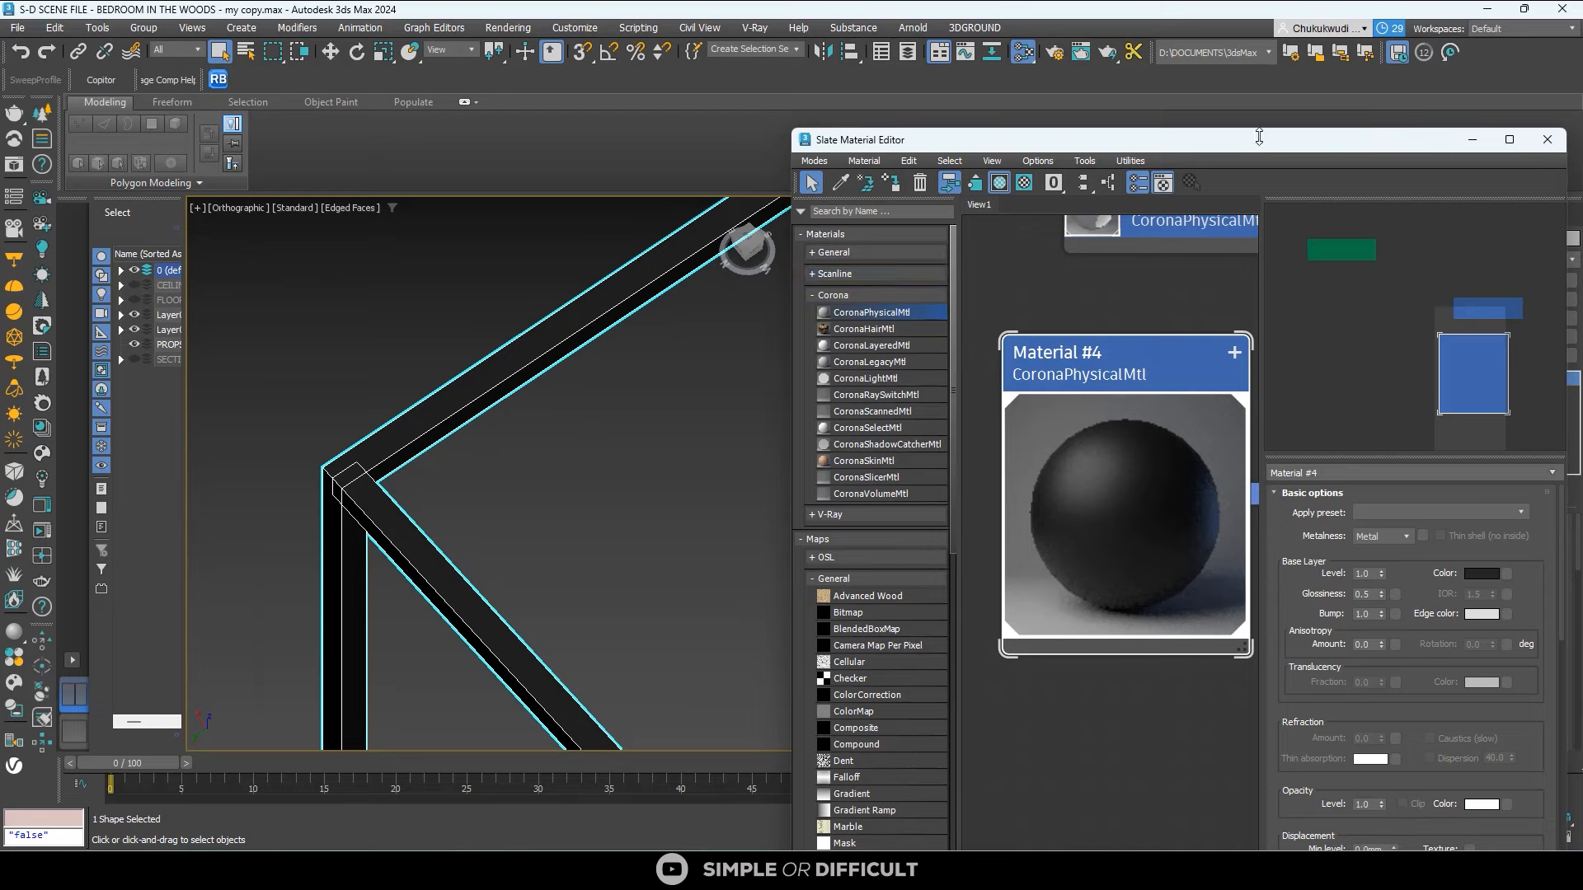
left_click_drag(1269, 139, 588, 184)
scroll(1232, 453, "up", 1)
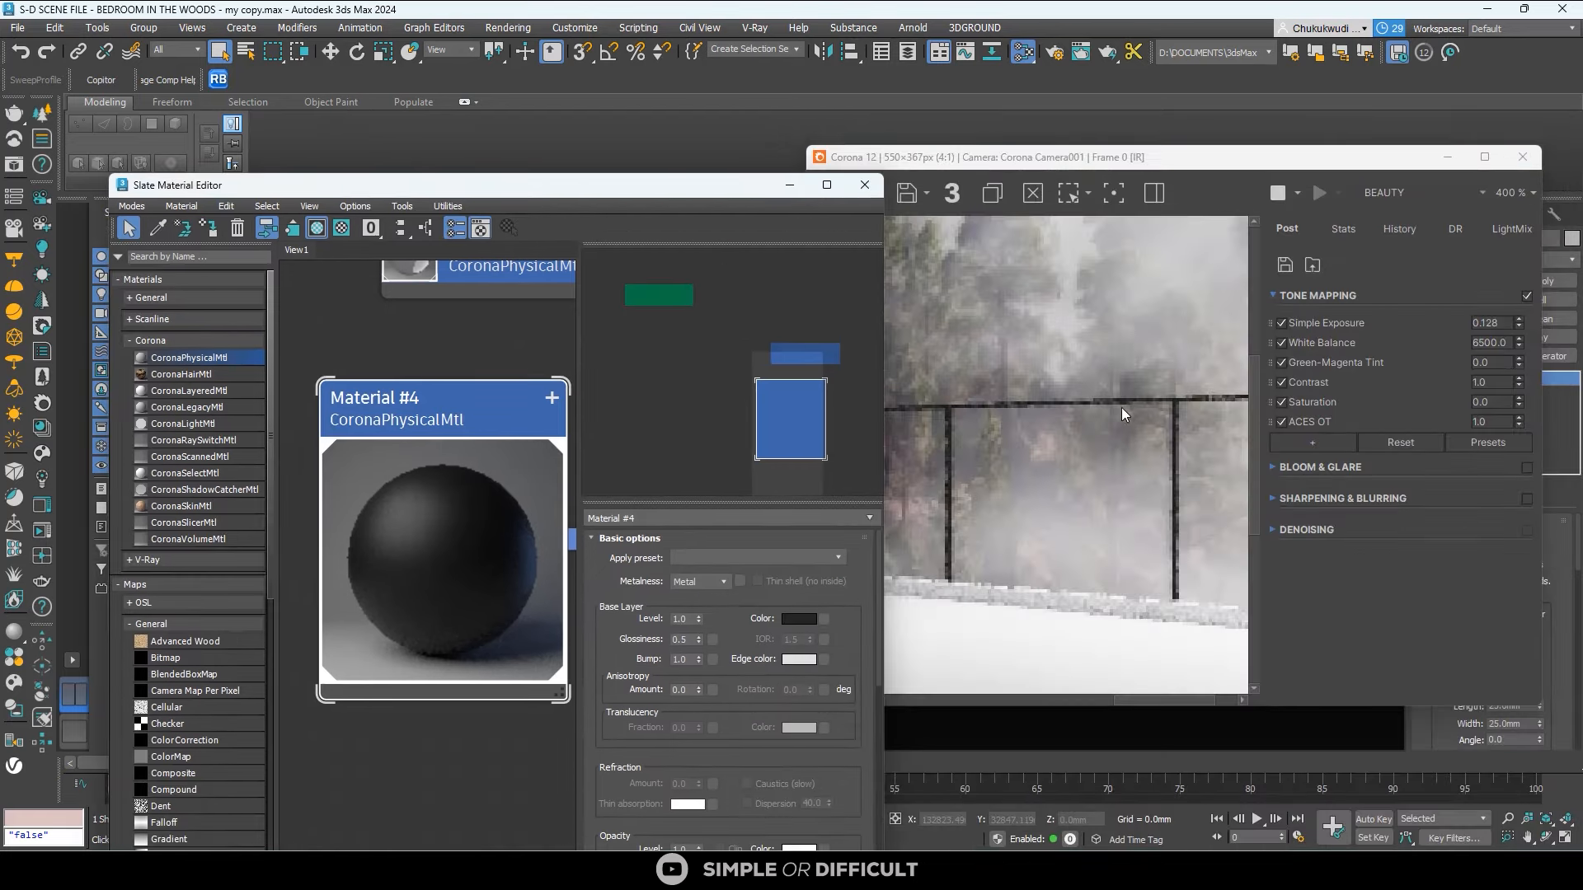
scroll(1121, 407, "up", 1)
scroll(1135, 409, "down", 1)
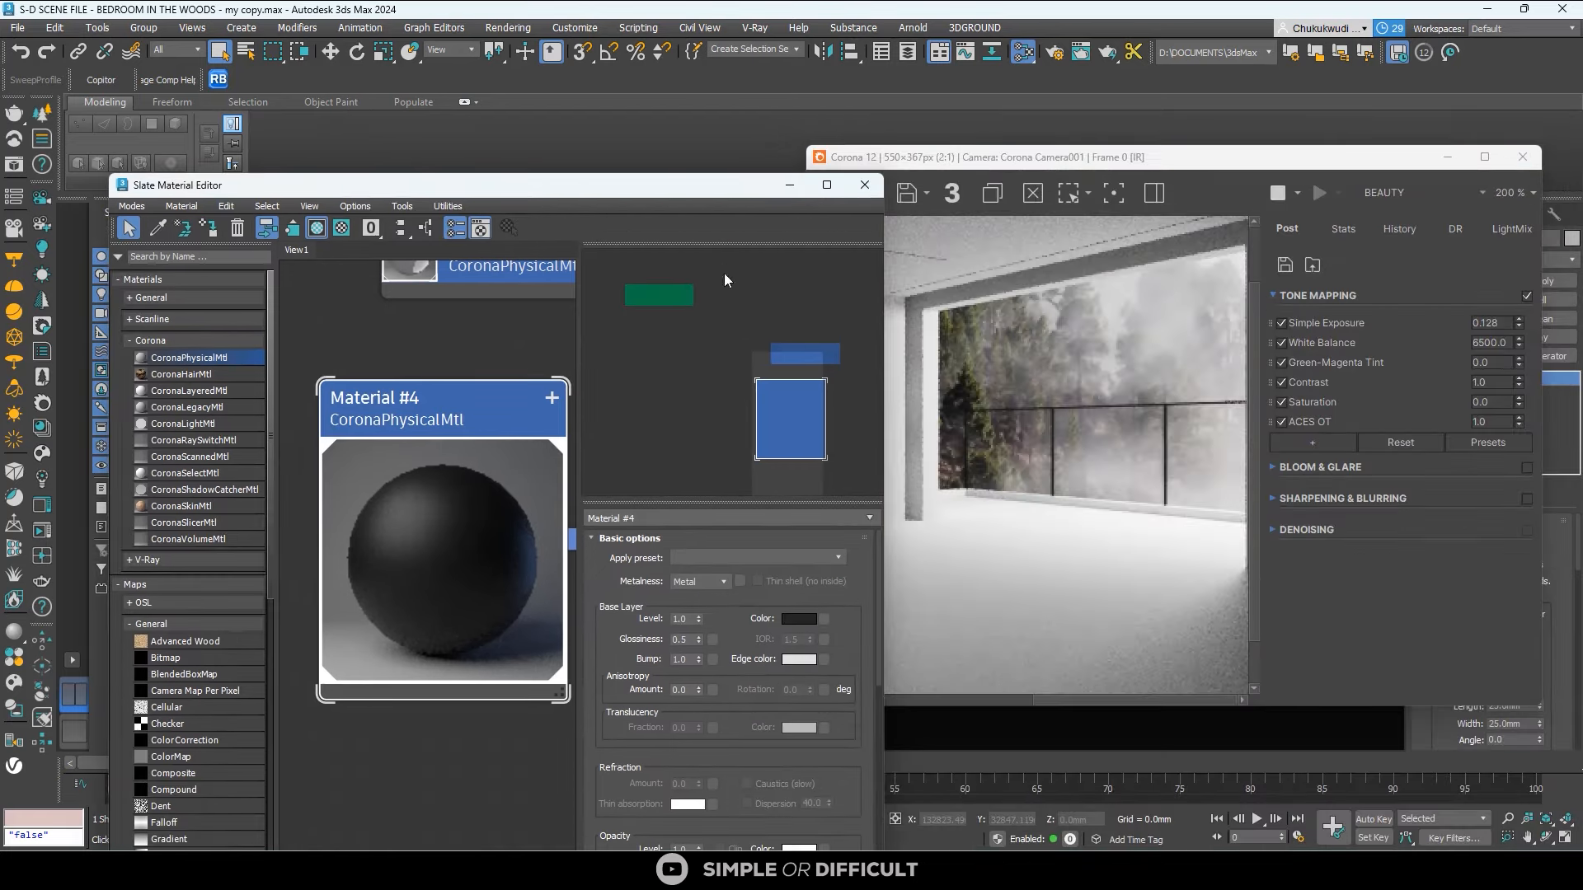
Select the edge frame around the balcony floor, assign the dark metal material to it, and inspect it in the render.
left_click_drag(490, 189, 1042, 218)
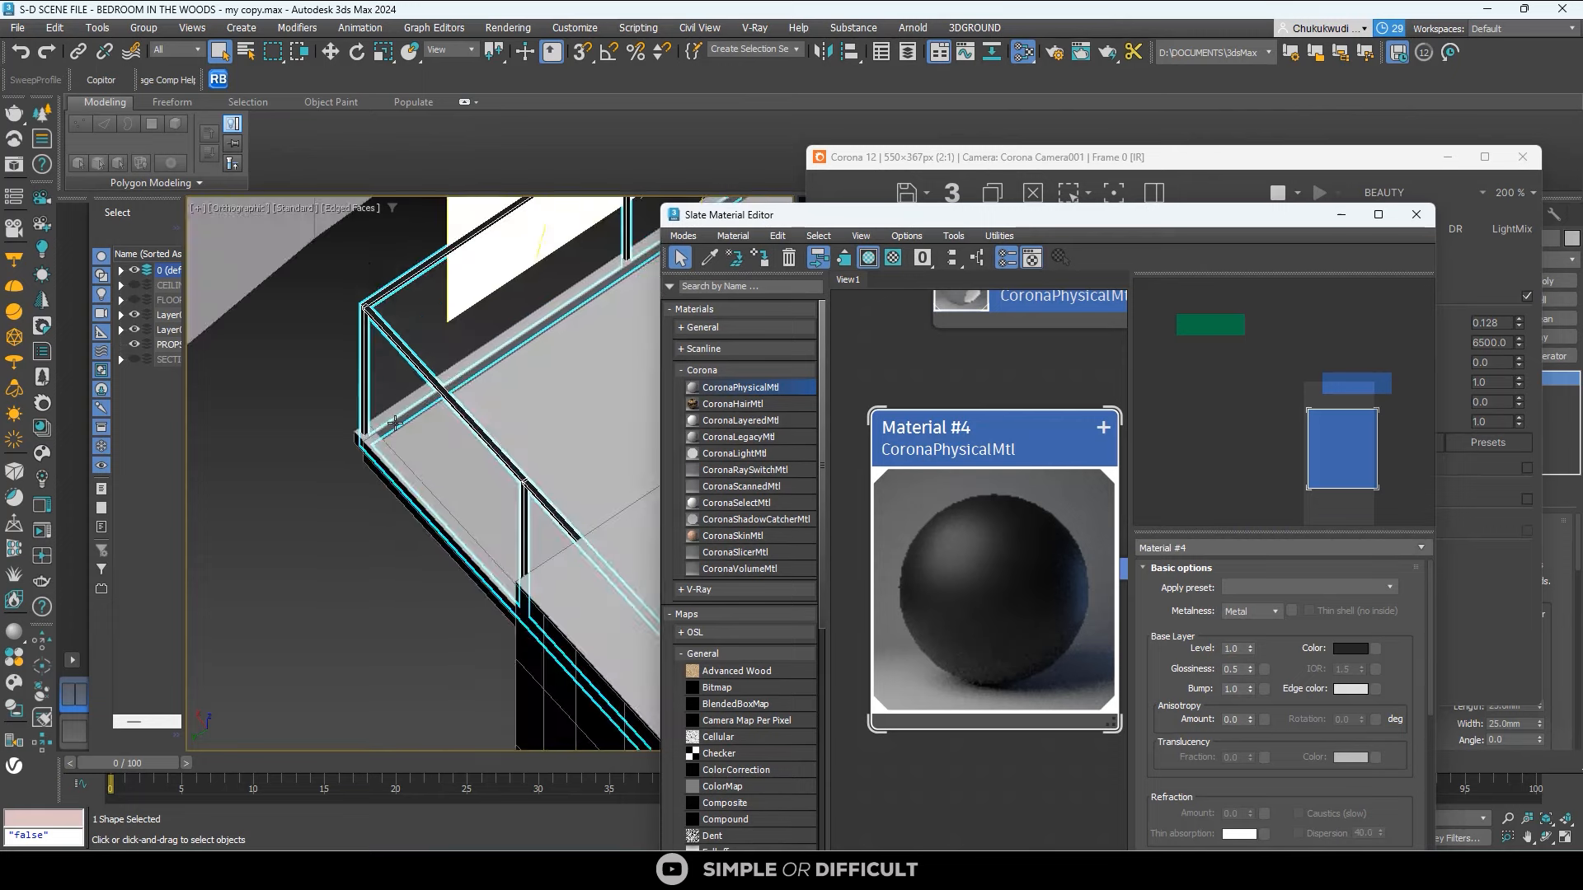
scroll(395, 423, "up", 3)
left_click(286, 445)
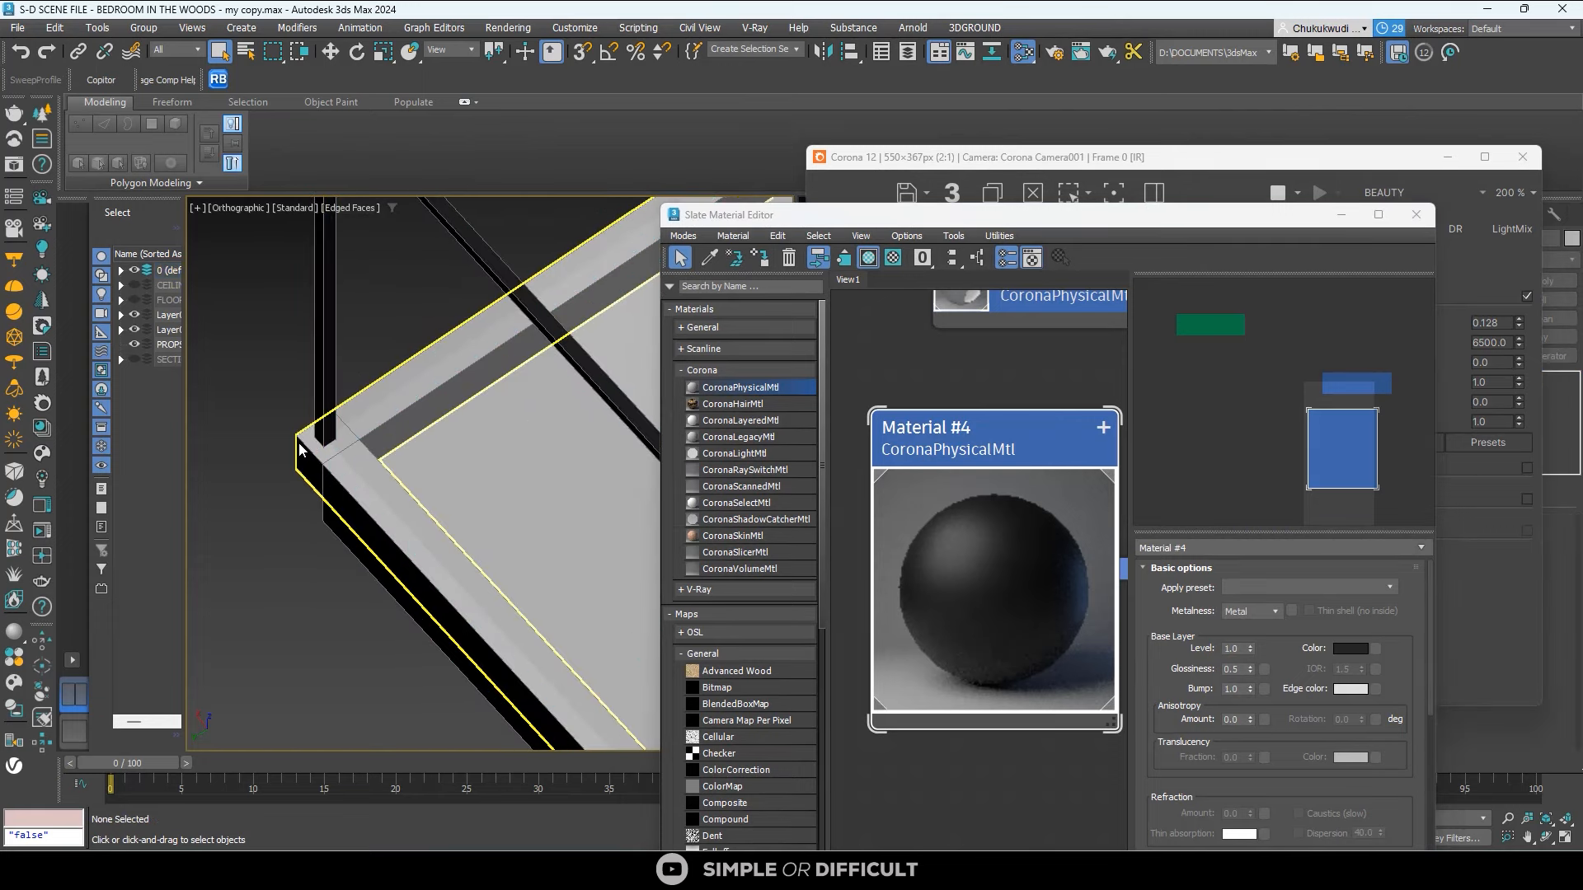
left_click(299, 449)
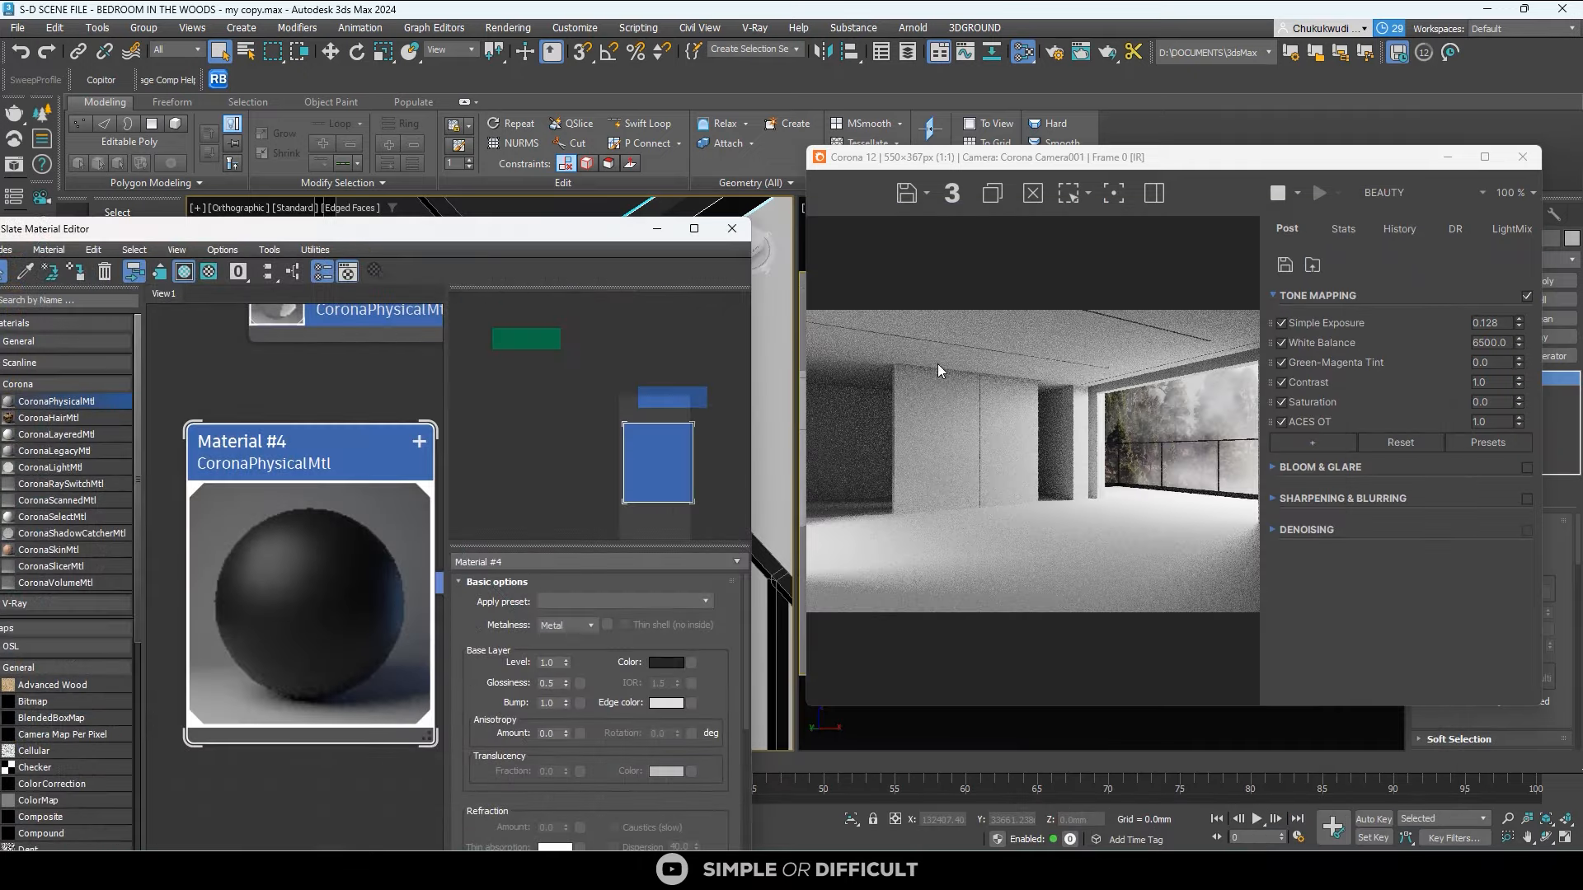
scroll(1179, 466, "up", 2)
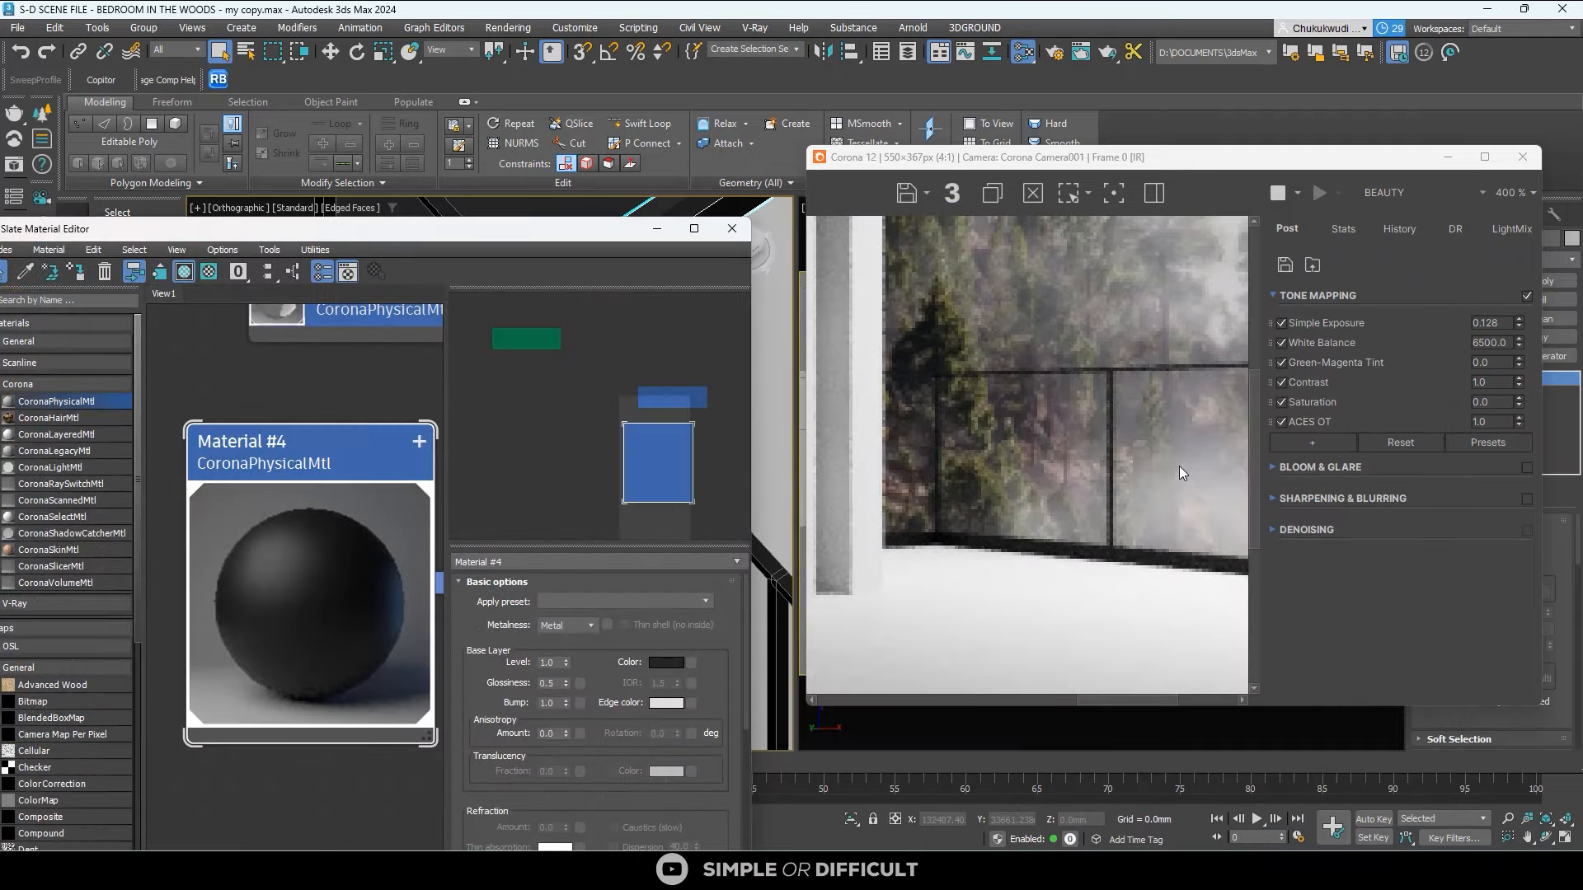
scroll(1179, 467, "down", 1)
scroll(1047, 435, "down", 2)
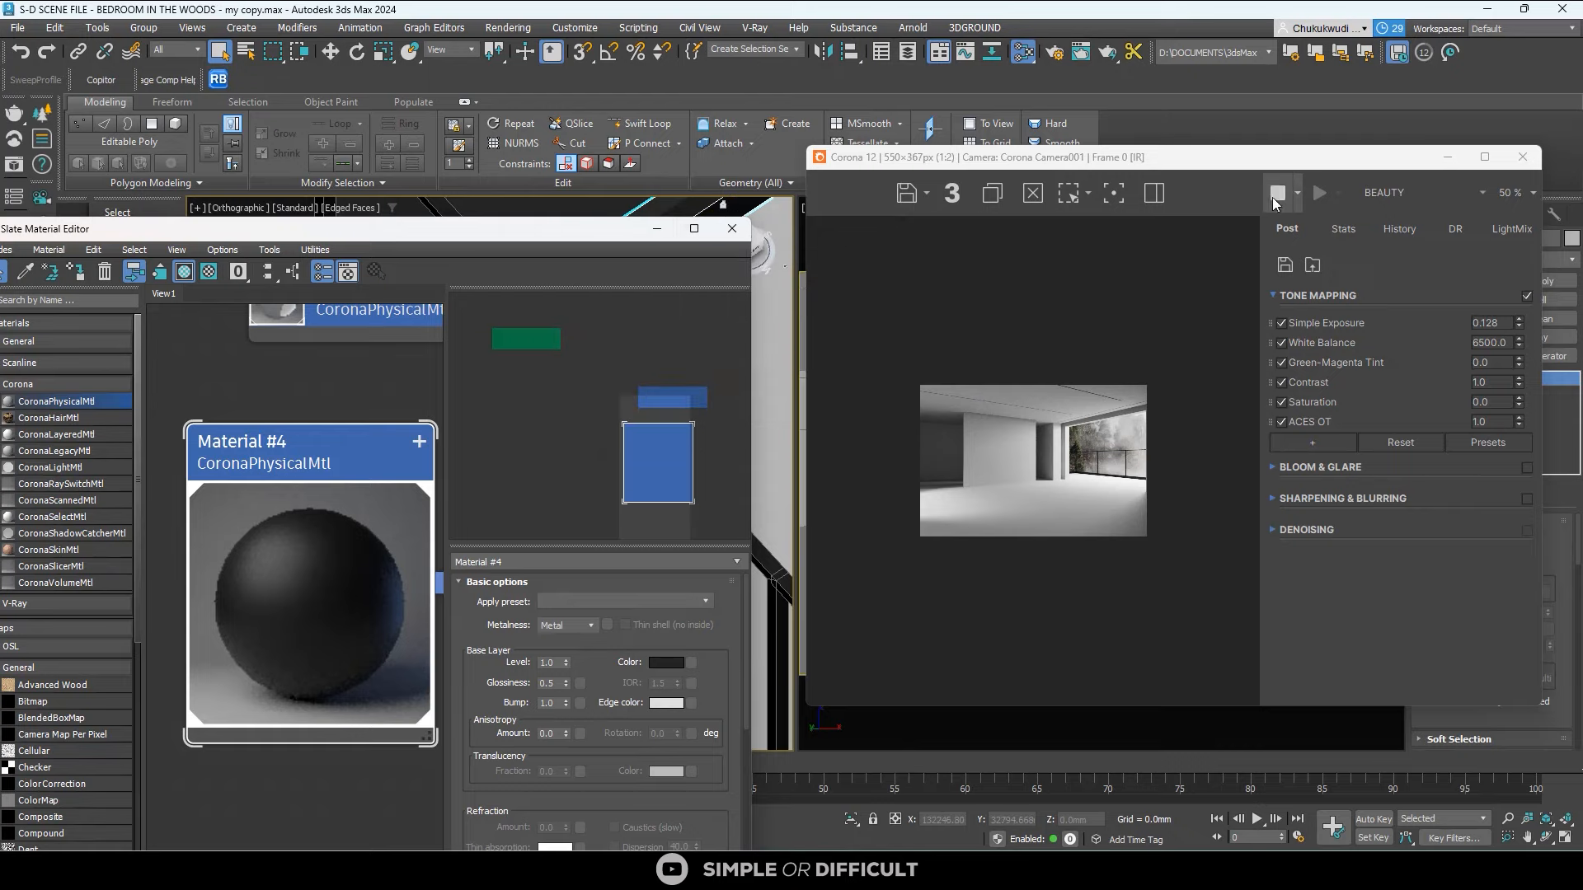
Maximize the Slate Material Editor, add a third CoronaPhysicalMtl beside the existing materials, and expand its node to show the map inputs.
left_click(694, 228)
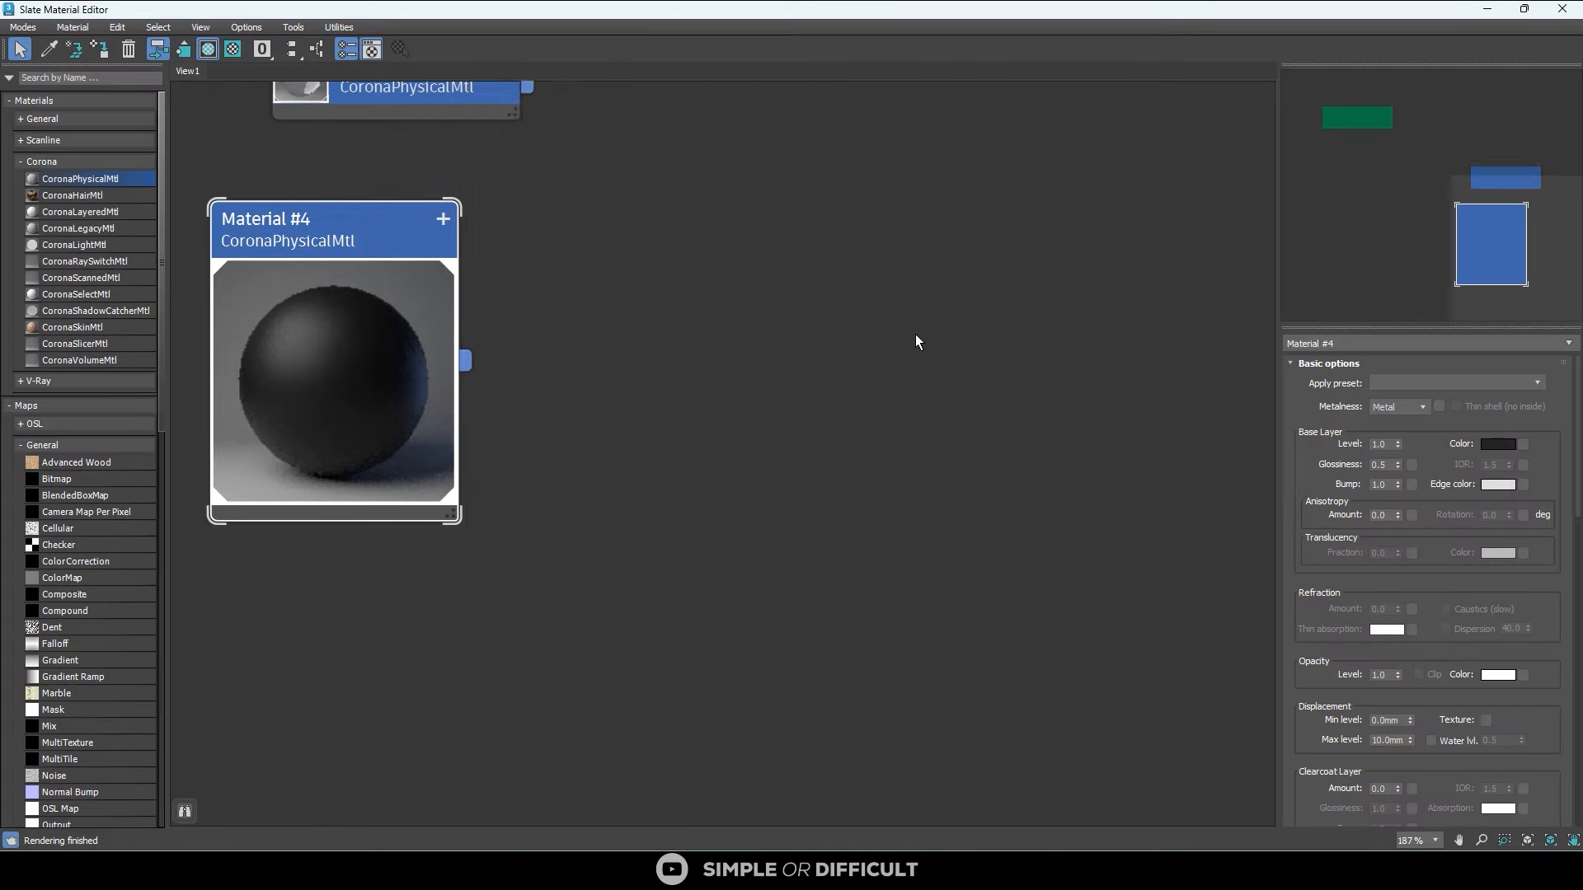
scroll(735, 366, "down", 5)
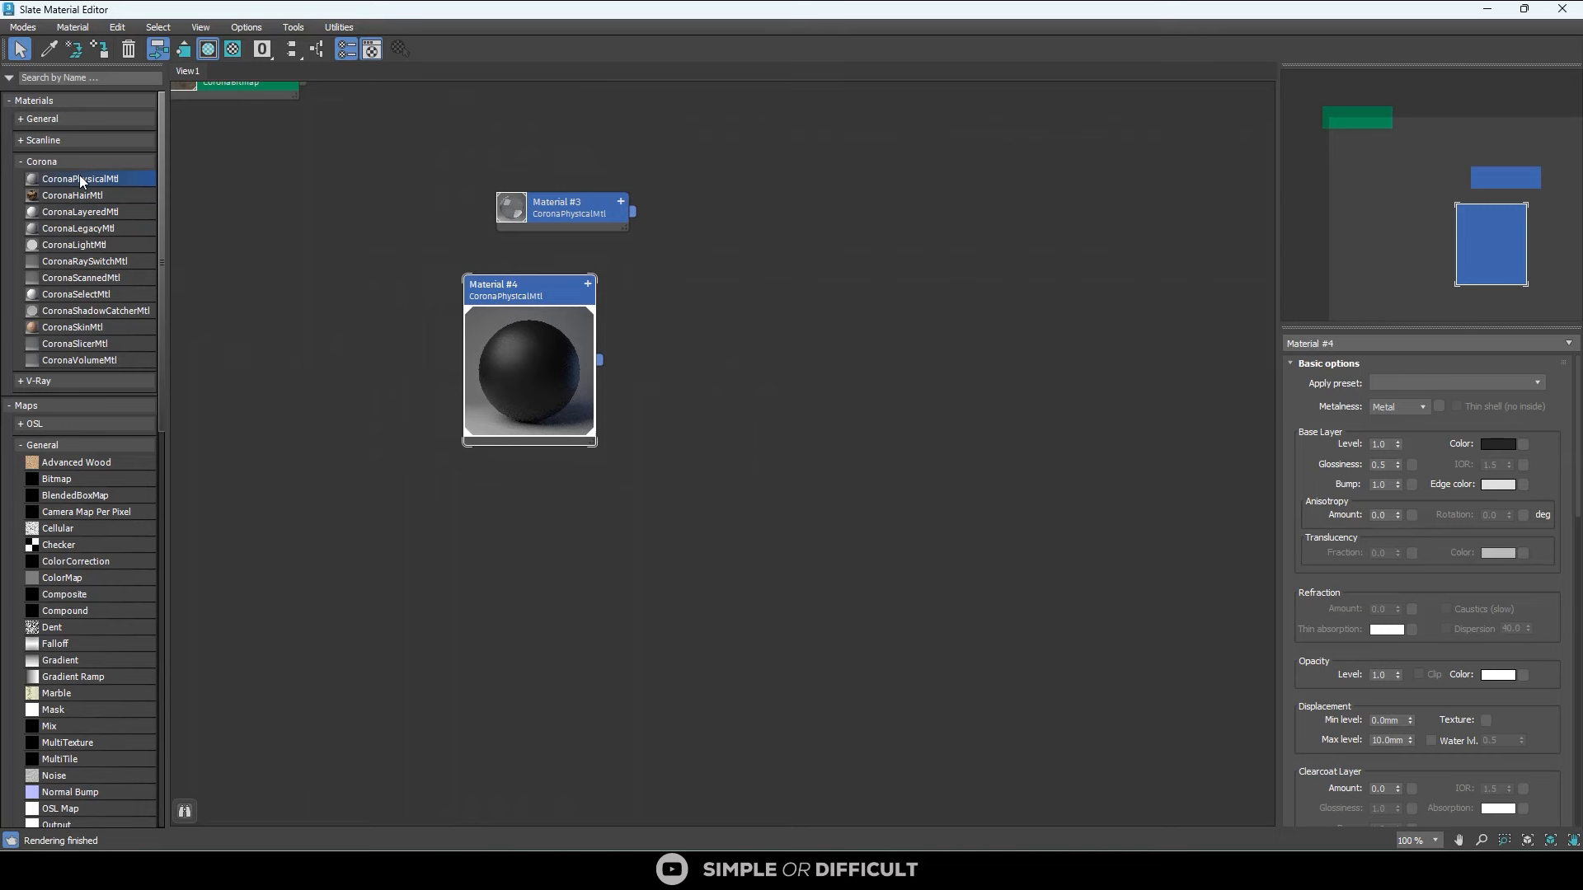
left_click_drag(1093, 275, 1090, 275)
double_click(1065, 331)
scroll(1065, 331, "up", 2)
middle_click_drag(1065, 332, 800, 301)
left_click(917, 211)
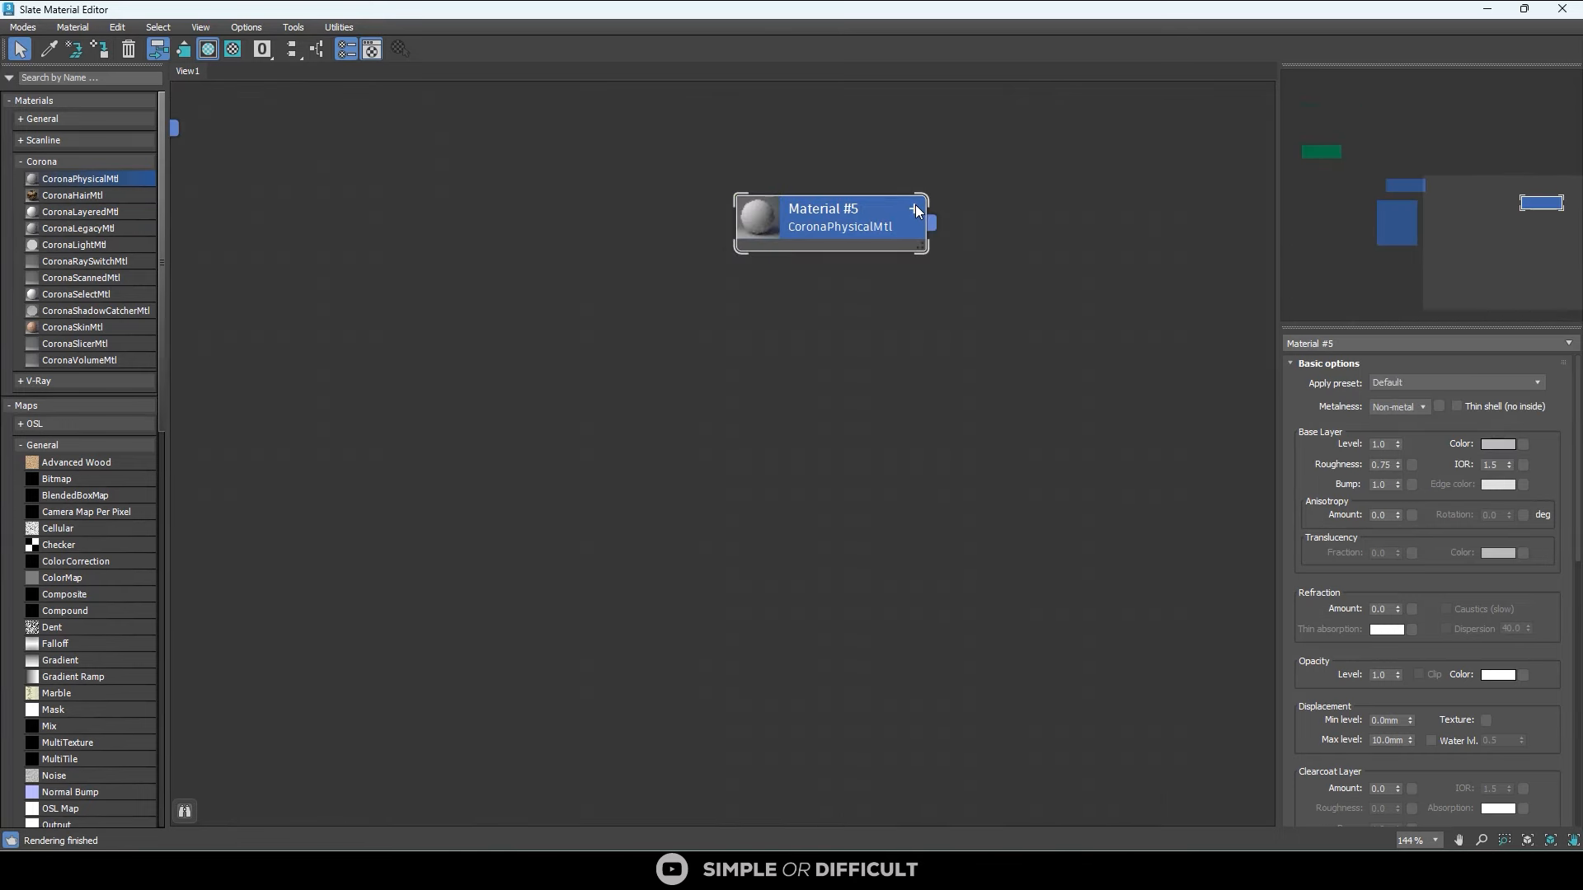
left_click(916, 211)
scroll(906, 223, "down", 2)
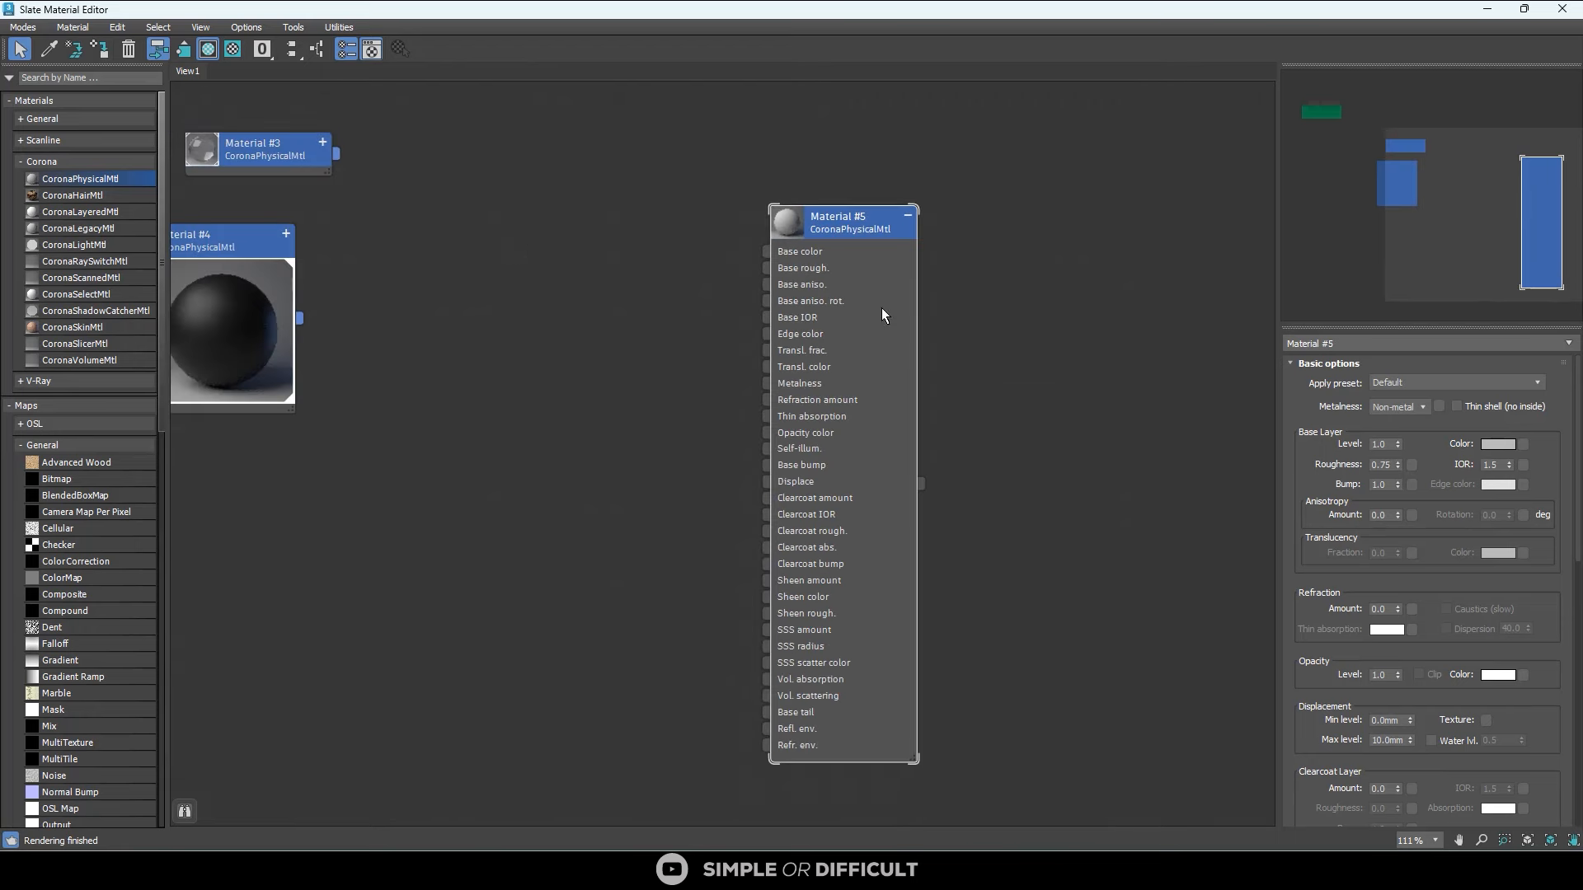
Bring the W.M 01 (DIFFUSE) image from the WOOD folder into the node view as a bitmap map.
mouse_move(595, 870)
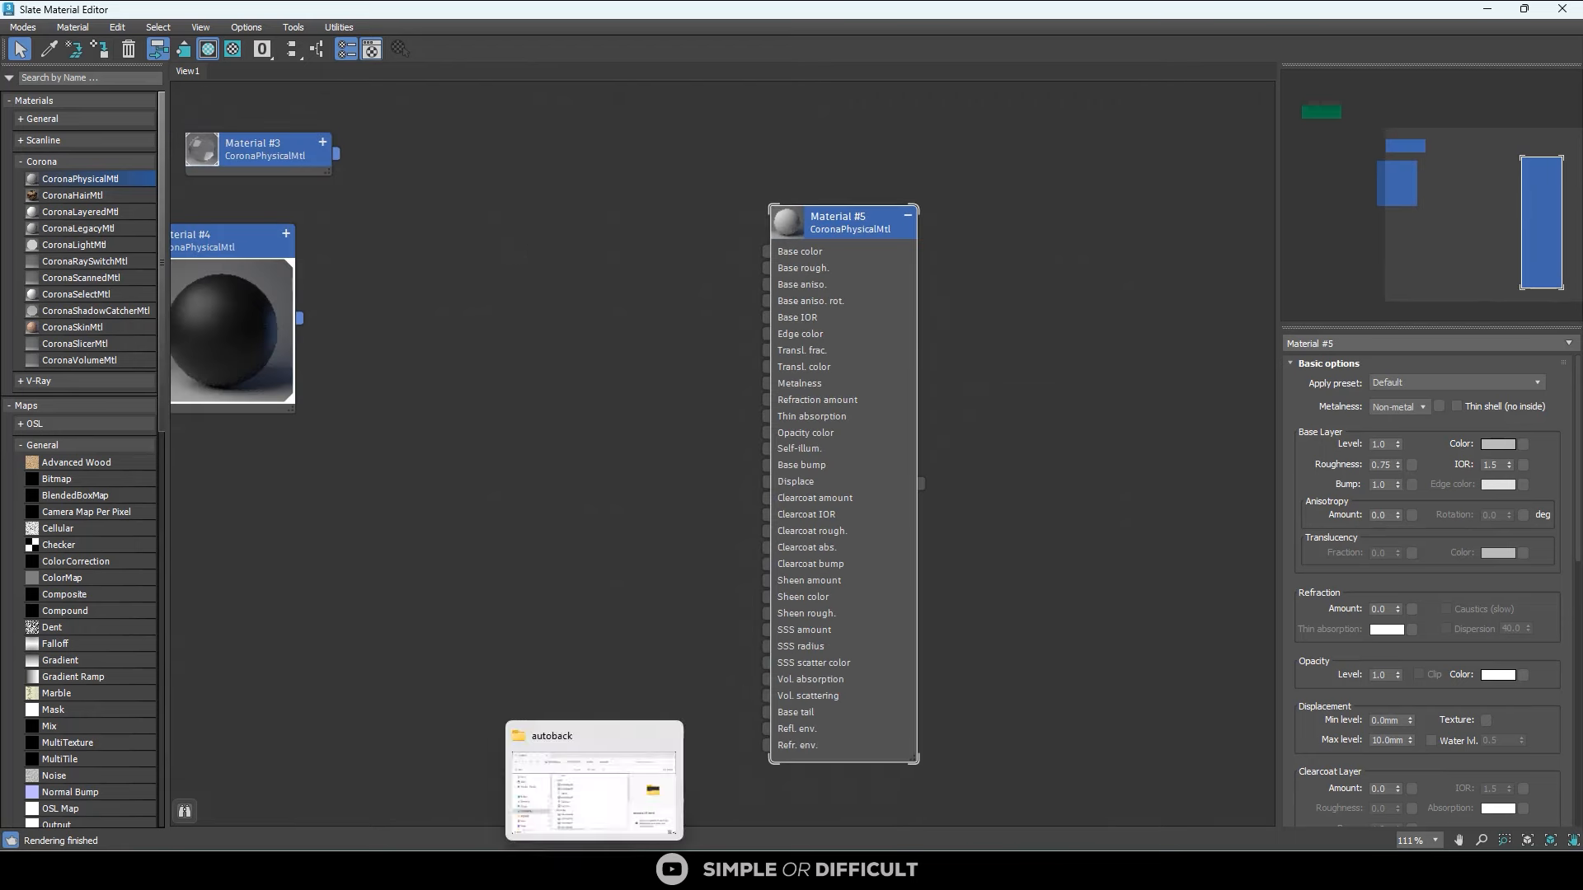
left_click(595, 787)
left_click(1015, 323)
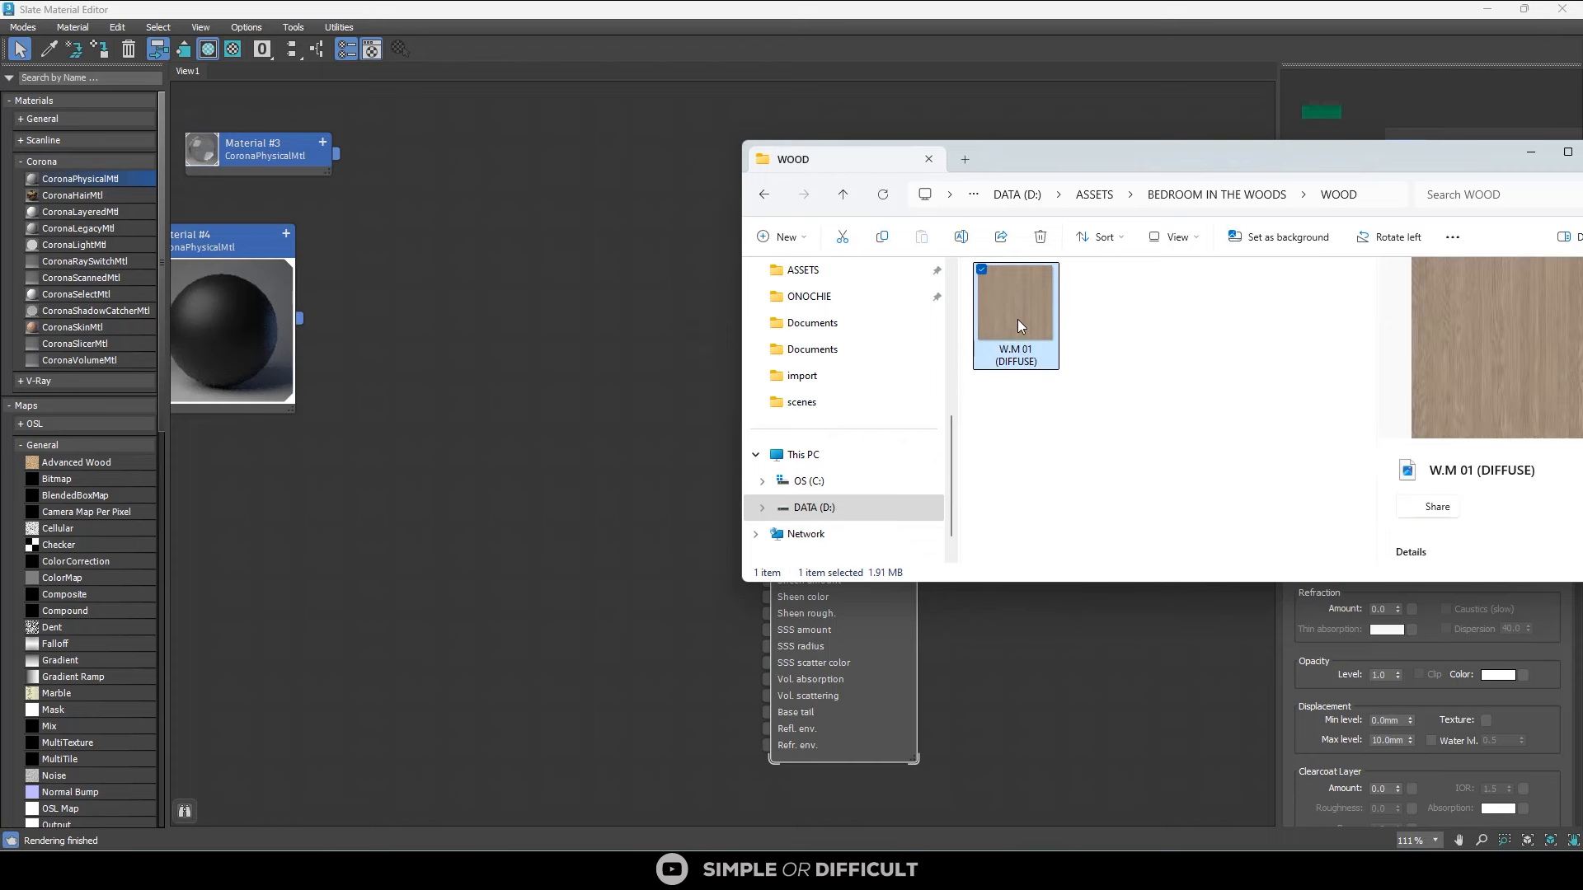
left_click_drag(515, 341, 516, 340)
left_click(615, 280)
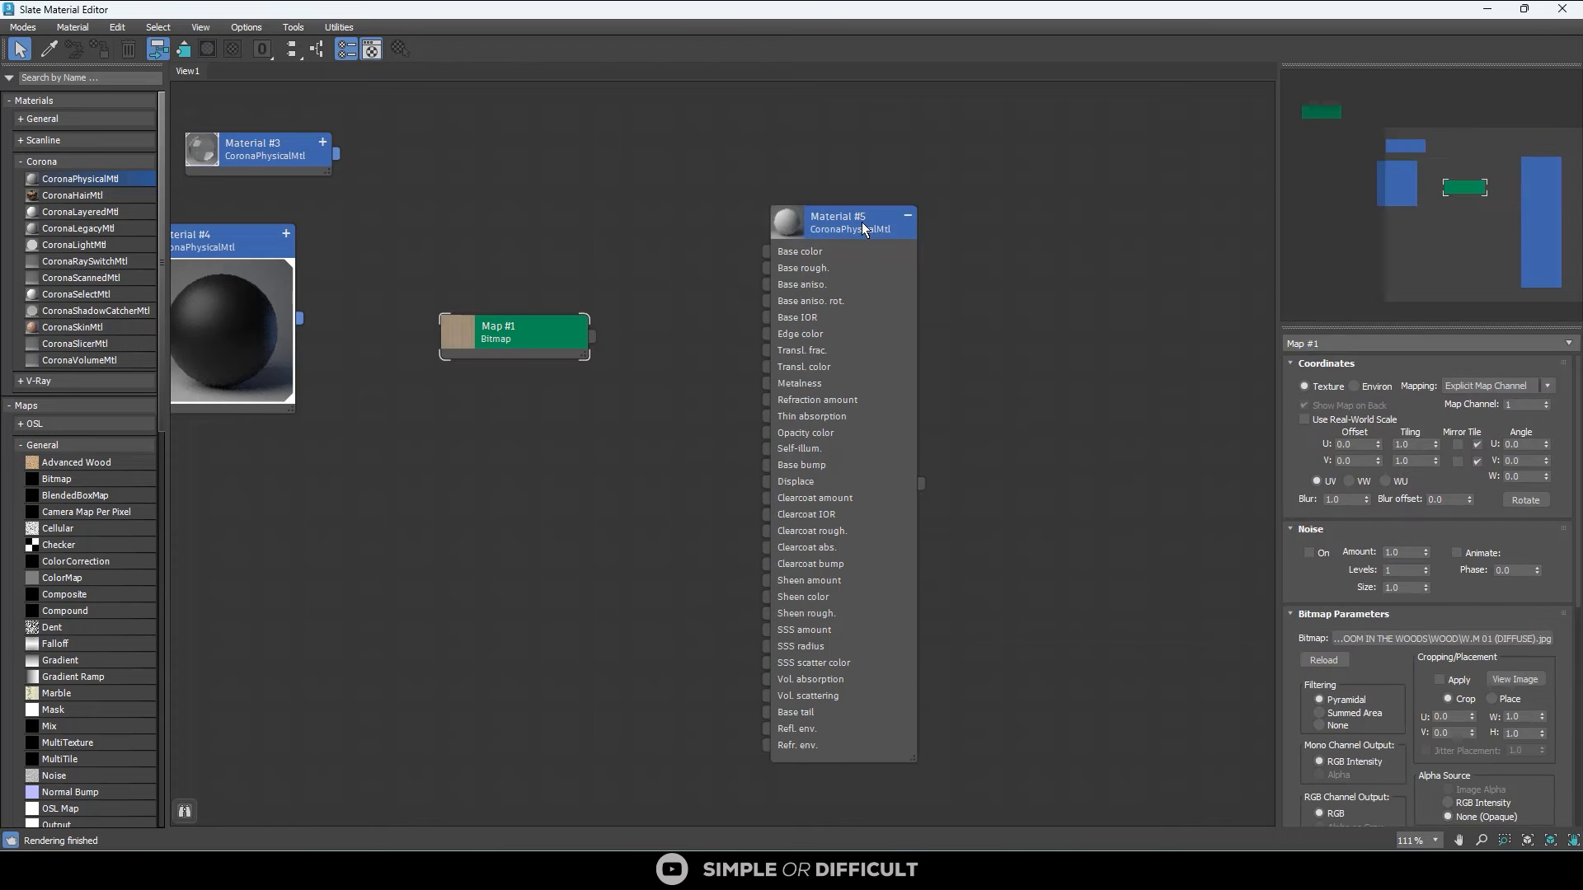
Connect the wood bitmap to the new material's Base color and Base bump, enlarge its preview, and restore the editor to a floating window.
scroll(613, 289, "up", 2)
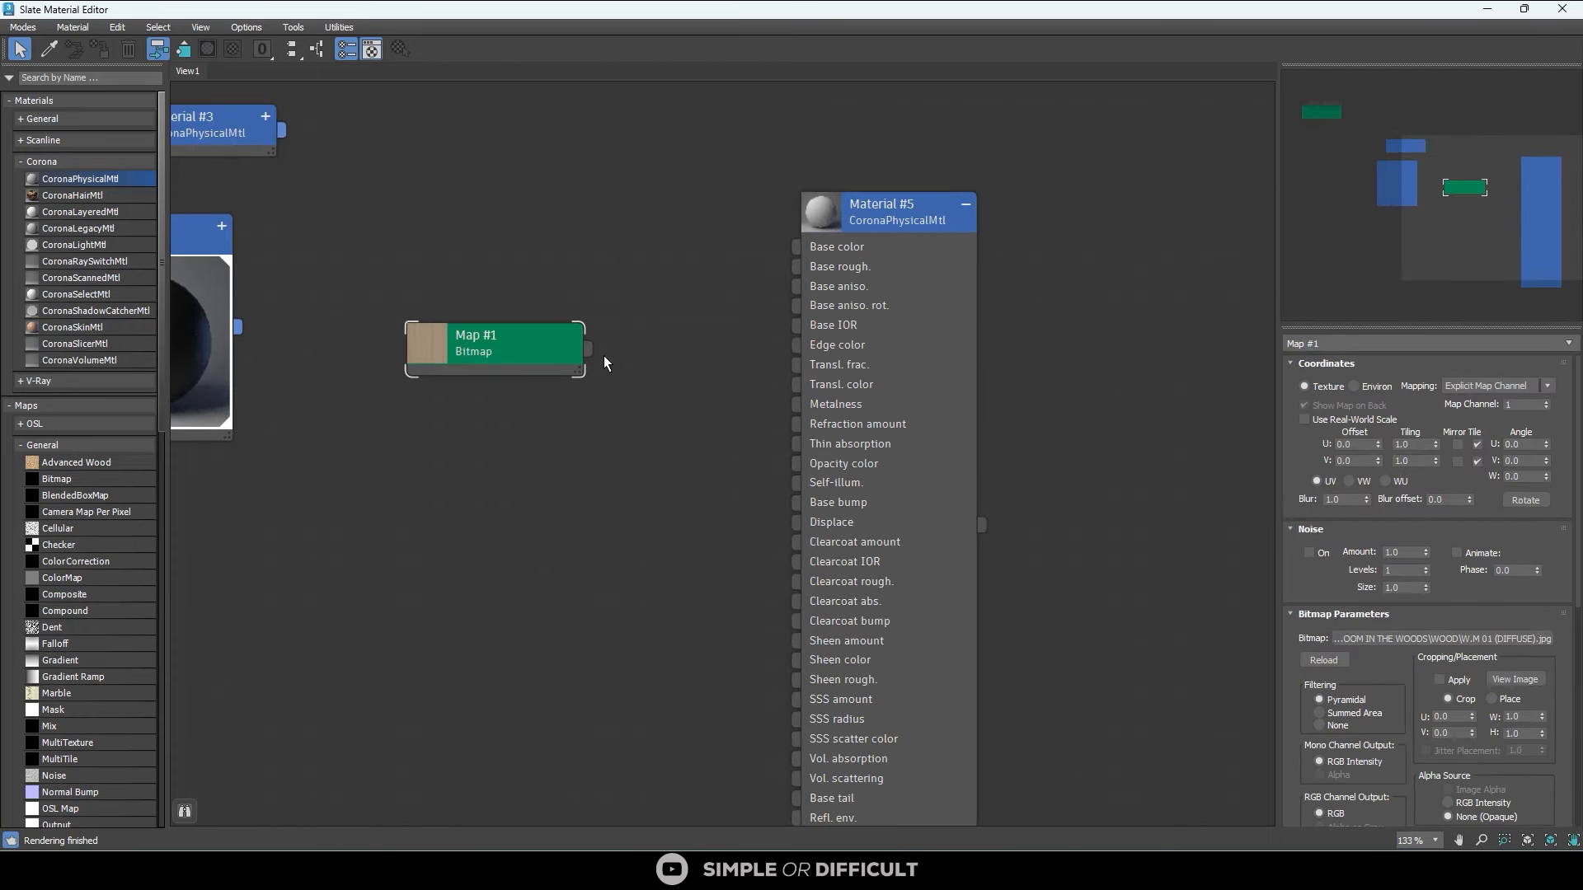
left_click_drag(589, 350, 820, 248)
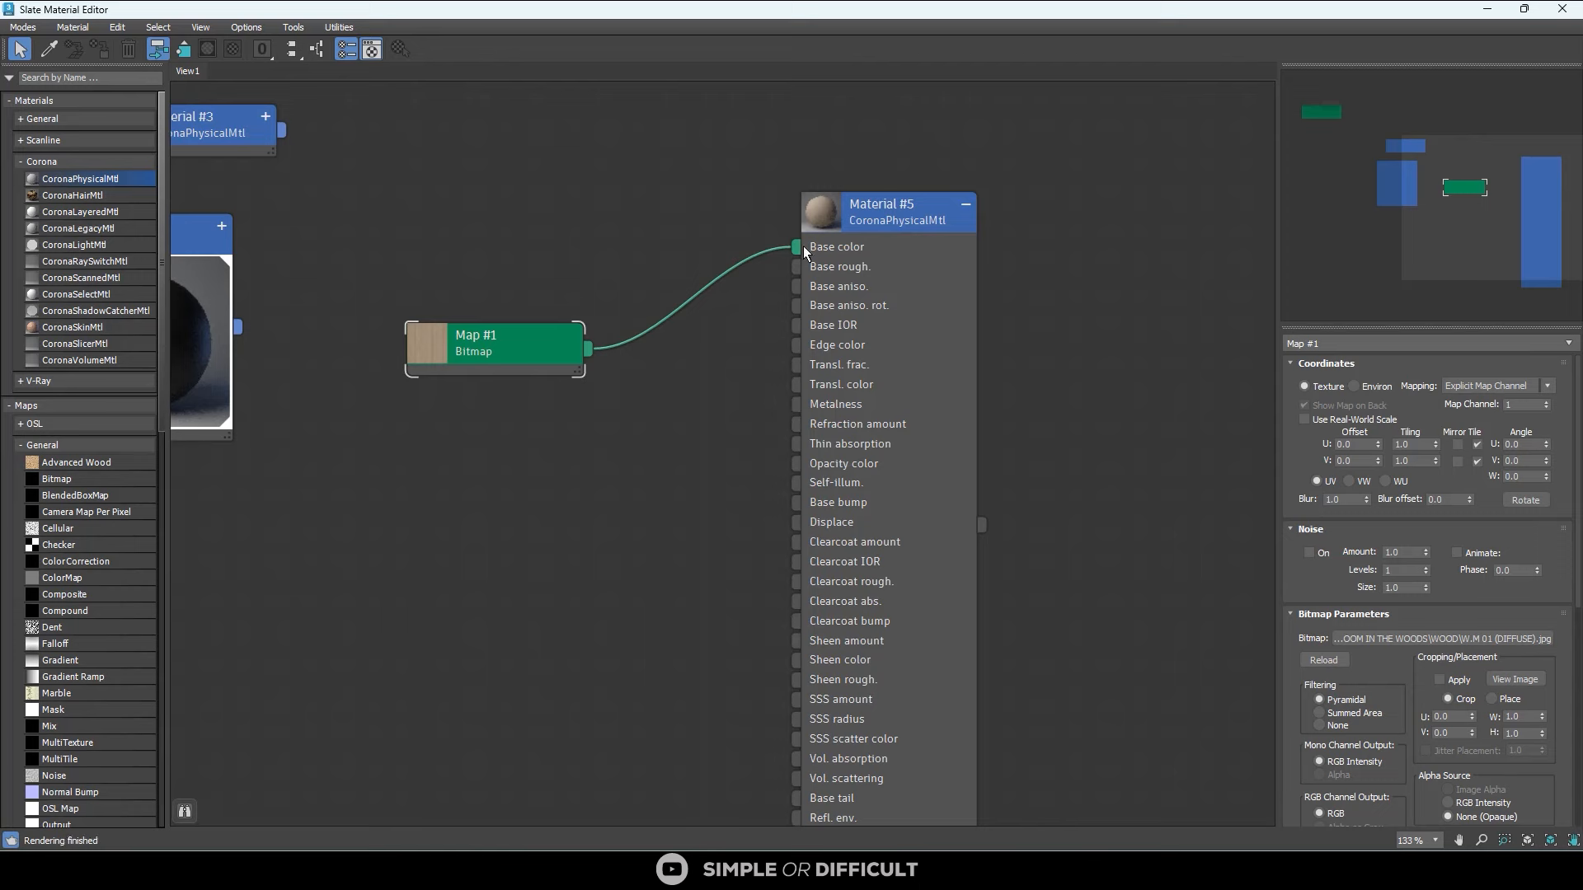
left_click_drag(541, 353, 811, 502)
double_click(827, 214)
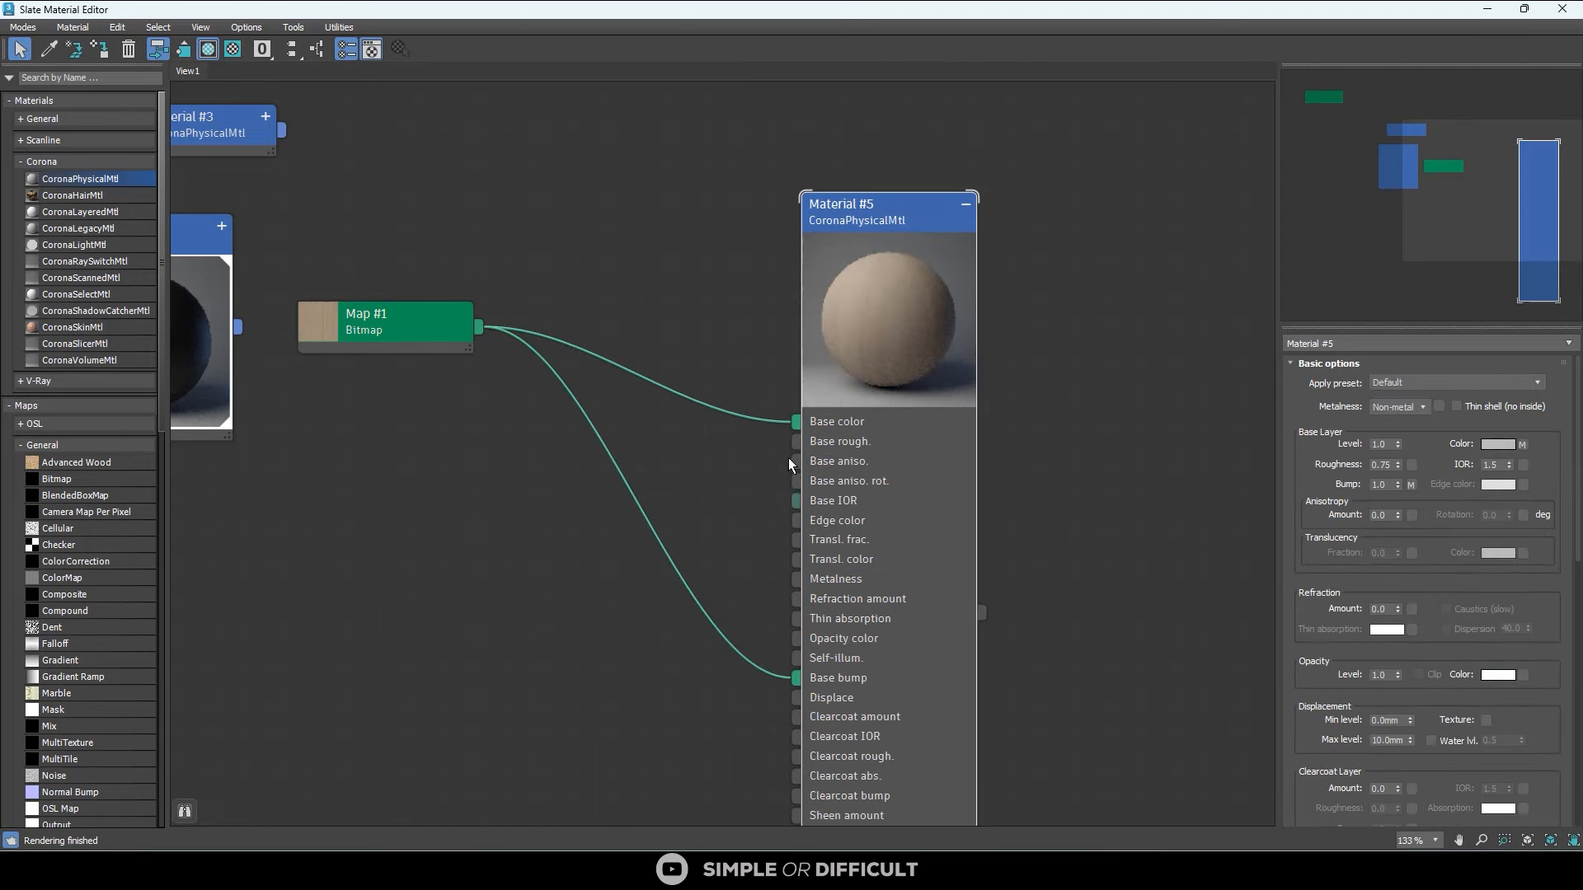
scroll(848, 257, "down", 3)
double_click(947, 15)
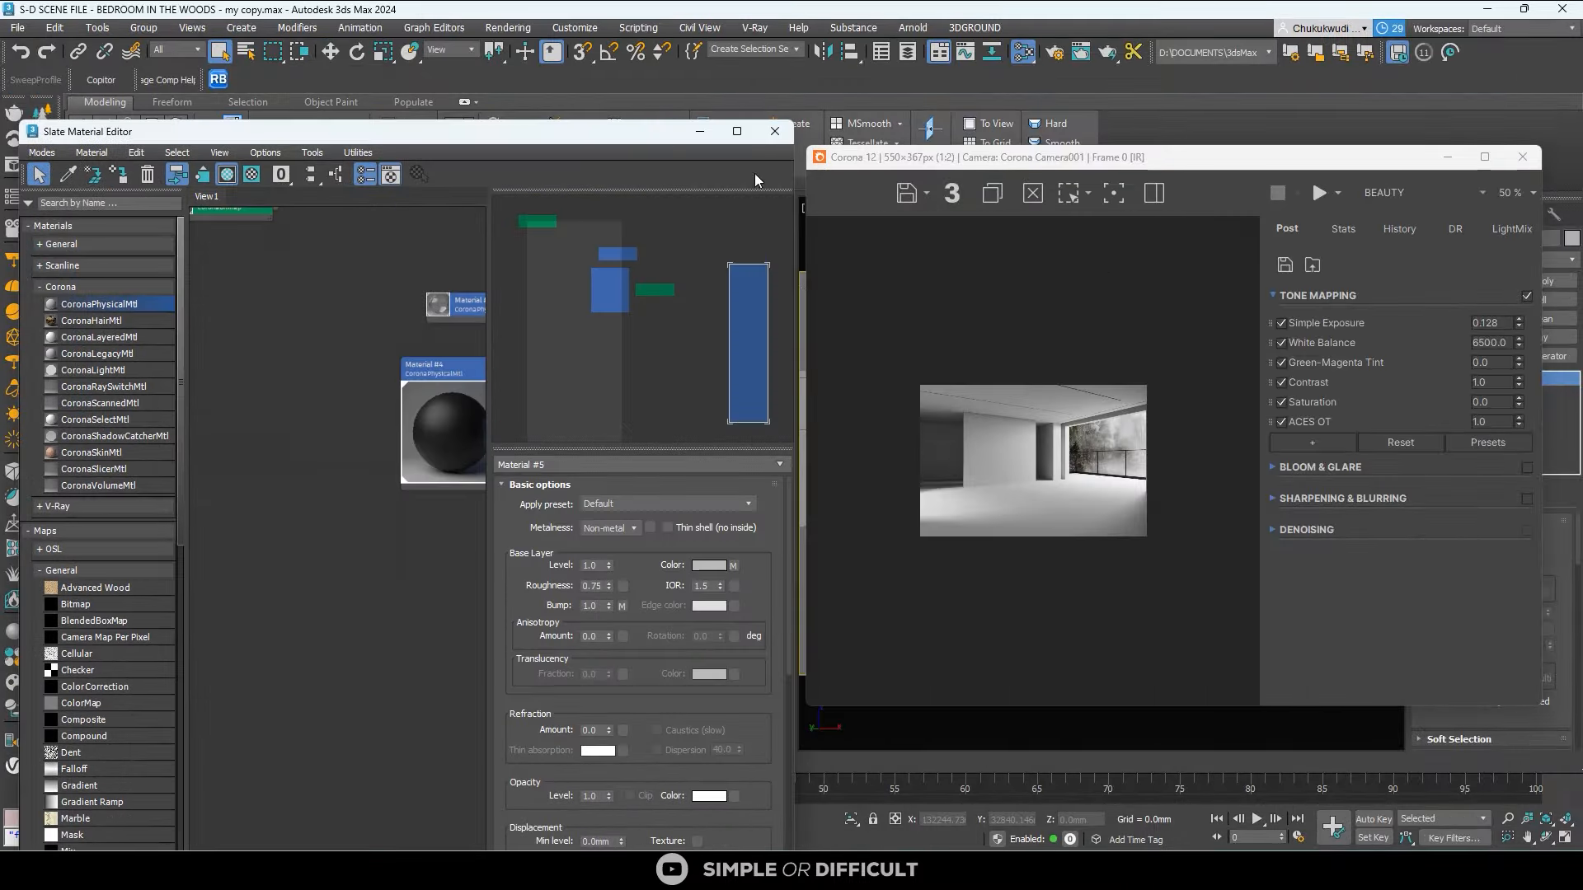
Select the large wall panel and the panelled unit beside it in the camera view and assign the wood material, Material #5, to them.
left_click(1419, 161)
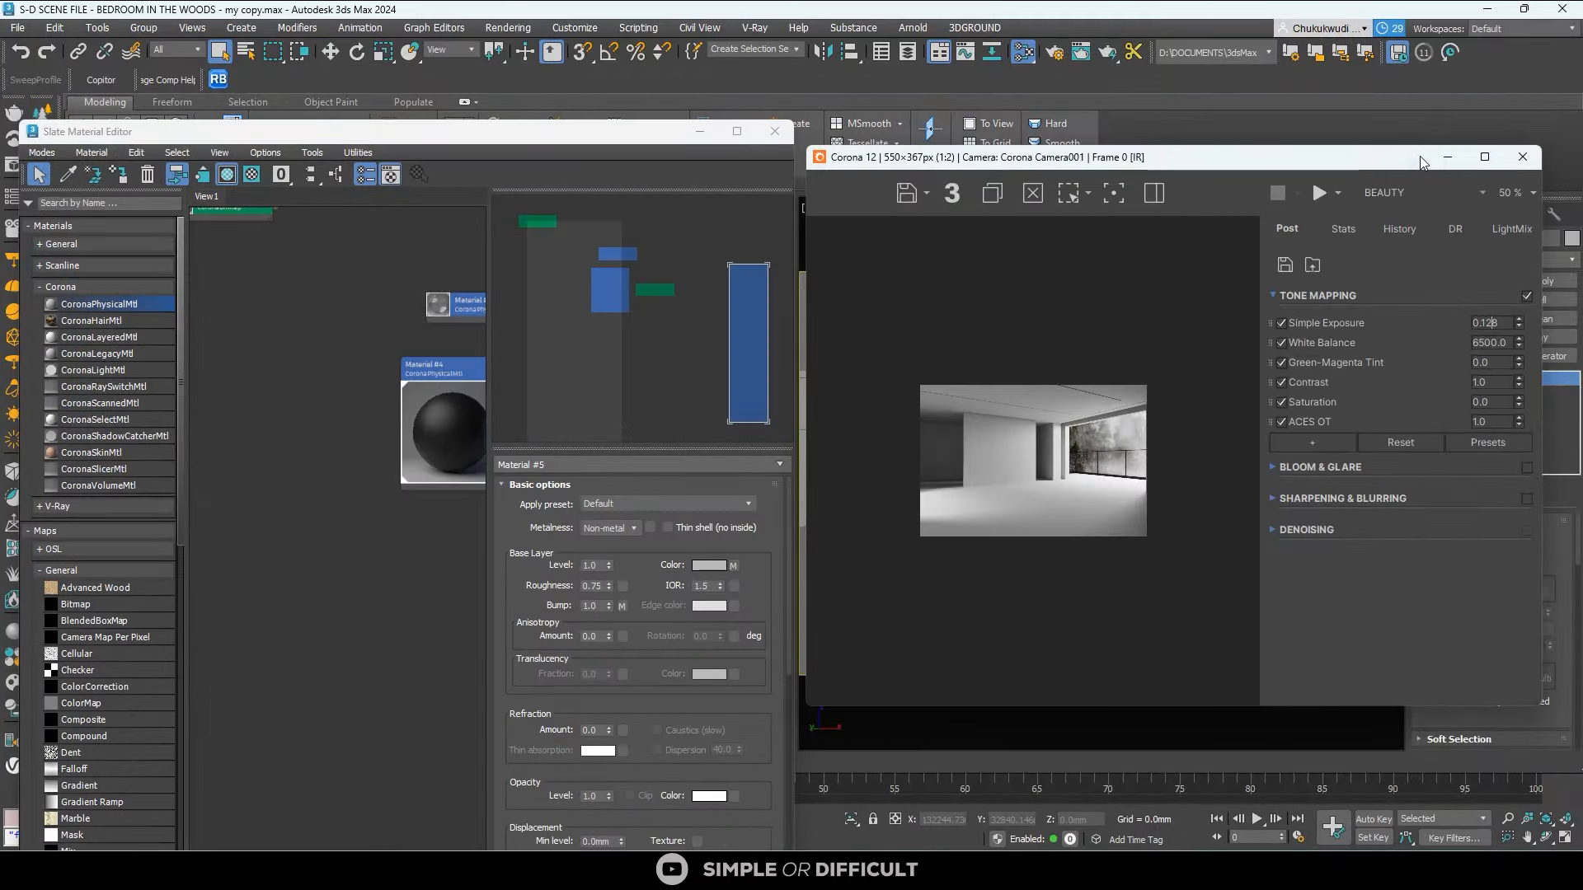
left_click(1444, 157)
left_click(1006, 424)
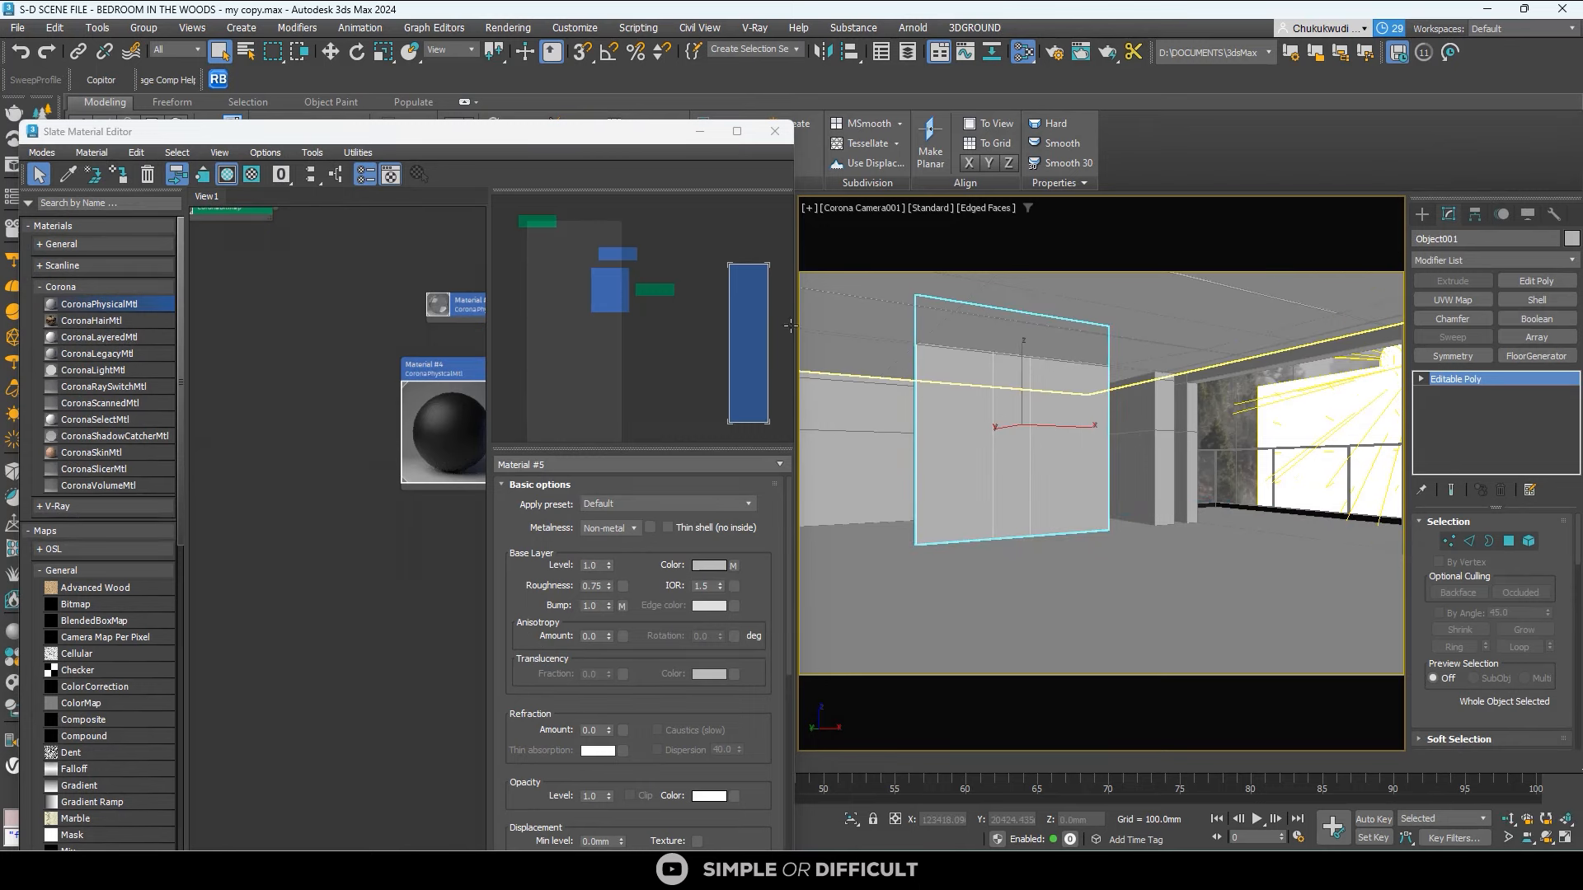
left_click(1169, 414)
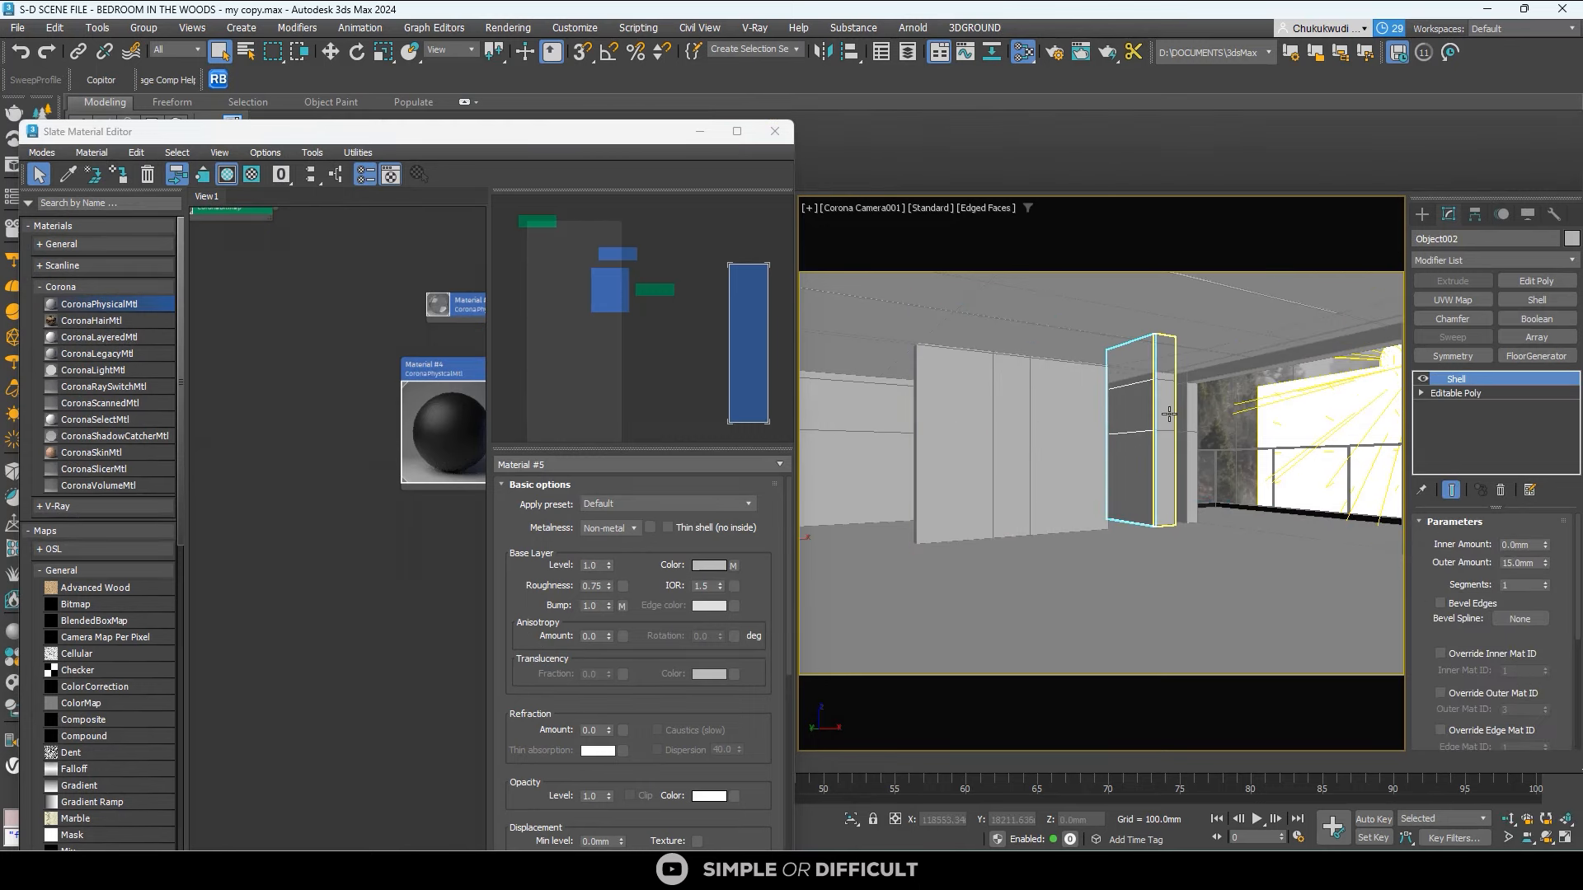
left_click(1006, 437, "ctrl")
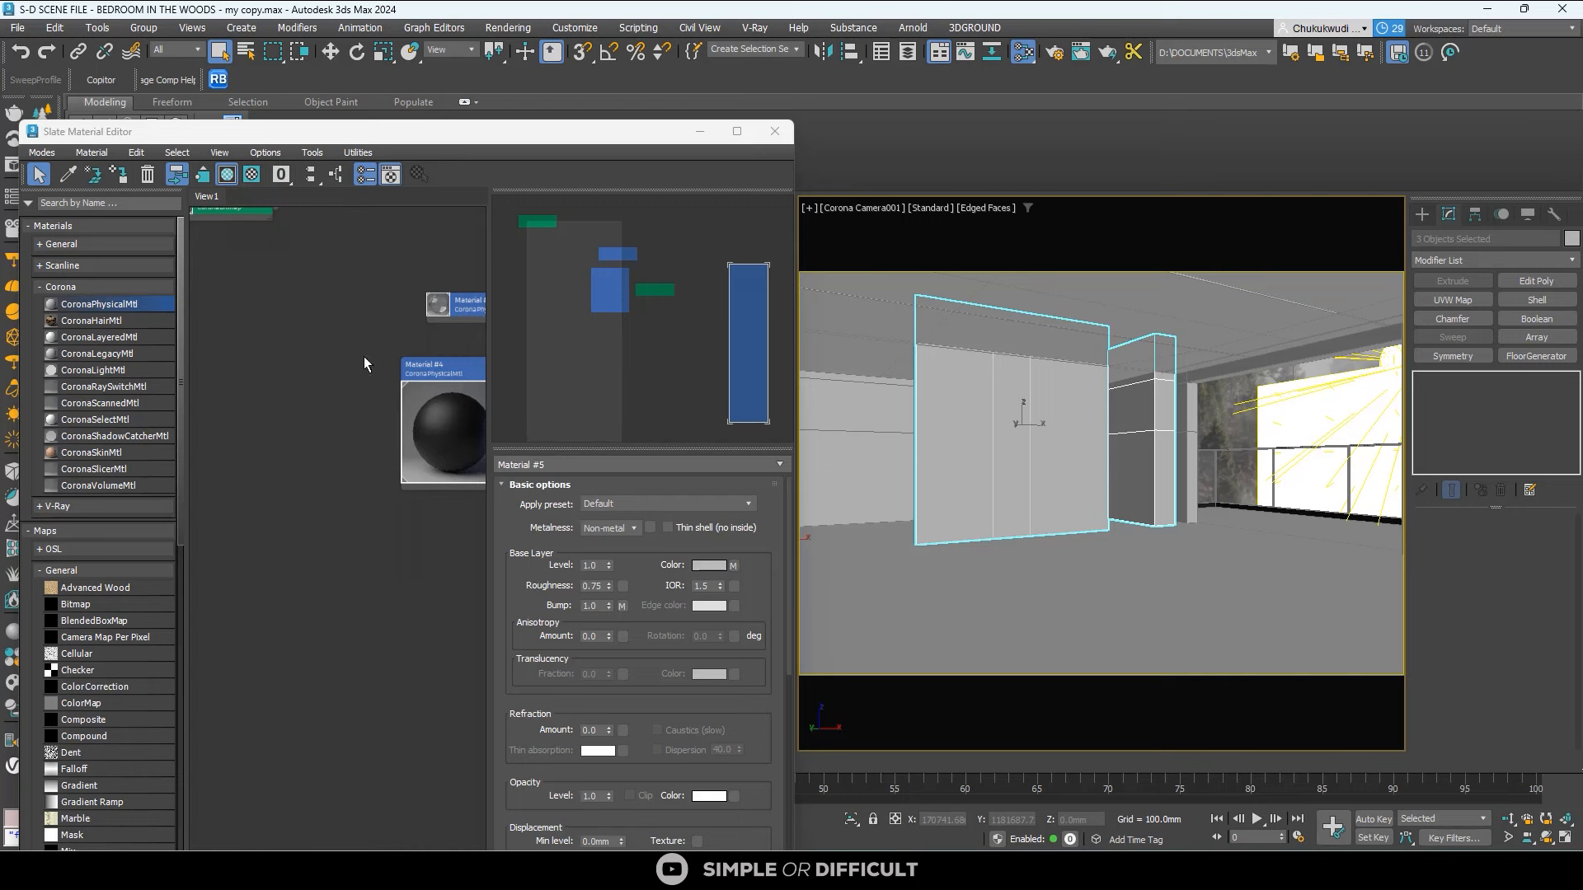
scroll(274, 343, "down", 5)
middle_click_drag(323, 350, 125, 353)
scroll(330, 343, "up", 5)
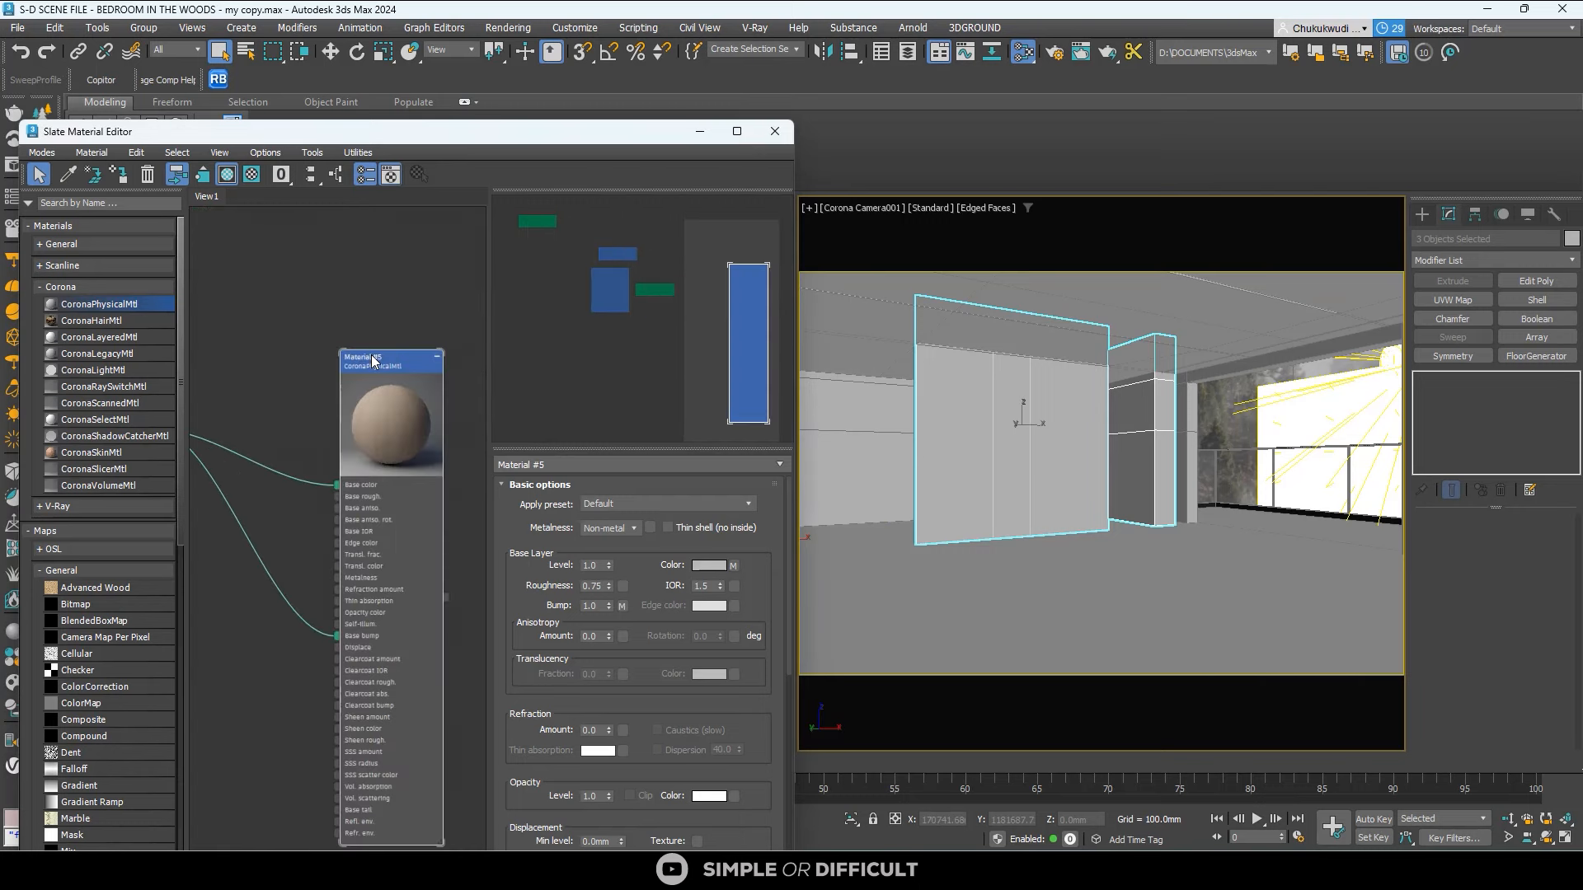
left_click(366, 306)
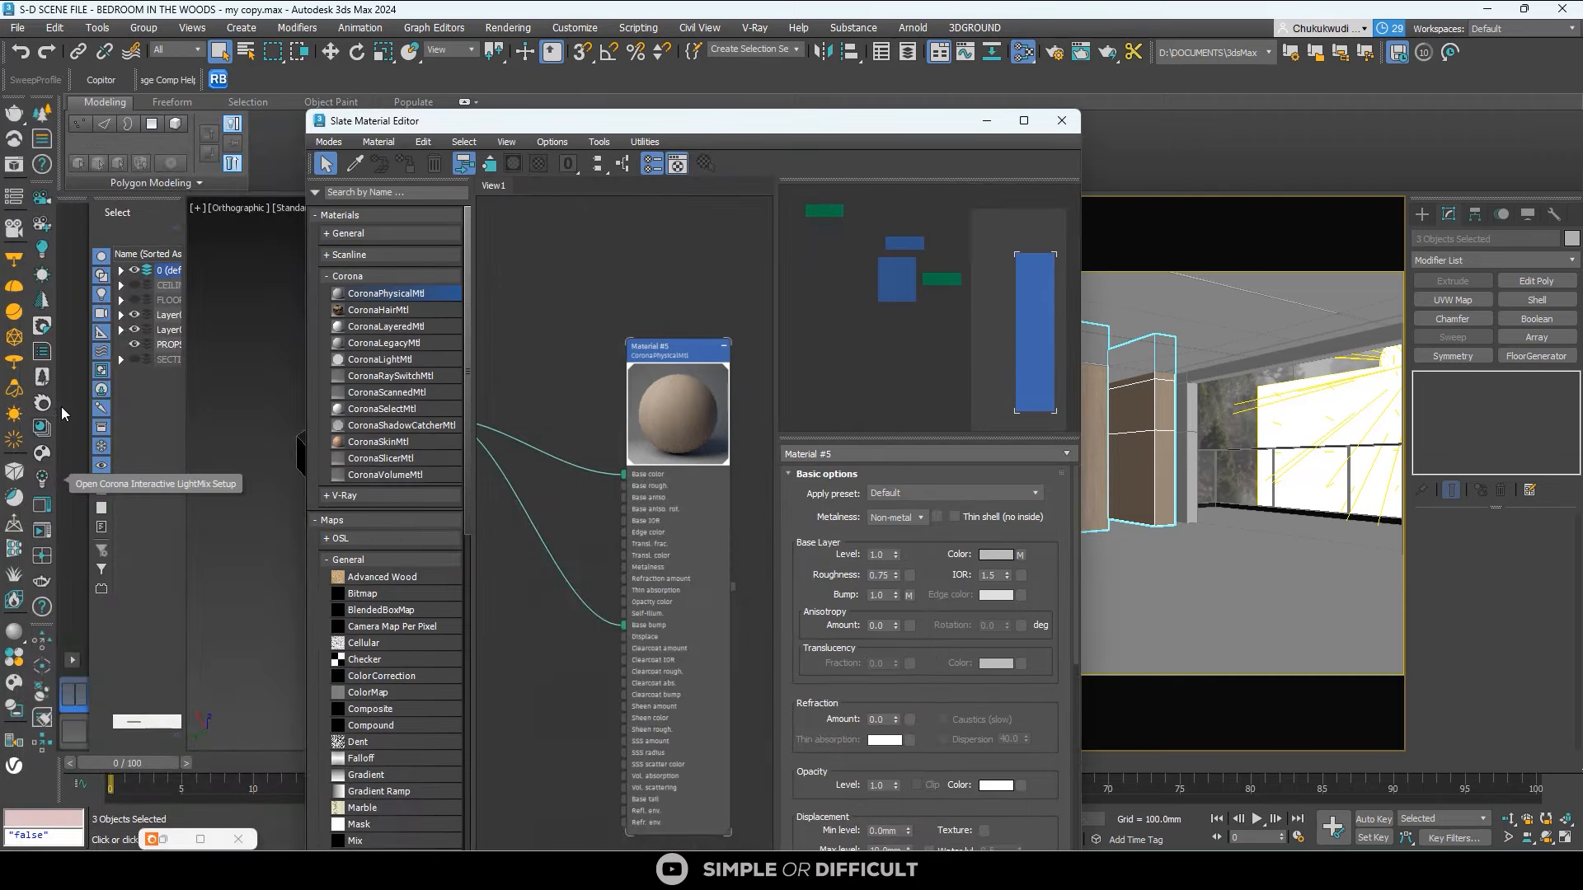
Start interactive rendering of the camera view and check the wood texture on the wall panels up close.
left_click(41, 504)
left_click(1335, 195)
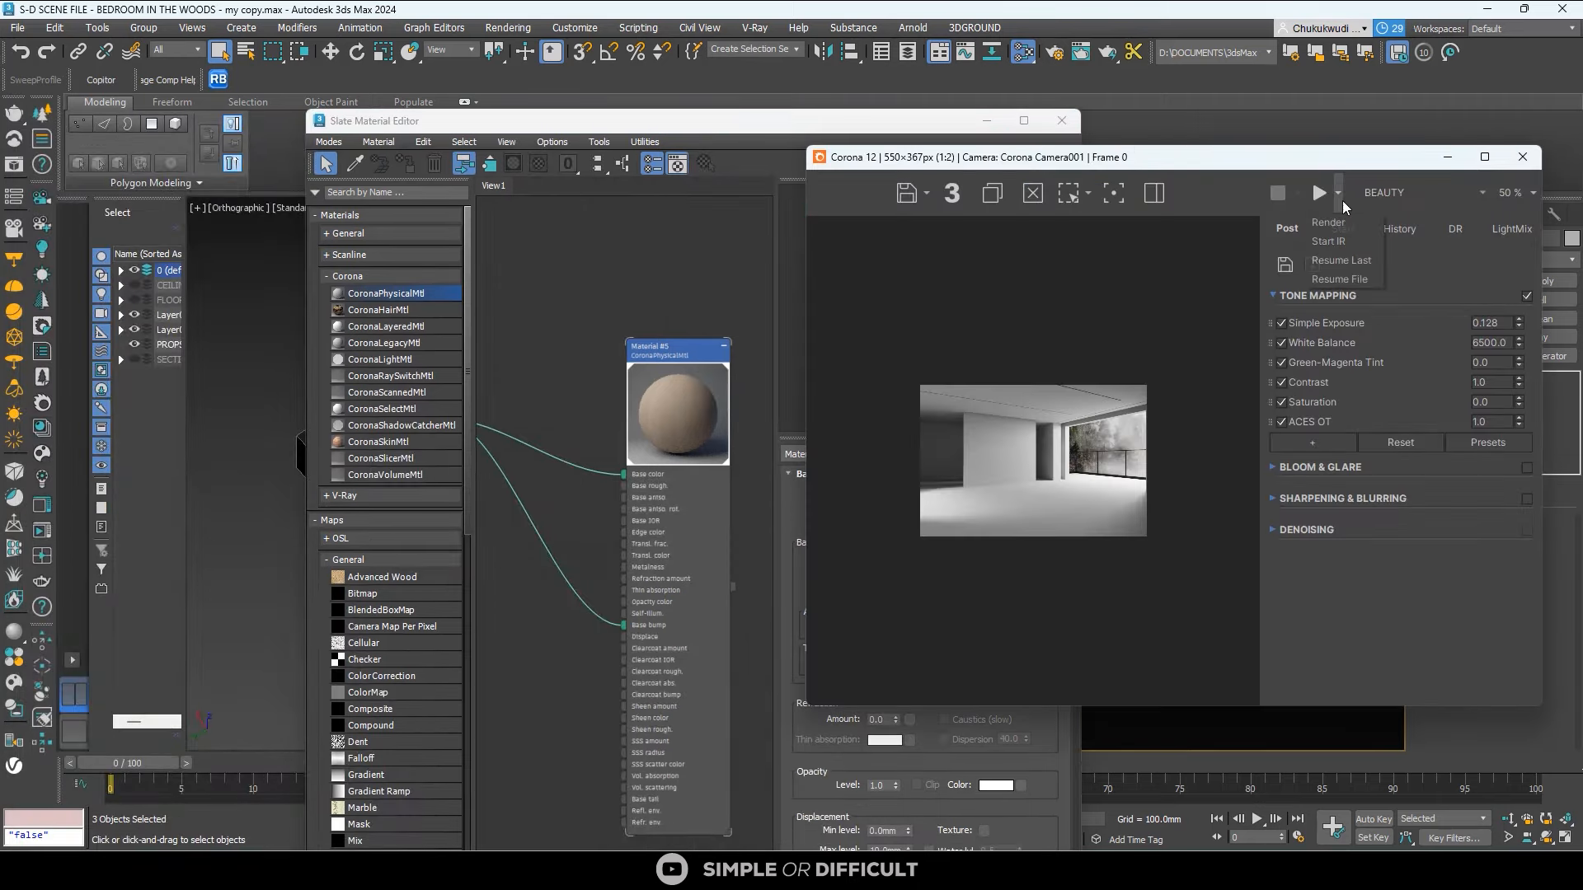
left_click(1340, 248)
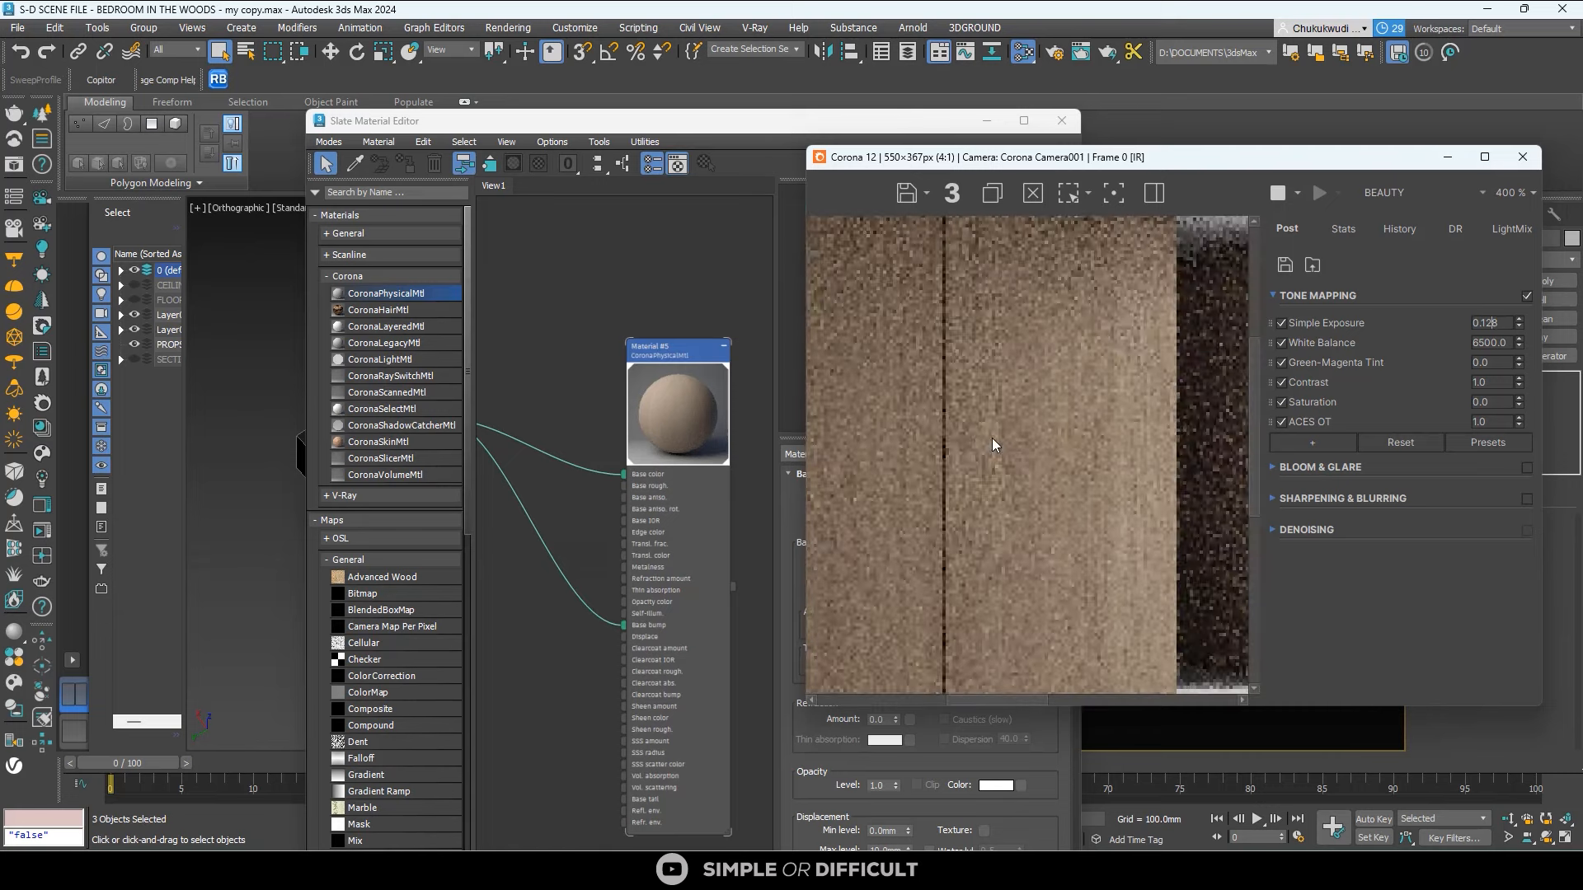
scroll(1003, 421, "up", 1)
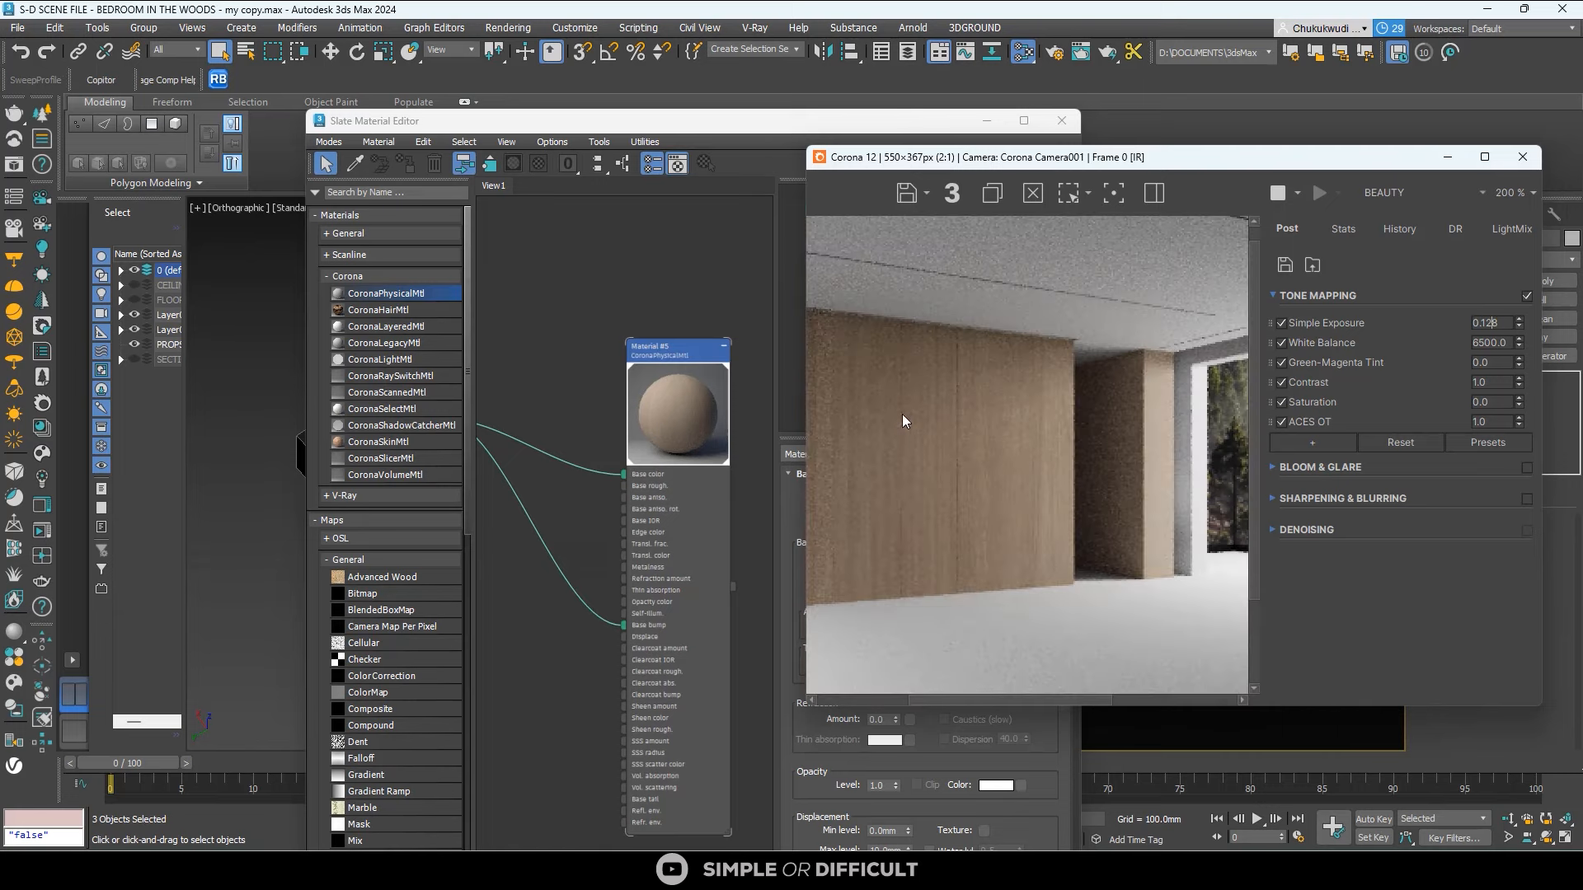
Switch the wood material's roughness mode to Glossiness in its advanced options.
left_click(670, 299)
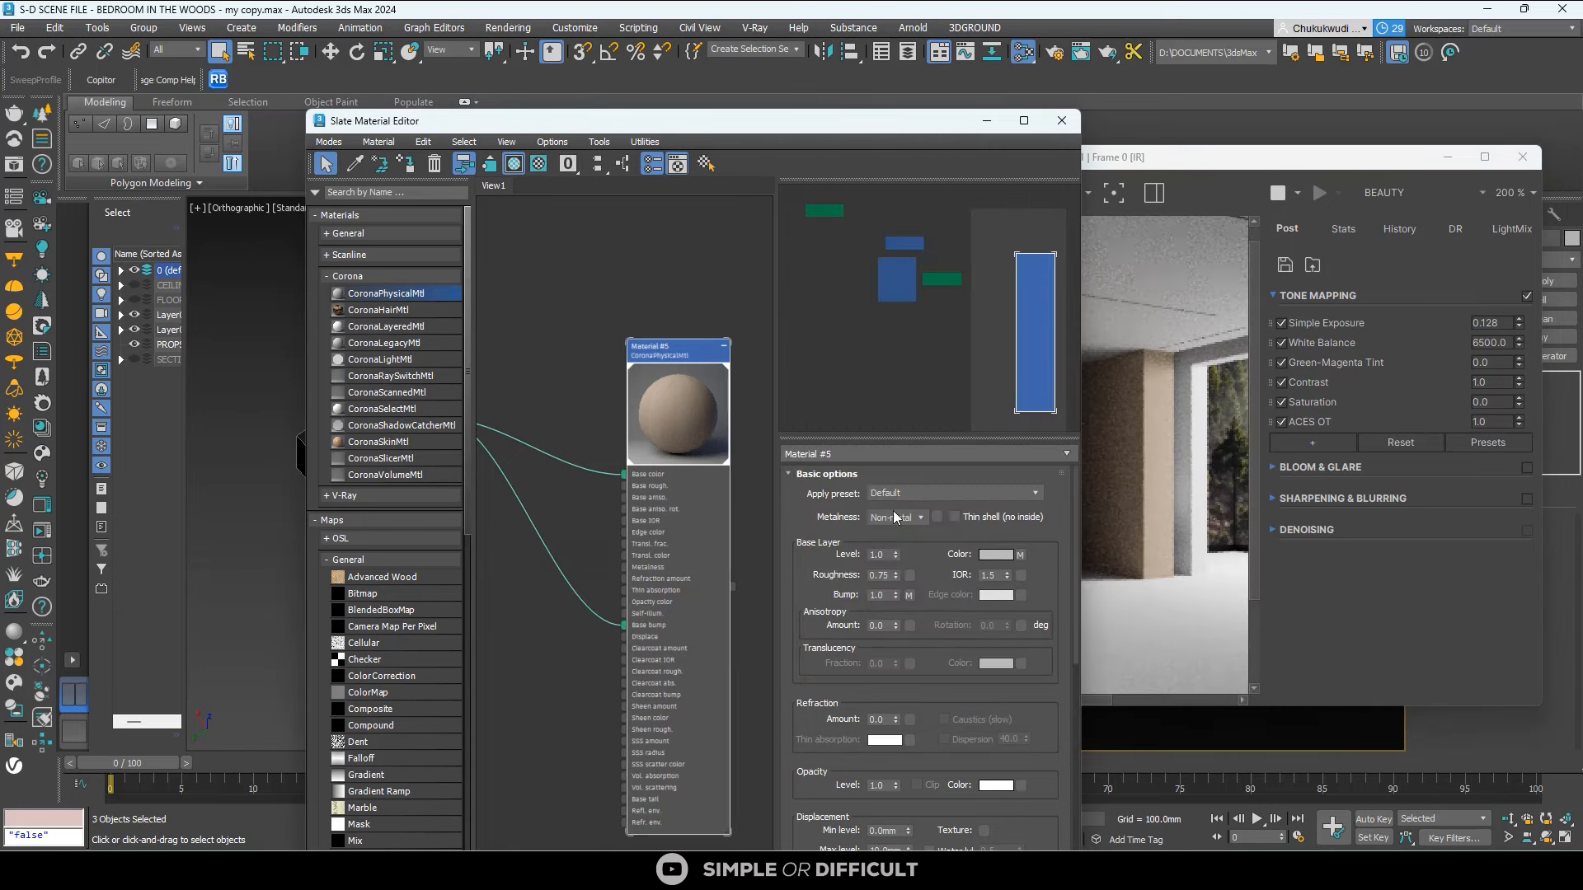
left_click_drag(1072, 518, 1063, 697)
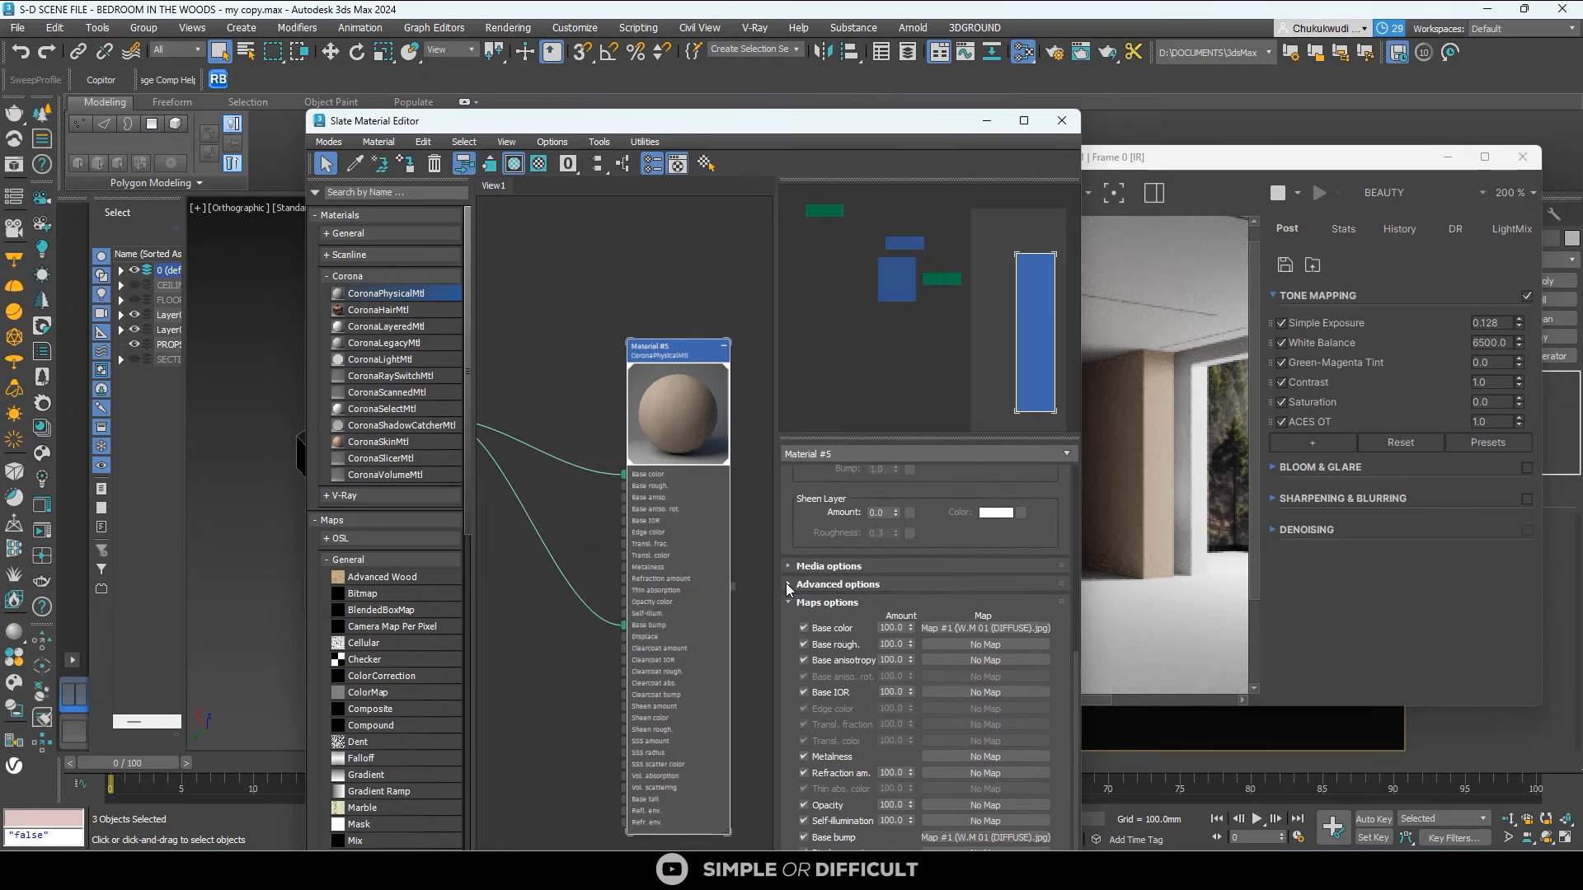
left_click(788, 585)
left_click(911, 715)
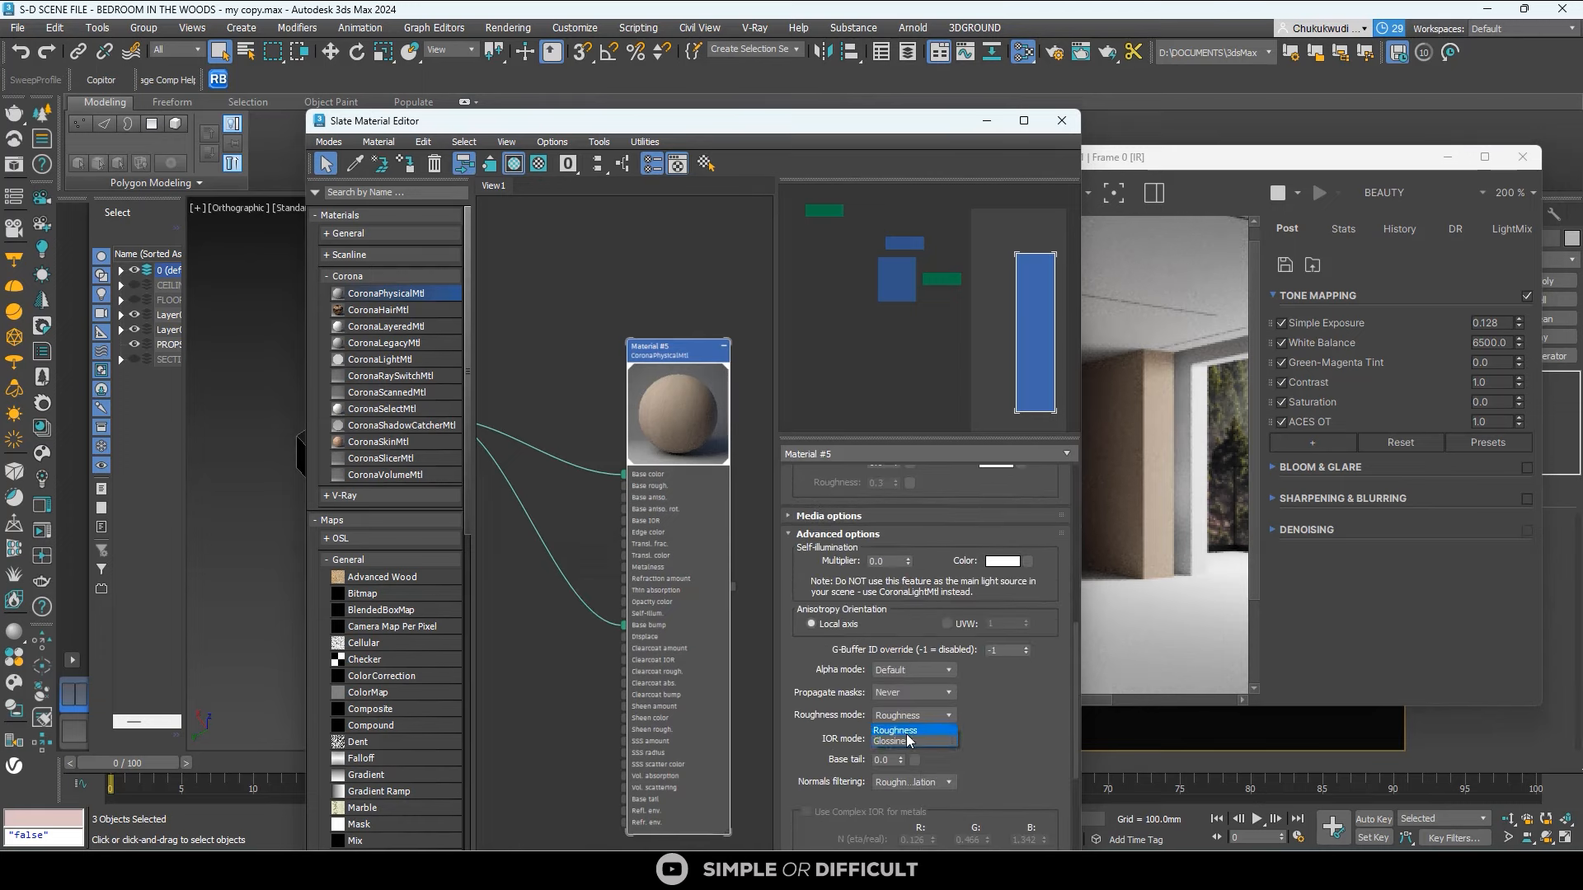
left_click(907, 740)
Set the wood material's glossiness to 1.0, base bump to 0.05 and IOR to 1.42.
scroll(676, 358, "up", 2)
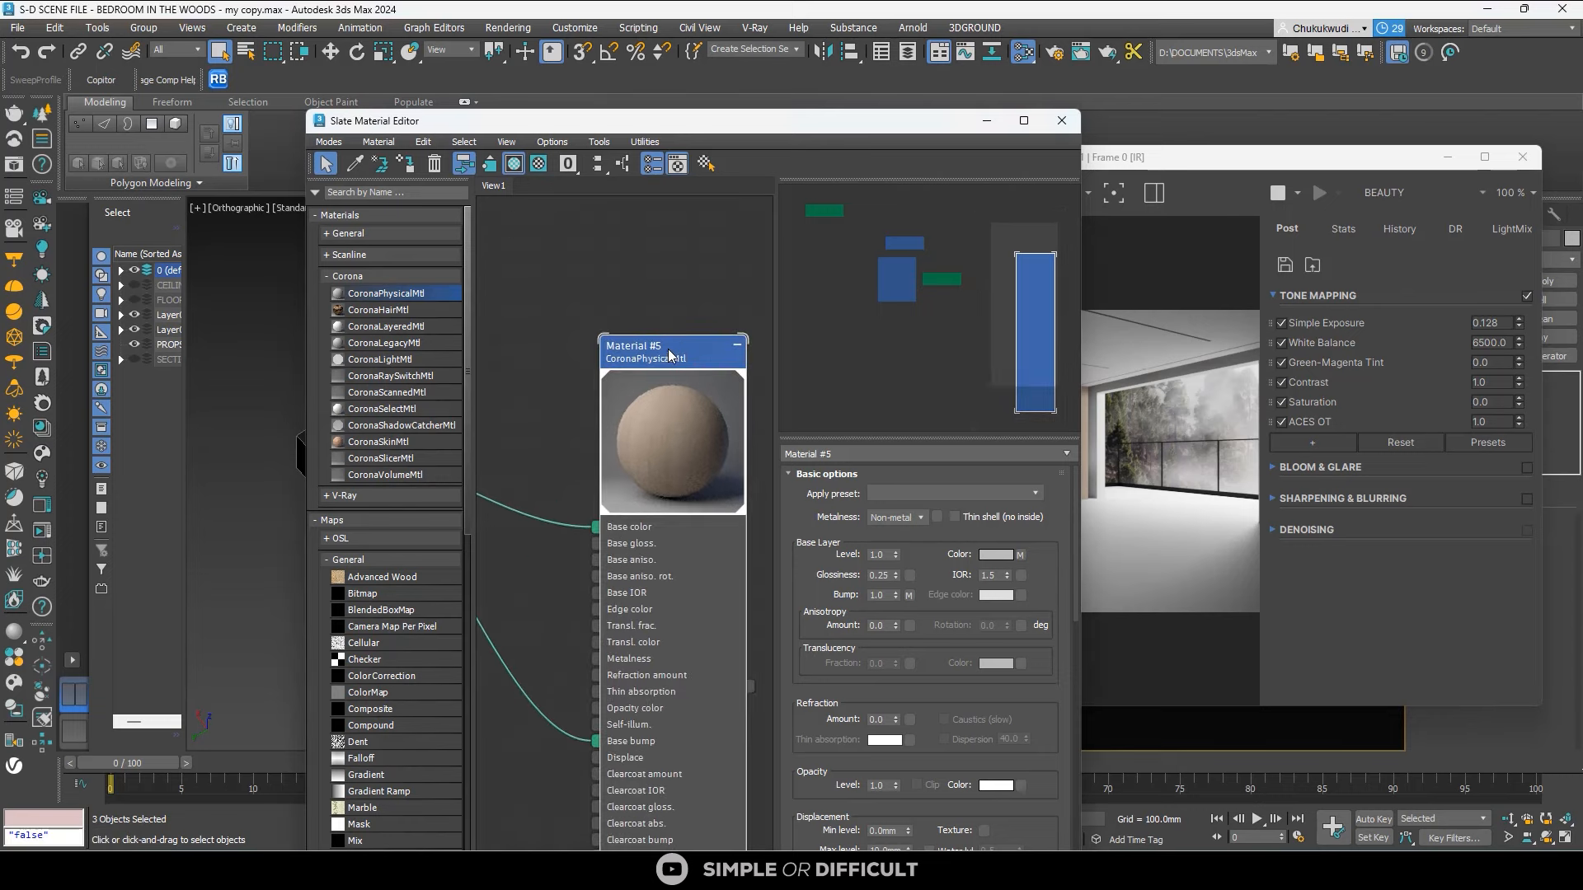
double_click(884, 575)
key("Return")
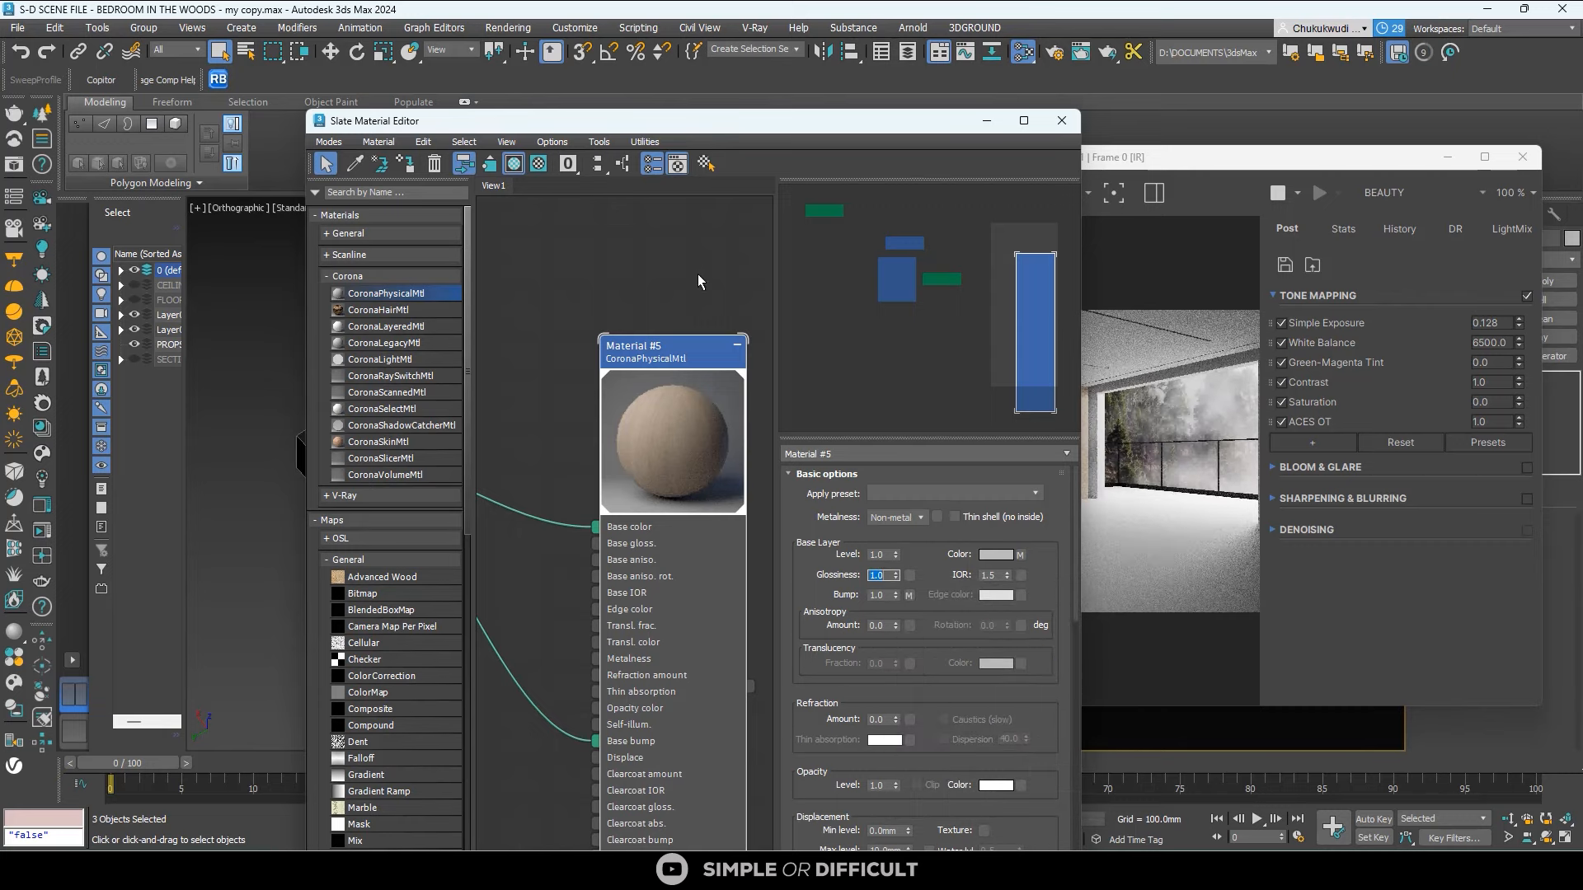
left_click_drag(778, 126, 676, 98)
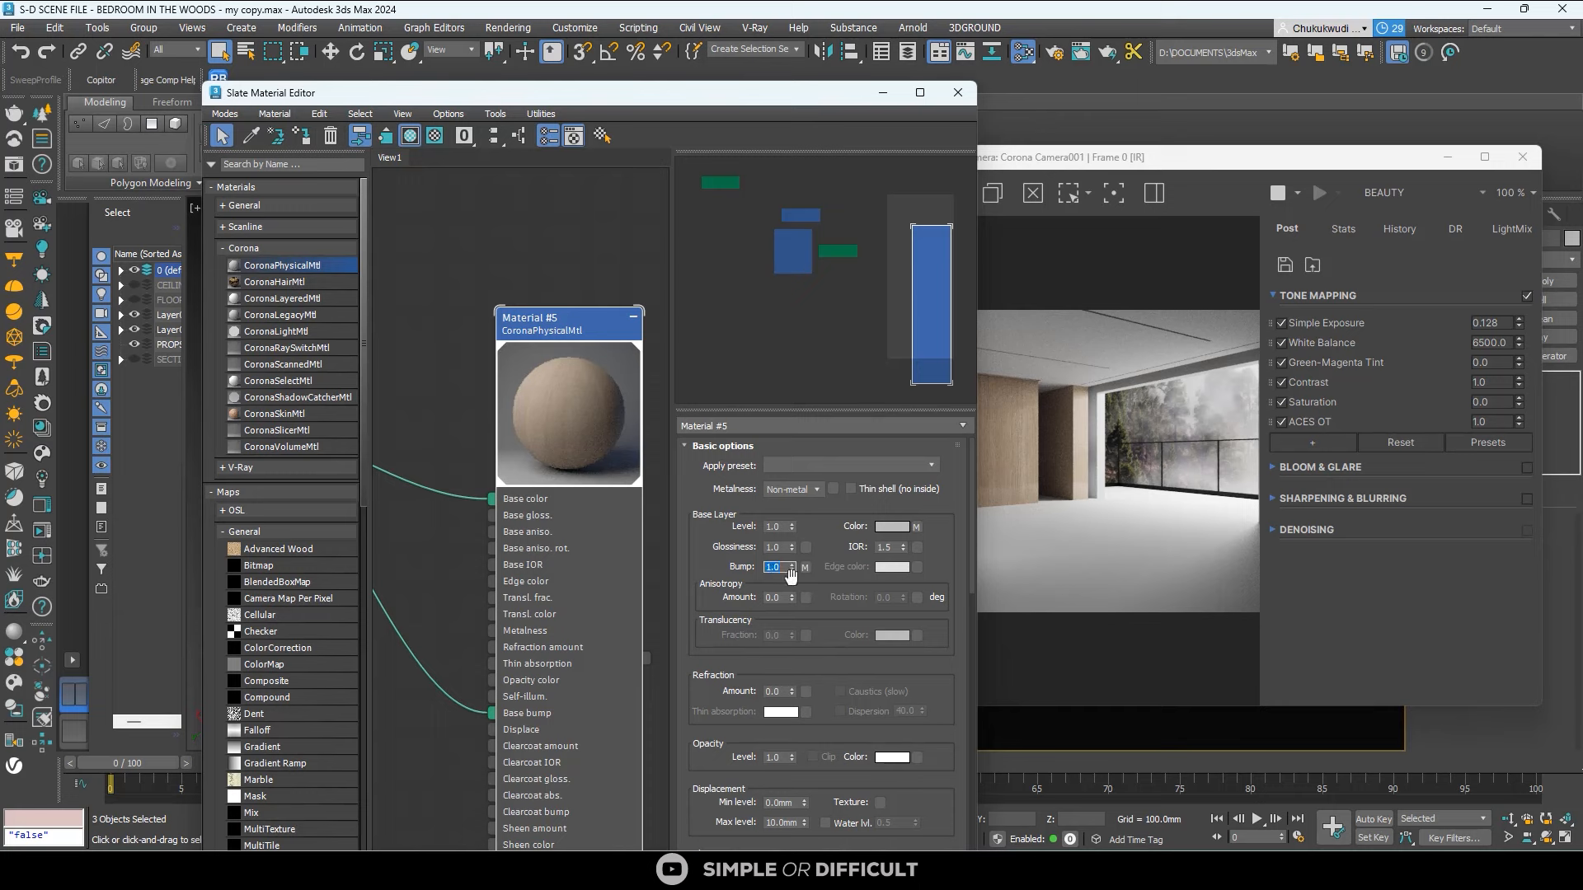
type("5")
key("Return")
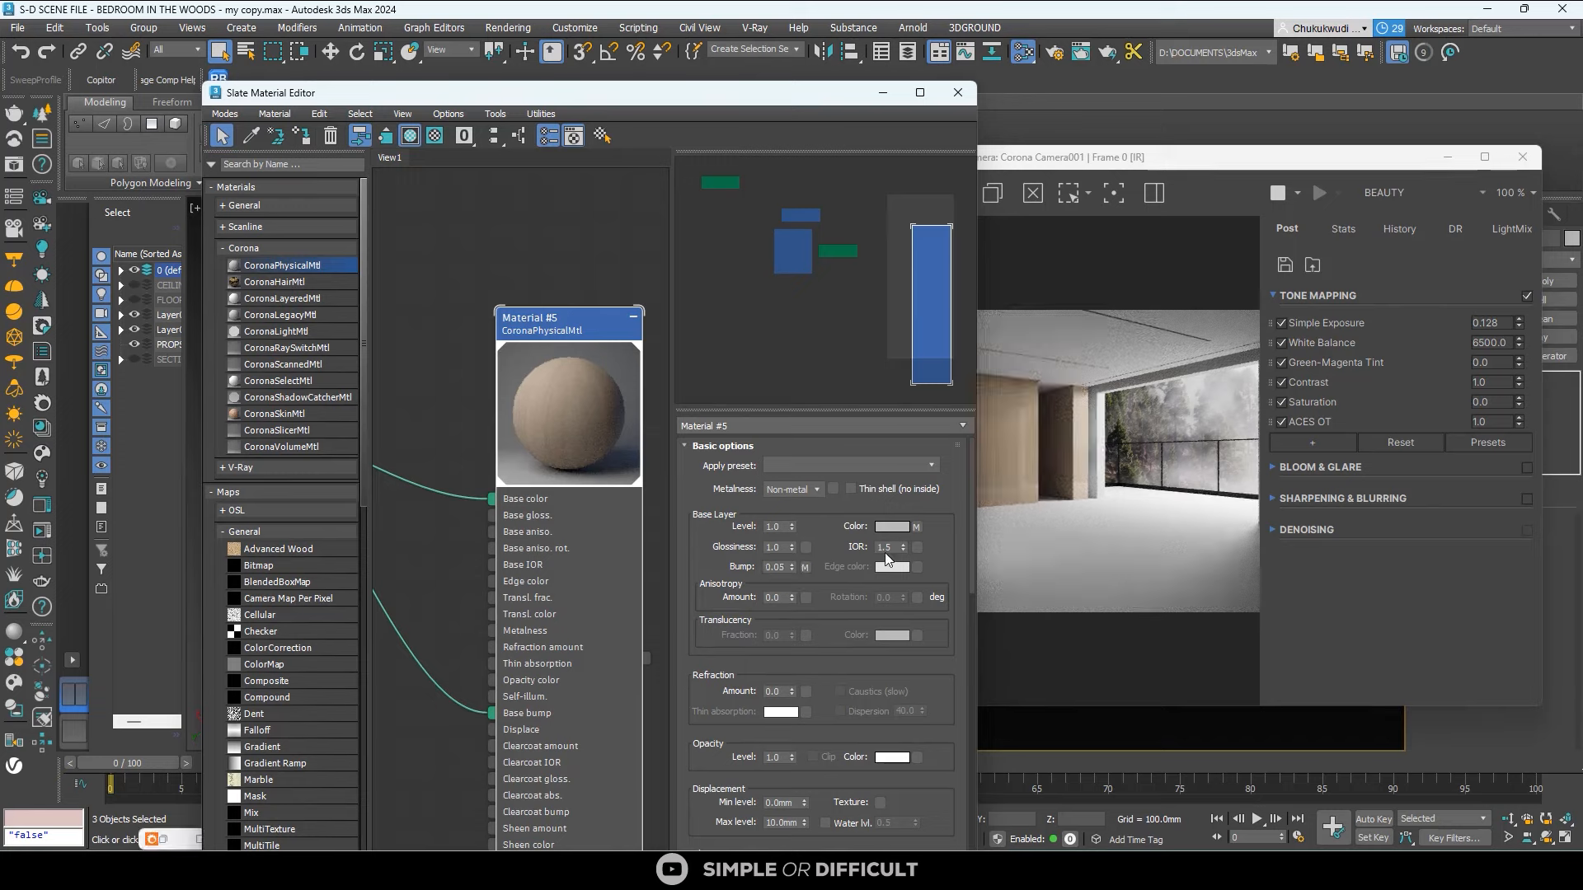
double_click(887, 547)
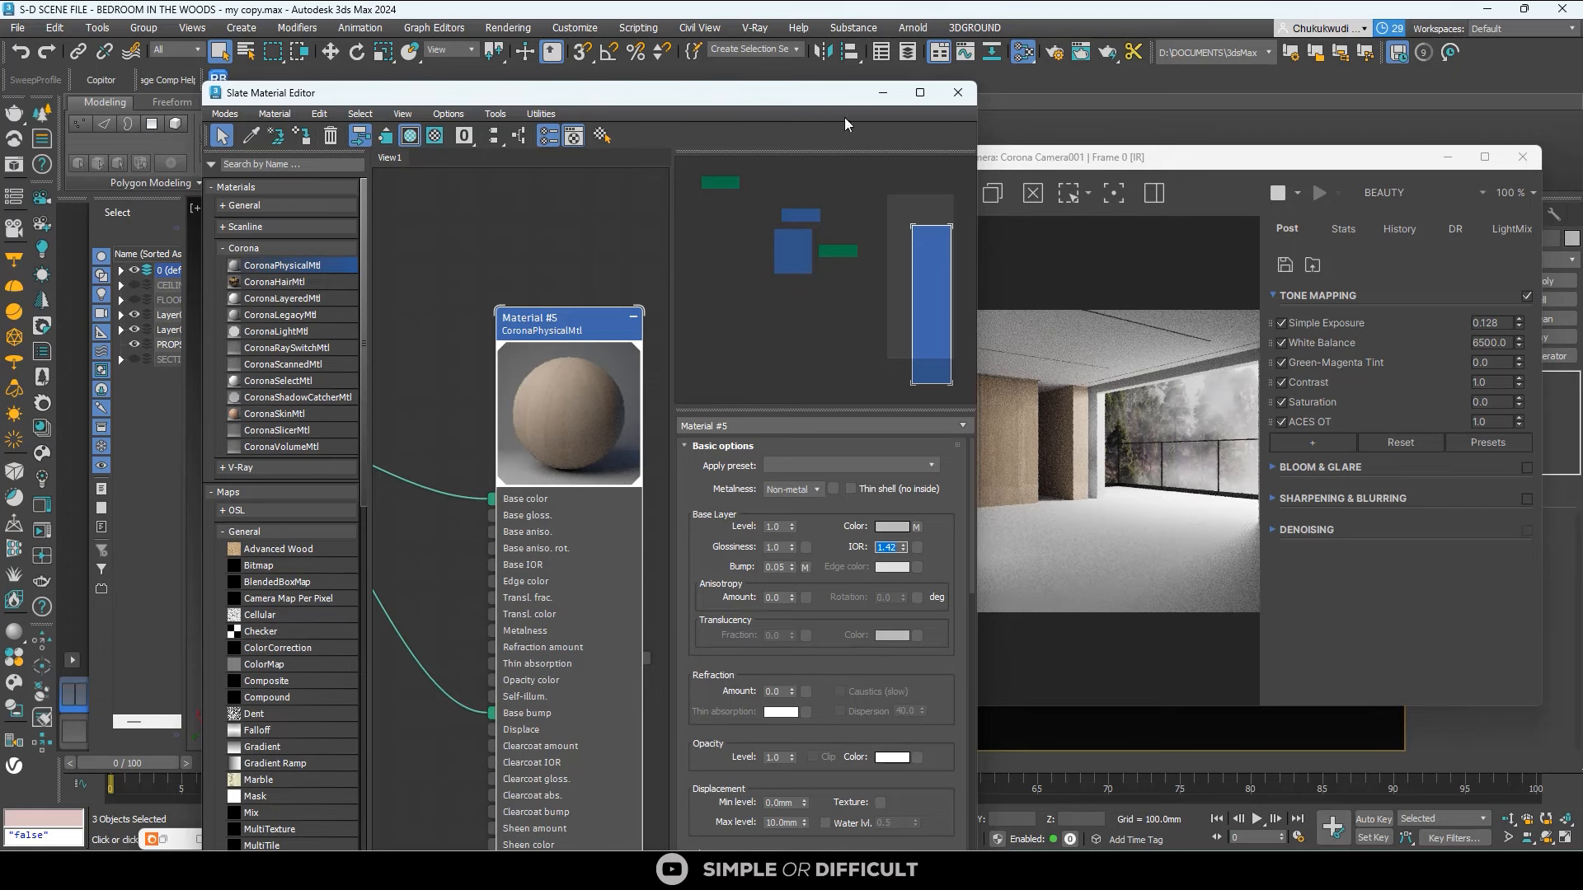
Move the material editor and render window clear of the camera viewport and enable 2D Pan Zoom Mode on the wood panels.
left_click_drag(781, 97, 550, 63)
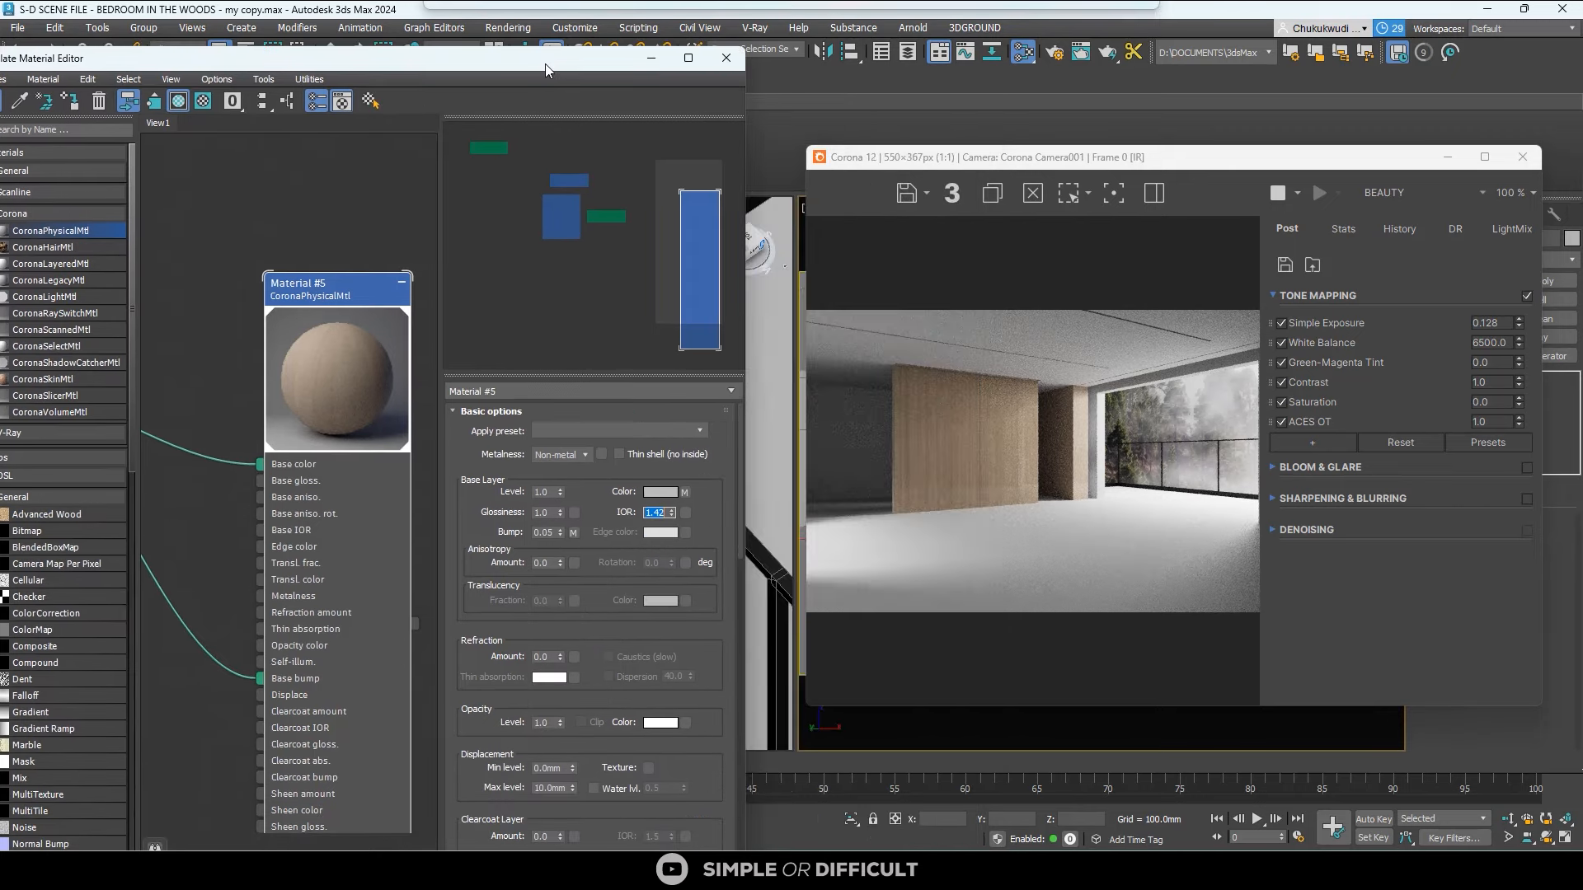
left_click_drag(1297, 159, 500, 176)
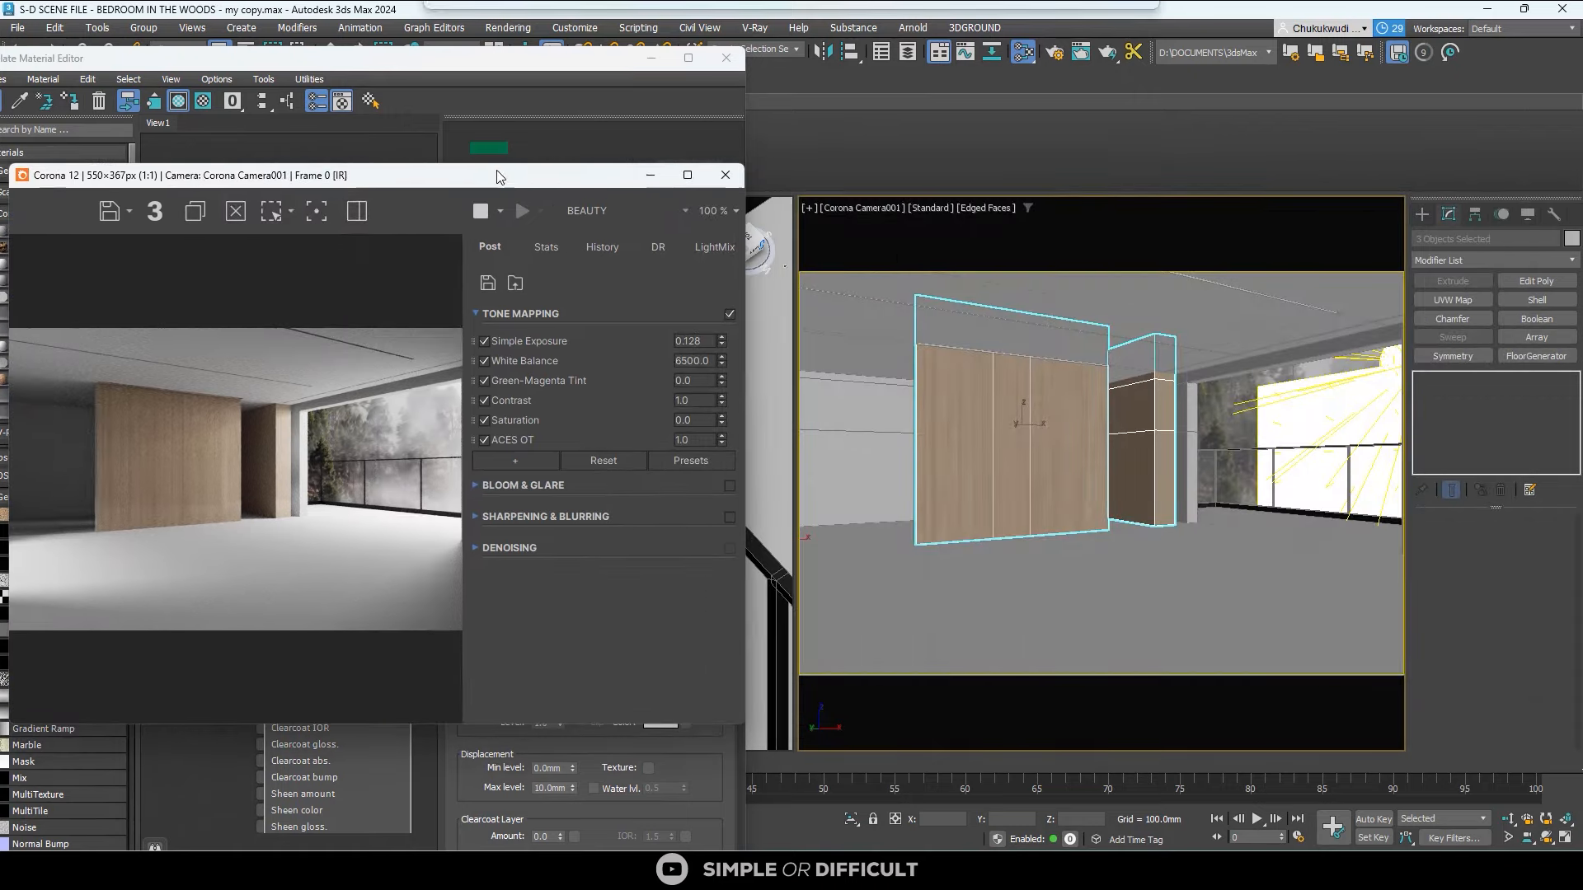
left_click(806, 213)
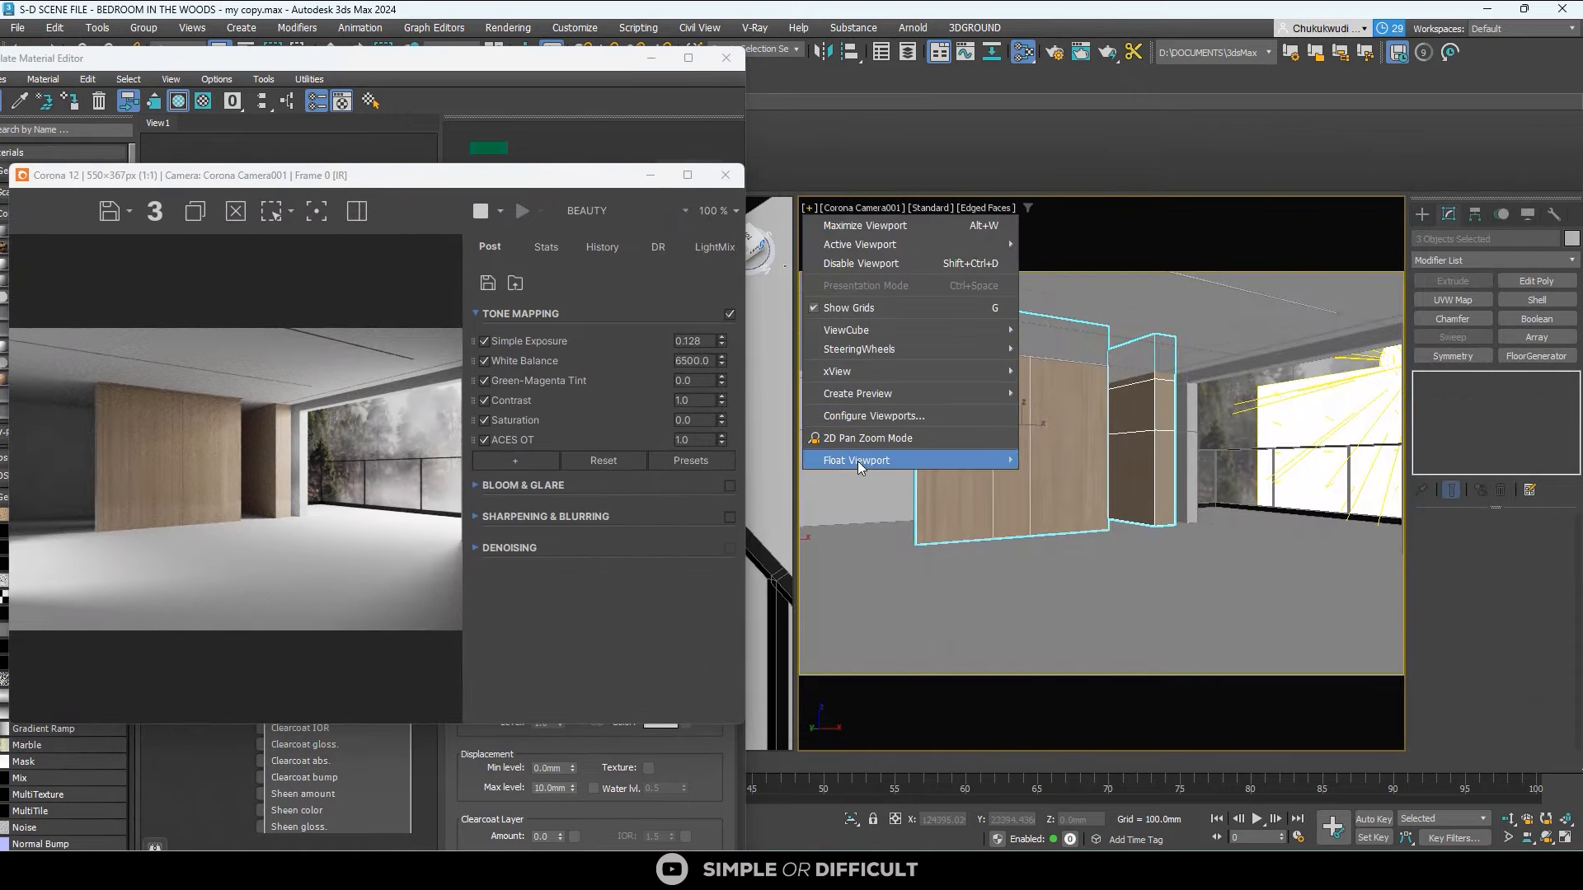
left_click(1004, 461)
scroll(1004, 467, "up", 5)
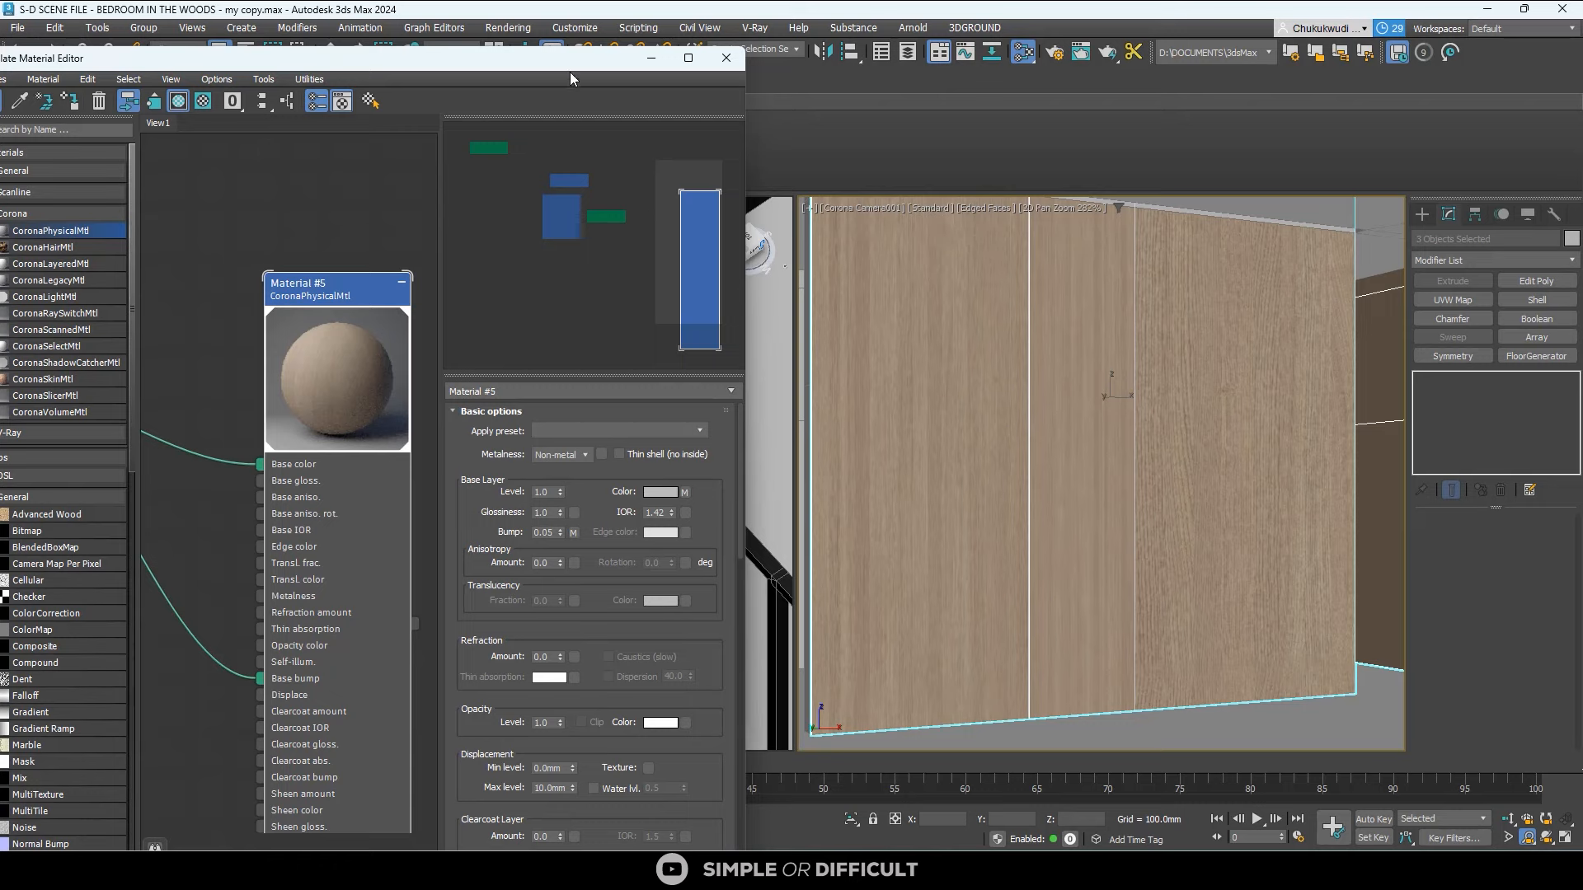
Reposition the material editor and inspect the wood grain and reflections on the wall panel in the interactive render.
left_click_drag(570, 72, 1057, 66)
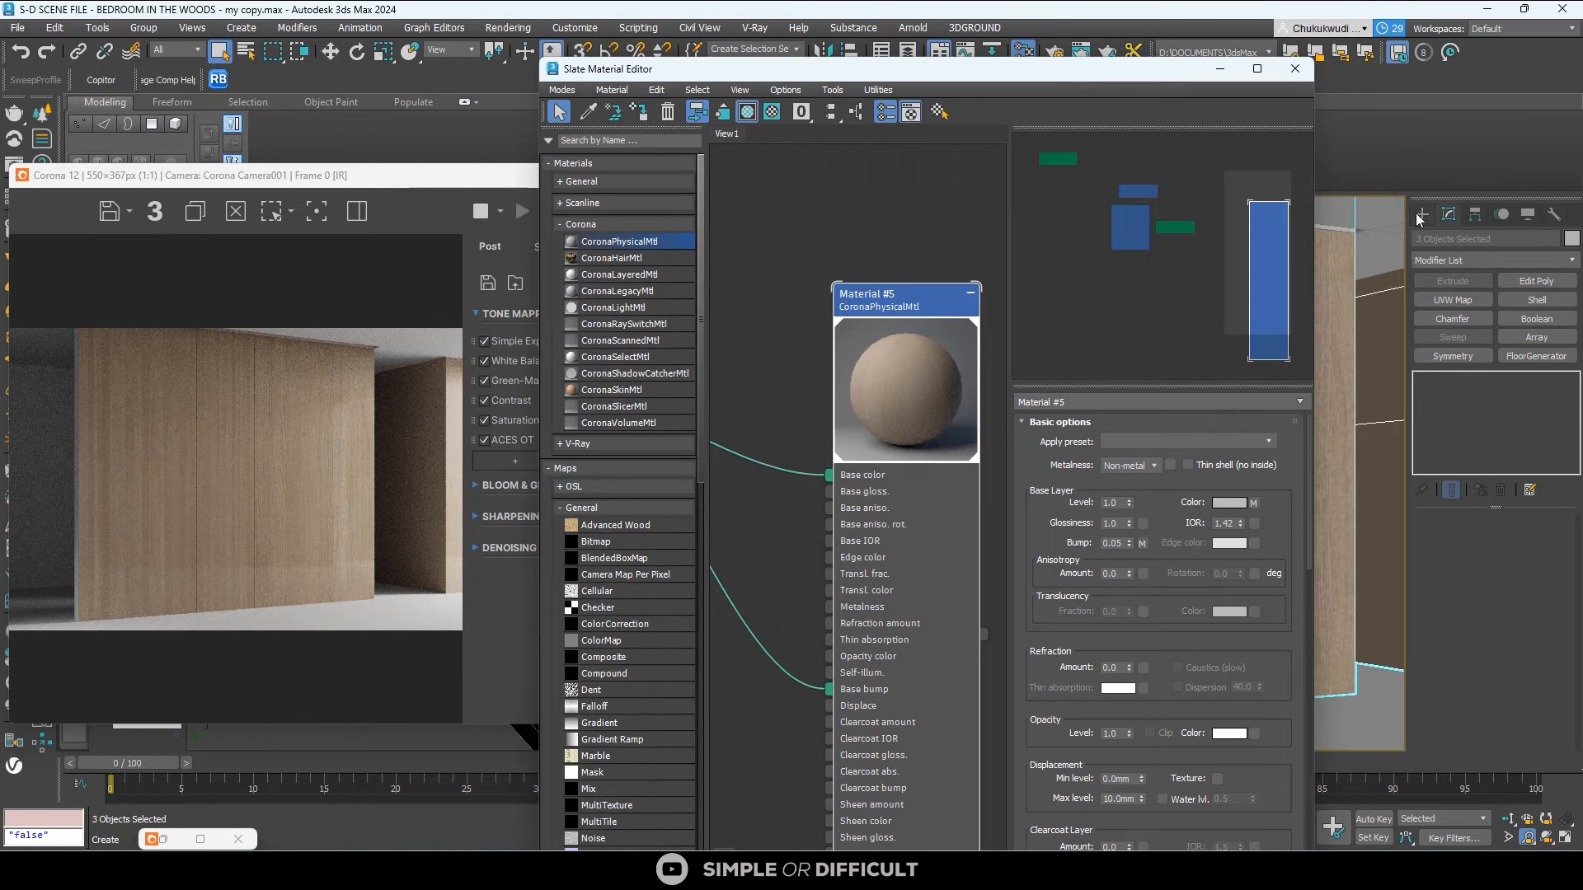
scroll(1308, 289, "up", 2)
scroll(1345, 289, "up", 2)
scroll(1345, 289, "up", 1)
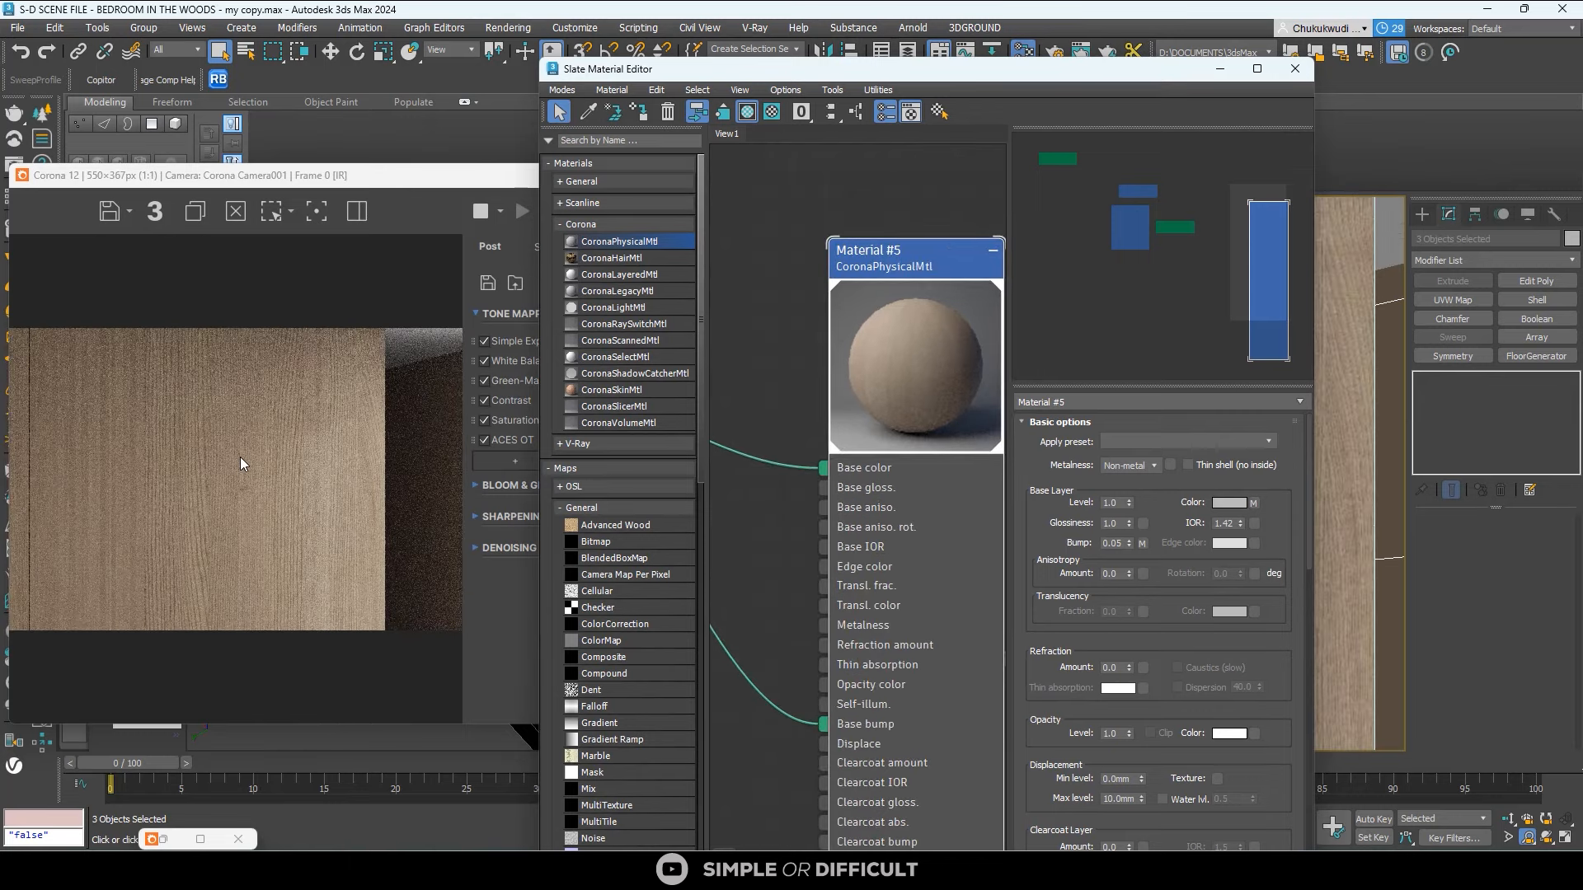
scroll(1356, 323, "down", 2)
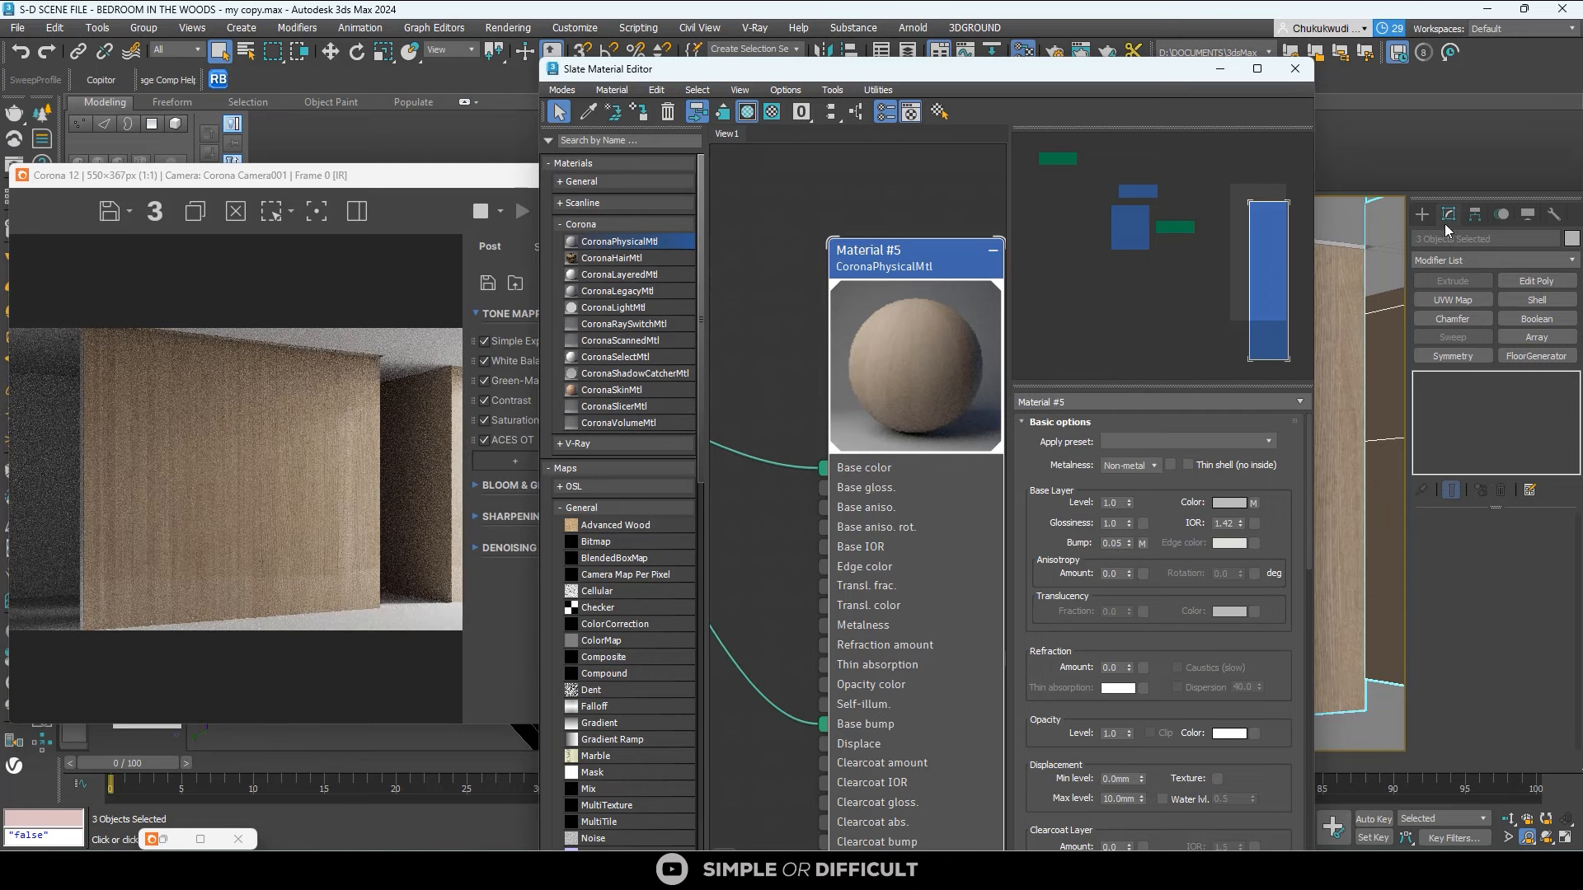
Select only the large wood wall panel, add a UVW Map modifier with Box mapping, and check its grain in the render.
left_click(1424, 217)
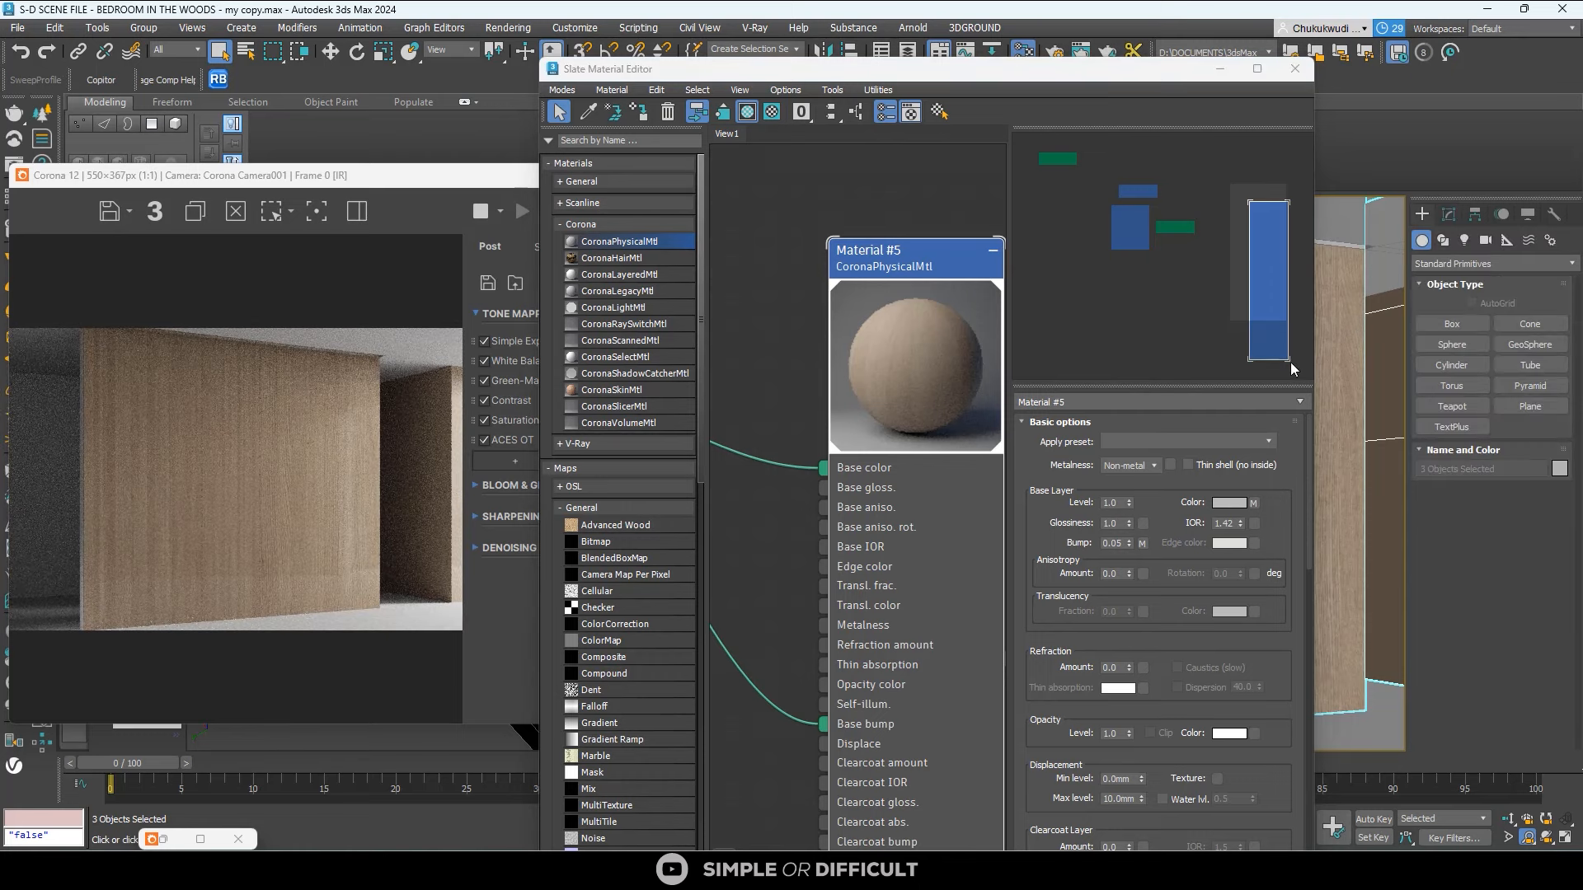
left_click(1350, 306)
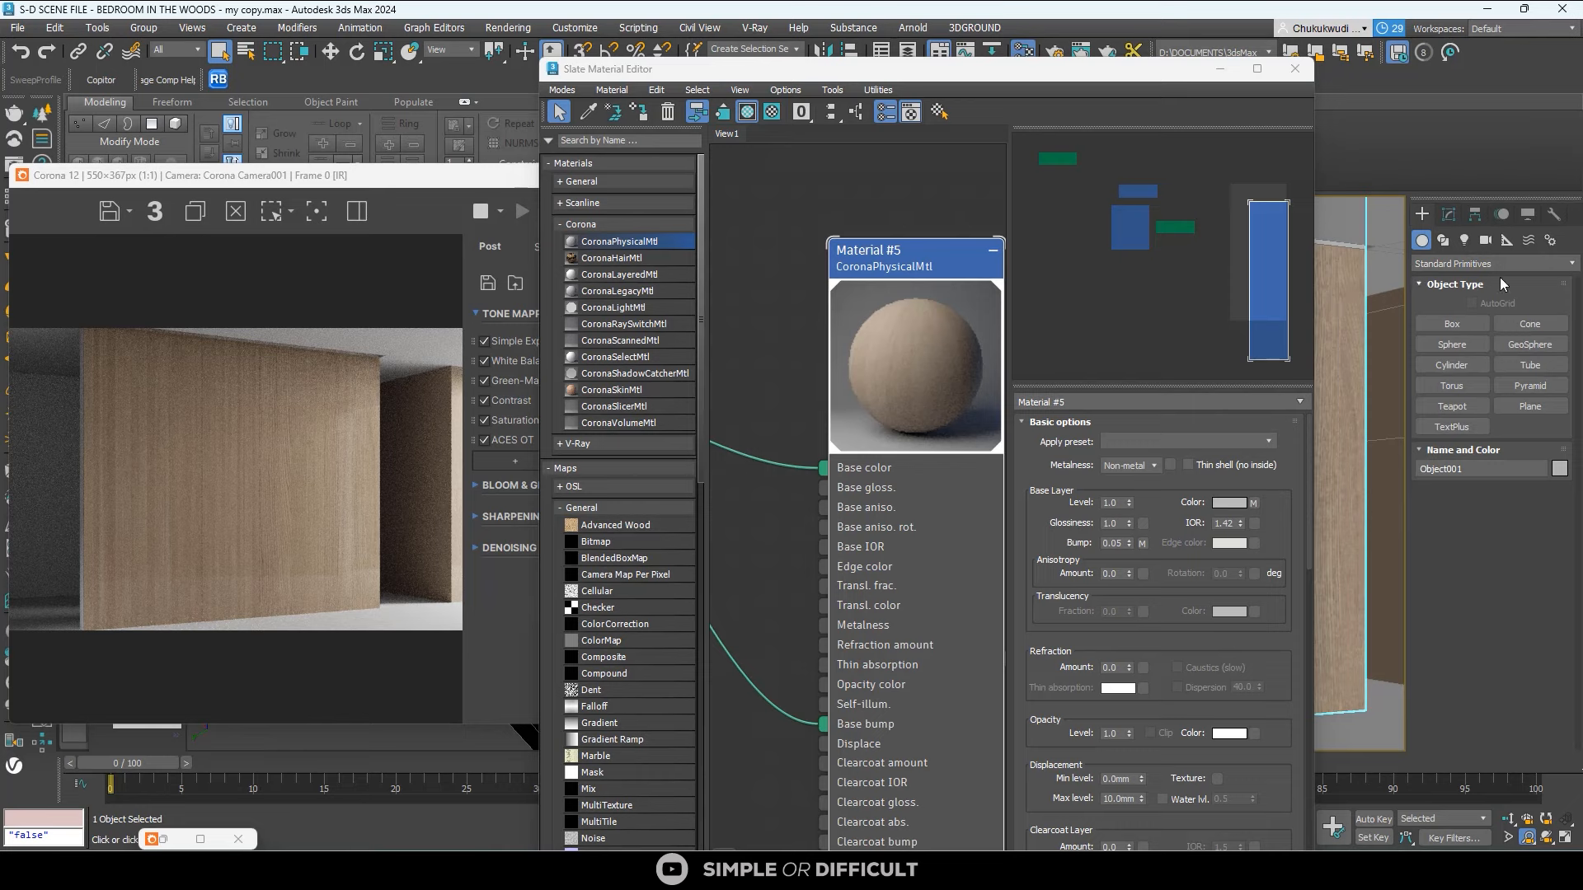
left_click(1448, 214)
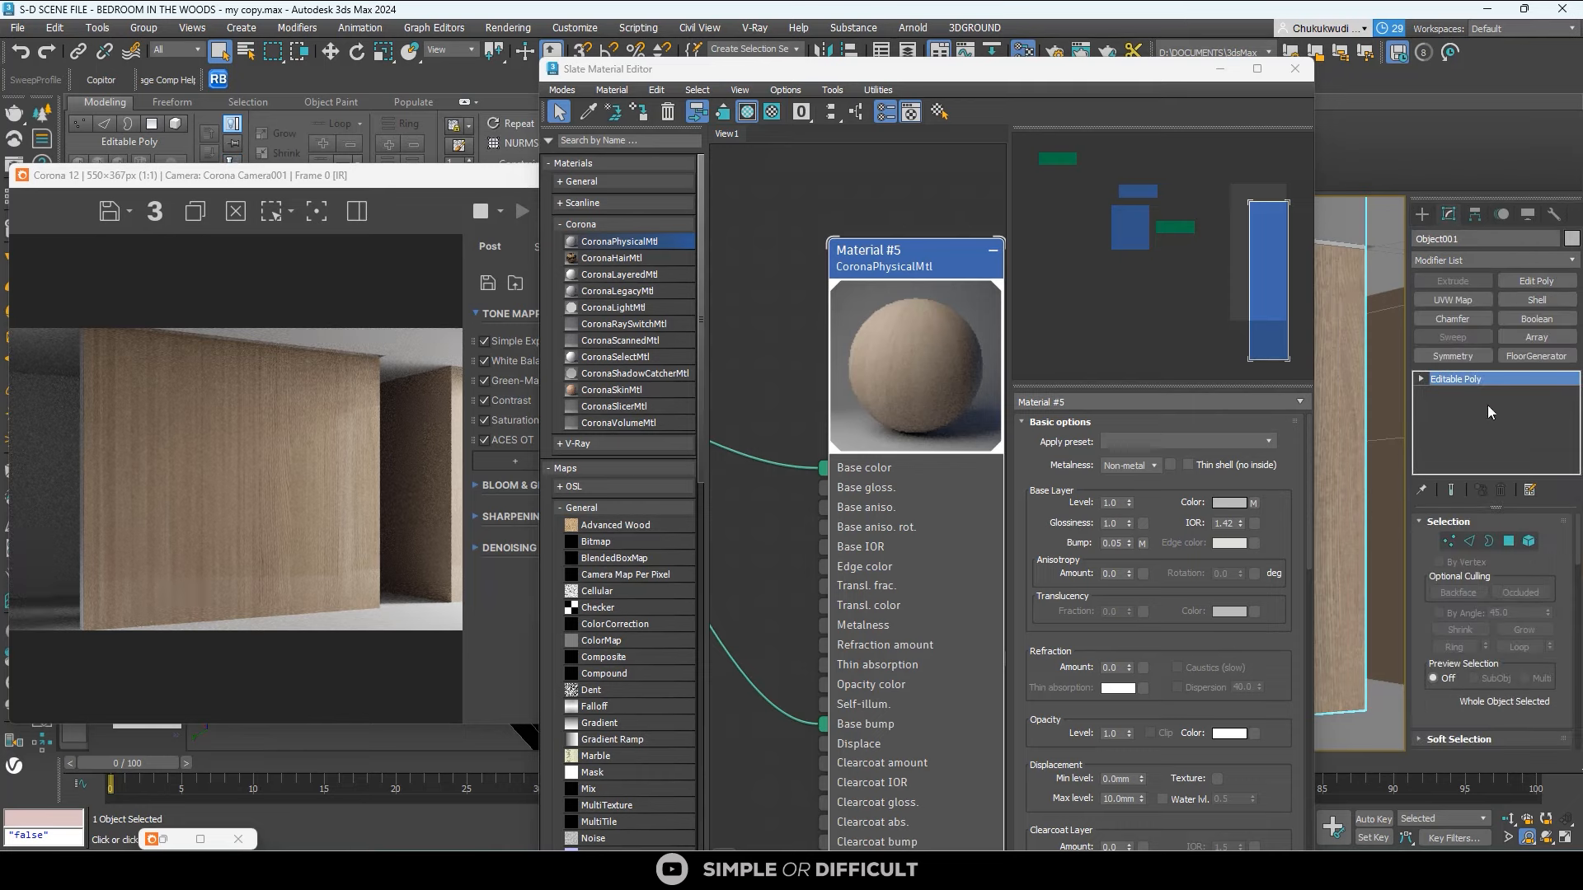
left_click(1453, 302)
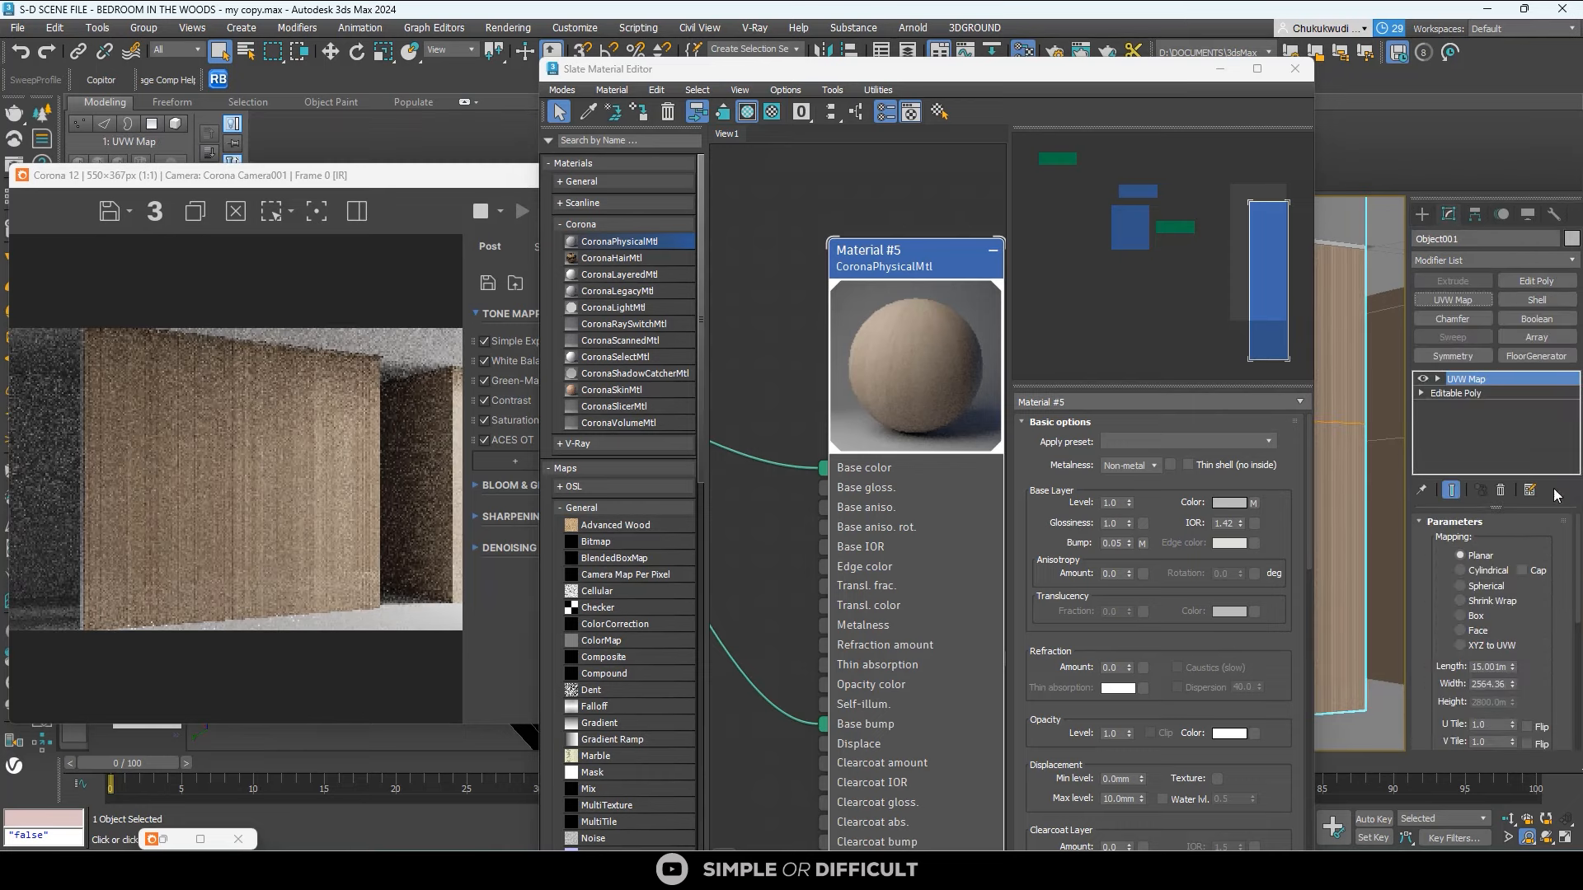
left_click(1460, 616)
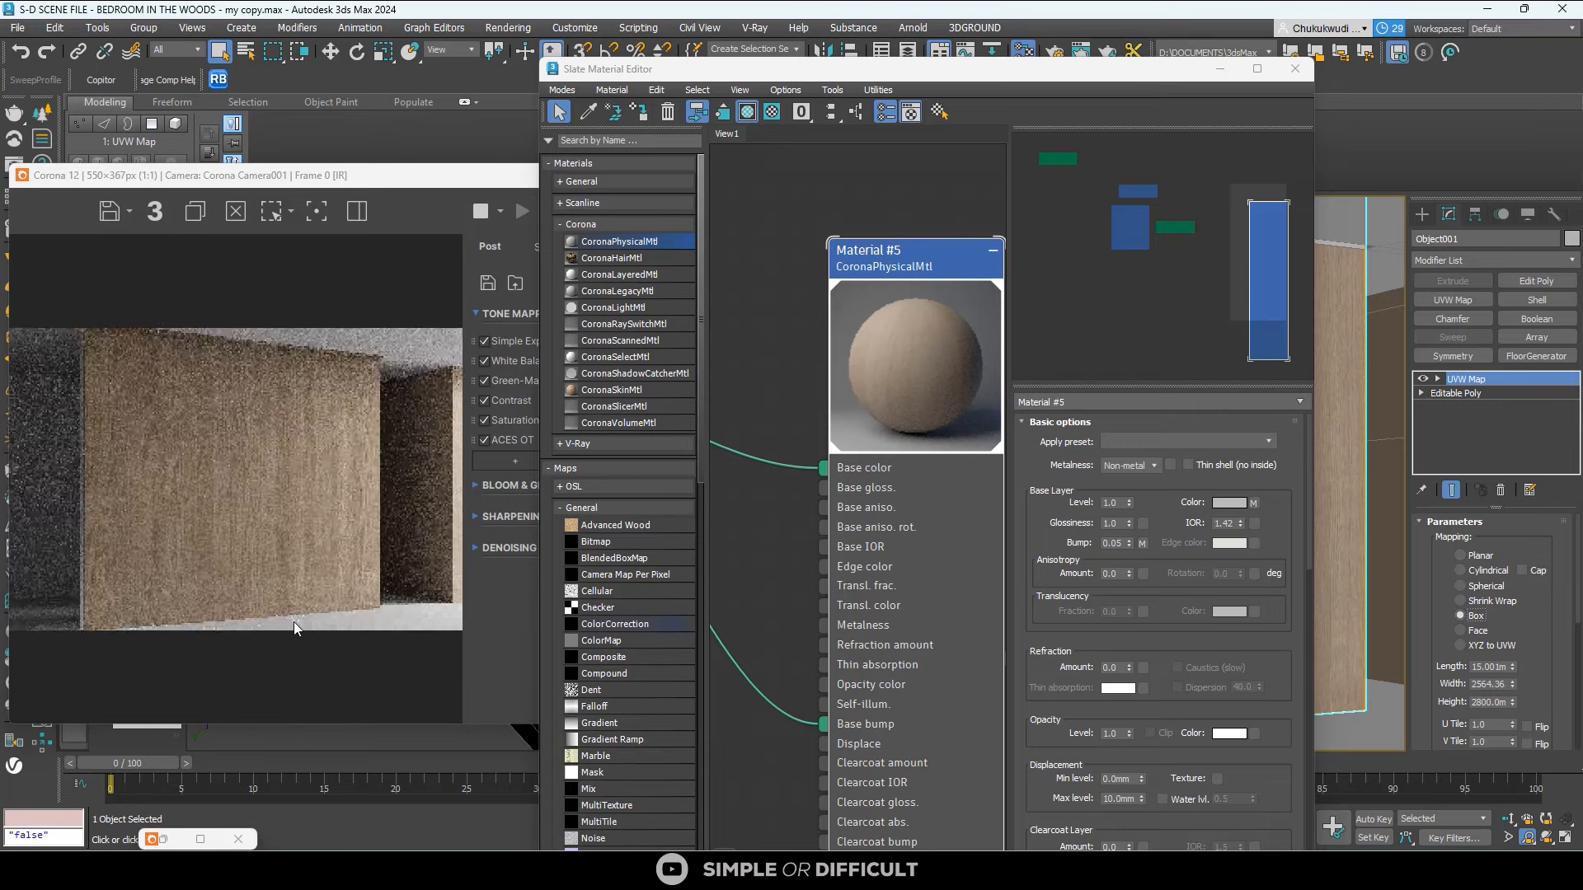
scroll(235, 427, "up", 2)
scroll(234, 423, "down", 2)
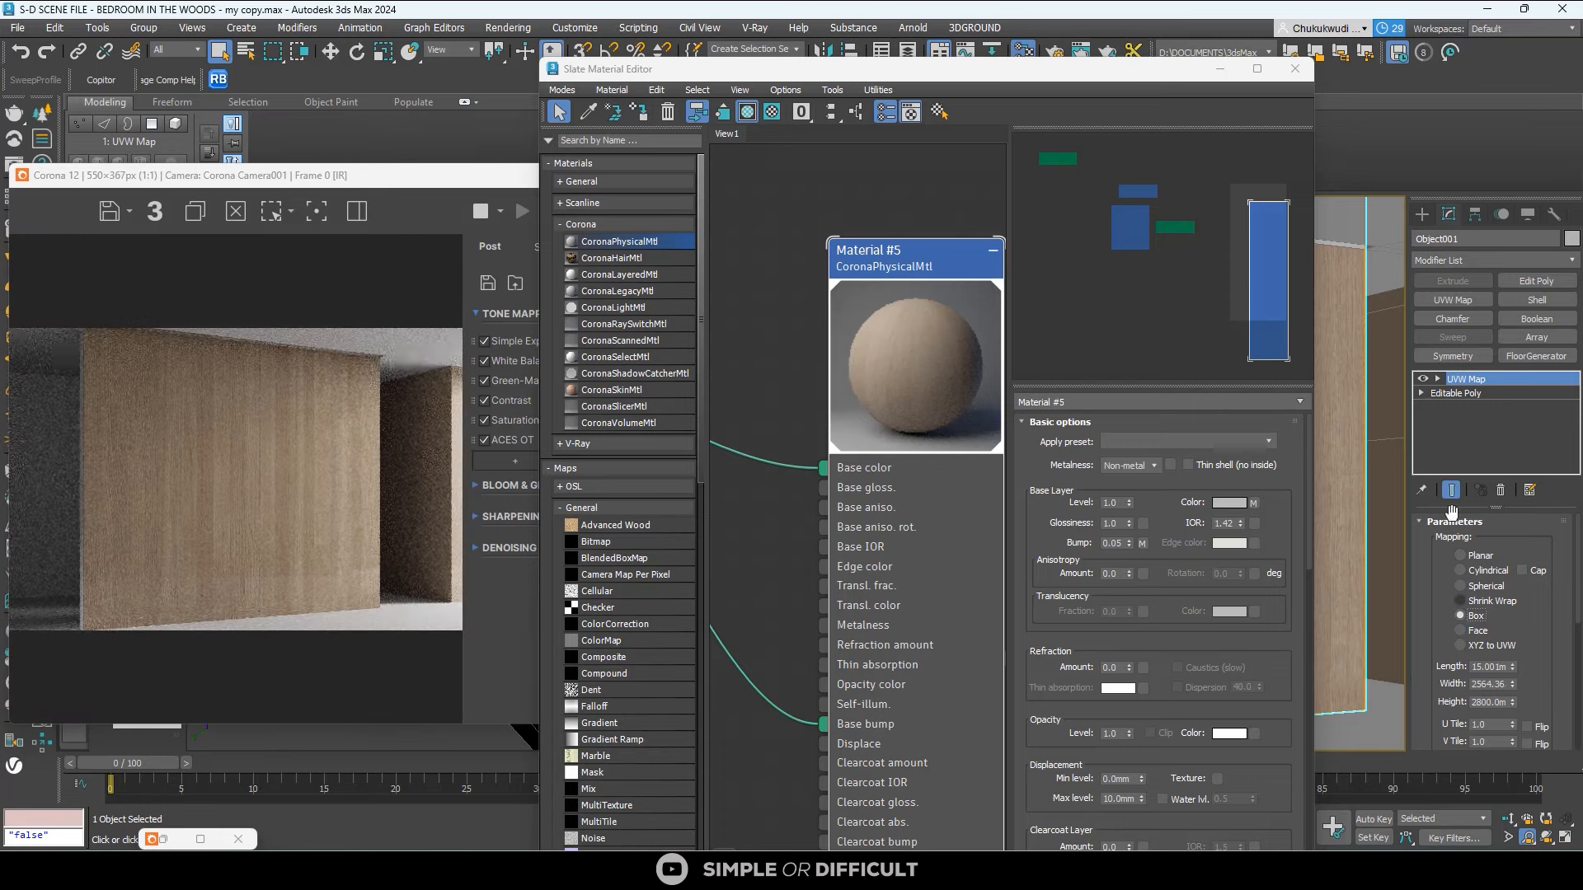
Minimize the material editor and render window, isolate the wood wall panel, and orbit the orthographic view to face its front.
left_click(1220, 69)
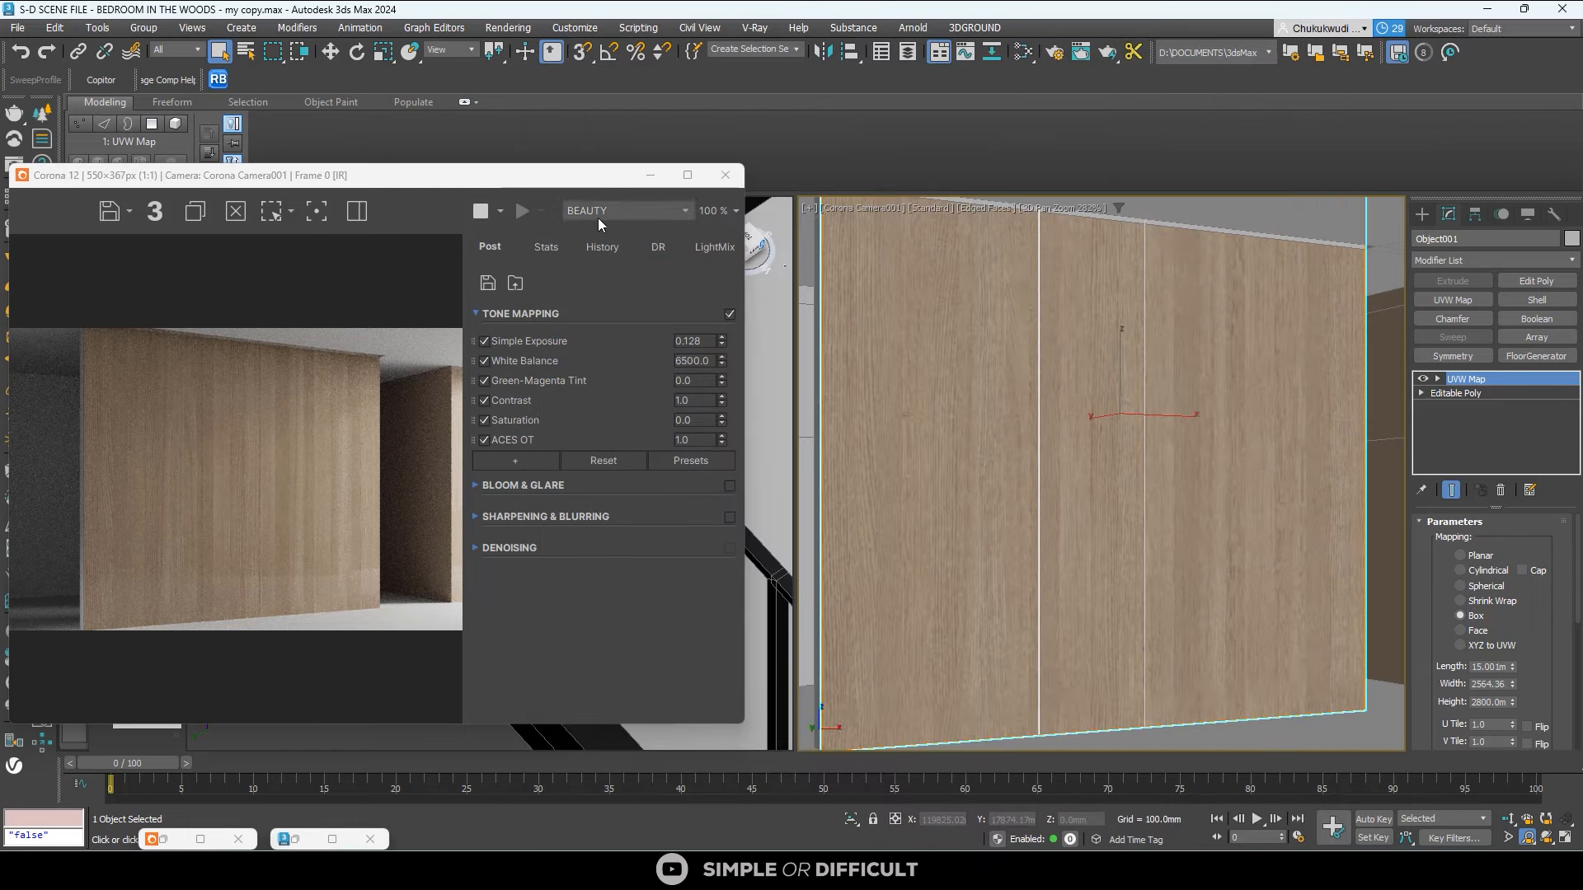
left_click(651, 175)
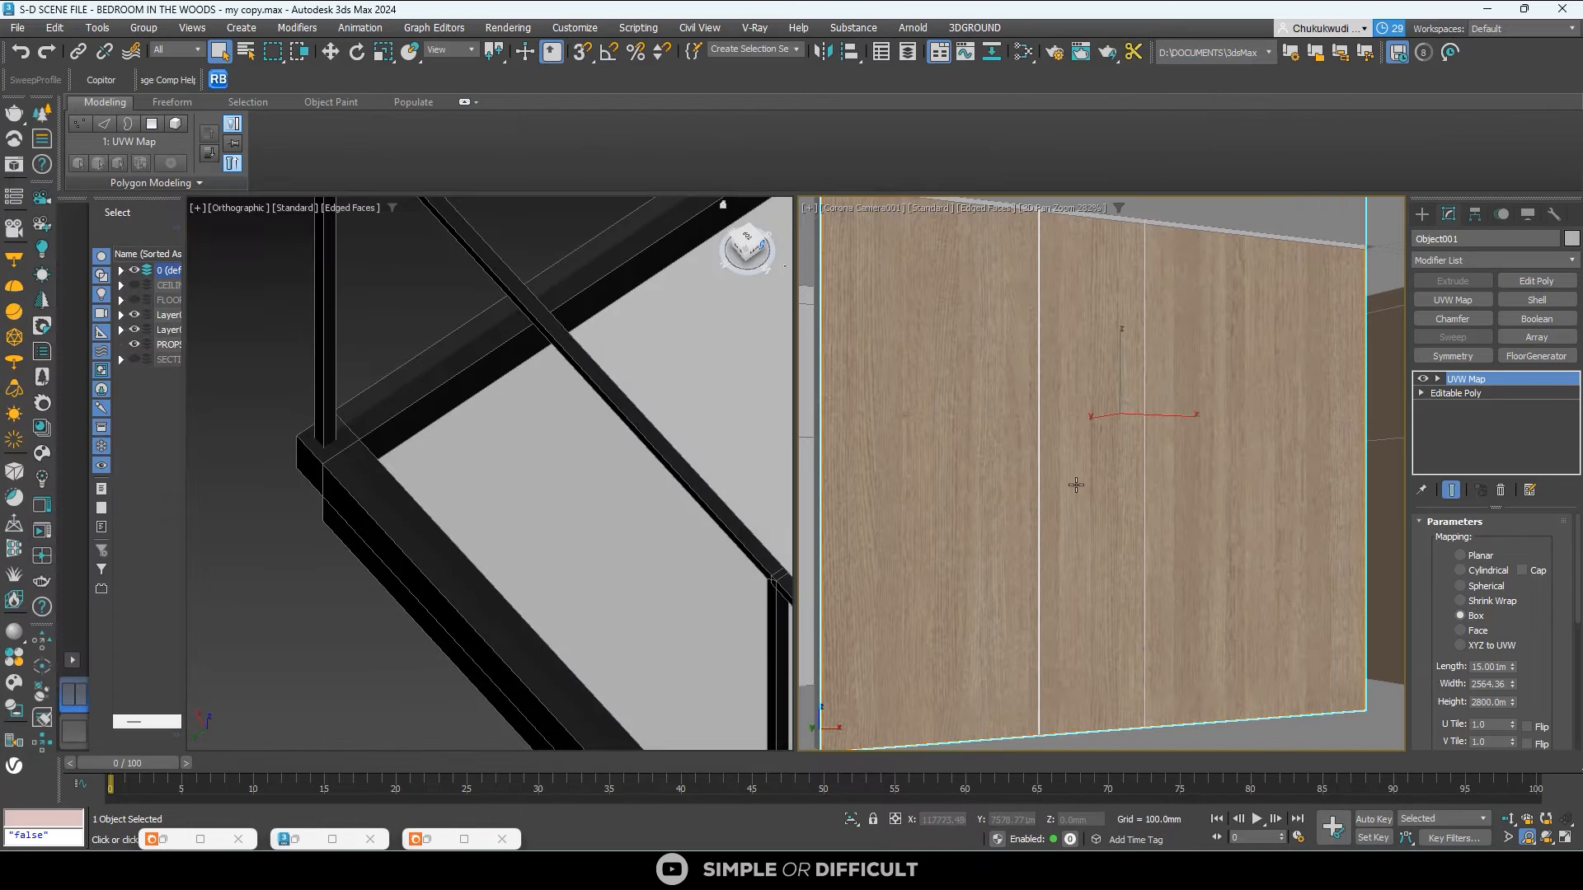
left_click(846, 816)
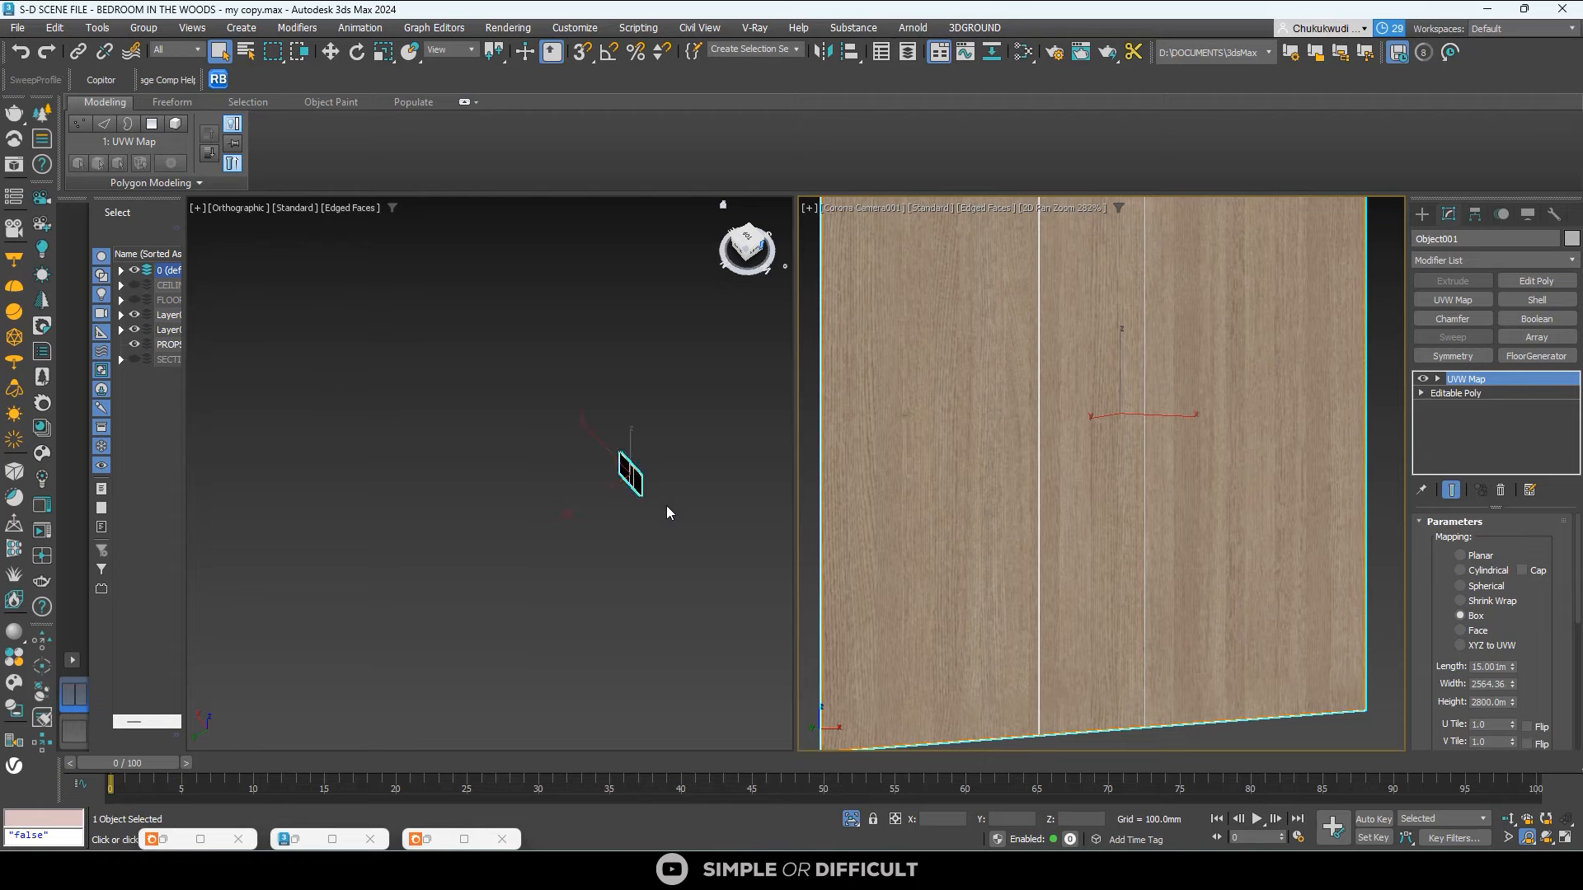
scroll(664, 506, "up", 5)
middle_click_drag(618, 452, 495, 392, "alt")
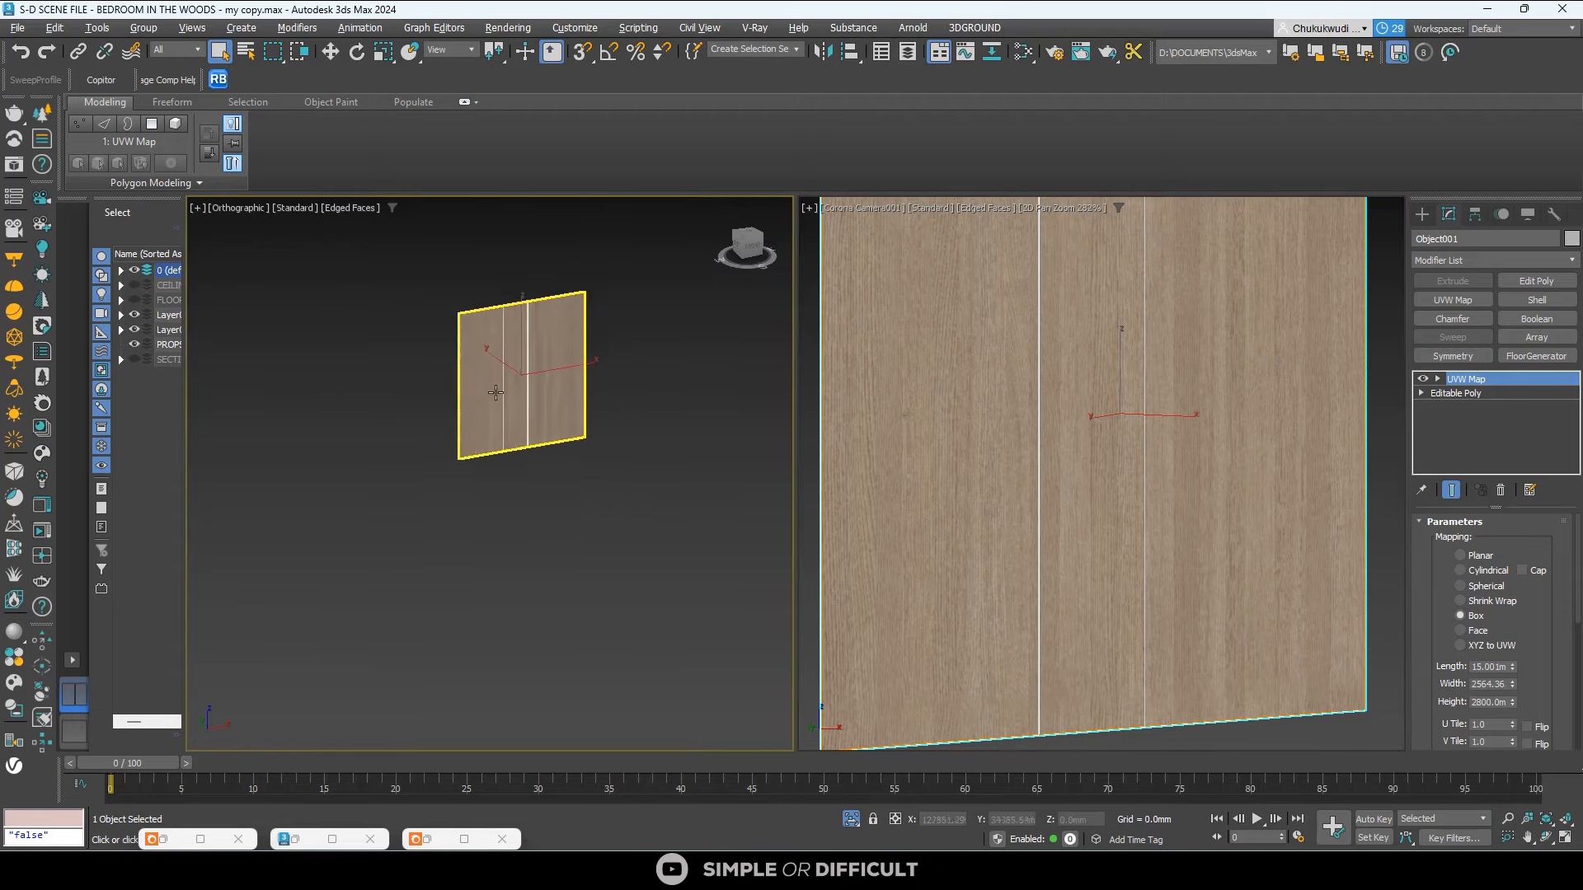
scroll(495, 393, "up", 10)
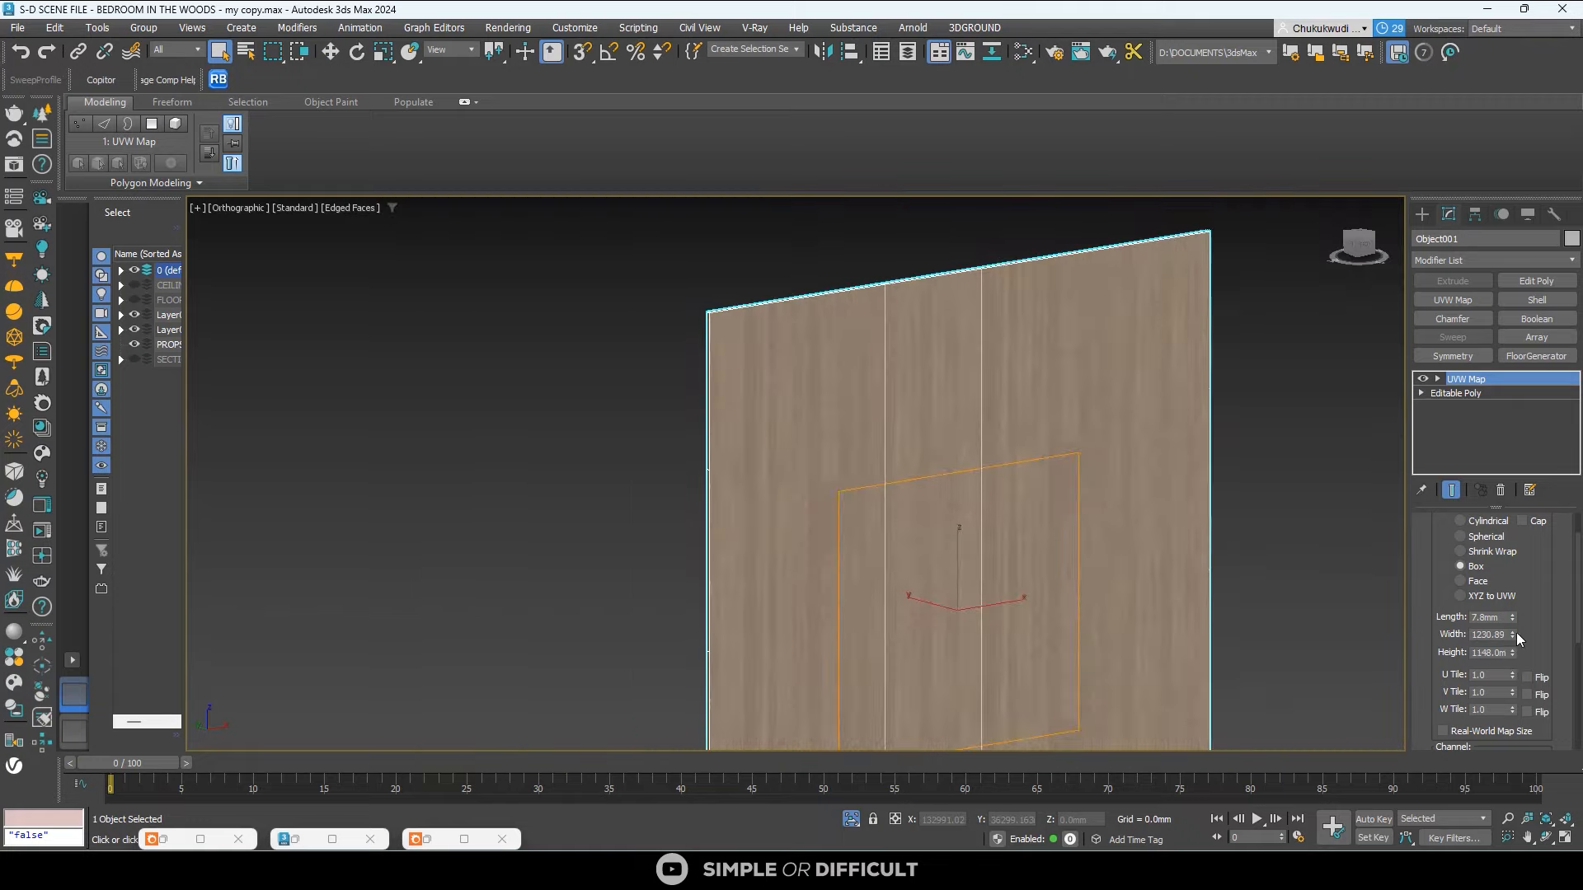
Enlarge the wood wall panel's UVW Map box to about 479 mm length, 1633 mm width and 1430 mm height, checking the grain scale.
left_click_drag(1516, 631, 1515, 649)
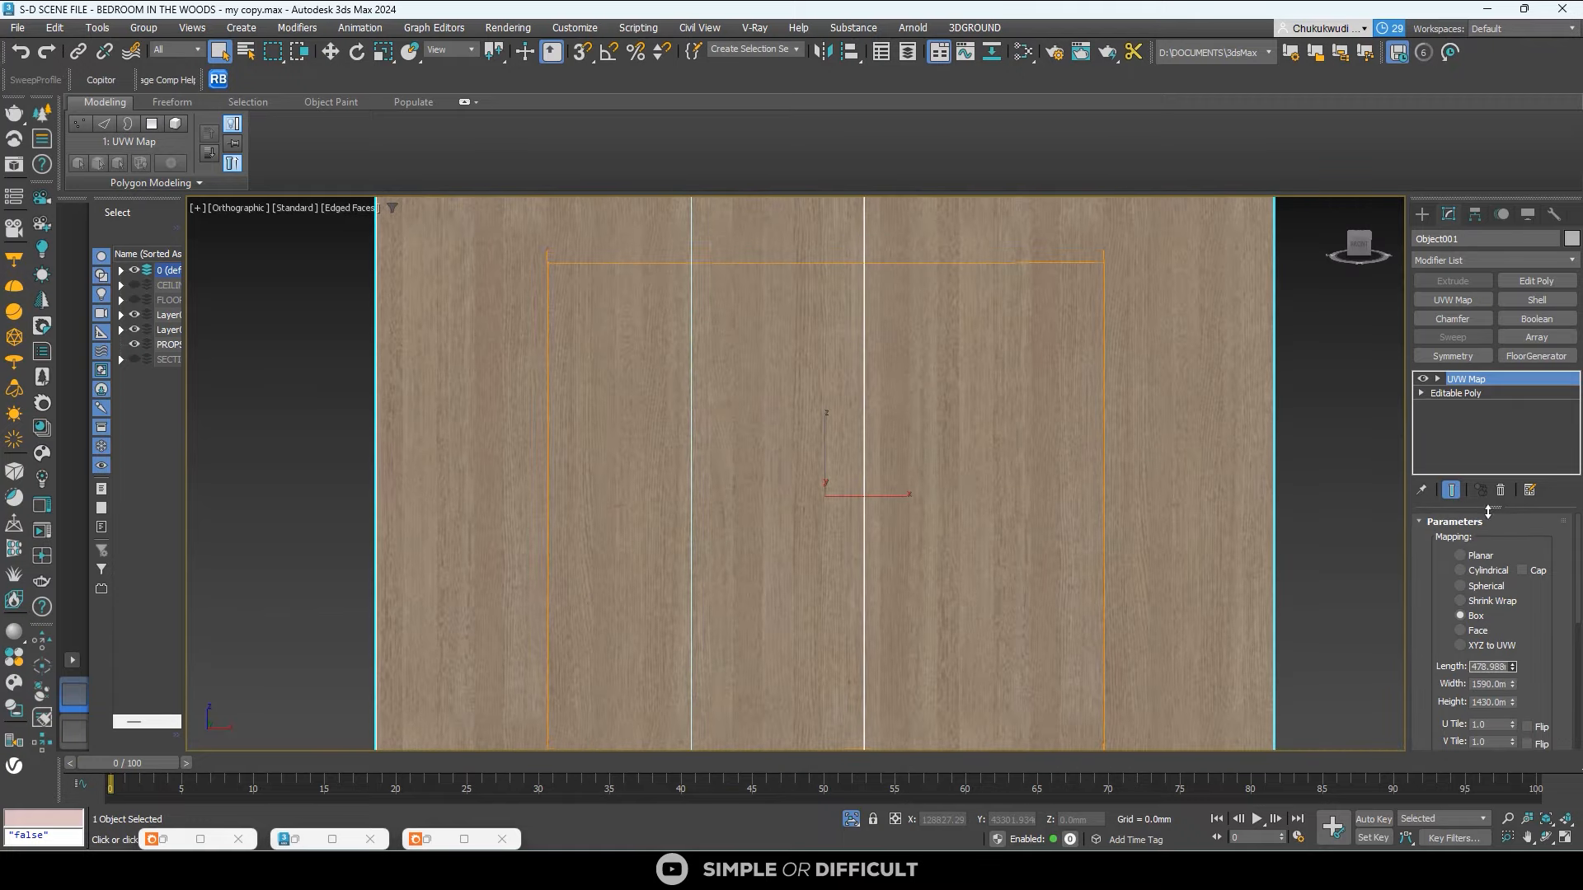
scroll(873, 495, "up", 4)
scroll(1063, 441, "down", 6)
left_click(1206, 414)
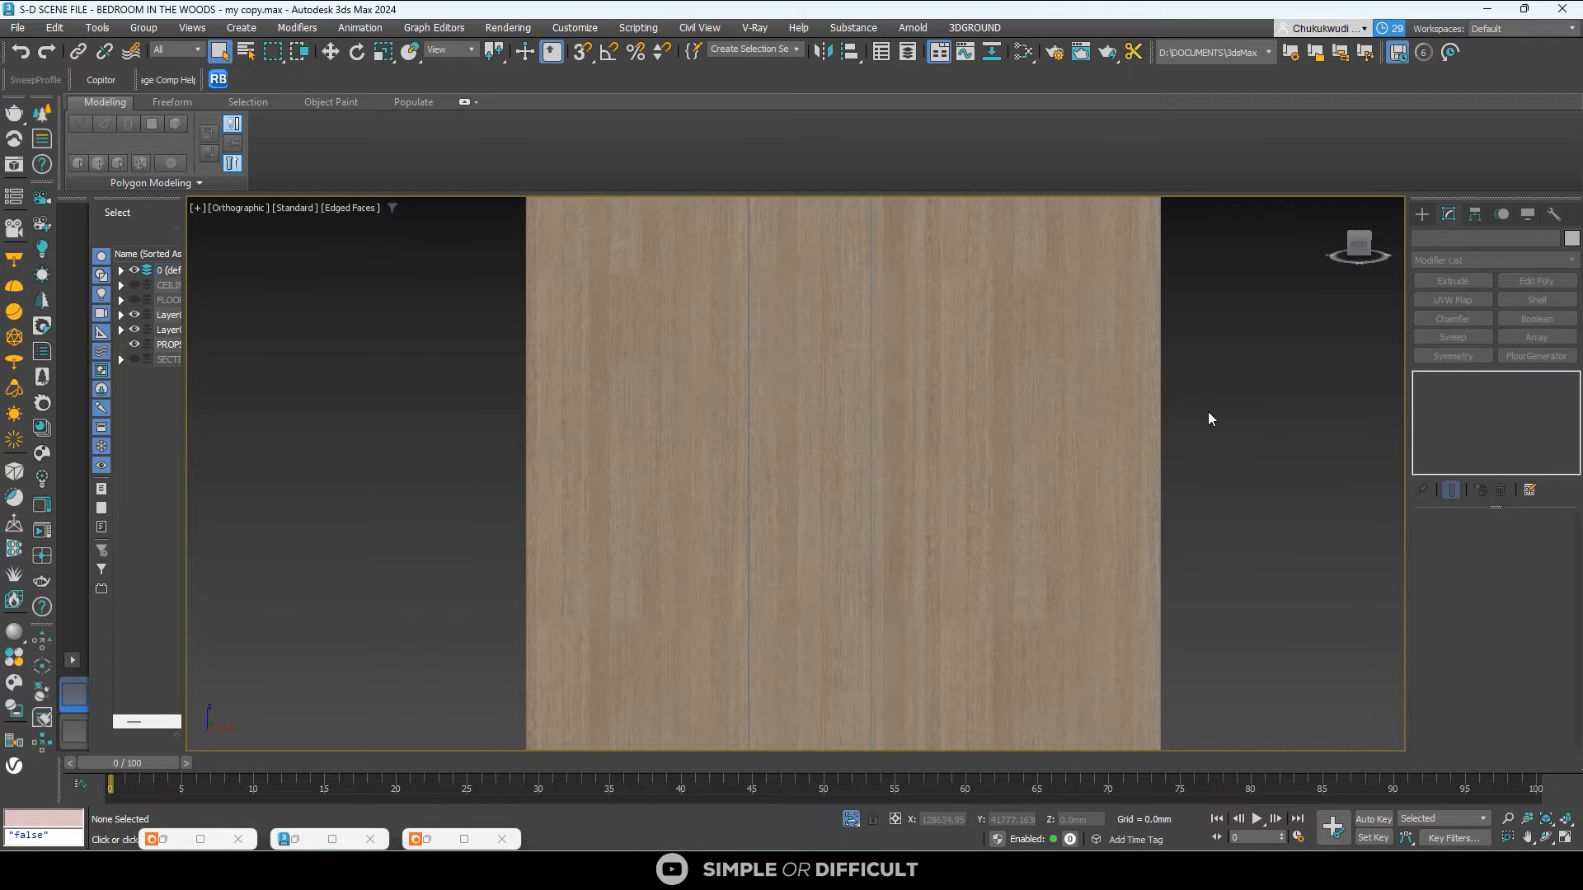
left_click(960, 459)
scroll(1060, 460, "up", 2)
mouse_move(1060, 459)
middle_mouse_down("alt")
mouse_move(1007, 459)
mouse_move(1032, 456)
middle_mouse_up("alt")
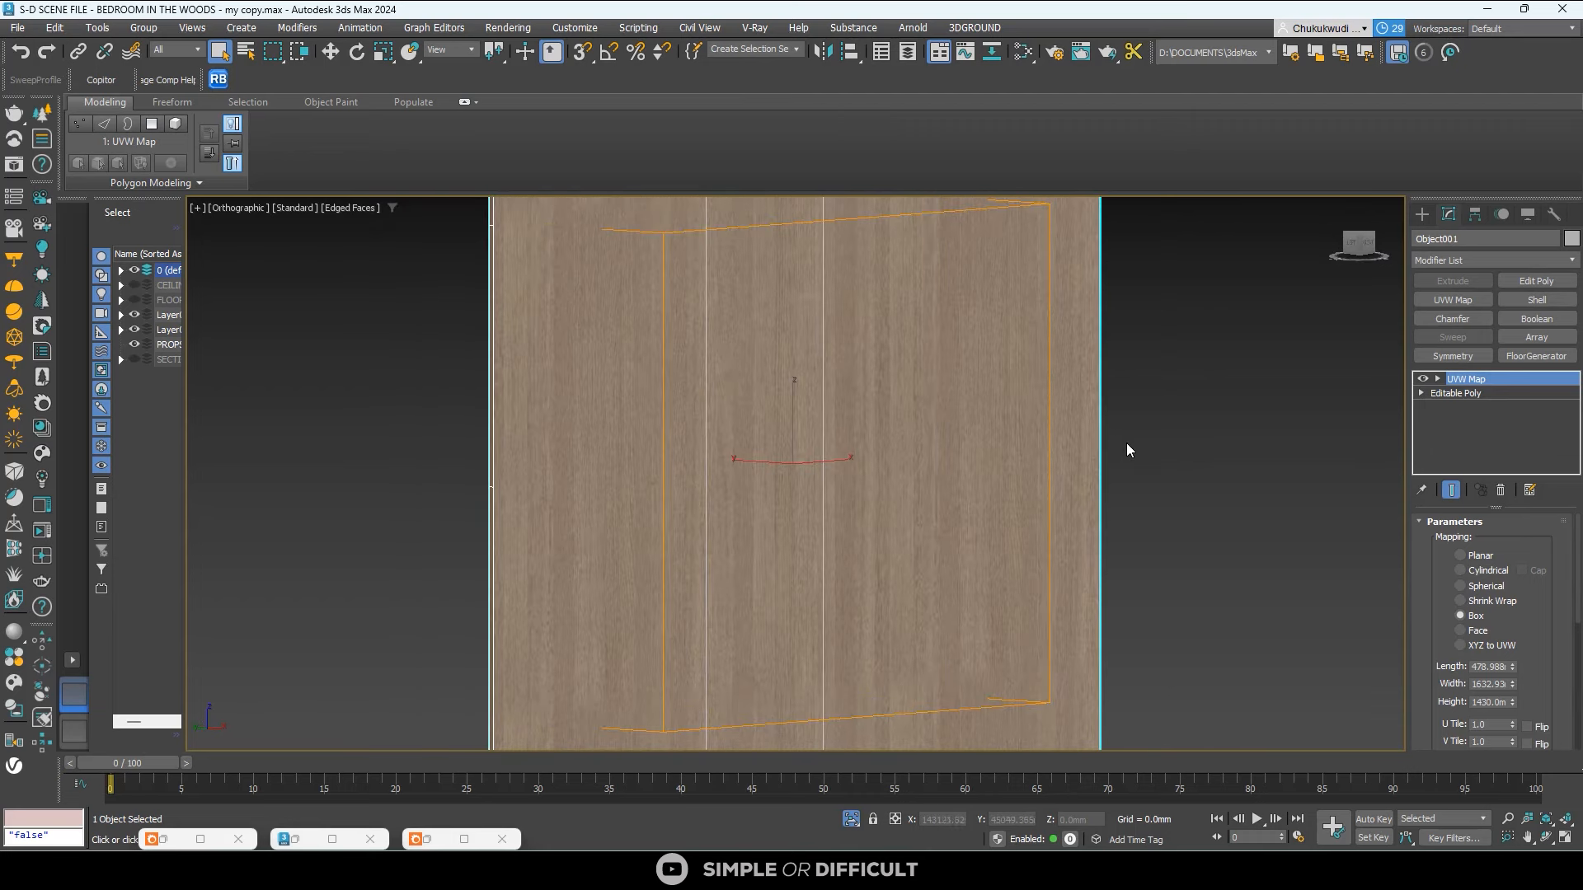
left_click(1179, 455)
scroll(1046, 452, "down", 3)
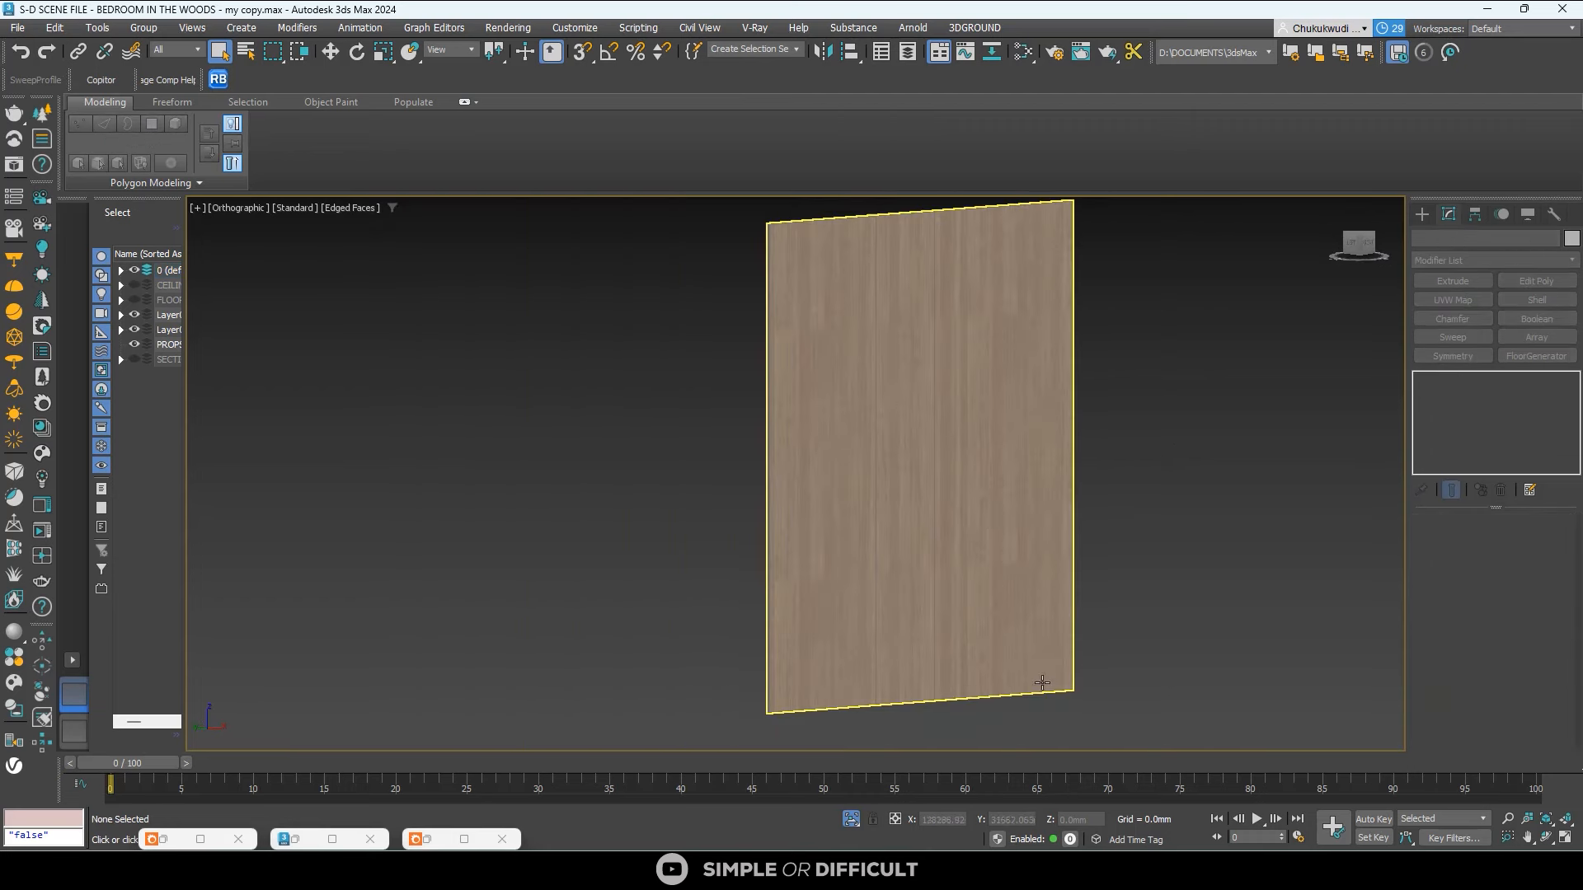
scroll(972, 605, "up", 3)
scroll(972, 604, "down", 2)
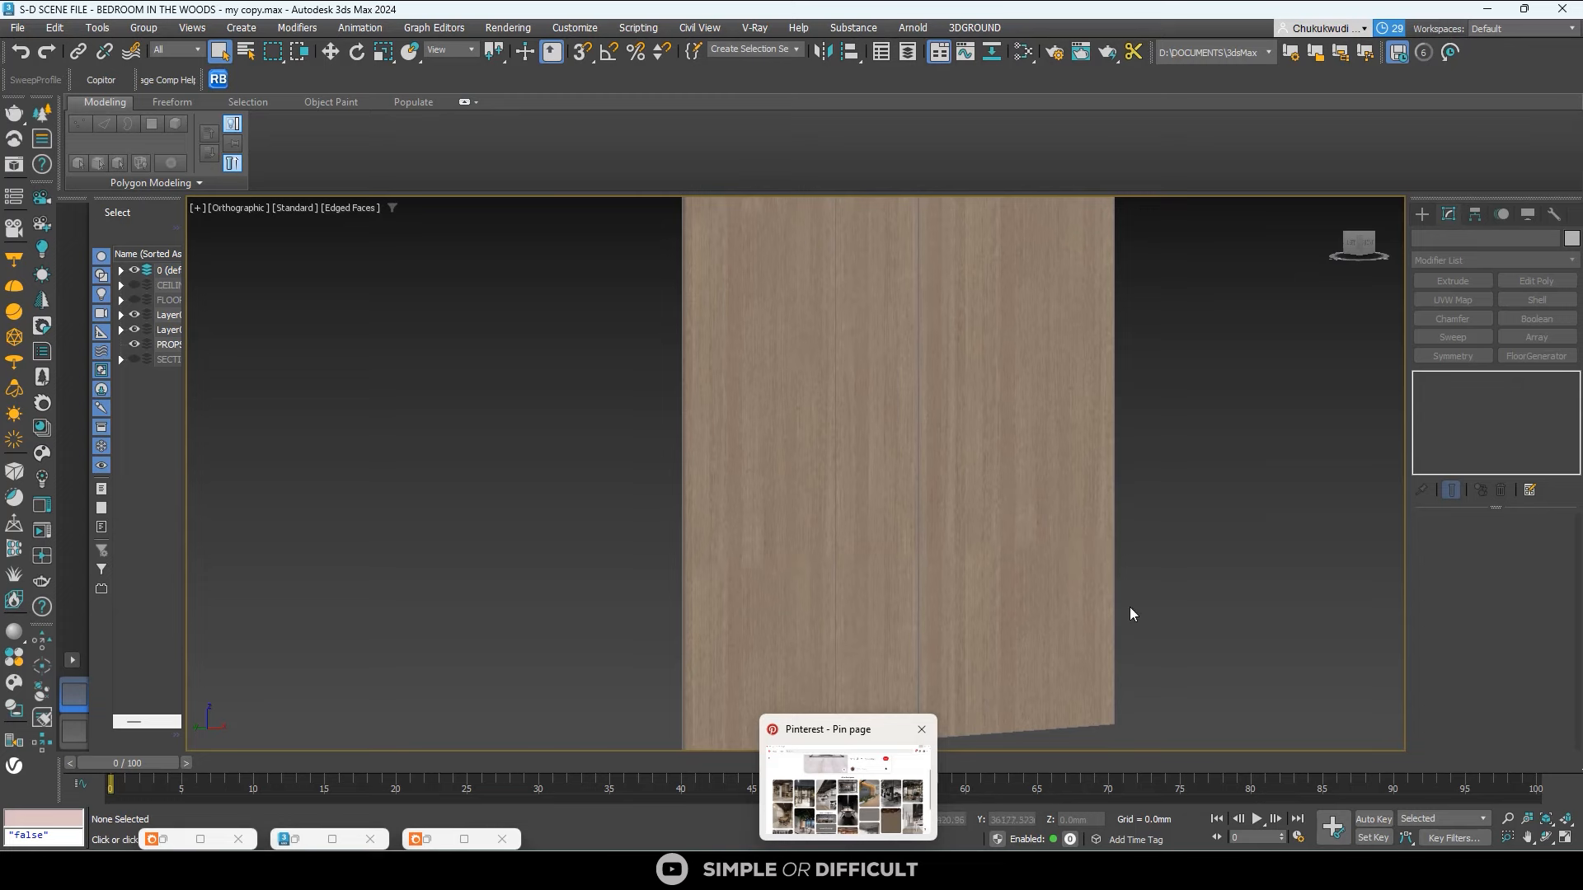
End the panel isolation, restore the split viewport layout and turn off 2D Pan Zoom Mode for the camera view.
left_click(850, 820)
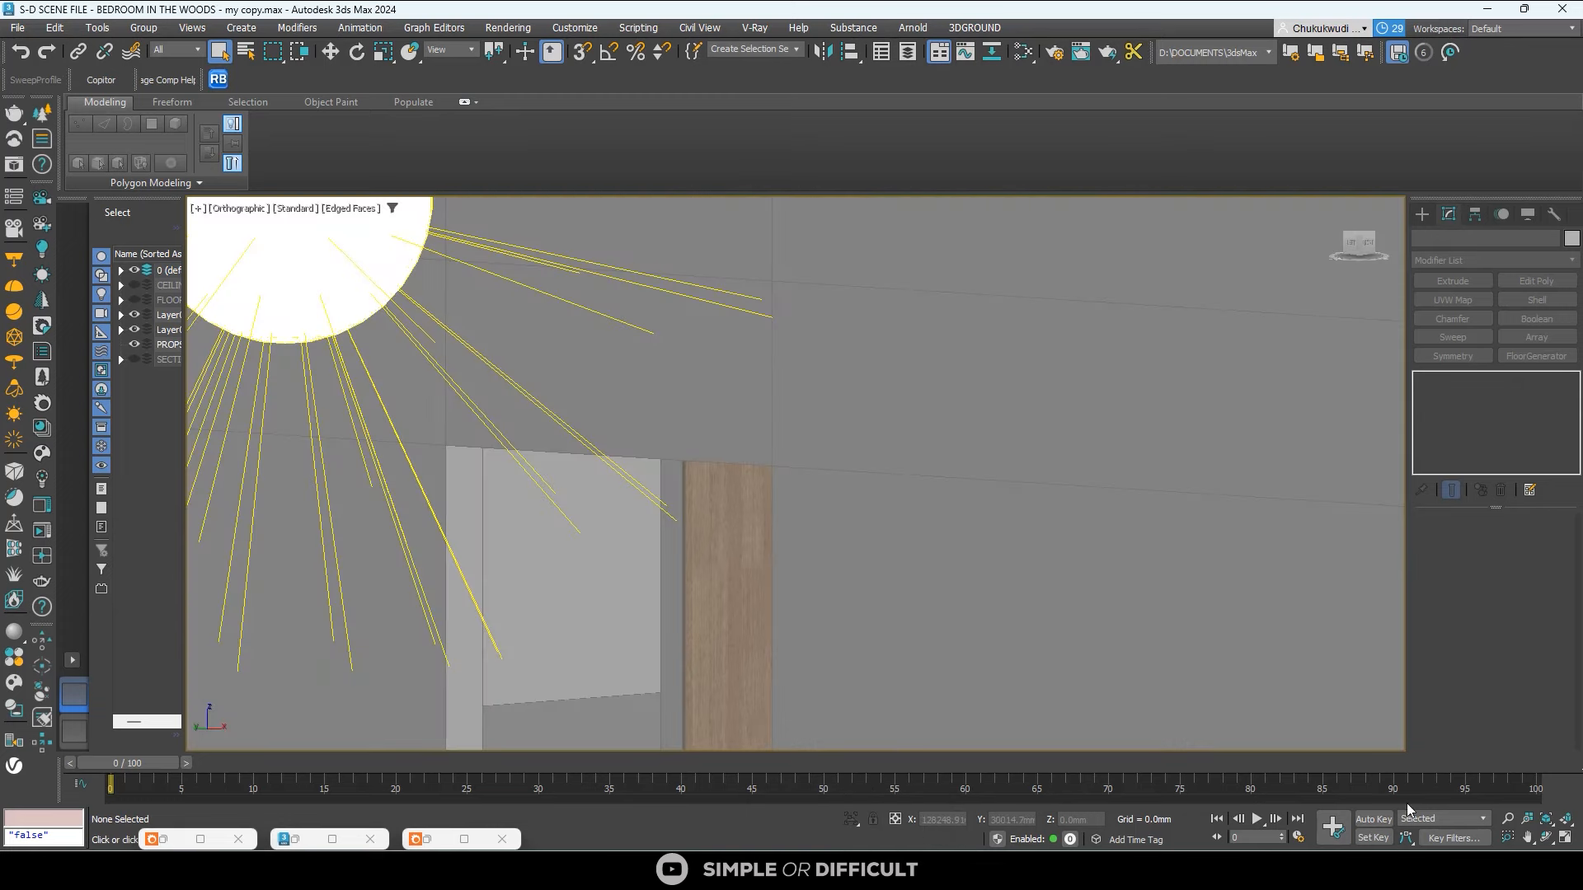
left_click(1565, 837)
scroll(1079, 501, "down", 3)
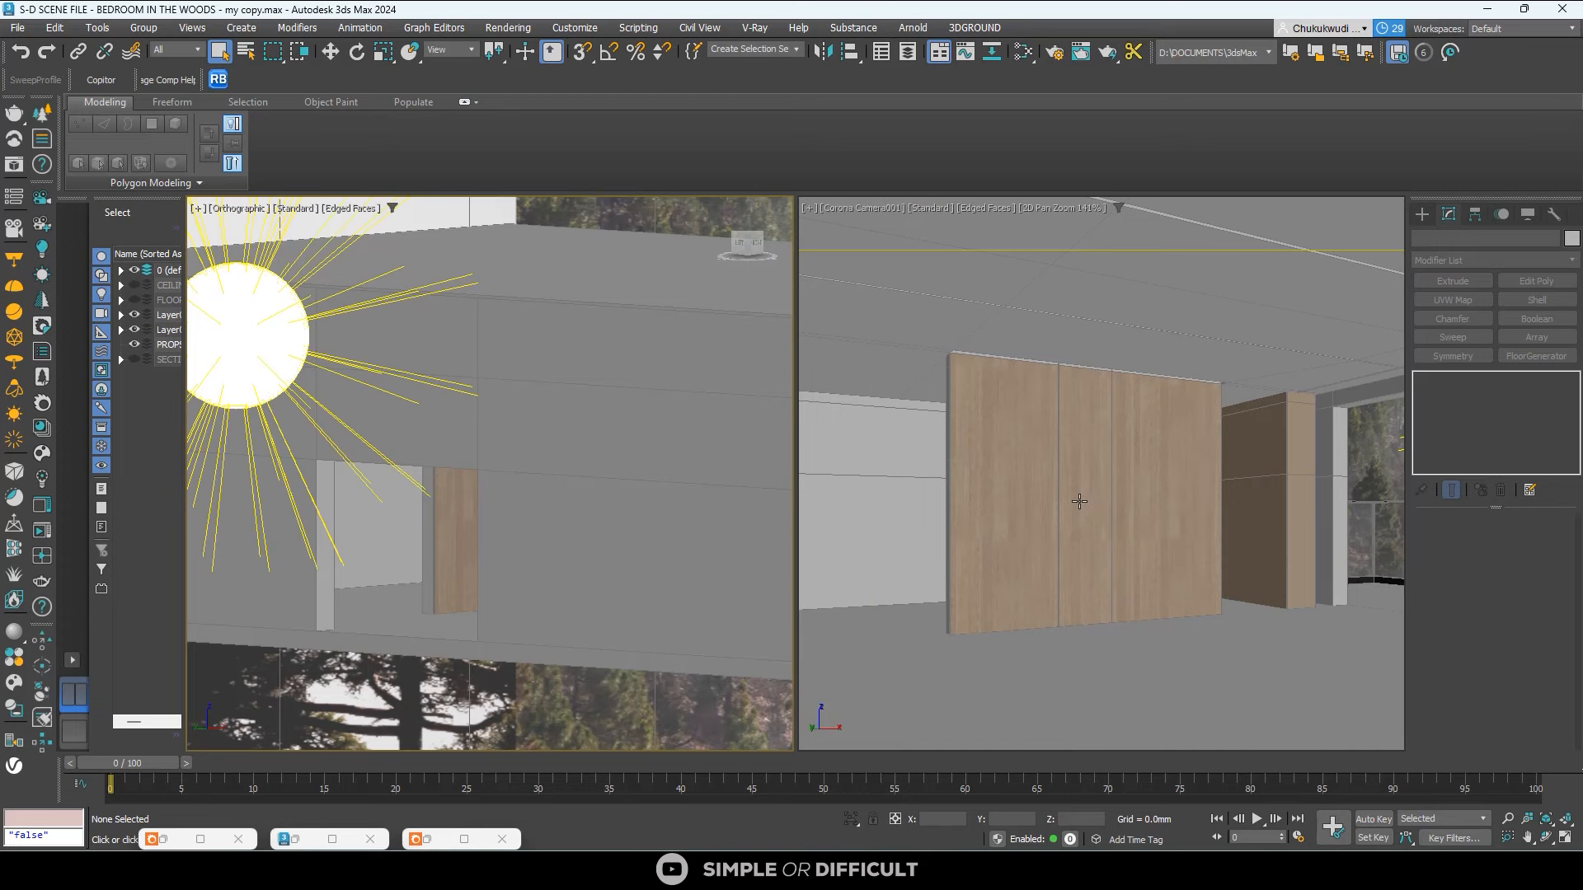
left_click(1058, 212)
left_click(1089, 224)
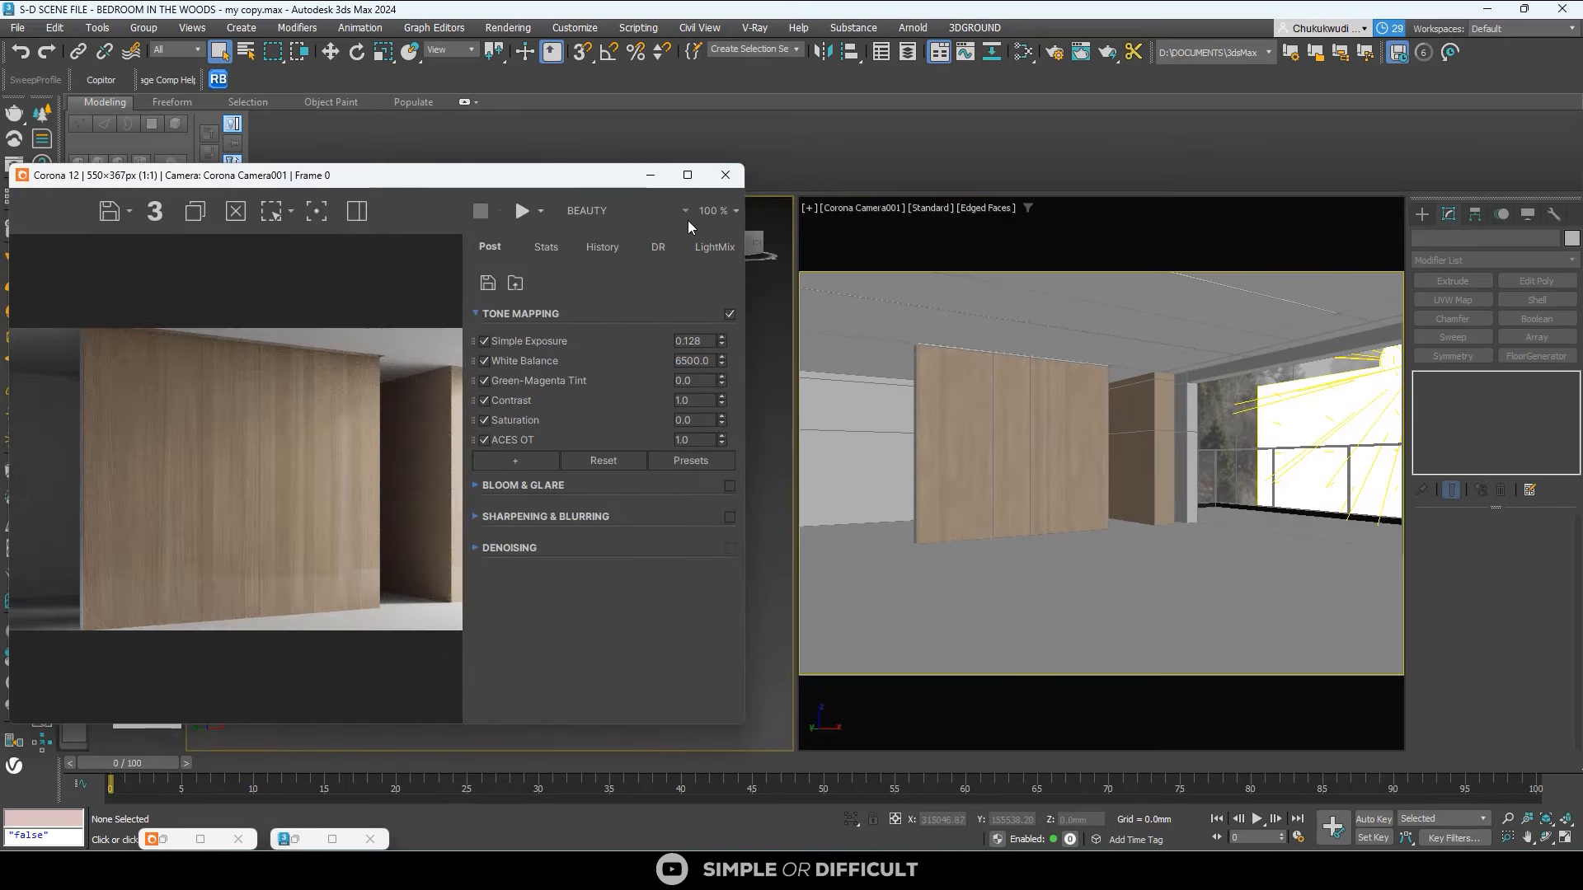
Start an interactive Corona render of the camera view and examine the wood grain on the wall panels.
left_click(541, 211)
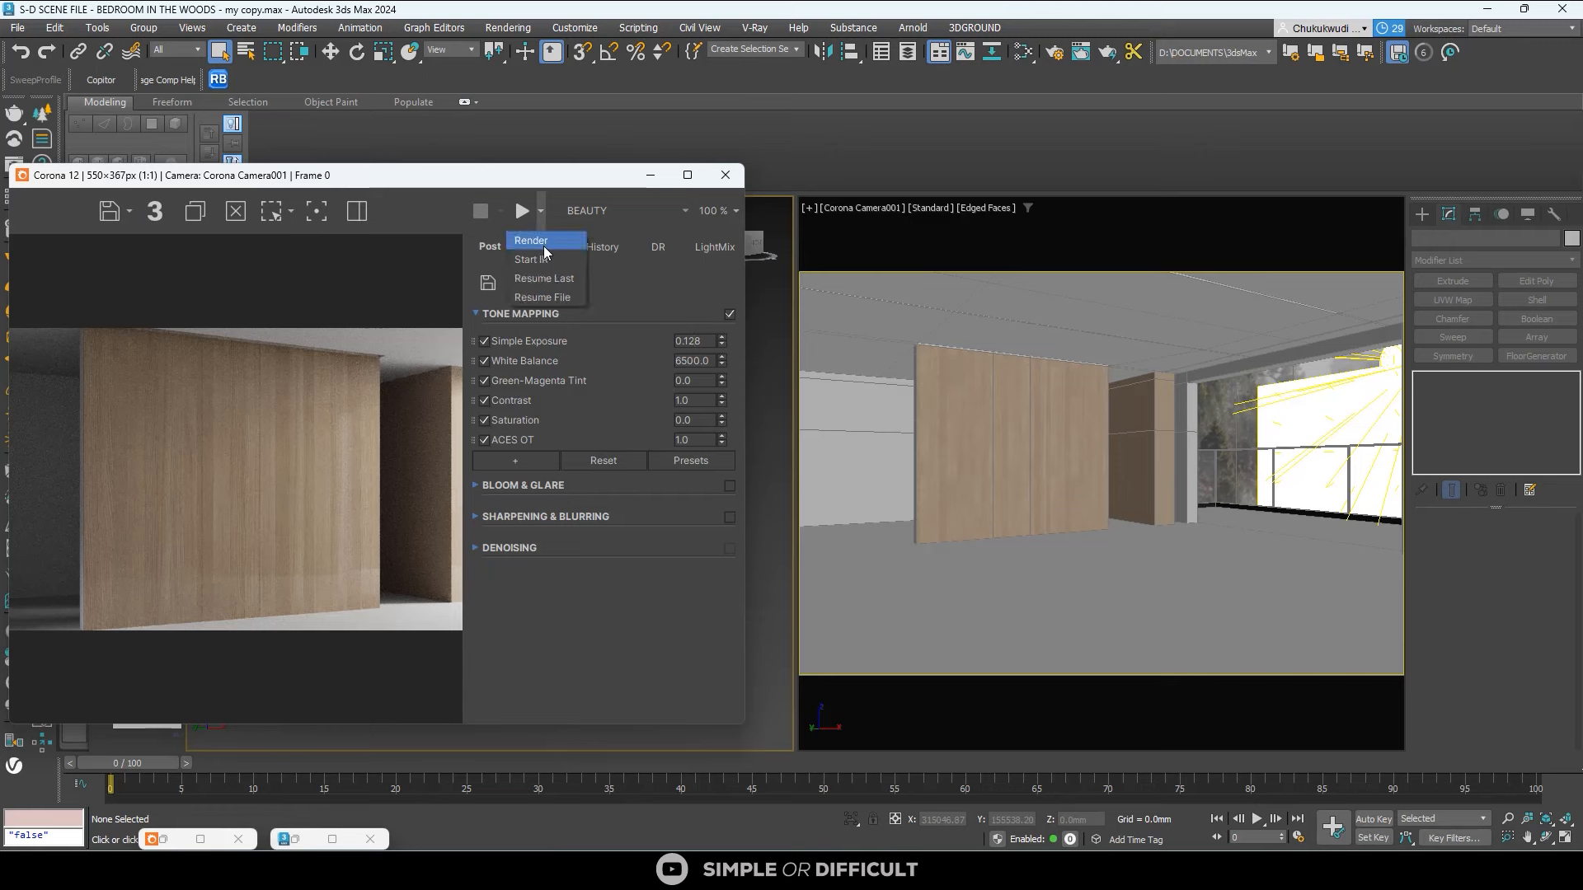
left_click(542, 259)
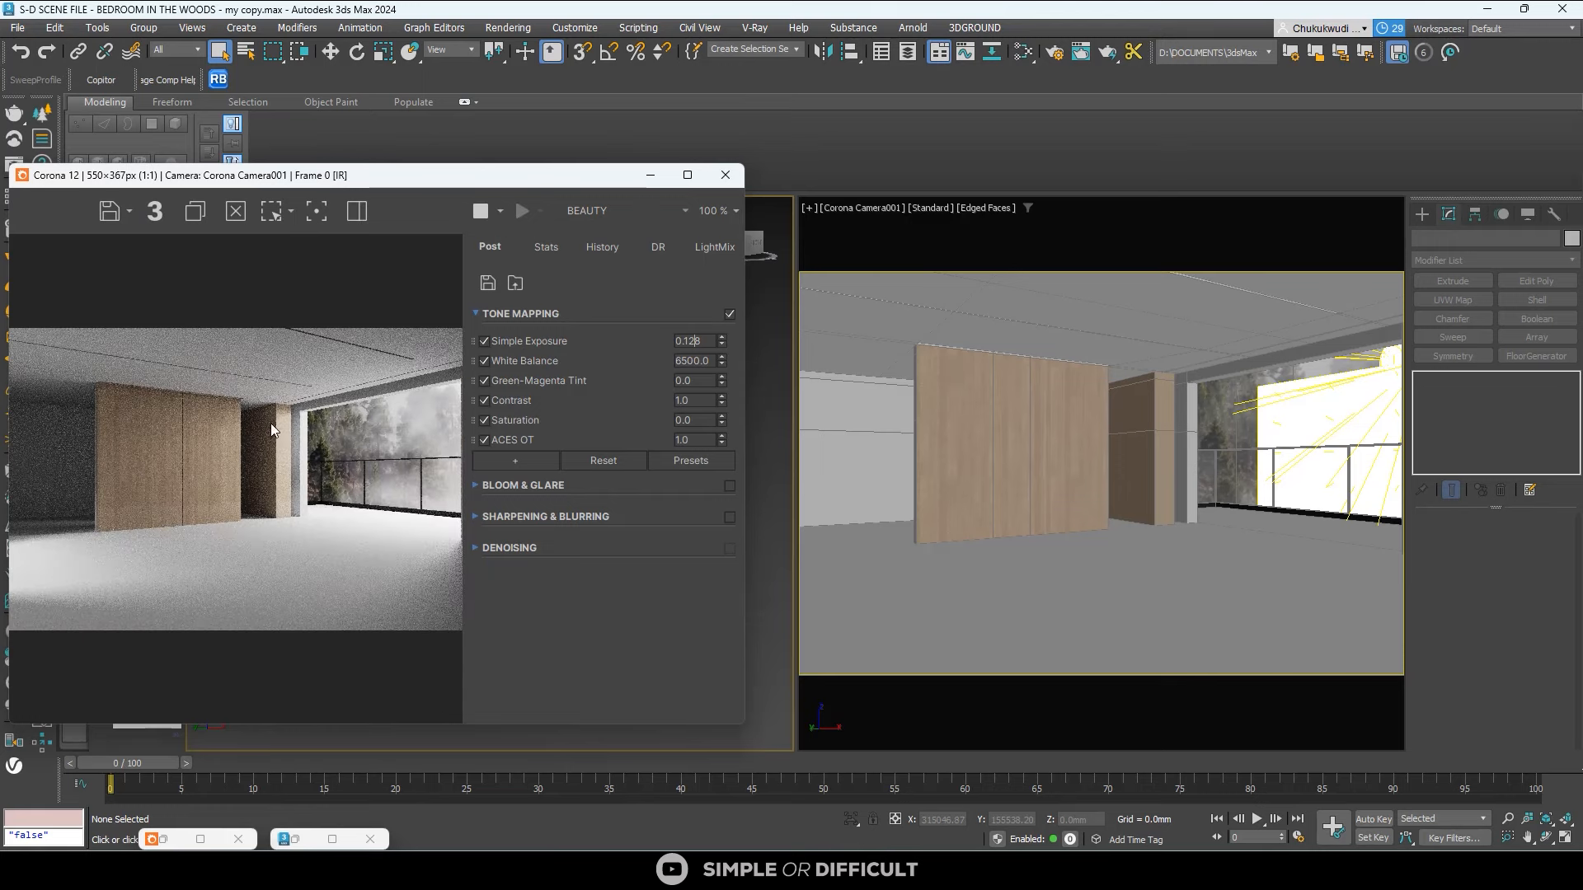
scroll(136, 458, "up", 2)
scroll(149, 456, "down", 1)
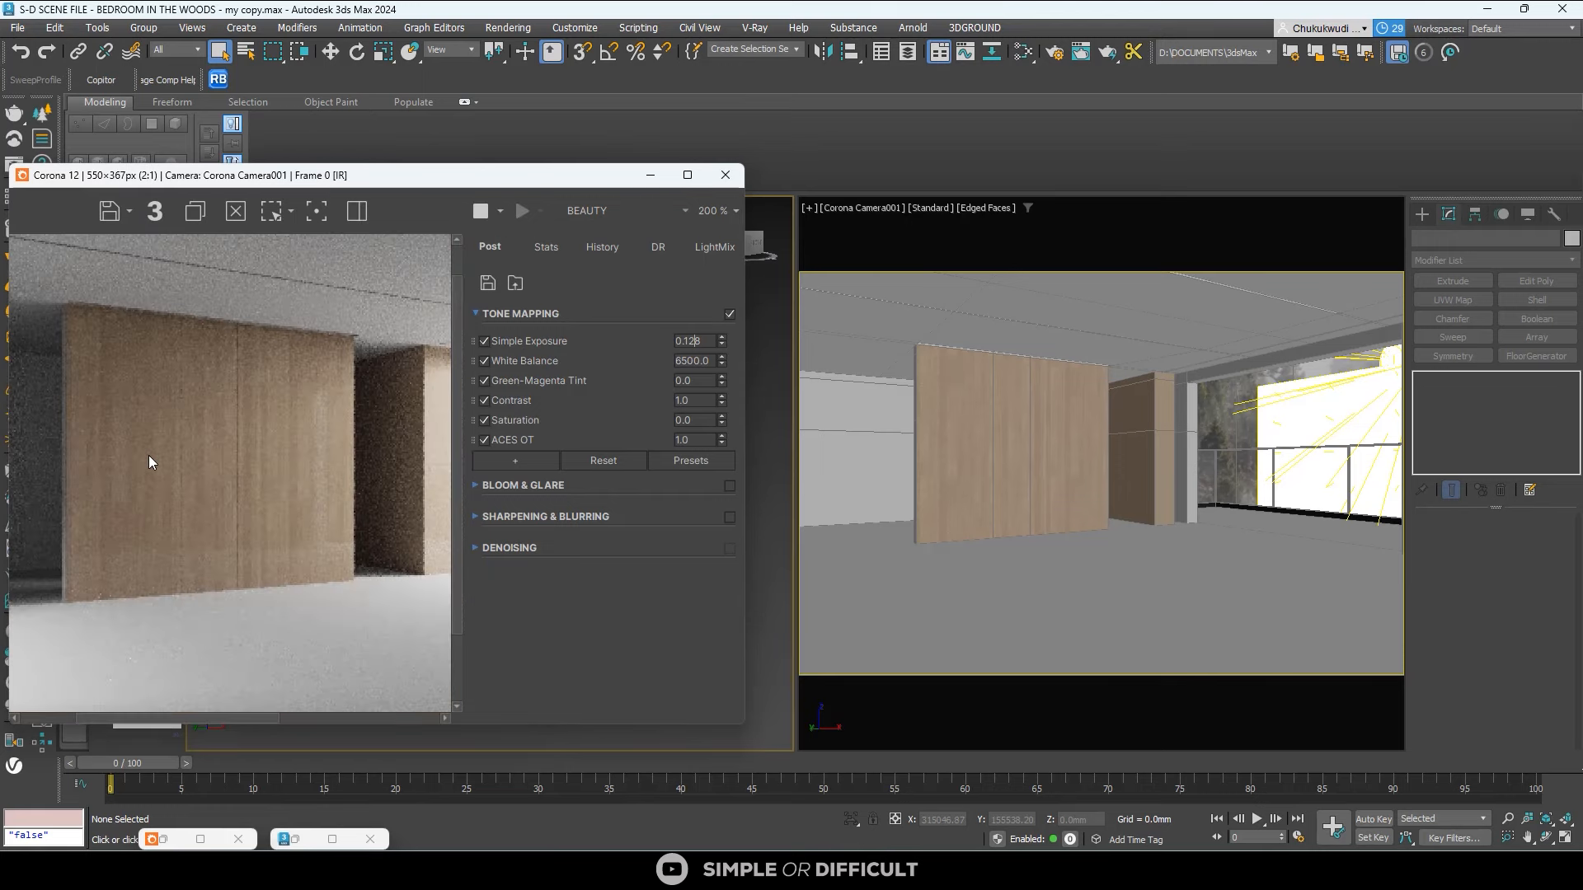
Stop the interactive render, move the render window away and isolate the two adjoining wood panels beside the large wall panel.
left_click(1131, 409)
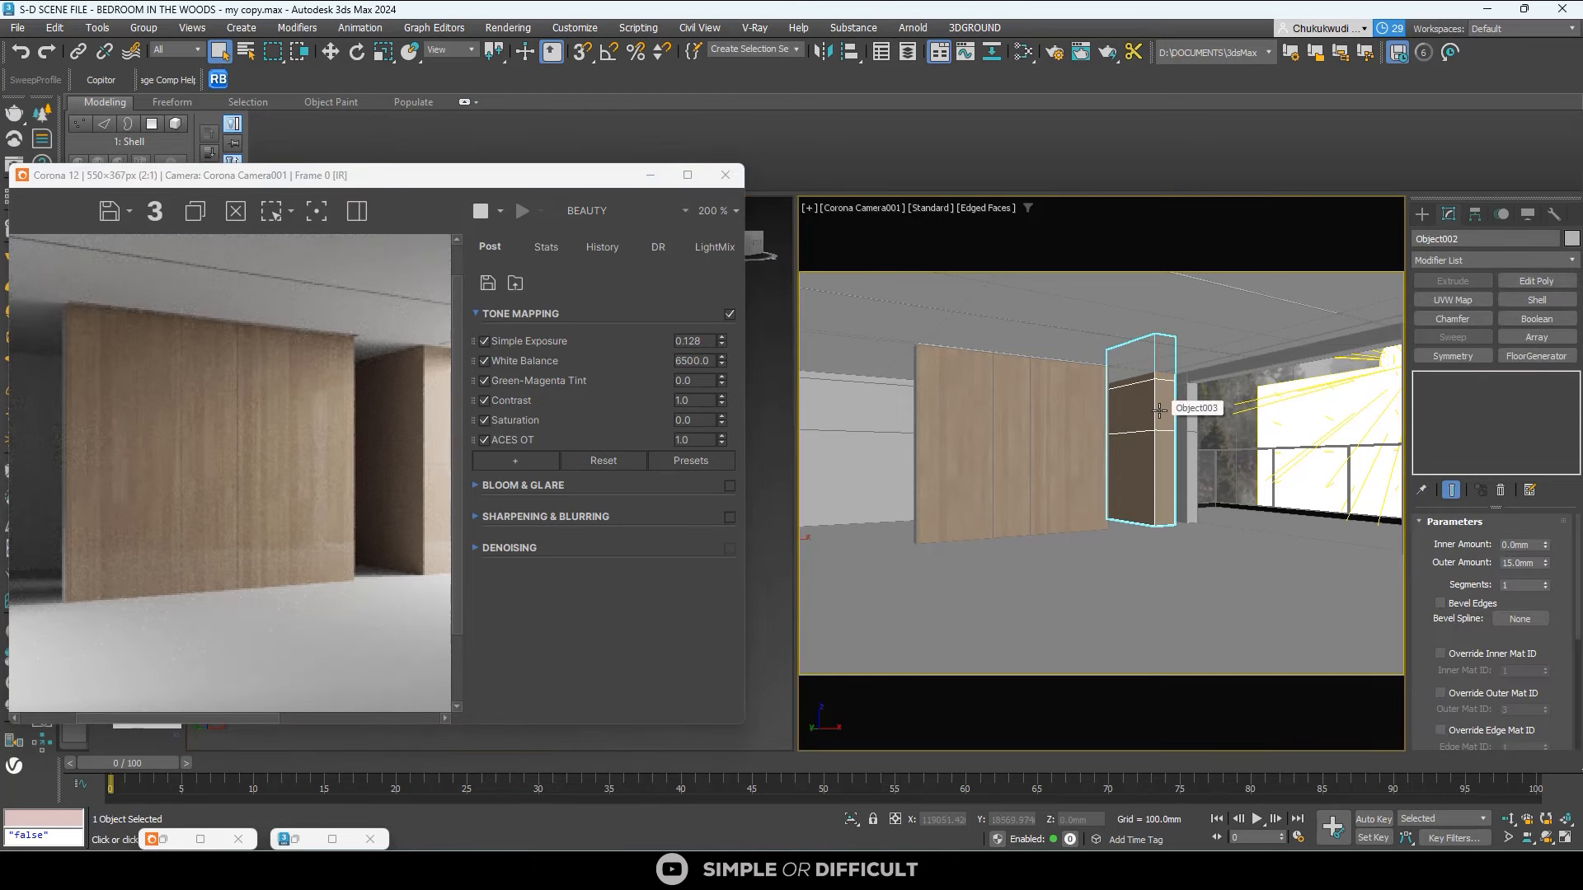
left_click(1159, 409, "ctrl")
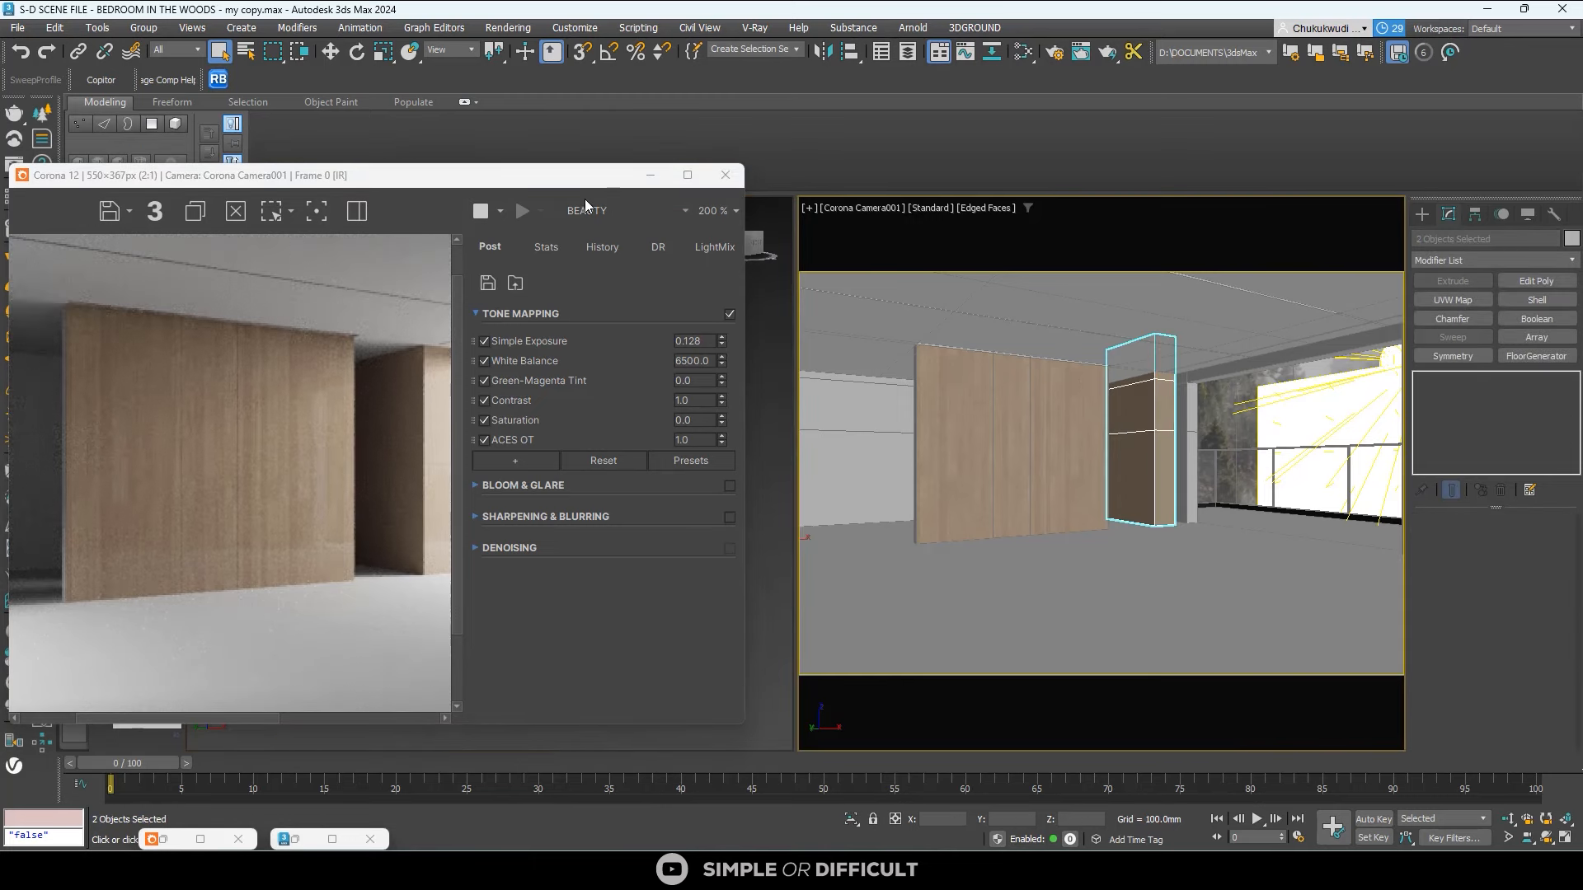
left_click(480, 211)
left_click_drag(597, 187, 503, 470)
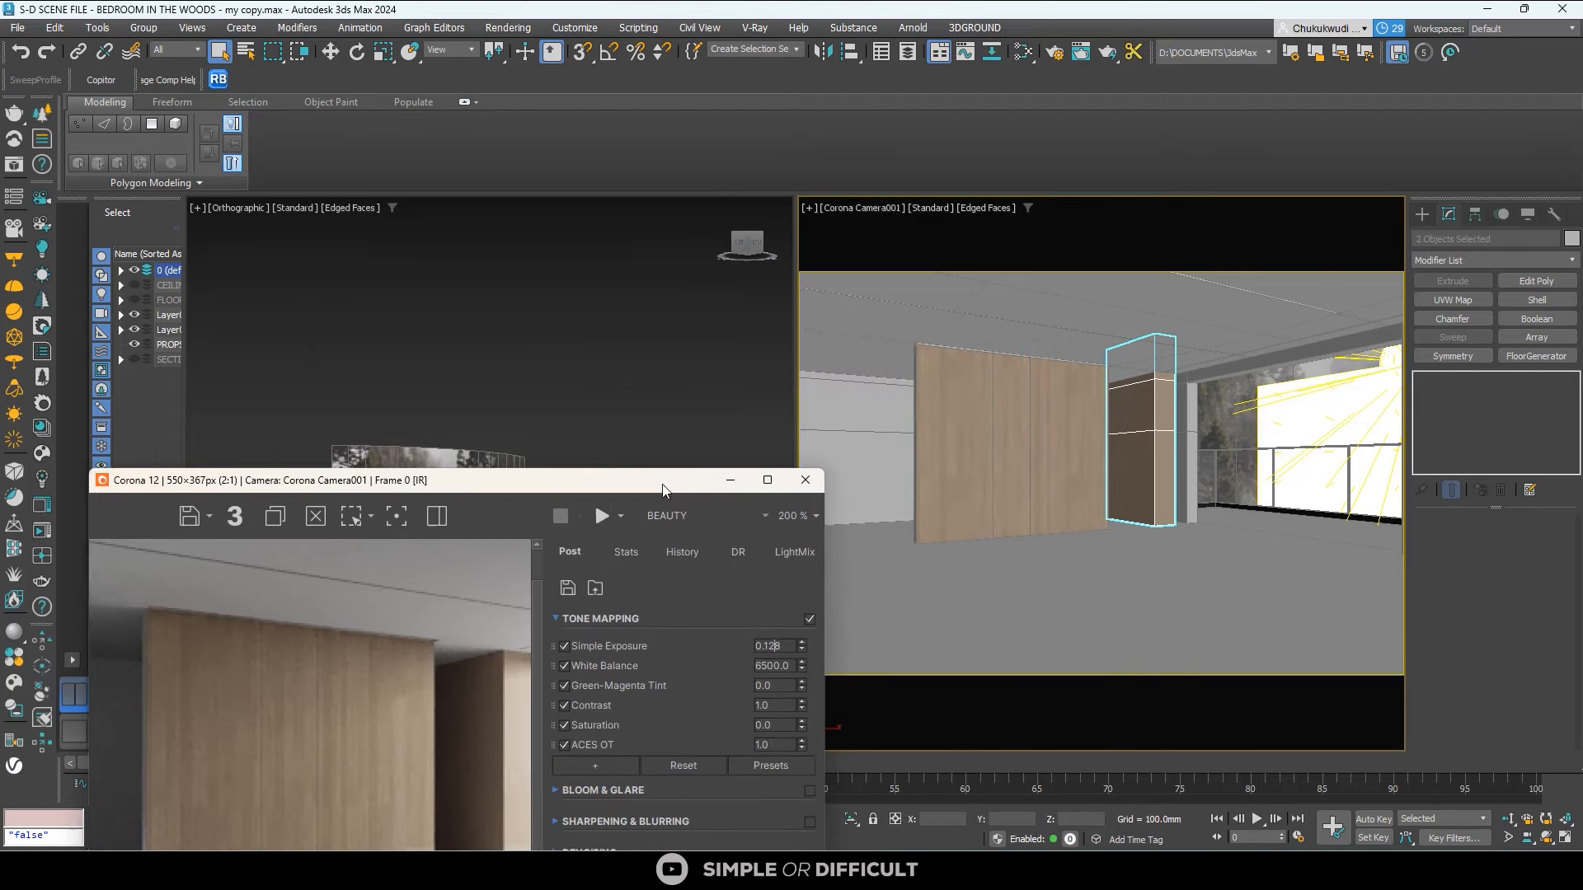
left_click(725, 469)
scroll(398, 513, "up", 7)
scroll(388, 547, "down", 6)
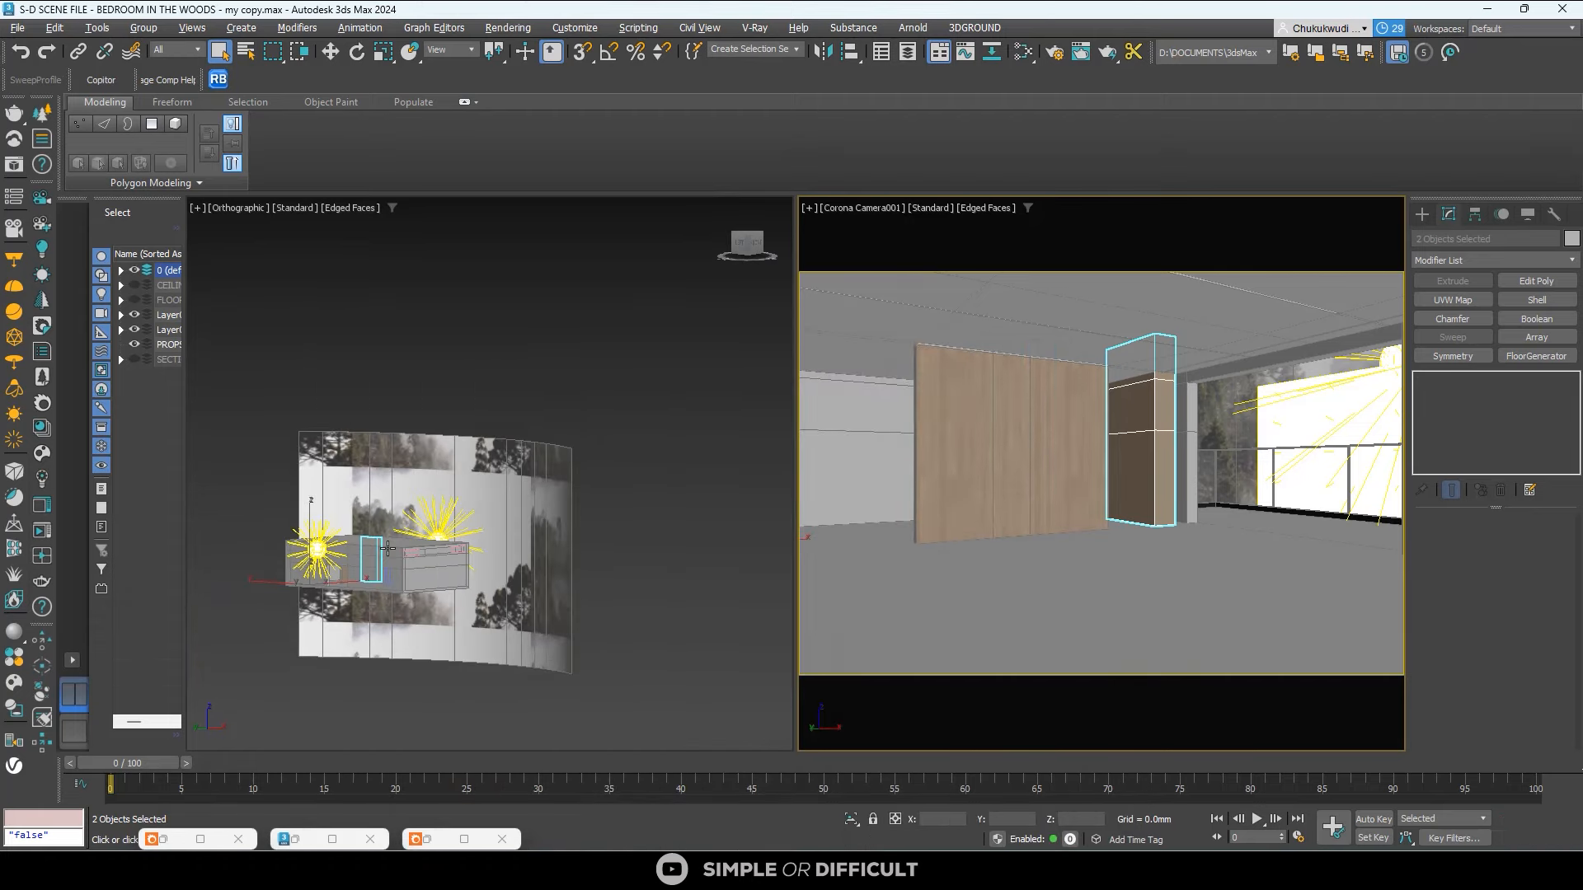
middle_click_drag(389, 547, 420, 615, "alt")
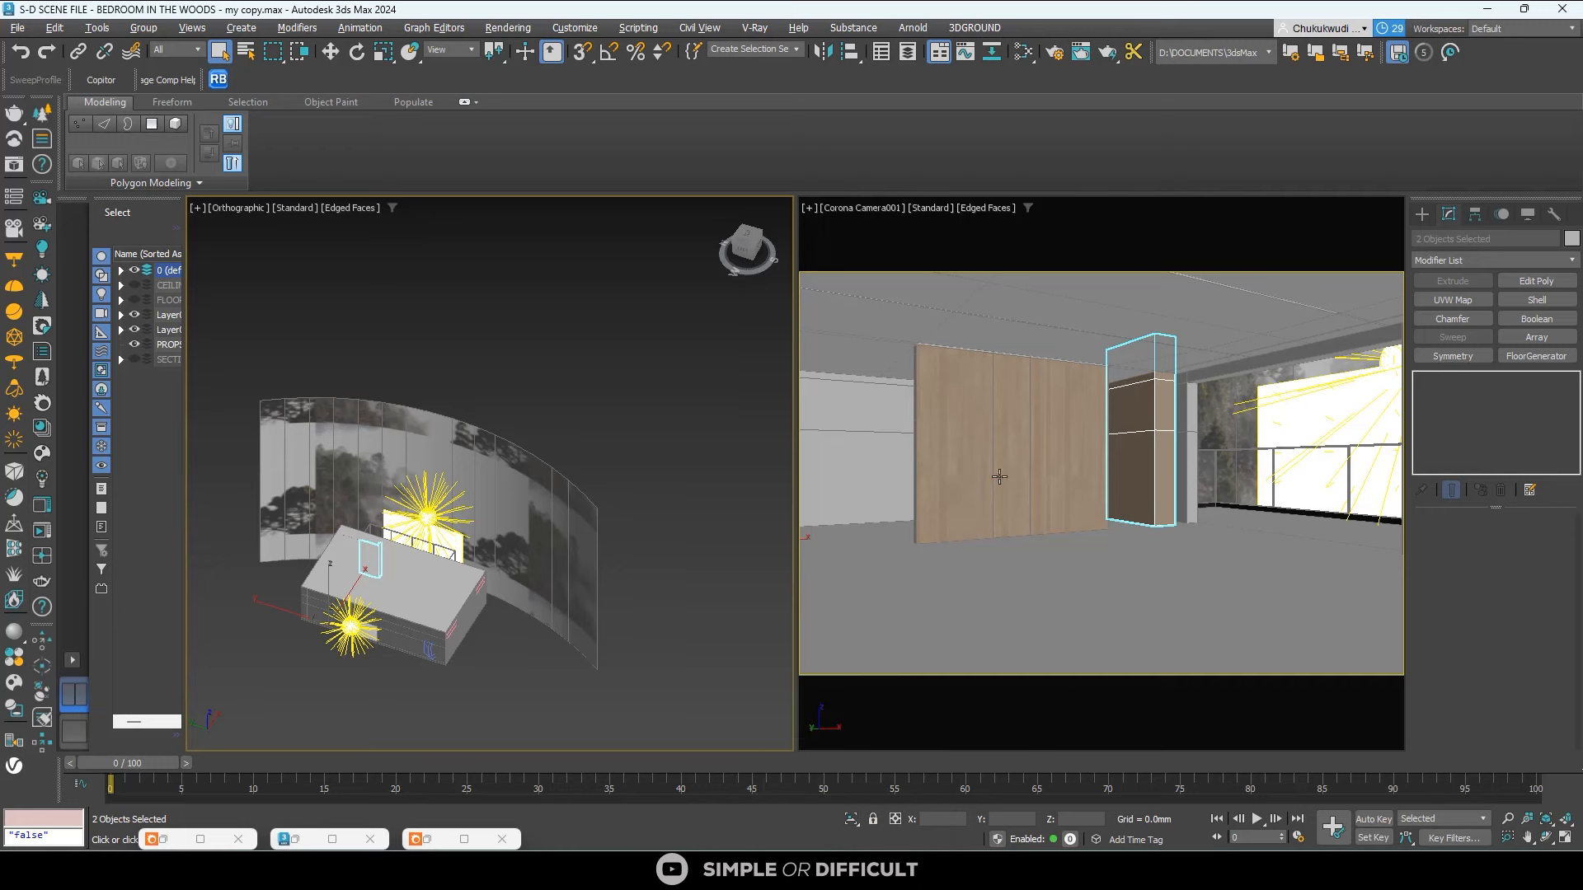
left_click(851, 822)
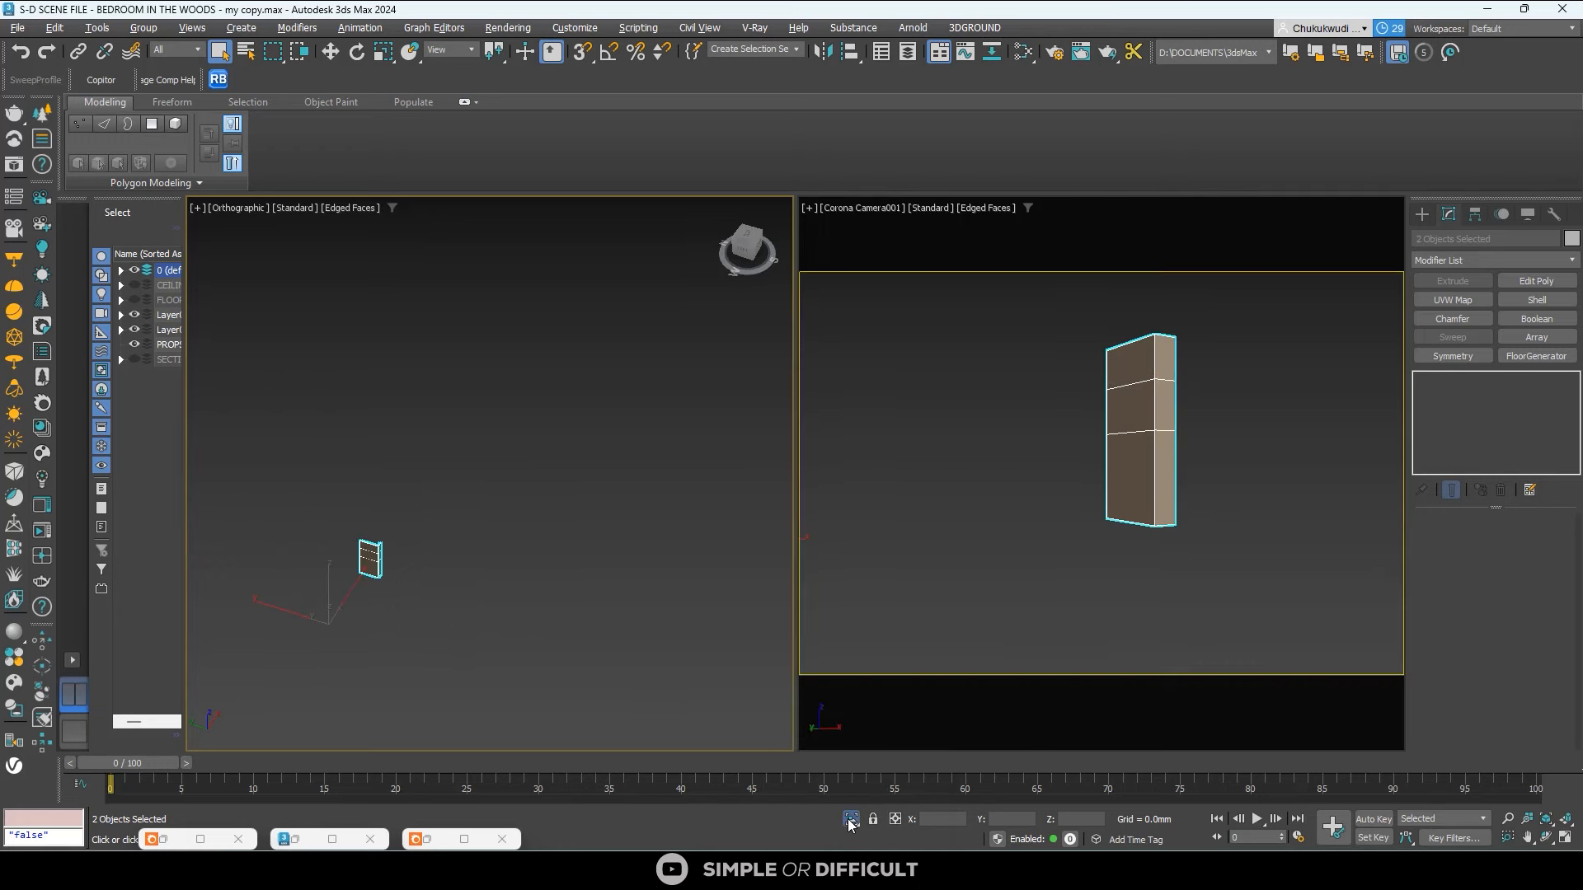
Convert the wider of the two isolated panels to Editable Poly, collapsing its Shell modifier.
scroll(349, 544, "up", 6)
left_click(432, 477)
scroll(436, 583, "up", 5)
left_click(436, 583)
scroll(436, 584, "up", 2)
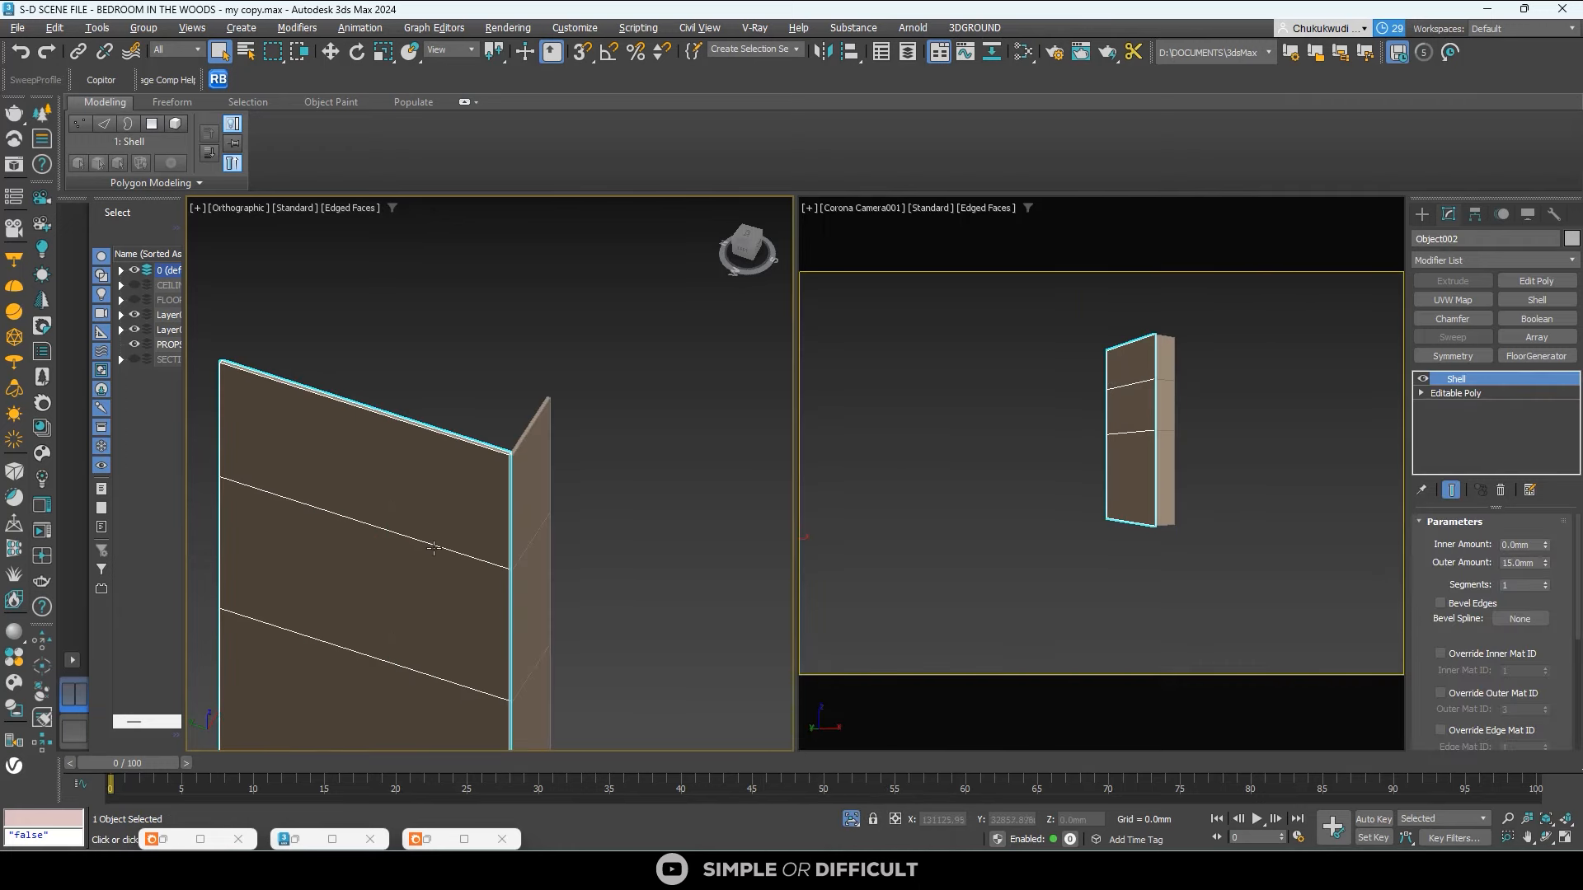
right_click(1466, 432)
left_click(1301, 375)
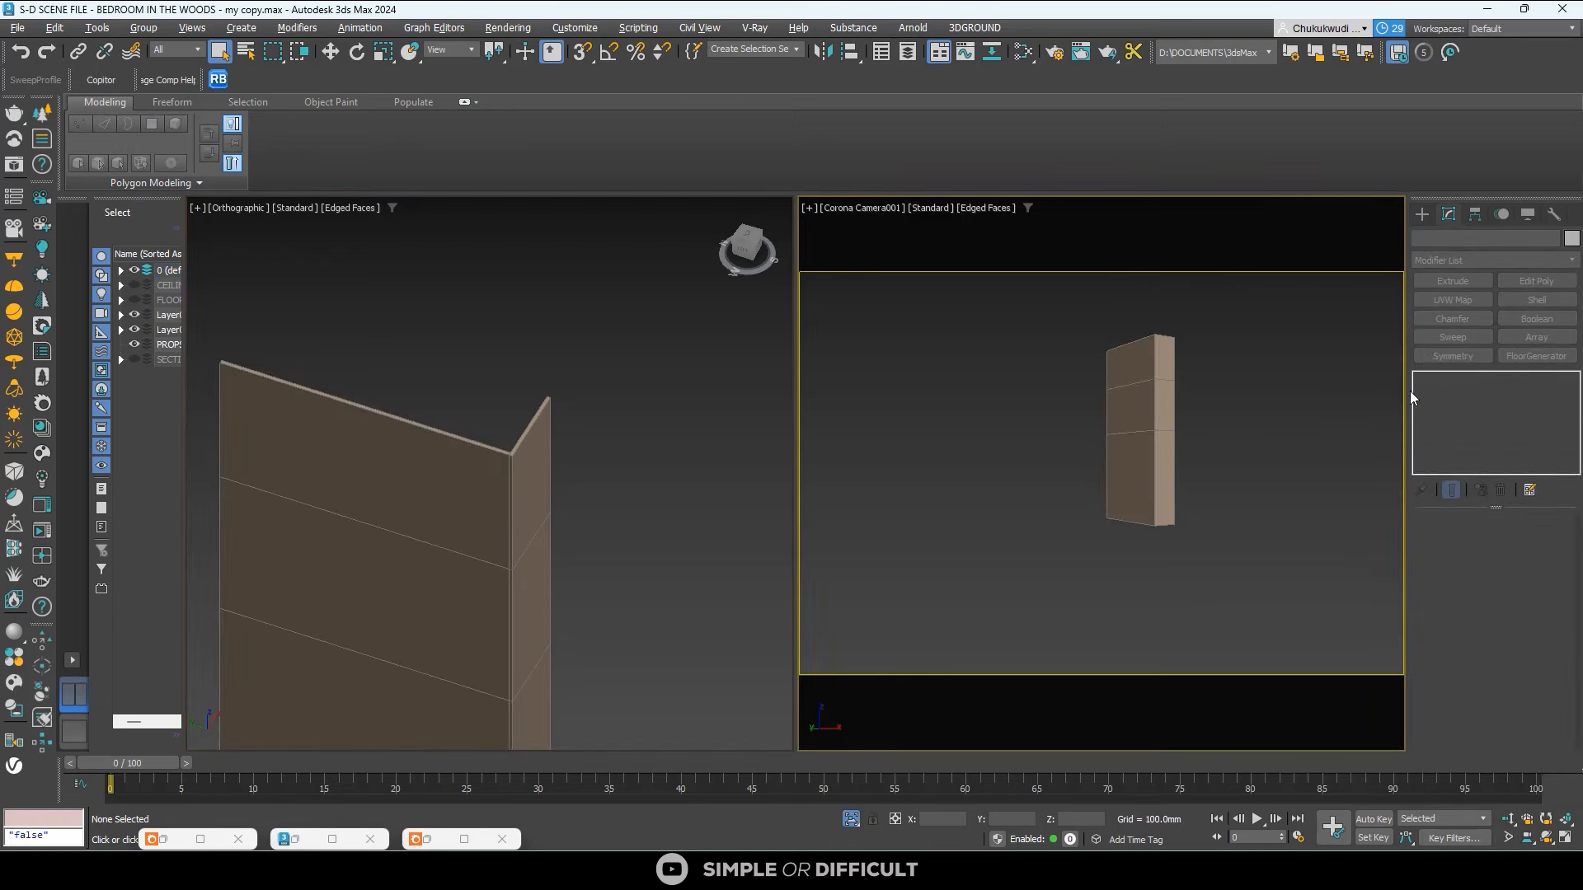
left_click(495, 507)
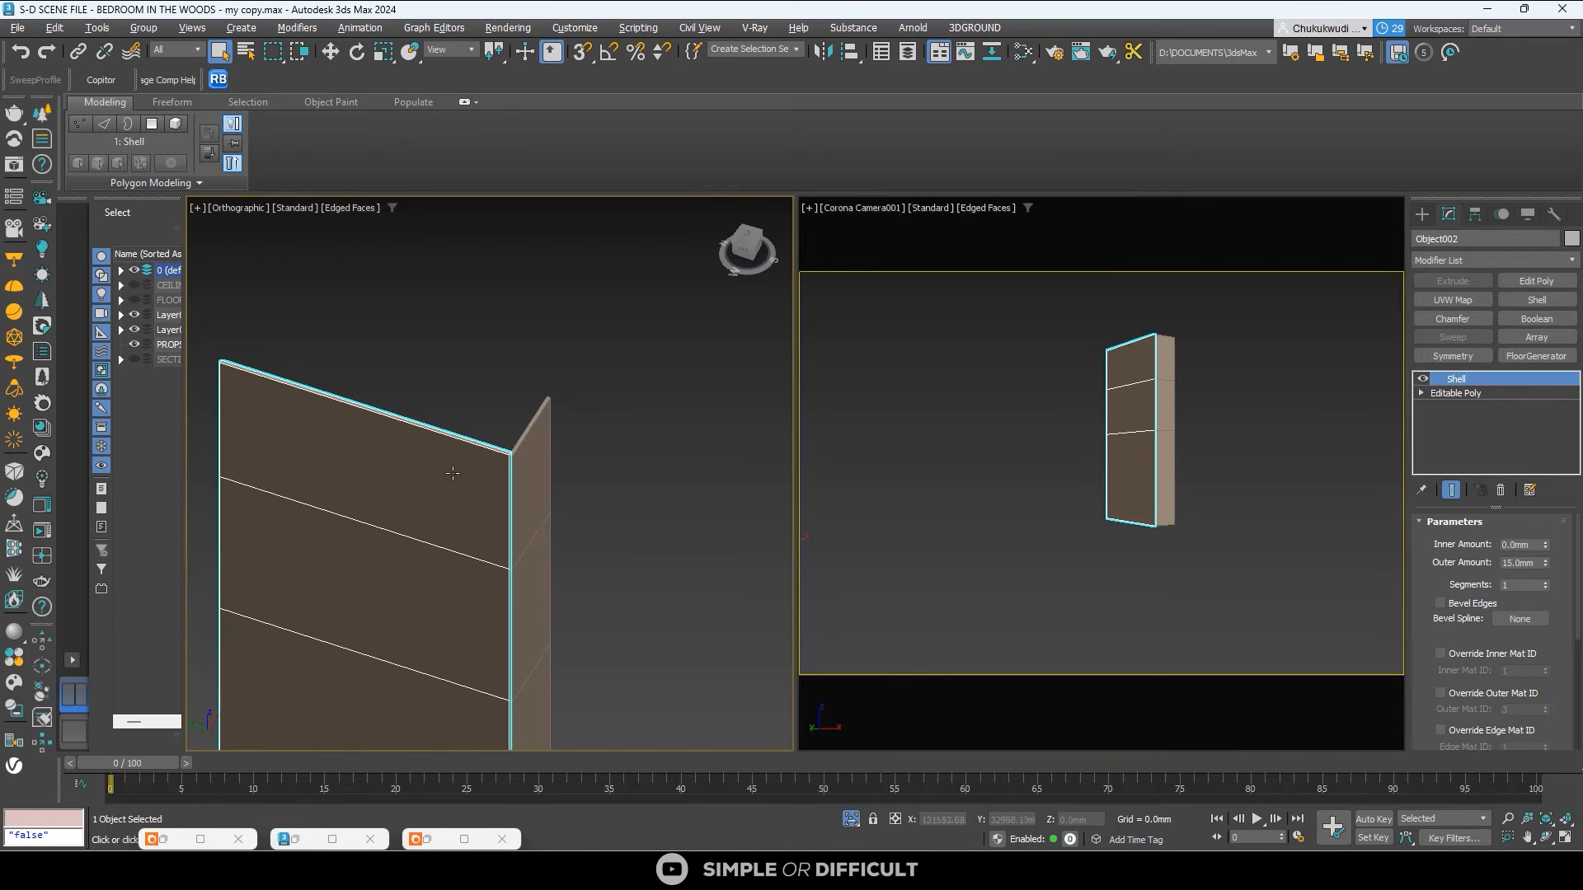
right_click(466, 459)
mouse_move(541, 700)
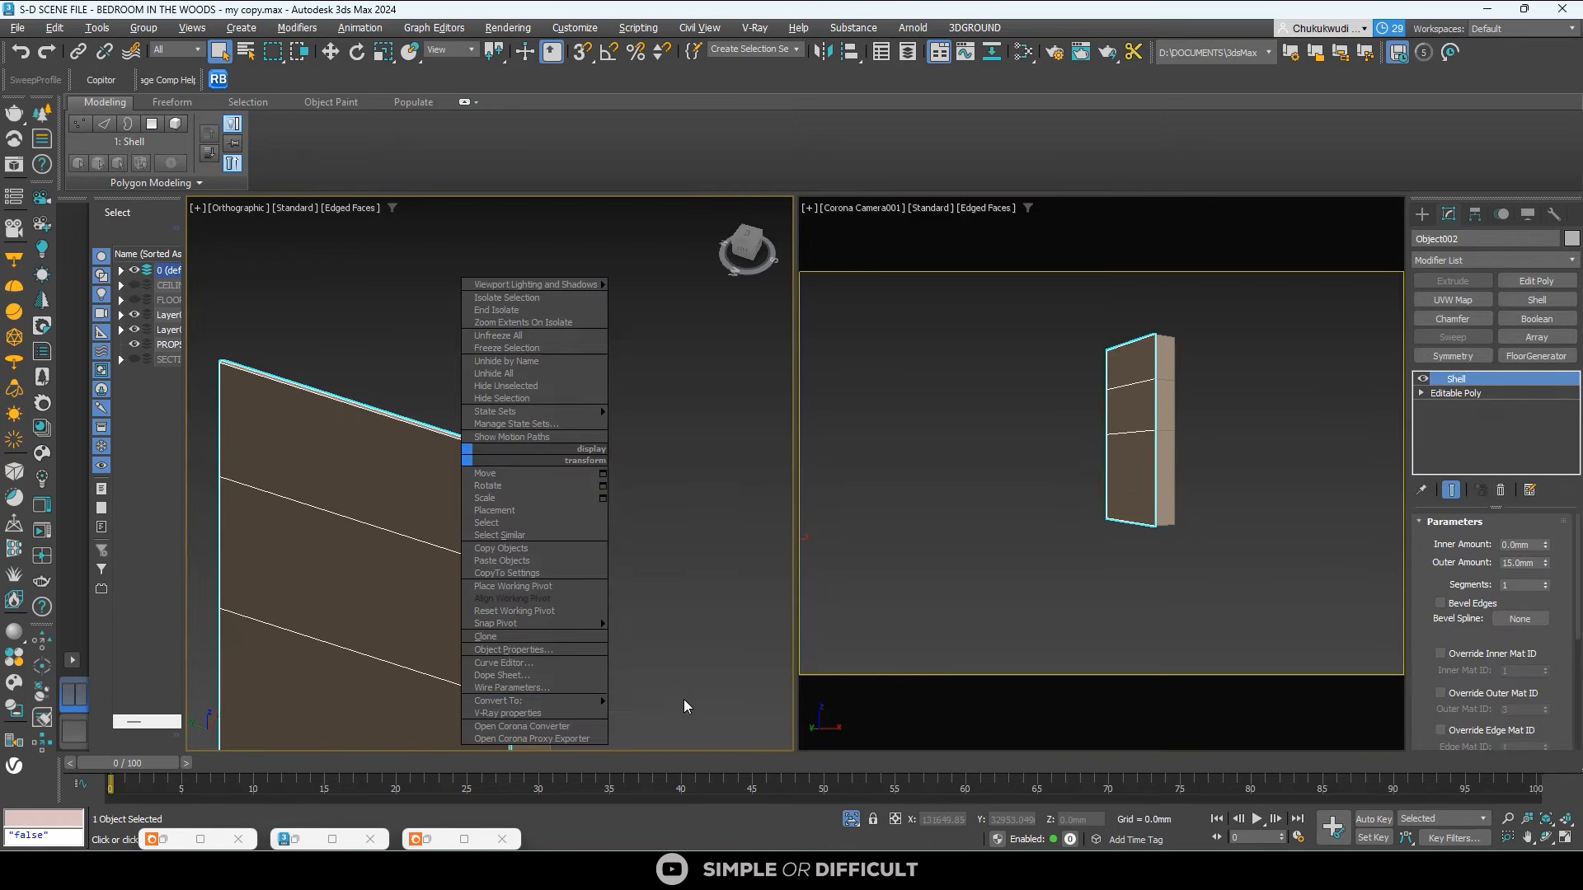
left_click(679, 713)
left_click(669, 637)
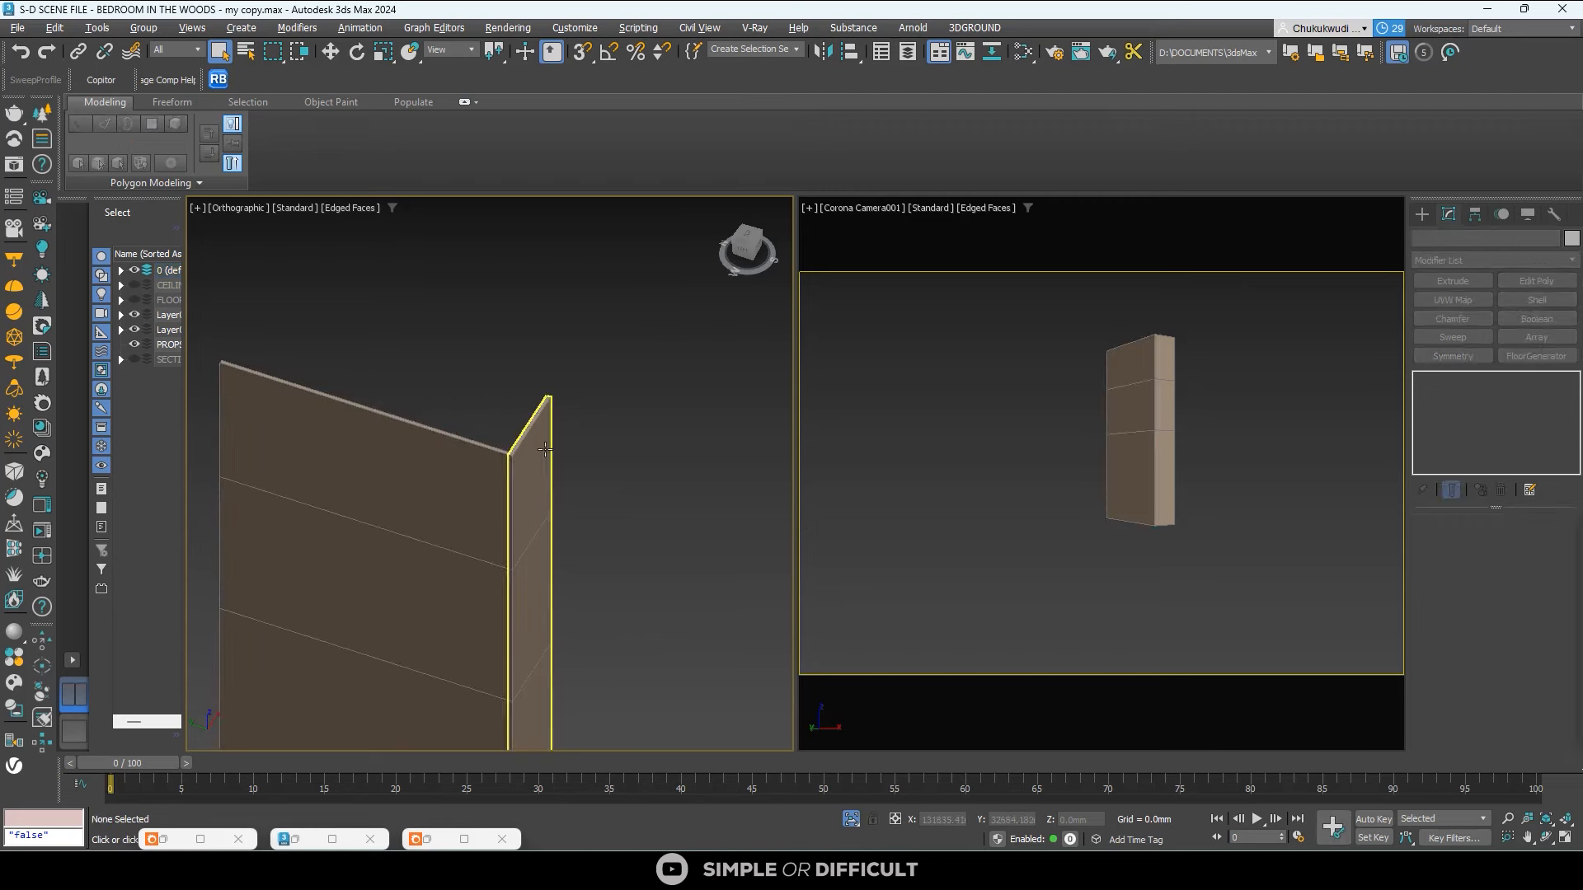
Convert the narrow adjoining side panel to Editable Poly, collapsing its Shell modifier.
left_click(542, 458)
right_click(554, 452)
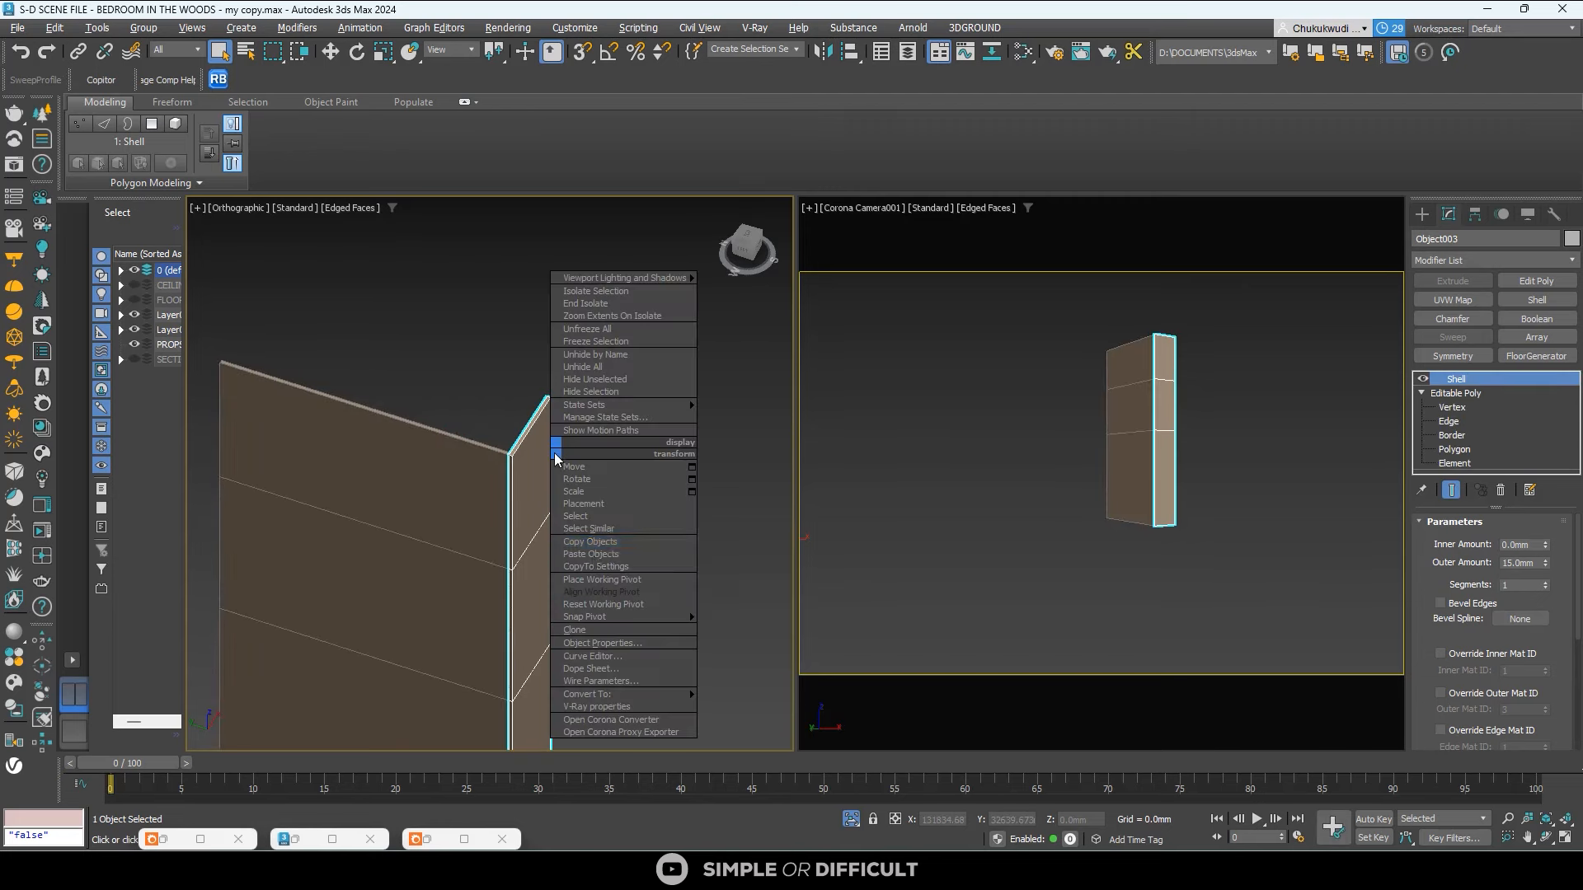
mouse_move(641, 697)
left_click(726, 707)
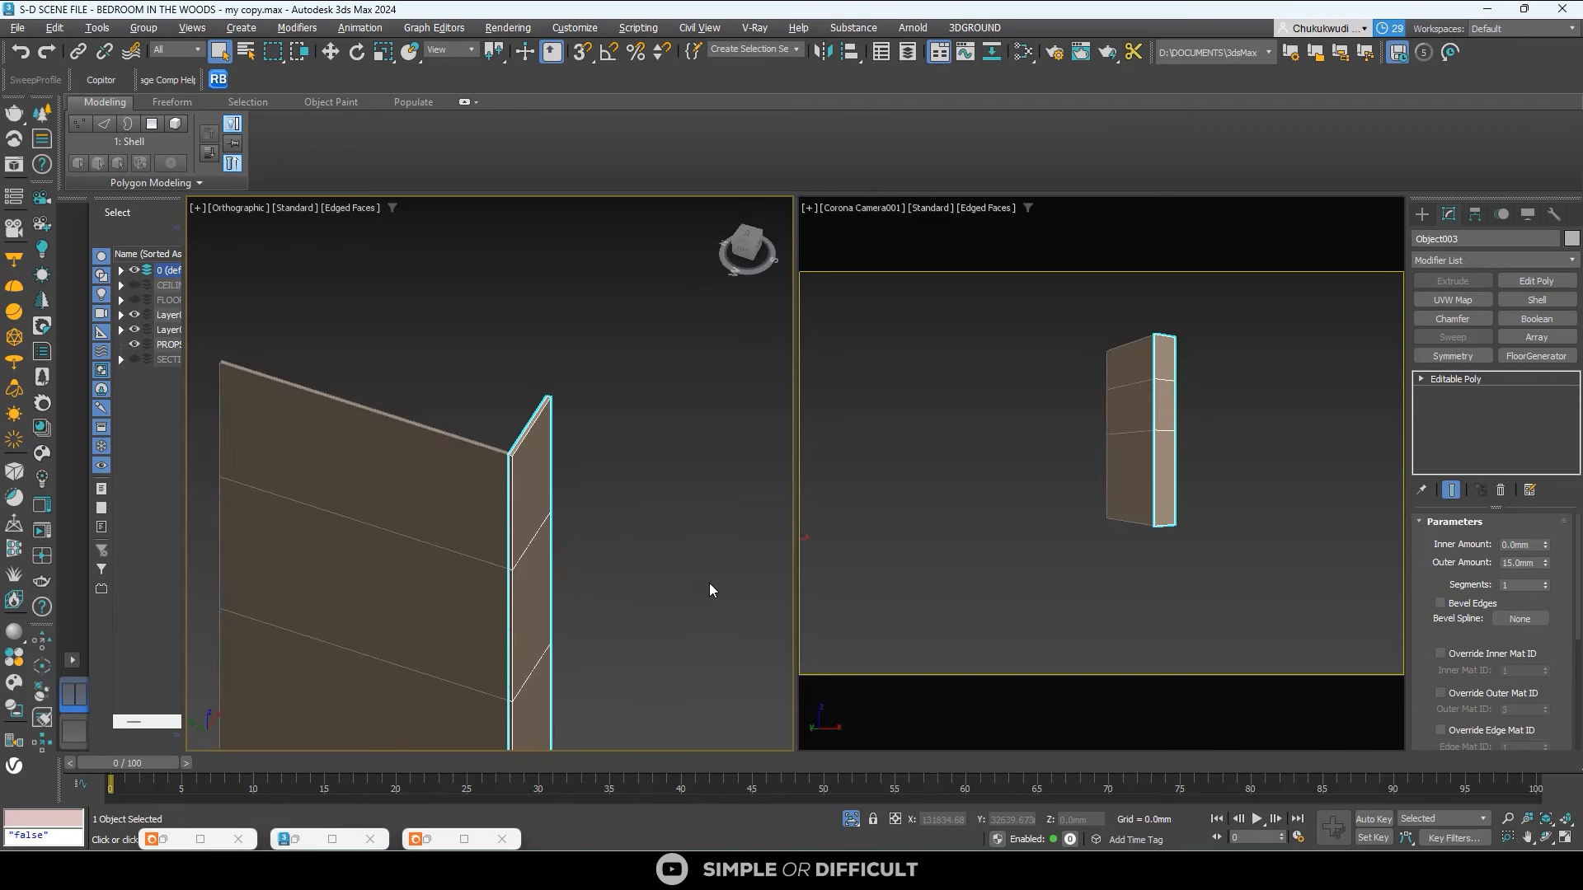
left_click(709, 582)
Add the large wood wall panel to the selection of both side panels and isolate all three.
left_click(388, 448)
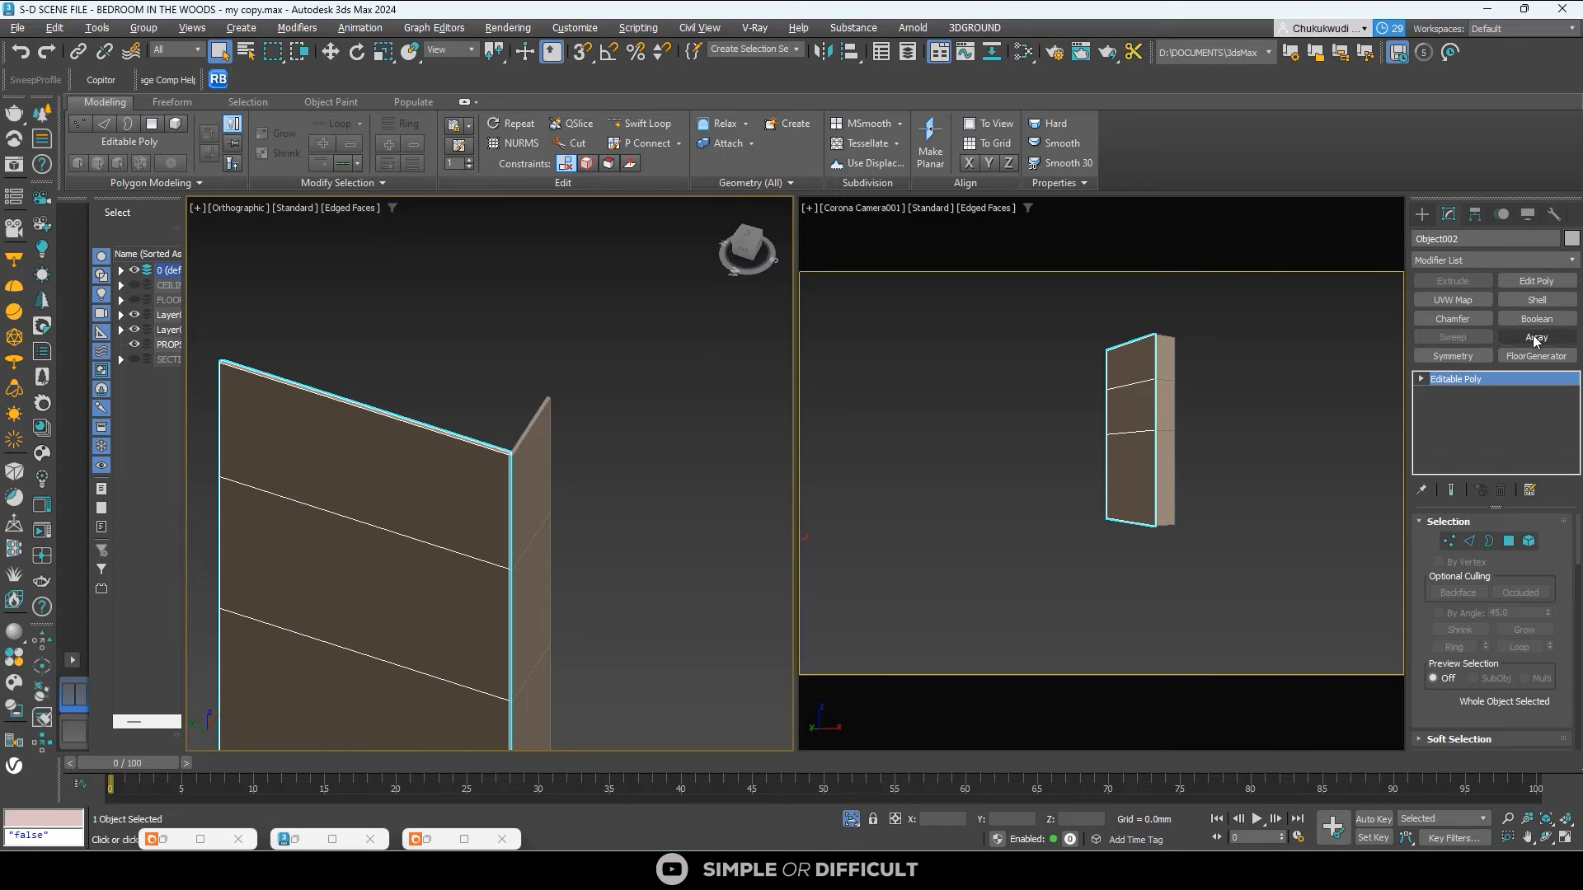
key("ctrl+a")
scroll(611, 349, "down", 4)
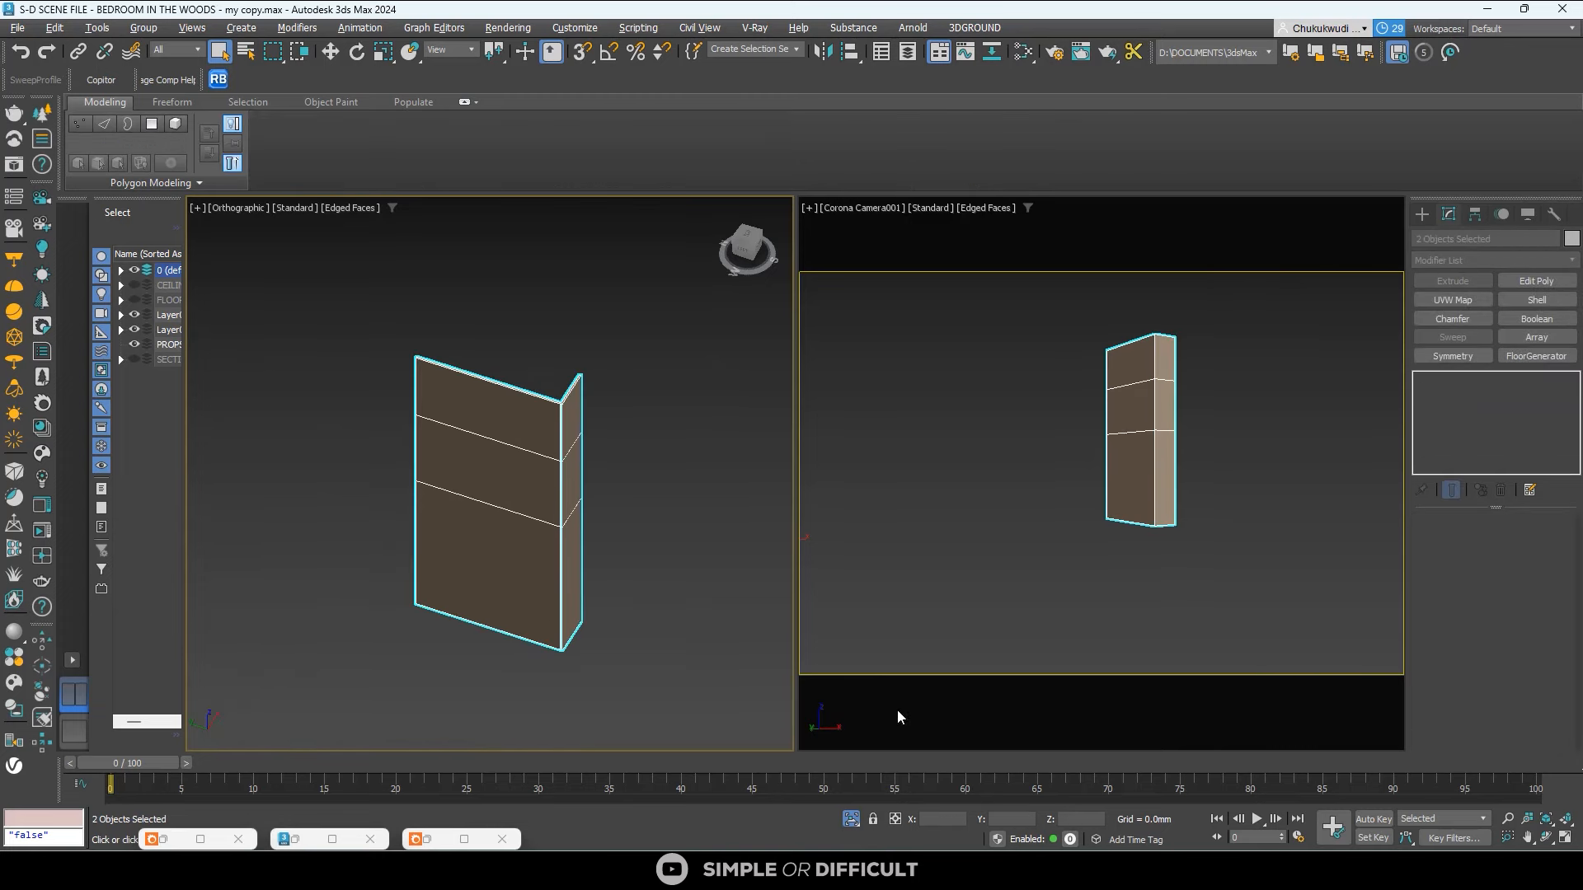
left_click(854, 820)
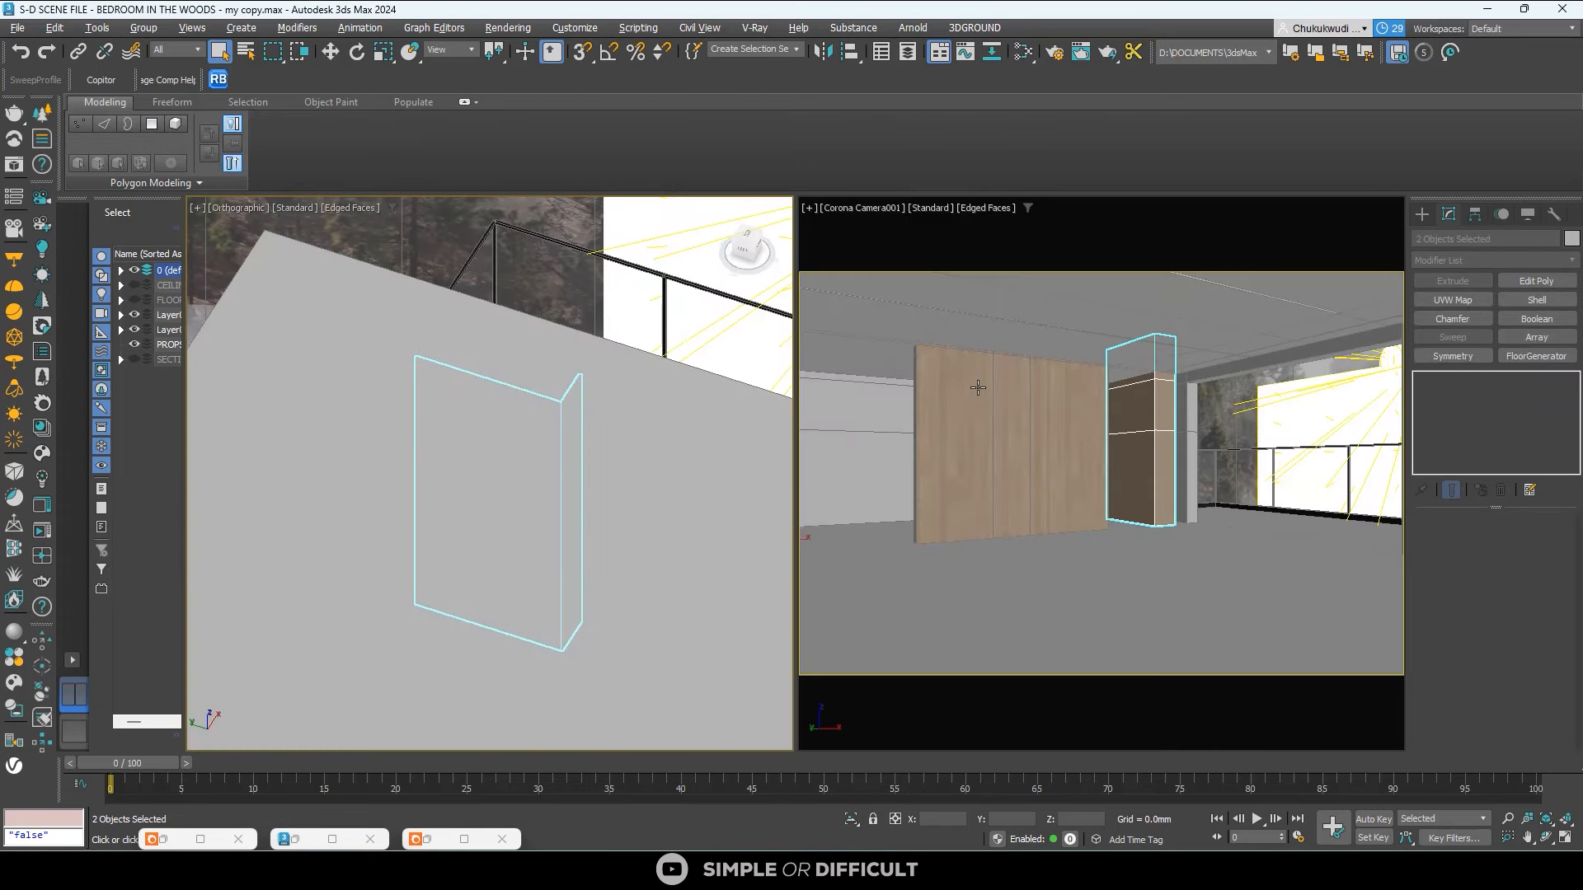
left_click(978, 387, "ctrl")
left_click(851, 819)
left_click(694, 714)
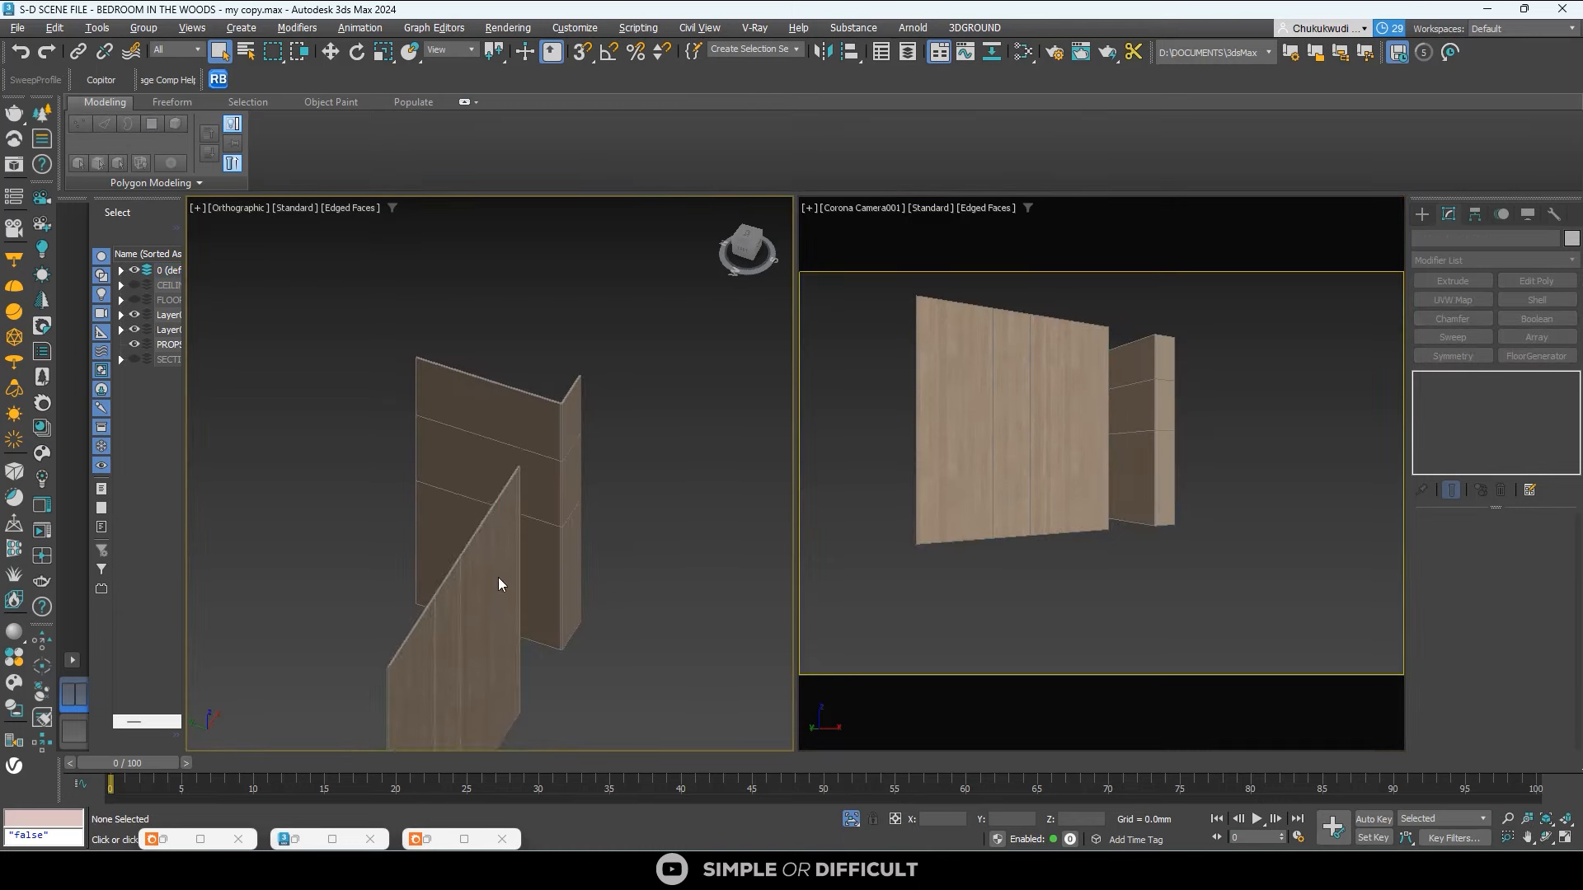
Copy the UVW Map modifier from the large wall panel and paste it onto the wider adjoining panel.
left_click(498, 584)
right_click(1453, 378)
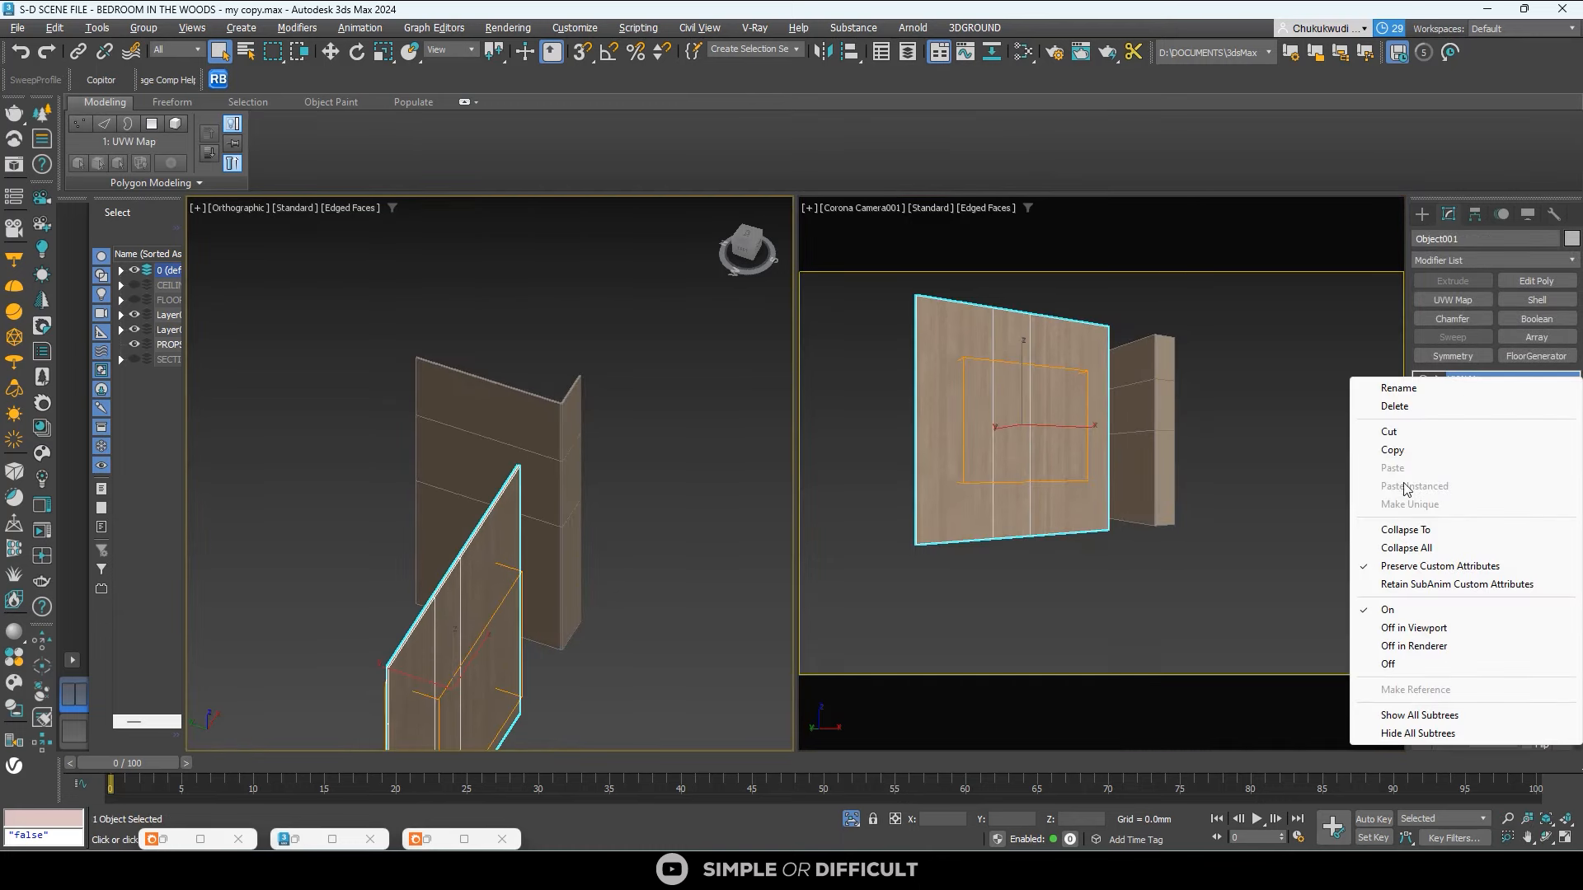
left_click(1399, 450)
left_click(544, 445)
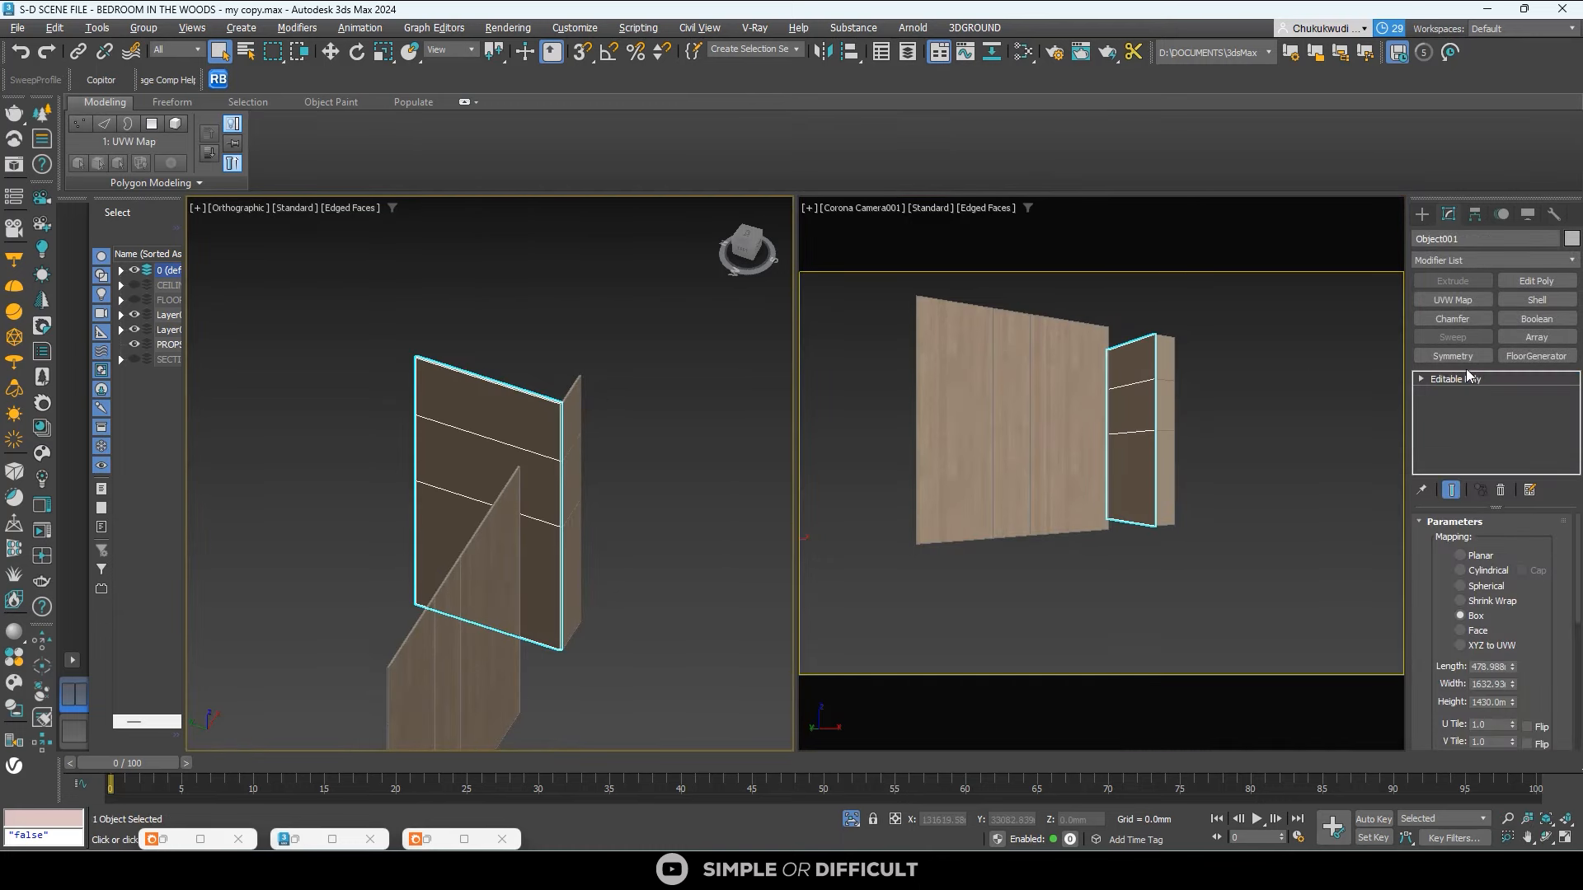
right_click(1521, 378)
left_click(1475, 465)
scroll(528, 404, "up", 8)
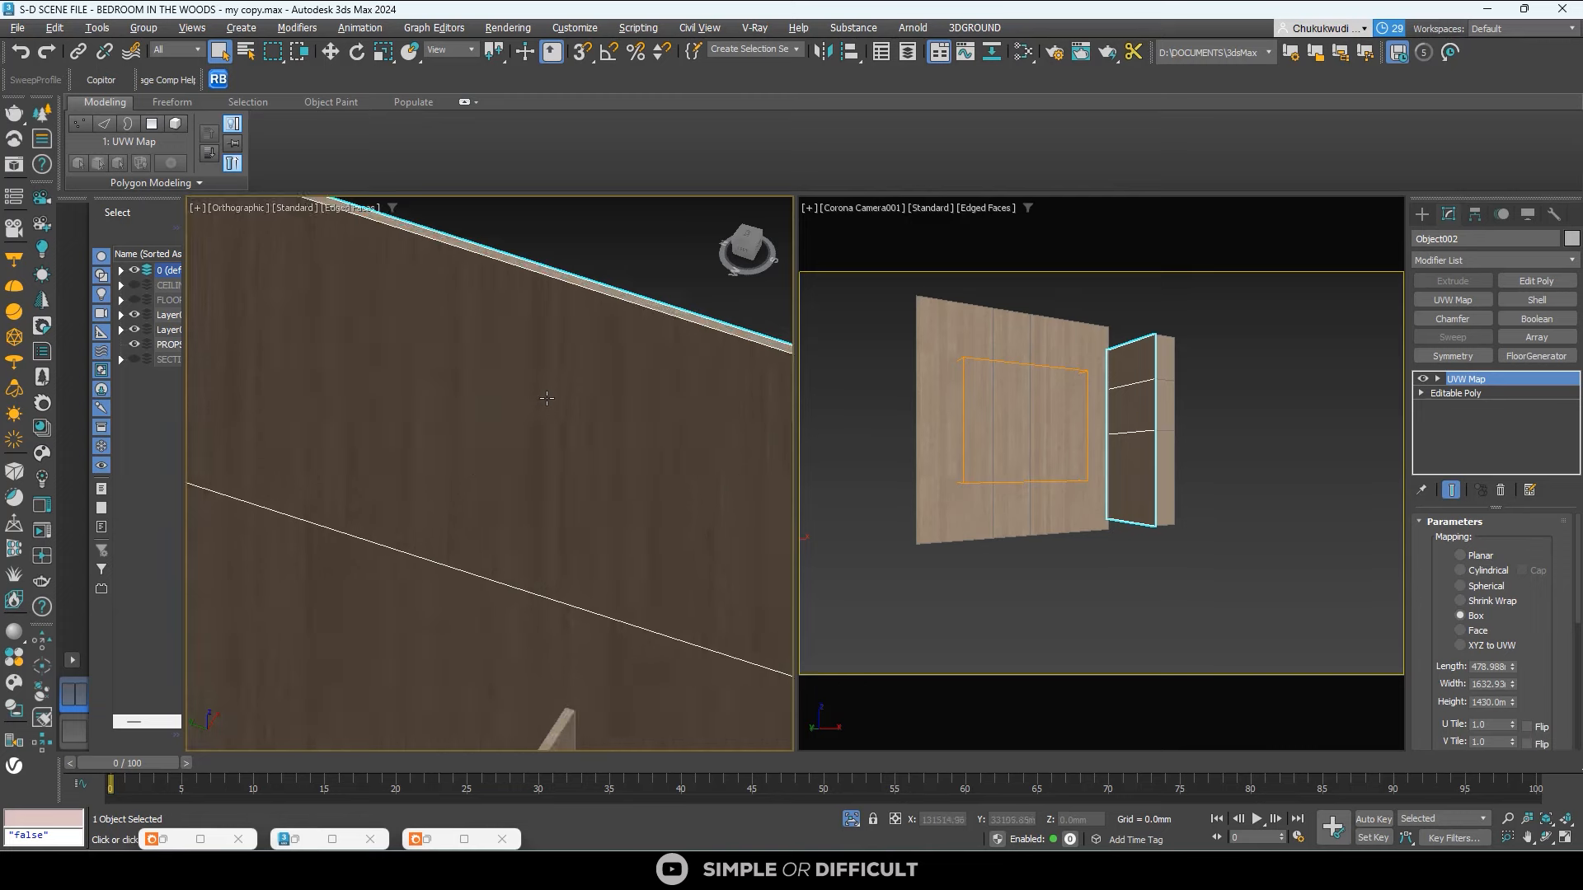
Paste the copied UVW Map modifier onto the narrow adjoining side panel.
scroll(546, 399, "down", 5)
left_click(691, 367)
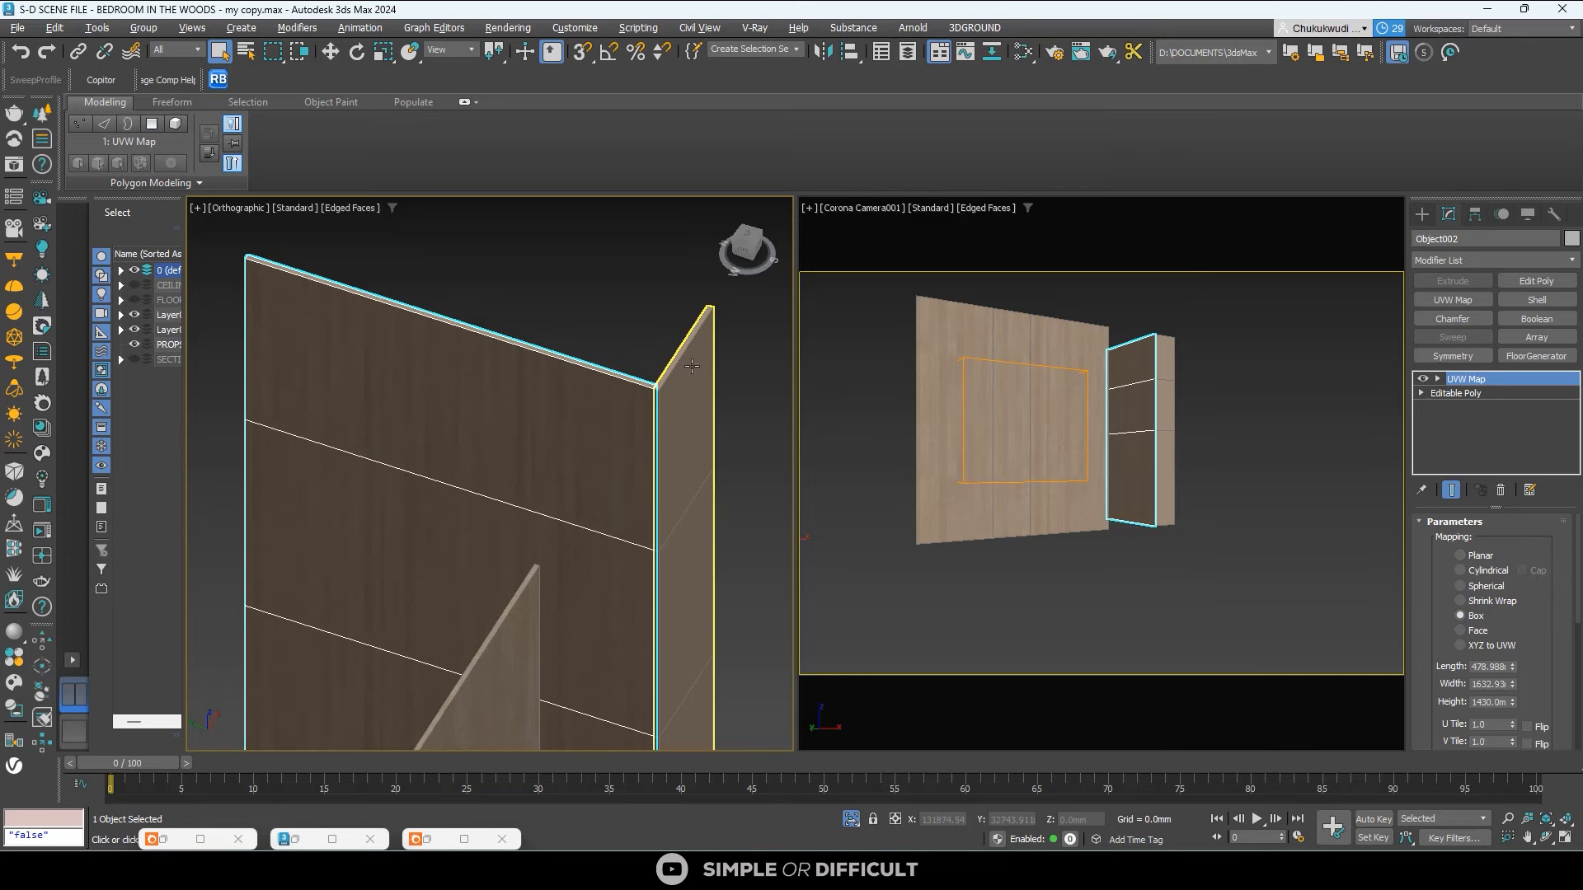
right_click(1458, 420)
left_click(1442, 425)
scroll(577, 350, "down", 5)
Deselect the wood panels, end their isolation and bring up the Corona frame buffer.
left_click(585, 341)
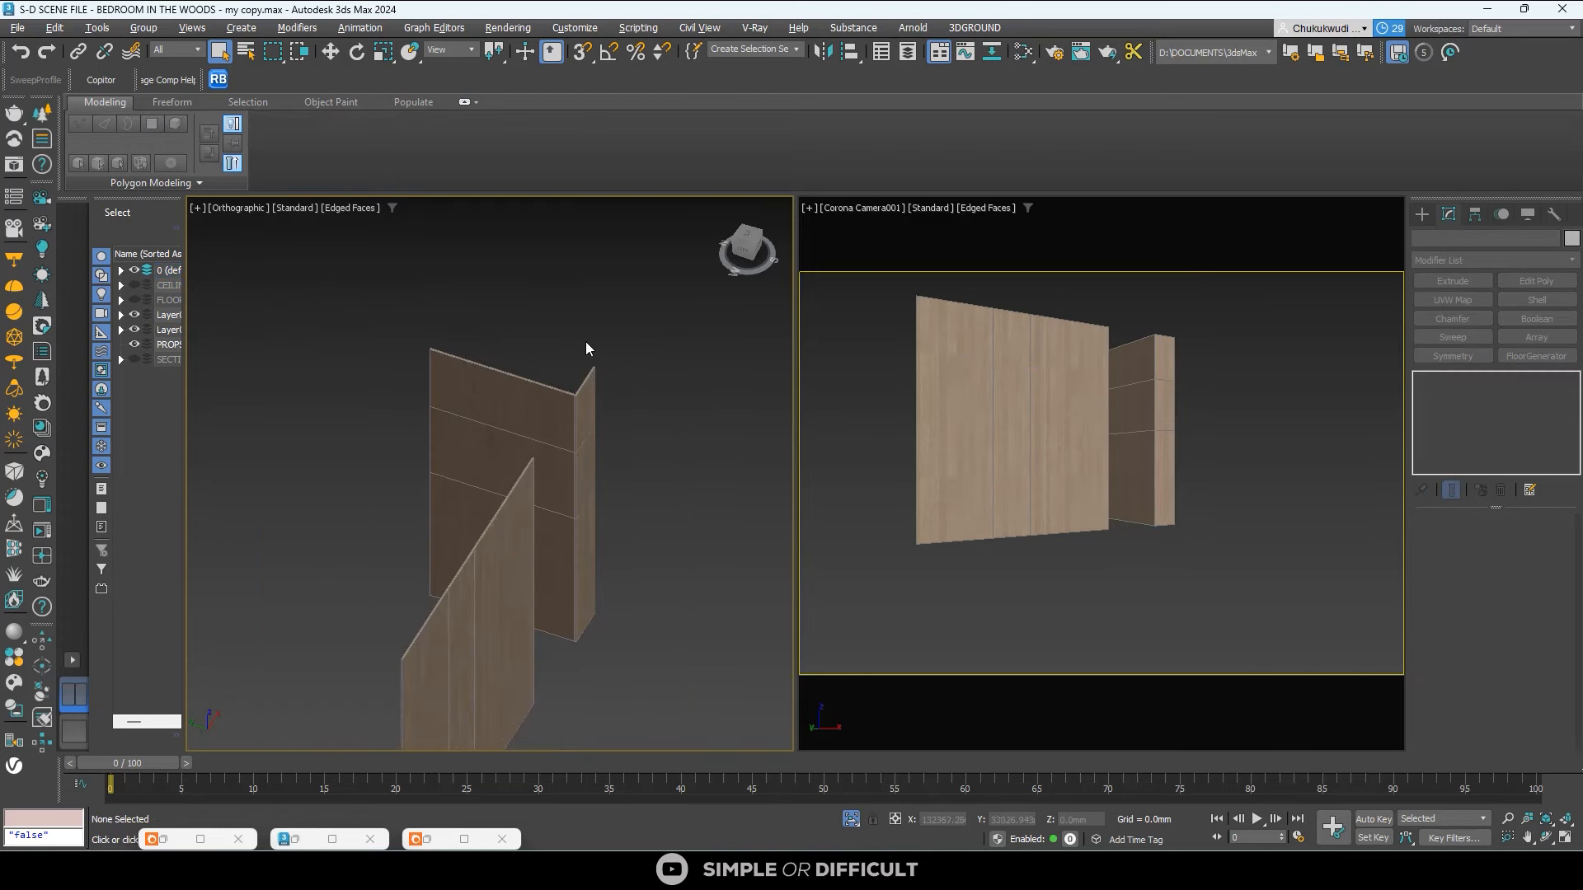
left_click(850, 819)
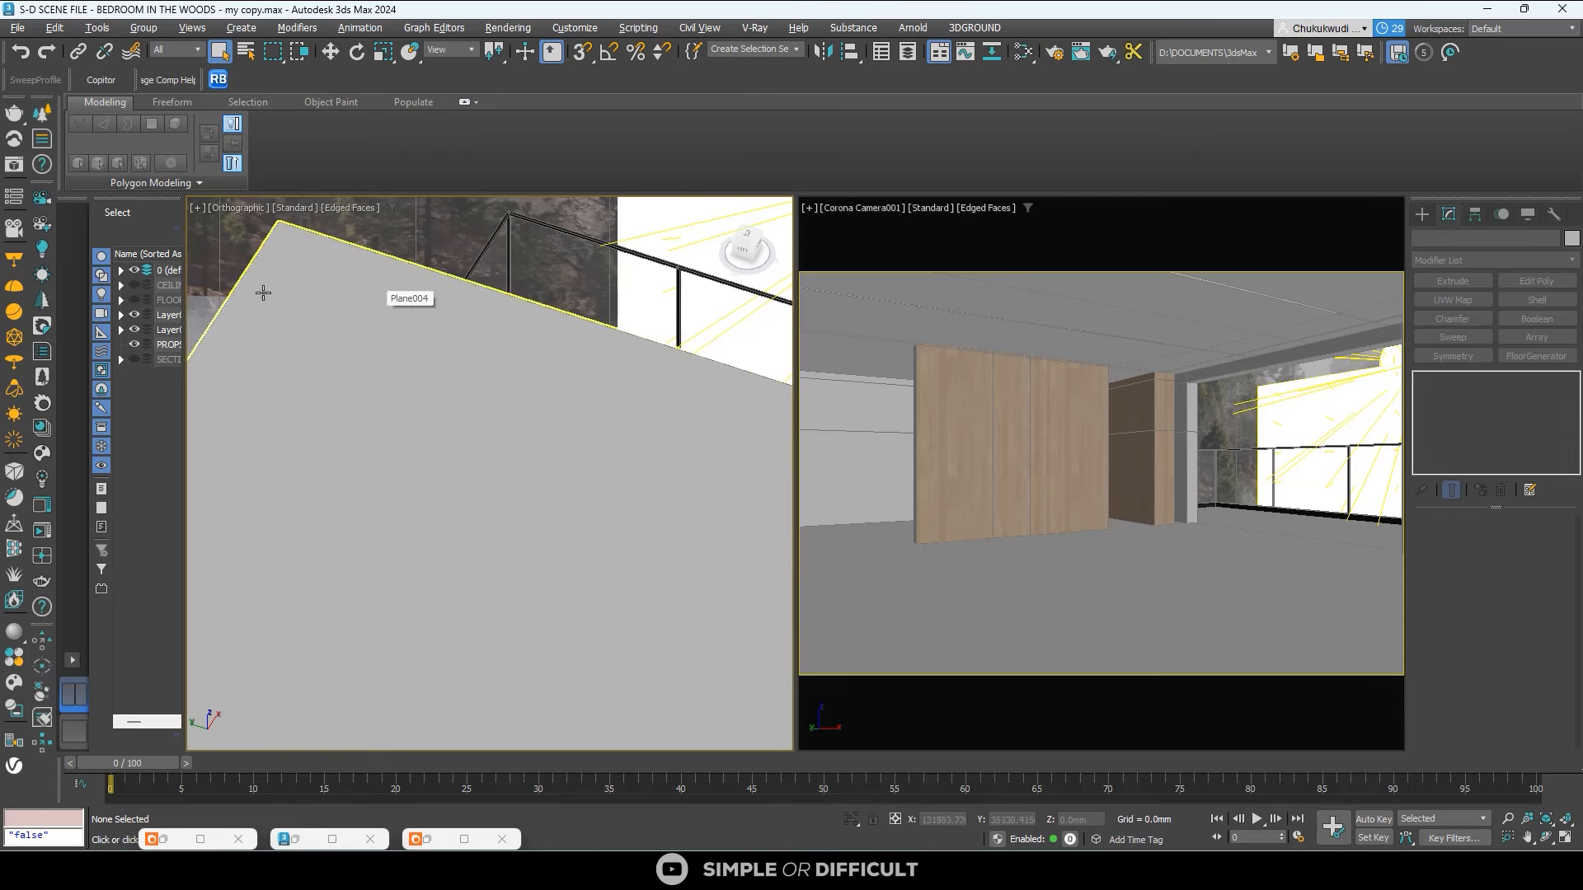
left_click(41, 504)
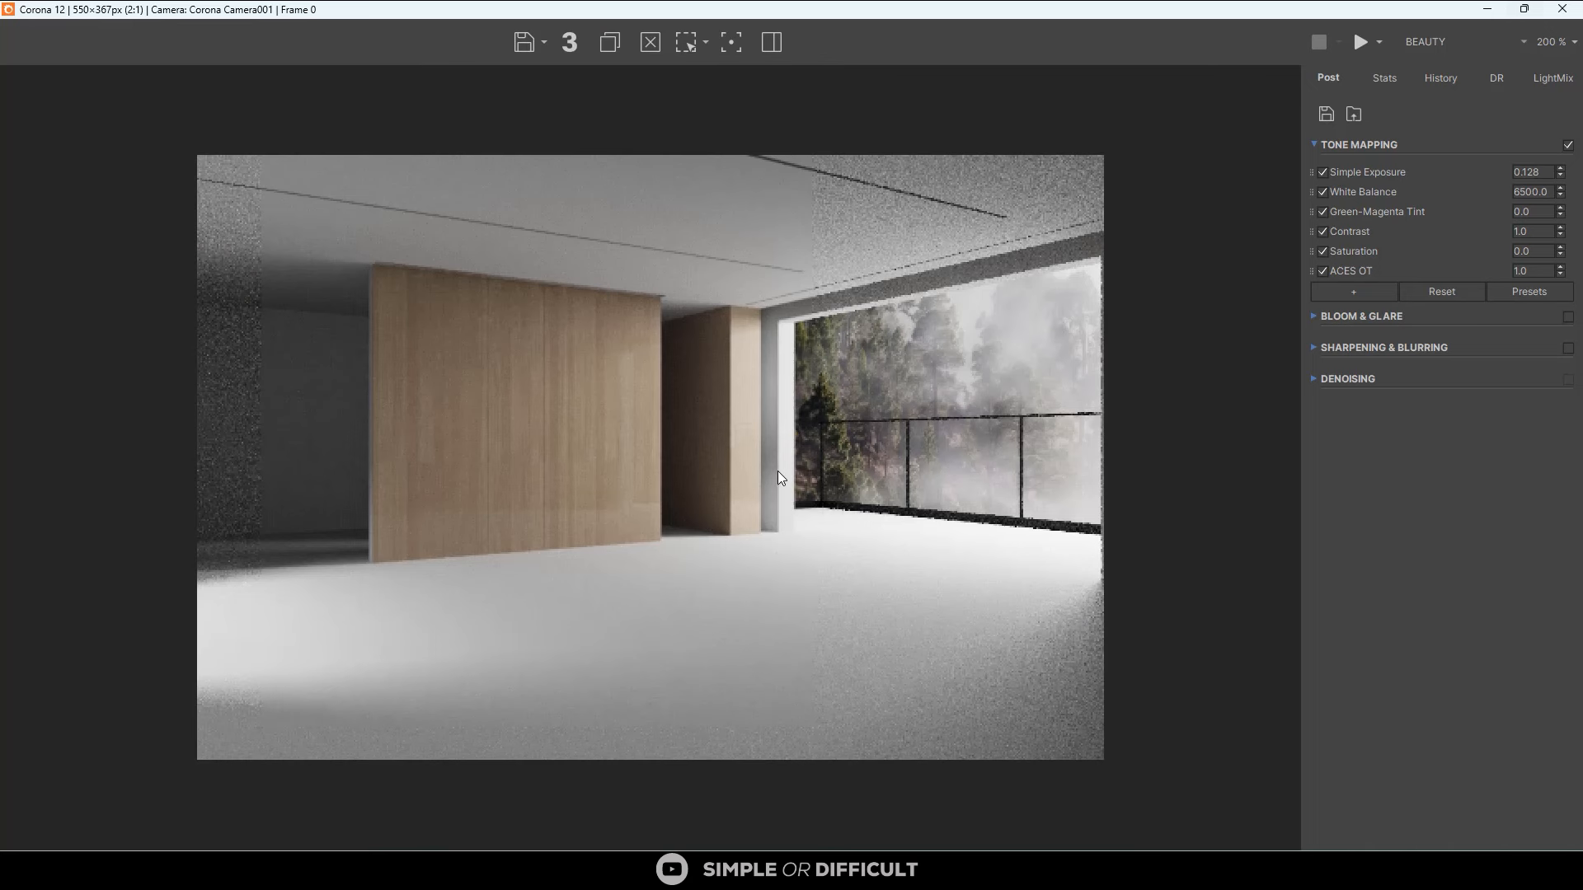
Run an interactive render of the camera view, examine the wood grain and panel edges up close, and stop the render.
left_click(772, 478)
left_click(1382, 36)
left_click(1388, 82)
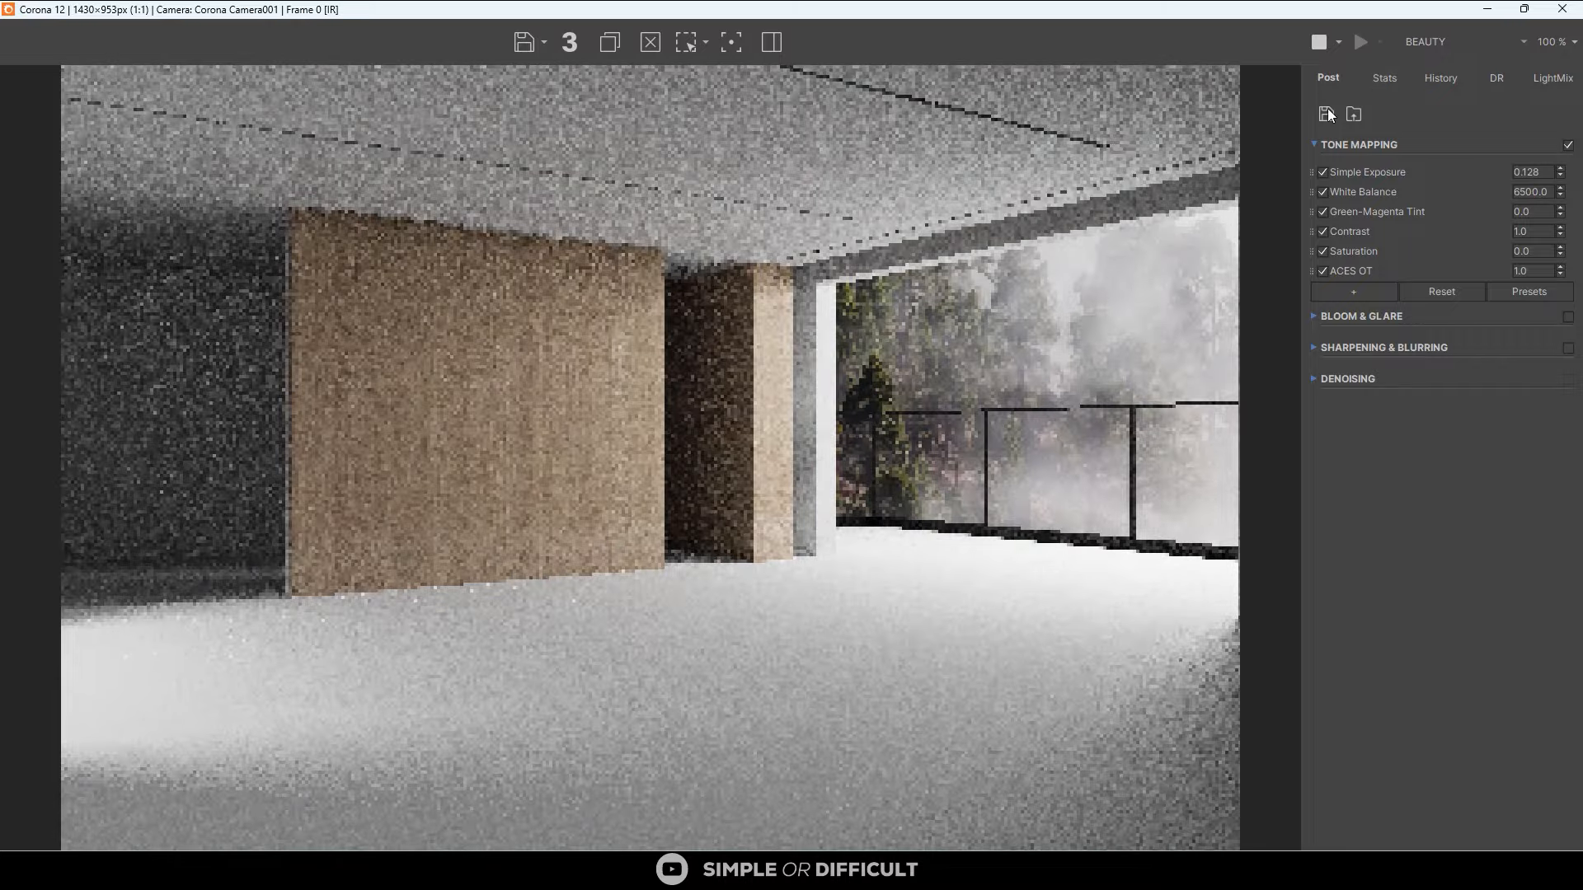
scroll(795, 335, "up", 2)
scroll(728, 302, "down", 3)
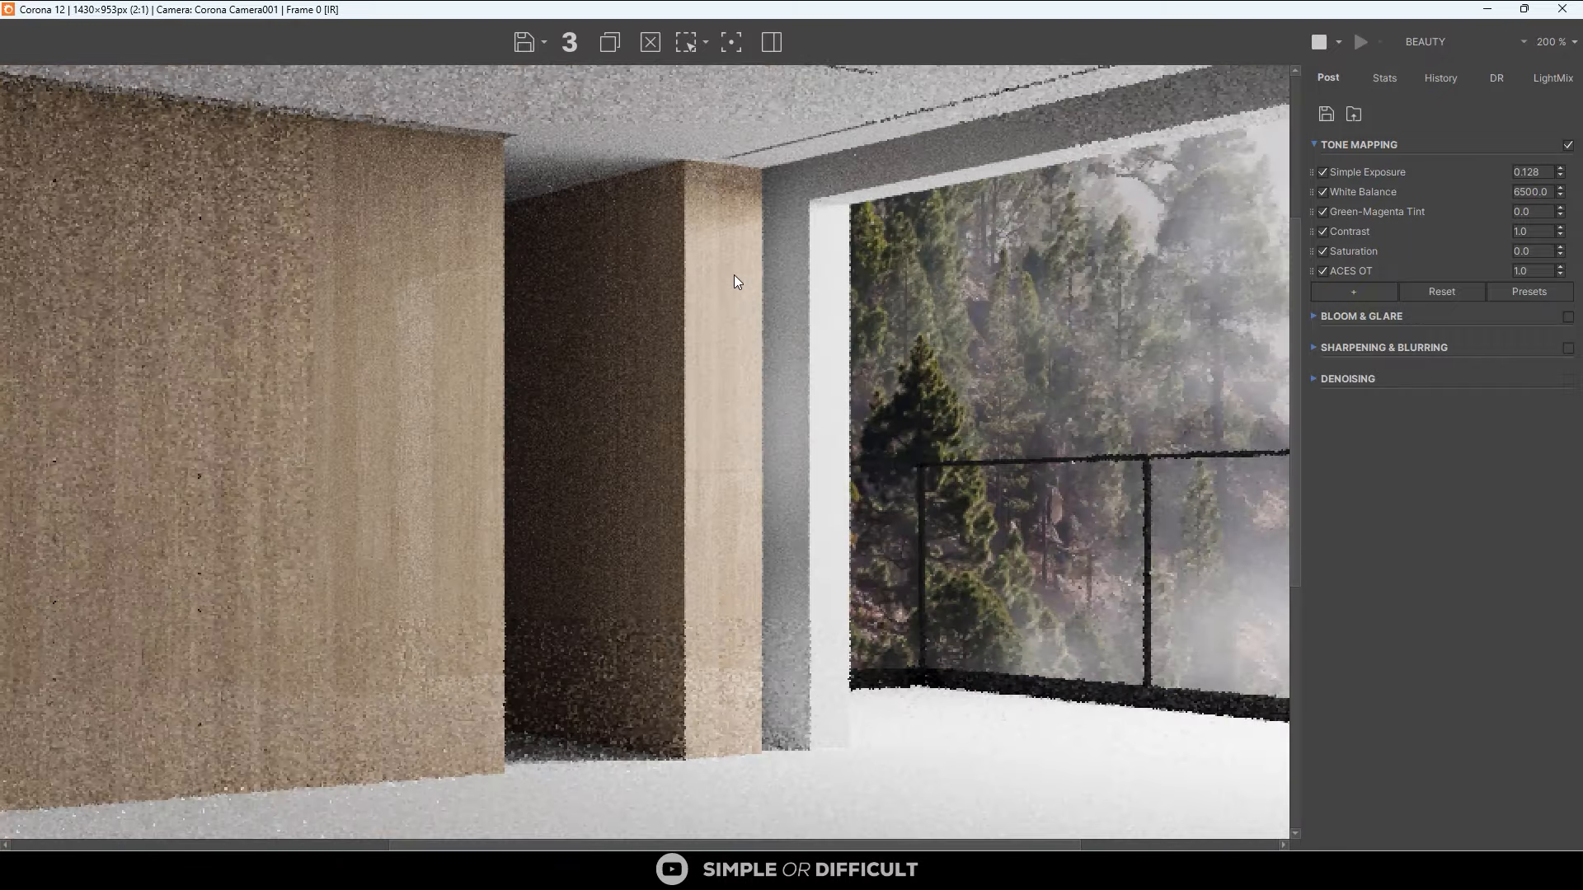
scroll(807, 265, "up", 1)
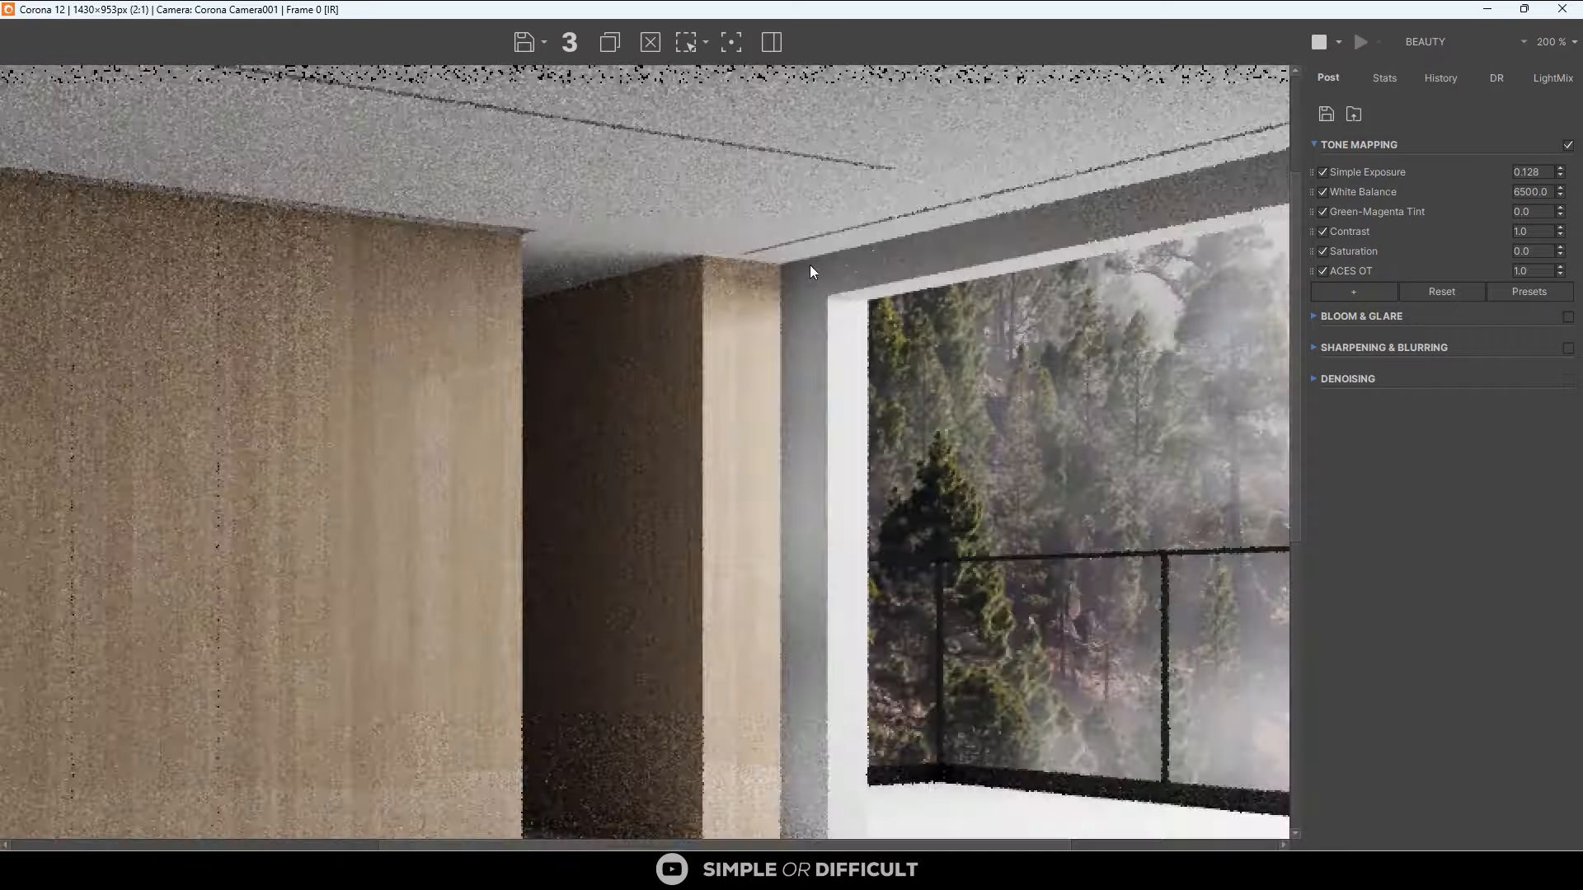
scroll(810, 265, "down", 1)
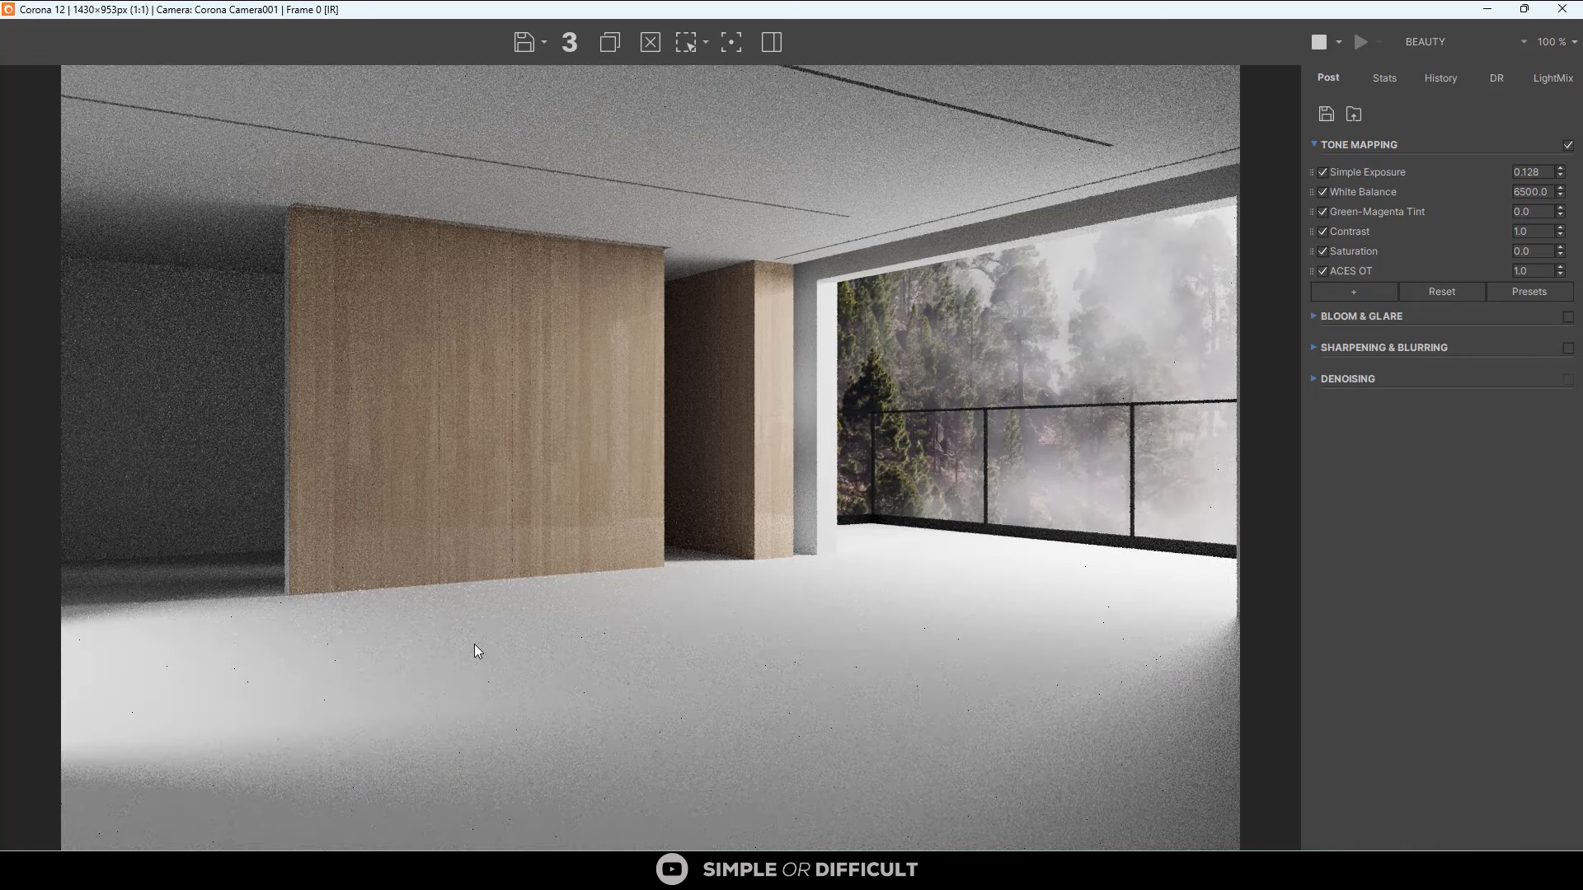
scroll(486, 430, "up", 2)
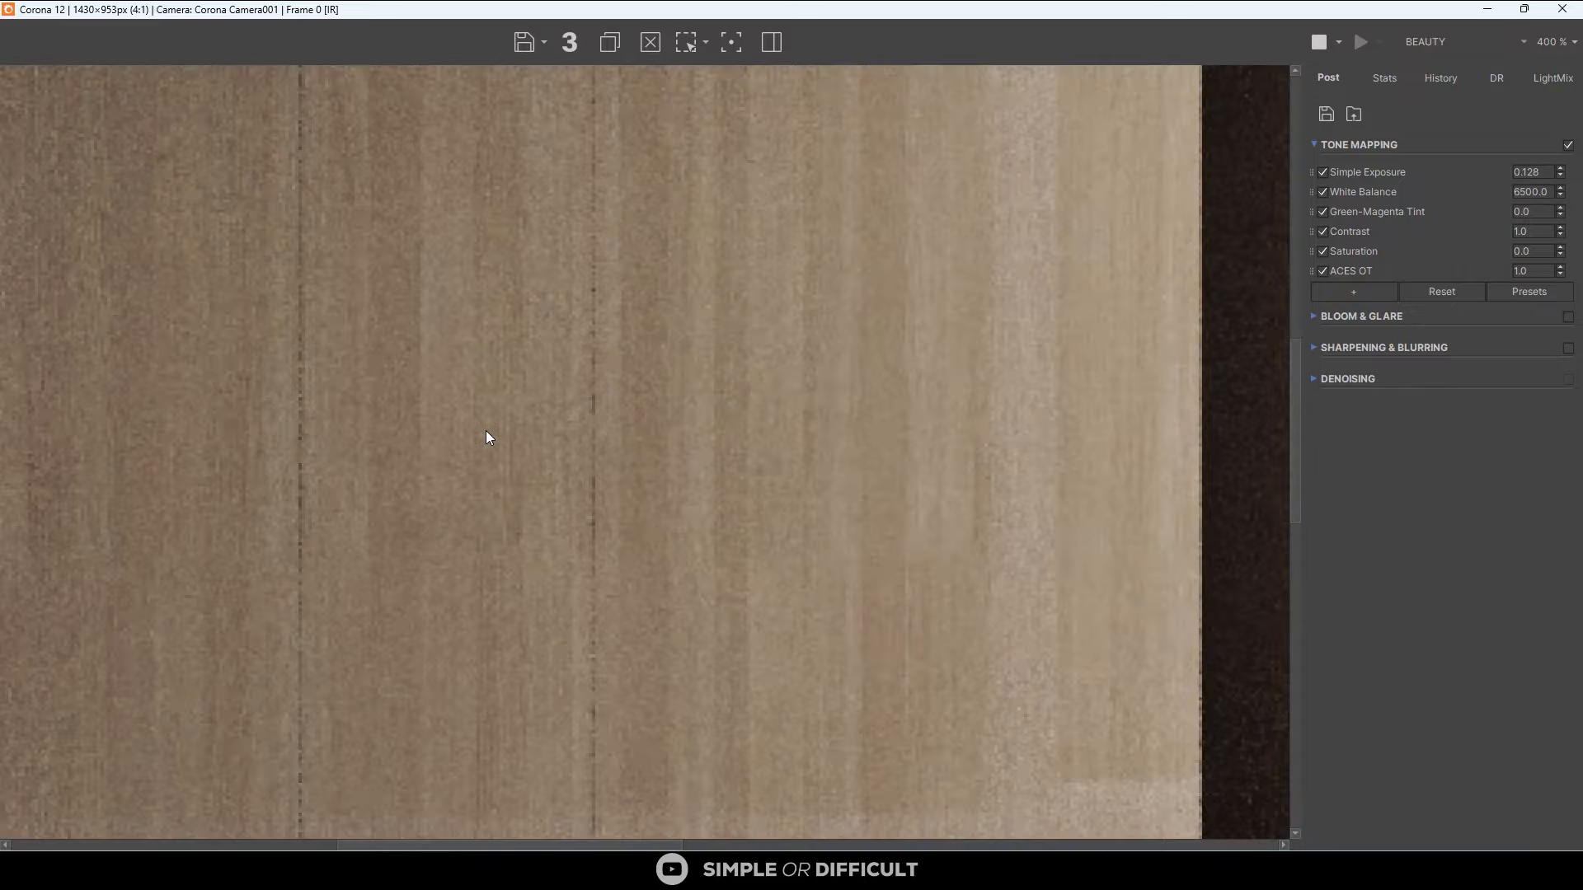
scroll(486, 430, "down", 1)
scroll(486, 438, "down", 1)
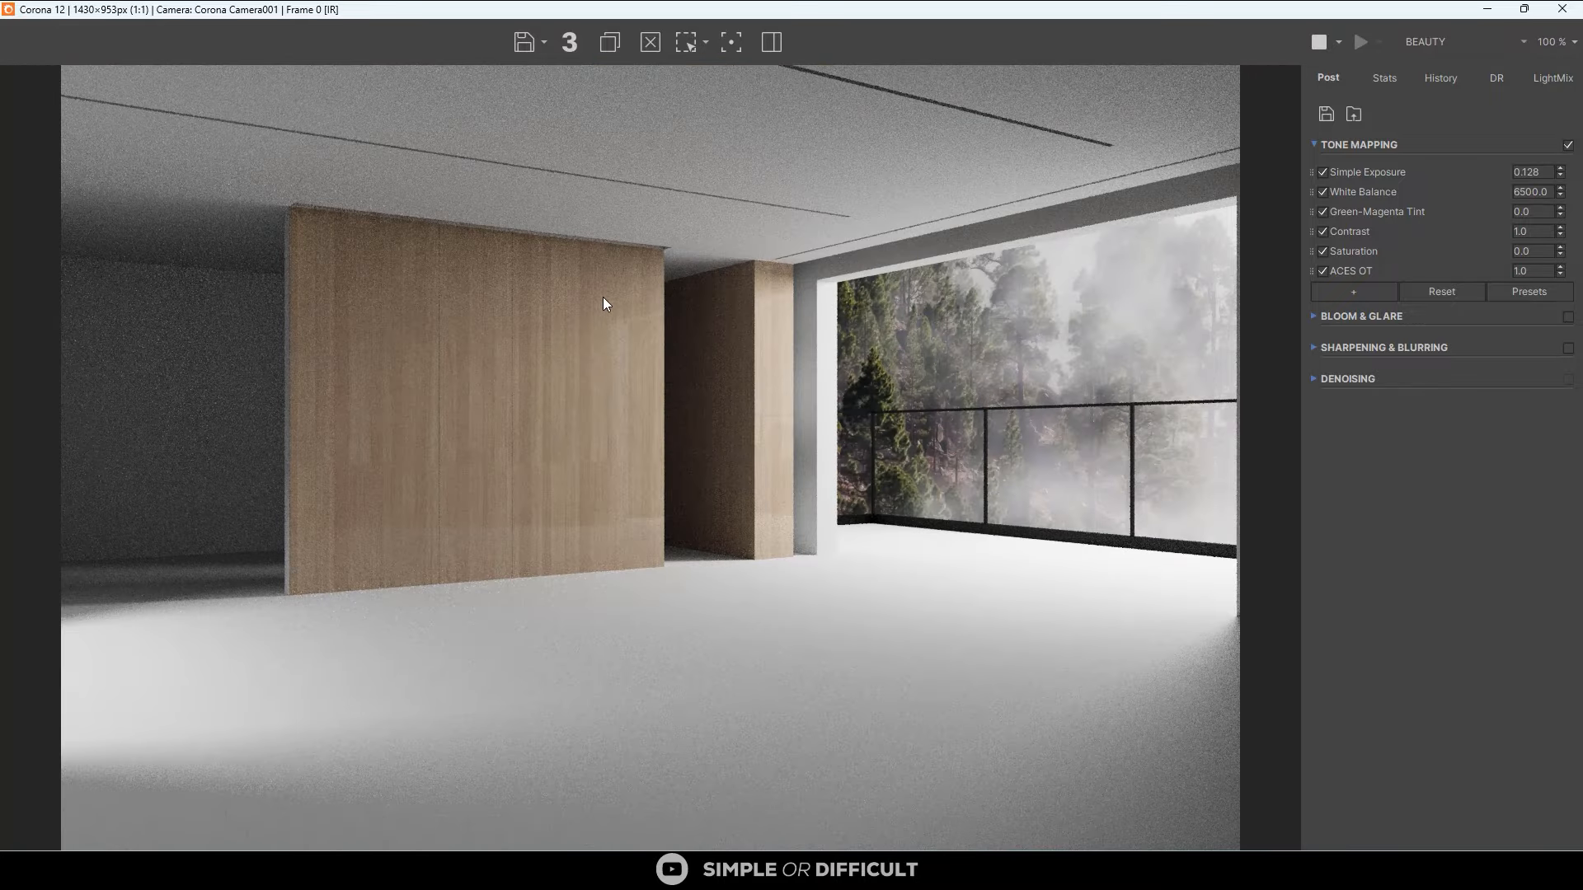
left_click(1322, 45)
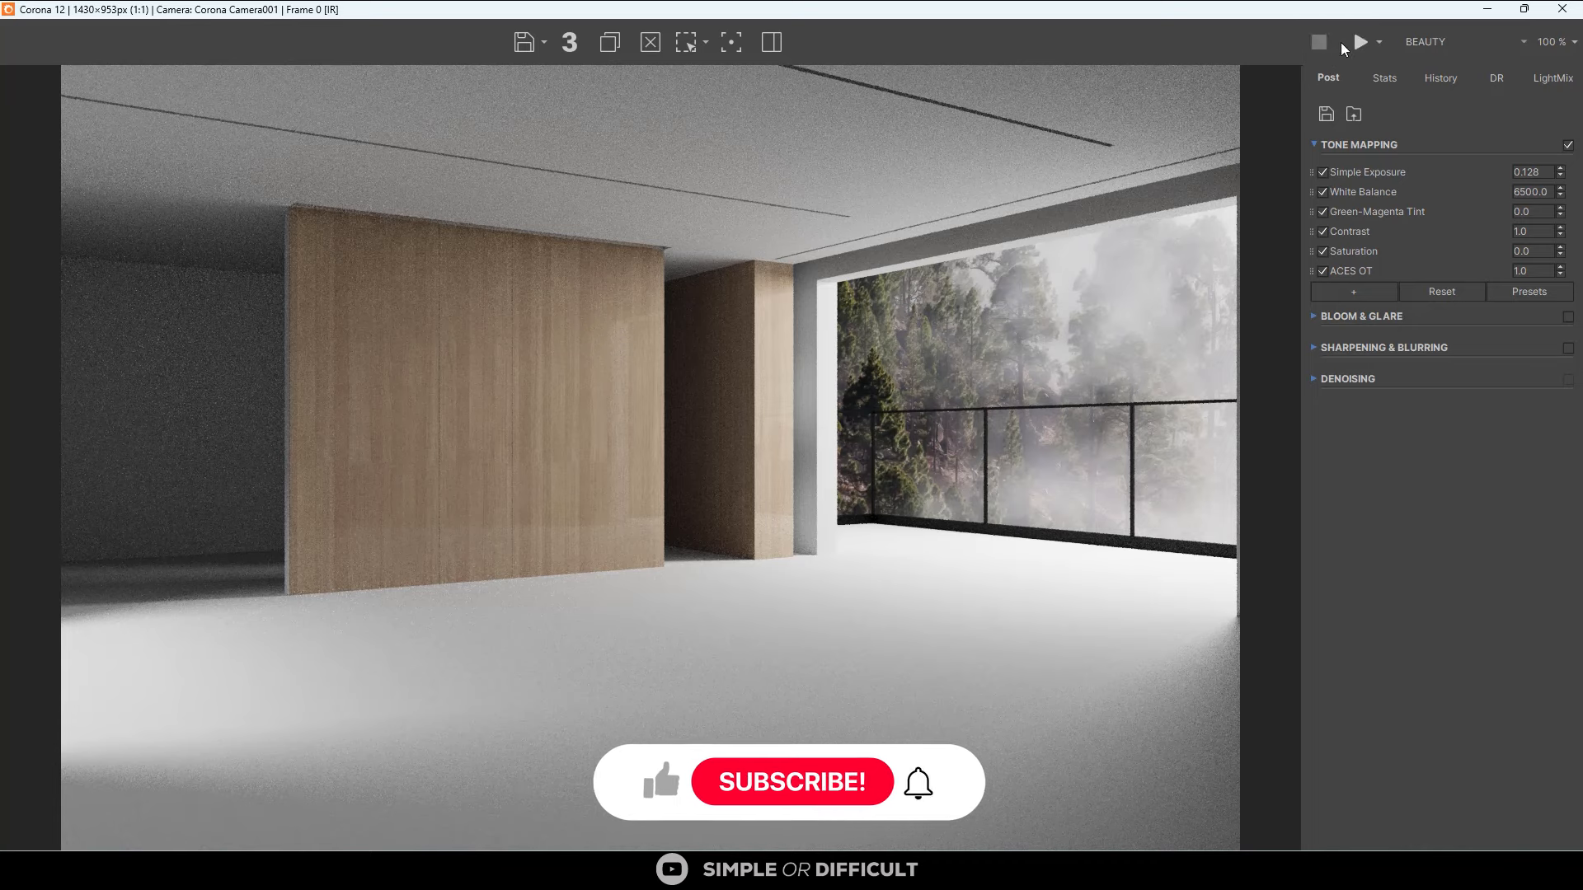
Shrink the frame buffer to a floating window beside the viewports and restart the interactive render.
left_click_drag(1088, 9, 1082, 176)
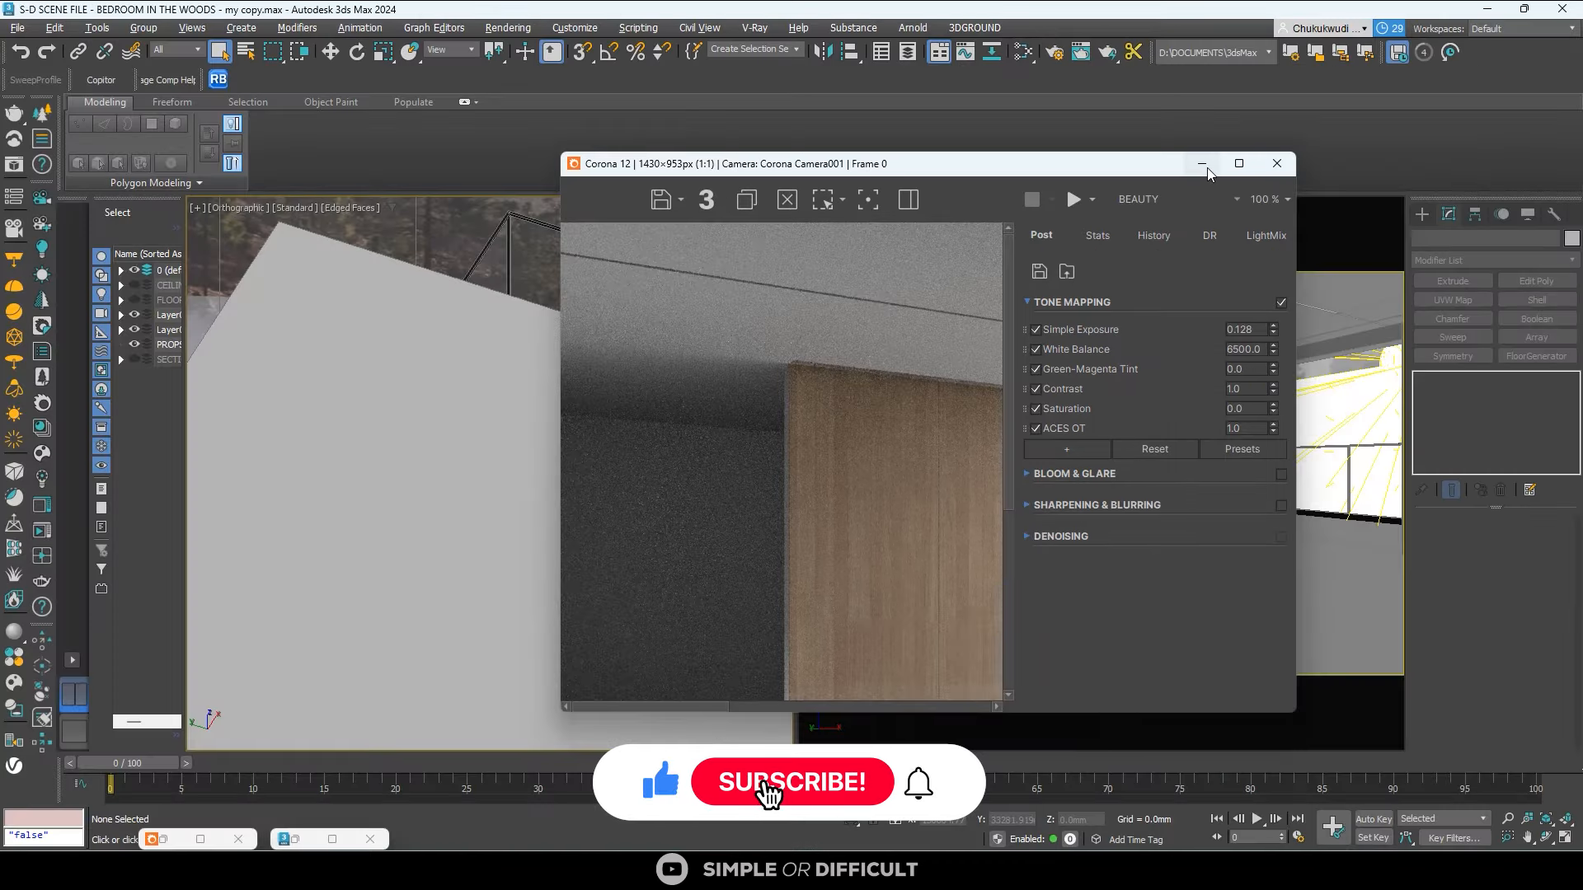
left_click_drag(1190, 162, 1309, 227)
left_click(1286, 257)
left_click(1277, 301)
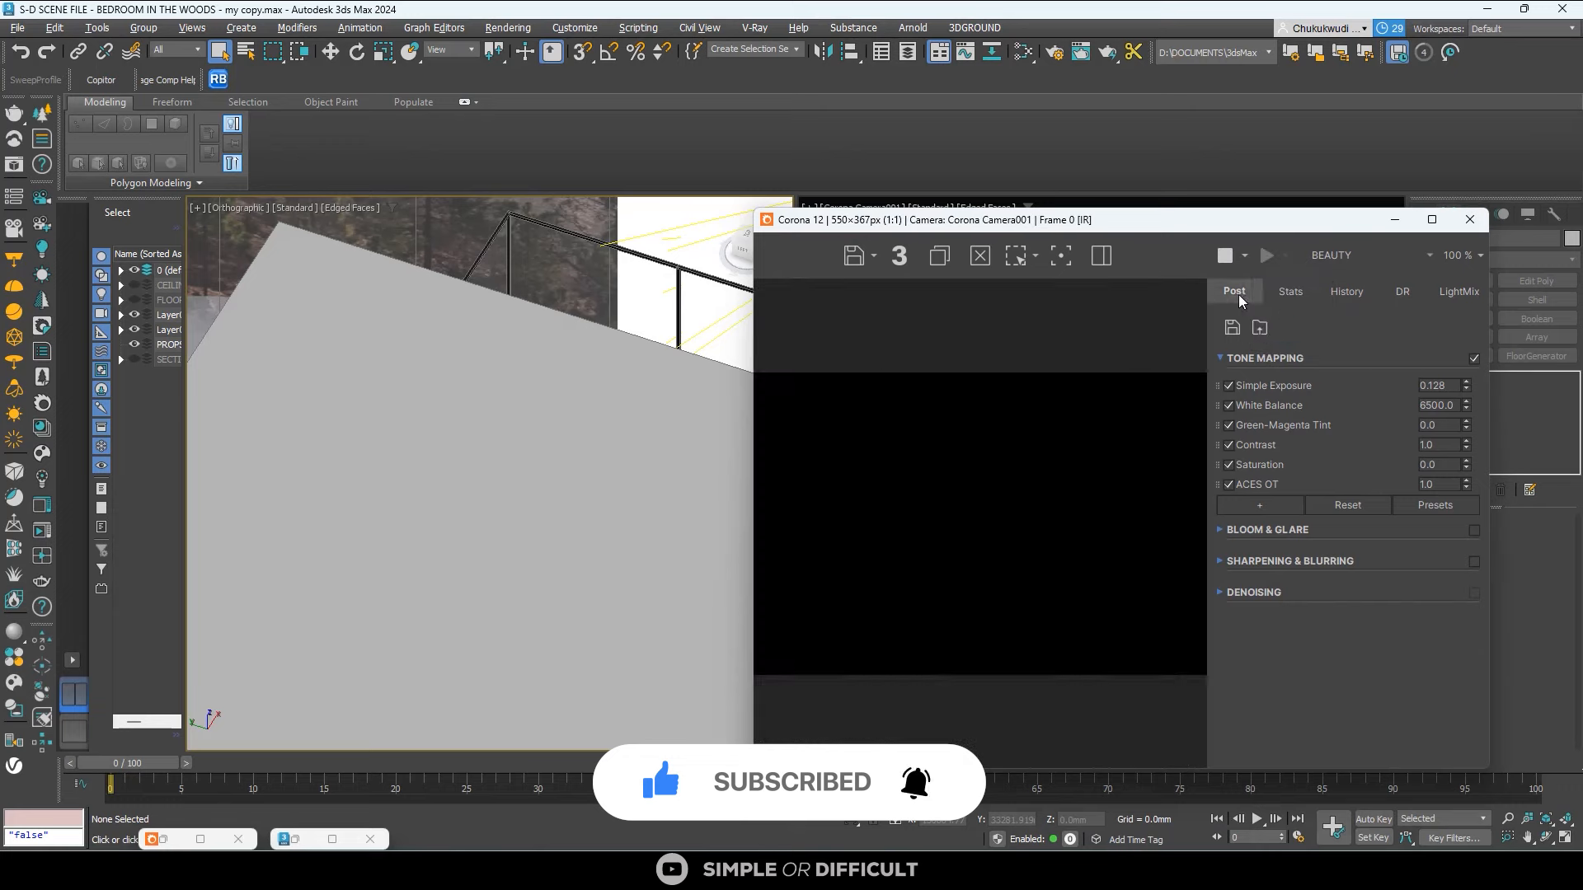
left_click_drag(1205, 228, 1377, 219)
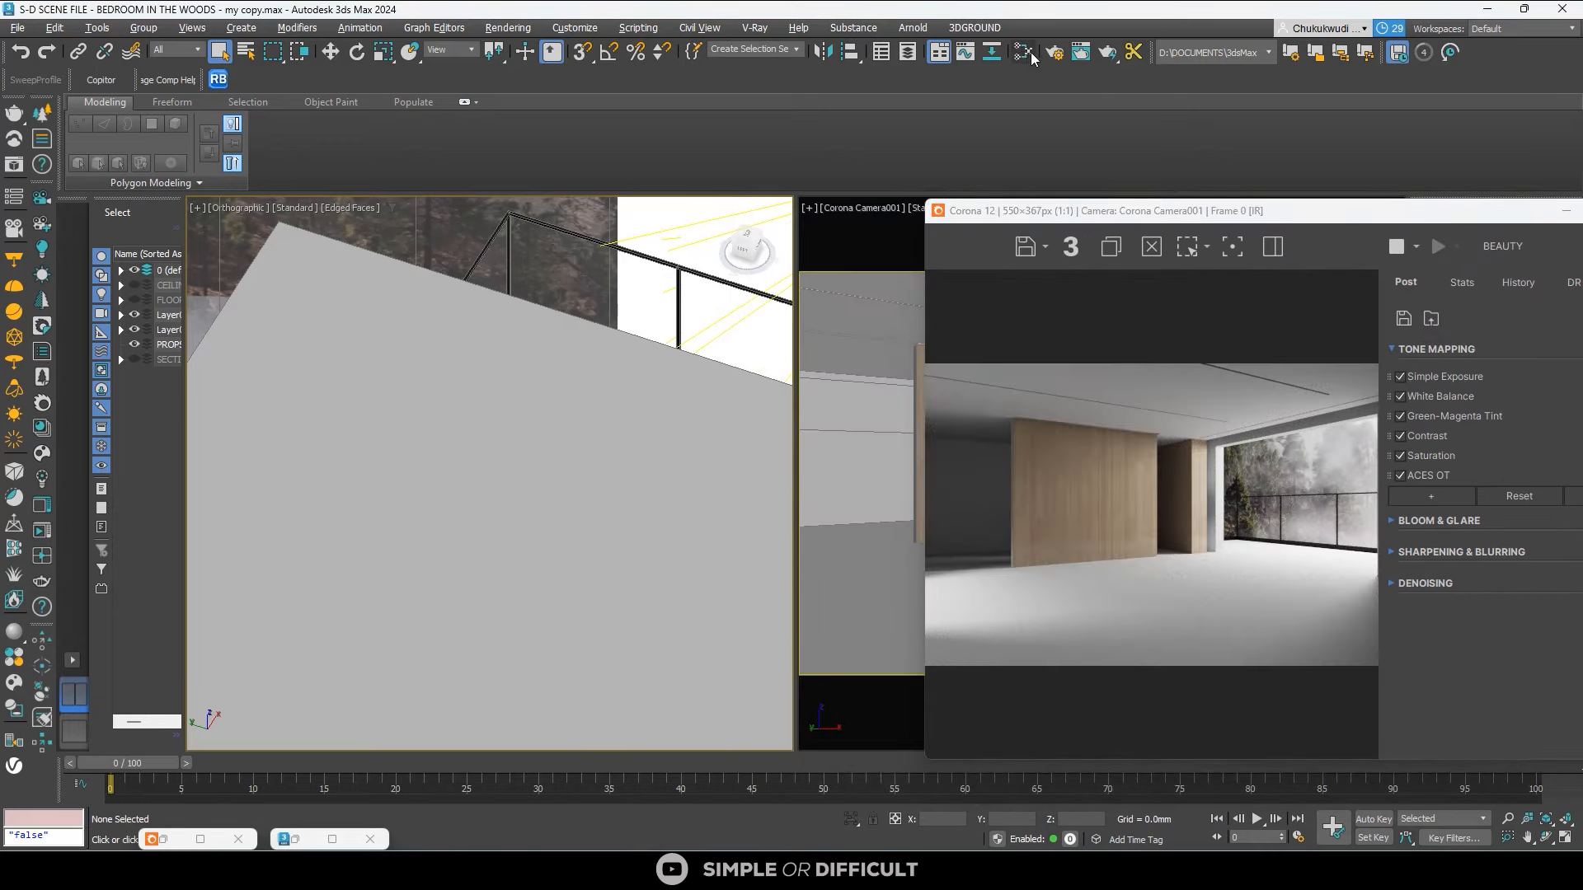
Open the Slate Material Editor and insert a ColorCorrection map between the wood bitmap and the wood material's base color.
left_click(1022, 52)
scroll(824, 340, "down", 2)
scroll(824, 340, "down", 2)
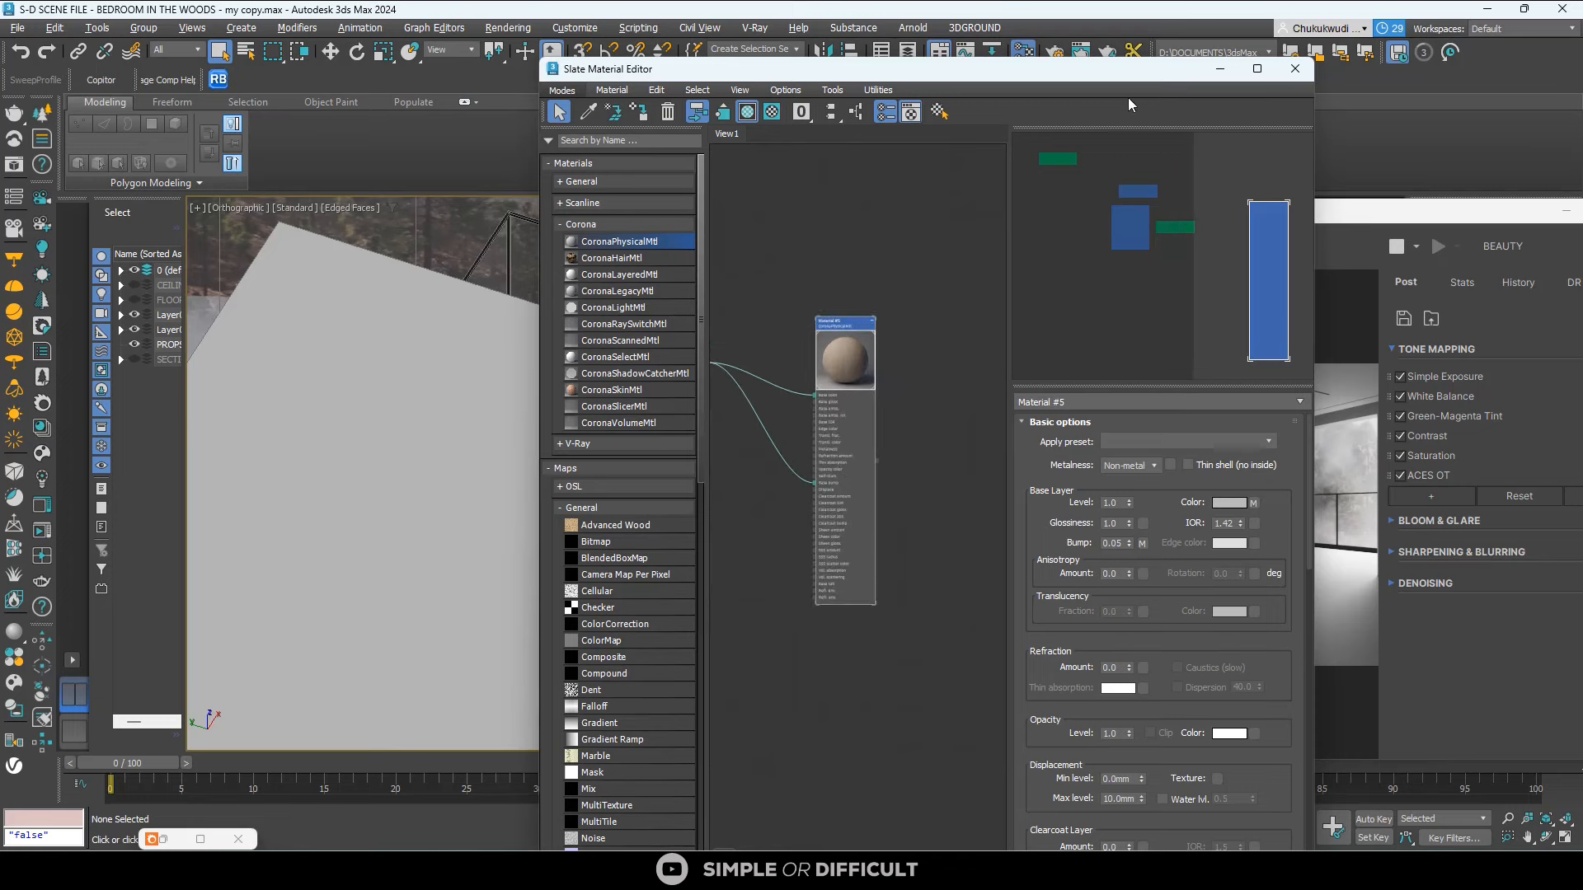
left_click_drag(1094, 78, 915, 81)
scroll(826, 294, "down", 2)
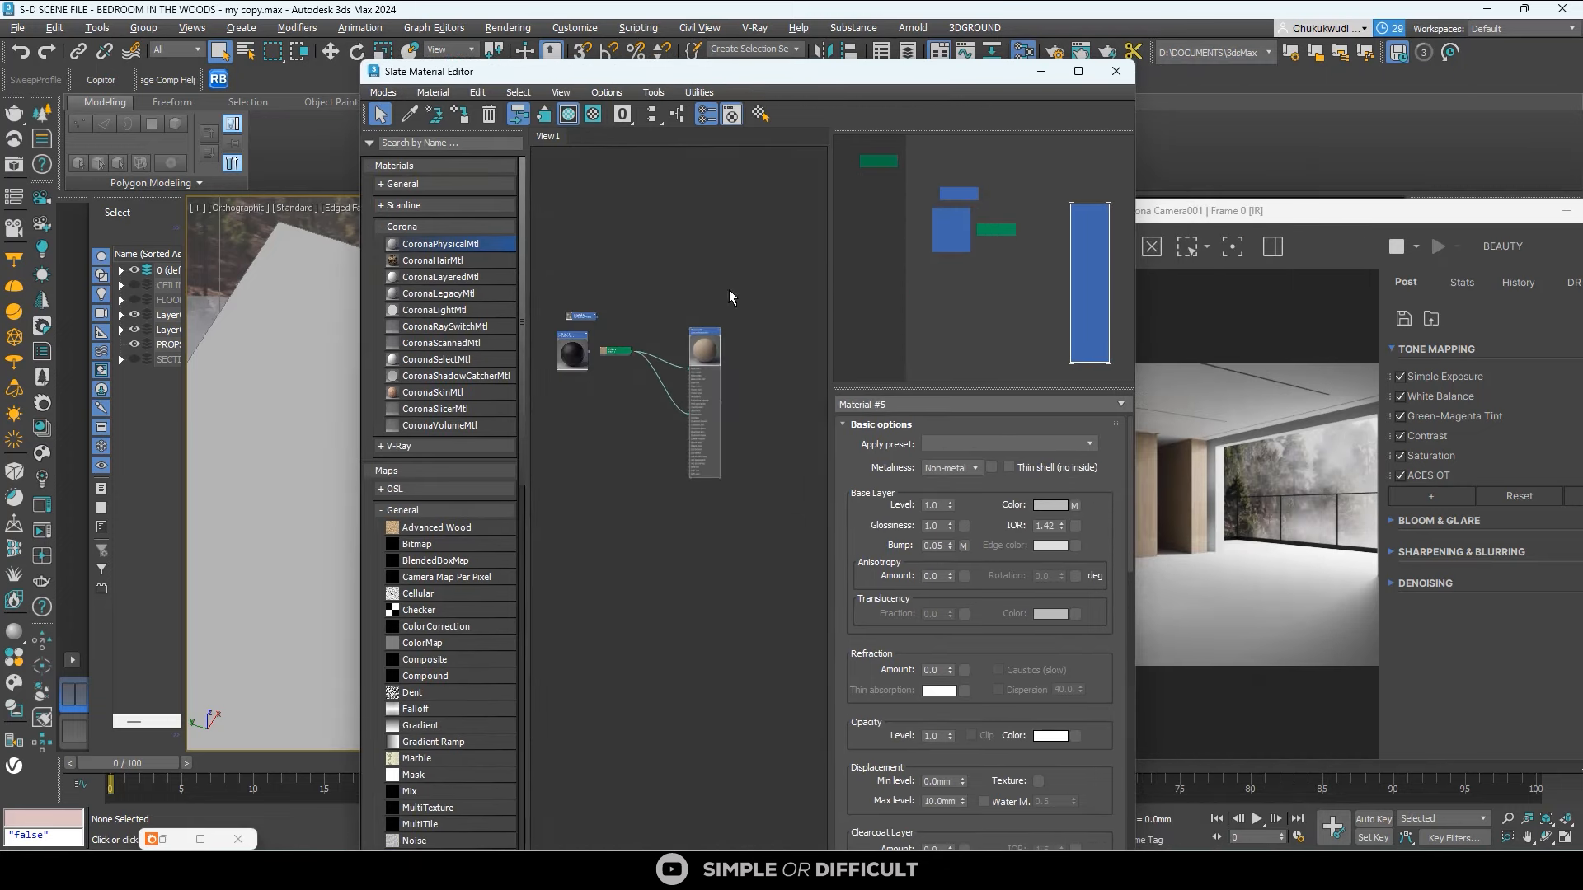
scroll(626, 354, "up", 4)
middle_click_drag(603, 352, 600, 462)
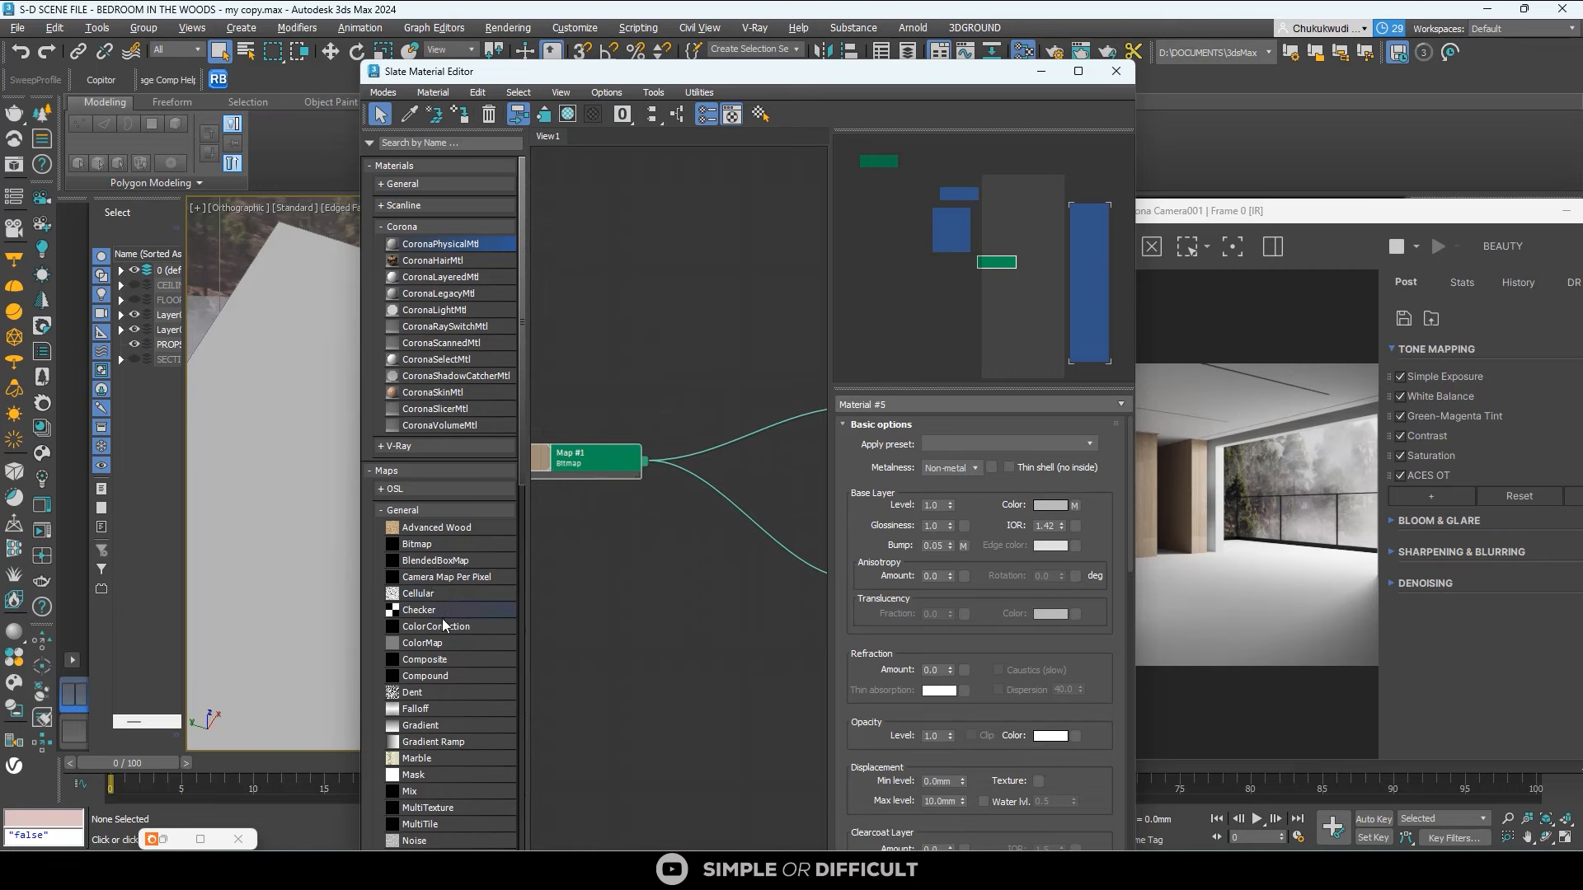
left_click_drag(446, 631, 776, 478)
left_click_drag(780, 423, 779, 435)
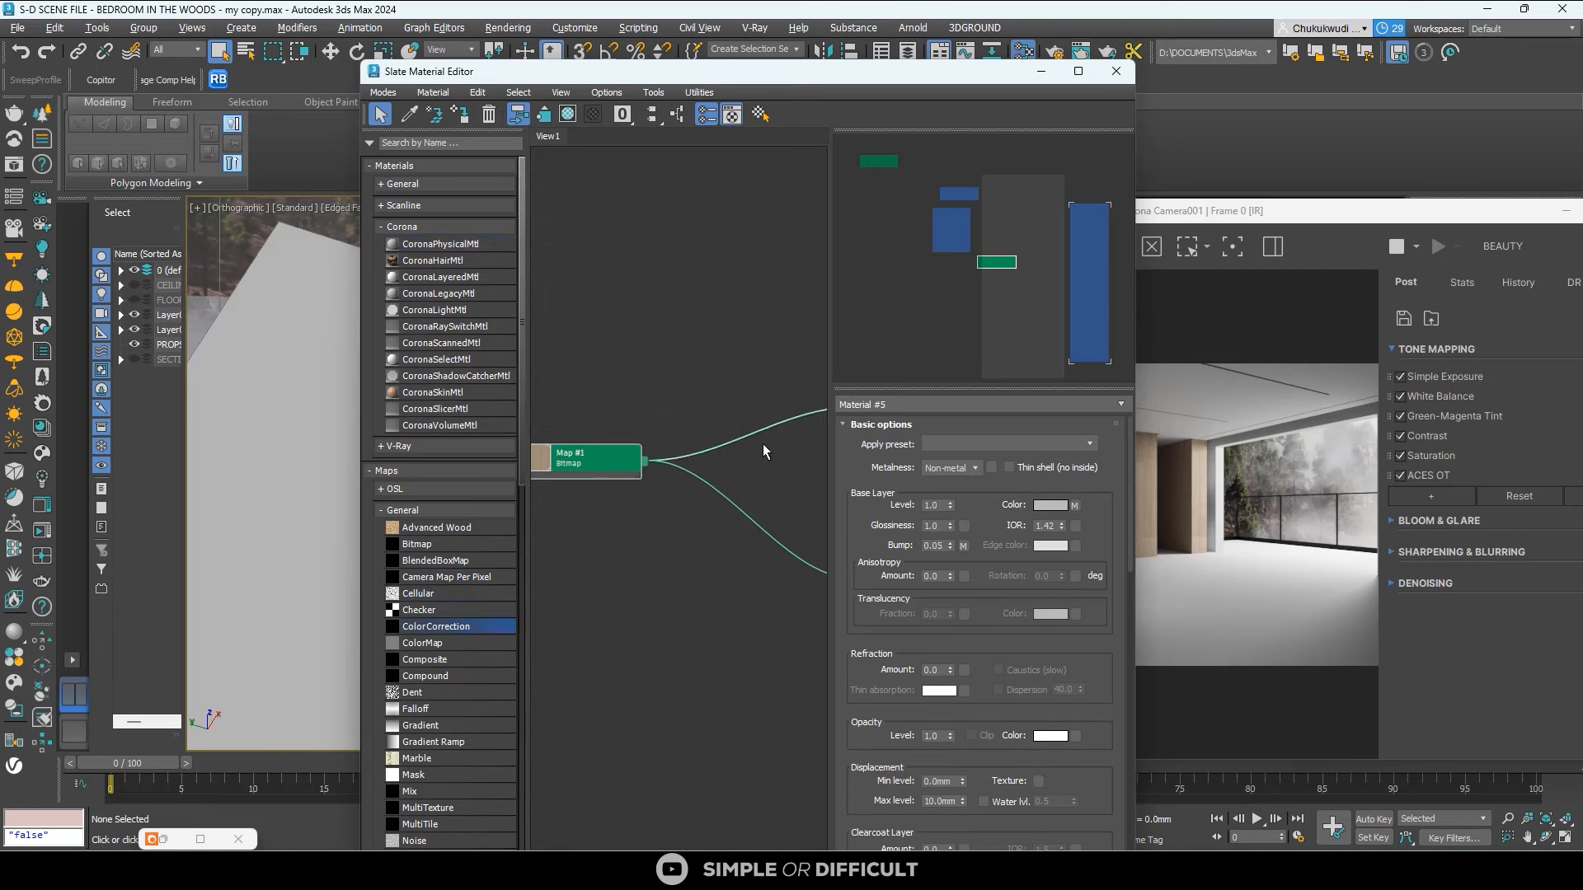
middle_click_drag(763, 448, 724, 448)
scroll(623, 494, "up", 4)
left_click_drag(723, 448, 683, 365)
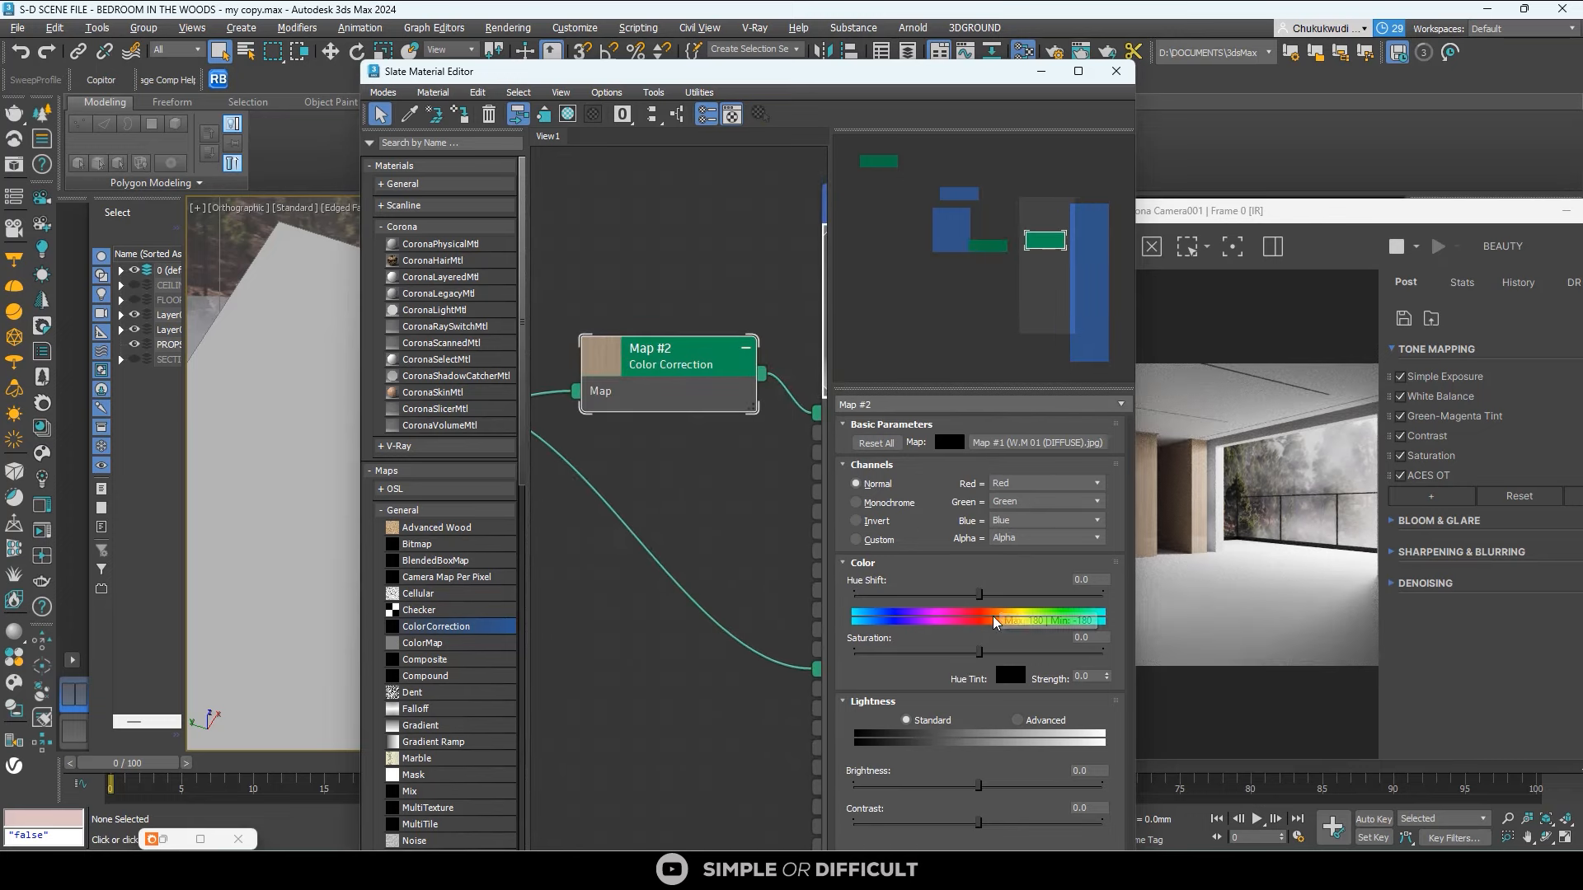
Set the wood color correction's hue shift to about -5.38 and its saturation to about -18.94, checking the render.
left_click_drag(979, 594, 982, 595)
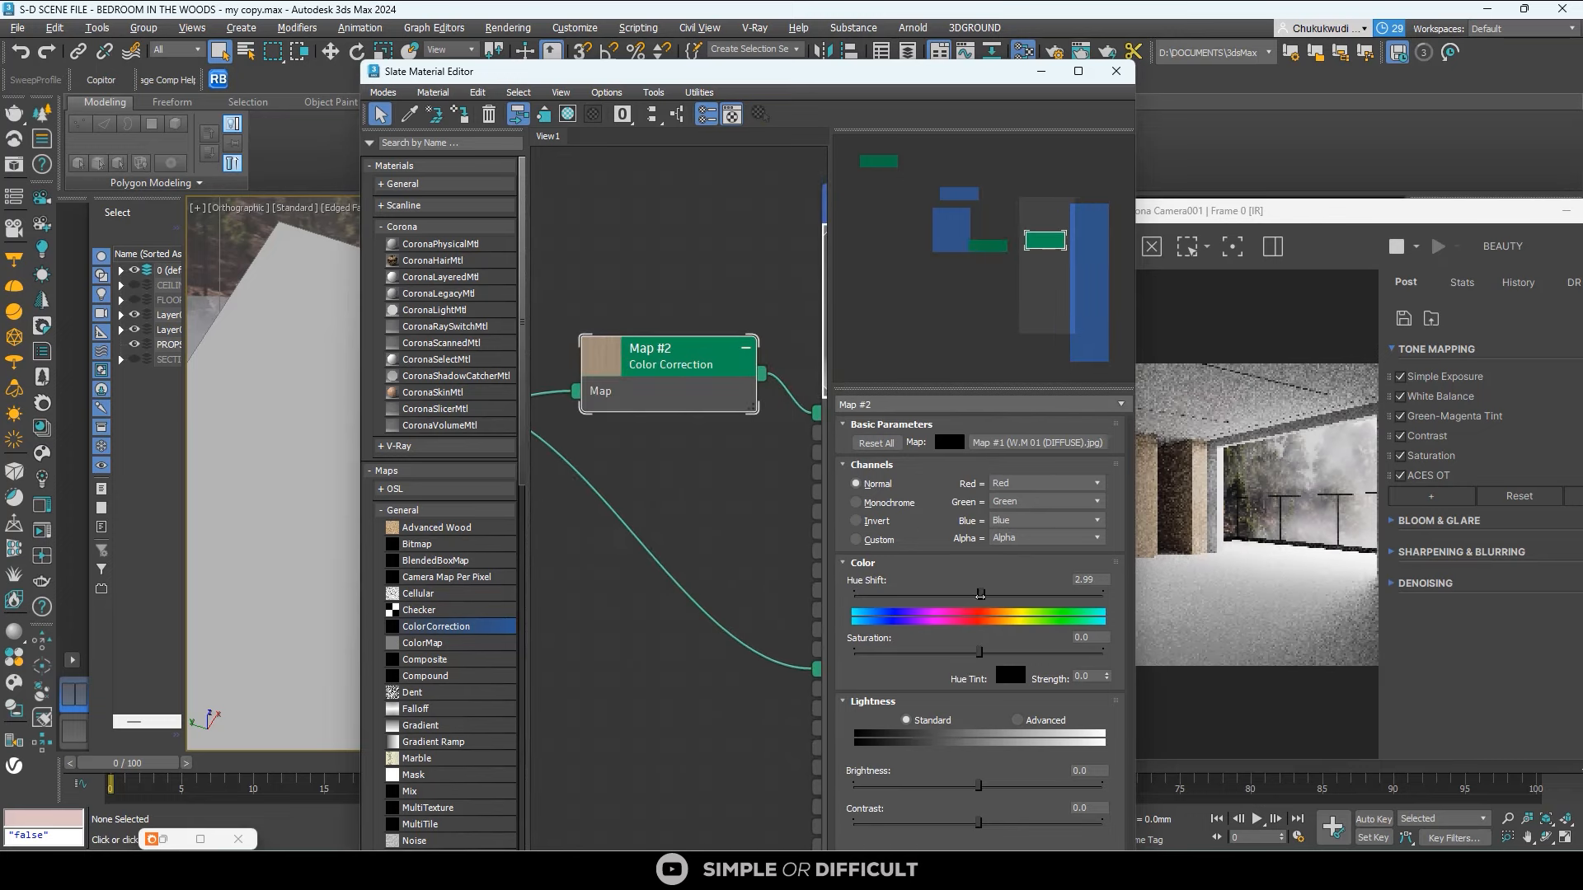
left_click_drag(917, 70, 691, 61)
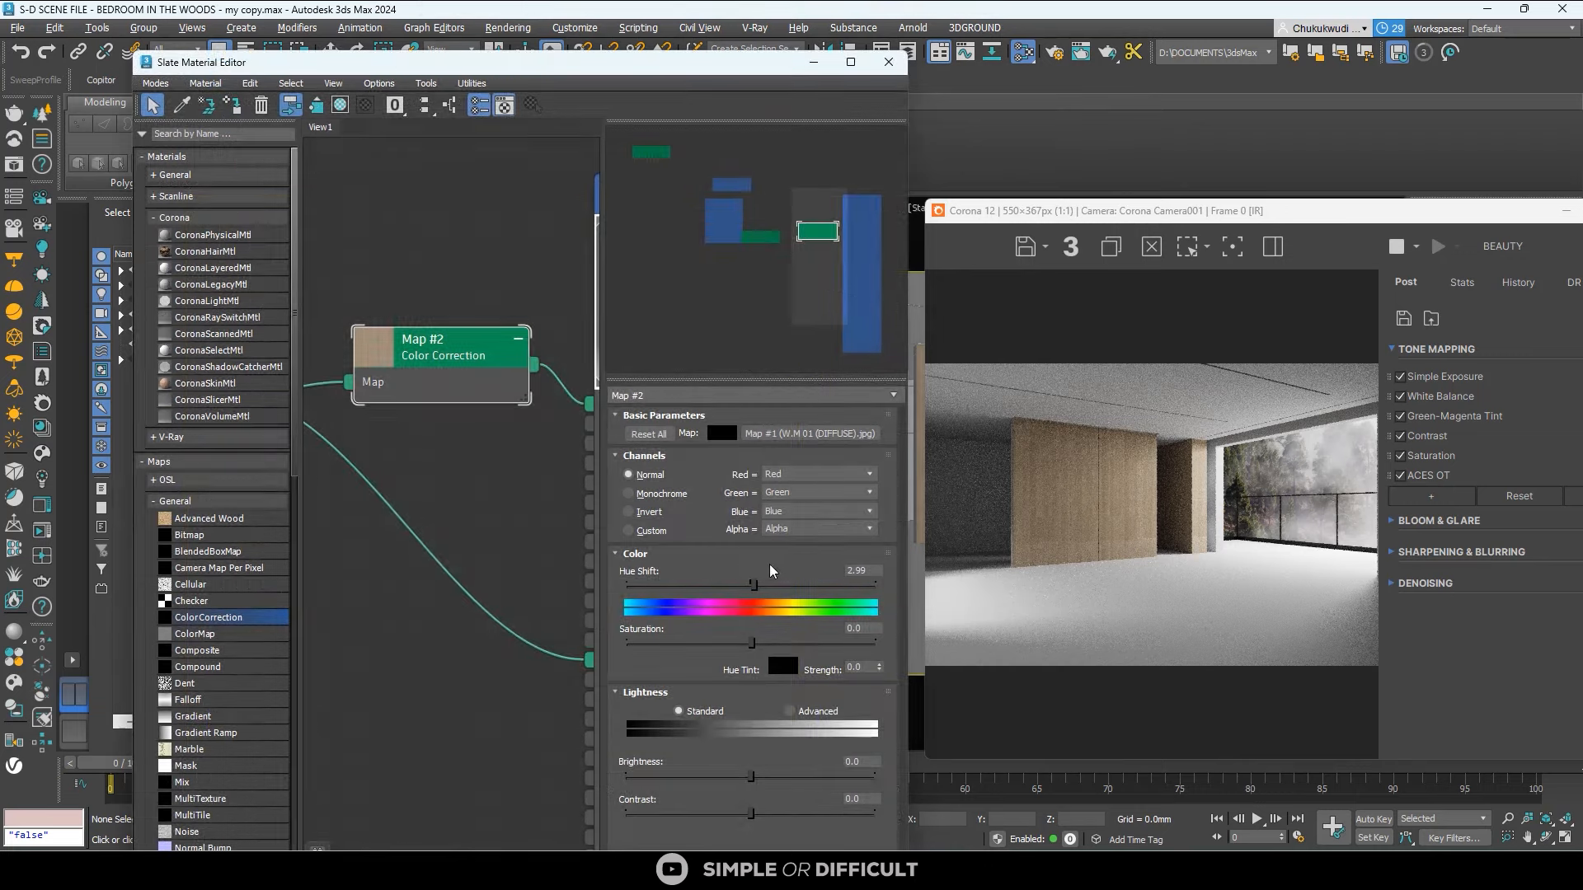
left_click_drag(752, 585, 746, 584)
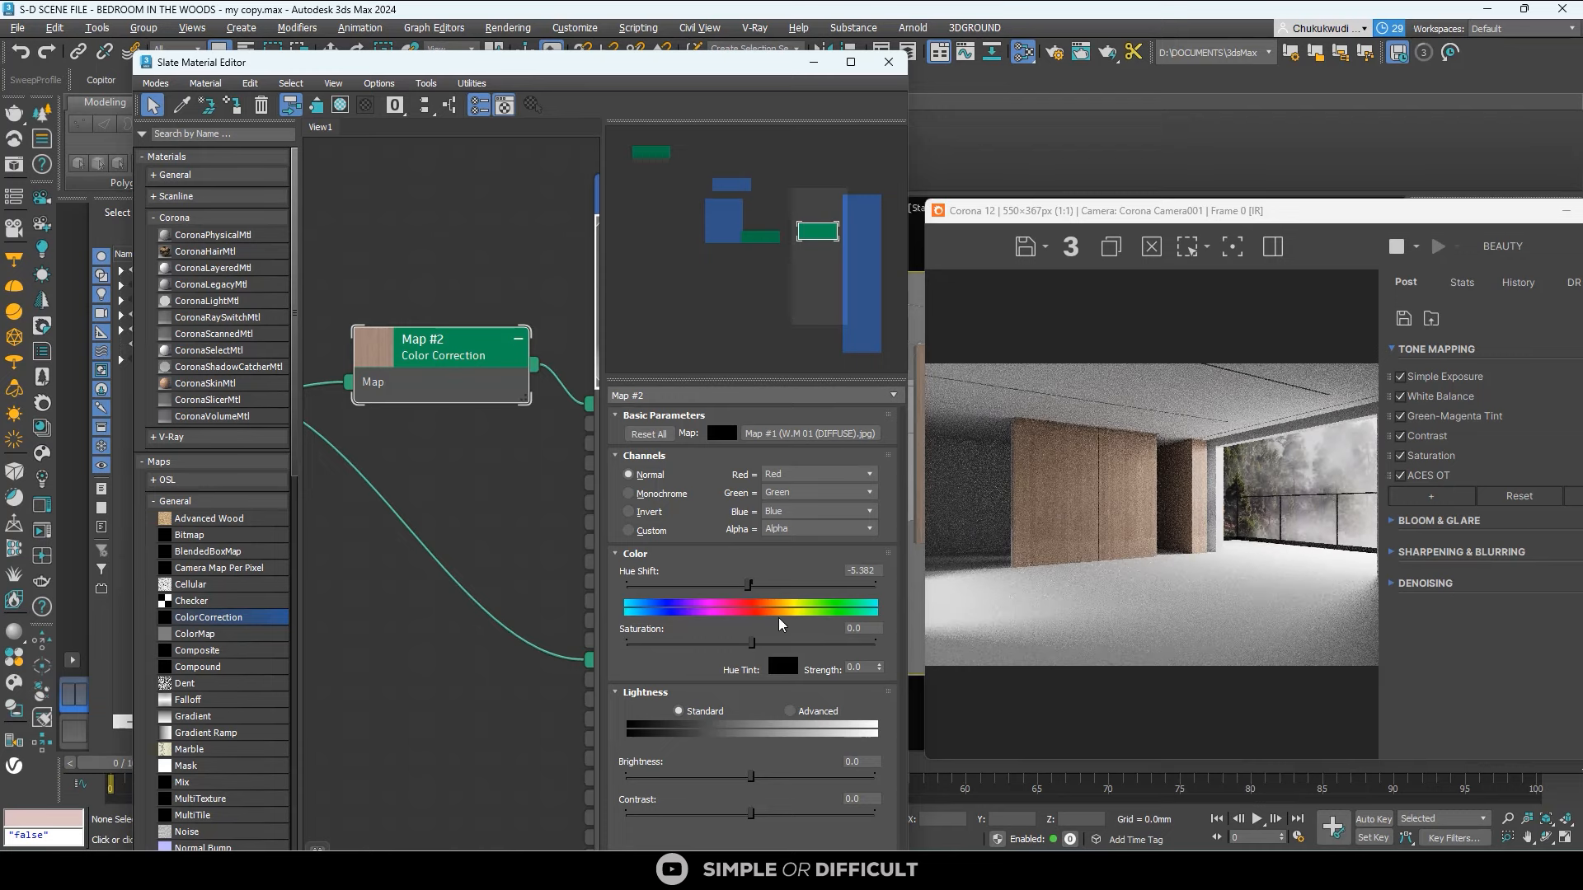
scroll(1137, 556, "up", 1)
scroll(1067, 390, "up", 1)
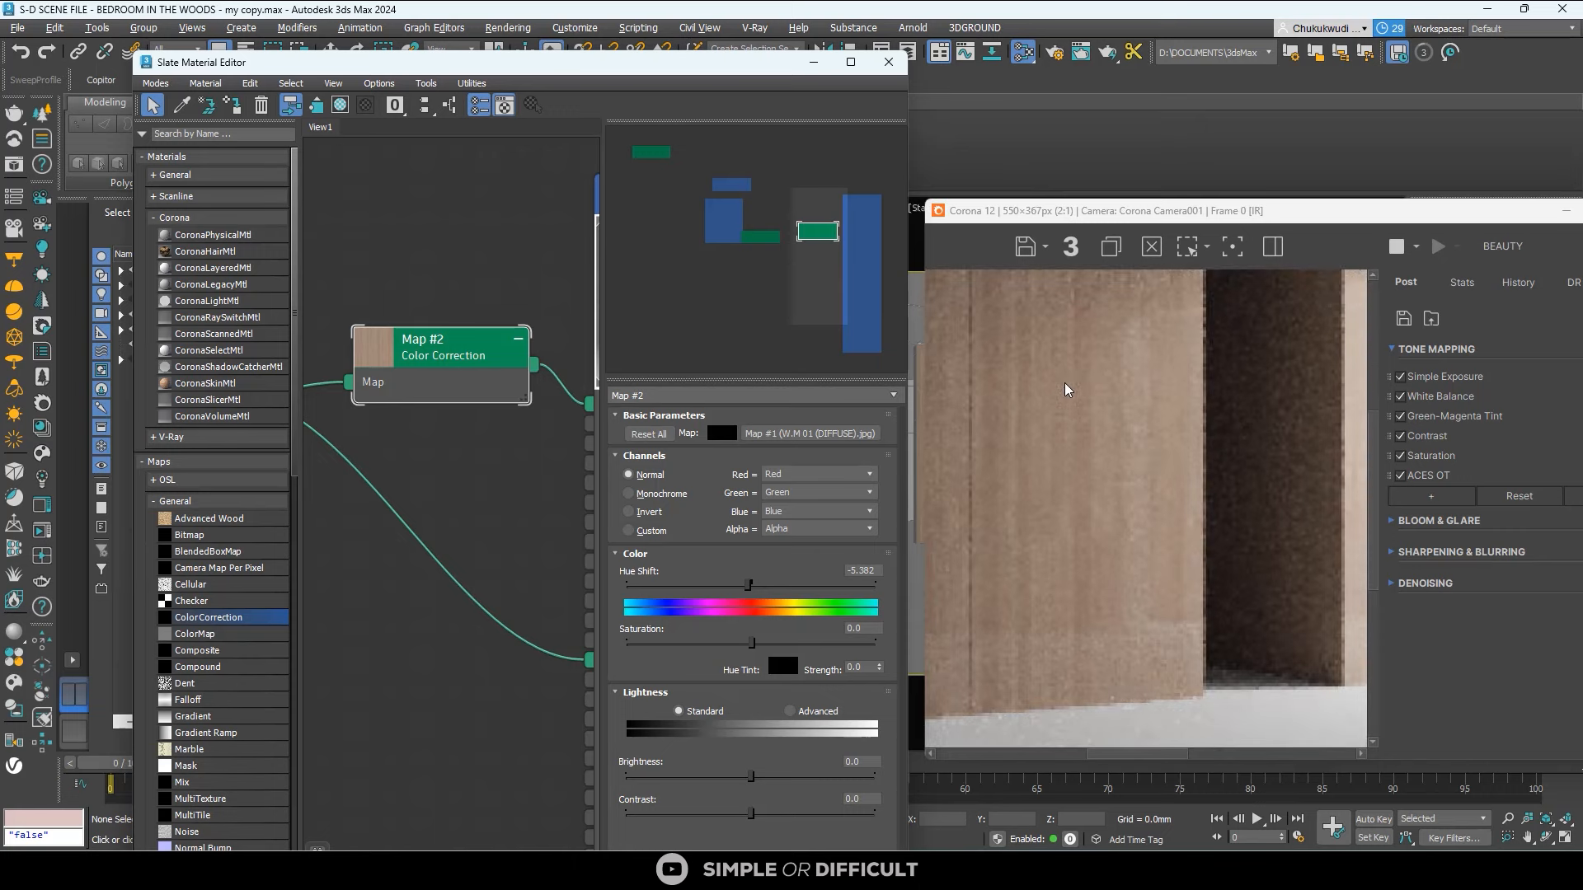
scroll(1158, 466, "down", 1)
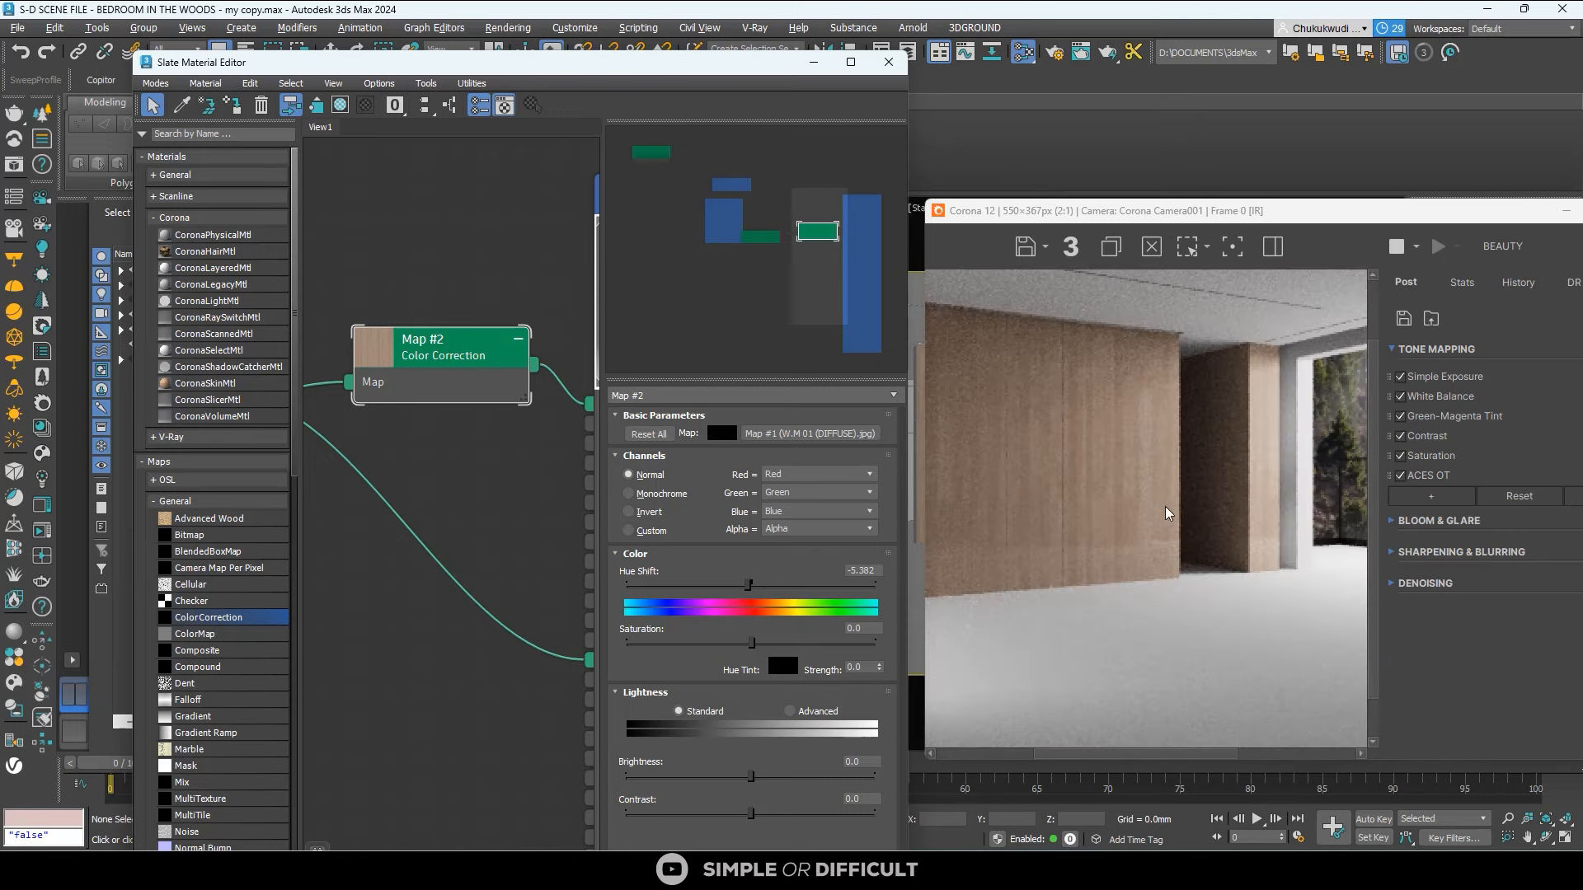
scroll(1165, 506, "down", 1)
scroll(1002, 511, "up", 1)
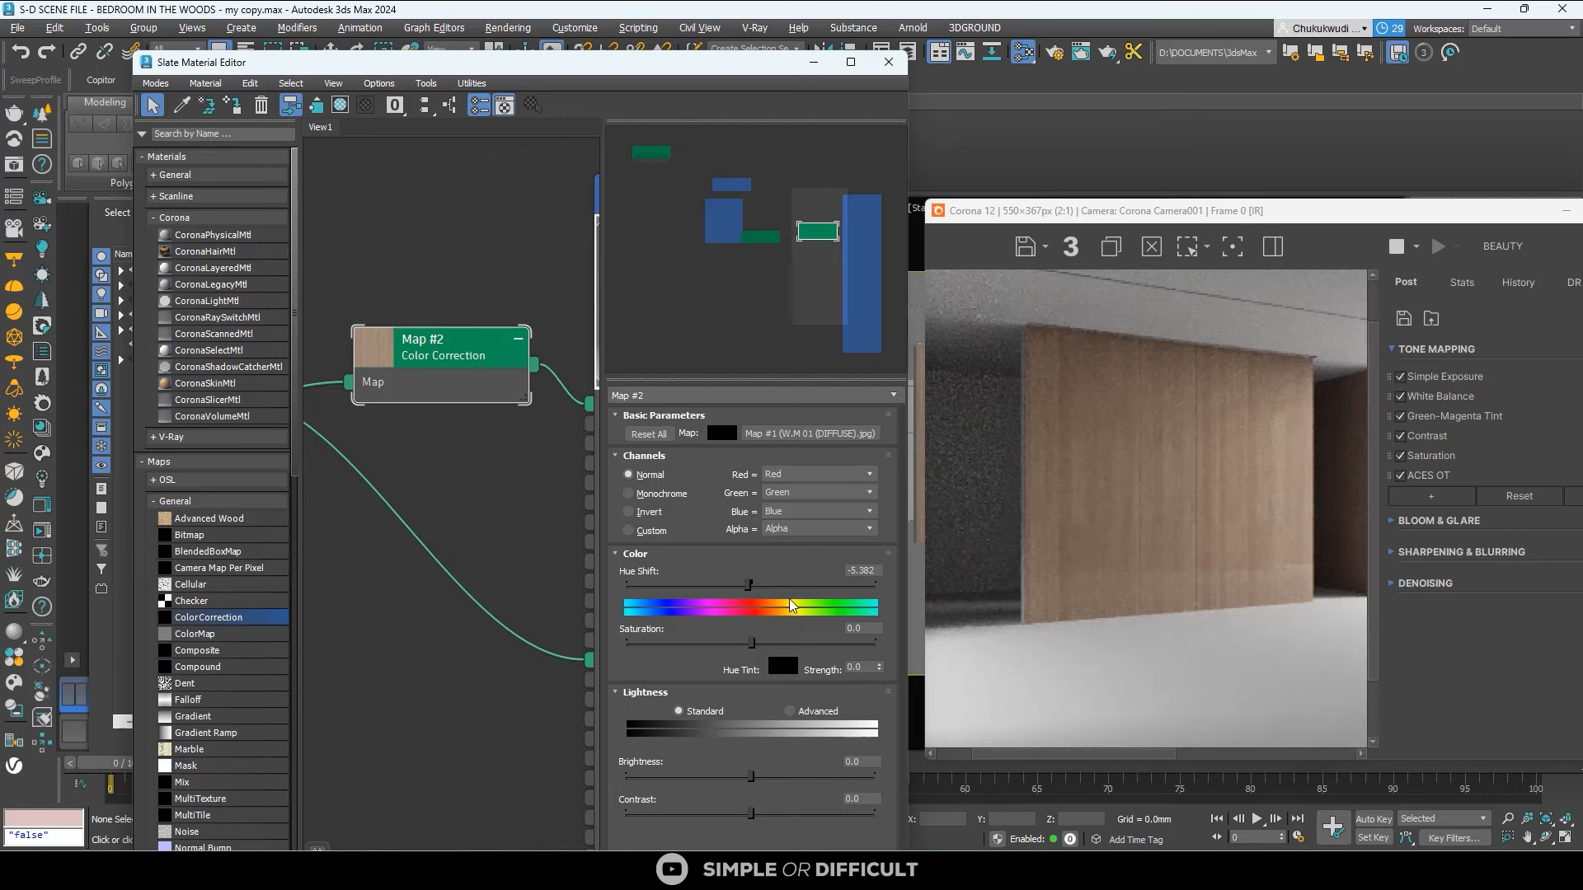
left_click_drag(749, 651, 727, 653)
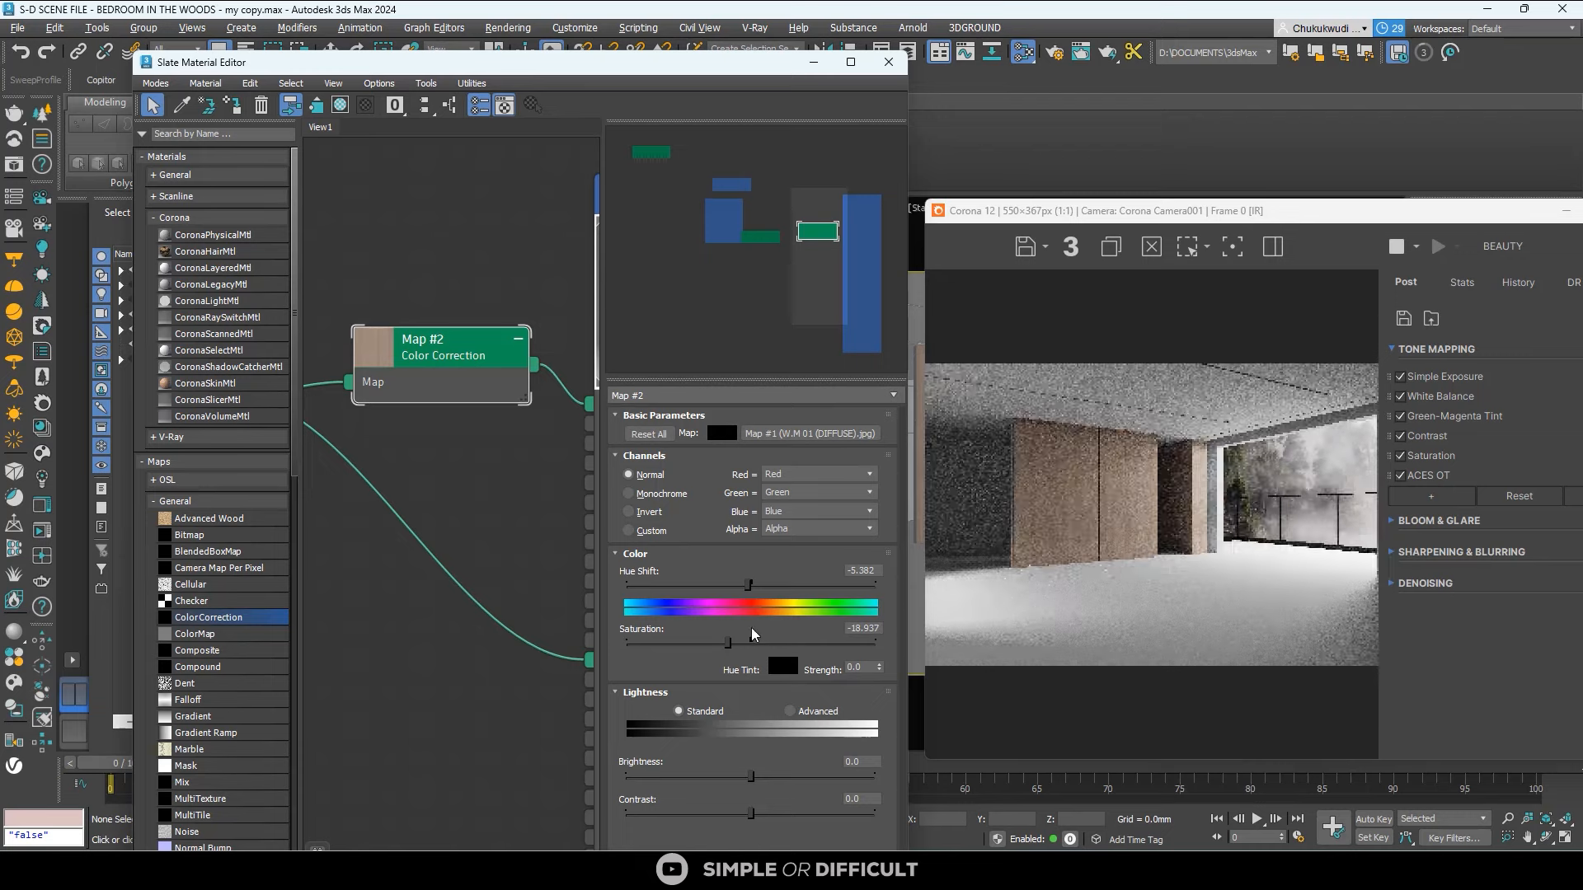
scroll(1141, 501, "up", 1)
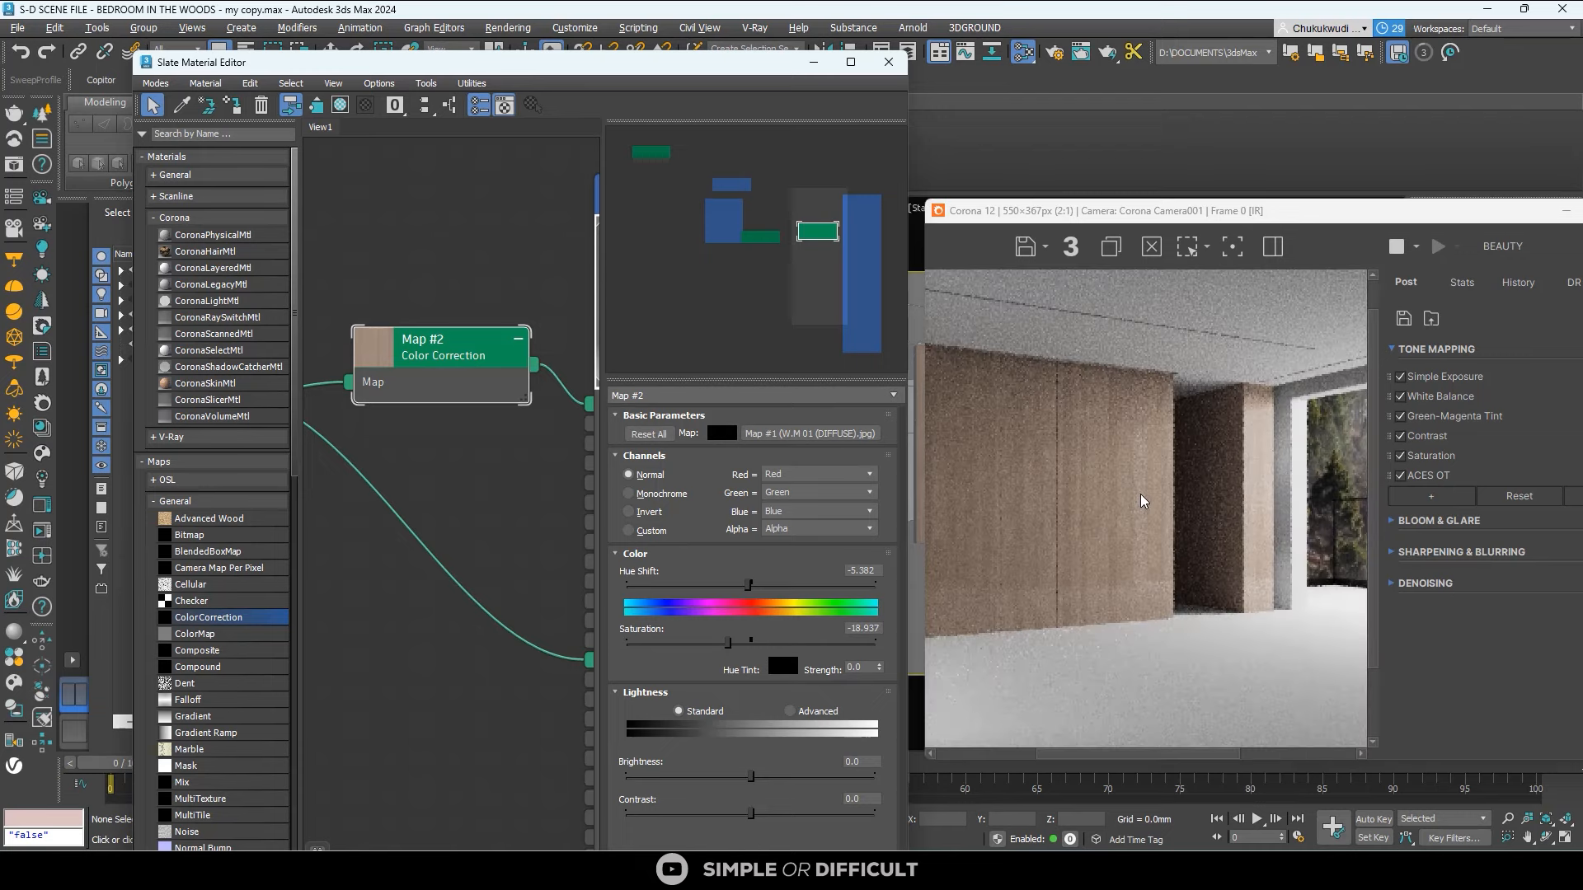
Switch the color correction's lightness to Advanced and set the RGB gamma/contrast to 0.5 to darken the wood.
left_click(789, 711)
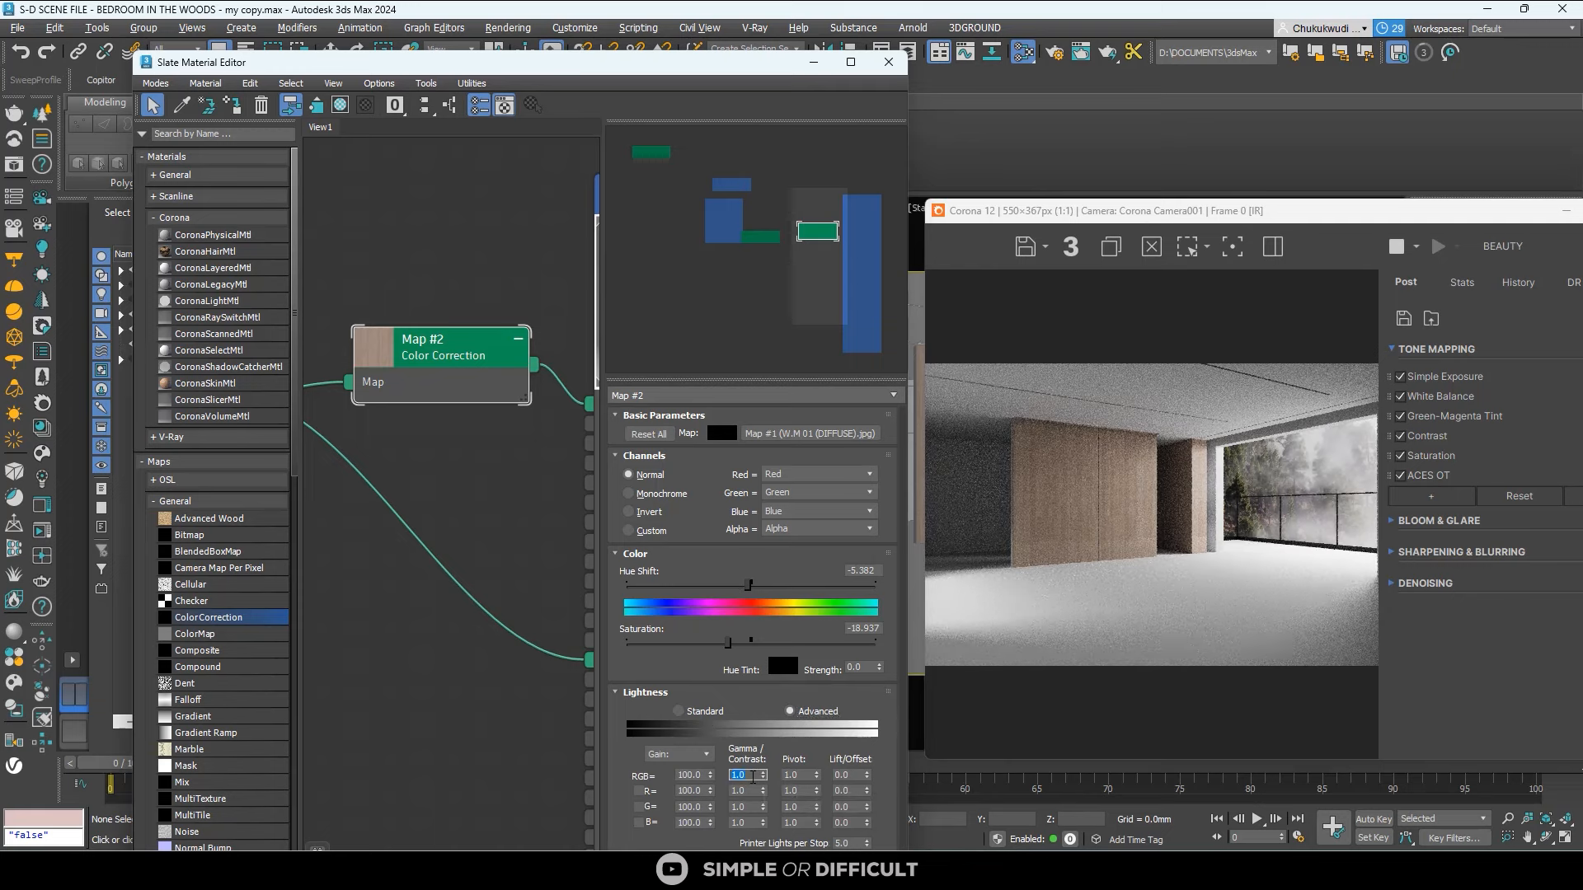
left_click(753, 776)
type(".8")
key("Return")
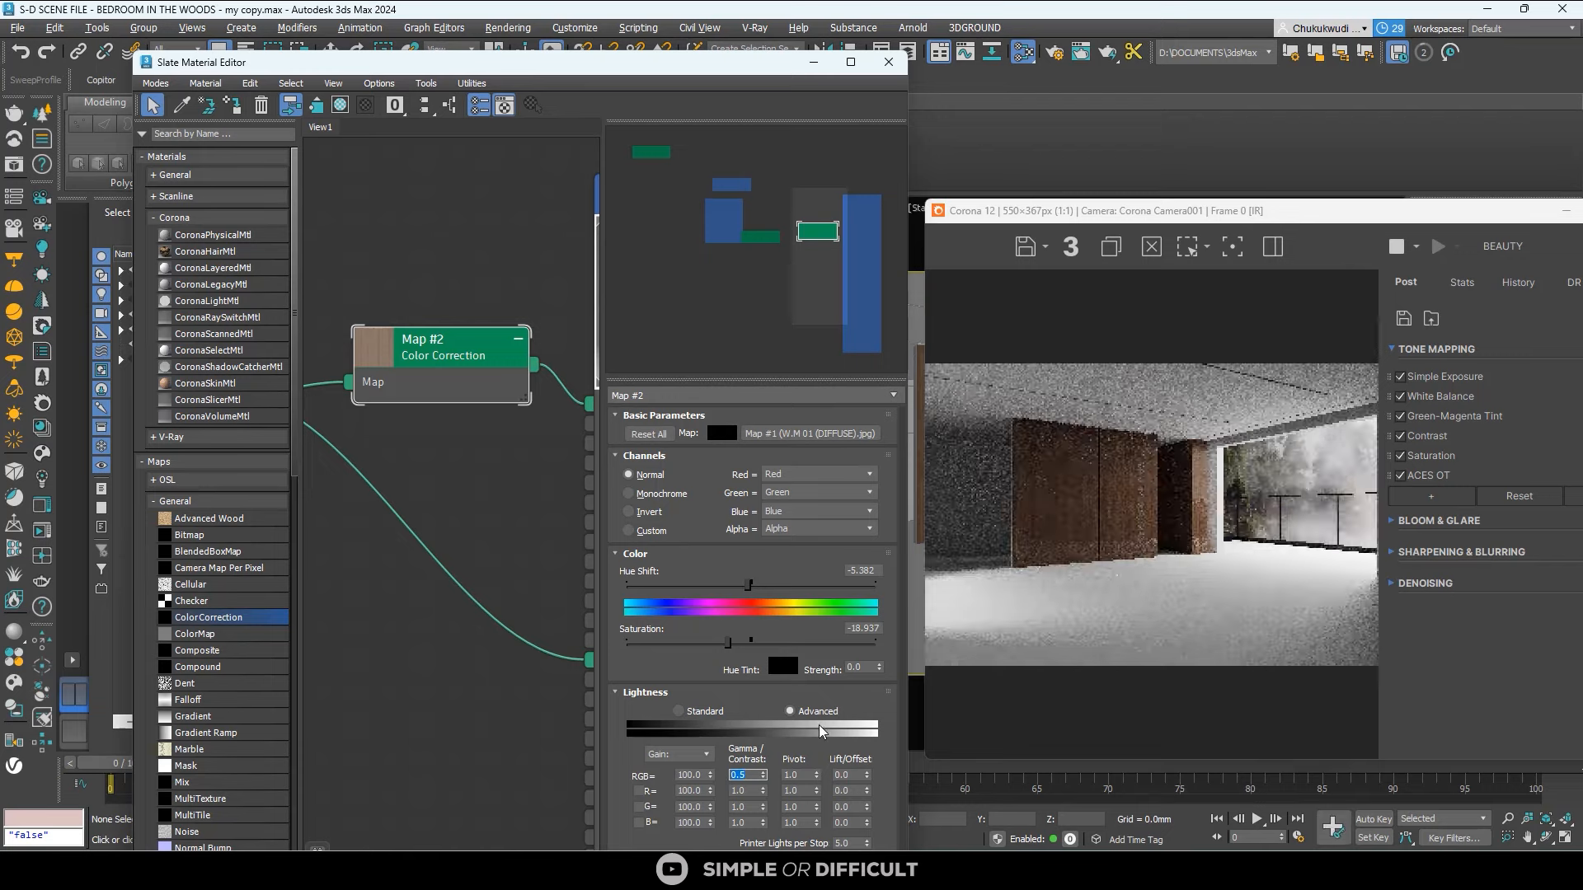
scroll(1114, 394, "up", 2)
scroll(1115, 394, "down", 2)
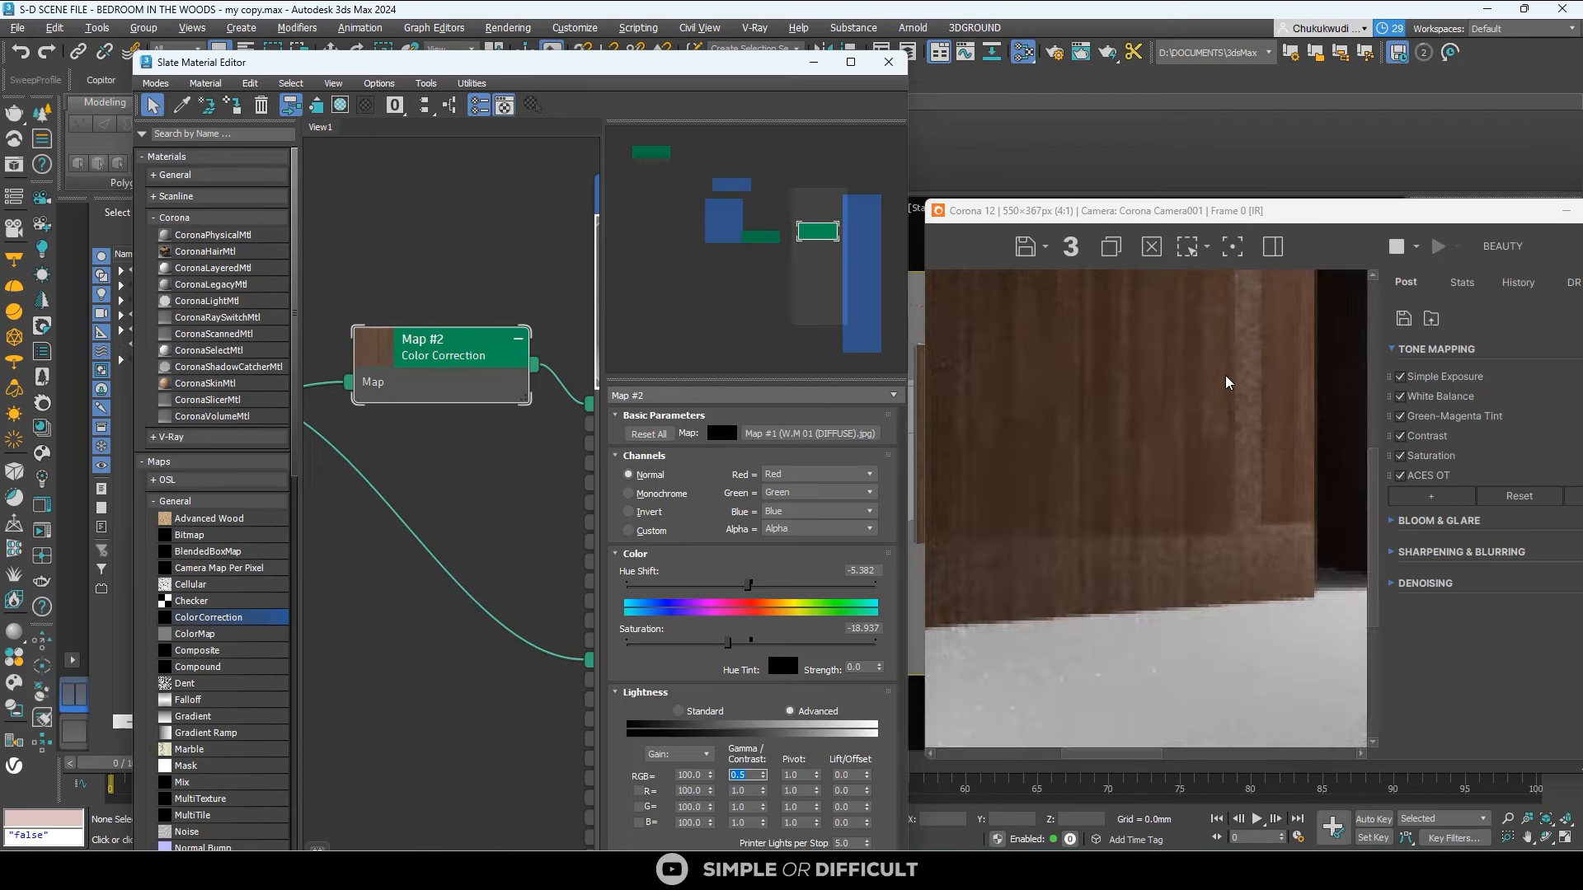
scroll(524, 344, "down", 2)
Duplicate the Color Correction node below the original and connect the copy to the wood material's base bump.
scroll(478, 367, "down", 3)
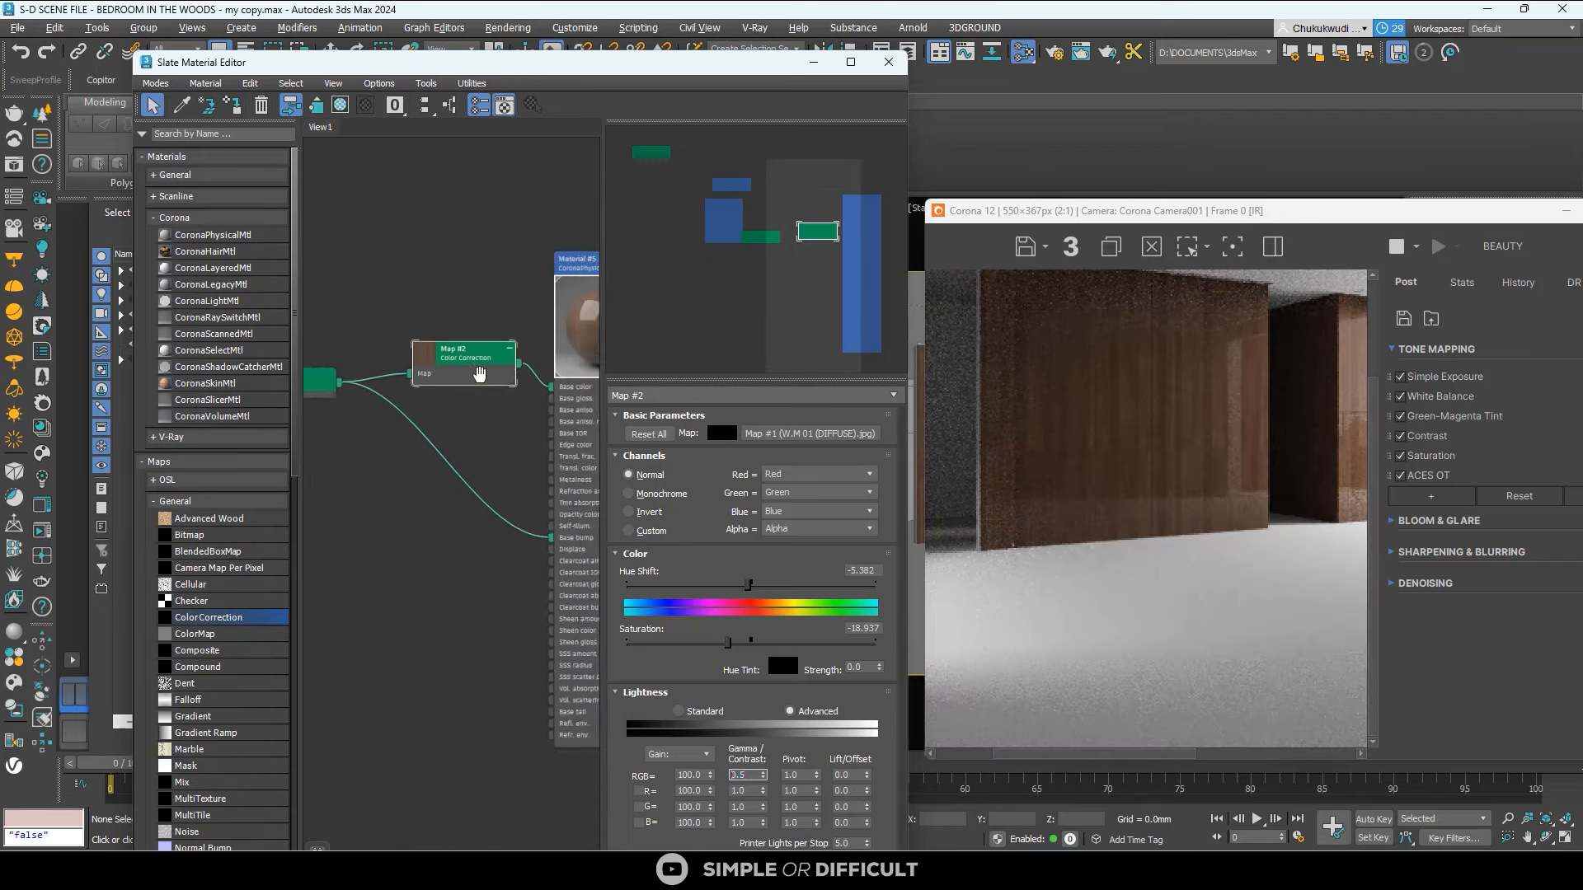
middle_click_drag(468, 371, 489, 280)
left_click_drag(489, 282, 464, 386, "shift")
middle_click_drag(524, 373, 439, 340)
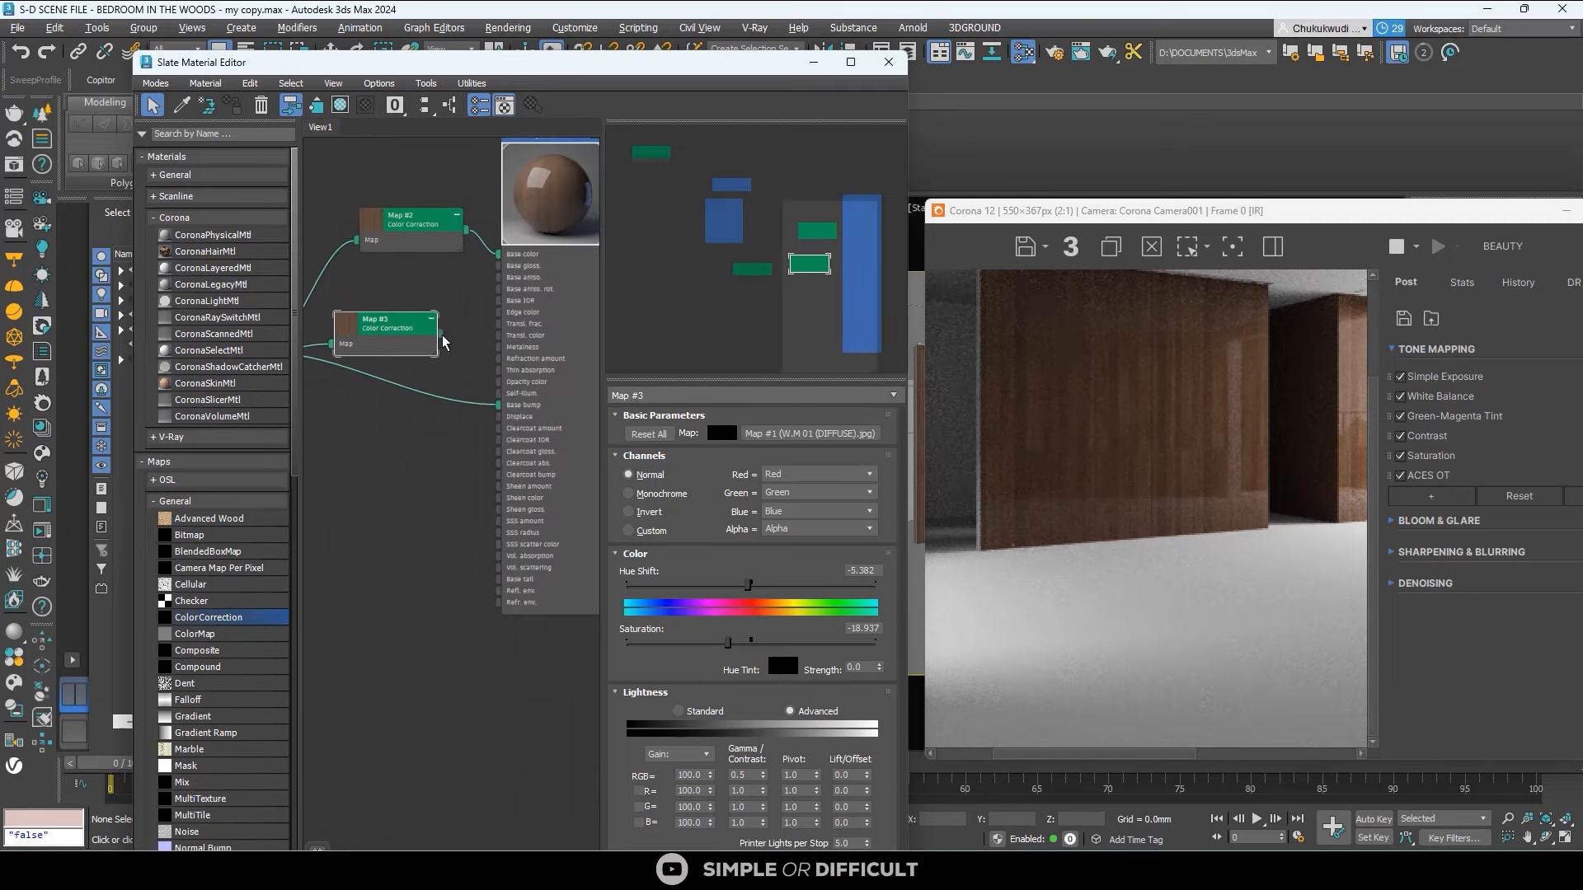
left_click_drag(442, 334, 498, 405)
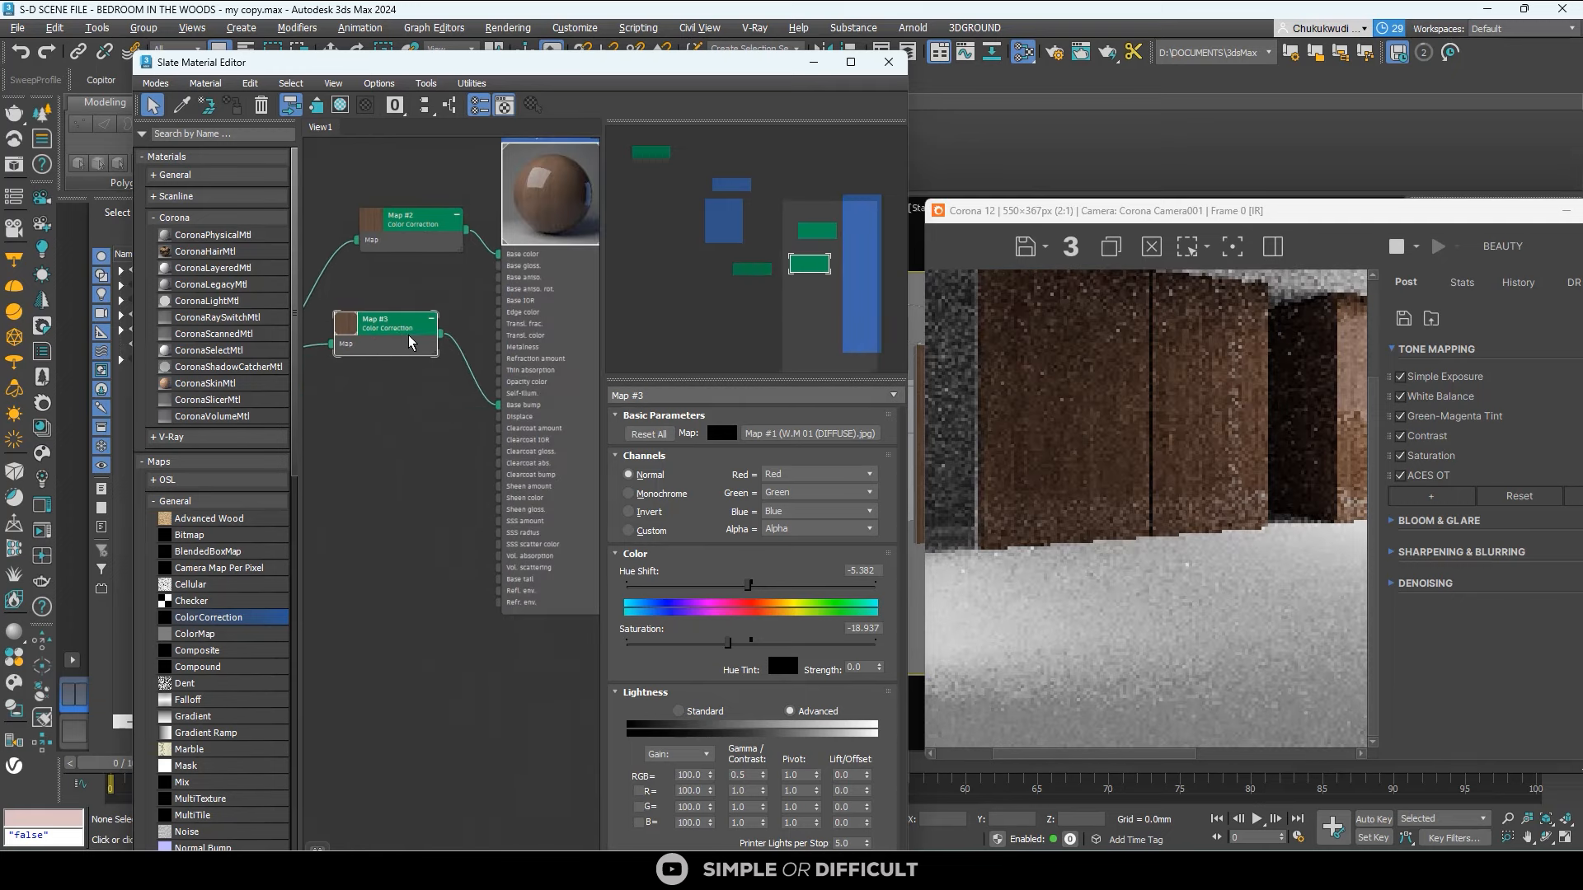
Tidy the bitmap node's placement and set the duplicated color correction's hue shift to -1.0.
scroll(410, 342, "down", 3)
middle_click_drag(410, 342, 563, 366)
left_click_drag(433, 364, 442, 325)
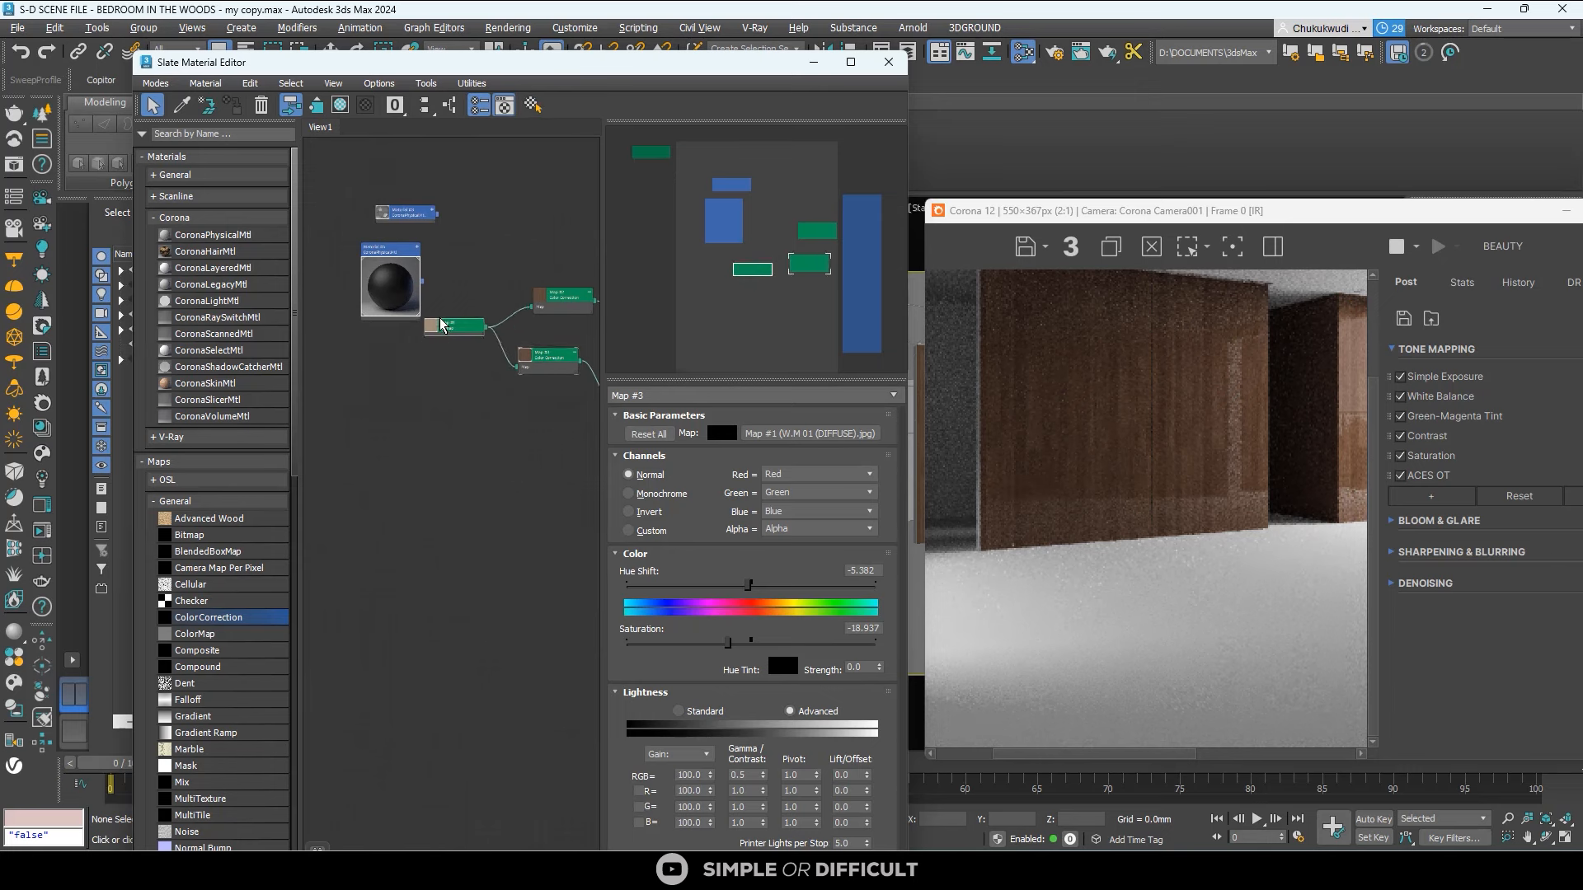
scroll(442, 325, "up", 5)
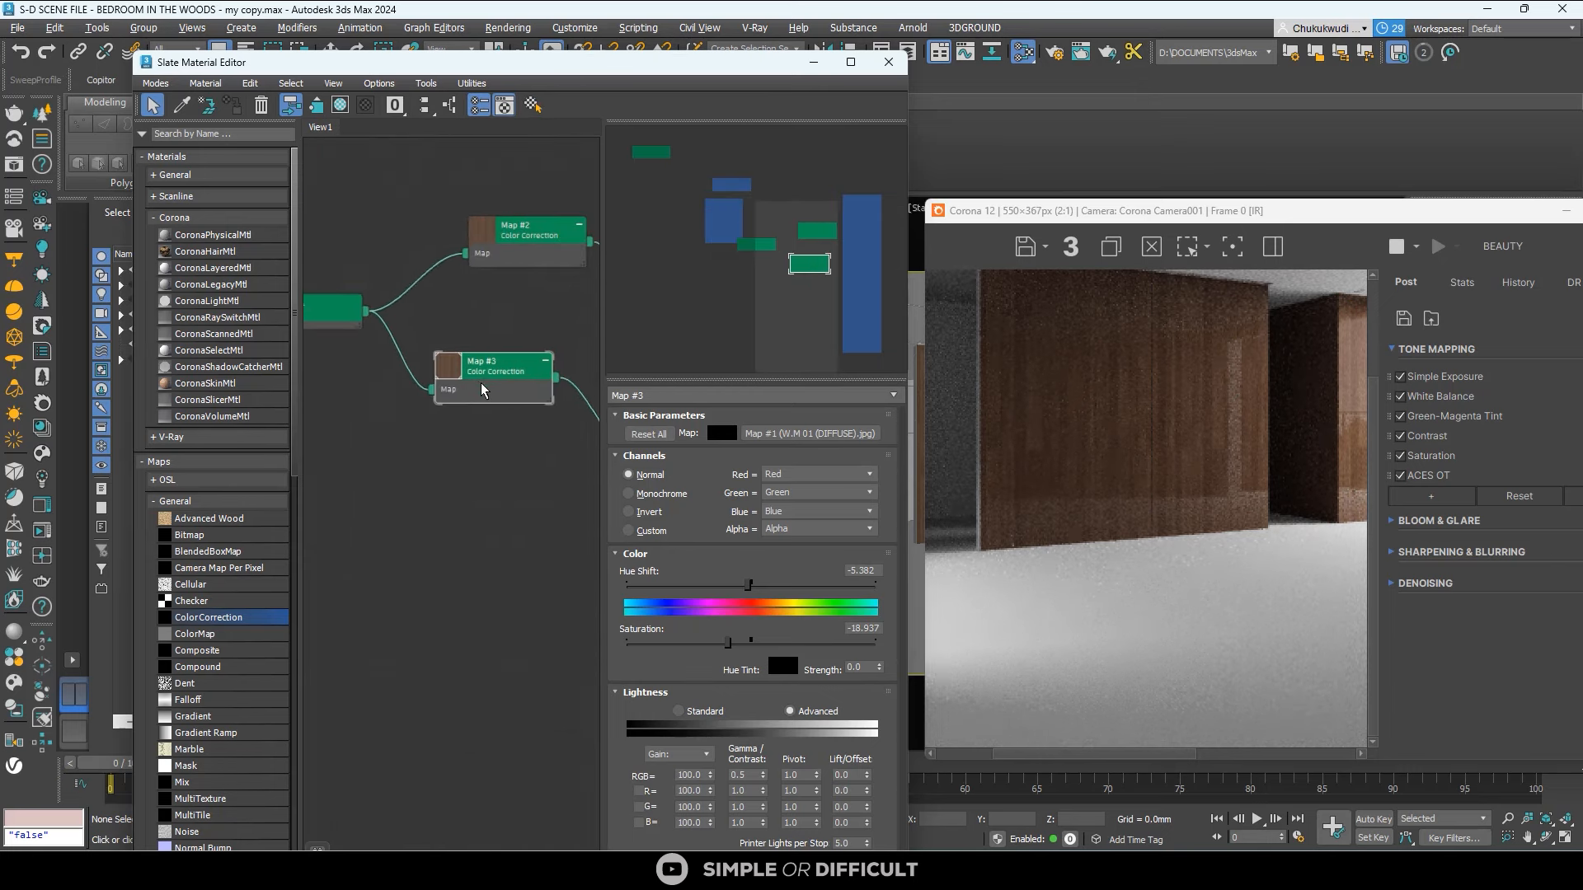
left_click_drag(481, 384, 481, 383)
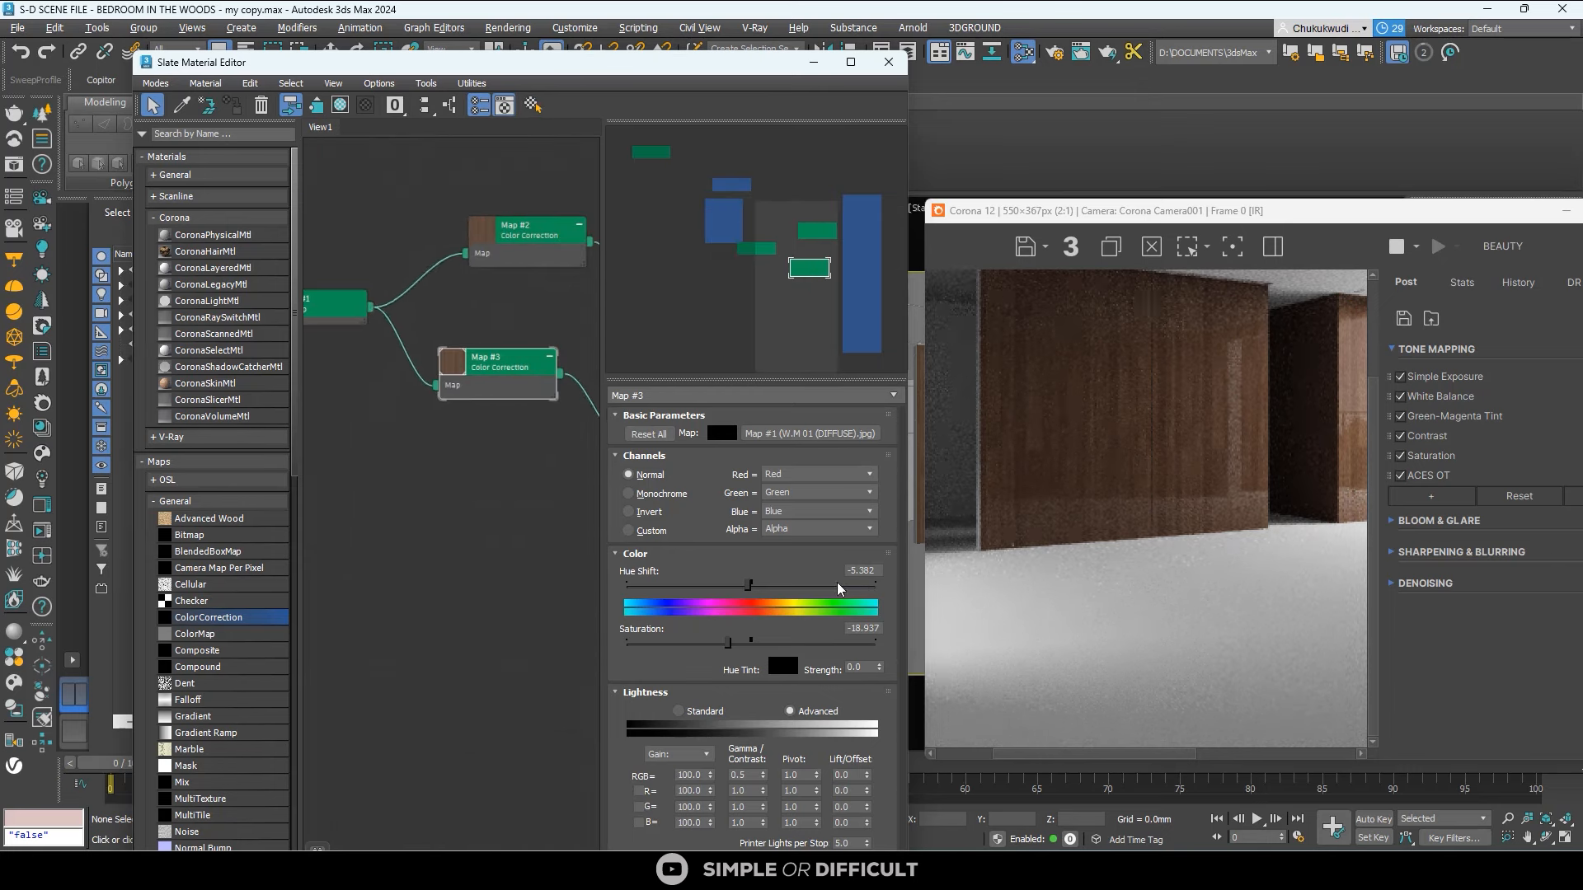
double_click(861, 570)
type("-1")
key("Return")
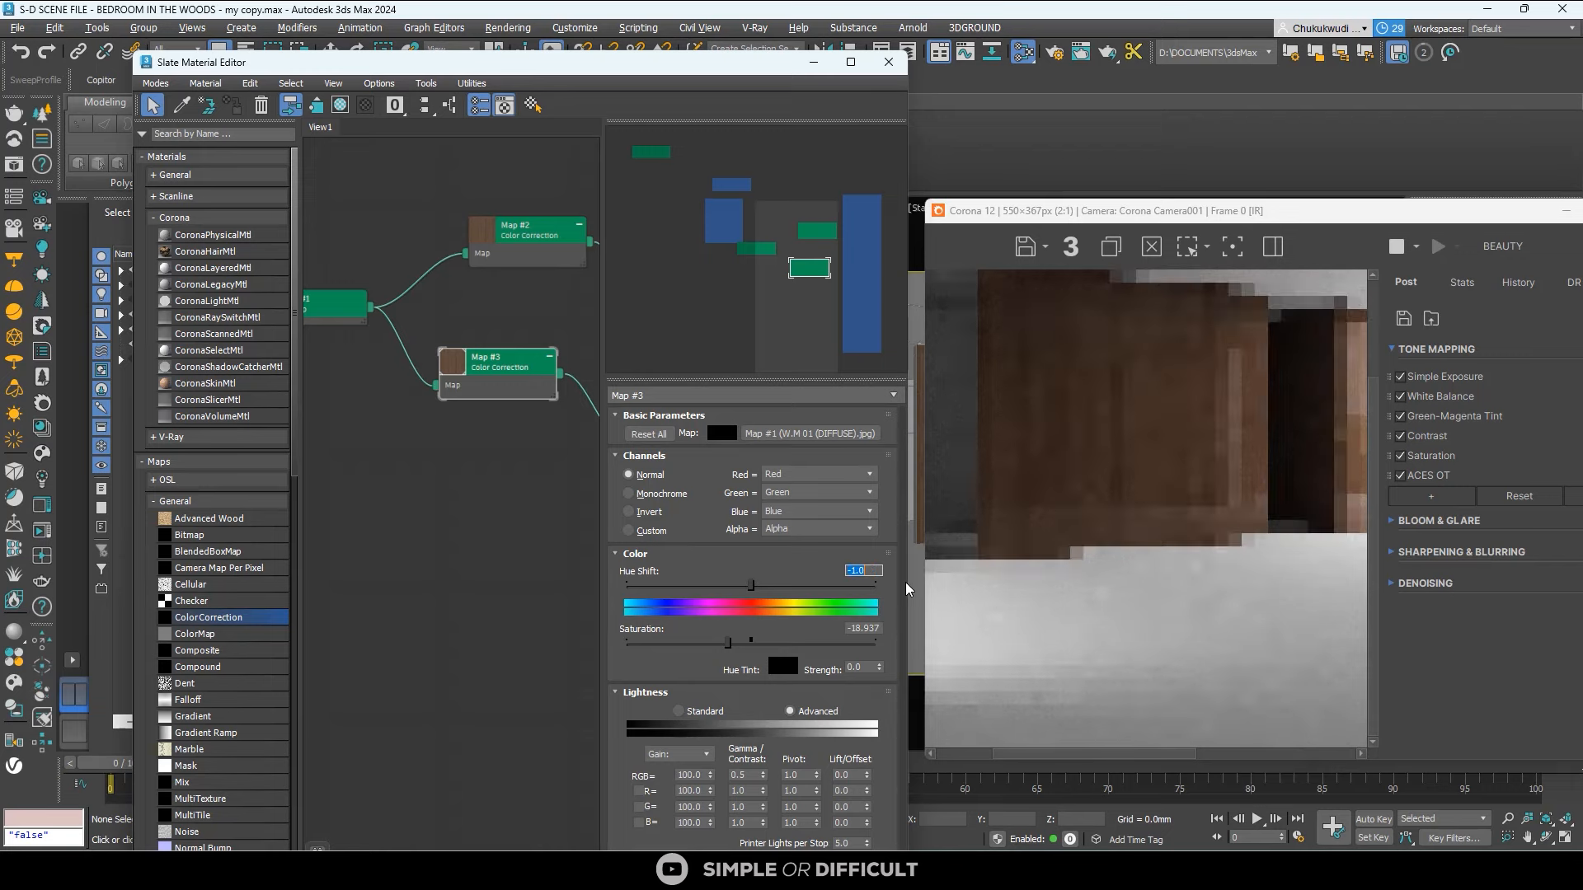
scroll(1175, 513, "down", 1)
scroll(1229, 437, "up", 1)
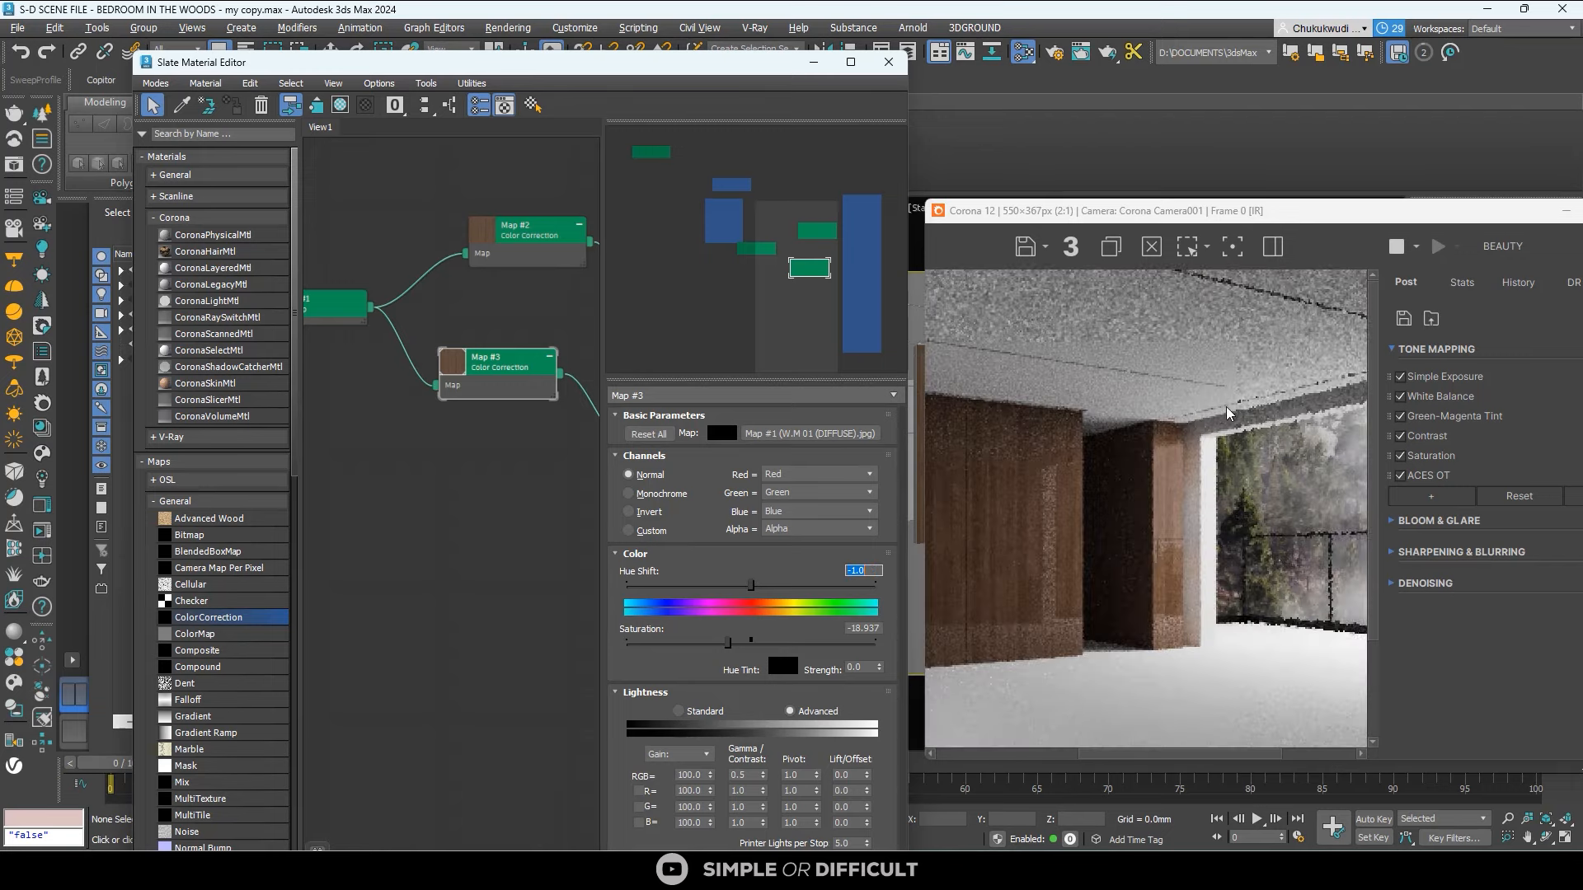
Connect the duplicated color correction to the wood material's base gloss as well.
scroll(401, 452, "down", 2)
middle_click_drag(458, 447, 404, 452)
left_click_drag(335, 446, 519, 329)
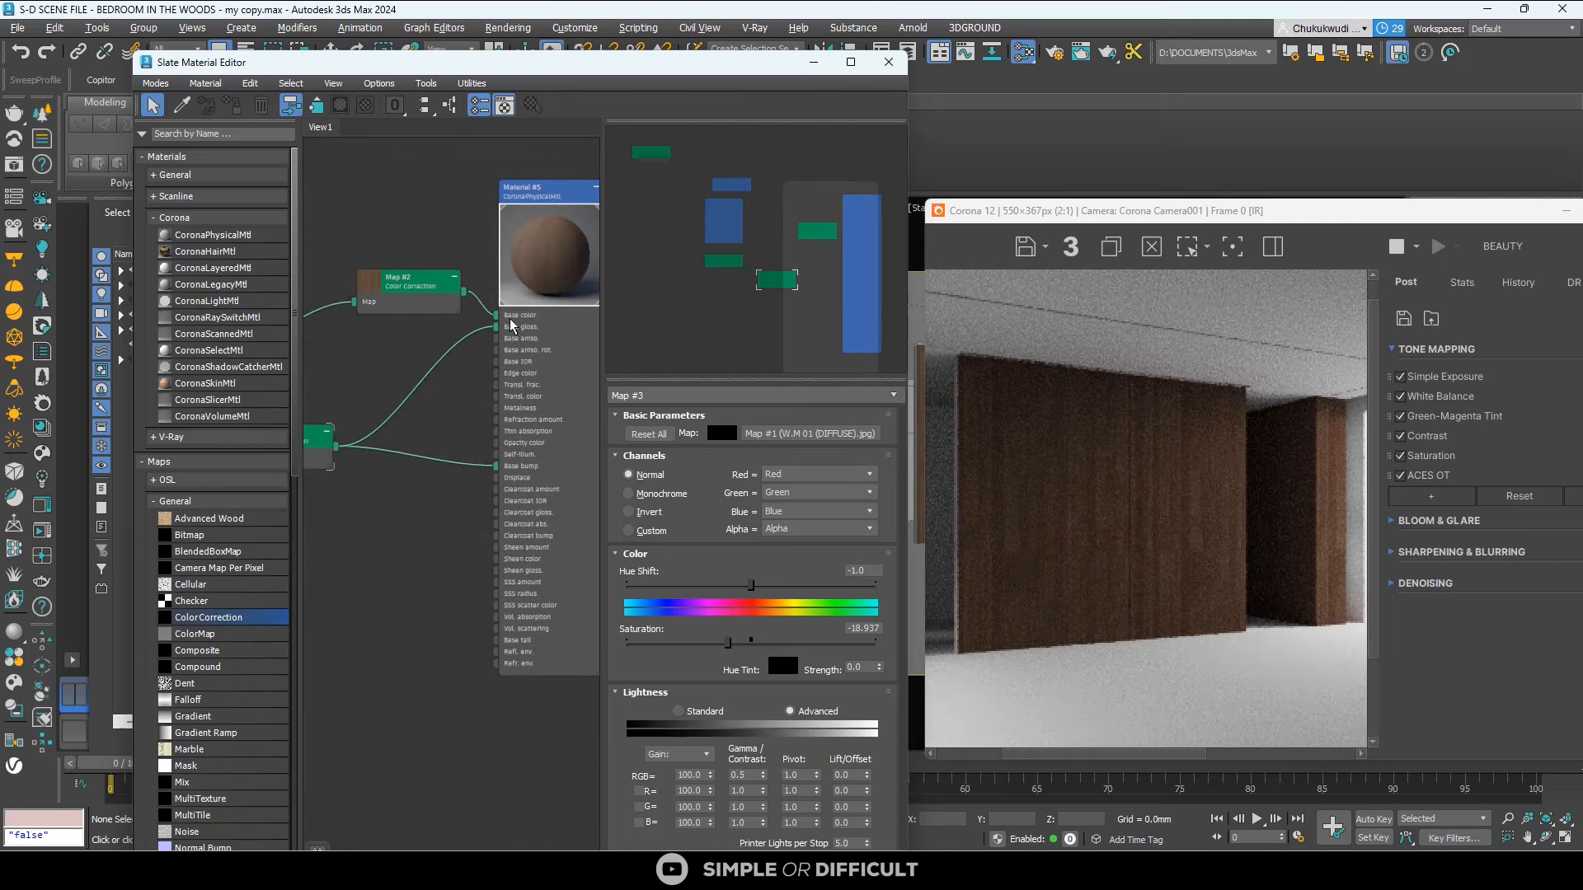
Insert a CoronaColorCorrect map between the duplicated Color Correction node and the wood material's base gloss input.
scroll(1151, 480, "up", 1)
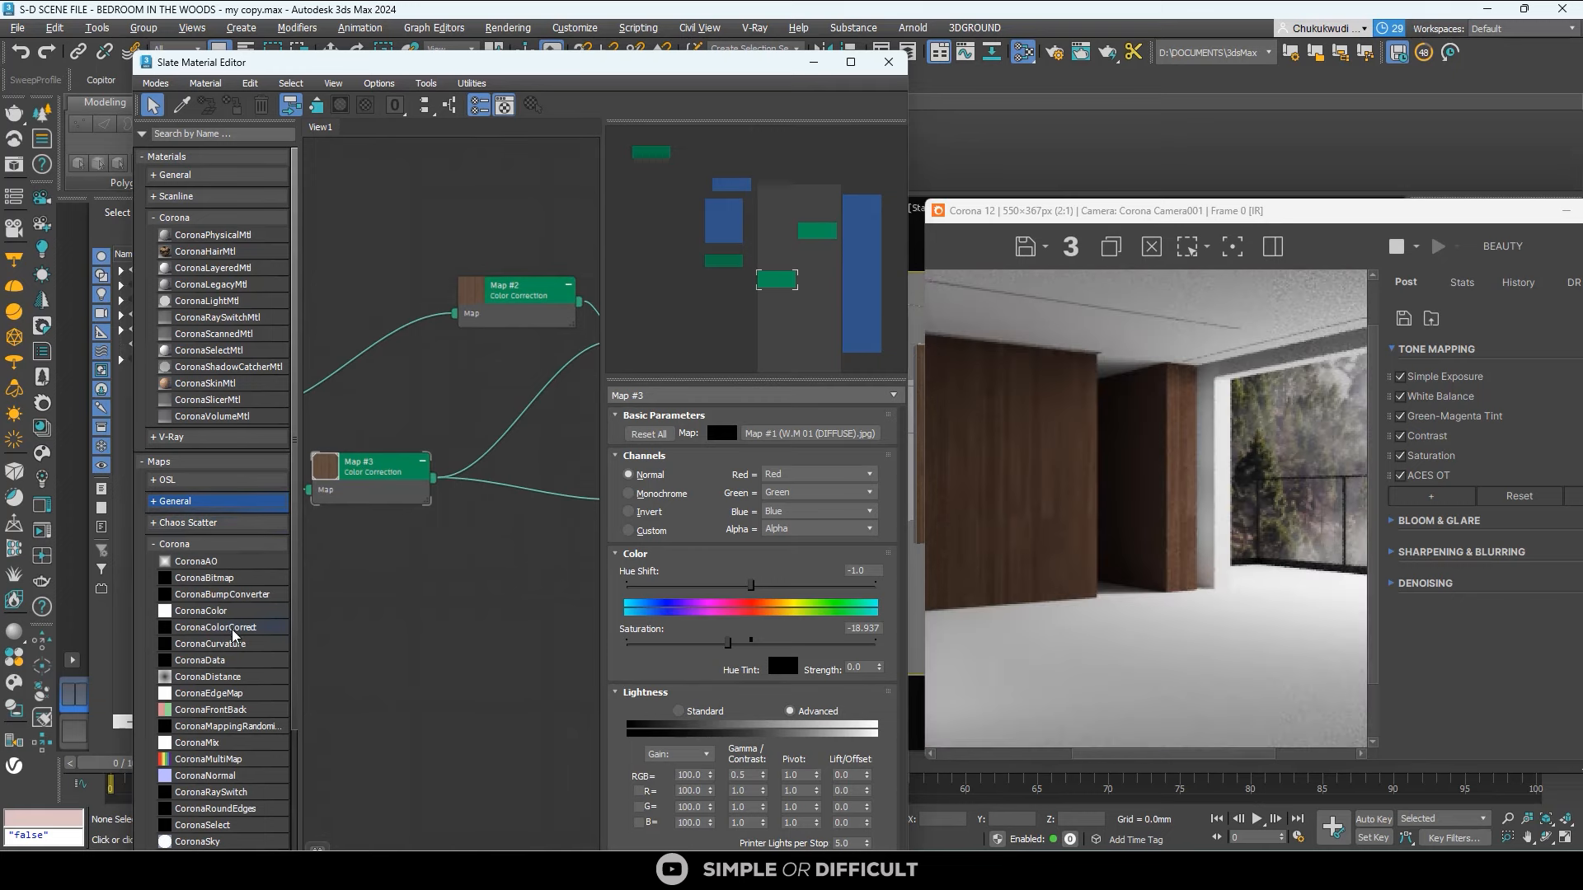
left_click_drag(233, 634, 546, 377)
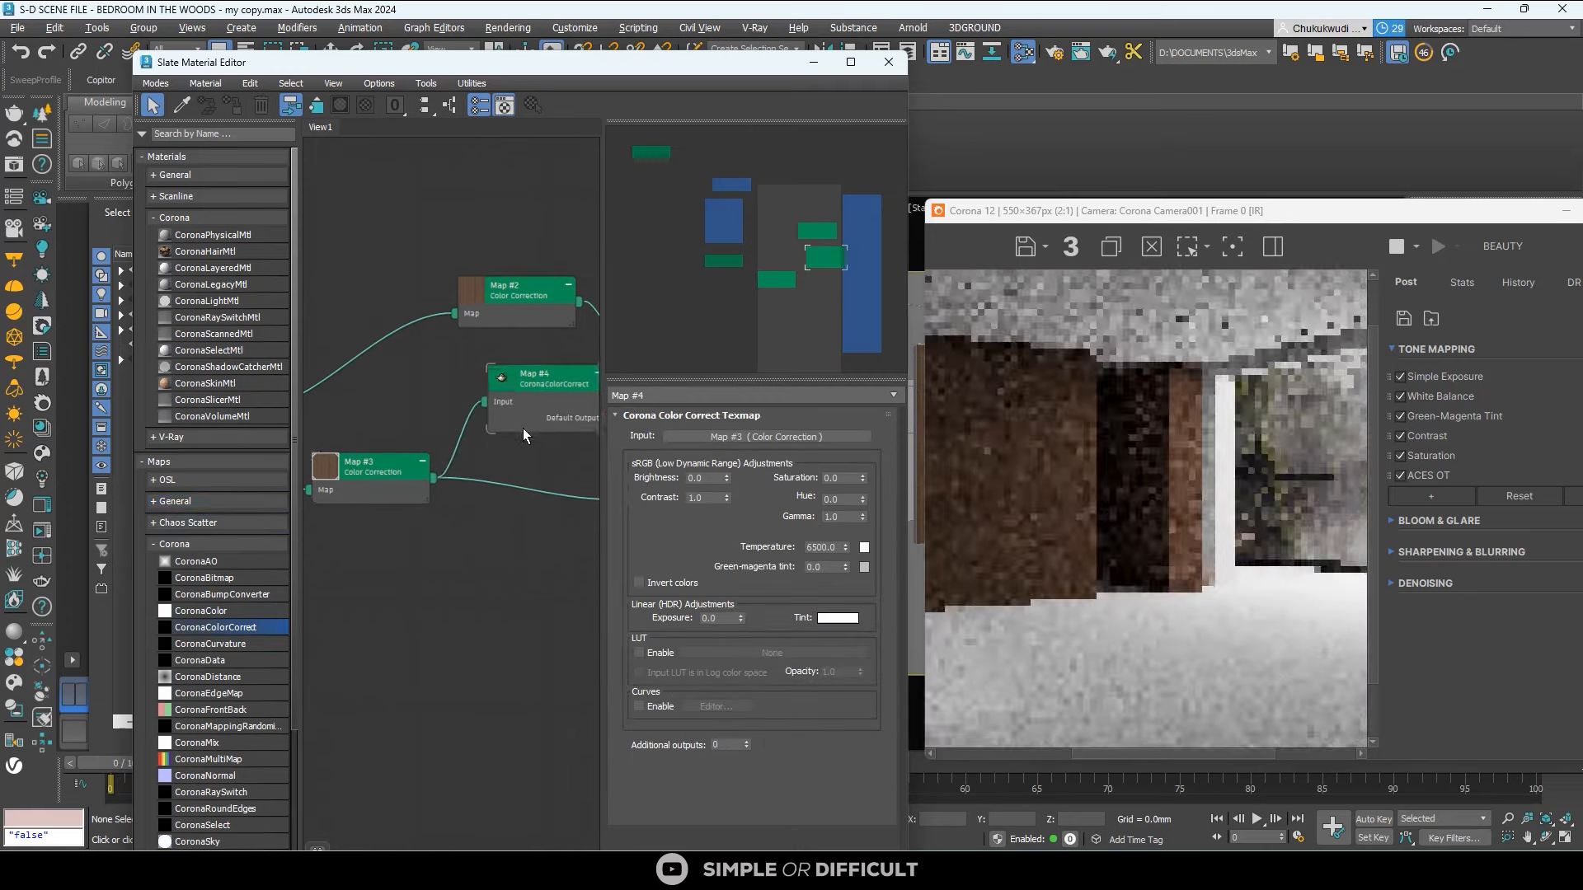
middle_click_drag(523, 428, 426, 497)
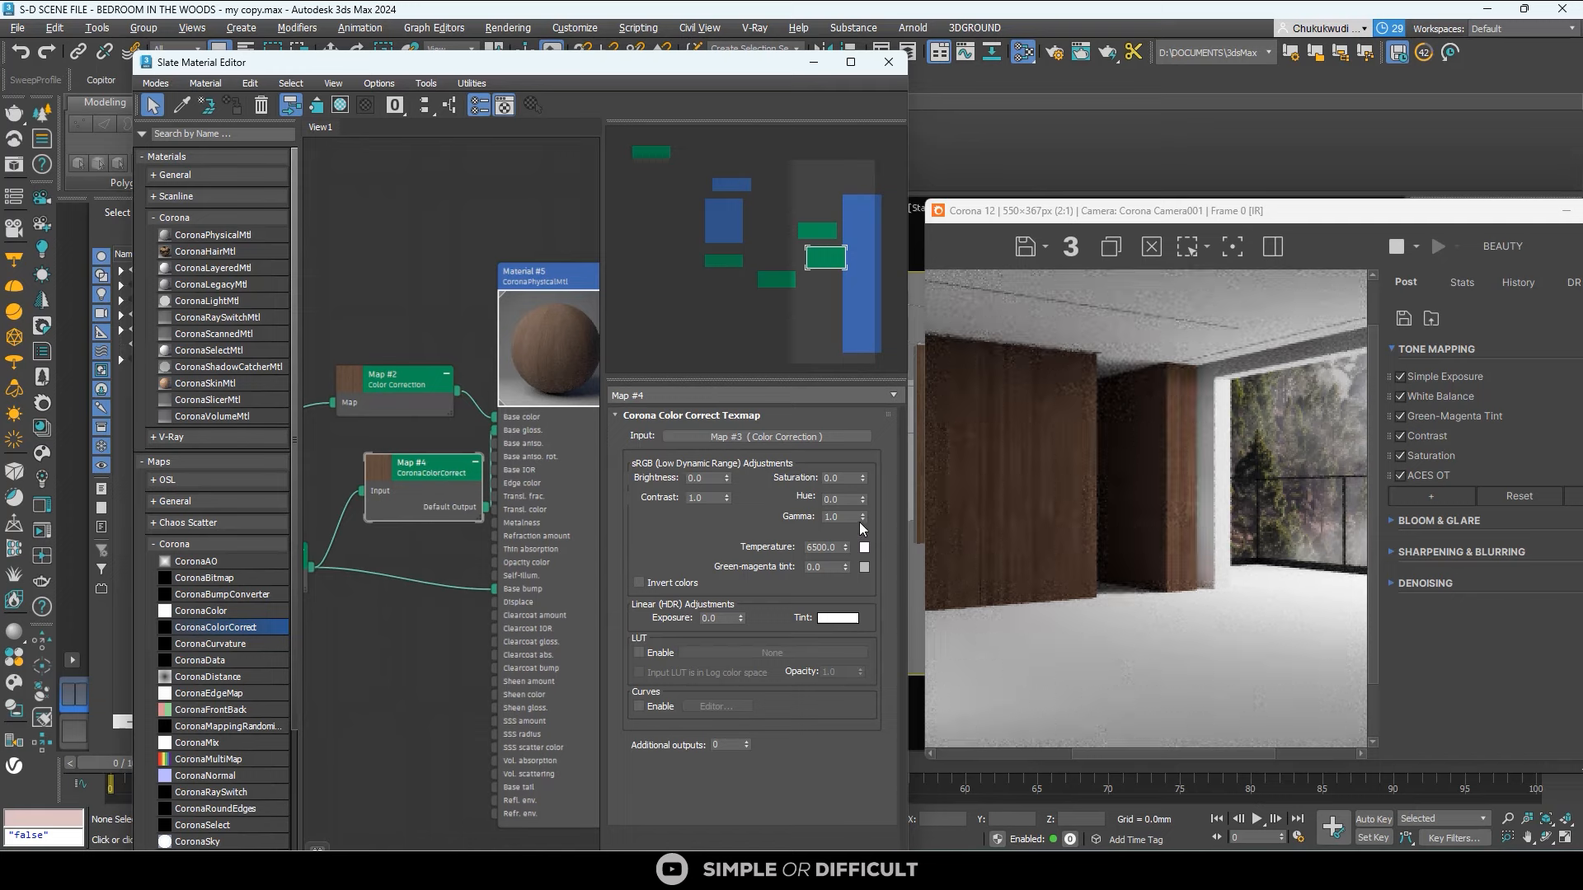
Lower the gloss CoronaColorCorrect's gamma to 0.85 and then 0.75, checking the wood panels in the render.
left_click_drag(864, 522, 873, 519)
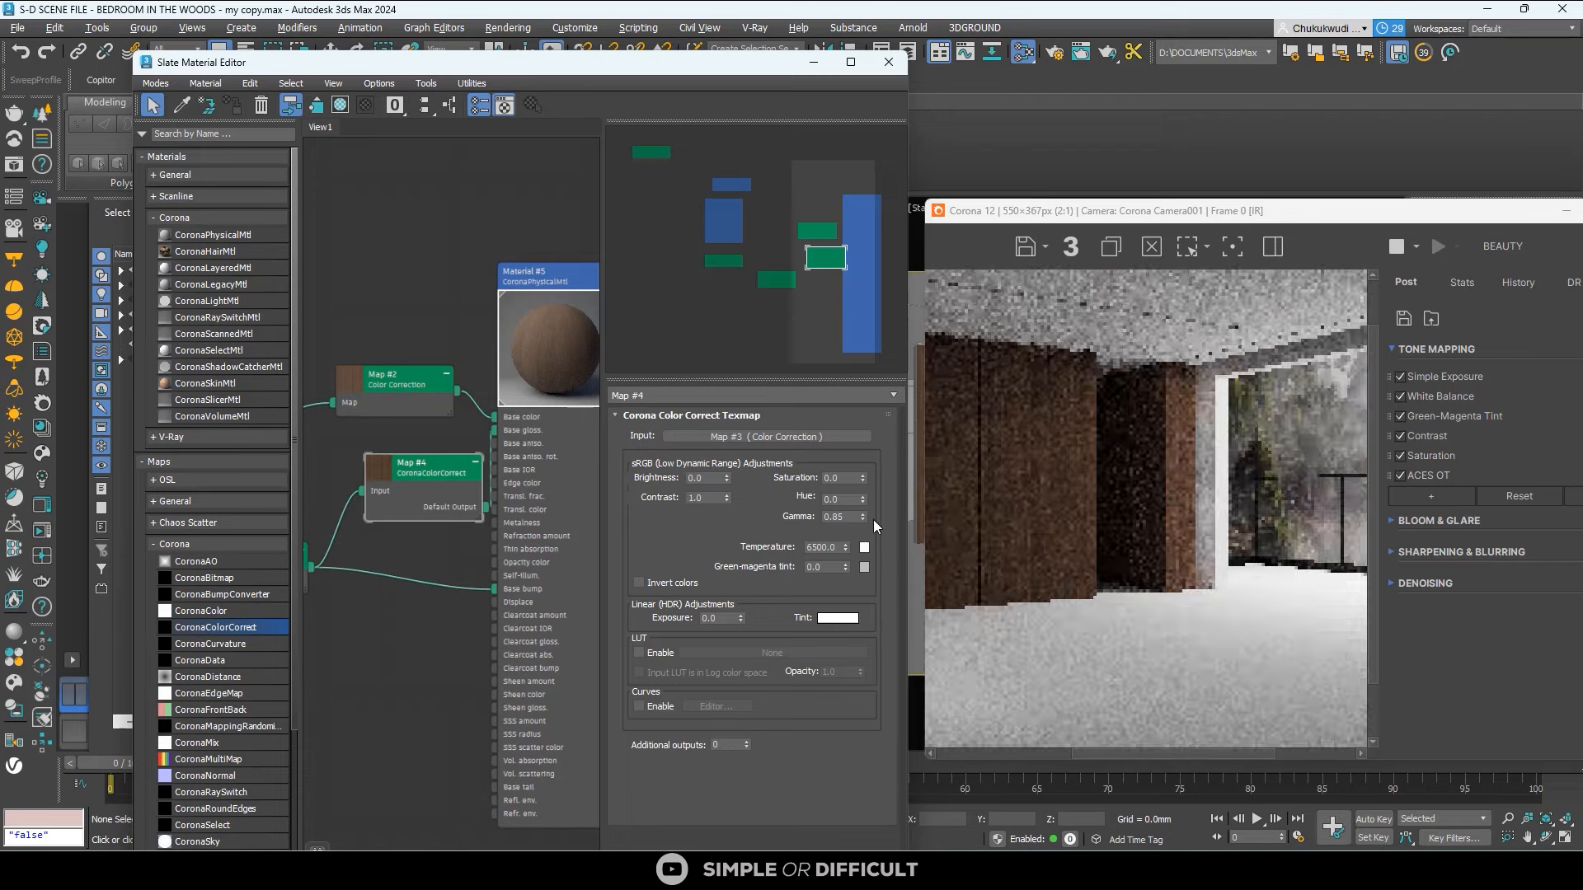
scroll(1006, 489, "down", 3)
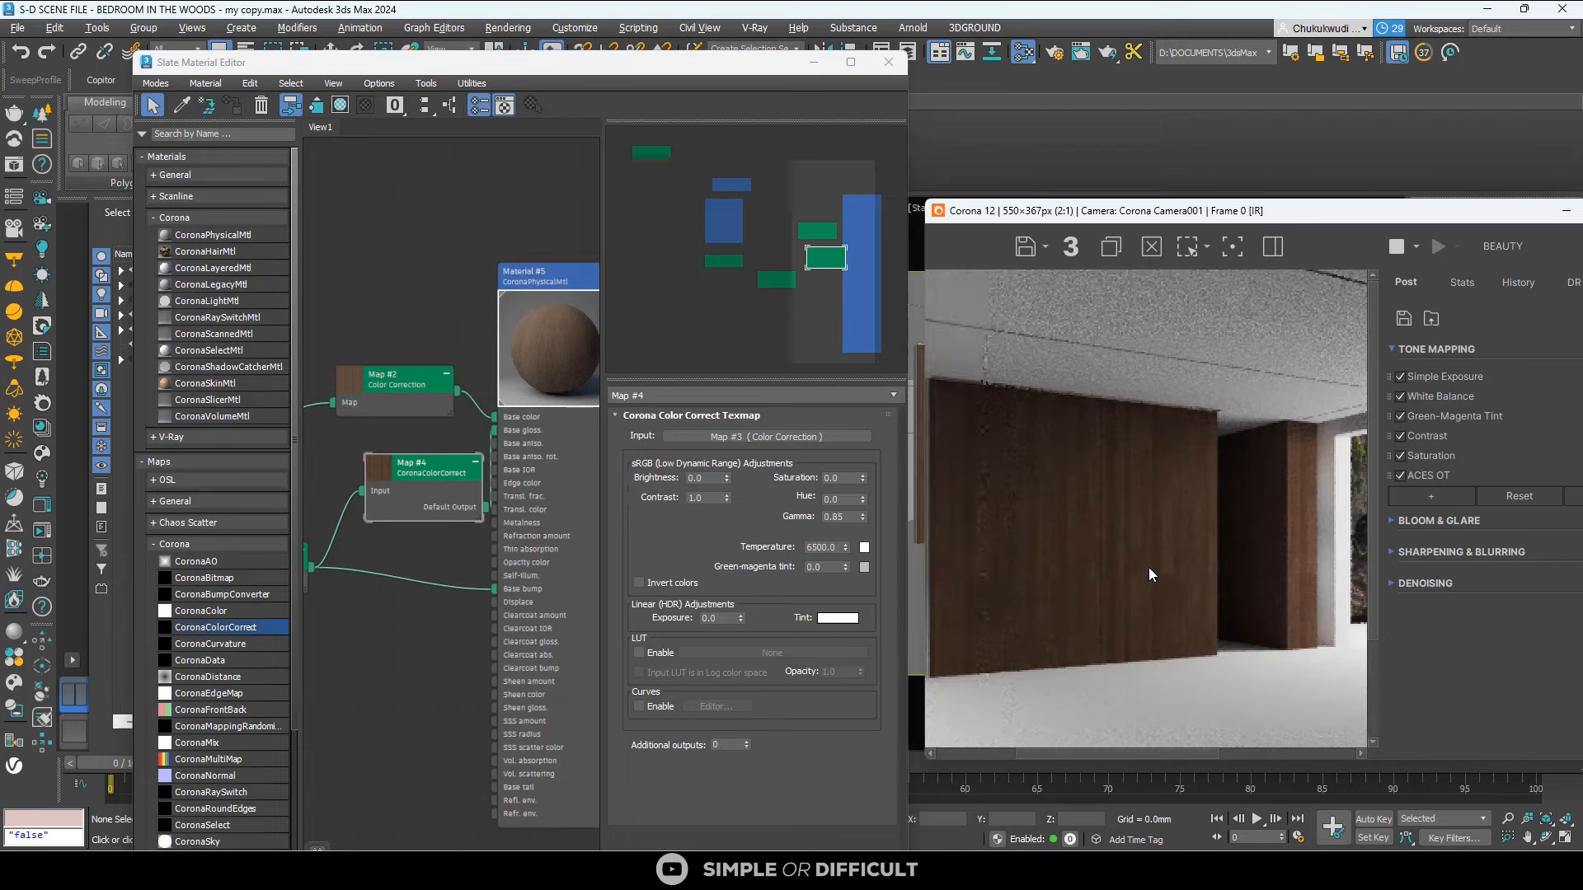
scroll(1082, 513, "up", 1)
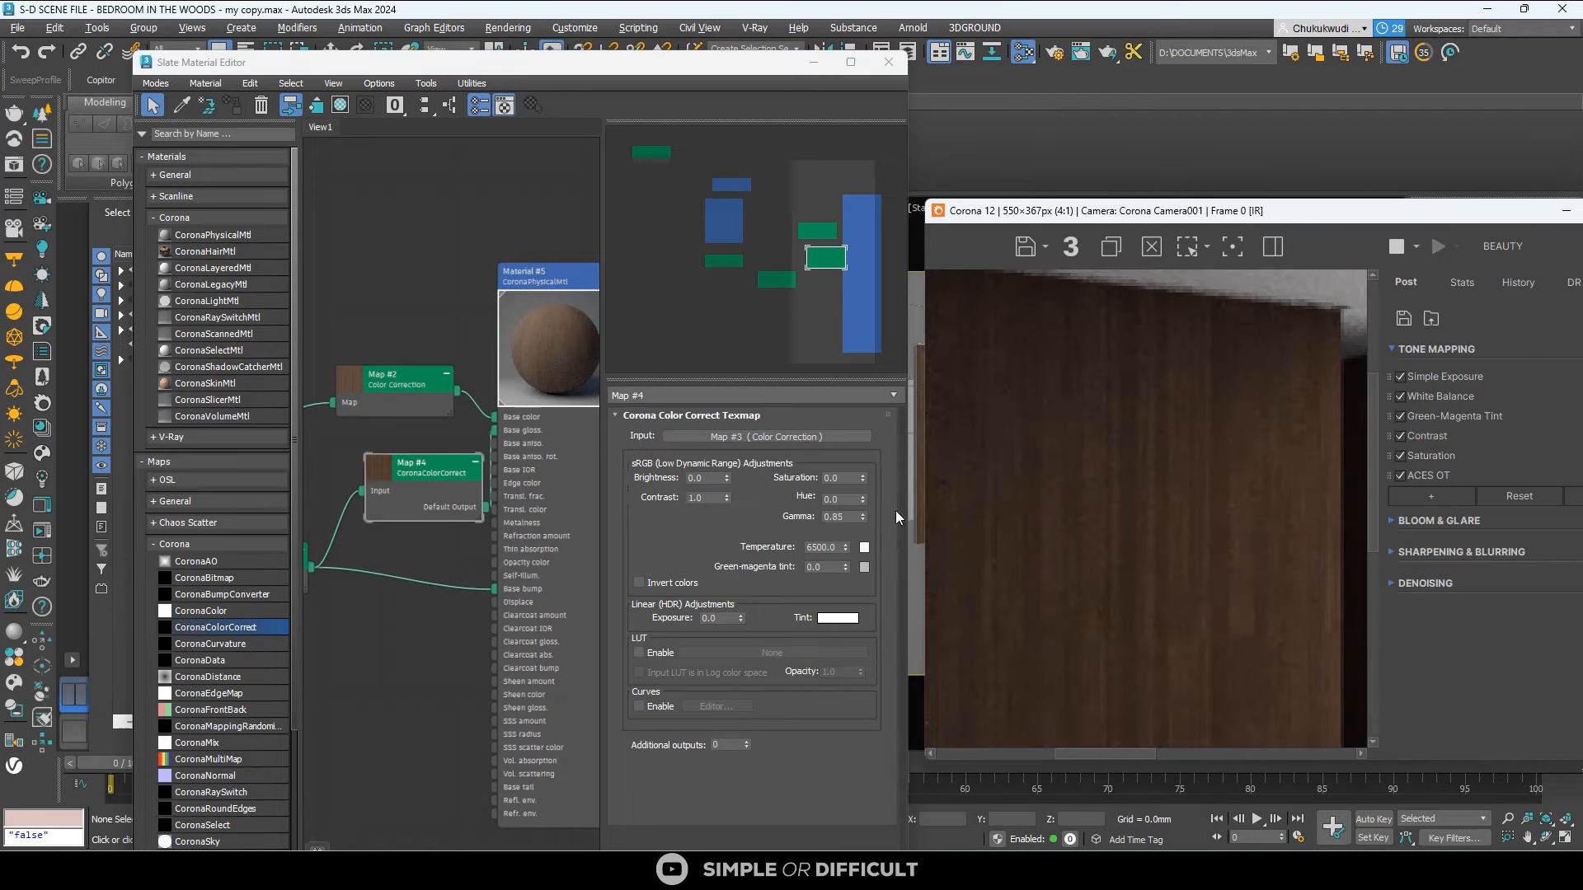
left_click(862, 521)
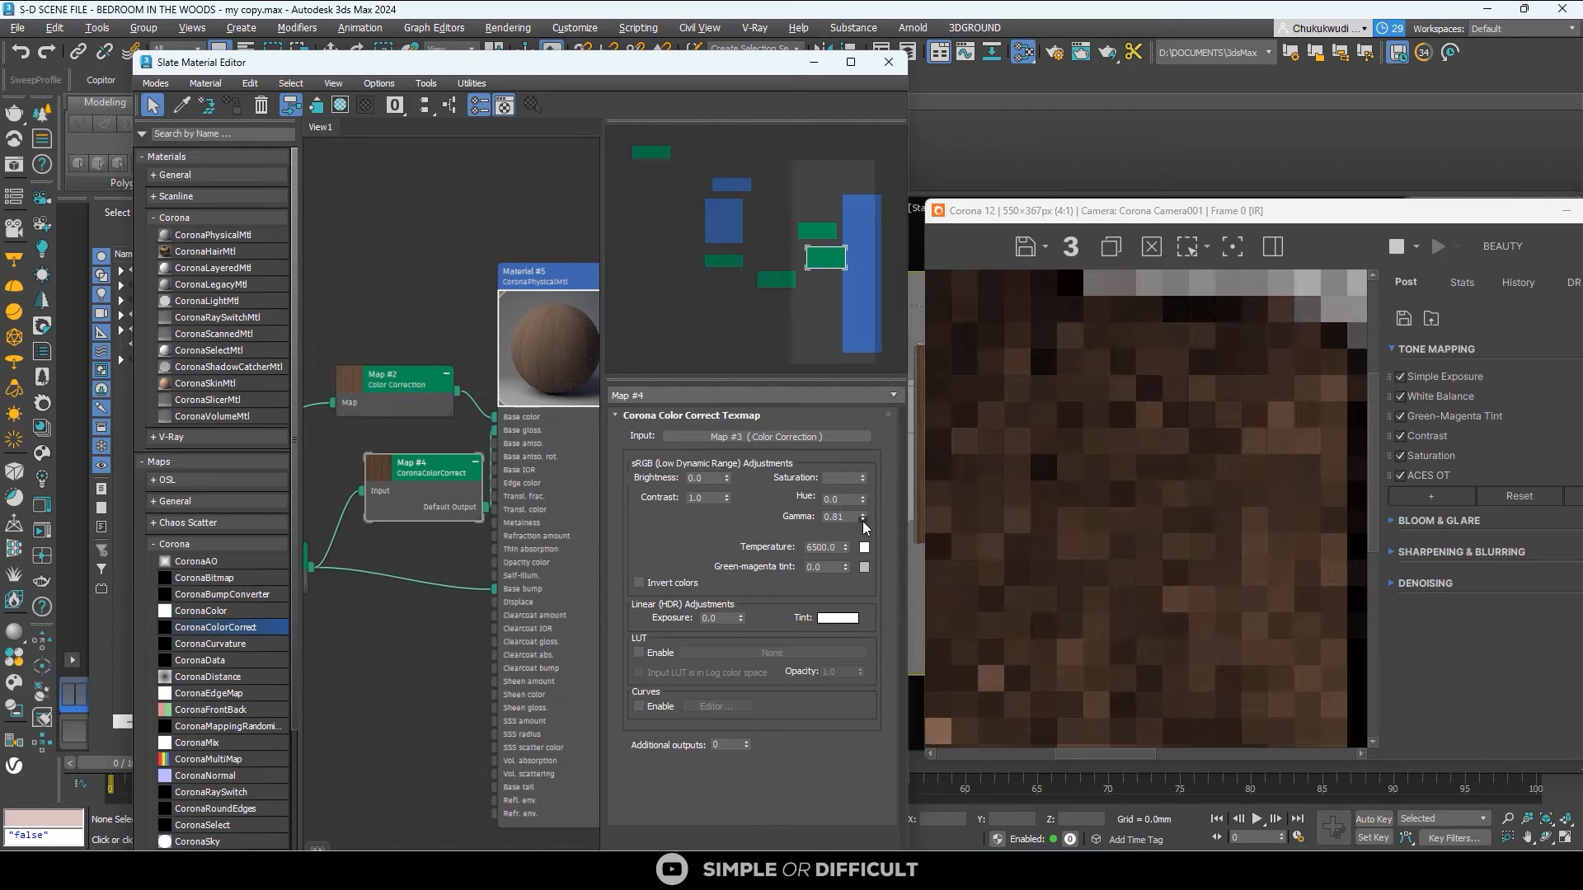
left_click(863, 520)
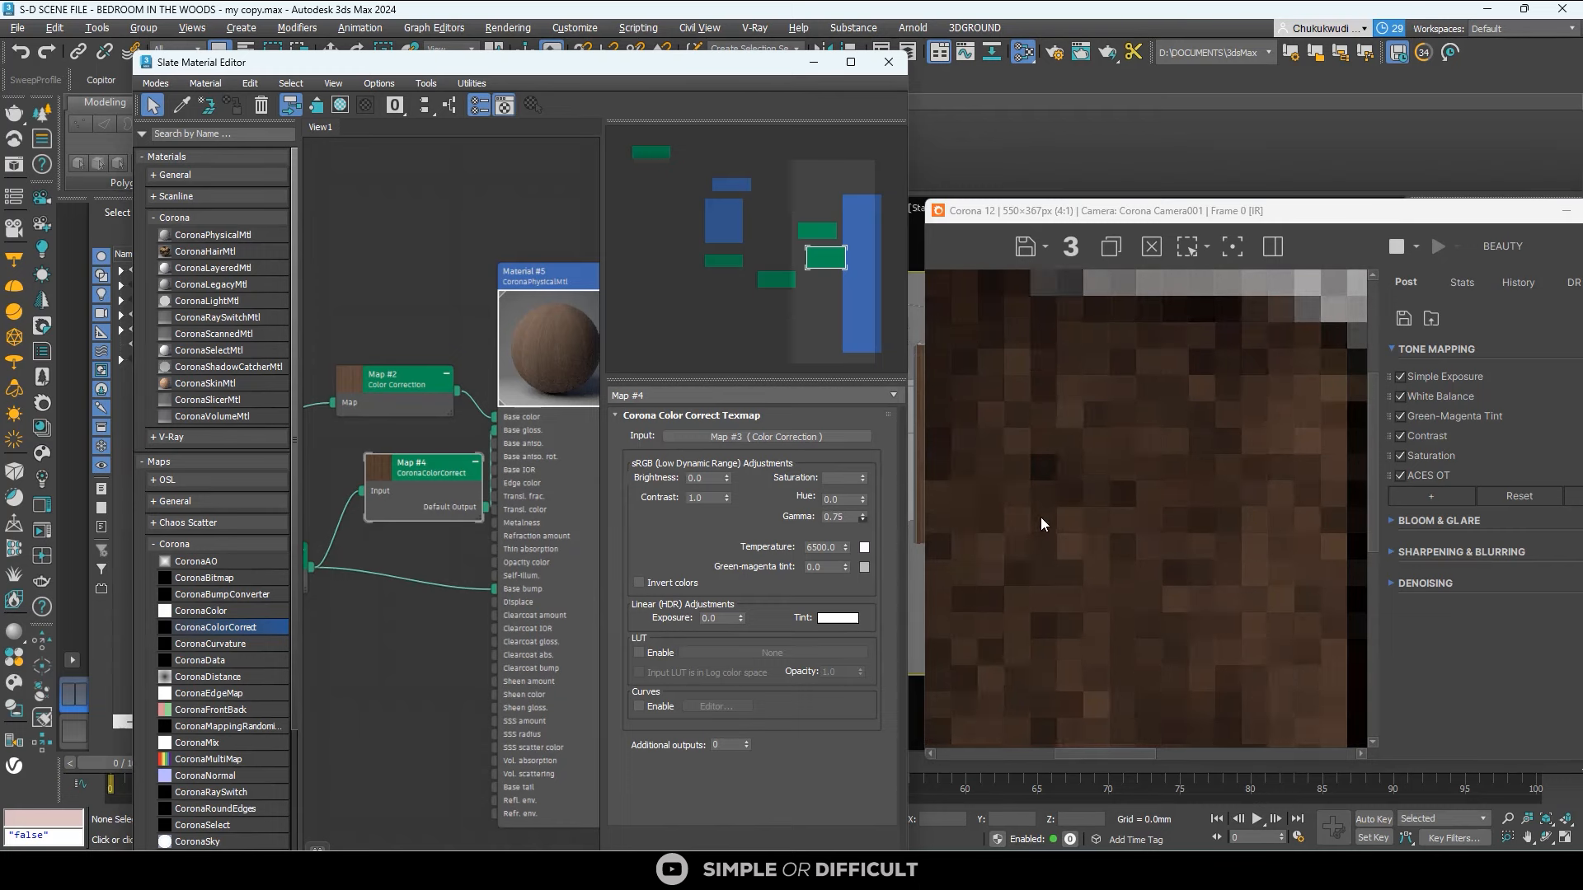
scroll(1071, 518, "down", 1)
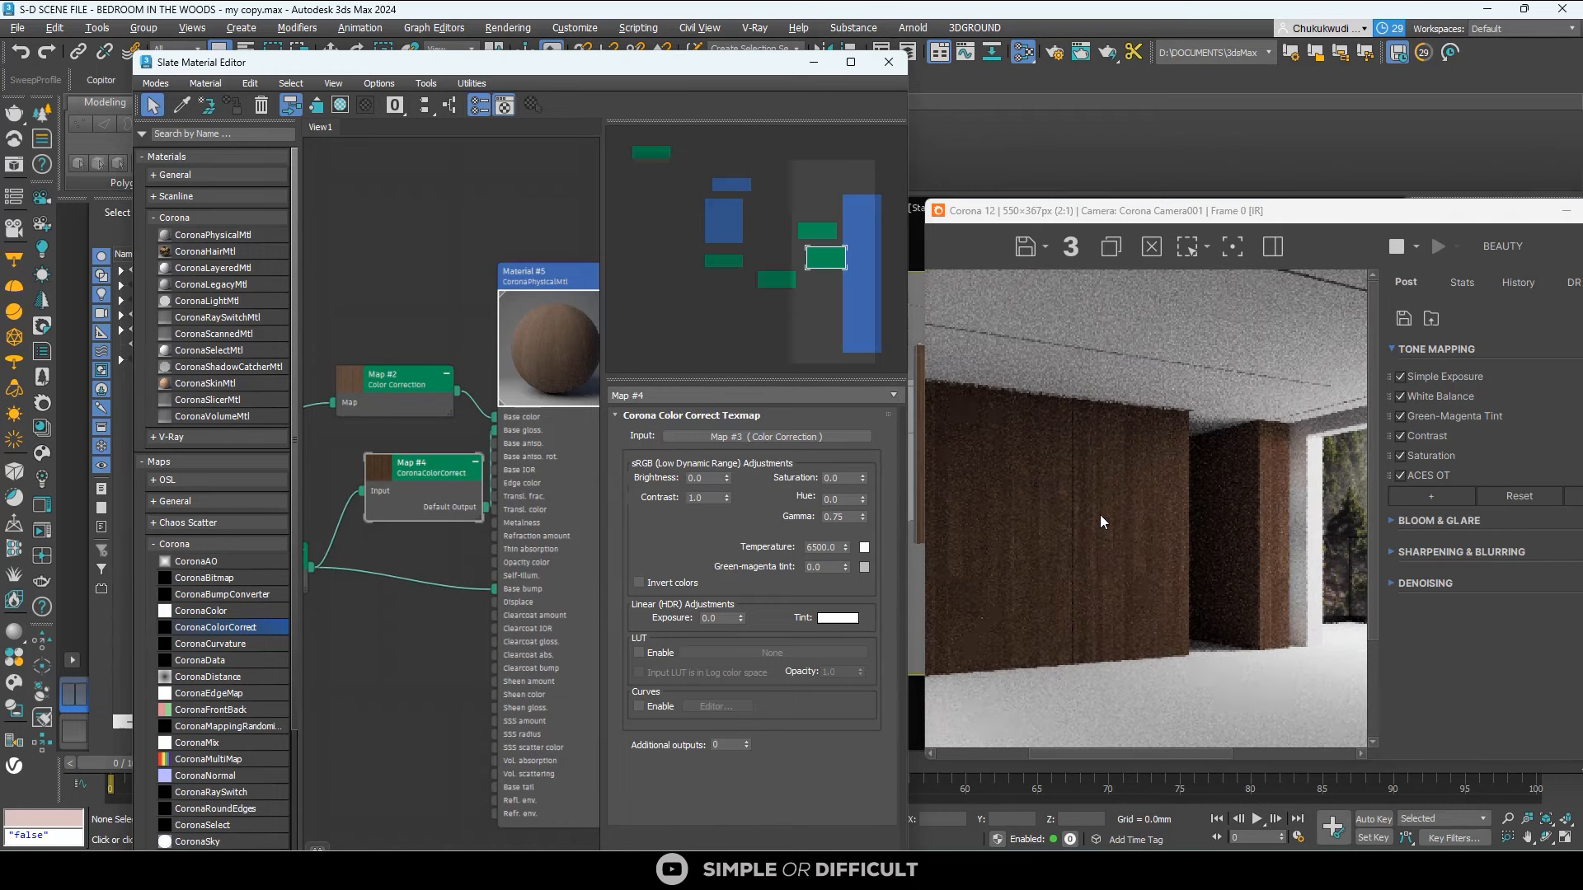
scroll(1101, 516, "up", 1)
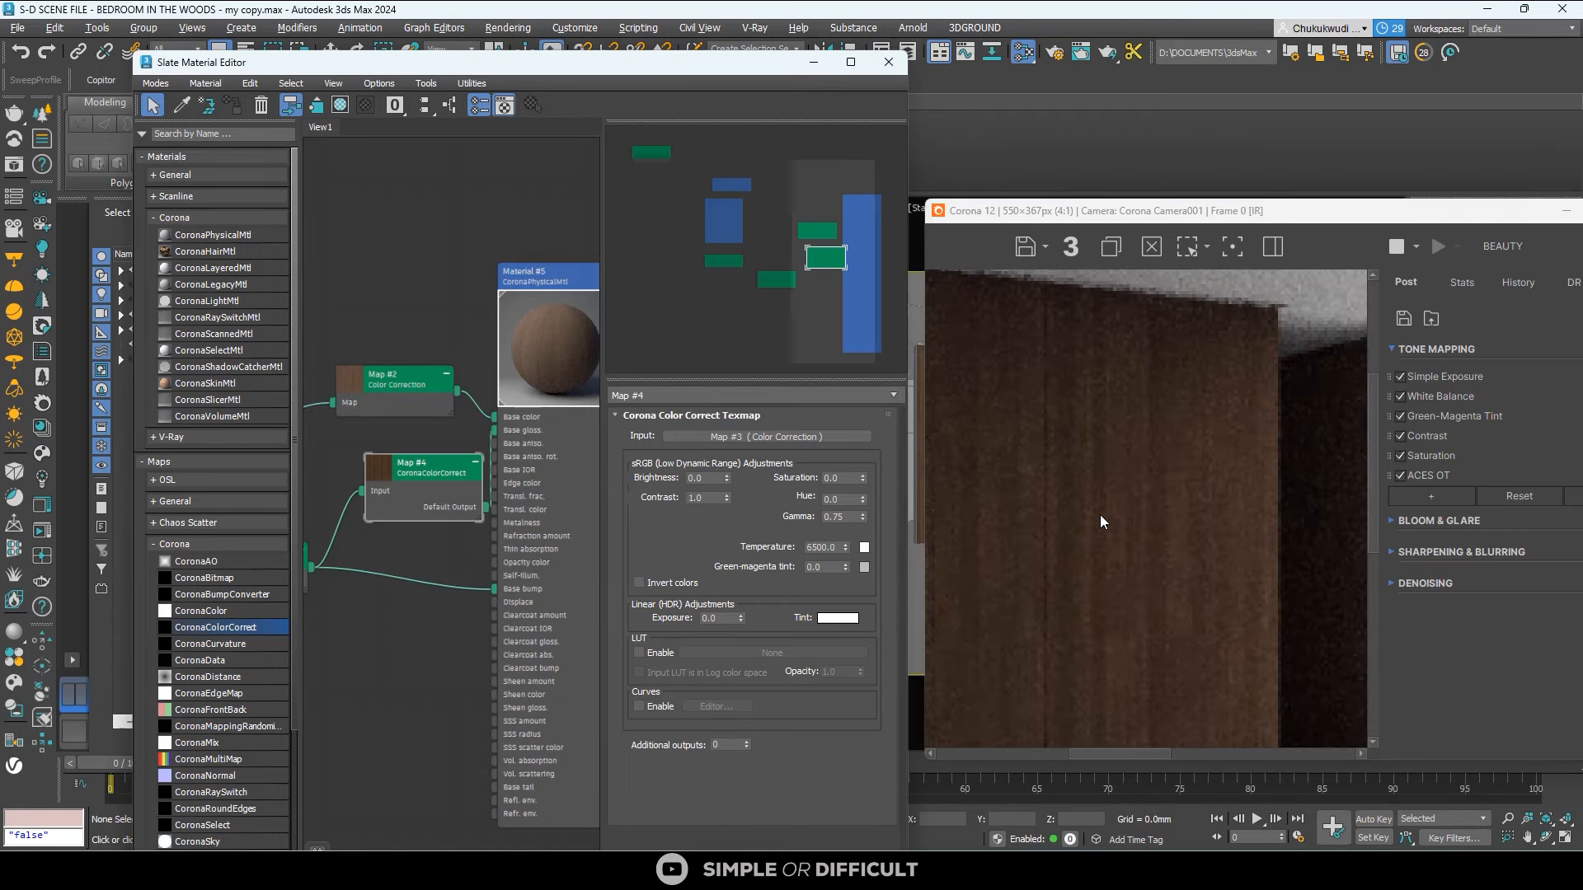
Set the gloss CoronaColorCorrect's gamma to 0.6 and inspect the panels in the interactive render.
double_click(837, 521)
scroll(1277, 544, "down", 2)
scroll(1017, 516, "up", 2)
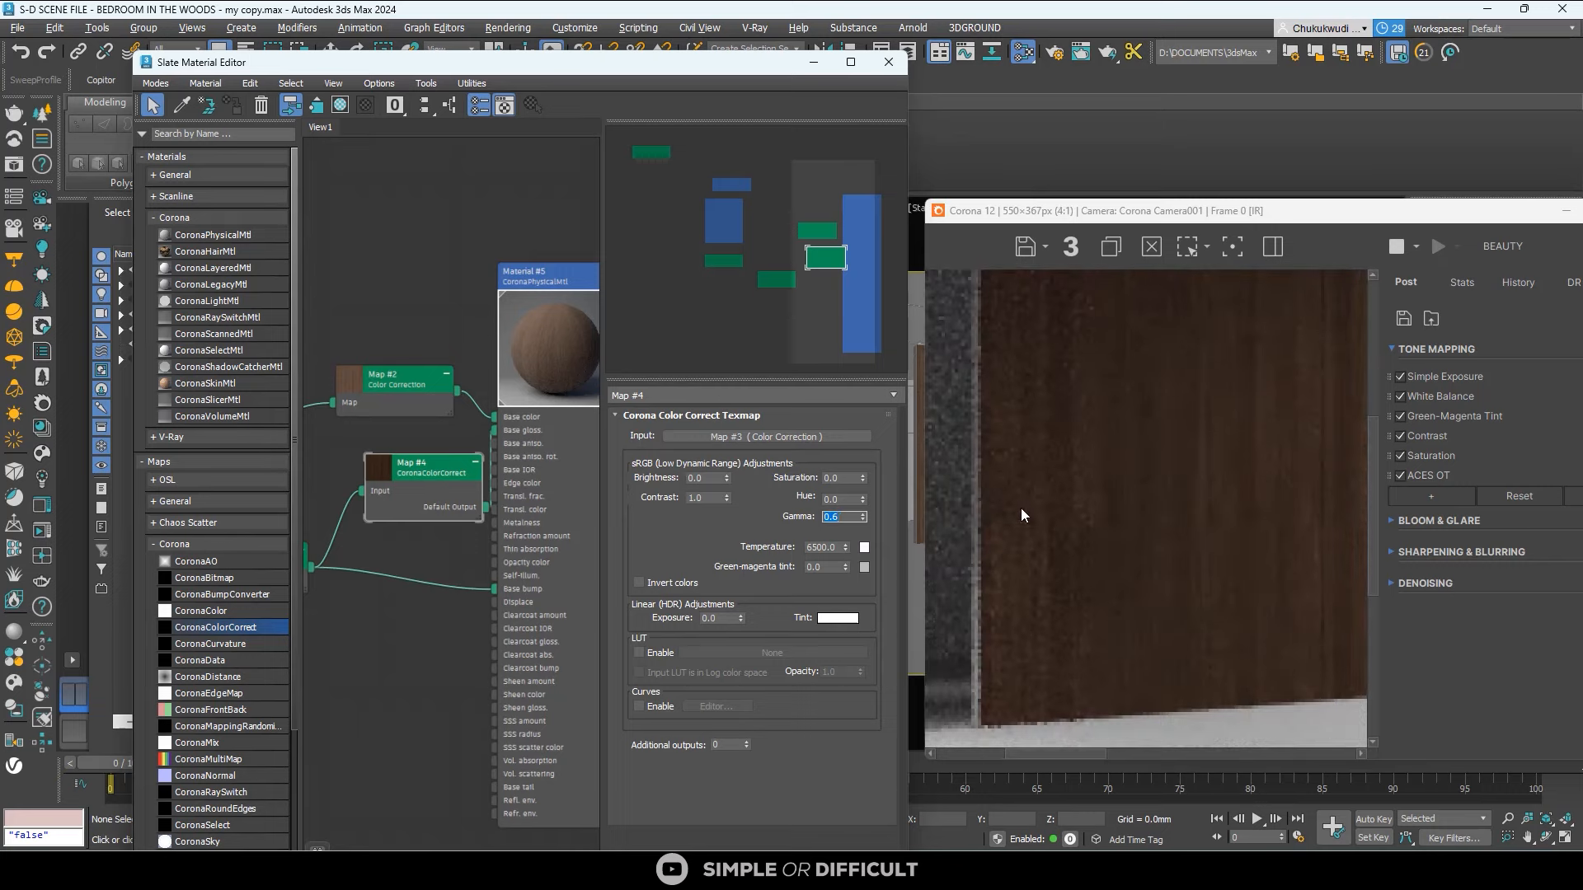
left_click_drag(1011, 211, 959, 229)
scroll(977, 535, "down", 2)
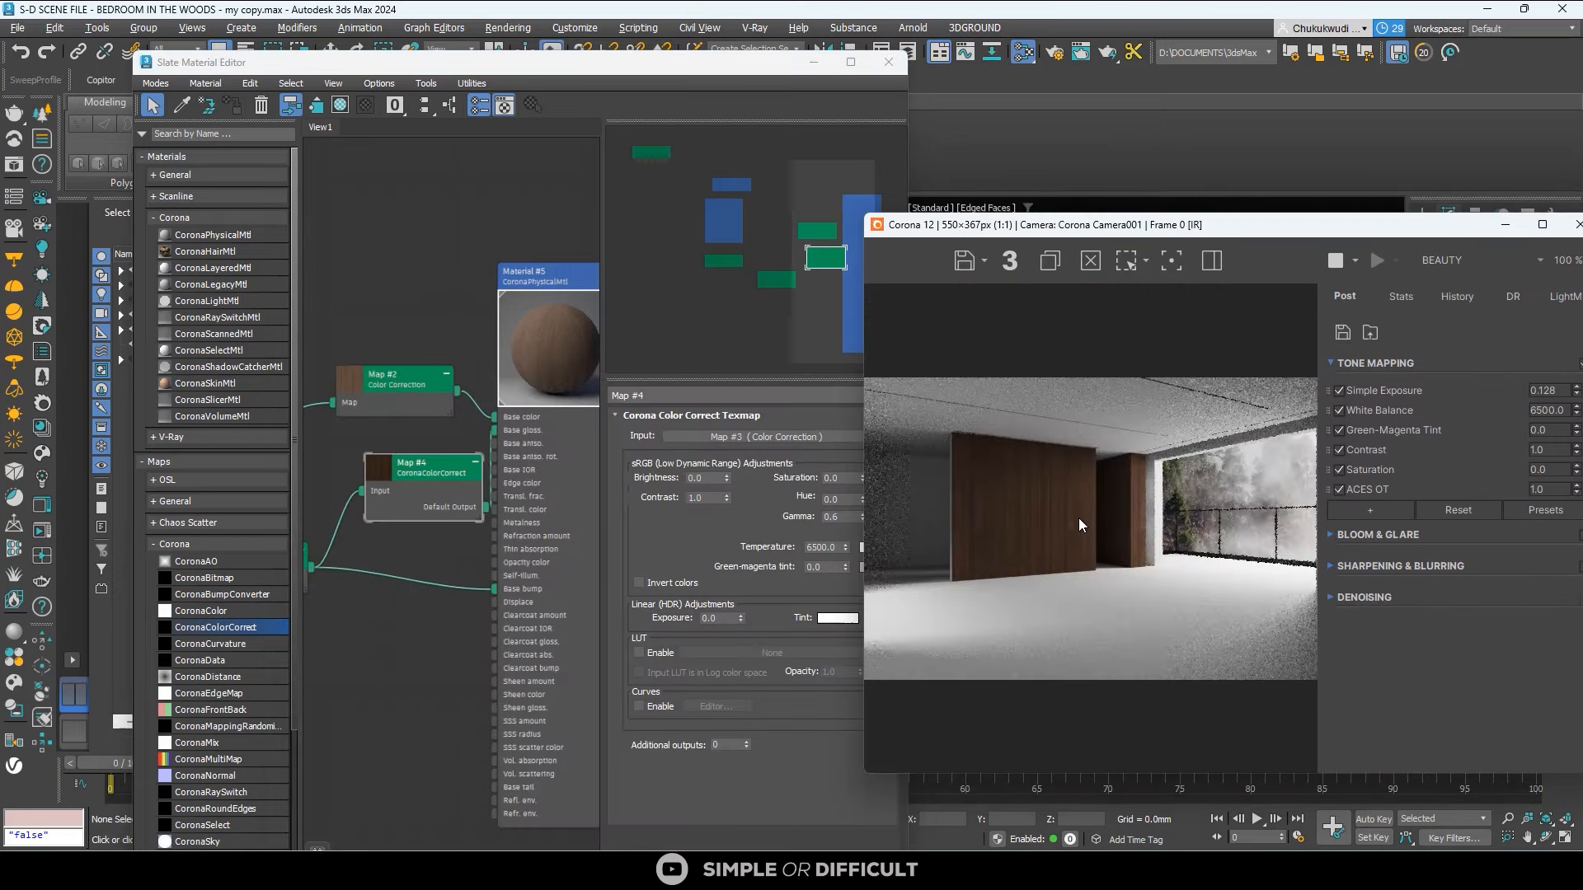
left_click_drag(1073, 229, 1179, 221)
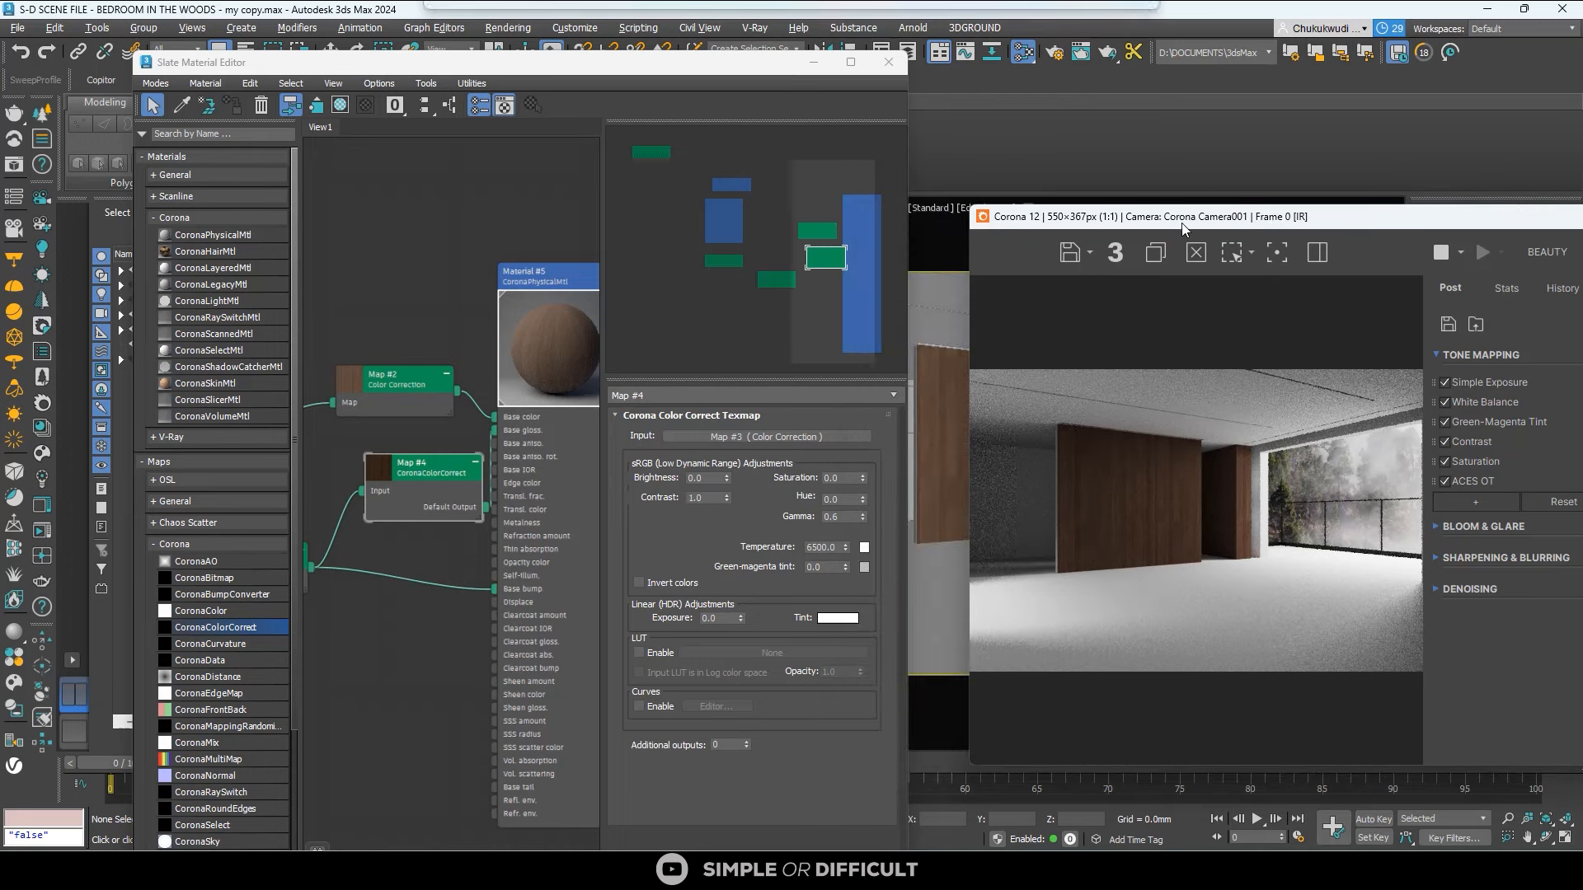
Raise the gloss CoronaColorCorrect's gamma to 0.68 and check the wood grain in the render.
left_click(862, 513)
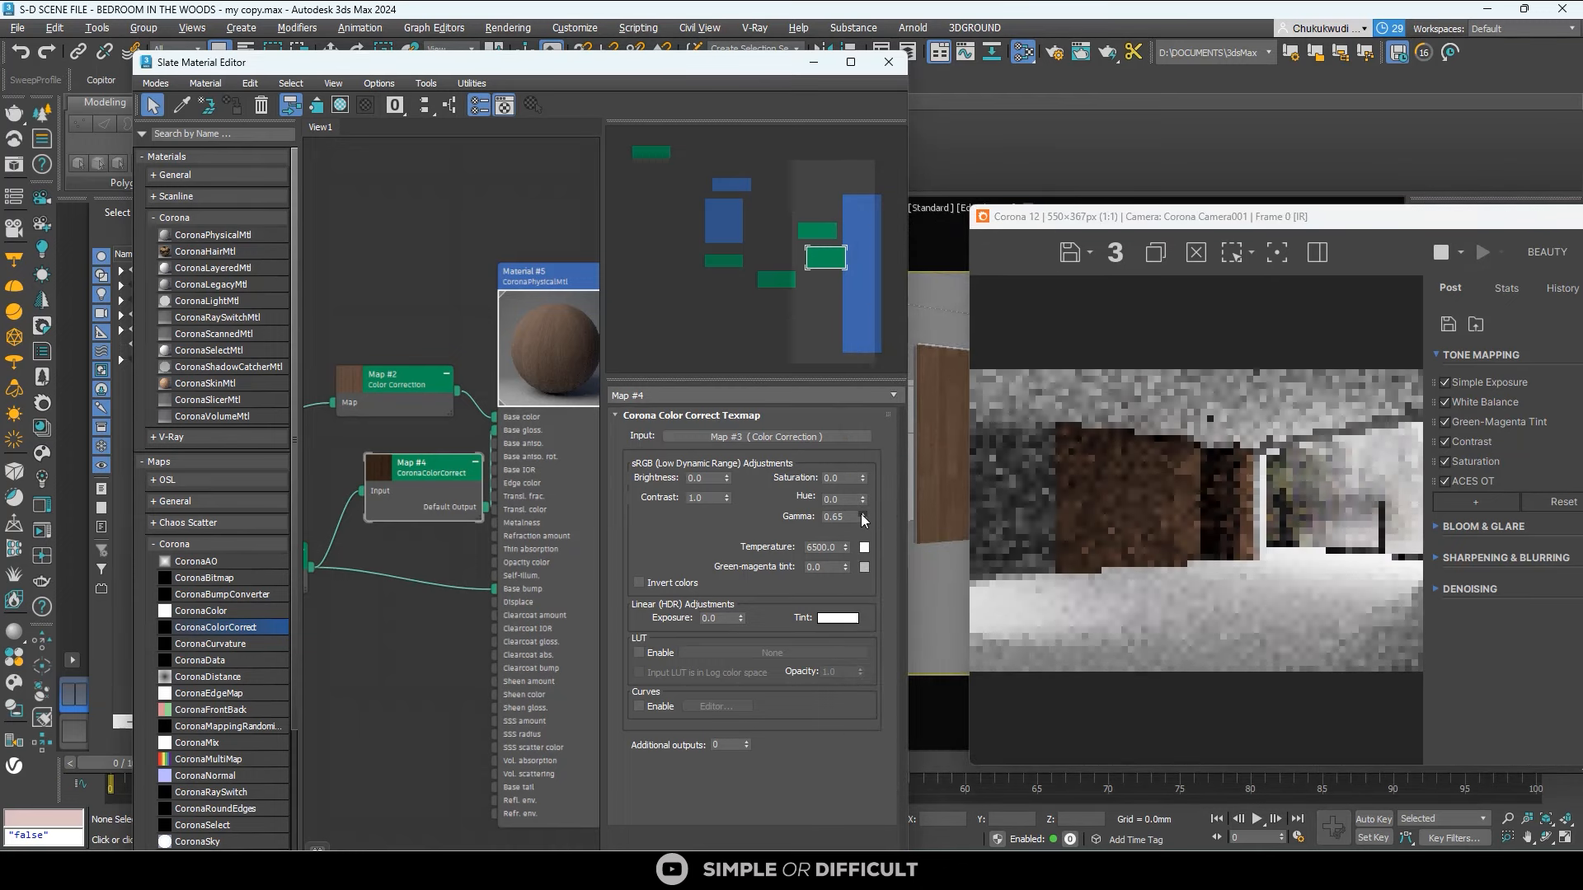
left_click(862, 513)
scroll(1056, 532, "up", 1)
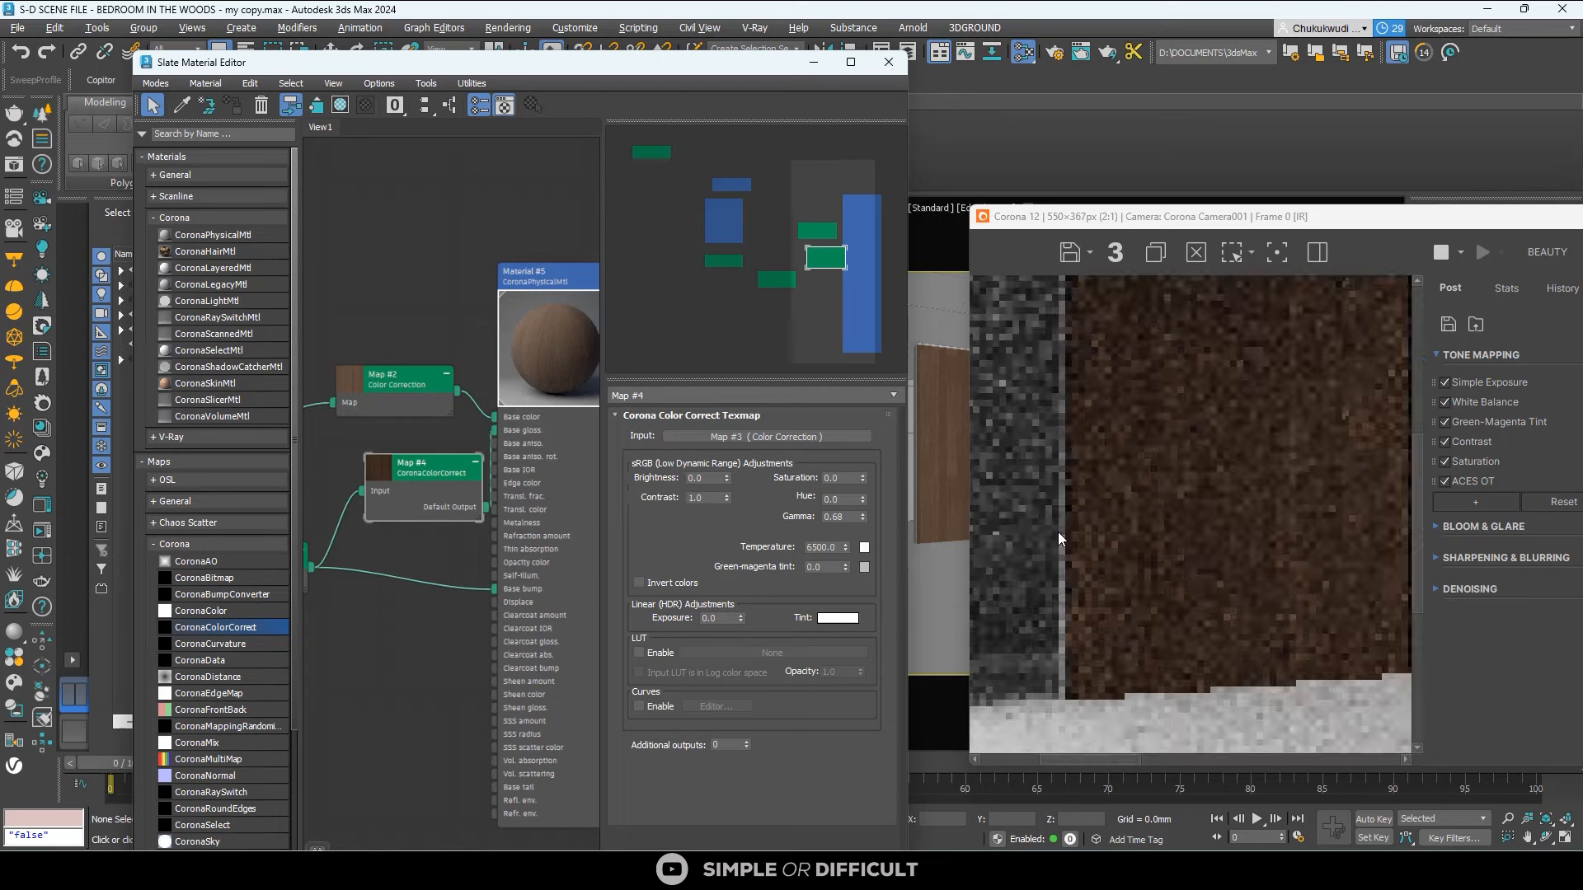
scroll(1057, 532, "down", 1)
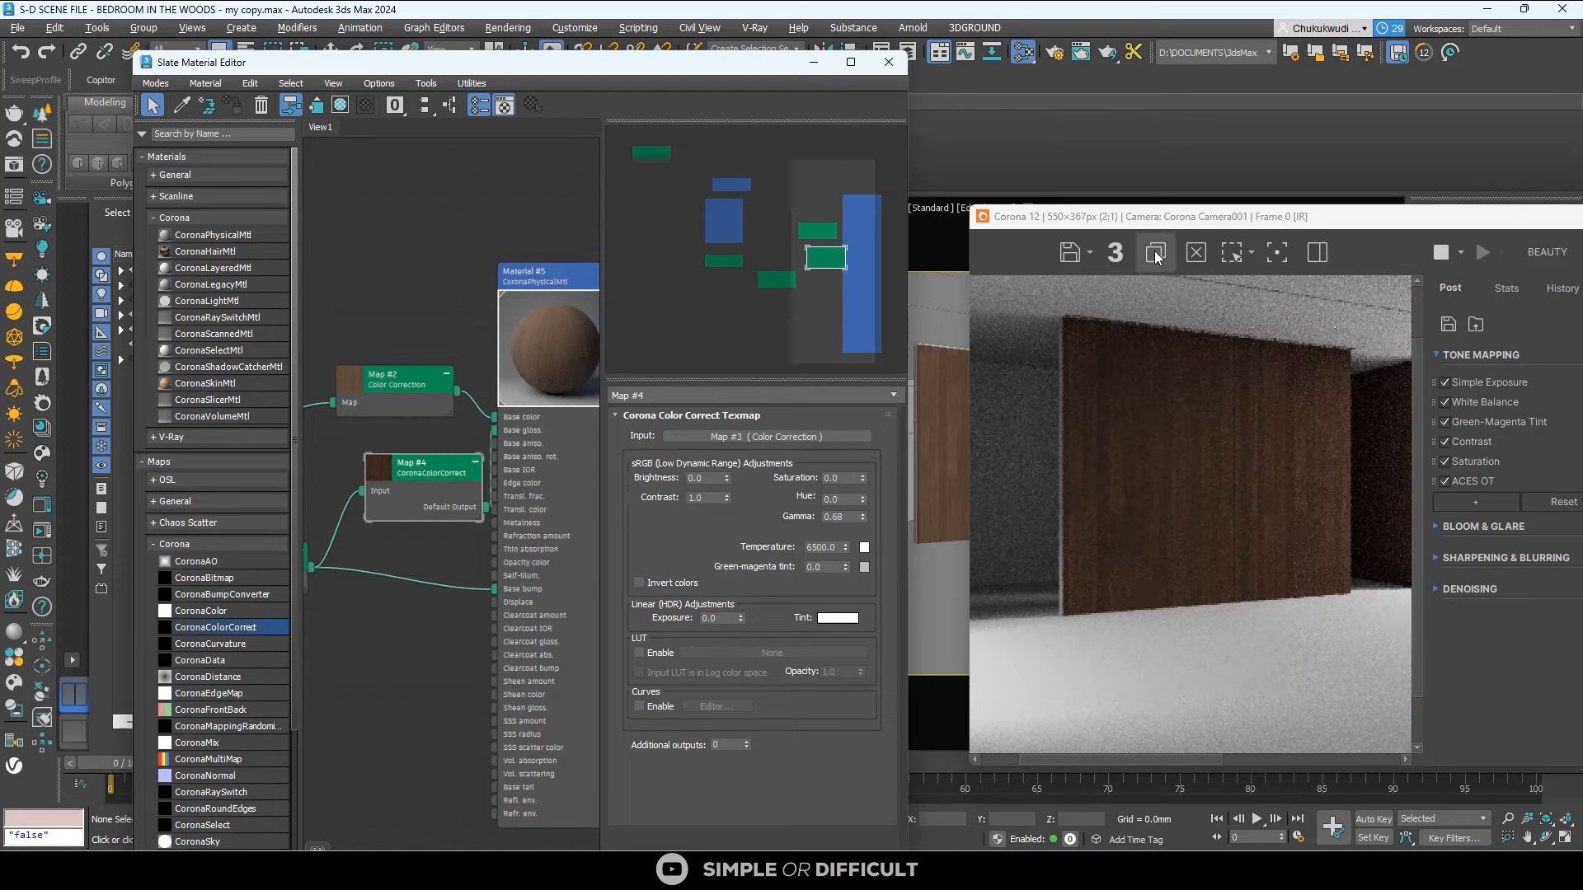
left_click_drag(1152, 216, 1110, 262)
Set the wood material's base color map amount to 65 and check the panels in the render.
scroll(447, 333, "down", 1)
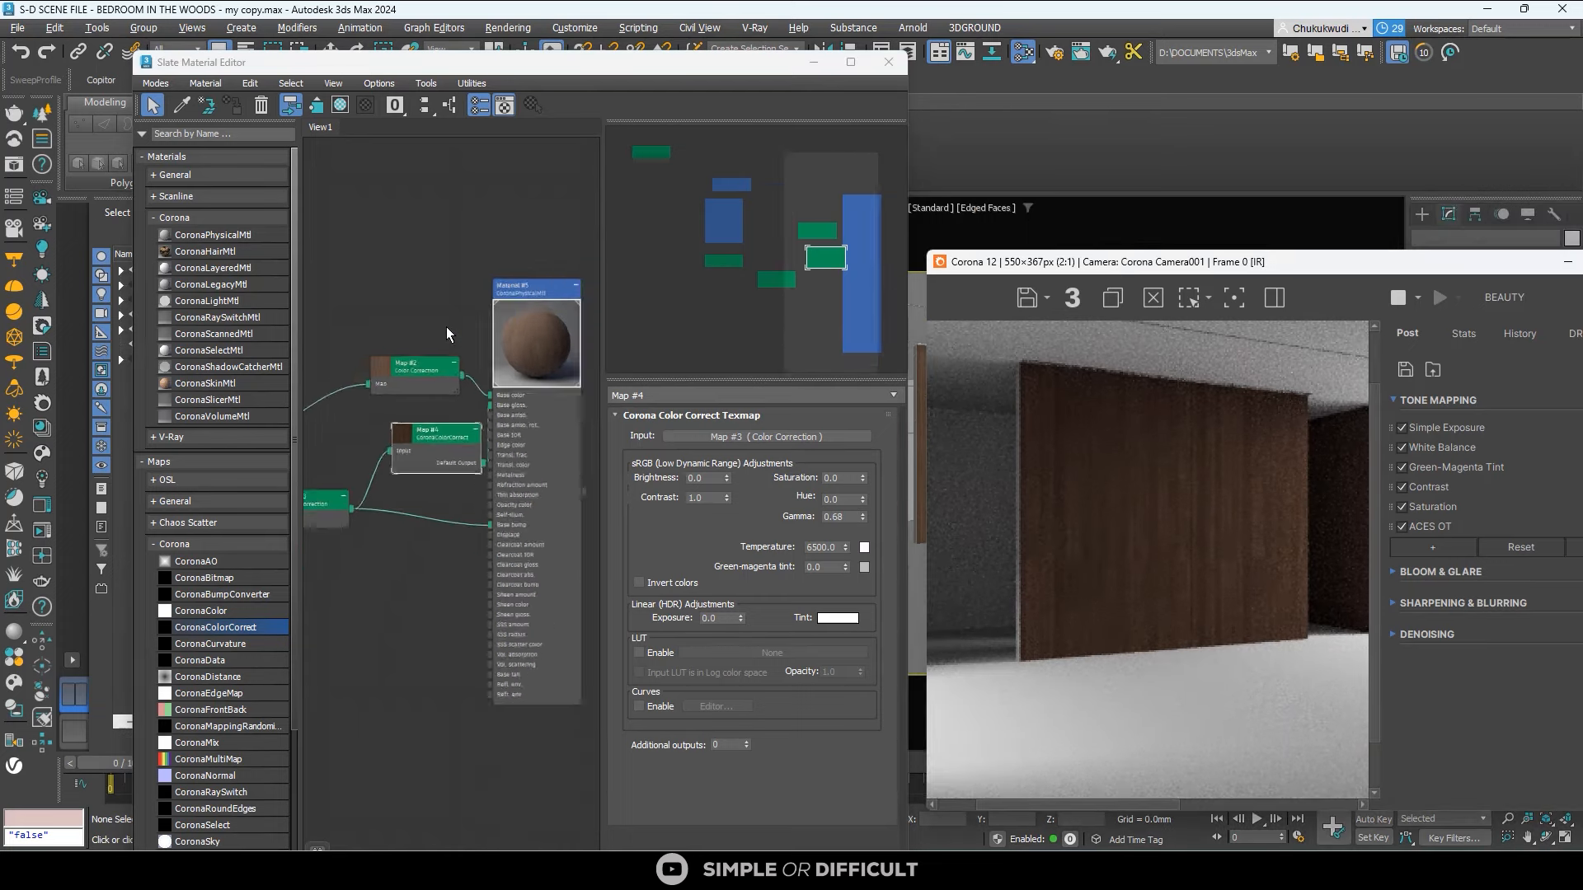
scroll(488, 325, "up", 1)
left_click(552, 288)
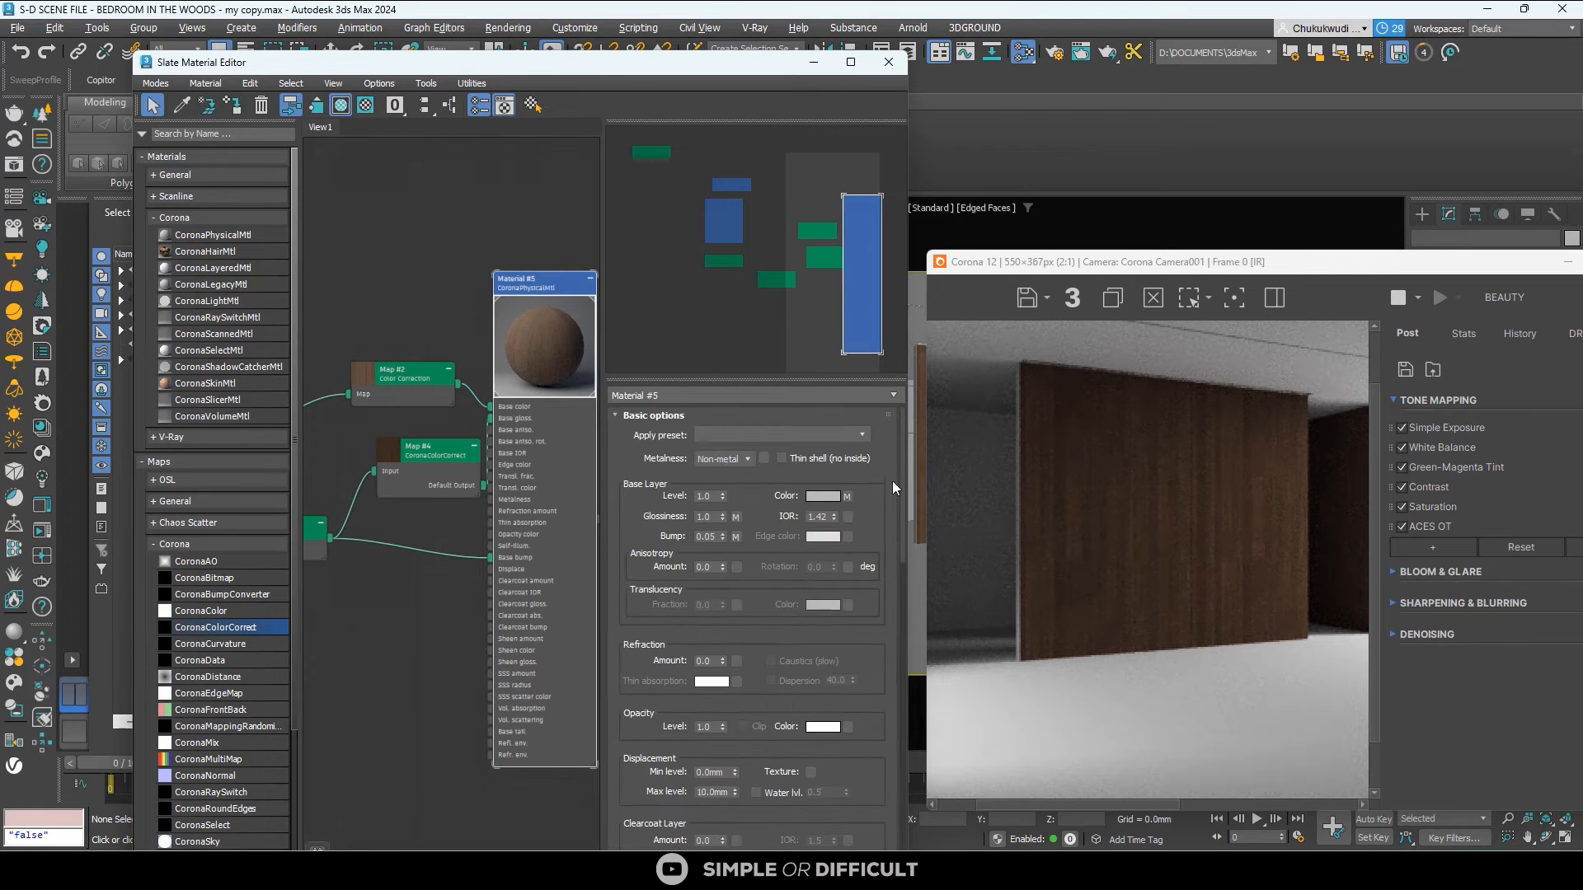
left_click_drag(900, 457, 901, 676)
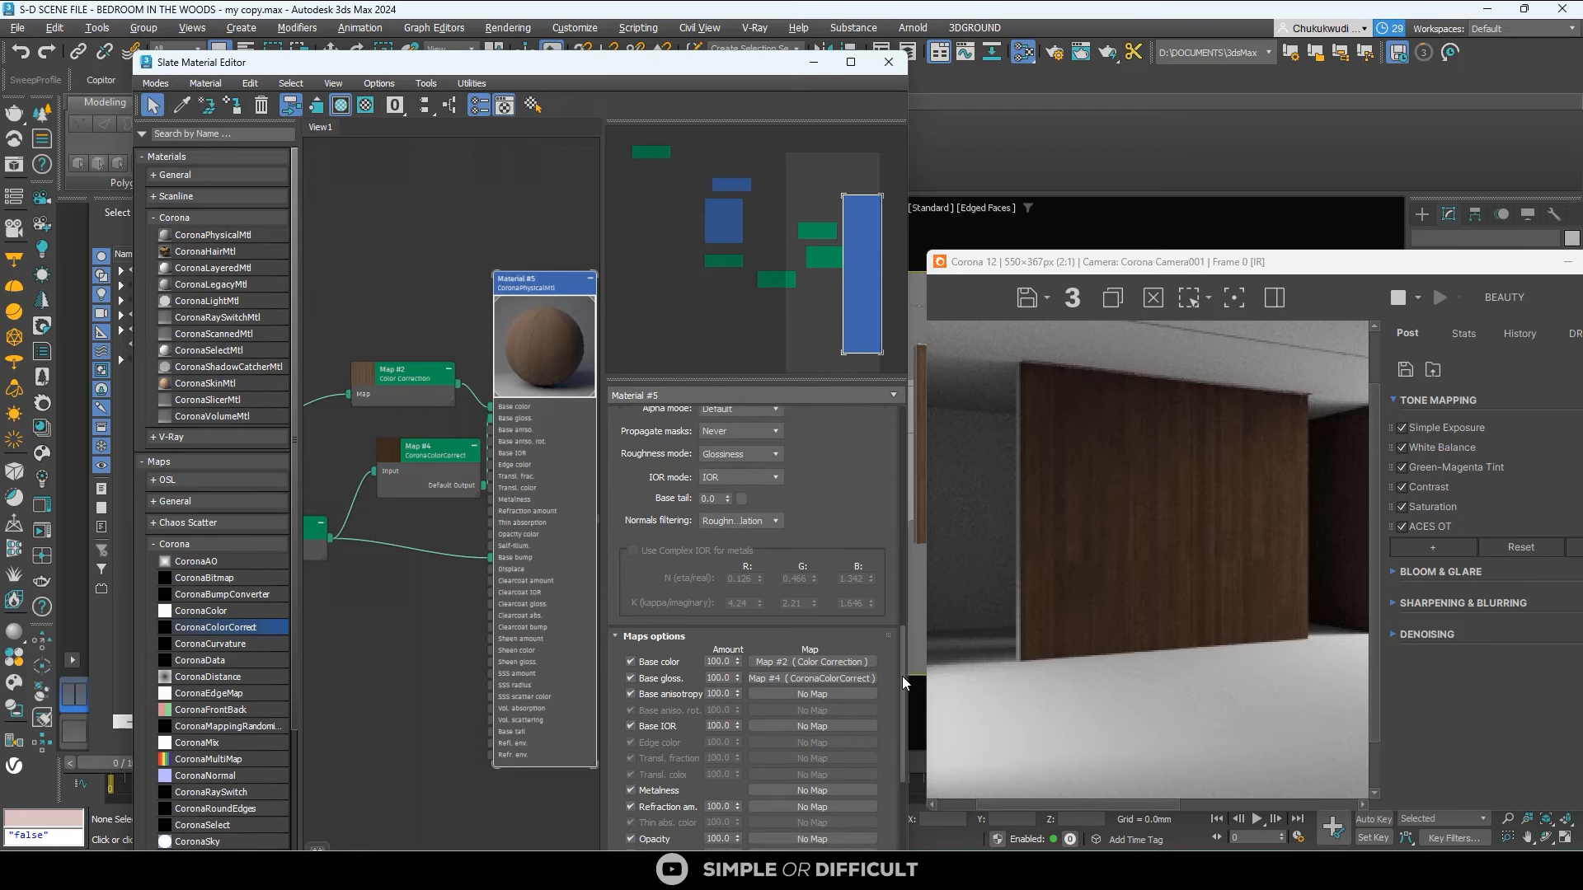
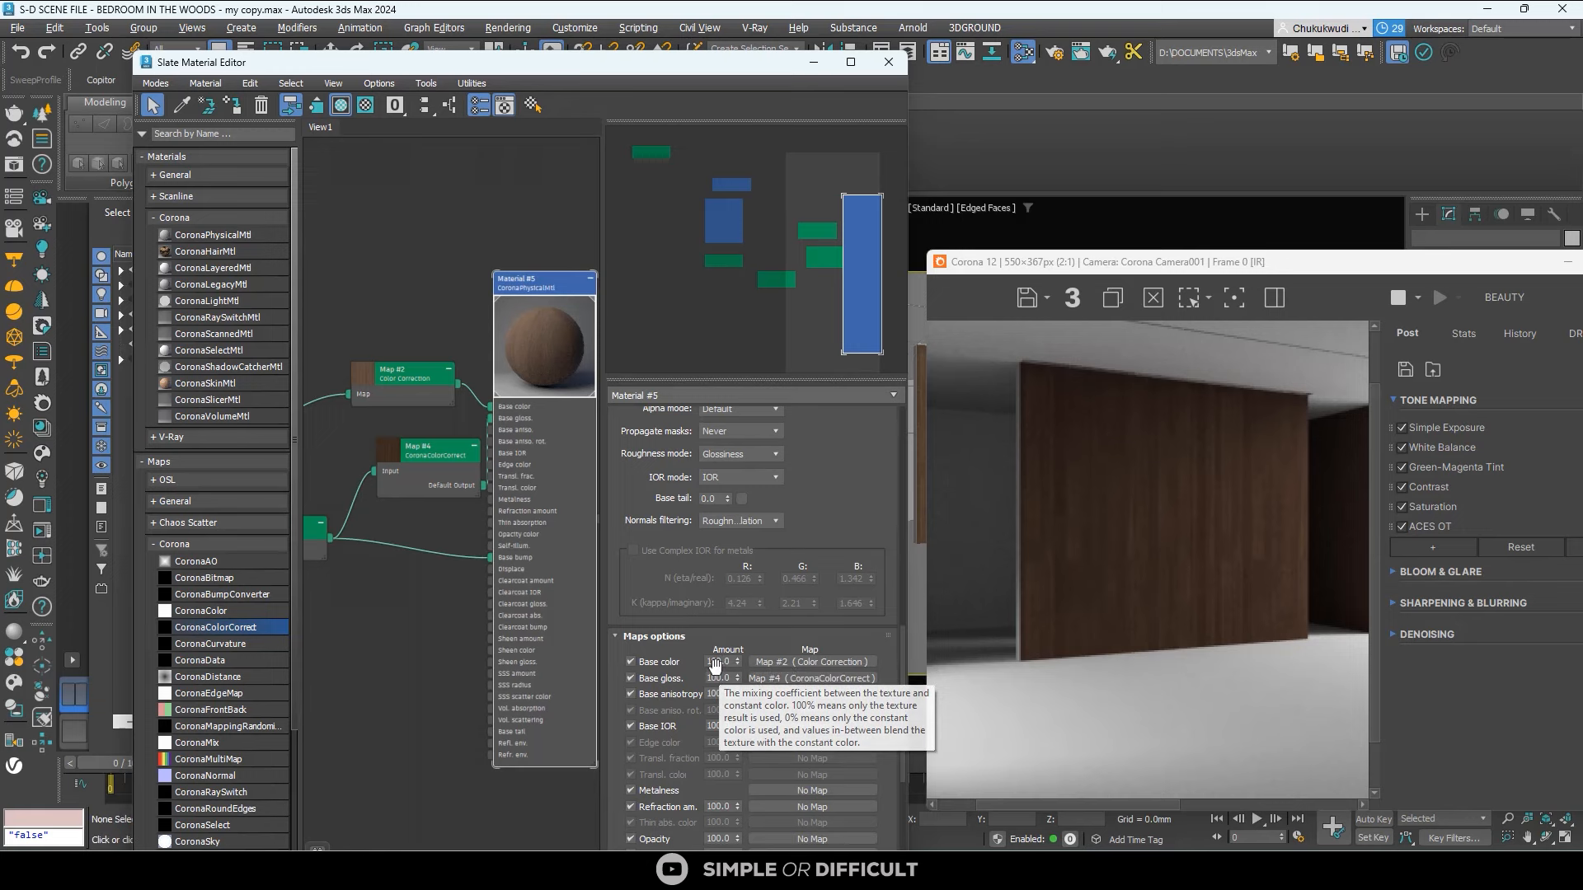
double_click(718, 662)
type("65")
key("Return")
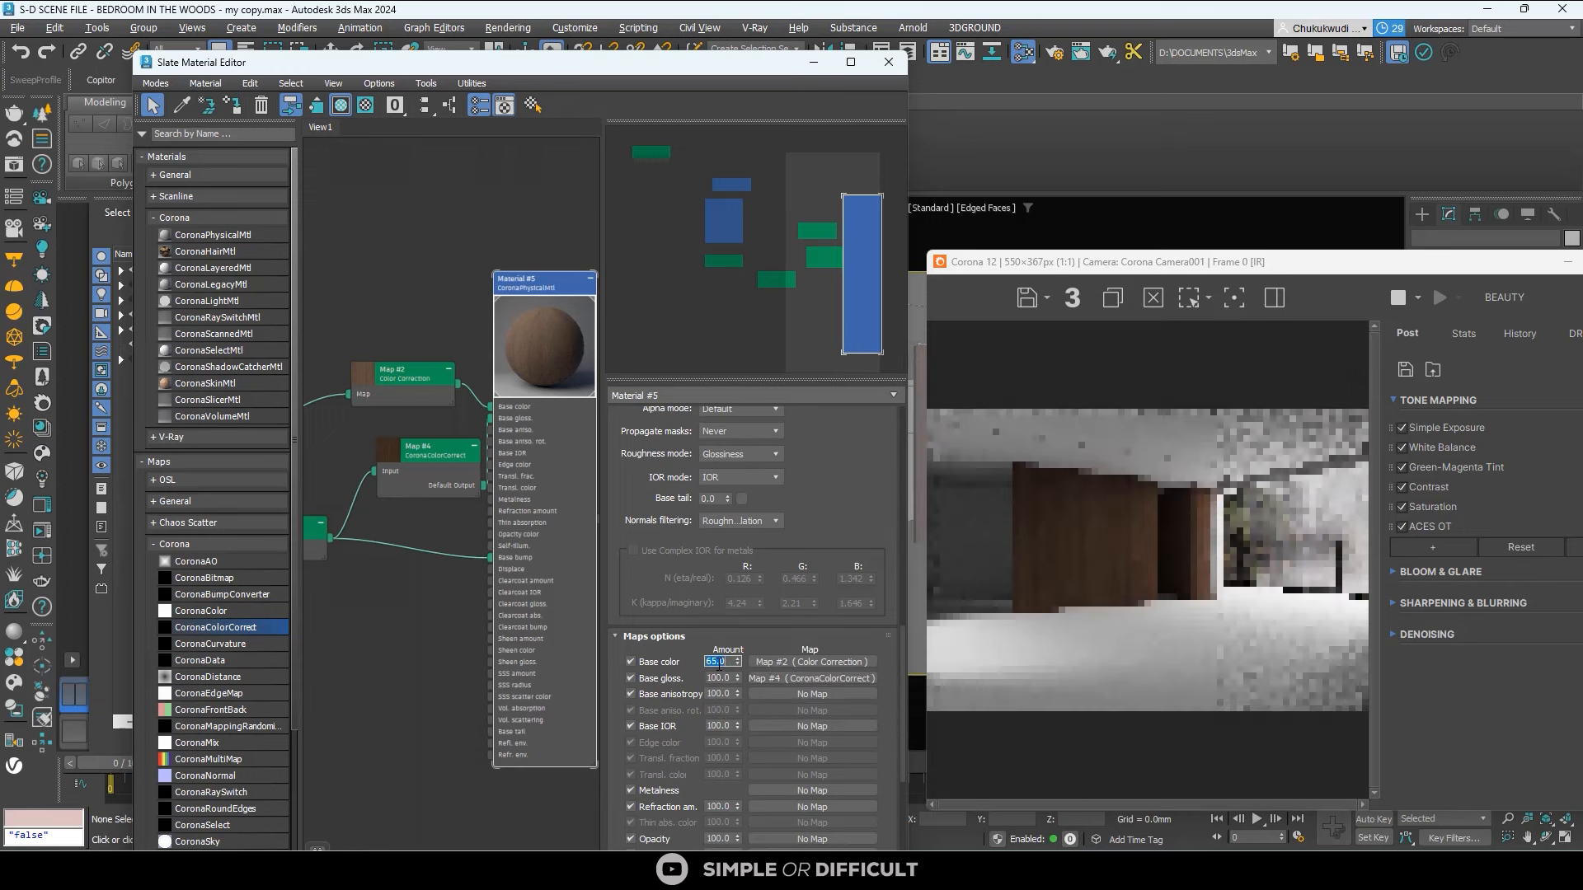
scroll(1118, 546, "up", 1)
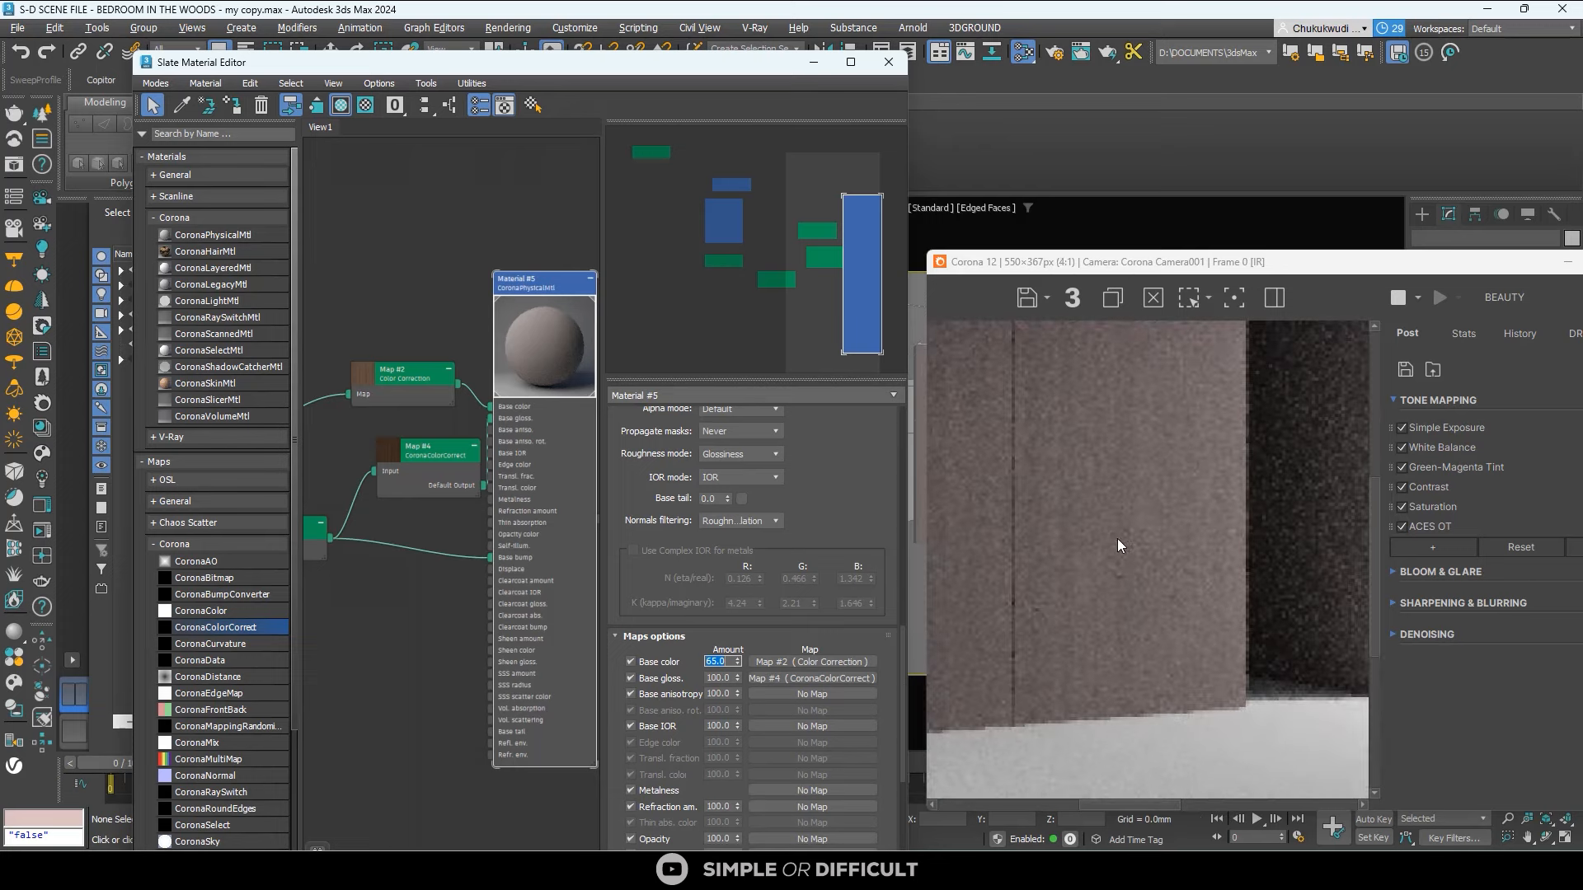
scroll(1072, 561, "down", 1)
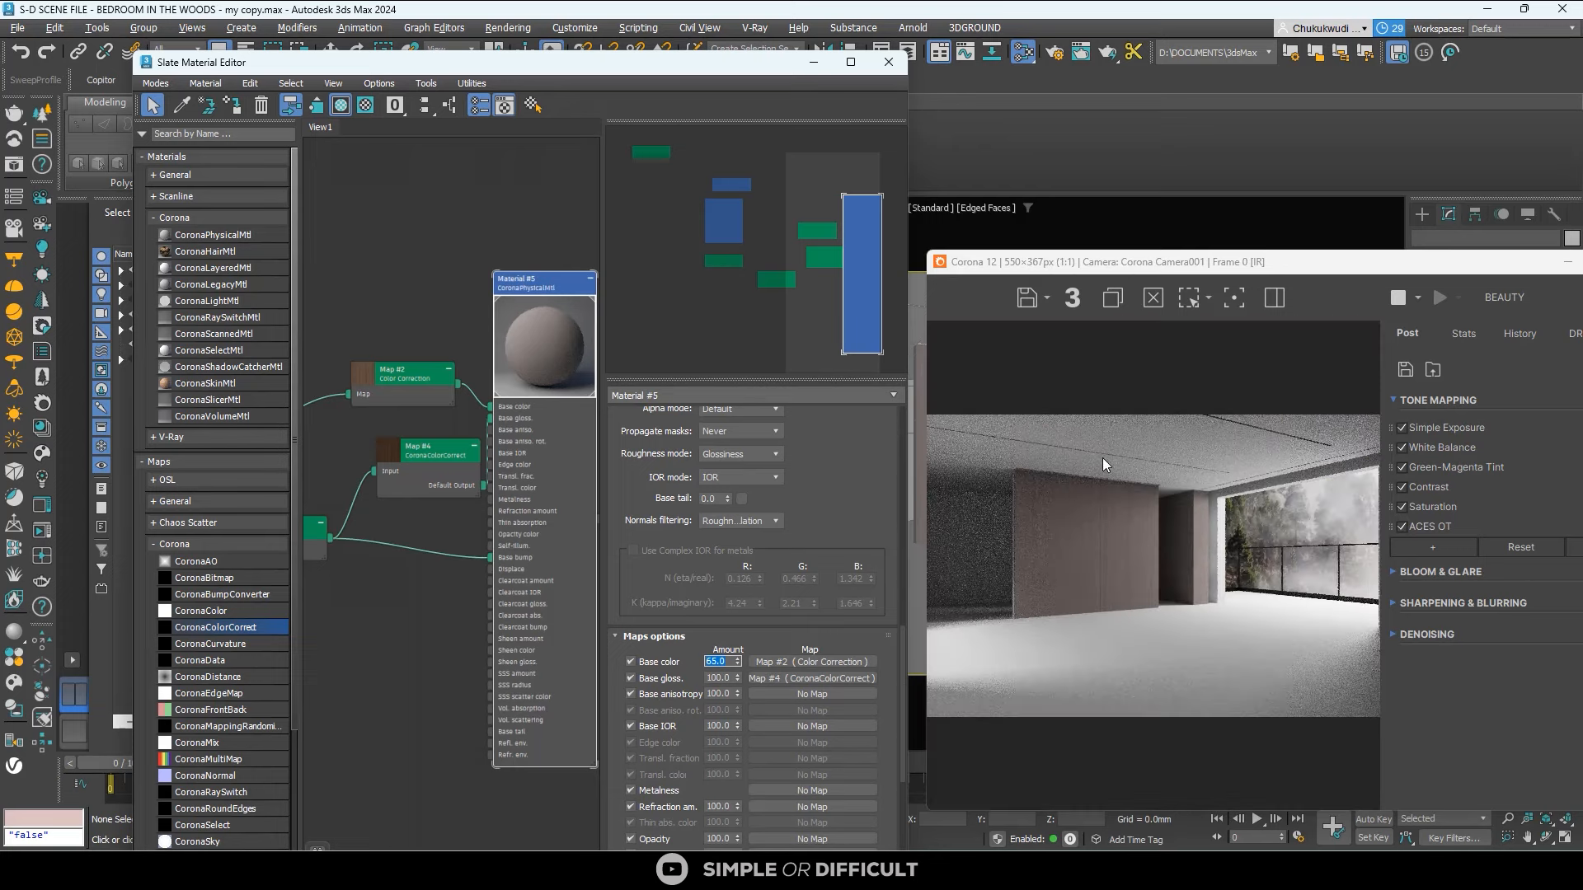
Maximize the Corona frame buffer and restart interactive rendering at the larger size to inspect the wood panels.
left_click_drag(1239, 269, 889, 220)
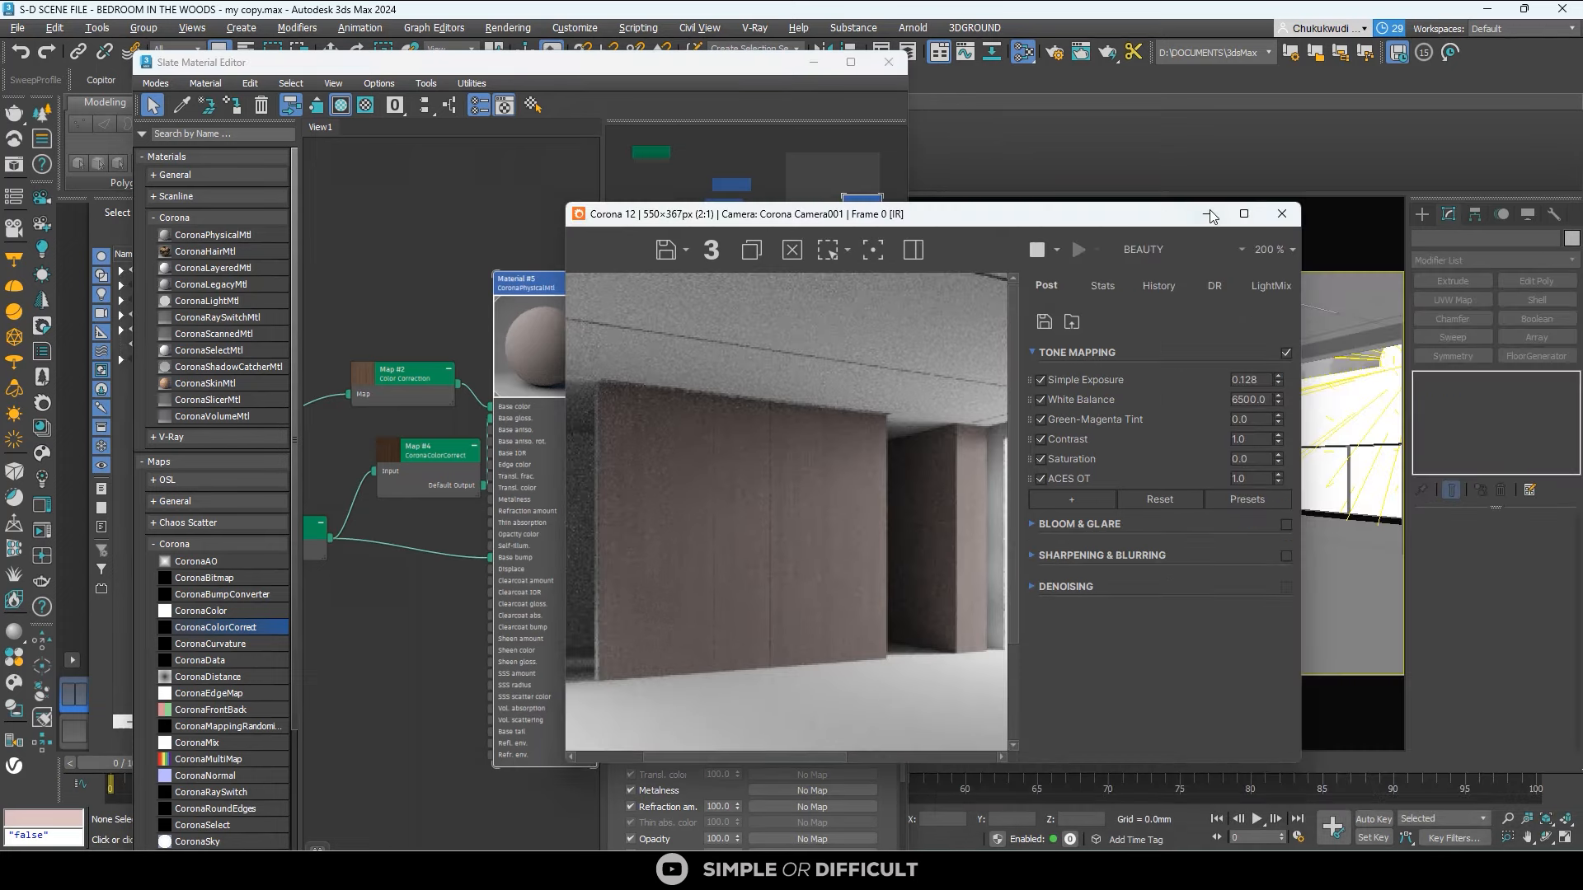
left_click(1244, 217)
scroll(469, 463, "up", 2)
scroll(622, 467, "down", 1)
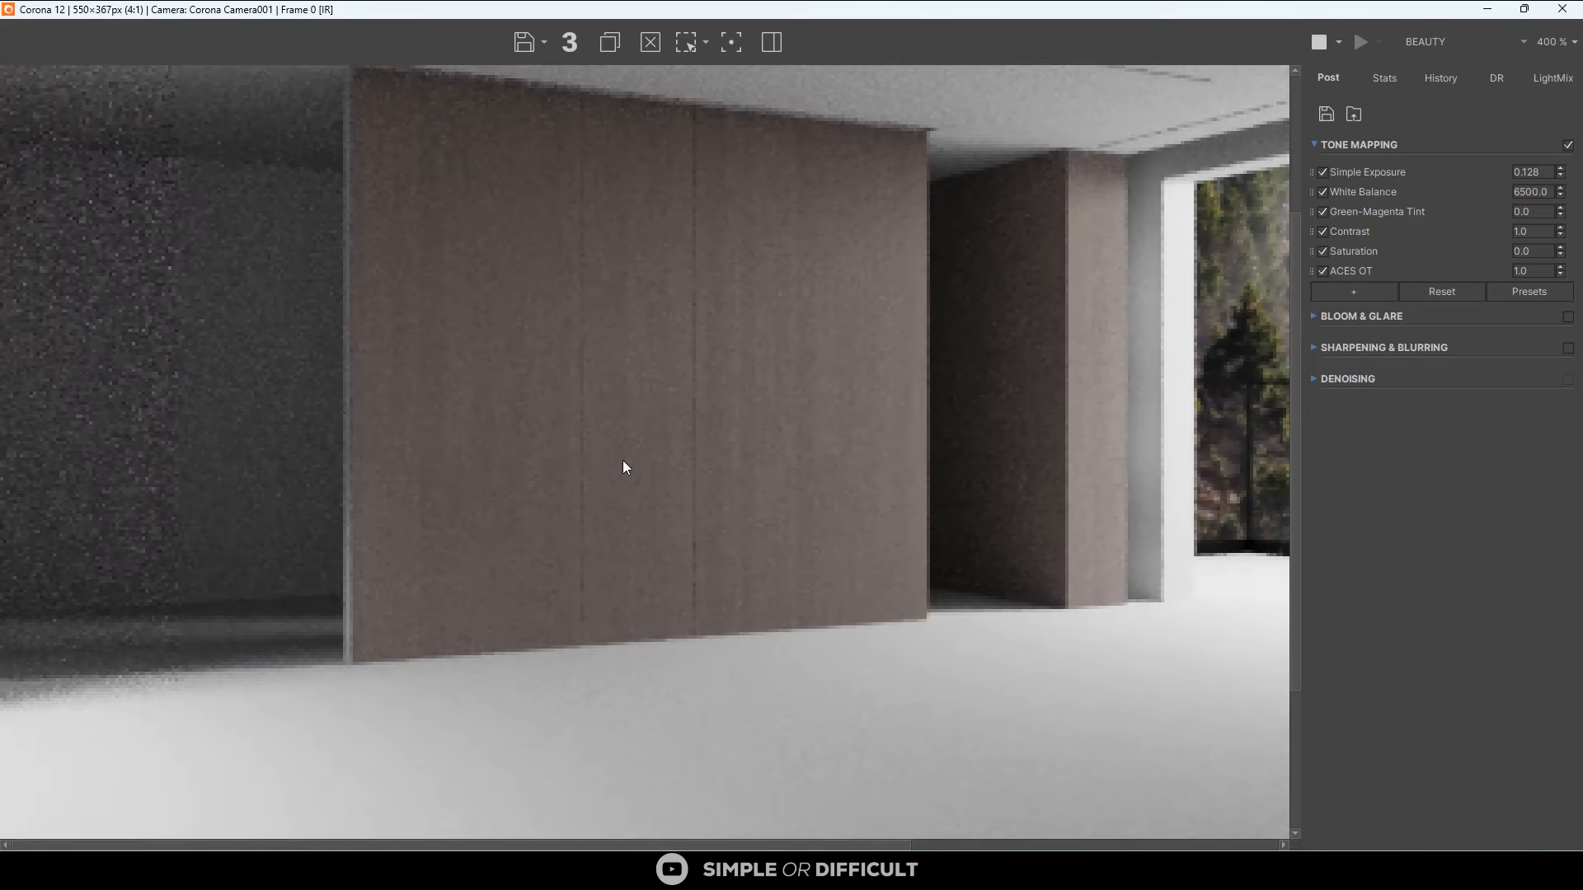
scroll(838, 391, "down", 1)
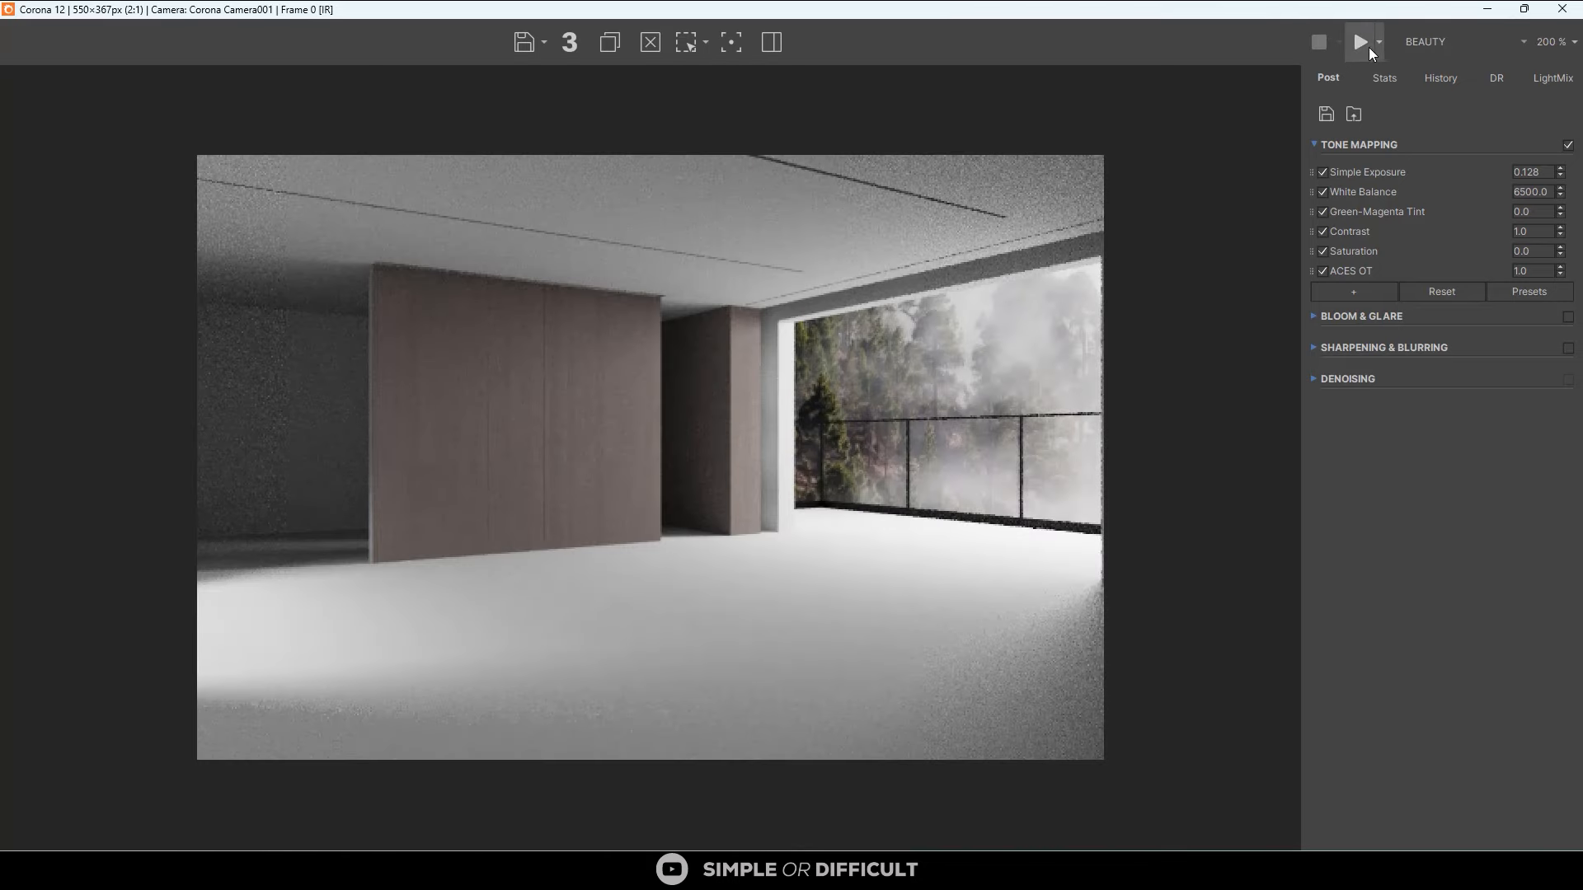
left_click(1379, 51)
left_click(1377, 88)
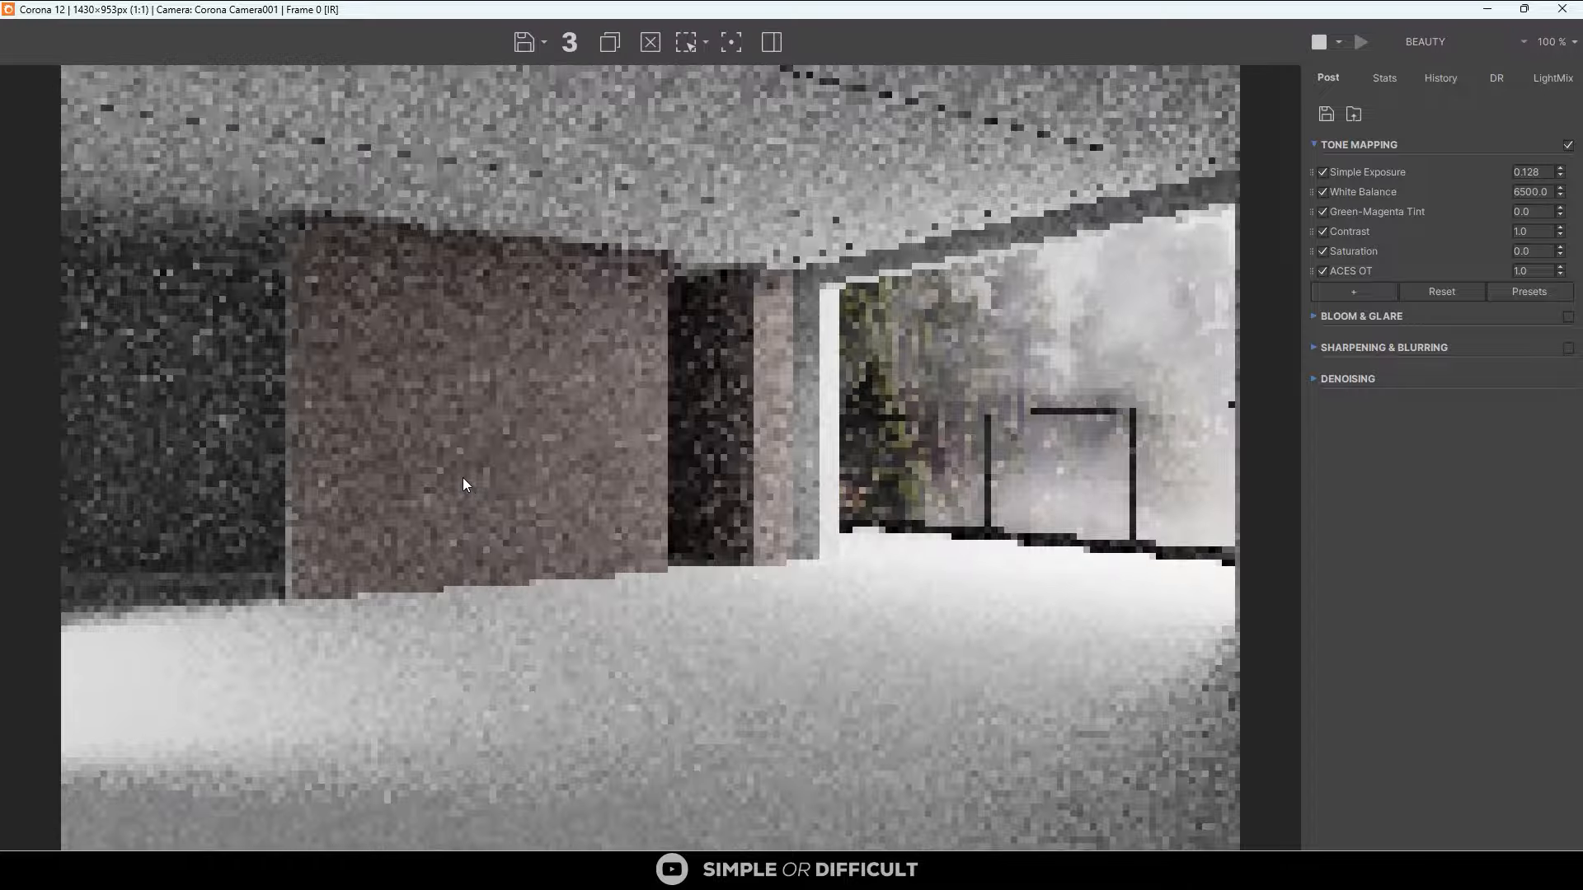
scroll(532, 359, "up", 3)
scroll(618, 361, "down", 2)
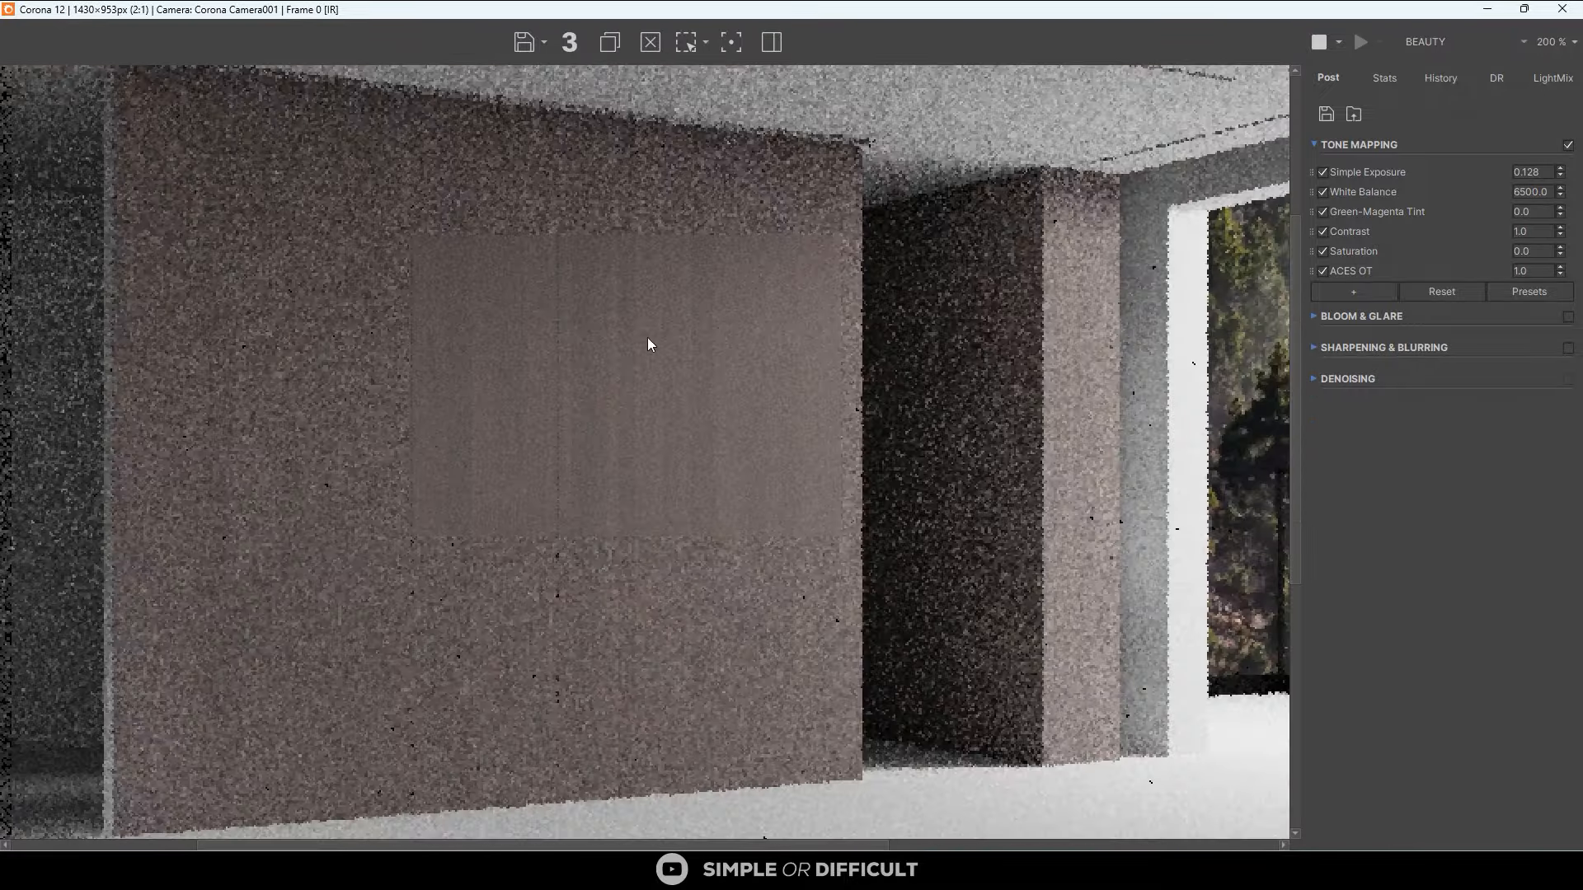
scroll(686, 269, "down", 1)
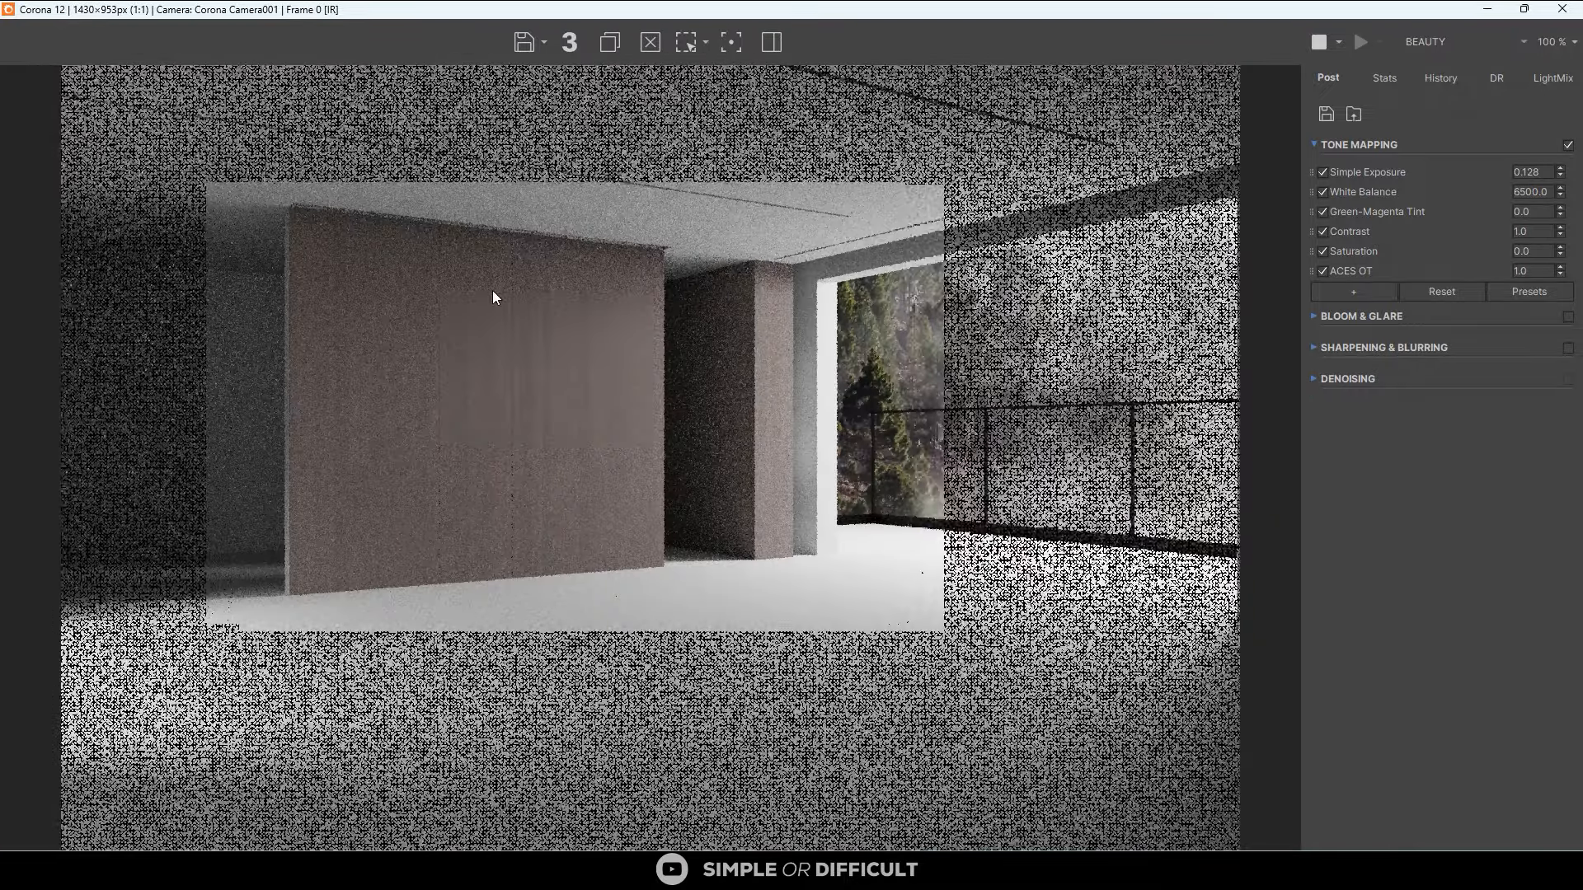
scroll(492, 290, "up", 1)
Restore the frame buffer to a smaller window and set the wood material's base gloss map amount to 50.
left_click_drag(1154, 9, 1119, 141)
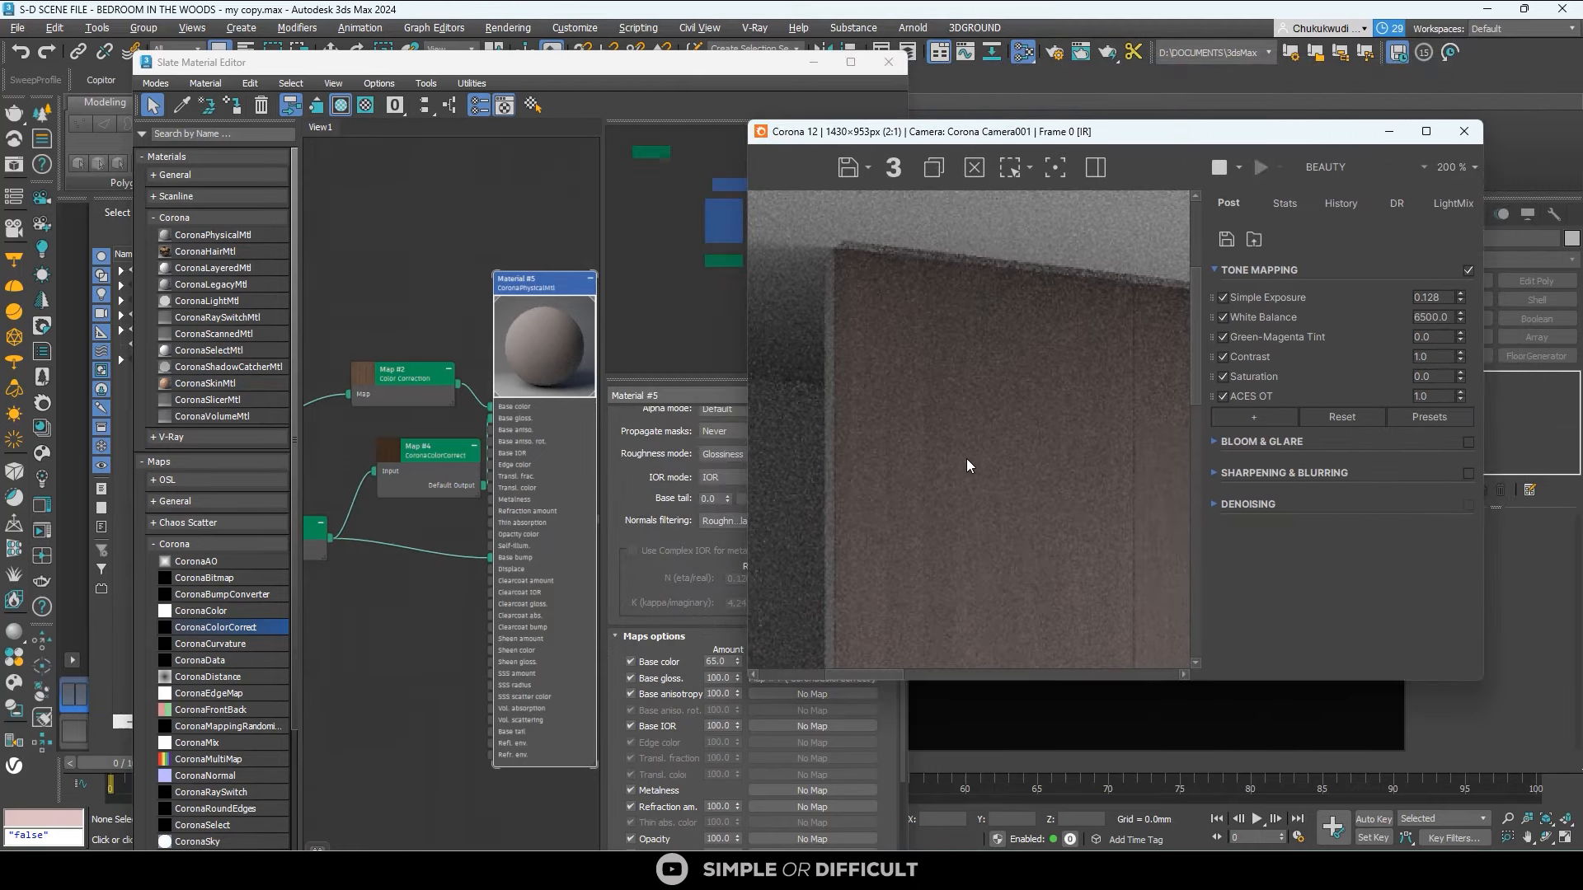
scroll(986, 419, "down", 1)
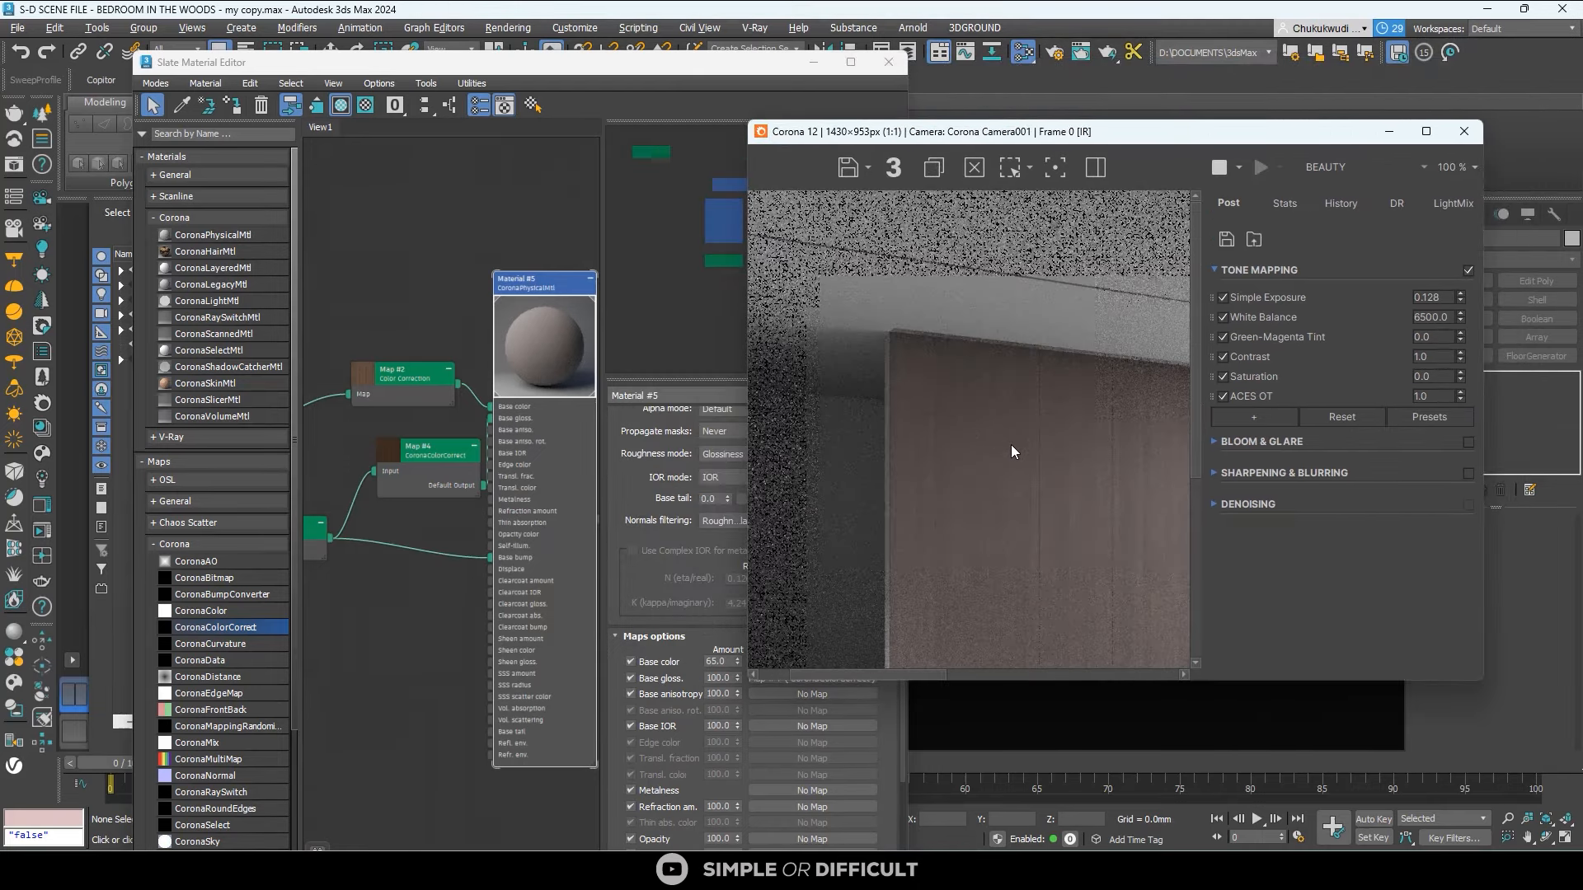
left_click(717, 678)
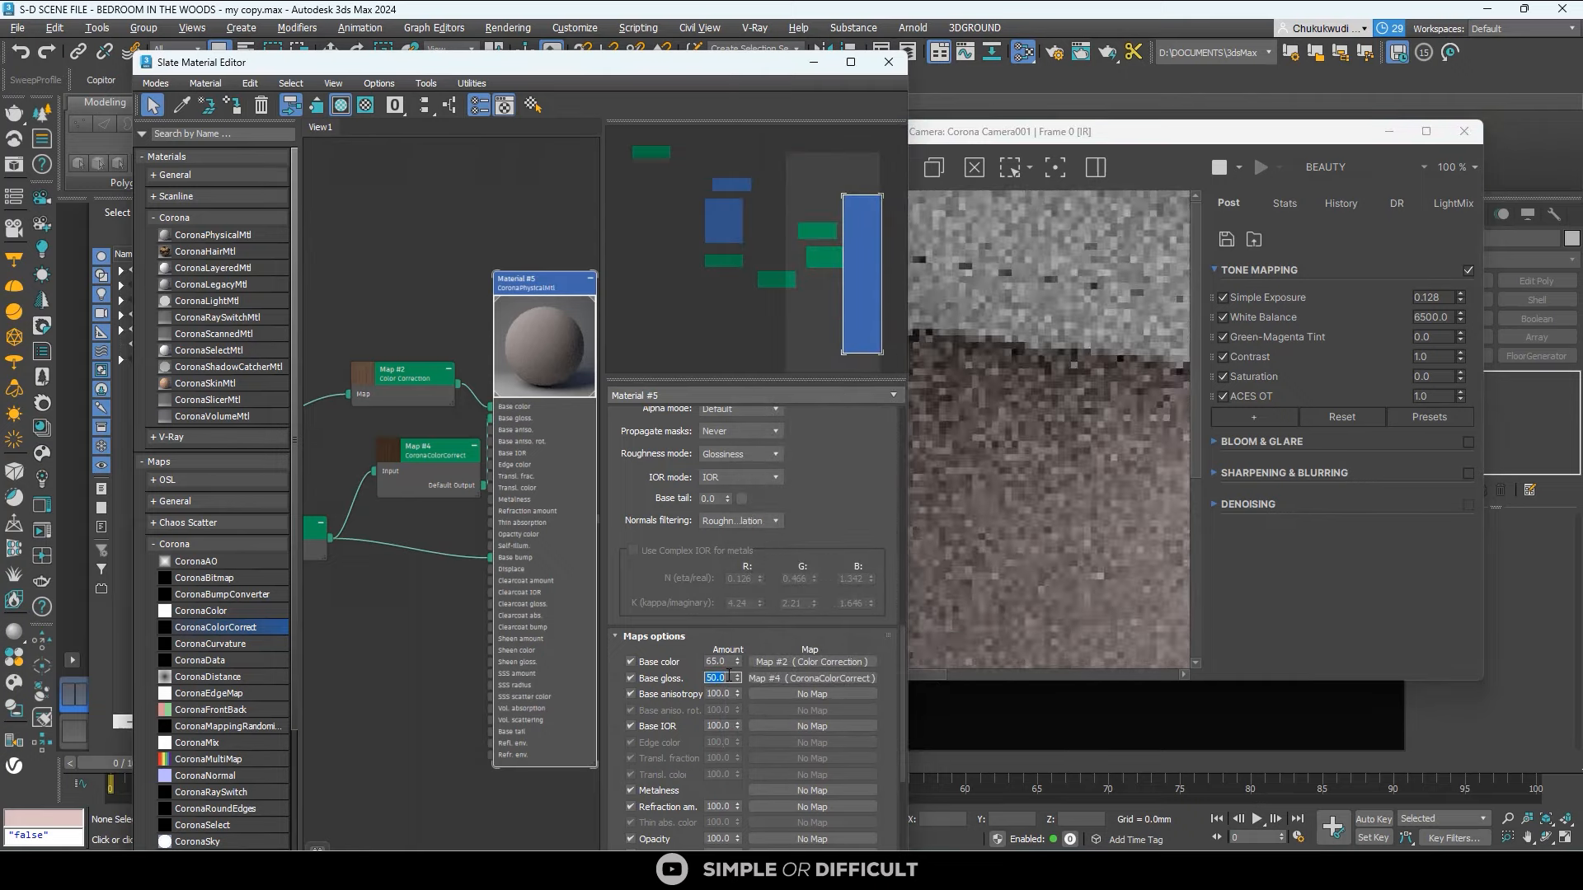
Examine the wood panels' gloss and grain up close in the maximized interactive render.
left_click(1421, 139)
left_click(1425, 132)
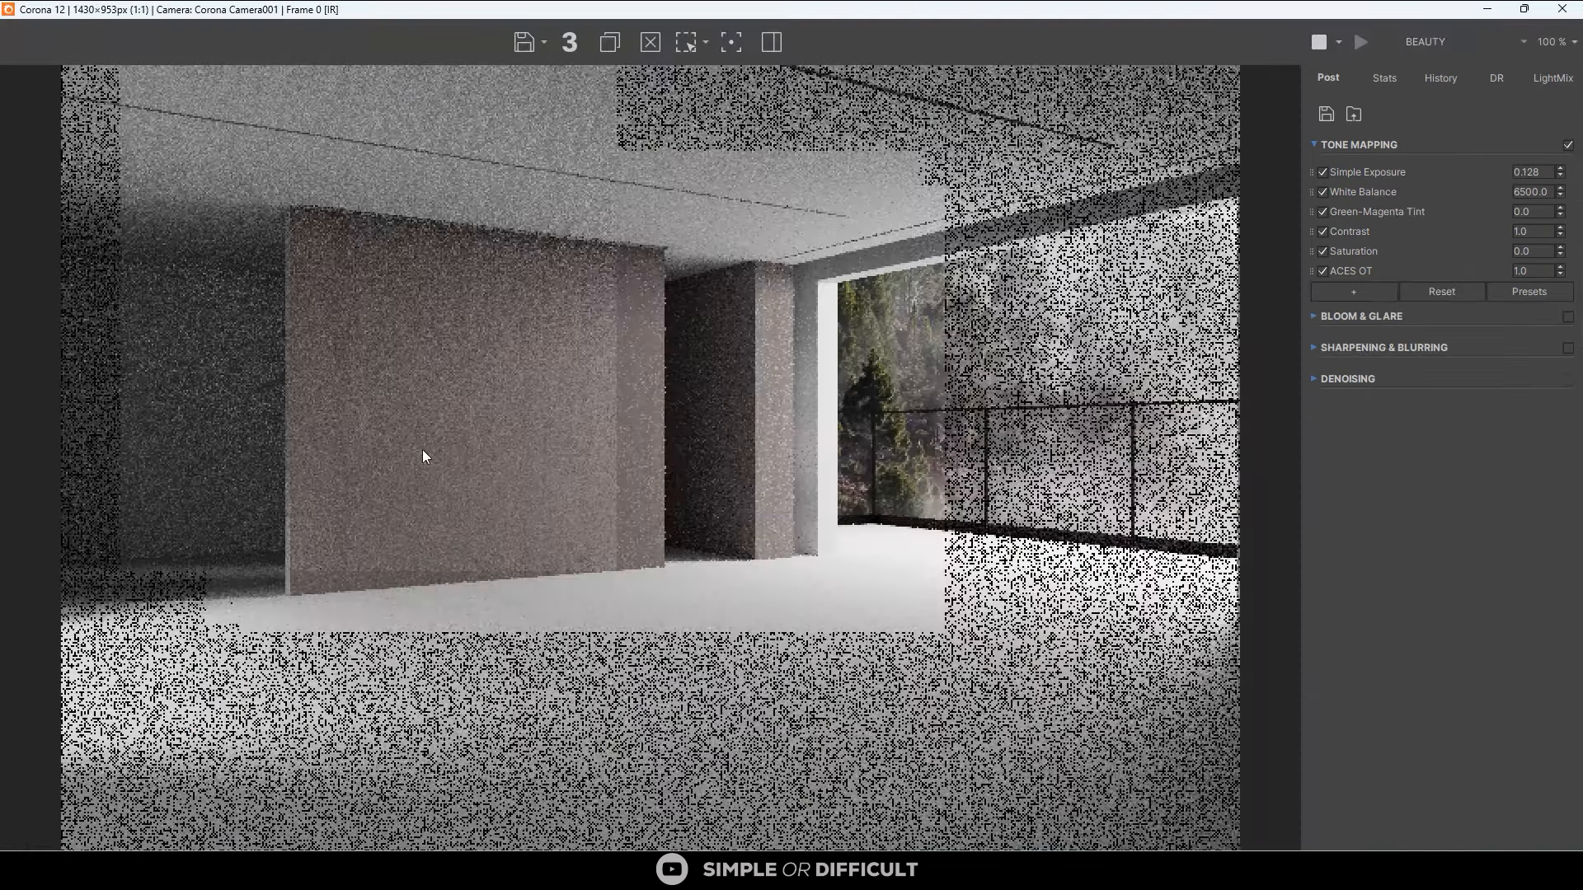
scroll(422, 437, "up", 1)
scroll(565, 405, "up", 1)
scroll(638, 329, "down", 1)
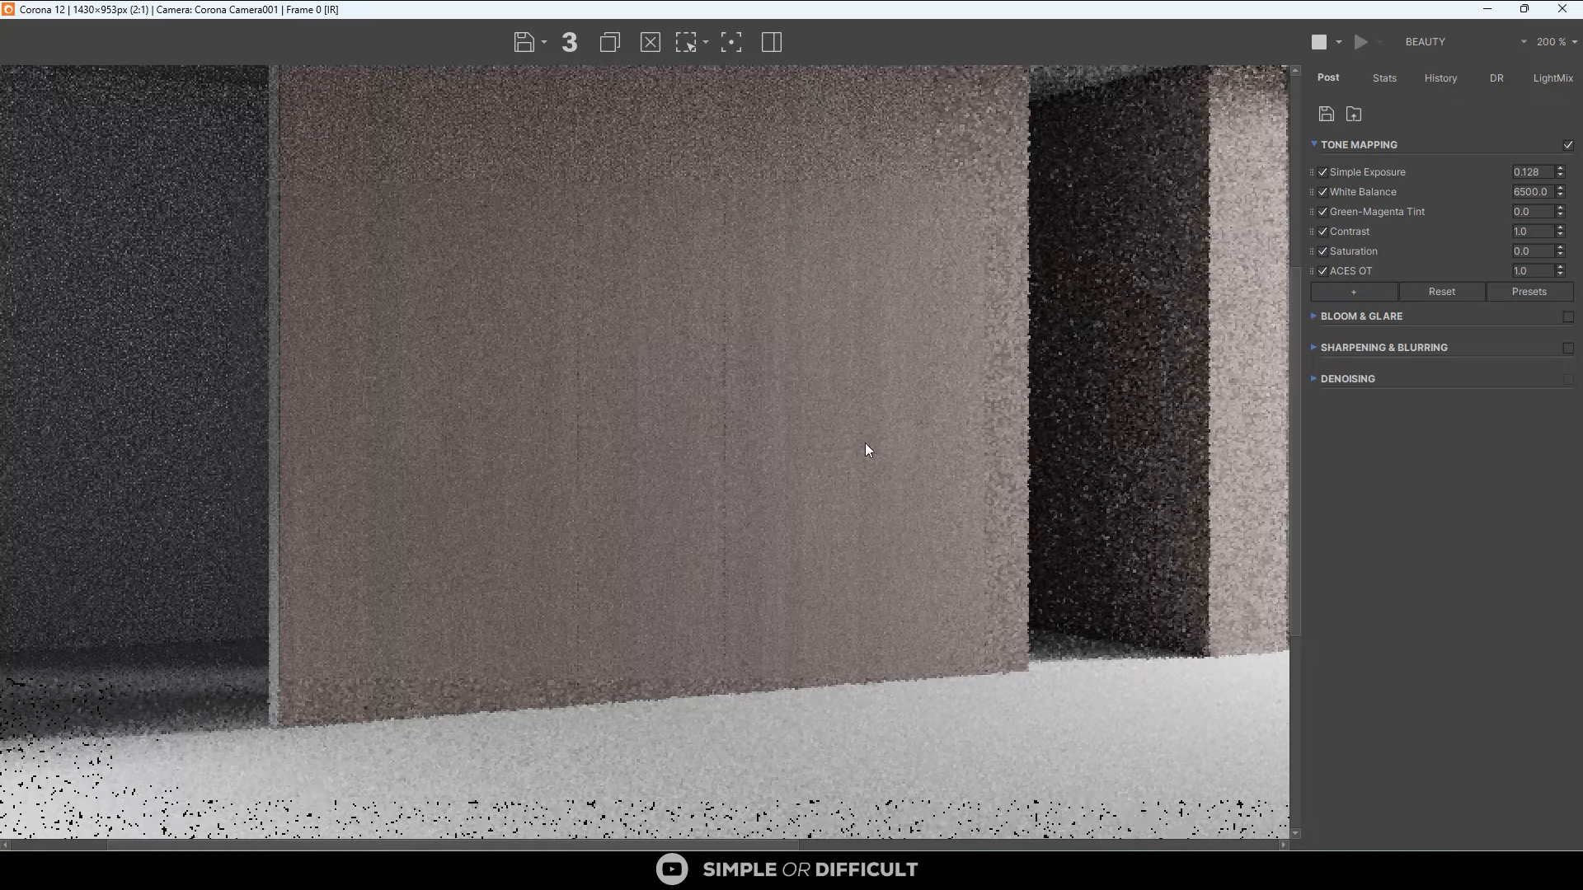
scroll(864, 443, "down", 1)
scroll(556, 243, "up", 2)
scroll(862, 289, "down", 2)
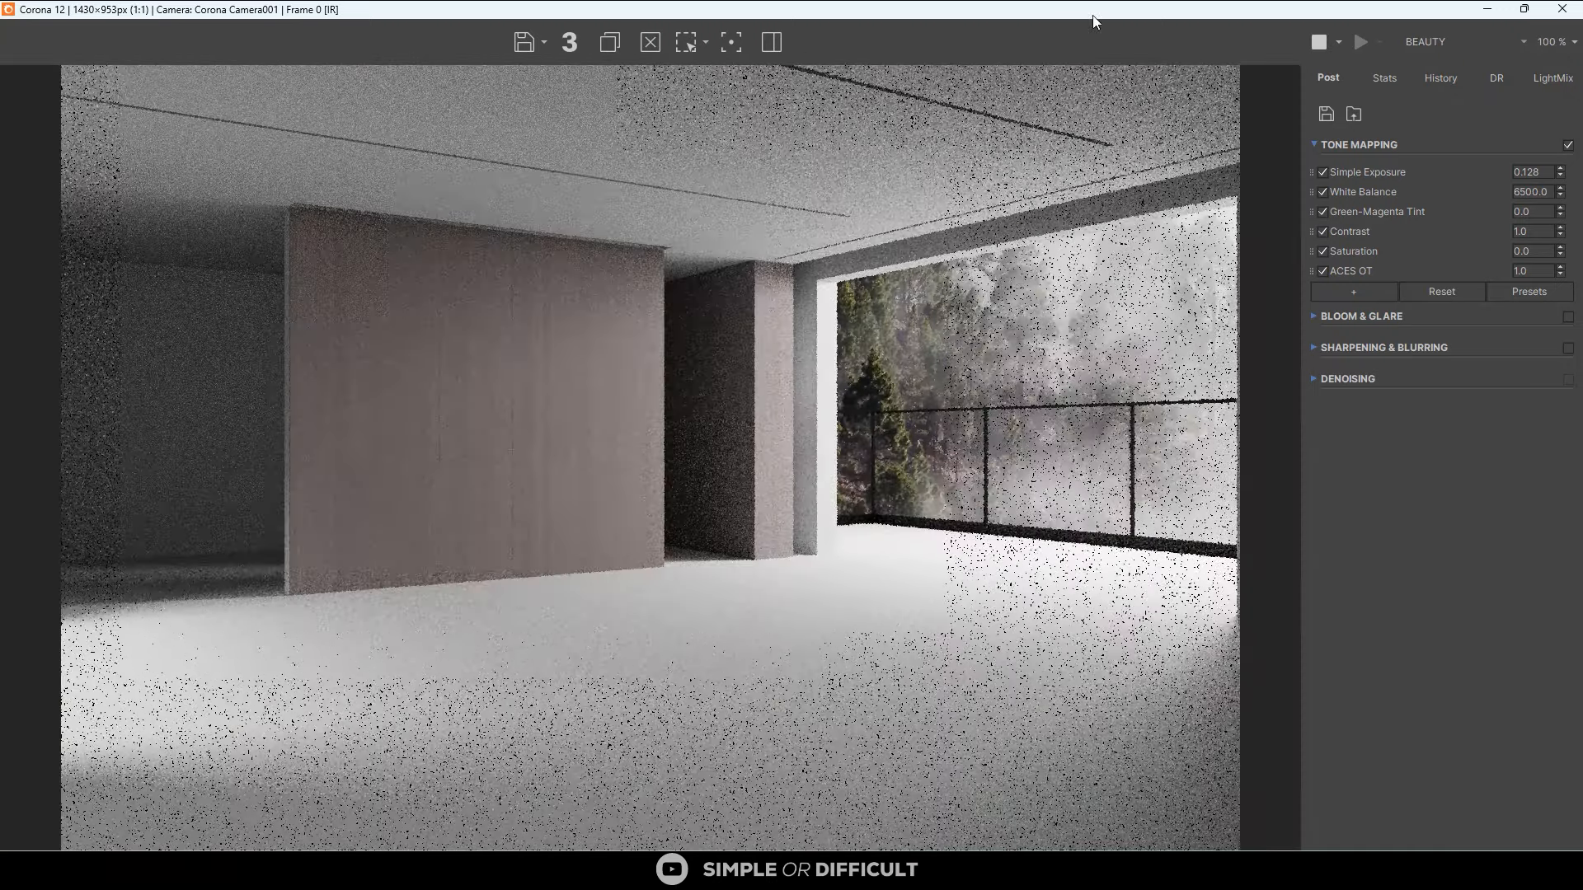
Set the wood material's base color map amount to 100 and inspect the panels up close in the maximized interactive render.
left_click_drag(1091, 15, 872, 162)
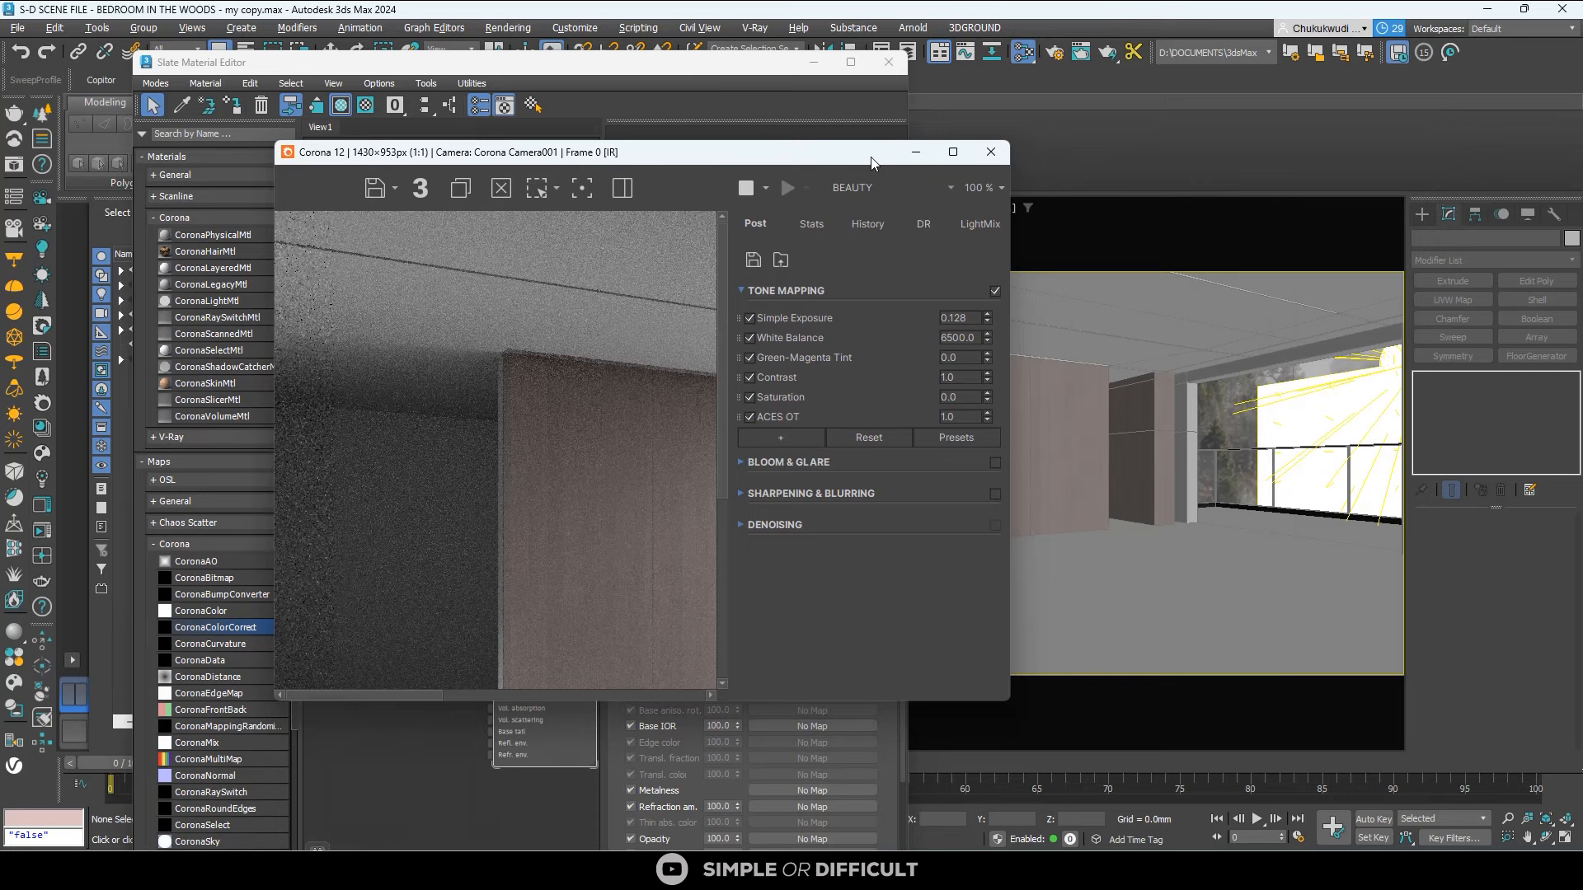
left_click(803, 105)
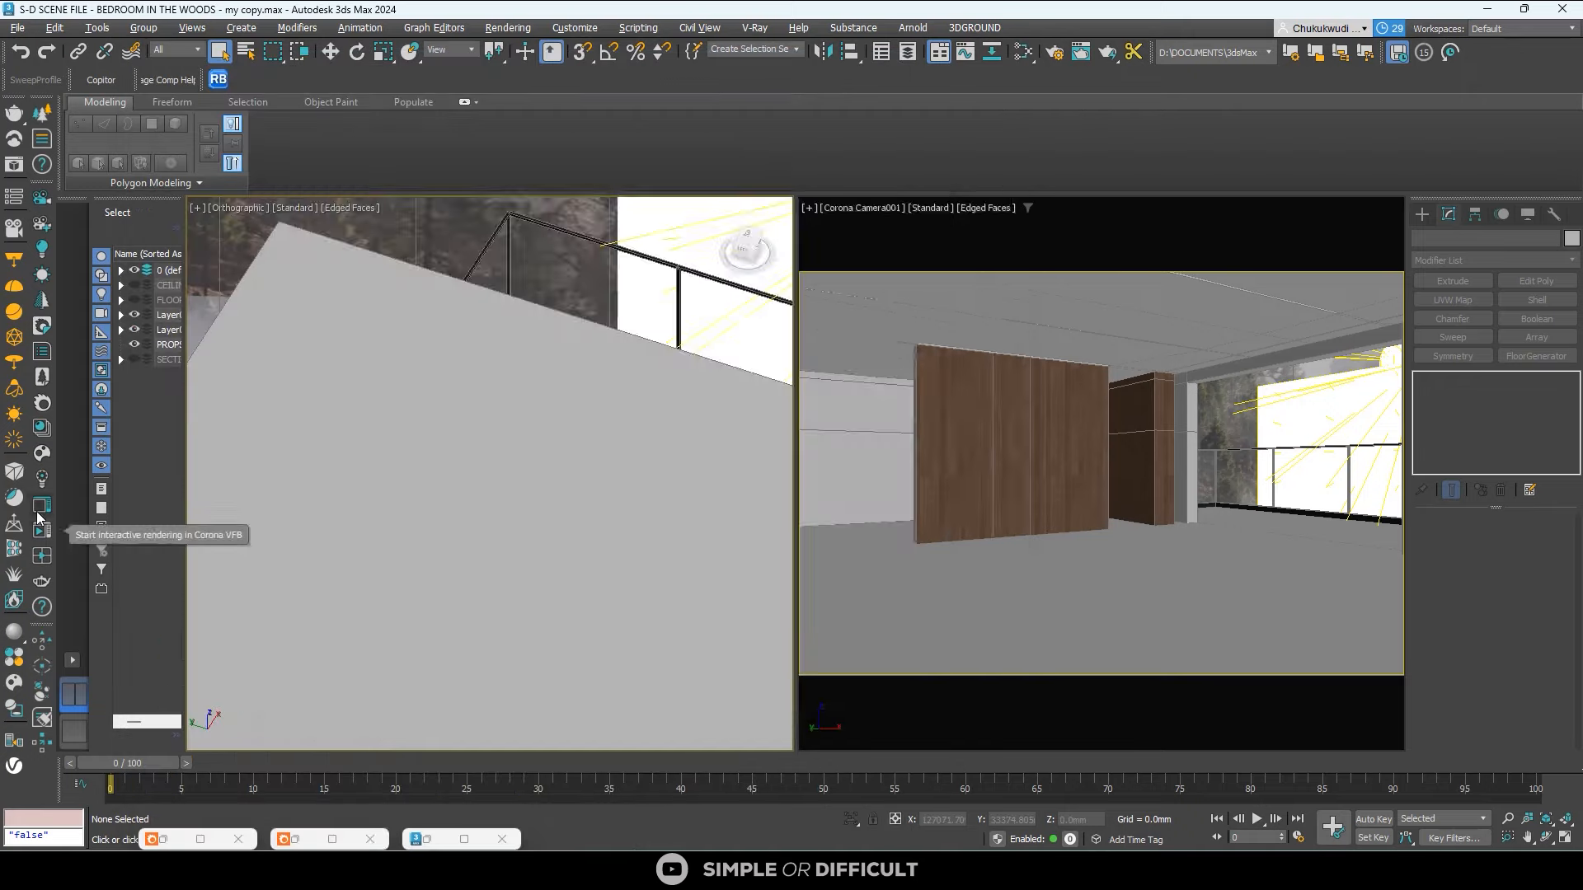
left_click(39, 513)
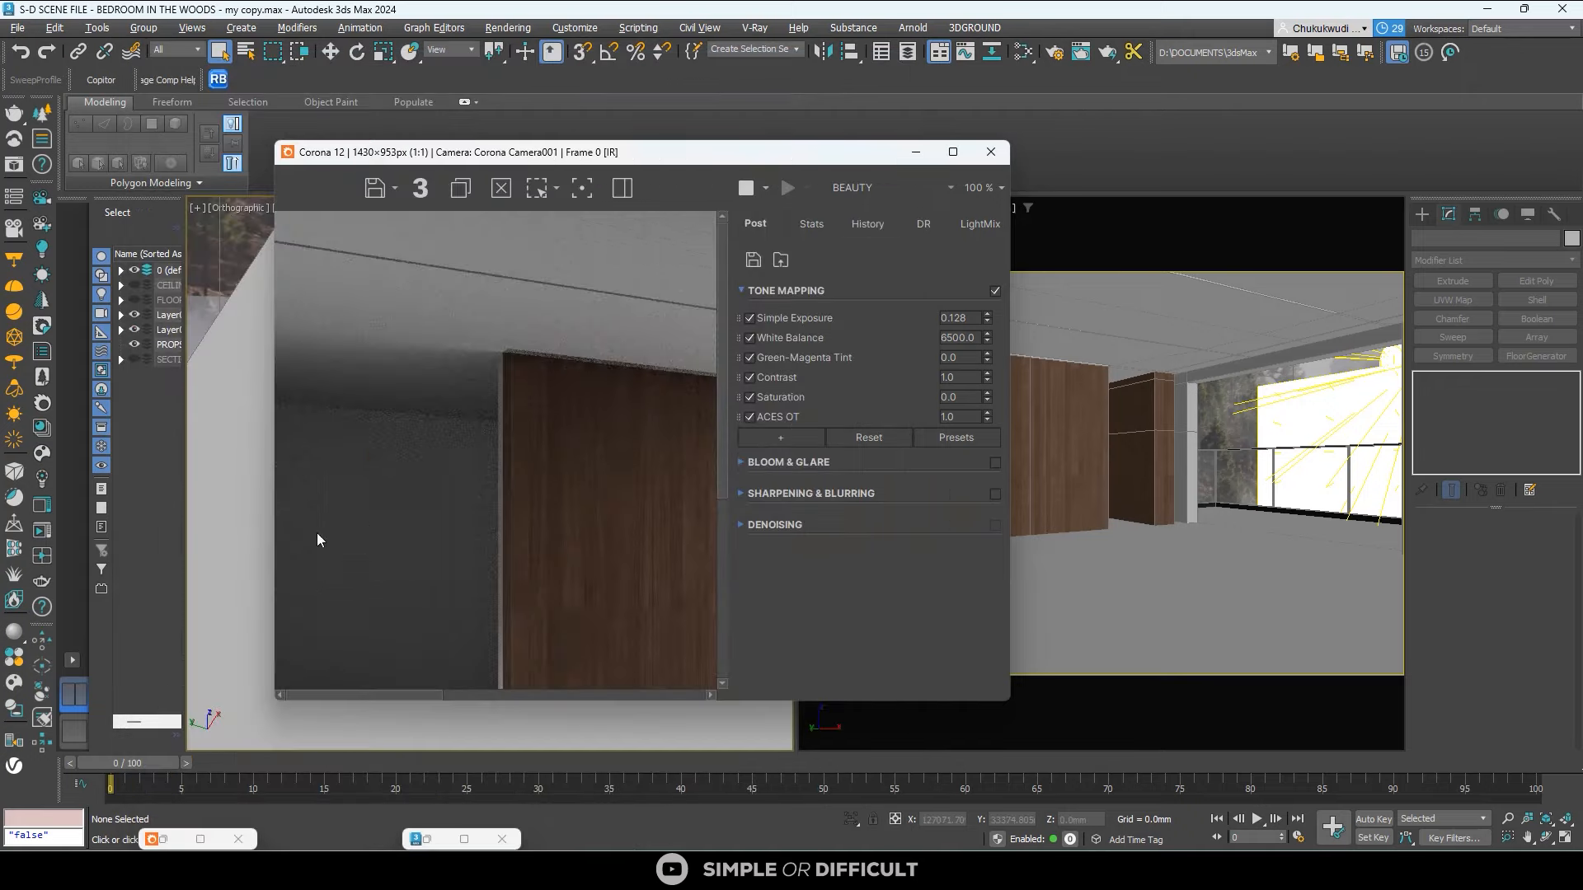
left_click(953, 152)
scroll(498, 363, "up", 1)
scroll(498, 358, "up", 1)
scroll(889, 338, "down", 1)
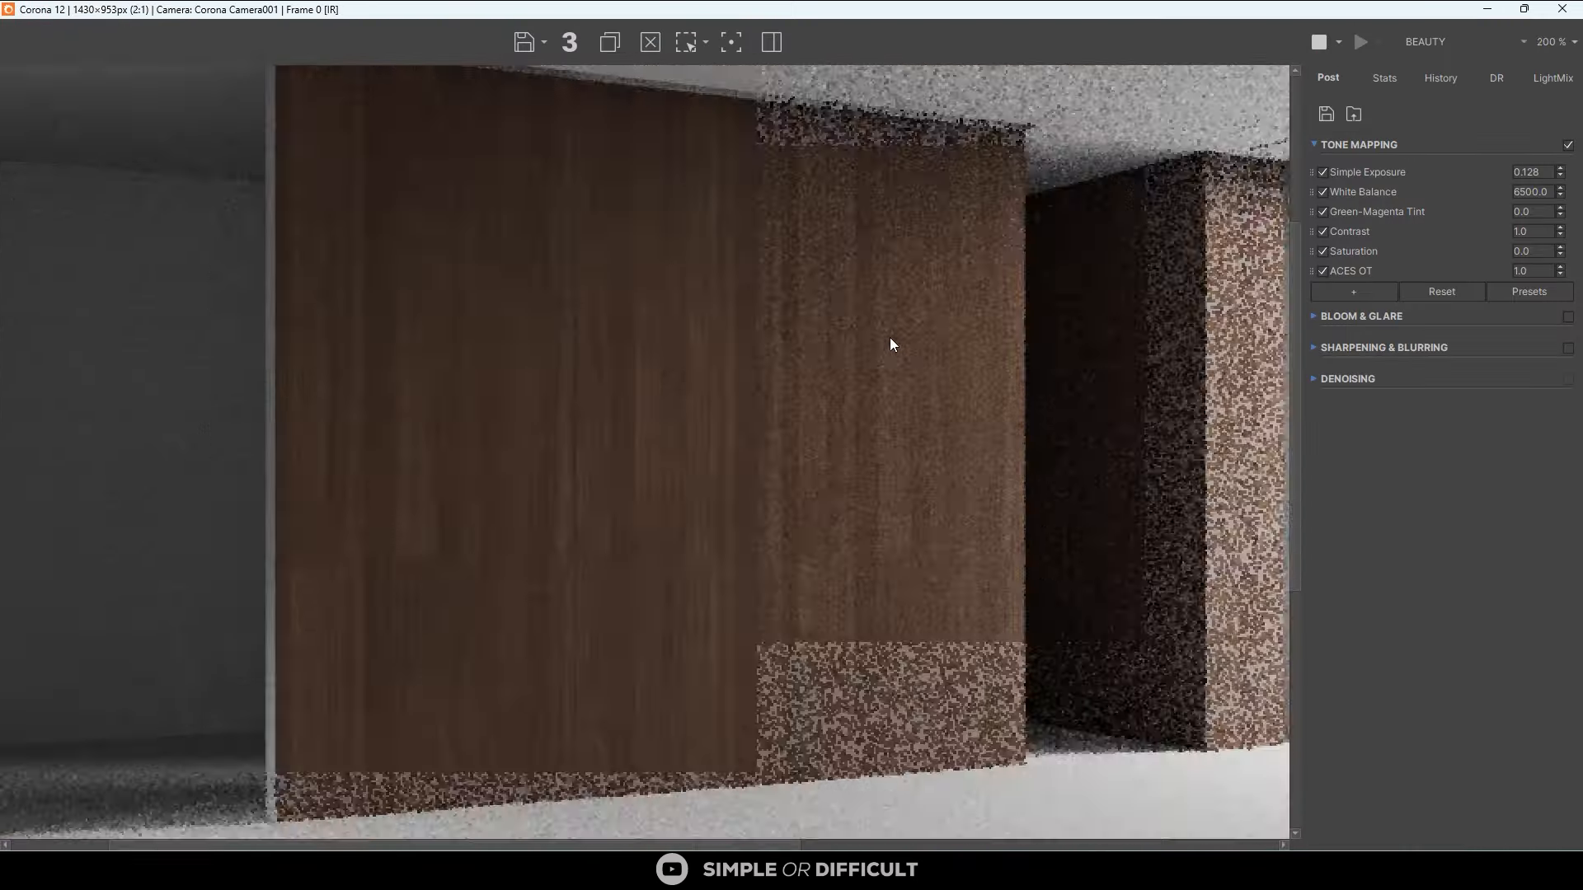
scroll(890, 343, "down", 1)
scroll(357, 498, "up", 1)
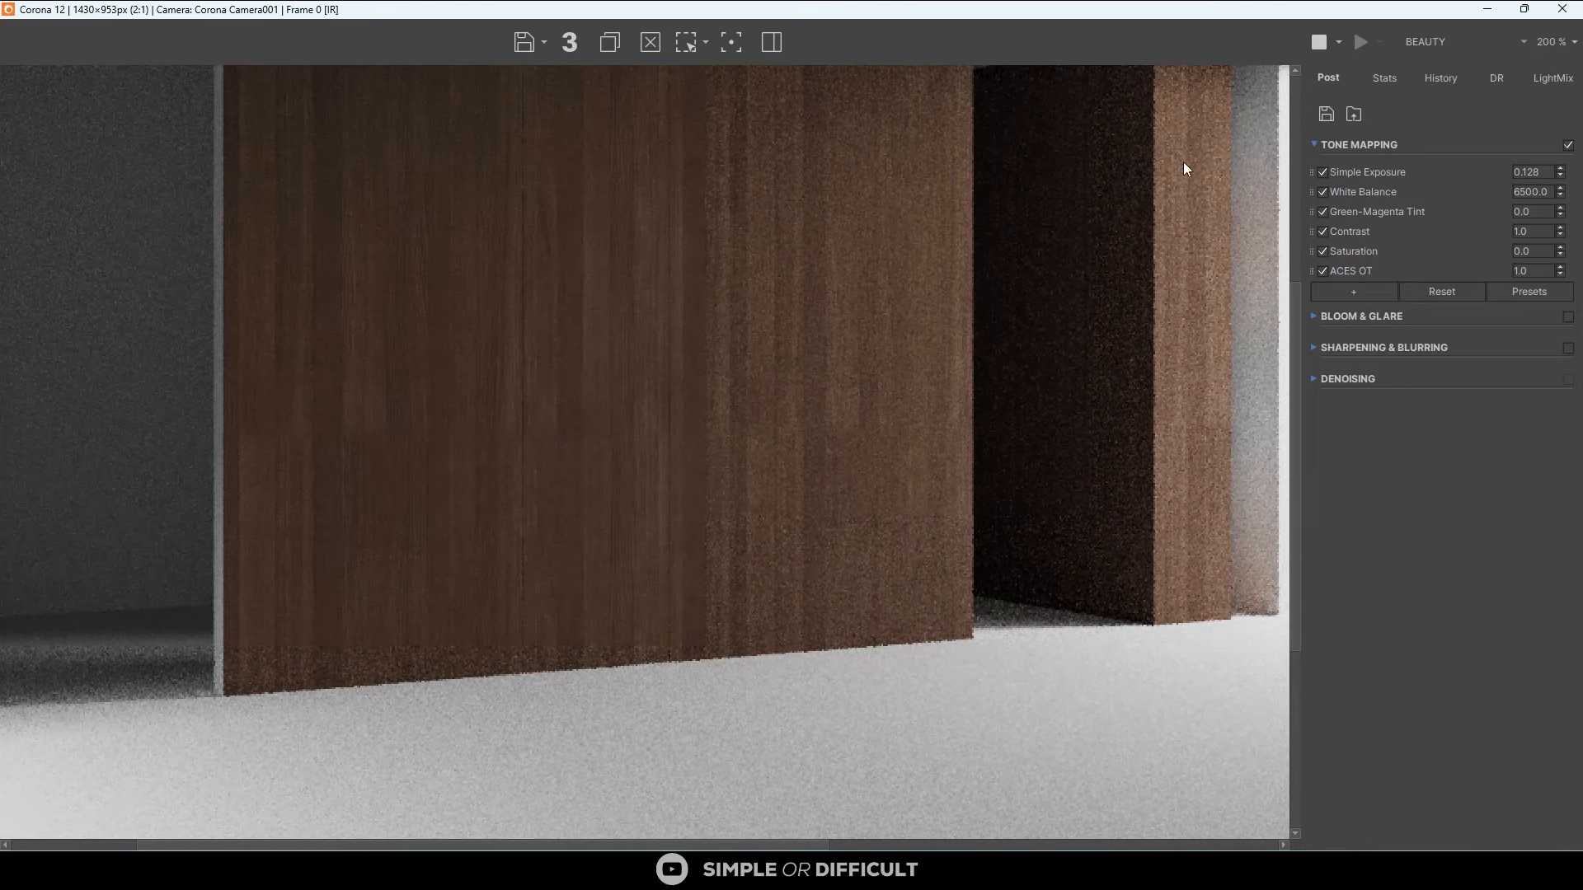
Restore the frame buffer to a smaller window beside the material editor and set the wood material's base color map amount to 65.
double_click(1287, 15)
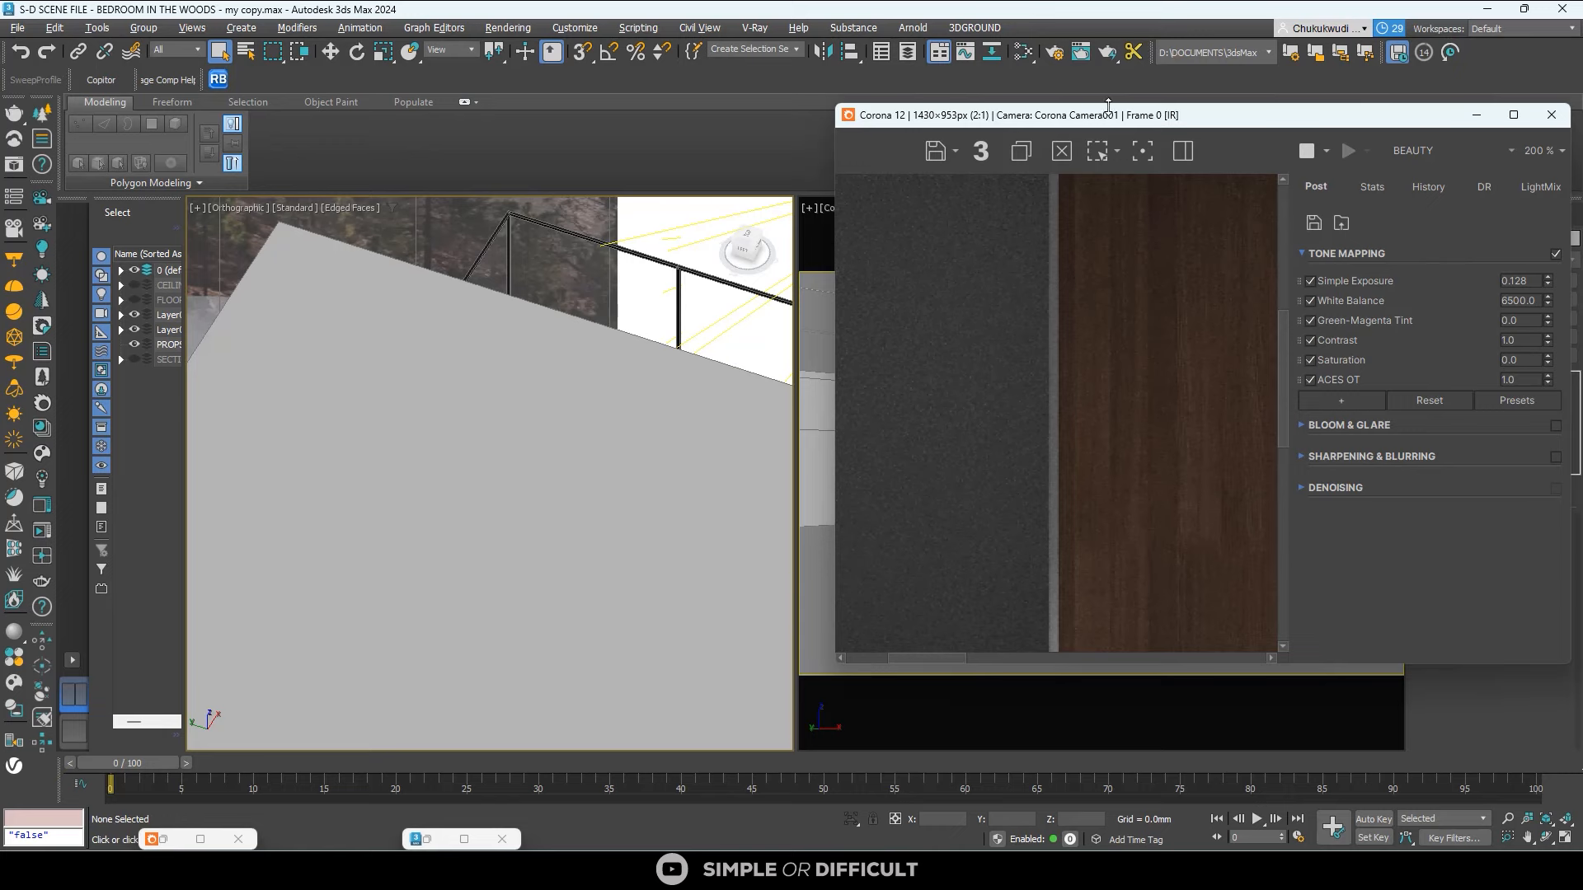
left_click_drag(1121, 124, 697, 173)
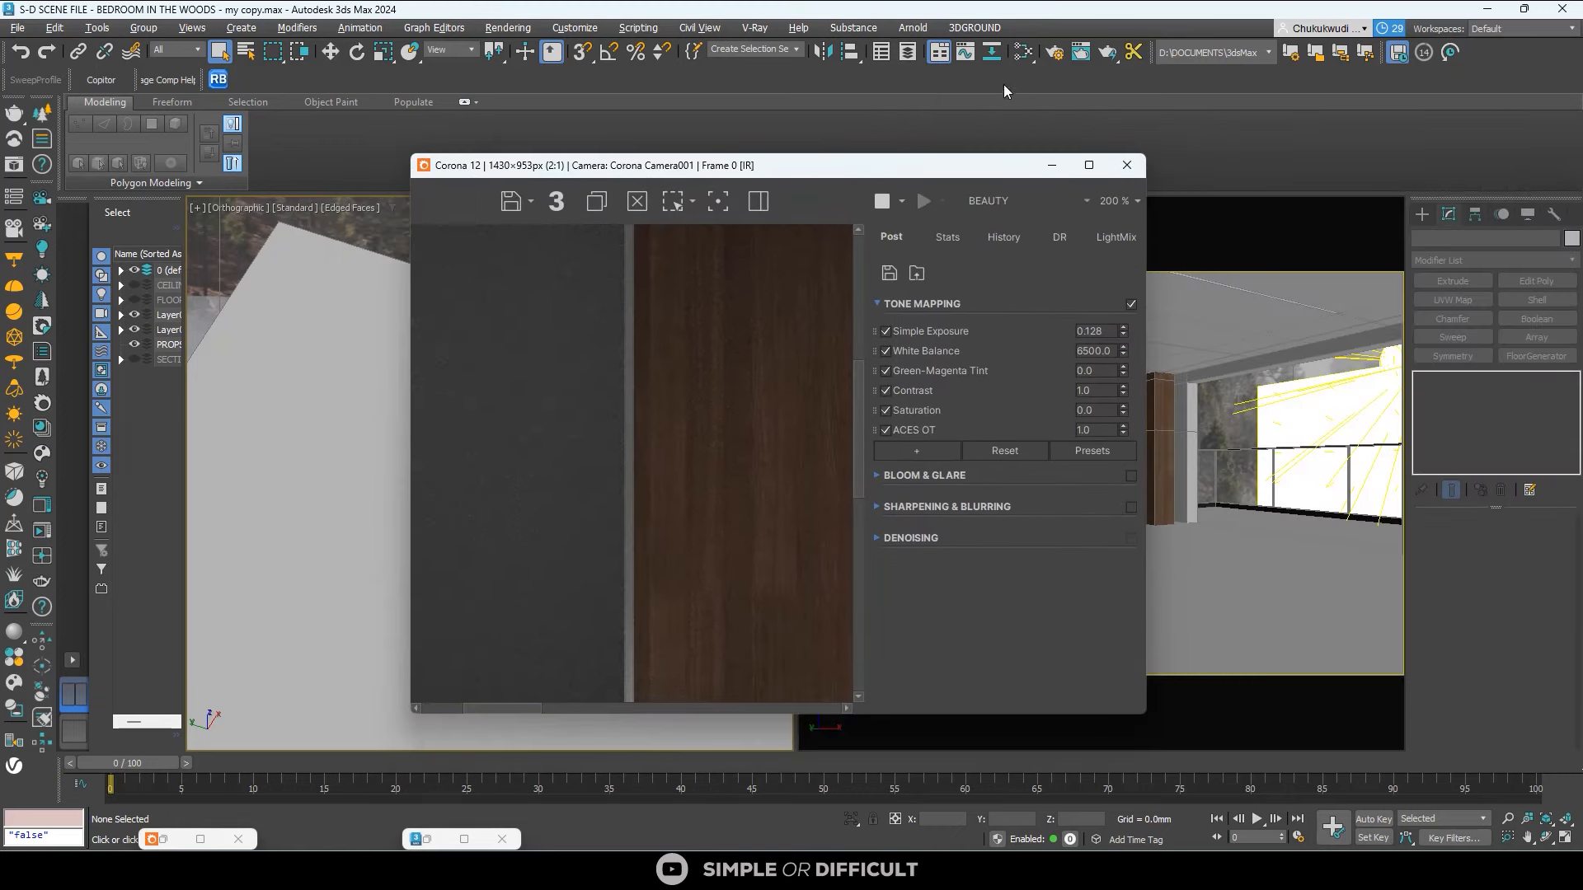
left_click(1023, 51)
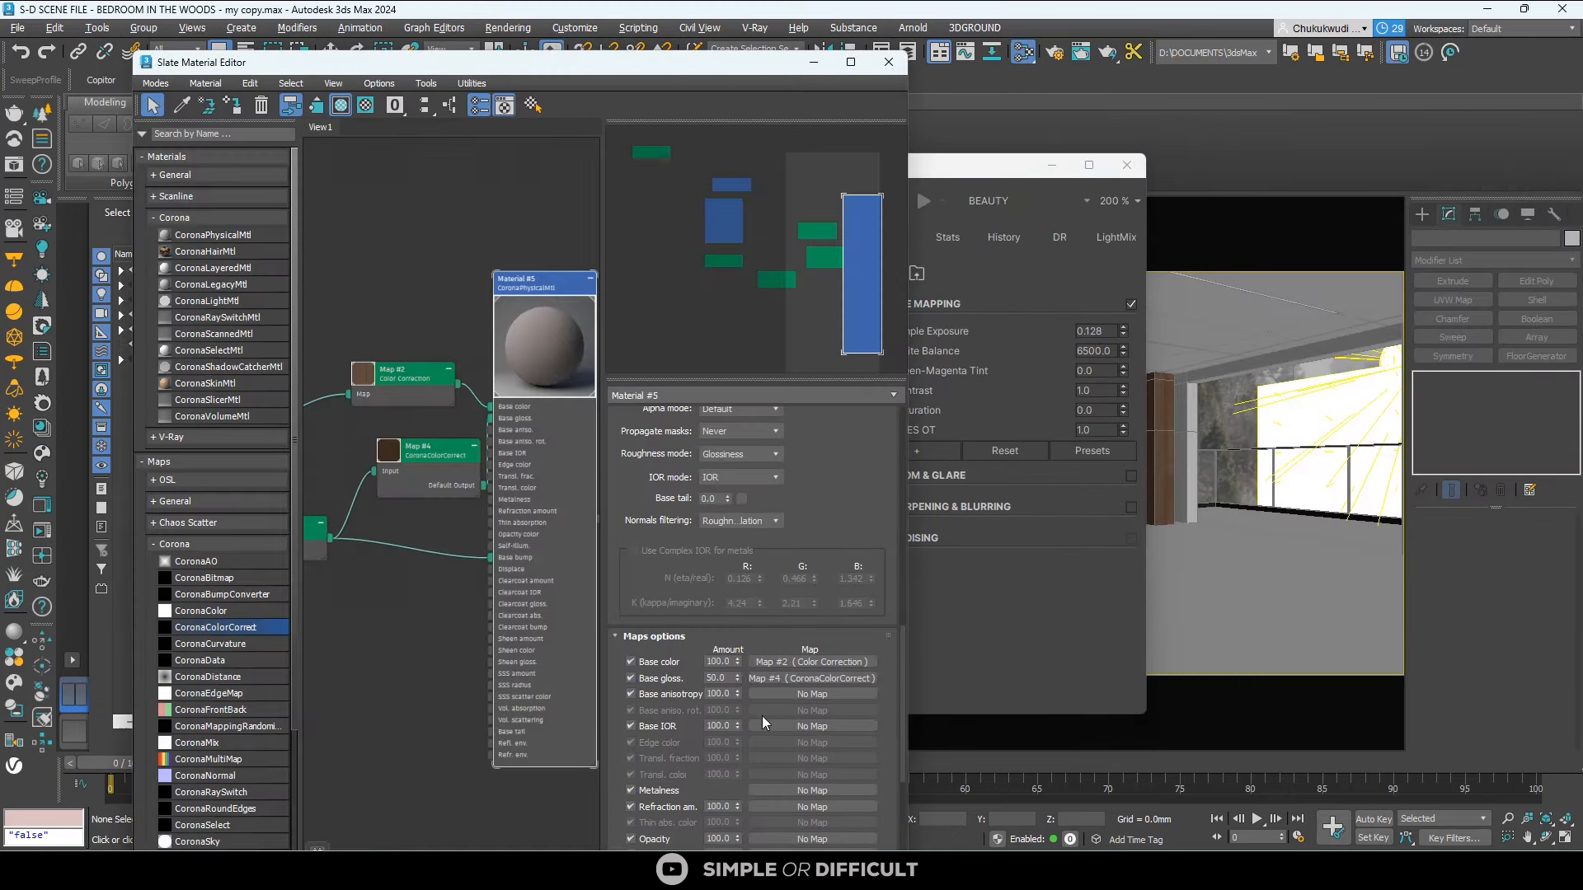
double_click(725, 662)
left_click_drag(951, 165, 1413, 125)
double_click(724, 662)
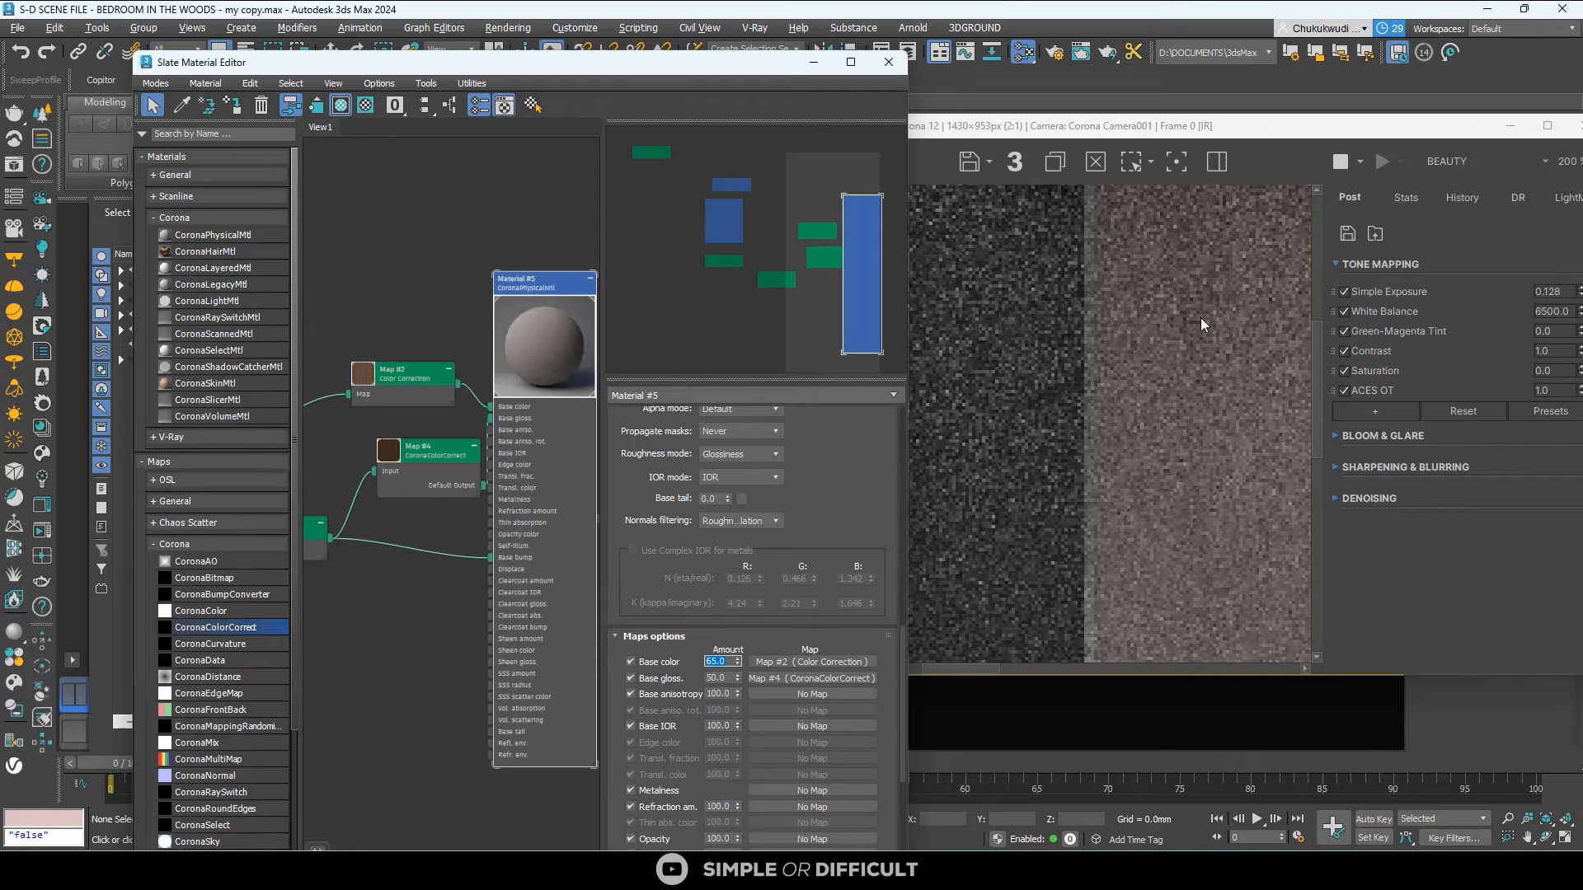
Examine the wood panels in the maximized interactive render, and restore the frame buffer to a smaller window.
left_click(1546, 126)
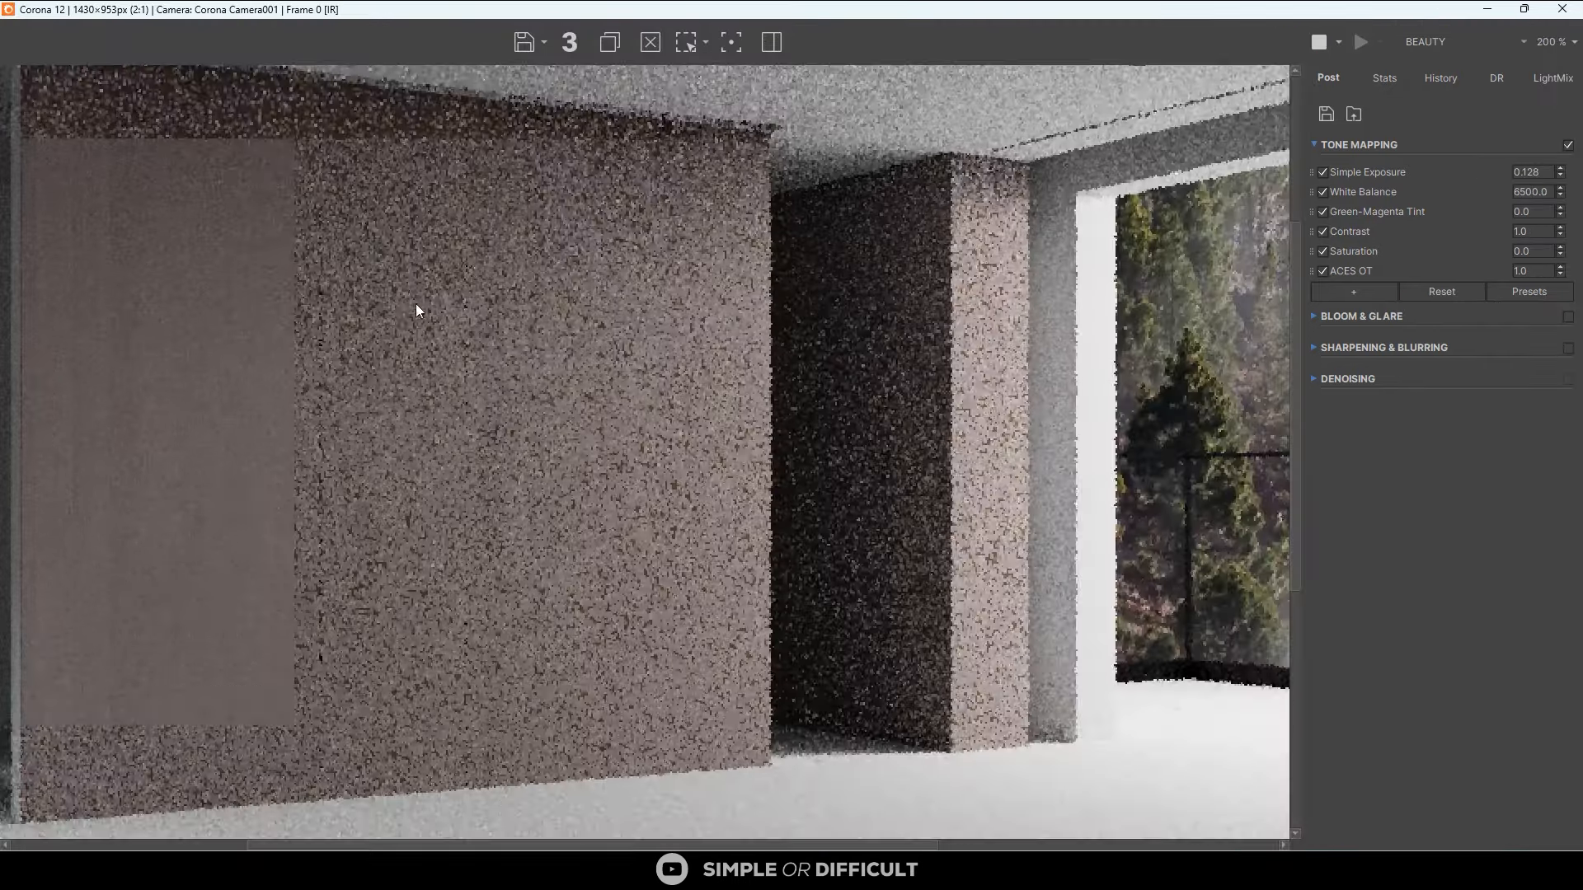
left_click_drag(415, 311, 586, 506)
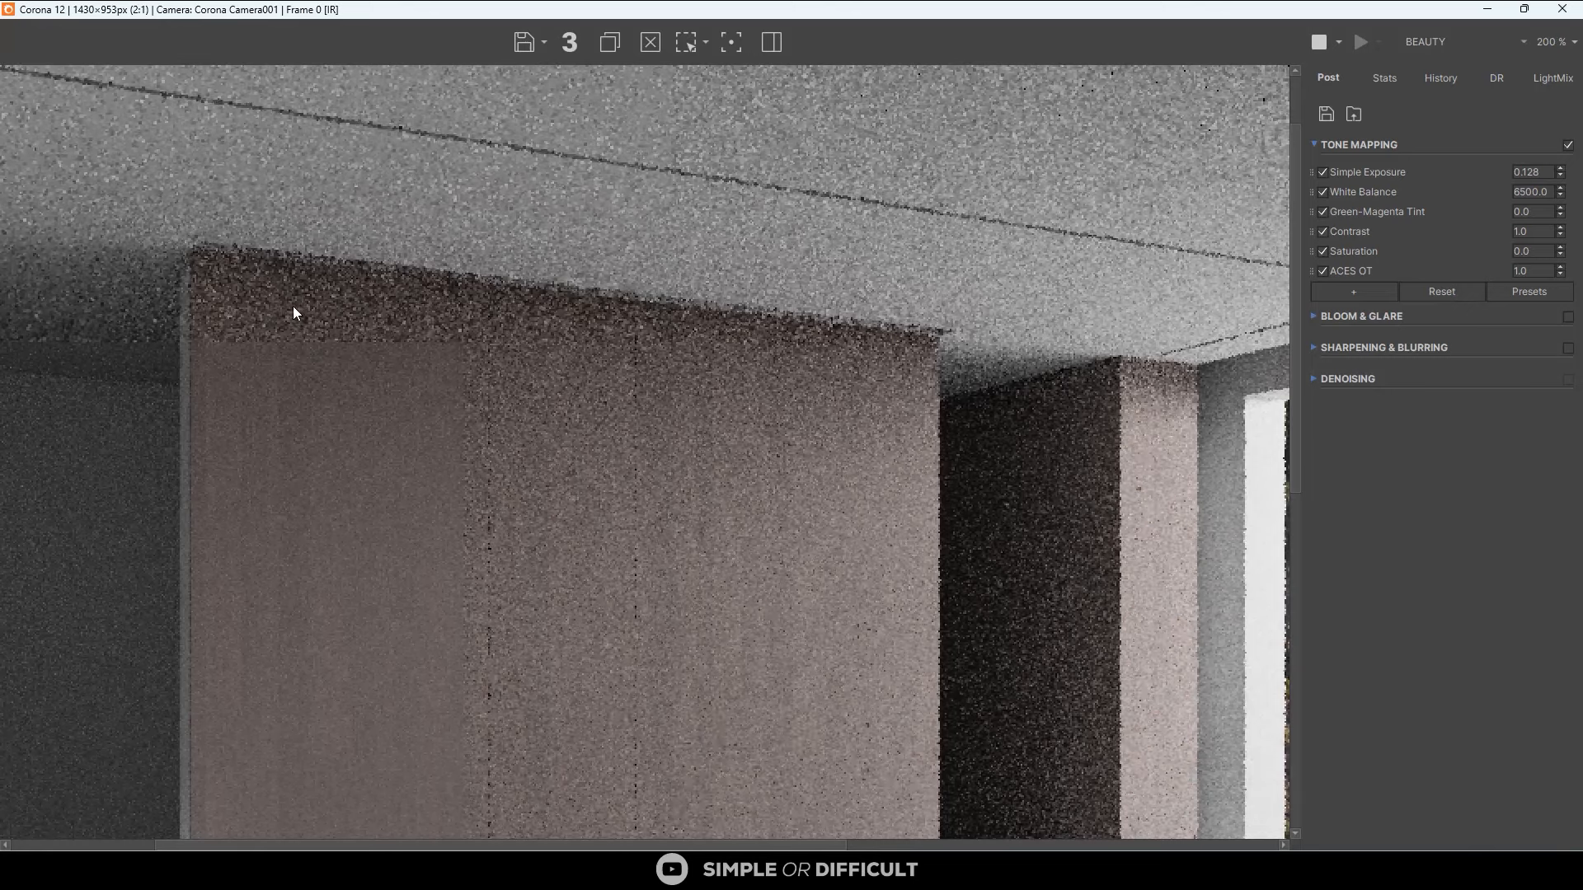
scroll(804, 440, "down", 1)
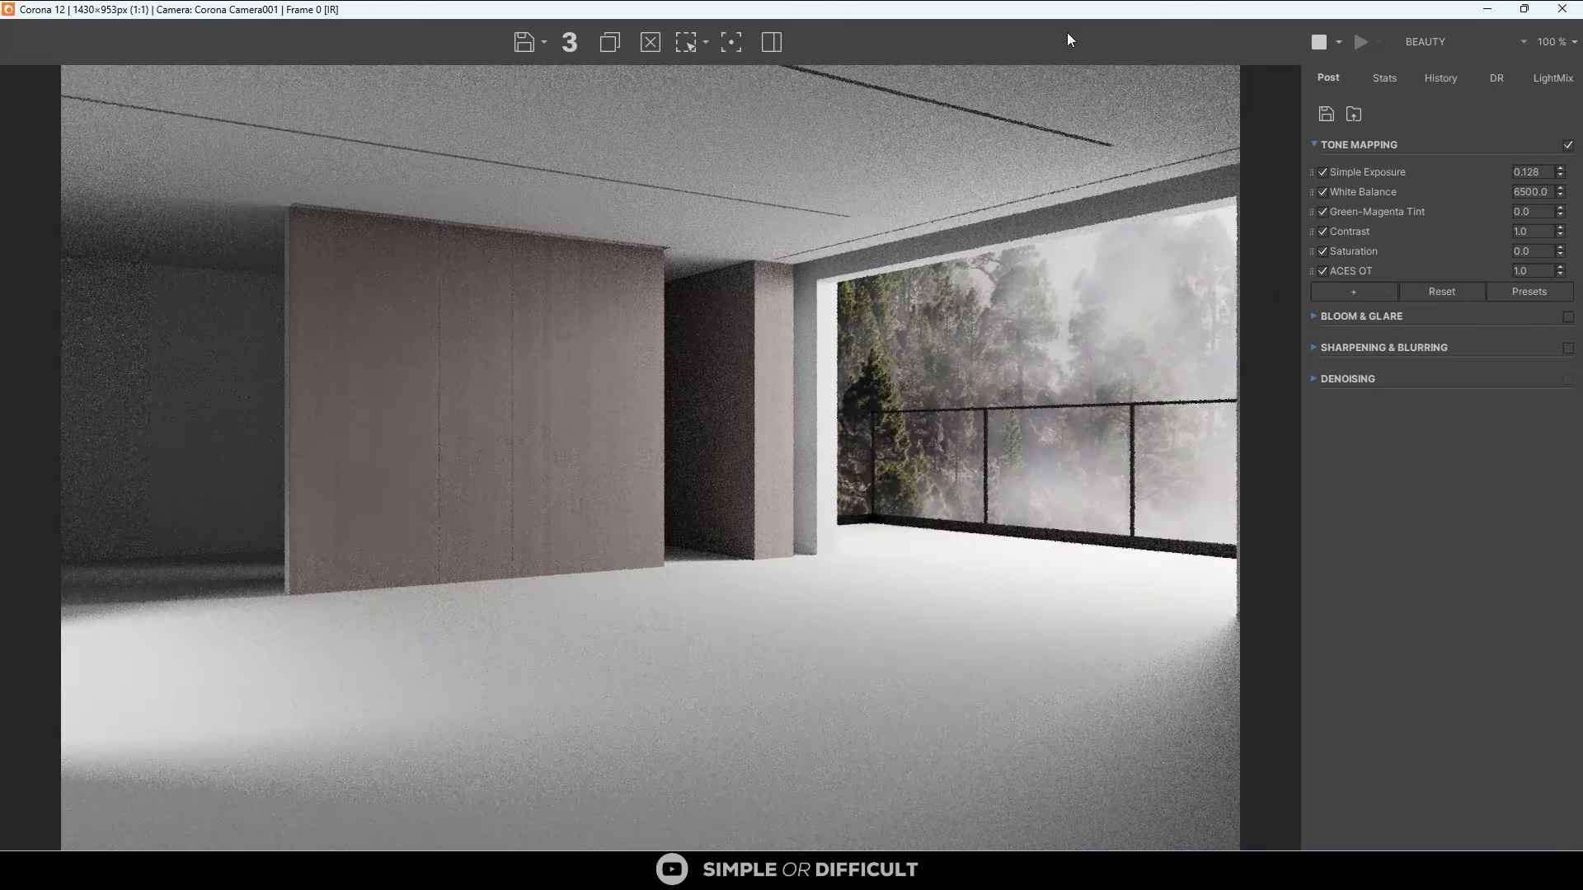
left_click_drag(1058, 17, 1152, 151)
scroll(1065, 414, "down", 1)
scroll(1011, 415, "up", 2)
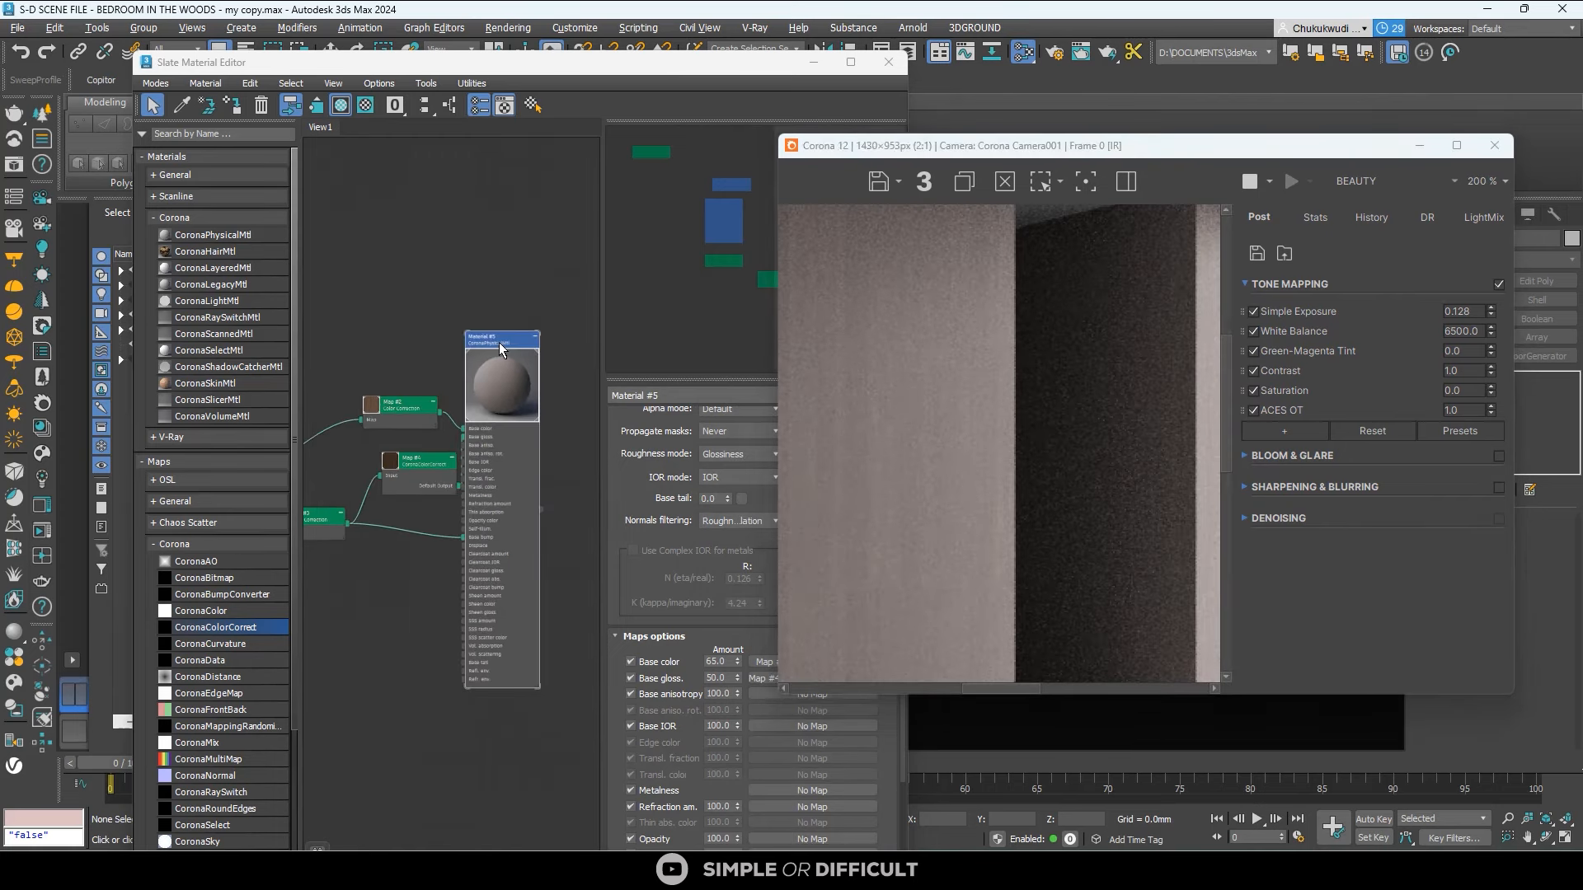
Move the material editor clear of the render and open the color selector for the wood material's base layer color.
left_click(497, 343)
scroll(871, 590, "up", 2)
scroll(871, 590, "down", 8)
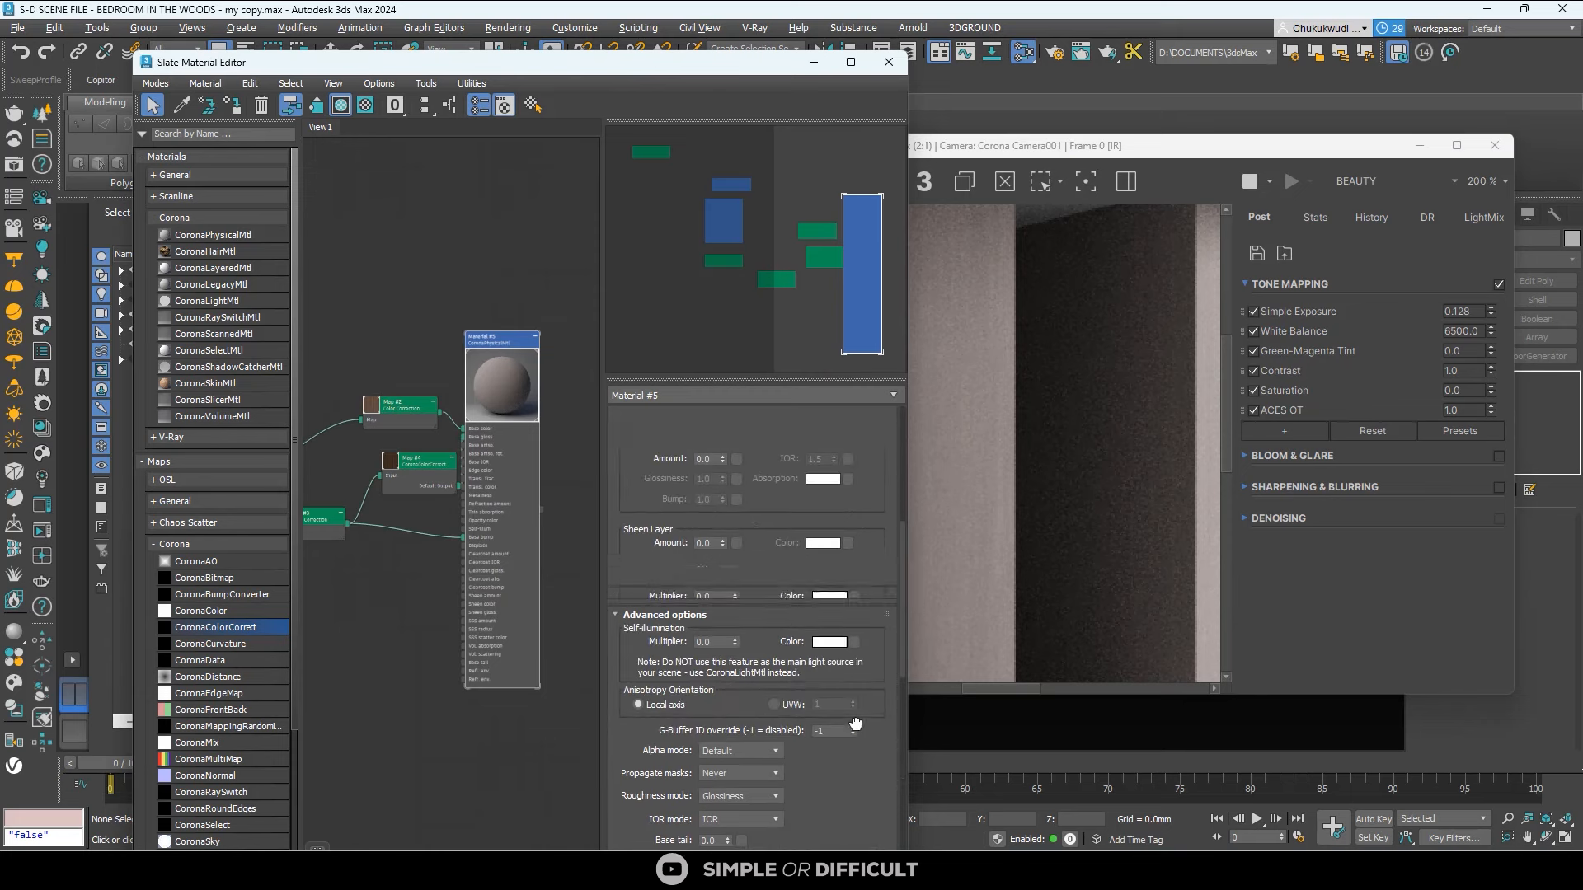
scroll(870, 702, "up", 4)
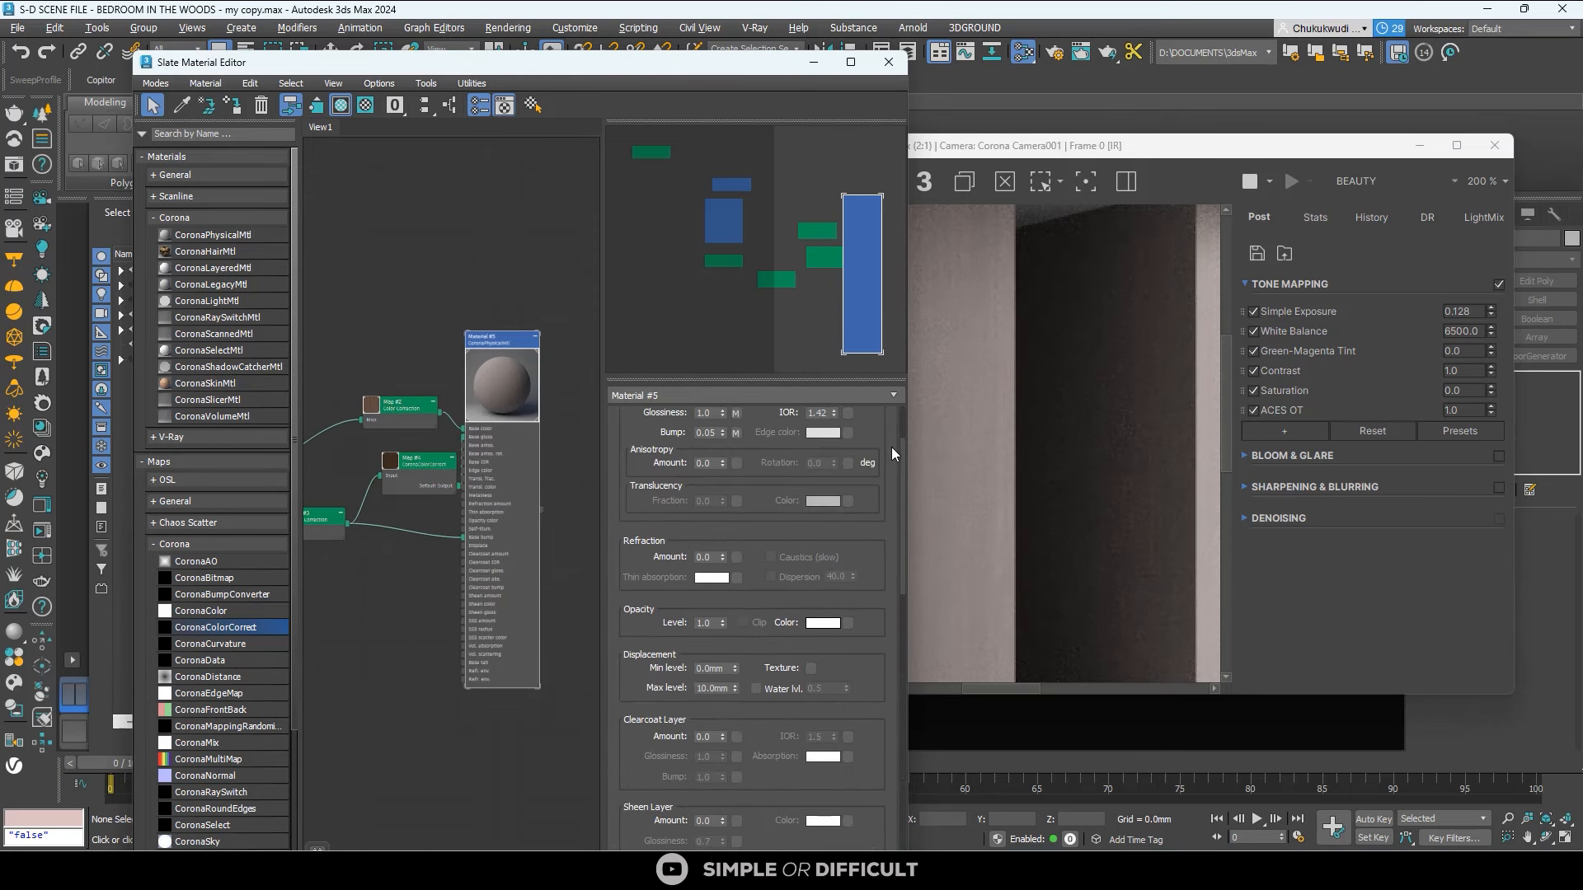
scroll(865, 661, "up", 3)
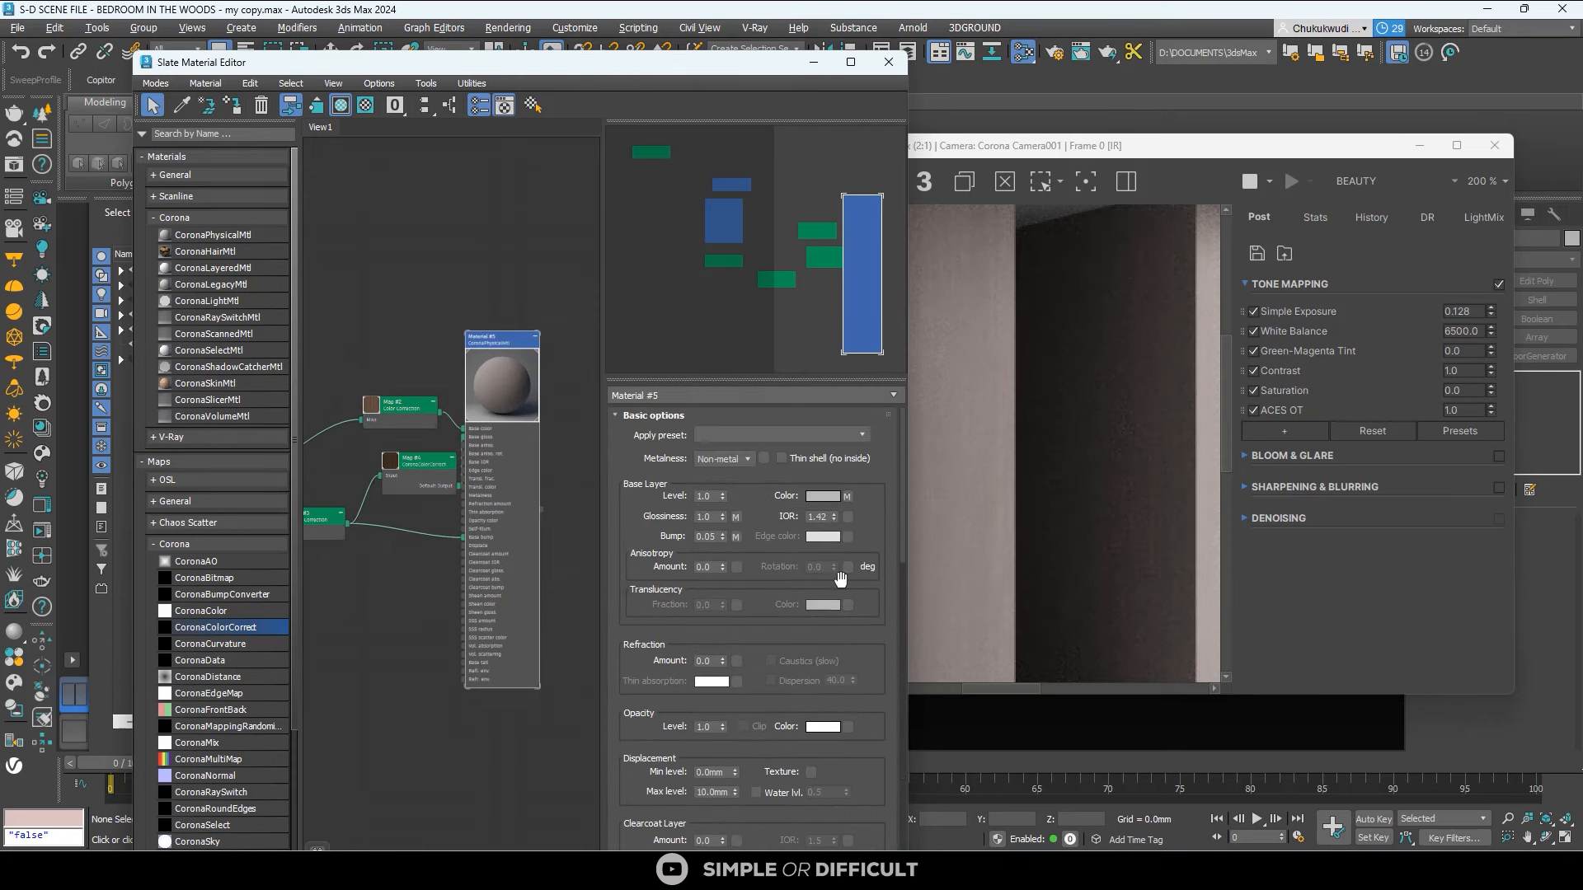
left_click_drag(735, 67, 577, 75)
left_click(664, 503)
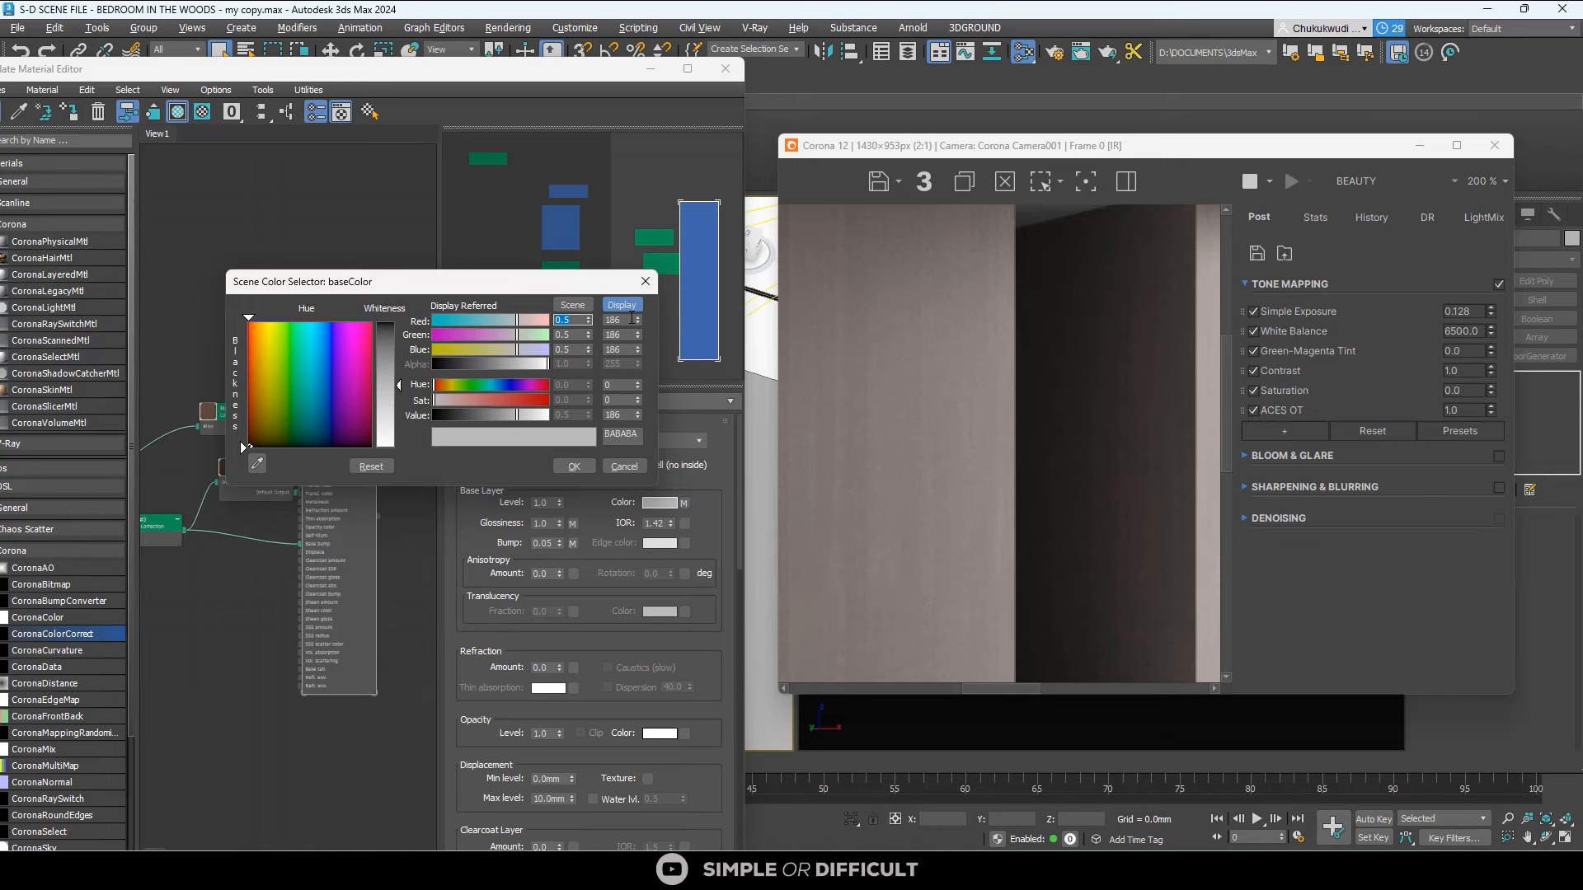
Darken the wood material's base color by lowering its display values to red 95, green 97 and blue 95.
left_click_drag(514, 322, 475, 323)
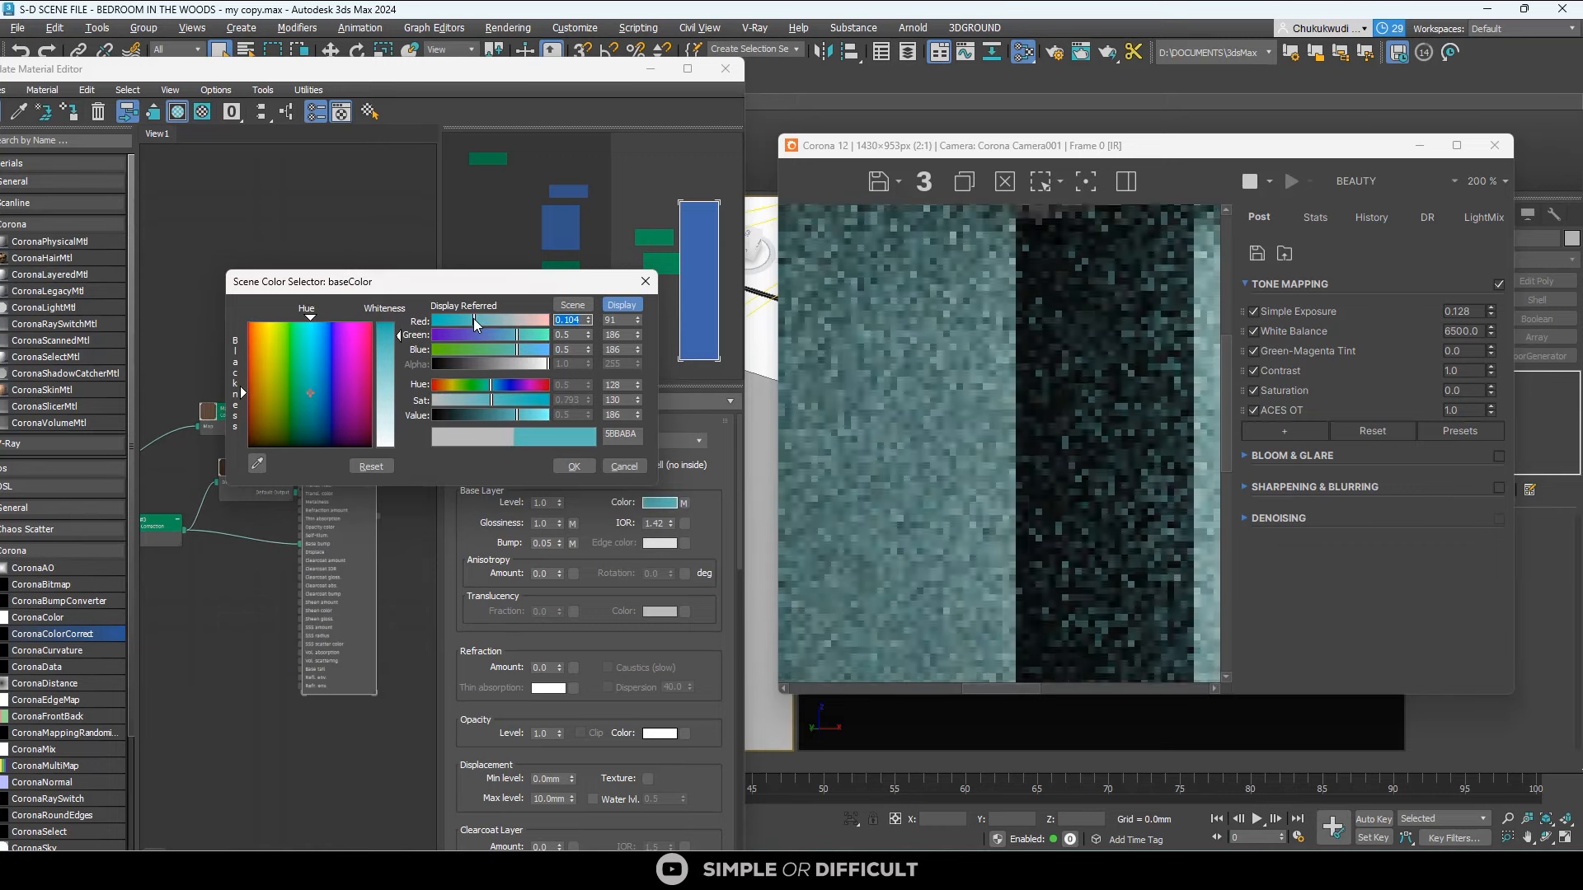
scroll(1126, 340, "down", 1)
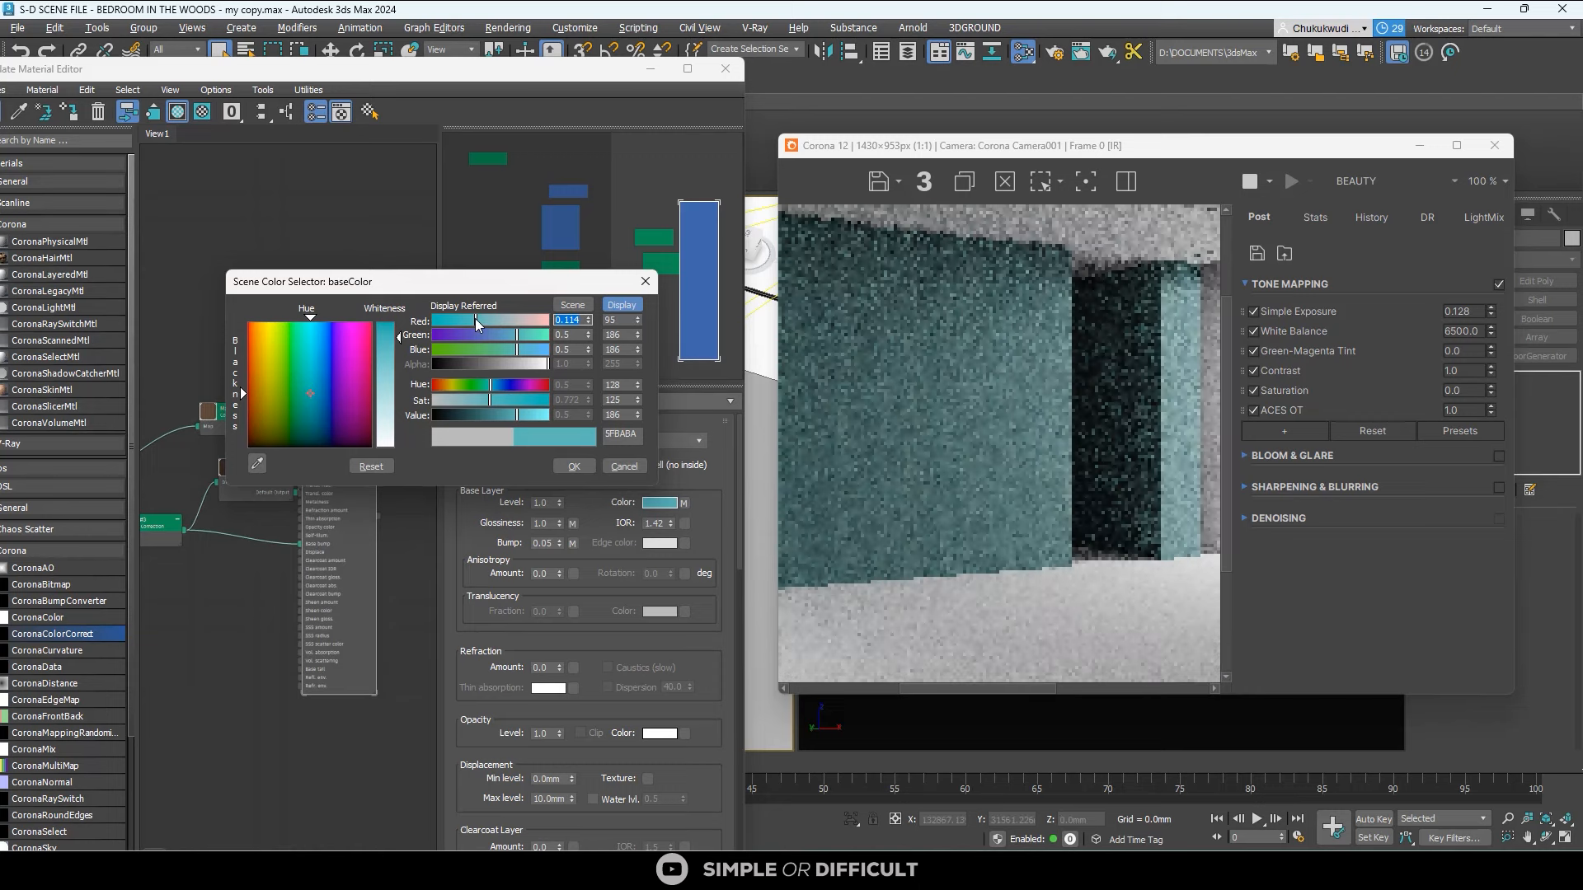
left_click(587, 317)
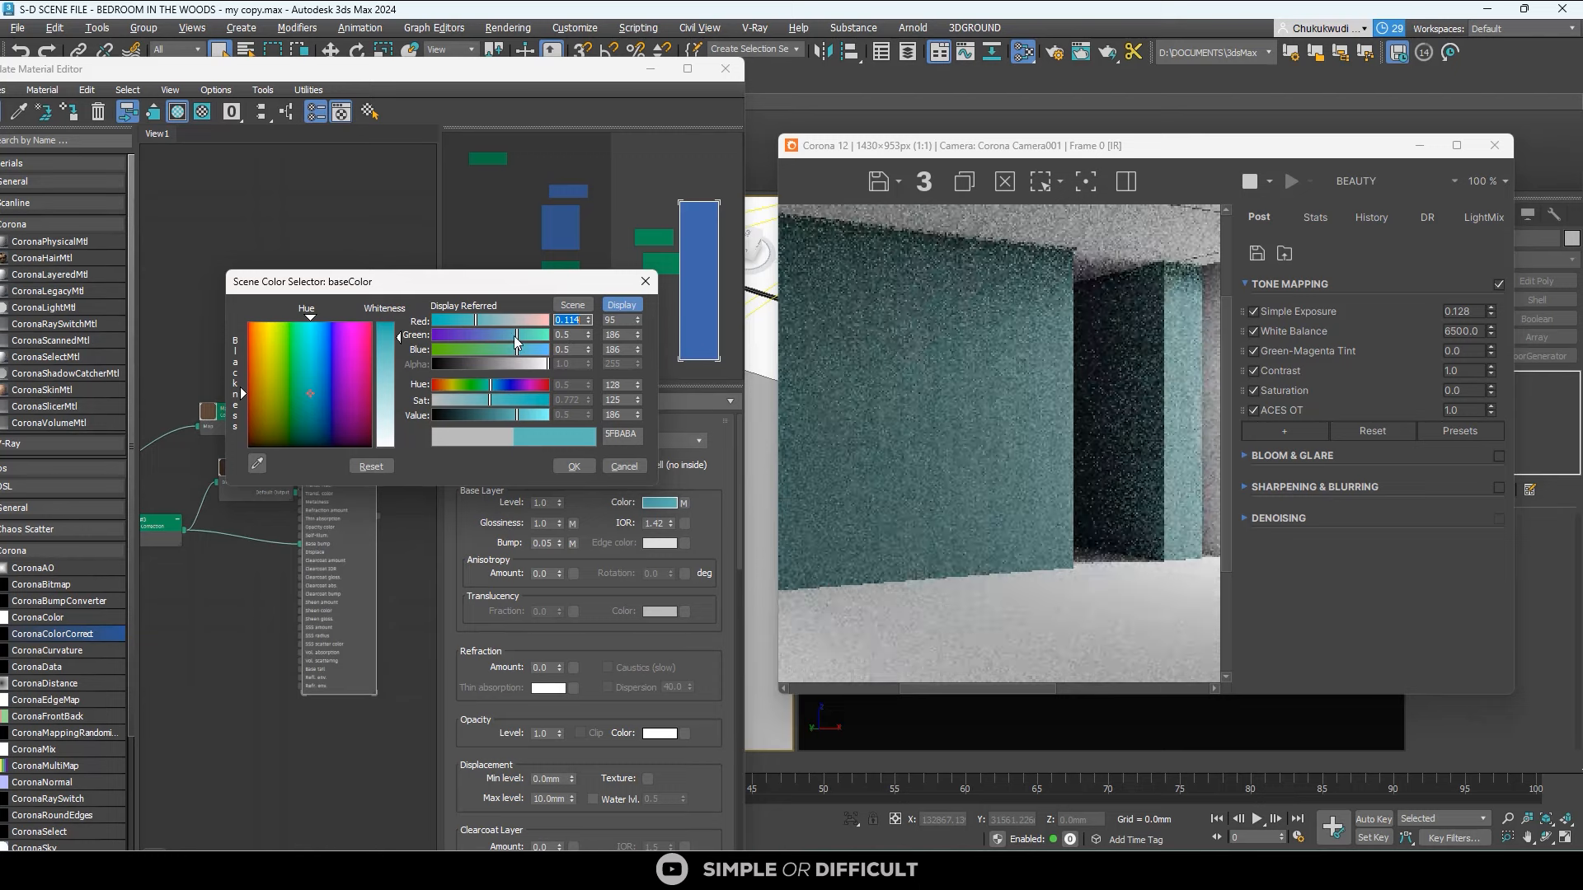
left_click_drag(517, 334, 468, 349)
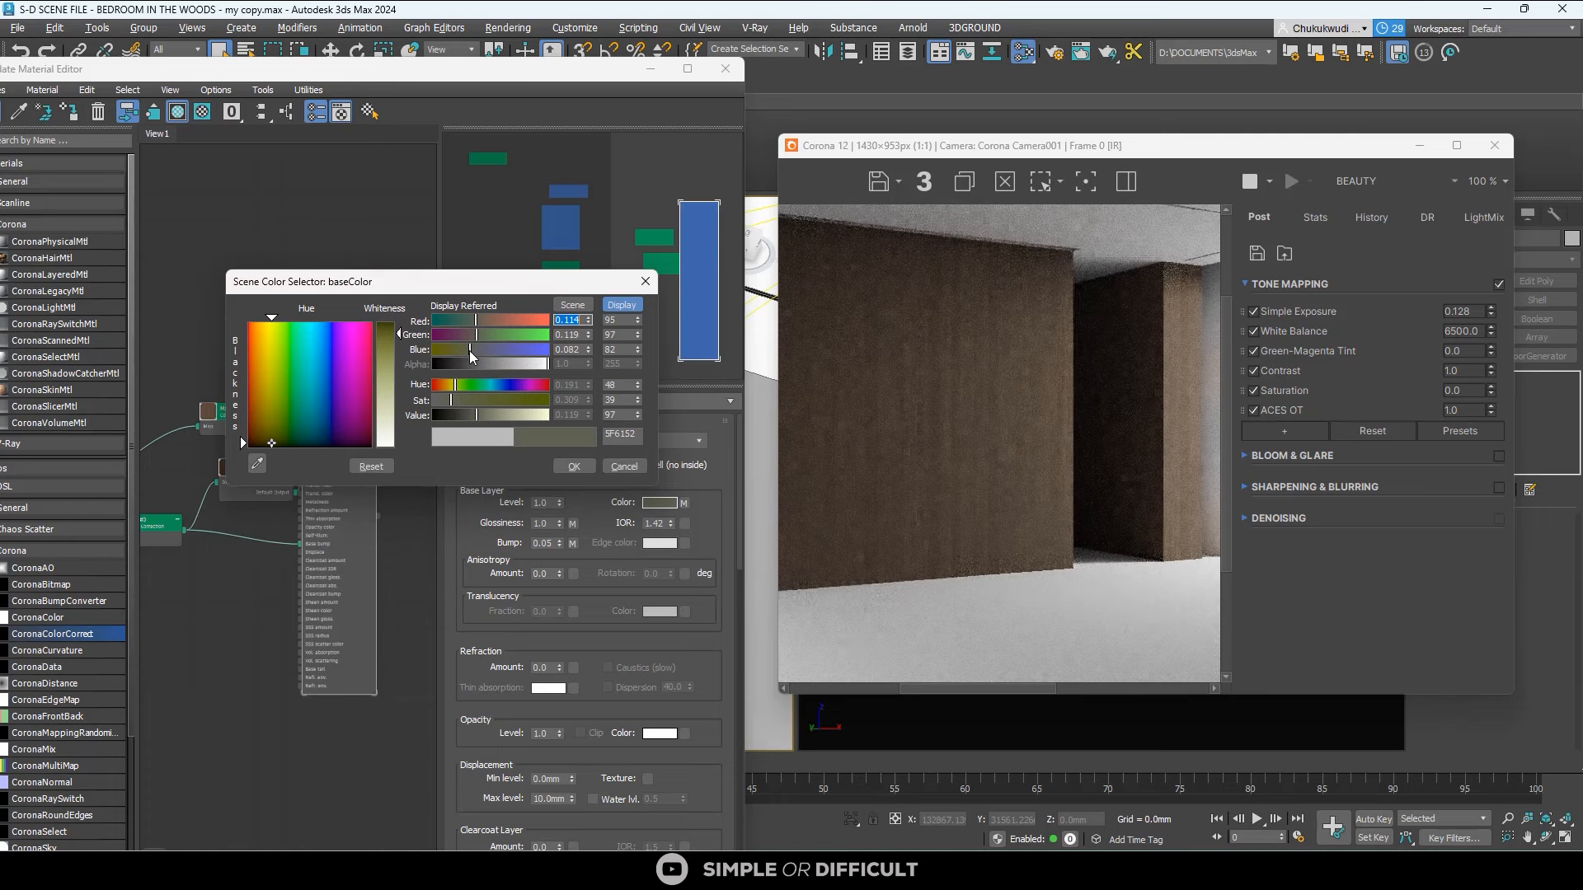
left_click_drag(468, 350, 476, 356)
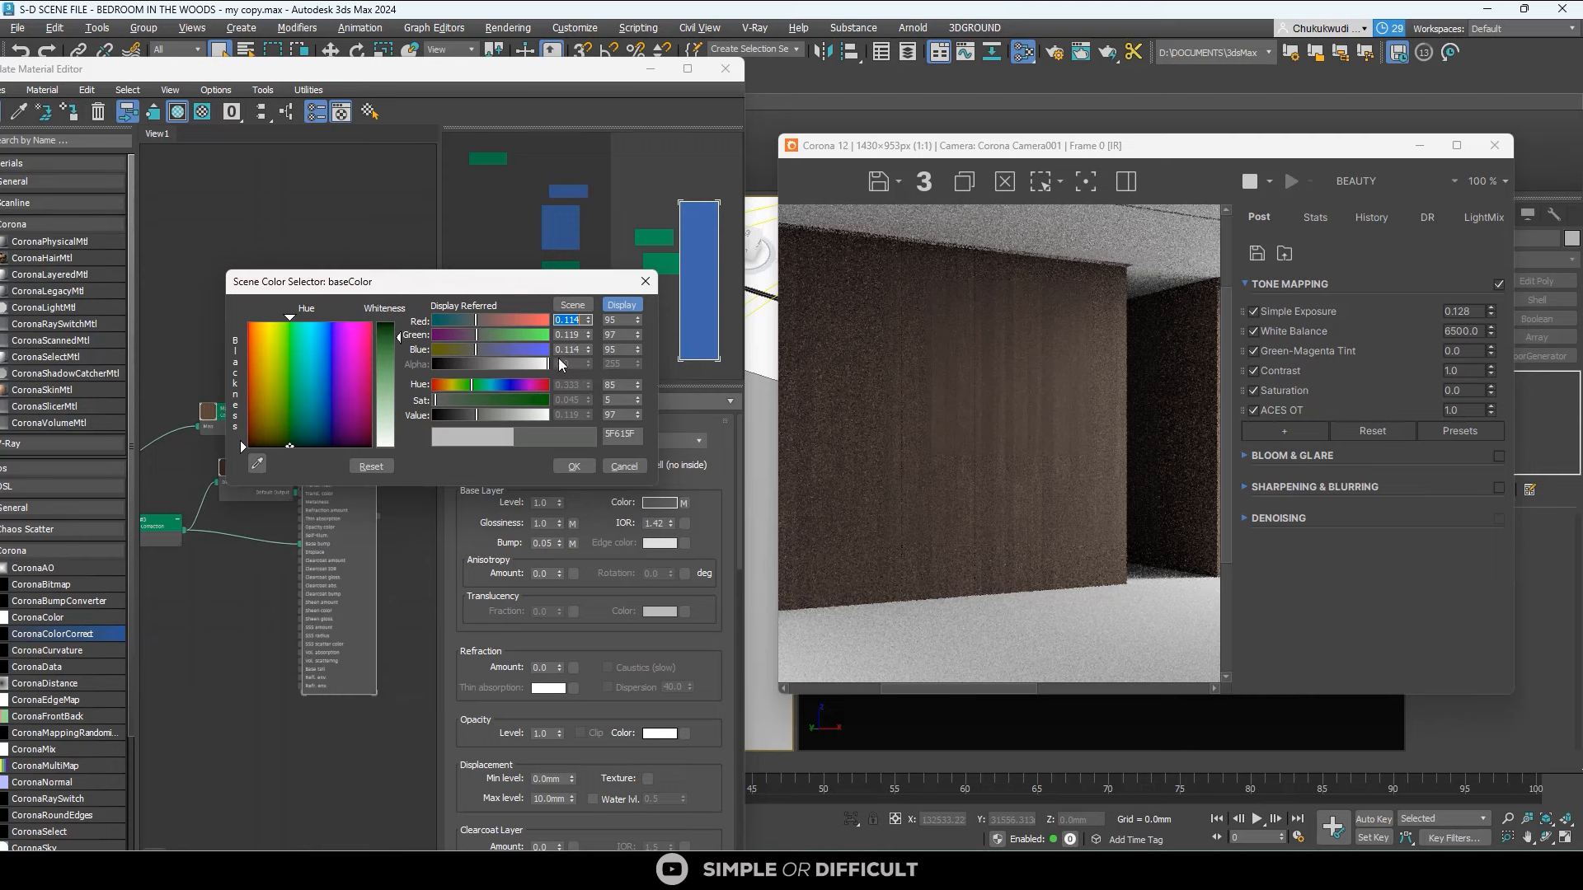
Fine-tune the base color to display values red 95, green 95, blue 92 and accept it.
left_click(473, 348)
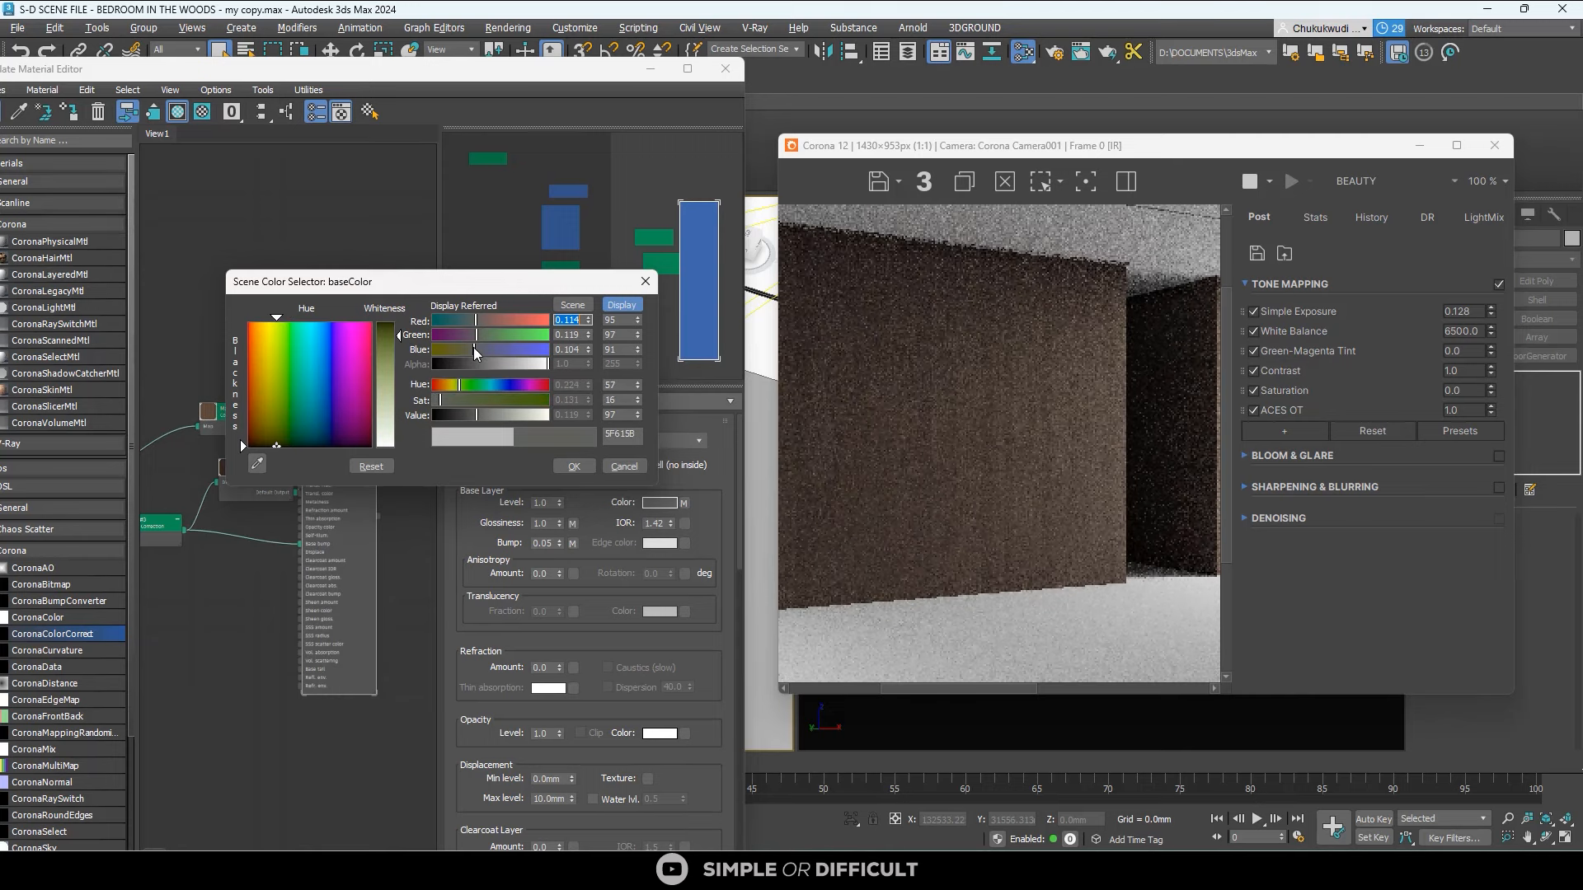
left_click(473, 348)
left_click(473, 333)
left_click(474, 334)
left_click(438, 402)
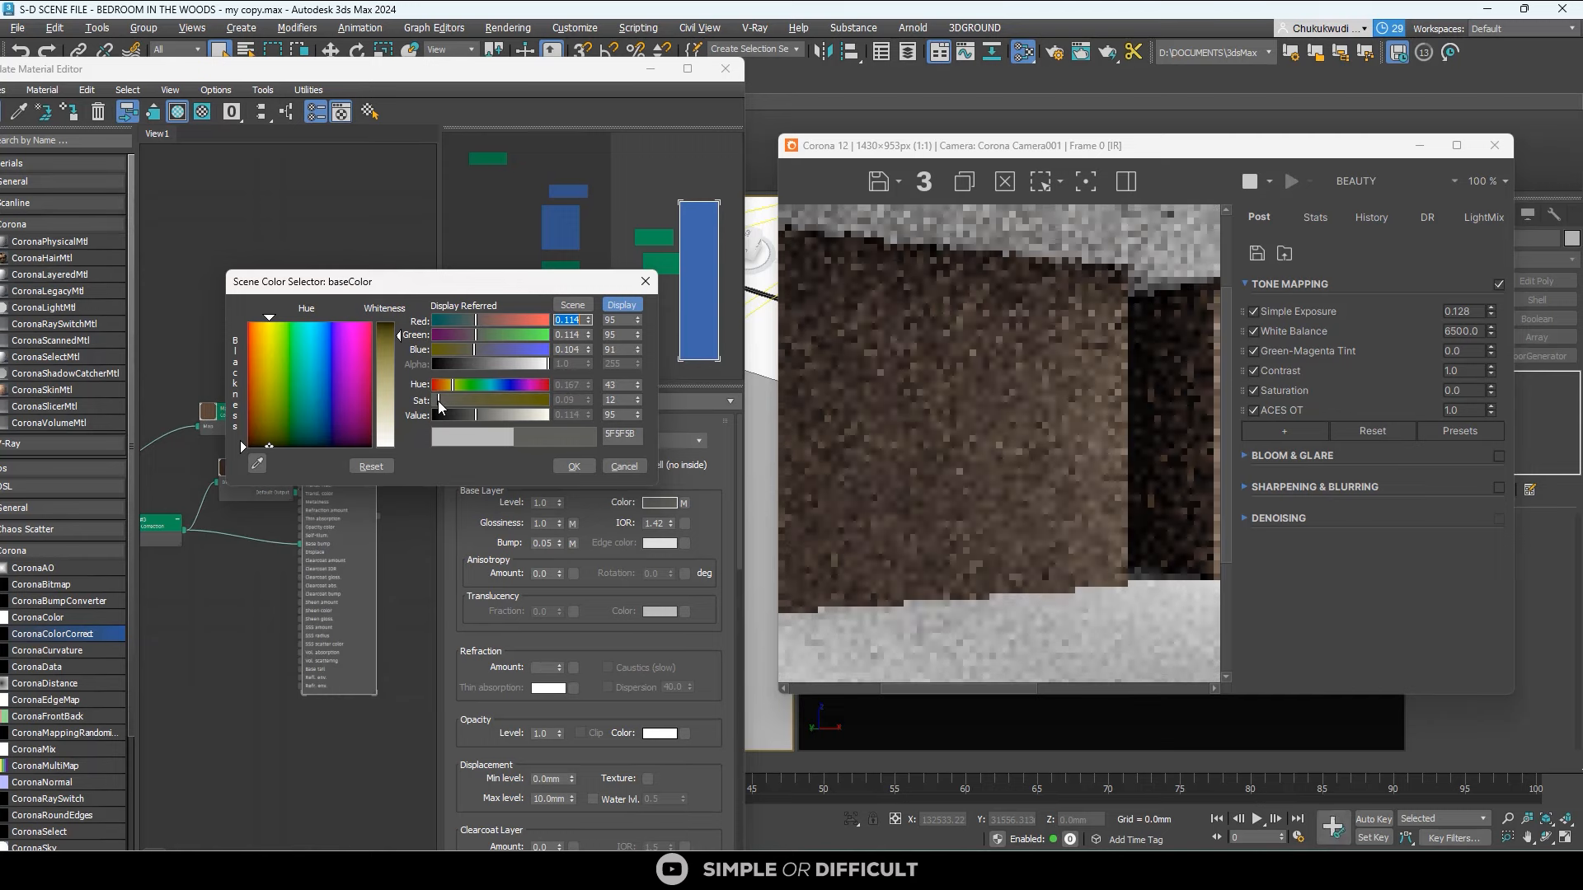
left_click(437, 402)
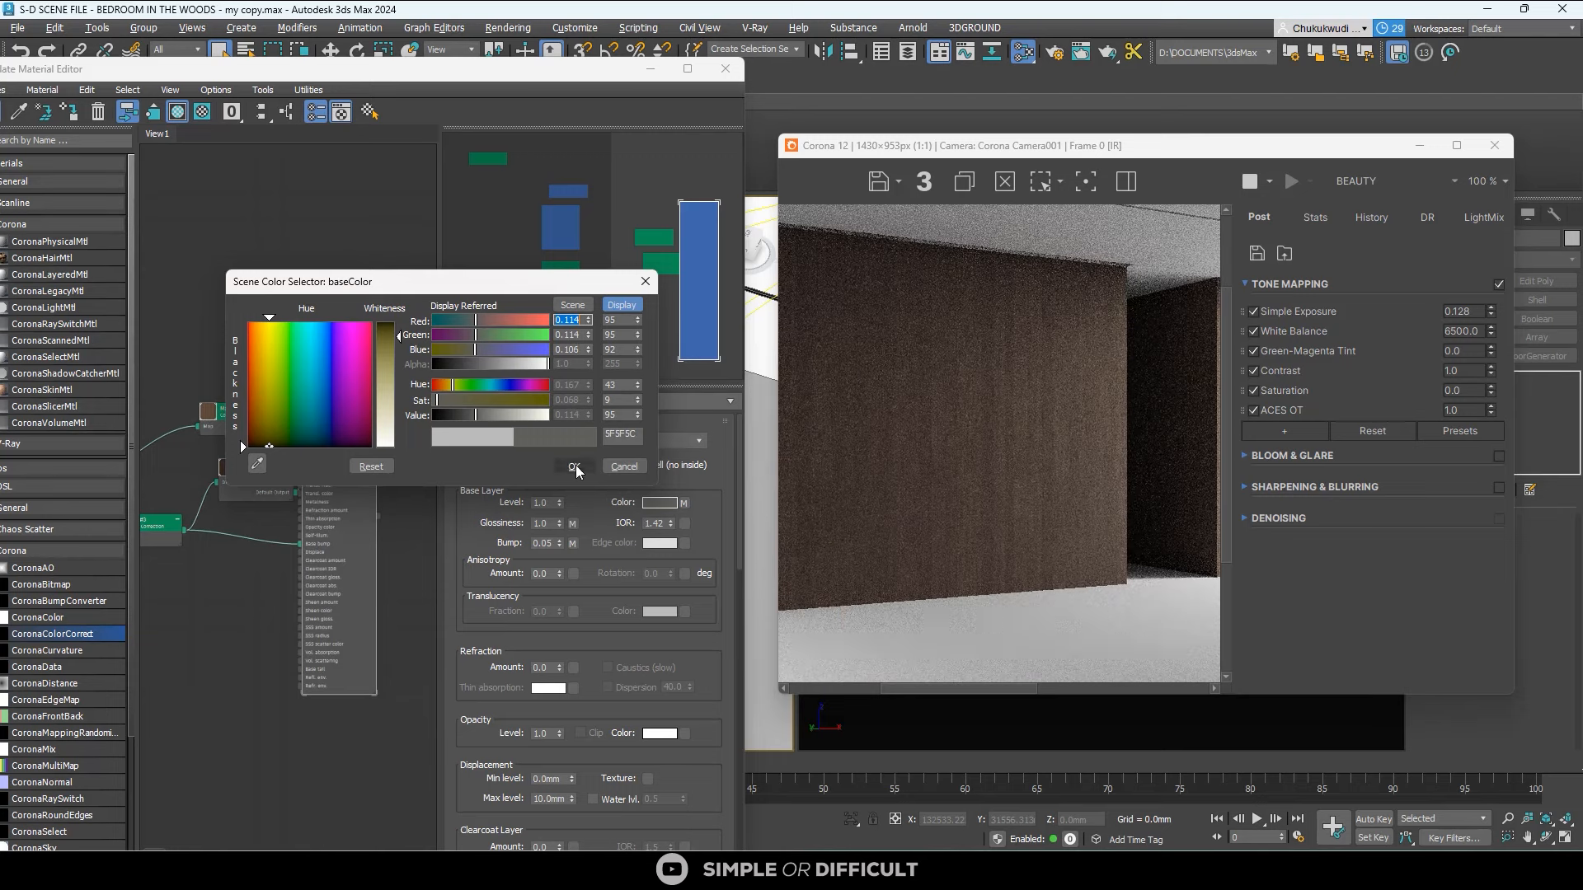
left_click(574, 467)
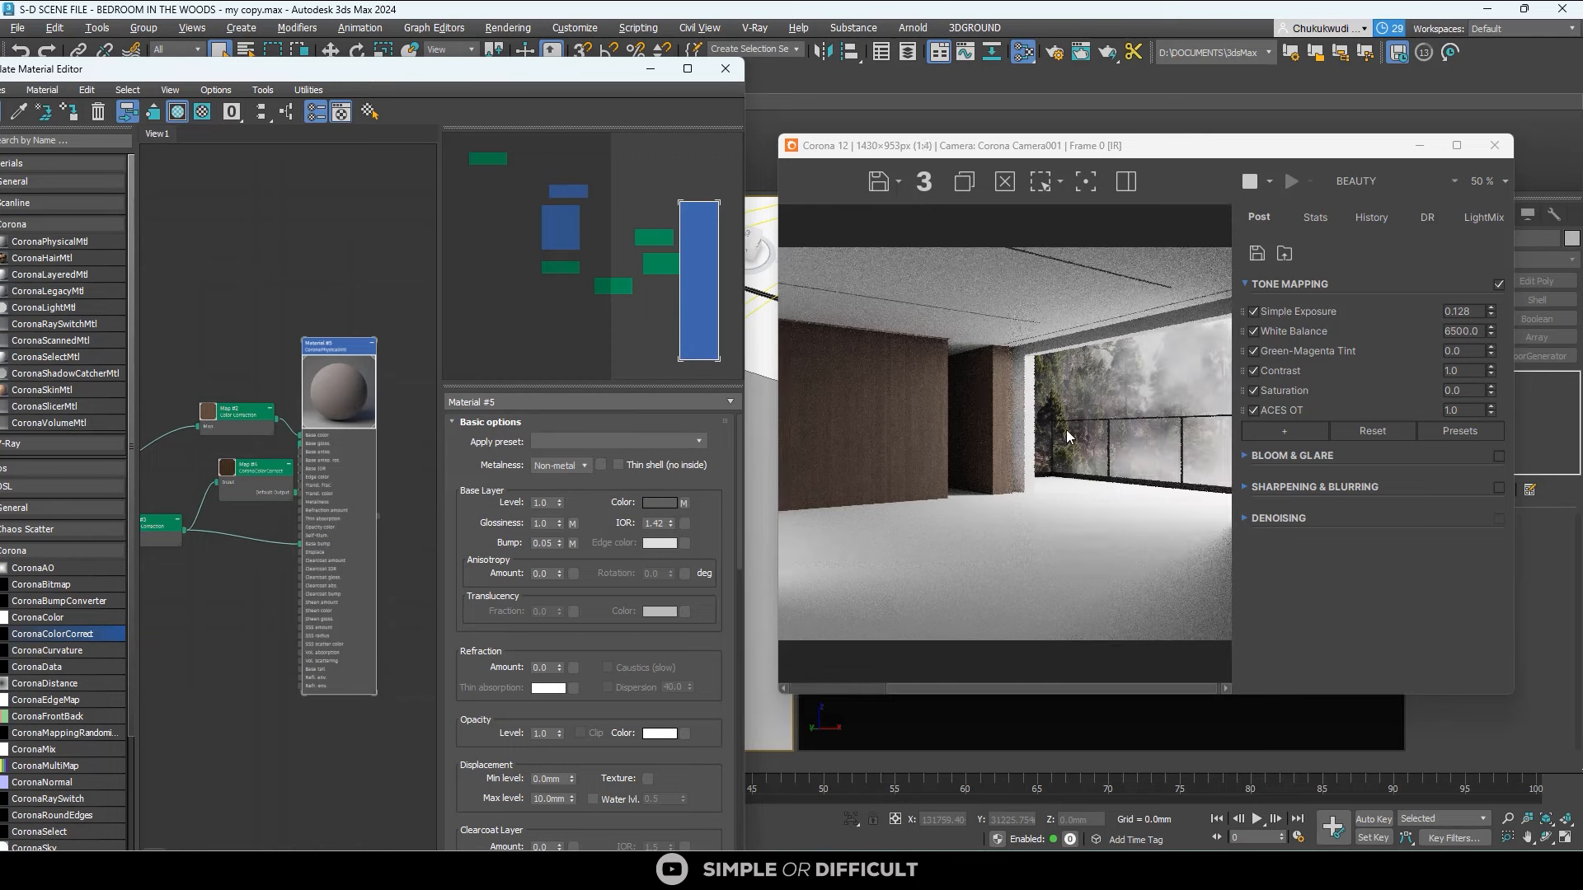
Set the base glossiness map amount of the wood material to 20.
scroll(902, 402, "up", 2)
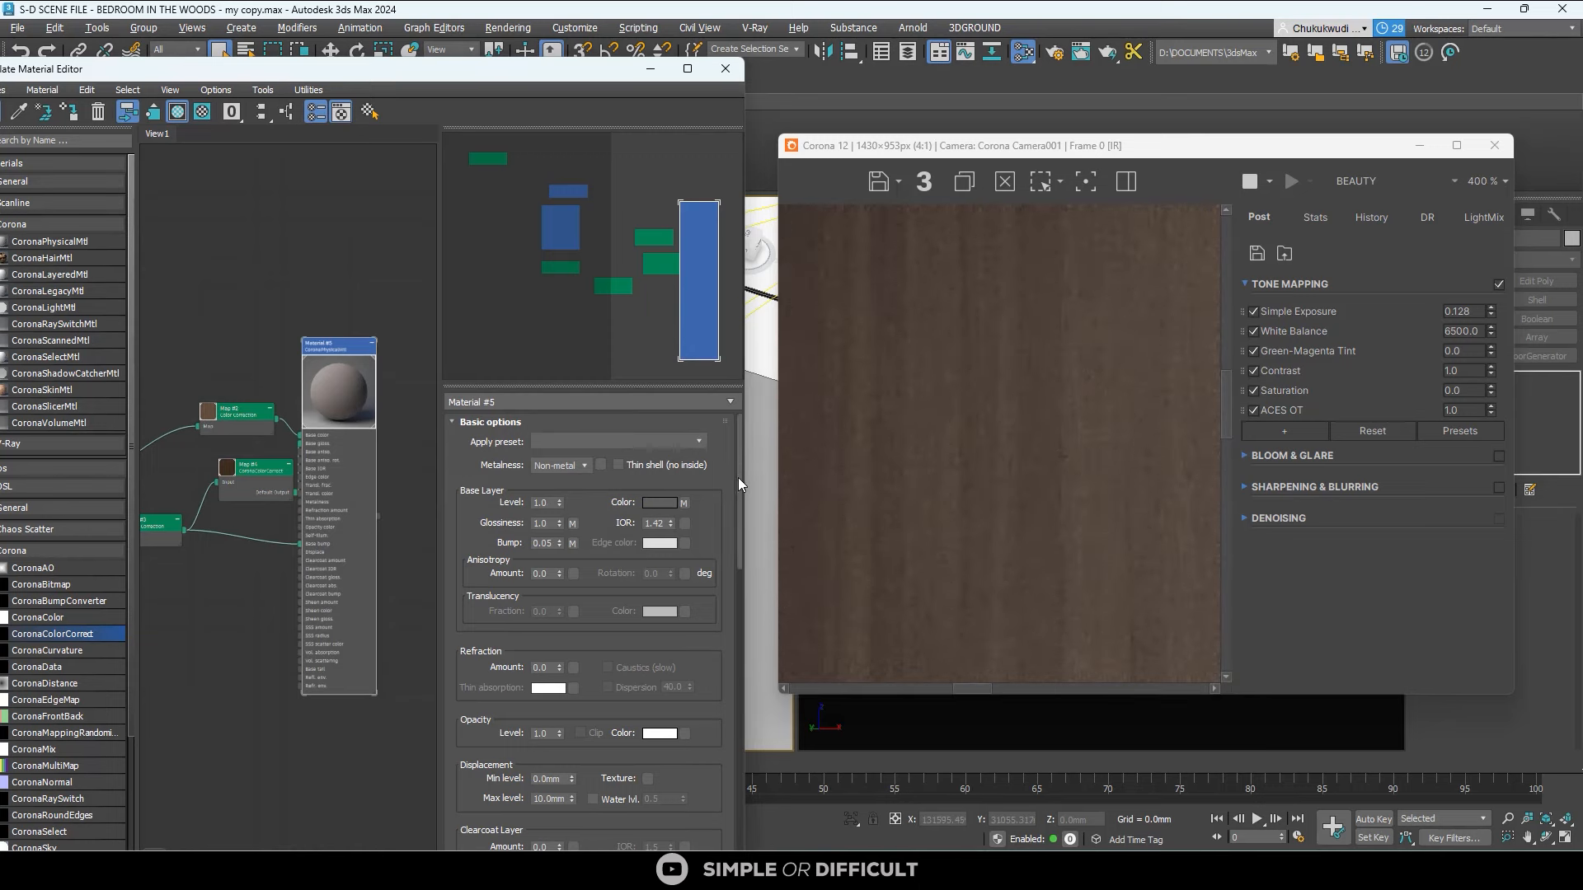
left_click_drag(739, 477, 751, 695)
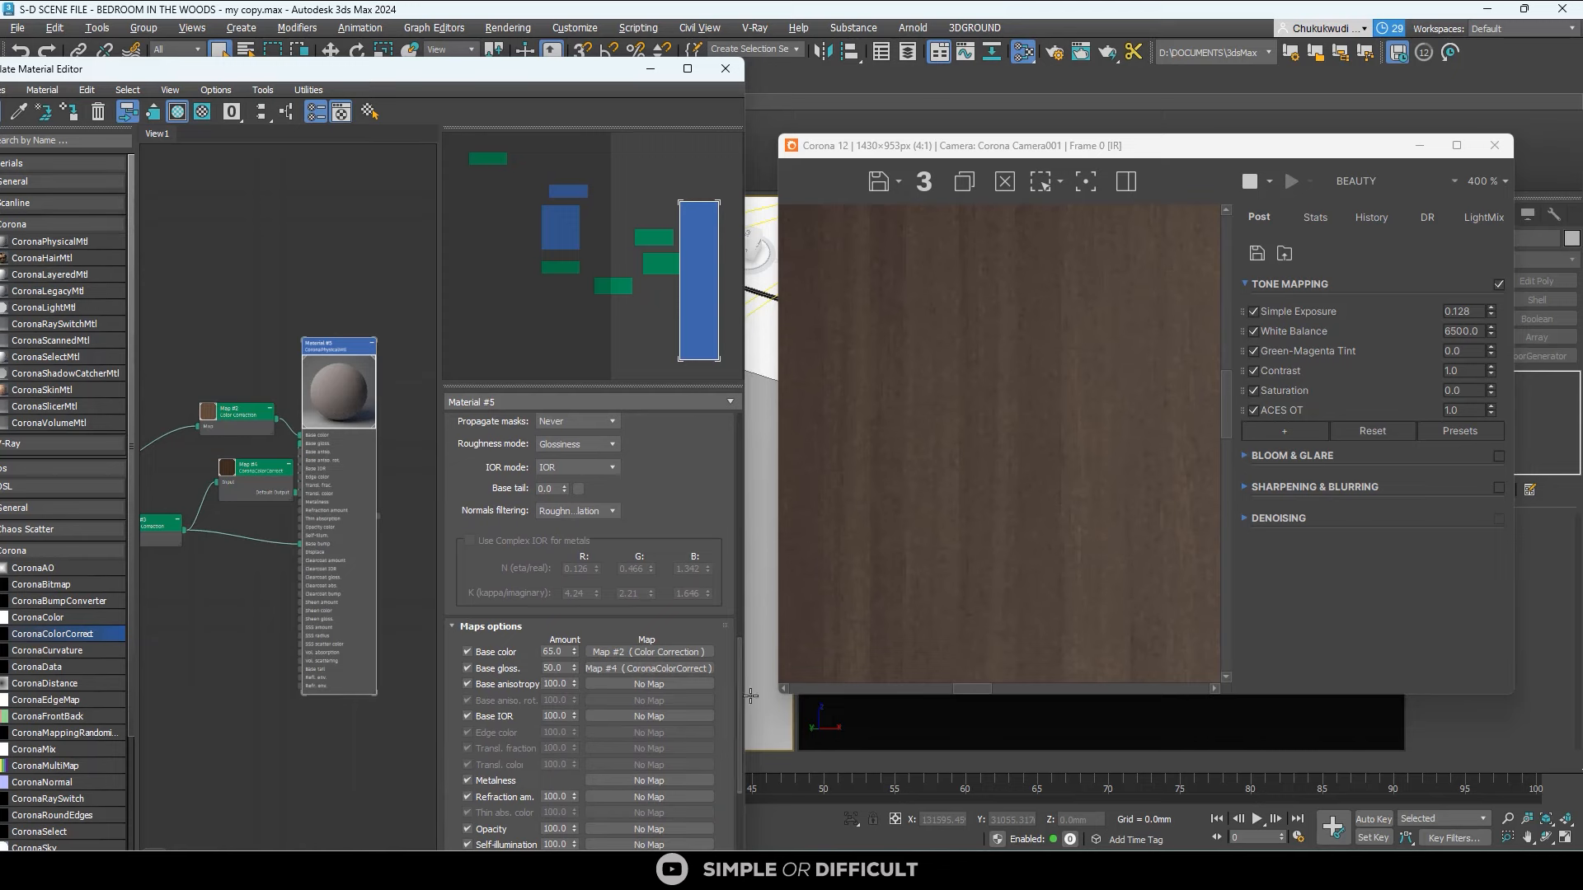
scroll(964, 476, "down", 2)
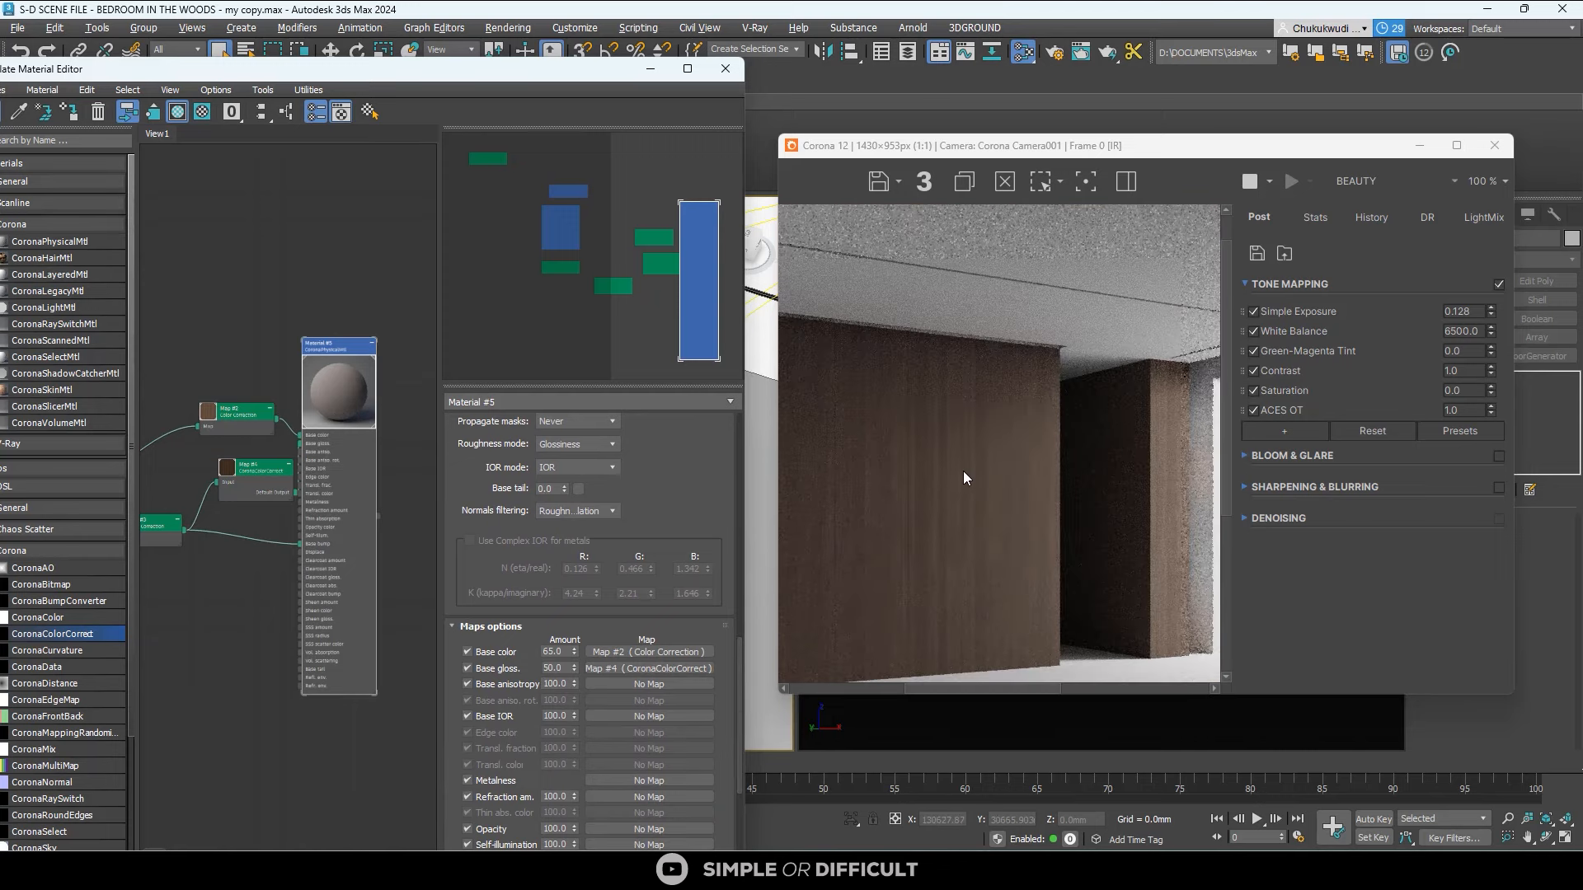
left_click(552, 668)
type("20")
key("Return")
Examine the wood grain and reflections on the wall panels in the interactive render, up close and from afar.
scroll(1001, 503, "up", 2)
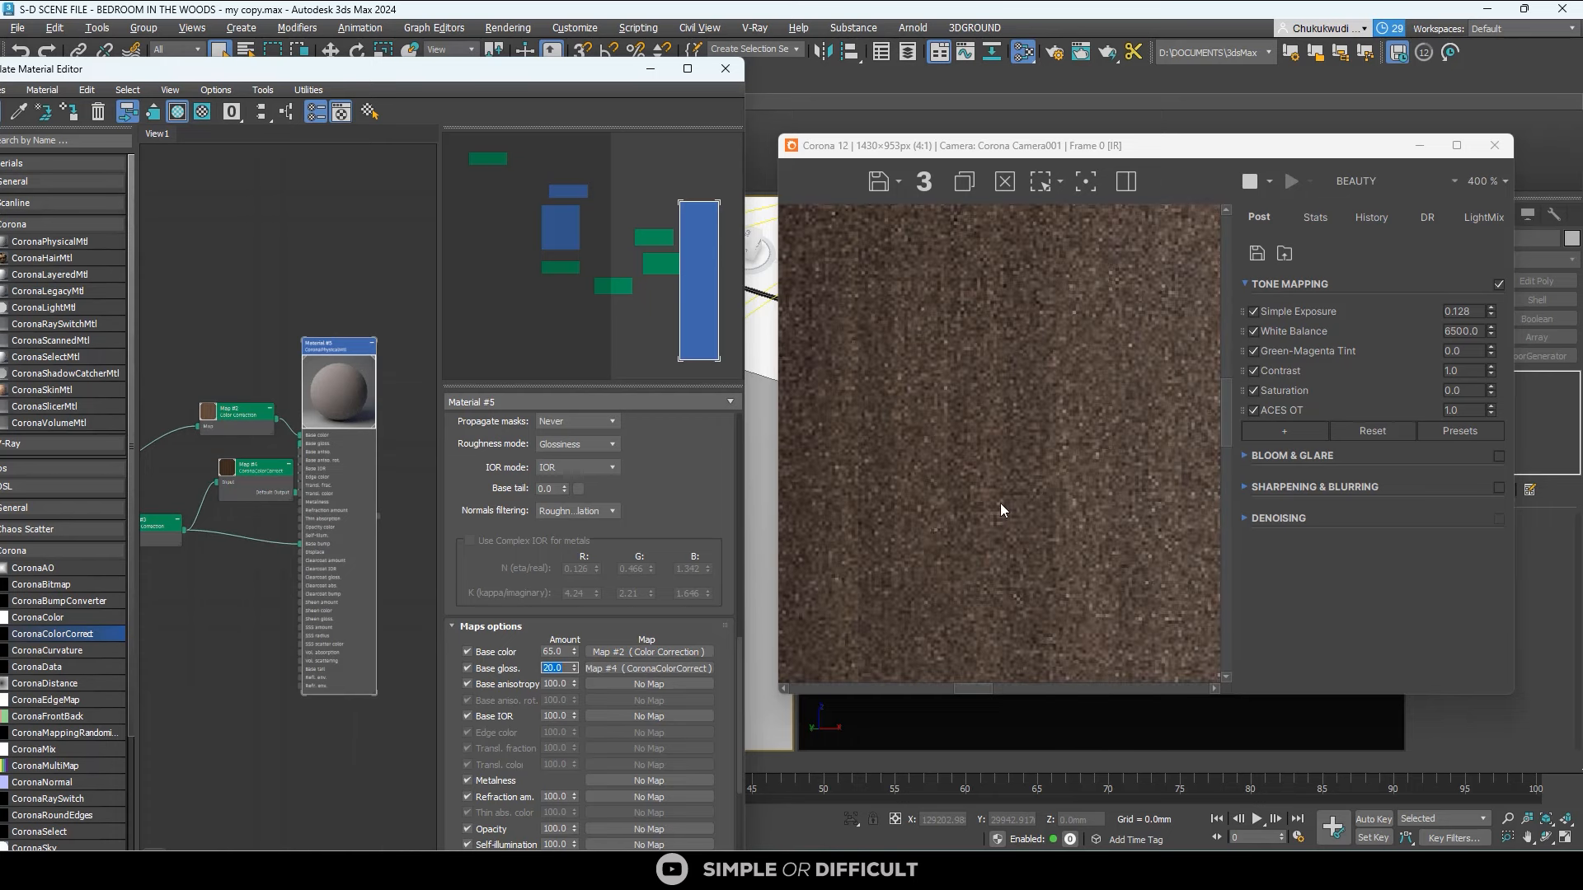
scroll(1001, 502, "down", 2)
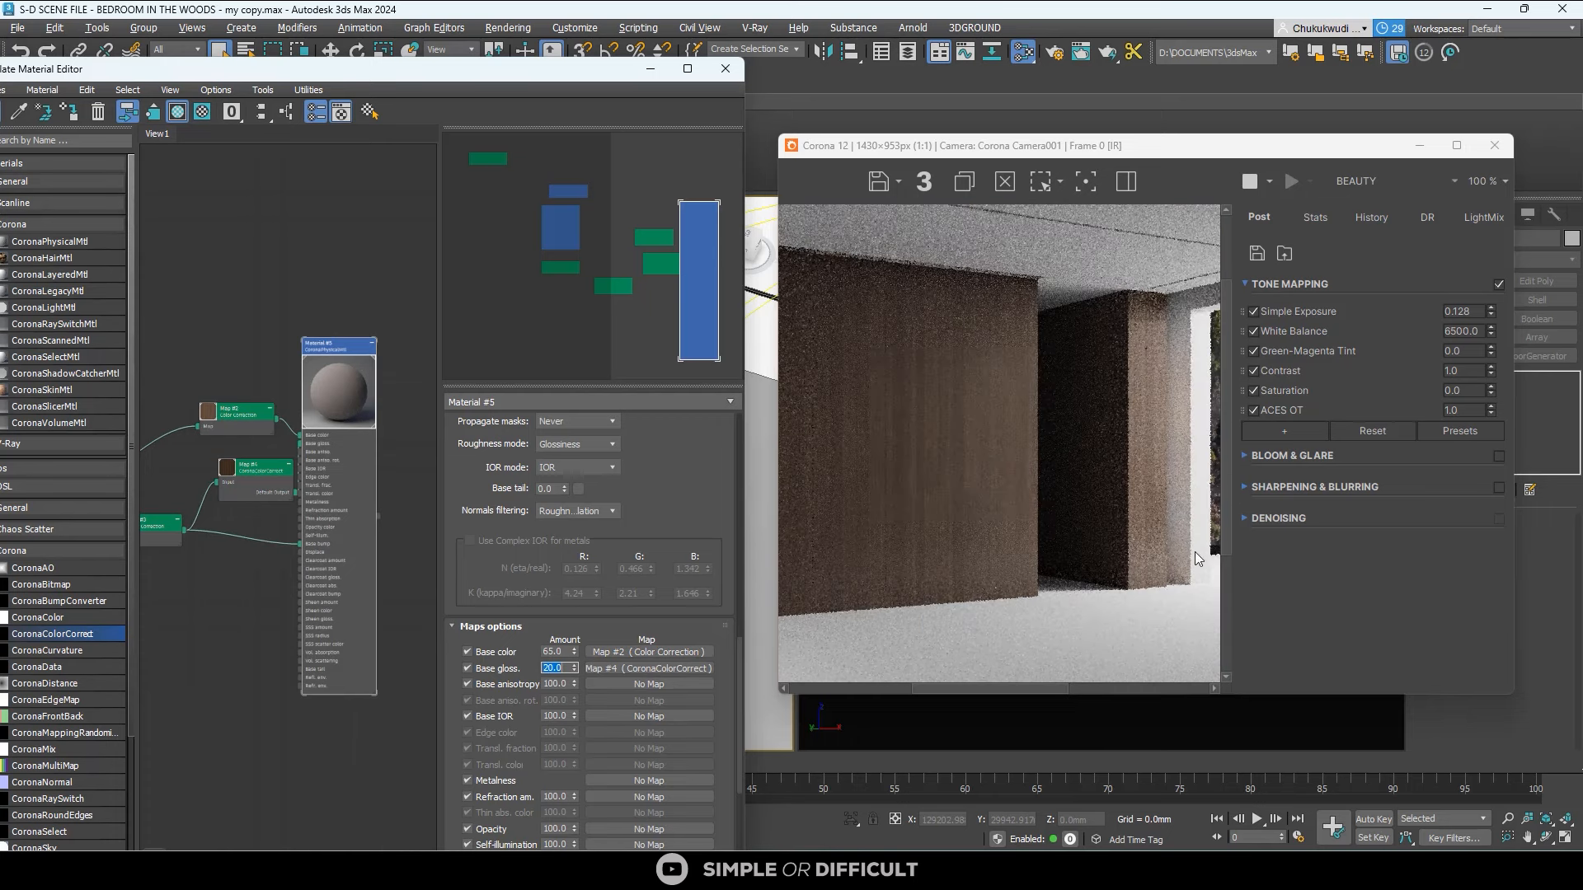
scroll(1184, 383, "up", 1)
scroll(1111, 273, "up", 1)
scroll(1116, 295, "down", 1)
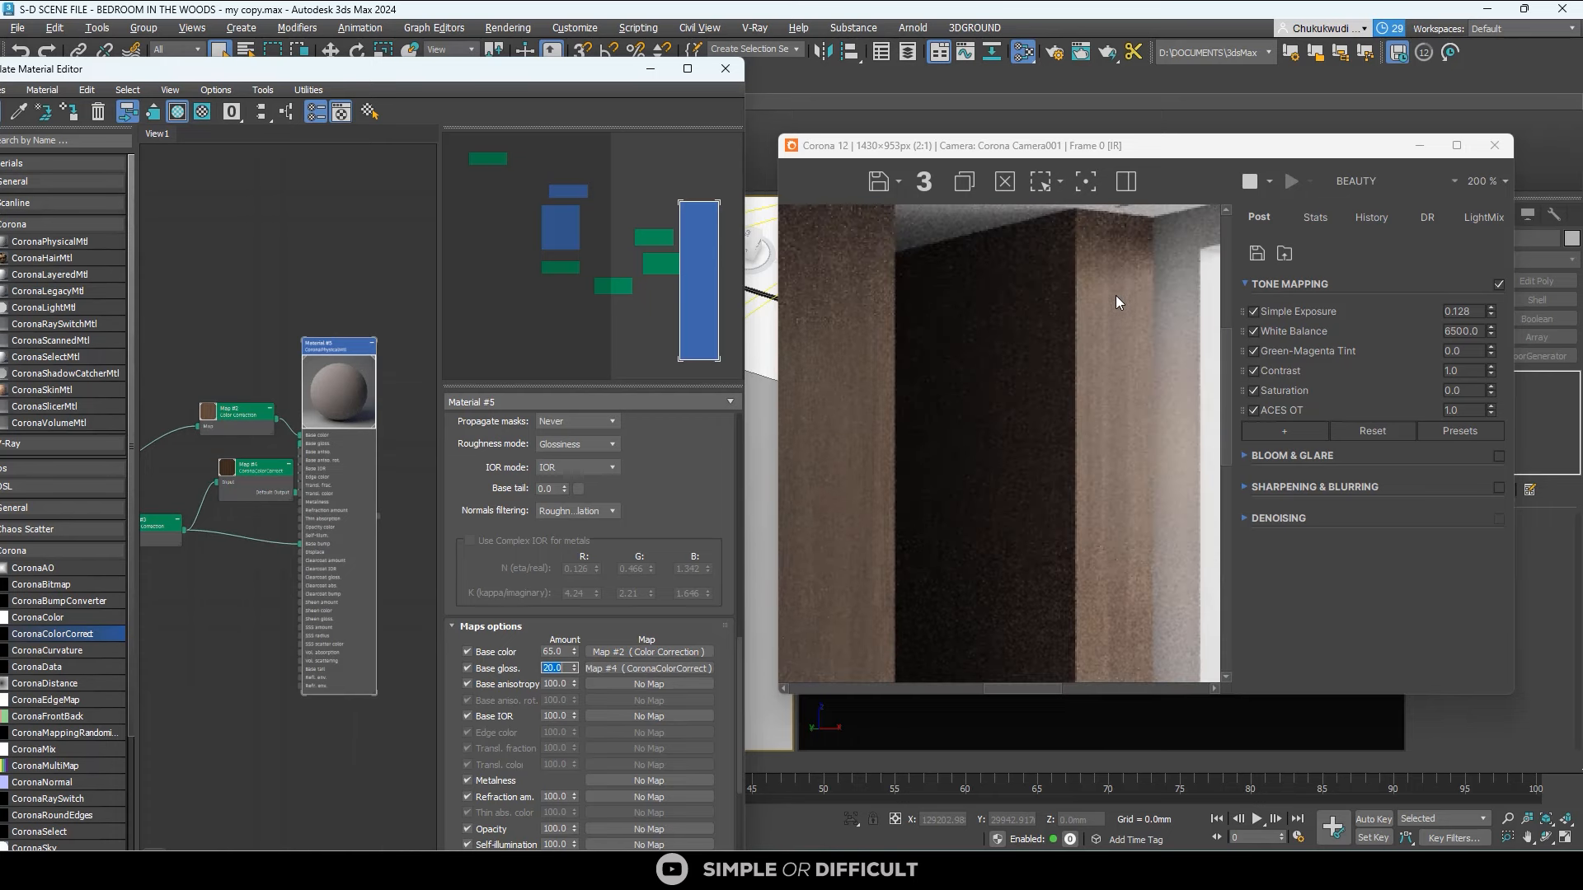
scroll(1115, 295, "down", 1)
scroll(1120, 330, "down", 1)
scroll(888, 334, "up", 1)
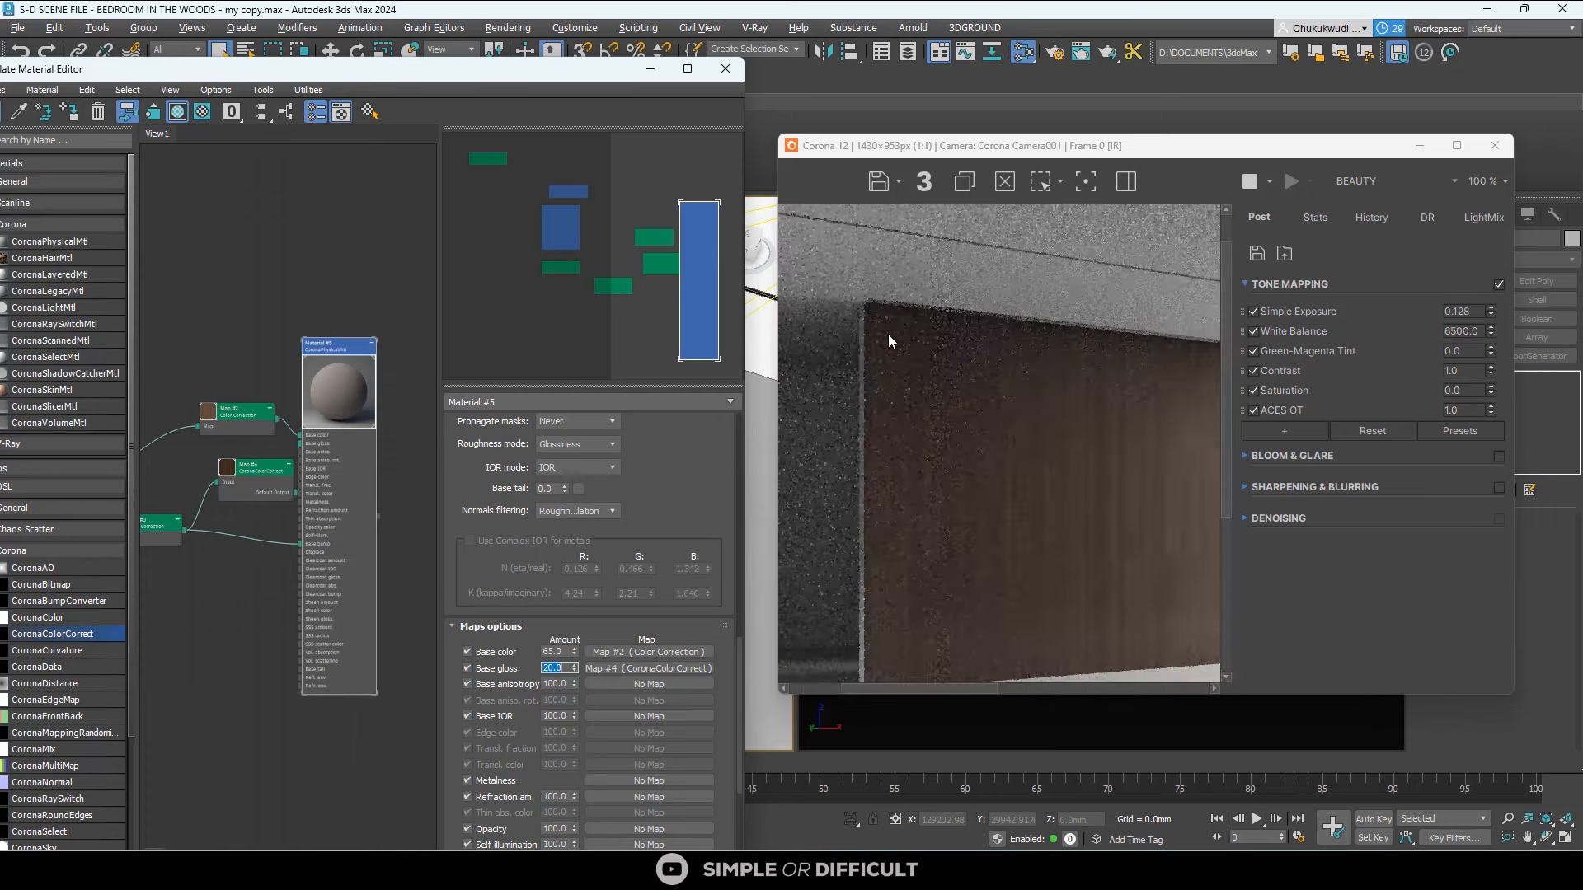
scroll(888, 333, "down", 1)
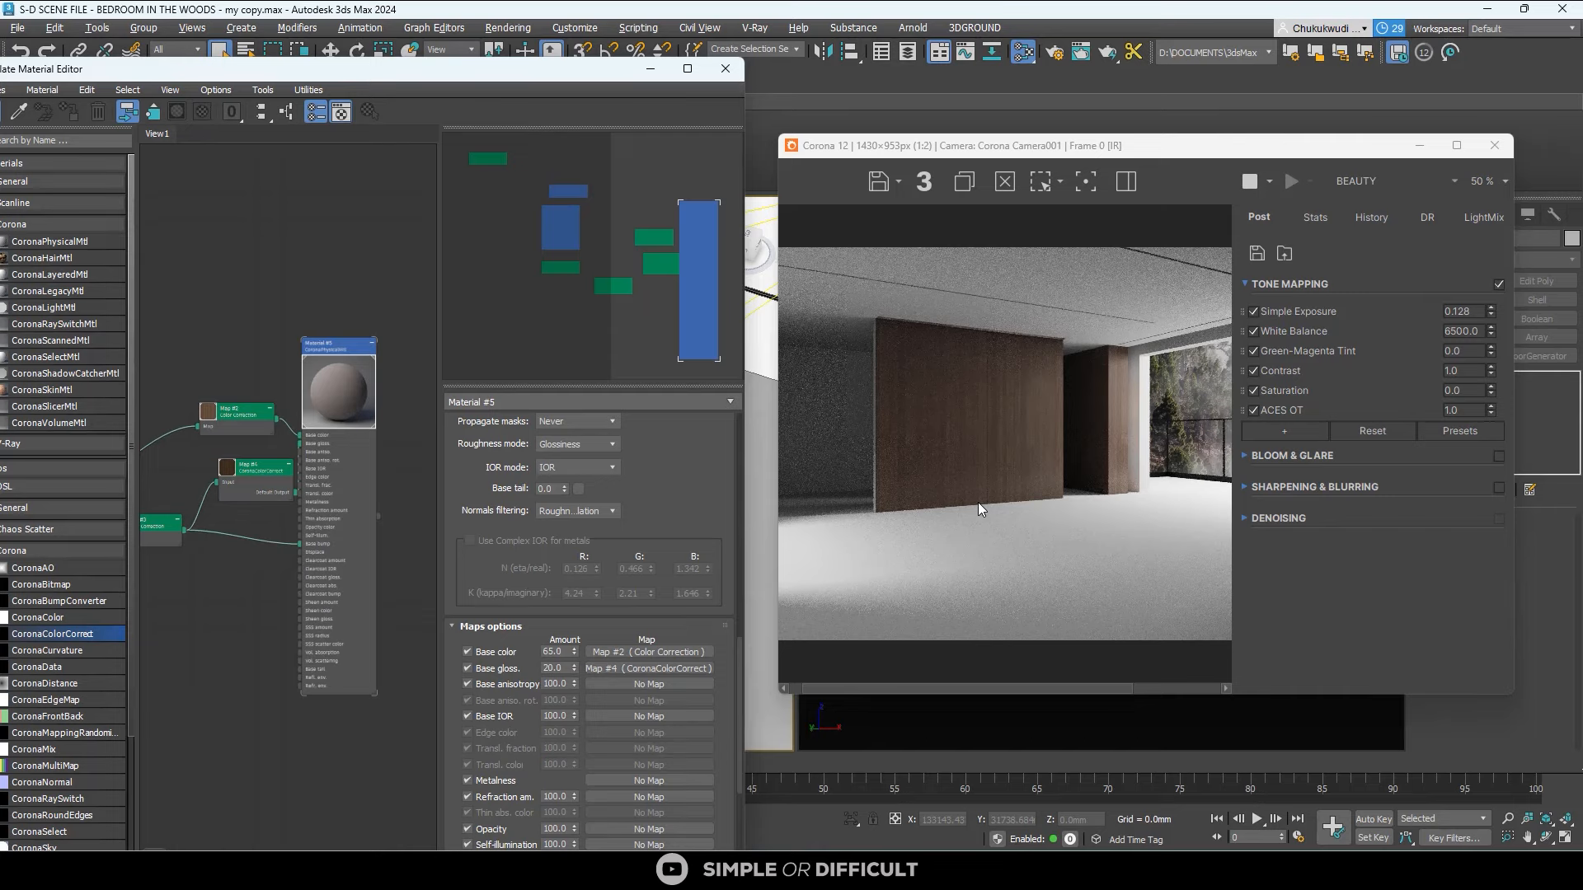
Minimize the material editor and show the whole scene in a wireframe top view.
left_click_drag(591, 71, 1261, 302)
left_click(1288, 302)
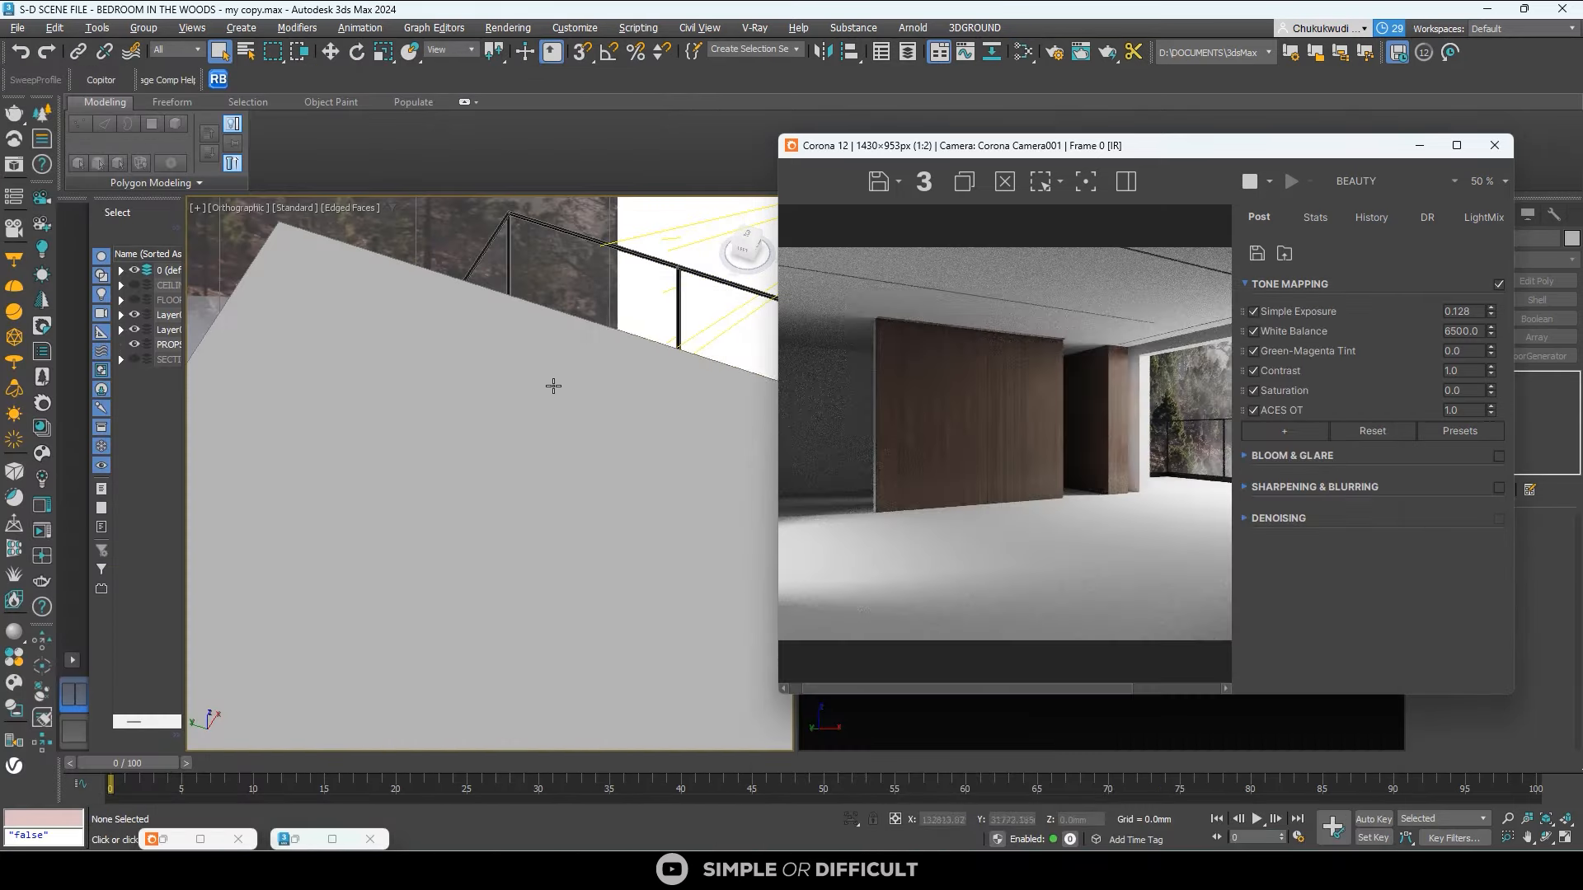
key("z")
key("t")
key("z")
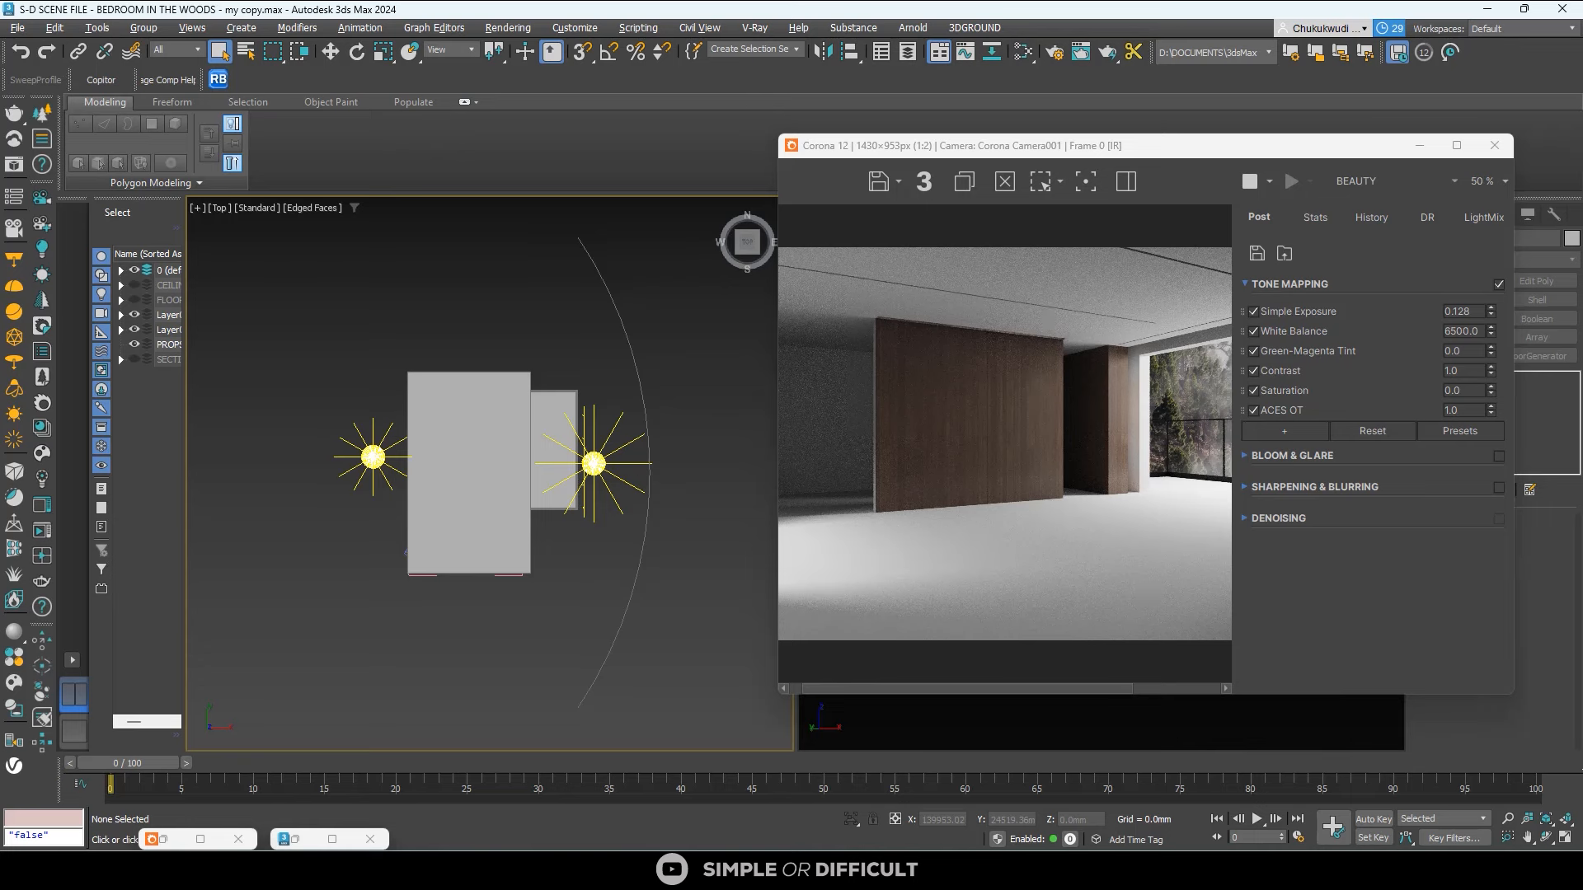
key("F3")
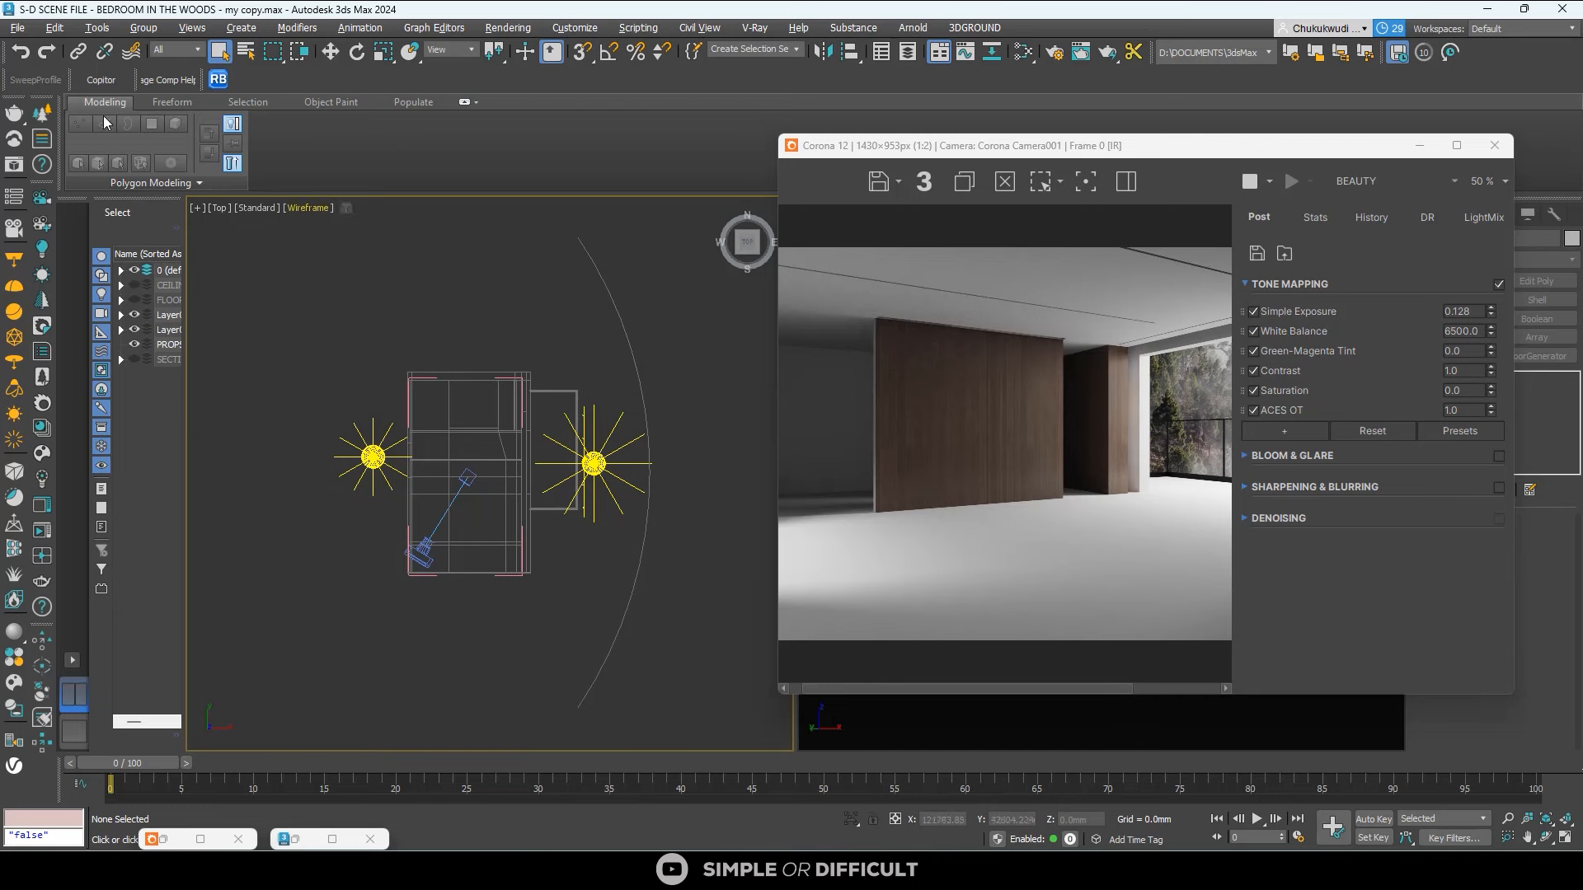
Paste the objects stored in Copitor's first slot into the scene and close Copitor.
left_click(102, 80)
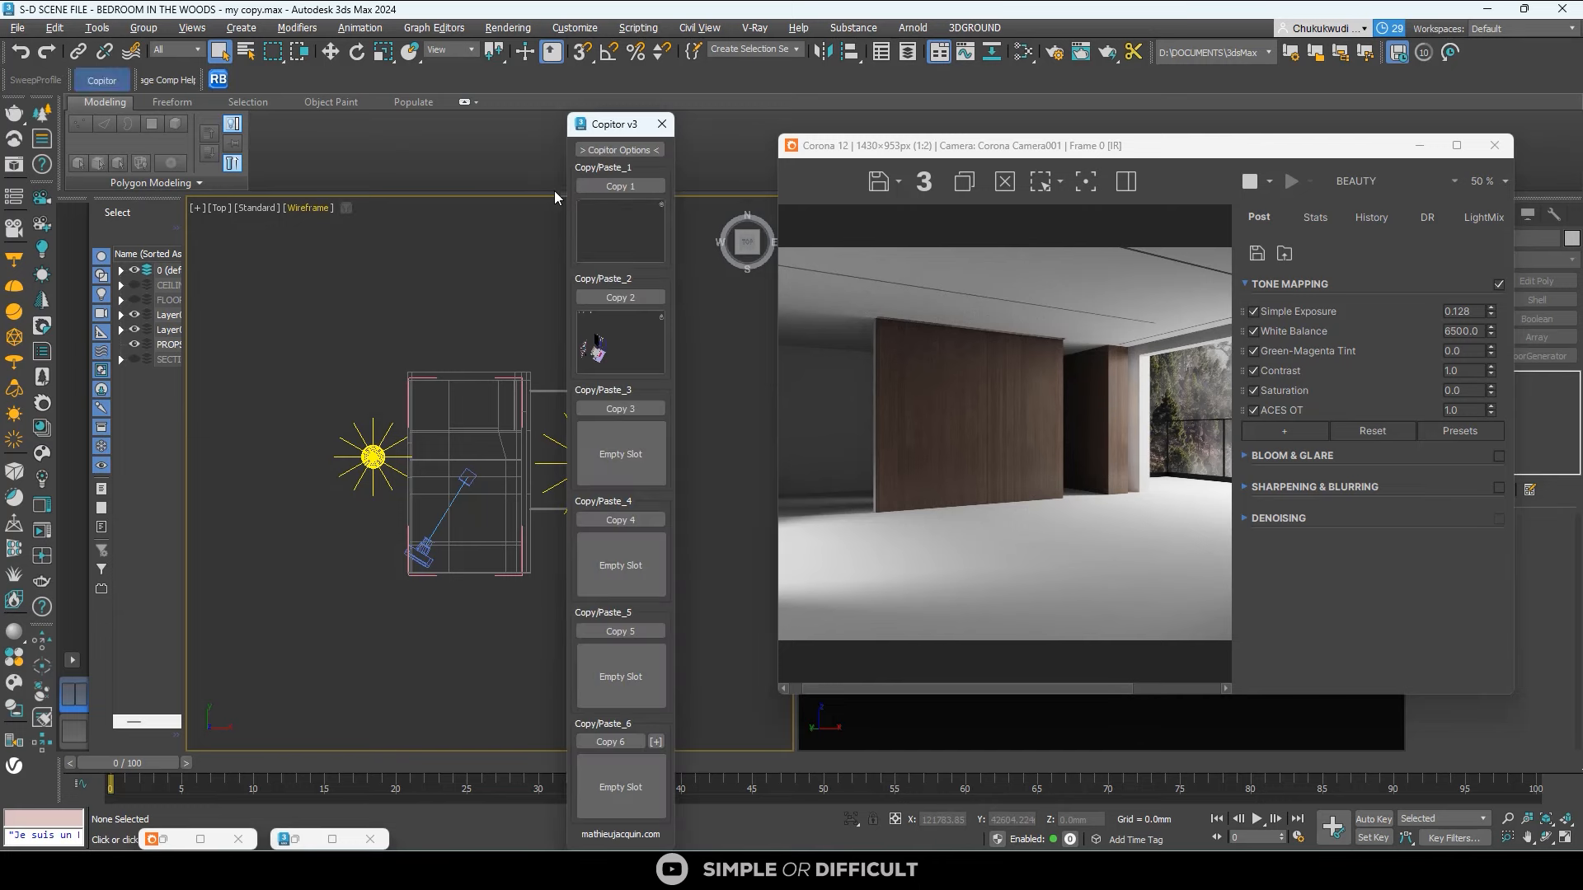
left_click(627, 216)
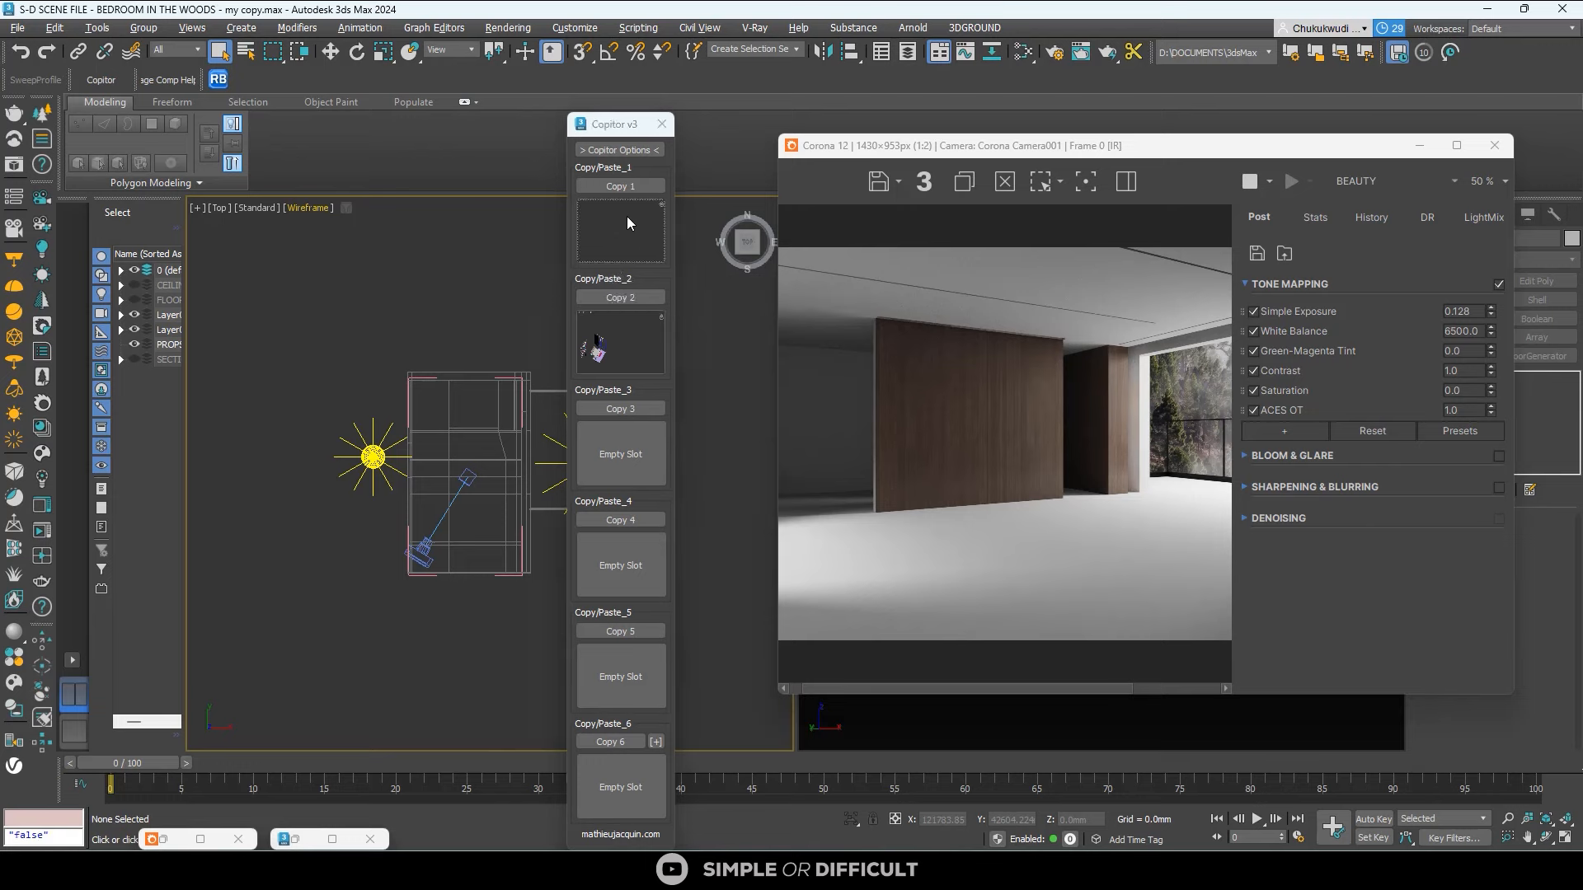
scroll(477, 489, "up", 3)
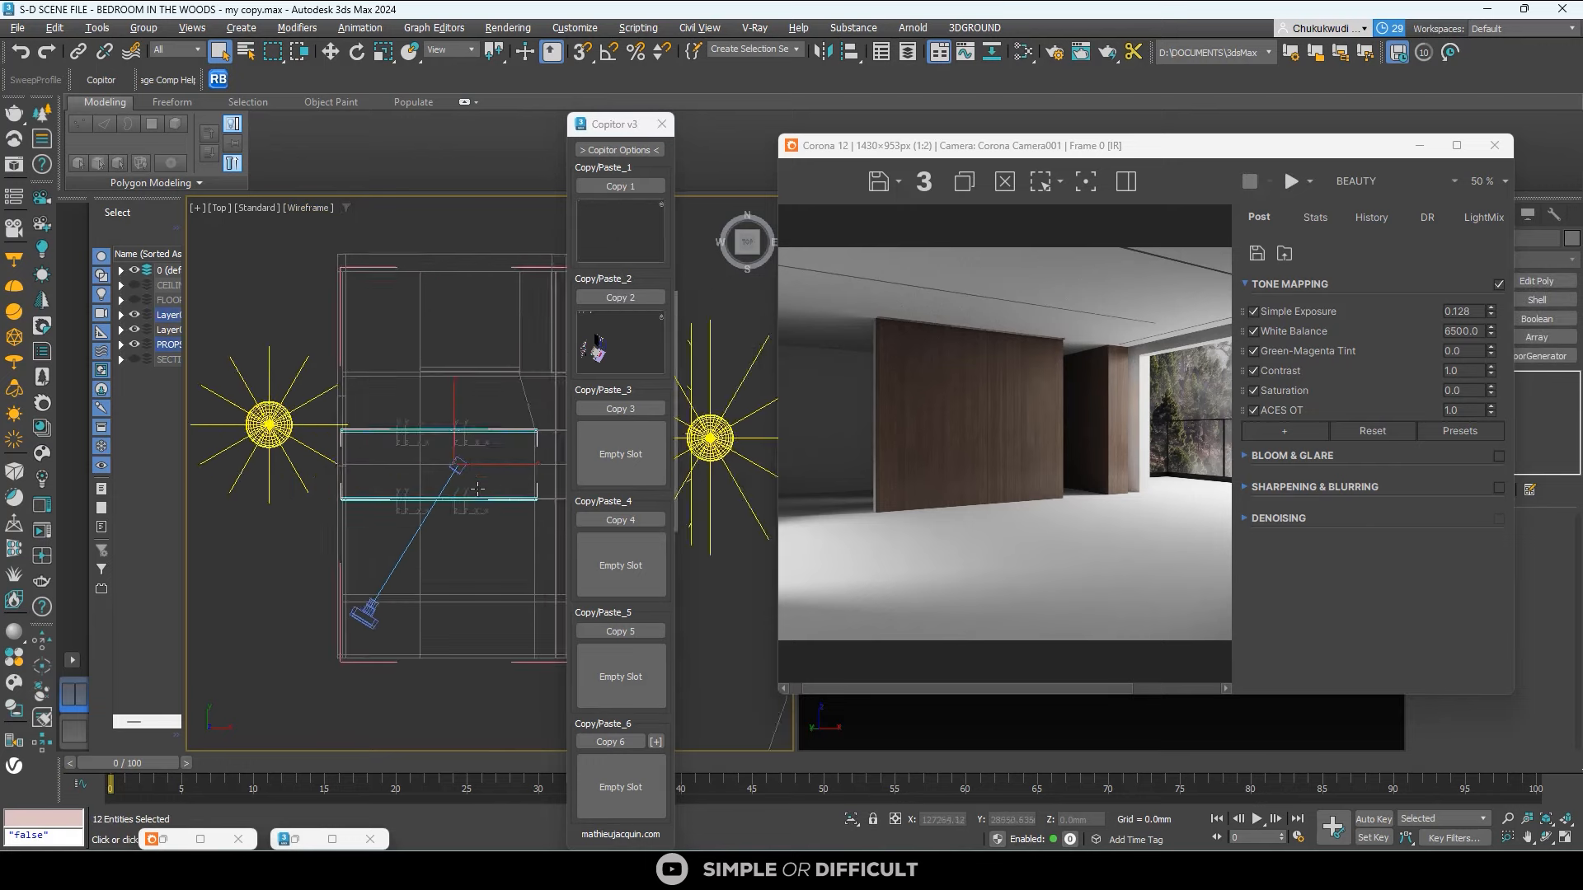
scroll(492, 422, "down", 2)
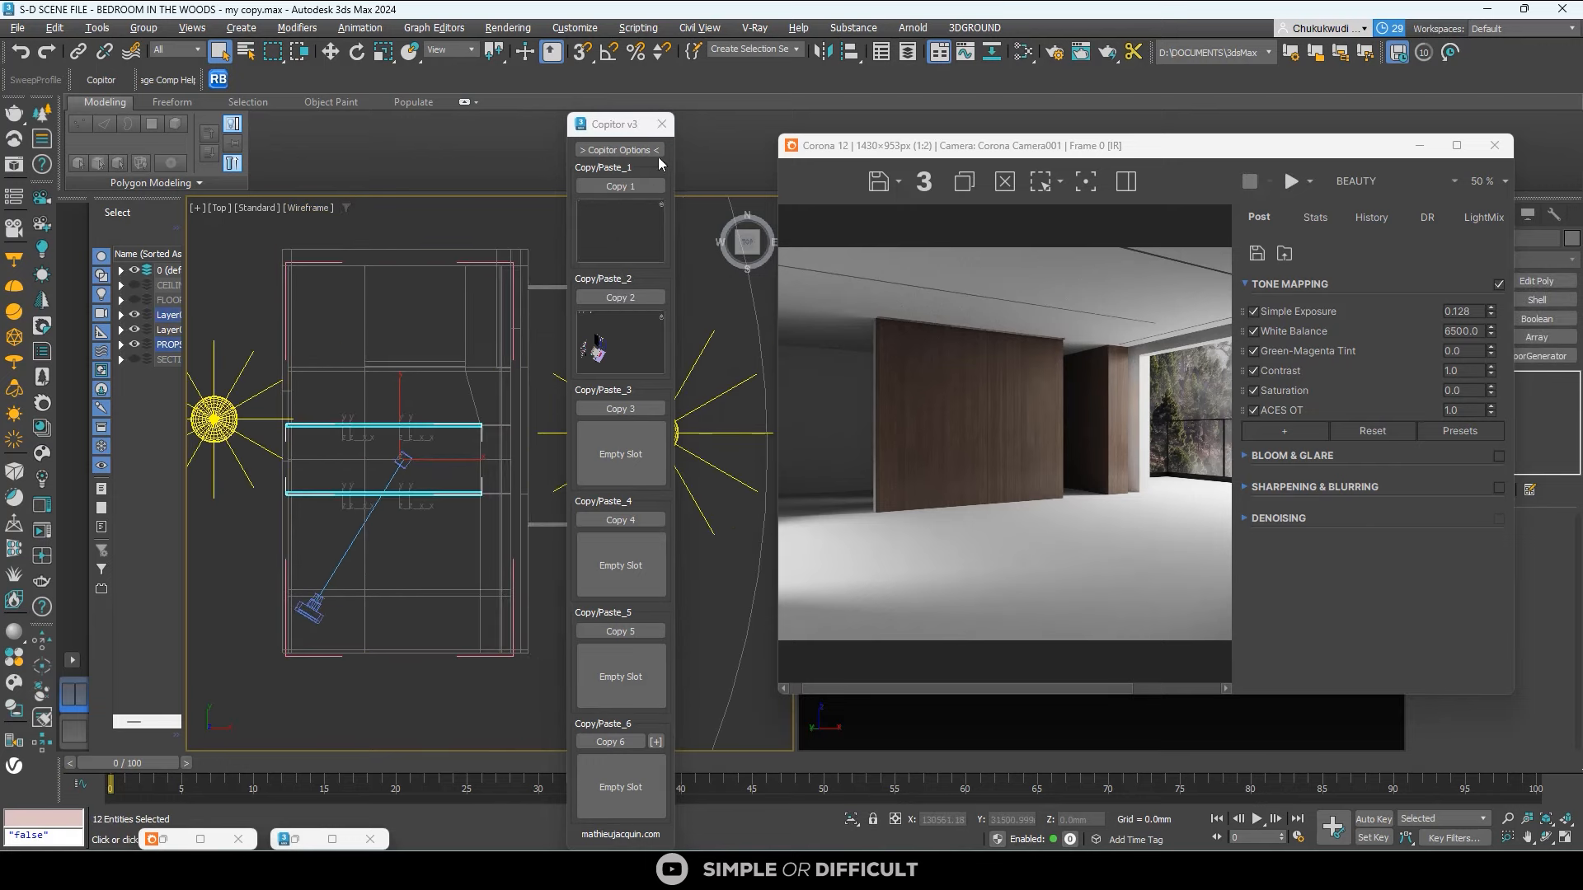
left_click(662, 125)
Examine the pasted linear ceiling lights from several angles and from above to check their placement in the room.
scroll(447, 347, "down", 3)
middle_click_drag(418, 424, 440, 373, "alt")
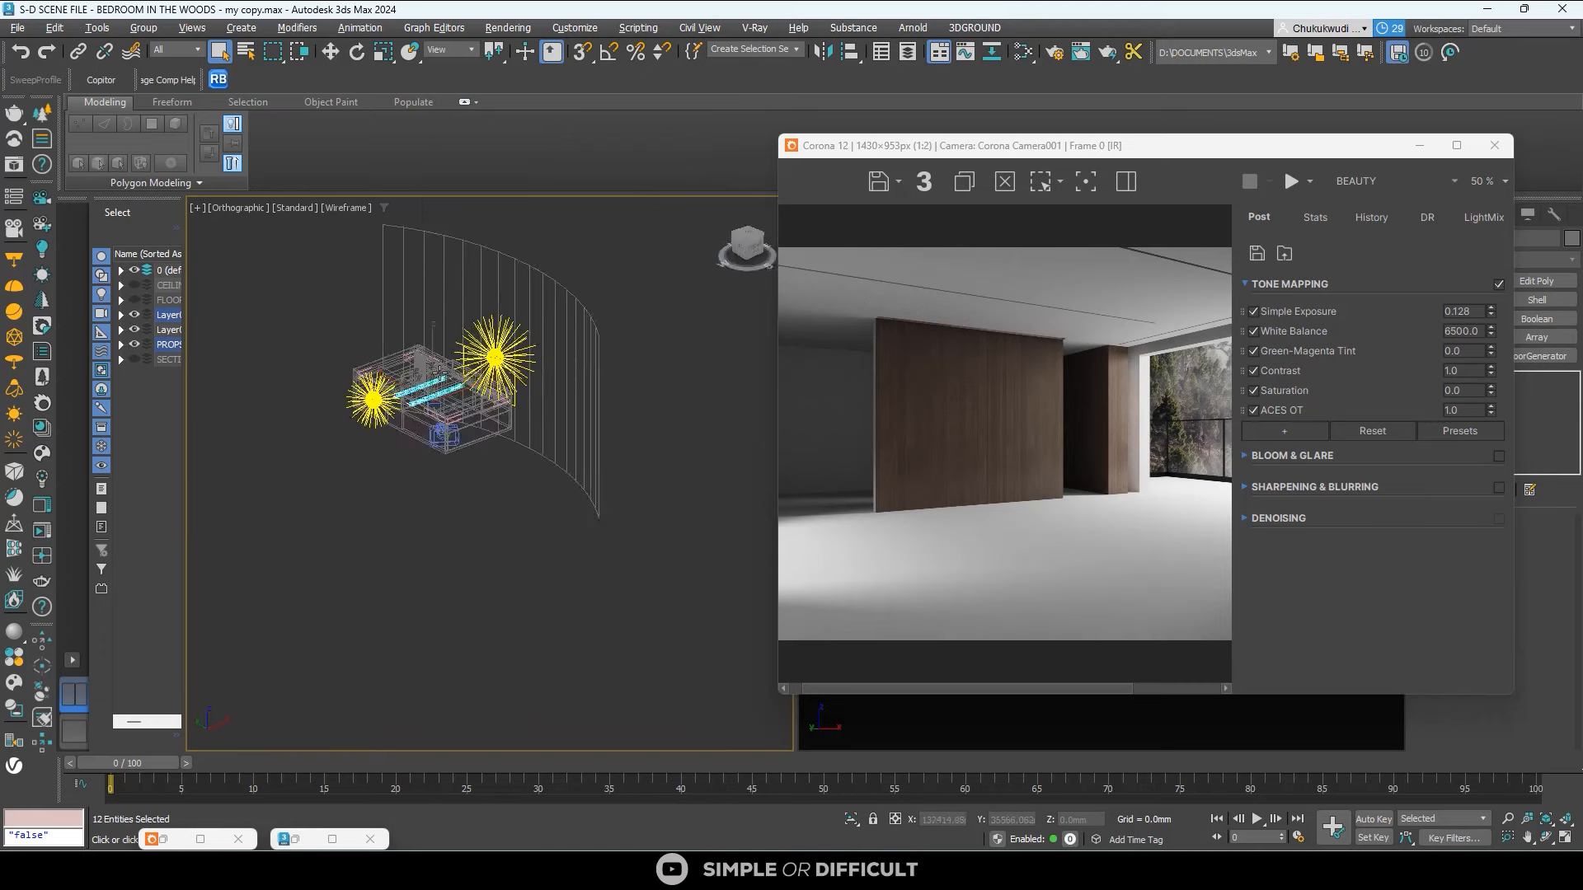
scroll(440, 372, "up", 5)
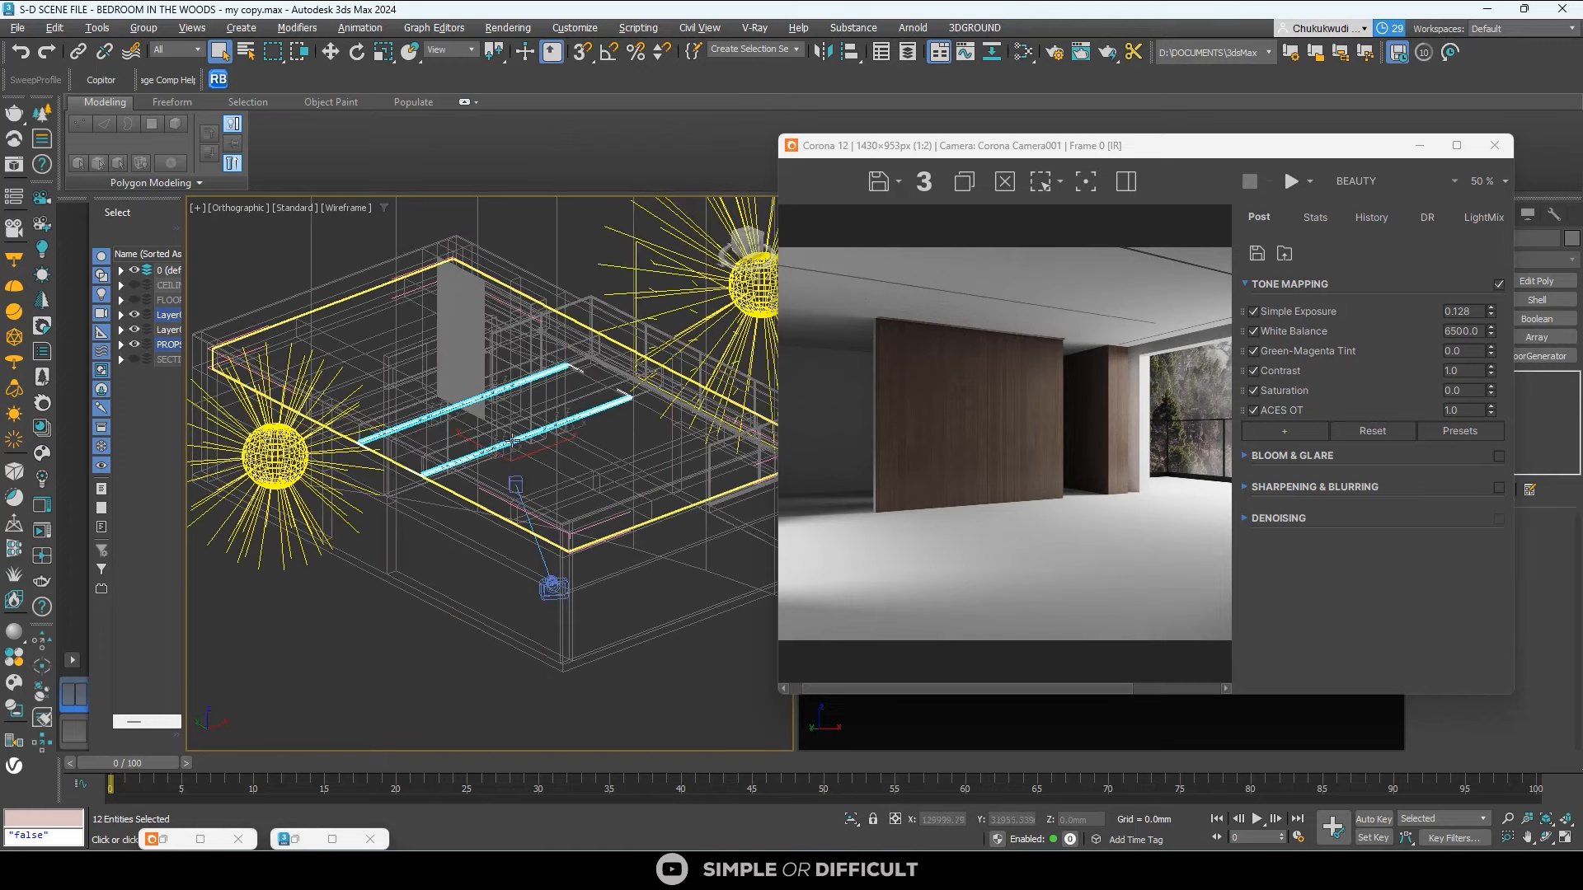
scroll(617, 401, "up", 3)
middle_click_drag(610, 407, 601, 459, "alt")
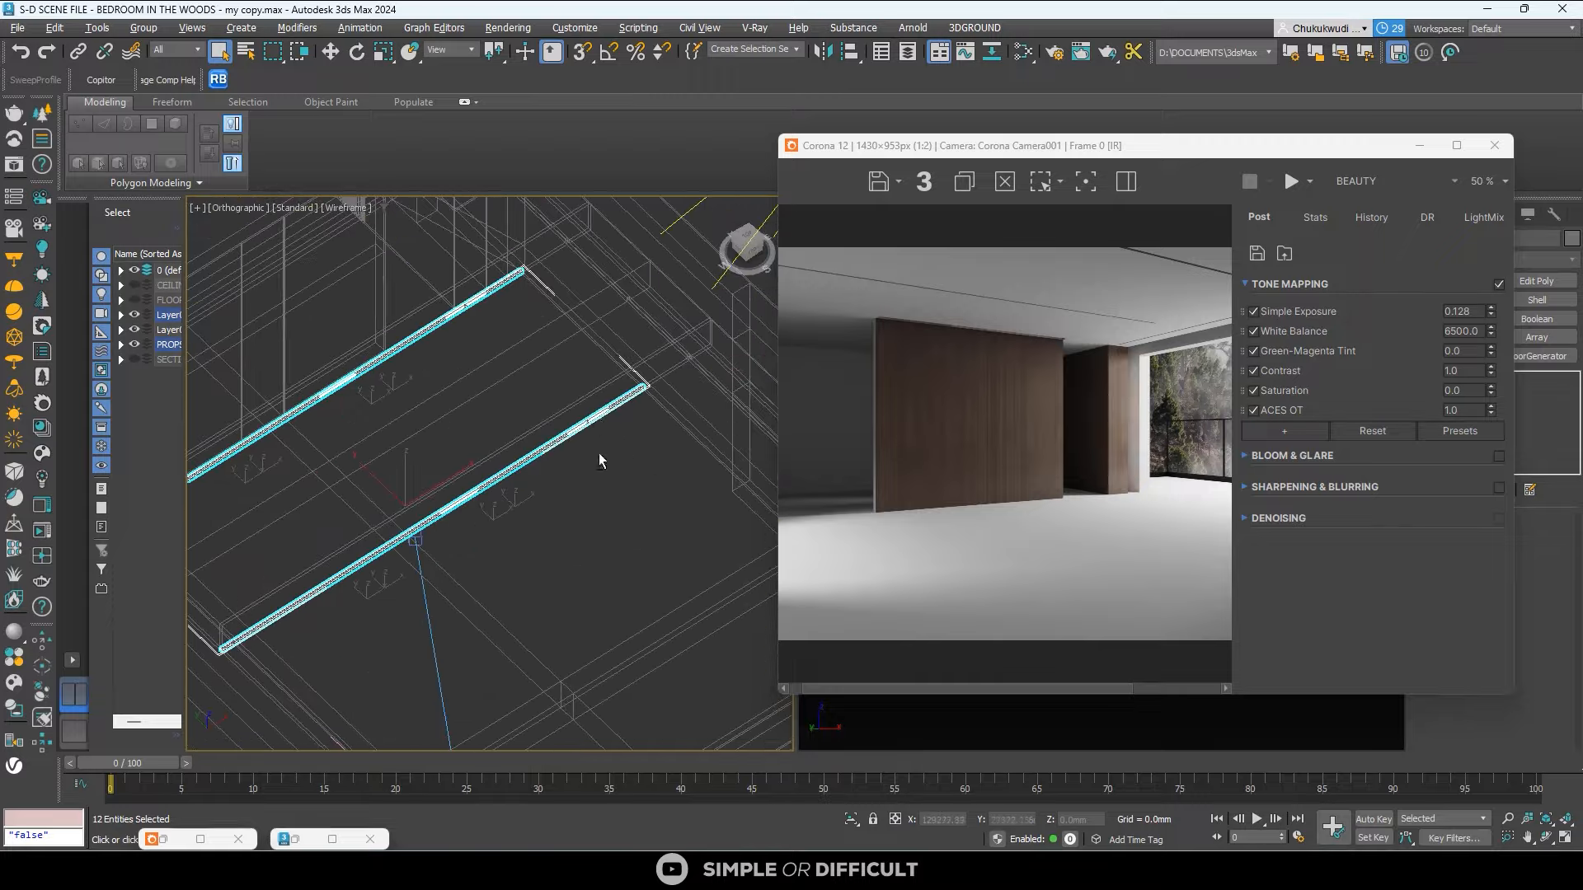
scroll(592, 417, "up", 6)
scroll(594, 417, "down", 7)
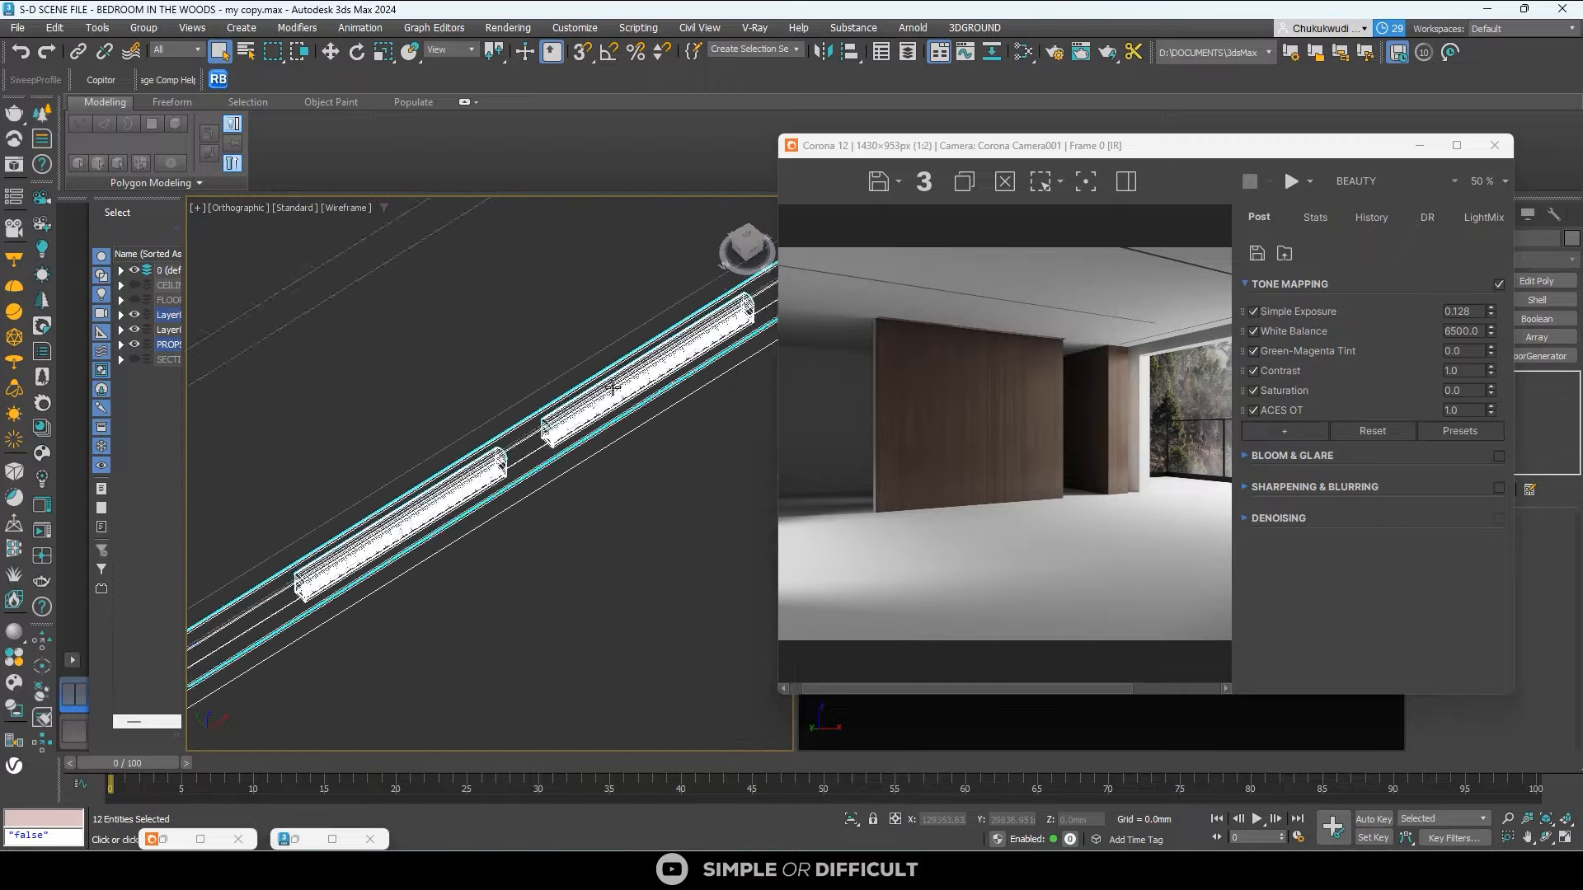
middle_click_drag(617, 397, 580, 416, "alt")
scroll(581, 415, "down", 6)
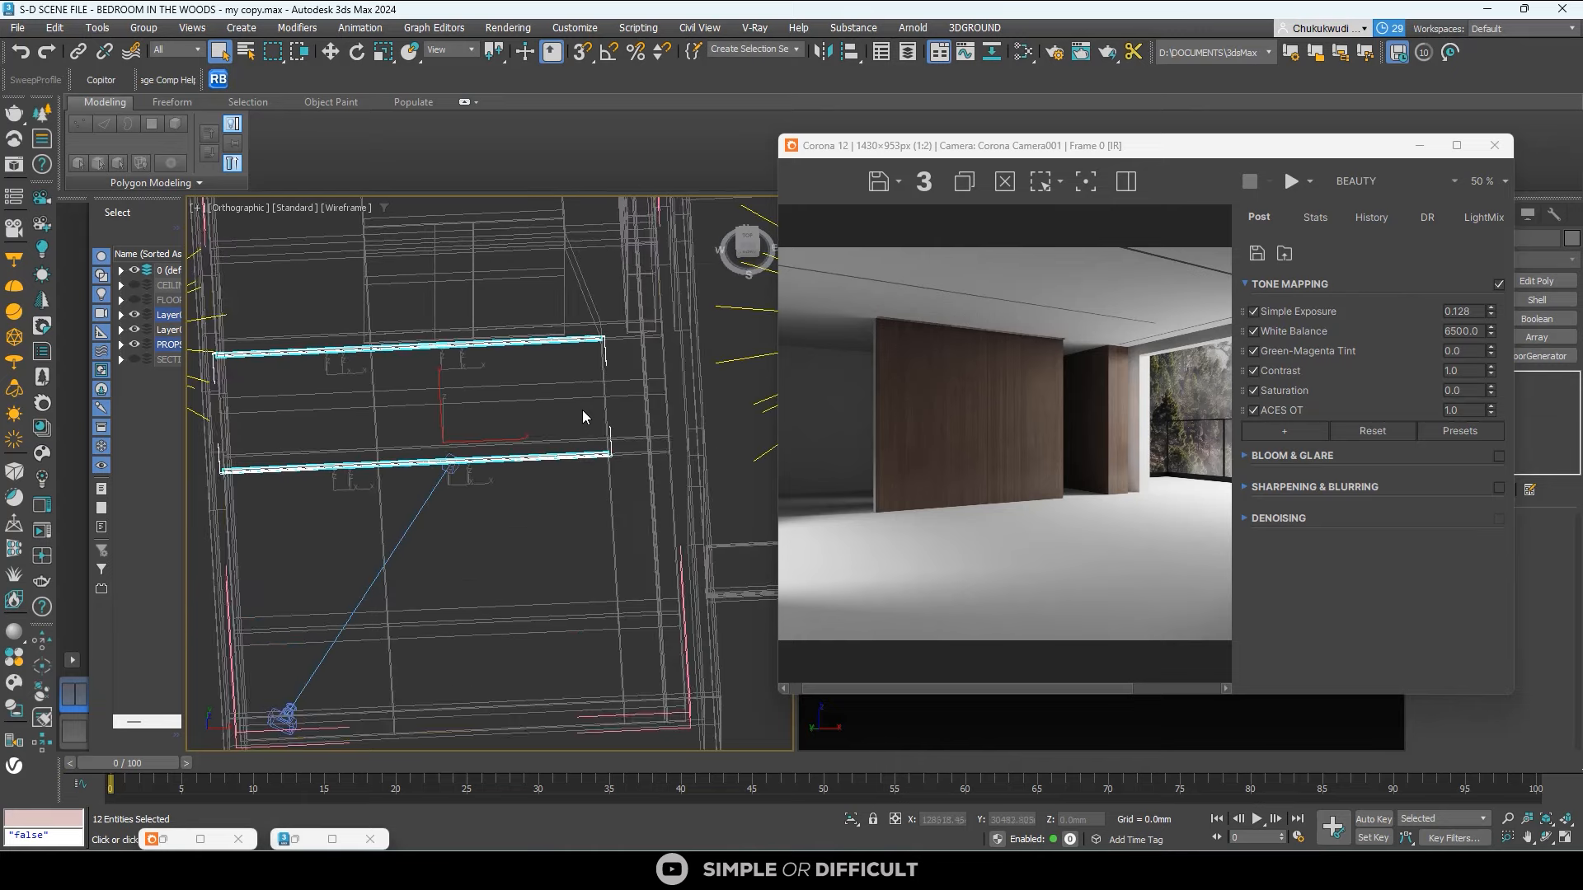
scroll(506, 404, "down", 5)
scroll(506, 404, "up", 3)
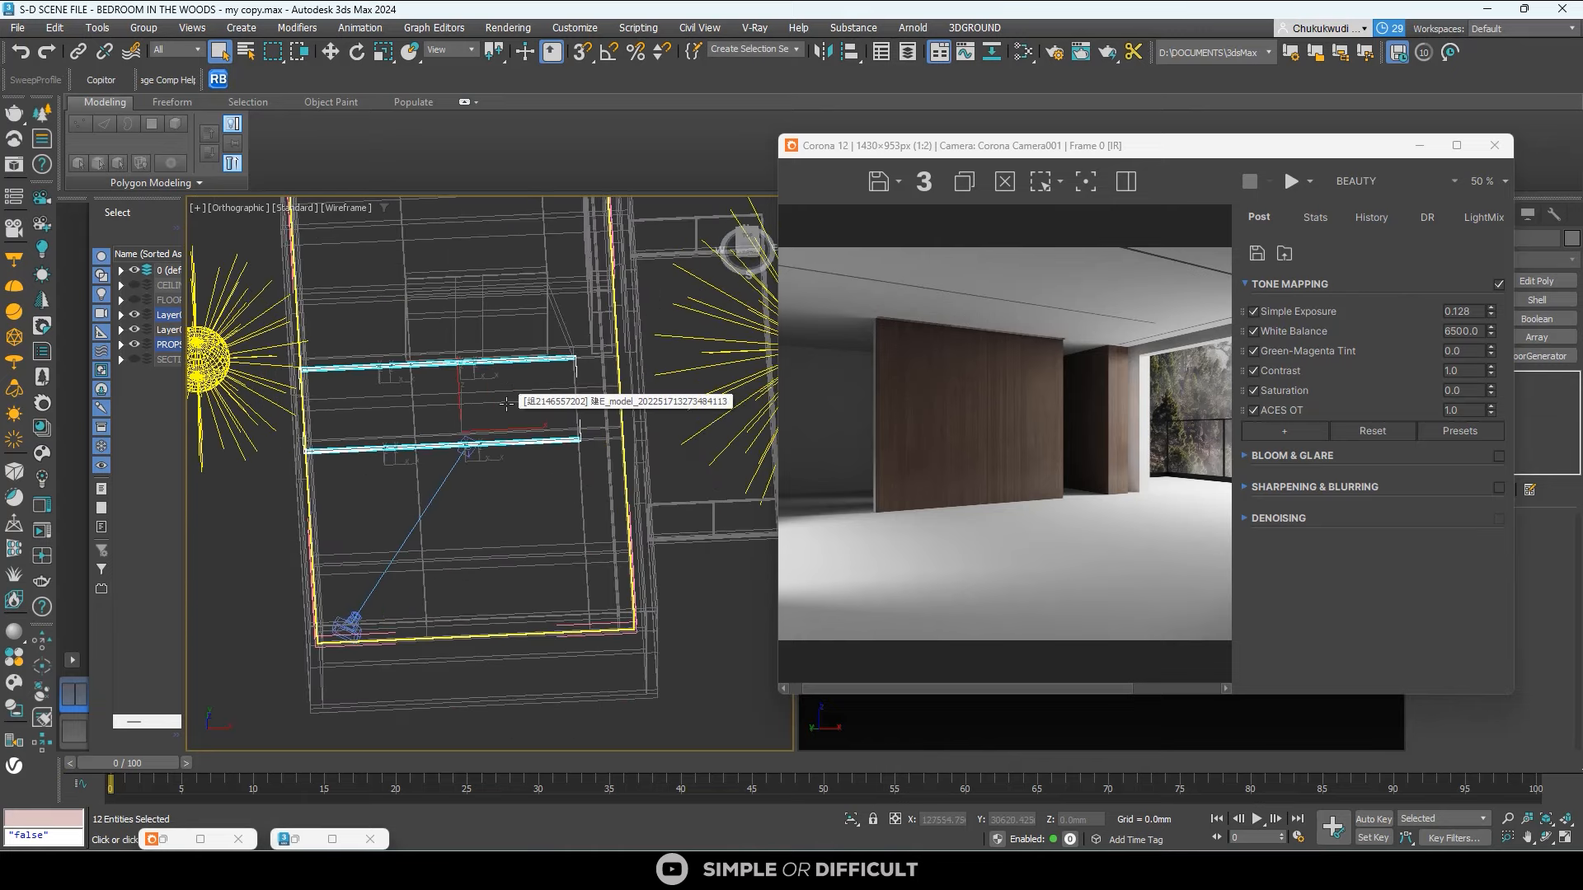
middle_click_drag(506, 404, 512, 462, "alt")
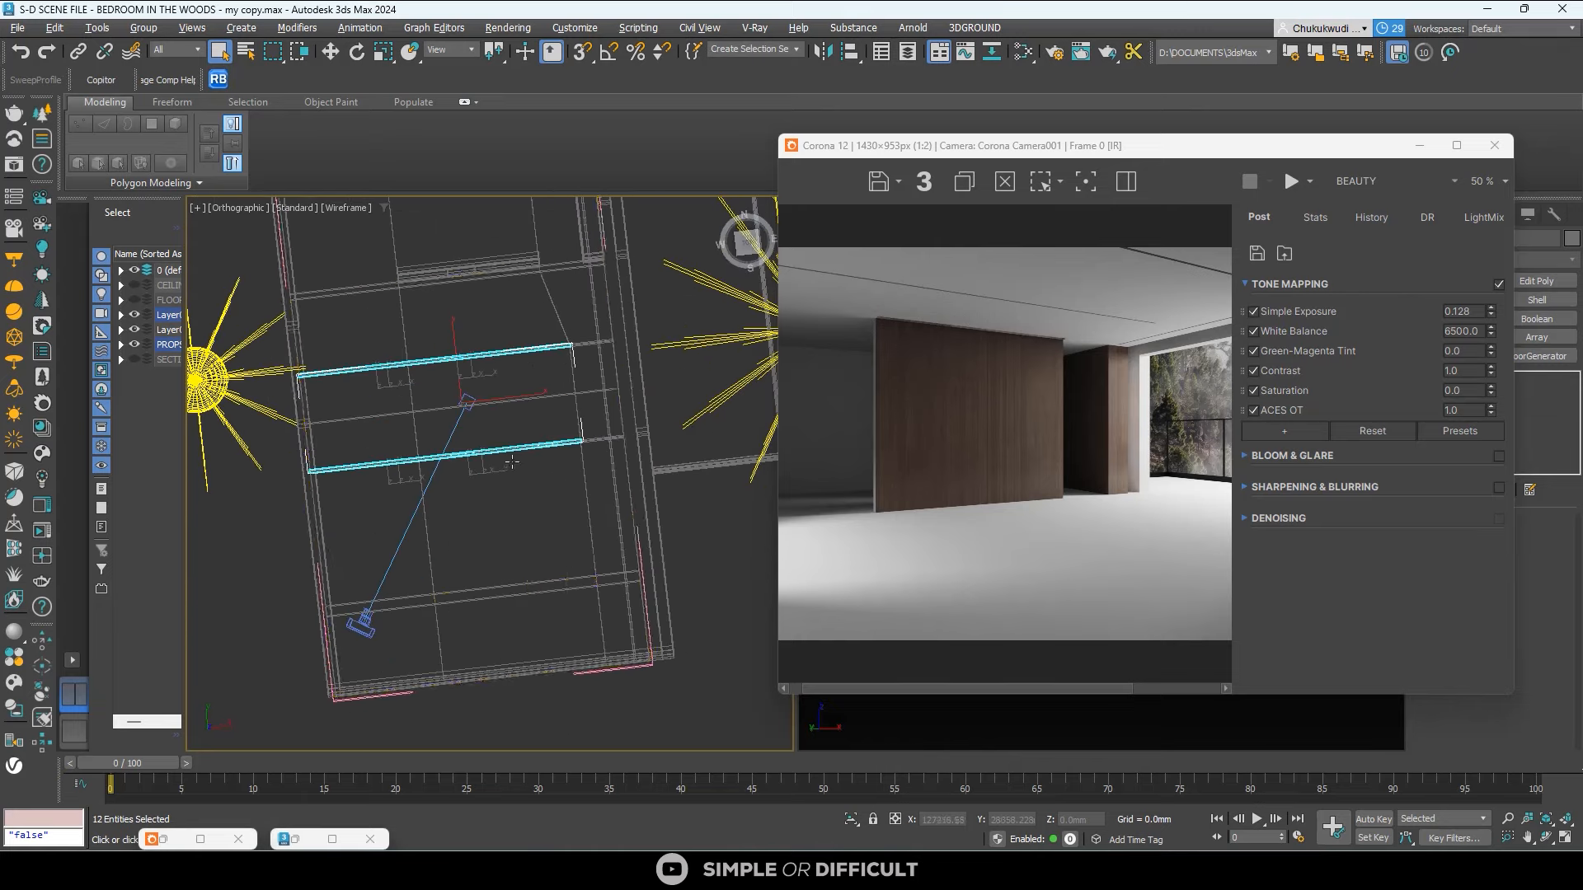
left_click(746, 243)
middle_click_drag(519, 309, 420, 498)
scroll(420, 498, "up", 4)
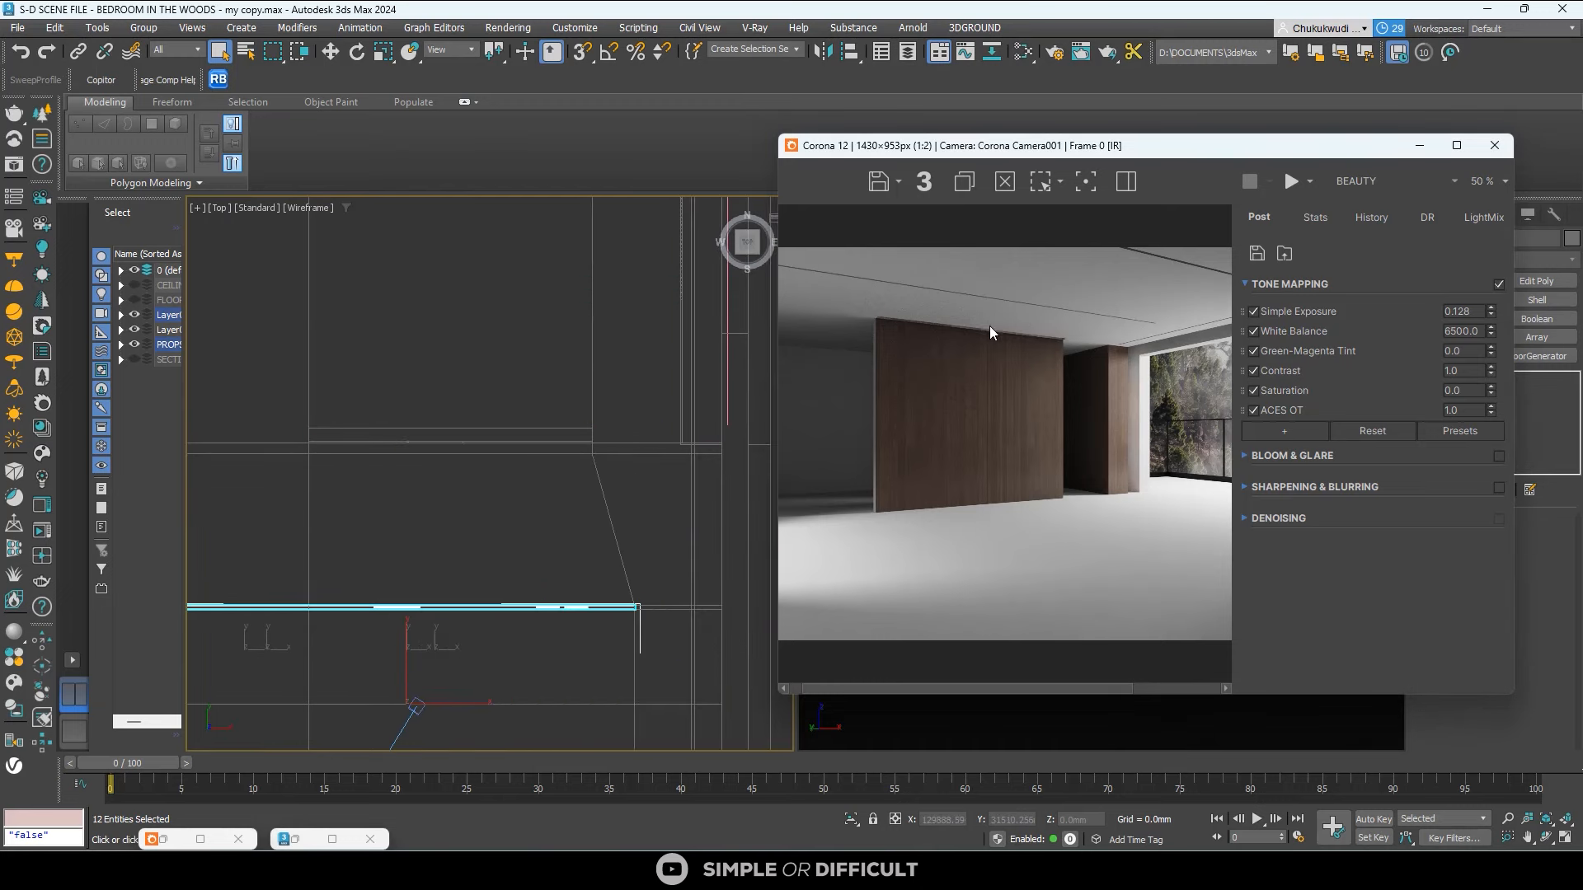
Move the render window clear of the camera view, then select the ceiling object and isolate it.
left_click_drag(1108, 152, 380, 211)
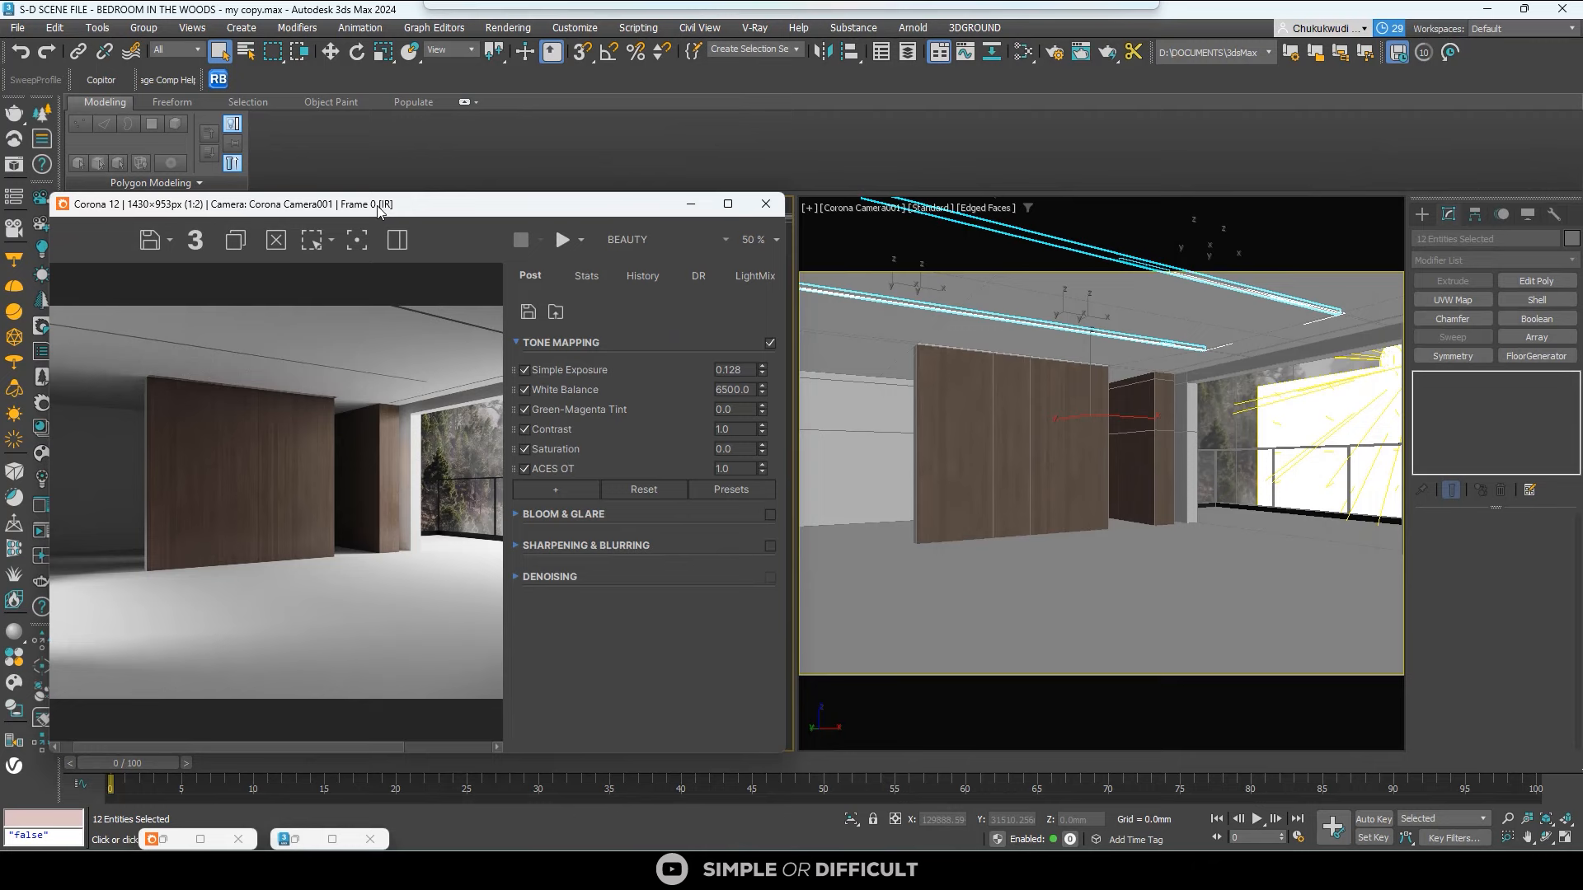
right_click(1017, 291)
left_click(1017, 291)
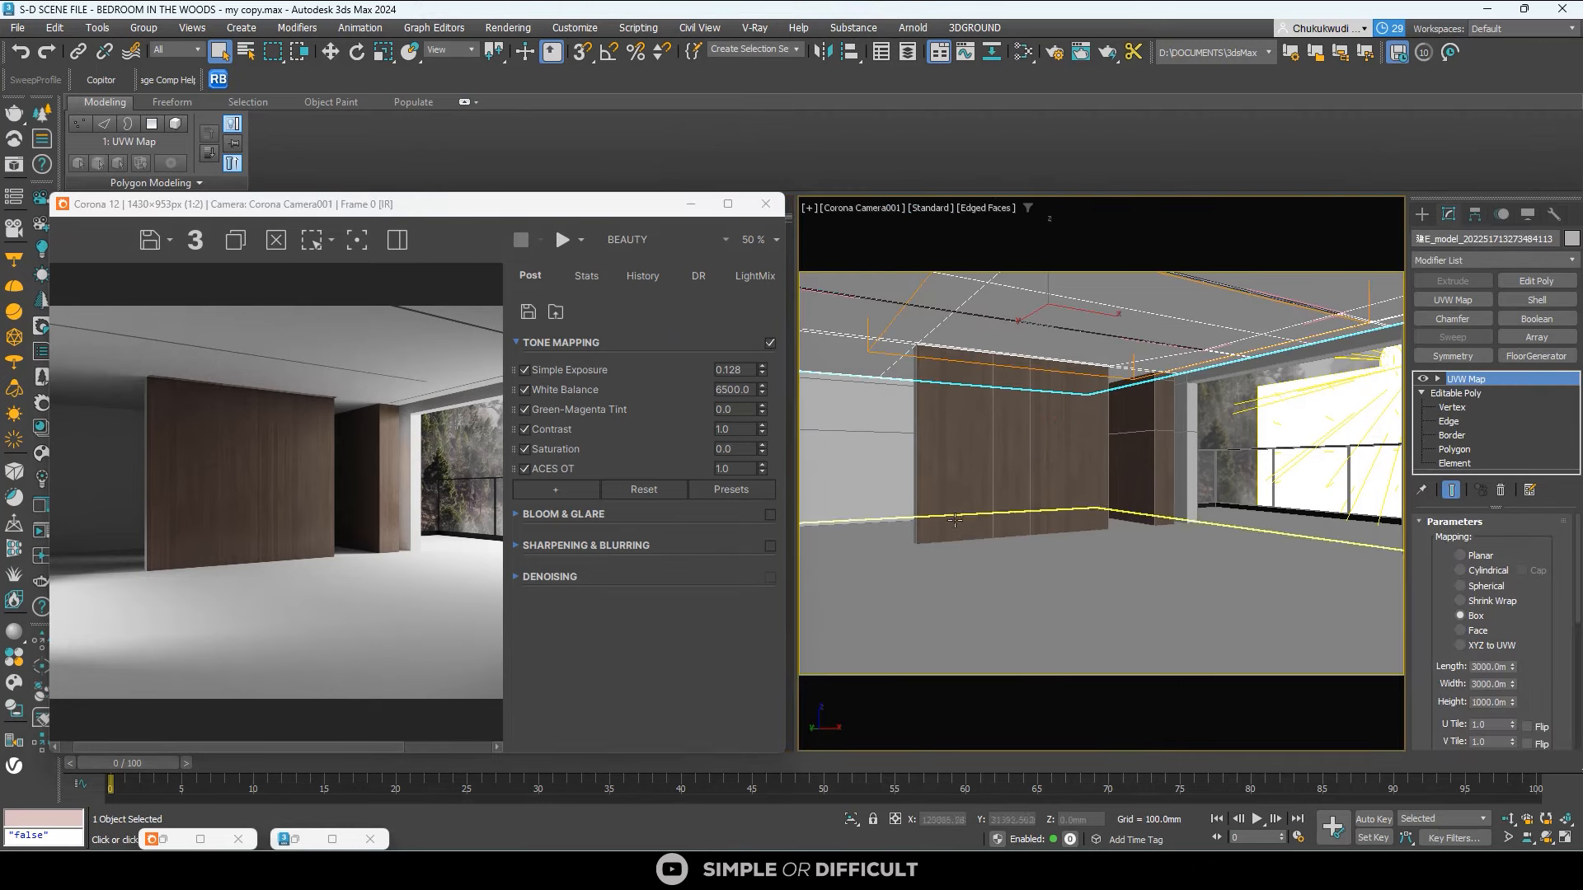
left_click(852, 821)
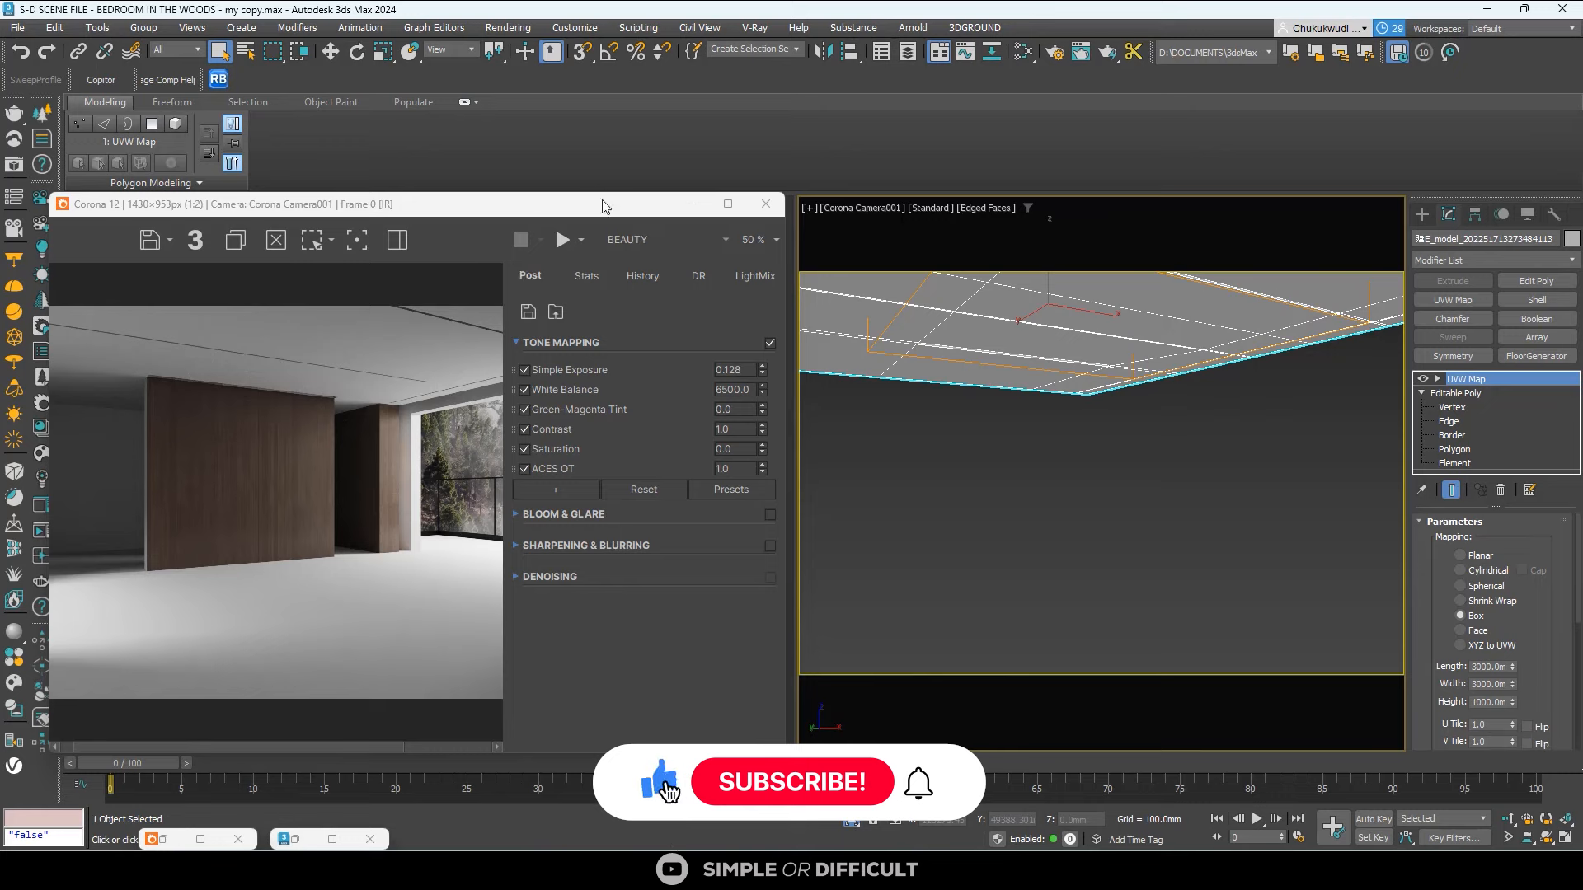
Move the render window clear of the top view and display that view shaded with edged faces.
left_click_drag(605, 206, 1109, 502)
left_click(410, 441)
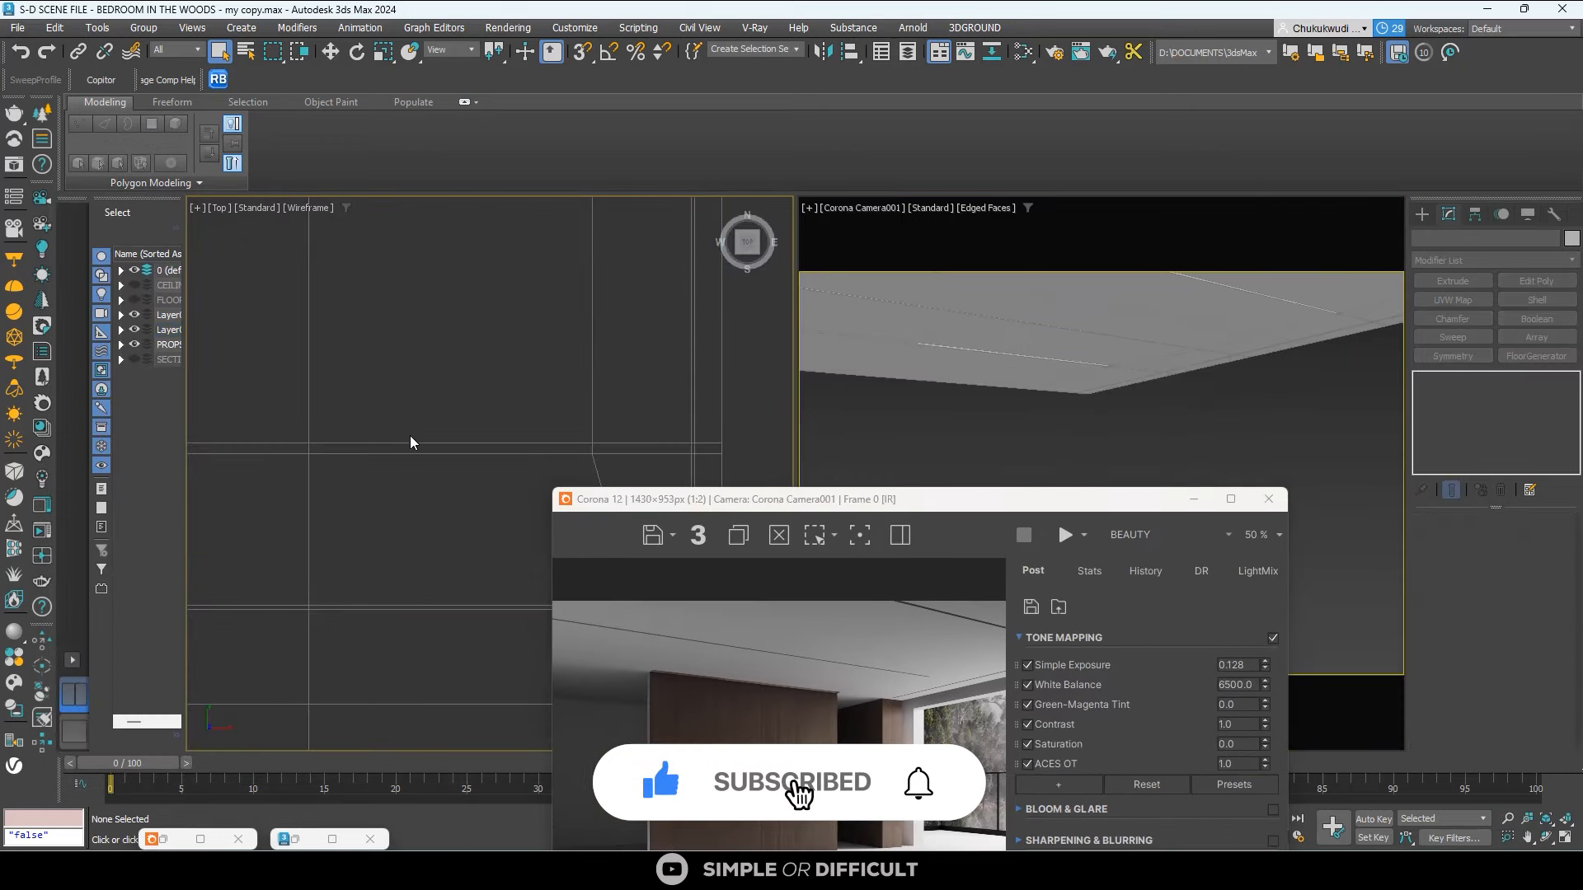
key("F3")
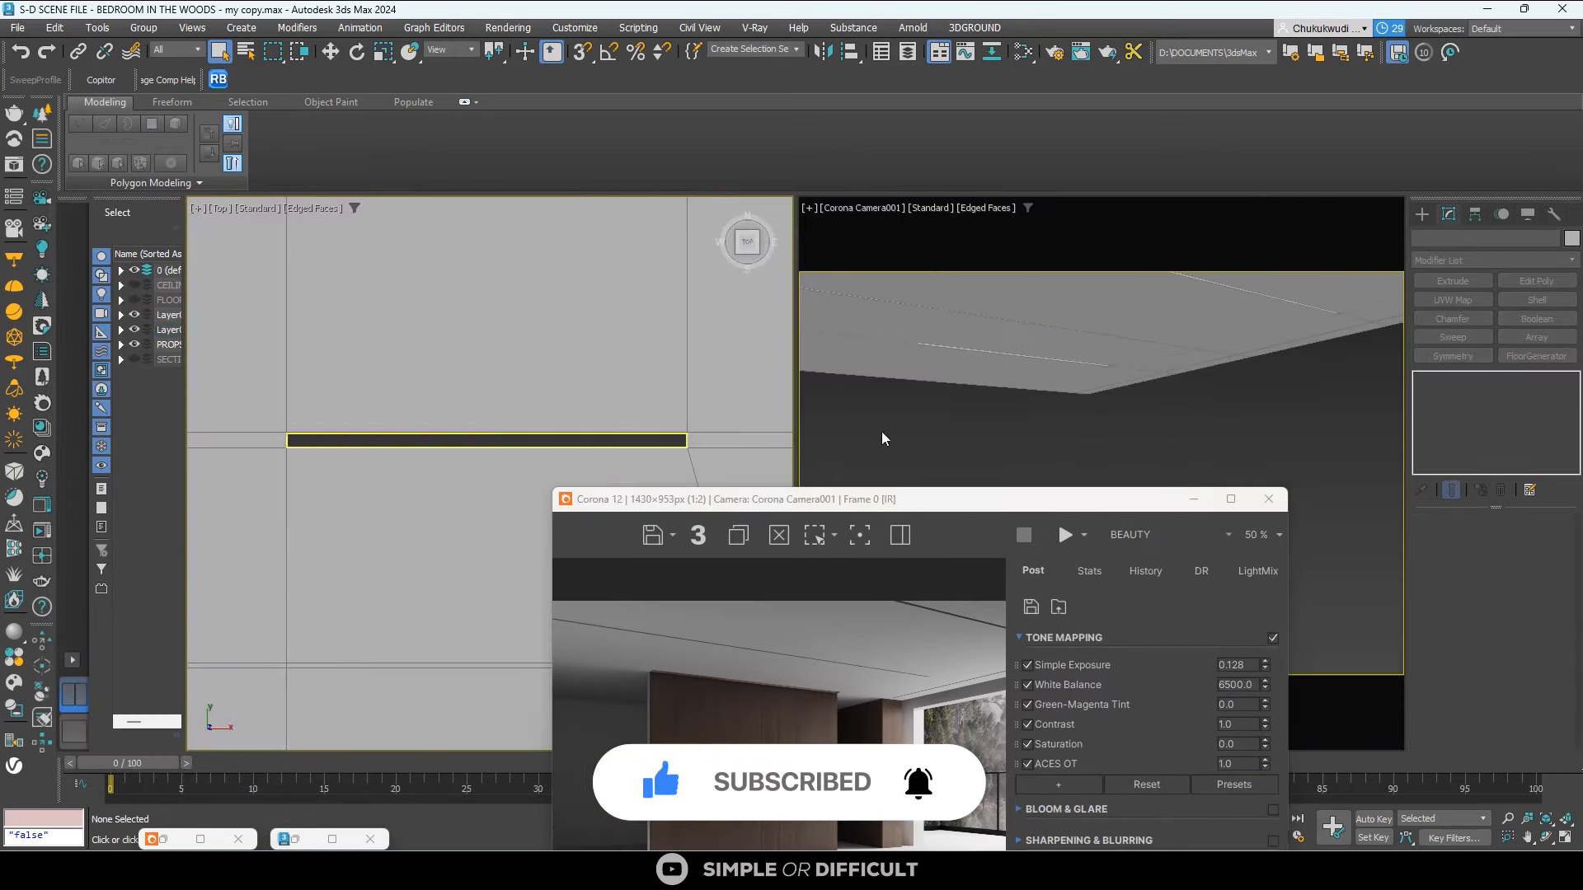
Start creating a CoronaLight and set its shape to Rectangle.
left_click(1422, 214)
left_click(1467, 241)
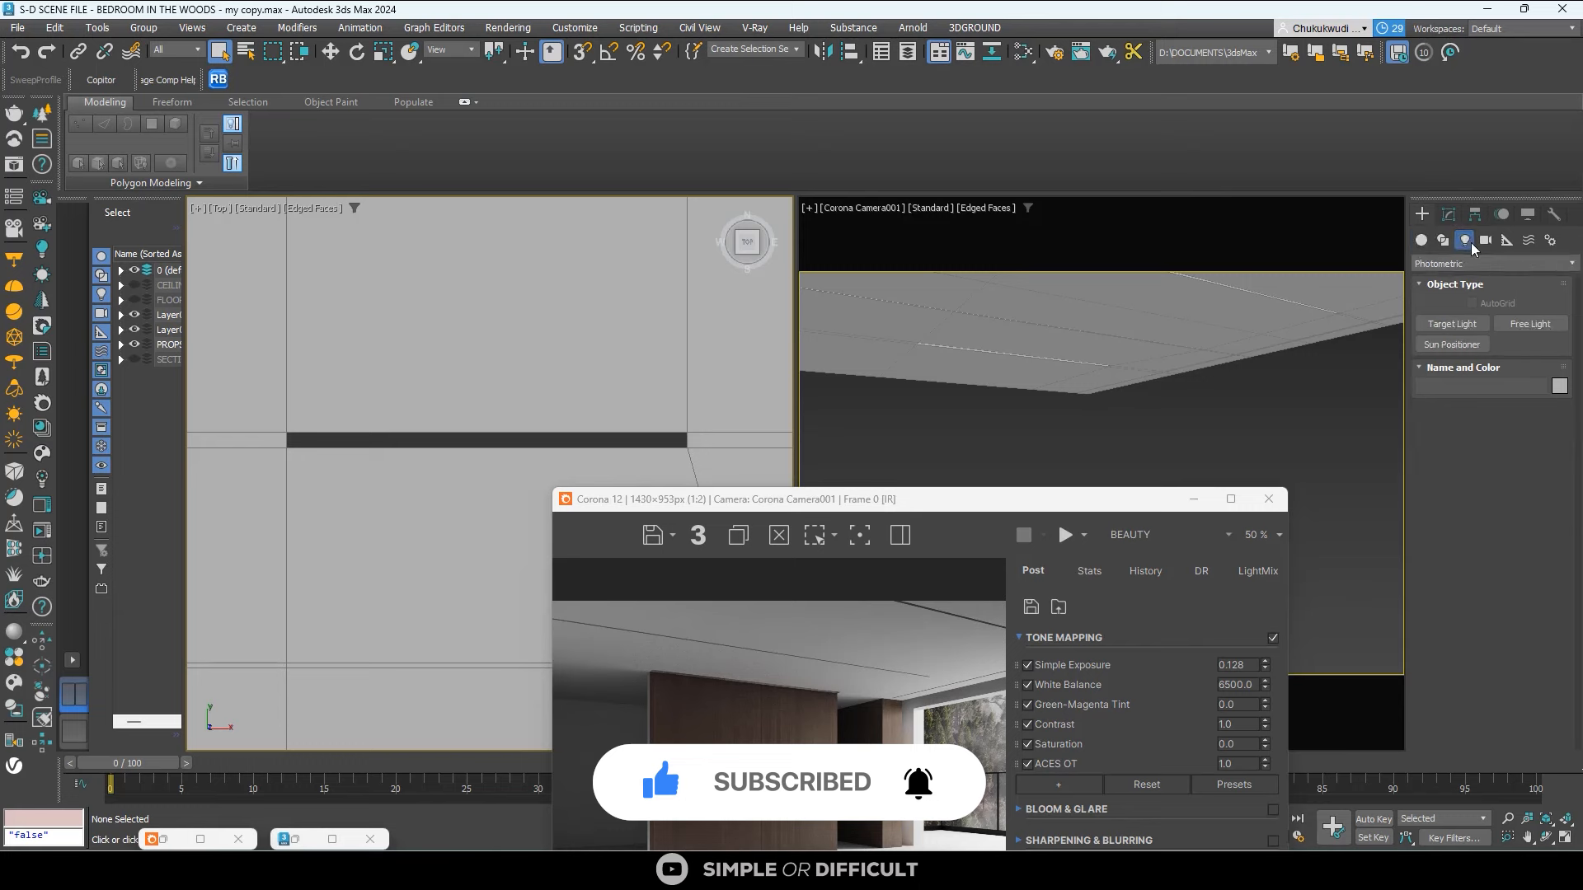
left_click(1475, 264)
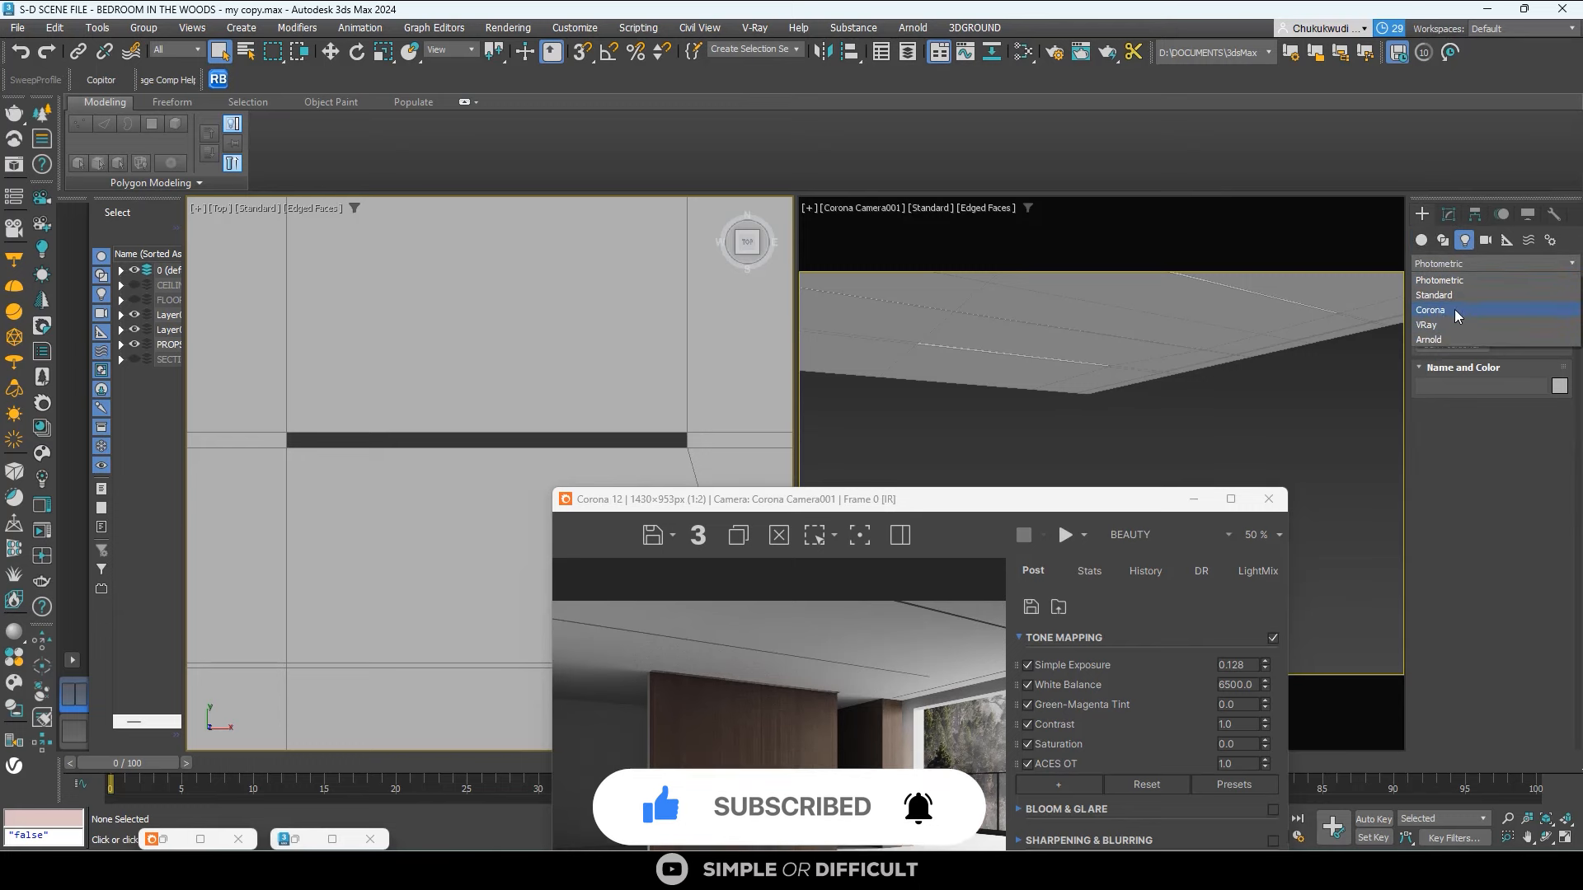
left_click(1456, 311)
left_click(1524, 330)
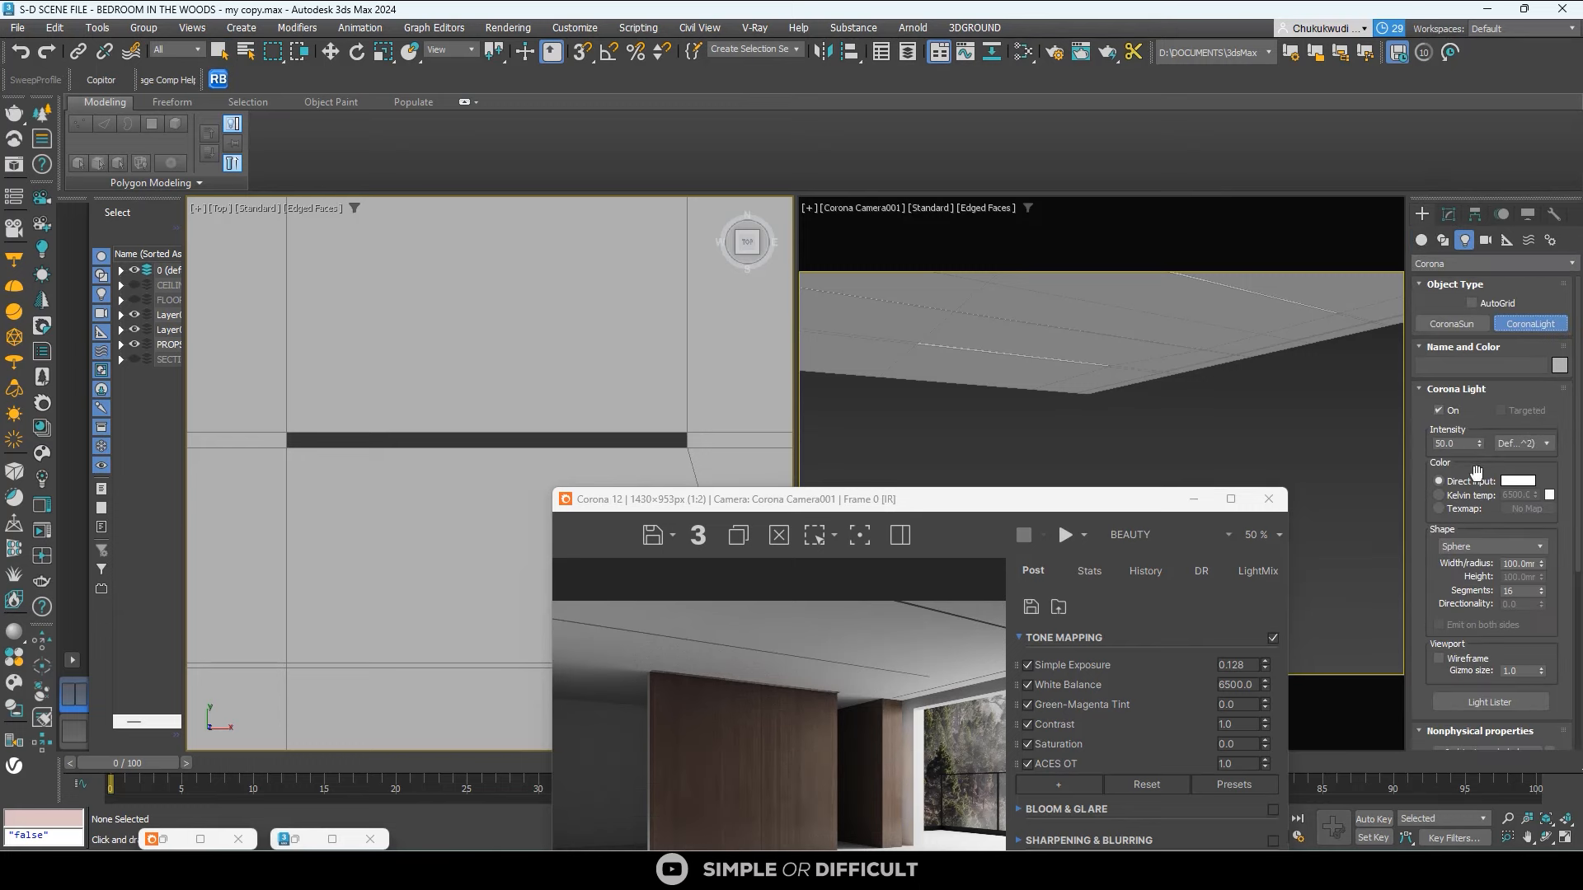
left_click(1472, 546)
left_click(1471, 573)
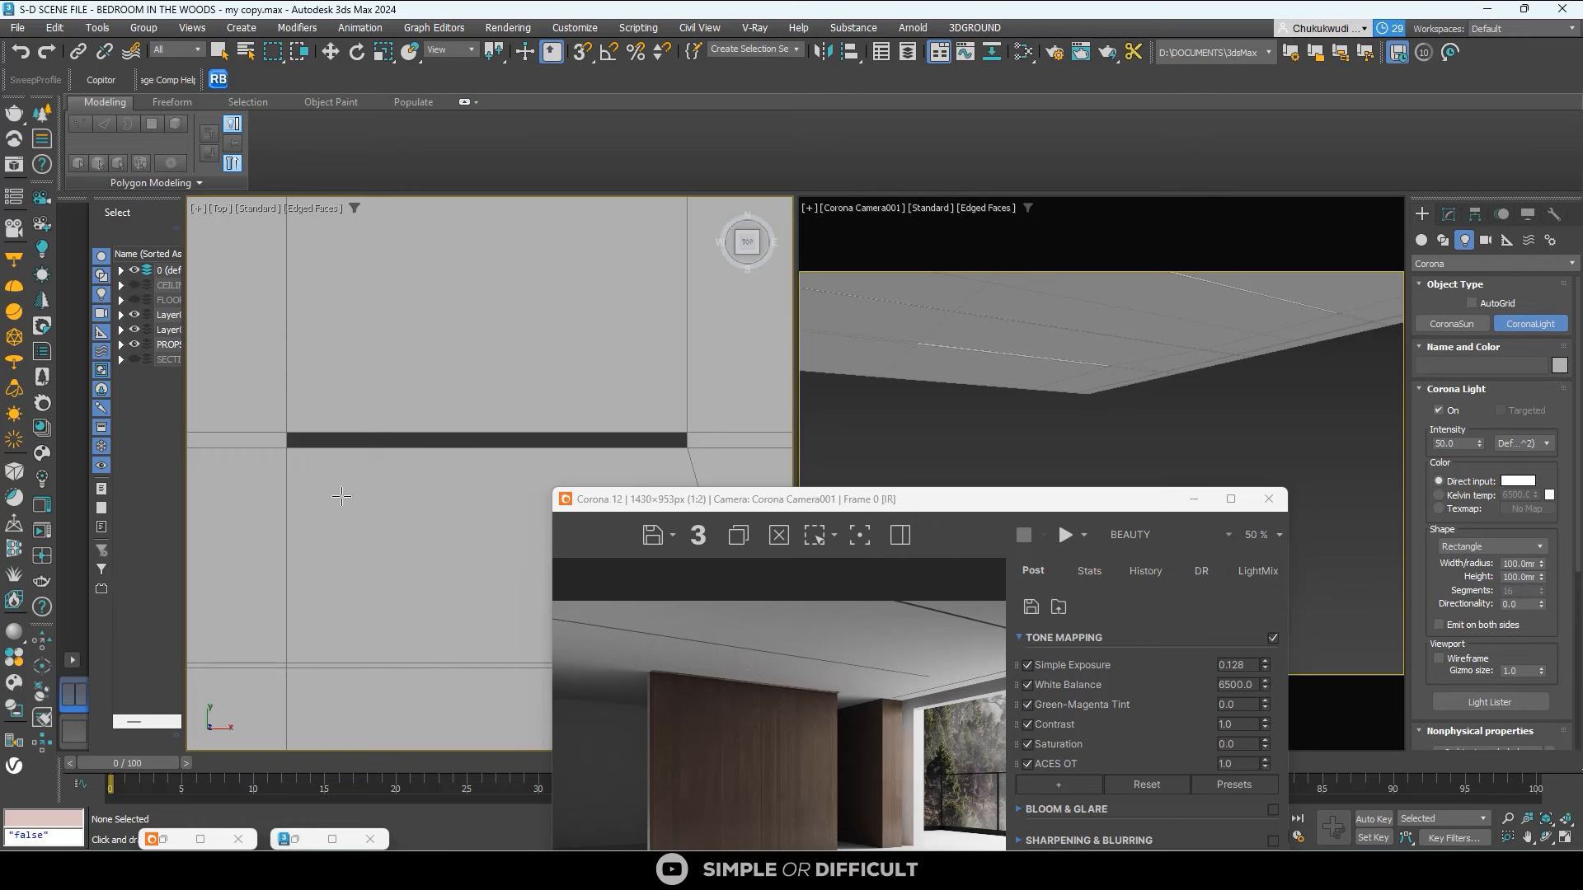
Minimize the render window and draw the rectangular light along the ceiling slot, about 2545 mm long and 31 mm wide.
left_click(1194, 499)
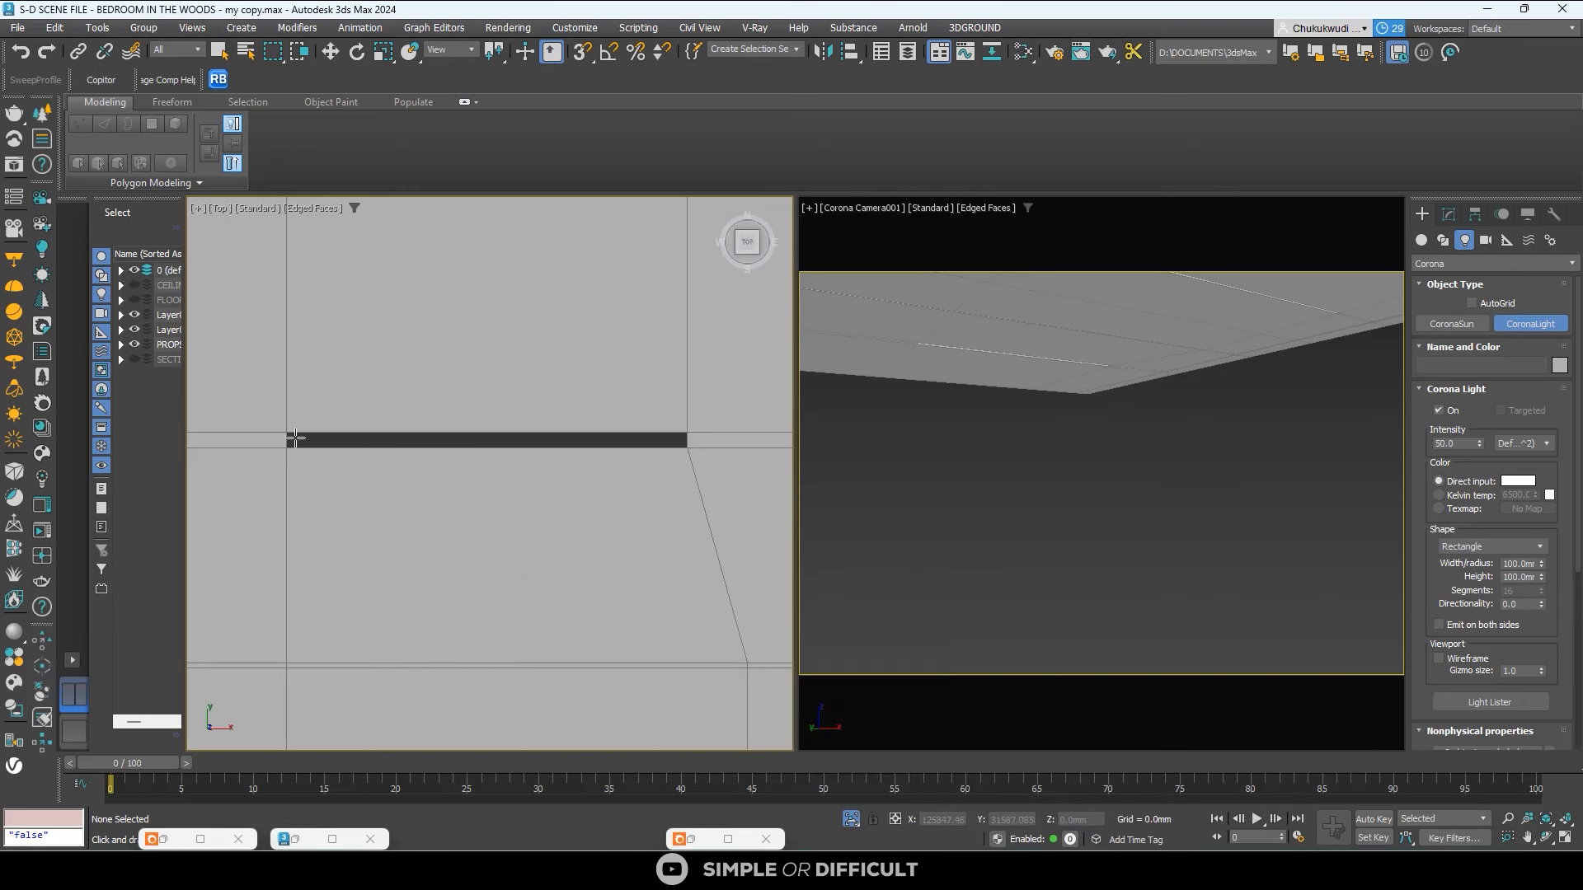
key("alt+w")
scroll(398, 403, "up", 2)
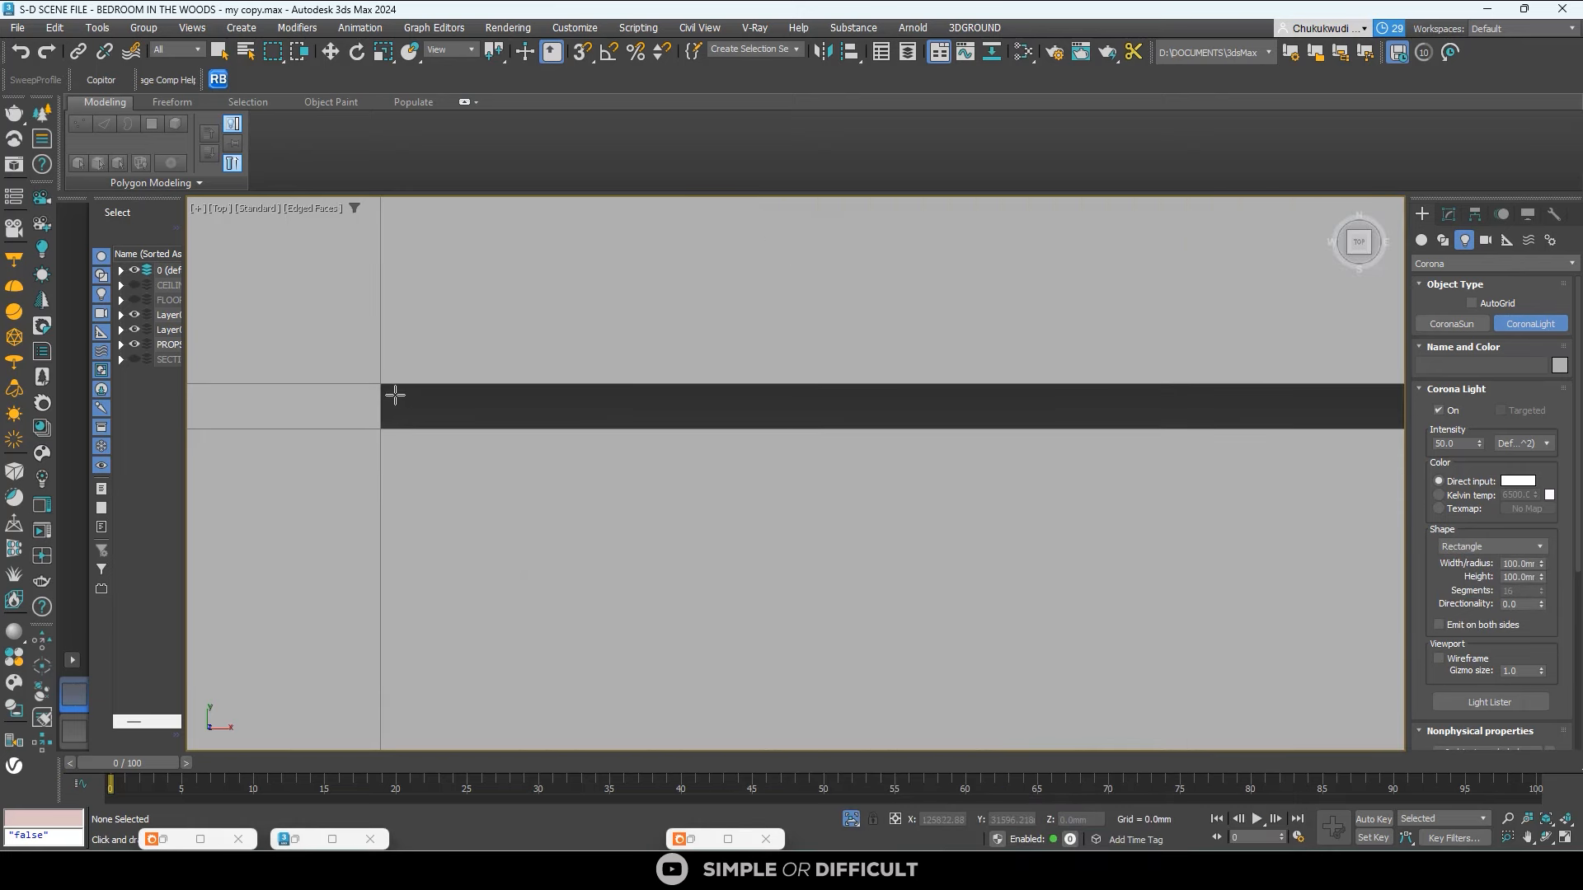
left_click_drag(382, 385, 847, 410)
scroll(590, 428, "down", 5)
scroll(822, 438, "up", 3)
scroll(809, 428, "up", 3)
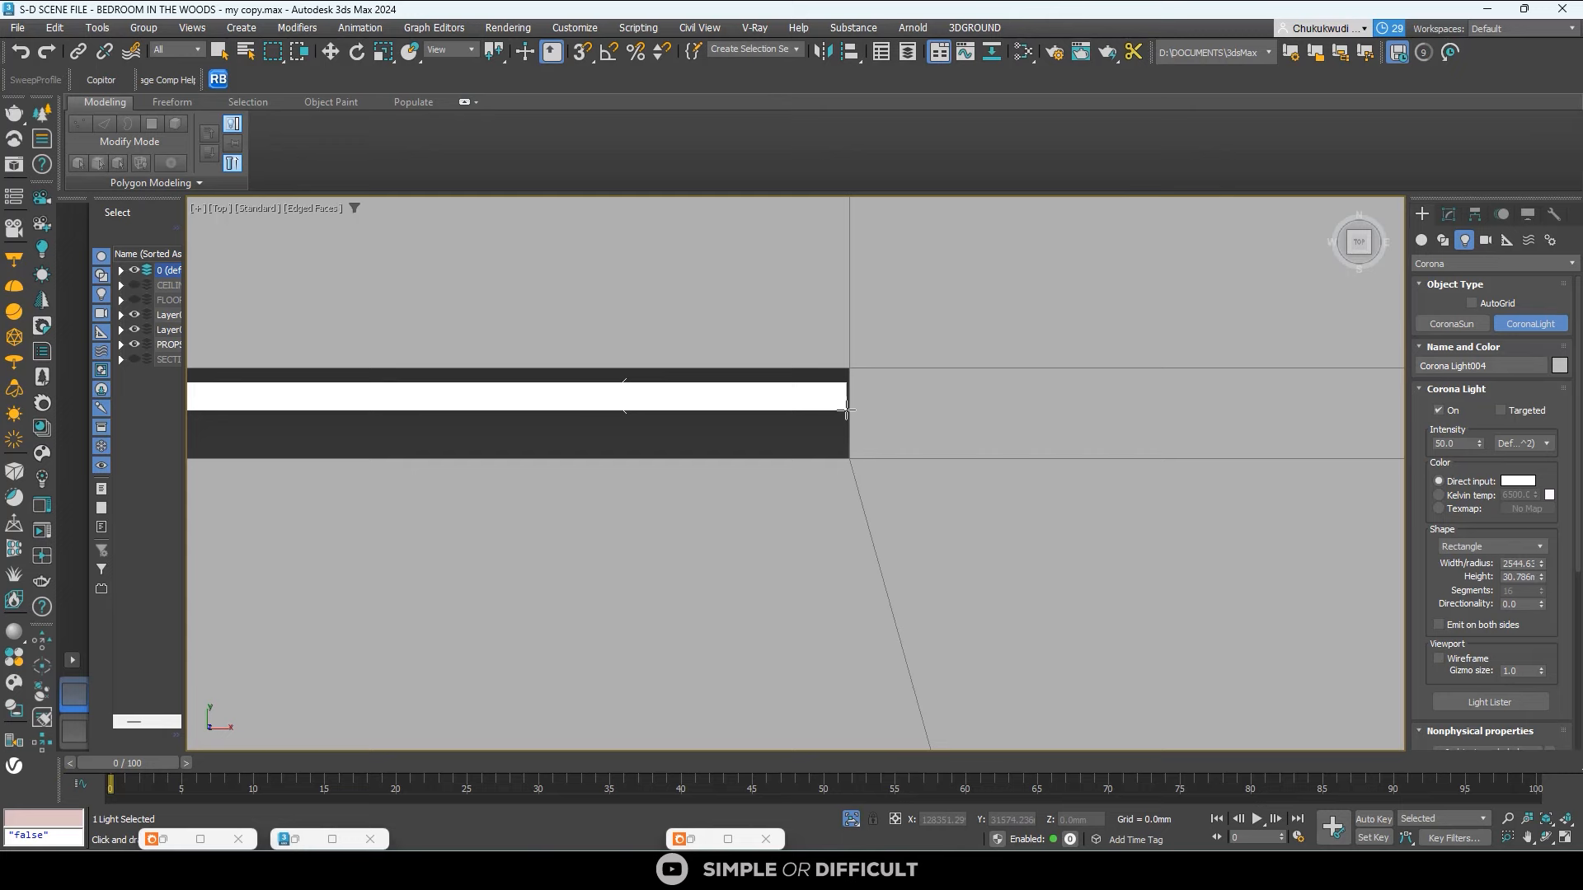
Raise the new rectangular light vertically to the level of the ceiling, working in the left view.
scroll(845, 410, "down", 4)
middle_click_drag(844, 462, 960, 404, "alt")
scroll(965, 404, "down", 6)
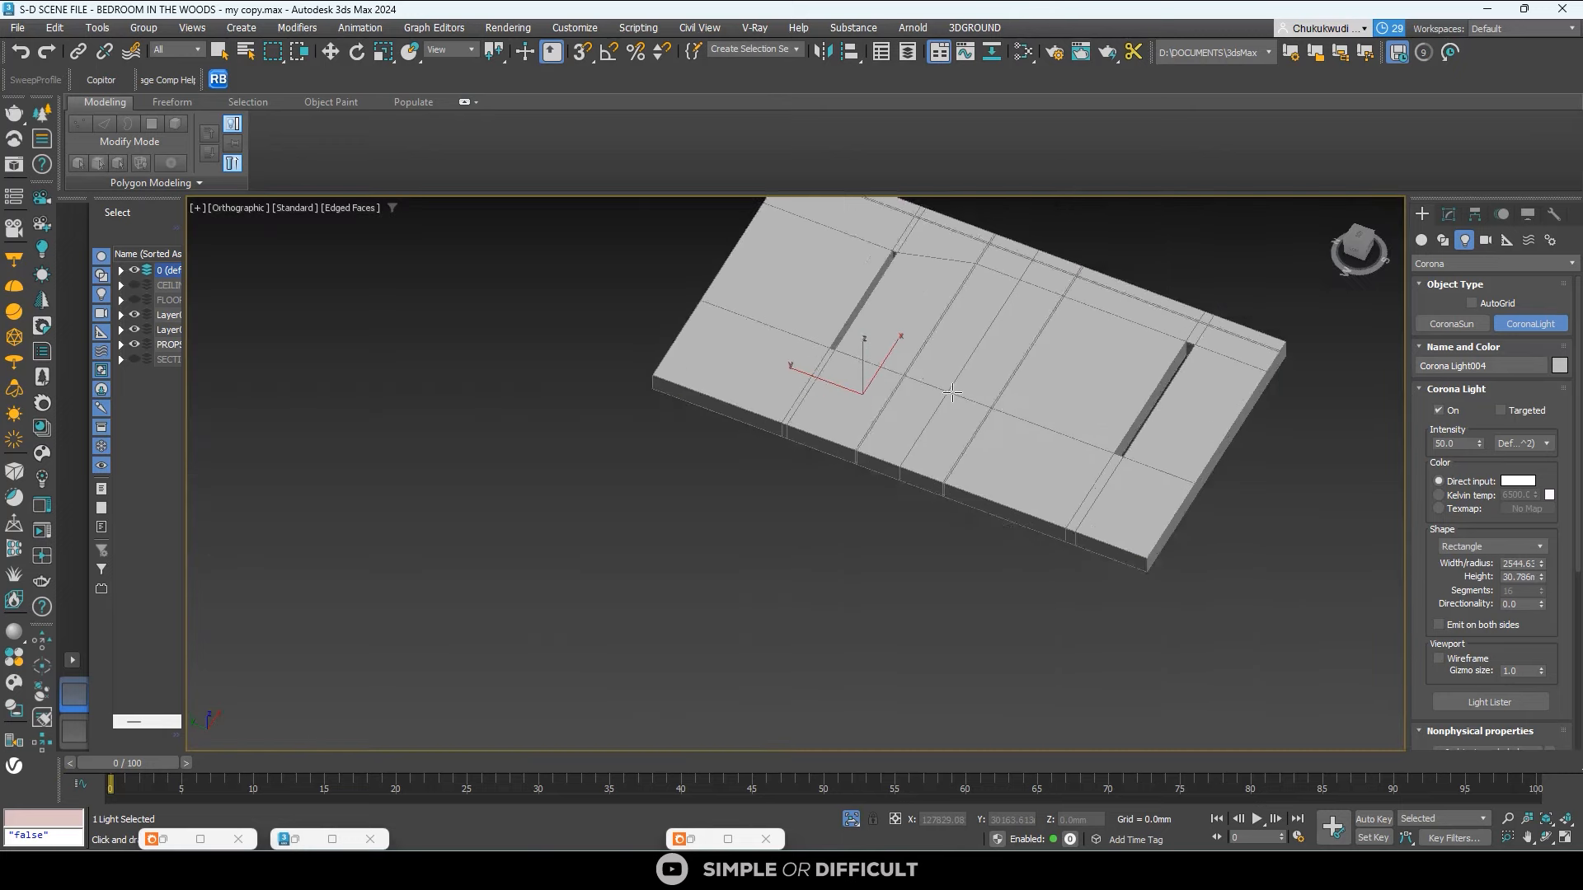
left_click(330, 51)
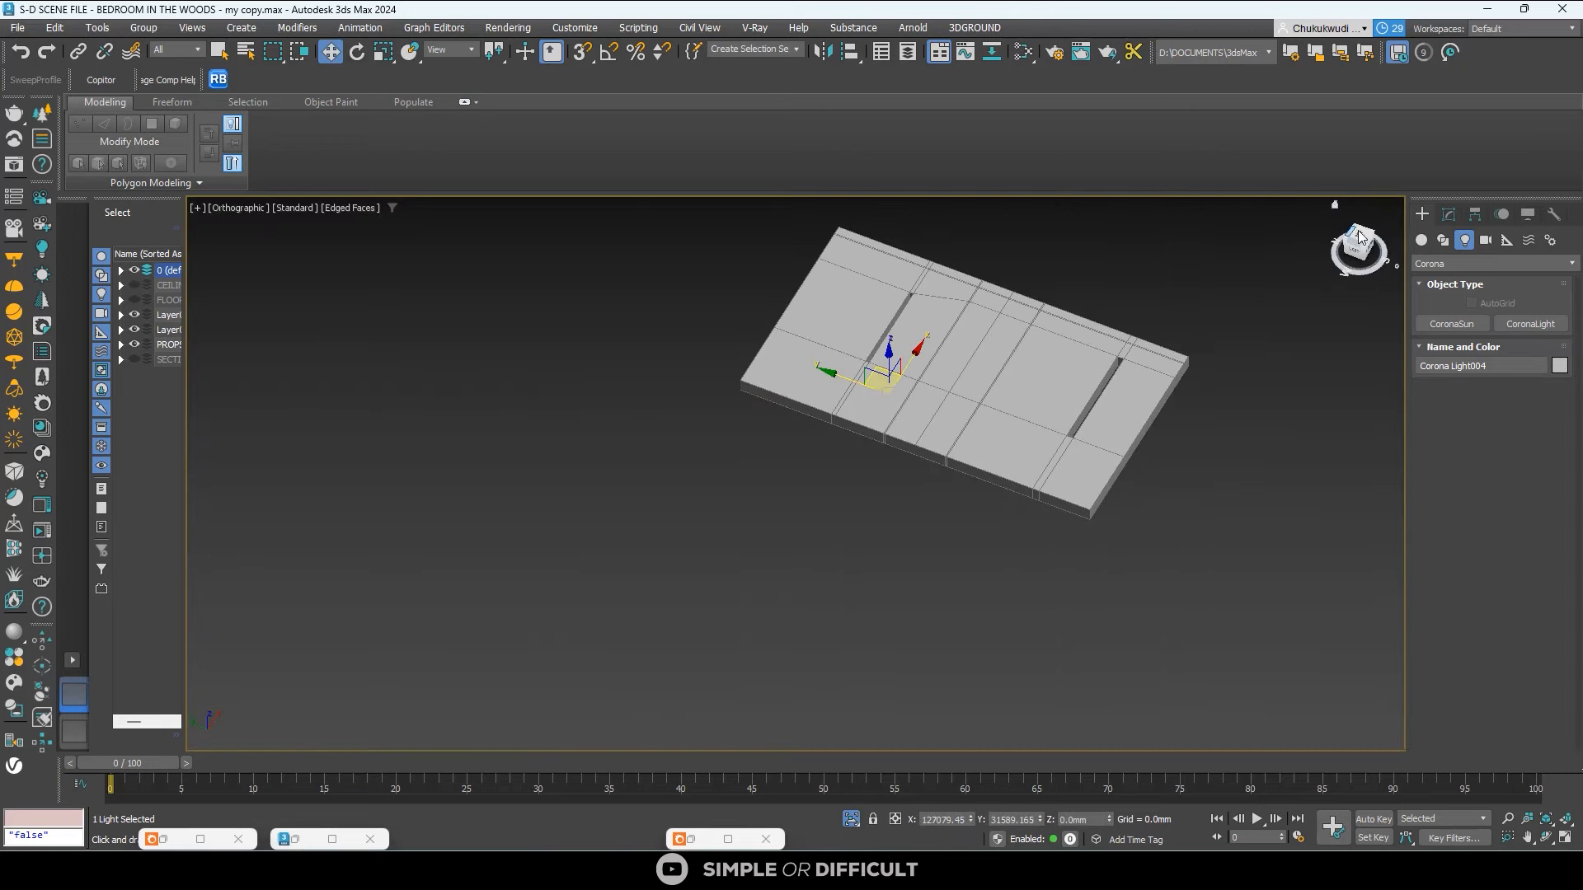
left_click_drag(1357, 258, 1325, 270)
middle_click_drag(864, 455, 863, 613)
scroll(892, 527, "up", 2)
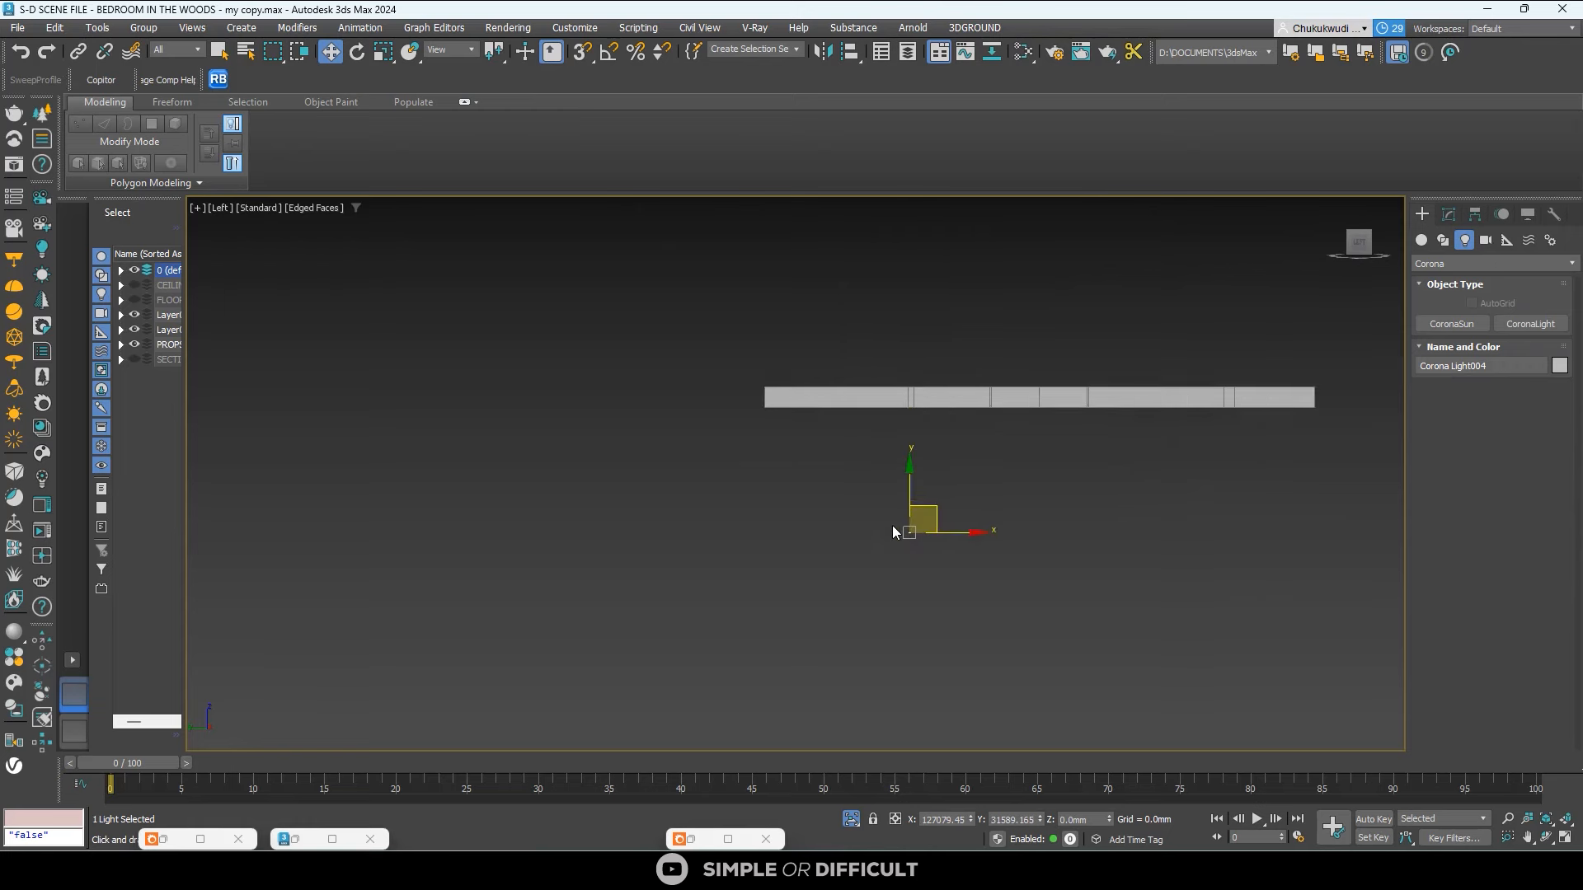
left_click_drag(918, 480, 937, 291)
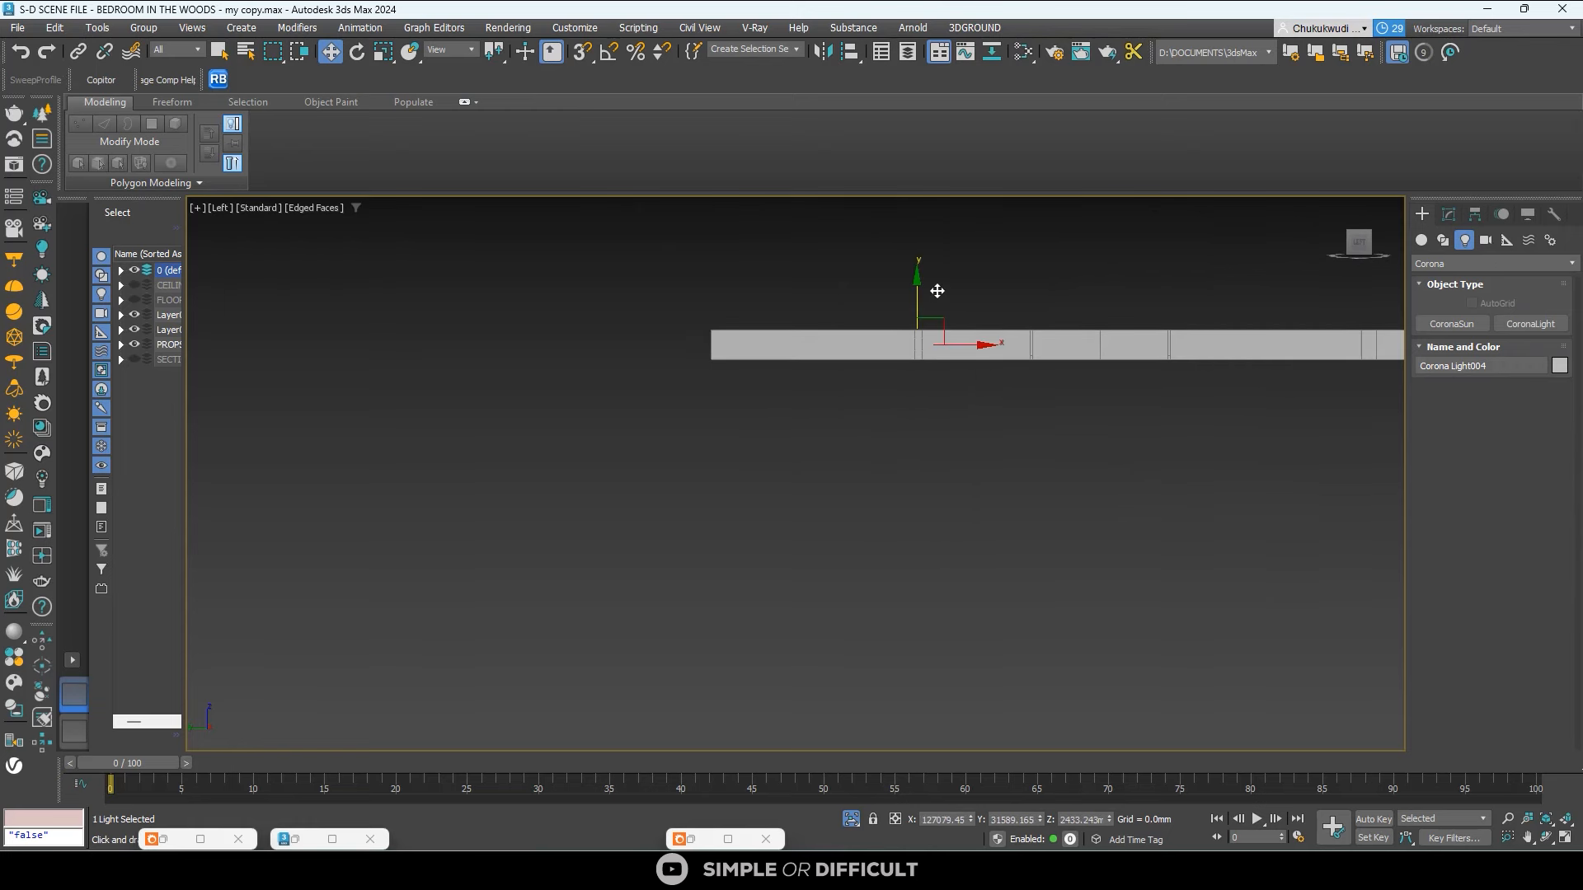
In the wireframe left view, position the light inside the ceiling slot, just above the edge of its lower lip.
key("F3")
scroll(915, 336, "up", 6)
scroll(910, 330, "up", 5)
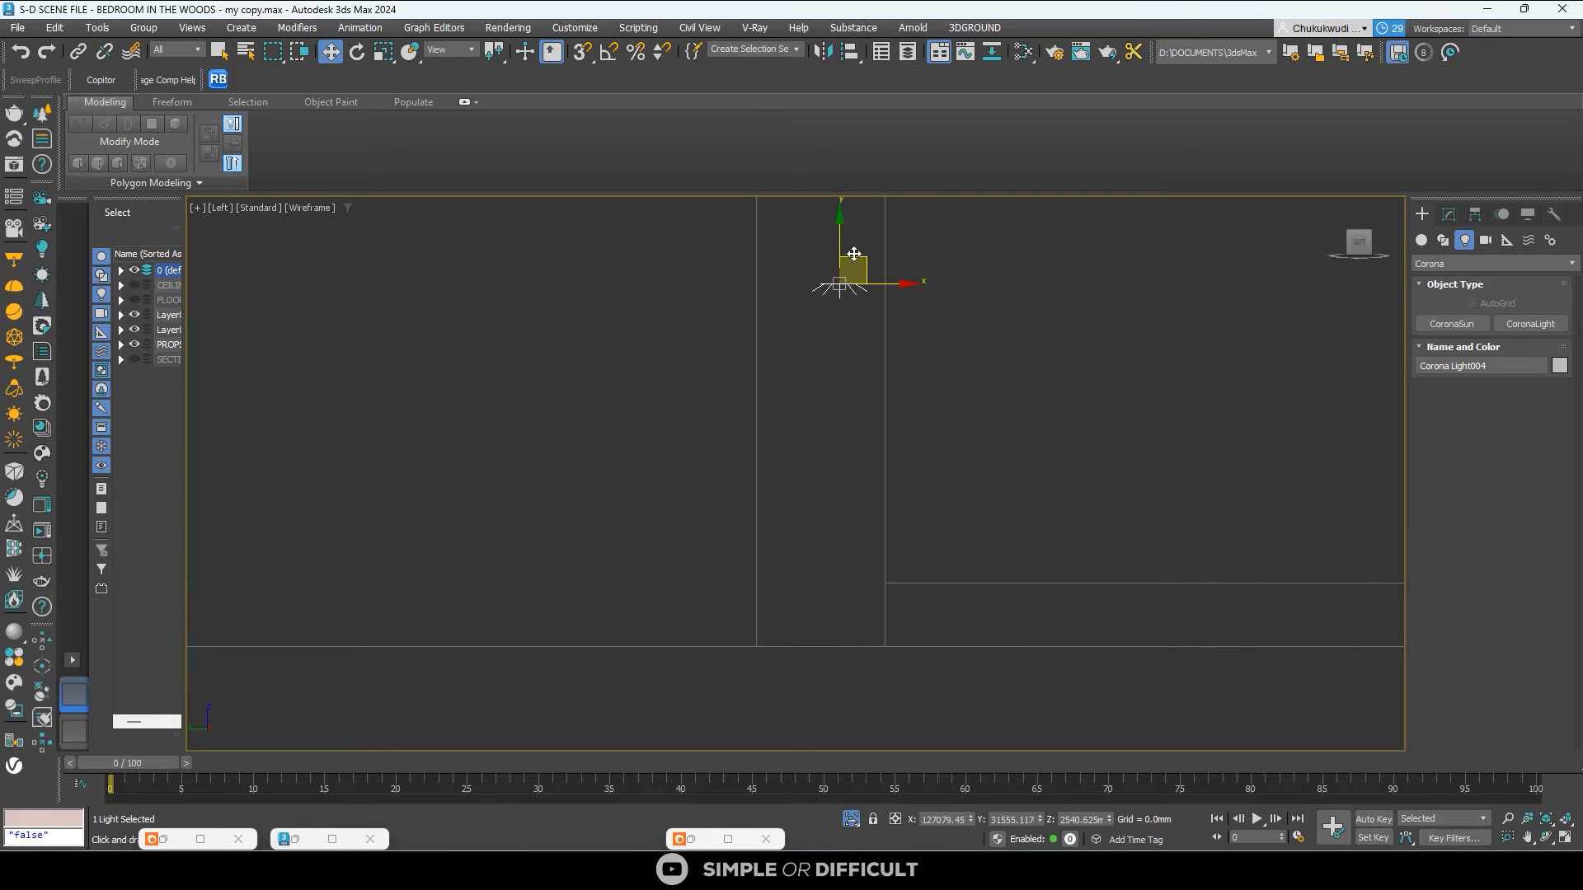
left_click_drag(854, 255, 869, 535)
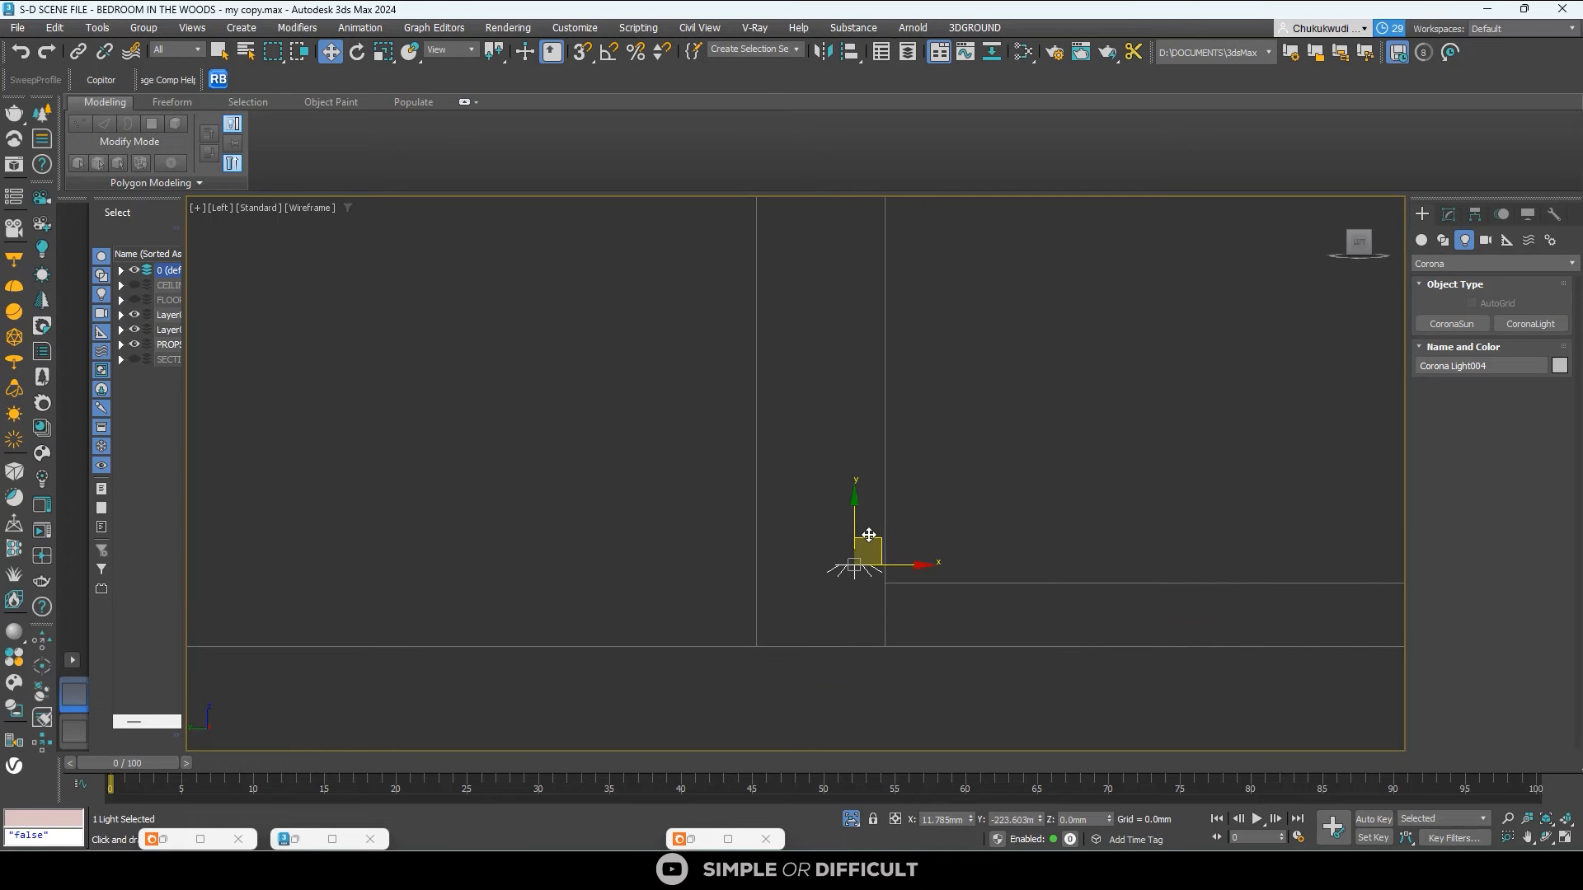
Rotate the light about 41 degrees within the ceiling slot and nudge it slightly closer to the slot's side.
left_click(358, 54)
scroll(831, 485, "up", 2)
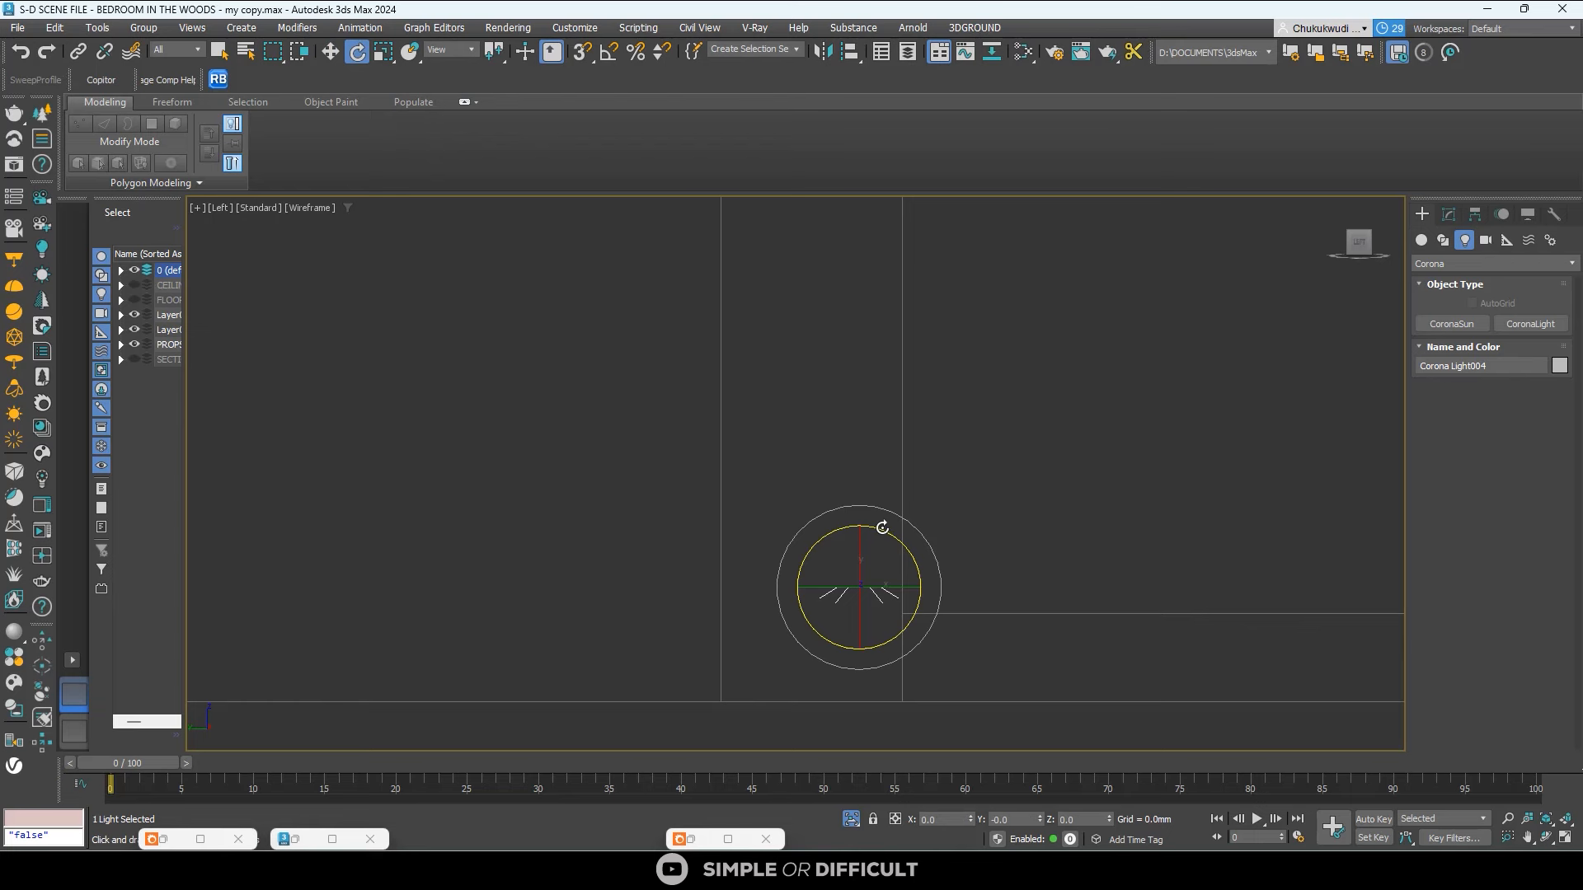
left_click_drag(882, 528, 927, 577)
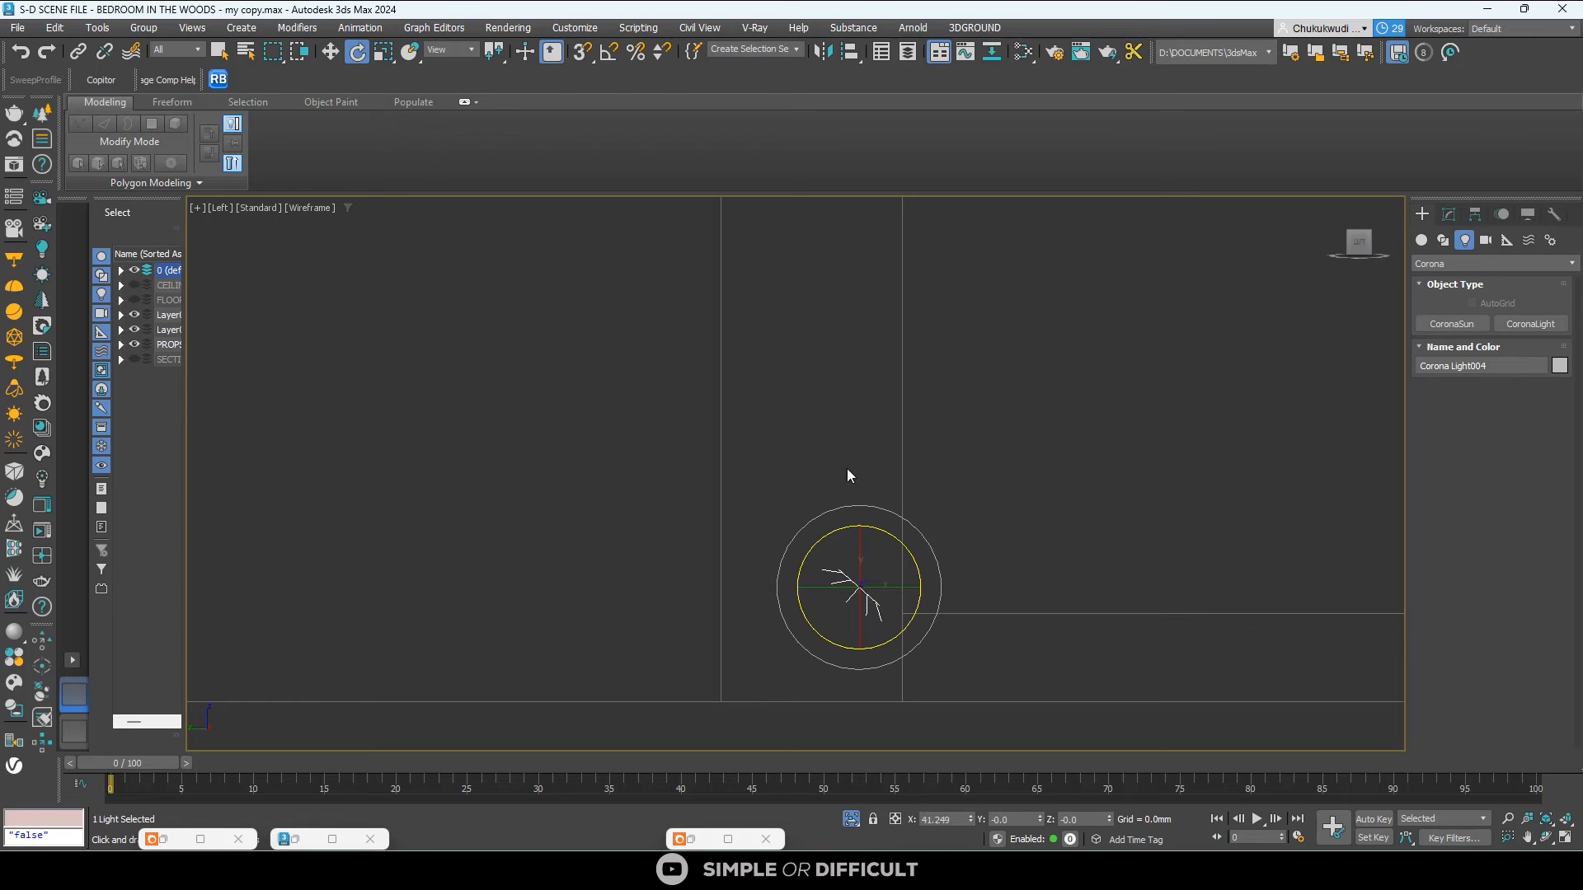
left_click(331, 54)
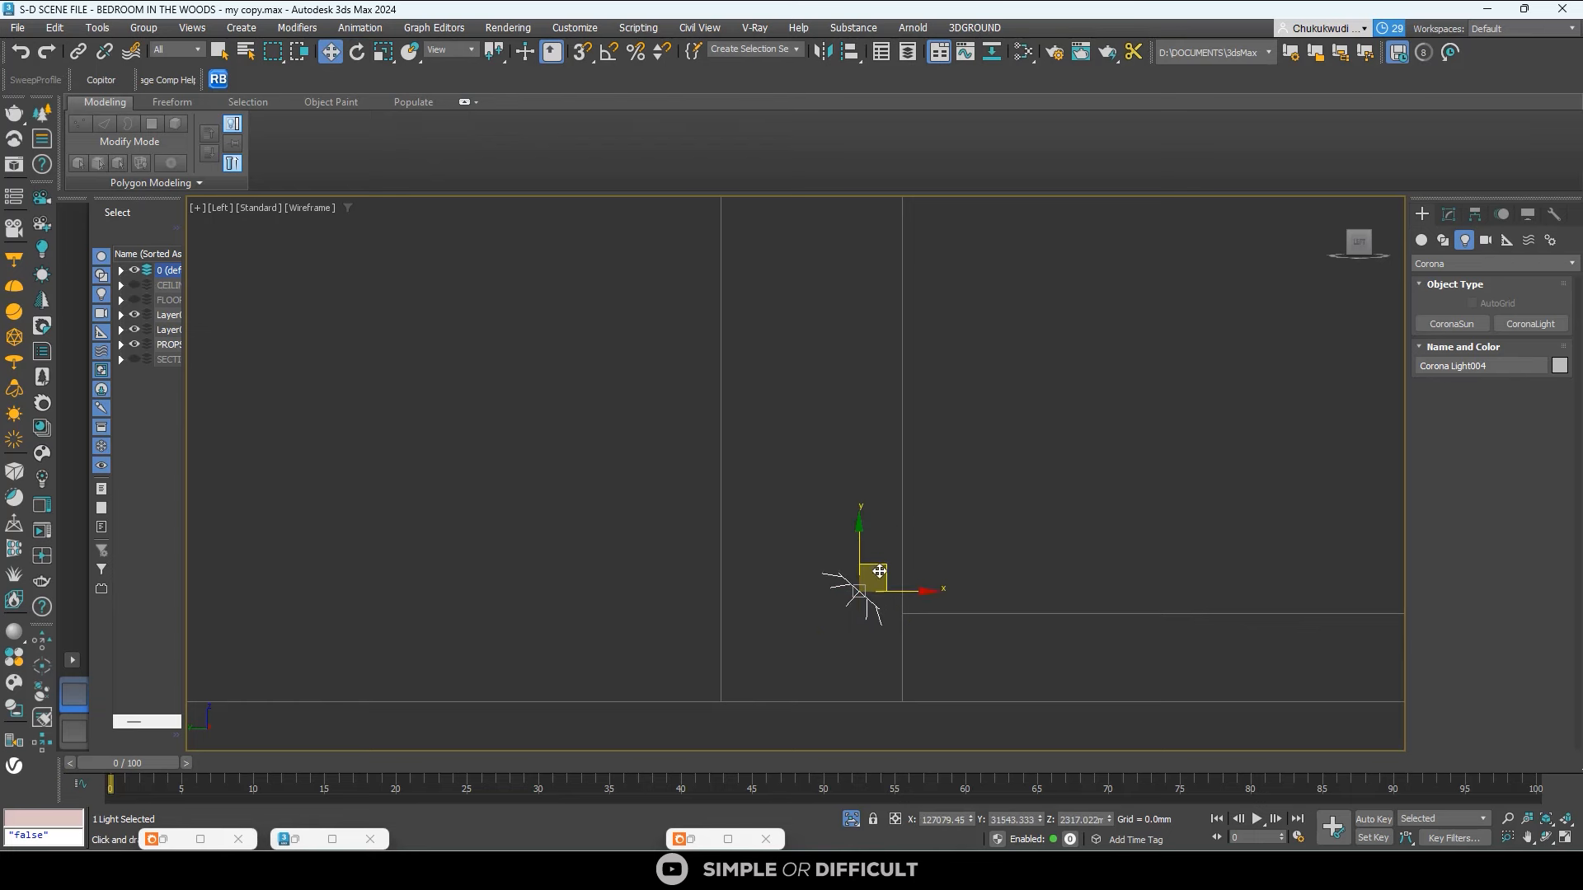
left_click_drag(878, 571, 886, 567)
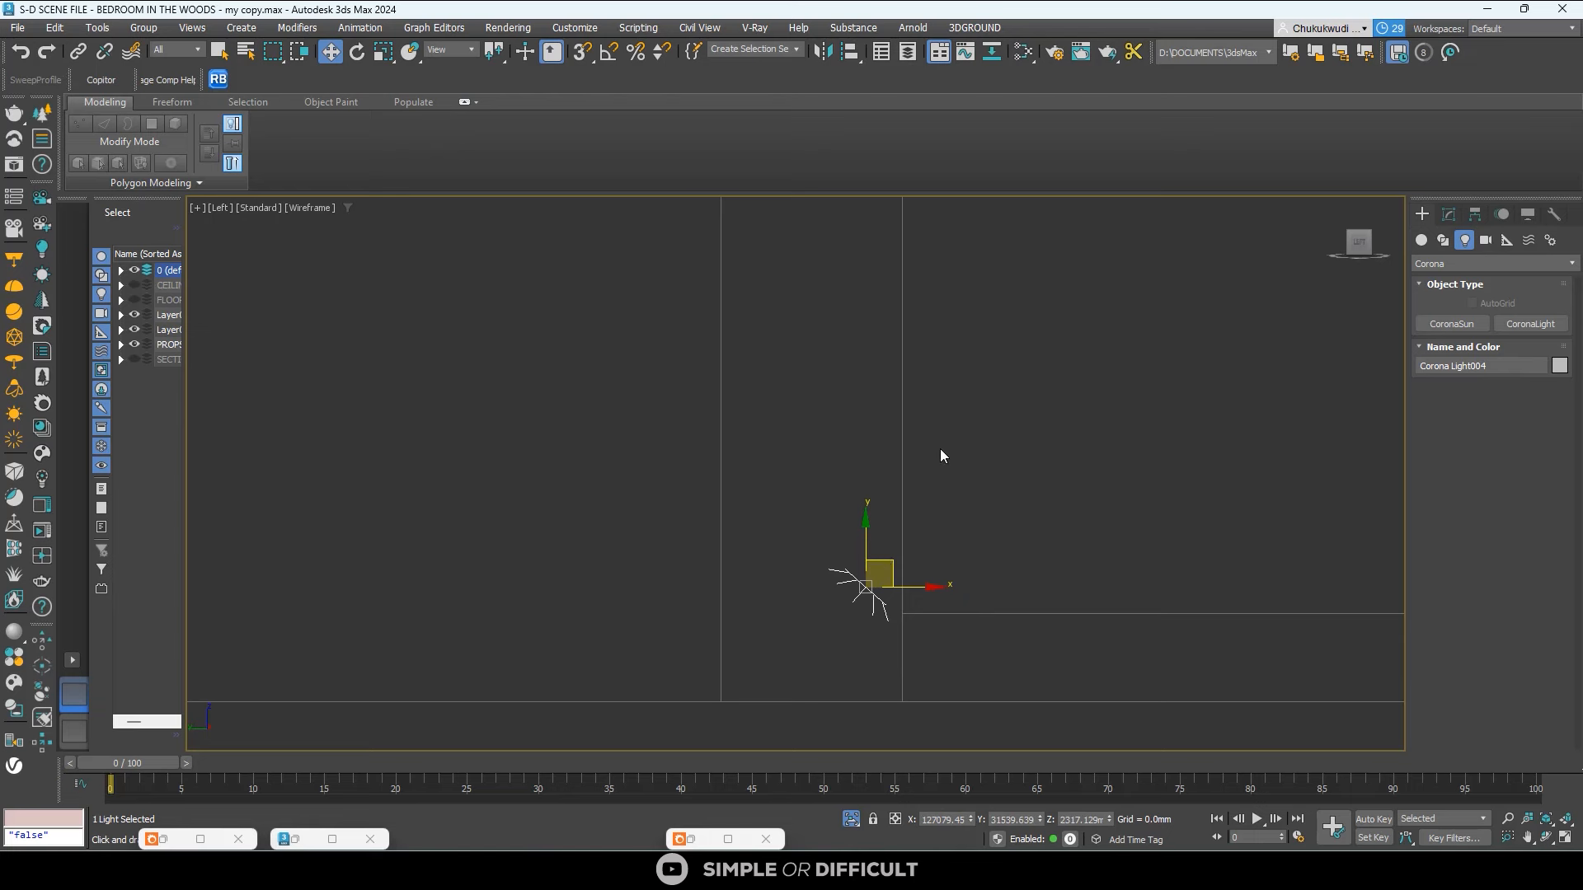
Switch the light's color to Kelvin temperature and set it to 3500.
left_click(1449, 214)
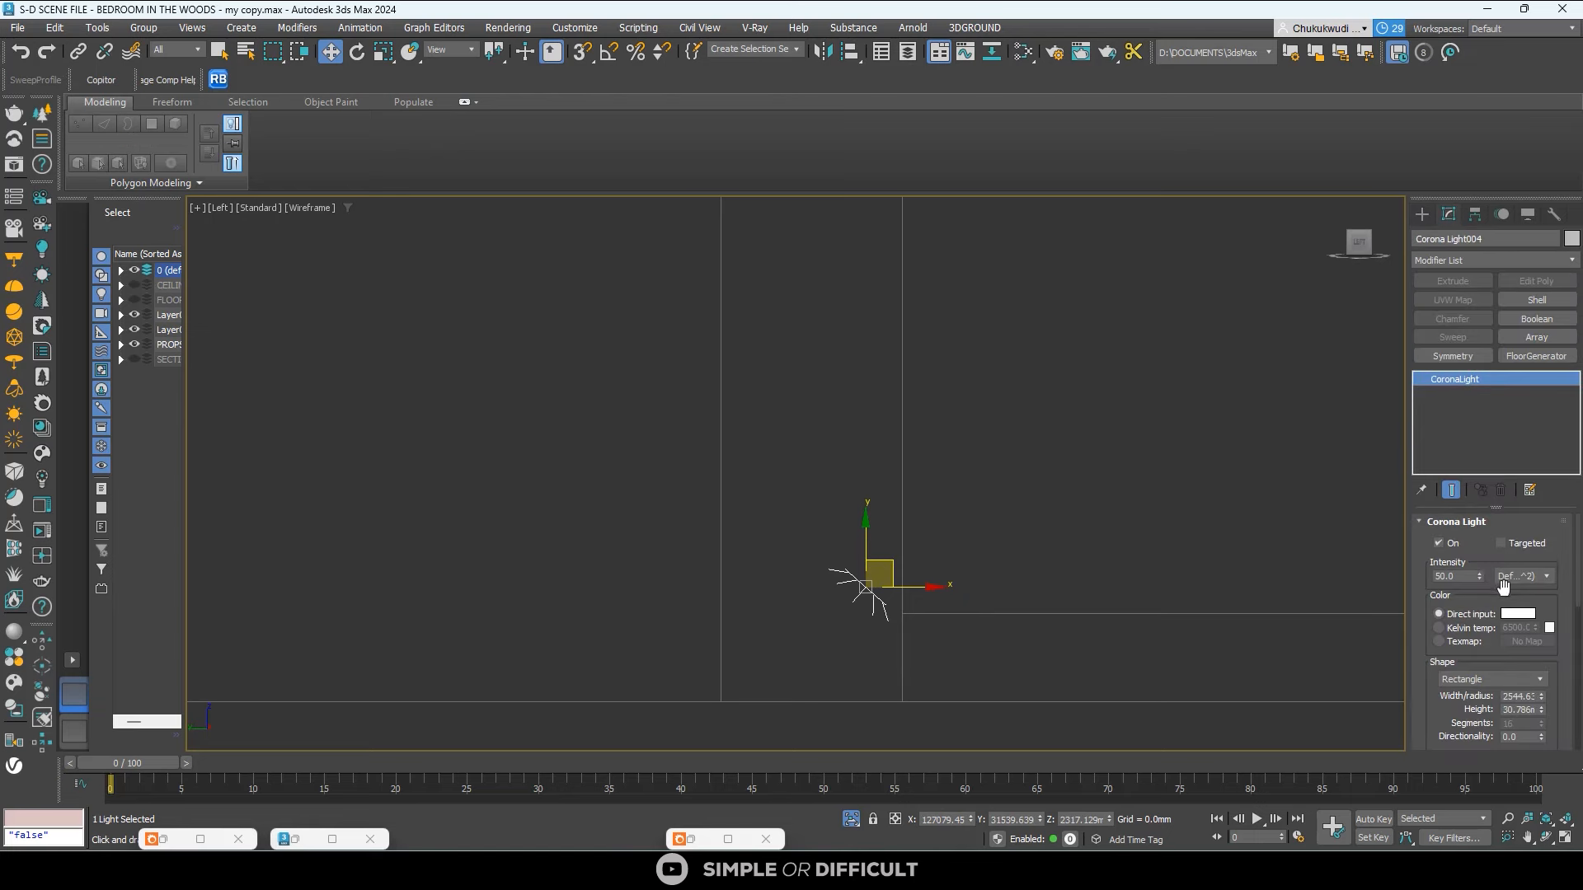
left_click(1466, 629)
double_click(1515, 628)
type("3600")
key("Return")
Return to the side-by-side viewport layout and exit isolation to show the whole scene.
scroll(746, 536, "down", 5)
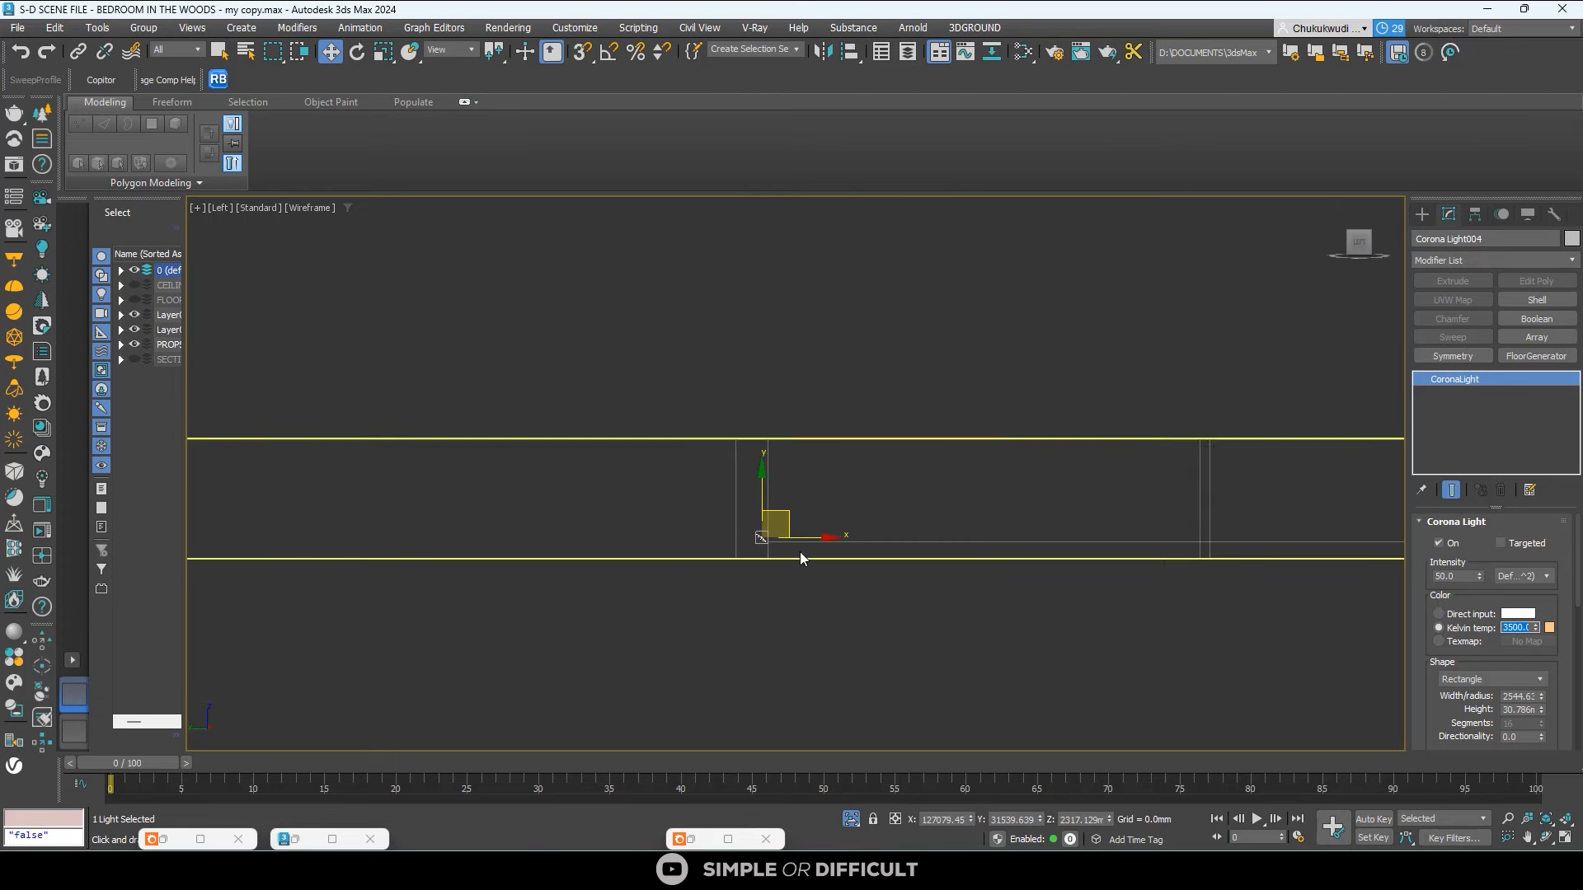
left_click(1565, 837)
left_click(852, 819)
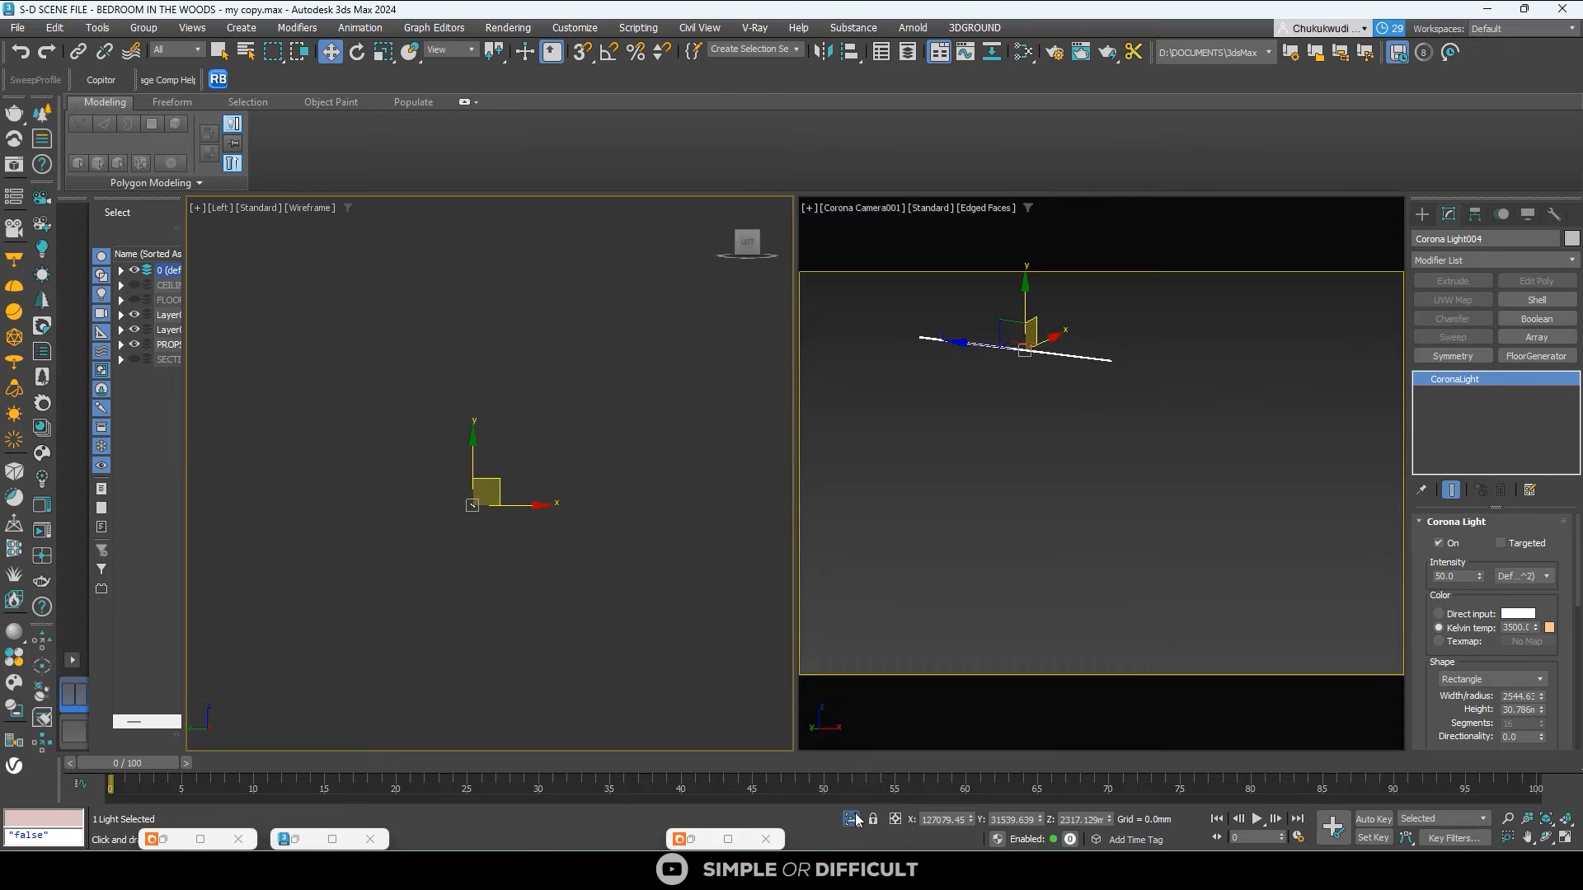
left_click(849, 818)
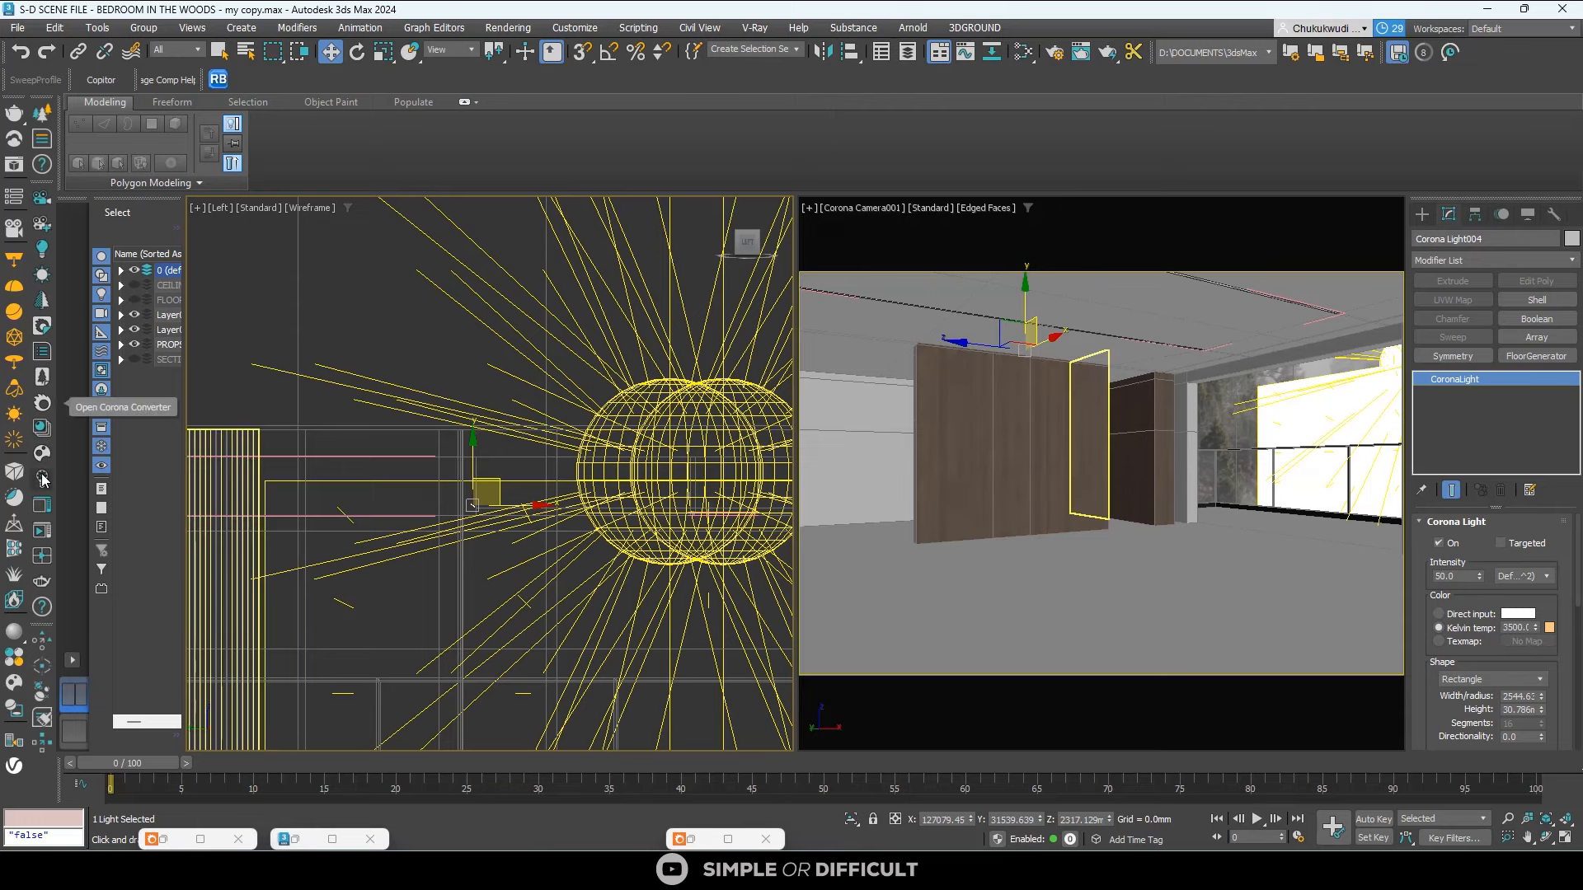
Open the Corona frame buffer, maximize it and start interactive rendering.
left_click(41, 403)
left_click_drag(912, 508, 683, 89)
double_click(683, 90)
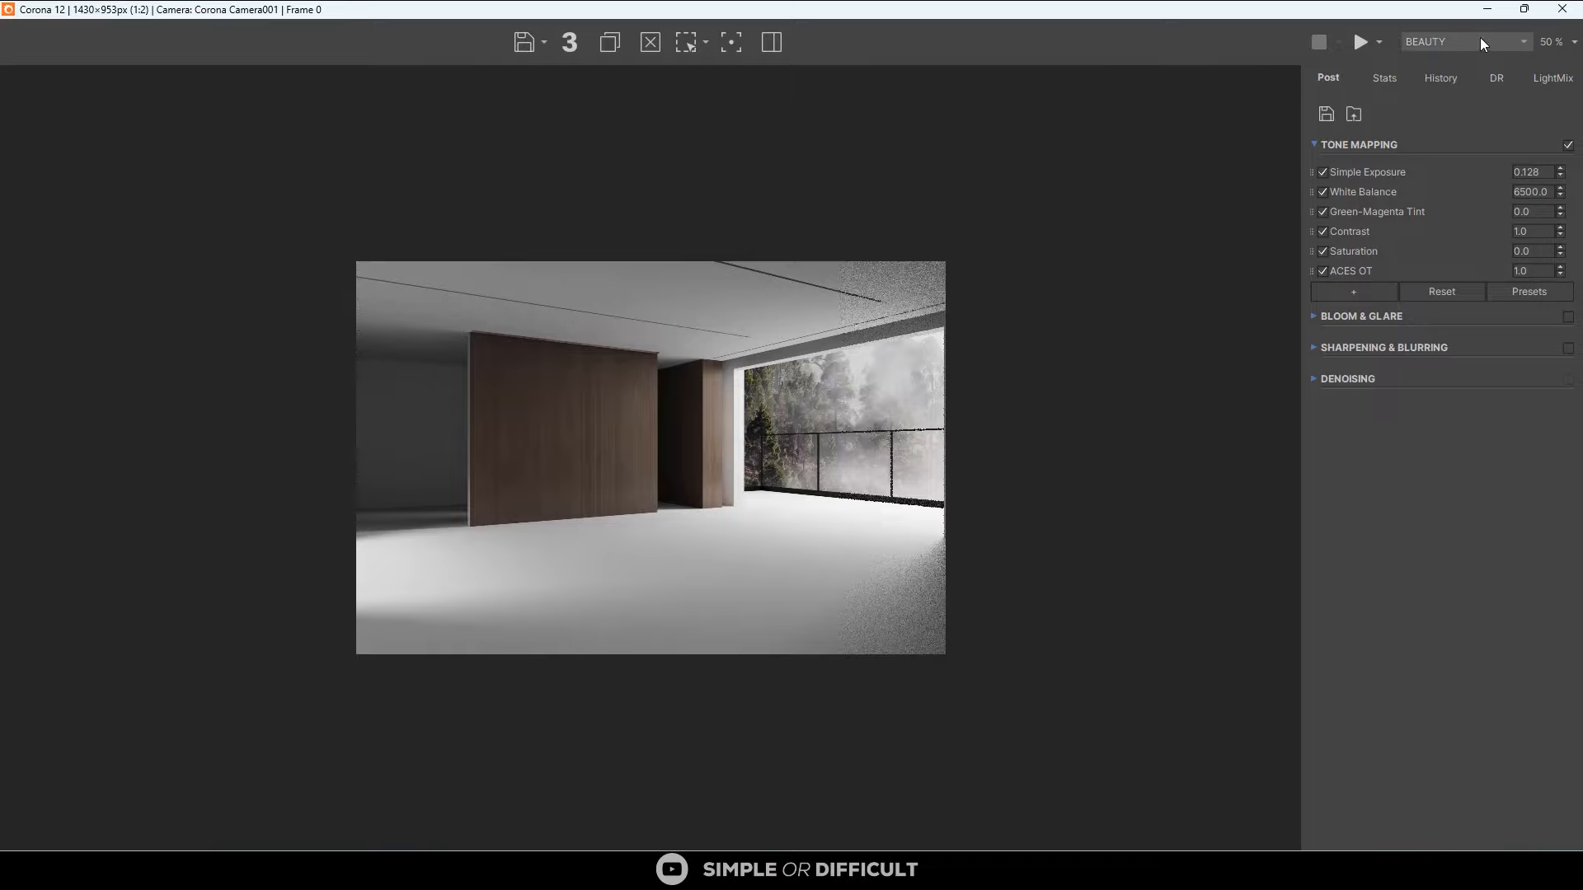
Examine the new light's effect along the upper edge of the wood wall in the interactive render.
scroll(671, 333, "up", 1)
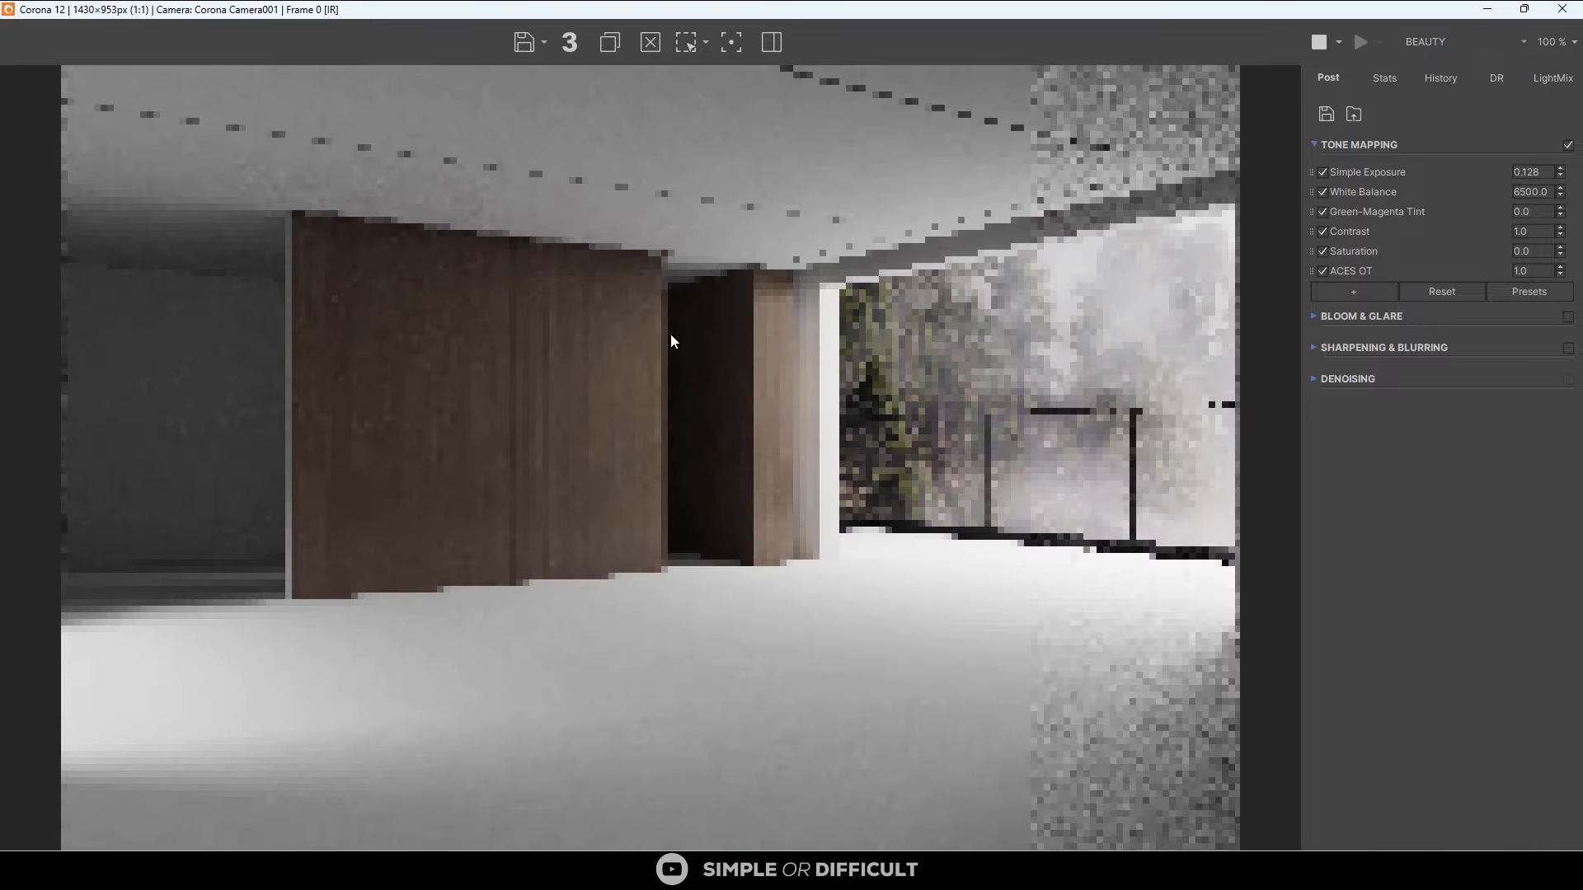
scroll(383, 224, "up", 1)
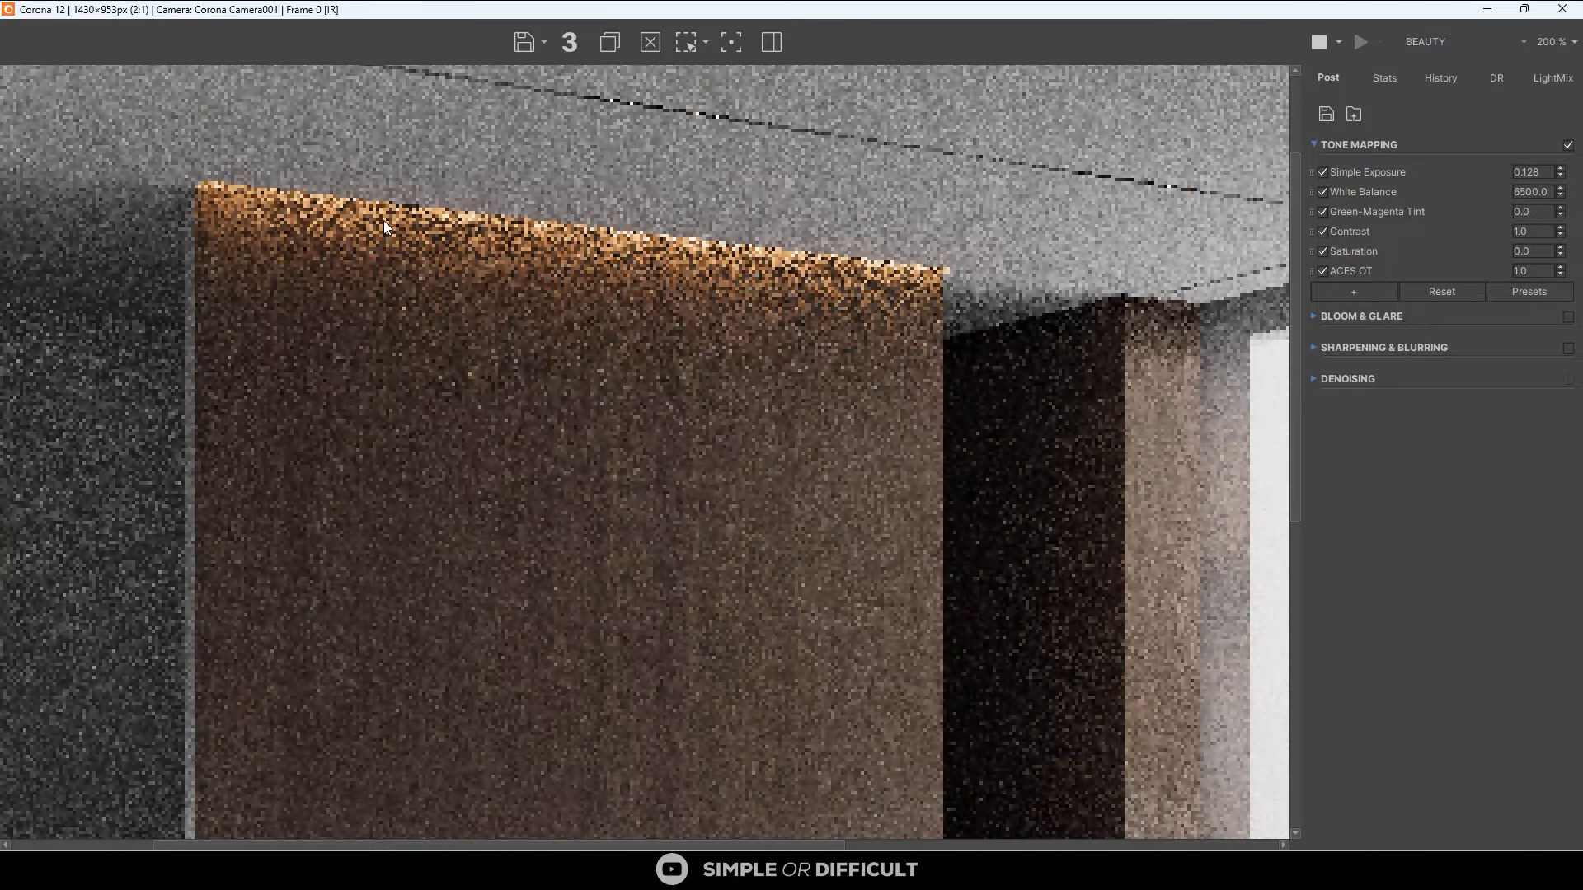
scroll(279, 190, "up", 2)
scroll(279, 191, "down", 3)
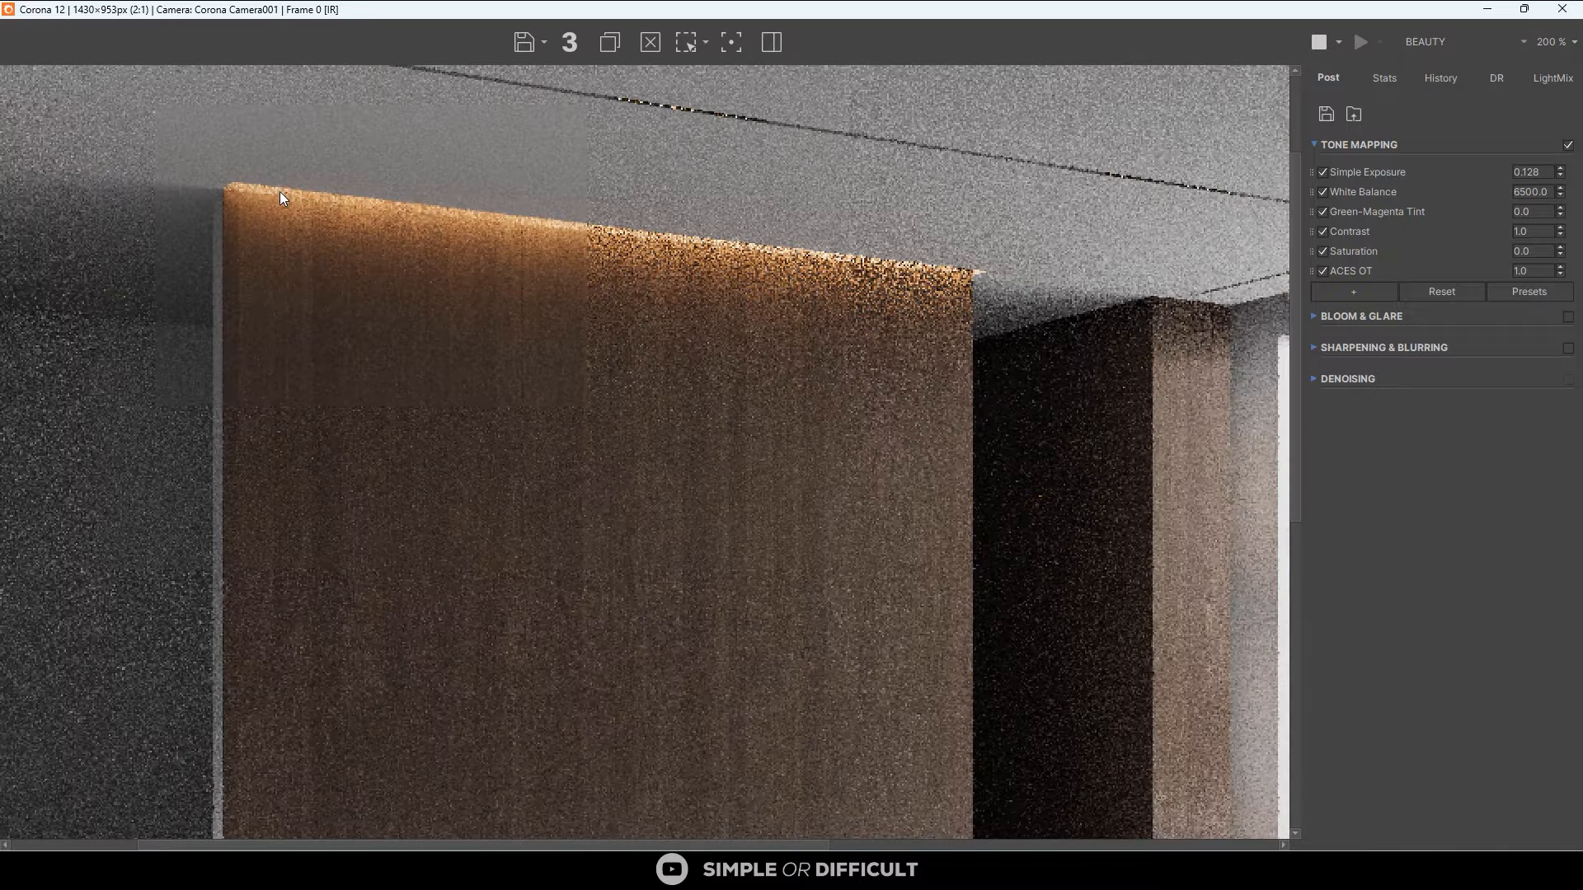
scroll(887, 265, "up", 3)
scroll(847, 290, "down", 1)
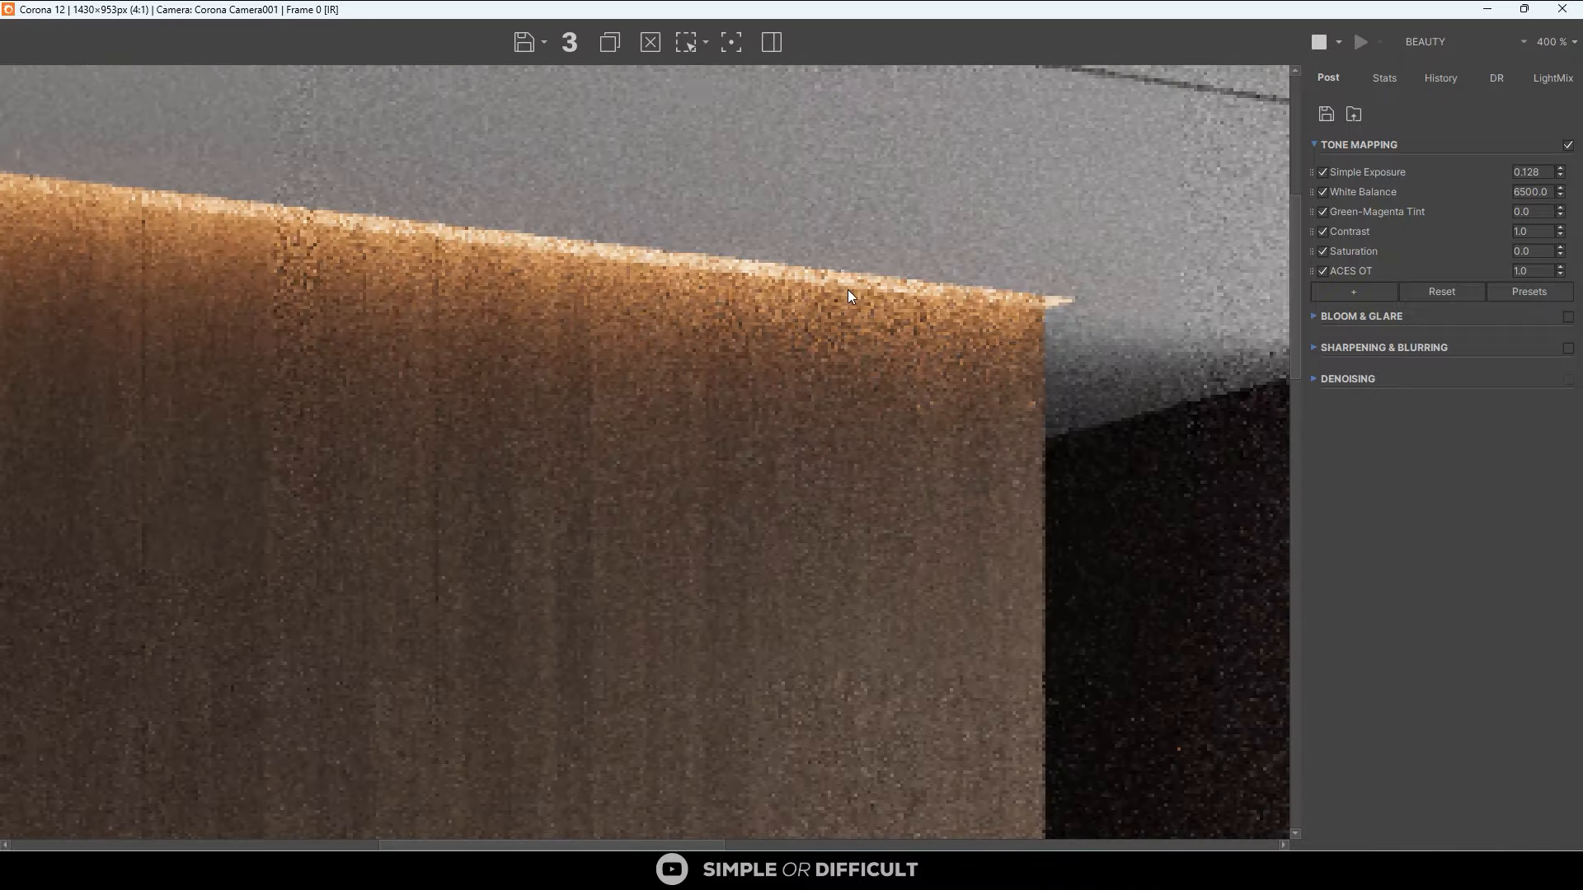
scroll(847, 290, "down", 1)
scroll(806, 363, "down", 1)
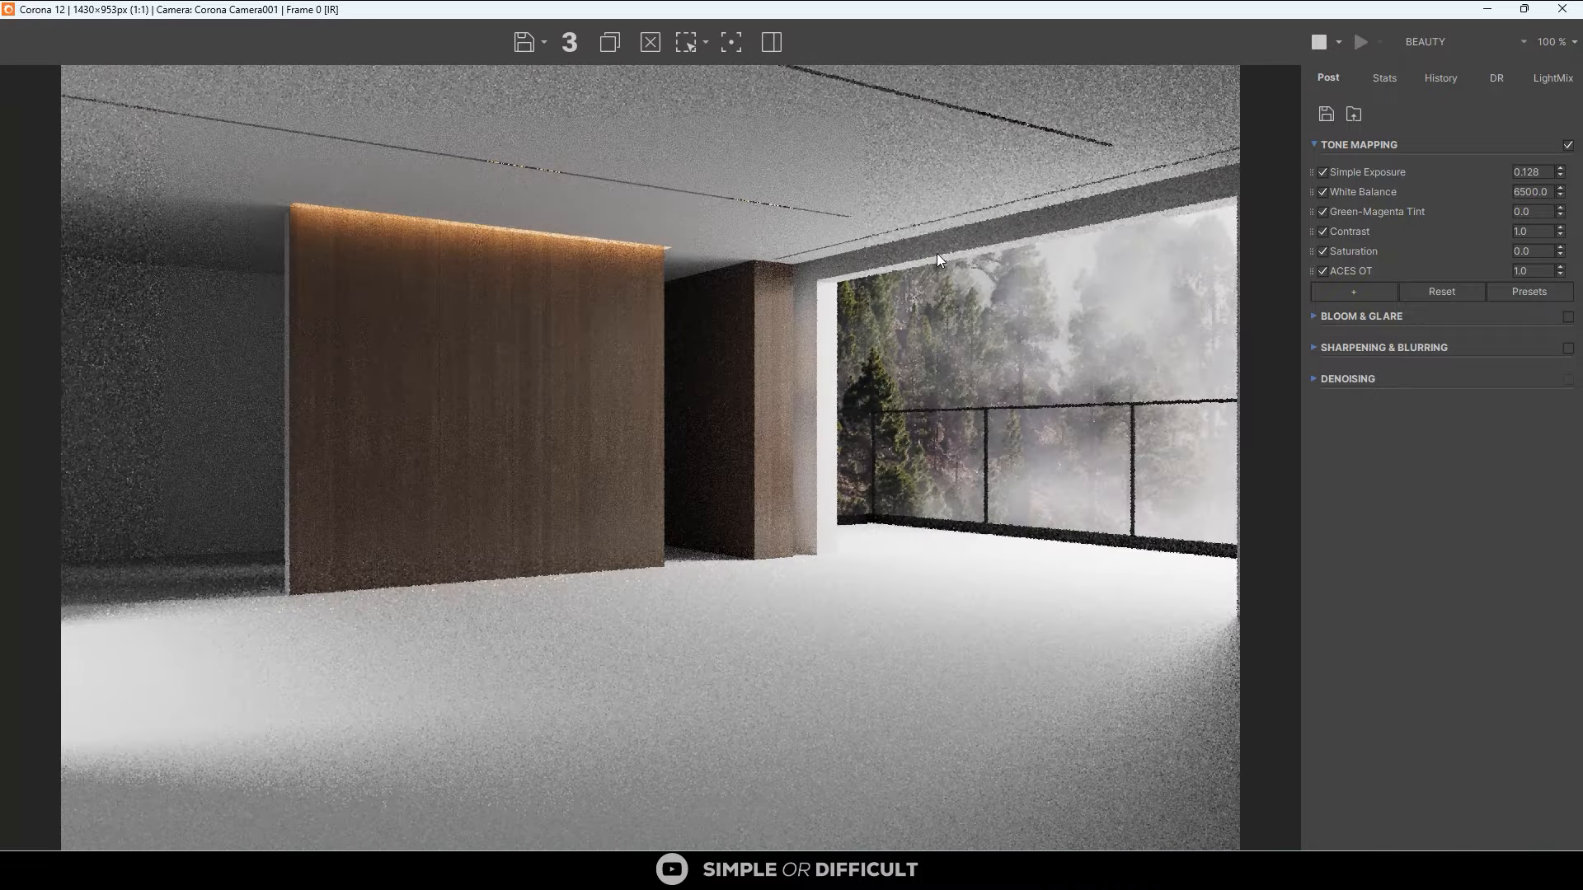
Restore the render window's size and disable the light's direct, reflection and refraction visibility, caustics and occlusion of other lights.
double_click(1126, 15)
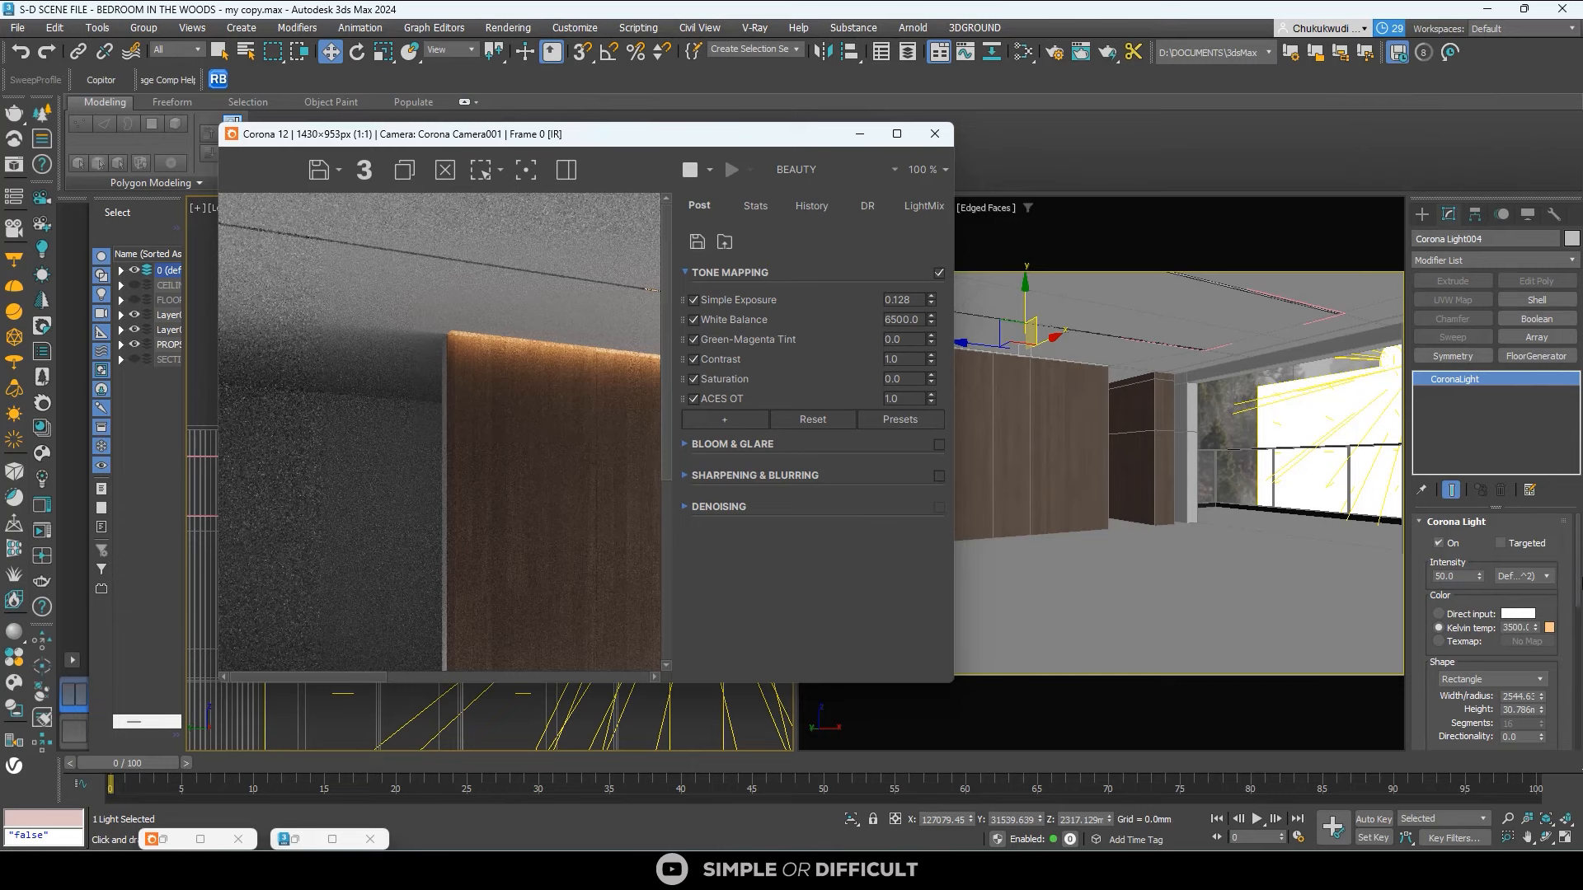
scroll(1578, 577, "down", 5)
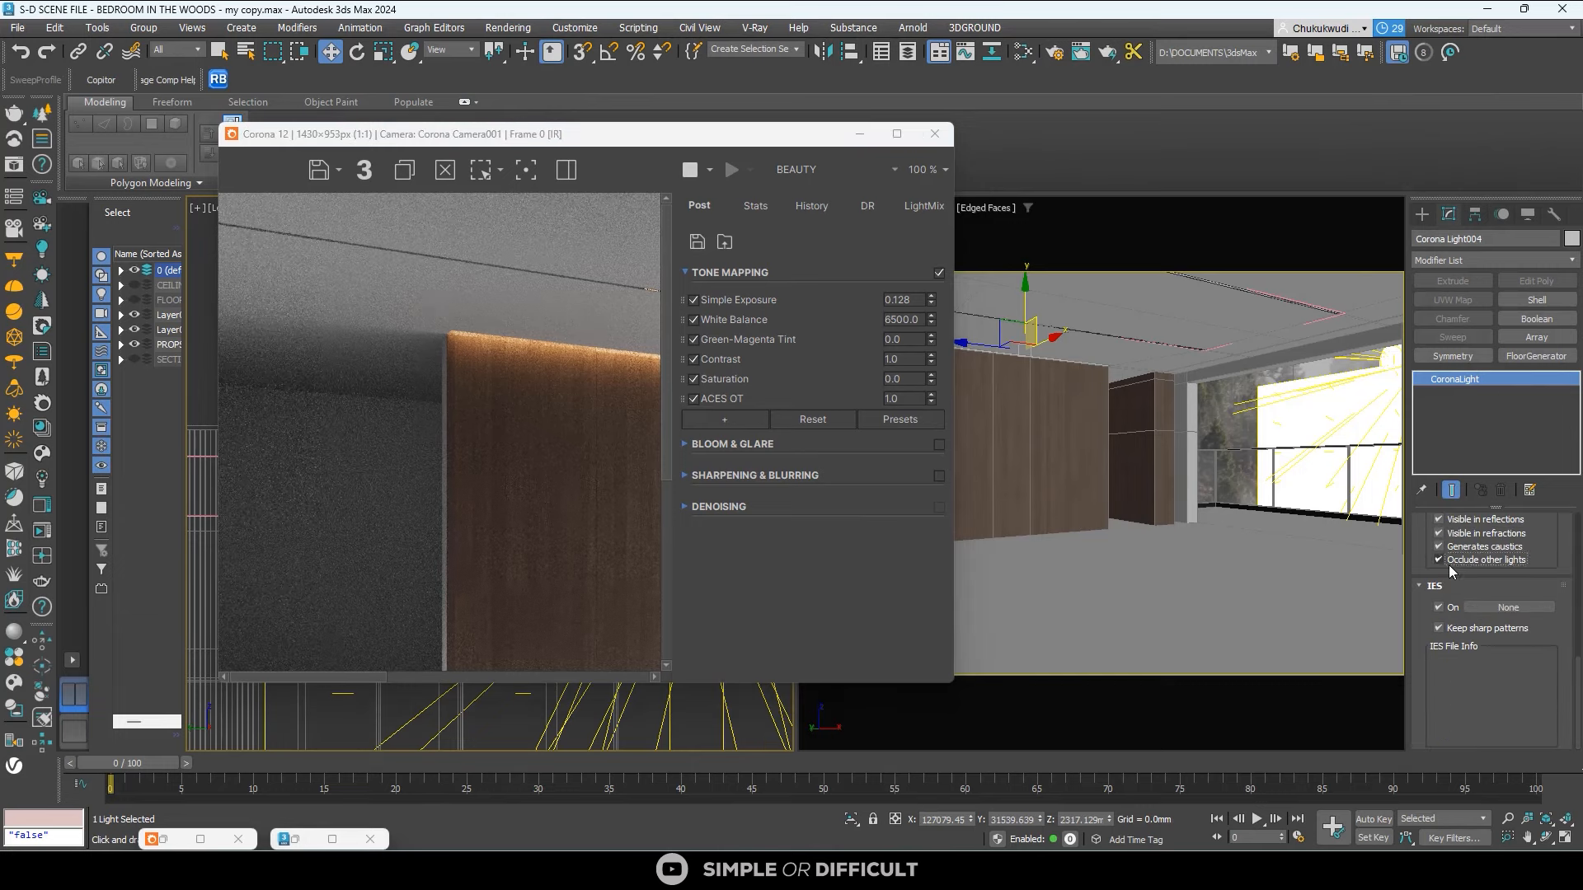
left_click(1457, 551)
left_click(1457, 535)
scroll(1466, 554, "up", 1)
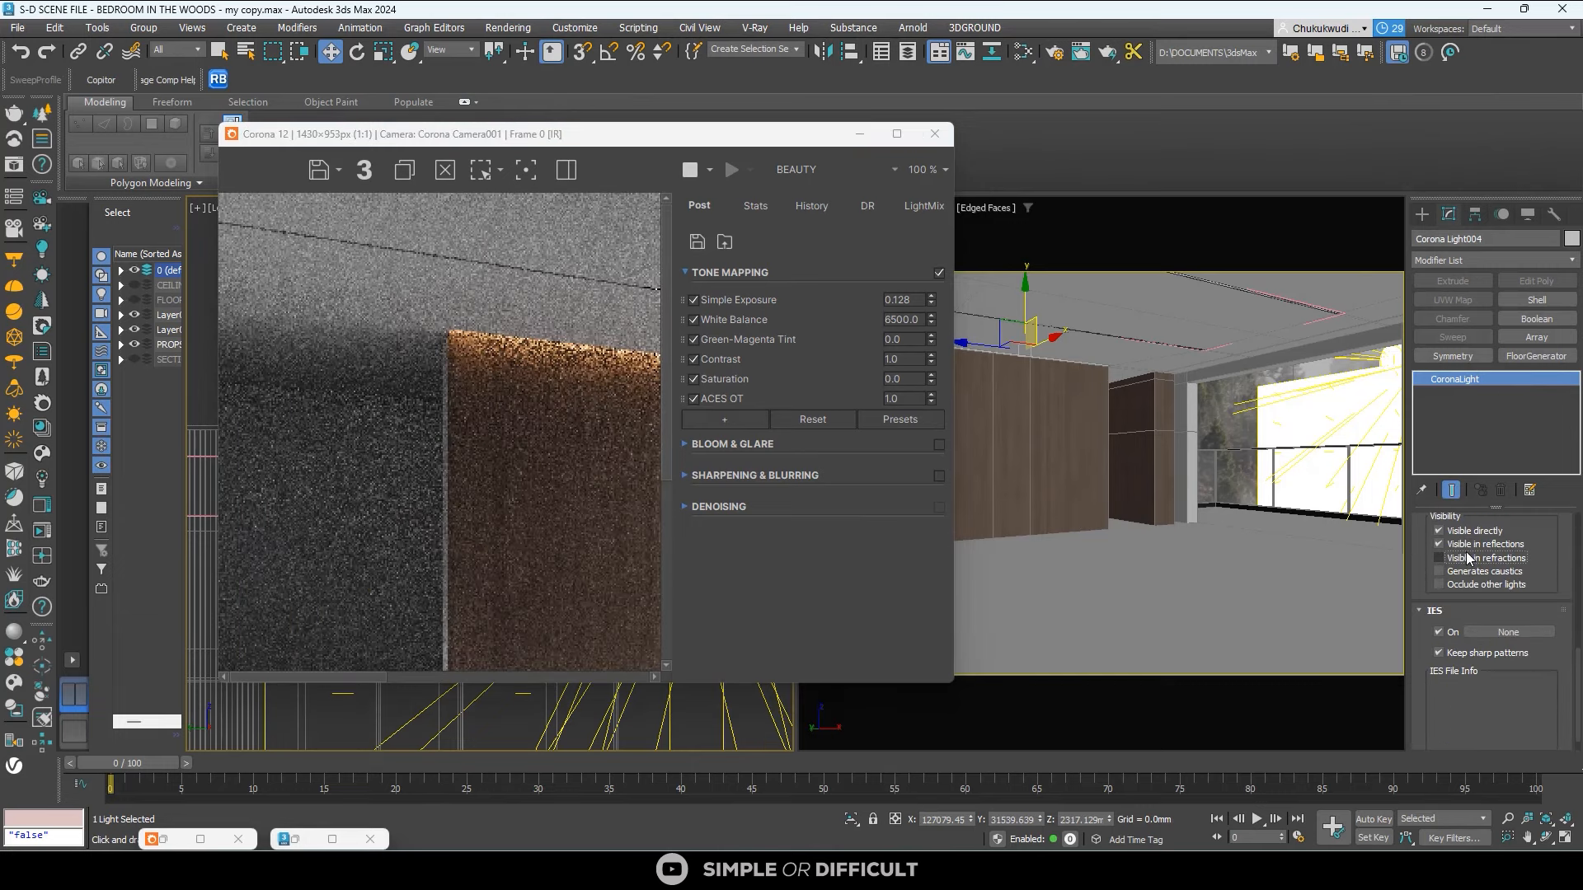
left_click(1463, 542)
left_click(1438, 530)
Examine the wood wall's upper edge and the ceiling slot up close in the interactive render, maximizing the frame buffer.
scroll(477, 324, "up", 1)
scroll(477, 324, "up", 1)
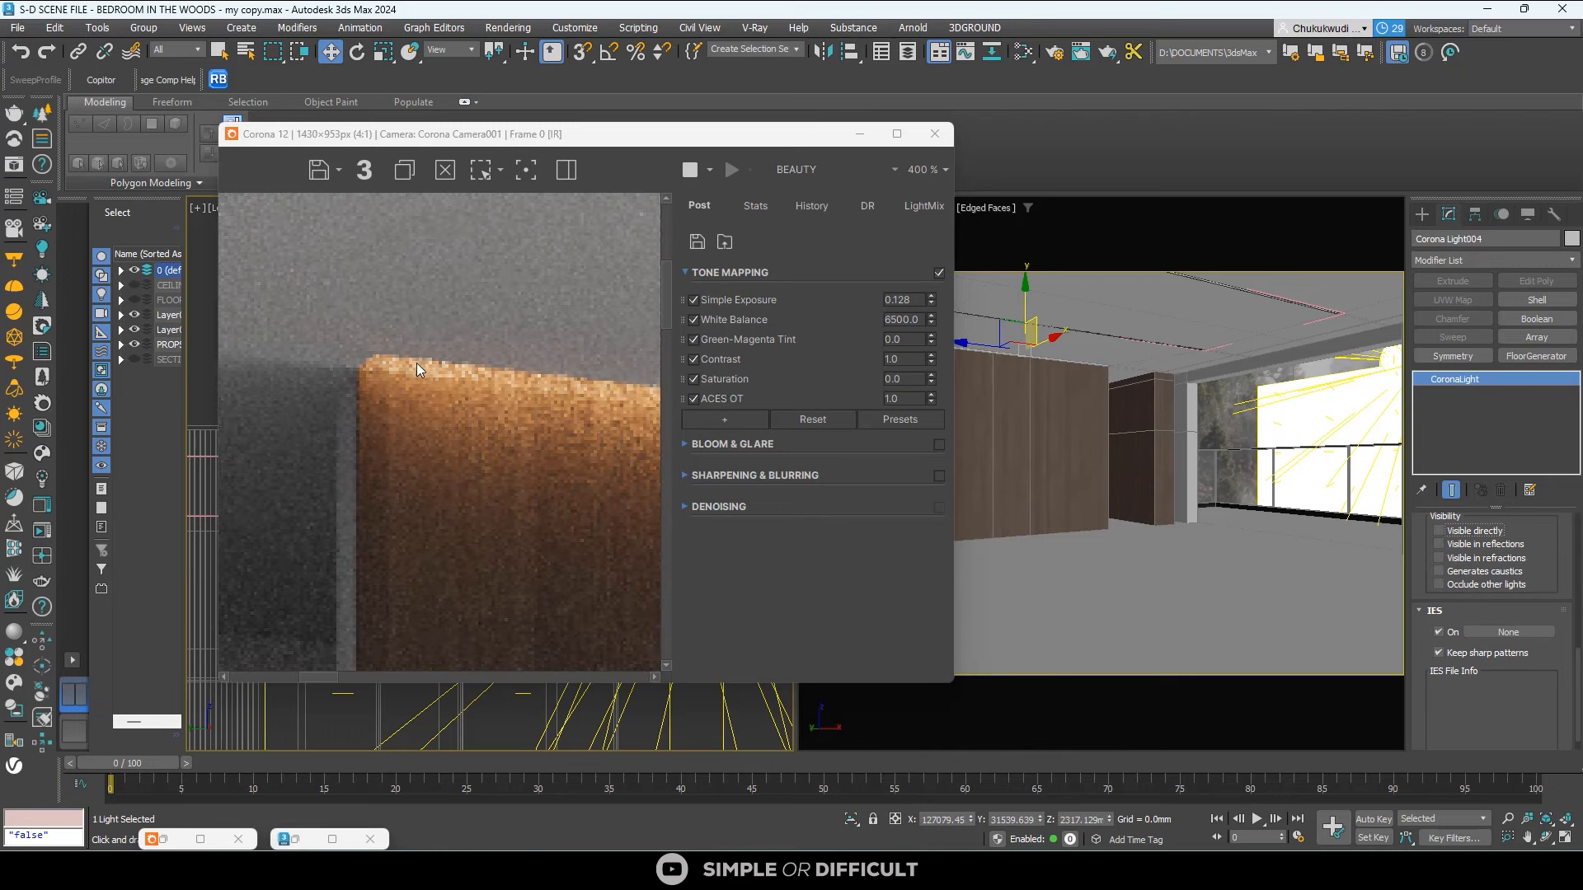
scroll(445, 361, "down", 1)
scroll(531, 361, "down", 1)
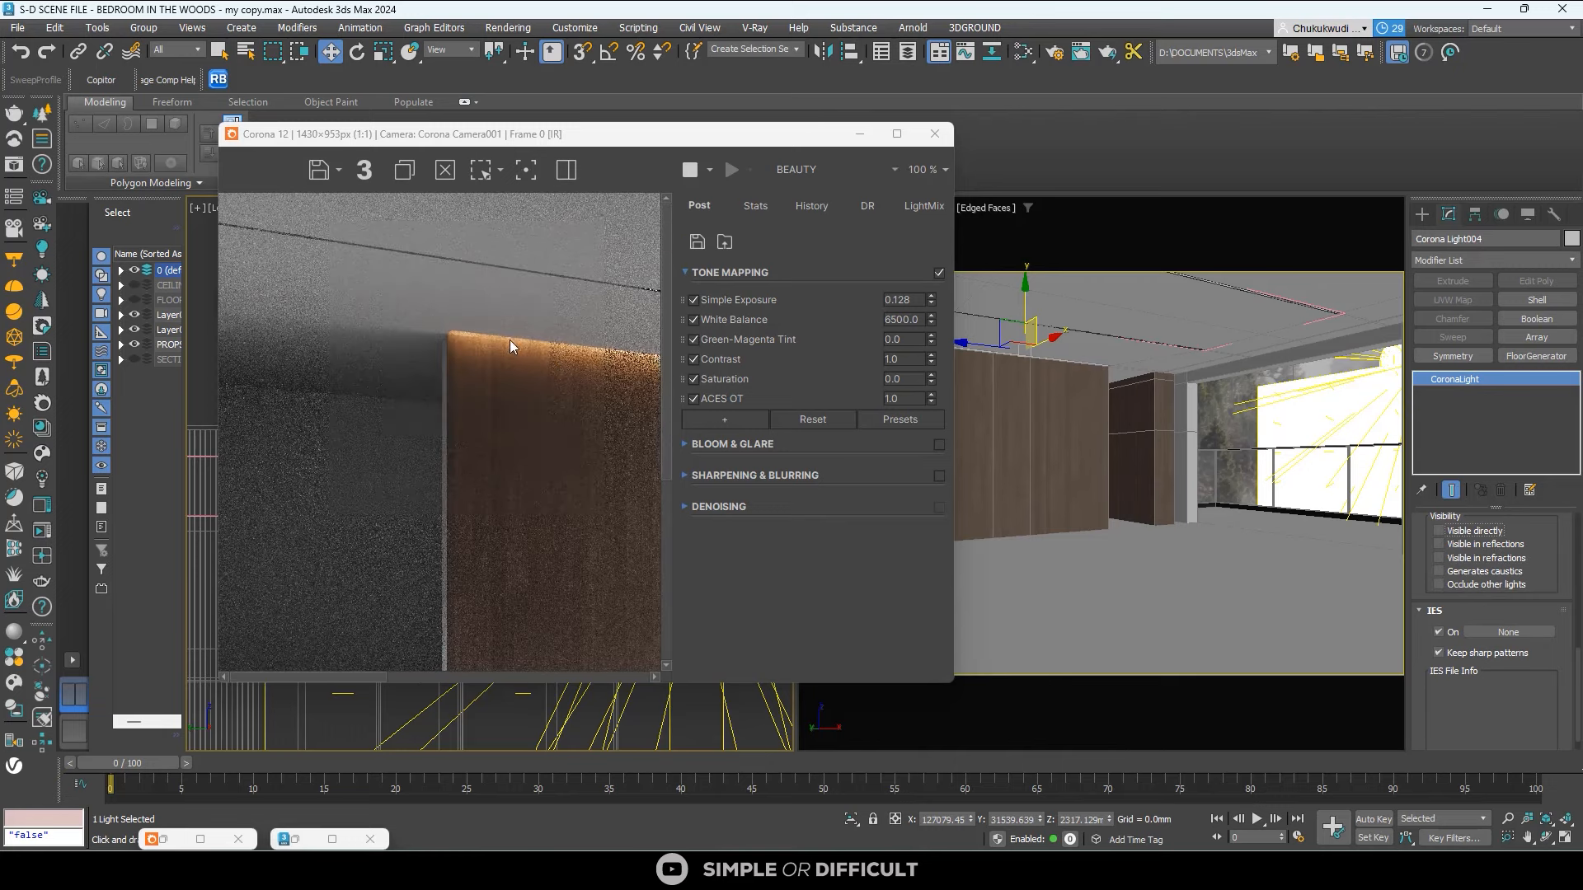
double_click(517, 134)
scroll(517, 147, "up", 3)
middle_click_drag(517, 147, 580, 417)
scroll(581, 417, "up", 1)
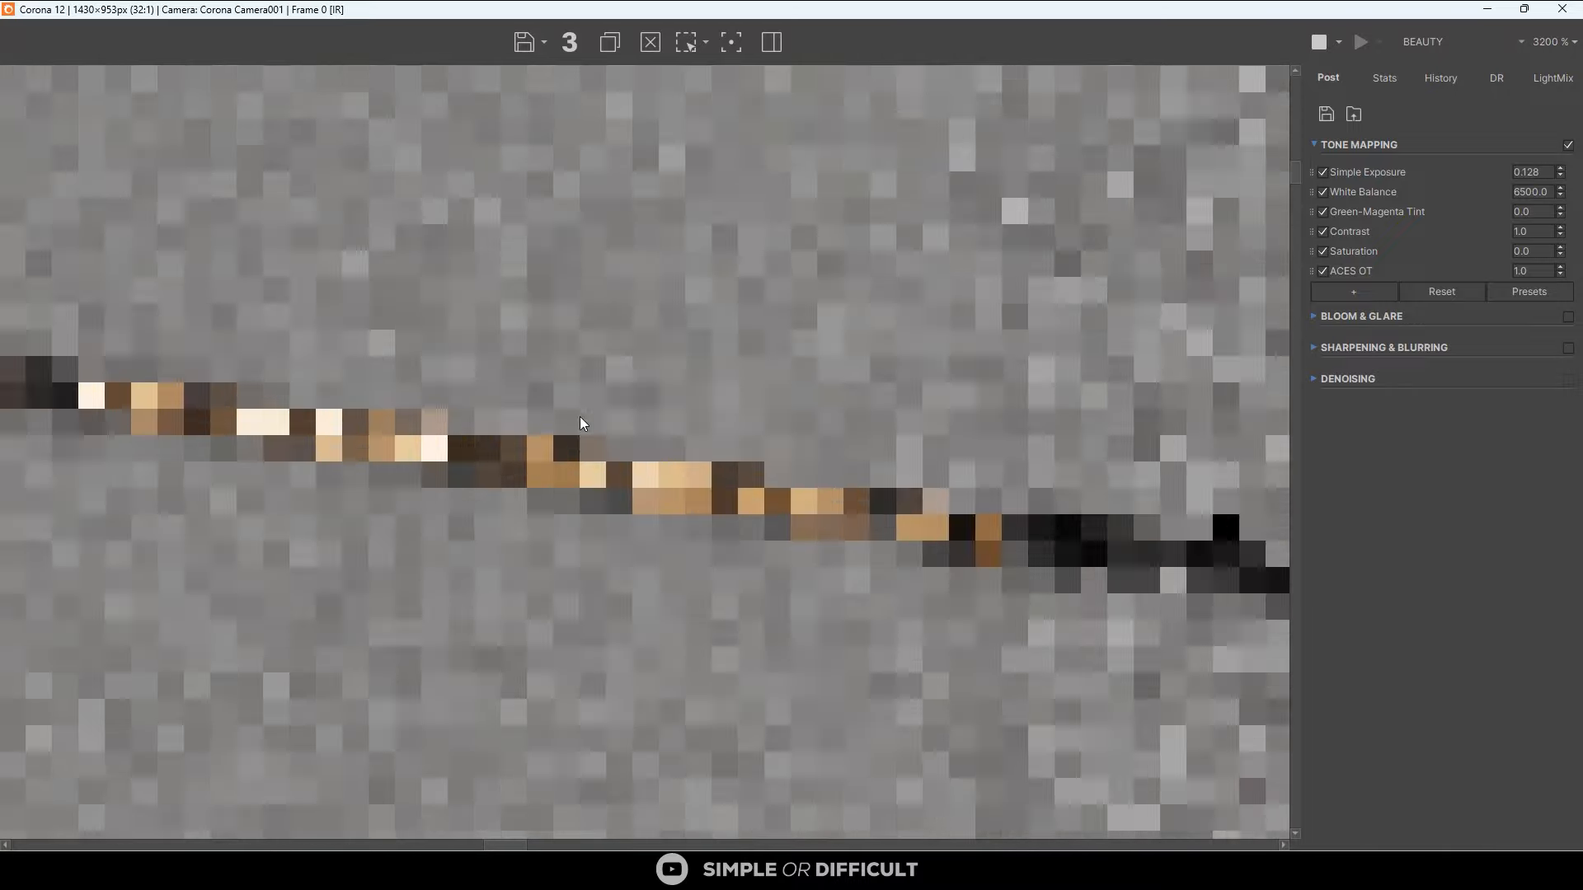
Examine the linear ceiling lights and the wood wall's glow in the interactive render, both up close and at full view.
scroll(512, 498, "down", 4)
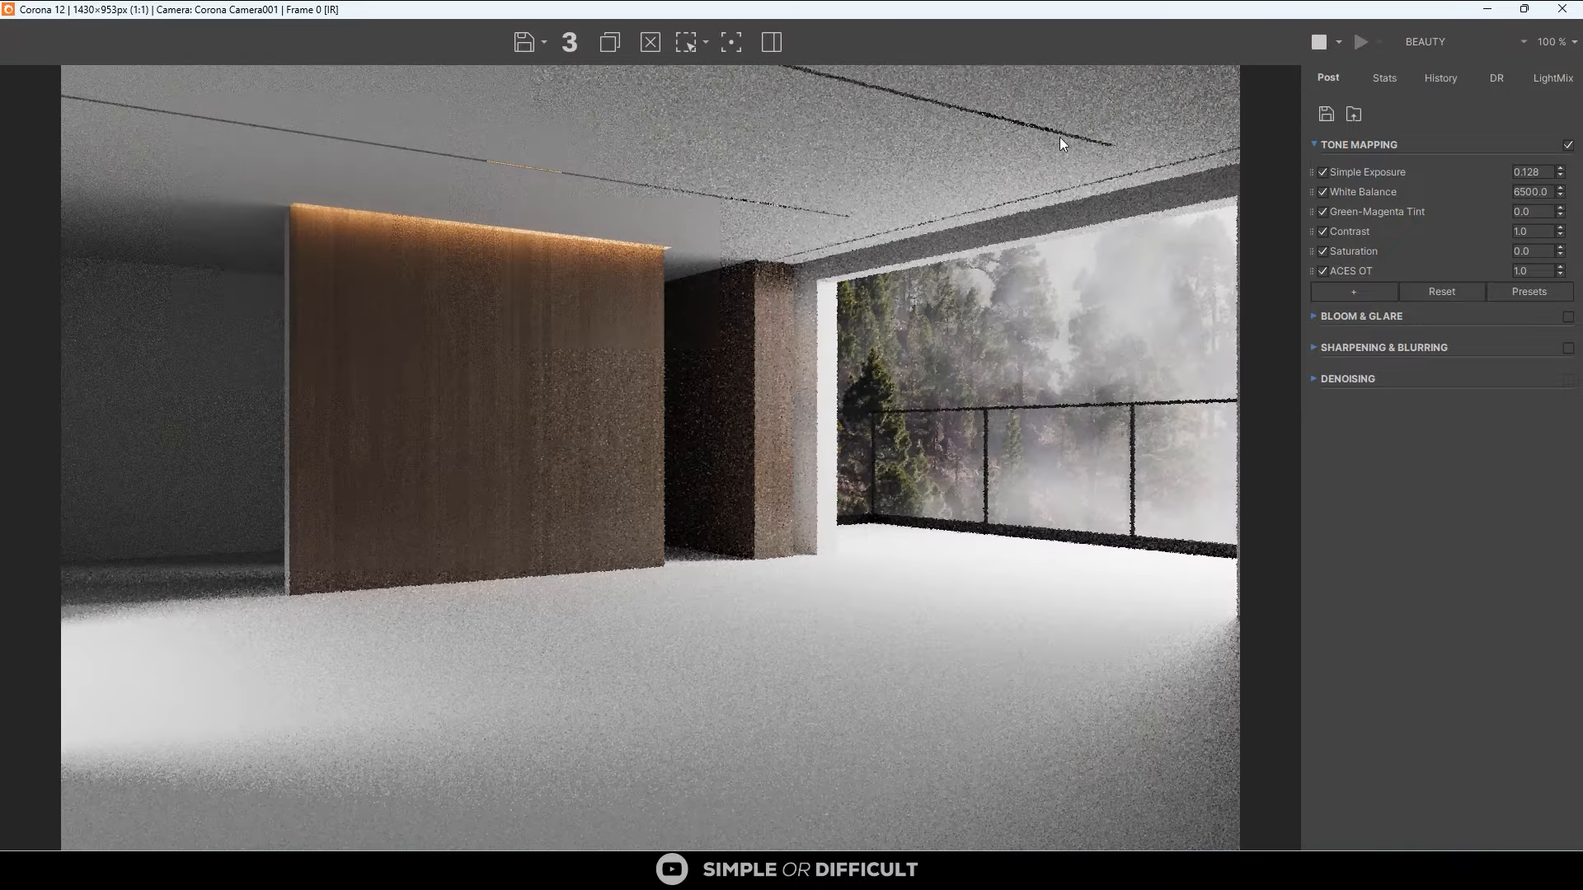
scroll(1060, 137, "up", 4)
scroll(1037, 378, "down", 3)
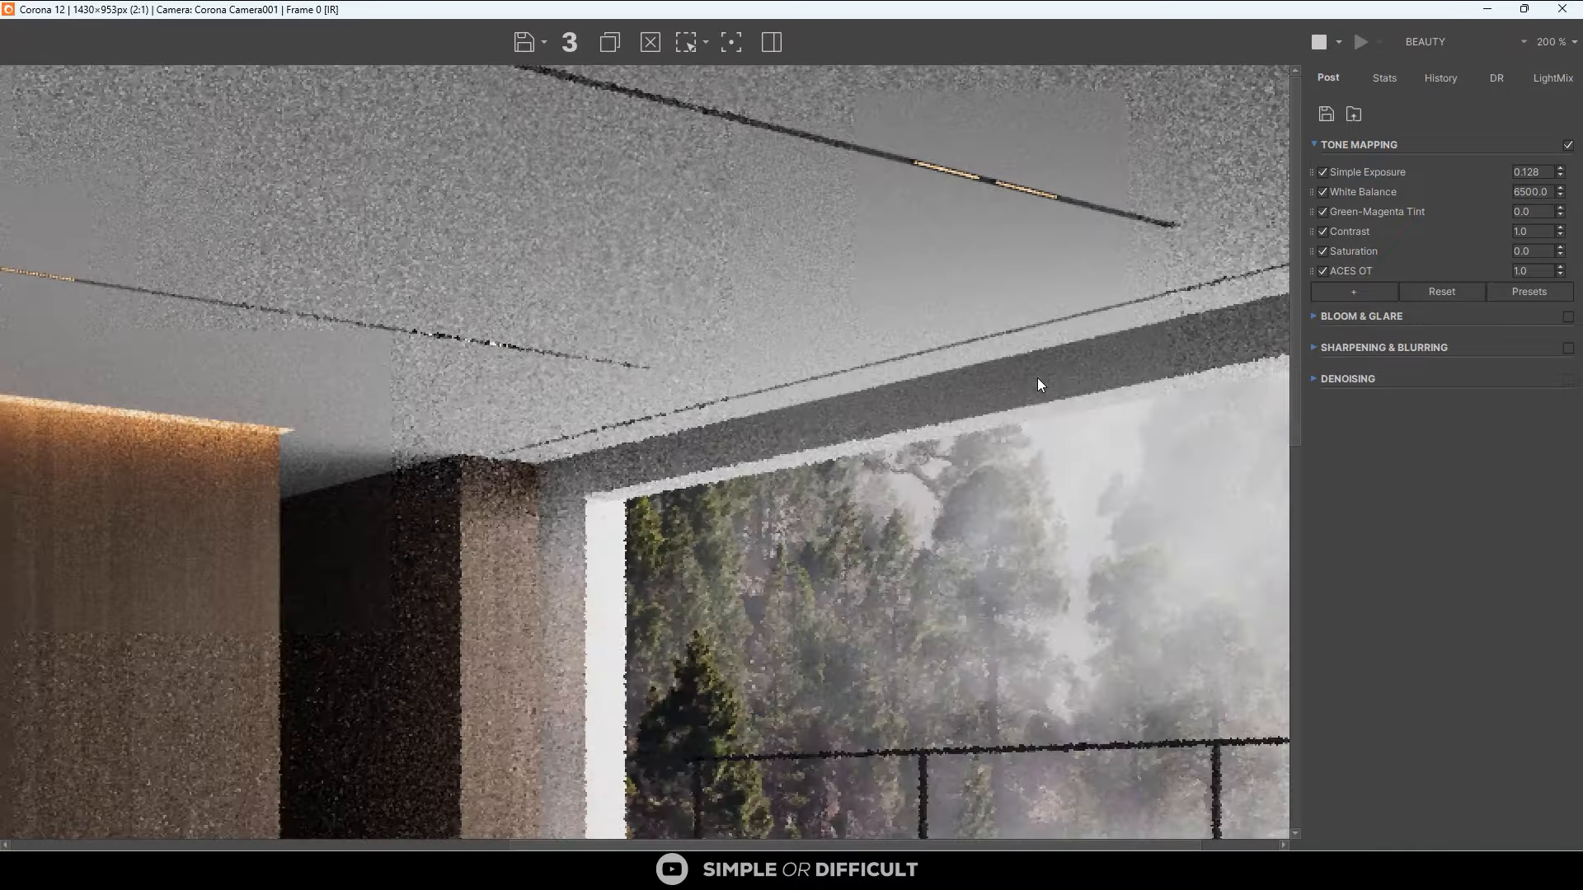
scroll(890, 303, "down", 1)
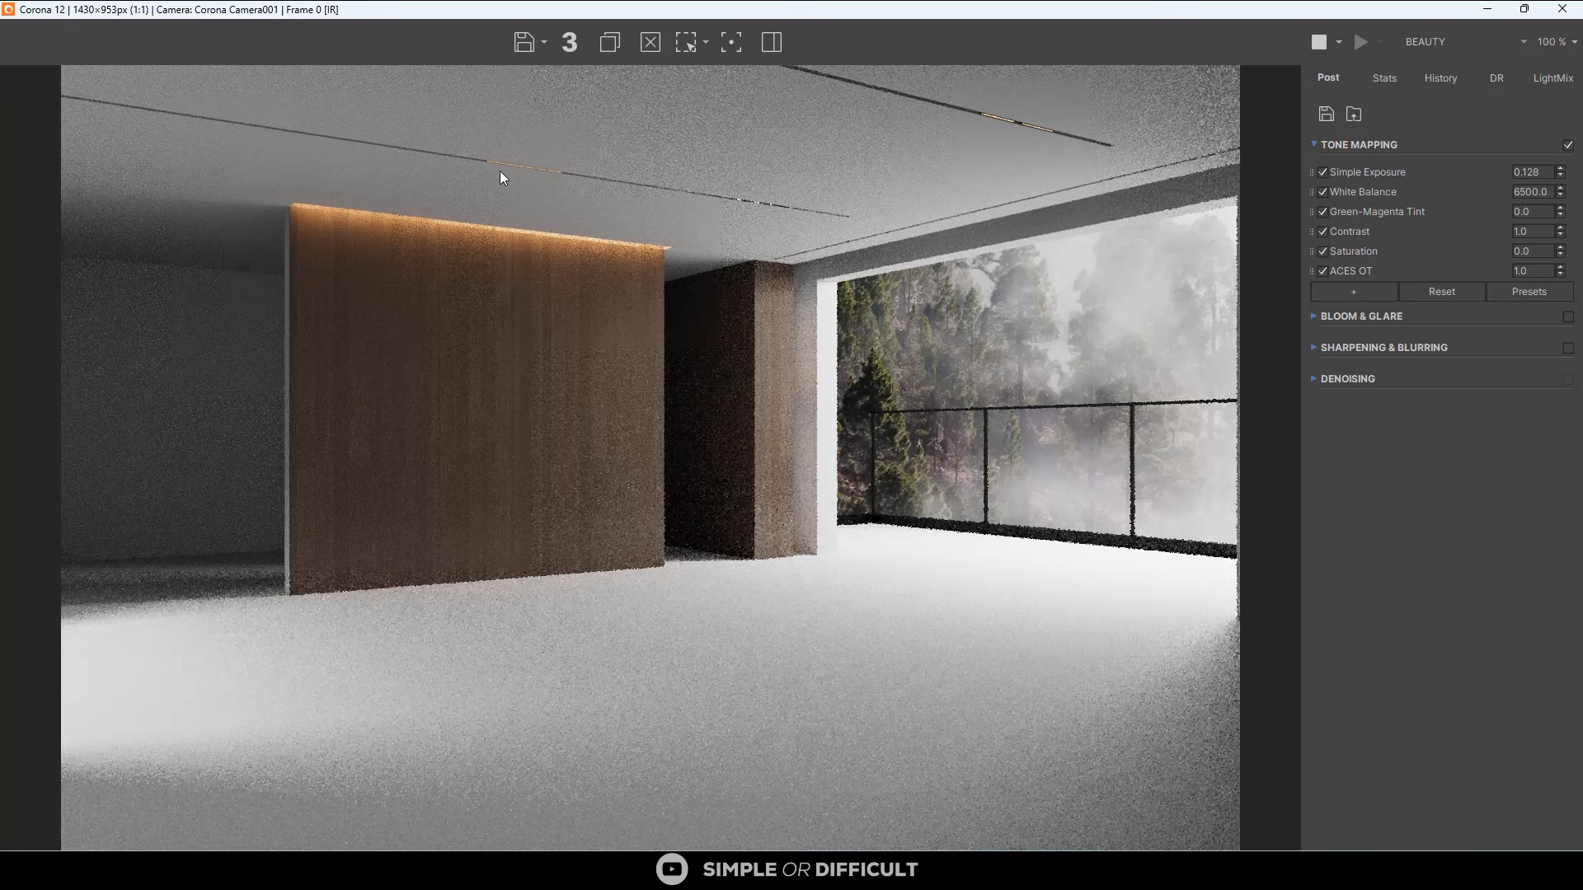
scroll(734, 193, "up", 2)
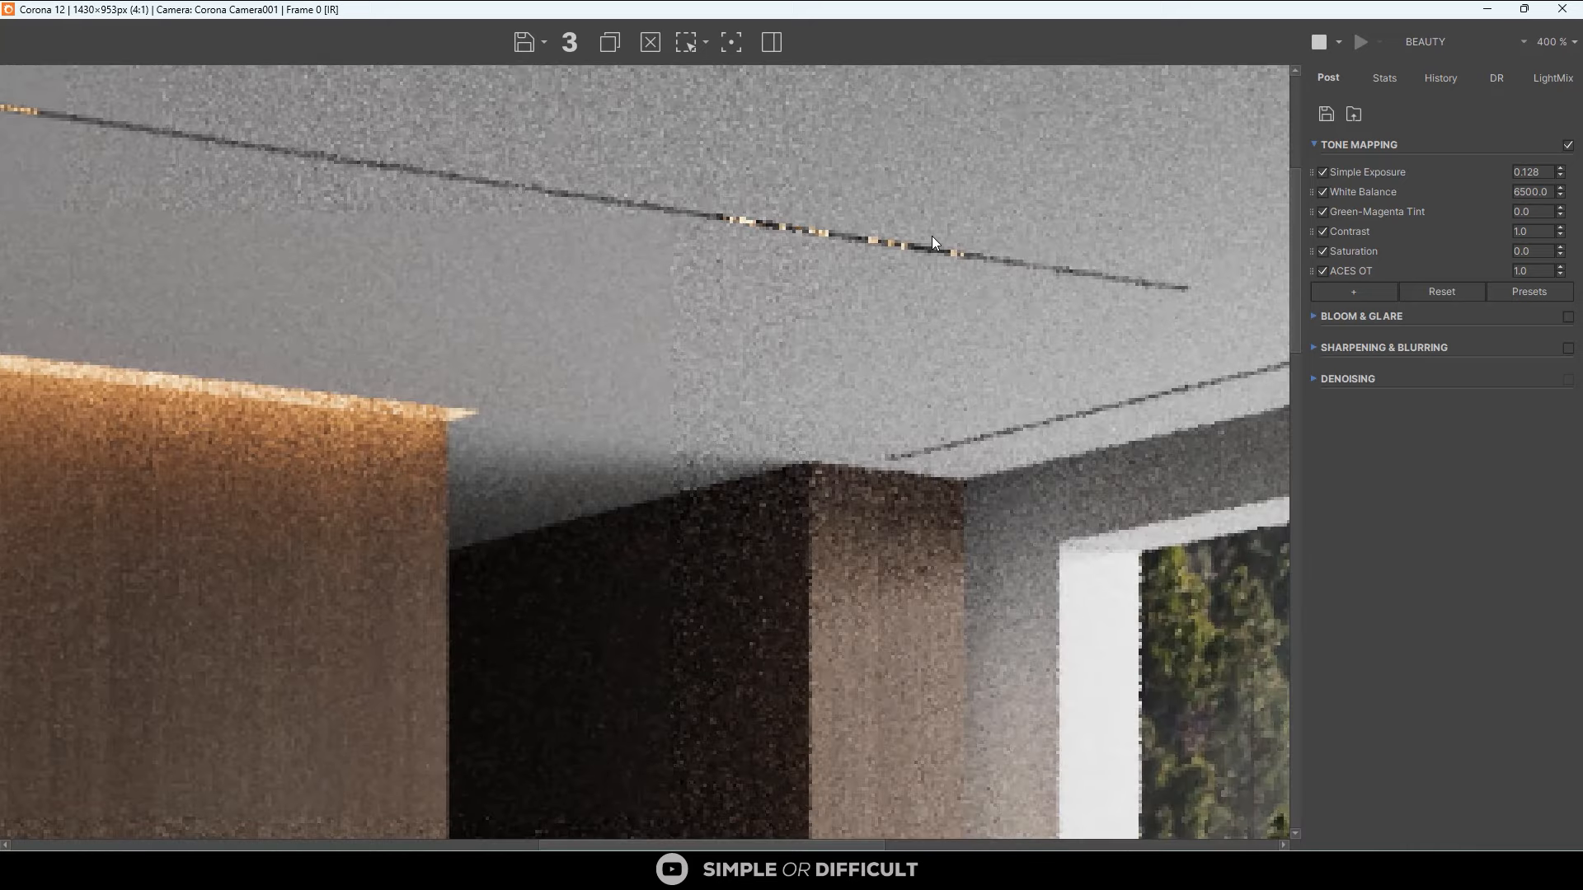
scroll(934, 239, "down", 2)
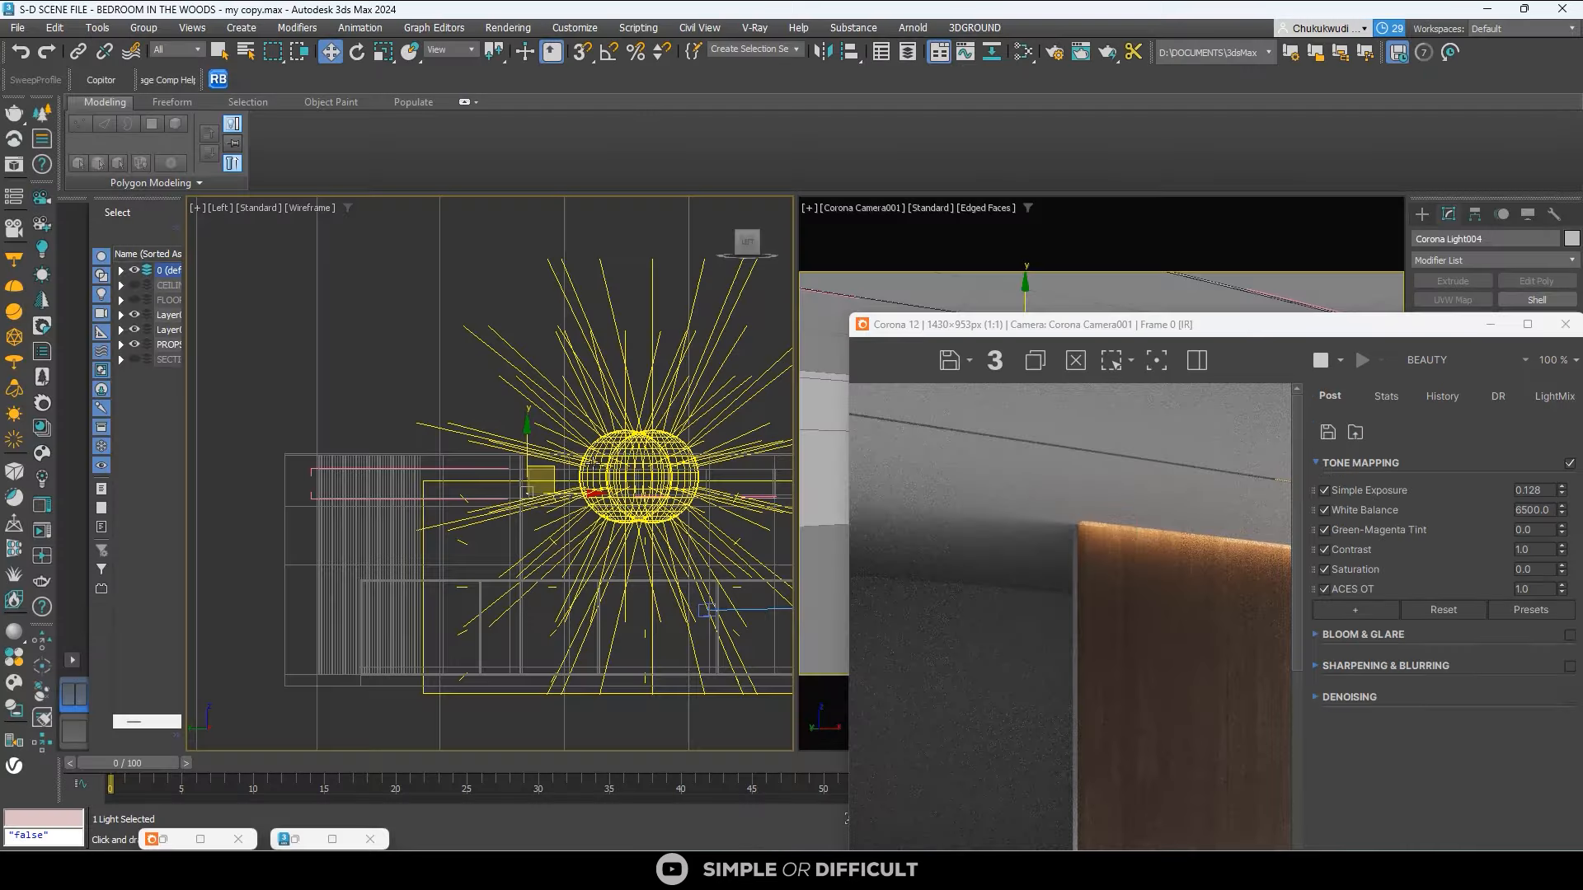
Clone the two adjacent linear light groups as instances farther along the same ceiling slot in the top view and maximize the render window.
scroll(591, 455, "up", 5)
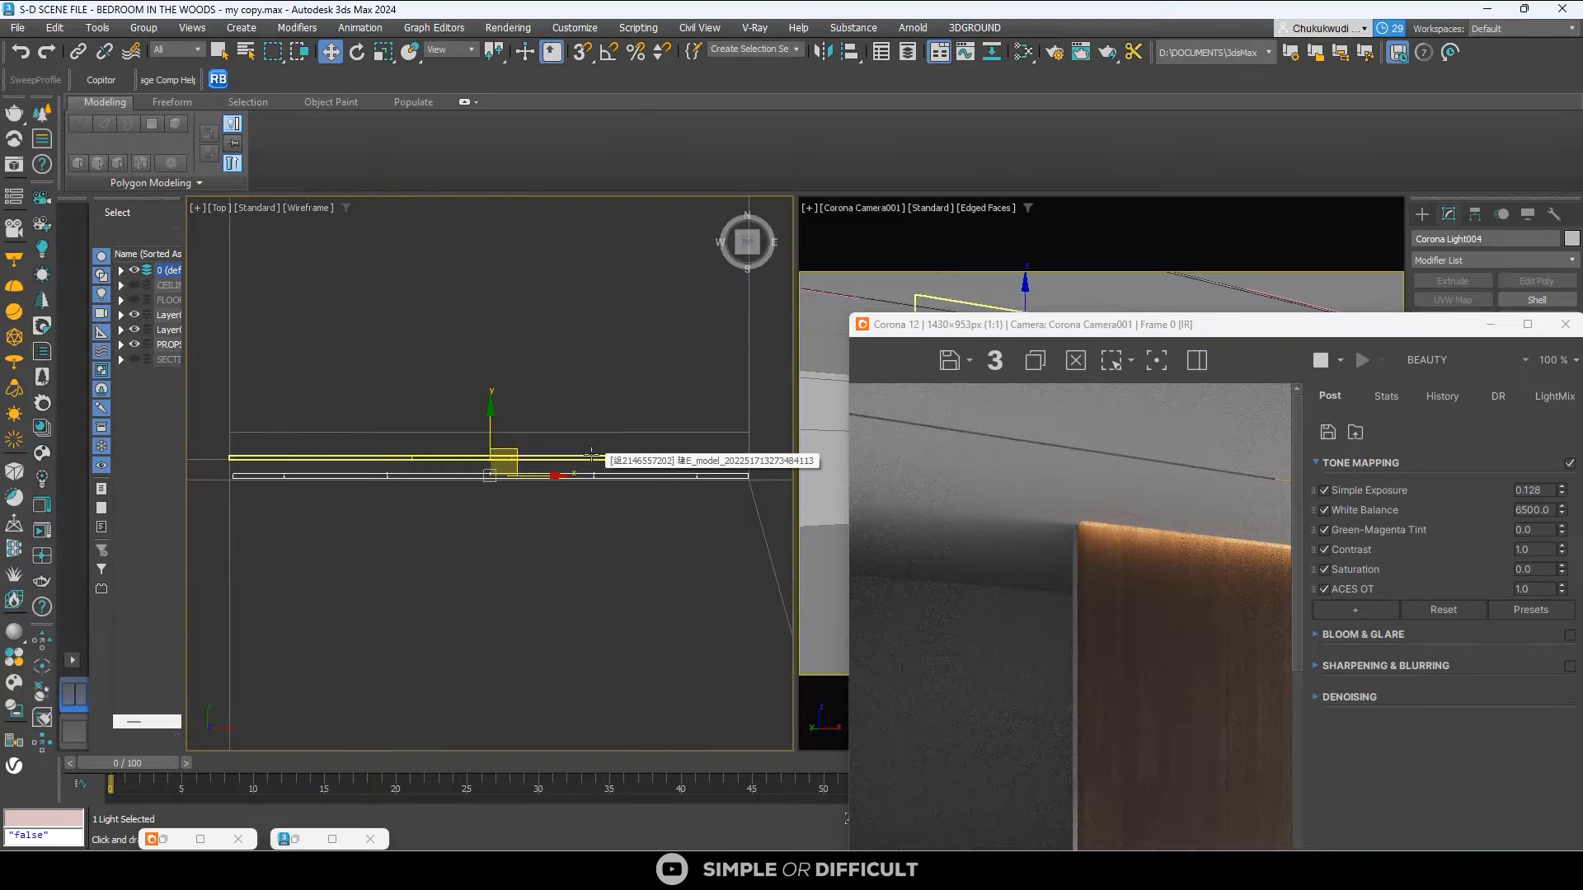
scroll(591, 454, "down", 5)
scroll(590, 525, "up", 8)
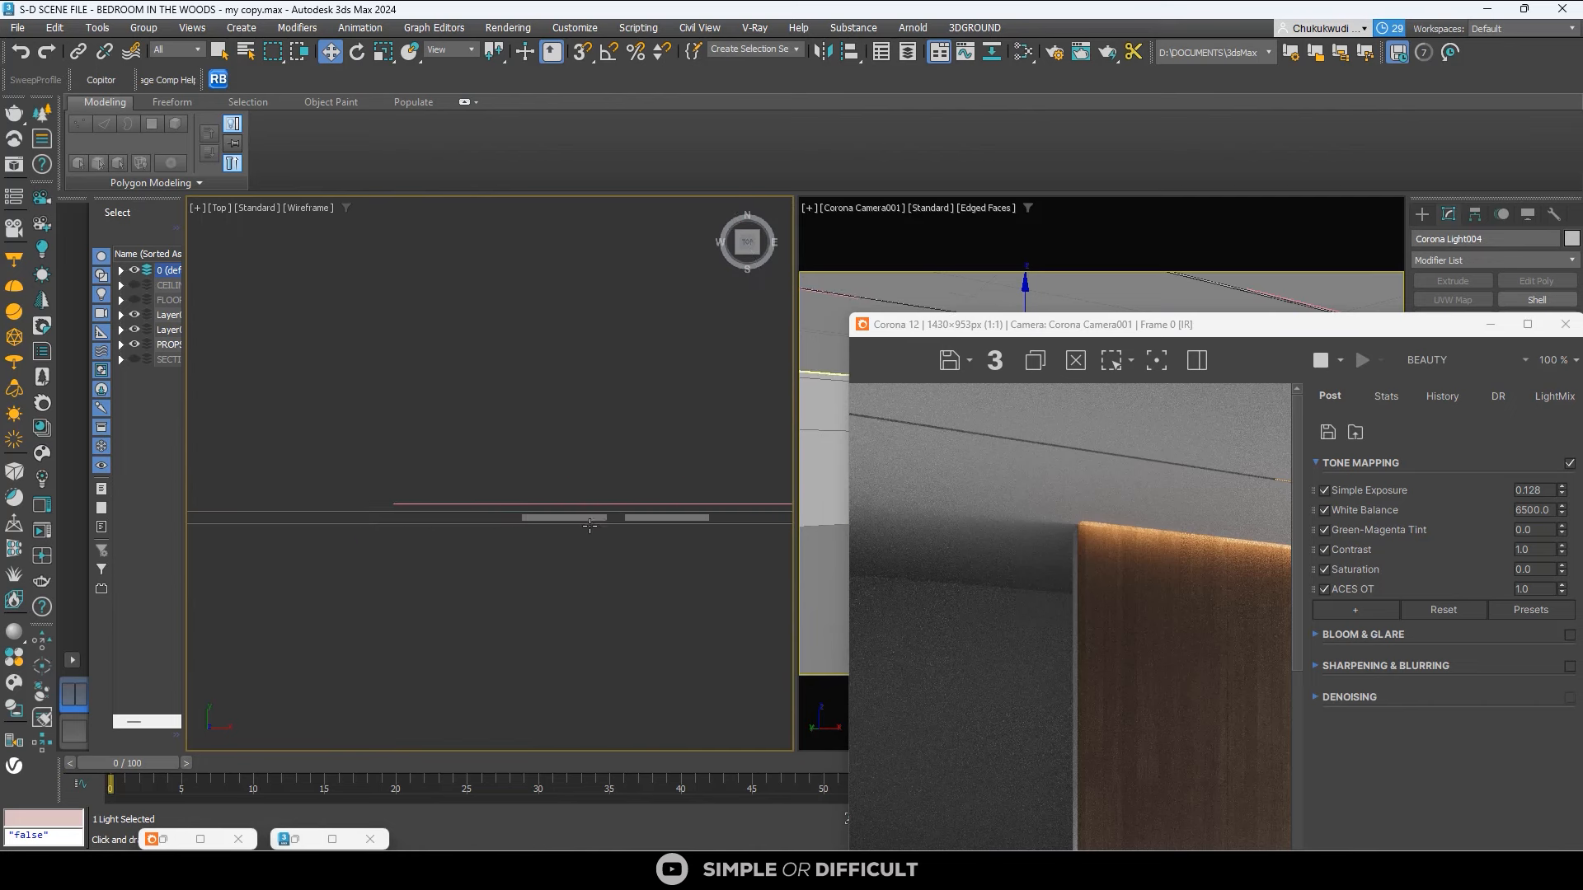
left_click(587, 519)
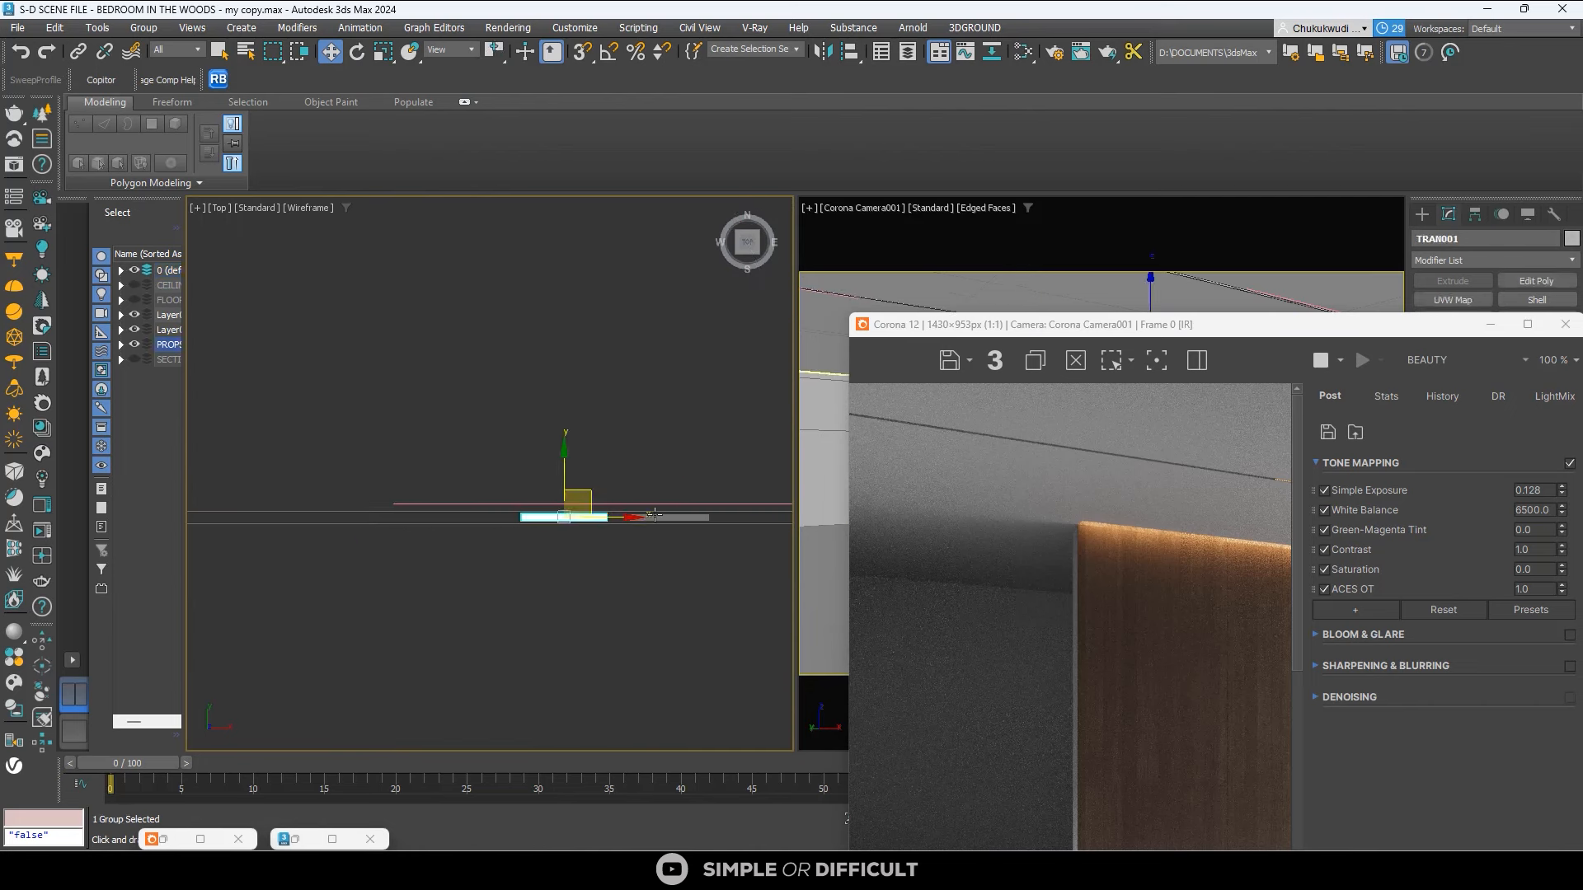
scroll(654, 515, "up", 5)
left_click(655, 517, "ctrl")
scroll(671, 469, "down", 5)
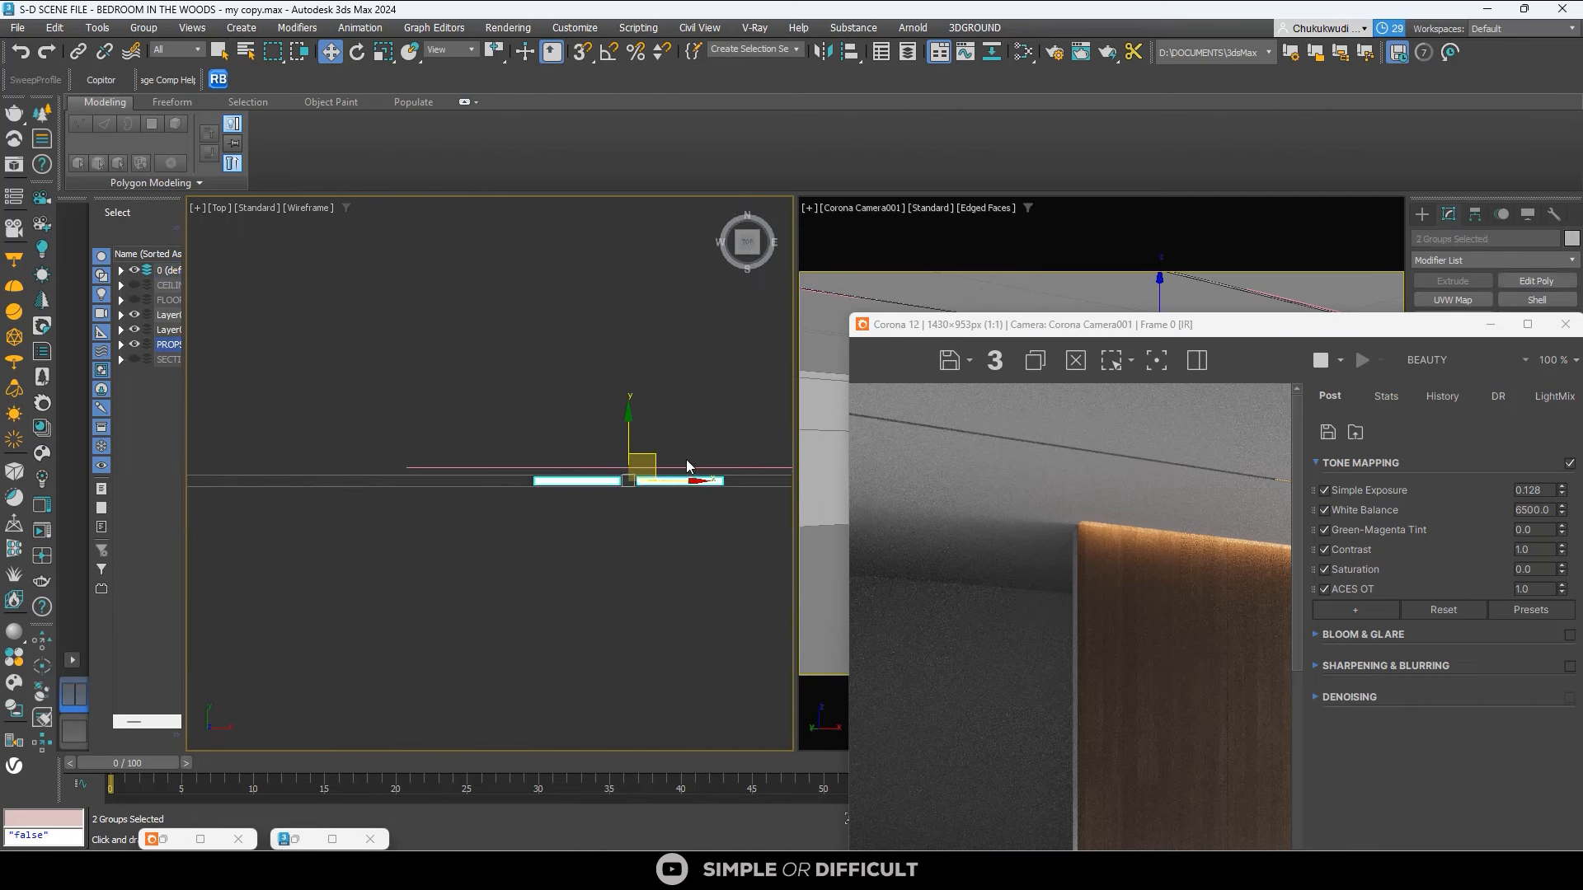
scroll(689, 467, "down", 5)
left_click_drag(725, 464, 510, 461)
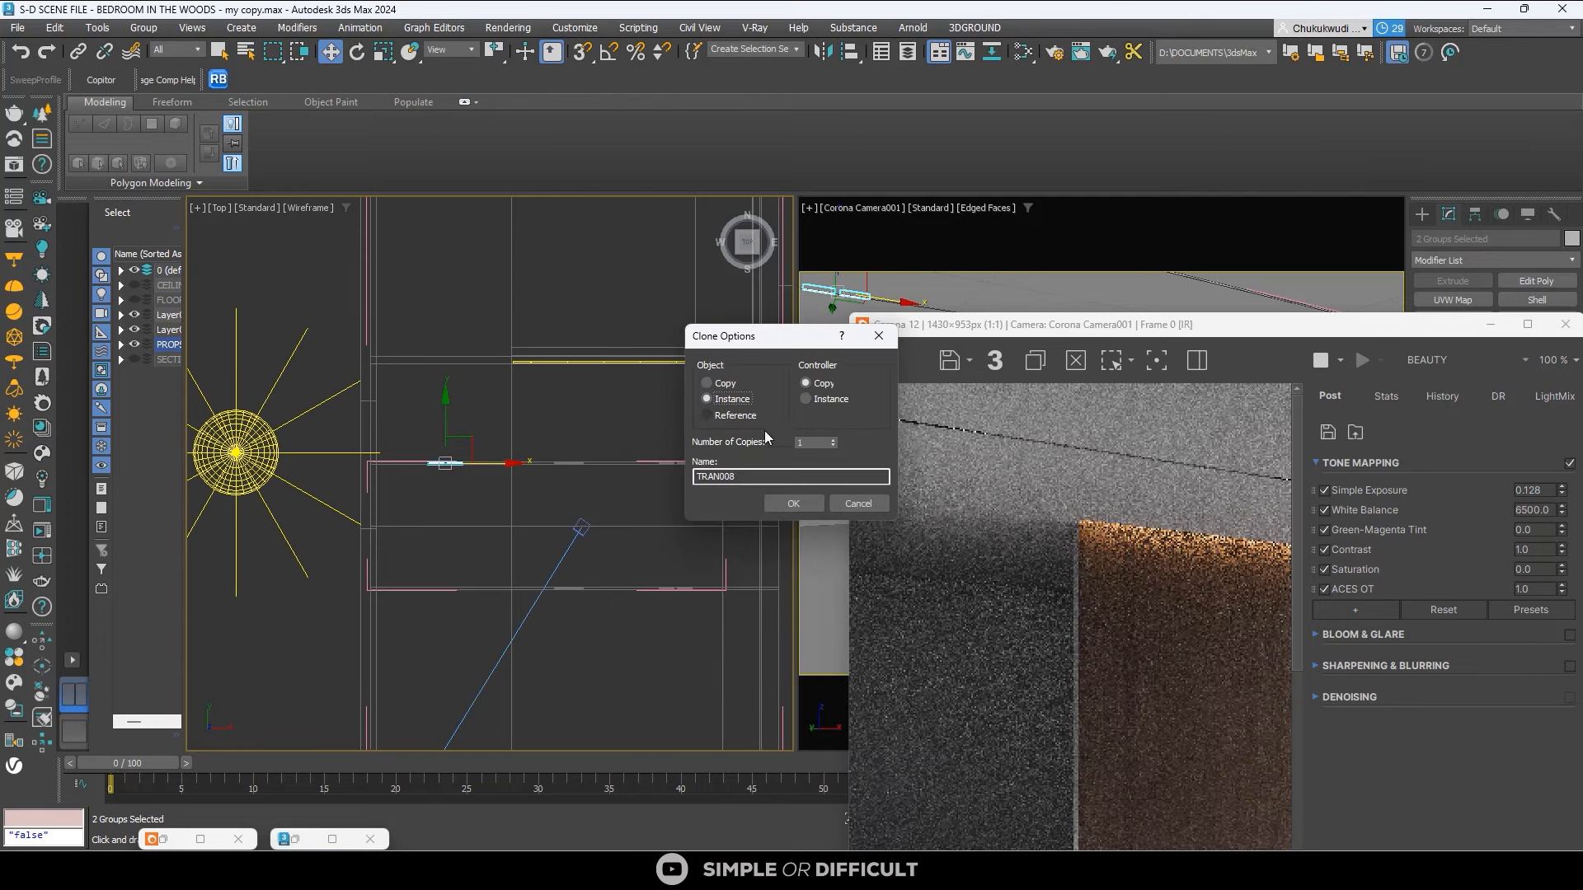
left_click(793, 503)
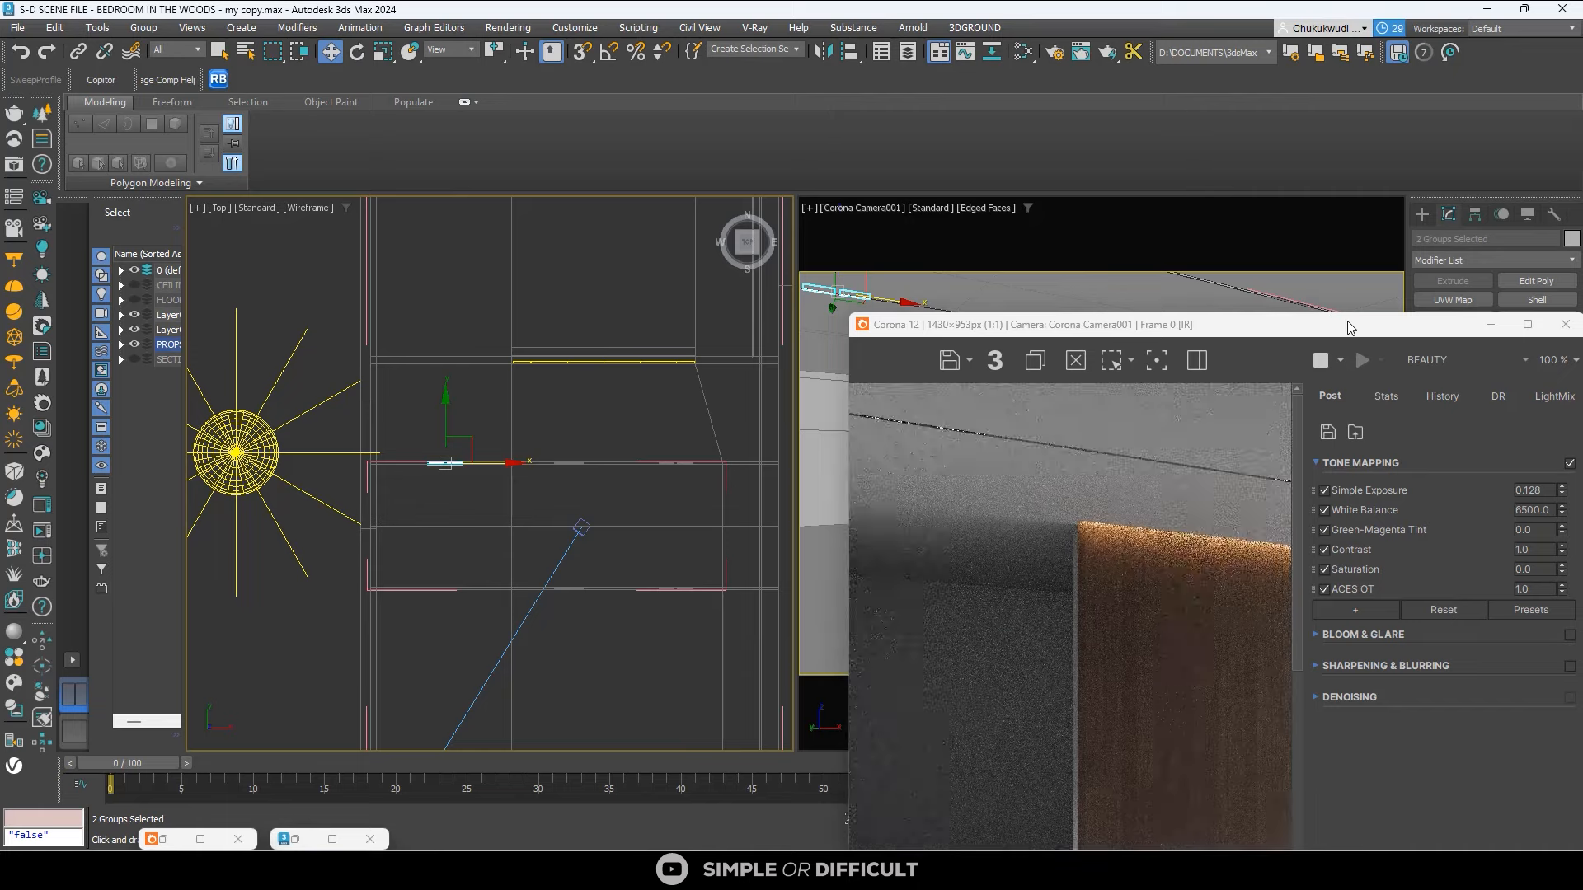
left_click_drag(1351, 328, 973, 272)
double_click(1154, 260)
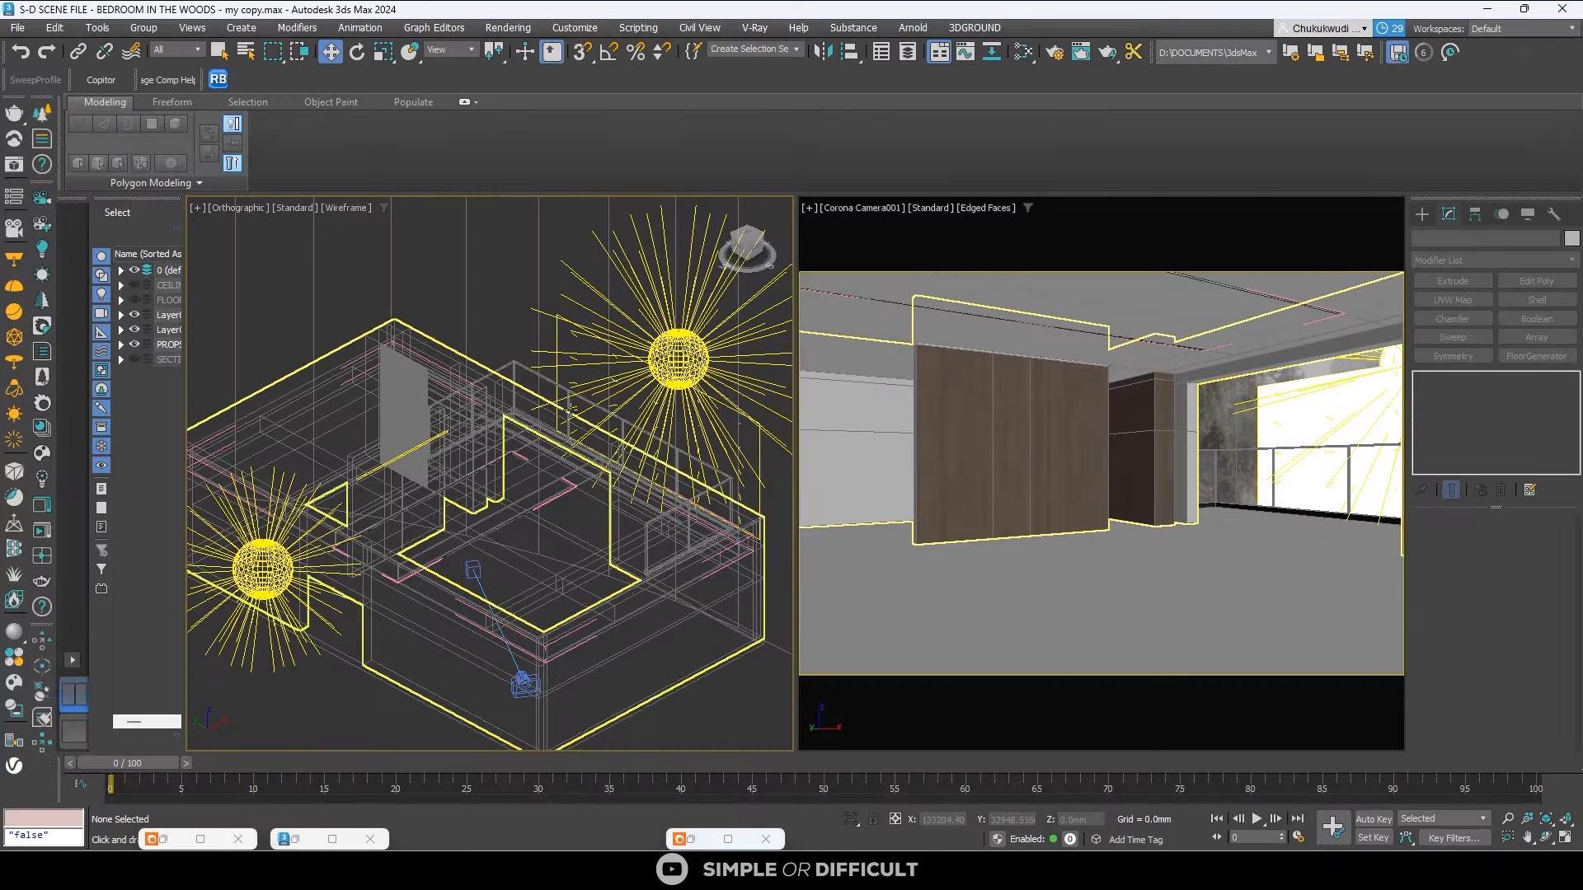
Select the bedroom floor slab and open the Slate Material Editor at full window size.
scroll(571, 409, "down", 4)
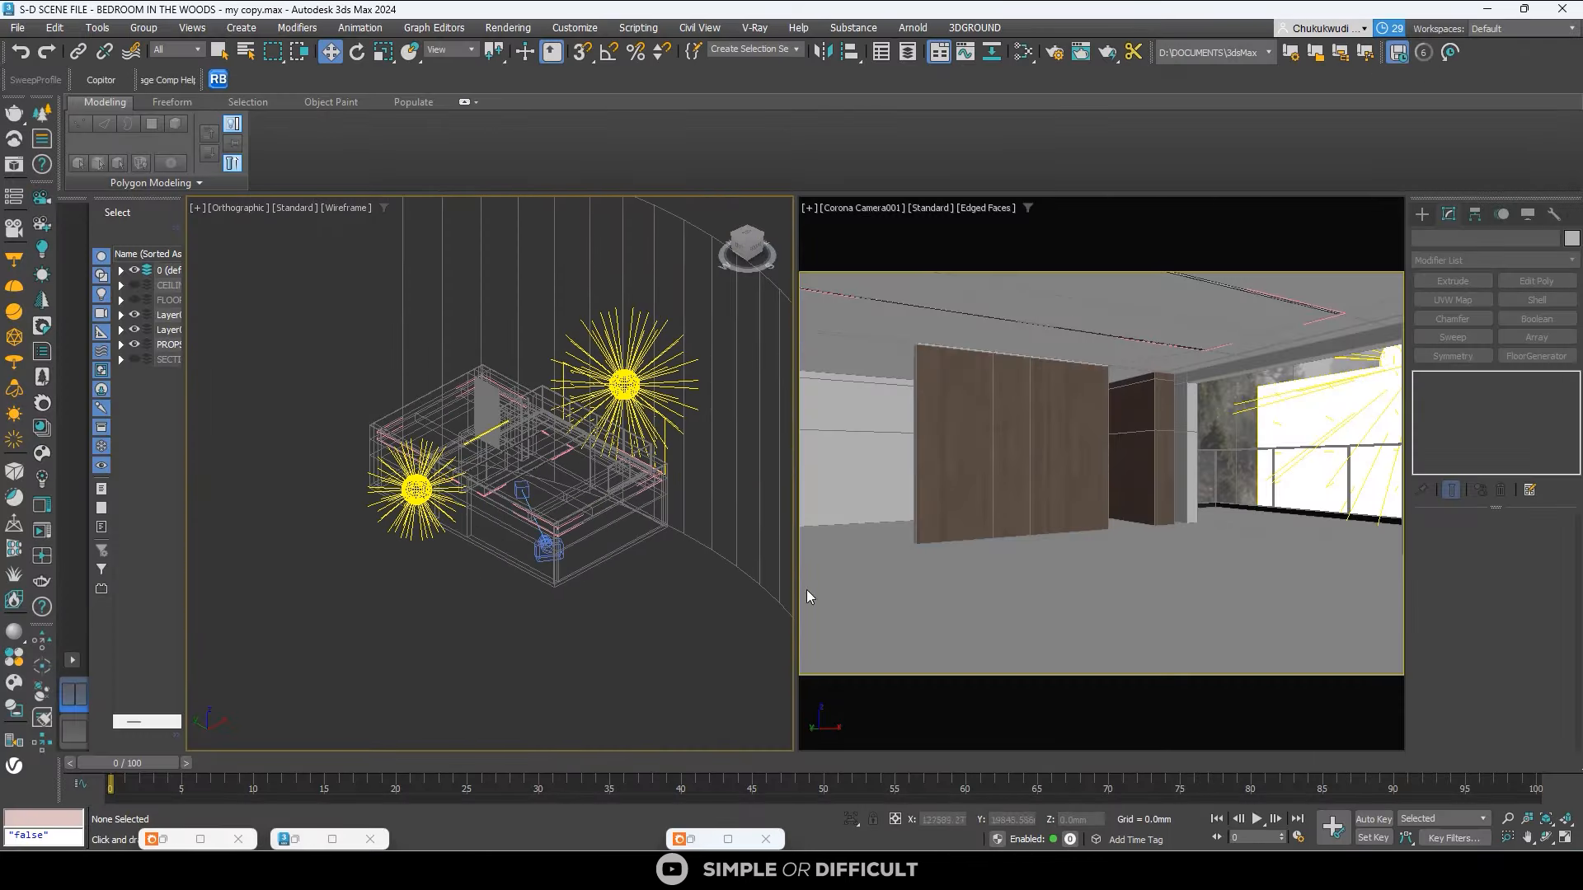
left_click(1010, 601)
left_click(1027, 52)
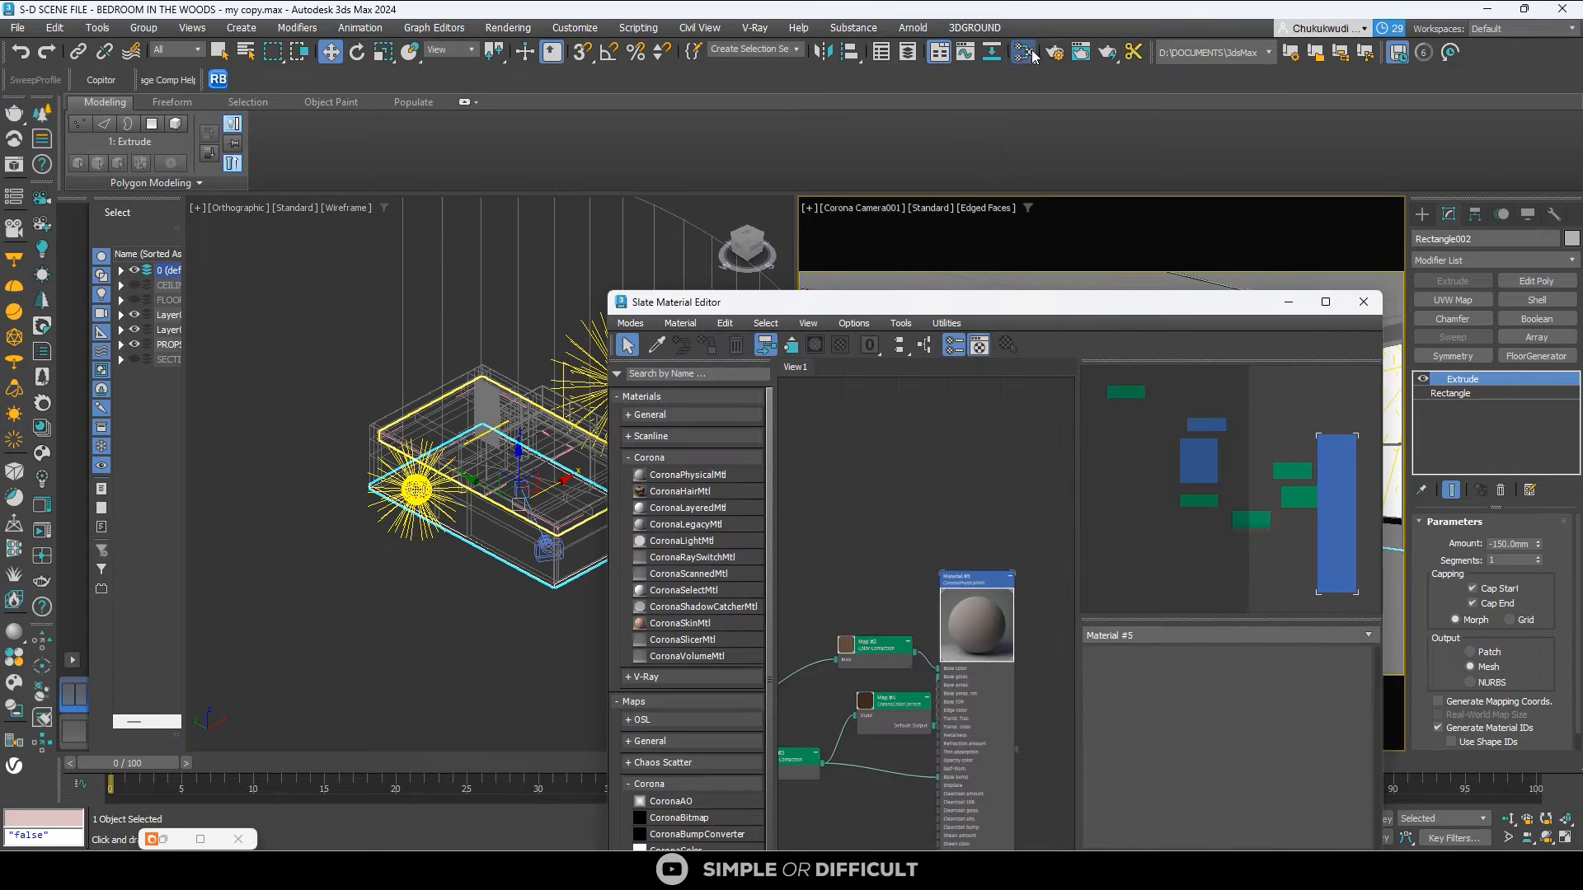
scroll(946, 486, "down", 5)
middle_click_drag(942, 519, 852, 470)
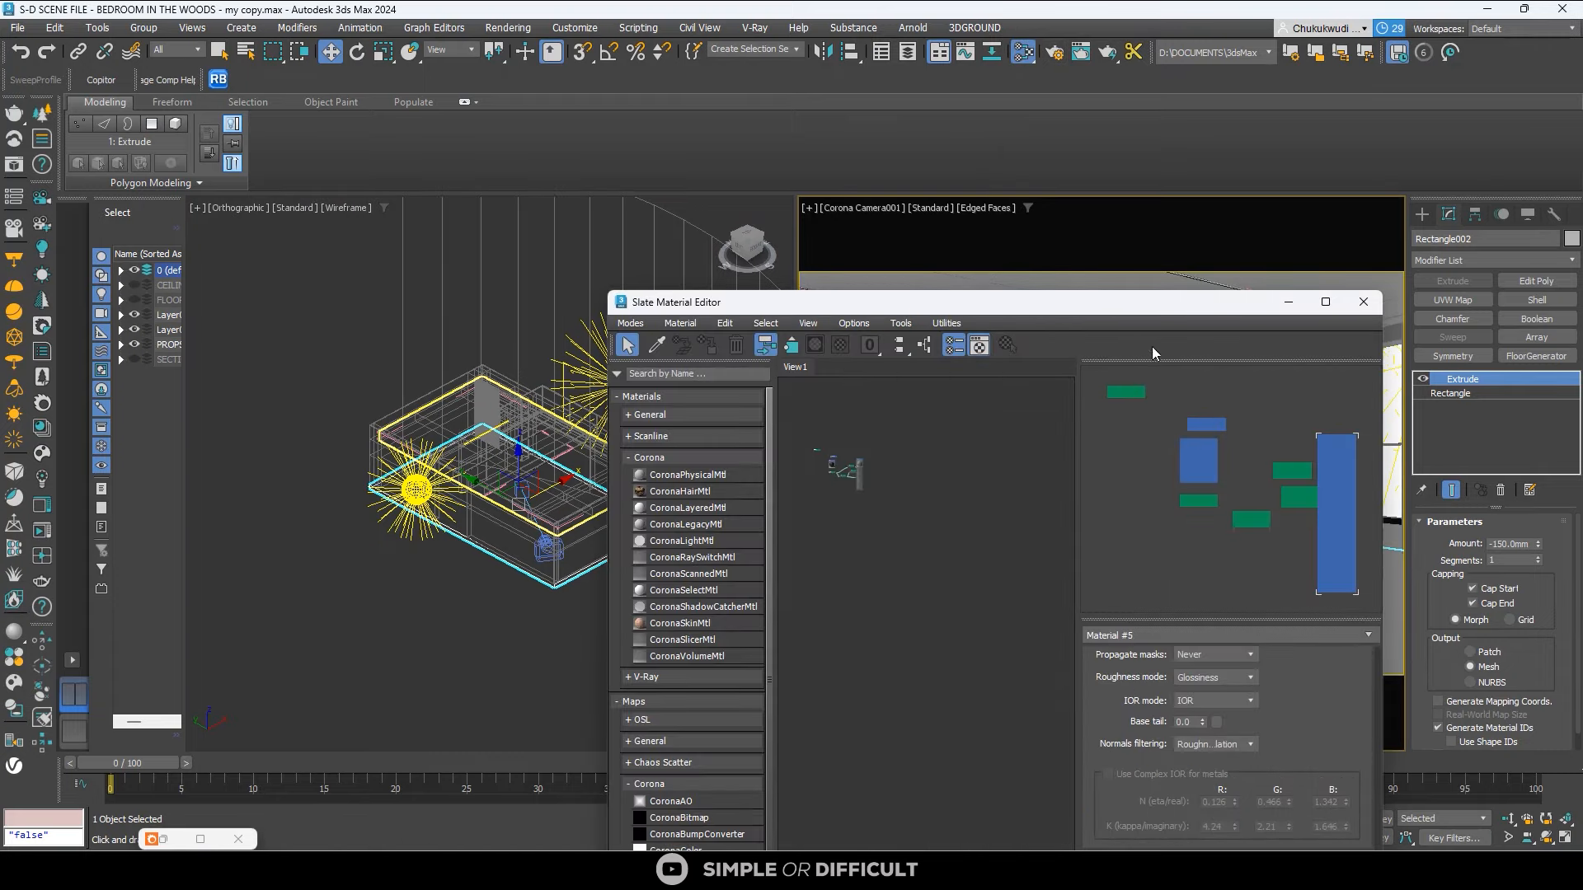
left_click(1328, 303)
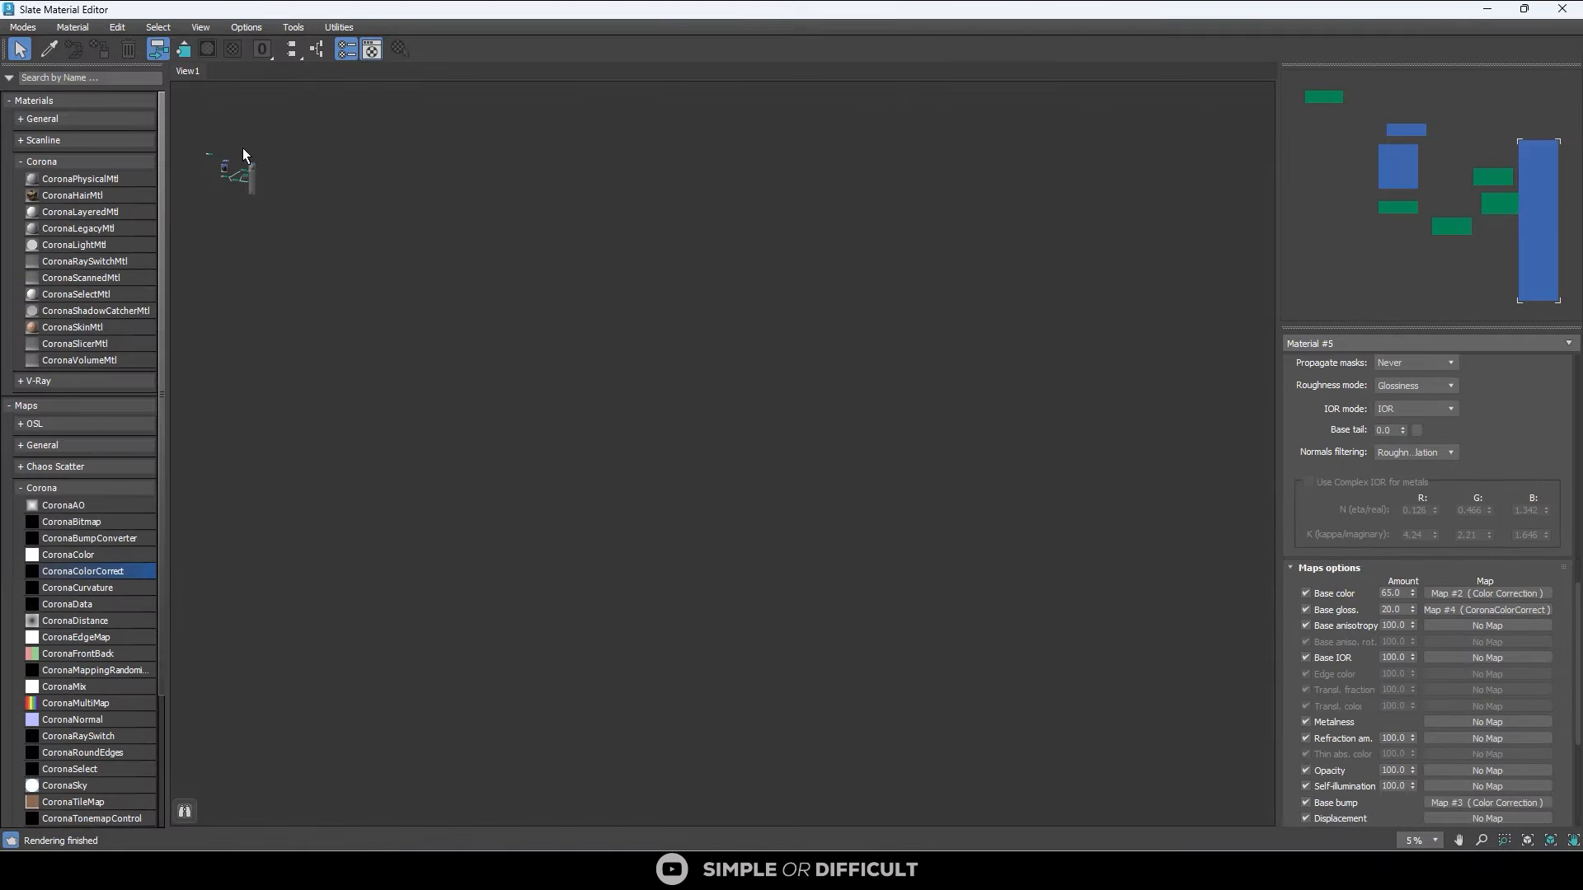
Add a CoronaPhysicalMtl node in the empty graph area below the existing wood material.
scroll(242, 146, "up", 5)
middle_click_drag(466, 304, 385, 283)
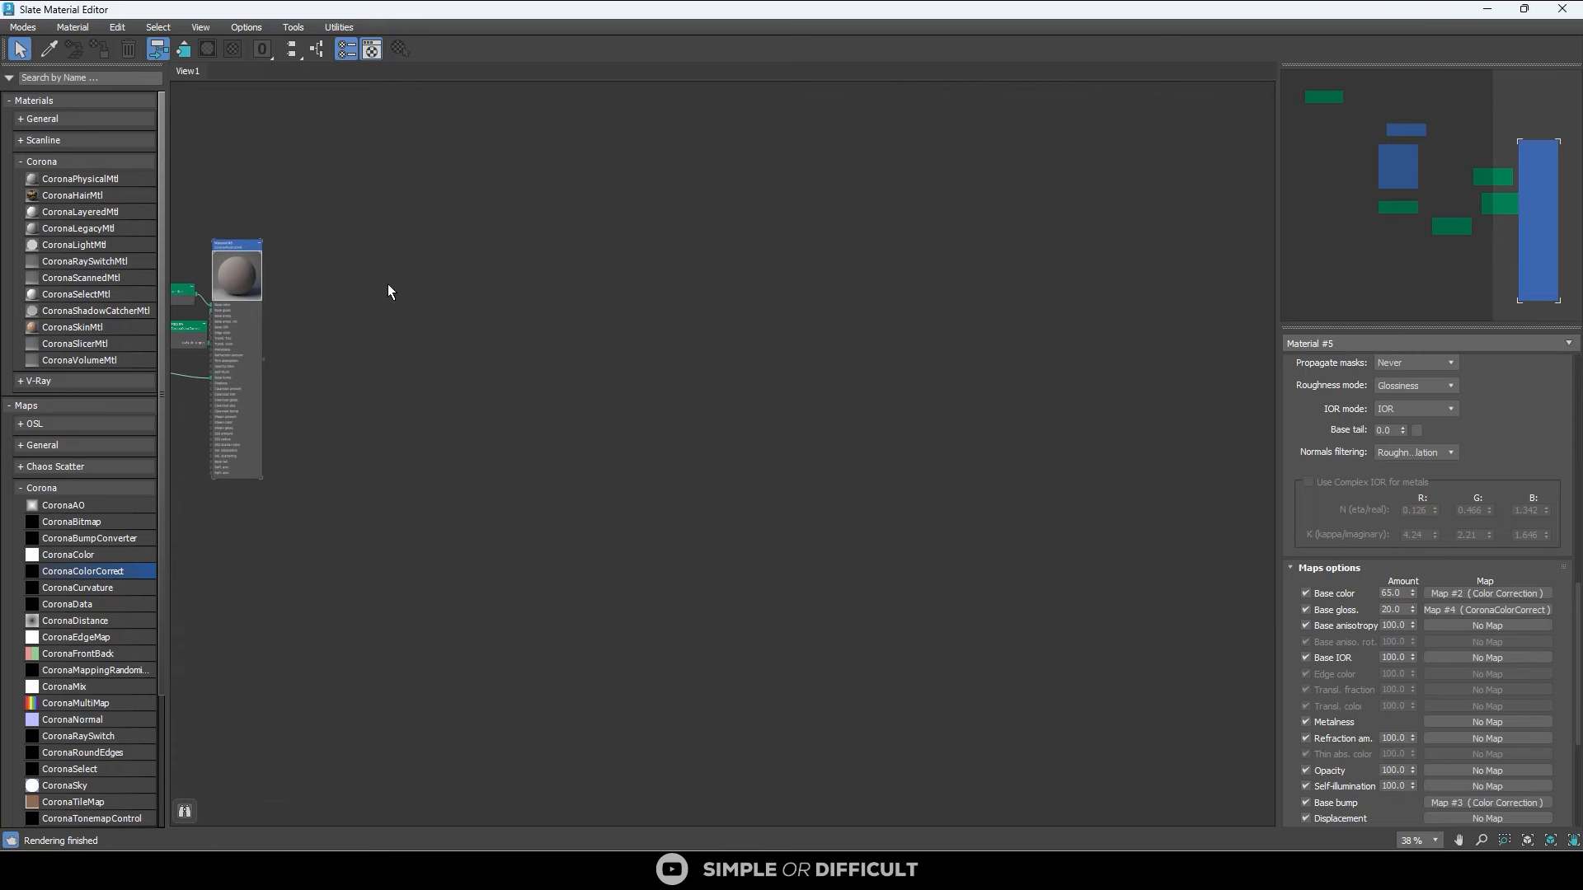
scroll(388, 284, "down", 2)
middle_click_drag(388, 284, 495, 225)
scroll(355, 231, "up", 5)
middle_click_drag(354, 231, 584, 131)
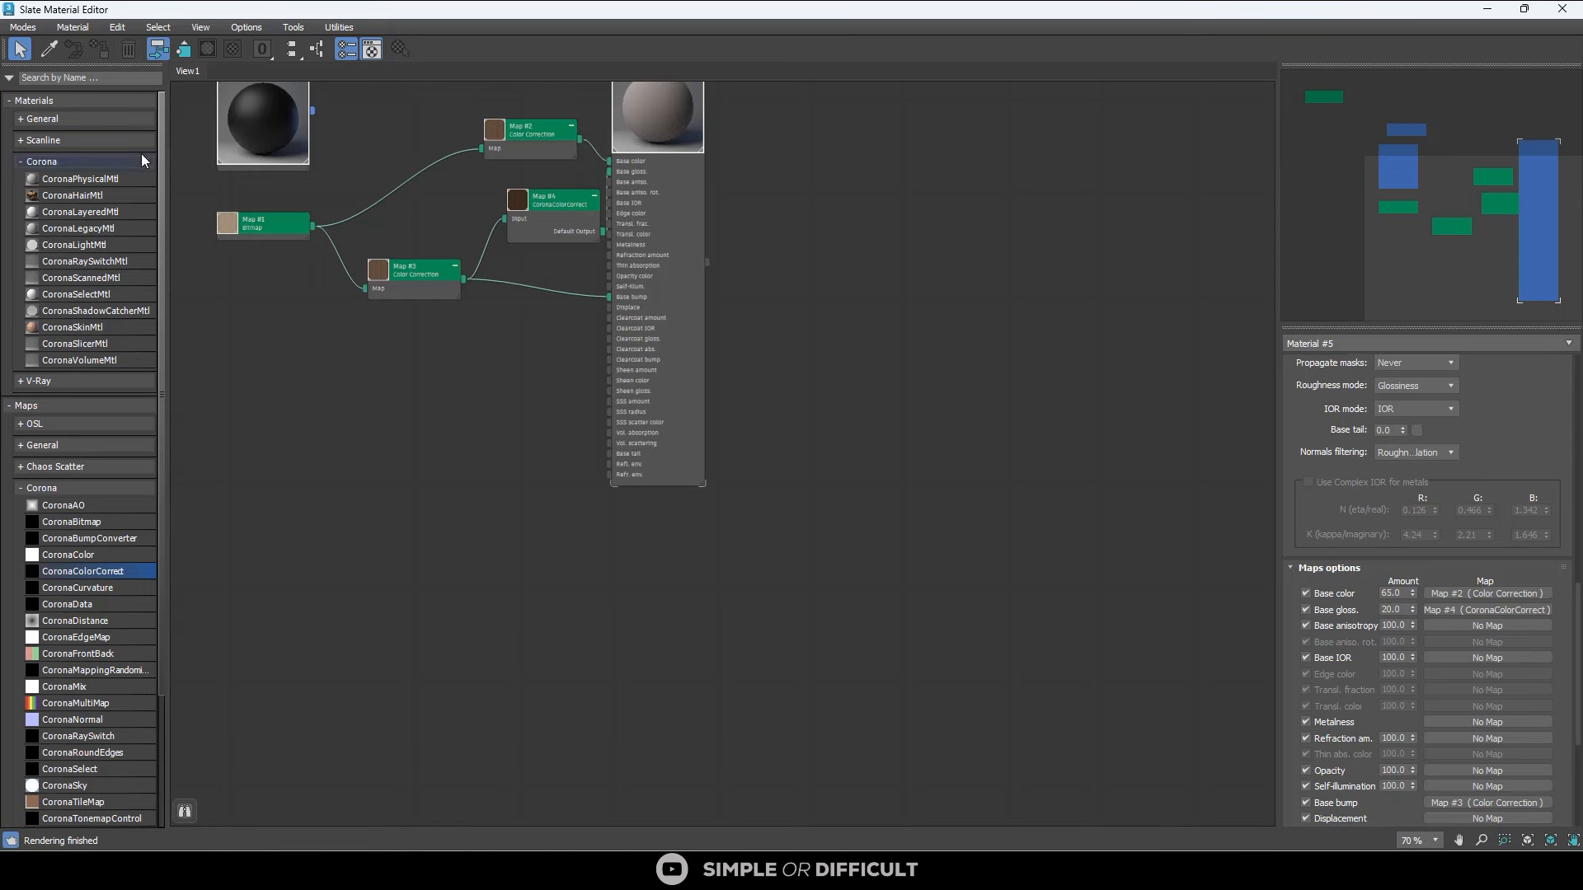
left_click_drag(81, 178, 684, 601)
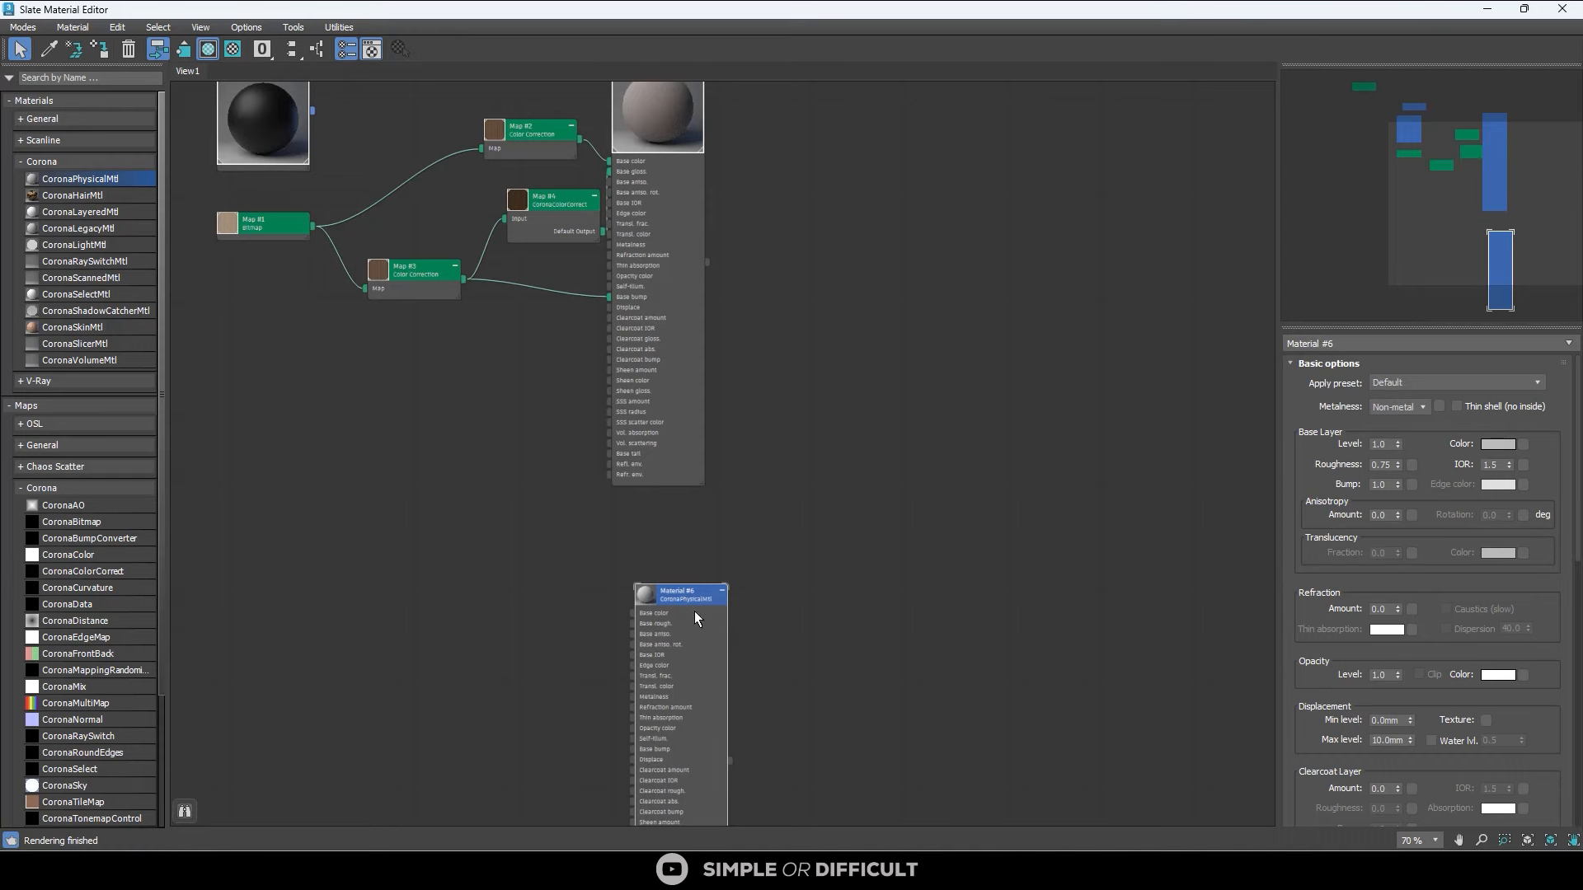
scroll(681, 631, "up", 3)
middle_click_drag(768, 538, 1023, 280)
left_click_drag(928, 328, 914, 329)
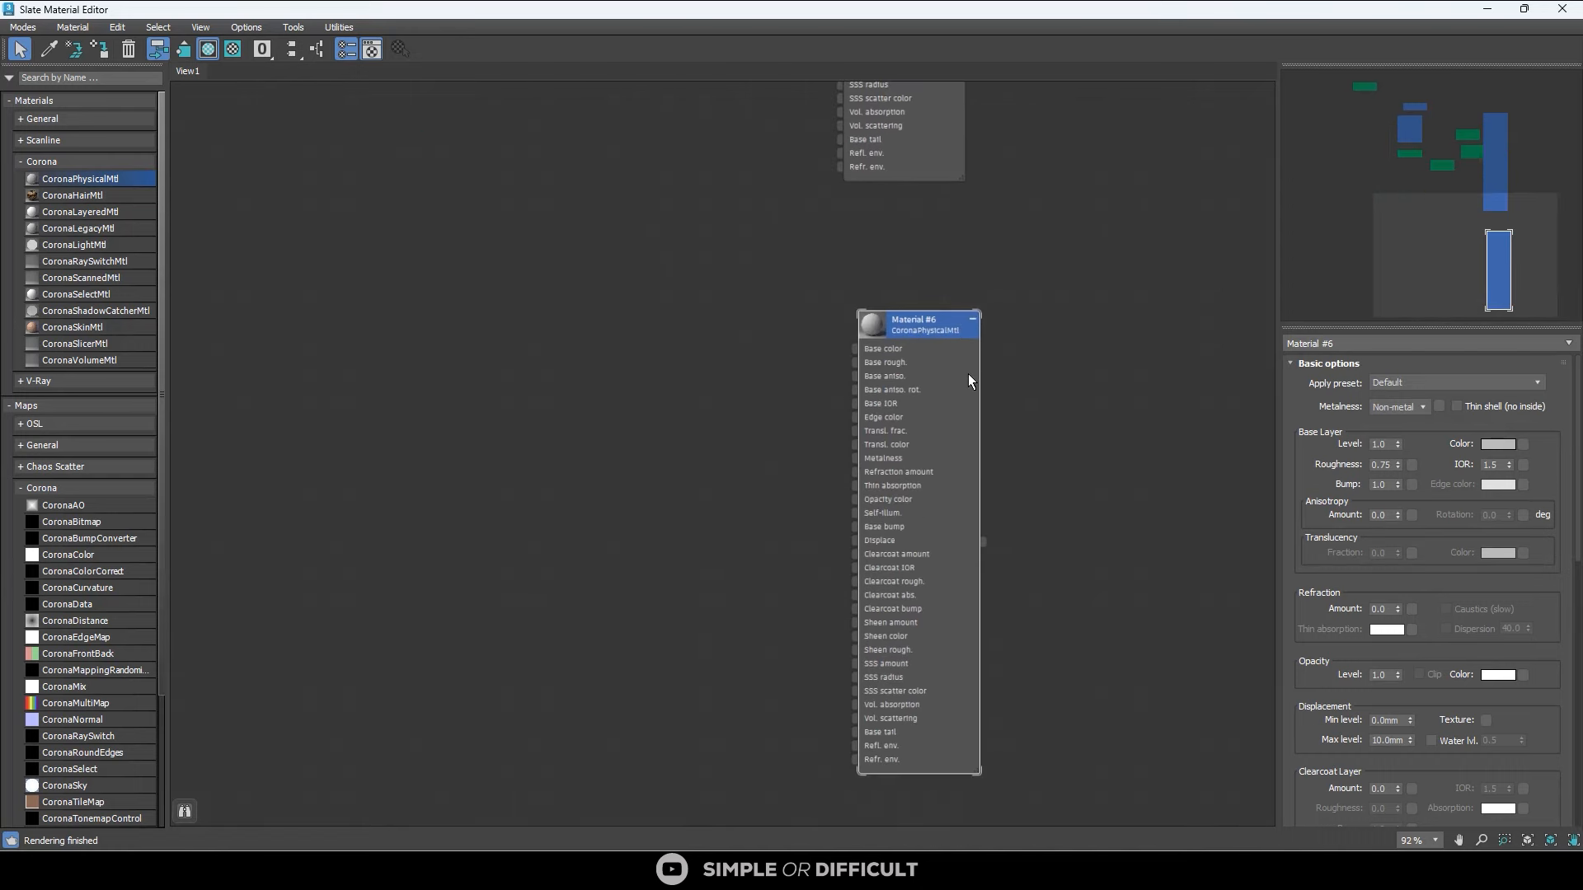
Load the FLOOR MAP 1 (DIFFUSE 1) image from the FLOOR folder as a bitmap node beside the new material.
key("alt+Tab")
left_click_drag(1113, 330, 371, 241)
left_click(458, 263)
scroll(451, 260, "down", 1)
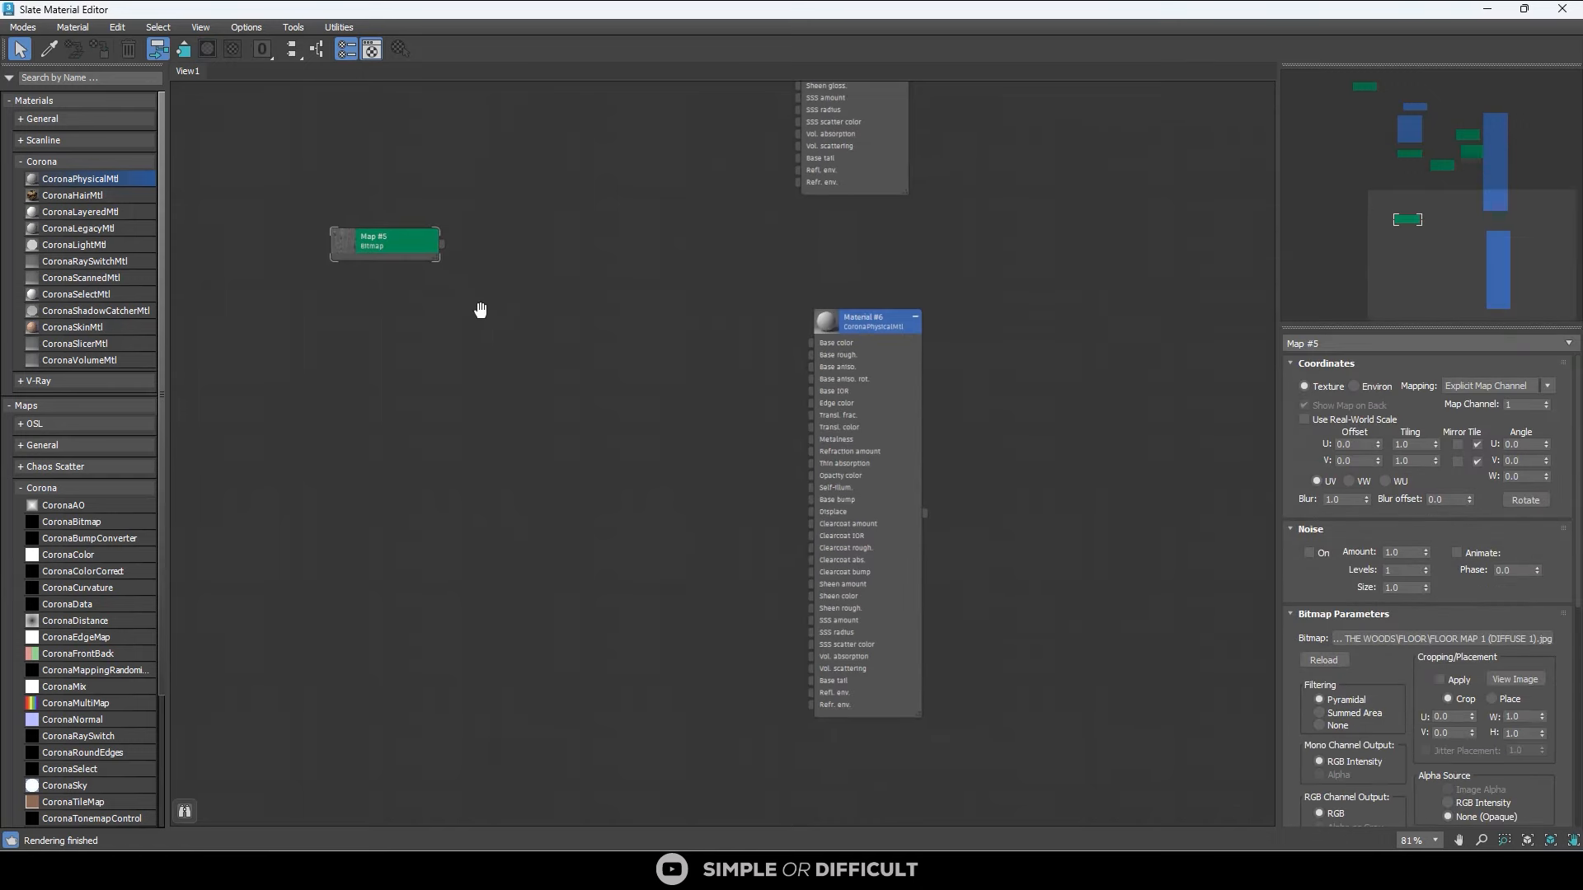
middle_click_drag(480, 310, 503, 358)
scroll(457, 302, "up", 2)
left_click_drag(457, 302, 488, 382)
middle_click_drag(506, 380, 546, 285)
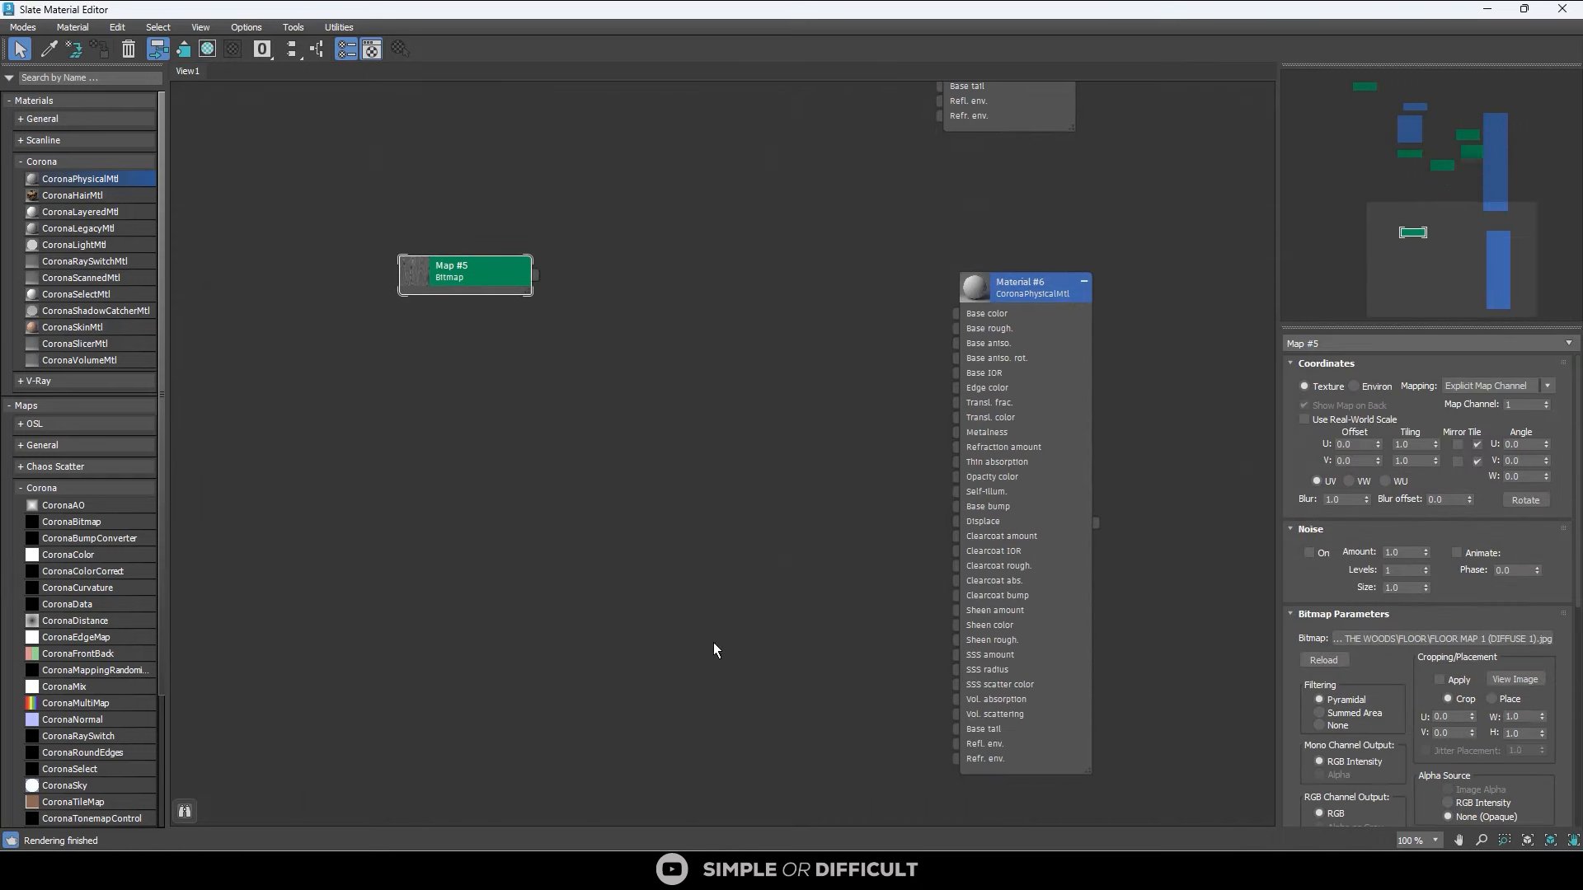
Load the FLOOR MAP 2 (DIFFUSE 2) image as a second bitmap node below the first floor map.
left_click(610, 810)
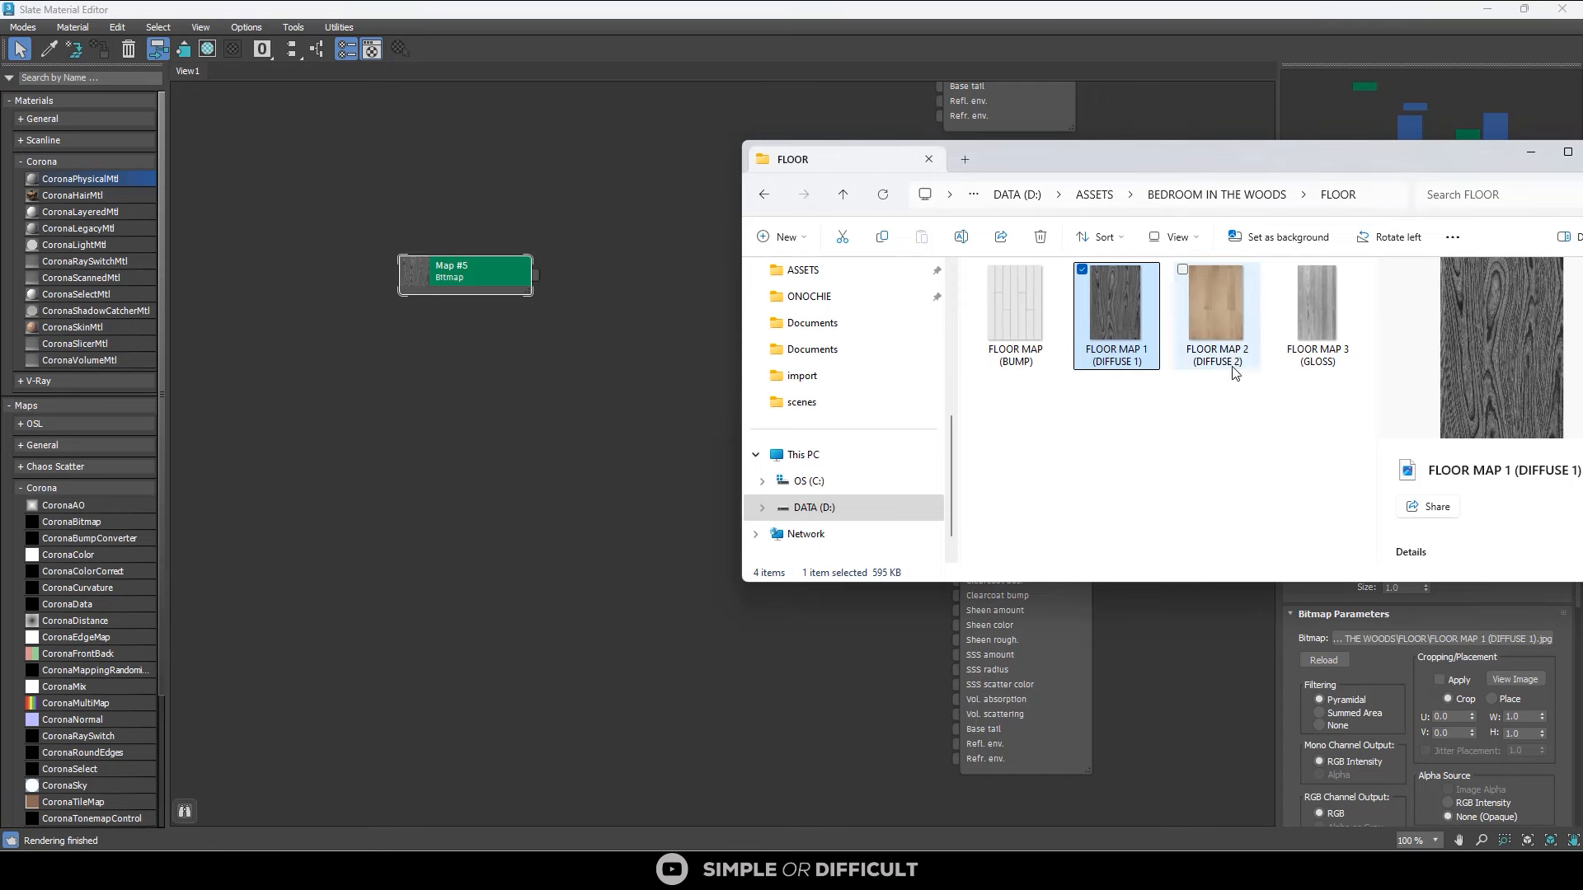
left_click_drag(1228, 333, 656, 496)
left_click_drag(445, 426, 446, 426)
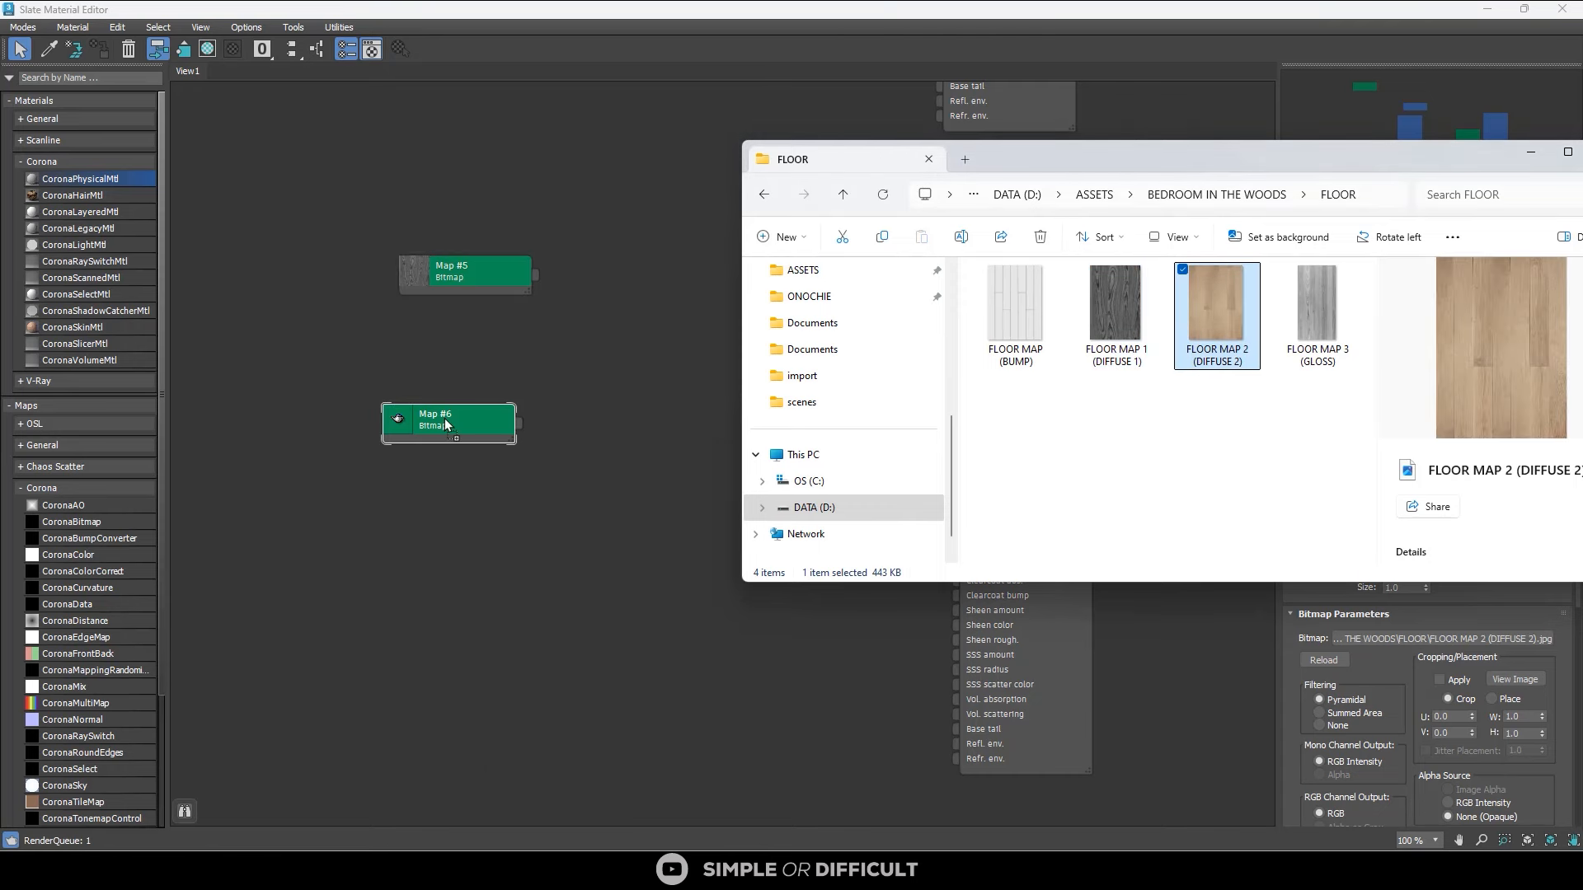
left_click(590, 388)
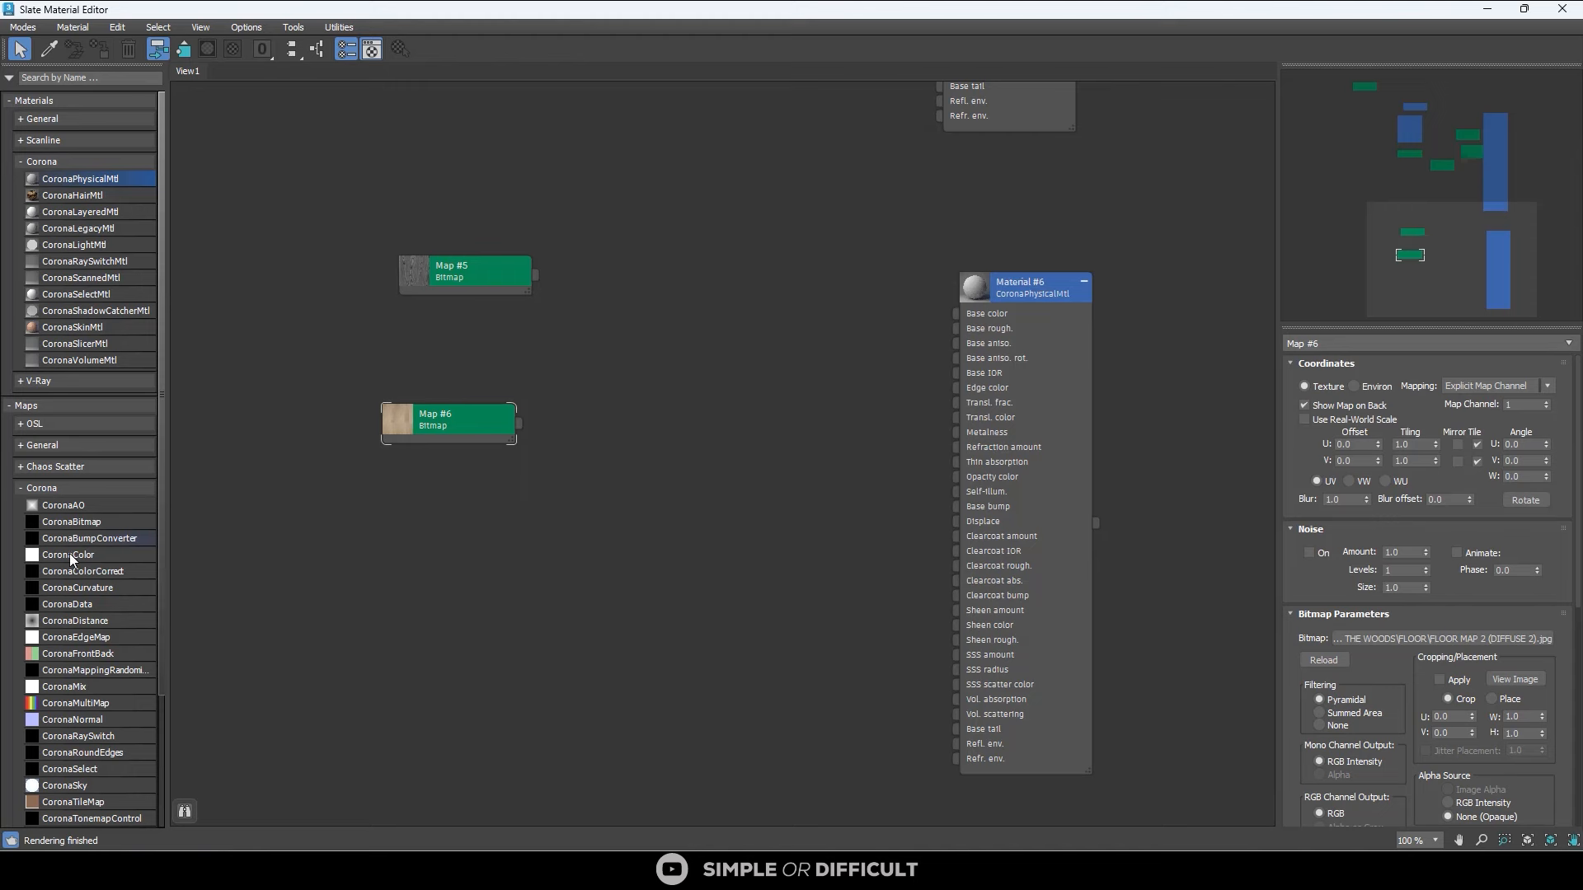
Add a CoronaMix map between the two floor bitmaps and the new Corona physical material.
scroll(94, 670, "down", 1)
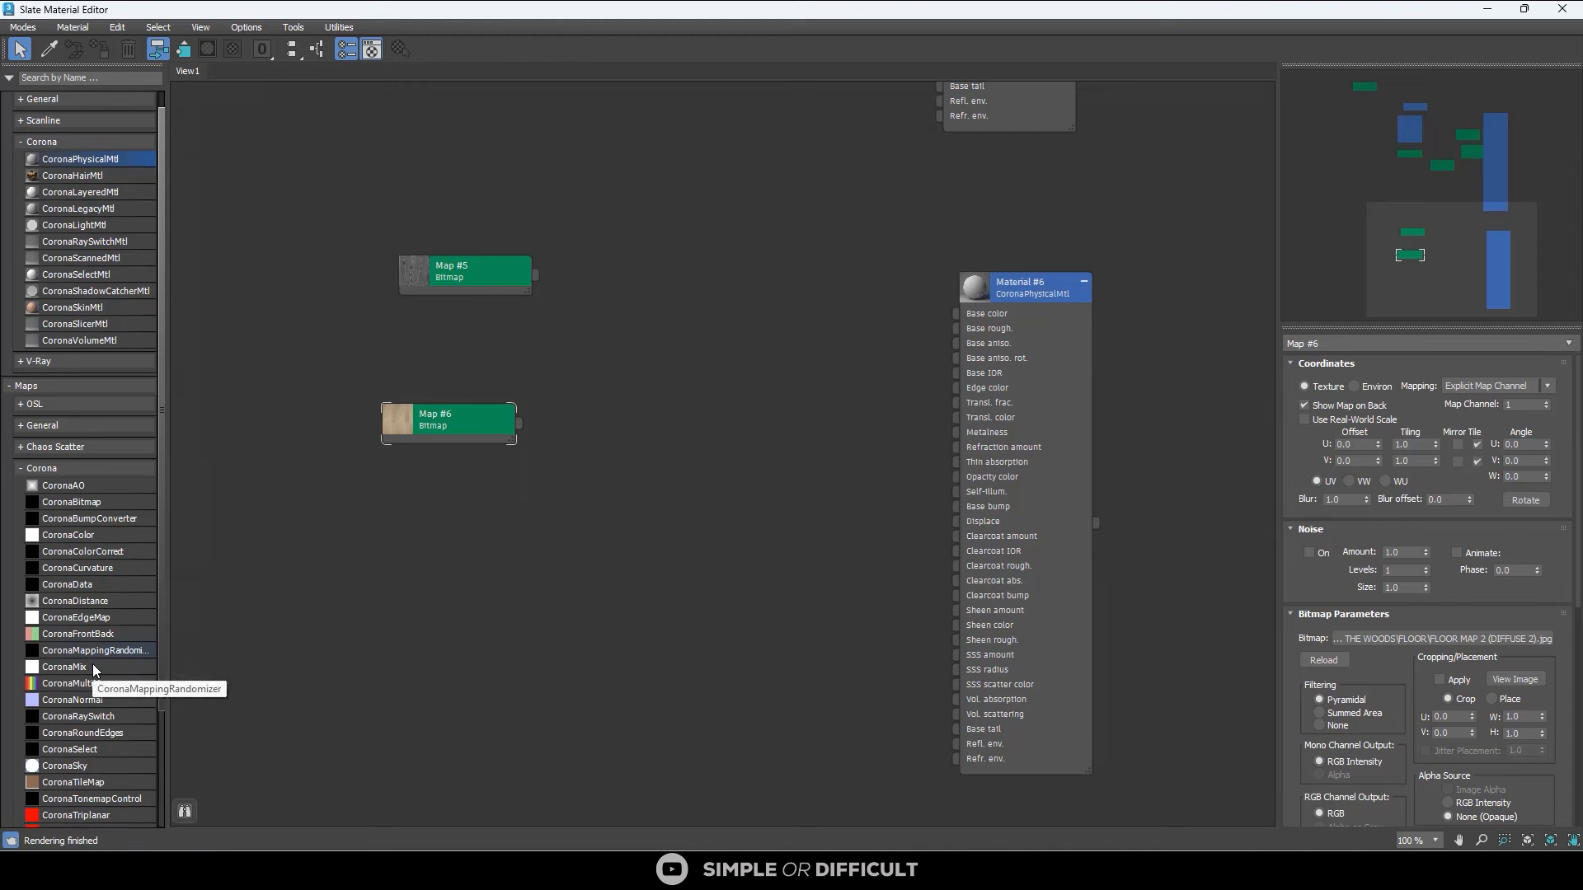
scroll(83, 659, "down", 1)
left_click(82, 648)
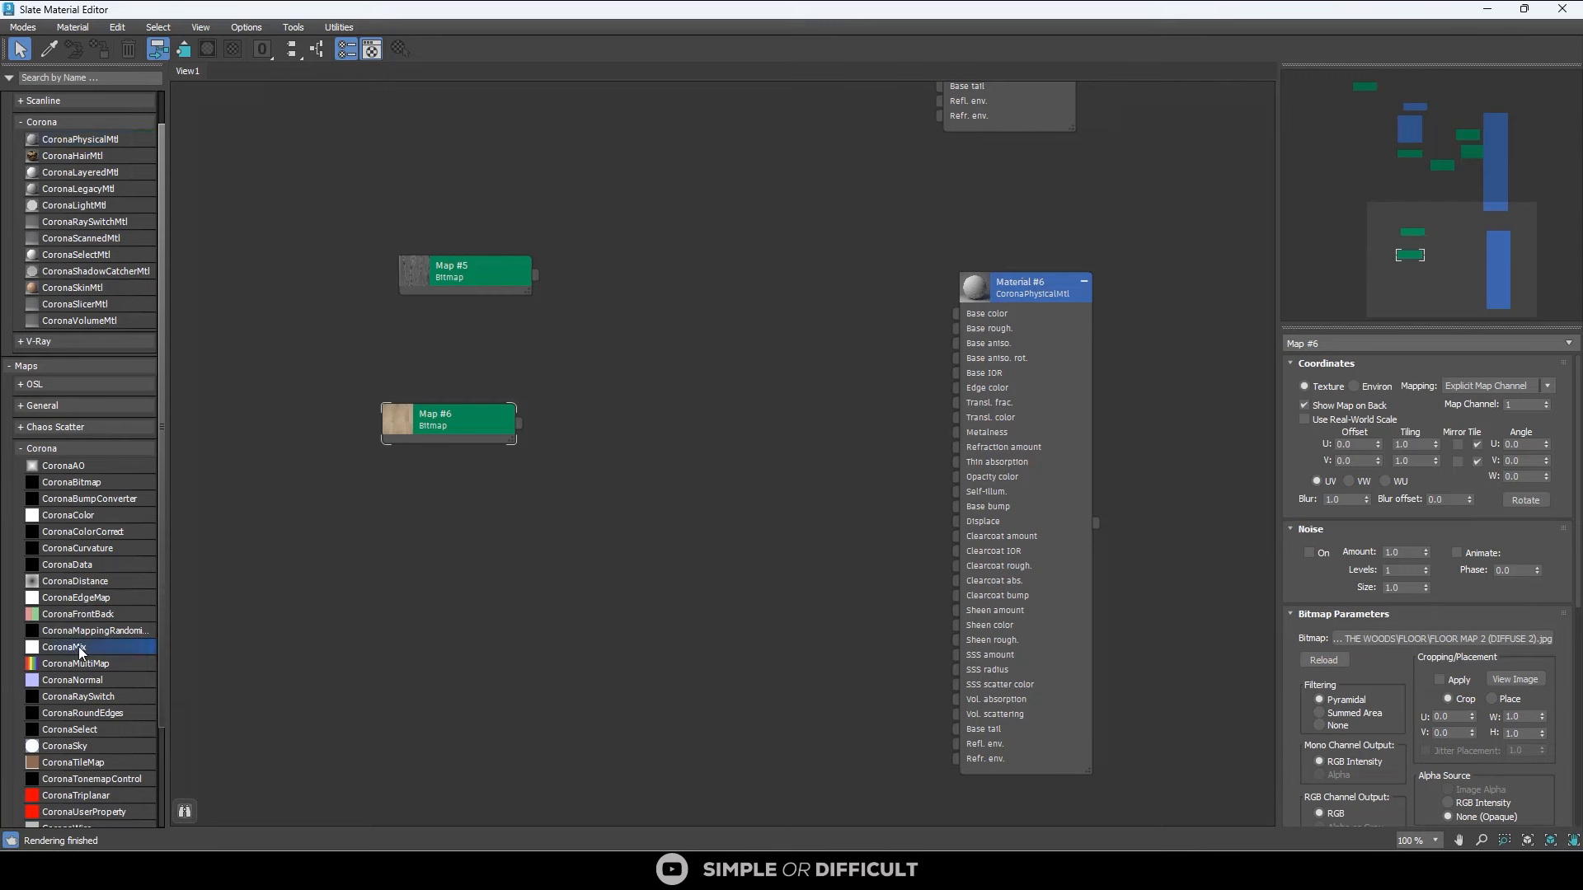
left_click(816, 323)
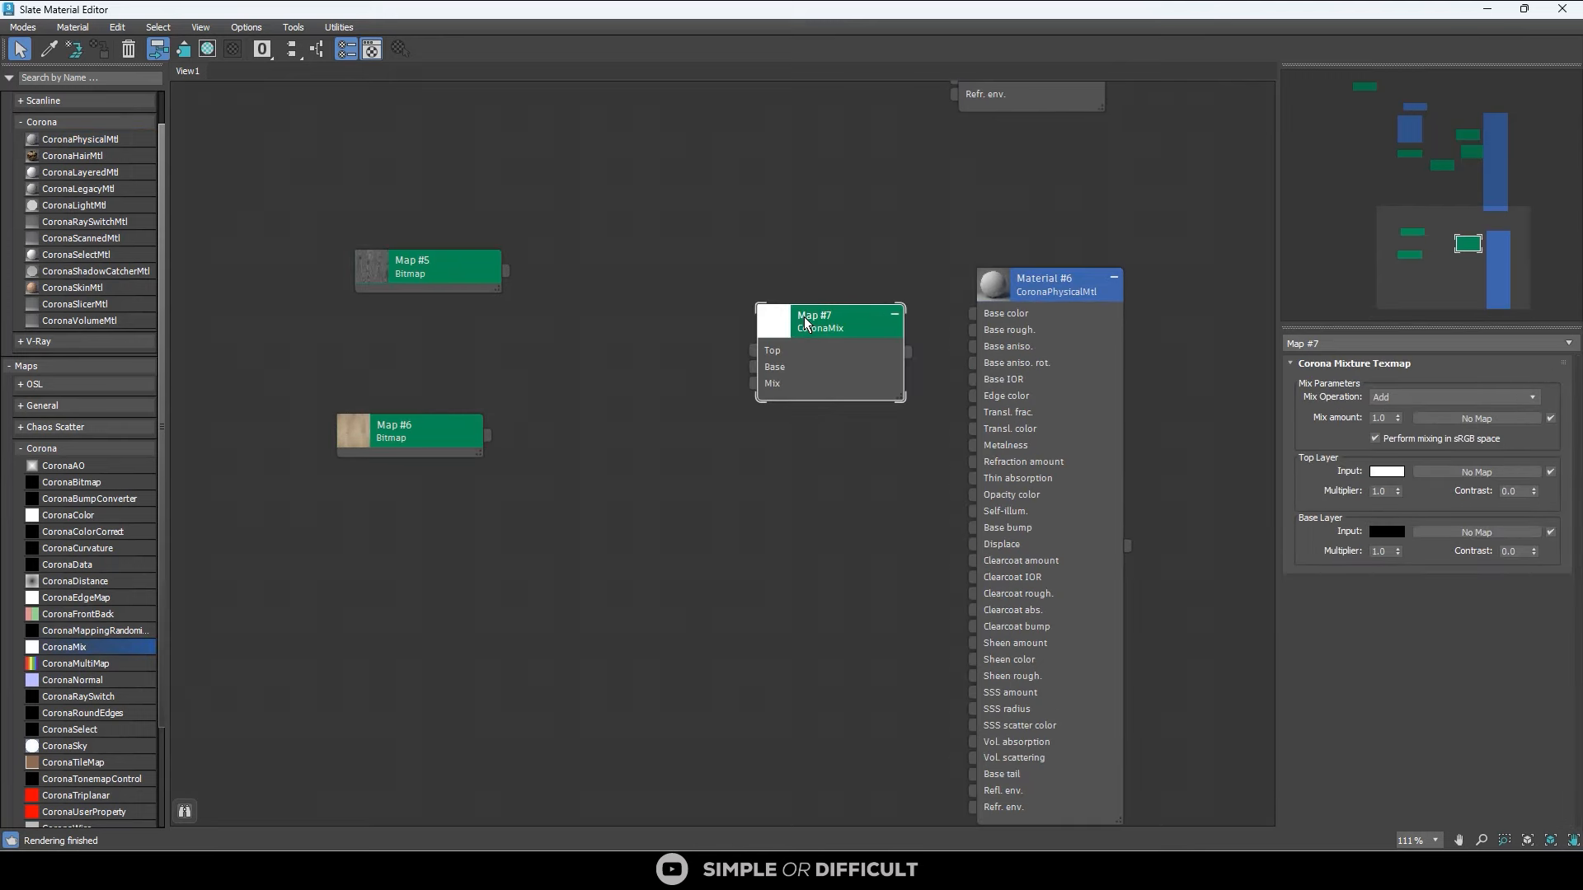
Connect the DIFFUSE 2 bitmap to the CoronaMix Base, DIFFUSE 1 to its Top, and its output to the material's Base color.
left_click_drag(488, 435, 760, 366)
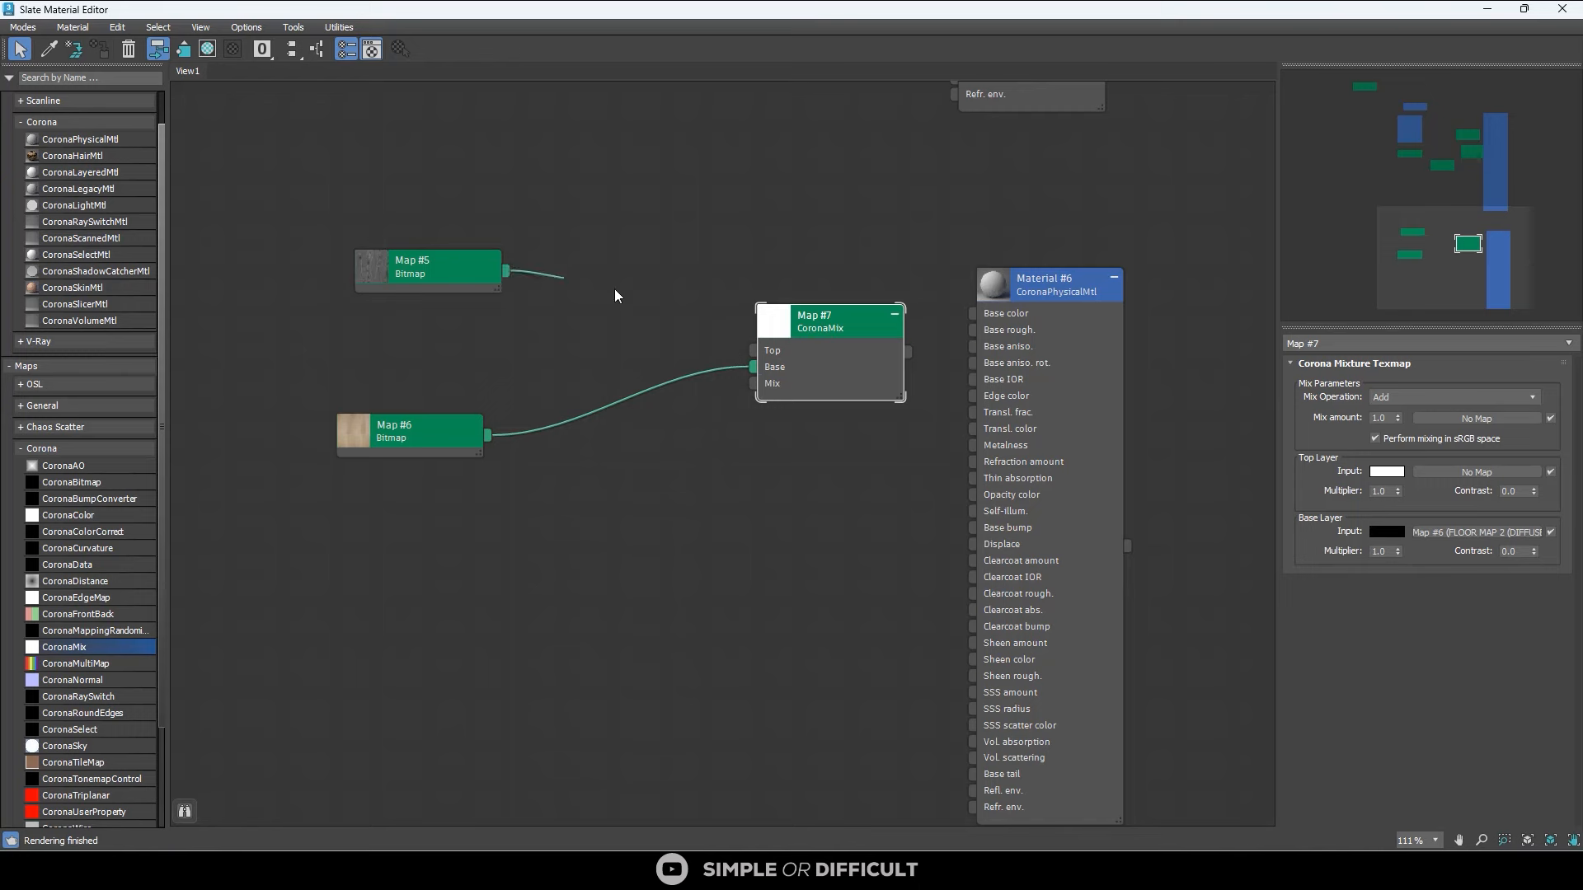
left_click_drag(615, 289, 759, 350)
left_click_drag(906, 353, 972, 313)
left_click_drag(829, 304, 810, 230)
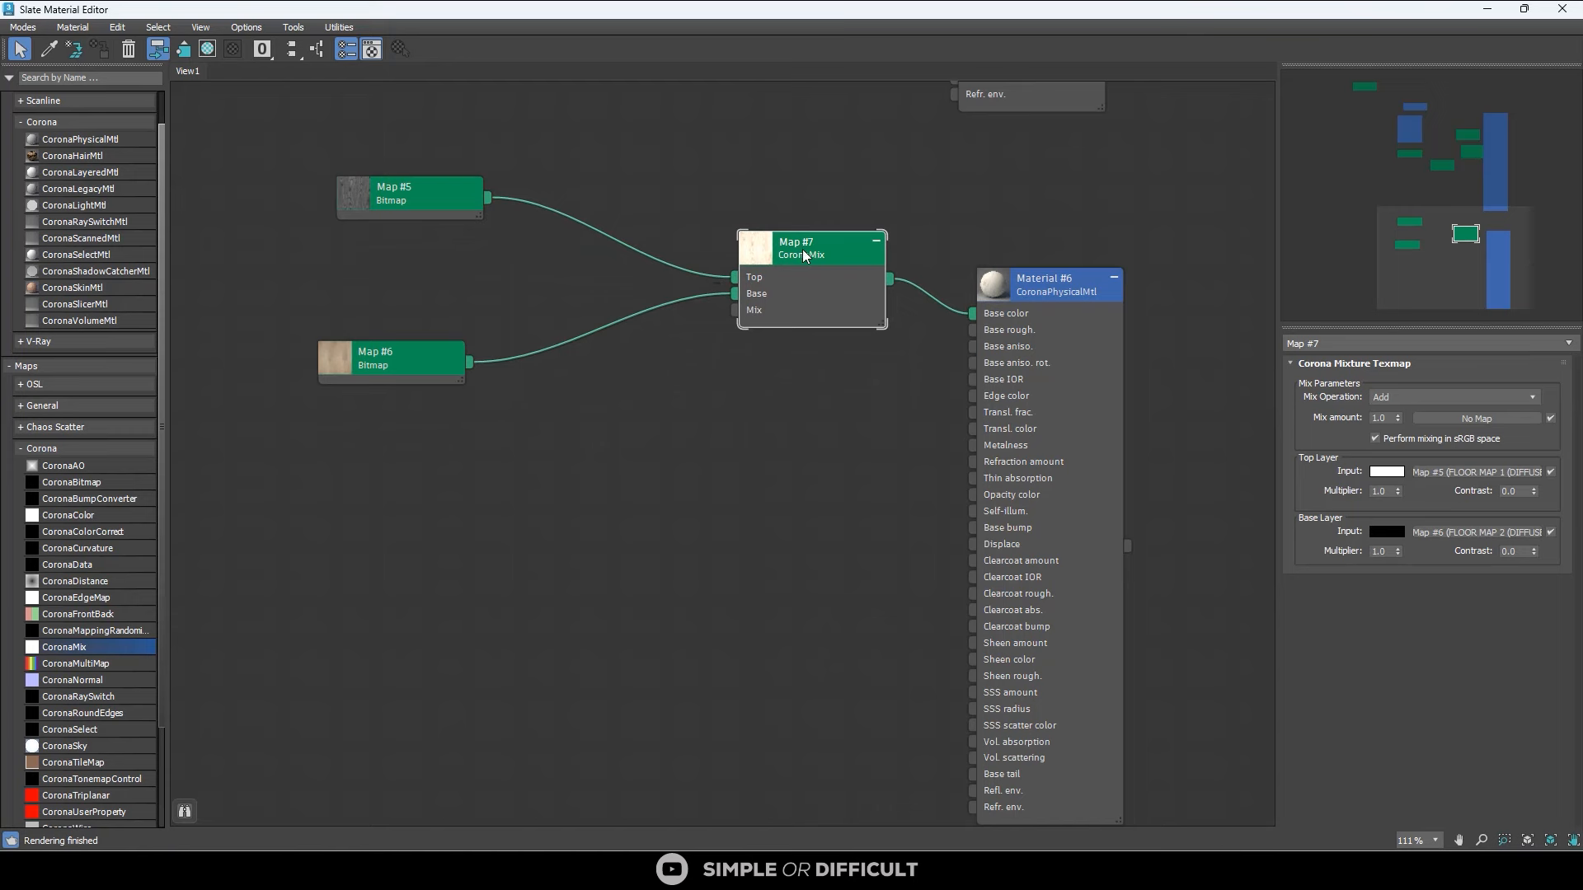
Set the CoronaMix operation to Mix with a mix amount of 0.5.
left_click(1409, 396)
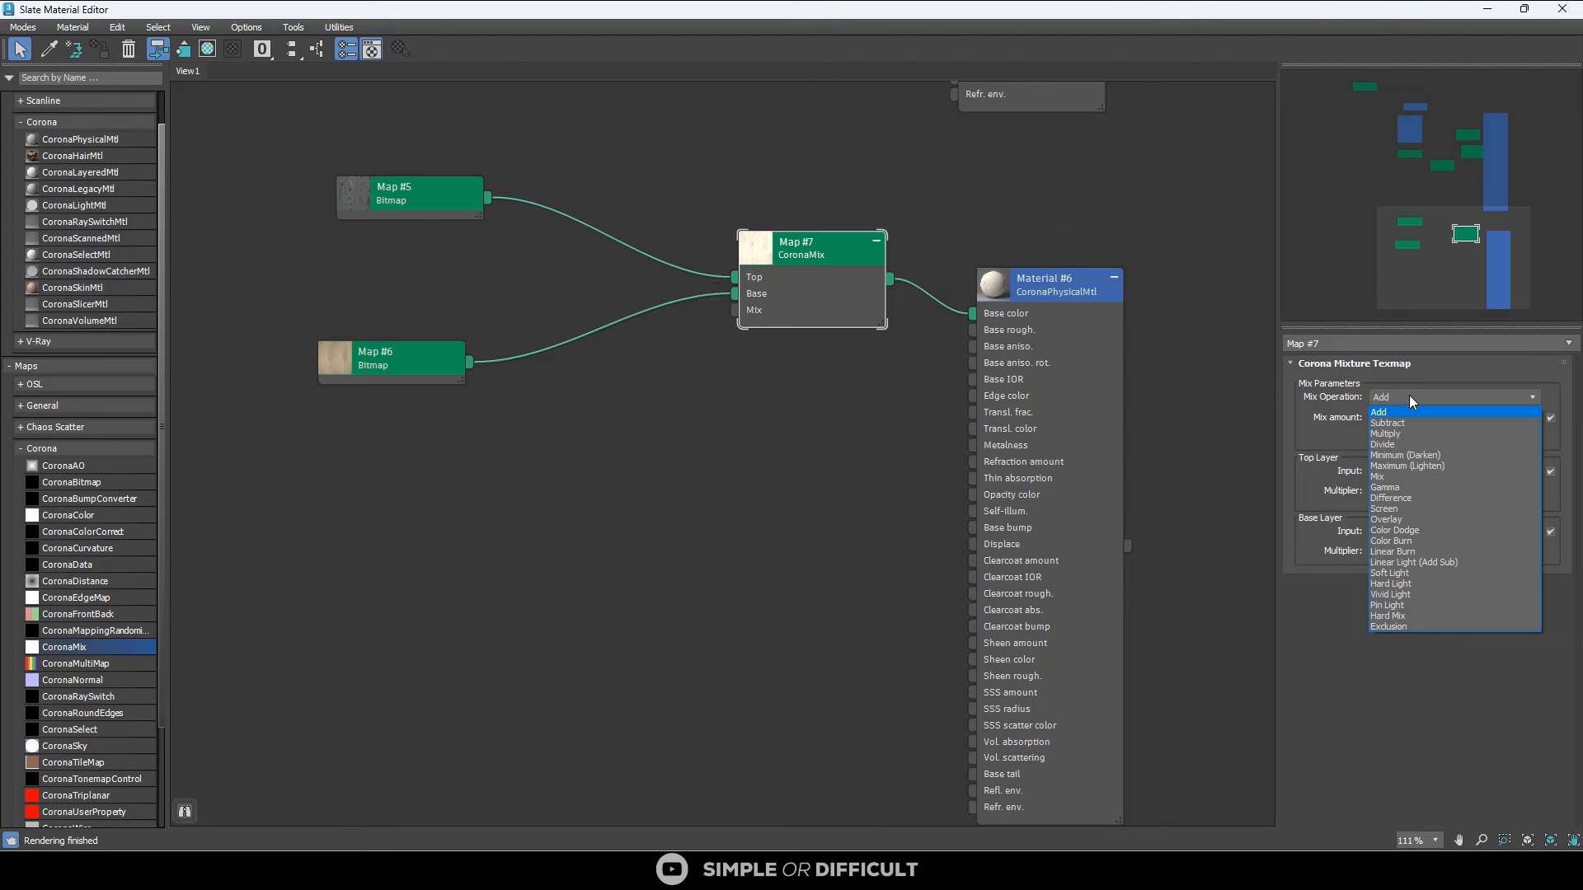
left_click(1397, 475)
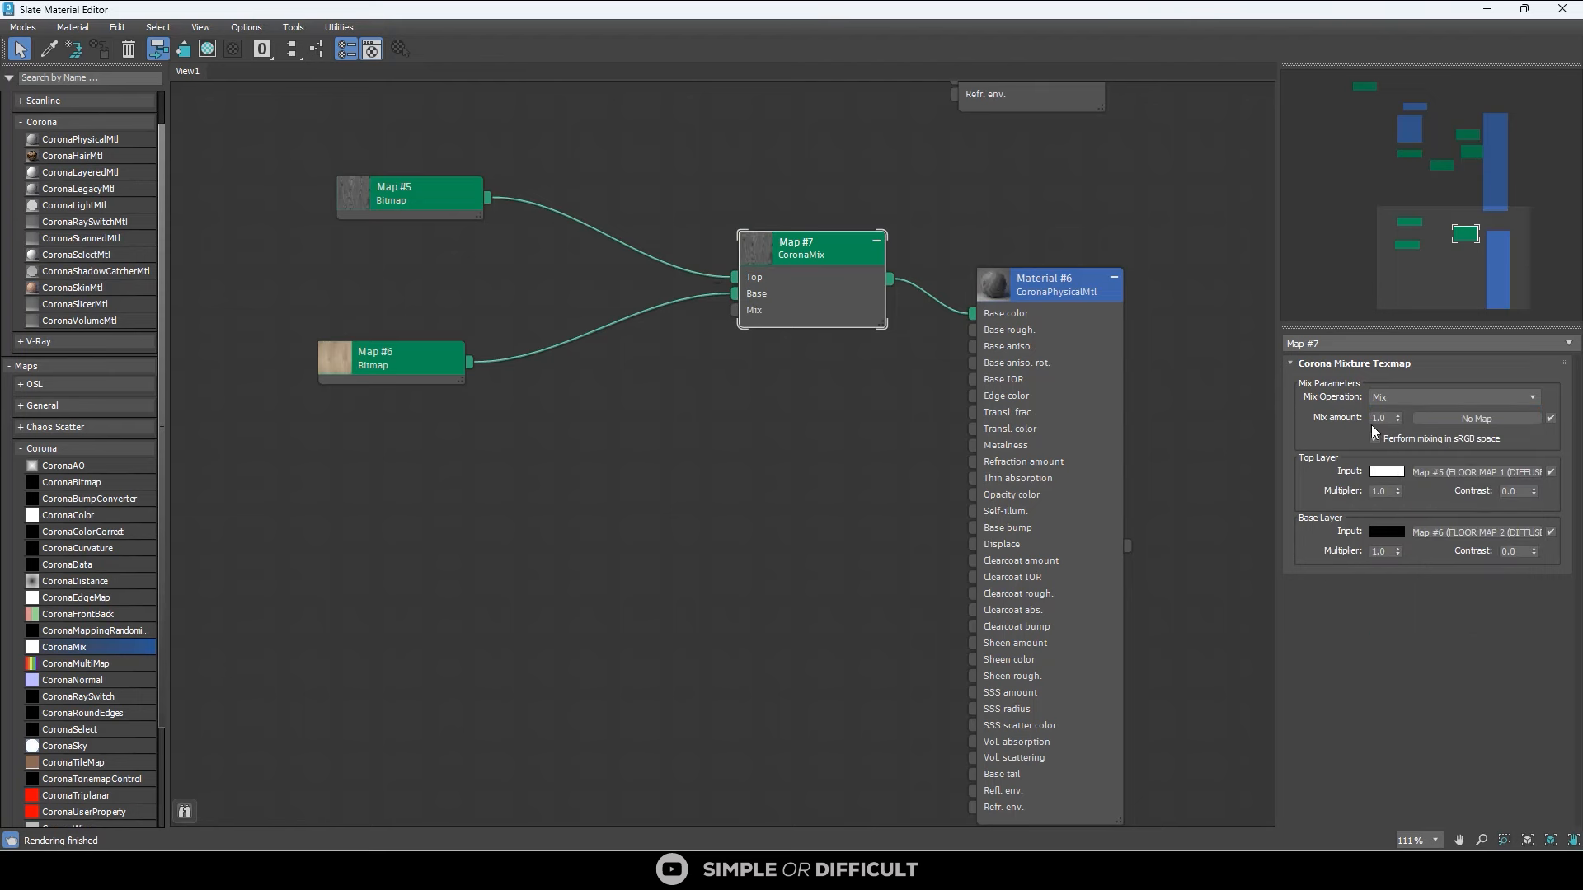
double_click(1383, 419)
type("0.5")
key("Return")
Enlarge the floor material's preview and restore the Slate Material Editor to a smaller window that leaves the floor in the camera view accessible.
double_click(993, 289)
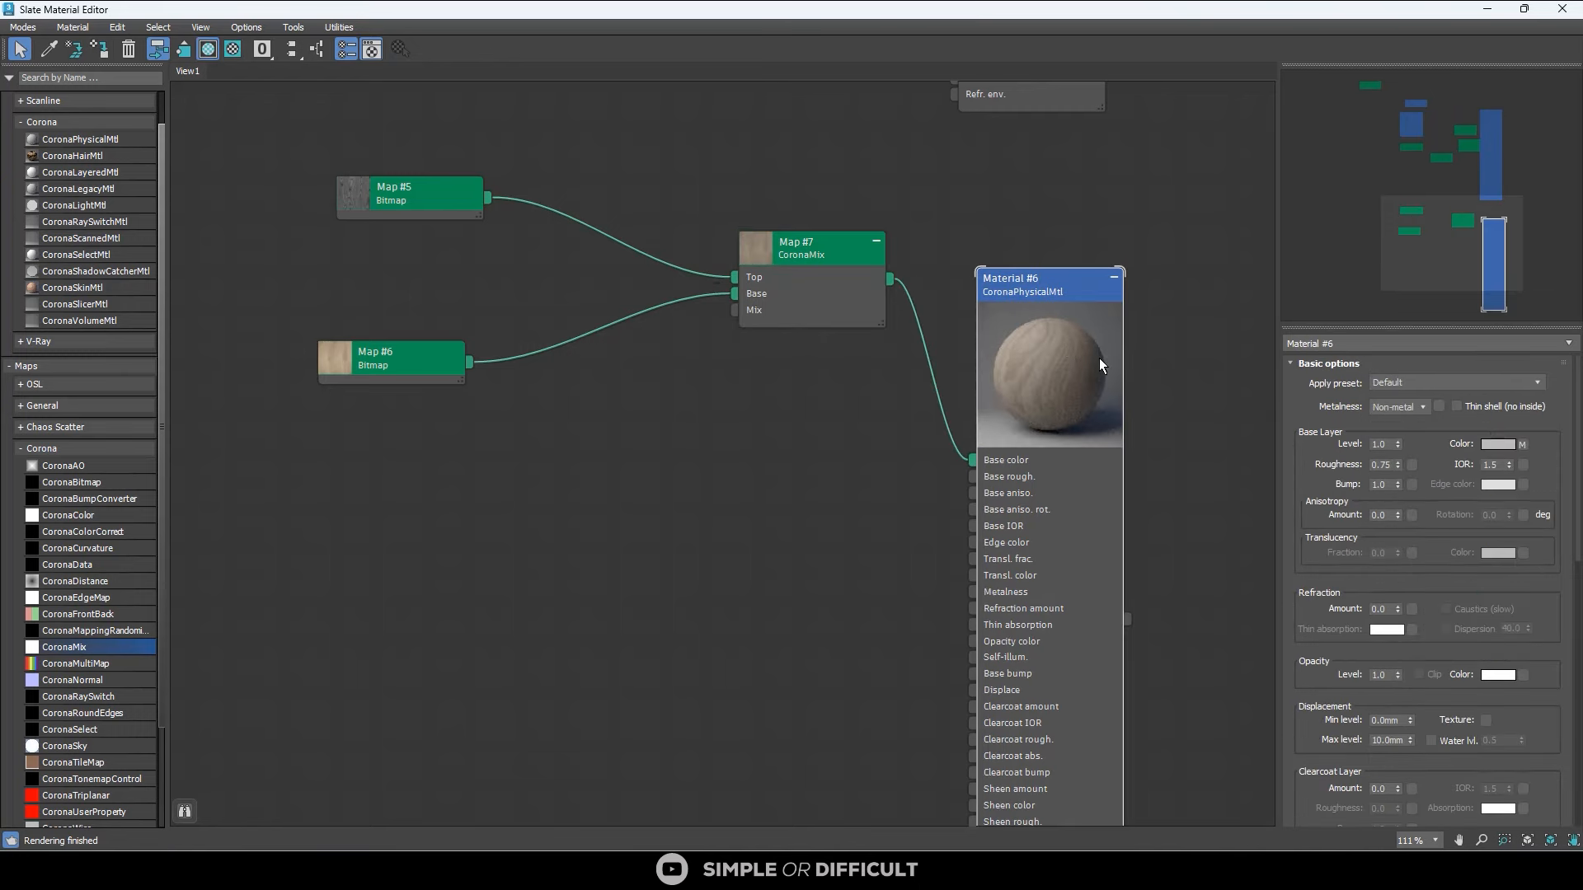
scroll(488, 256, "down", 2)
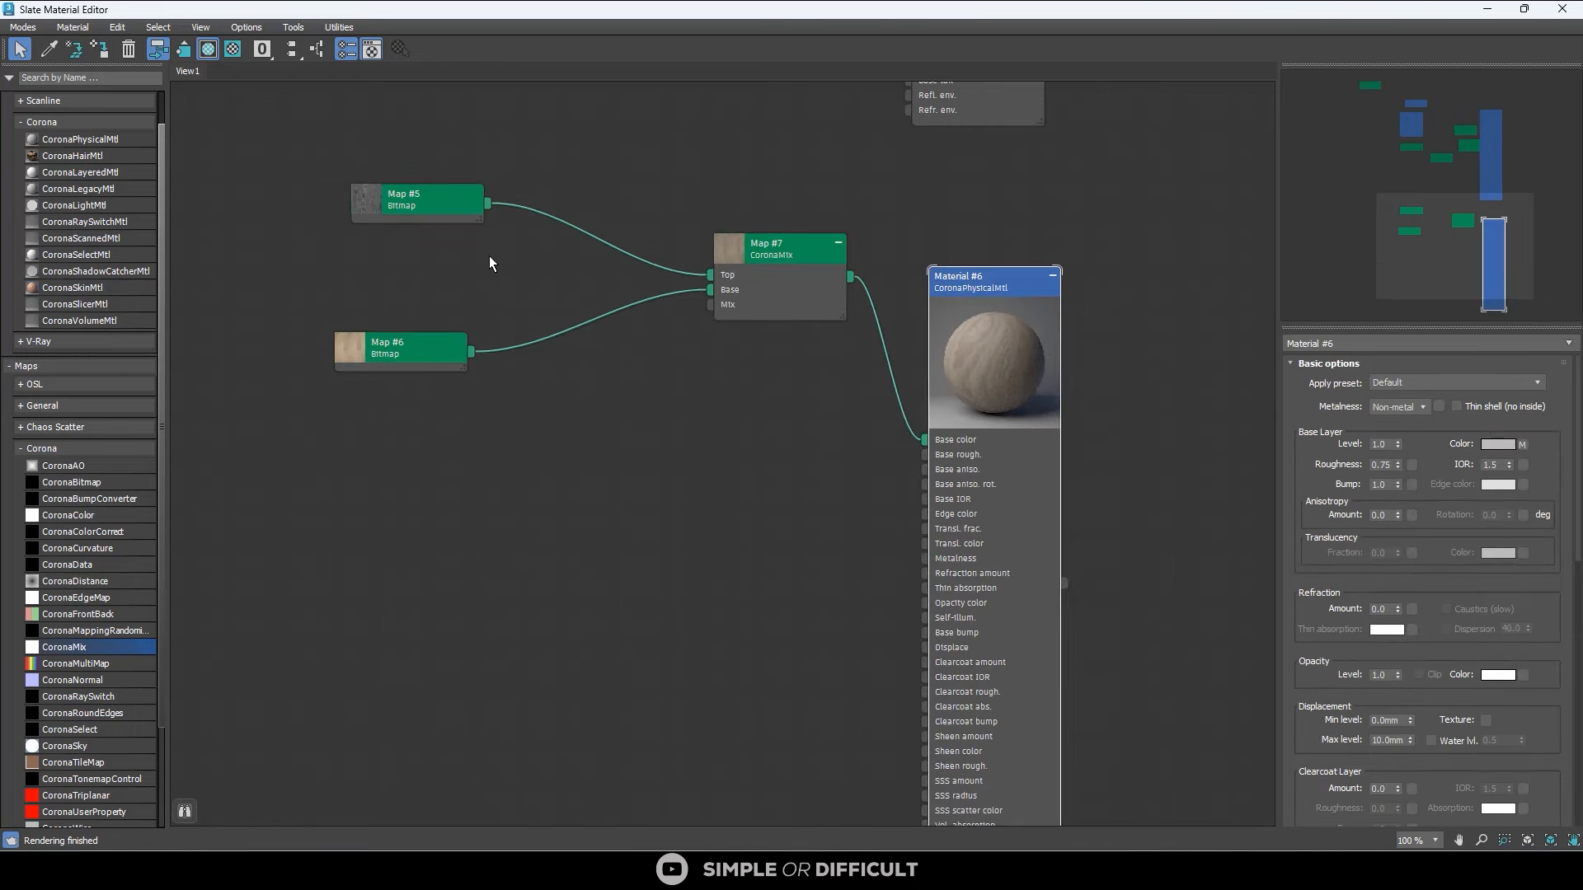
double_click(1383, 17)
left_click_drag(823, 149, 812, 142)
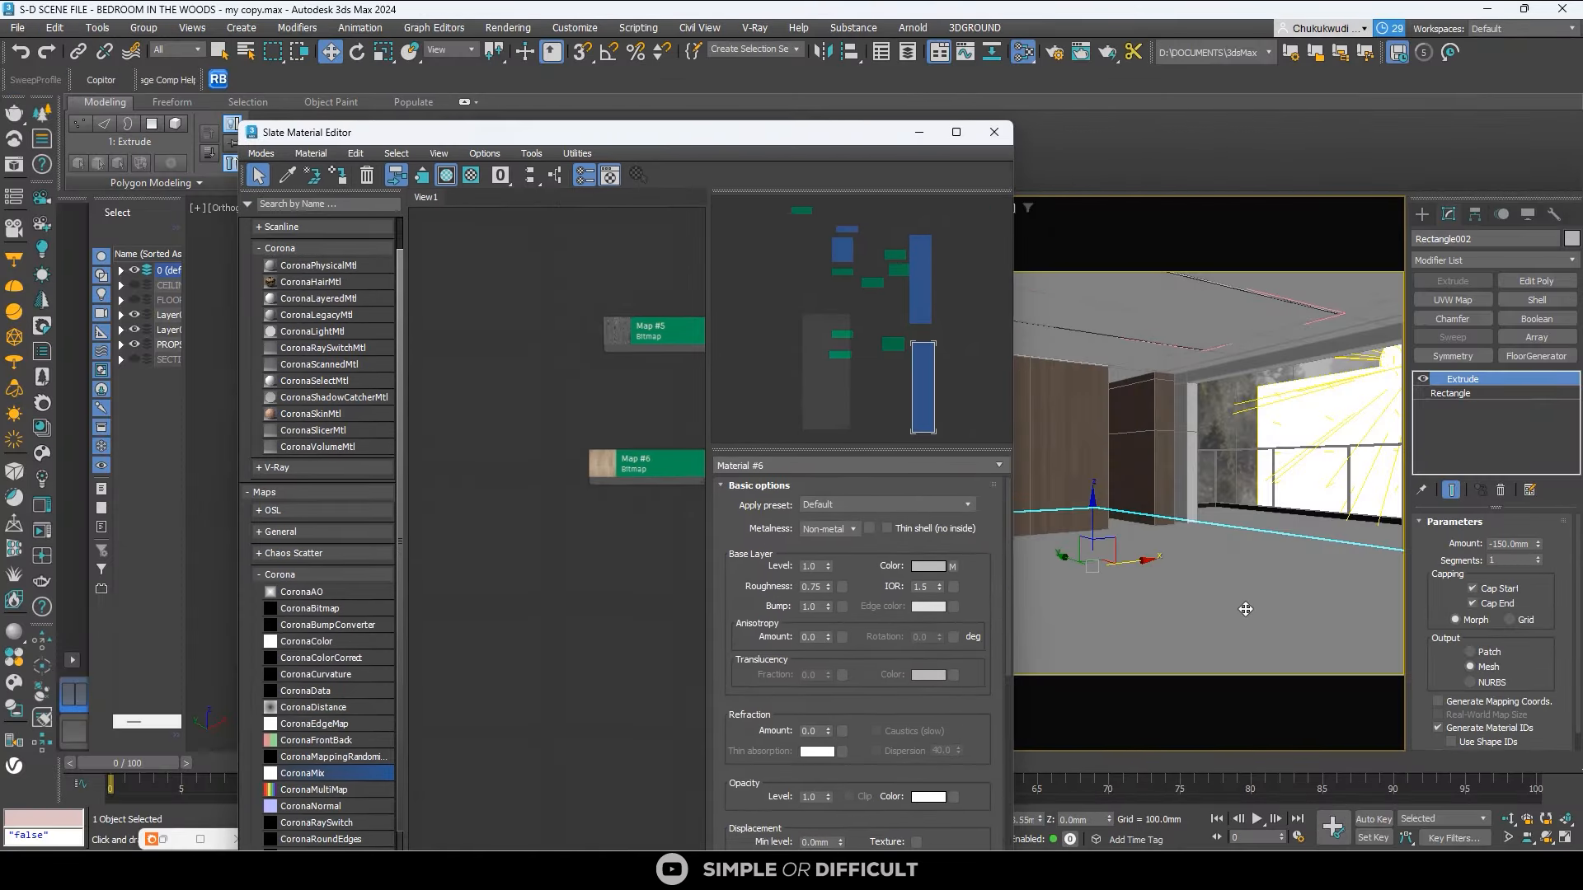
Assign the mixed-wood Corona physical material to the selected floor slab.
scroll(544, 466, "down", 6)
middle_click_drag(544, 467, 347, 458)
scroll(657, 435, "up", 2)
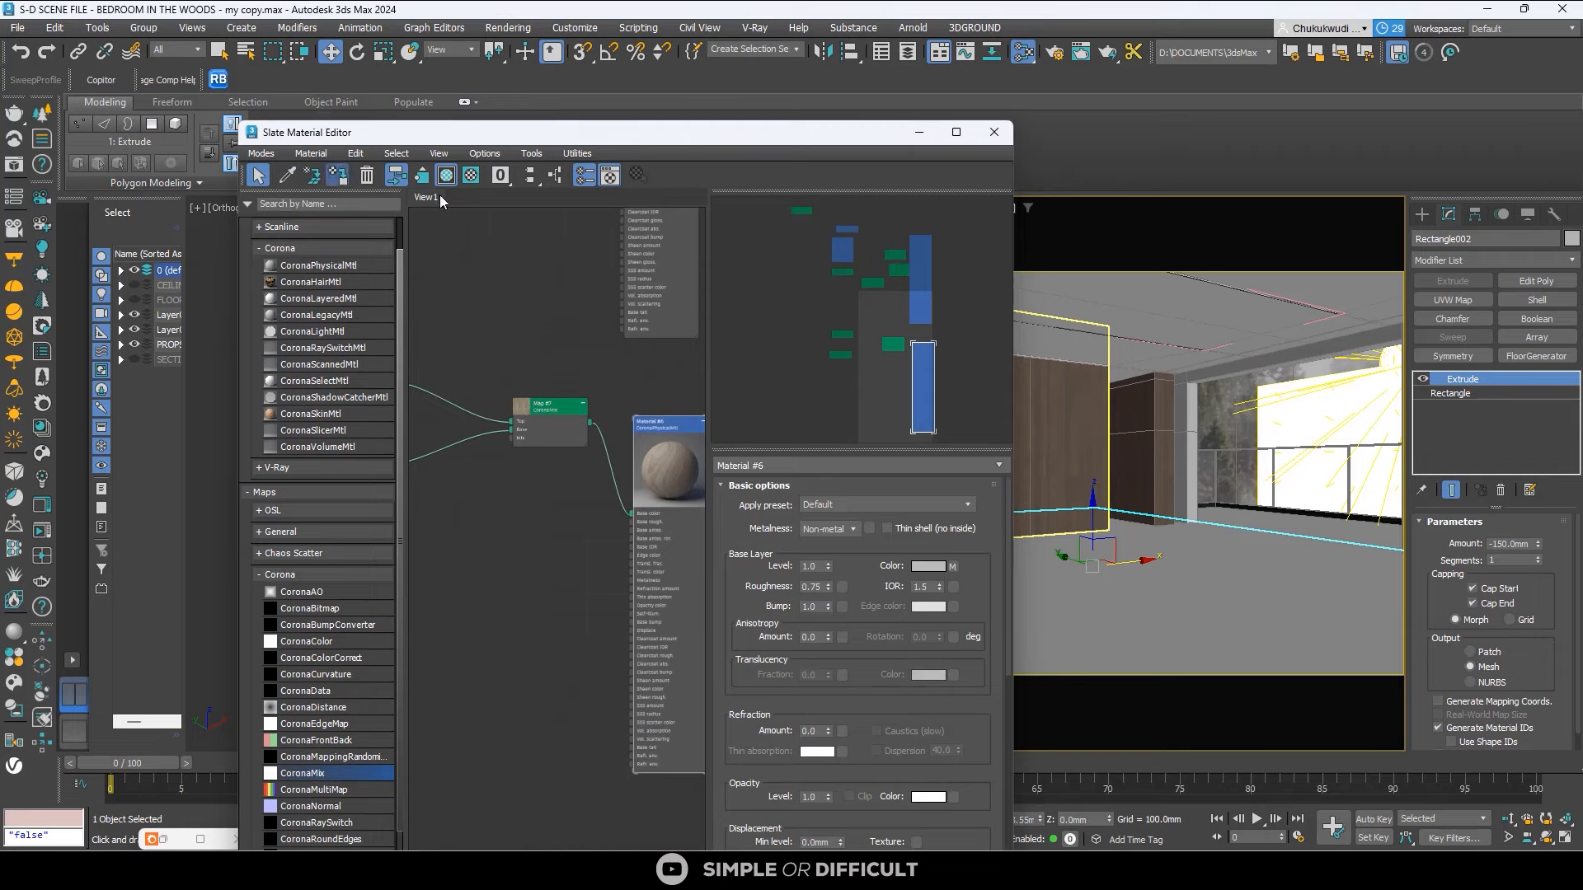
left_click(337, 175)
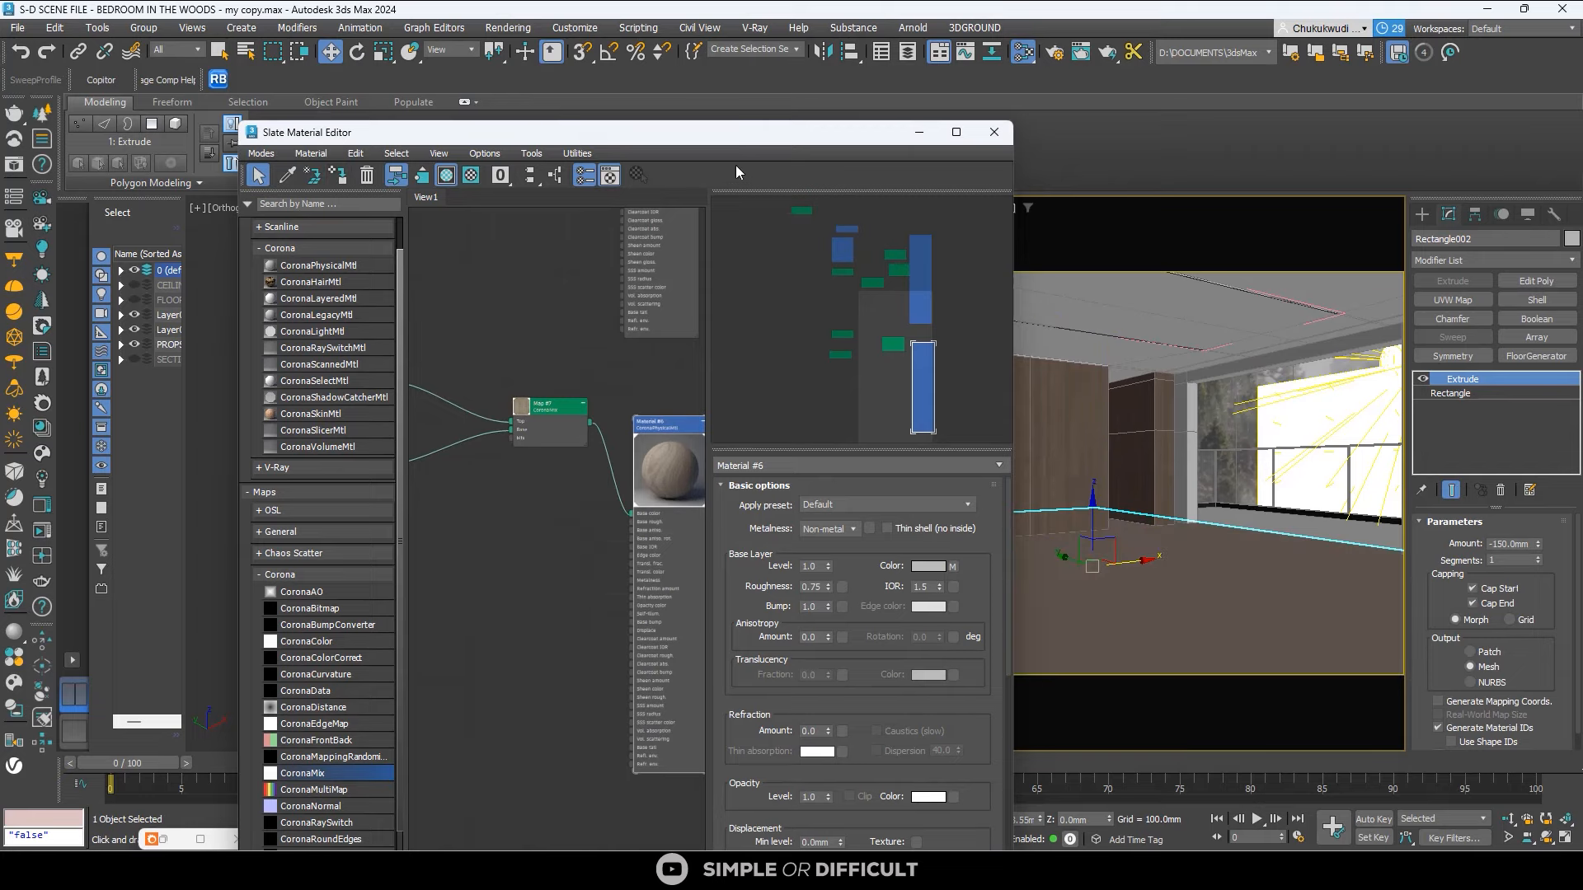
Isolate the floor slab and display it shaded with edged faces in the orthographic view.
left_click_drag(758, 133, 381, 90)
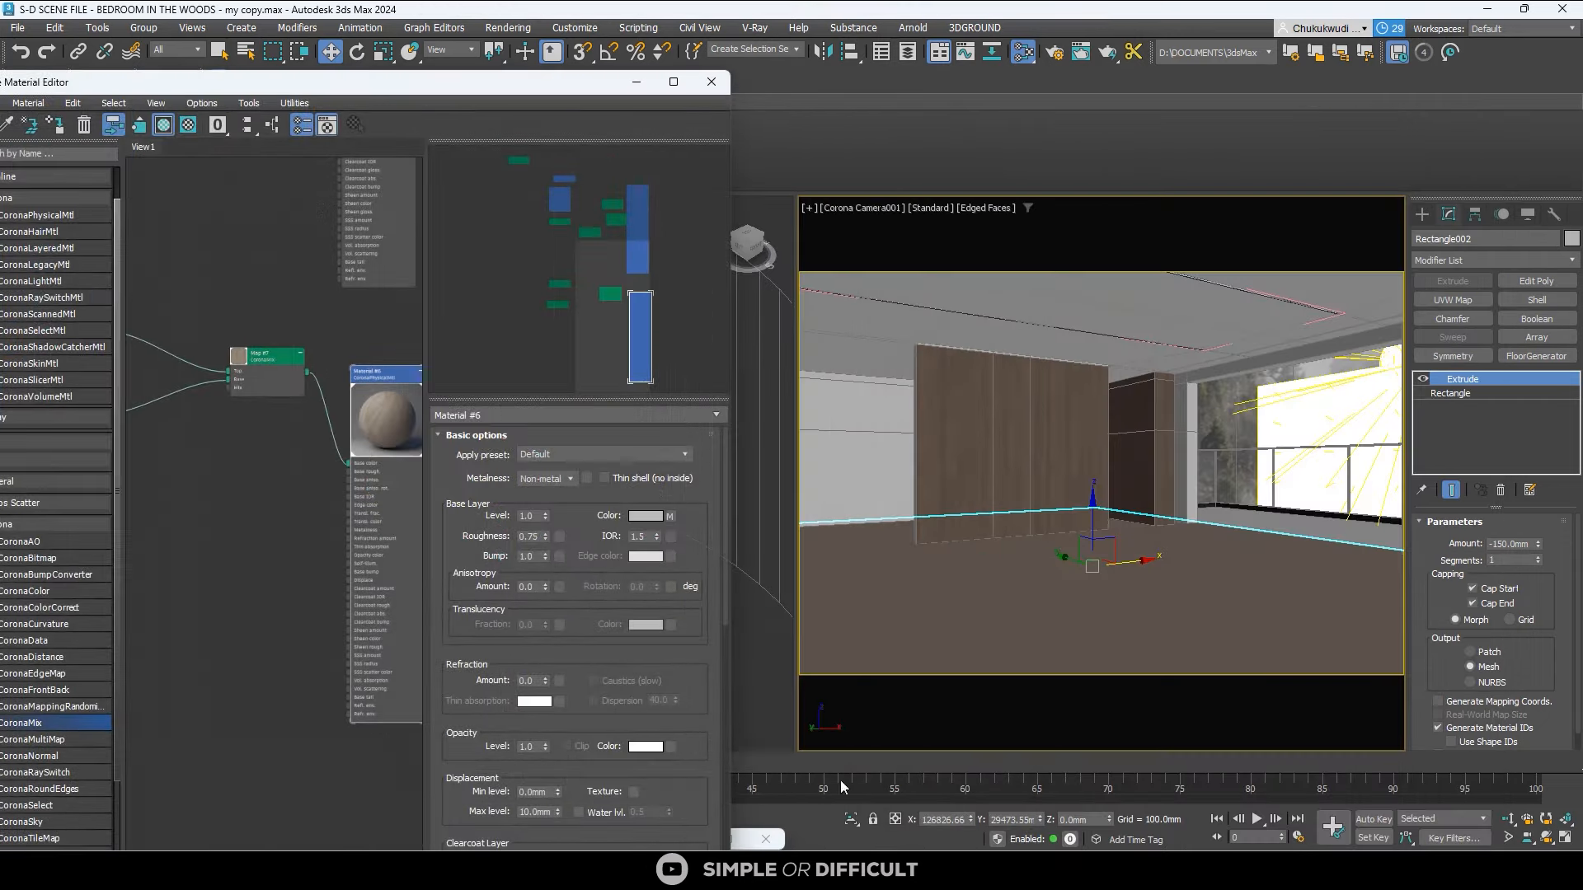
left_click(850, 818)
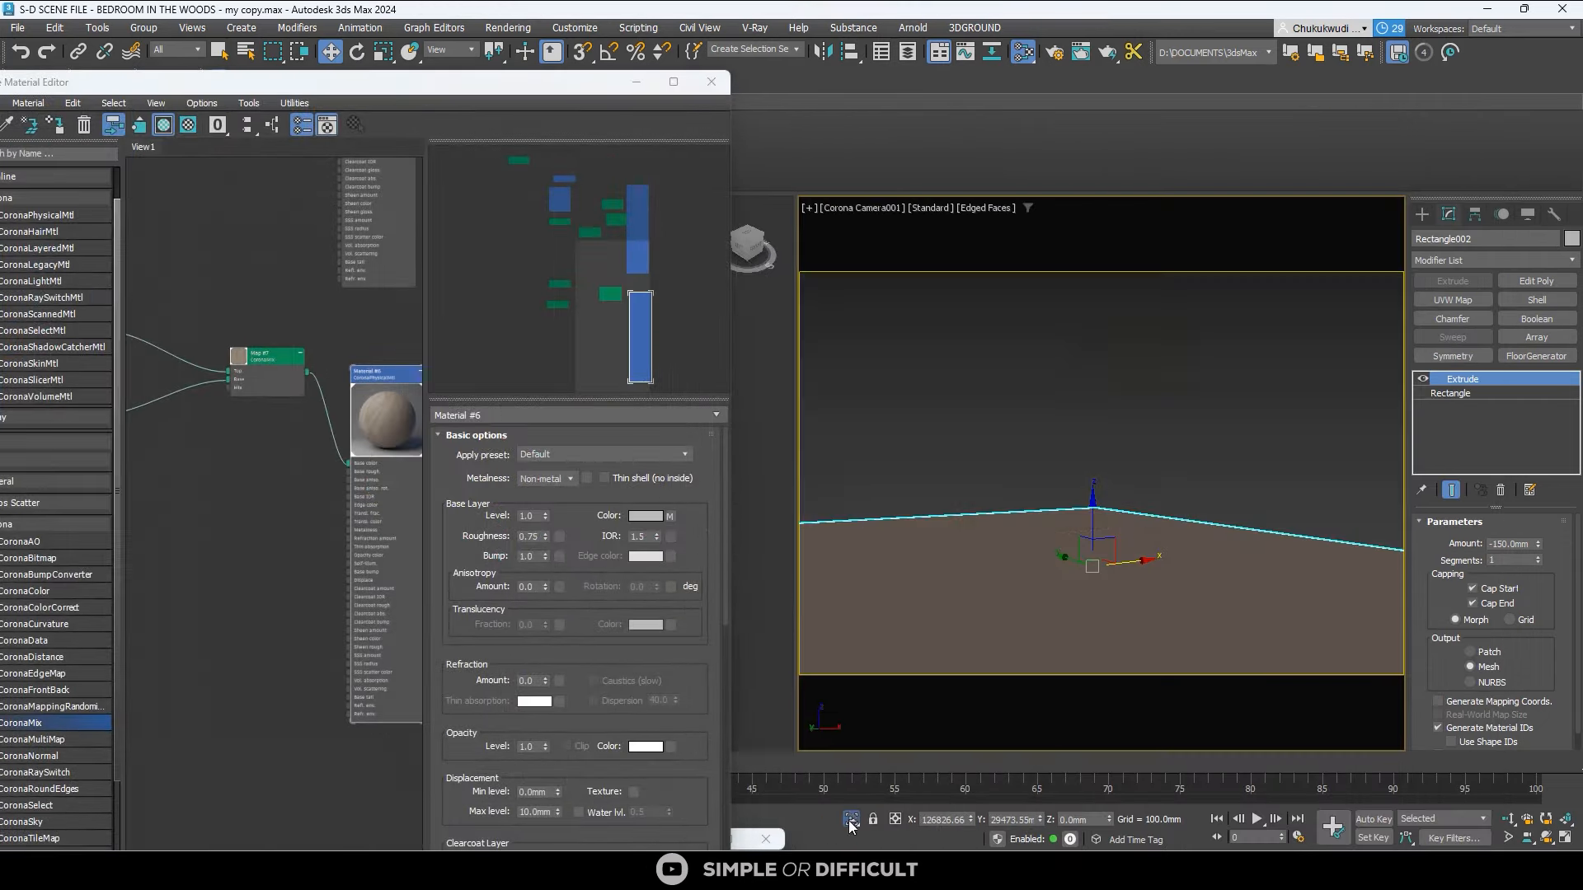
left_click_drag(517, 86, 1173, 106)
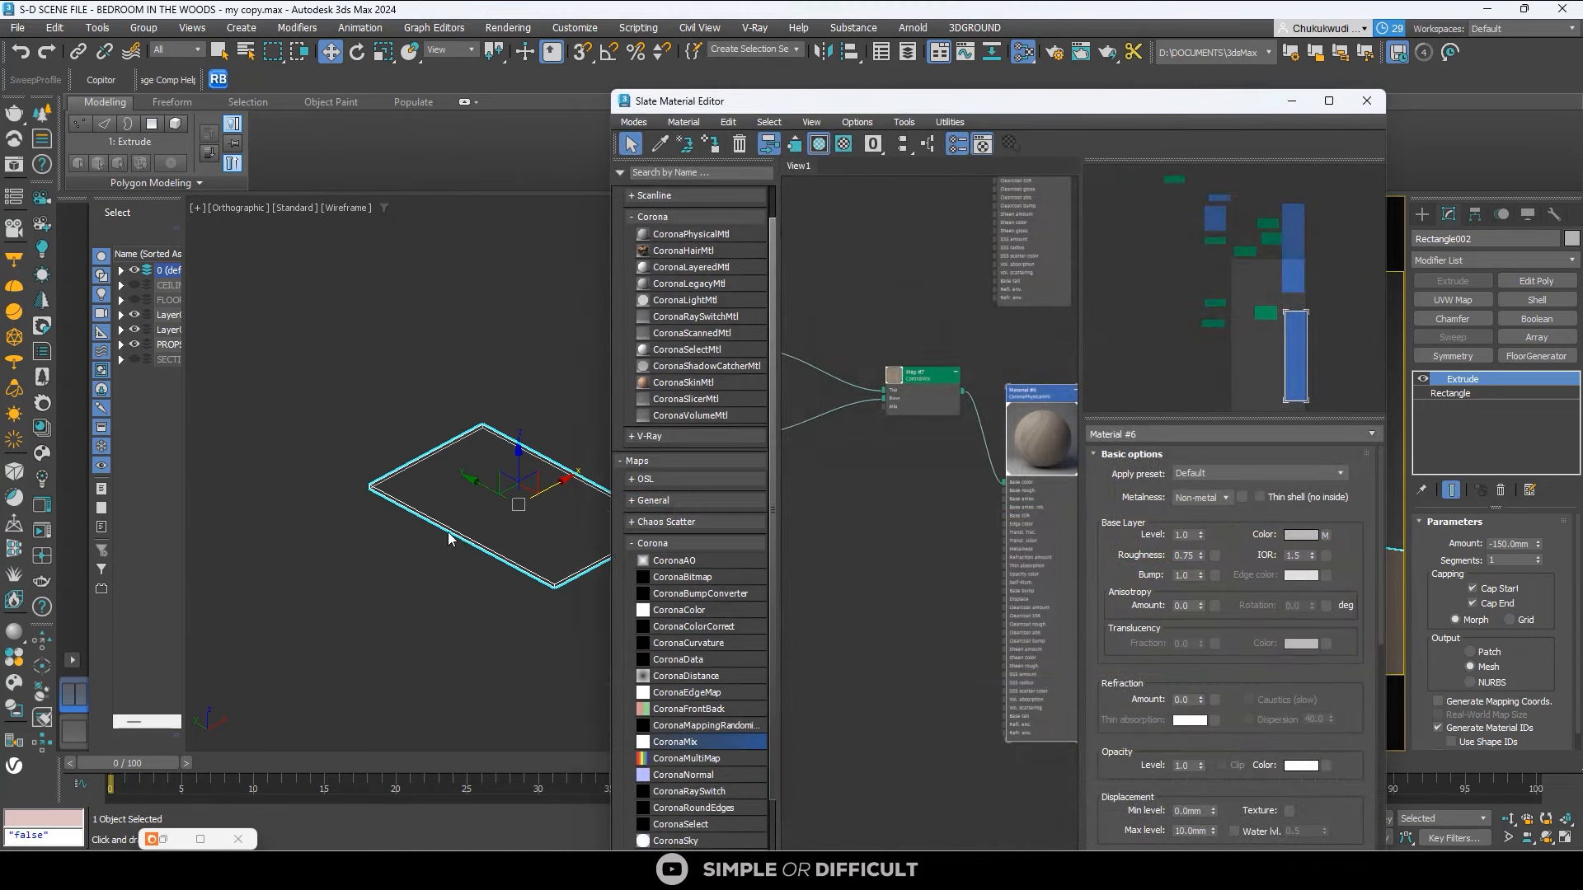
scroll(359, 323, "up", 3)
left_click(359, 210)
left_click(428, 318)
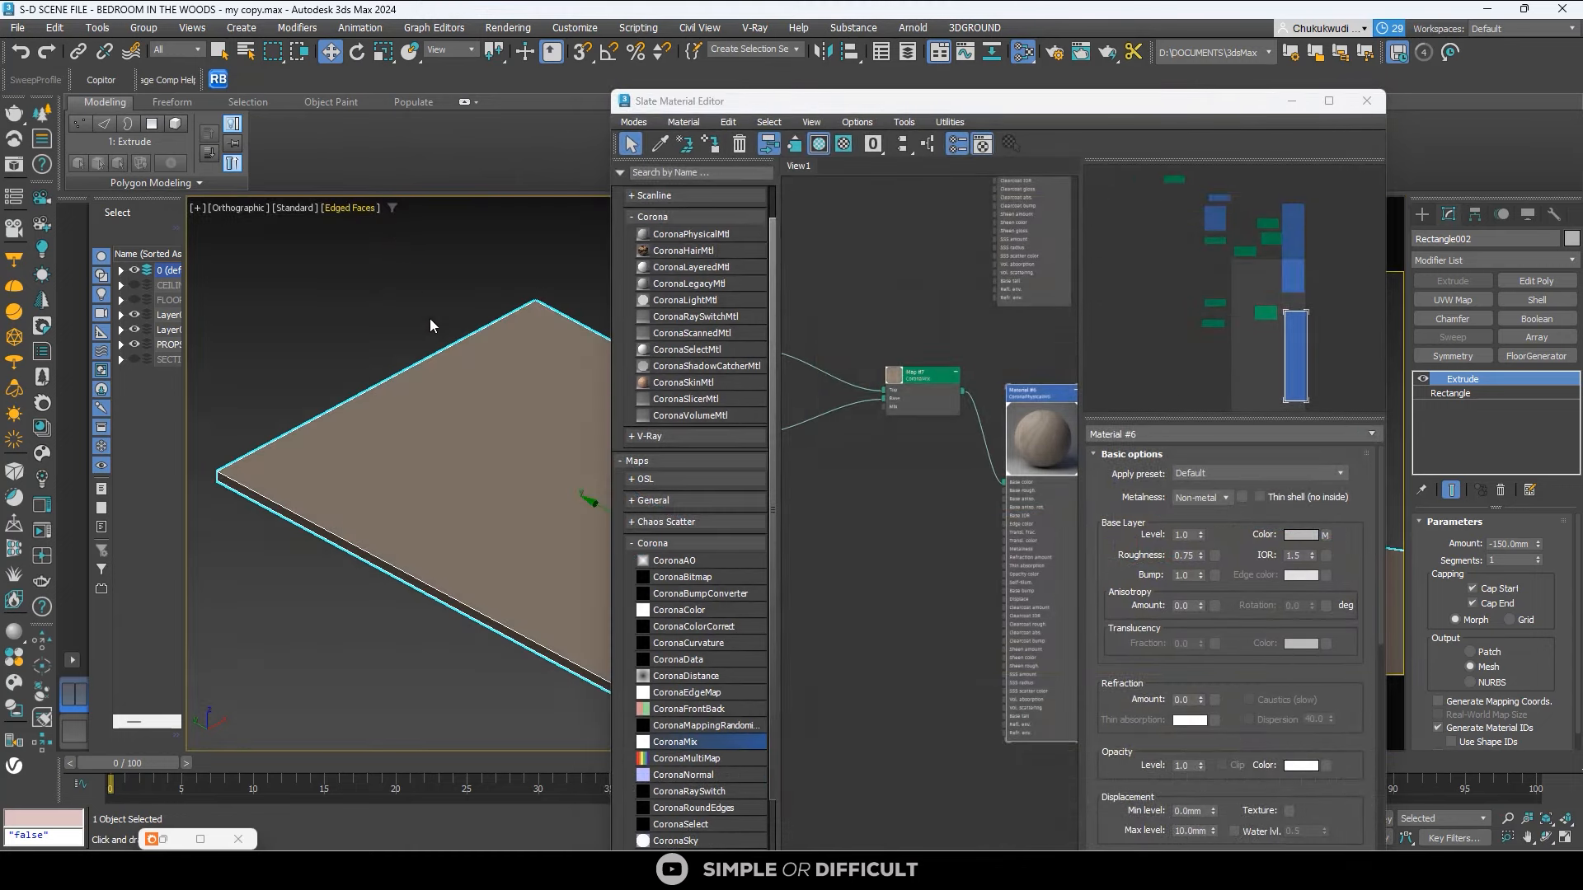
scroll(470, 431, "up", 3)
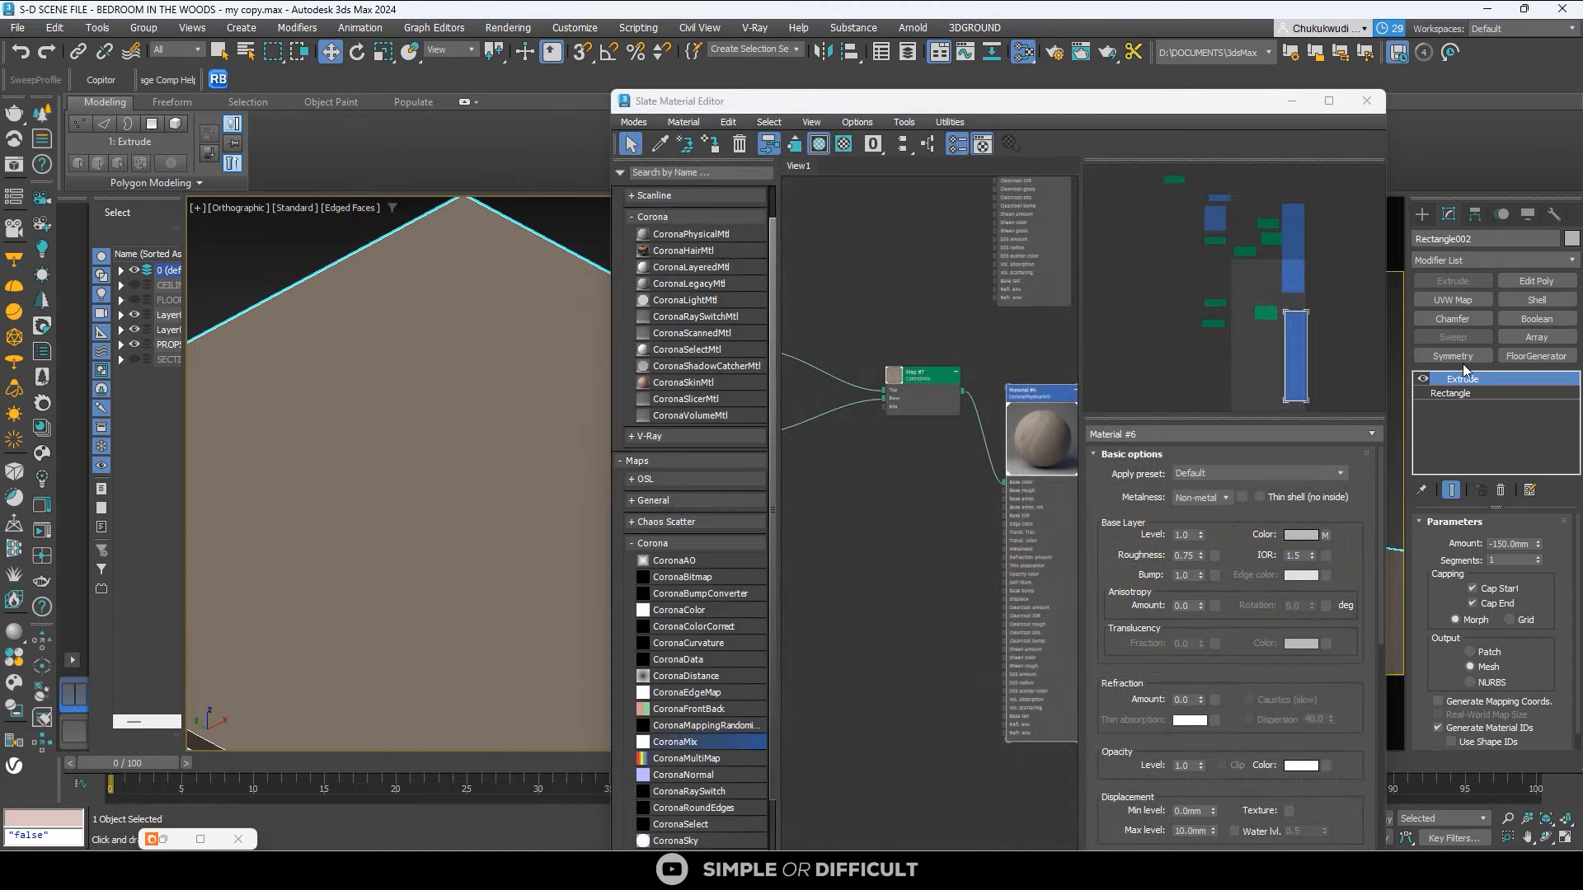
Add a UVW Map modifier to the floor slab and set its mapping to Box.
left_click(1451, 300)
scroll(495, 495, "down", 5)
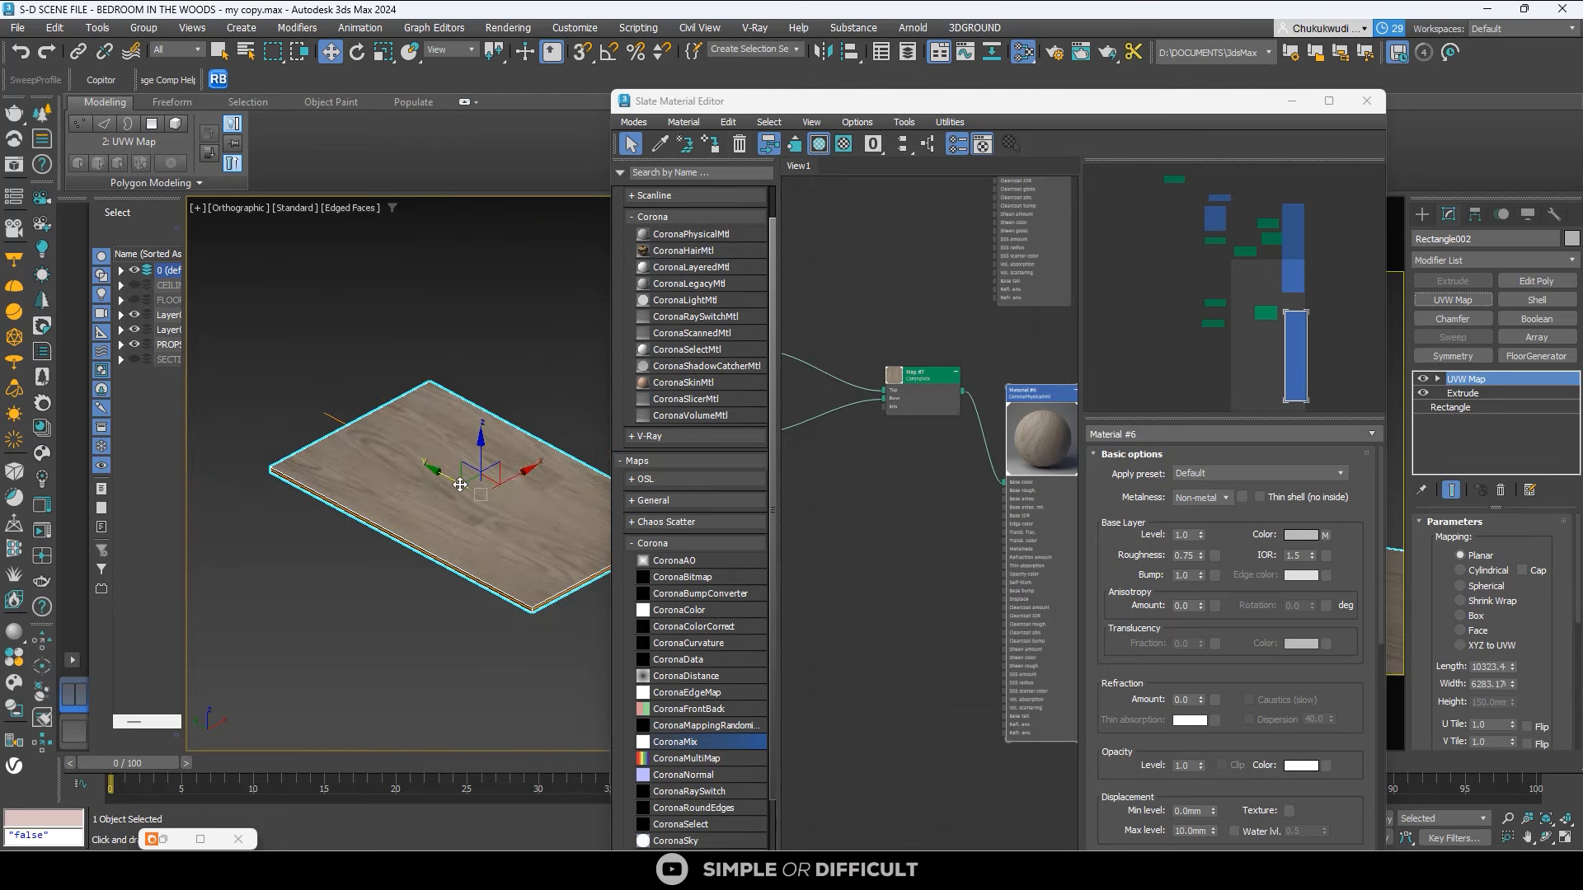
scroll(534, 529, "up", 2)
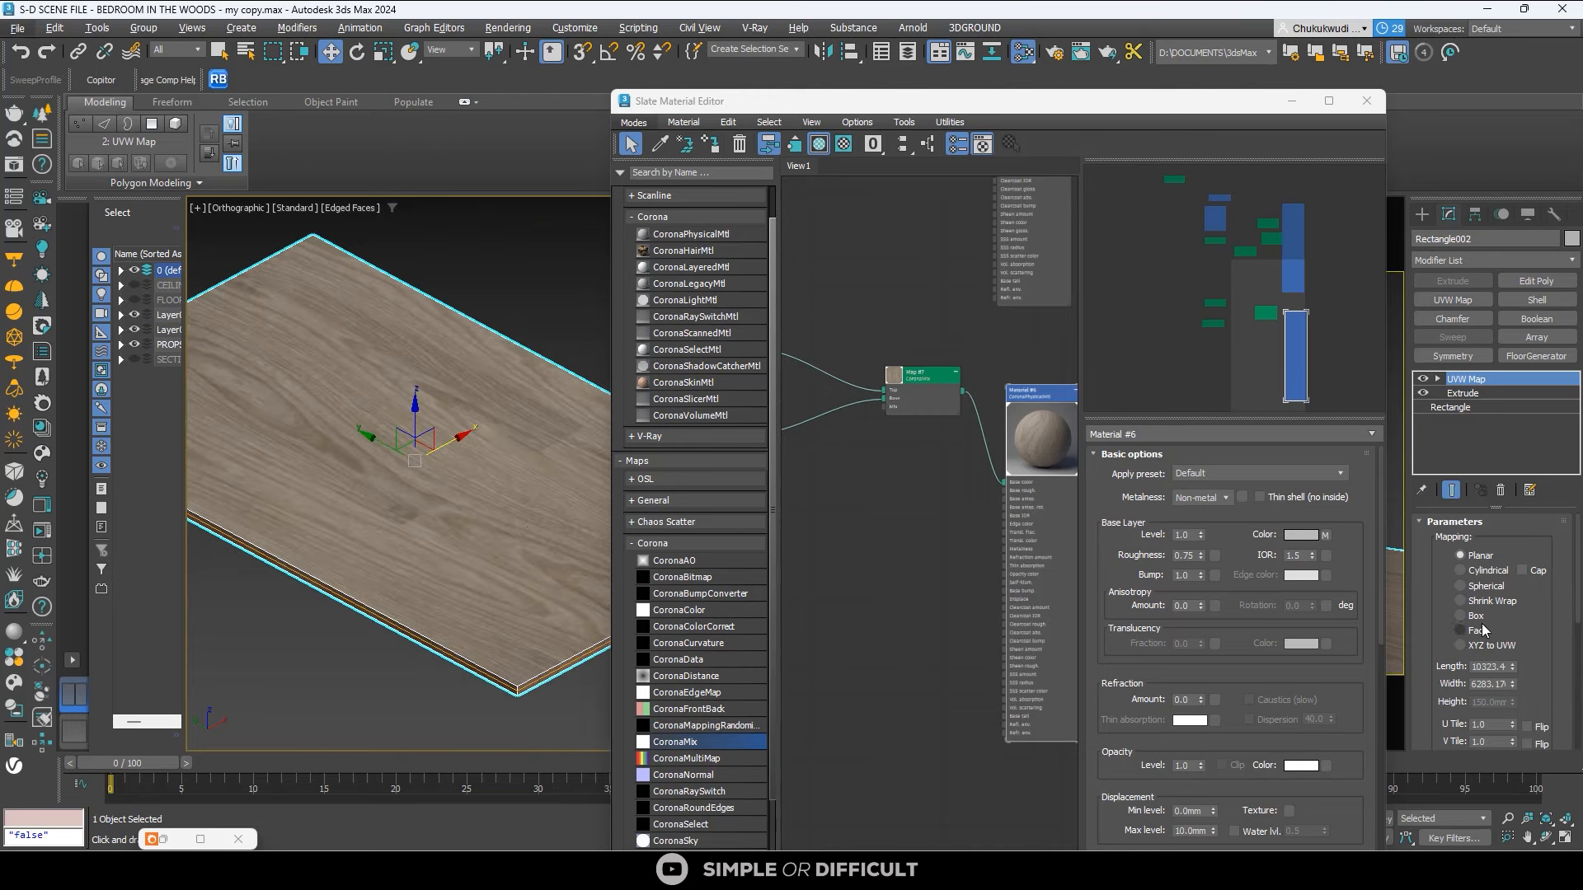
left_click(1470, 618)
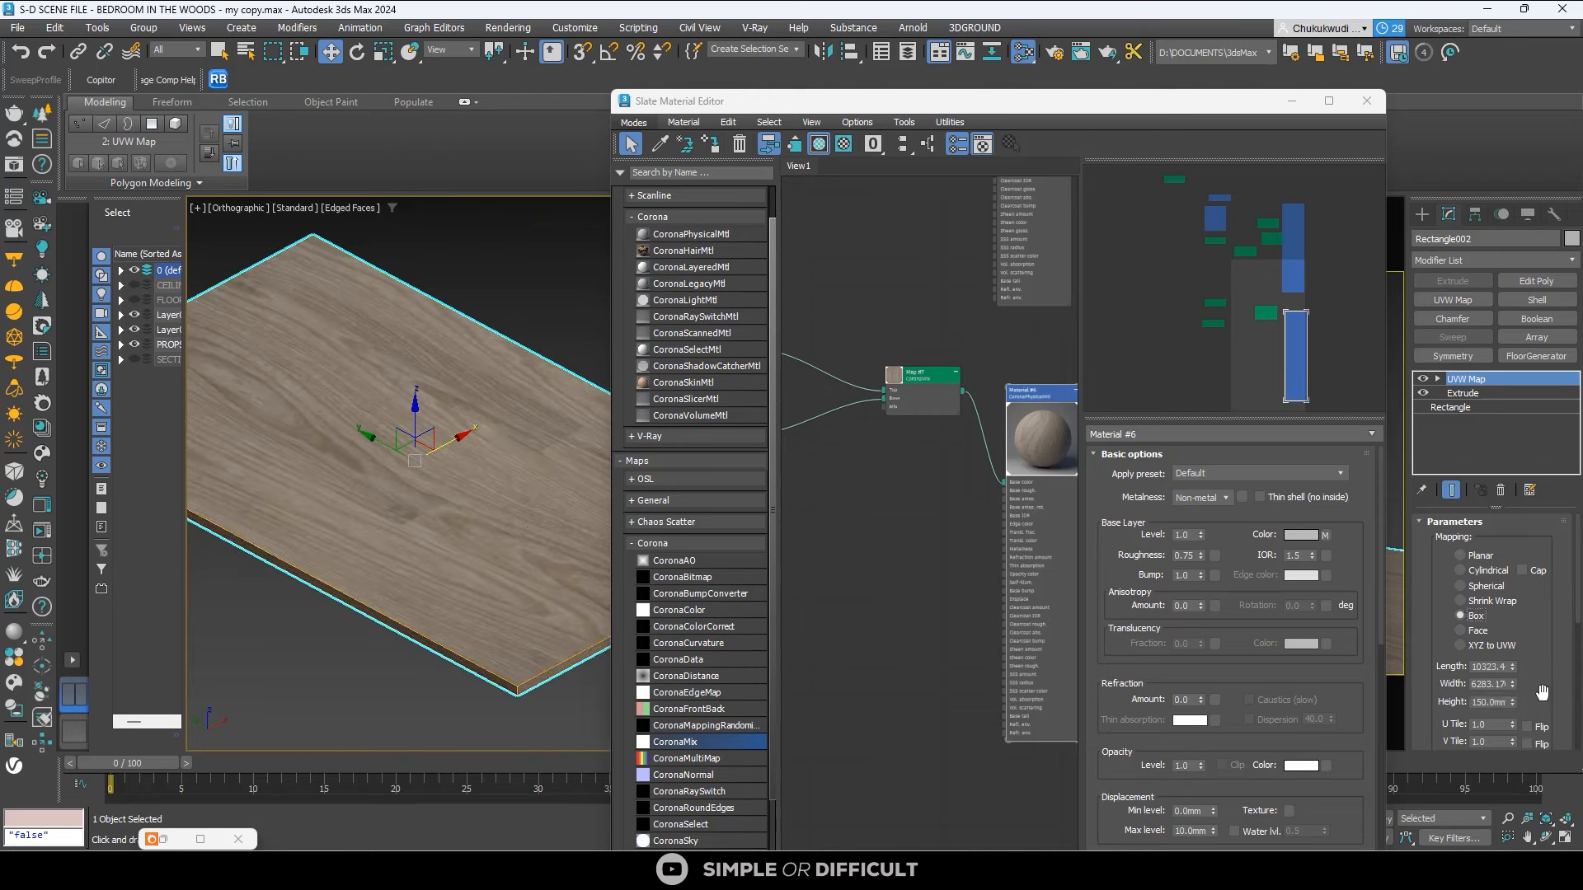
Reduce the floor's box mapping length to about 2374 mm and minimize the Slate Material Editor.
scroll(1442, 735, "down", 2)
left_click(1443, 732)
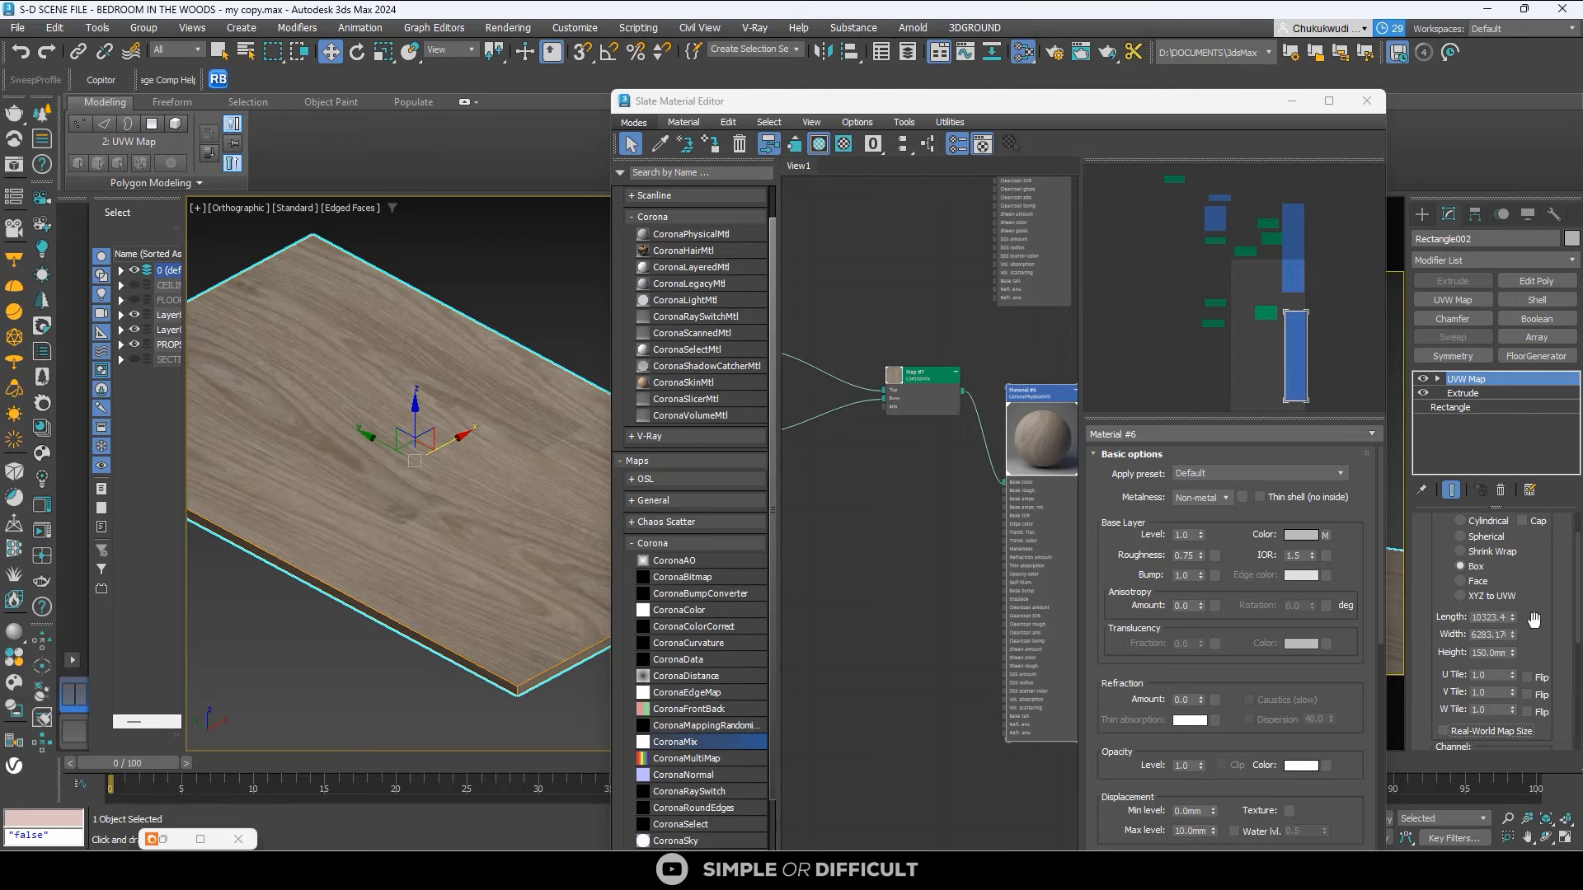
left_click_drag(1515, 624, 1515, 717)
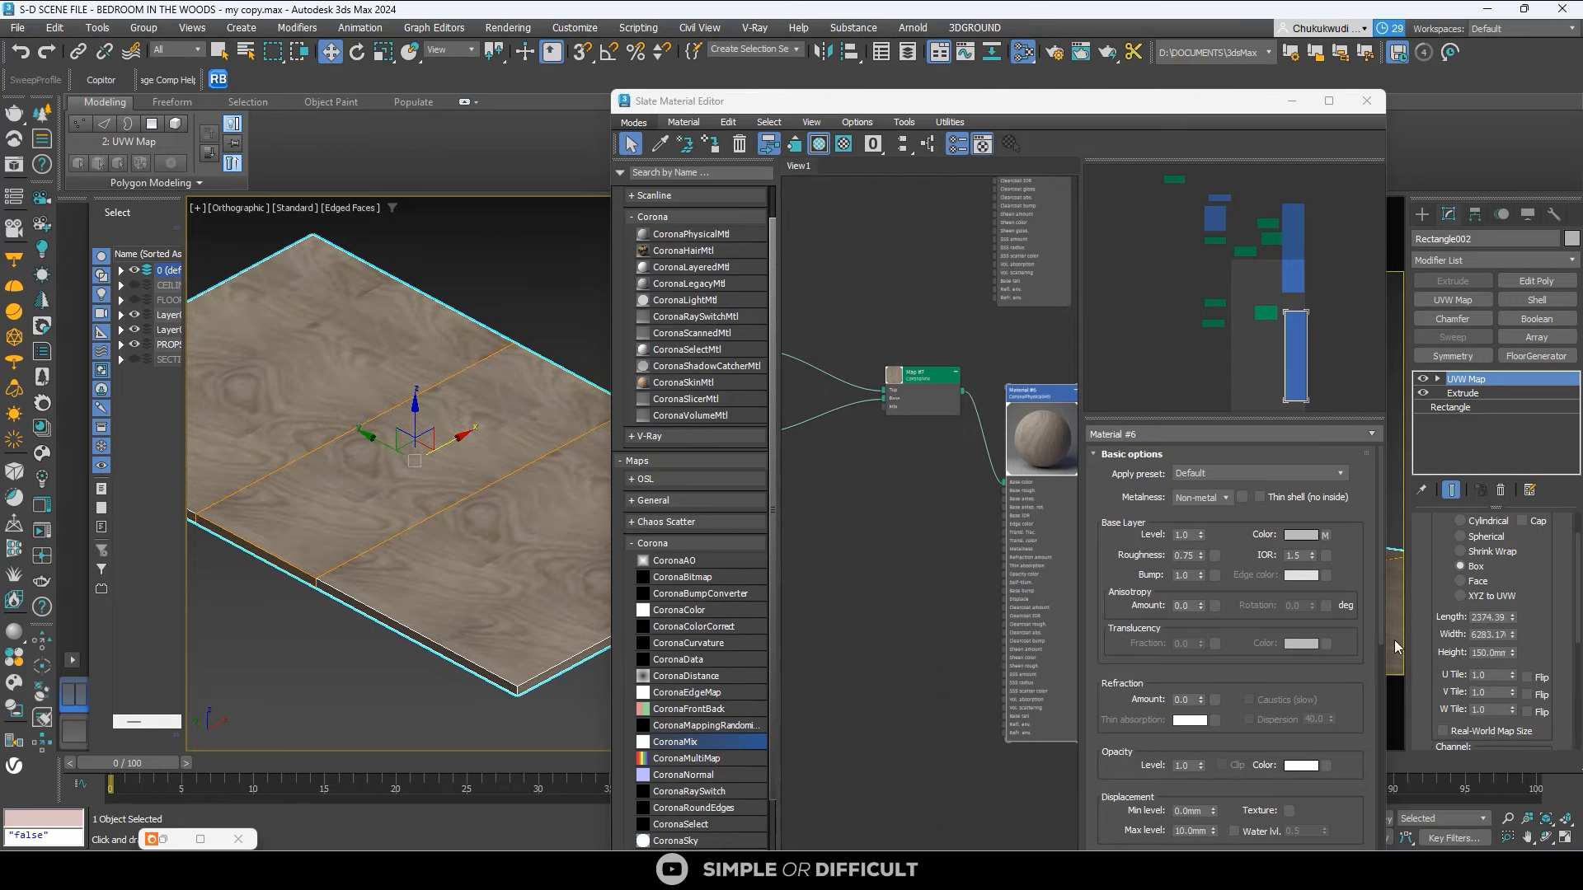
left_click(1292, 101)
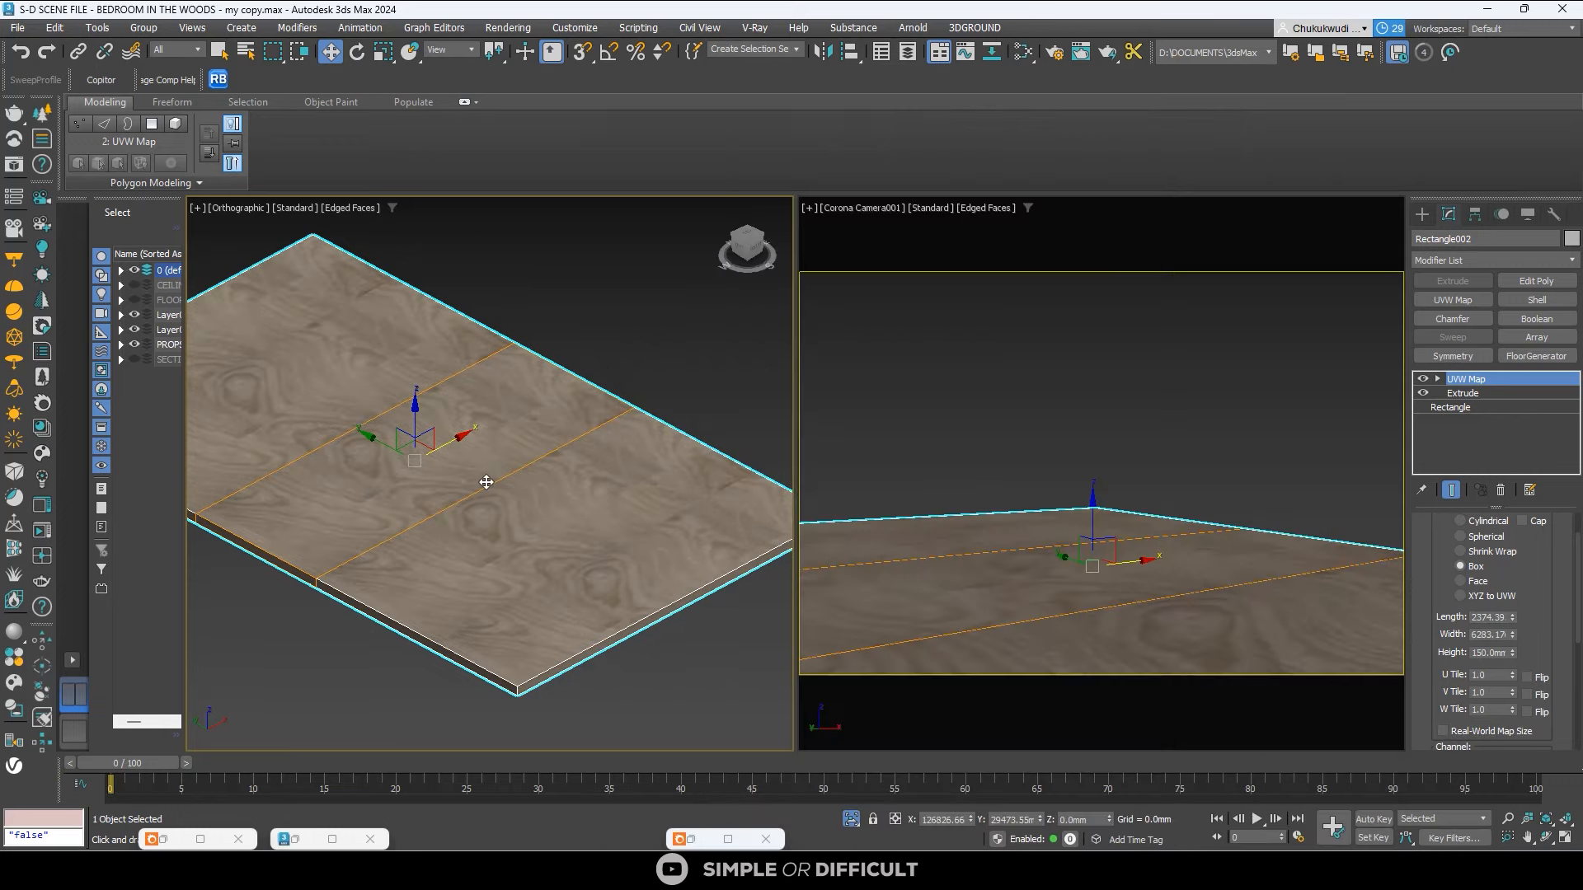
Reduce the floor's box mapping to about 1015 mm length and 2262 mm width in an enlarged orthographic view.
scroll(487, 473, "up", 5)
middle_click_drag(487, 474, 434, 562)
scroll(445, 561, "up", 1)
key("alt+w")
middle_click_drag(719, 502, 594, 518)
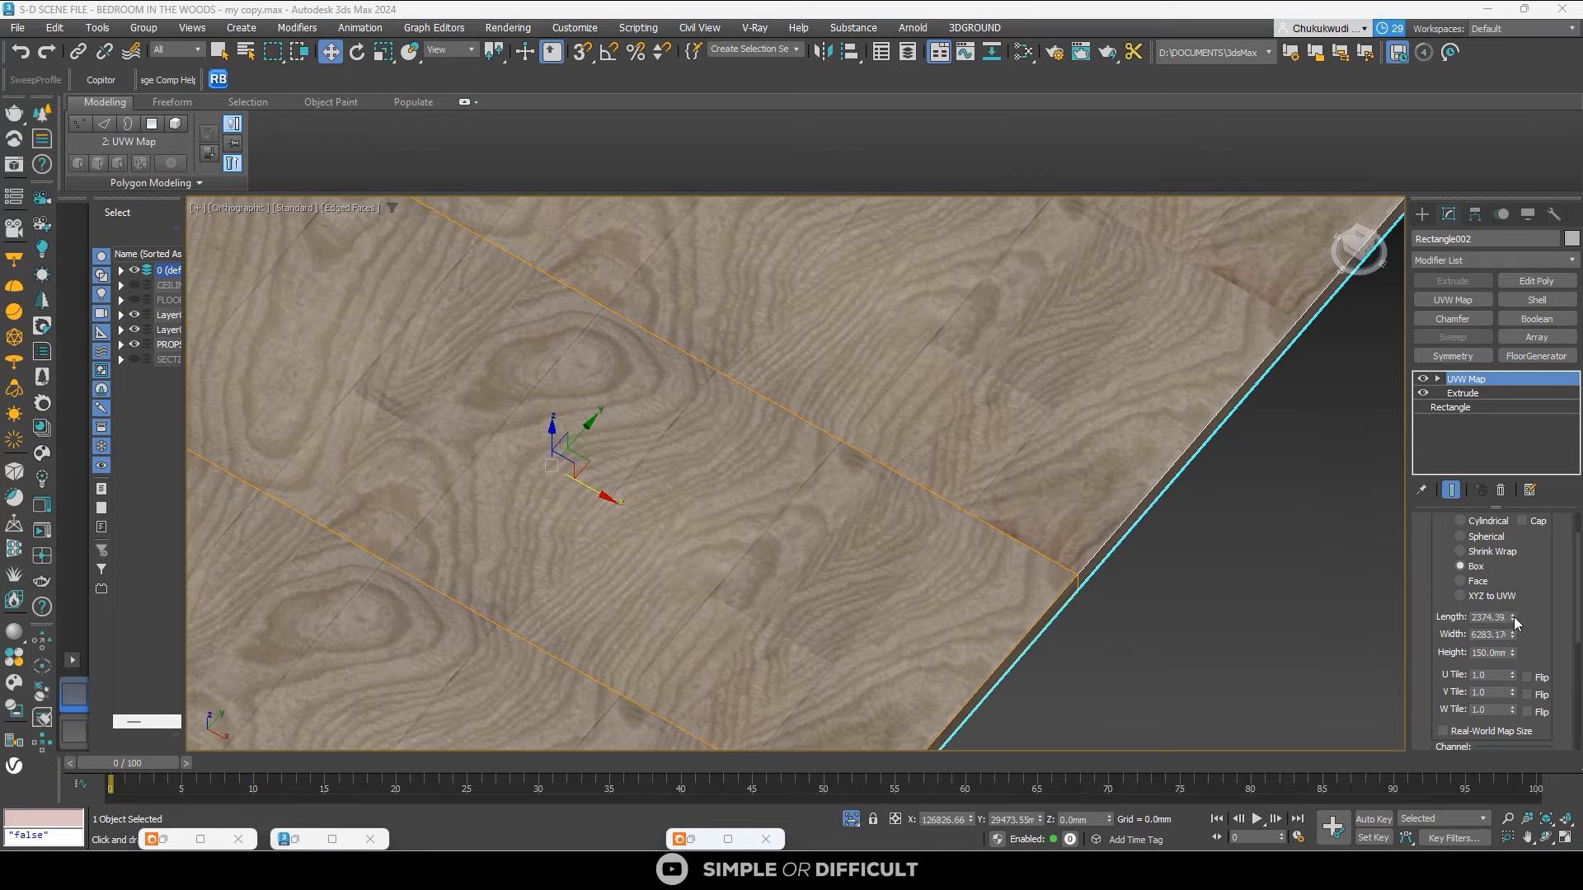
left_click_drag(1512, 618, 1524, 700)
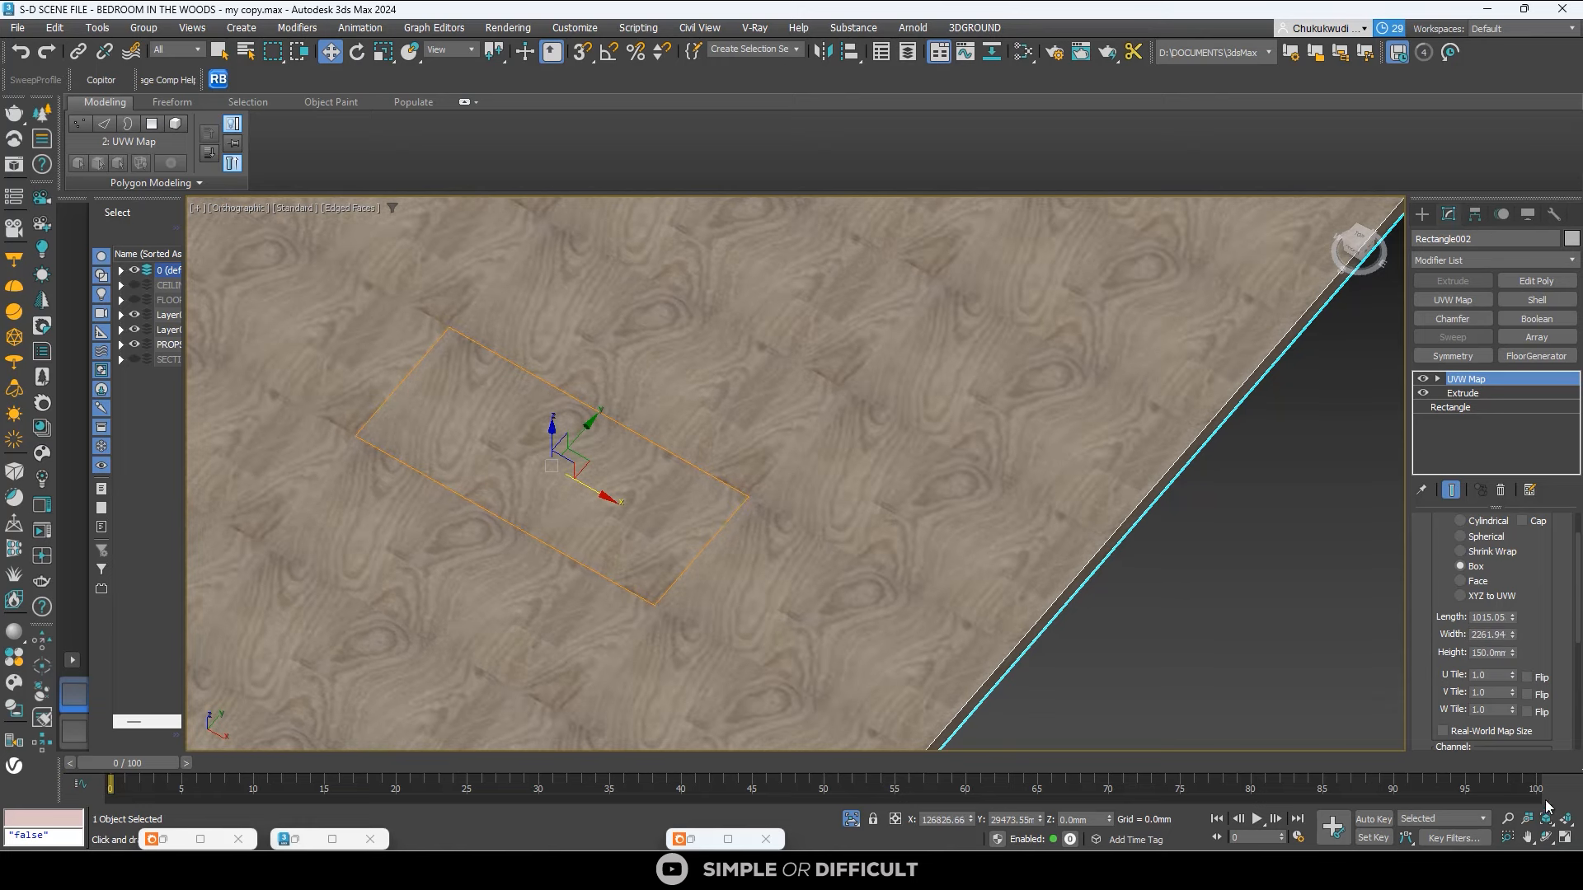
End isolation, restore the two-viewport layout and reduce the floor mapping to about 853 mm length and 1380 mm width.
left_click(850, 819)
scroll(1169, 537, "down", 2)
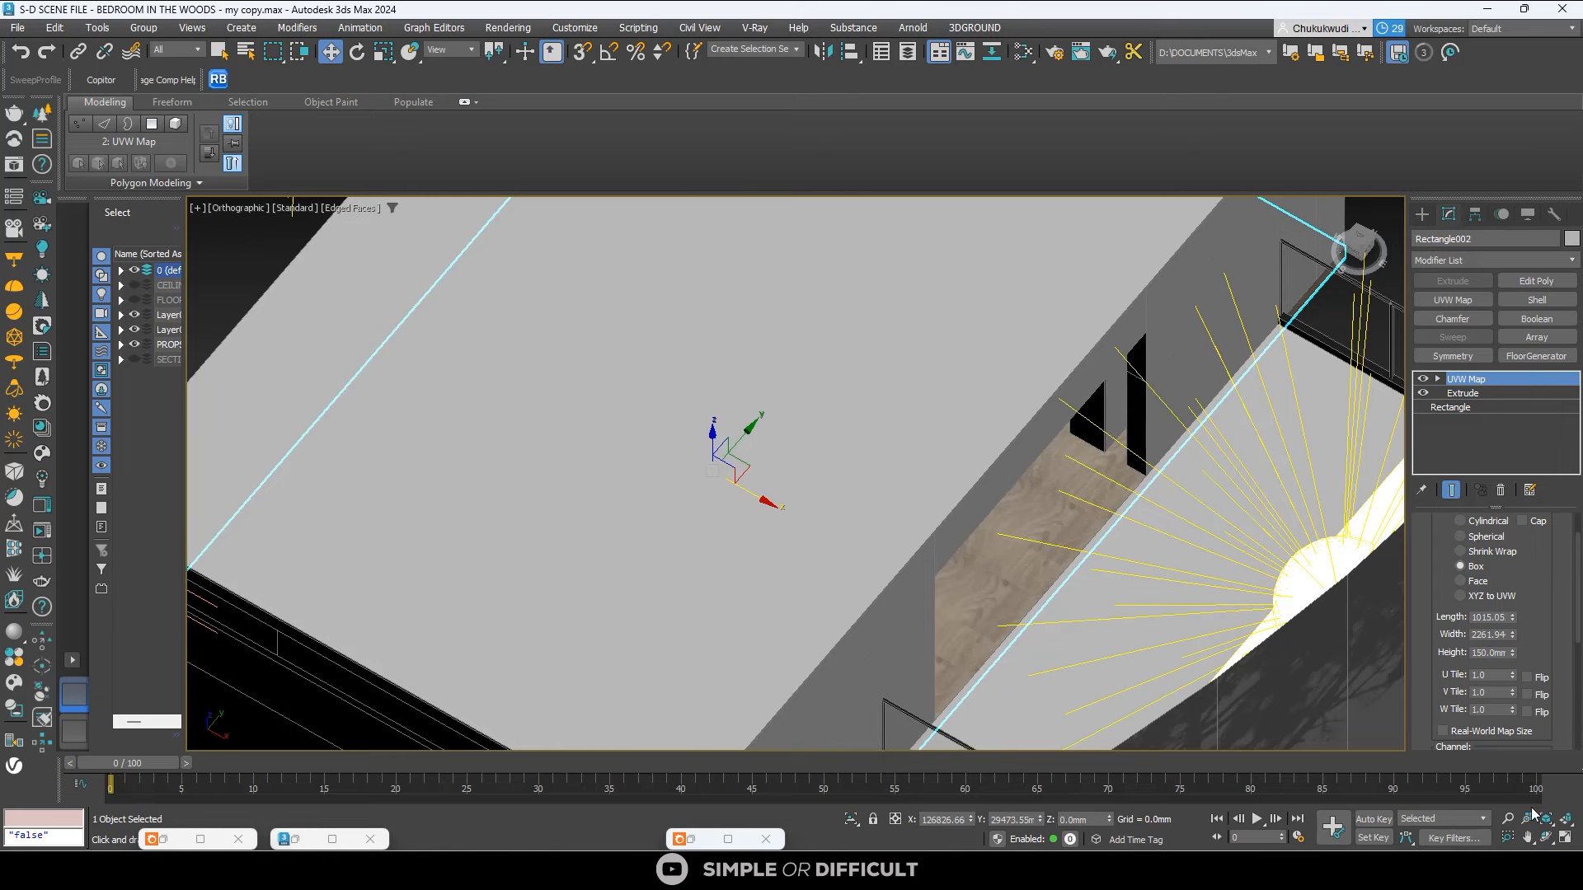
left_click(1565, 838)
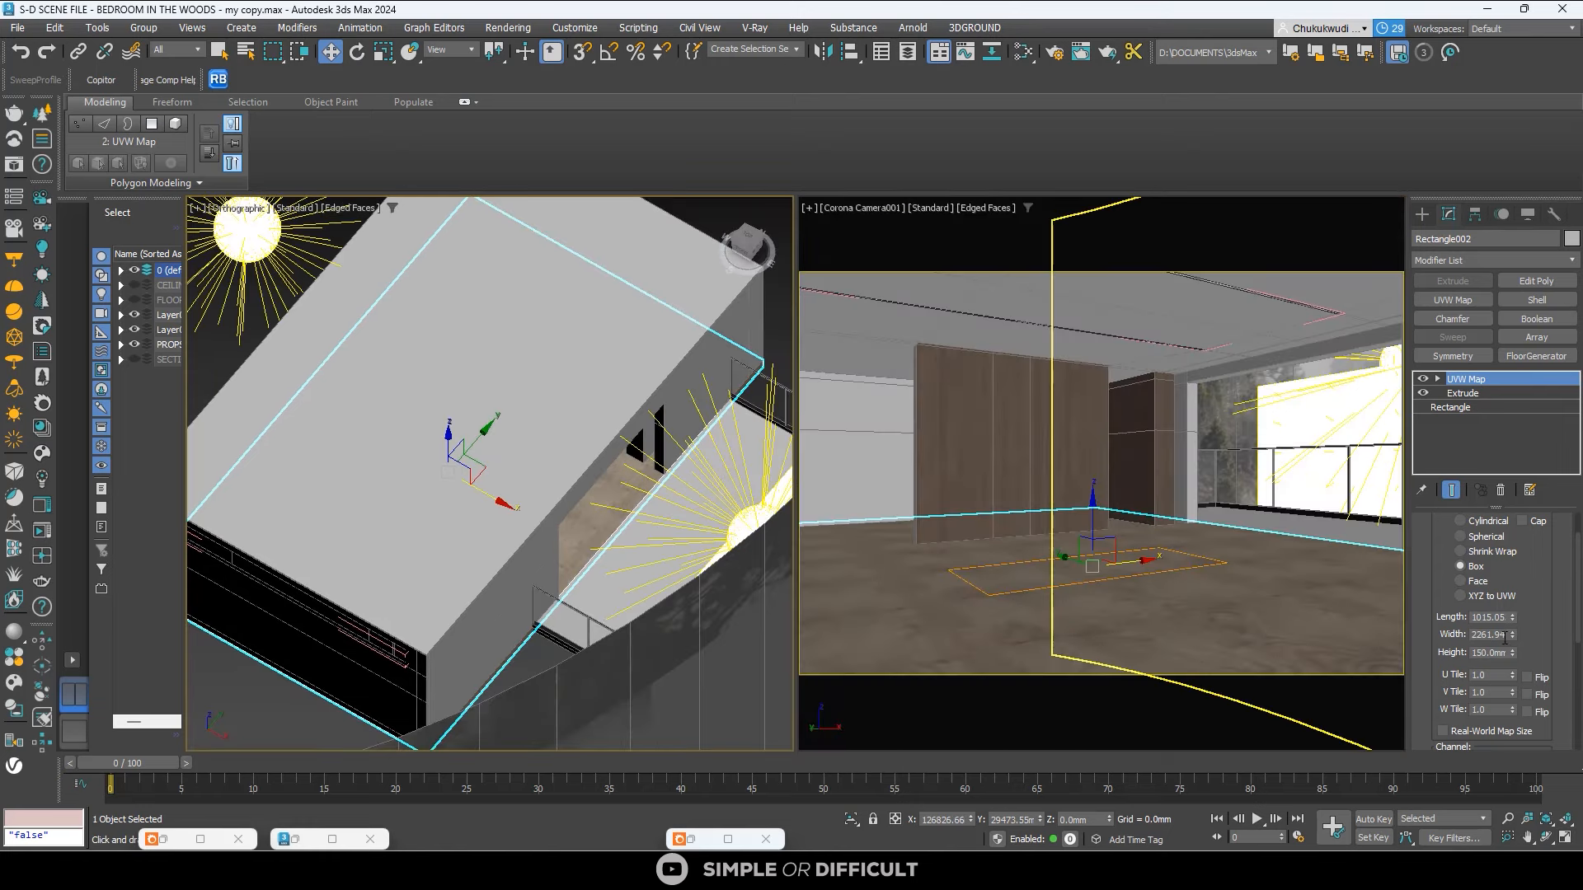
mouse_move(1511, 636)
left_mouse_down()
mouse_move(1525, 669)
mouse_move(1515, 633)
left_mouse_up()
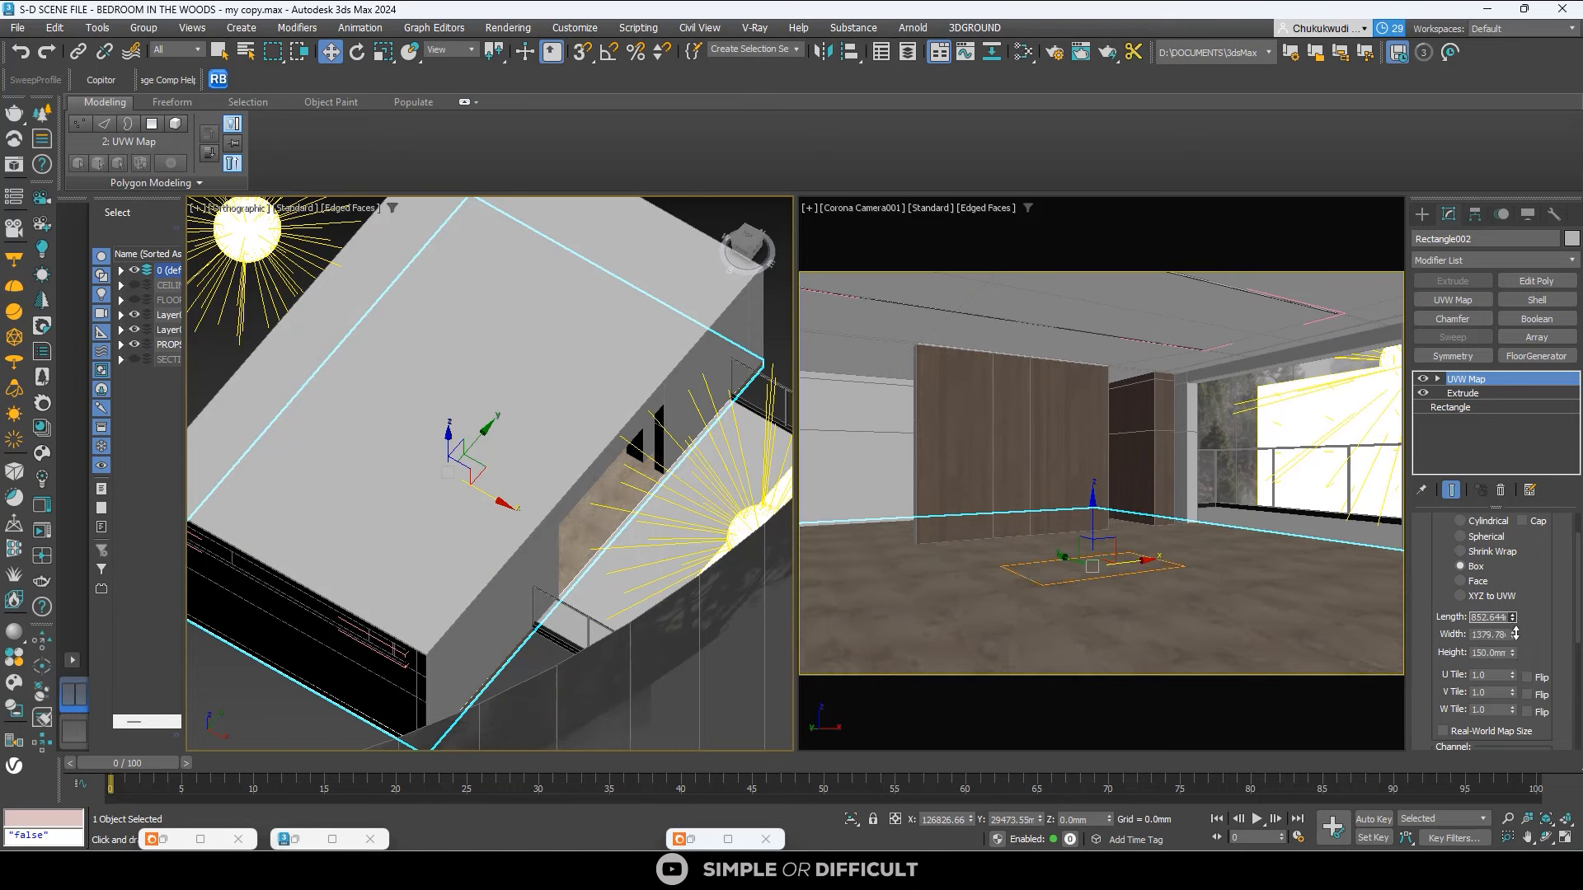
Isolate the floor slab again and look at it from the top with the Rotate tool active.
left_click(851, 818)
scroll(465, 481, "up", 8)
scroll(462, 457, "down", 10)
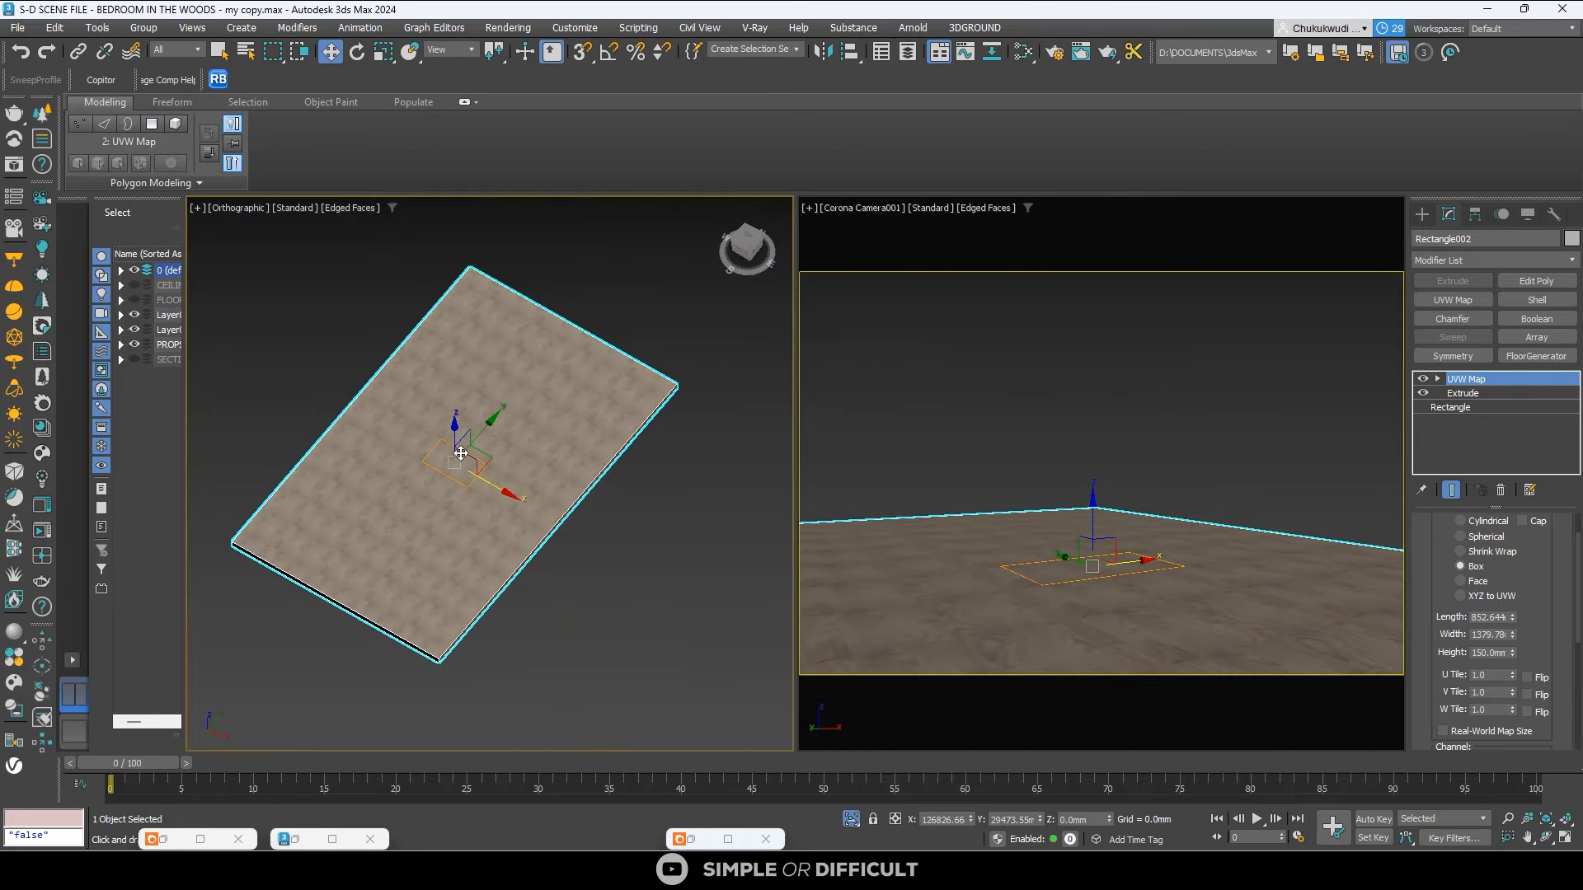
left_click(357, 51)
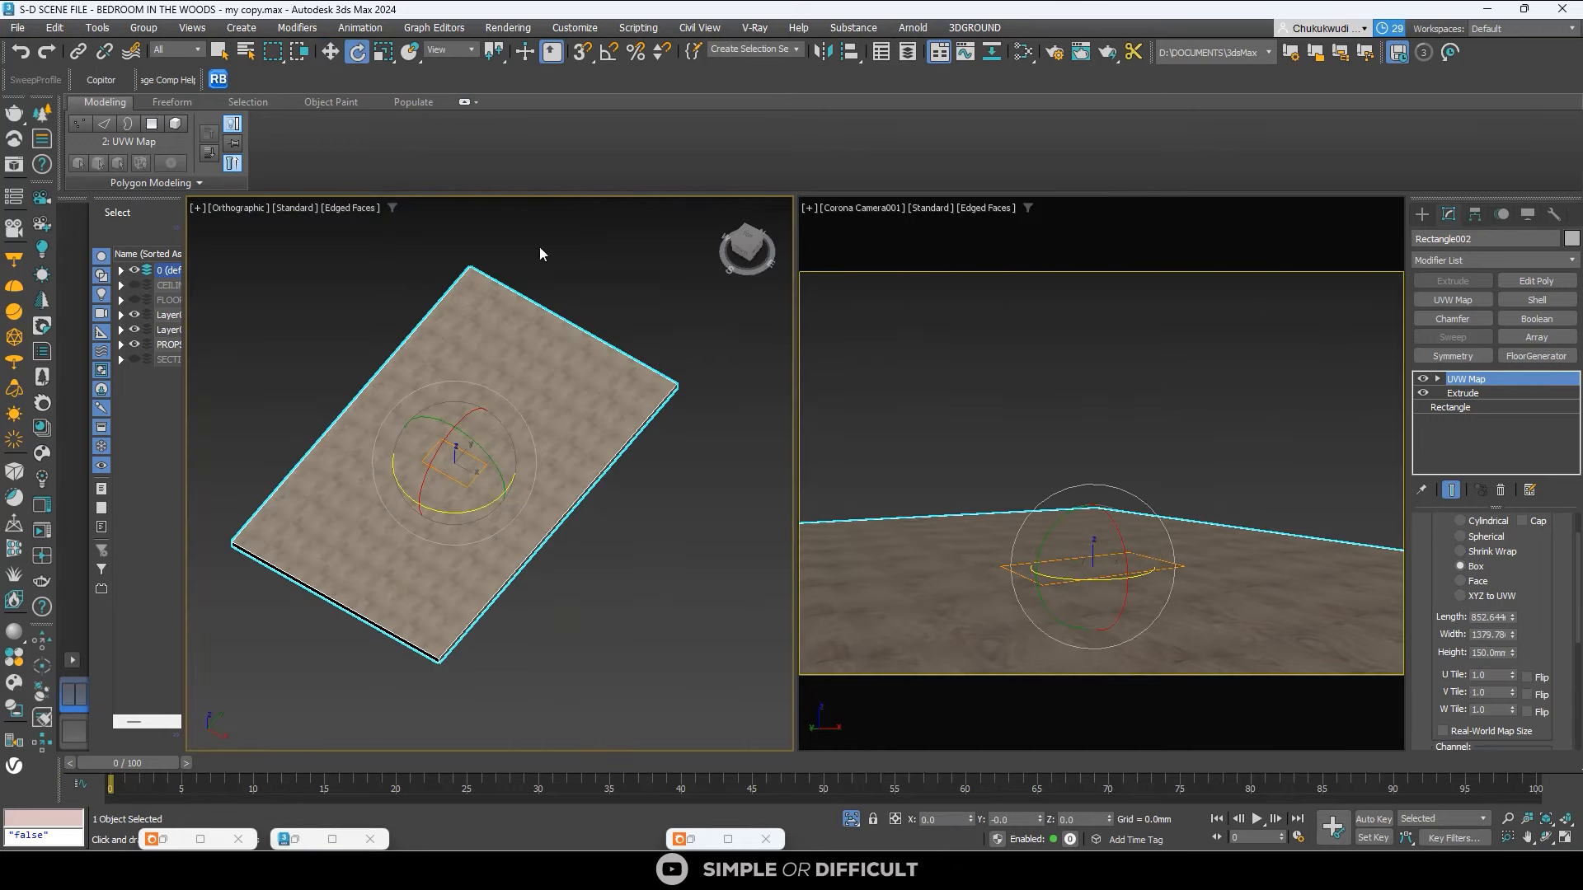
left_click(744, 245)
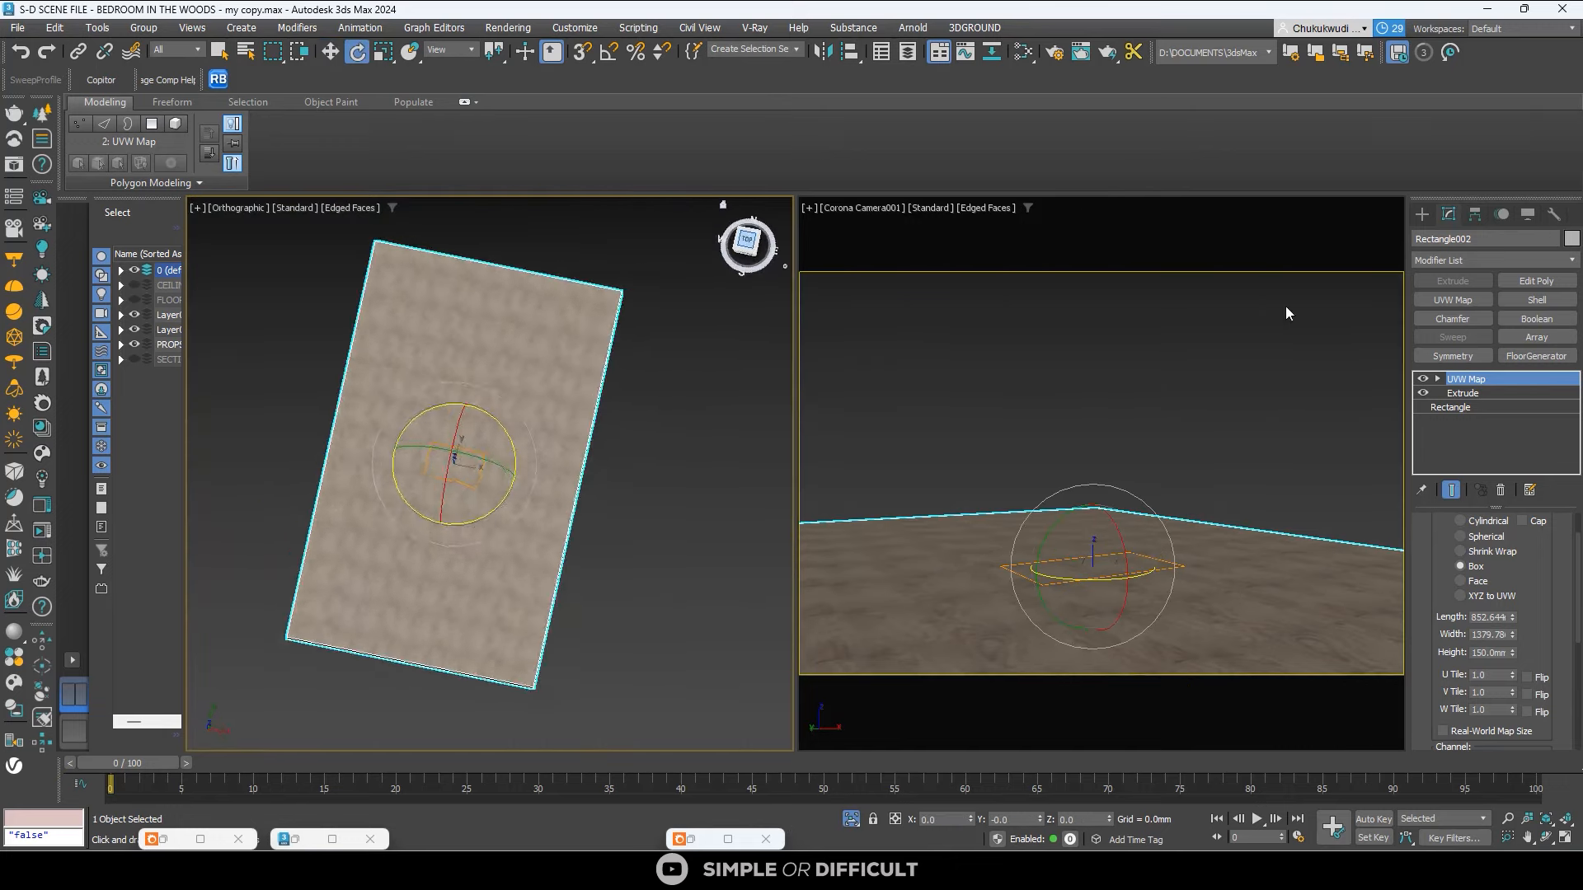
scroll(487, 458, "up", 5)
left_click_drag(460, 416, 493, 444)
right_click(492, 444)
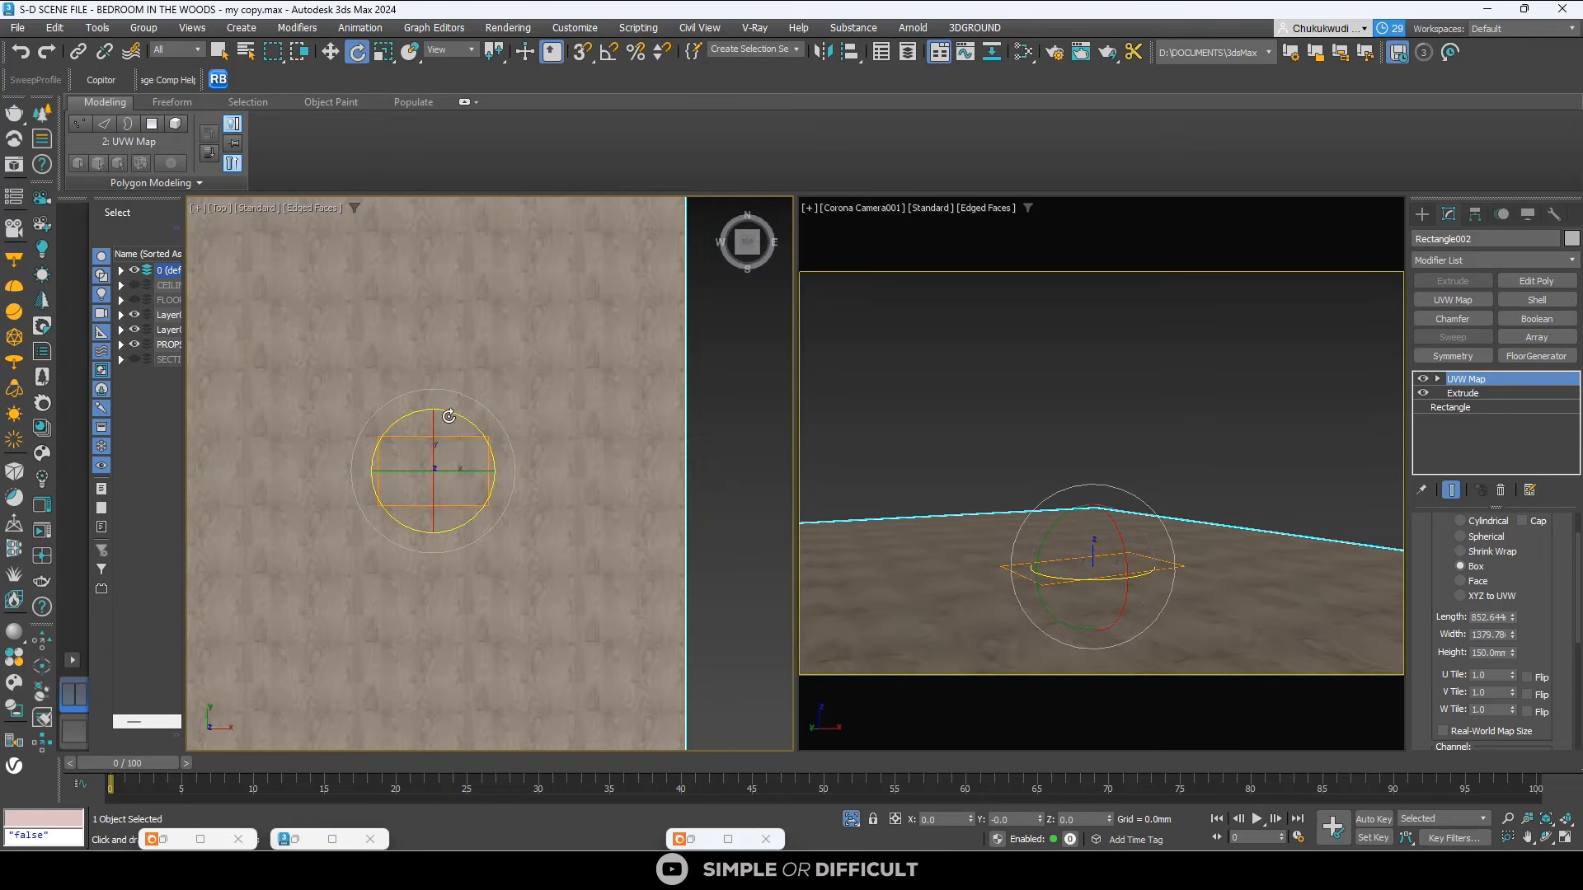
Rotate the floor's UVW Map gizmo 90 degrees about the vertical axis with angle snap enabled.
left_click(1437, 379)
left_click(1465, 394)
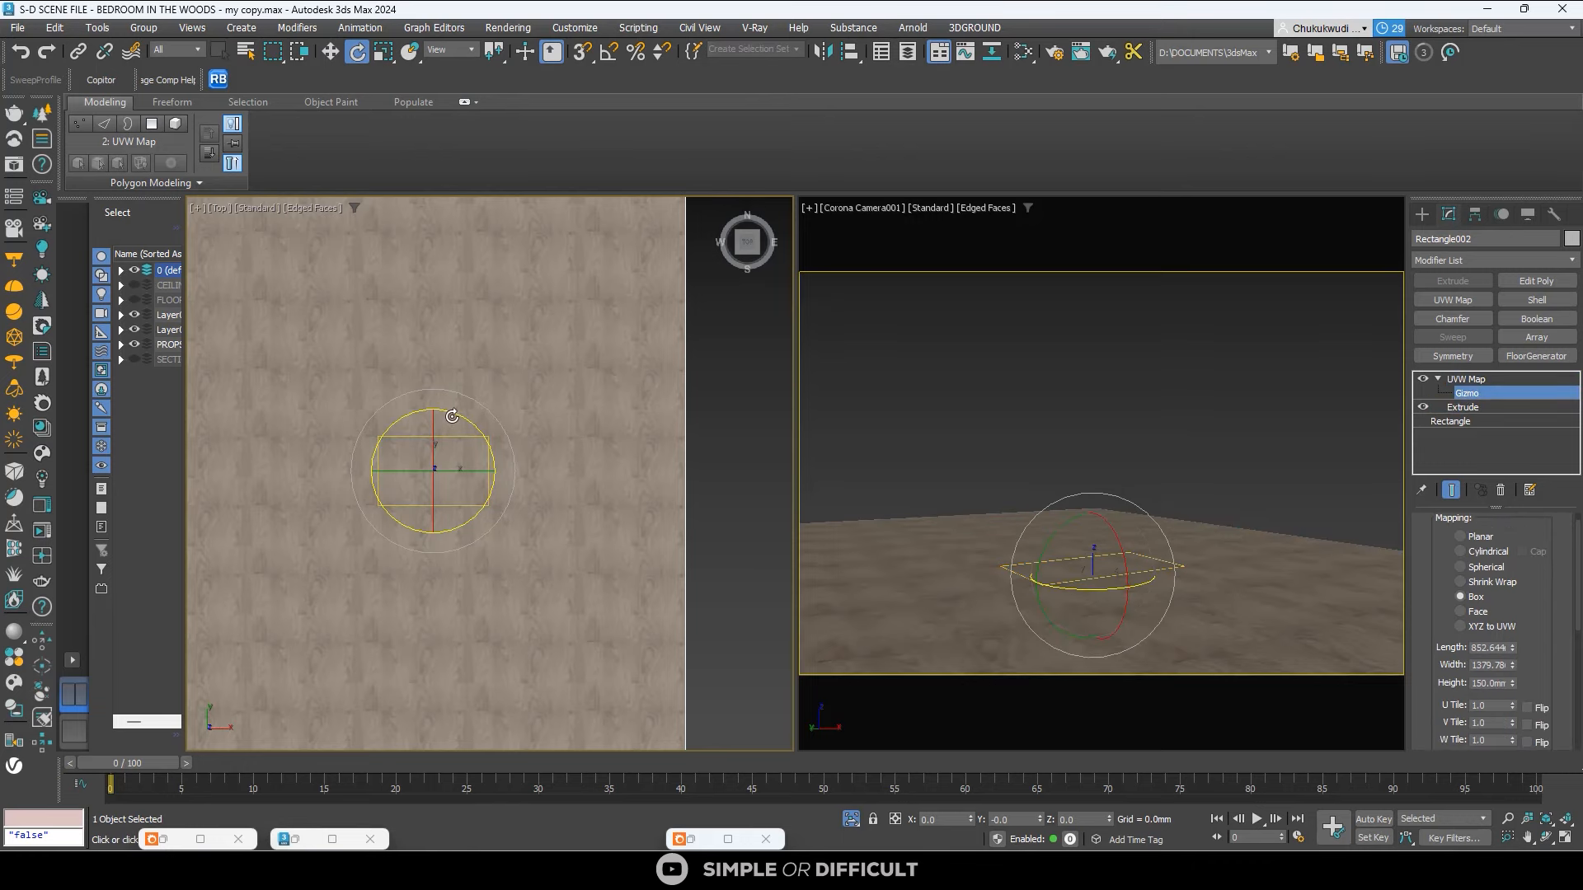
left_click_drag(451, 415, 550, 526)
key("ctrl+z")
left_click(610, 55)
left_click_drag(455, 410, 516, 480)
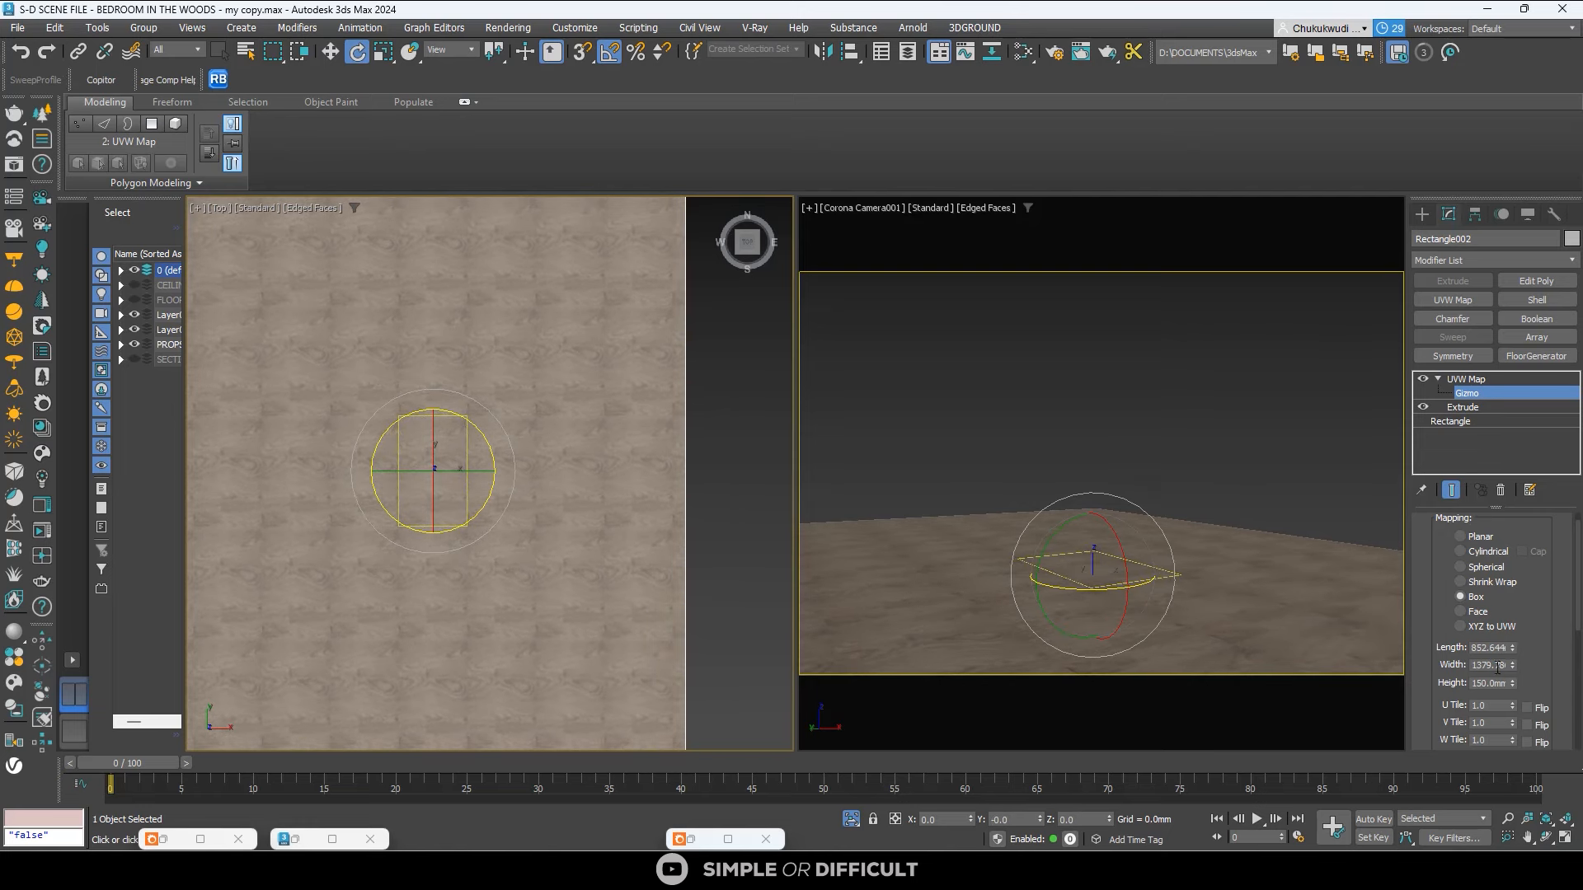
Reduce the floor's box mapping to about 524 mm width and 657 mm length.
scroll(397, 449, "up", 5)
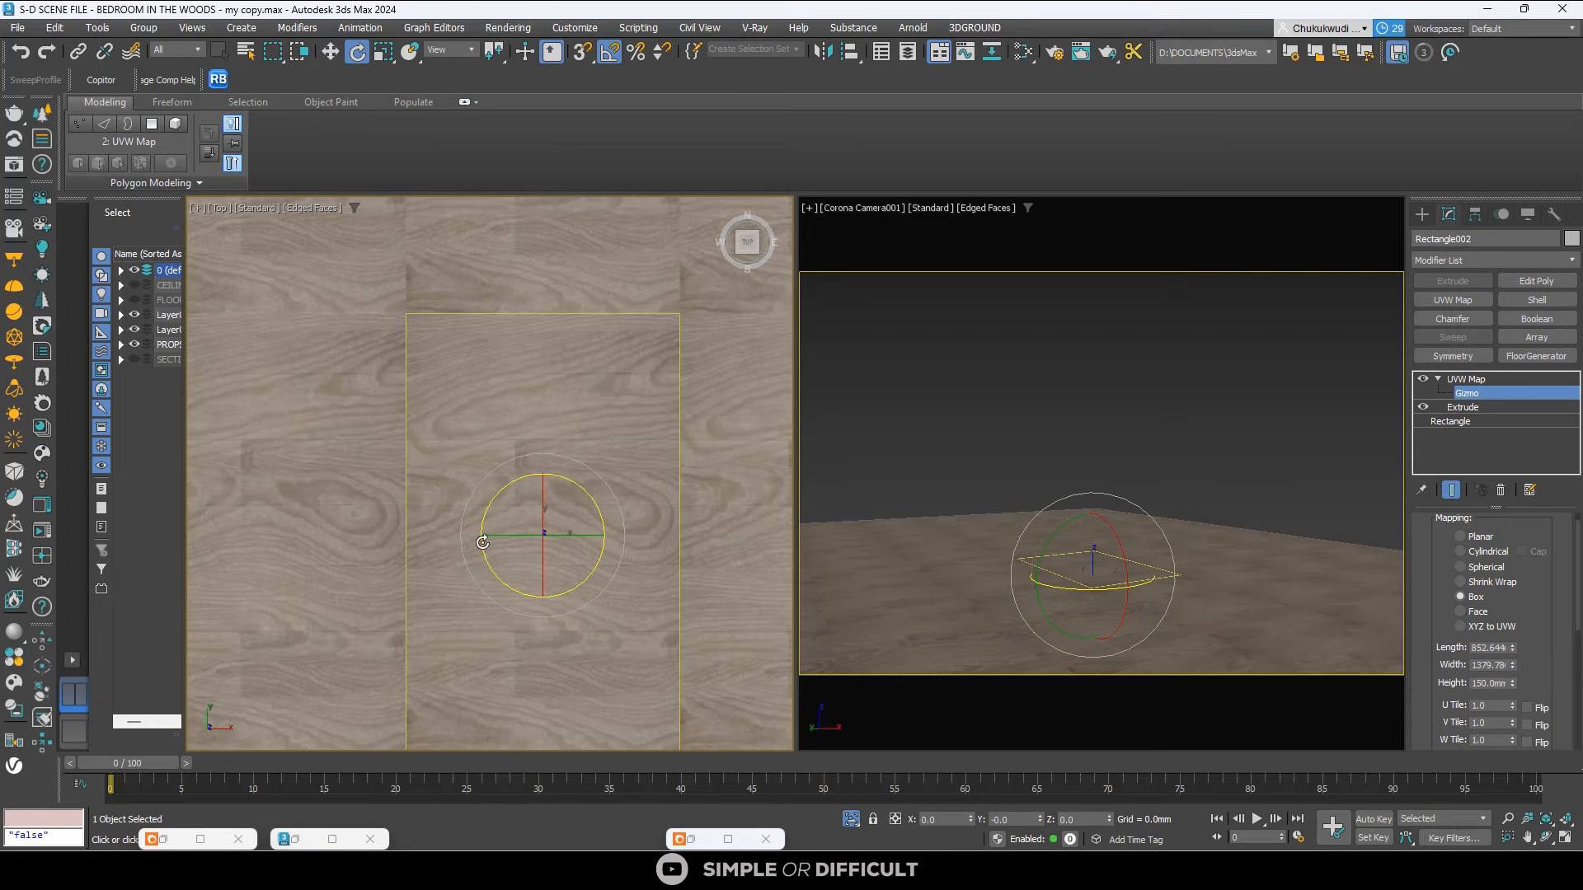
scroll(483, 543, "up", 1)
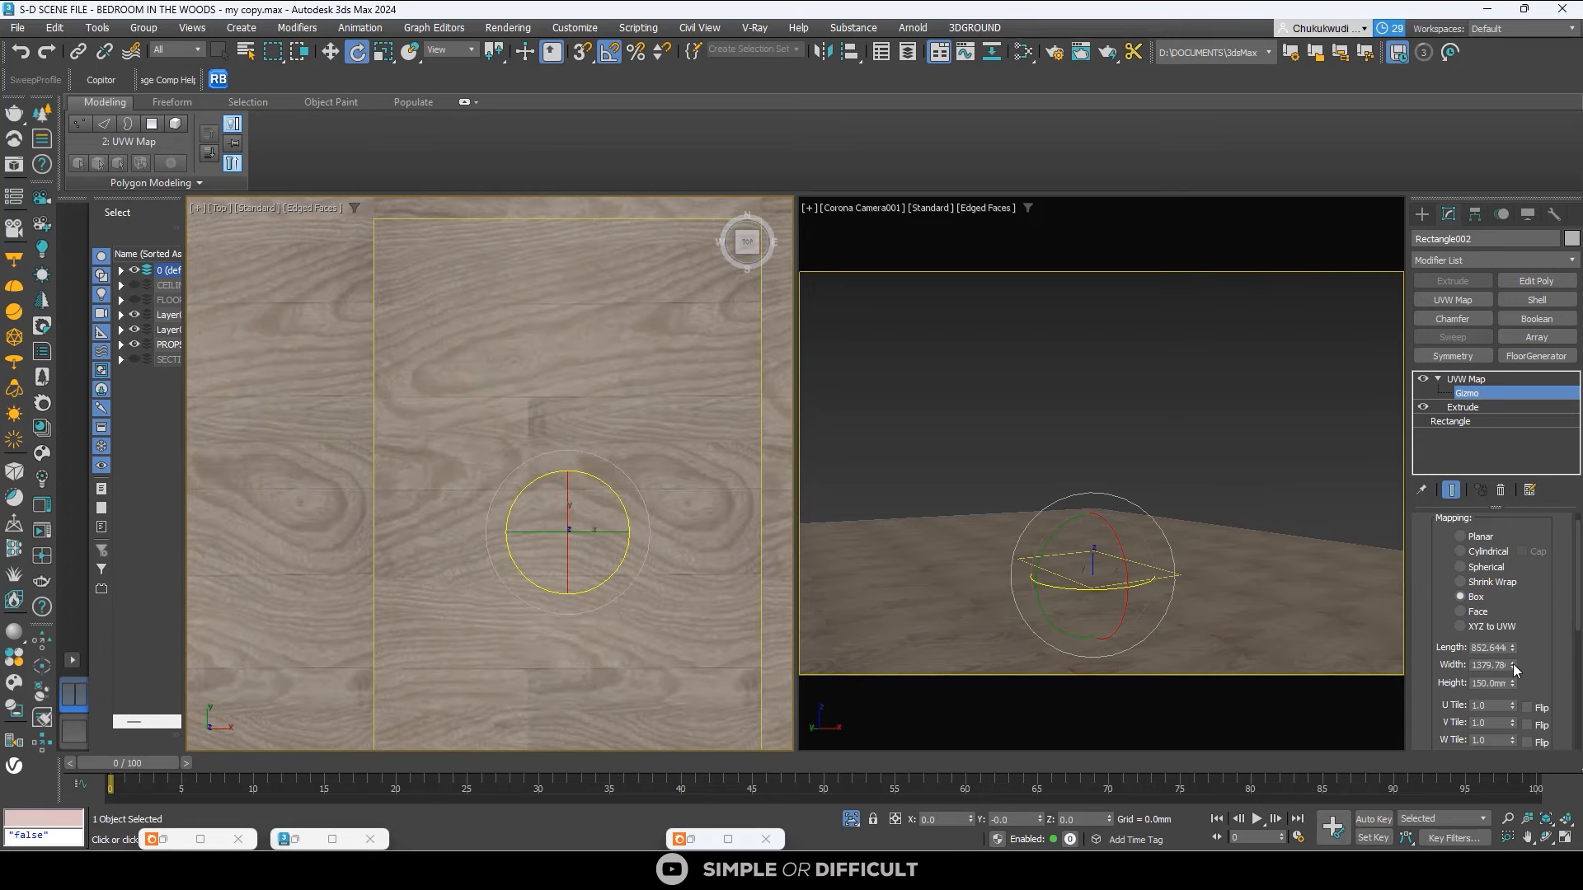
left_click_drag(1512, 665, 1529, 716)
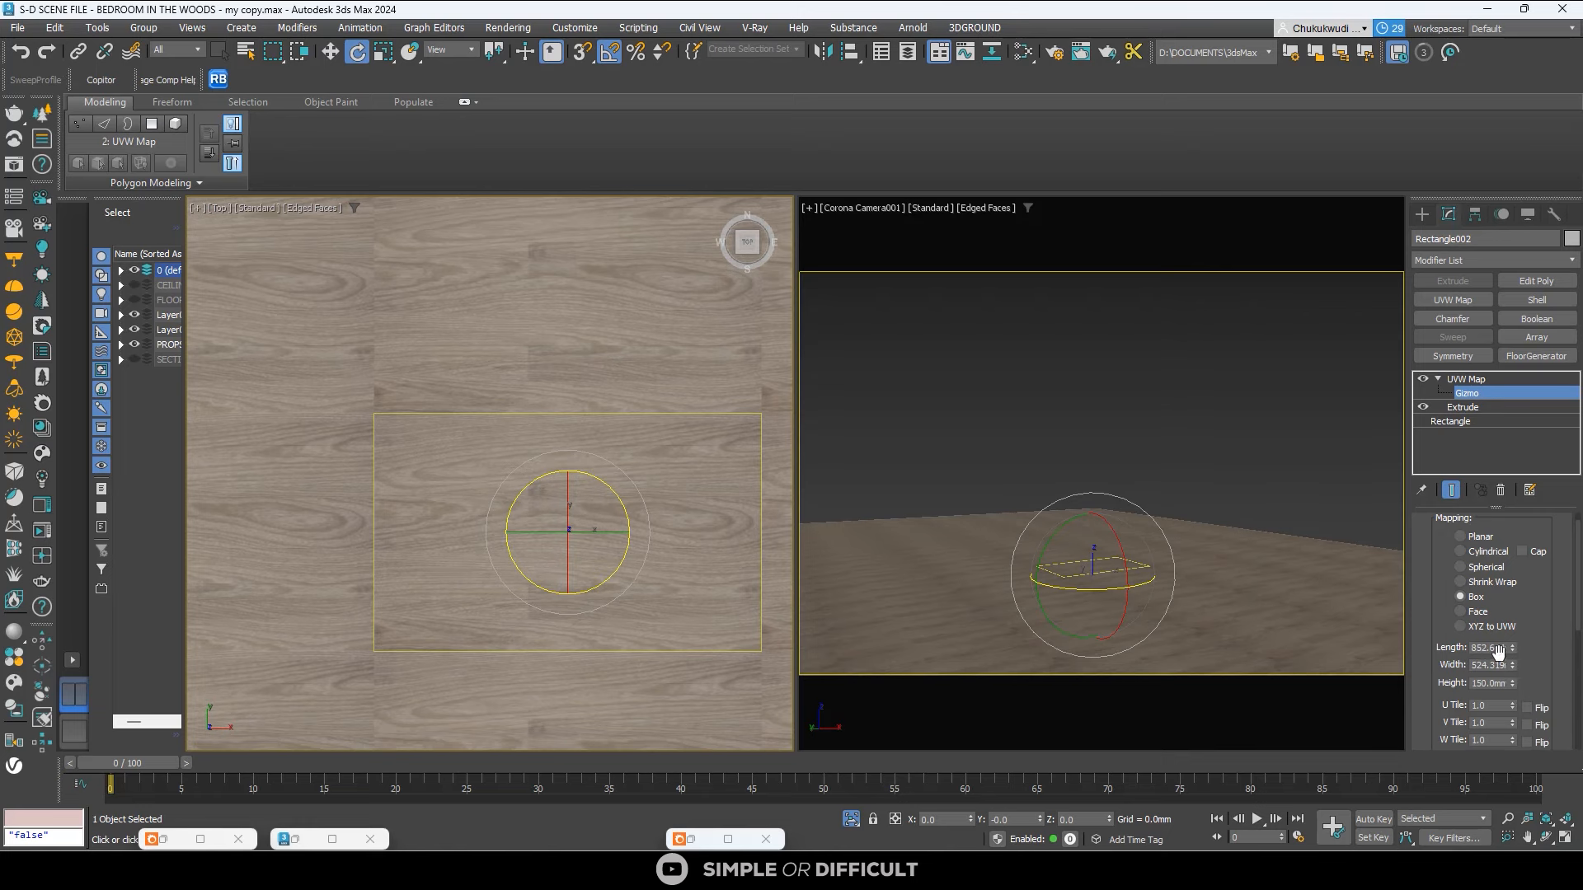
left_click_drag(1514, 647, 1519, 664)
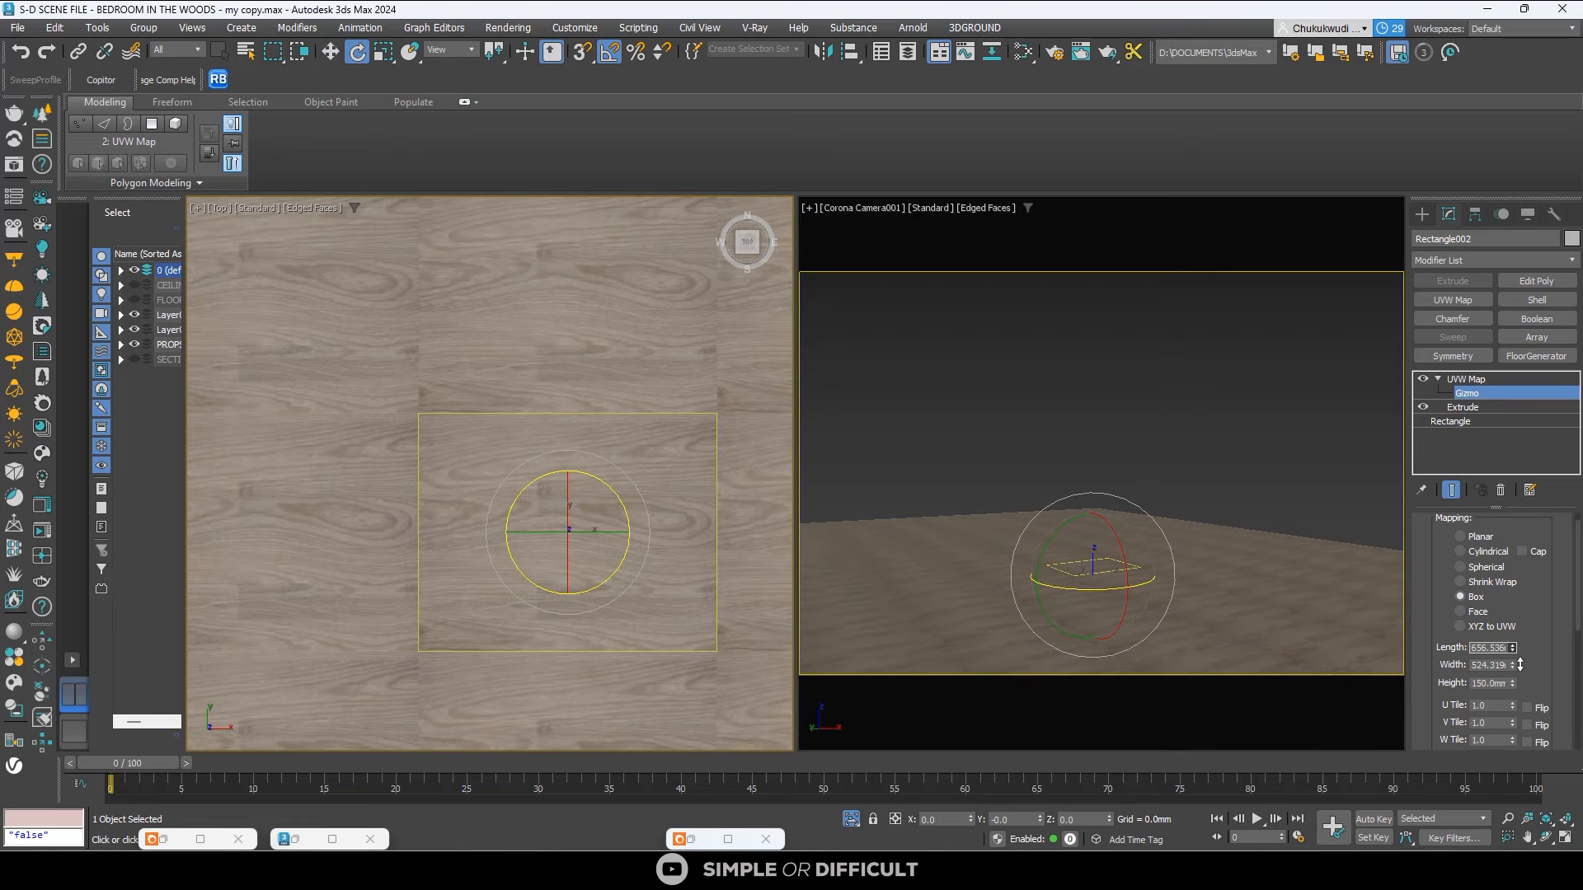
Set both the length and the width of the floor's box mapping to 400 mm.
left_click(1498, 652)
type("400")
key("Return")
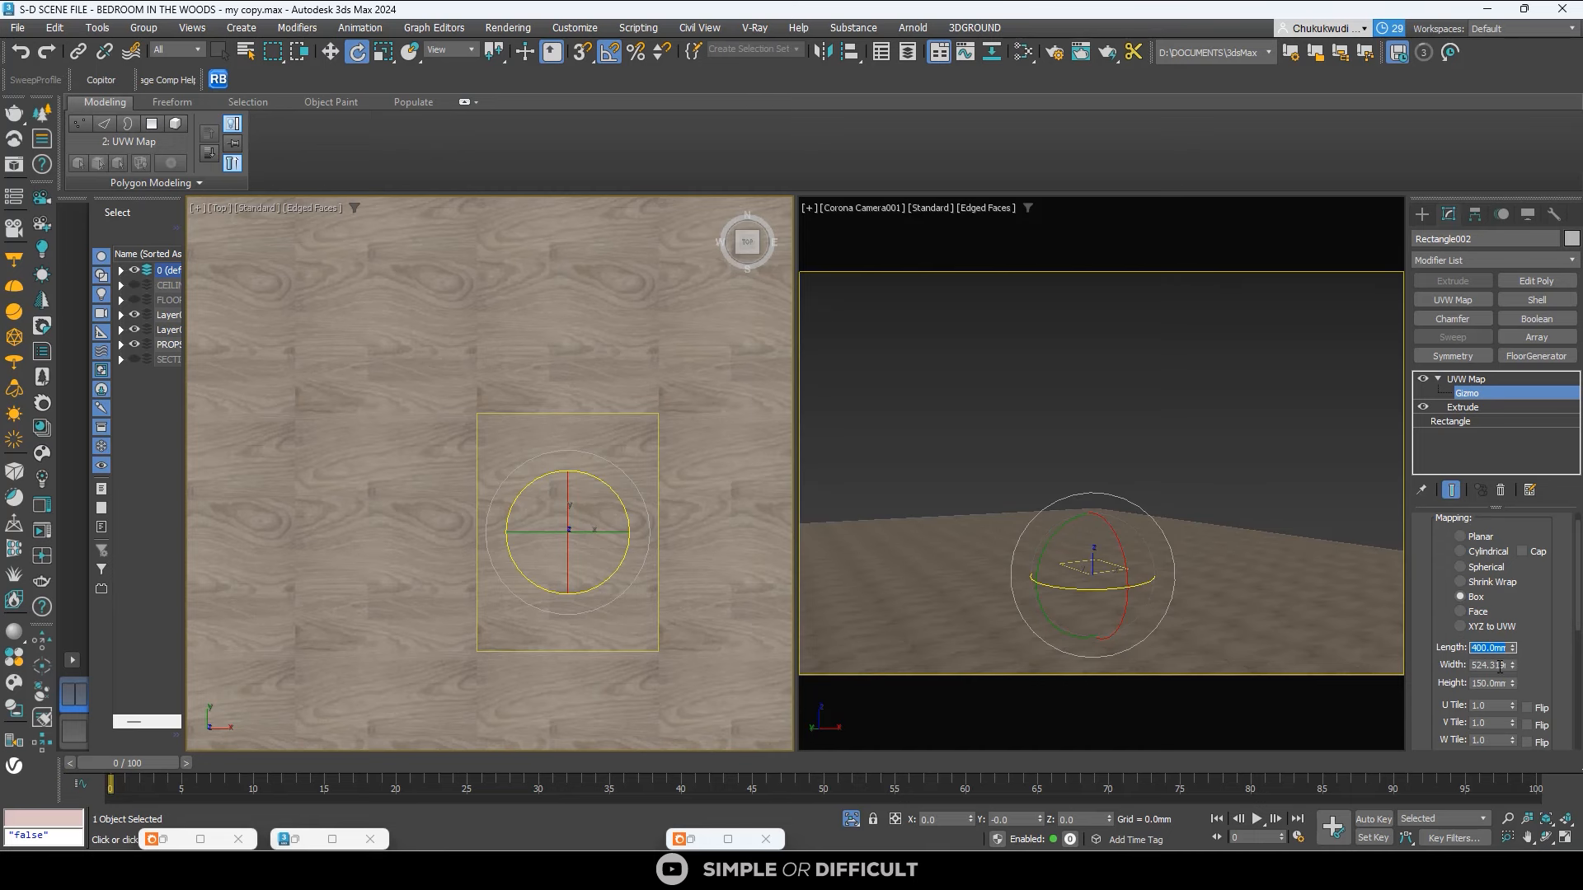
left_click(1499, 664)
type("400")
key("Return")
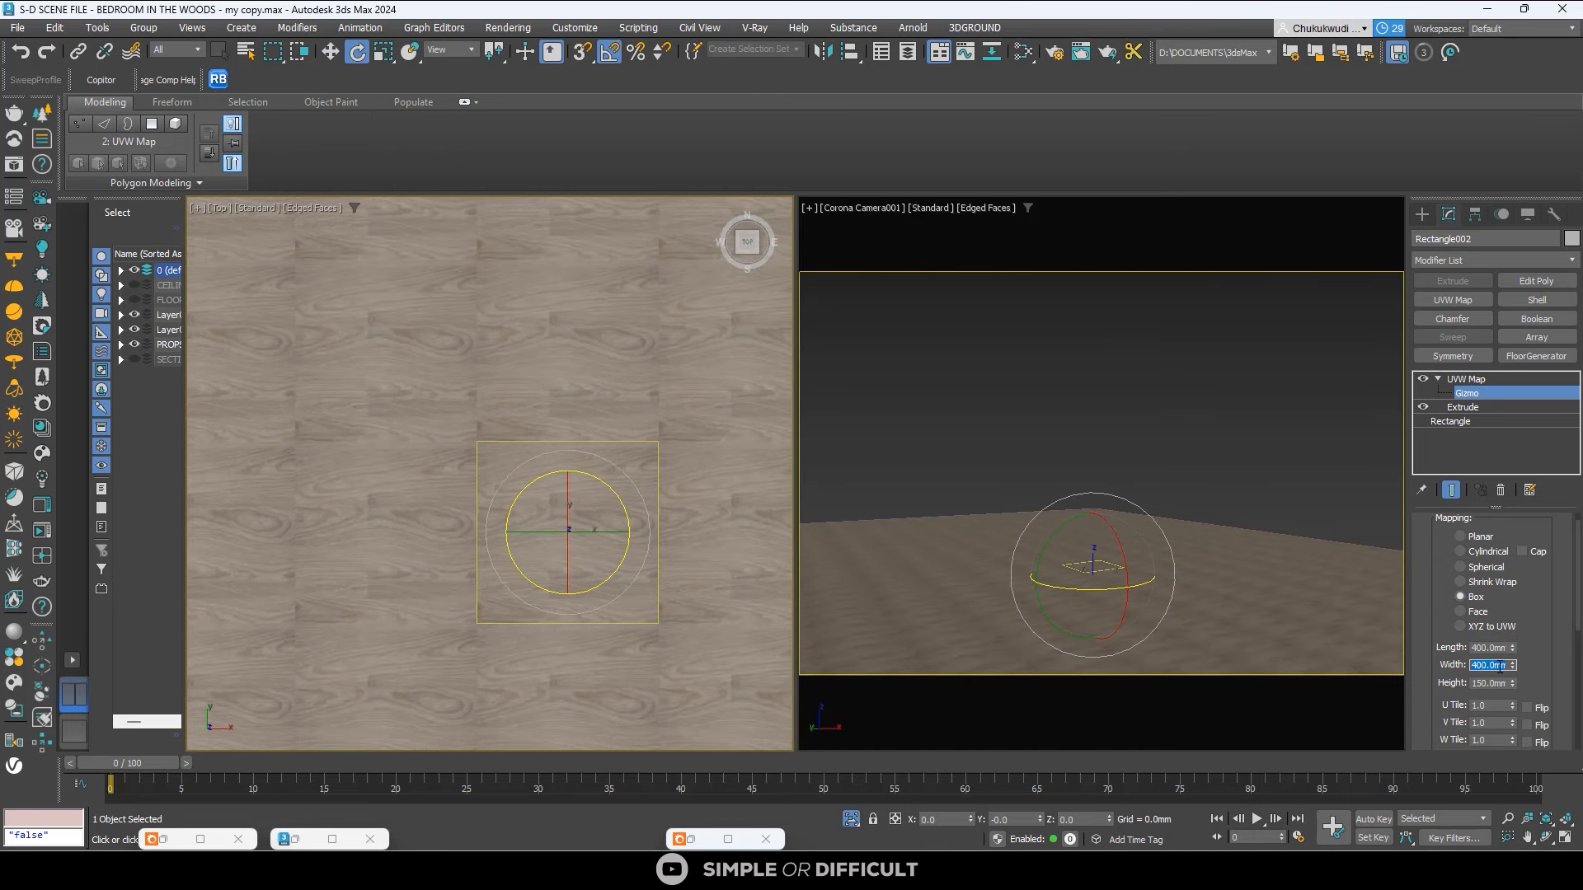
left_click(1487, 685)
key("Return")
End the floor's isolation and start interactive rendering of the camera view in the Corona frame buffer to check the wood floor.
left_click(1422, 216)
left_click(850, 819)
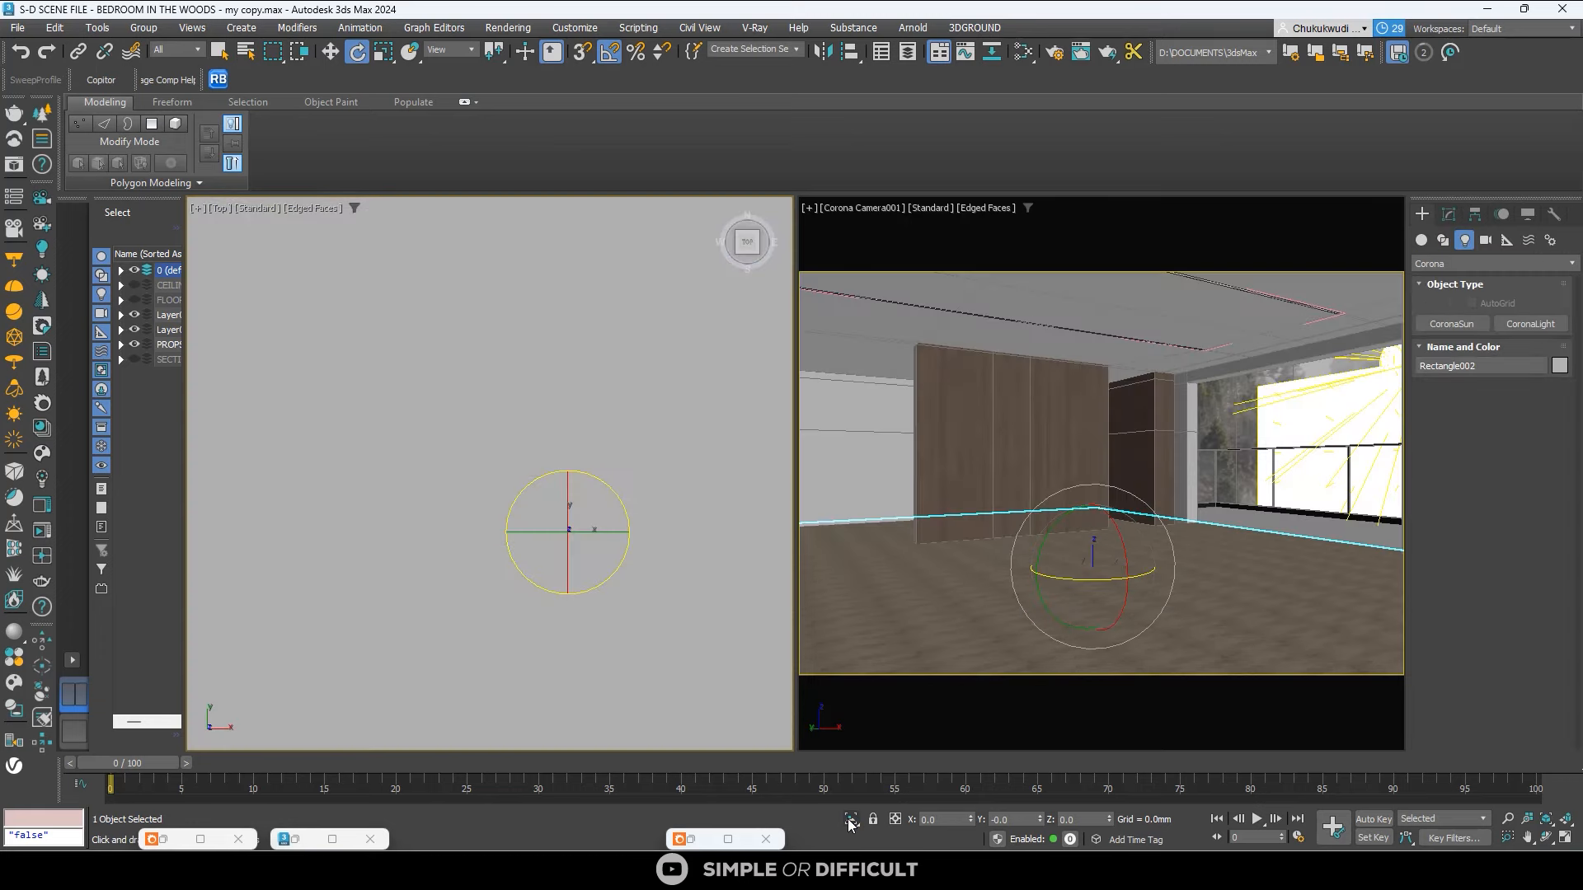
left_click(42, 531)
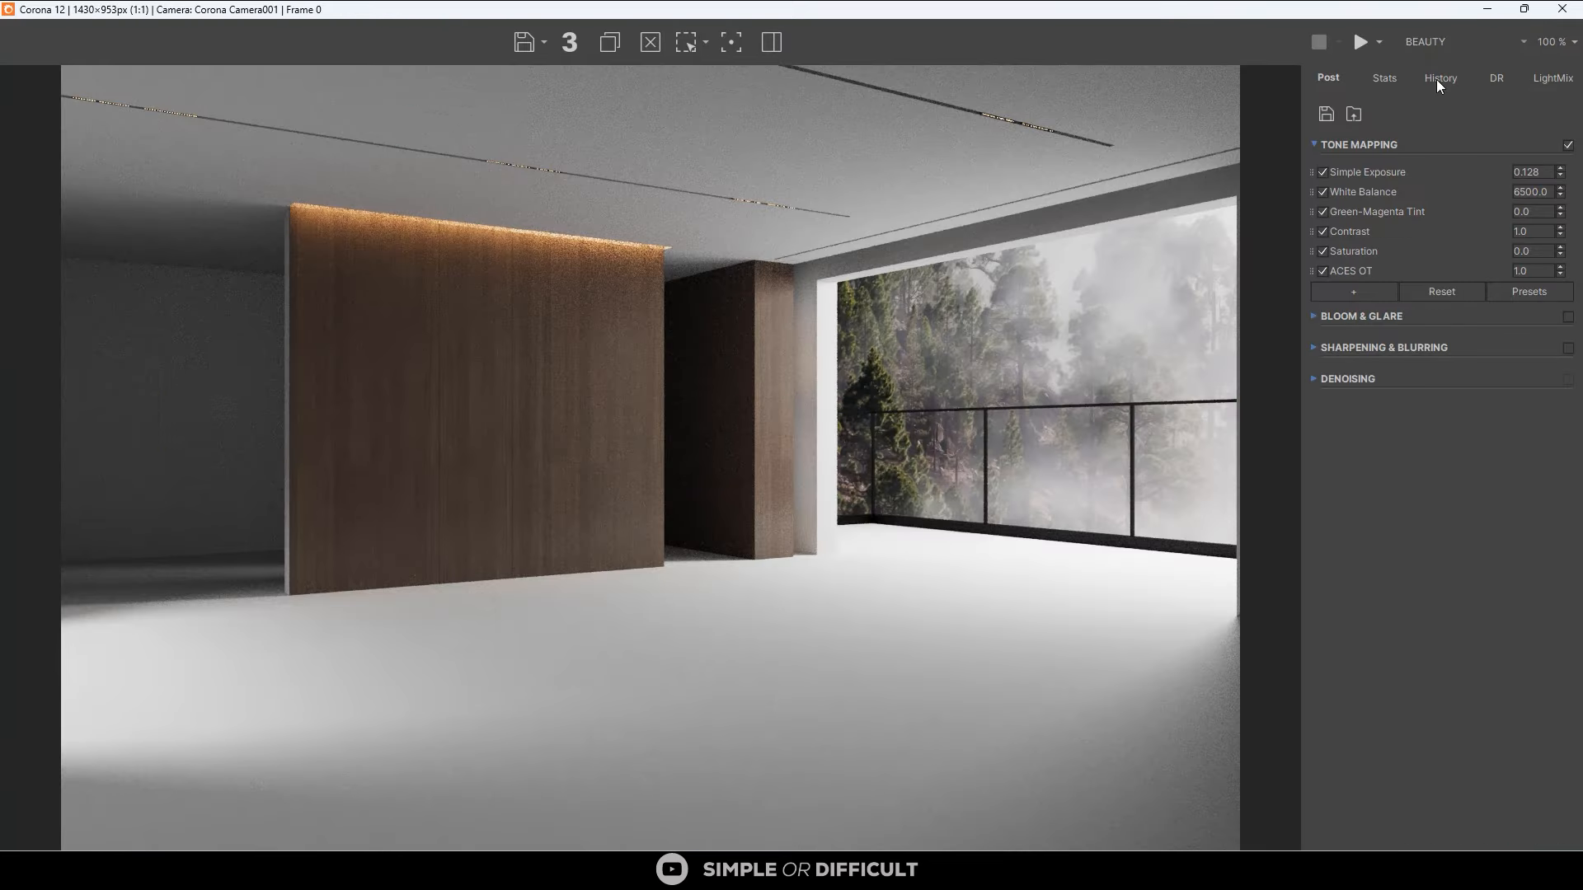
left_click(1384, 45)
left_click(1384, 82)
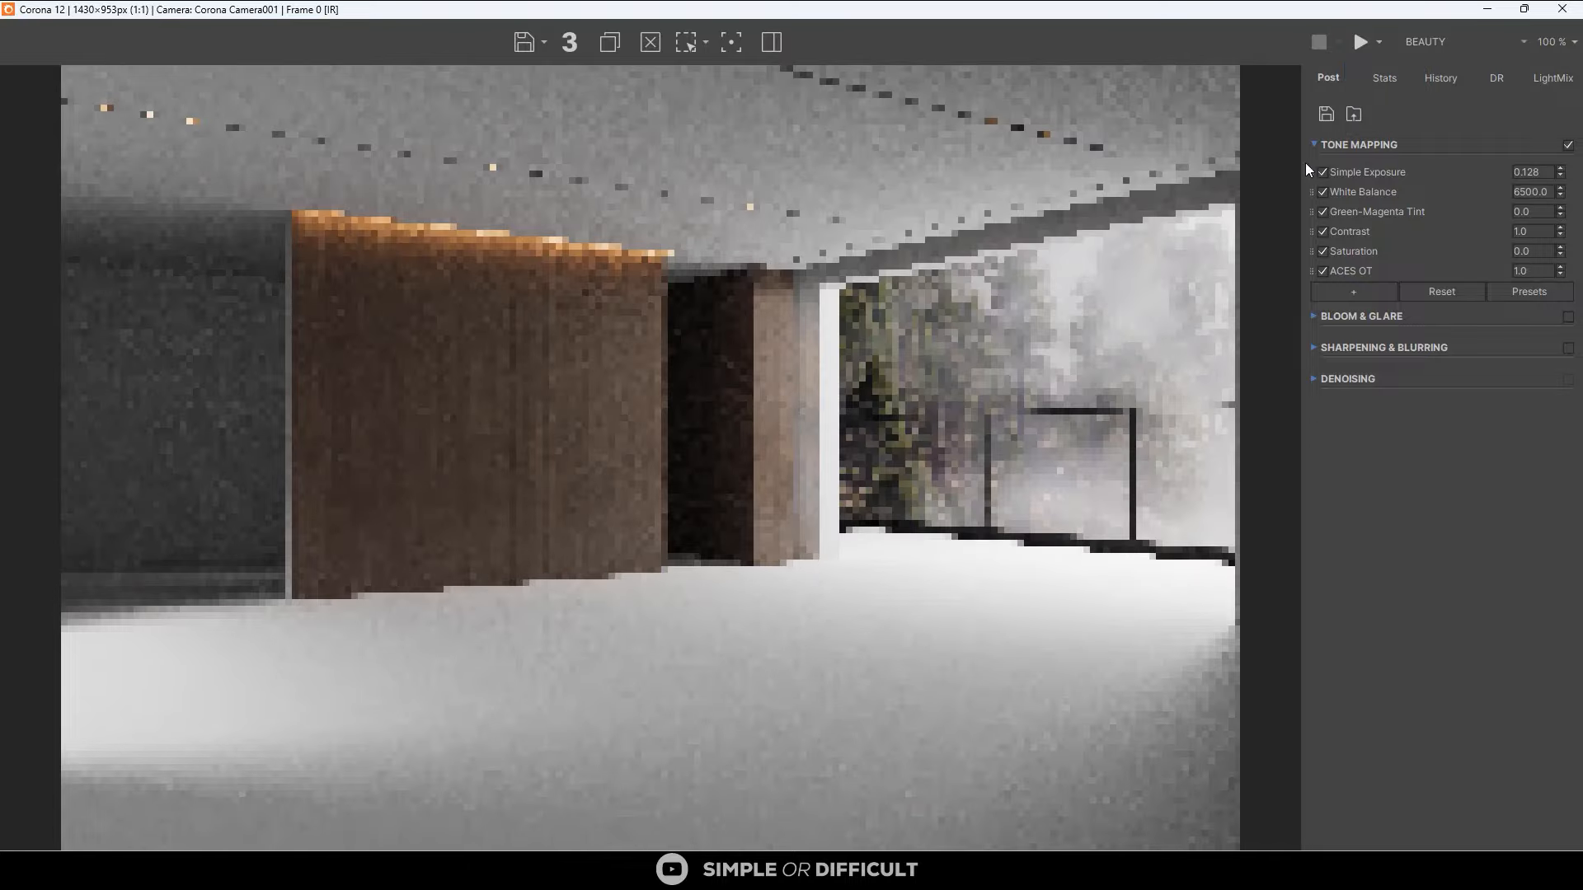
scroll(668, 726, "up", 2)
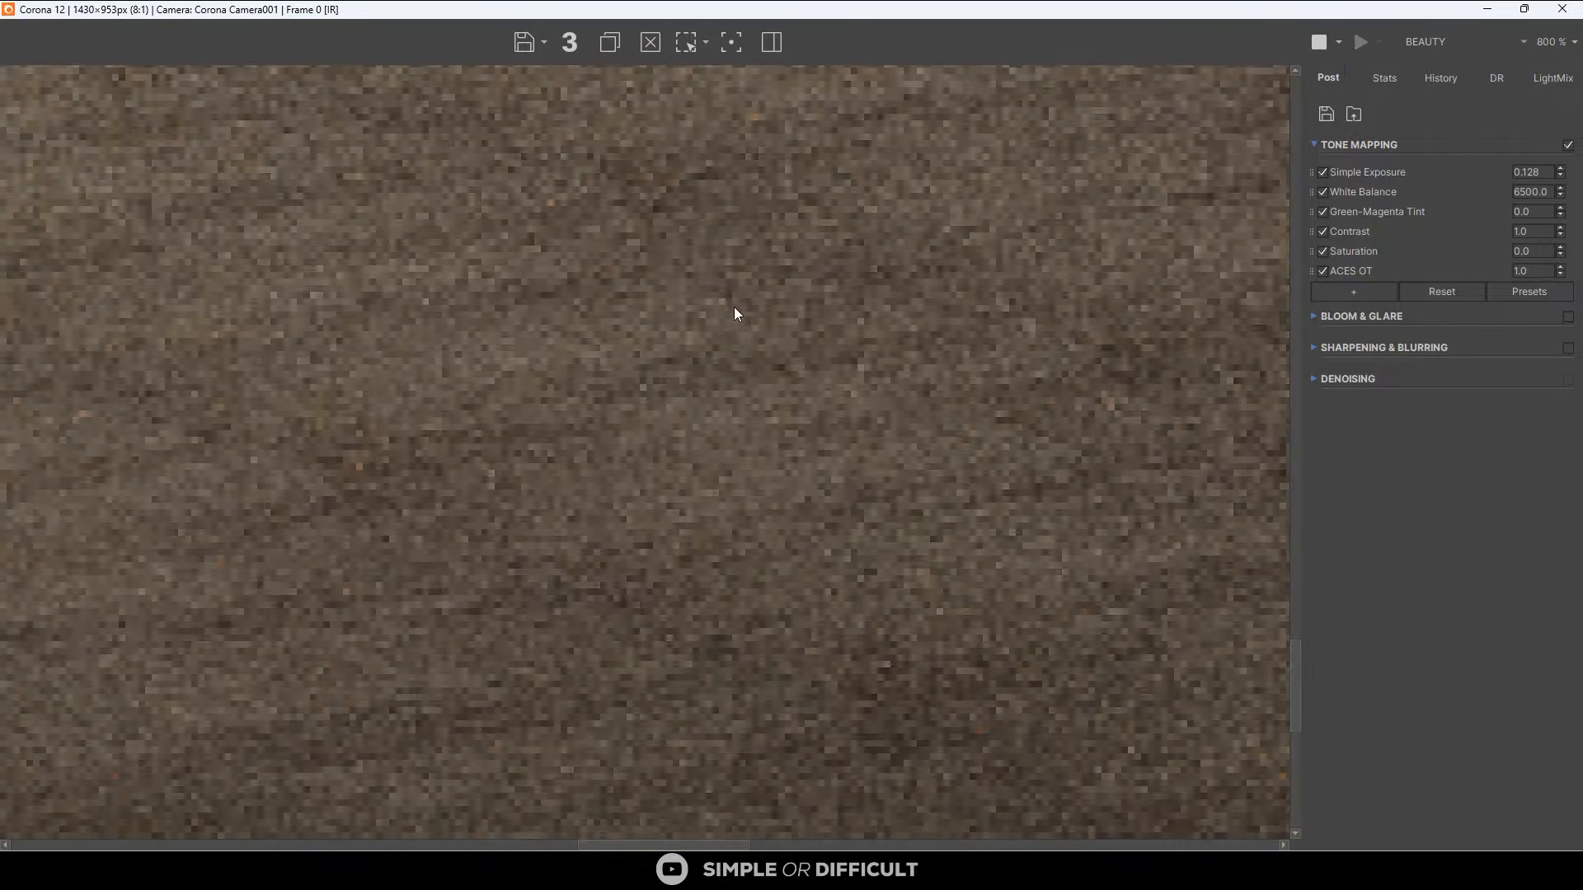
scroll(735, 300, "down", 2)
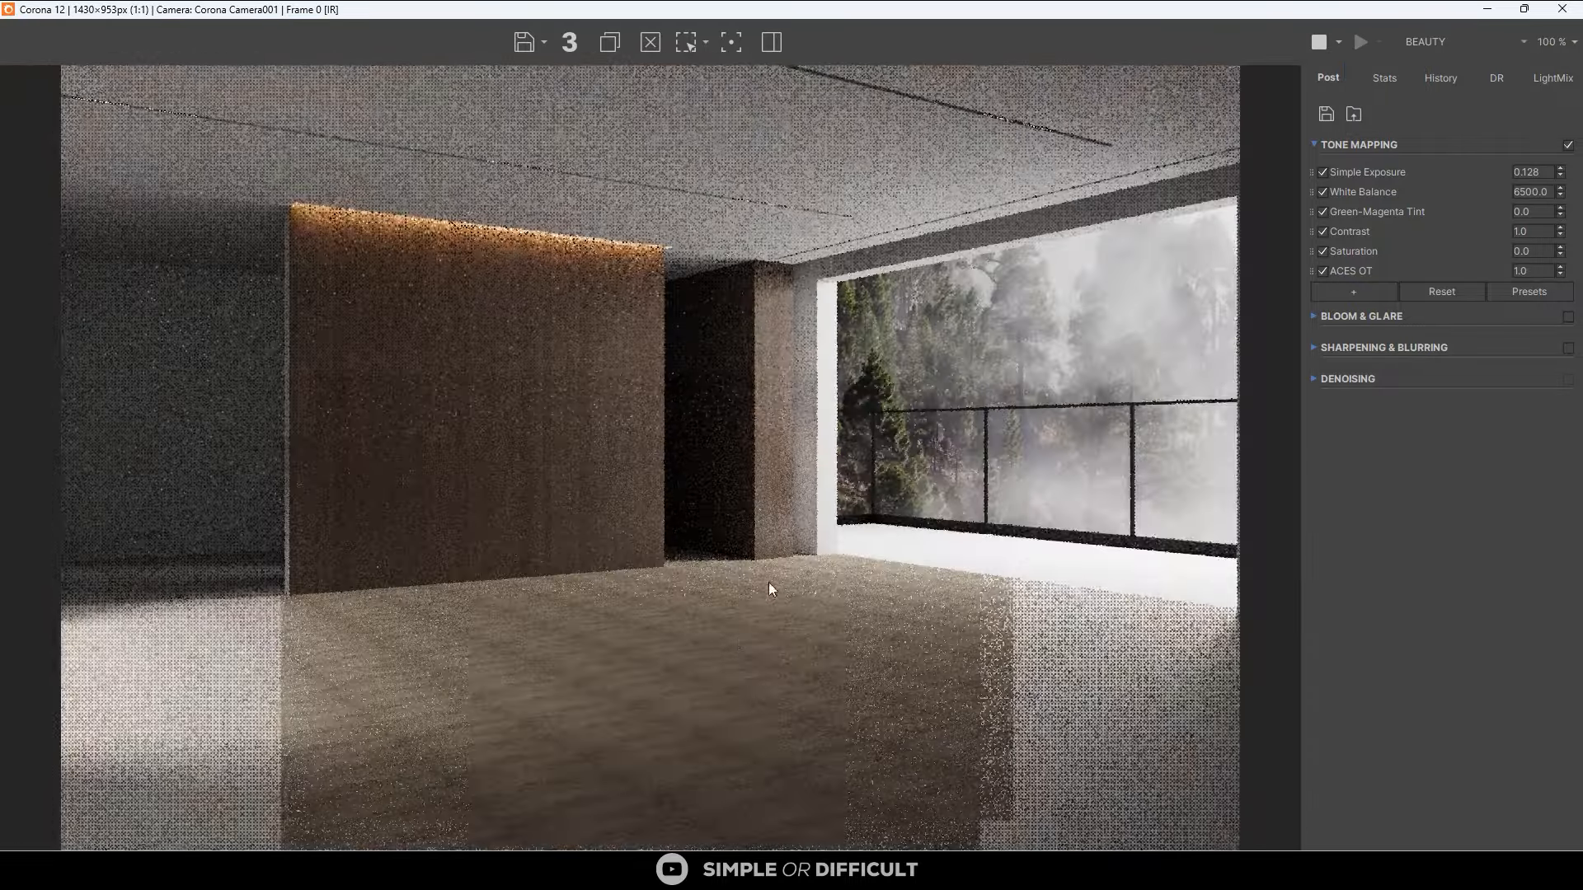
Set both the length and the width of the floor's box mapping to 800 mm.
left_click_drag(1210, 13, 737, 123)
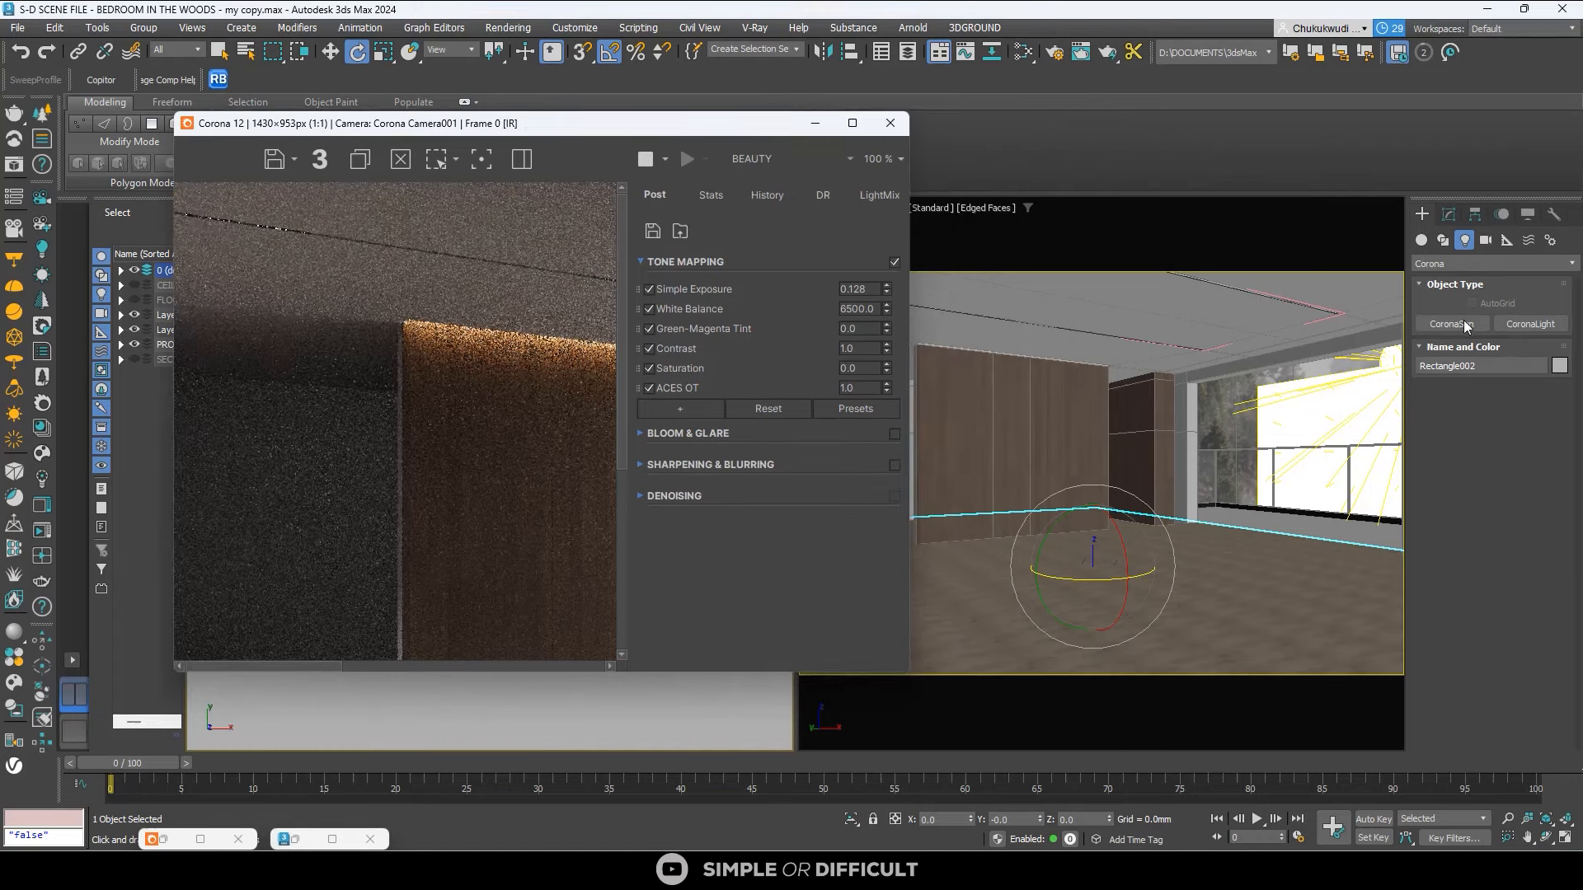
left_click(1449, 215)
left_click(1452, 300)
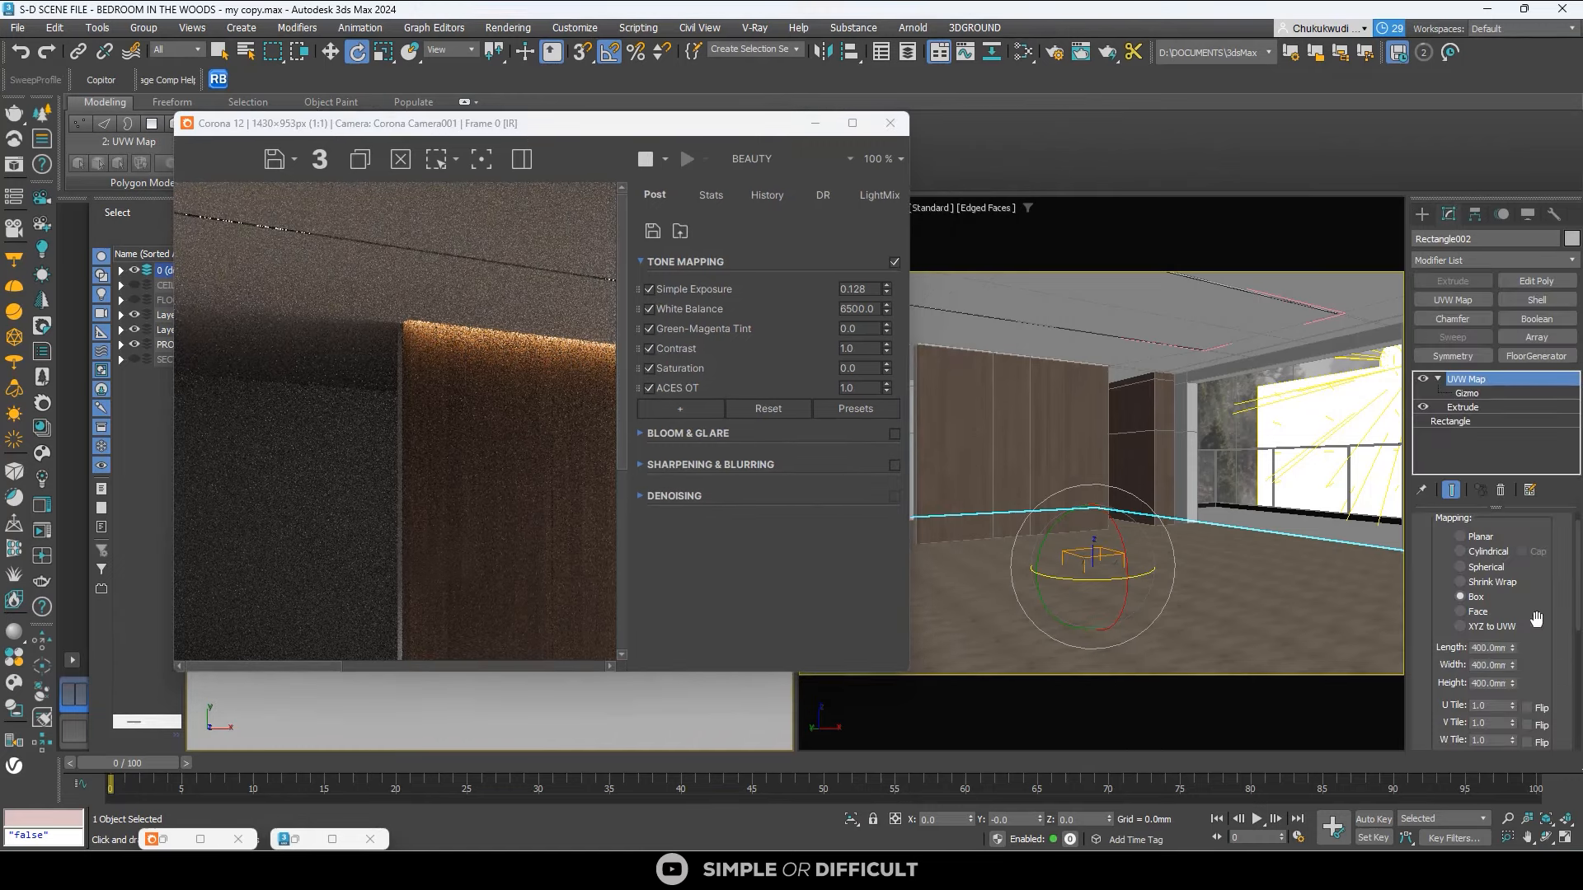
double_click(1483, 648)
type("800")
double_click(1487, 666)
type("8")
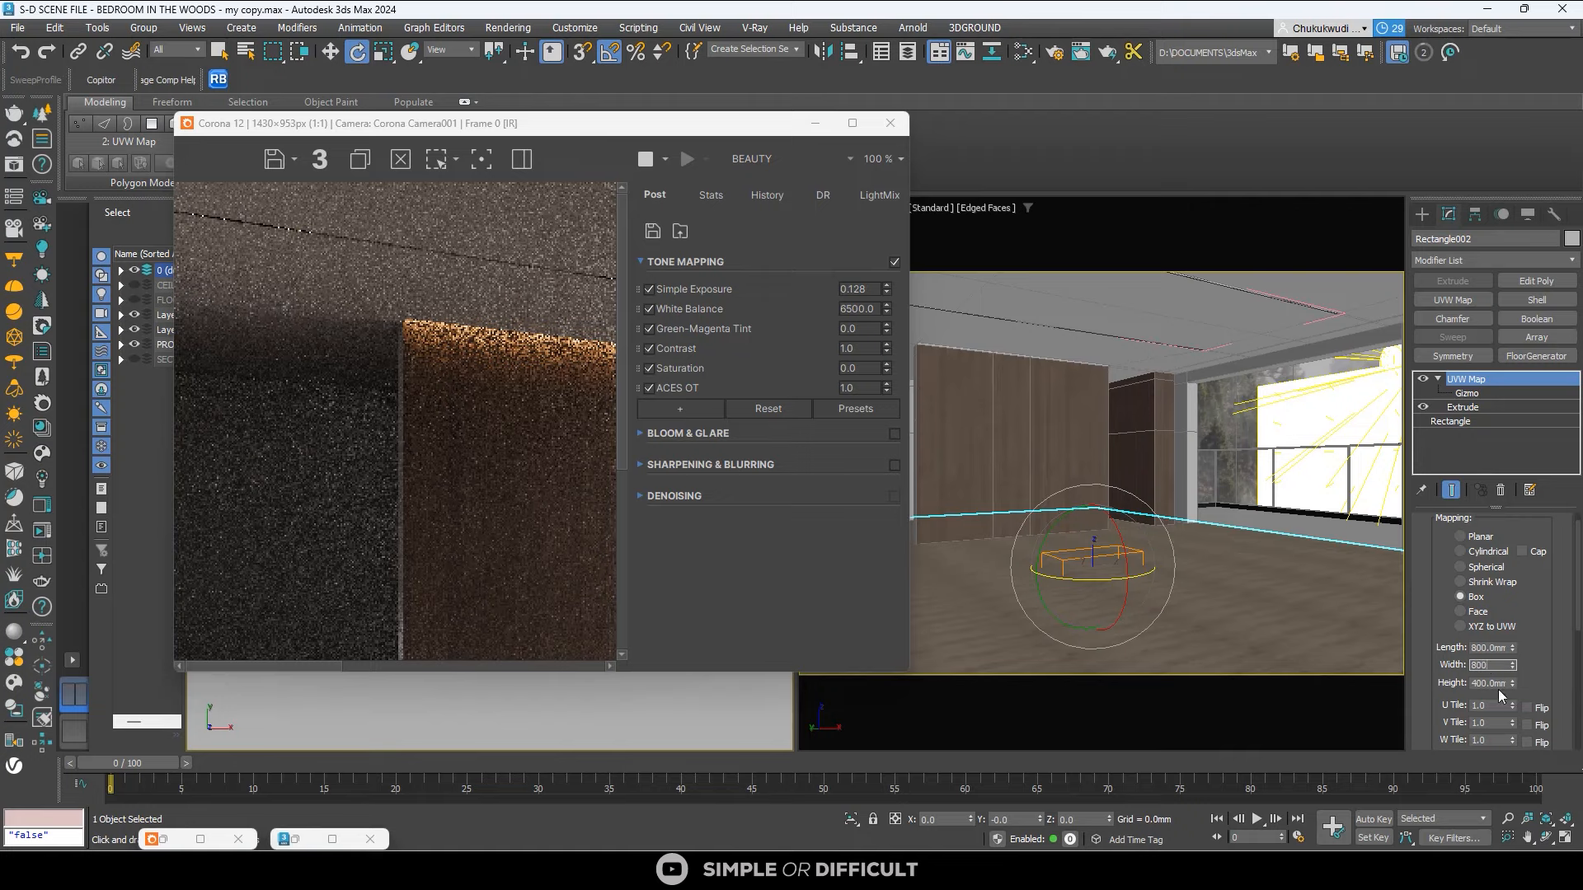
type("00")
key("Tab")
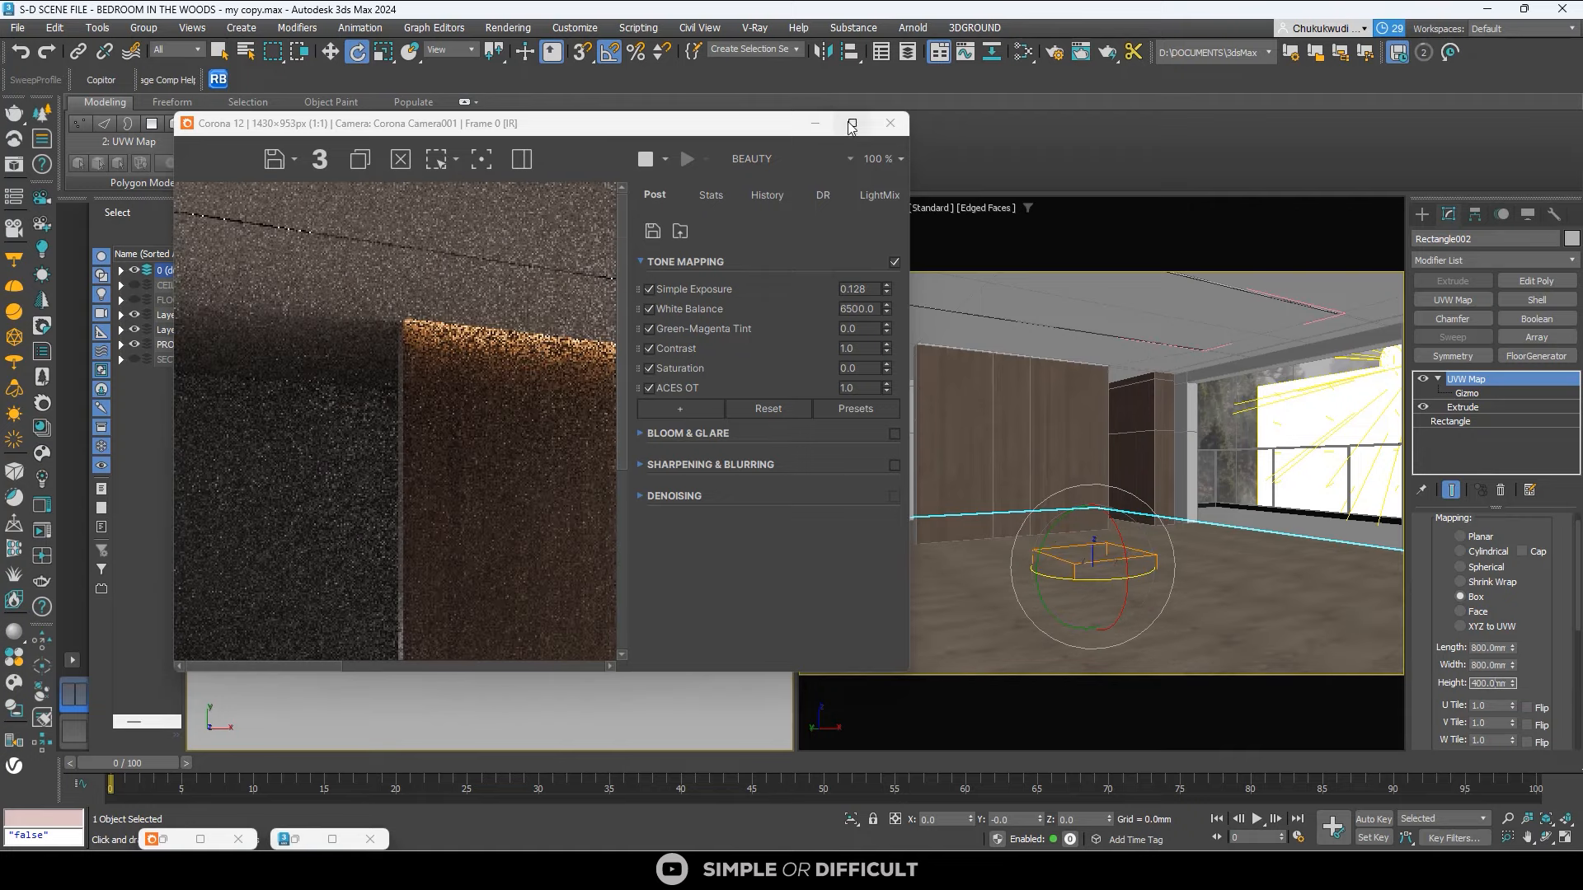
Inspect the rescaled wood grain on the floor in the interactive render, close up and in full view, and stop rendering.
left_click(852, 124)
scroll(789, 686, "up", 3)
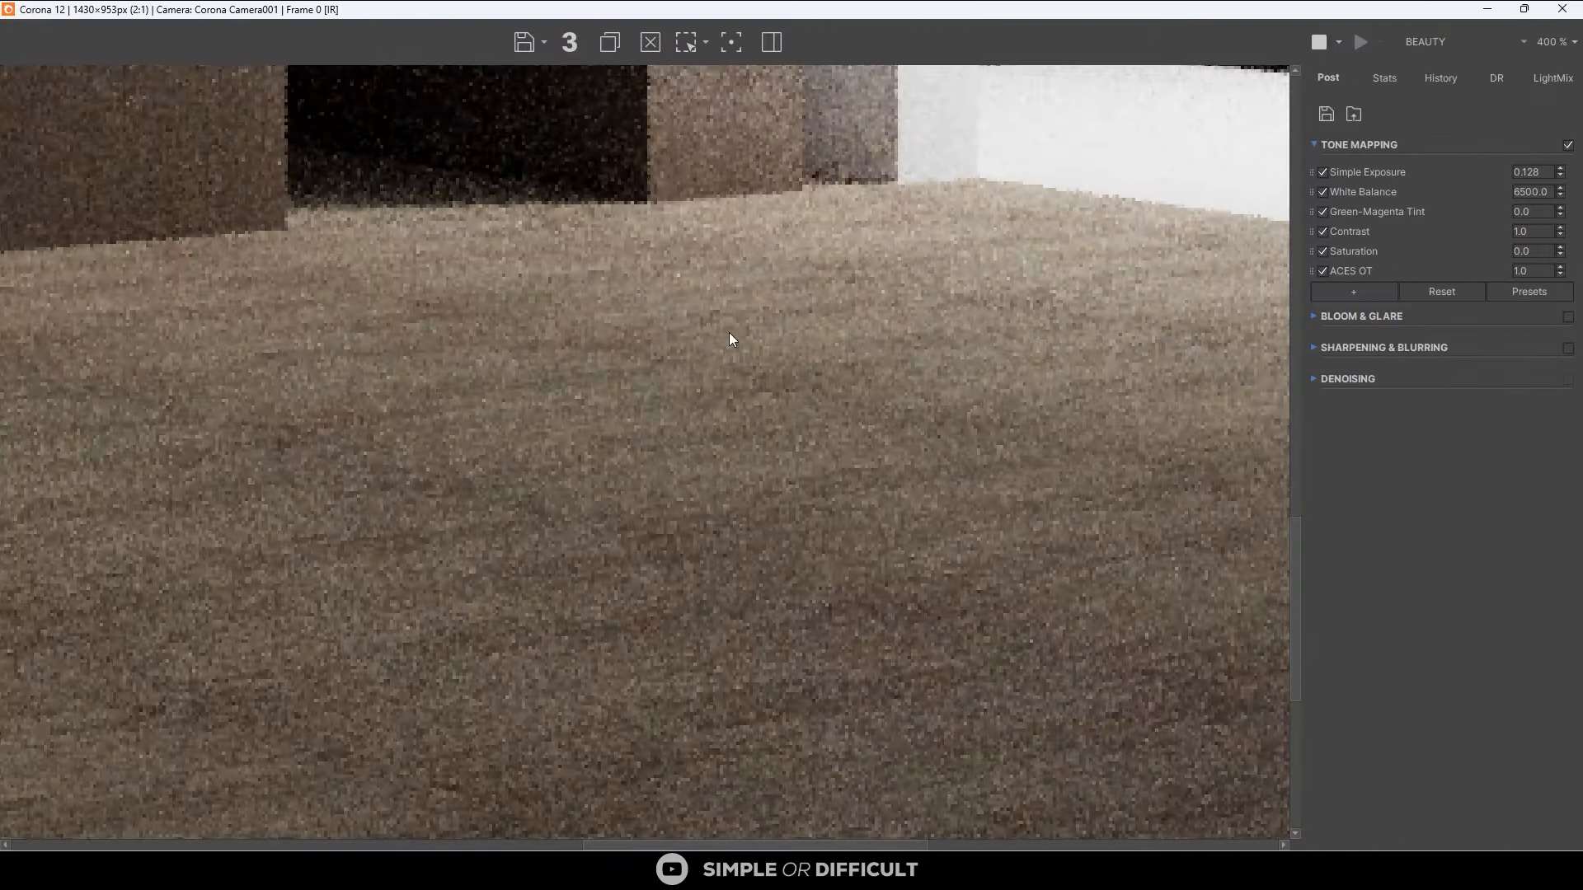
scroll(730, 338, "down", 3)
scroll(456, 727, "up", 3)
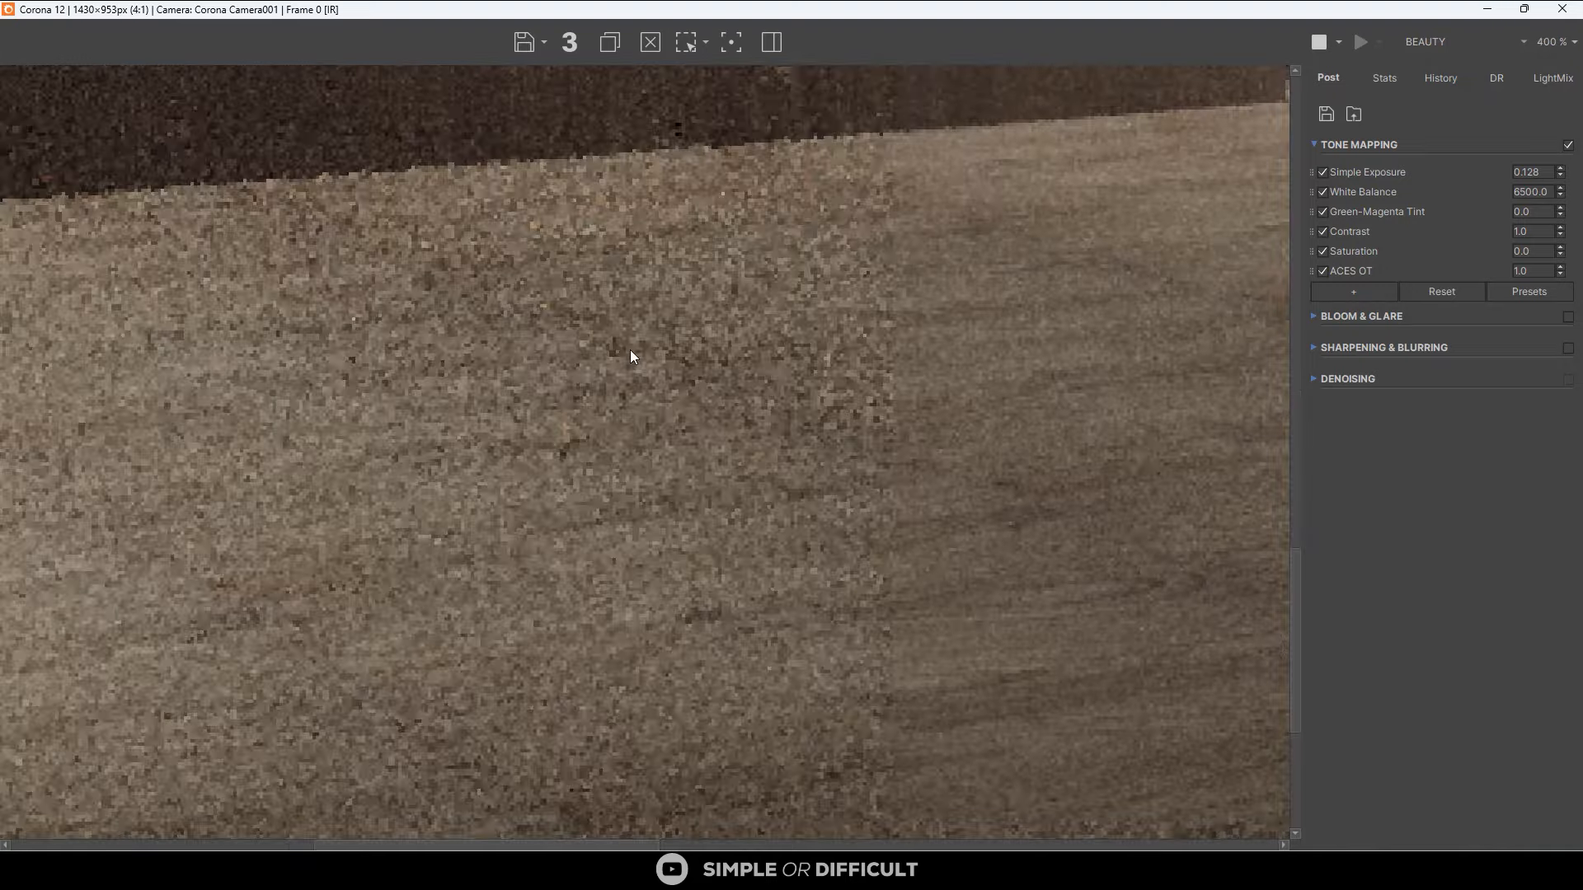
scroll(632, 342, "down", 2)
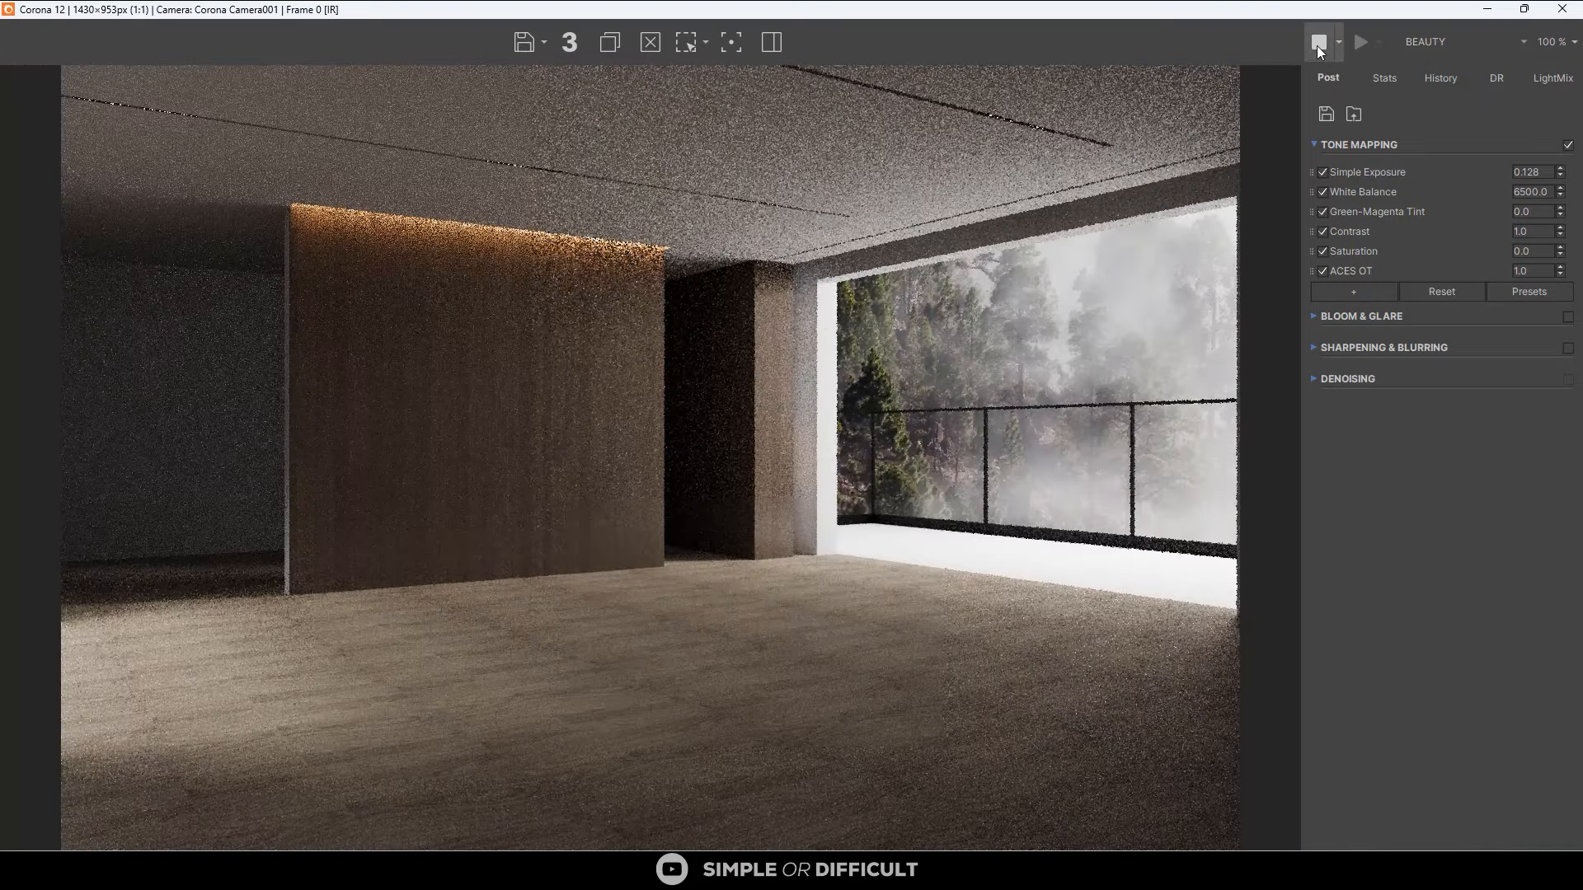
double_click(1313, 18)
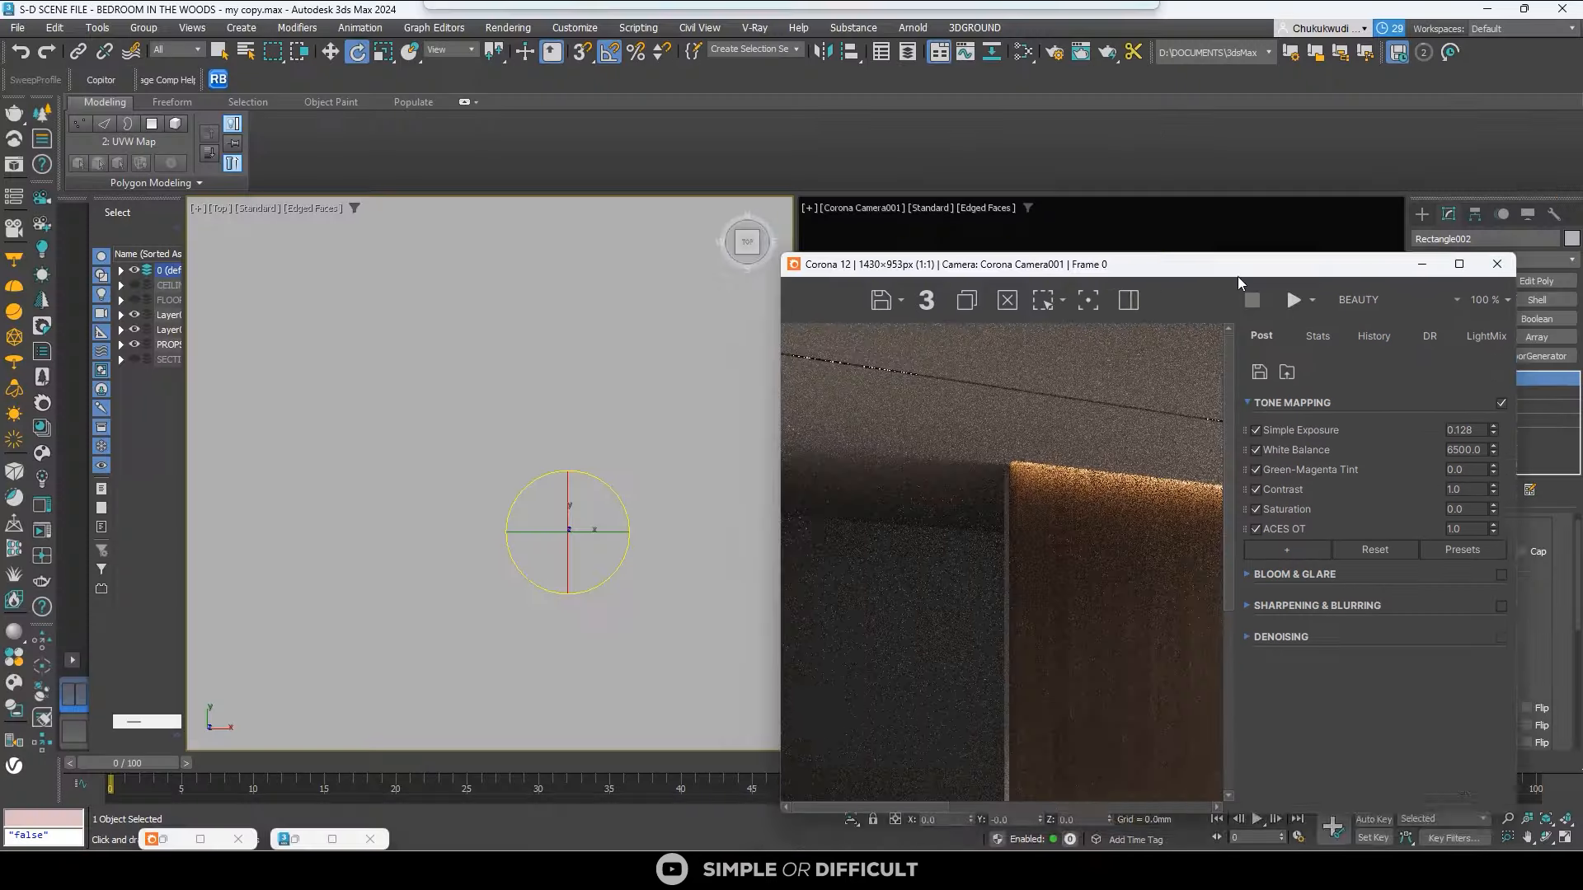
Bring the FLOOR MAP (BUMP) image from the FLOOR folder into the Slate Material Editor as a bitmap node.
left_click(1023, 51)
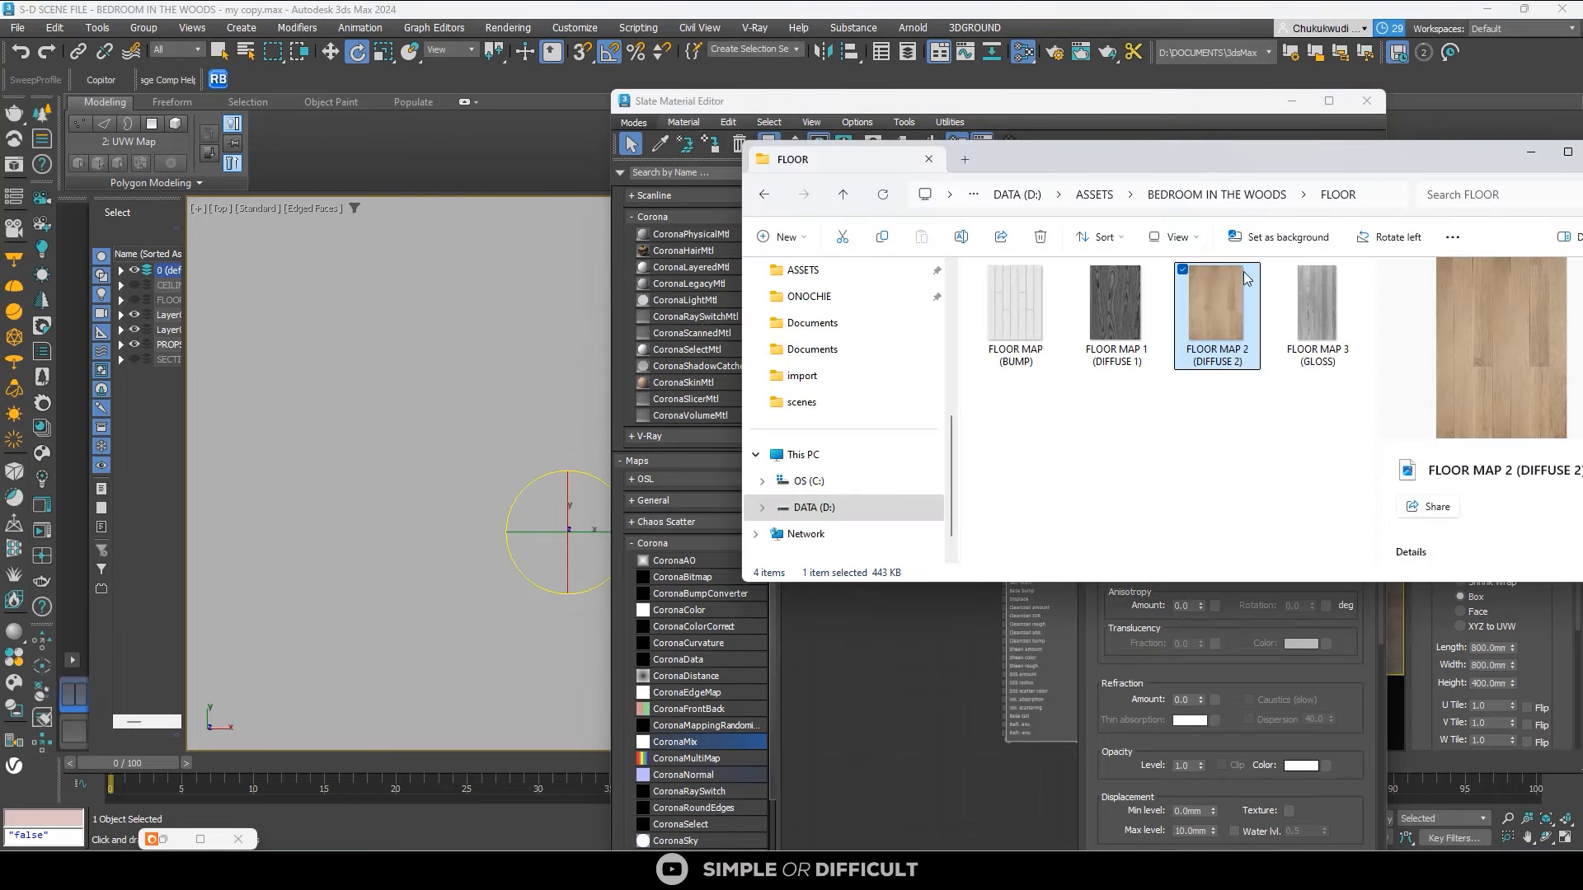
left_click(1035, 317)
left_click_drag(1038, 320, 866, 688)
left_click(892, 634)
middle_click_drag(877, 644, 832, 562)
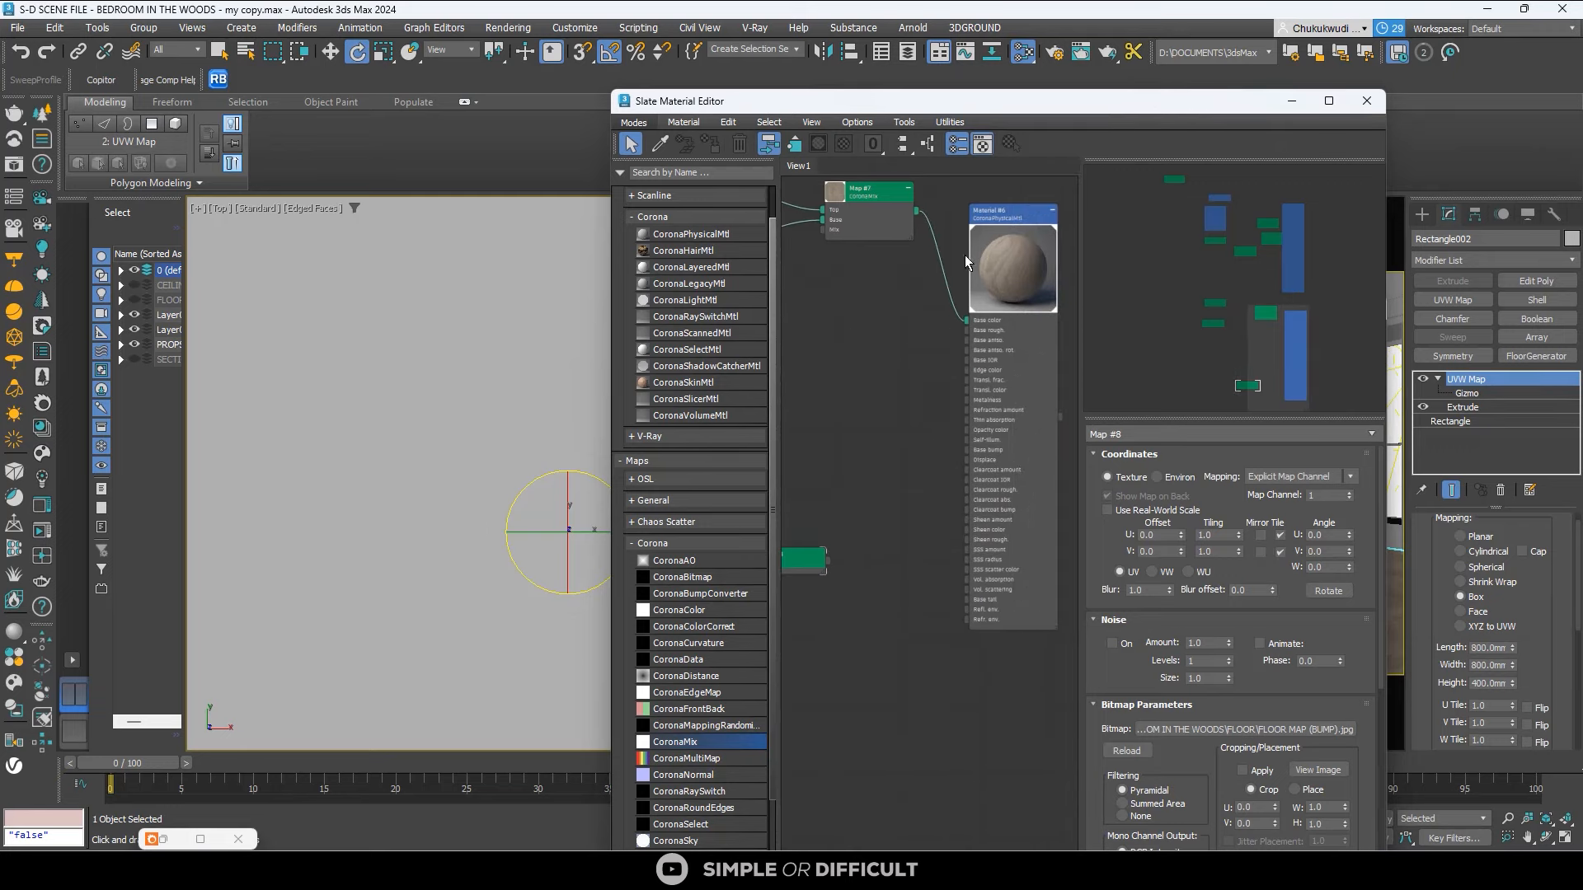
Place the bump bitmap beside the floor's CoronaPhysicalMtl and connect it to the material's Base bump input.
left_click(1327, 101)
middle_click_drag(431, 269, 854, 286)
scroll(643, 515, "up", 3)
middle_click_drag(643, 515, 613, 715)
left_click_drag(537, 679, 699, 516)
scroll(775, 522, "up", 2)
middle_click_drag(737, 557, 586, 594)
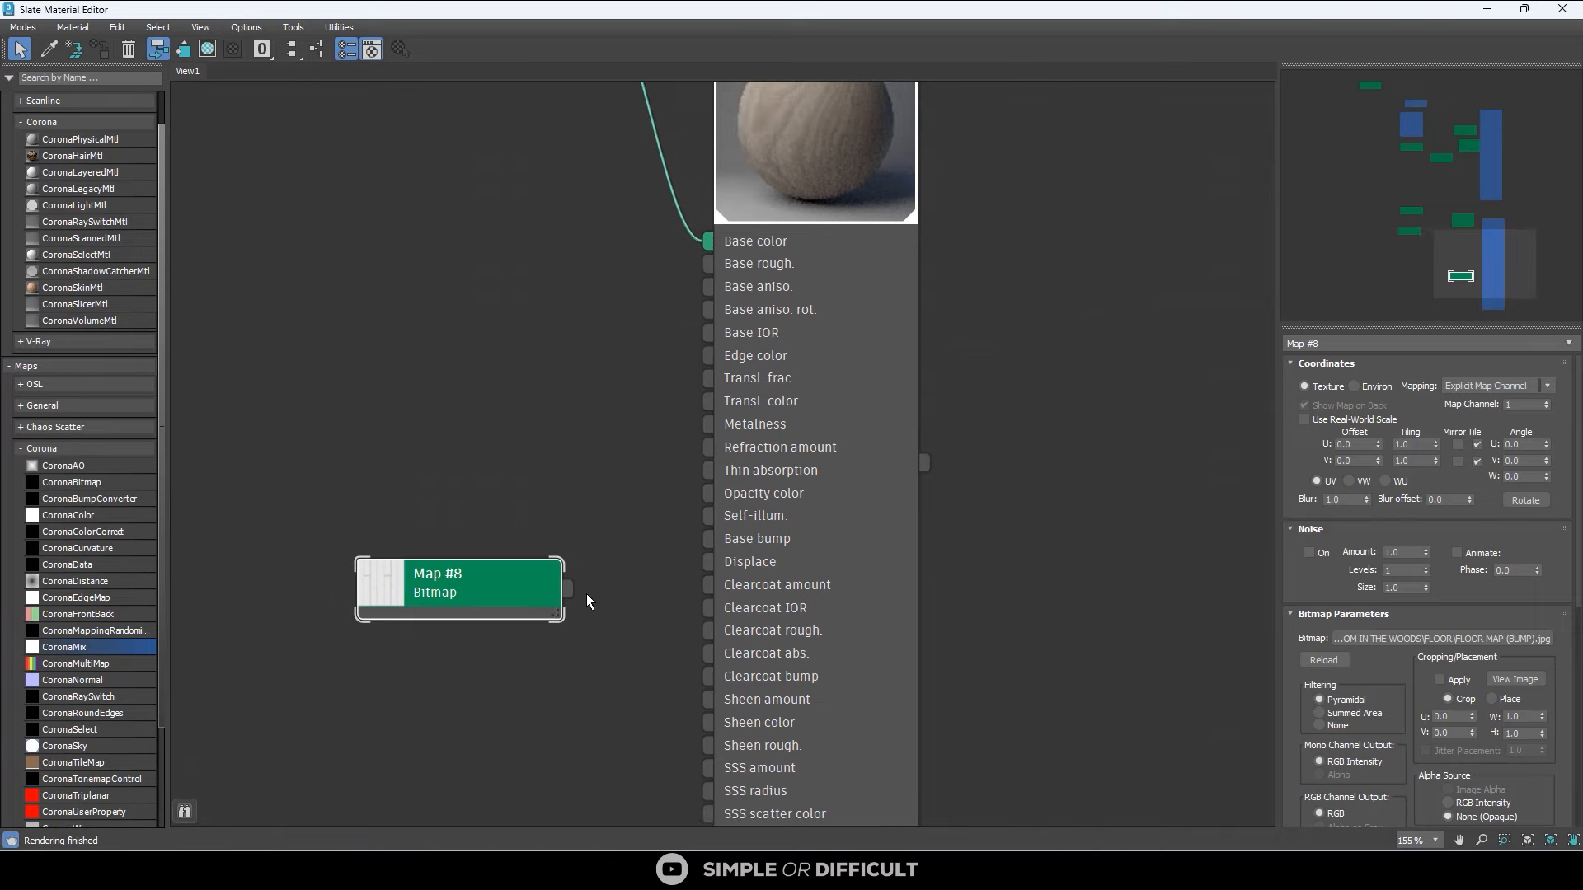
left_click_drag(575, 592, 755, 538)
scroll(938, 469, "down", 3)
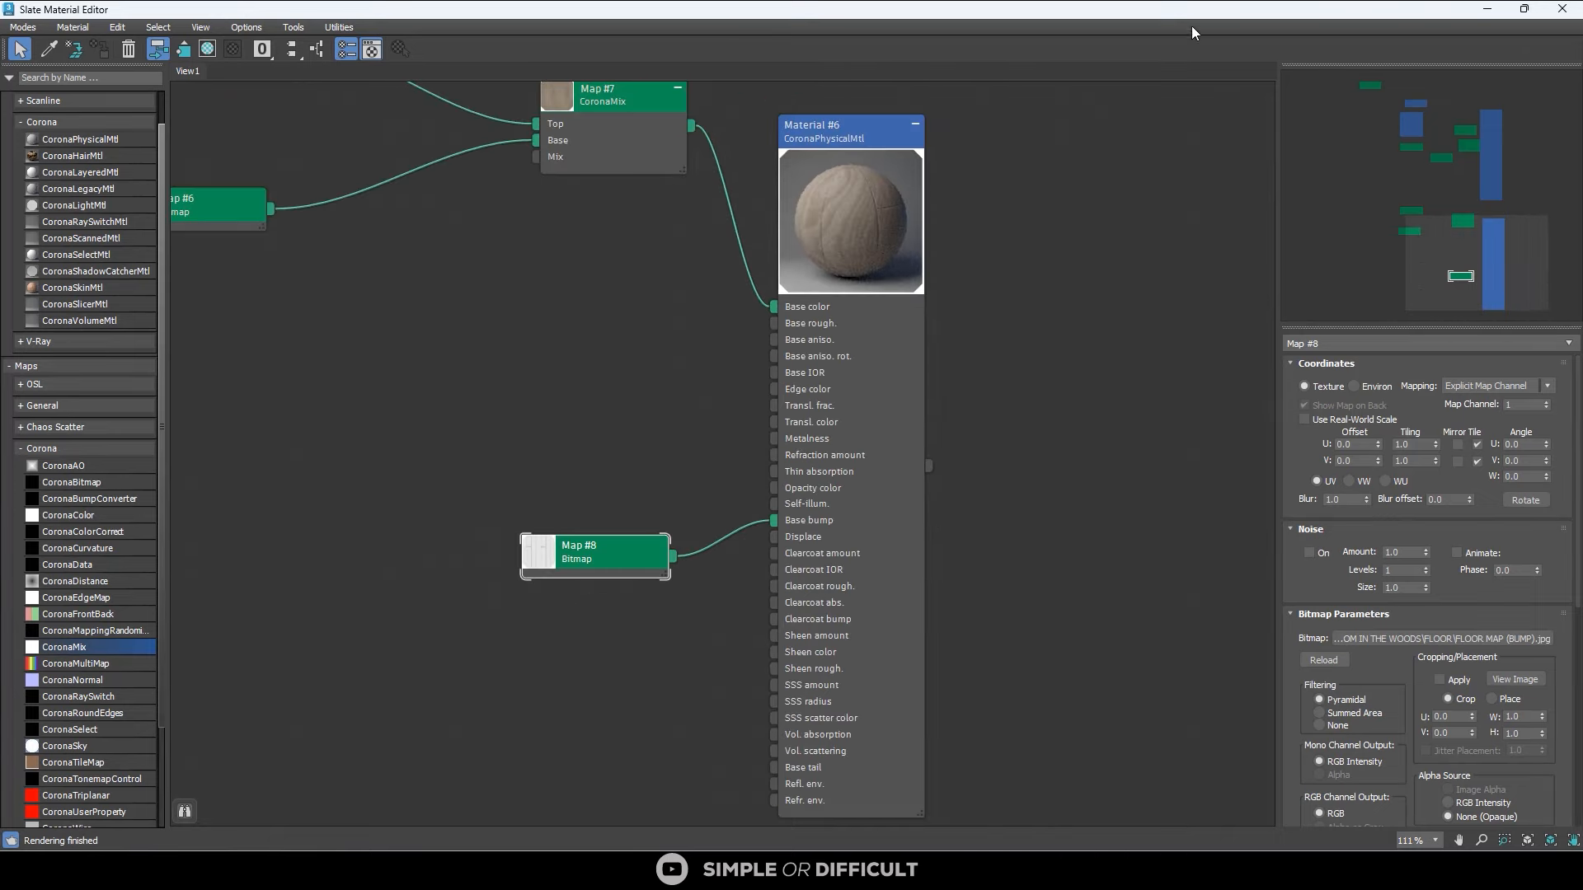
Restart interactive rendering of the camera view in the Corona frame buffer to show the floor with its bump map.
left_click_drag(1192, 12, 446, 131)
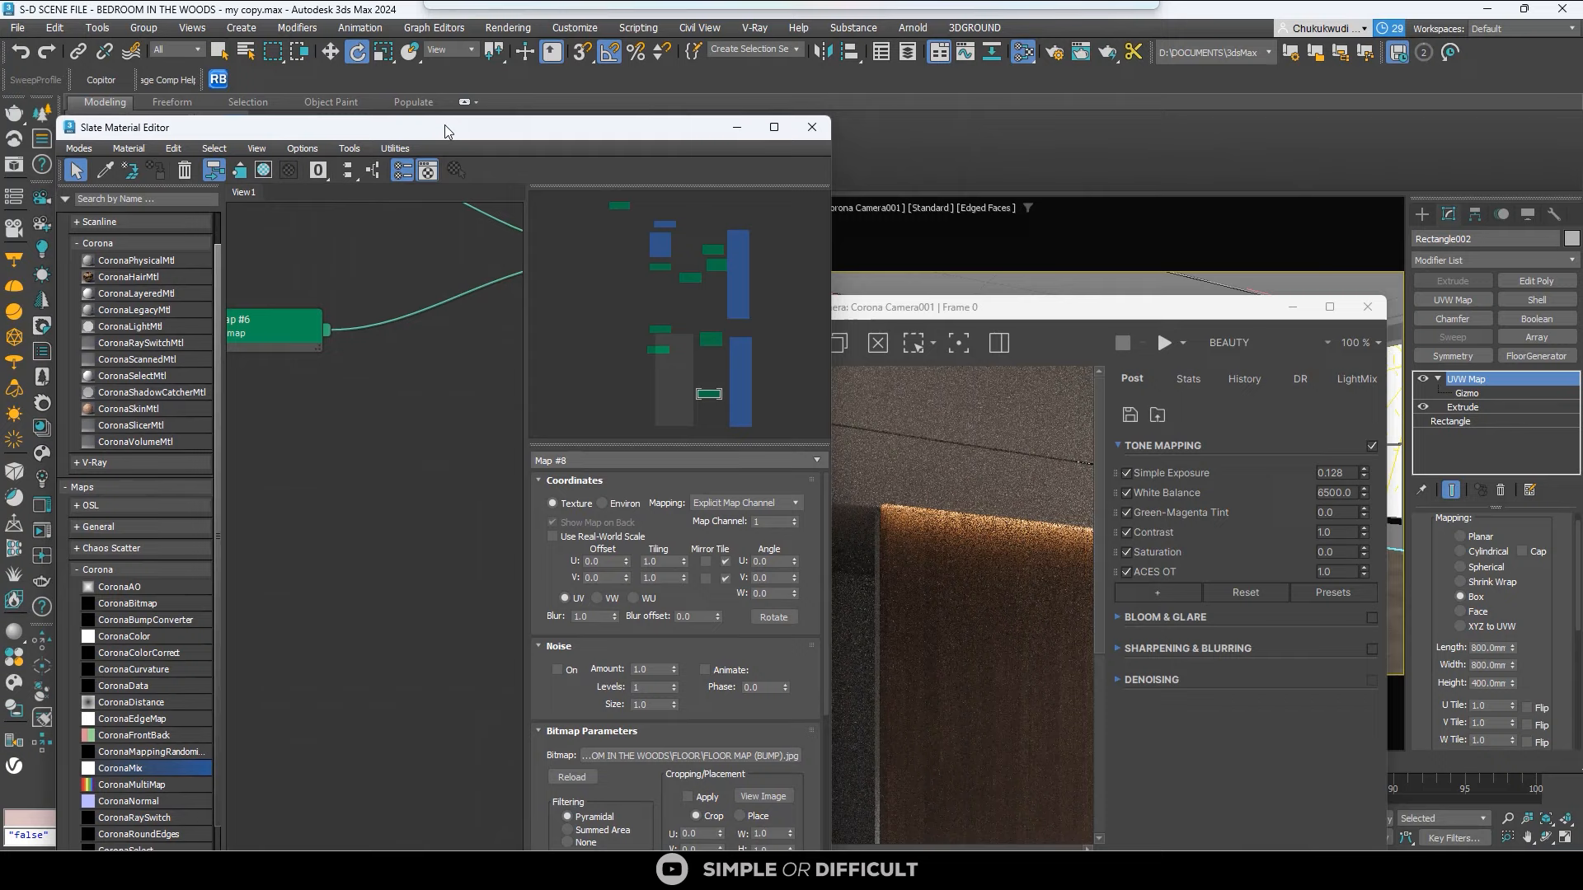
left_click(1328, 307)
left_click(1383, 42)
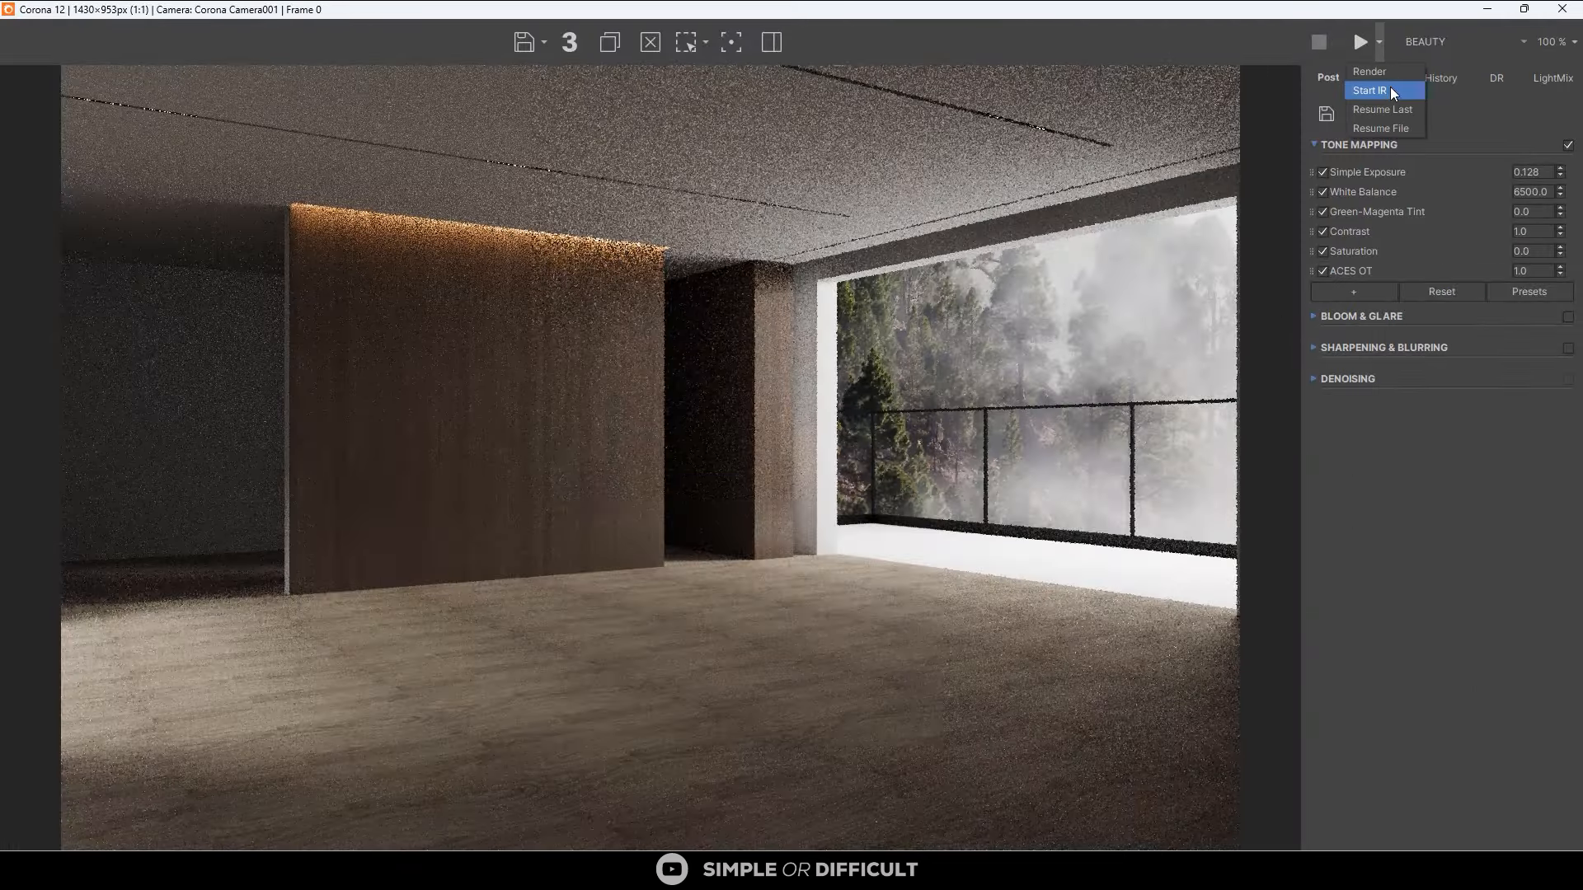
left_click(1391, 89)
scroll(653, 770, "up", 2)
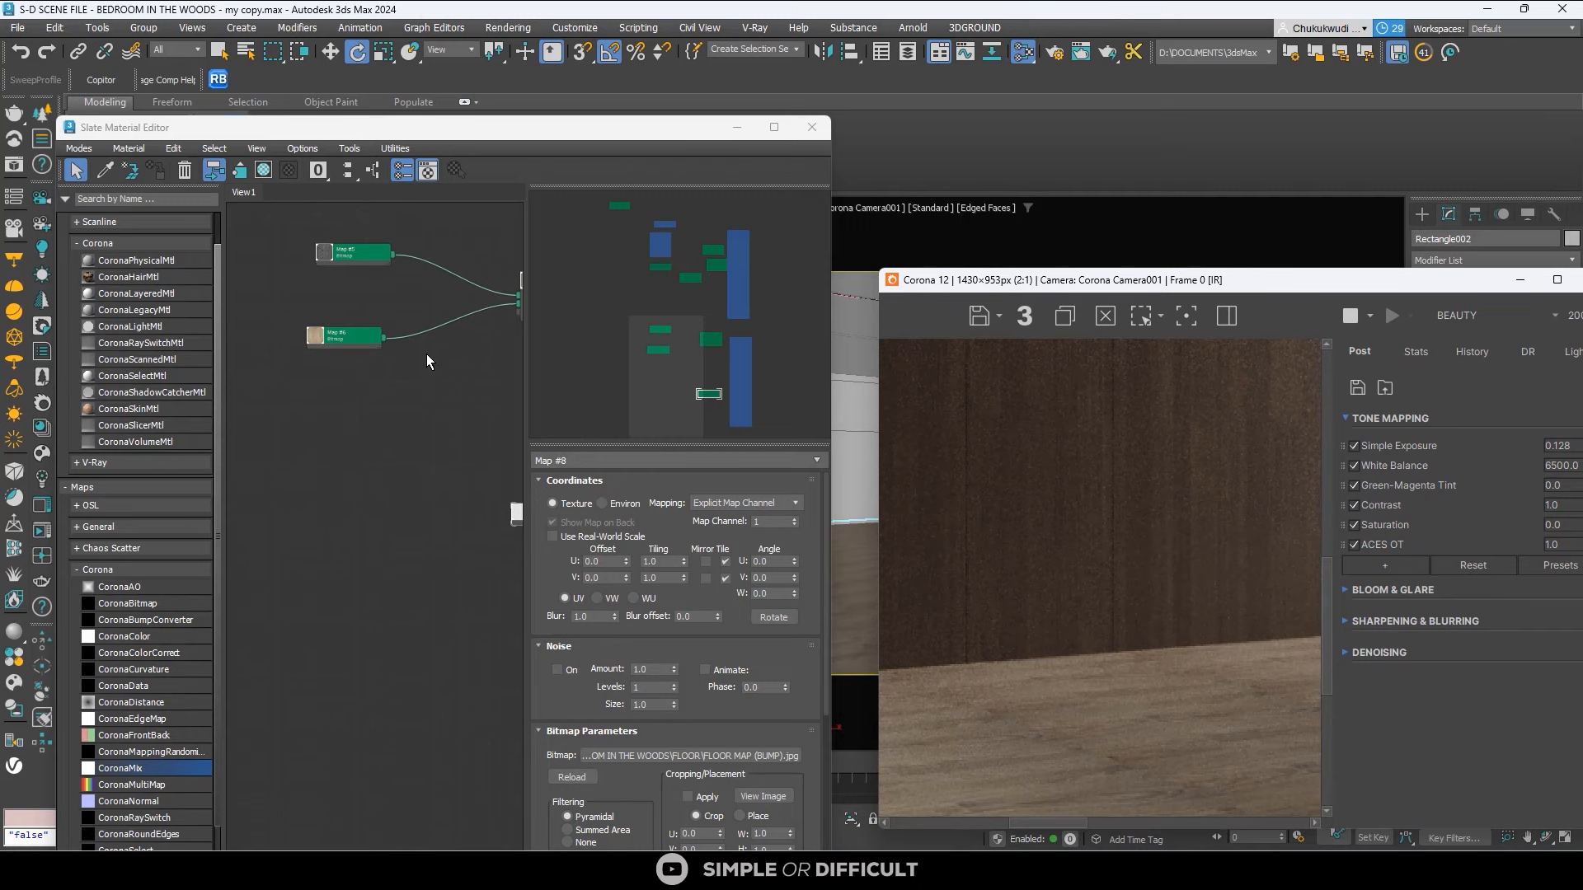
Raise the base layer bump of the floor's CoronaPhysicalMtl to about 6.59.
scroll(426, 361, "down", 5)
middle_click_drag(427, 361, 340, 345)
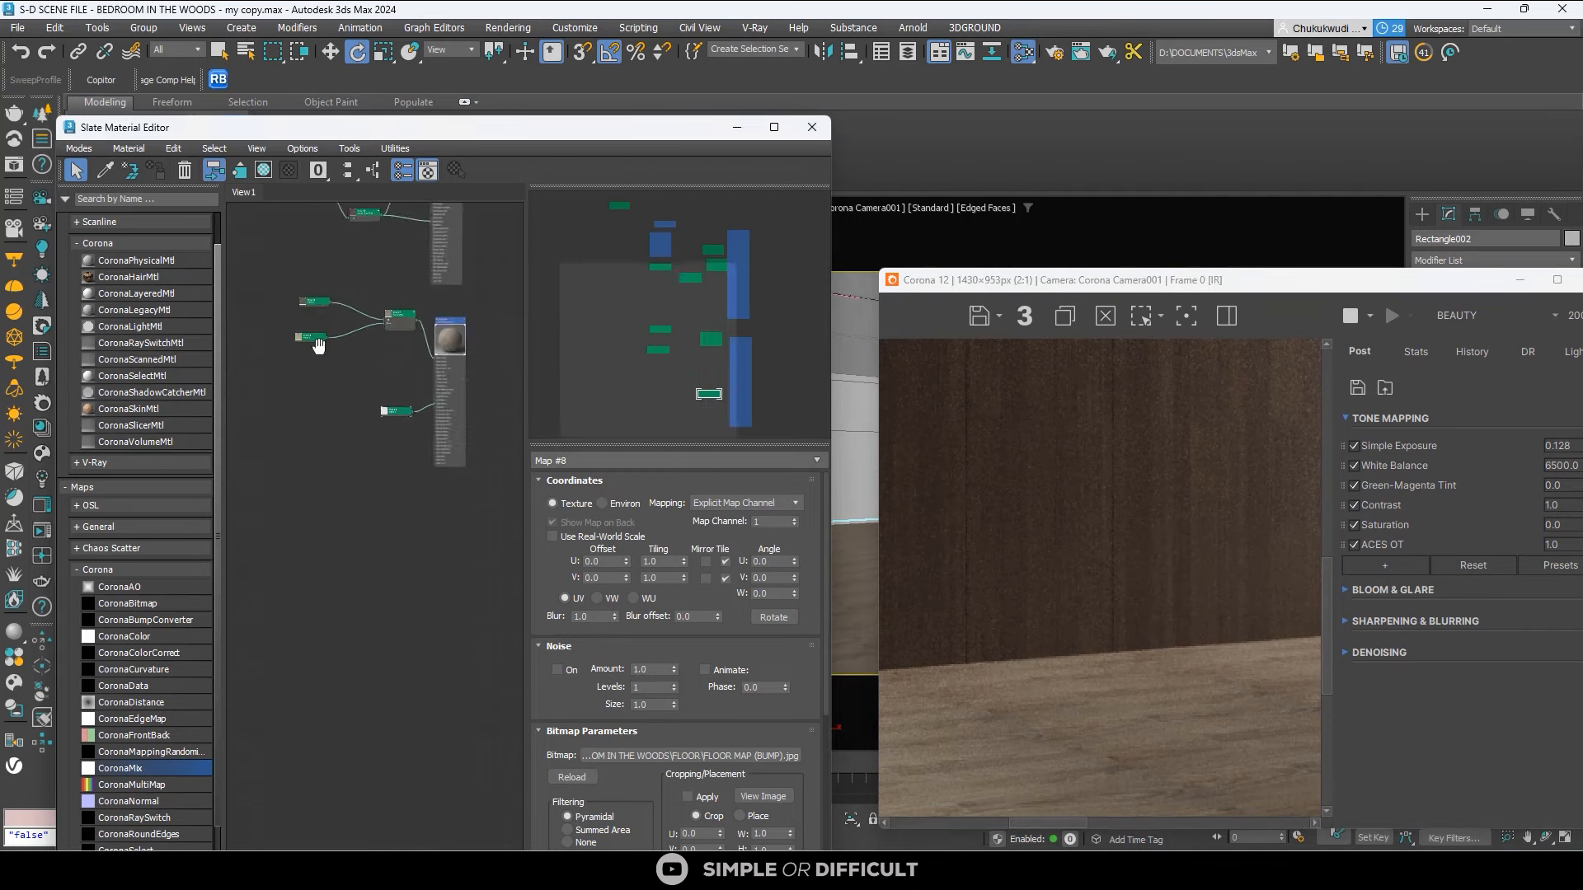
scroll(437, 317, "up", 7)
left_click(450, 307)
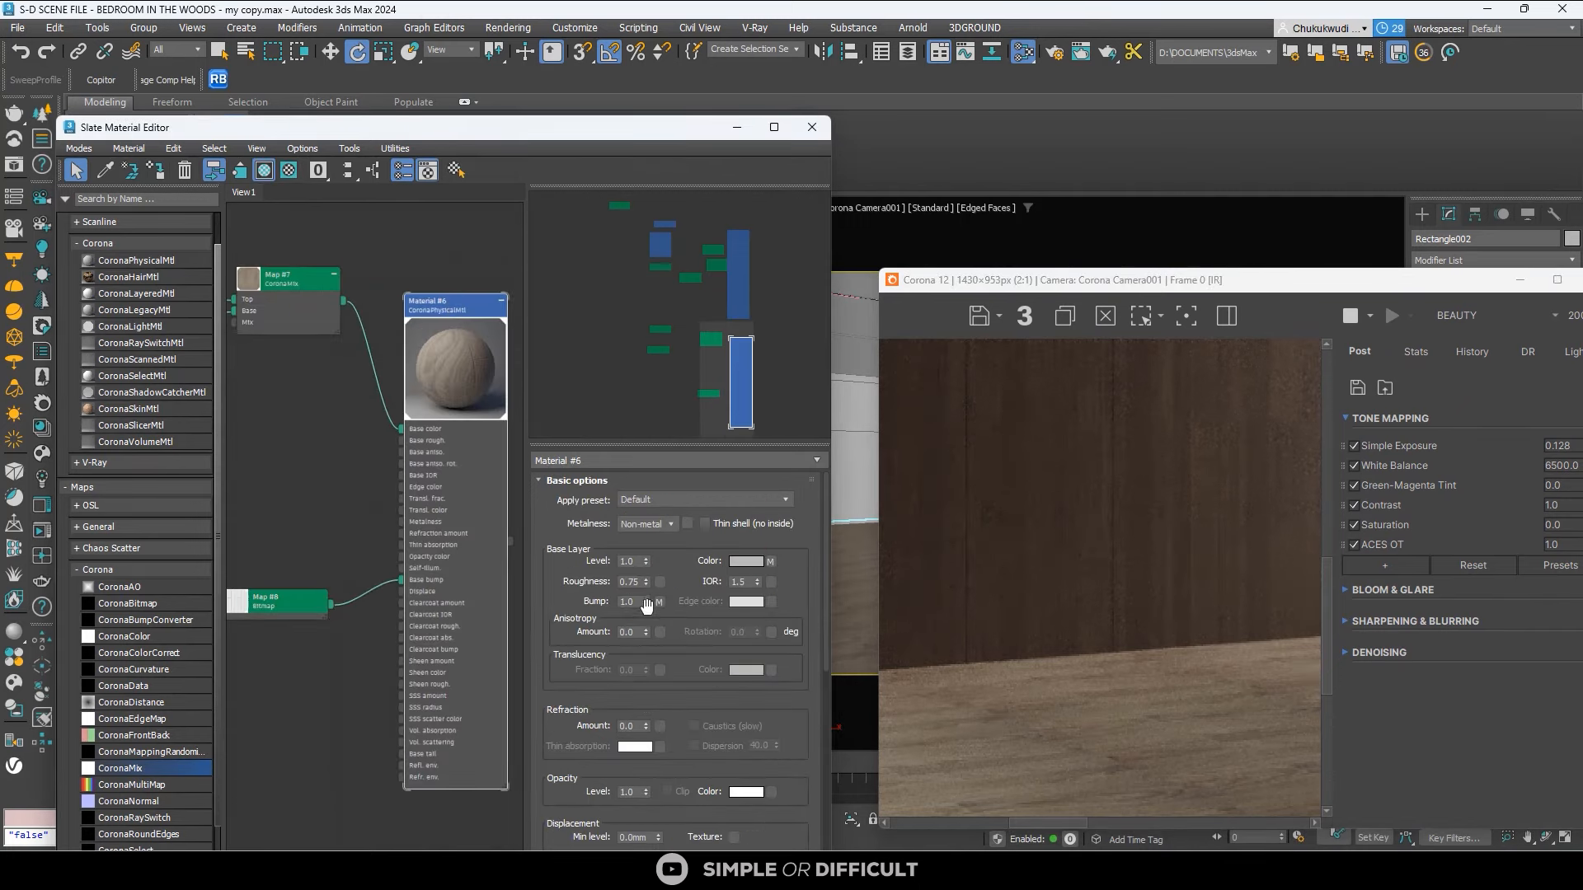
left_click_drag(645, 605, 723, 145)
Examine the floor's plank joints and bump strength in the interactive render, both close up and in the full view.
left_click(1276, 282)
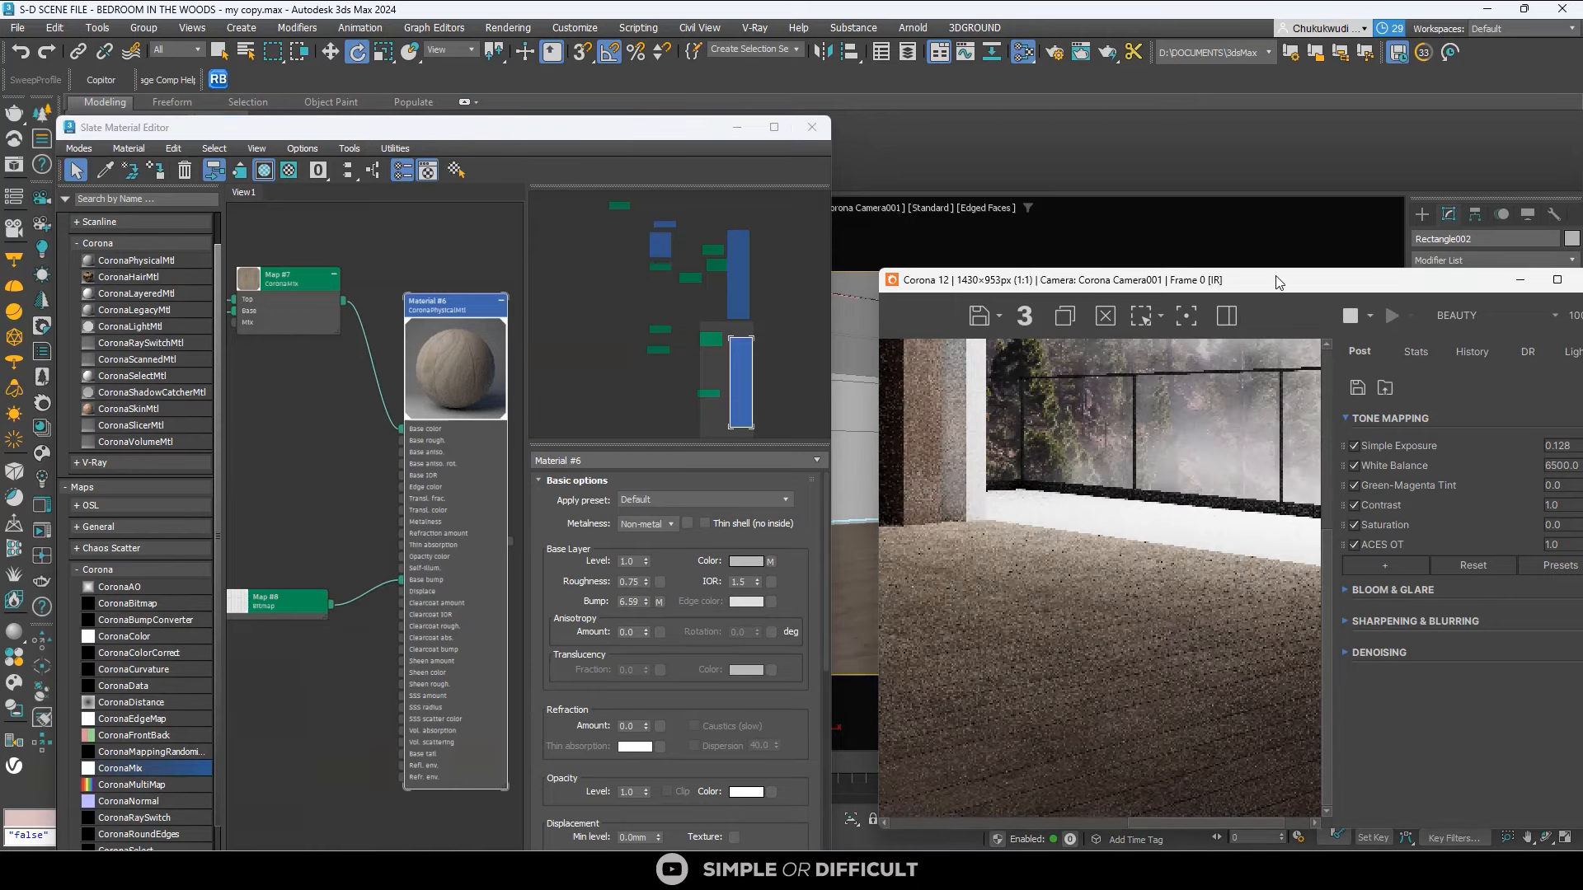
double_click(1276, 282)
scroll(857, 417, "up", 3)
scroll(899, 317, "down", 1)
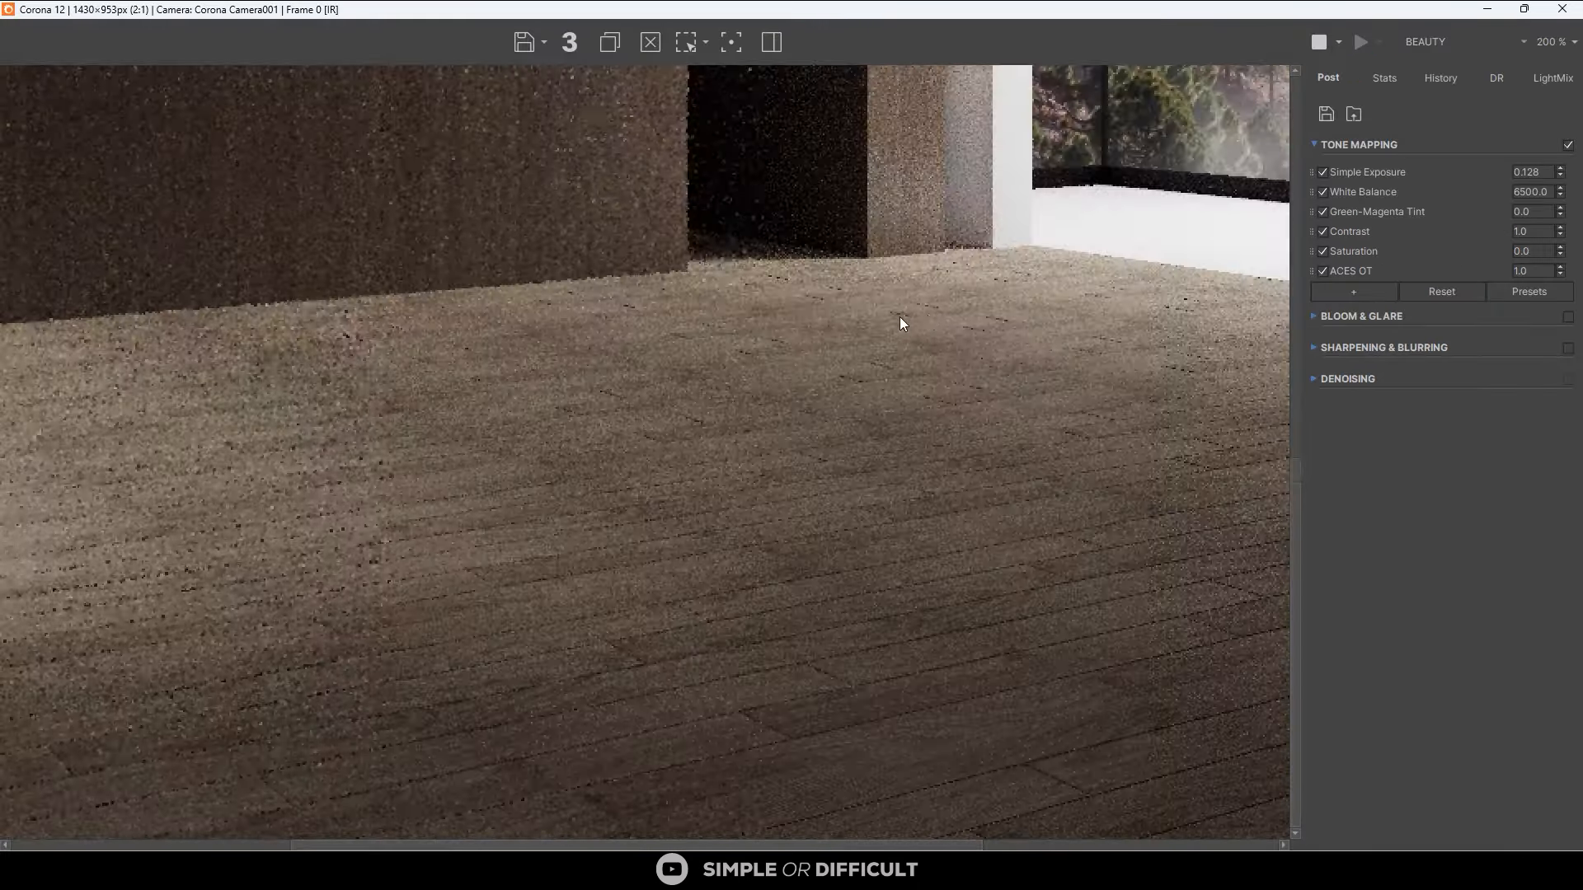
scroll(930, 313, "down", 1)
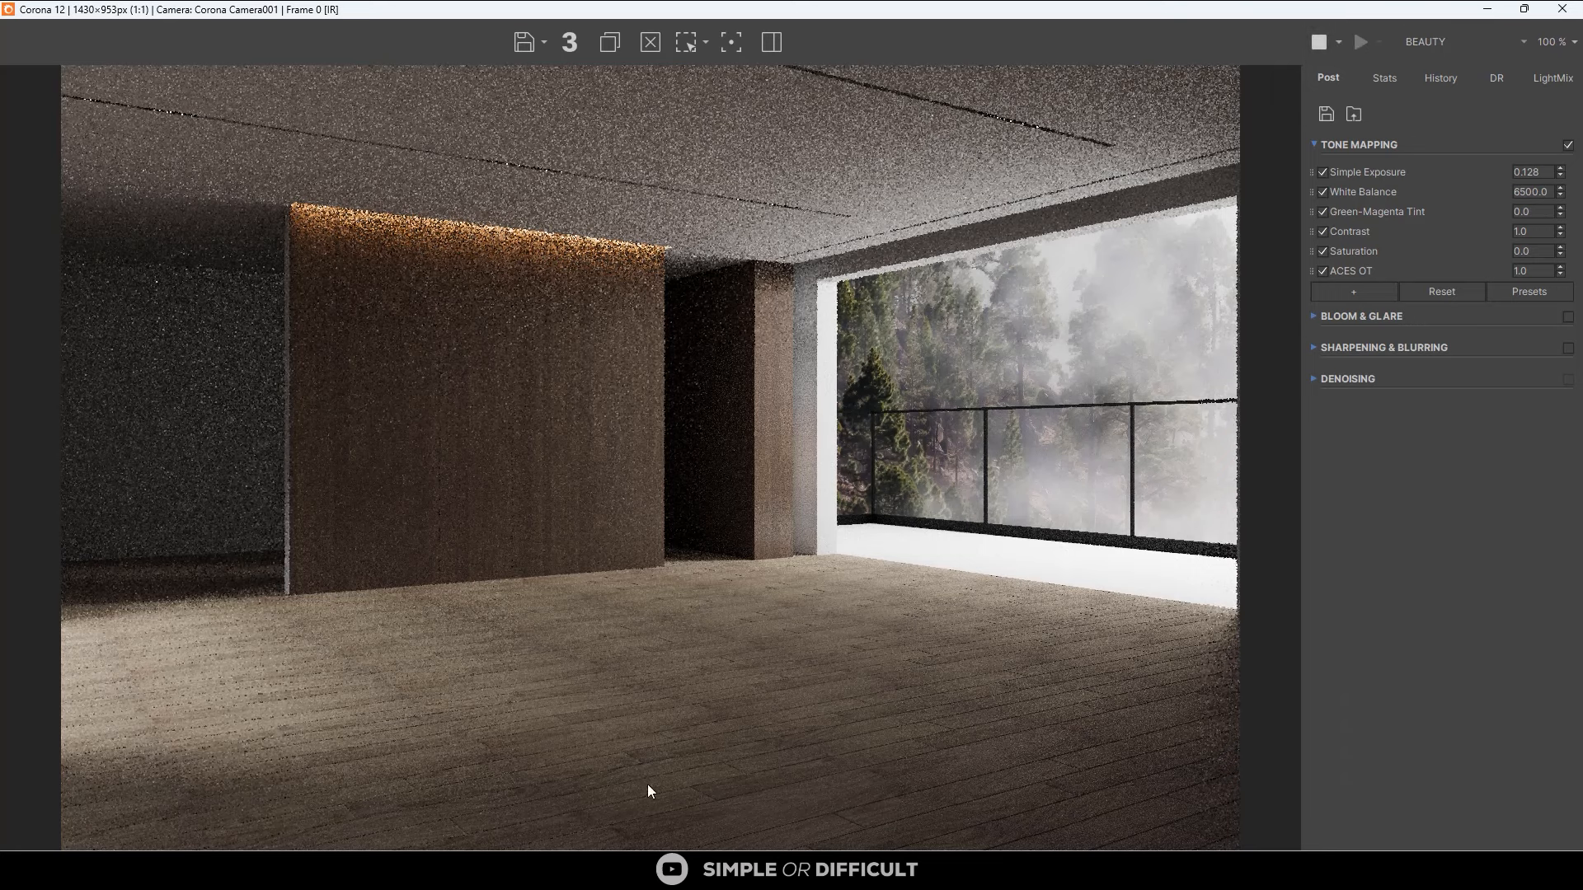
scroll(648, 784, "up", 2)
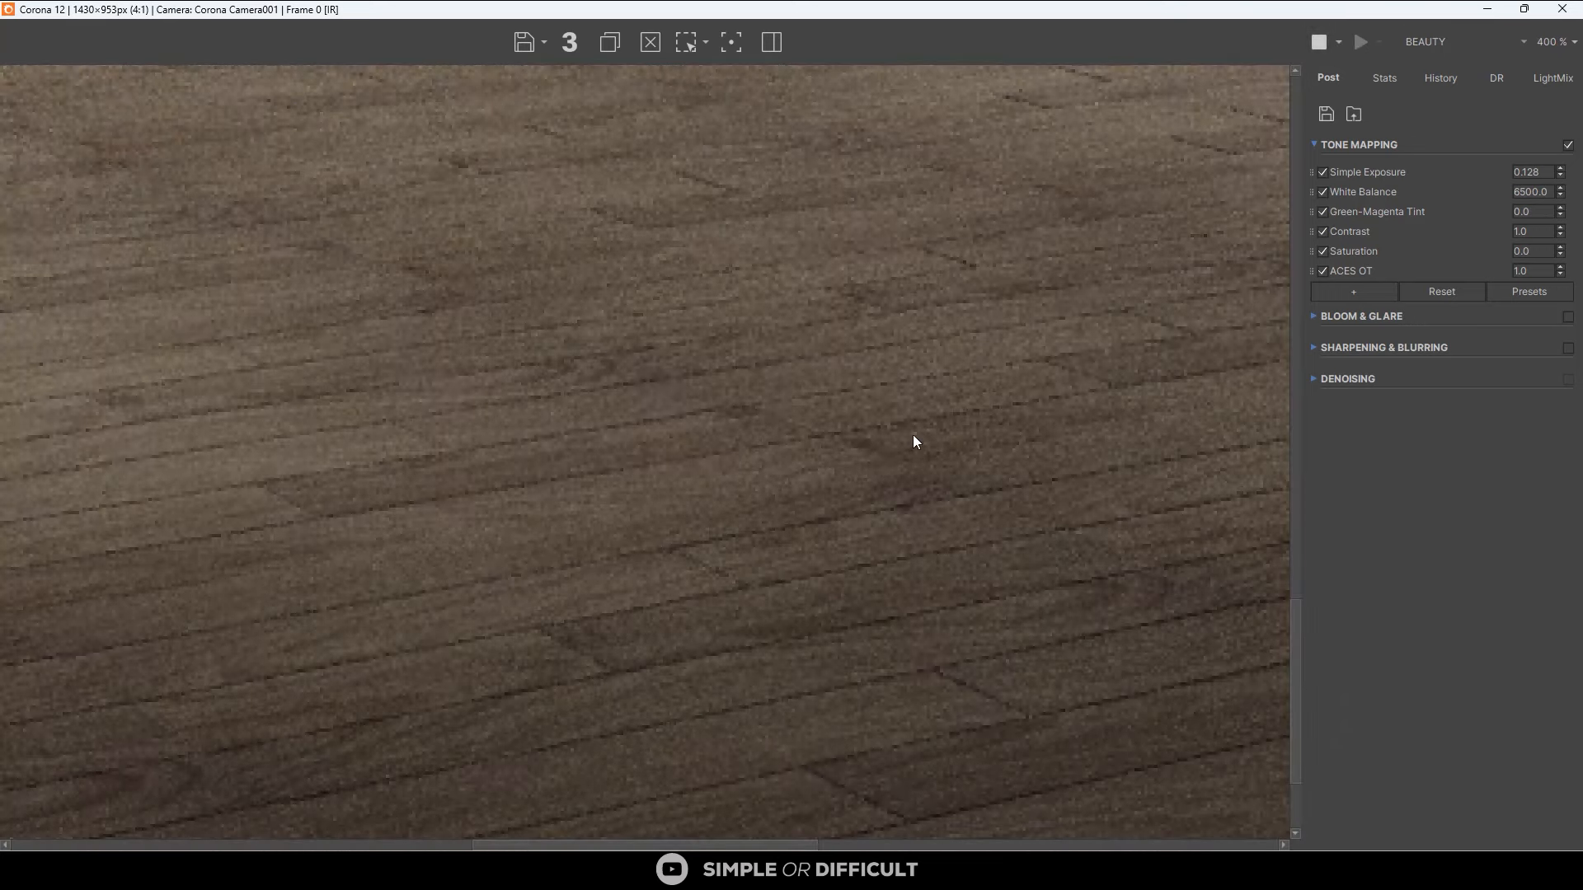
scroll(965, 400, "down", 1)
middle_click_drag(734, 445, 1011, 425)
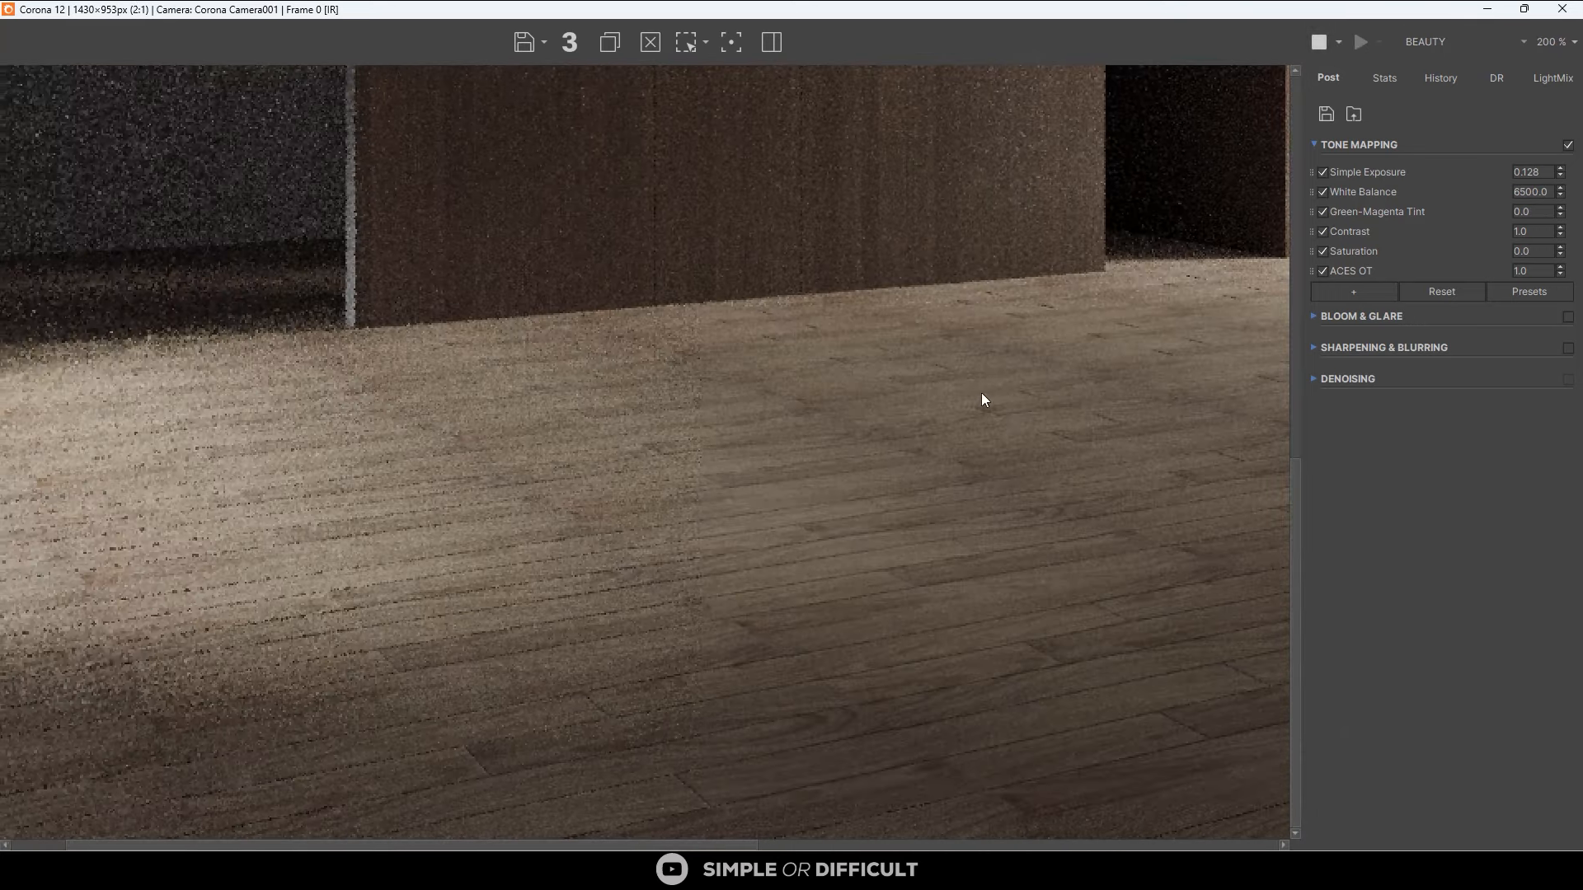
middle_click_drag(926, 513, 530, 413)
scroll(679, 586, "down", 1)
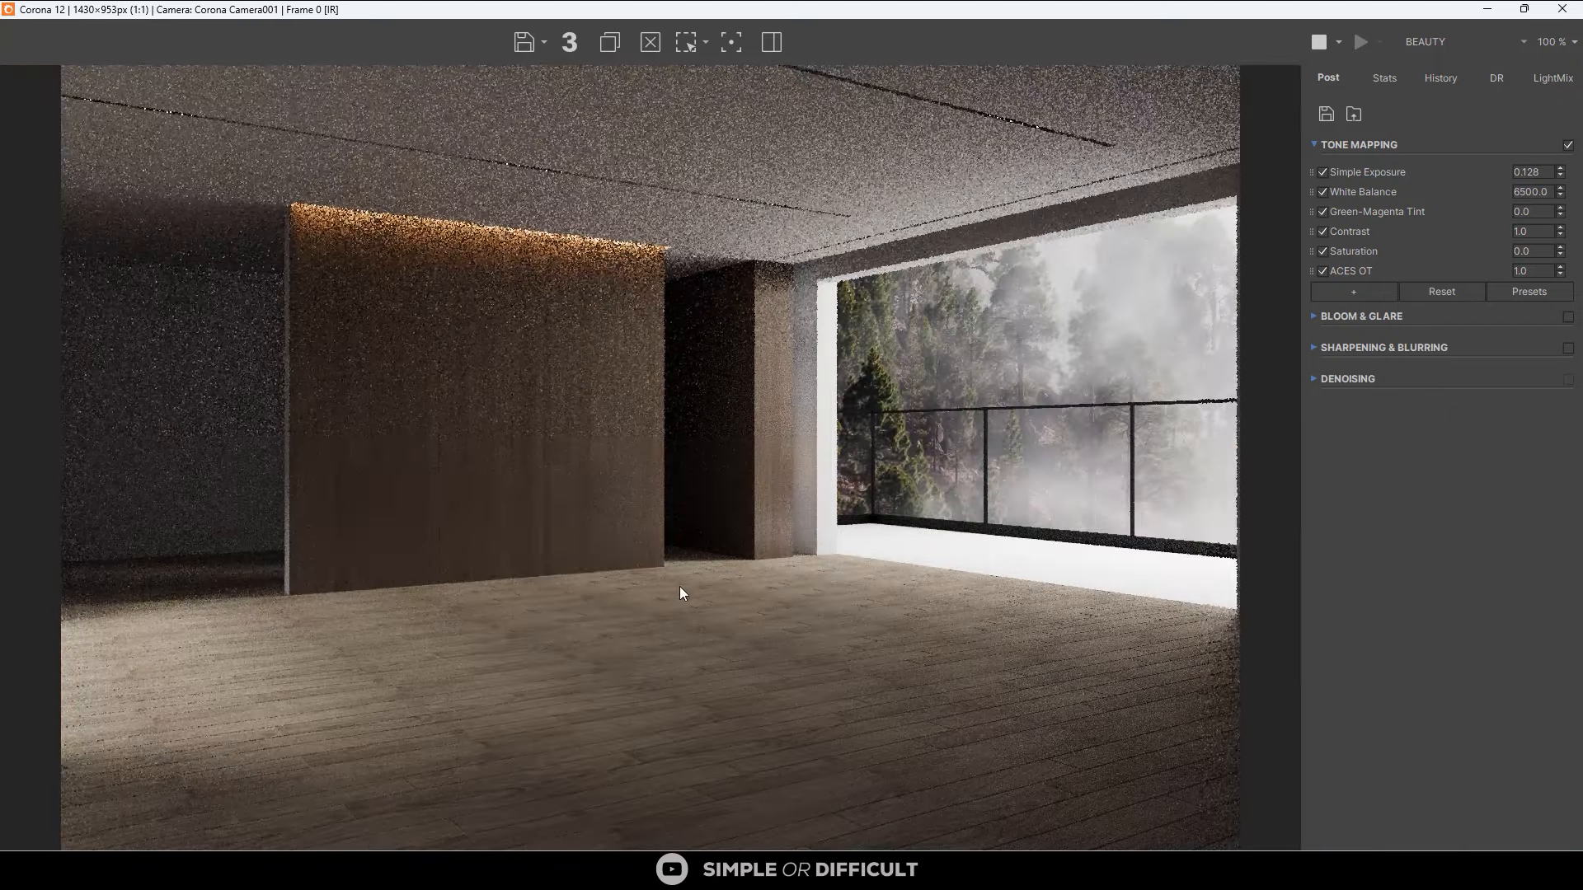
scroll(1024, 783, "up", 2)
scroll(967, 553, "down", 1)
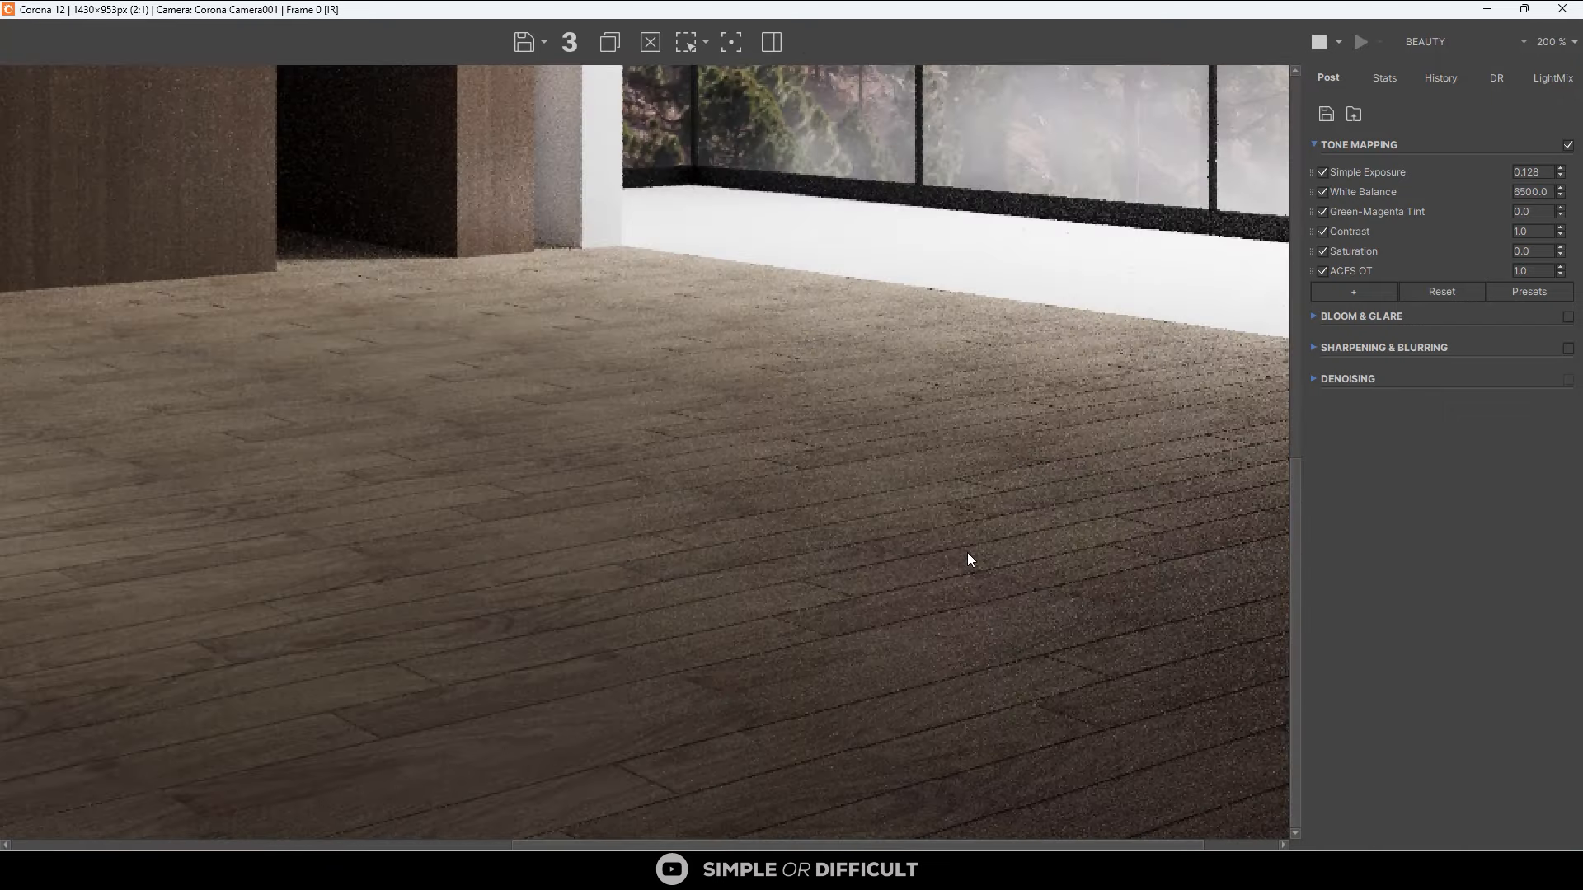
scroll(967, 558, "down", 2)
scroll(724, 643, "up", 1)
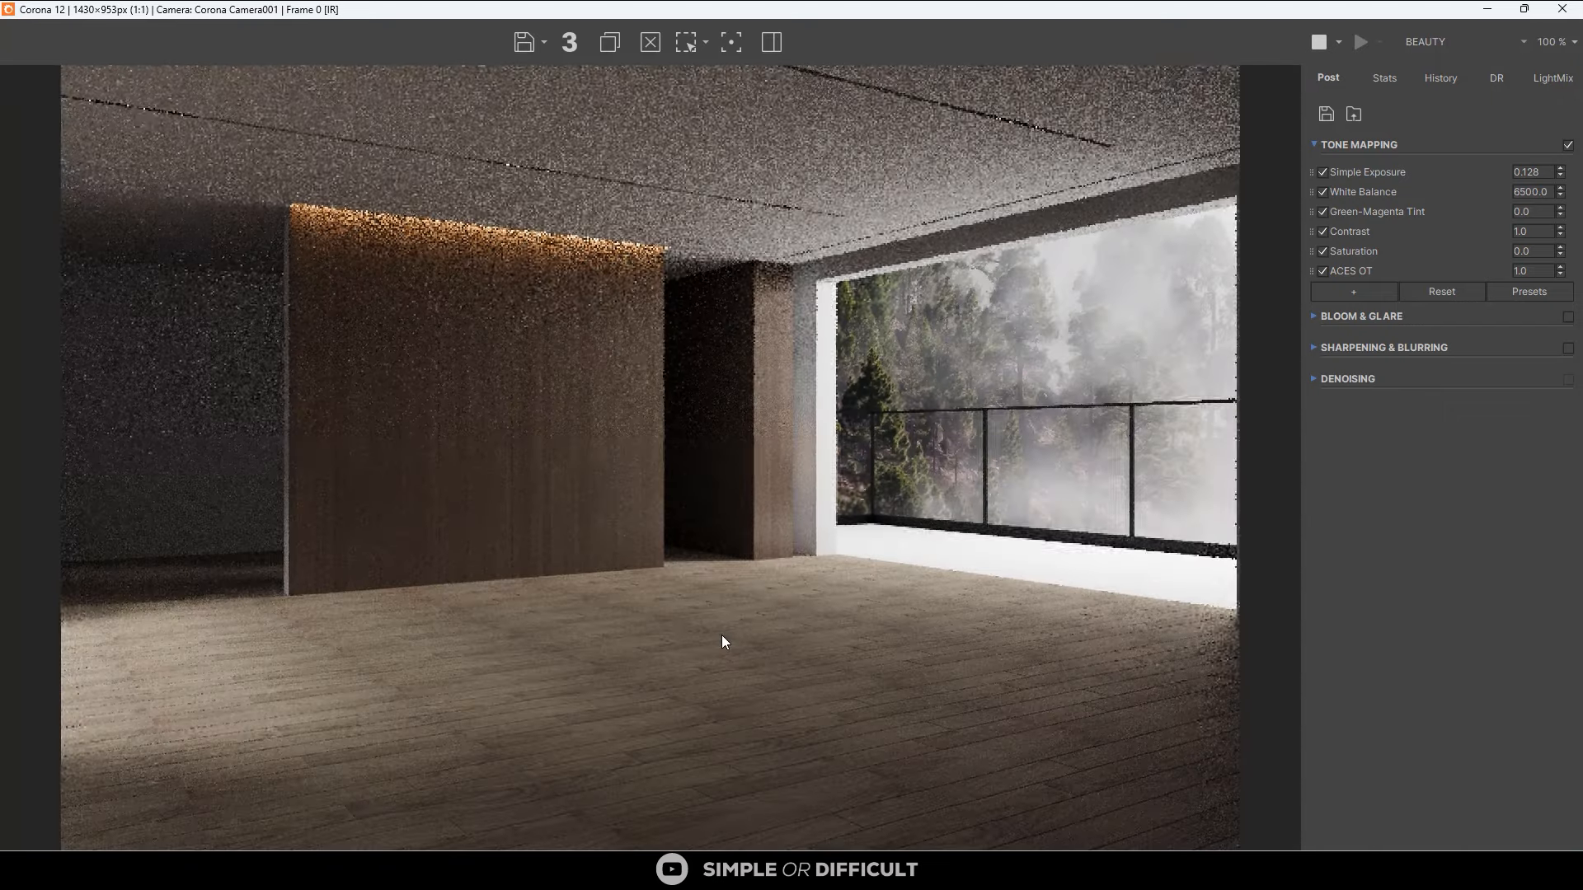
scroll(689, 779, "up", 1)
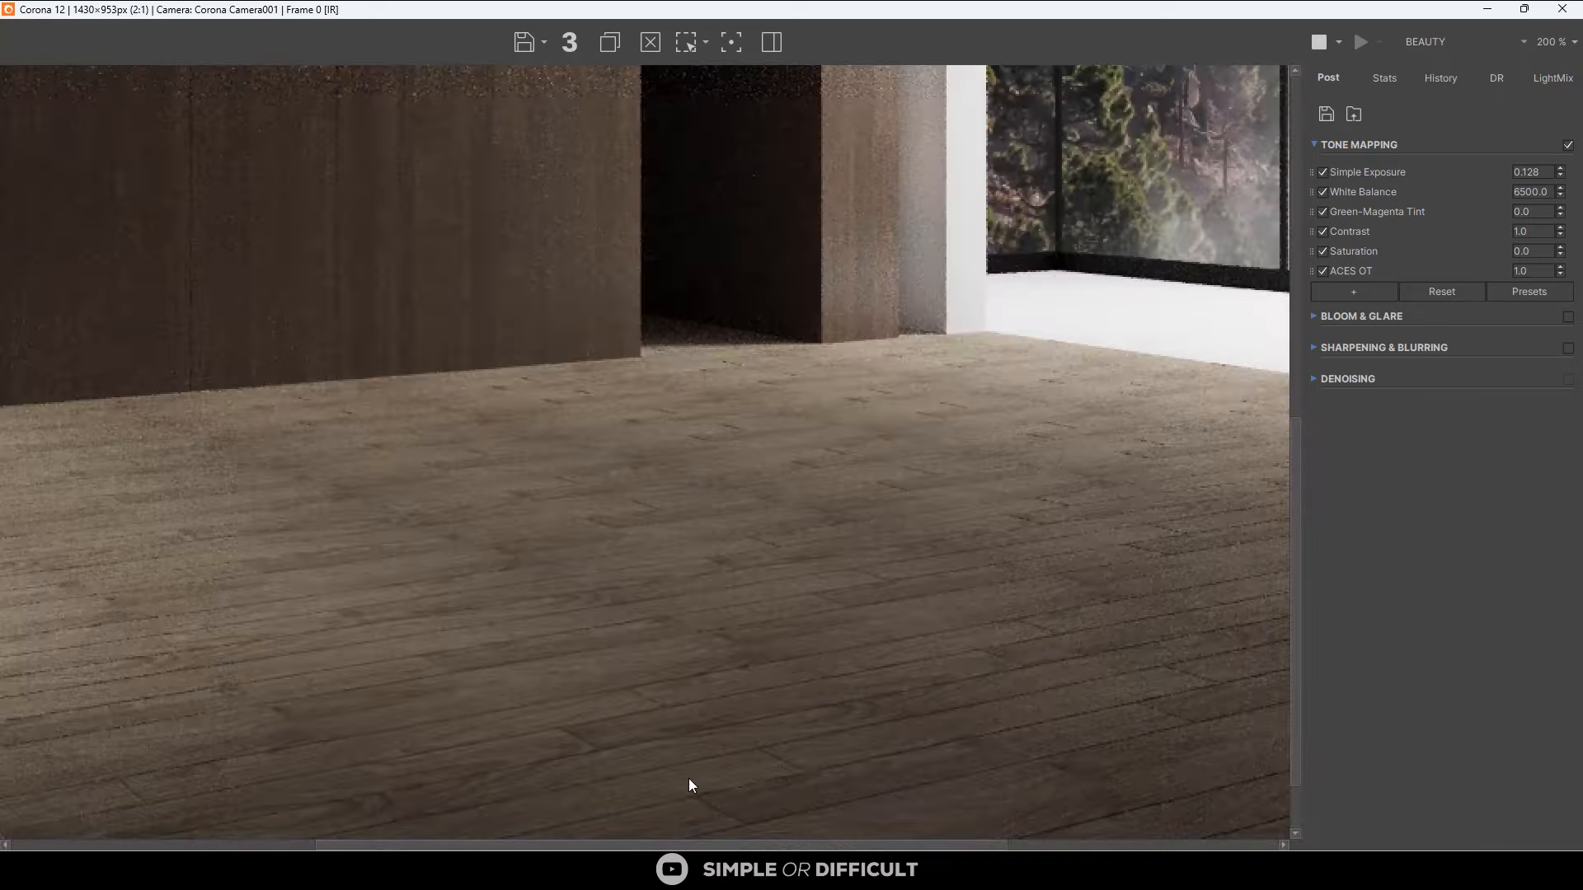
scroll(689, 779, "up", 1)
scroll(821, 513, "down", 1)
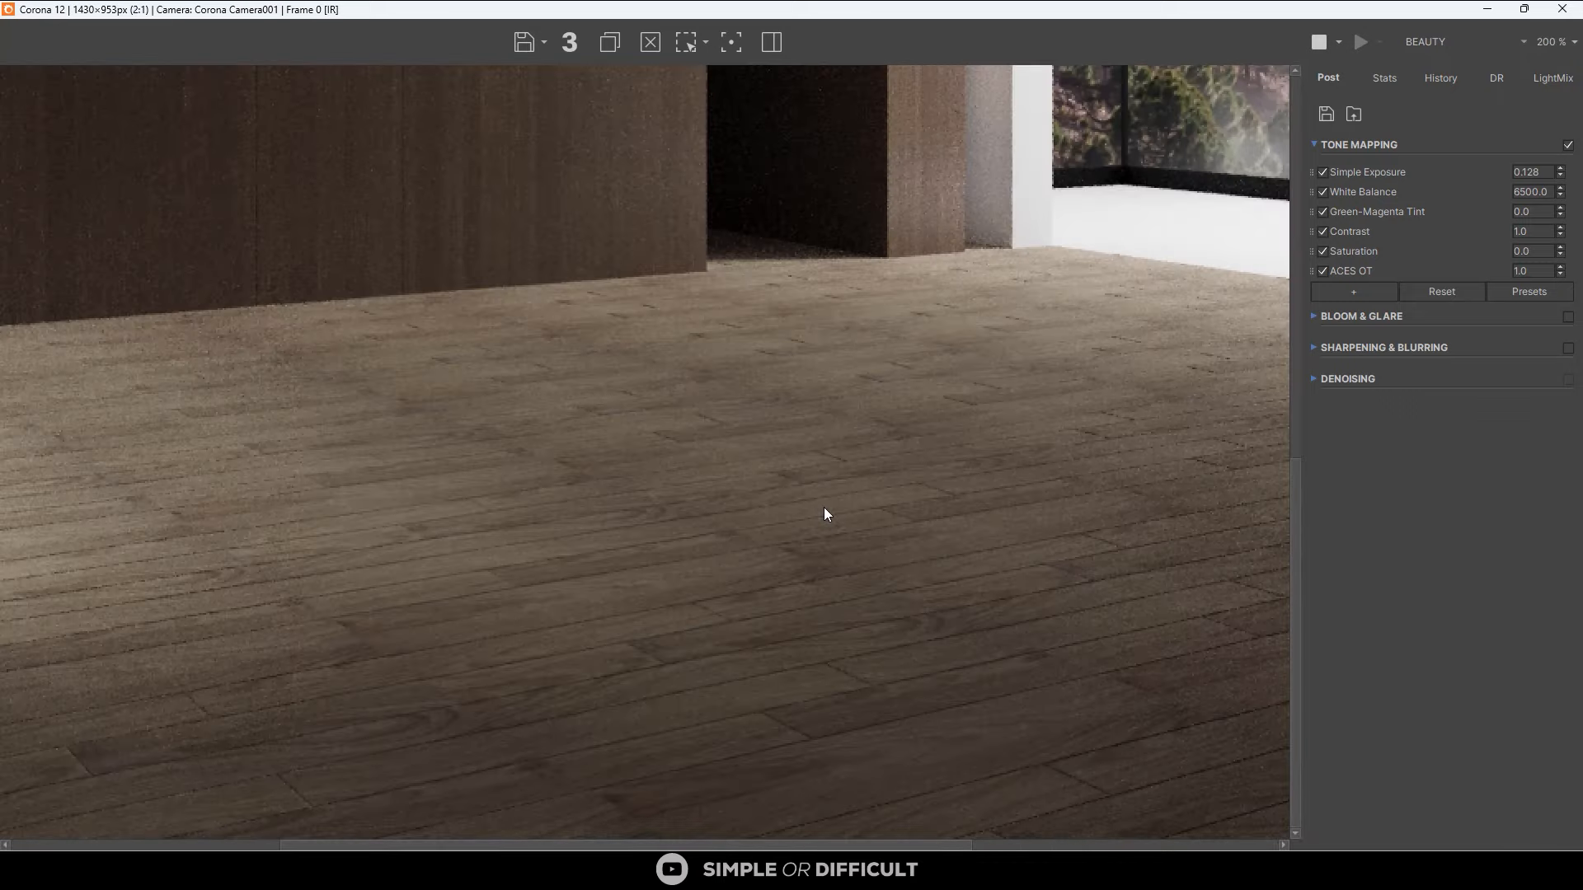
scroll(825, 509, "down", 1)
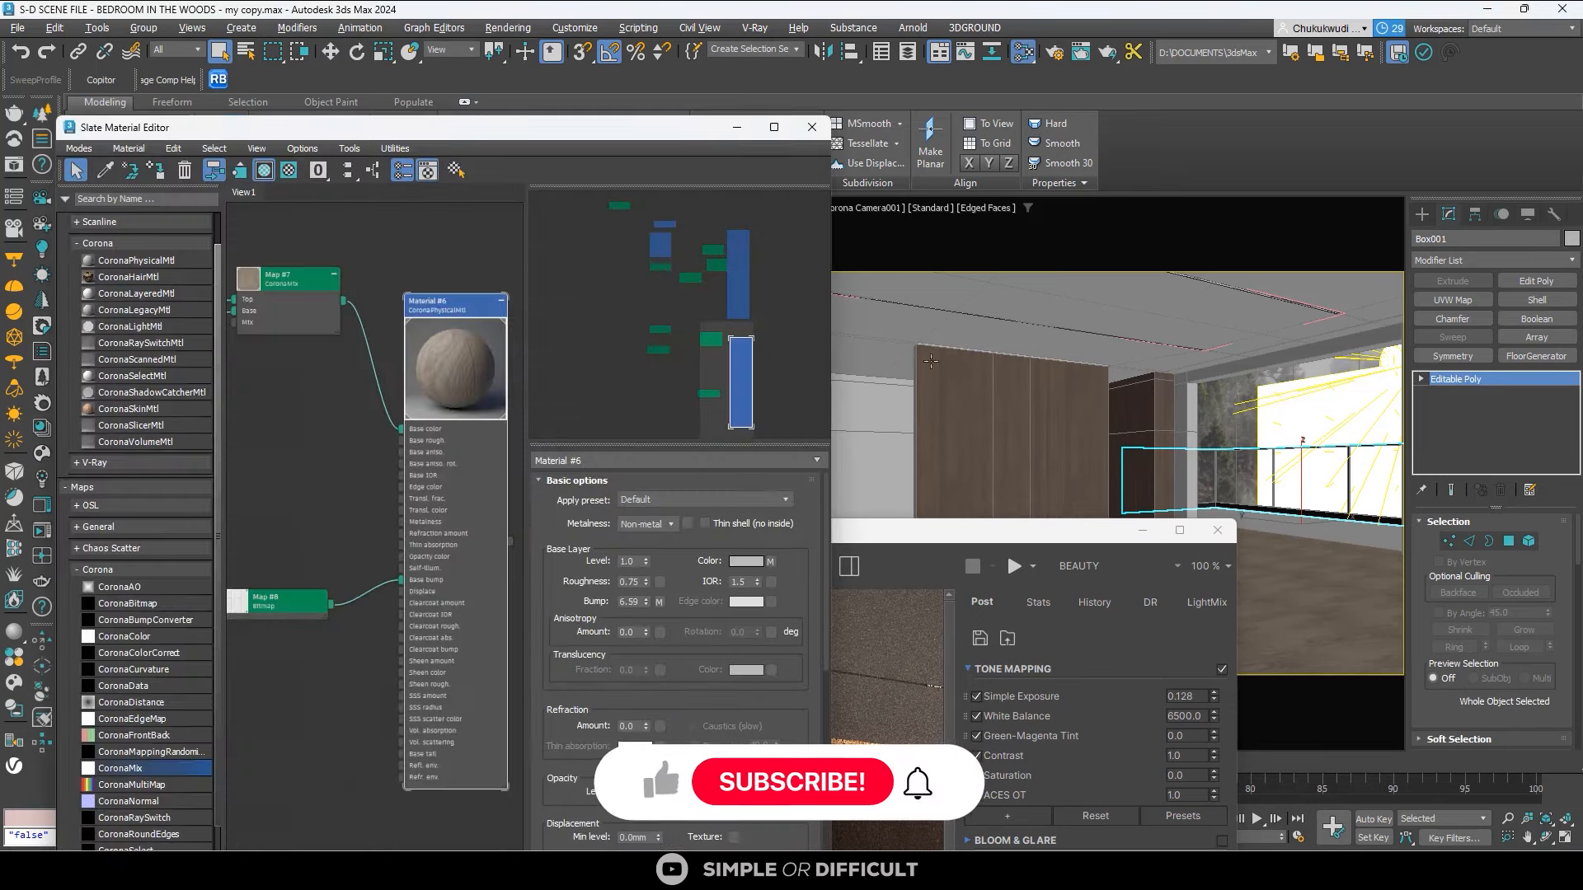
Insert a Falloff map between the dark diffuse bitmap and the CoronaMix's Top input, feeding the bitmap into the Falloff's Map 2.
left_click(775, 126)
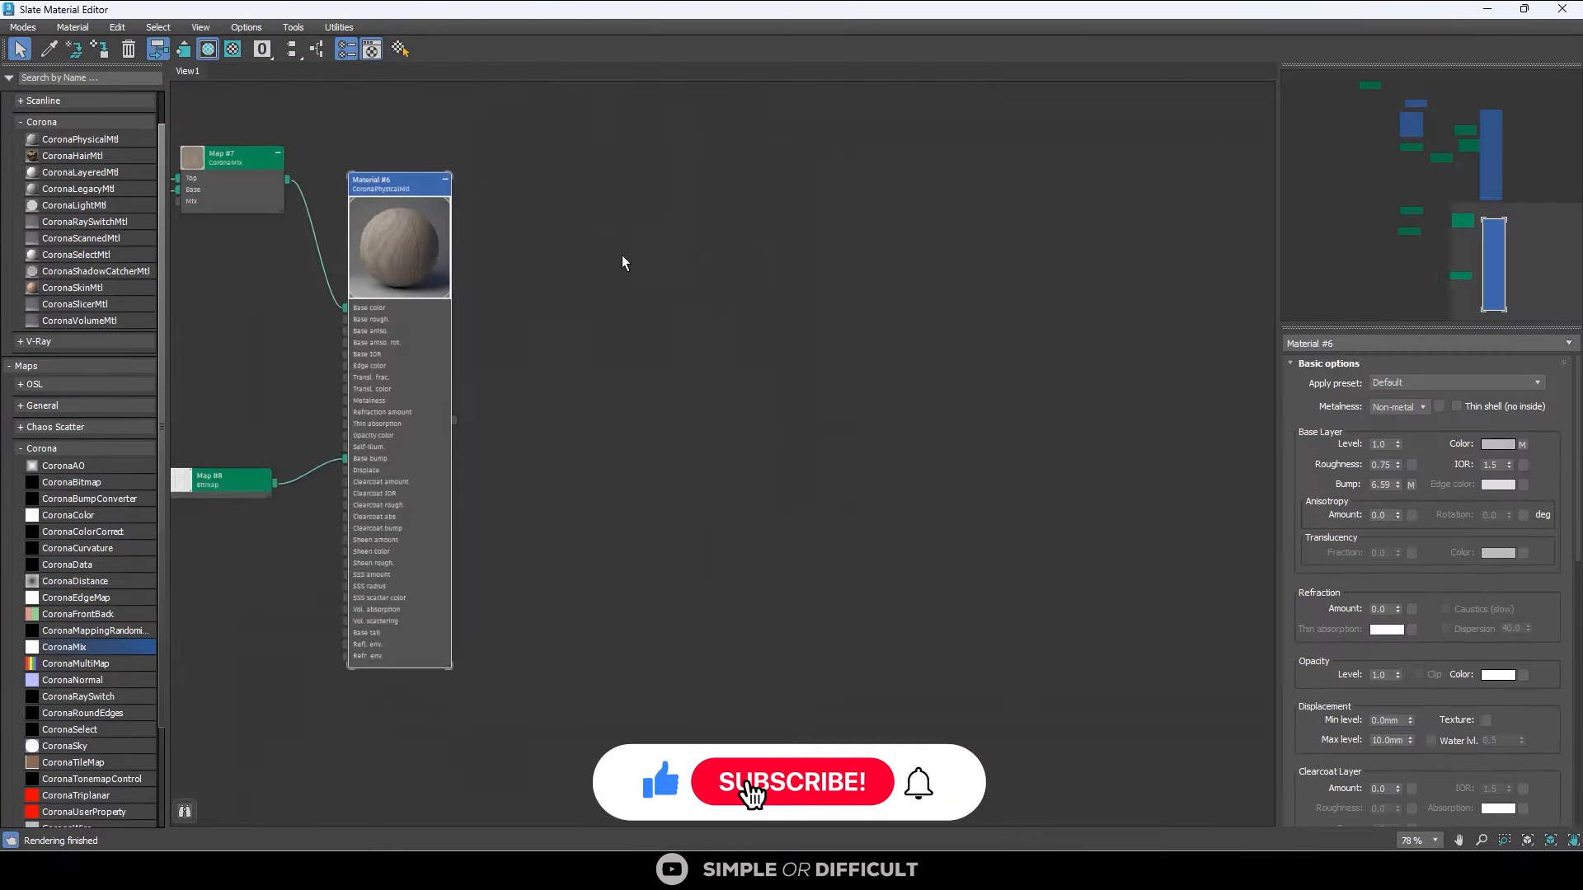
scroll(783, 281, "down", 2)
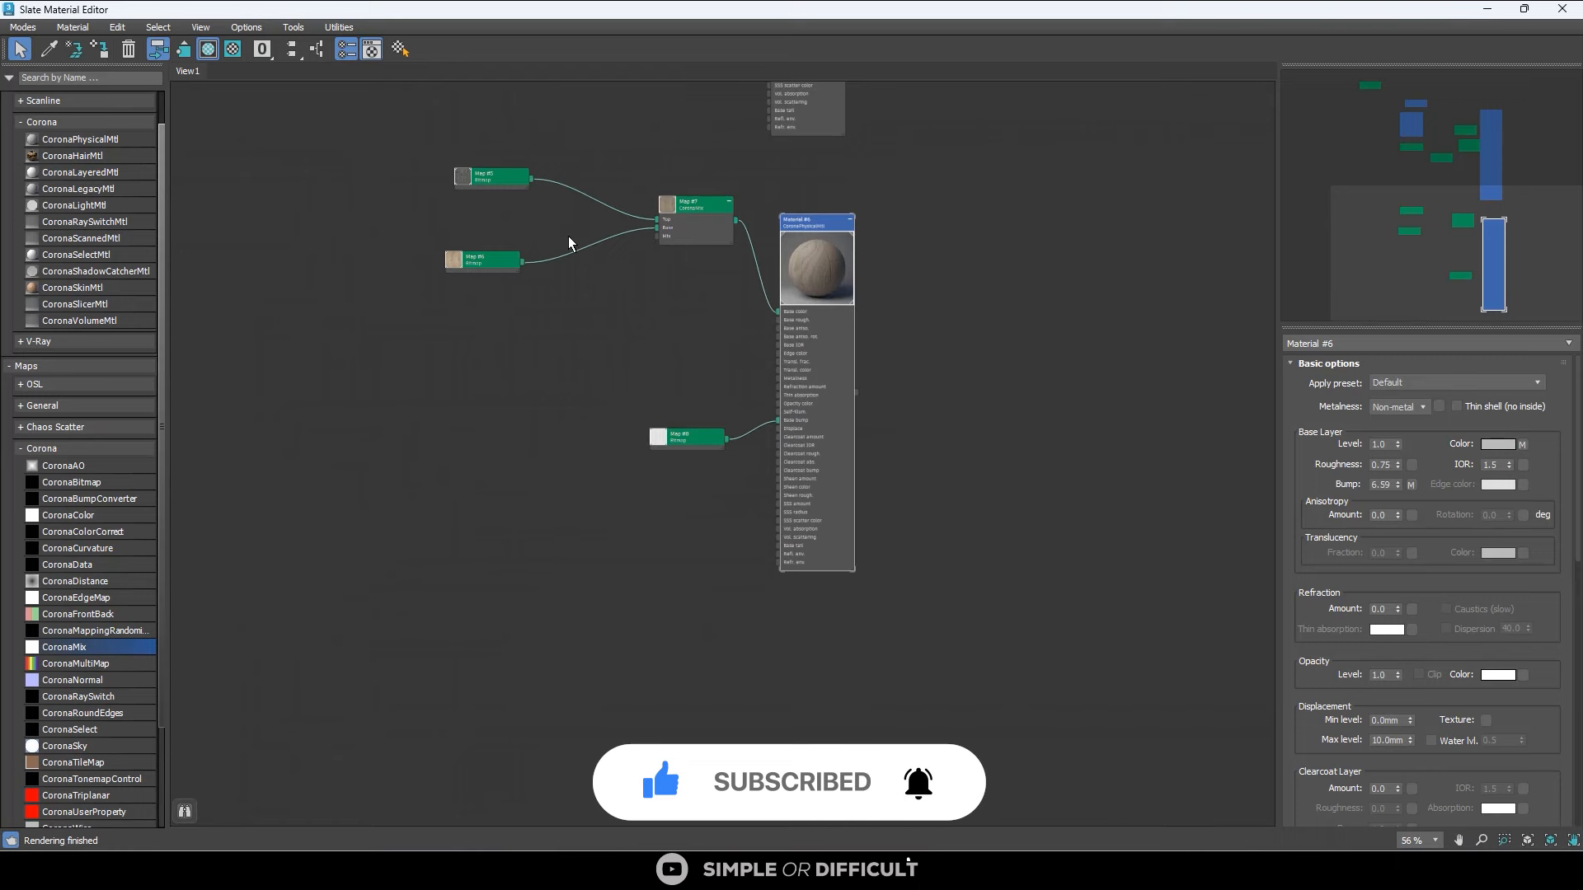
scroll(569, 243, "up", 8)
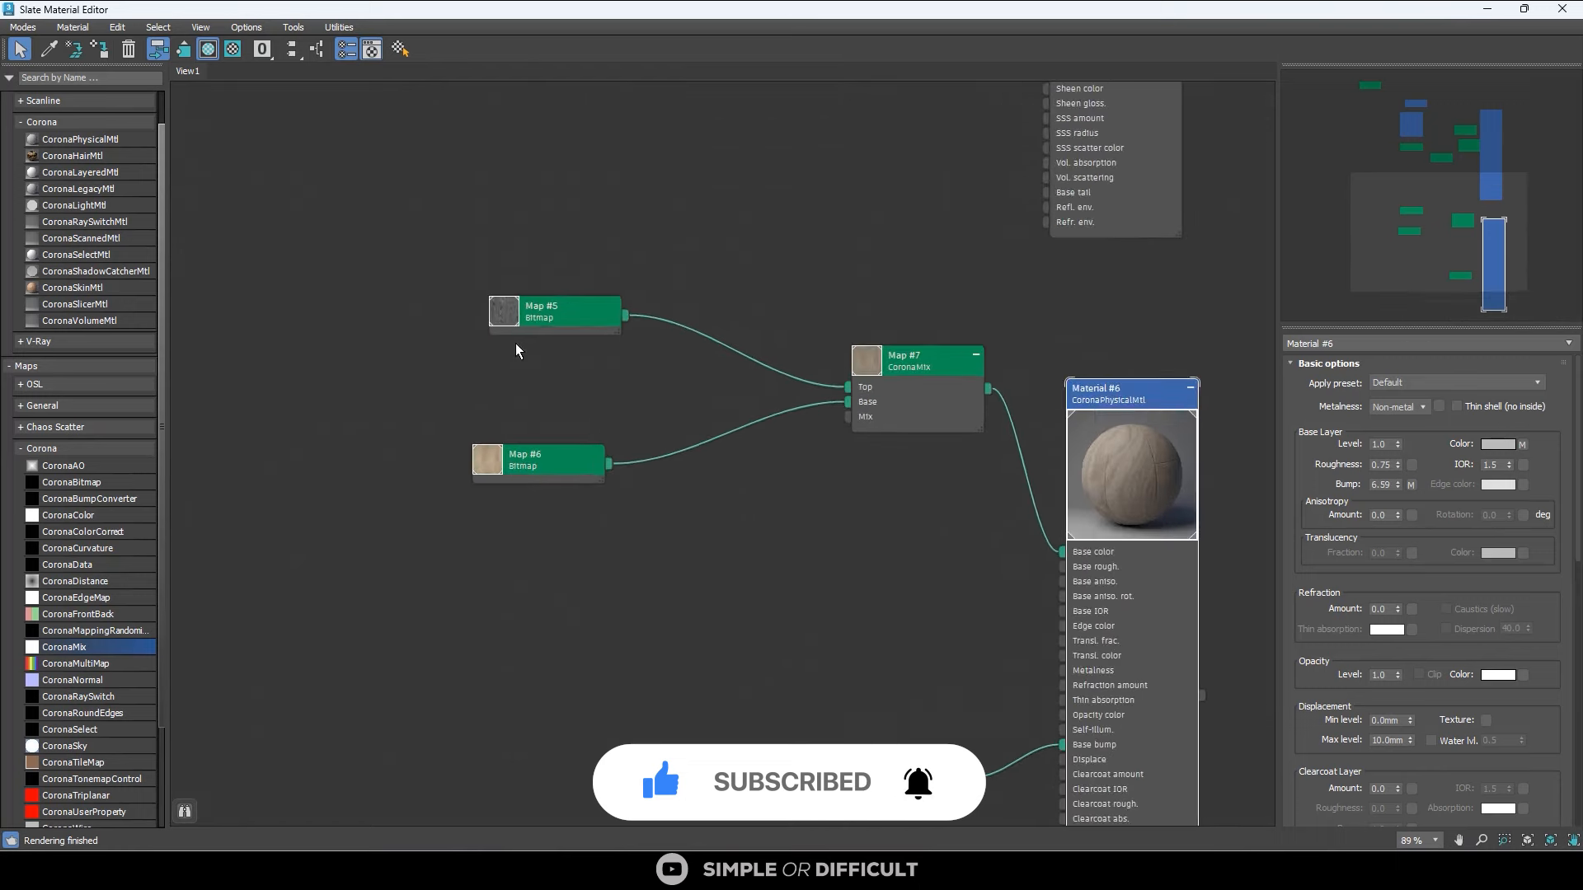
left_click(646, 399)
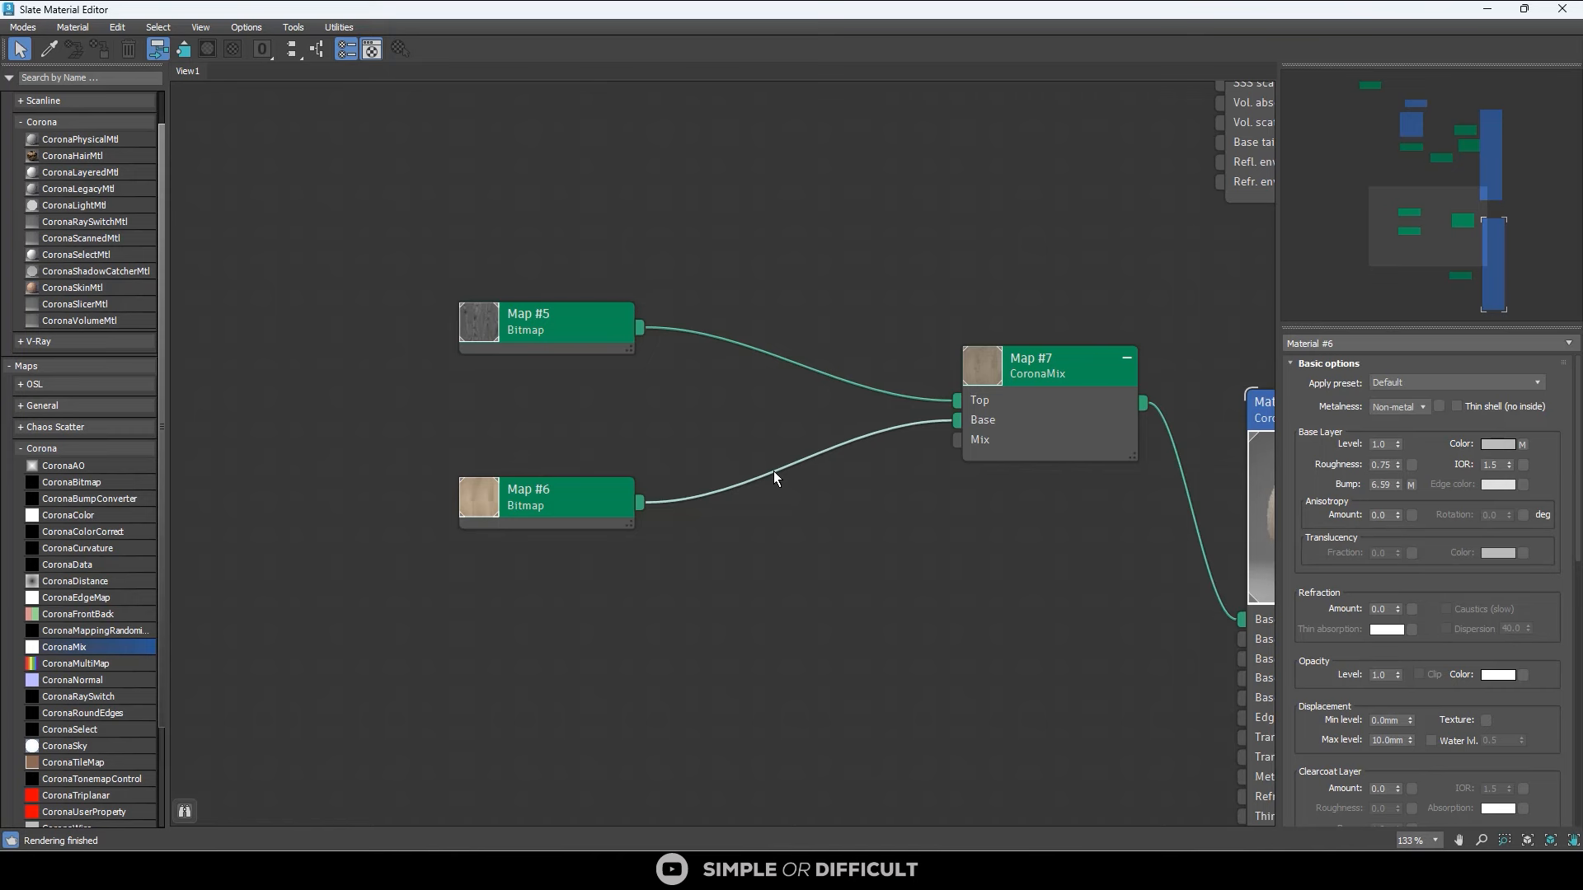
left_click(20, 407)
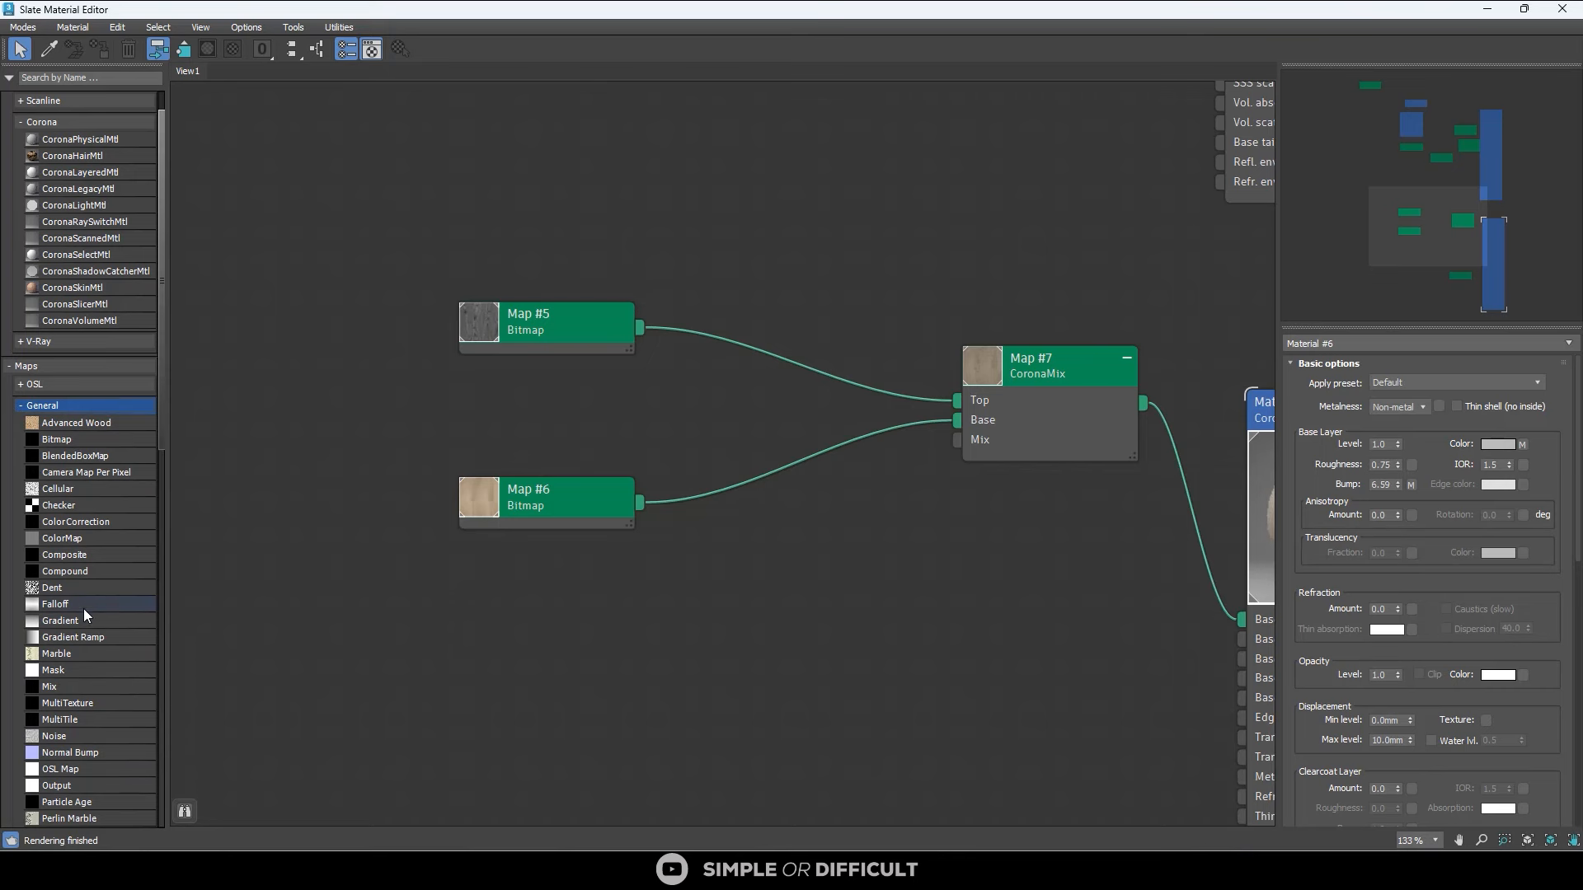
left_click_drag(82, 608, 818, 372)
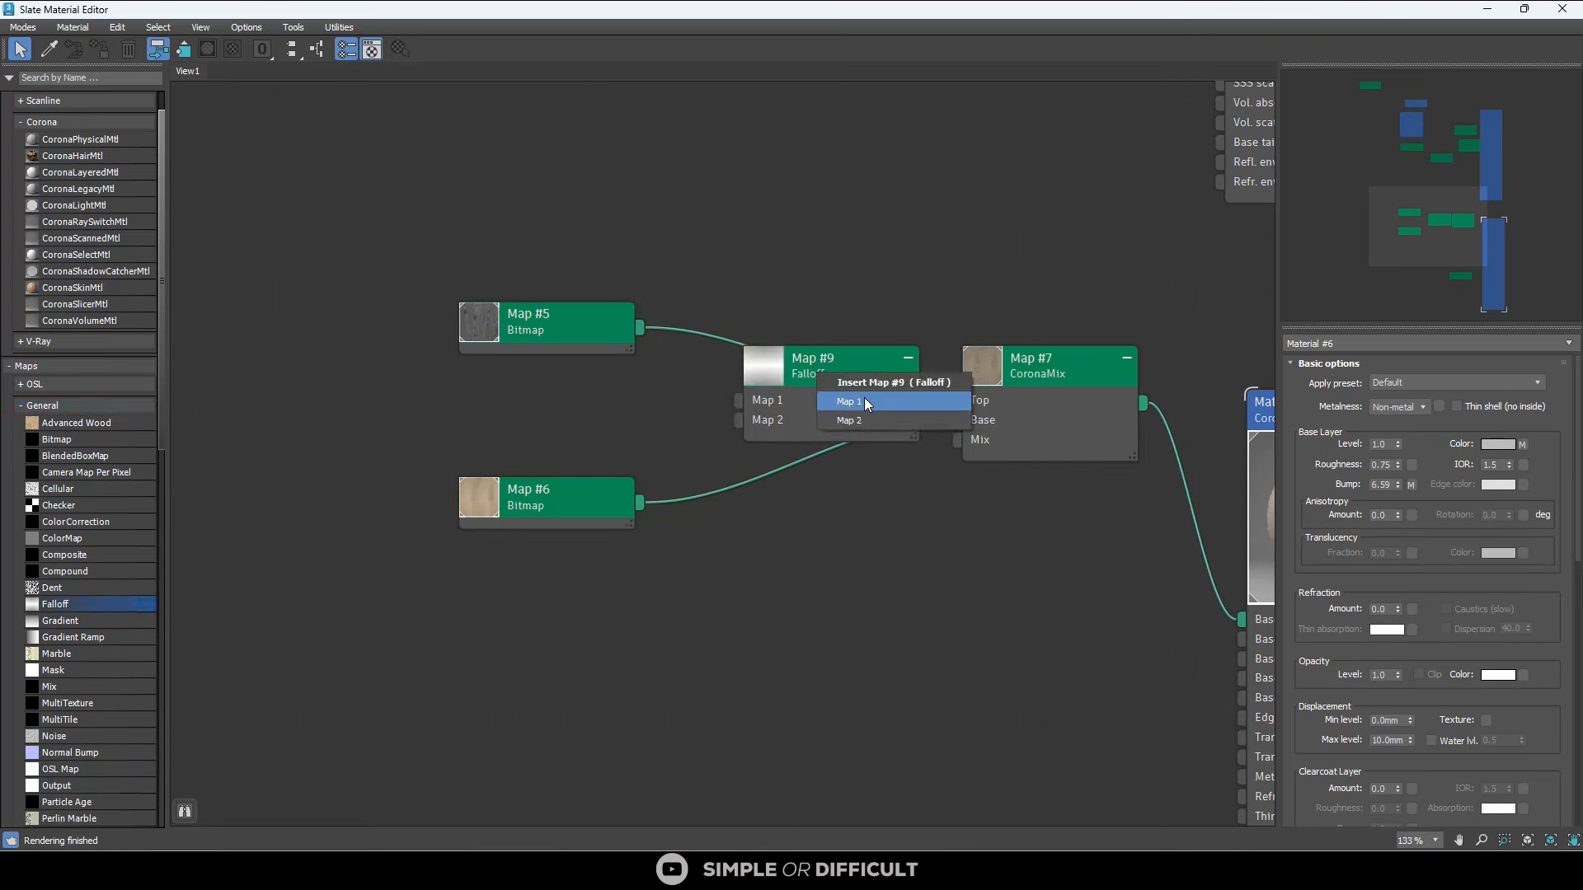
left_click(873, 421)
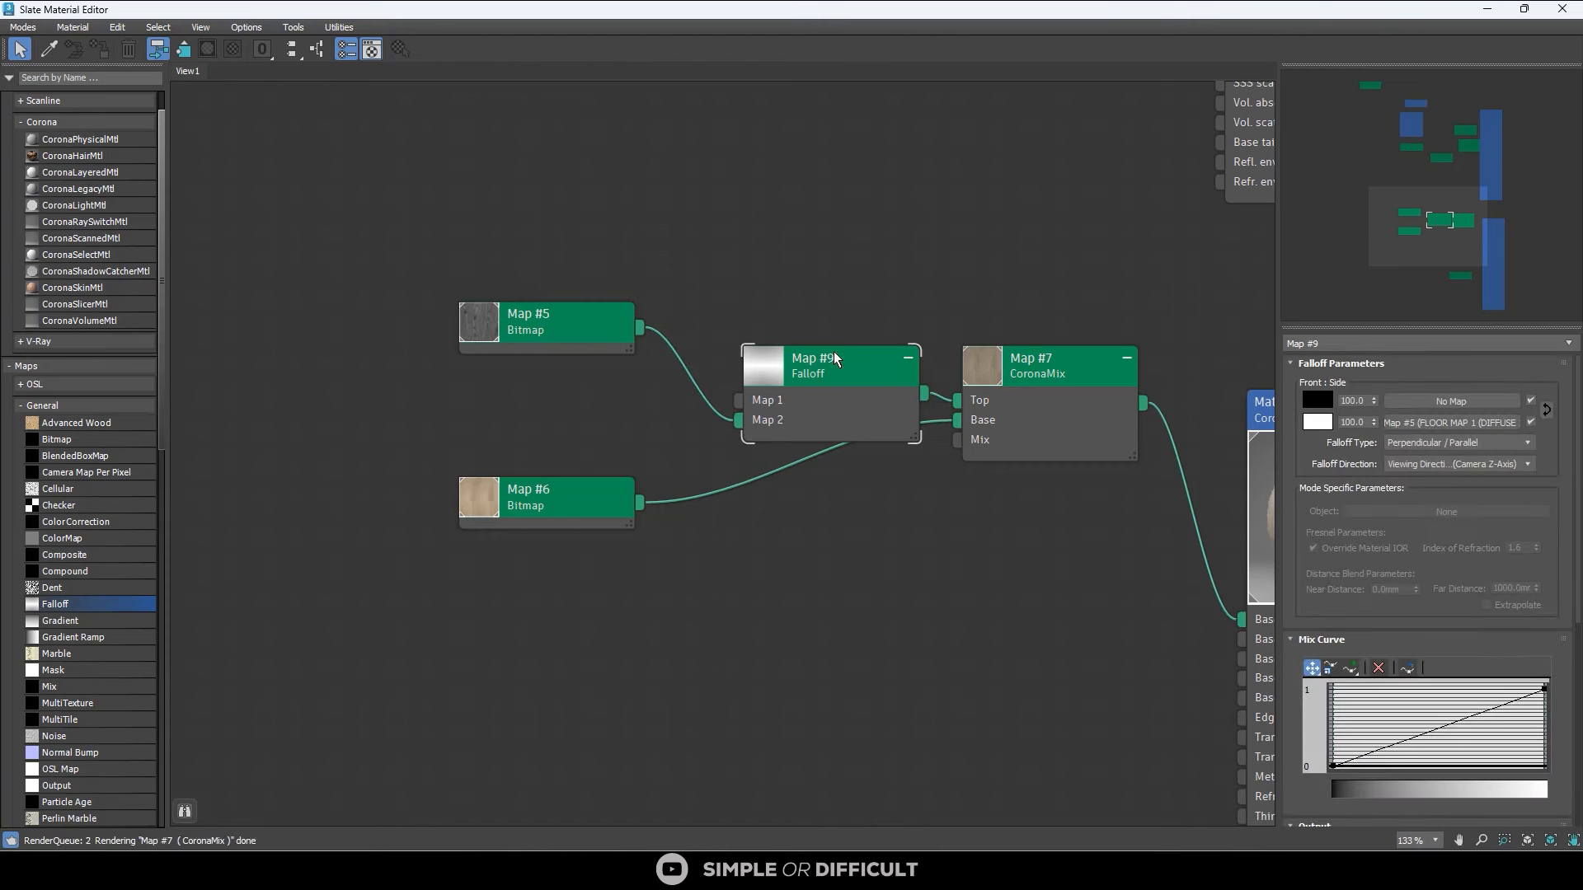
Separate the Falloff node from the CoronaMix and set the Falloff's front color to dark grey, value 38 (262626).
left_click_drag(827, 393, 761, 305, "alt")
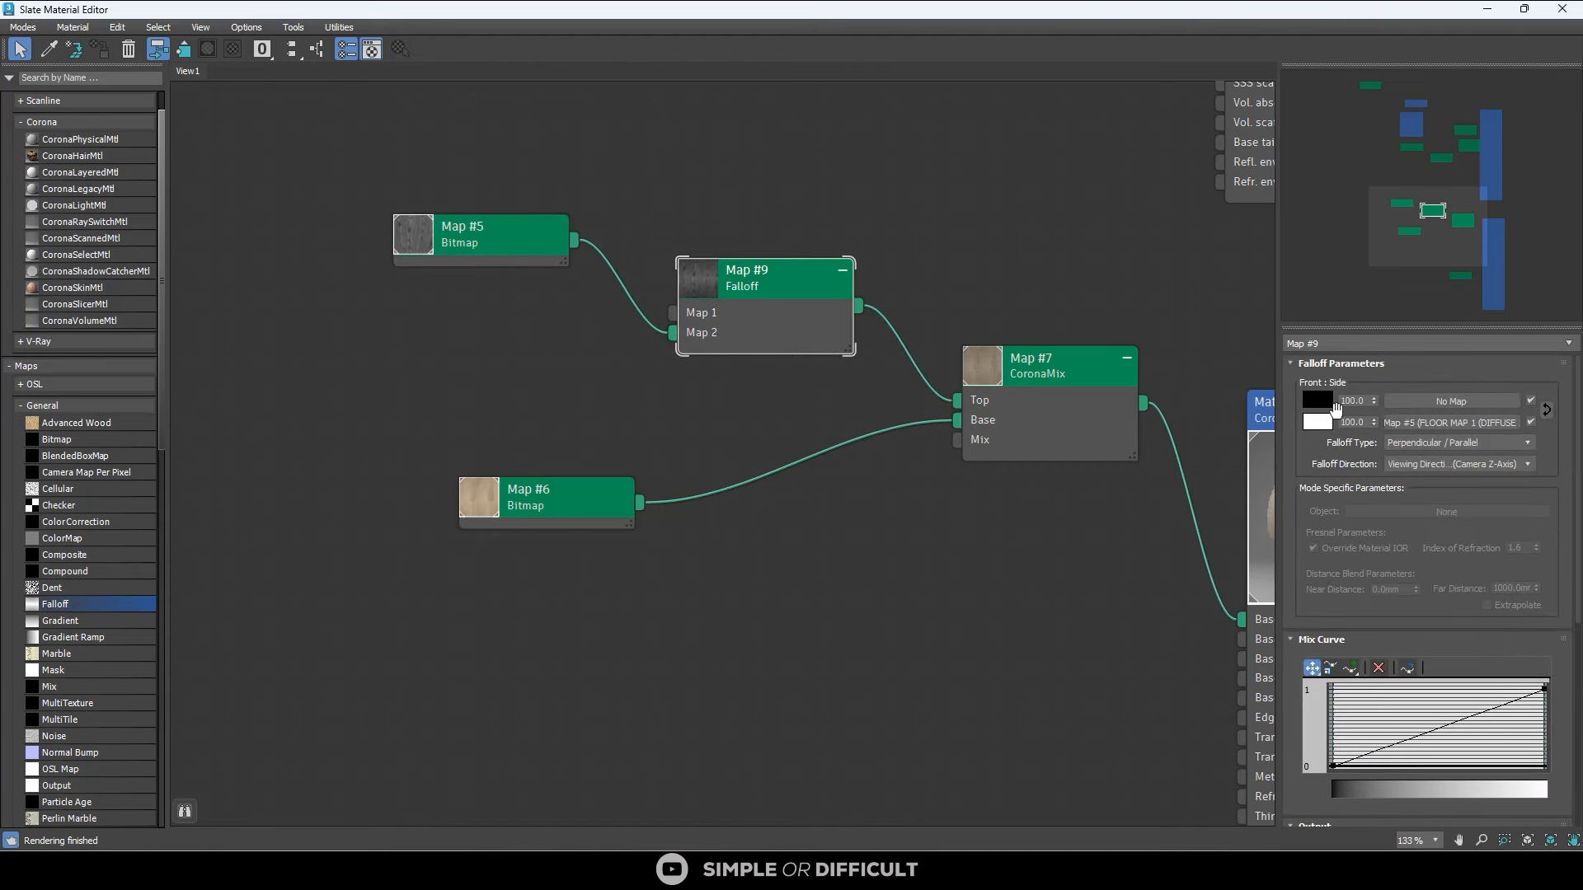
left_click(1327, 400)
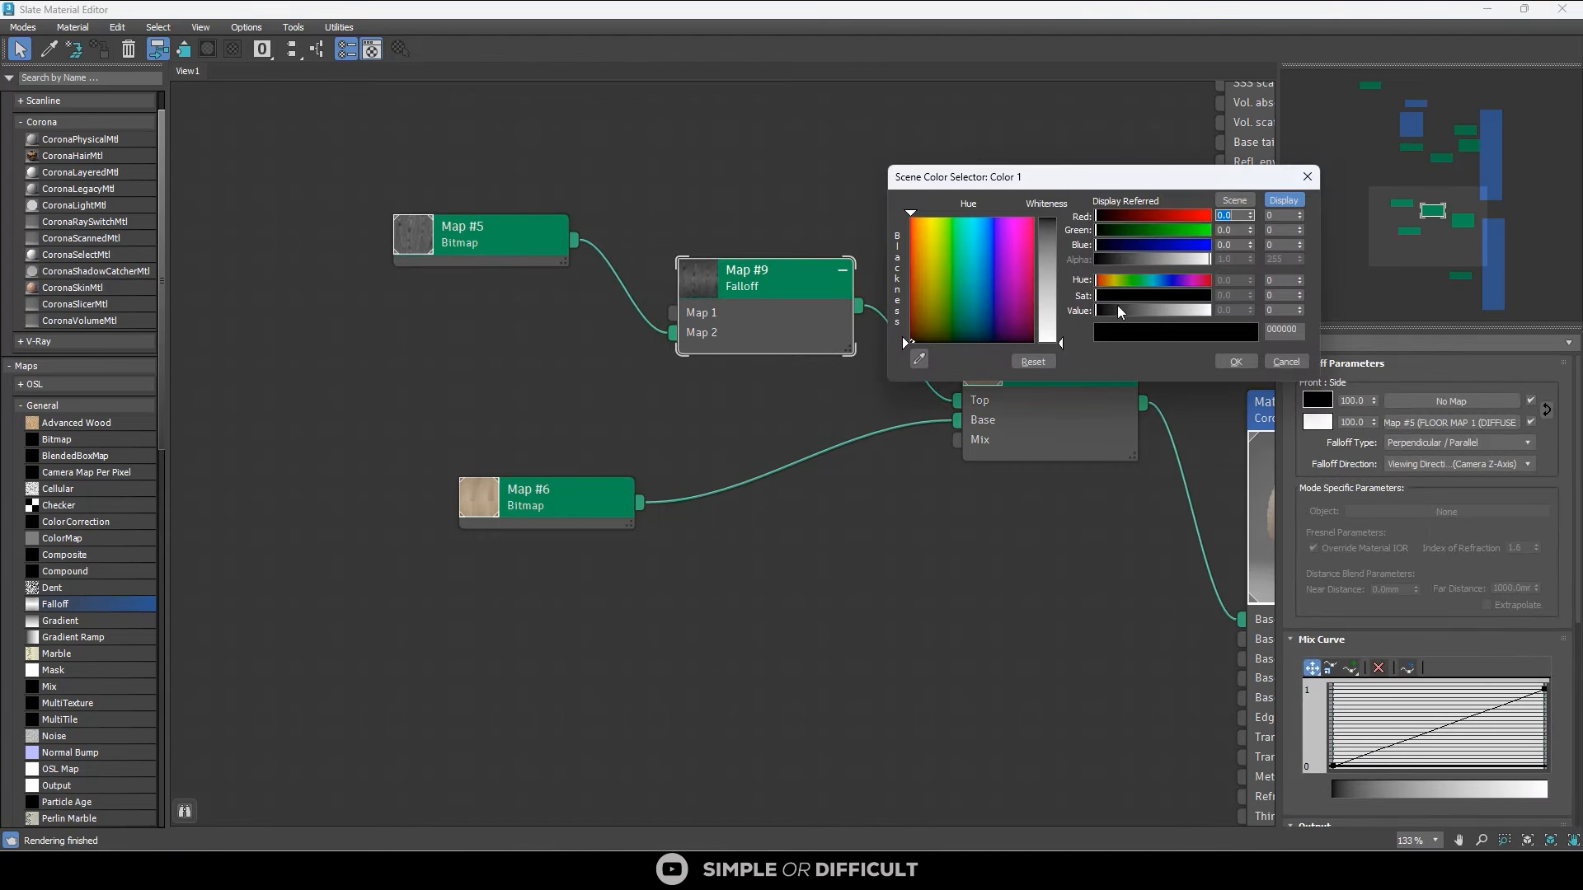
left_click_drag(1120, 310, 1112, 310)
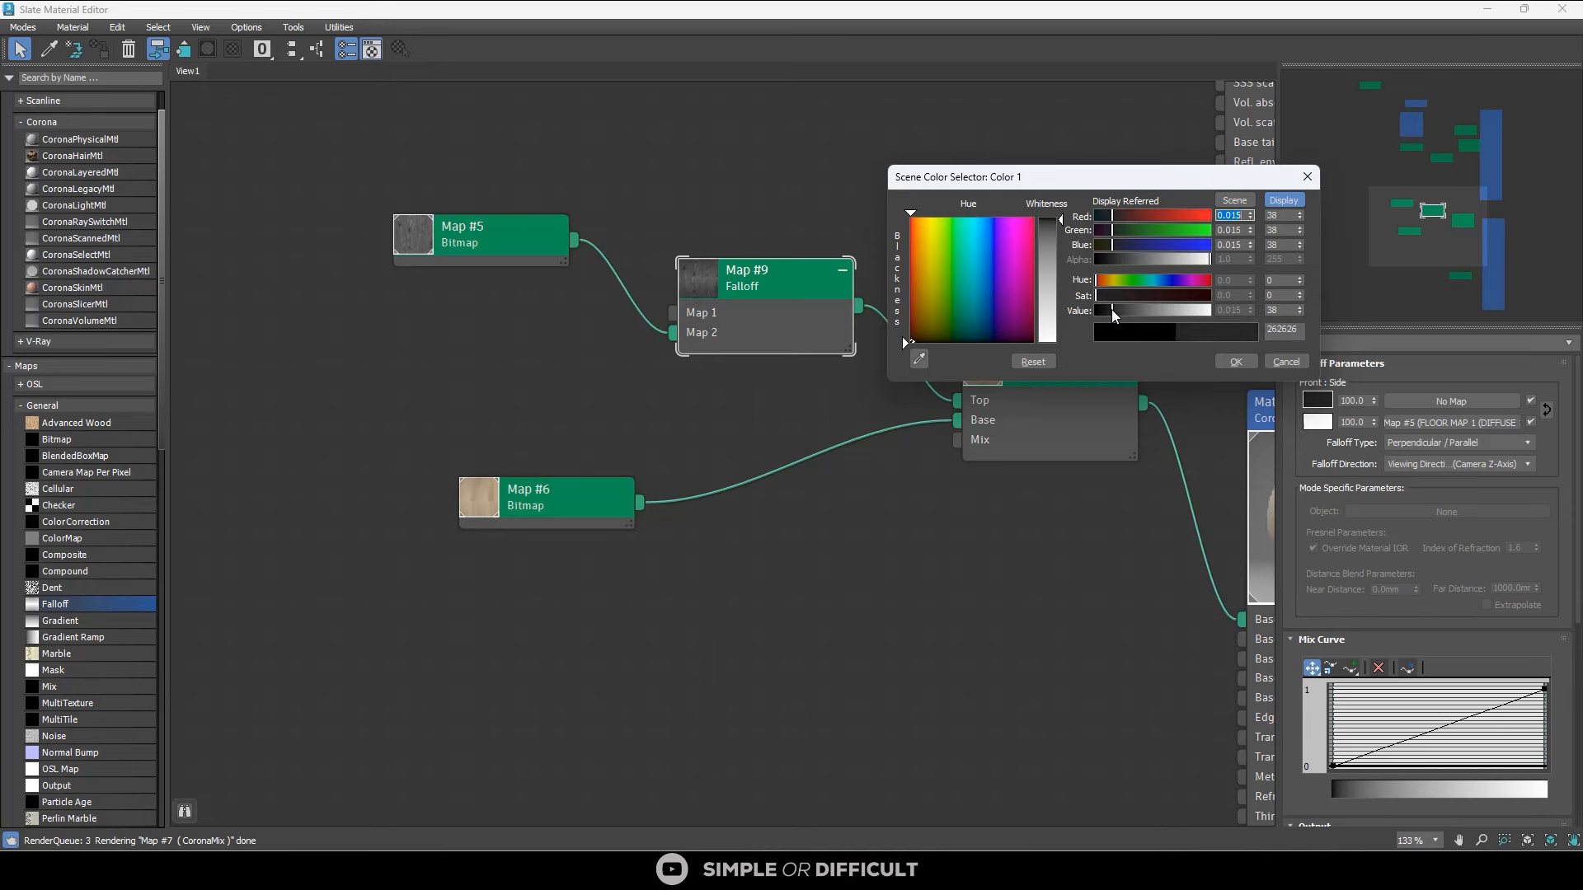
left_click(1245, 363)
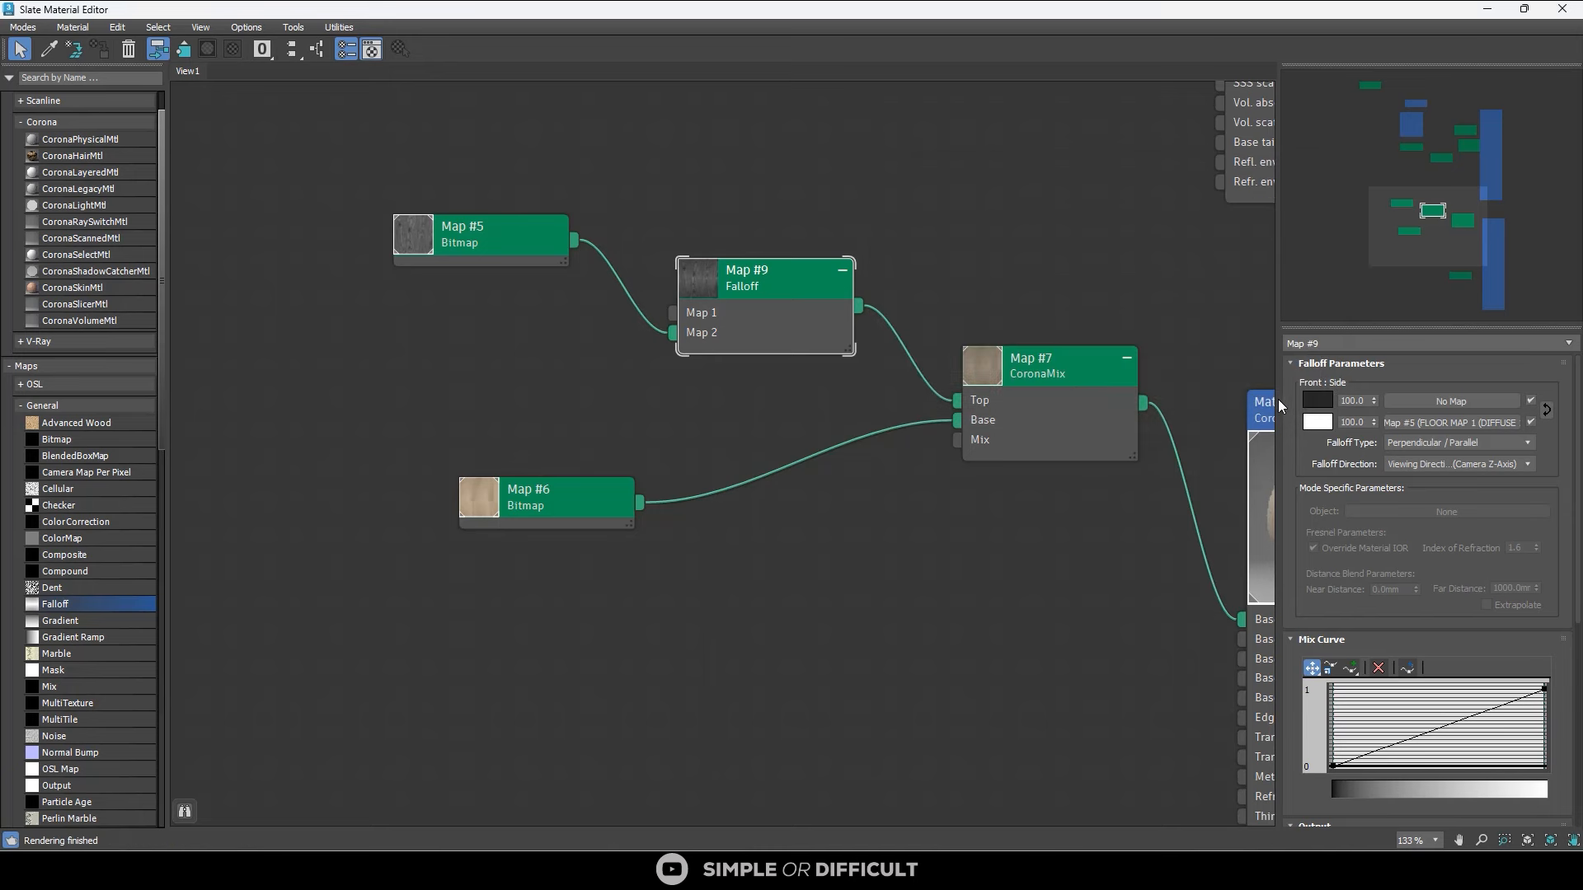
Set the Falloff's side color to a bluish mid grey, RGB 142, 148, 152 (8E9498).
left_click(1320, 422)
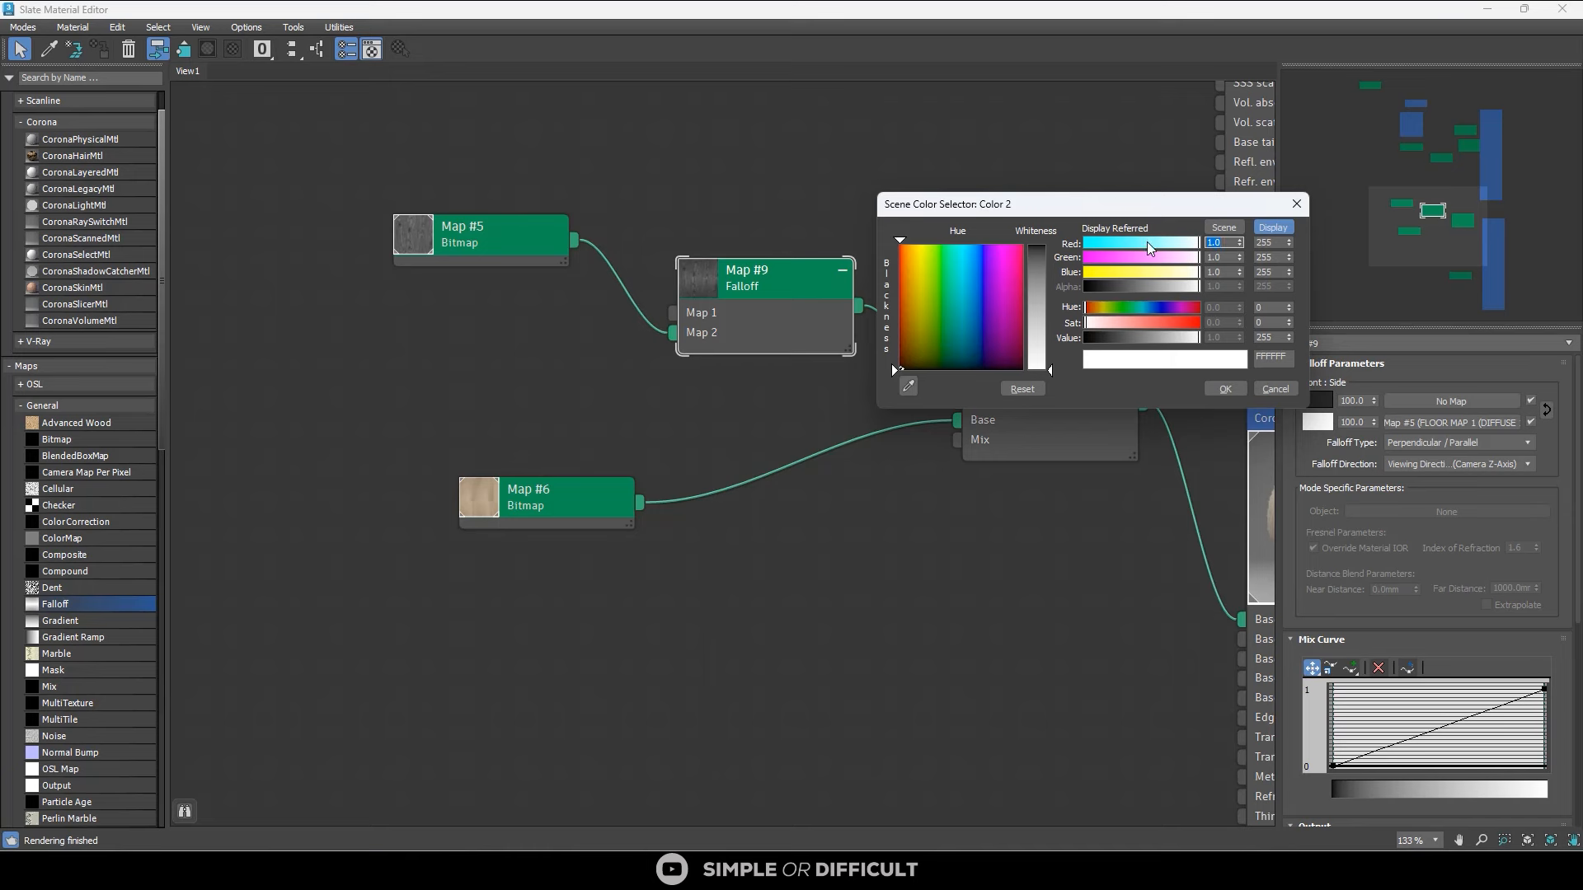
left_click_drag(1149, 245, 1144, 246)
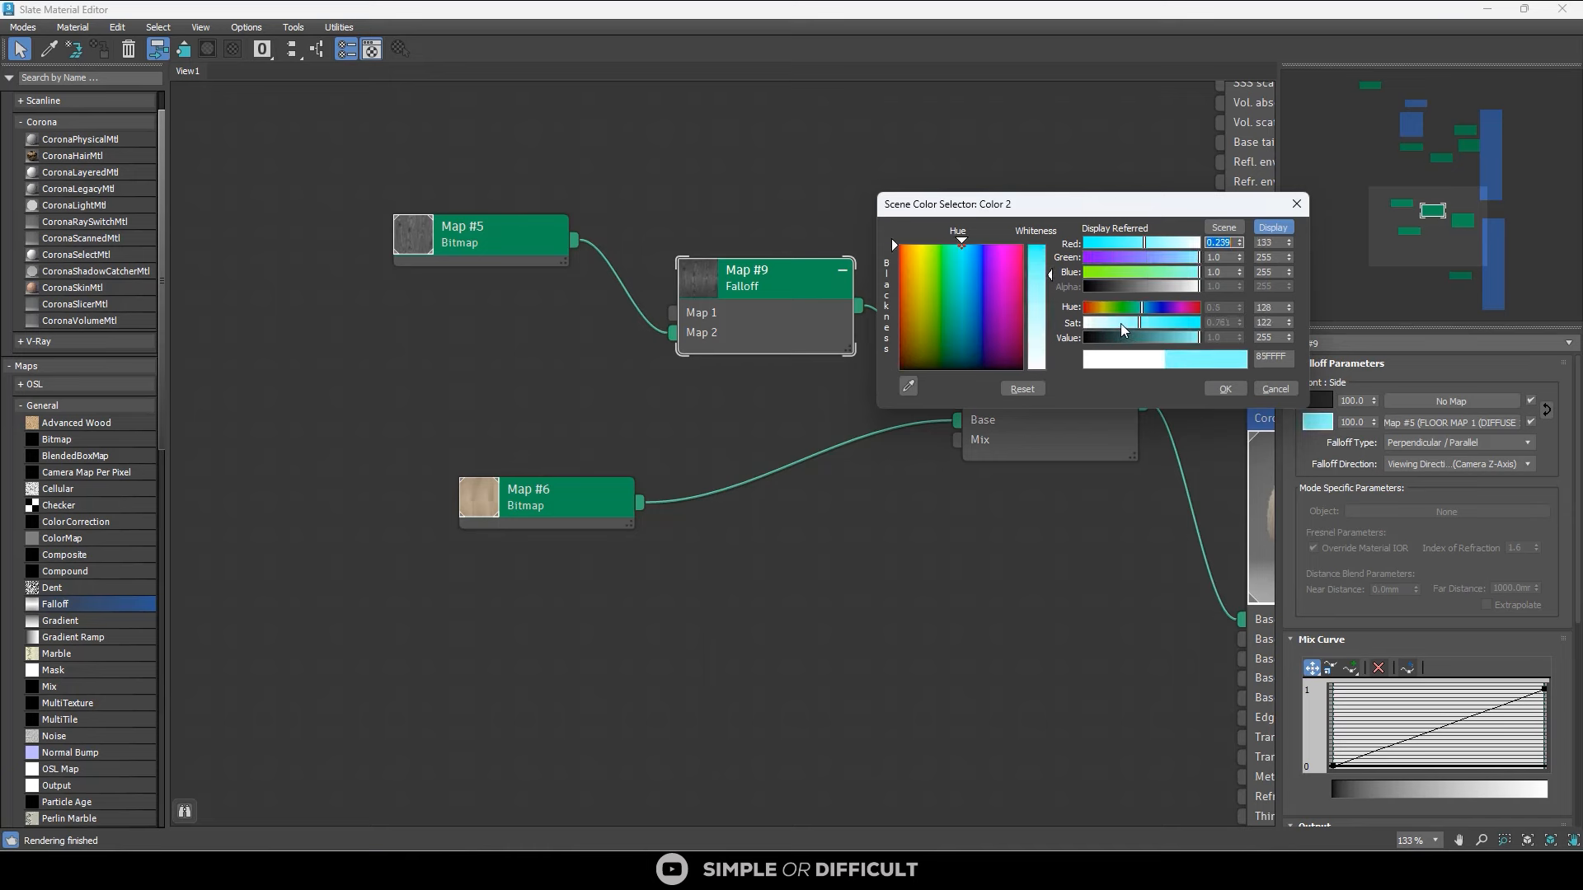
left_click_drag(1139, 322, 1109, 322)
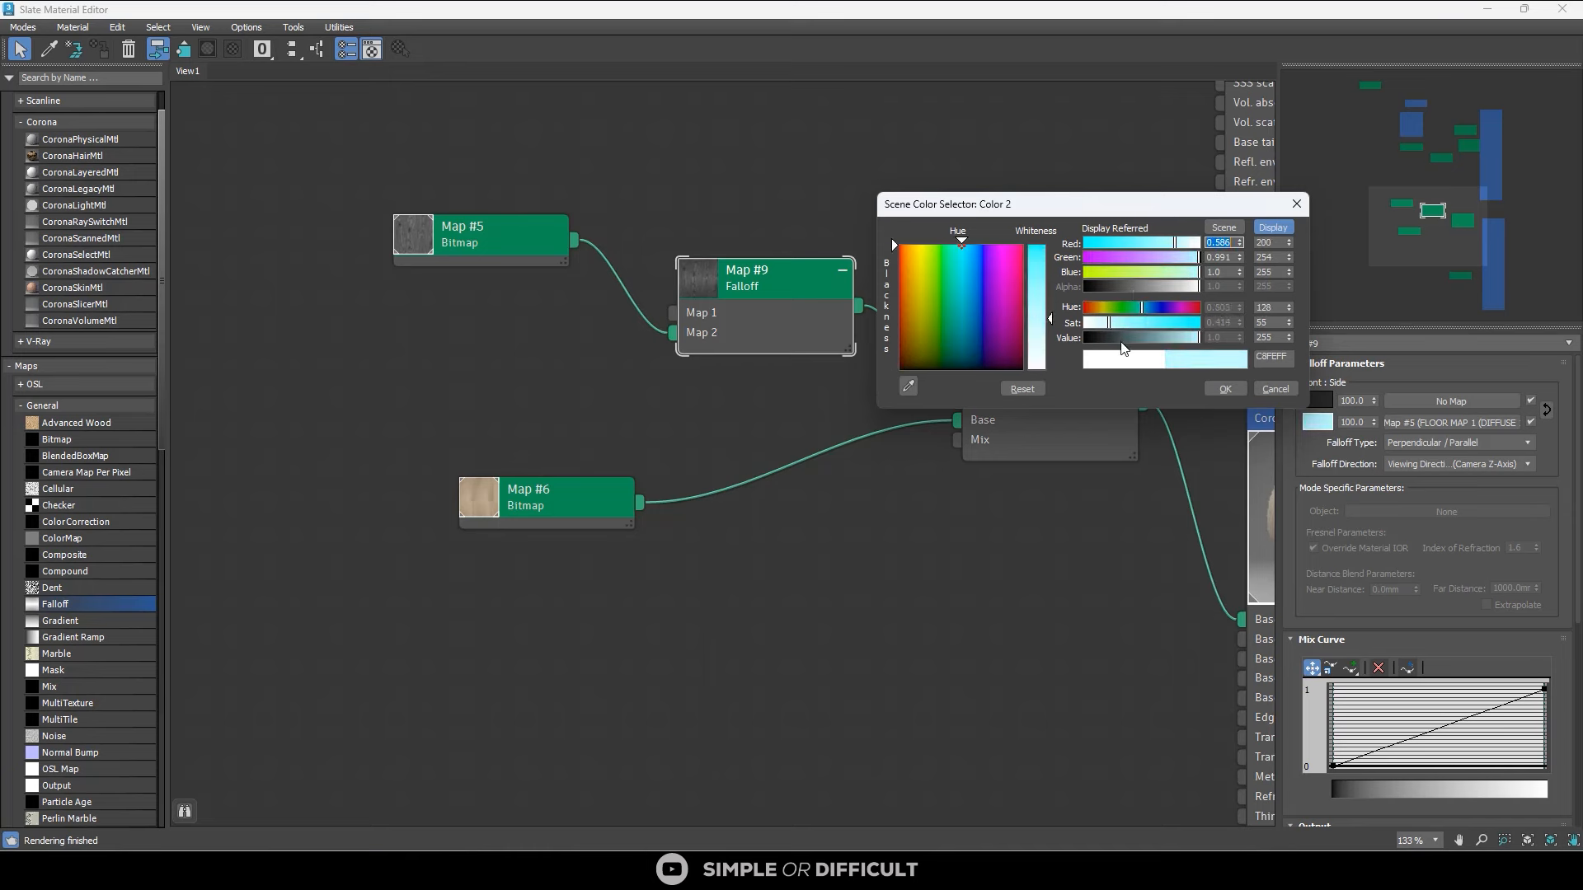
left_click_drag(1160, 244, 1180, 278)
left_click(1177, 256)
left_click(1177, 273)
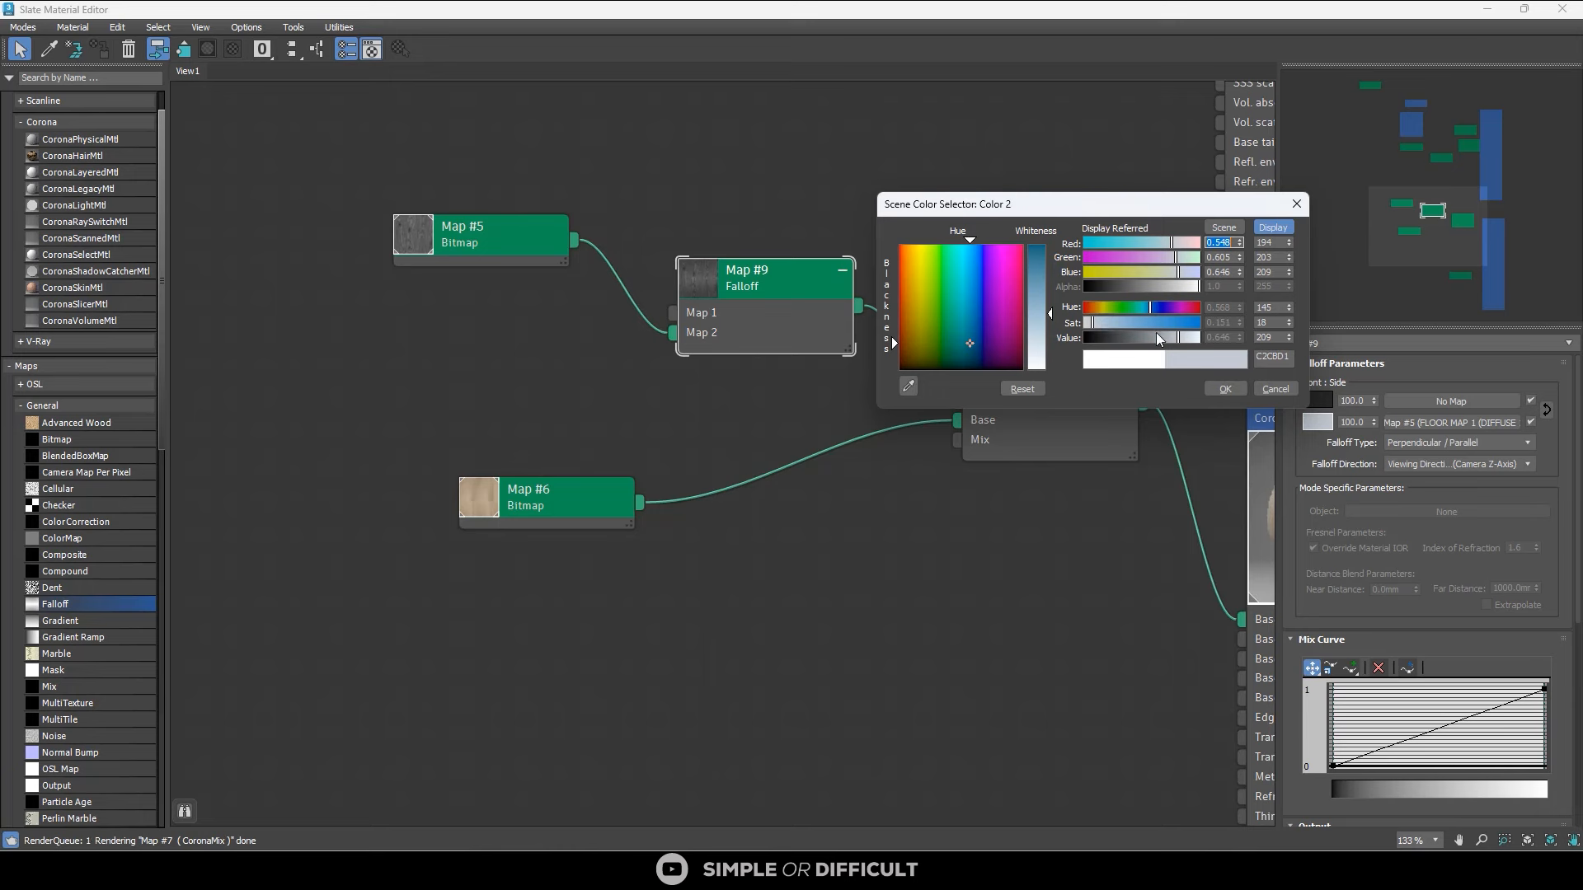
left_click_drag(1156, 333, 1093, 329)
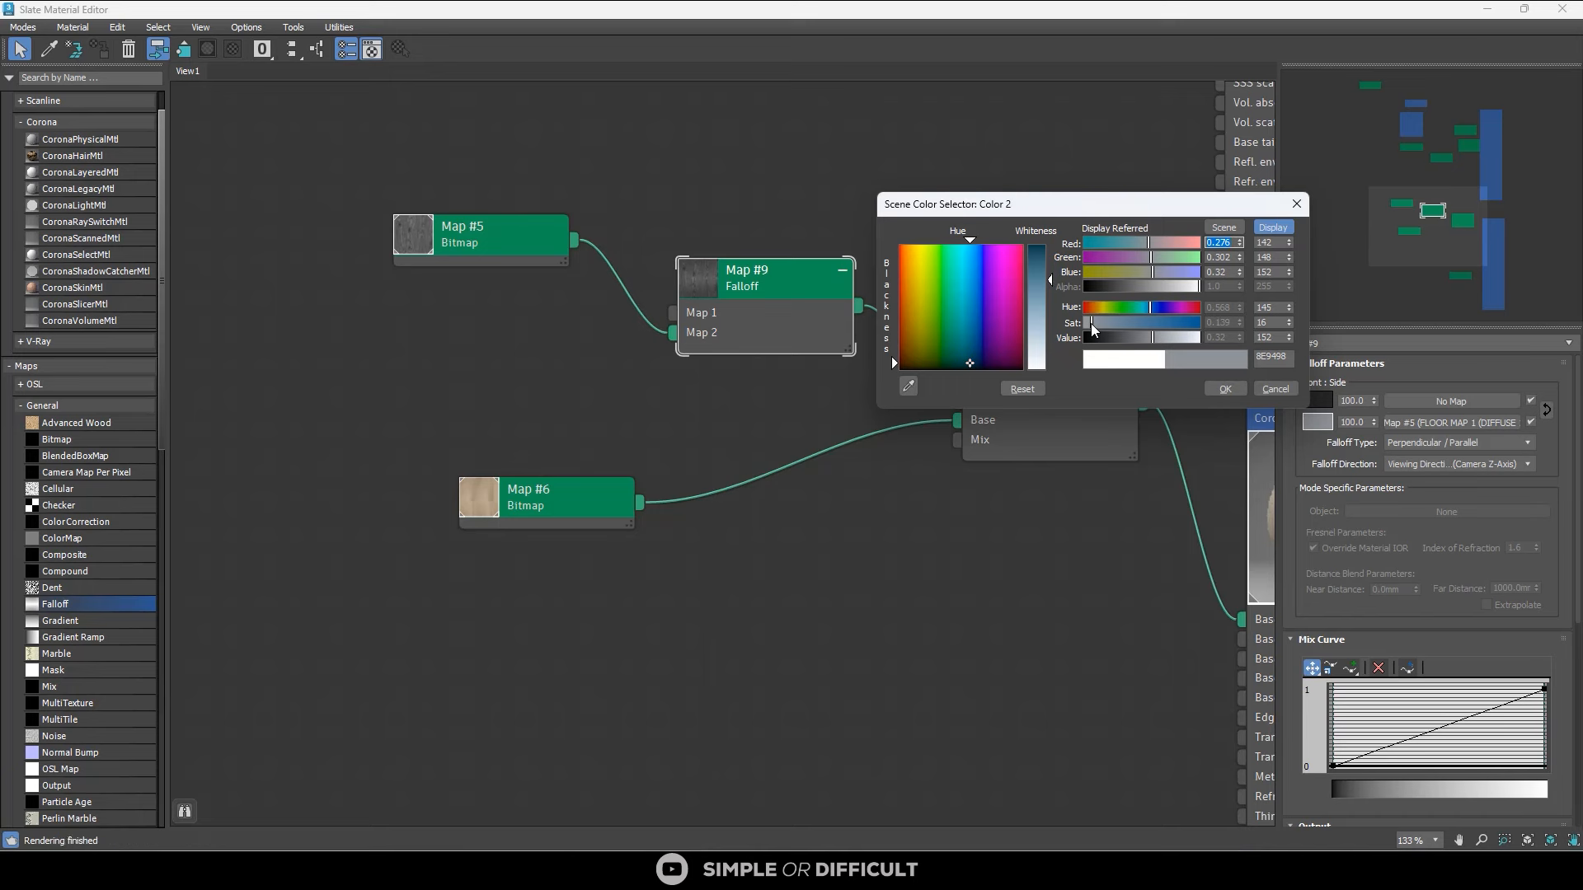
left_click(1223, 390)
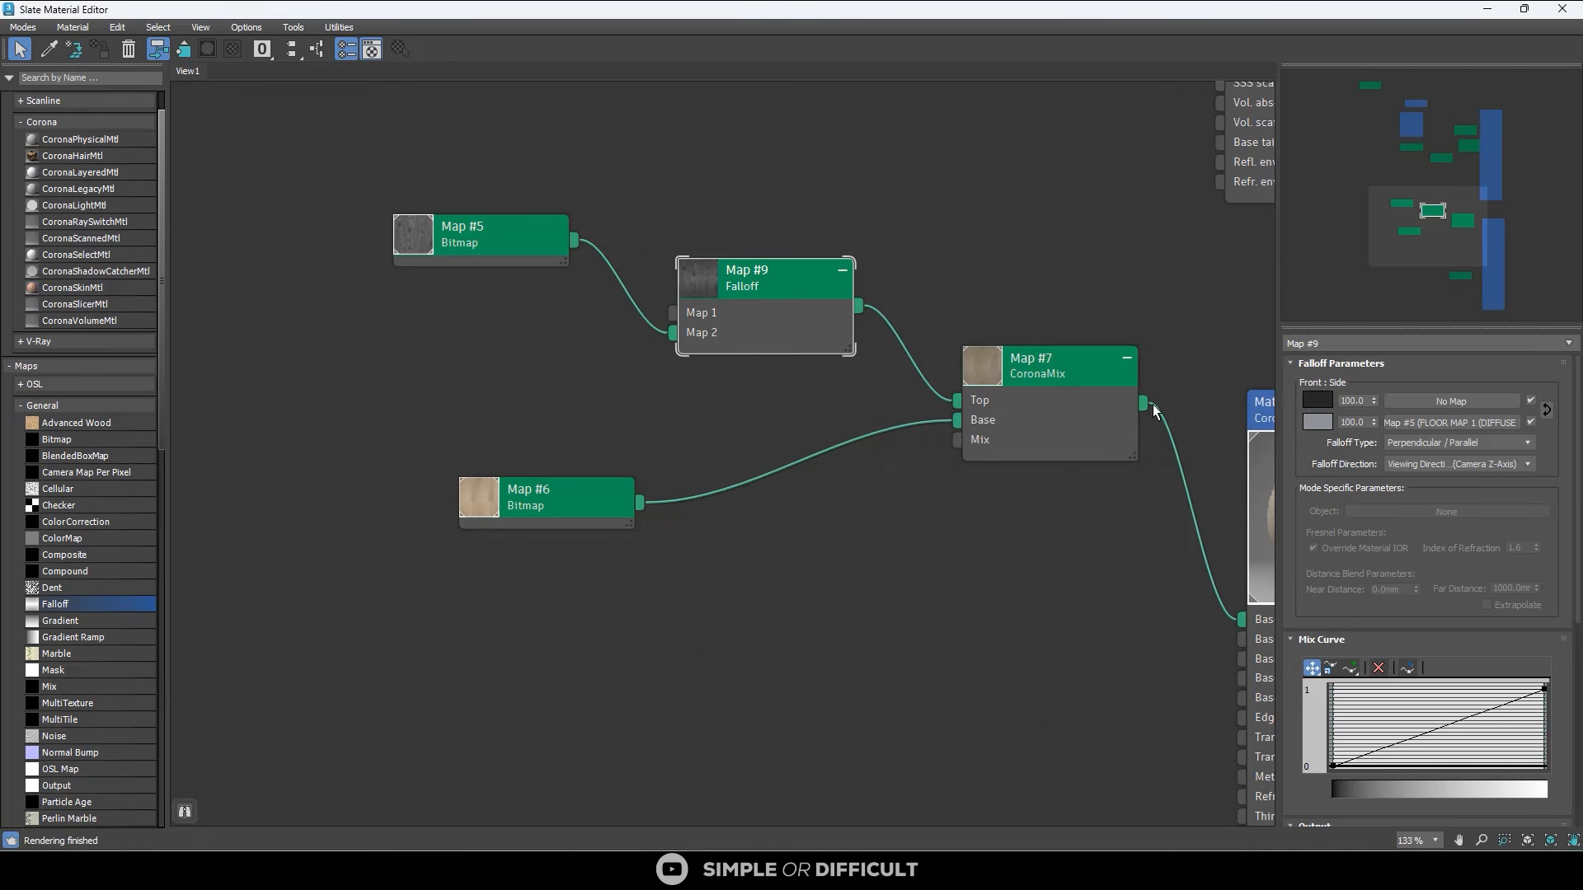
Set the Falloff's side map amount to 60 and open the Falloff Type choices.
double_click(1354, 423)
type("60")
key("Return")
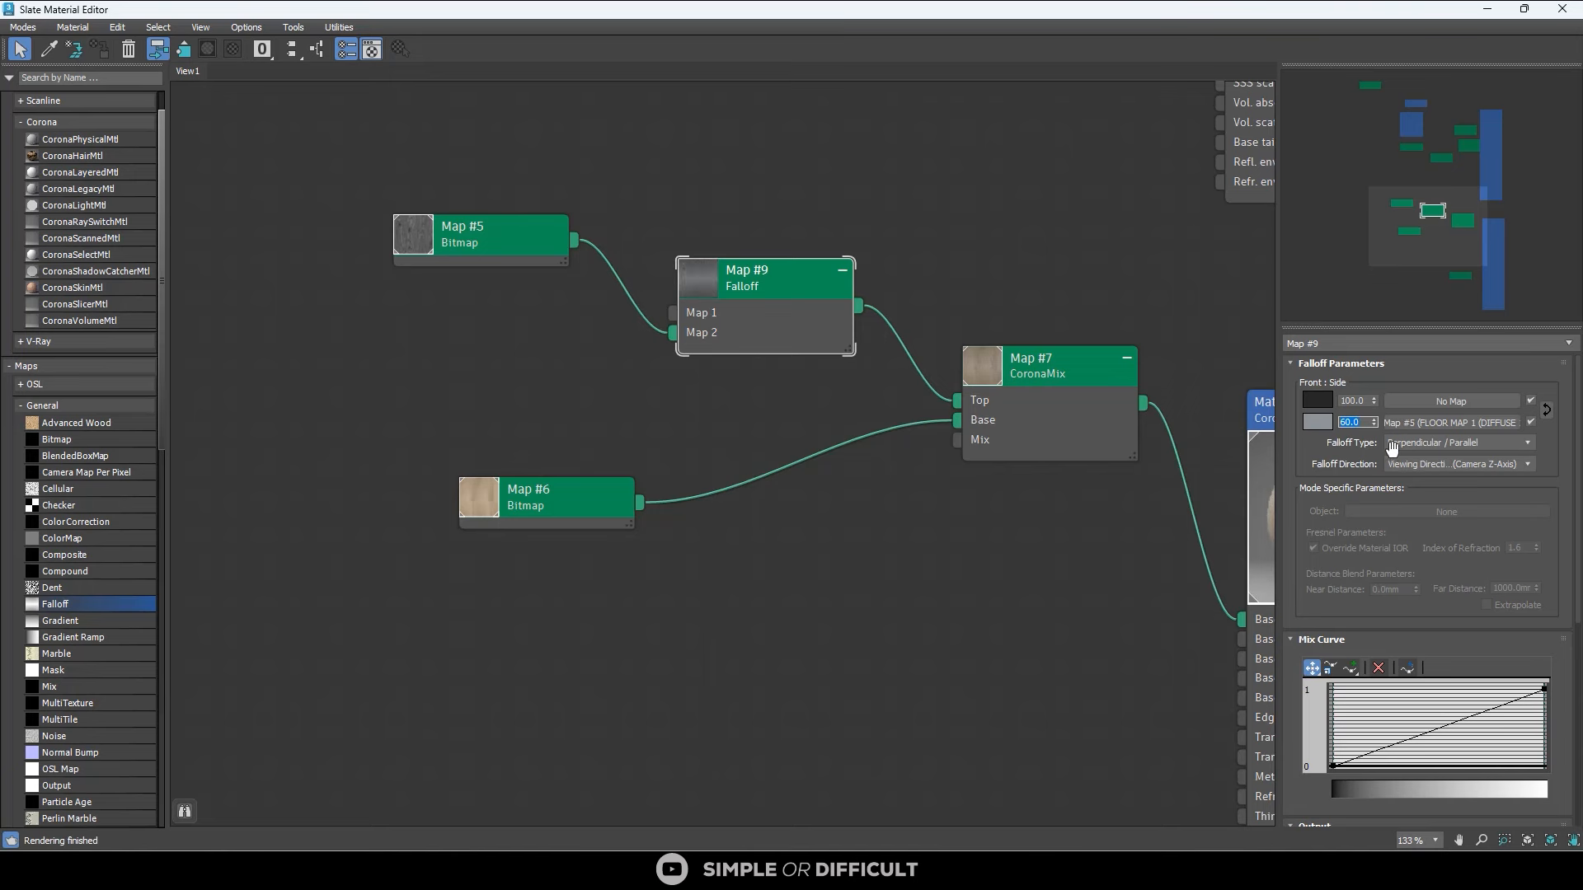
left_click(1436, 443)
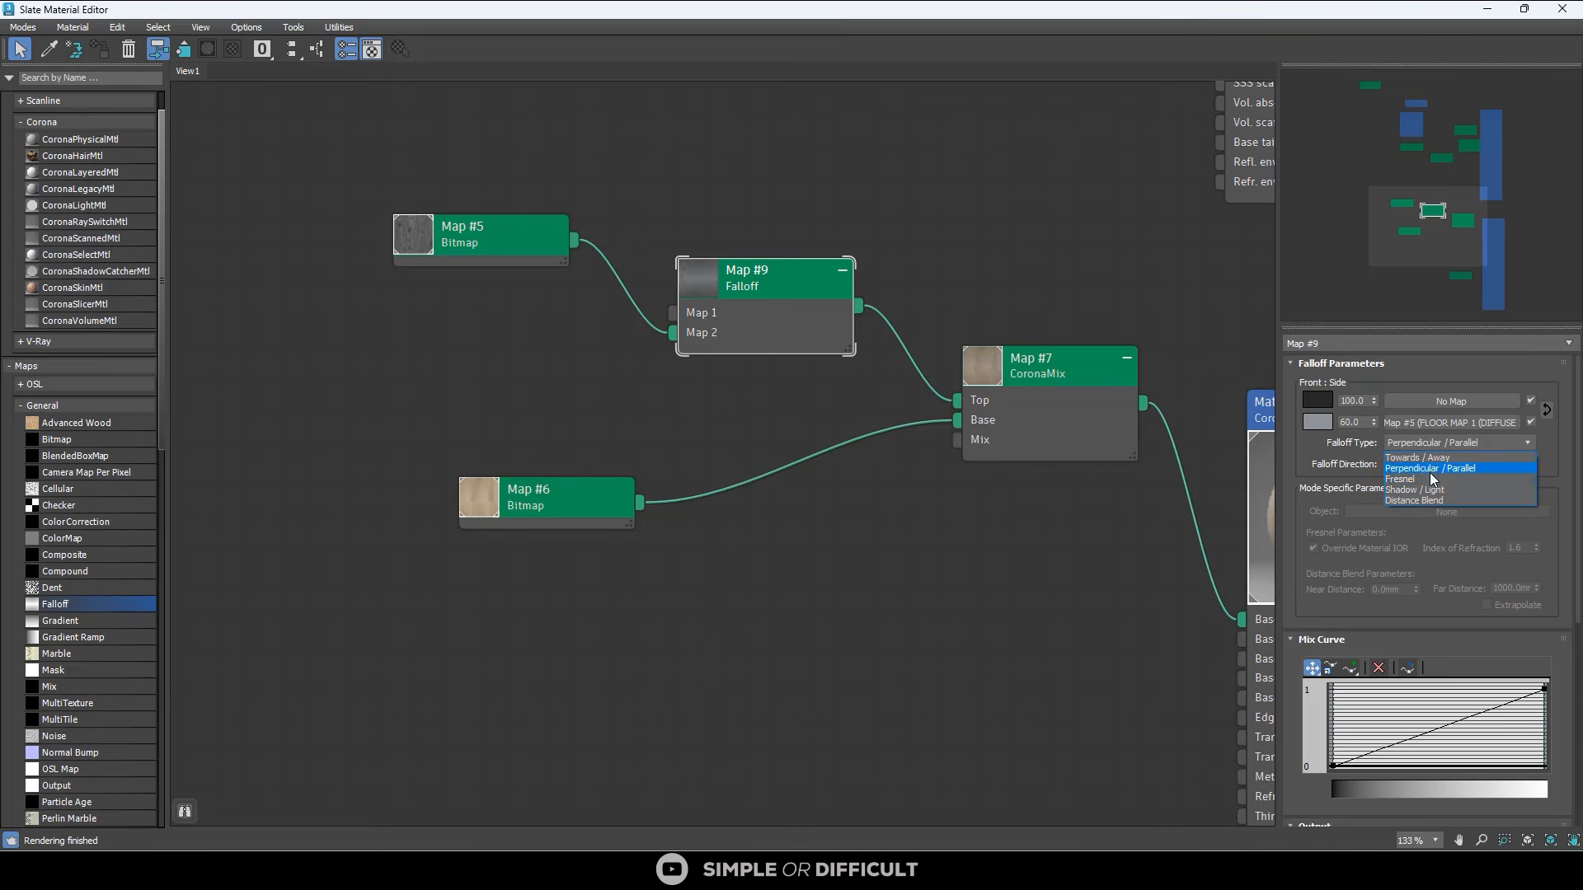
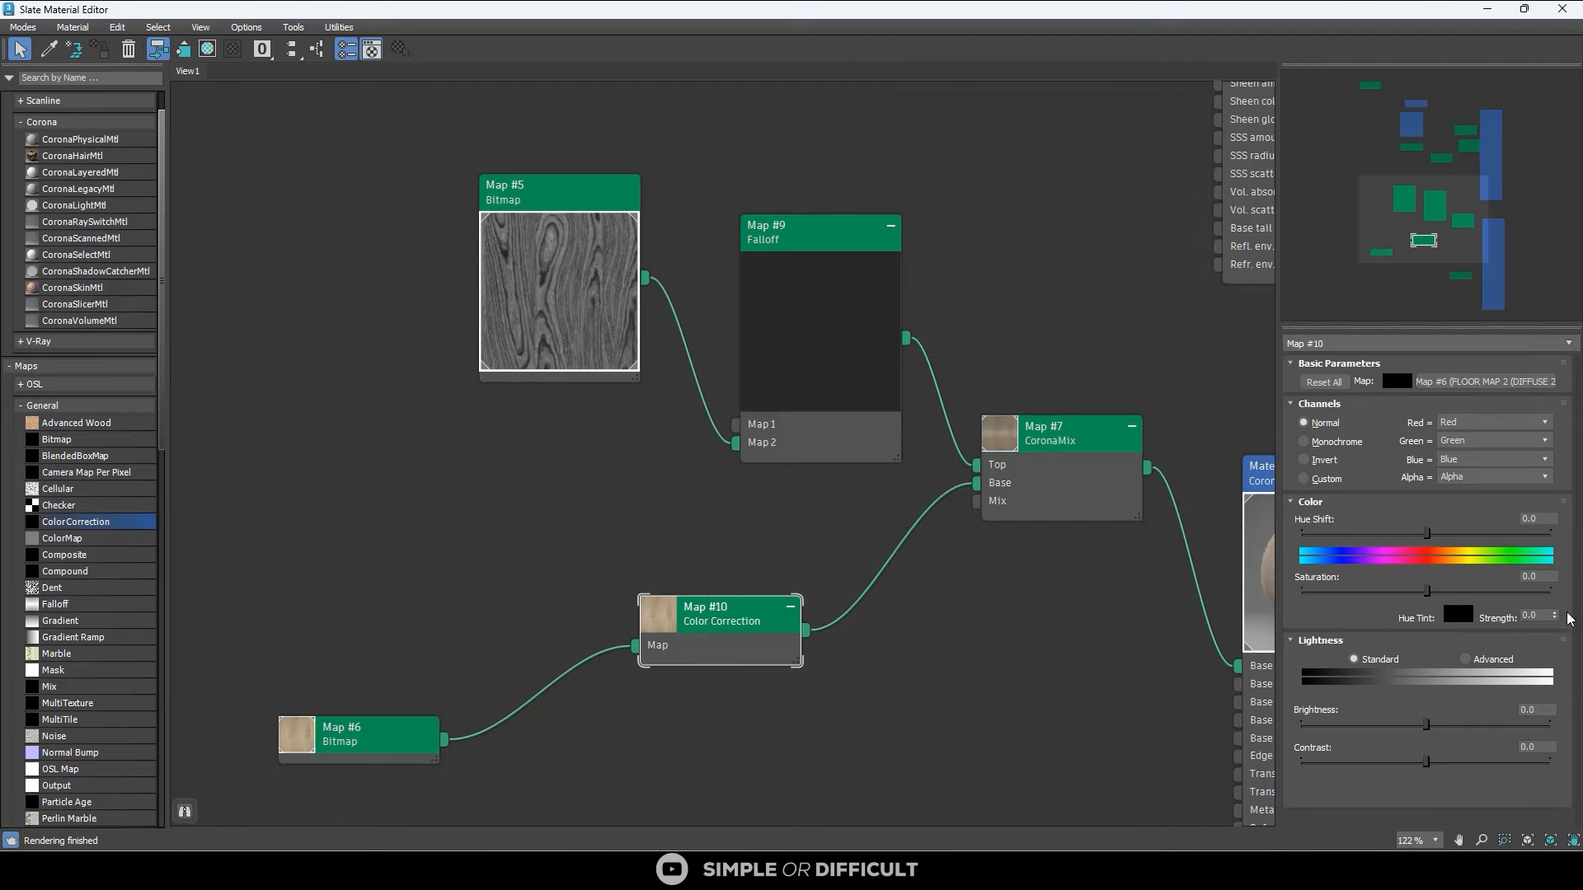
Set the hue shift of the light diffuse bitmap's Color Correction to about -8.97 and restart interactive rendering of the camera view.
left_click_drag(1427, 534, 1420, 534)
left_click_drag(1215, 12, 707, 125)
left_click(1143, 530)
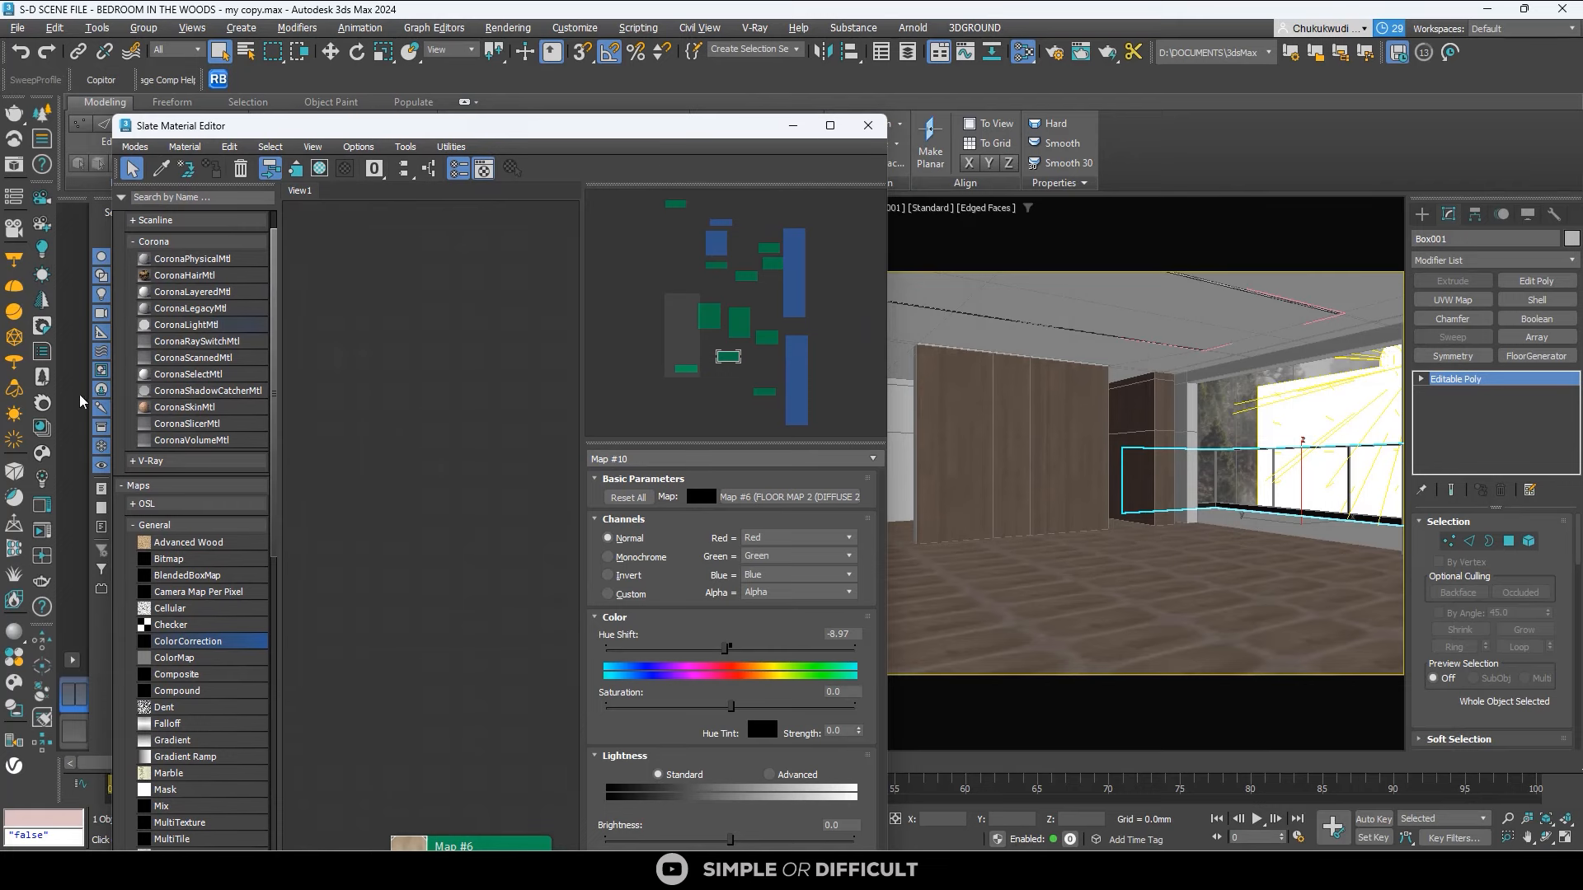
left_click(44, 509)
left_click(1210, 530)
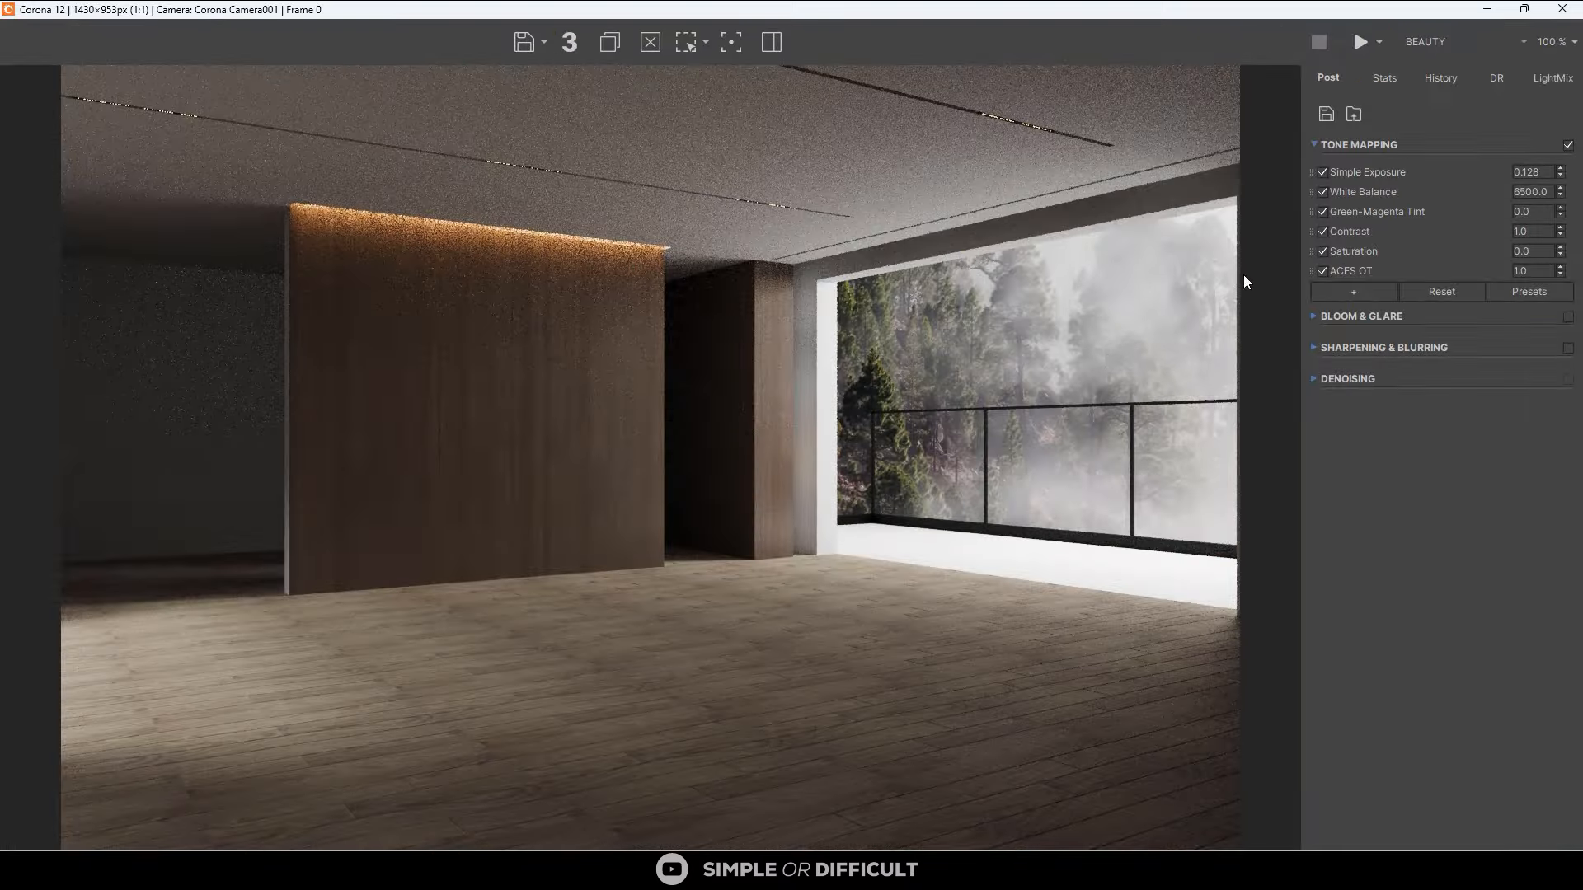
left_click(1382, 43)
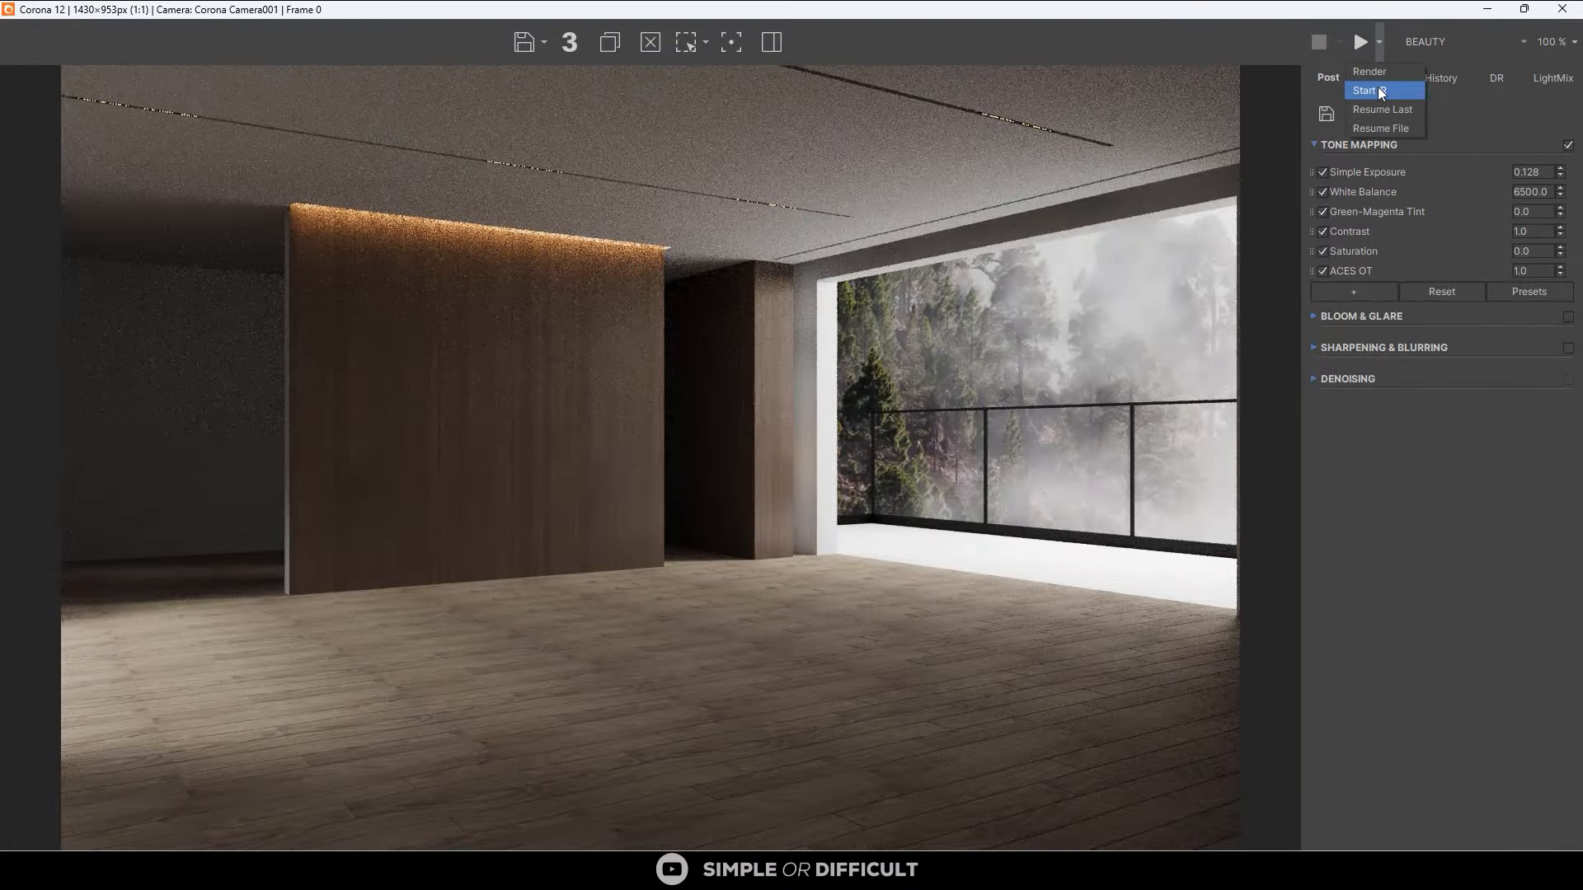
left_click(1378, 87)
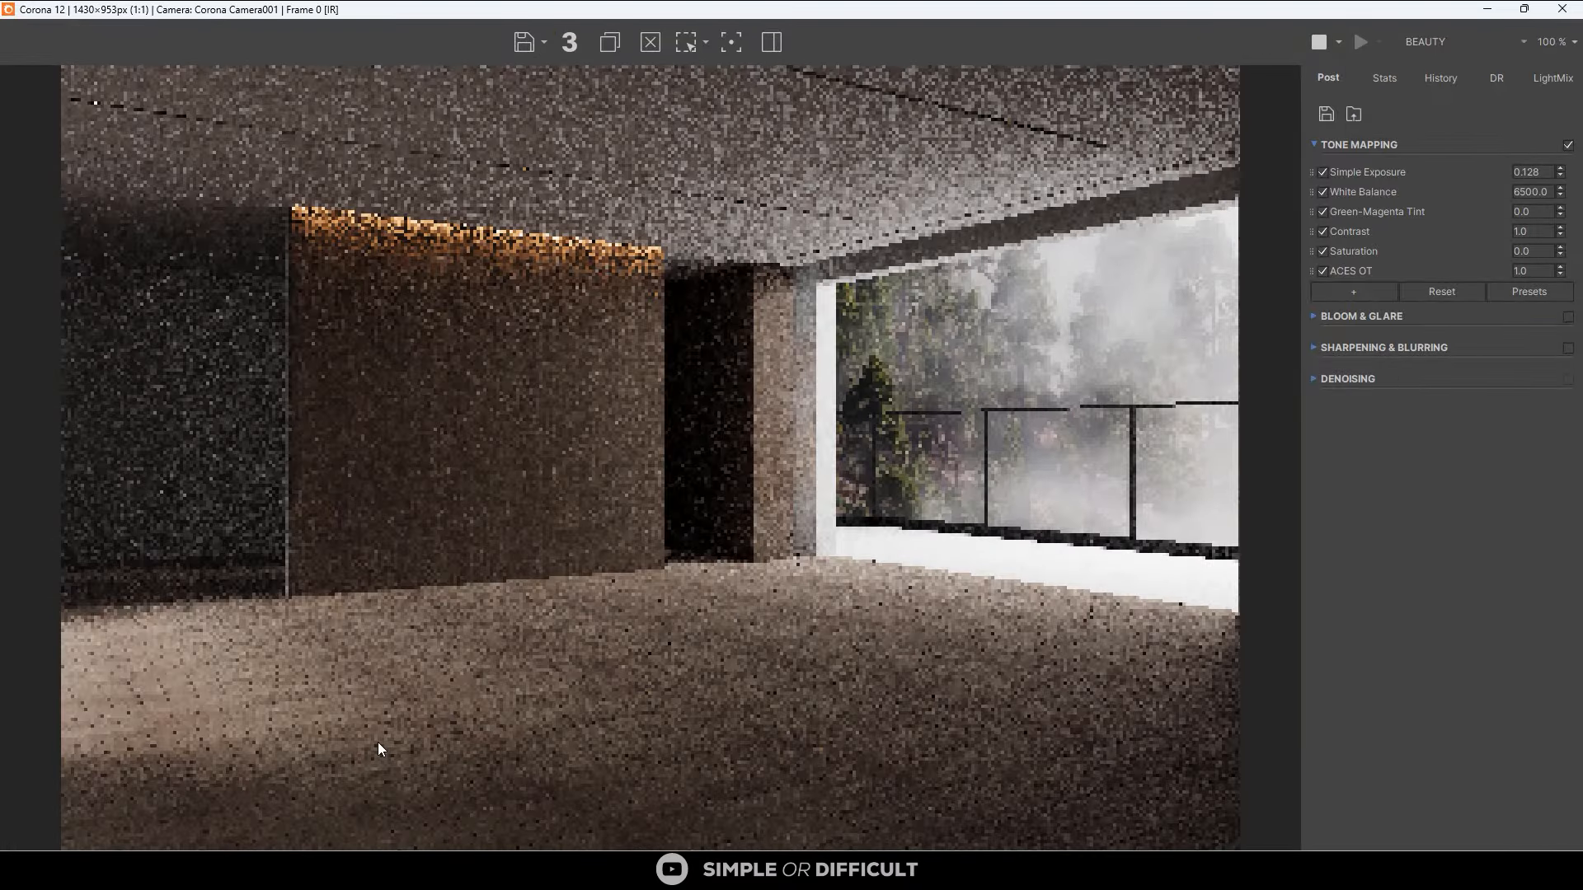
Arrange the Corona frame buffer beside the Slate Material Editor, with the rendered floor close up and the Color Correction node in view.
scroll(378, 742, "up", 1)
scroll(567, 490, "down", 1)
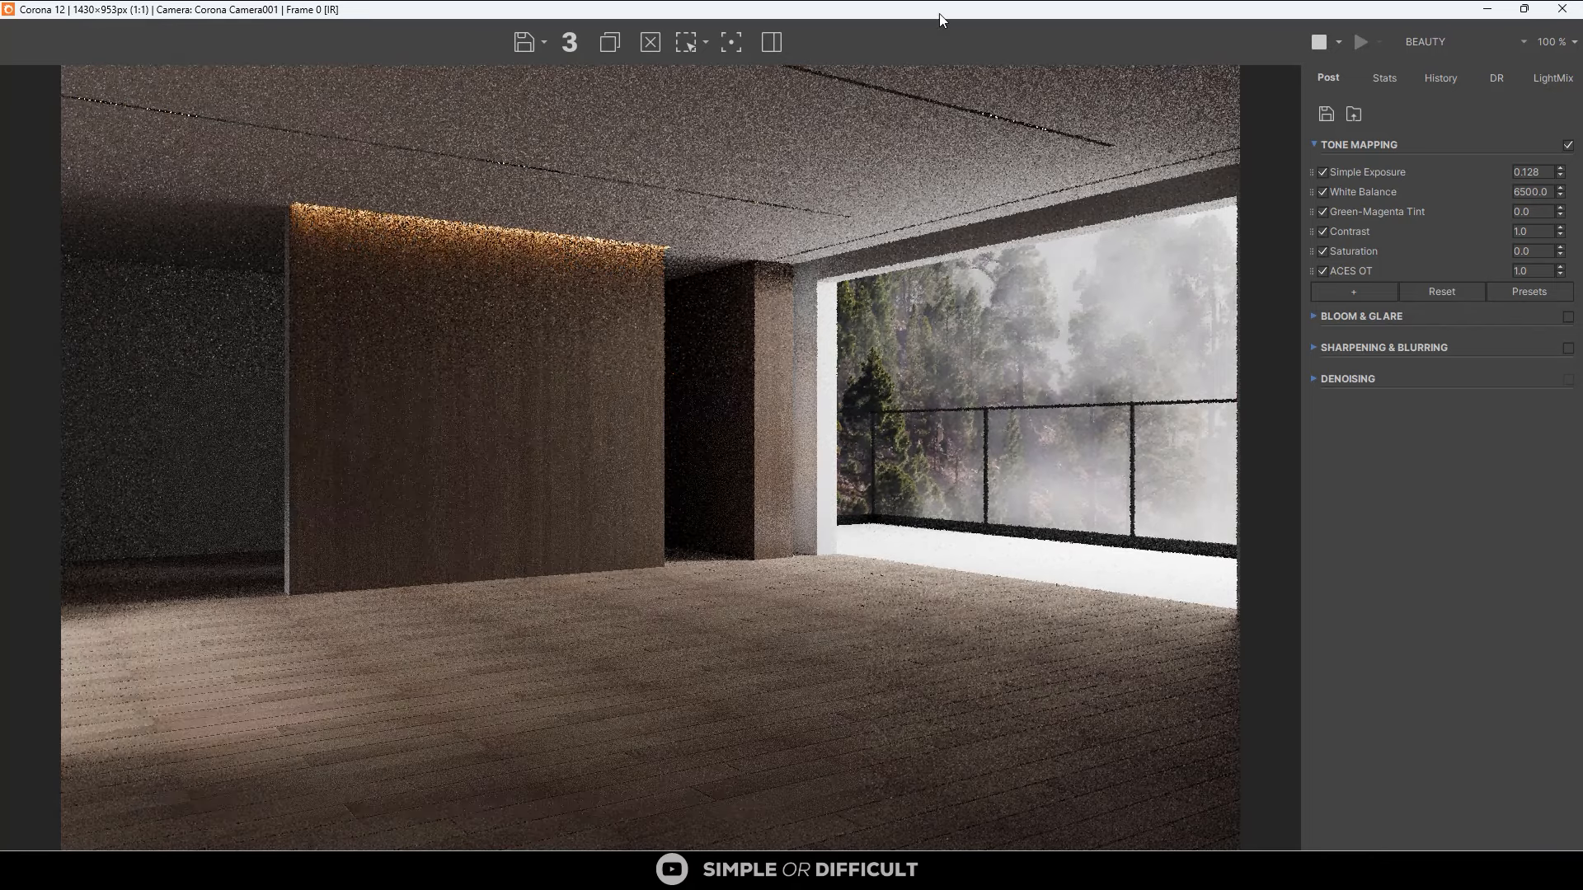
left_click_drag(938, 13, 1299, 79)
left_click_drag(699, 125, 693, 46)
scroll(425, 417, "down", 3)
scroll(488, 527, "down", 1)
middle_click_drag(453, 493, 307, 428)
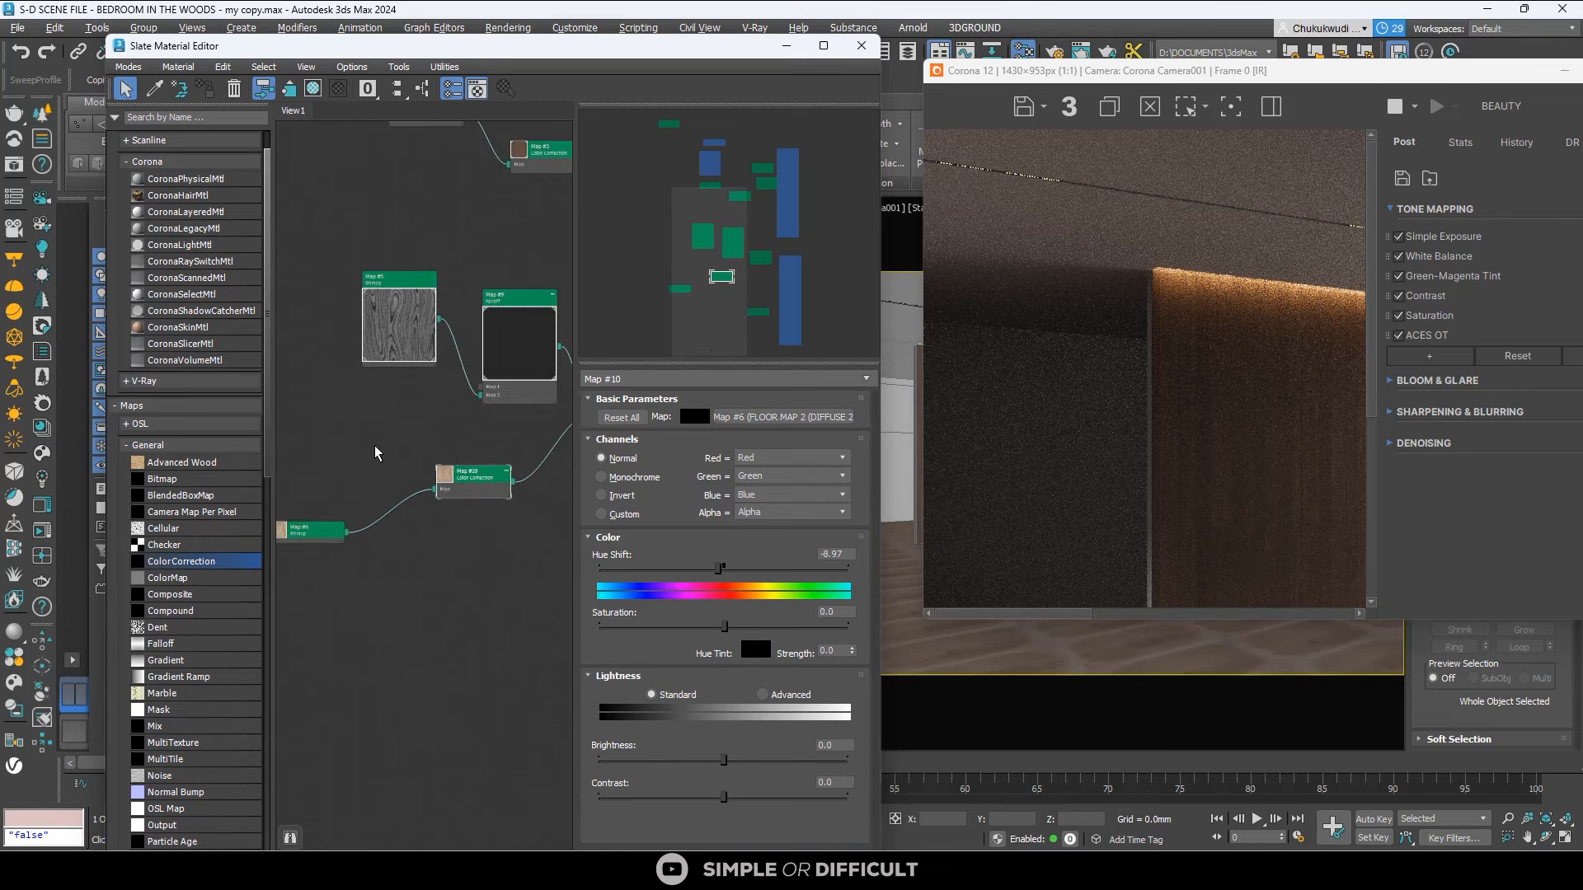
scroll(375, 453, "down", 2)
scroll(437, 480, "up", 5)
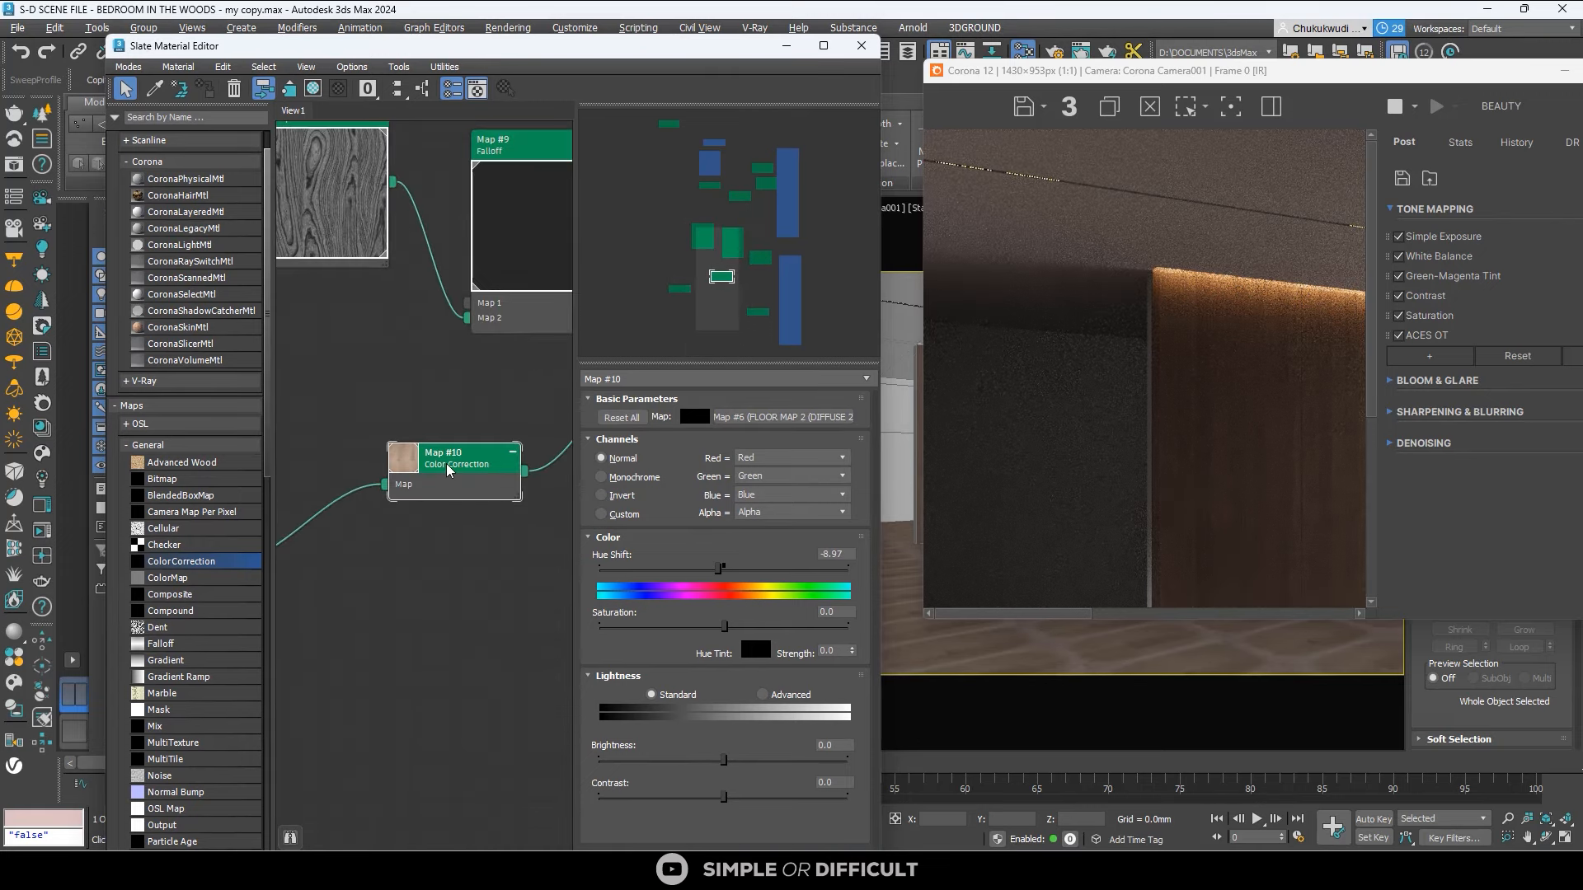
scroll(1151, 326, "down", 2)
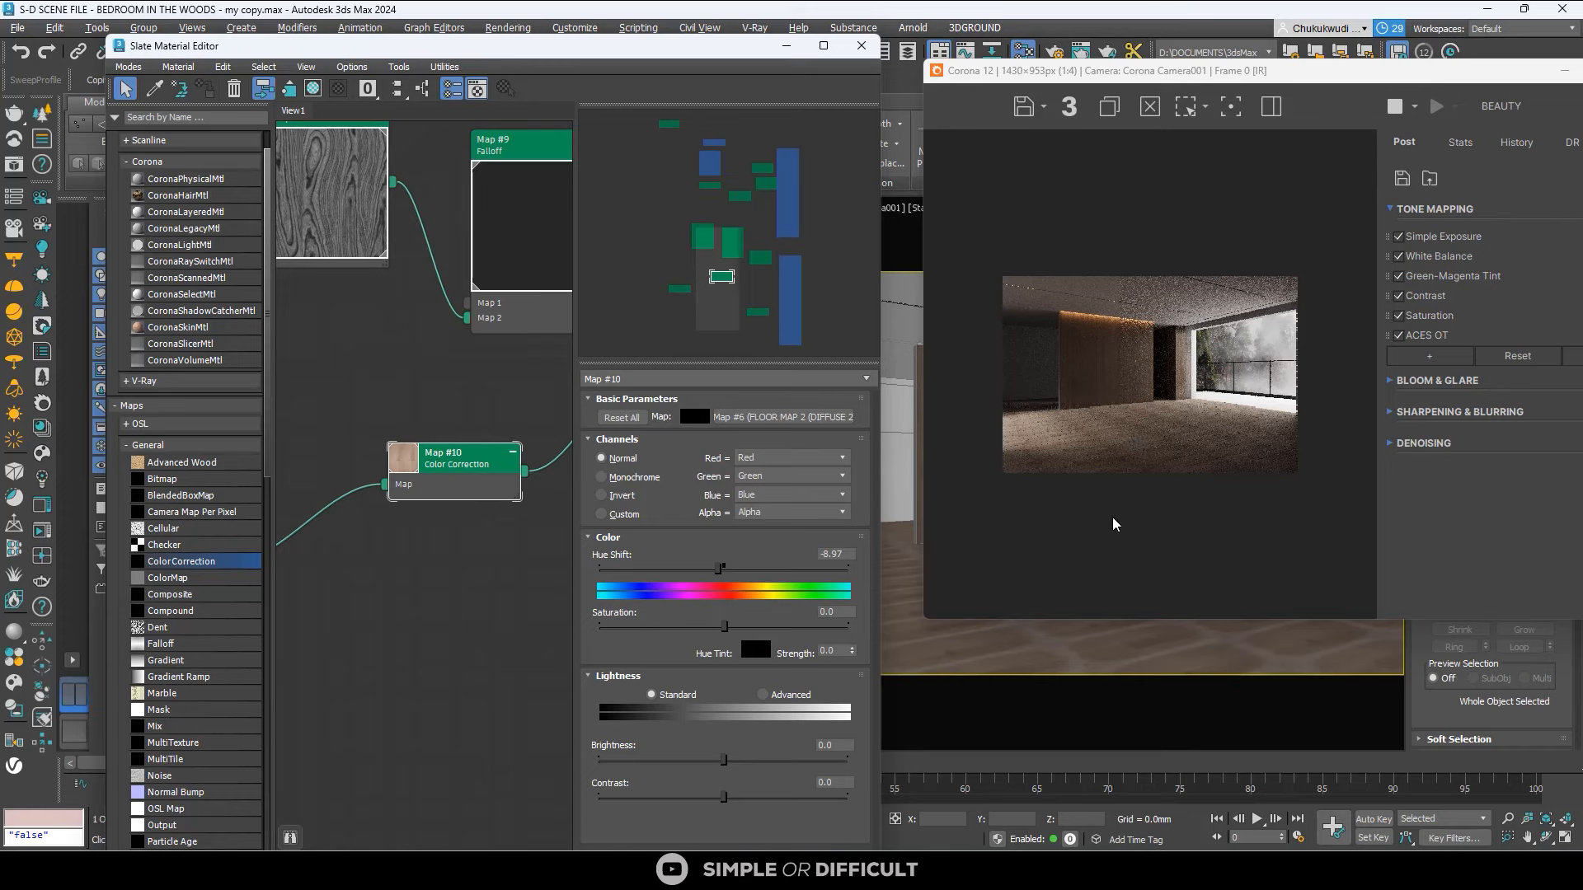
scroll(1121, 544, "up", 3)
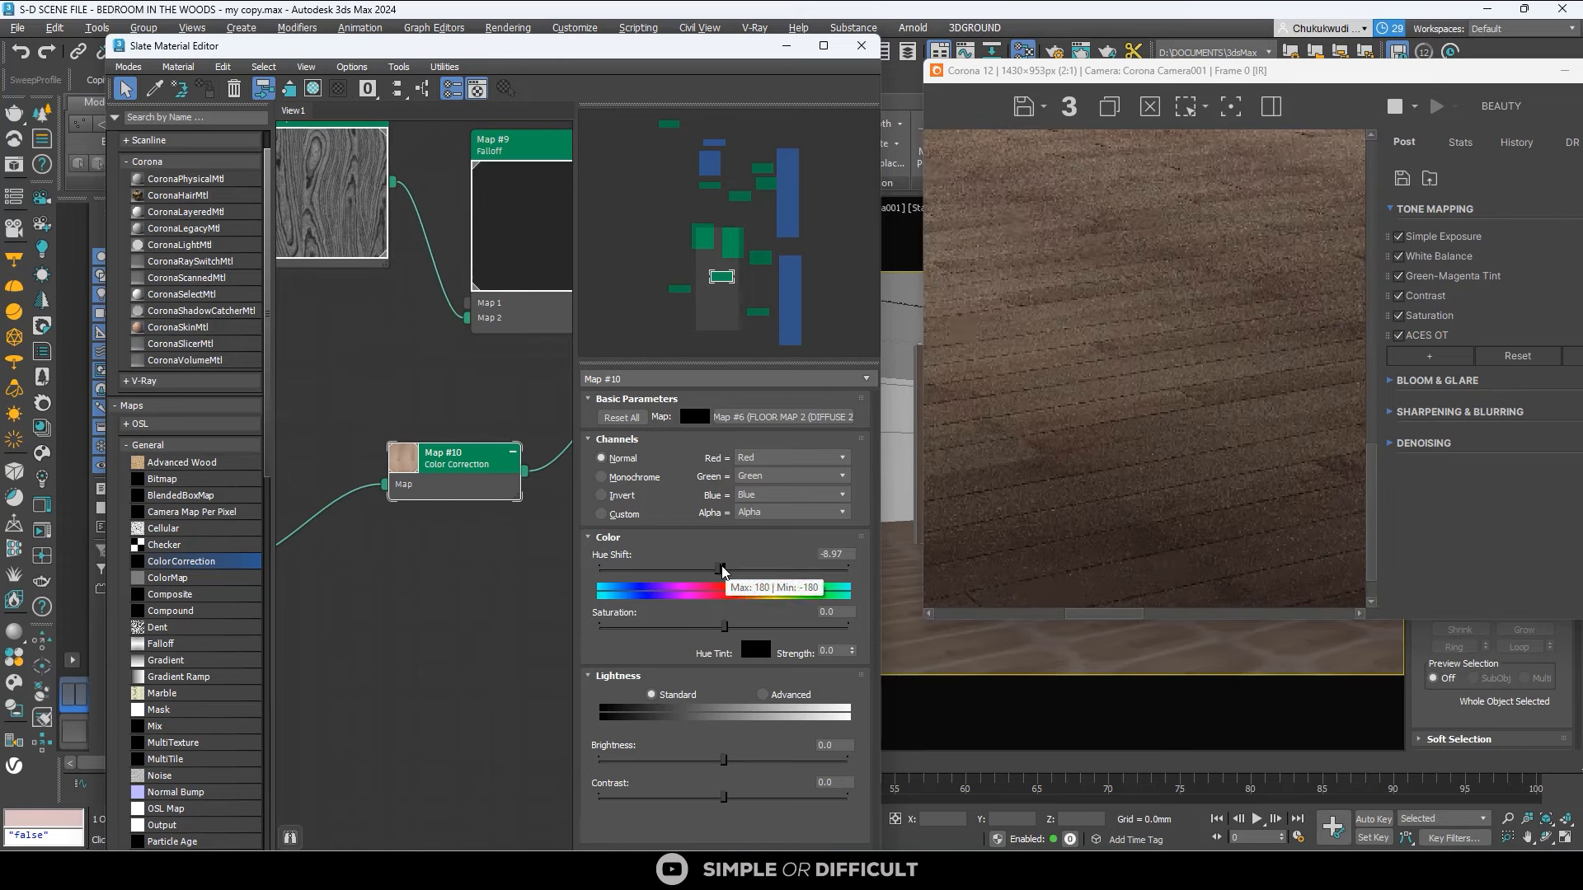
Fine-tune the Color Correction to a hue shift of about -8.97 and a saturation of about -50.83.
left_click_drag(720, 571, 719, 570)
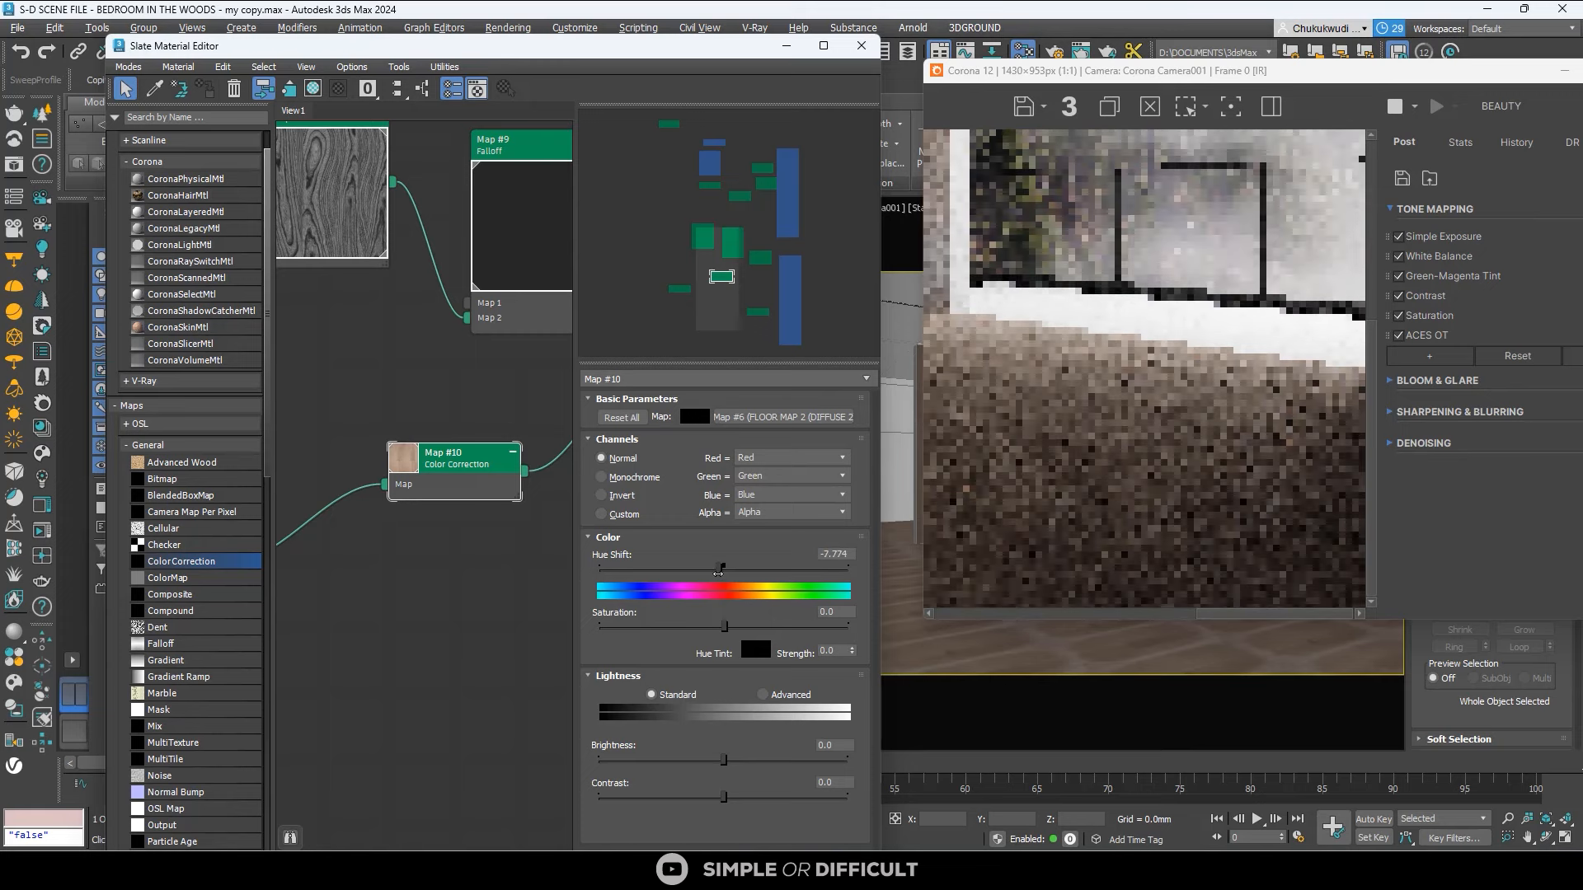
left_click_drag(720, 571, 717, 570)
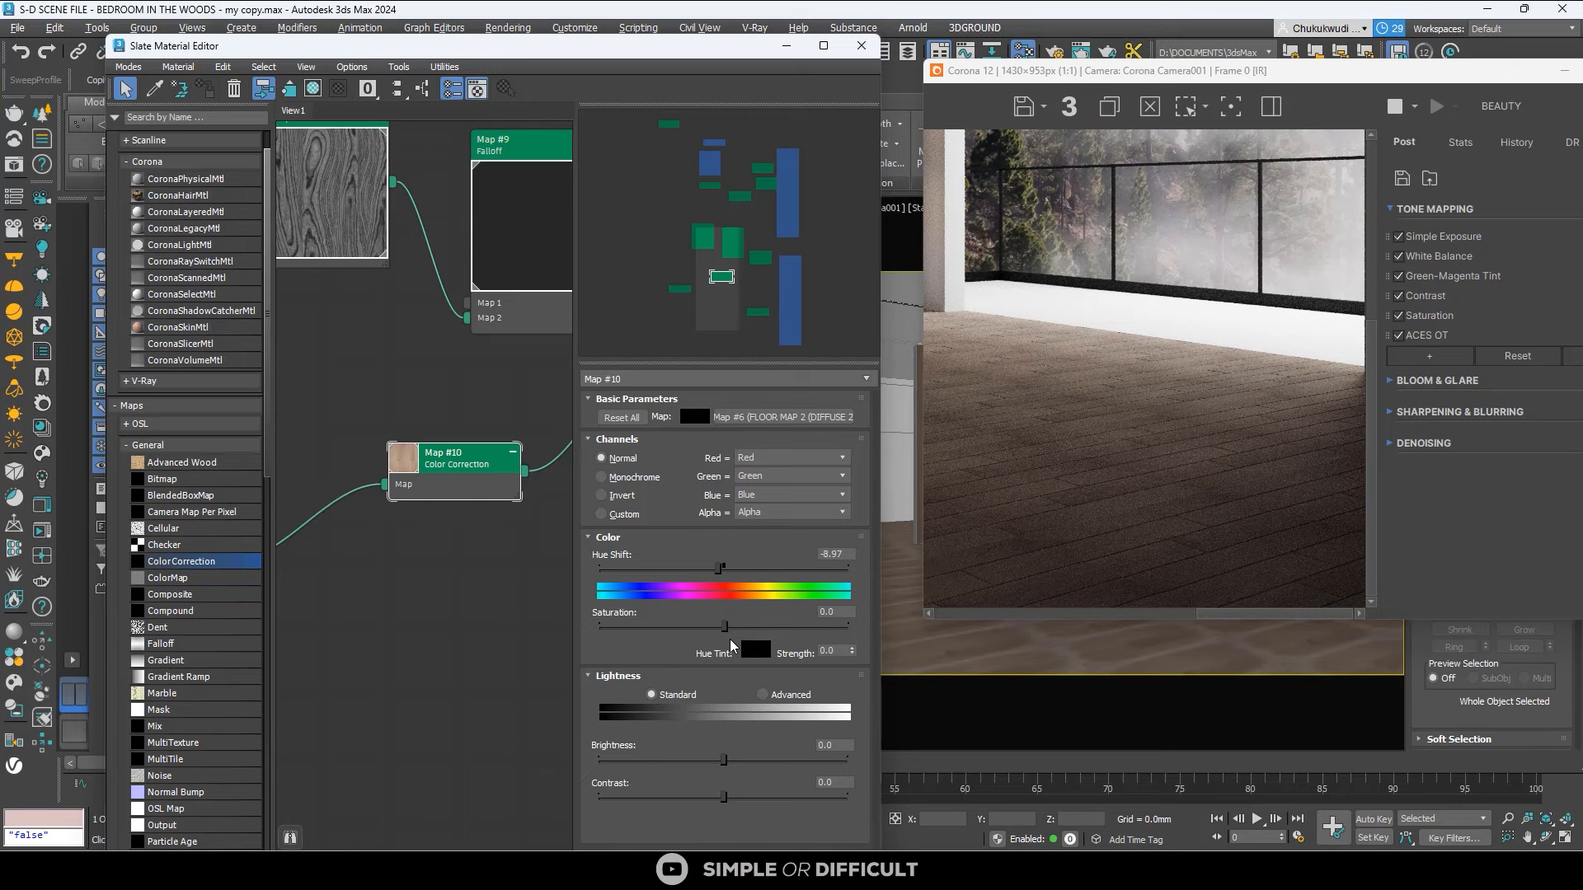
left_click_drag(724, 626, 661, 627)
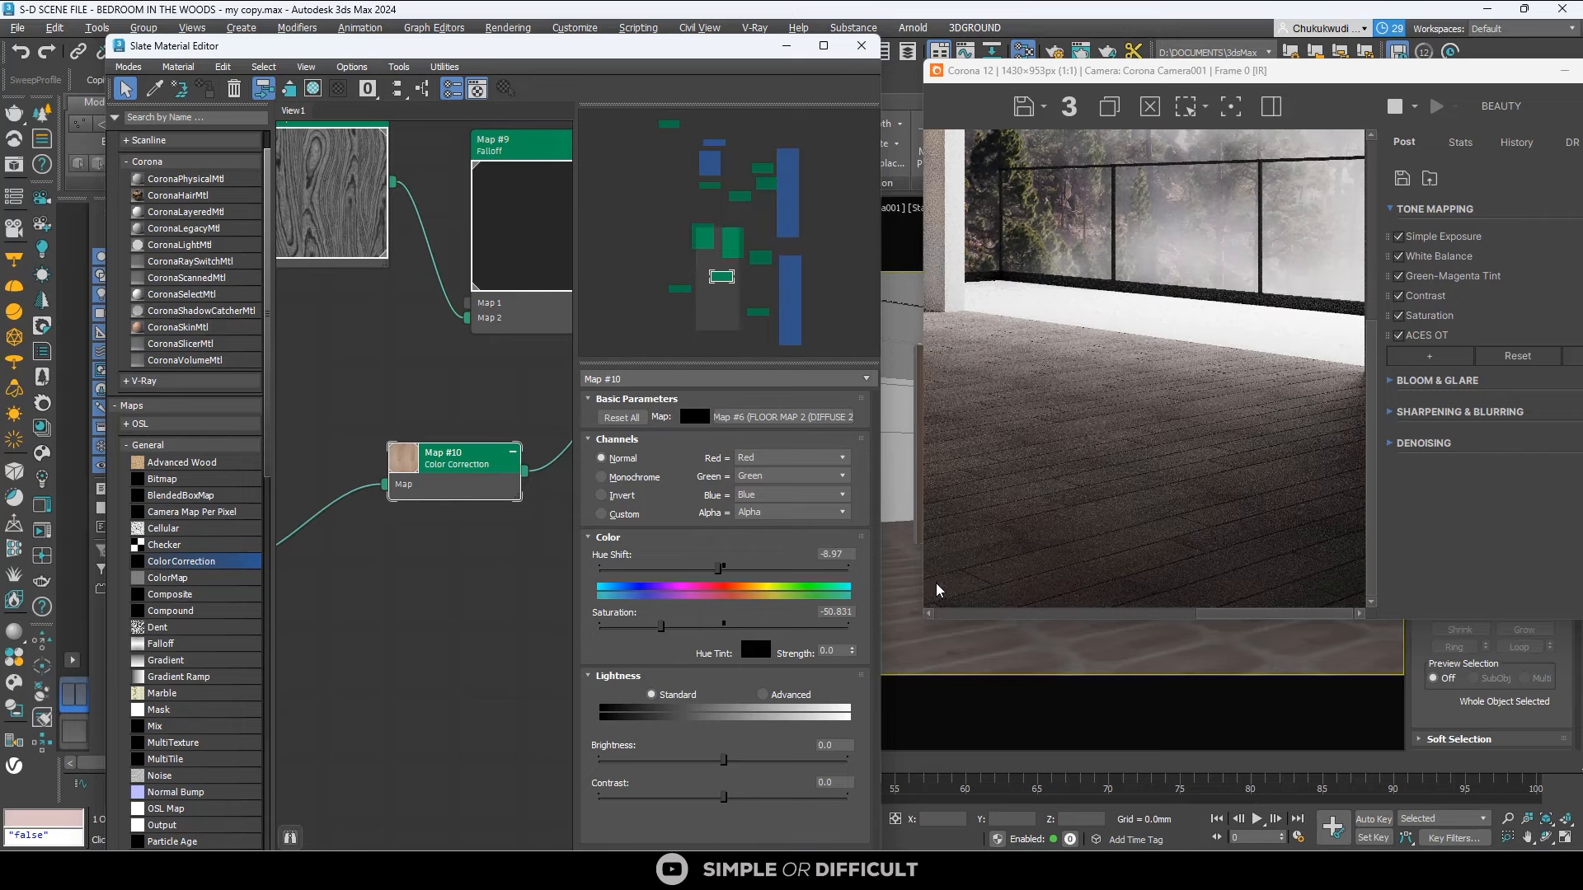
Examine the floor's color and plank joints in the interactive render, both in the full view and close up.
scroll(1093, 431, "down", 2)
scroll(1091, 509, "up", 2)
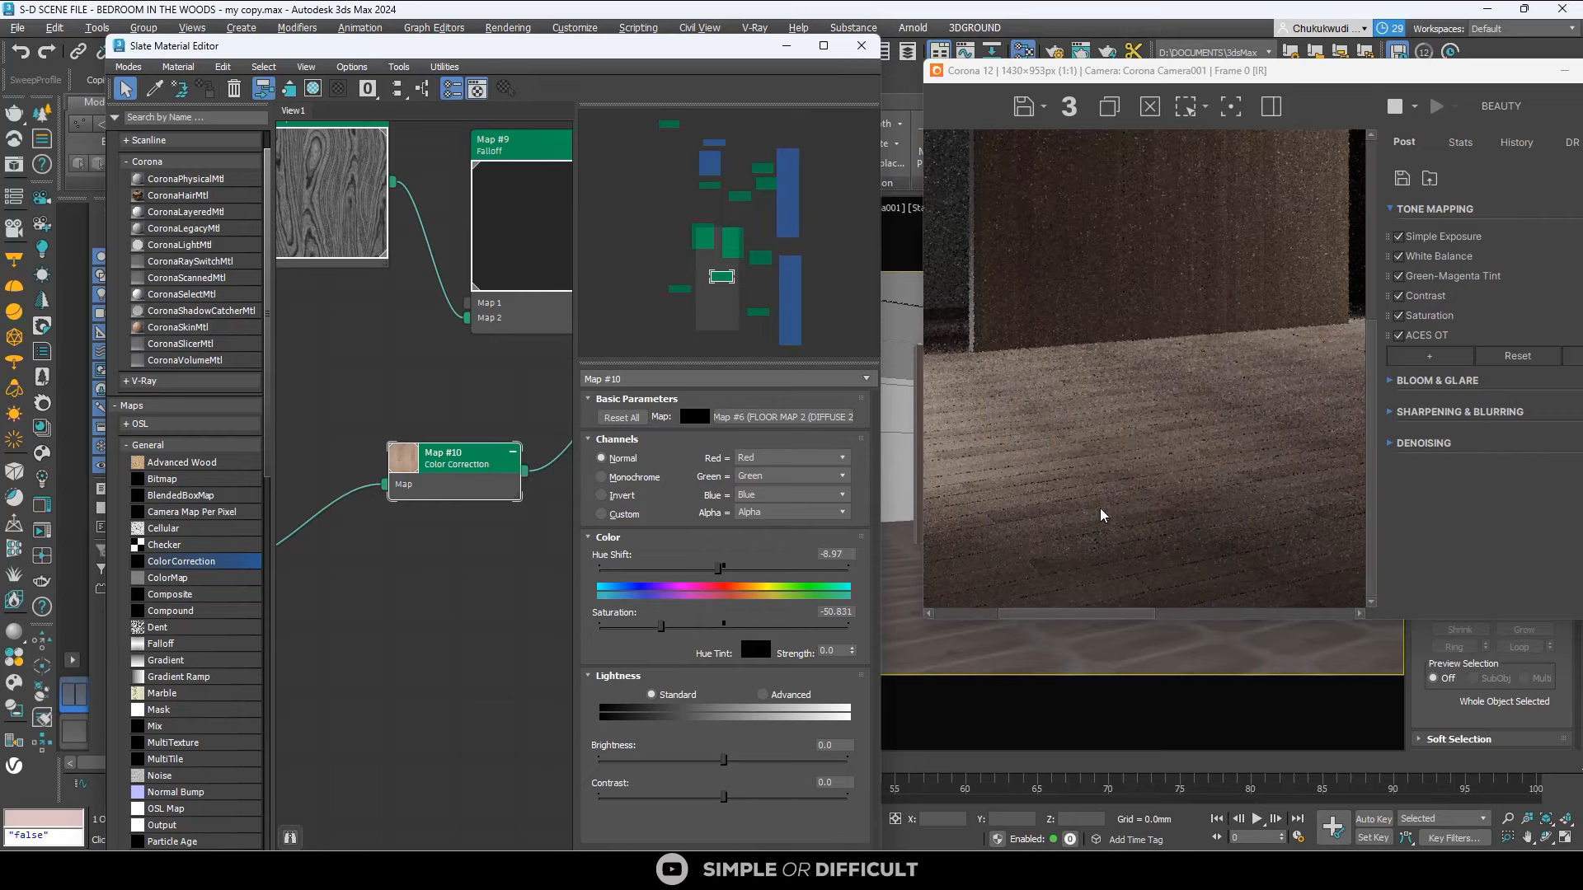
double_click(1277, 74)
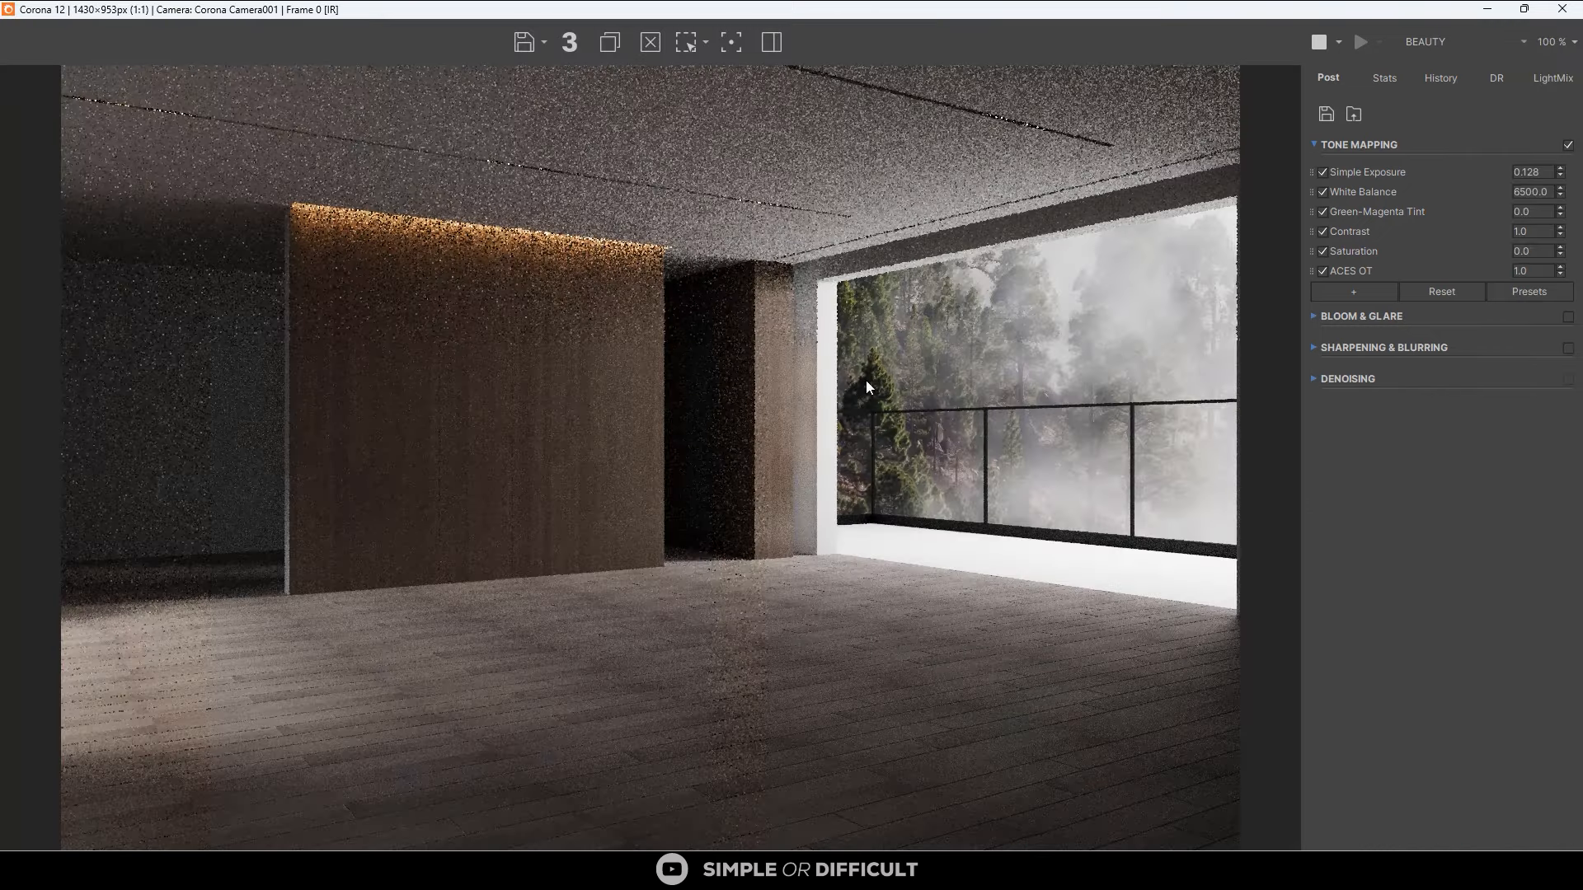
scroll(542, 791, "up", 2)
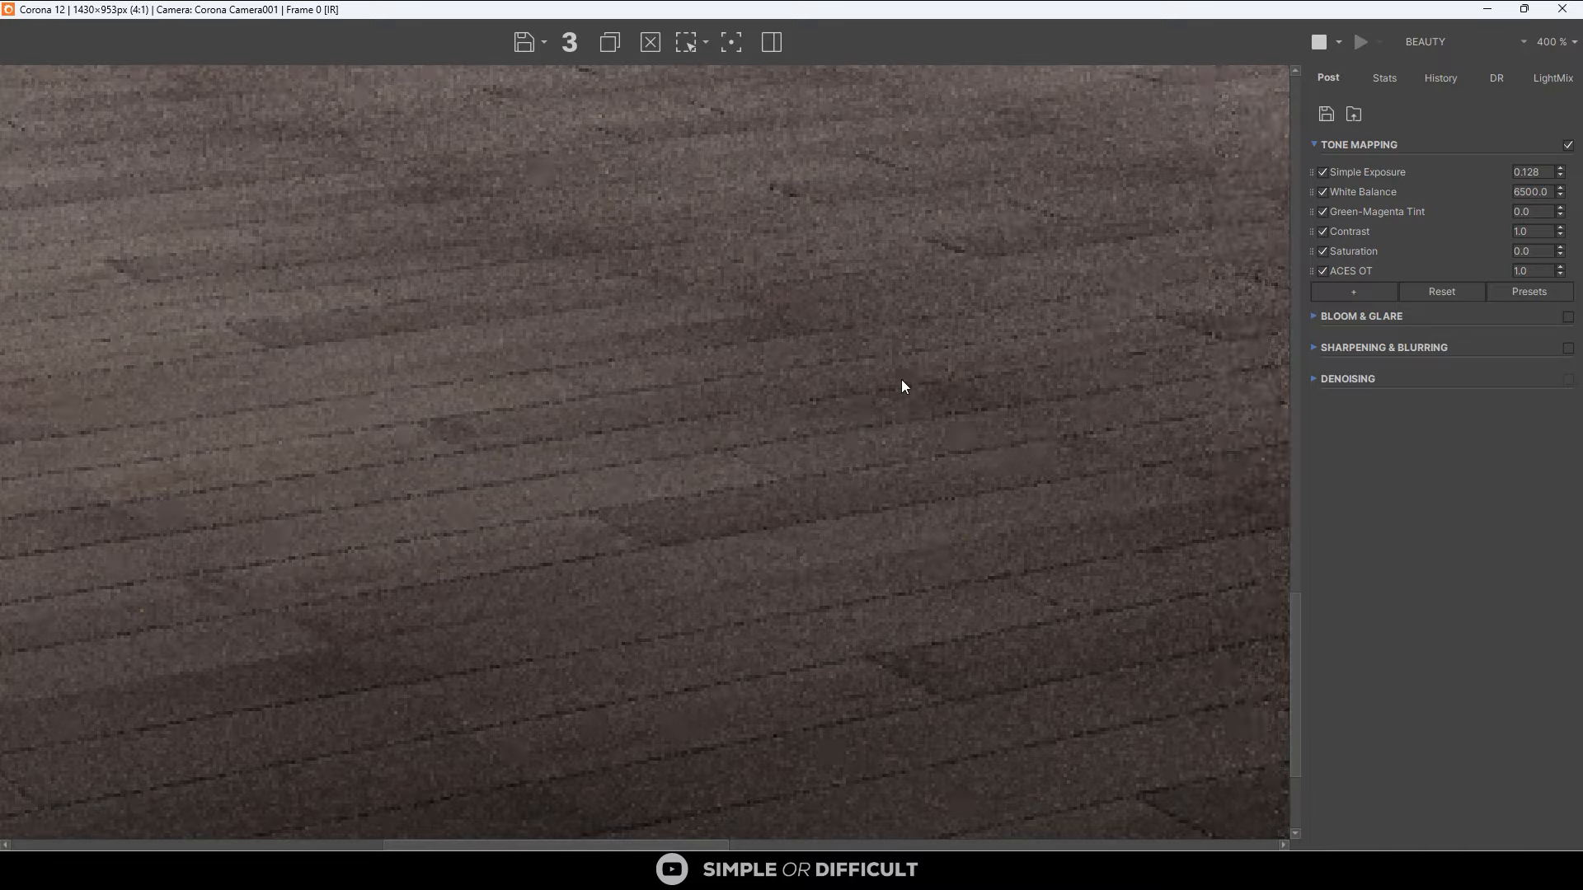
scroll(904, 382, "down", 1)
scroll(907, 412, "down", 1)
scroll(399, 764, "up", 1)
scroll(463, 724, "down", 1)
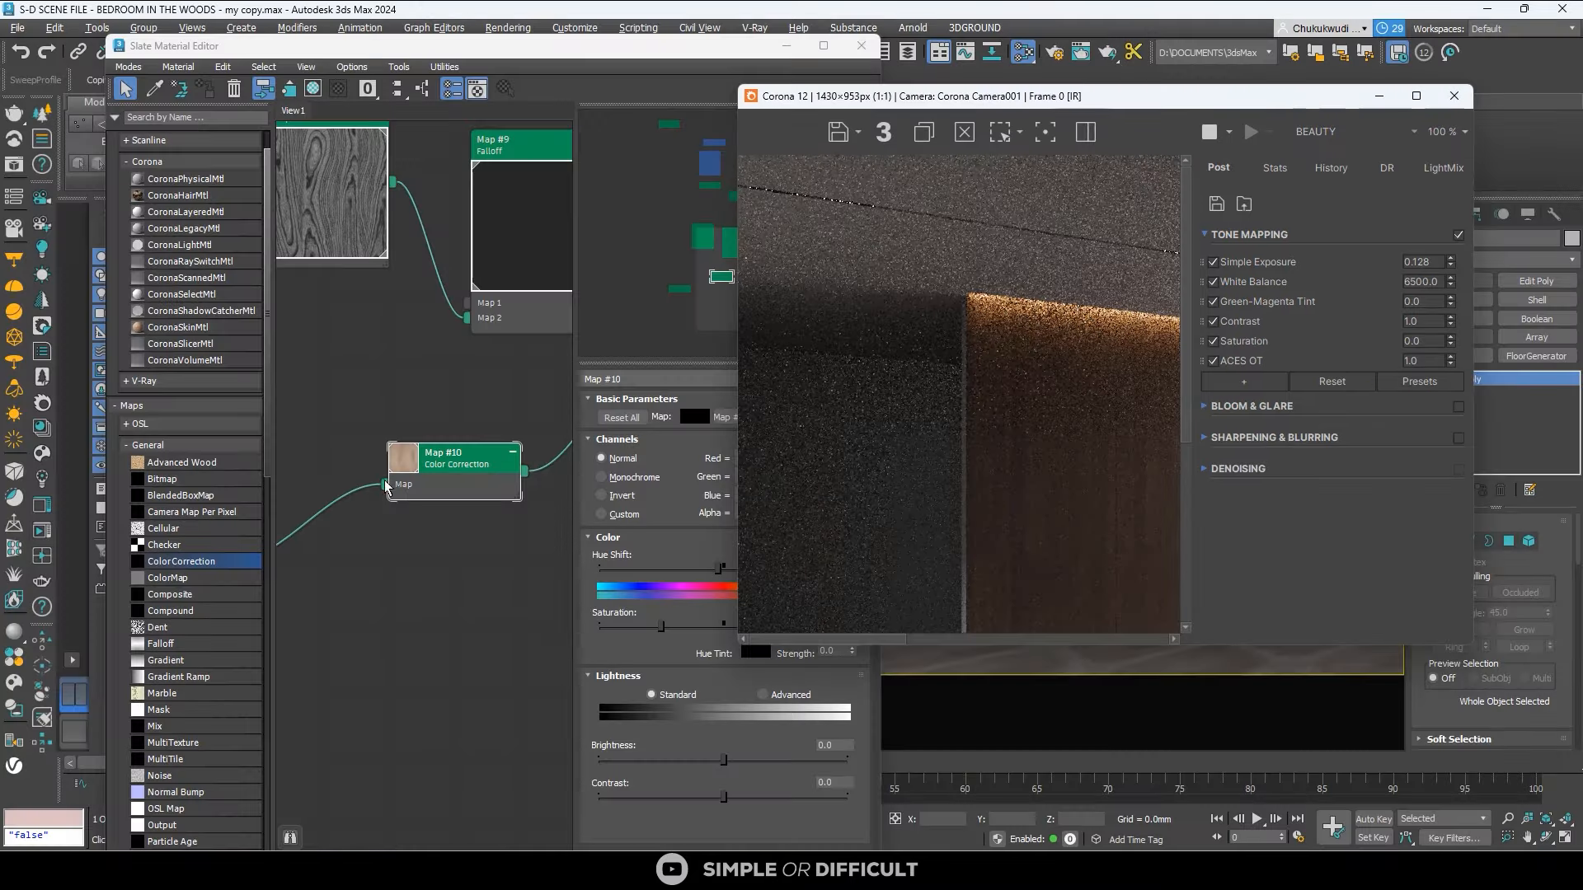
scroll(980, 367, "down", 1)
scroll(1037, 535, "up", 2)
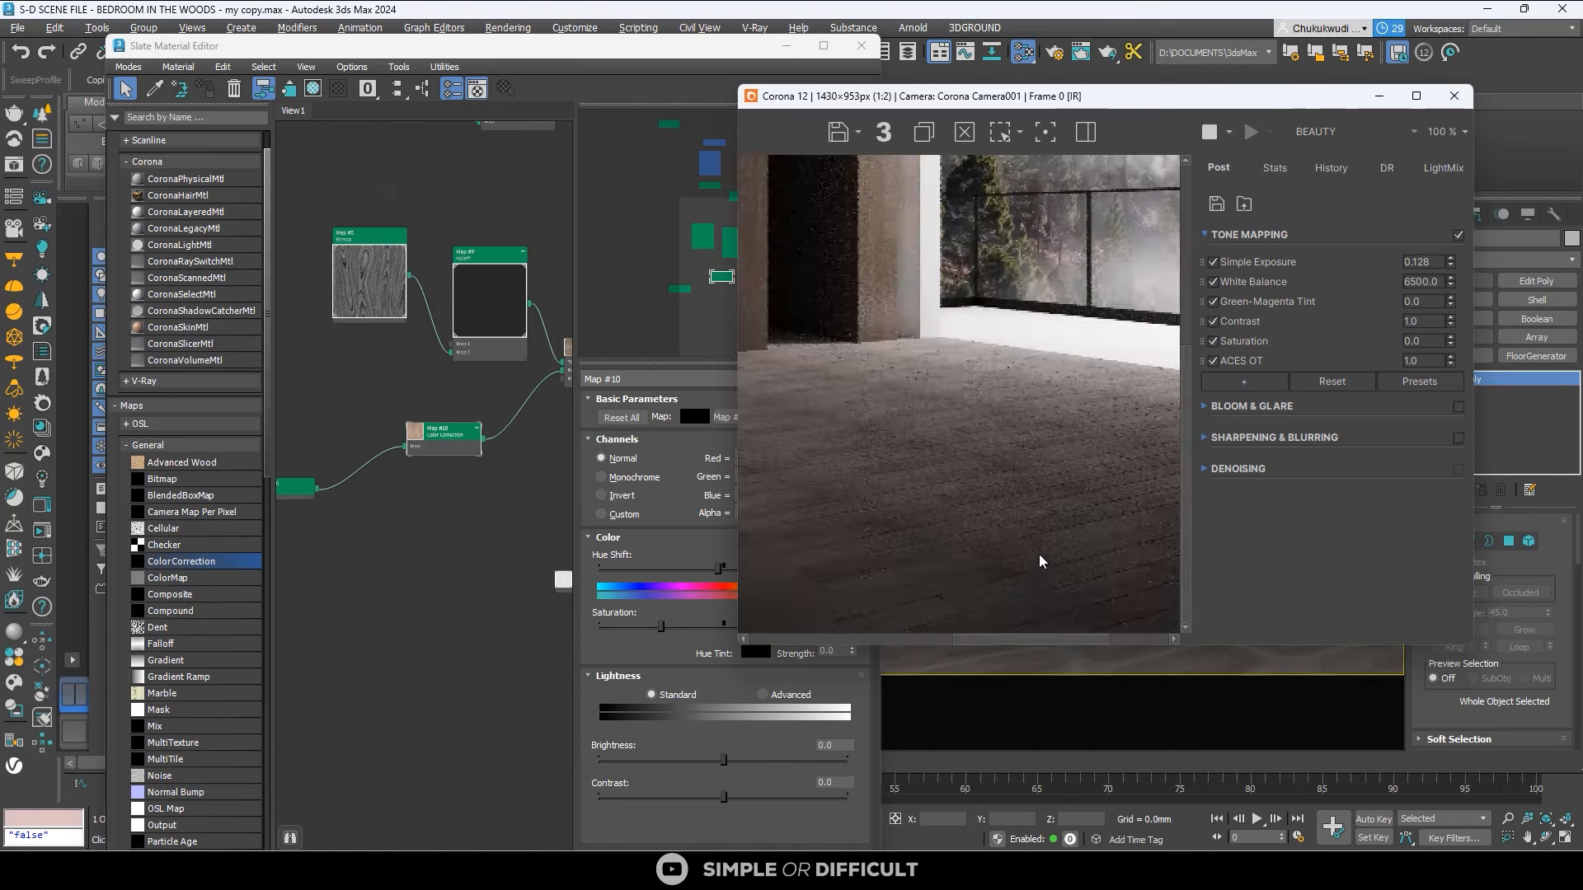
Switch the roughness mode of the floor's CoronaPhysicalMtl to Glossiness in its advanced options.
scroll(474, 518, "down", 3)
left_click(474, 517)
scroll(478, 470, "up", 8)
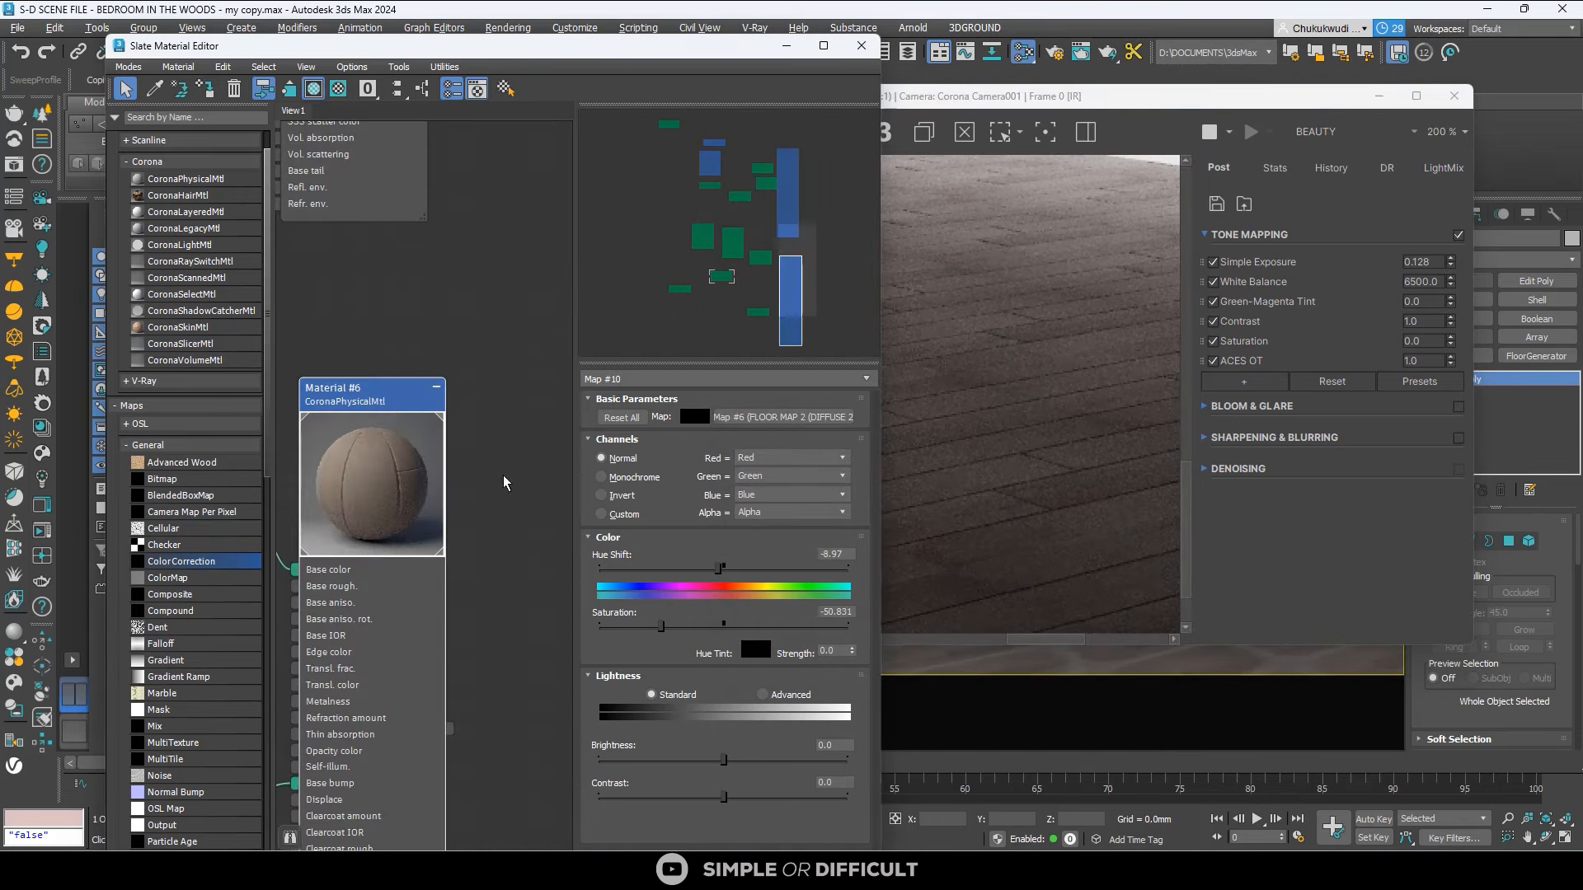
double_click(387, 482)
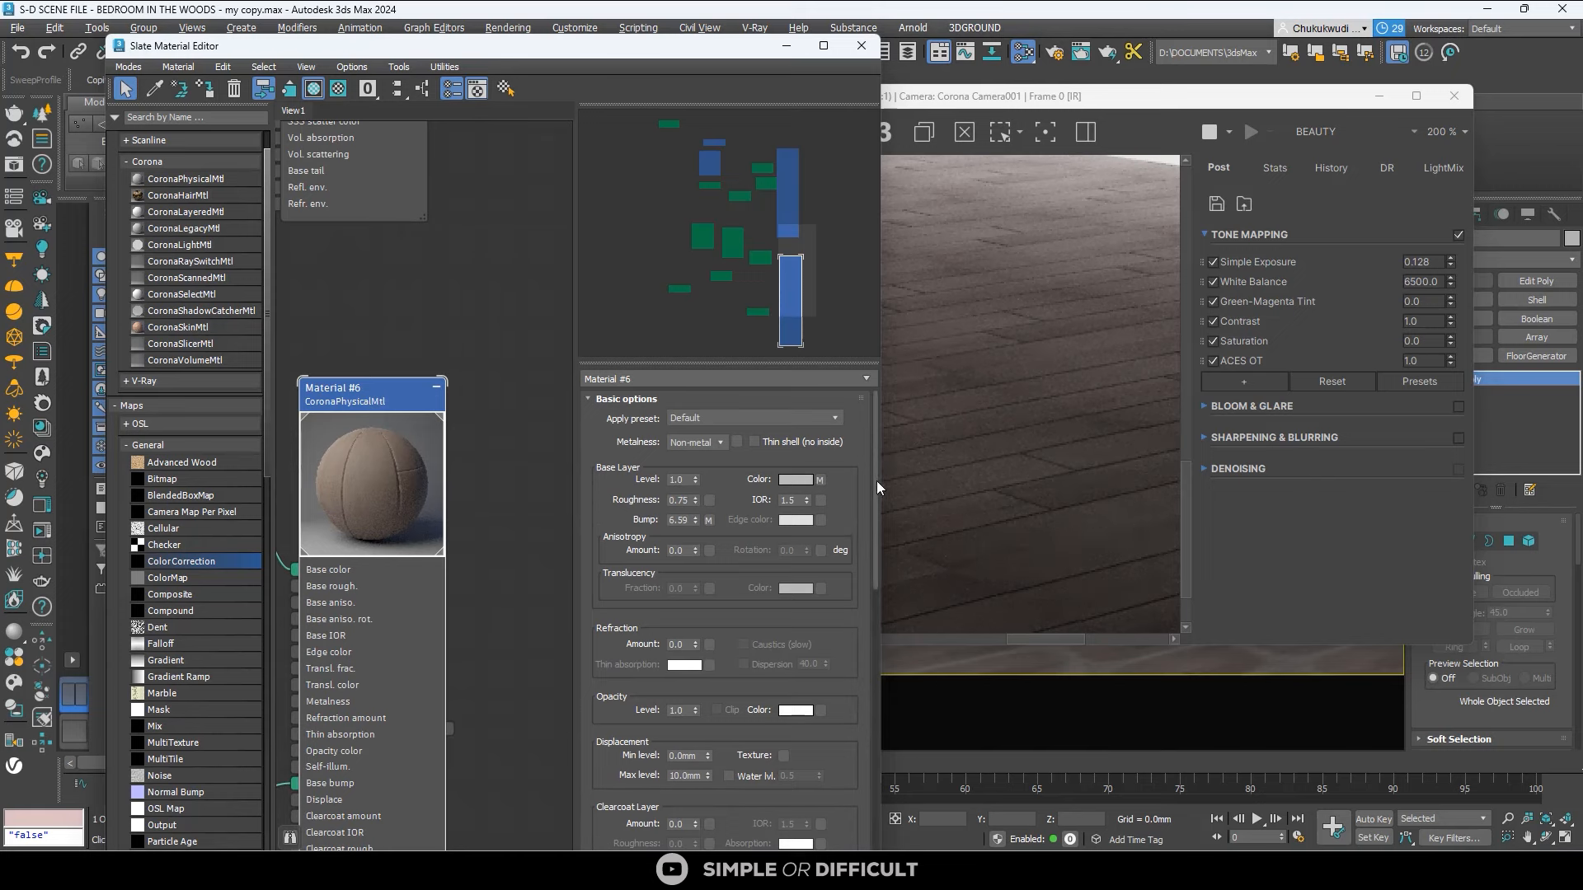
left_click_drag(877, 481, 868, 656)
scroll(666, 523, "up", 2)
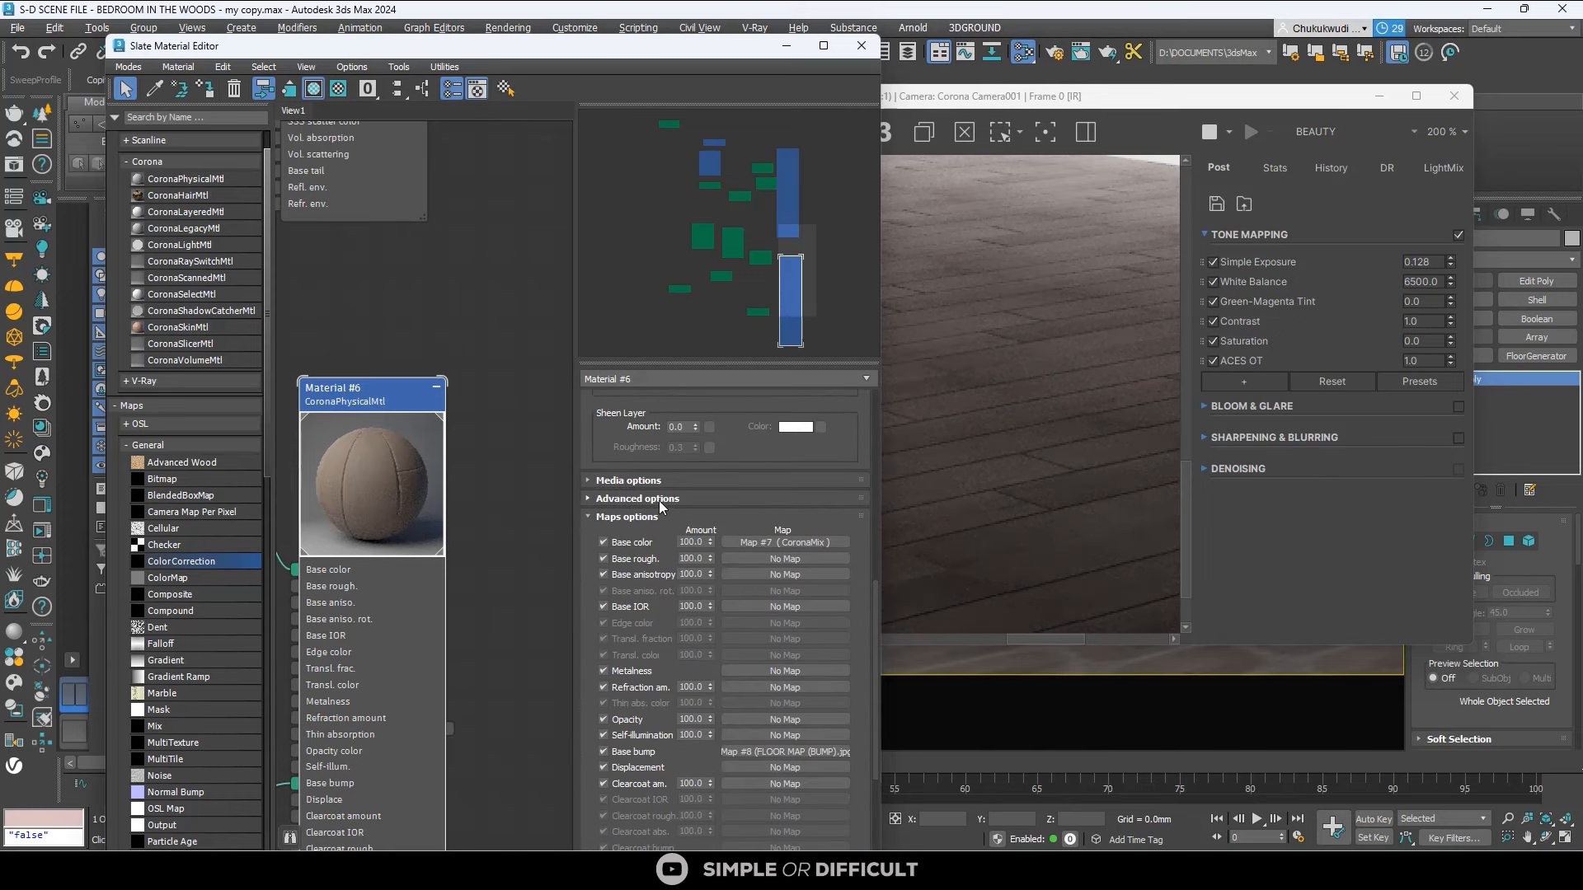
left_click(660, 500)
left_click(714, 681)
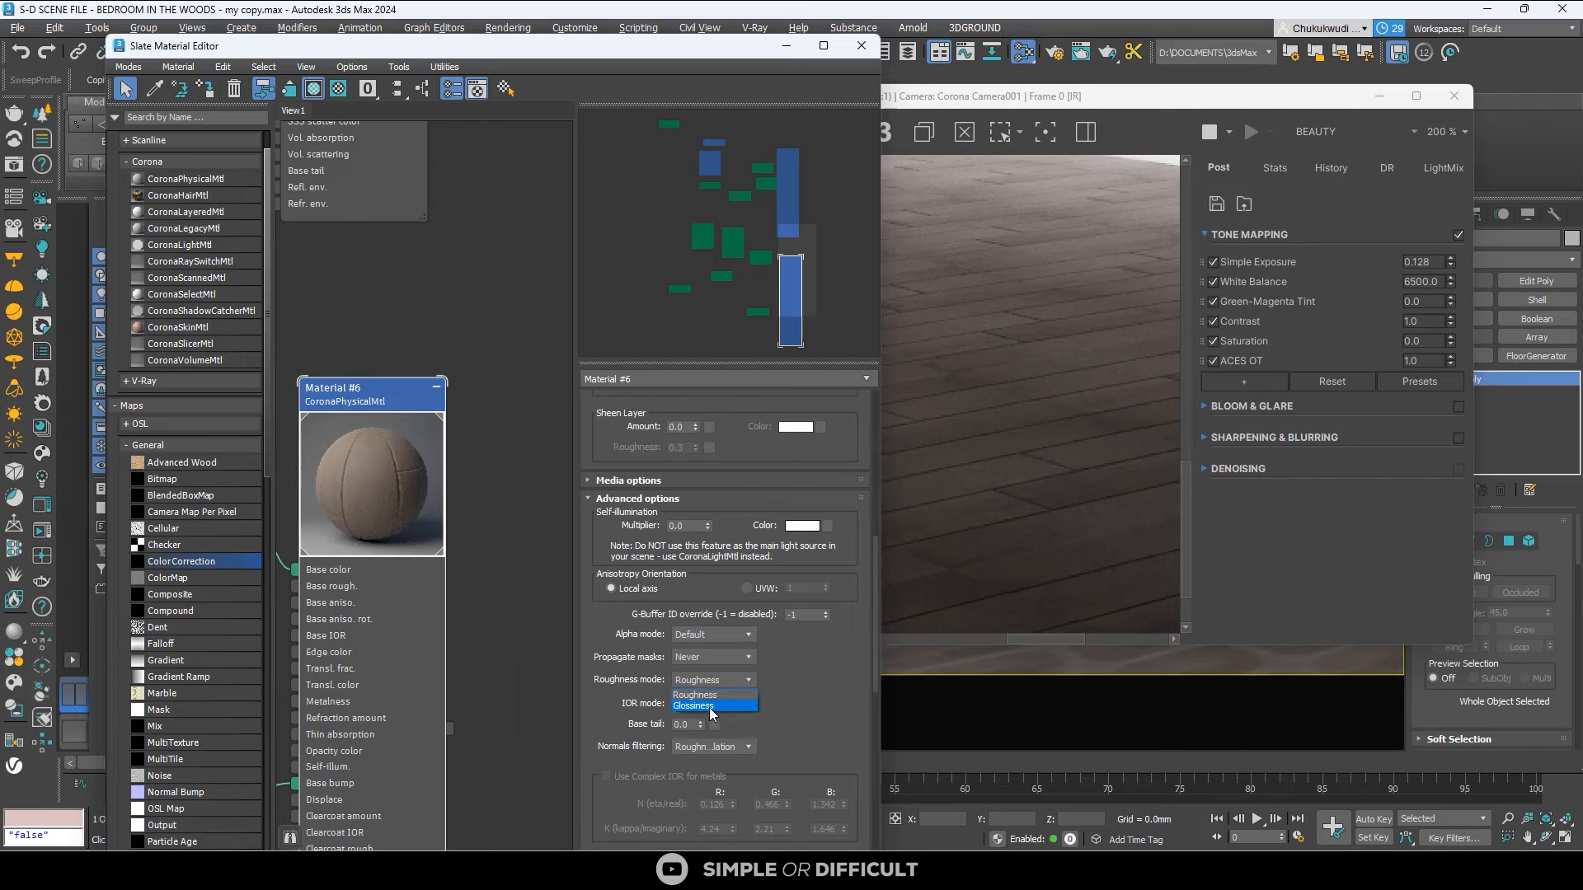
left_click(710, 706)
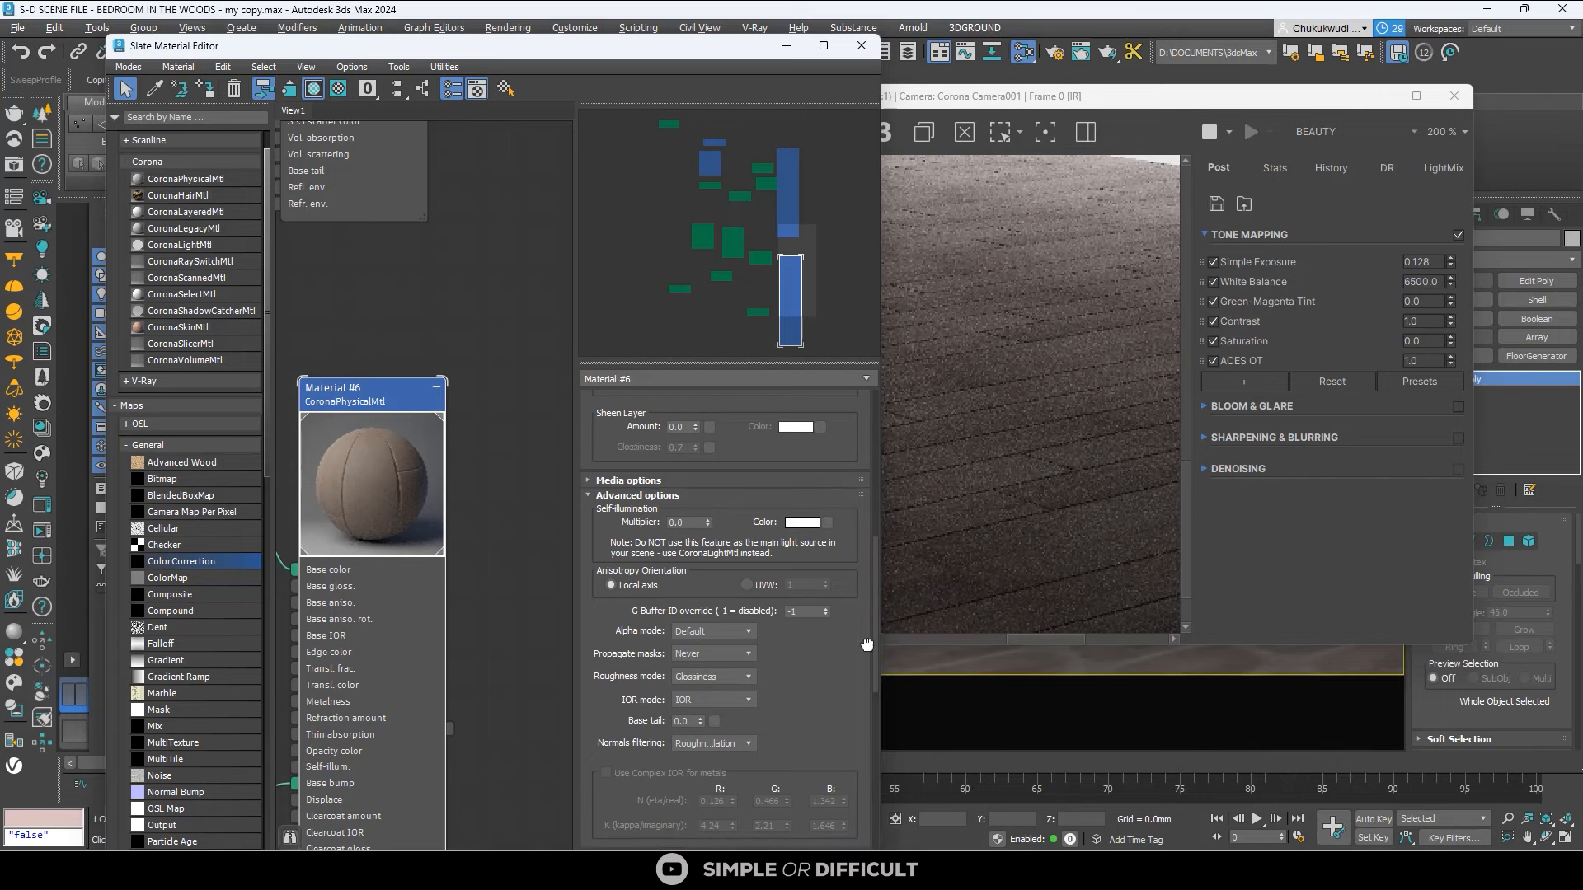
Set the base layer glossiness of the floor's CoronaPhysicalMtl to 0.68.
left_click_drag(867, 645, 857, 875)
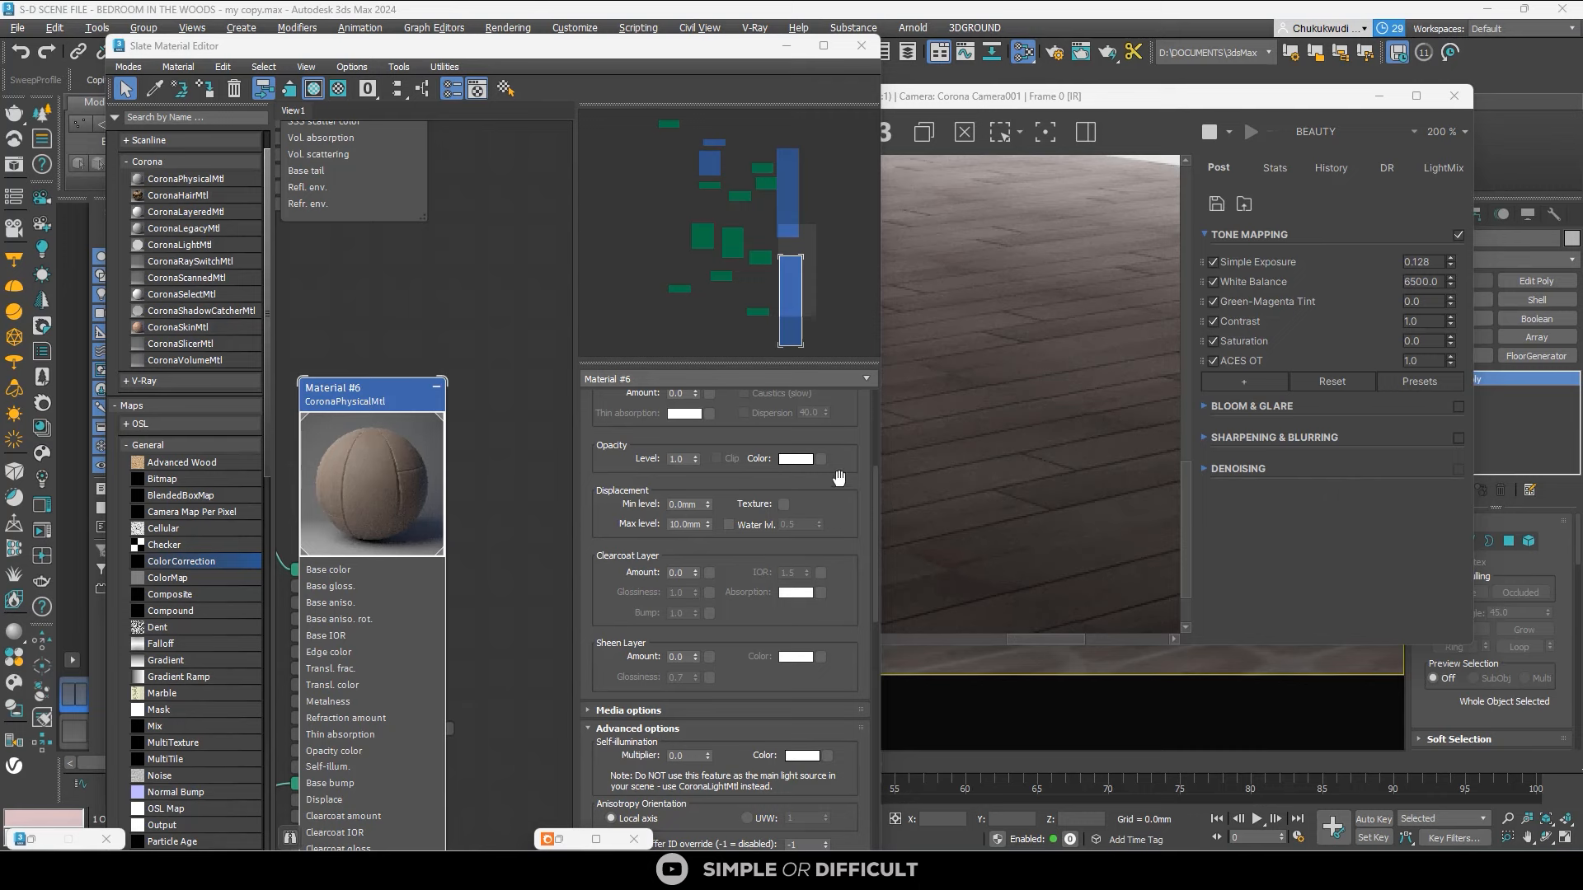
scroll(854, 499, "up", 3)
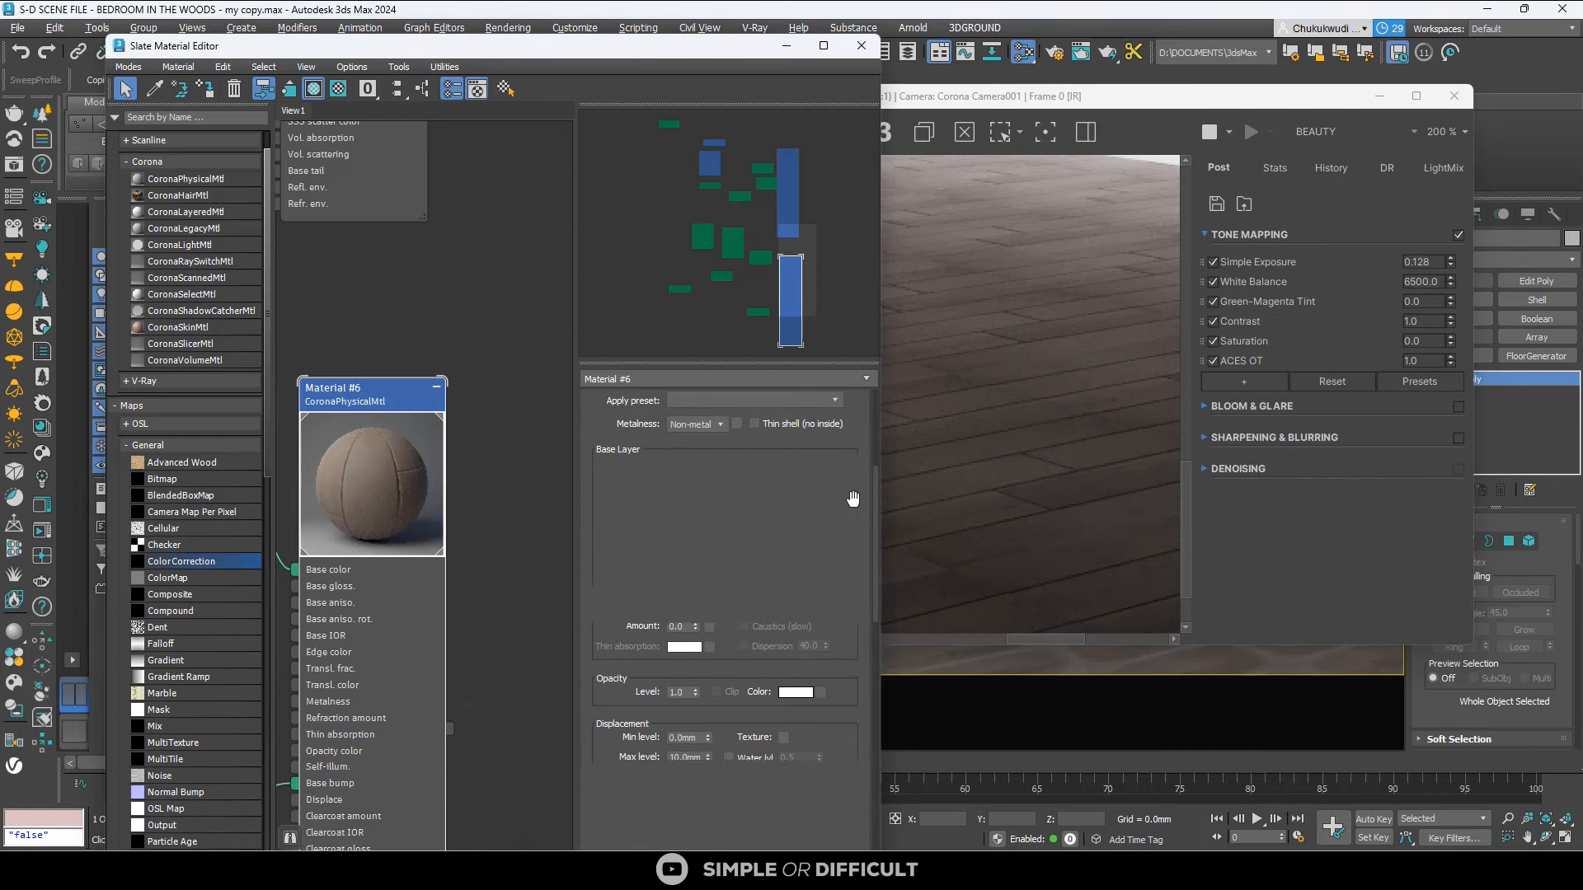
scroll(853, 474, "up", 1)
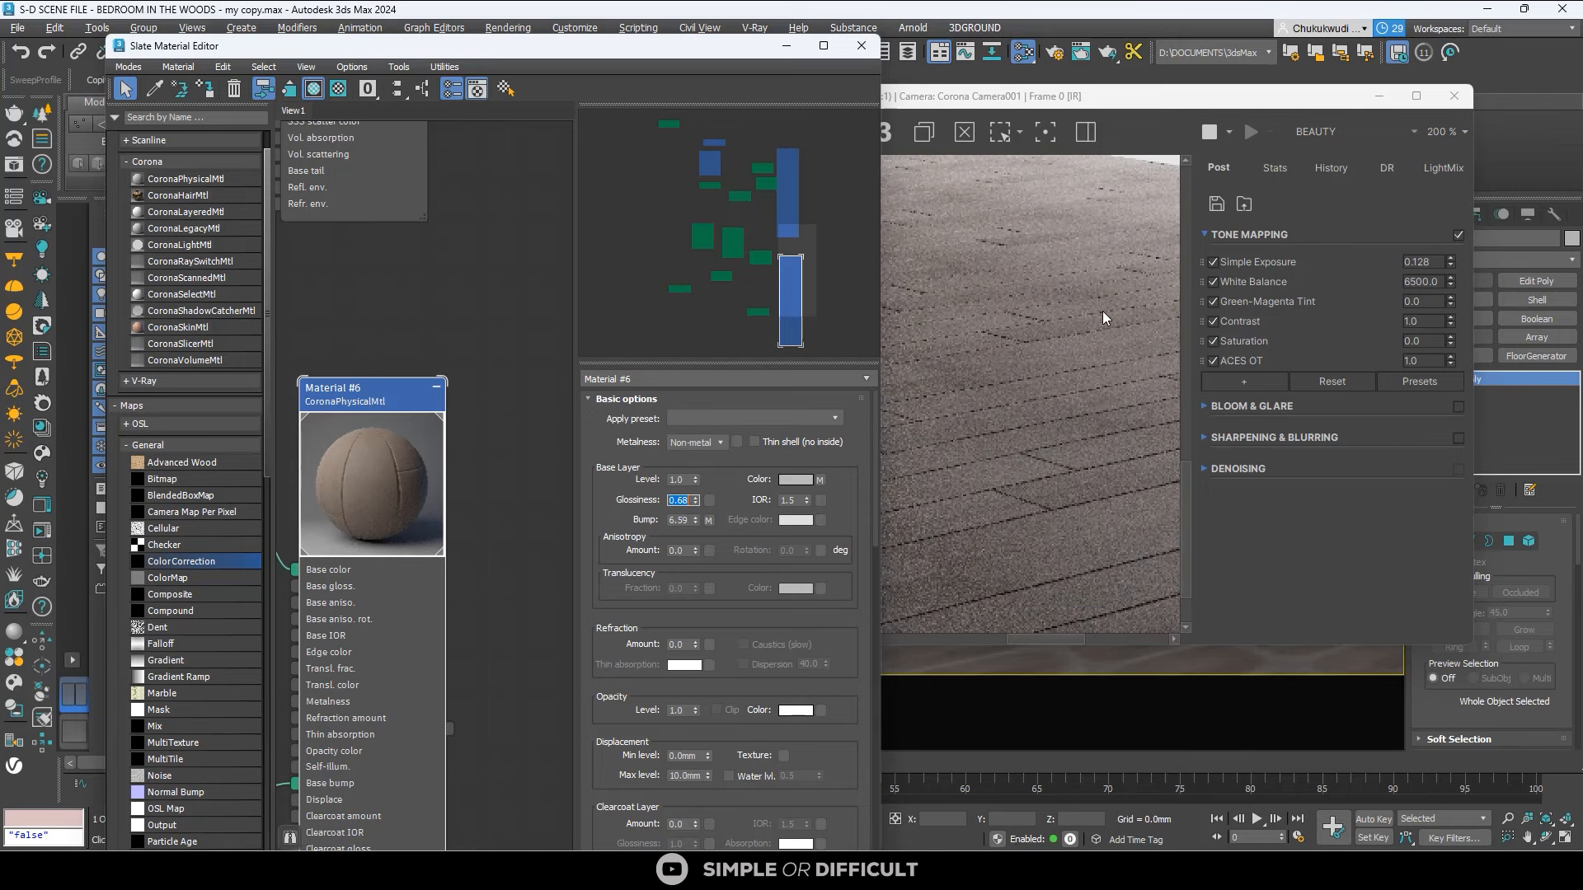
Examine the floor's reflections and plank joints in the interactive render, both in the full view and close up.
scroll(1101, 310, "down", 2)
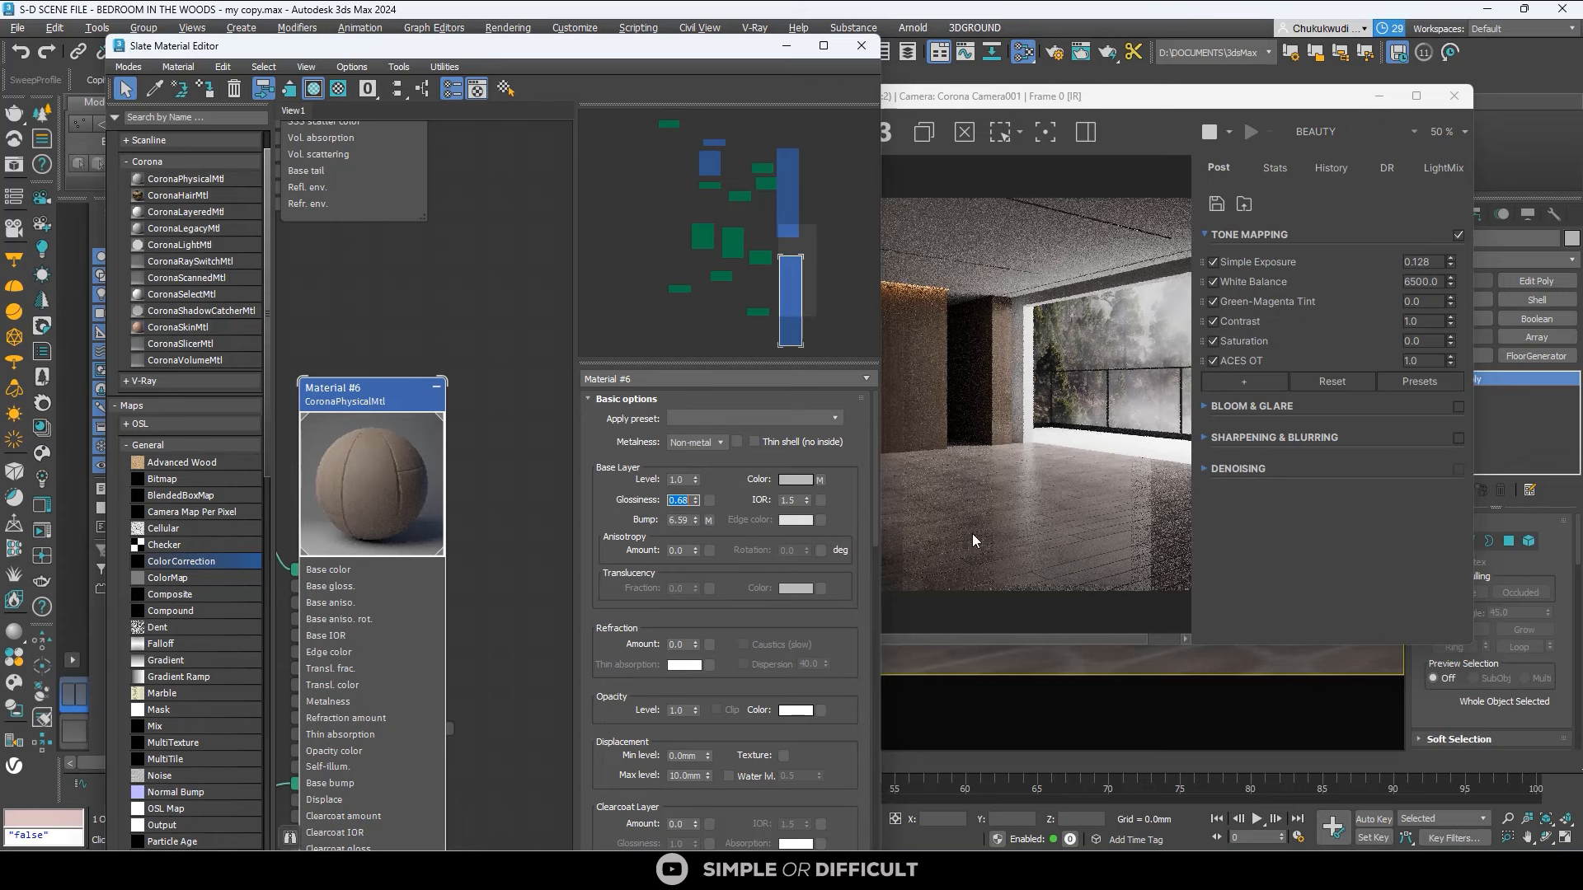
scroll(972, 532, "up", 4)
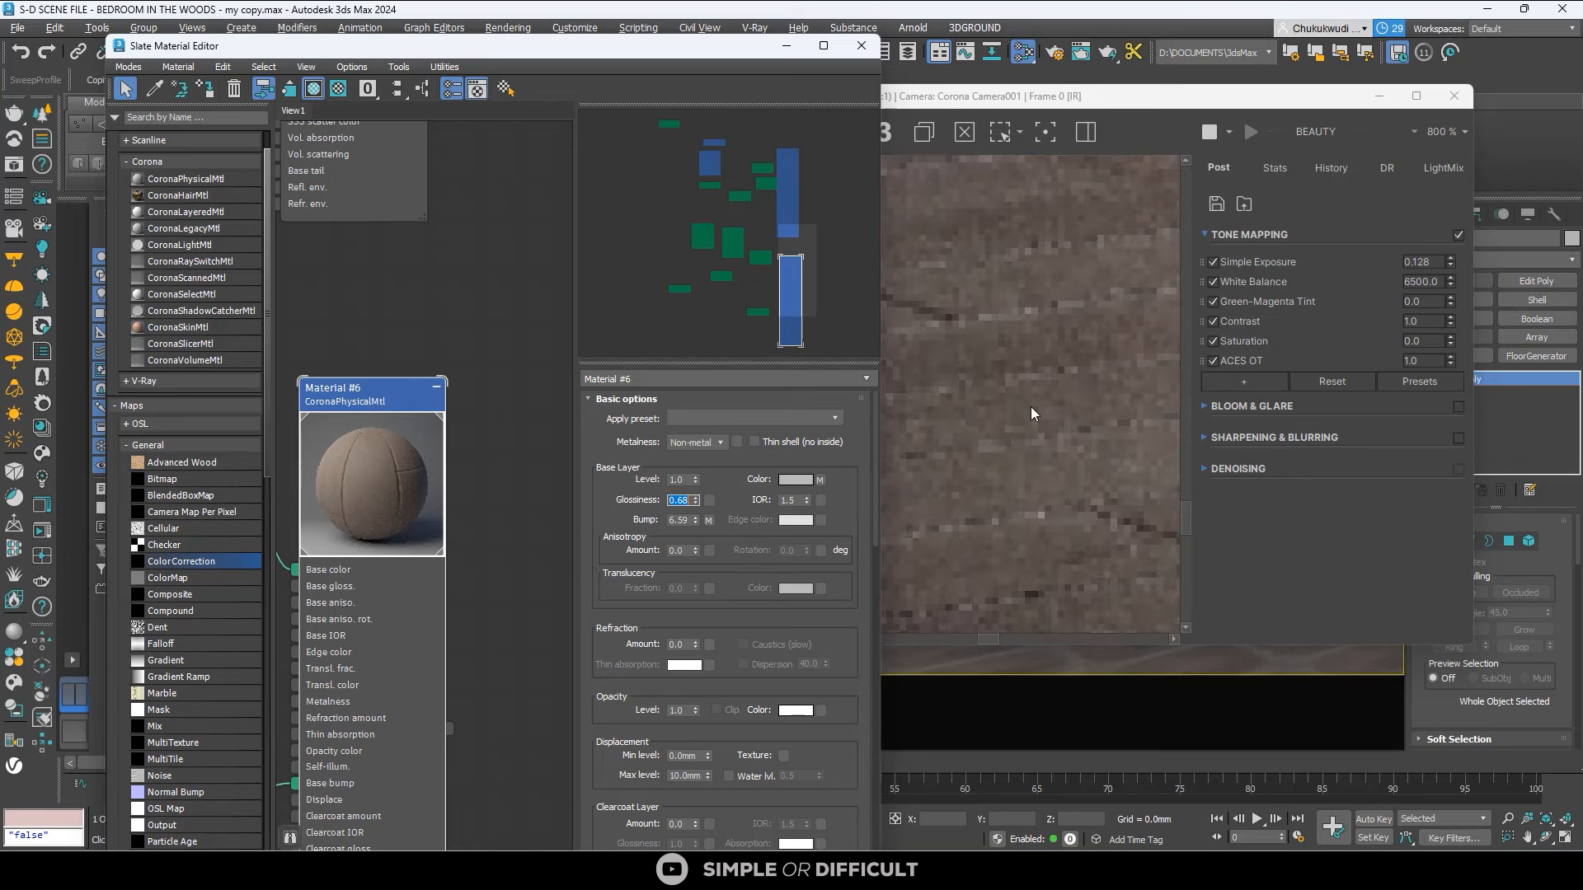
scroll(1030, 407, "down", 4)
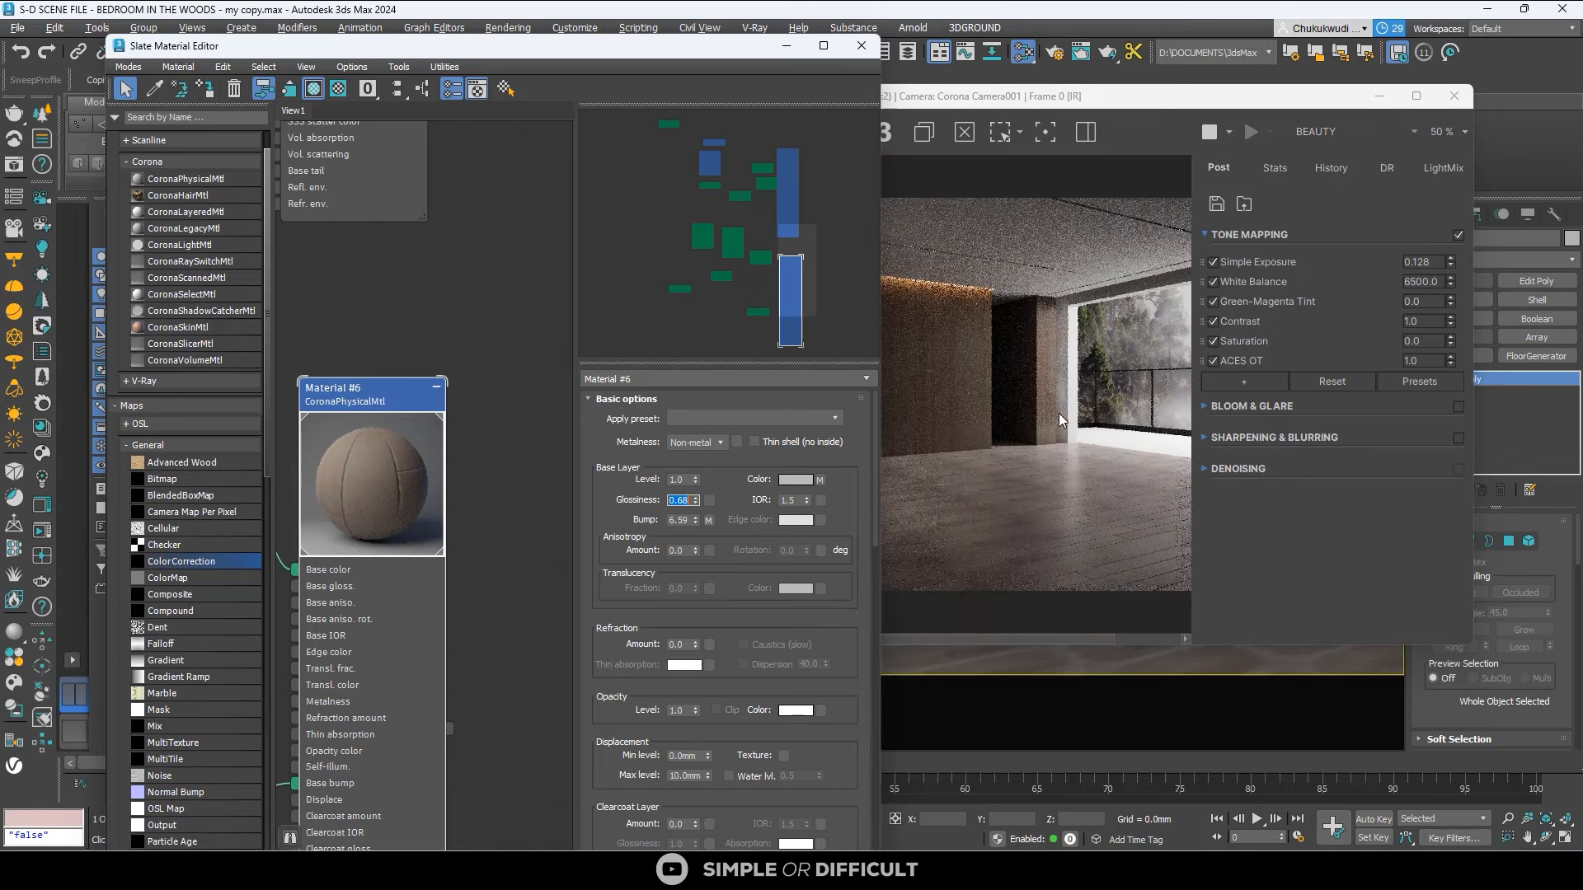
left_click(1254, 102)
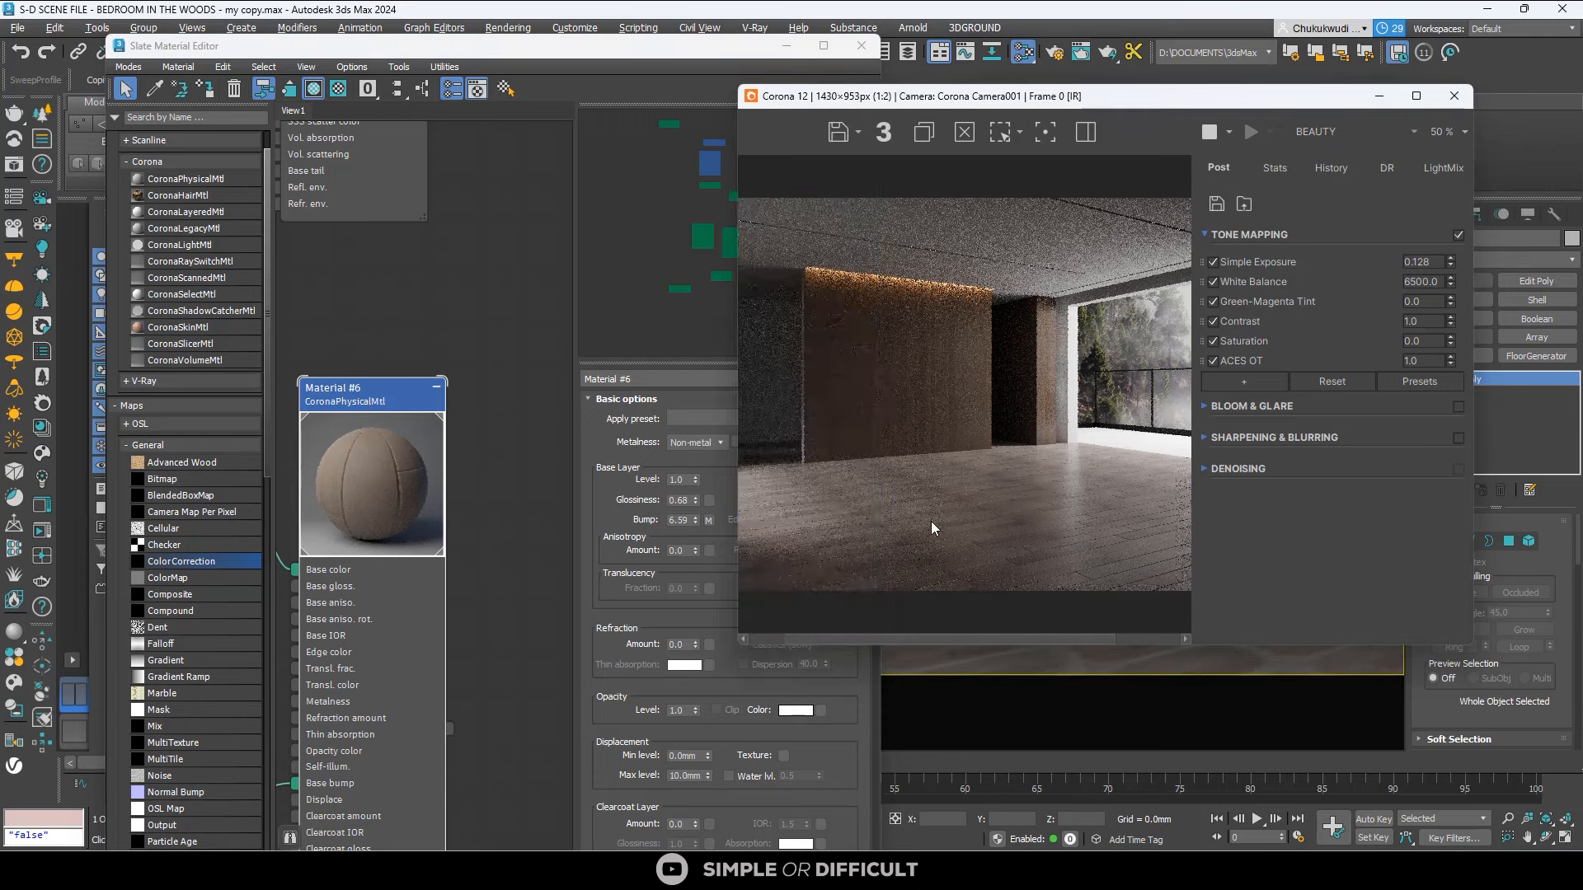
scroll(918, 549, "up", 2)
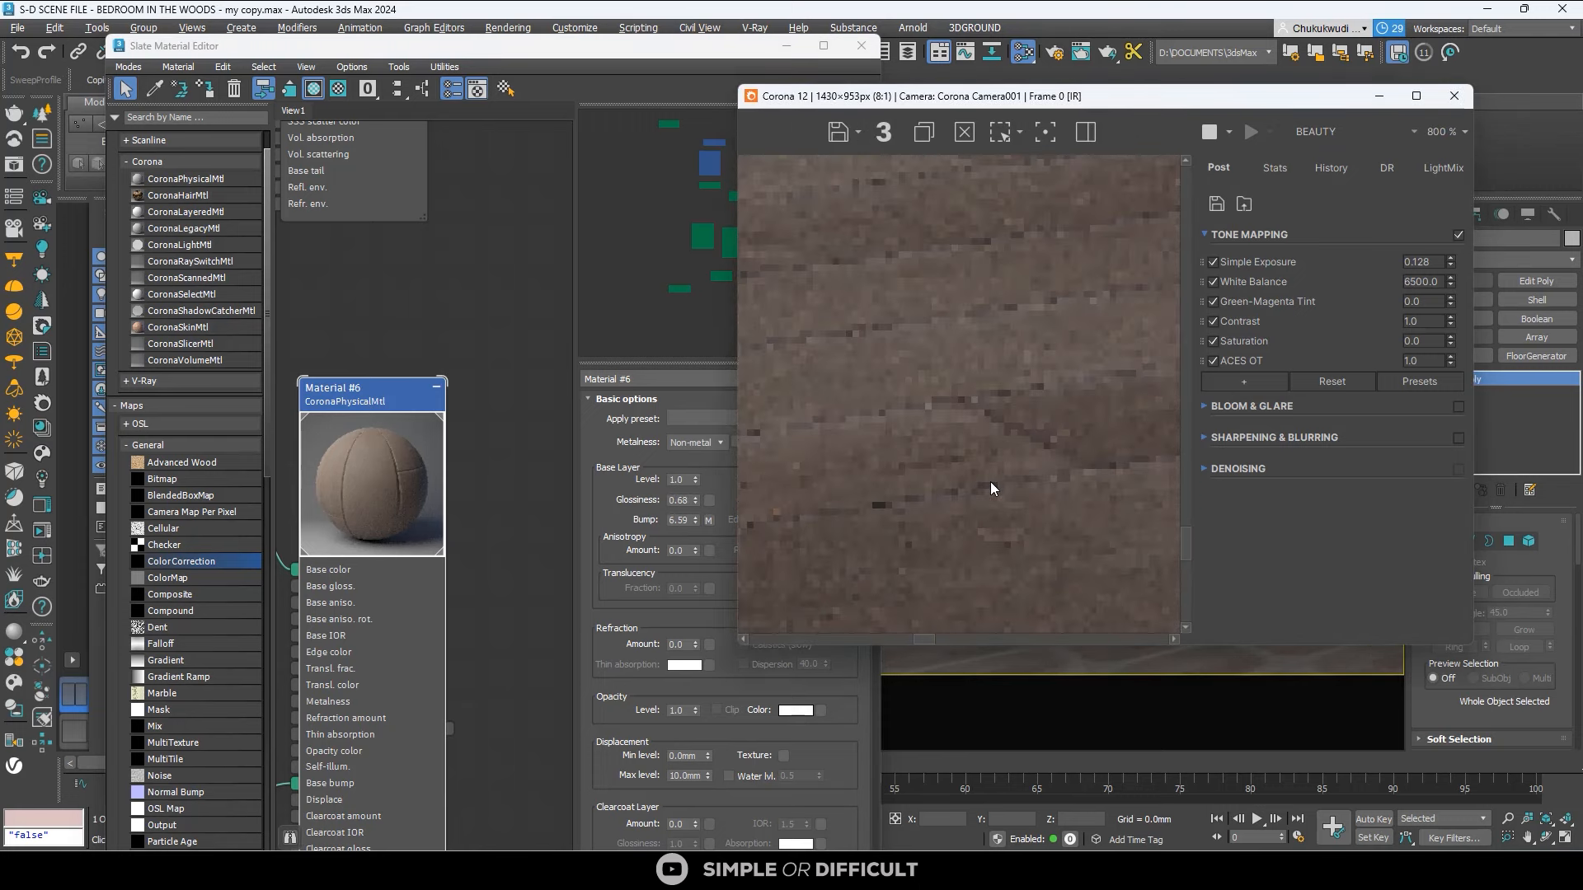
scroll(1045, 420, "down", 1)
scroll(509, 329, "down", 5)
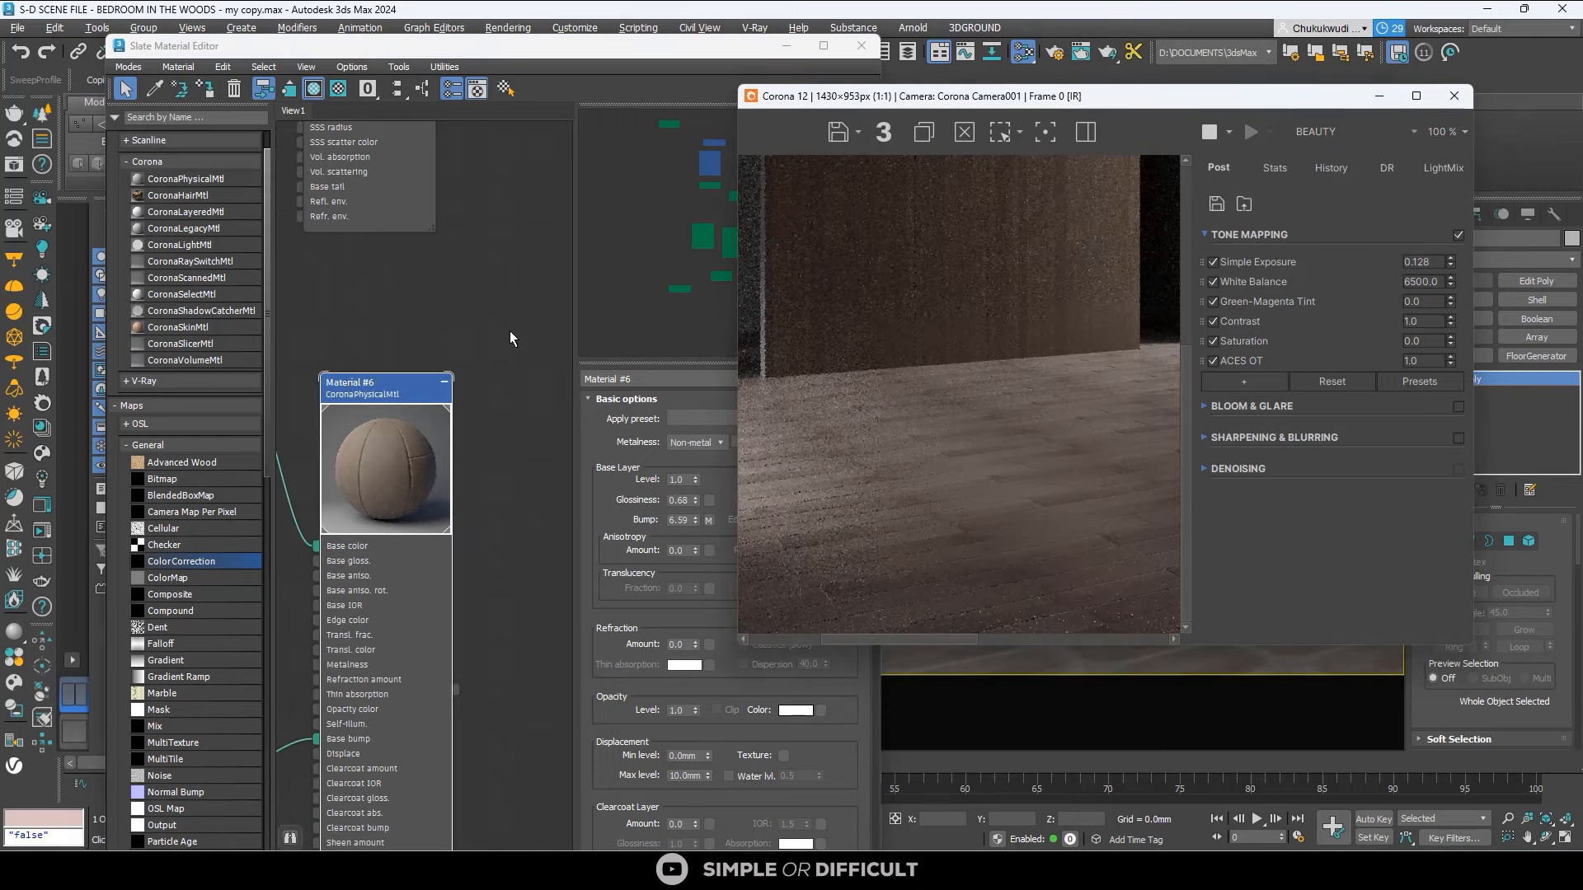
Switch the floor's Color Correction node to Advanced lightness and set its RGB gamma/contrast to 0.5.
scroll(342, 397, "up", 1)
scroll(341, 398, "up", 2)
middle_click_drag(341, 397, 564, 431)
scroll(457, 419, "up", 2)
left_click(456, 419)
double_click(458, 419)
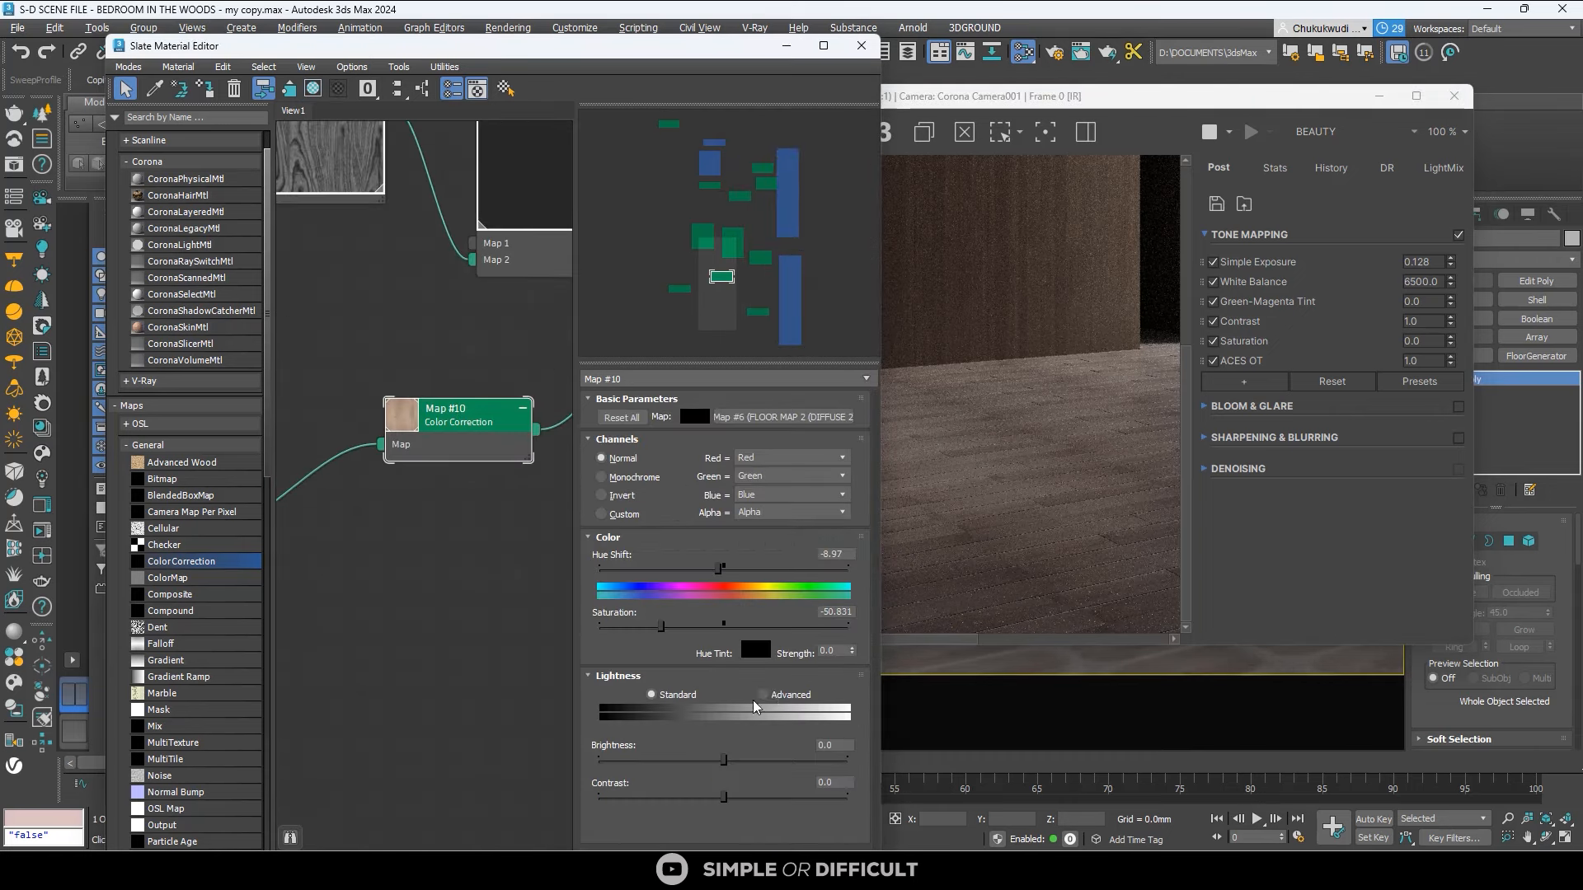
left_click(764, 694)
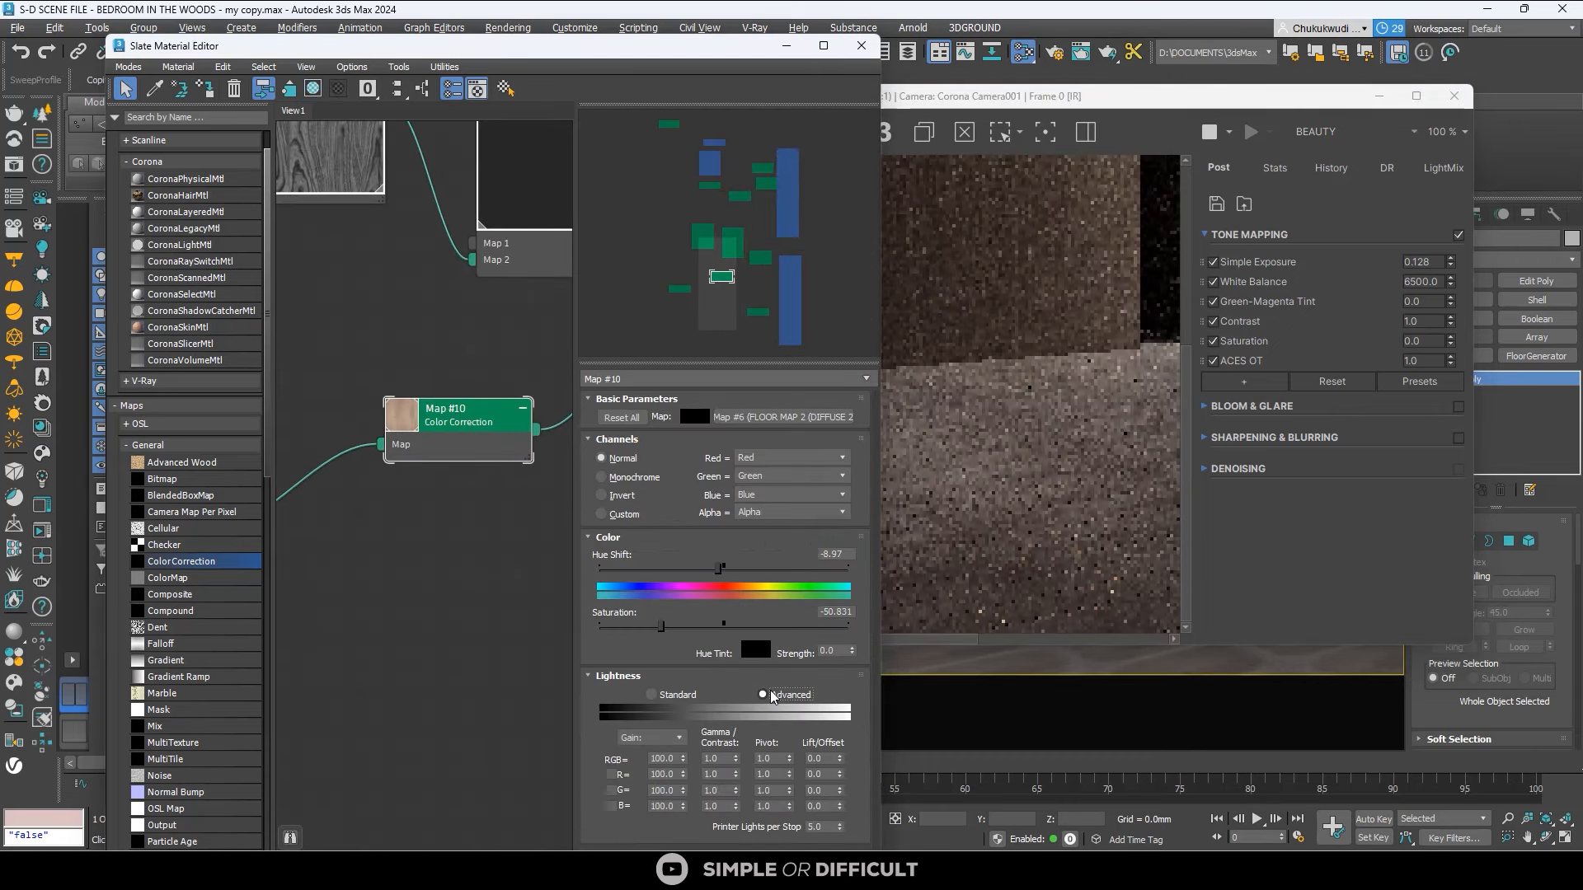
double_click(726, 757)
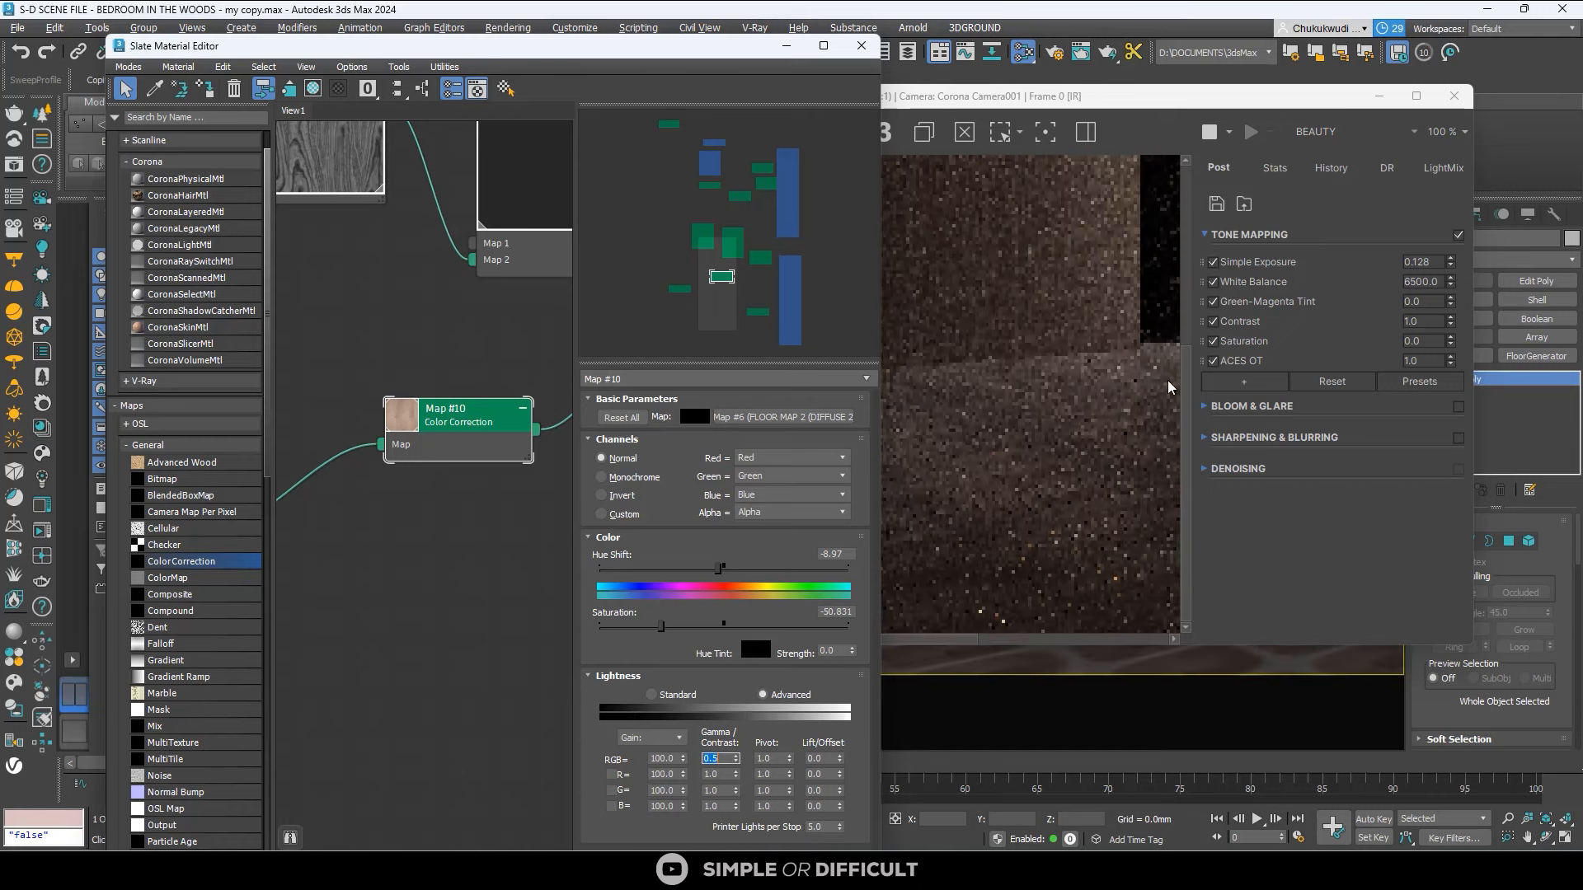
Examine the floor's tone and plank detail in the enlarged Corona frame buffer, and restore the window beside the material editor.
left_click(1037, 356)
scroll(980, 524, "up", 2)
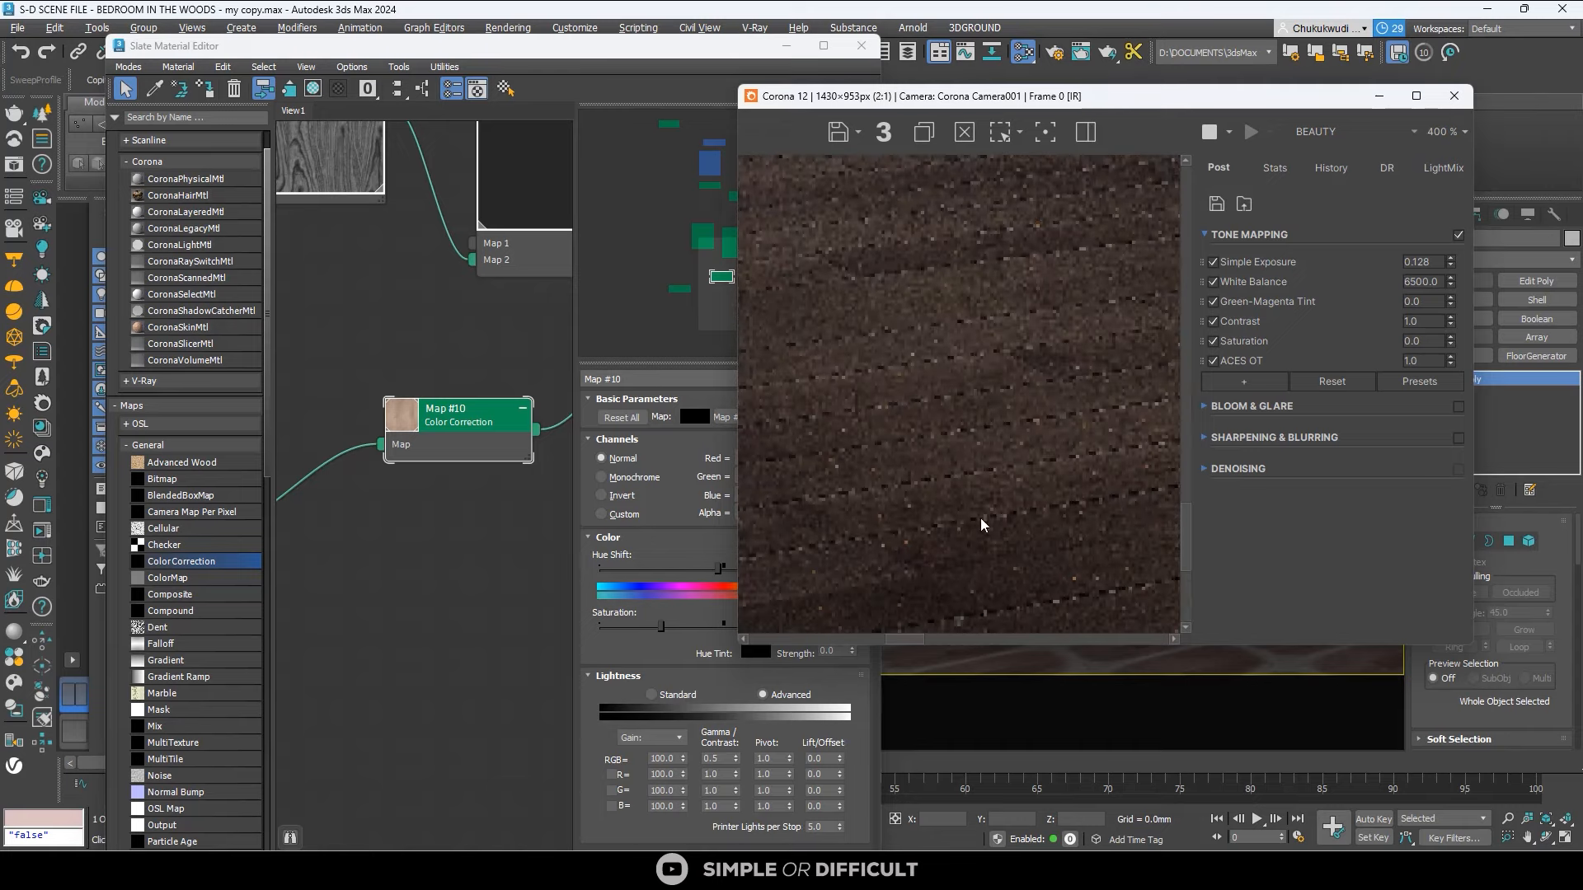
scroll(982, 360, "down", 1)
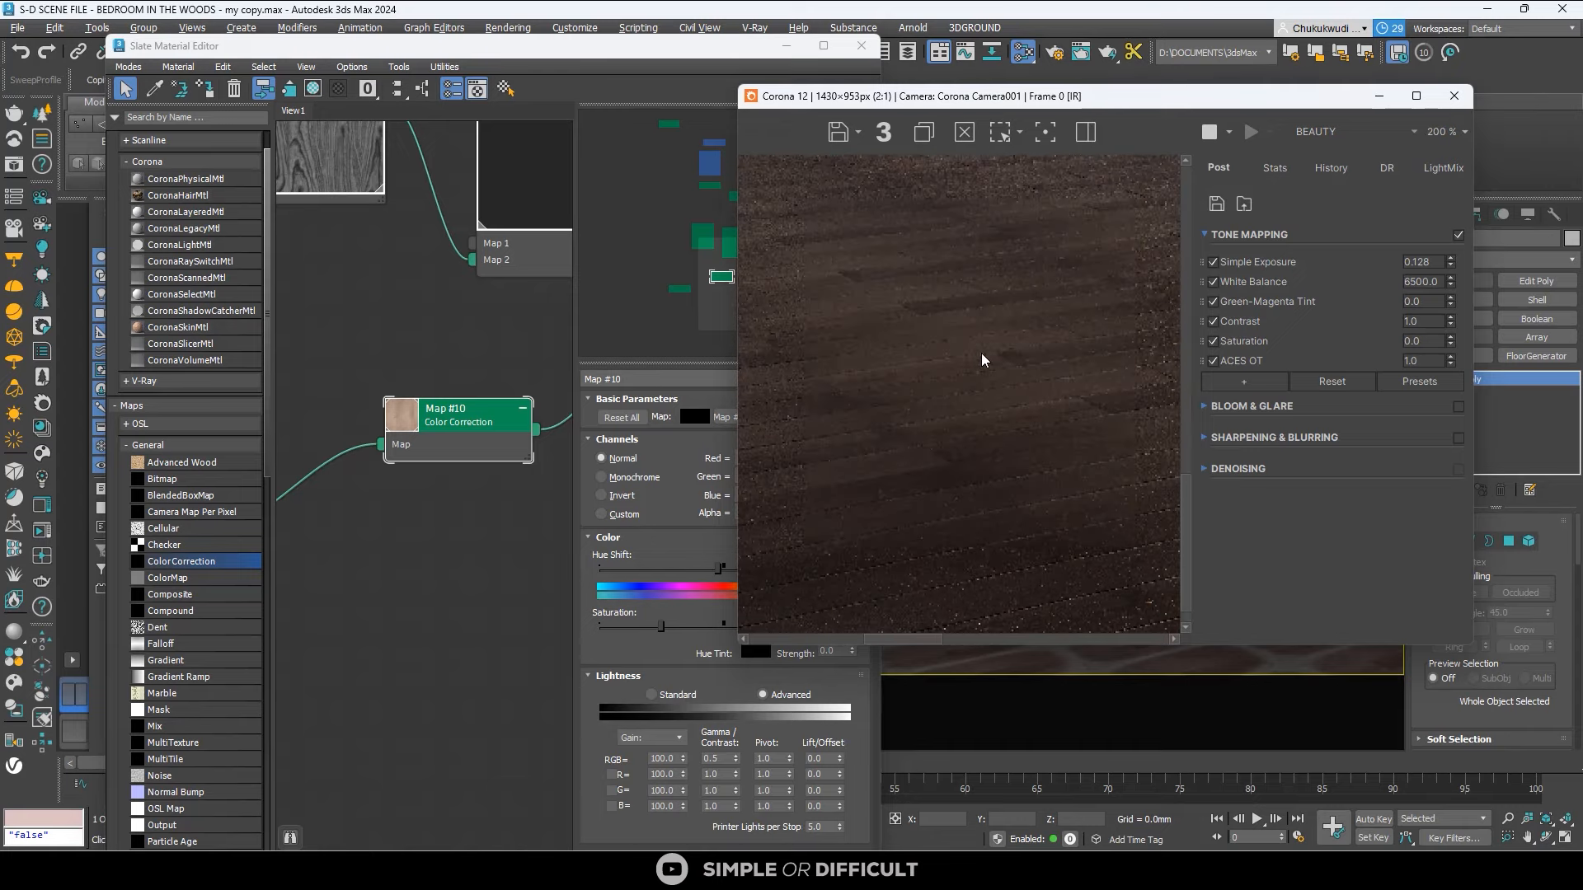
left_click(1414, 96)
scroll(854, 364, "down", 2)
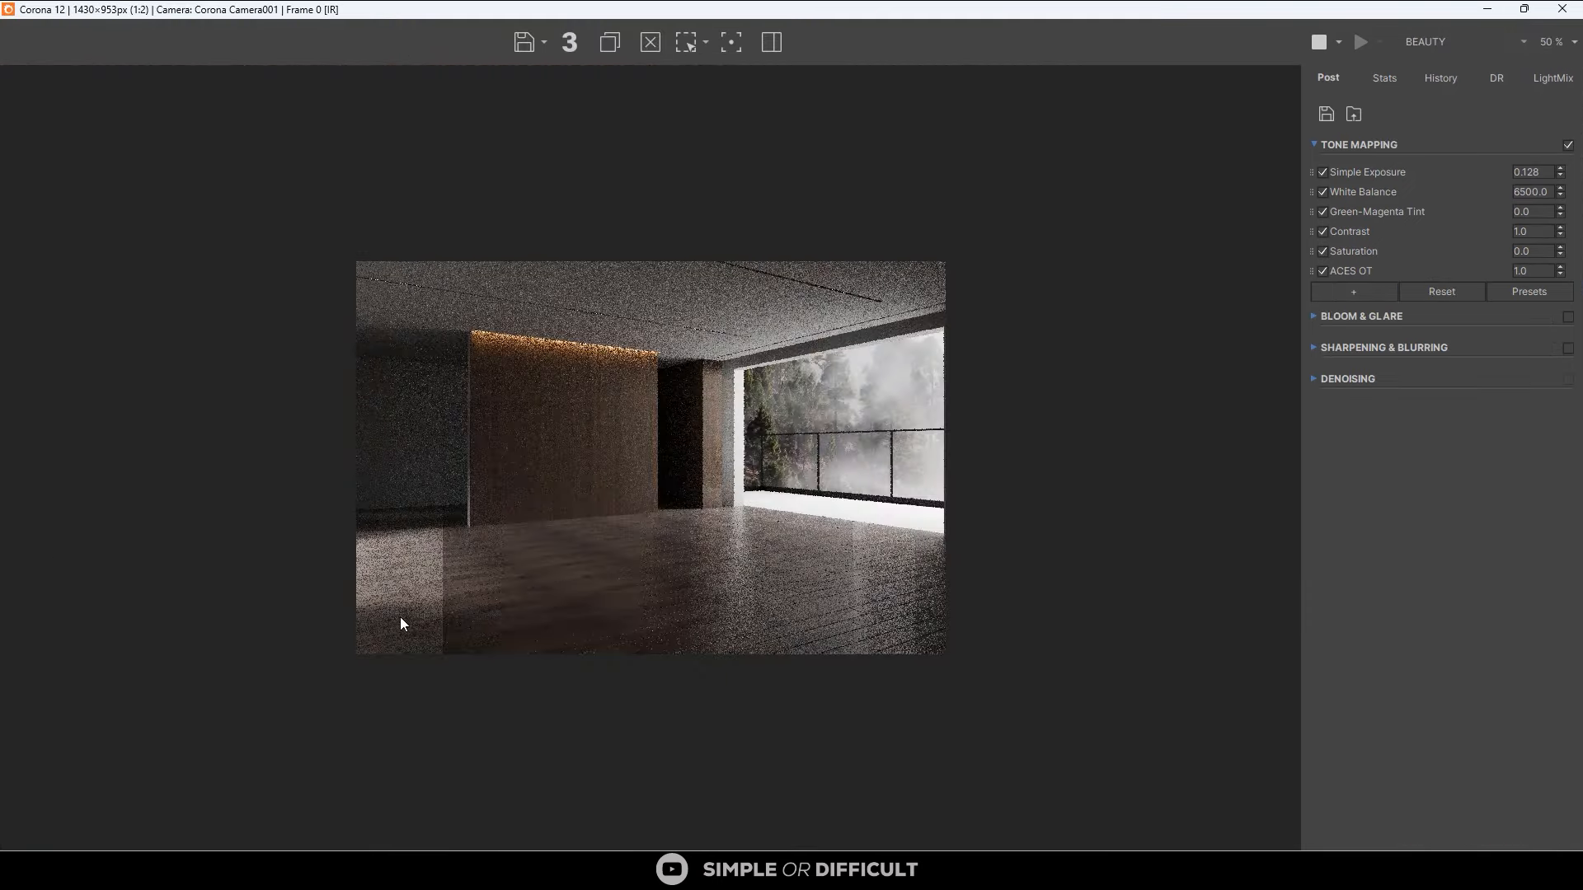
scroll(404, 620, "up", 2)
left_click_drag(427, 633, 819, 300)
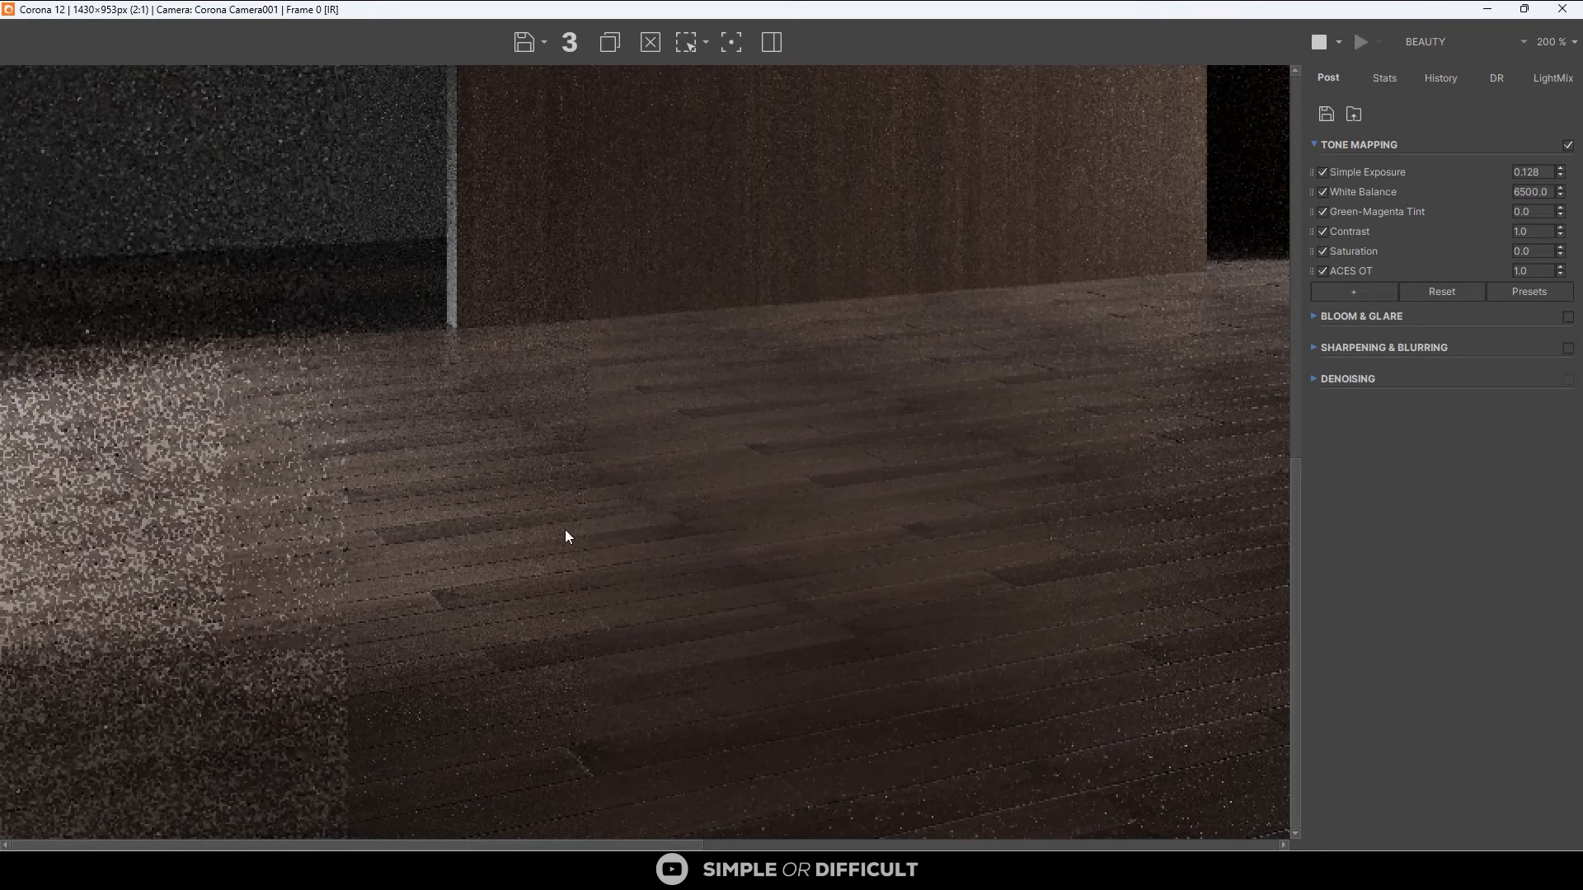
scroll(635, 426, "up", 1)
scroll(635, 426, "down", 1)
scroll(775, 452, "down", 1)
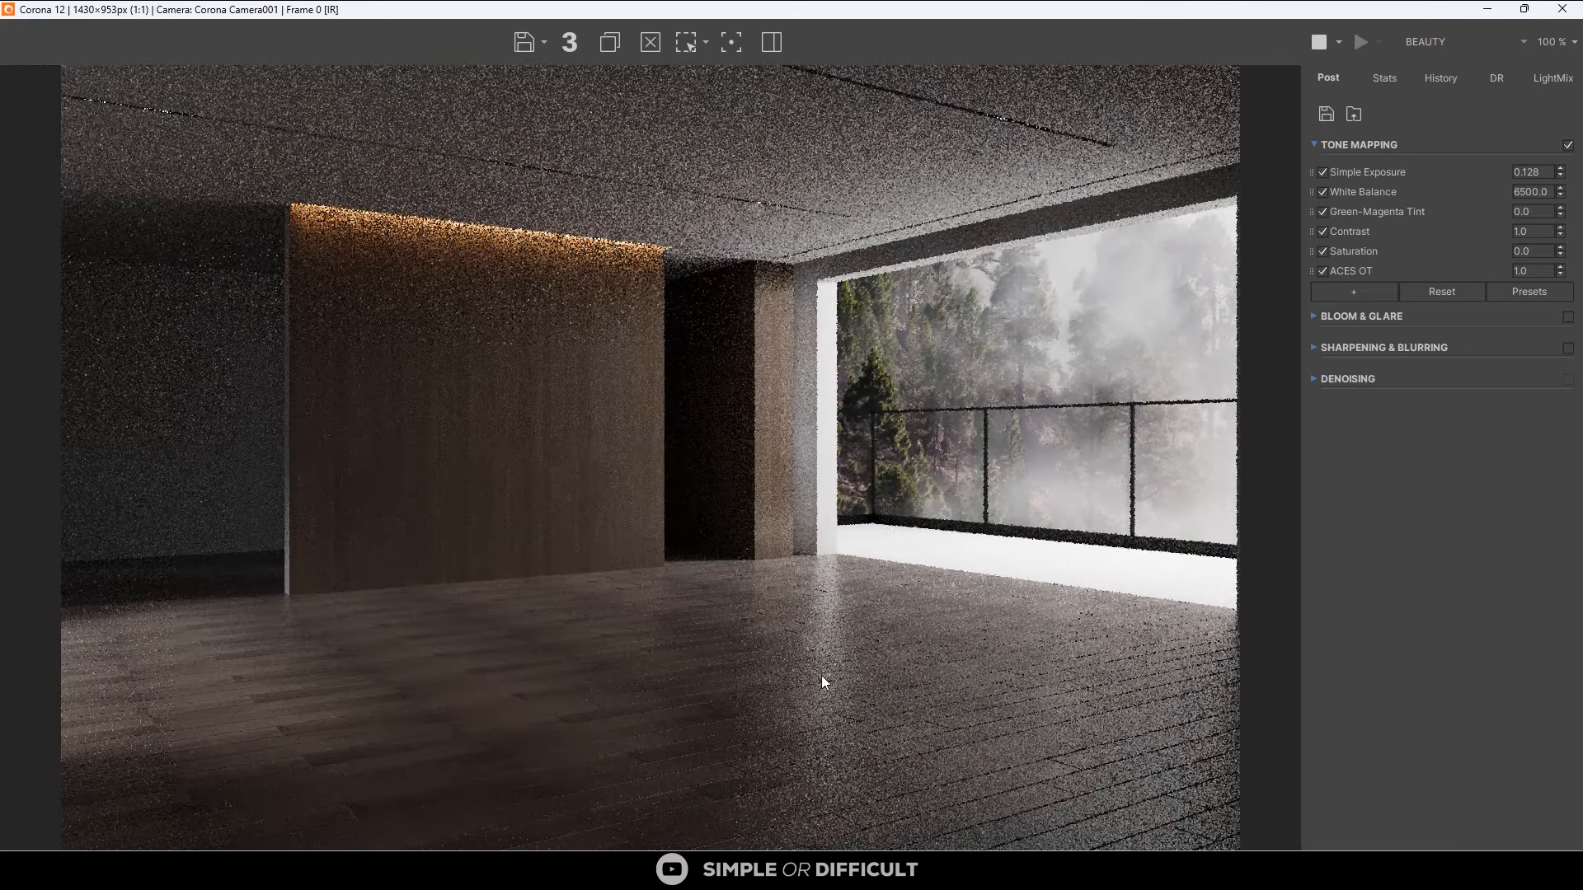
scroll(336, 722, "up", 2)
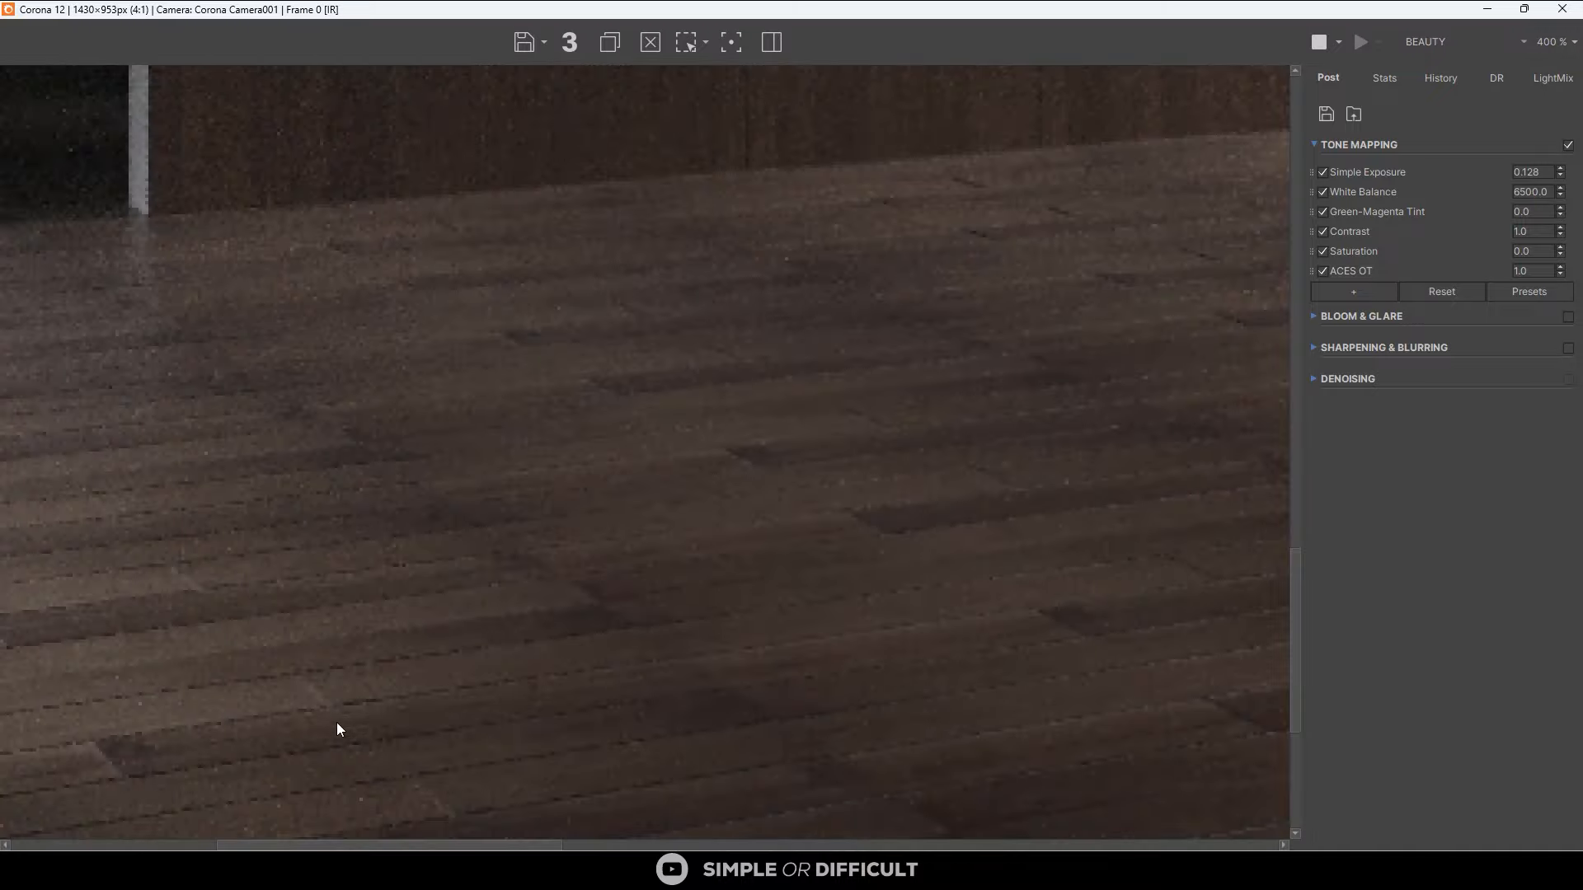
scroll(478, 635, "down", 2)
double_click(1185, 13)
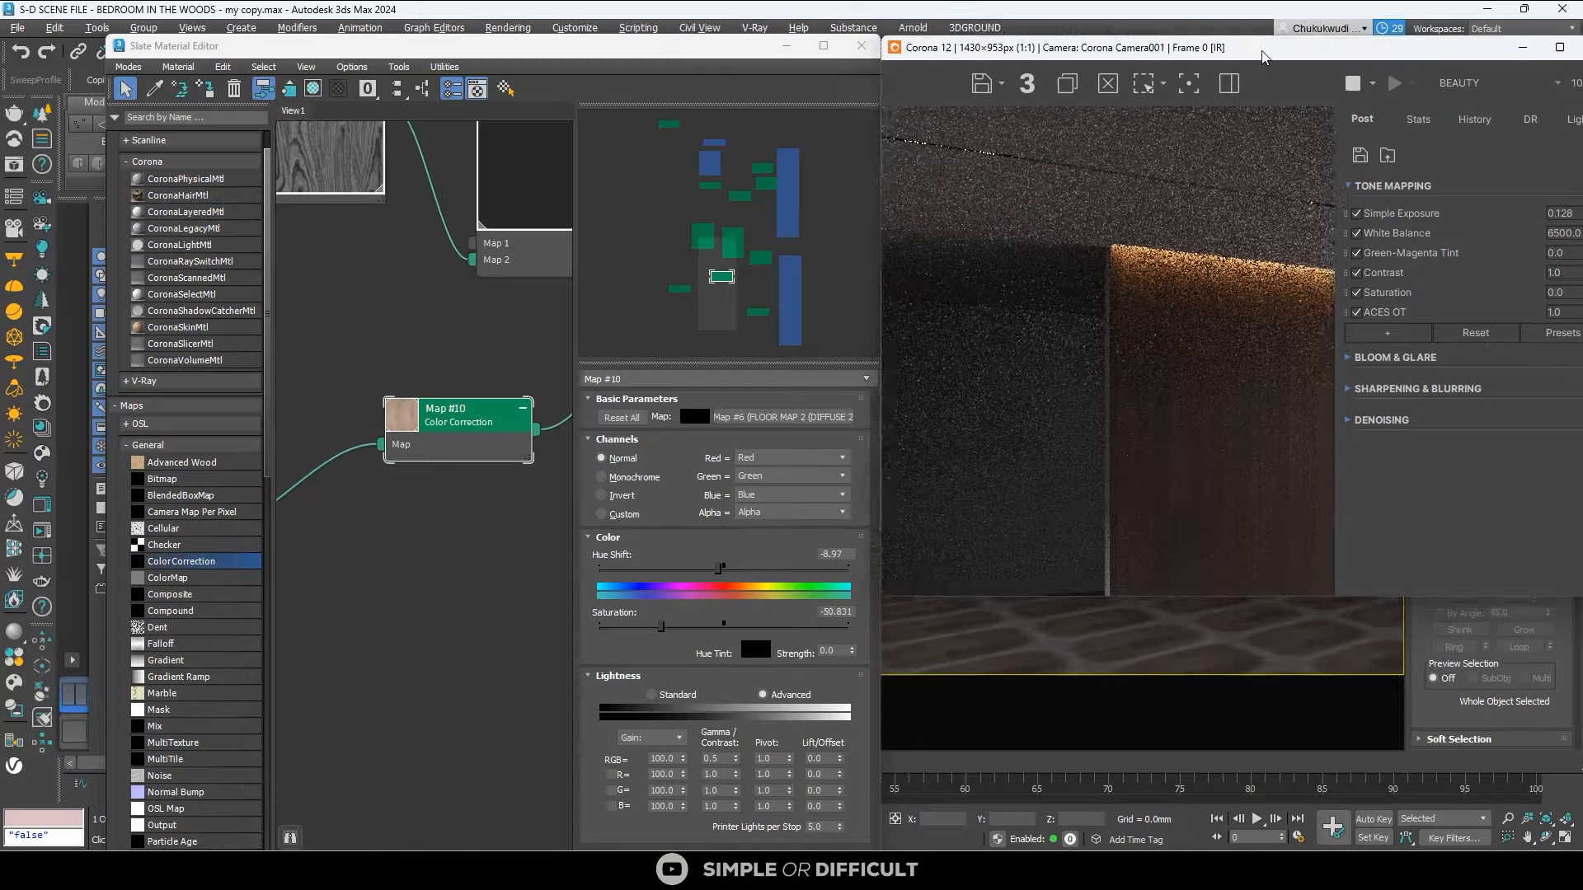
Try a light red (255, 142, 142) as the side color of the floor's Falloff map.
scroll(446, 449, "down", 3)
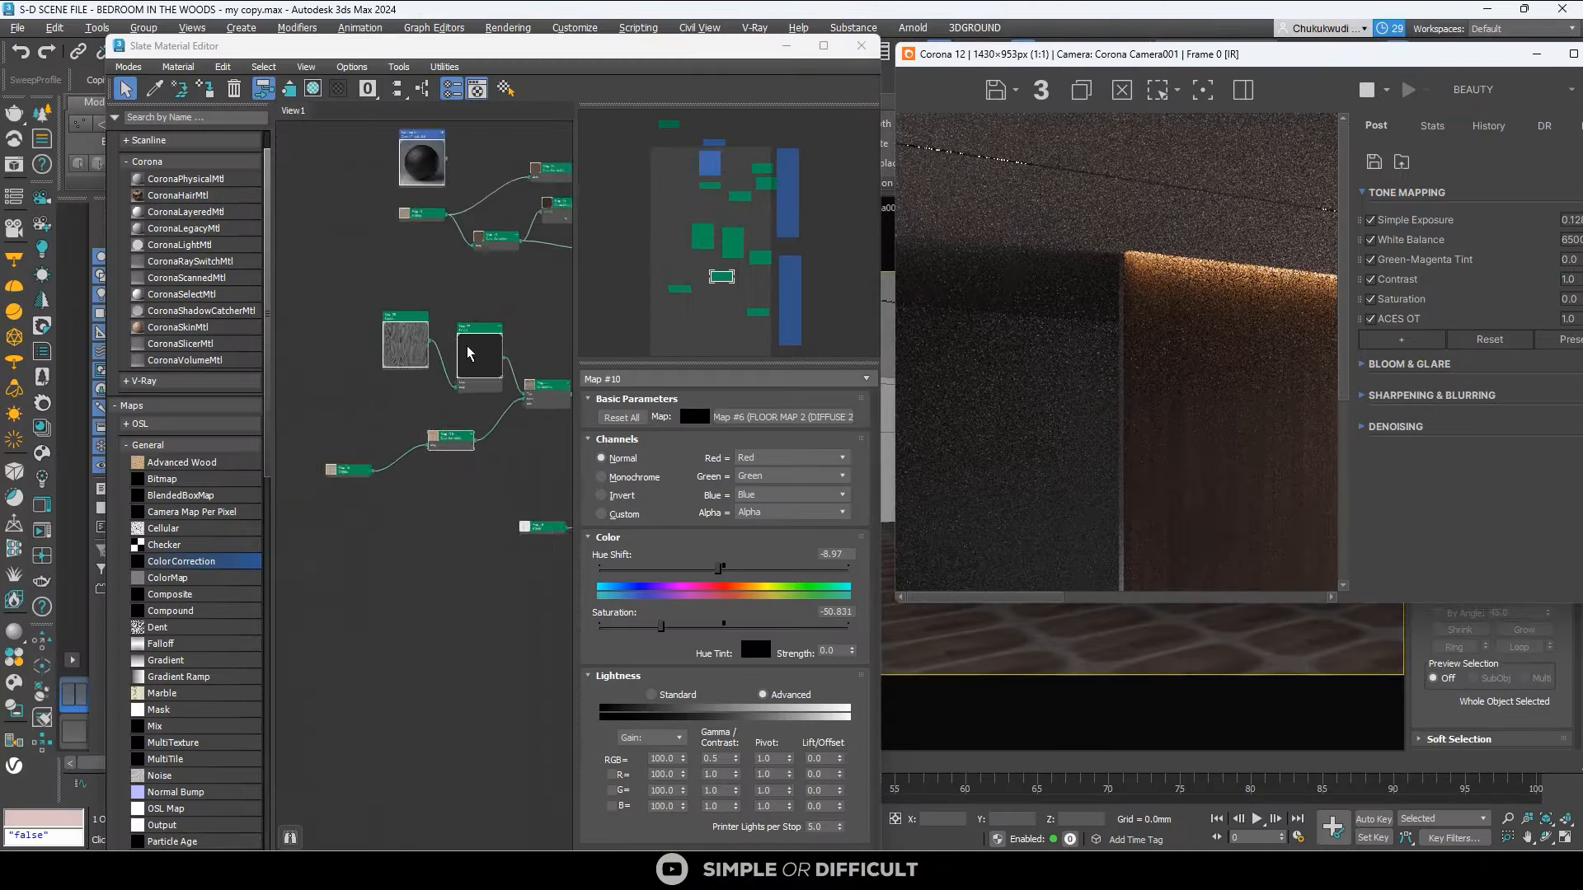
scroll(488, 309, "up", 4)
scroll(1106, 385, "down", 1)
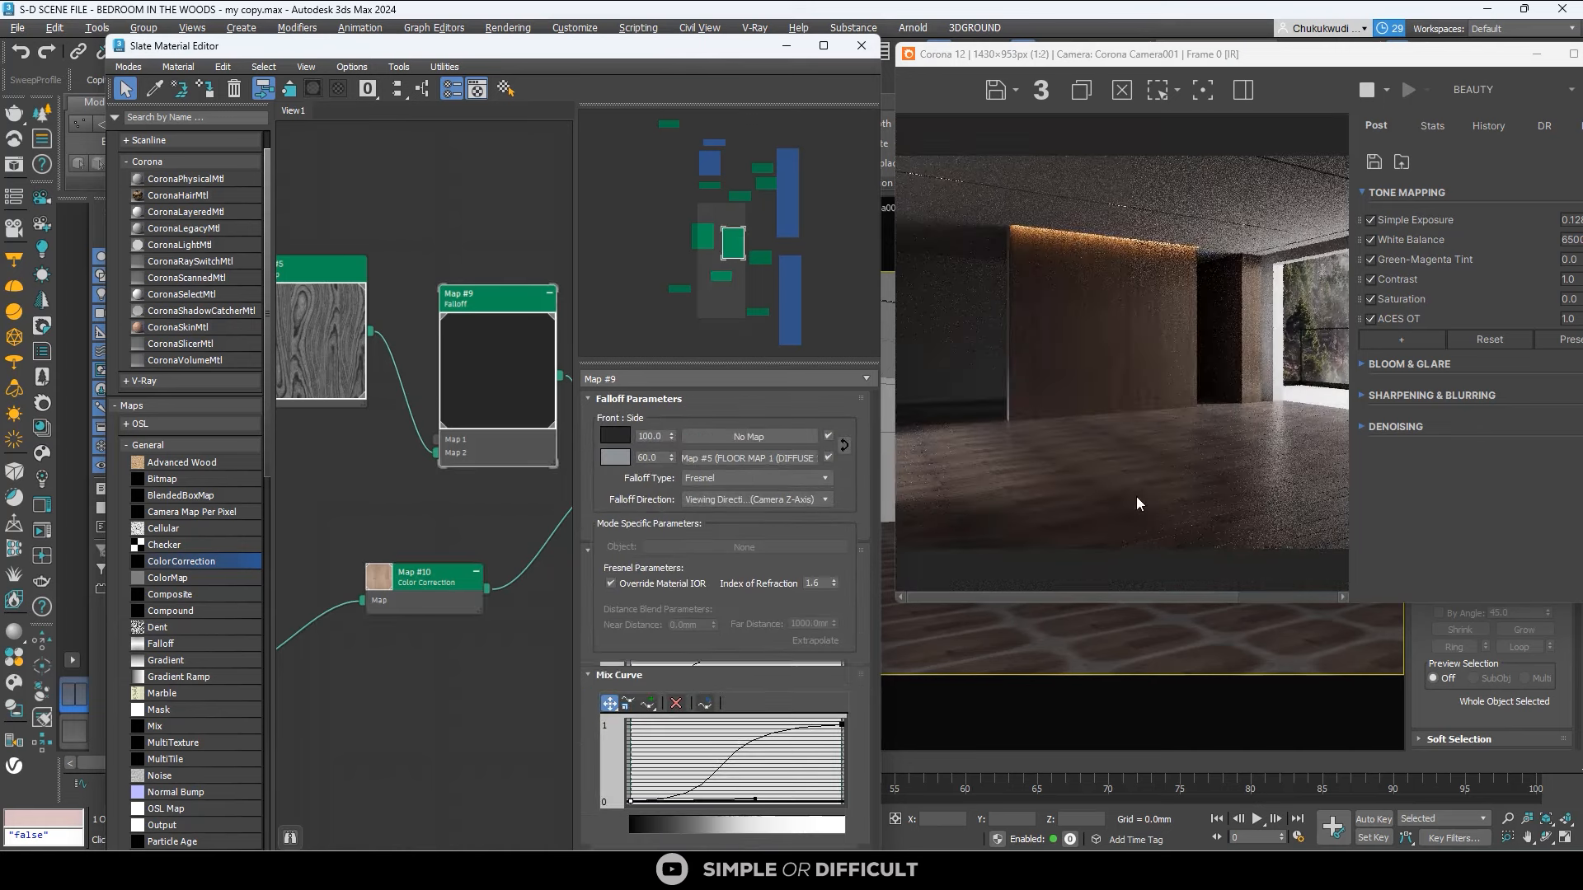
scroll(1116, 536, "up", 2)
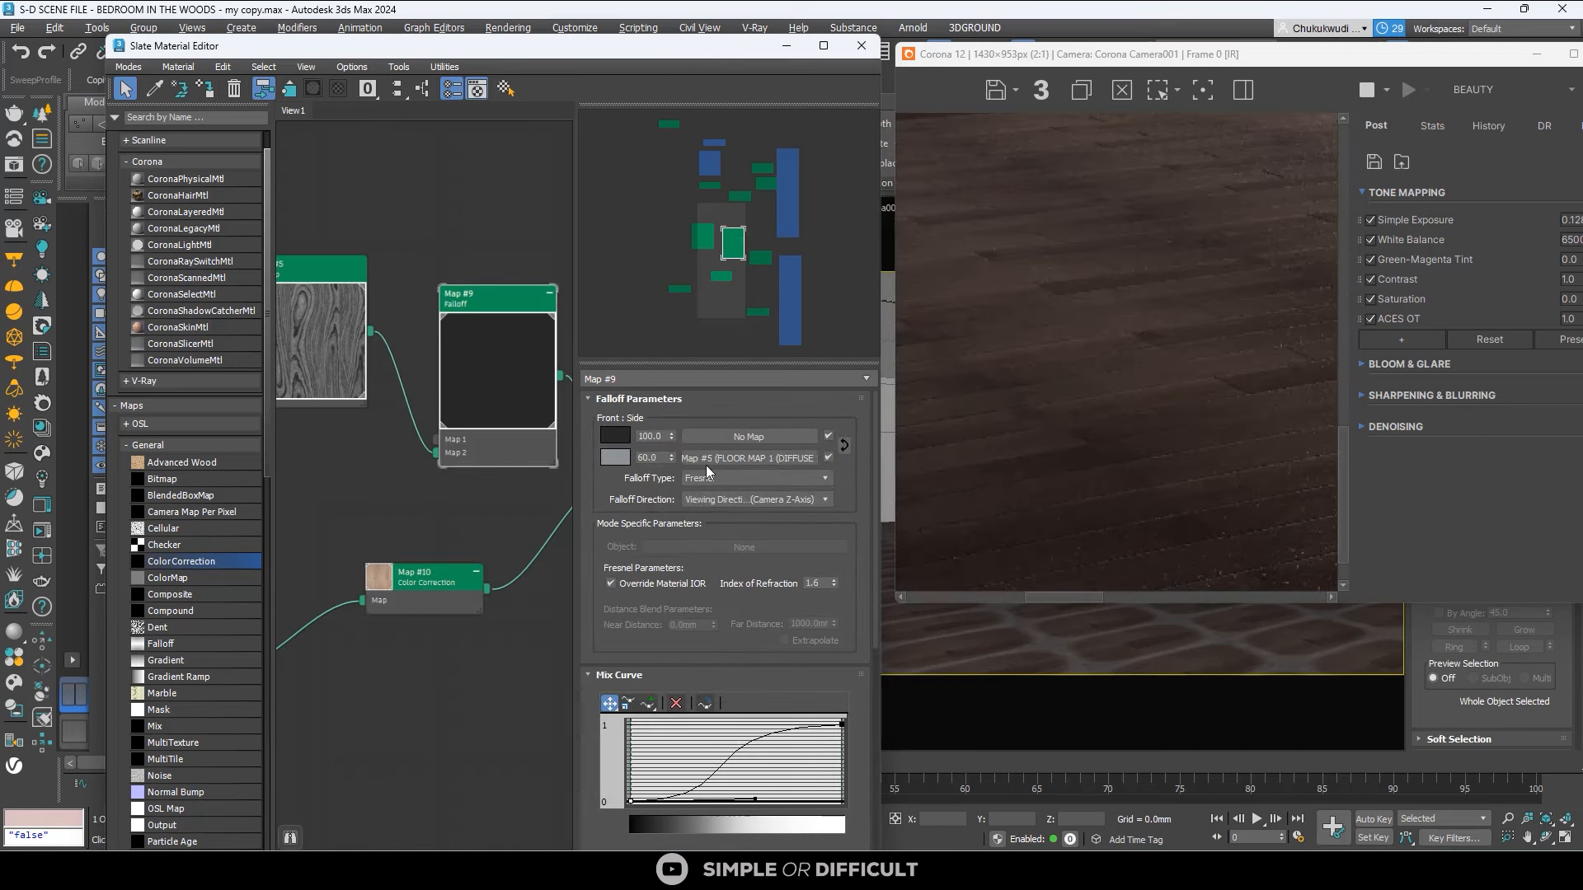
left_click(615, 456)
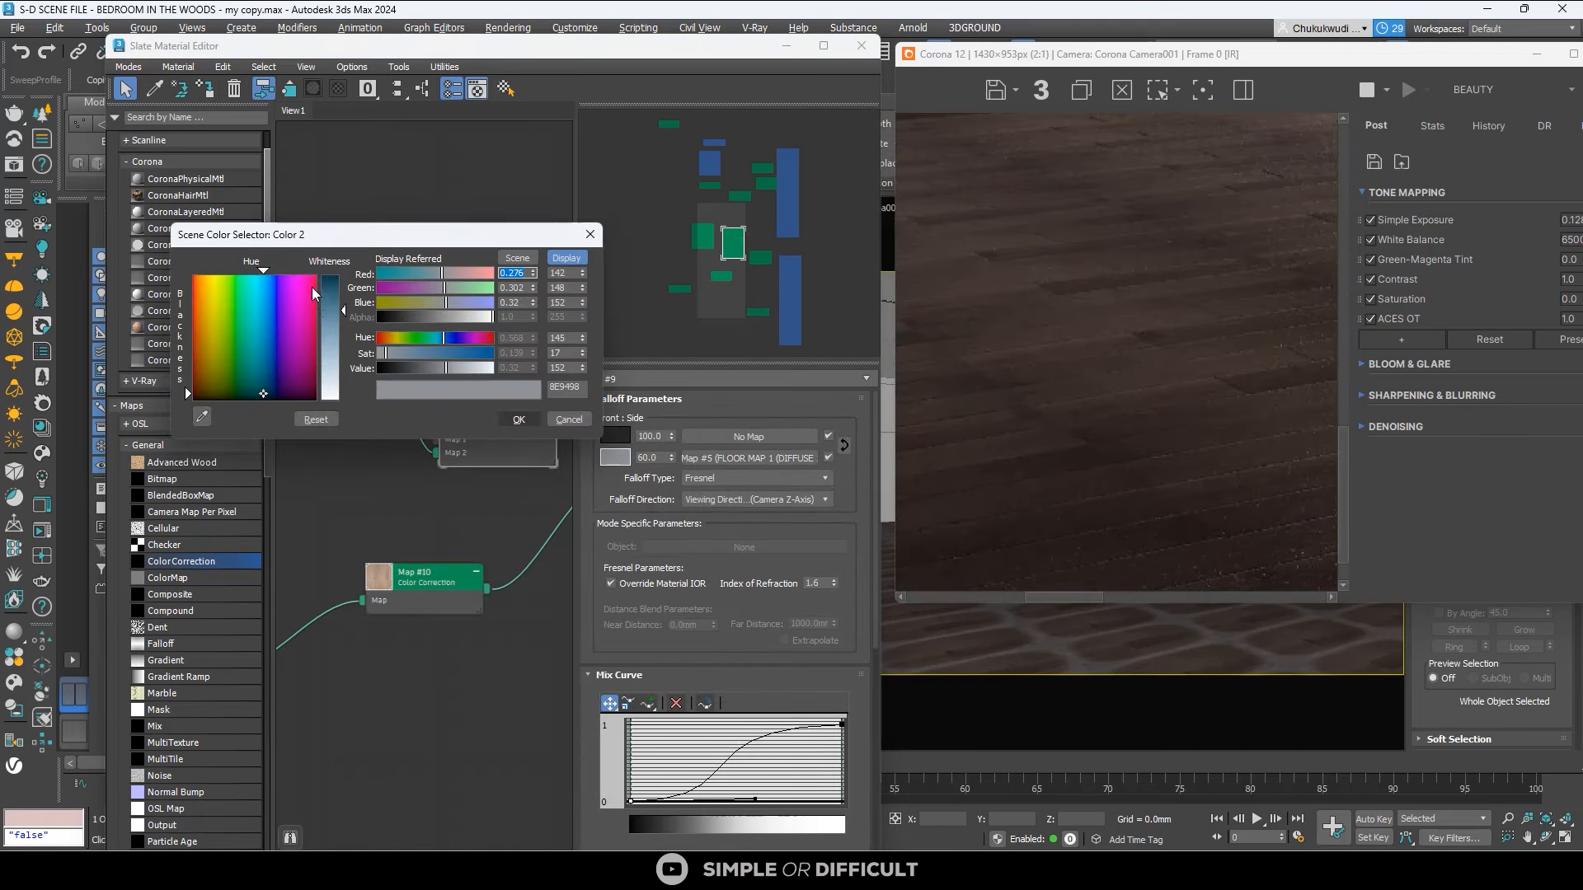
left_click(313, 294)
scroll(1158, 353, "down", 2)
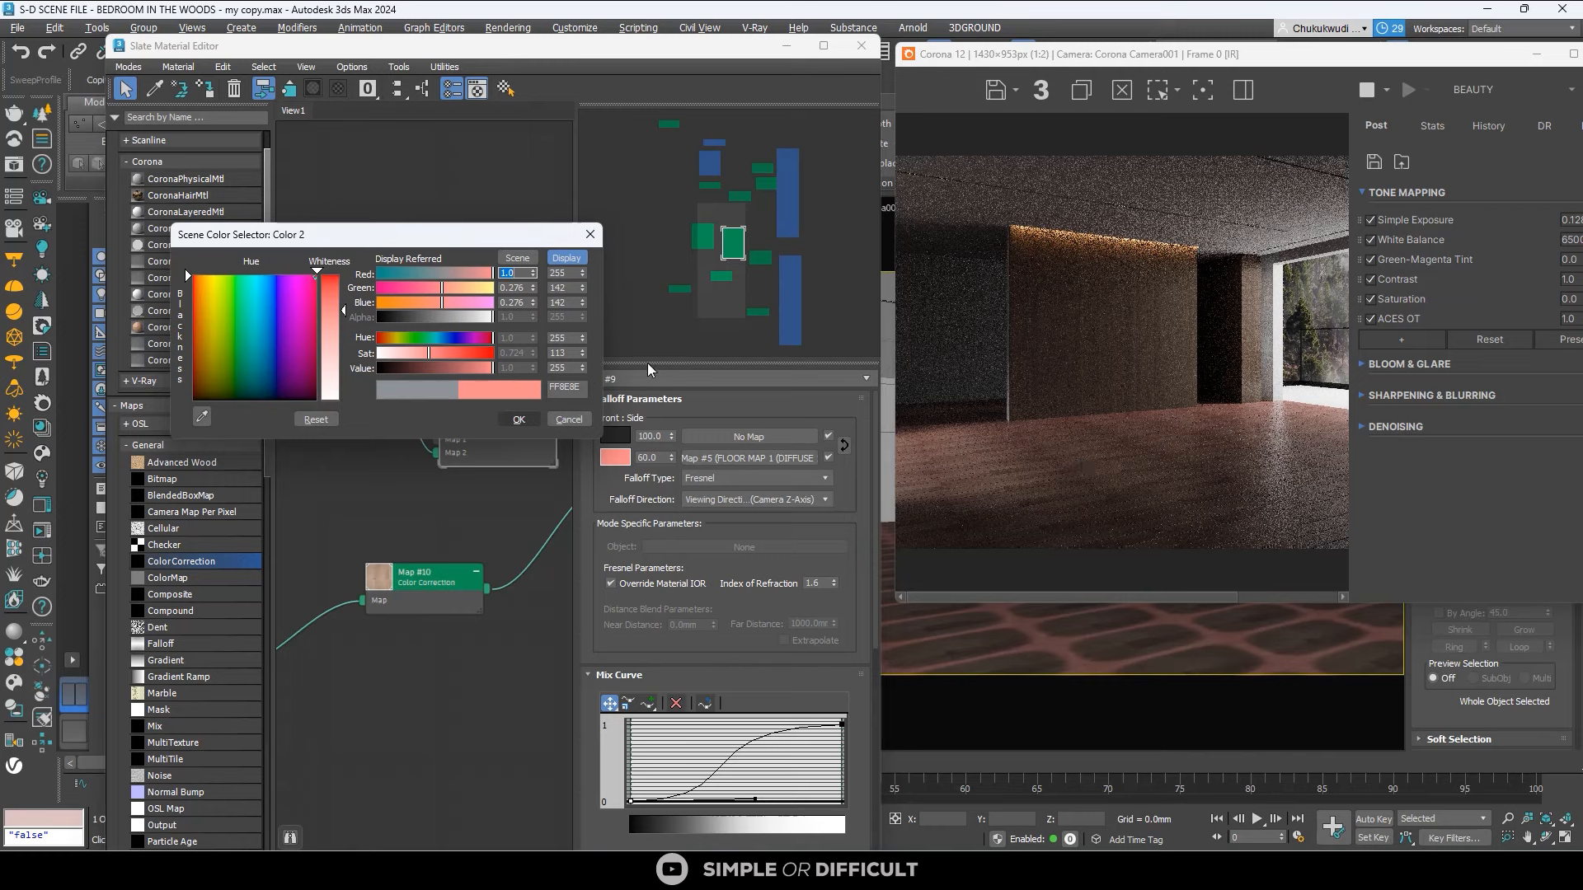
left_click(568, 418)
Compare the floor in the interactive render at several zoom levels with the Color Correction settings in view.
scroll(931, 463, "up", 1)
scroll(1055, 348, "down", 1)
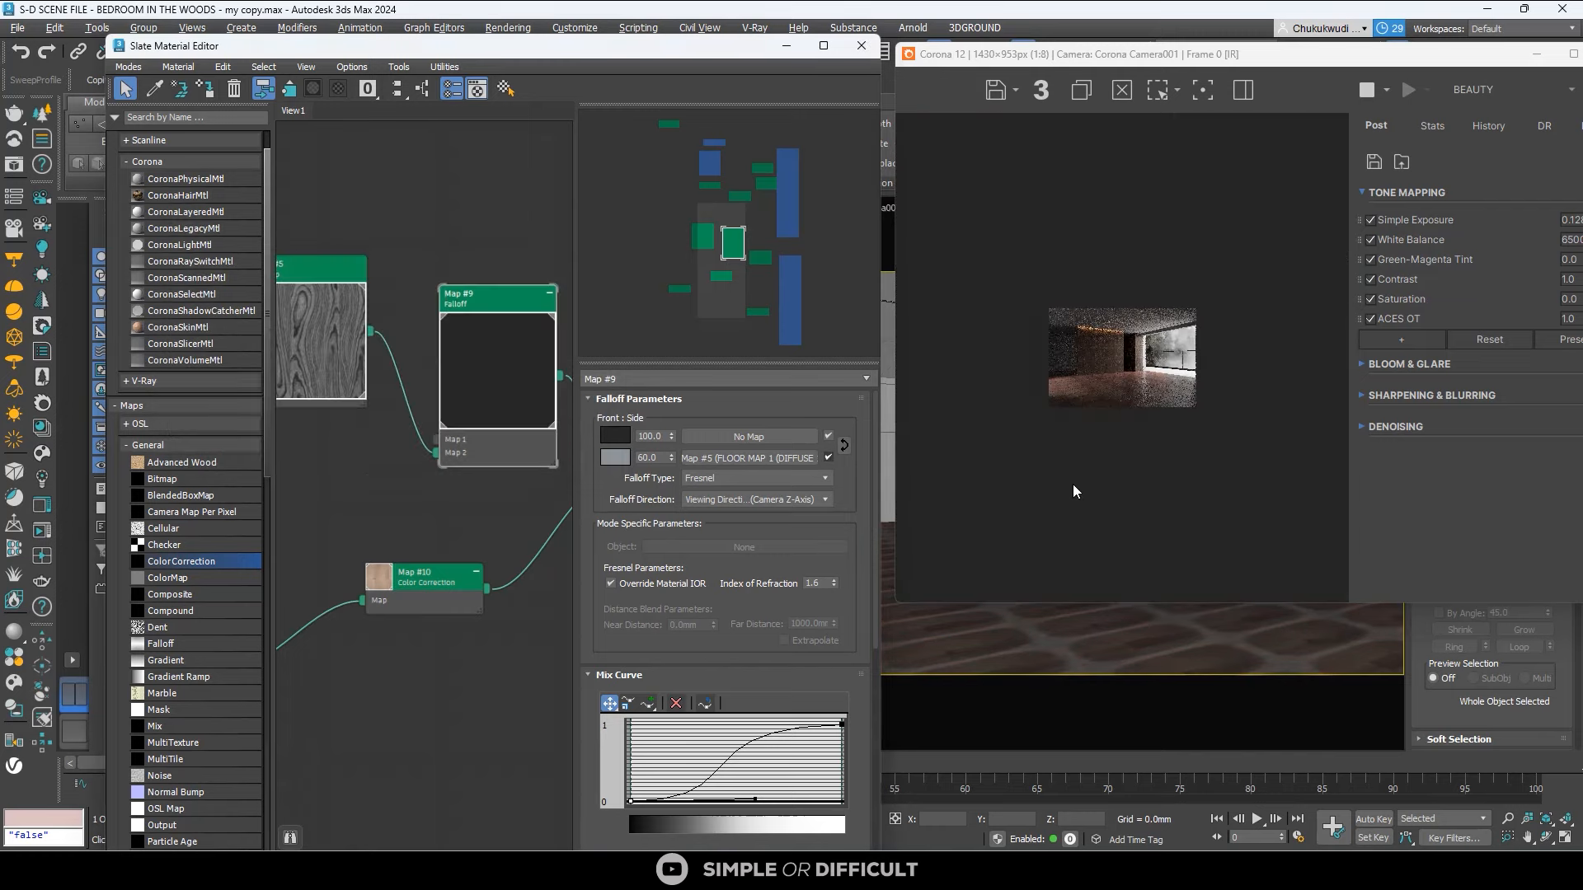
scroll(1136, 481, "up", 1)
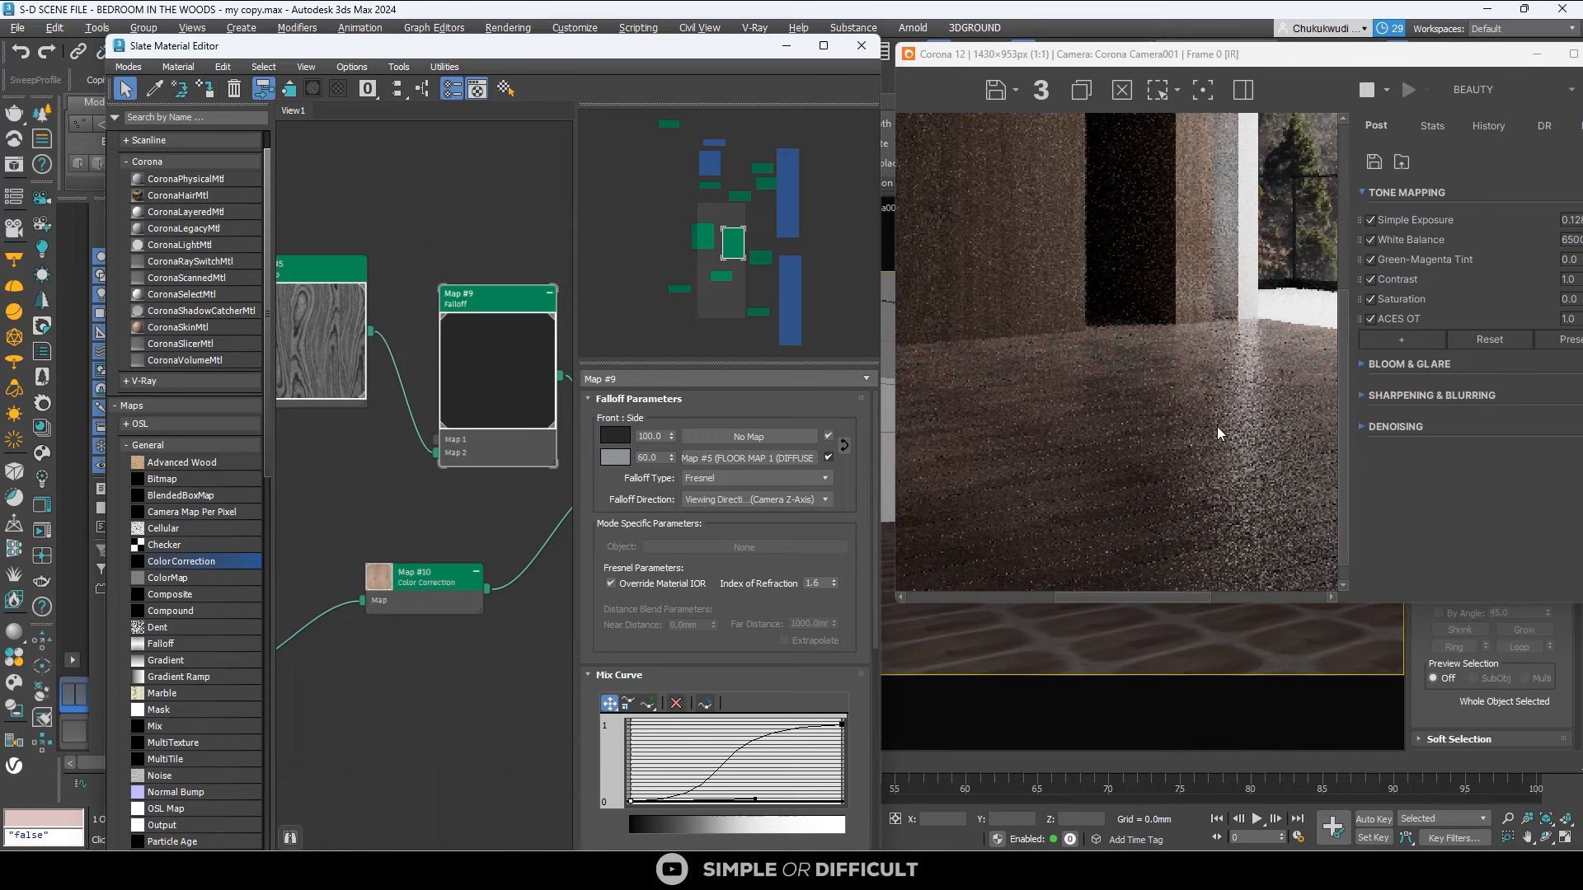
scroll(1216, 427, "down", 1)
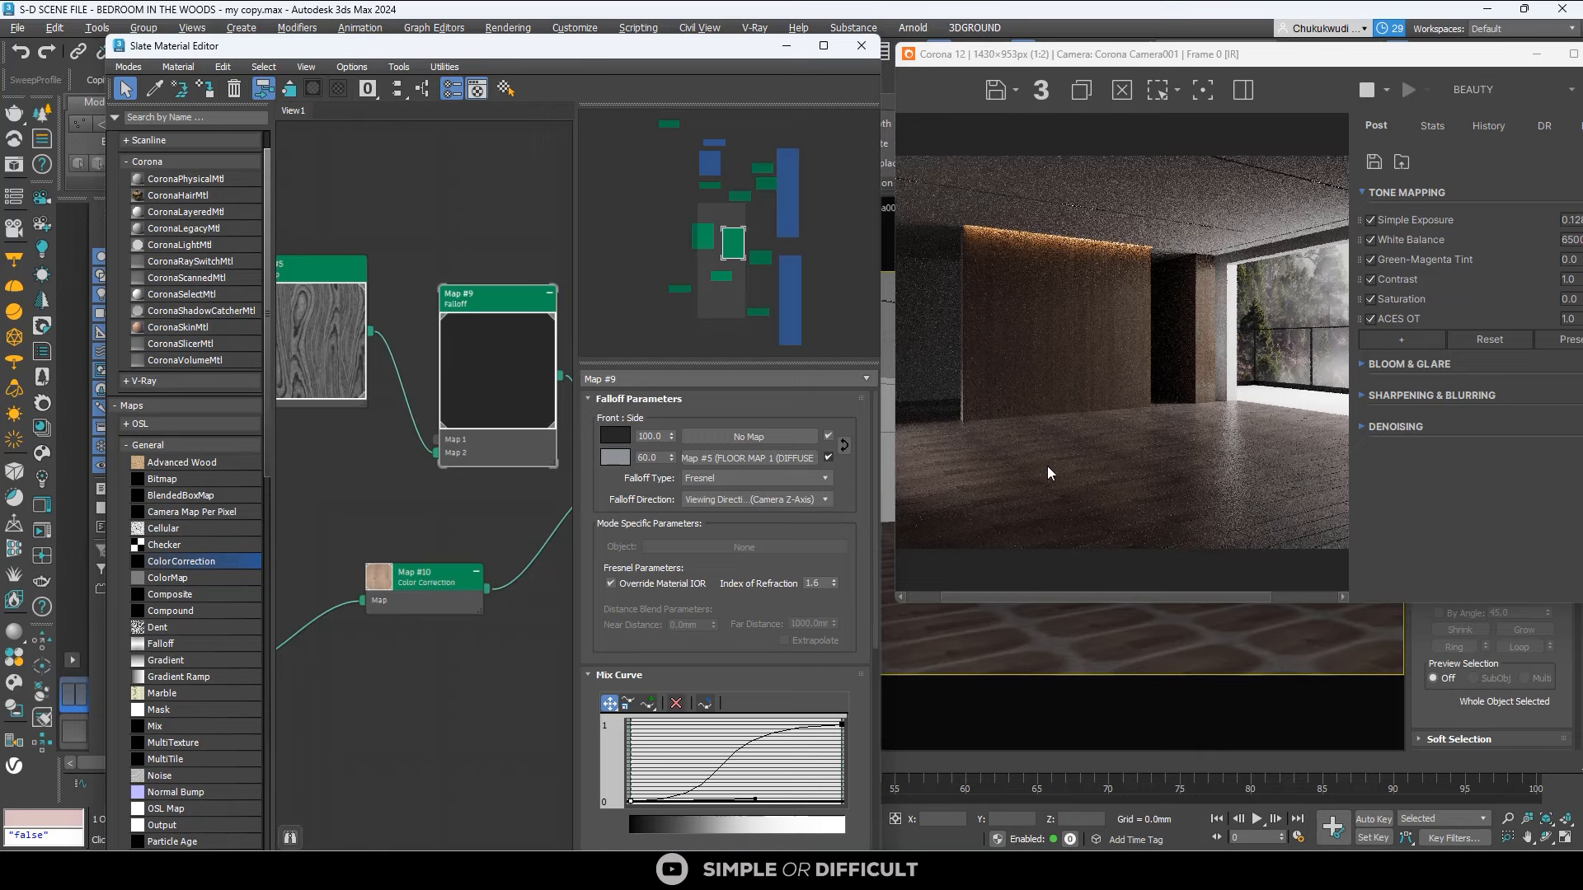
scroll(1081, 495, "down", 1)
scroll(437, 449, "down", 2)
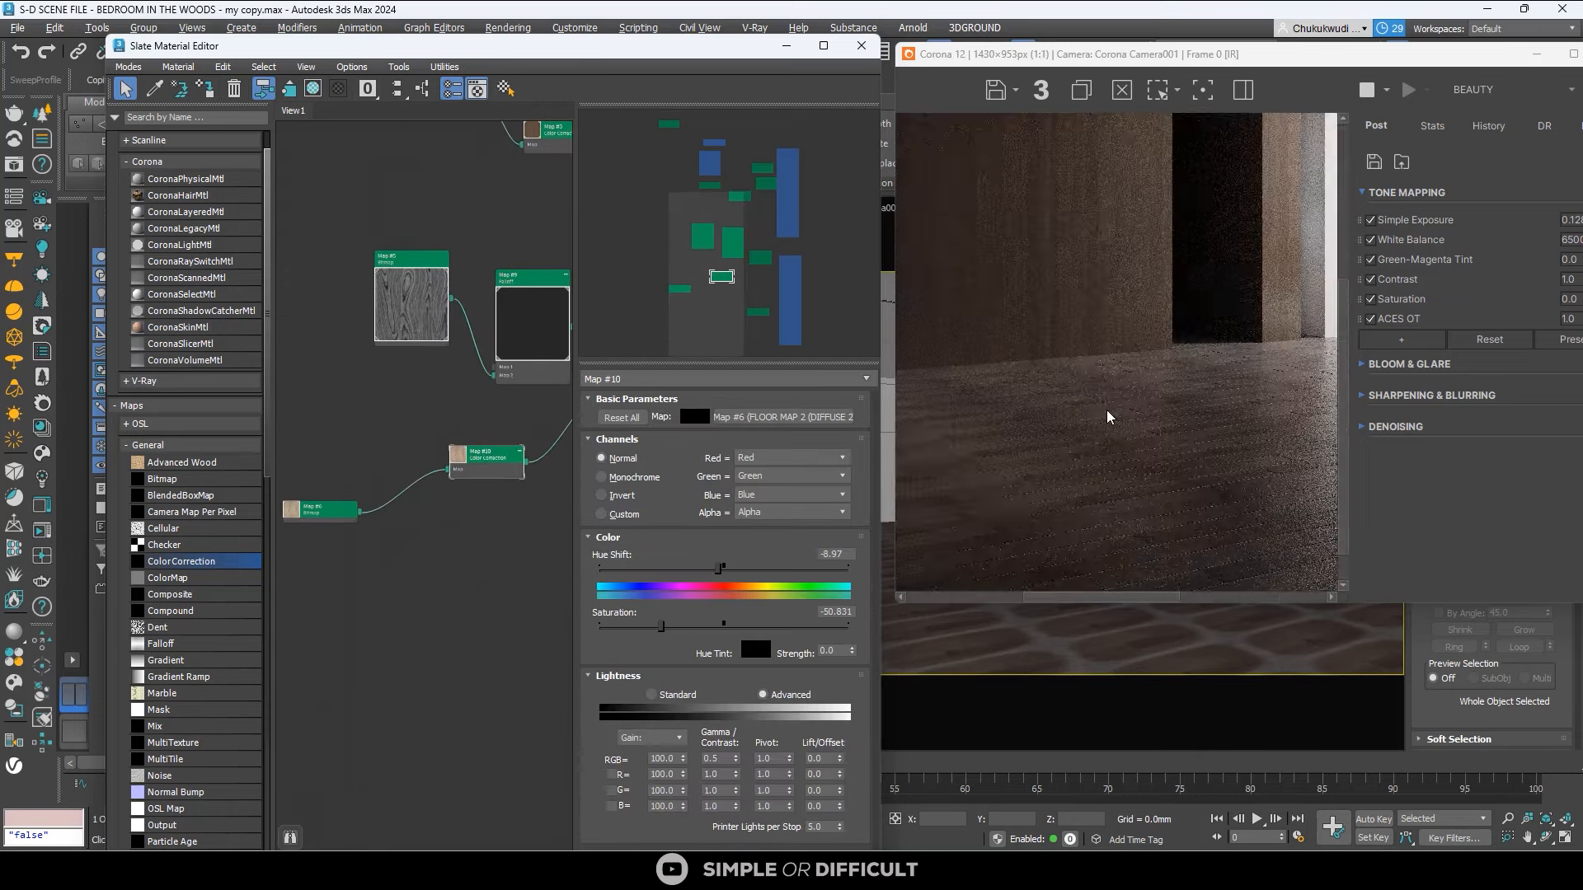
scroll(1108, 417, "down", 1)
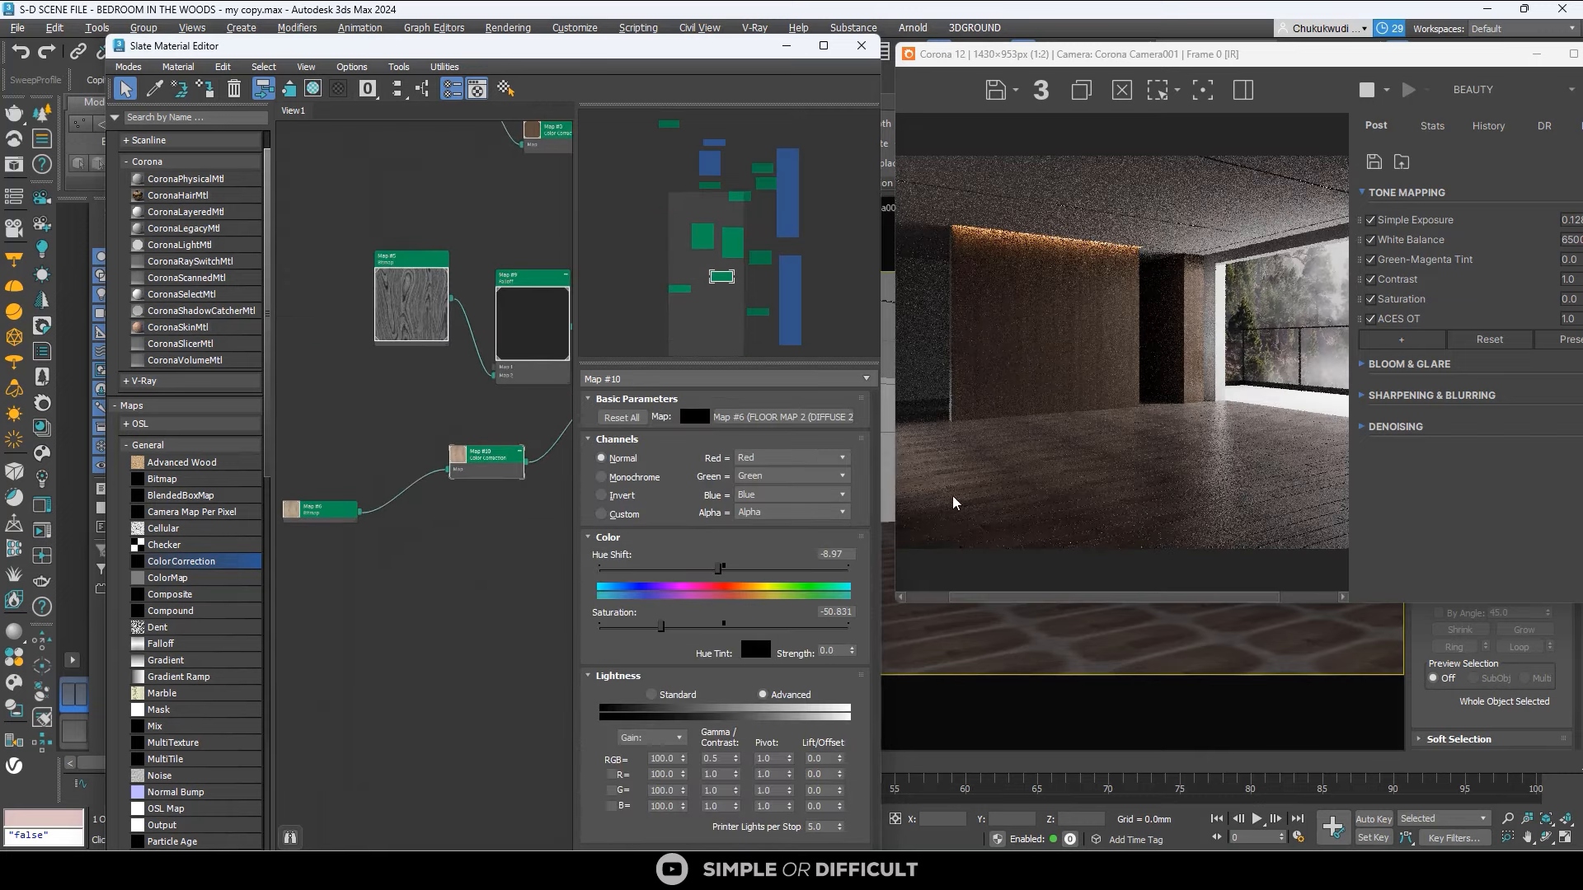
Bring the FLOOR MAP 3 (GLOSS) image from the FLOOR folder into the node view and connect it to the floor material's base glossiness.
scroll(393, 370, "down", 4)
scroll(532, 433, "up", 3)
scroll(505, 470, "up", 2)
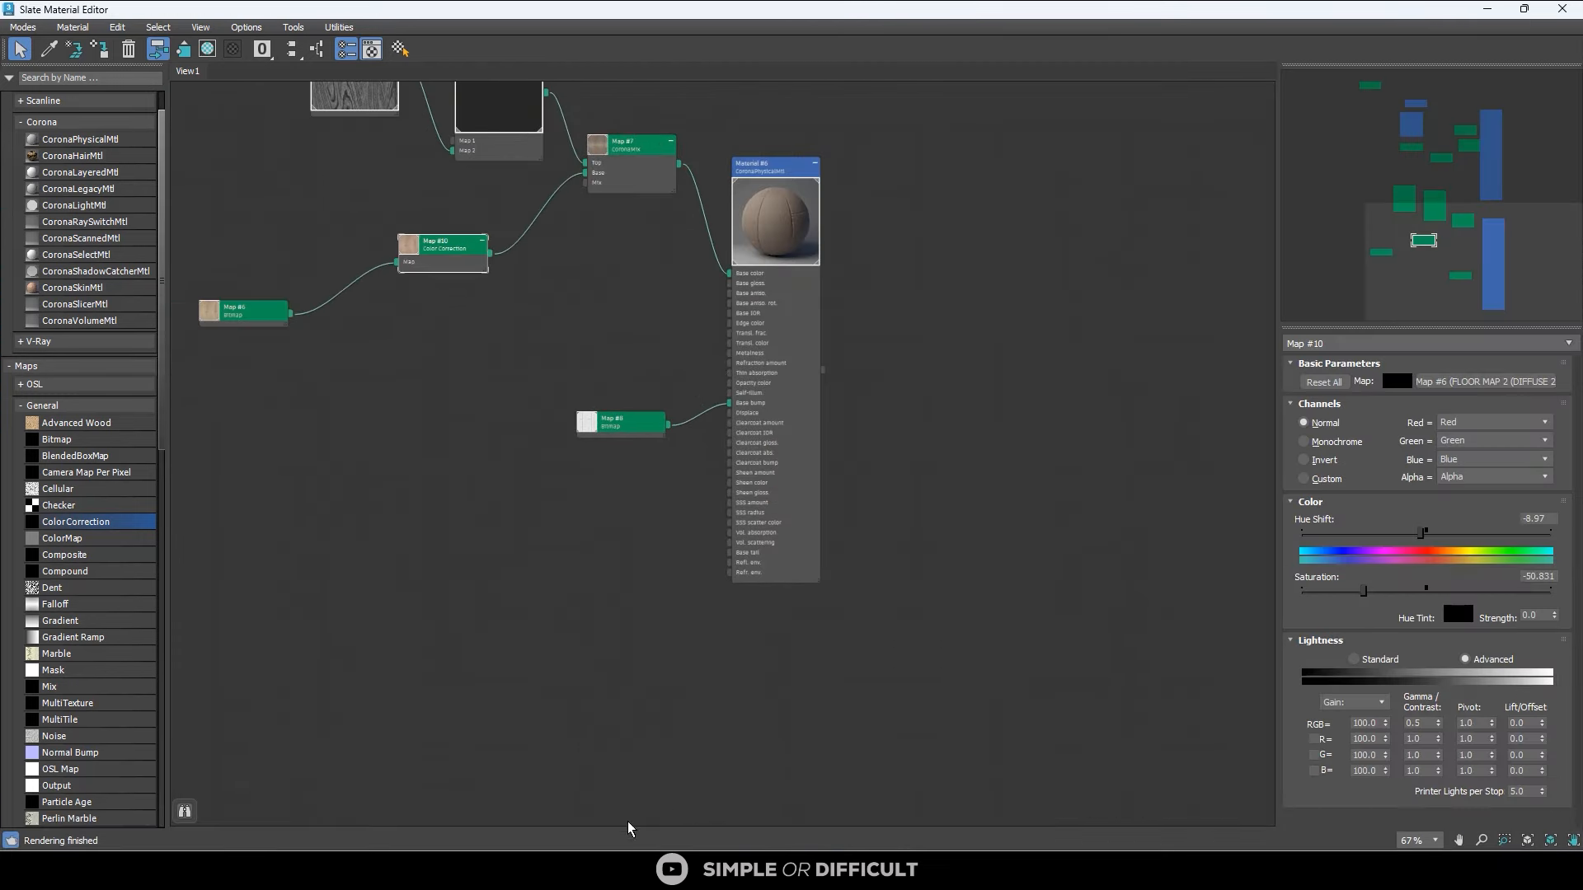
mouse_move(628, 858)
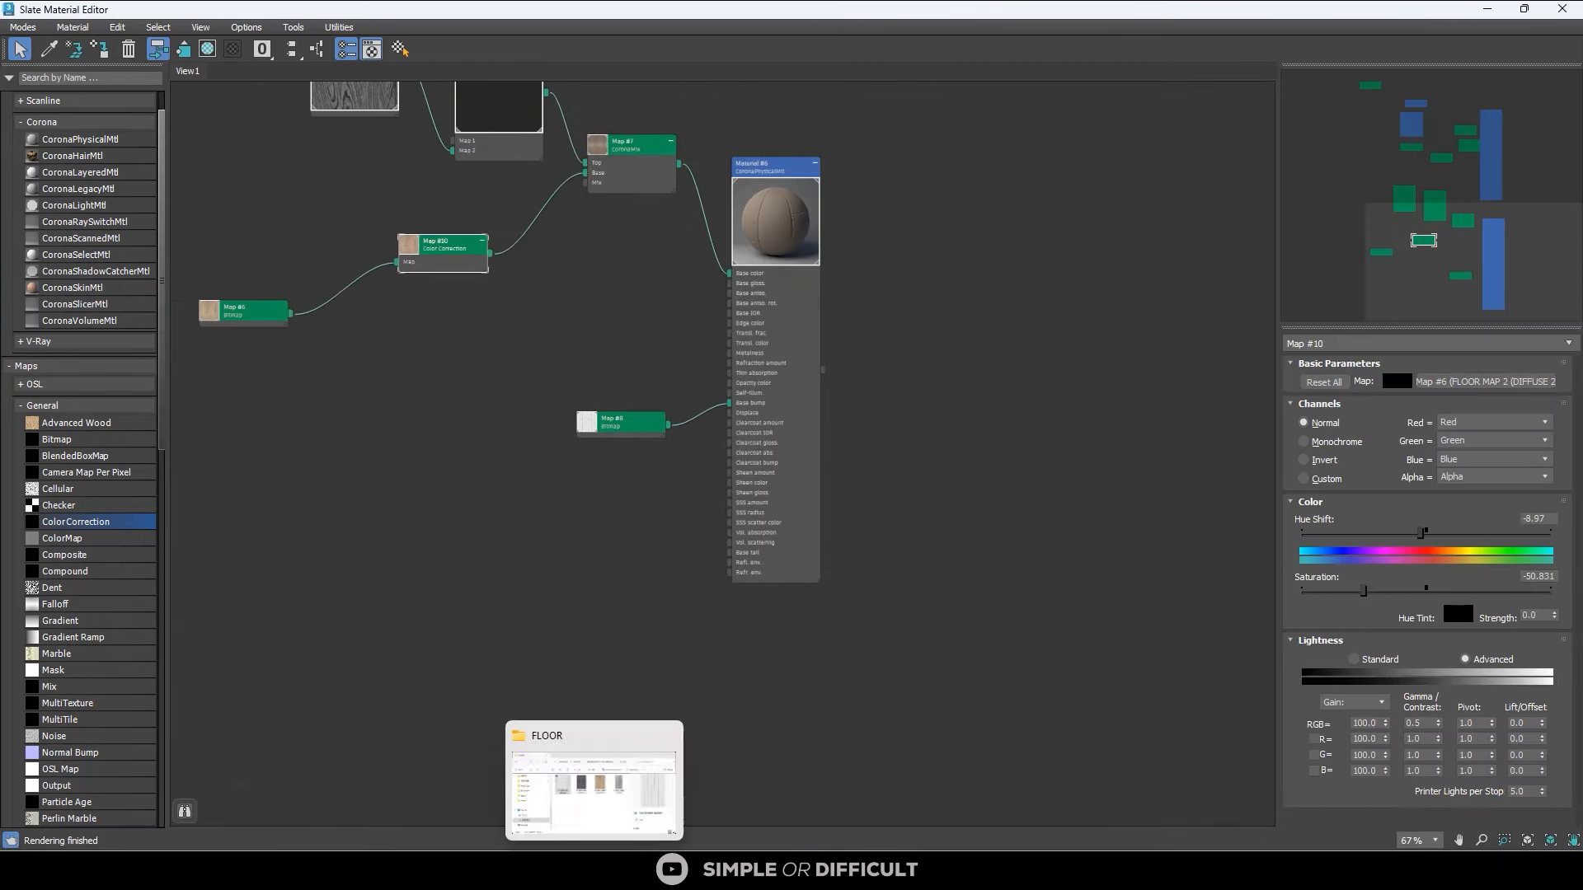
left_click(610, 783)
left_click_drag(1104, 441, 538, 329)
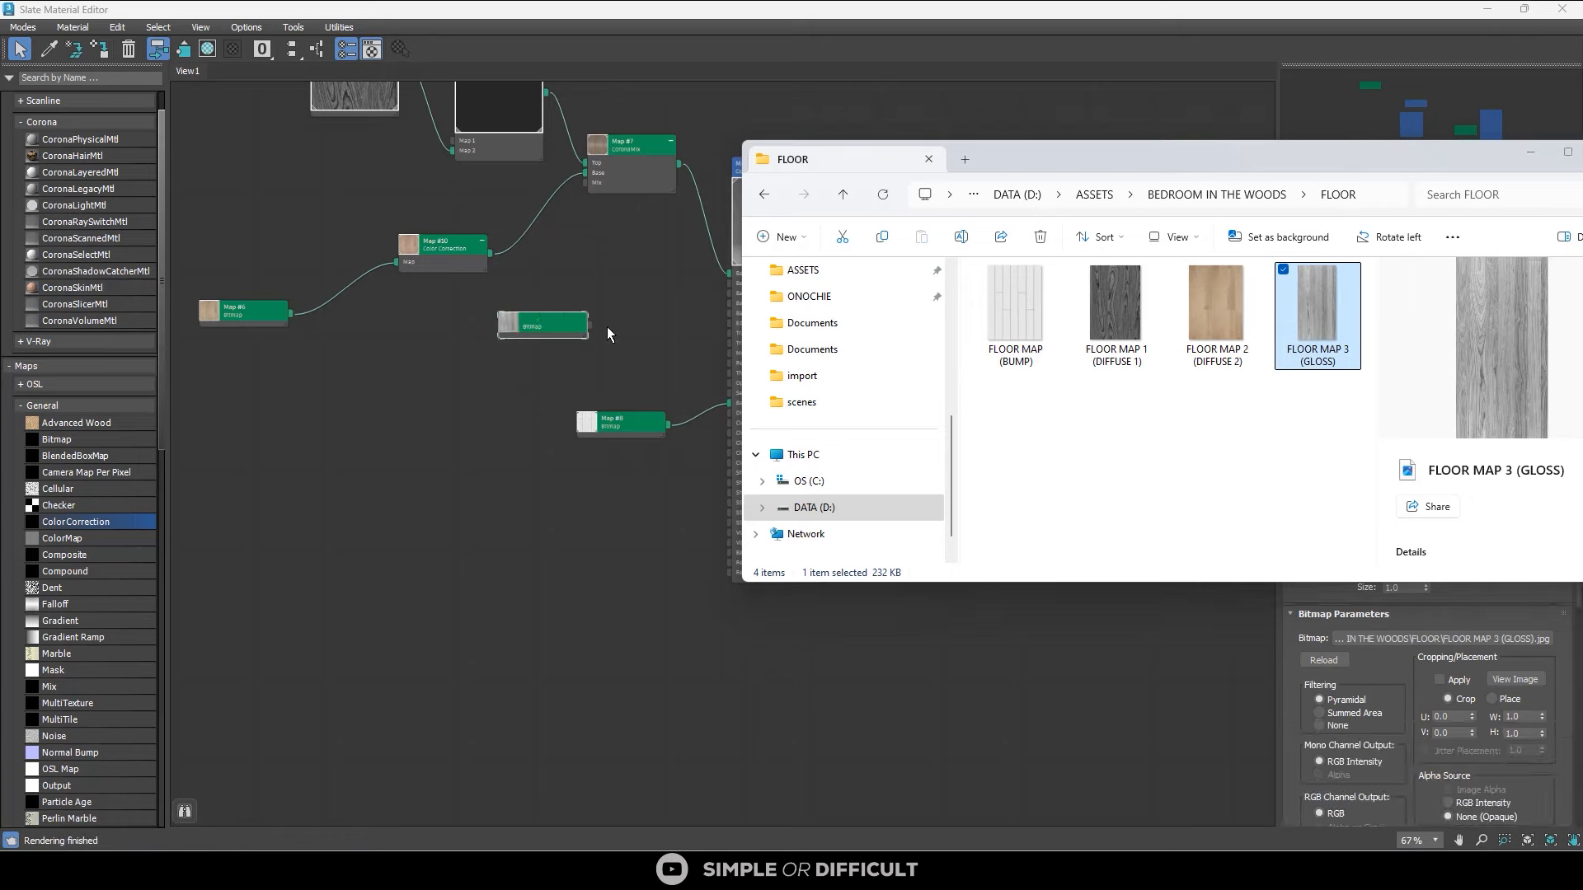
left_click(601, 329)
scroll(597, 329, "up", 5)
left_click_drag(586, 321, 816, 254)
Place the reduced material editor beside the Corona frame buffer and inspect the gloss map's effect on the floor close up.
left_click_drag(1075, 13, 339, 97)
scroll(1084, 343, "down", 2)
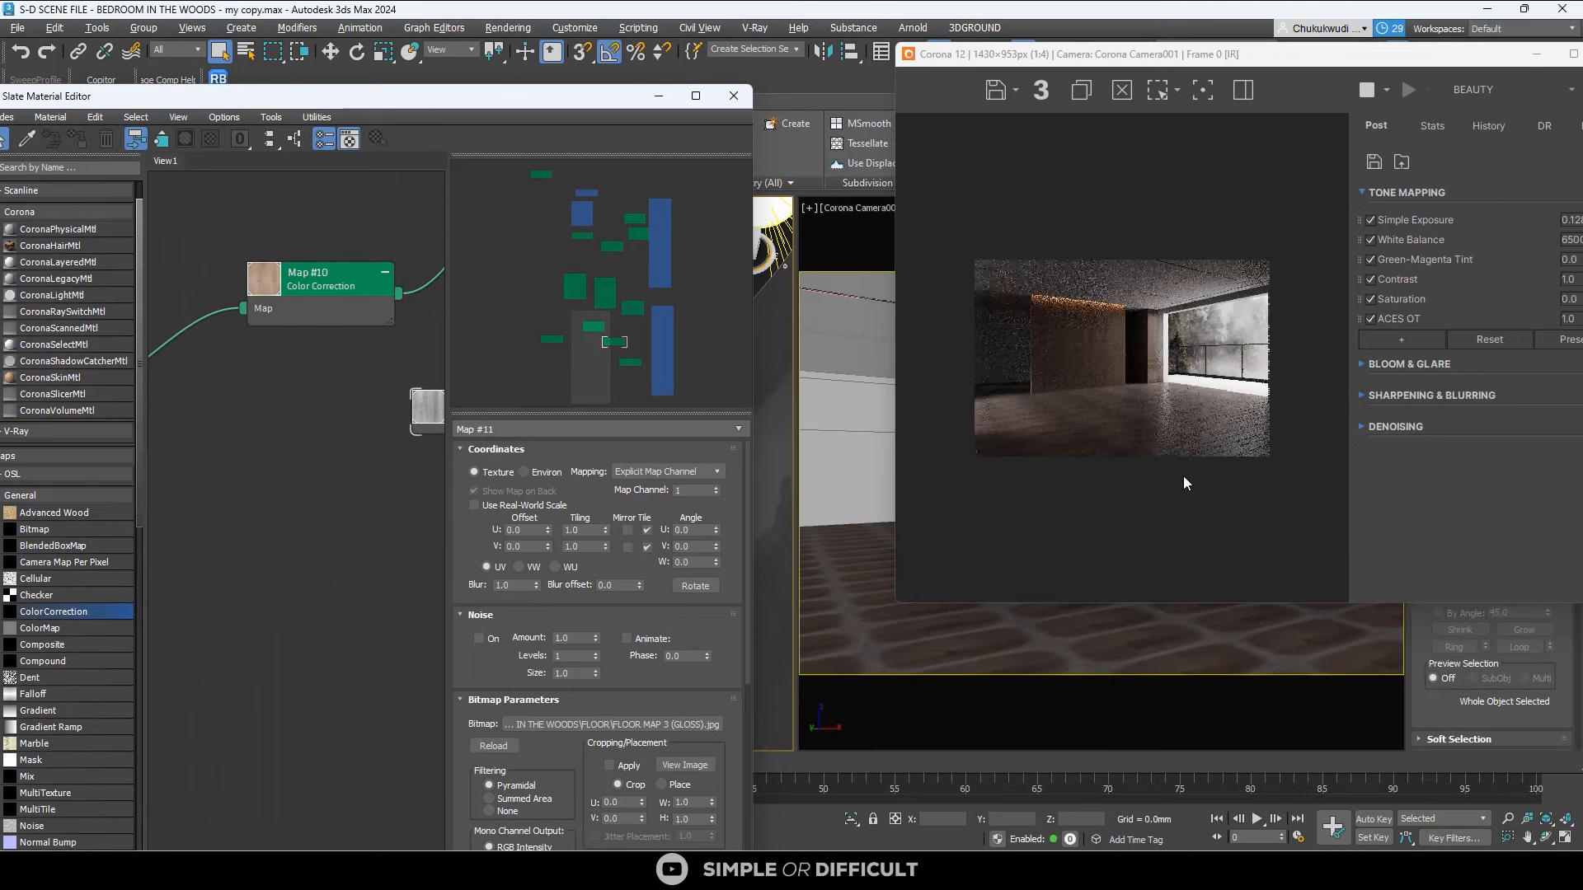
scroll(1214, 488, "up", 4)
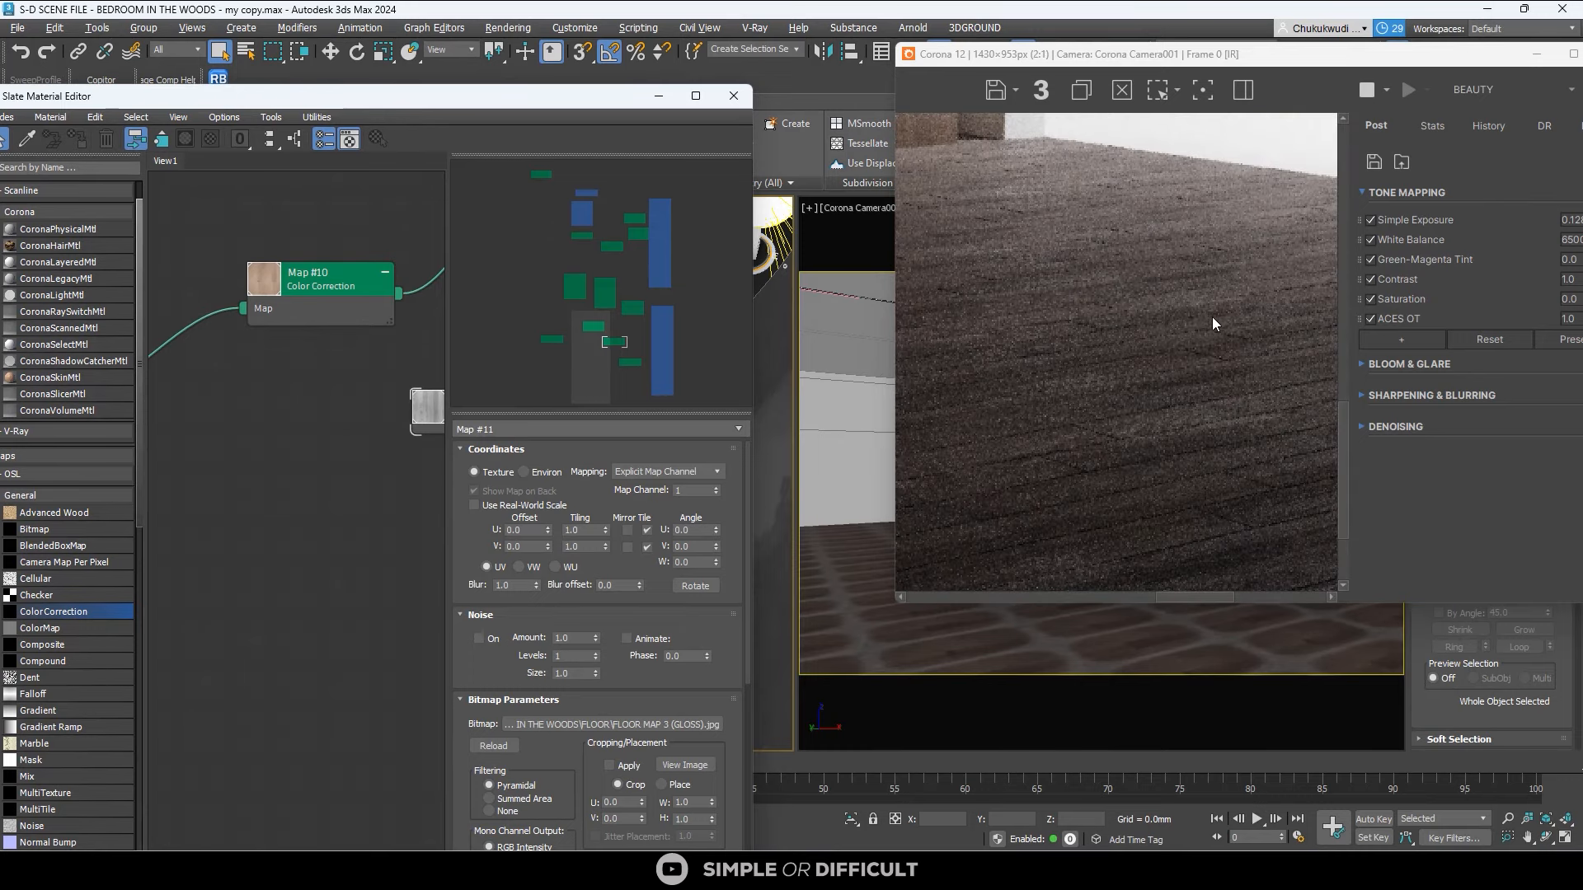
scroll(1116, 326, "down", 2)
scroll(1175, 491, "up", 2)
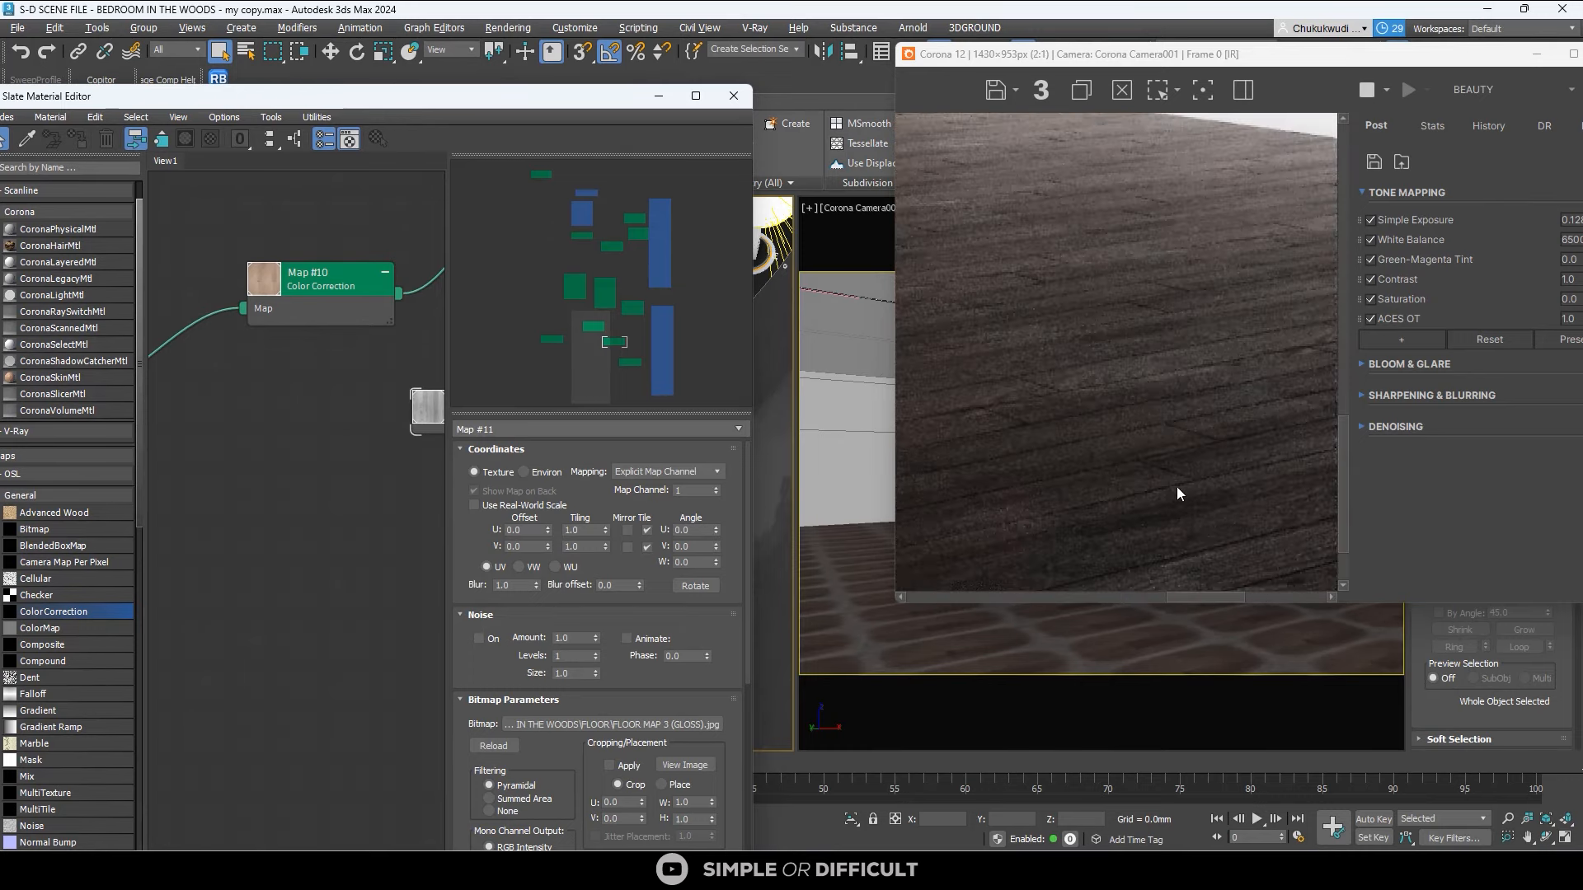
Enlarge the Corona frame buffer to full screen and start interactive rendering again.
scroll(1143, 365, "down", 1)
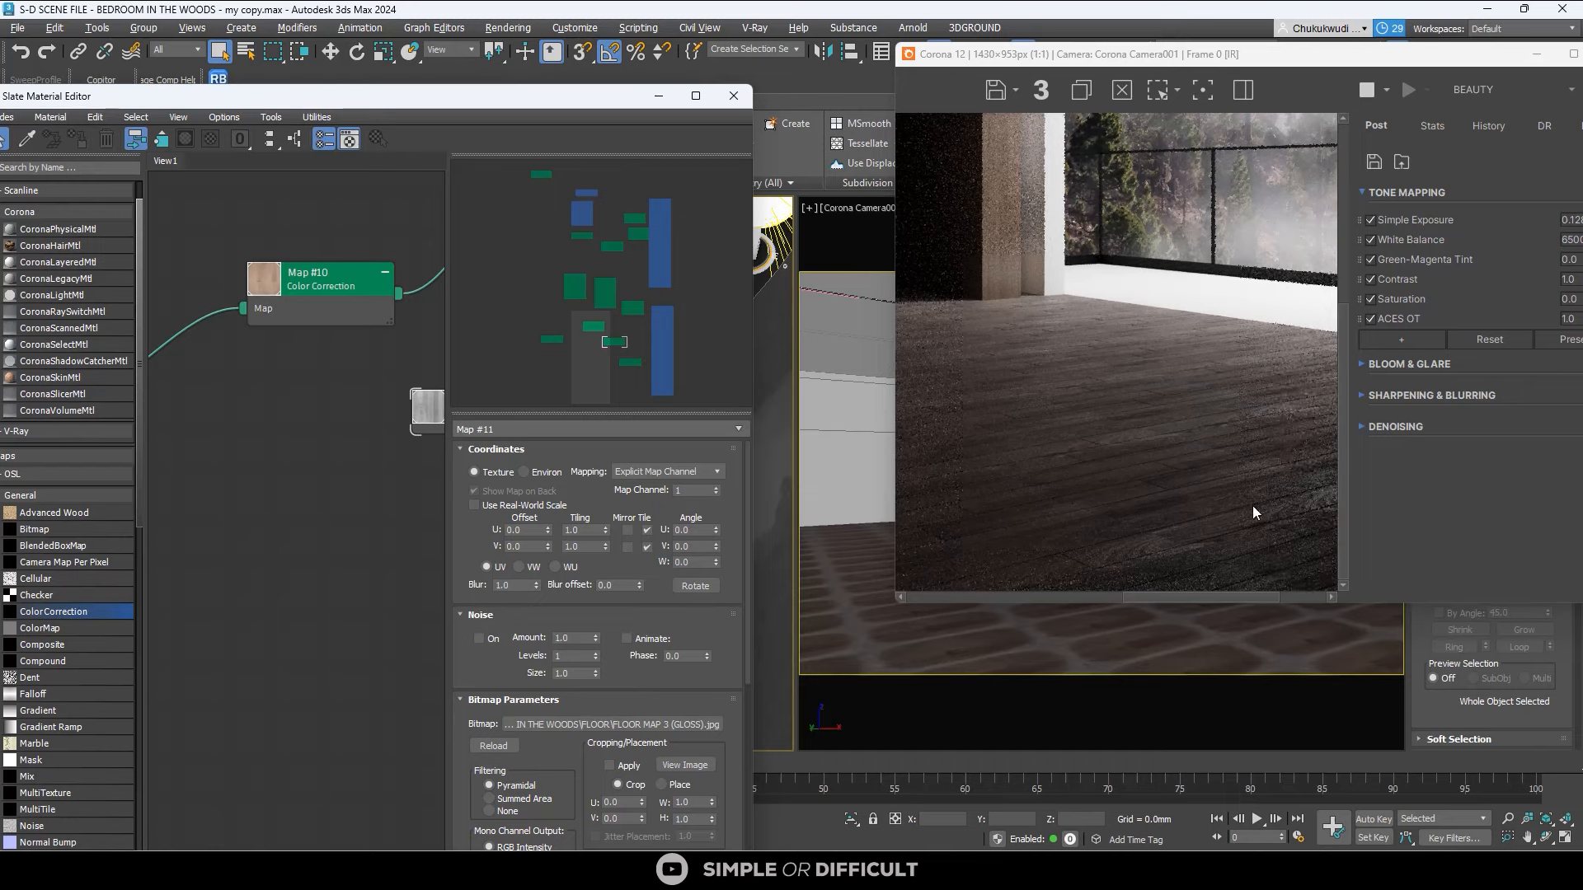
scroll(1187, 560, "up", 1)
scroll(1138, 499, "down", 1)
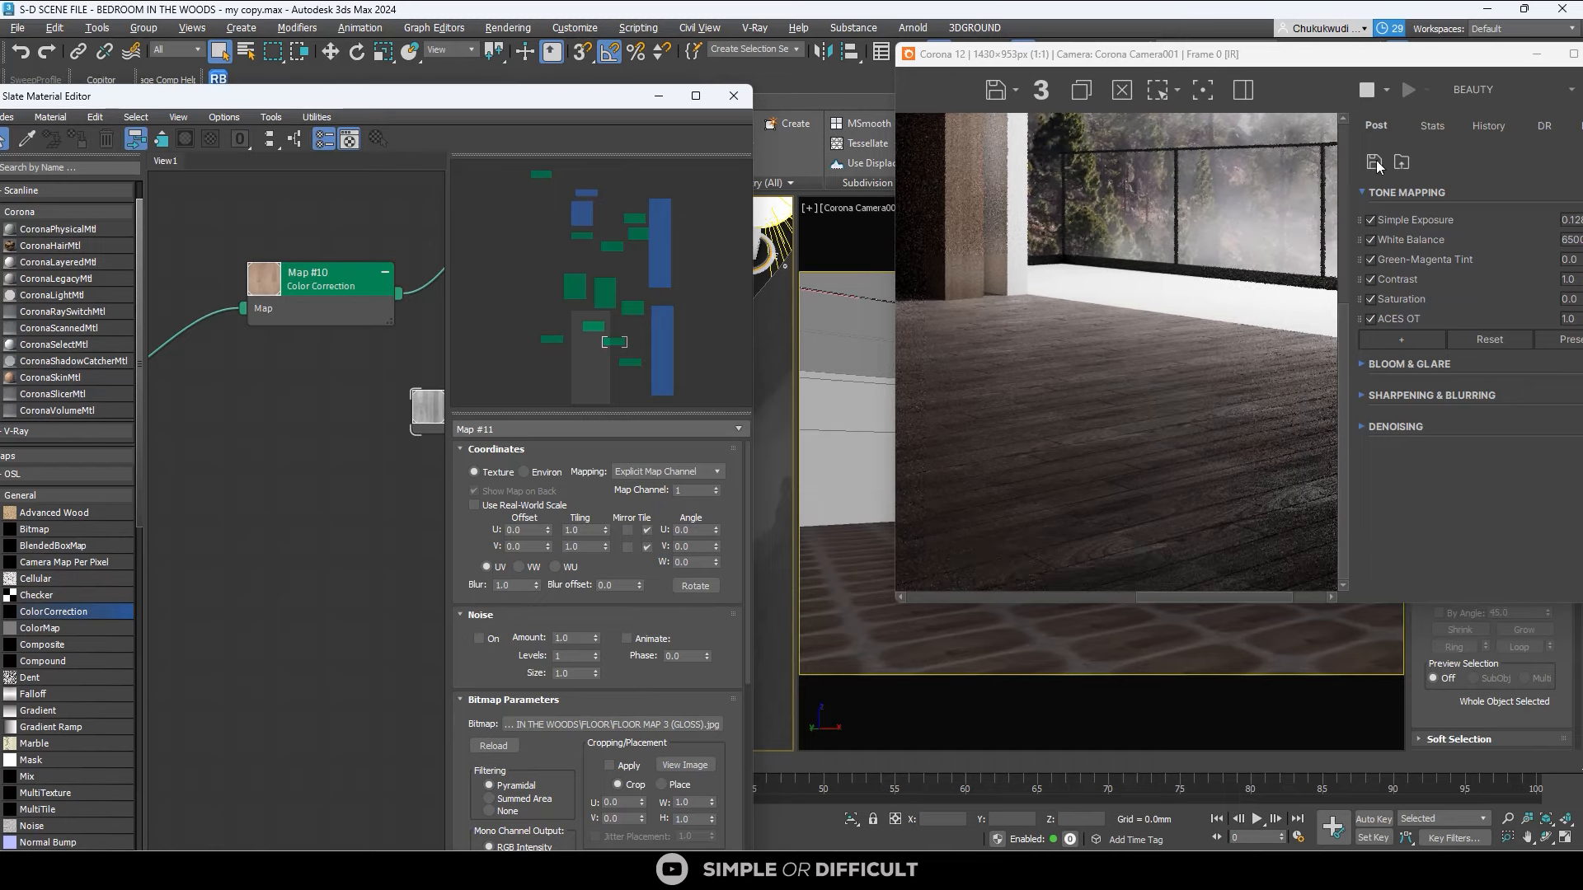
left_click(1573, 53)
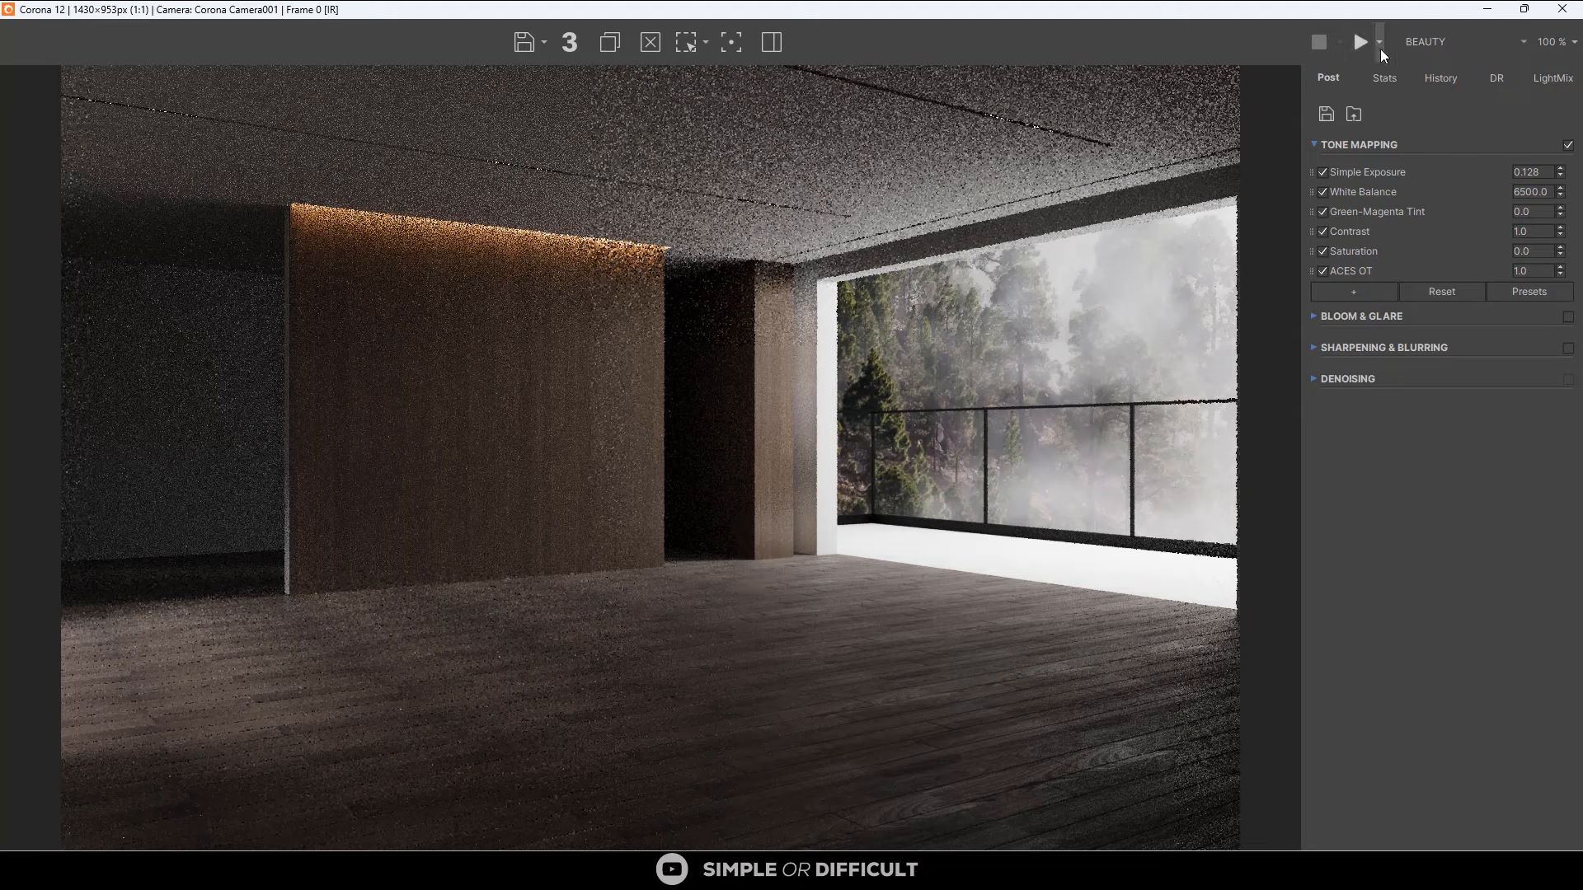
left_click(1379, 45)
left_click(1382, 89)
Examine the floor's reflections and plank detail across the room at several zoom levels, stop the interactive rendering and minimize the frame buffer.
scroll(1058, 777, "up", 1)
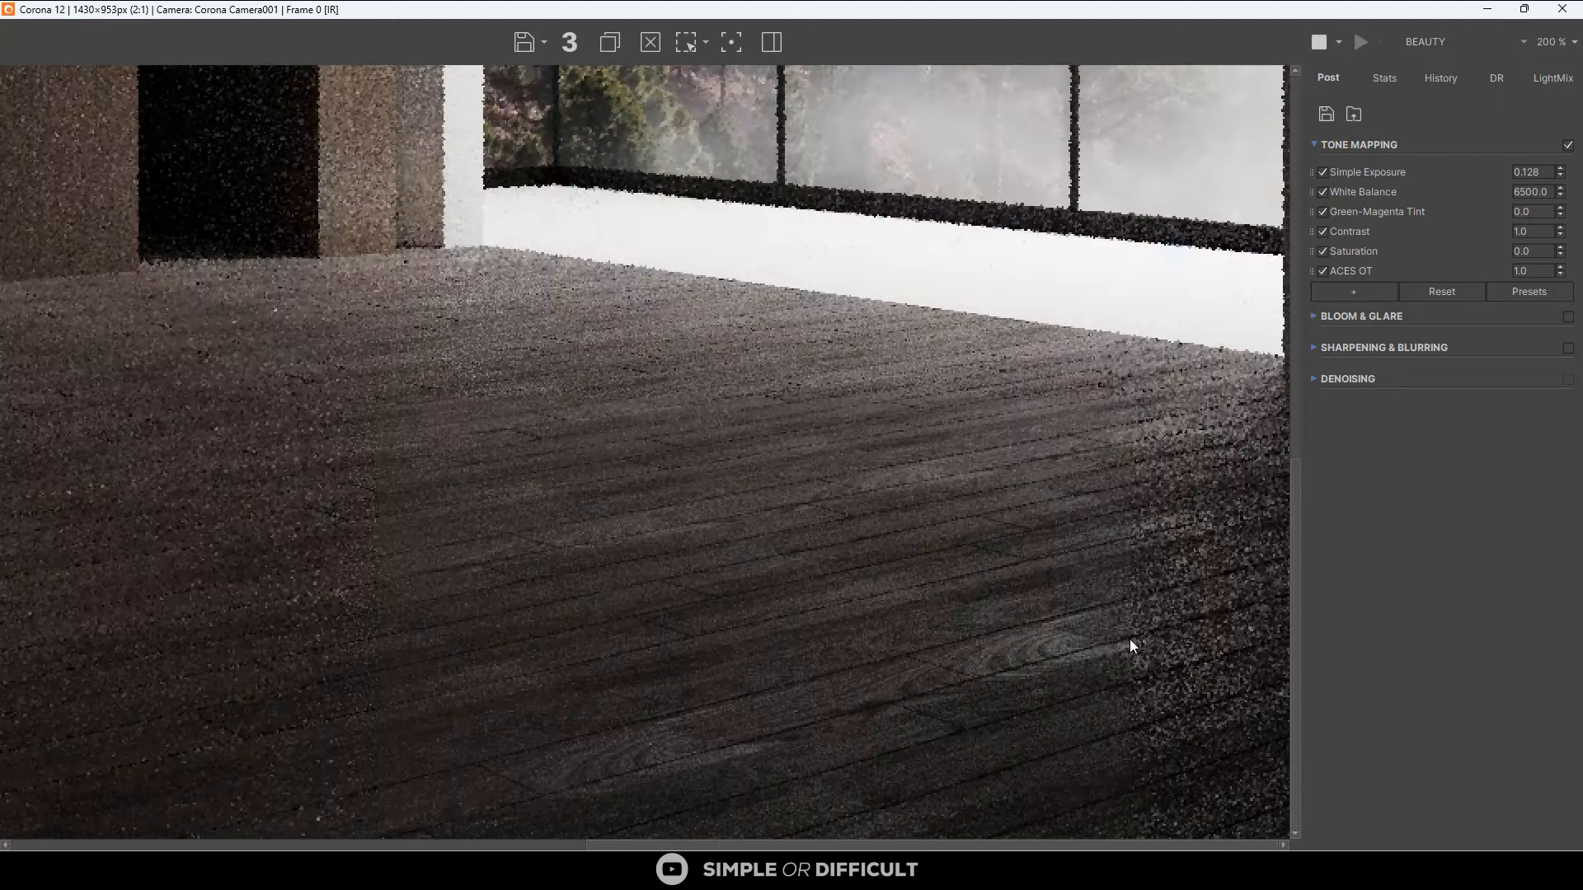
scroll(796, 584, "down", 1)
scroll(483, 725, "up", 1)
scroll(516, 623, "up", 1)
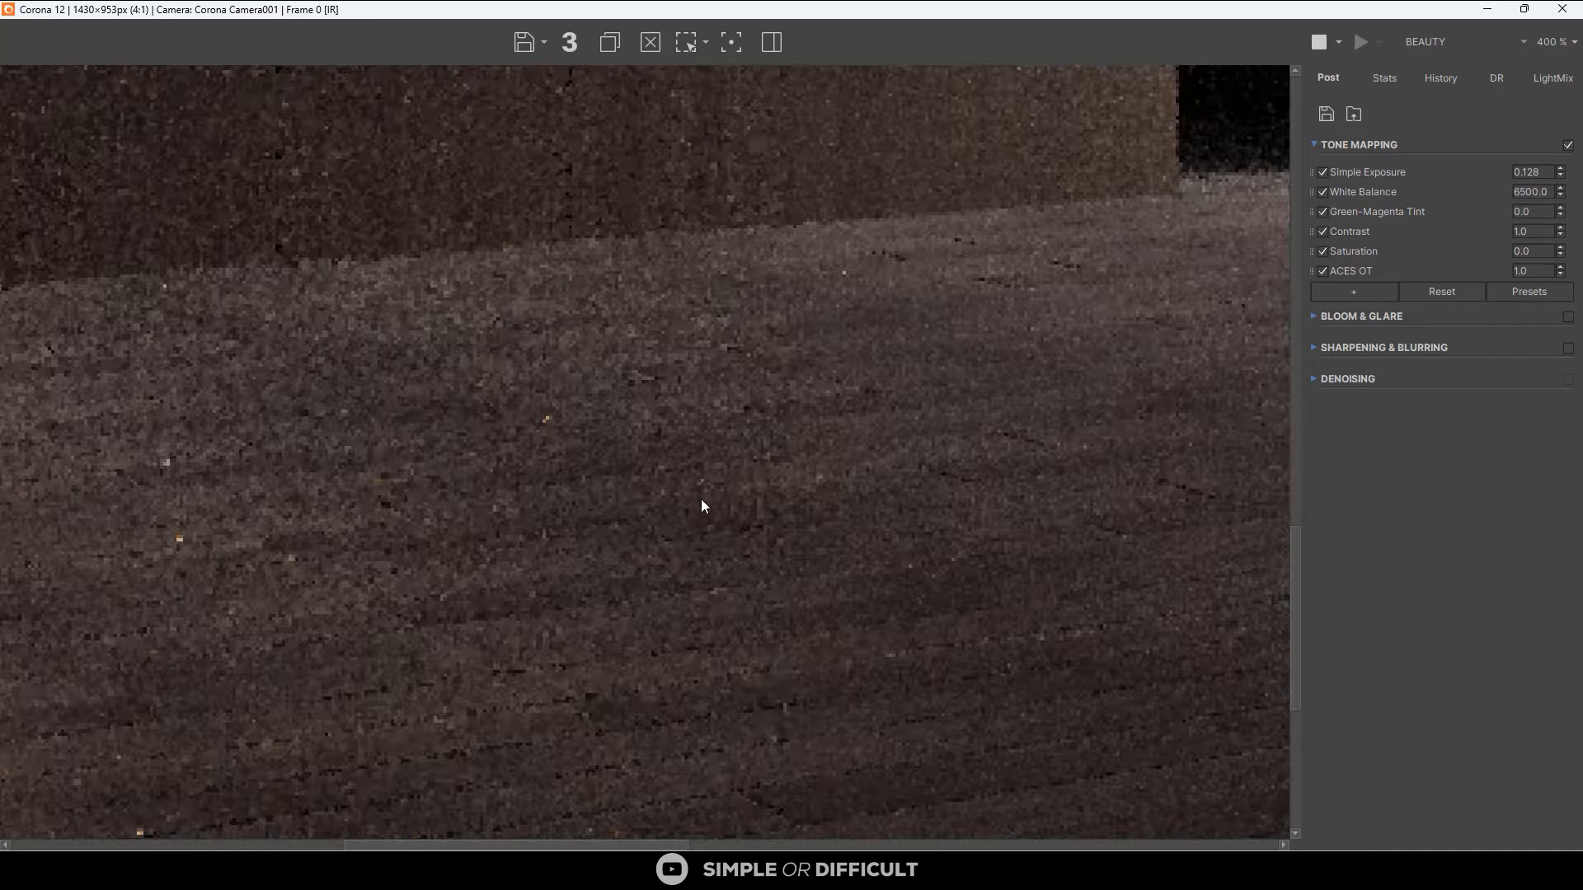
scroll(837, 460, "down", 1)
scroll(293, 441, "up", 1)
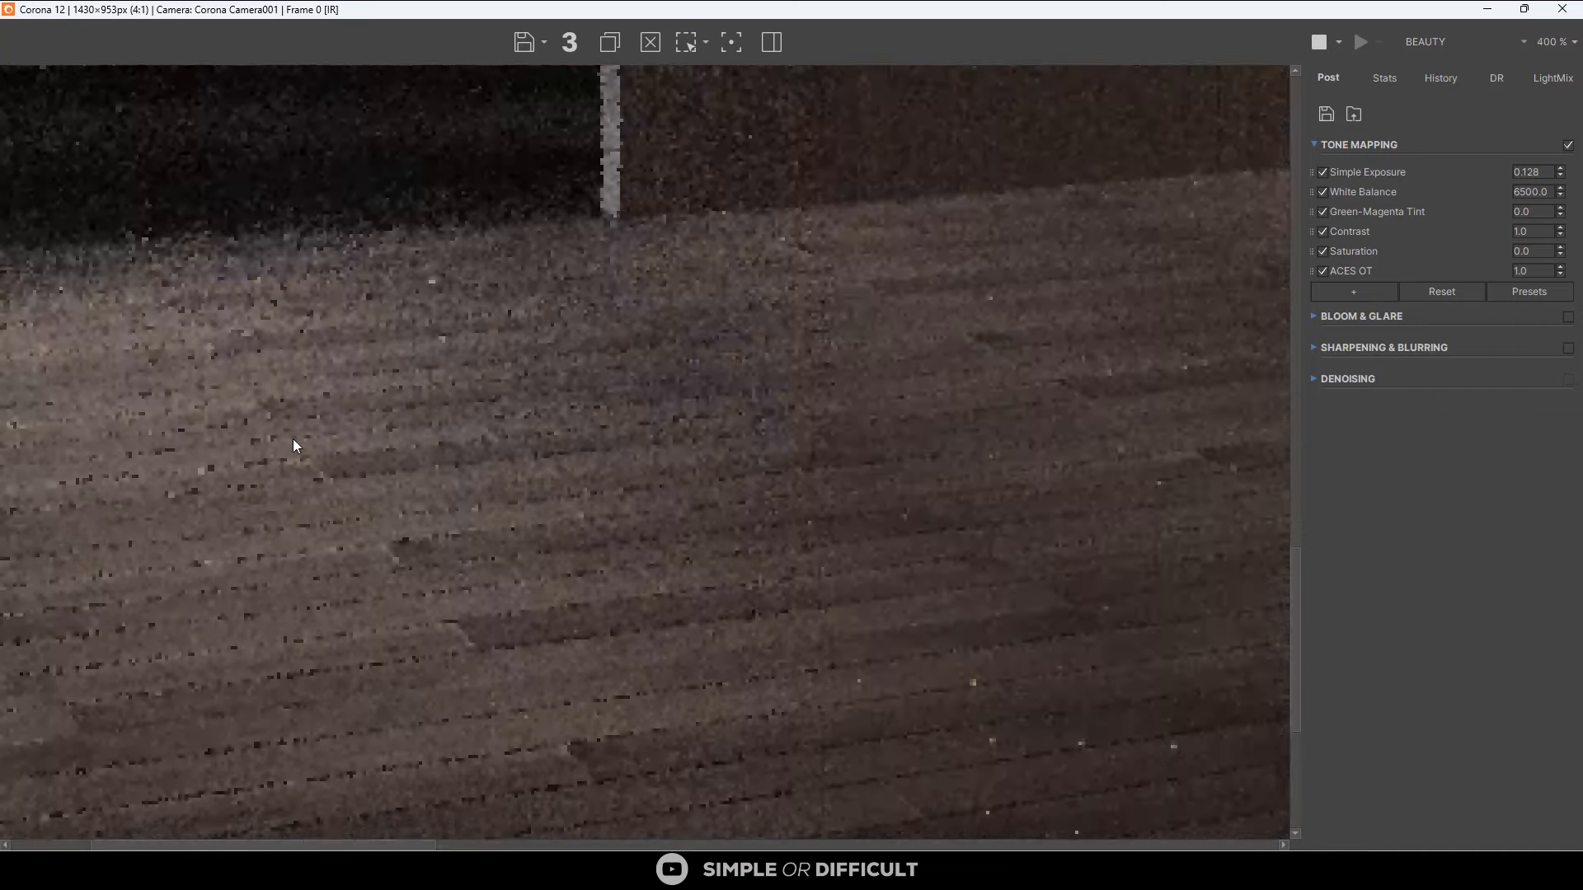
scroll(371, 424, "up", 1)
scroll(765, 323, "down", 2)
scroll(765, 323, "down", 1)
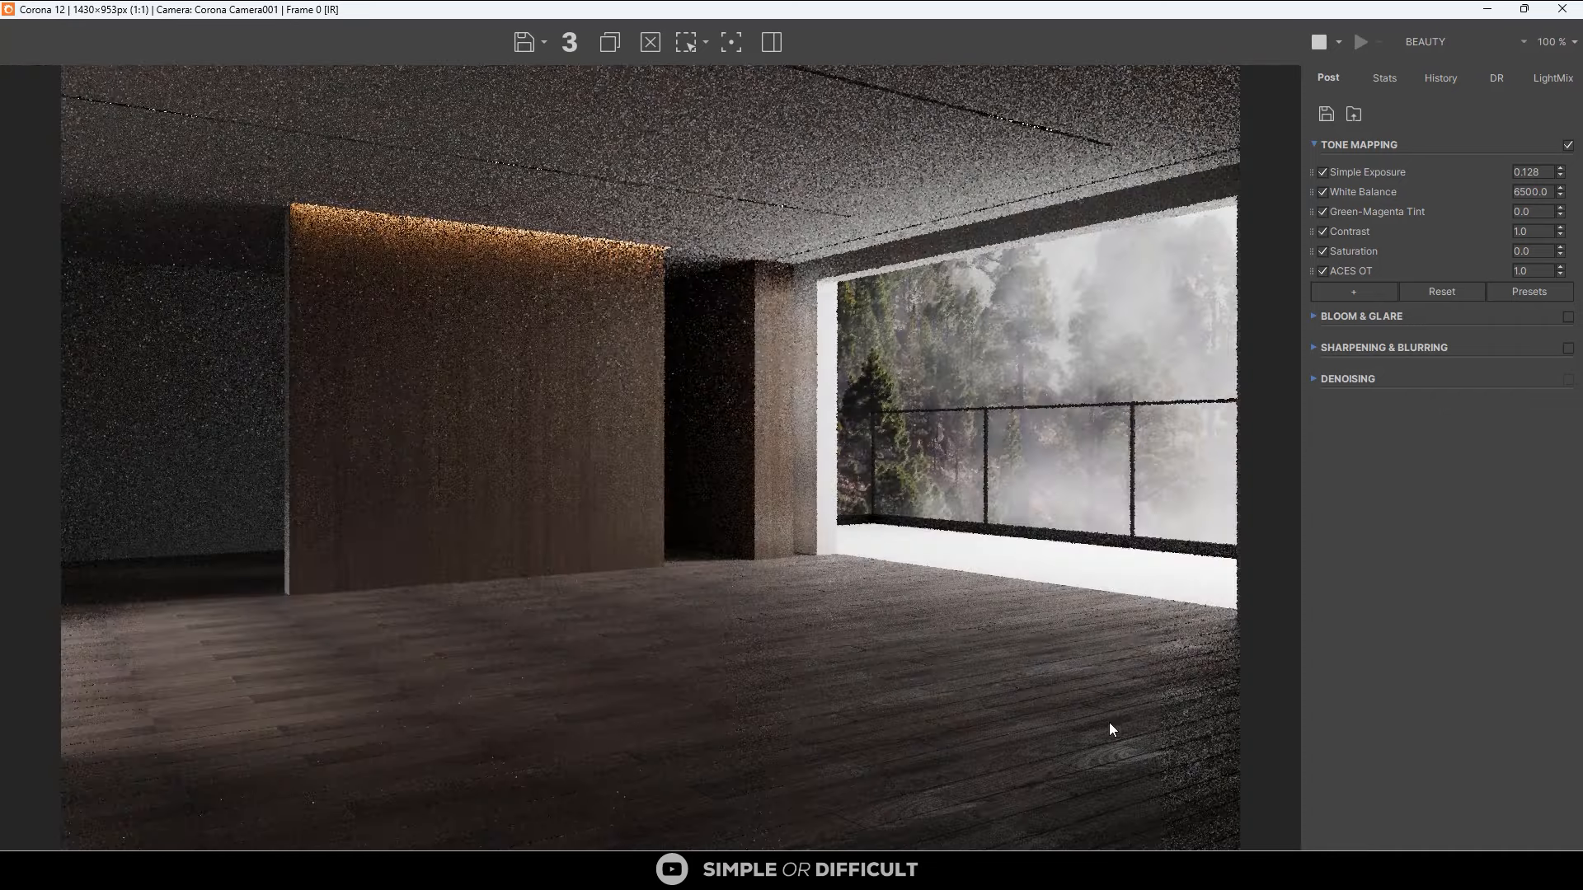
scroll(1166, 645, "down", 1)
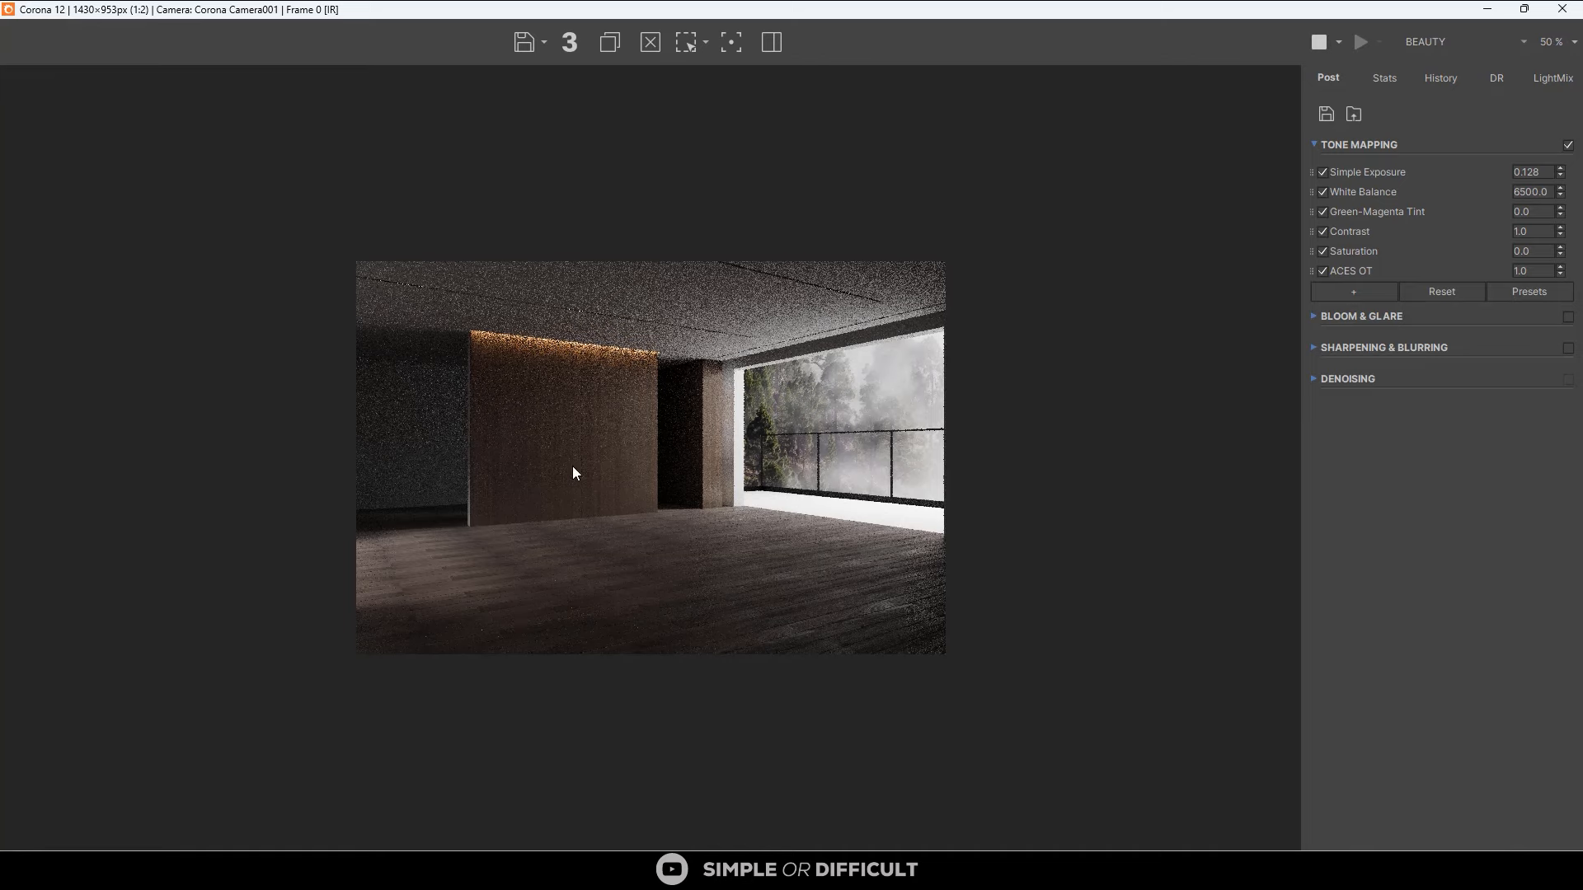
scroll(550, 432, "up", 1)
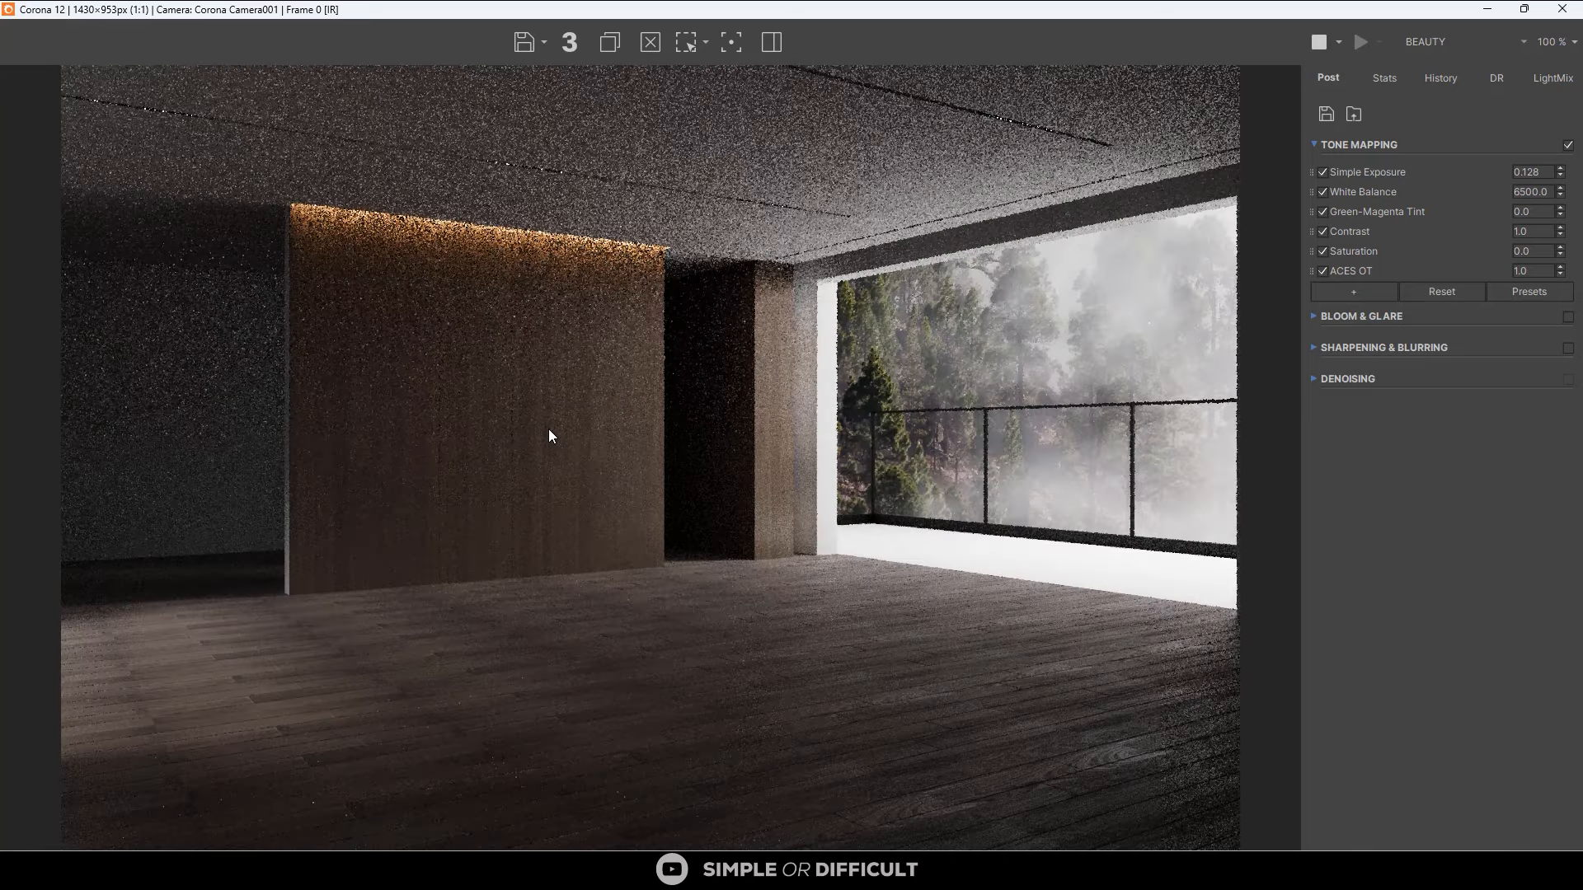
left_click(1318, 48)
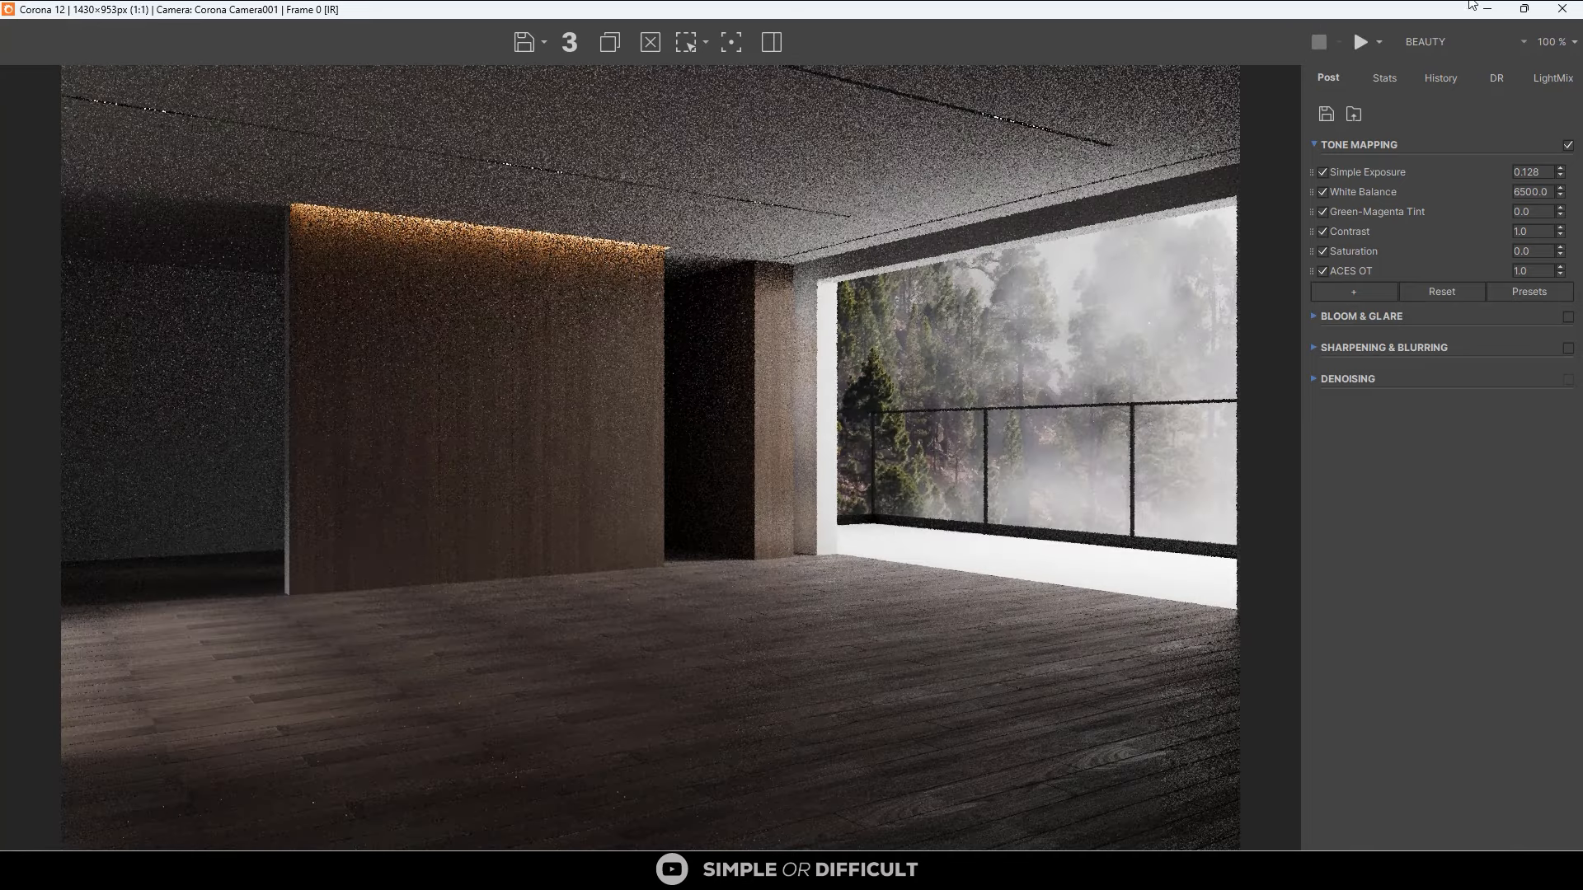
left_click(1486, 16)
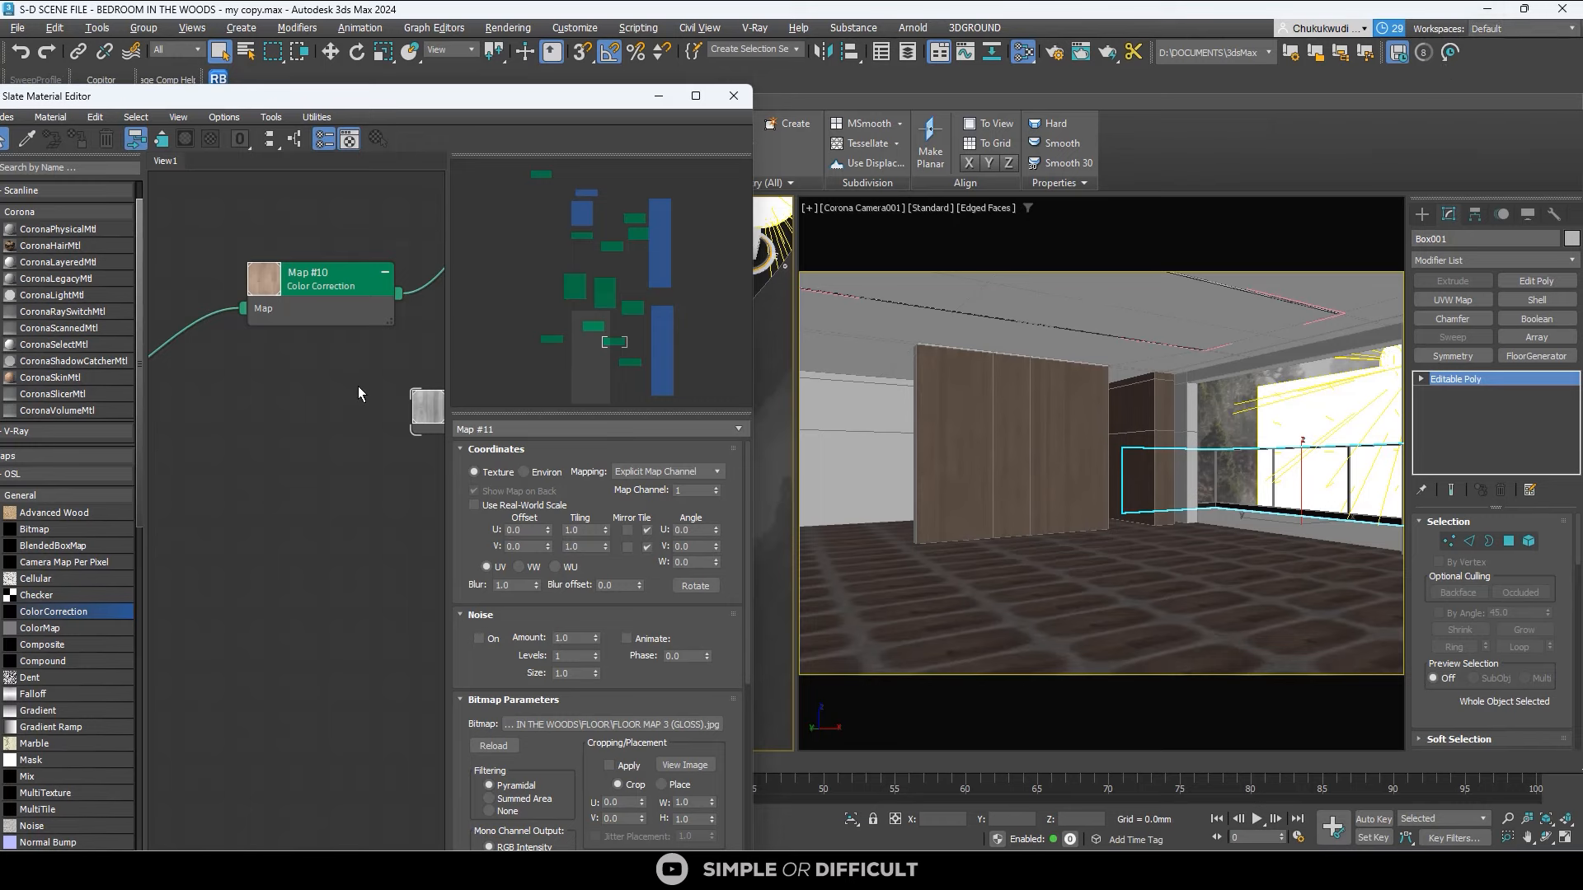
Maximize the material editor and insert a CoronaColorCorrect map between the floor's gloss bitmap and the material's base glossiness input.
middle_click_drag(357, 385, 180, 447)
scroll(315, 421, "up", 2)
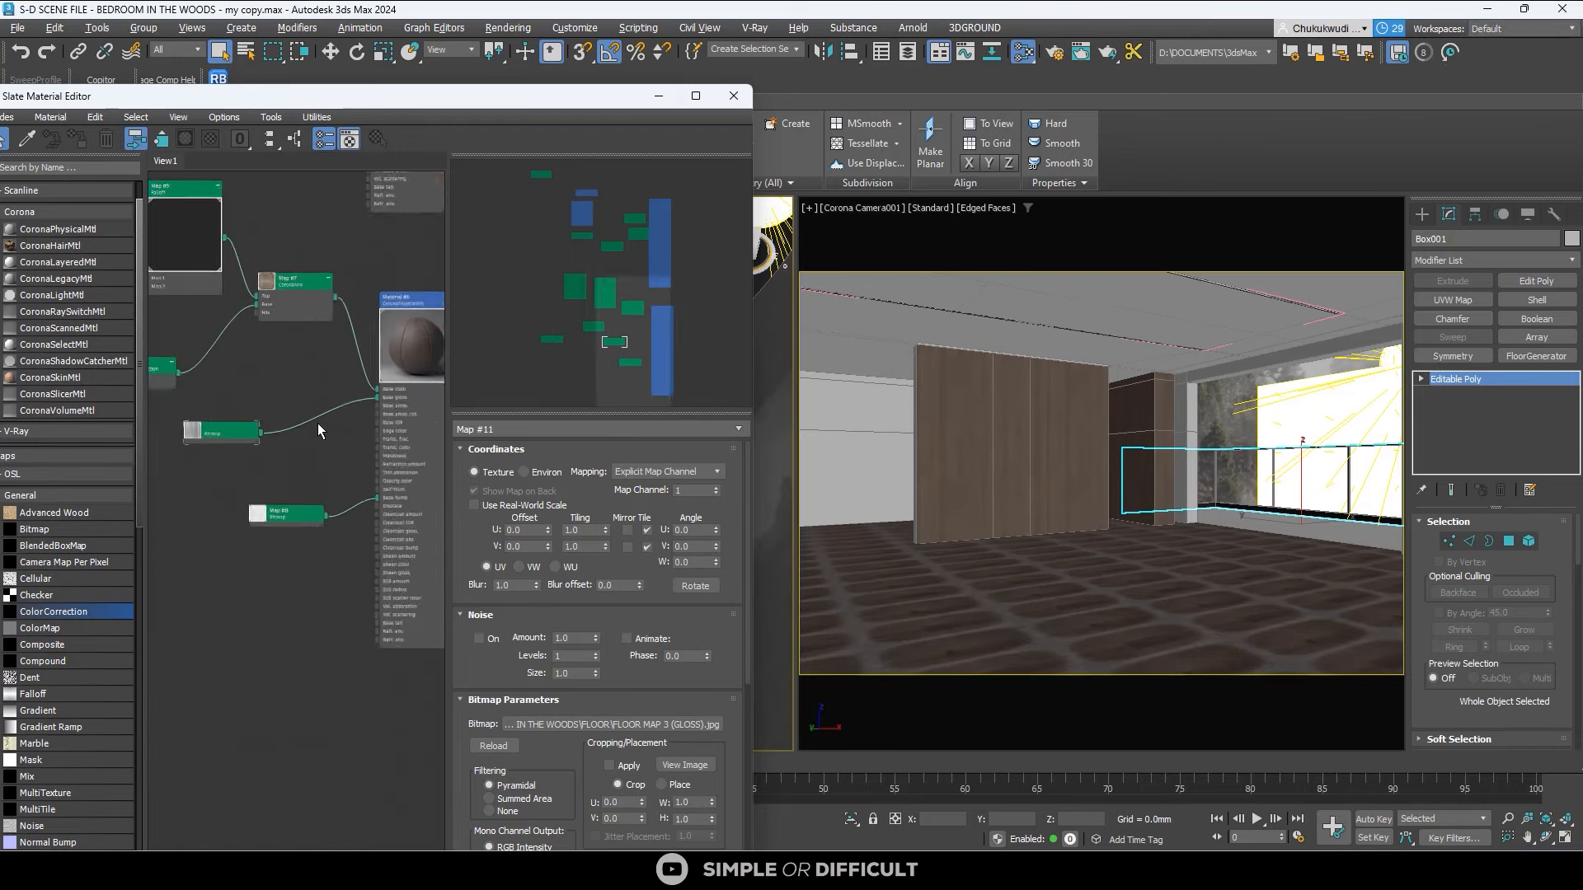
left_click(695, 97)
middle_click_drag(438, 354, 839, 301)
scroll(720, 286, "up", 2)
left_click_drag(580, 299, 377, 410)
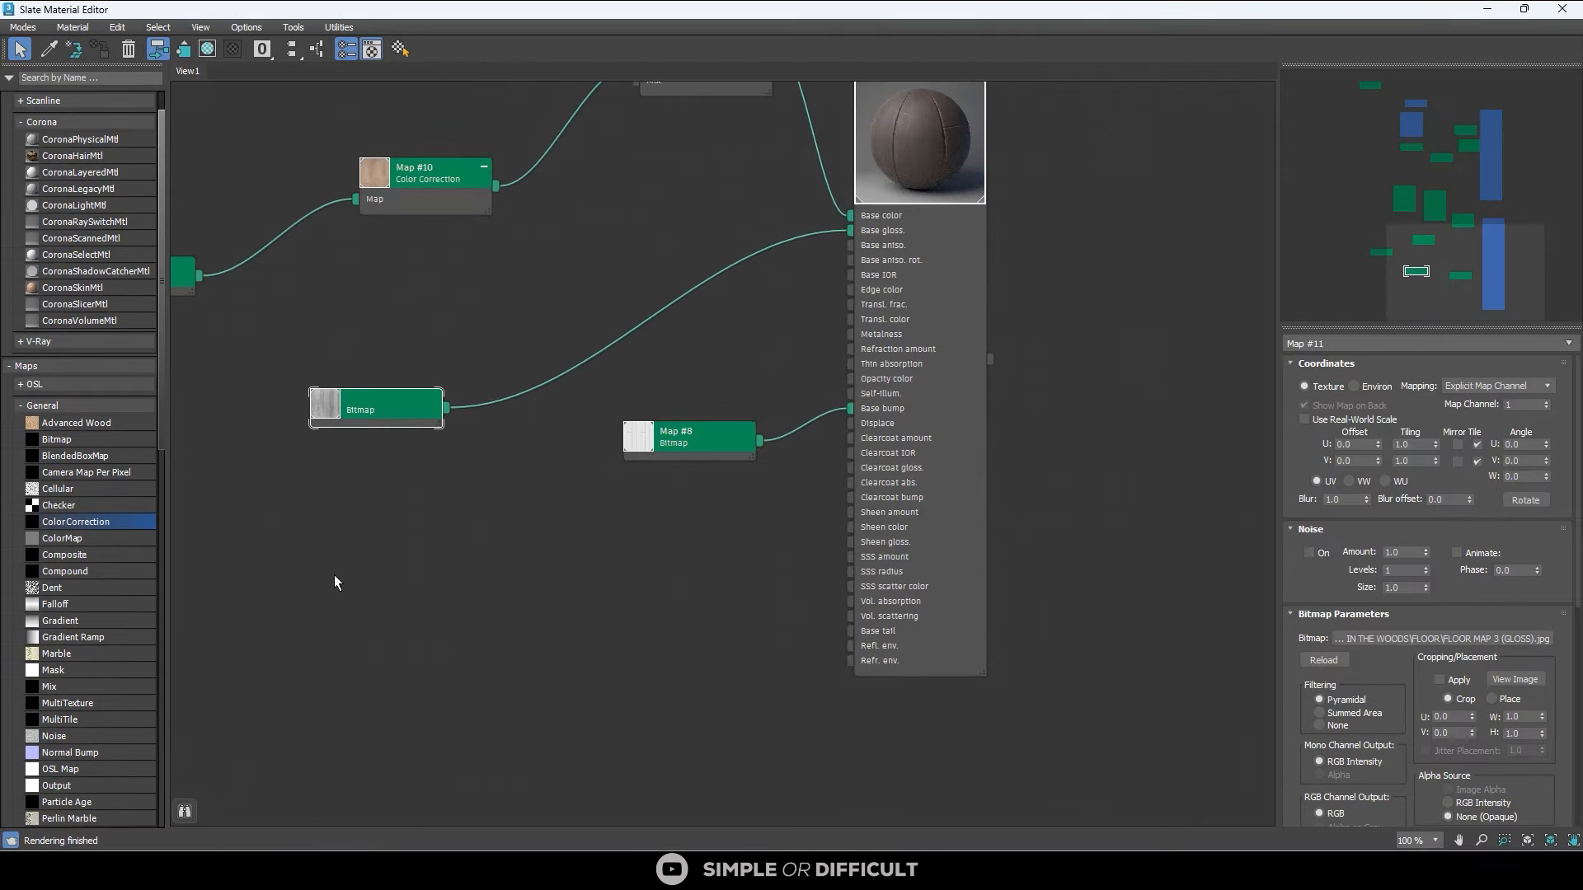
left_click(37, 406)
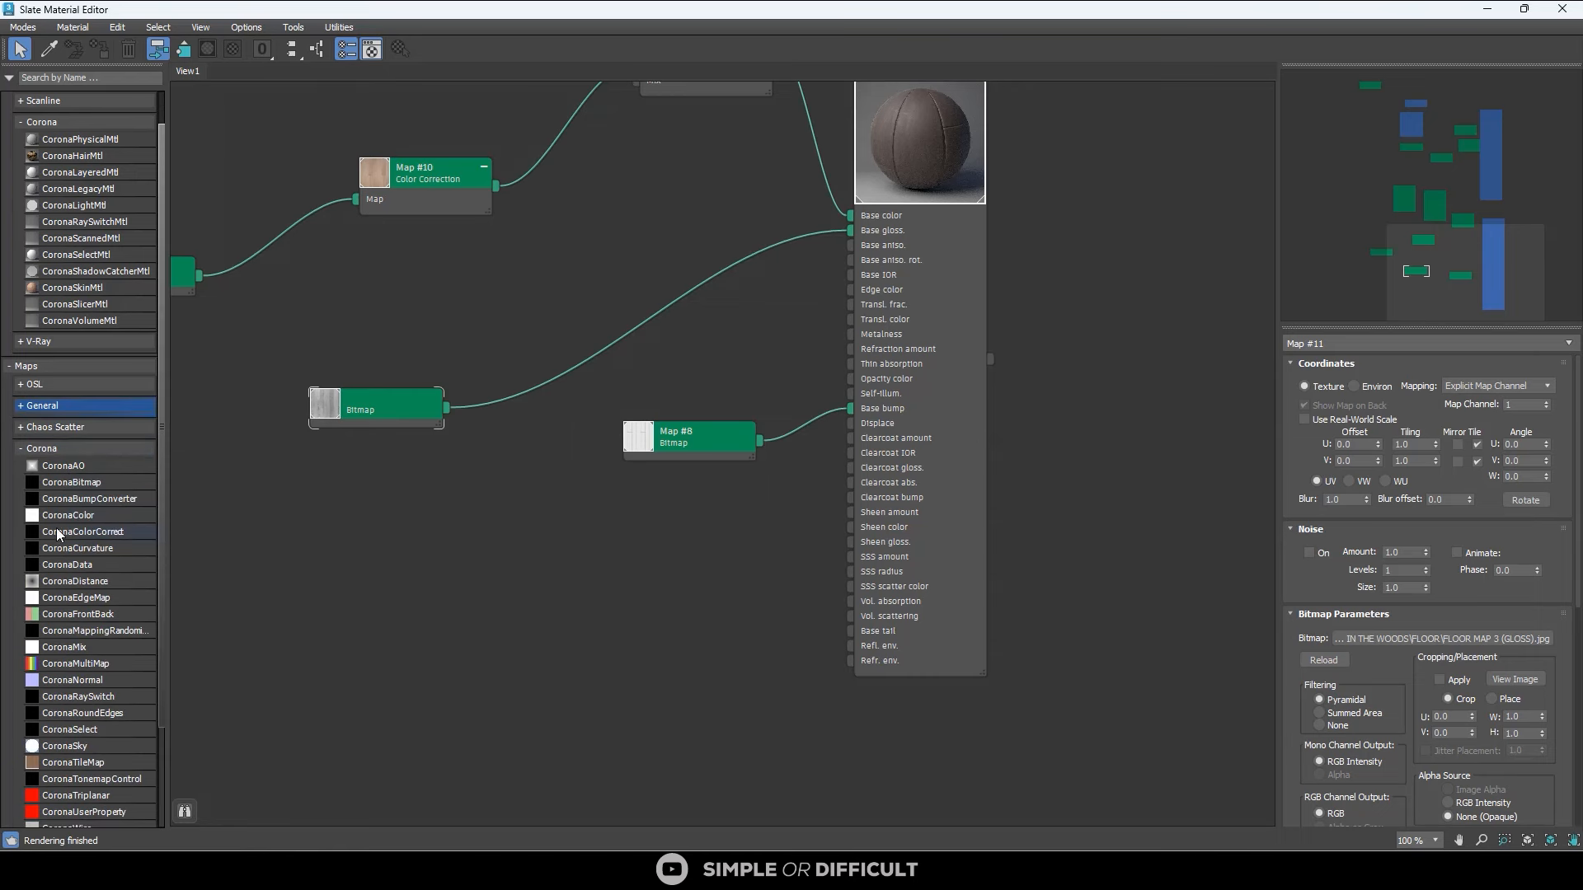
left_click_drag(64, 536, 643, 322)
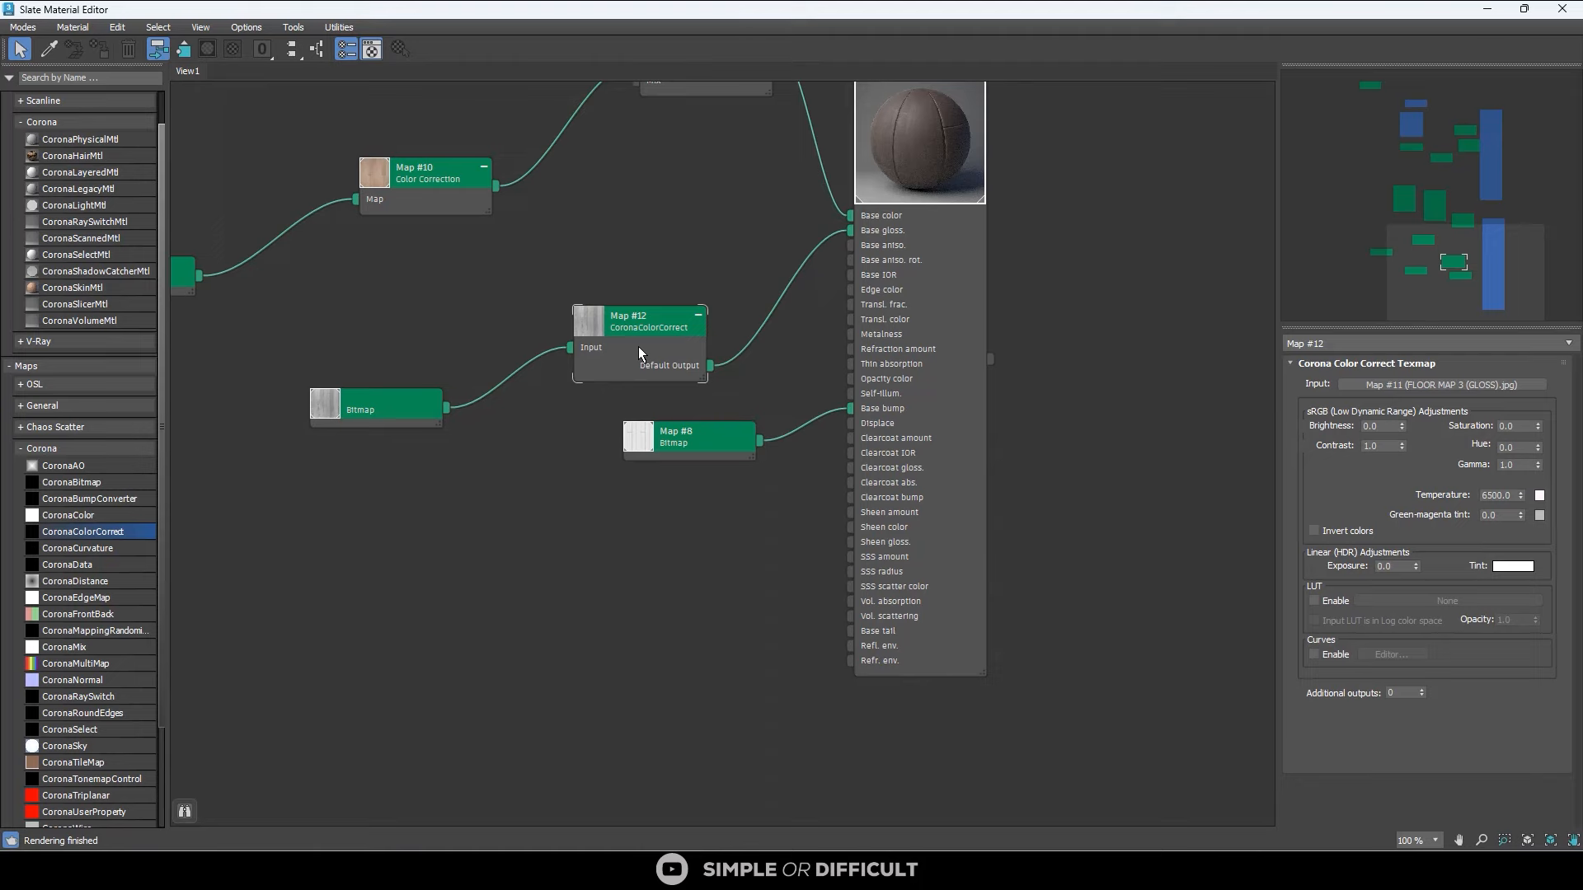
Restart interactive rendering and arrange the reduced material editor and frame buffer side by side, with the floor framed close up.
left_click_drag(1134, 17, 493, 133)
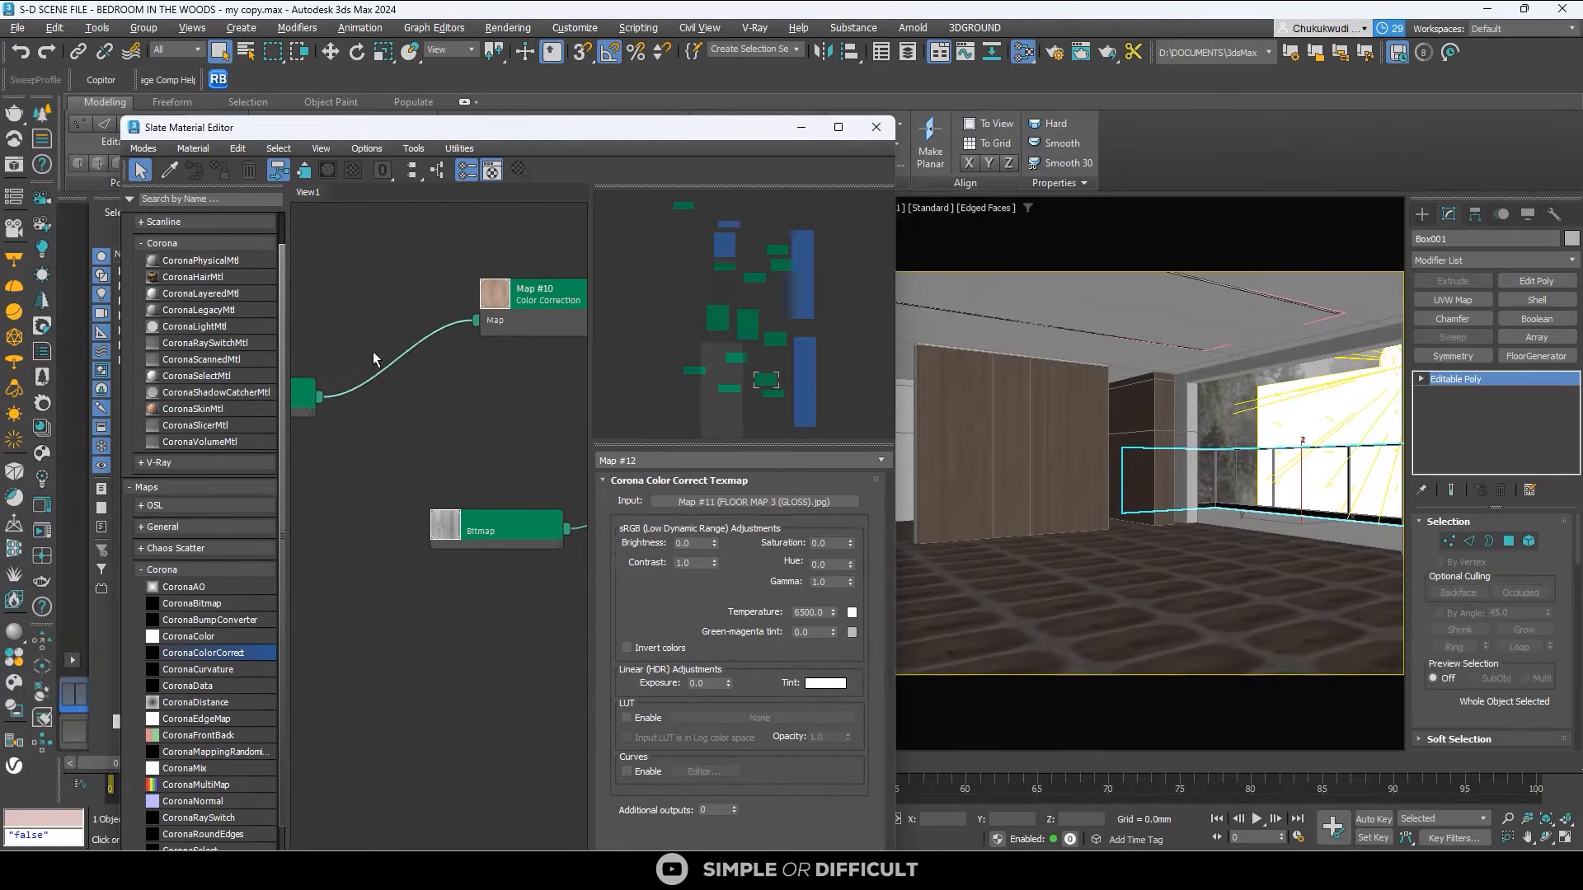
left_click(46, 510)
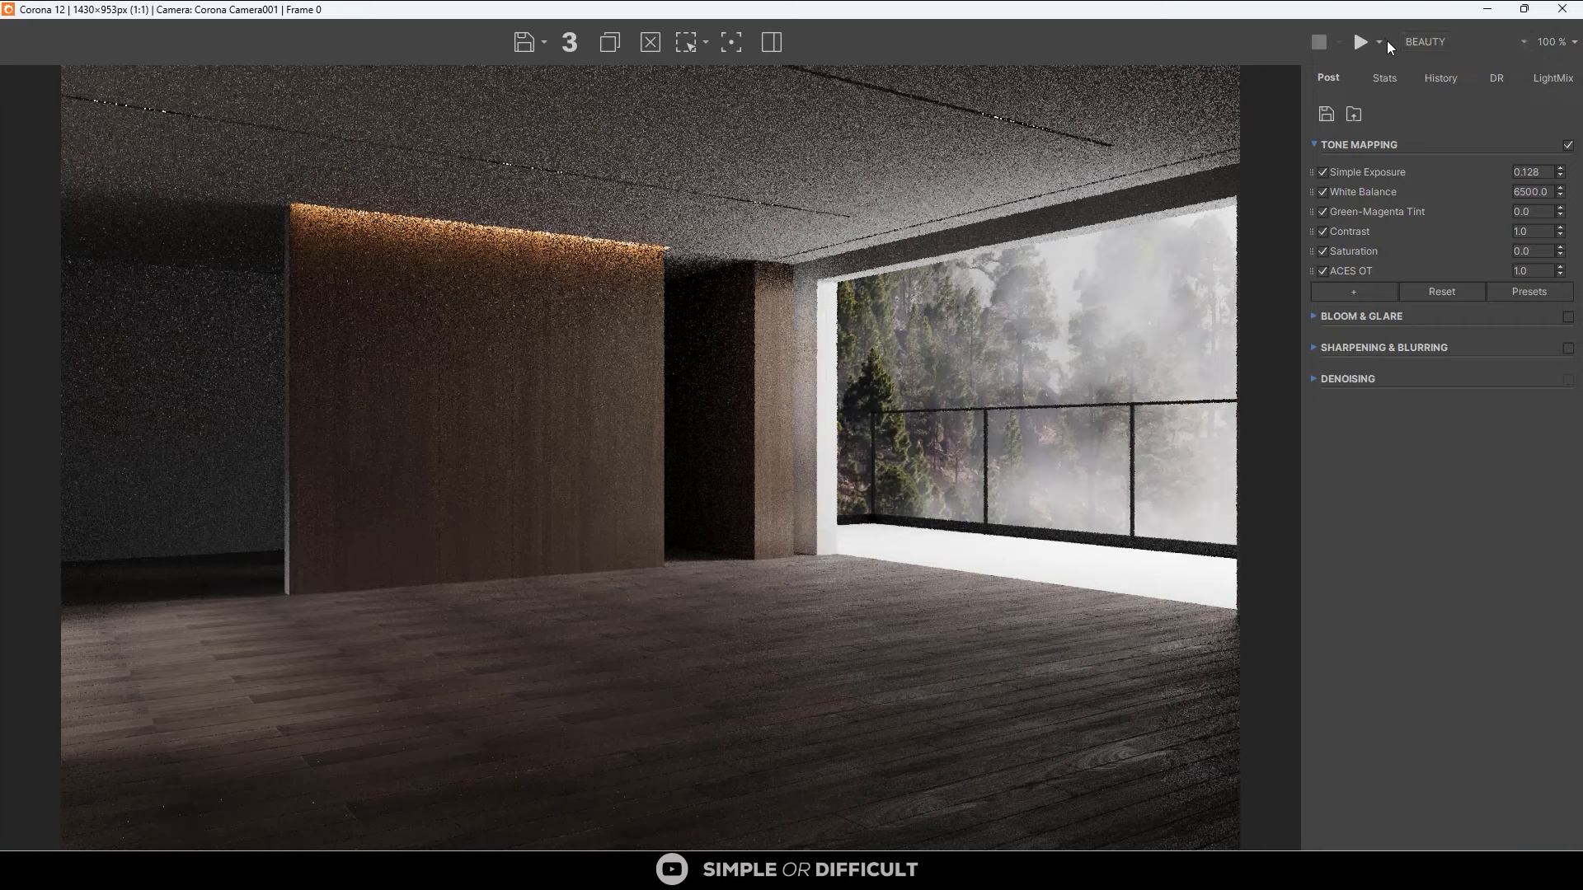
left_click(1379, 42)
left_click(1388, 85)
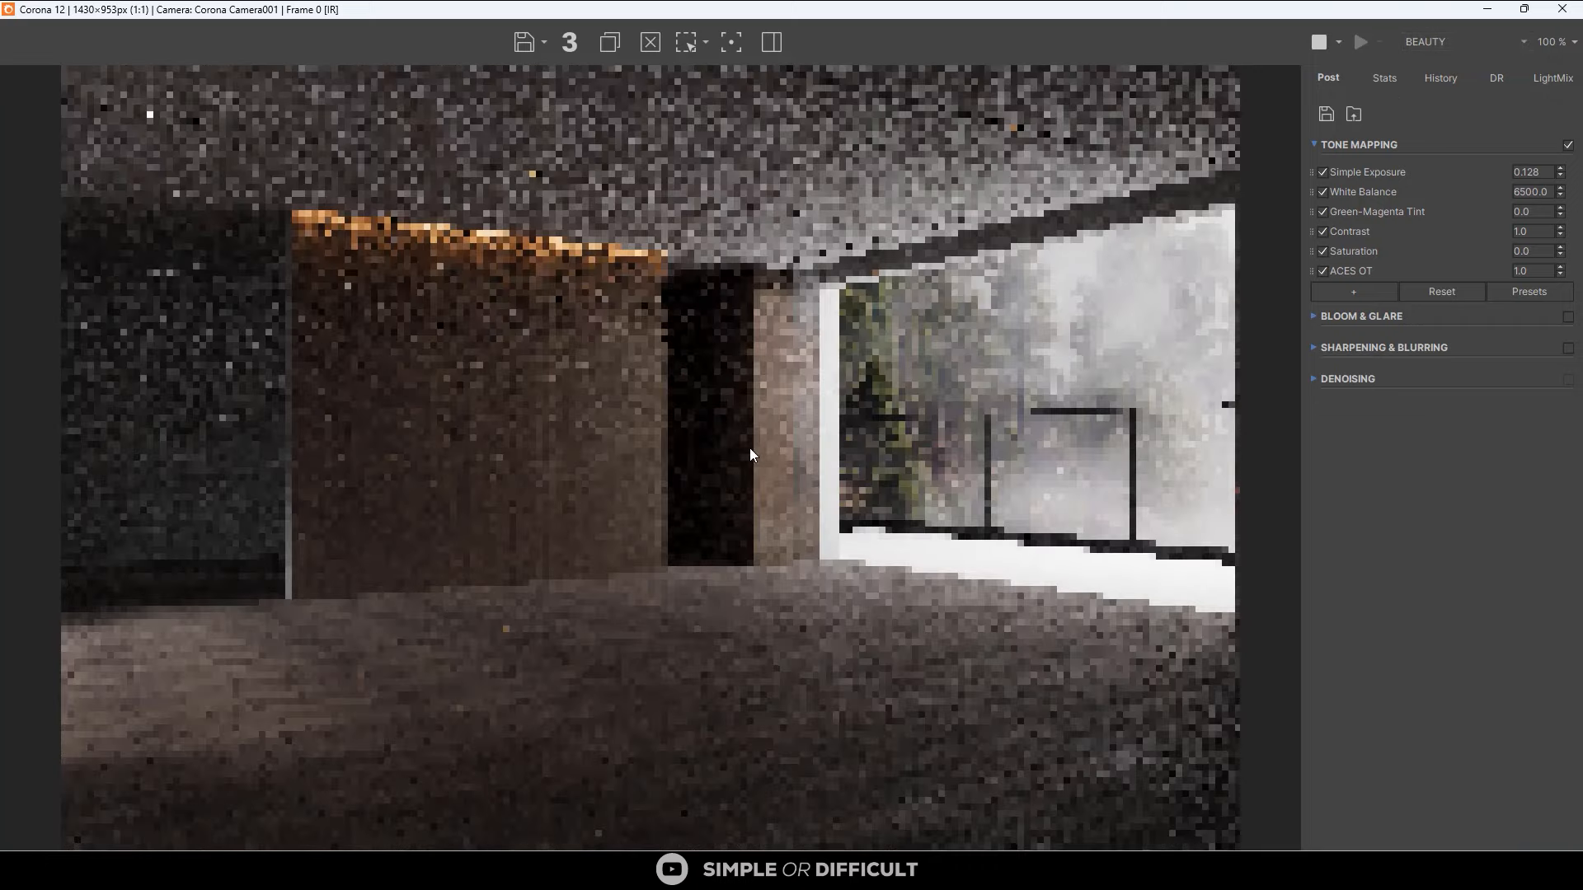
double_click(1040, 12)
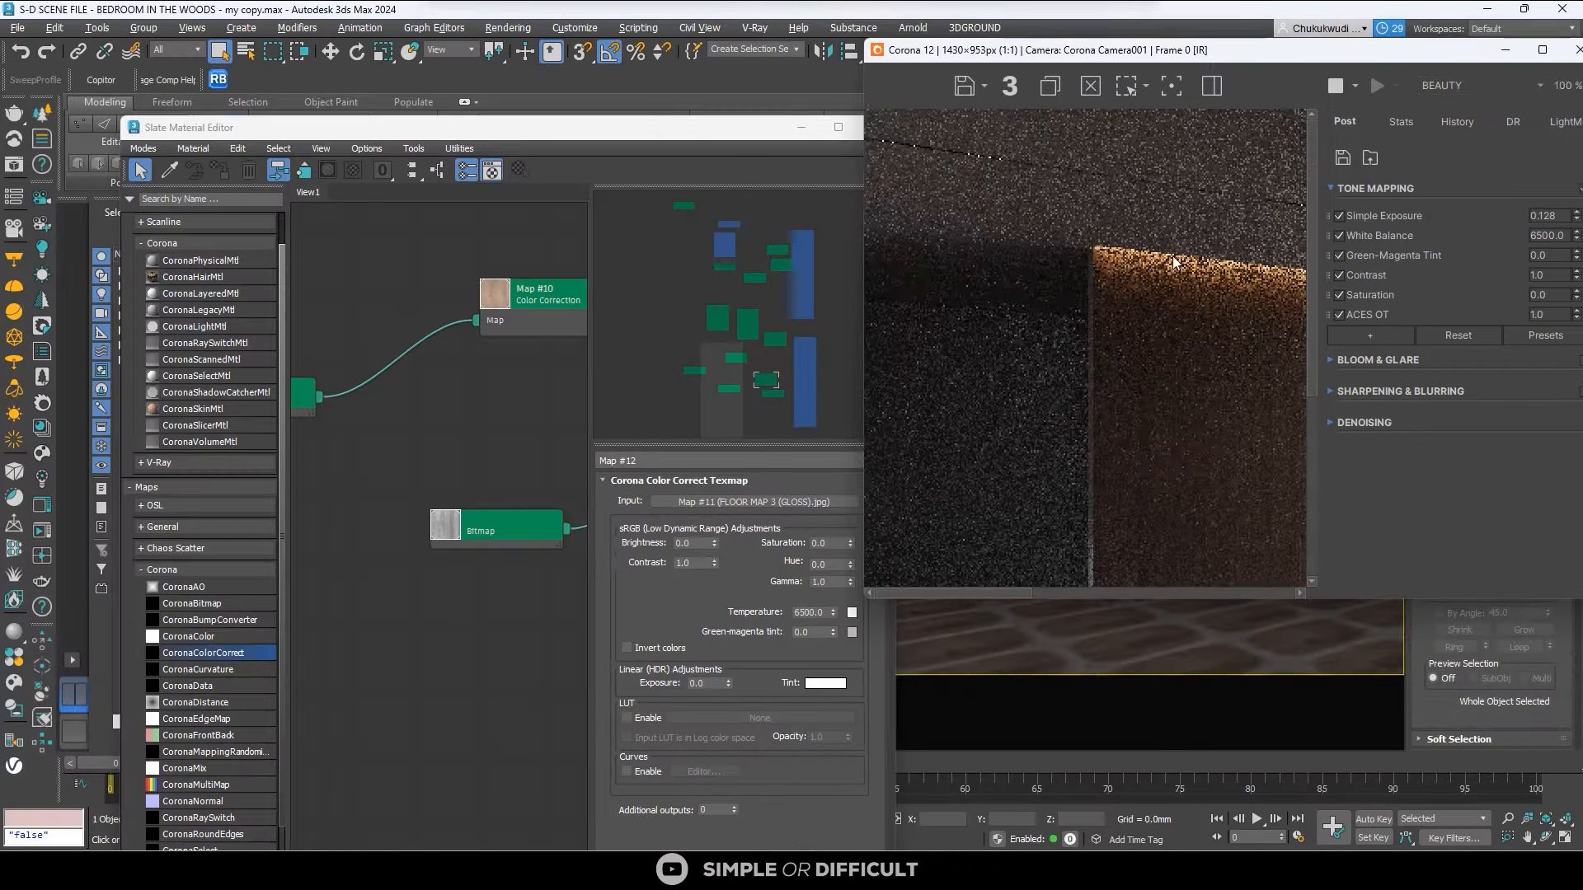
scroll(1061, 325, "down", 2)
scroll(1150, 459, "up", 3)
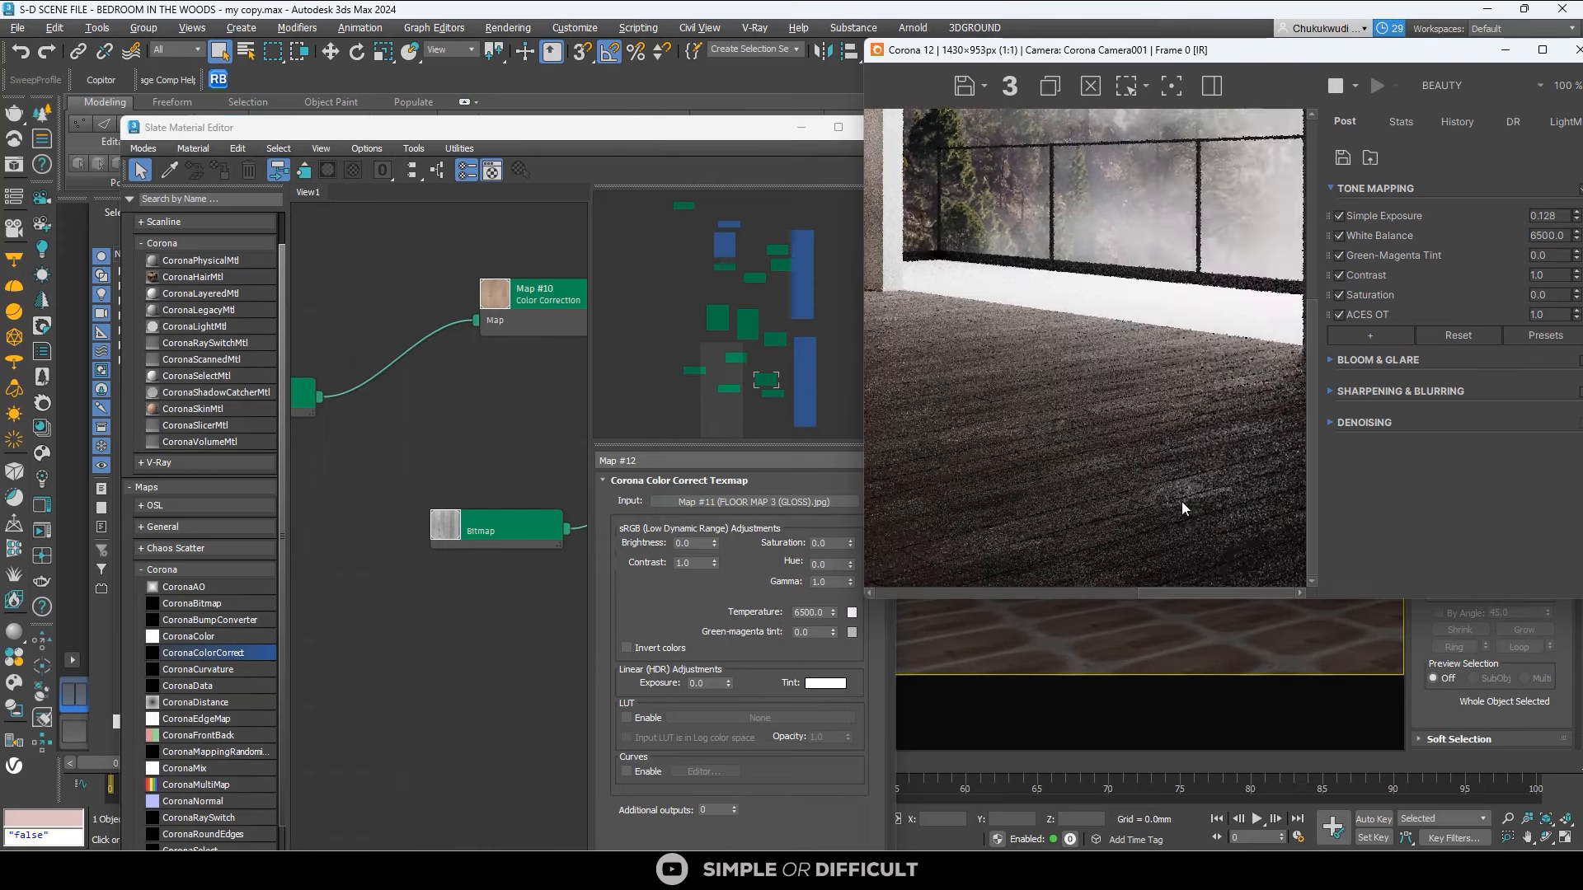
scroll(321, 469, "down", 3)
Set the gamma of the gloss map's CoronaColorCorrect to 0.66 and check the floor in the render.
middle_click_drag(561, 483, 425, 478)
scroll(492, 471, "up", 2)
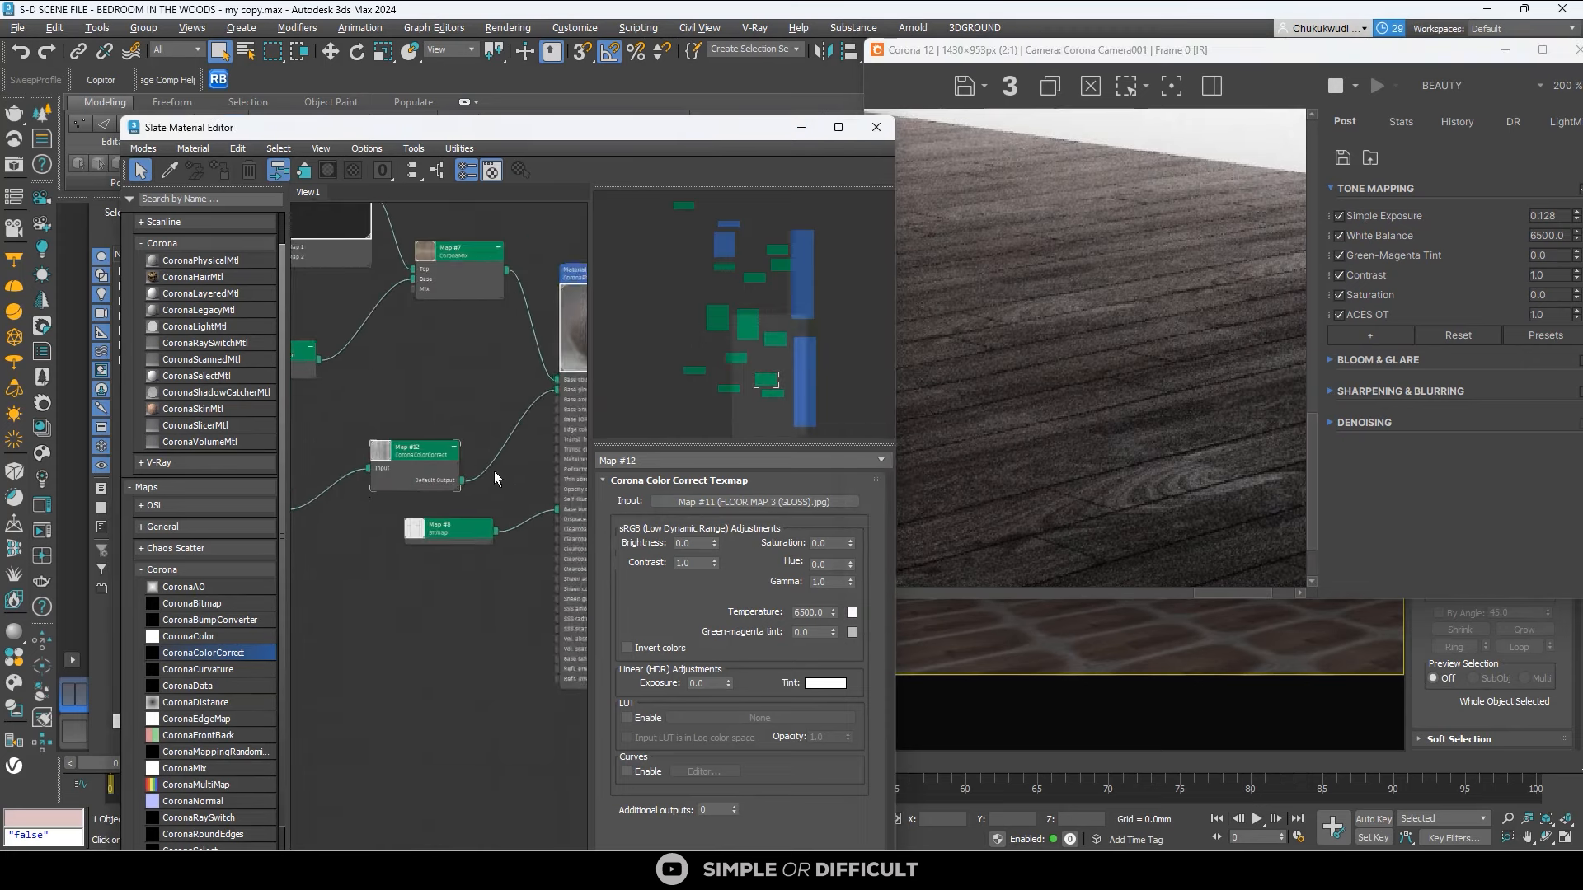
left_click(390, 453)
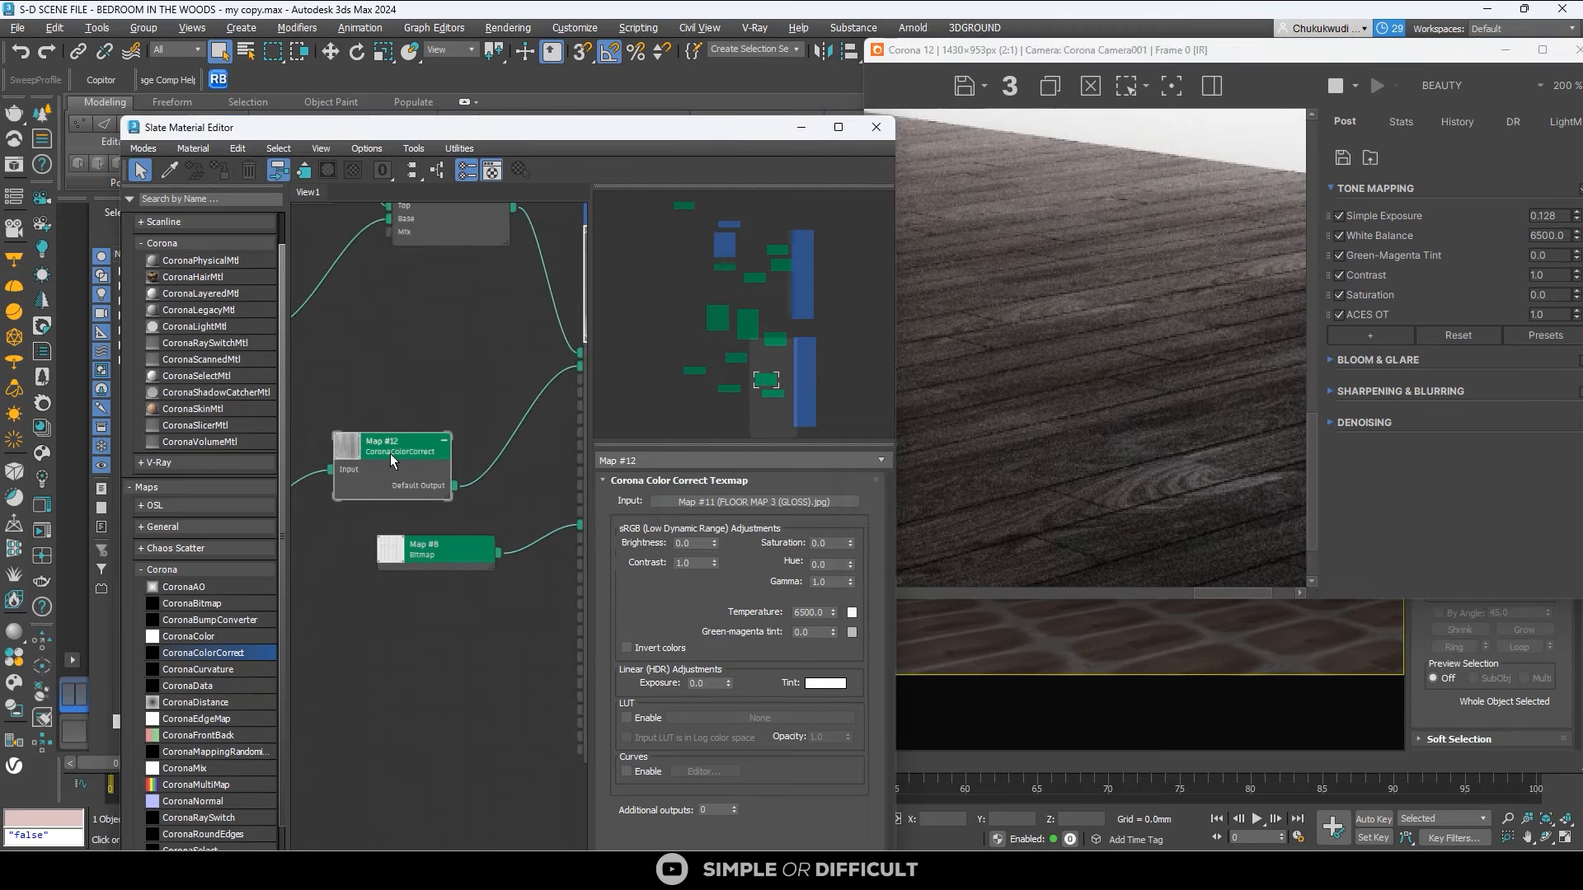
left_click(824, 582)
type(".")
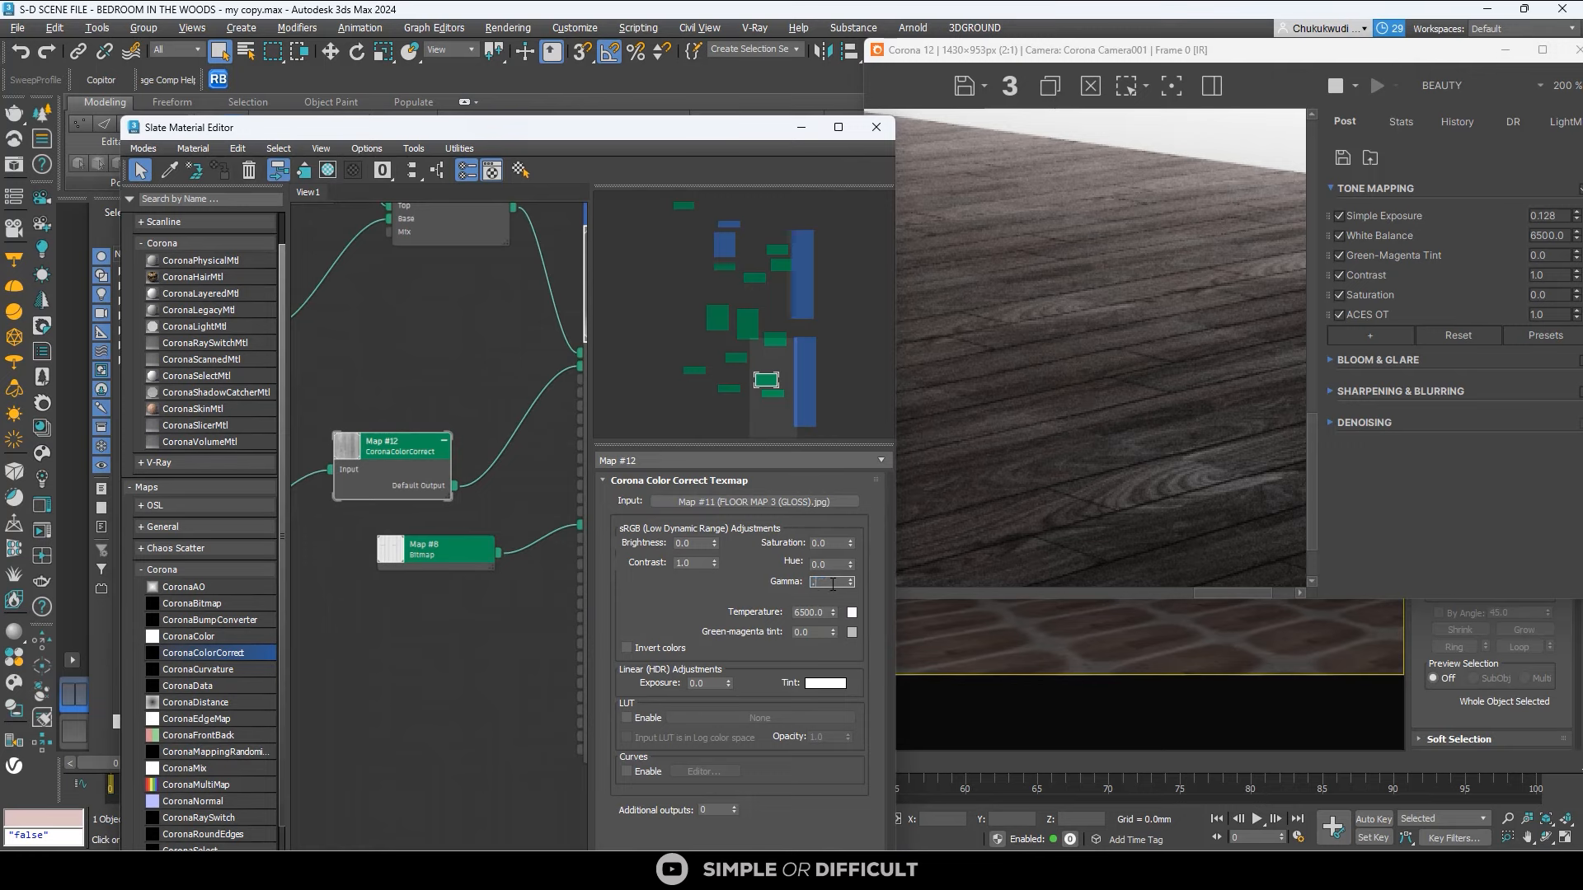
type("66")
key("Return")
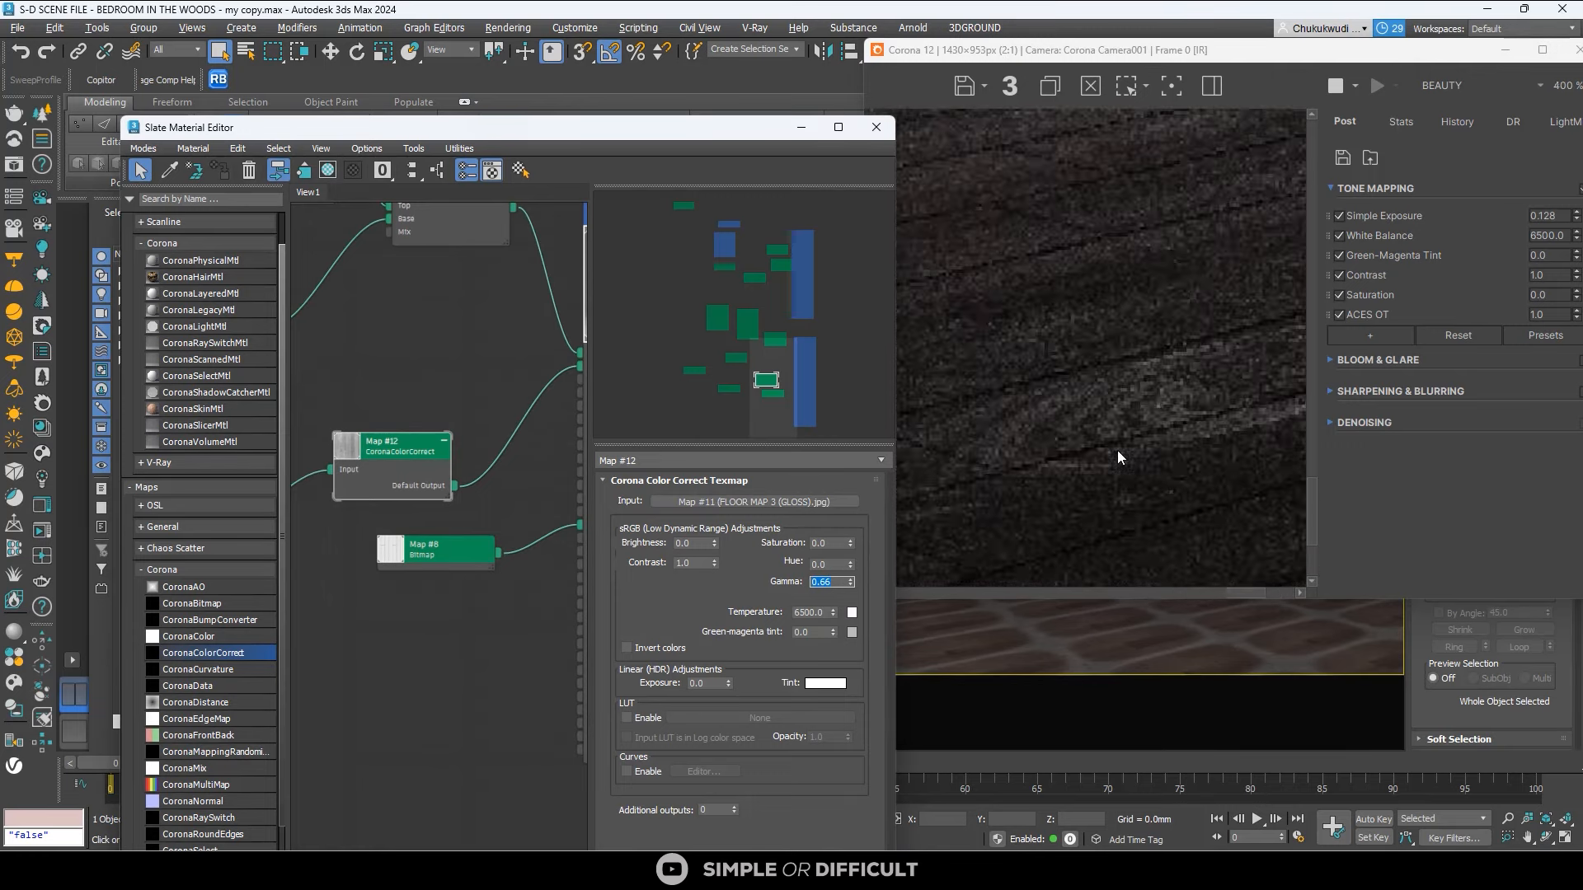
scroll(1116, 450, "down", 3)
scroll(1055, 437, "down", 2)
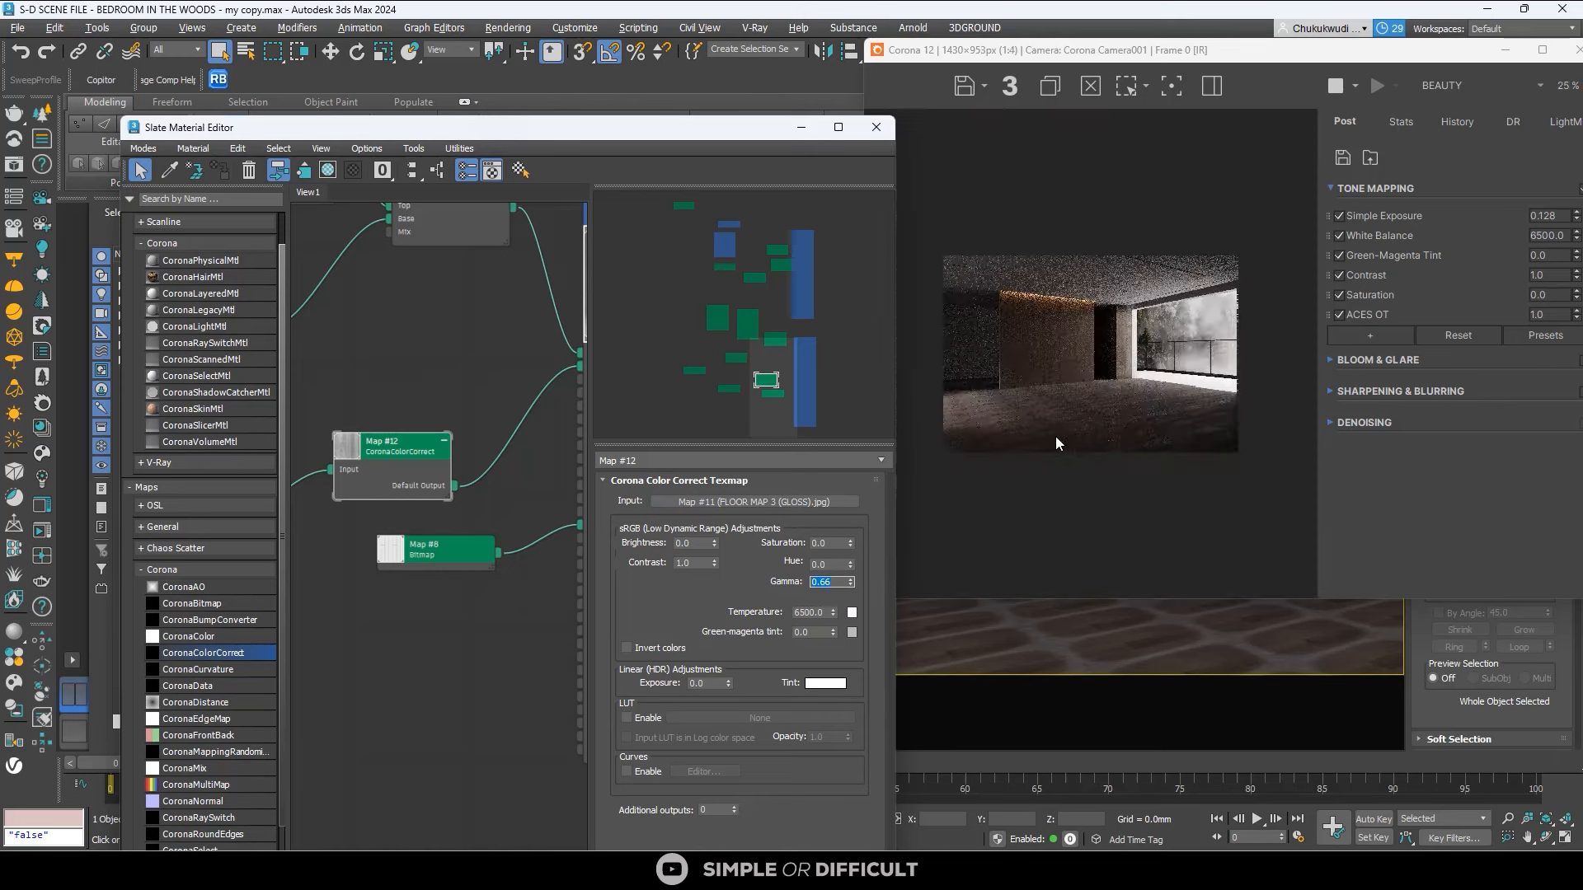
scroll(981, 453, "up", 3)
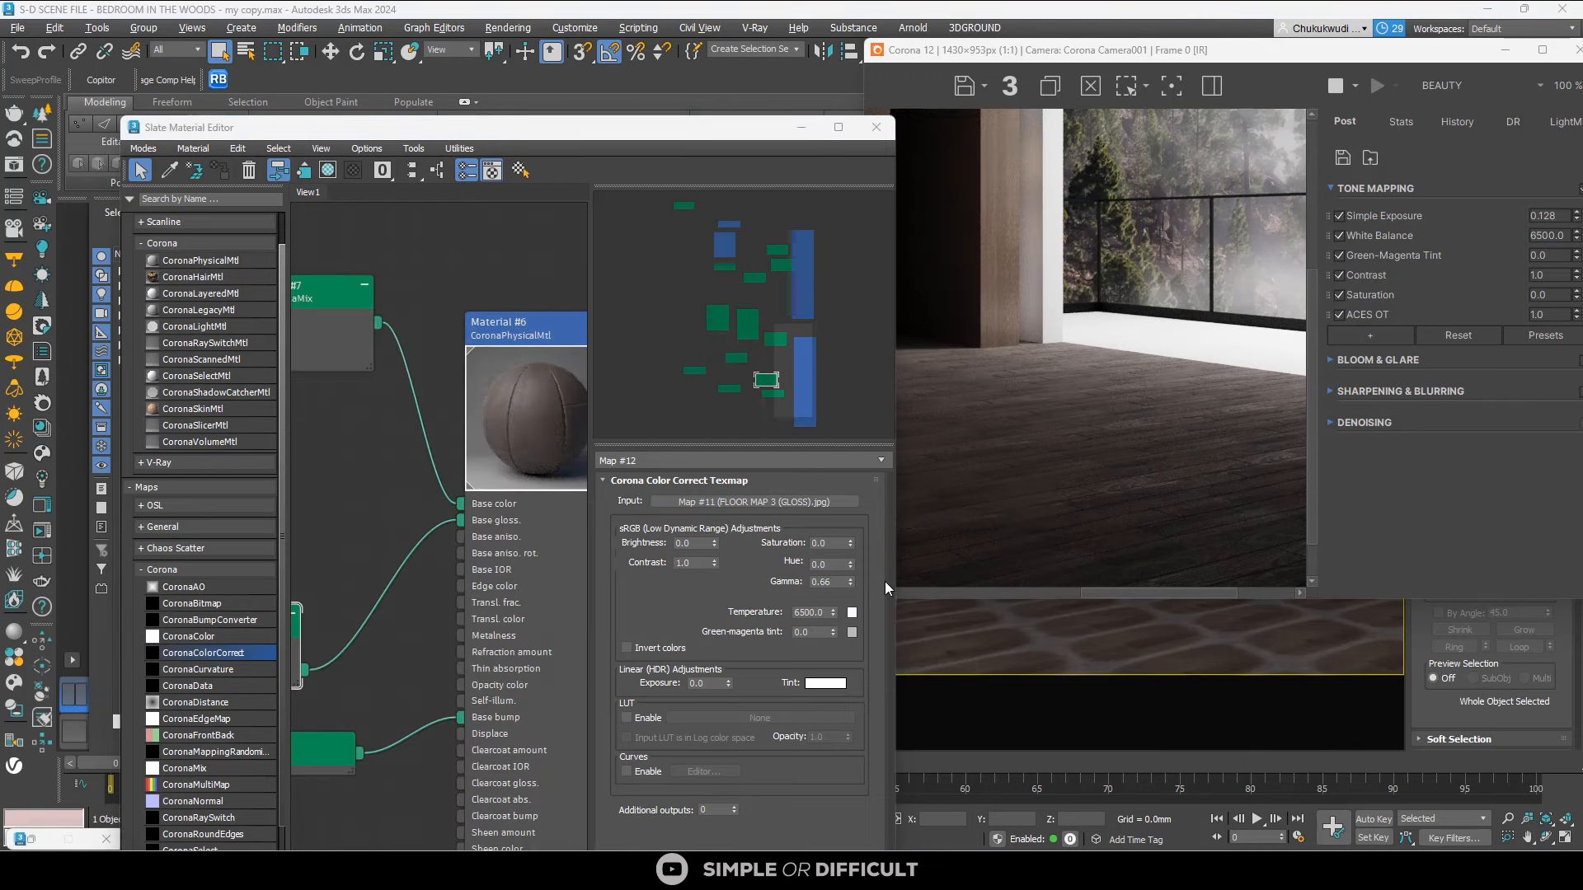
Set the base glossiness map amount of the floor's CoronaPhysicalMtl to 80 in its map options.
left_click(518, 329)
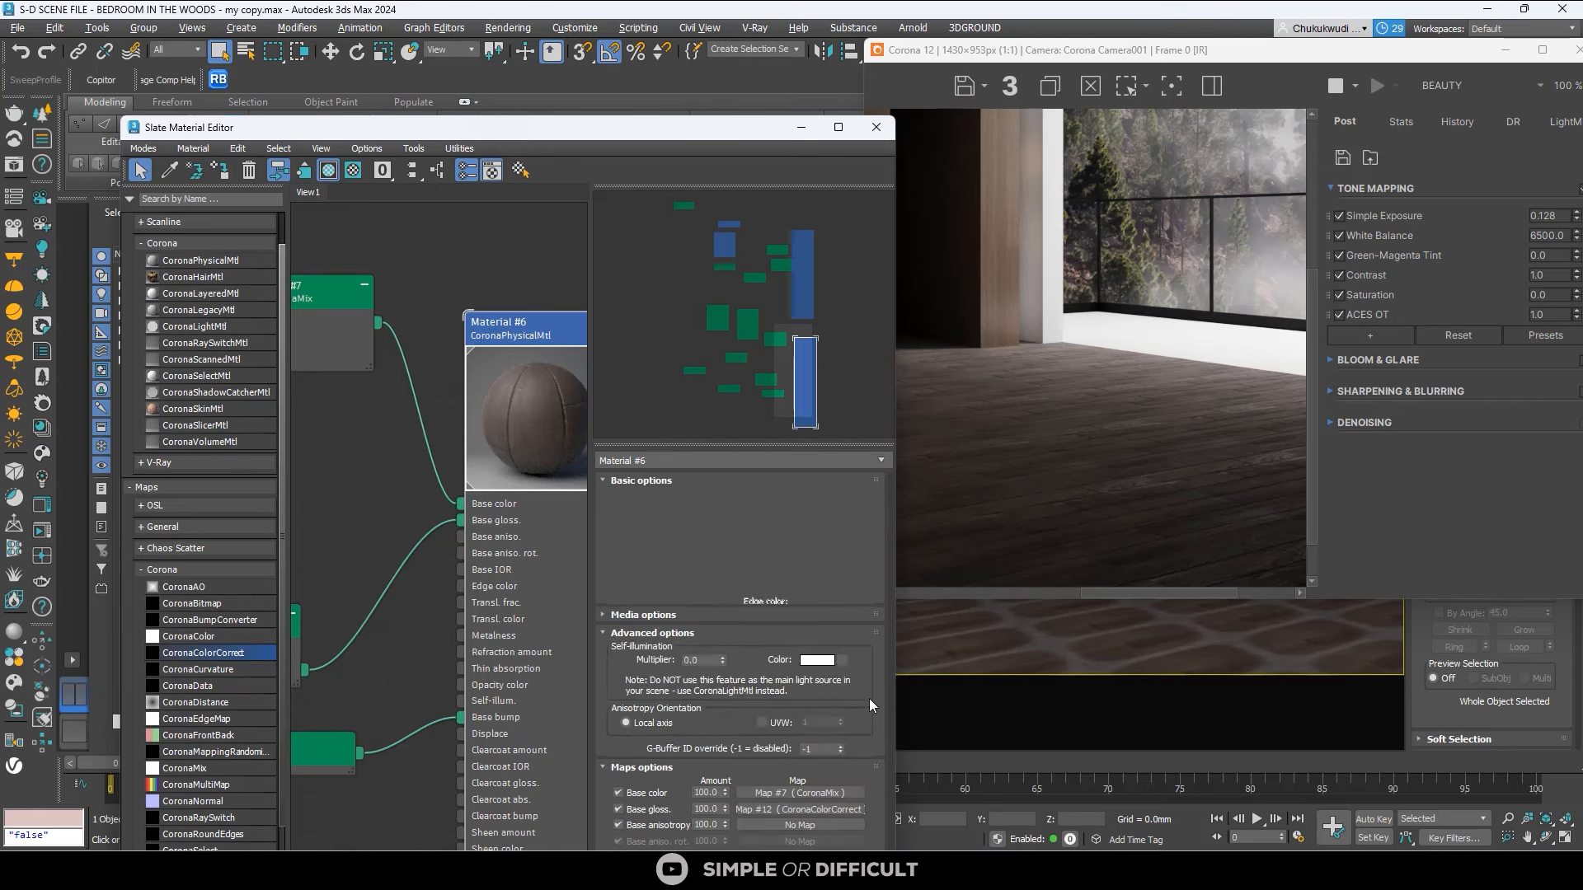
scroll(869, 699, "down", 5)
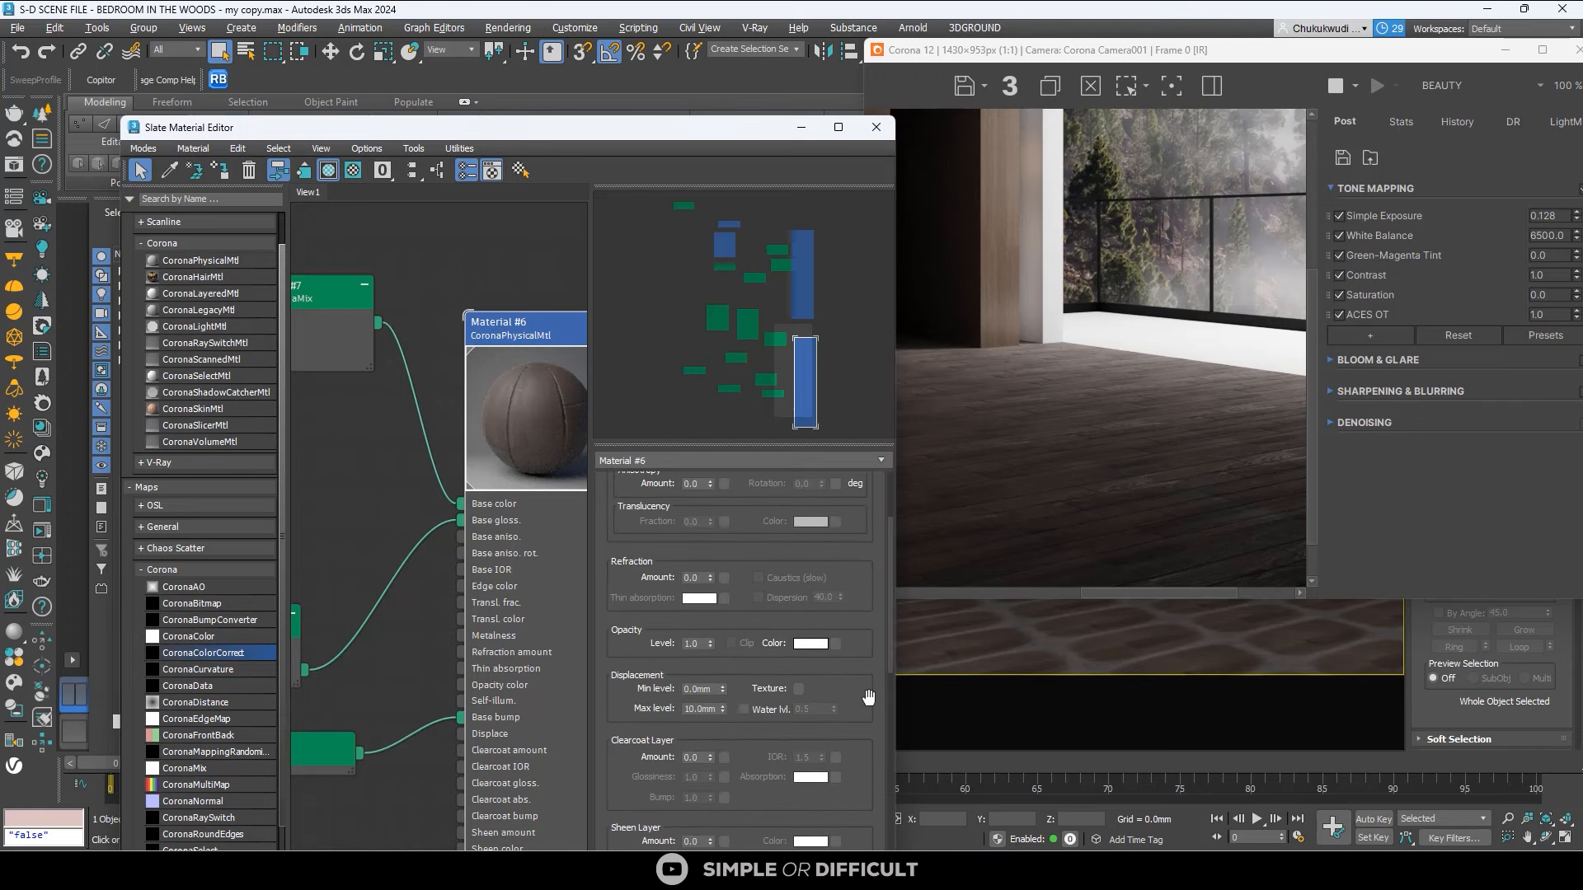
scroll(869, 699, "down", 6)
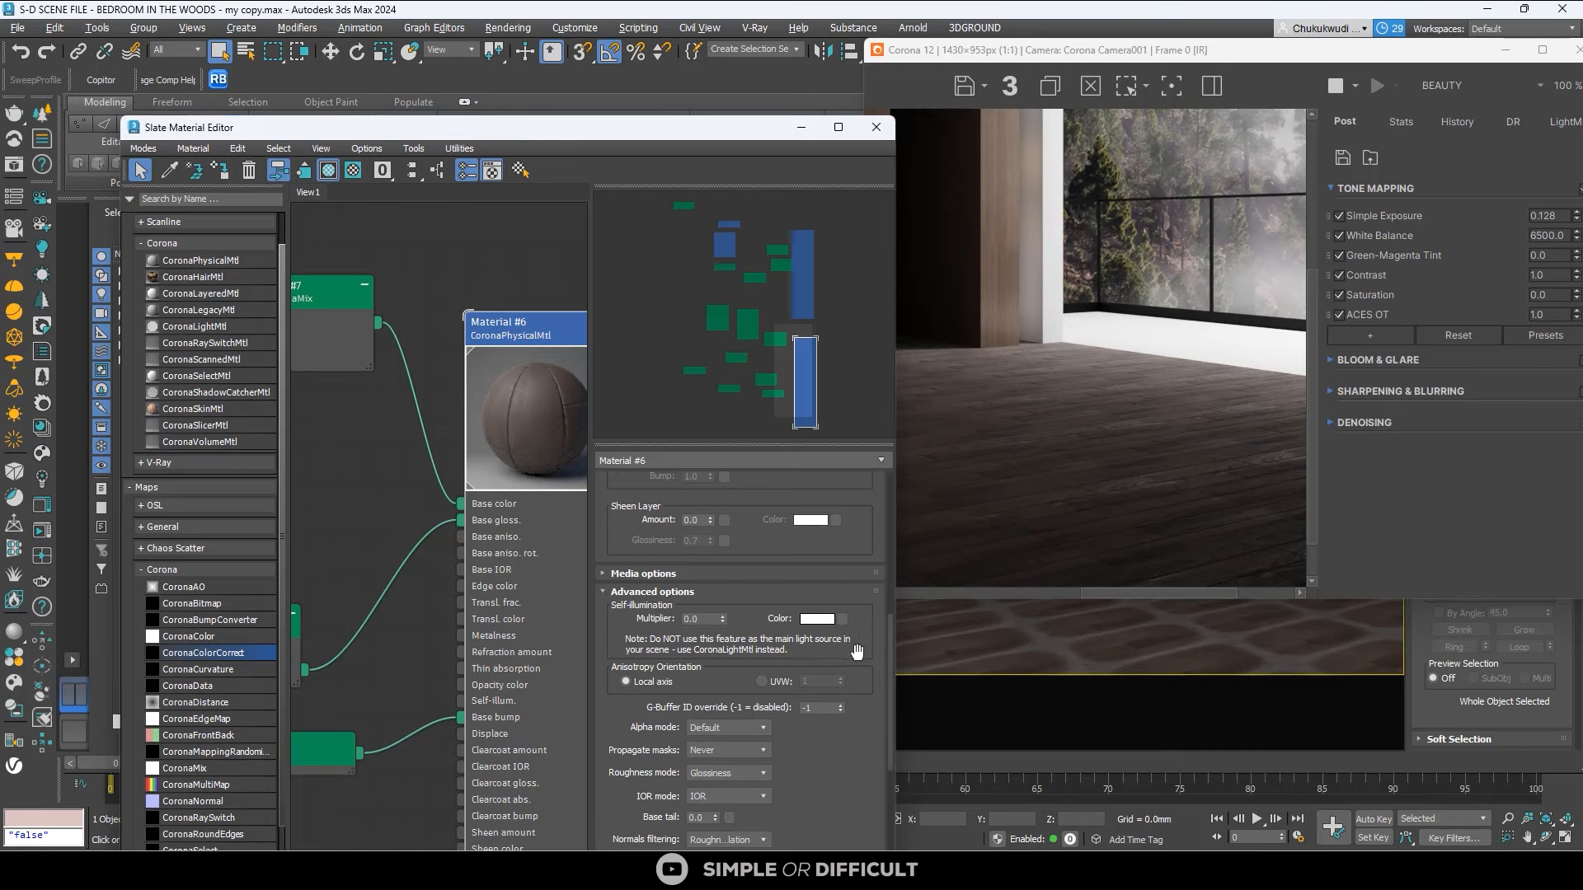
left_click(651, 592)
left_click(652, 610)
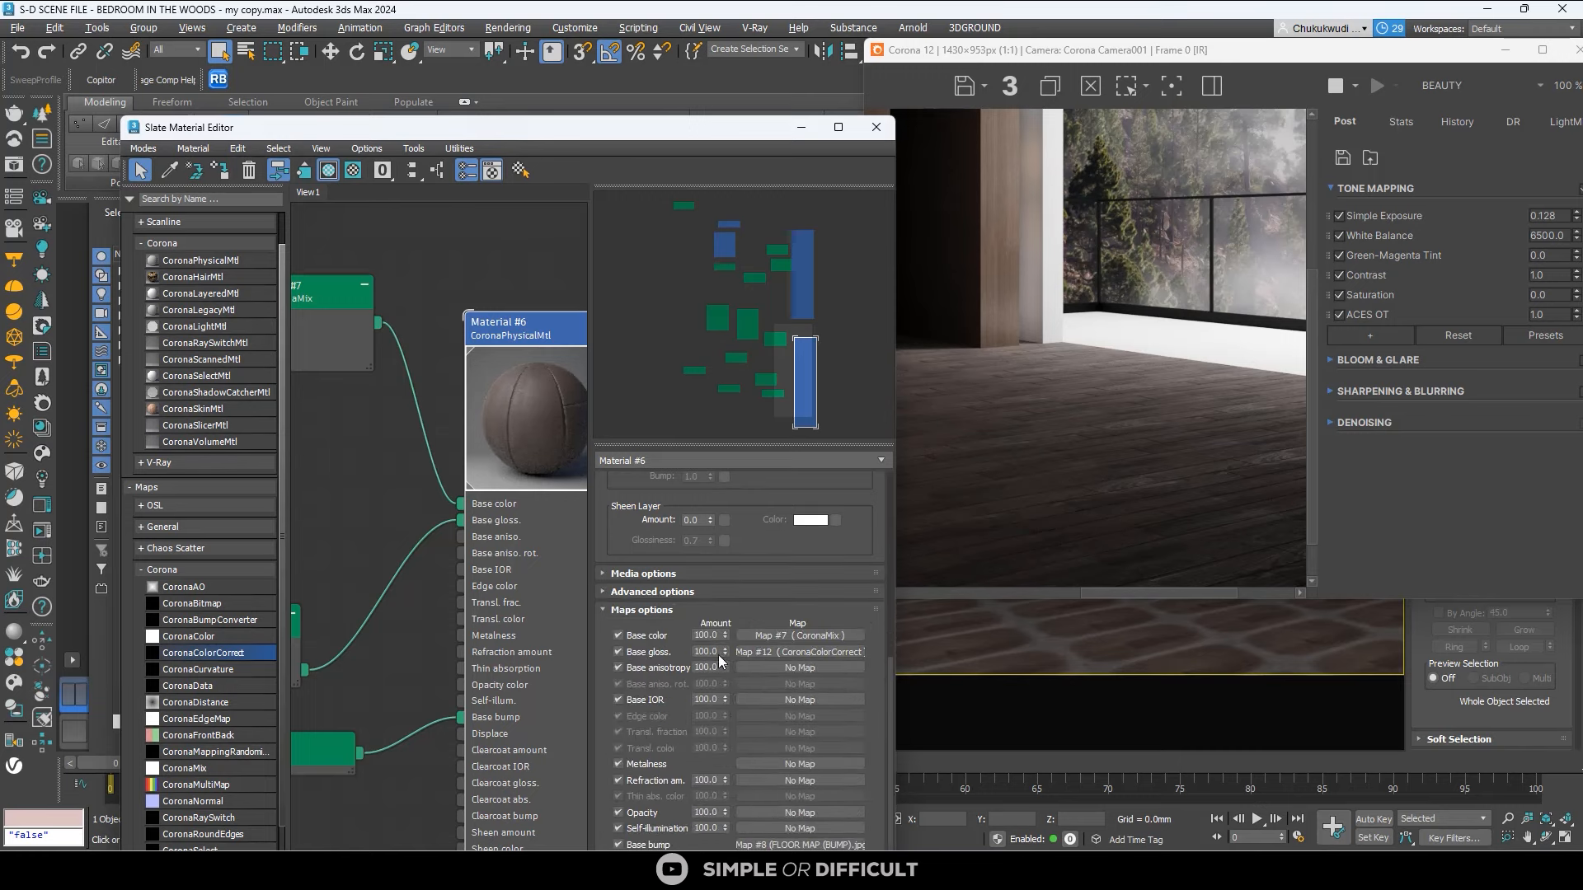
double_click(708, 652)
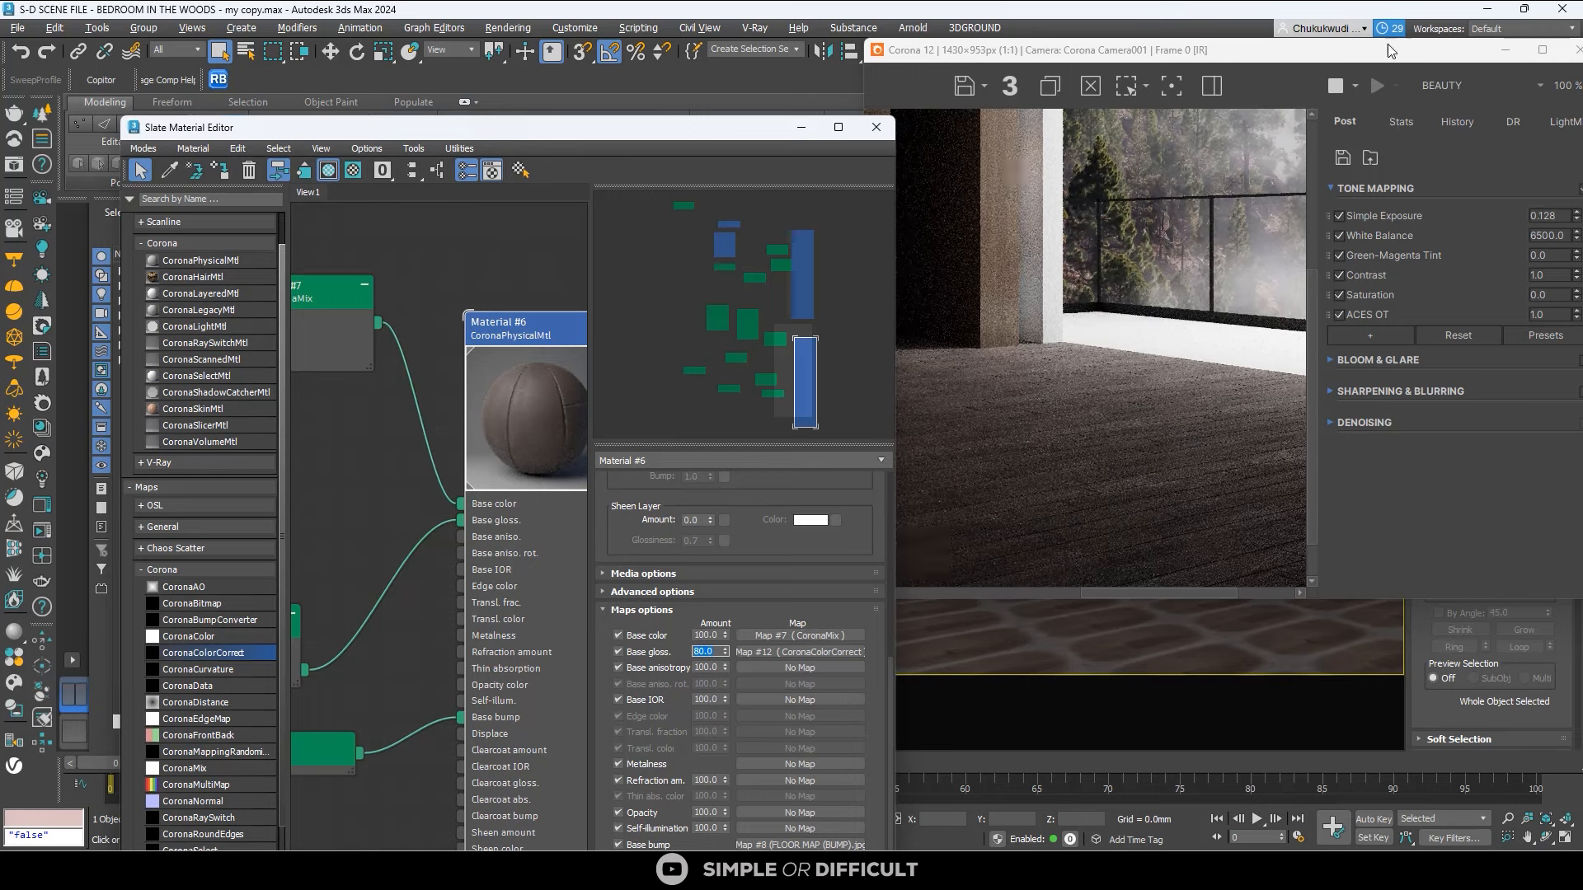
Inspect the floor's sheen close up and lower the base glossiness map amount to 75.
left_click(1072, 571)
scroll(1127, 532, "up", 2)
scroll(1127, 532, "down", 1)
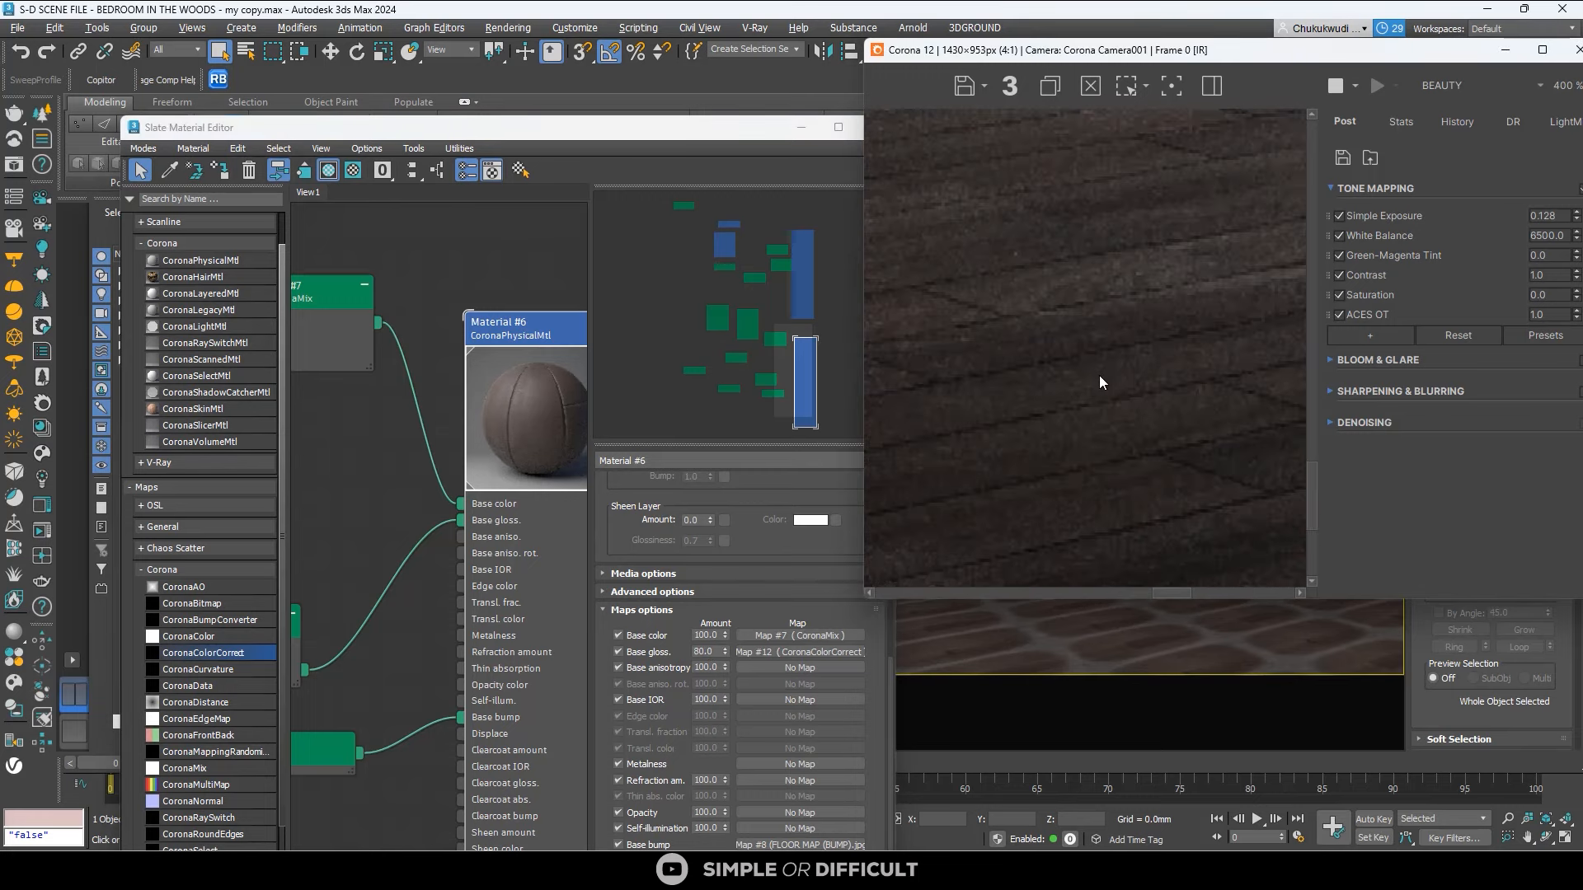
scroll(1162, 422, "down", 1)
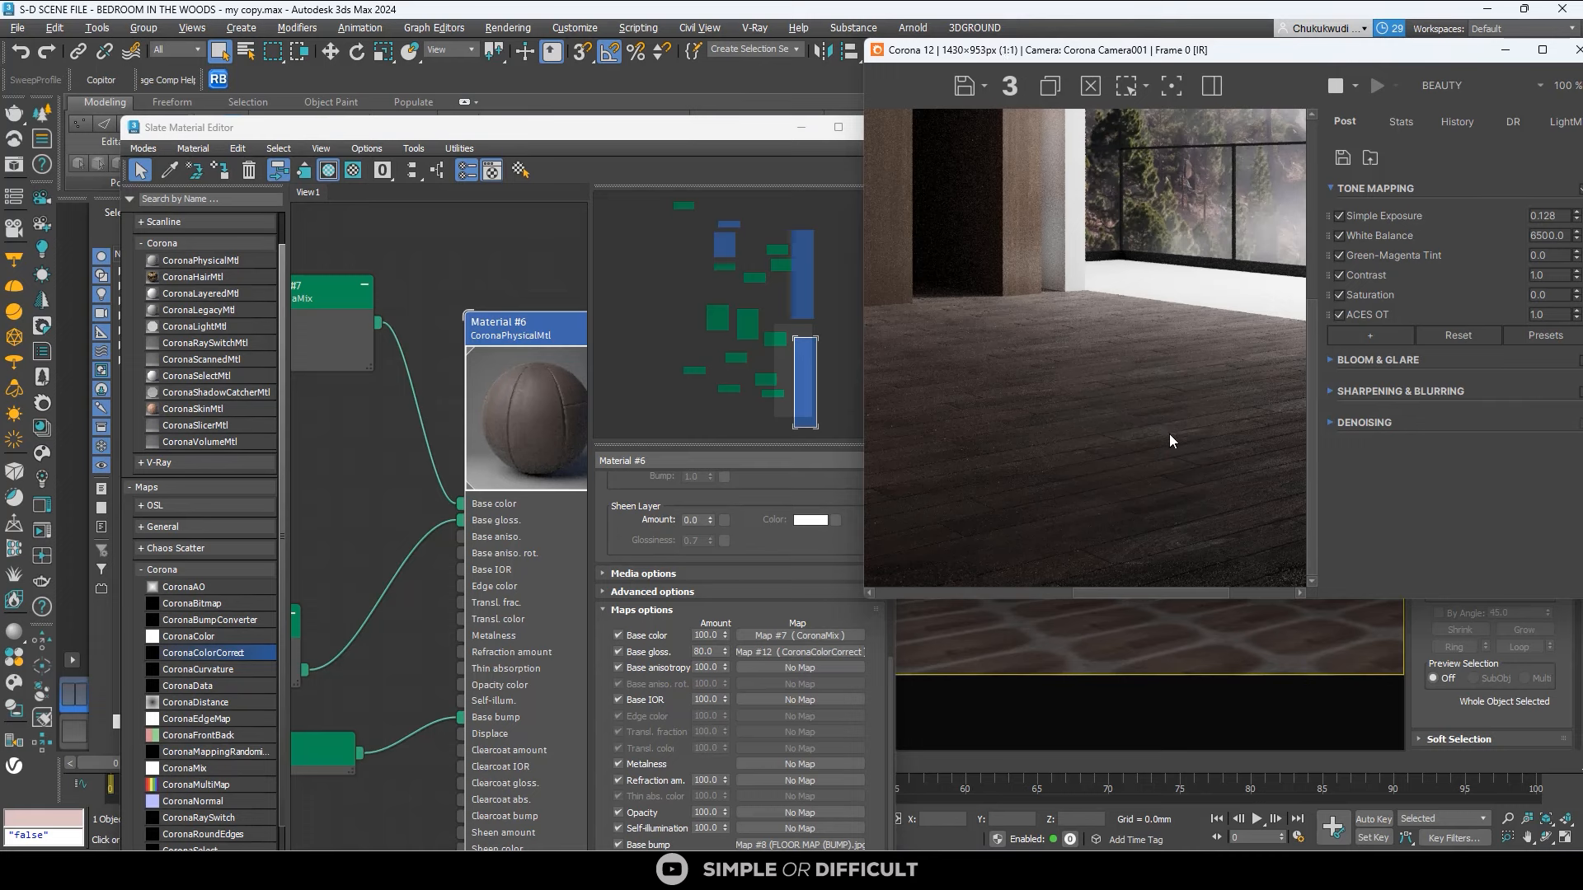
double_click(704, 652)
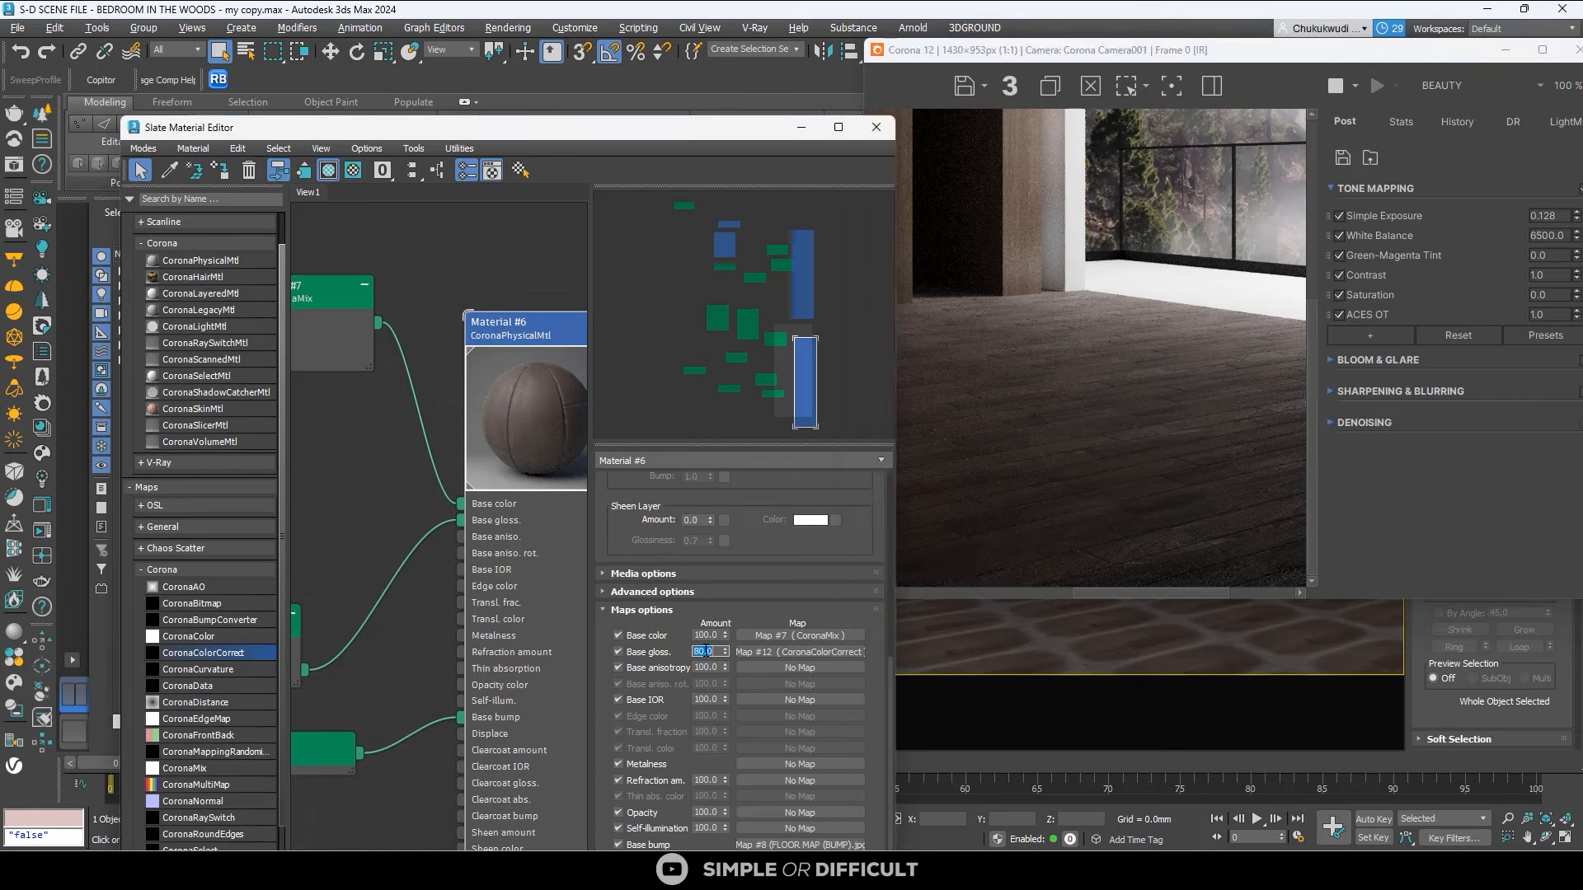
key("Return")
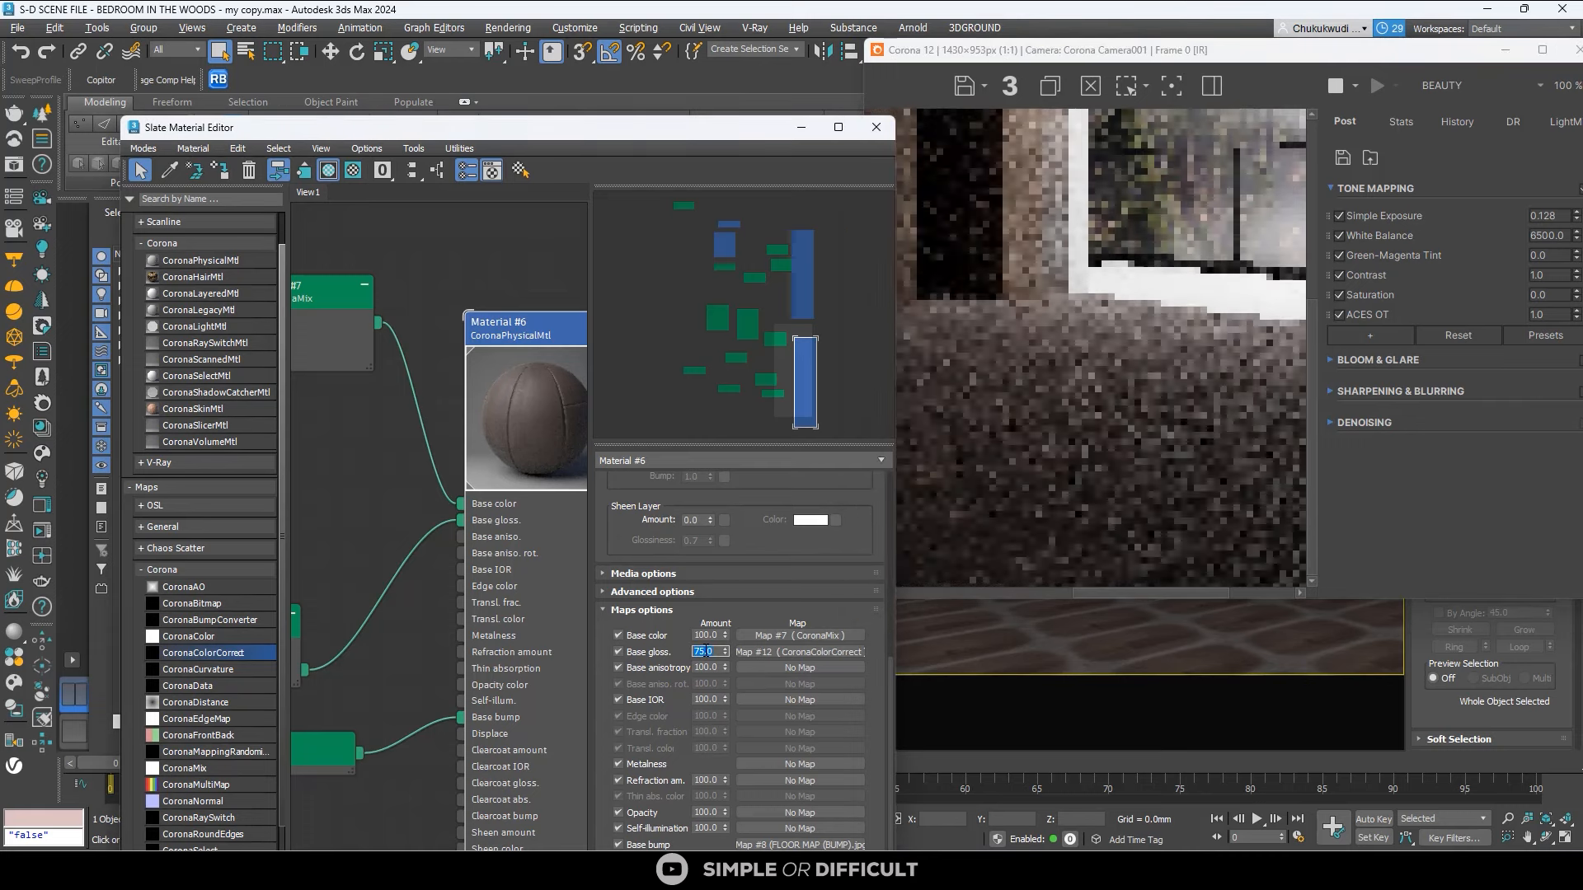
Set the floor material's base glossiness map amount to 50 and check the floor's sheen in the render, close up and in the room view.
type("50")
key("Return")
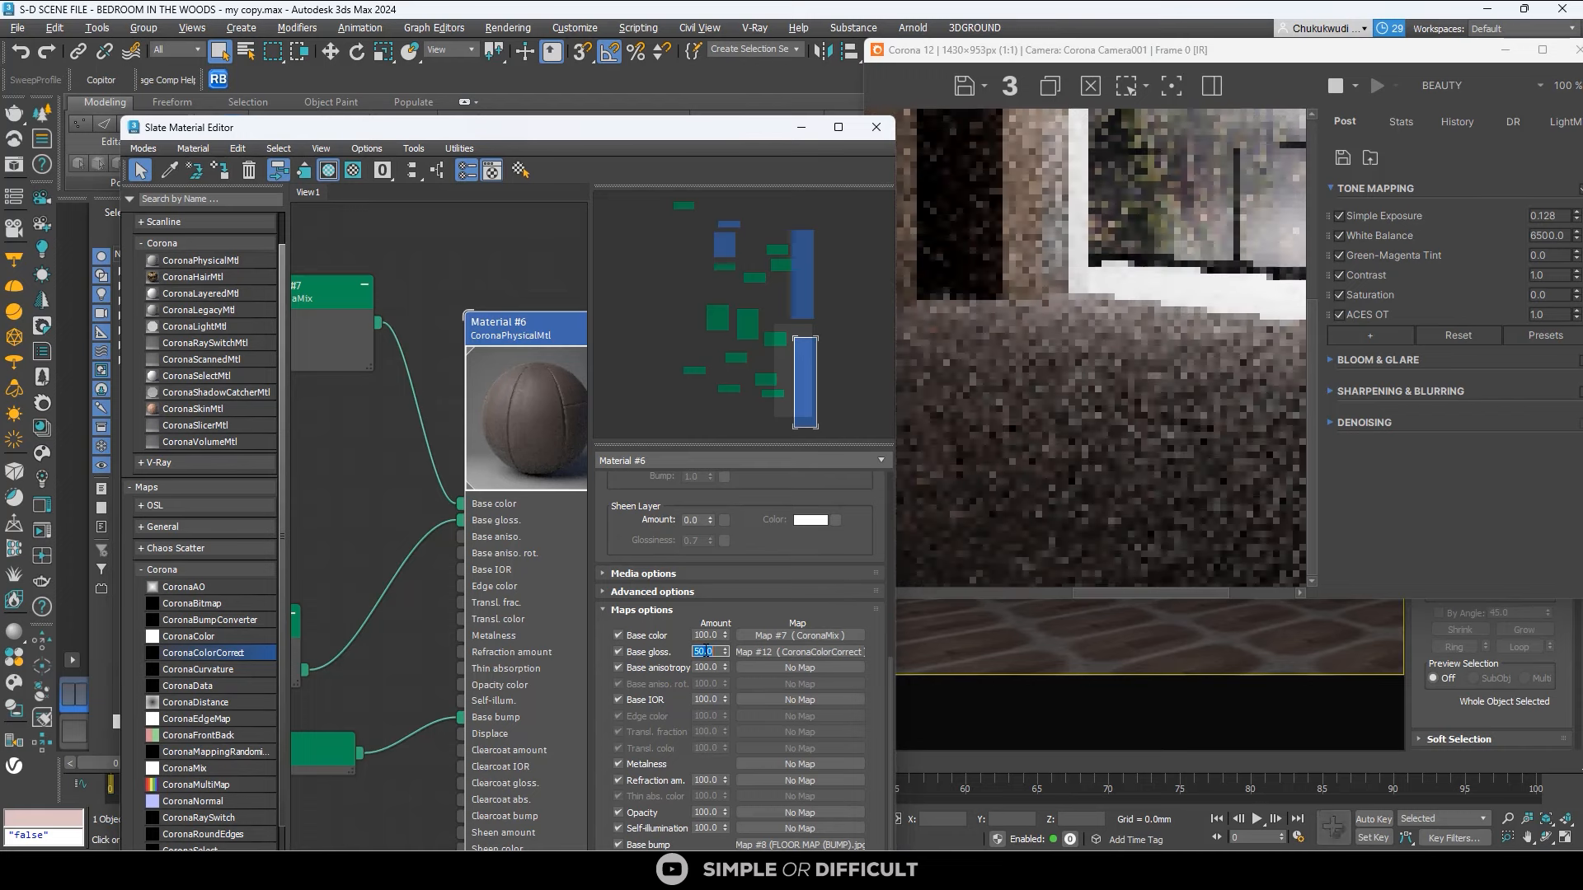
scroll(1121, 460, "up", 1)
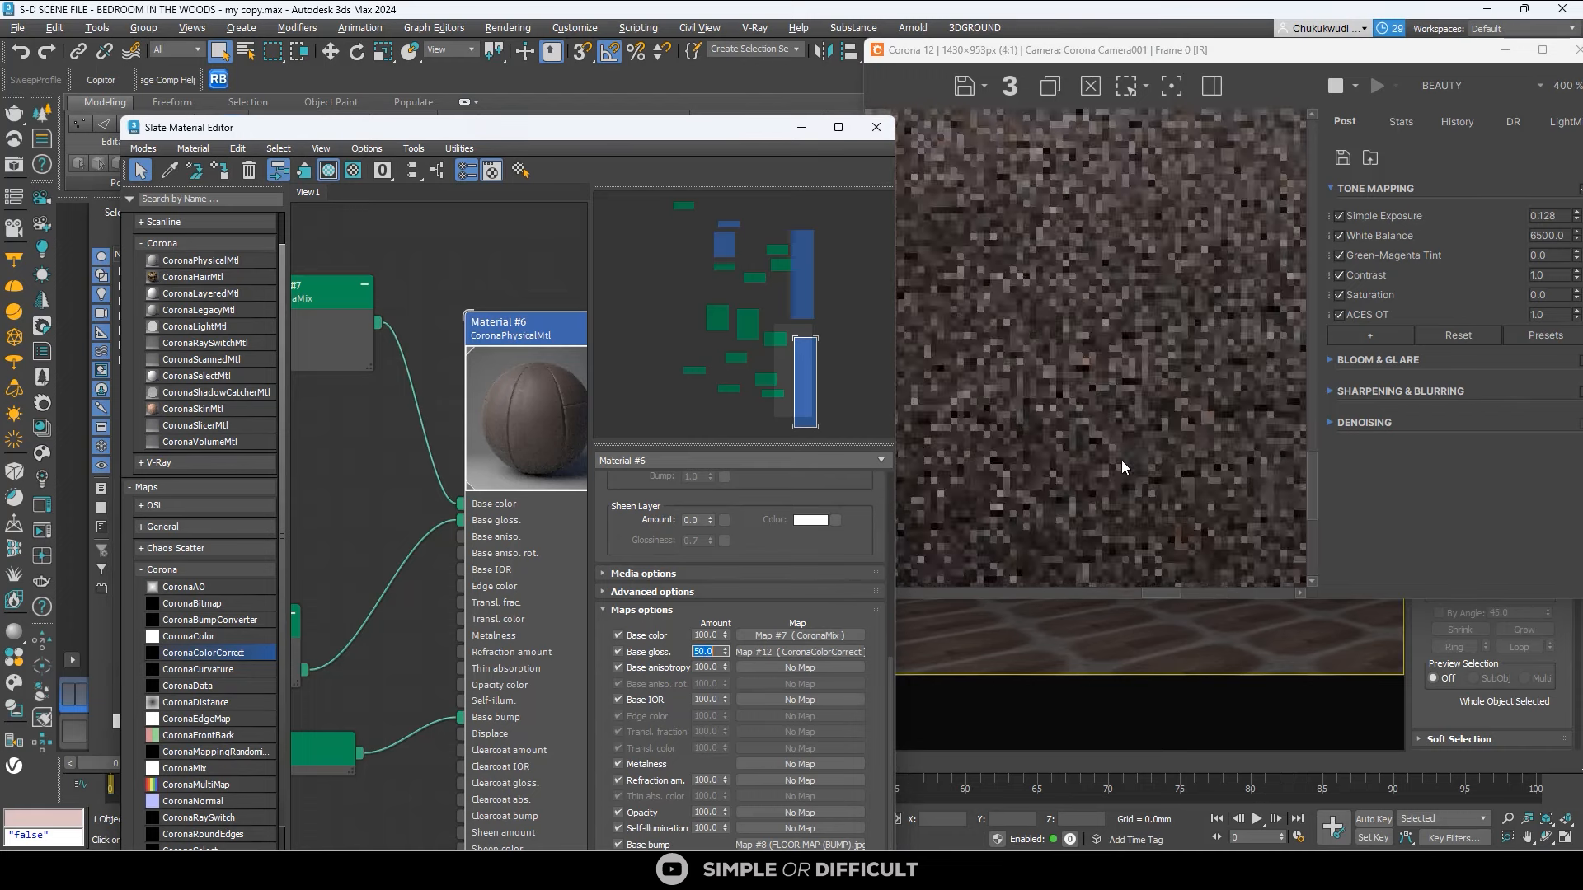
middle_click_drag(1145, 387, 969, 259)
scroll(1164, 413, "down", 1)
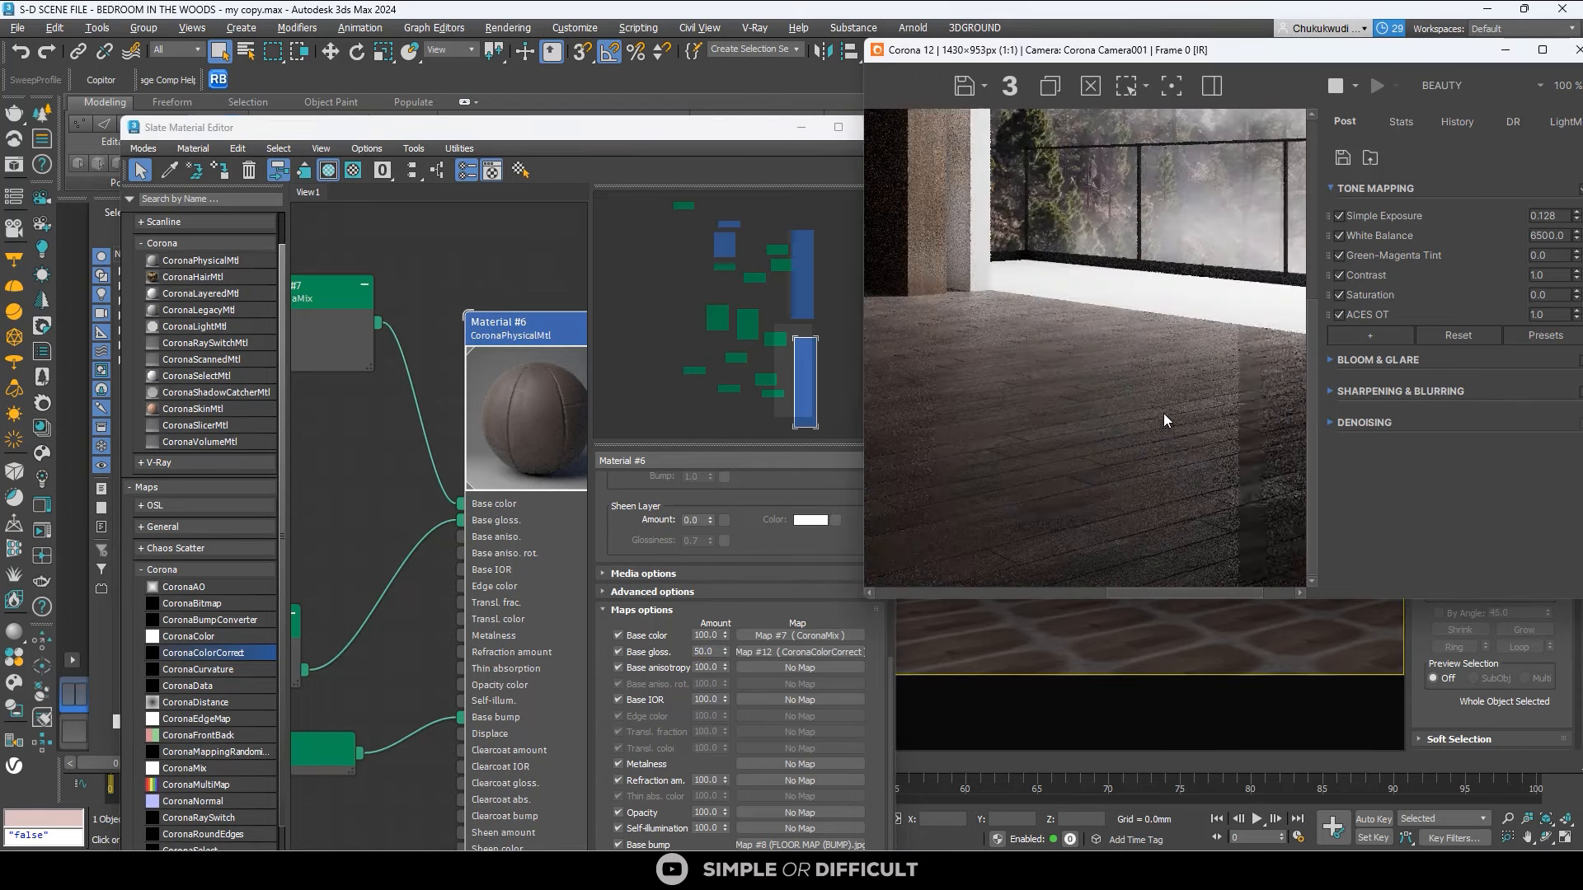
scroll(1274, 506, "up", 2)
scroll(1179, 425, "down", 2)
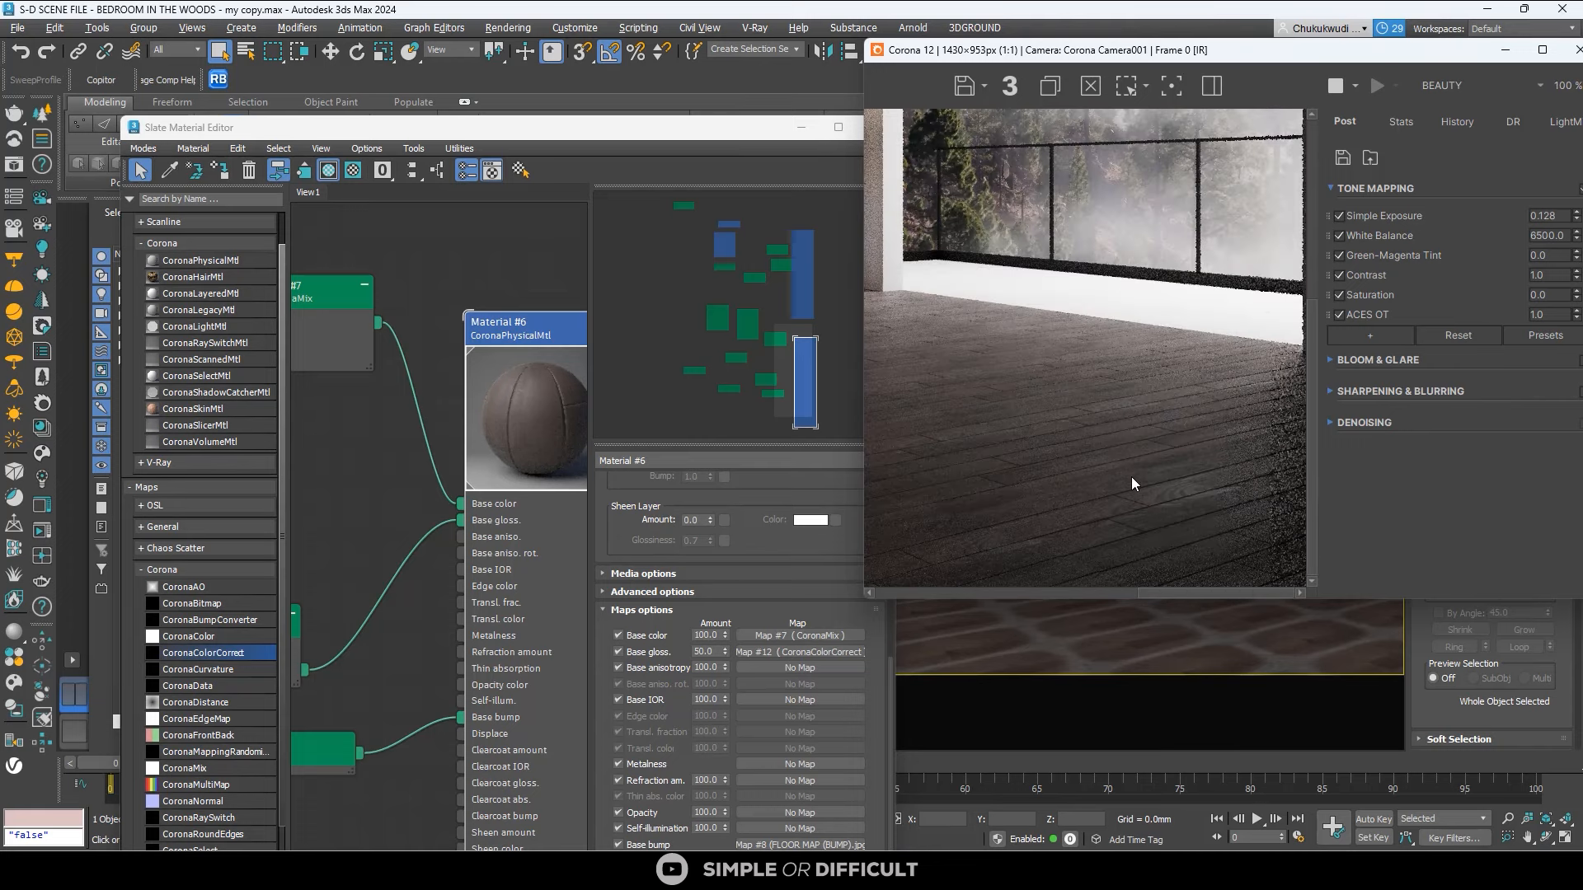
scroll(1085, 487, "down", 1)
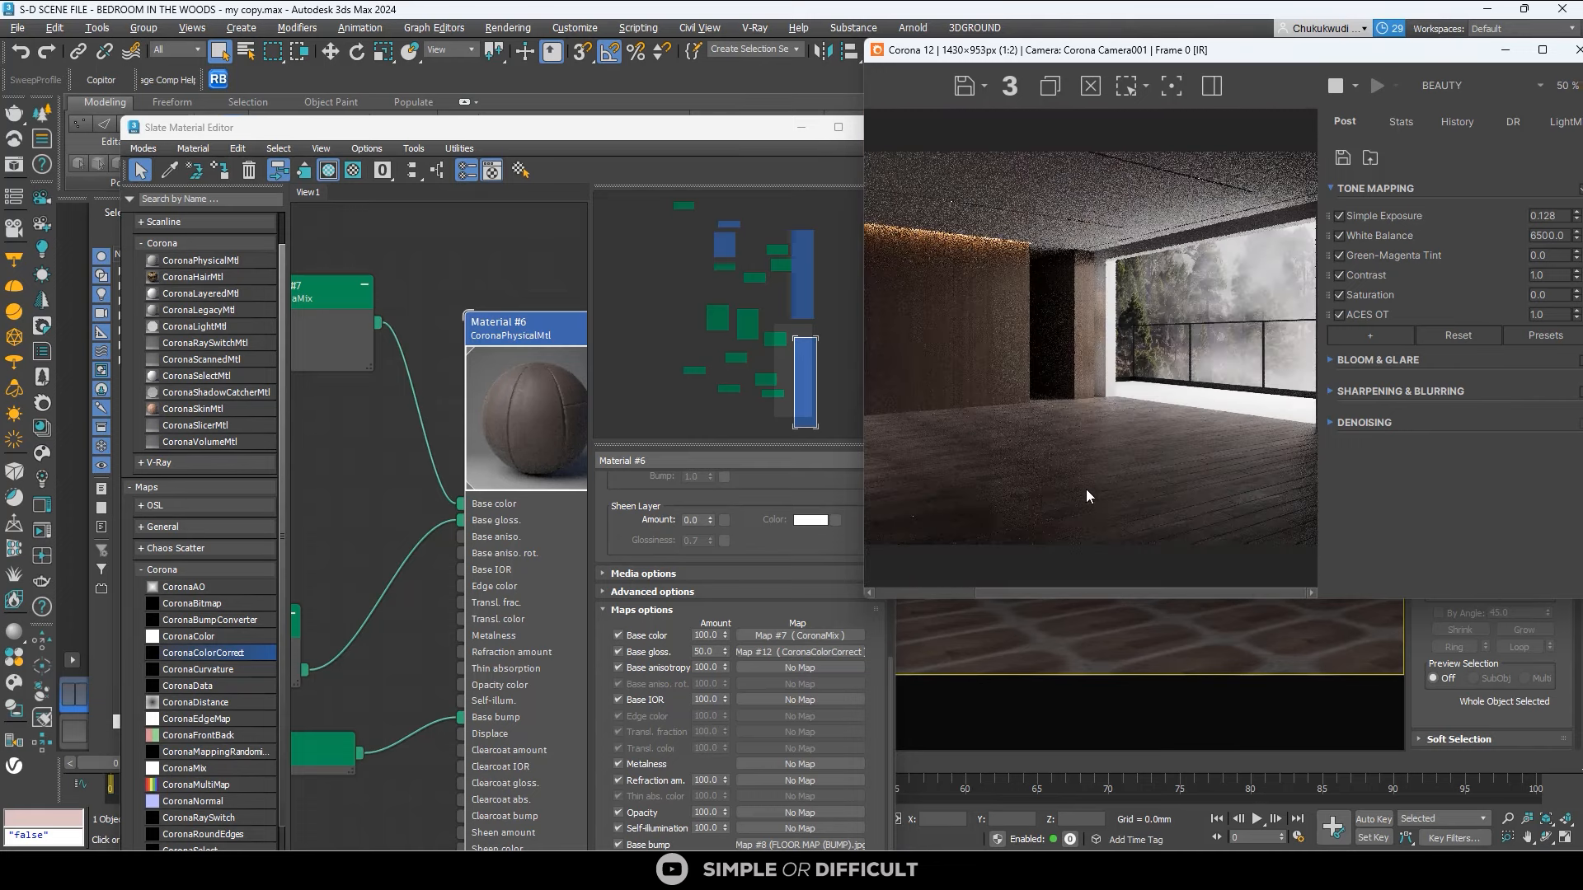
scroll(1007, 493, "up", 2)
scroll(1017, 452, "down", 2)
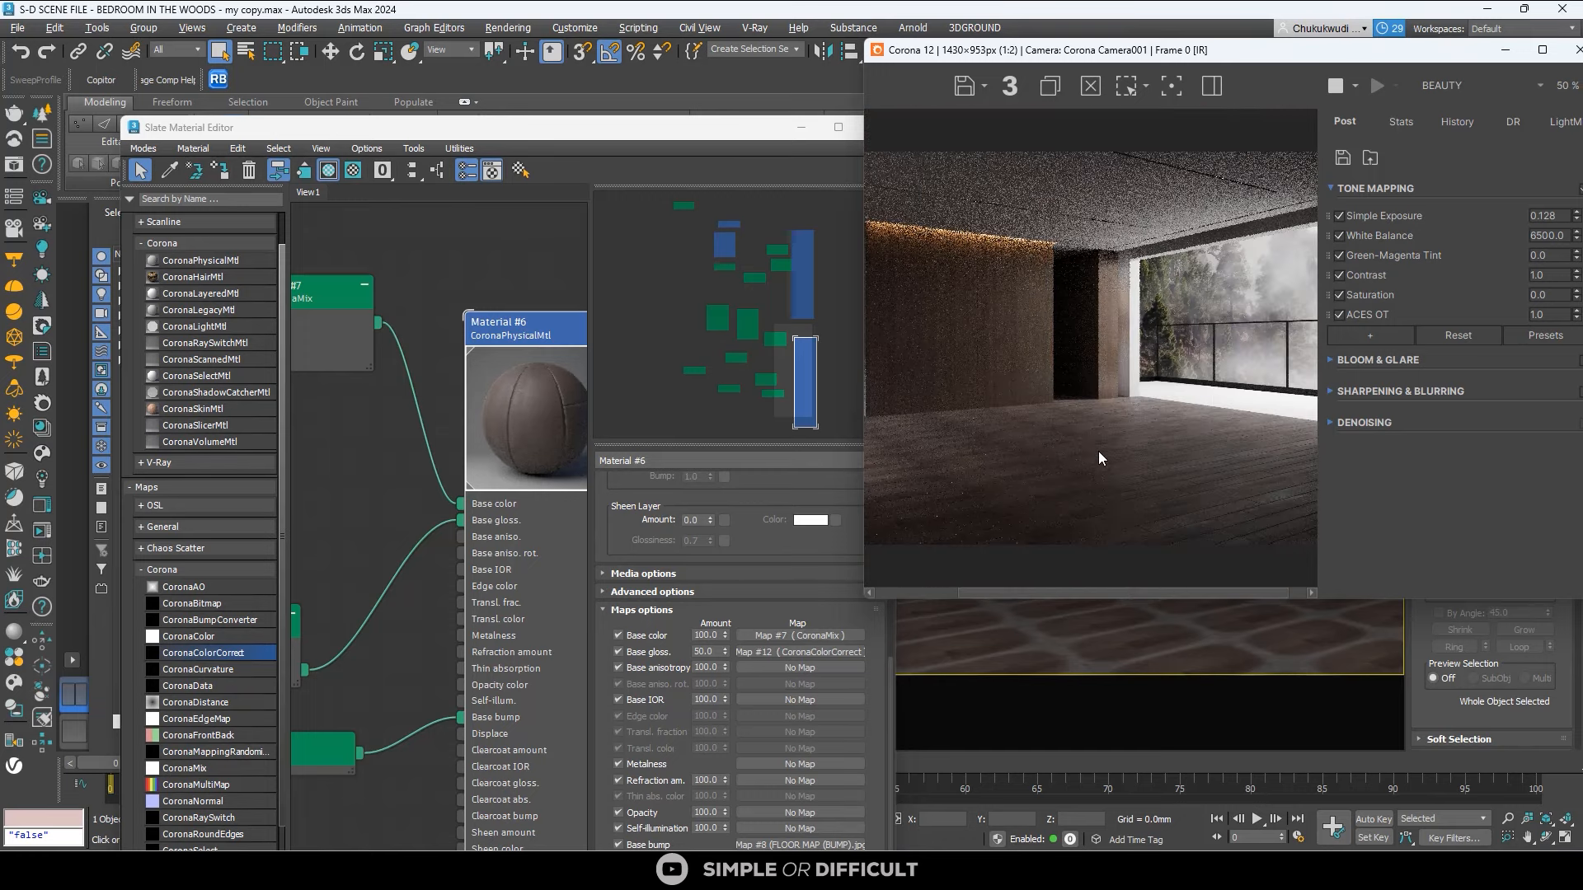
Insert a general Color Correction map between the CoronaMix and the base color of the floor's CoronaPhysicalMtl.
scroll(427, 359, "down", 3)
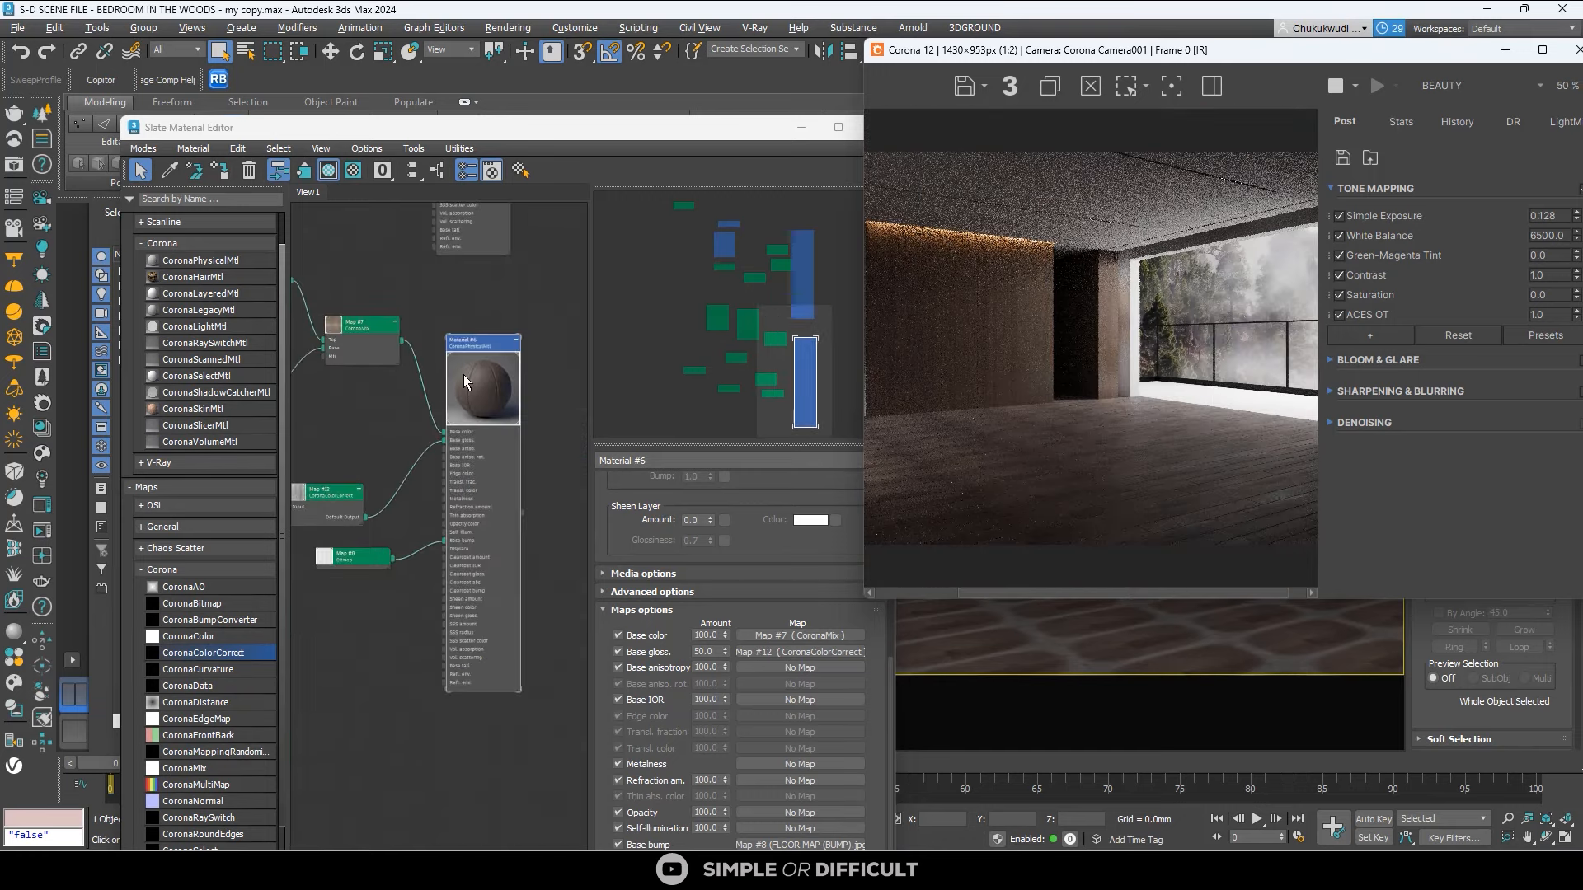
scroll(406, 354, "up", 3)
middle_click_drag(501, 362, 379, 345)
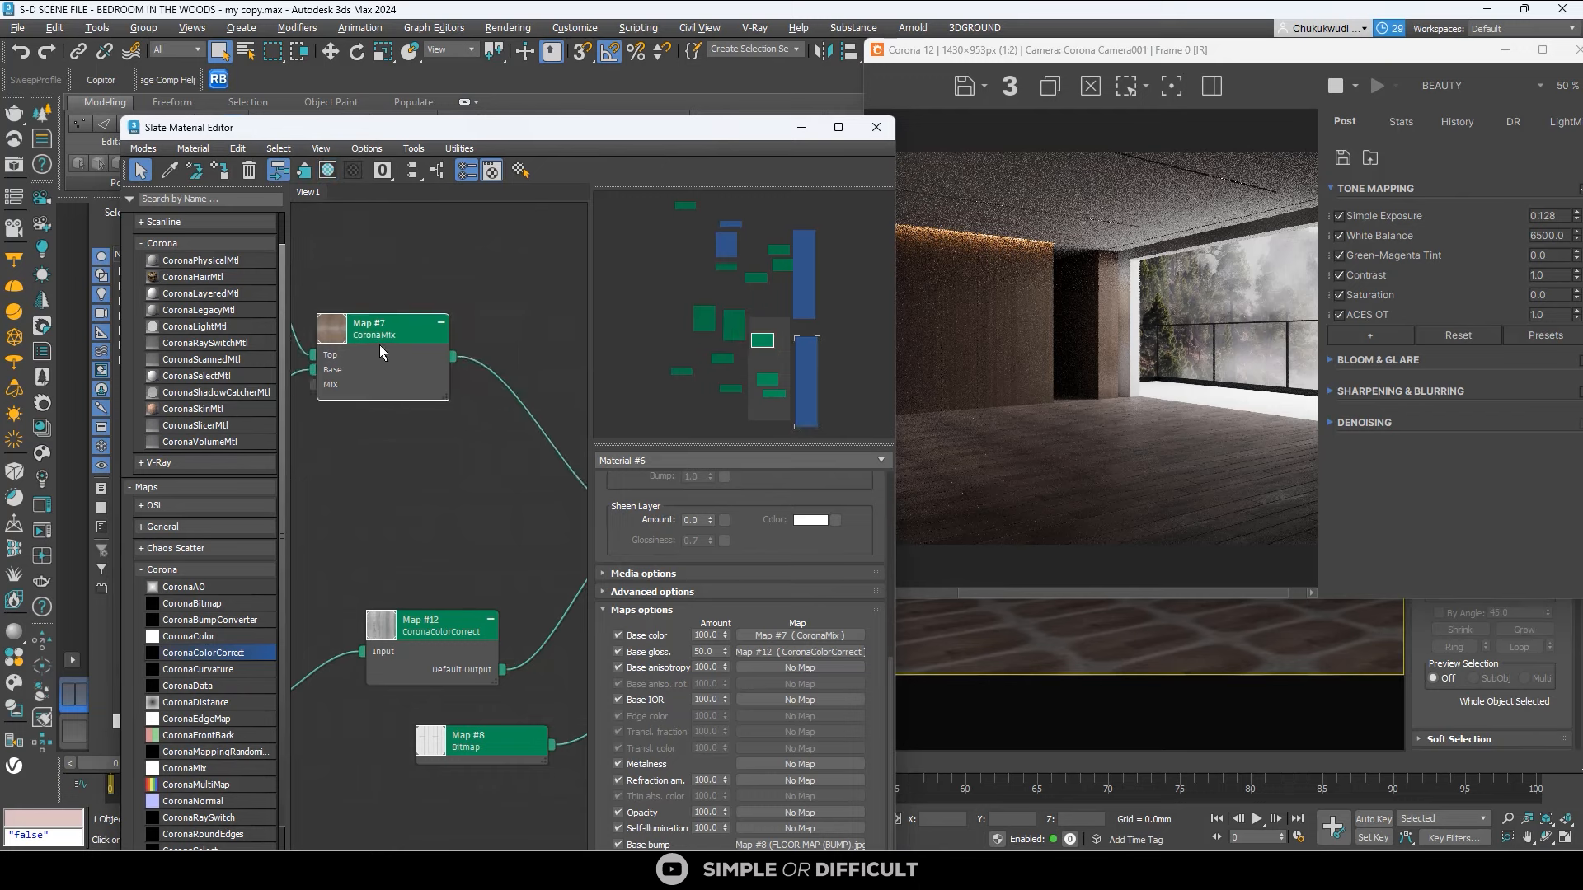
scroll(388, 367, "down", 2)
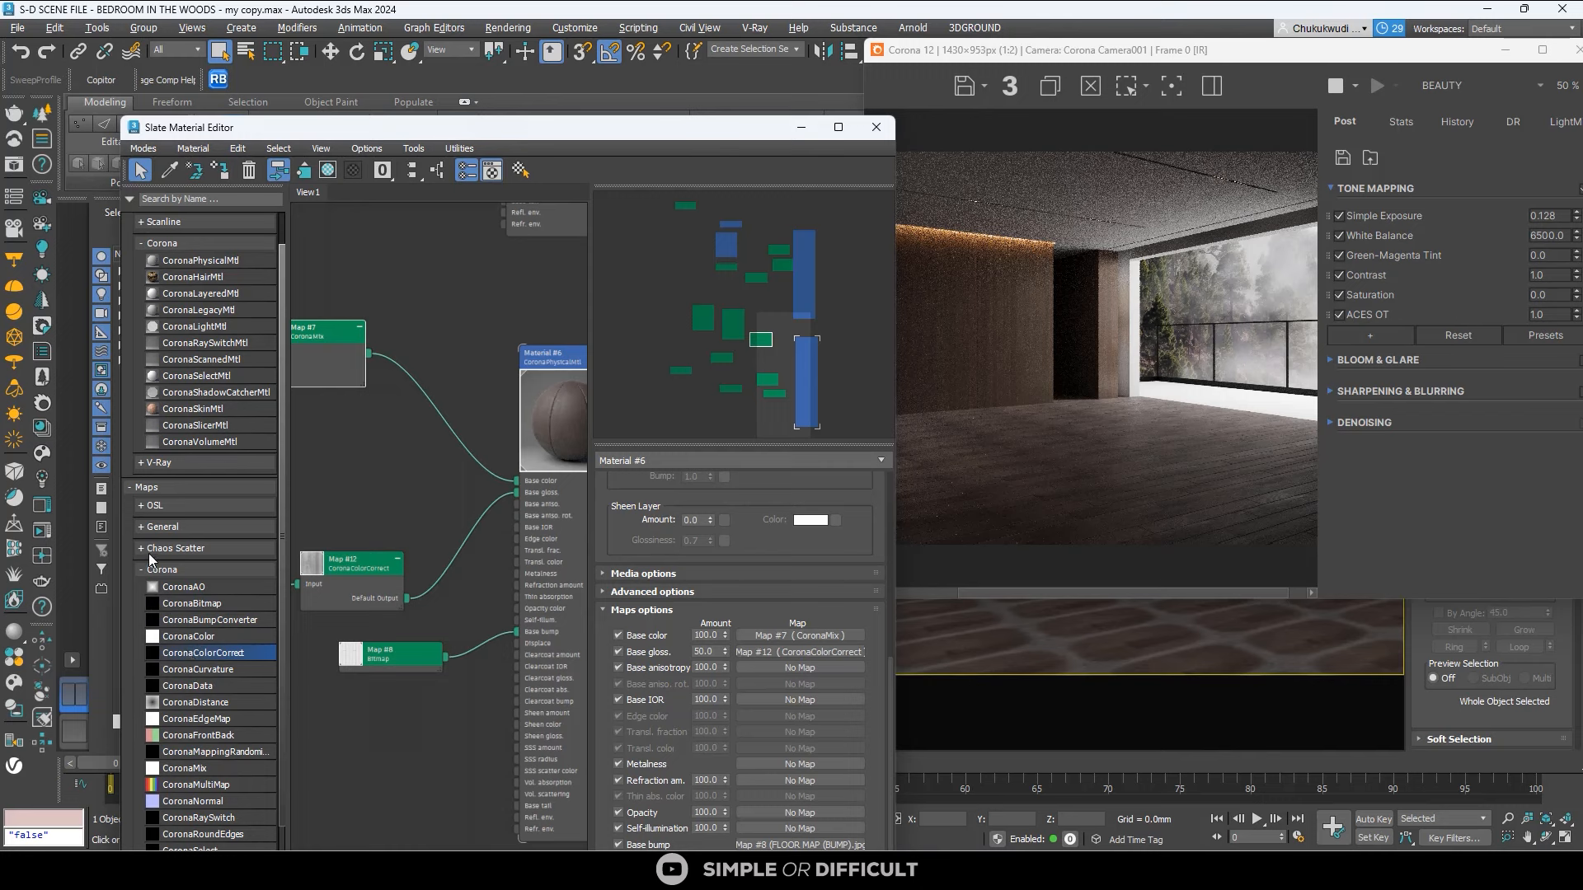
left_click(141, 528)
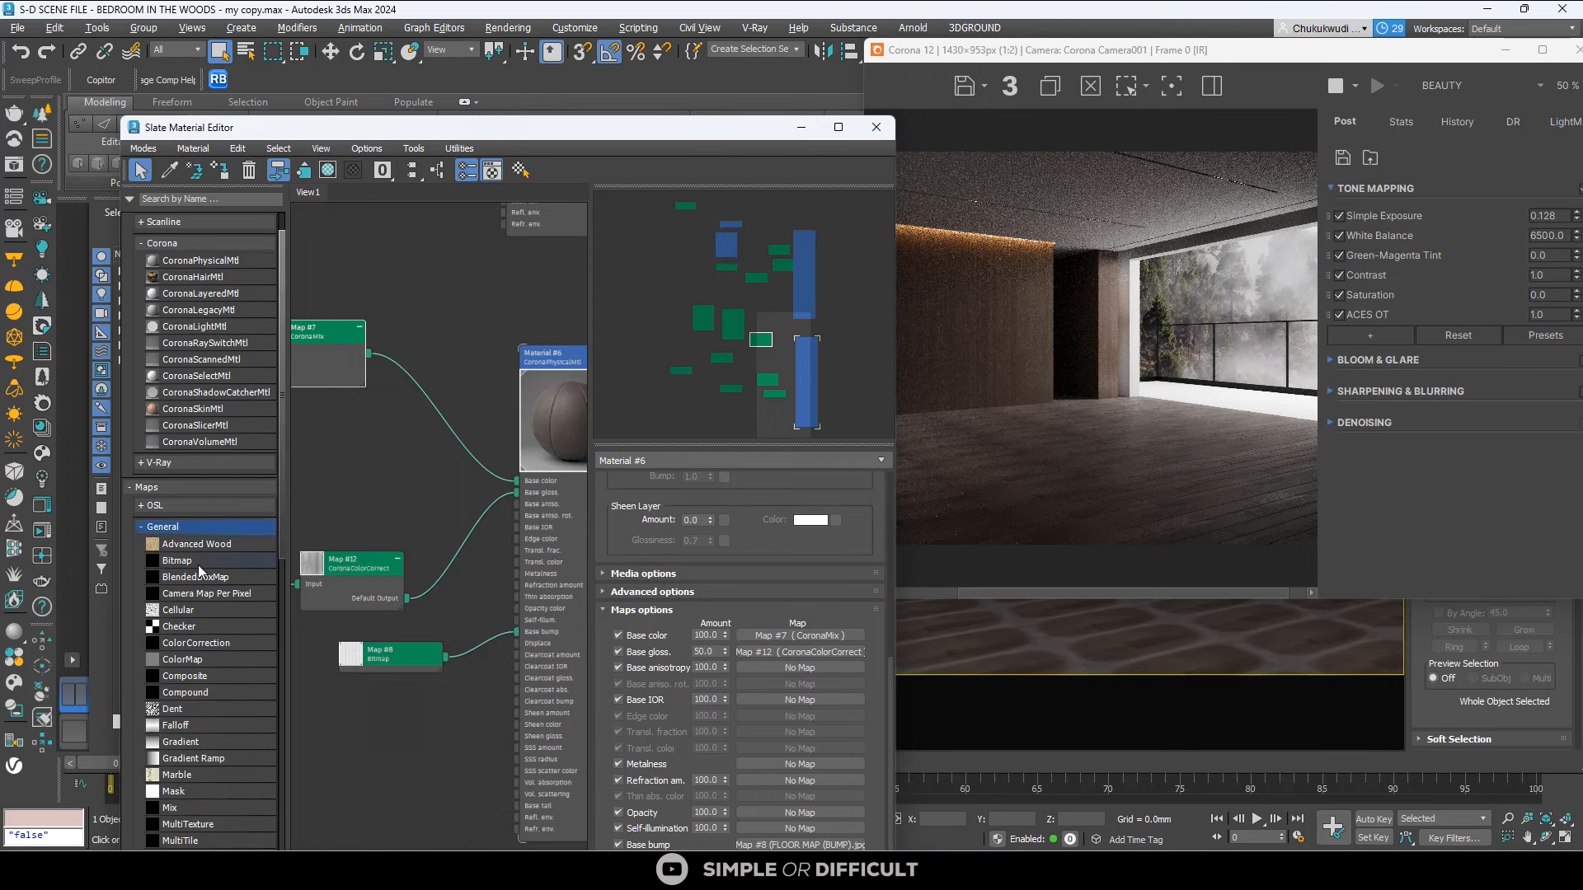
left_click_drag(192, 648, 442, 422)
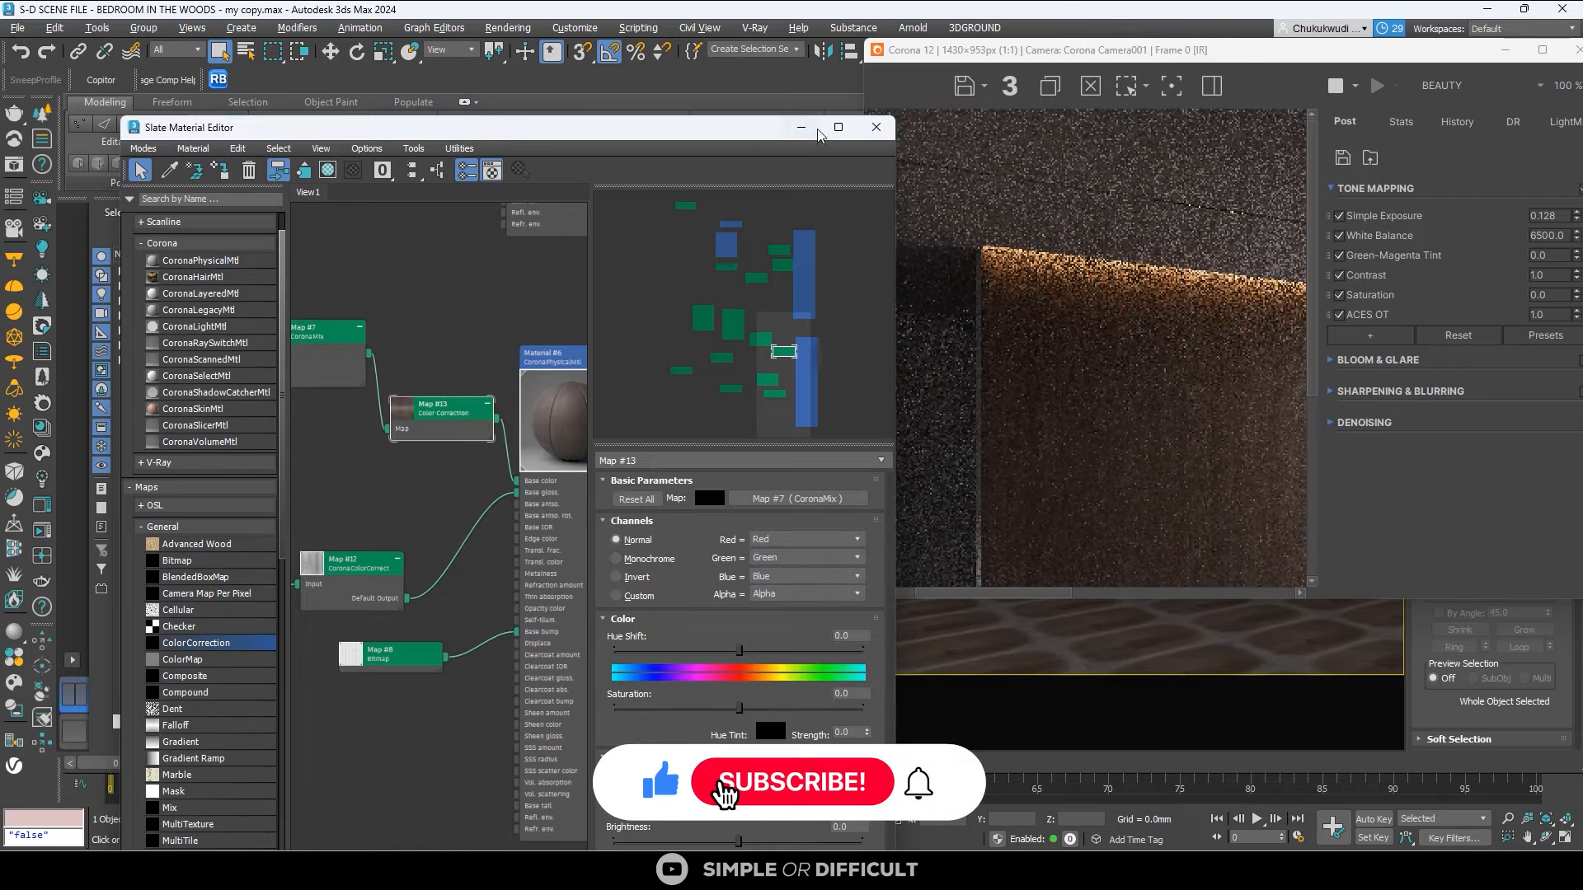
Switch the Color Correction map's lightness to Advanced and set its RGB gamma/contrast to 0.5.
scroll(1113, 384, "down", 3)
scroll(1162, 475, "up", 3)
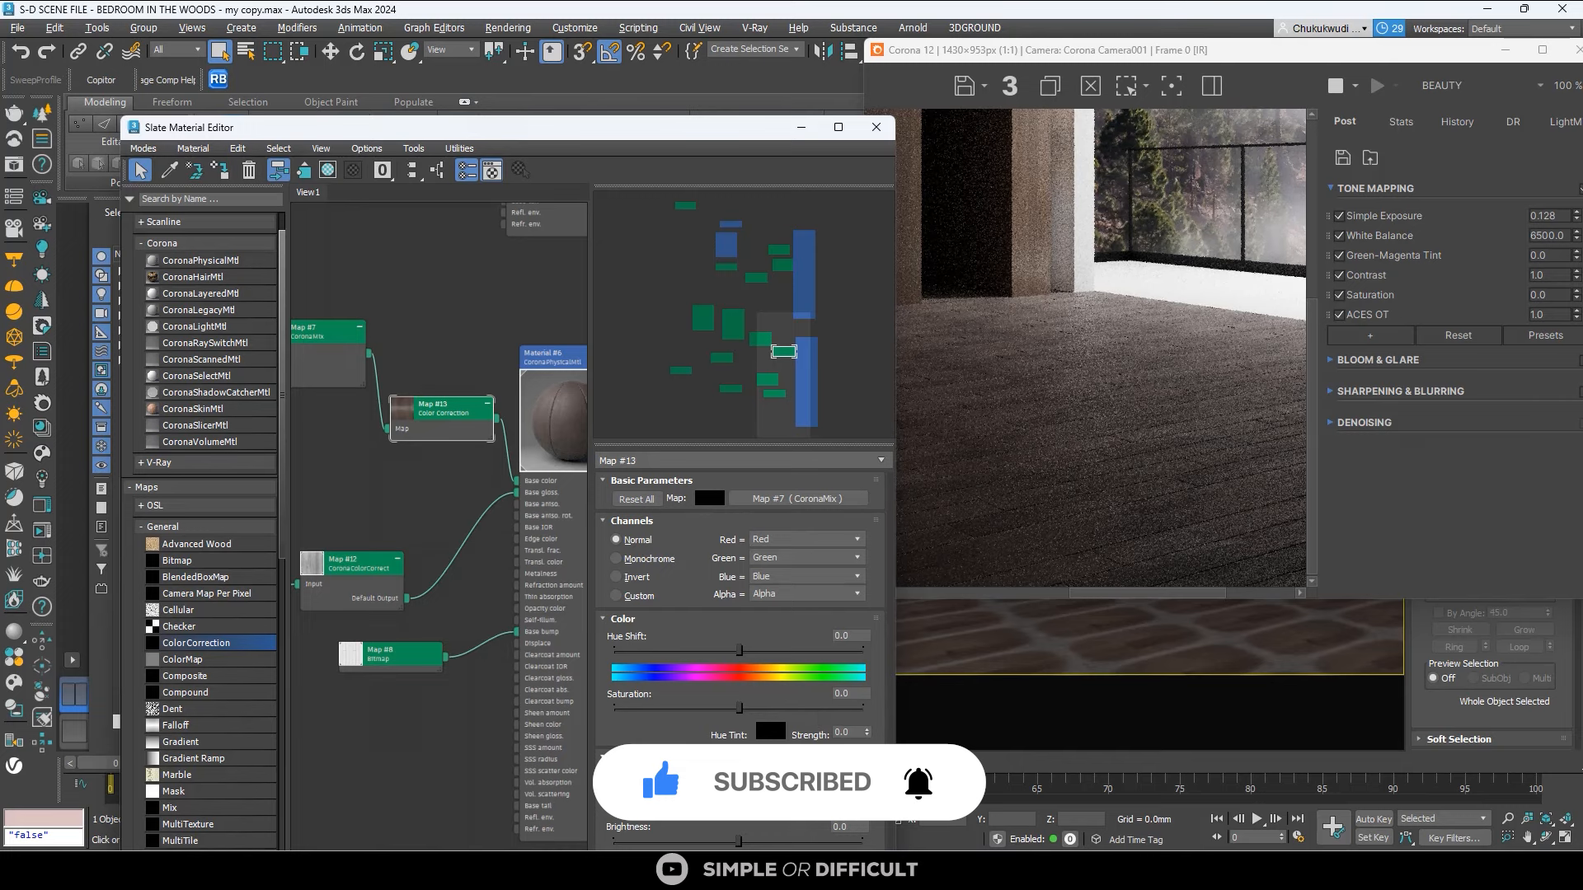
scroll(1104, 347, "up", 3)
left_click_drag(679, 130, 512, 33)
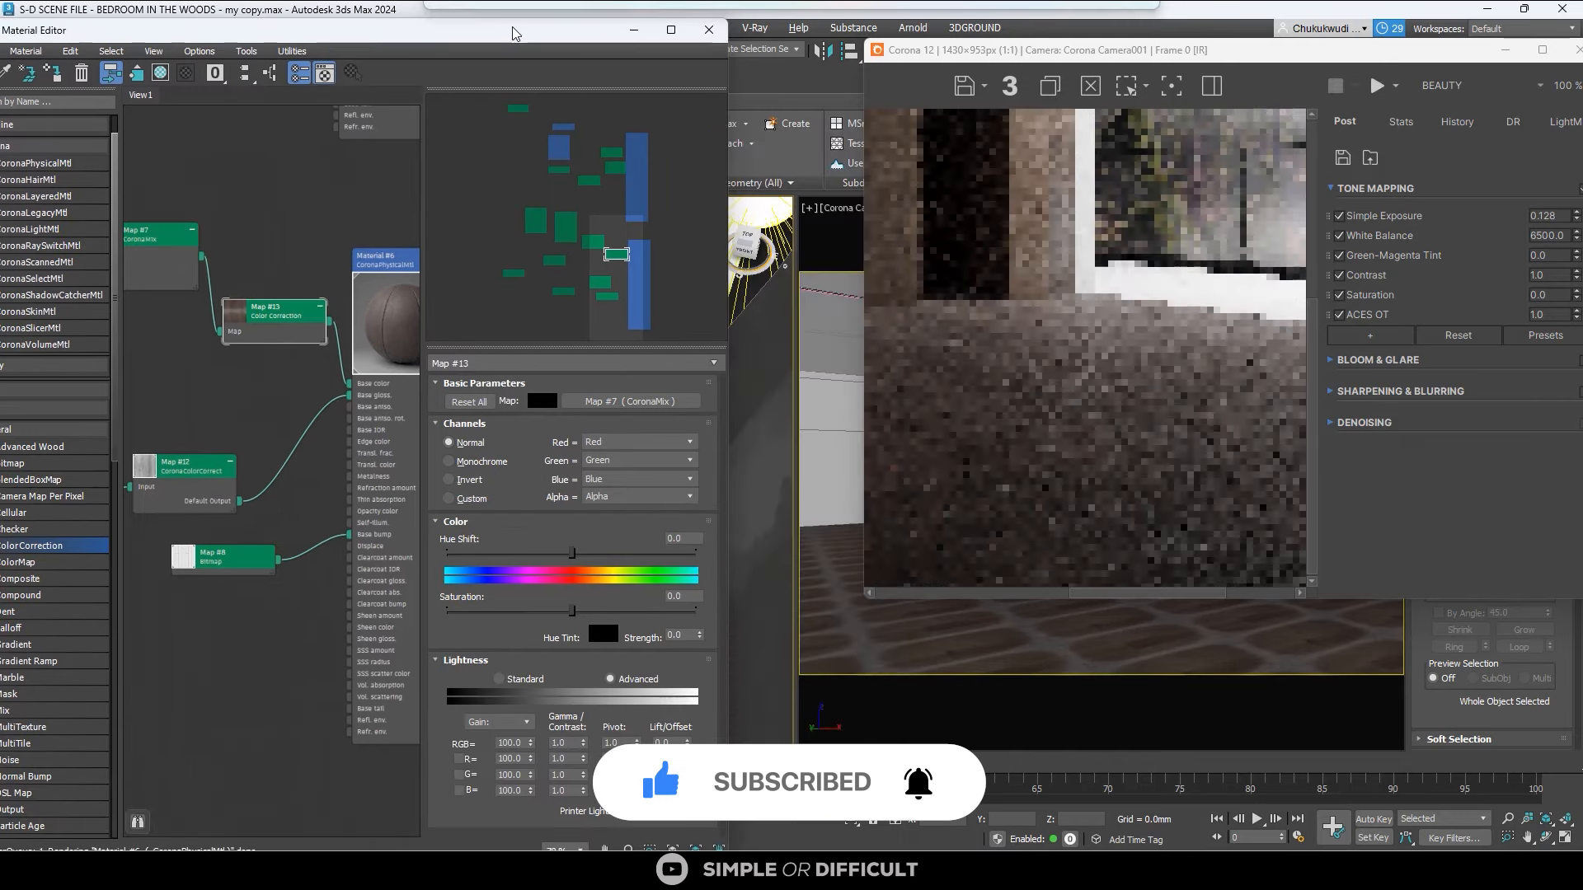
double_click(558, 743)
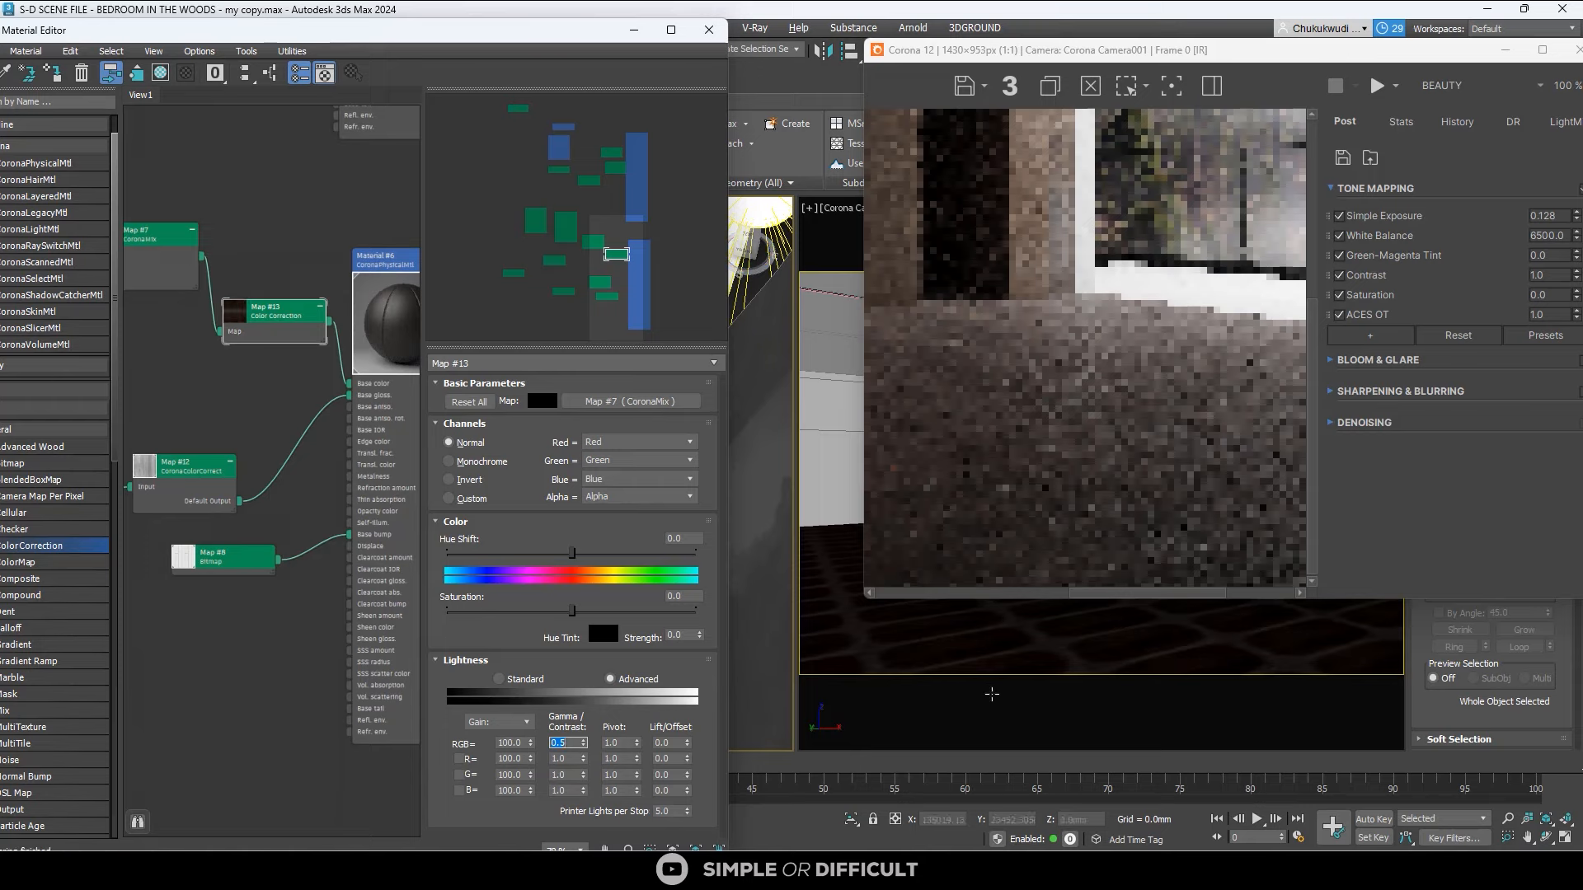
scroll(1097, 492, "up", 2)
scroll(1063, 402, "down", 3)
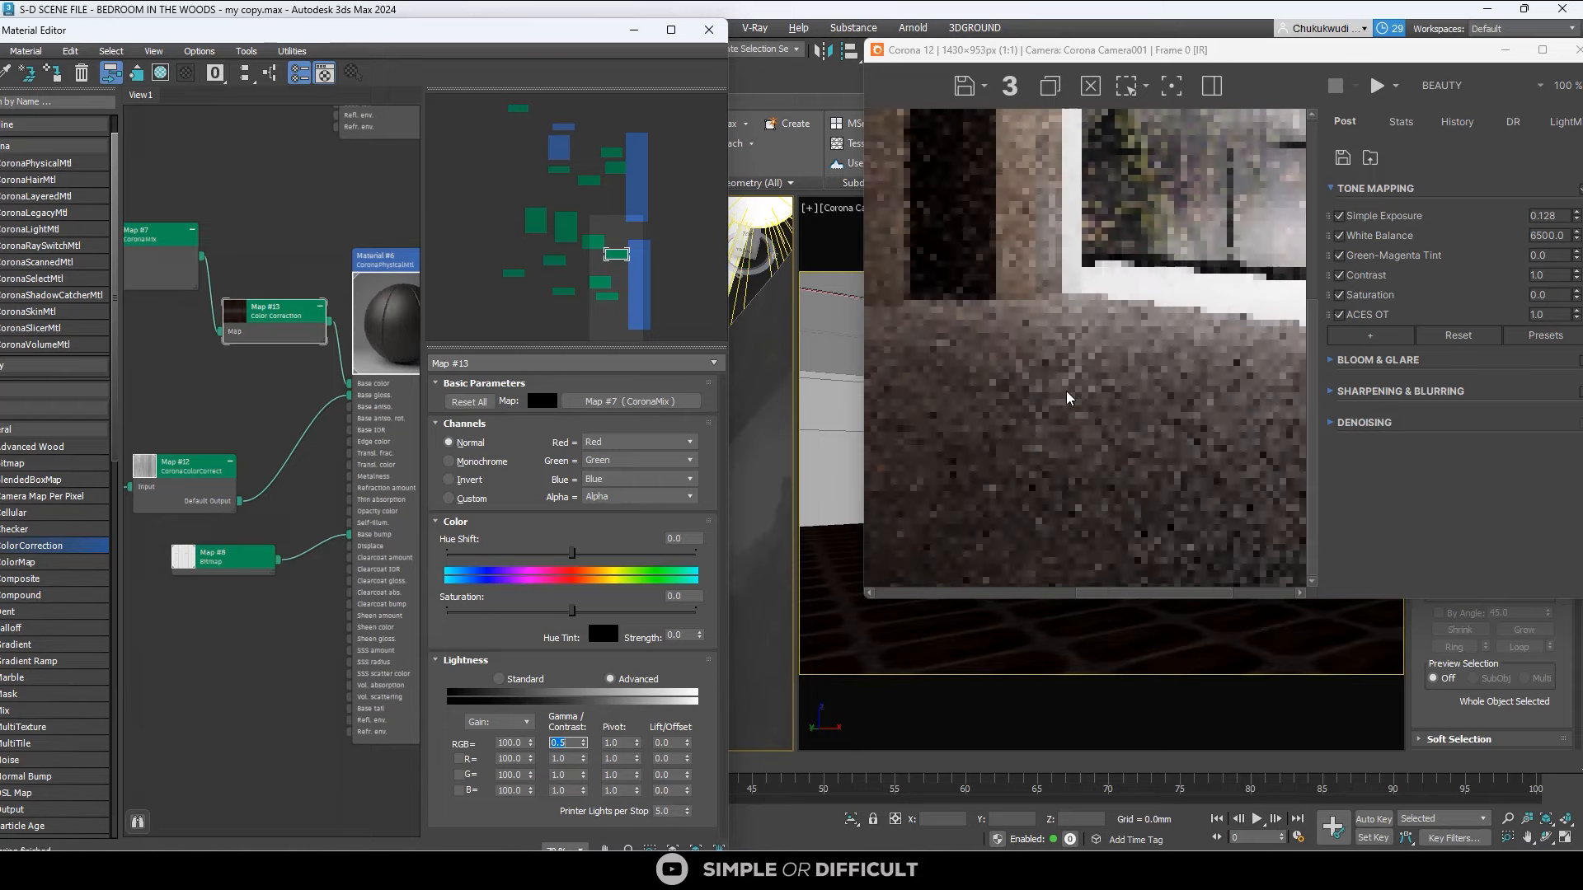
Maximize the Corona frame buffer and restart interactive rendering.
left_click_drag(1509, 60, 1022, 126)
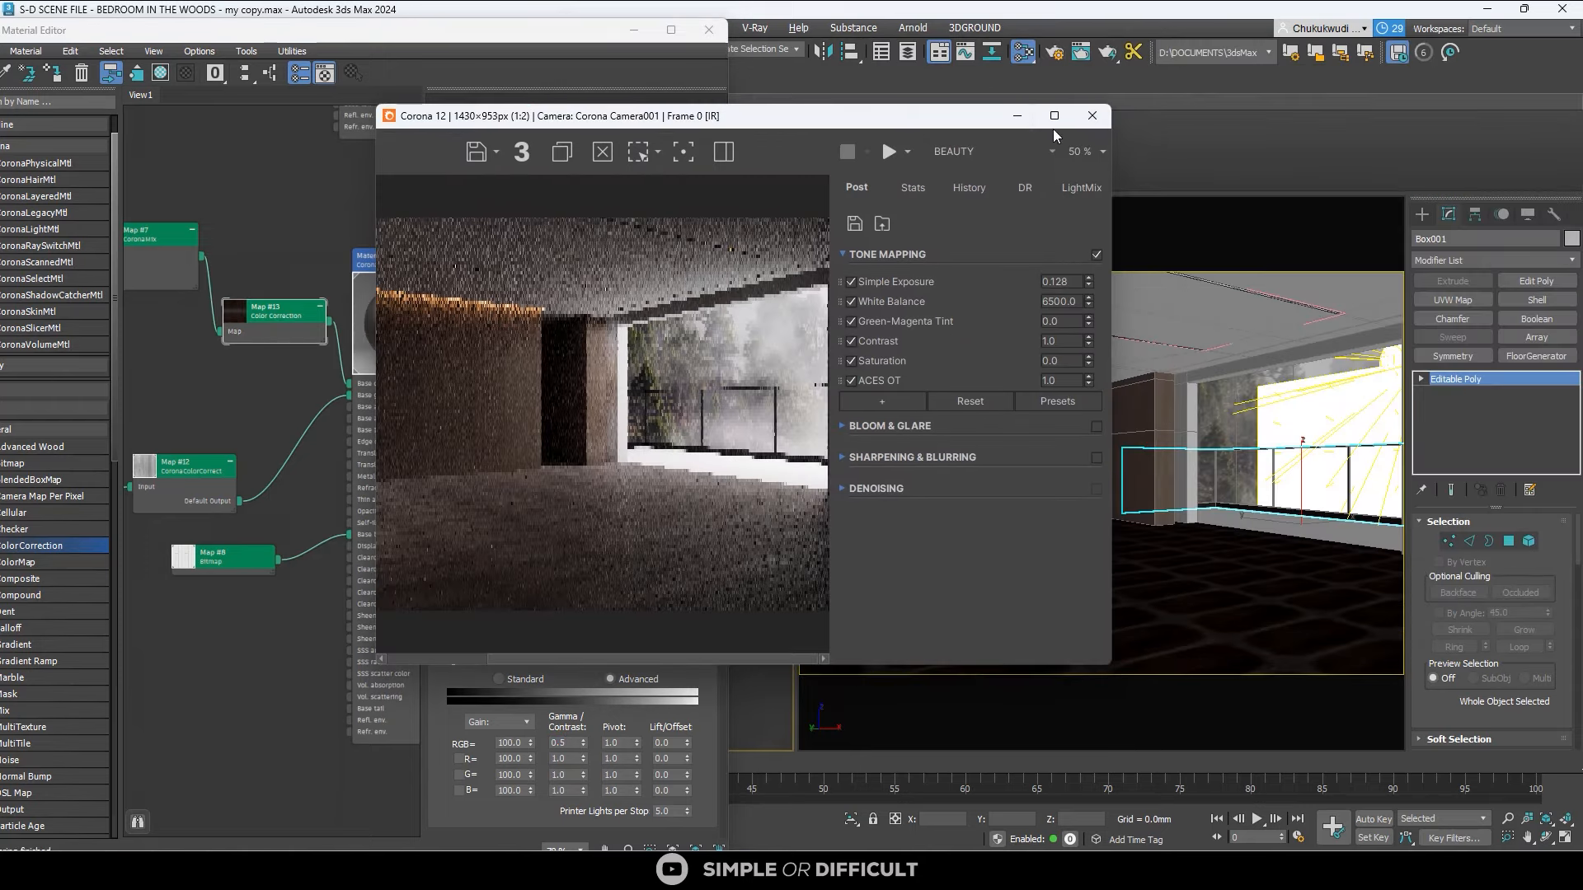
left_click(1053, 115)
left_click(1378, 42)
left_click(1373, 87)
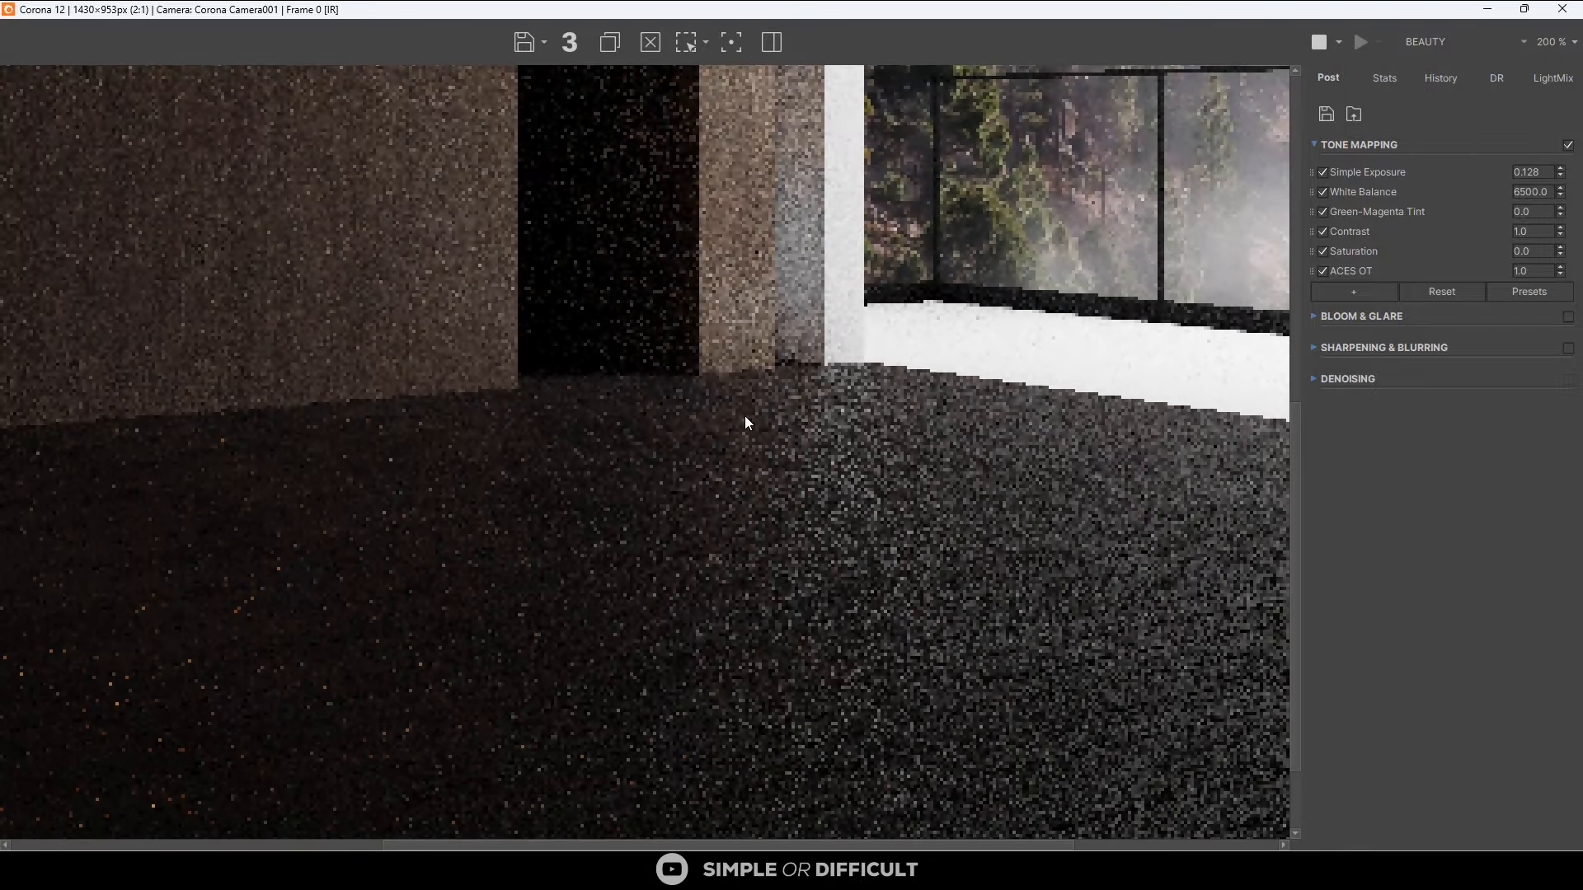
Examine the floor's color and plank detail in the enlarged render, and restore the frame buffer to its smaller window.
scroll(744, 416, "down", 1)
scroll(387, 651, "up", 1)
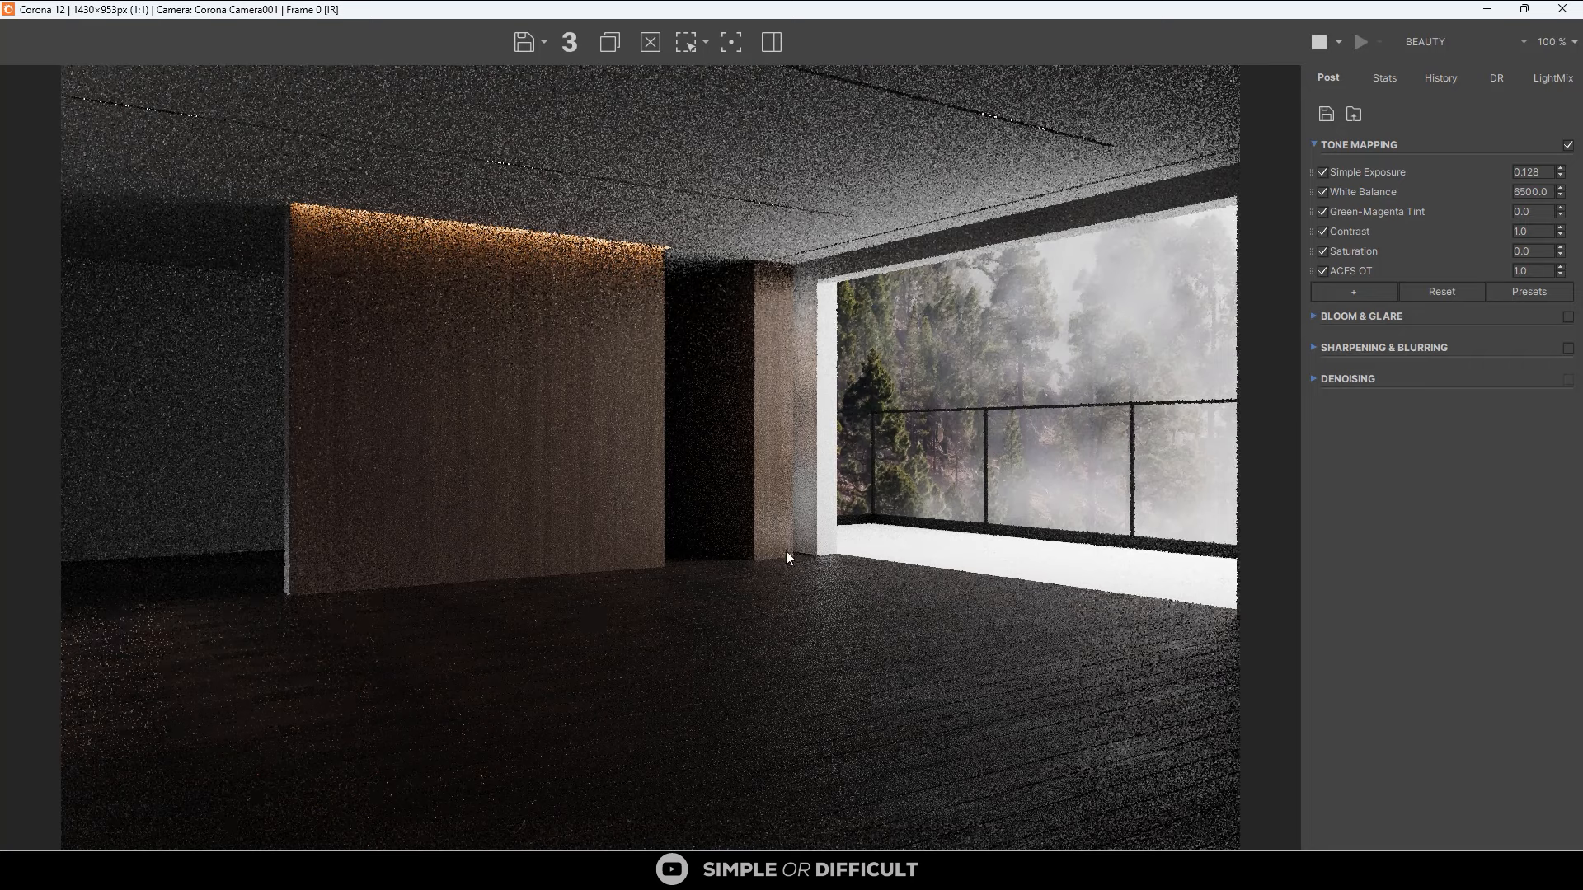
scroll(894, 653, "down", 1)
scroll(898, 653, "up", 3)
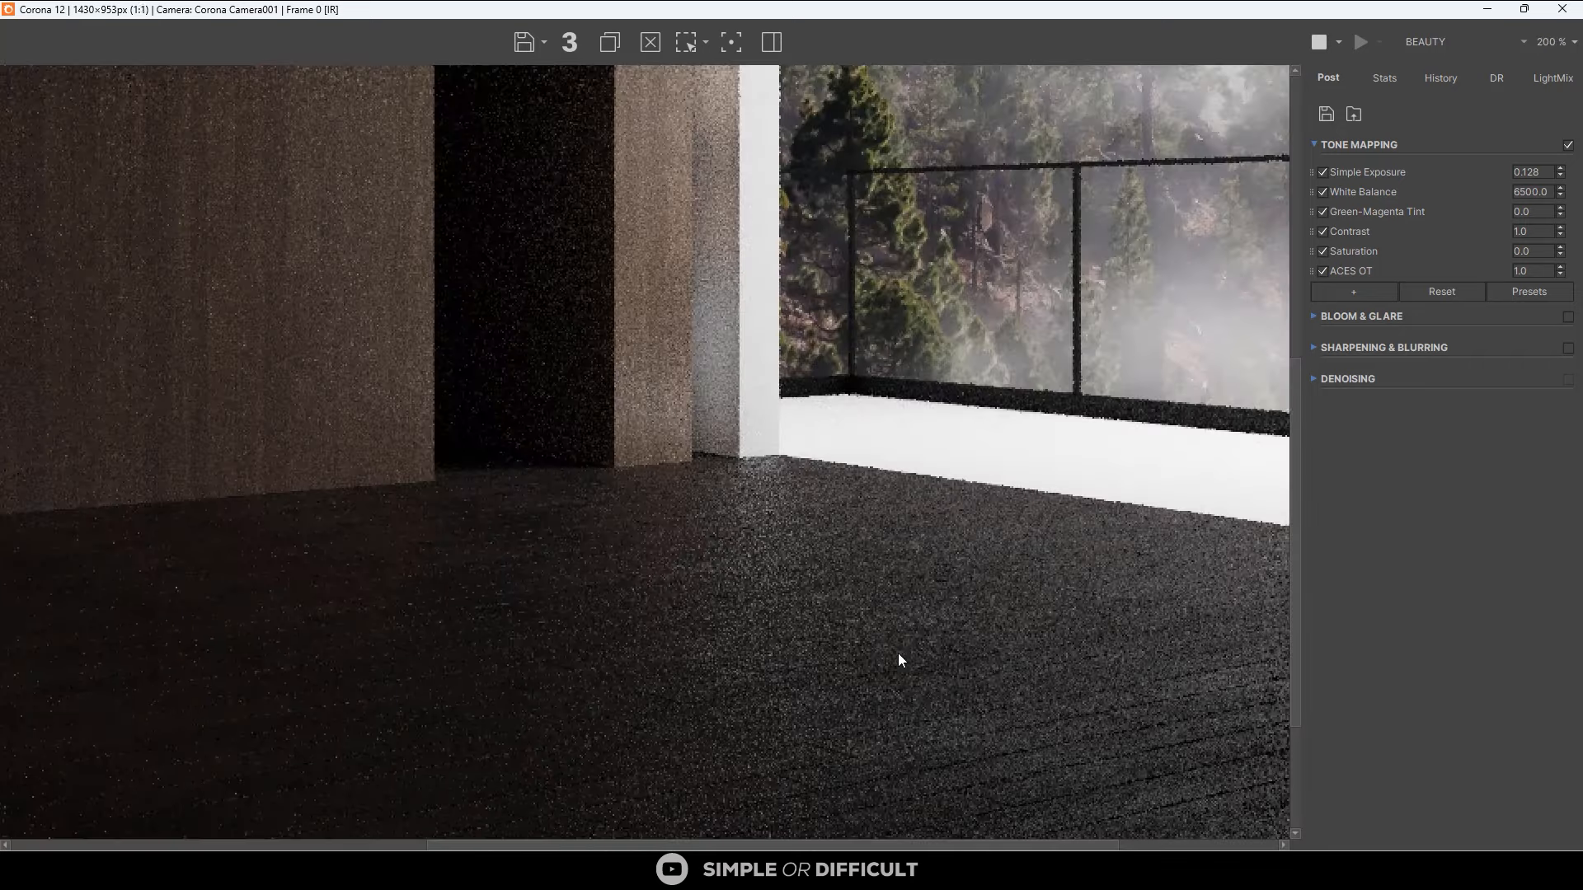
scroll(976, 605, "up", 1)
scroll(818, 419, "down", 1)
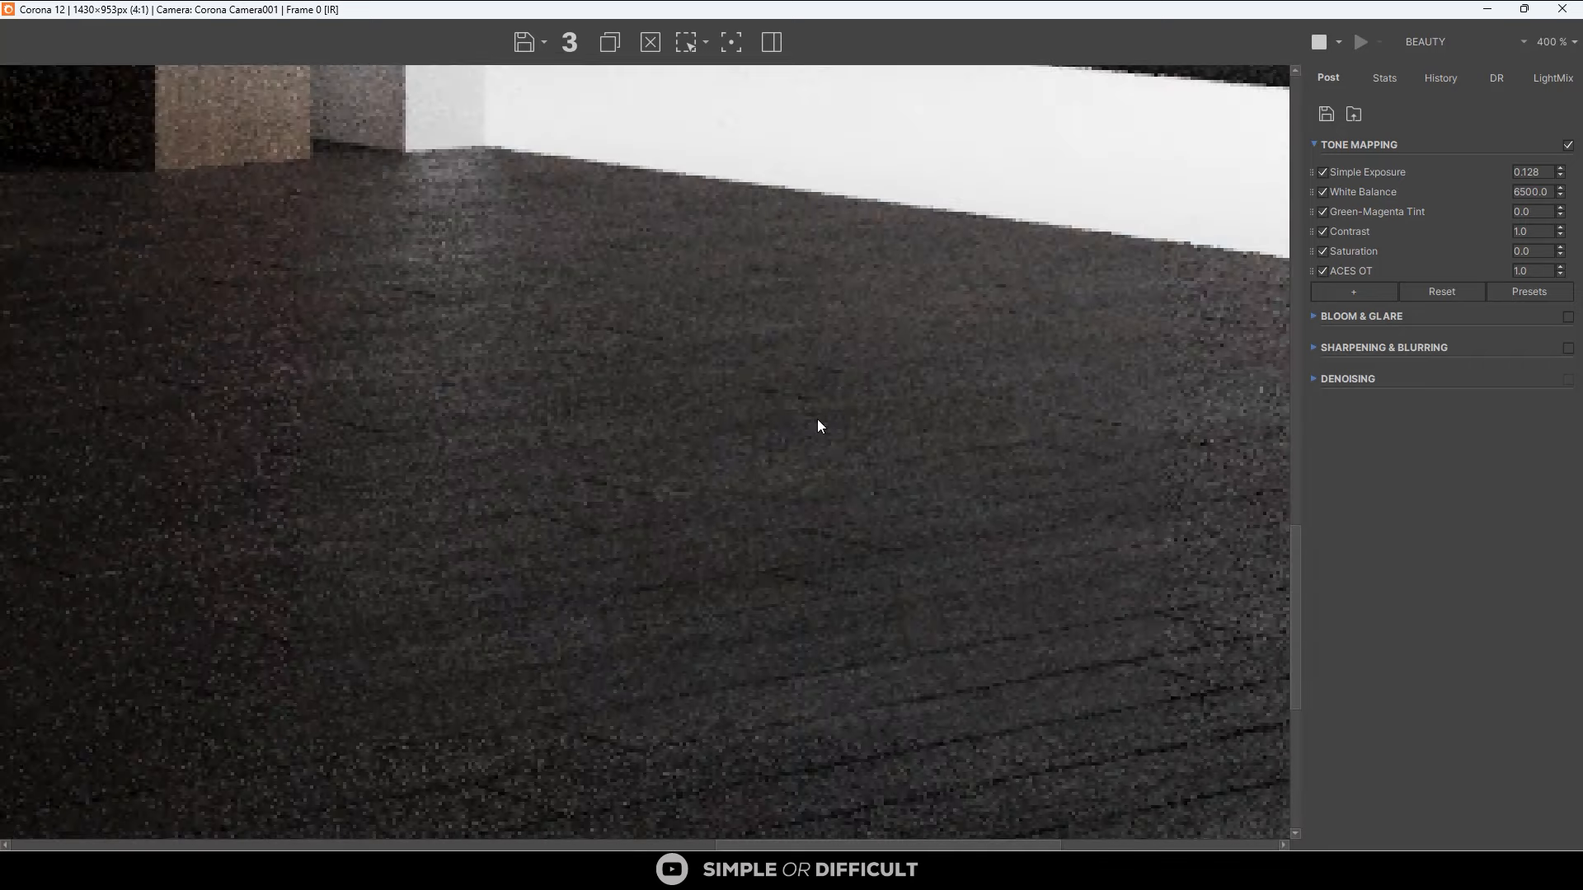
scroll(817, 419, "down", 1)
scroll(818, 418, "down", 1)
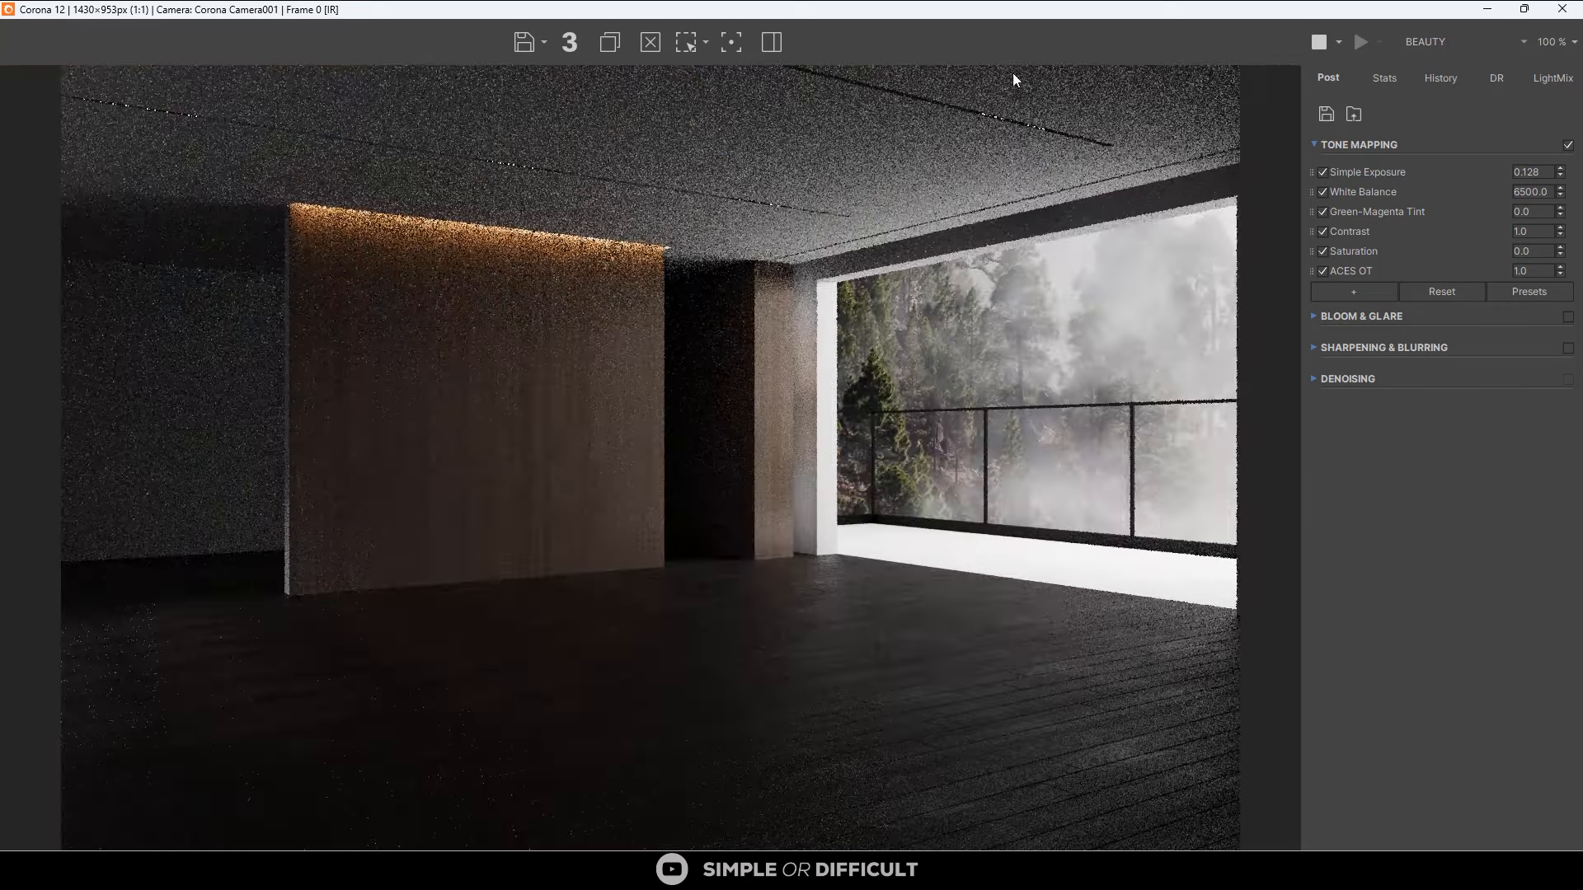
double_click(1040, 12)
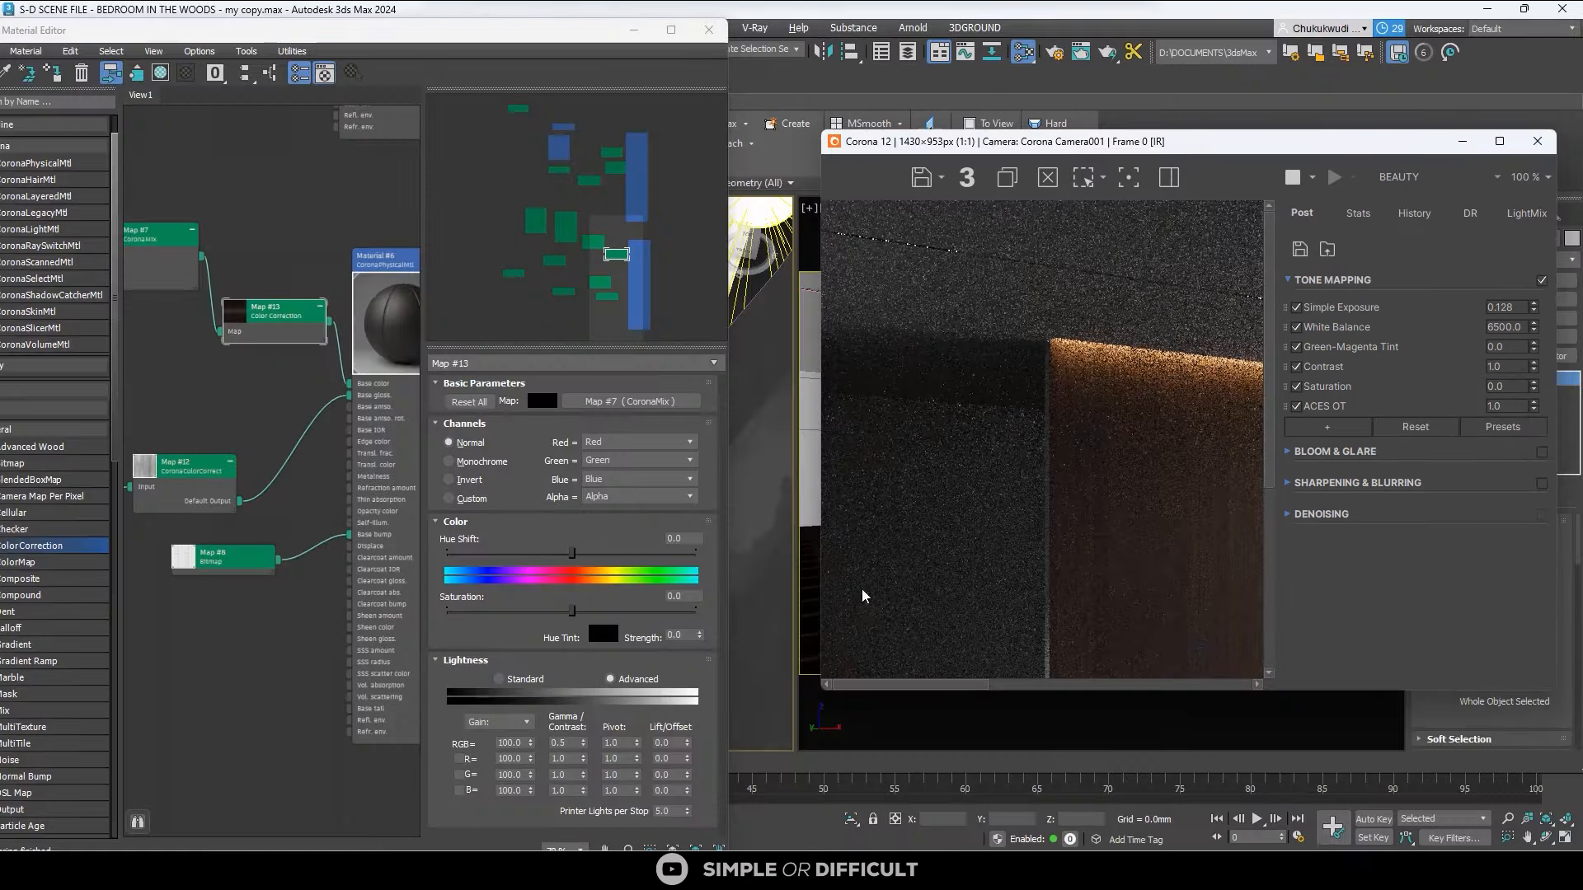
Set the RGB gamma/contrast of the base color's Color Correction map to 0.75.
scroll(1042, 477, "down", 1)
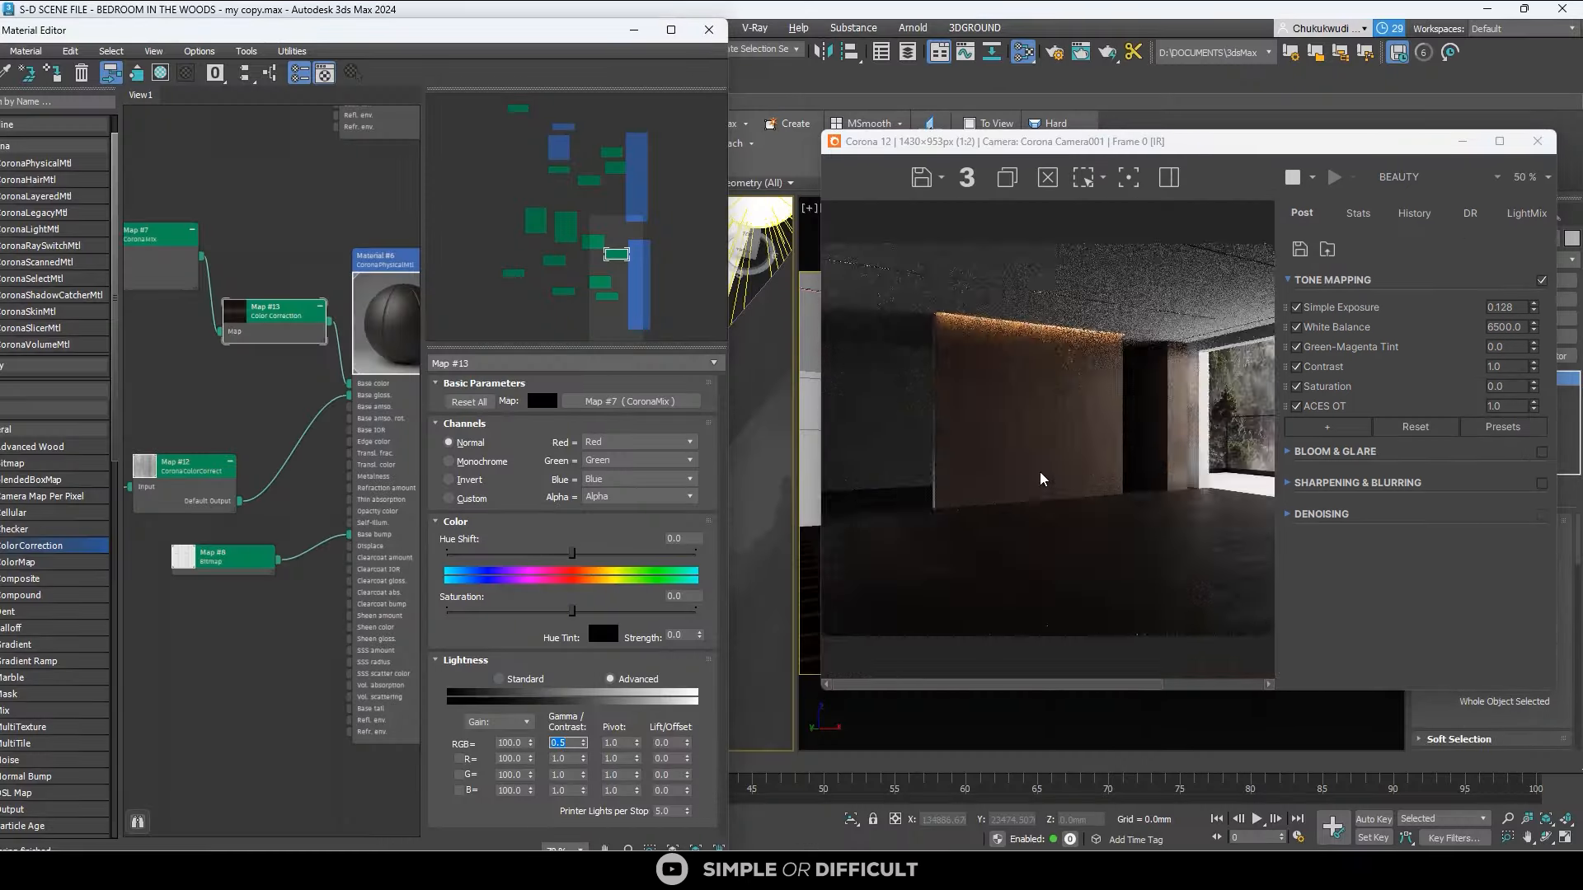
scroll(1042, 477, "down", 1)
scroll(1103, 600, "up", 1)
scroll(1101, 600, "up", 1)
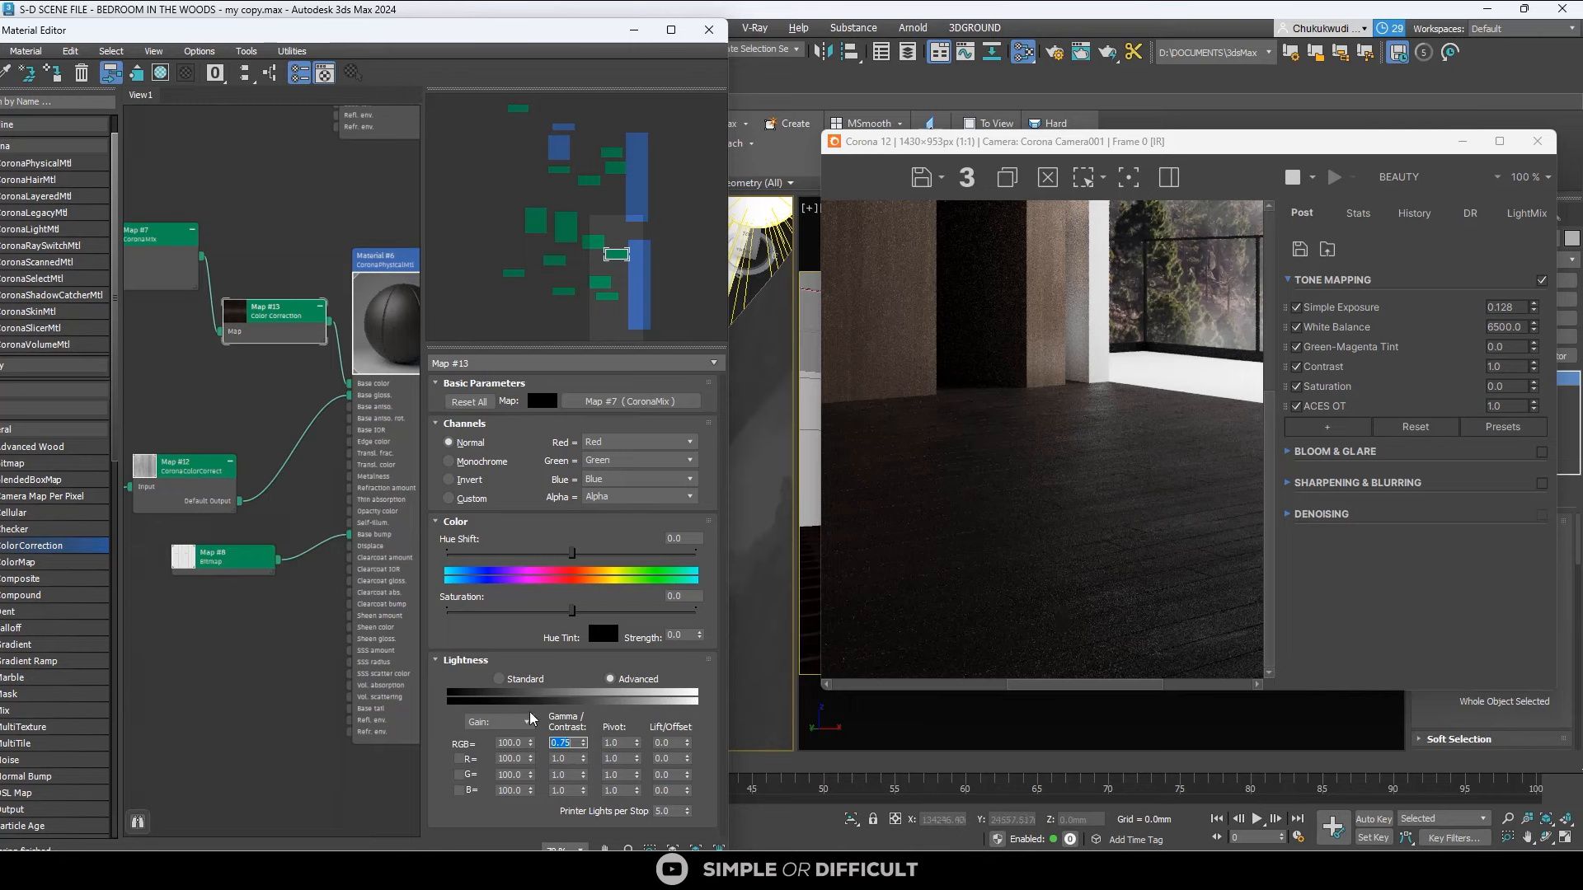
scroll(1055, 454, "up", 2)
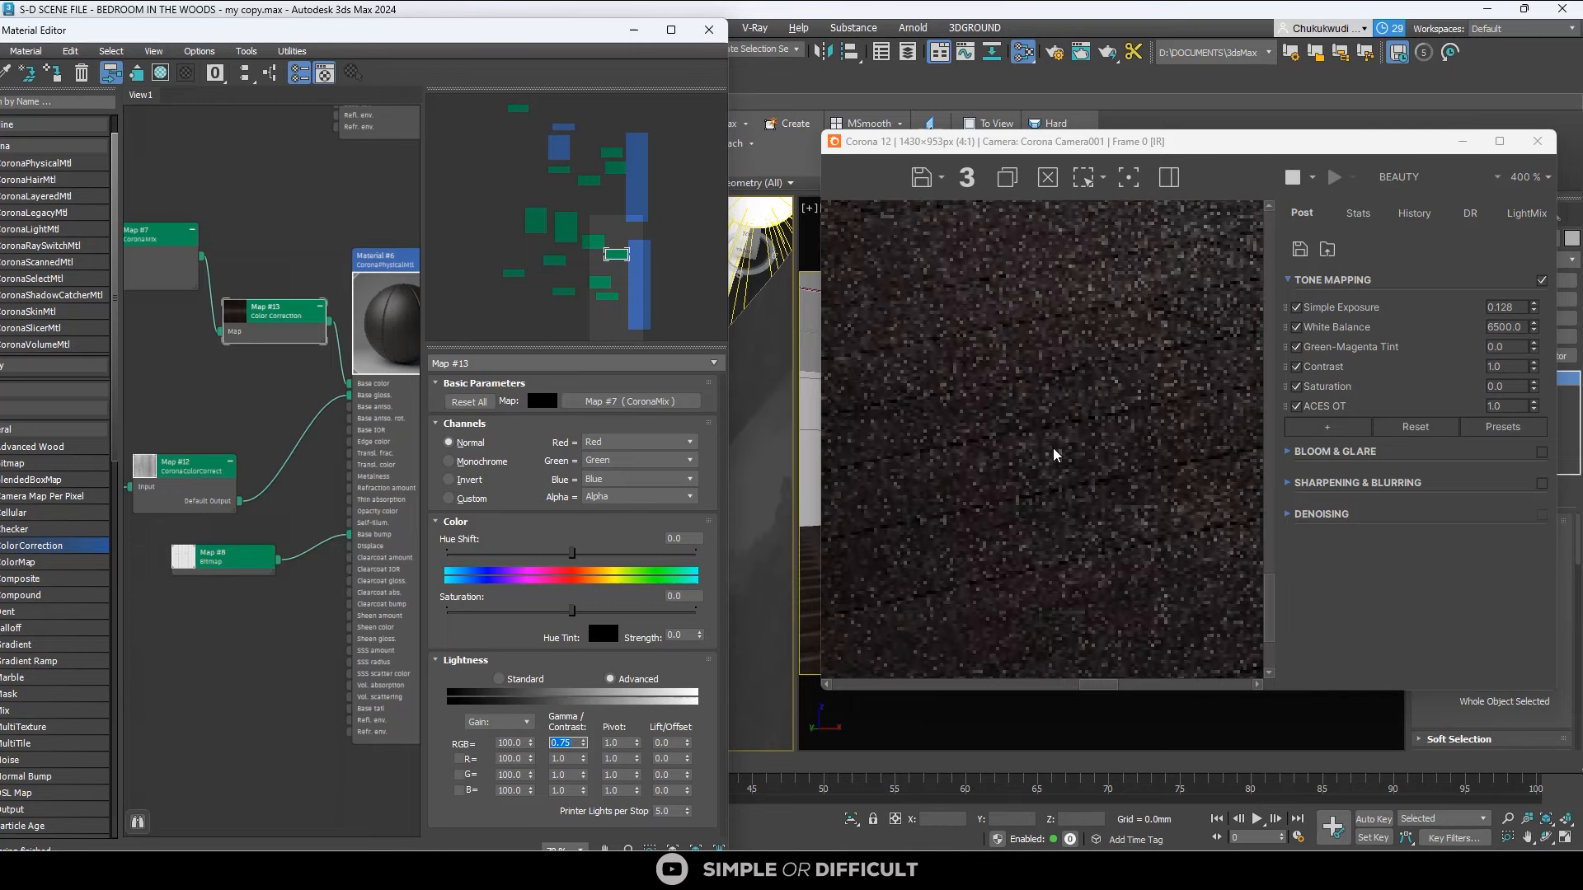
Examine the floor's brightness and plank texture in the full room view and close up near the window.
scroll(1055, 454, "down", 4)
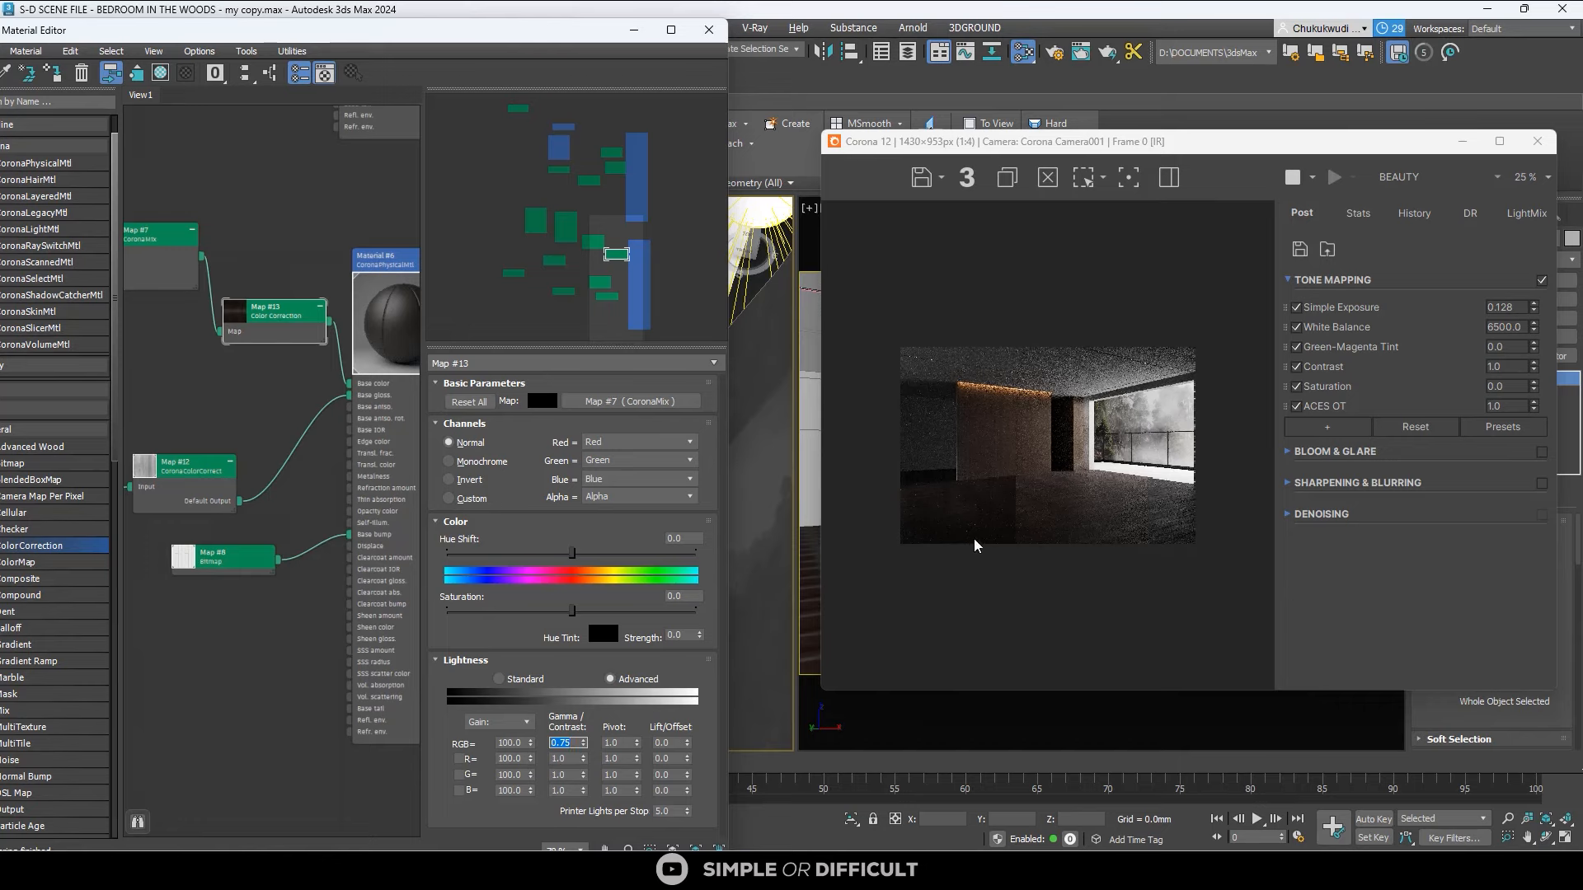
scroll(976, 544, "up", 1)
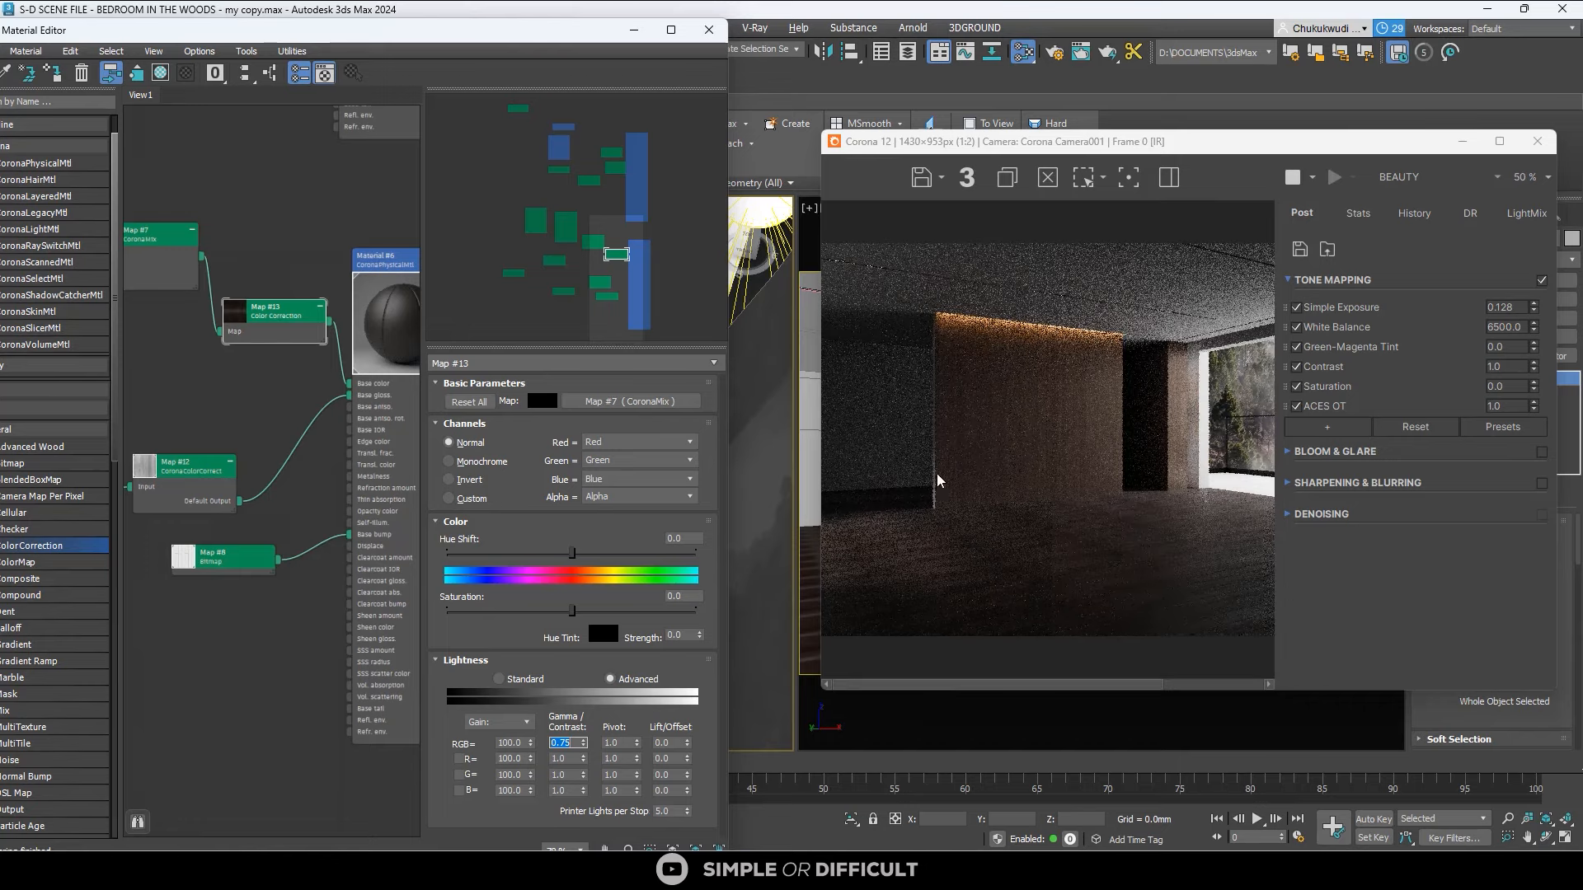
scroll(938, 481, "down", 1)
scroll(1180, 556, "up", 1)
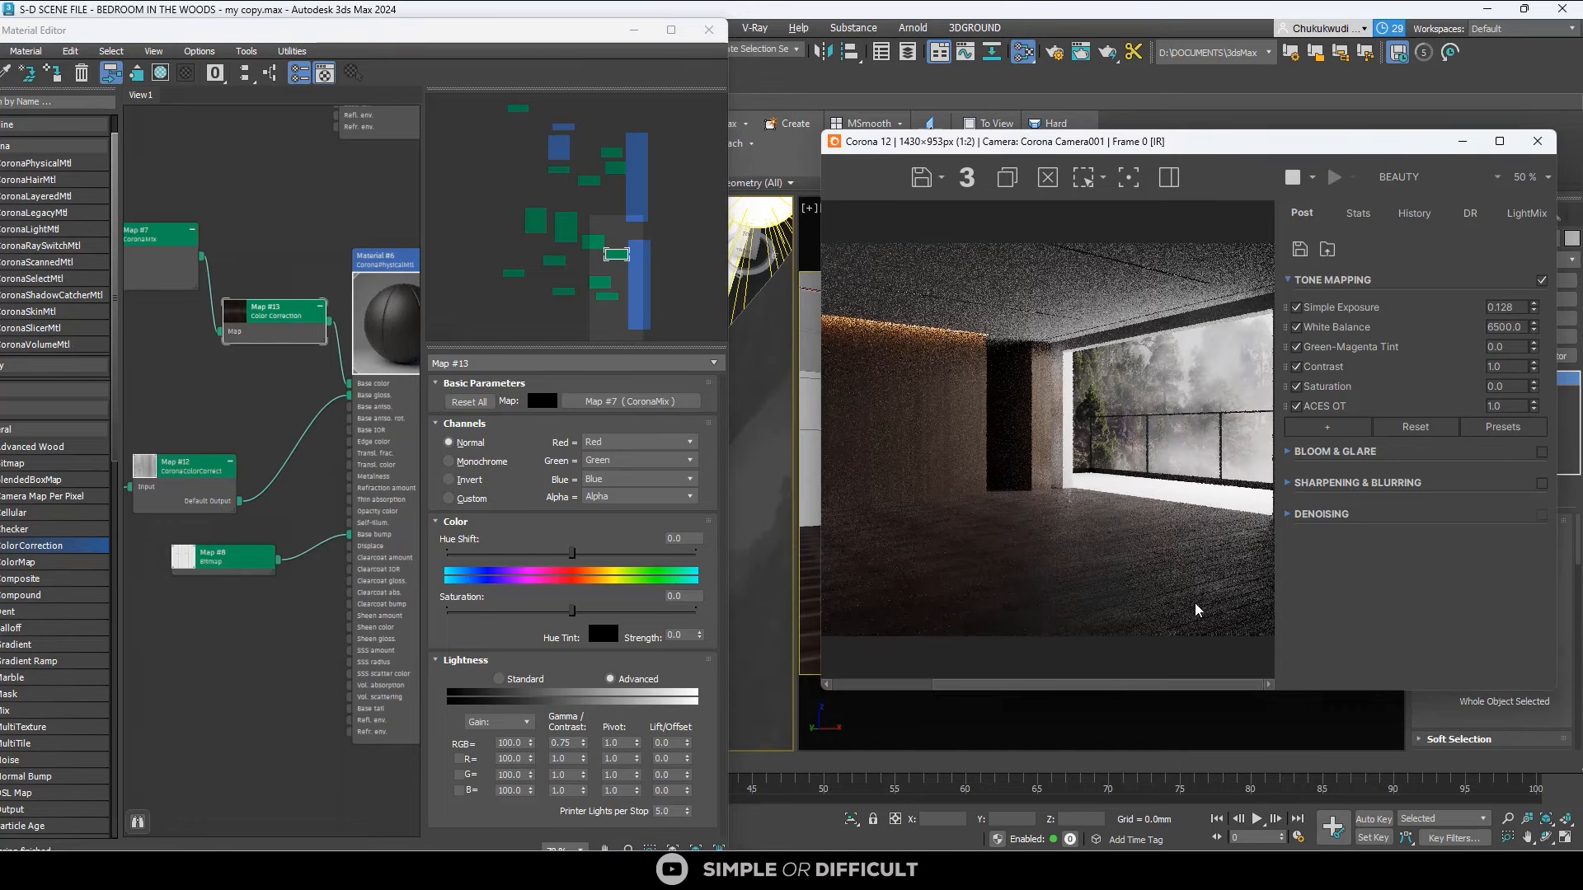
scroll(1196, 603, "up", 2)
middle_click_drag(1201, 613, 975, 460)
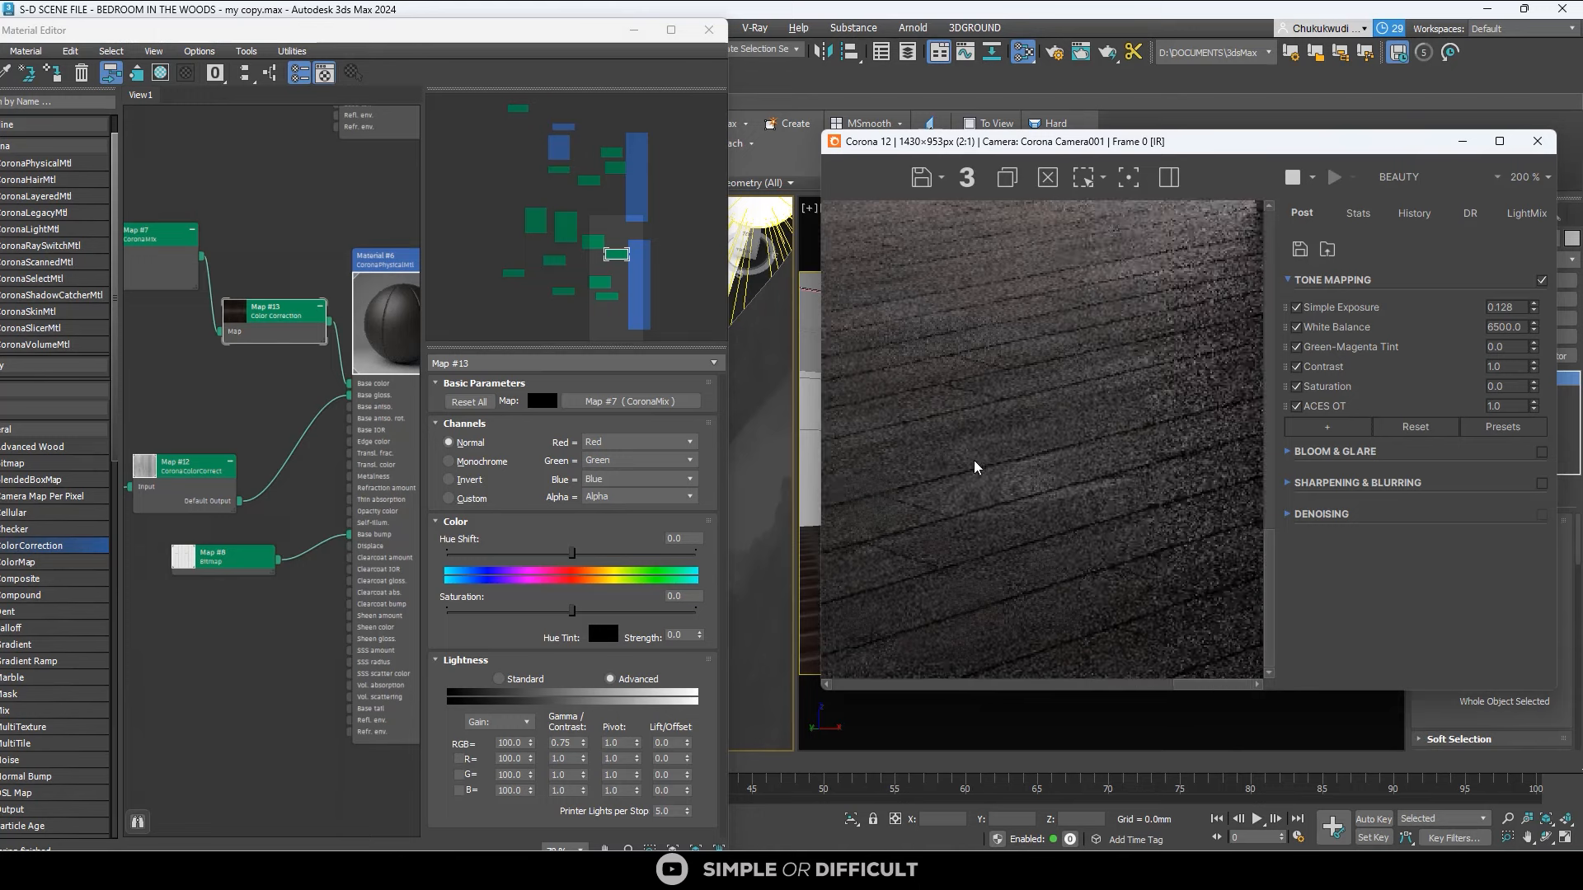
scroll(975, 466, "down", 1)
scroll(1099, 488, "down", 1)
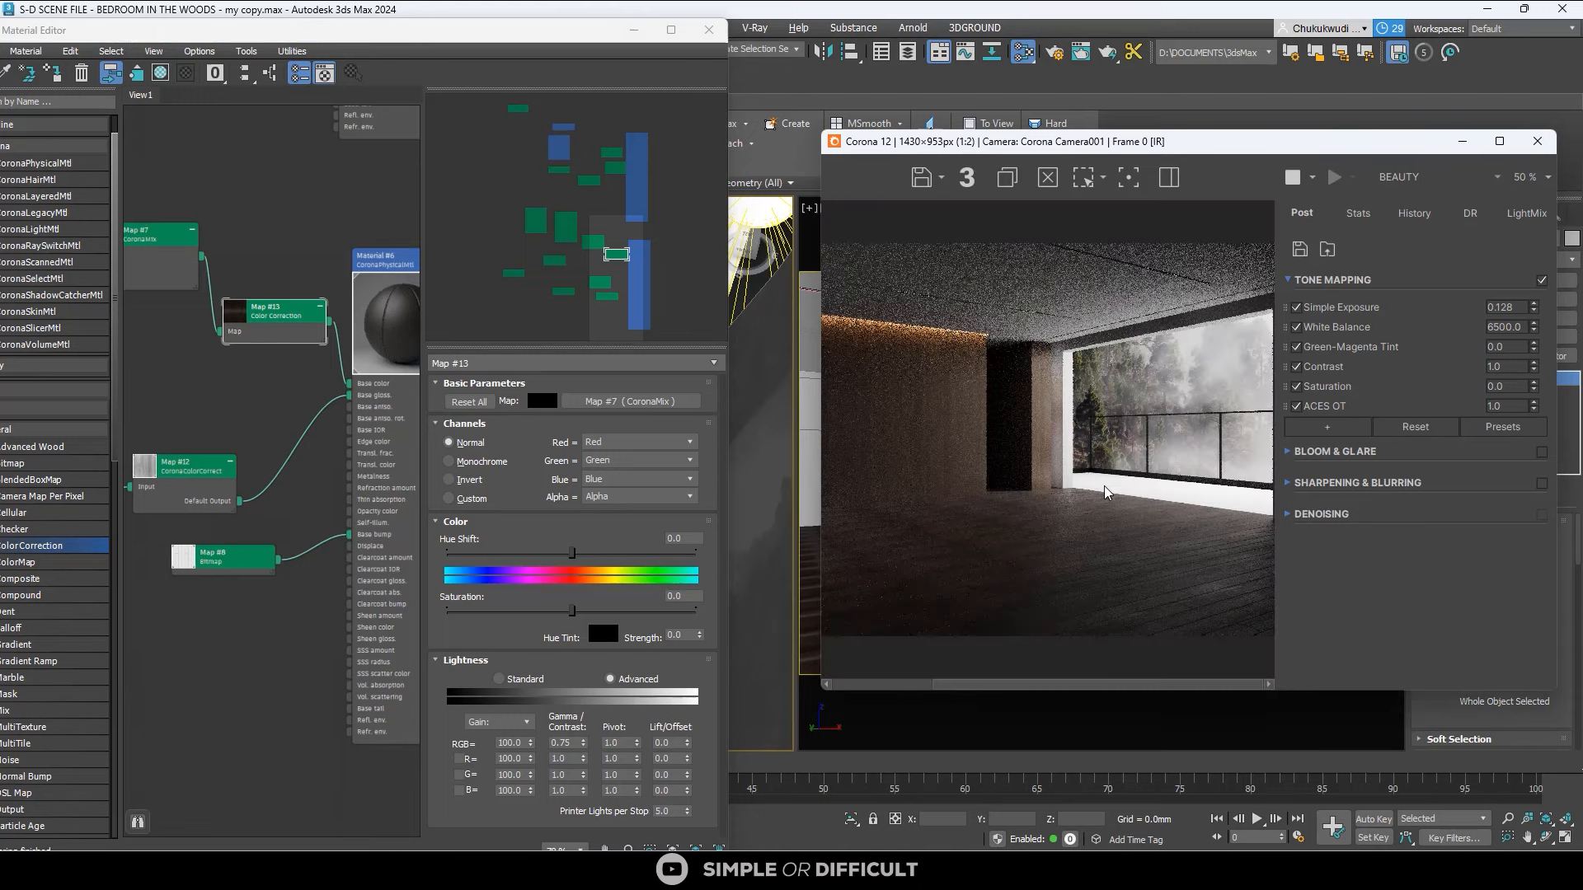
Set the Color Correction map's RGB gamma/contrast to 0.8 and check the floor in the render.
double_click(564, 743)
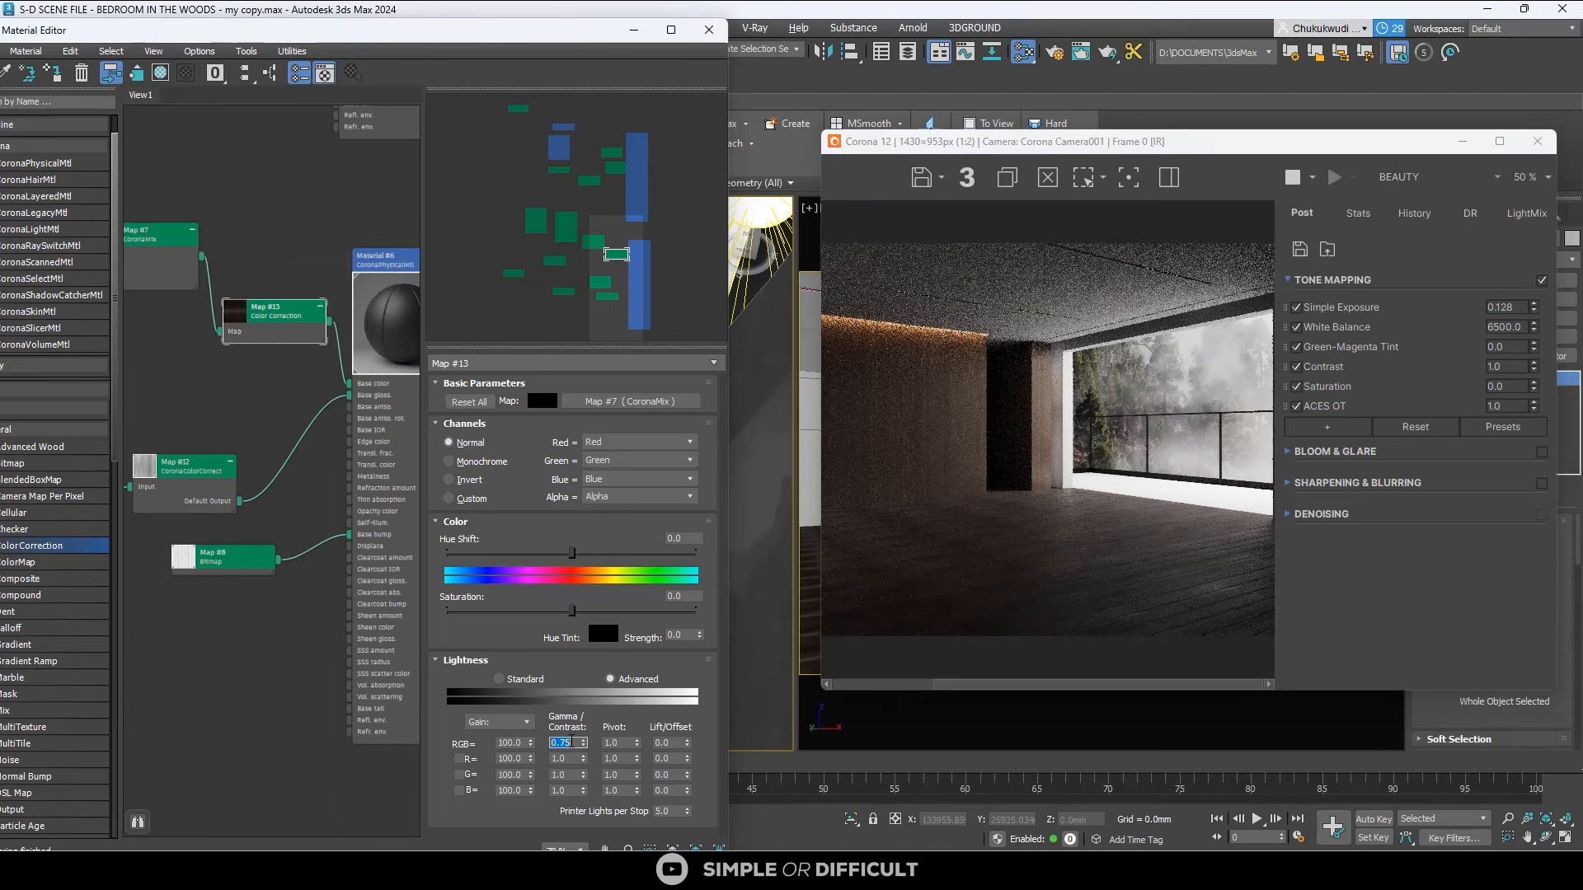
scroll(972, 396, "up", 1)
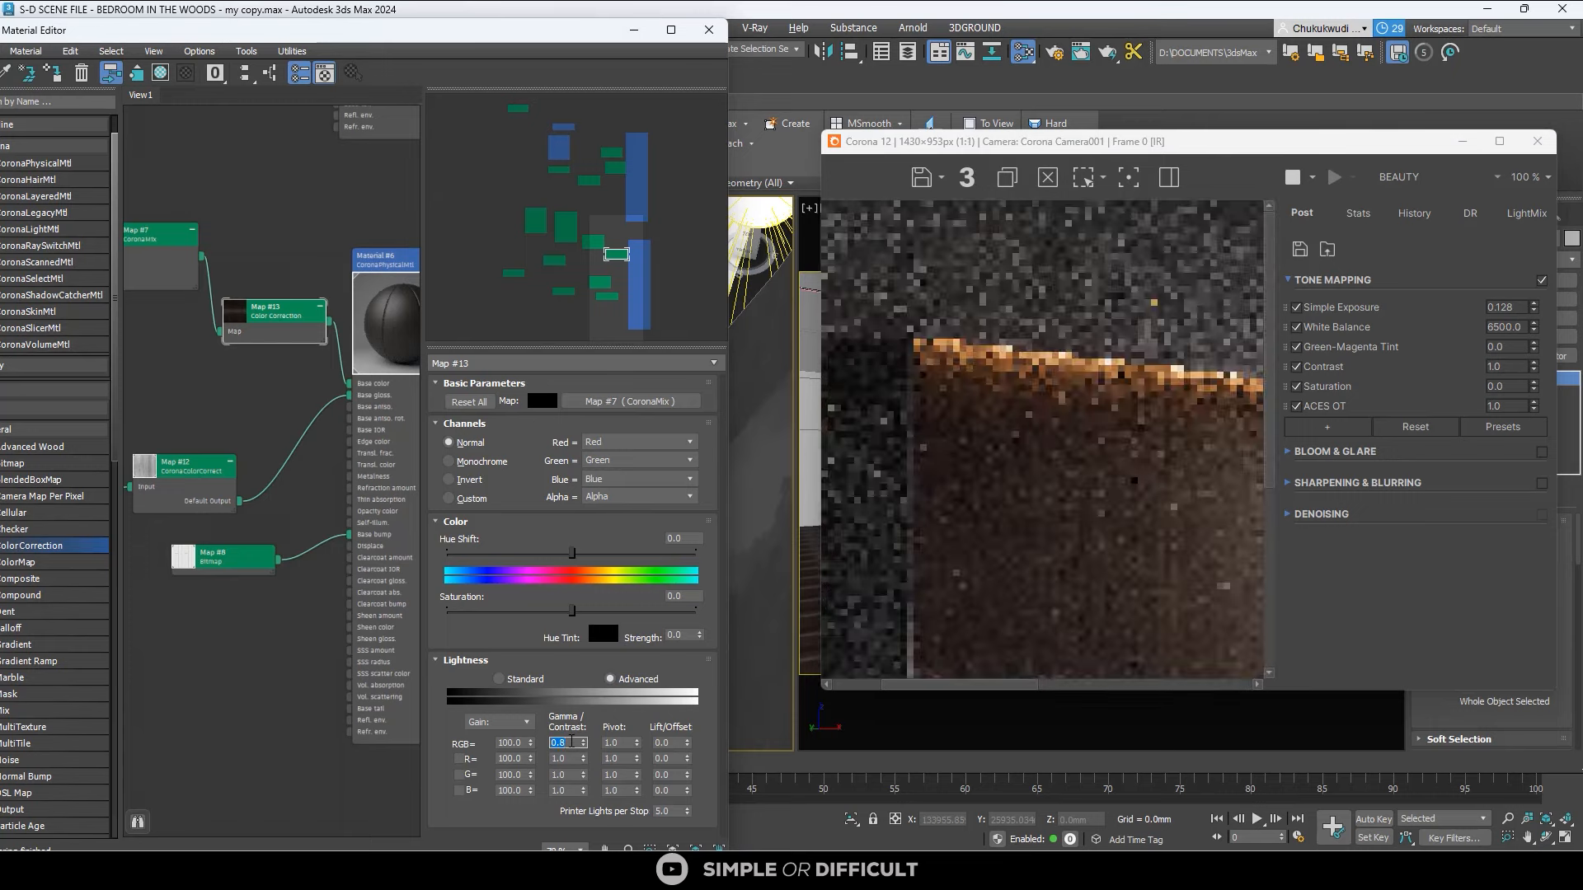
scroll(1053, 494, "down", 2)
scroll(1063, 486, "up", 2)
scroll(957, 410, "down", 1)
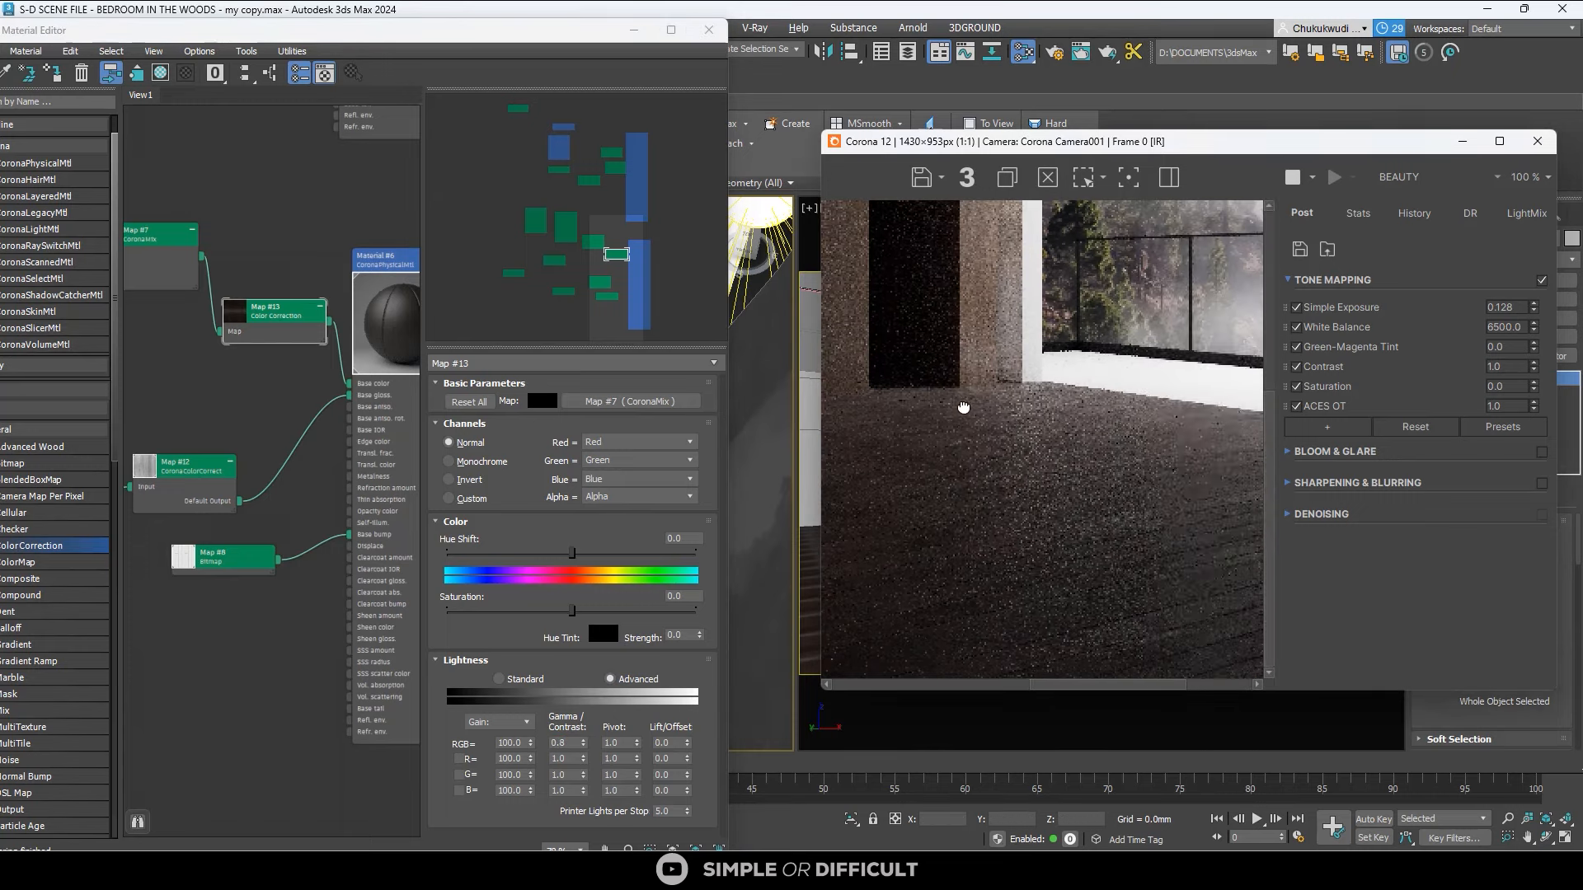
scroll(1062, 507, "up", 2)
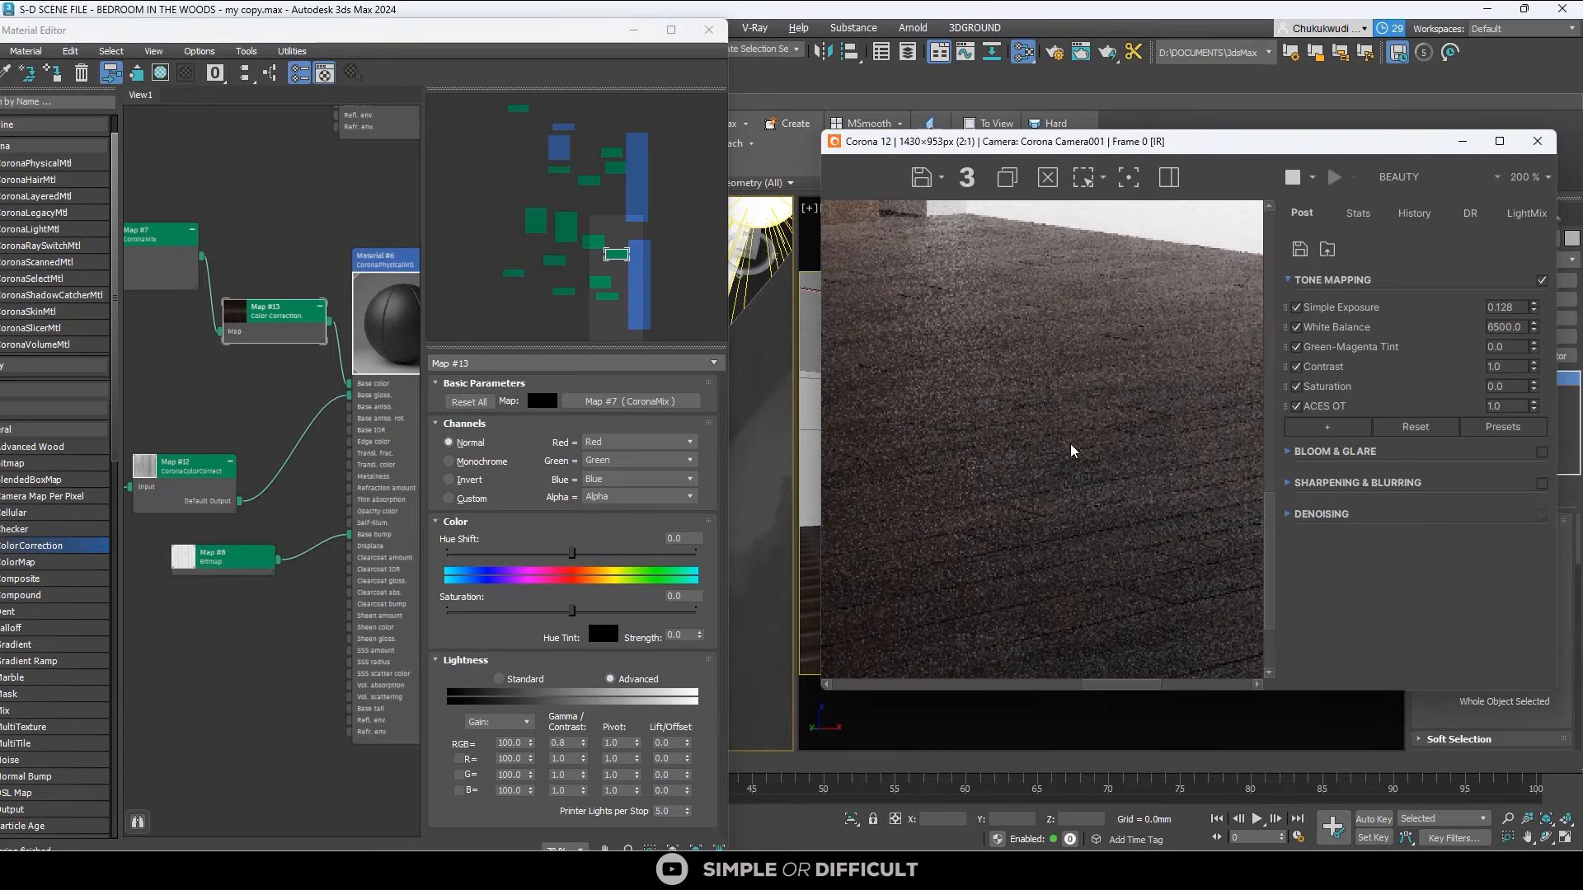
scroll(1072, 451, "down", 2)
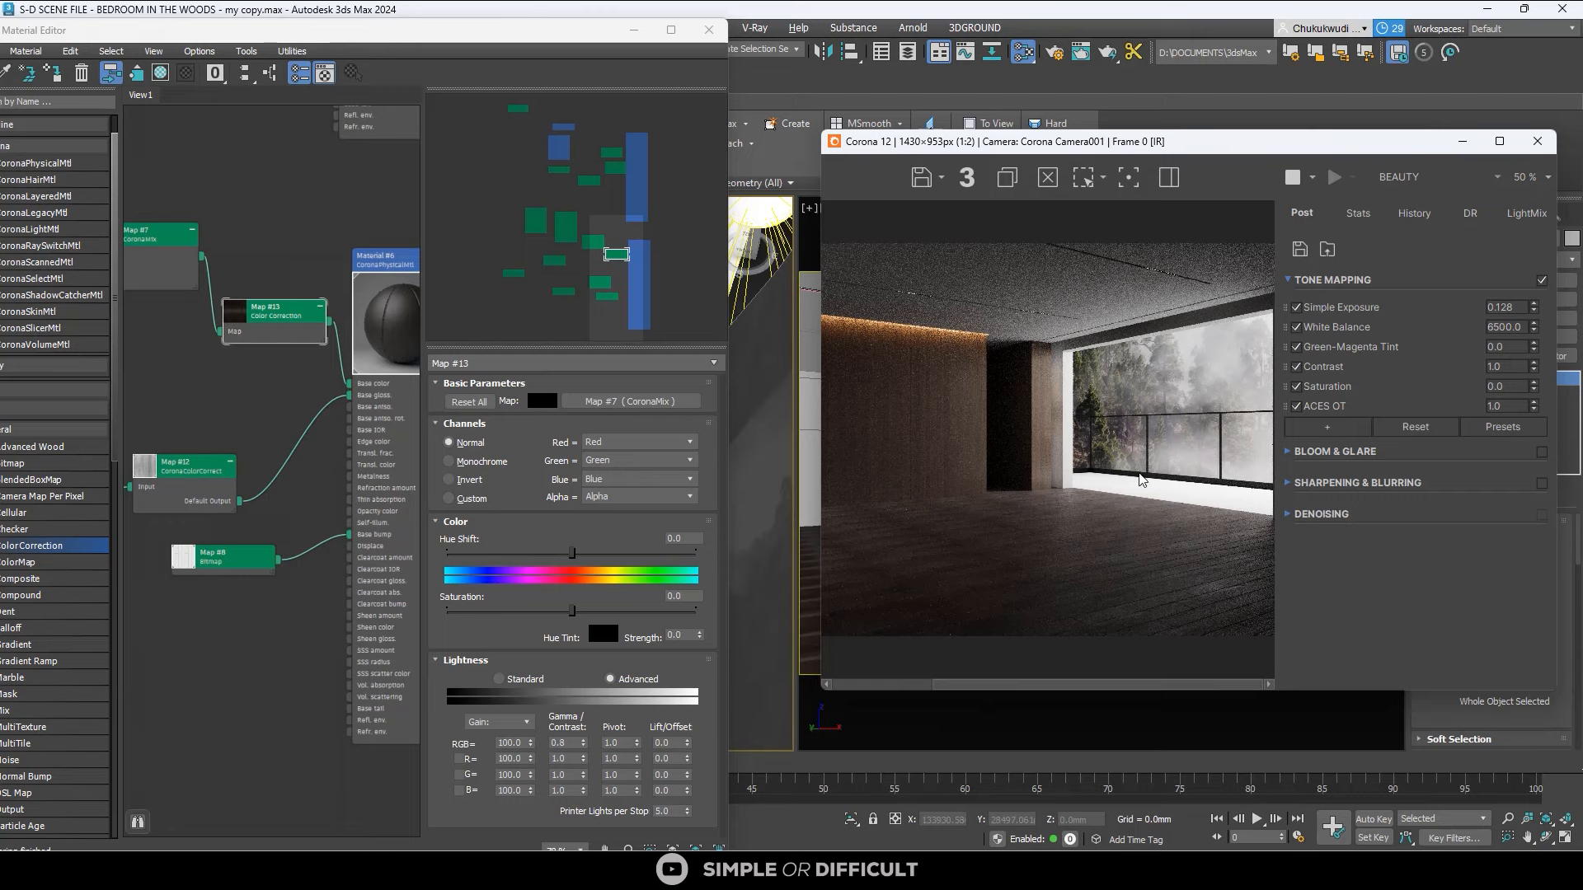
Stop the interactive render, select the balcony floor slab, and enlarge the Slate Material Editor on the floor material's node tree.
left_click(1293, 179)
left_click_drag(476, 42, 1208, 196)
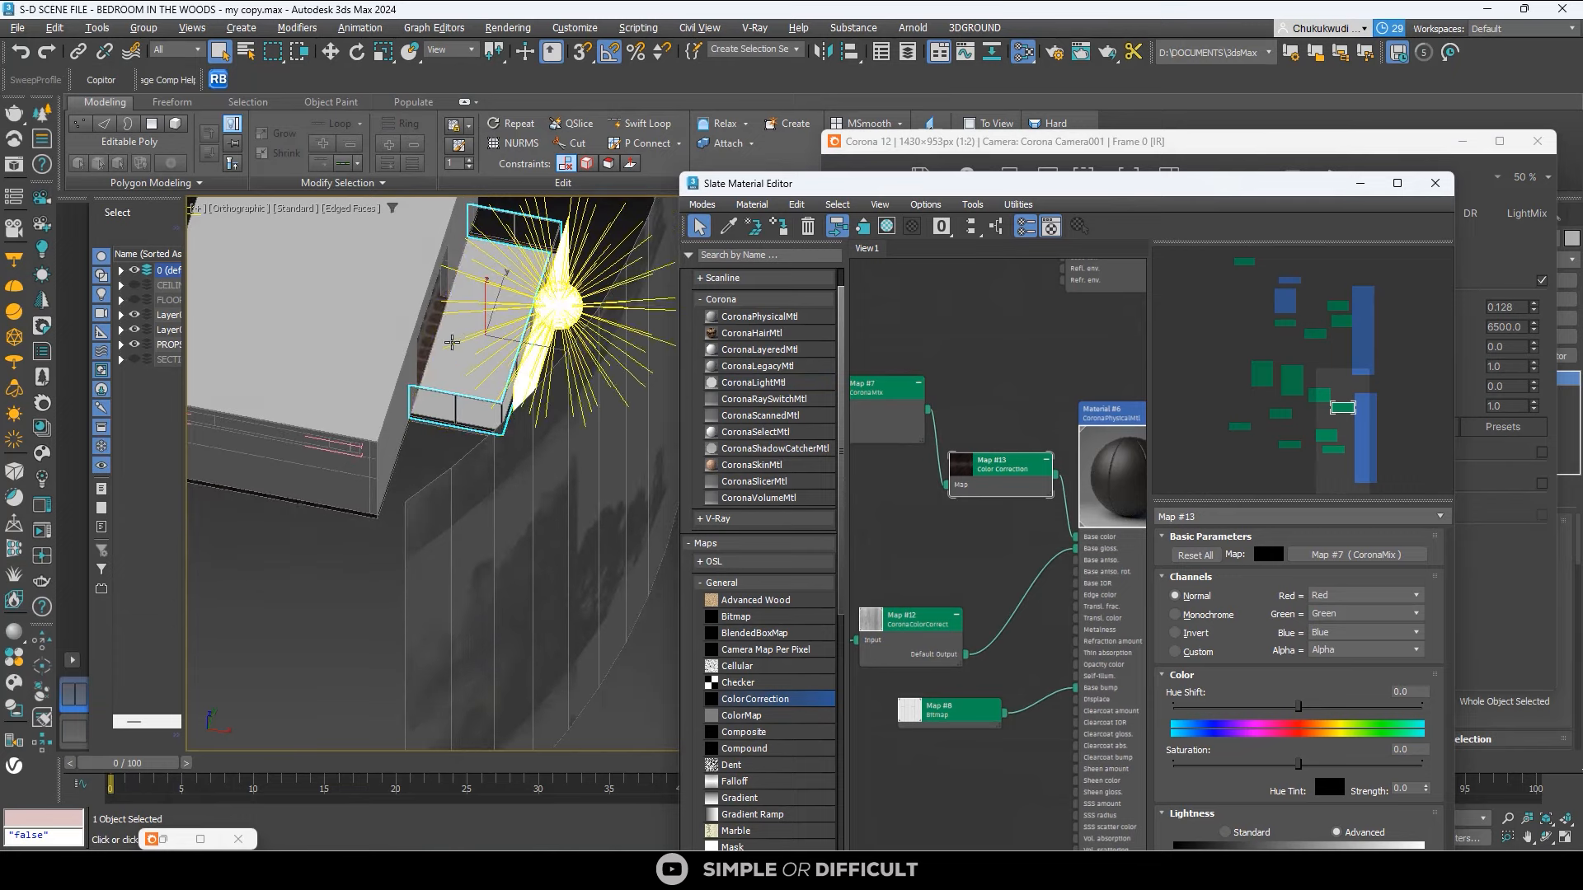
scroll(1006, 391, "down", 6)
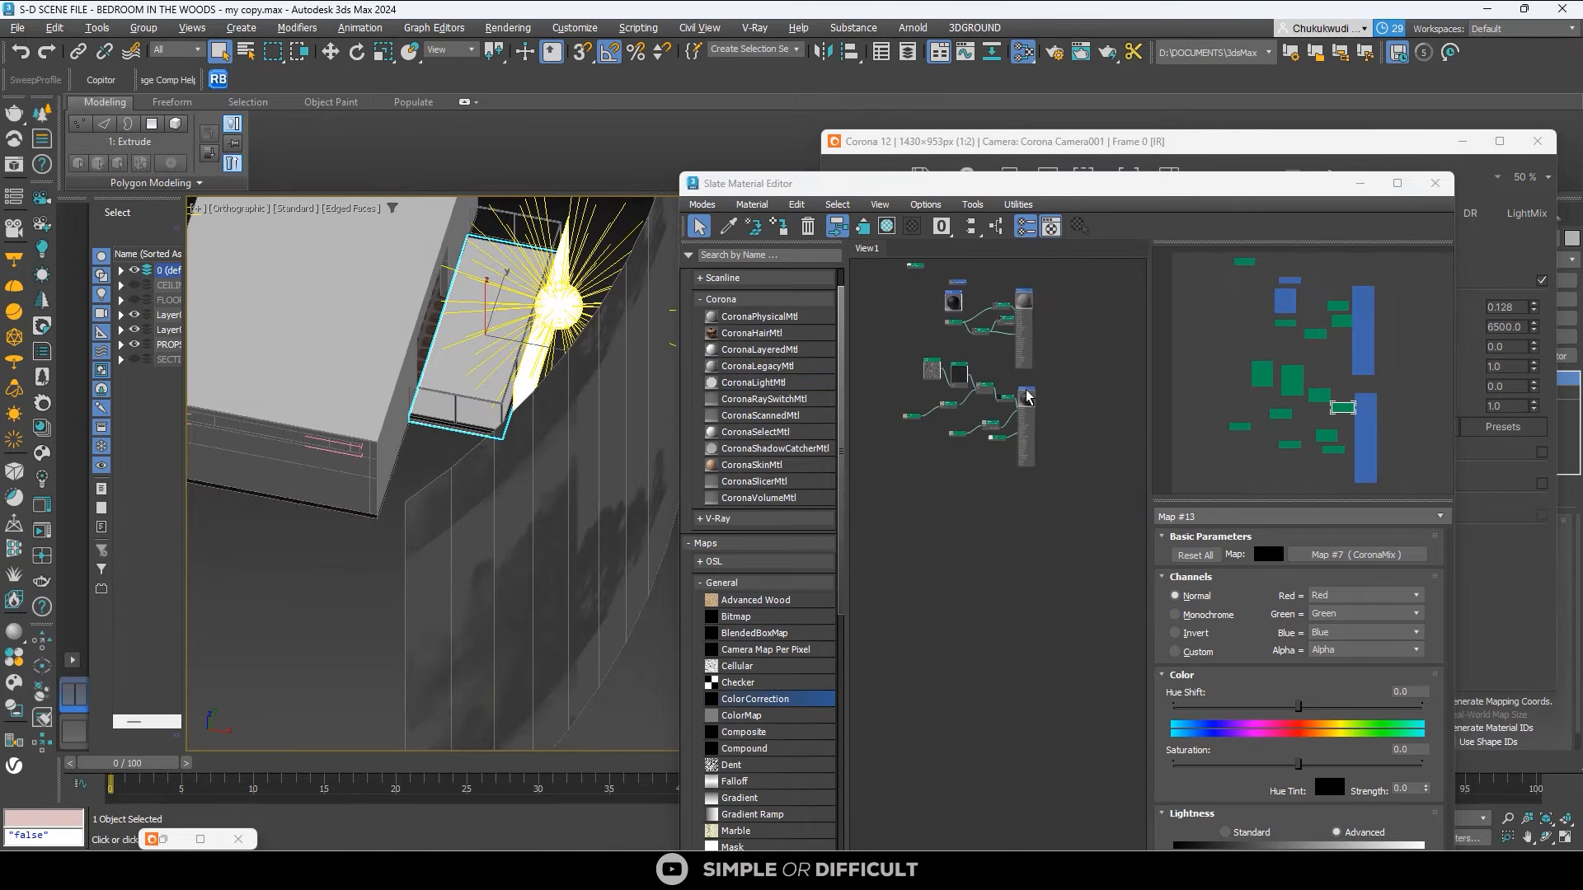
scroll(1028, 397, "up", 3)
left_click(1396, 183)
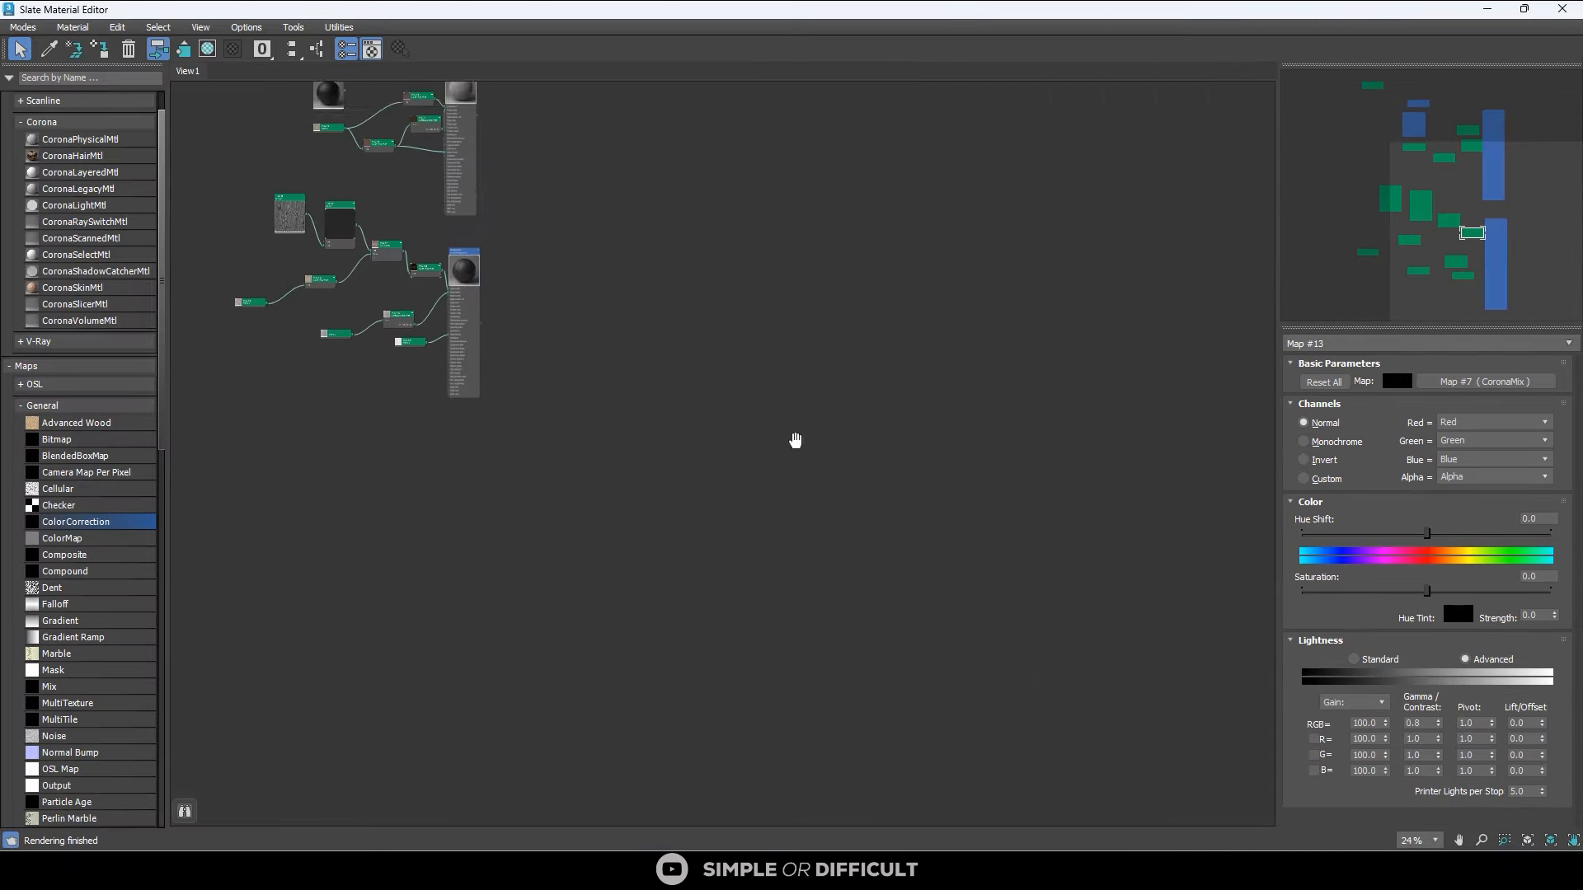
Duplicate the entire wood floor material node tree and place the copy below the original.
middle_click_drag(795, 440, 990, 466)
scroll(578, 266, "up", 2)
left_click_drag(727, 305, 834, 427)
scroll(899, 293, "down", 1)
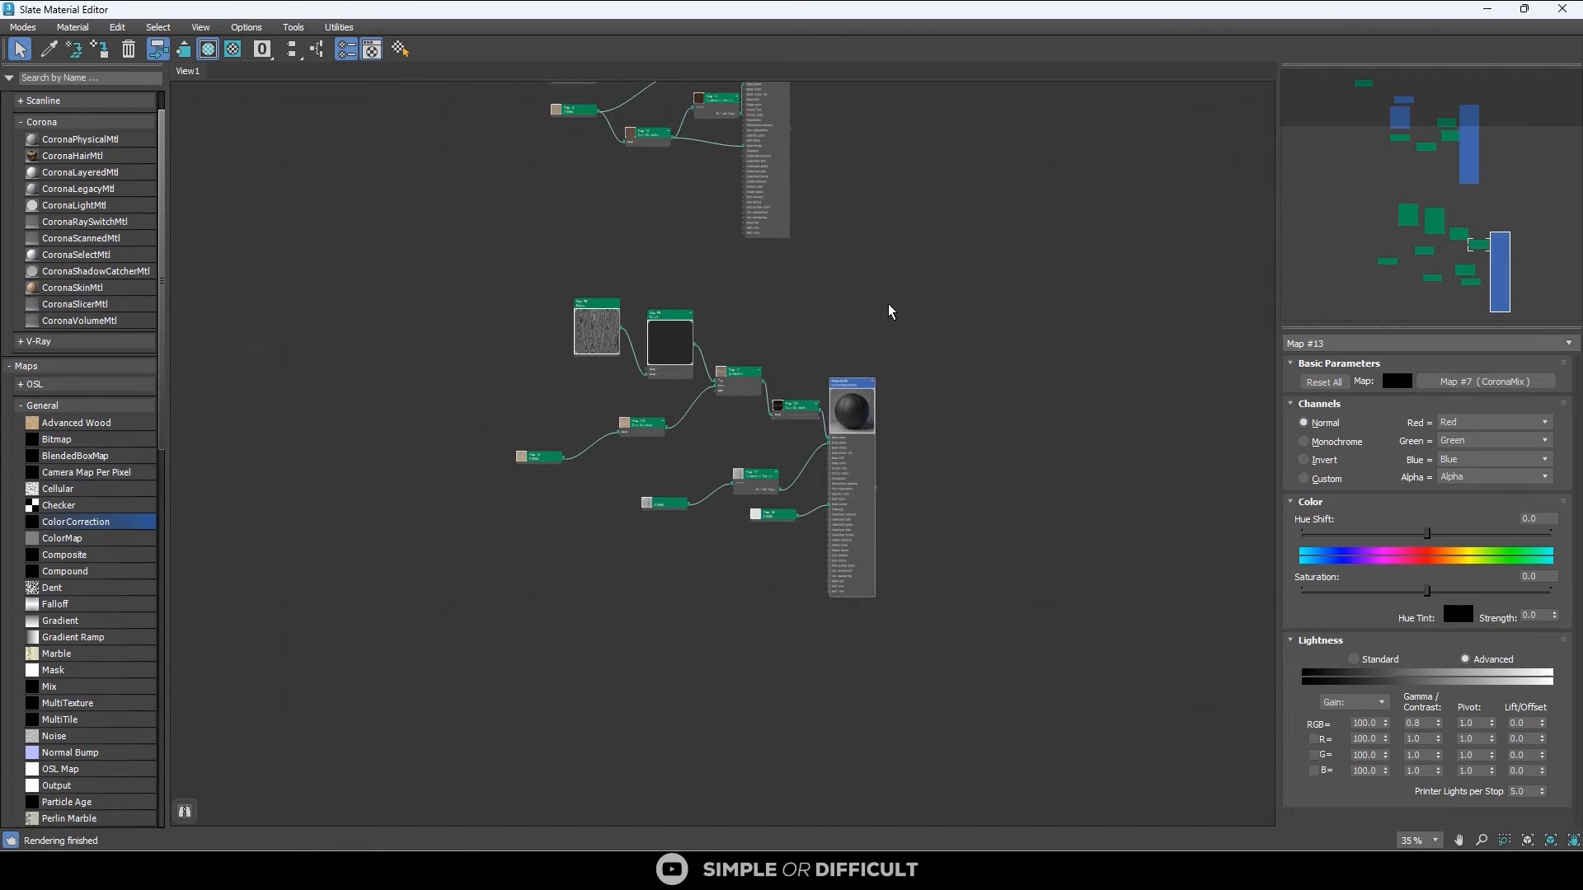
left_click_drag(913, 281, 439, 676)
middle_click_drag(719, 453, 684, 317)
left_click_drag(823, 299, 814, 592, "shift")
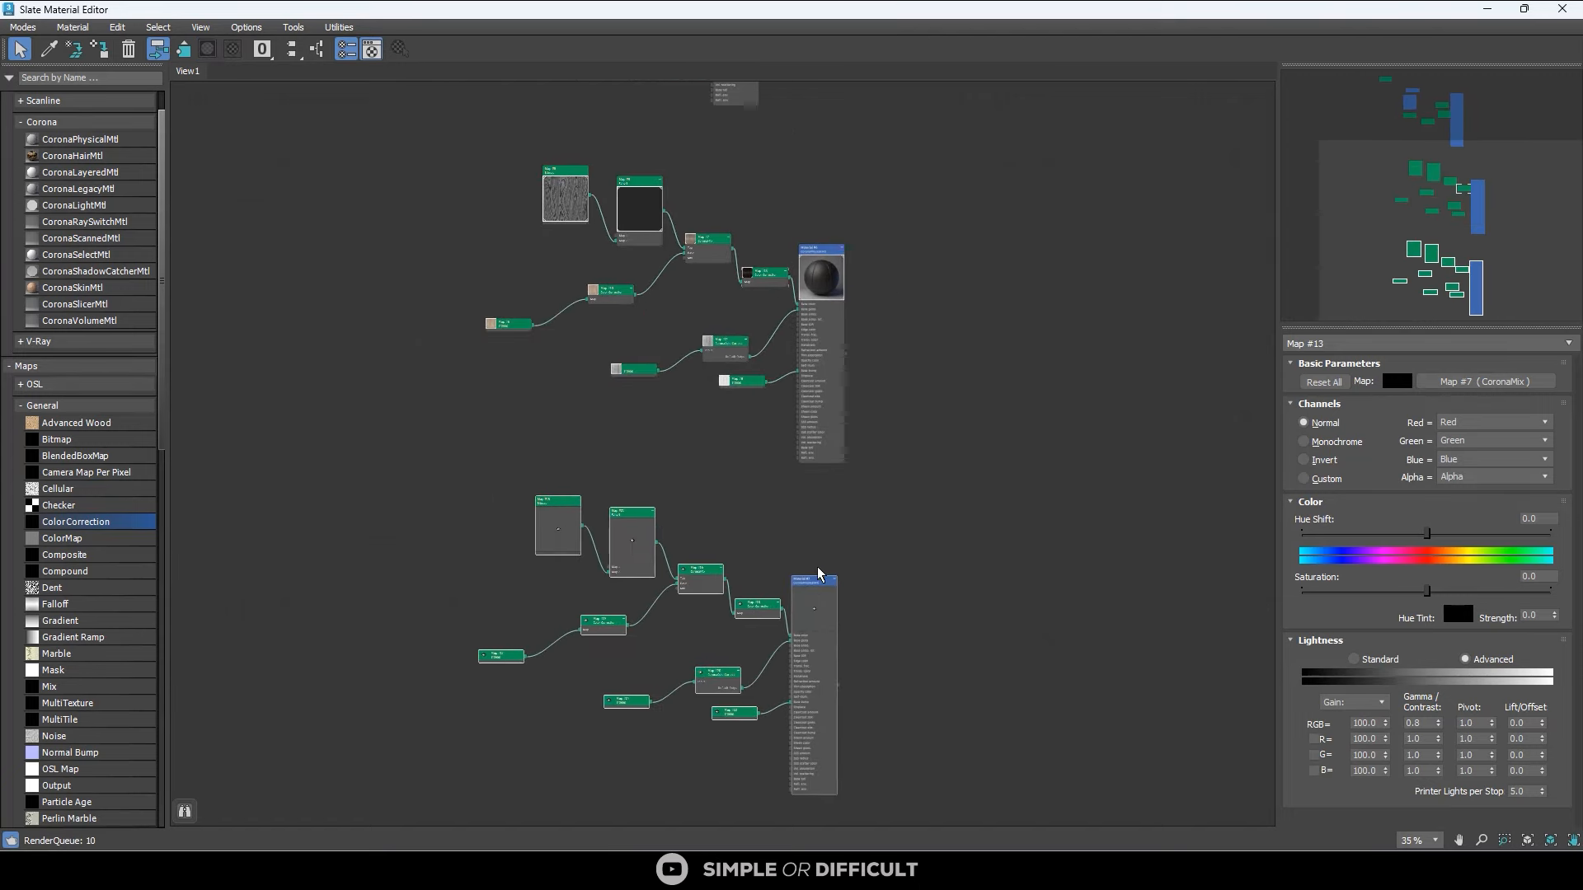
Assign the copied floor material to the selected balcony floor slab and minimize the material editor.
left_click(844, 541)
scroll(818, 599, "up", 1)
scroll(812, 581, "up", 4)
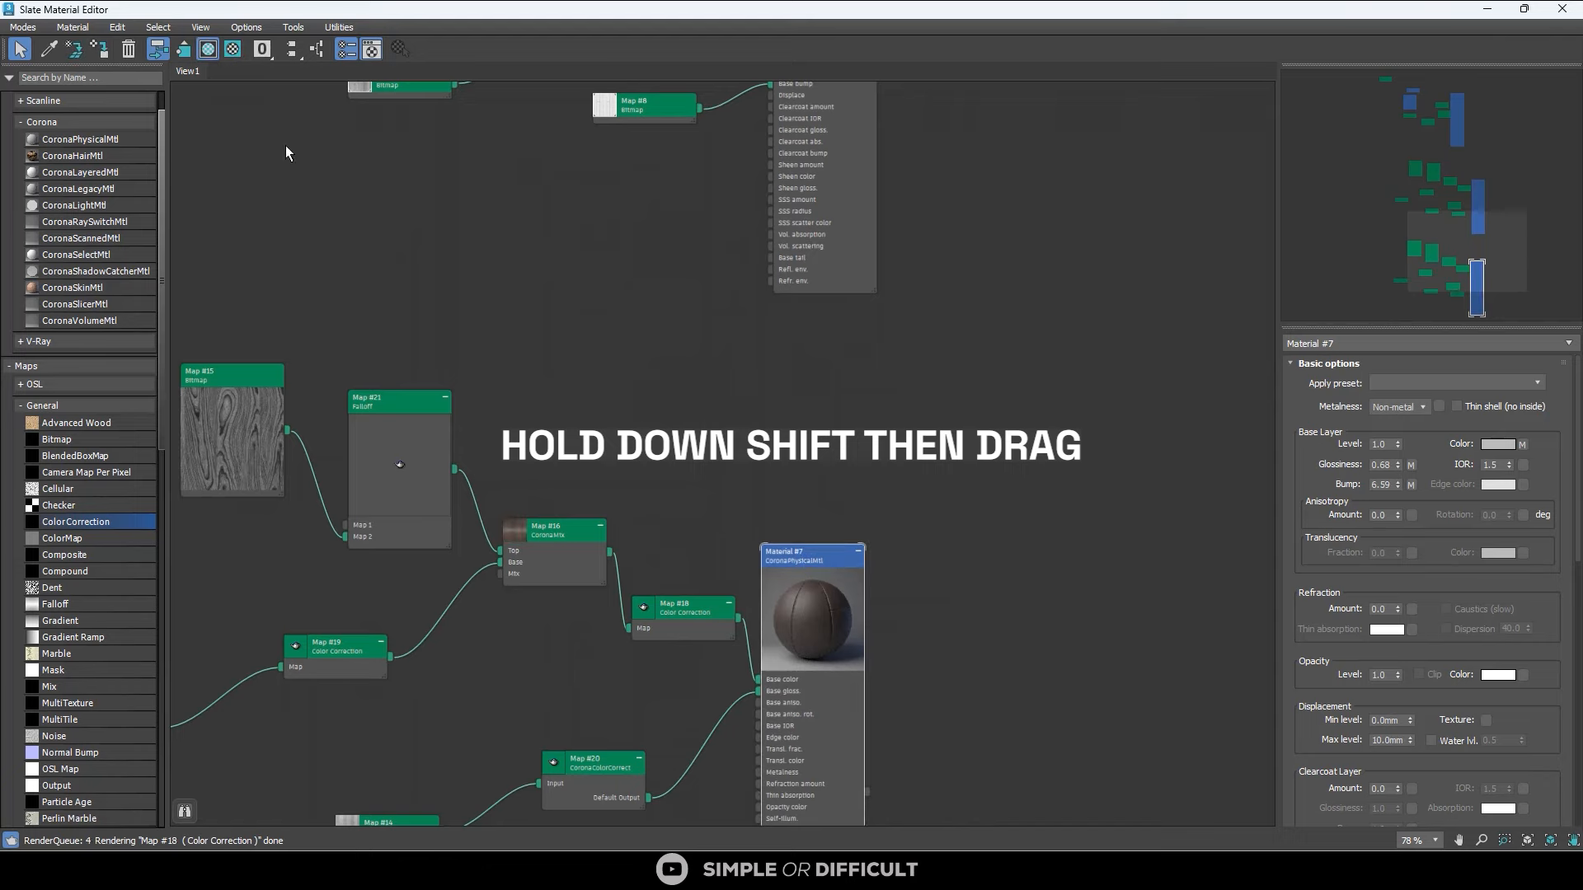
left_click(1489, 10)
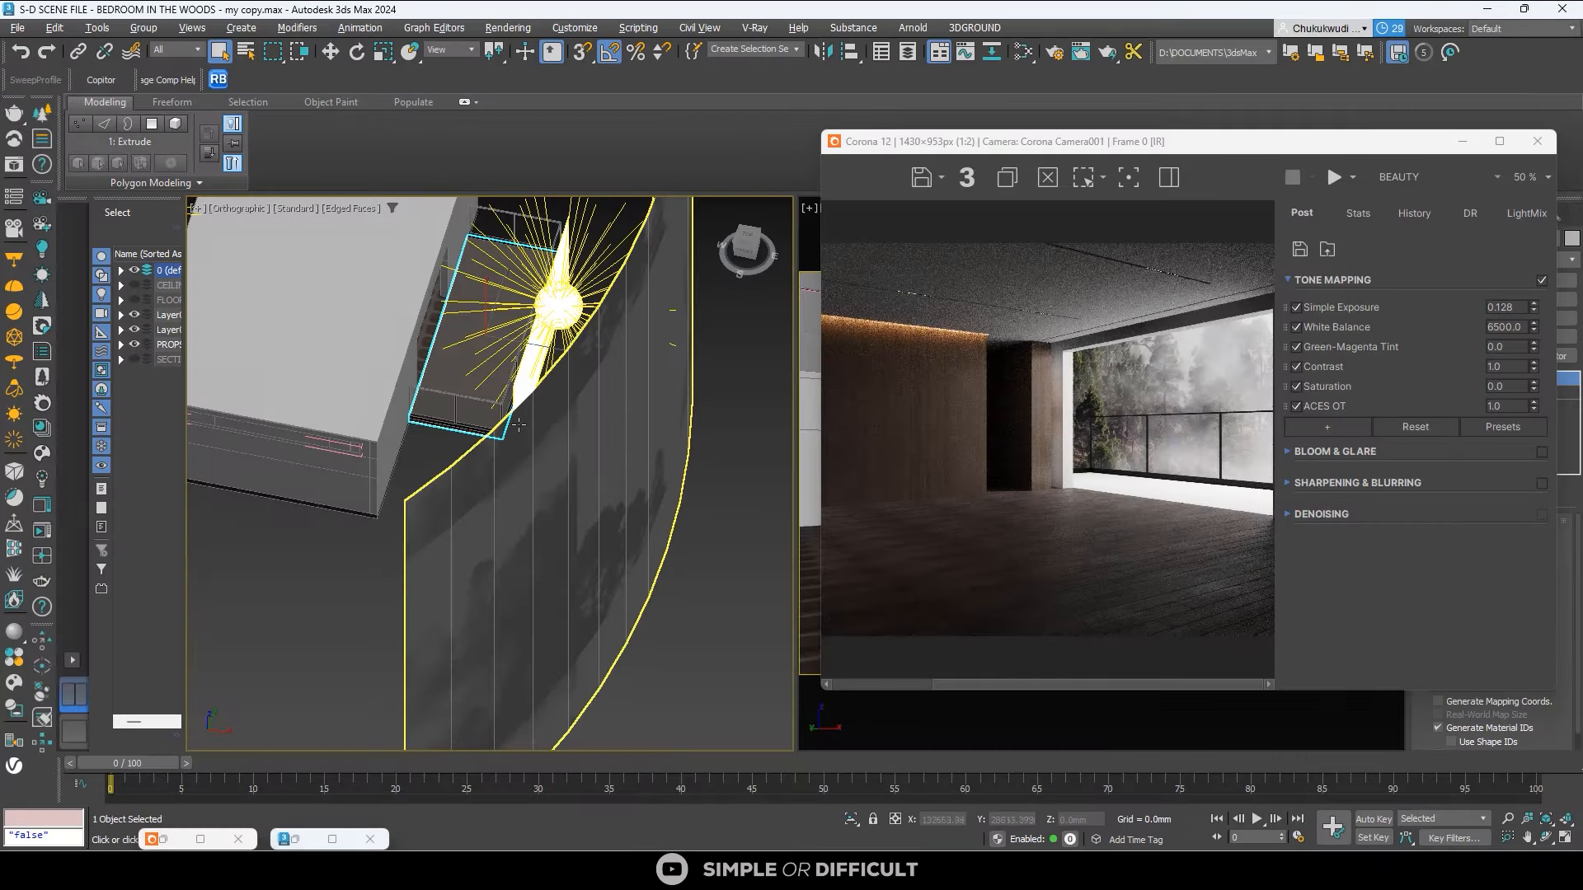
Copy the UVW Map modifier from the room's interior floor.
scroll(481, 354, "up", 5)
scroll(328, 299, "up", 4)
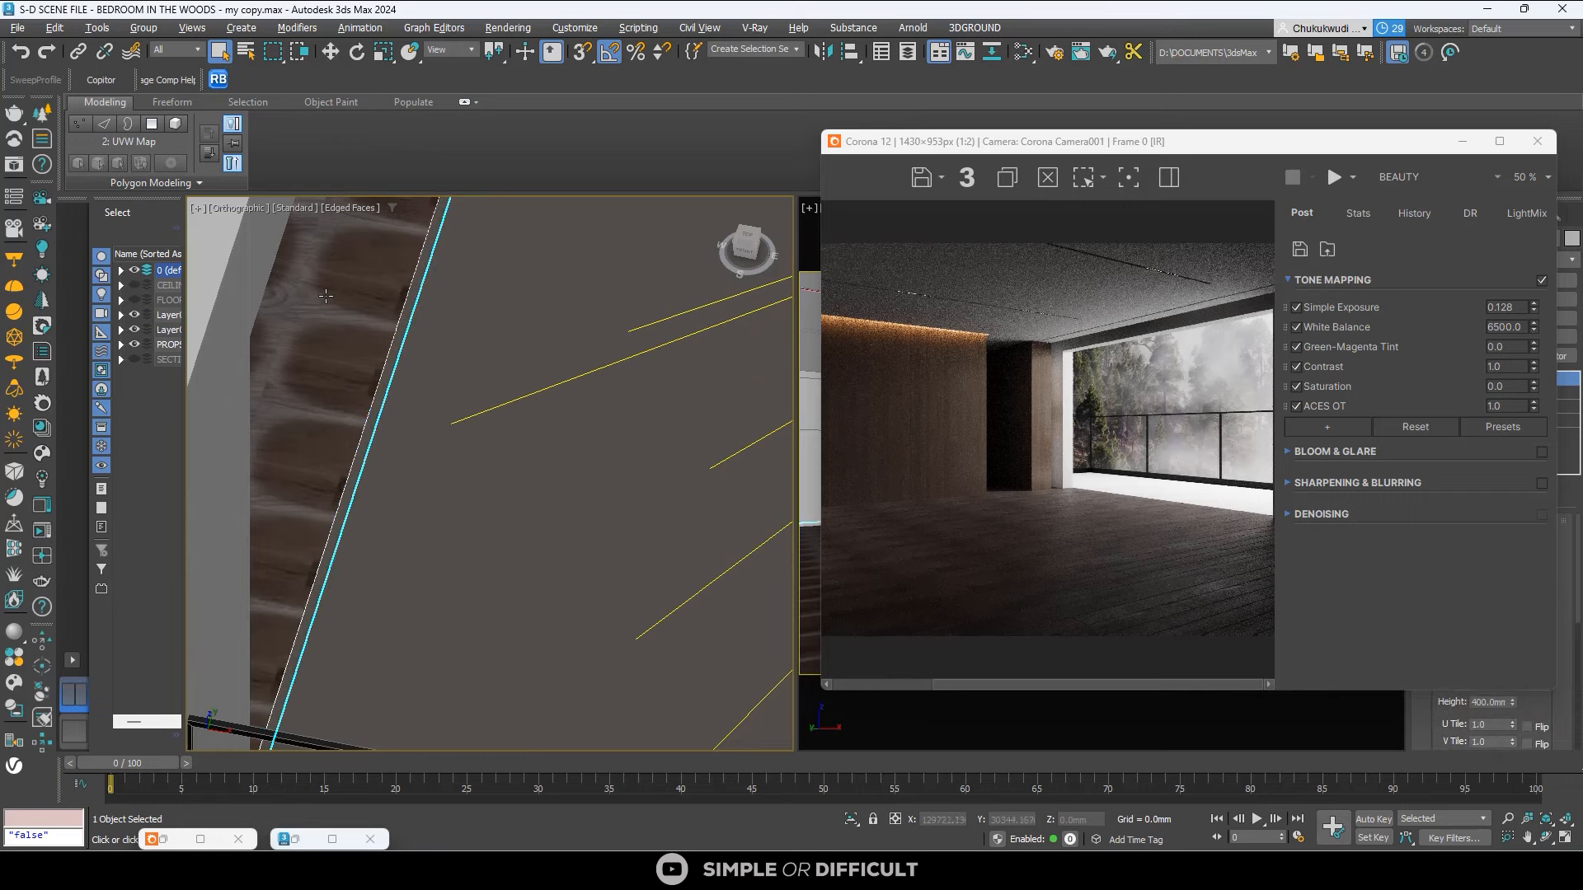
left_click_drag(1384, 149, 868, 161)
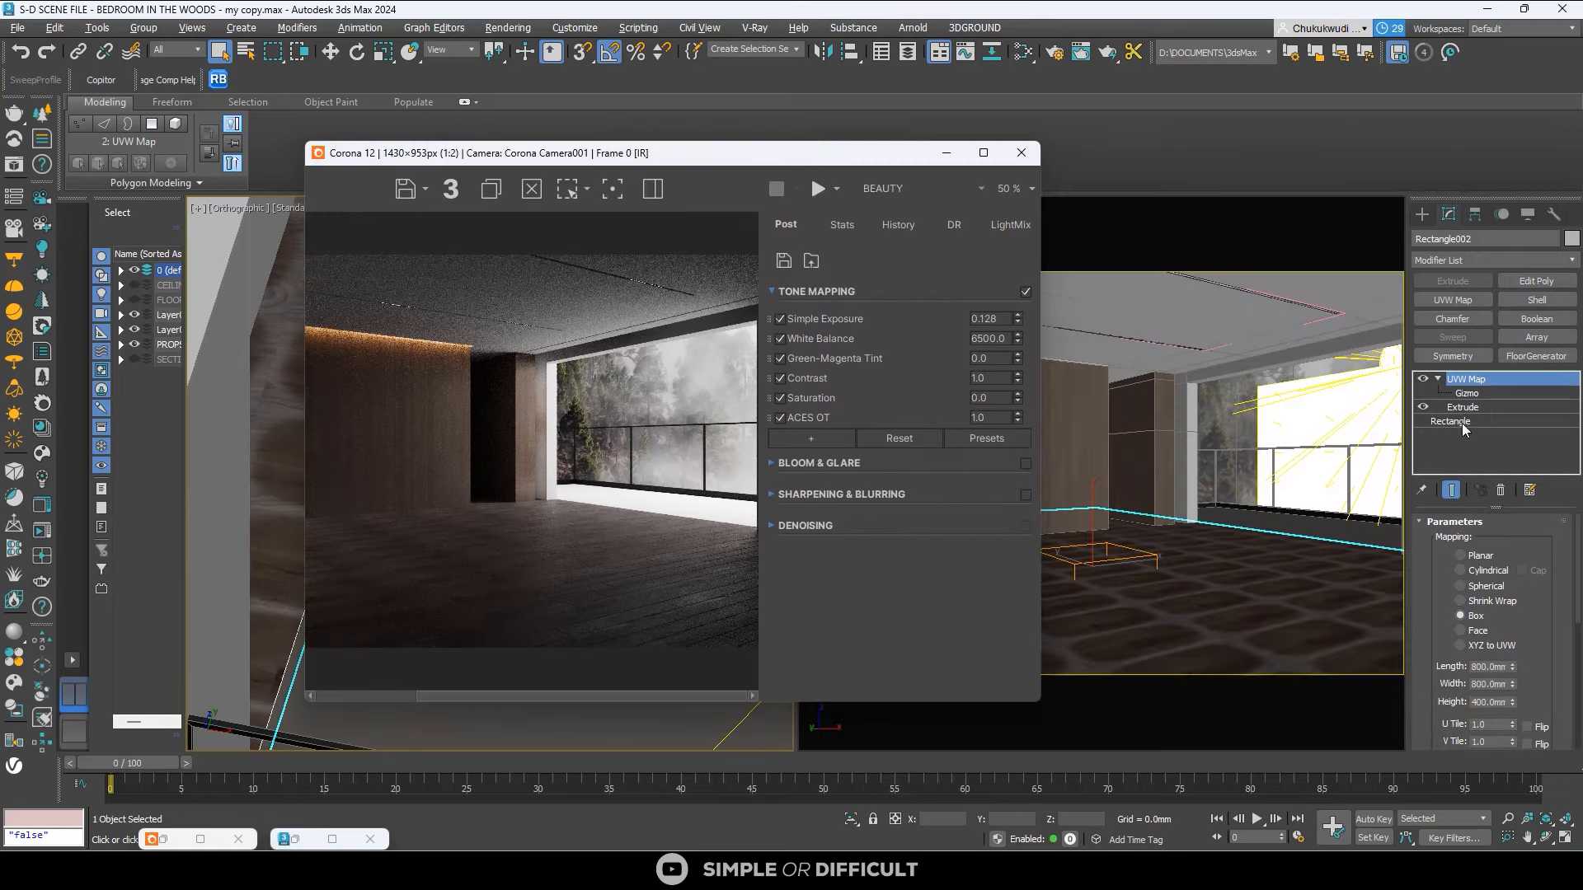
right_click(1468, 381)
left_click(1393, 446)
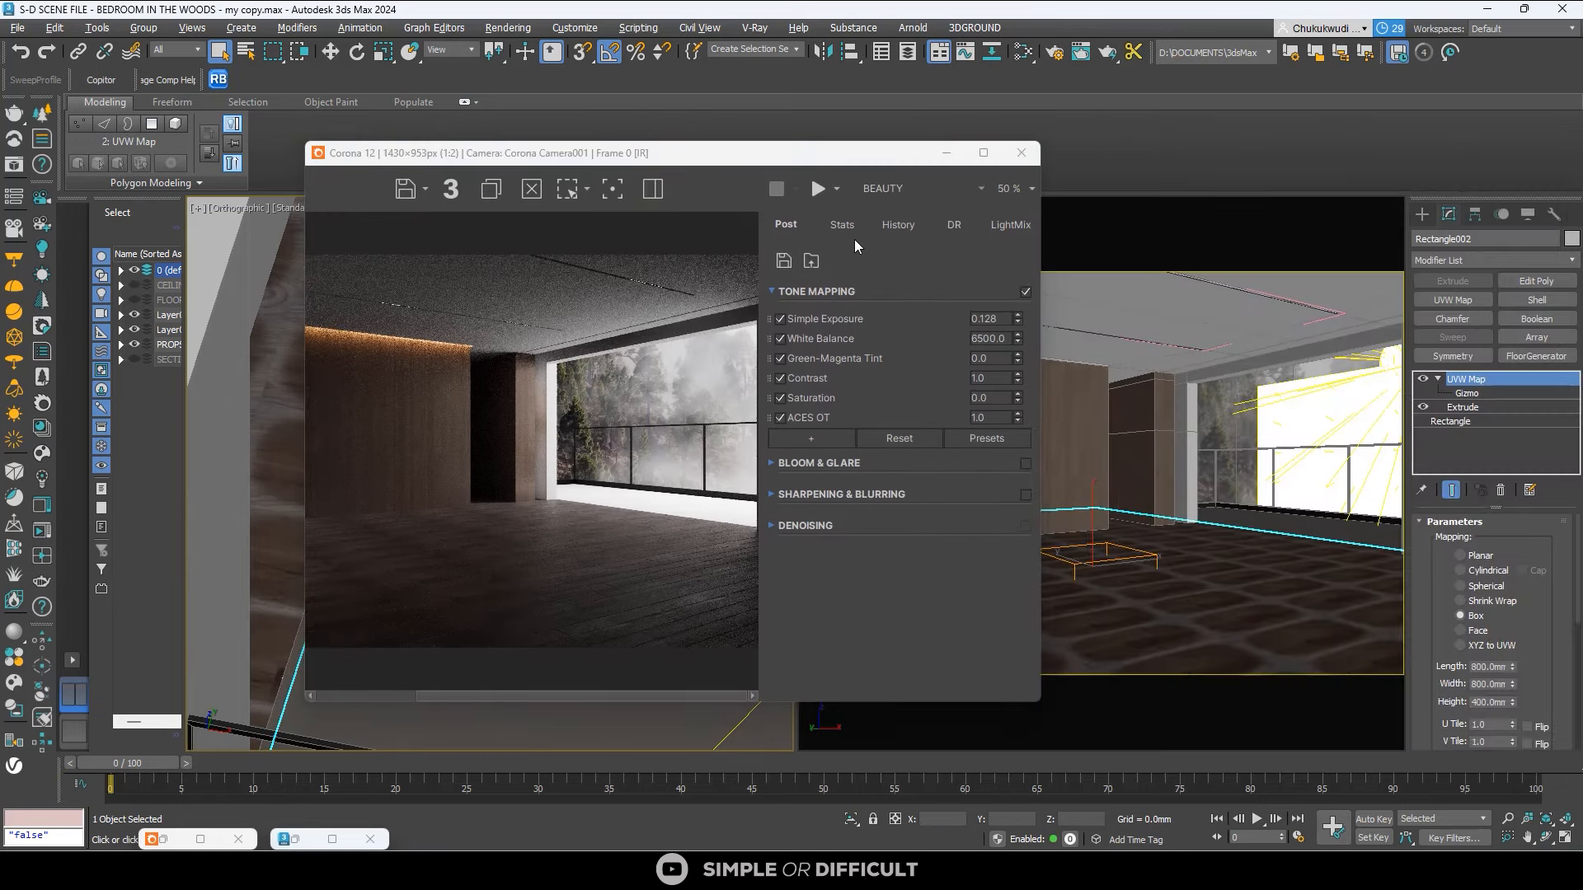
Paste the copied UVW Map modifier above Extrude on the balcony floor slab.
left_click_drag(705, 153, 1229, 194)
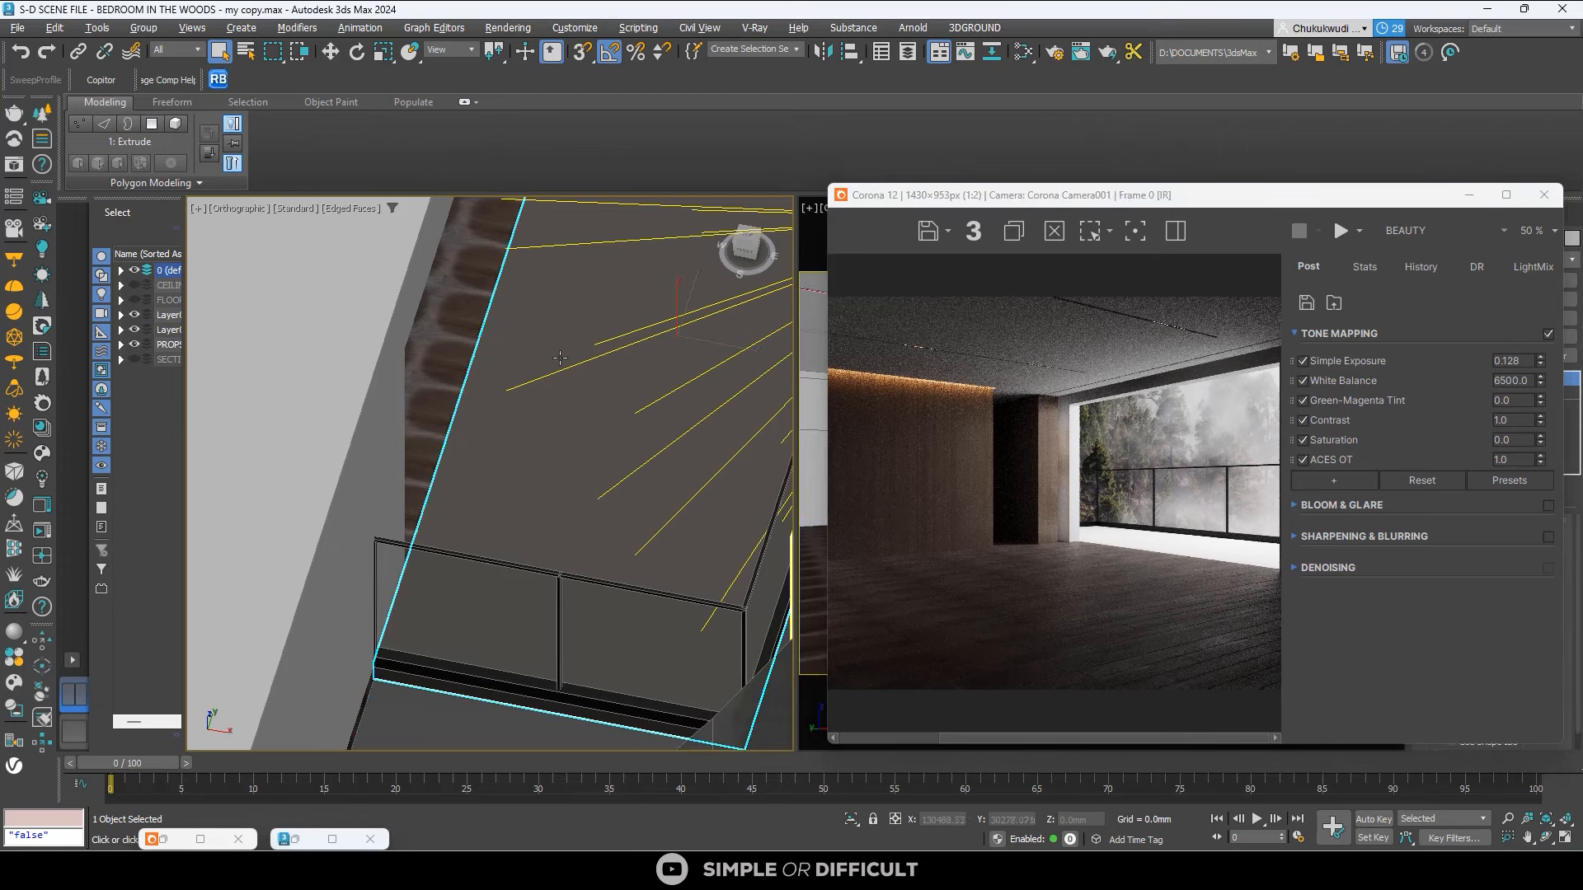
left_click_drag(1126, 207, 618, 249)
right_click(1461, 426)
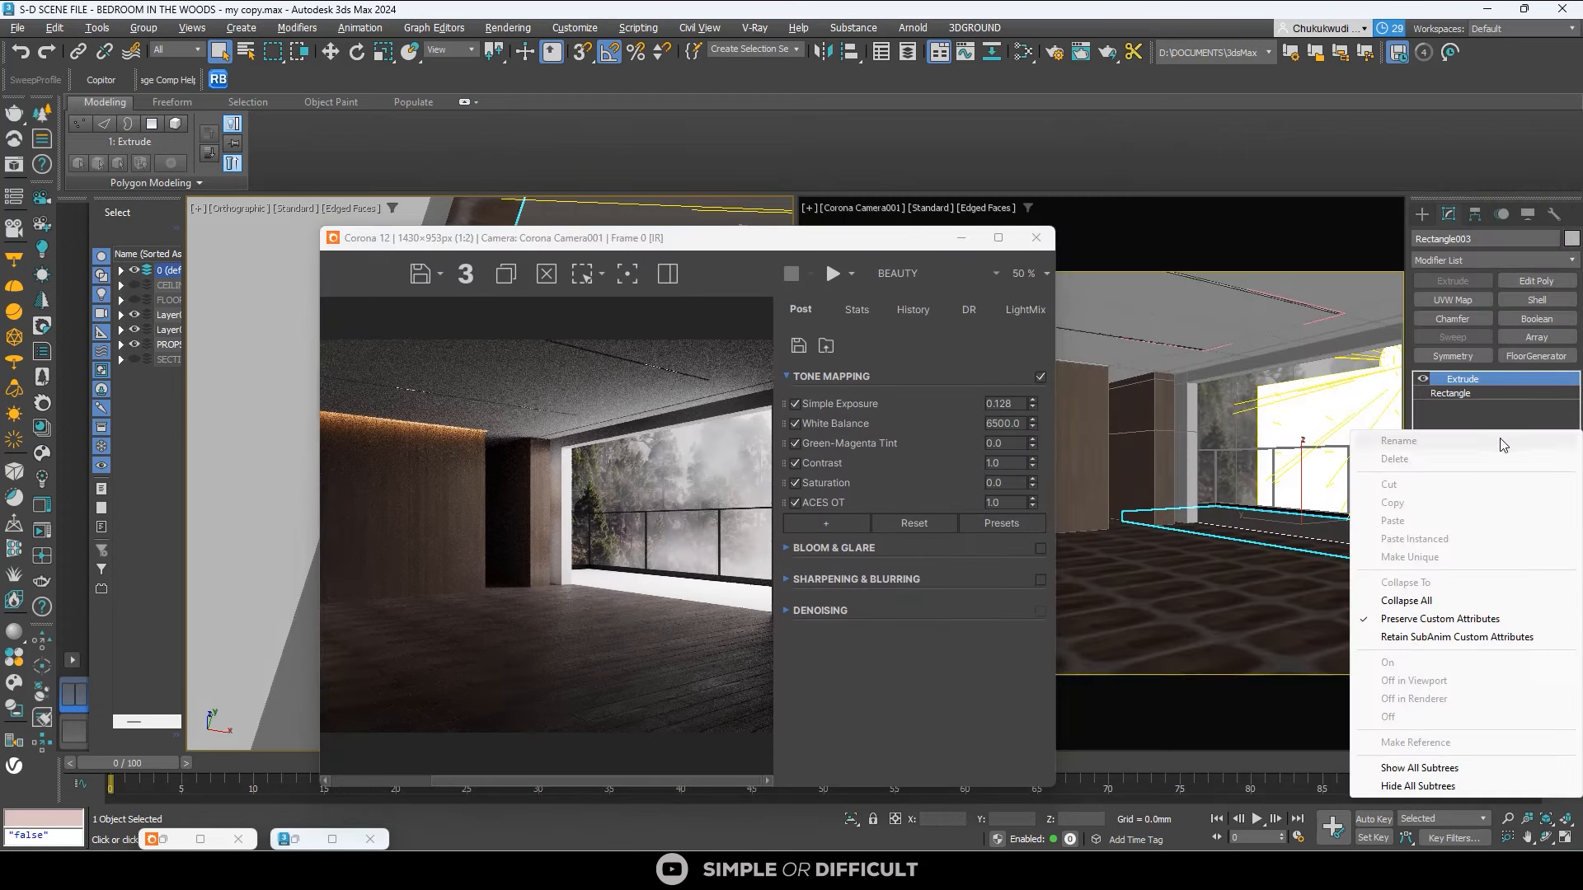
right_click(1459, 379)
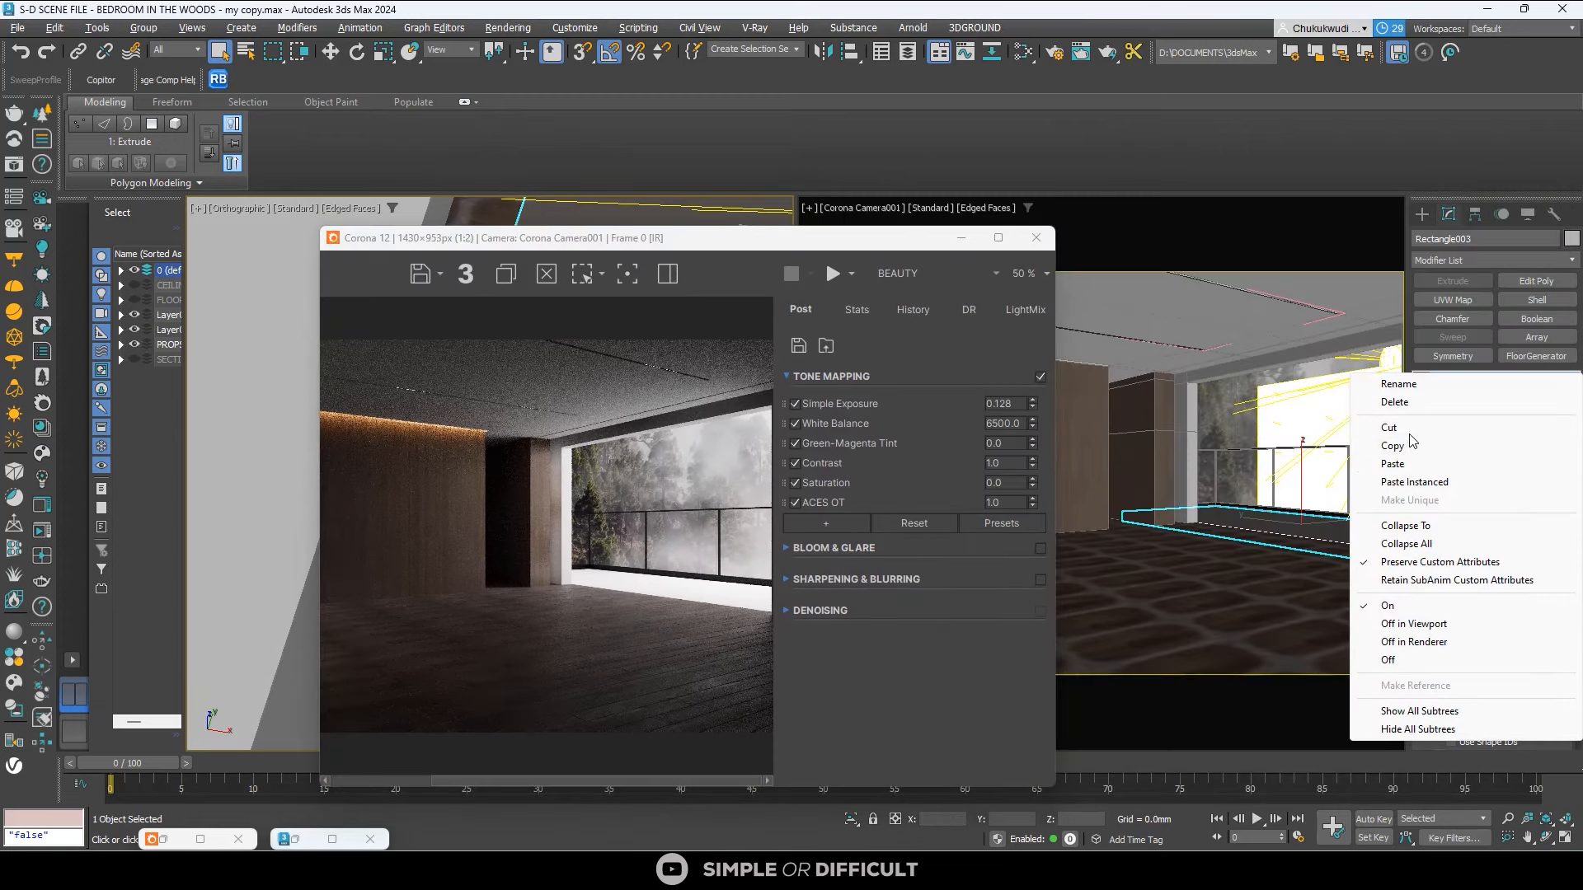
left_click(1405, 466)
left_click_drag(487, 239, 830, 561)
scroll(579, 515, "down", 2)
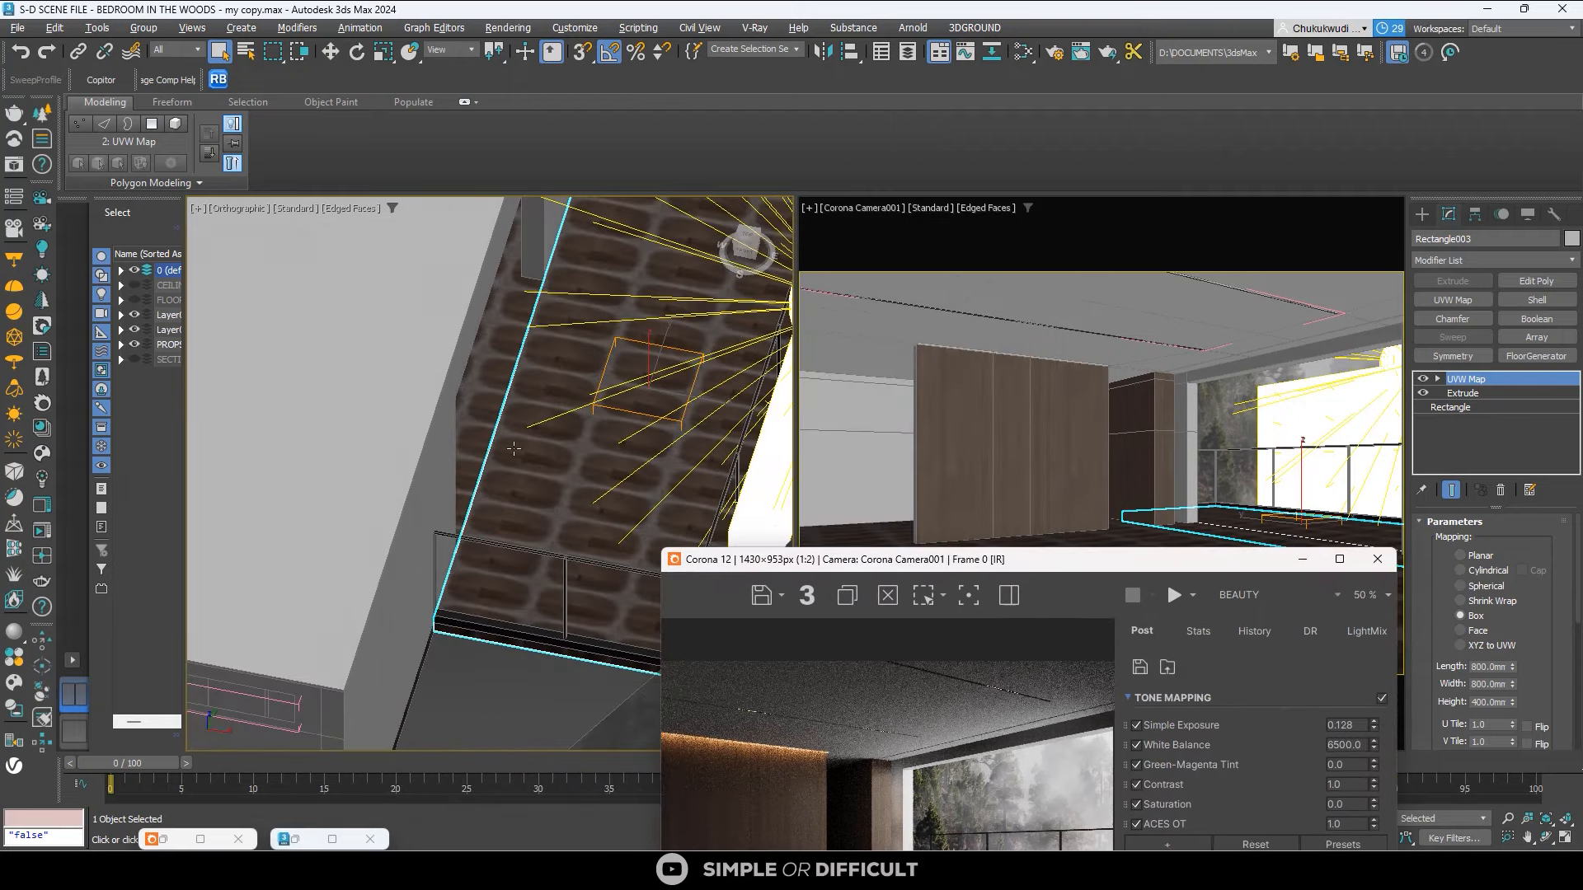
Rotate the balcony floor's UVW Map gizmo a quarter turn in the top view so the planks run along the slab's length.
left_click(1437, 378)
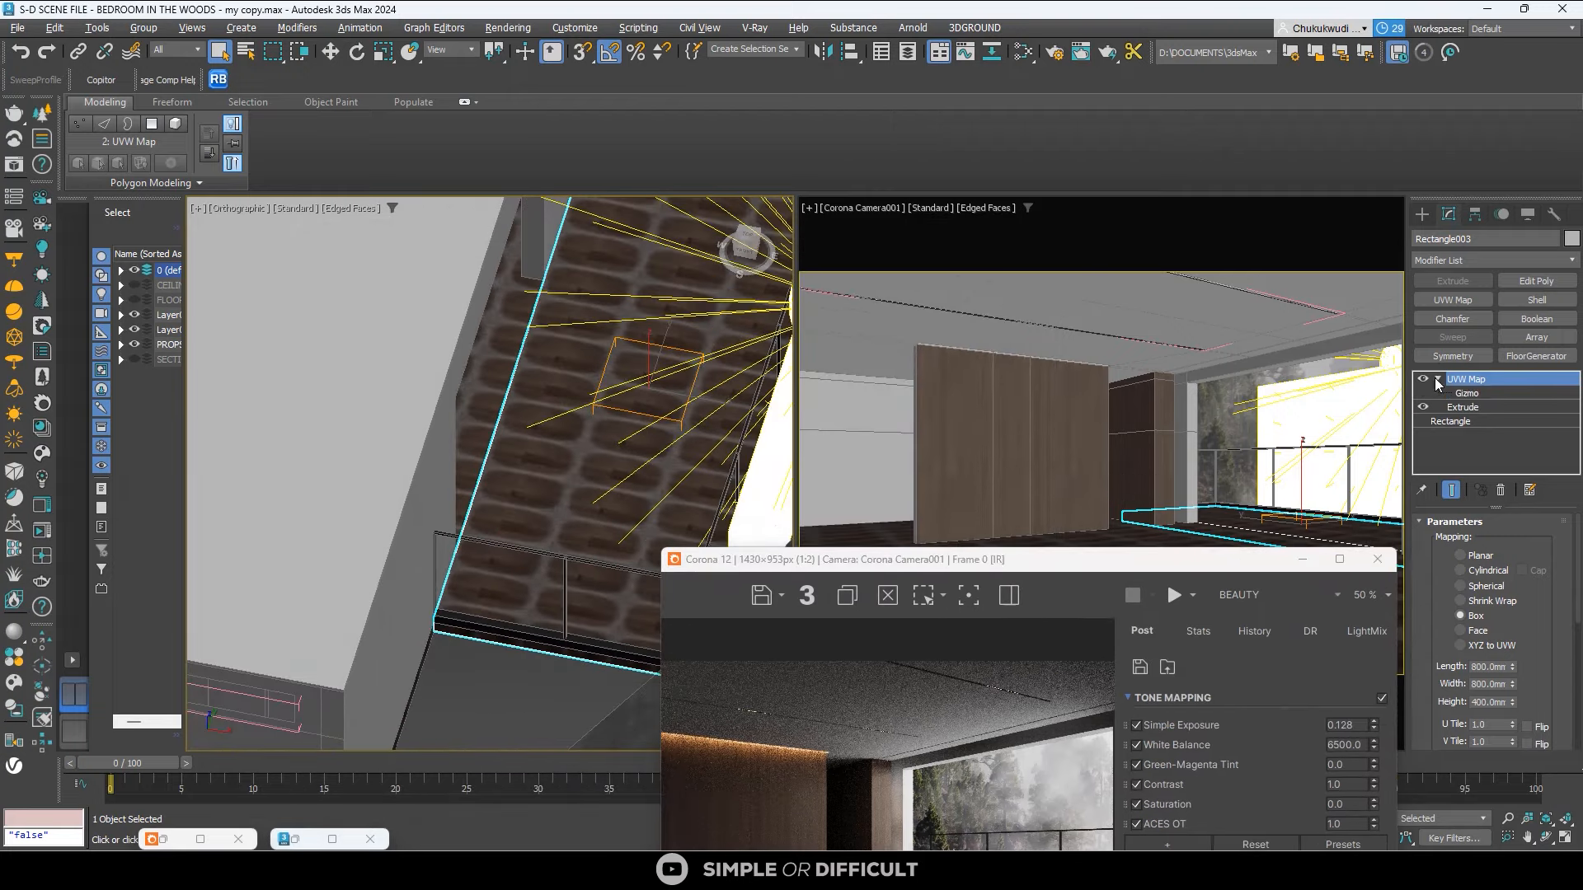
left_click(1467, 394)
left_click(356, 51)
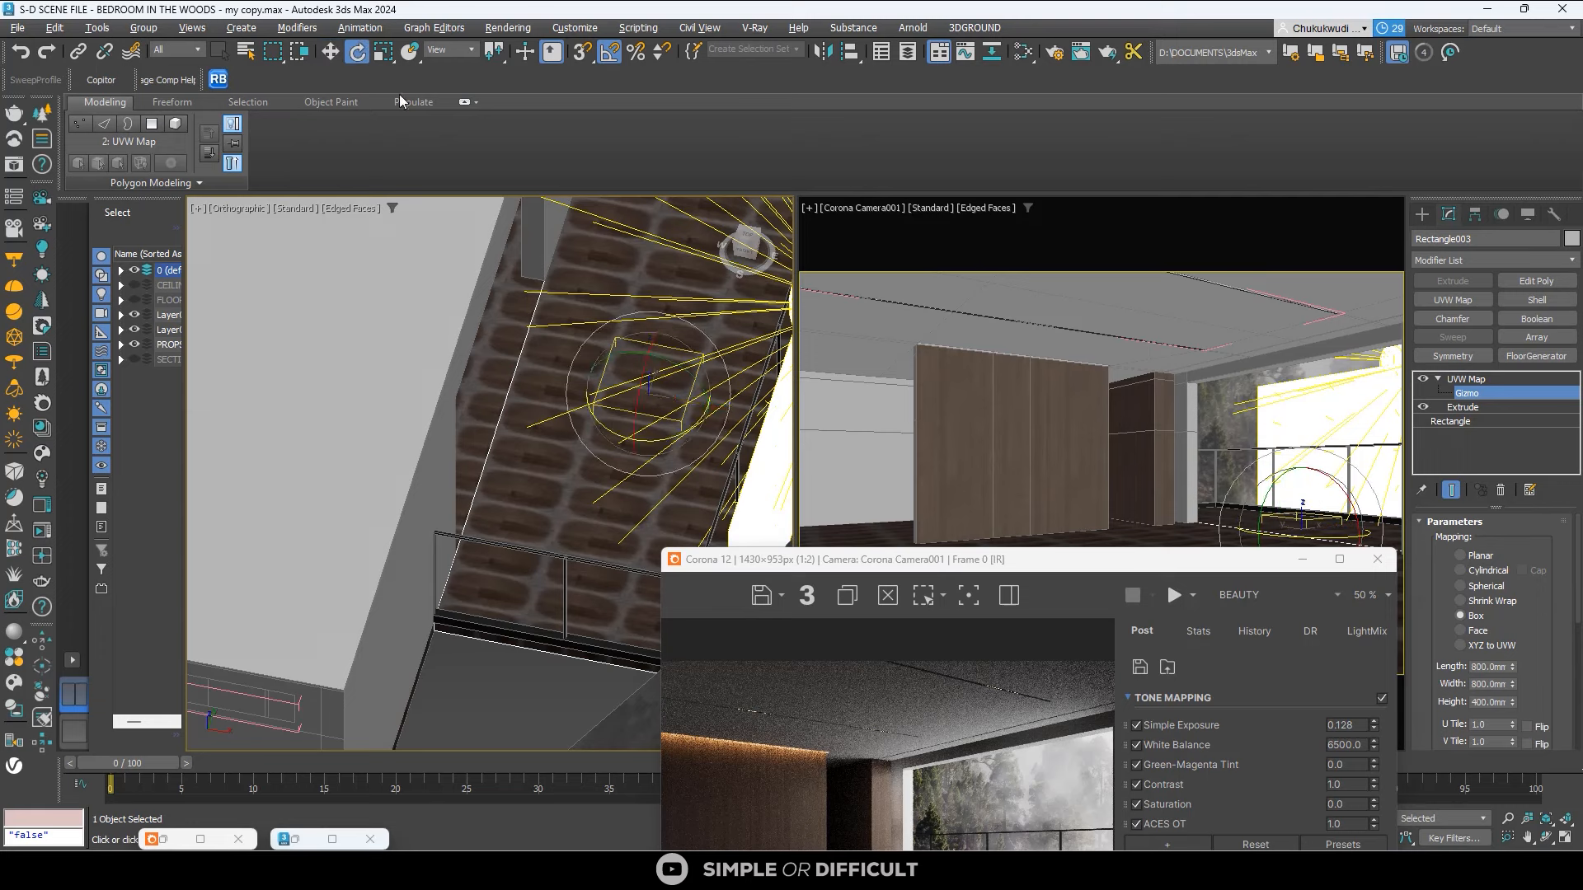
scroll(574, 406, "up", 2)
key("t")
scroll(490, 441, "up", 4)
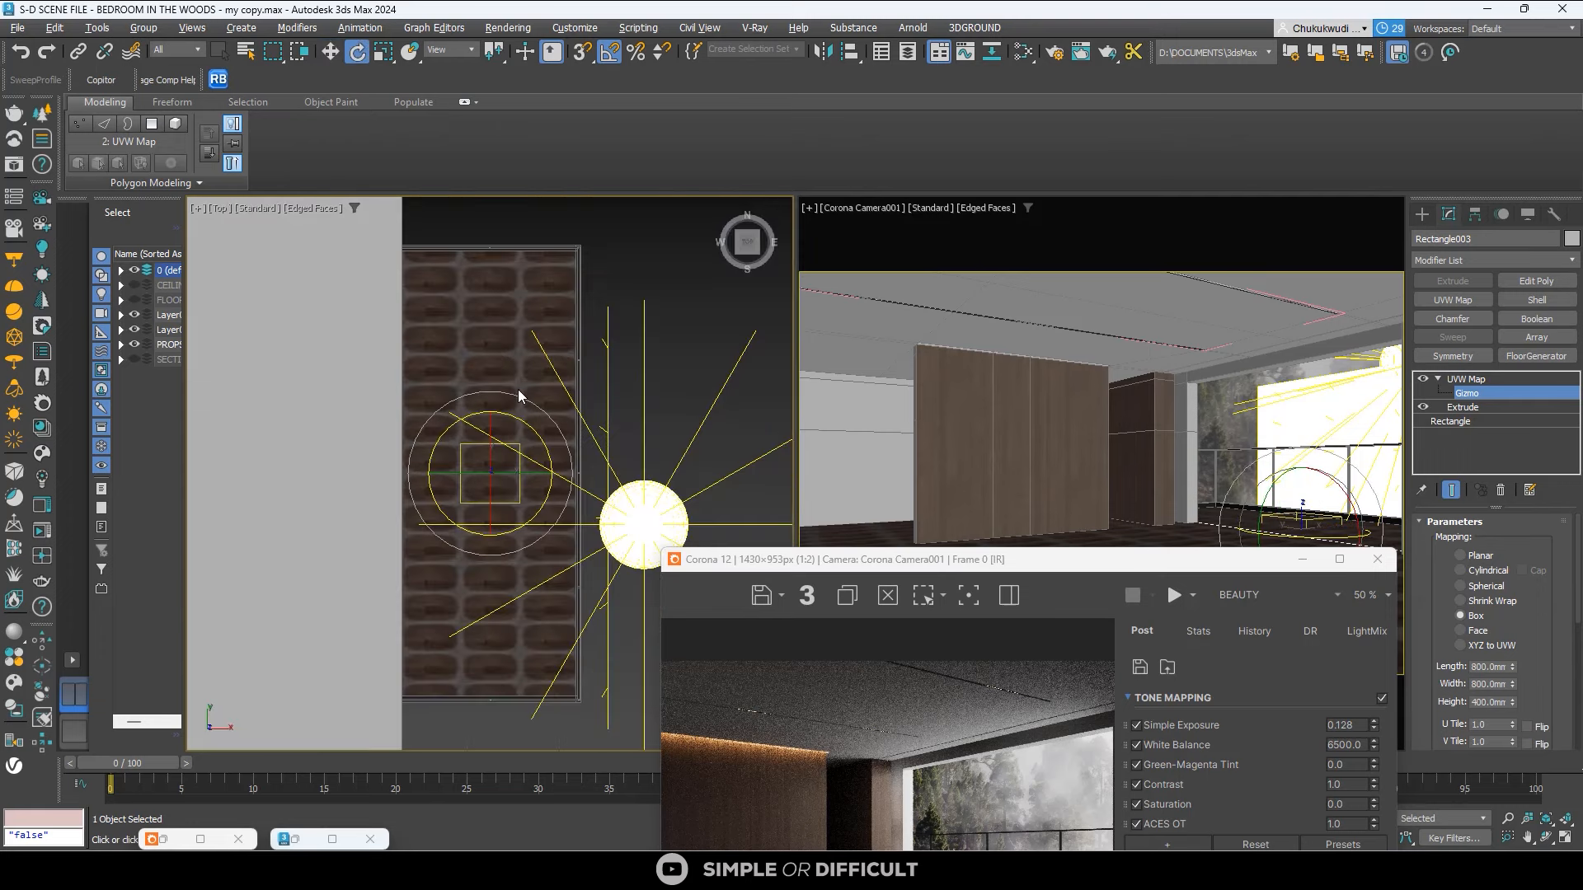
left_click_drag(490, 442, 545, 522)
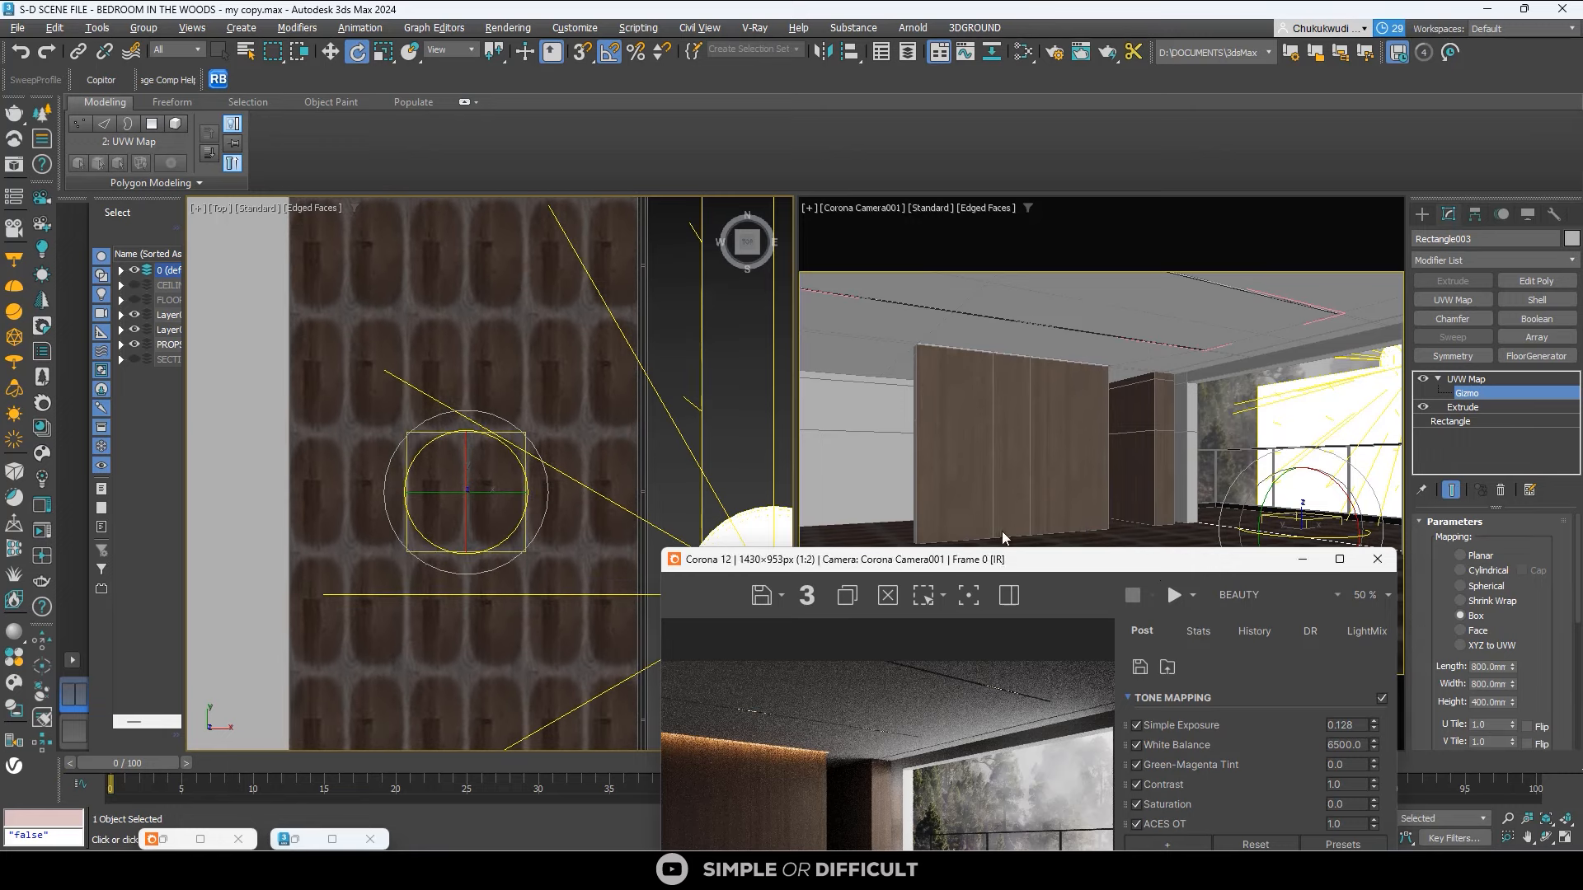
Set the saturation of the copied material's diffuse Color Correction map to -84.053.
left_click_drag(1156, 568, 677, 225)
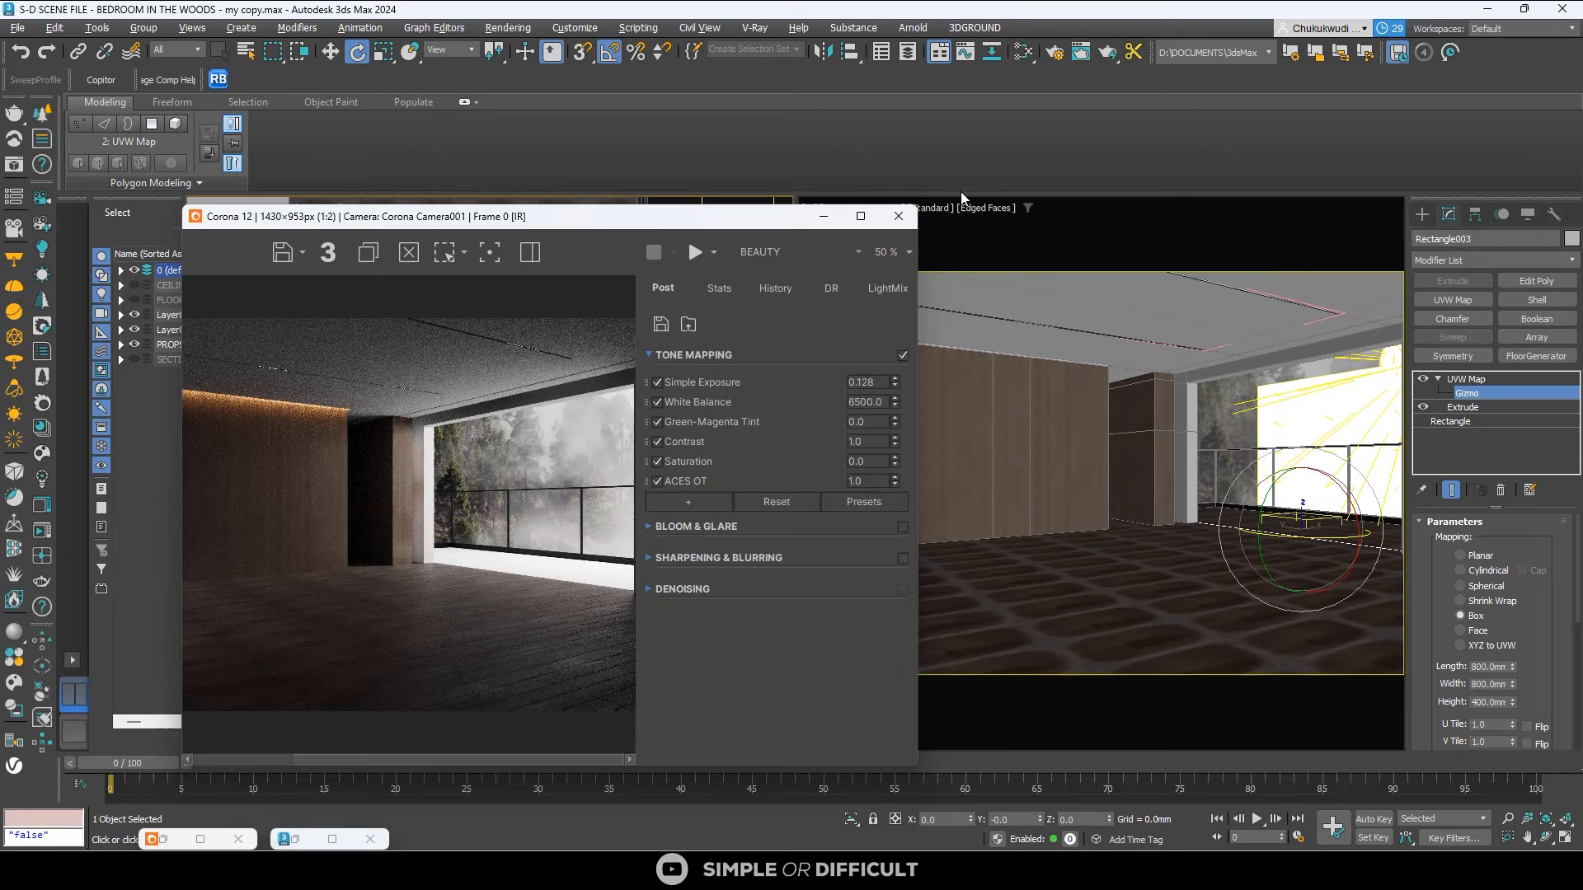
left_click(1023, 52)
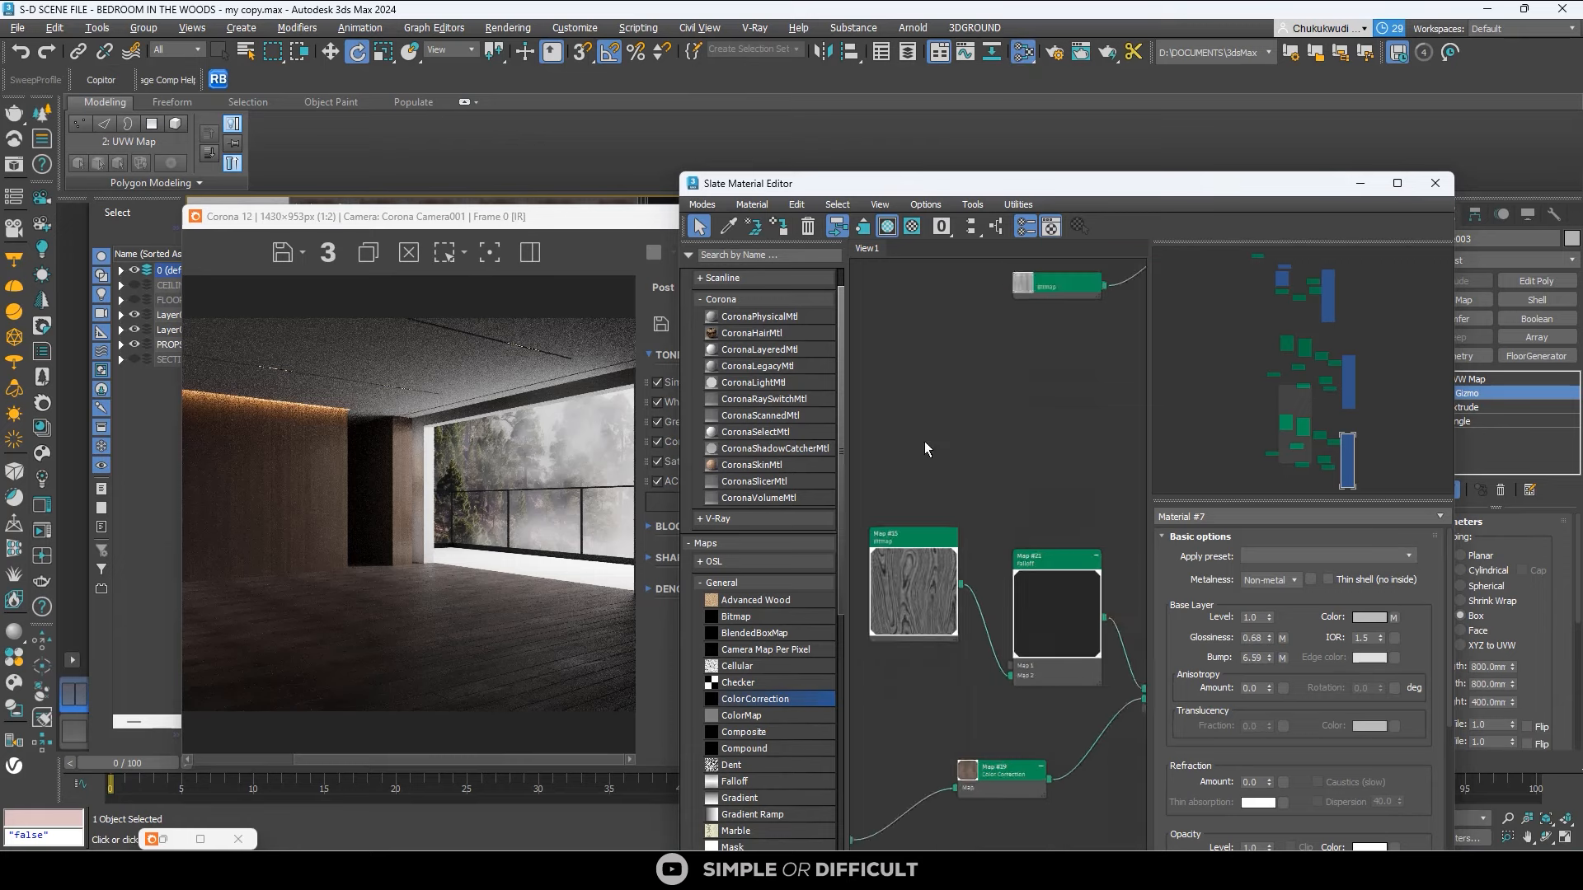
scroll(943, 554, "up", 5)
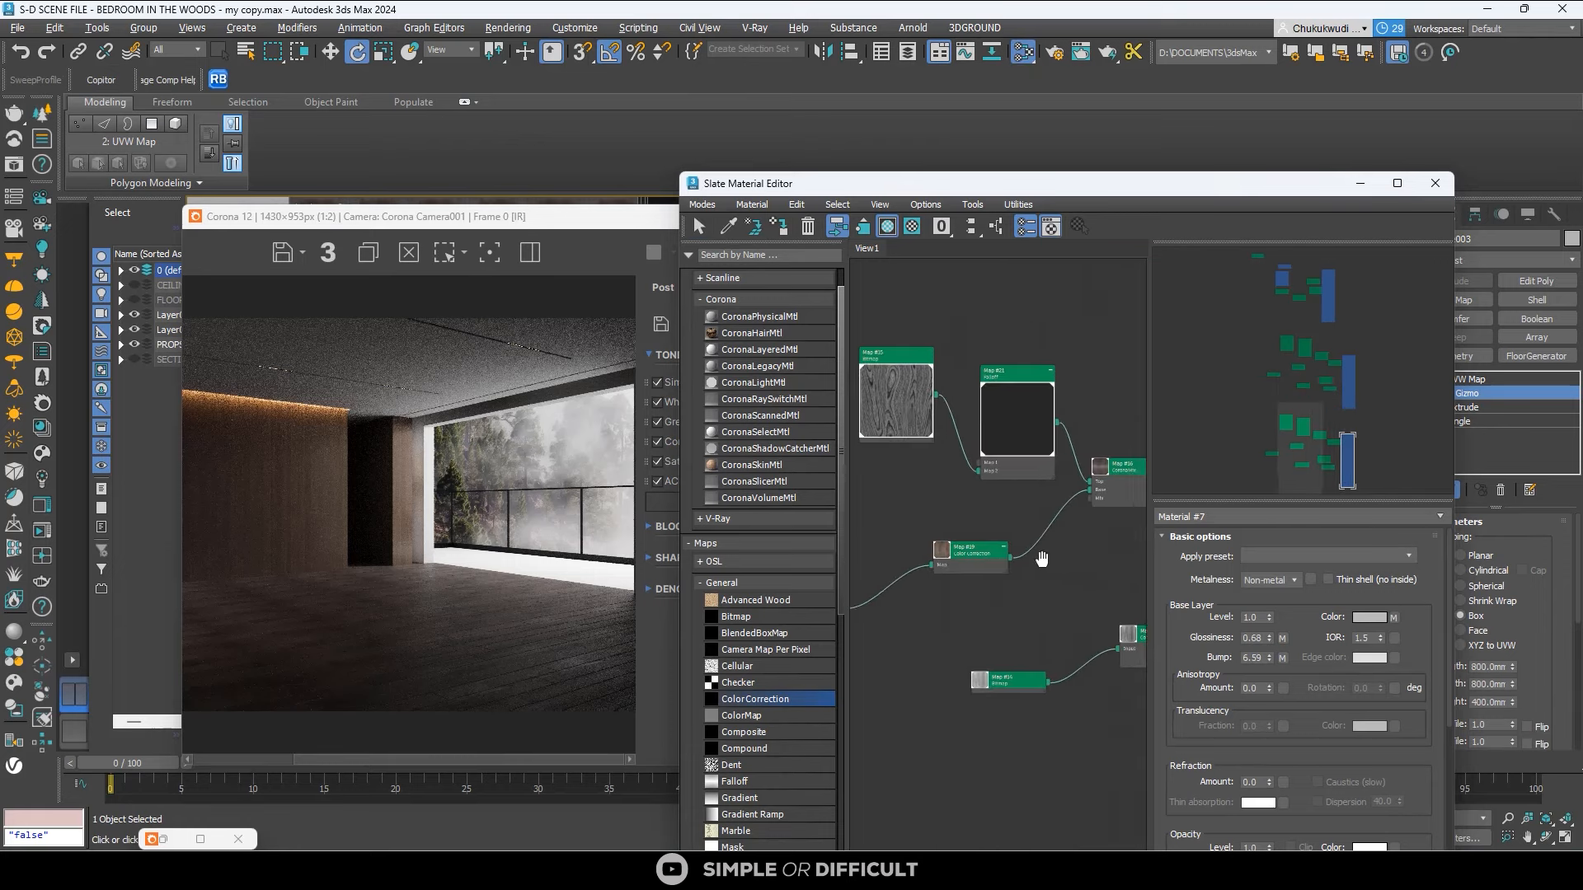
left_click(973, 554)
double_click(972, 554)
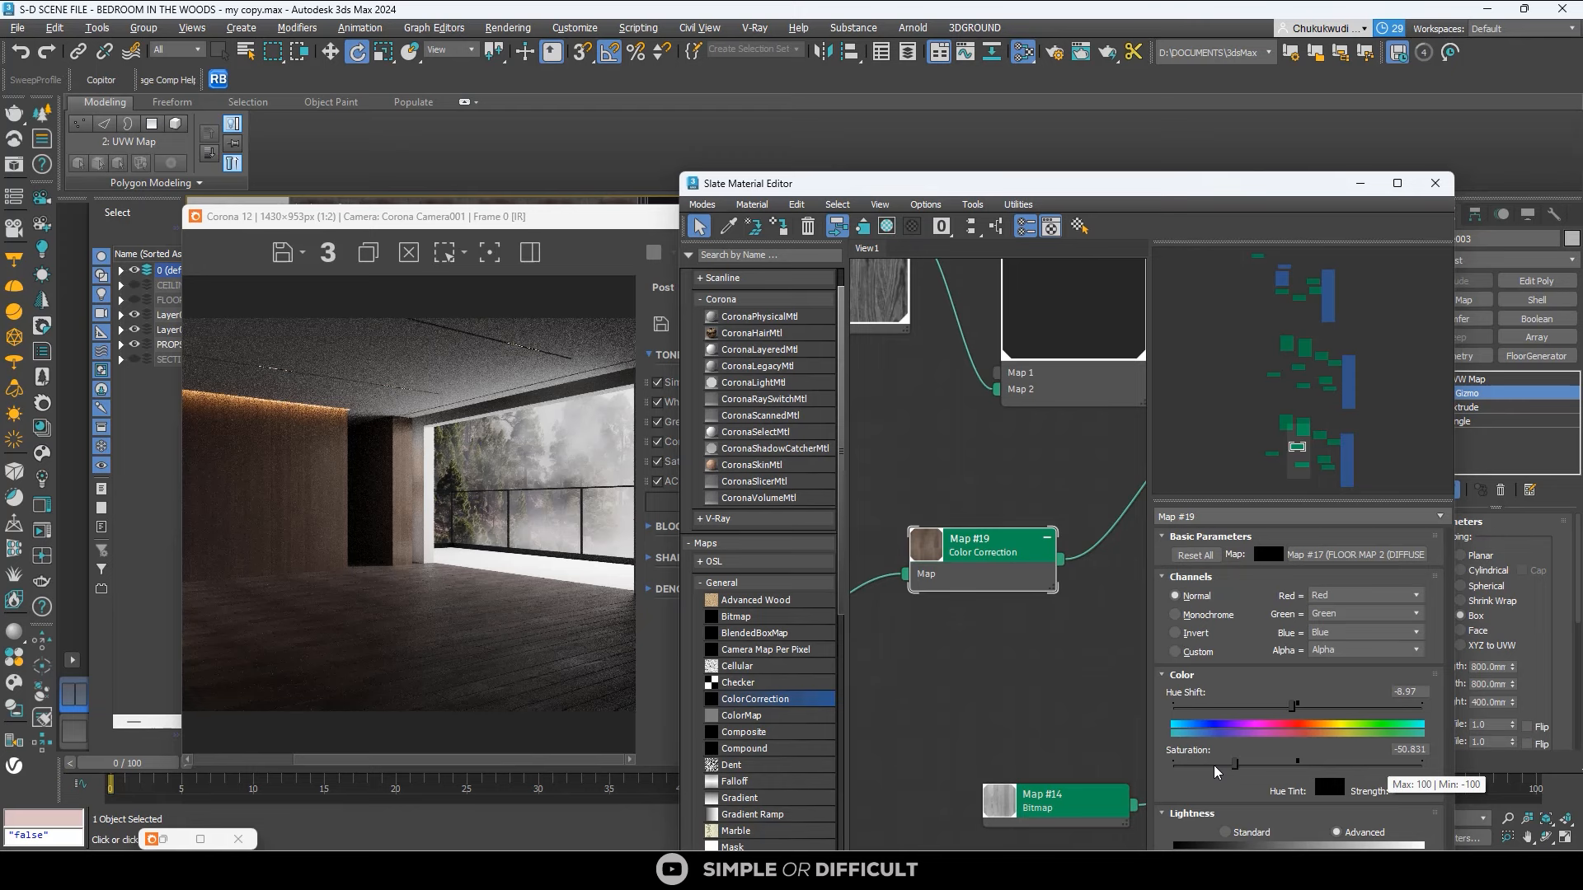
left_click_drag(1235, 769, 1193, 764)
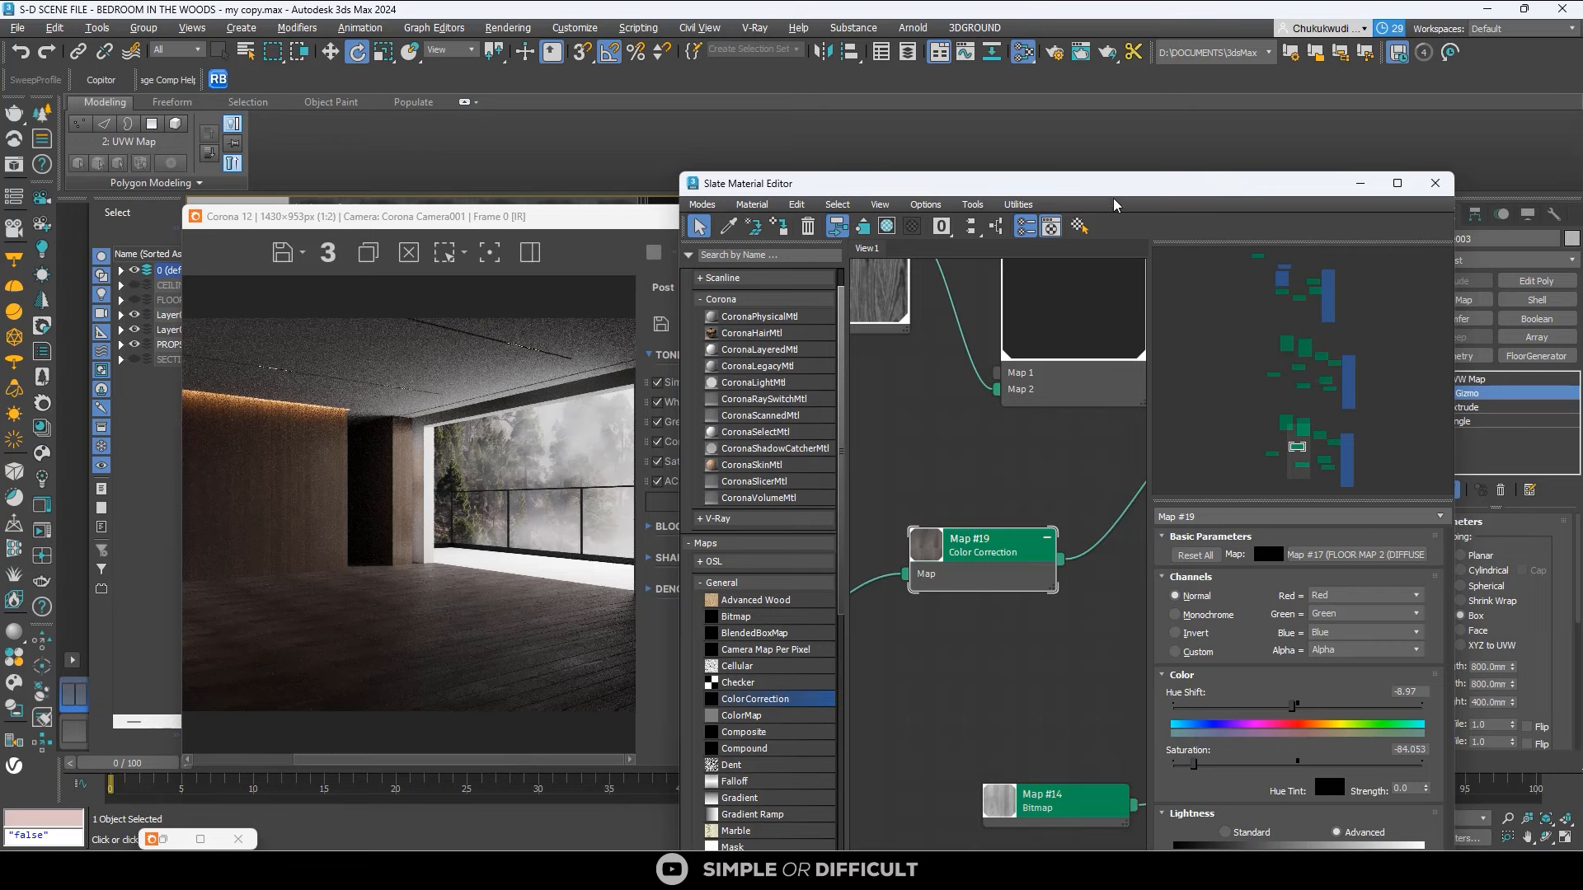
left_click_drag(1049, 194, 1095, 216)
Save the scene and start Corona interactive rendering in the maximized frame buffer.
left_click(16, 27)
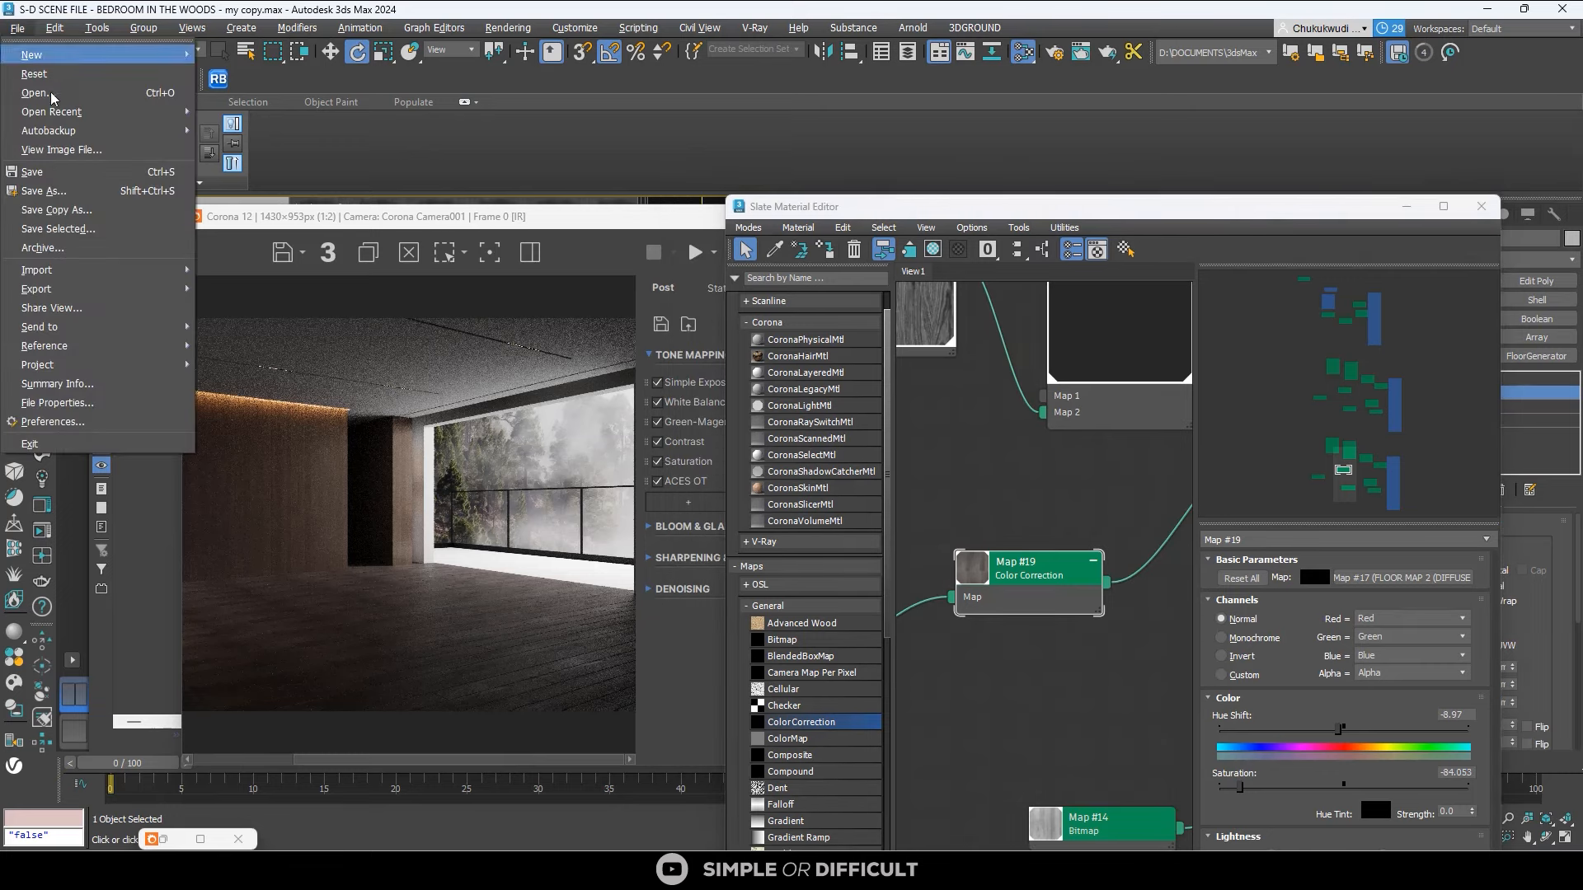
left_click(57, 174)
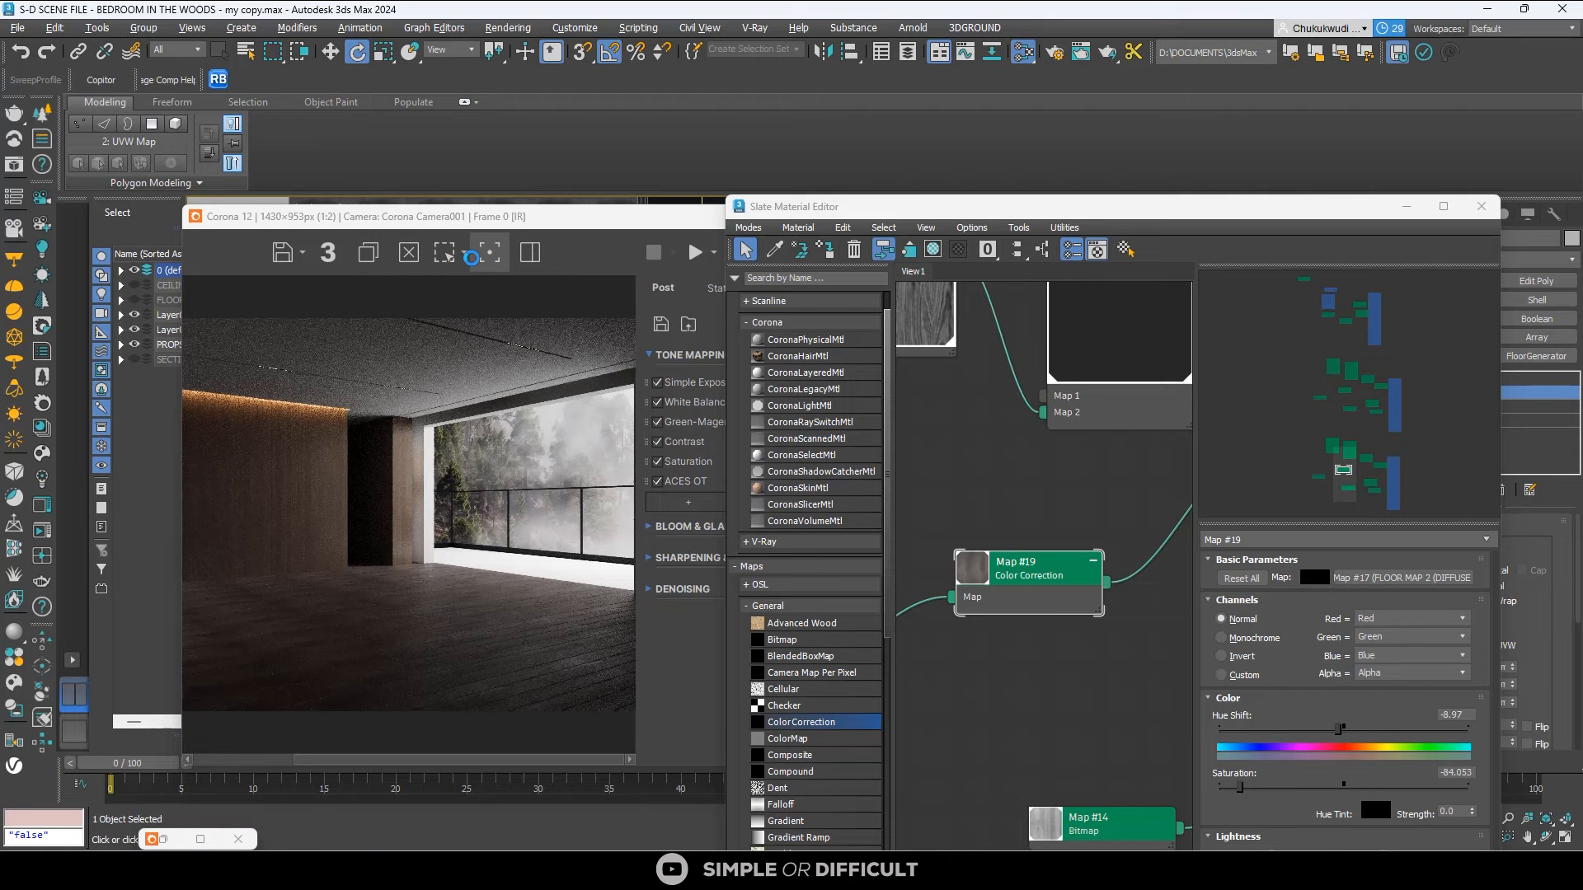
double_click(653, 217)
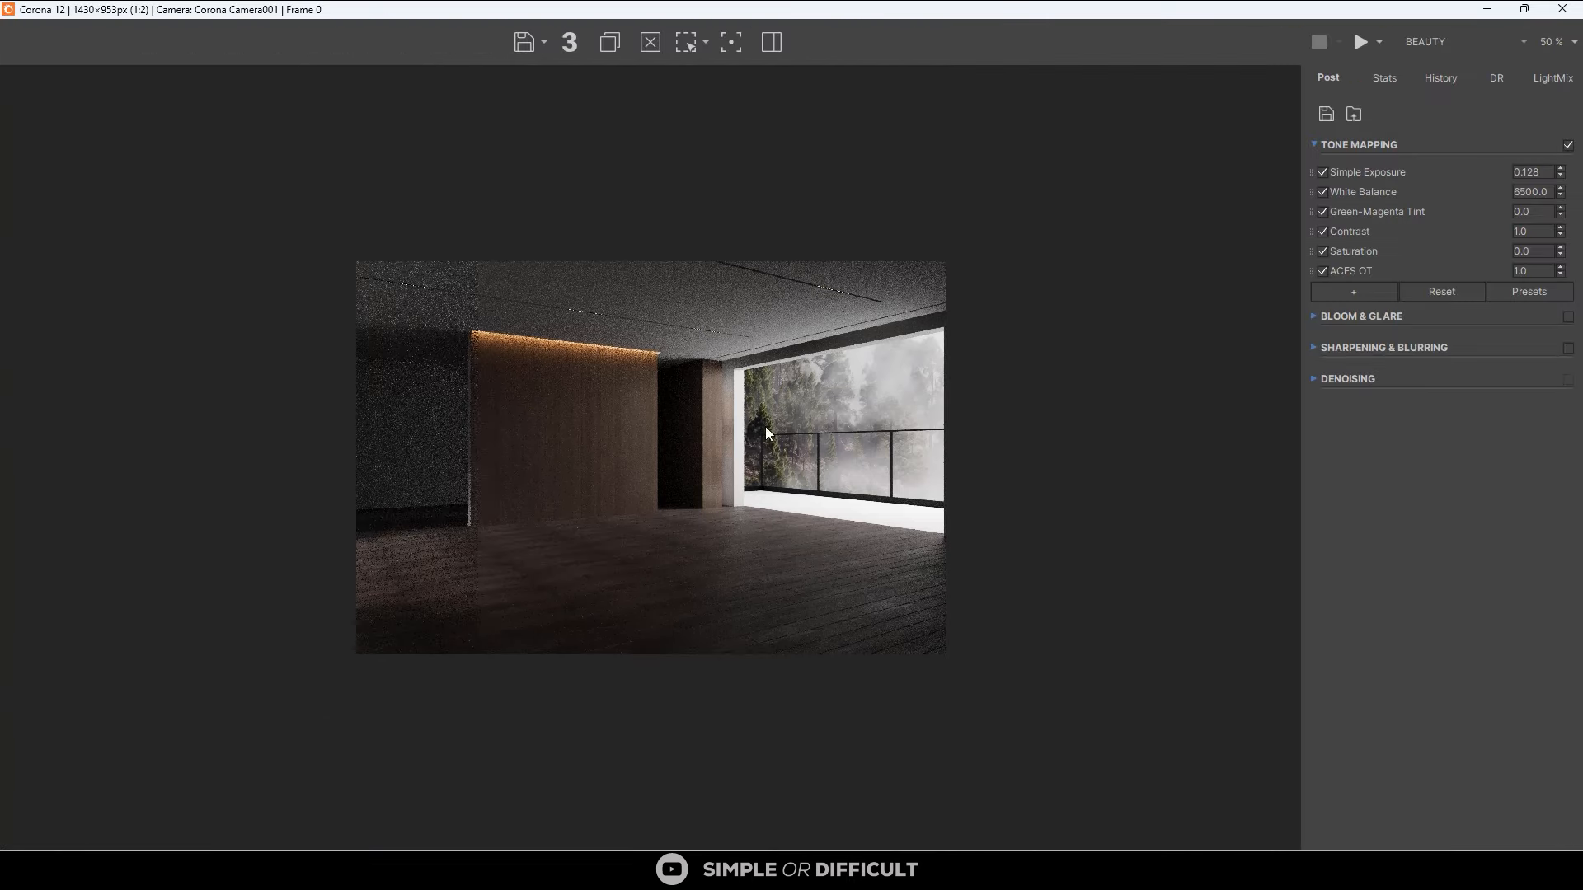
left_click(1379, 43)
left_click(1381, 84)
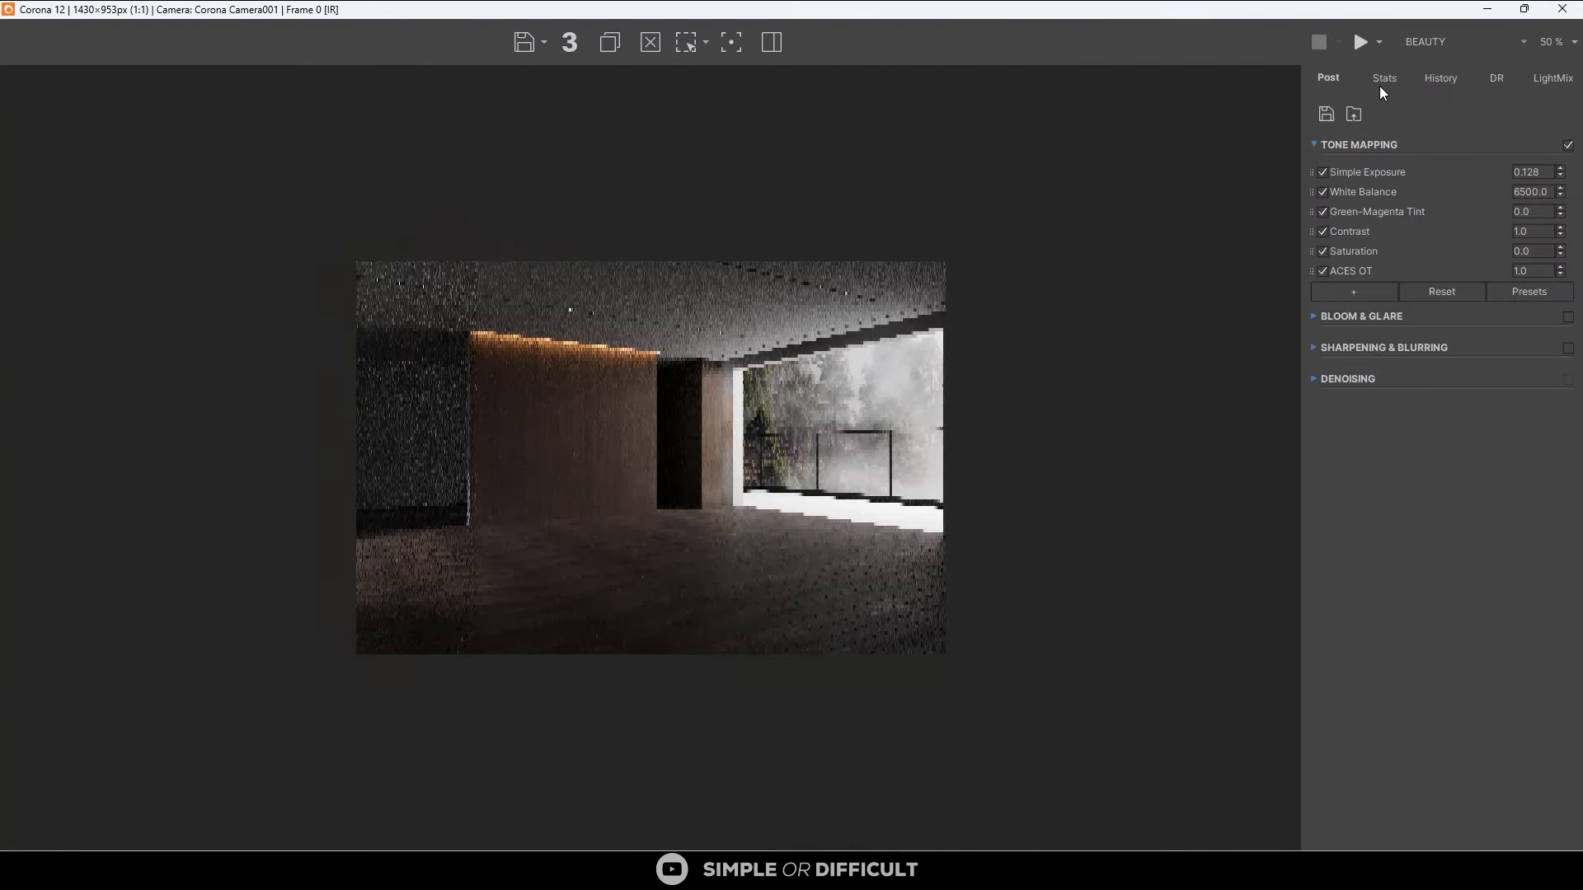
Examine the balcony floor's color and plank direction against the interior floor in the enlarged render.
scroll(998, 452, "up", 3)
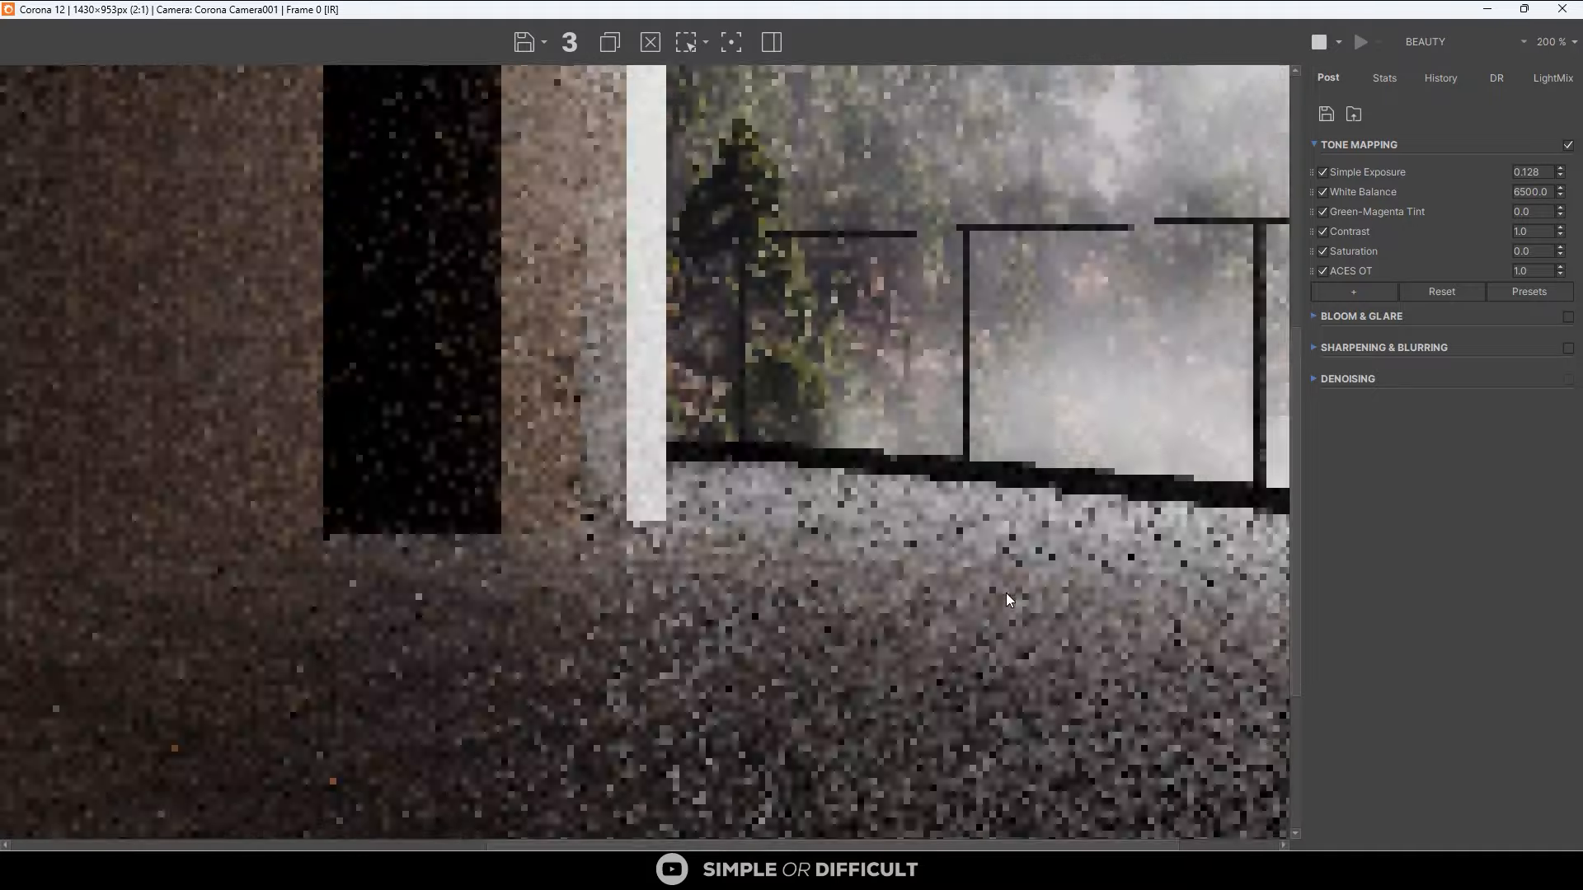
scroll(898, 437, "down", 1)
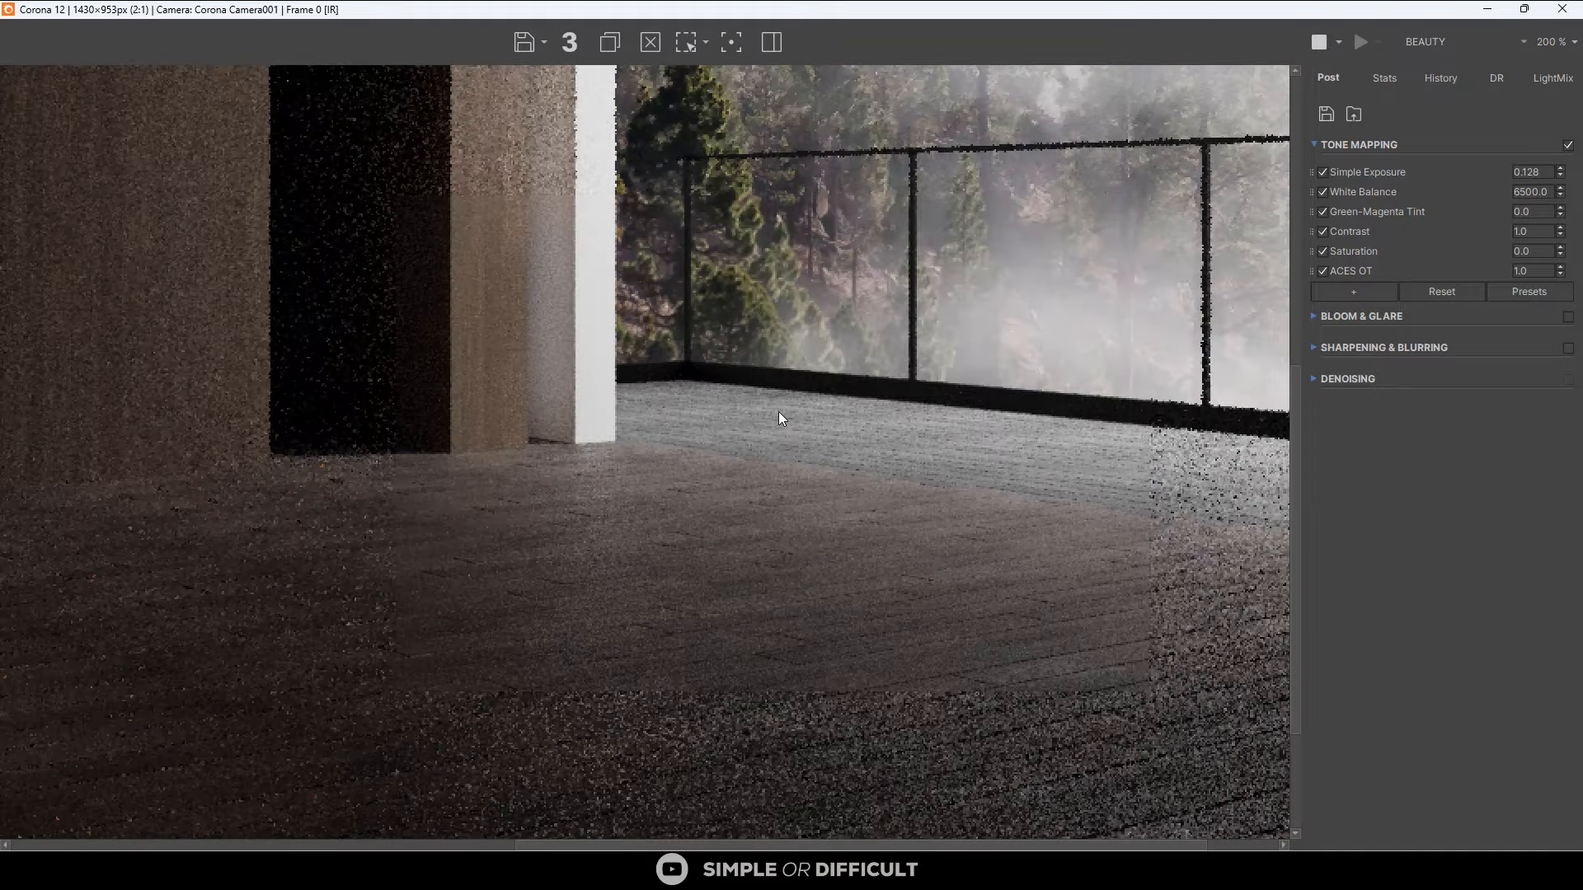
scroll(783, 409, "up", 2)
scroll(507, 390, "down", 3)
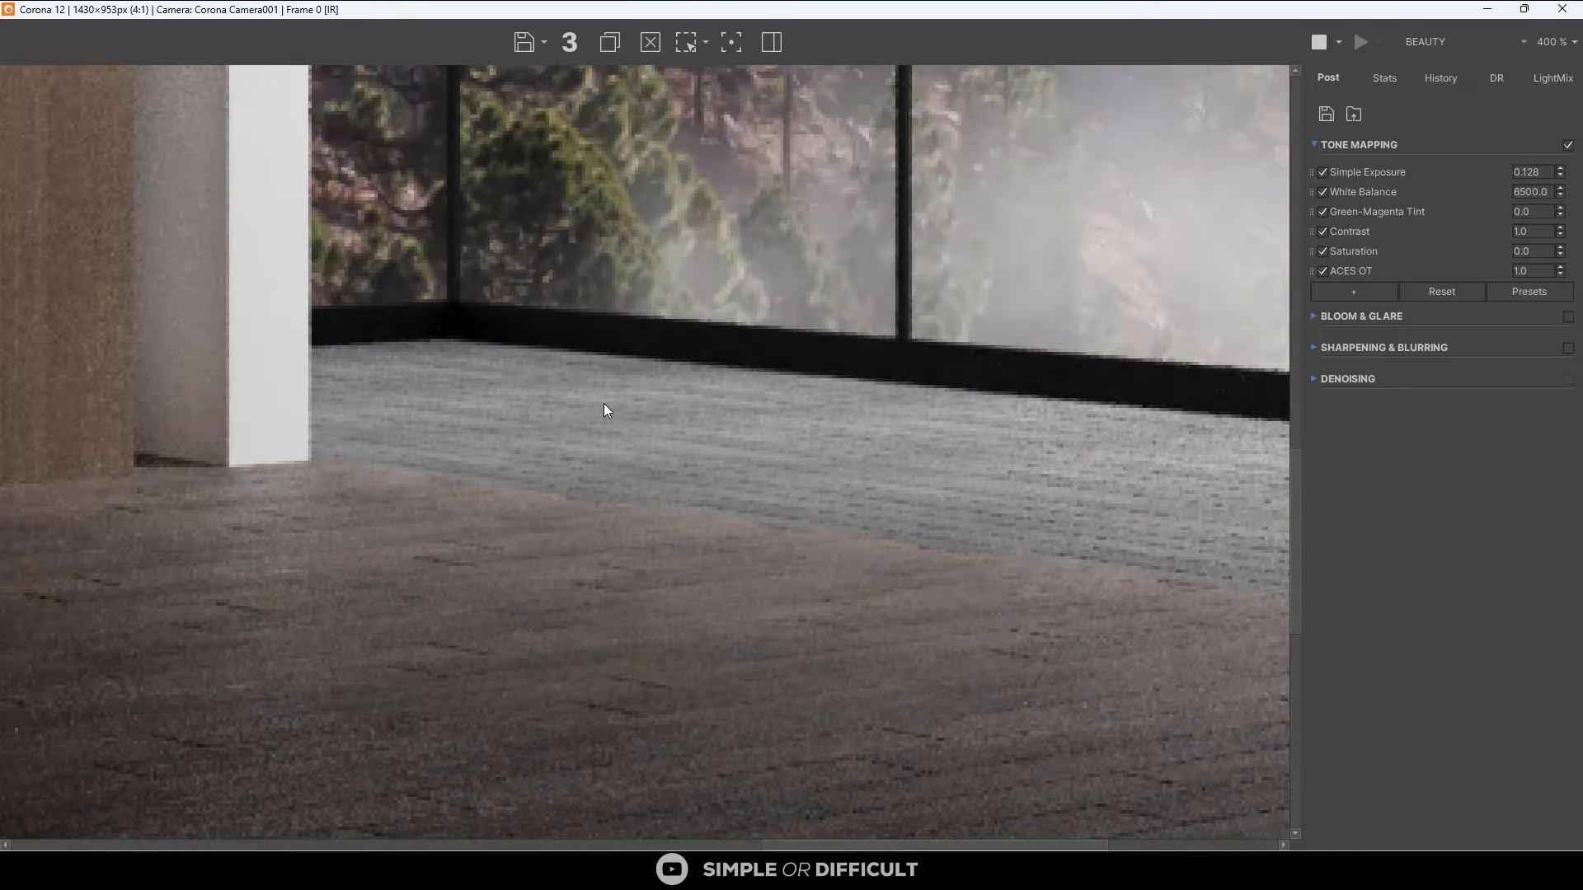
scroll(1096, 528, "up", 1)
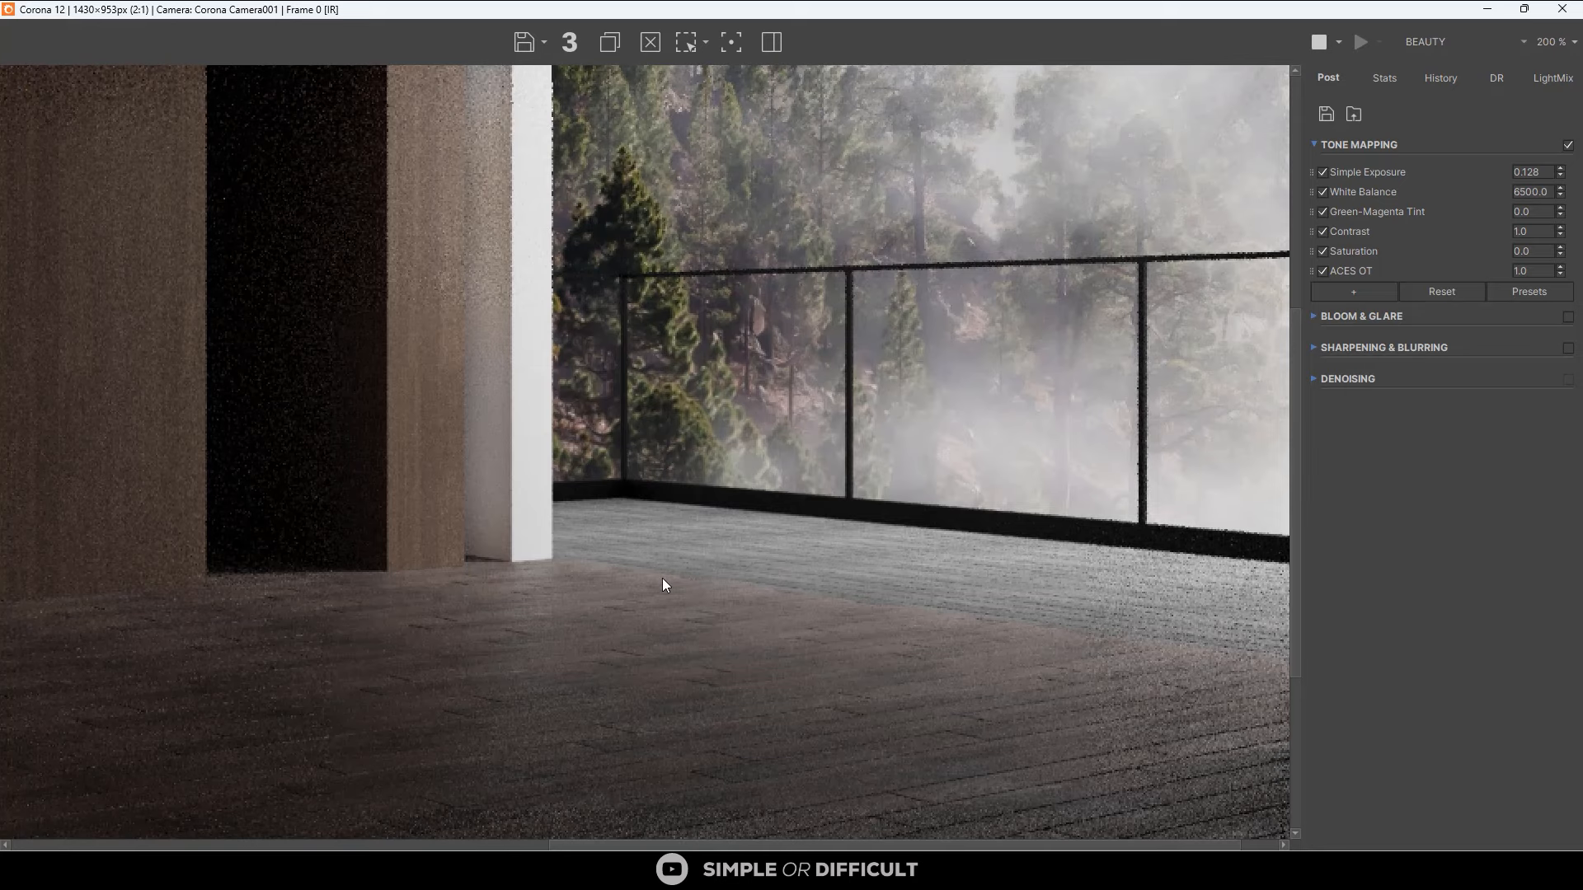
scroll(907, 577, "down", 1)
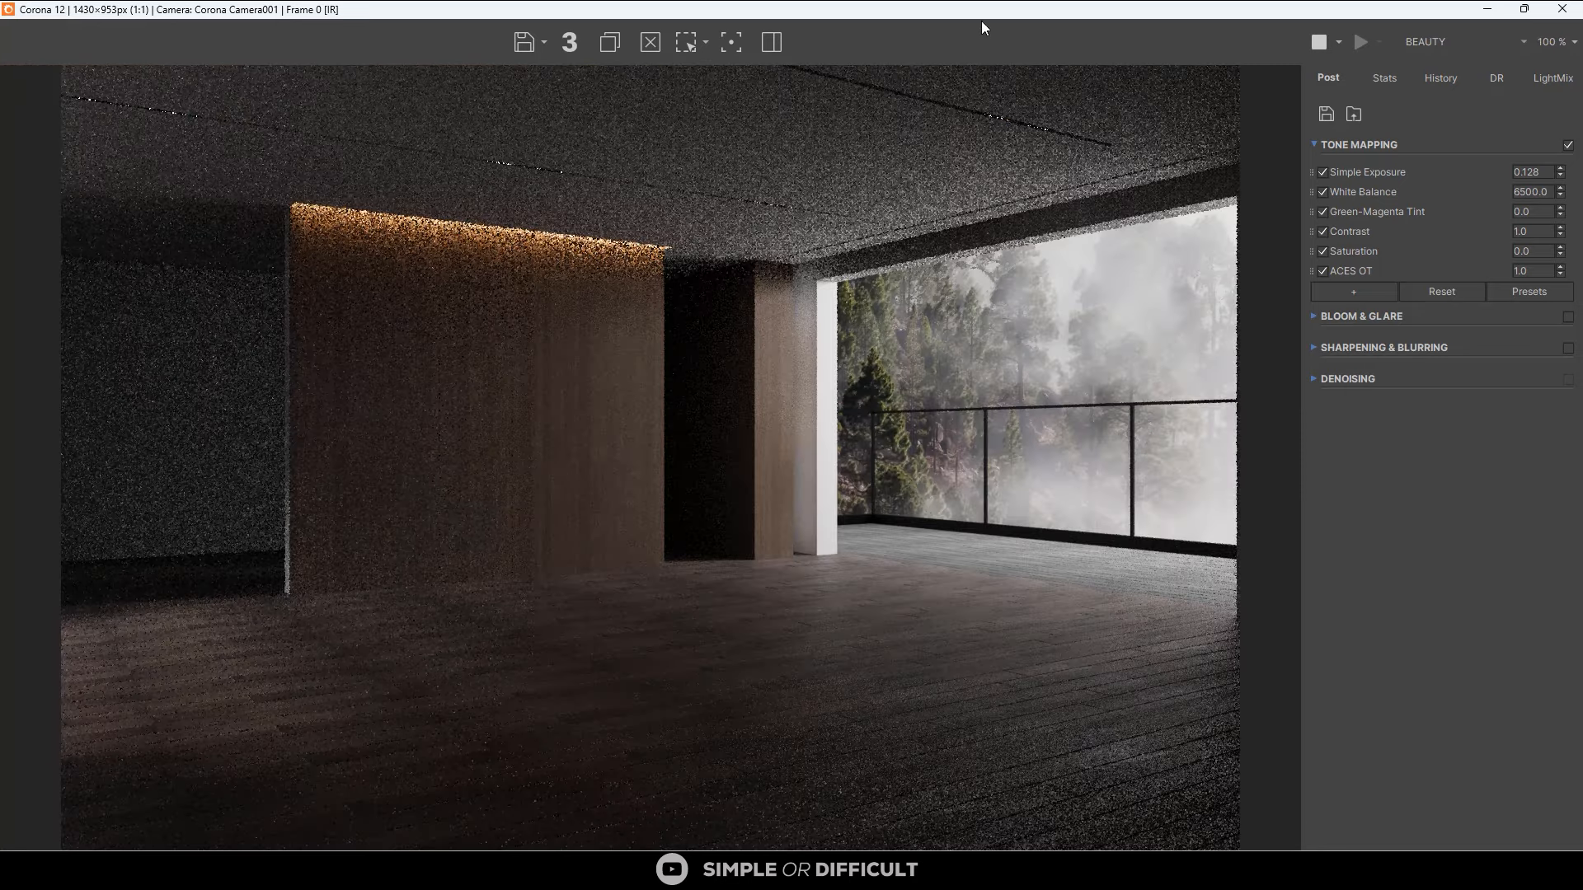
Restore the frame buffer beside the material editor and inspect the seam between the balcony and interior floors up close.
left_click_drag(981, 11, 517, 114)
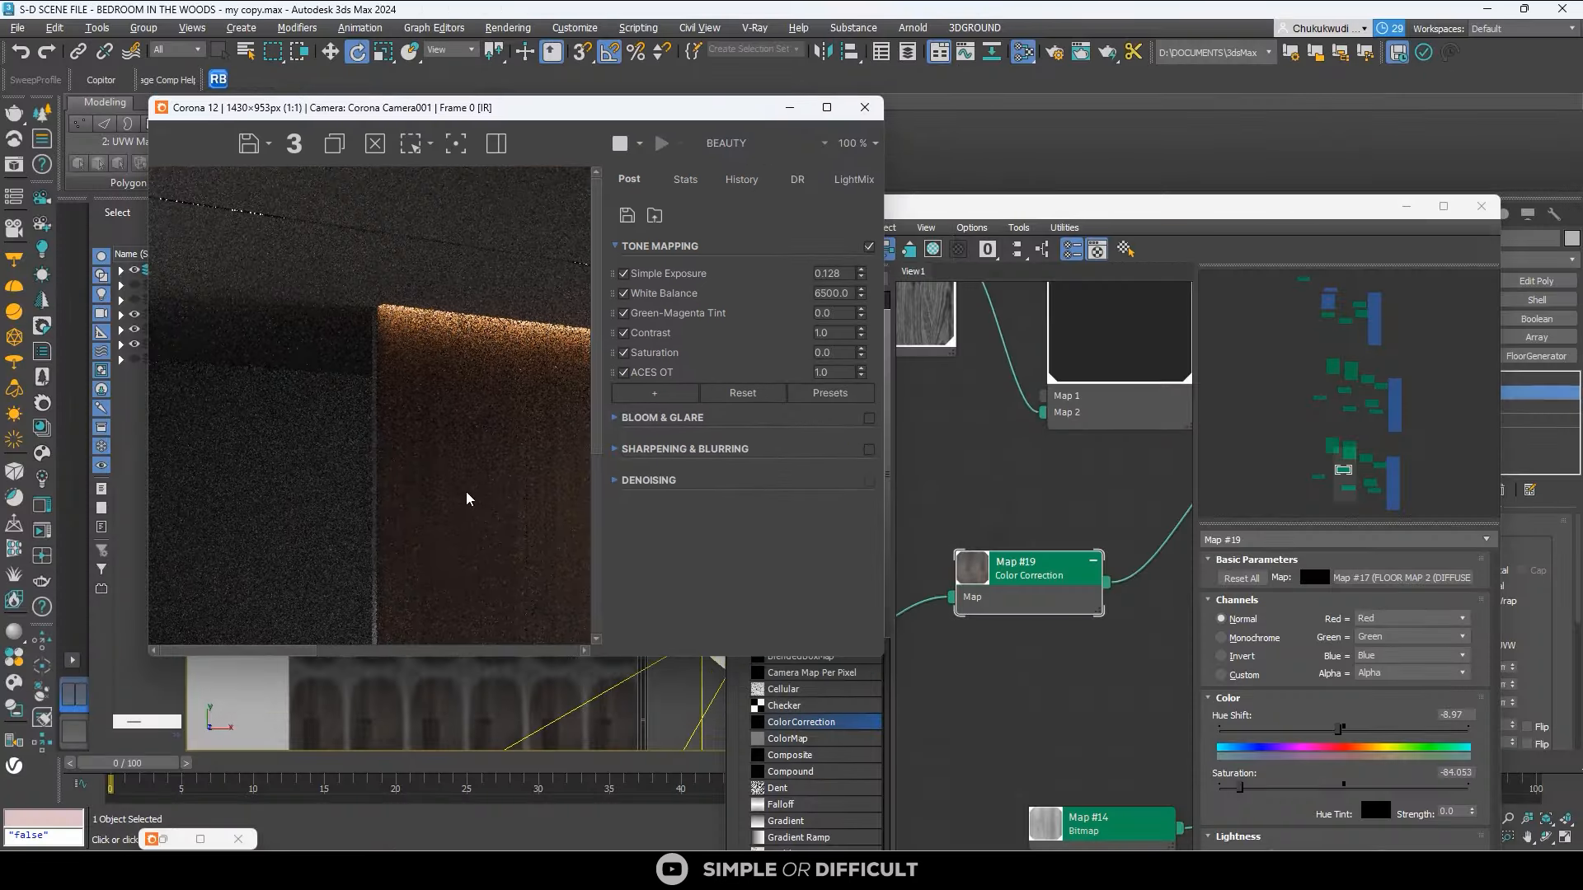
middle_click_drag(426, 514, 196, 379)
middle_click_drag(413, 469, 236, 449)
scroll(455, 403, "up", 2)
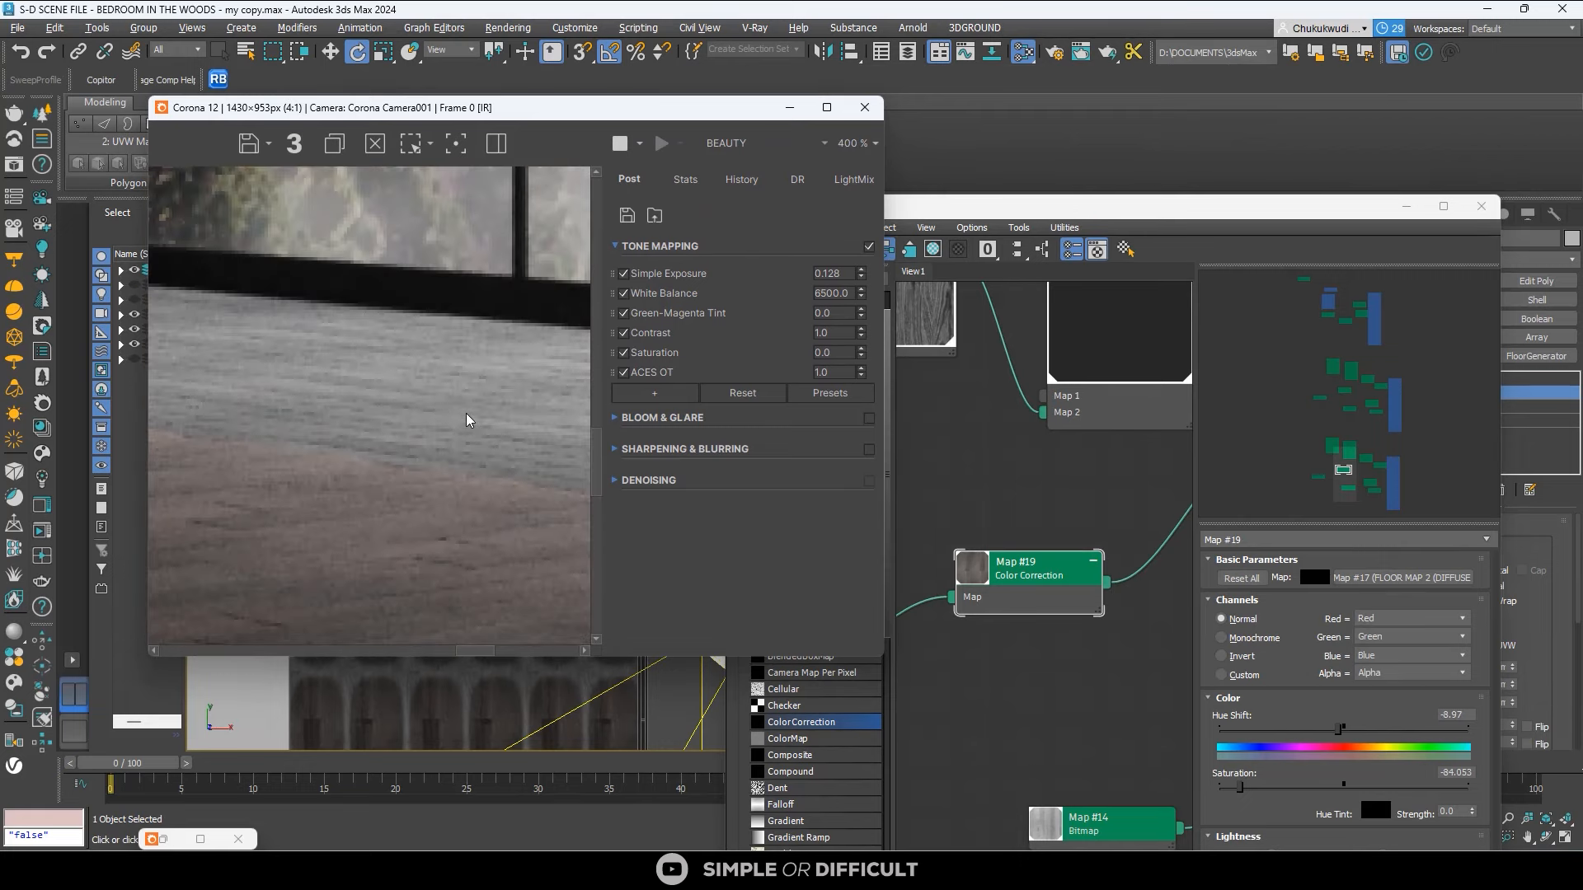
middle_click_drag(428, 425, 382, 441)
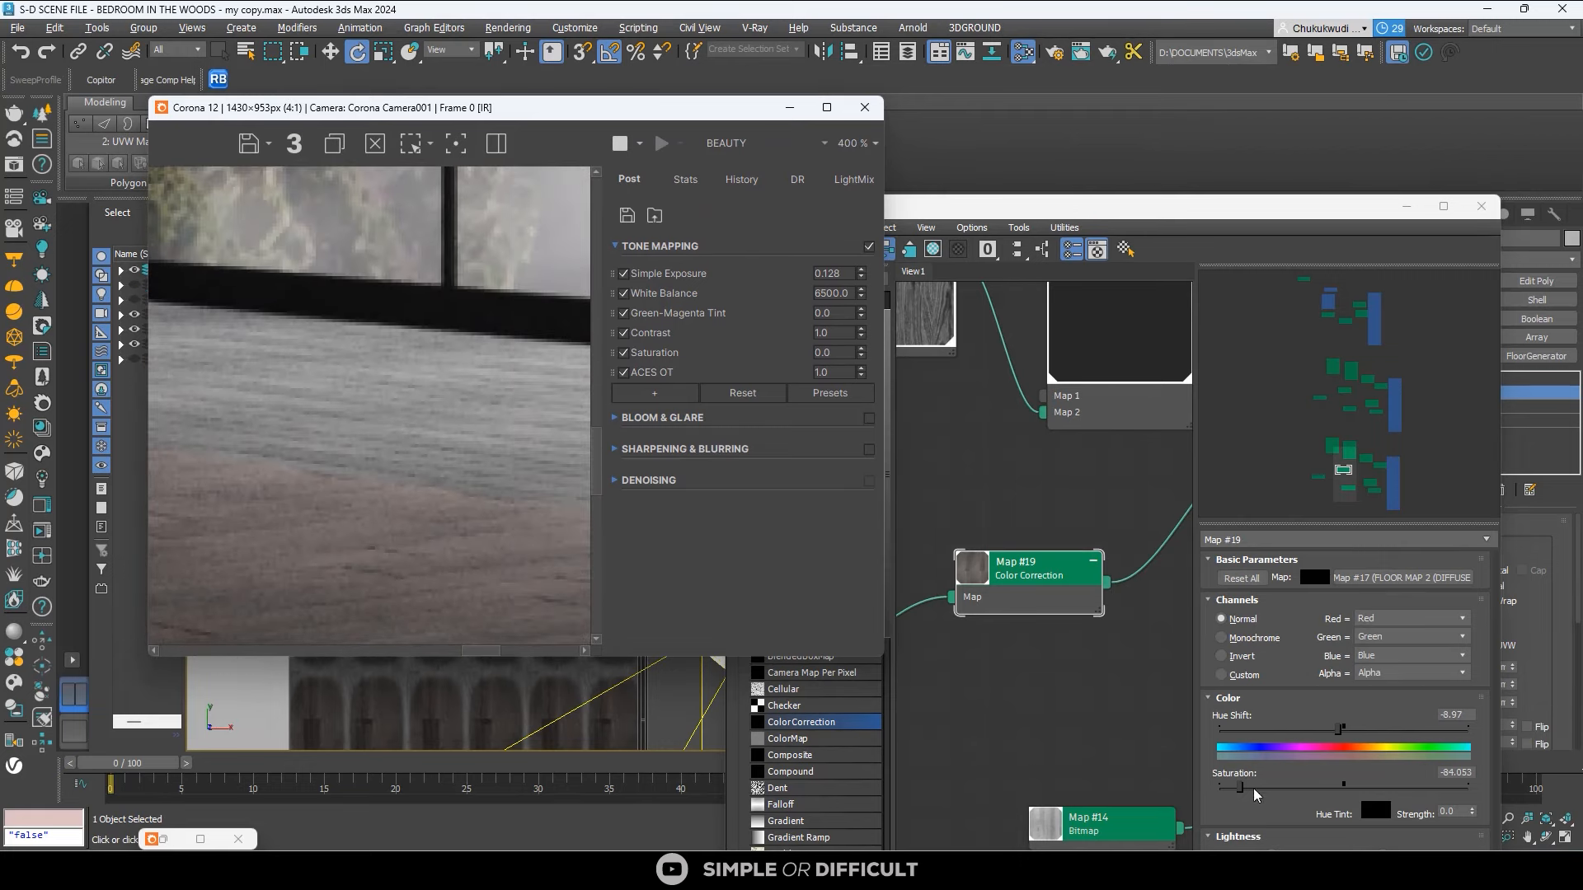
Set the saturation of the copied material's diffuse Color Correction map to -72.757, then stop interactive rendering after checking the floors.
left_click_drag(1242, 788, 1259, 796)
scroll(382, 368, "up", 2)
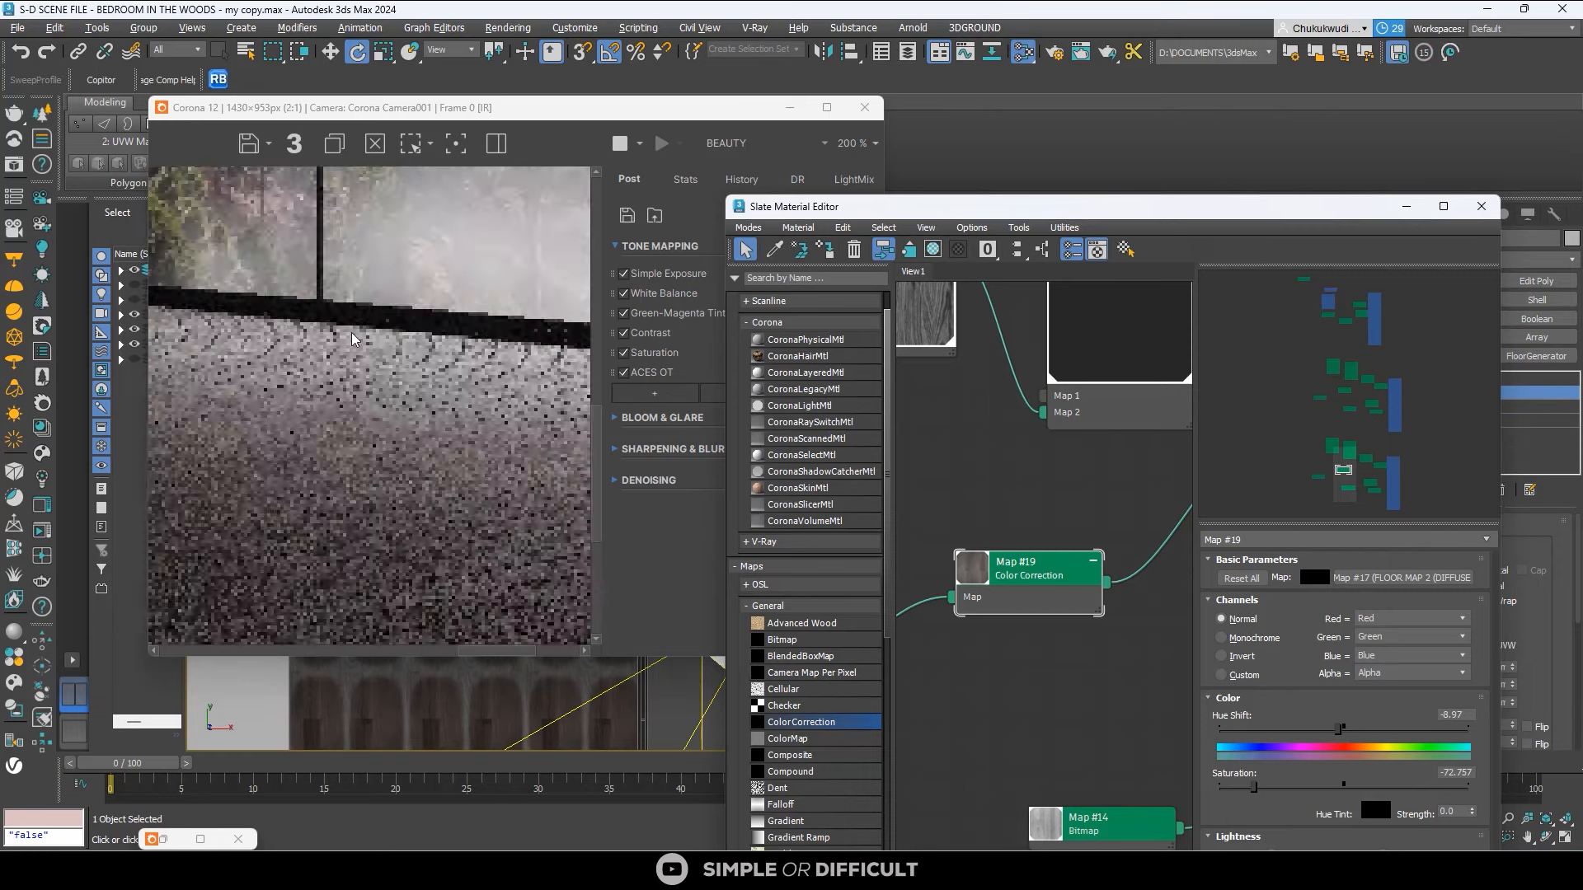
scroll(381, 368, "down", 1)
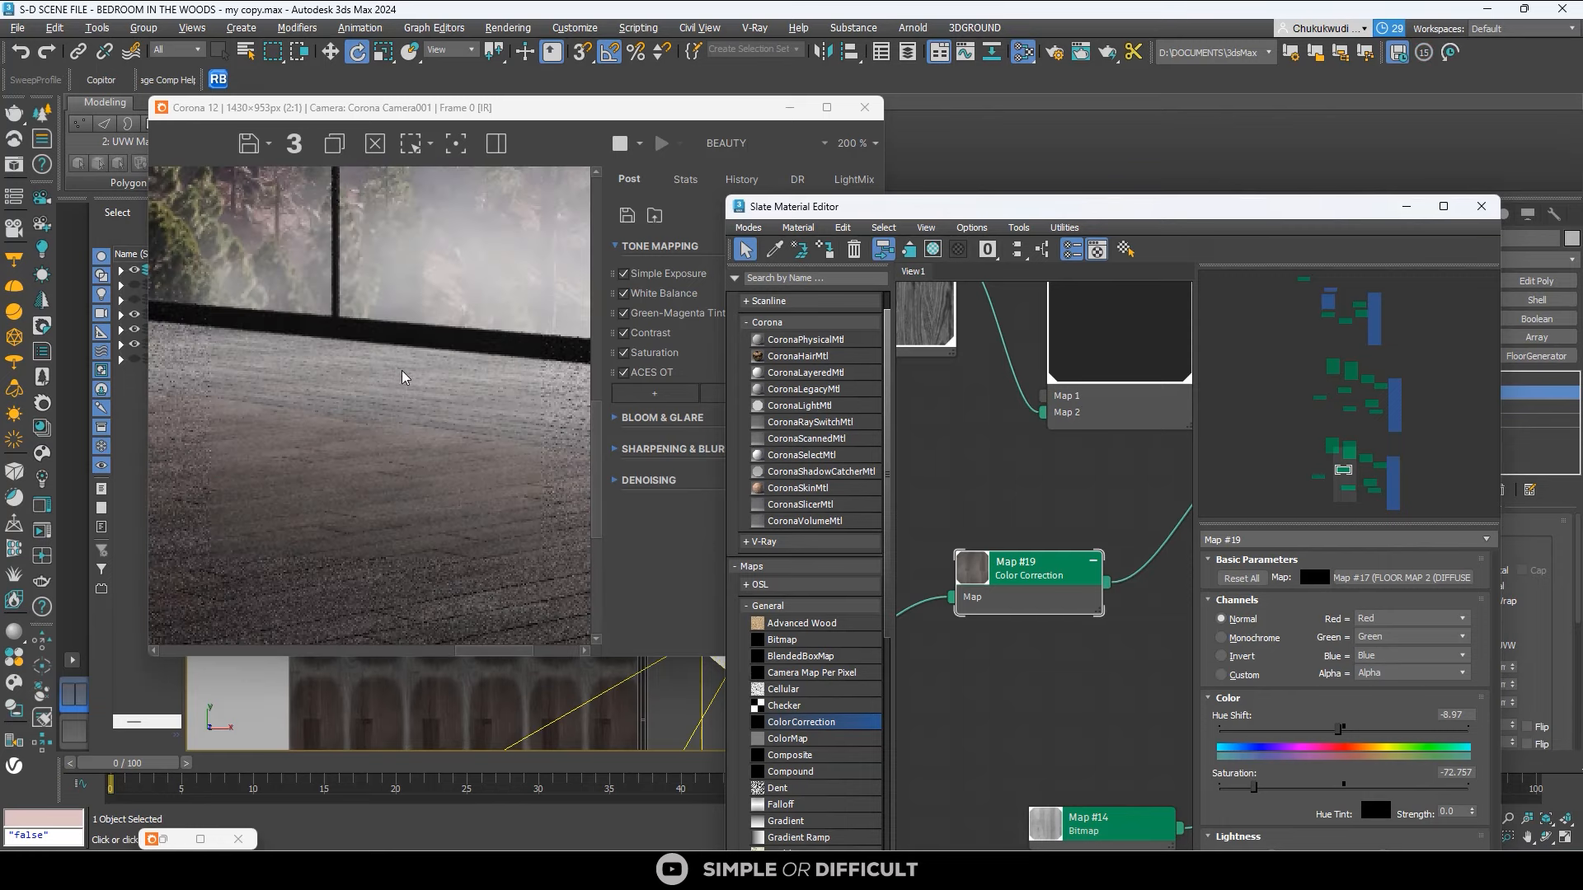
scroll(396, 350, "down", 1)
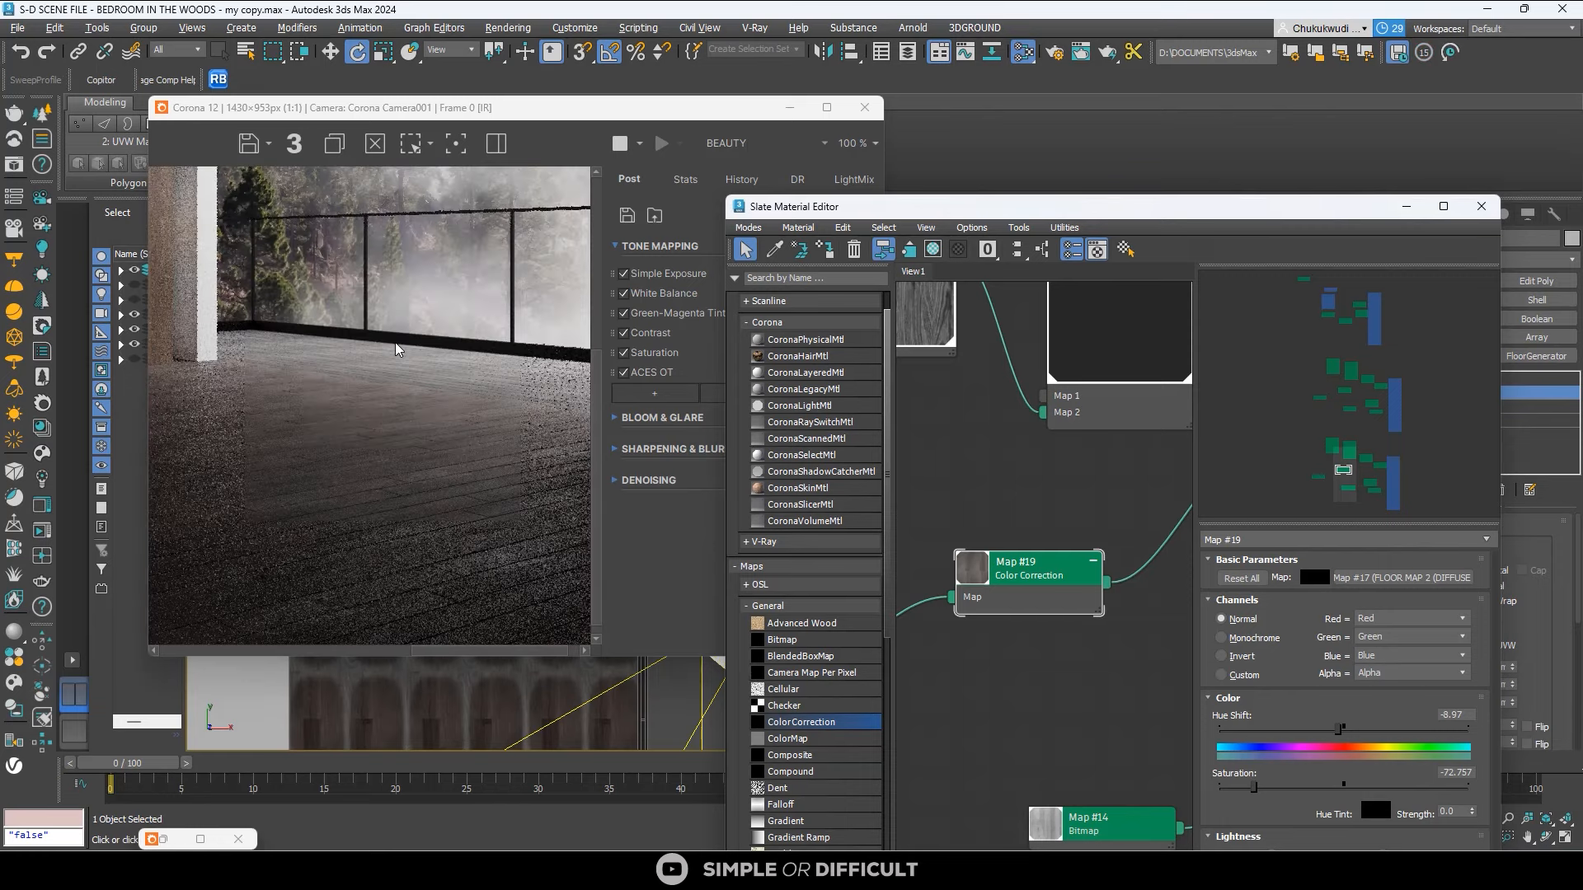
scroll(418, 378, "down", 1)
scroll(482, 268, "up", 2)
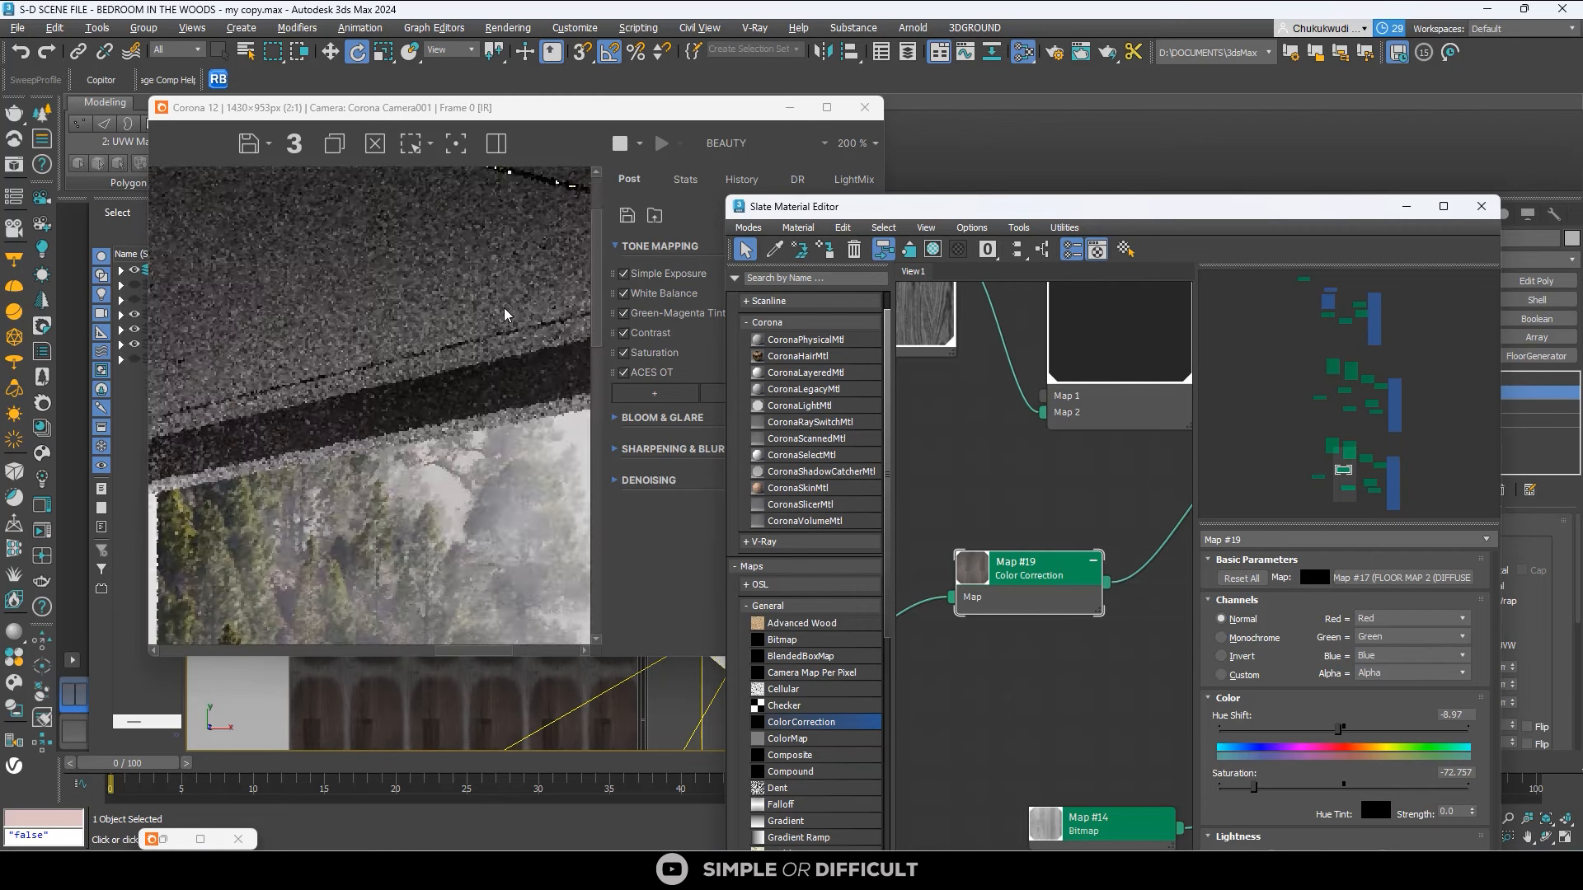
scroll(487, 358, "down", 2)
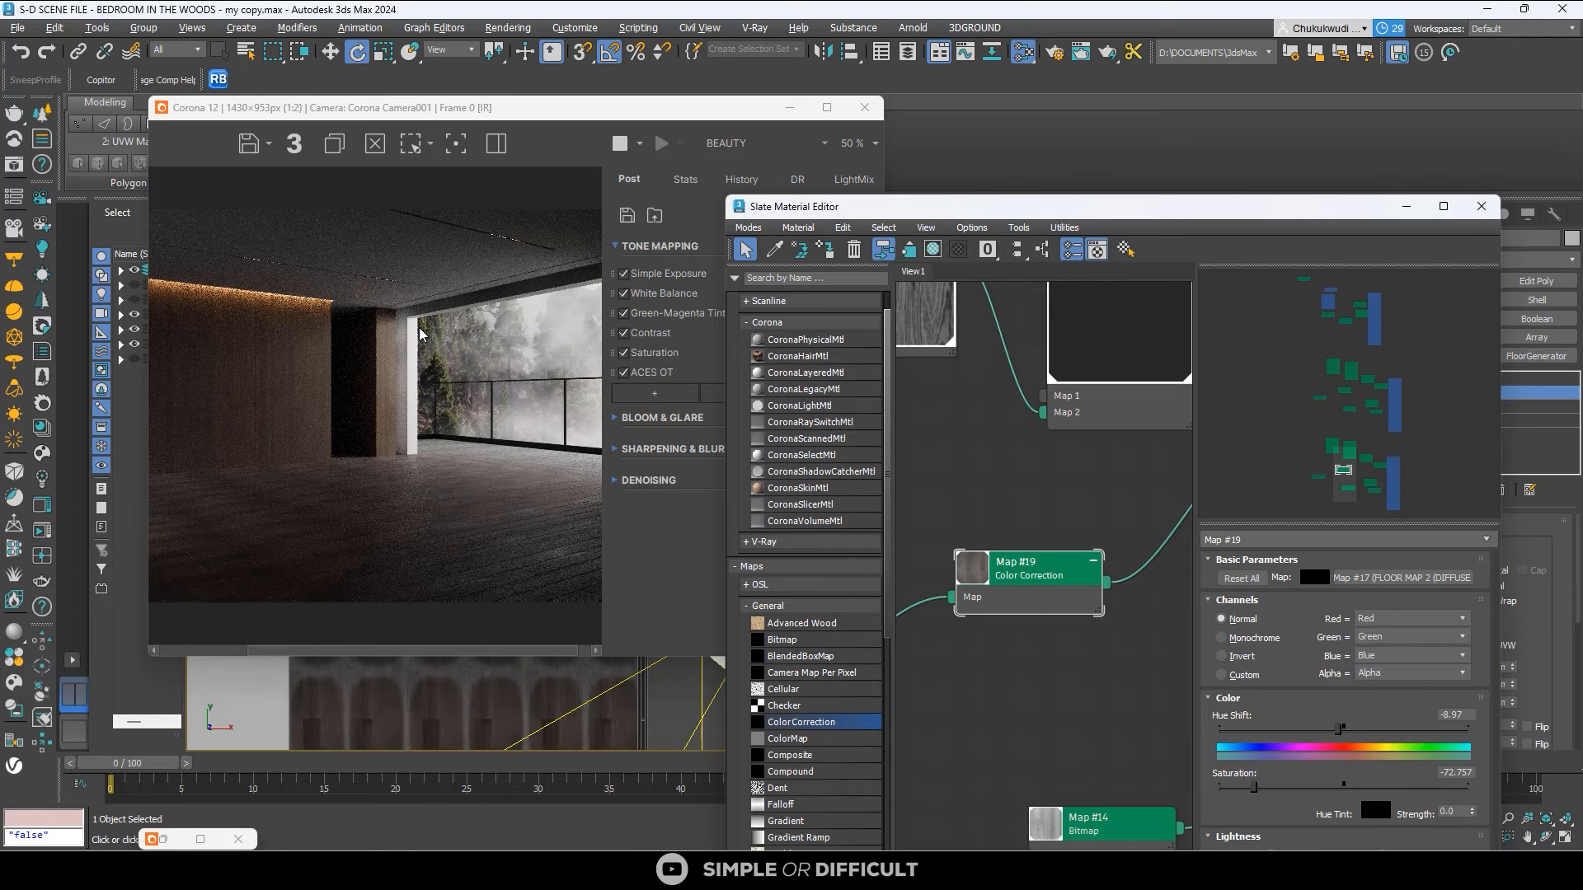
left_click(619, 146)
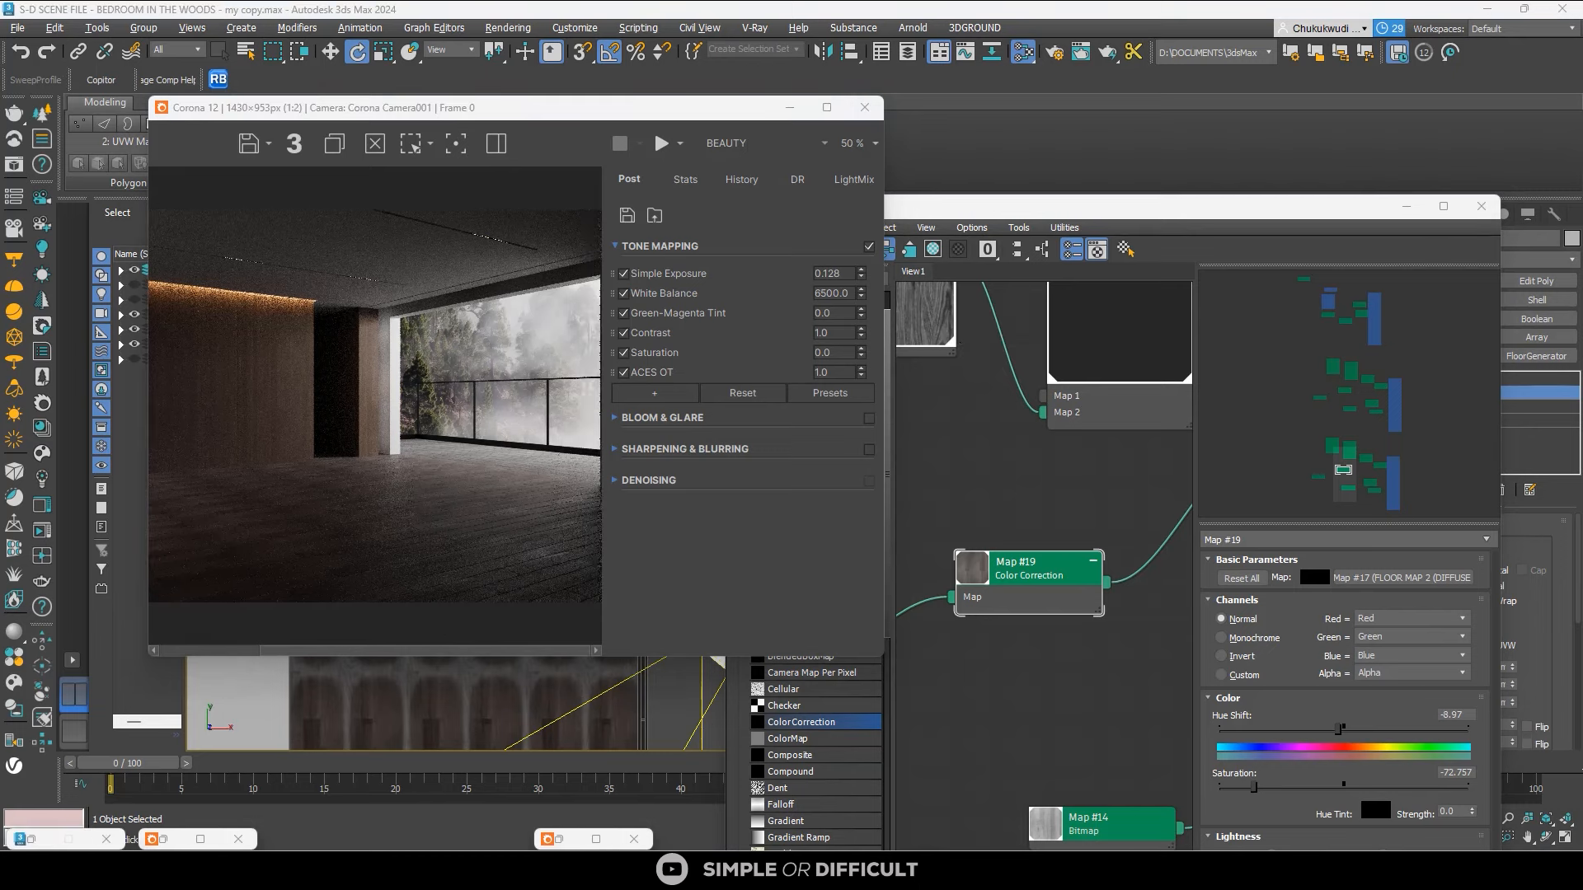
Bring all the material node trees into view and maximize the Slate Material Editor window.
scroll(1076, 514, "down", 5)
middle_click_drag(1029, 531, 798, 584)
scroll(1063, 503, "down", 8)
middle_click_drag(1067, 503, 986, 483)
scroll(997, 467, "up", 3)
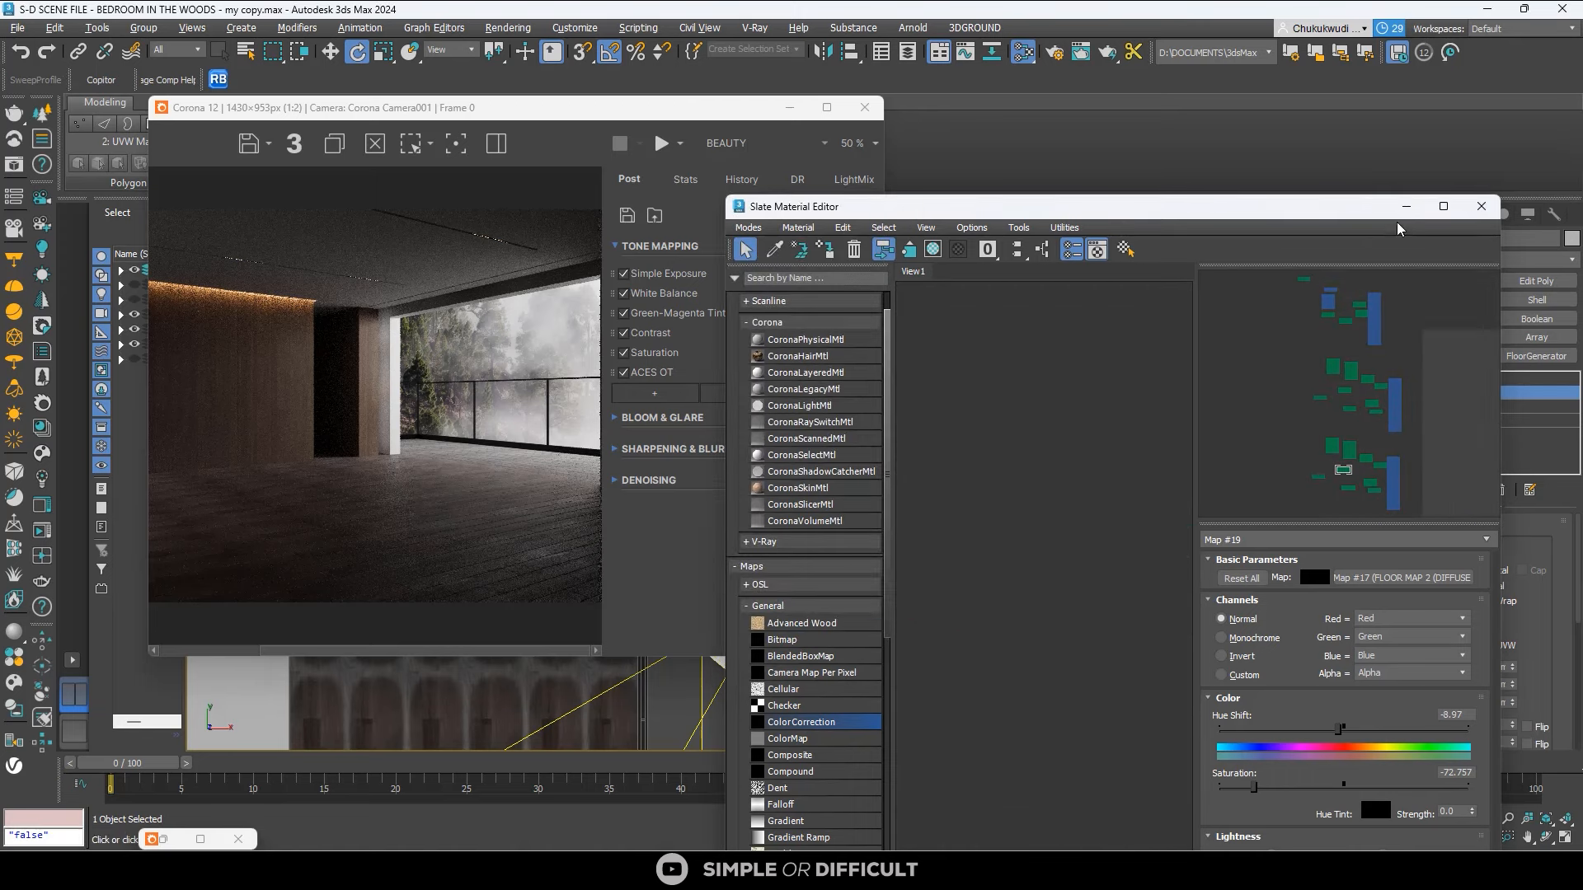
left_click(1444, 207)
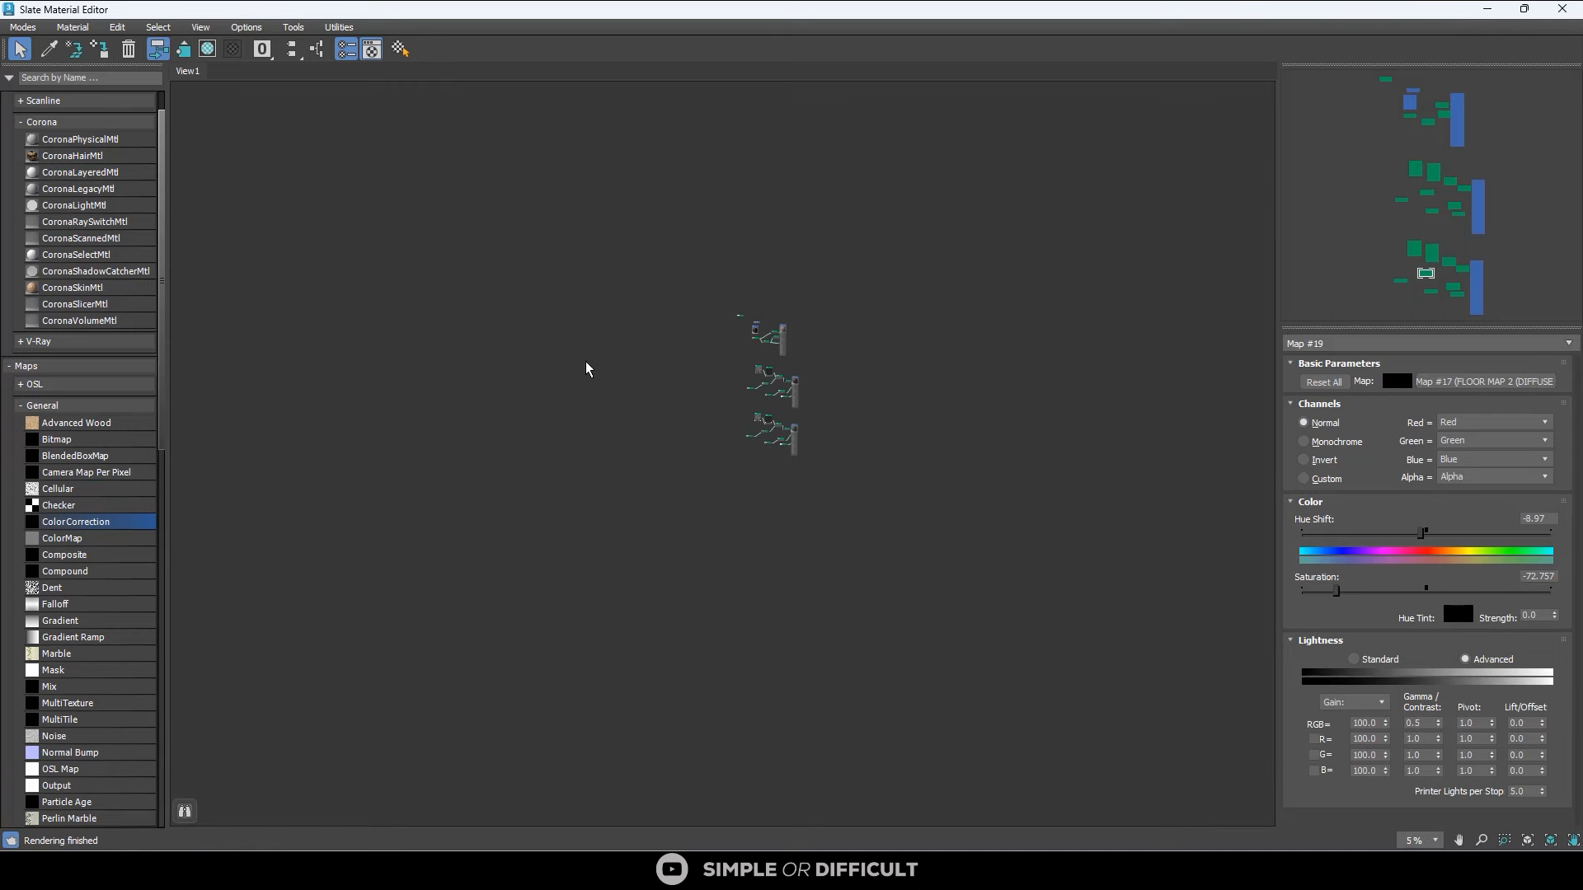
Add a new CoronaPhysicalMtl material to the node view, in the empty area beside the existing material networks.
left_click_drag(83, 142, 928, 361)
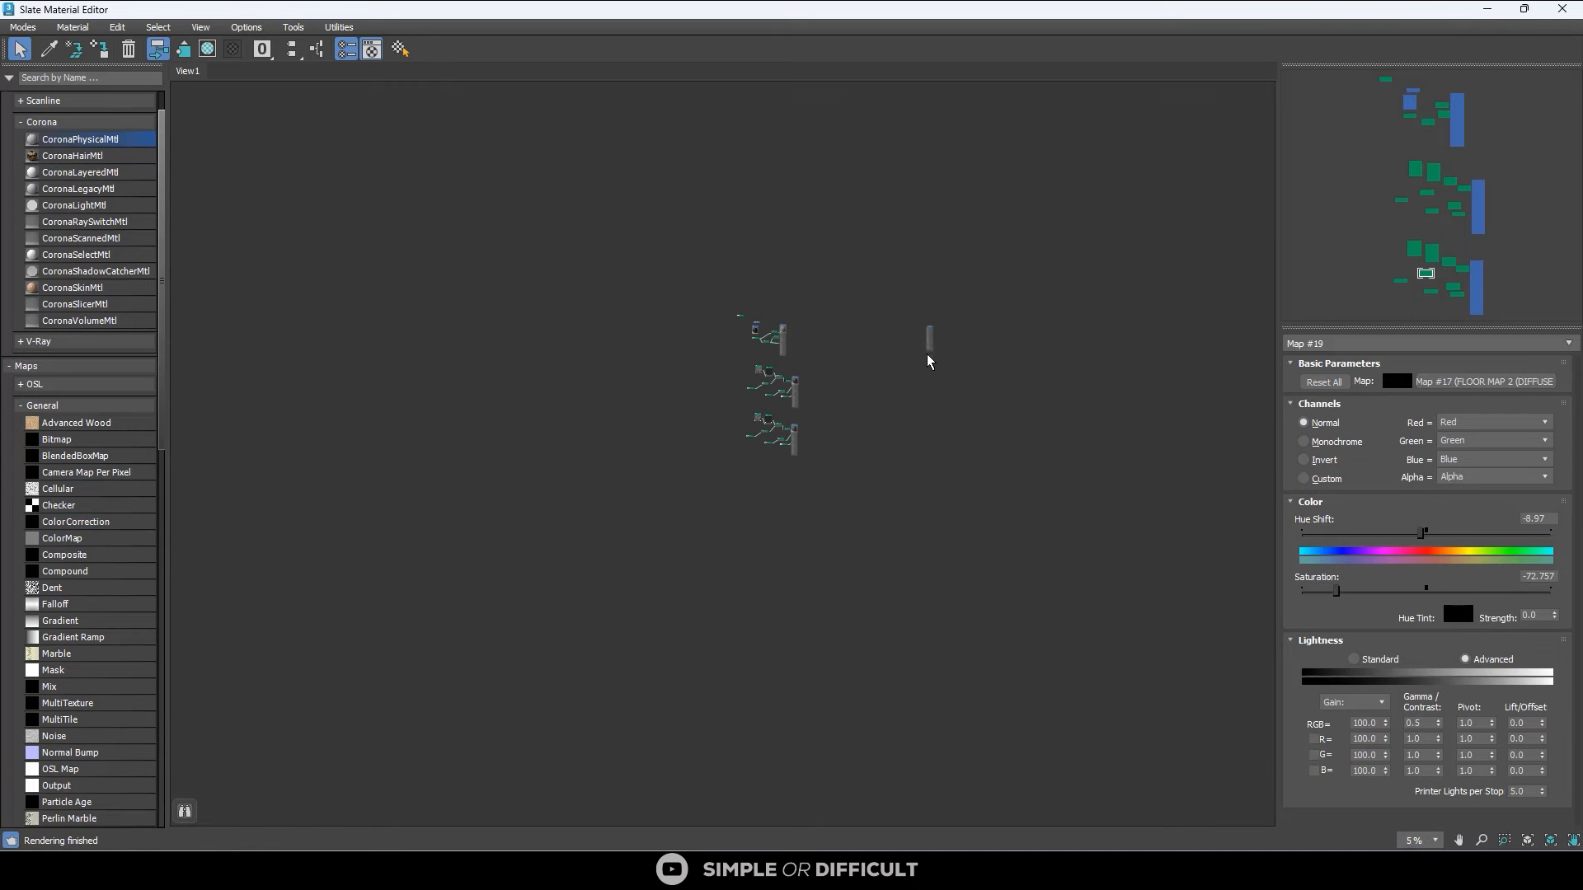
scroll(937, 368, "up", 10)
scroll(800, 368, "down", 4)
middle_click_drag(799, 368, 780, 620)
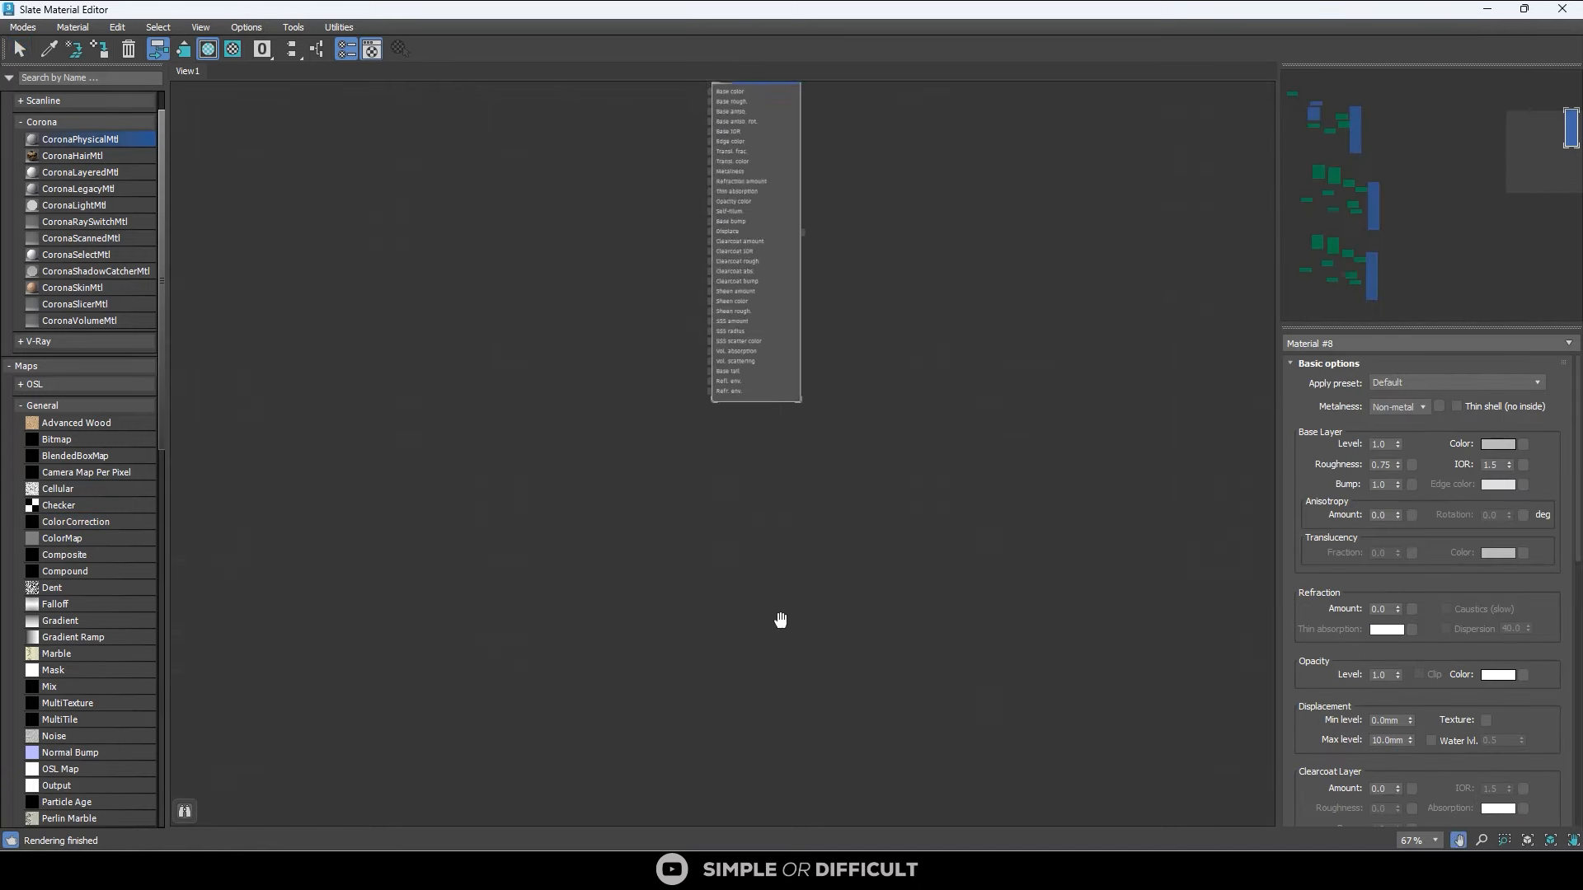
scroll(783, 478, "down", 6)
scroll(841, 394, "up", 5)
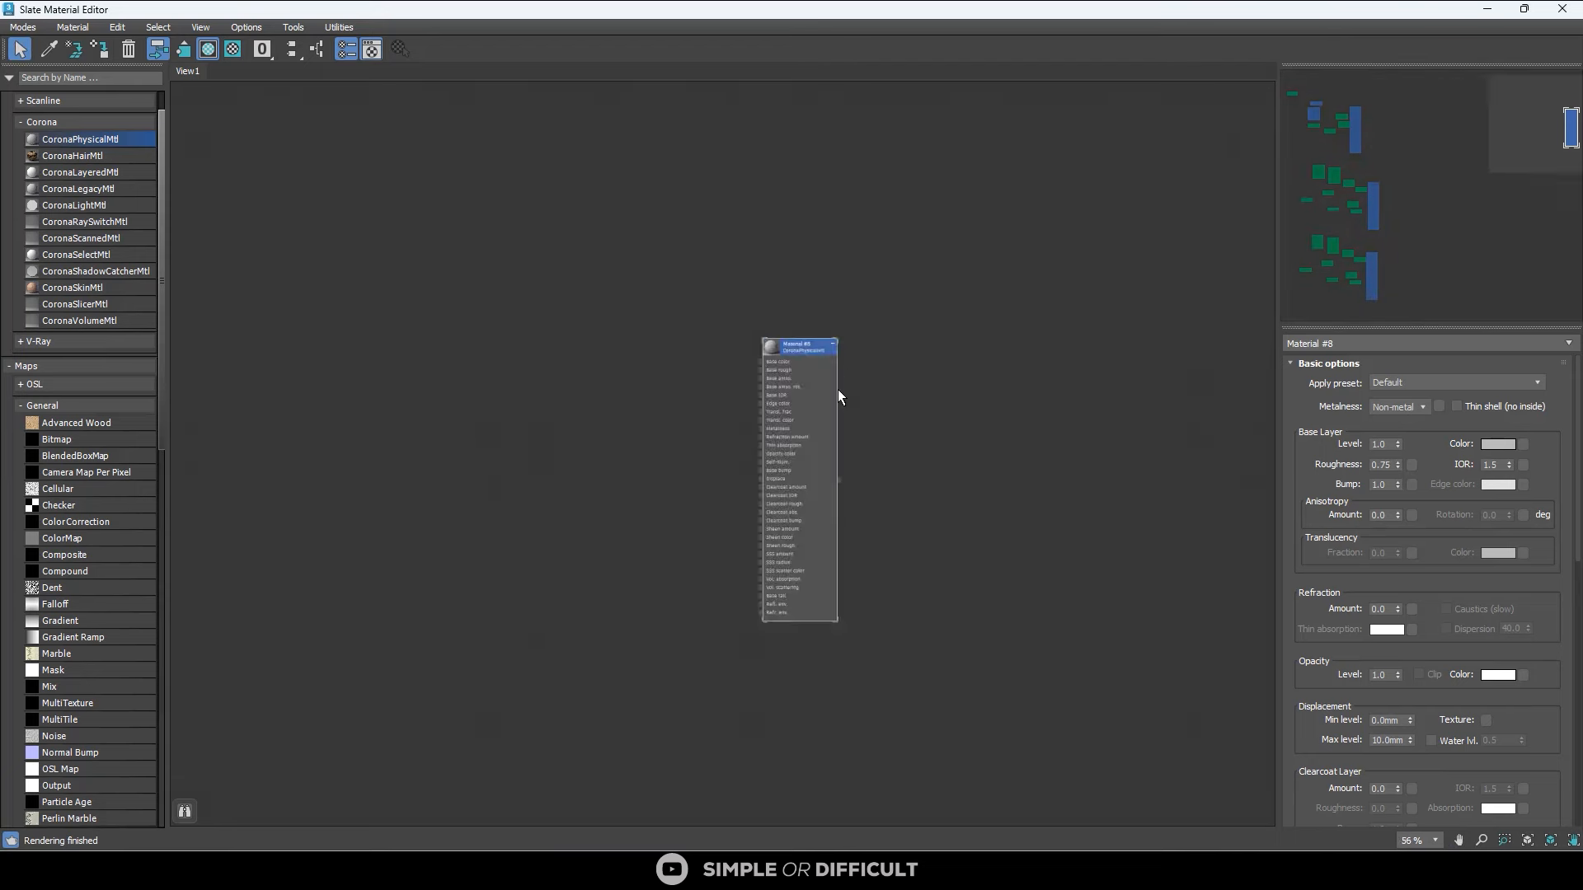
scroll(820, 373, "up", 3)
scroll(837, 427, "down", 10)
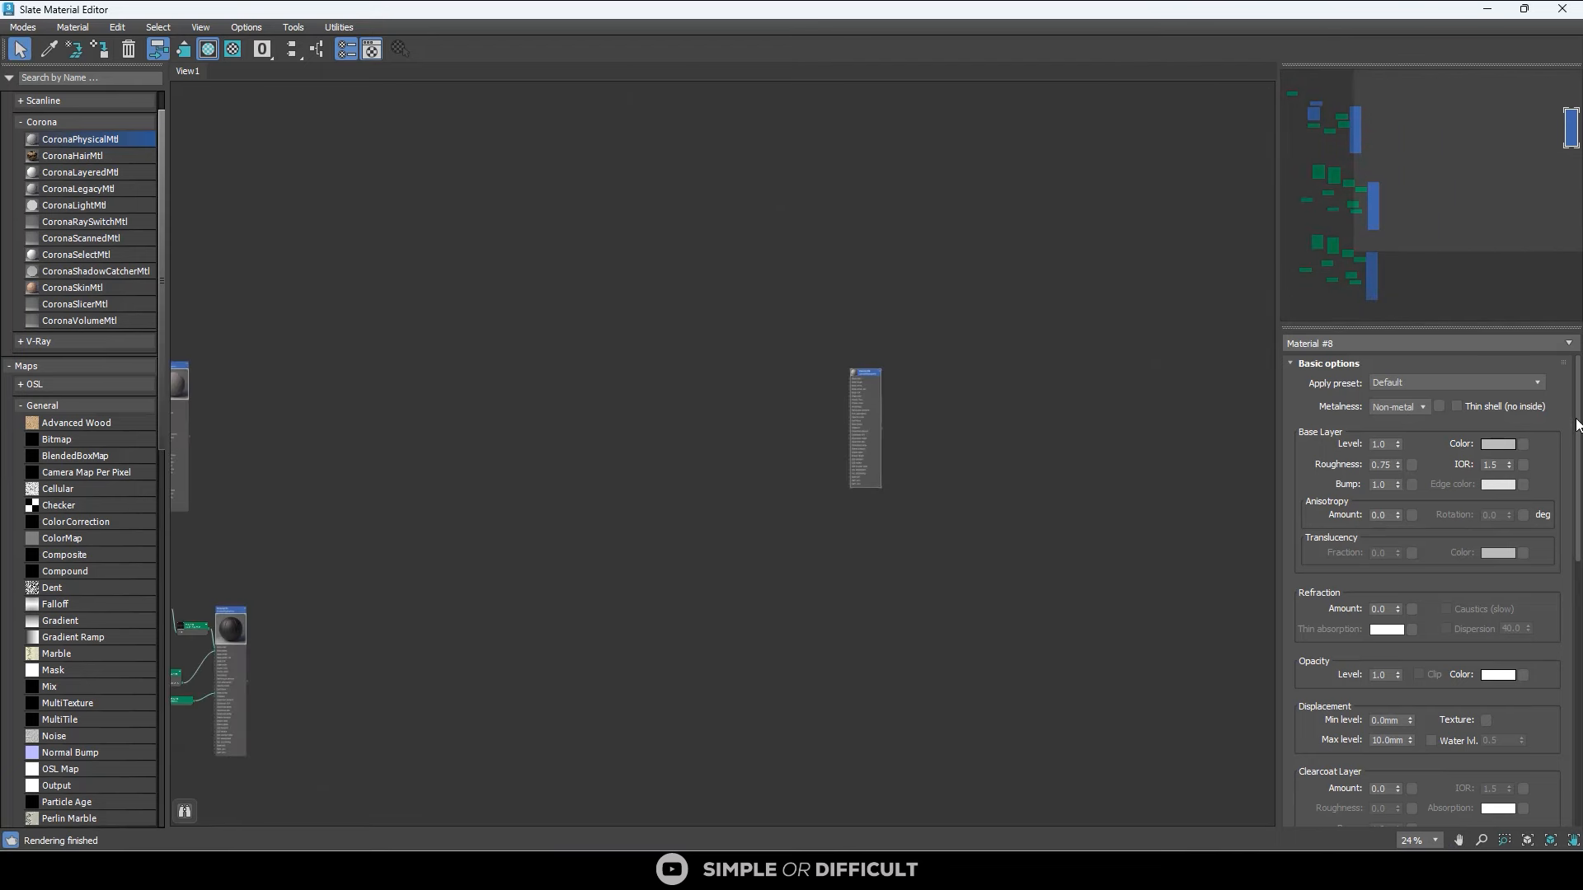
Switch the new material's Roughness mode to Glossiness in its advanced options.
scroll(1501, 564, "down", 10)
left_click(1291, 489)
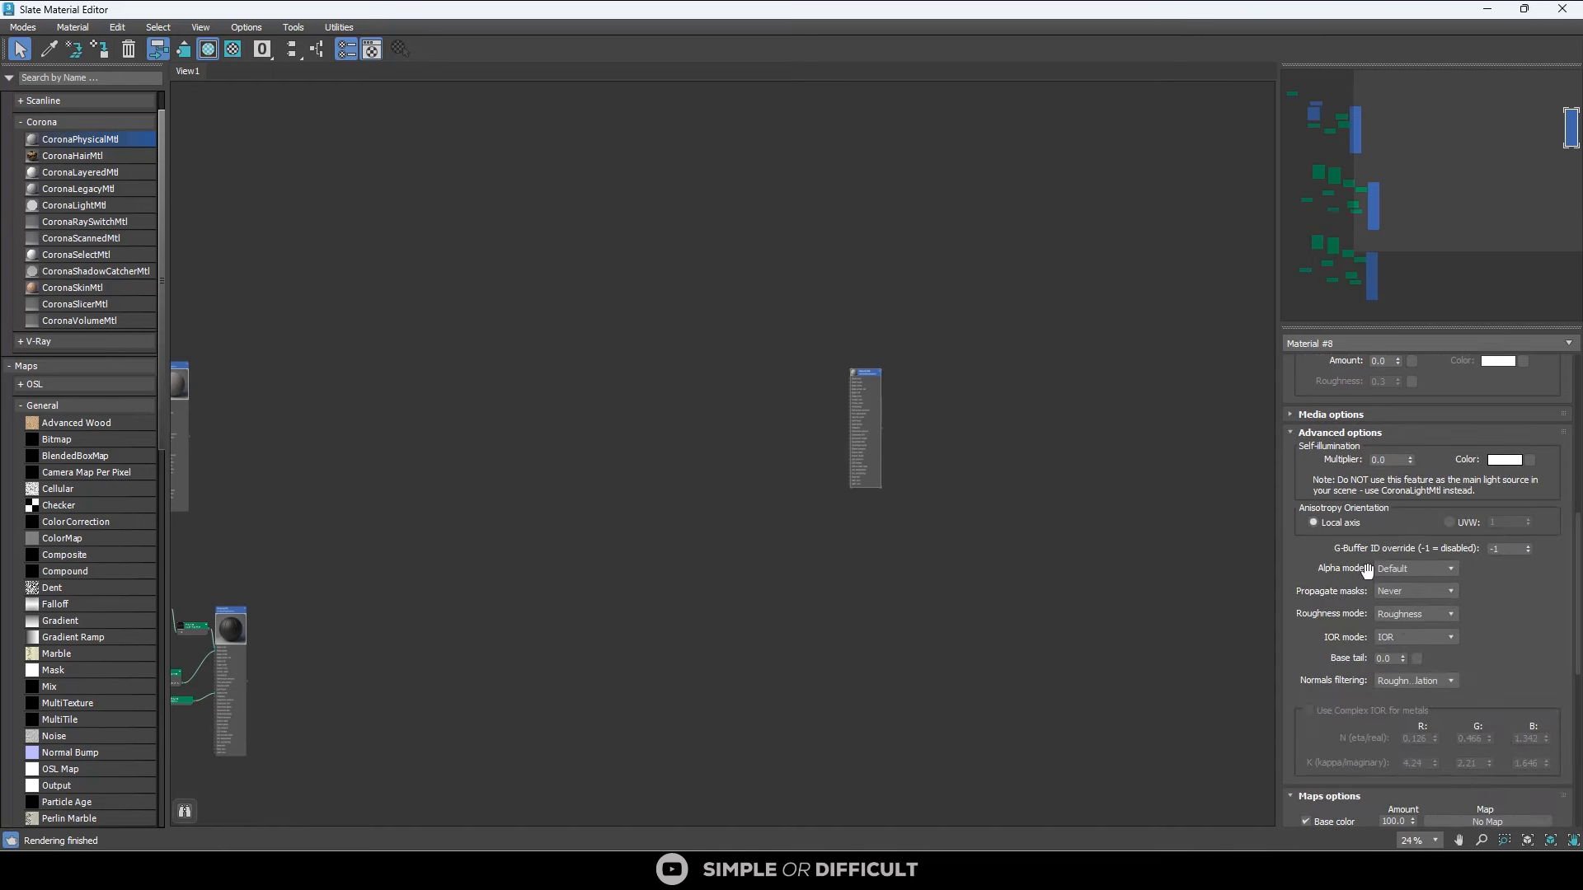
left_click(1411, 617)
left_click(1409, 637)
left_click_drag(1575, 579, 1565, 371)
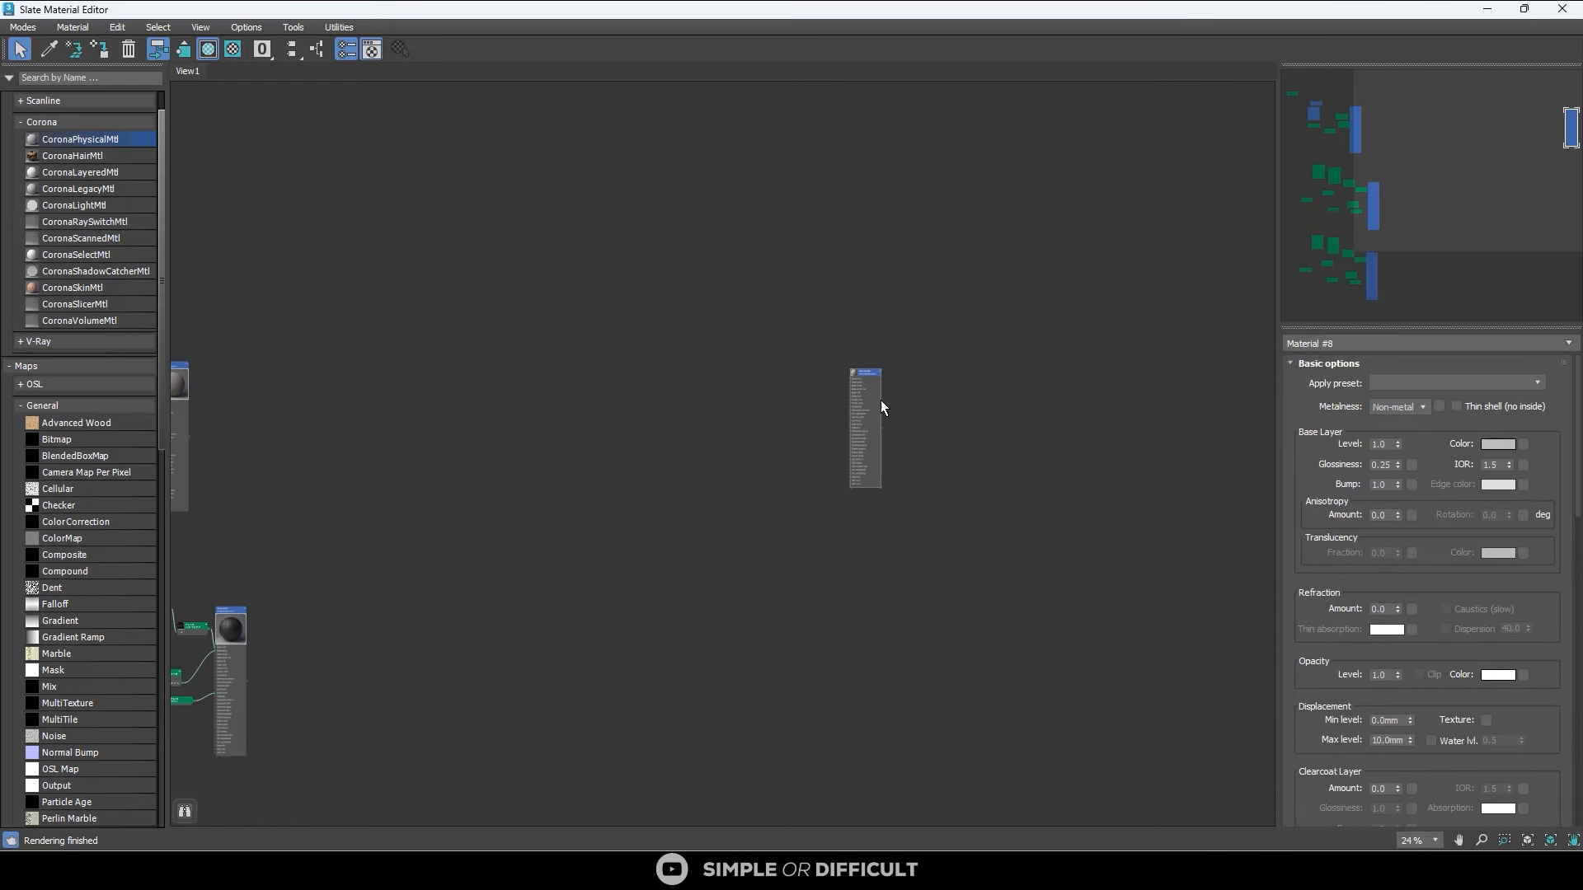
Set the new material's base layer glossiness to 0.65, leaving the bump at 1.0.
scroll(875, 403, "up", 6)
scroll(848, 332, "up", 2)
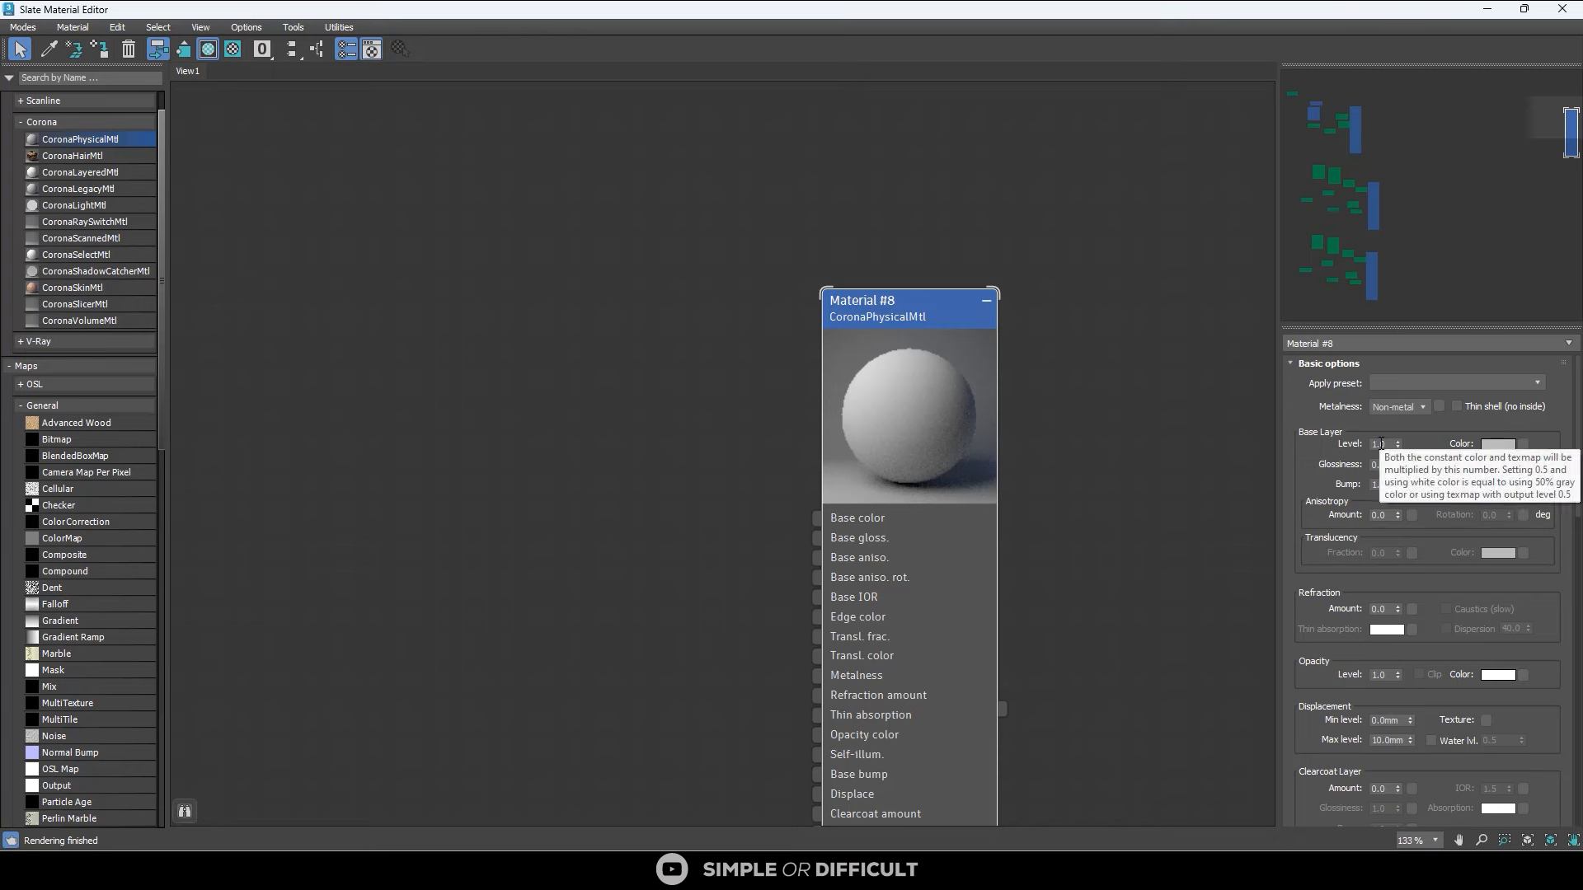
left_click(1382, 466)
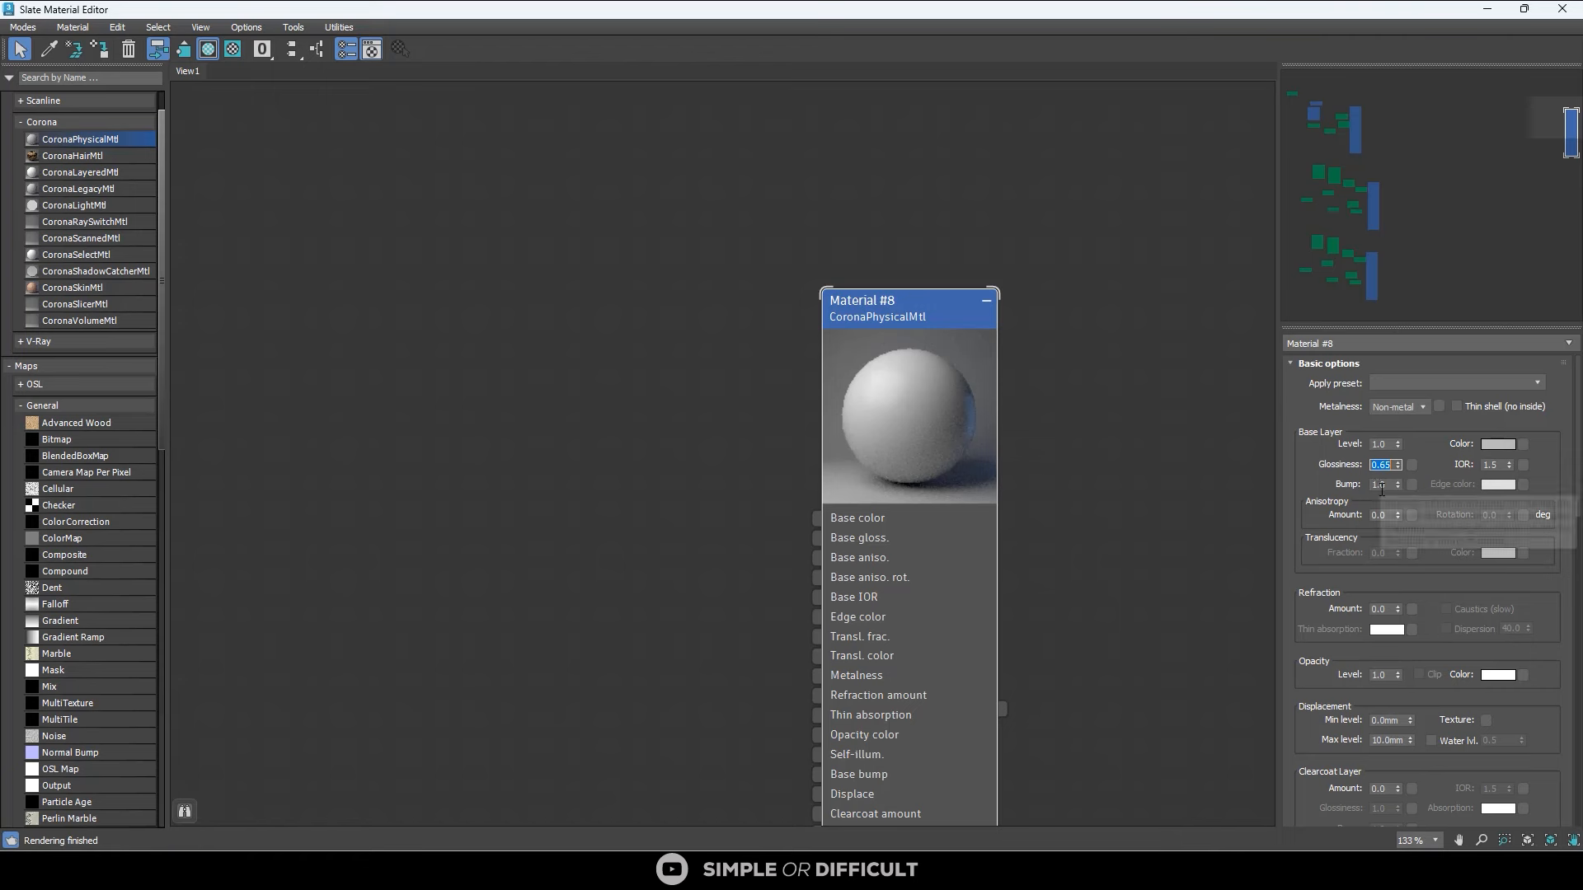
left_click(1379, 486)
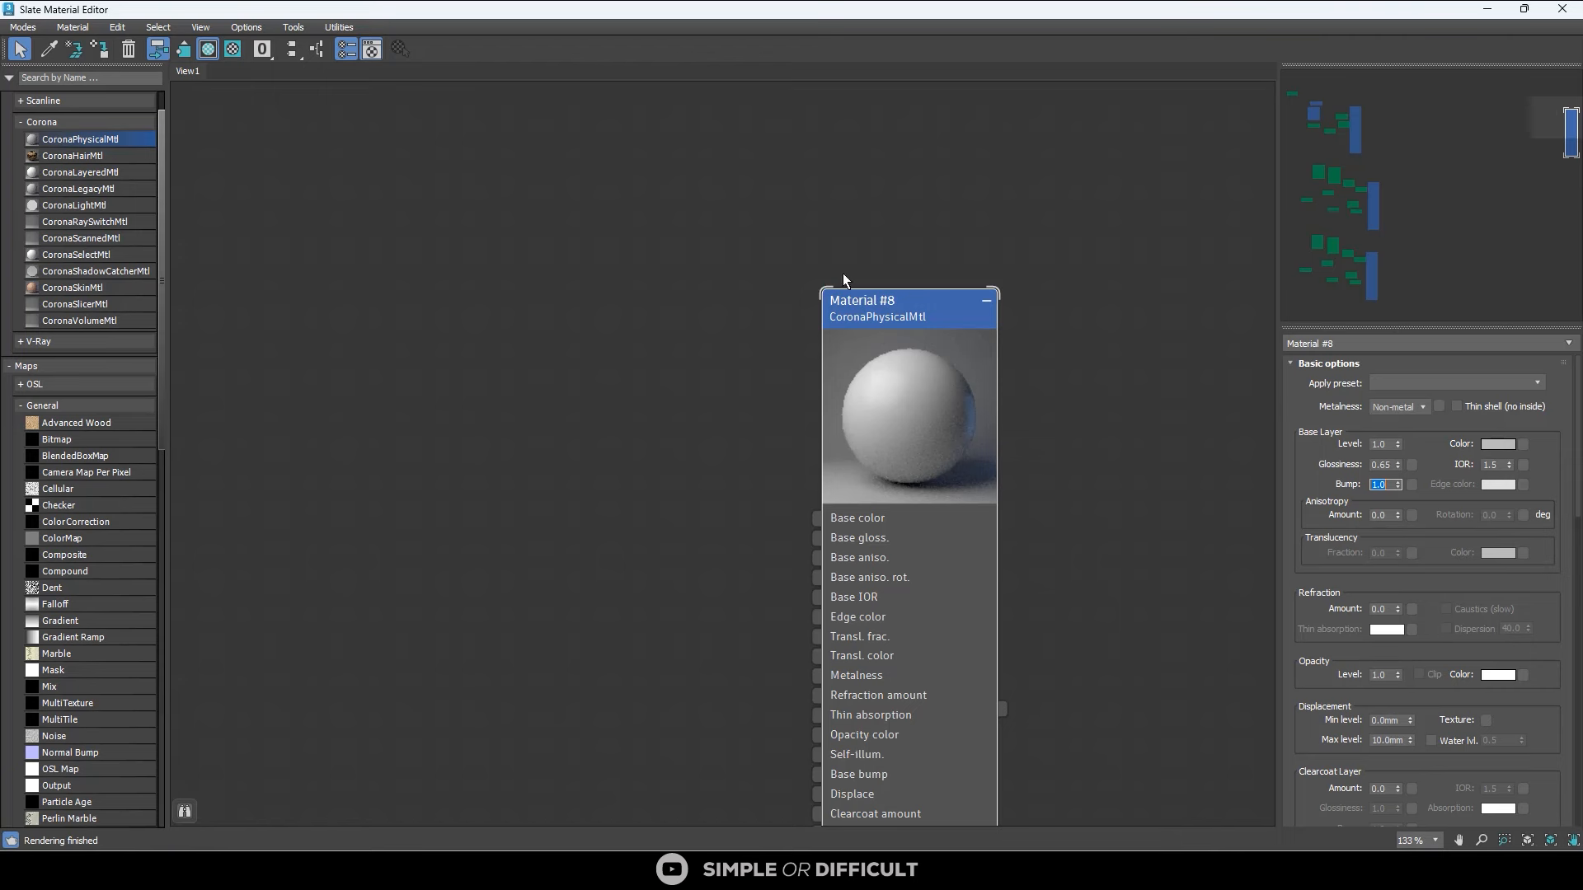
left_click(770, 244)
scroll(1060, 280, "down", 1)
scroll(981, 312, "down", 2)
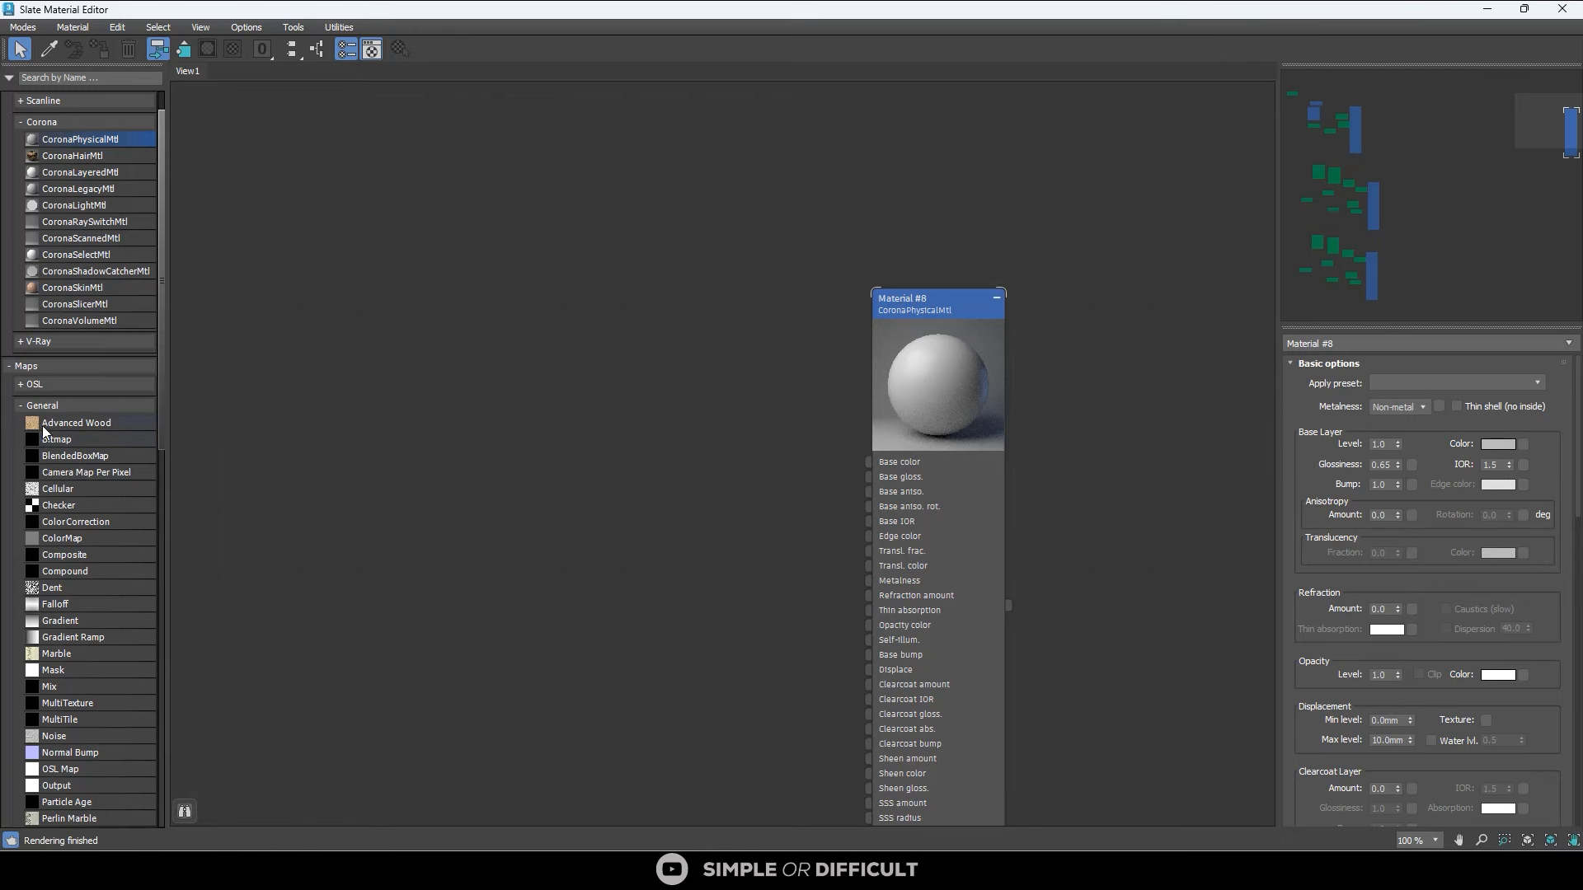
Add a CoronaAO map beside the new material and connect it to the Base color input.
left_click(23, 405)
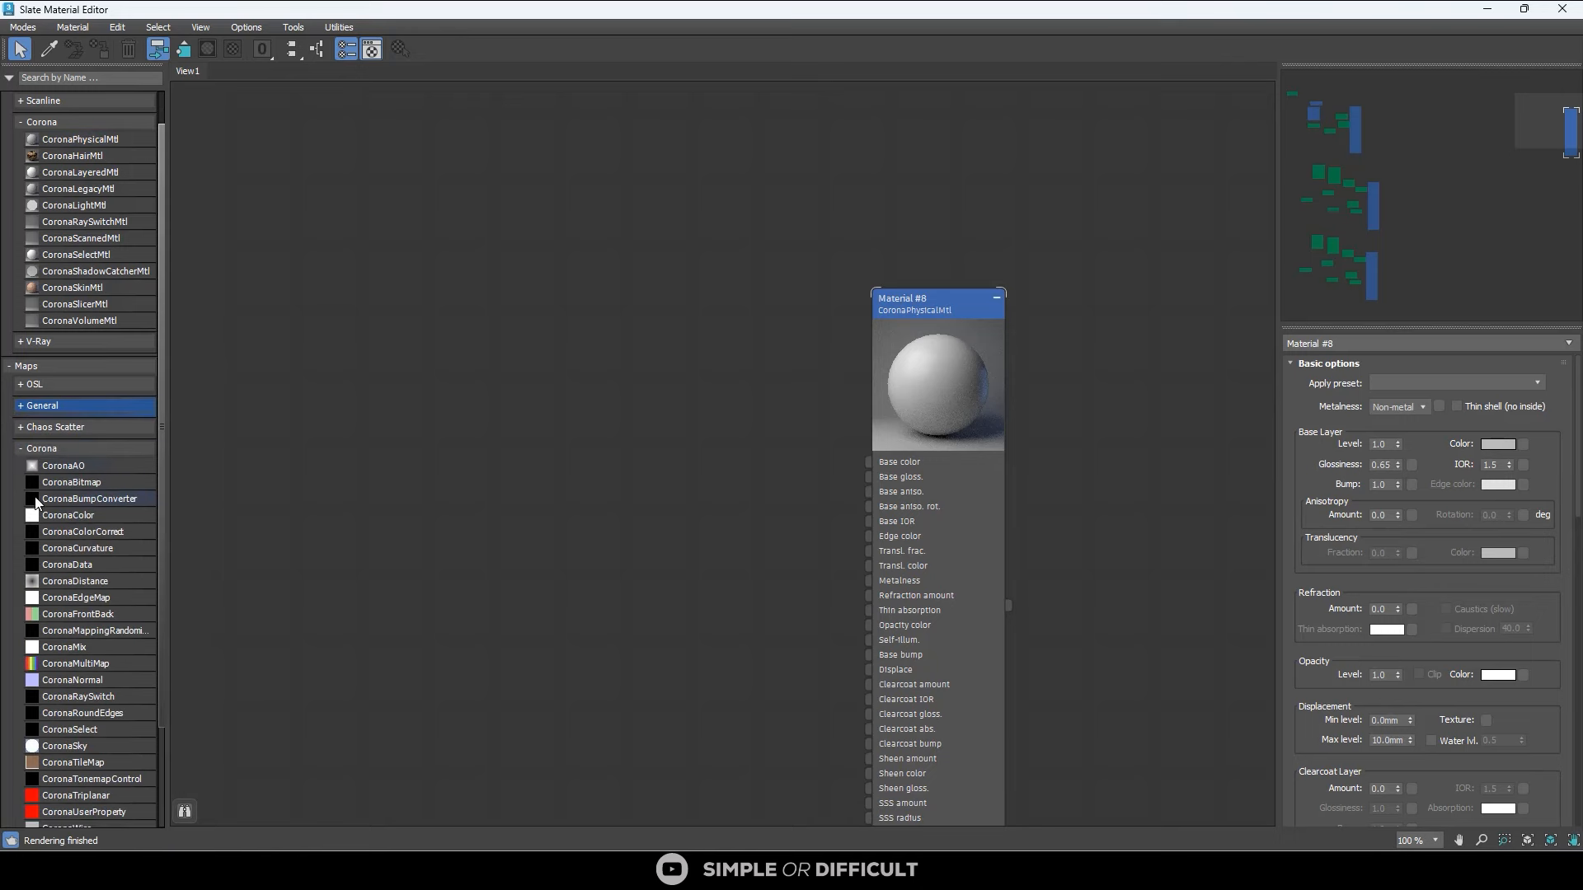
left_click_drag(57, 471, 625, 335)
scroll(659, 338, "up", 2)
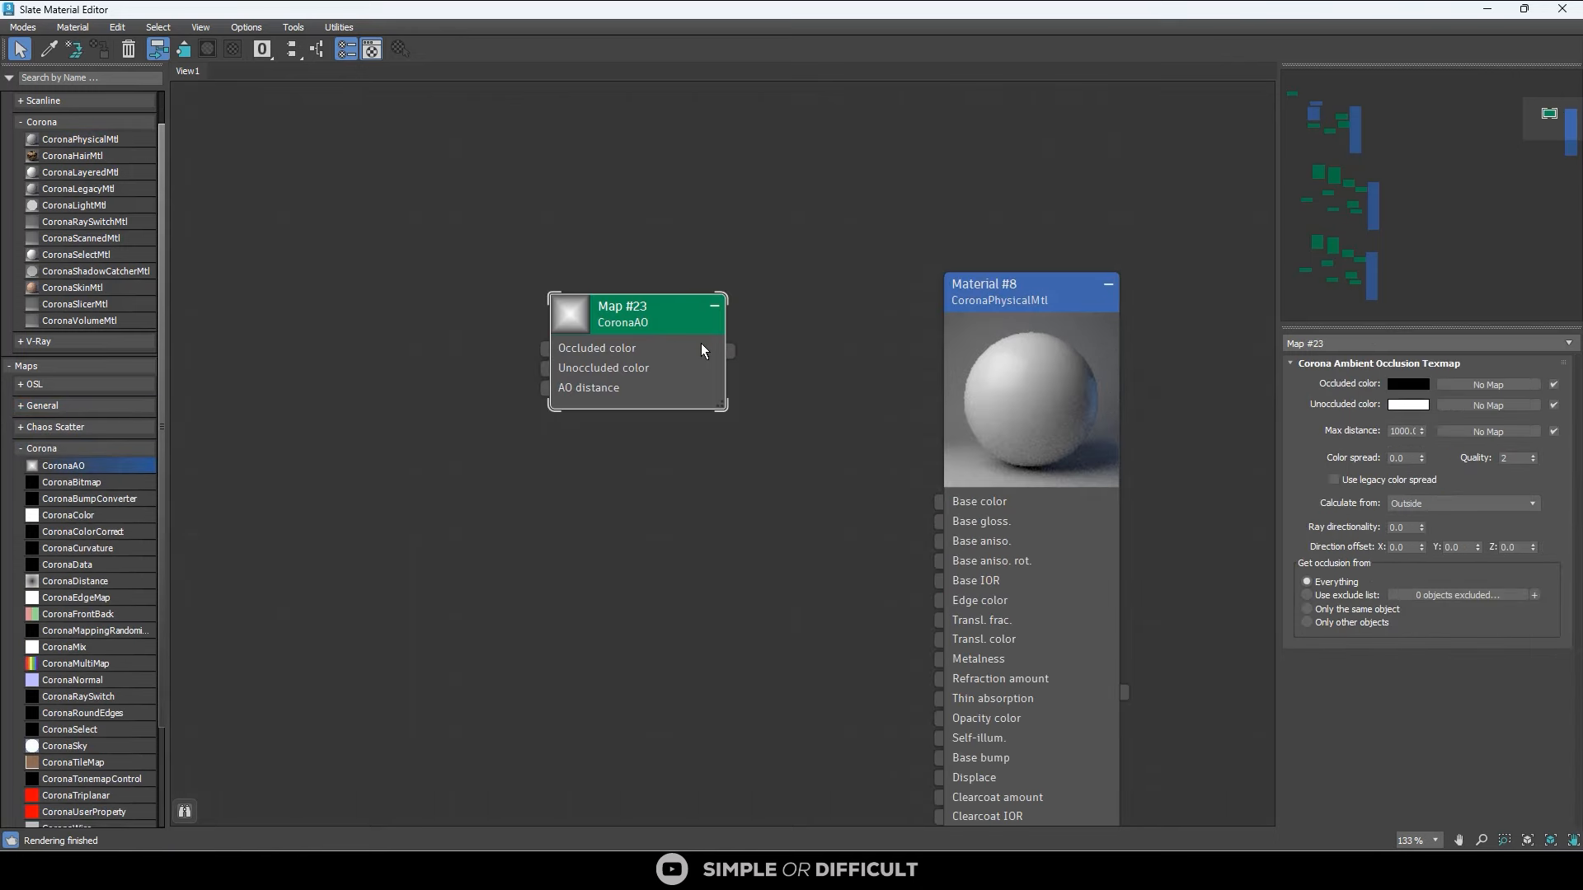
left_click_drag(822, 408, 961, 503)
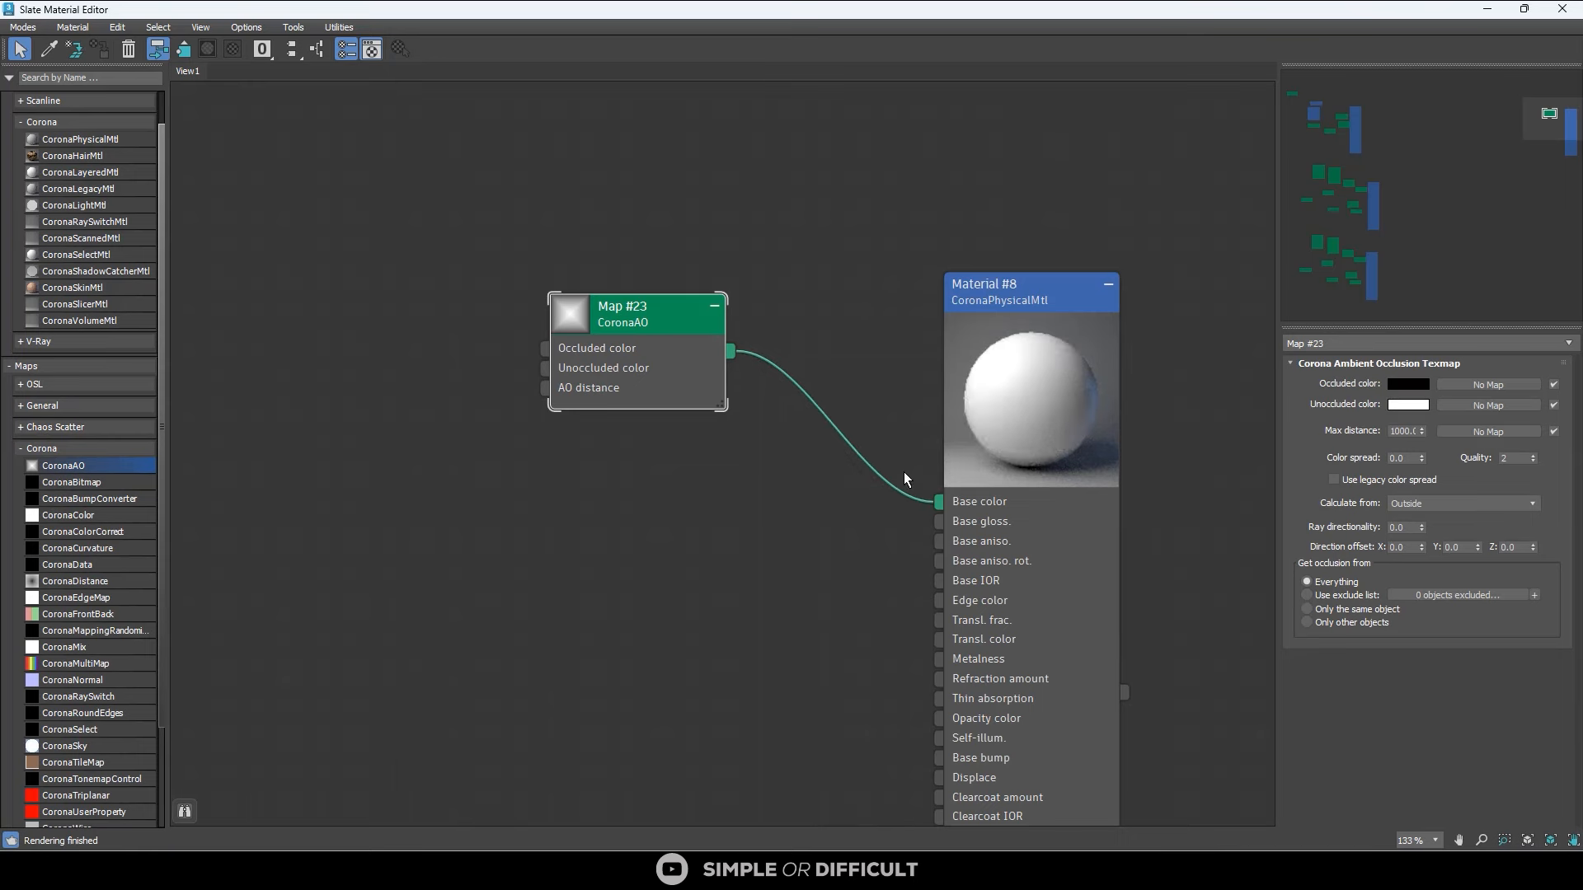
Set the CoronaAO map's occluded color to gray value 104 and its unoccluded color to gray value 188.
left_click(1404, 394)
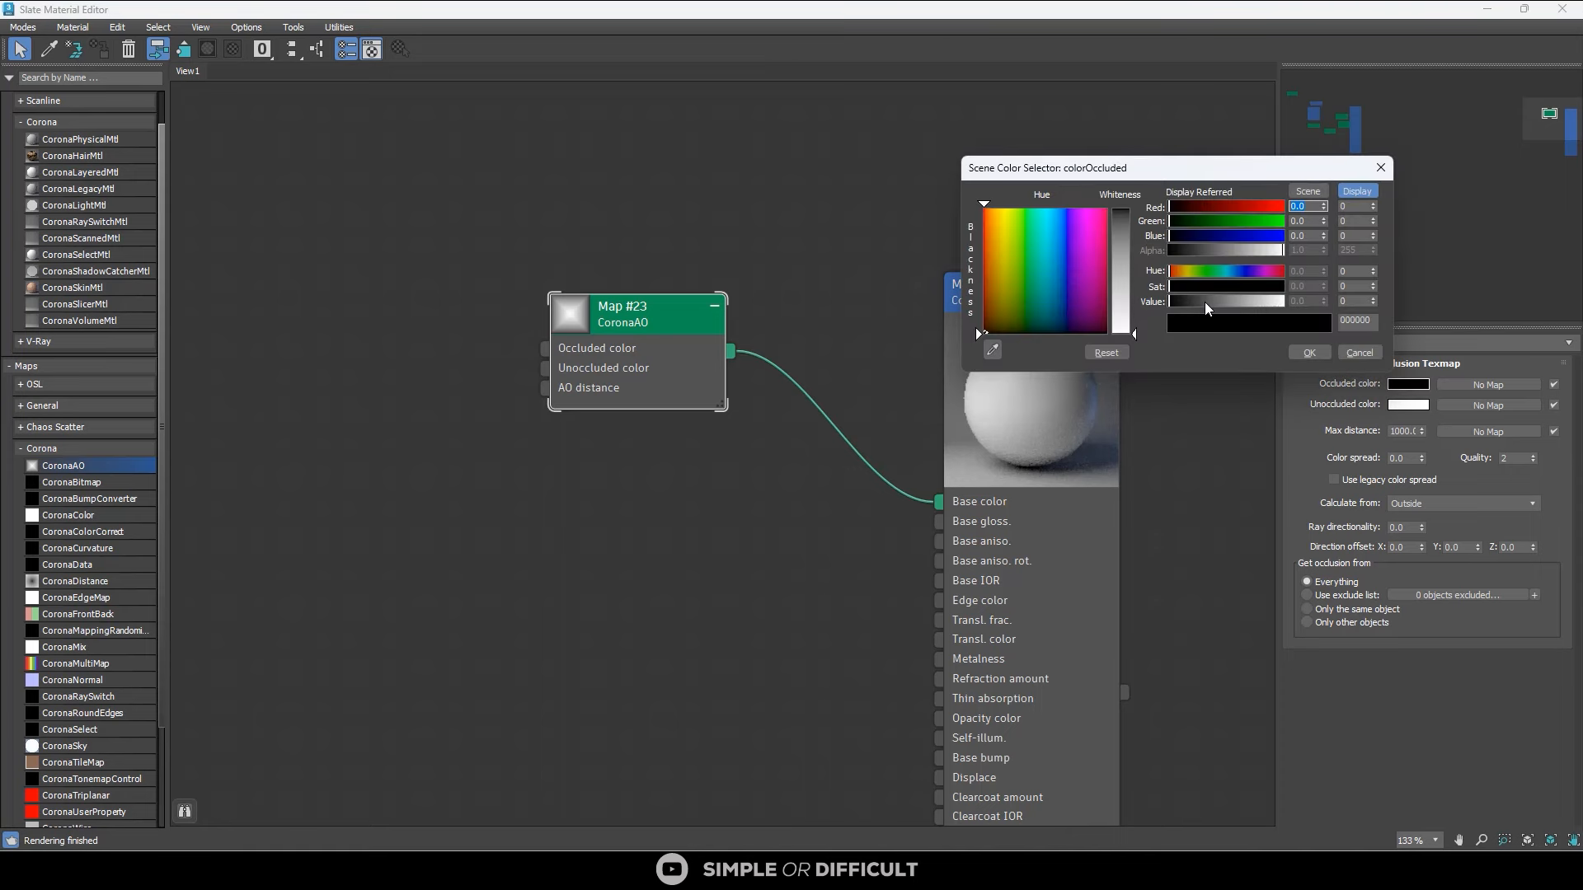
left_click_drag(1174, 303, 1215, 301)
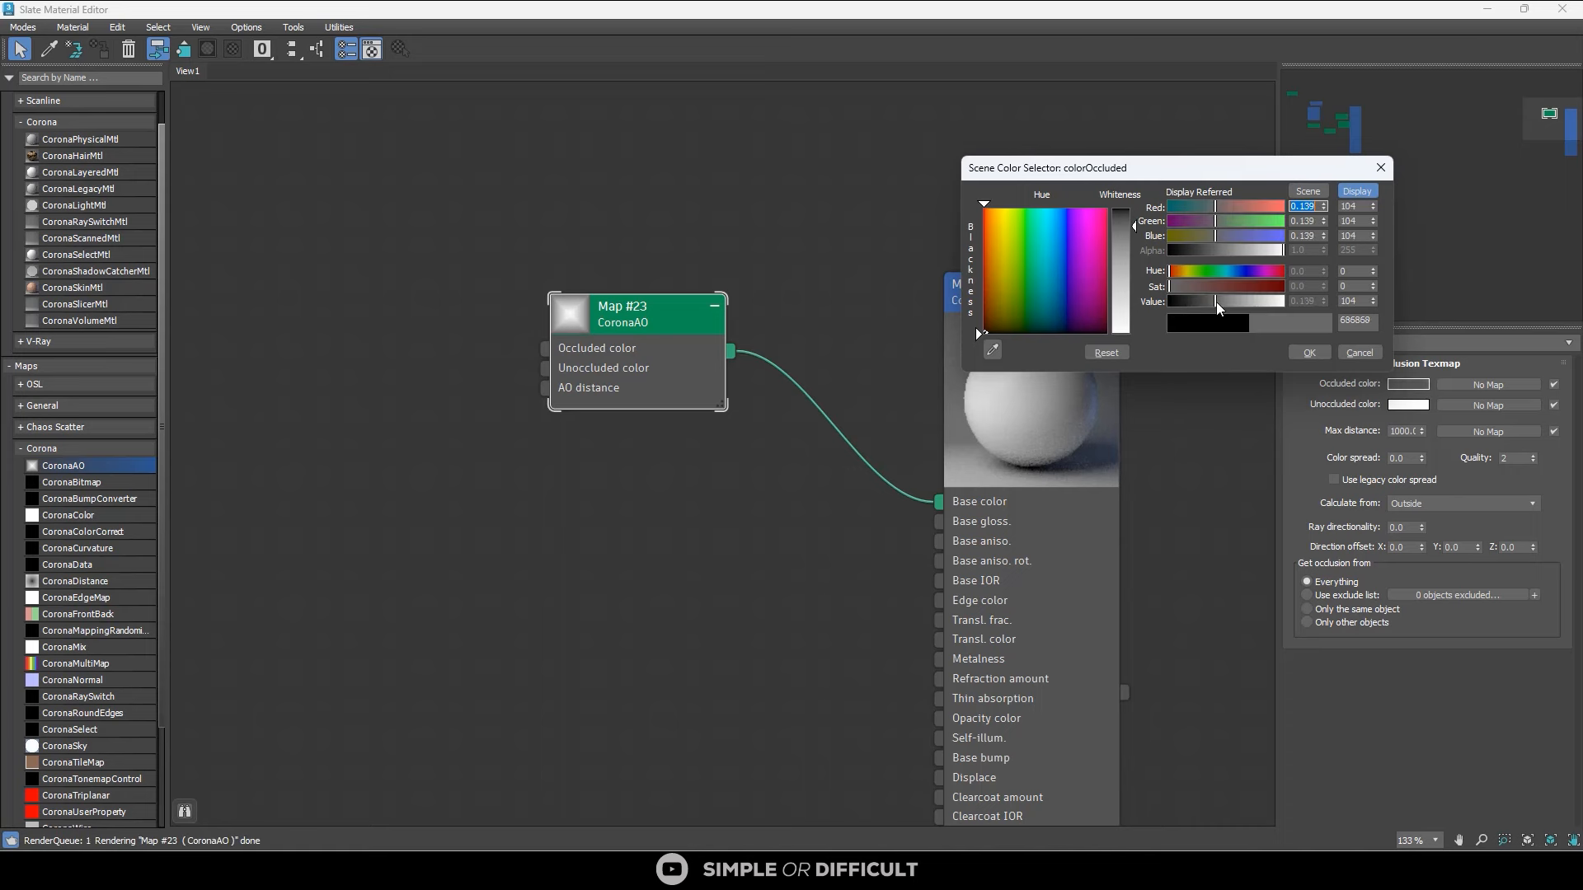
left_click(1296, 350)
left_click(1400, 405)
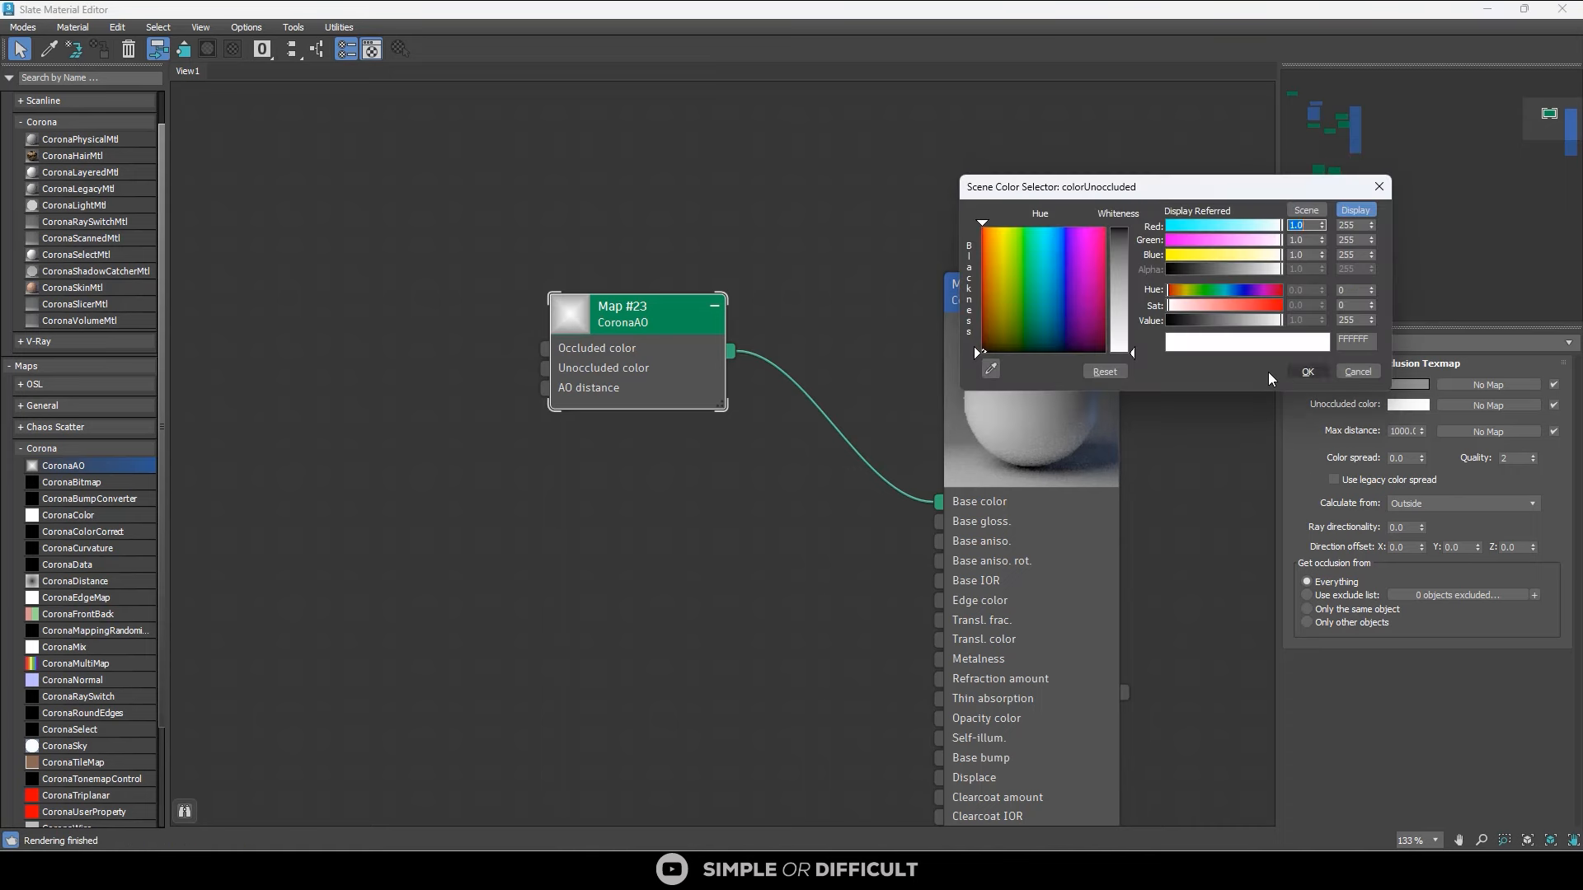
left_click_drag(1191, 320, 1250, 329)
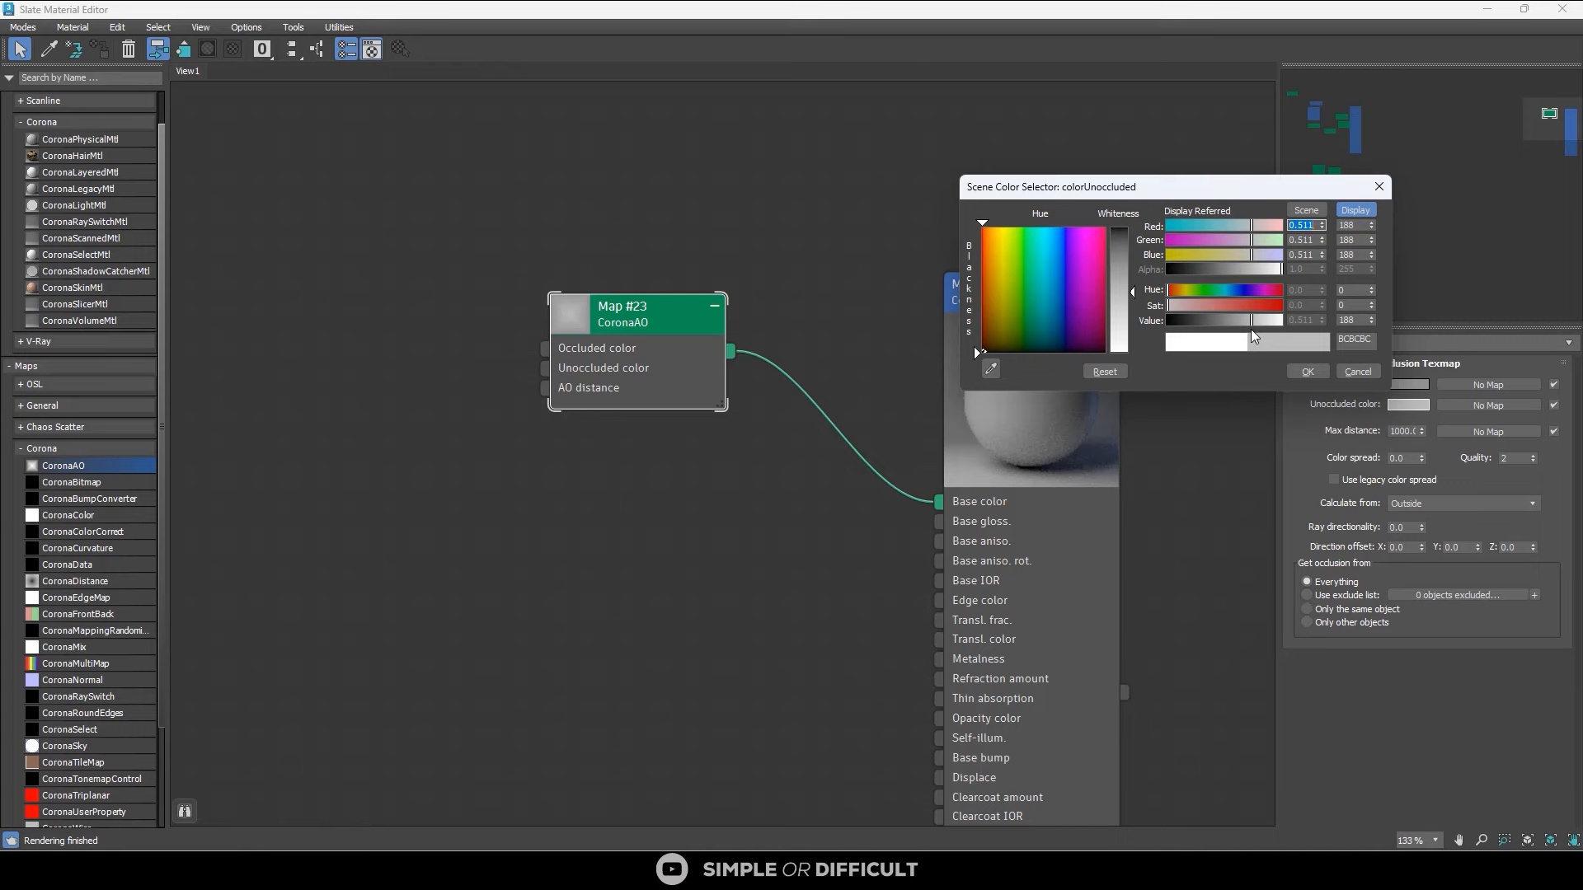
left_click(1307, 371)
scroll(1003, 596, "down", 2)
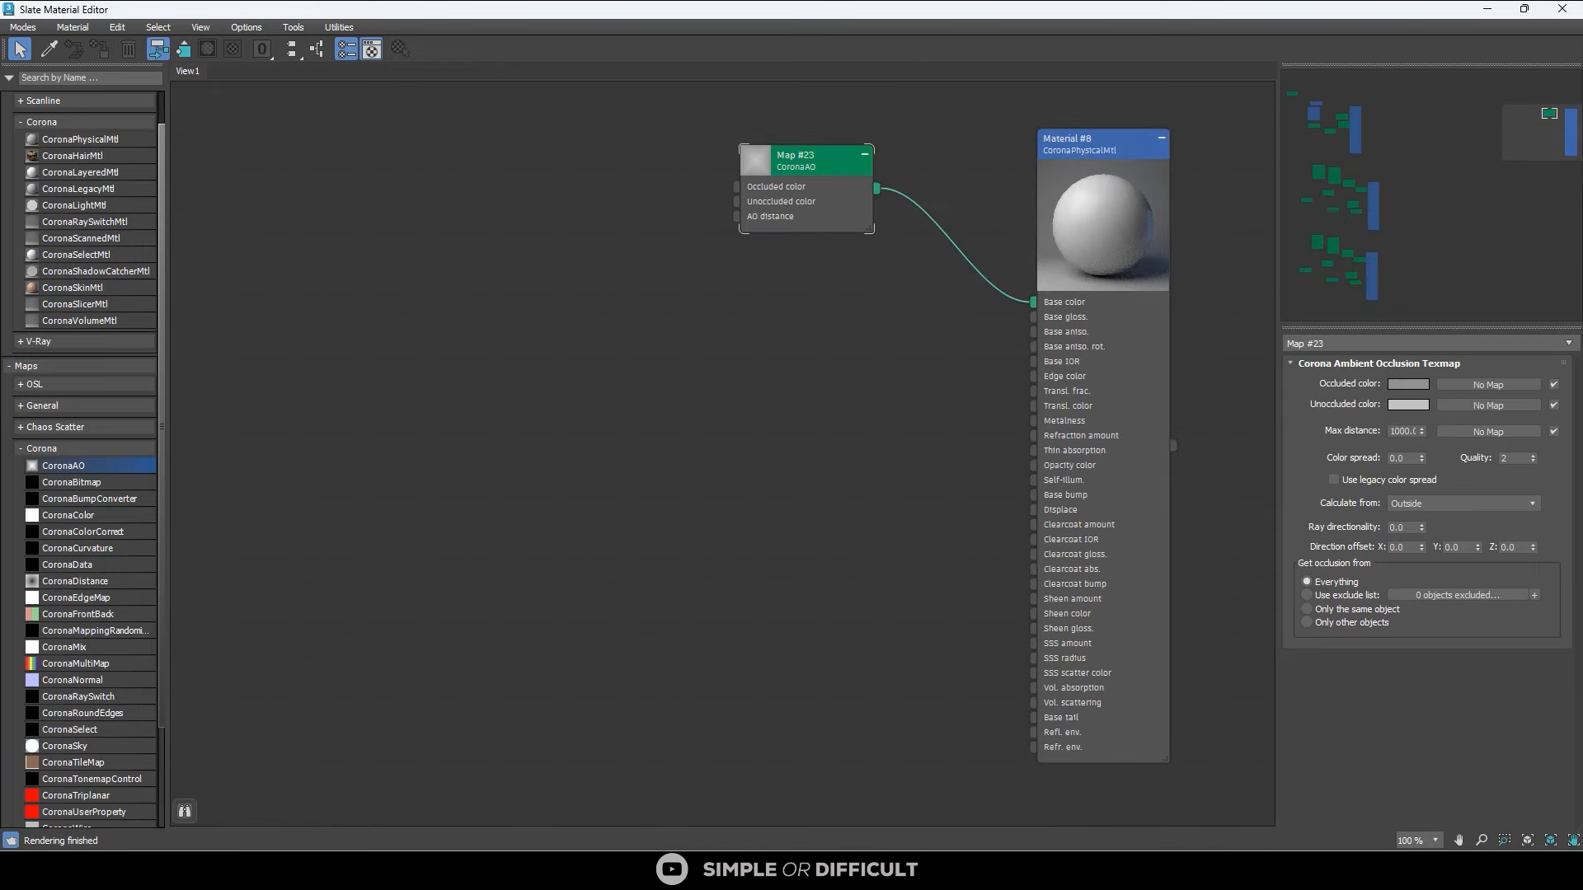
Bring in C.MAP 05 (GLOSS) from the BEDROOM IN THE WOODS\CEILING folder as a bitmap and connect it to Base gloss.
left_click(595, 869)
left_click(1199, 198)
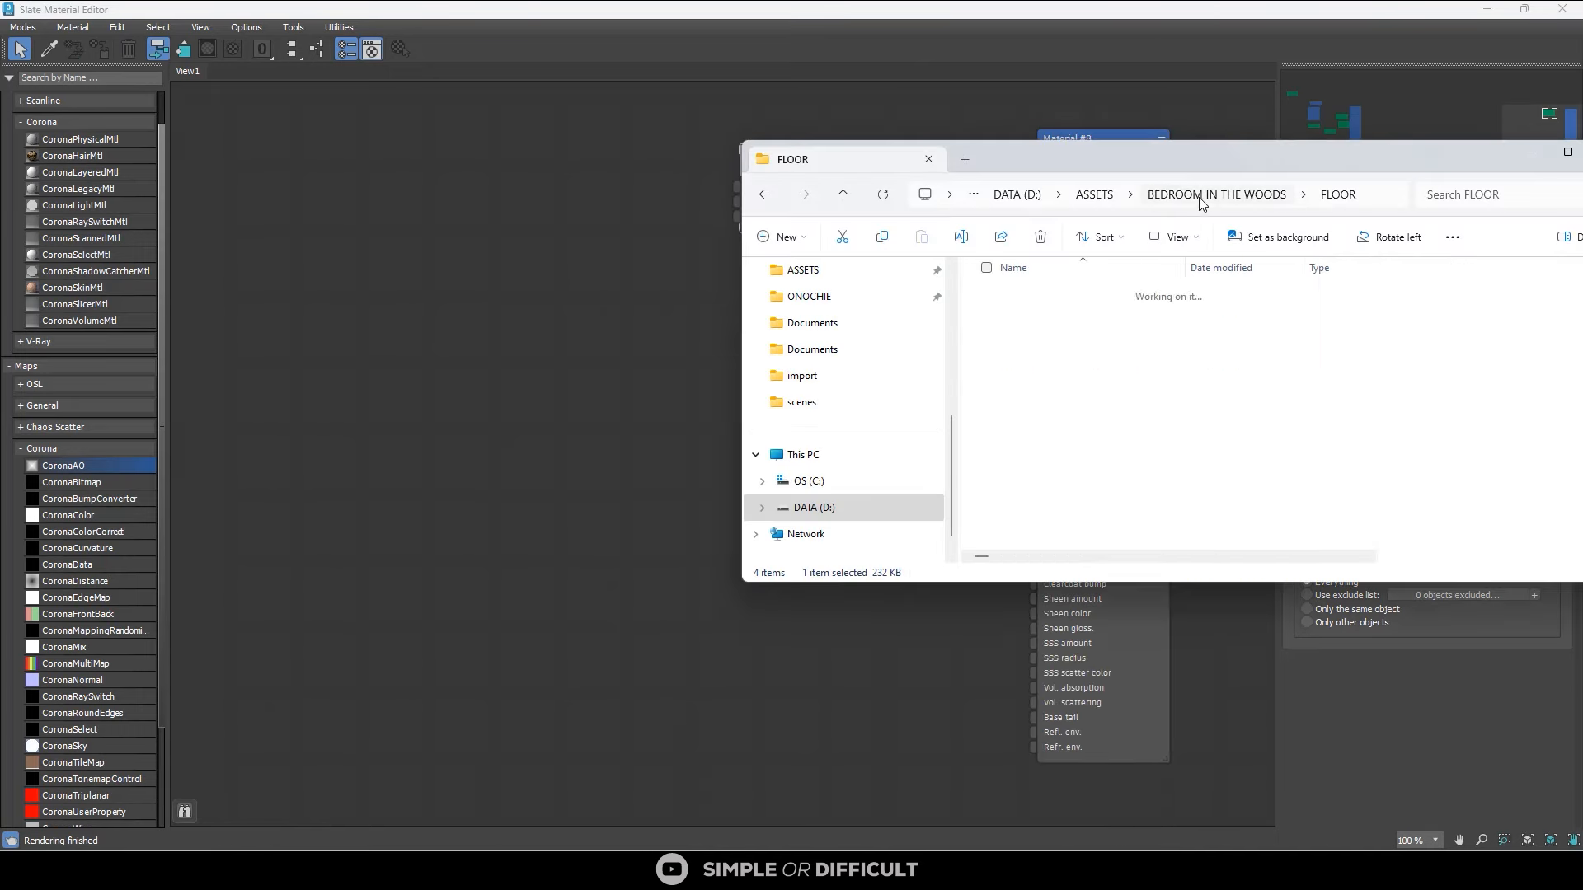
double_click(1062, 297)
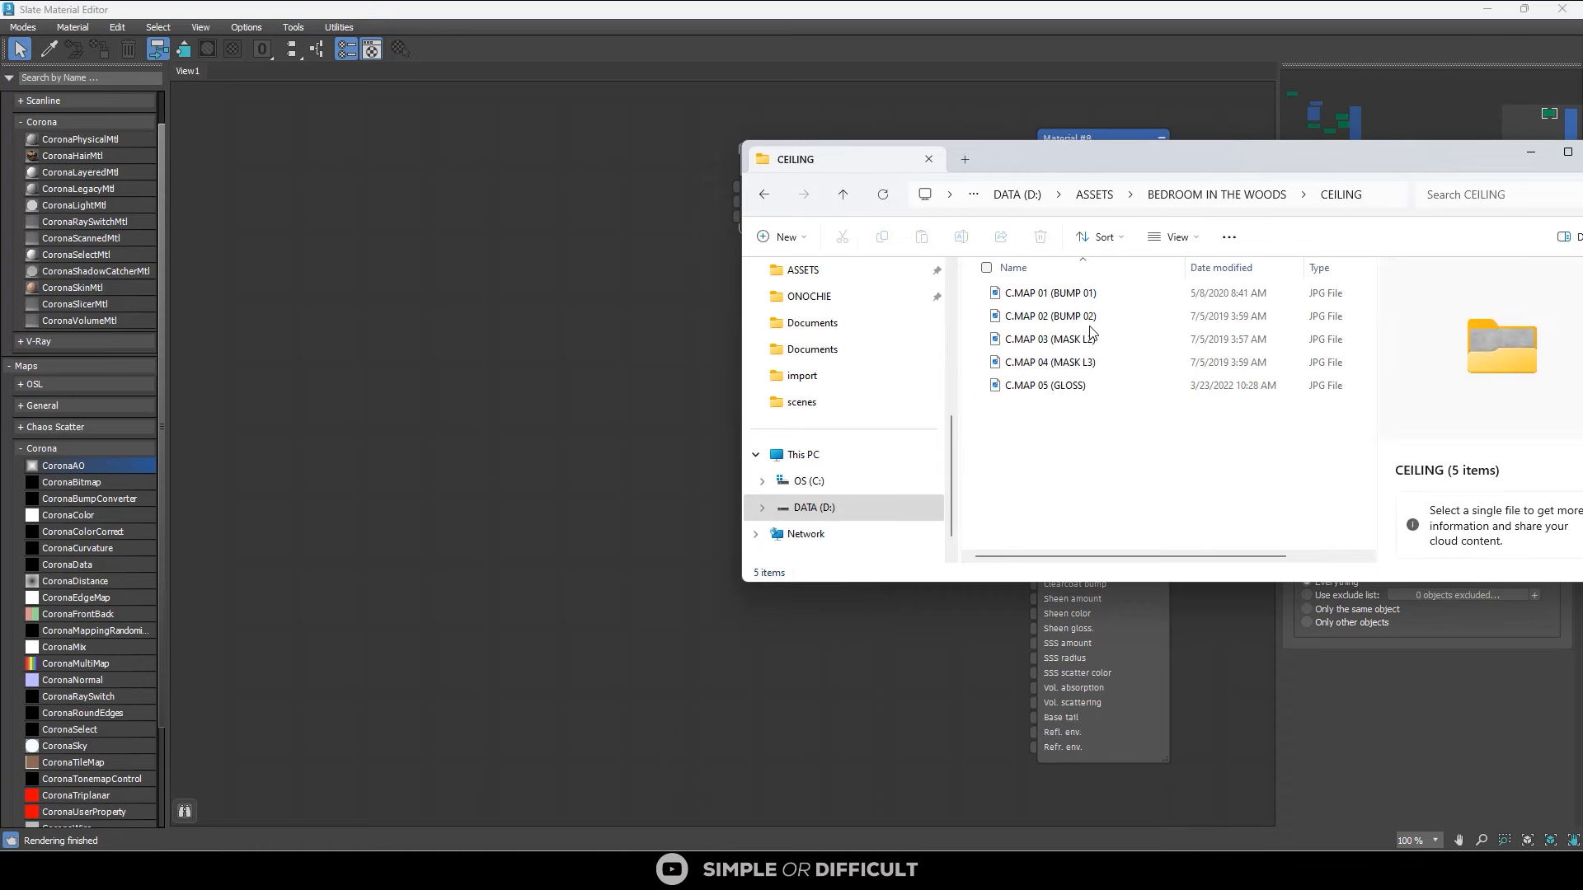
left_click(1088, 387)
left_click_drag(1072, 389, 1033, 317)
left_click(639, 385)
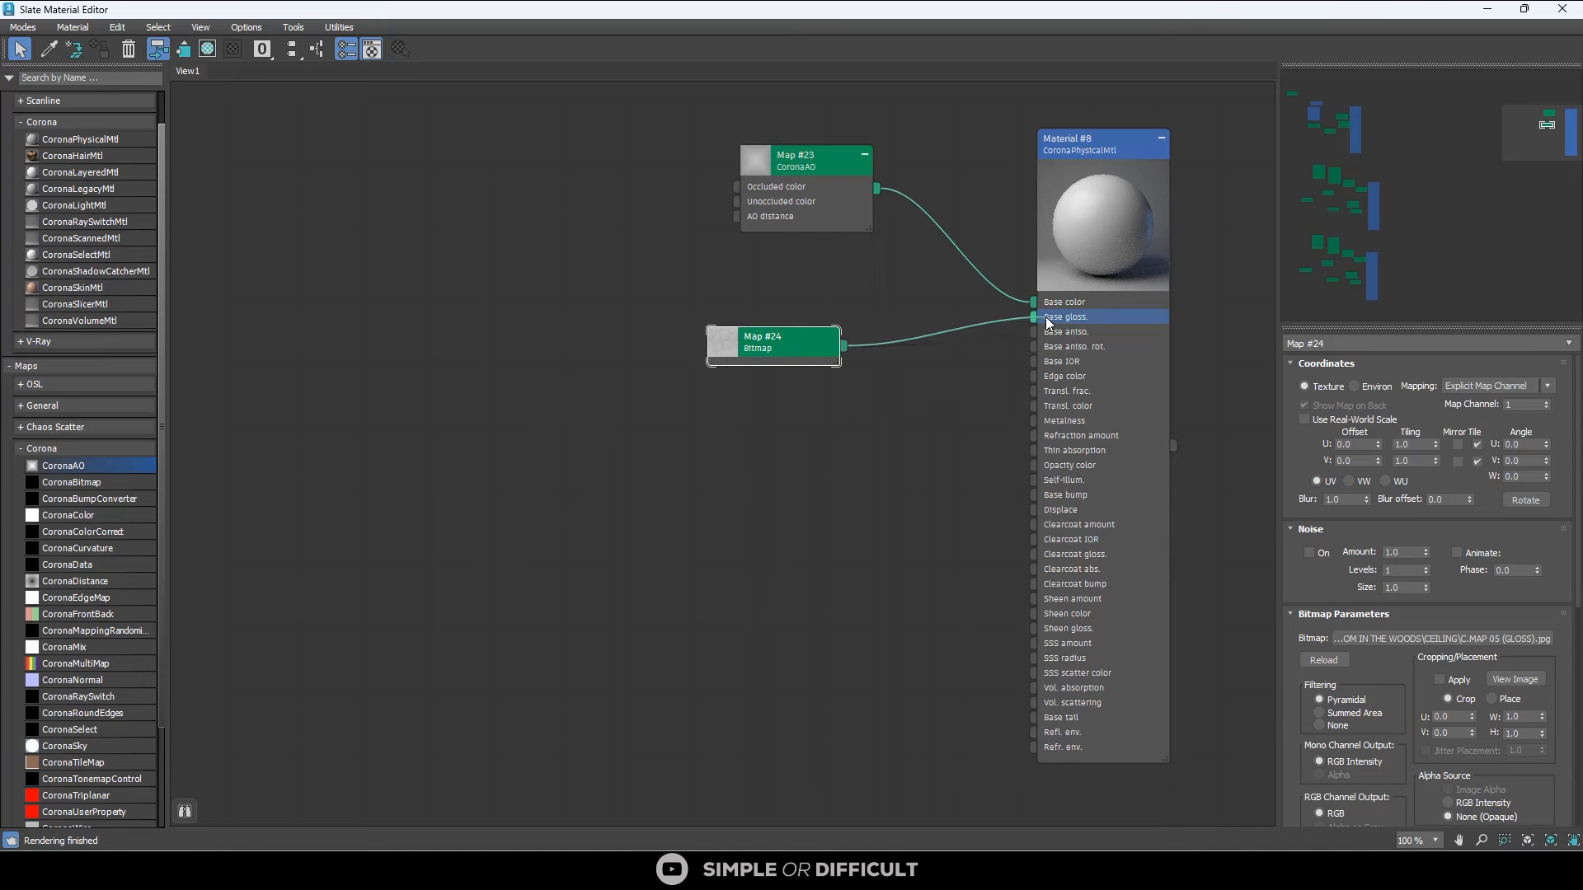
scroll(1170, 212, "up", 3)
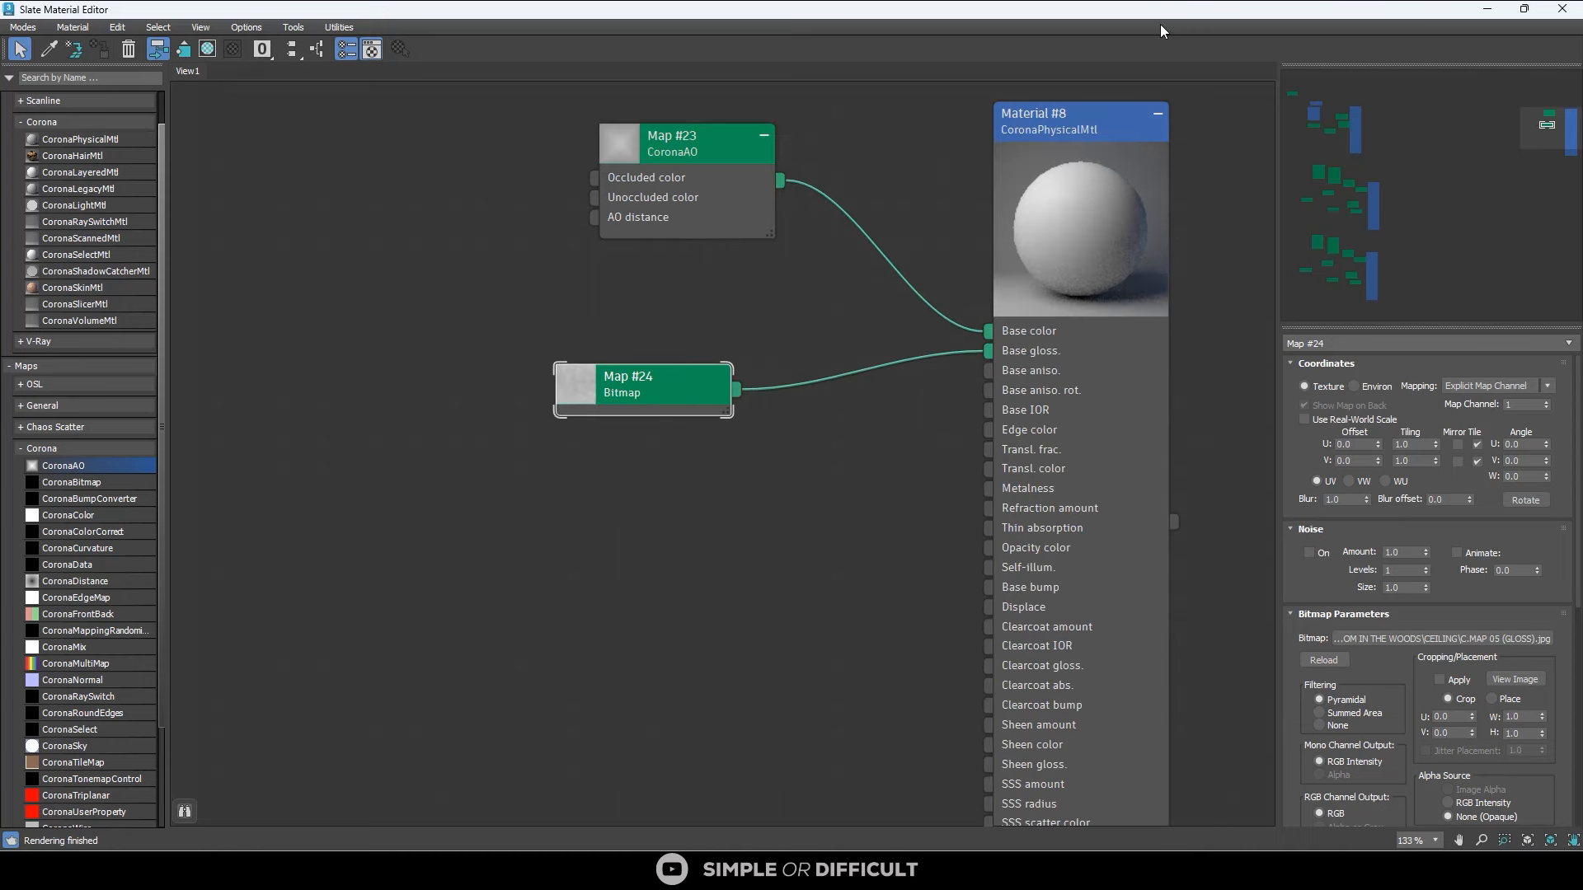
Shrink the Slate Material Editor from full screen and select the ceiling object in the camera viewport.
left_click_drag(1188, 9, 730, 384)
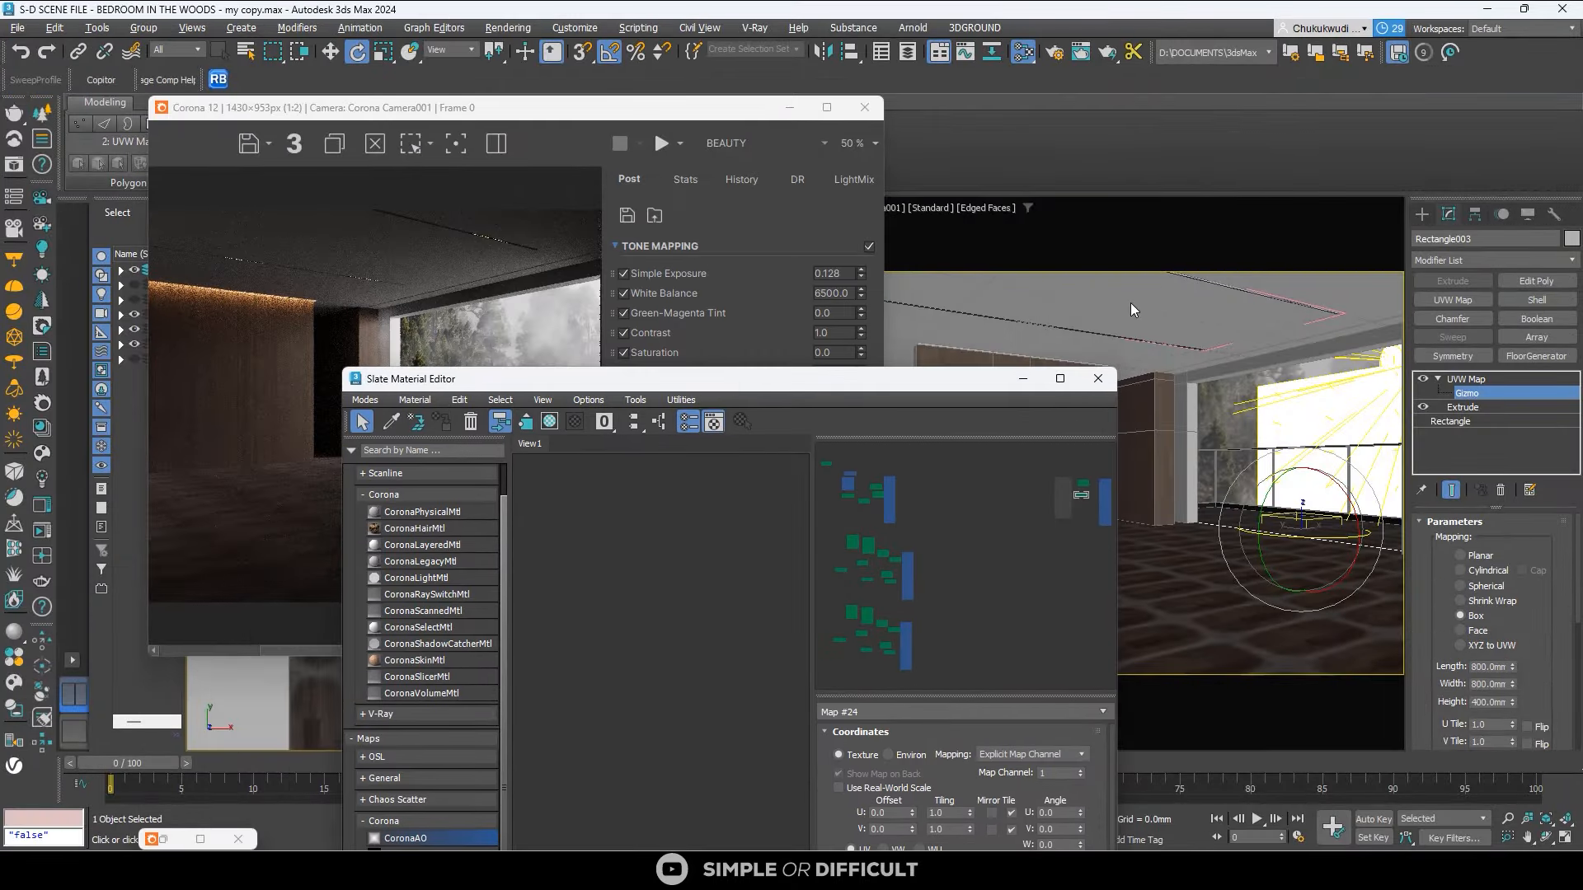
left_click(1422, 216)
left_click(1139, 304)
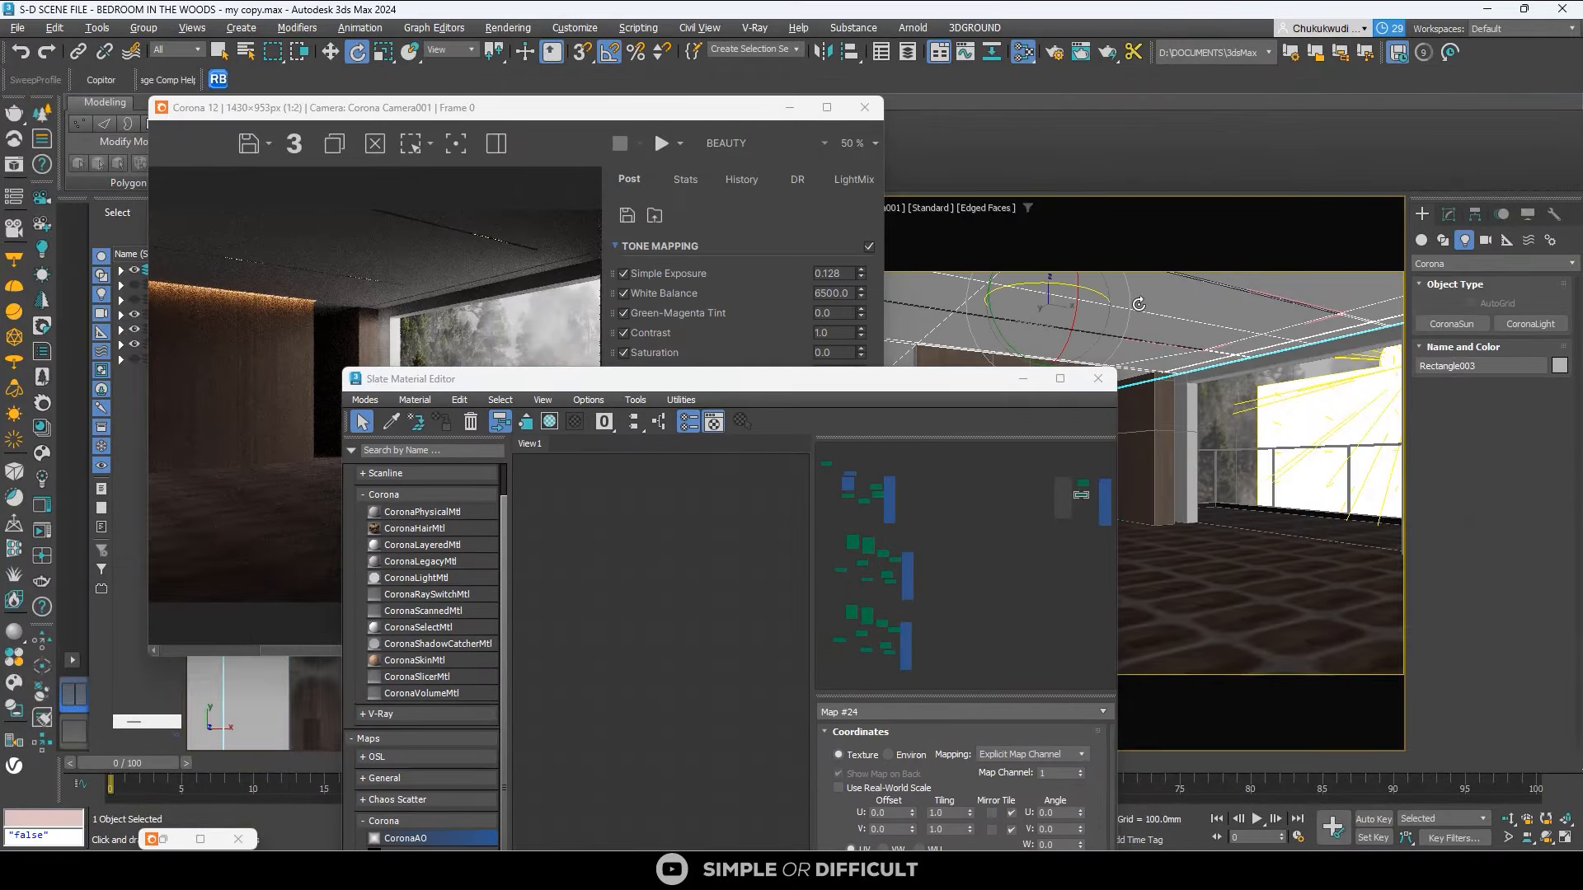
left_click(330, 51)
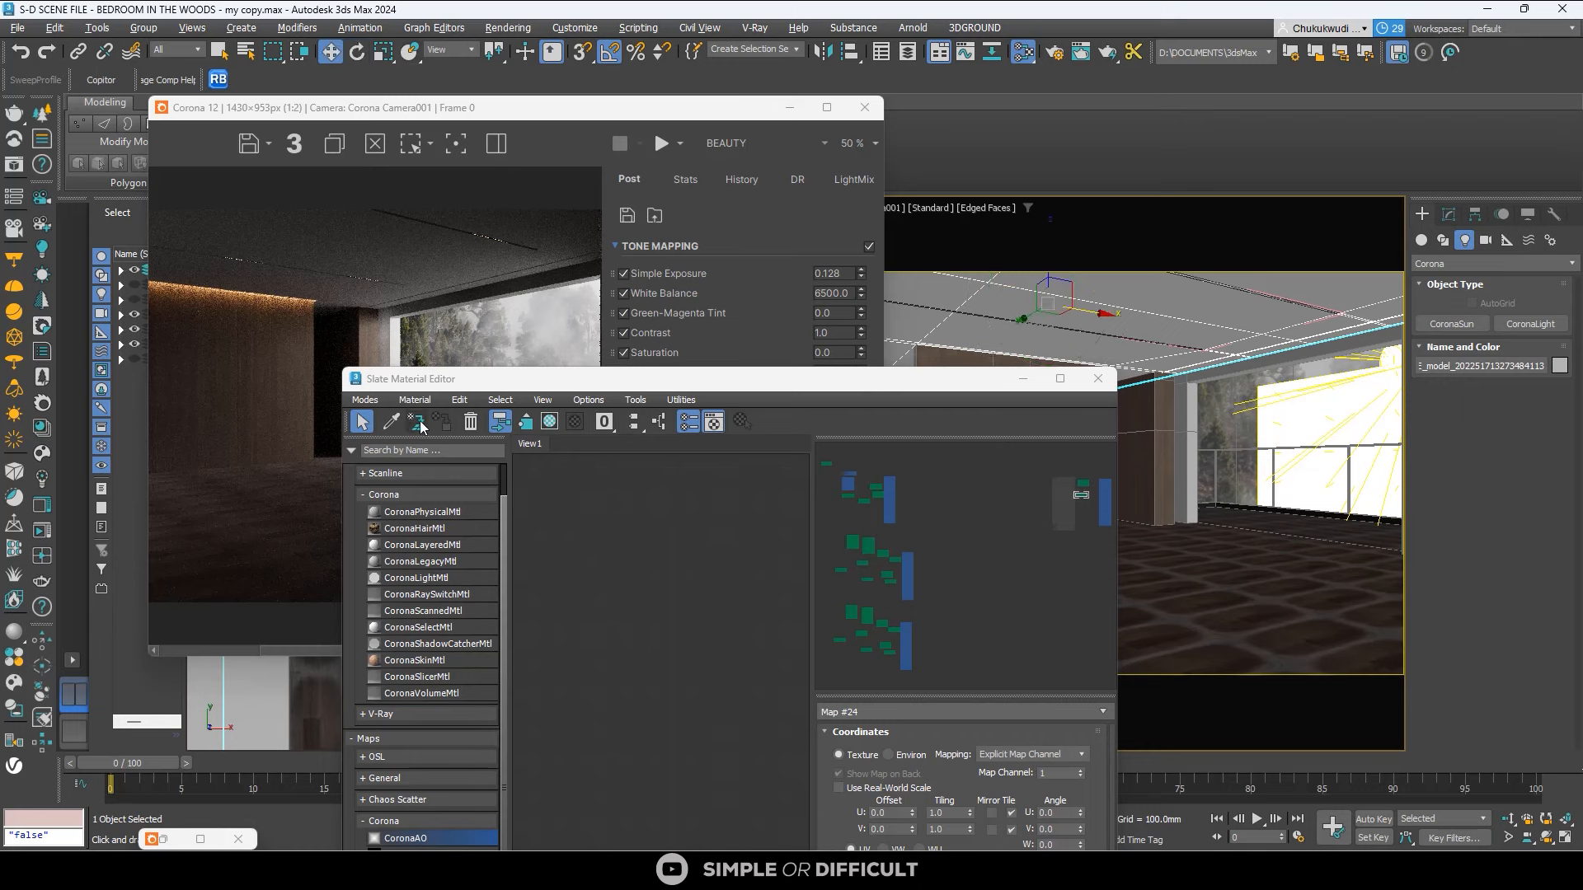
Assign Material #8 to the selected ceiling and maximize the Corona frame buffer.
scroll(710, 487, "down", 2)
middle_click_drag(709, 527, 503, 516)
middle_click_drag(774, 527, 675, 605)
scroll(659, 580, "up", 2)
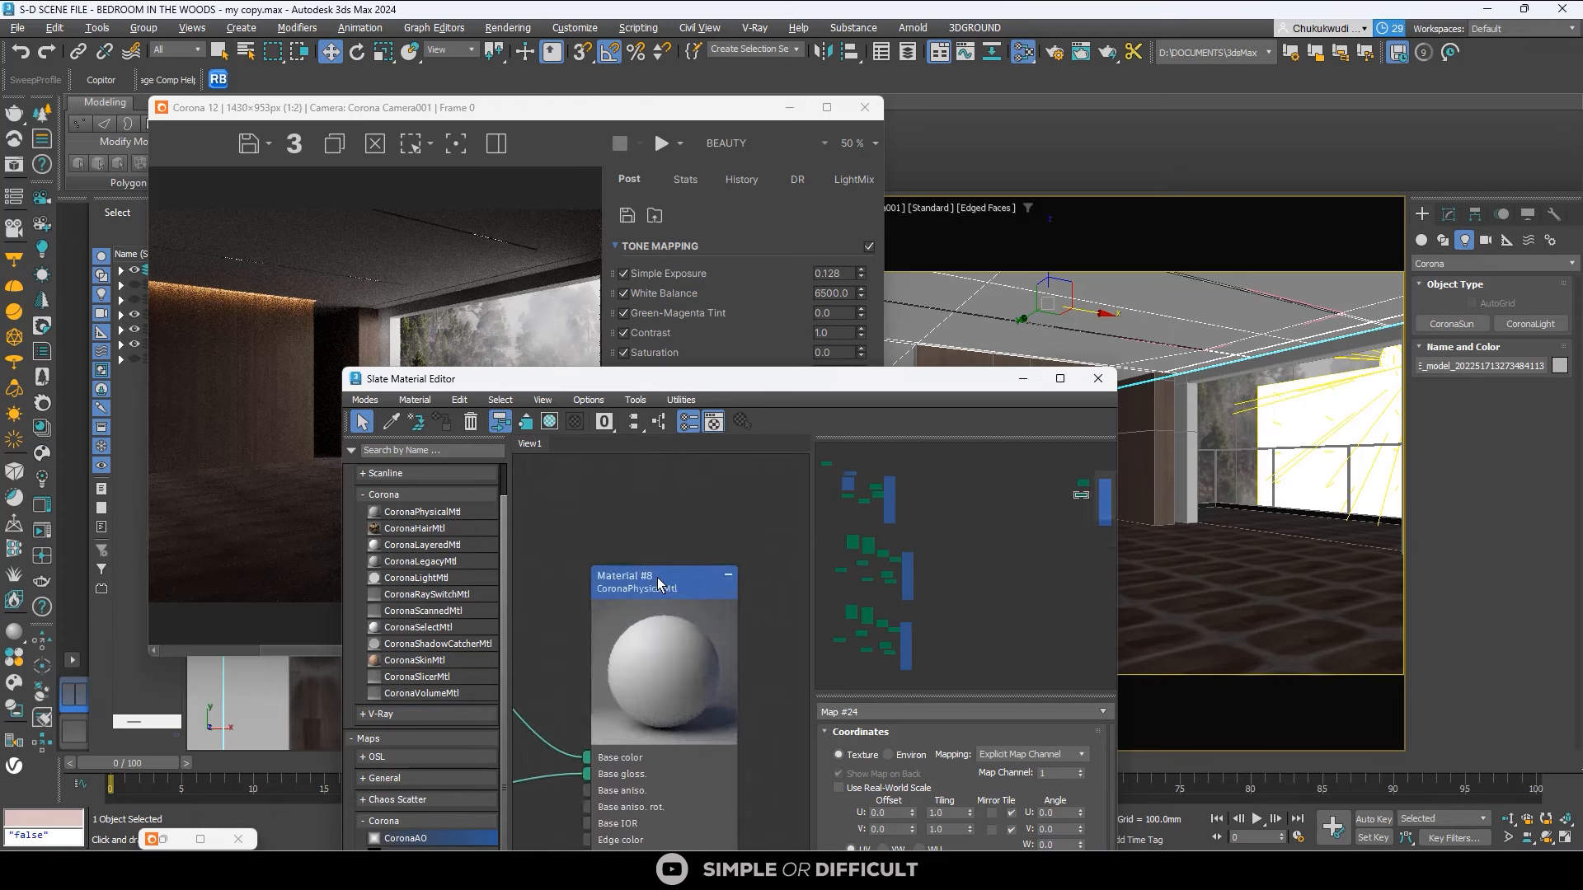
left_click(656, 577)
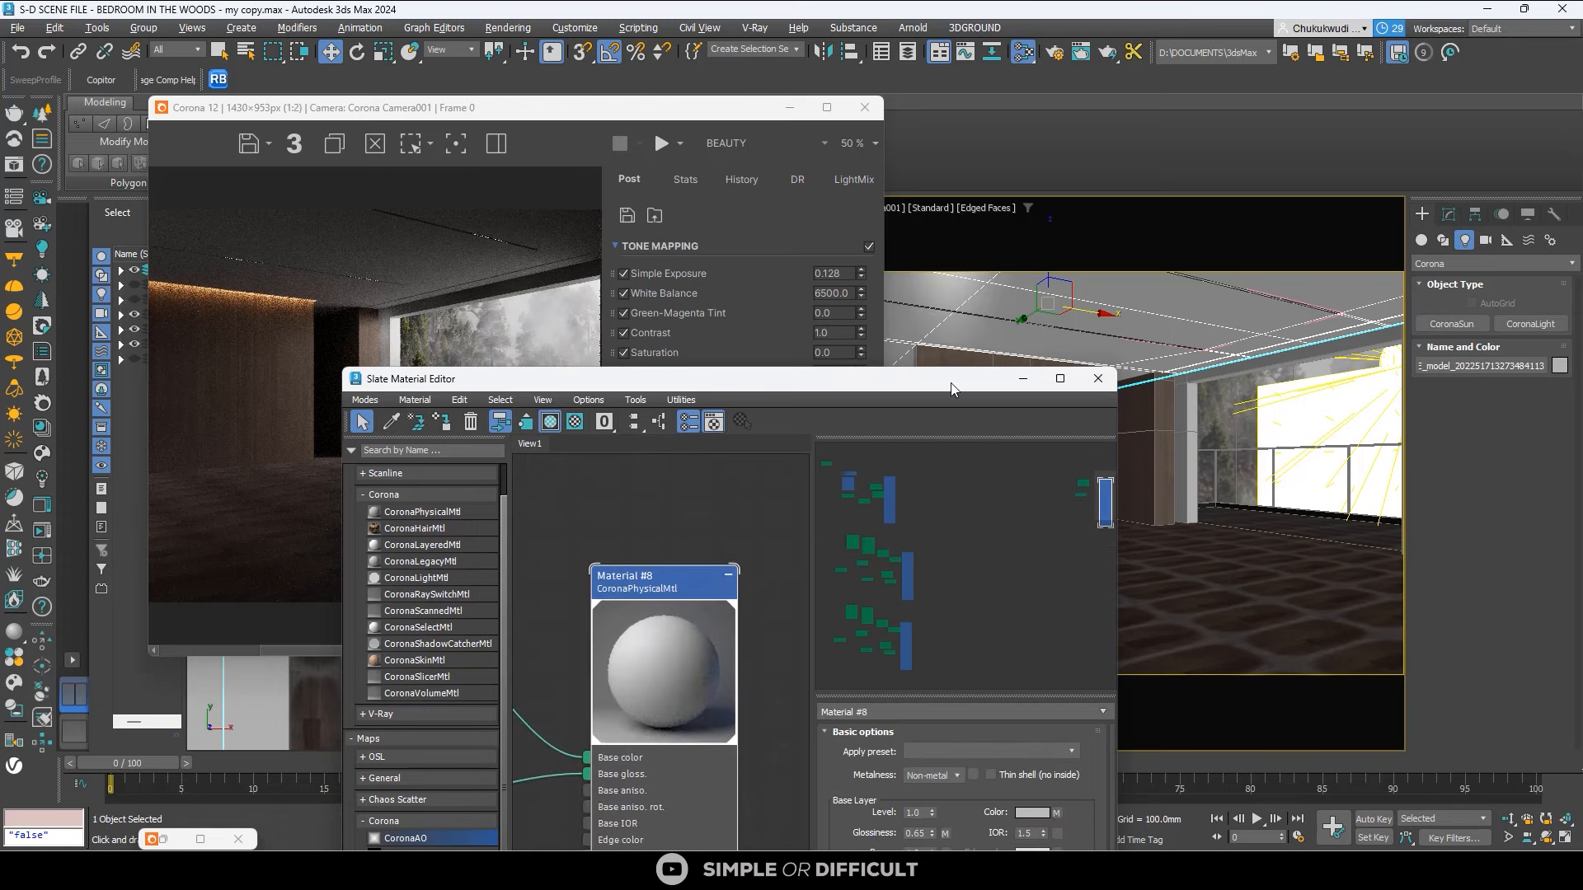
left_click(827, 108)
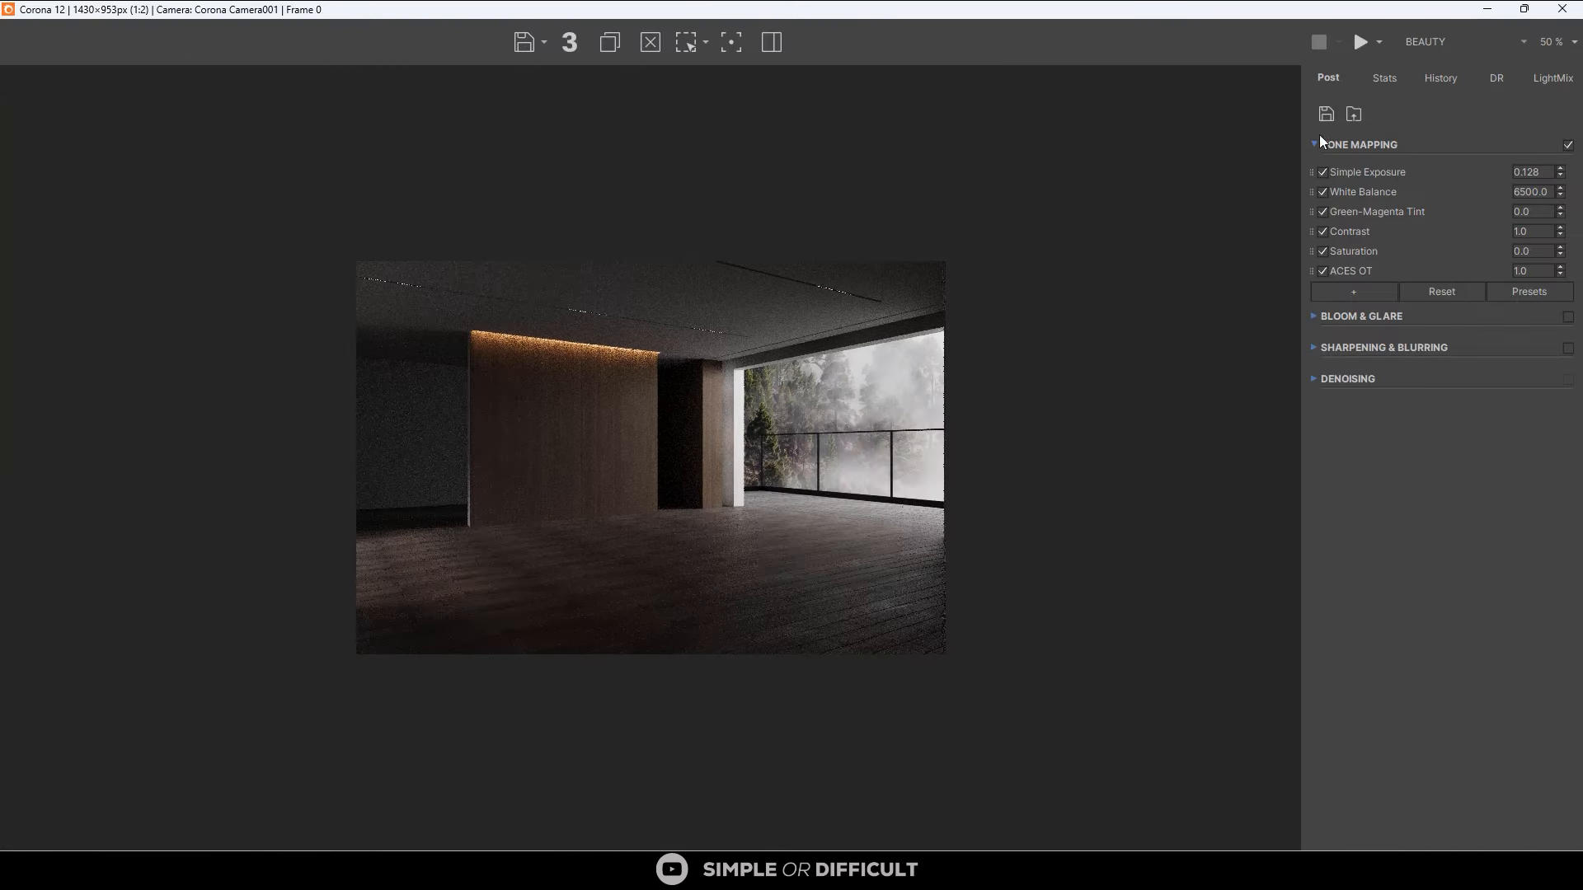
left_click(1378, 46)
left_click(1383, 67)
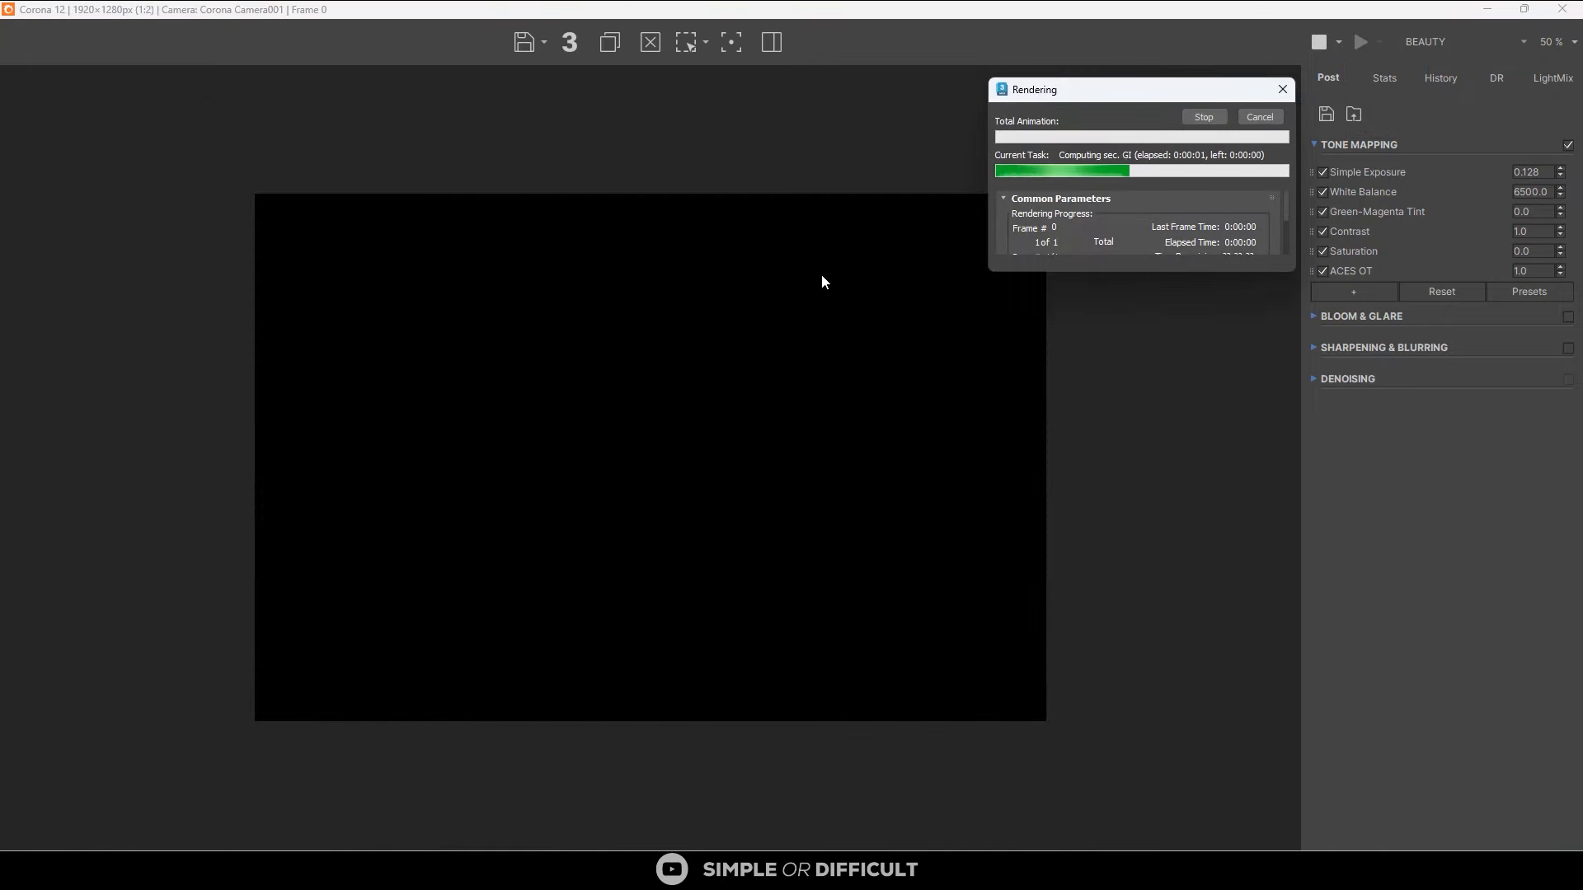
left_click(1204, 116)
Start interactive rendering of the camera view in the Corona frame buffer.
left_click(1382, 40)
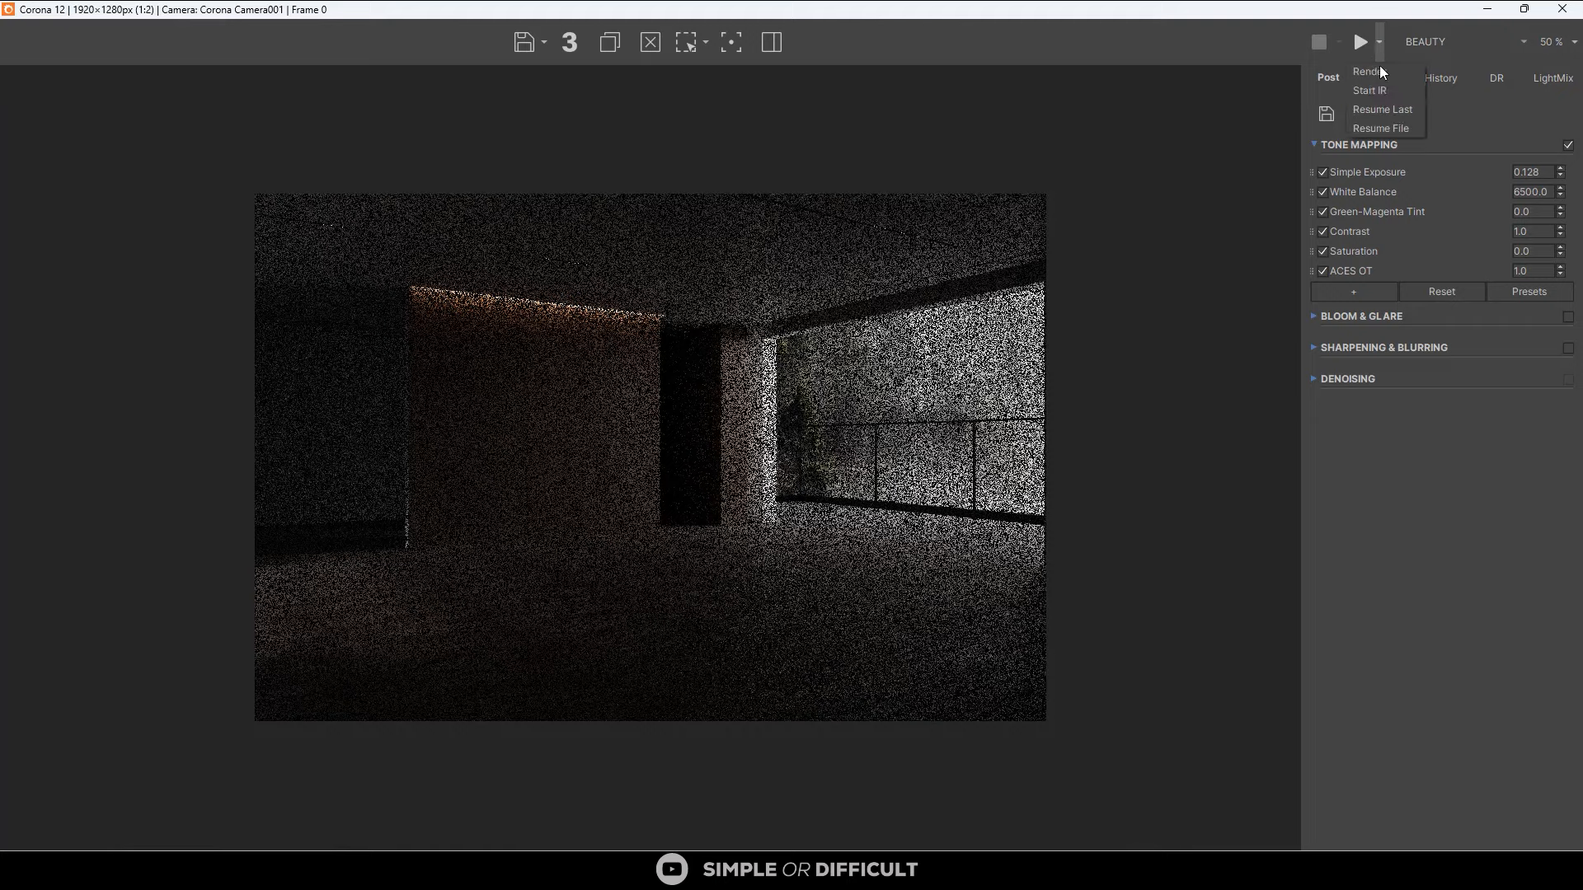
left_click(1375, 91)
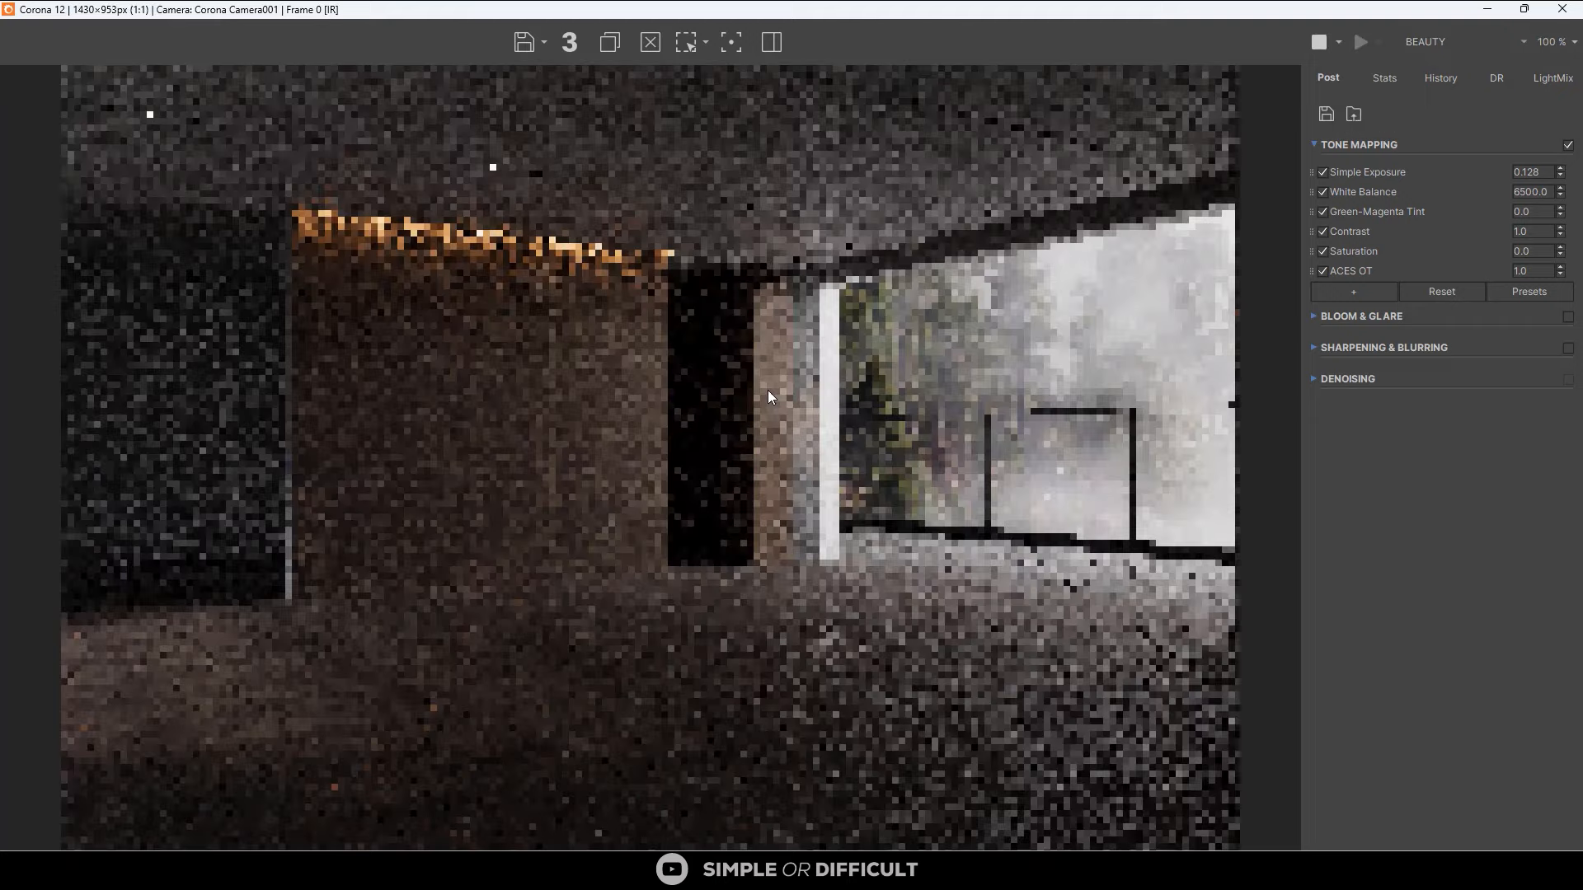
Examine the ceiling's new material close up in the interactive render, around the recessed light slots.
scroll(714, 160, "up", 1)
scroll(714, 160, "up", 1)
middle_click_drag(733, 198, 423, 433)
scroll(423, 433, "down", 1)
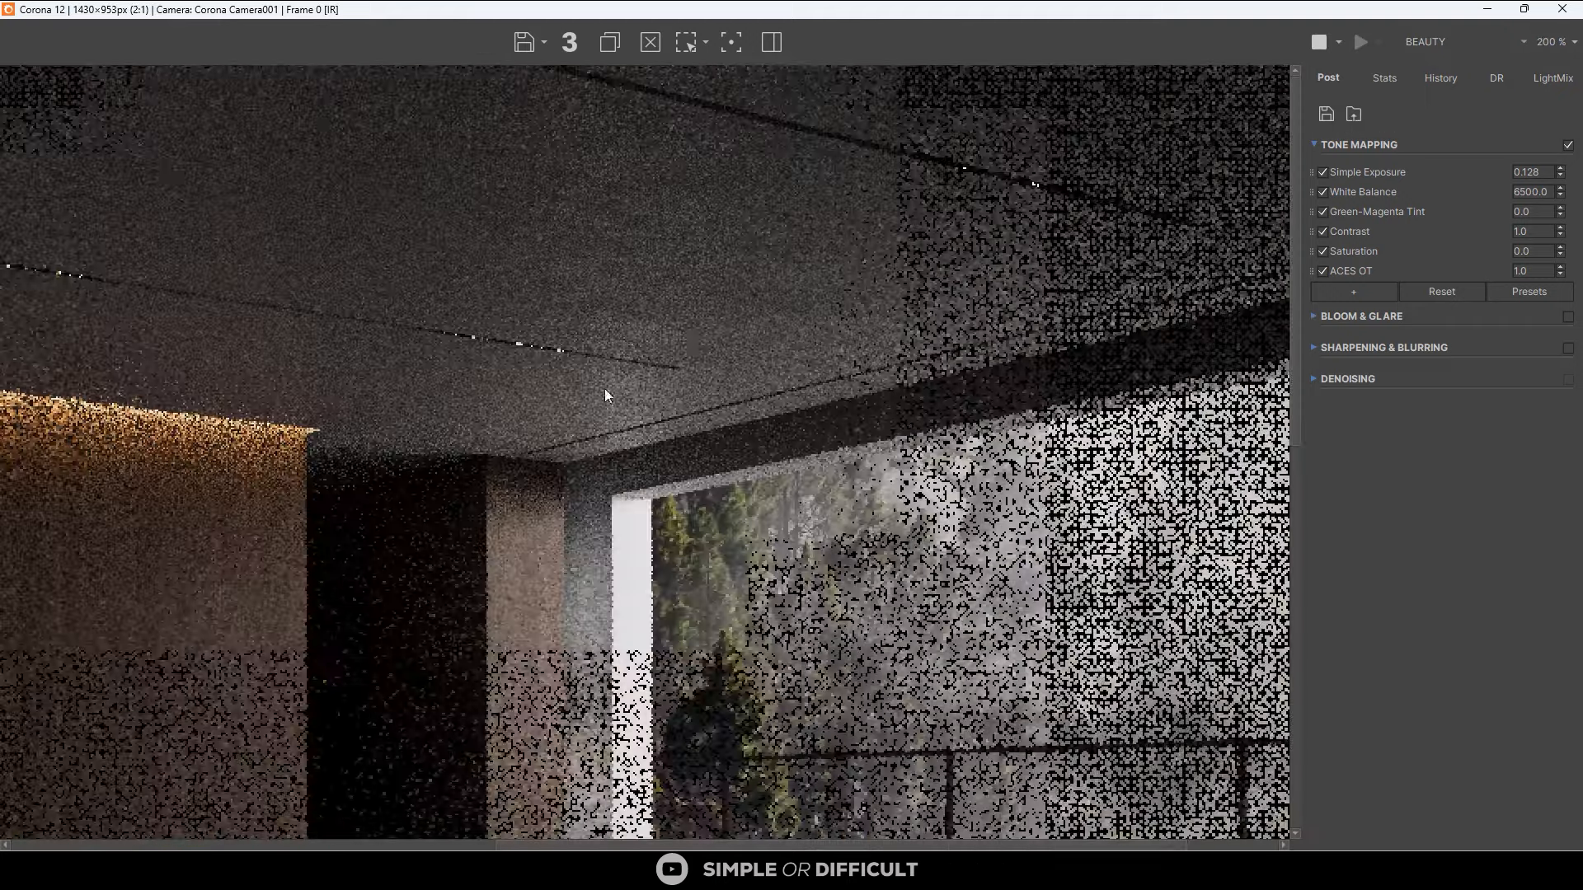
scroll(764, 220, "up", 1)
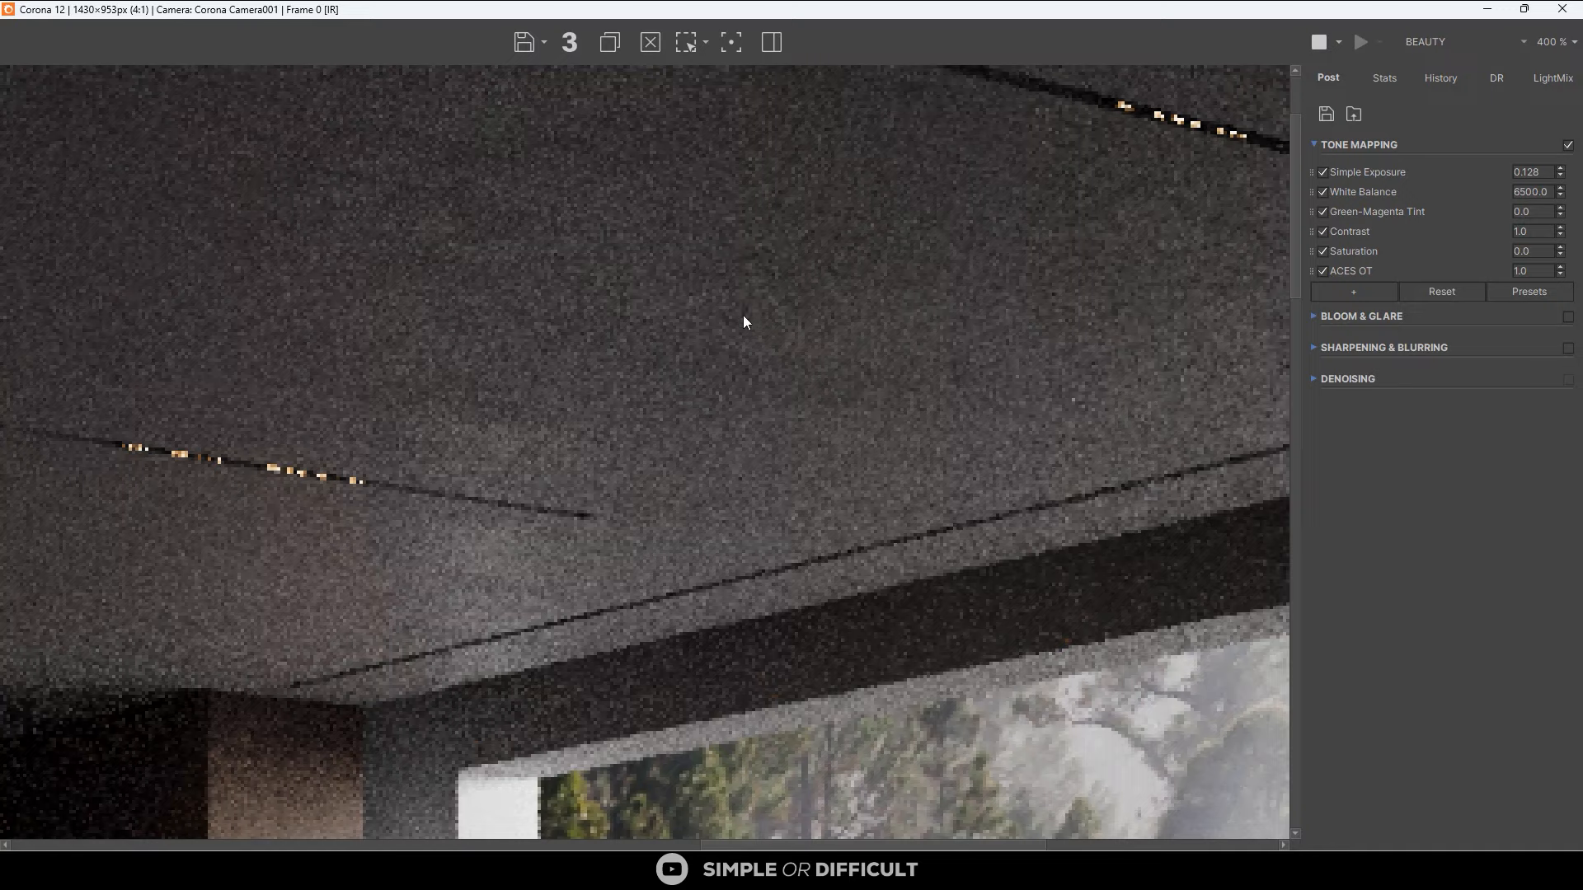
scroll(744, 321, "down", 1)
scroll(998, 222, "up", 2)
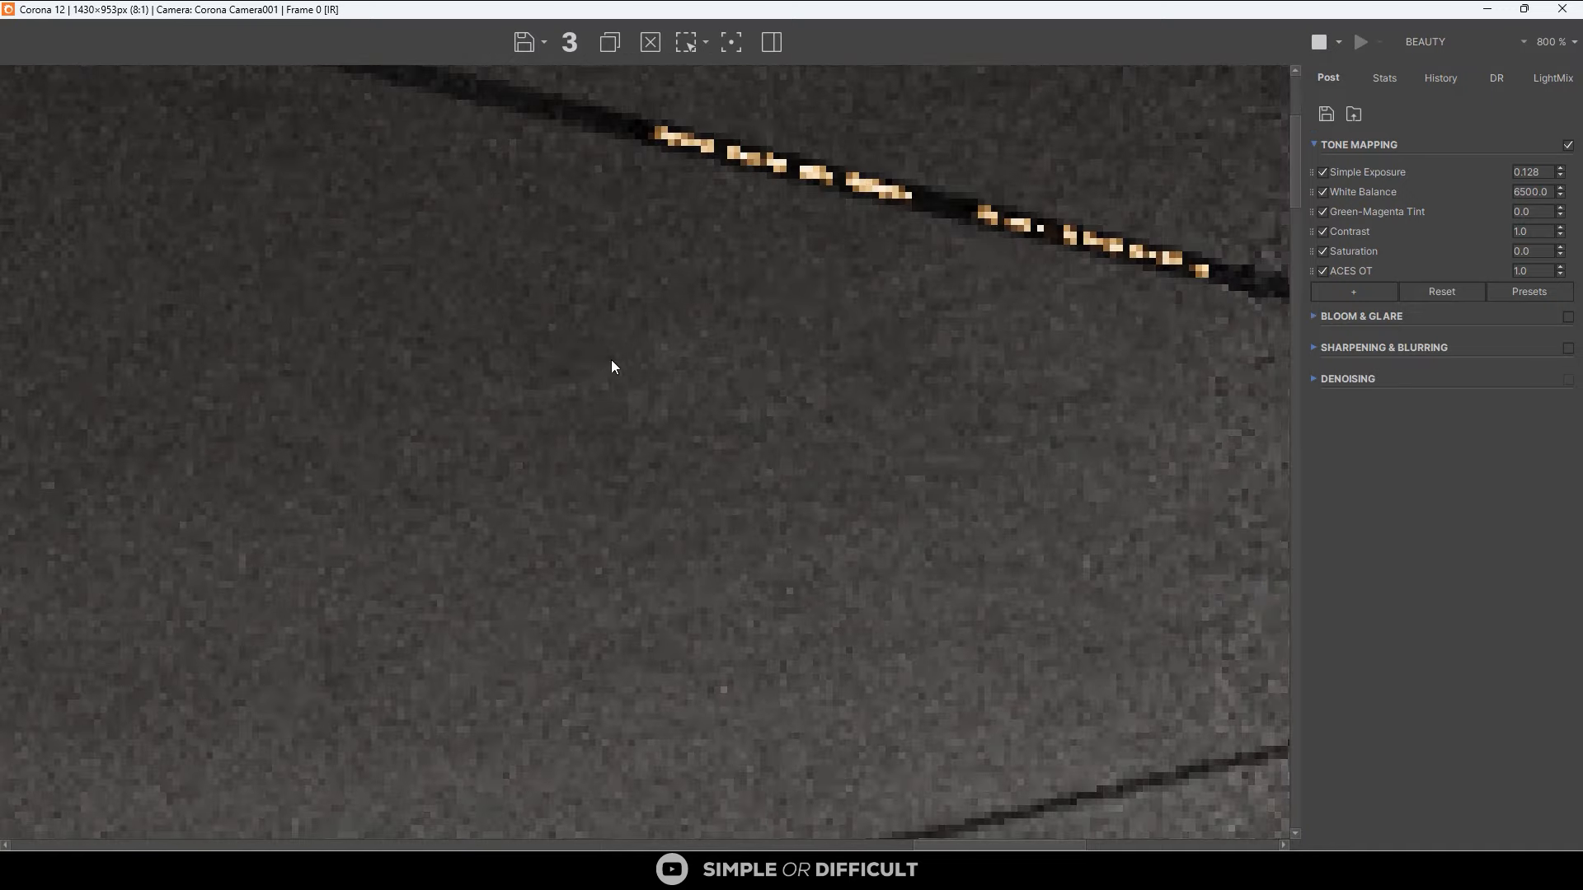
scroll(627, 365, "down", 1)
scroll(774, 386, "down", 1)
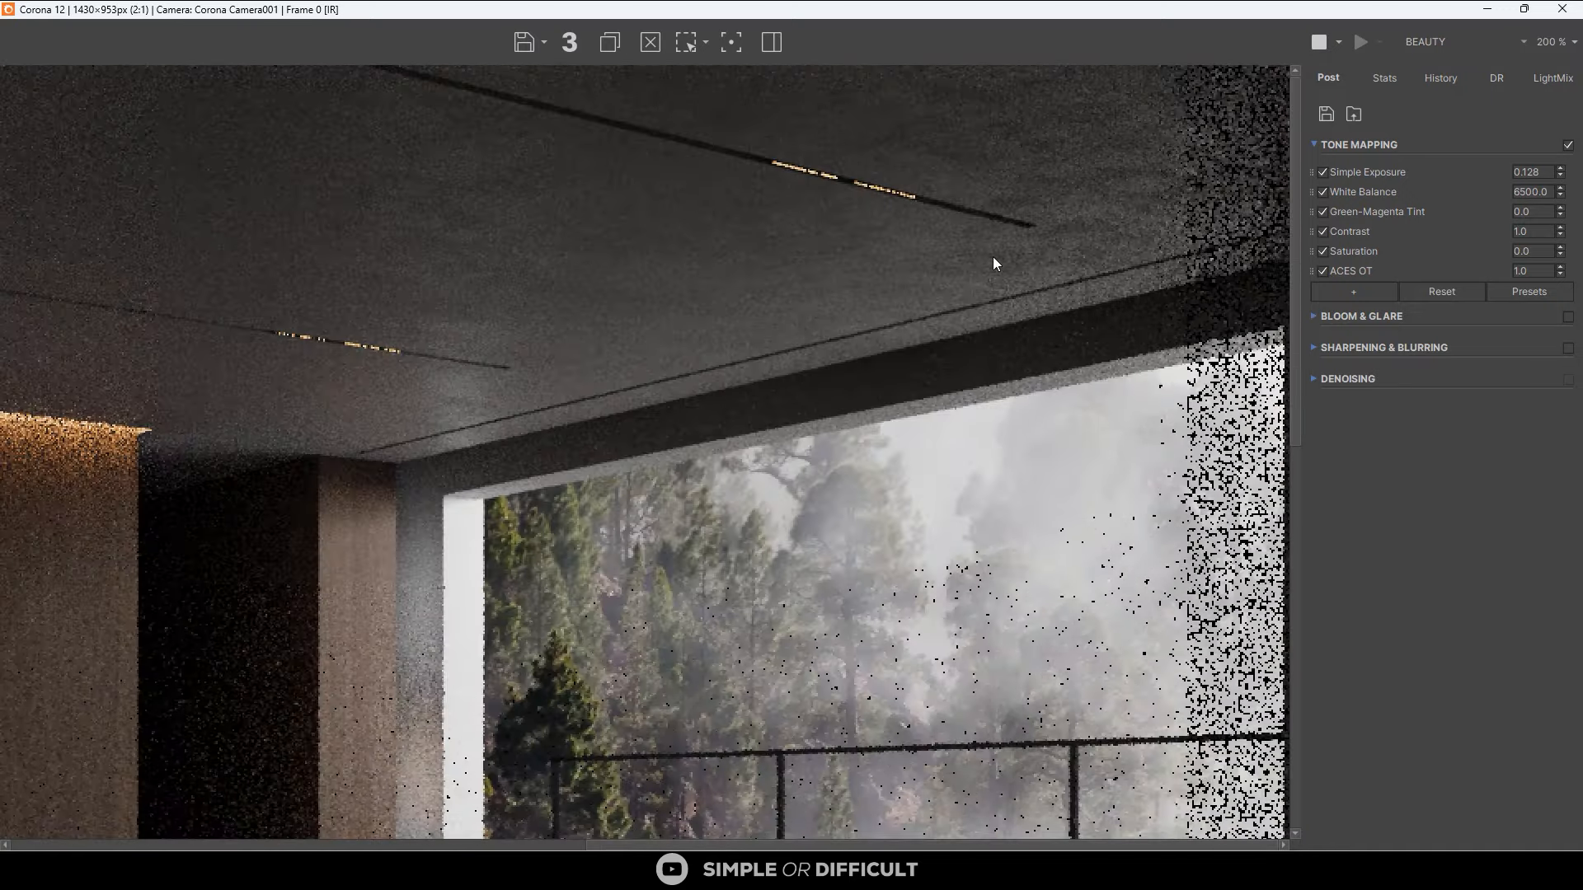
Examine the ceiling's surface in the interactive render, alternating between the whole room and close views beside the window.
scroll(993, 262, "down", 1)
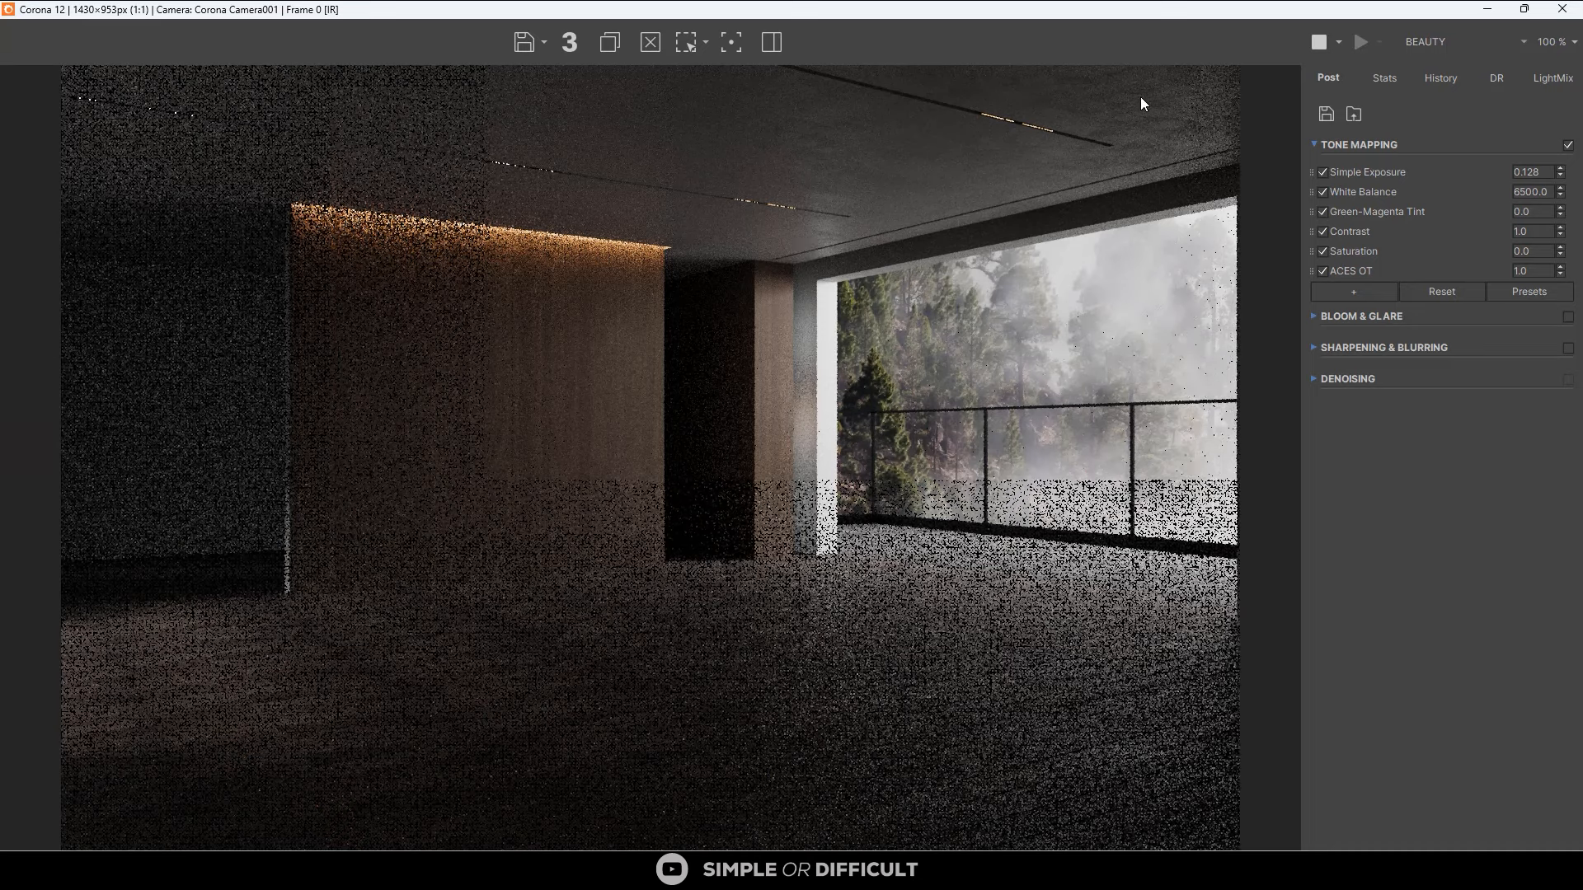
scroll(1133, 132, "up", 1)
scroll(716, 216, "up", 2)
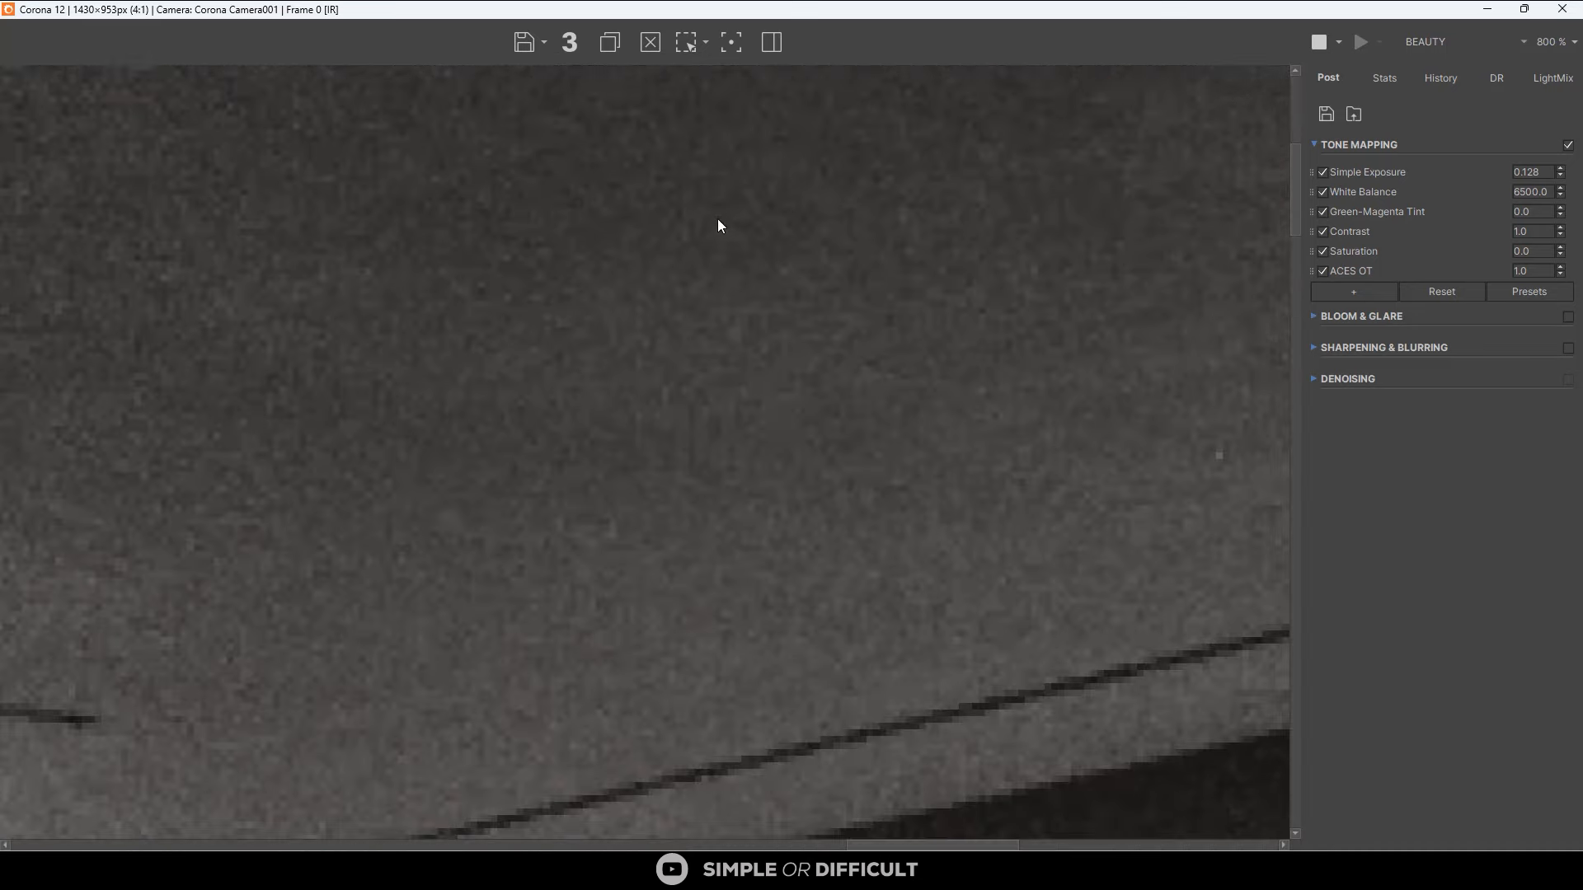
scroll(742, 239, "down", 2)
scroll(753, 249, "down", 1)
scroll(970, 218, "up", 1)
scroll(930, 239, "down", 1)
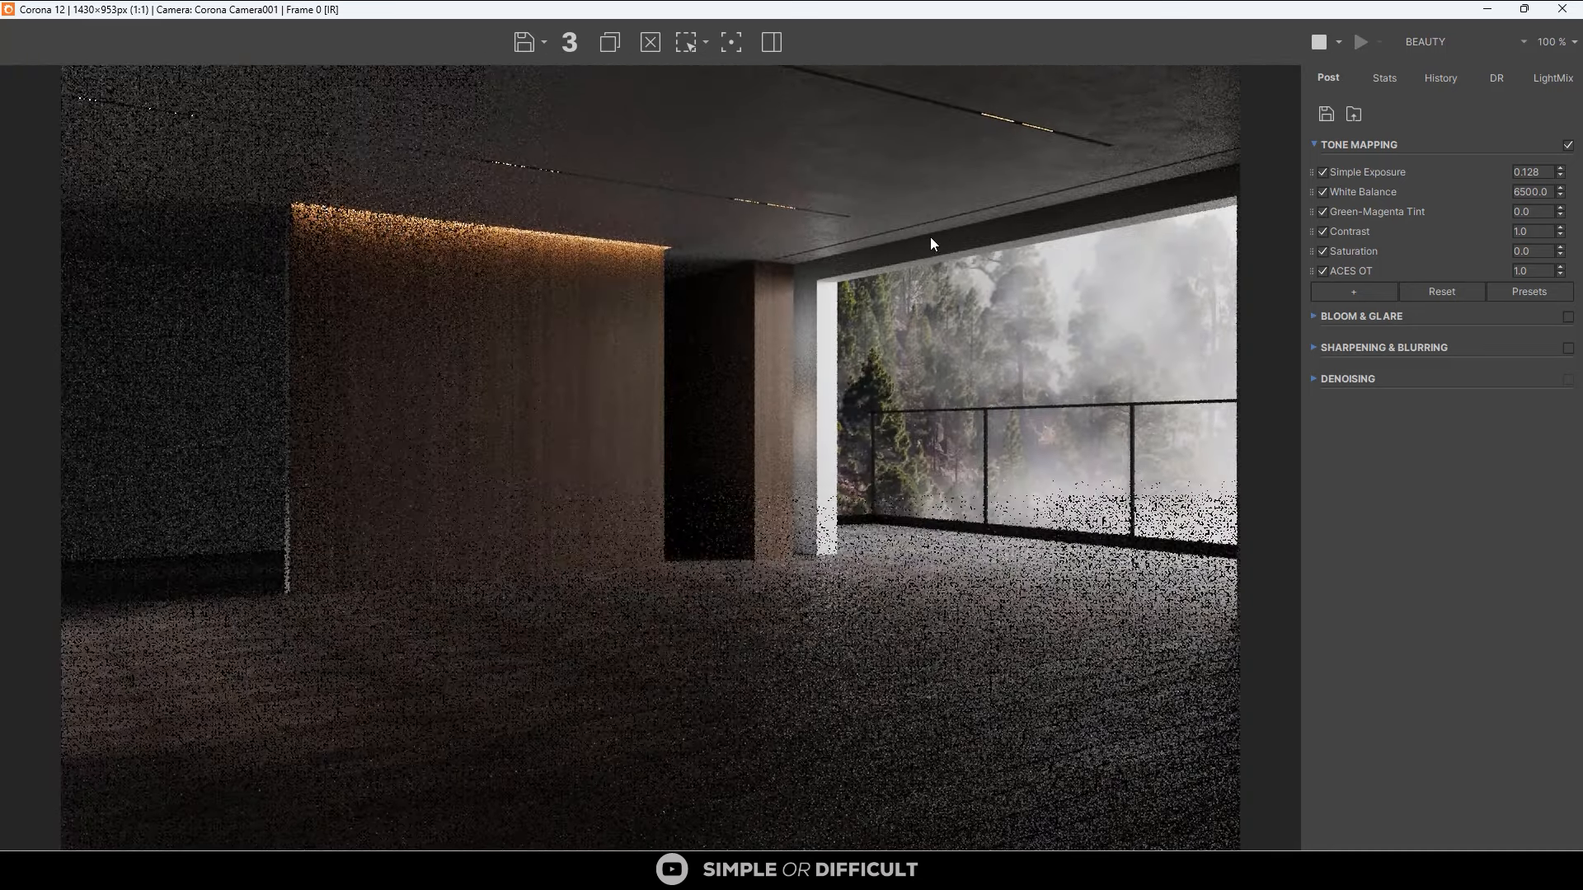
scroll(930, 243, "down", 1)
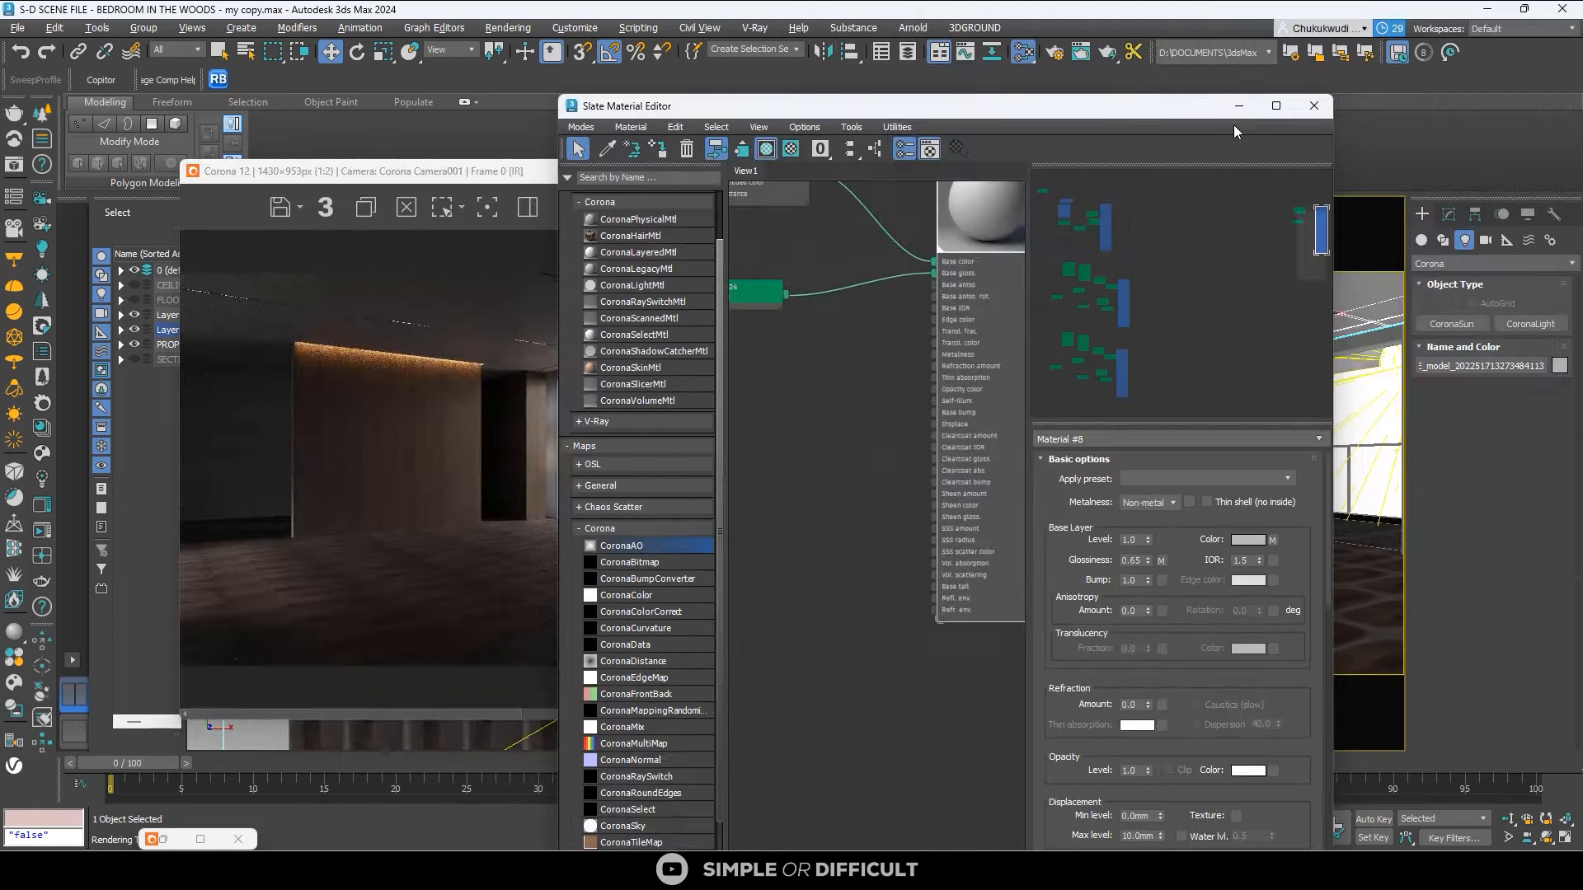
Add a Mix map in the maximized Slate Material Editor and connect it to Material #8's Base bump.
left_click(1276, 114)
scroll(786, 369, "up", 2)
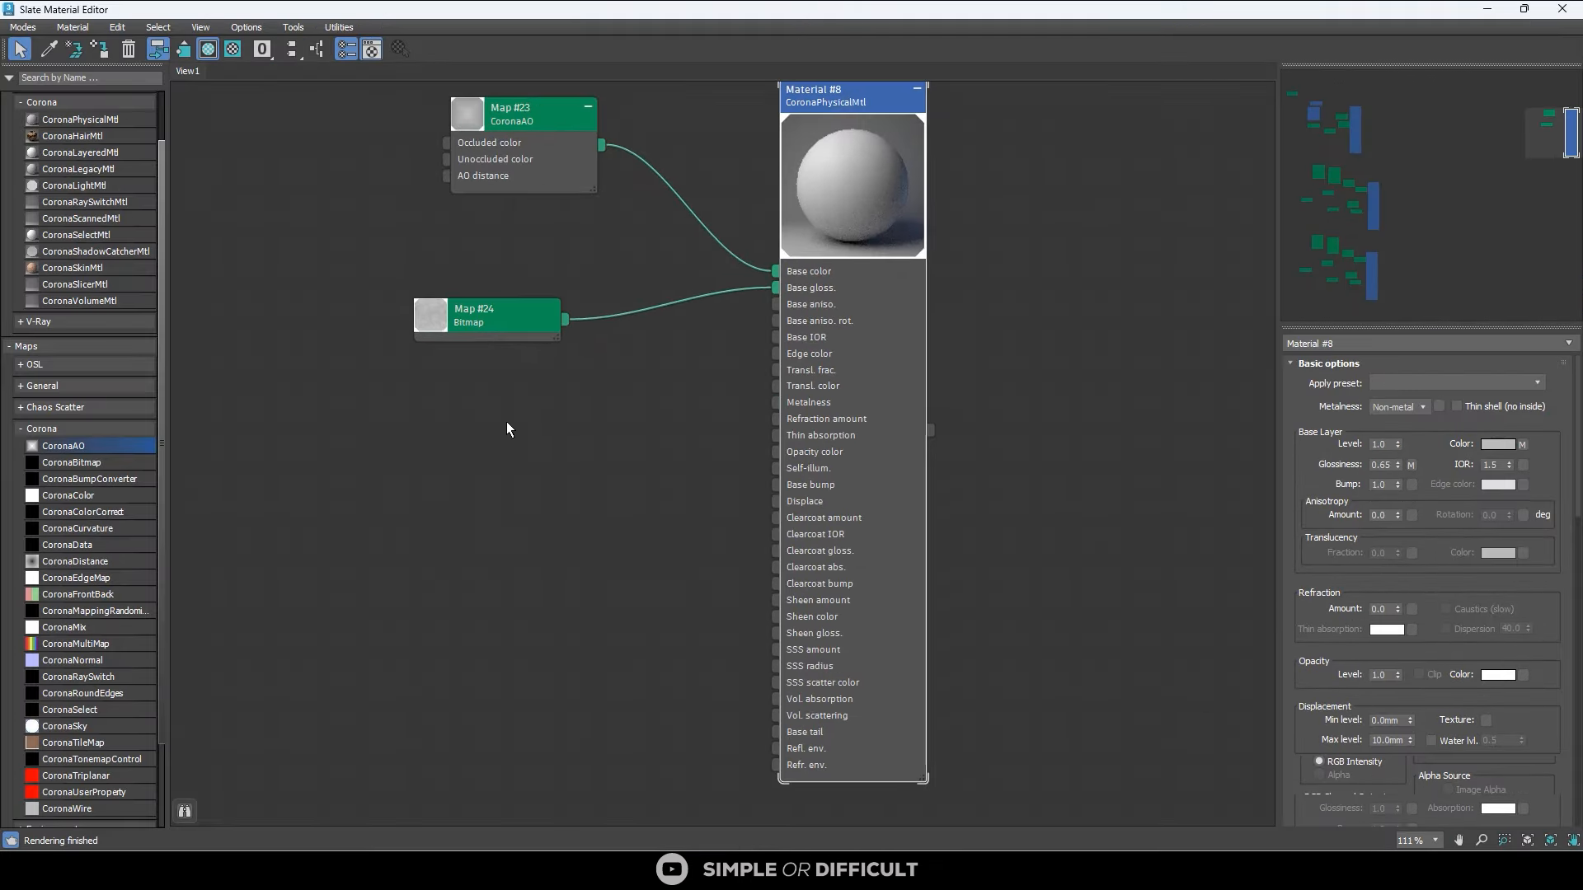
left_click(56, 386)
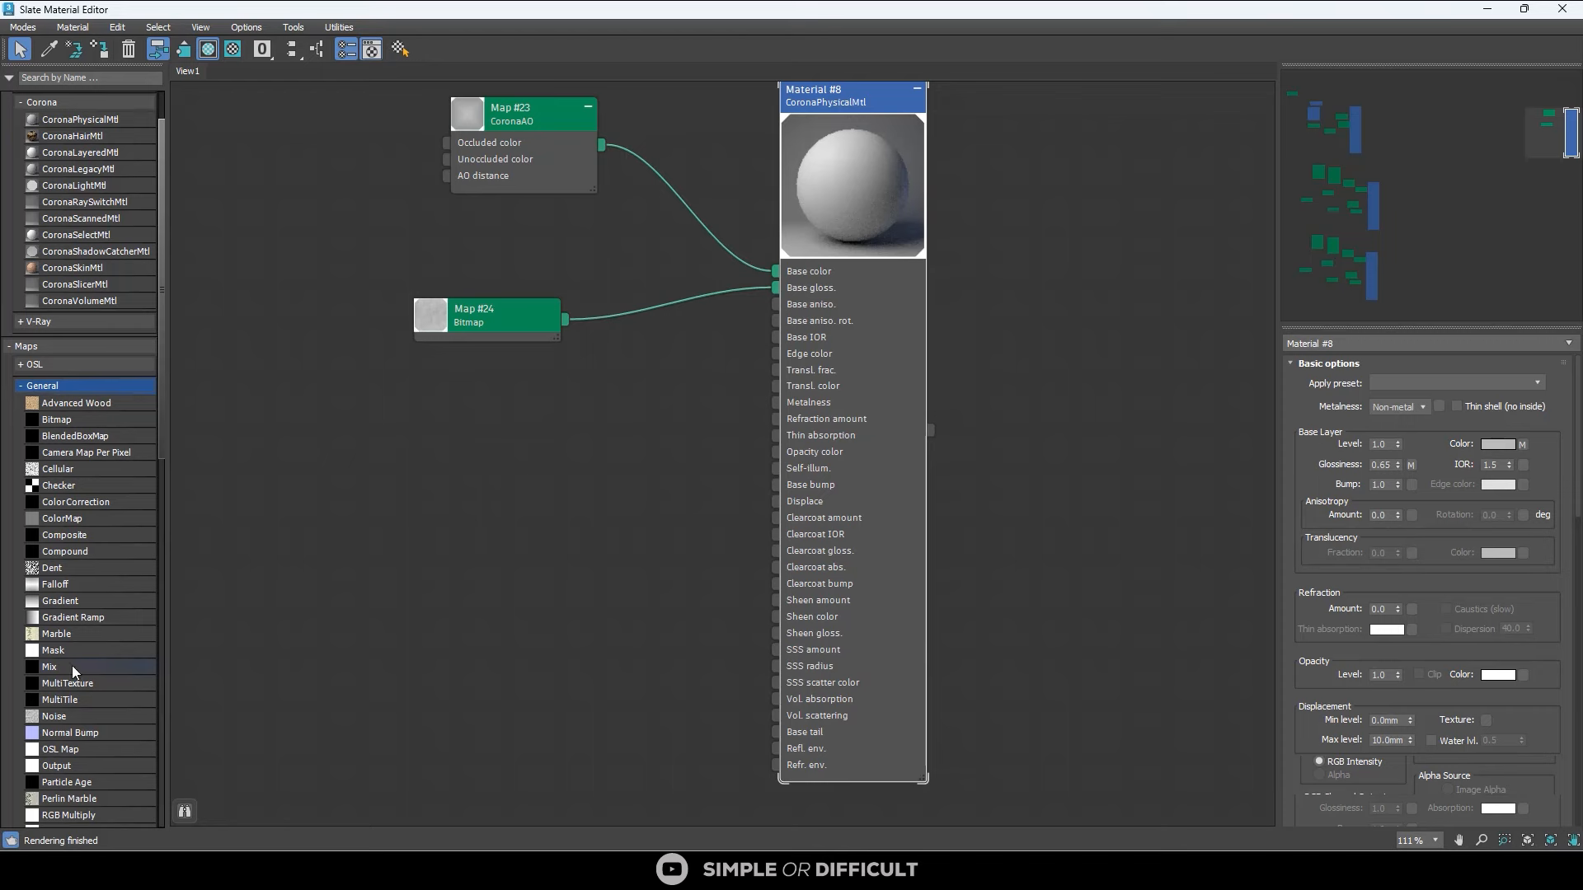
left_click_drag(72, 665, 538, 458)
scroll(545, 462, "up", 1)
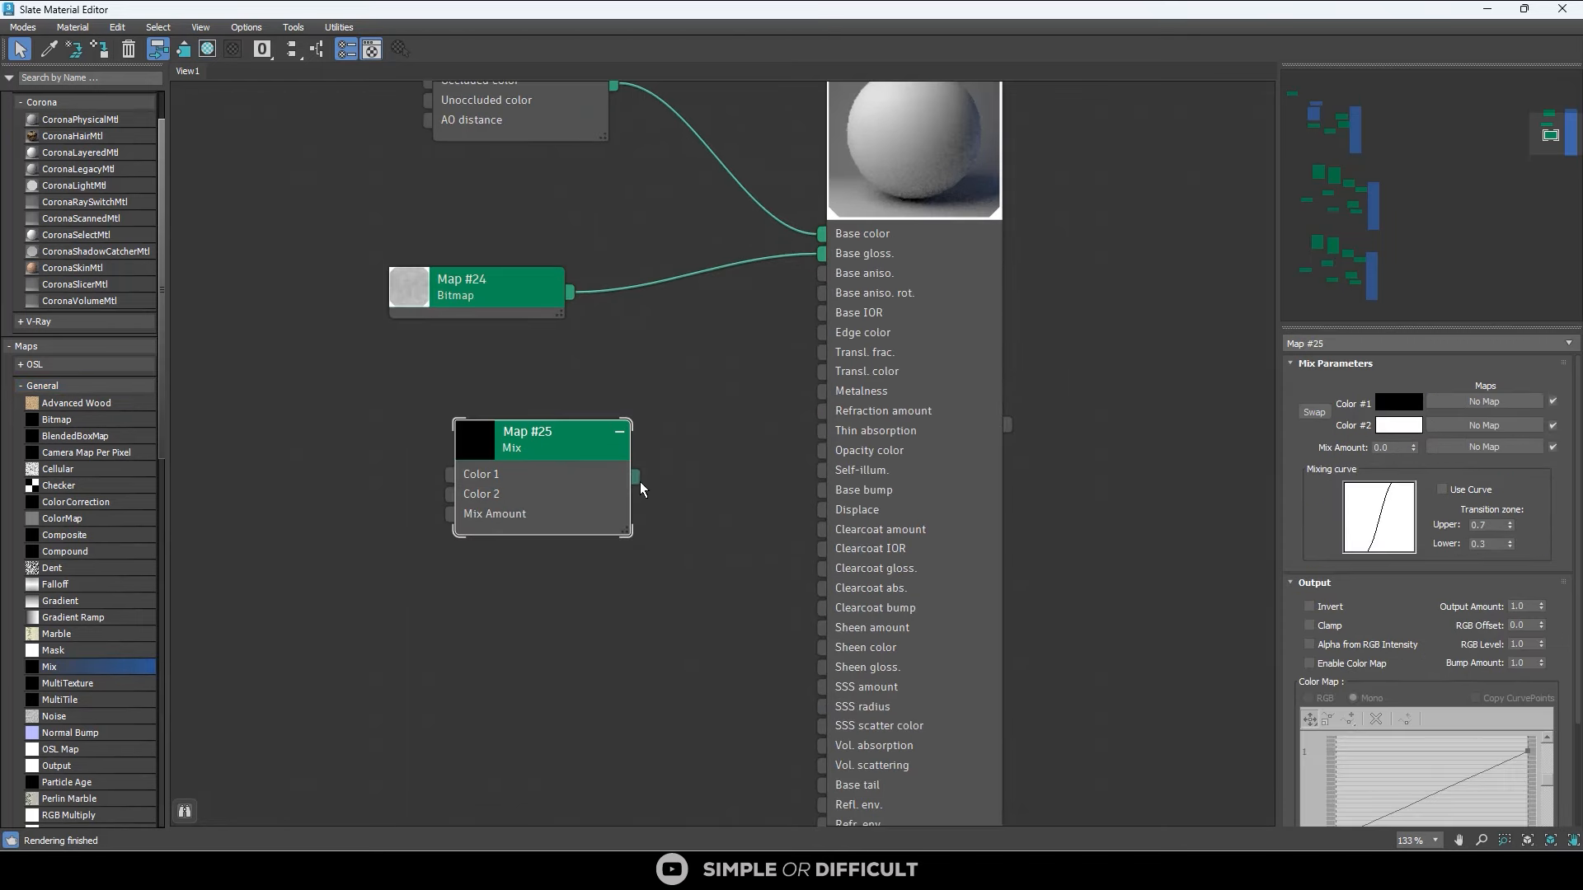
left_click_drag(636, 478, 828, 490)
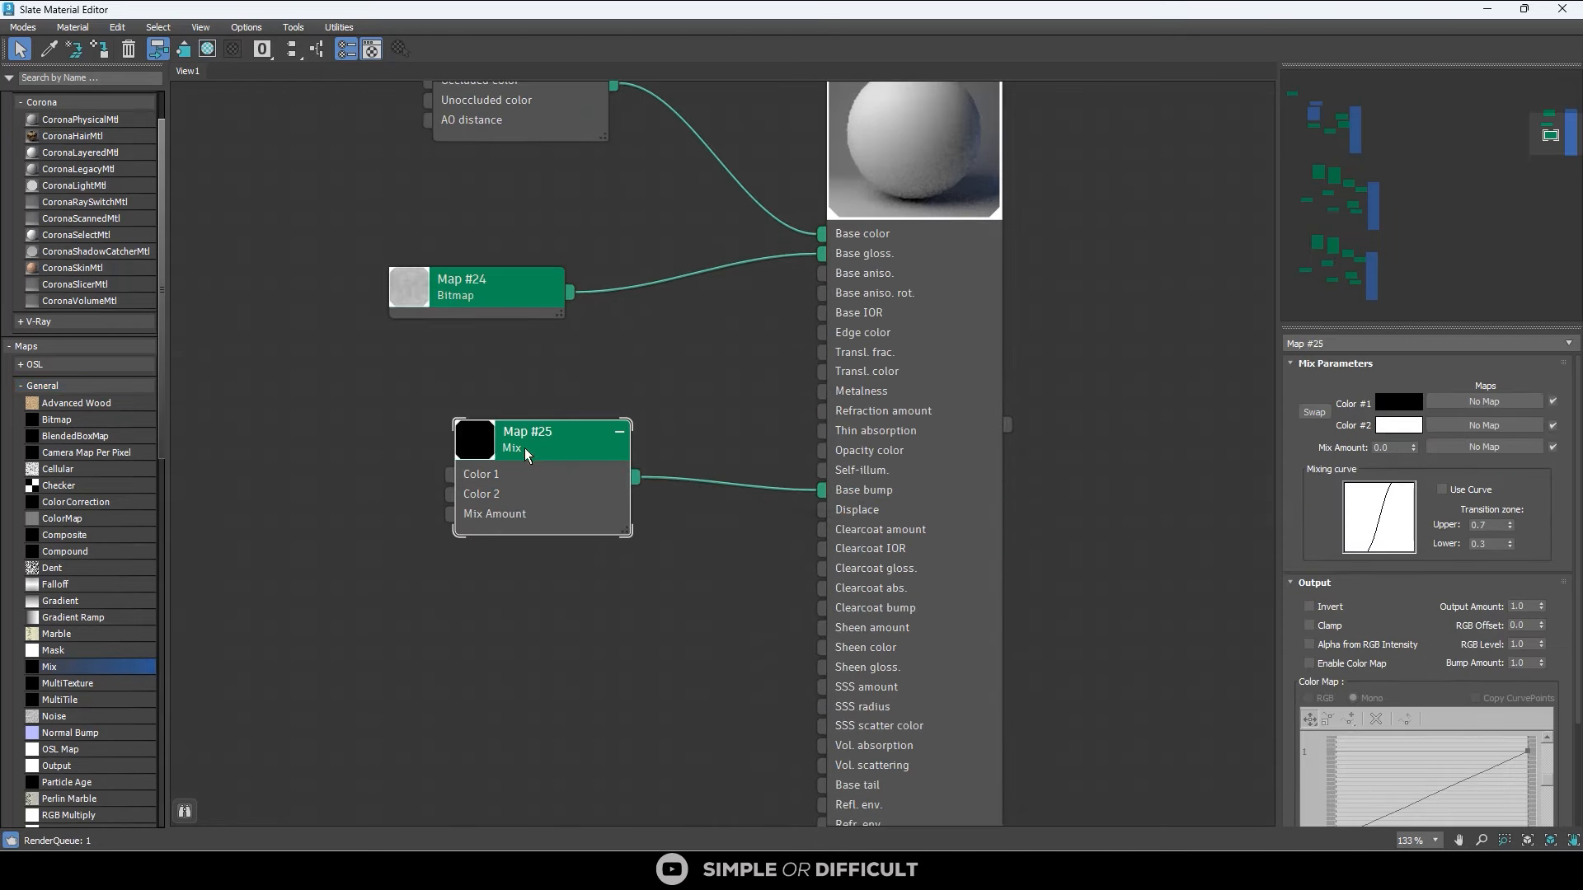
left_click_drag(525, 453, 591, 497)
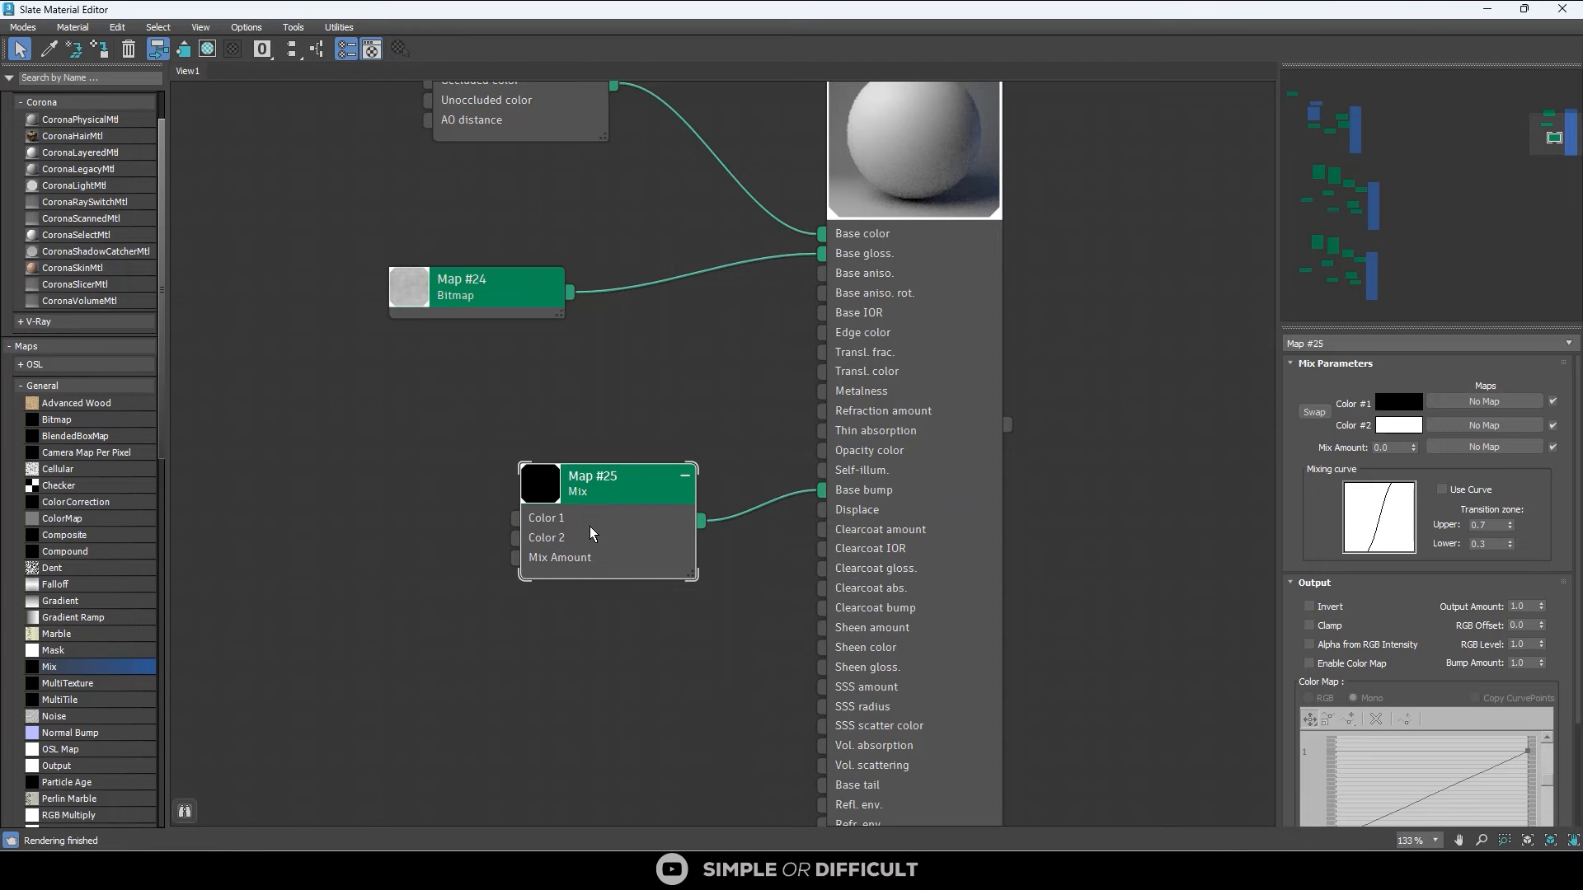
Add a Composite map, connect it to Color 1 of the Mix map, and place it up beside the gloss bitmap.
middle_click_drag(536, 544, 702, 483)
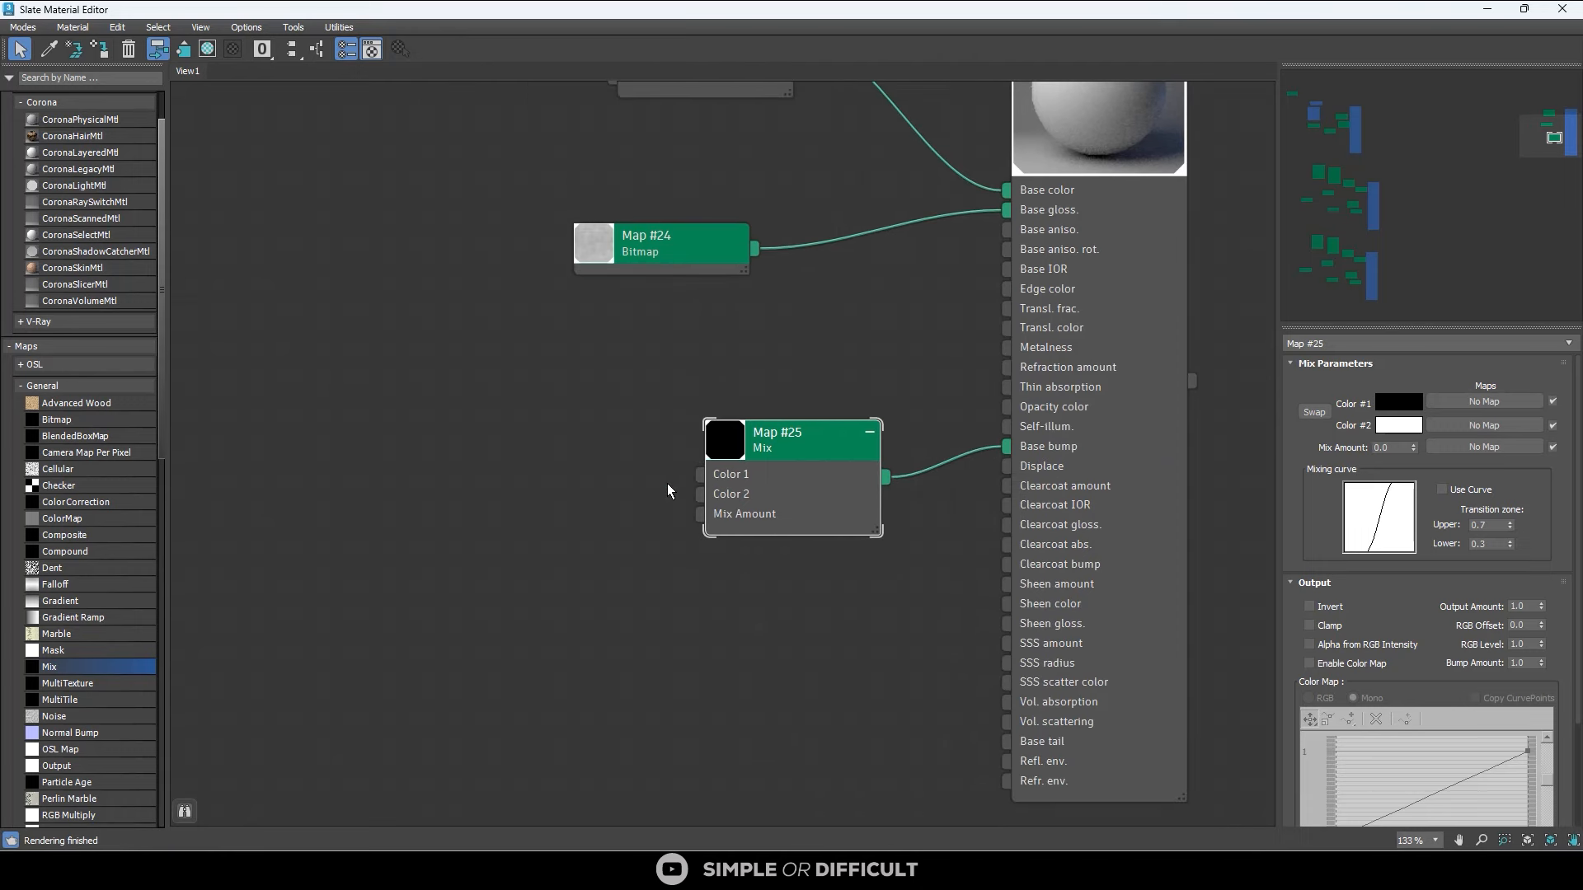
scroll(660, 493, "down", 2)
middle_click_drag(653, 494, 937, 491)
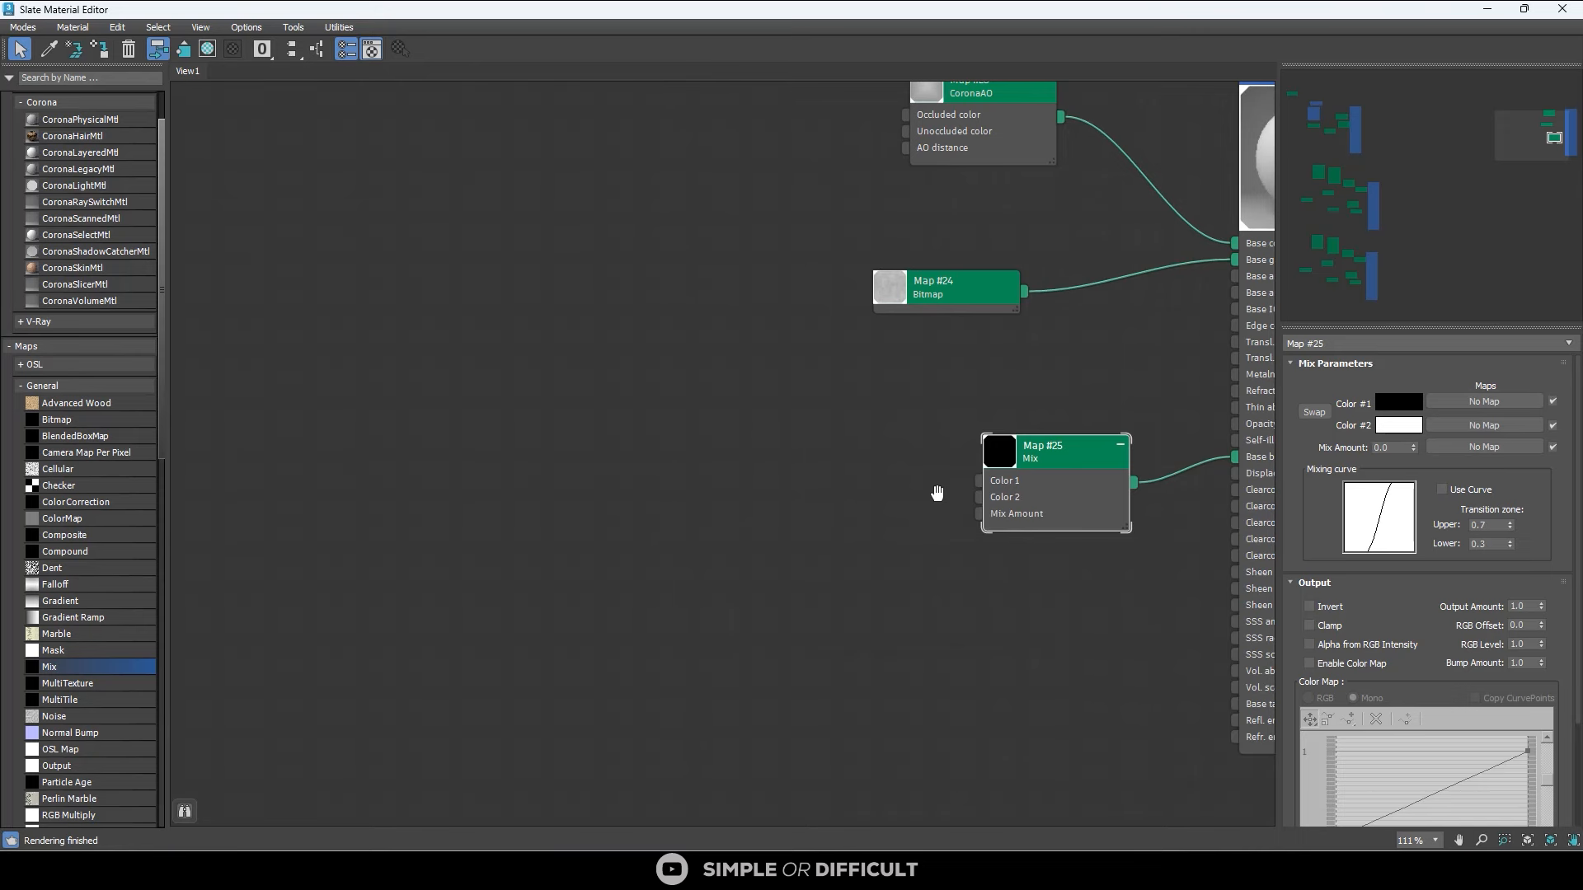
middle_click_drag(1005, 503, 943, 503)
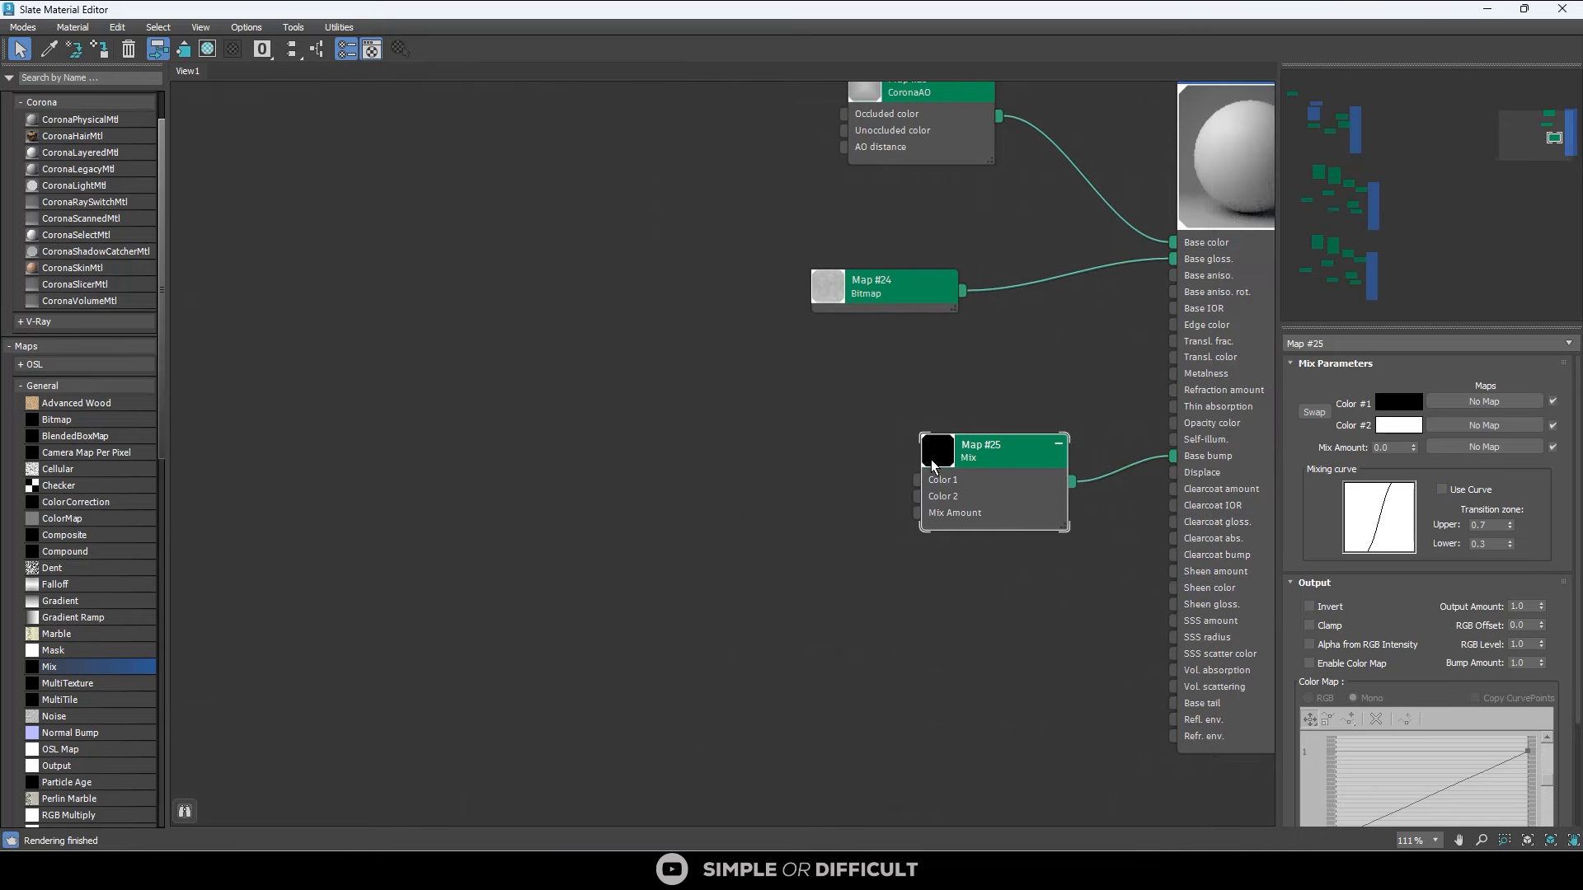
scroll(930, 461, "up", 1)
scroll(75, 553, "up", 1)
left_click_drag(77, 557, 627, 460)
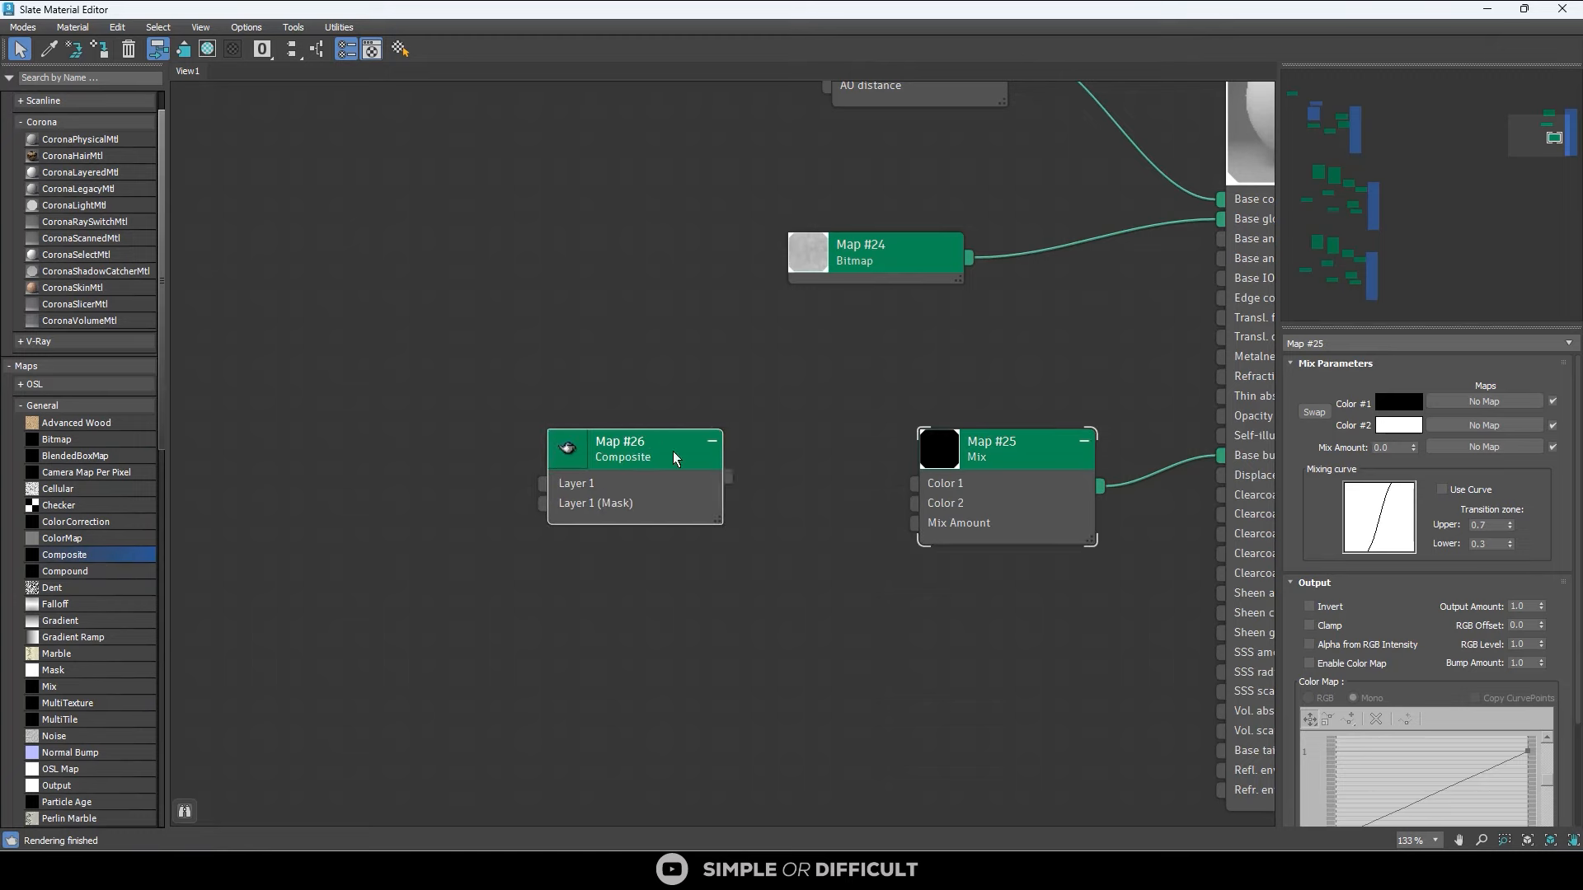
scroll(736, 486, "up", 1)
left_click_drag(736, 486, 971, 490)
left_click_drag(617, 460, 668, 308)
Stop the interactive rendering in the Corona frame buffer and bring the Slate Material Editor back to full screen.
left_click_drag(879, 10, 877, 304)
left_click(650, 207)
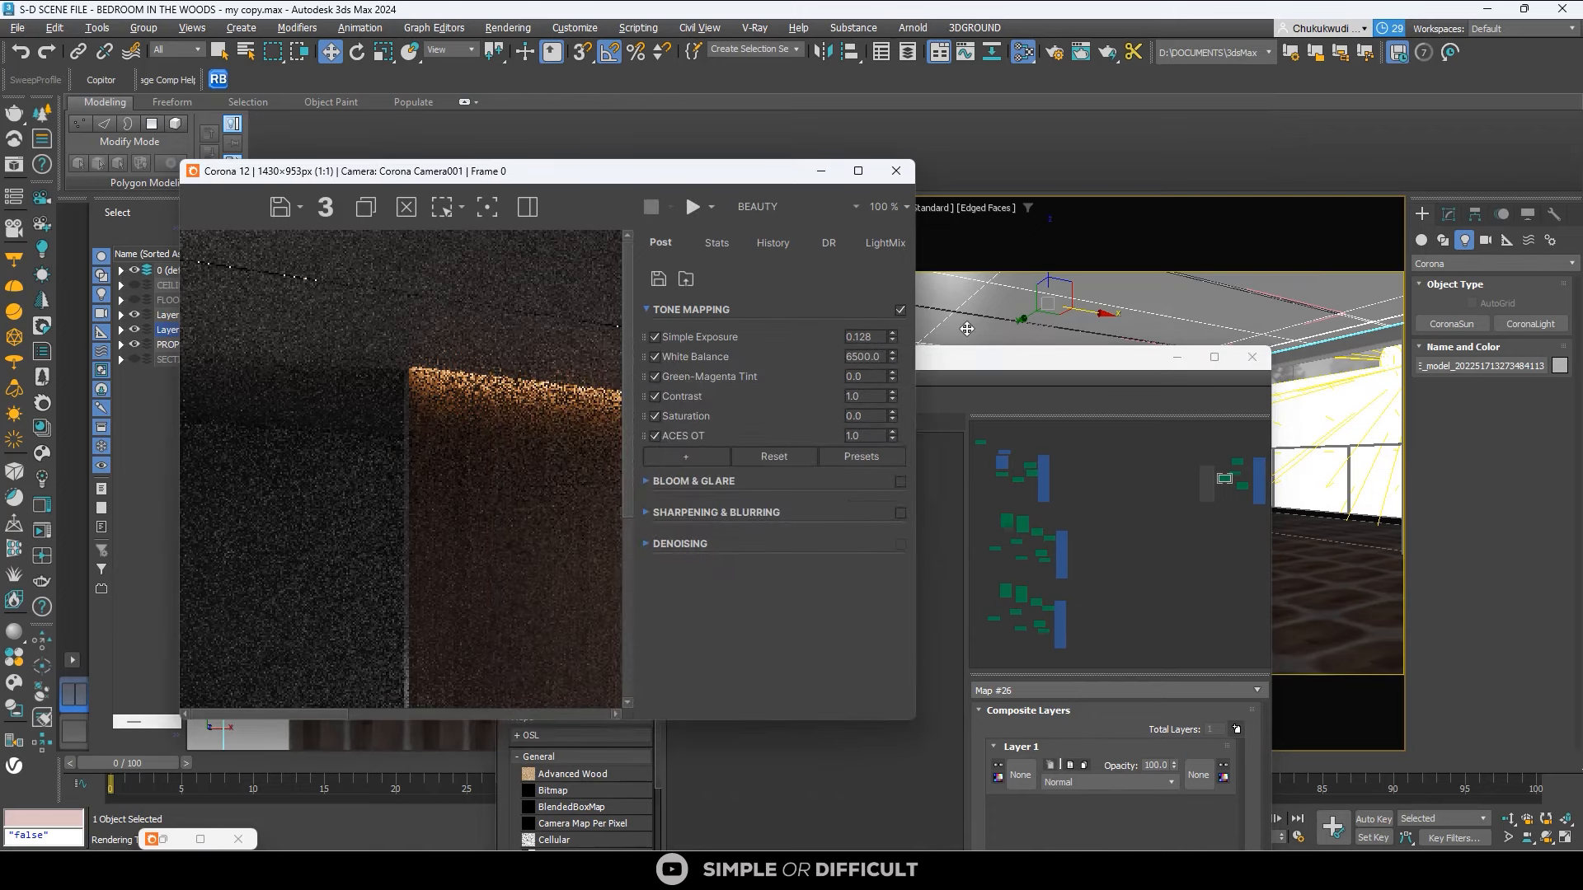
left_click(1115, 361)
left_click(1214, 356)
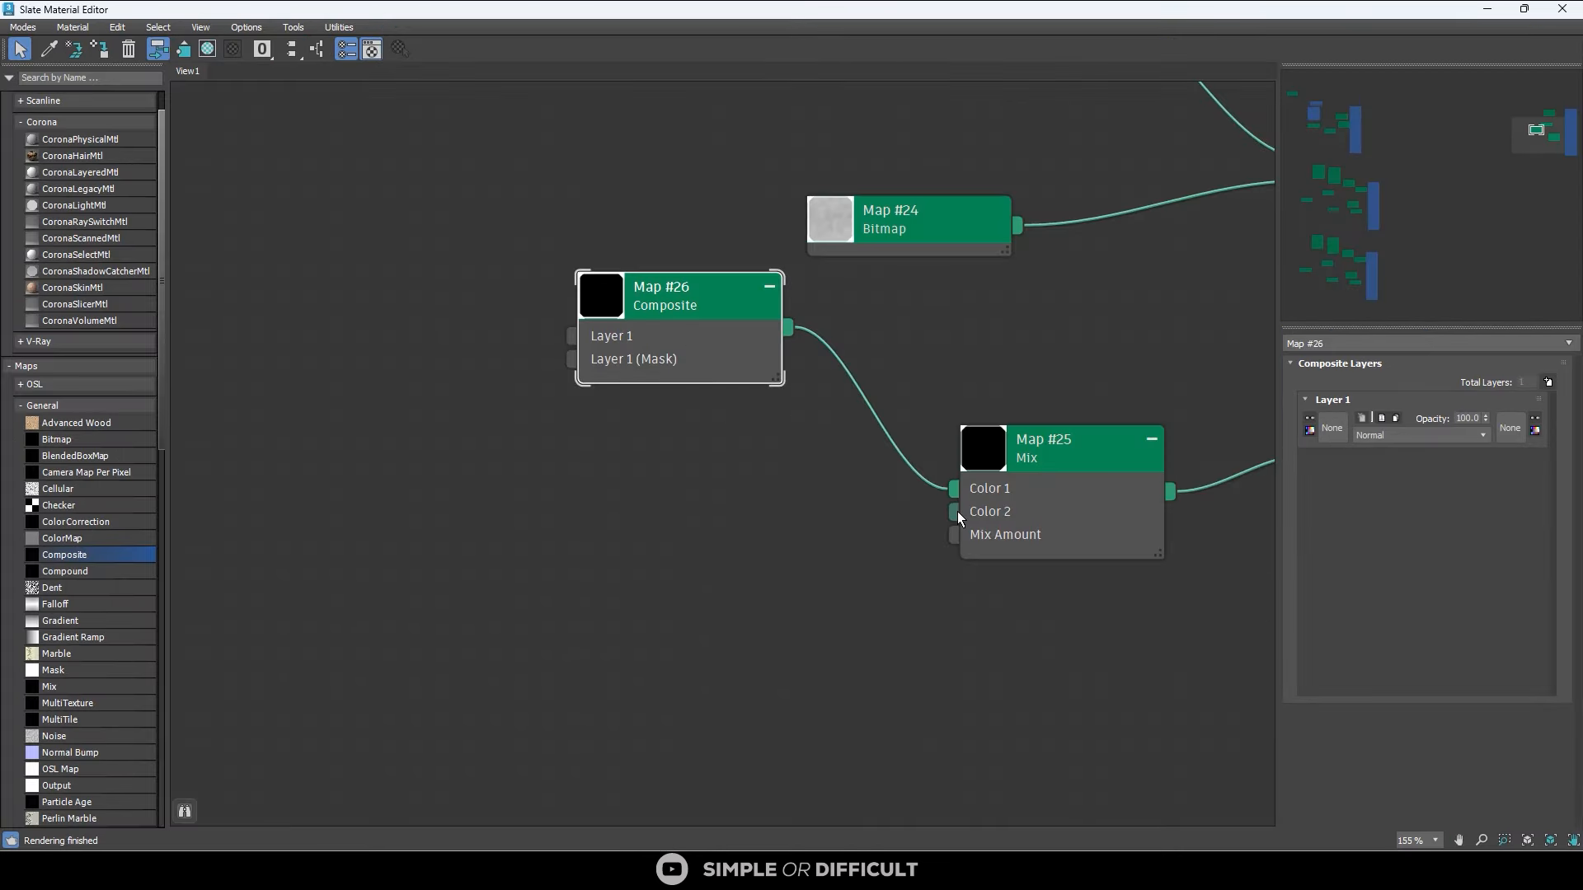
Add a Noise map and connect it to Color 2 of the Mix map.
left_click_drag(54, 736, 706, 559)
left_click_drag(818, 590, 991, 513)
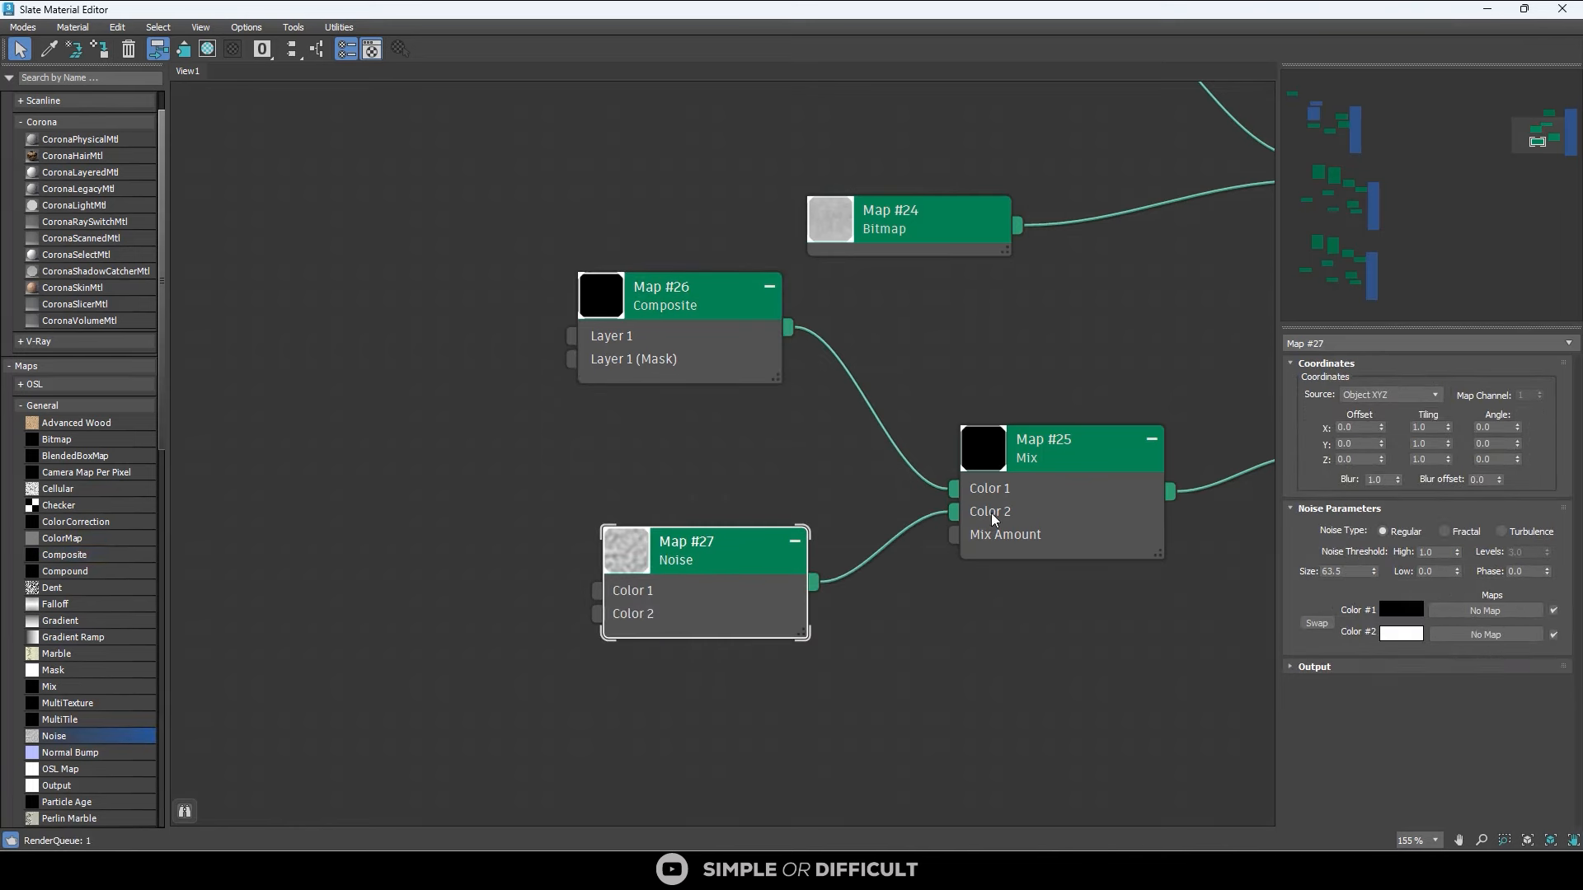
scroll(730, 536, "down", 1)
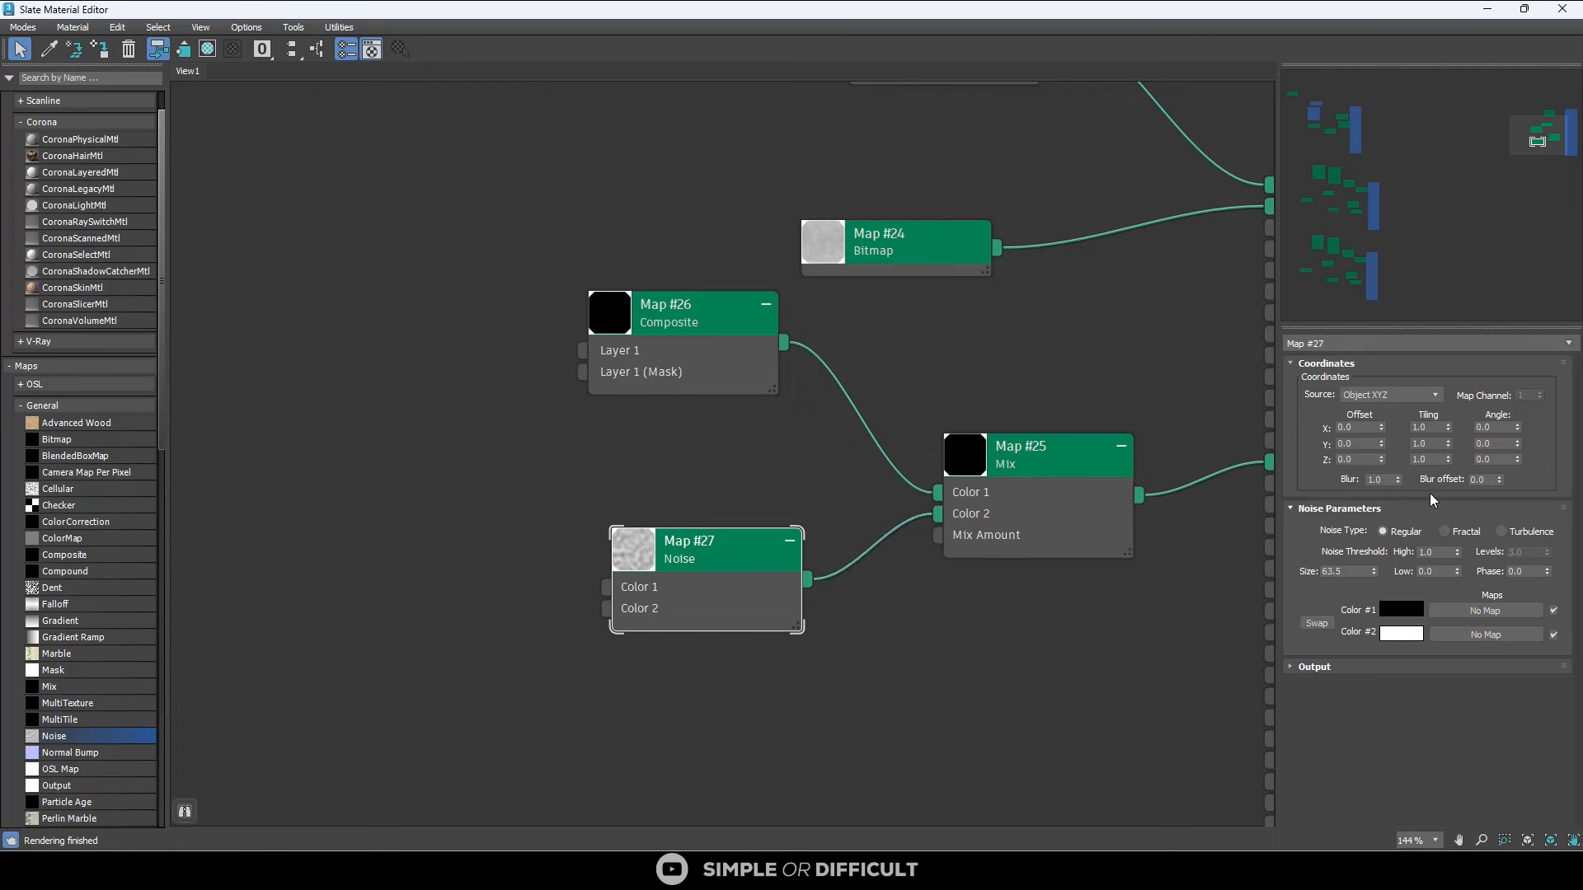
Set the Noise map's X, Y and Z tiling to 10 and its size to 10.
key("Return")
left_click(1428, 443)
type("10")
key("Return")
left_click(1437, 460)
left_click(1348, 572)
Move the Composite map clear of the other nodes and add two layers to it, for three in total.
scroll(764, 557, "up", 4)
middle_click_drag(758, 429, 926, 339)
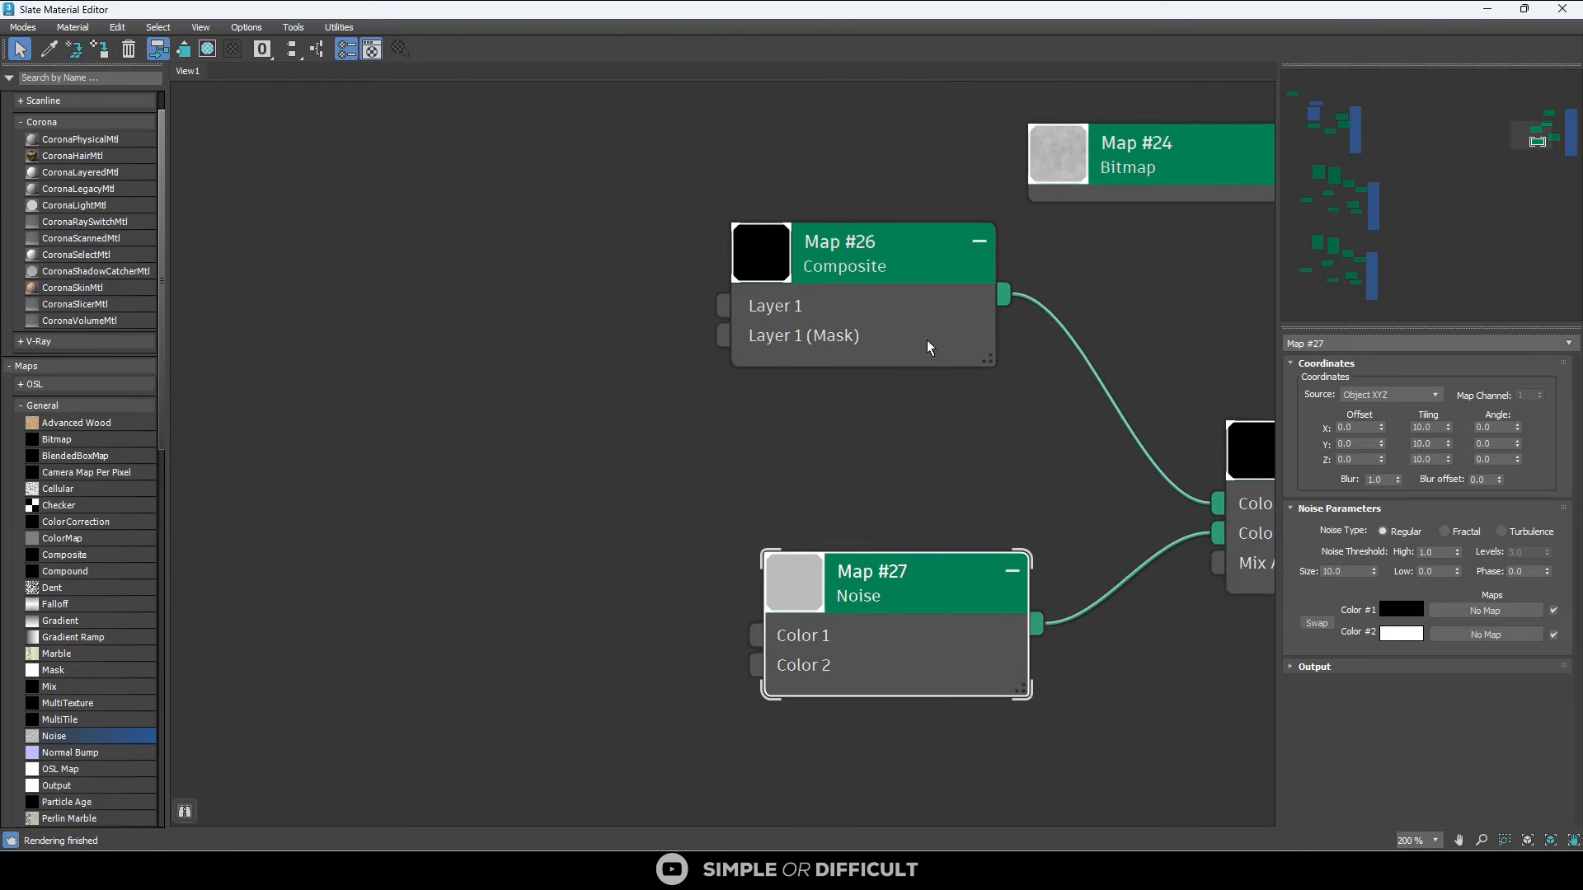
left_click_drag(839, 265, 511, 135)
middle_click_drag(586, 262, 1051, 411)
scroll(992, 399, "down", 2)
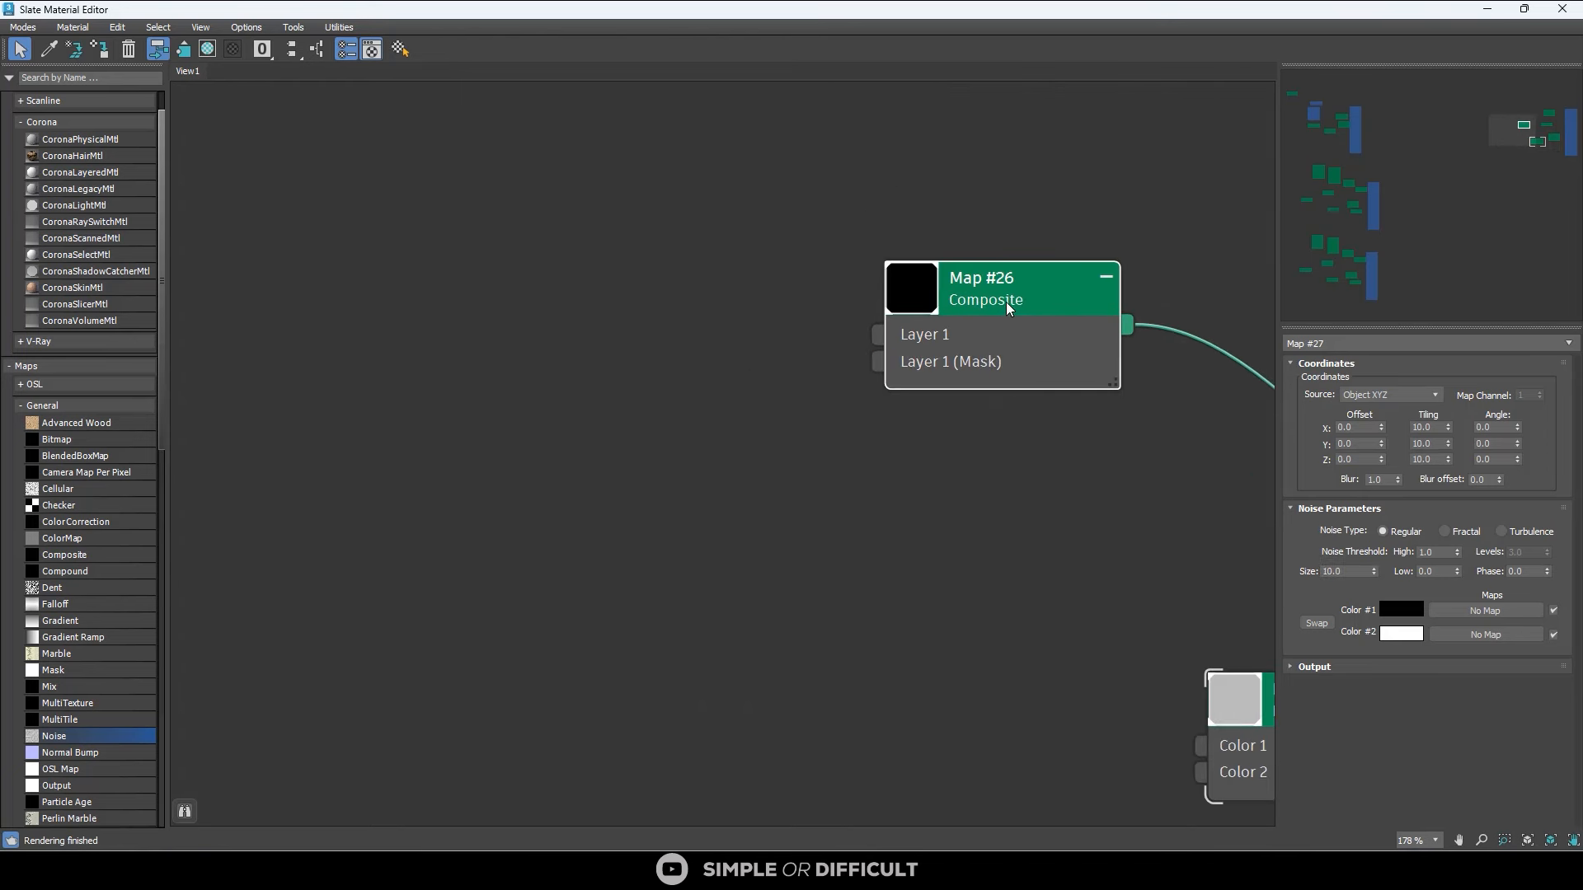
left_click_drag(1005, 302, 902, 264)
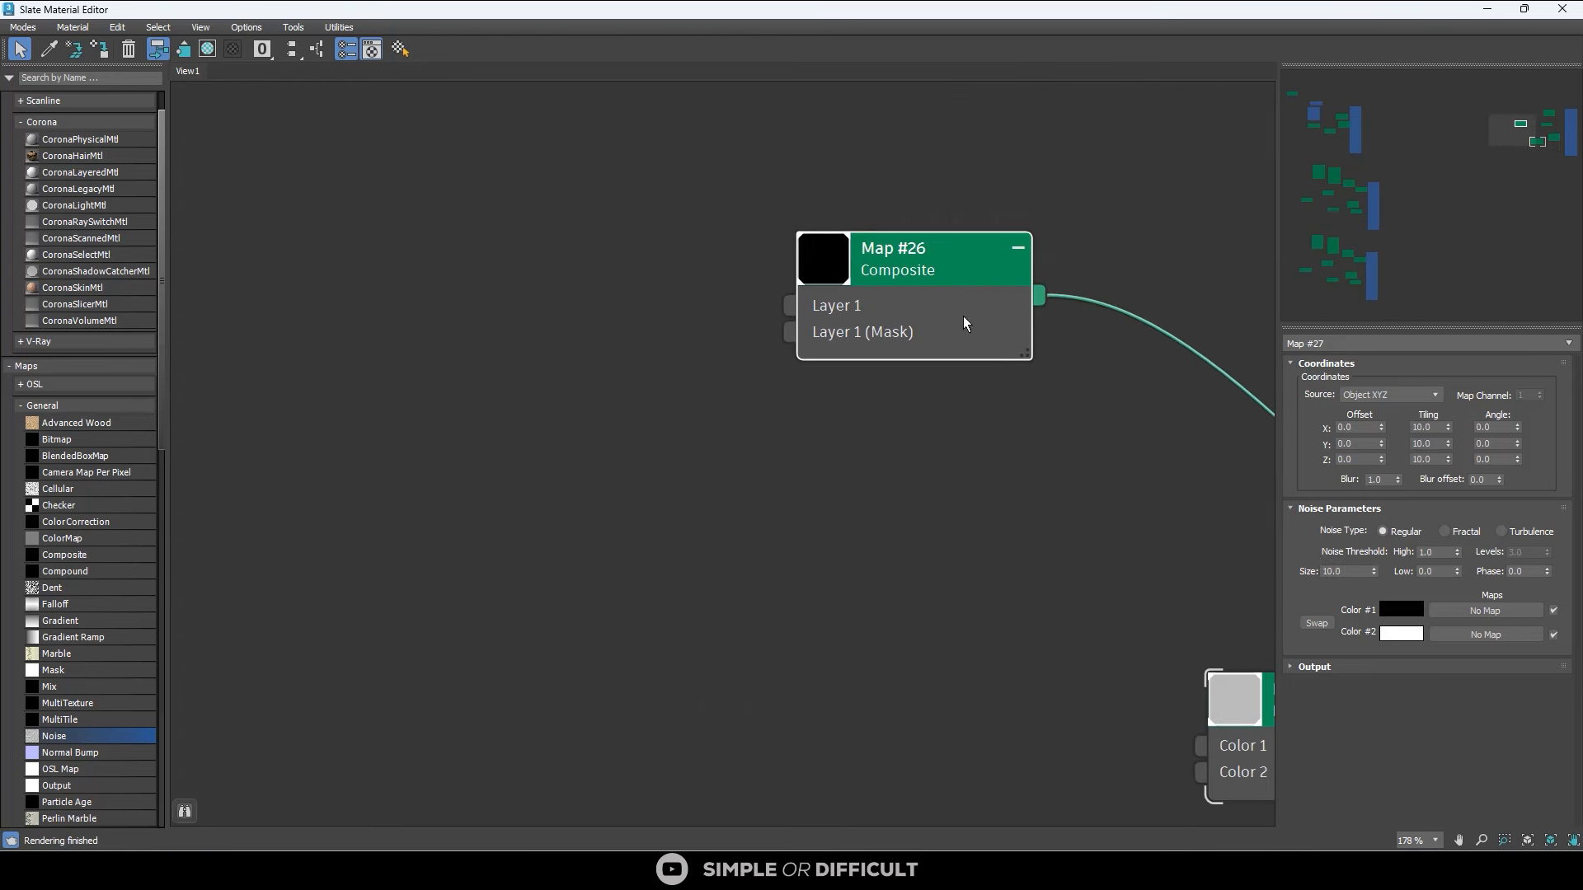
left_click(961, 264)
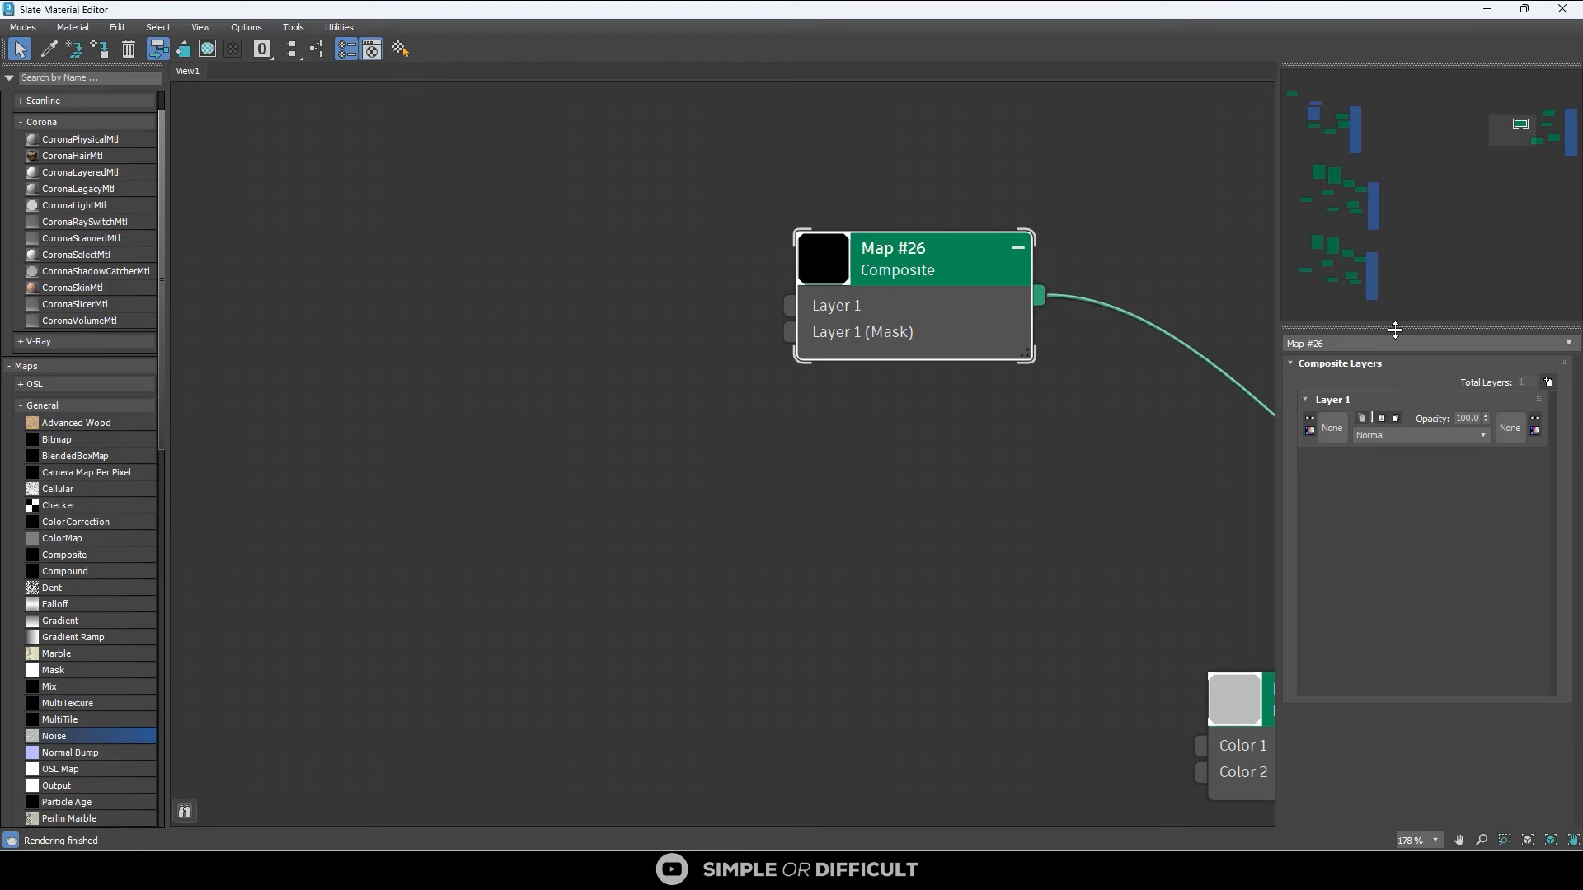
left_click(1550, 382)
left_click(1550, 382)
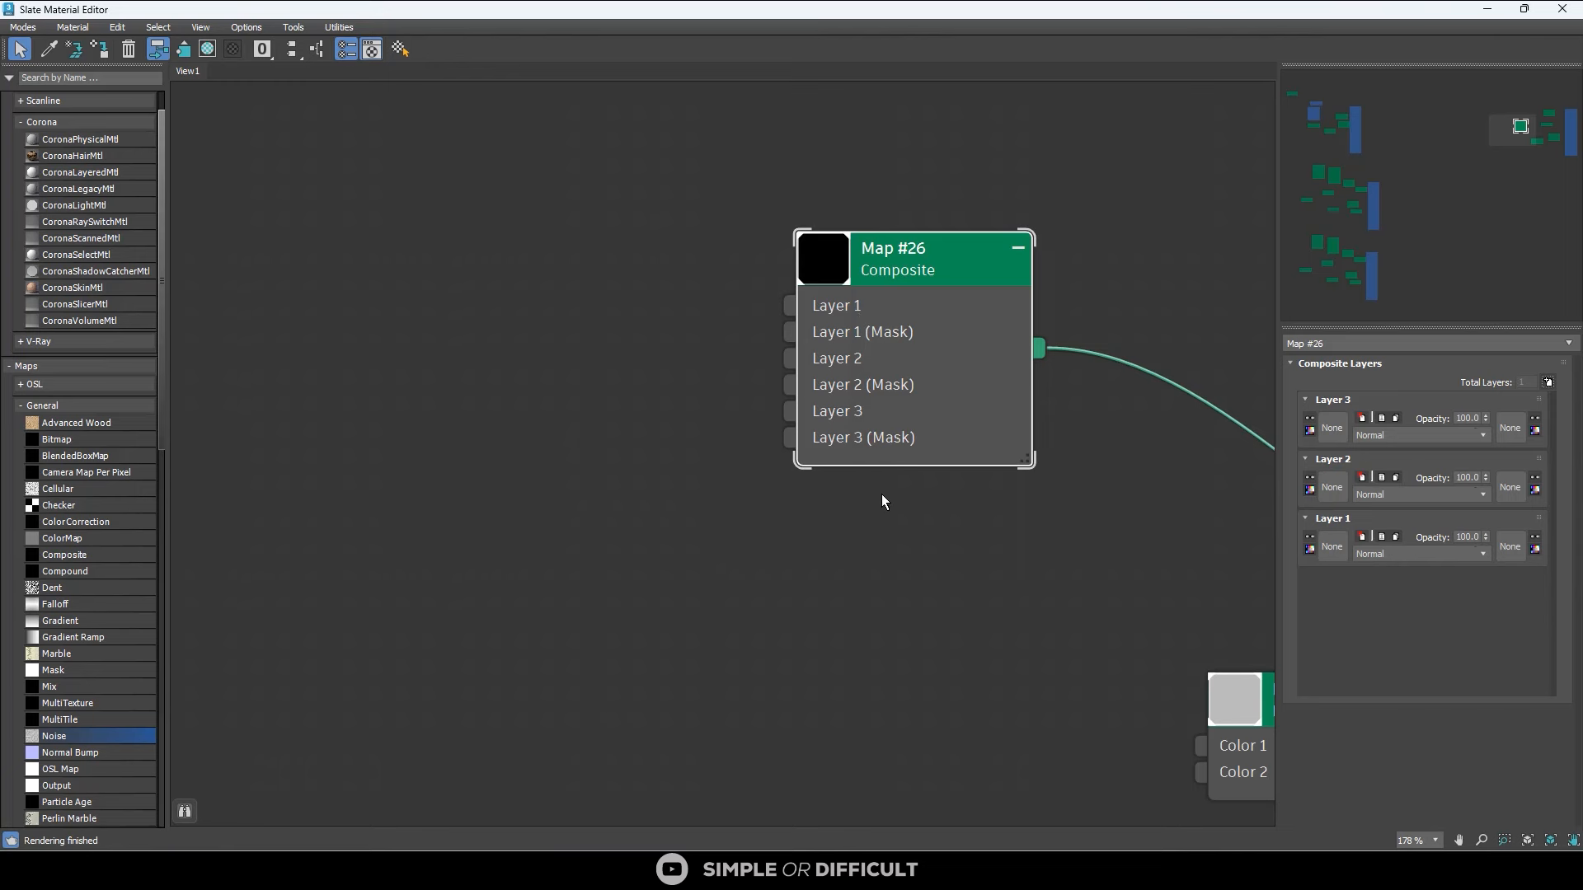
Bring C.MAP 01 (BUMP 01) and C.MAP 02 (BUMP 02) from the CEILING folder into the material graph as bitmaps.
scroll(882, 493, "down", 2)
middle_click_drag(640, 443, 804, 508)
left_click(817, 479)
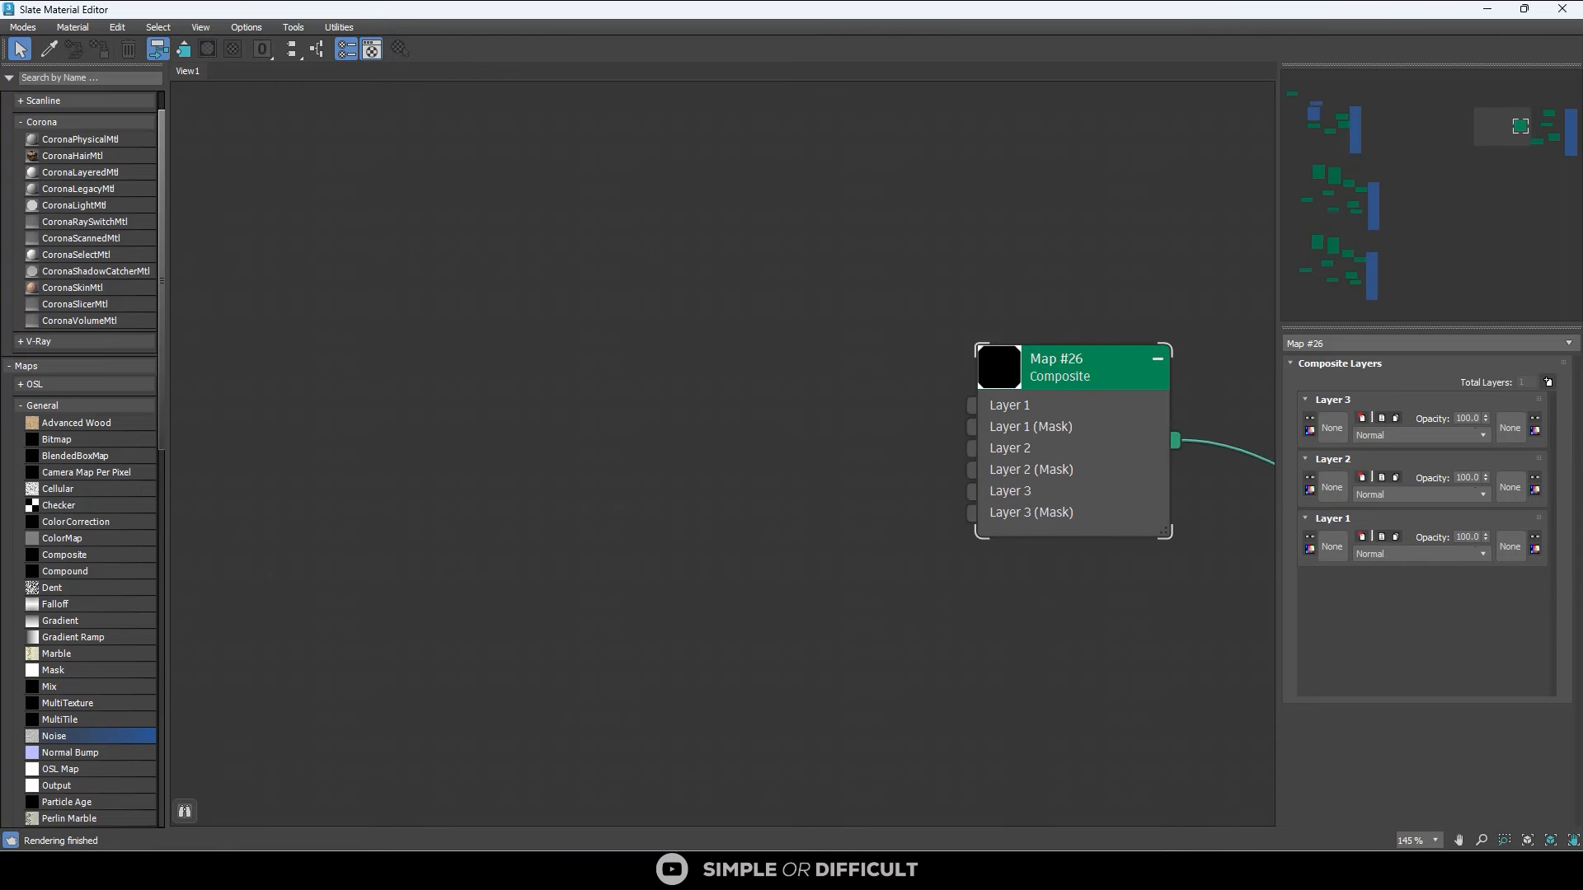
left_click(629, 849)
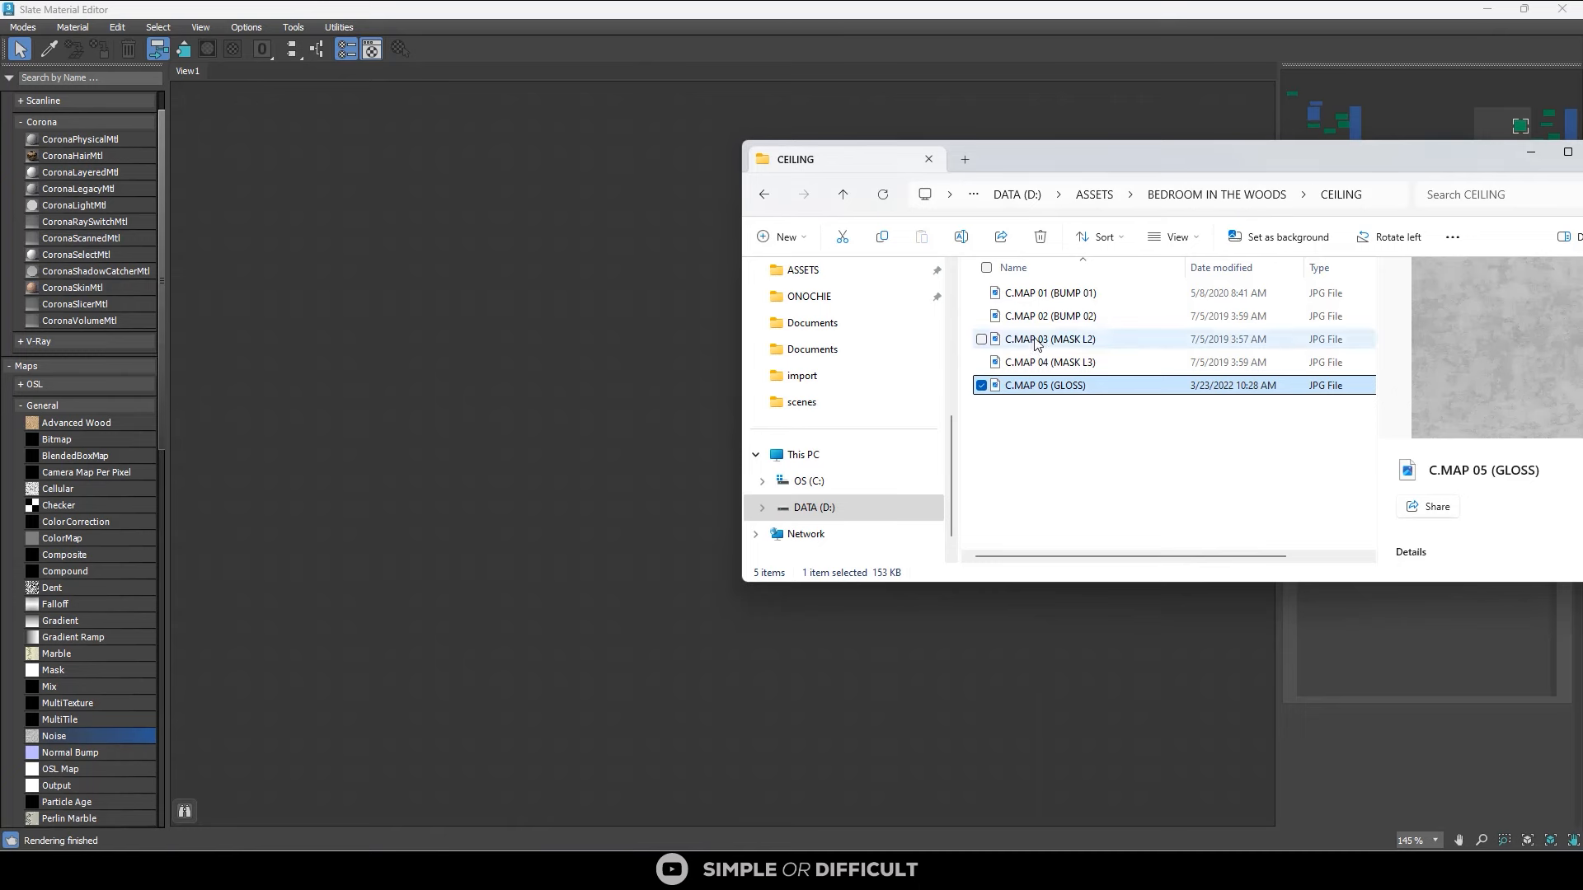
left_click_drag(1061, 301, 600, 211)
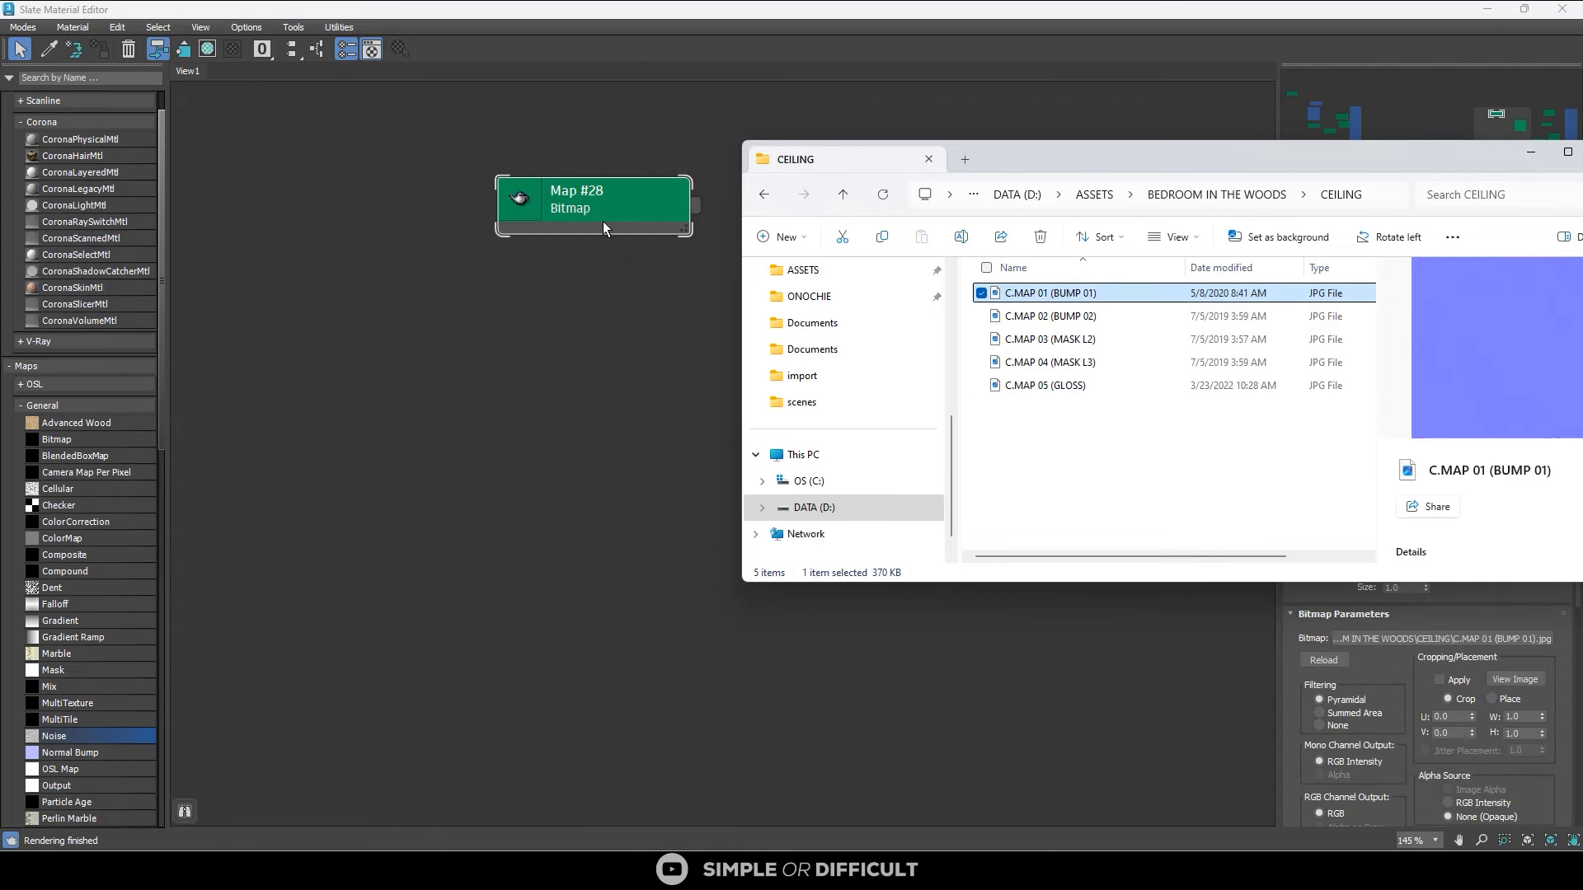
left_click_drag(997, 327, 599, 303)
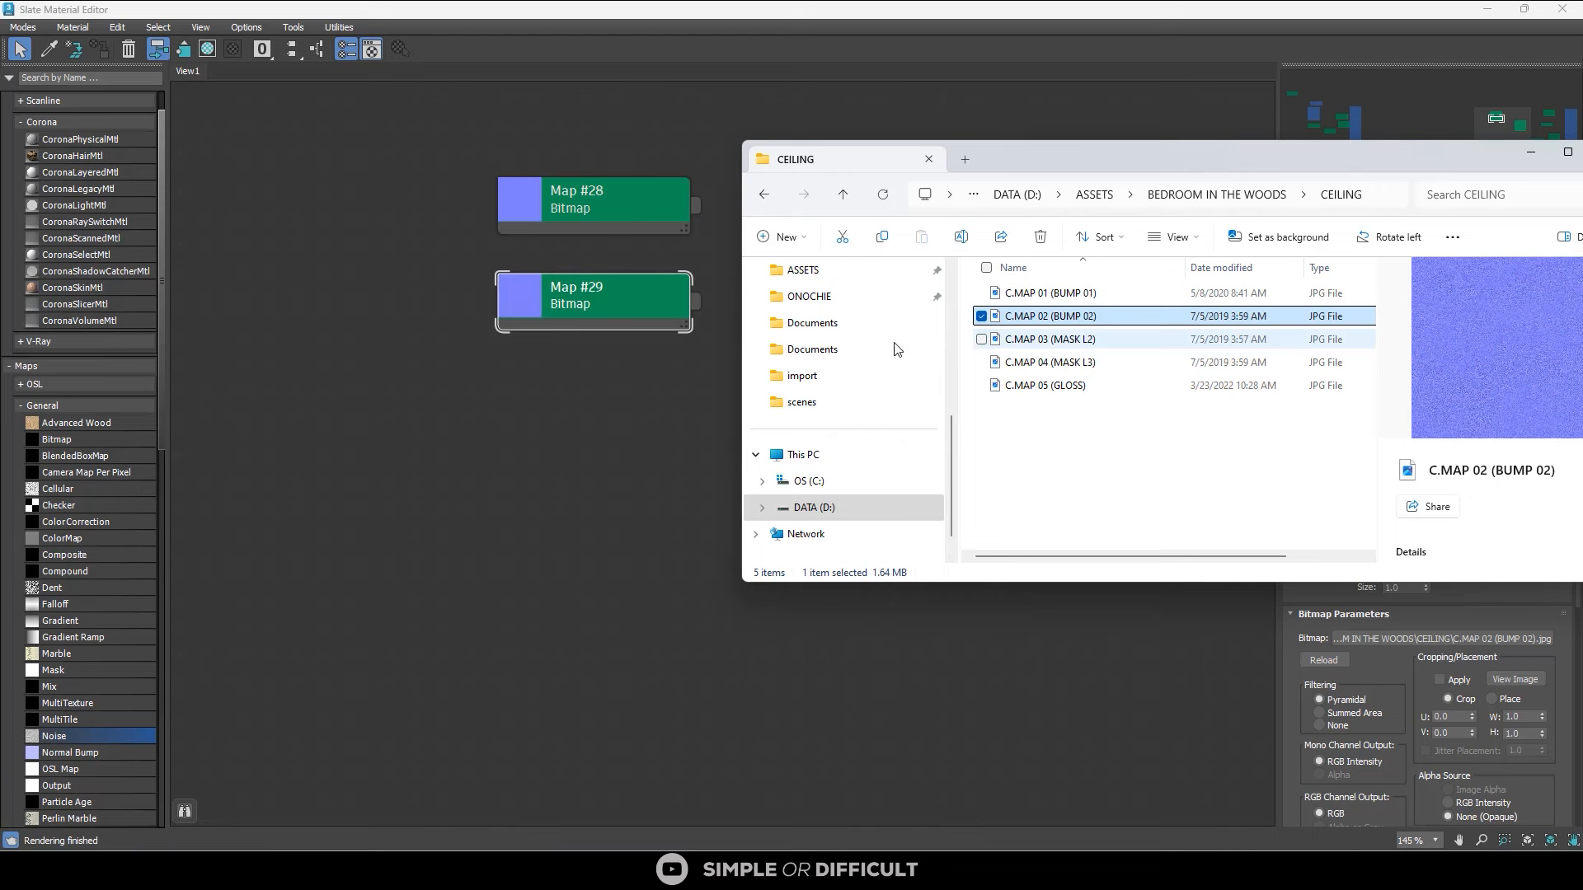
left_click(734, 340)
Arrange the two bump bitmaps beside the Composite map and connect the BUMP 01 bitmap to Layer 1.
left_click_drag(624, 235, 792, 258)
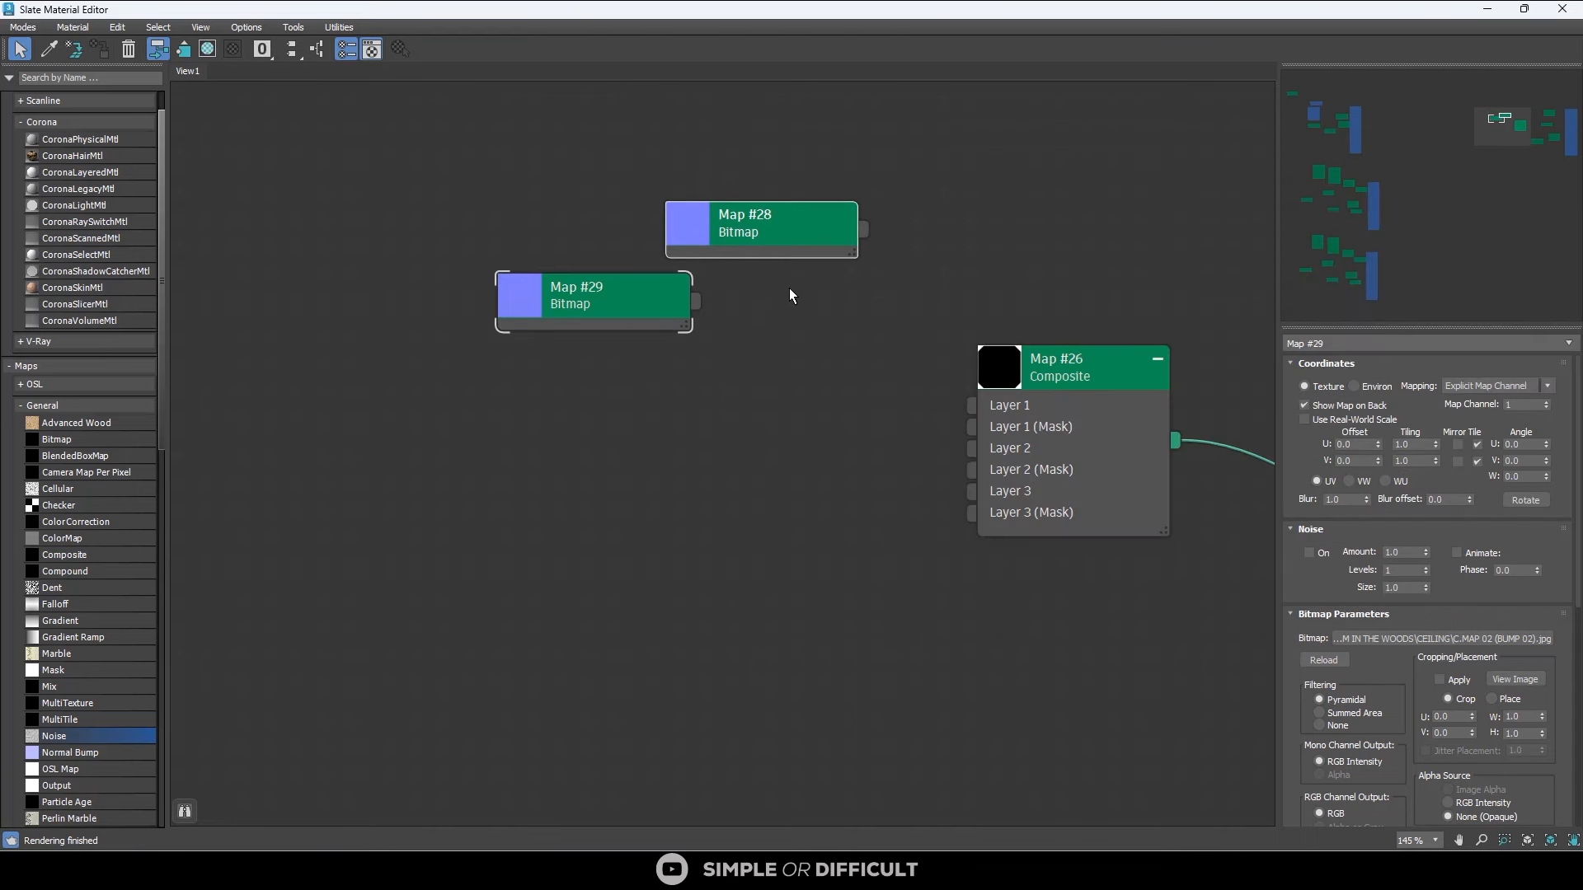
left_click_drag(636, 311, 708, 455)
left_click_drag(787, 237, 975, 405)
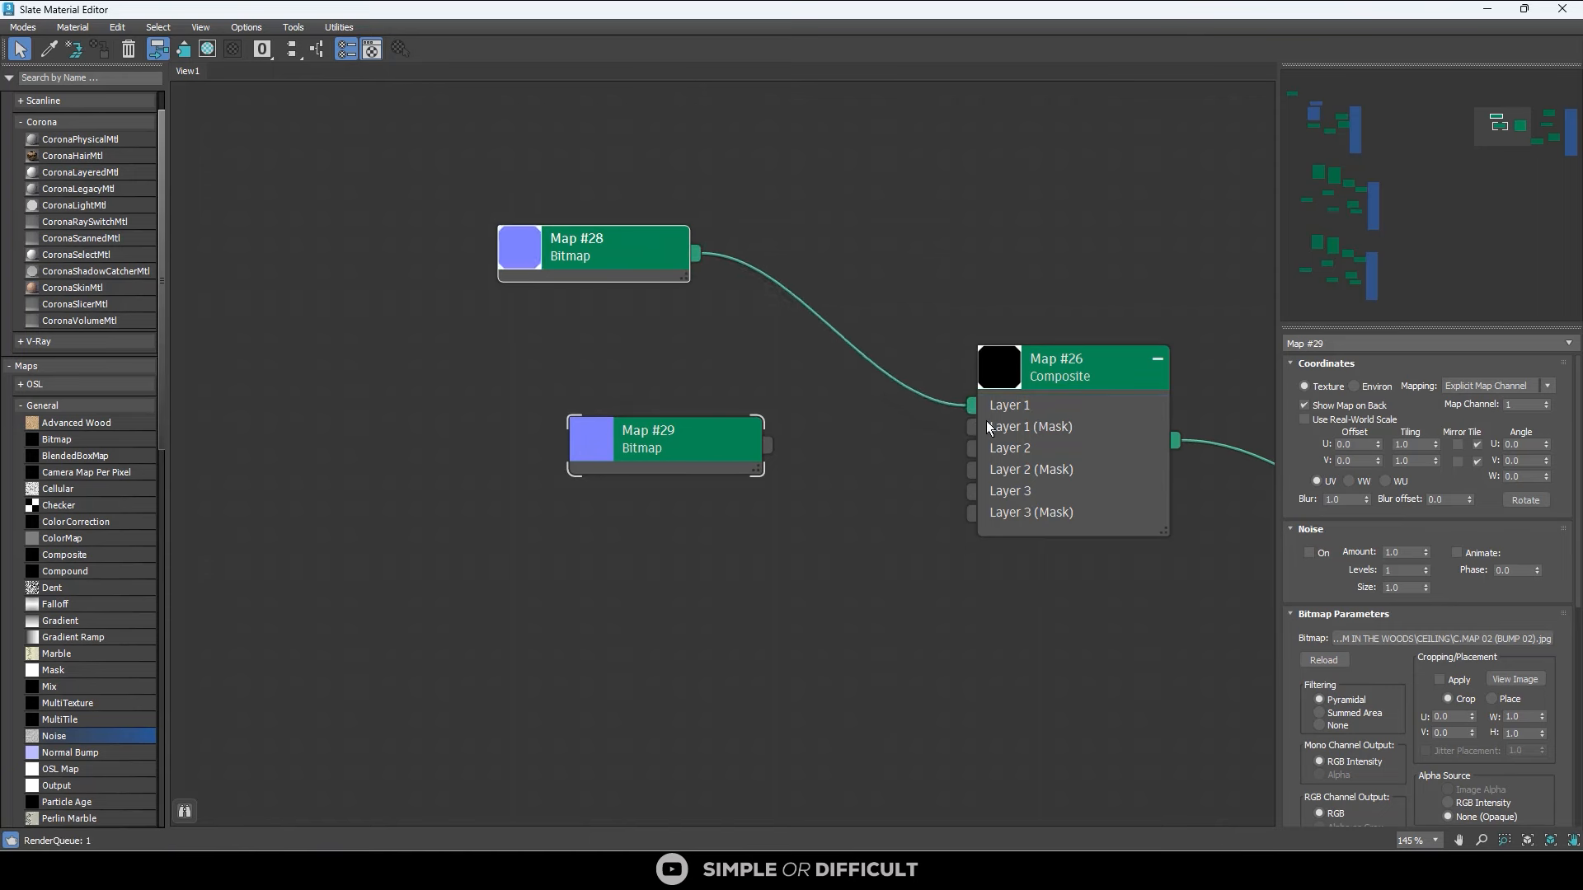
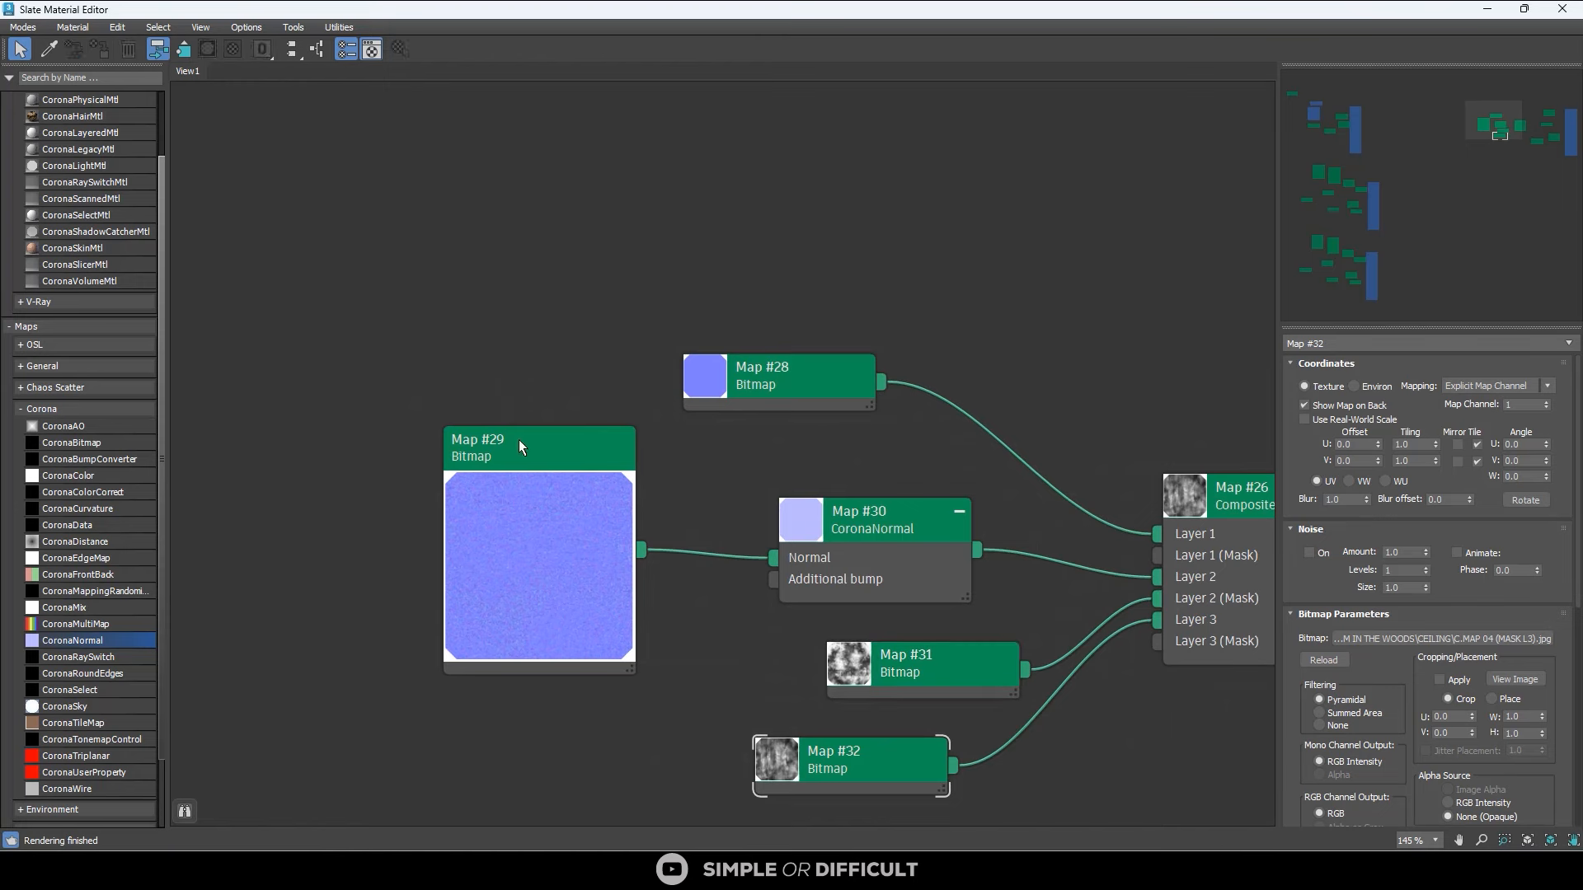
Lower the blur of the BUMP 02 and BUMP 01 bitmaps.
left_click(521, 446)
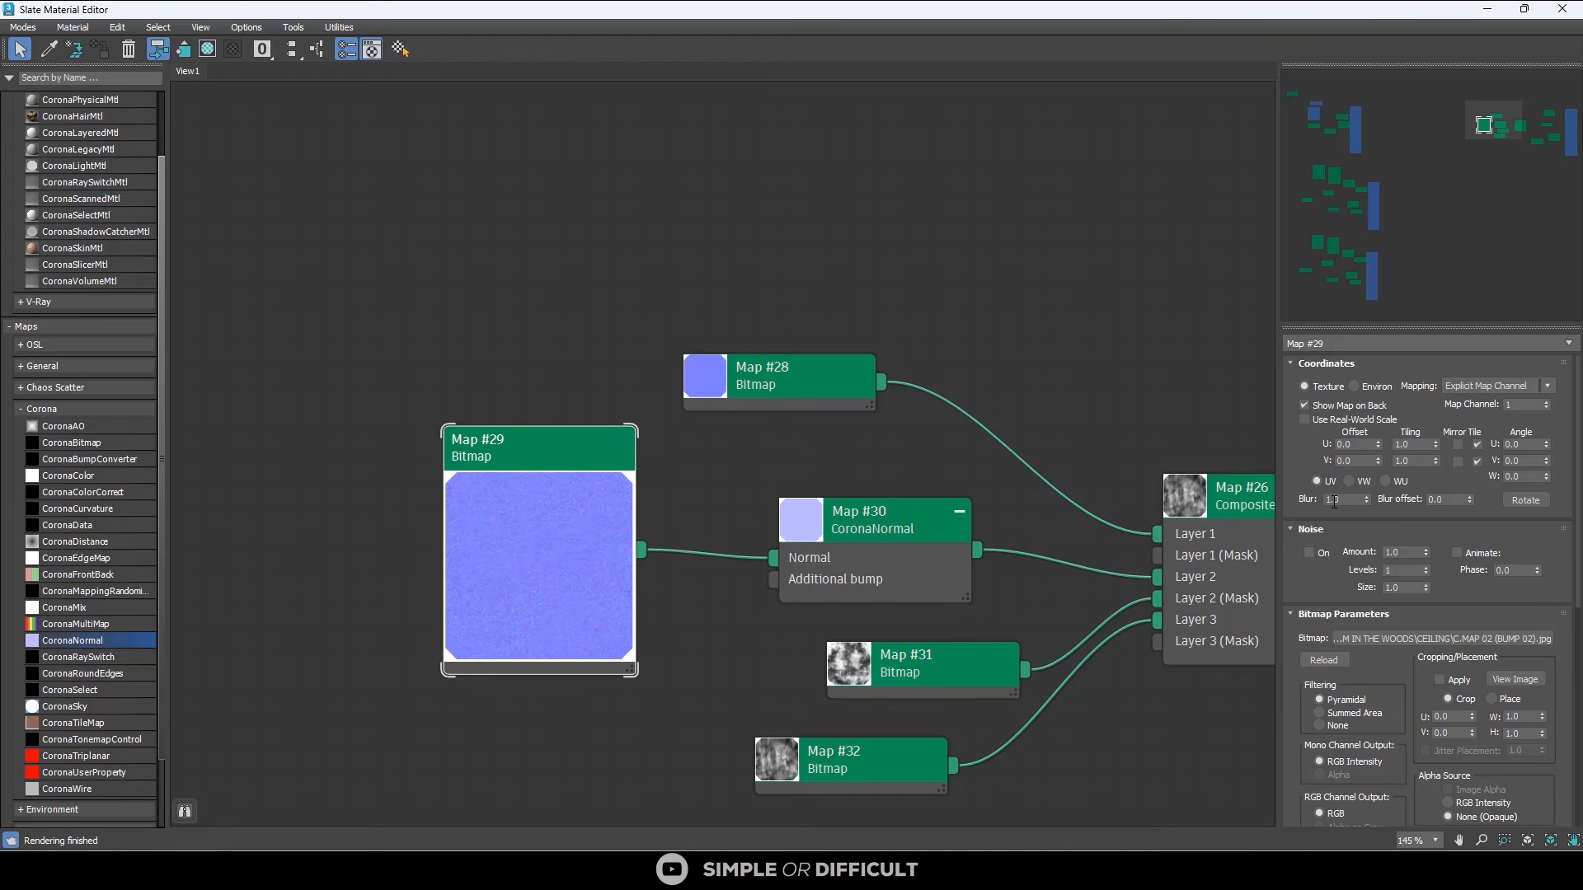
double_click(1333, 499)
key("Return")
left_click(750, 380)
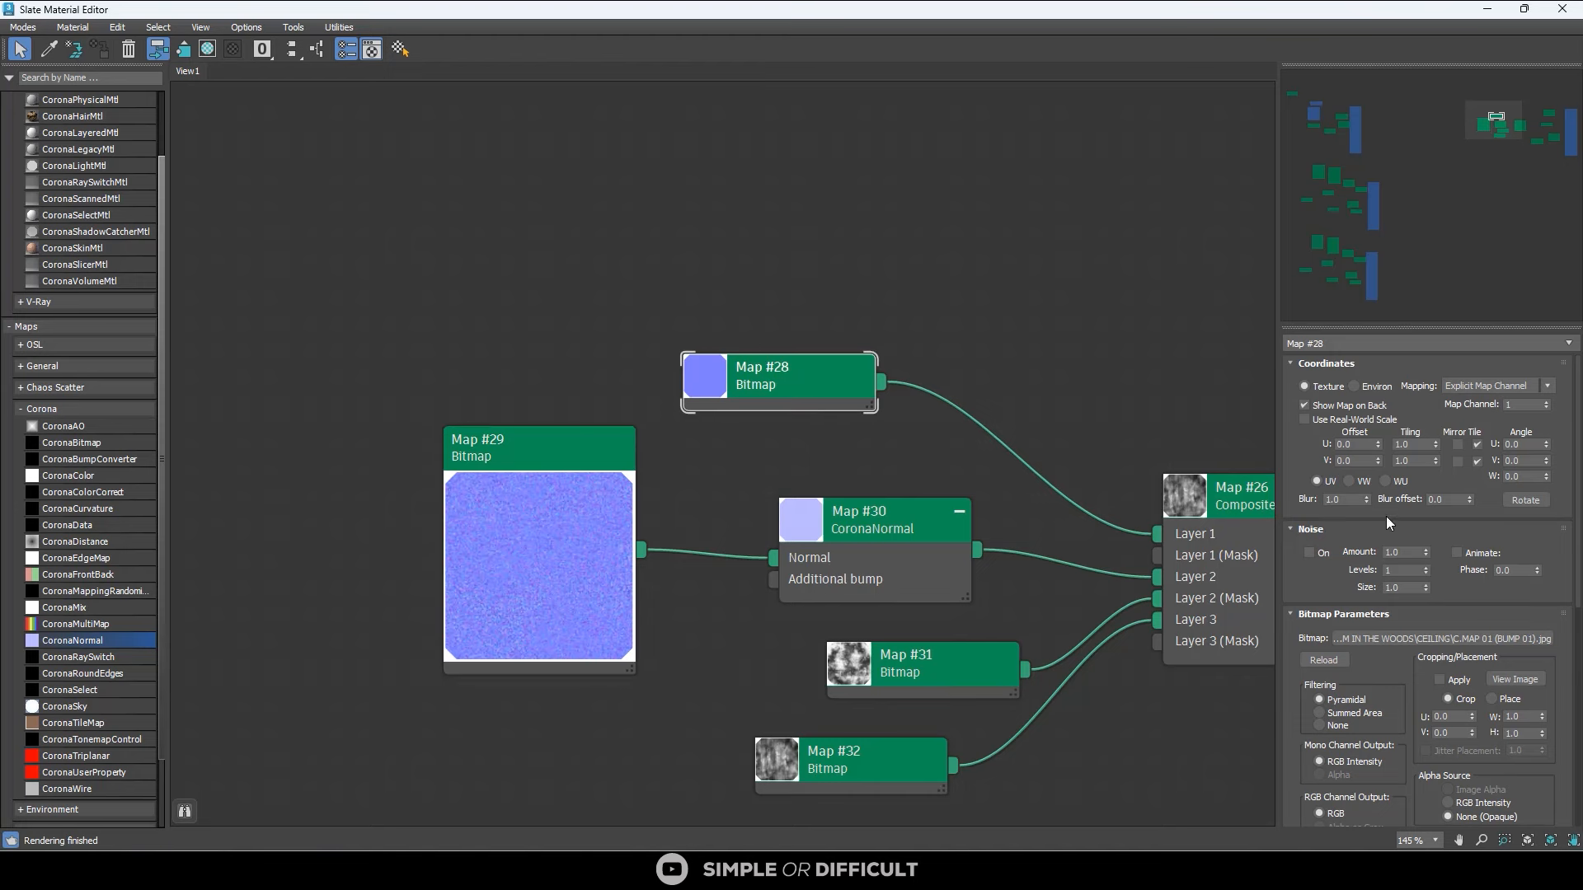
double_click(1347, 501)
key("Return")
Stack the MASK L2 and MASK L3 bitmaps beneath the CoronaNormal node and set the MASK L3 bitmap's blur to 0.5.
left_click(954, 645)
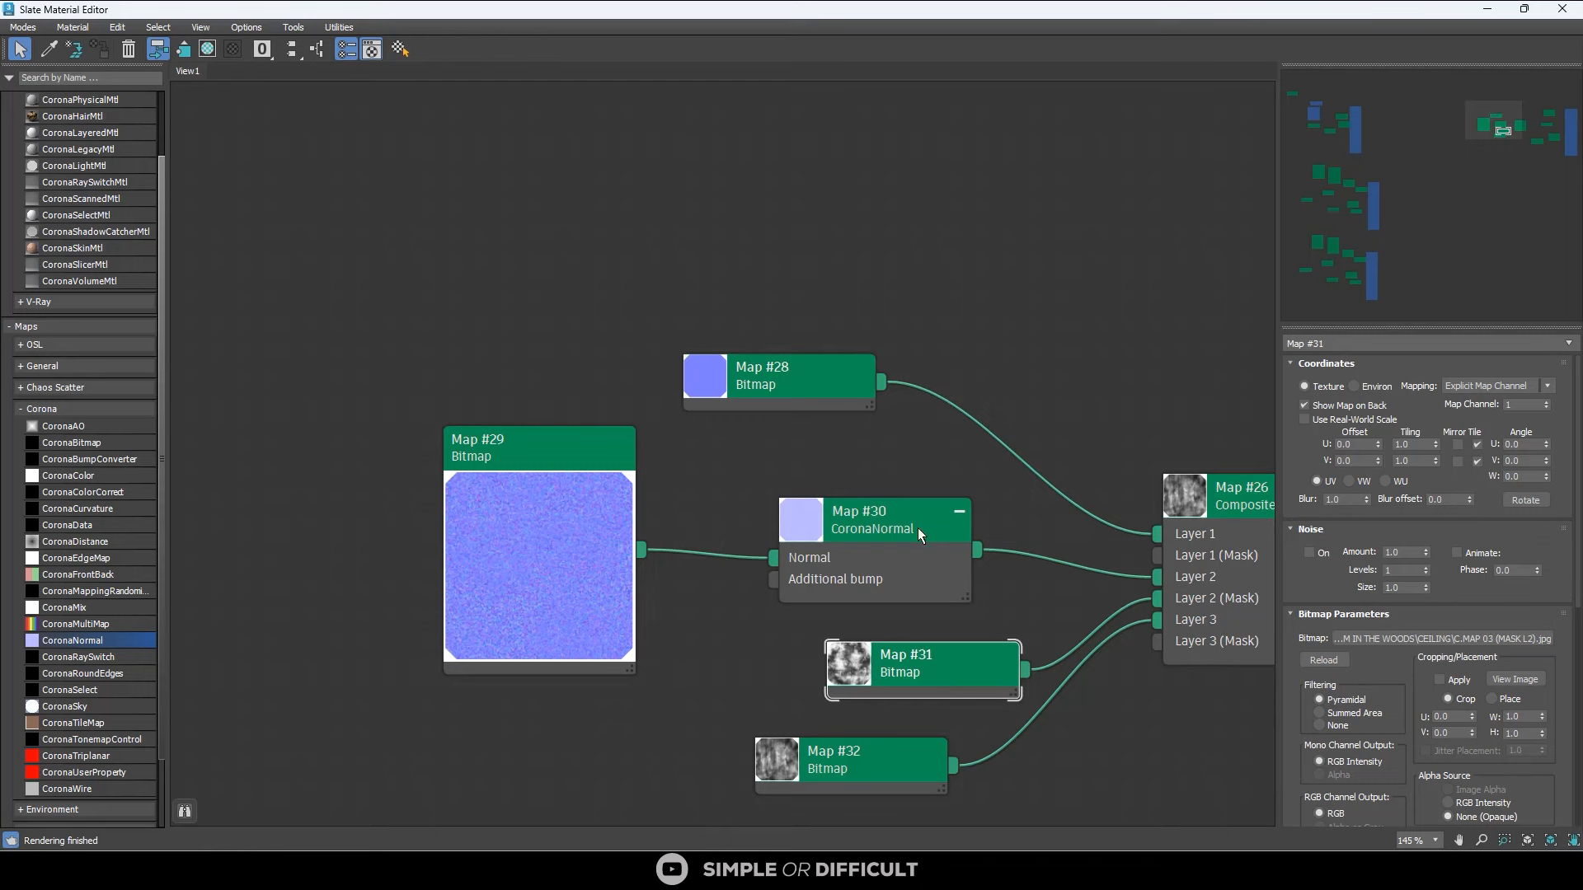
scroll(799, 526, "down", 2)
scroll(905, 627, "up", 2)
left_click_drag(852, 608, 803, 582)
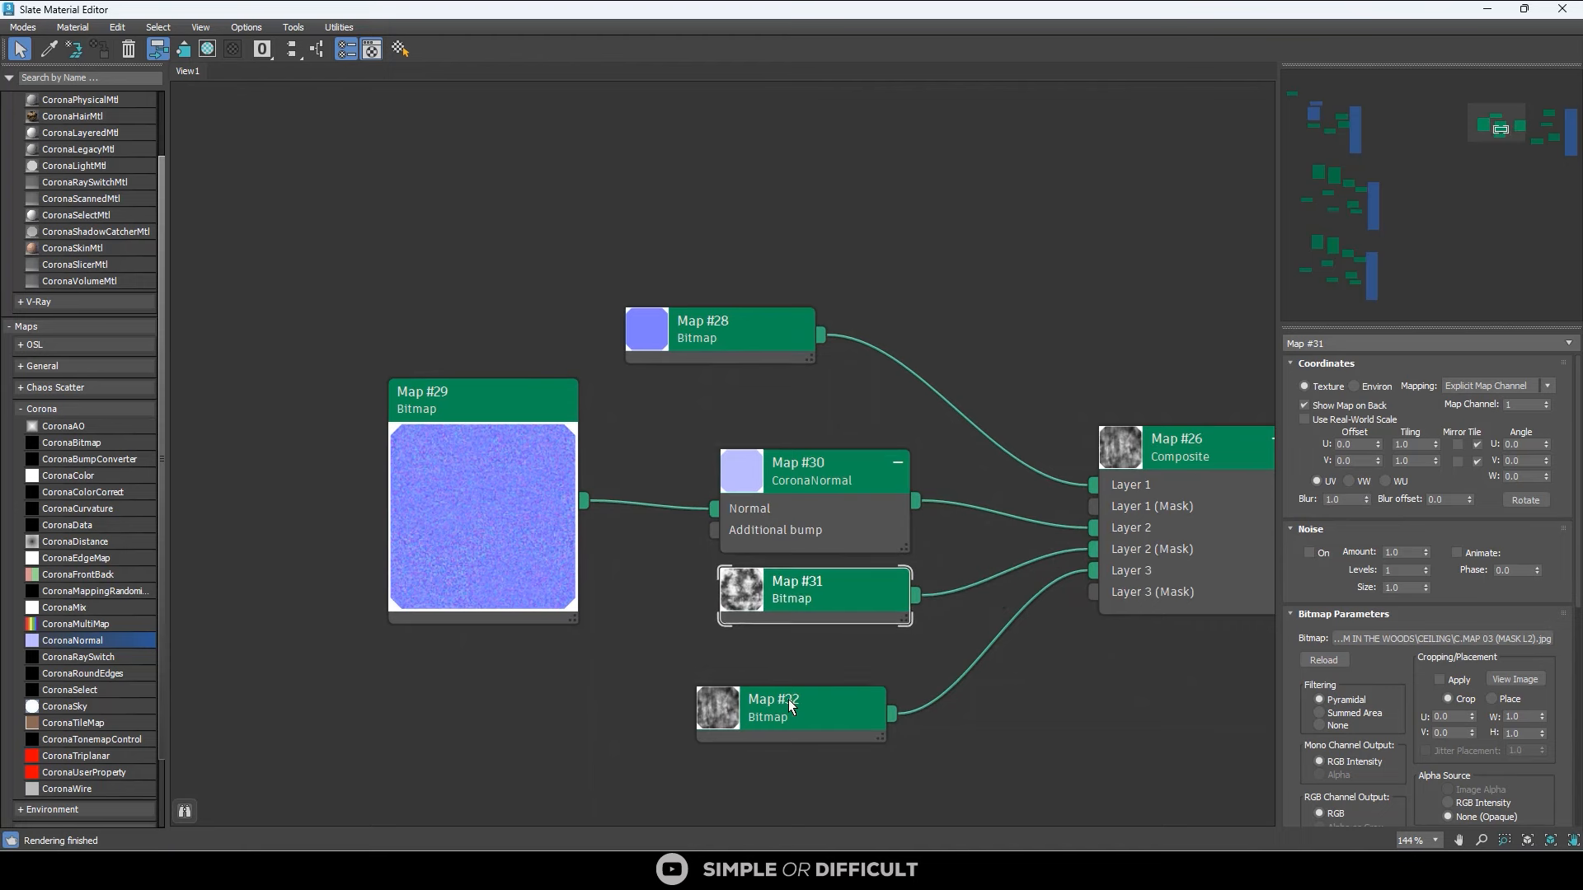
left_click_drag(788, 699, 812, 653)
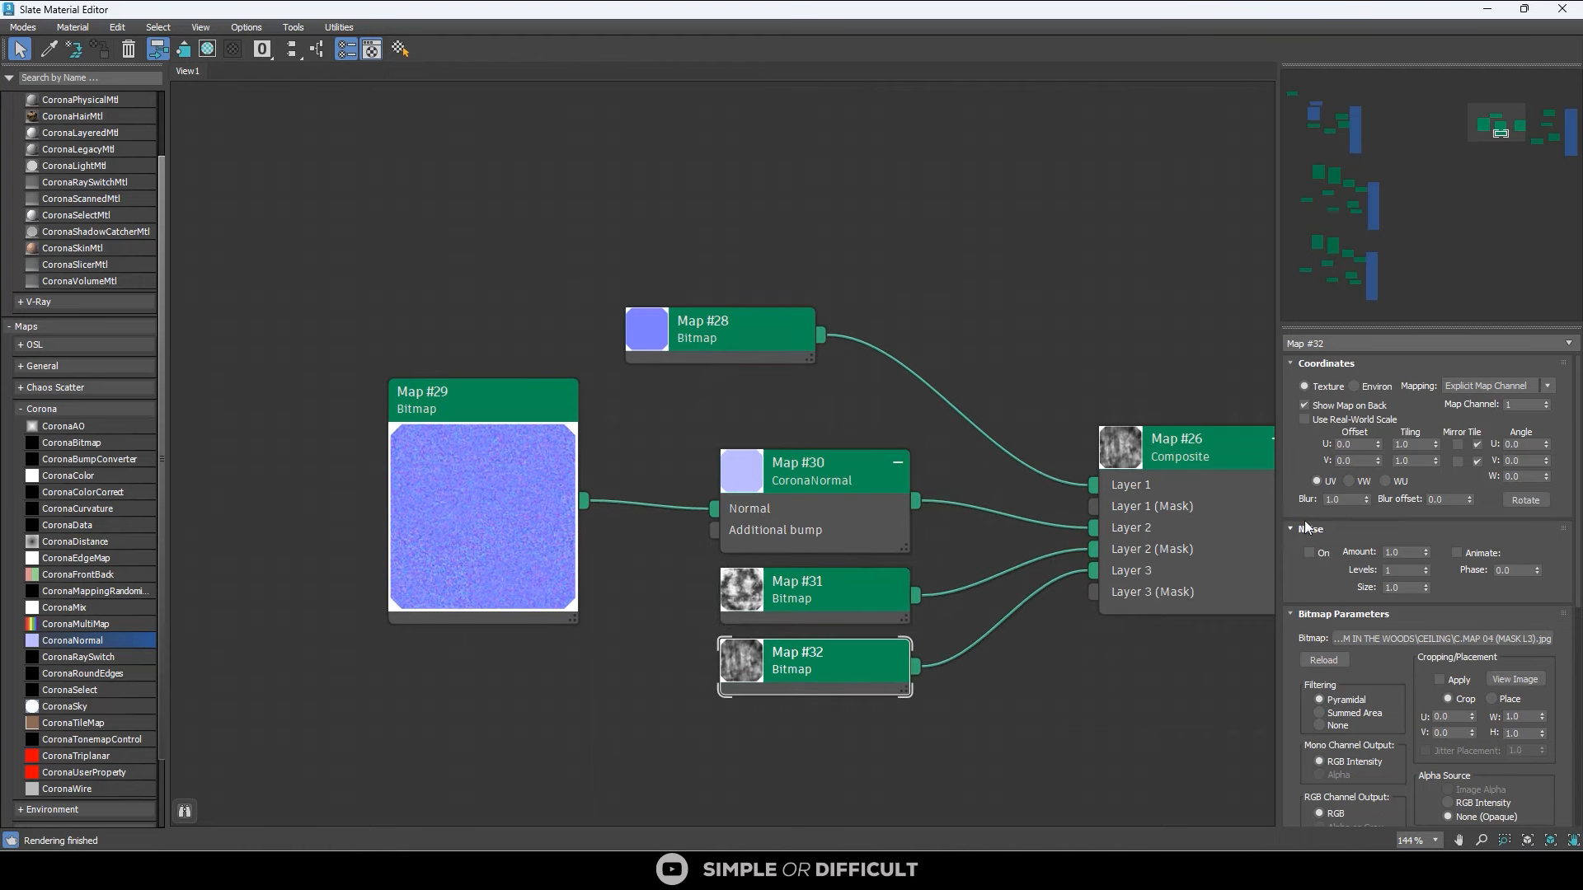
left_click(1345, 500)
scroll(898, 531, "down", 3)
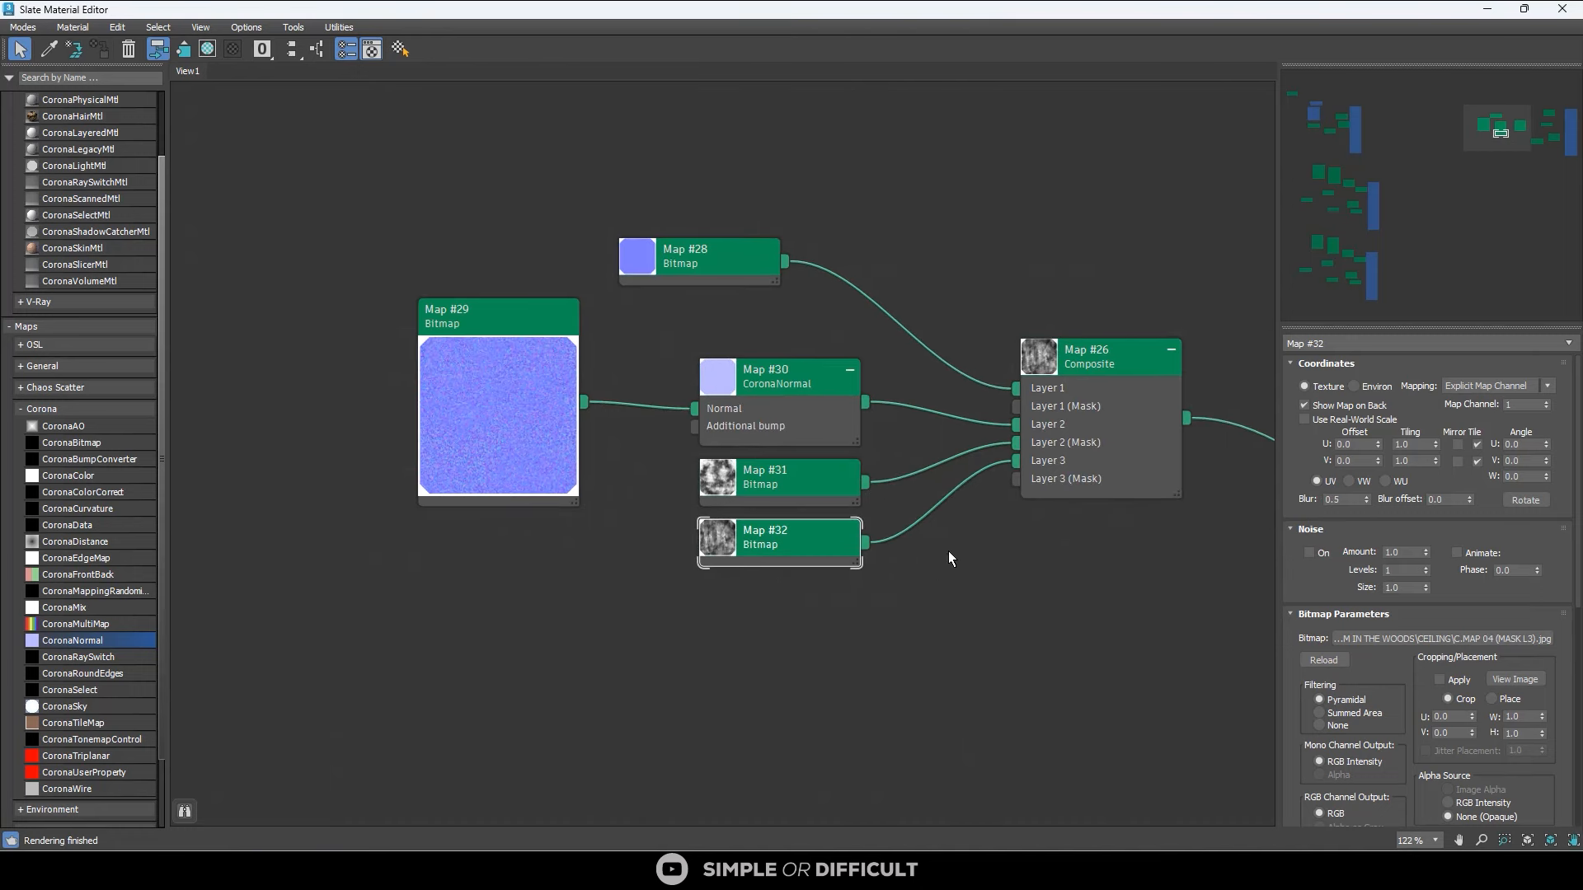
Tighten the layout of the CoronaNormal node, its bitmap and the two mask bitmaps beside the Composite map.
left_click_drag(783, 388, 742, 347)
left_click_drag(741, 464, 700, 423)
left_click_drag(757, 537, 736, 497)
Add a Falloff map below the mask bitmaps and connect it to the Composite map's Layer 3 mask.
left_click(151, 638)
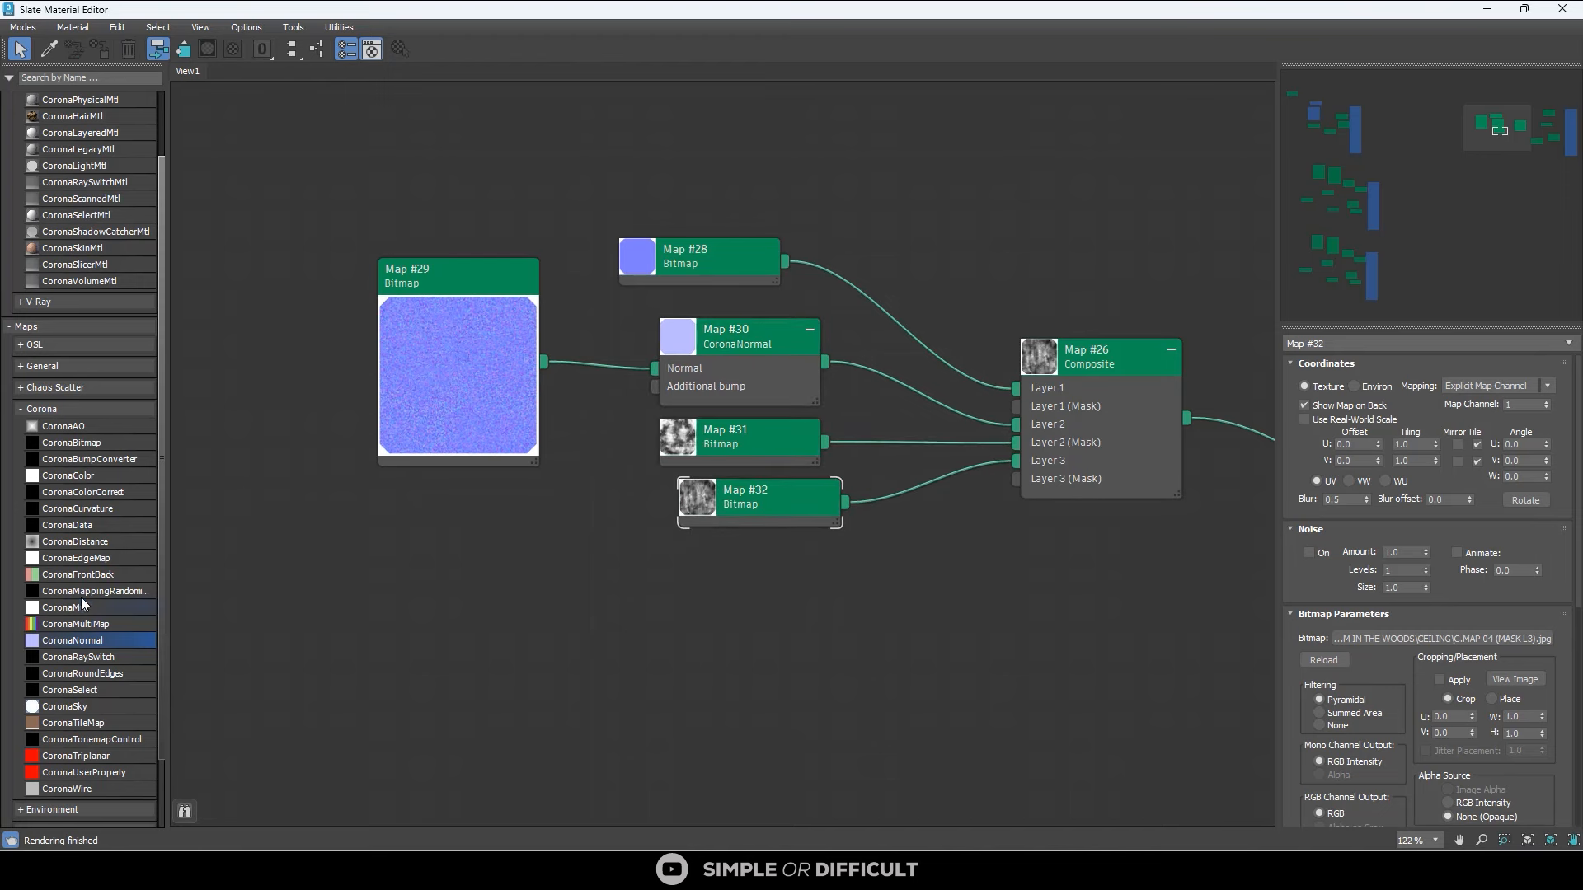
left_click(47, 366)
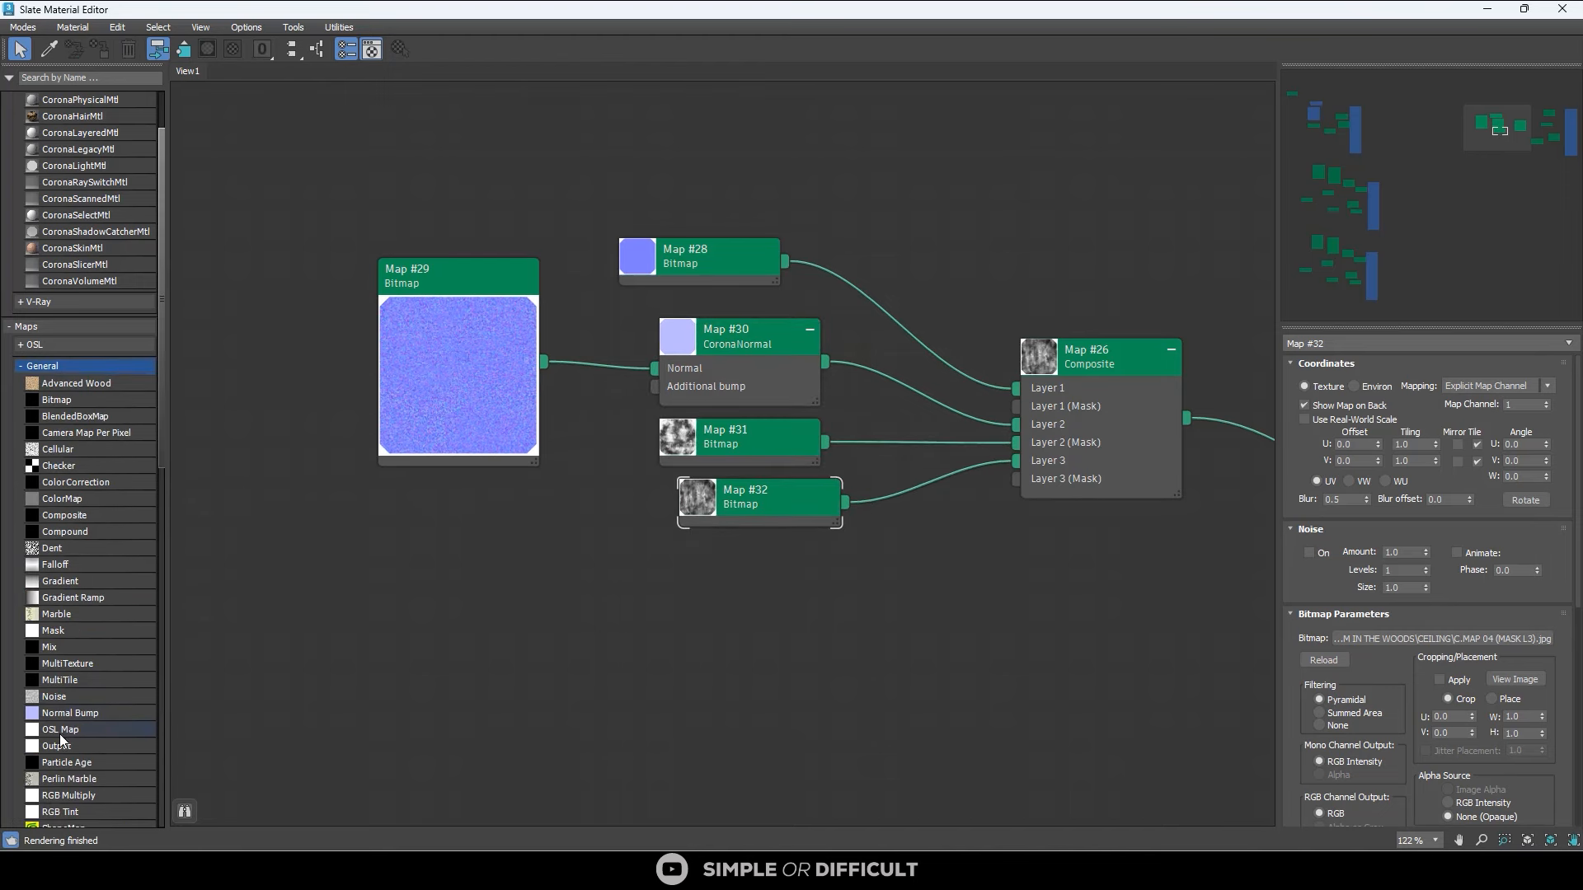
left_click_drag(708, 558, 751, 609)
scroll(728, 552, "up", 2)
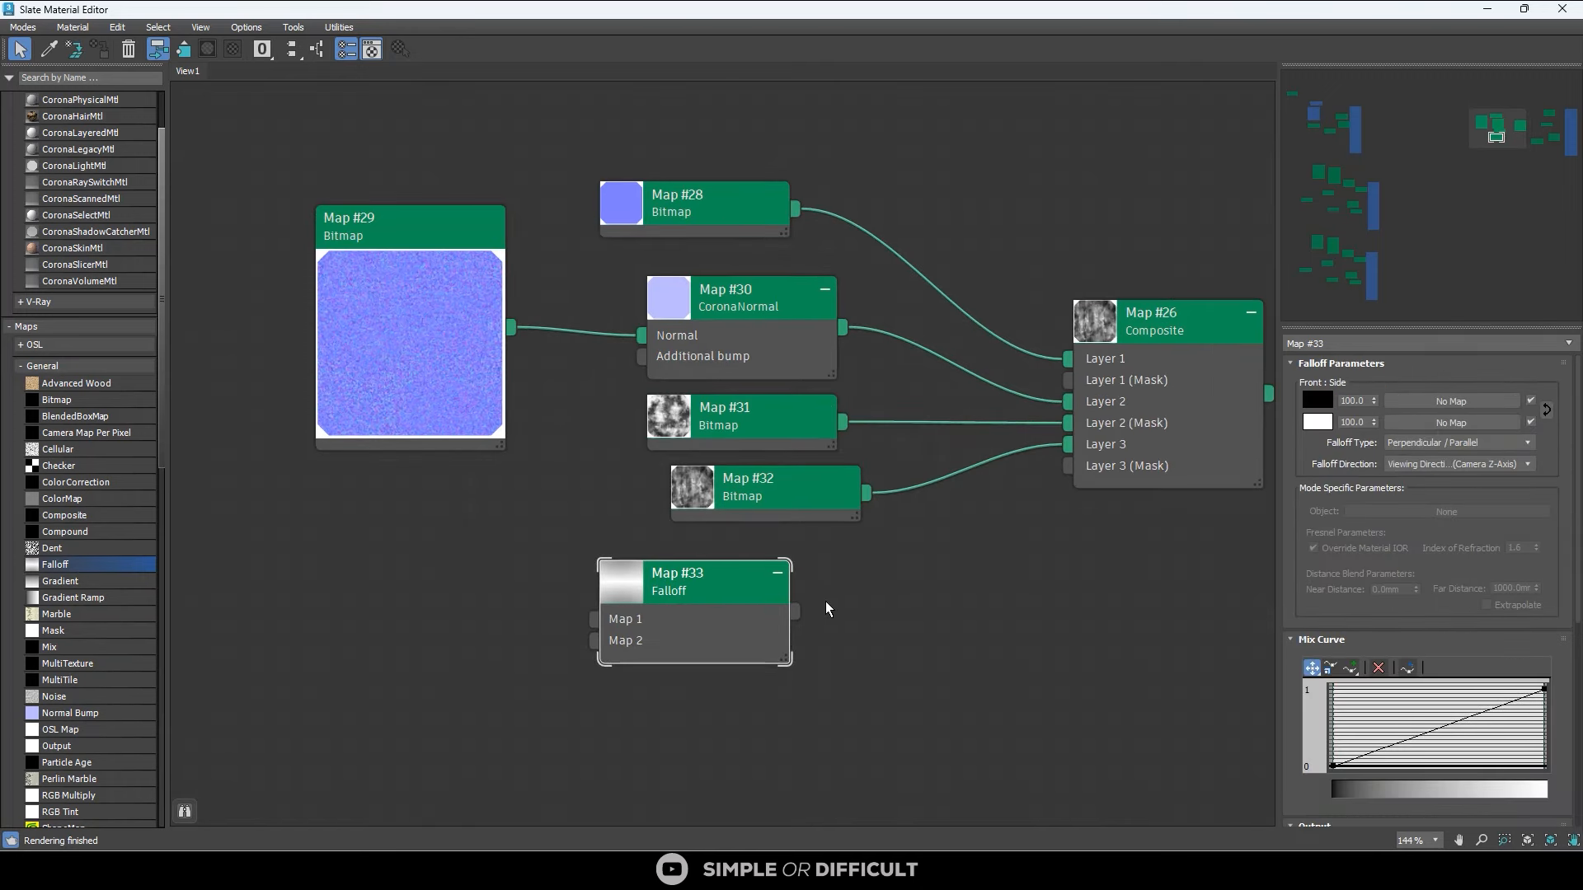
left_click_drag(793, 616, 1086, 474)
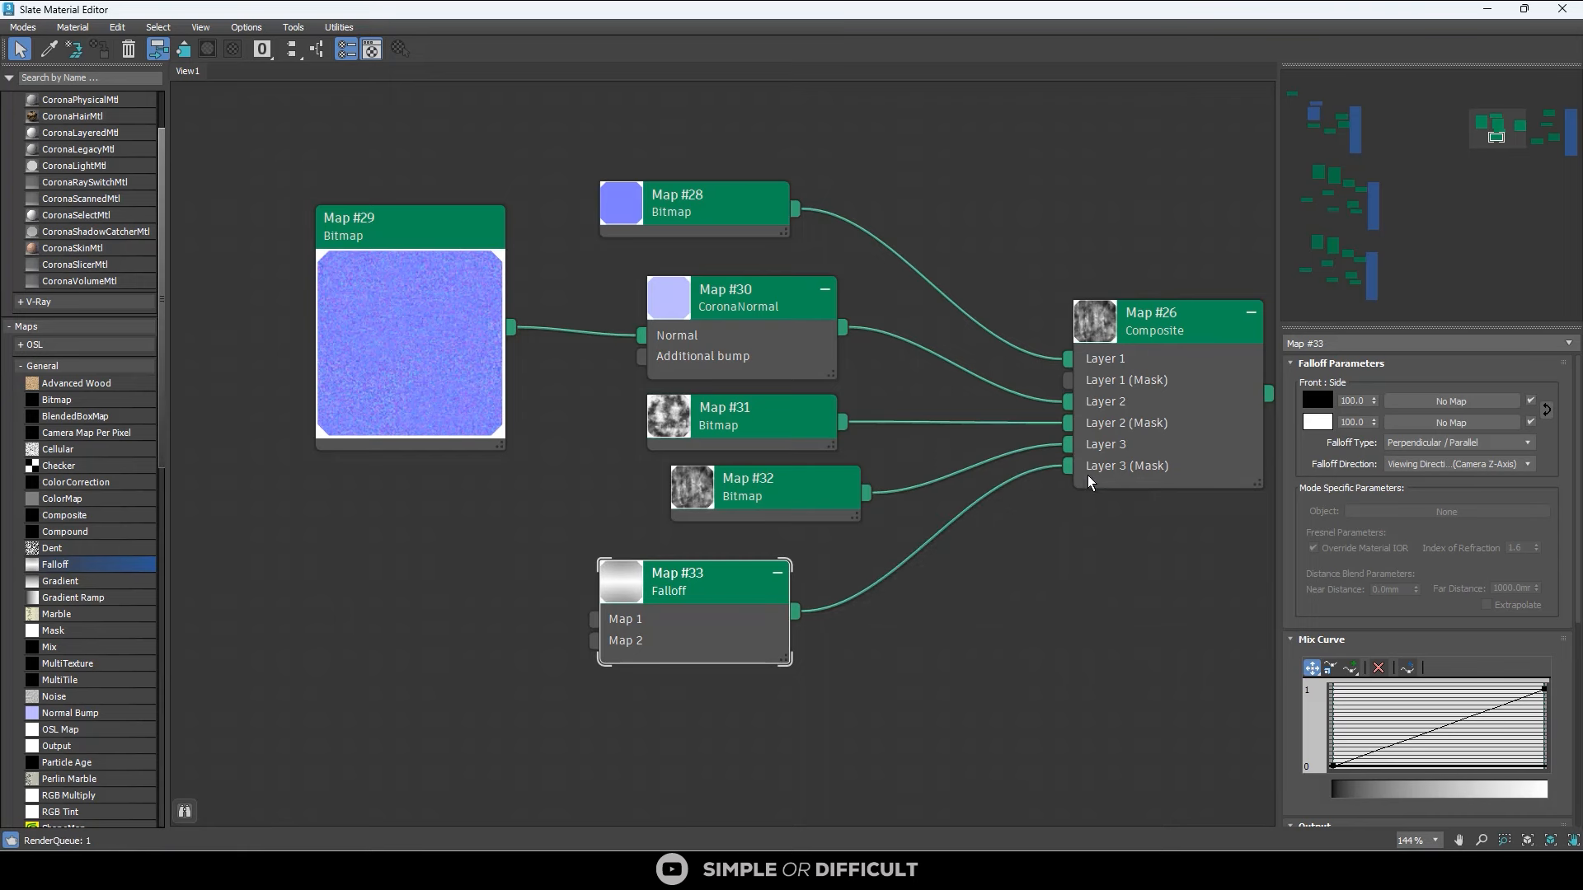
Add a Bezier-Smooth point midway on the Falloff's mix curve and shape the curve into a steep S shifted toward the white end.
left_click(1352, 669)
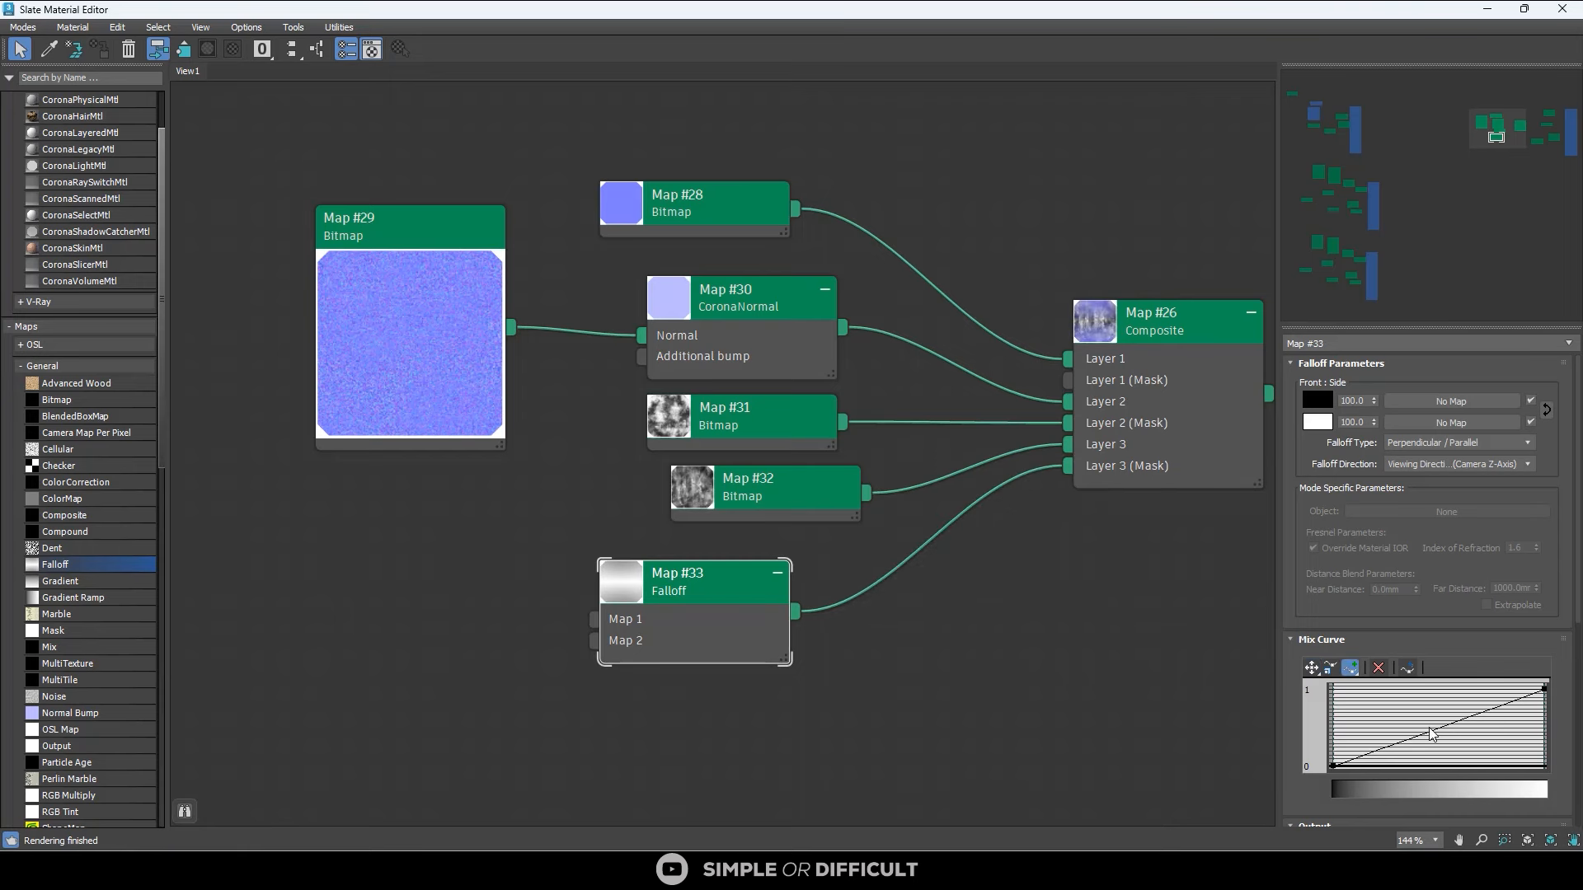
left_click(1429, 731)
right_click(1429, 731)
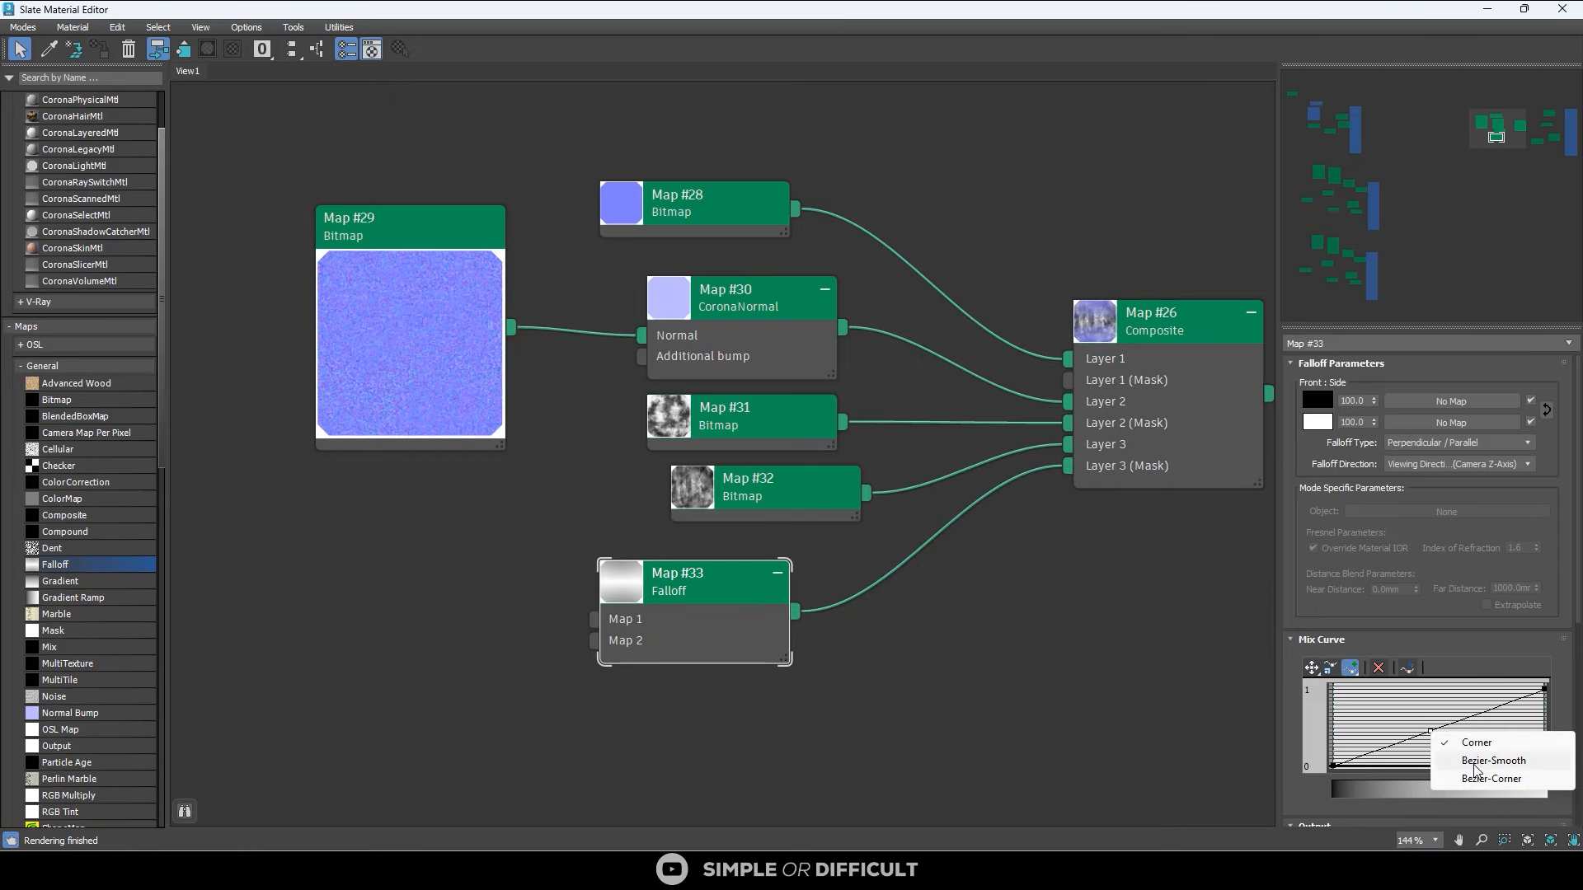
left_click(1475, 760)
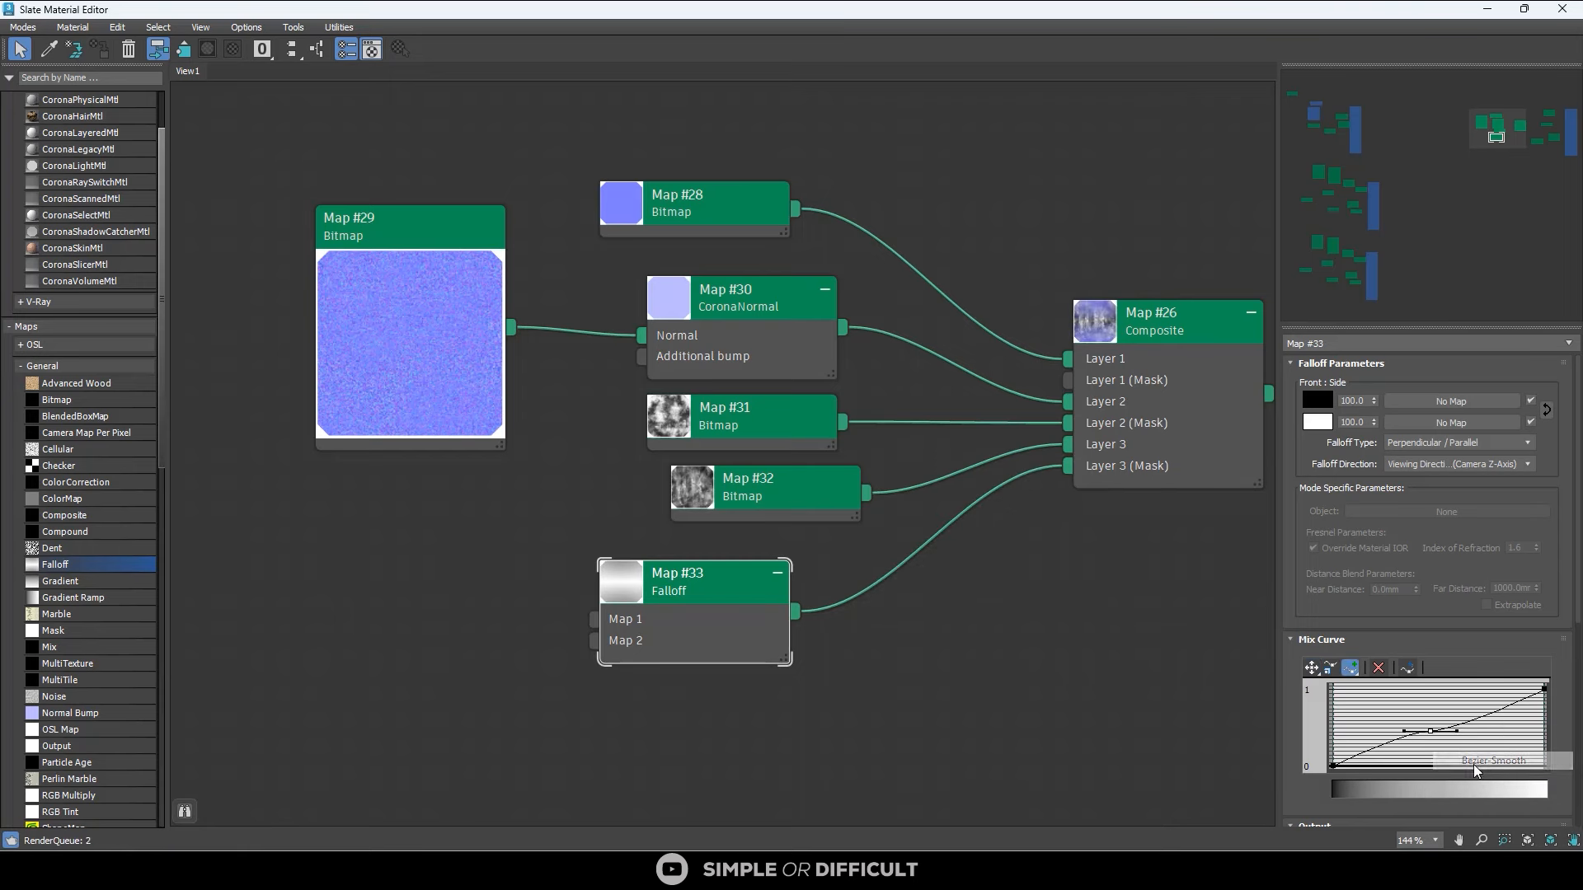
left_click(1311, 668)
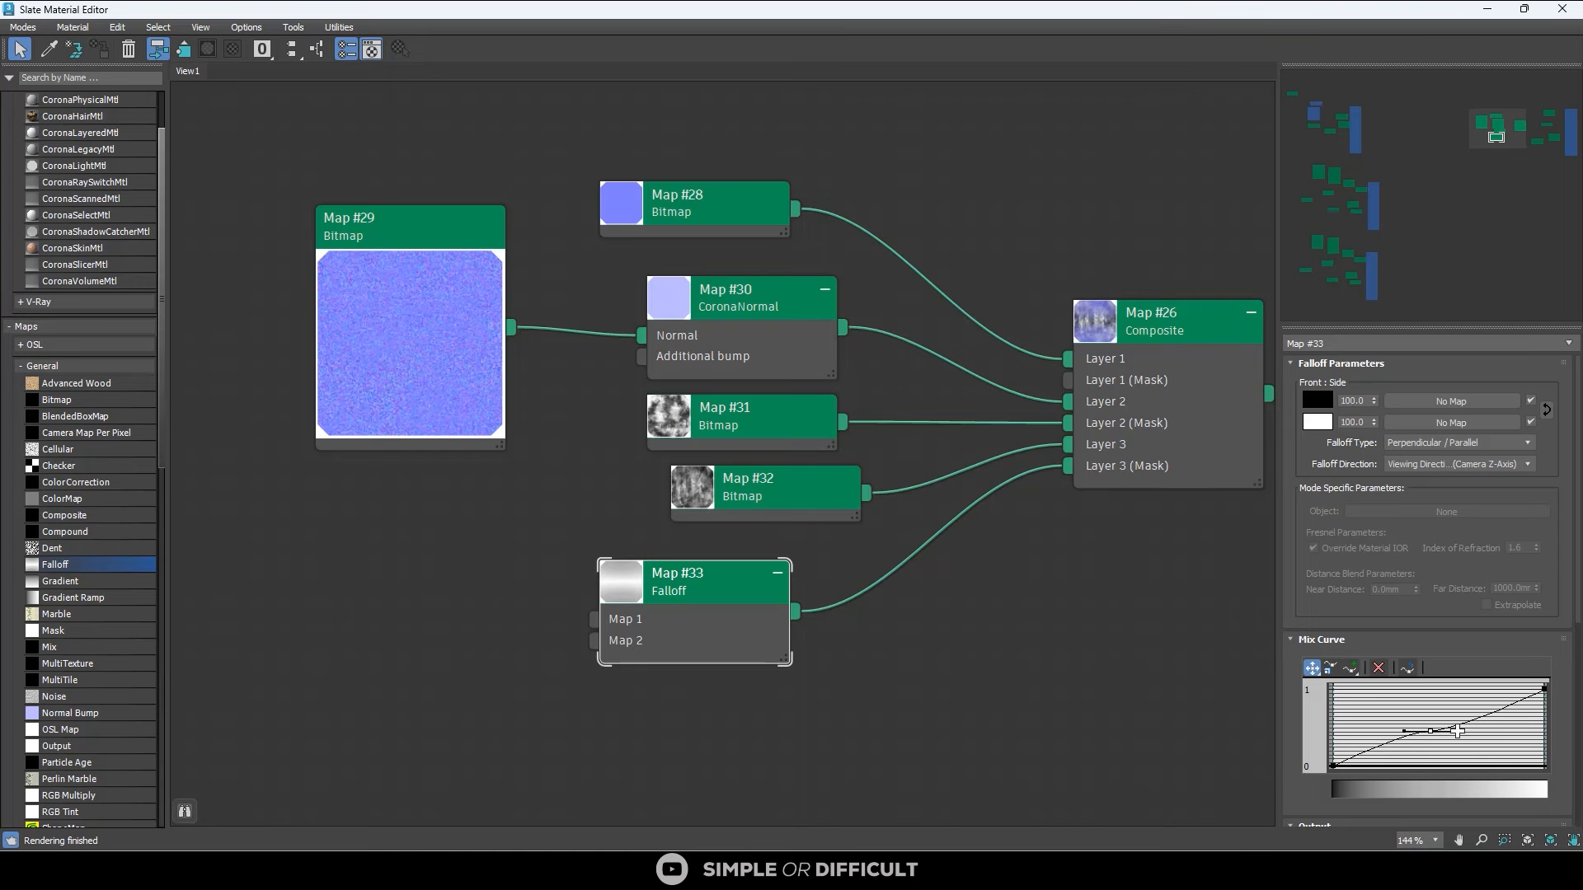
left_click_drag(1457, 732, 1468, 638)
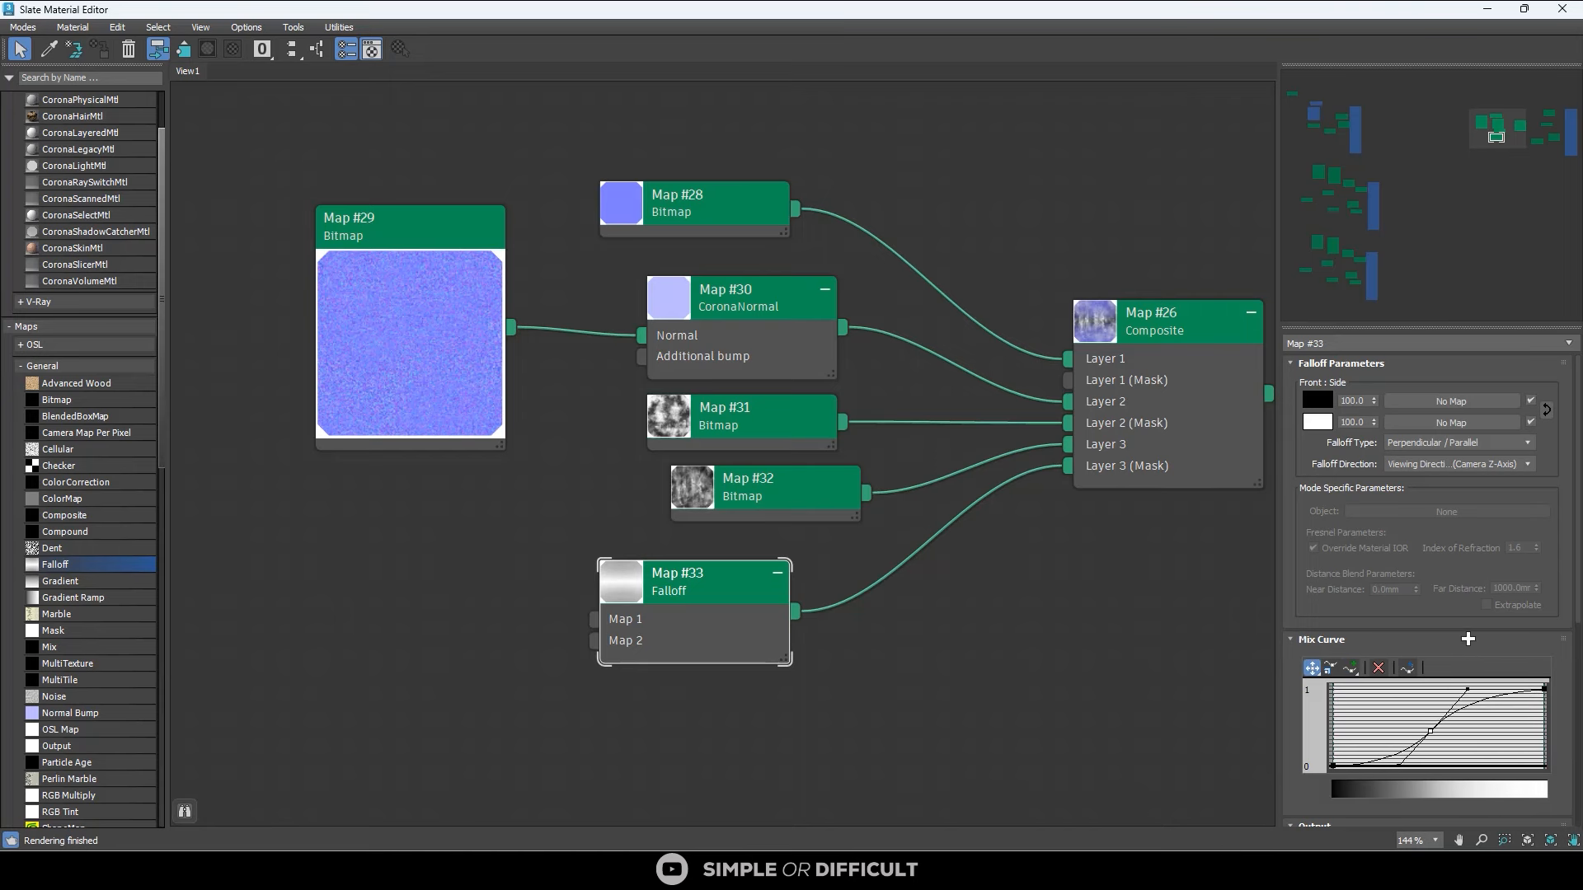
left_click_drag(1430, 731, 1452, 723)
left_click(883, 666)
Review the ceiling material's node graph from the Falloff to the Mix map and inspect the Composite map's layer settings.
scroll(484, 609, "down", 3)
middle_click_drag(746, 626, 493, 666)
middle_click_drag(705, 582, 407, 511)
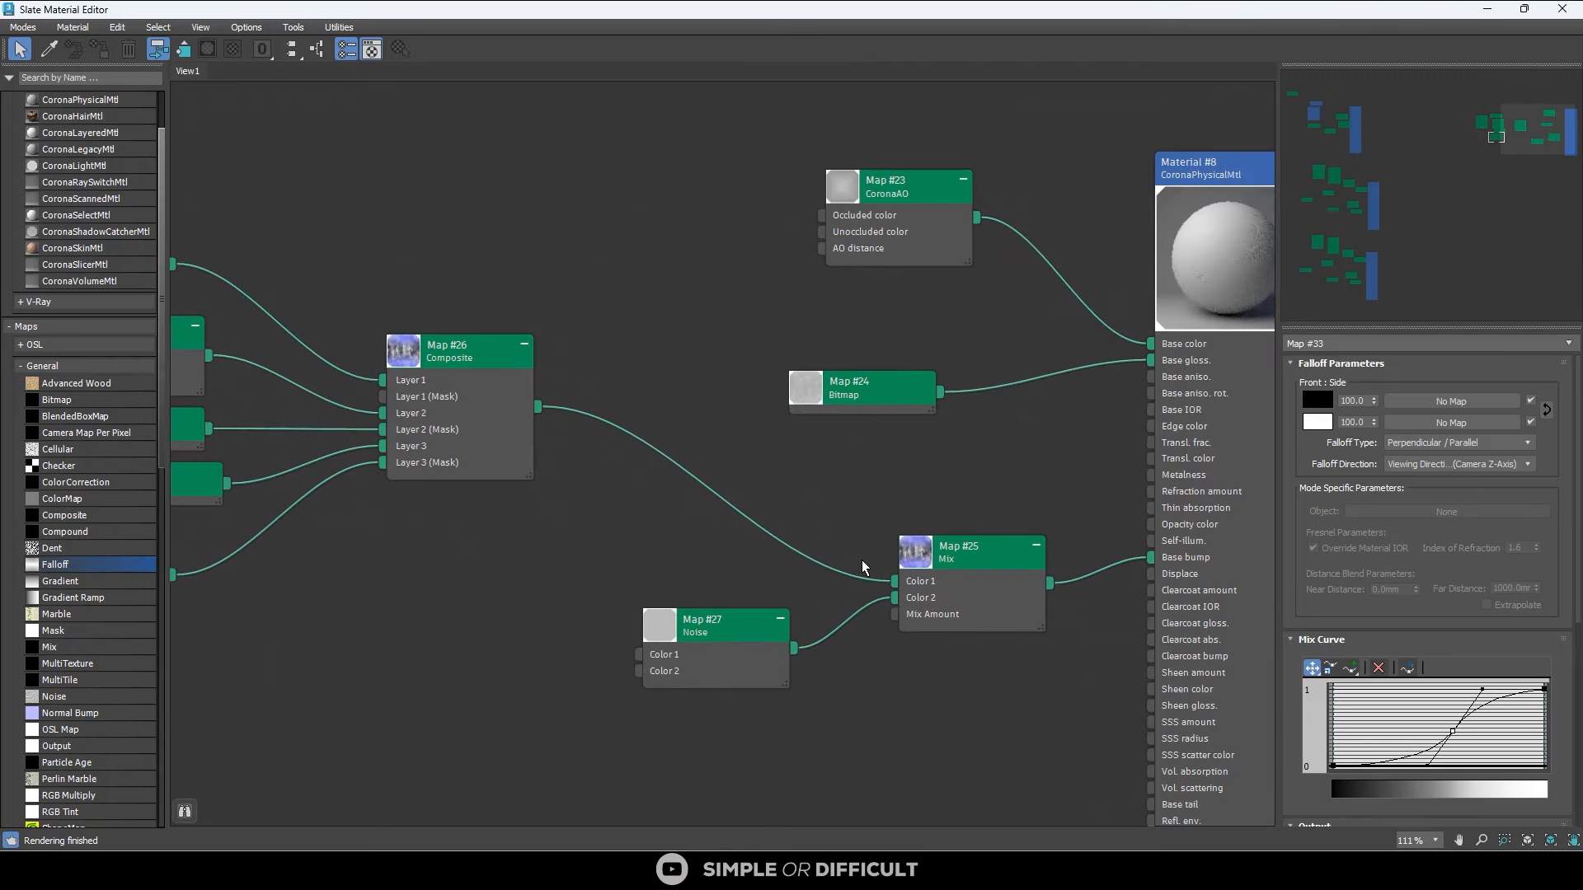
left_click_drag(730, 636, 712, 636)
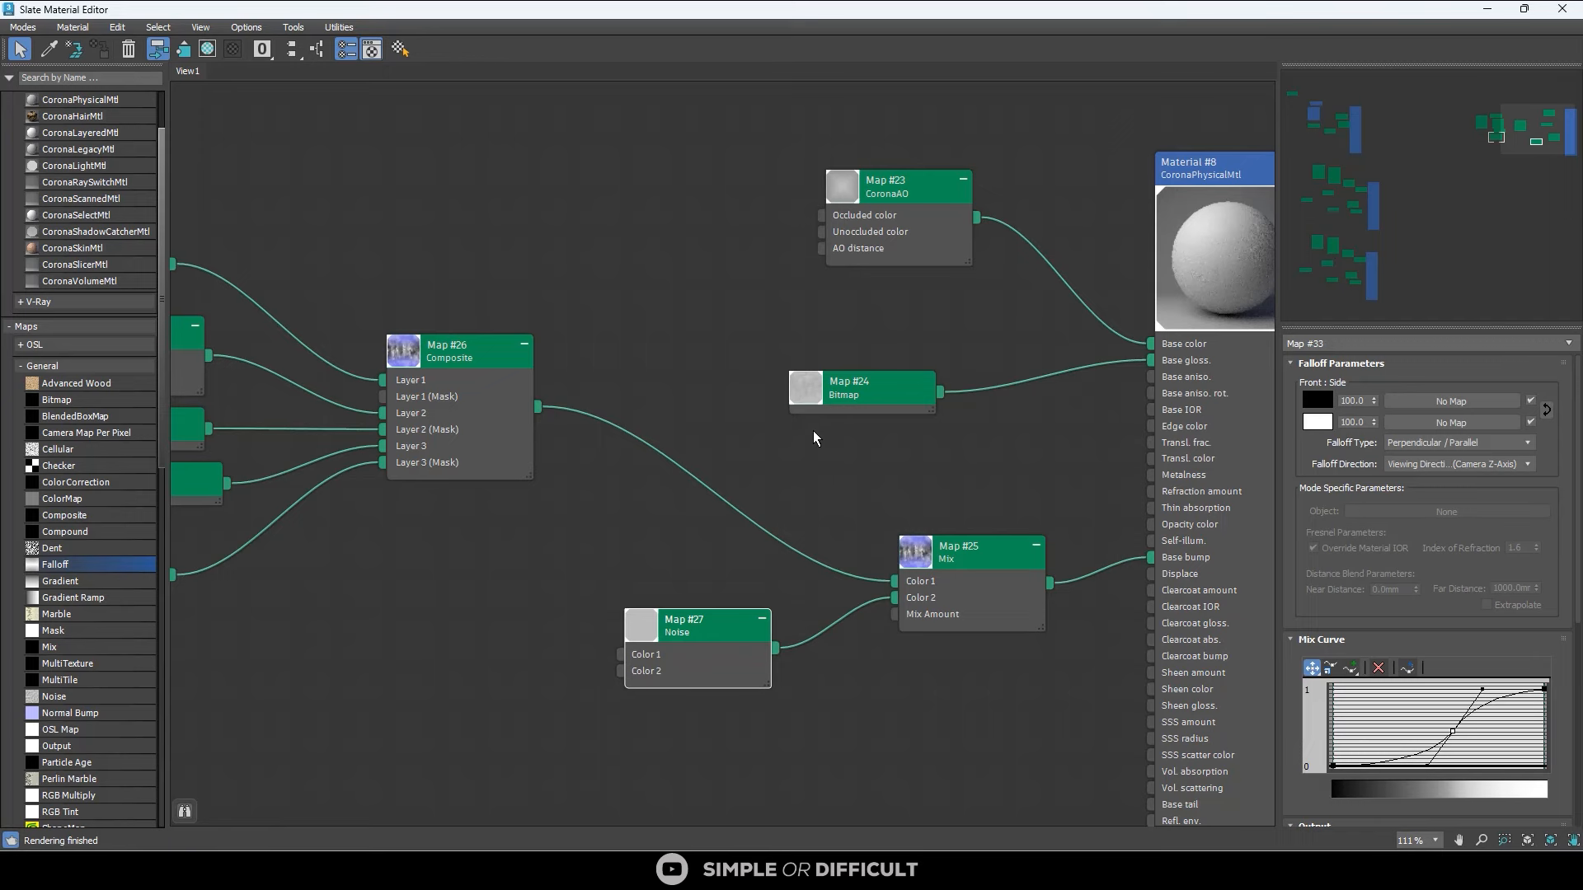
scroll(853, 481, "down", 2)
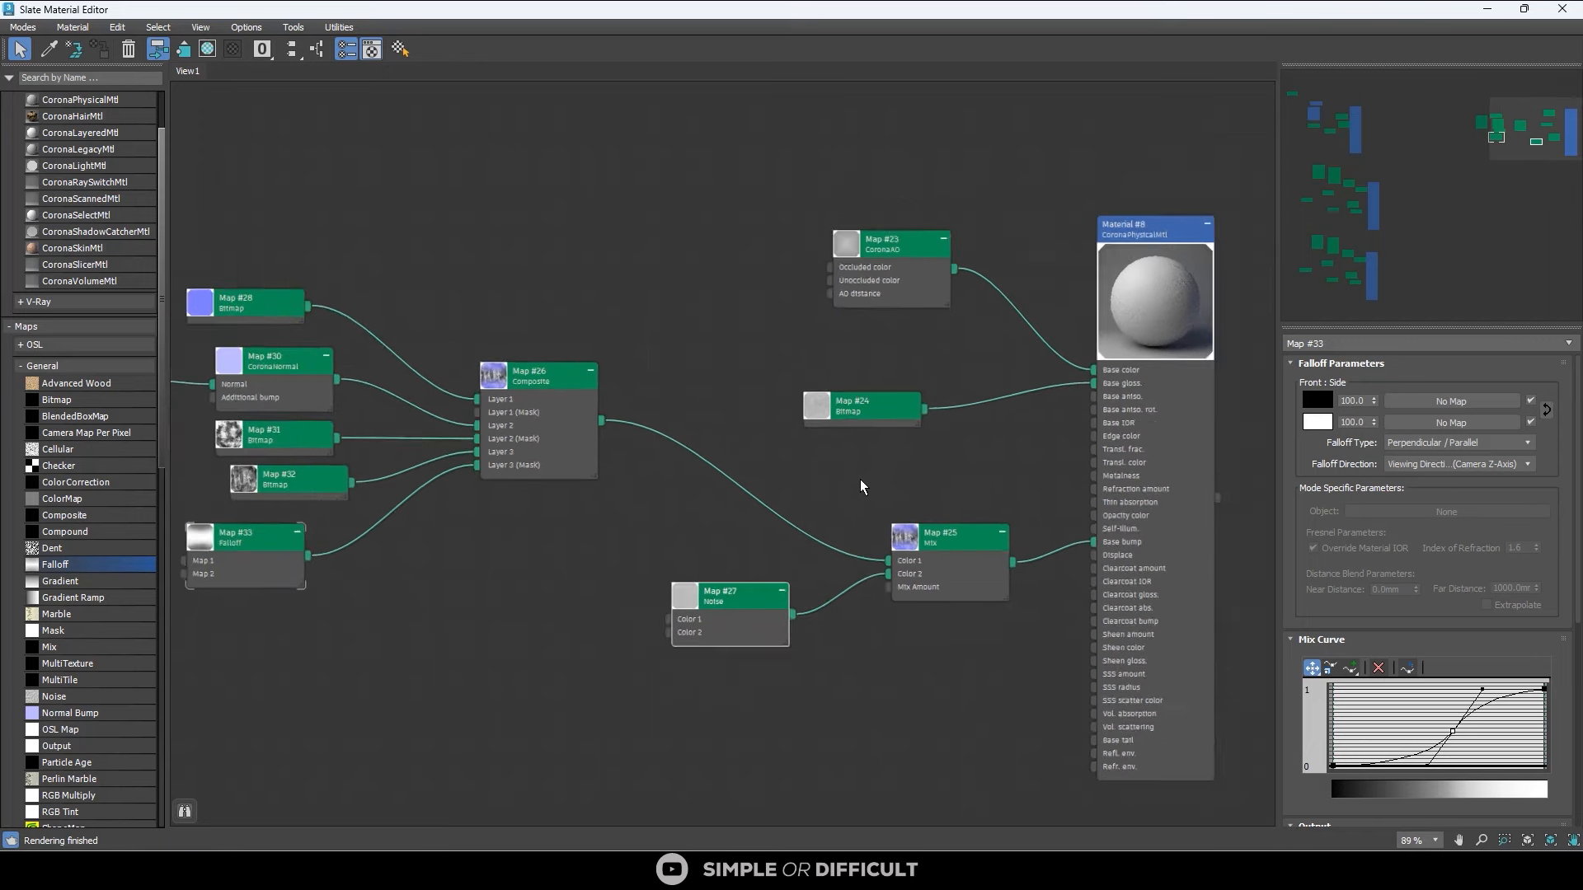
middle_click_drag(441, 407, 725, 429)
scroll(726, 428, "up", 4)
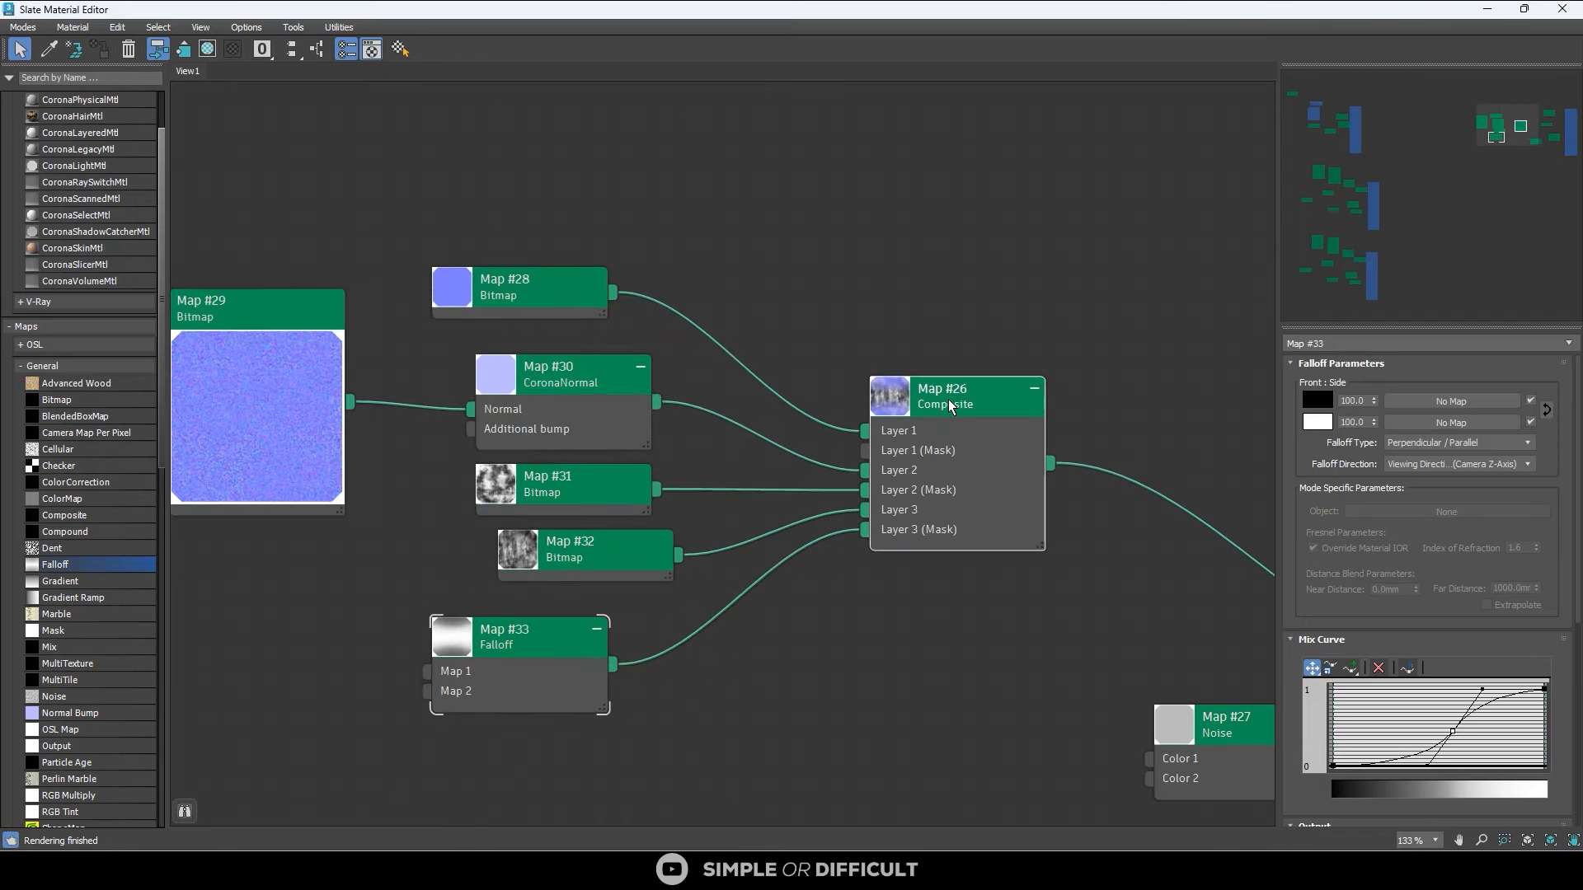
double_click(948, 399)
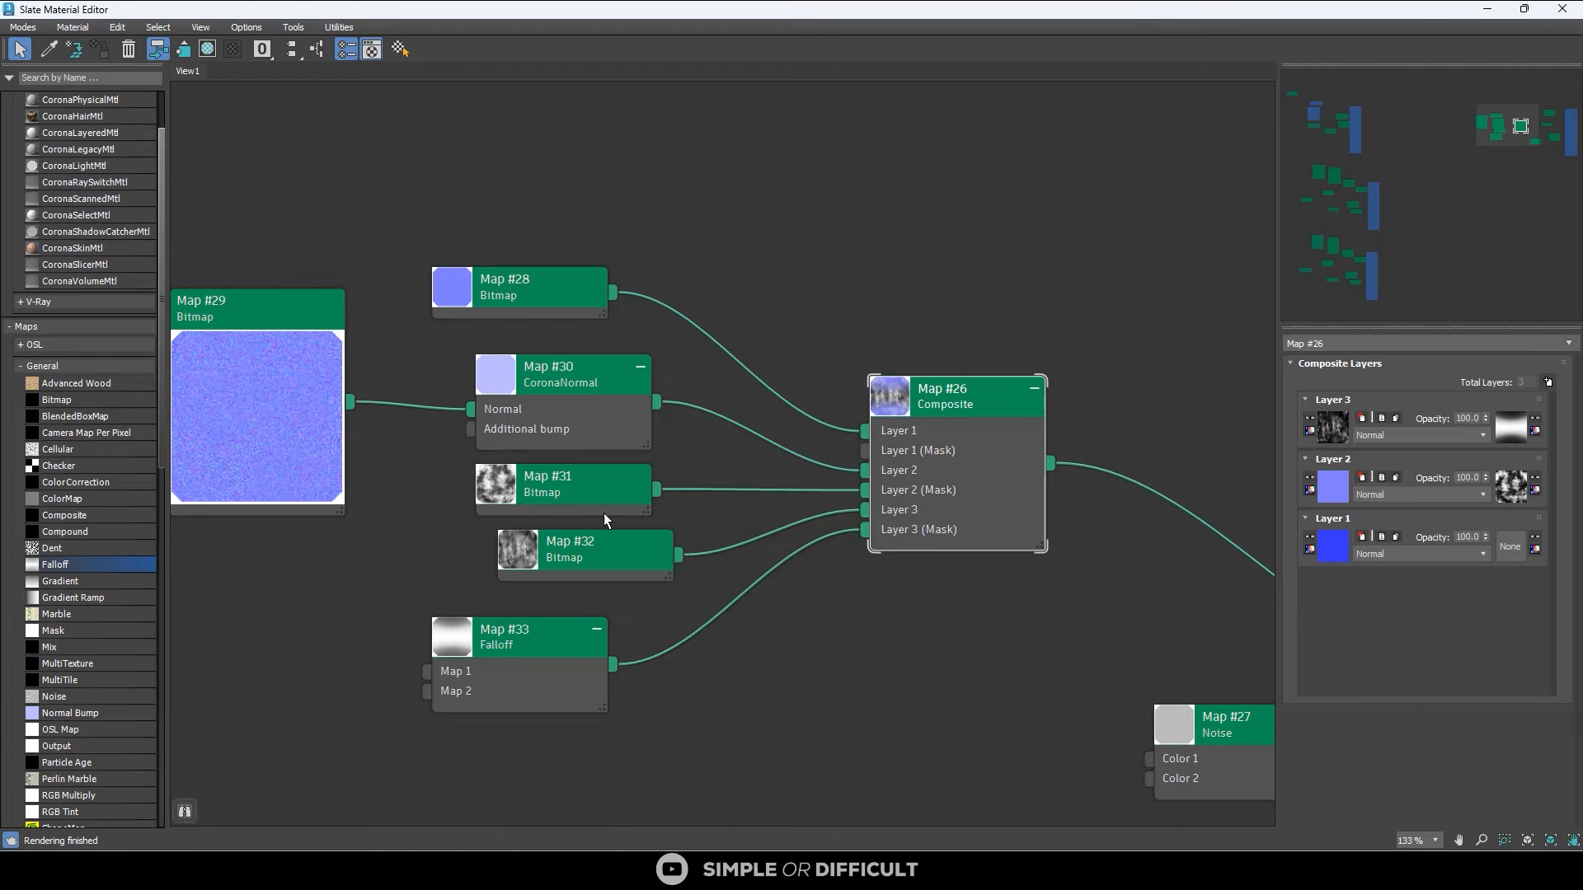
scroll(906, 363, "down", 5)
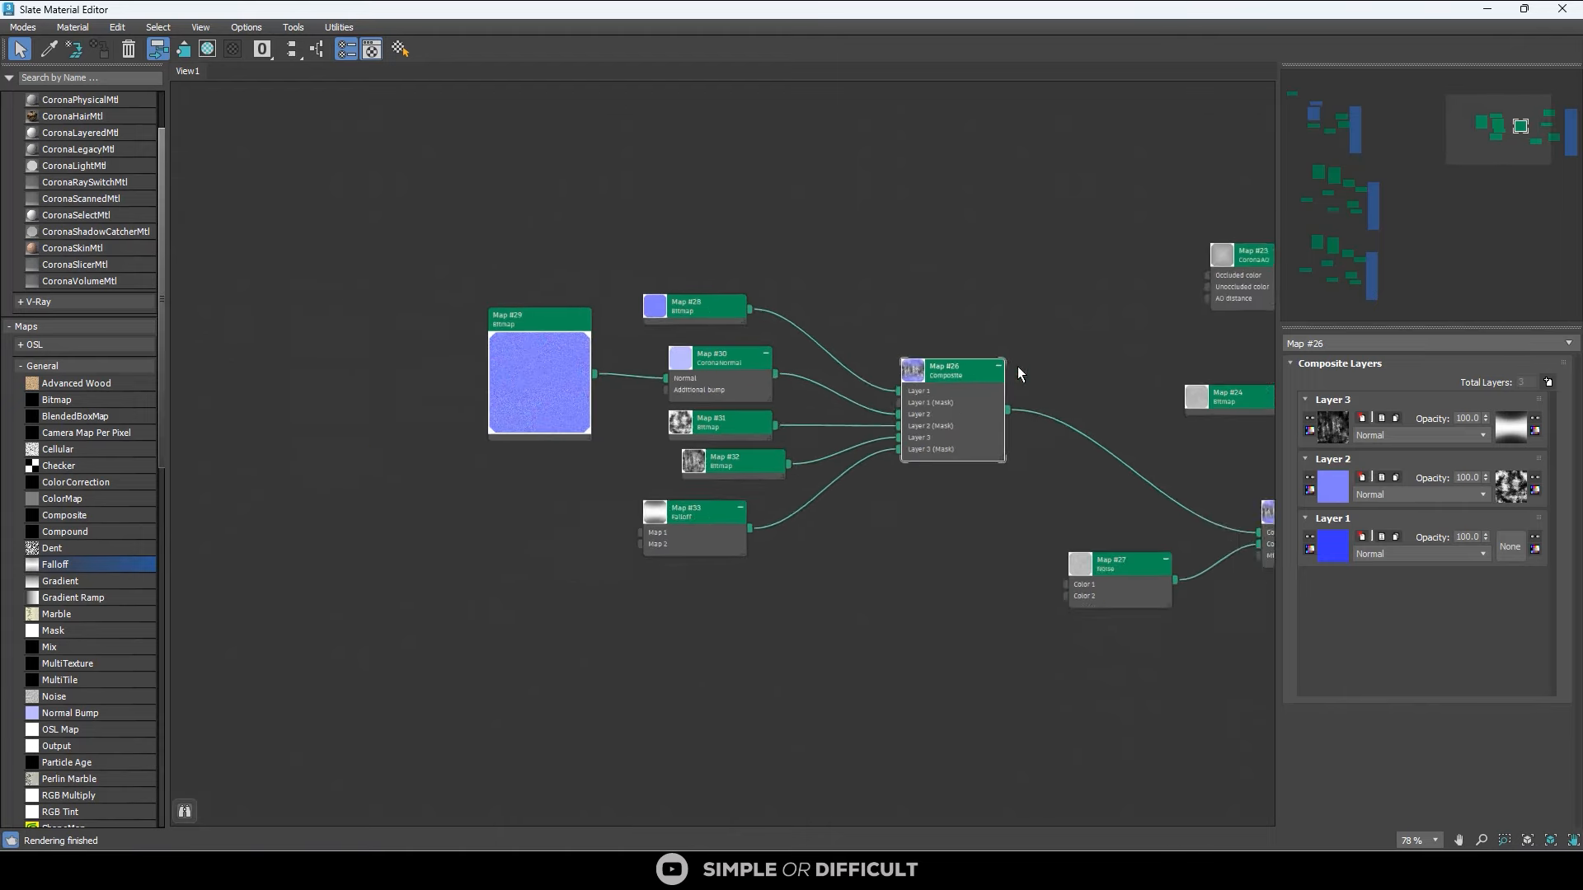
middle_click_drag(1245, 402, 913, 447)
scroll(956, 458, "up", 2)
left_click(976, 475)
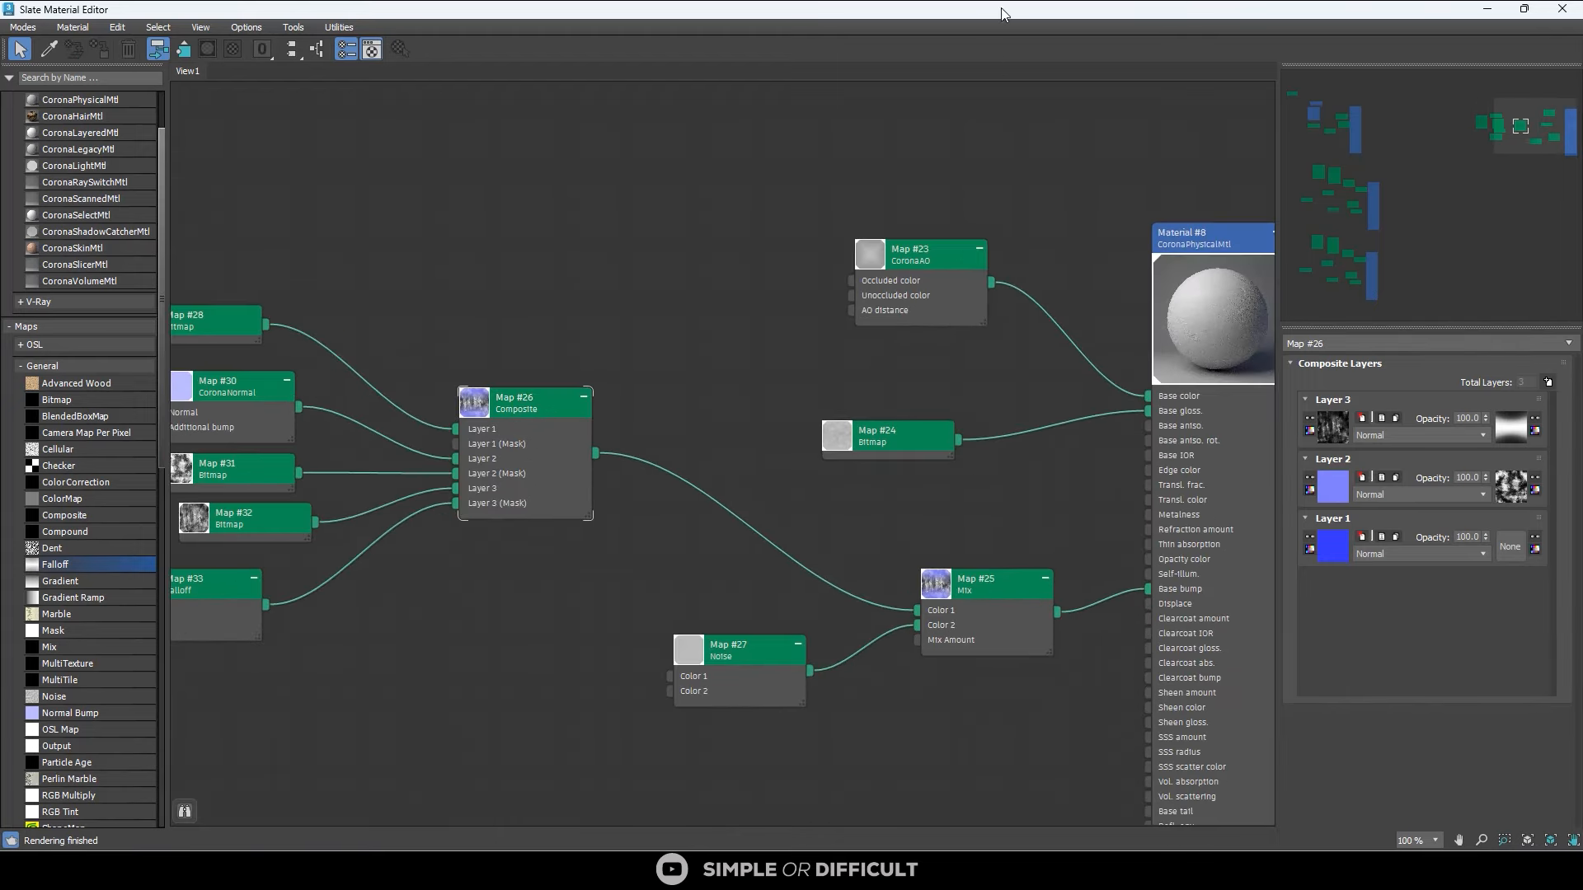
Display the MASK L3 bitmap on the ceiling and clear the render window away from the viewports.
left_click_drag(1001, 8, 1150, 483)
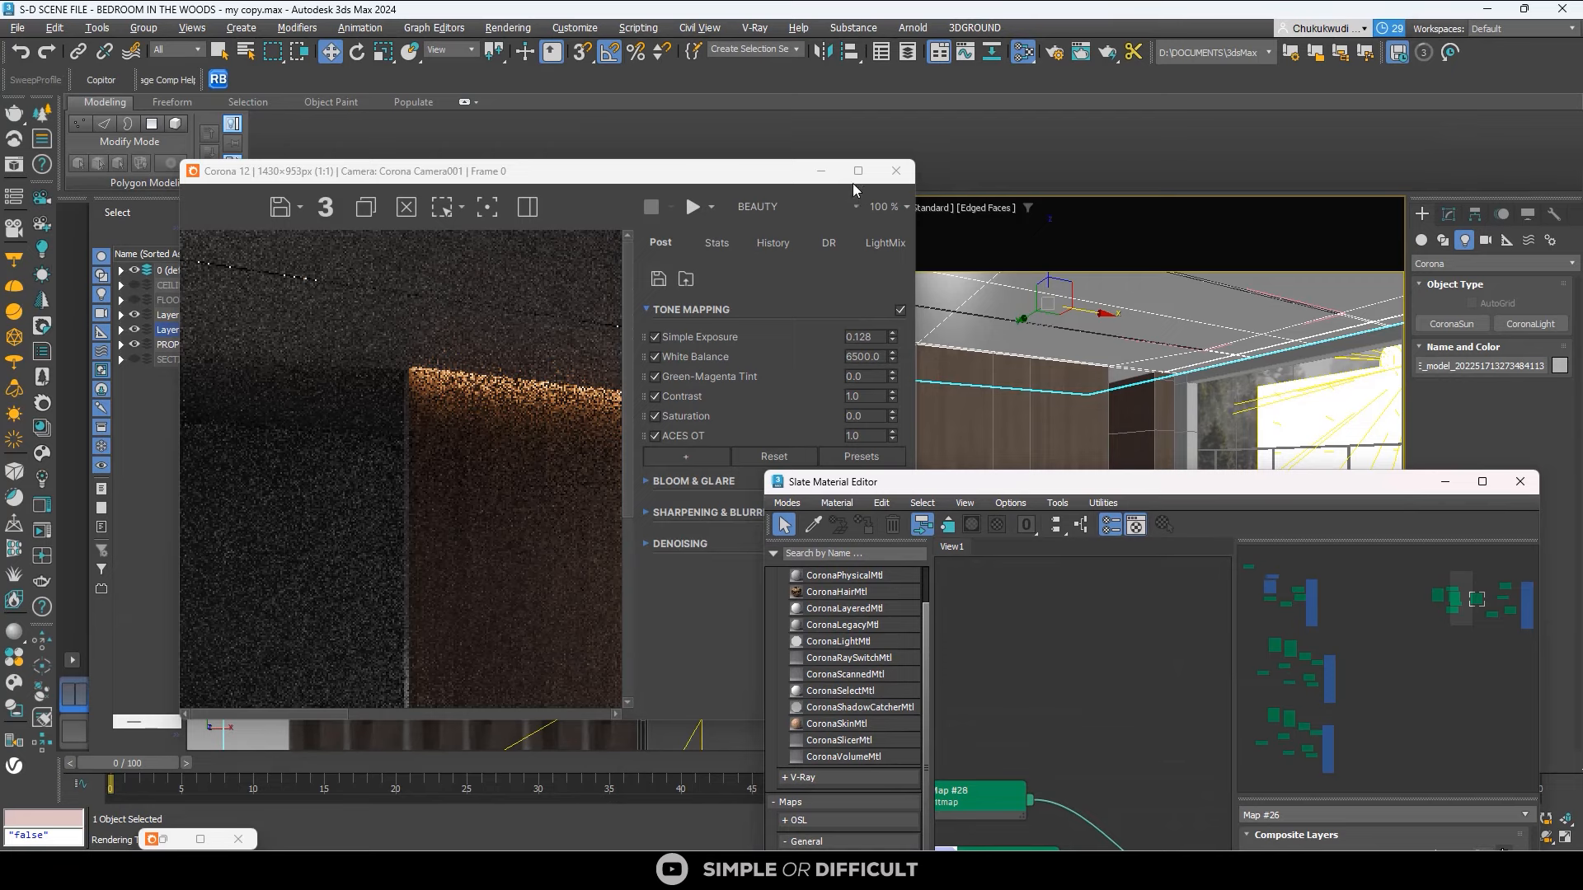
left_click(1482, 487)
scroll(866, 437, "up", 5)
double_click(915, 436)
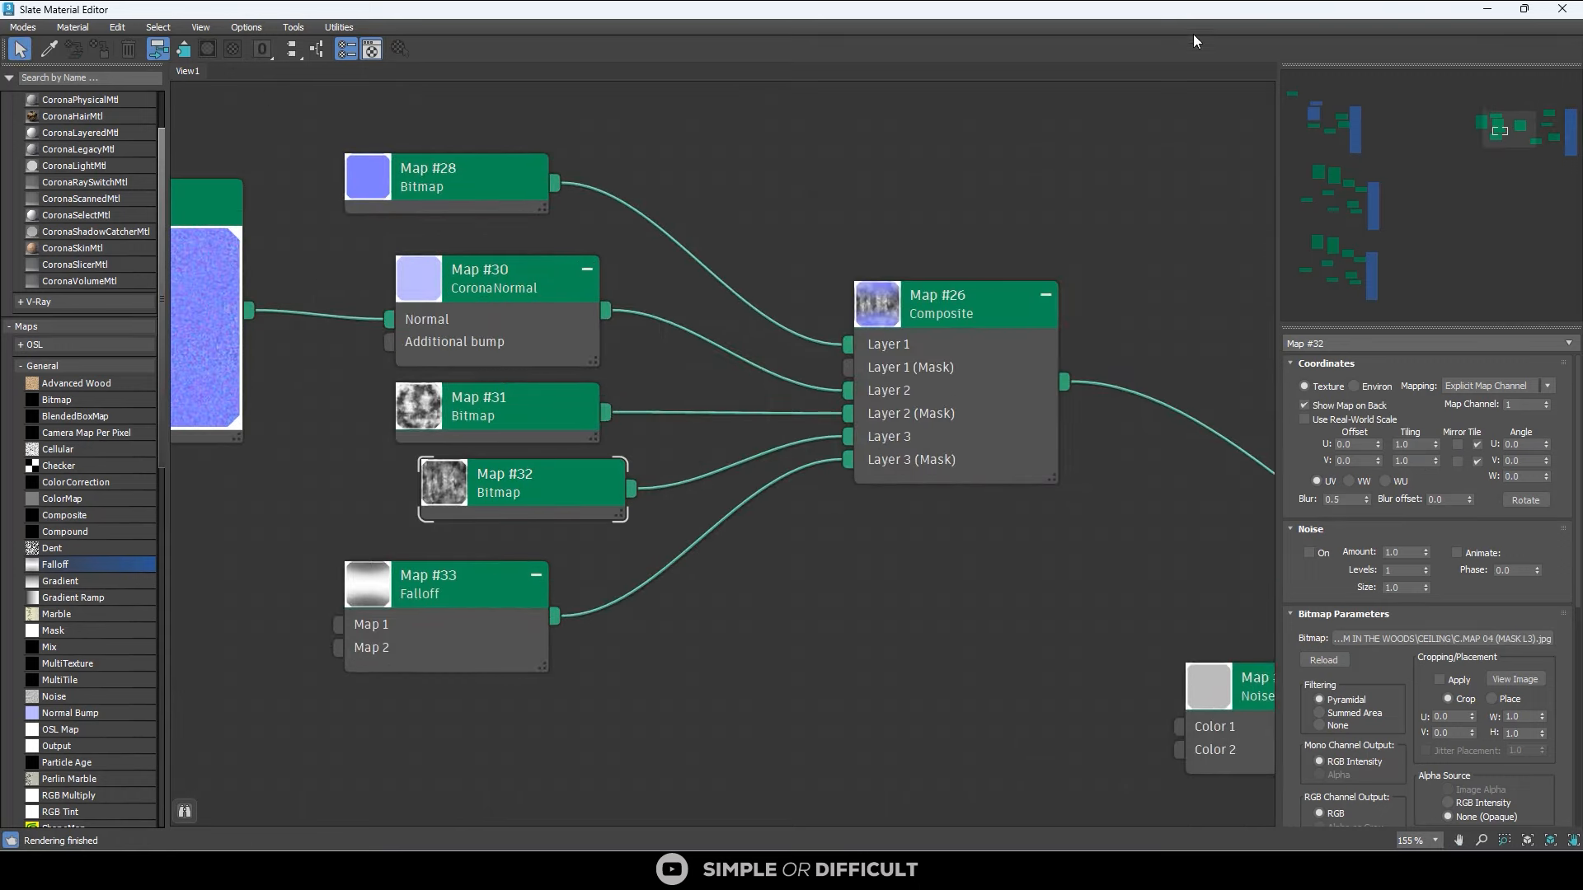
left_click_drag(1215, 13, 1270, 285)
left_click(828, 175)
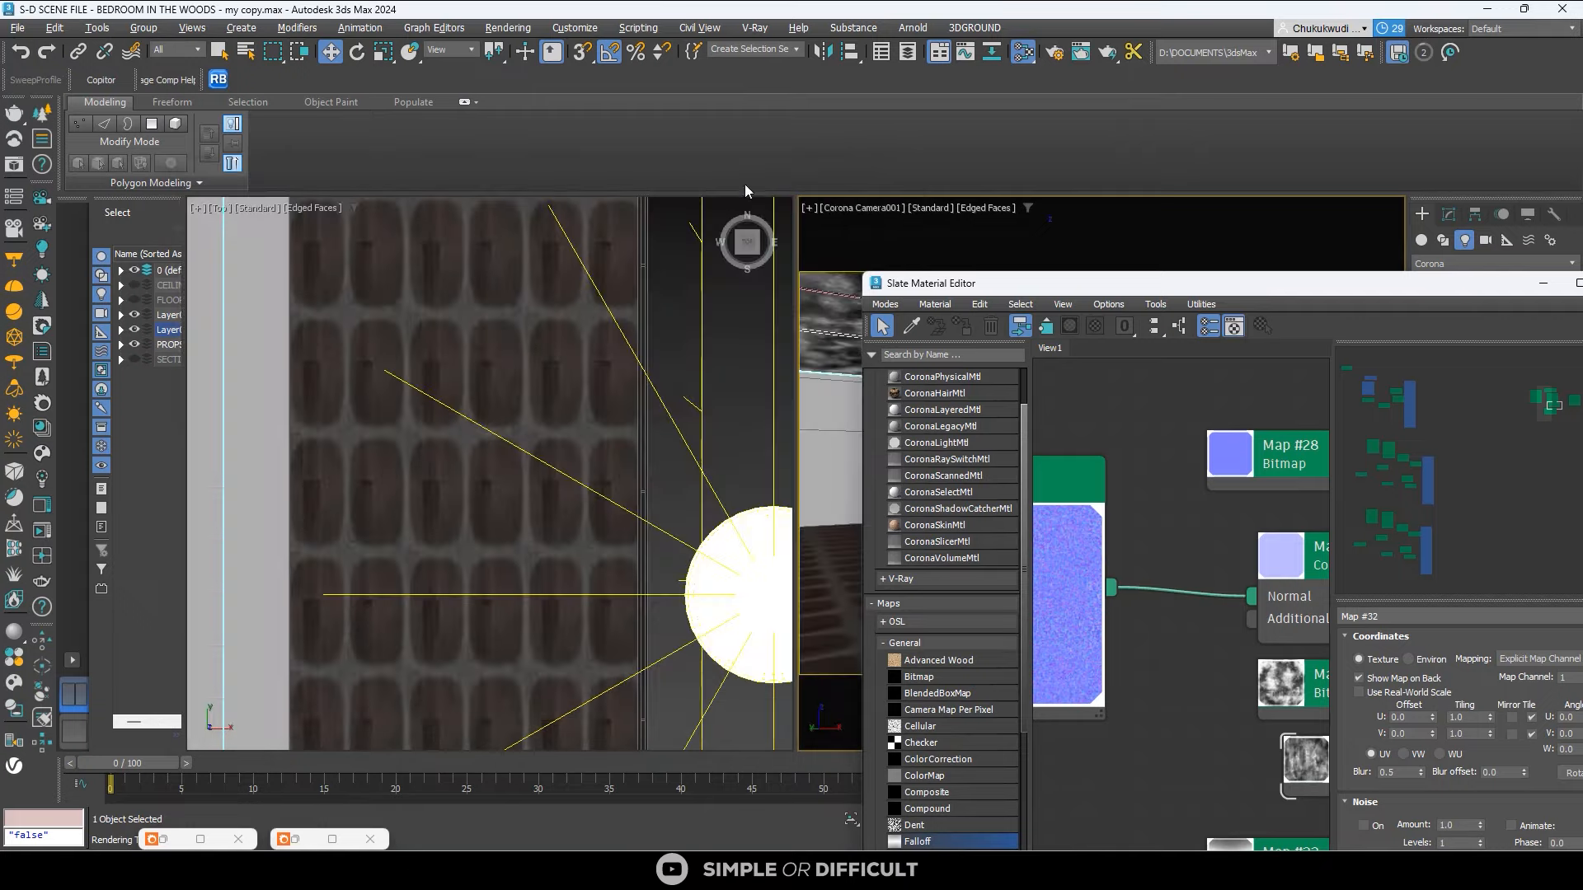
Isolate the selected ceiling object and inspect the MASK L3 texture across its surface.
scroll(470, 465, "down", 5)
middle_click_drag(470, 465, 599, 410, "alt")
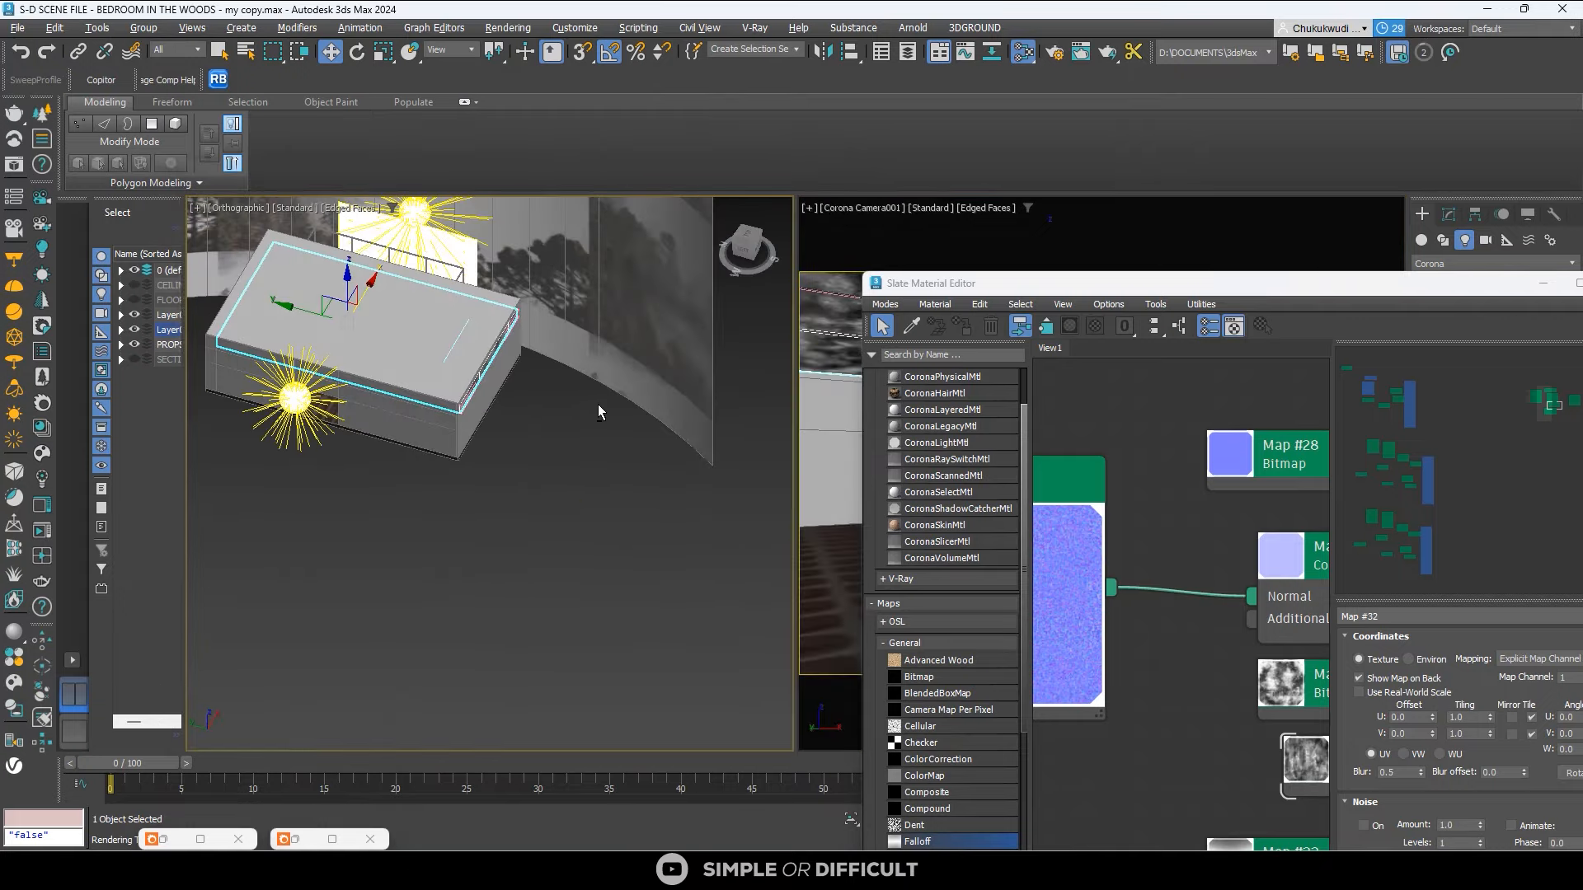
left_click(850, 822)
scroll(442, 408, "up", 5)
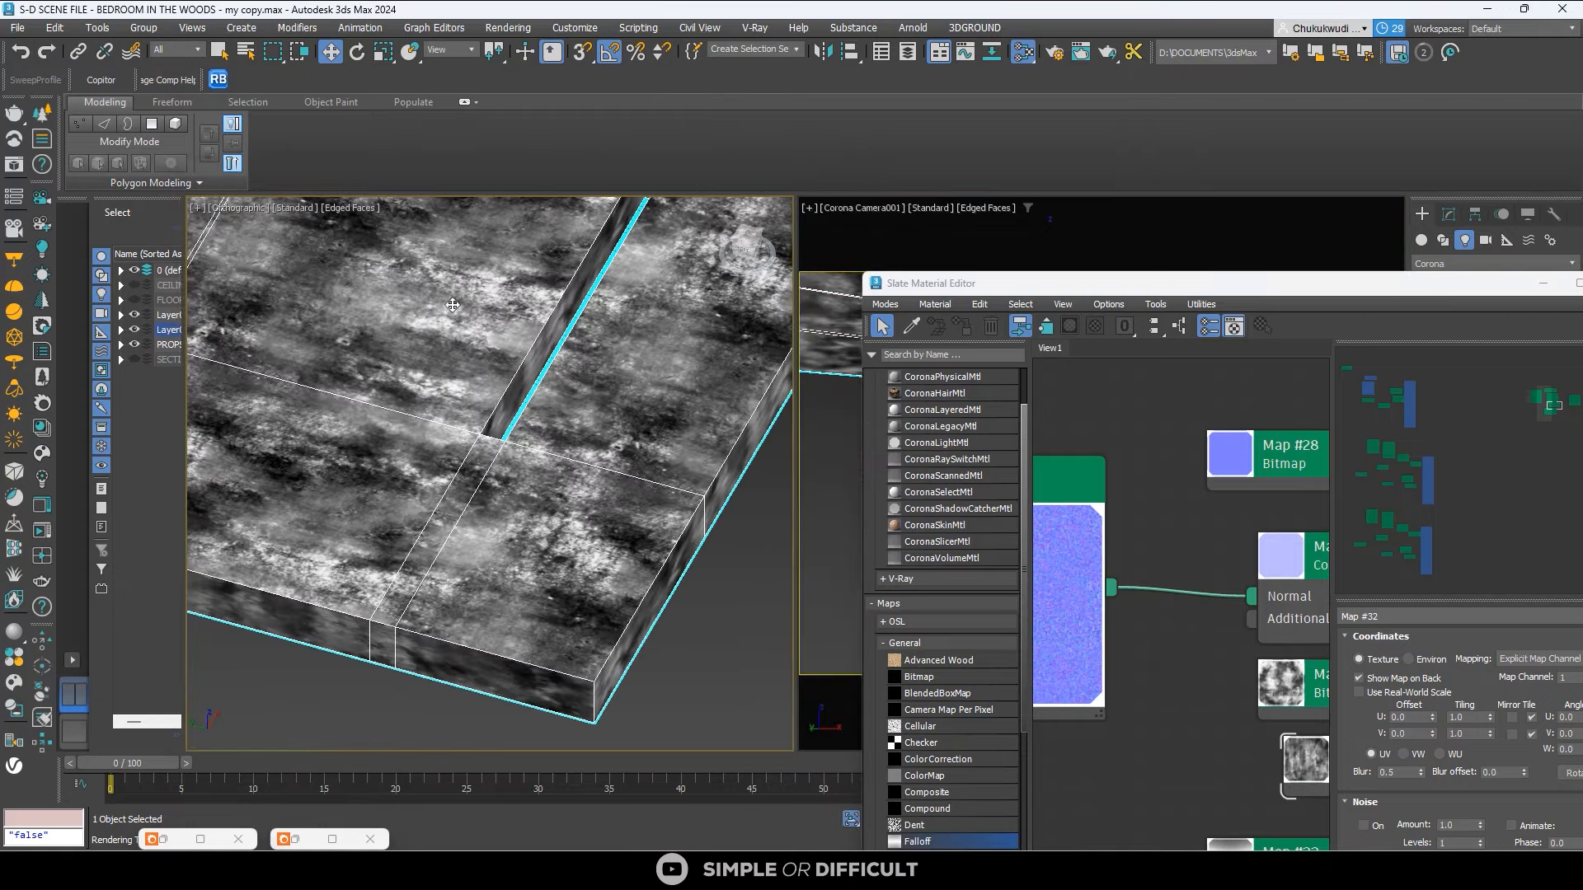
middle_click_drag(441, 409, 495, 427, "alt")
Show the MASK L2 bitmap on the isolated ceiling in the viewport and inspect its pattern.
middle_click_drag(1251, 684, 1047, 569)
left_click(1151, 576)
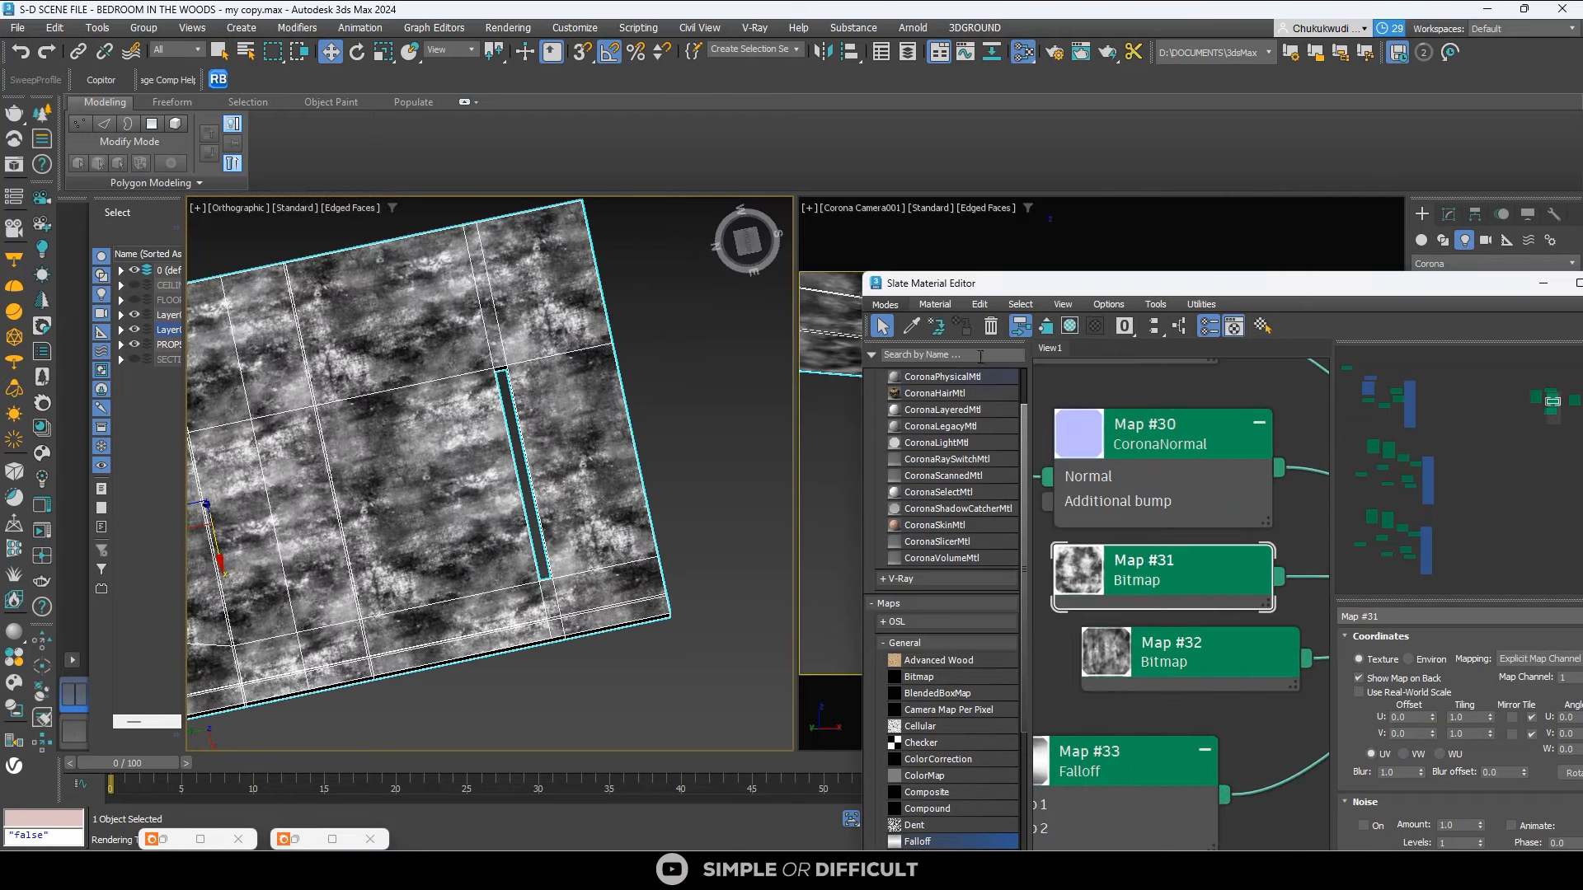
left_click(1068, 327)
scroll(608, 513, "down", 2)
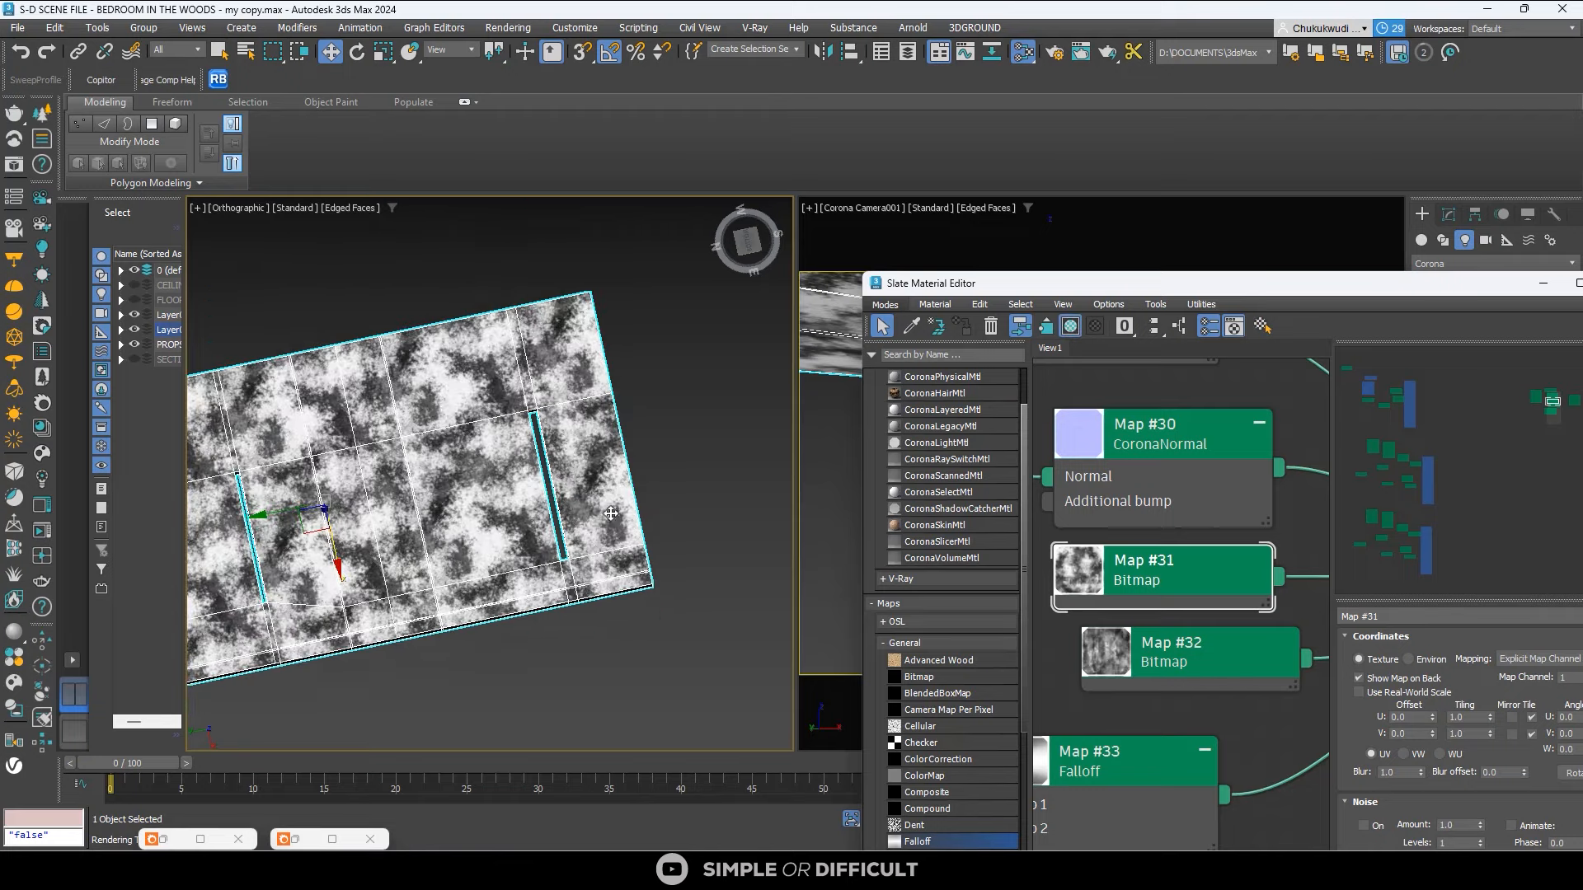
scroll(1160, 595, "down", 3)
scroll(1185, 705, "down", 2)
Show the bitmap feeding the material's base glossiness on the ceiling in the viewport and inspect it up close.
middle_click_drag(1185, 705, 943, 681)
middle_click_drag(1142, 659, 892, 624)
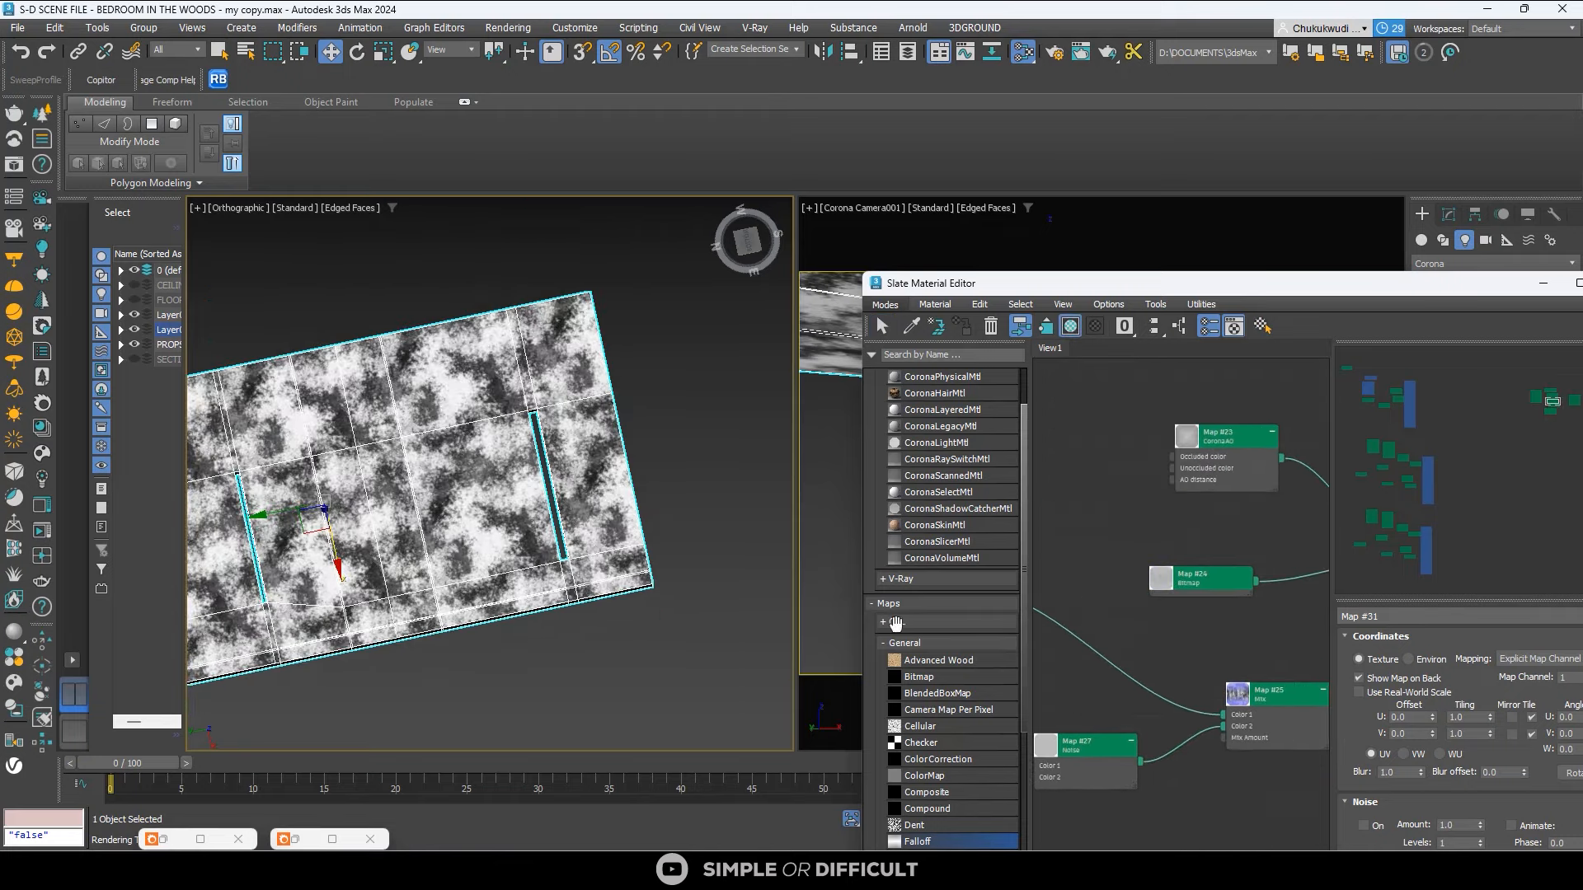
middle_click_drag(1229, 572, 1110, 593)
scroll(1092, 595, "up", 3)
left_click(1090, 596)
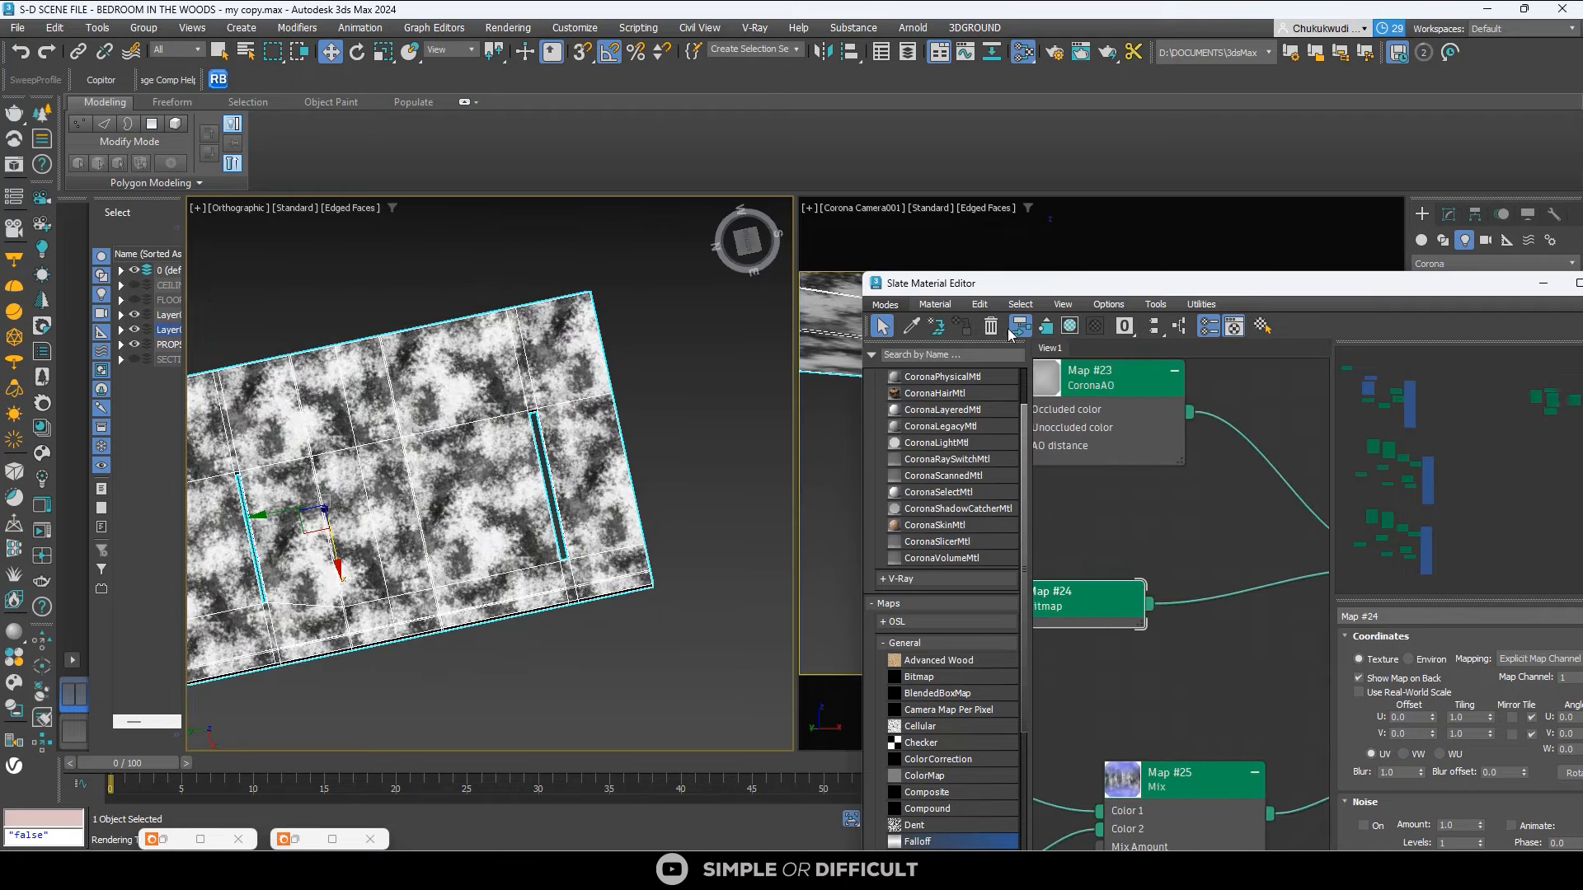
left_click(1069, 327)
scroll(462, 406, "up", 4)
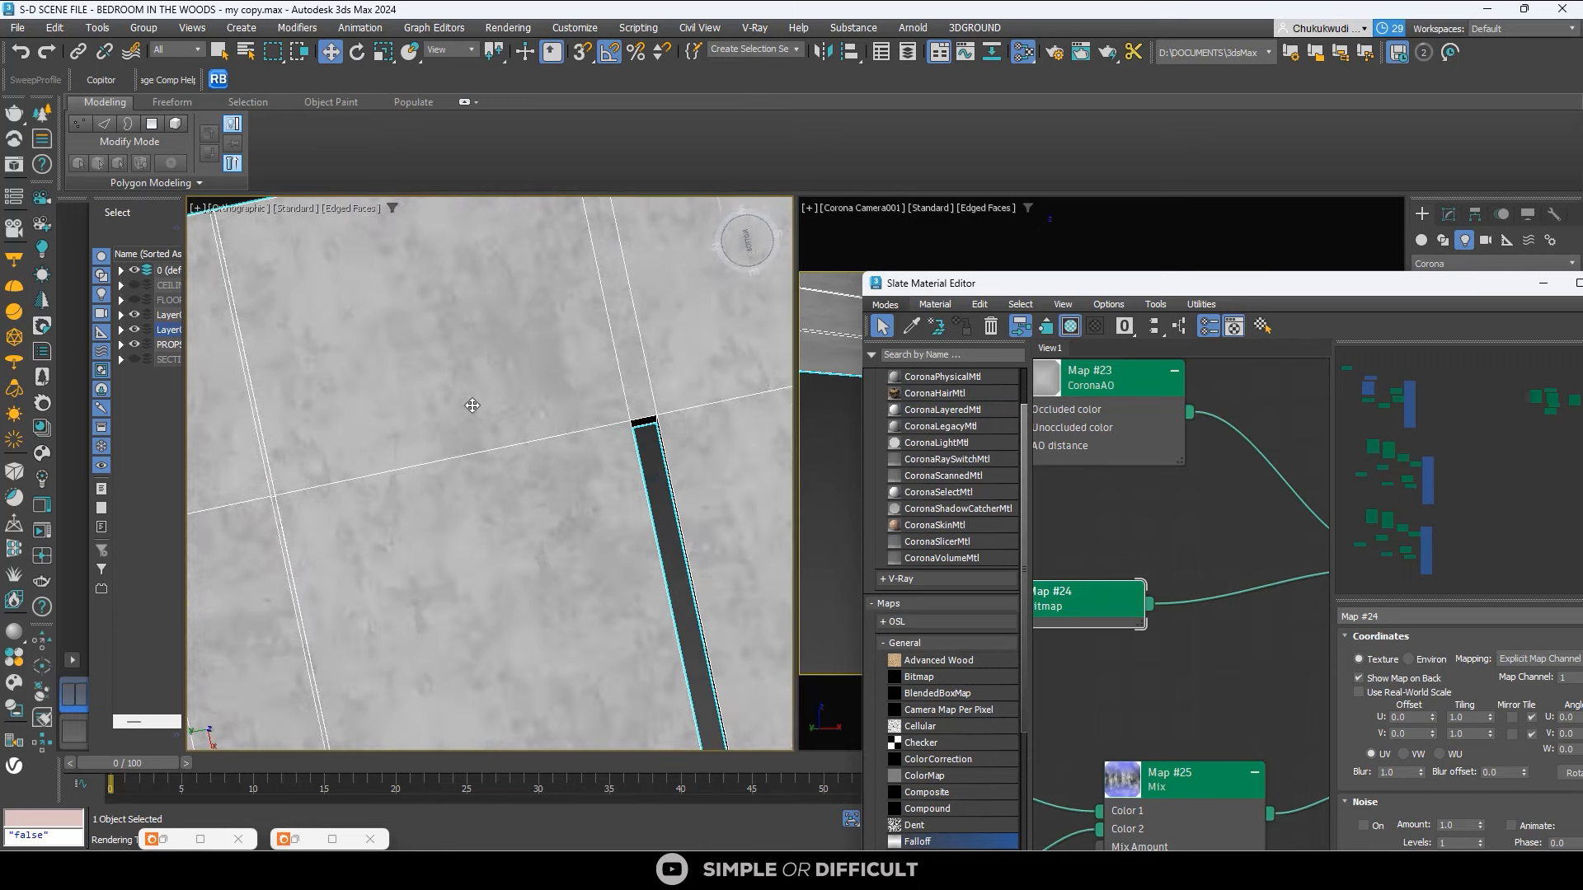
scroll(1180, 589, "down", 3)
middle_click_drag(1169, 627, 1084, 591)
scroll(1179, 474, "up", 2)
scroll(1179, 473, "down", 3)
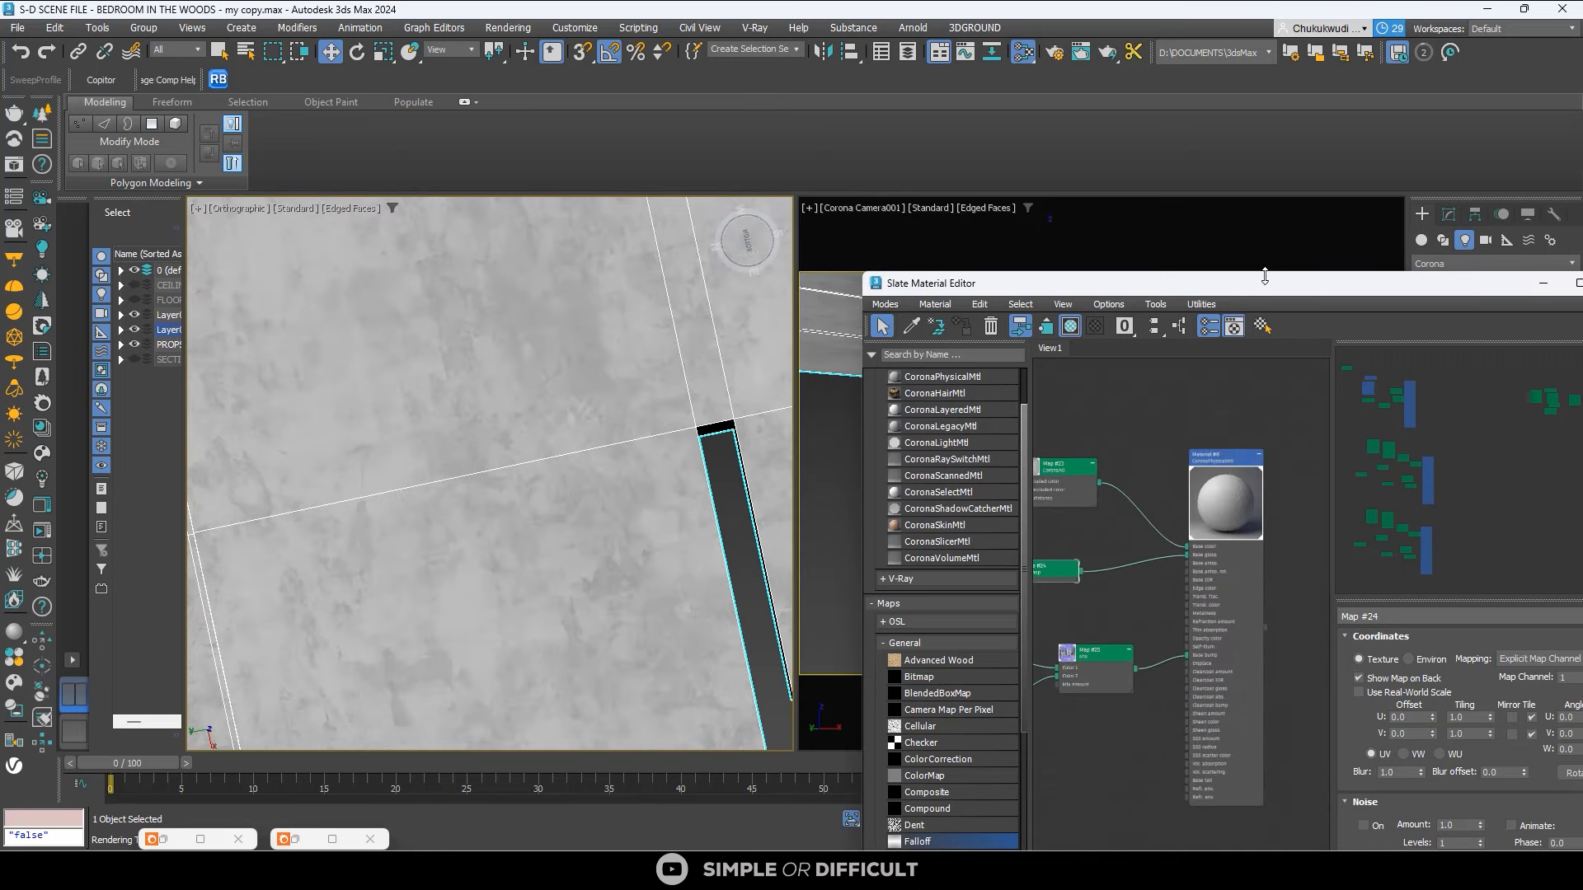
scroll(1210, 516, "up", 3)
scroll(1135, 486, "down", 2)
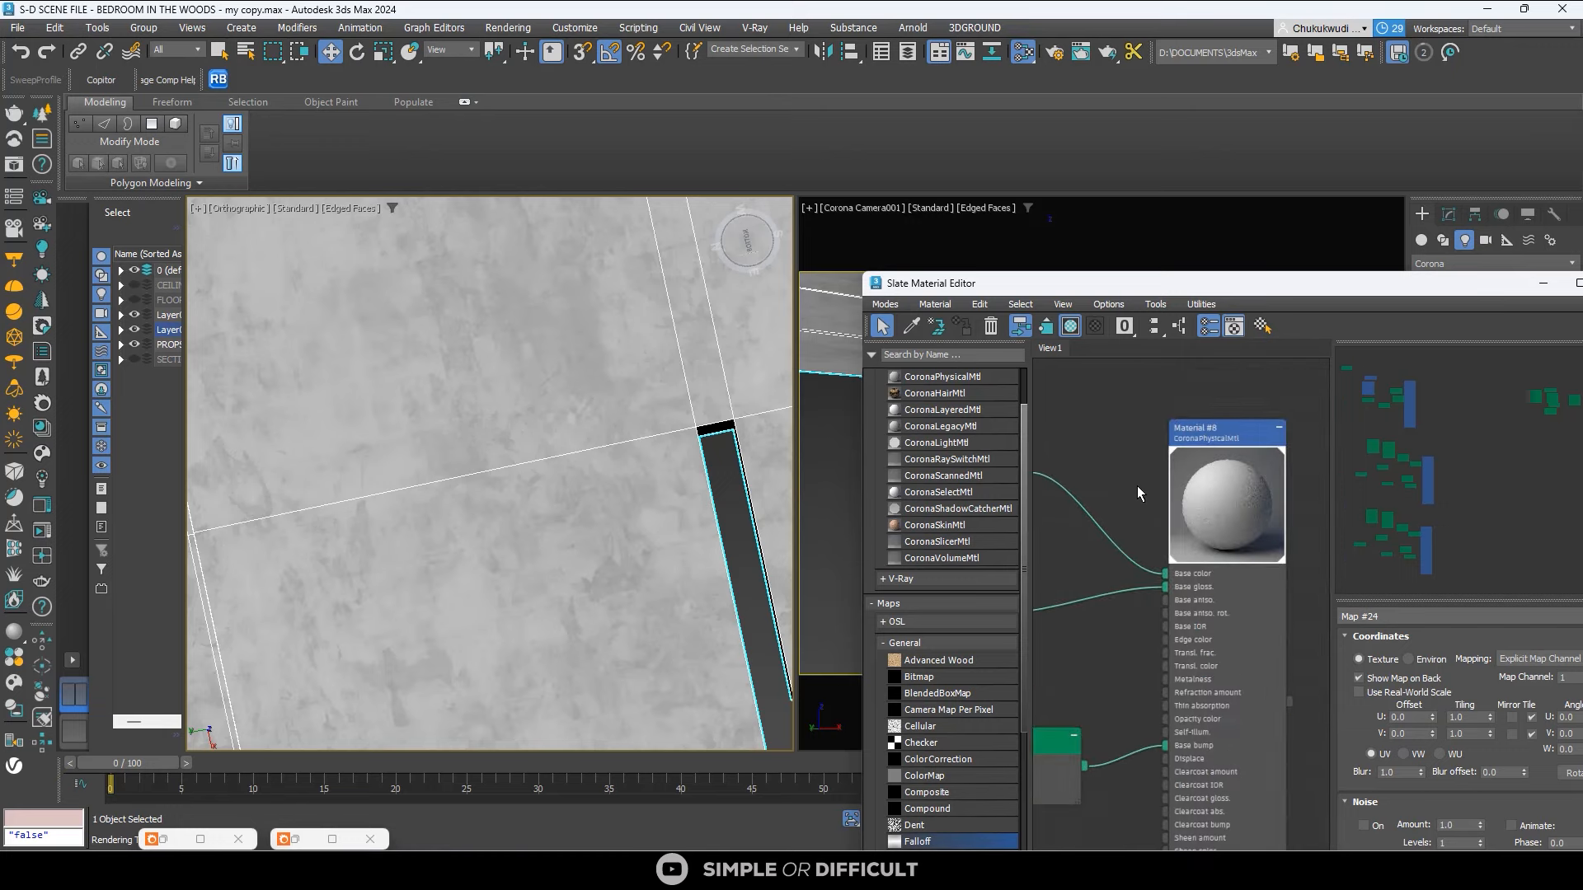
Exit the ceiling's isolation to bring back the full room and minimize the material editor.
left_click_drag(1266, 286, 434, 234)
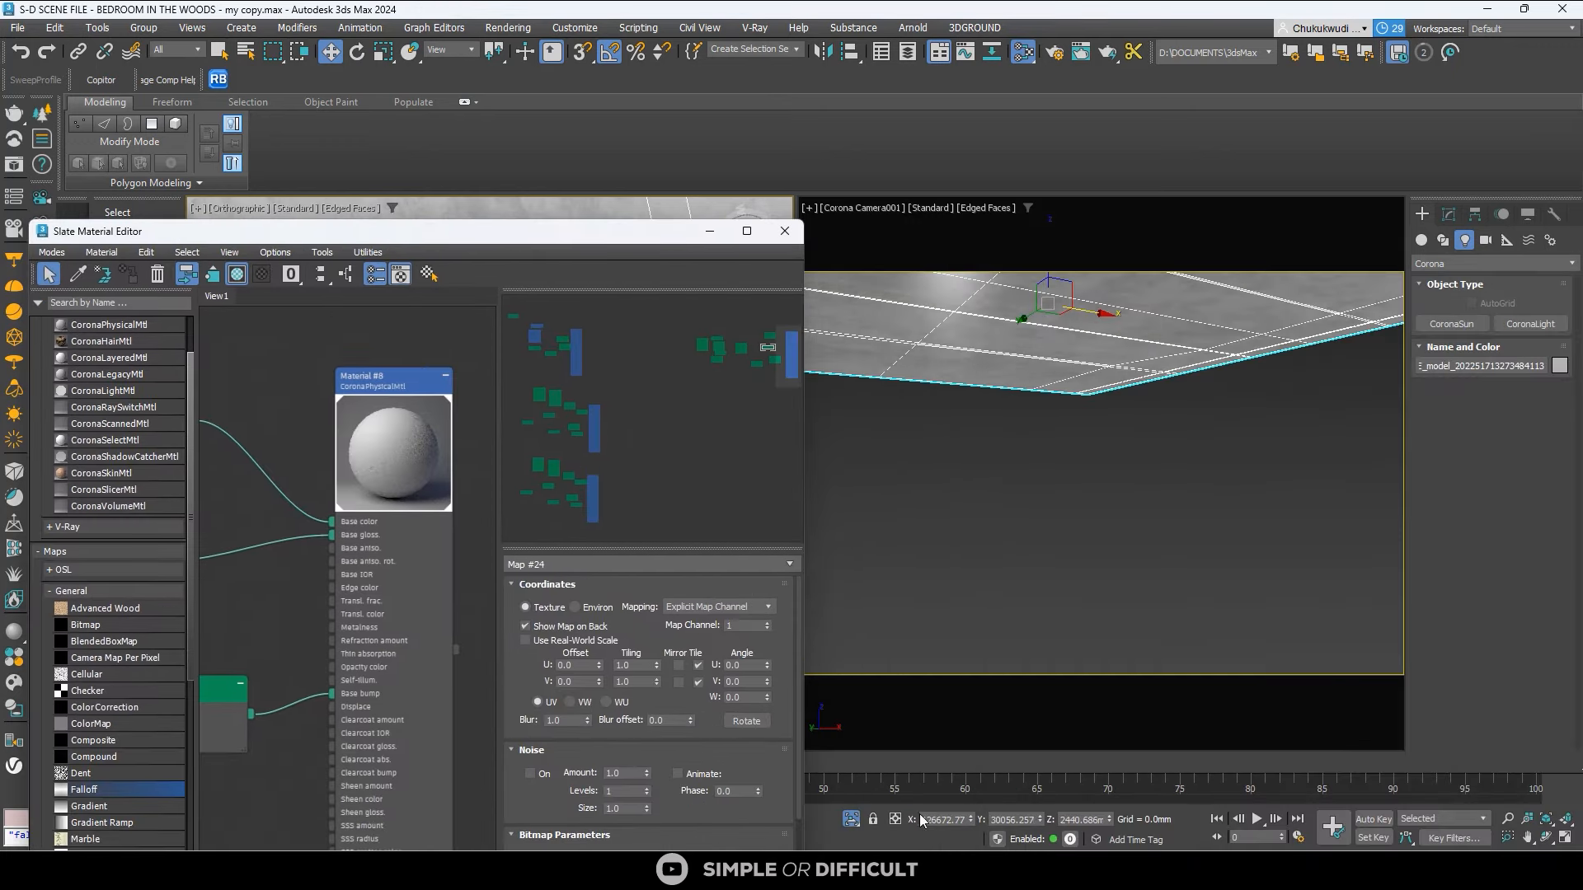
left_click(849, 820)
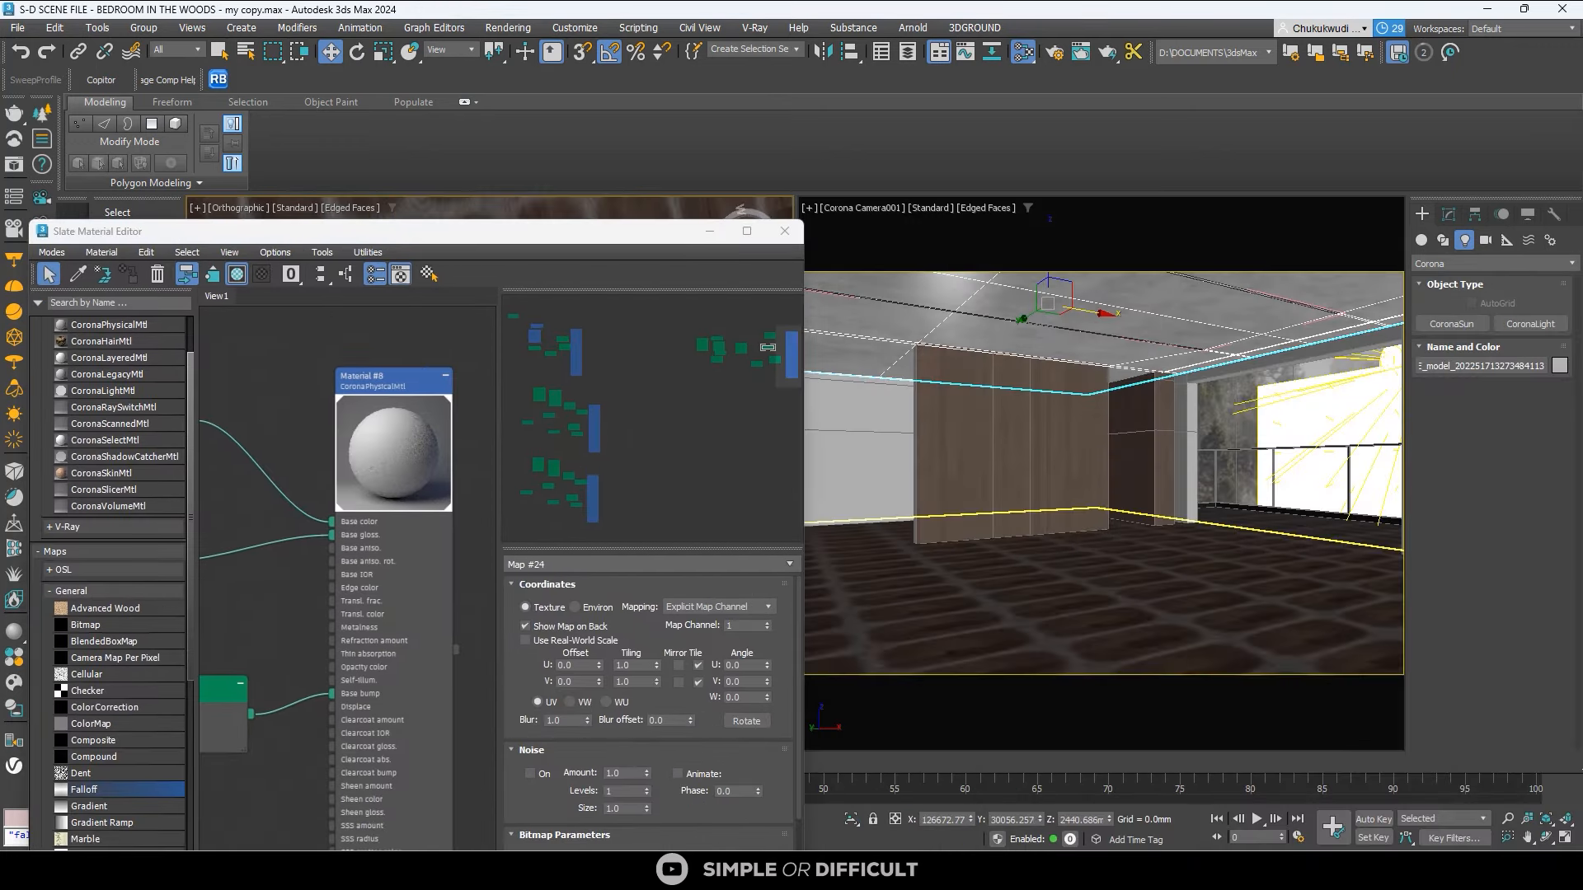
left_click(709, 232)
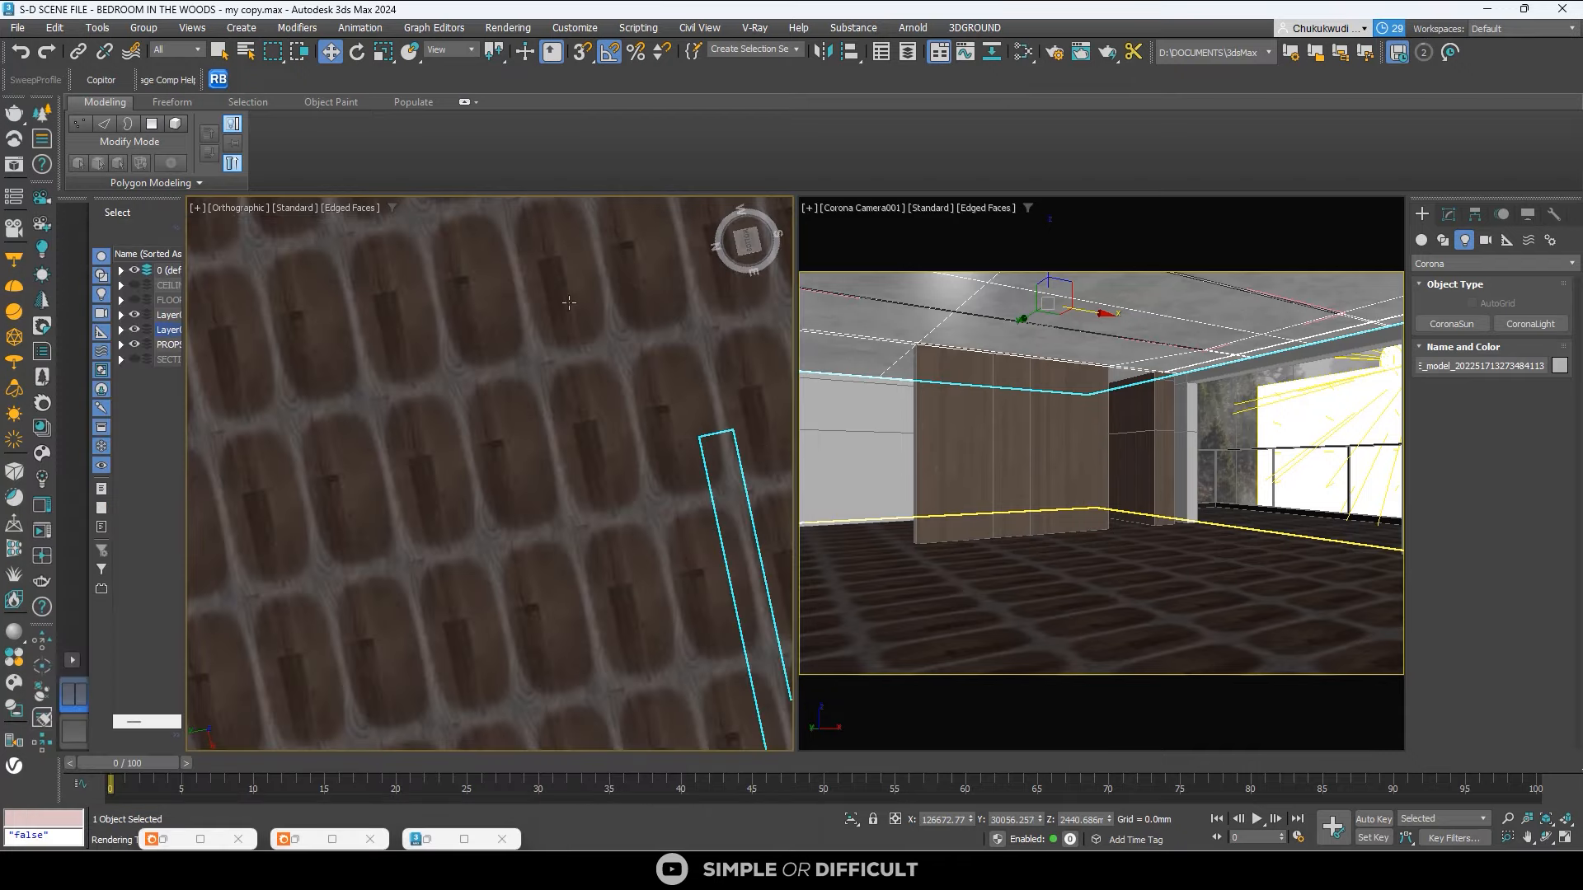
Maximize the Corona frame buffer, start interactive rendering and inspect the ceiling near the window up close.
left_click(47, 509)
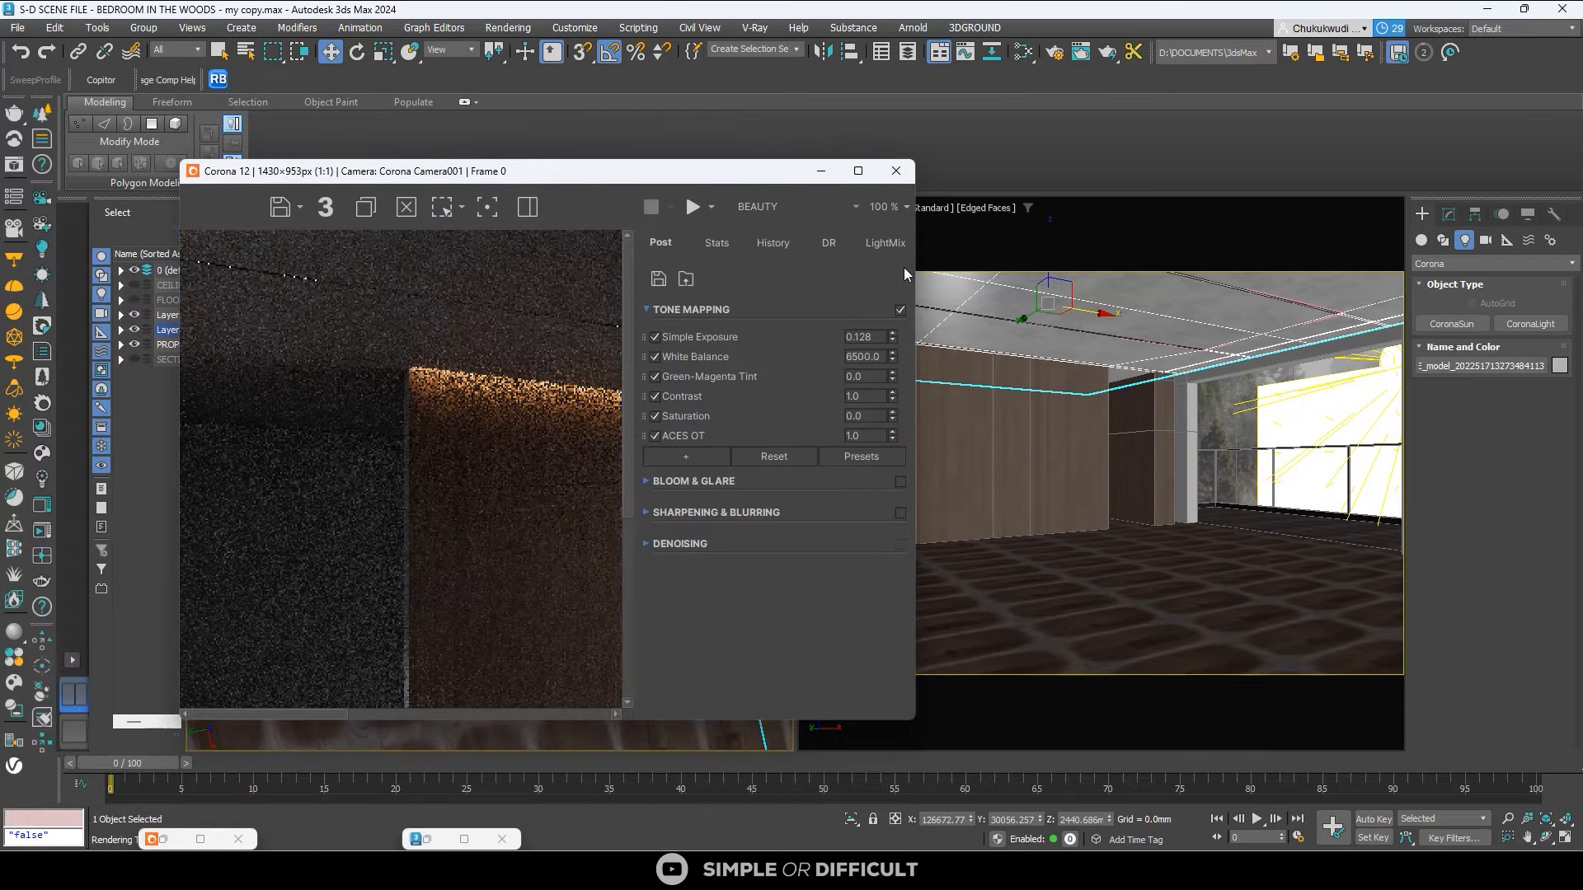
left_click(857, 171)
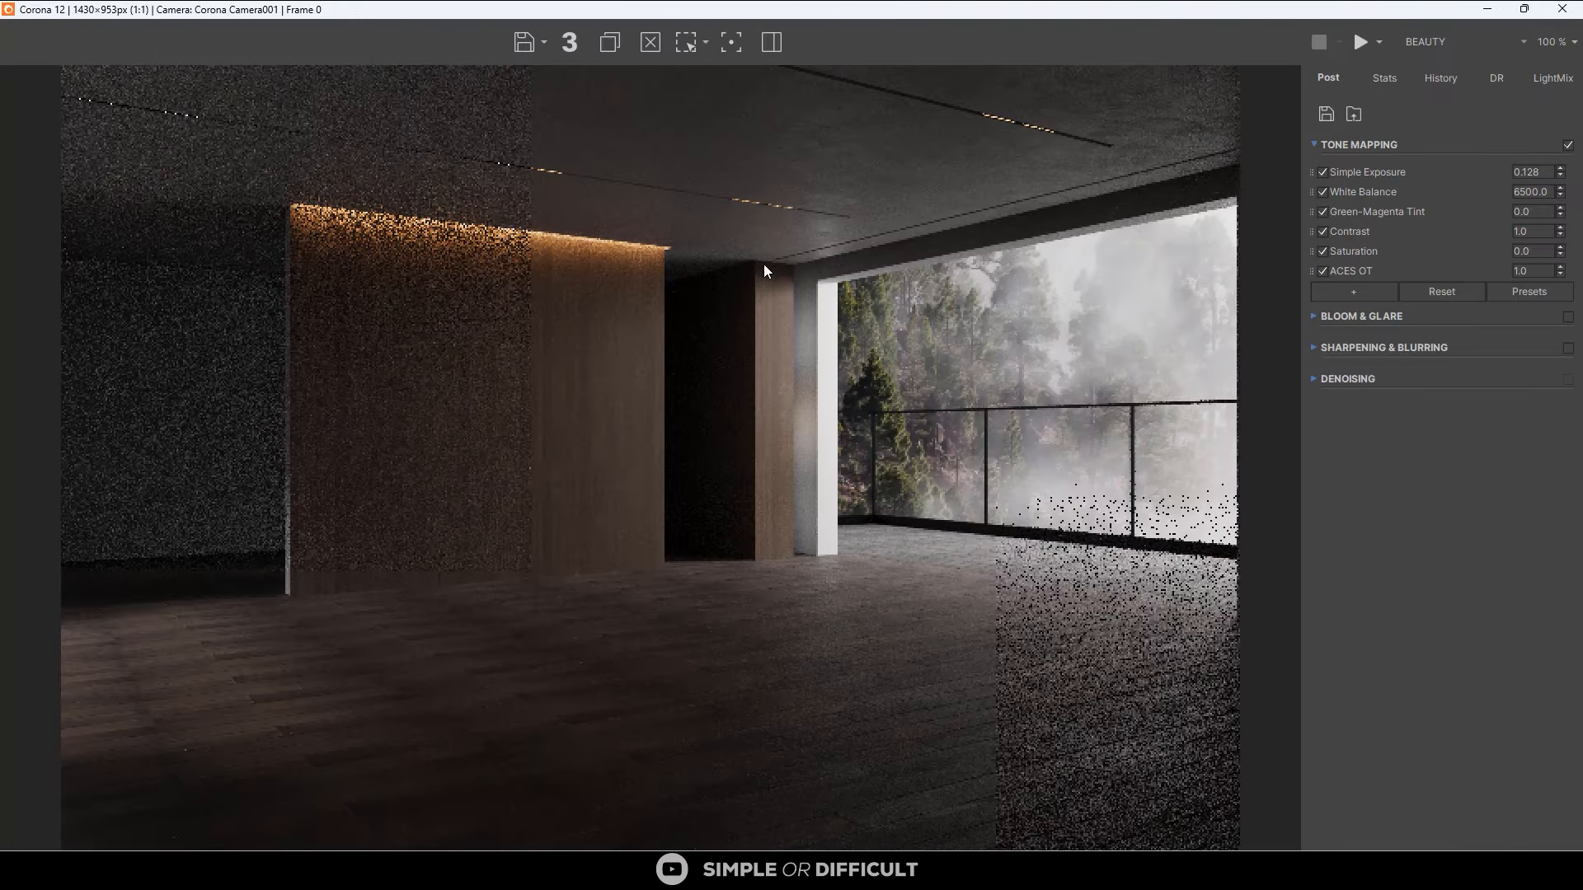
left_click(1378, 43)
left_click(1388, 86)
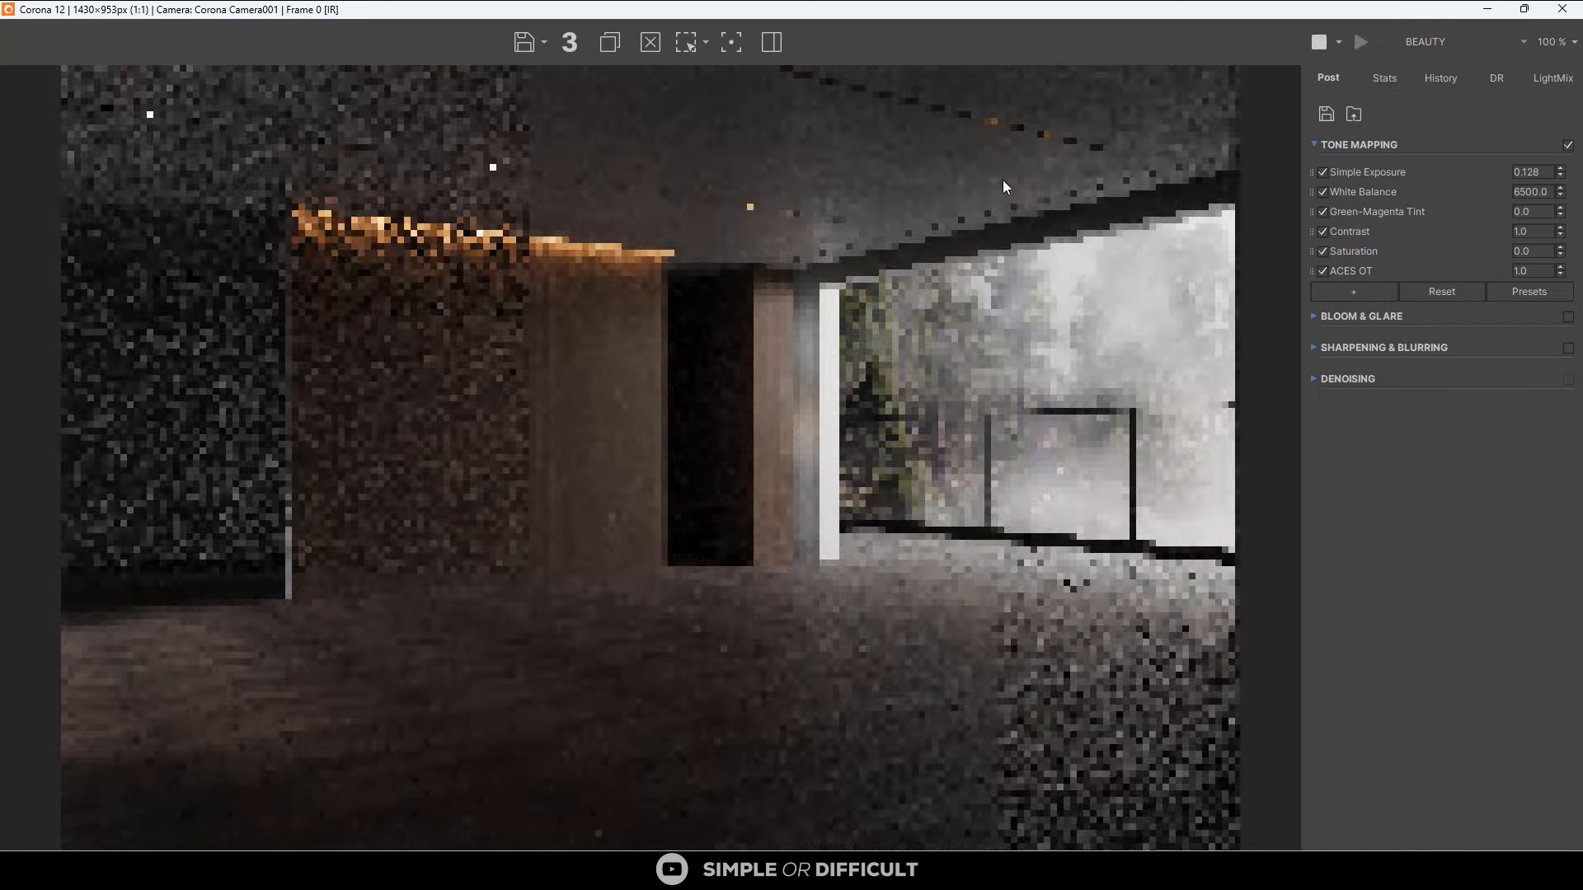
scroll(968, 148, "up", 2)
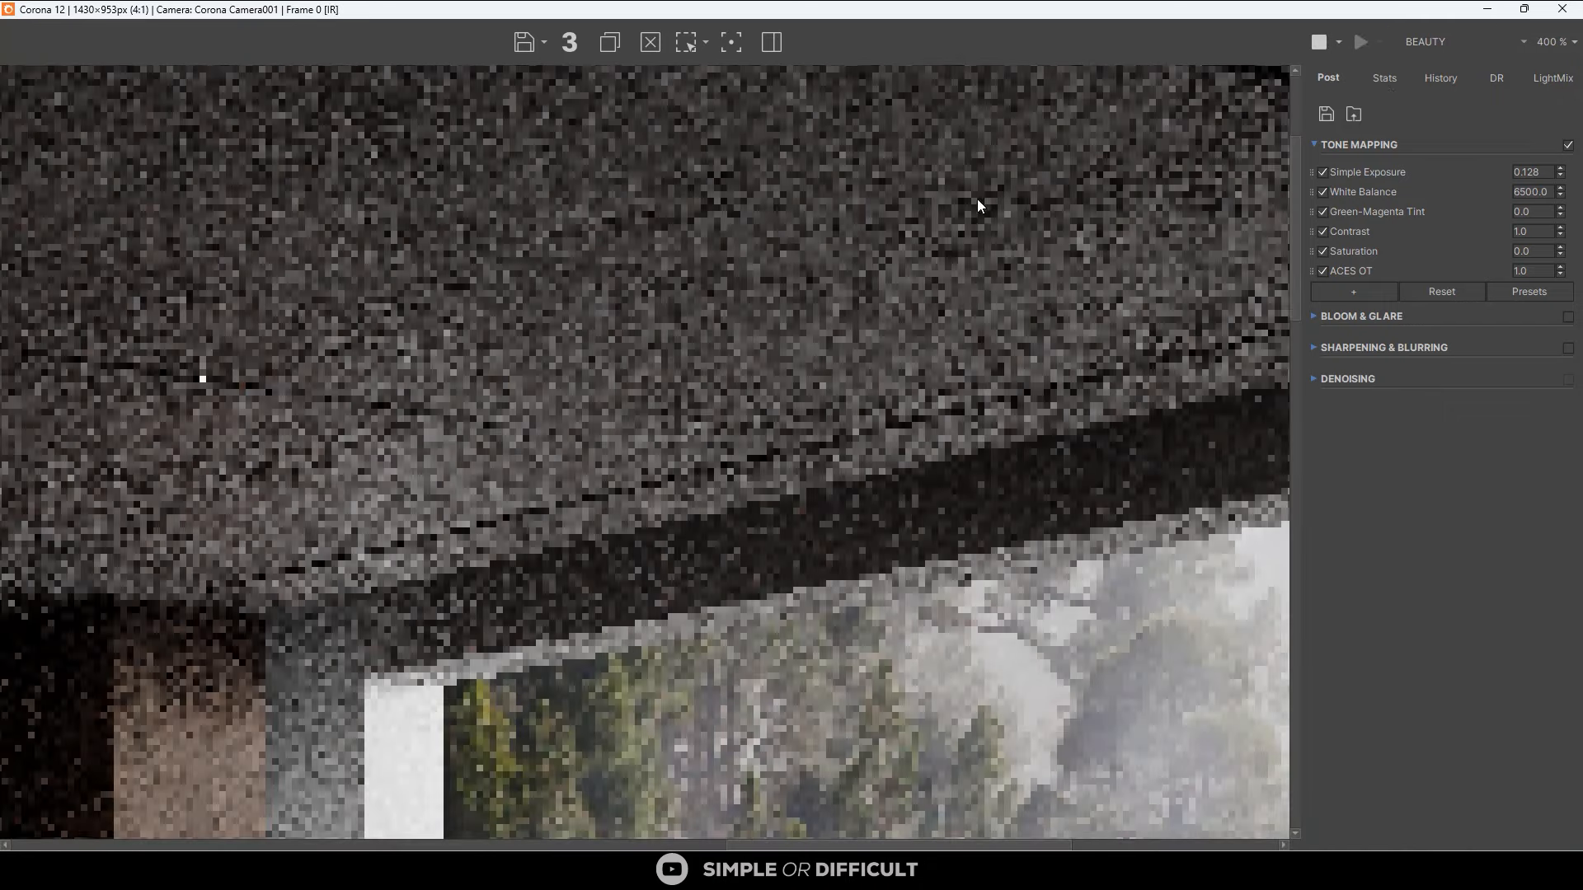
Examine the ceiling's bump texture near the window and light strip at several magnifications in the interactive render.
scroll(980, 206, "down", 2)
scroll(794, 141, "up", 3)
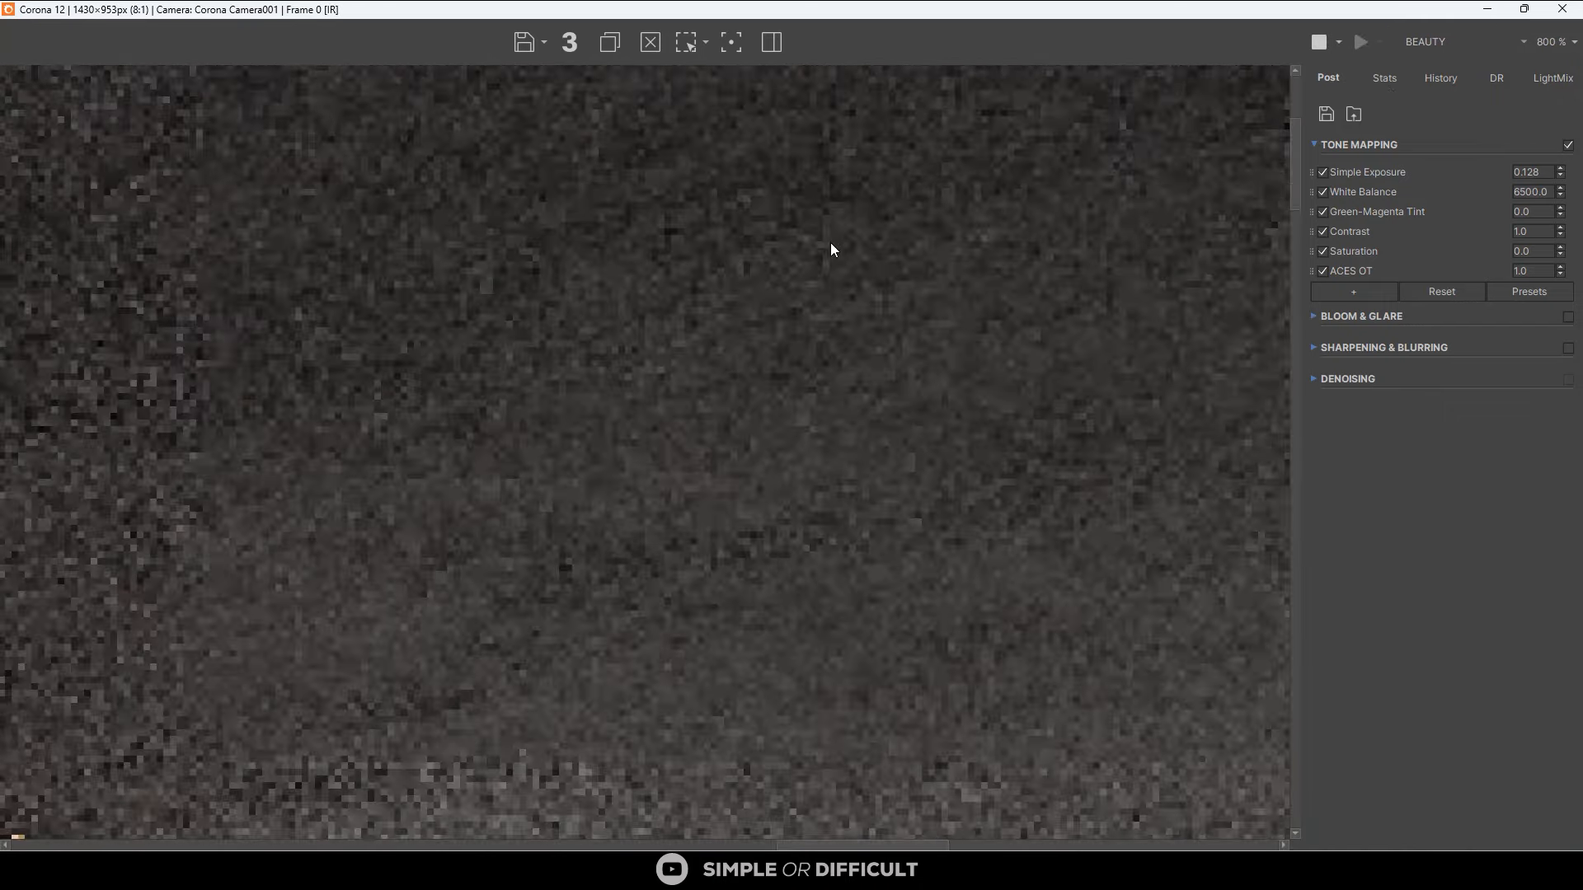
scroll(836, 272, "down", 2)
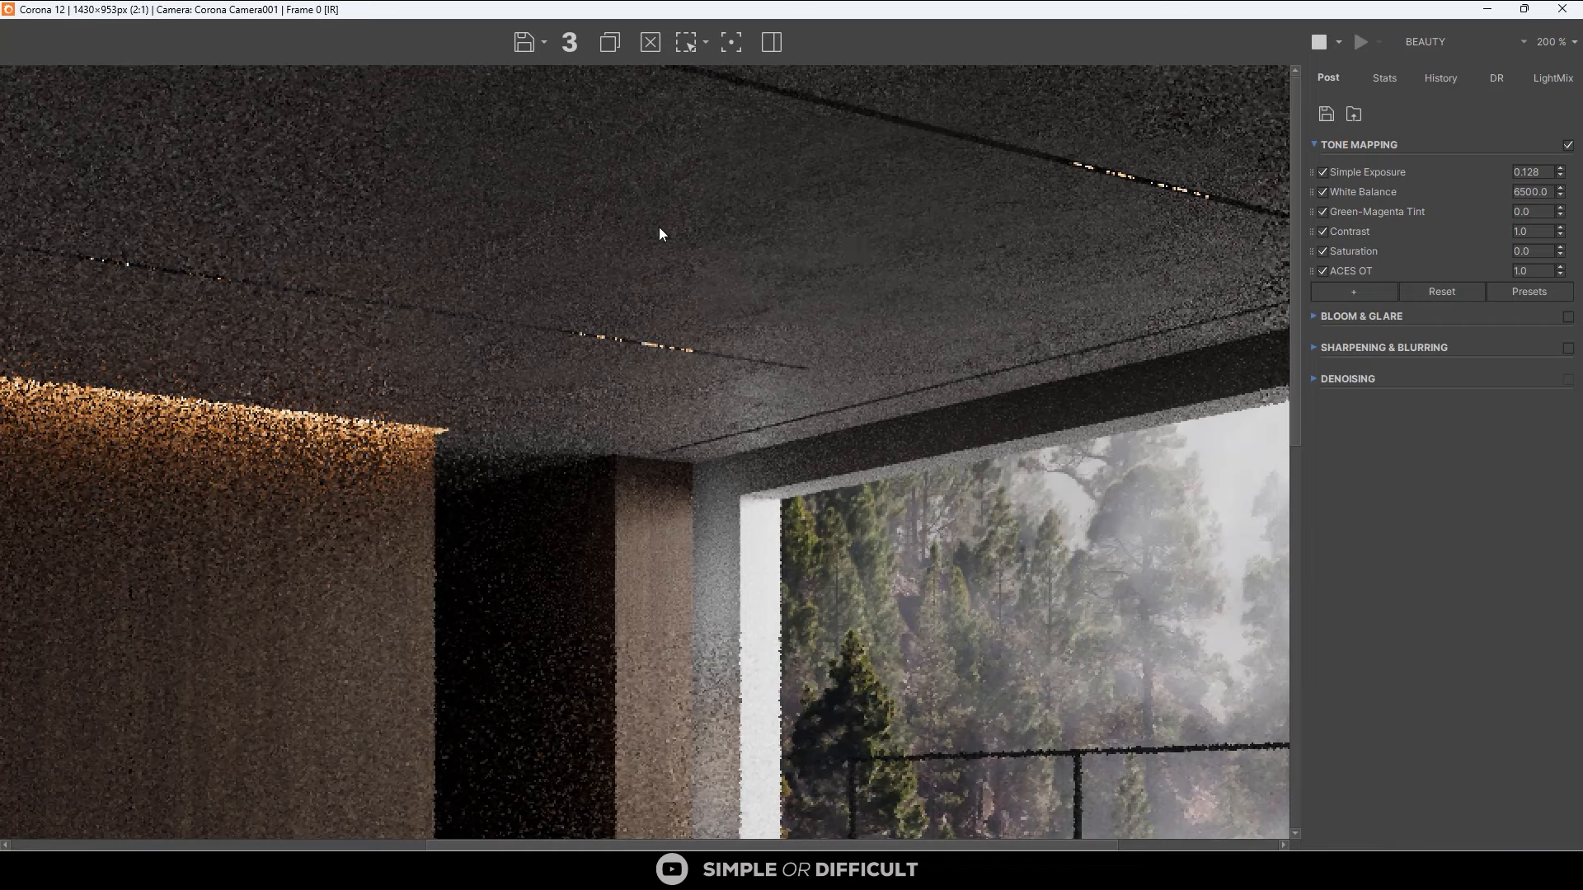
scroll(663, 239, "up", 2)
scroll(717, 314, "down", 1)
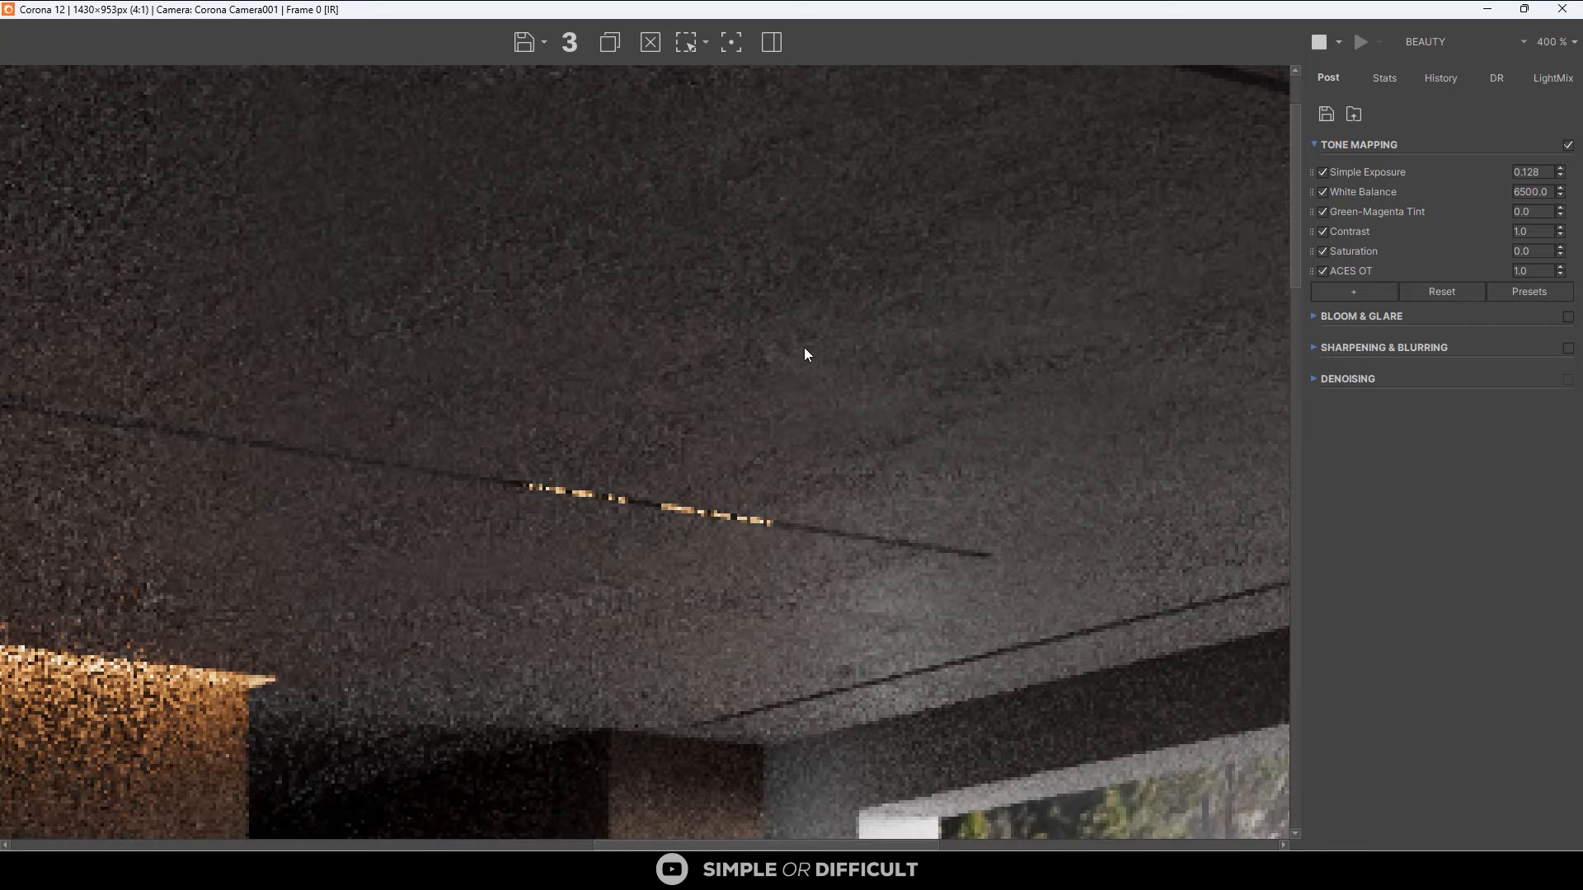
scroll(805, 352, "down", 1)
scroll(833, 194, "up", 2)
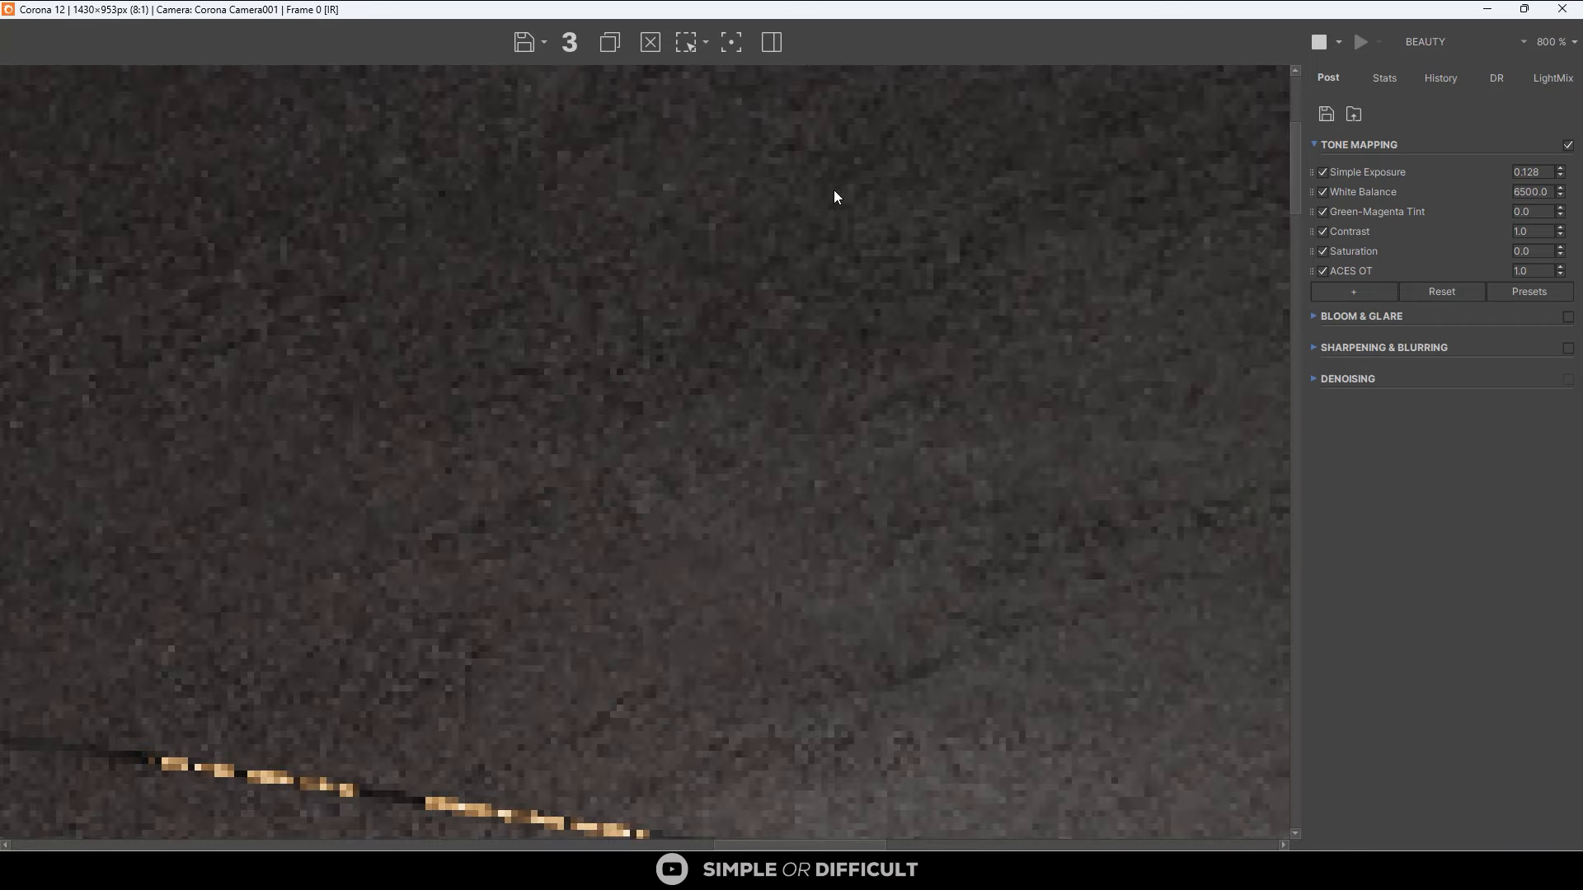
scroll(830, 300, "down", 1)
scroll(950, 354, "down", 1)
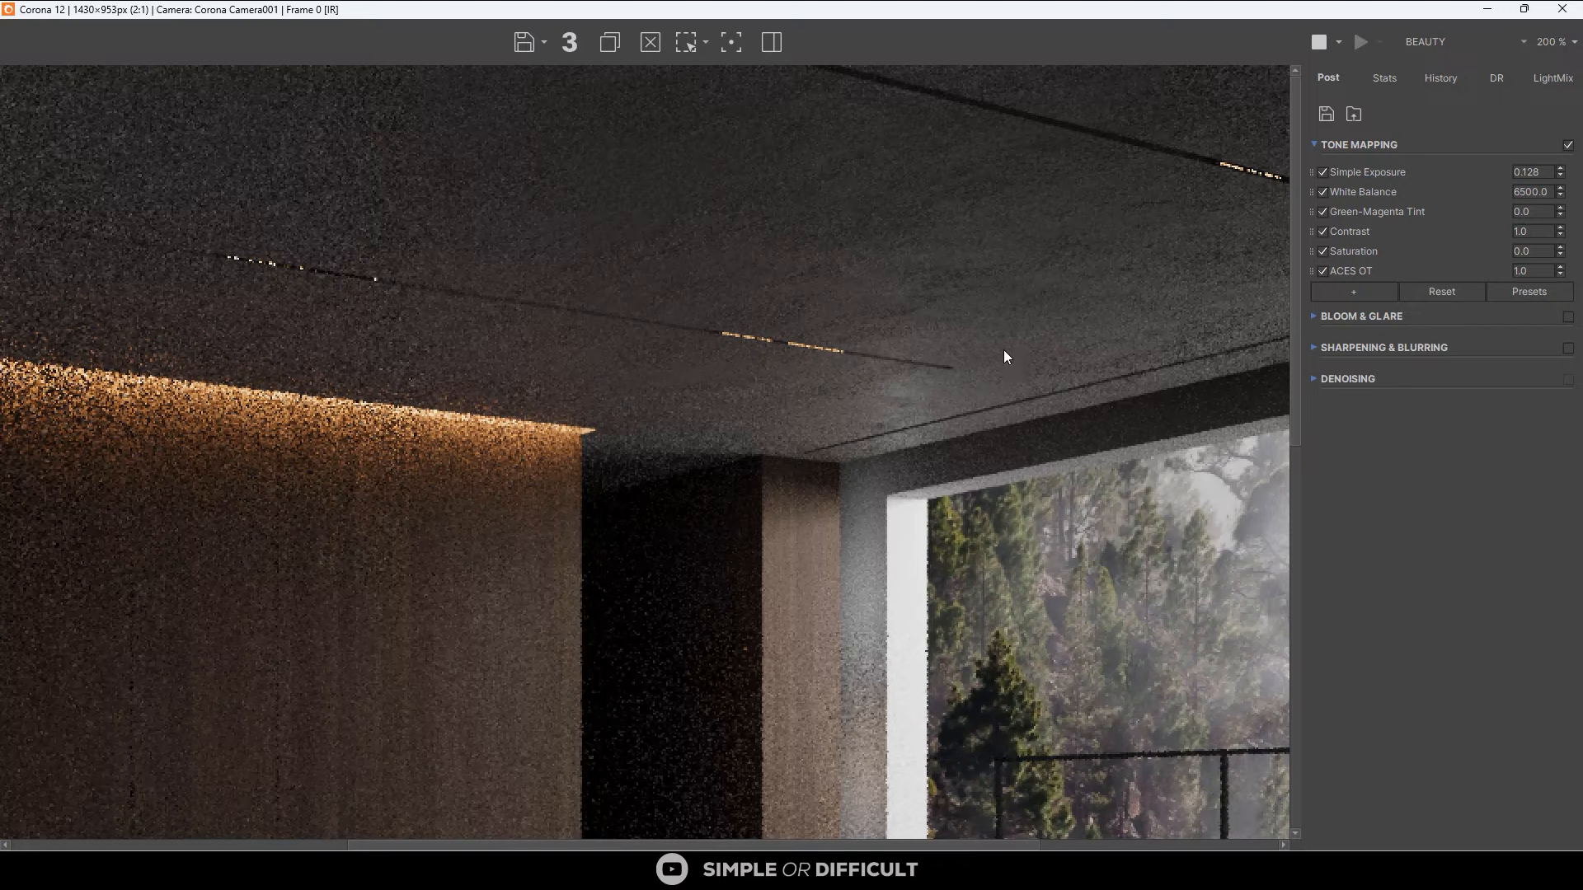
Shrink the frame buffer to reach the material editor and set the ceiling material's base bump to 0.5.
left_click_drag(1096, 18, 1112, 225)
left_click(1027, 54)
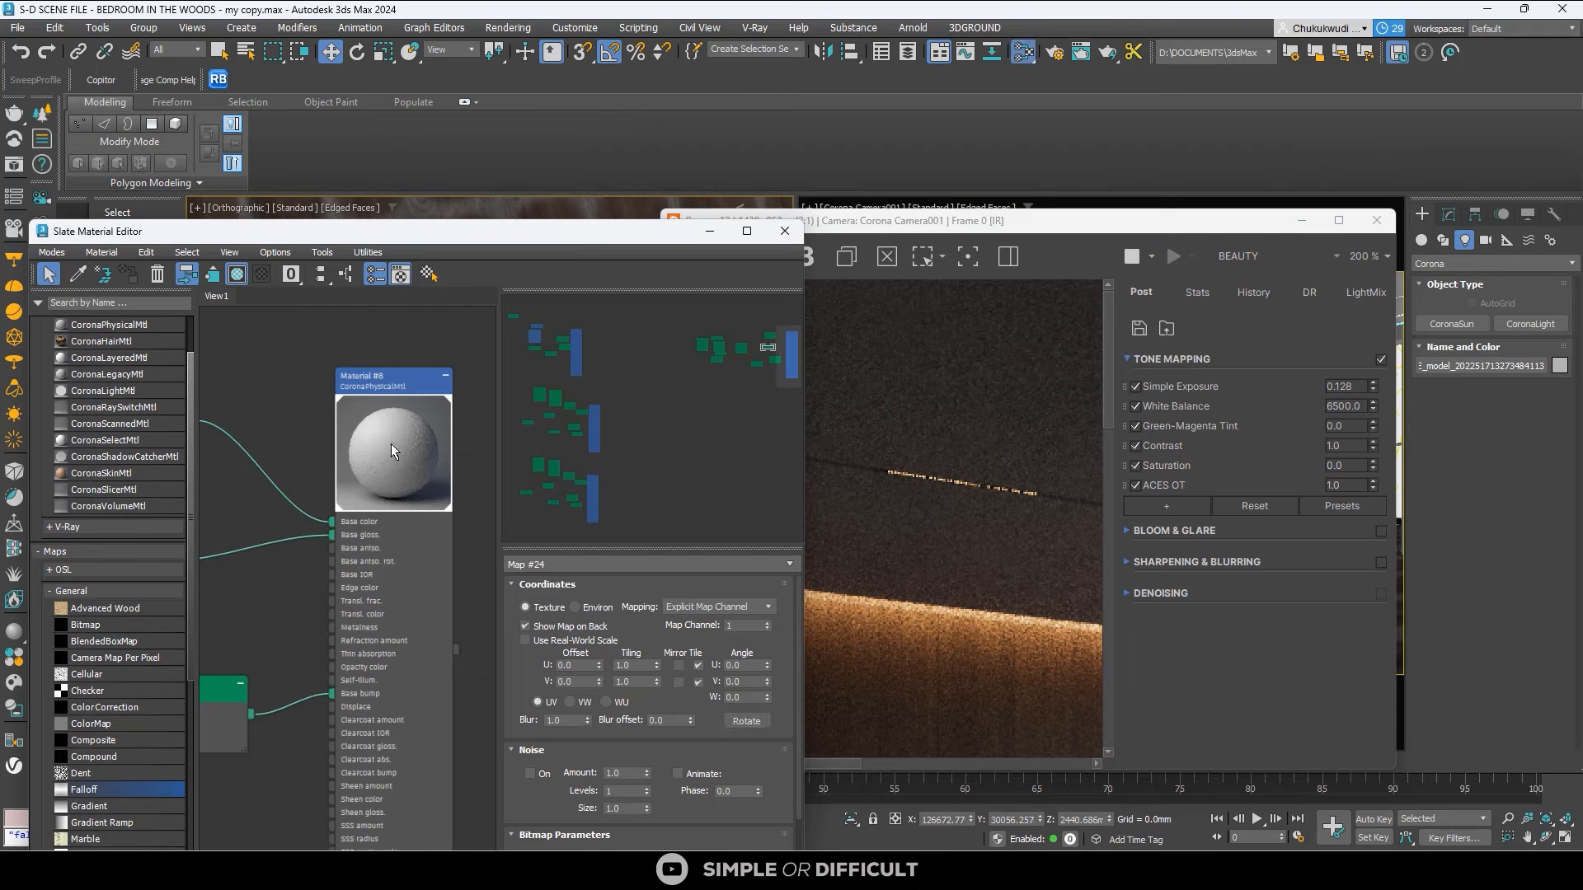
left_click(395, 385)
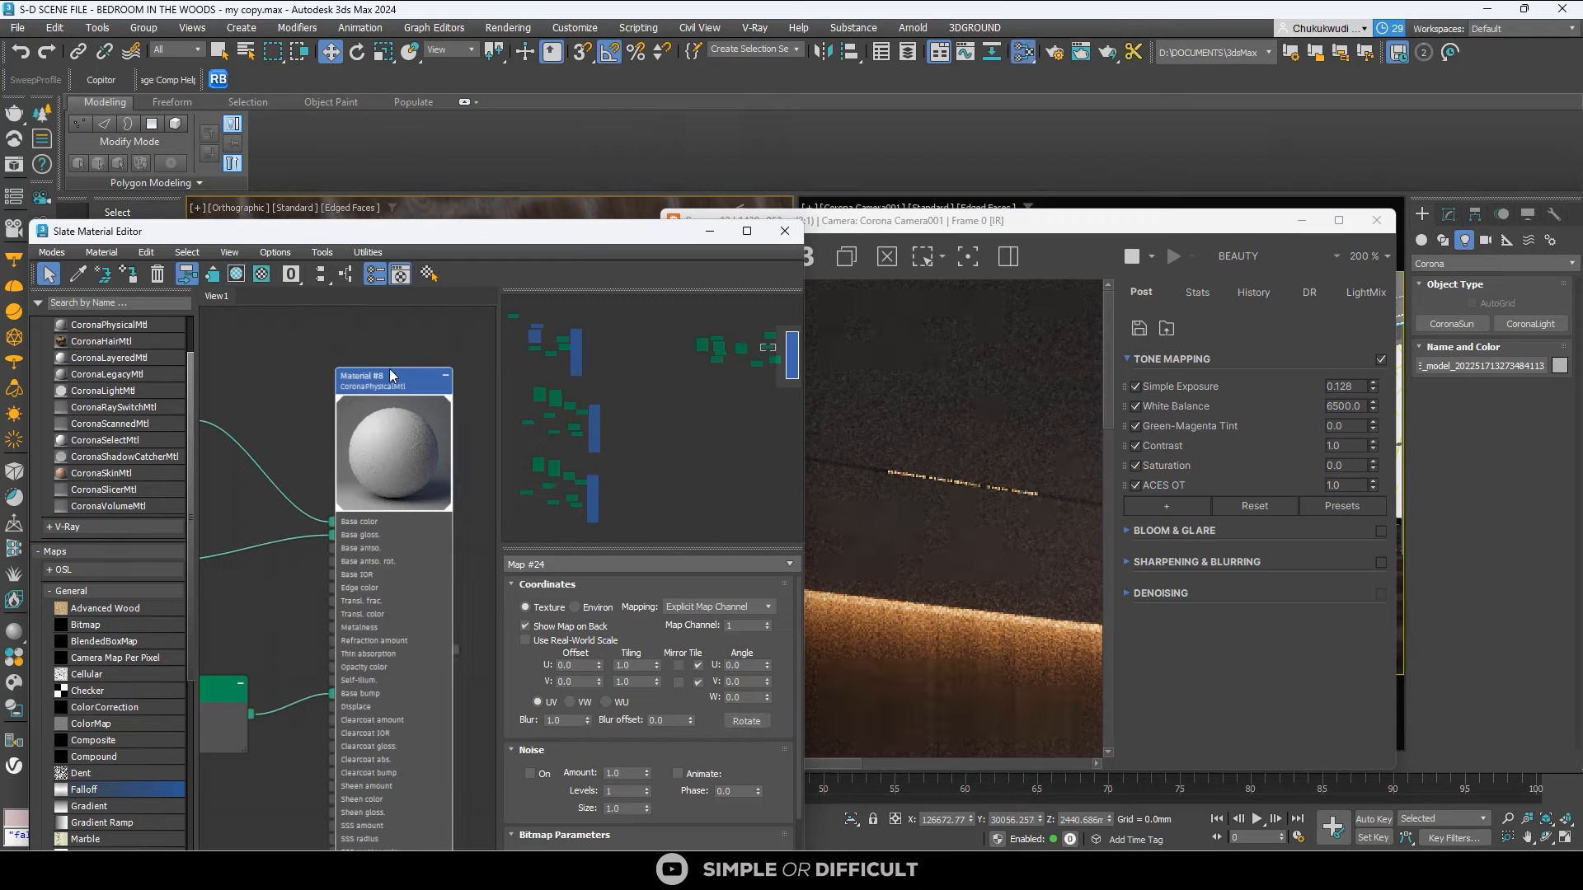
double_click(389, 373)
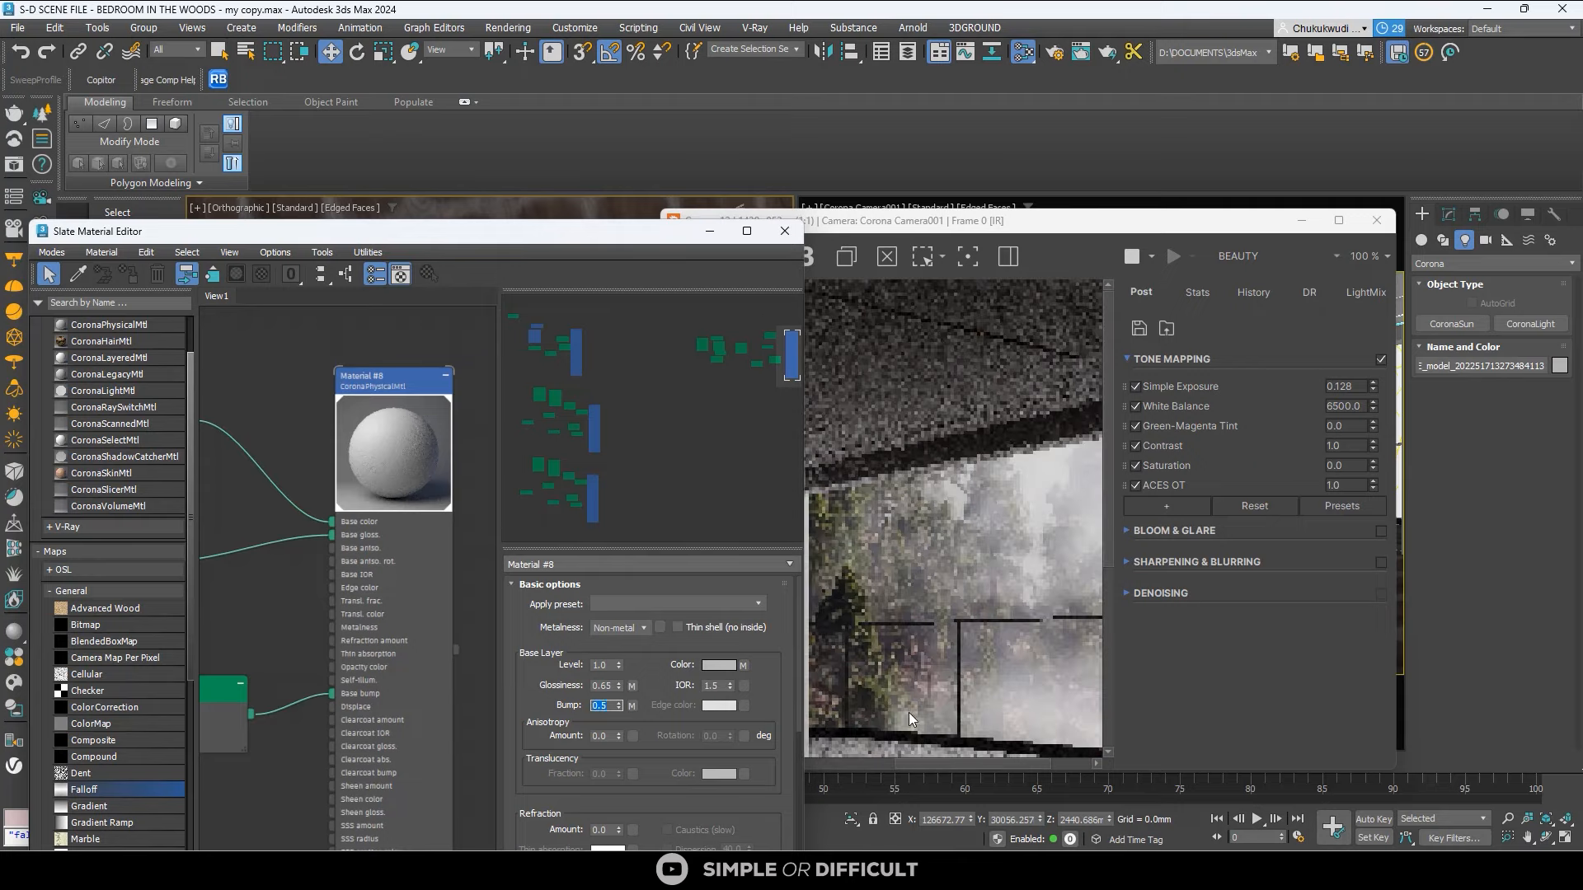
Maximize the frame buffer and examine the ceiling's bump around the light strips and window edge, up close and in full view.
left_click(1338, 220)
scroll(819, 117, "up", 5)
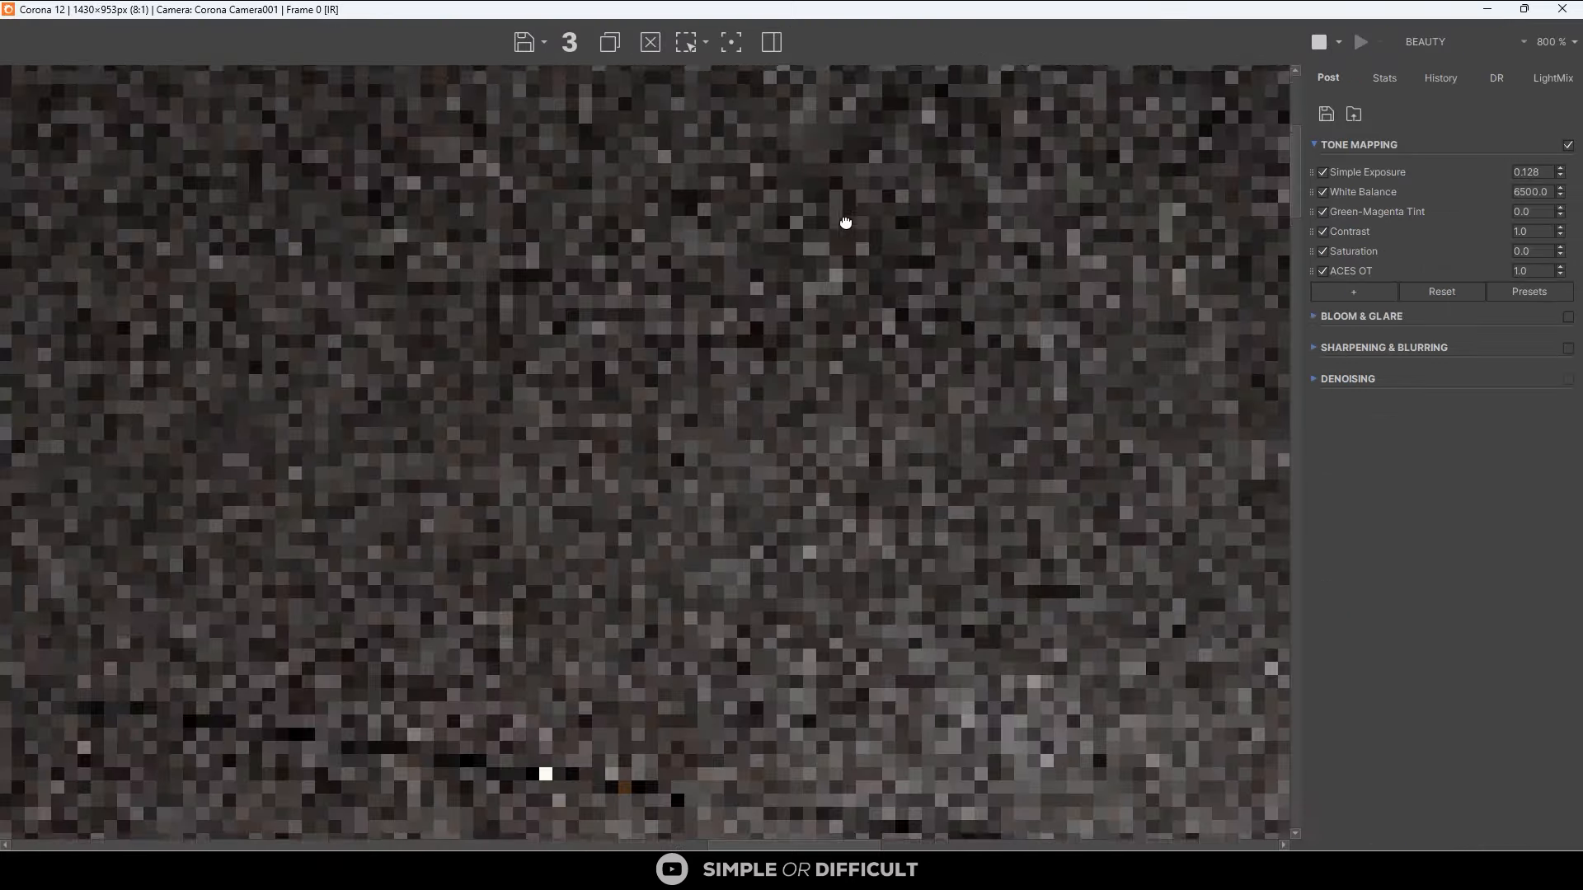
scroll(745, 364, "down", 2)
middle_click_drag(919, 470, 765, 520)
scroll(668, 457, "down", 1)
scroll(1179, 142, "up", 2)
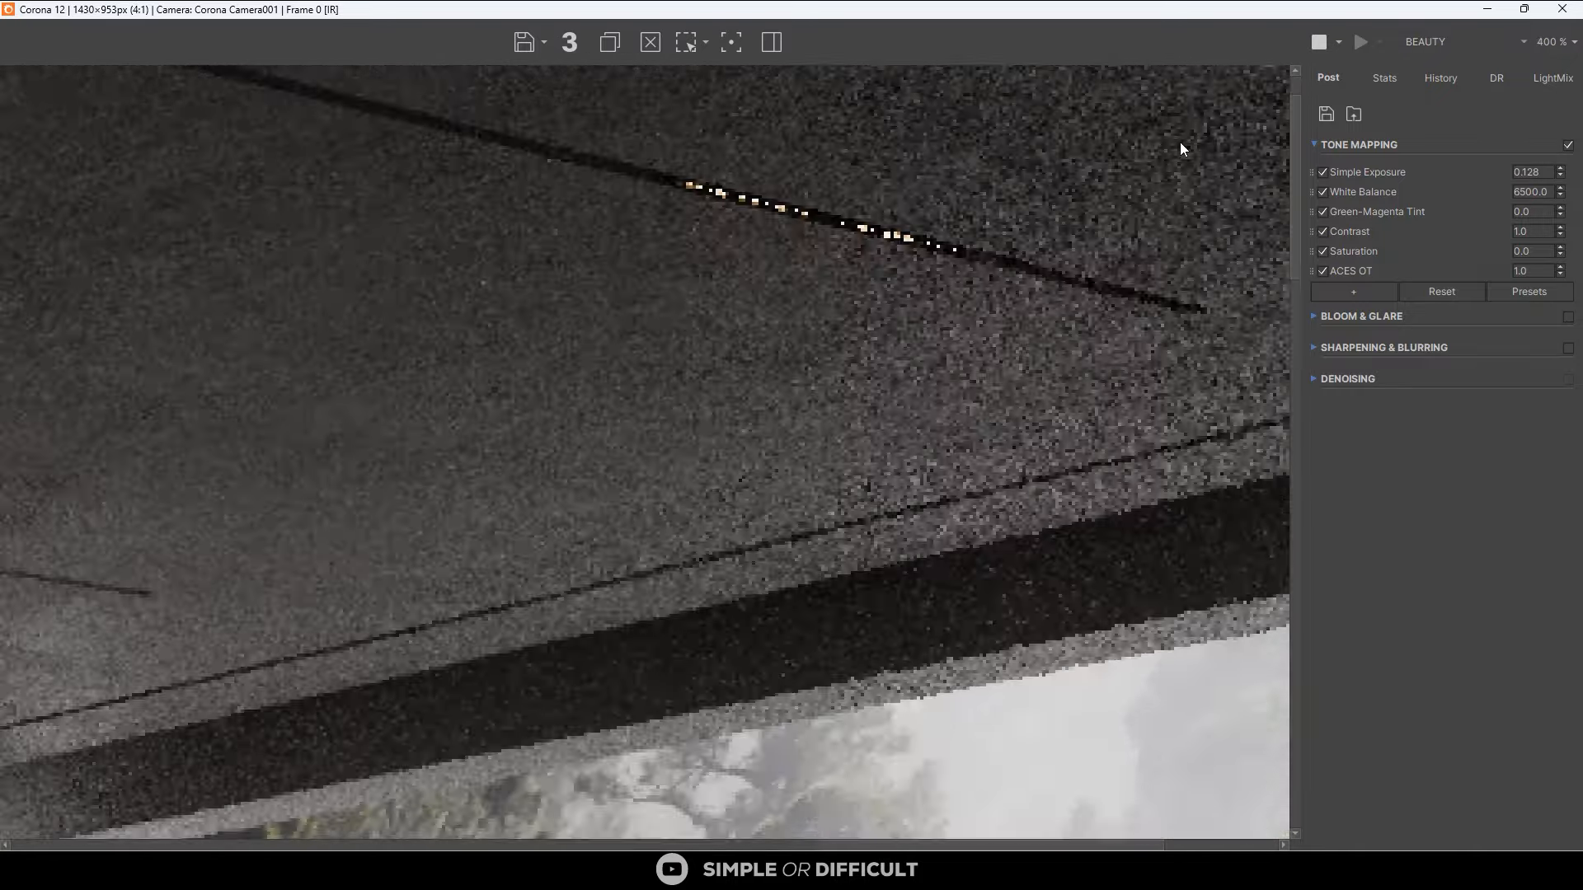
scroll(948, 181, "down", 1)
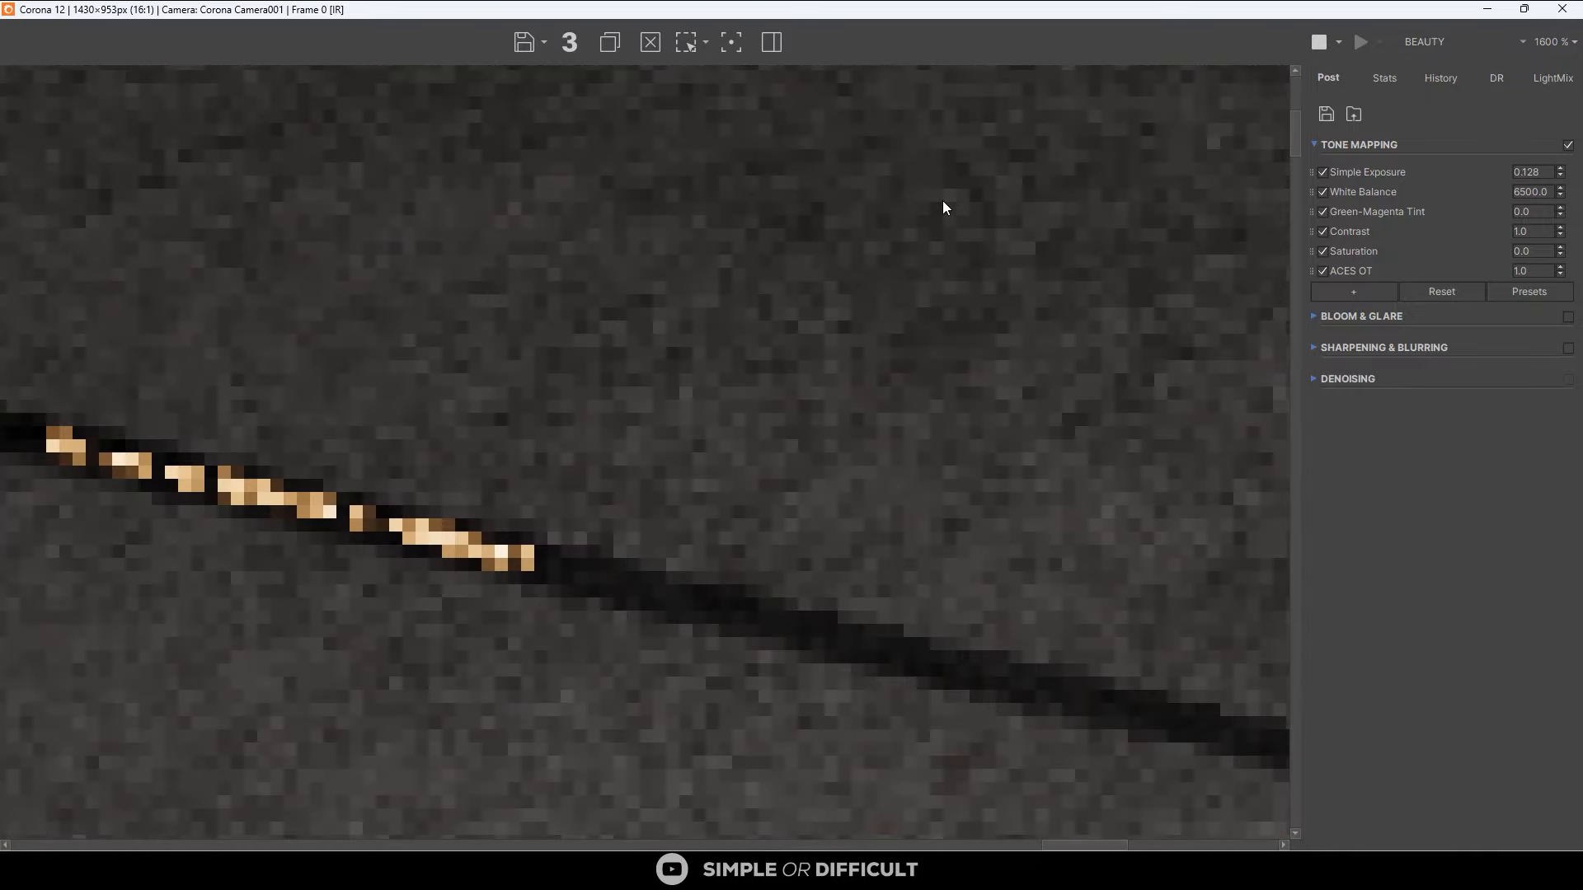
scroll(942, 200, "down", 1)
scroll(972, 211, "down", 1)
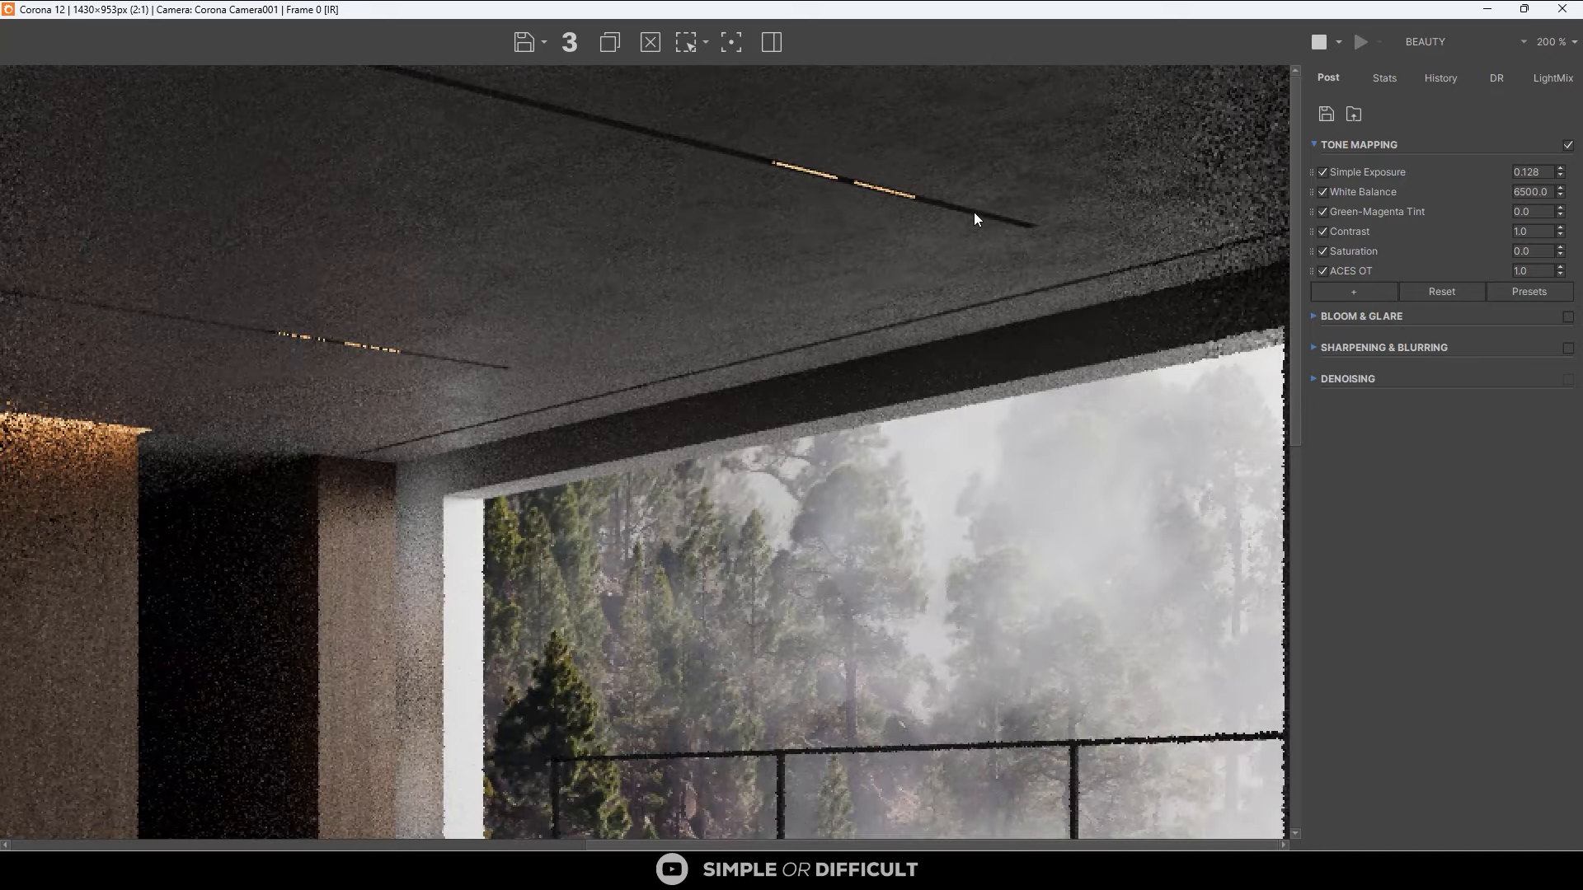
scroll(971, 216, "down", 1)
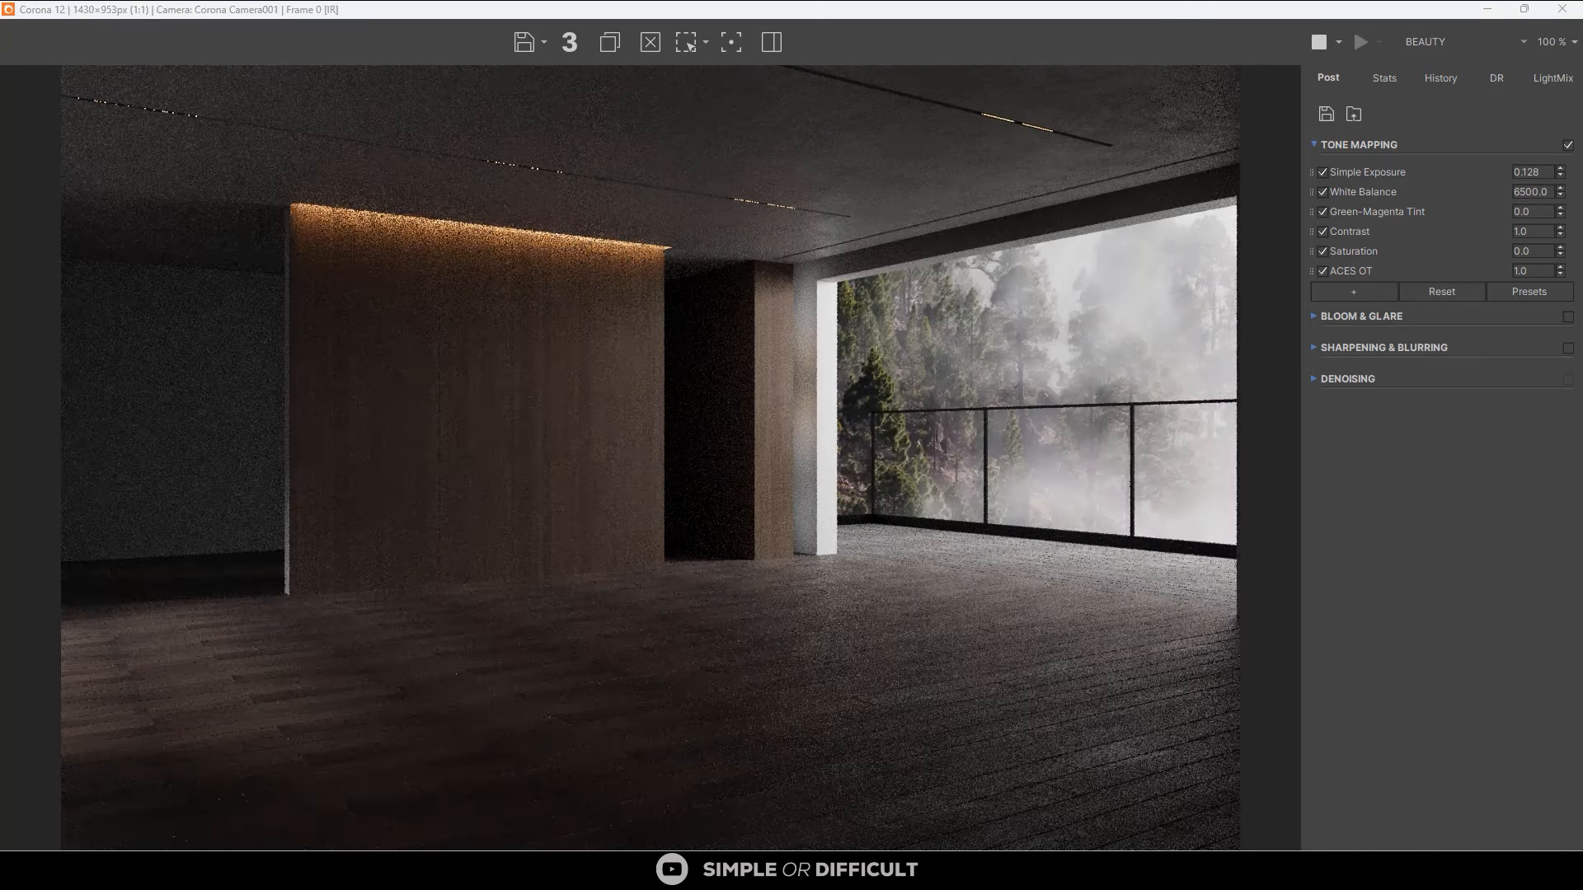
Restore the frame buffer to a smaller window and set the ceiling material's base bump to 0.25.
double_click(1148, 12)
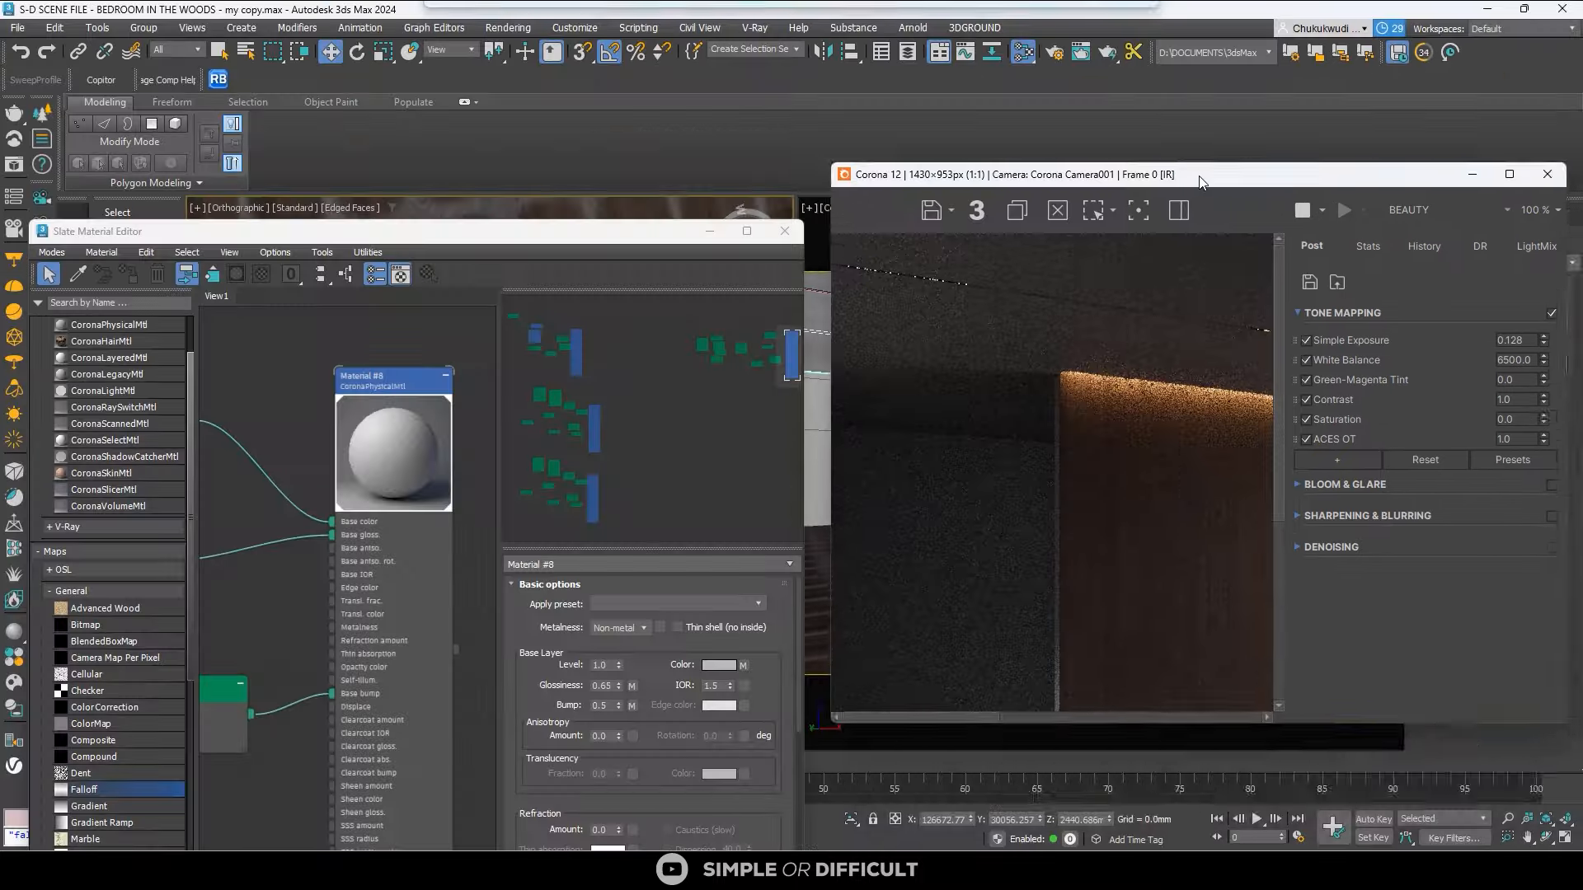
left_click(604, 707)
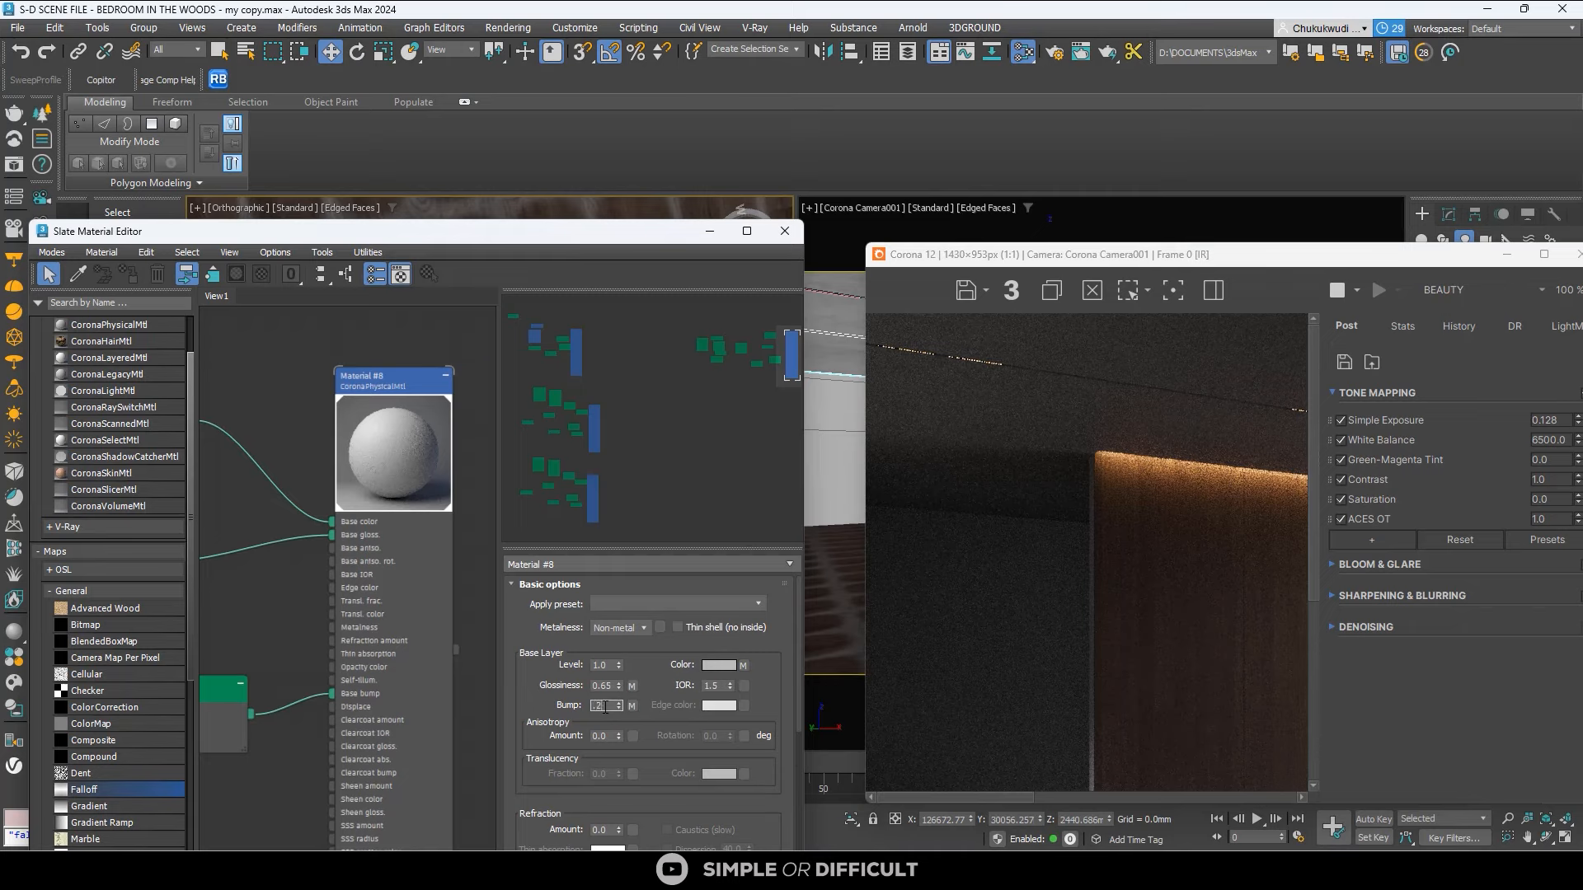
scroll(1006, 565, "down", 5)
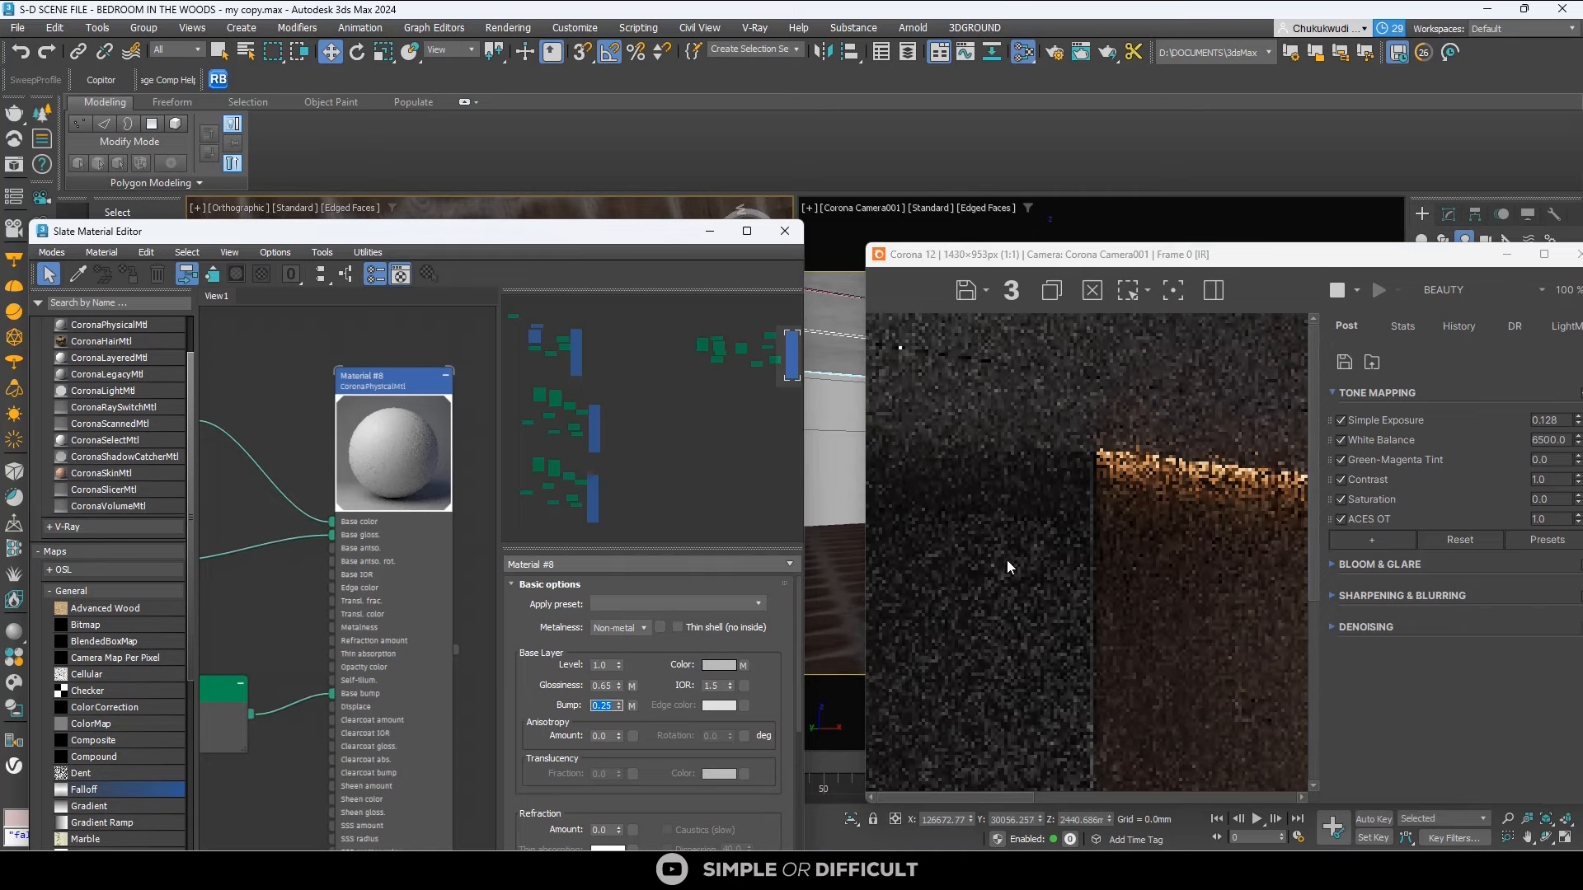
scroll(1209, 639, "up", 1)
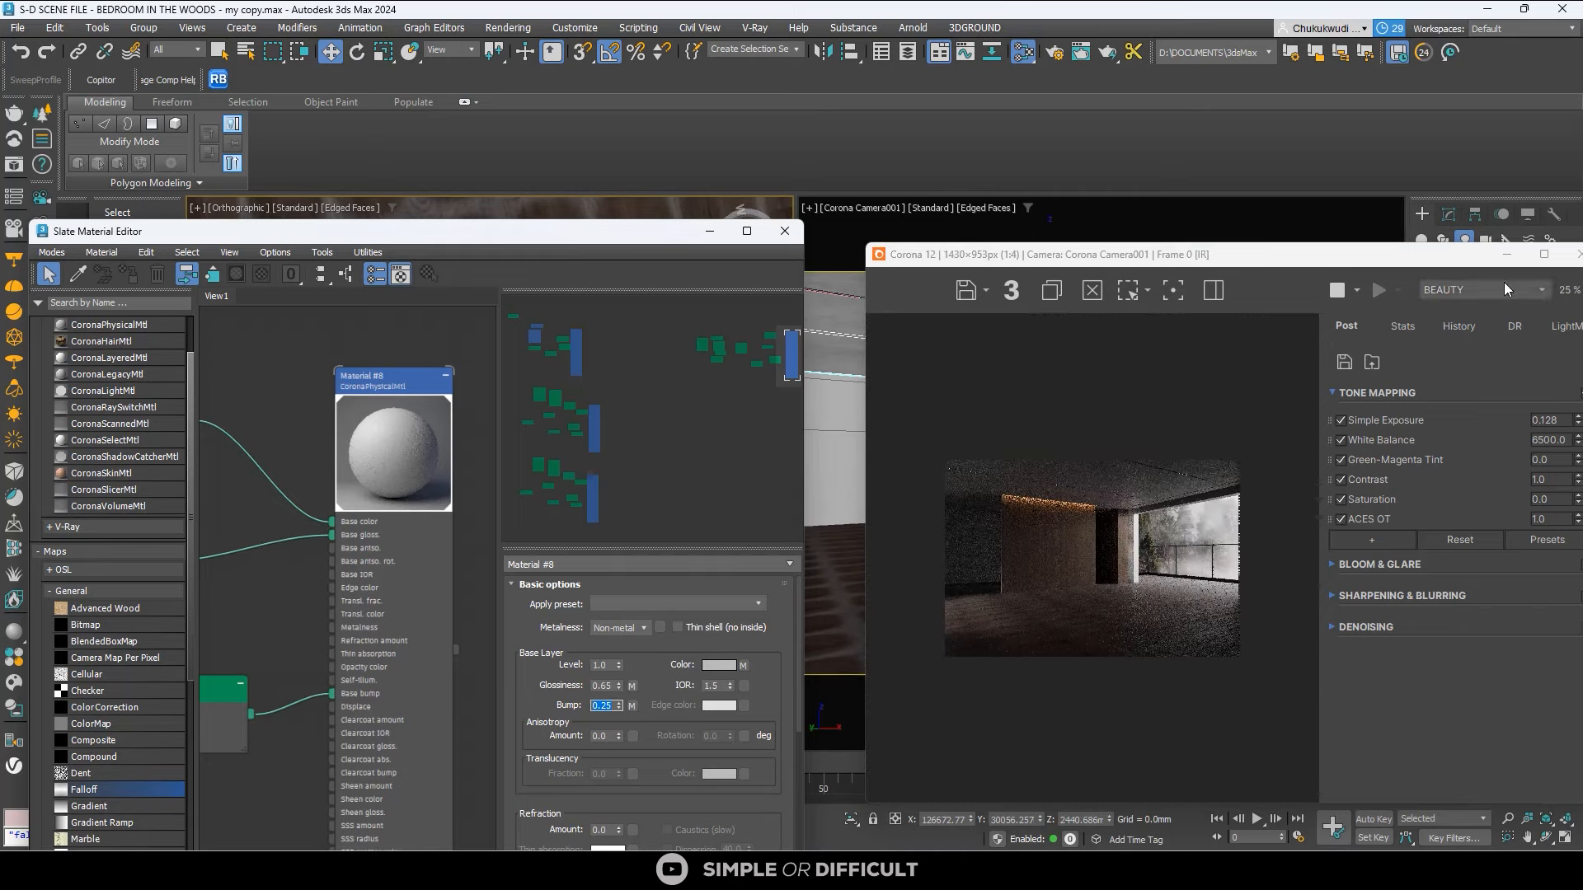
Maximize the frame buffer, then stop and restart the interactive rendering of the room.
left_click(1544, 254)
scroll(610, 417, "up", 2)
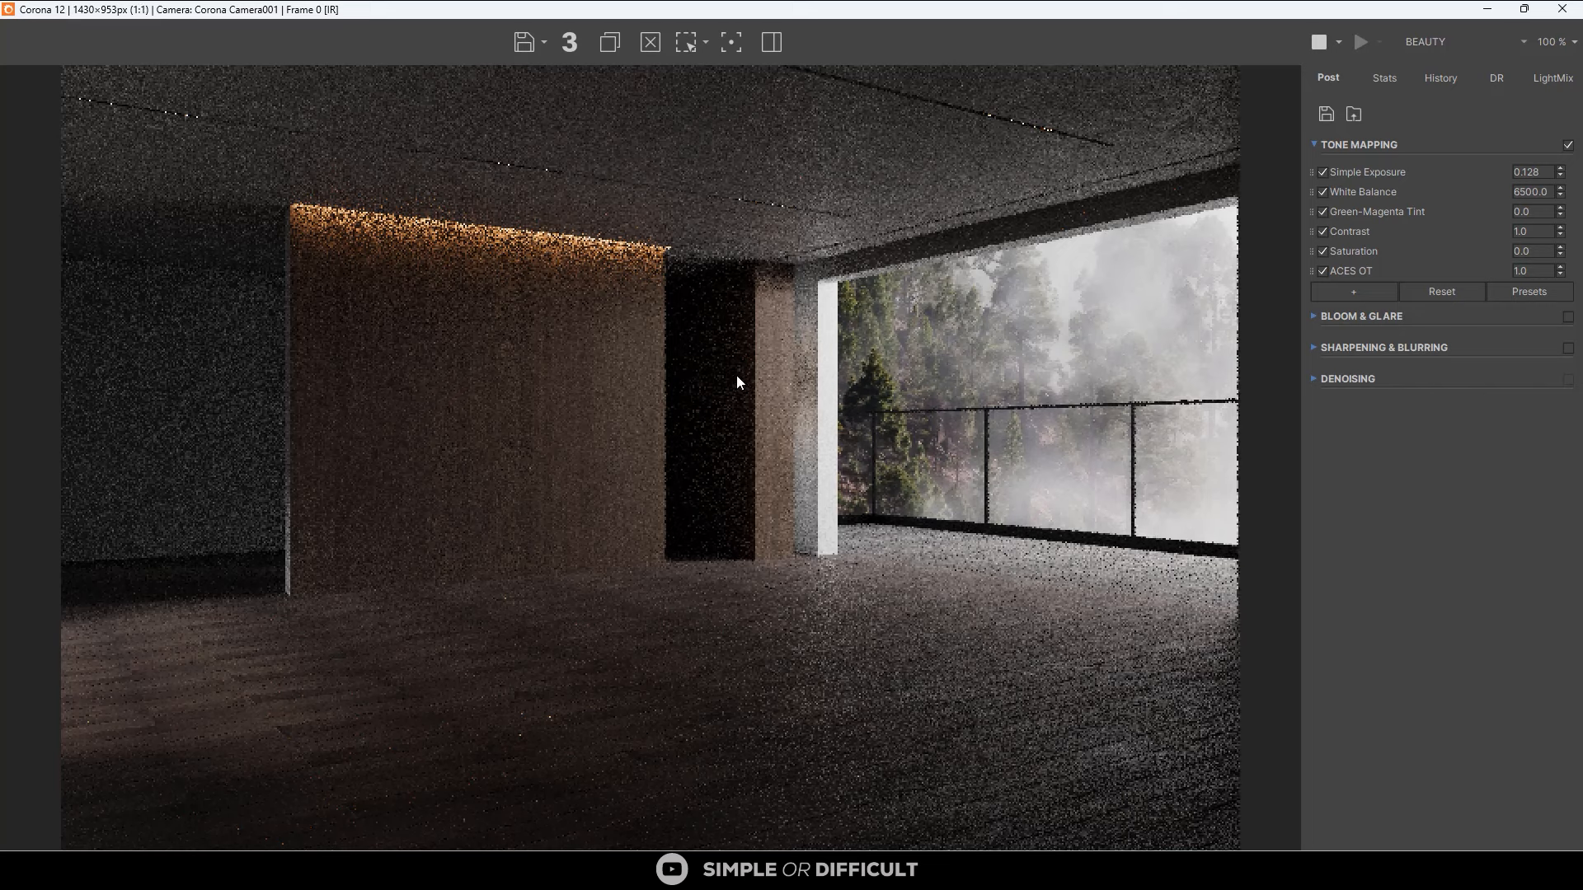
scroll(735, 374, "down", 1)
left_click(1319, 41)
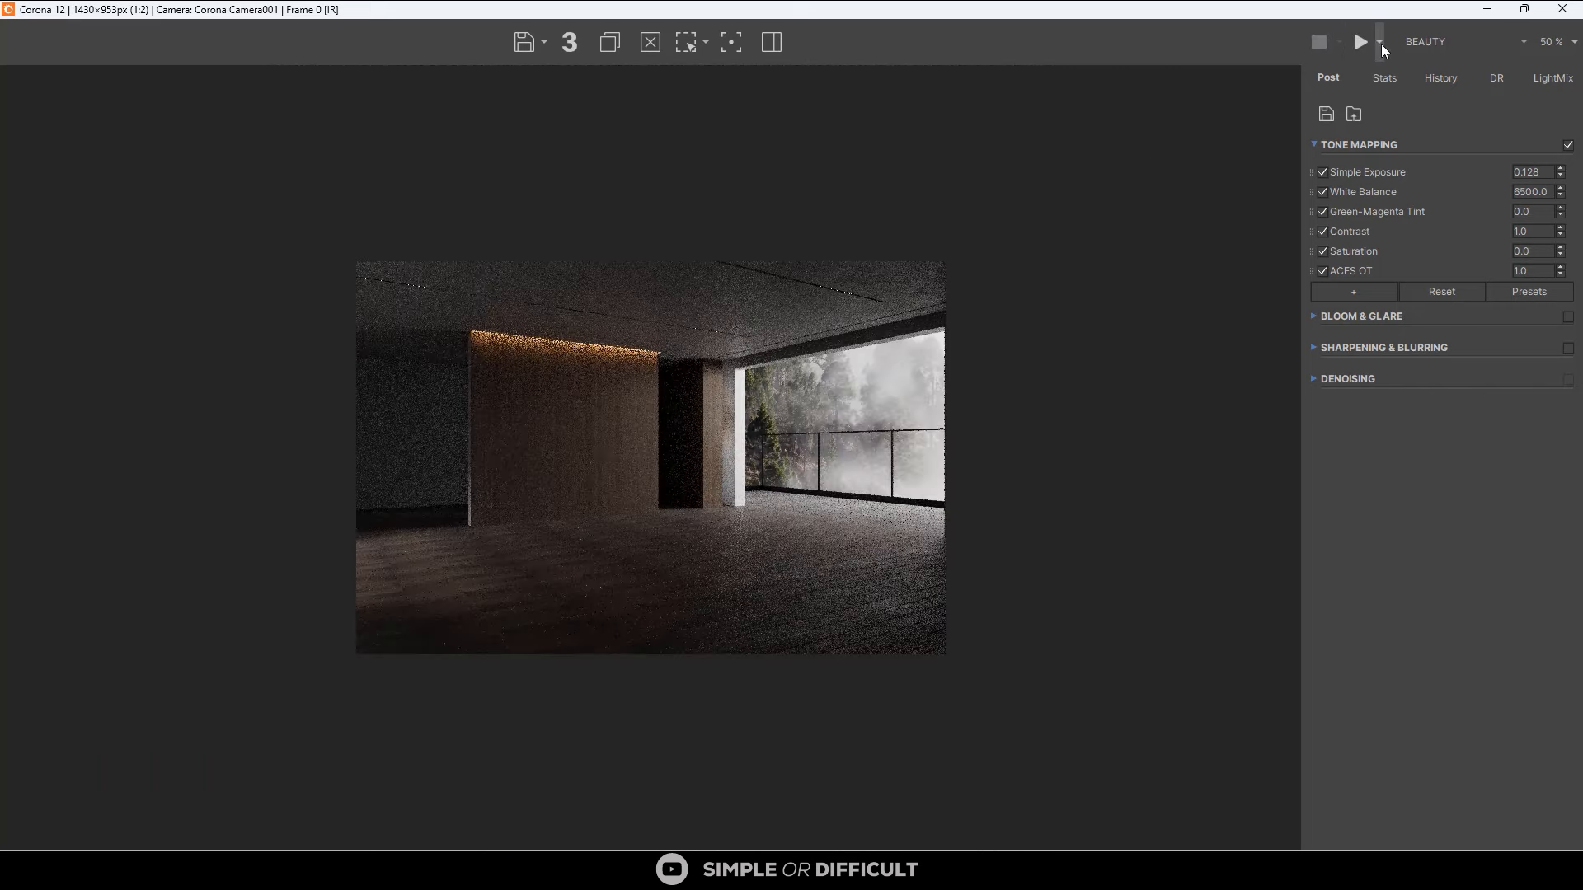
left_click(1379, 42)
left_click(1373, 91)
scroll(921, 358, "up", 1)
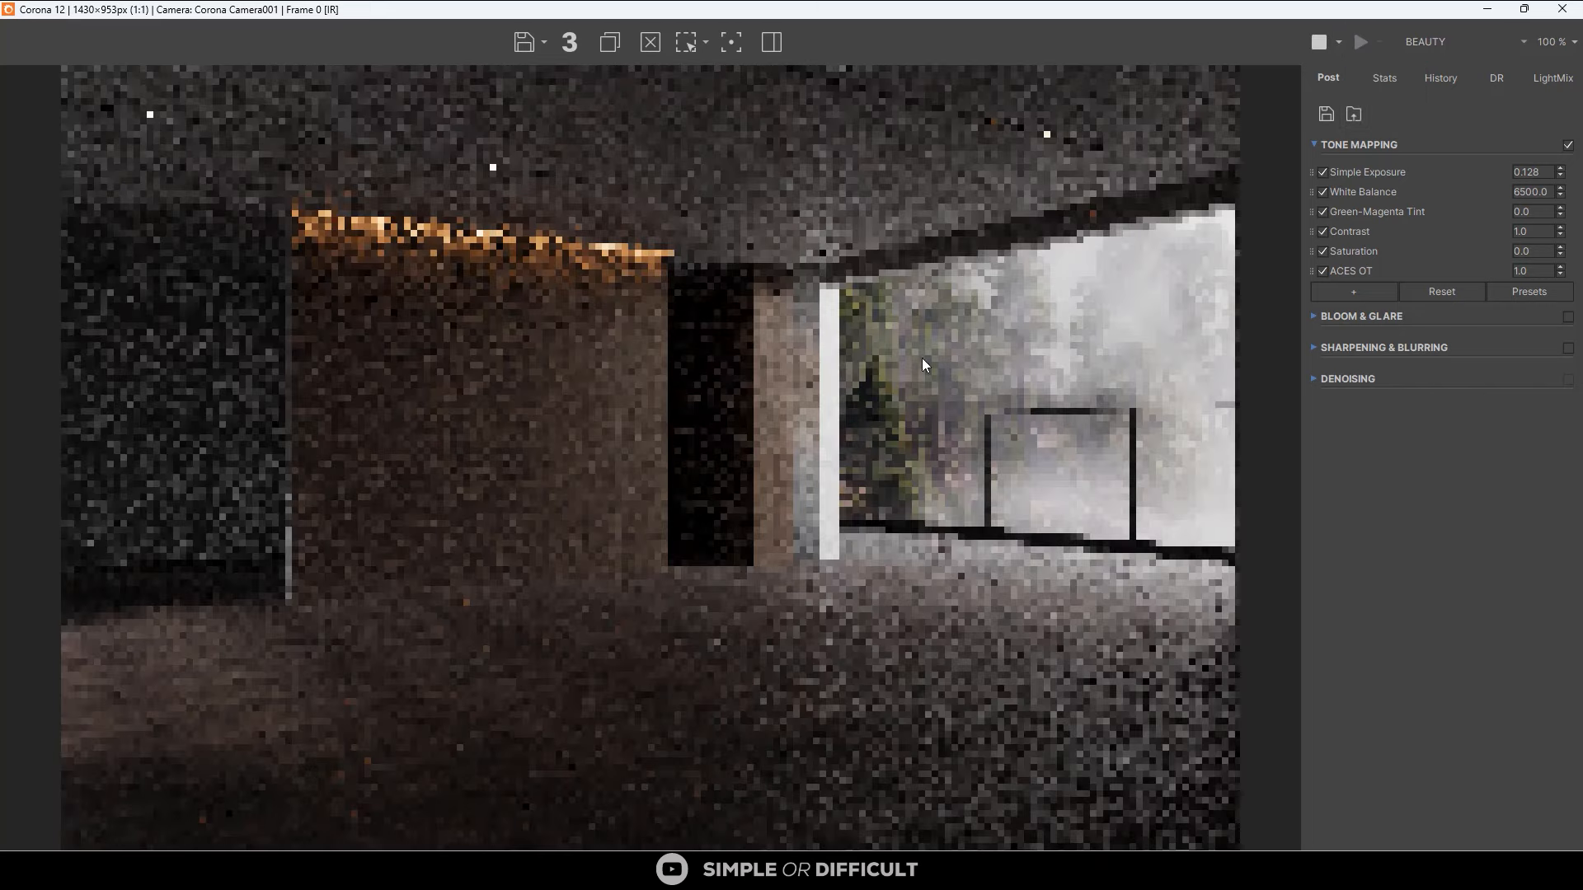
Examine the ceiling surface up close in the restarted render, and compare it with the walls, window and whole room.
scroll(902, 128, "up", 3)
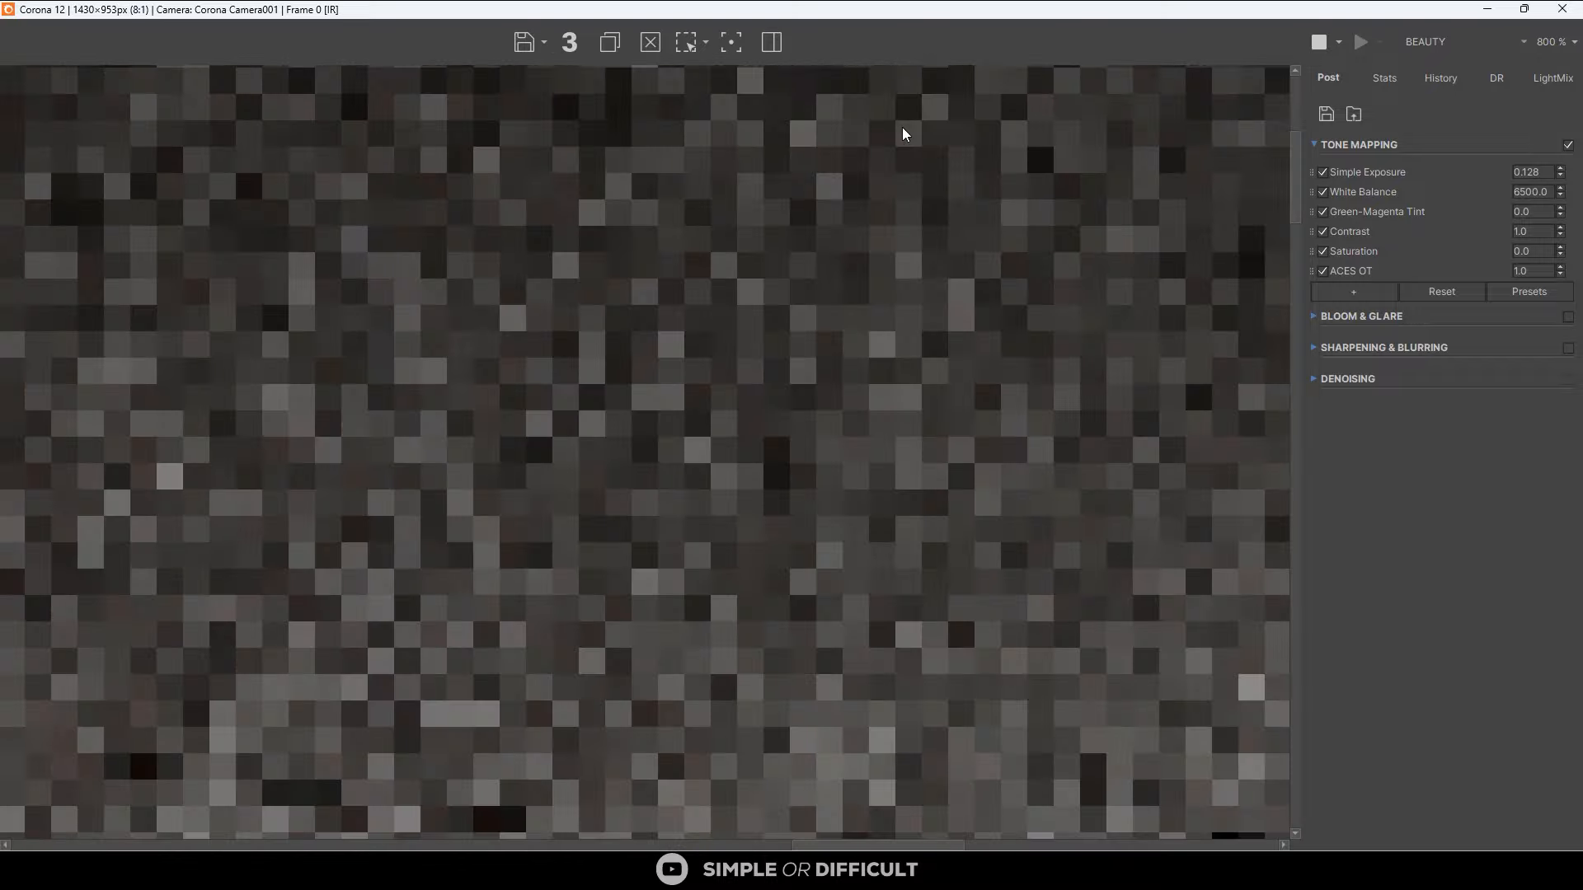
scroll(884, 219, "down", 2)
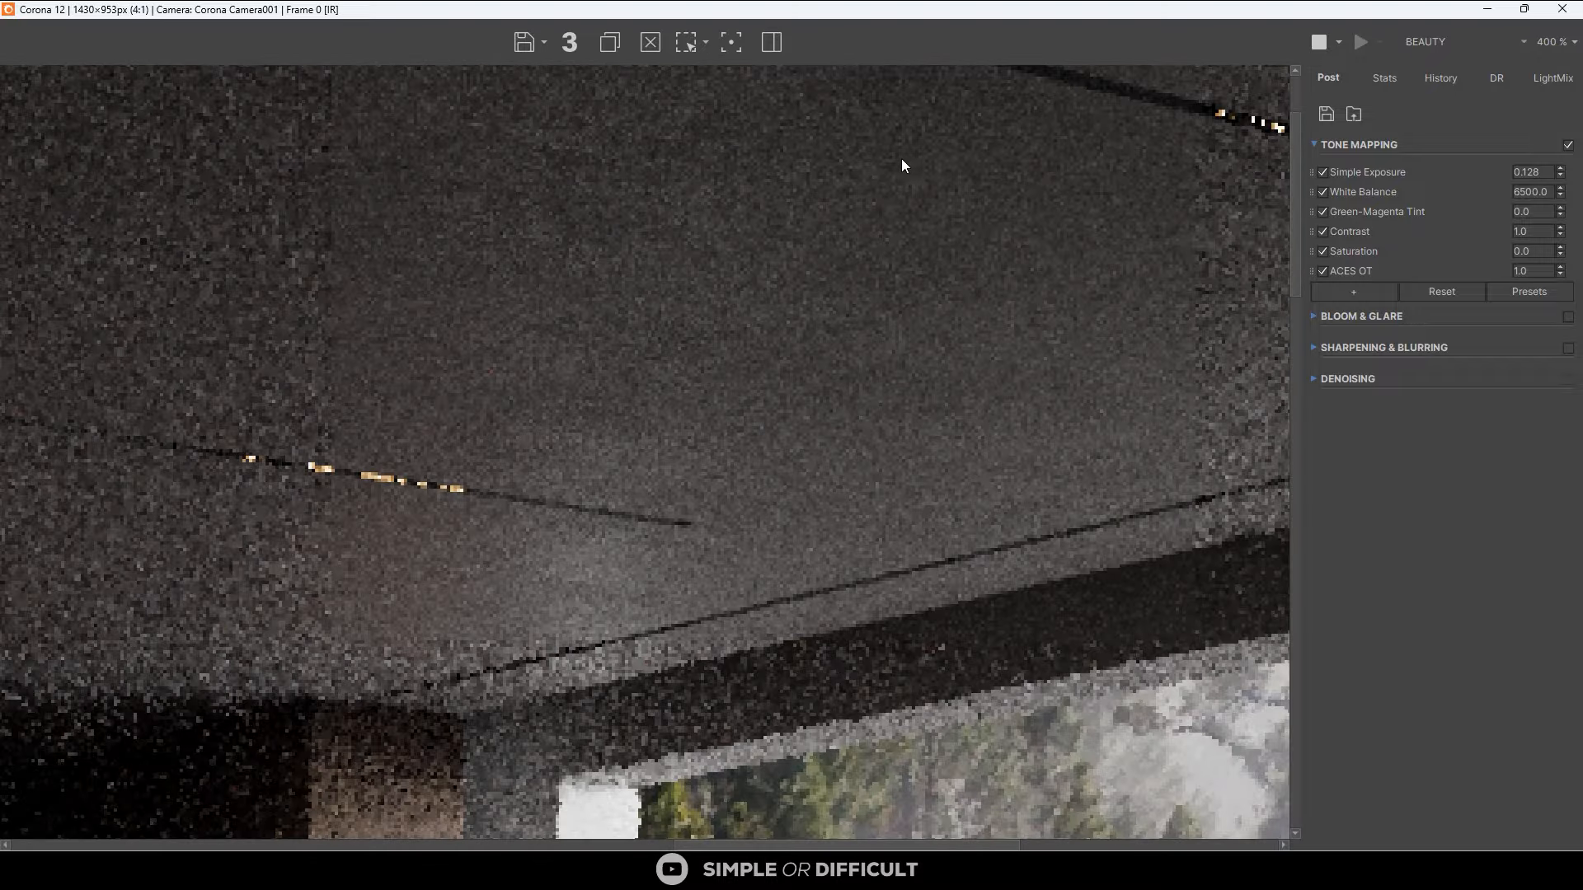
scroll(907, 169, "up", 3)
scroll(915, 178, "down", 3)
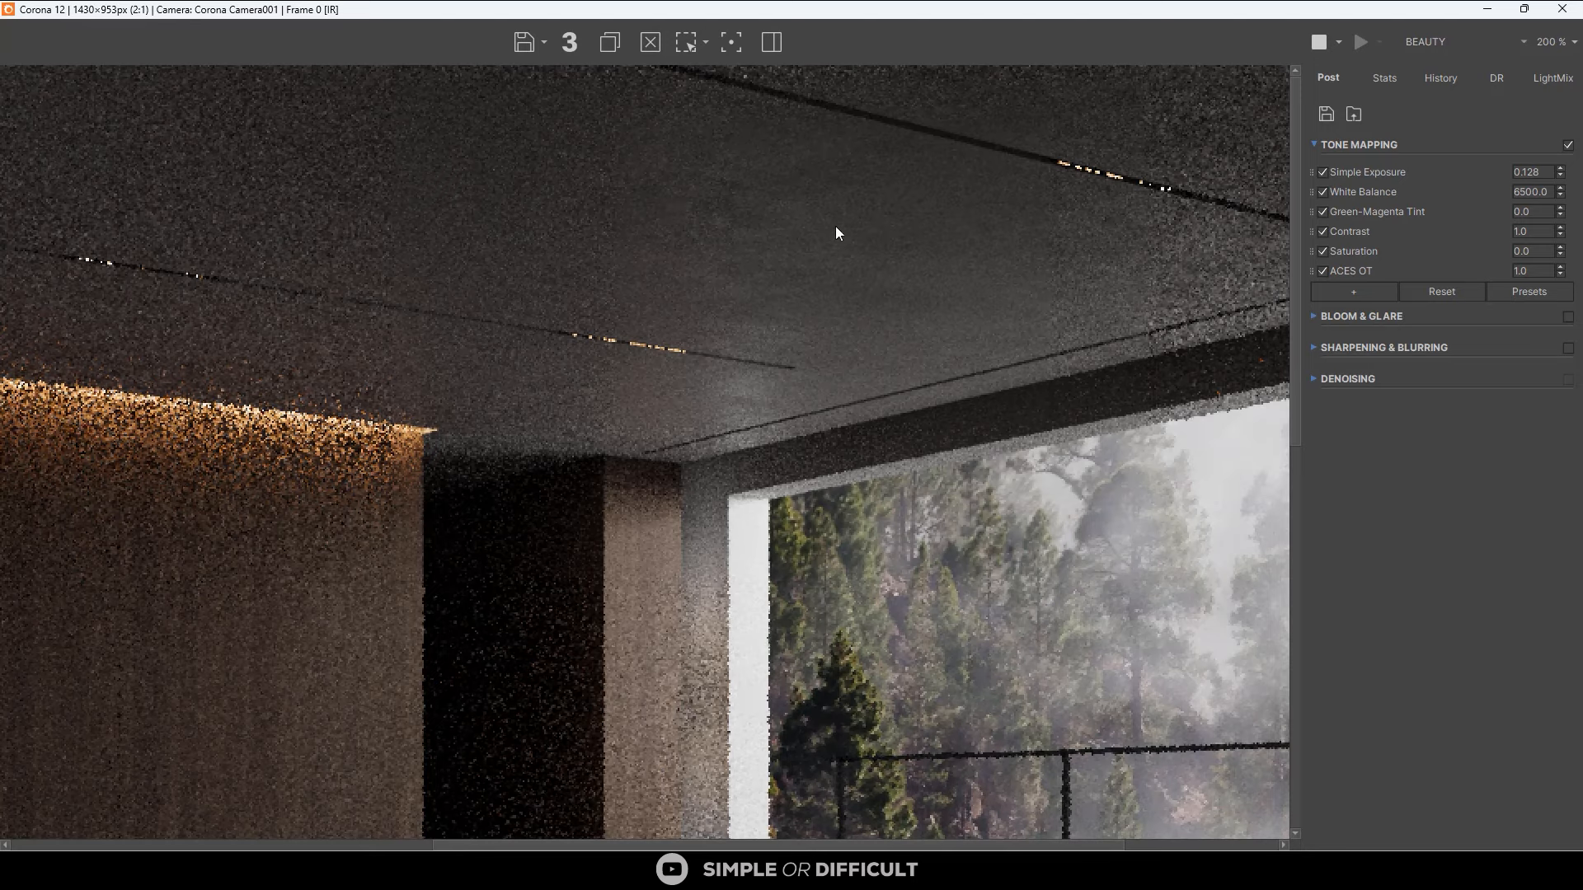
scroll(835, 232, "down", 1)
scroll(1019, 176, "up", 1)
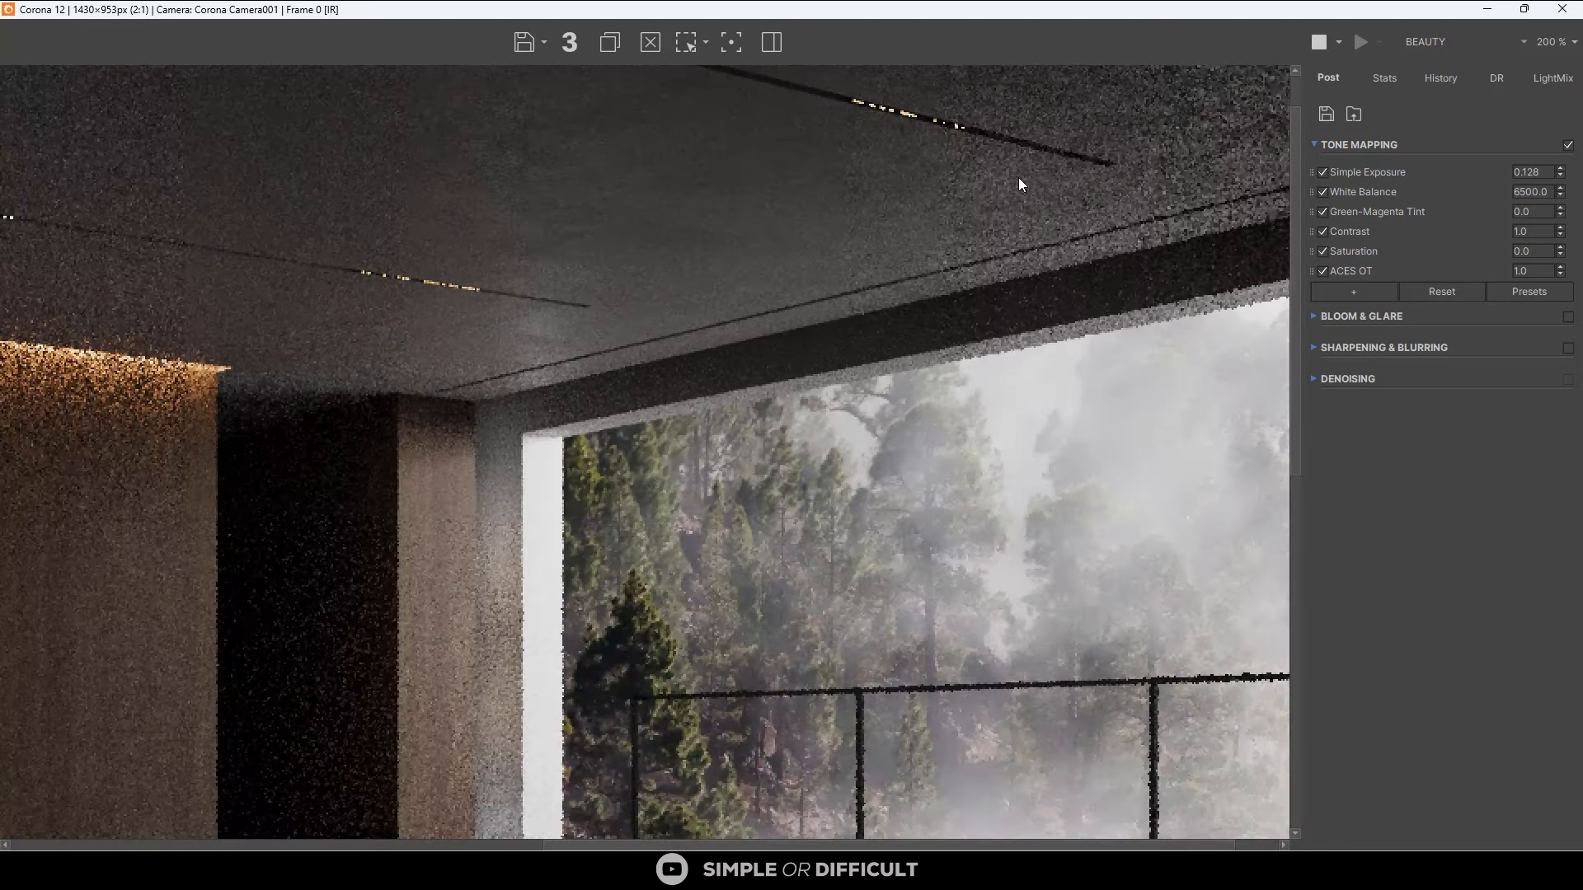
scroll(1019, 181, "down", 1)
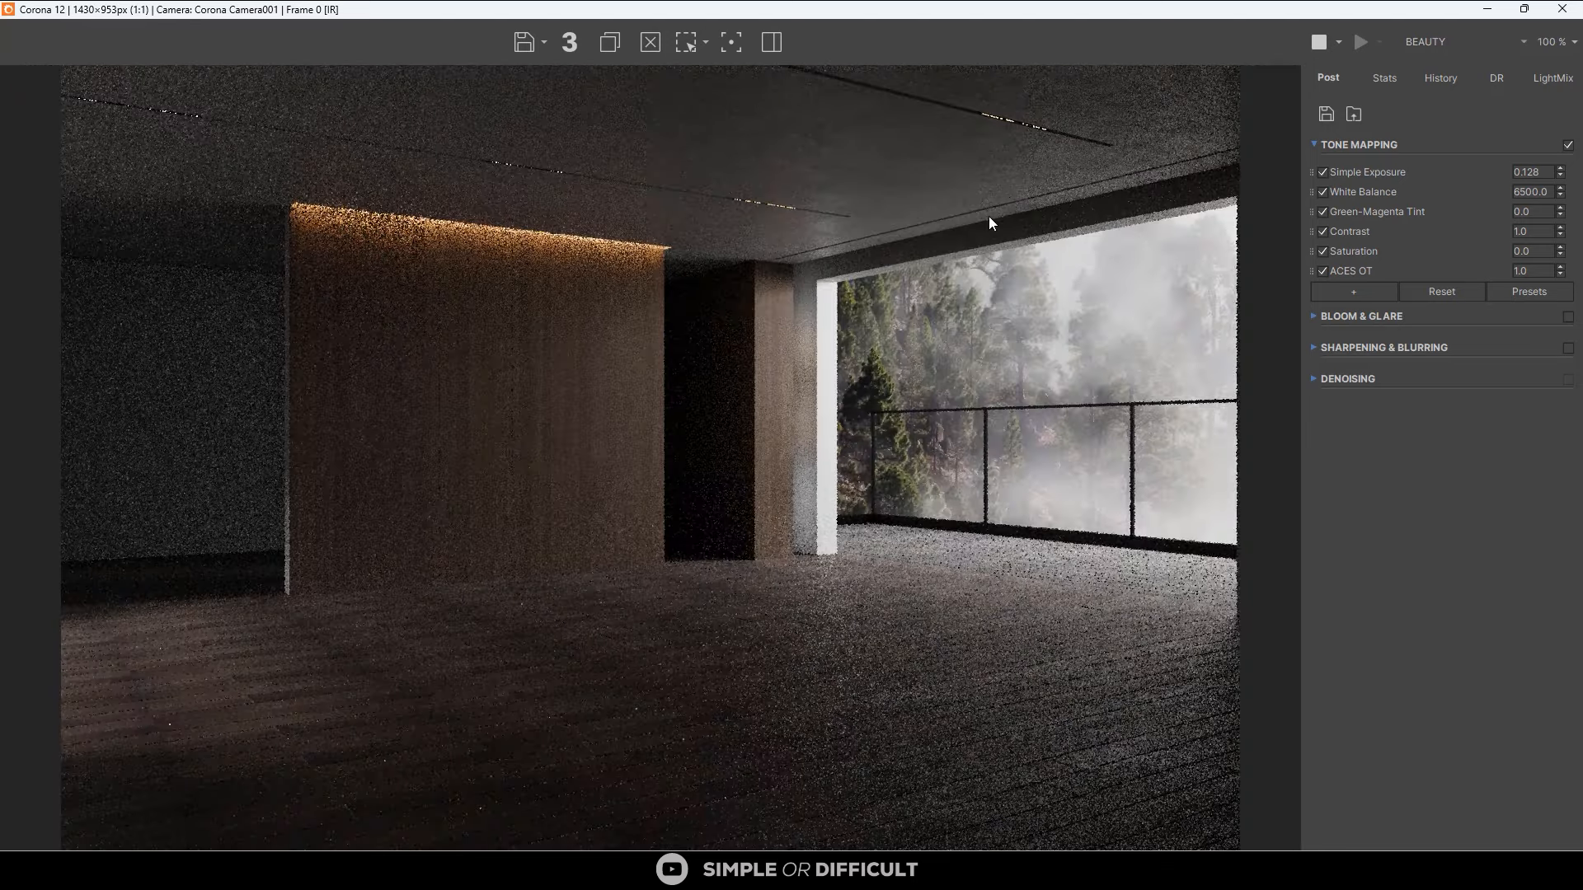
scroll(1209, 78, "up", 3)
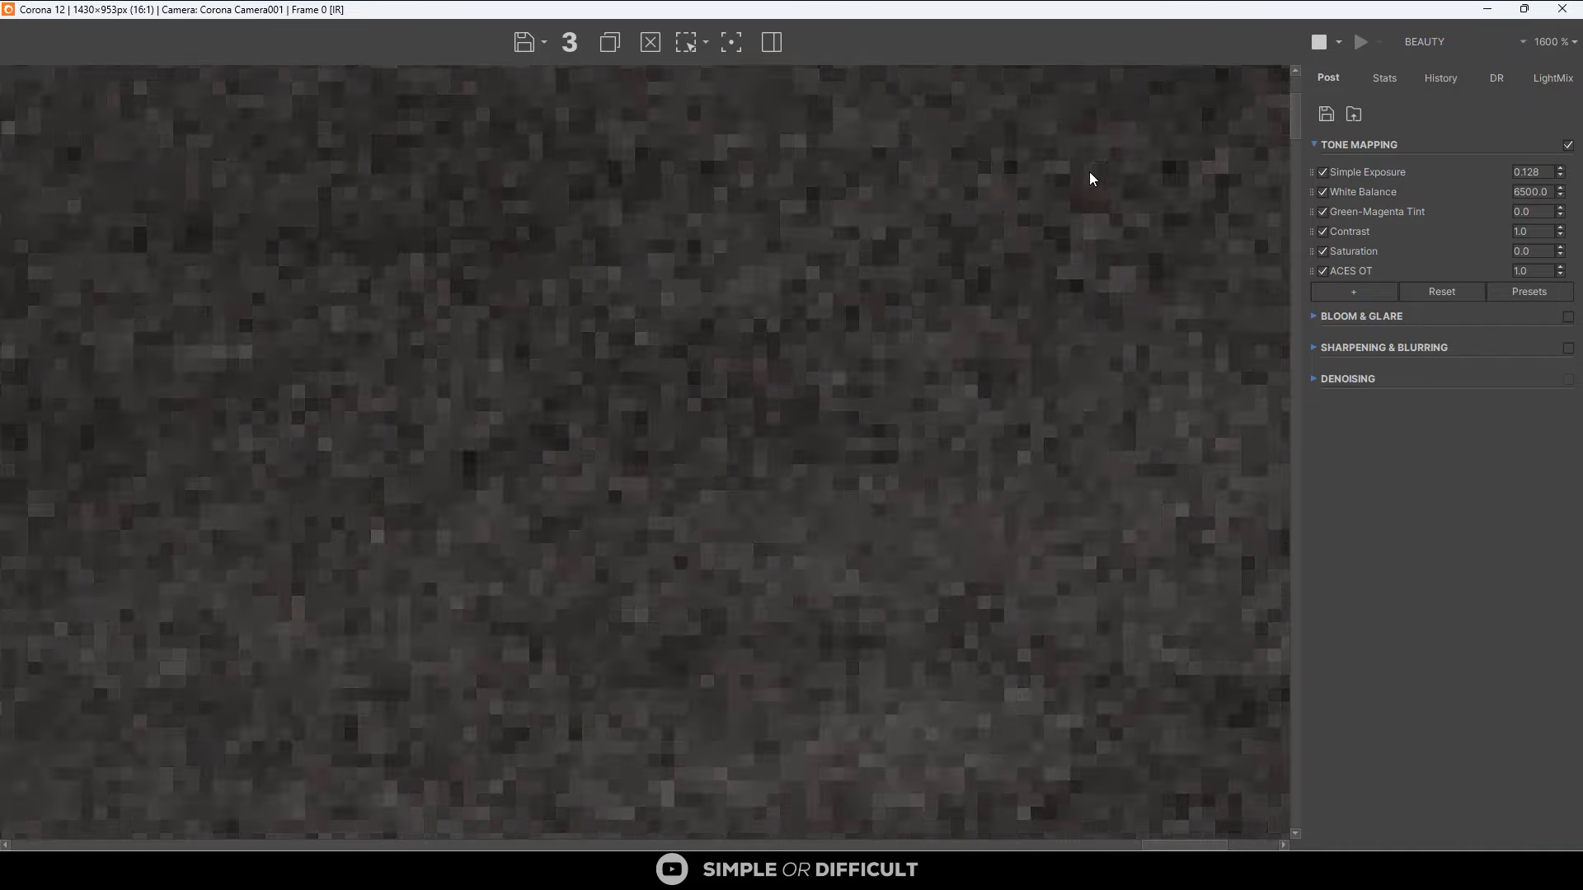
scroll(1090, 171, "down", 3)
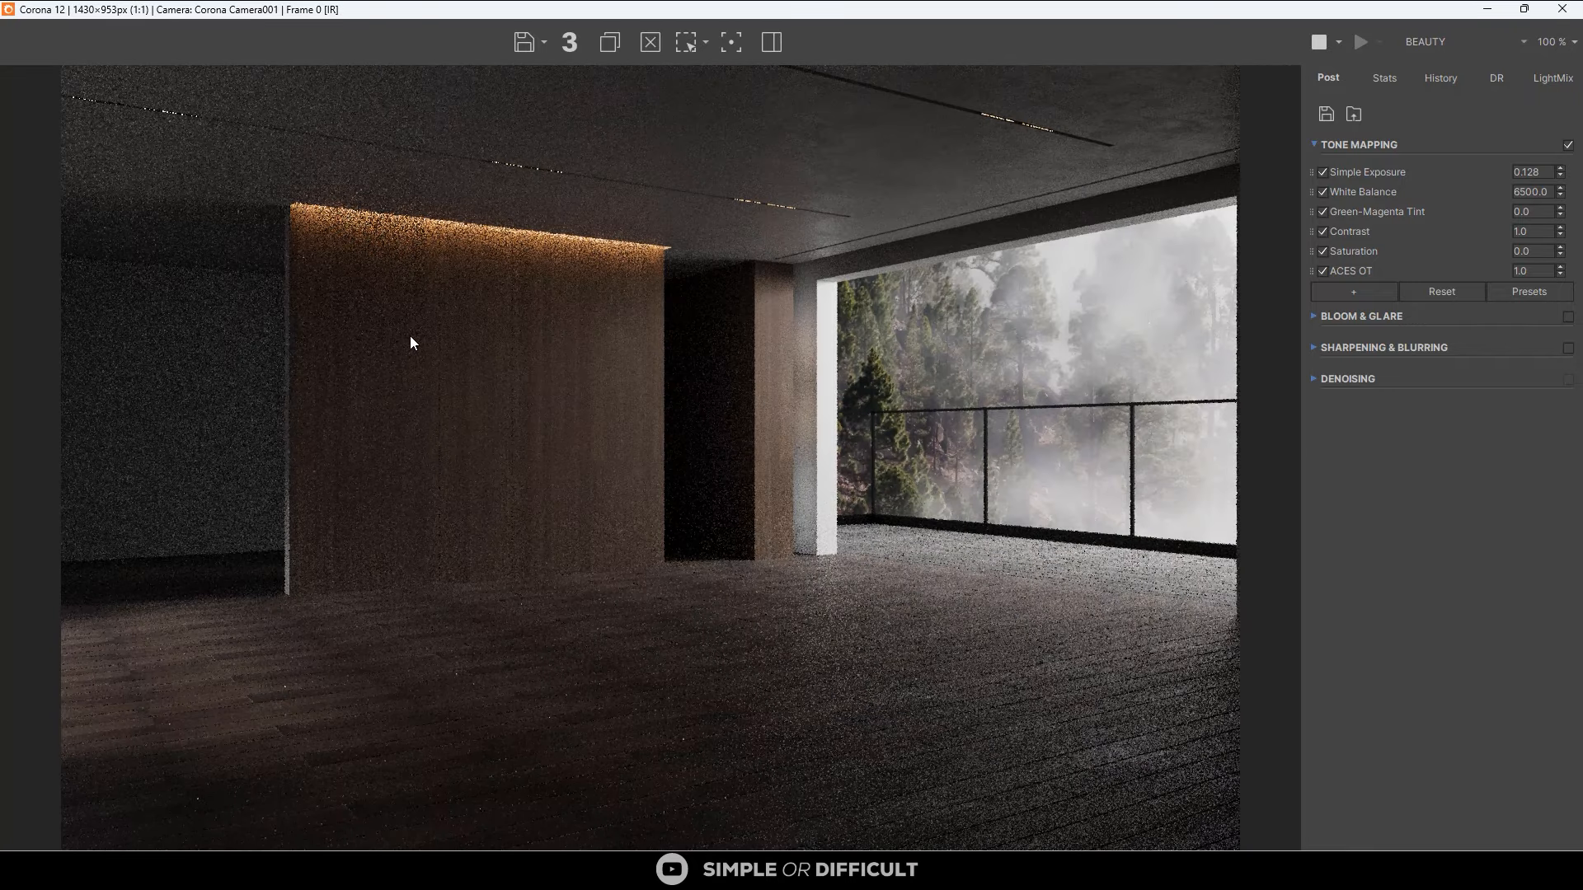
scroll(812, 362, "up", 2)
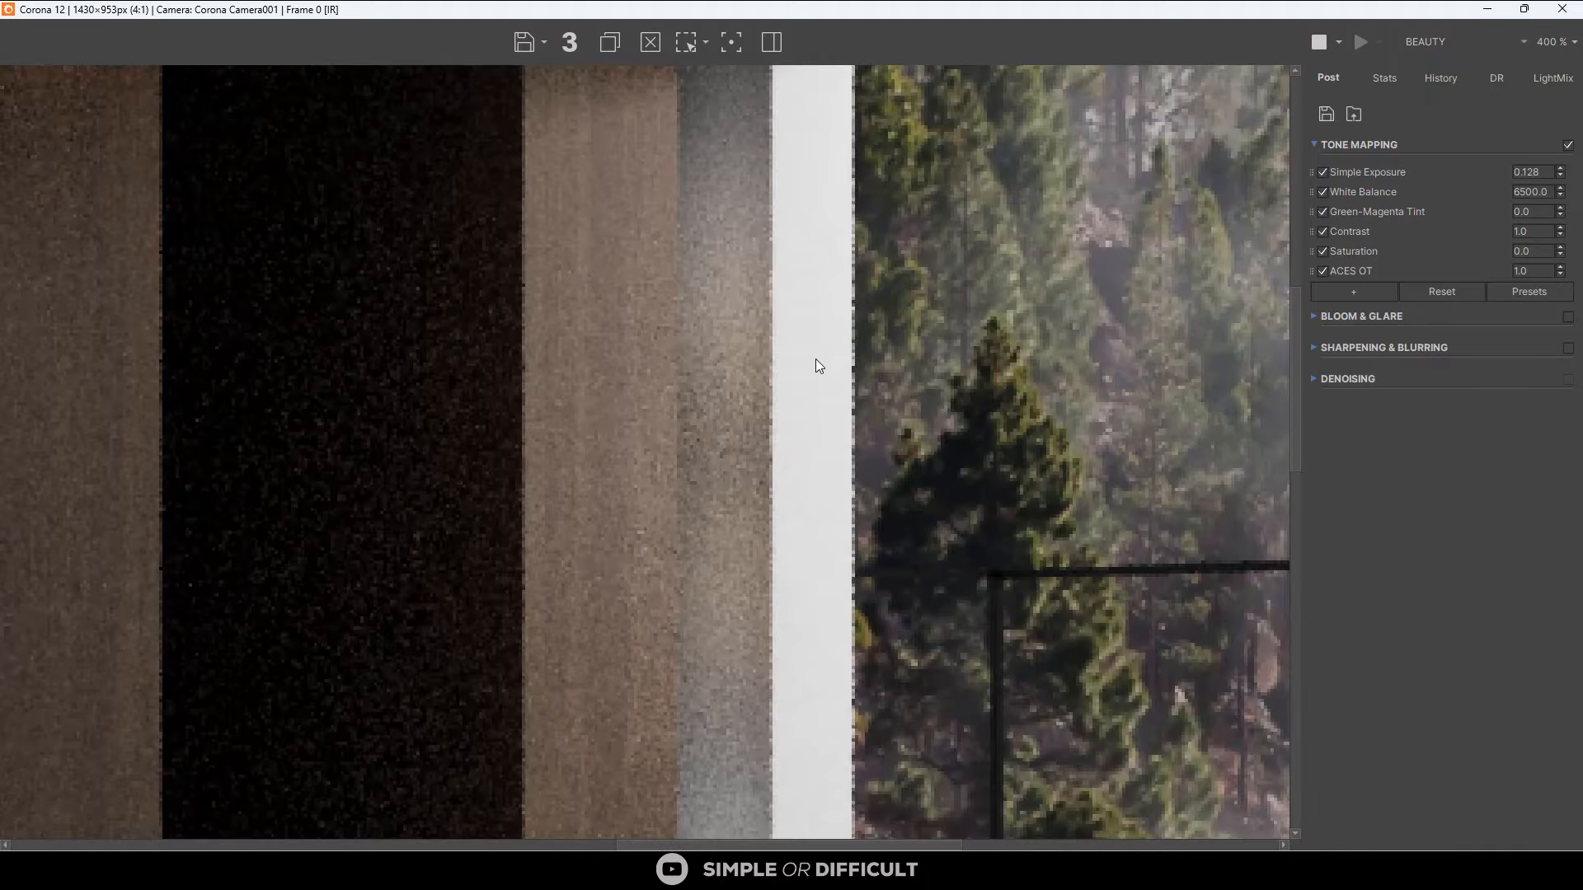
scroll(758, 375, "down", 1)
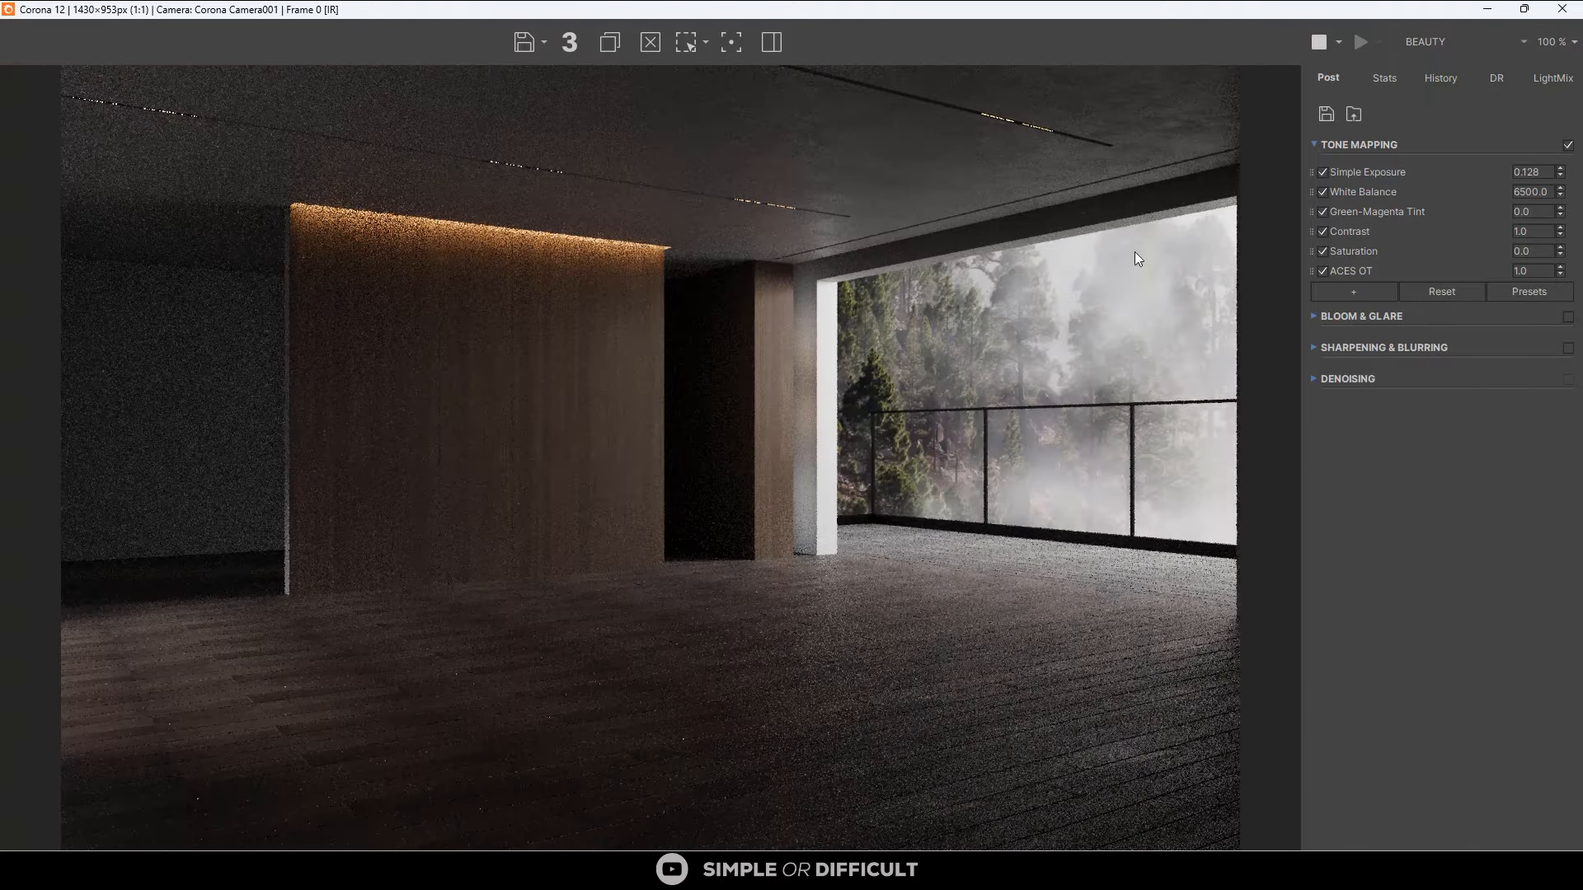
Duplicate the ceiling material's whole node tree below the original in the material editor and open the copied material's parameters.
left_click_drag(1296, 9, 1532, 273)
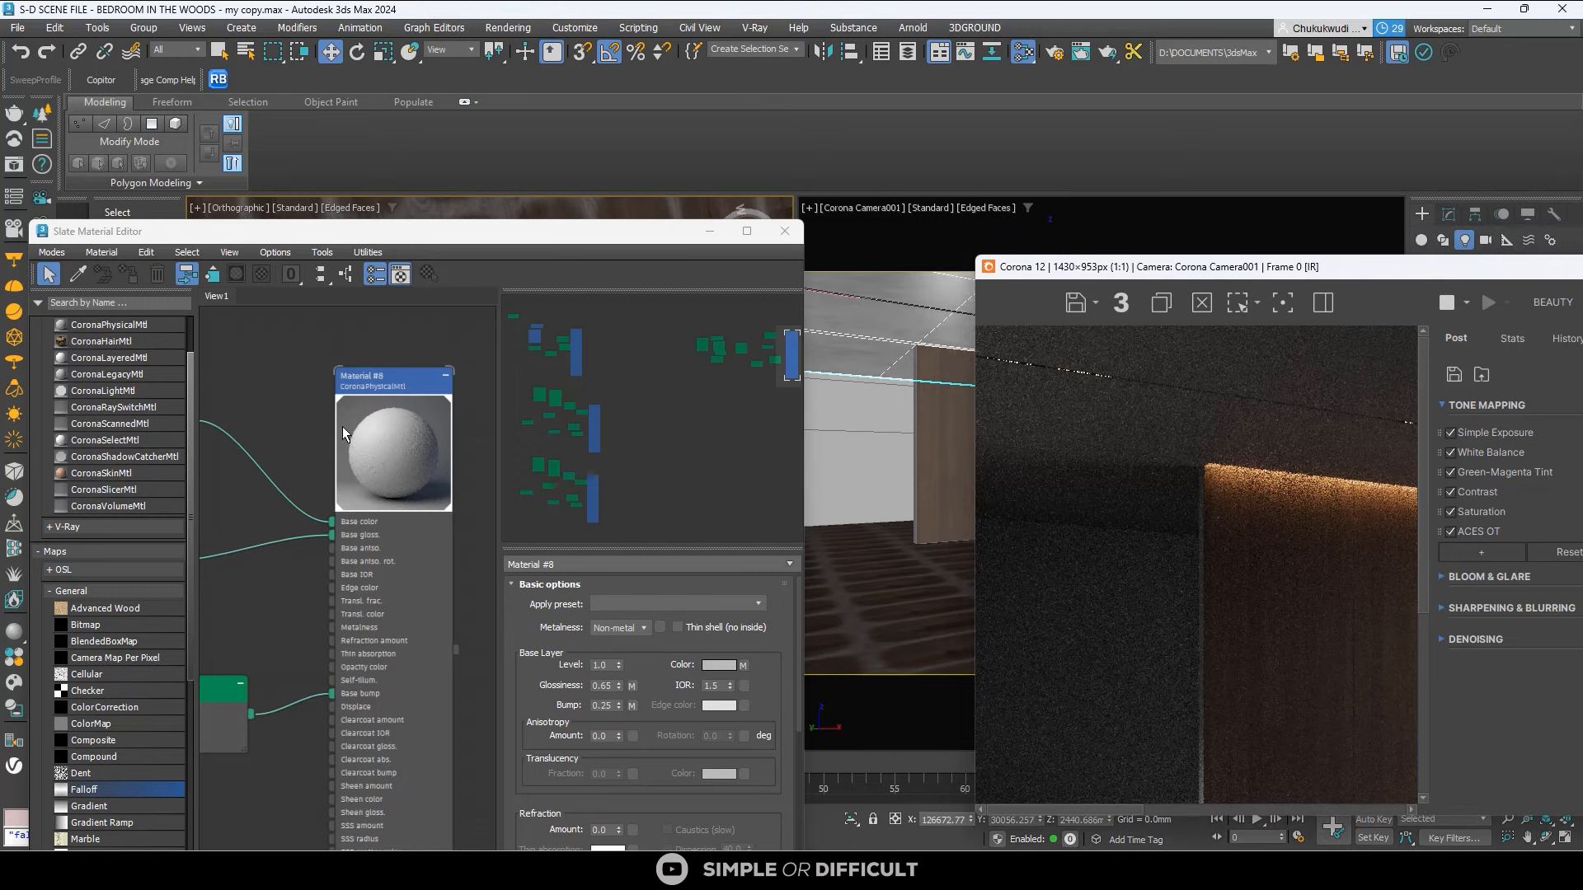
scroll(352, 428, "down", 4)
middle_click_drag(371, 419, 417, 408)
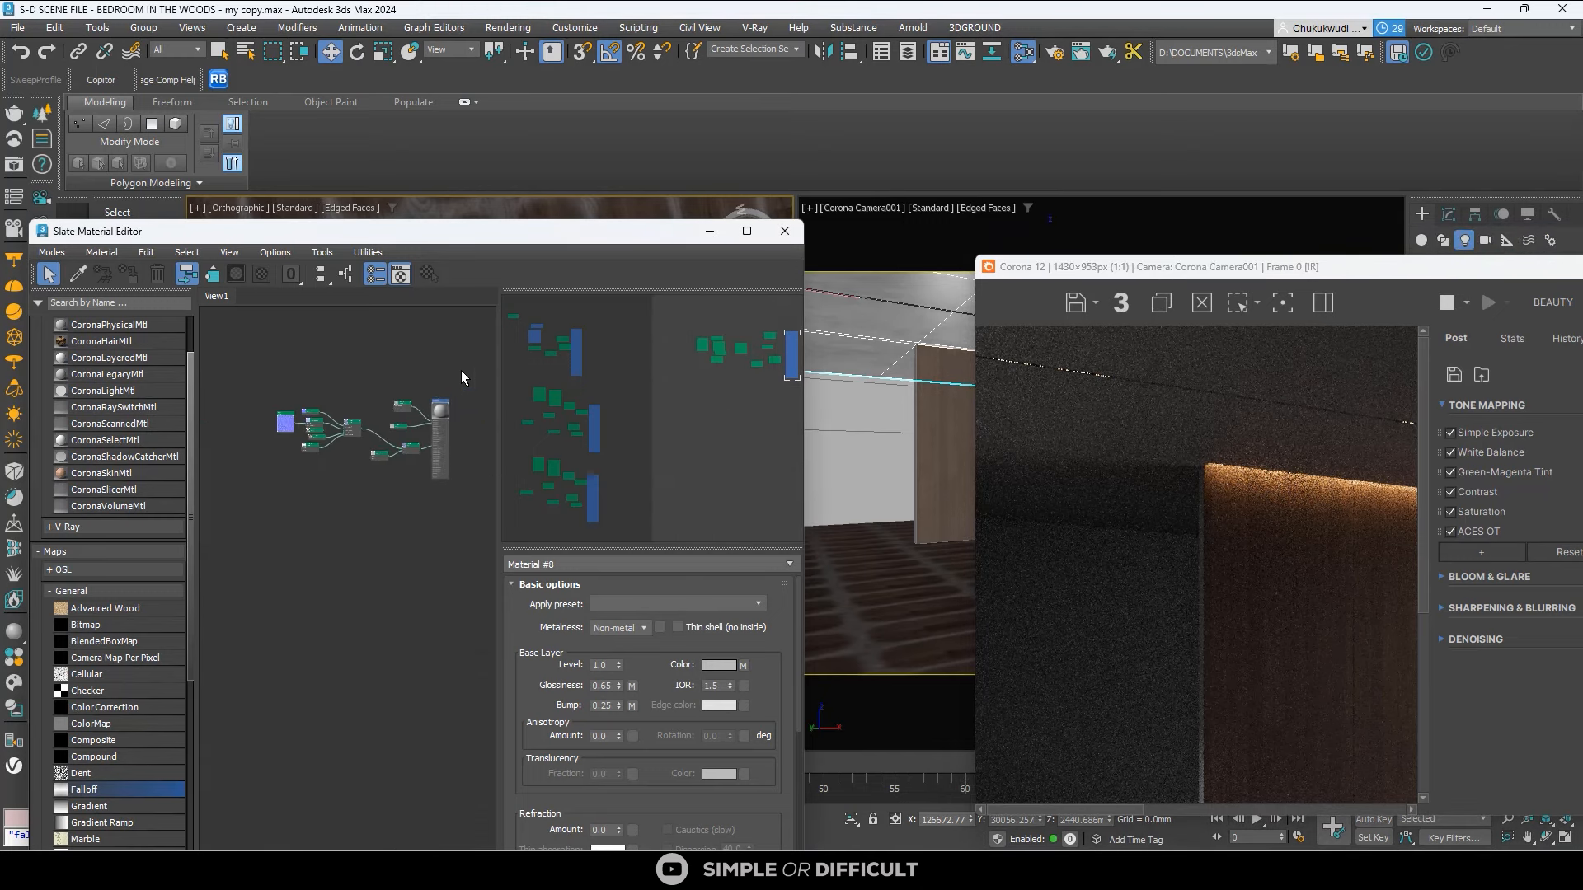
left_click_drag(460, 370, 258, 547)
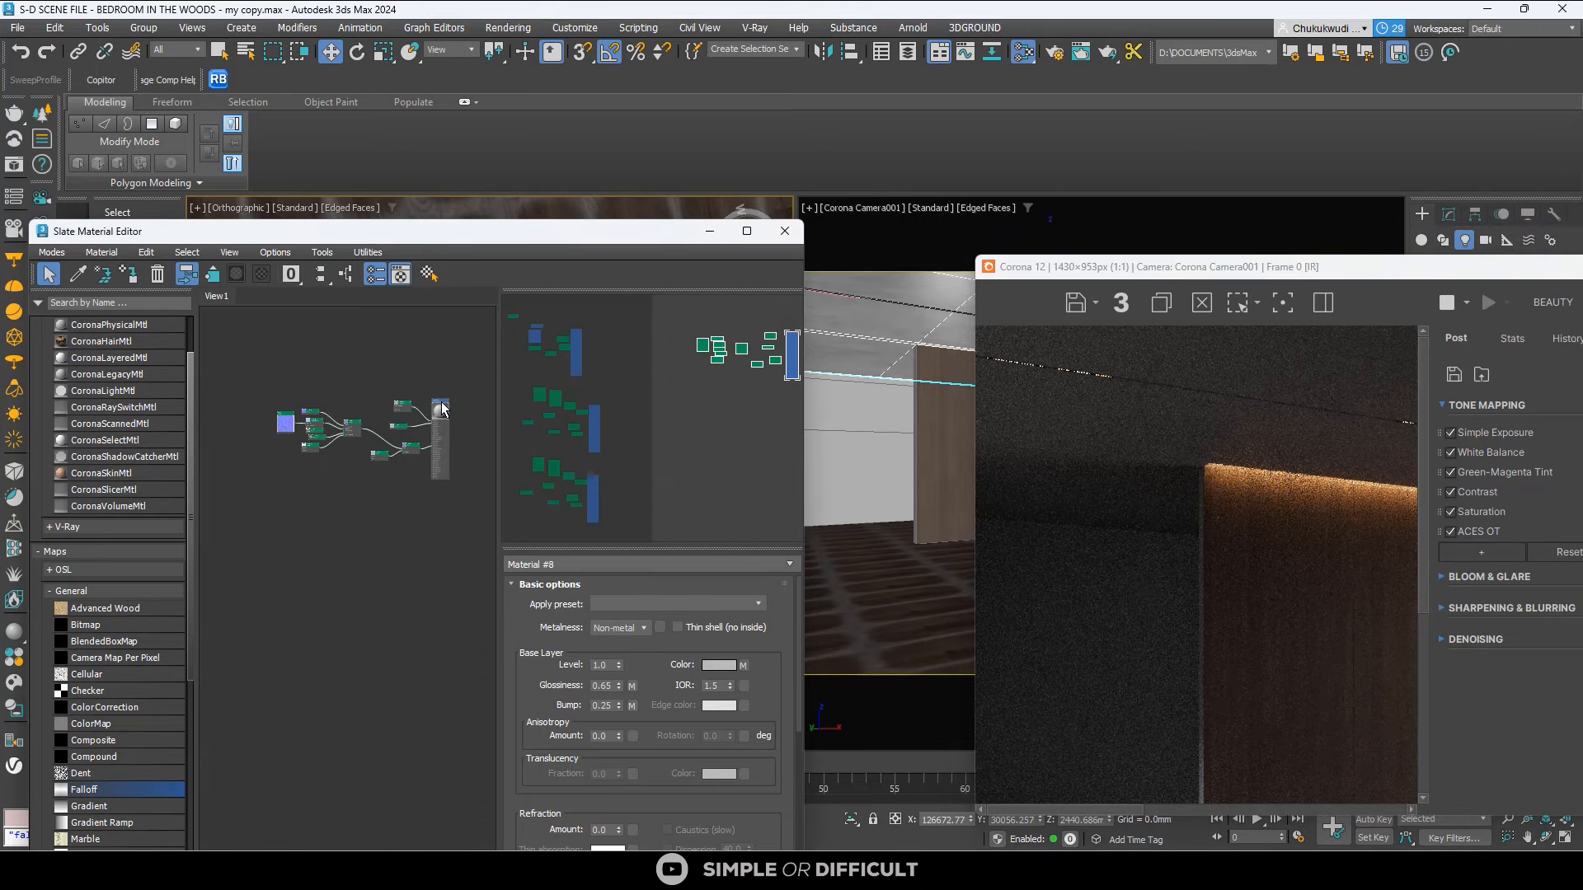
left_click_drag(442, 409, 439, 529, "shift")
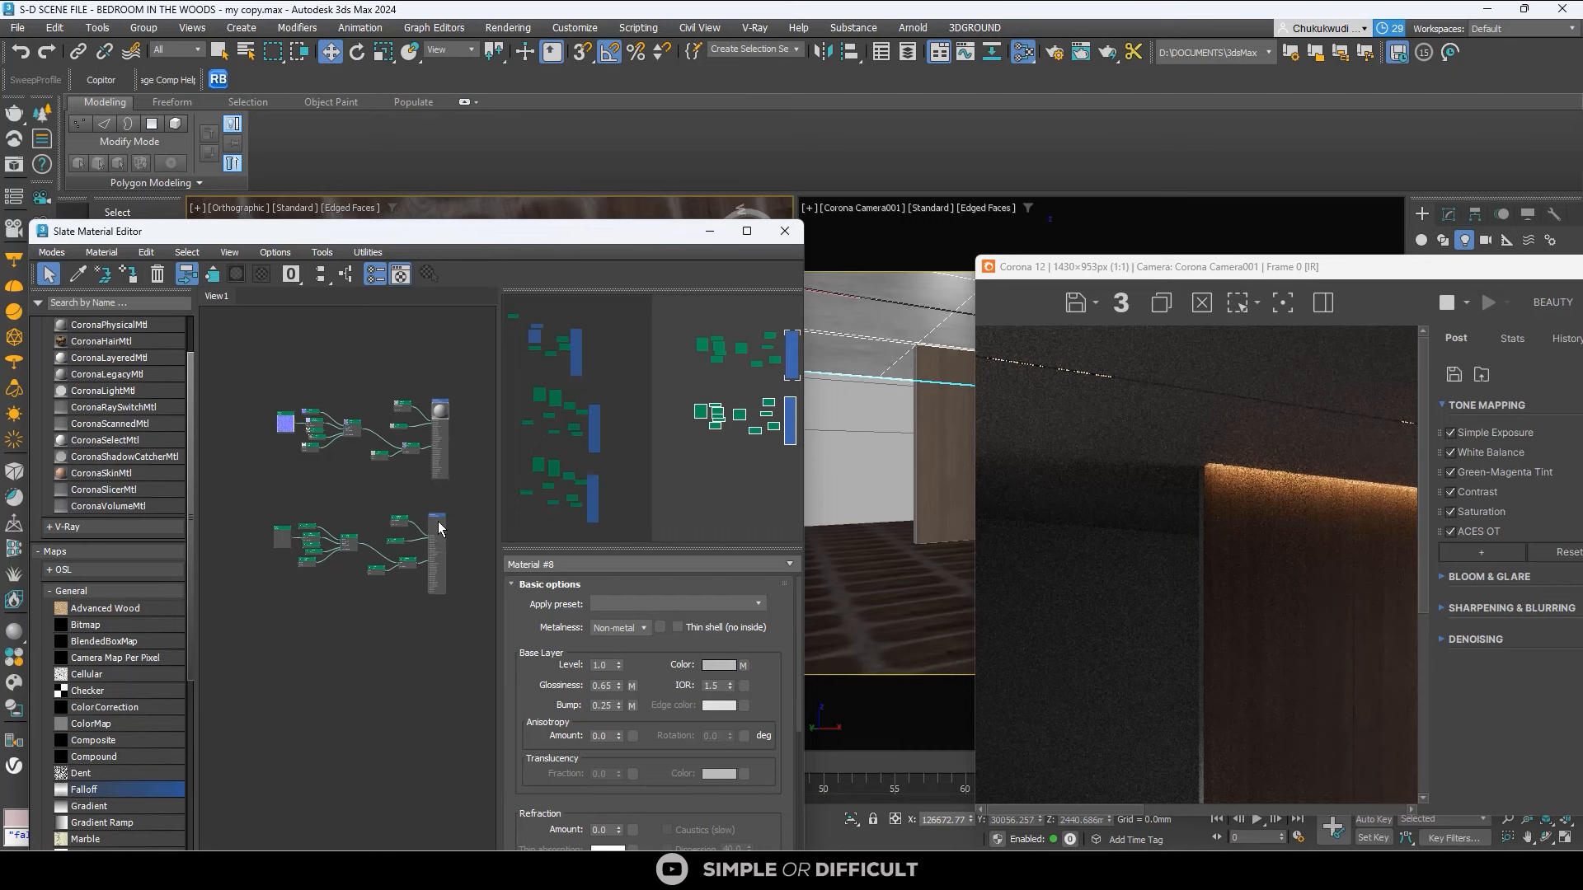
double_click(443, 511)
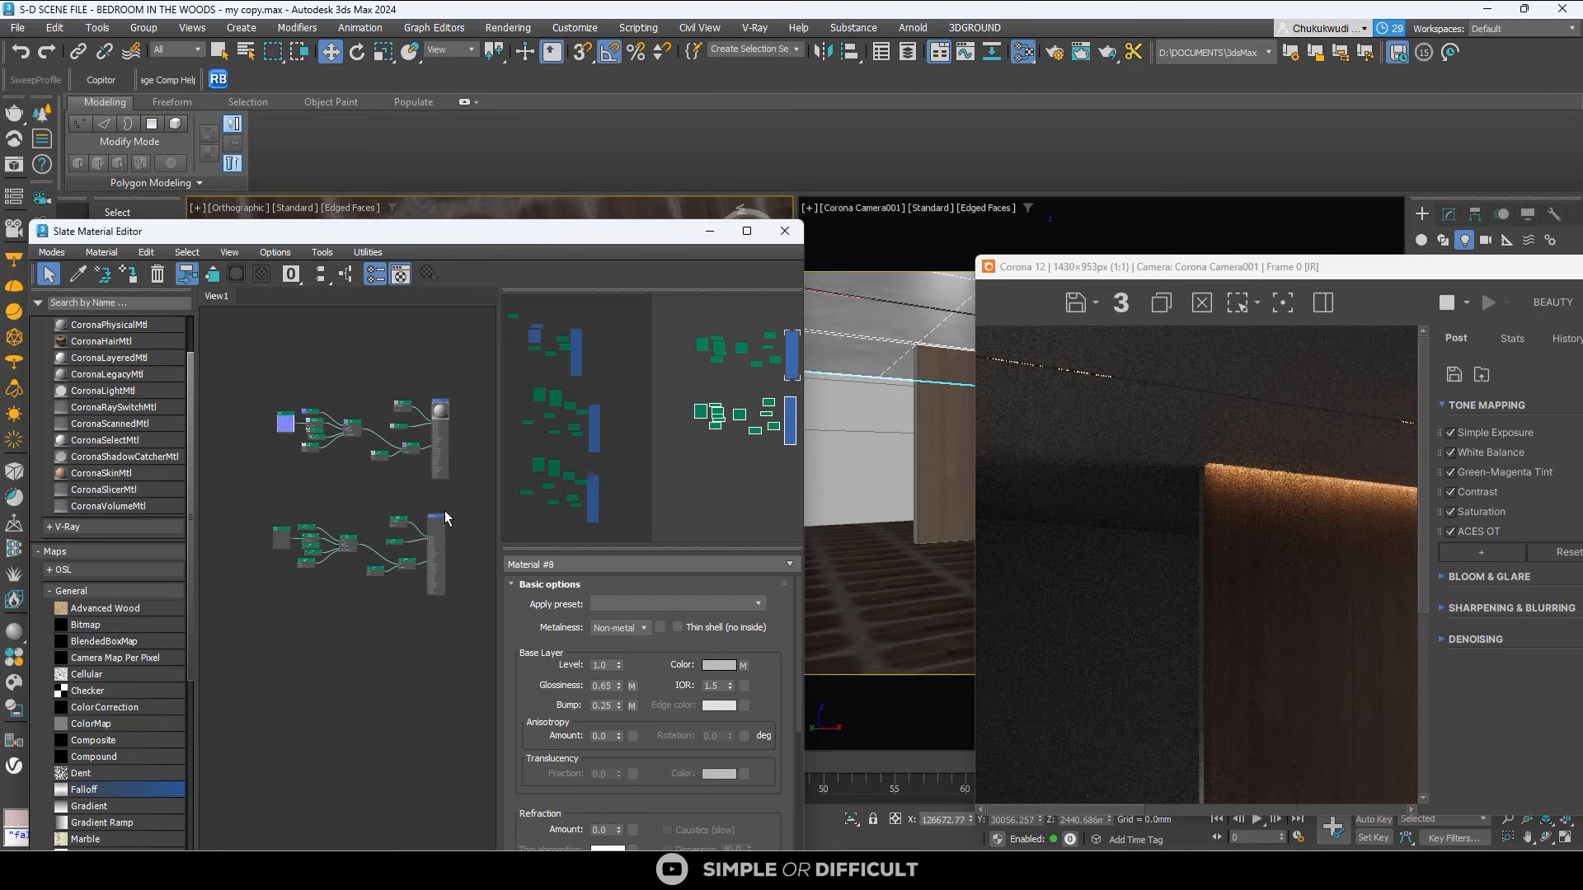
scroll(444, 511, "up", 5)
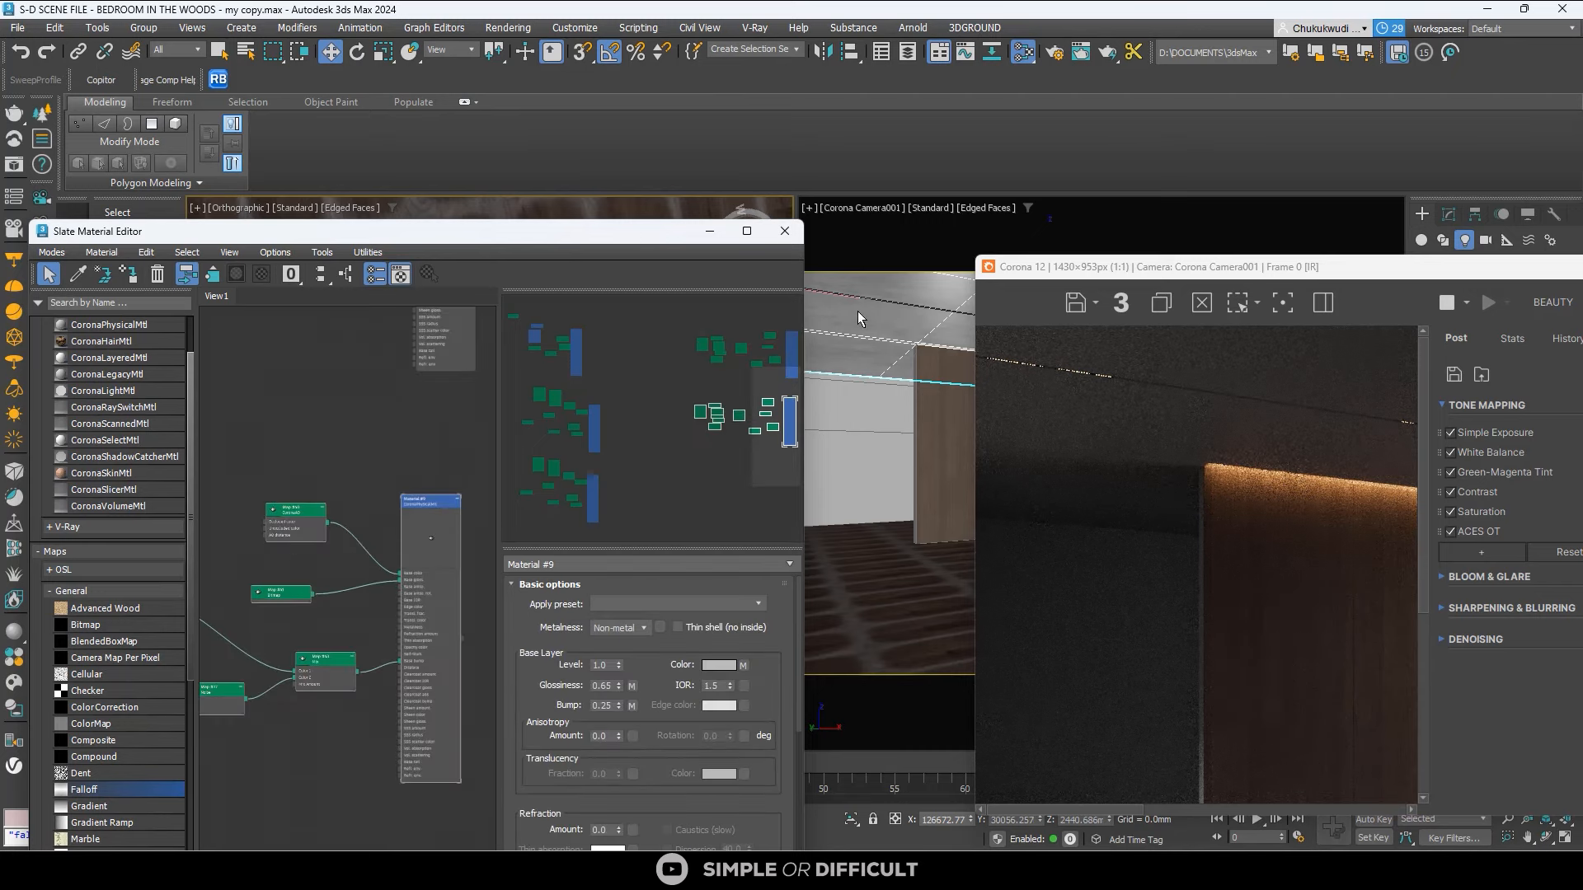
Assign the copied material to the room's wall object Plane001 and check the wall beside the window in the maximized render.
left_click_drag(1107, 270, 1048, 540)
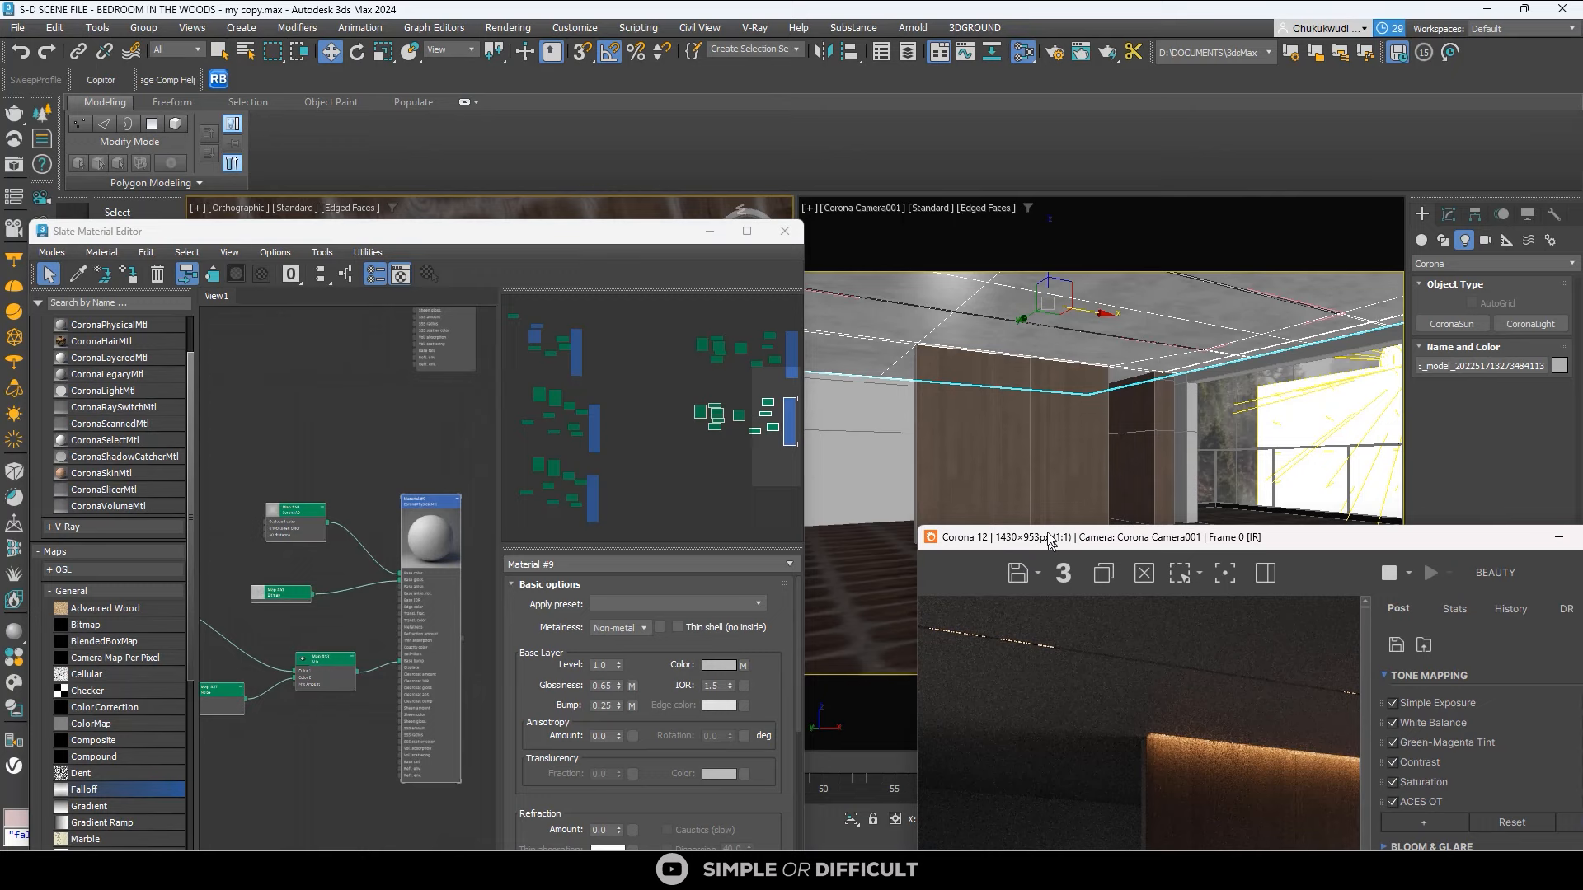
left_click(1185, 399)
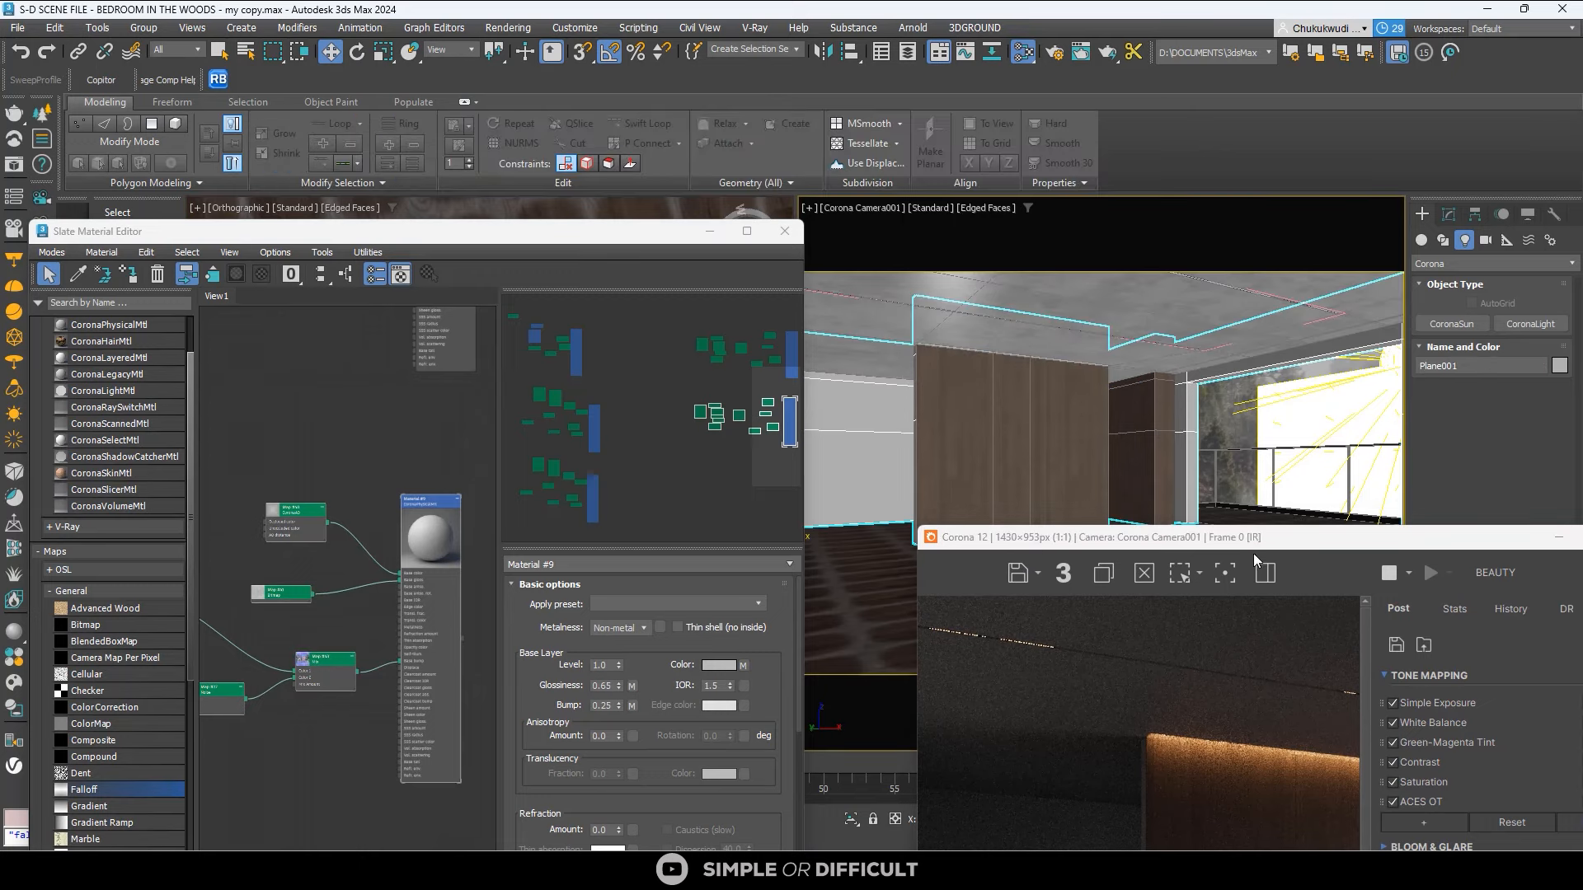
scroll(429, 548, "up", 3)
left_click_drag(1097, 538, 754, 241)
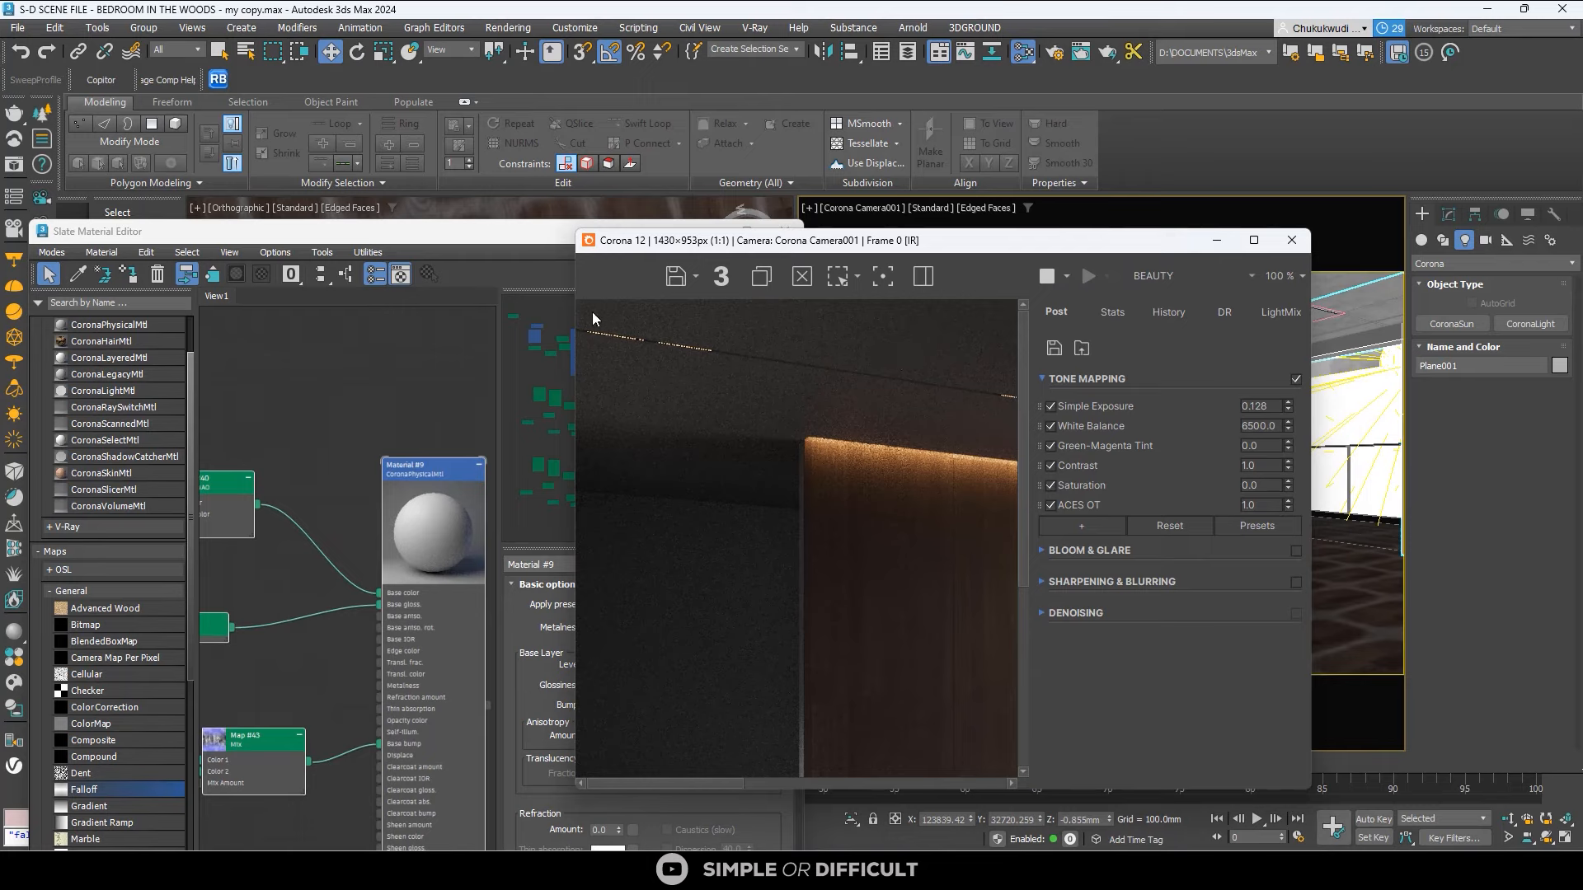
left_click(130, 275)
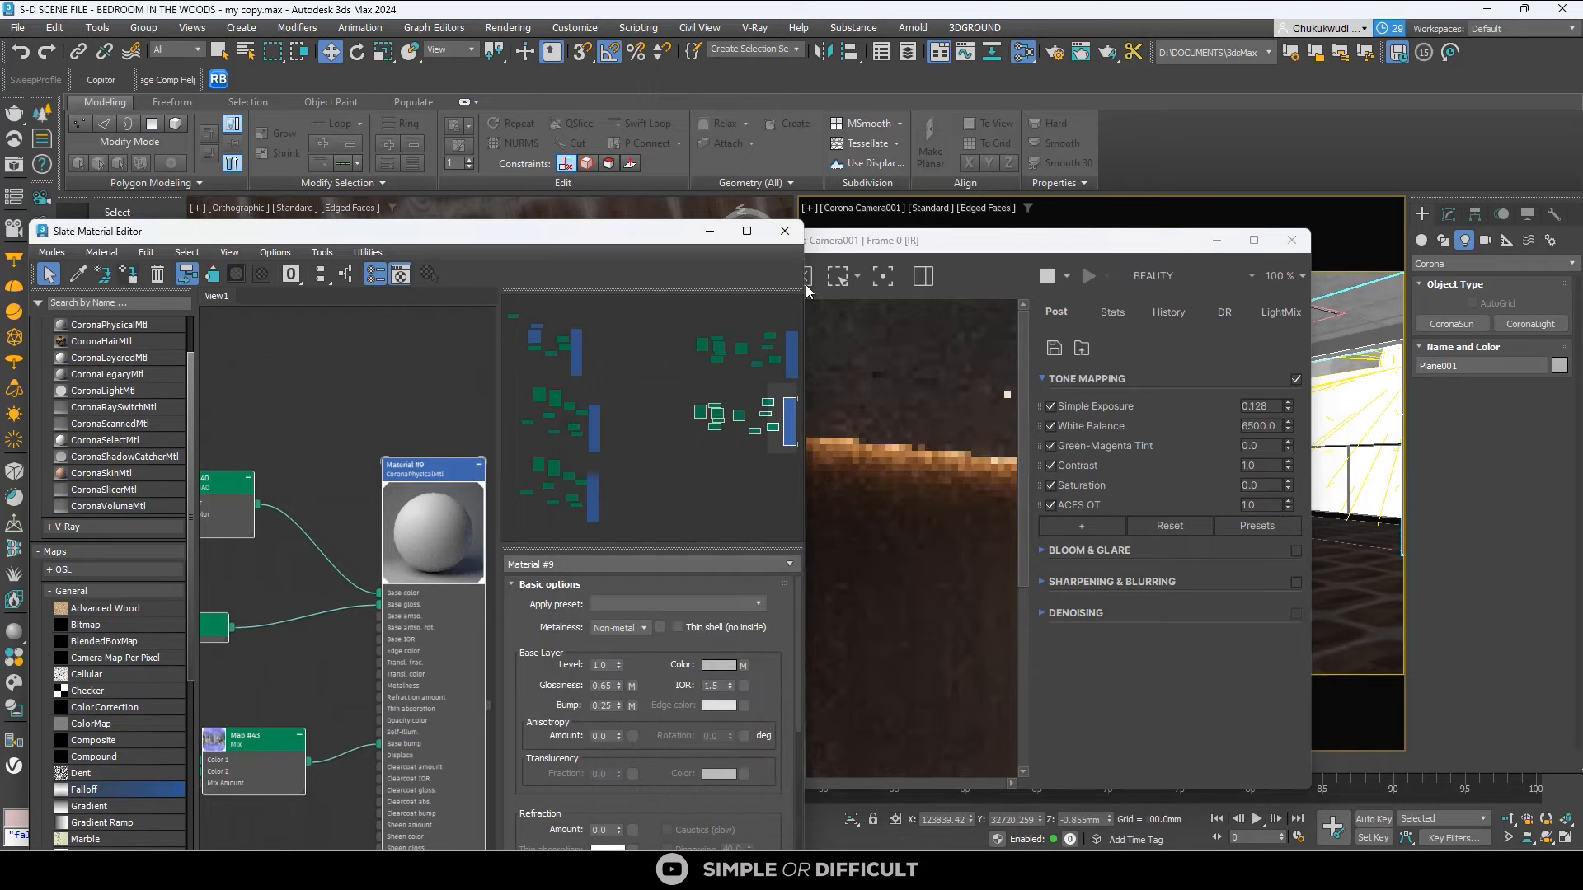
left_click(1254, 240)
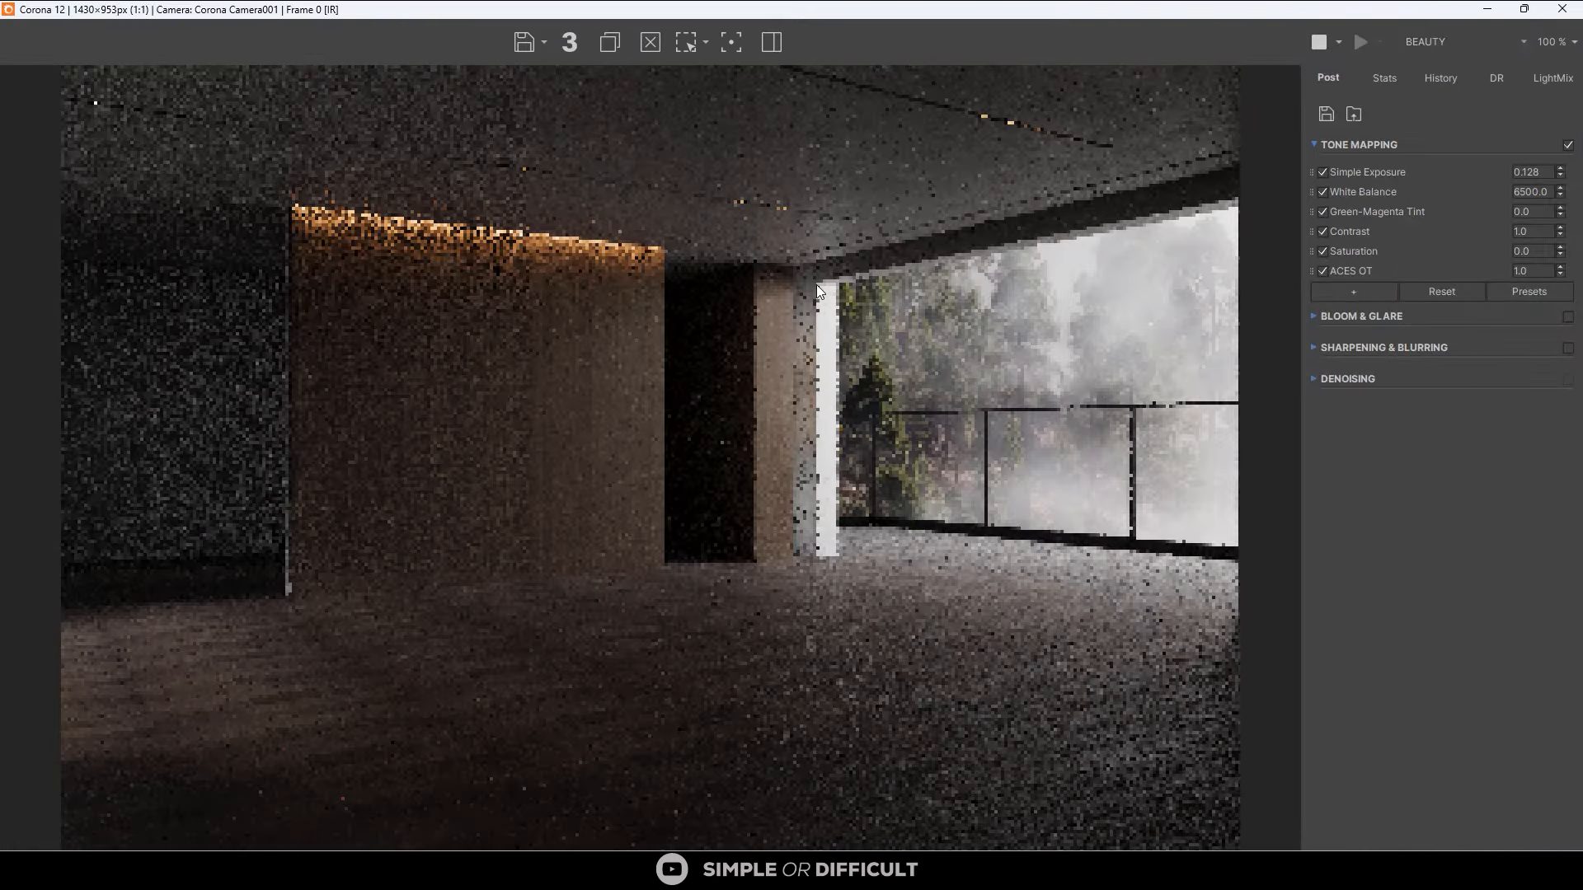
scroll(816, 284, "up", 6)
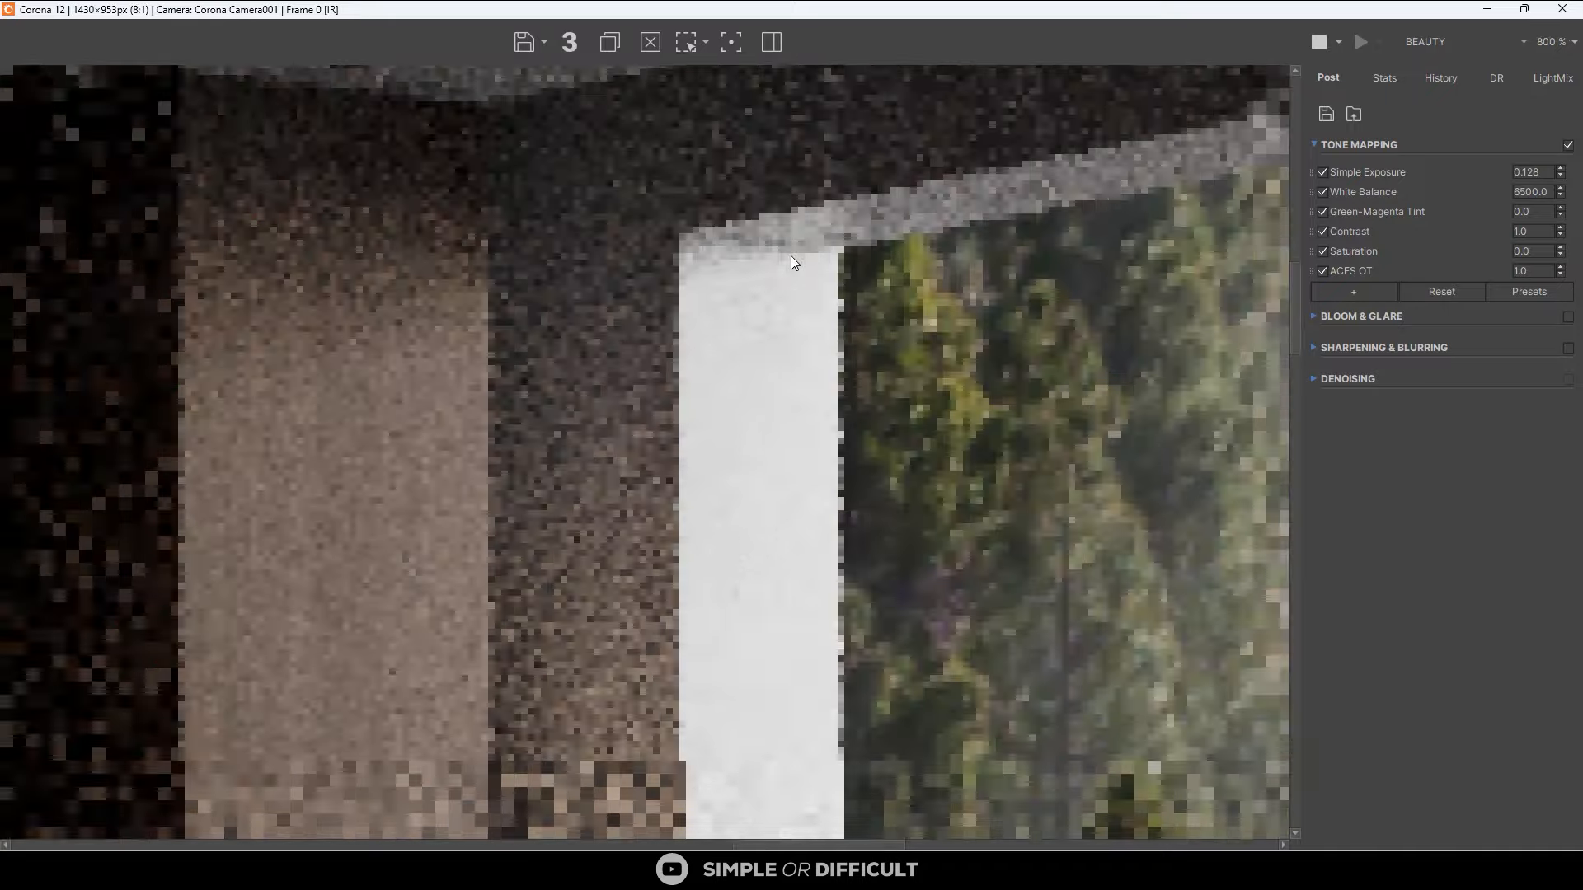
scroll(792, 261, "down", 6)
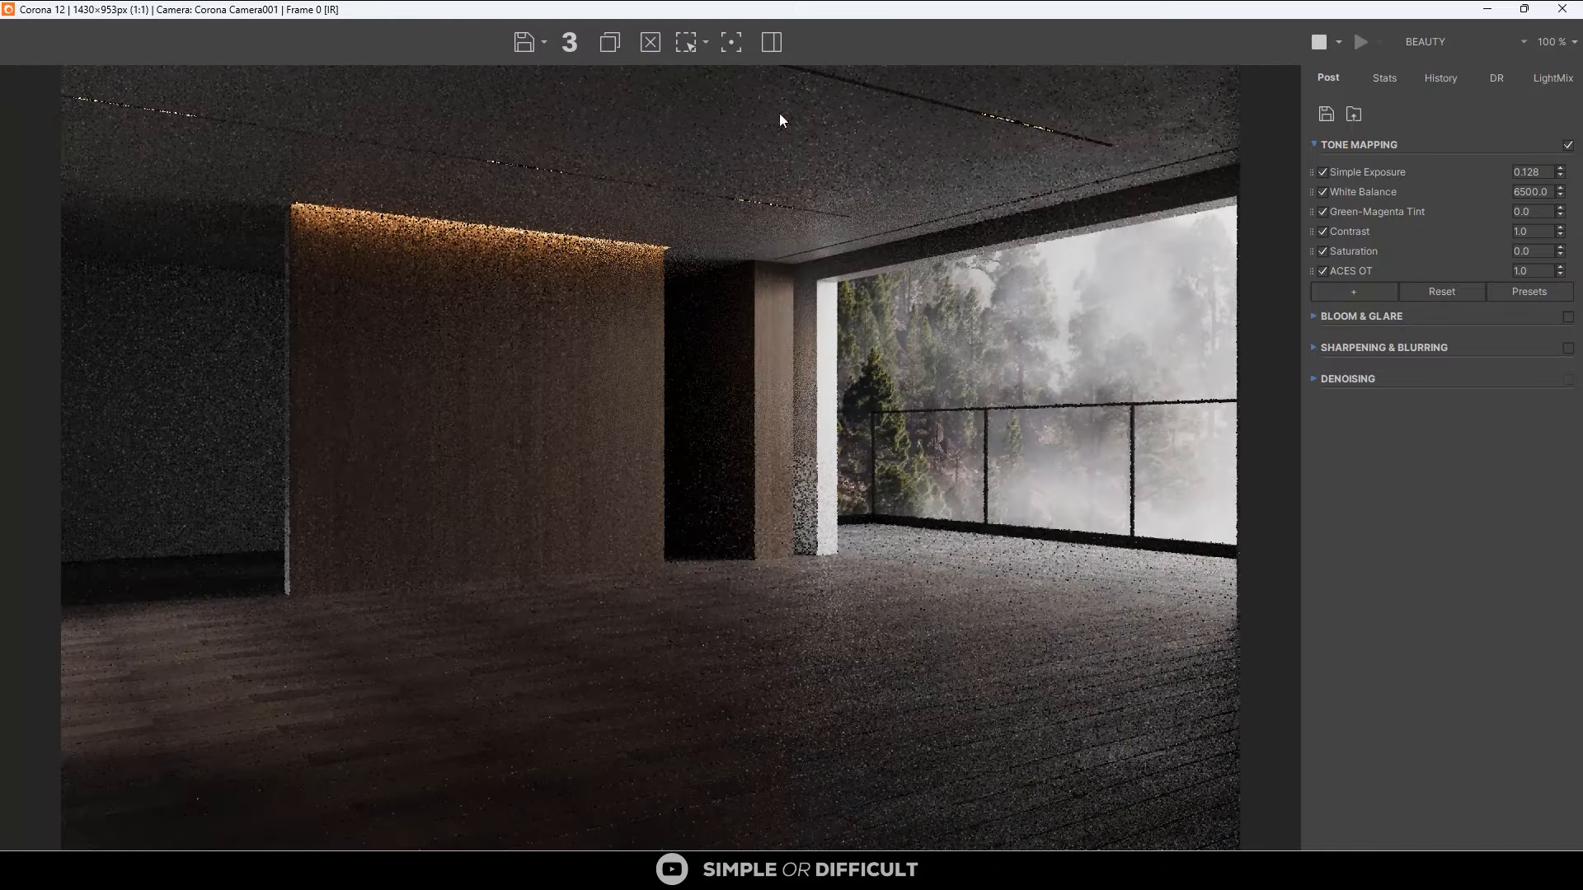
Darken the occluded colour of the copied material's ambient occlusion map and set its unoccluded colour to grey B5B5B5.
double_click(887, 16)
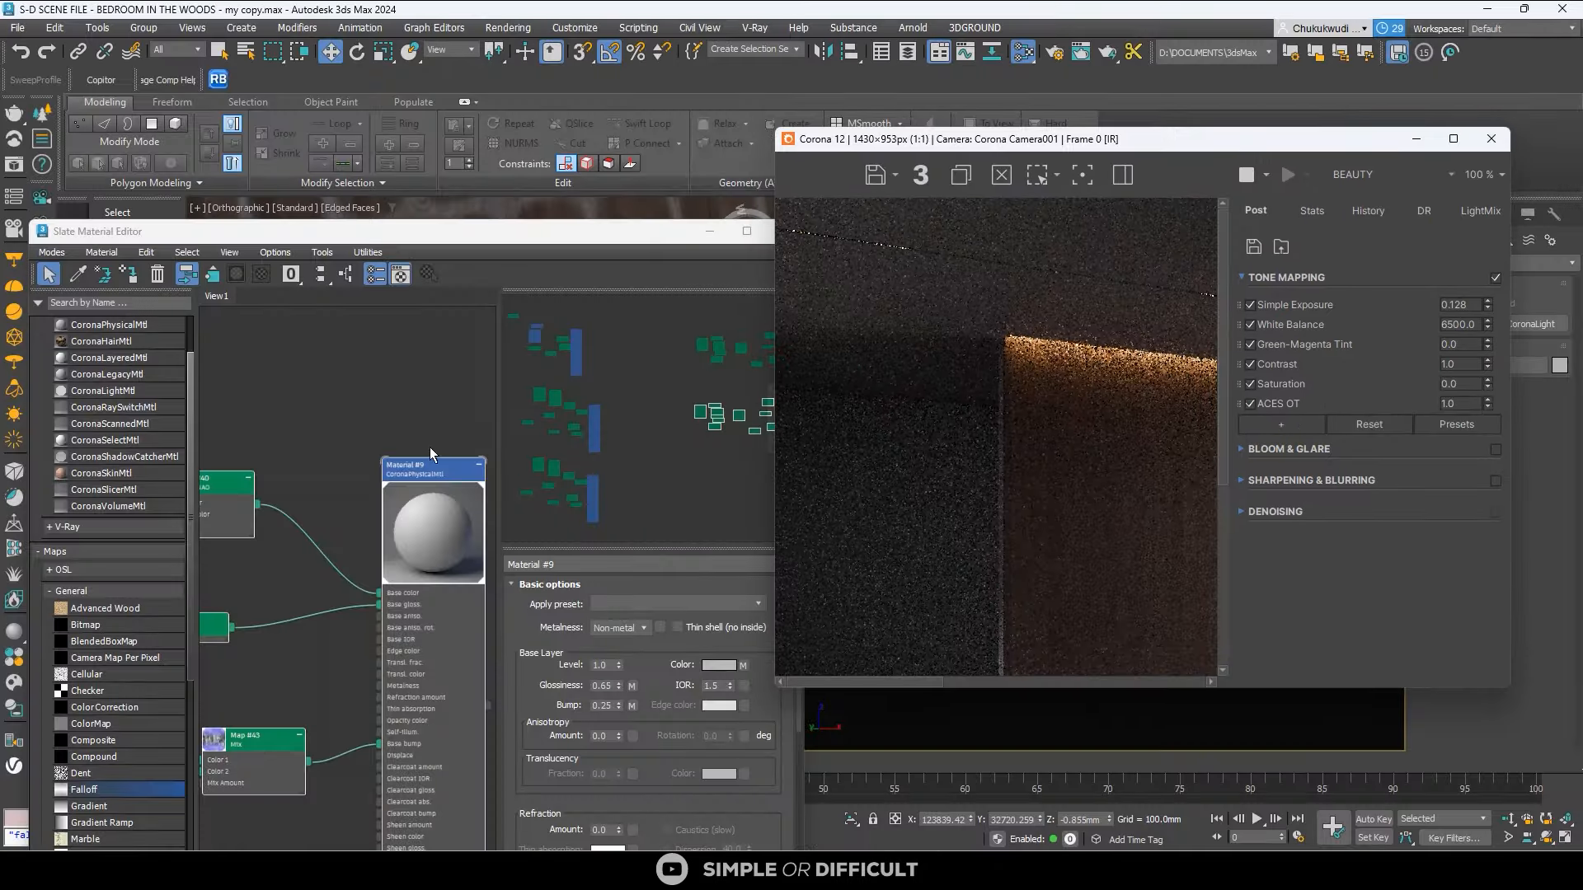
scroll(259, 470, "up", 5)
double_click(340, 463)
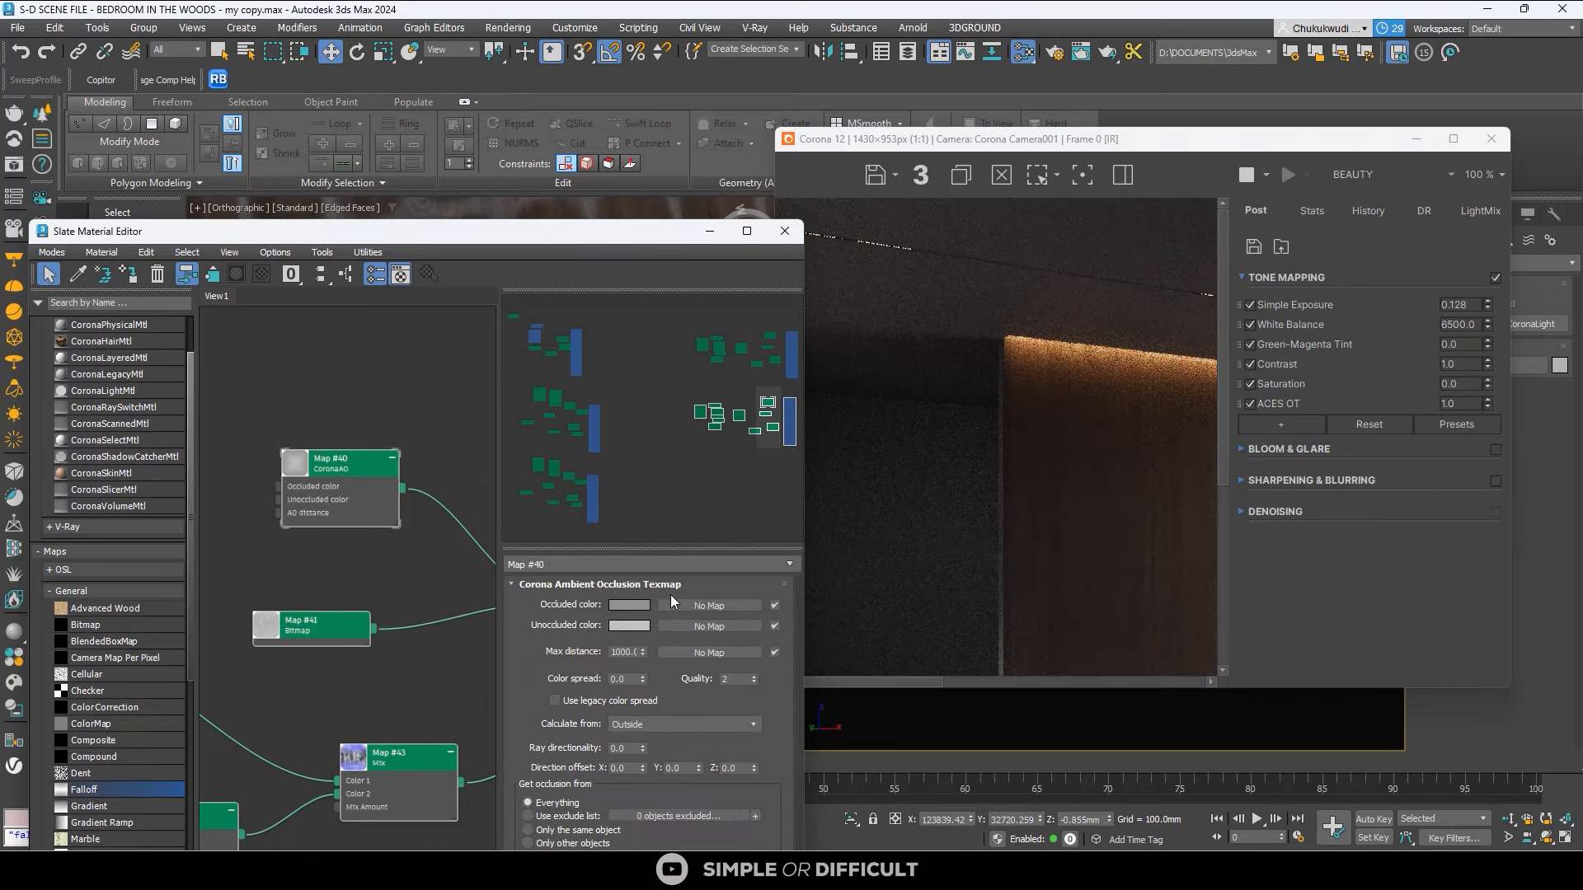
left_click(628, 605)
left_click(800, 365)
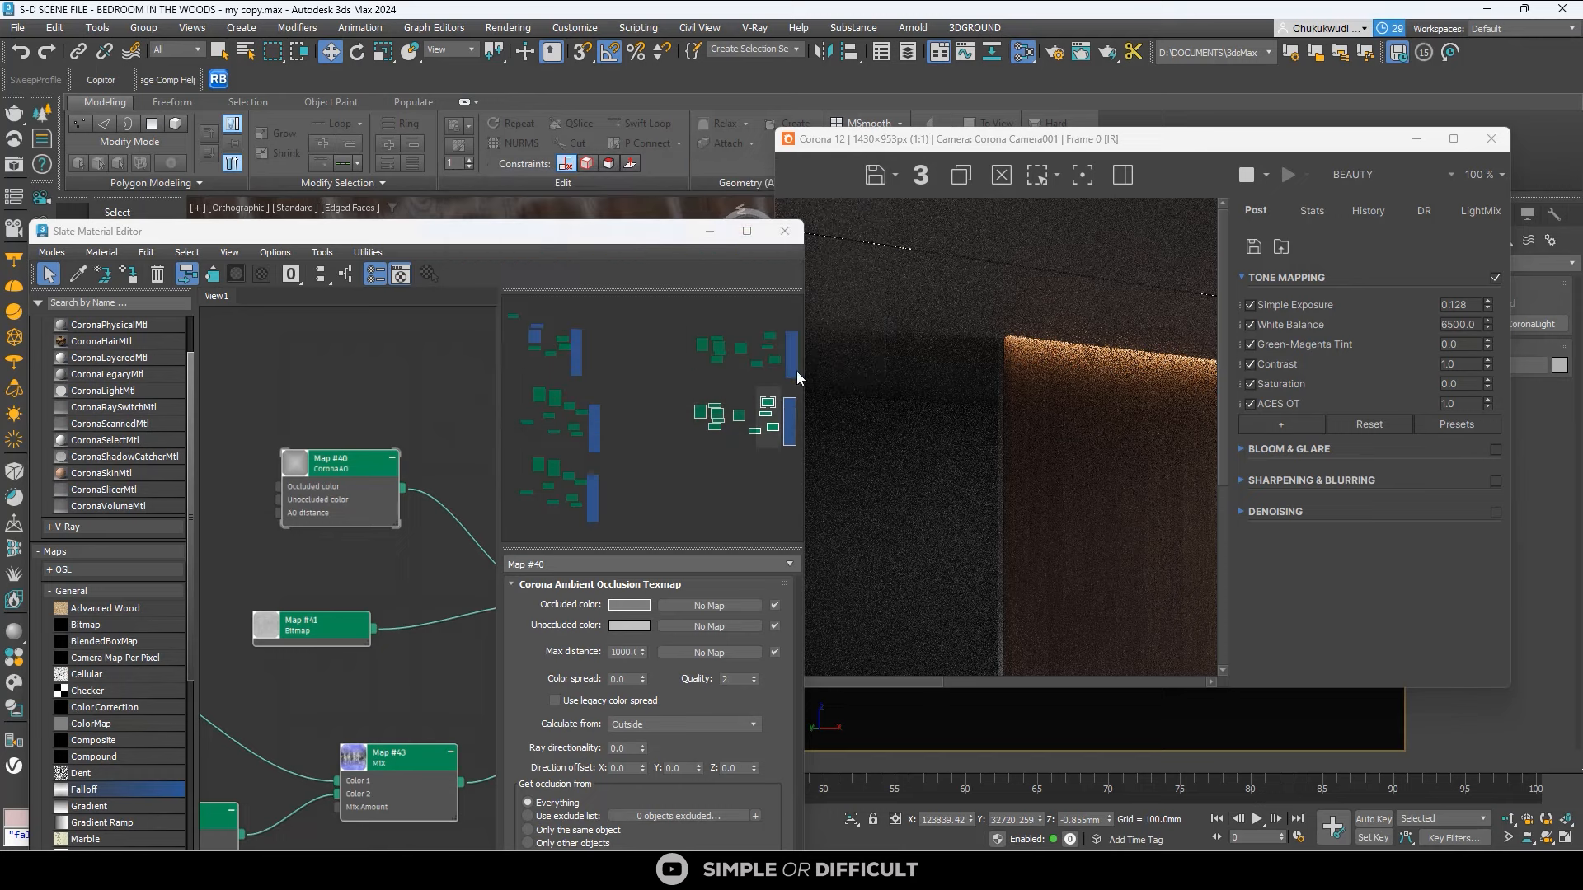
left_click(629, 625)
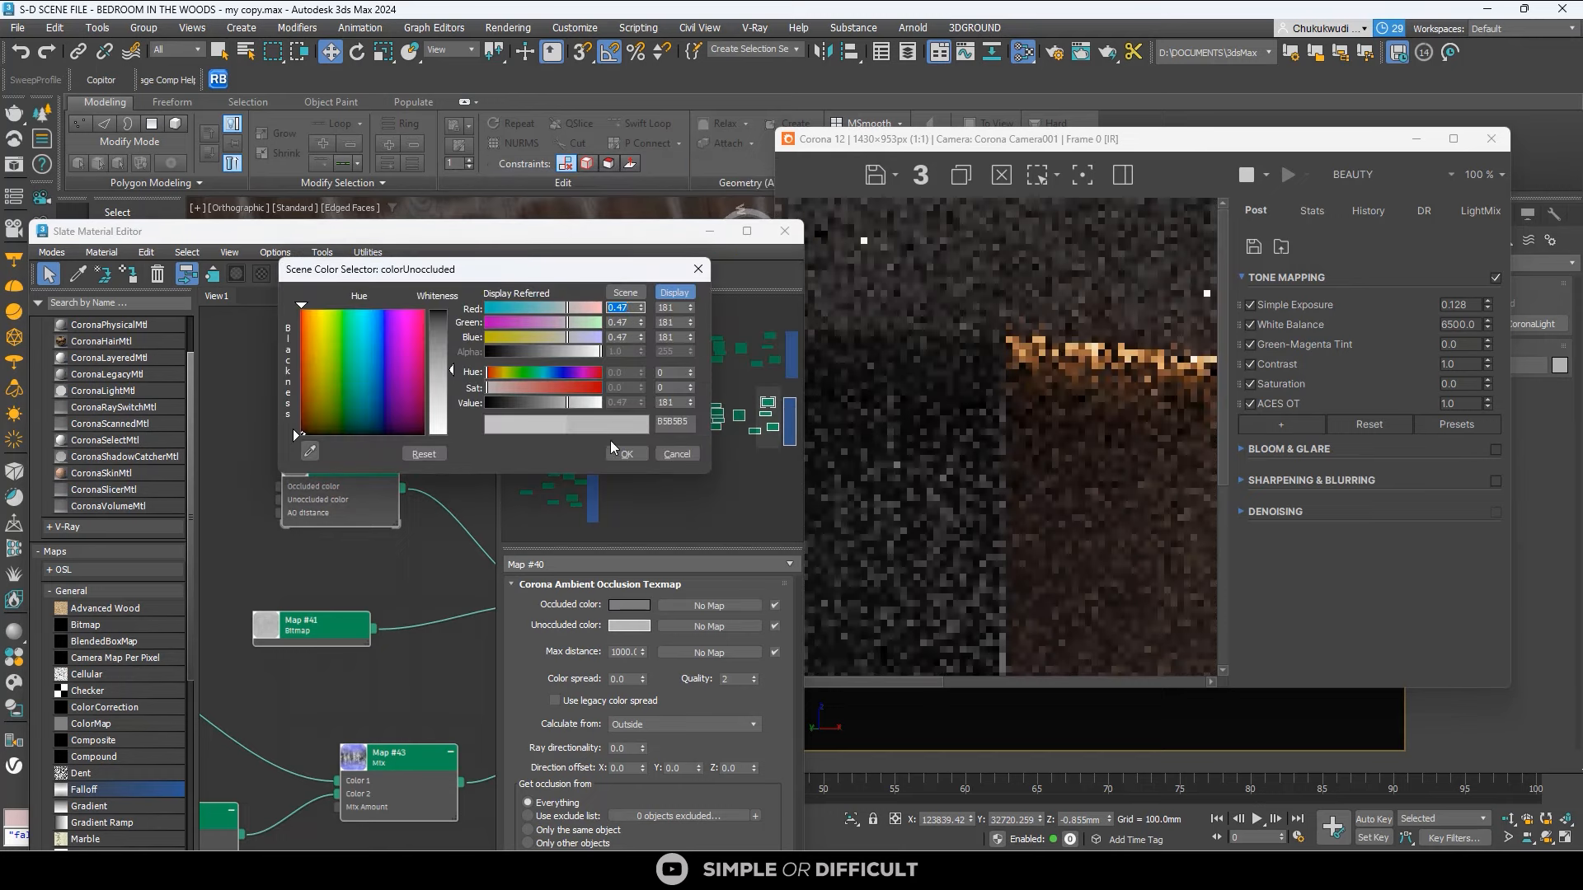
left_click(627, 454)
Examine the adjusted wall material near the window and wood panel, and compare it with the whole room.
left_click(1453, 138)
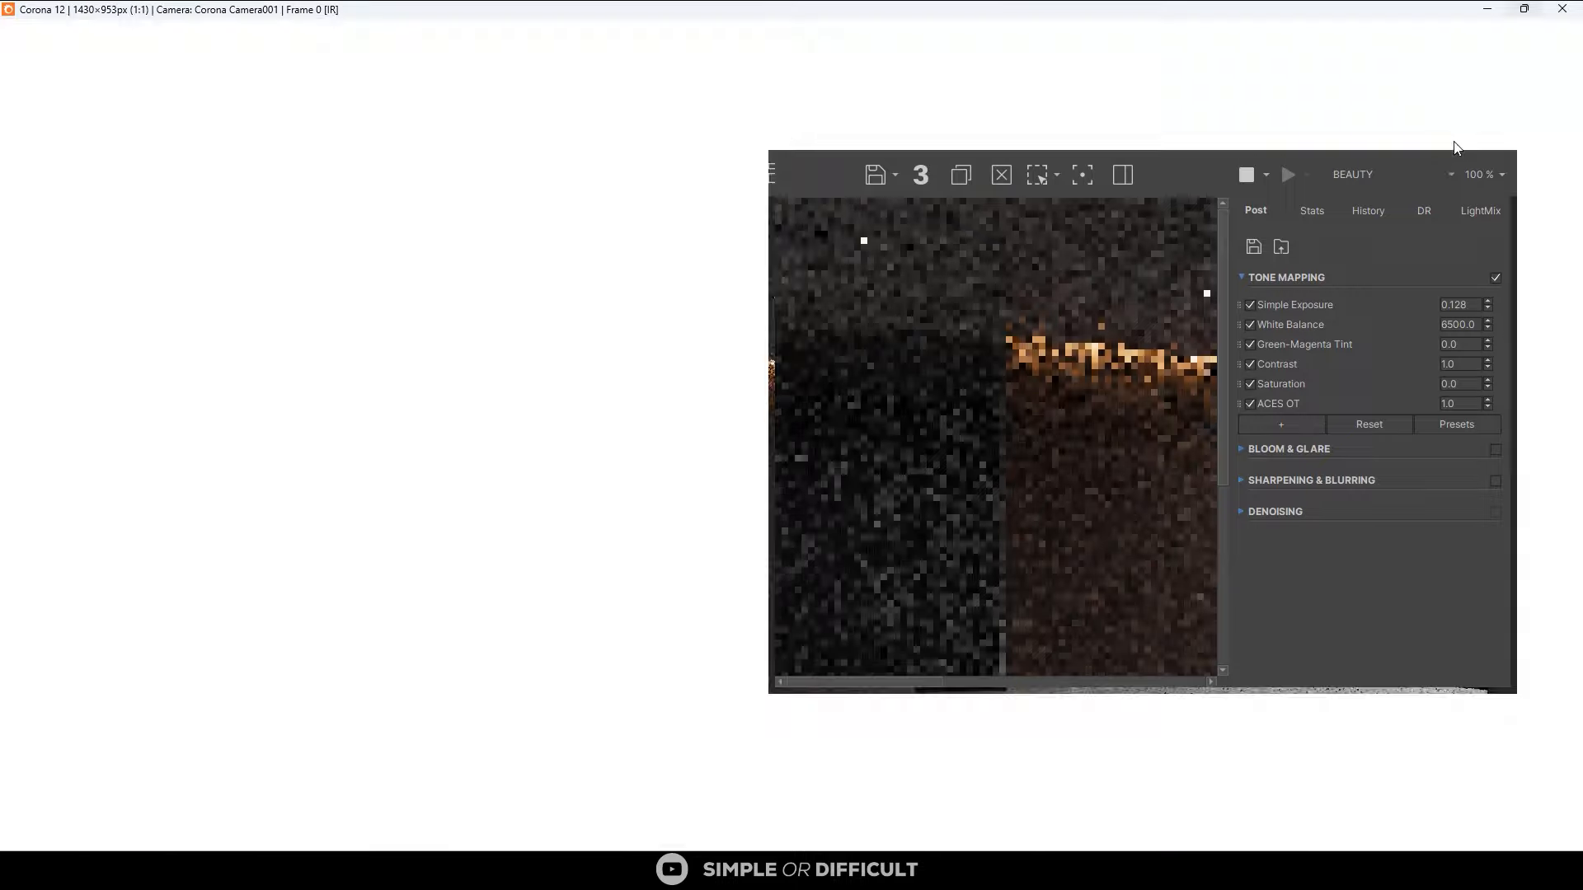
scroll(882, 285, "up", 2)
scroll(890, 239, "down", 3)
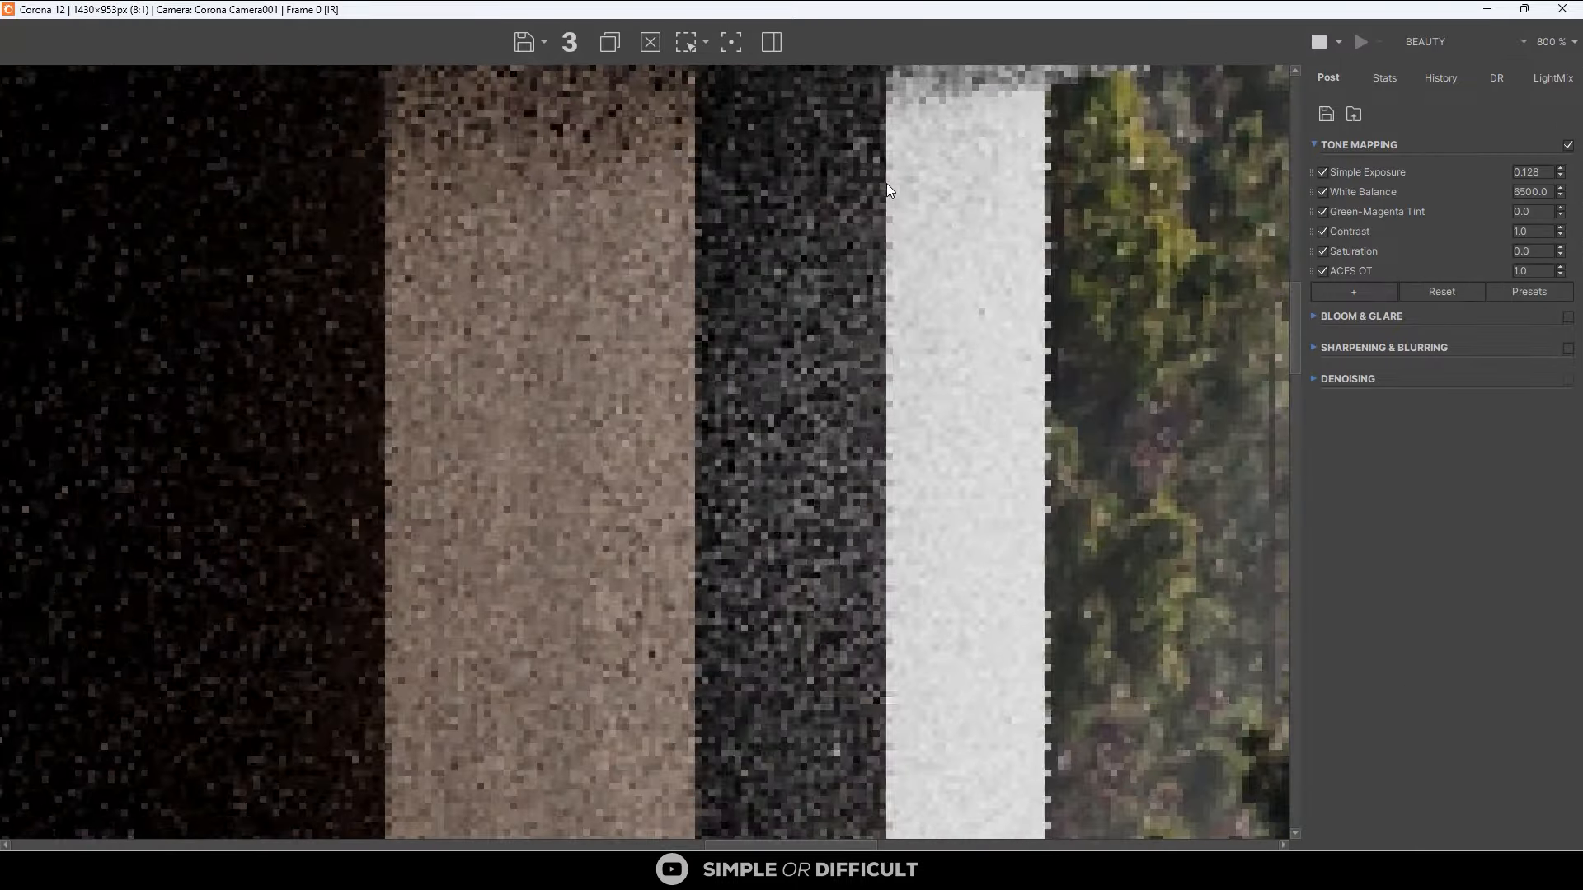
scroll(534, 462, "up", 2)
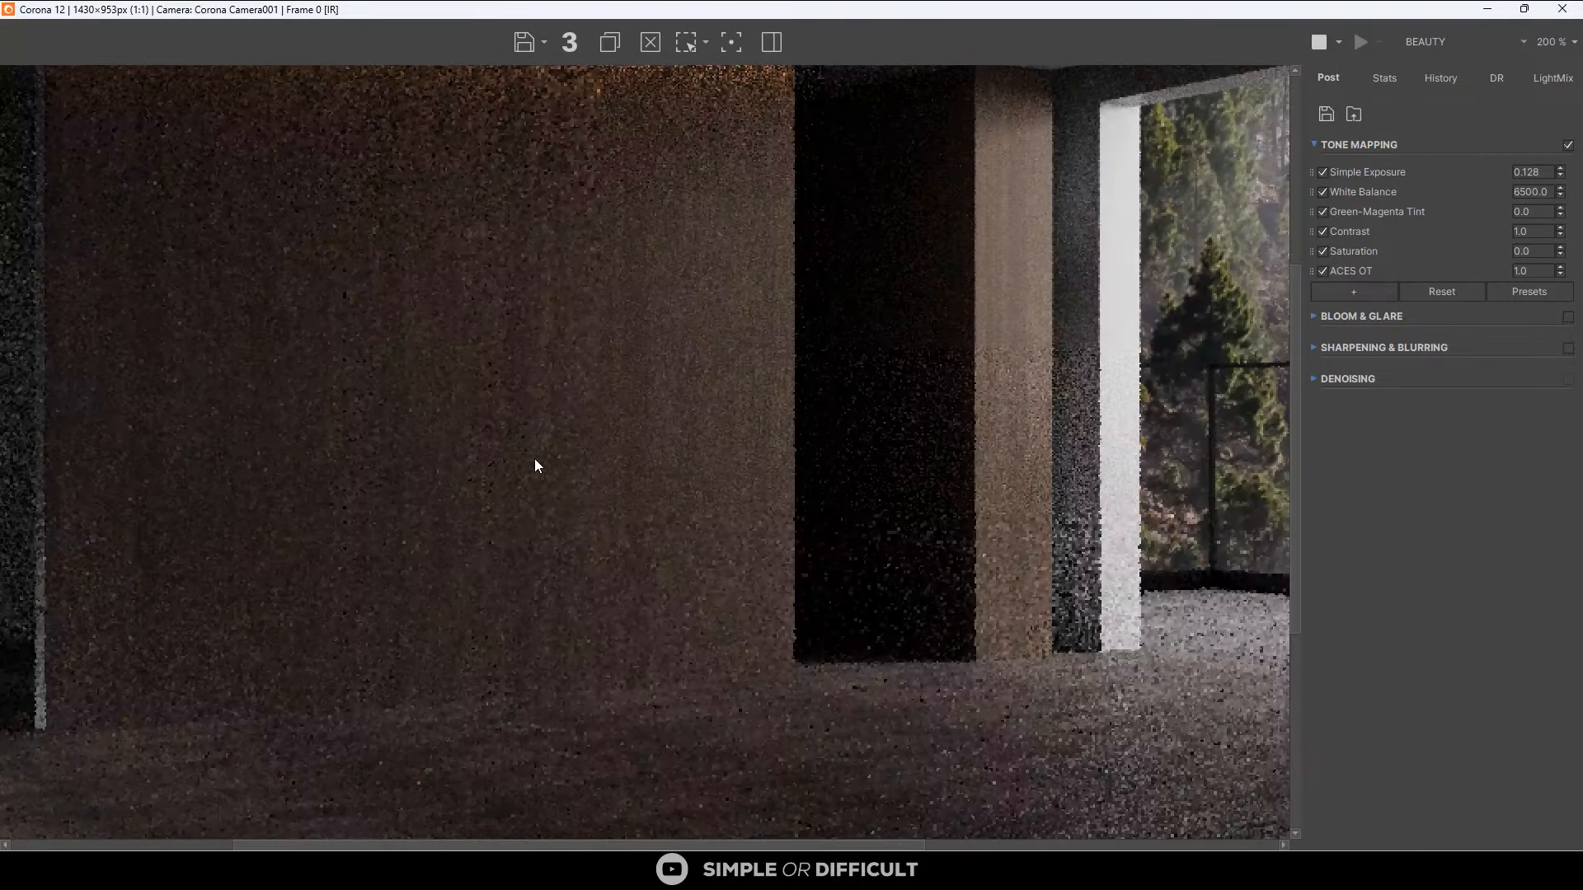
scroll(739, 419, "down", 1)
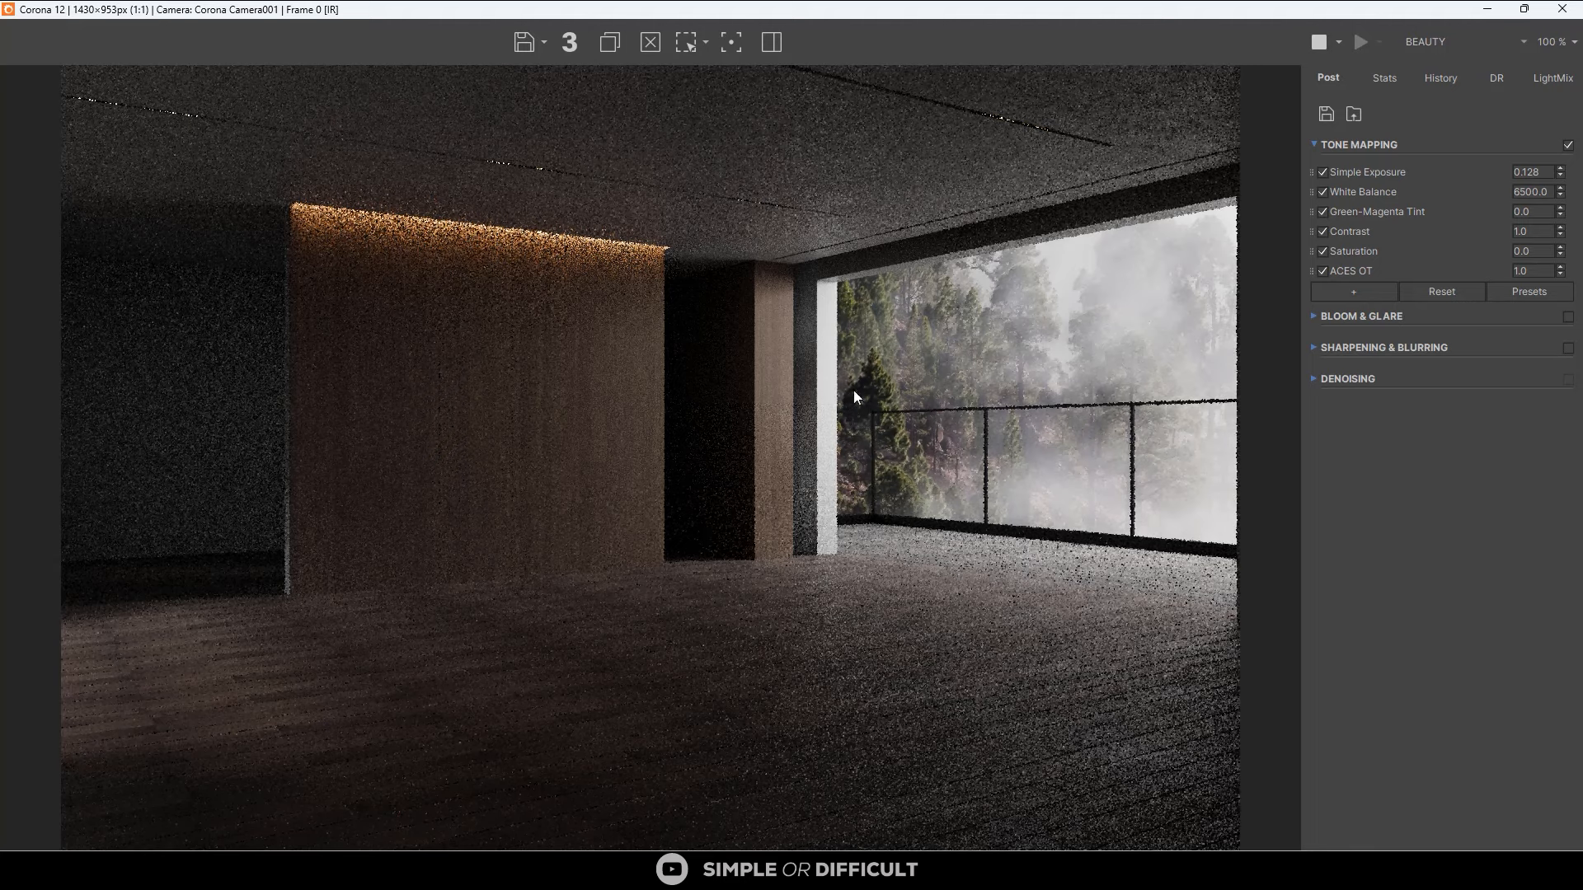
scroll(821, 447, "up", 3)
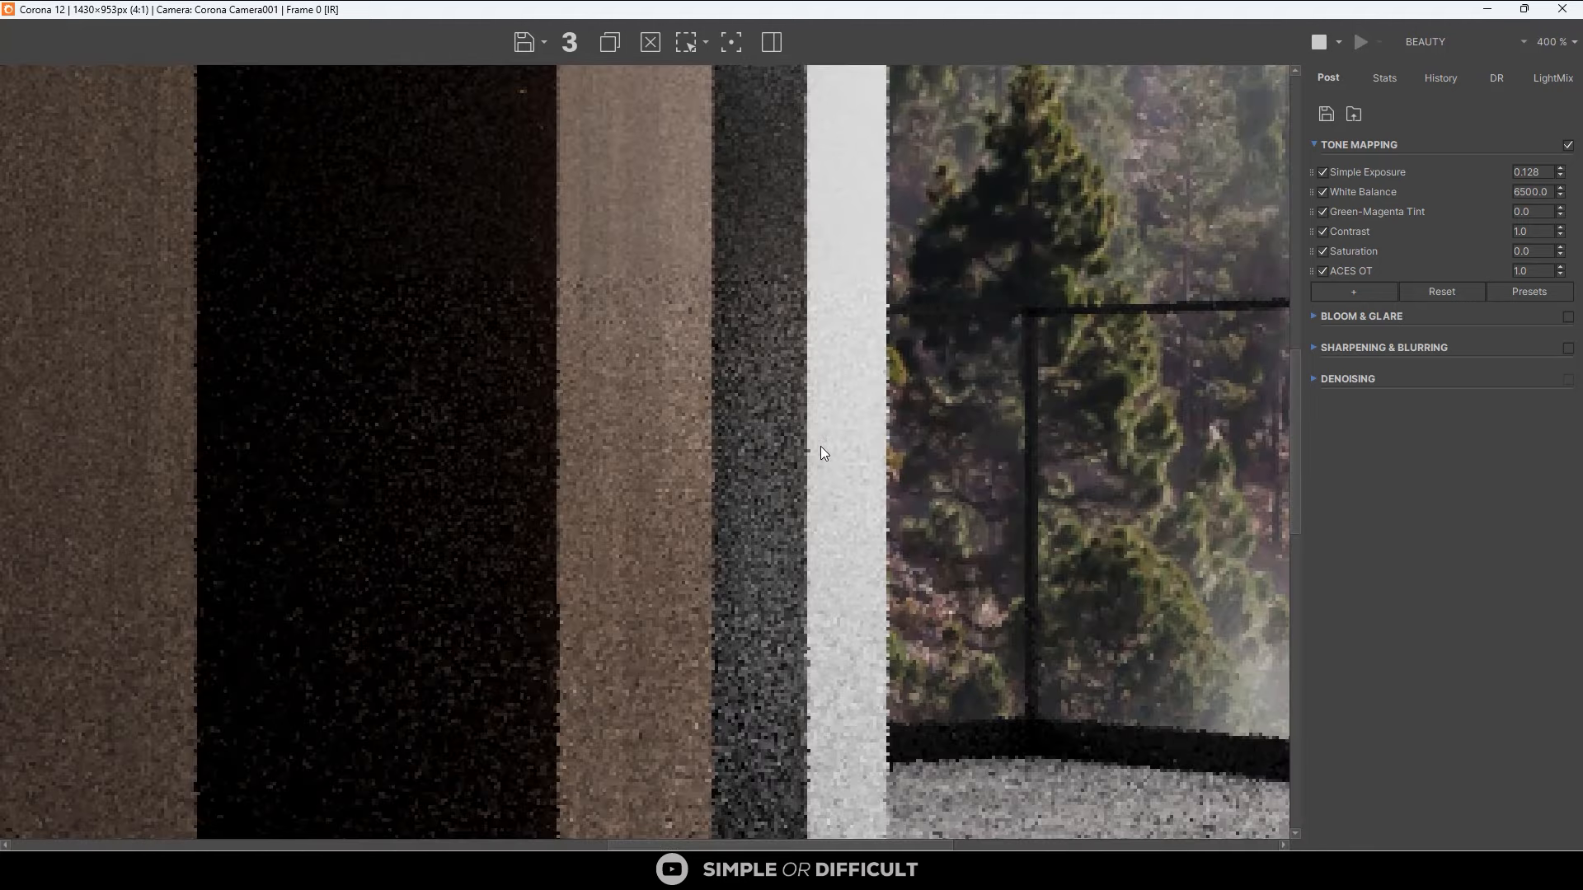
scroll(821, 447, "down", 3)
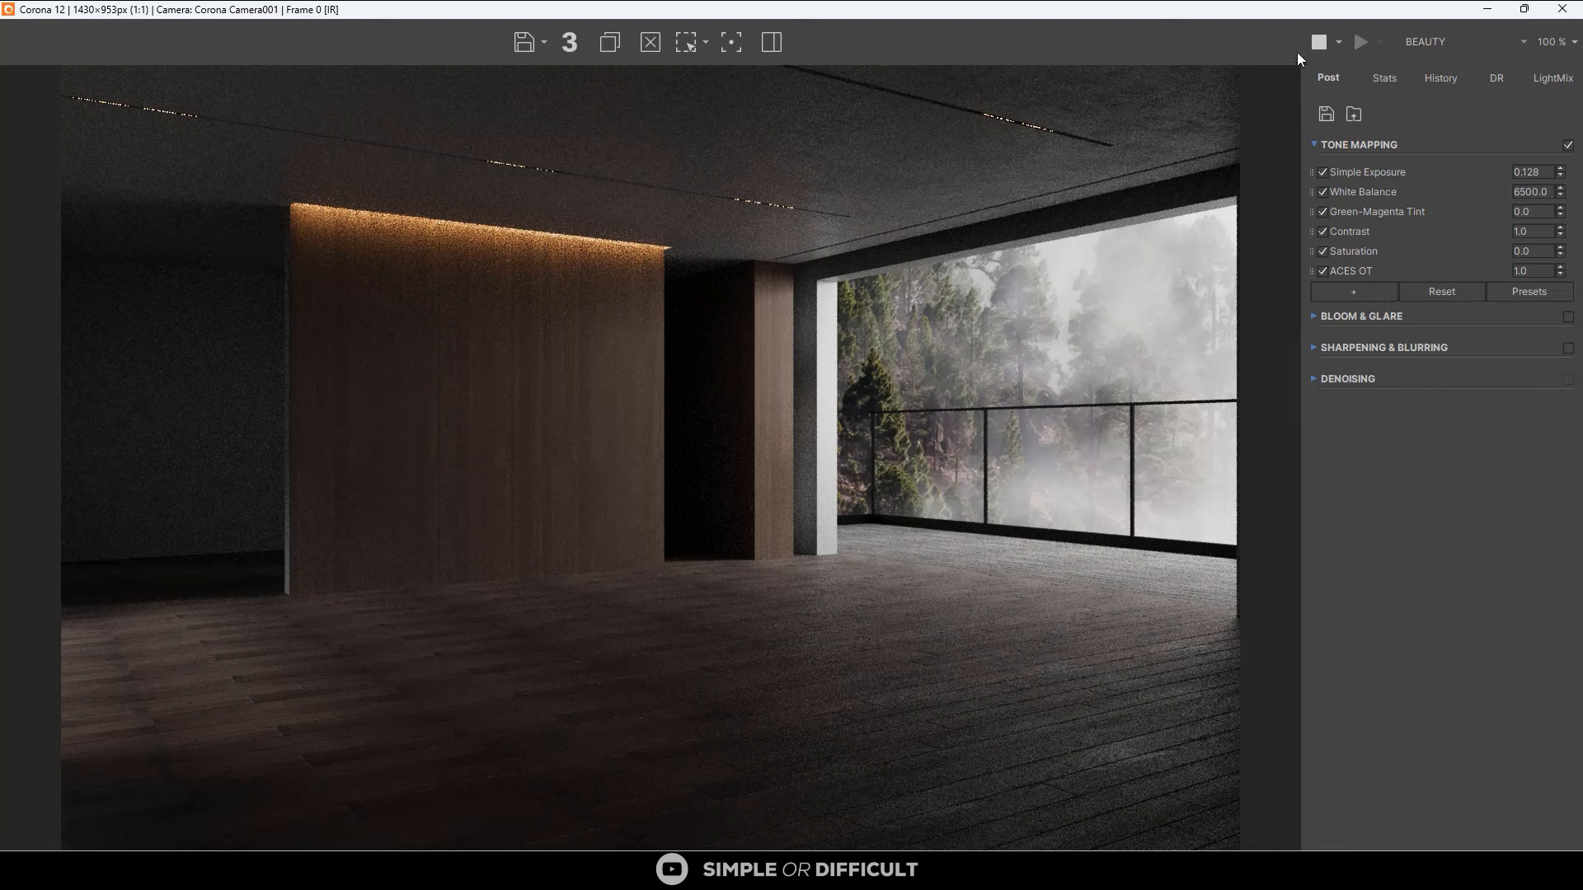
Return to the scene with its furniture shown, reopen the frame buffer and start an interactive rendering of the furnished bedroom.
left_click(1487, 9)
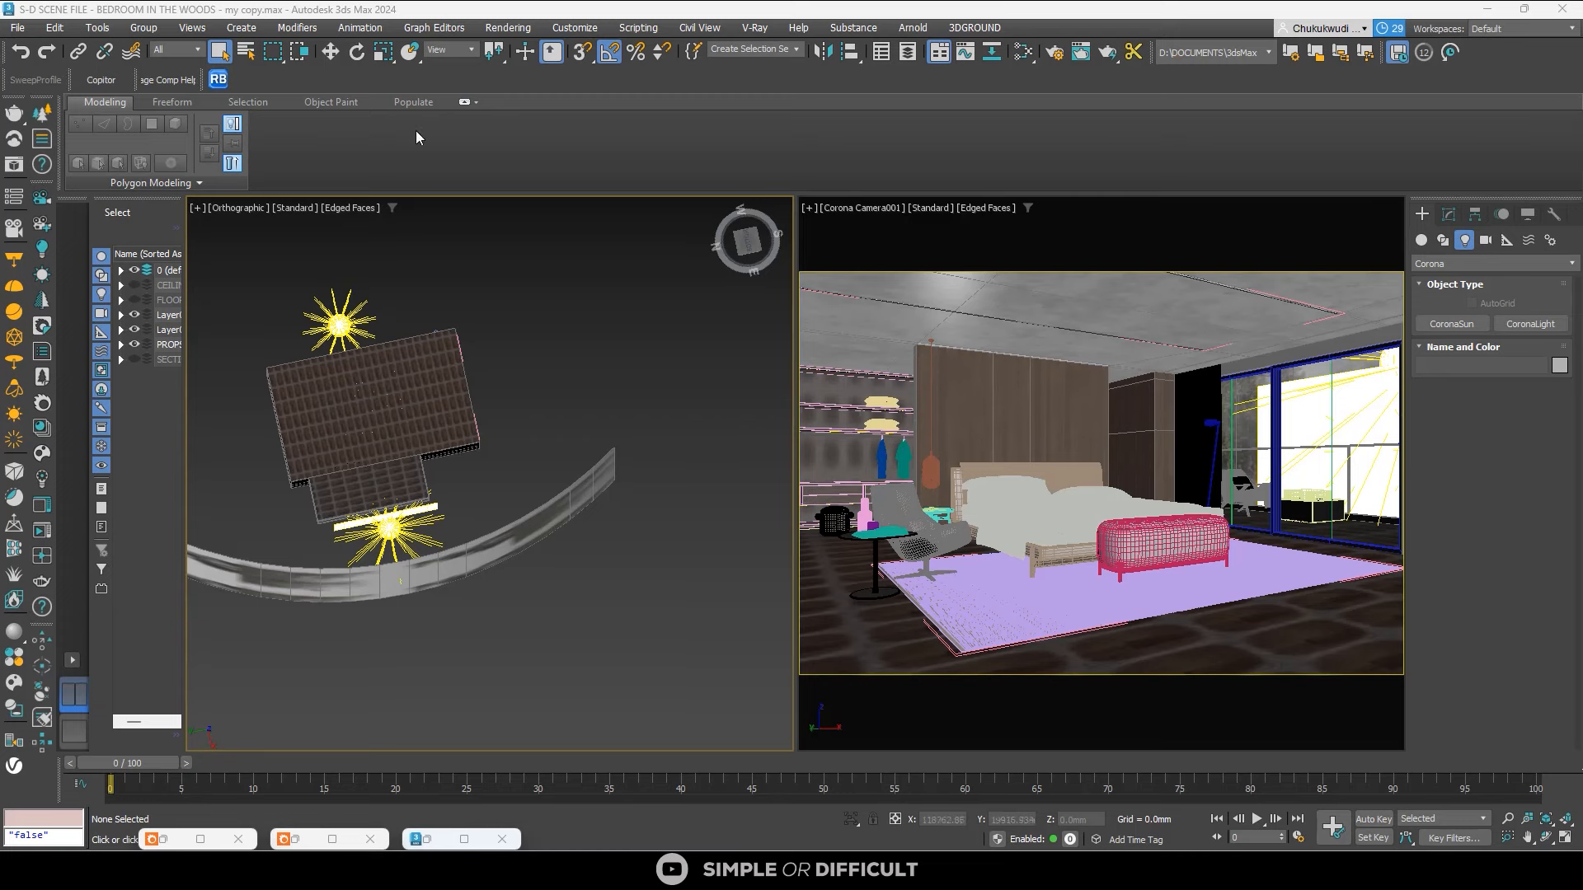
left_click(43, 504)
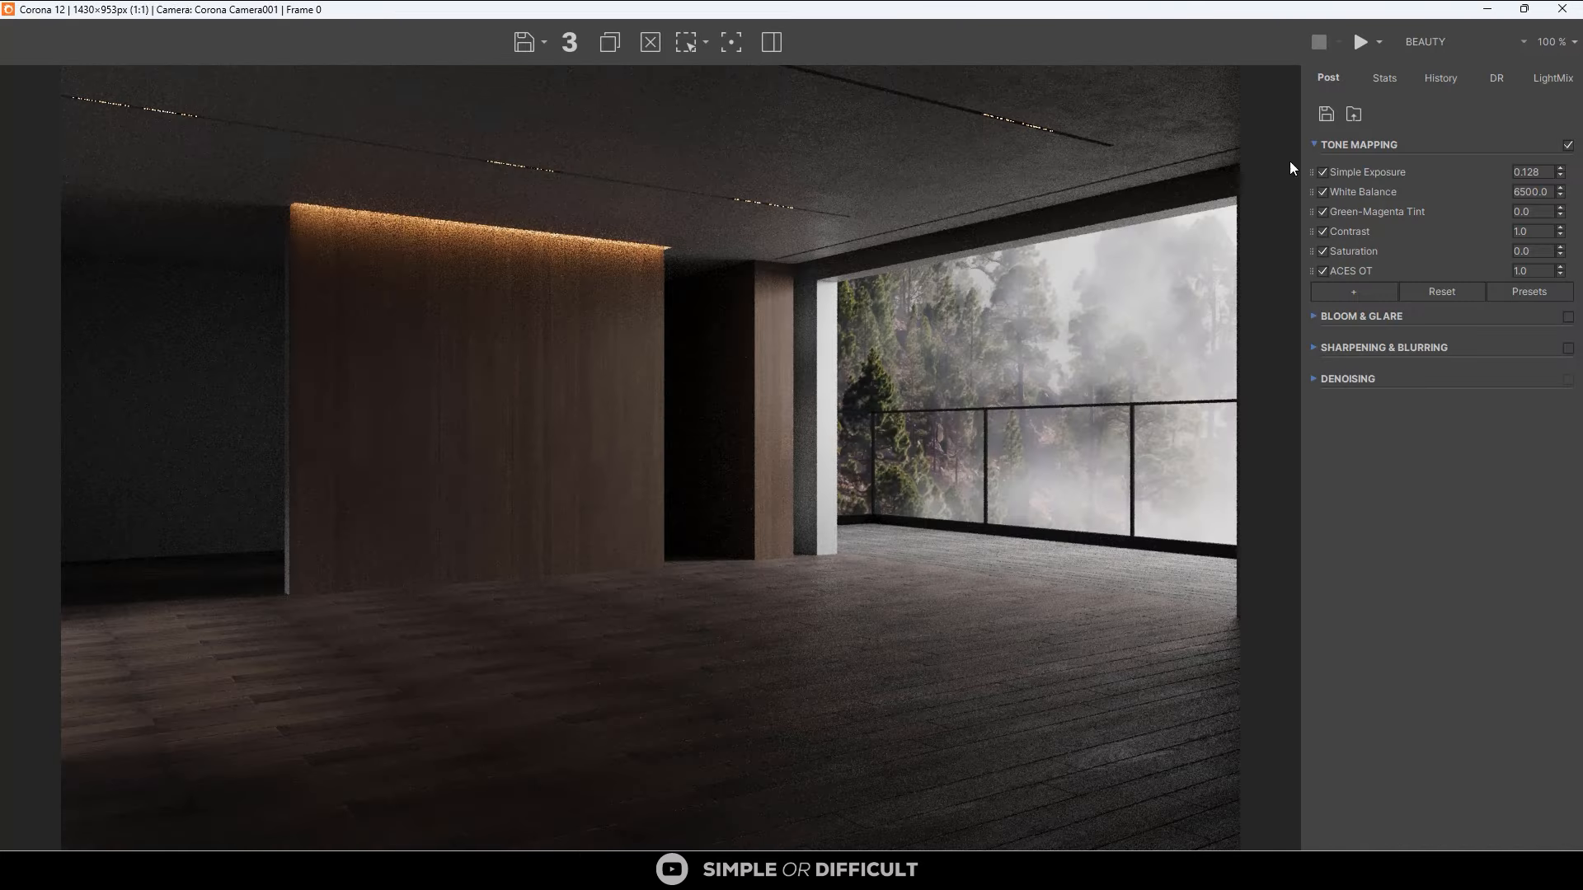
left_click(1379, 43)
left_click(1387, 92)
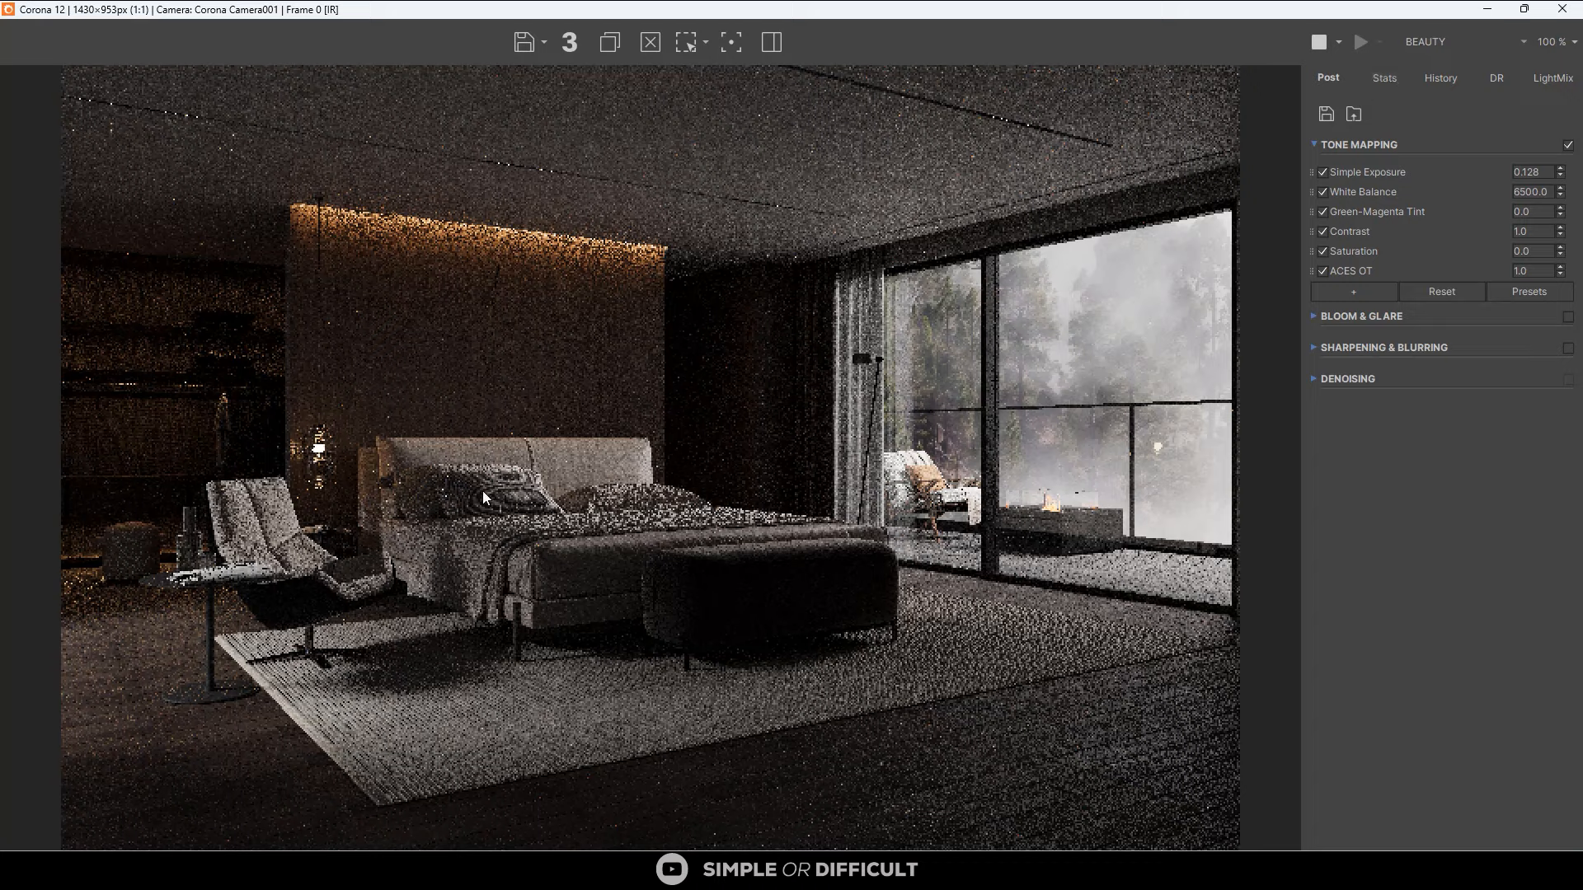
Examine the furnished render up close: the wall's light strip, terrace seating and fire pit, wardrobe, bed, armchair and rug.
scroll(482, 492, "up", 1)
left_click_drag(464, 457, 799, 739)
scroll(448, 150, "up", 3)
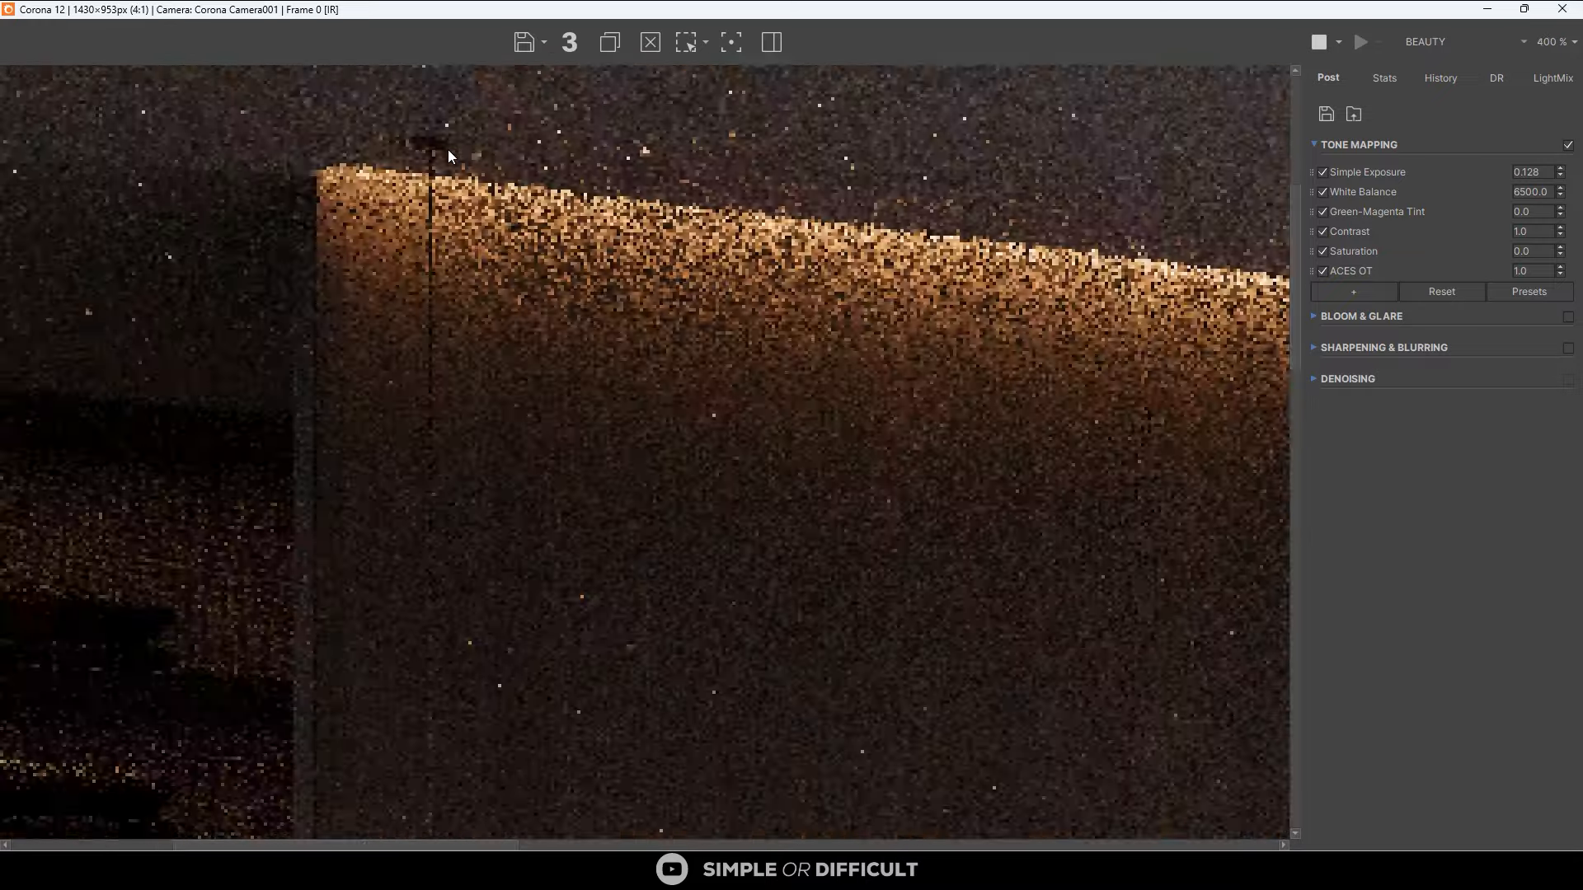
scroll(448, 150, "down", 3)
scroll(450, 593, "down", 1)
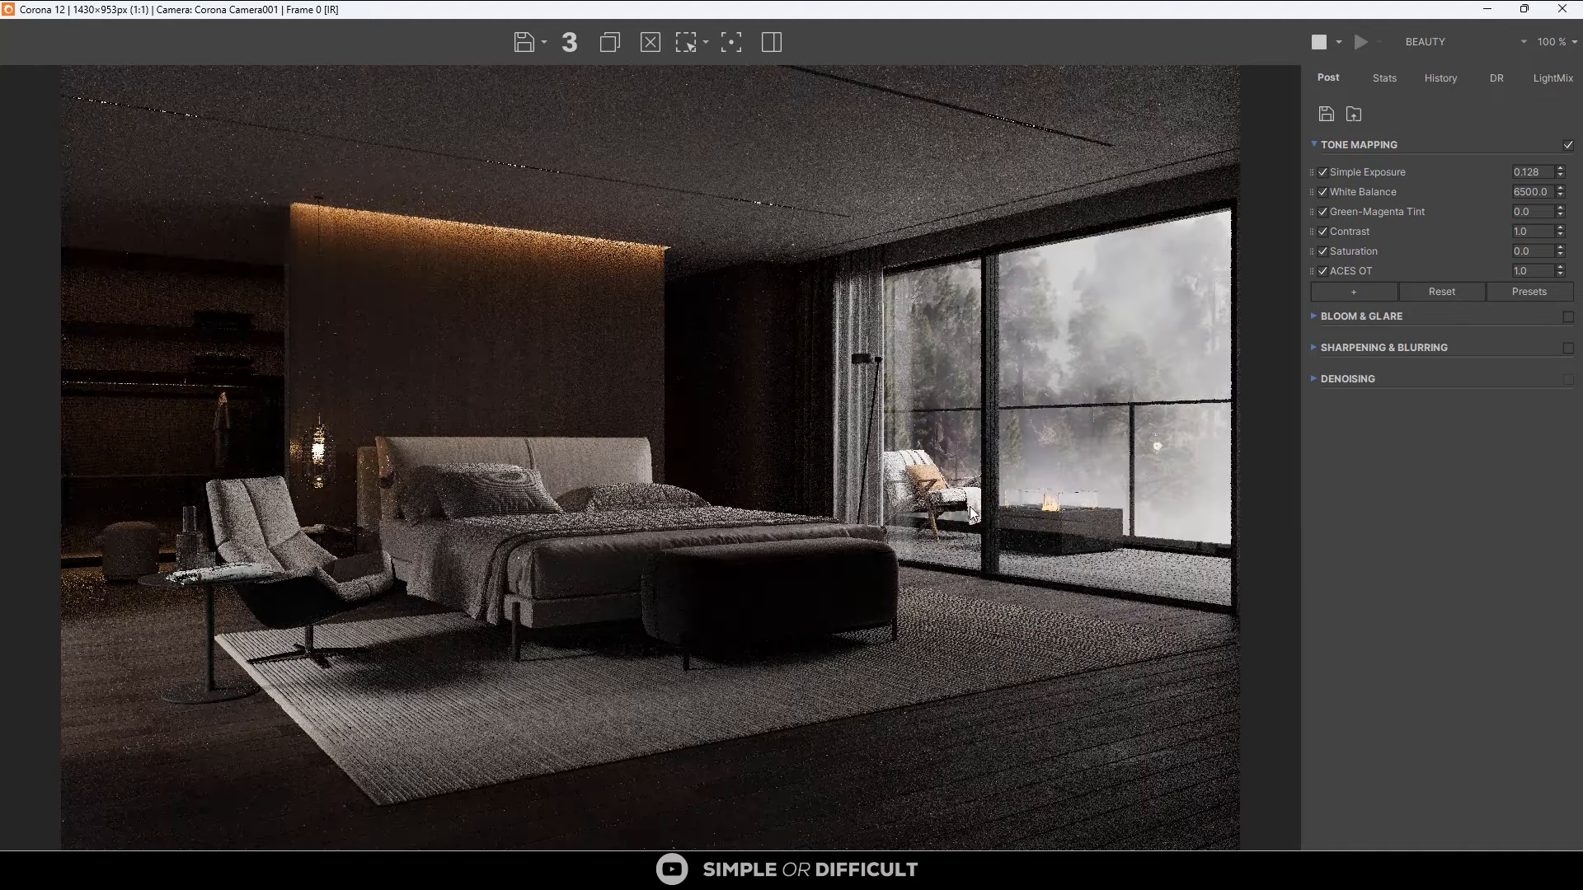
scroll(971, 509, "up", 1)
scroll(1179, 518, "up", 1)
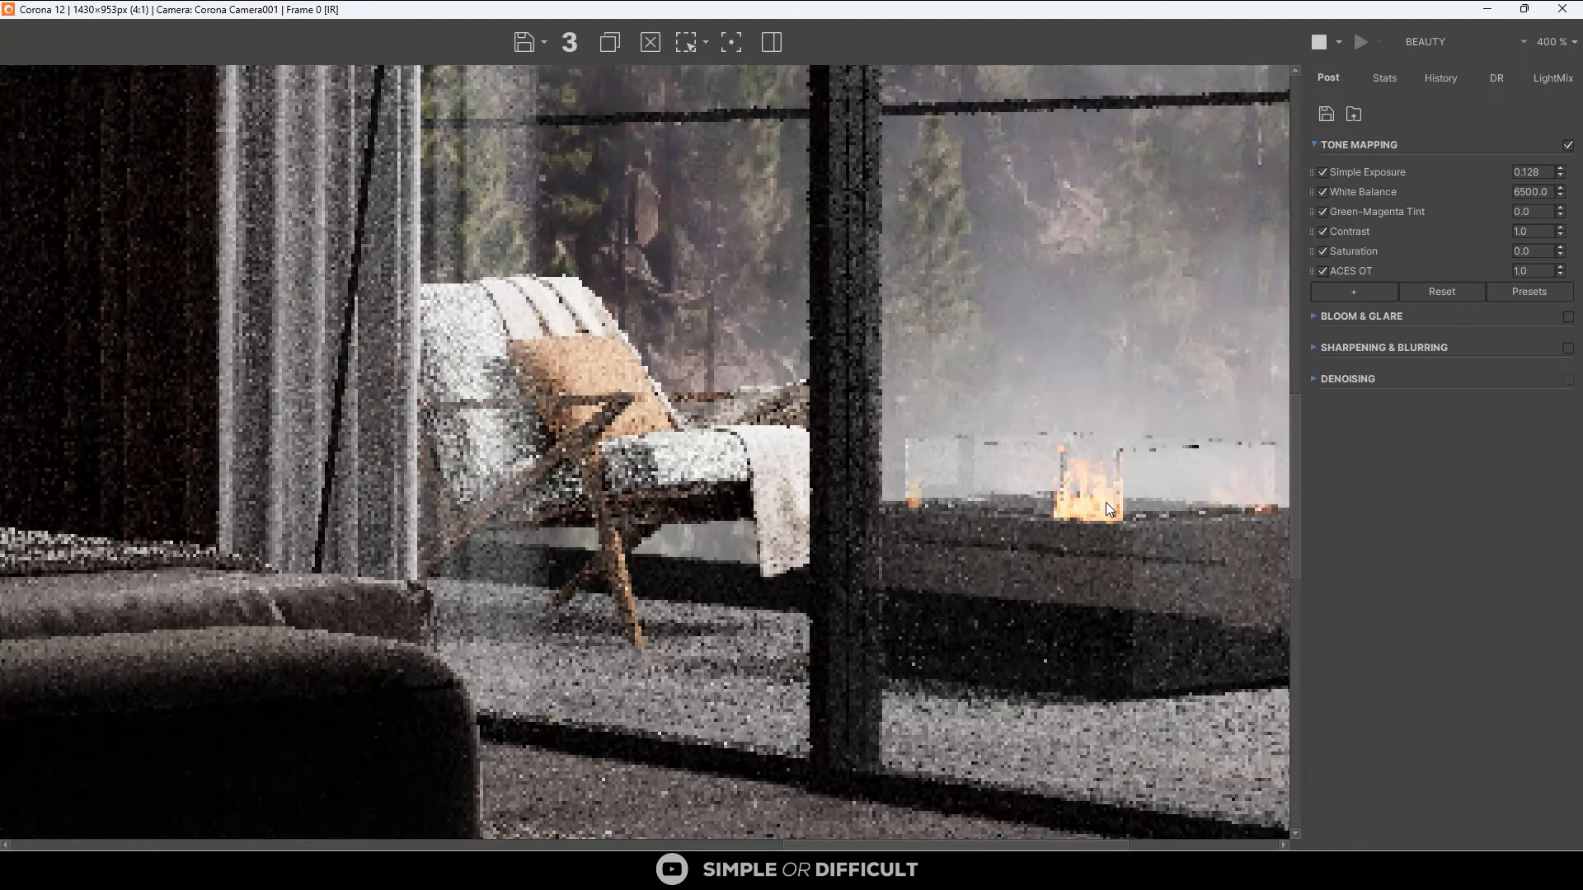
scroll(921, 475, "down", 2)
scroll(940, 493, "up", 1)
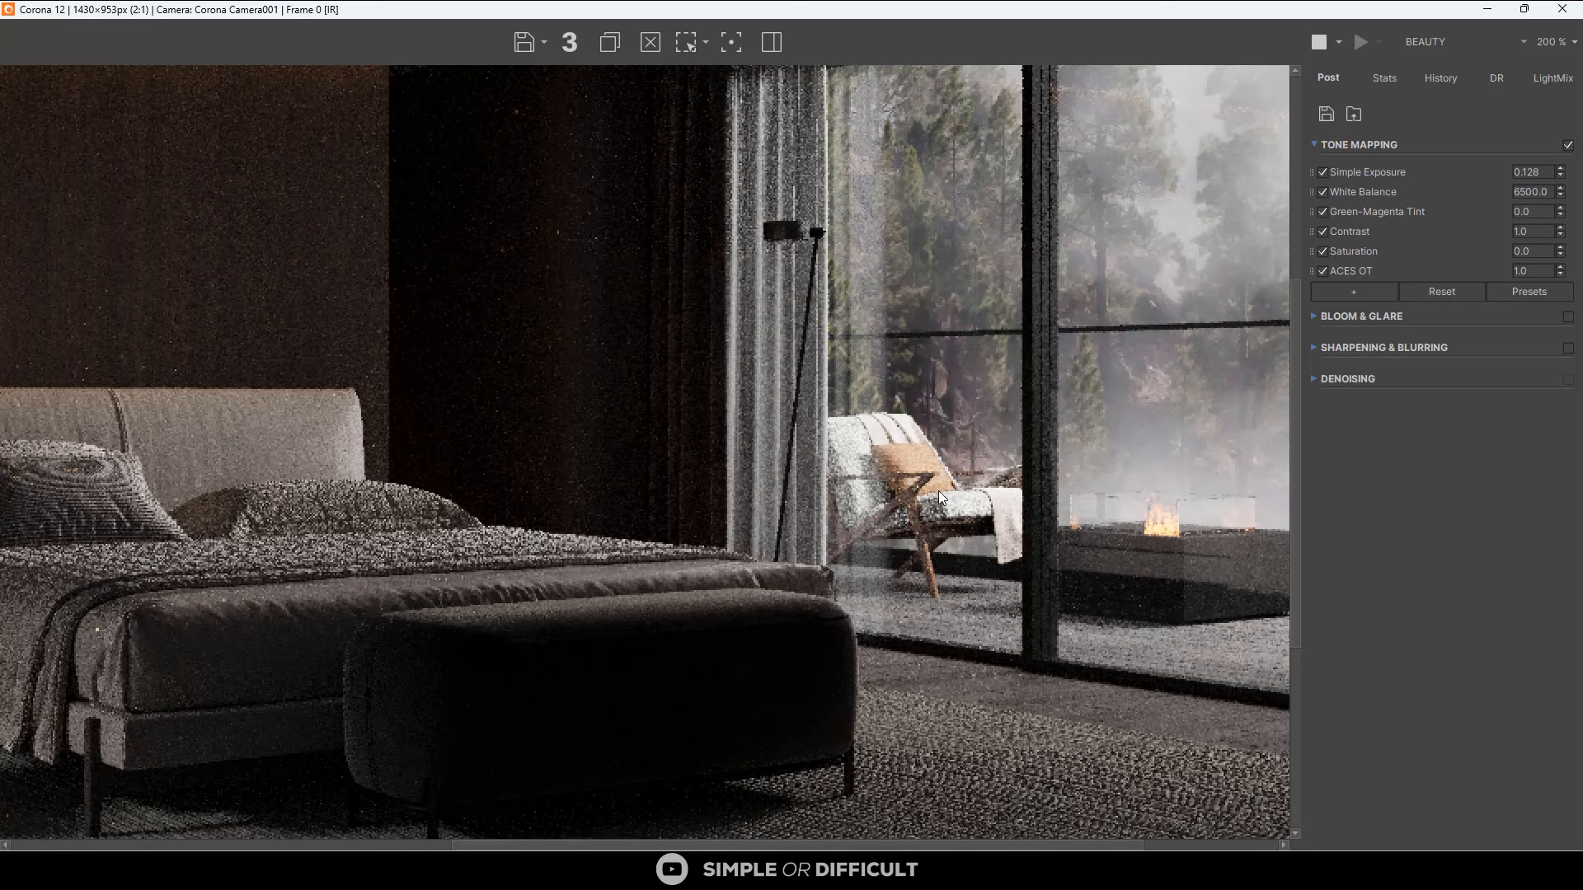
scroll(907, 468, "down", 1)
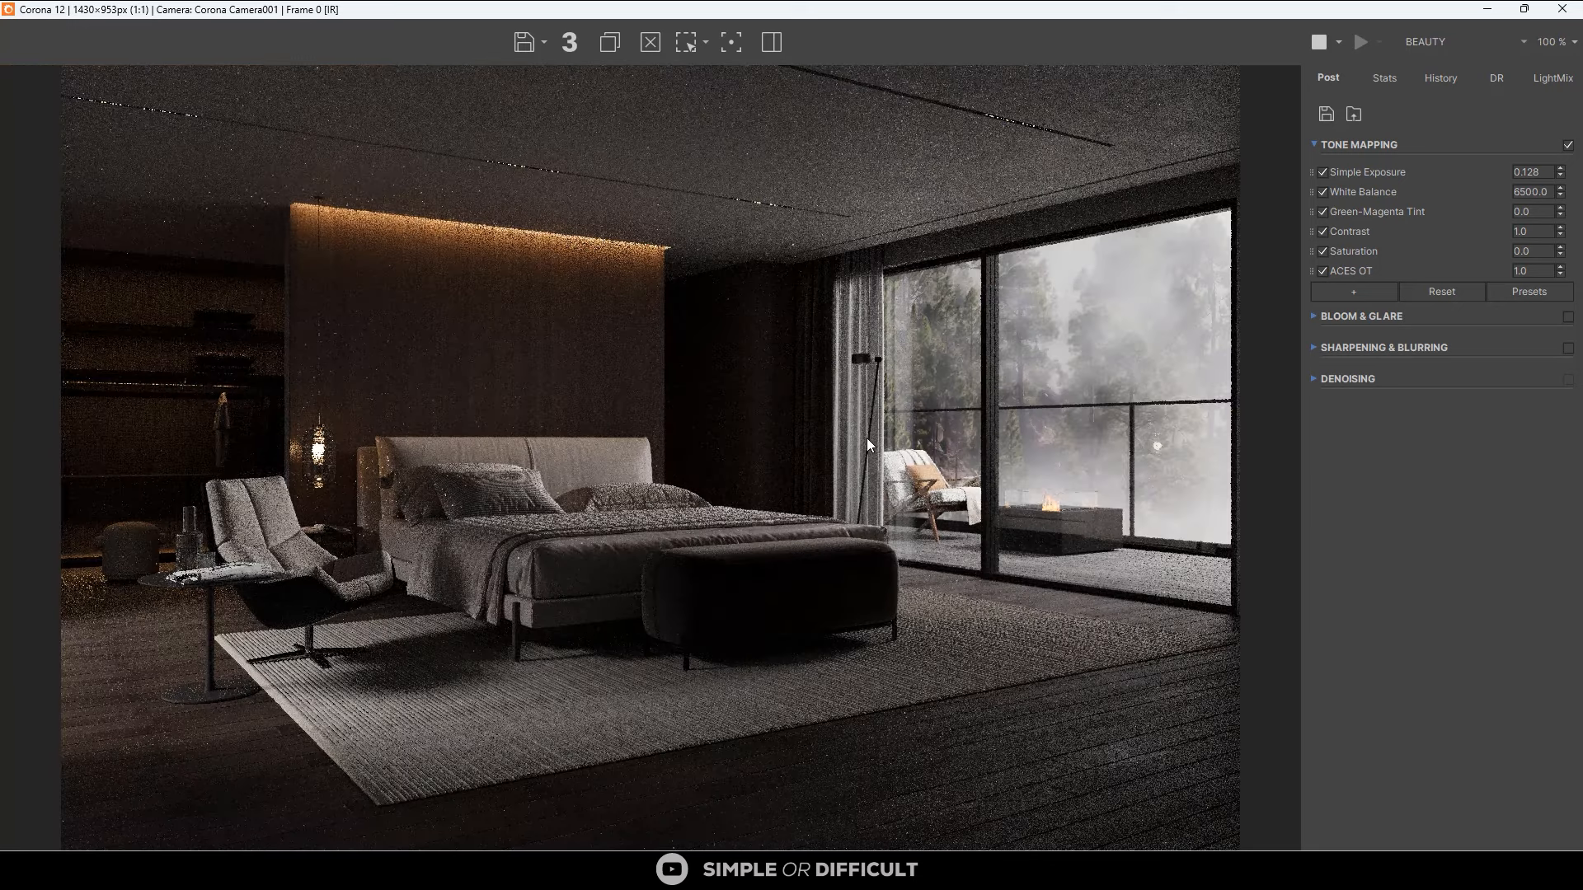
scroll(889, 437, "down", 1)
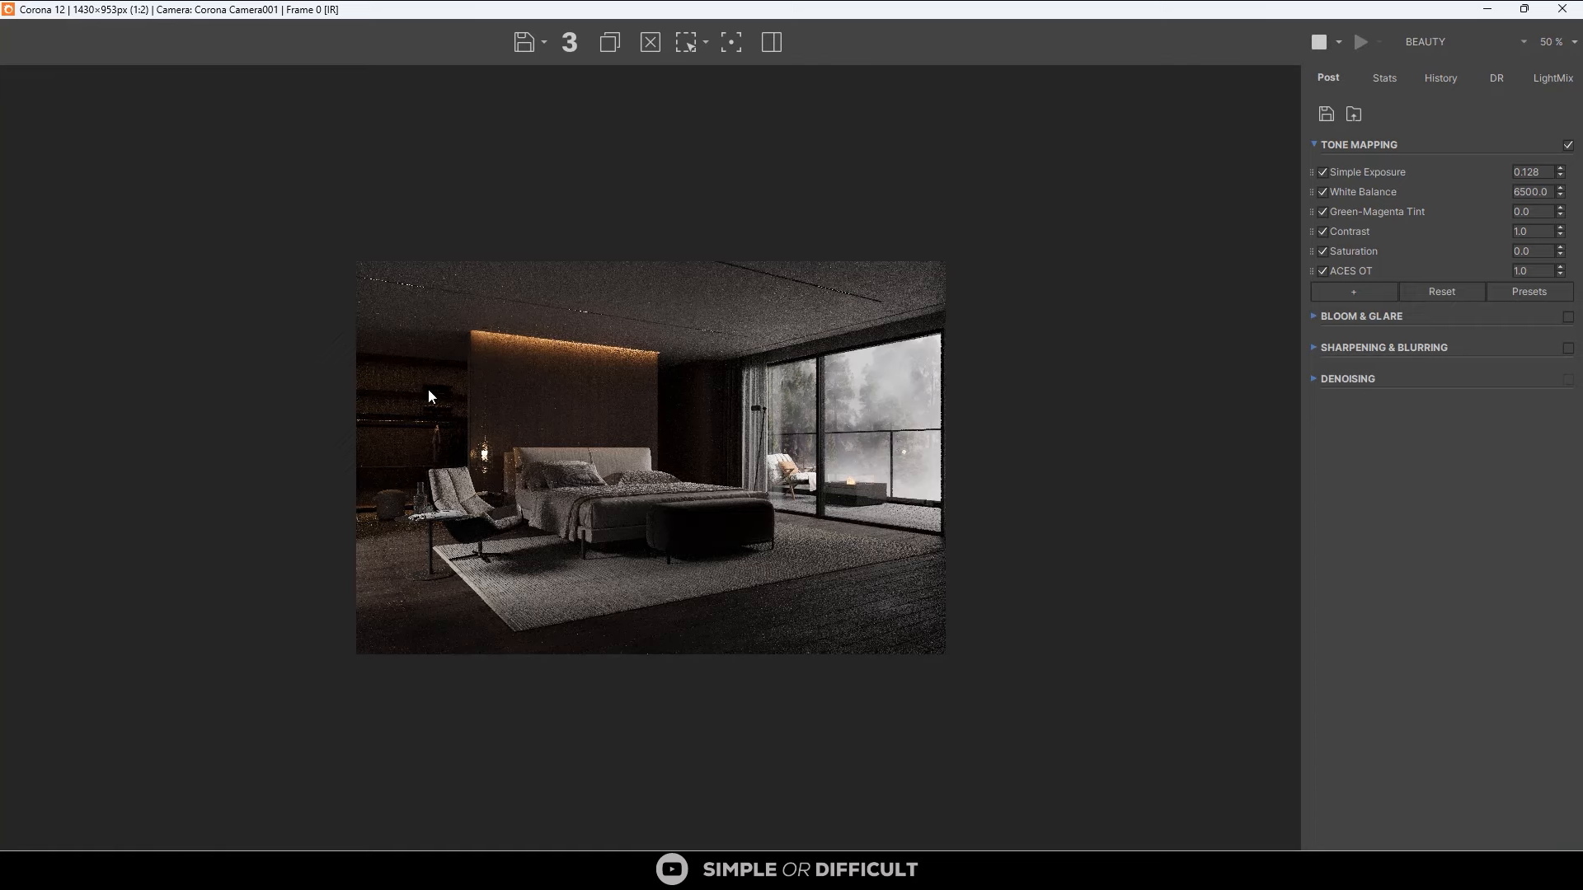
scroll(205, 368, "up", 1)
scroll(203, 375, "up", 1)
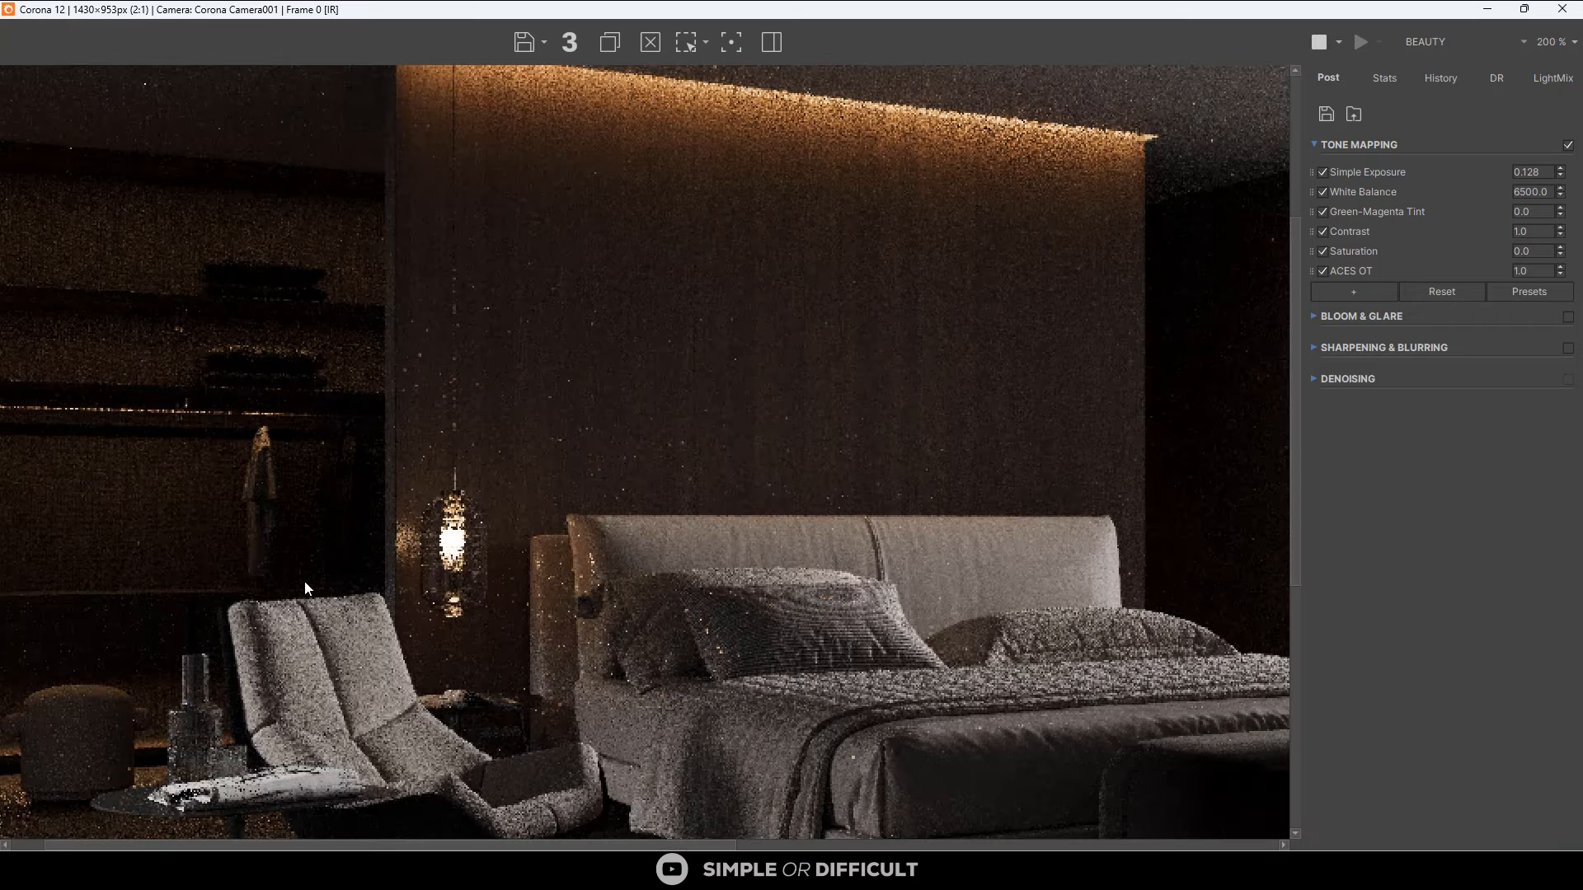
scroll(465, 566, "down", 1)
scroll(313, 739, "up", 1)
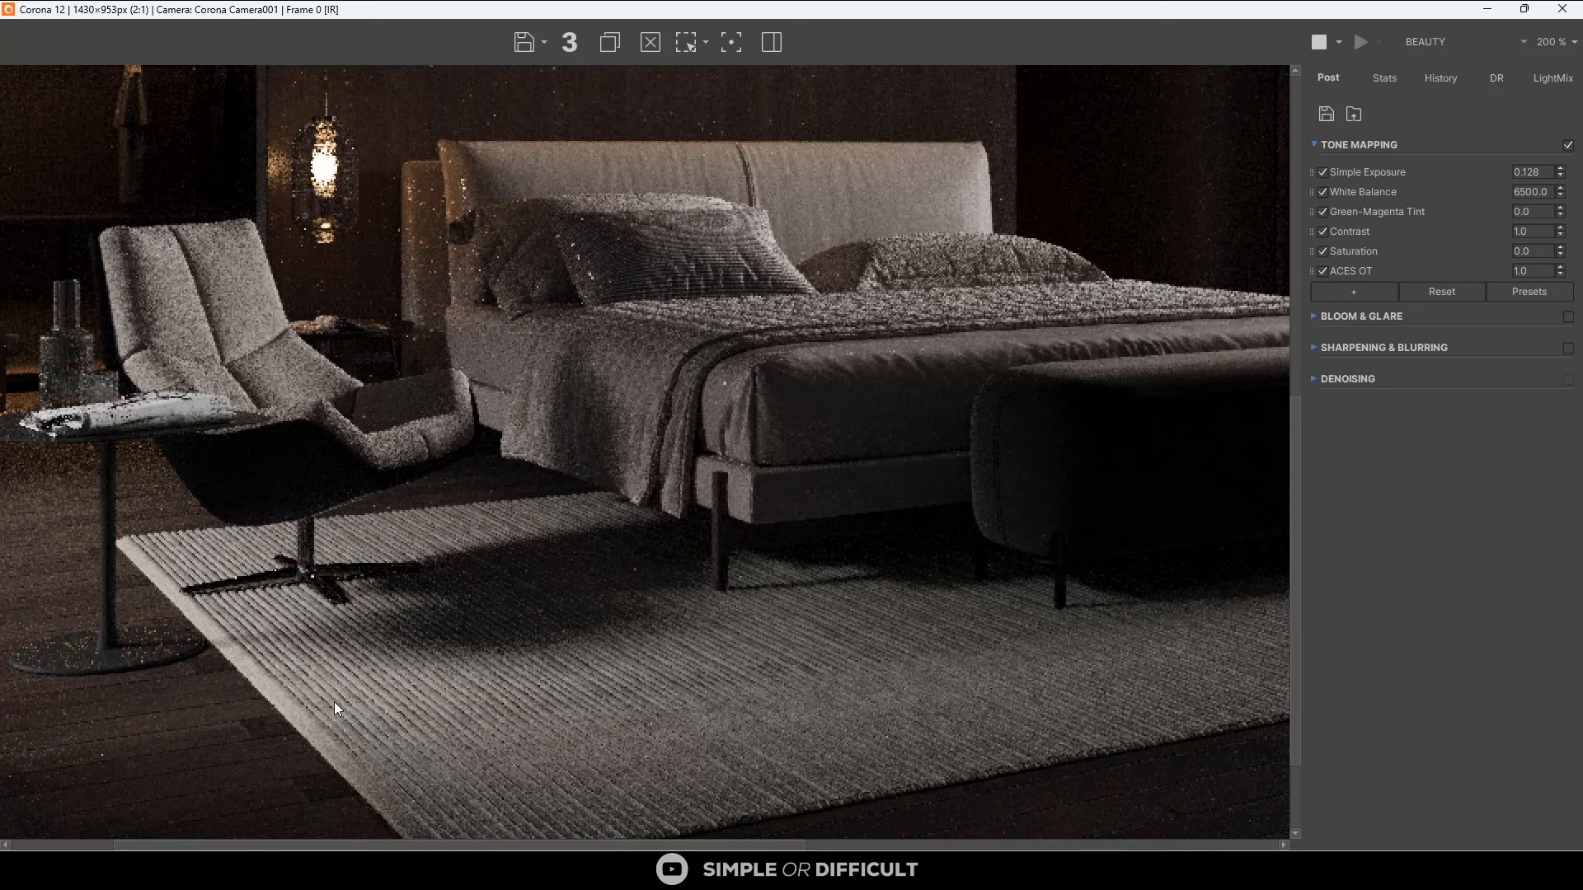
scroll(343, 705, "down", 1)
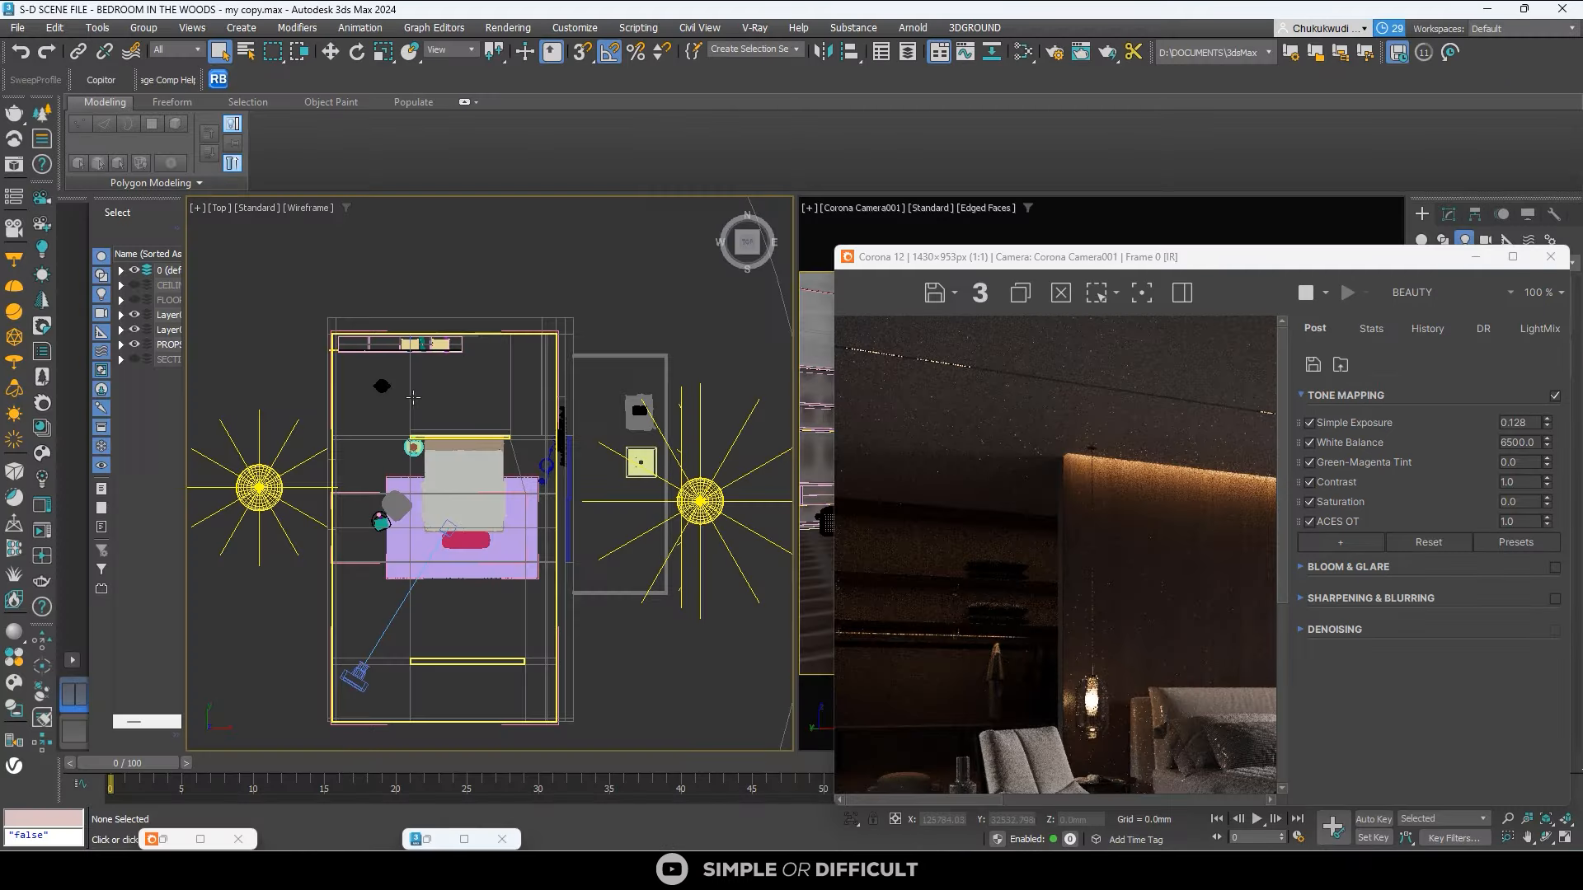
Stop the interactive rendering, activate the CoronaLight tool and minimise the frame buffer to clear the viewports.
scroll(1015, 516, "down", 1)
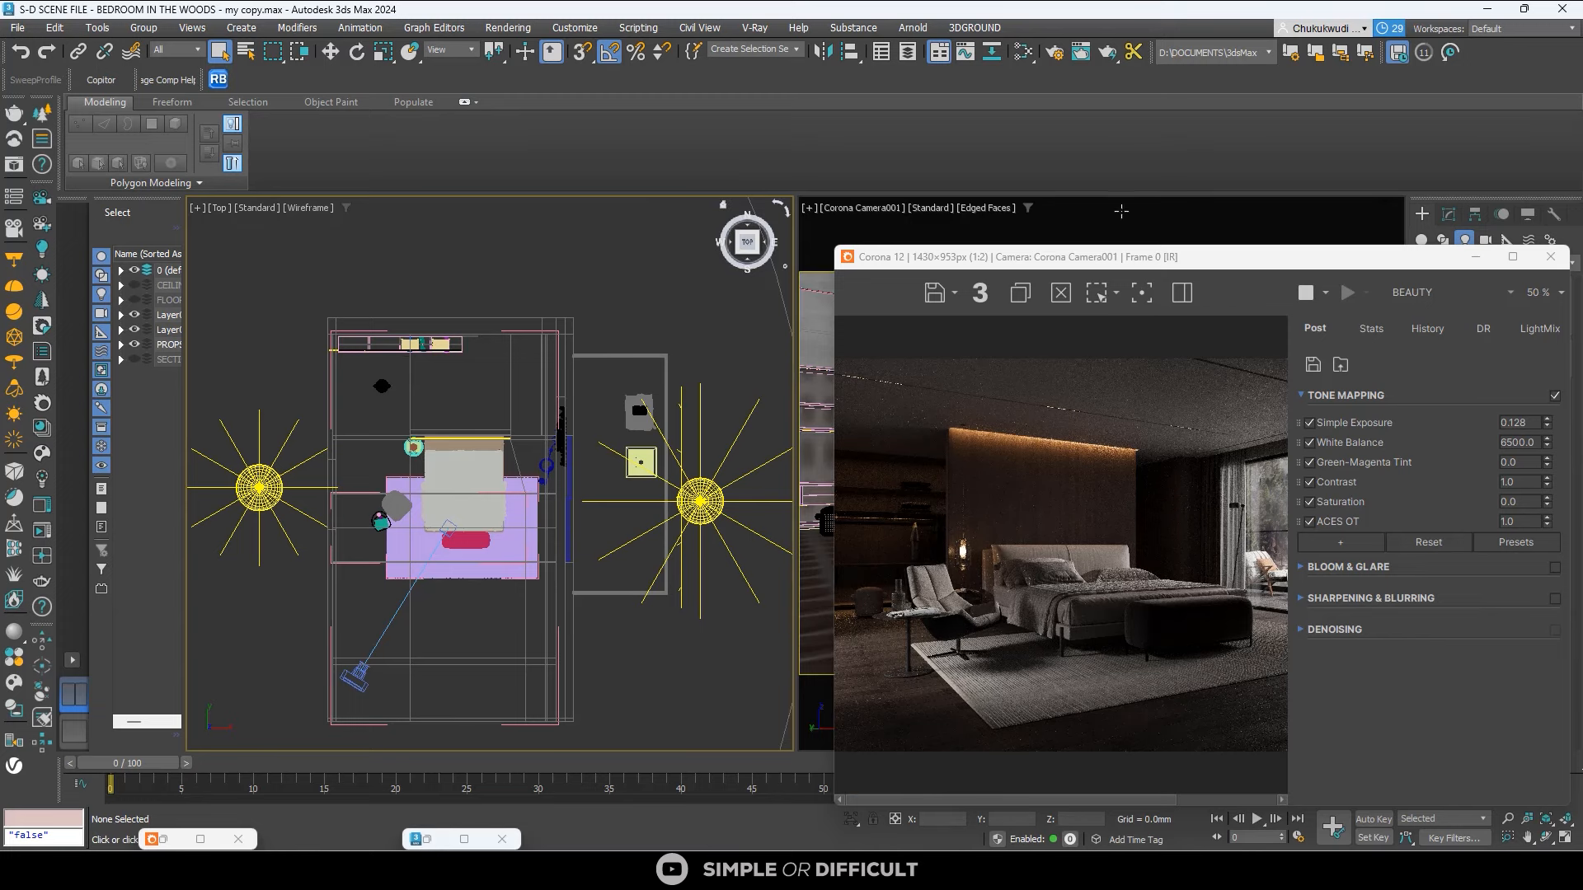
left_click_drag(1071, 256, 937, 218)
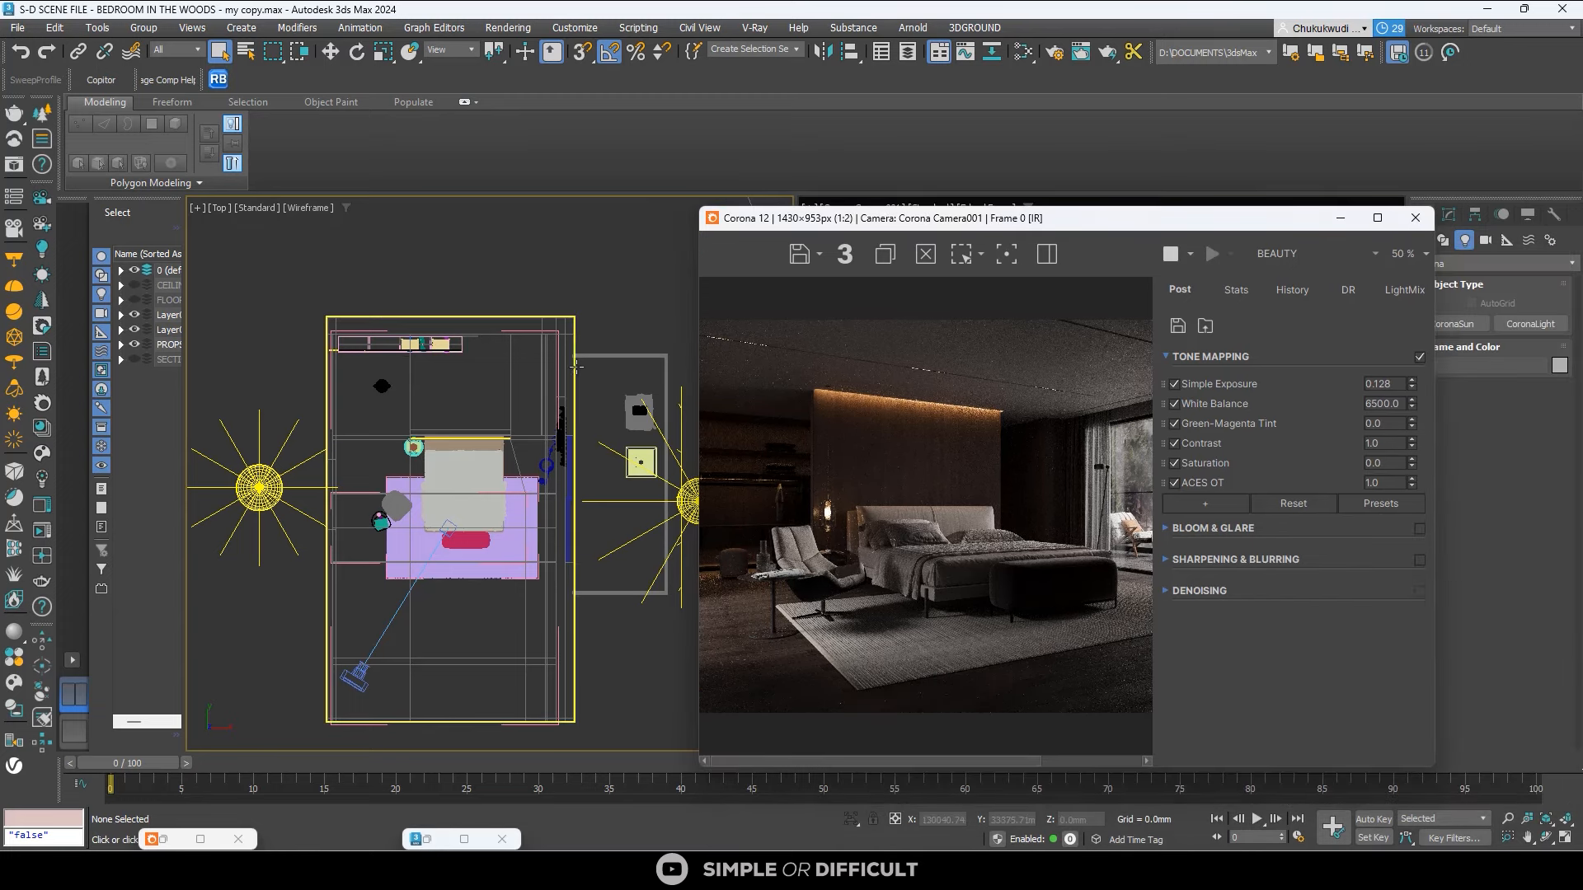
left_click_drag(1110, 224, 938, 186)
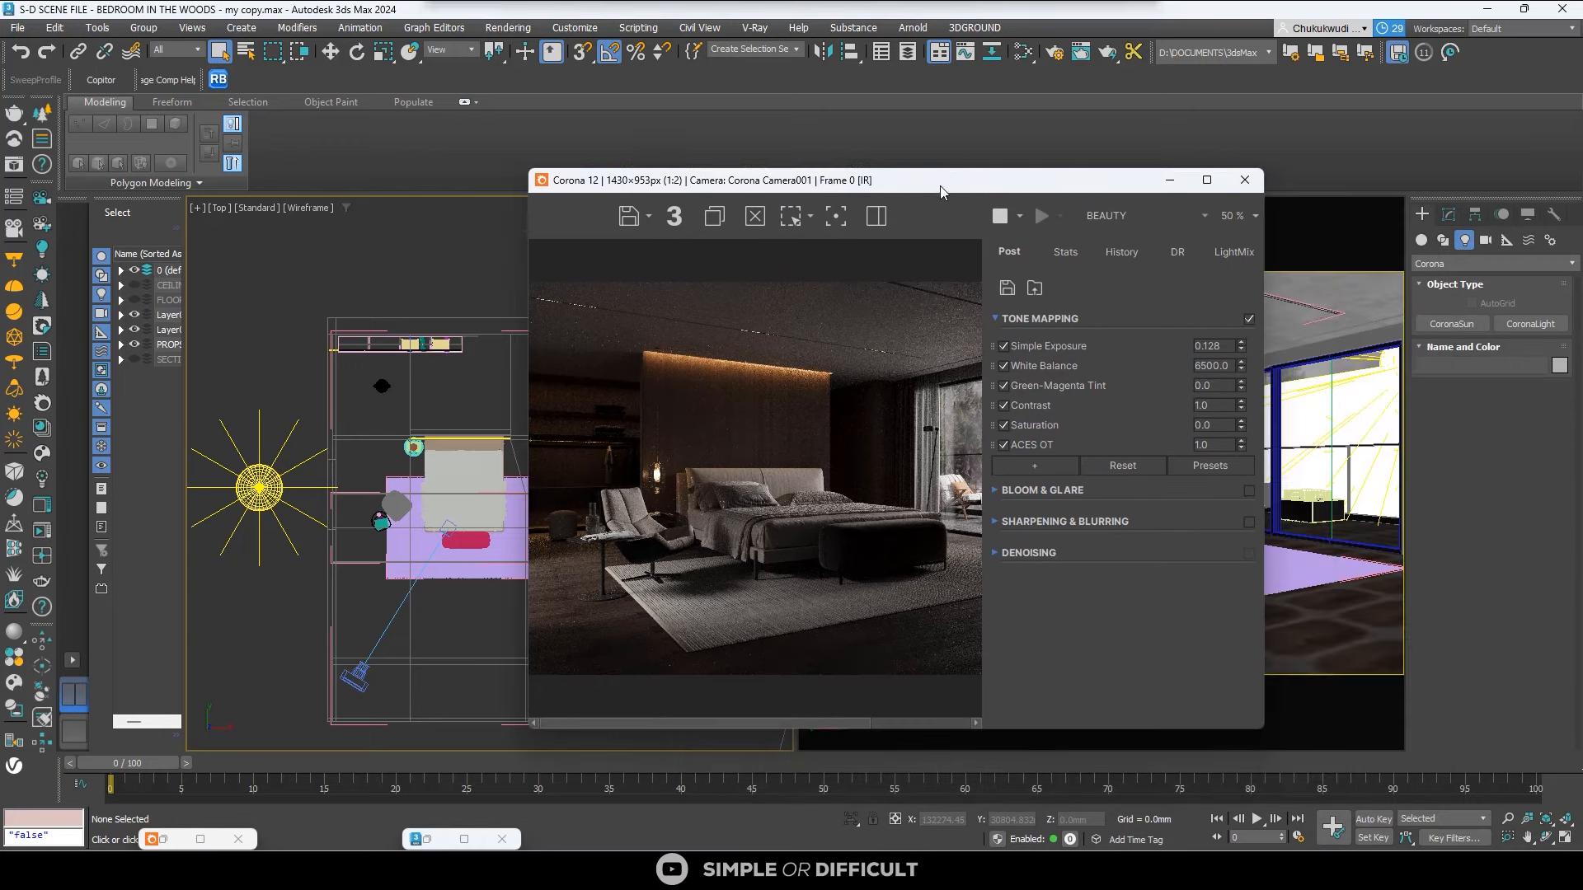
left_click(1536, 328)
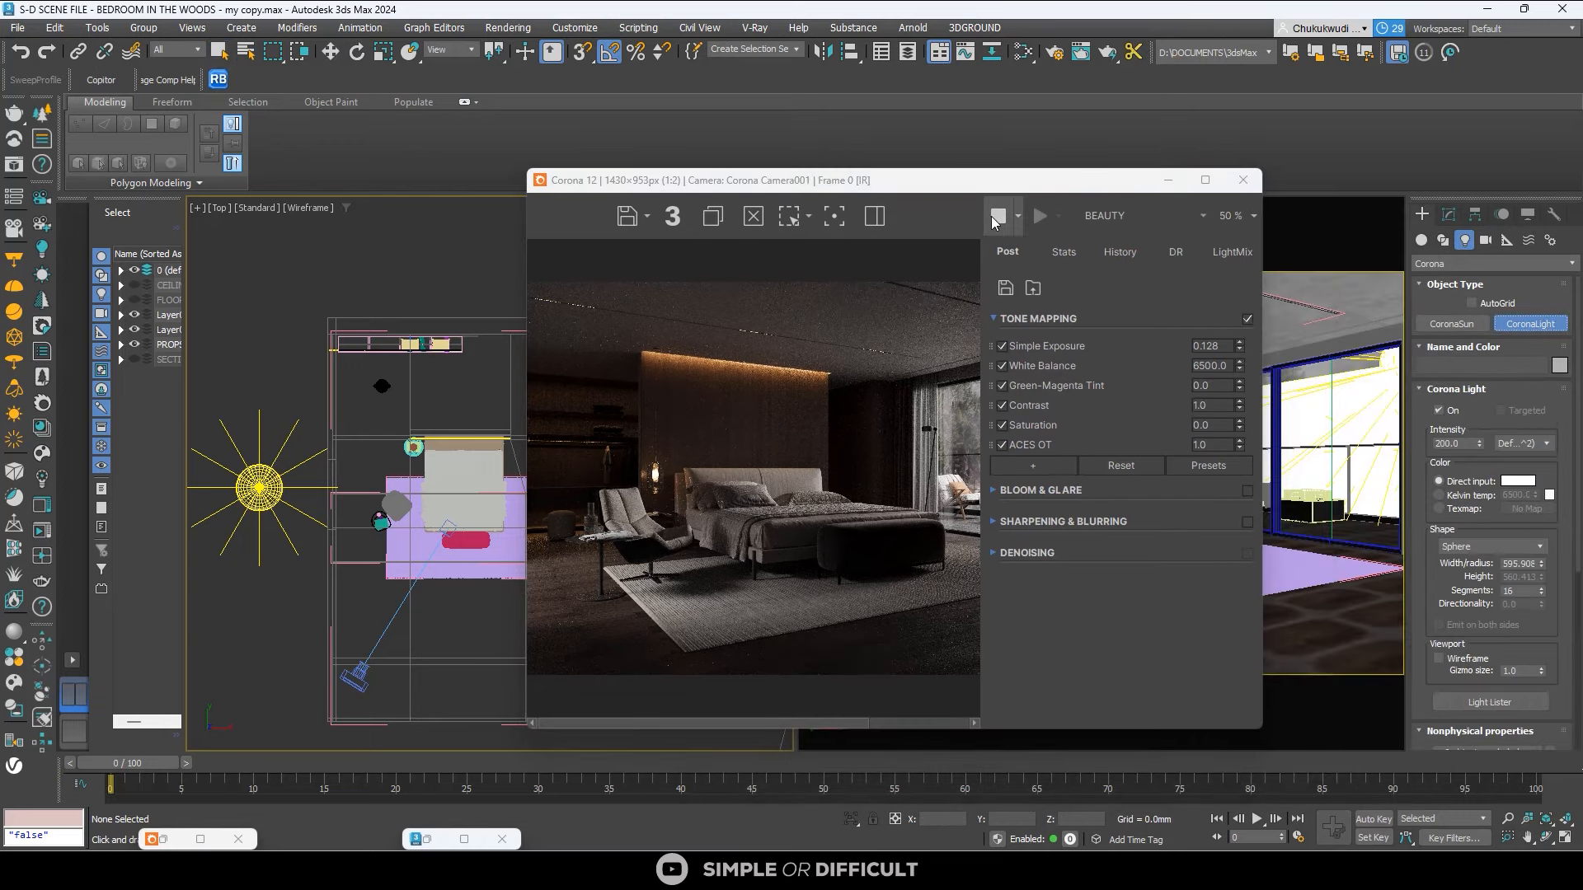
left_click(1168, 179)
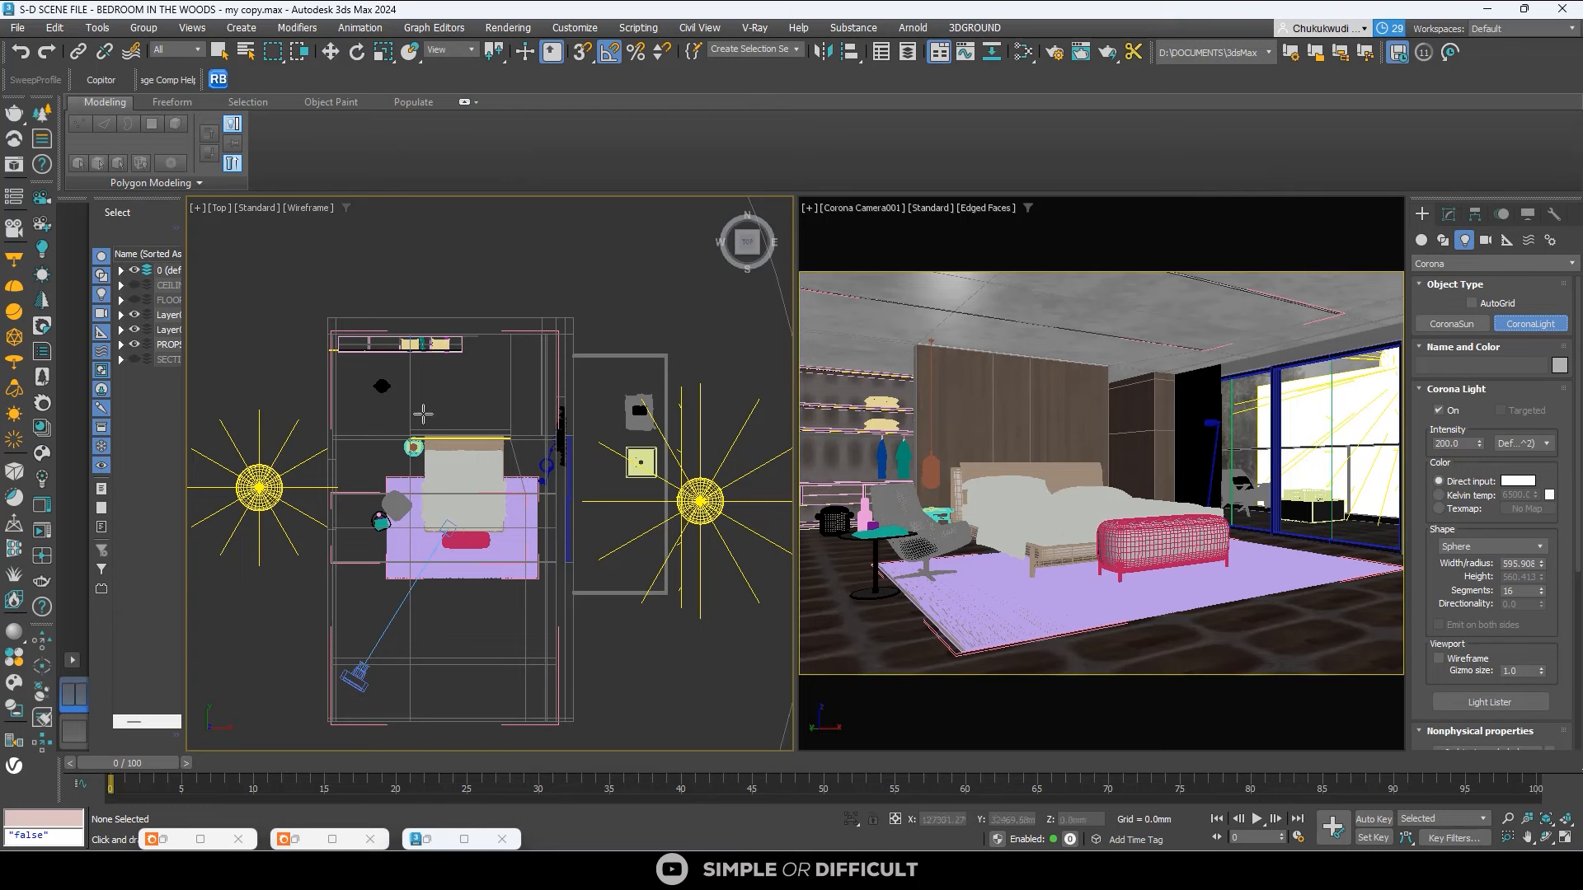
Draw a rectangular Corona light about 738 by 358 mm in the wardrobe area behind the bed in the top view.
scroll(375, 381, "up", 3)
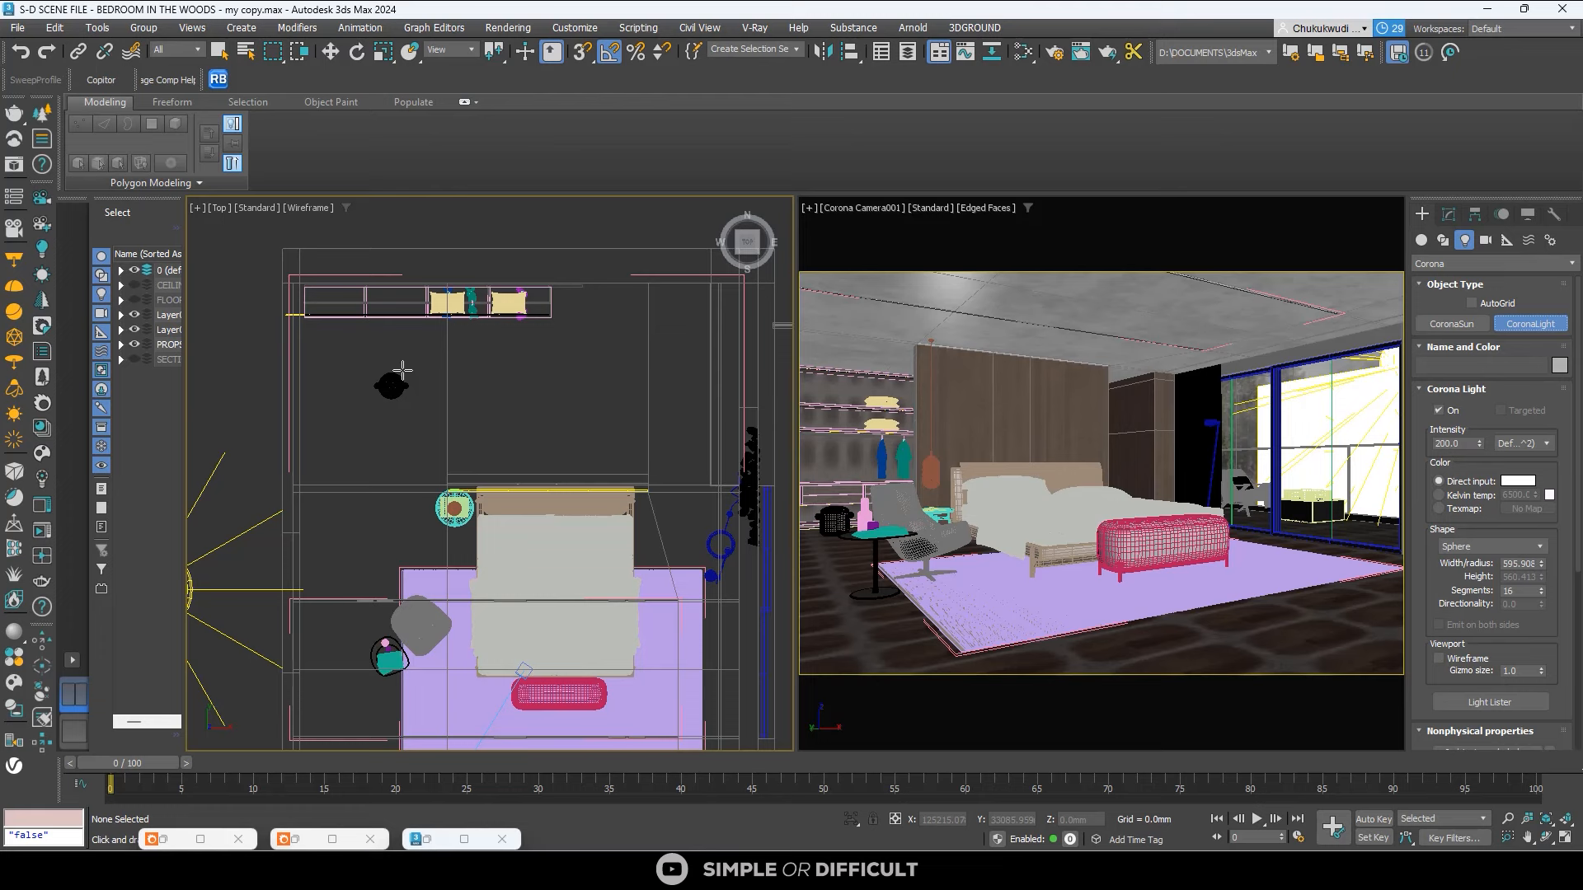
left_click_drag(397, 365, 470, 394)
right_click(470, 394)
left_click(1492, 546)
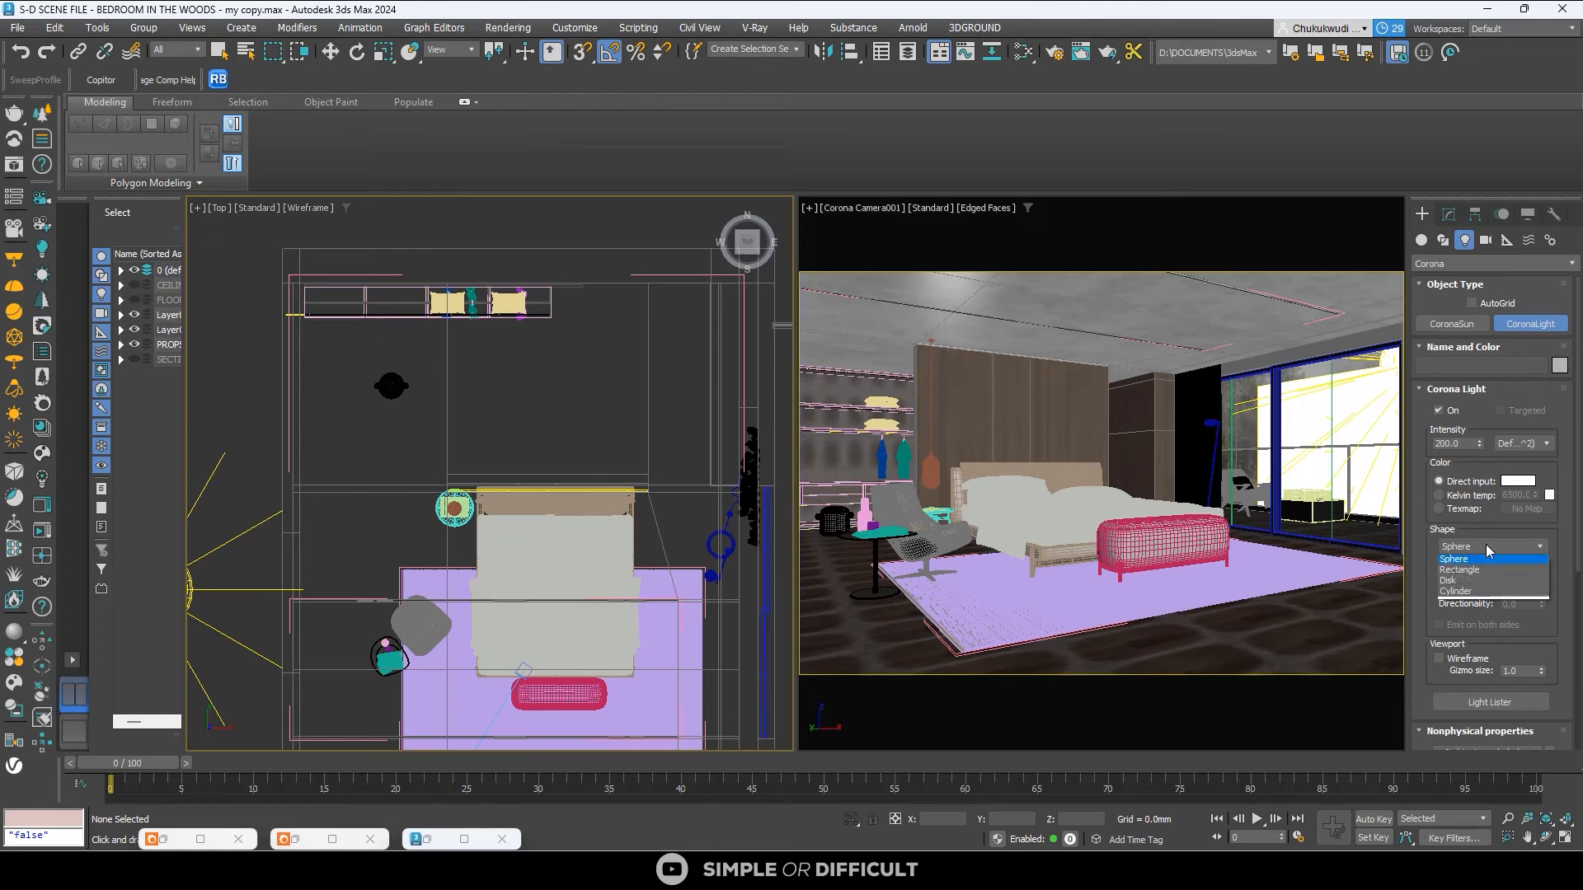
left_click(1477, 572)
left_click_drag(388, 377, 444, 396)
Raise the new light to a height of about 2193 mm and turn off its direct, reflection and refraction visibility.
middle_click_drag(459, 441, 566, 334, "alt")
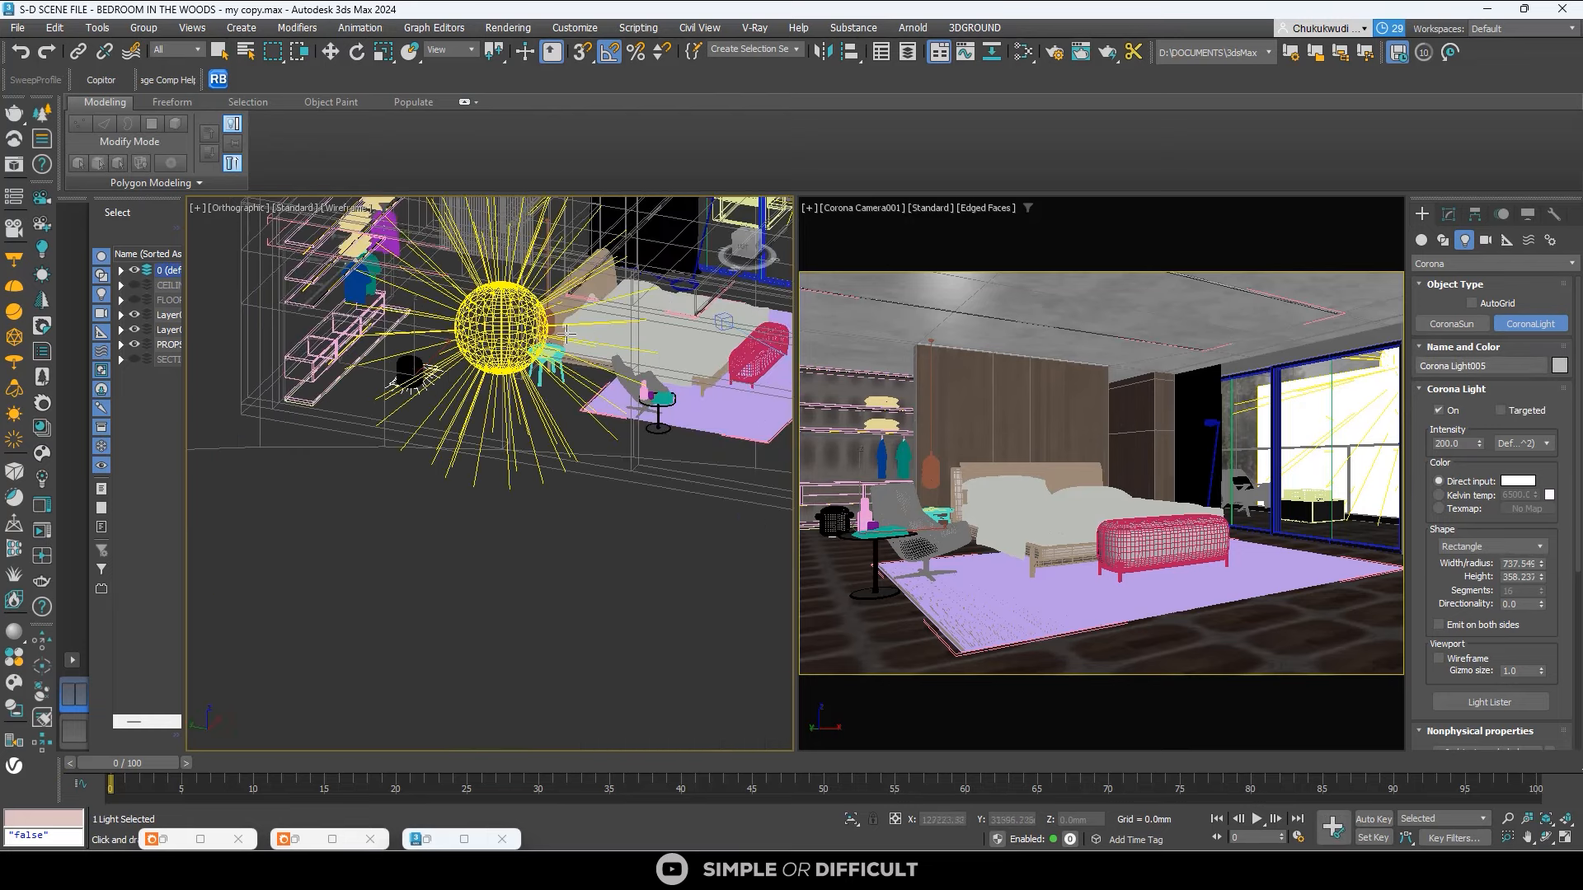
left_click(330, 53)
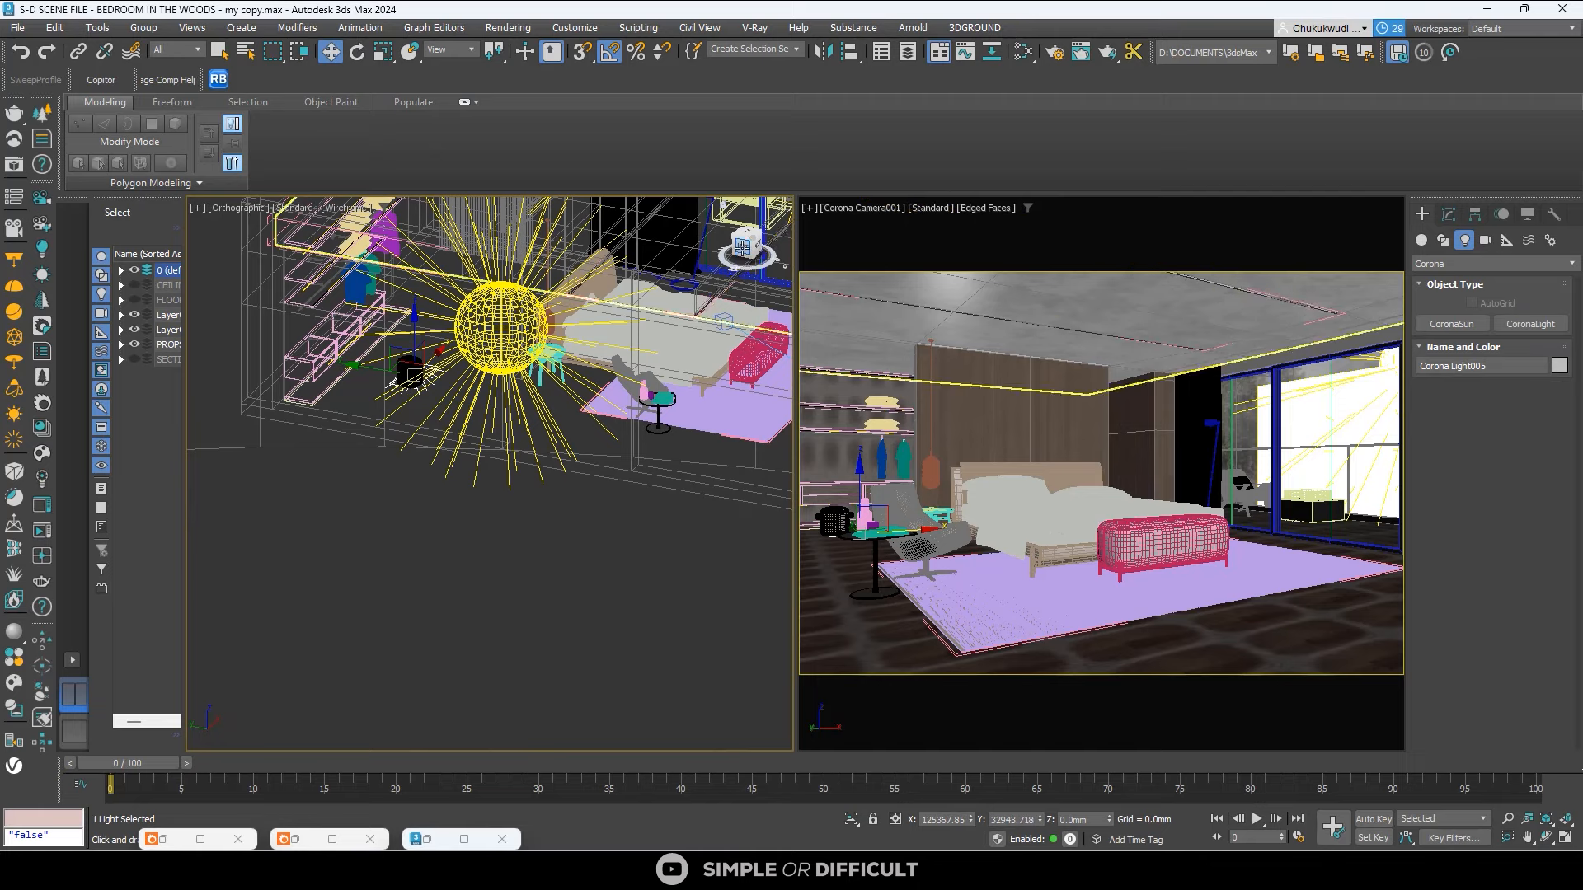
left_click(741, 247)
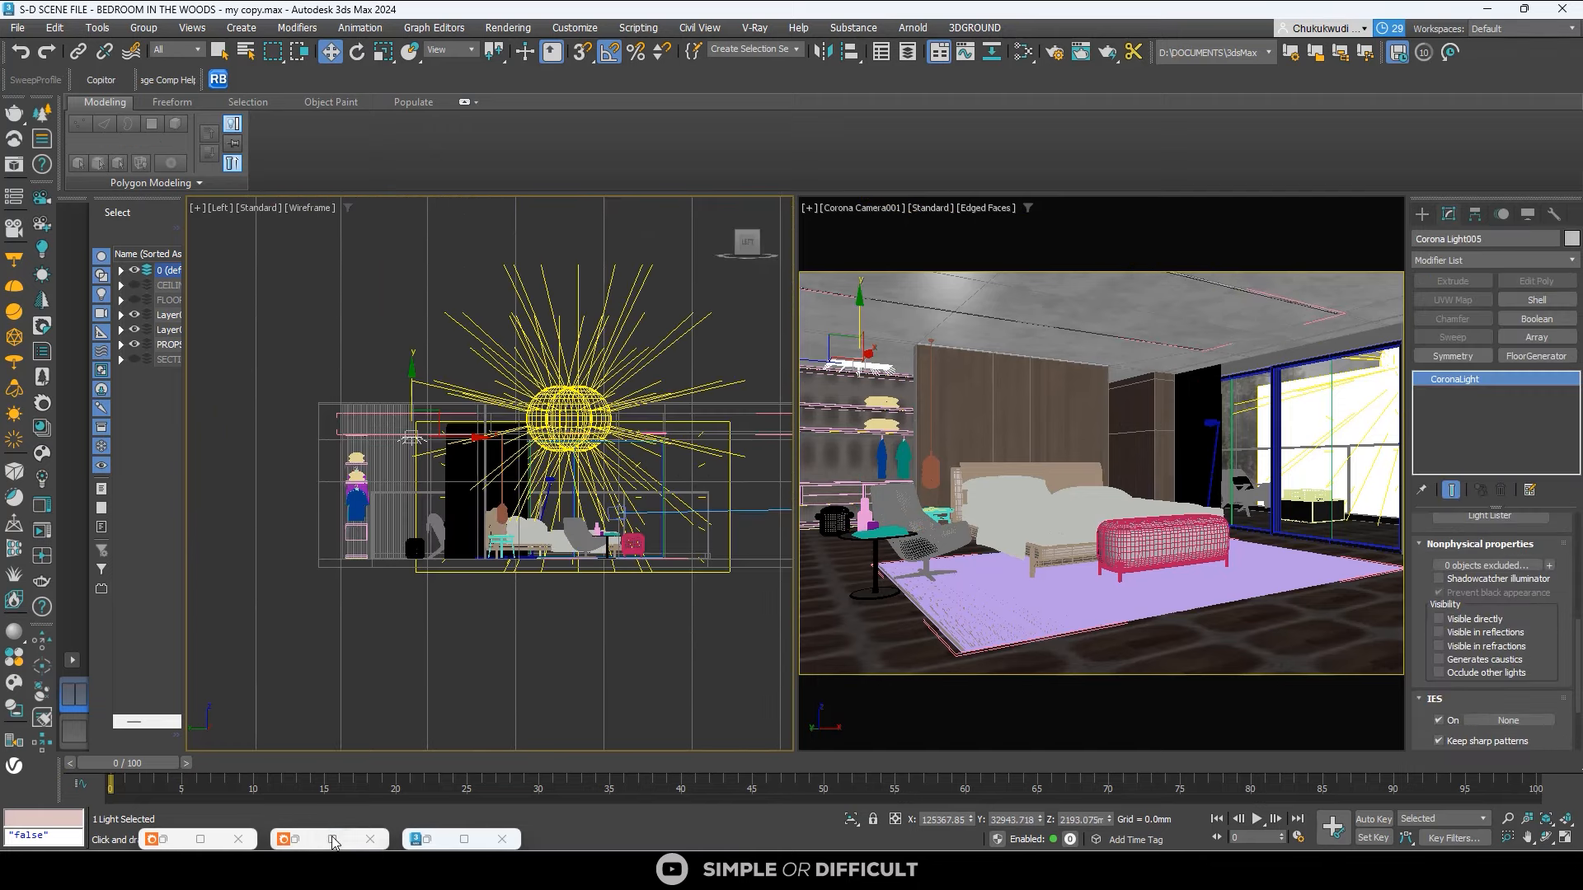
Reopen the frame buffer, start interactive rendering and check the new light's effect on the wardrobe shelves.
mouse_move(334, 841)
left_click(343, 837)
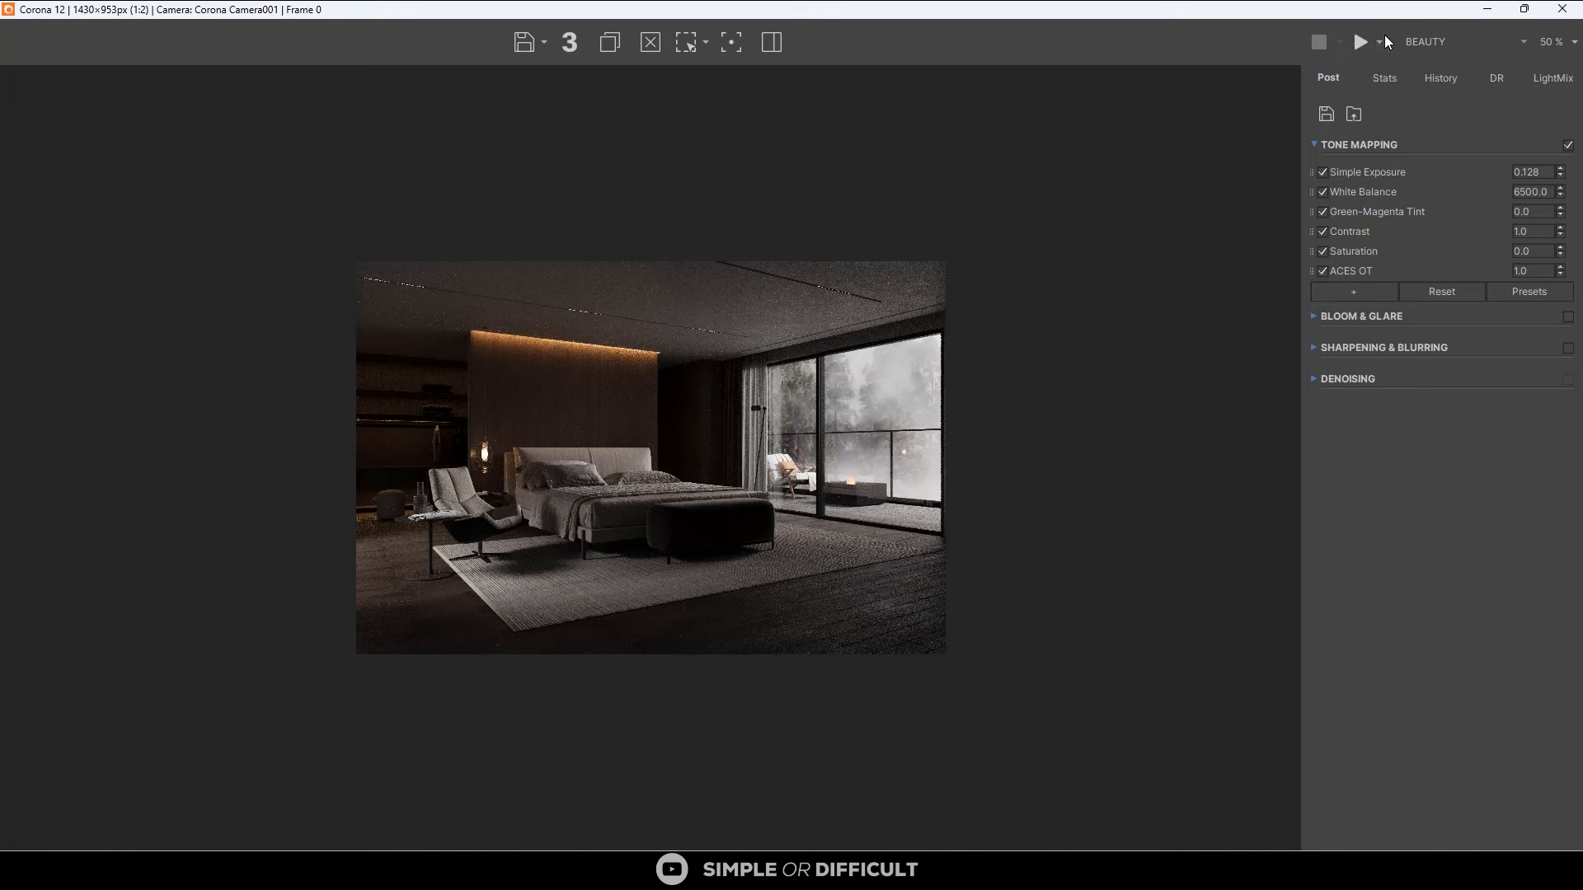
left_click(1380, 41)
left_click(1376, 87)
scroll(140, 213, "up", 1)
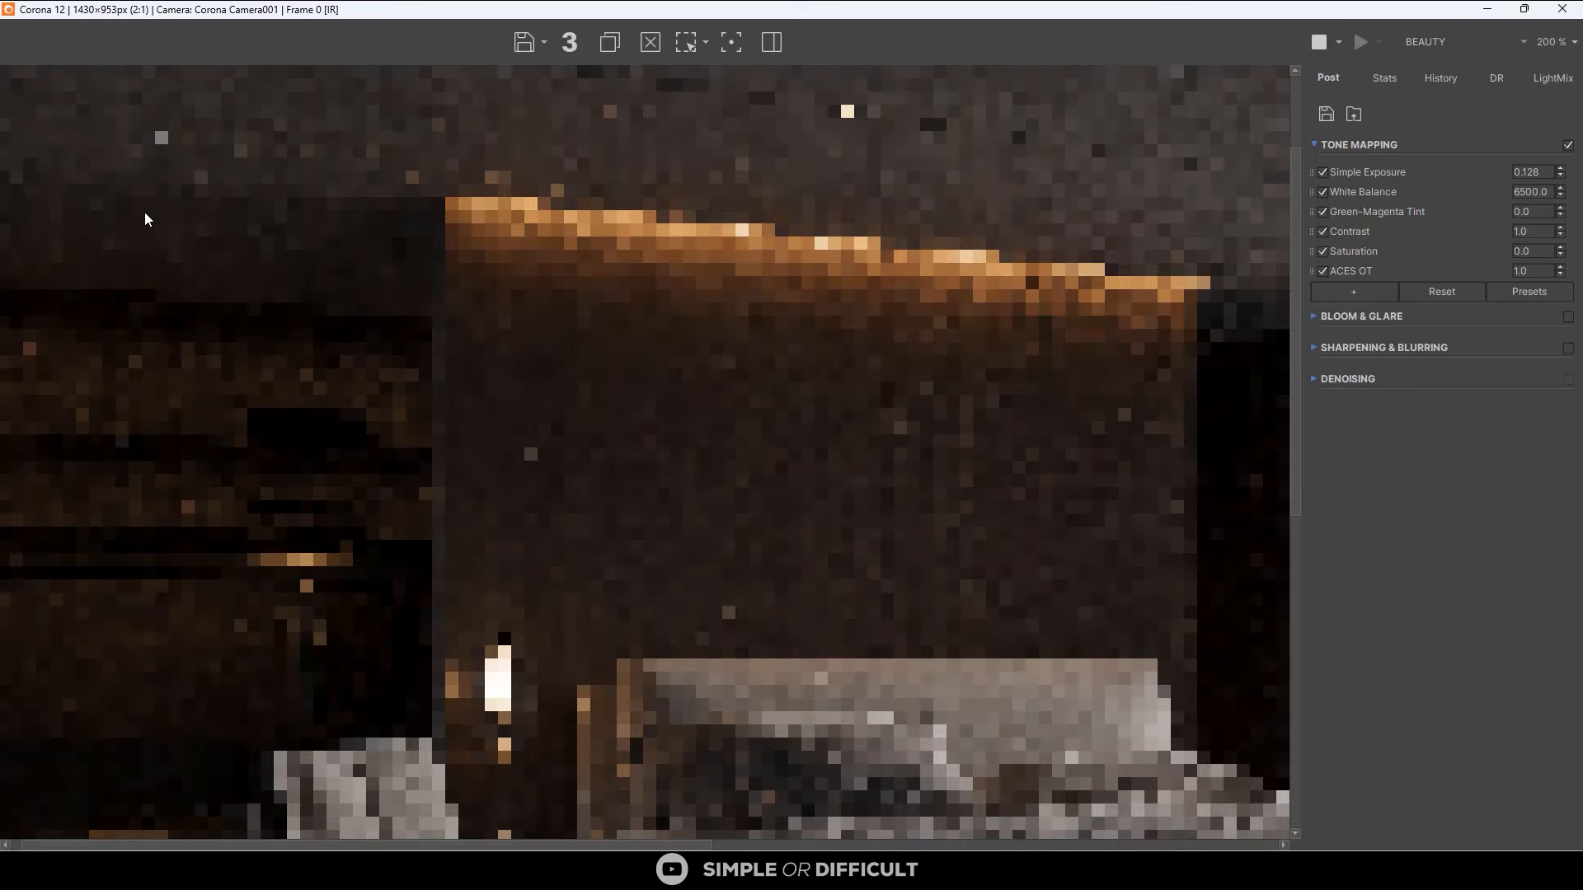
scroll(374, 224, "down", 1)
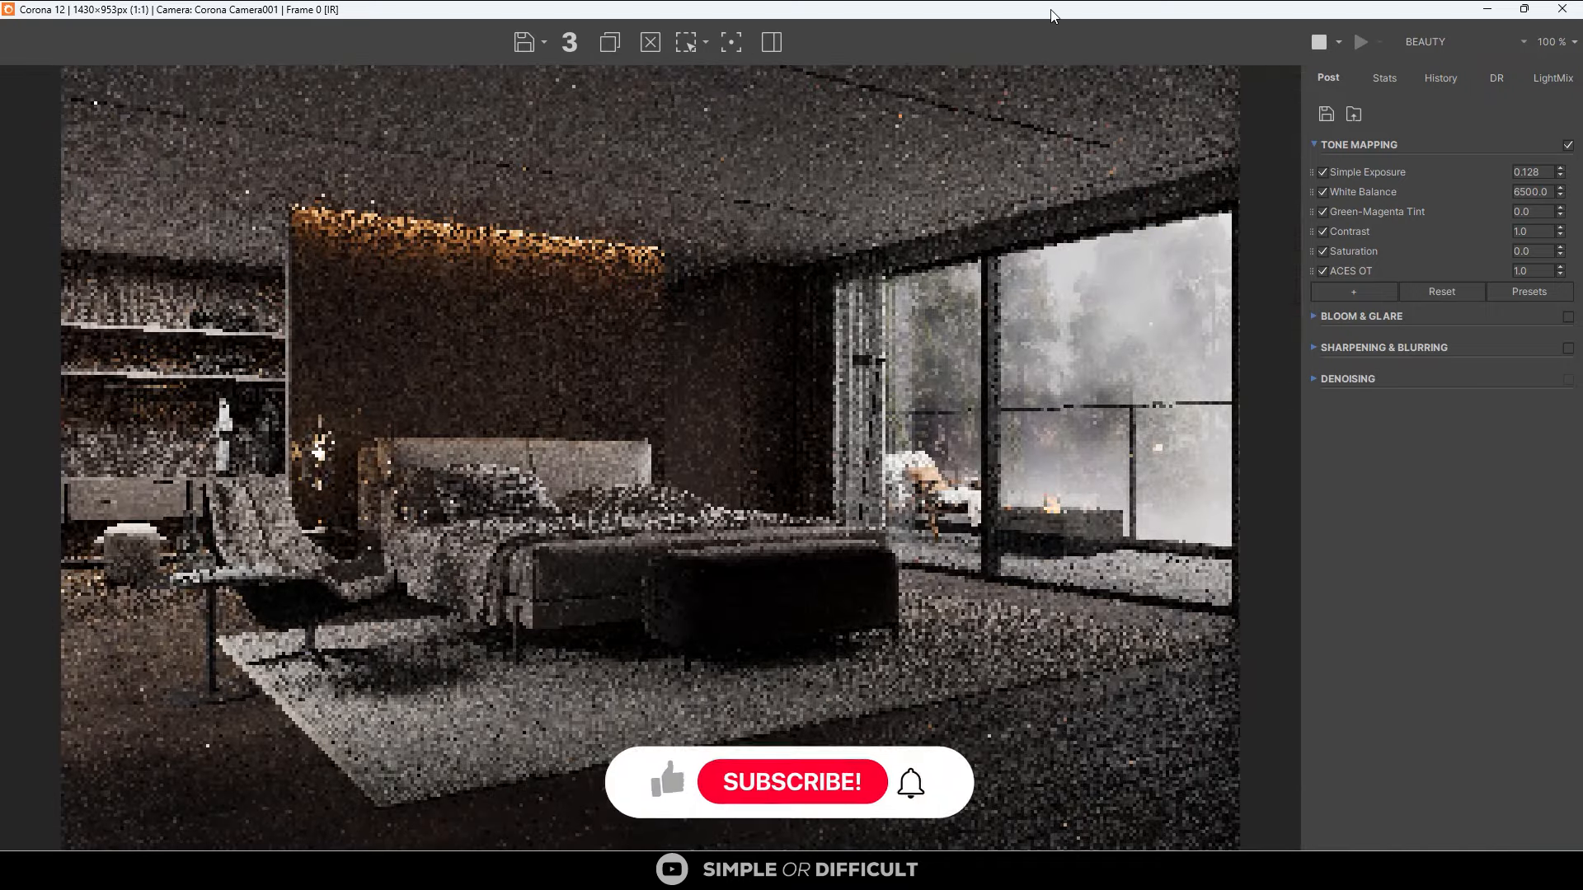
Set the wardrobe light's intensity to 30 with the frame buffer kept in view.
left_click_drag(1052, 9, 569, 181)
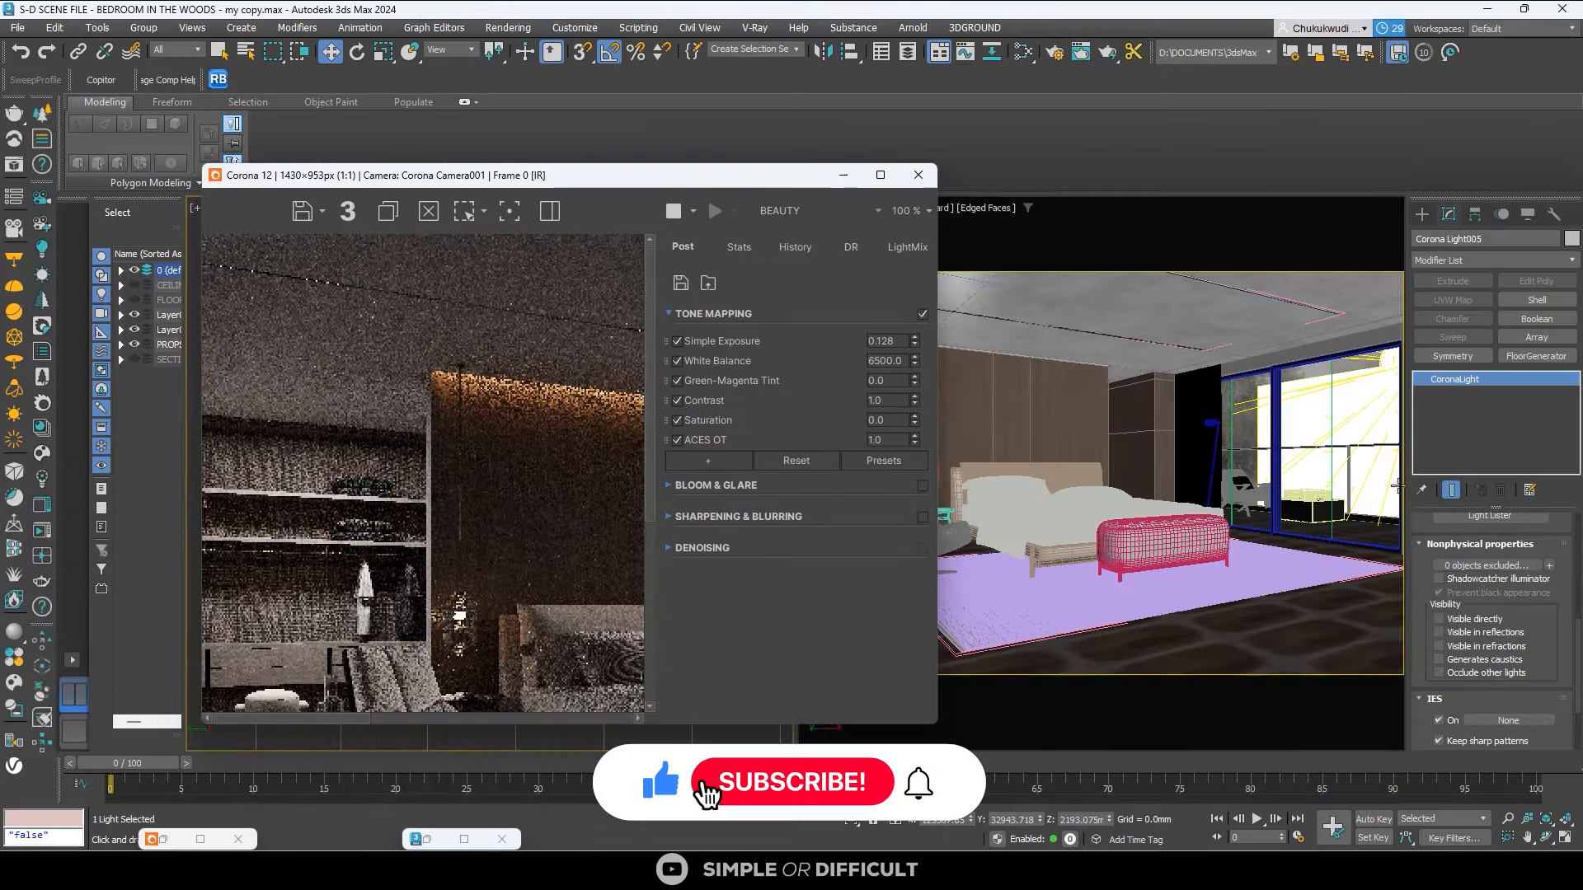
scroll(1475, 593, "up", 5)
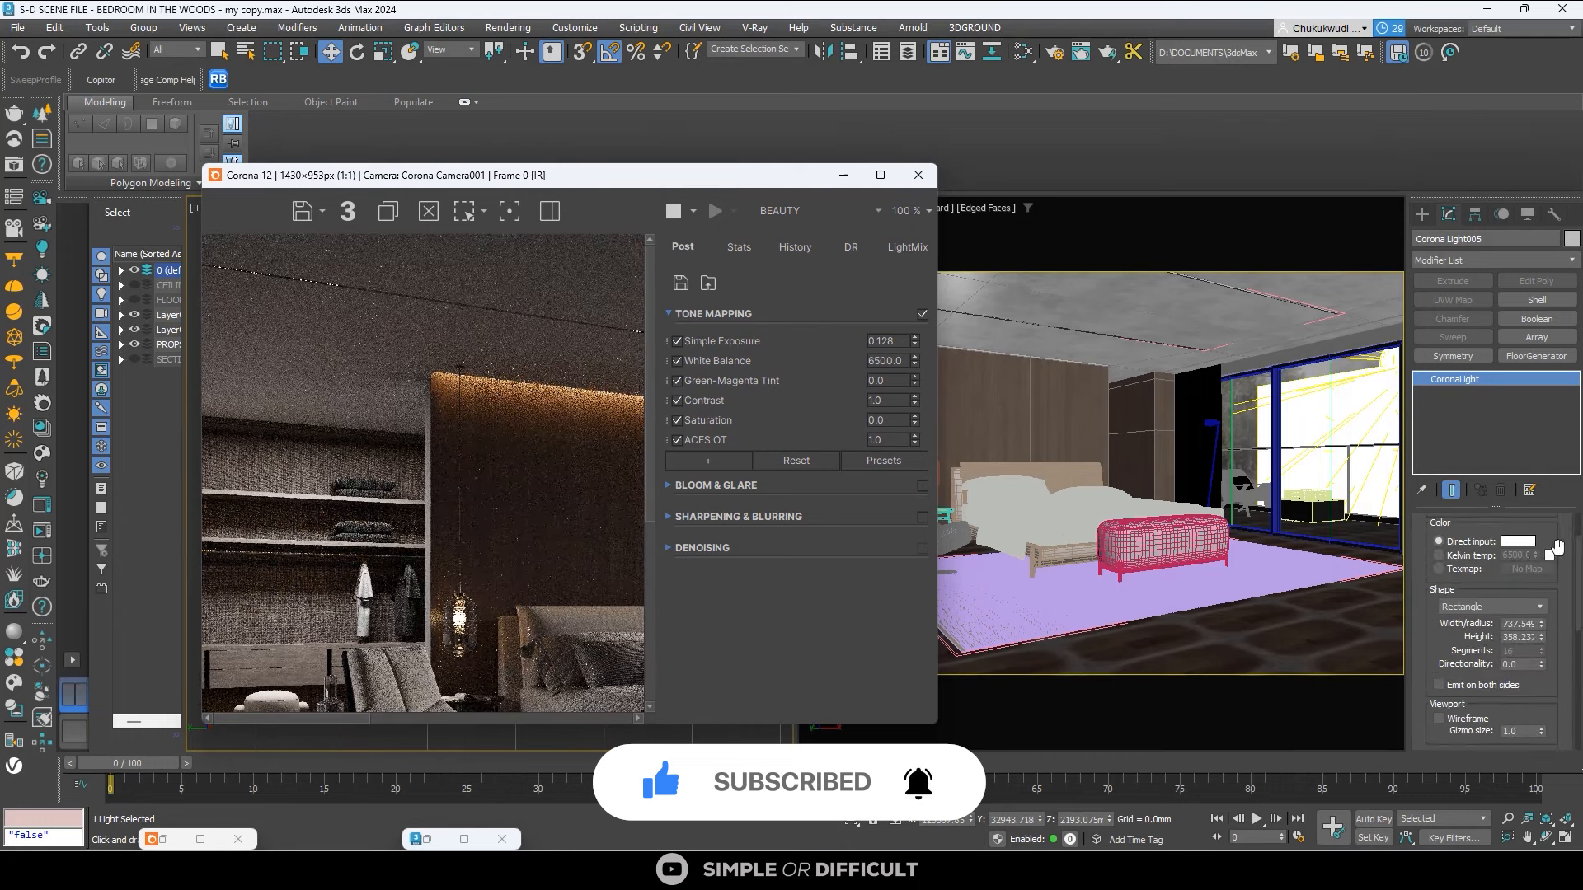
scroll(1475, 577, "up", 2)
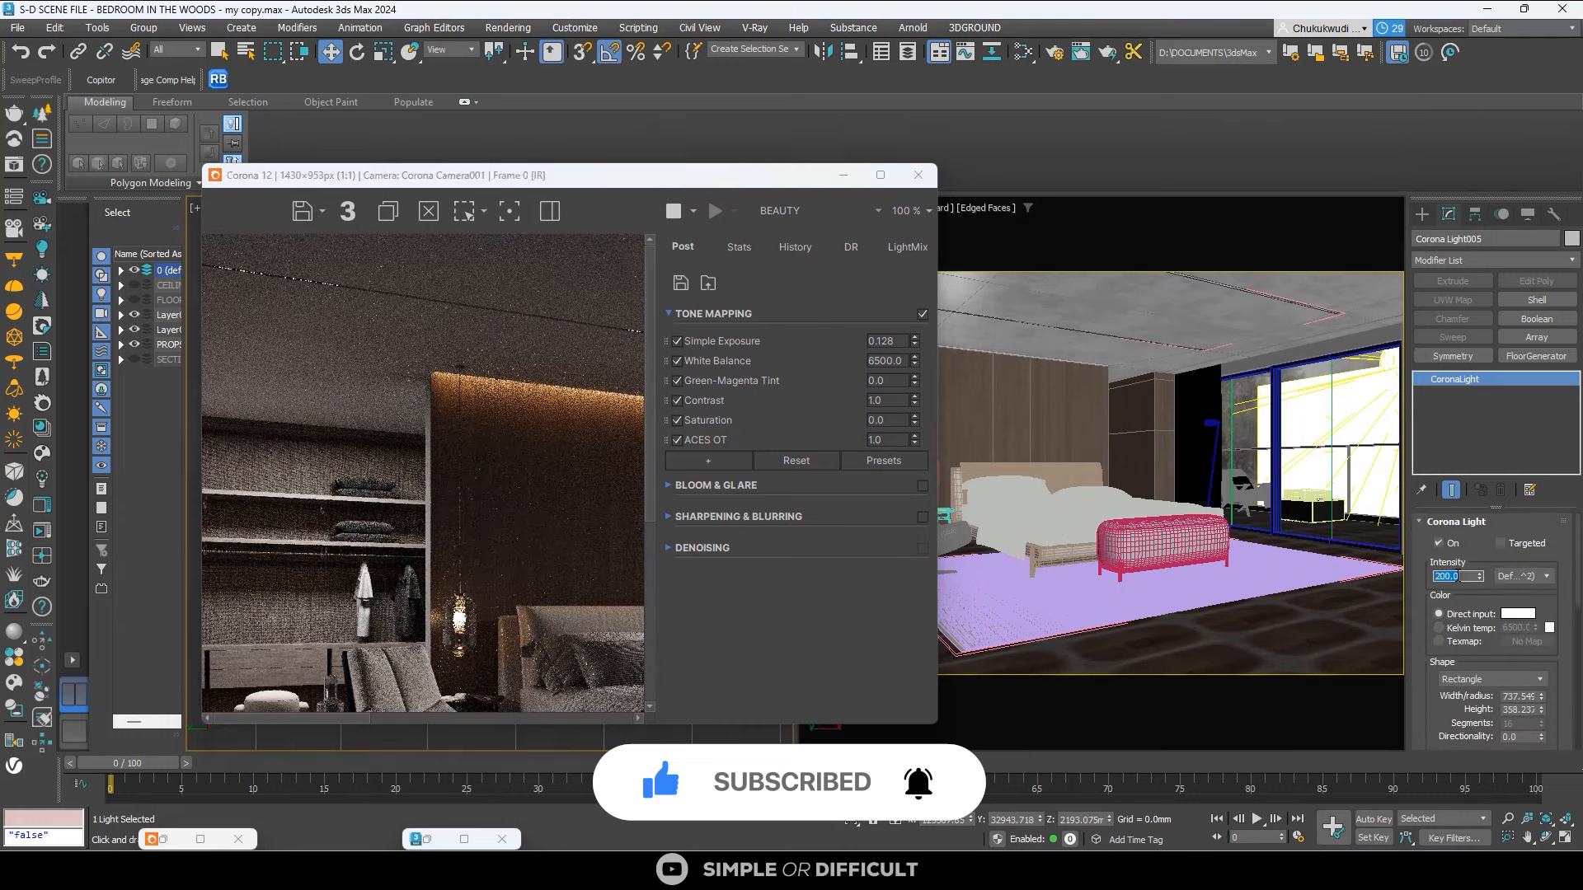
type("30")
key("Return")
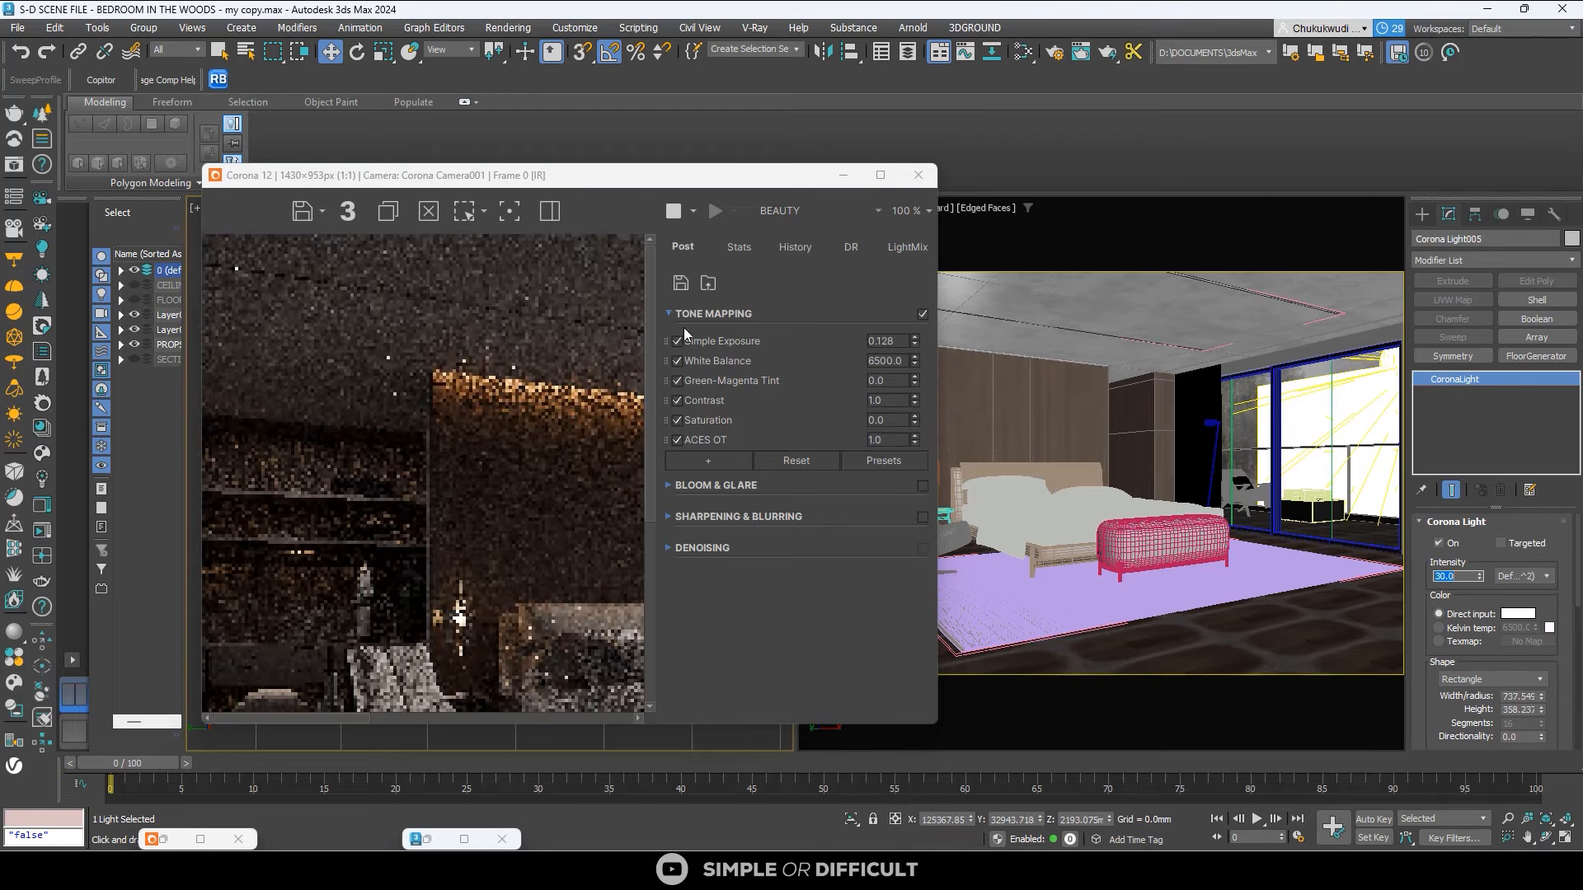
Switch the light's colour to Kelvin temperature, trying 3600 before settling on 4500, and compare the renders.
left_click_drag(586, 179, 777, 122)
scroll(645, 292, "down", 2)
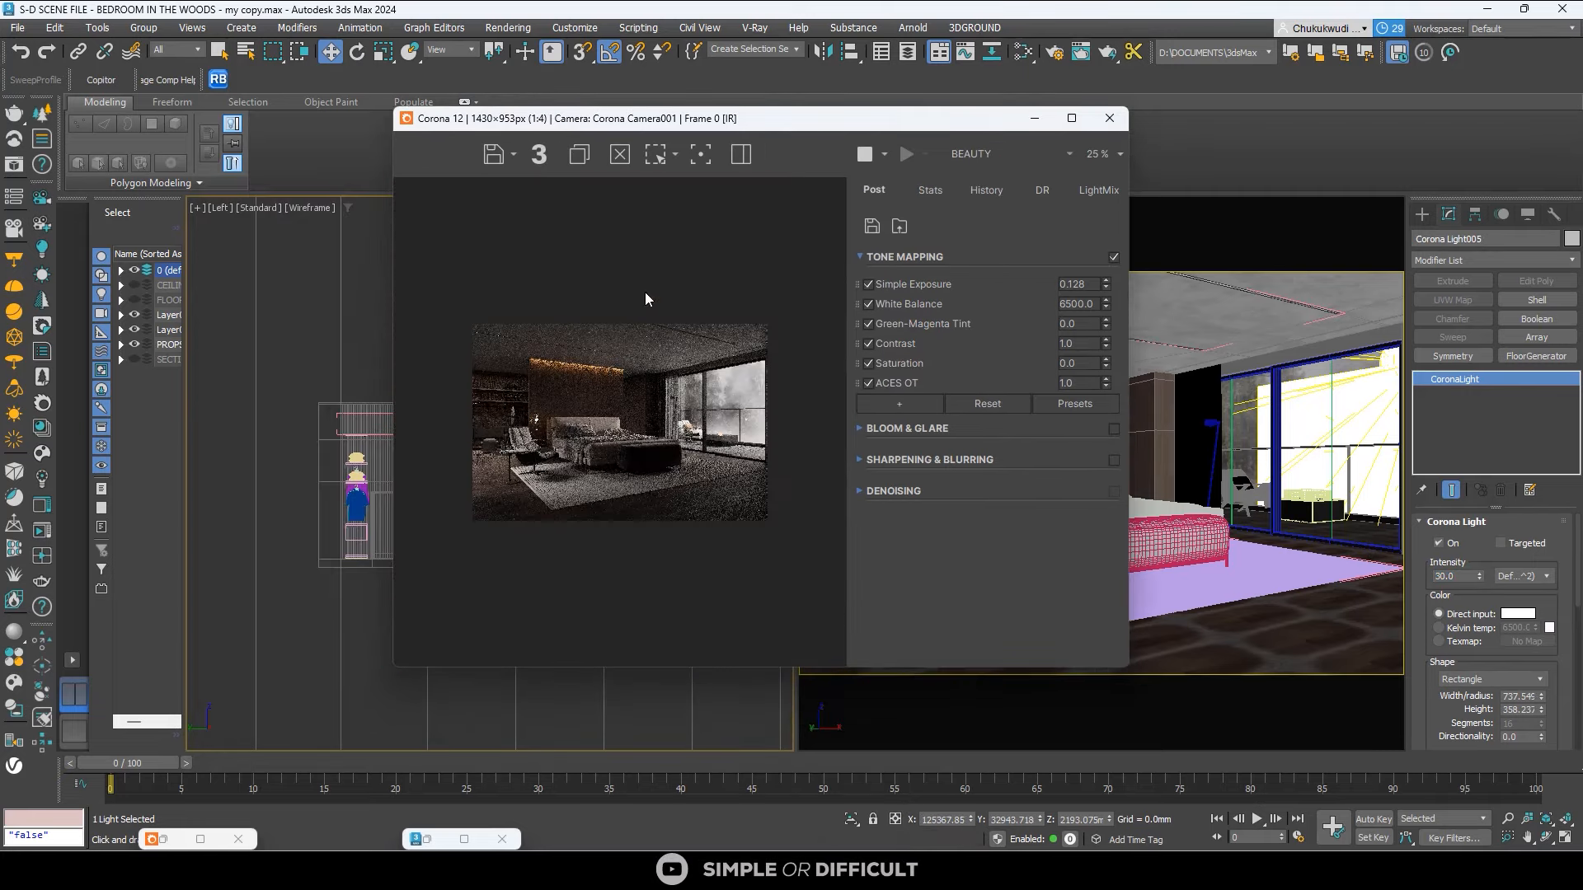
scroll(506, 464, "up", 1)
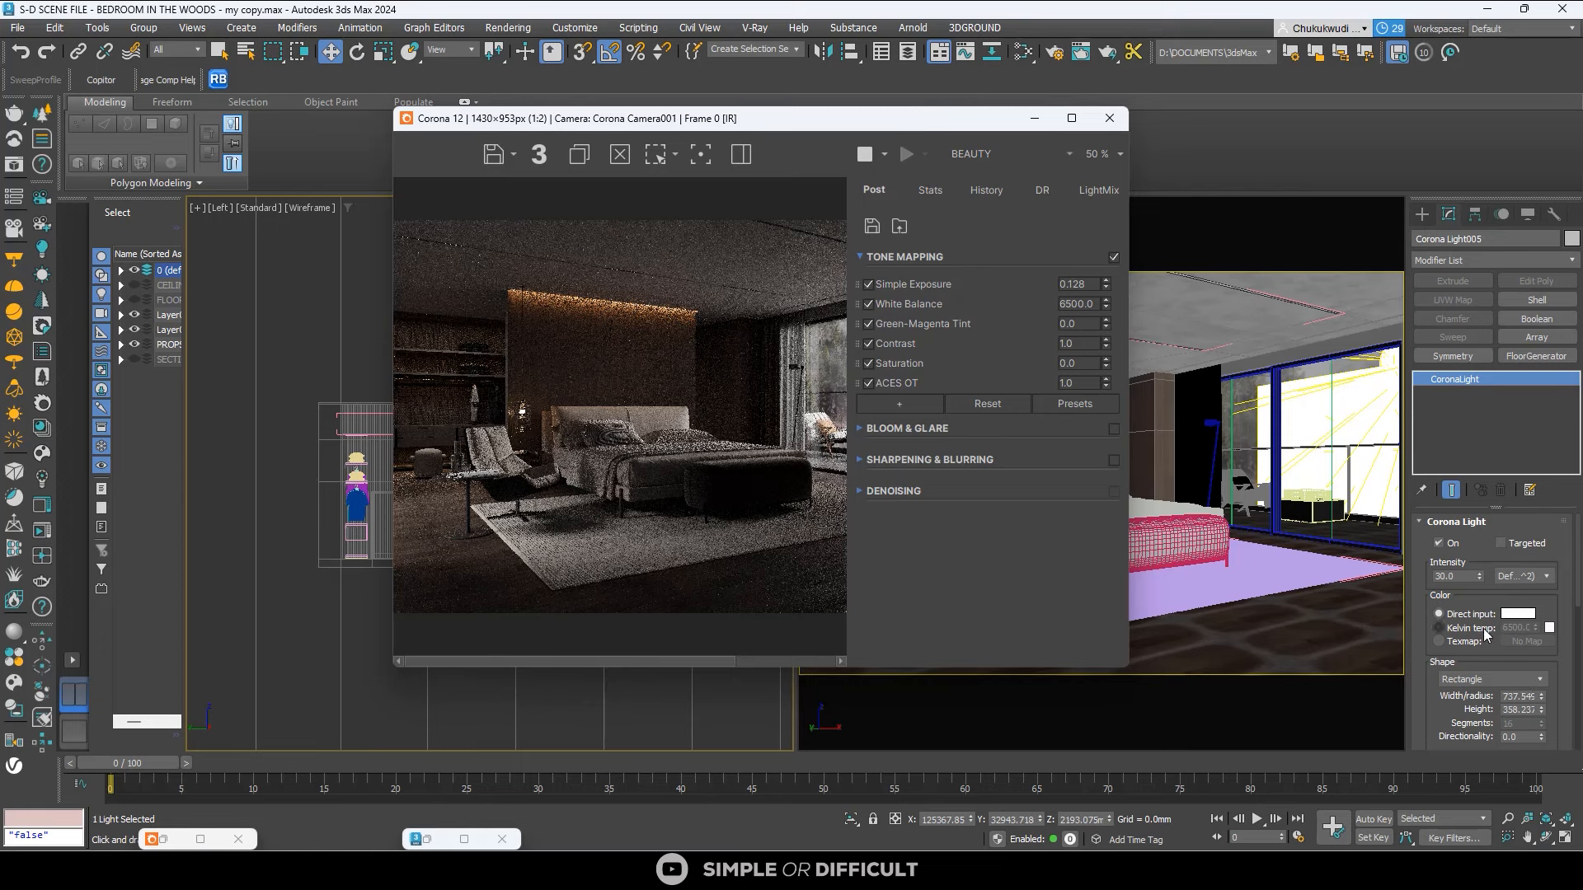
left_click(1484, 629)
double_click(1514, 628)
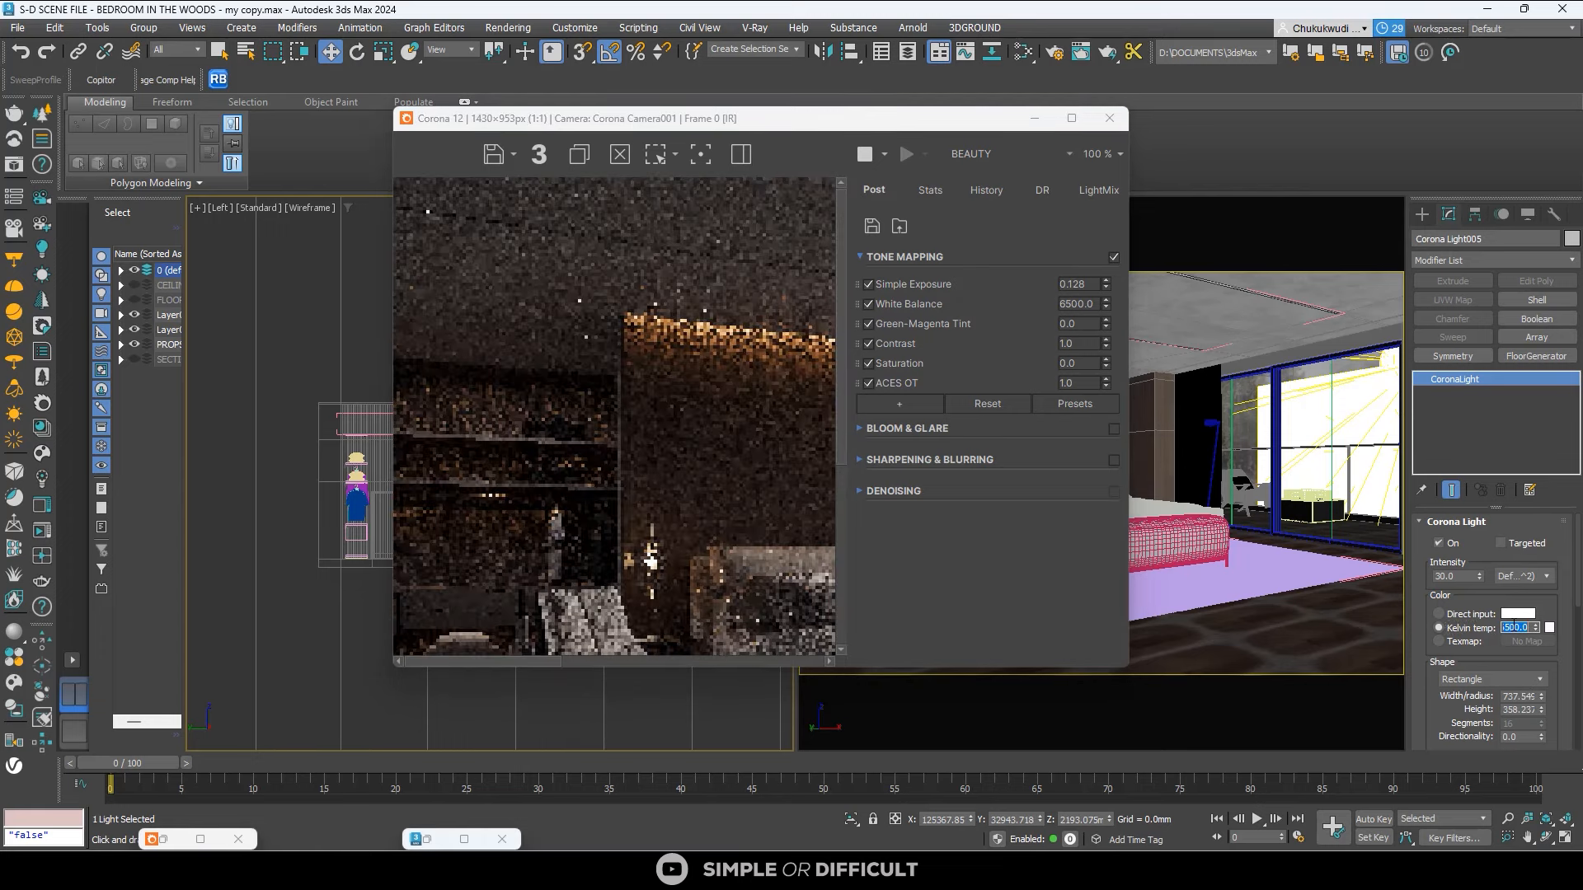
type("3600")
key("Return")
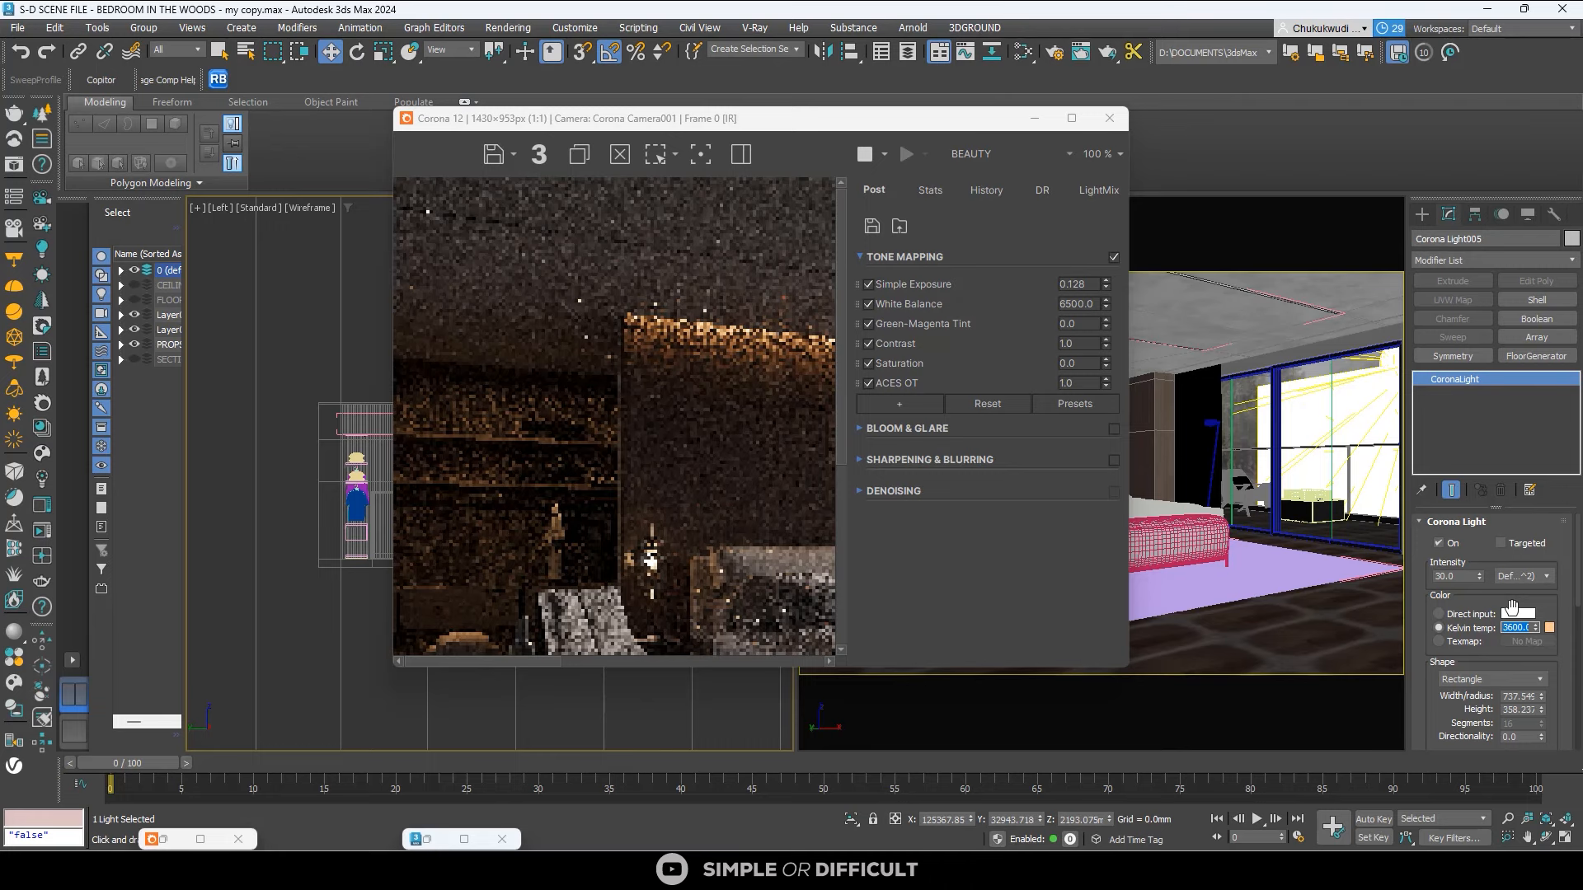
scroll(678, 468, "down", 1)
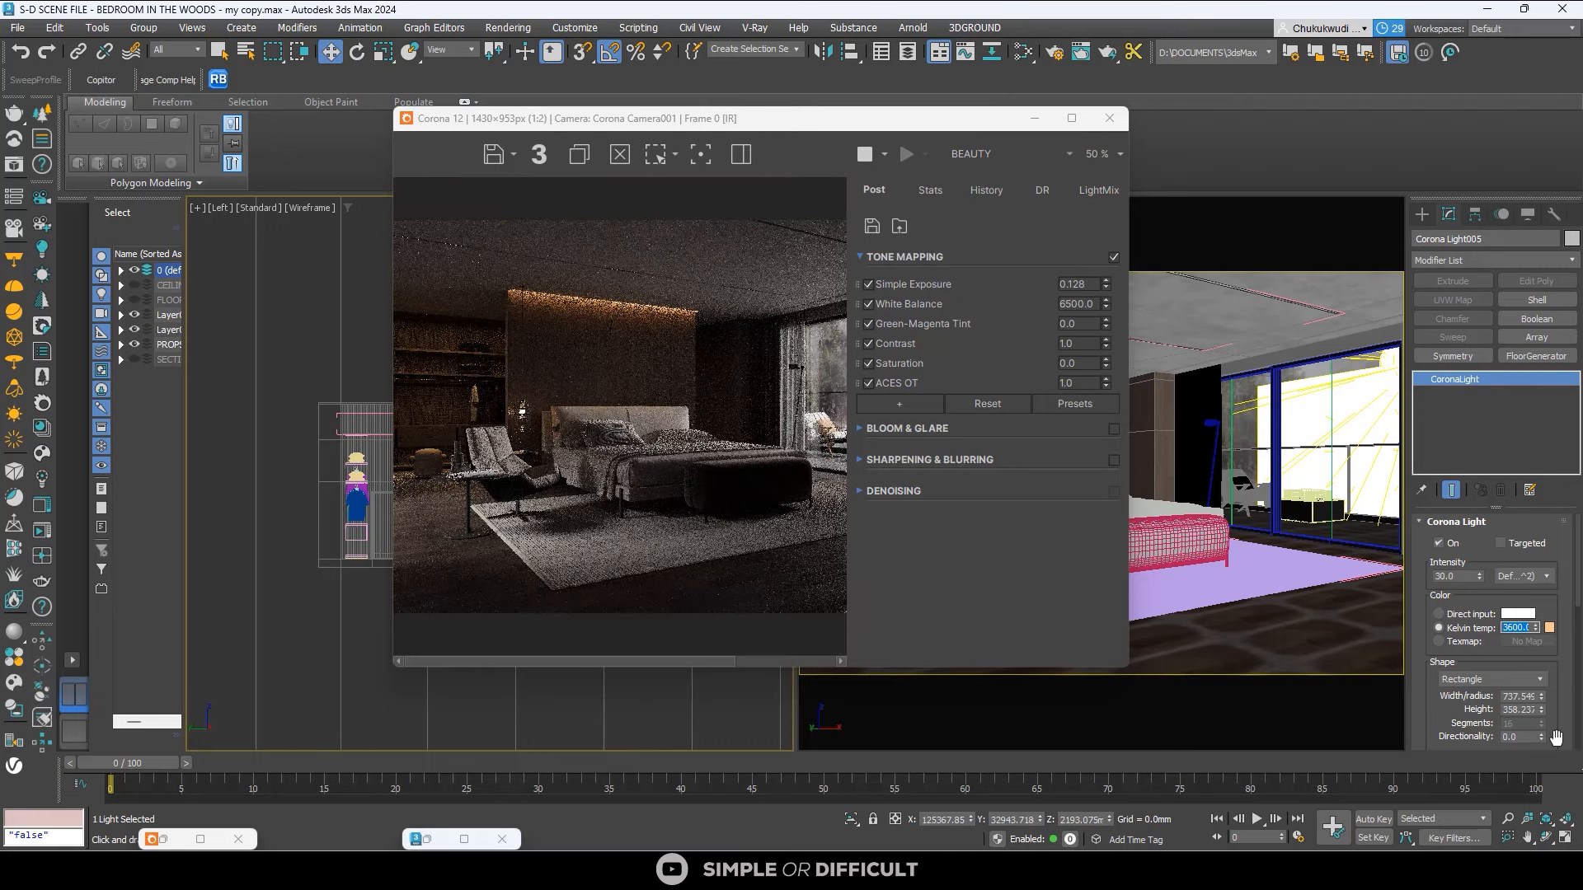
key("Return")
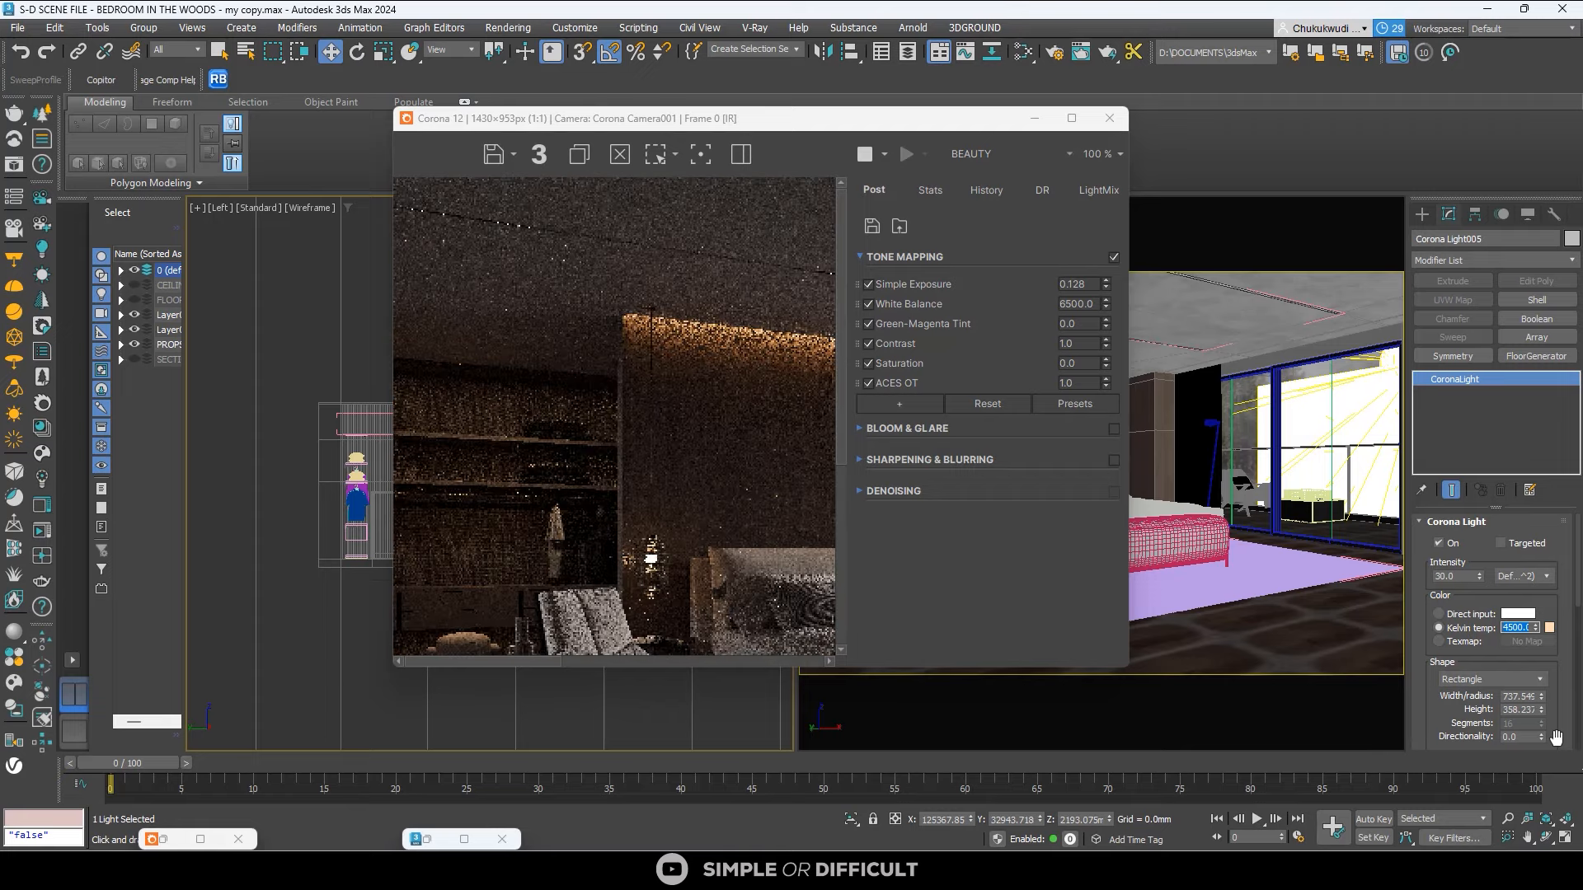
Review the enlarged render, then clone the wardrobe light as one instance along X to about 128476 mm in the top view.
left_click(1071, 119)
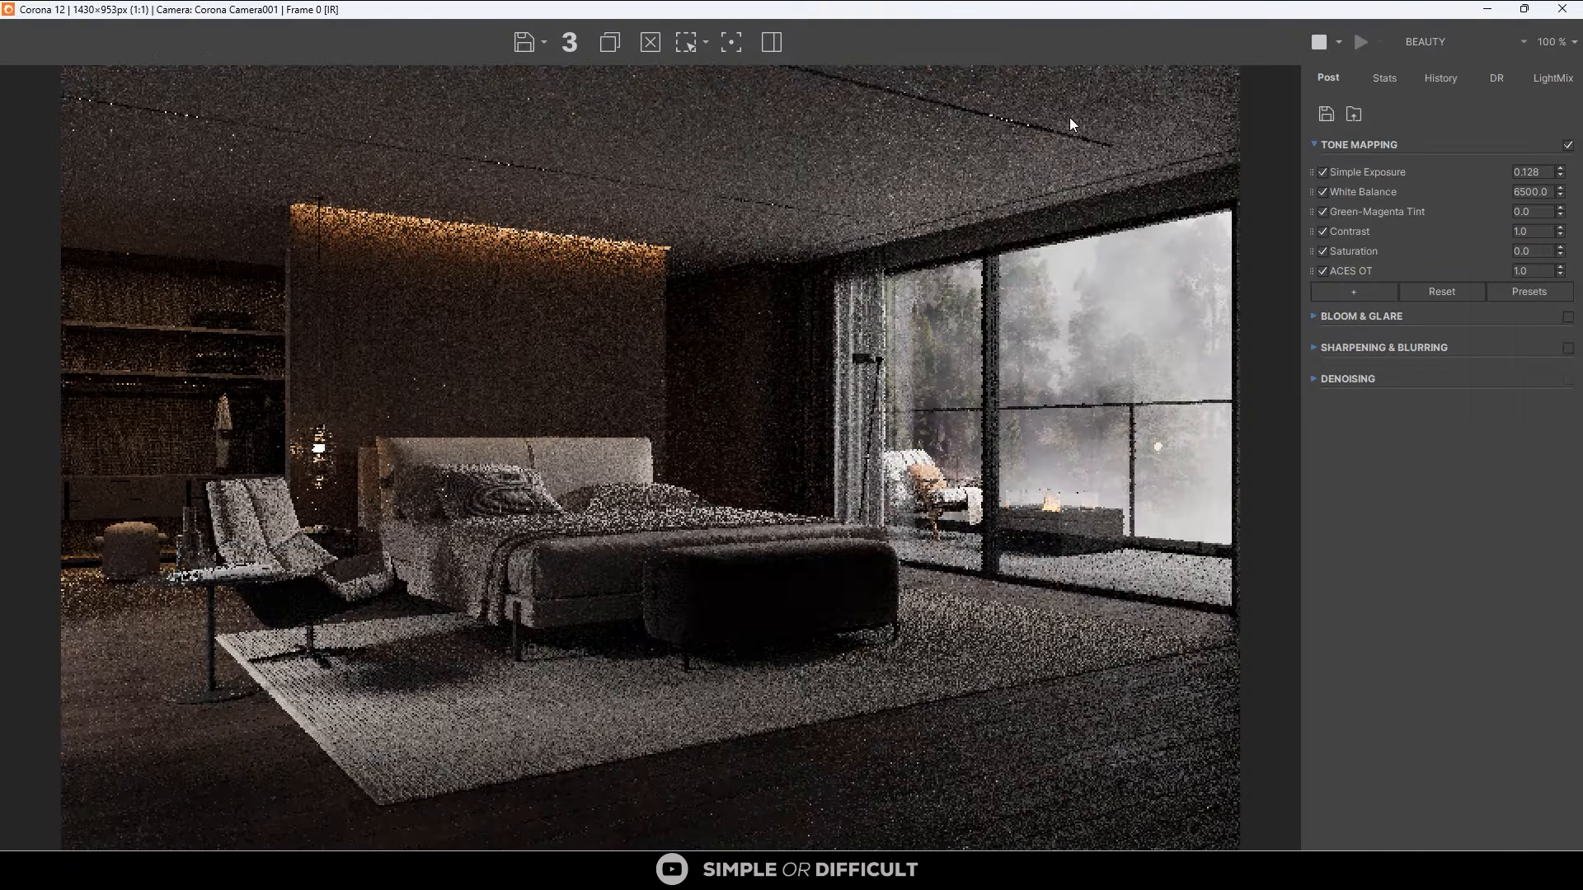
scroll(253, 392, "up", 1)
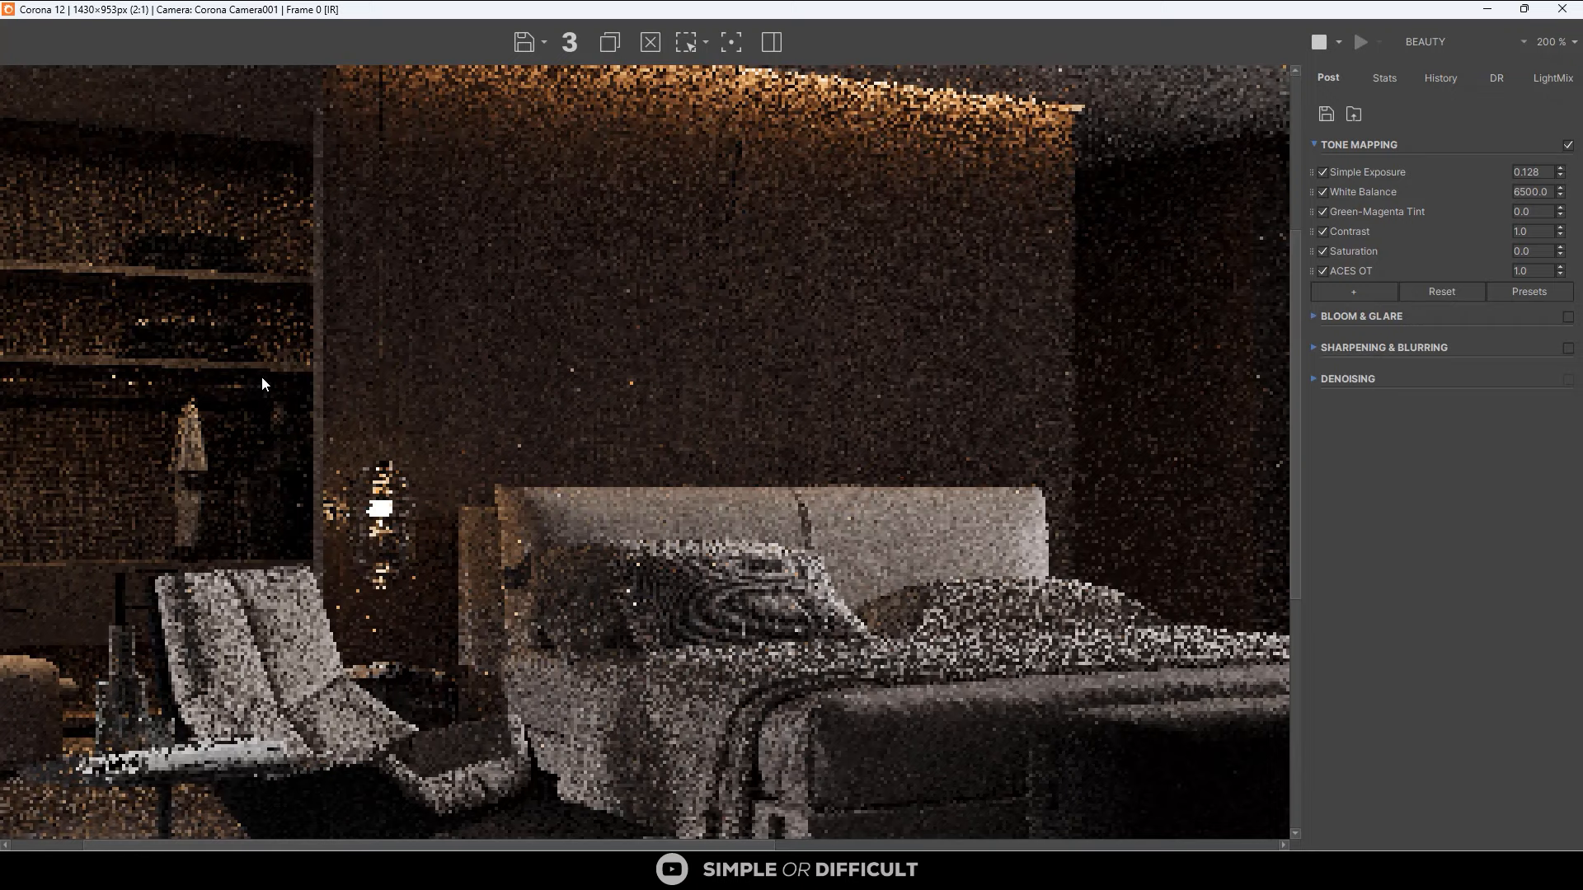
scroll(318, 360, "down", 1)
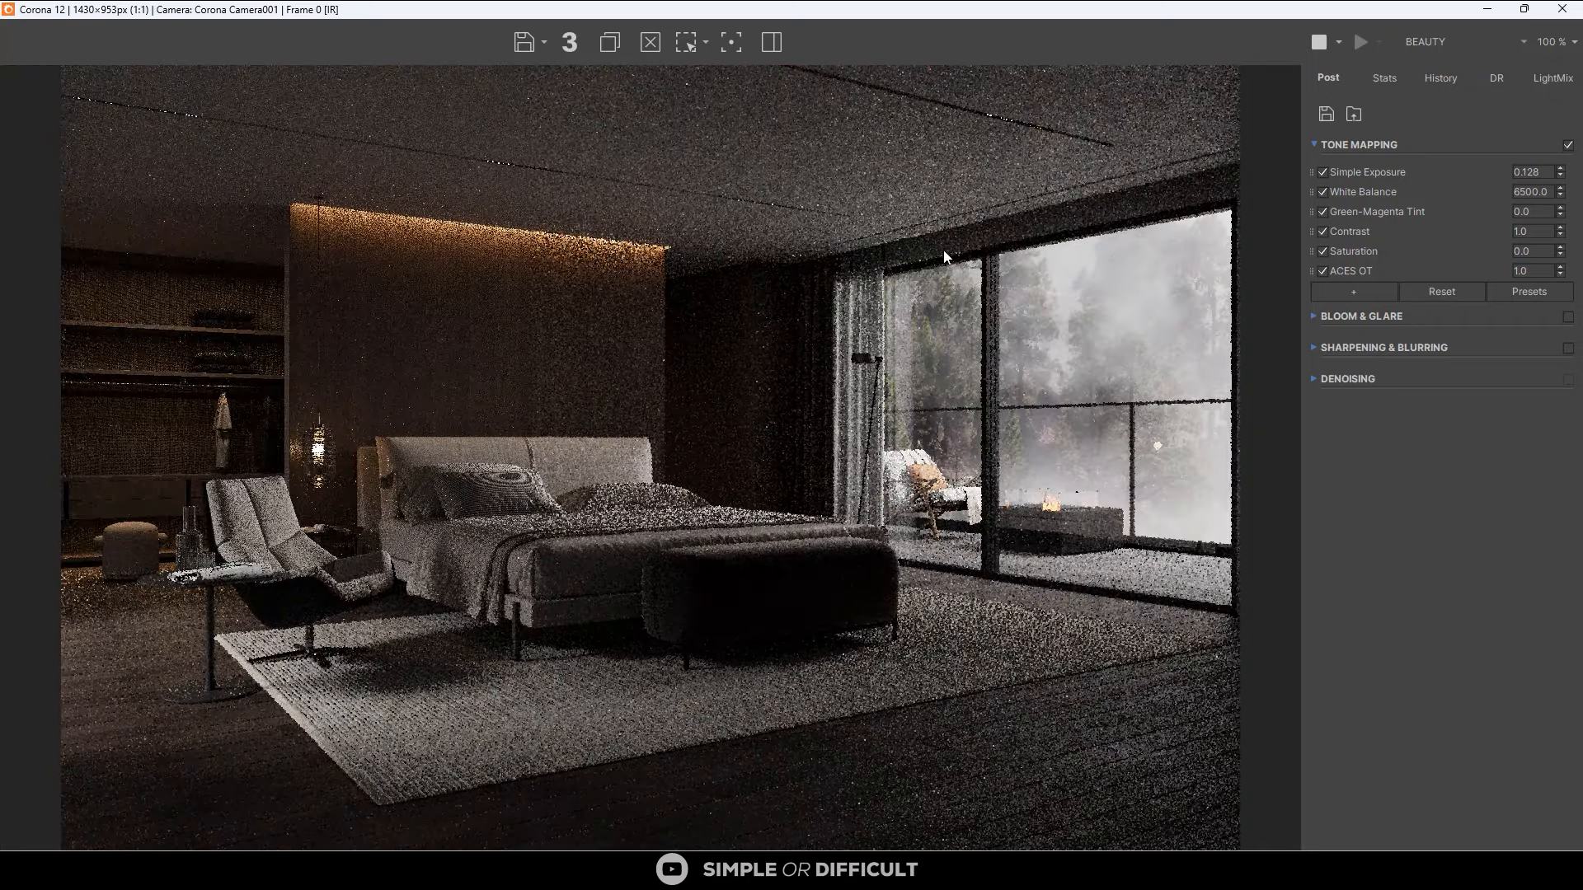
left_click_drag(1155, 12, 1236, 345)
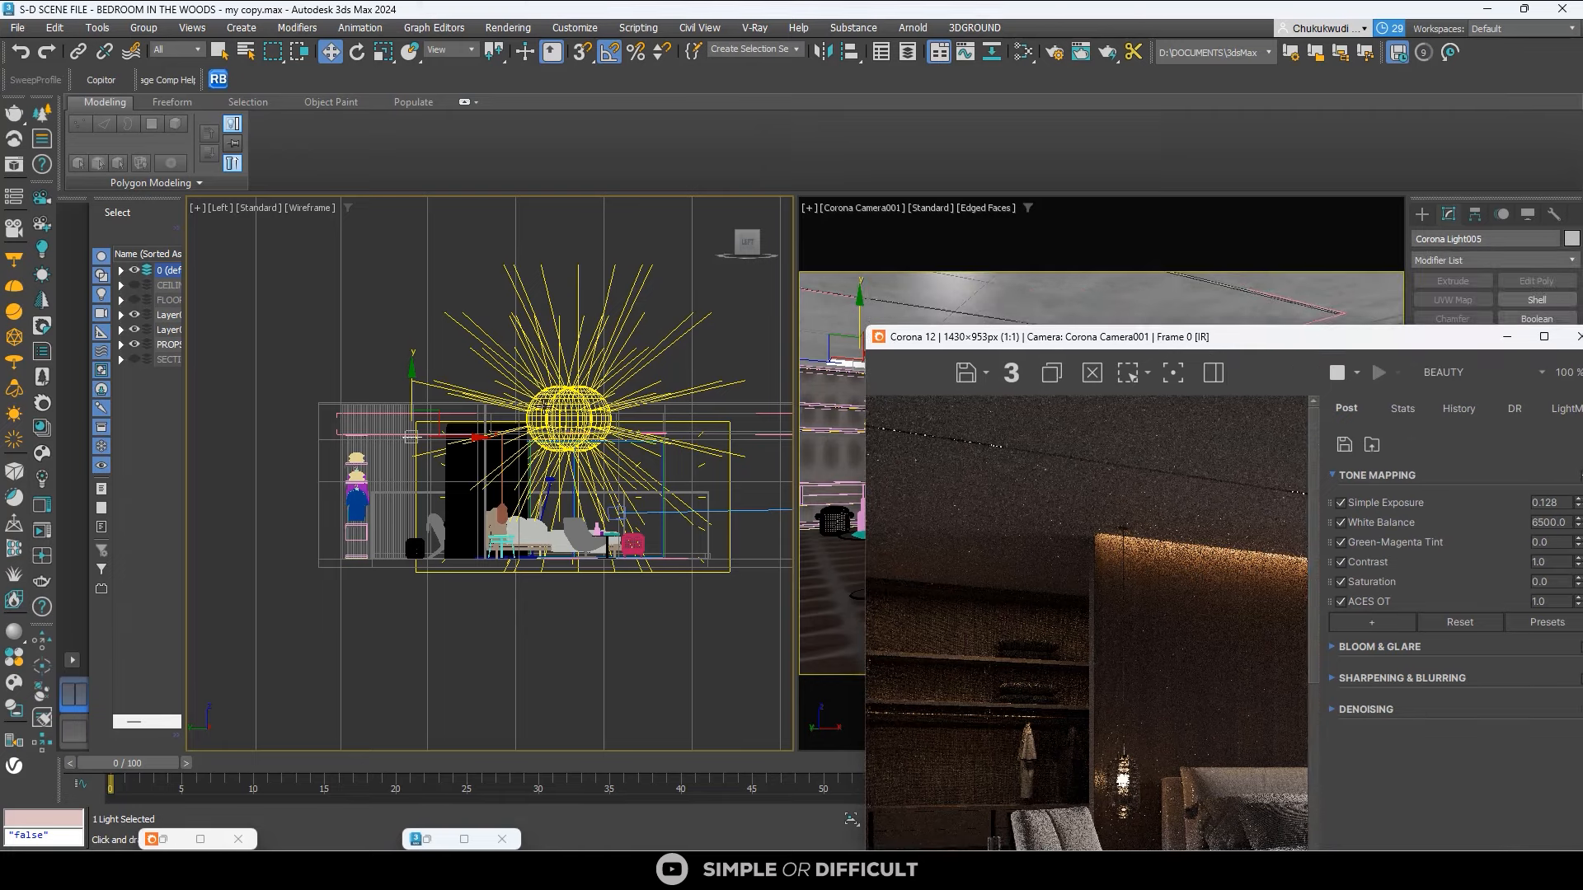
key("t")
key("z")
scroll(442, 437, "down", 4)
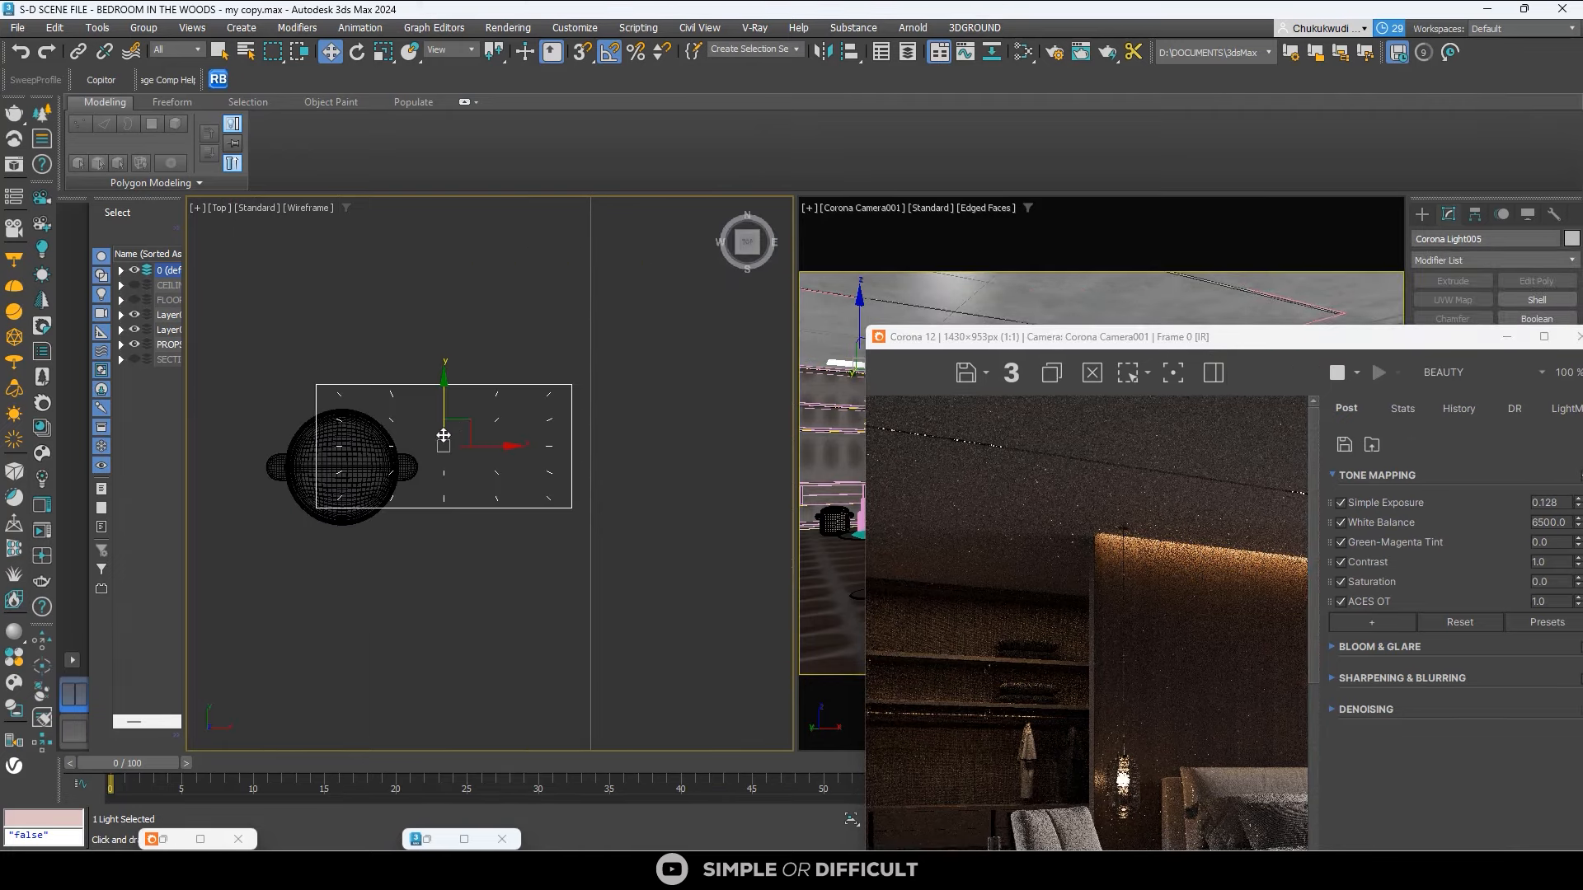
scroll(450, 437, "down", 2)
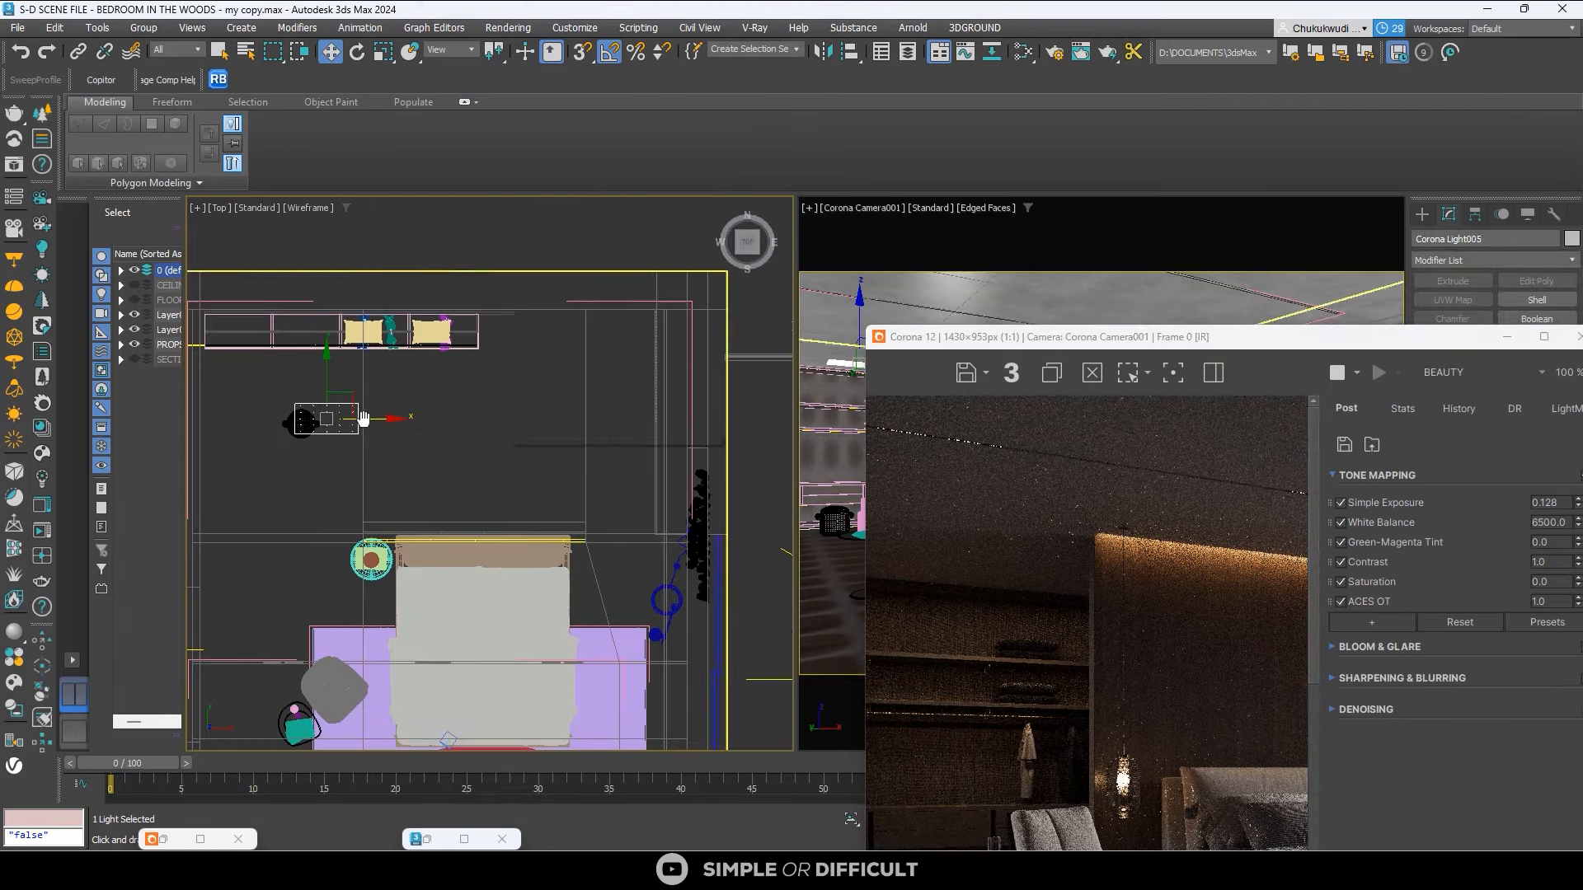
left_click_drag(398, 418, 652, 411, "shift")
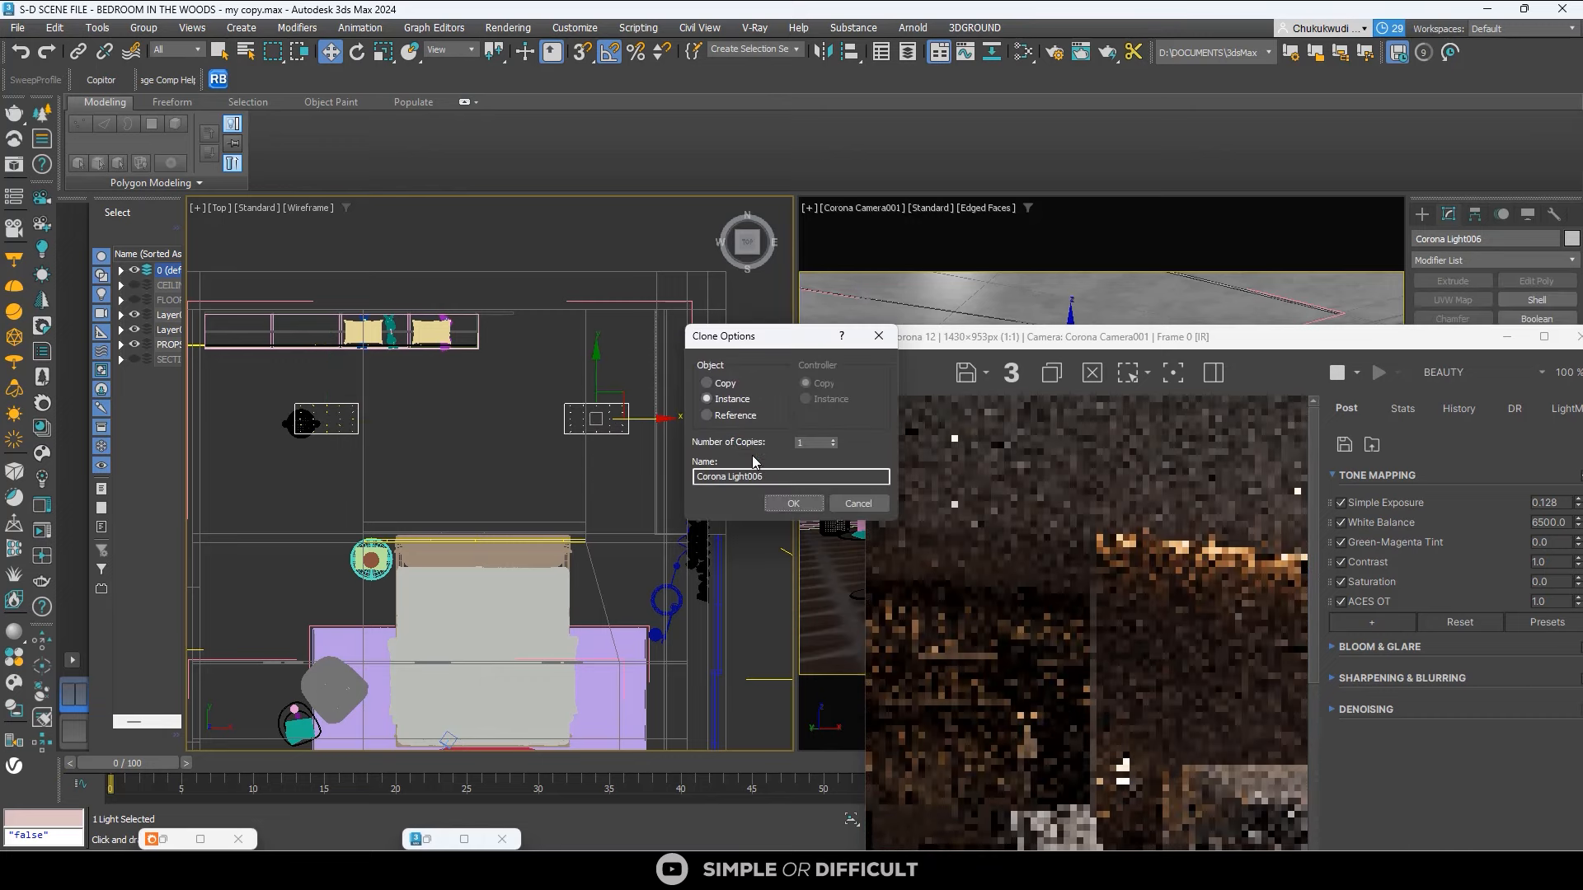
left_click(789, 504)
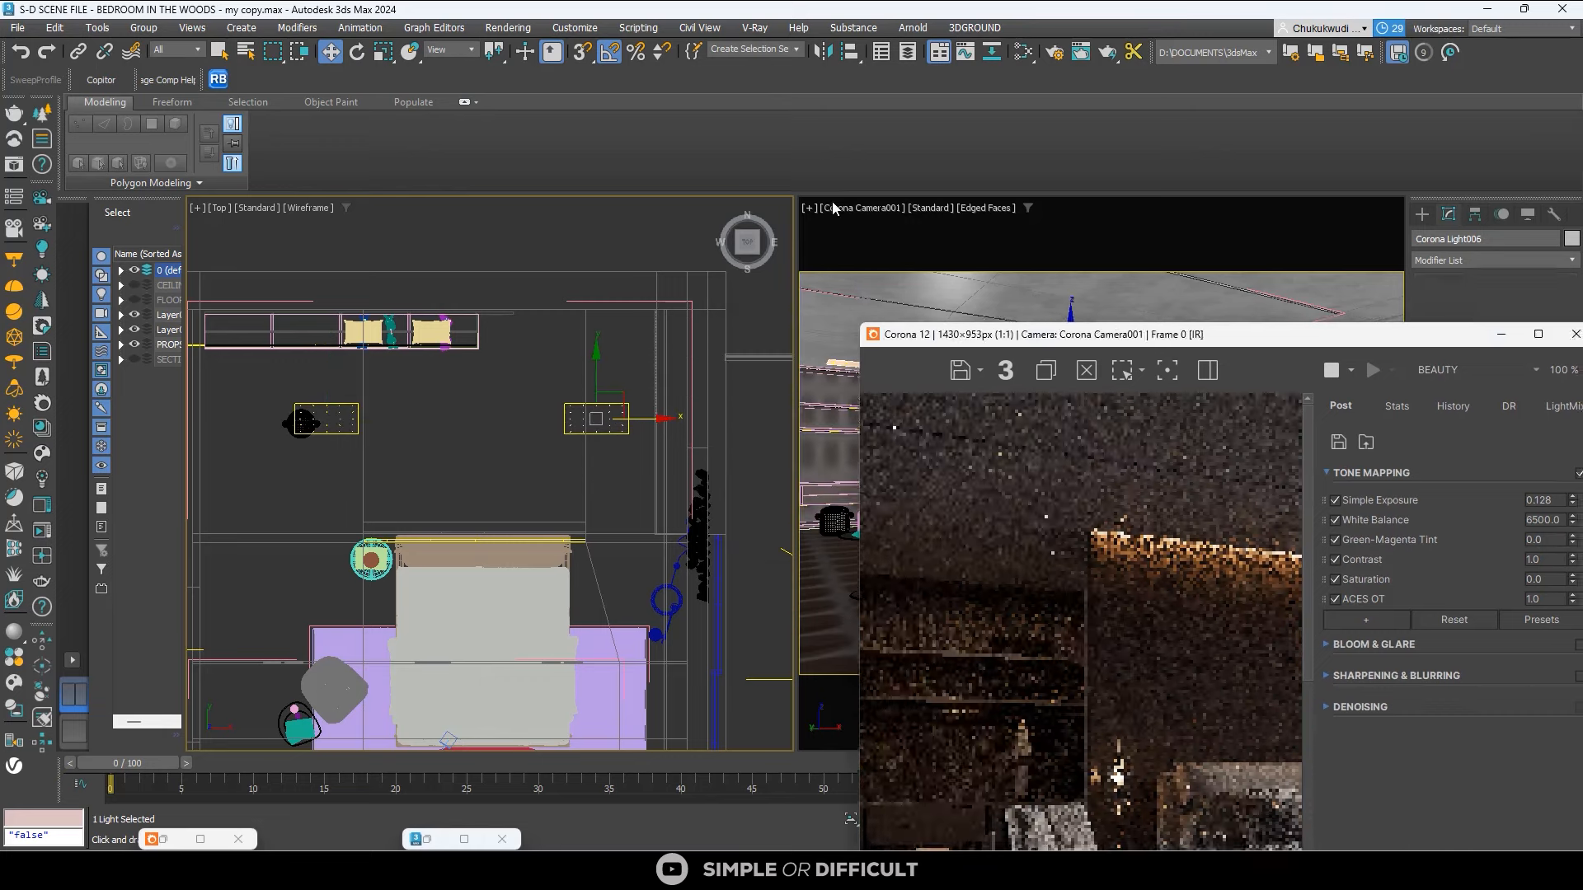
Check the second light's glow beside the wood panel in the render and set the lights' directionality to 0.5.
left_click_drag(1164, 345, 582, 196)
scroll(590, 453, "down", 2)
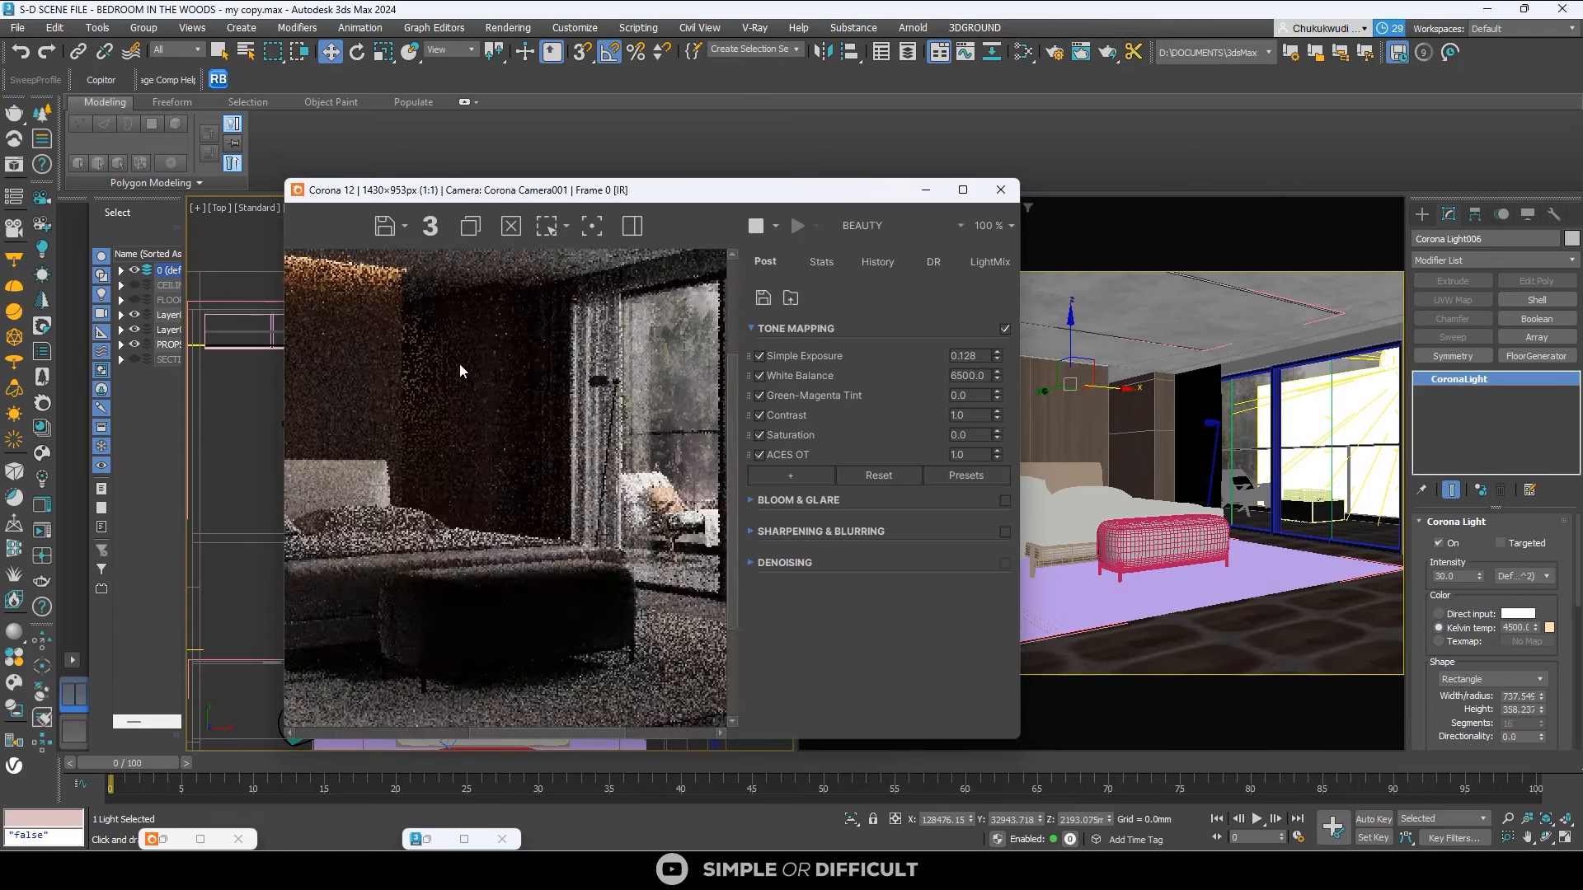
scroll(421, 303, "up", 2)
scroll(582, 371, "down", 1)
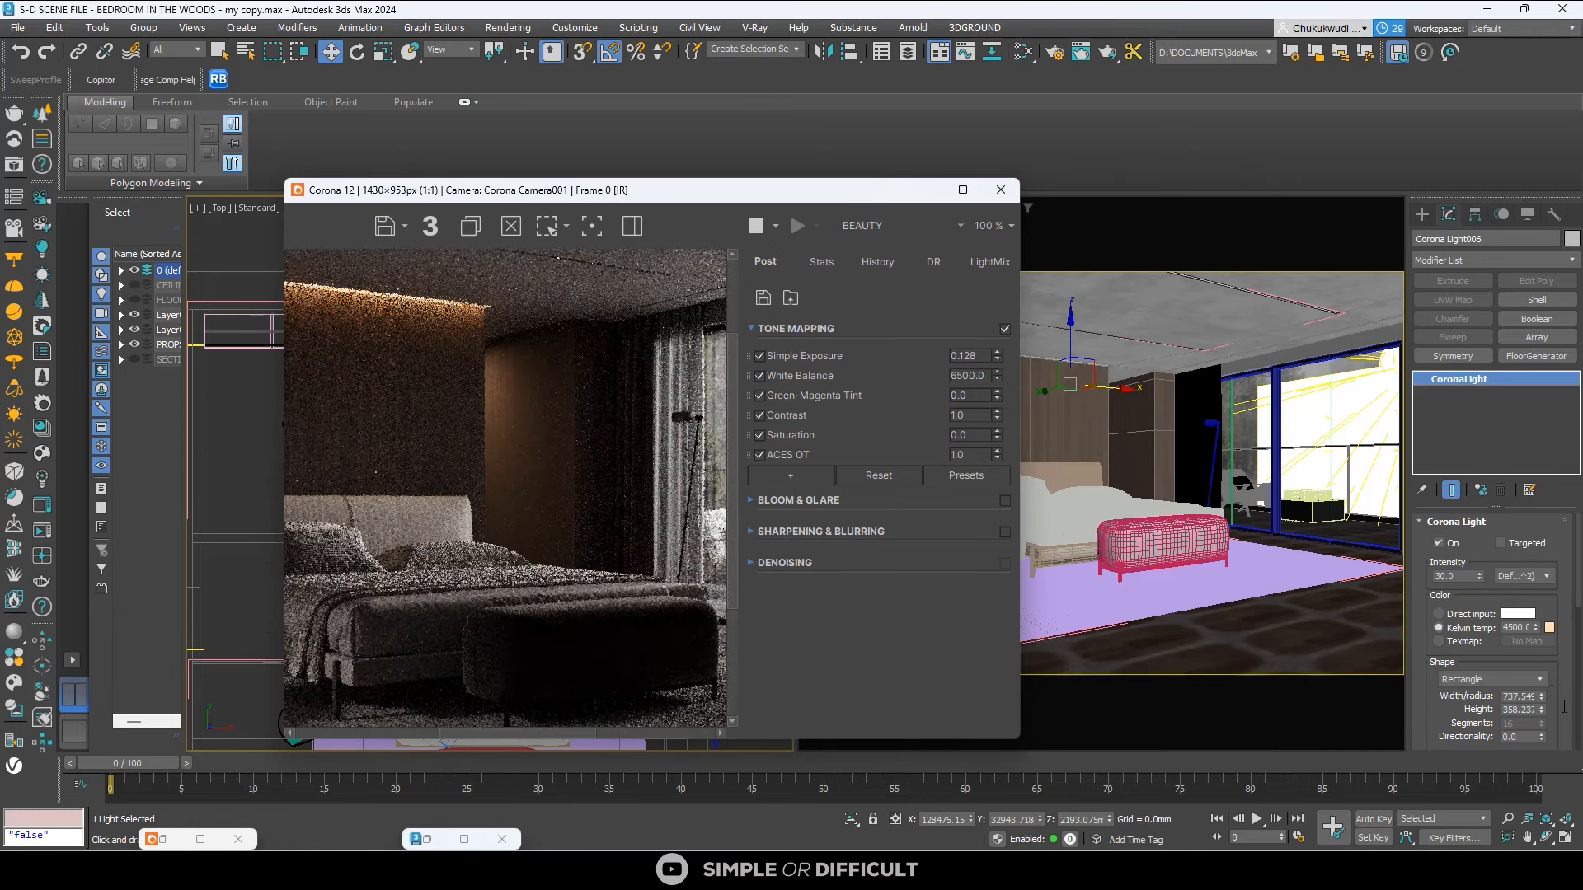
scroll(1558, 697, "down", 2)
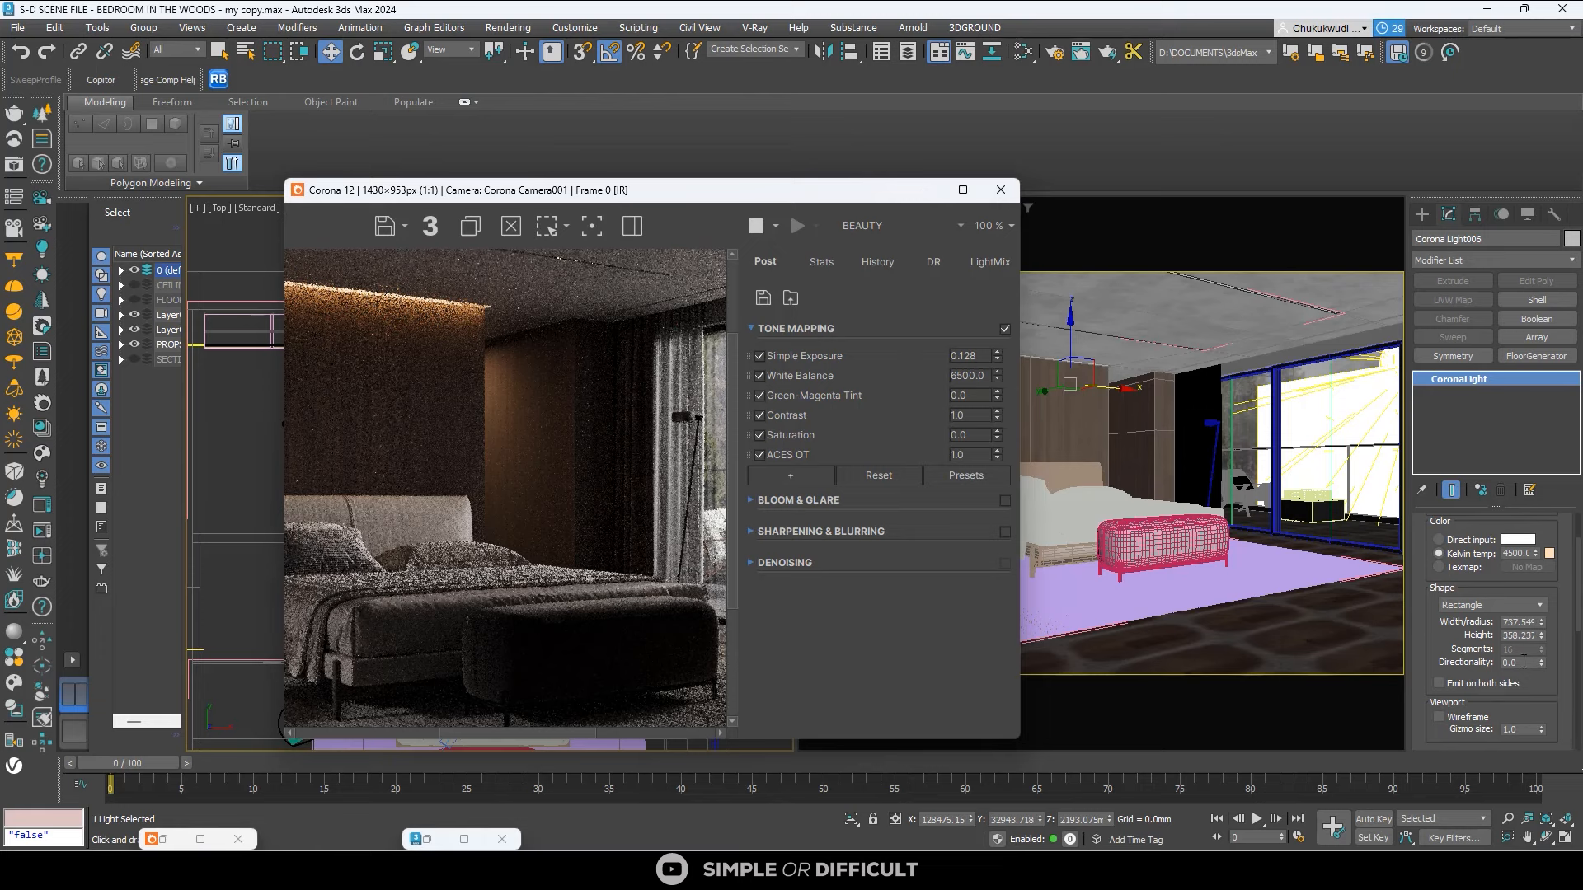
left_click(1523, 662)
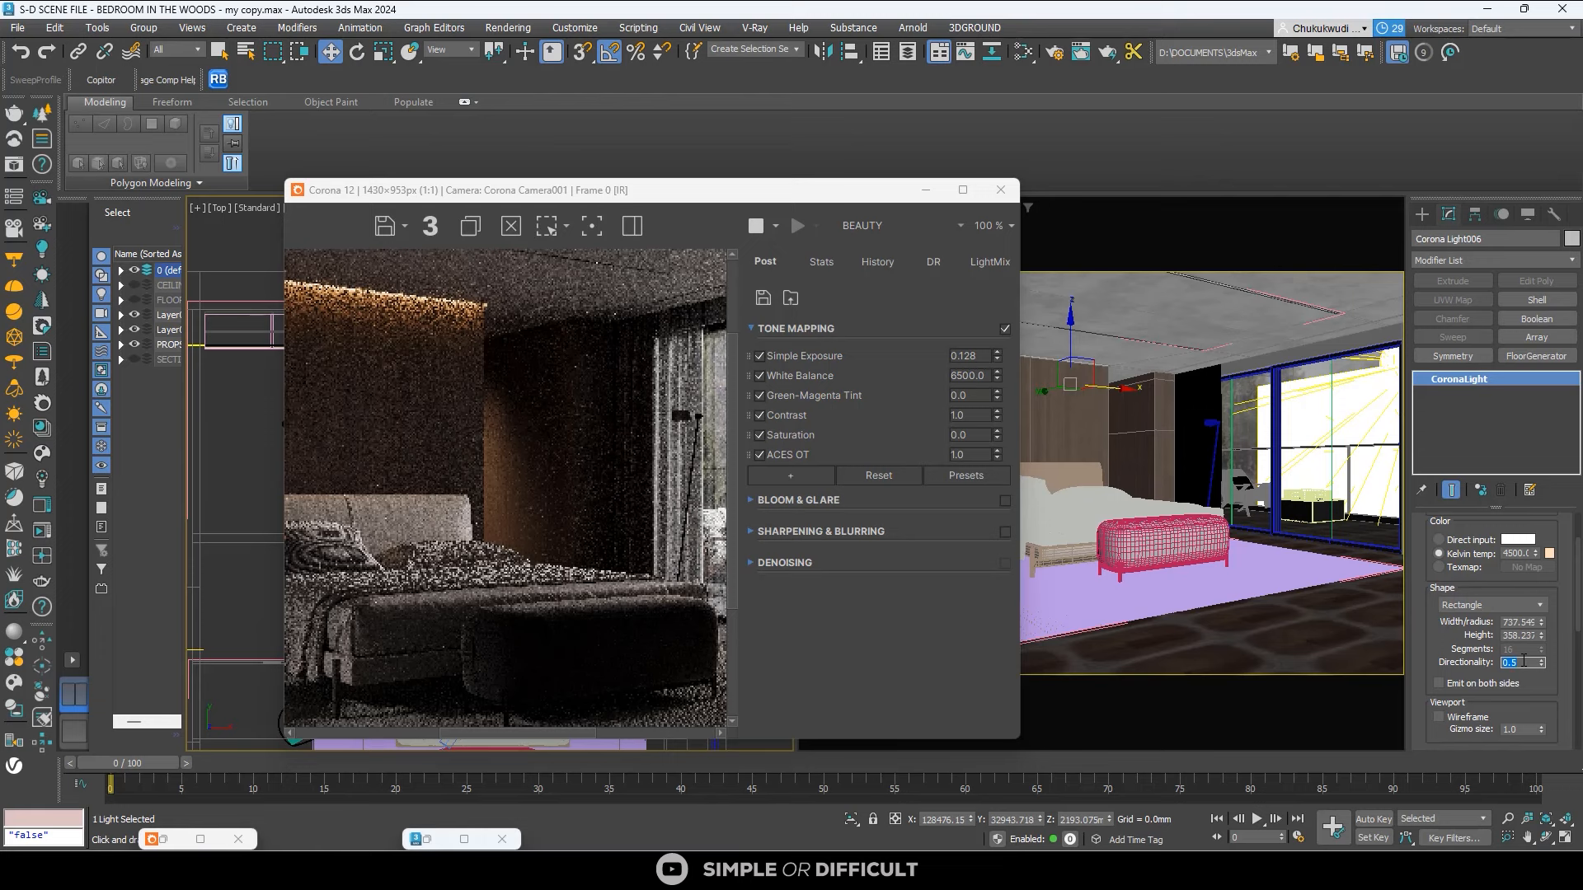
Set the wardrobe lights' directionality to 0.45, then clone the second light as an independent copy along Y to about 31983 mm in the top view.
type("5")
key("Return")
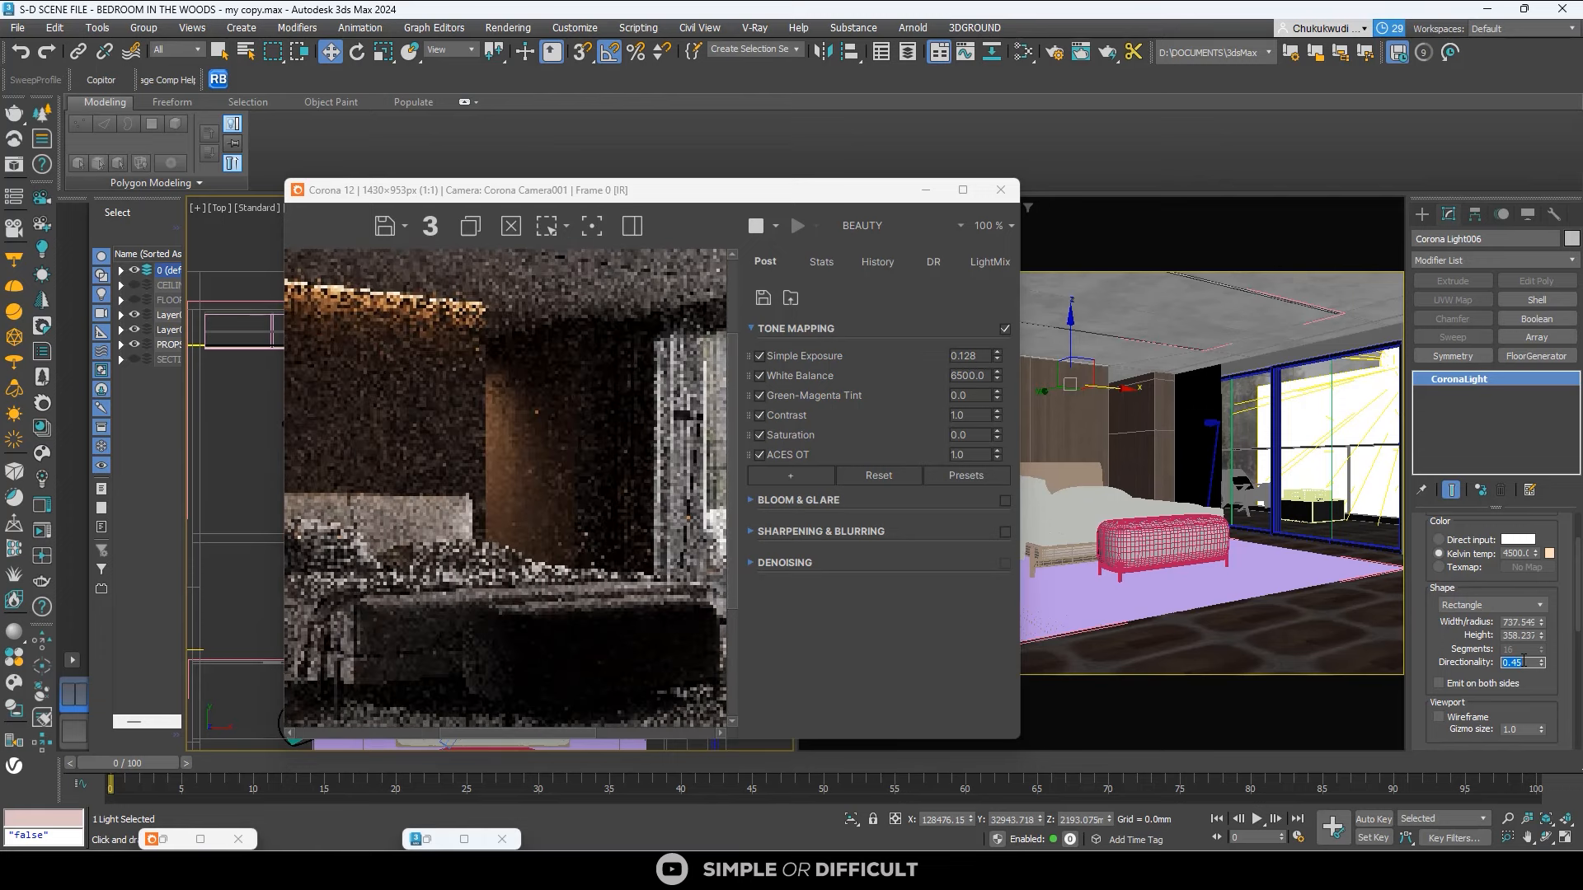
left_click_drag(834, 198, 1315, 326)
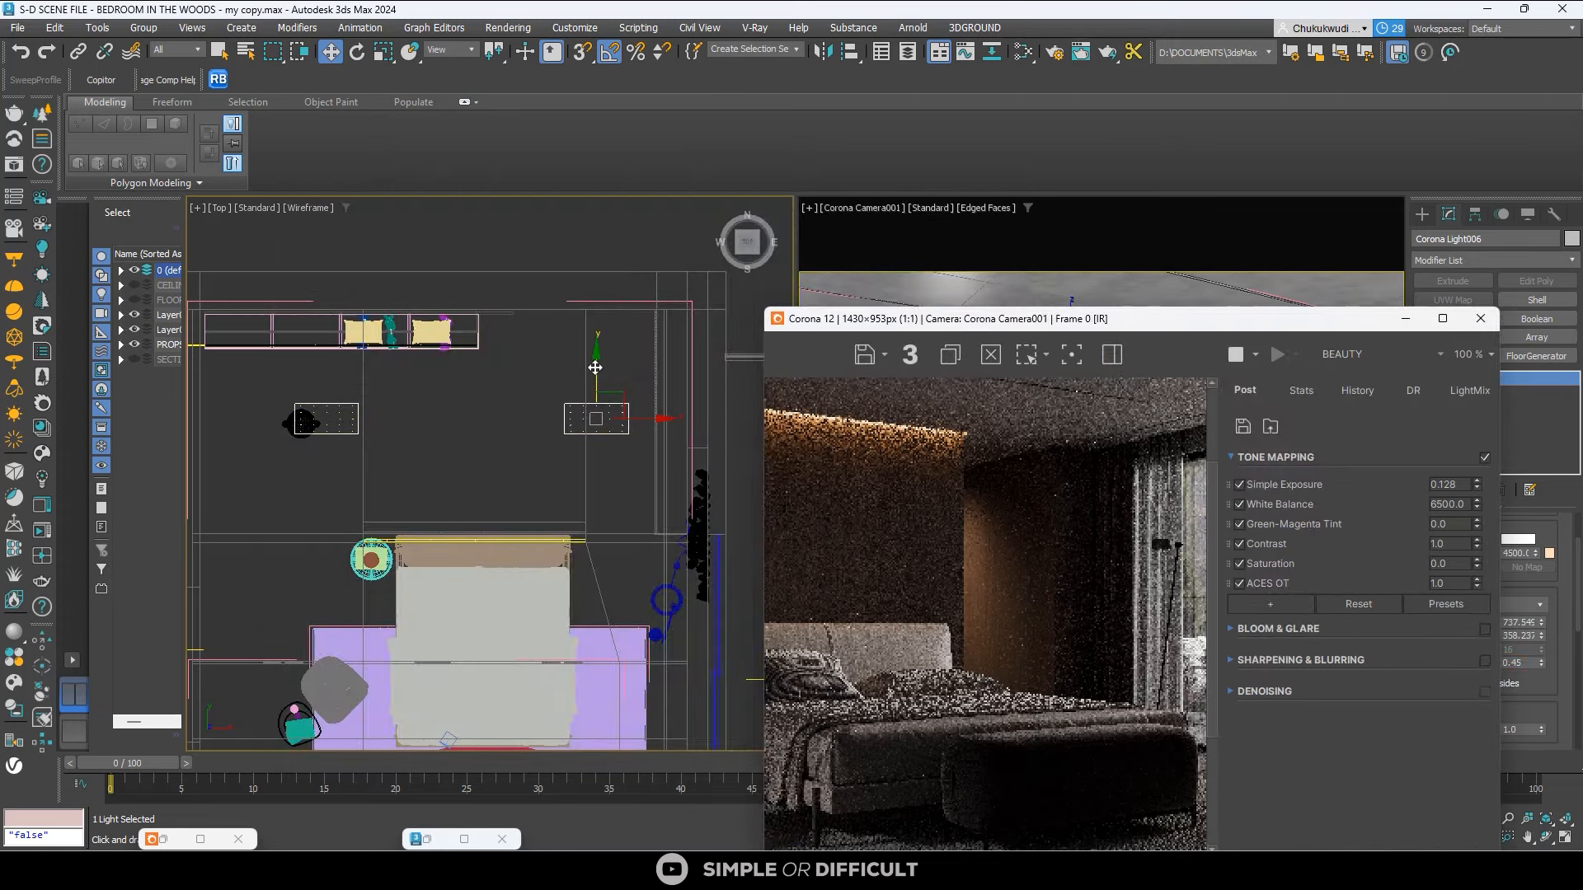
mouse_move(595, 367)
left_mouse_down()
mouse_move(599, 354)
mouse_move(627, 450)
left_mouse_up()
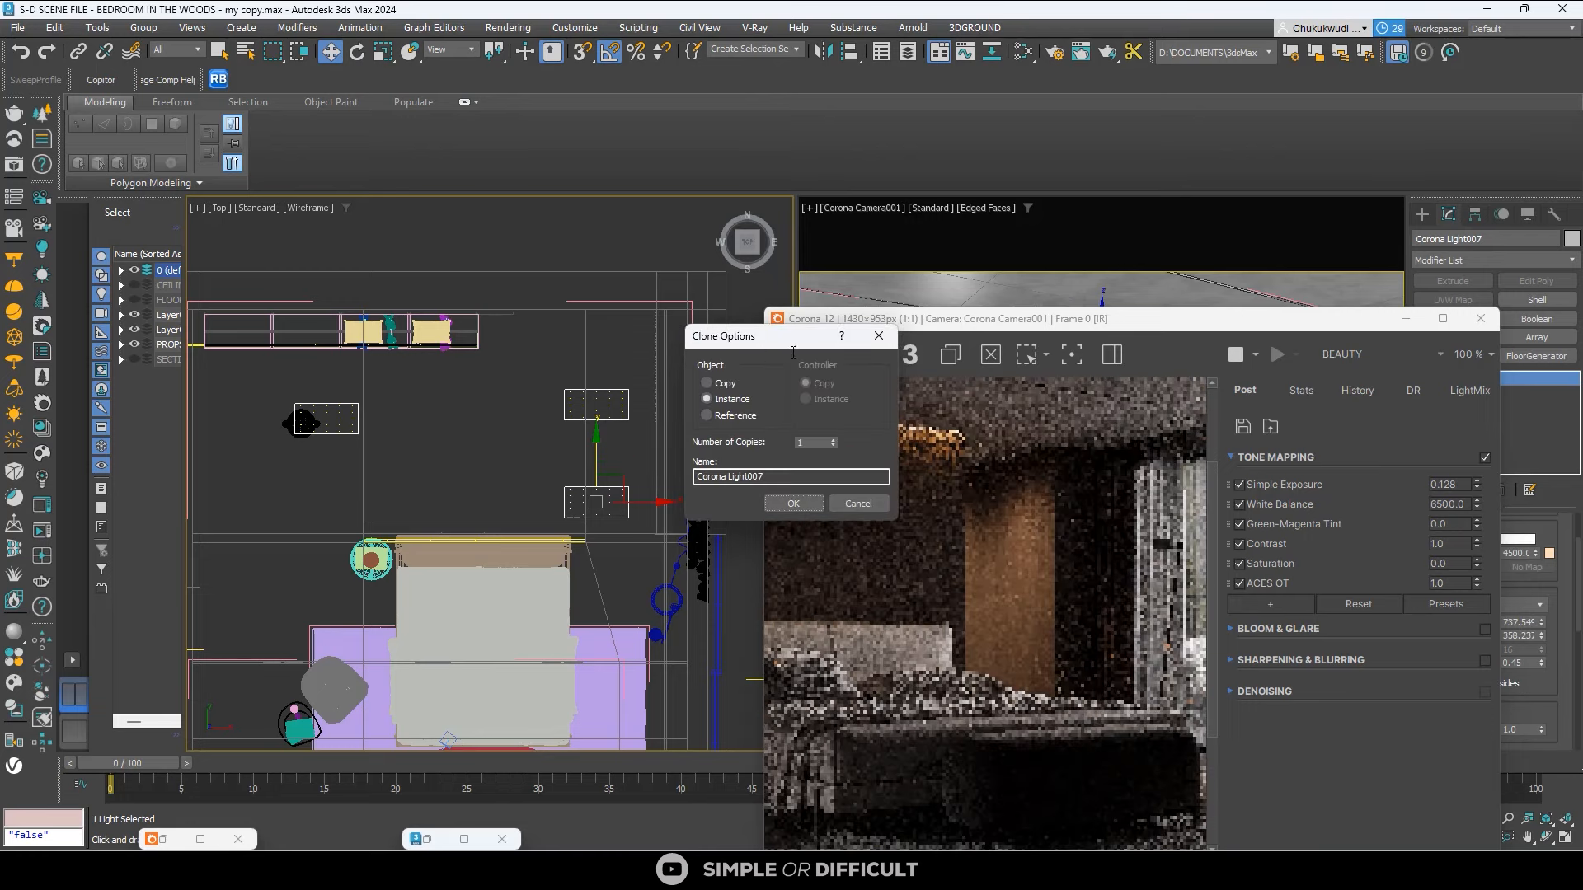
left_click_drag(782, 345, 617, 308)
scroll(1097, 527, "down", 1)
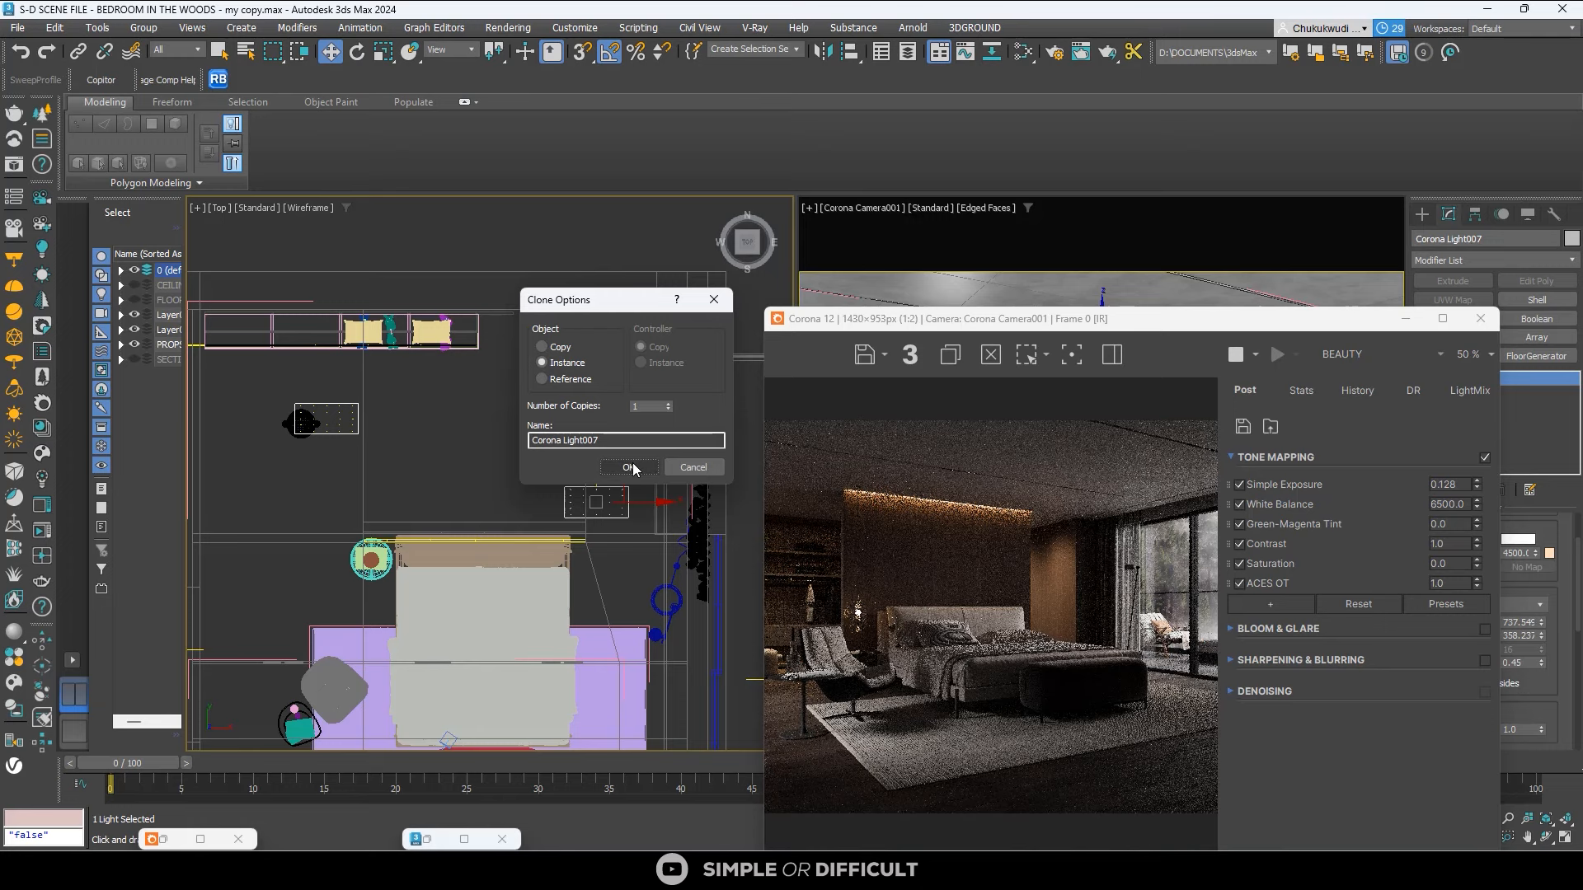
left_click(541, 347)
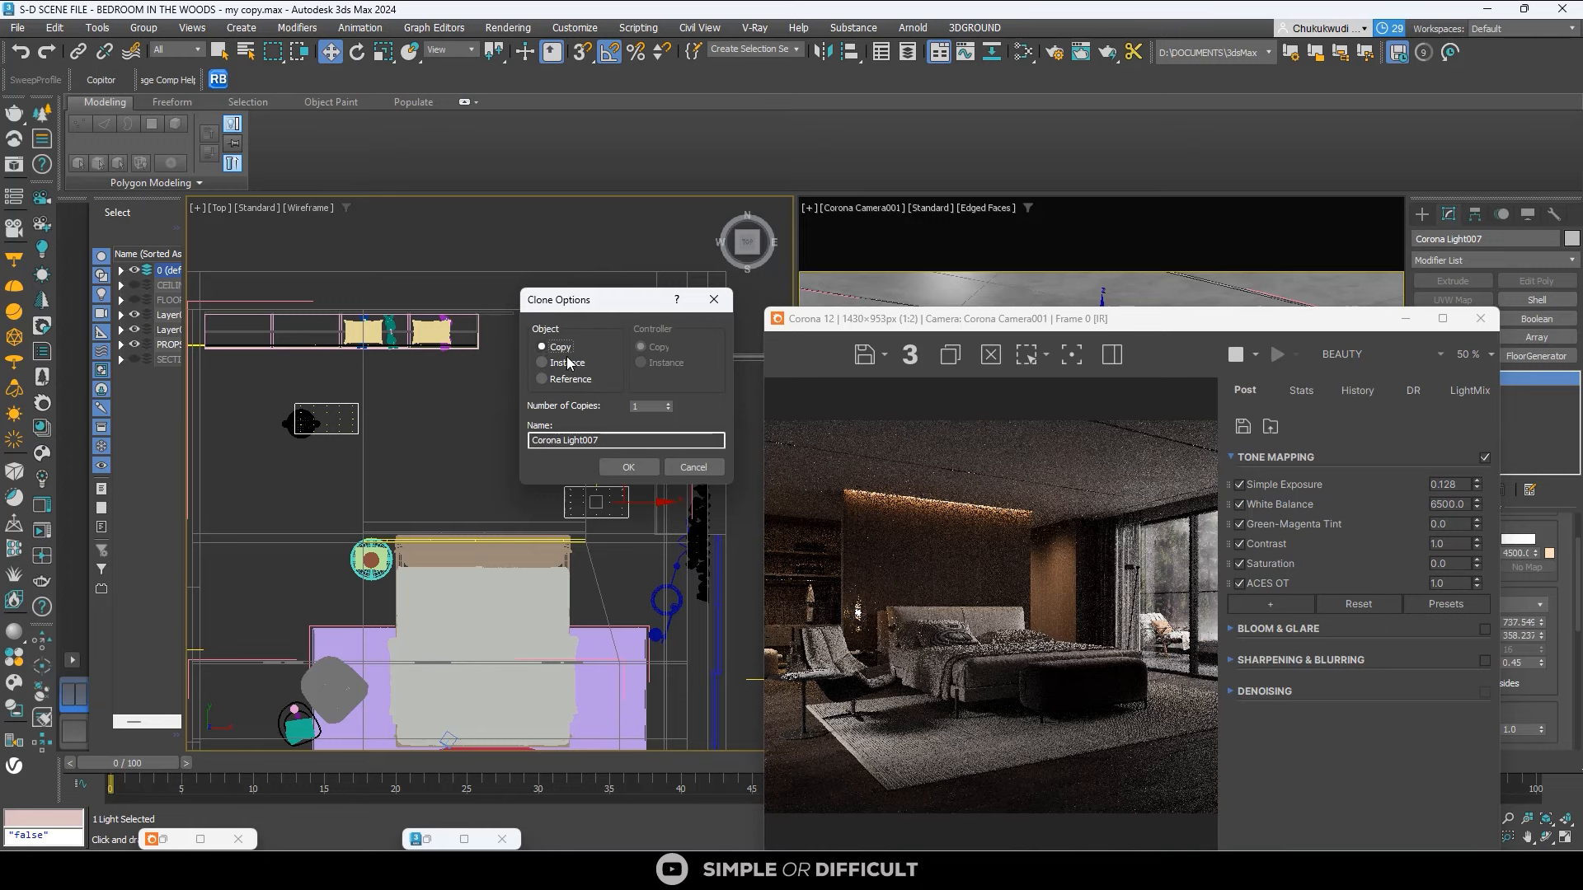
left_click(624, 470)
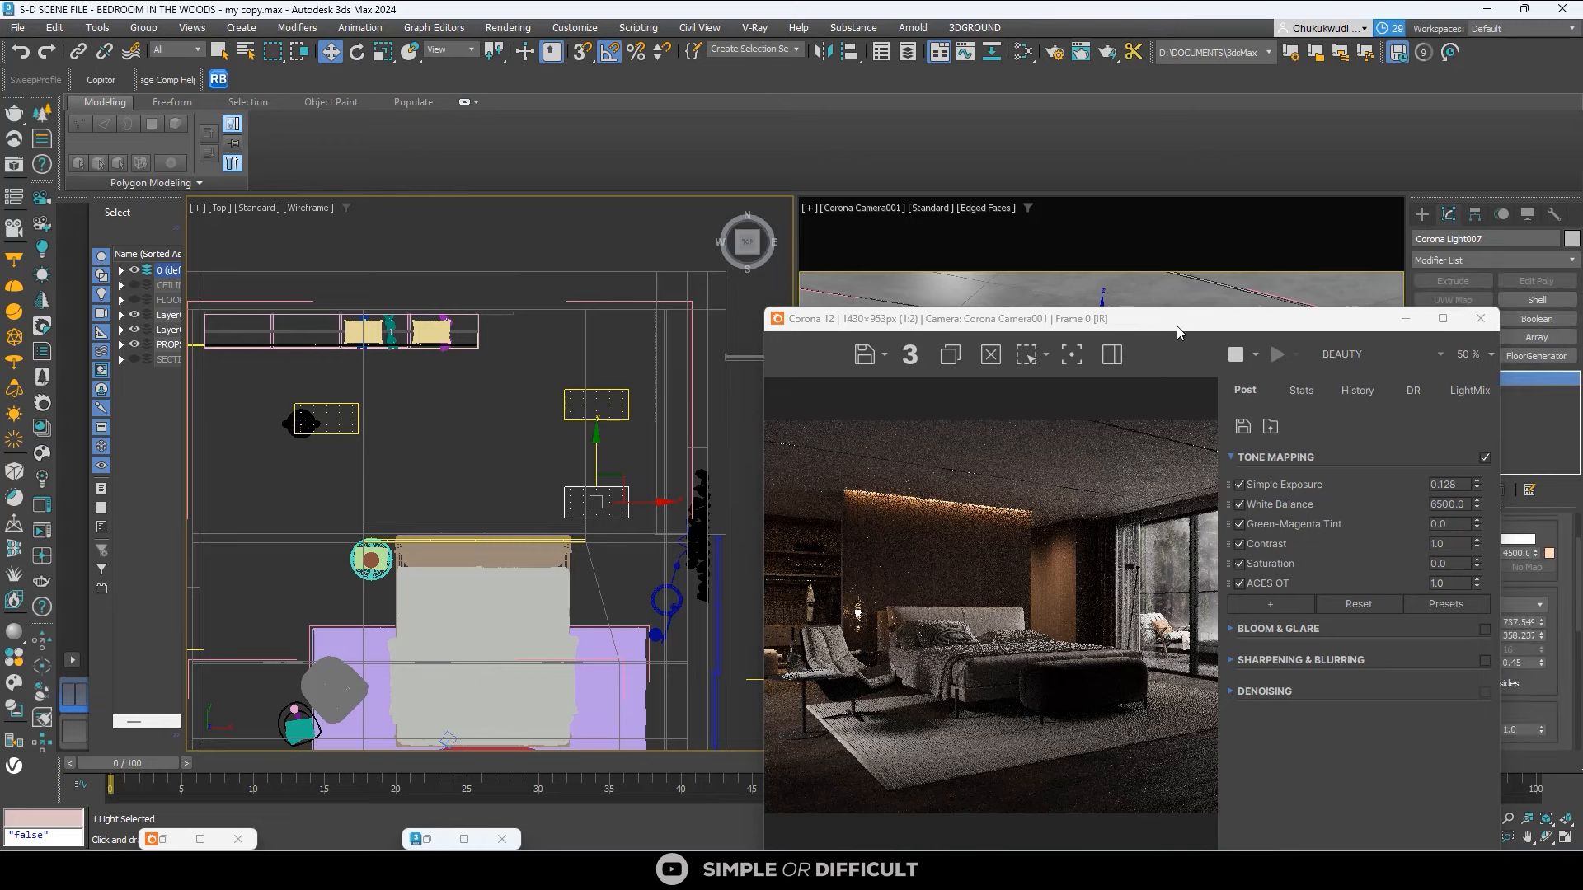
Reduce the copied light's height to about 200.6 mm and inspect its glow beside the wood panel in the render.
left_click_drag(1179, 329, 1031, 259)
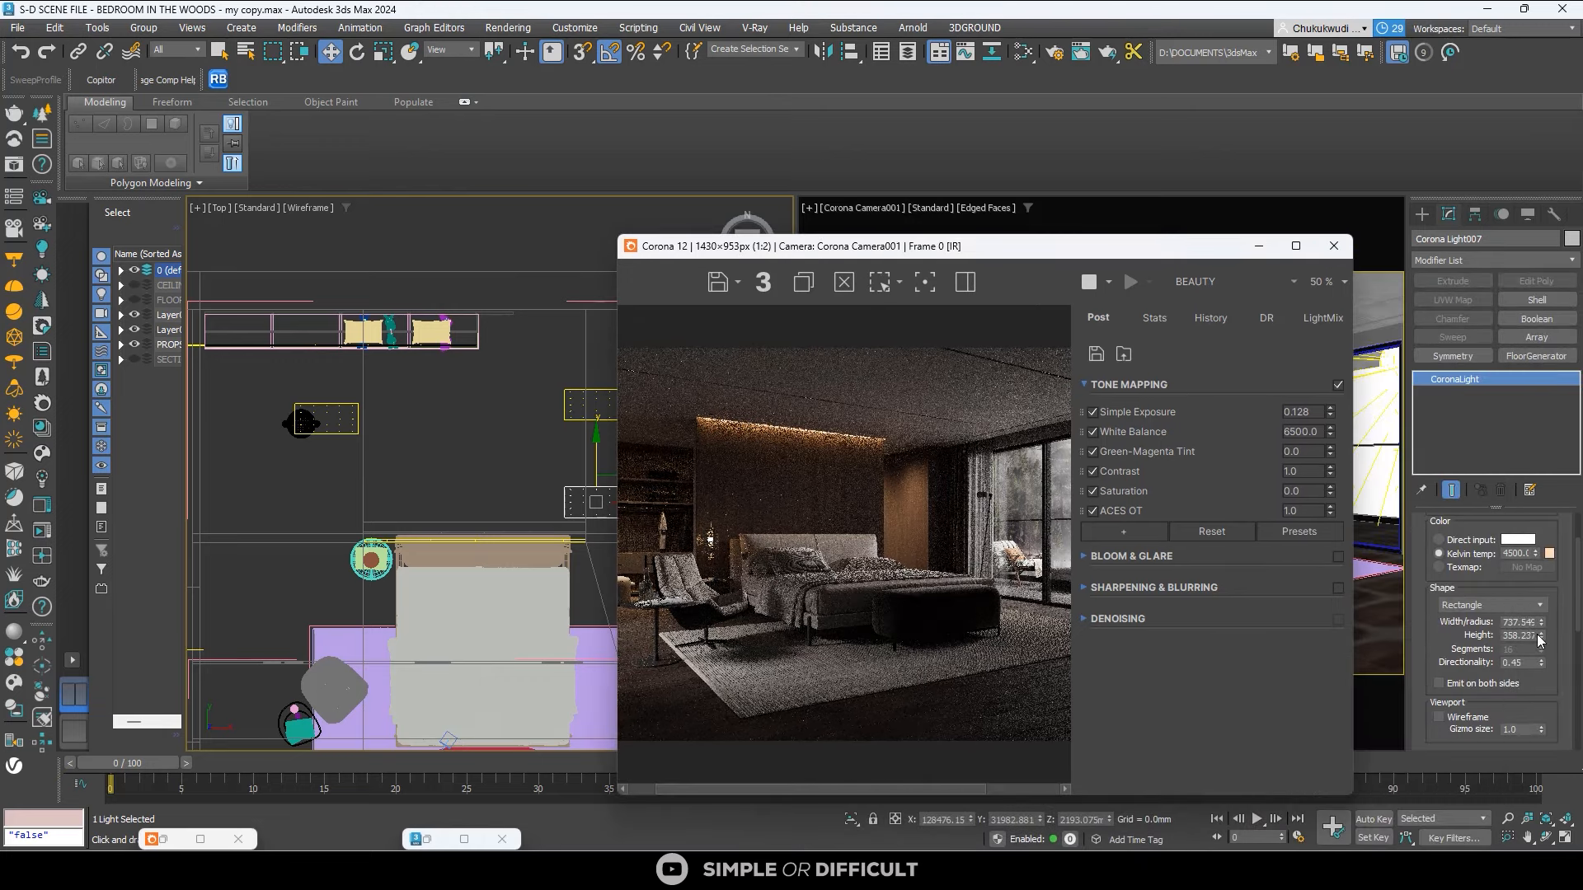
left_click_drag(1542, 636, 1553, 665)
left_click_drag(1052, 253, 1170, 202)
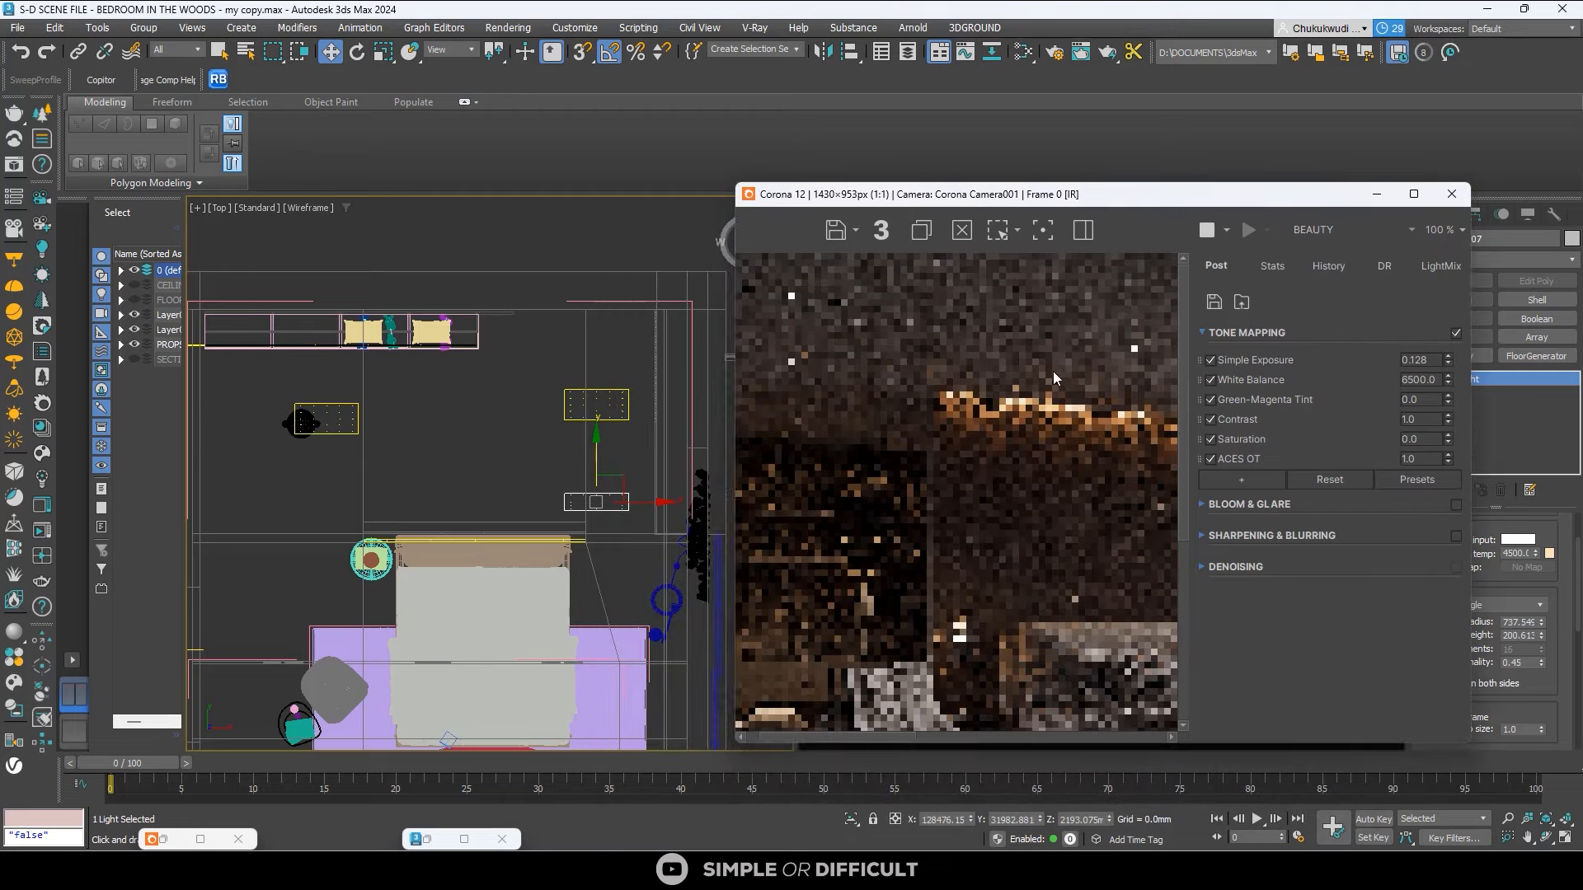
scroll(1051, 371, "down", 1)
scroll(1080, 449, "up", 1)
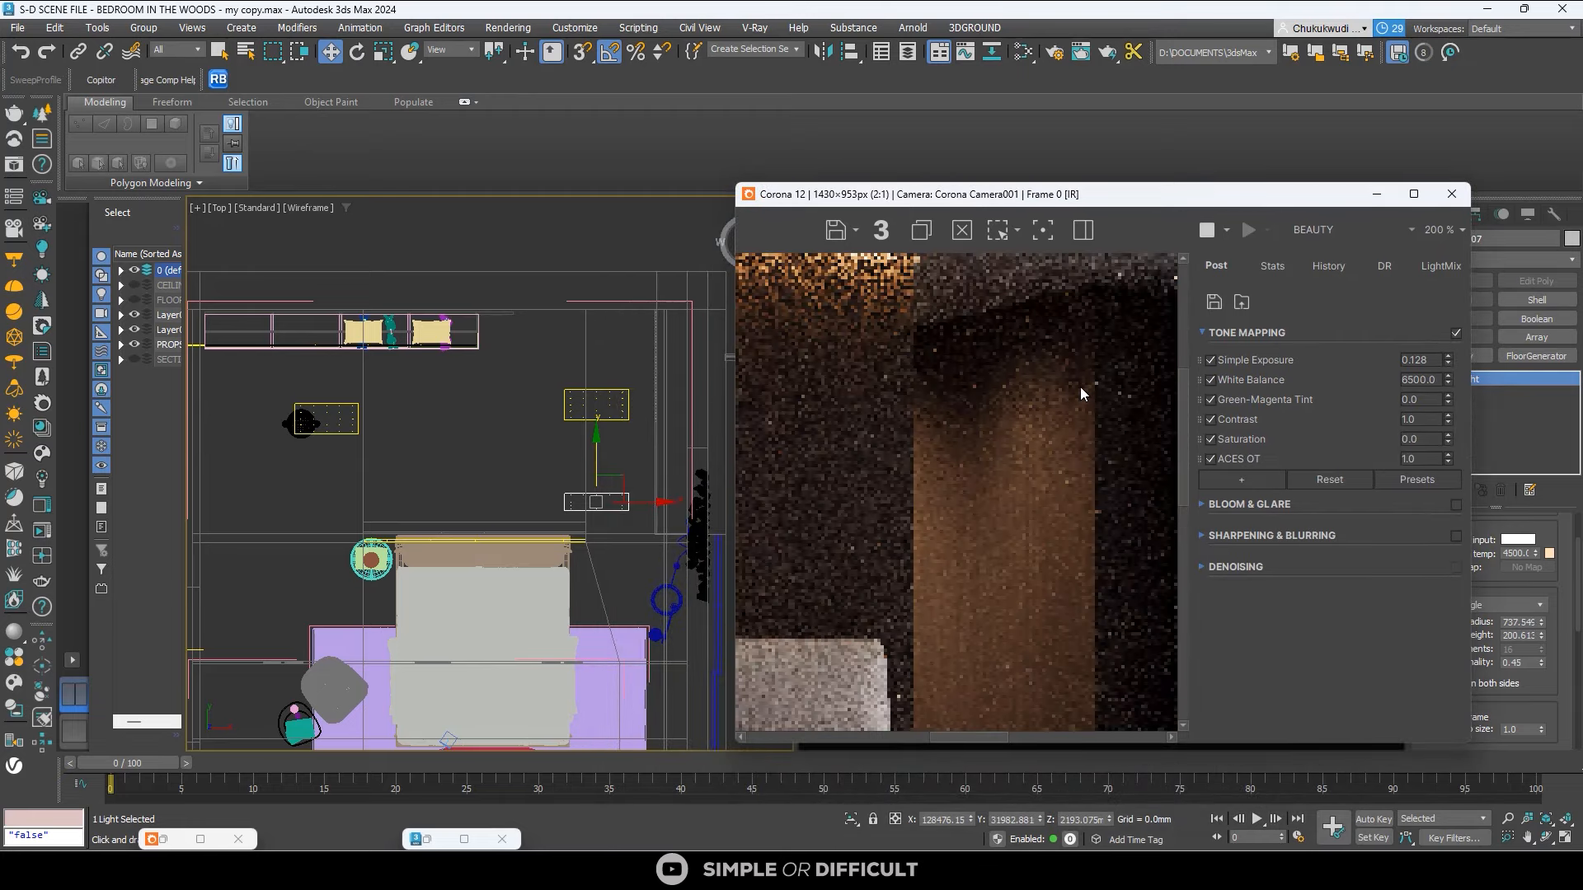
Move the second wardrobe light away from the bed along Y to about 33379 mm and check the full render.
left_click(594, 398)
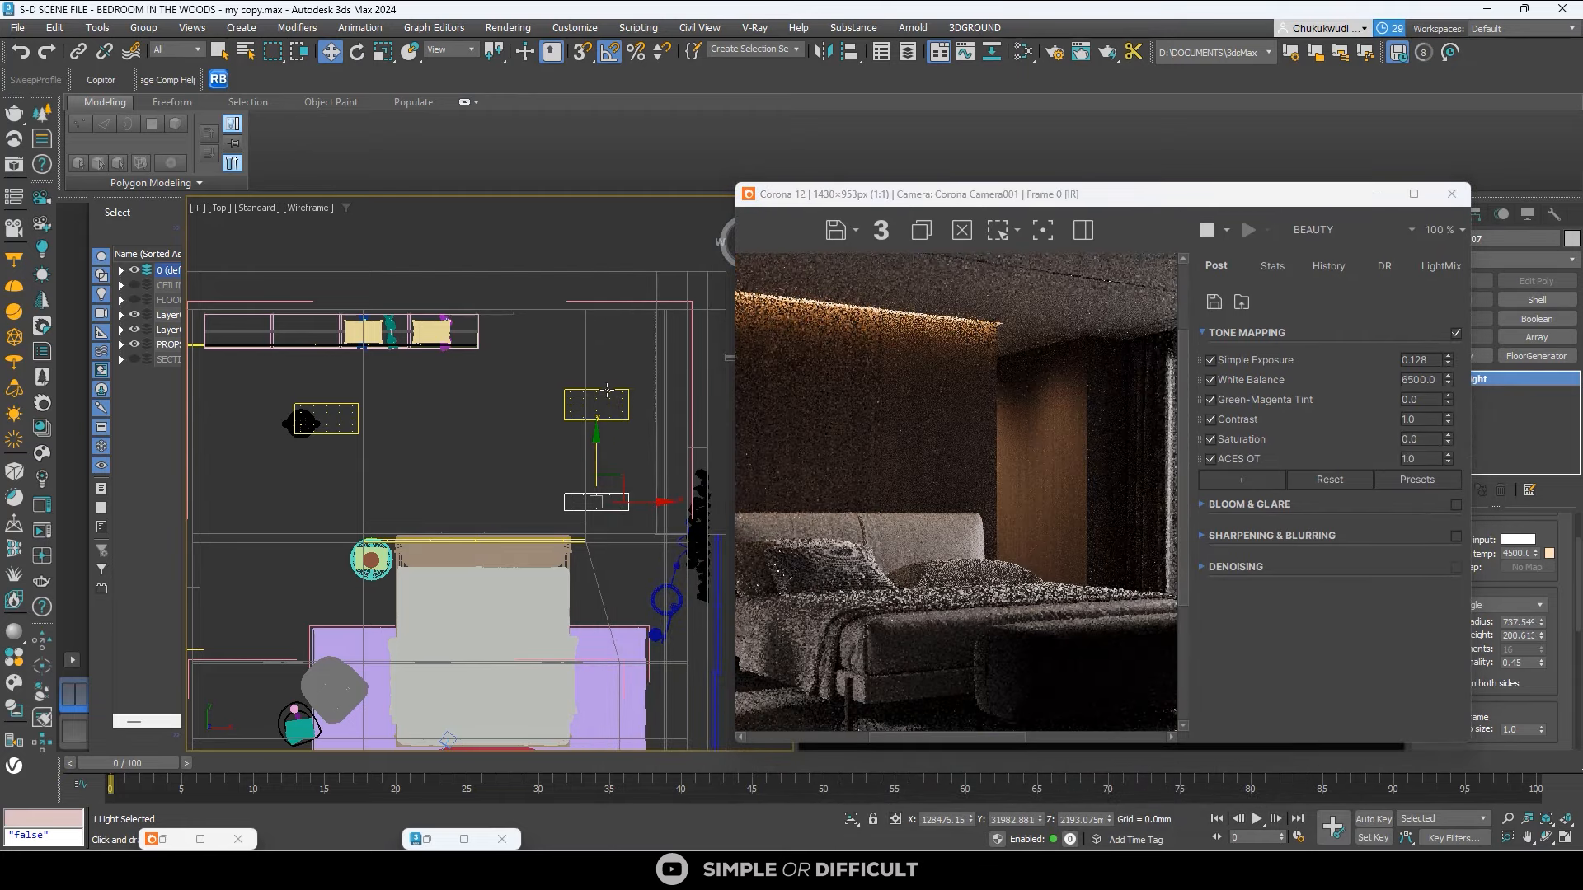
left_click_drag(594, 373, 595, 351)
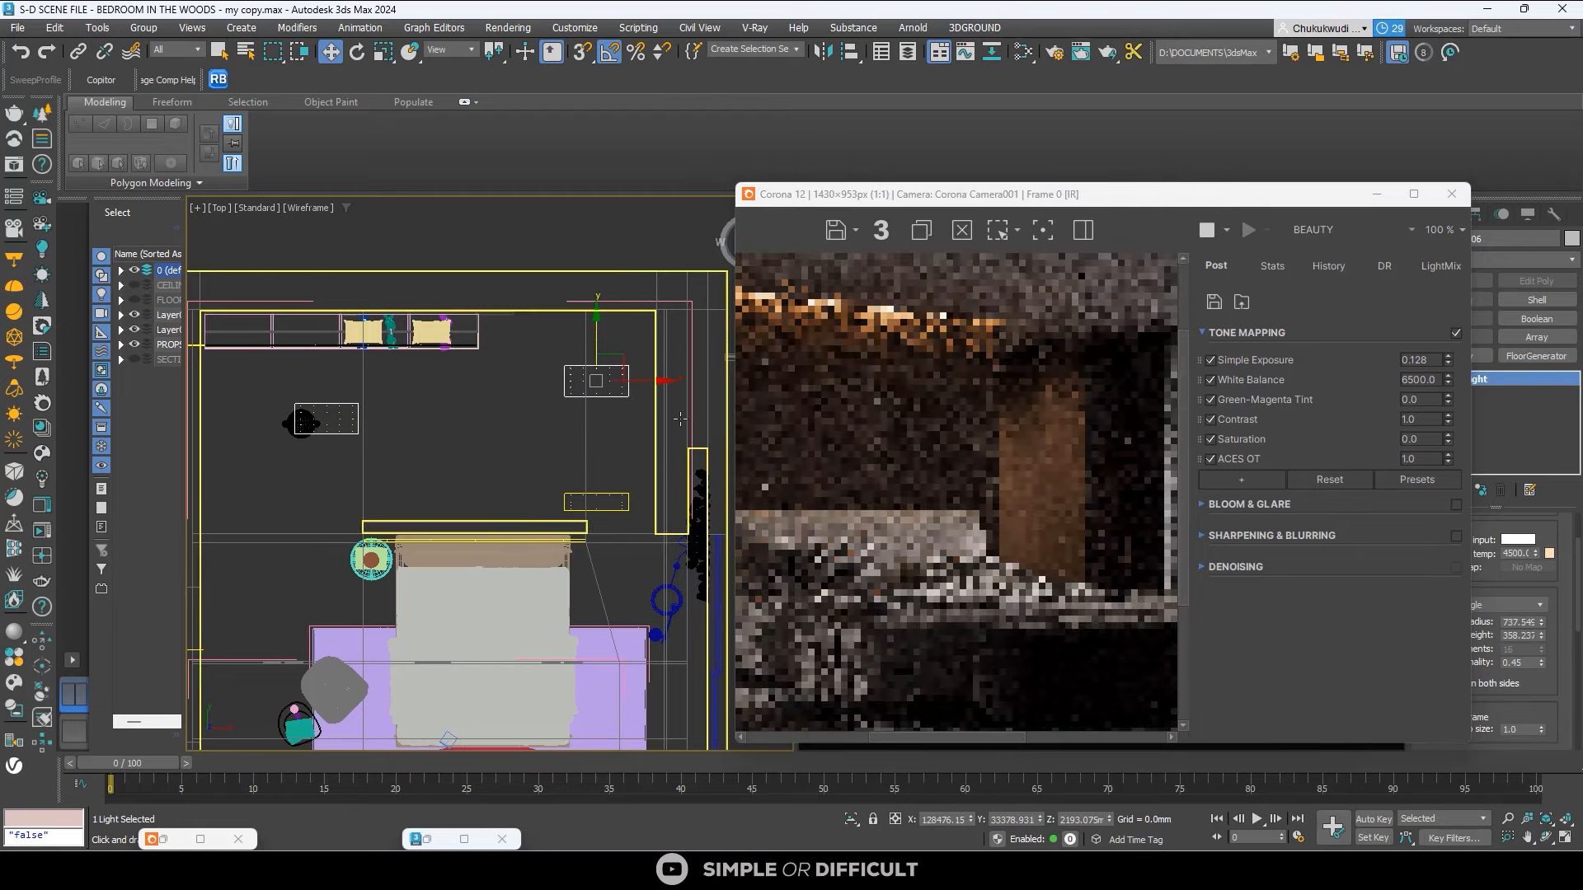
scroll(1046, 459, "down", 1)
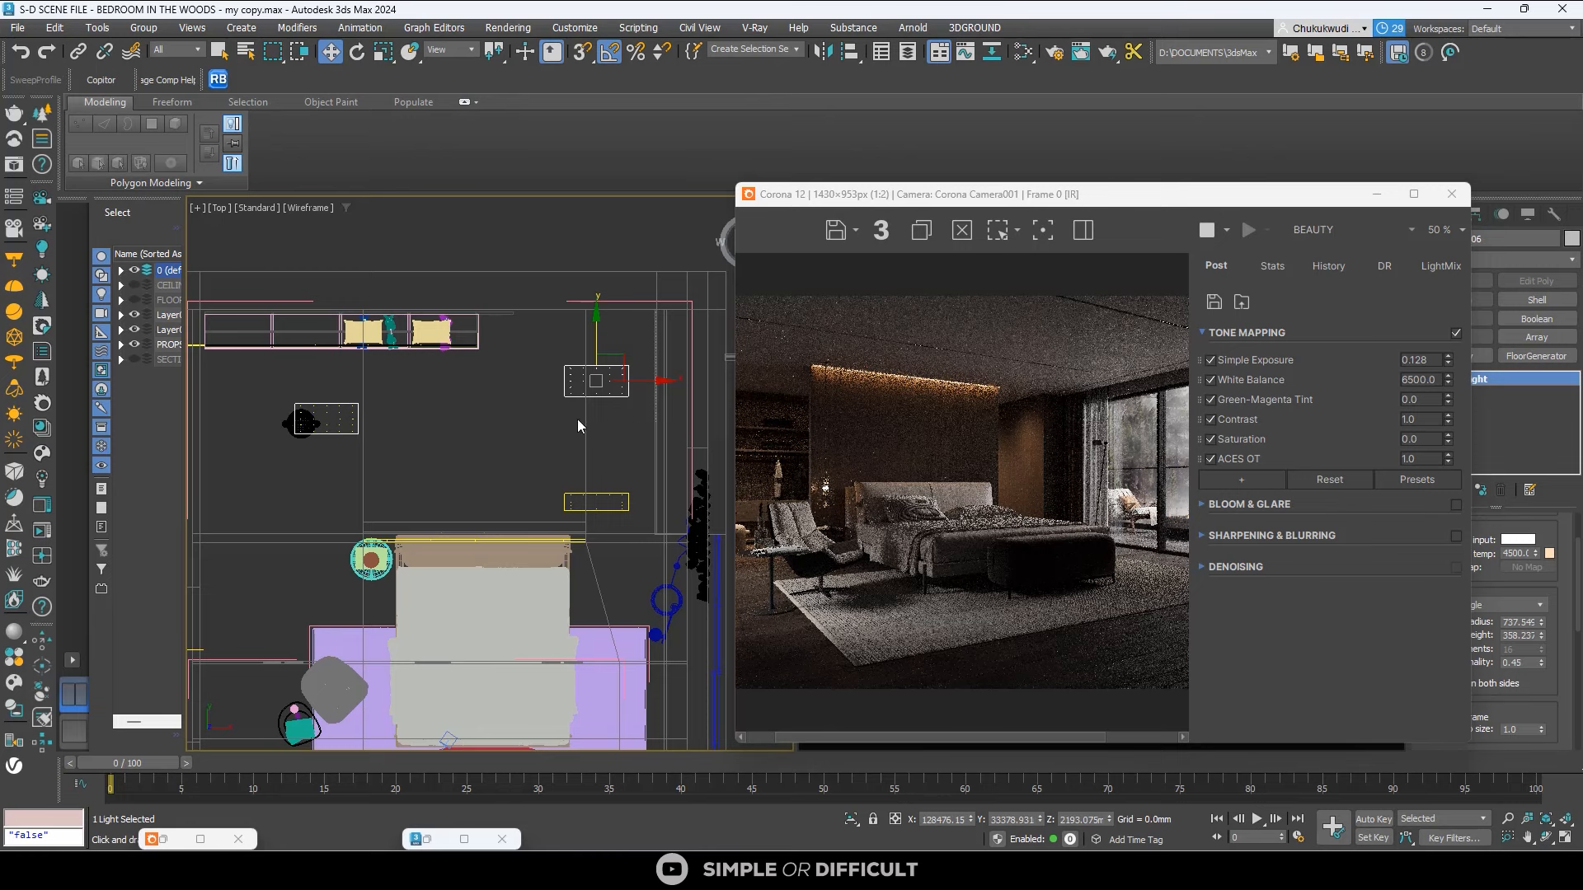
Clone the first wardrobe light as an independent copy along Y to about 30820 mm, beside the bed, and check the render.
scroll(445, 408, "down", 3)
scroll(381, 388, "up", 3)
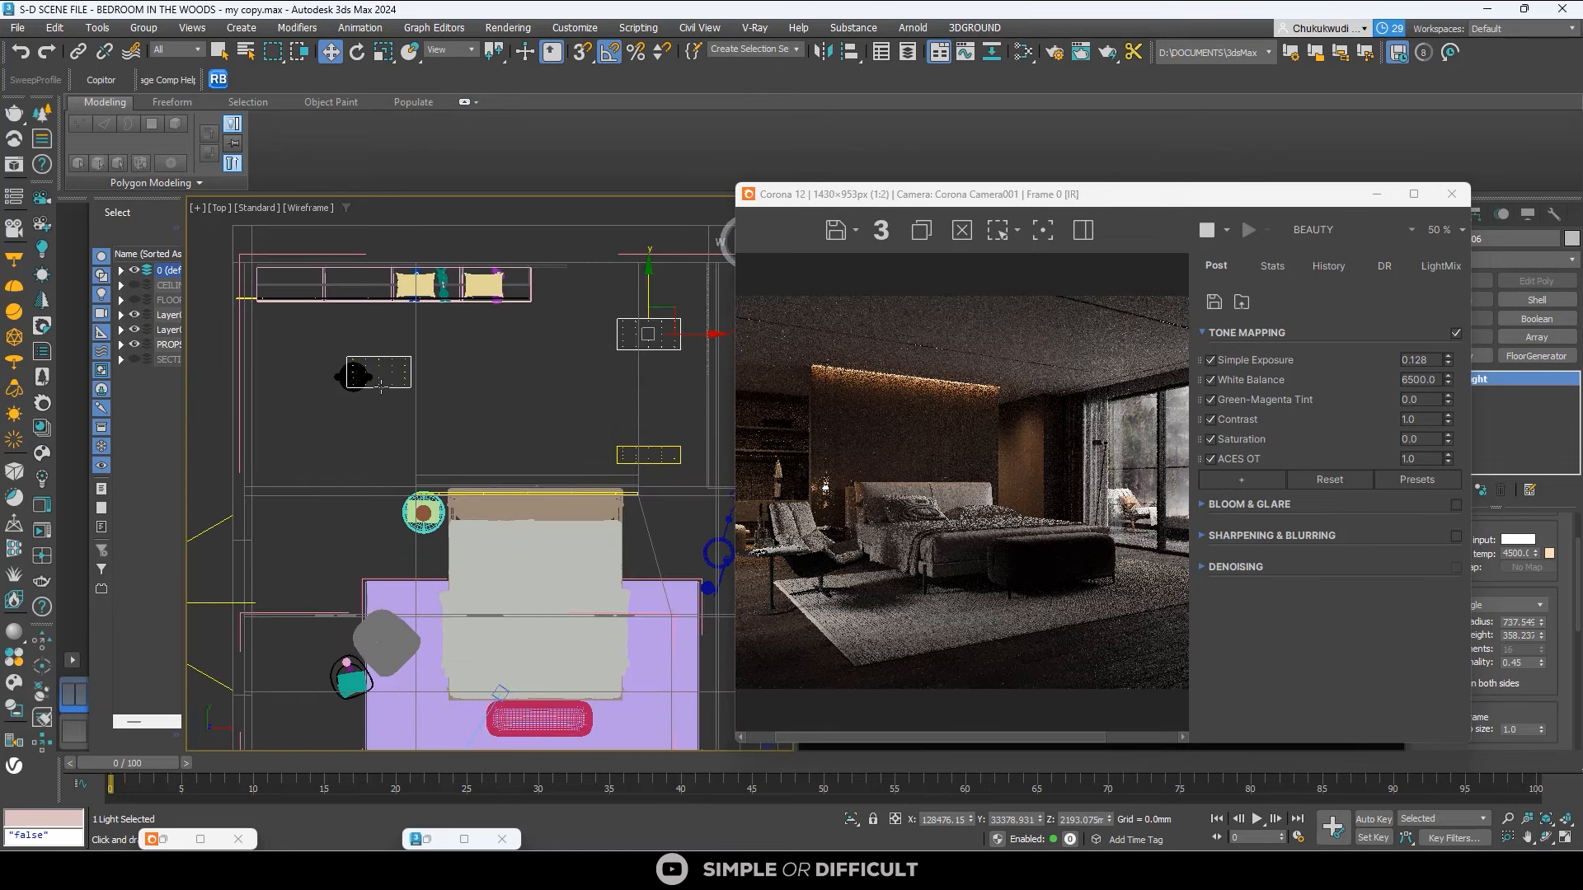
left_click(386, 381)
scroll(397, 363, "down", 2)
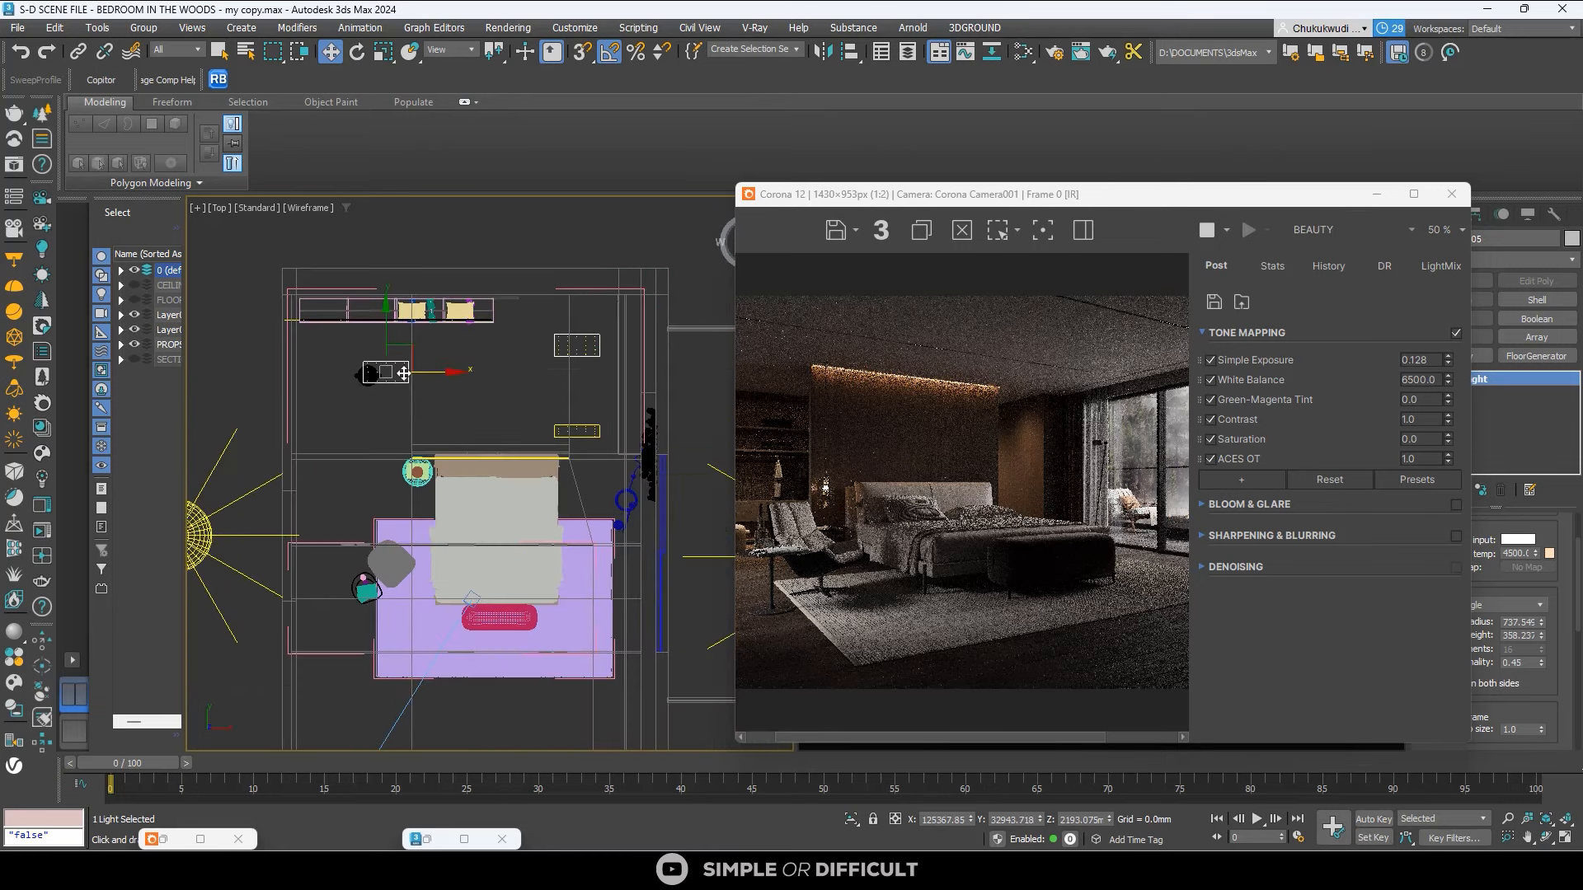
left_click_drag(393, 339, 395, 464, "shift")
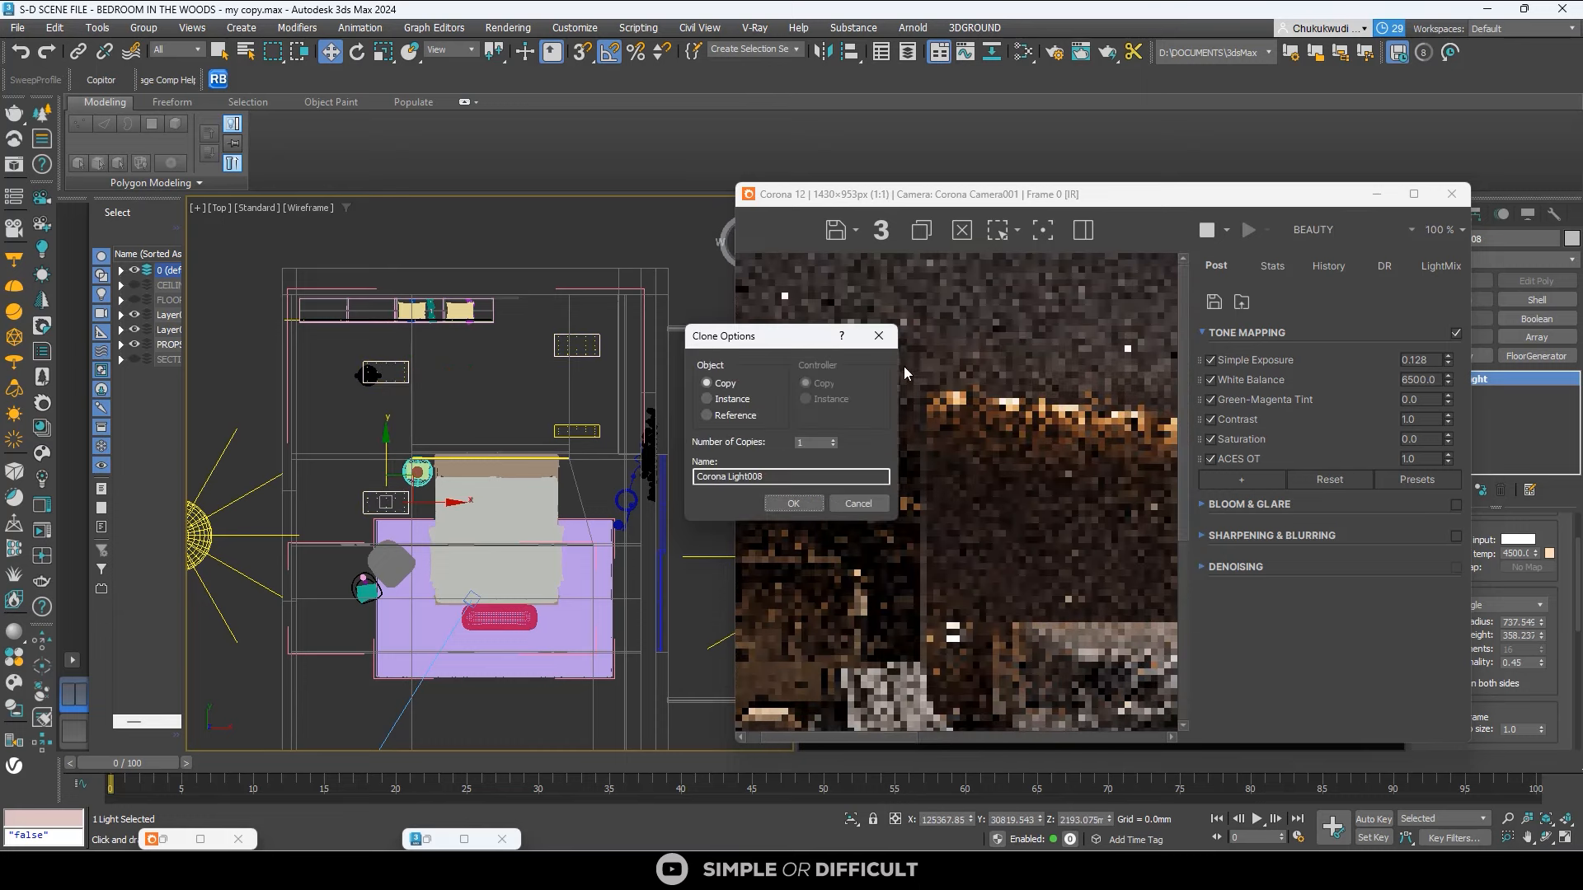
left_click(800, 505)
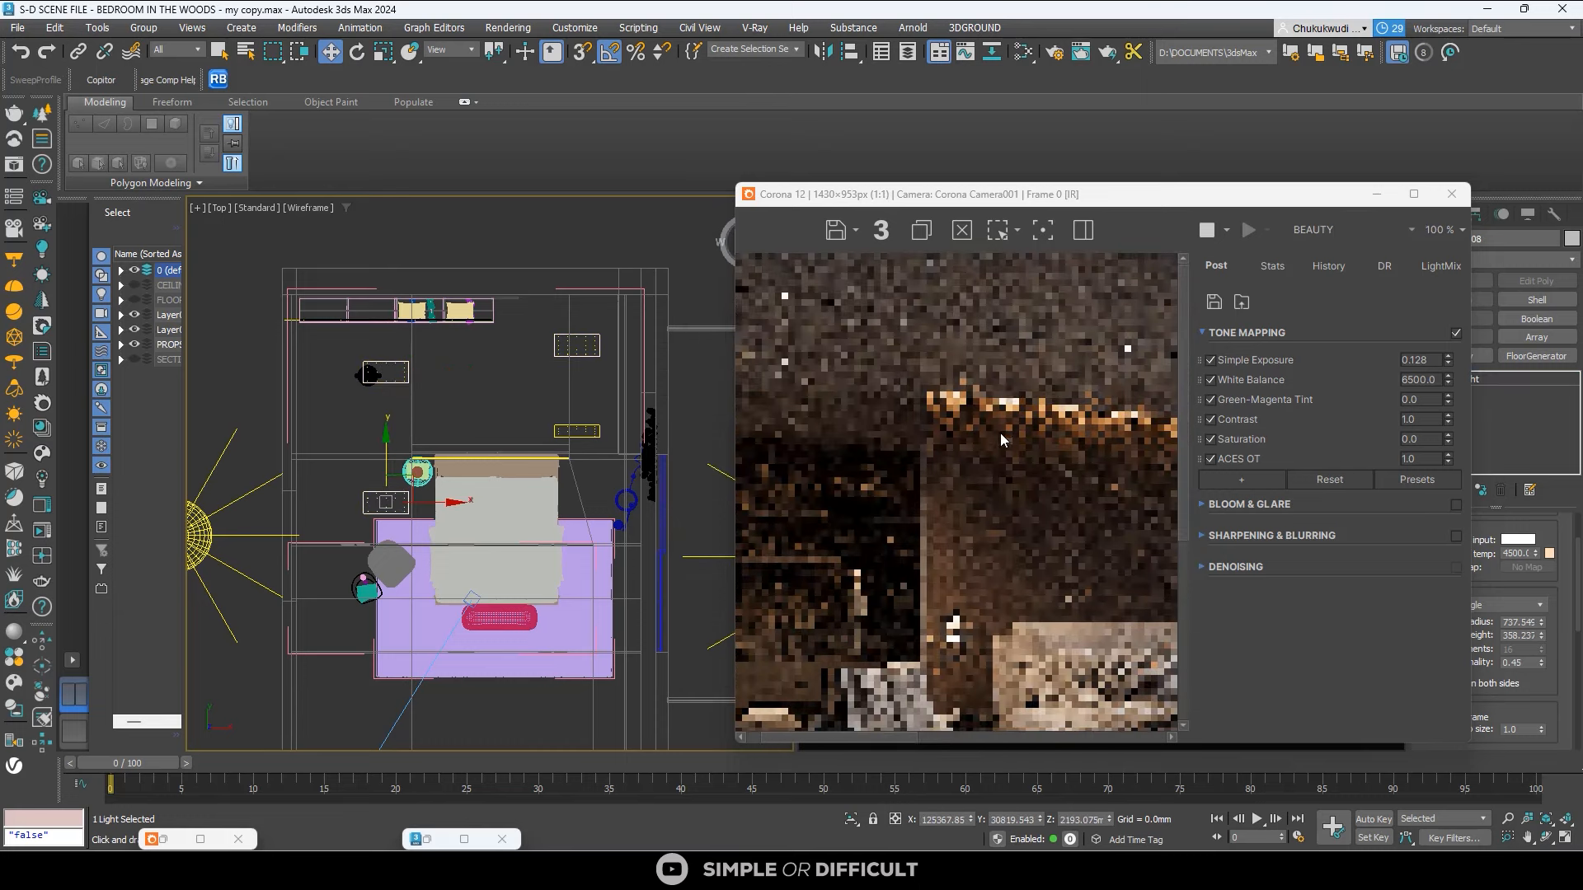
scroll(932, 514, "down", 1)
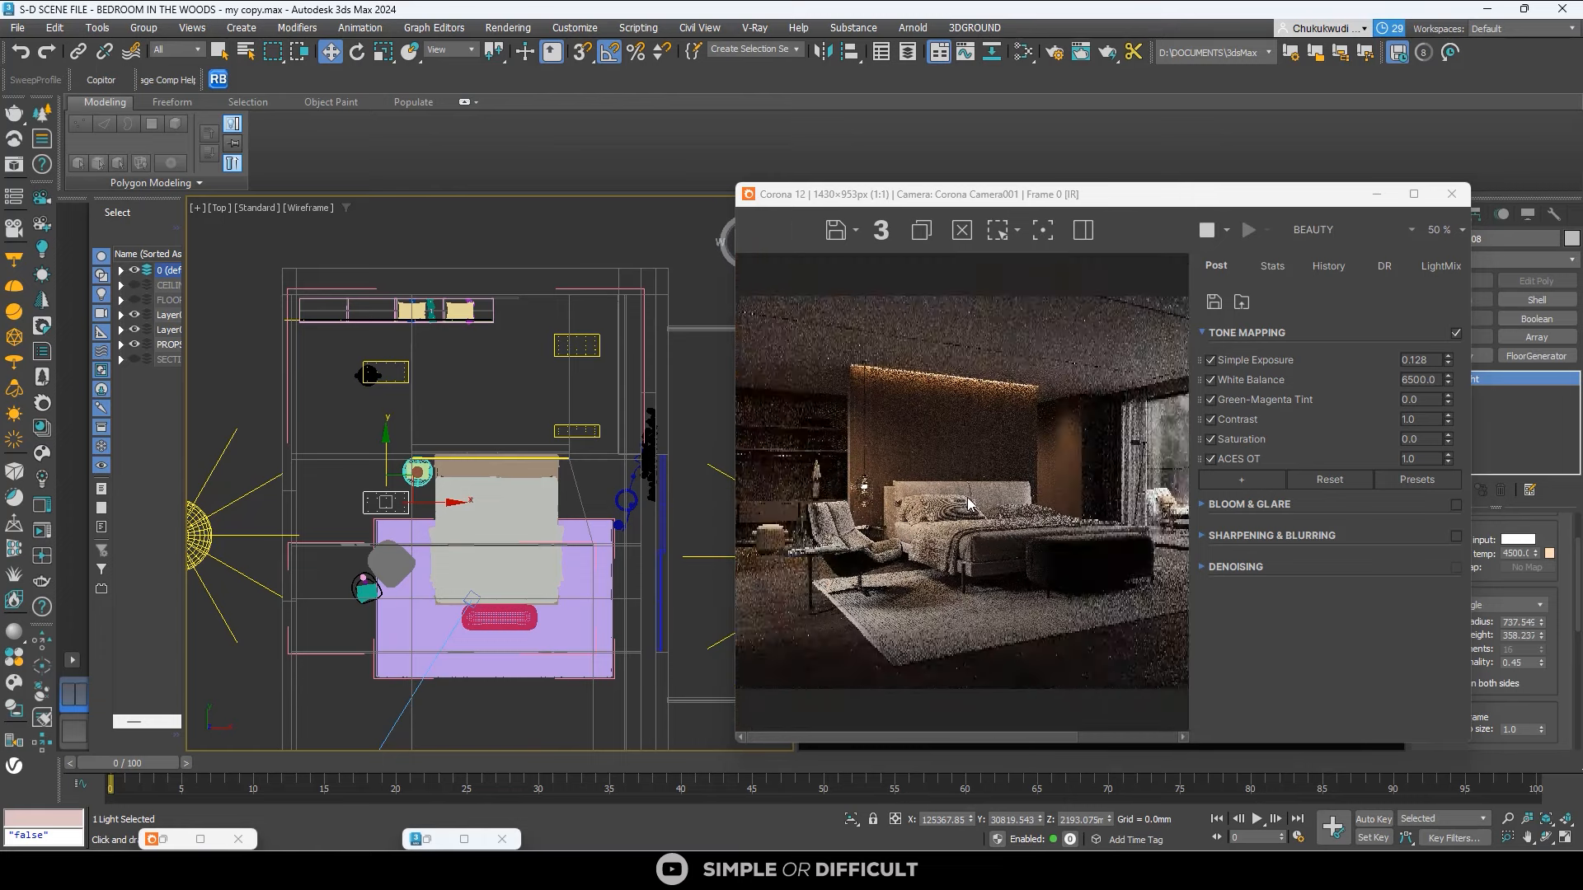
Reposition the new bedside light to about X 125657 mm and Y 30725 mm, next to the bedside table.
scroll(398, 507, "up", 2)
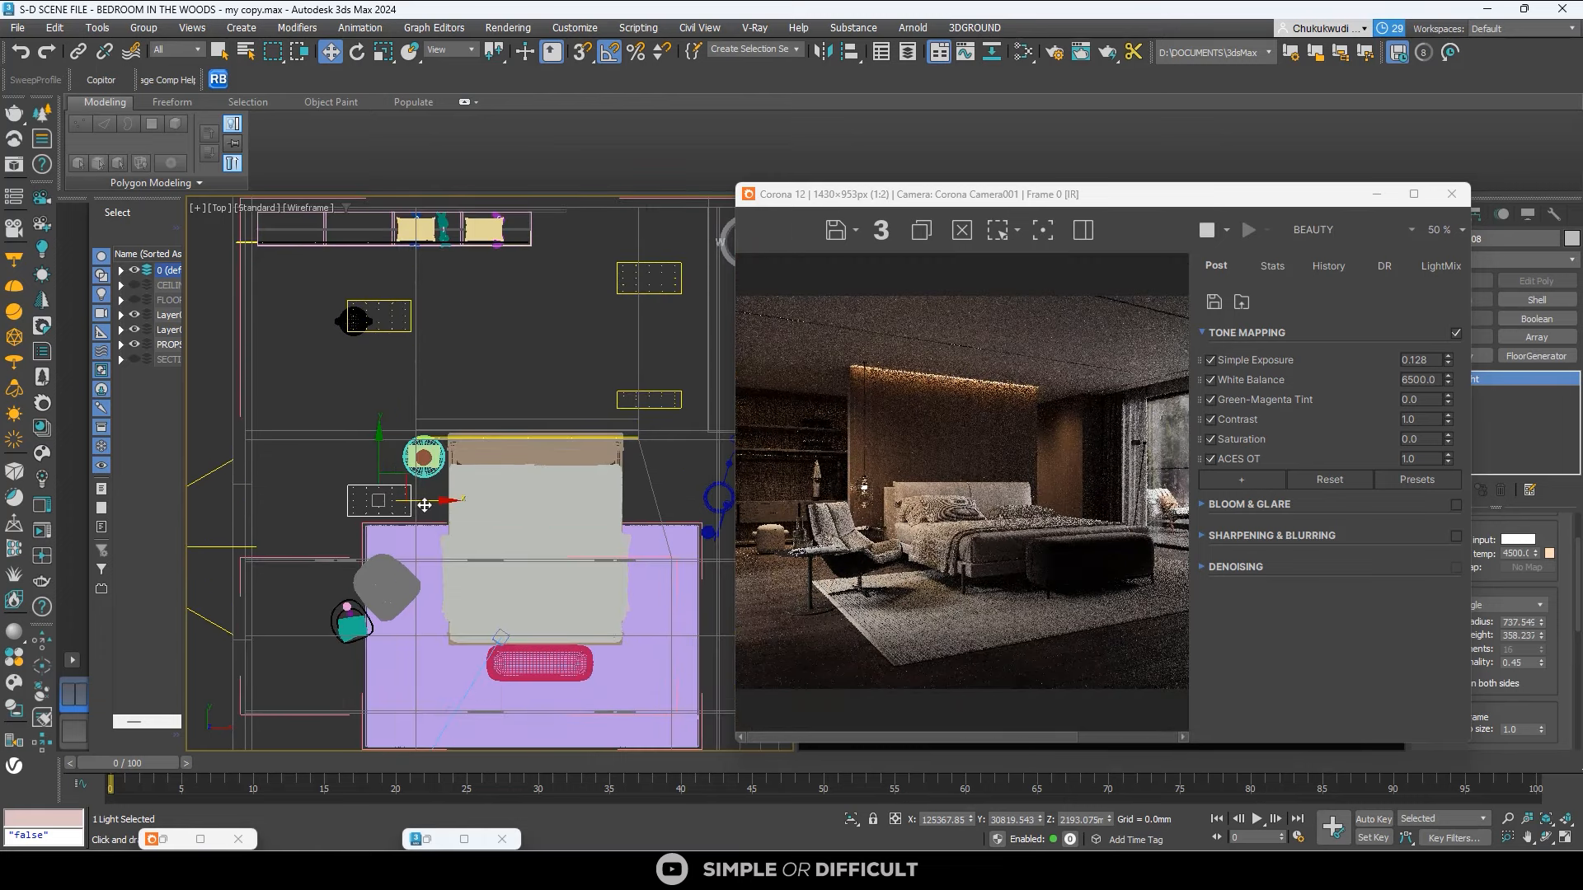
left_click_drag(427, 503, 441, 502)
left_click_drag(394, 453, 394, 470)
middle_click_drag(427, 493, 408, 403)
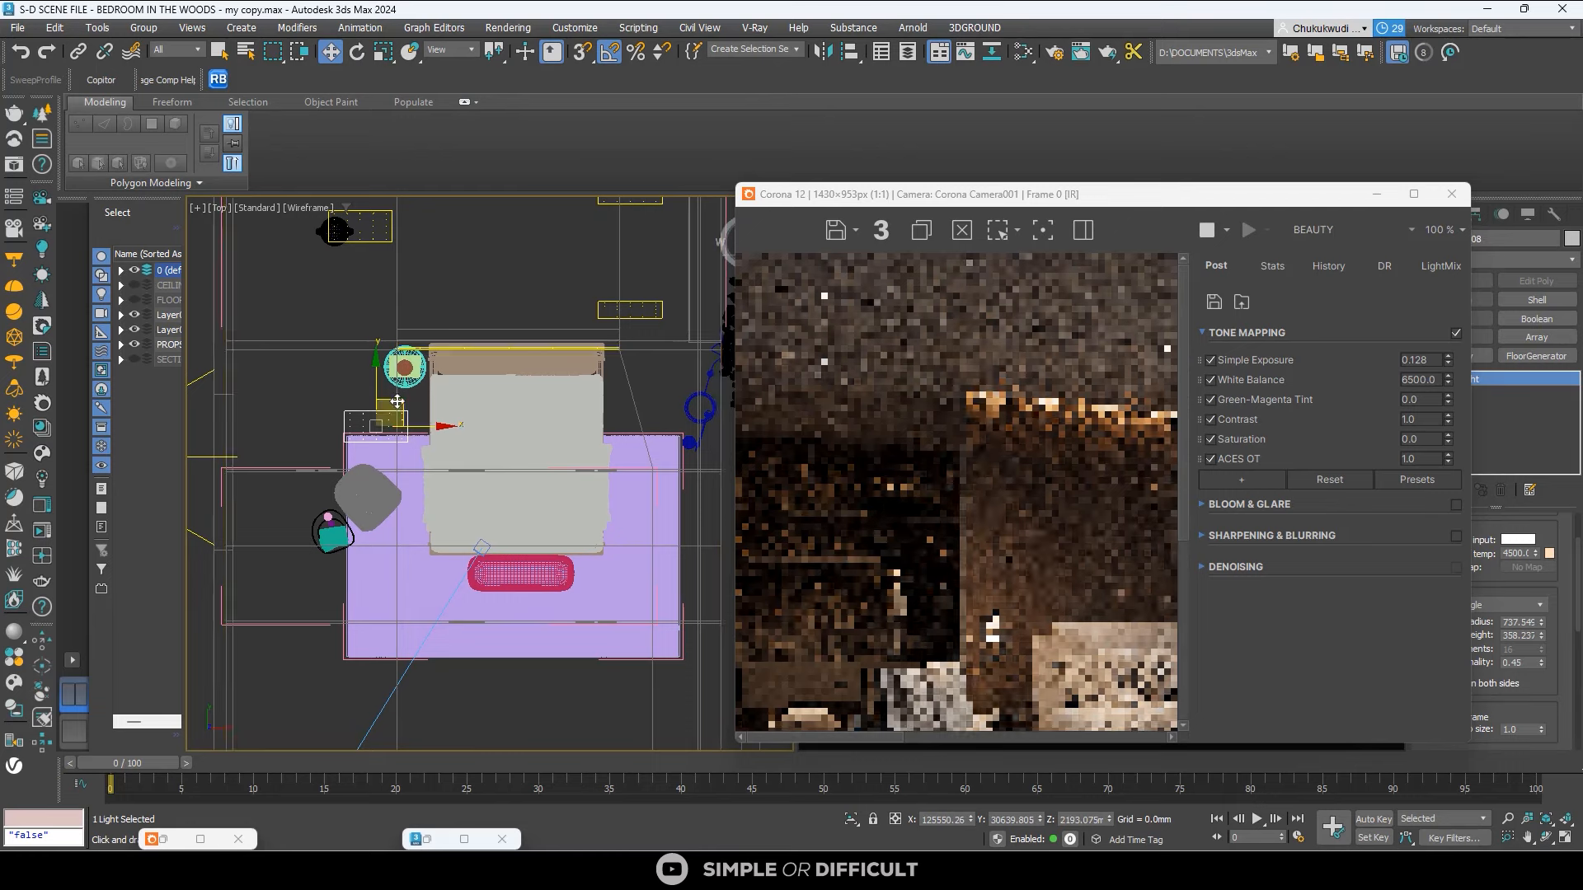
left_click_drag(408, 403, 410, 402)
scroll(410, 402, "down", 2)
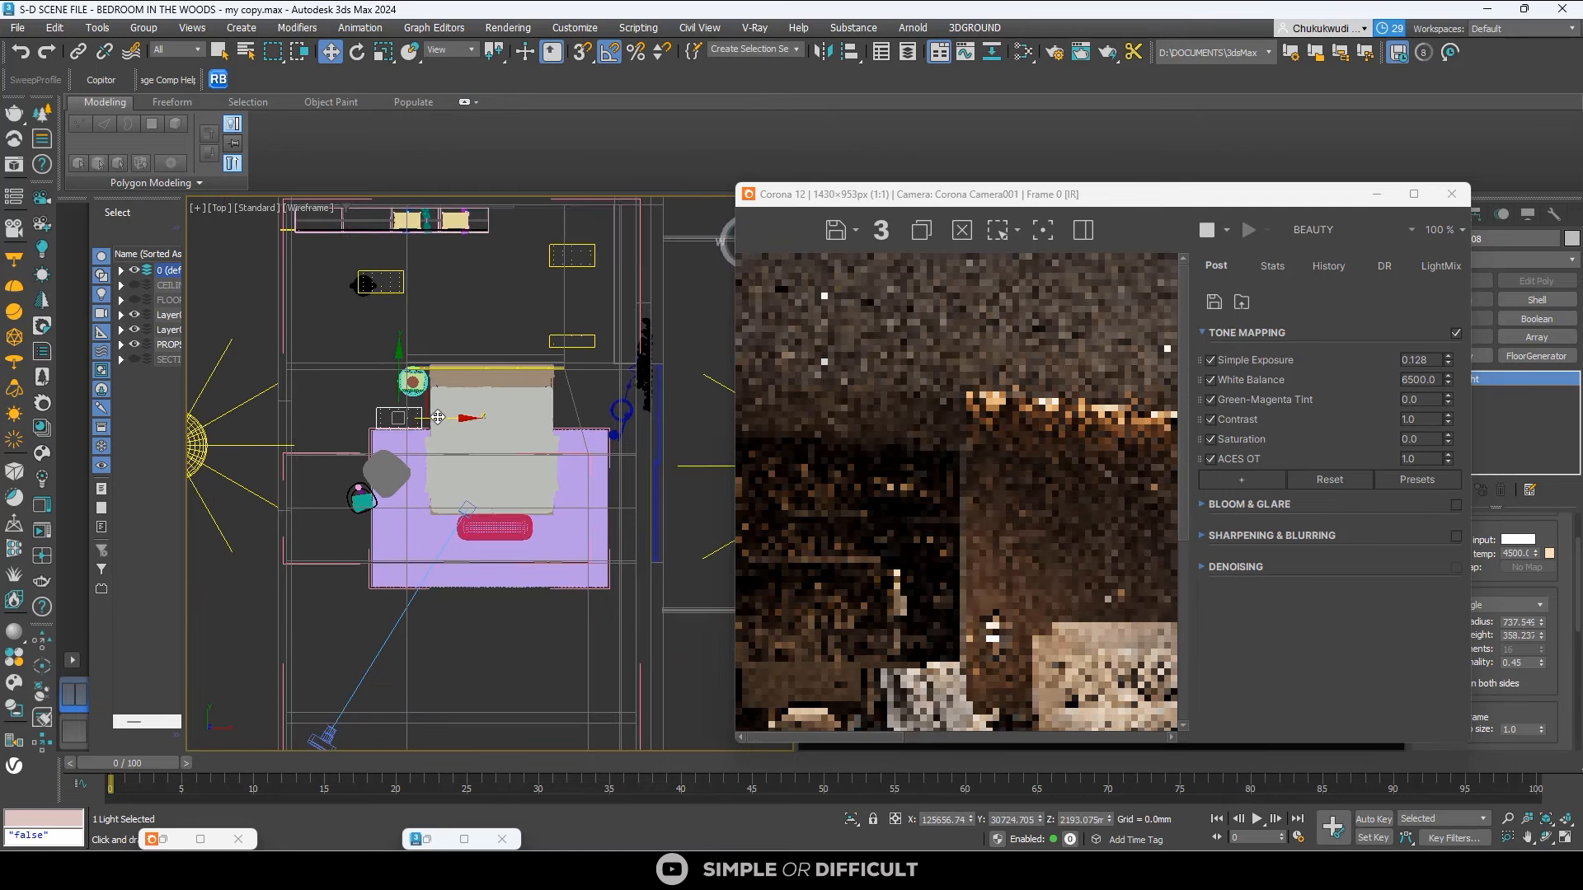
scroll(993, 419, "down", 1)
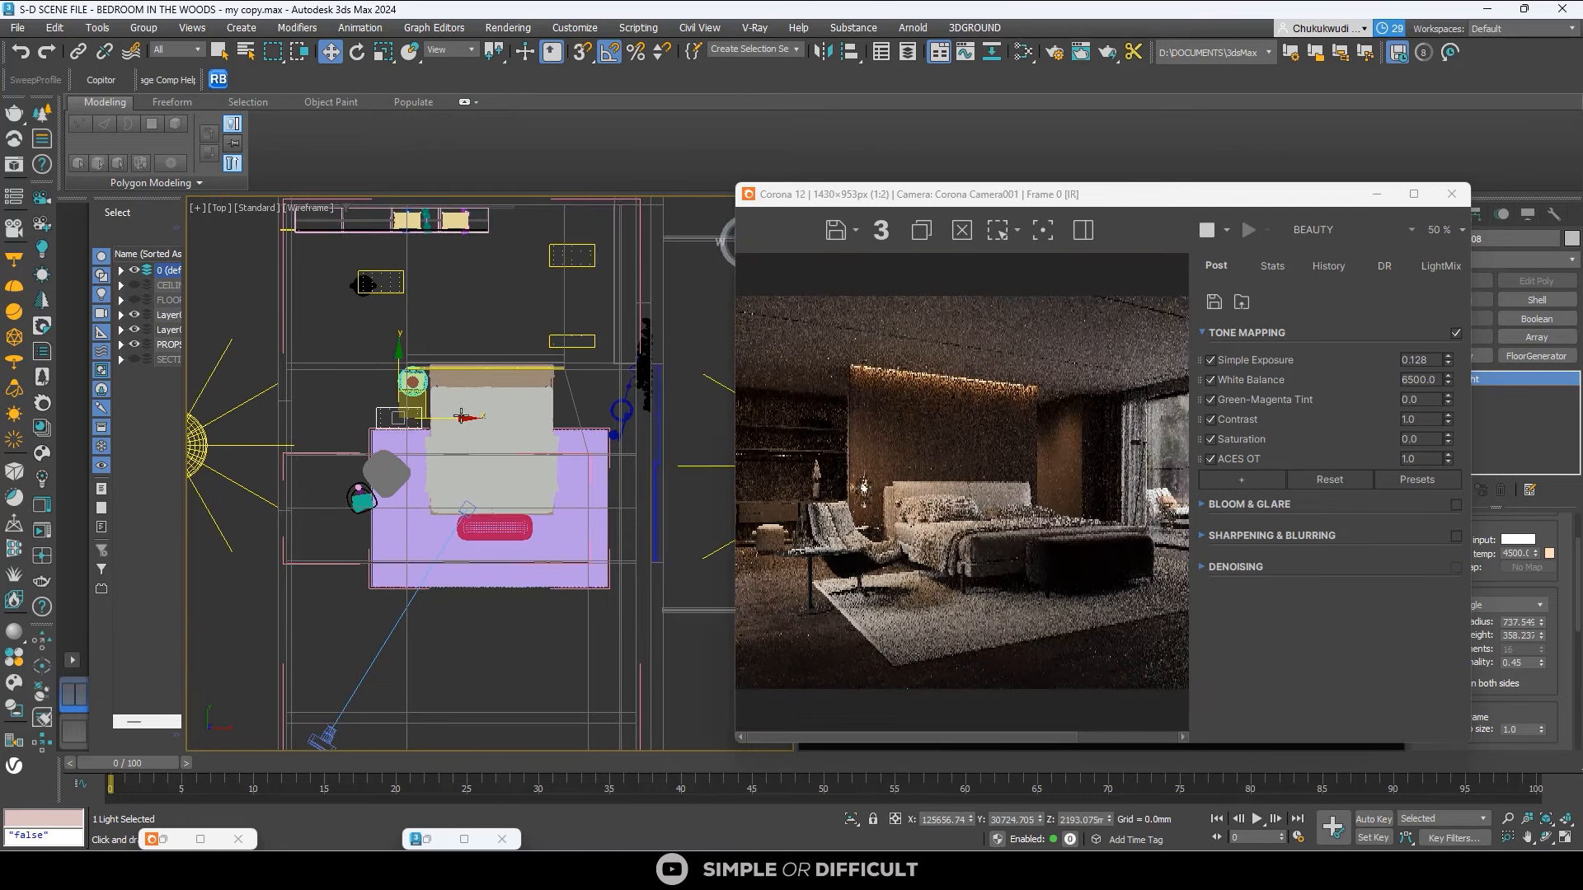
Clone the bedside light as one instance along X to about 128251 mm on the bed's opposite side and view the render.
left_click_drag(465, 420, 620, 425, "shift")
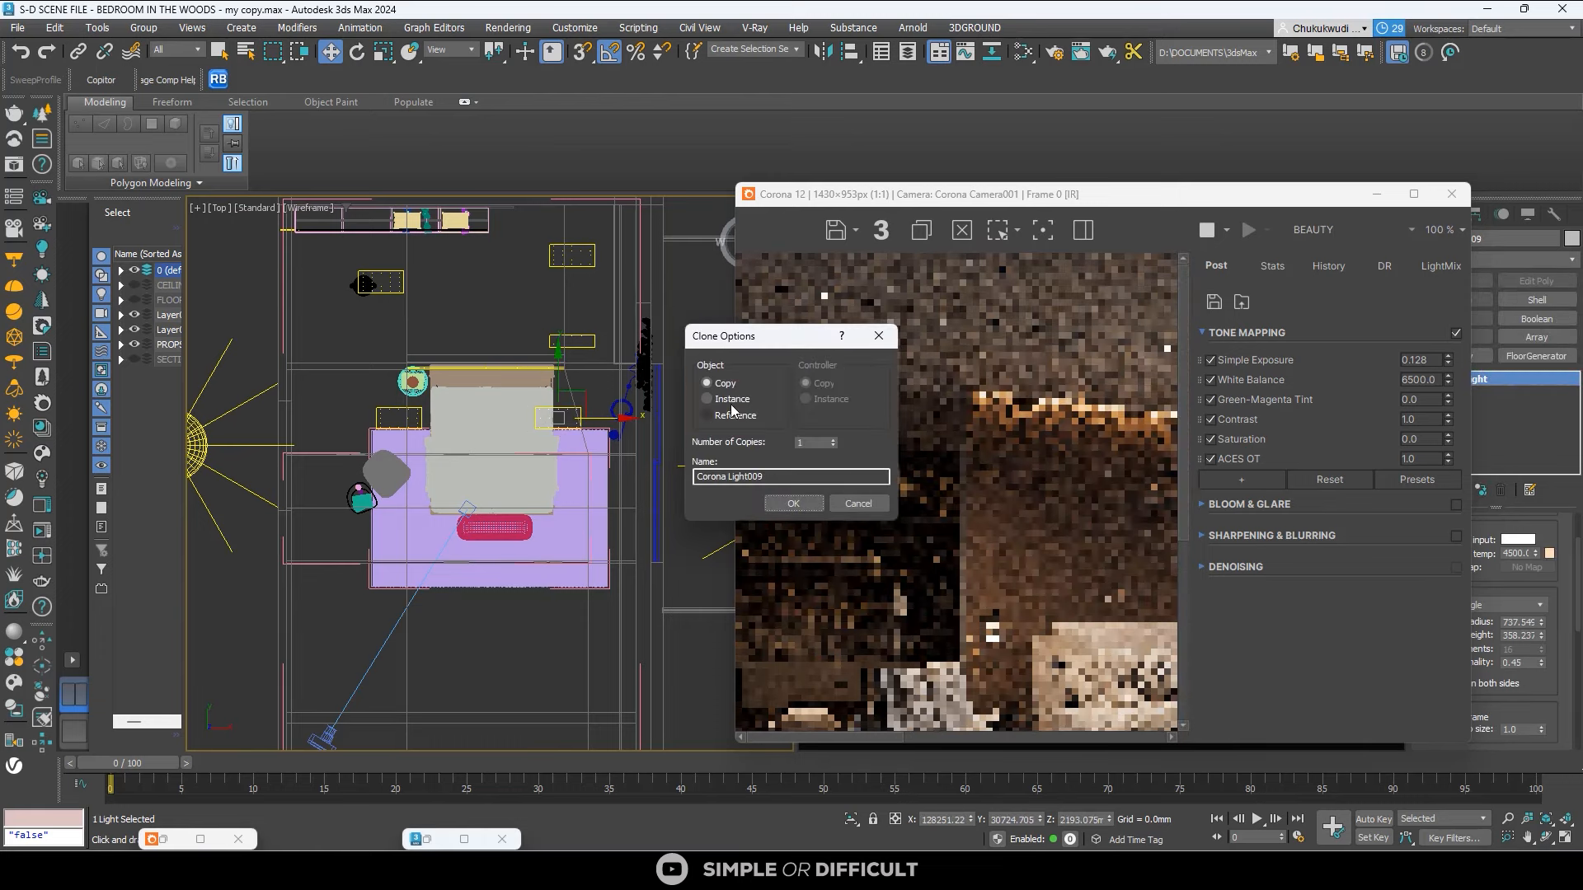
left_click(707, 399)
left_click(792, 504)
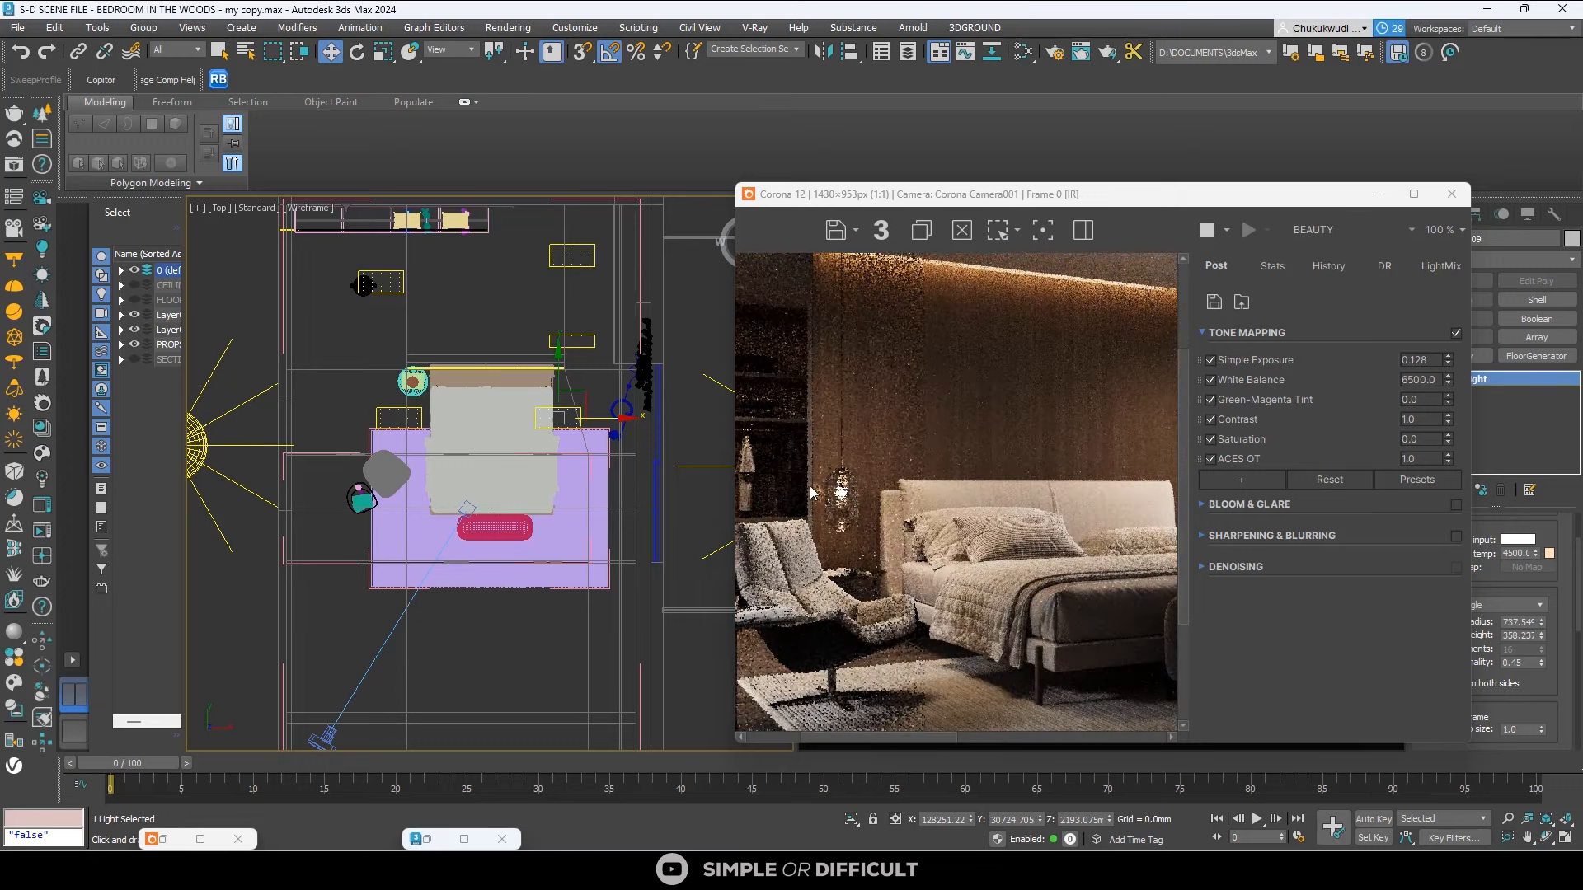
left_click_drag(1084, 205, 626, 194)
scroll(534, 425, "down", 1)
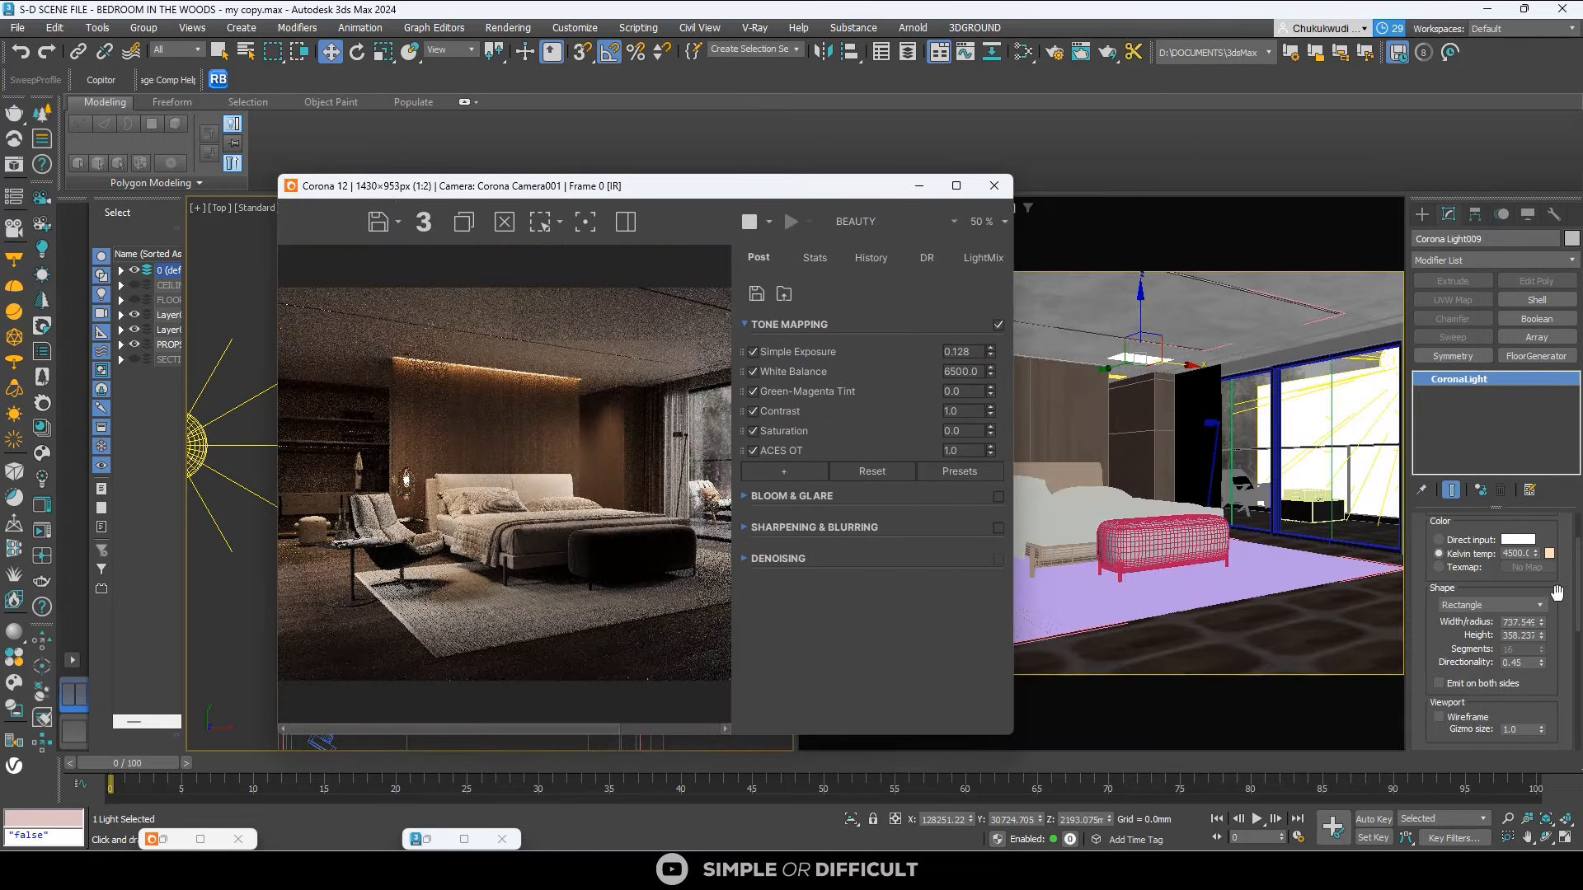
Set the bedside lights' intensity to 5 and compare the close-up and full render.
scroll(1562, 596, "up", 3)
double_click(1464, 576)
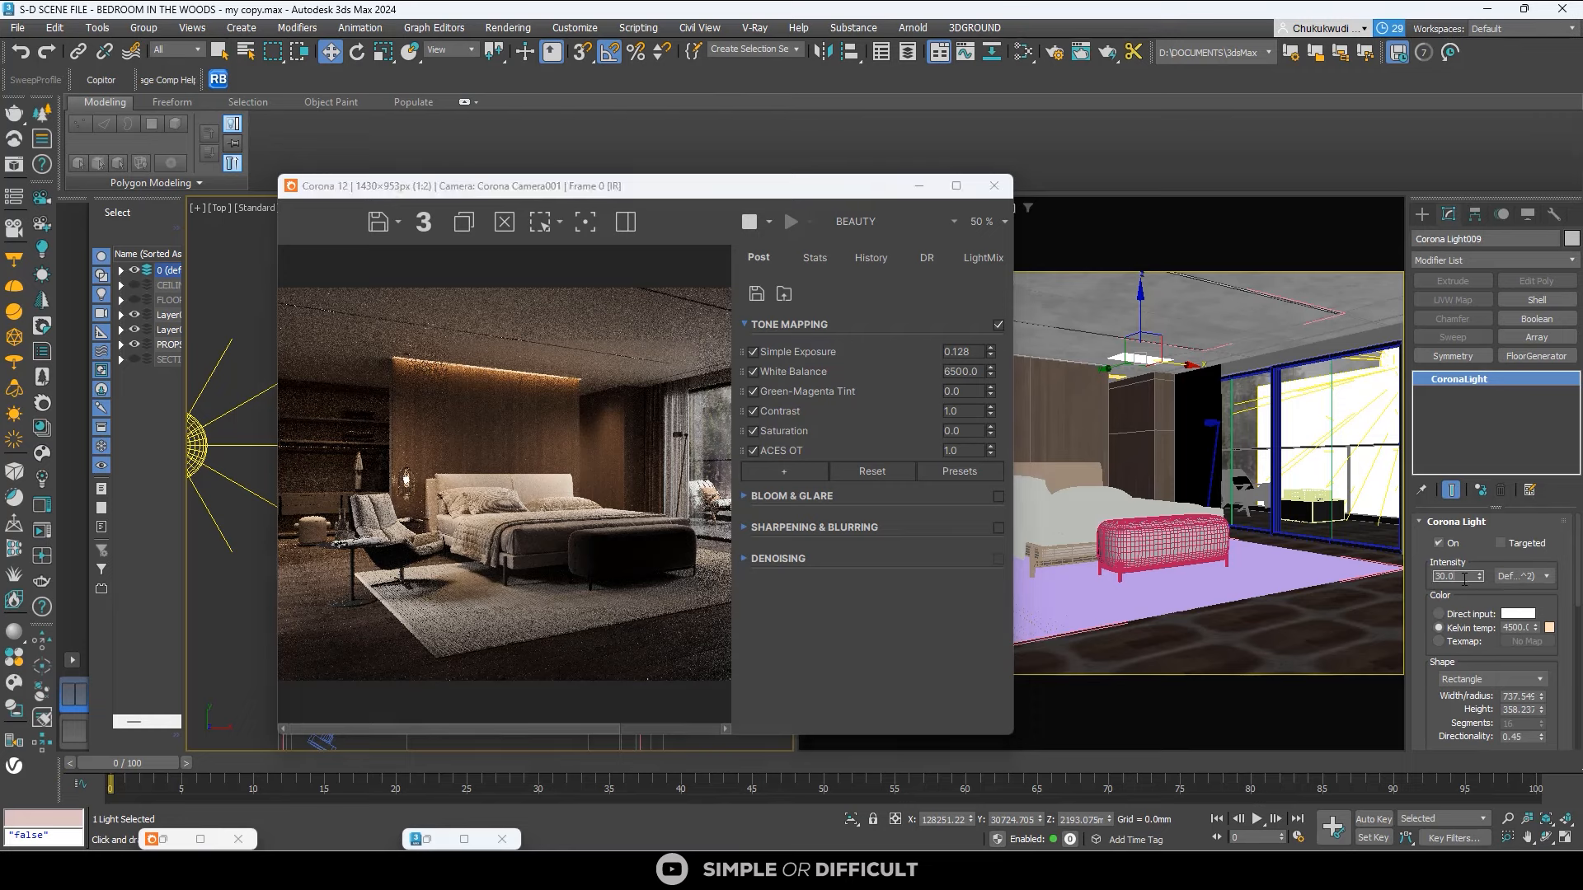
type("5")
key("Return")
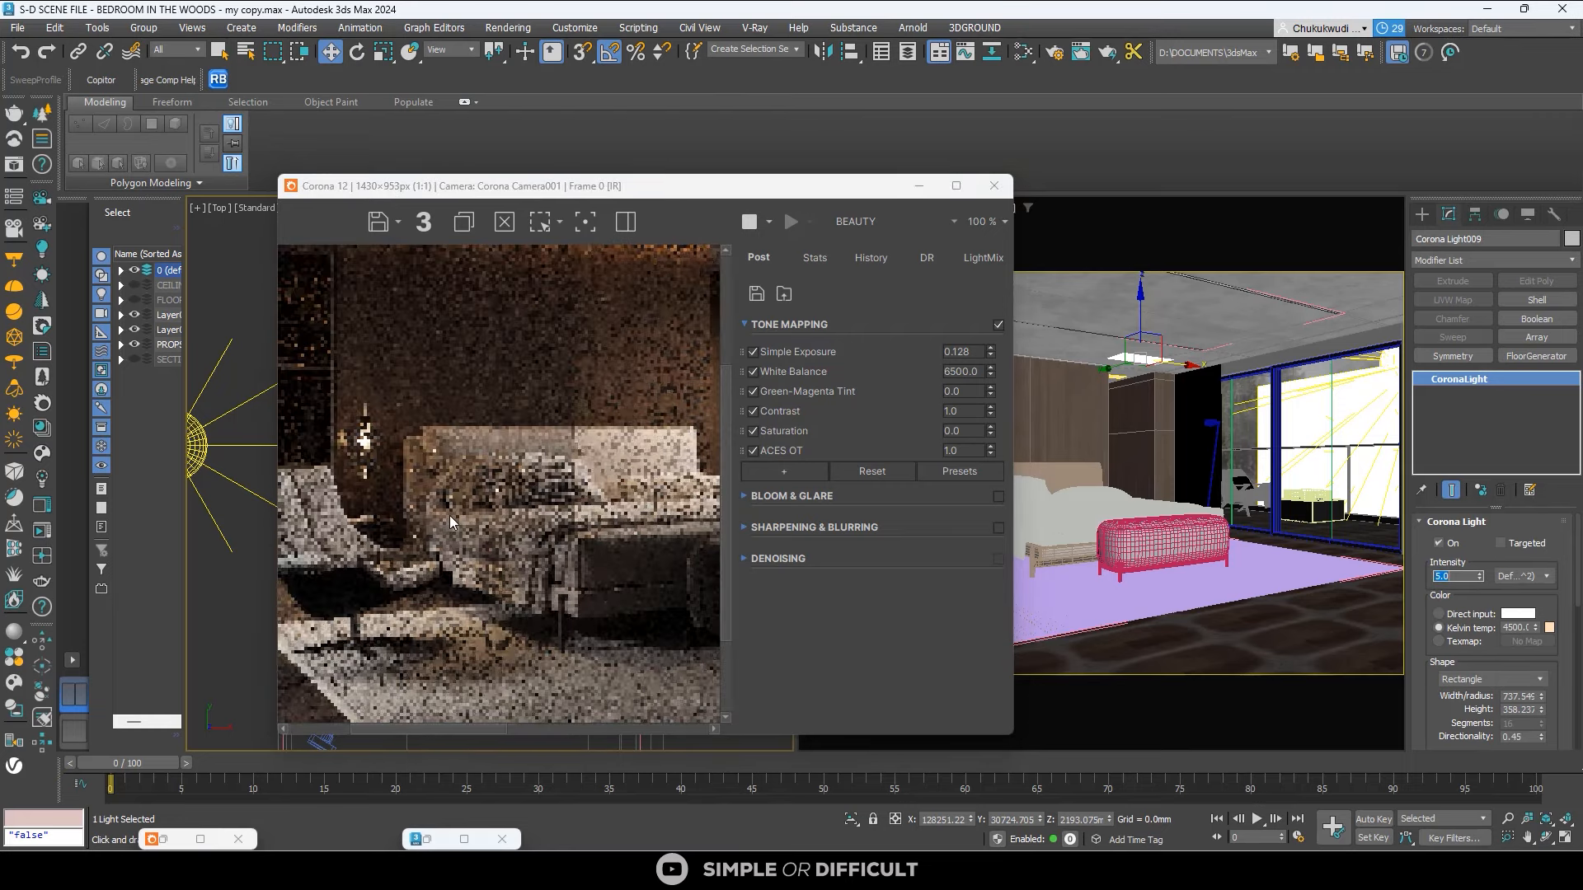
scroll(424, 424, "up", 1)
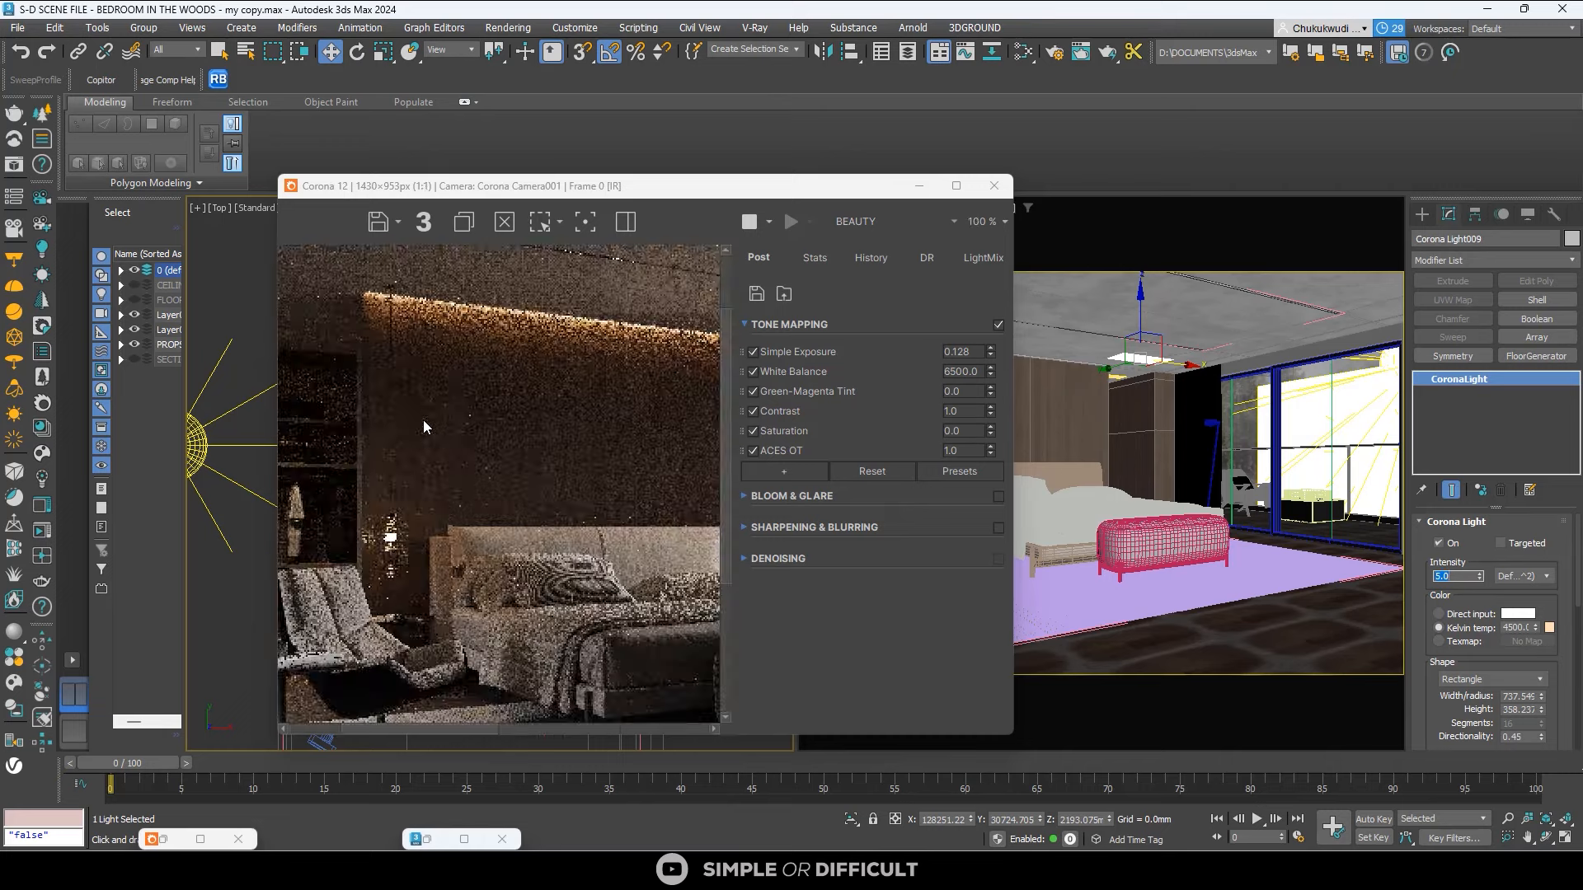
scroll(444, 450, "down", 1)
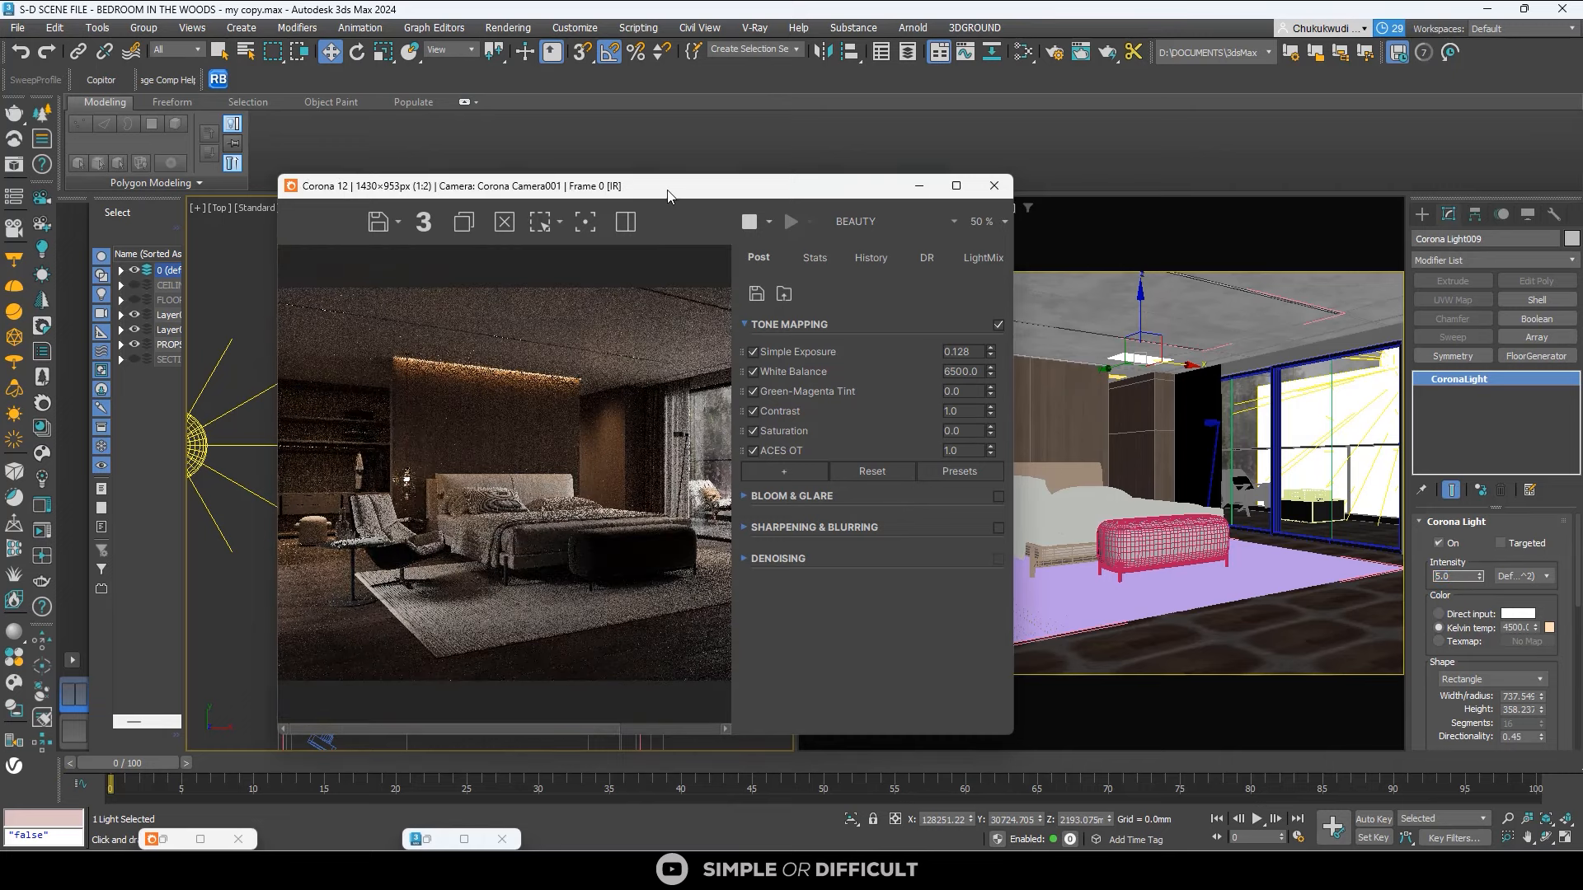
Clone the bedside light as one instance over the foot-of-bed bench at about X 127229, Y 28870 mm and examine the bench in the render.
left_click_drag(660, 195, 1160, 210)
left_click_drag(563, 417, 516, 512)
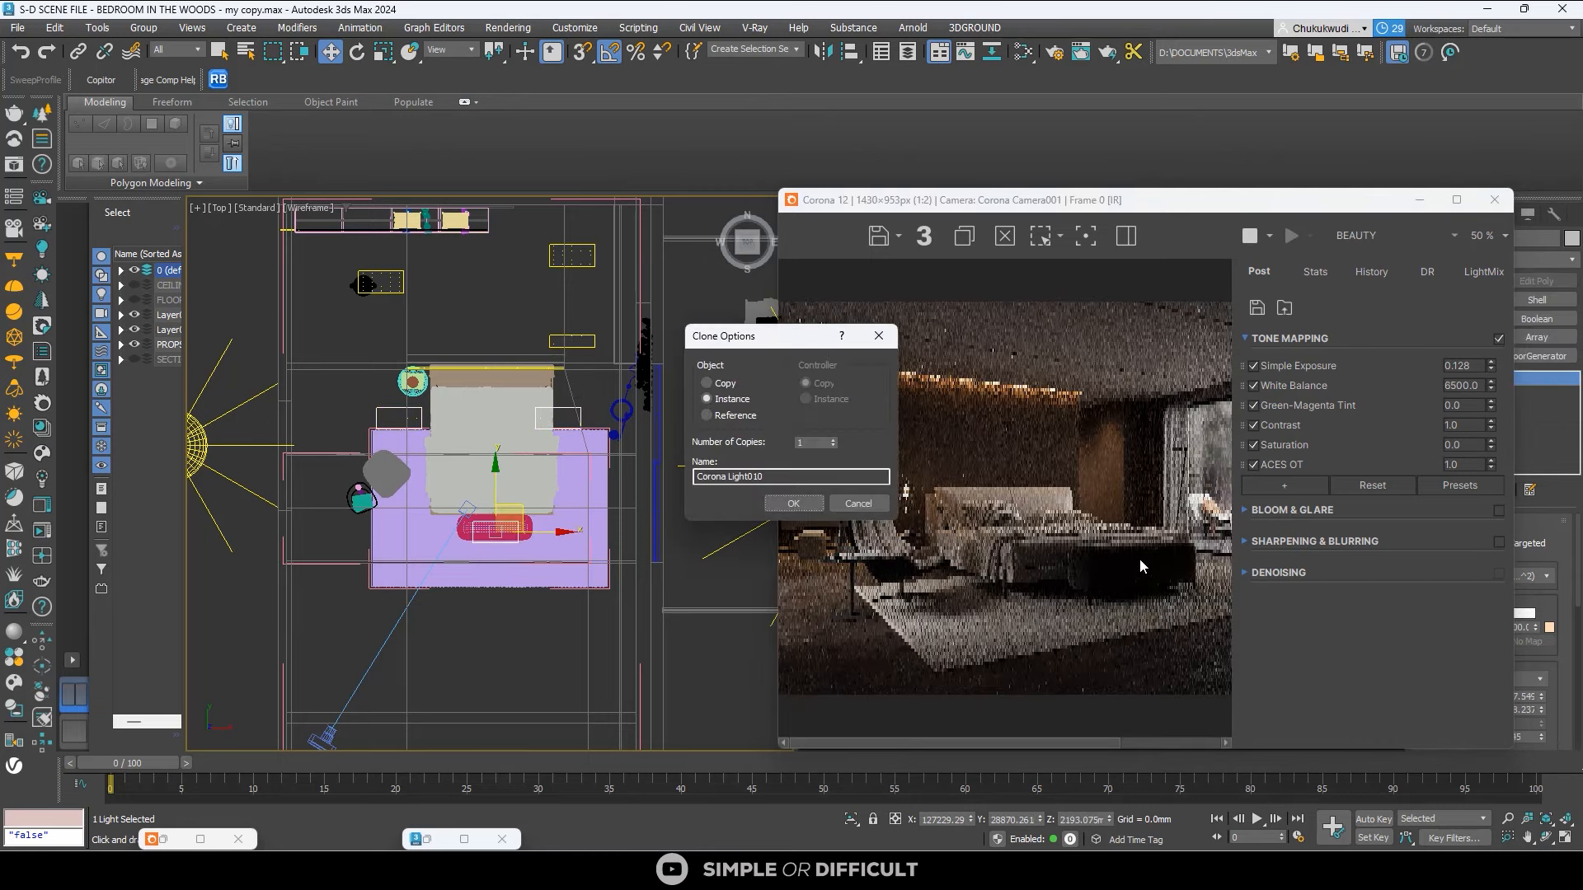
scroll(1147, 561, "up", 1)
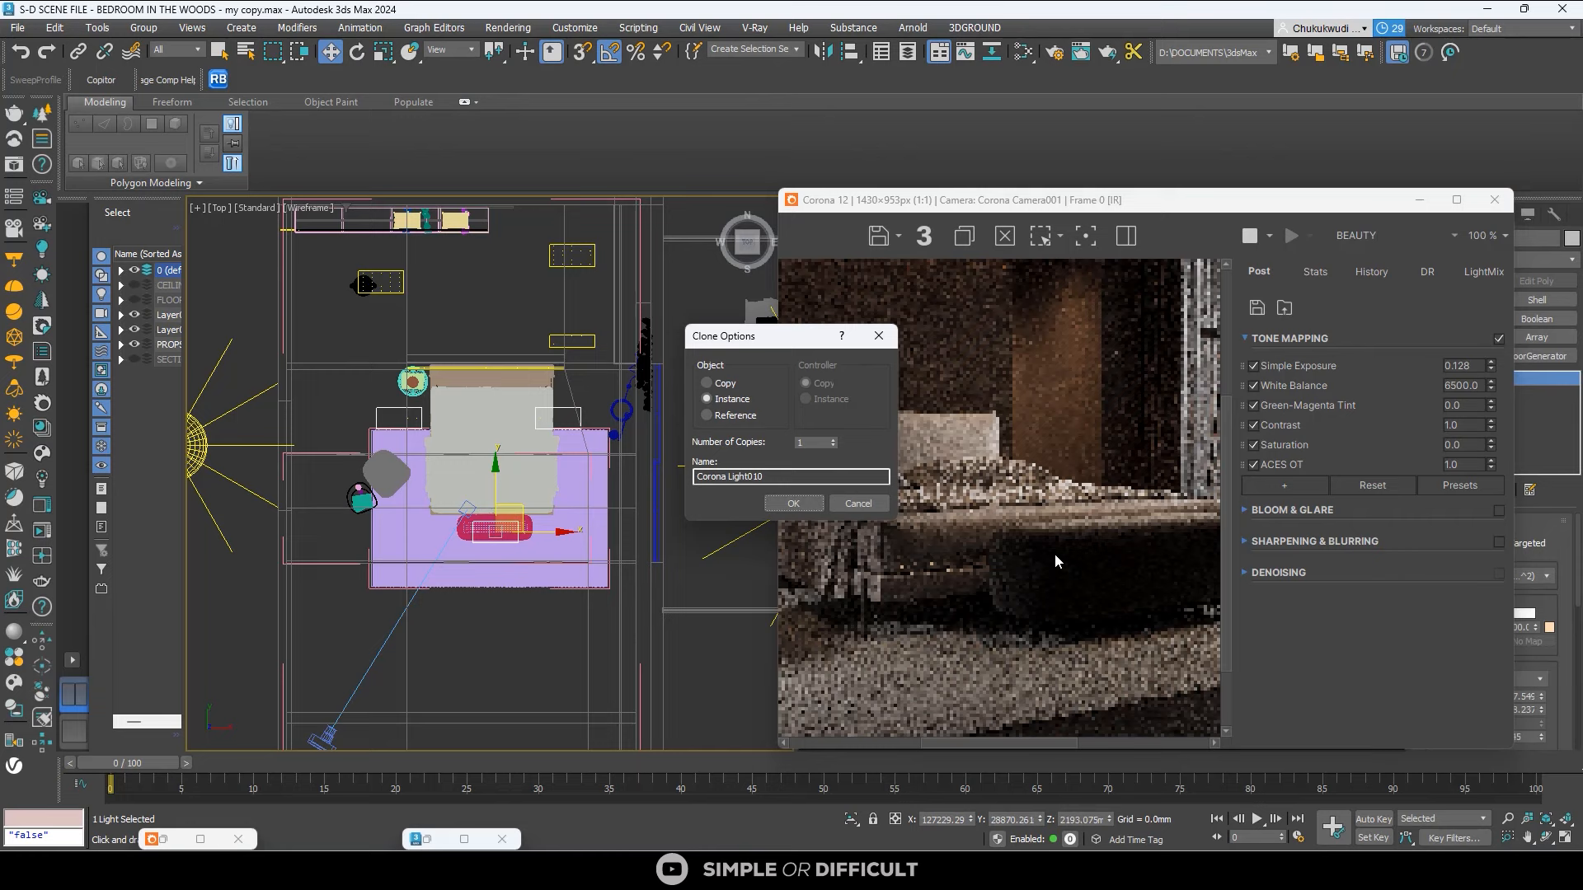
left_click(793, 503)
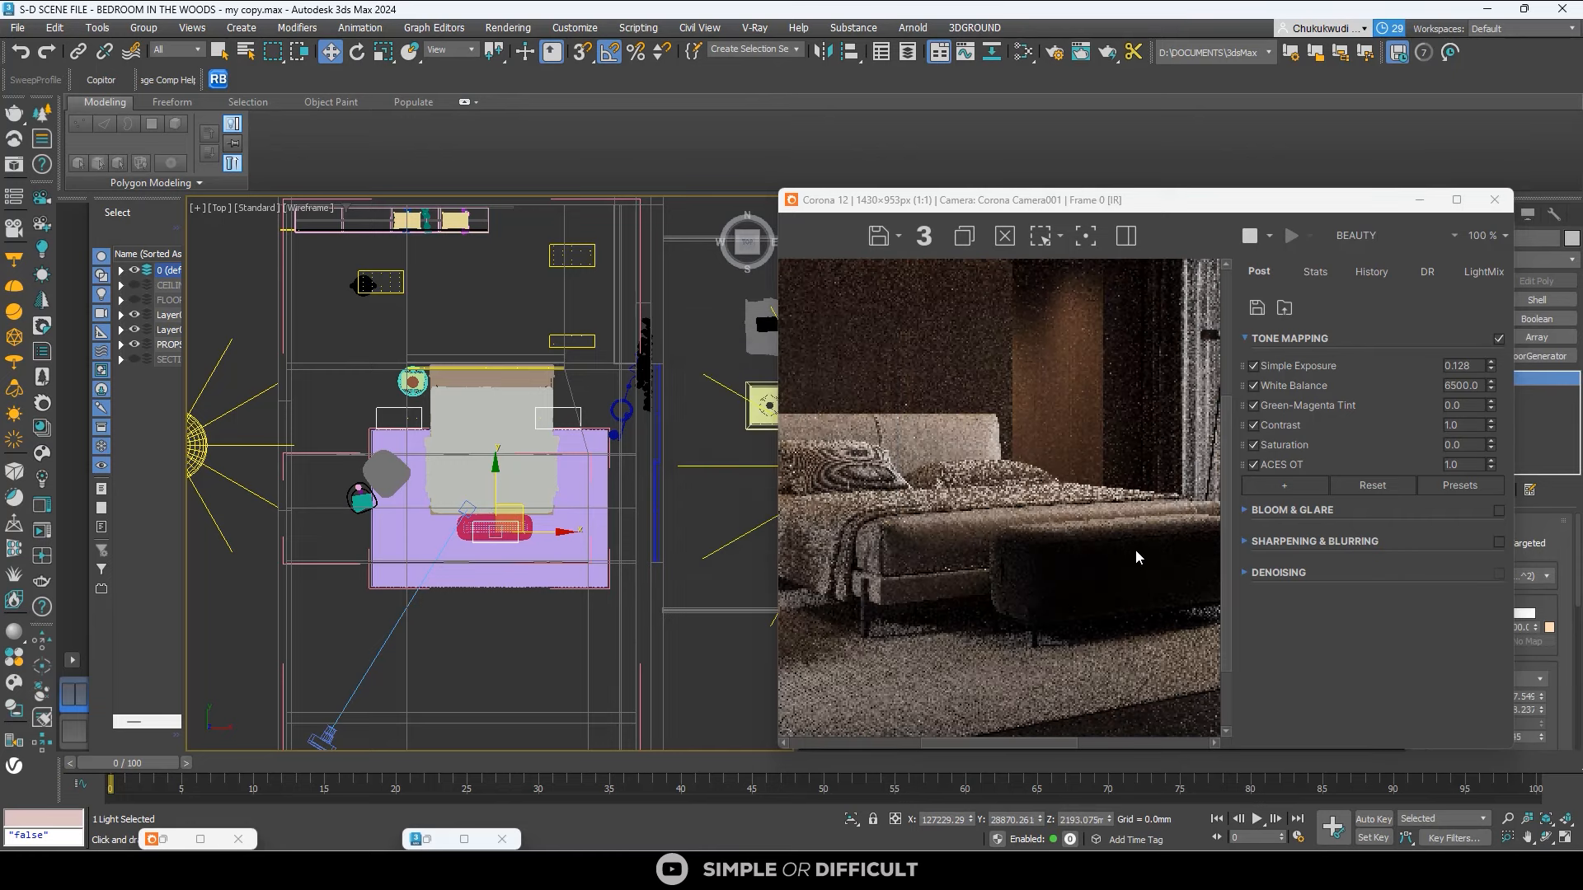
scroll(1137, 565, "up", 2)
scroll(897, 469, "down", 2)
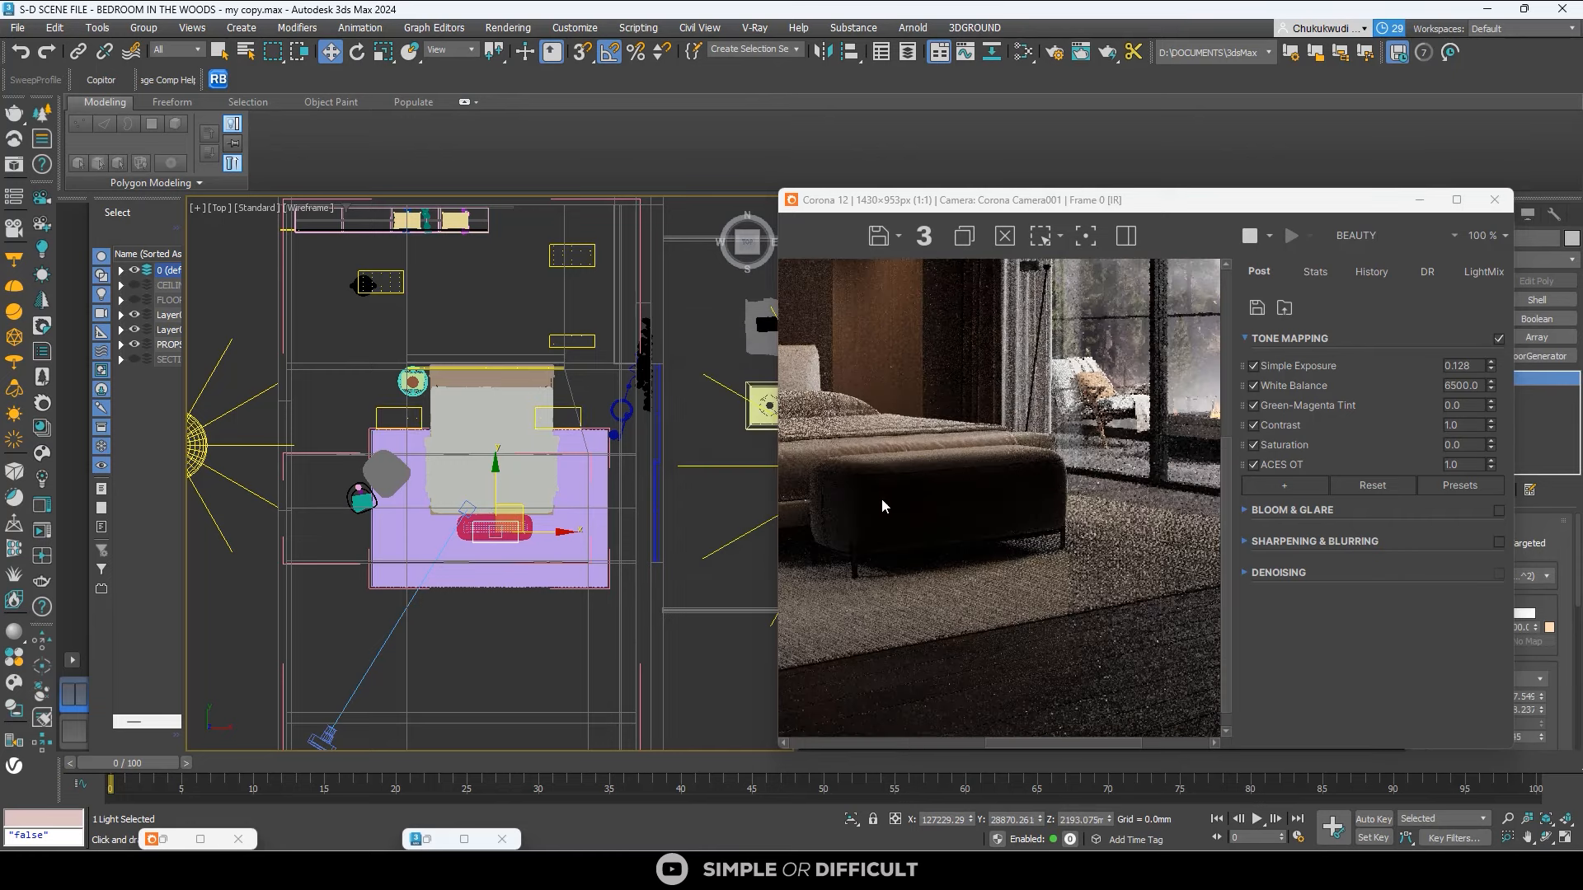
Move the bench light away from the bed along Y to about 28586 mm, keeping its parameters and the render in view.
scroll(534, 549, "up", 2)
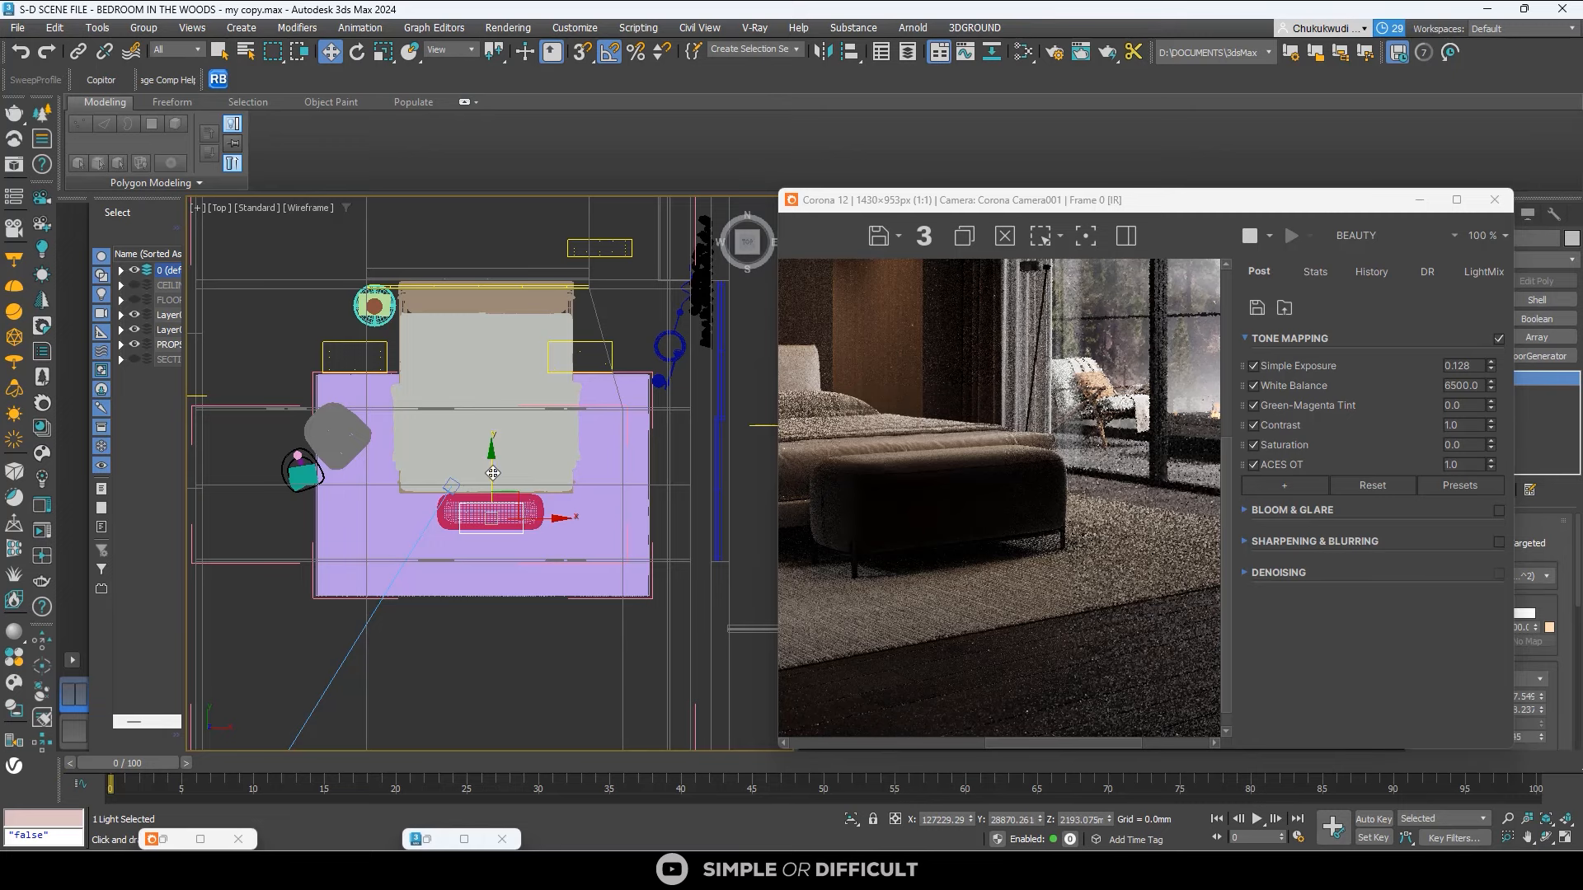
left_click_drag(493, 475, 493, 503)
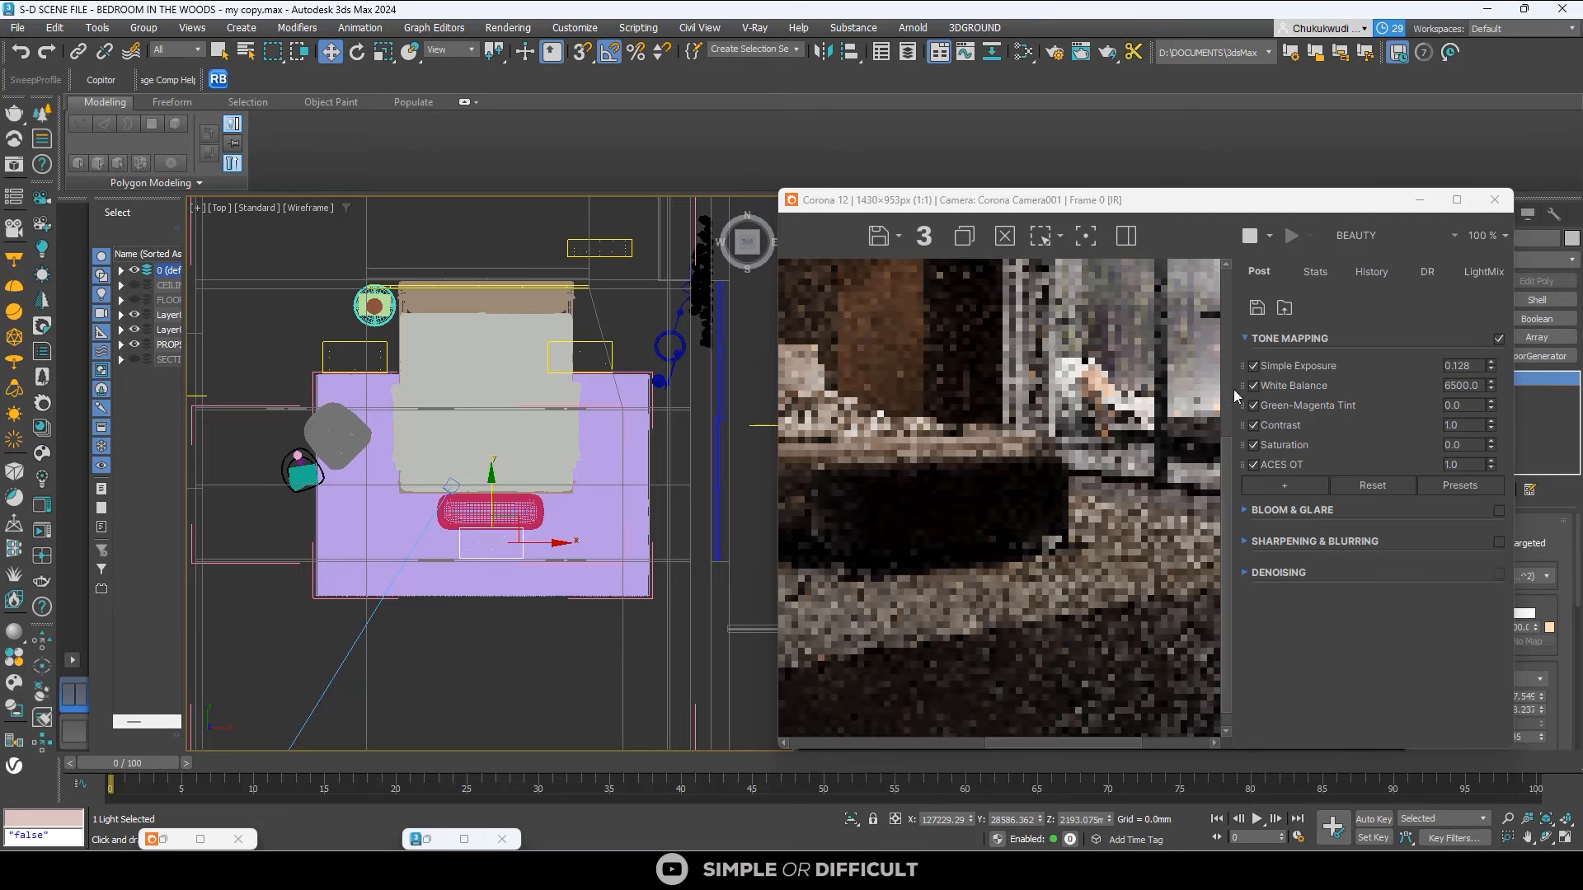
left_click_drag(1216, 209, 813, 230)
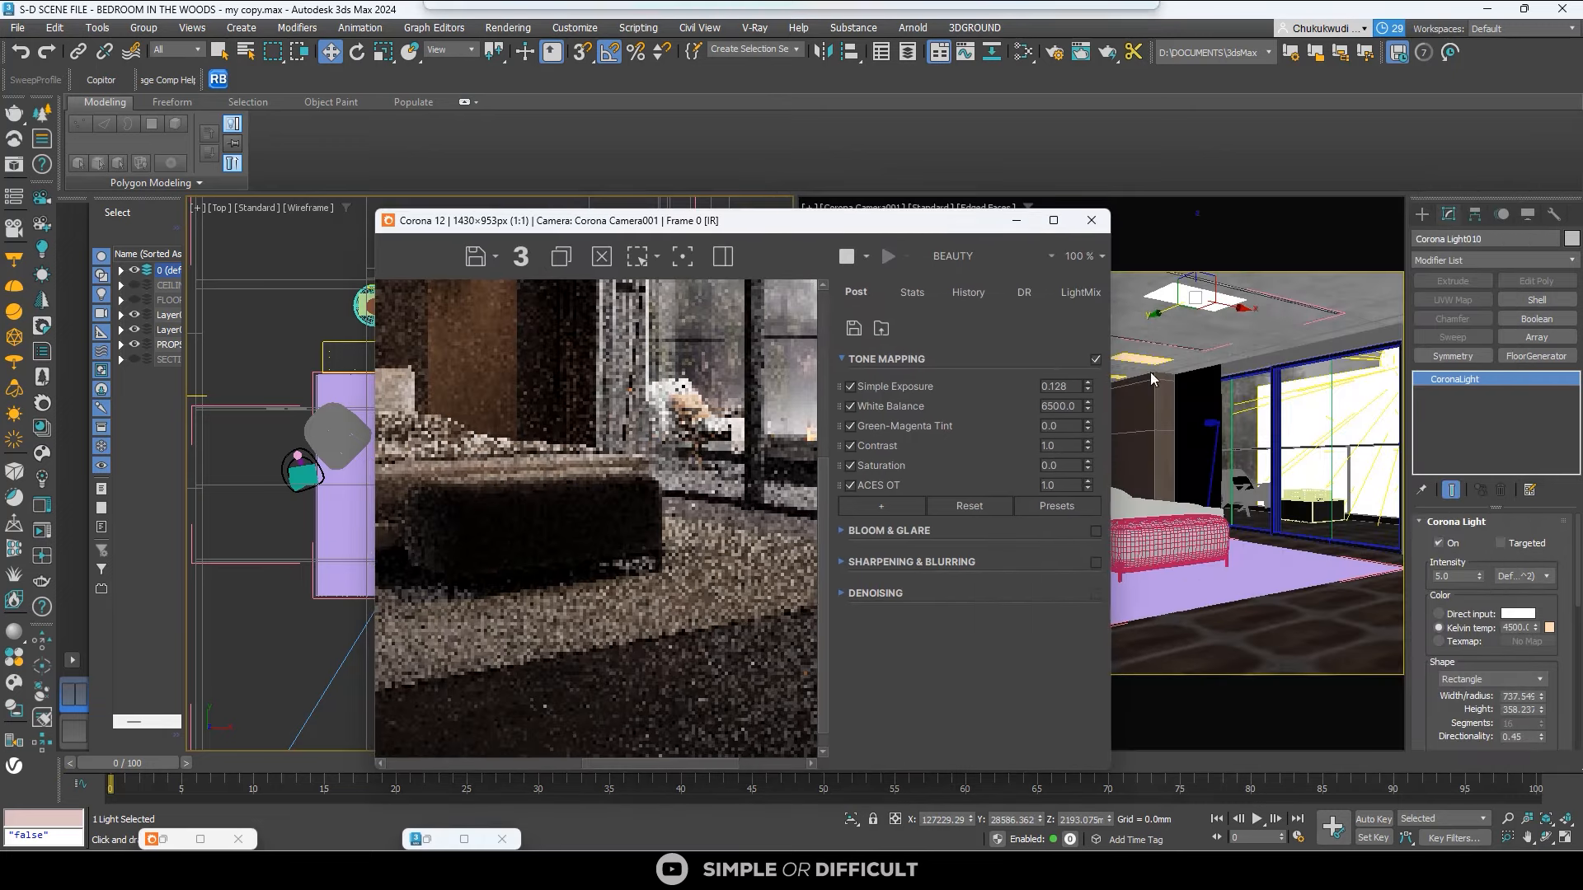
Try intensities of 20 and 150 on the light above the bench, comparing each setting in the full render.
double_click(1451, 576)
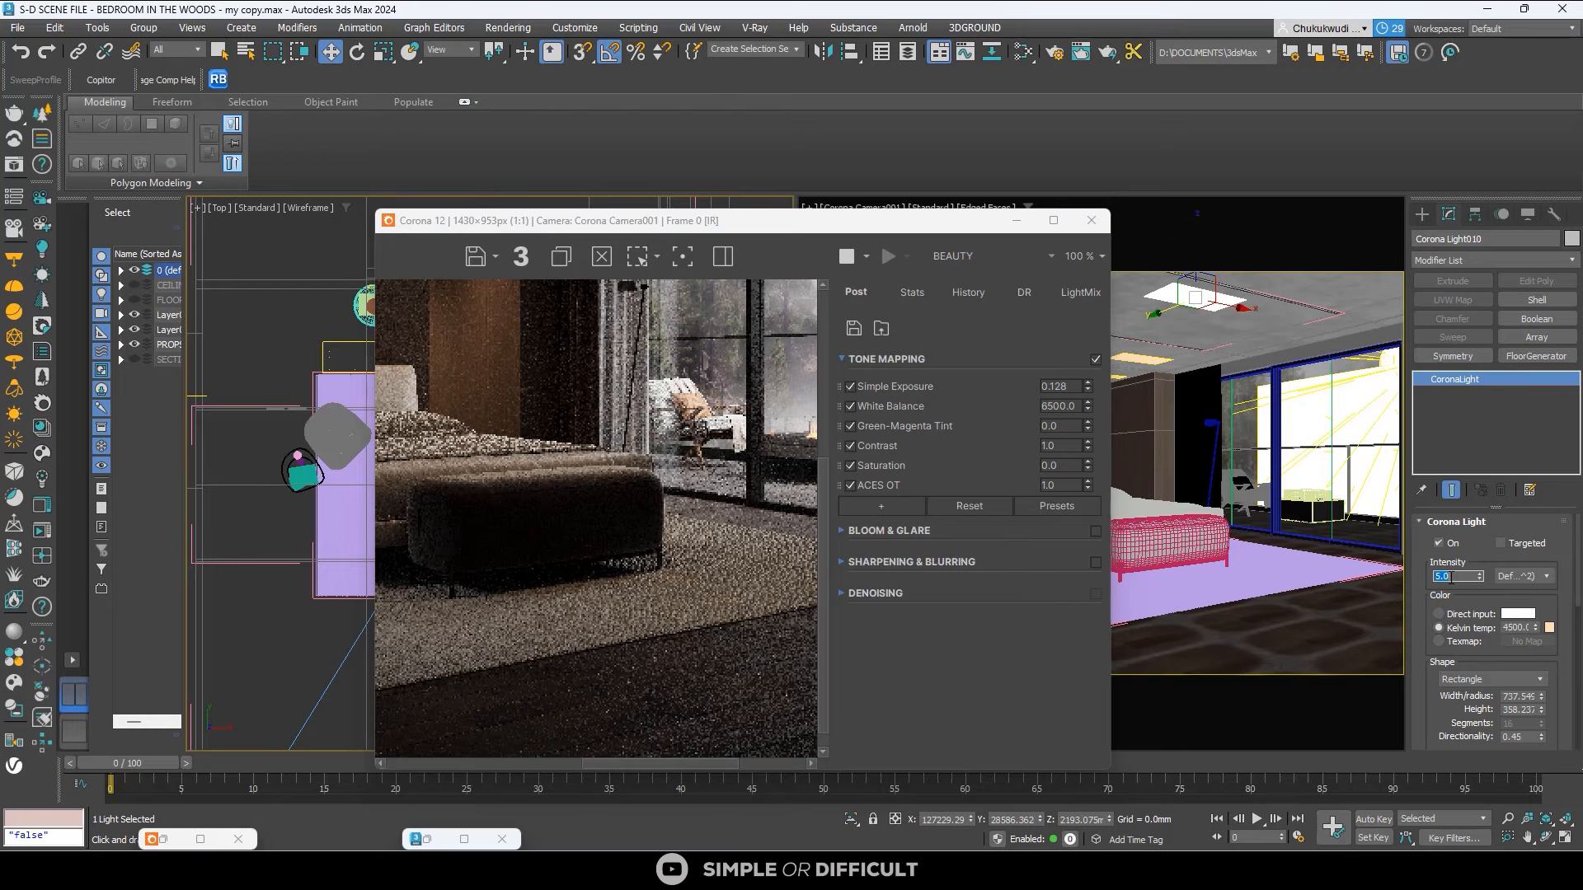
key("Return")
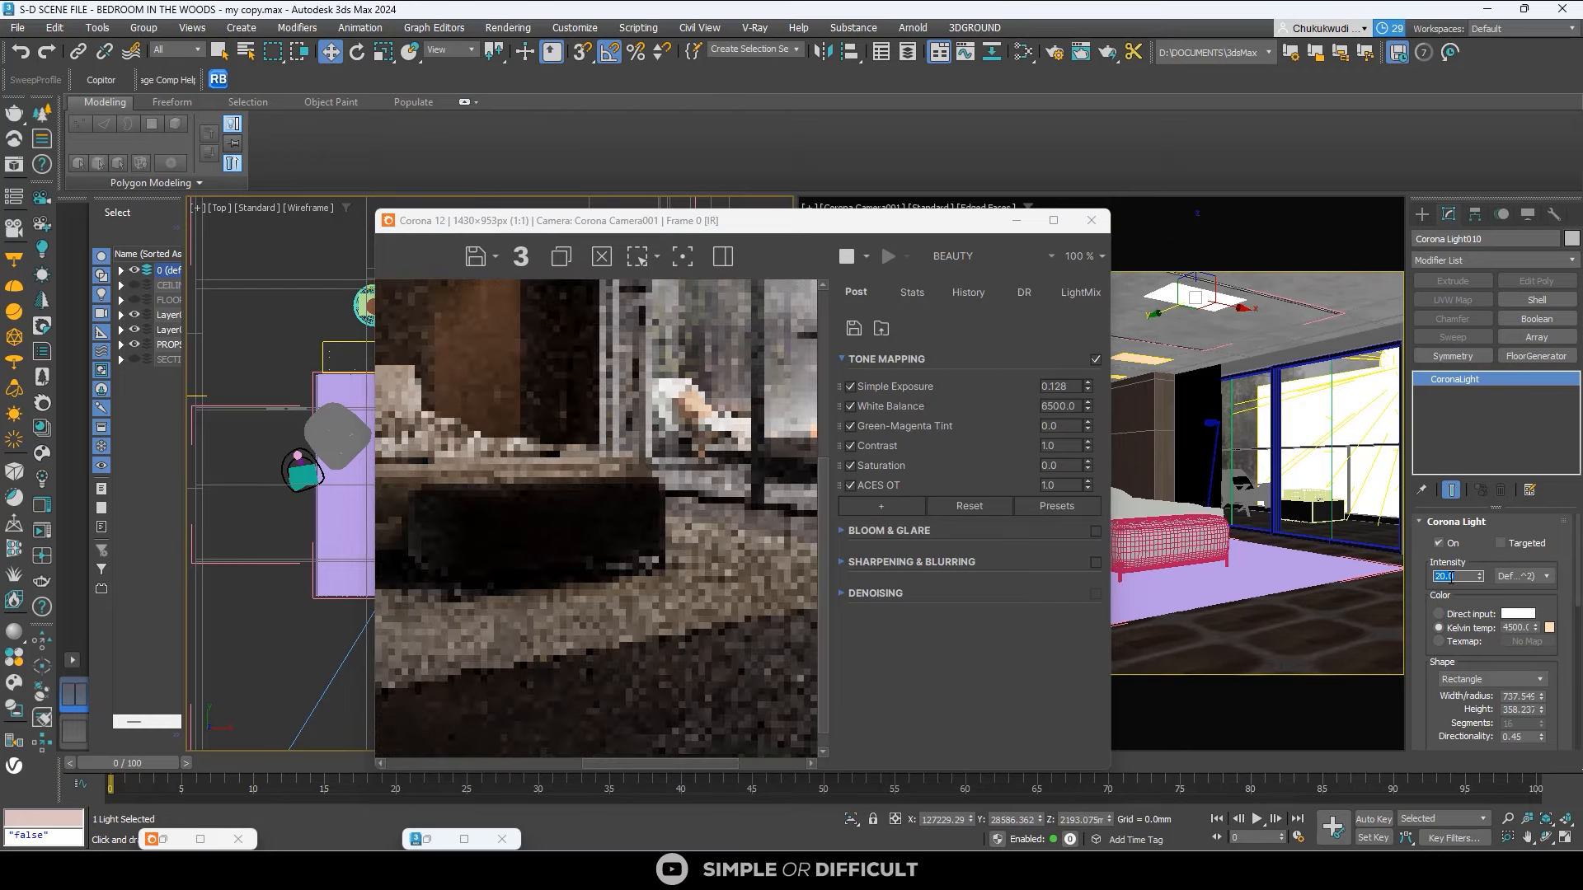
scroll(800, 648, "down", 3)
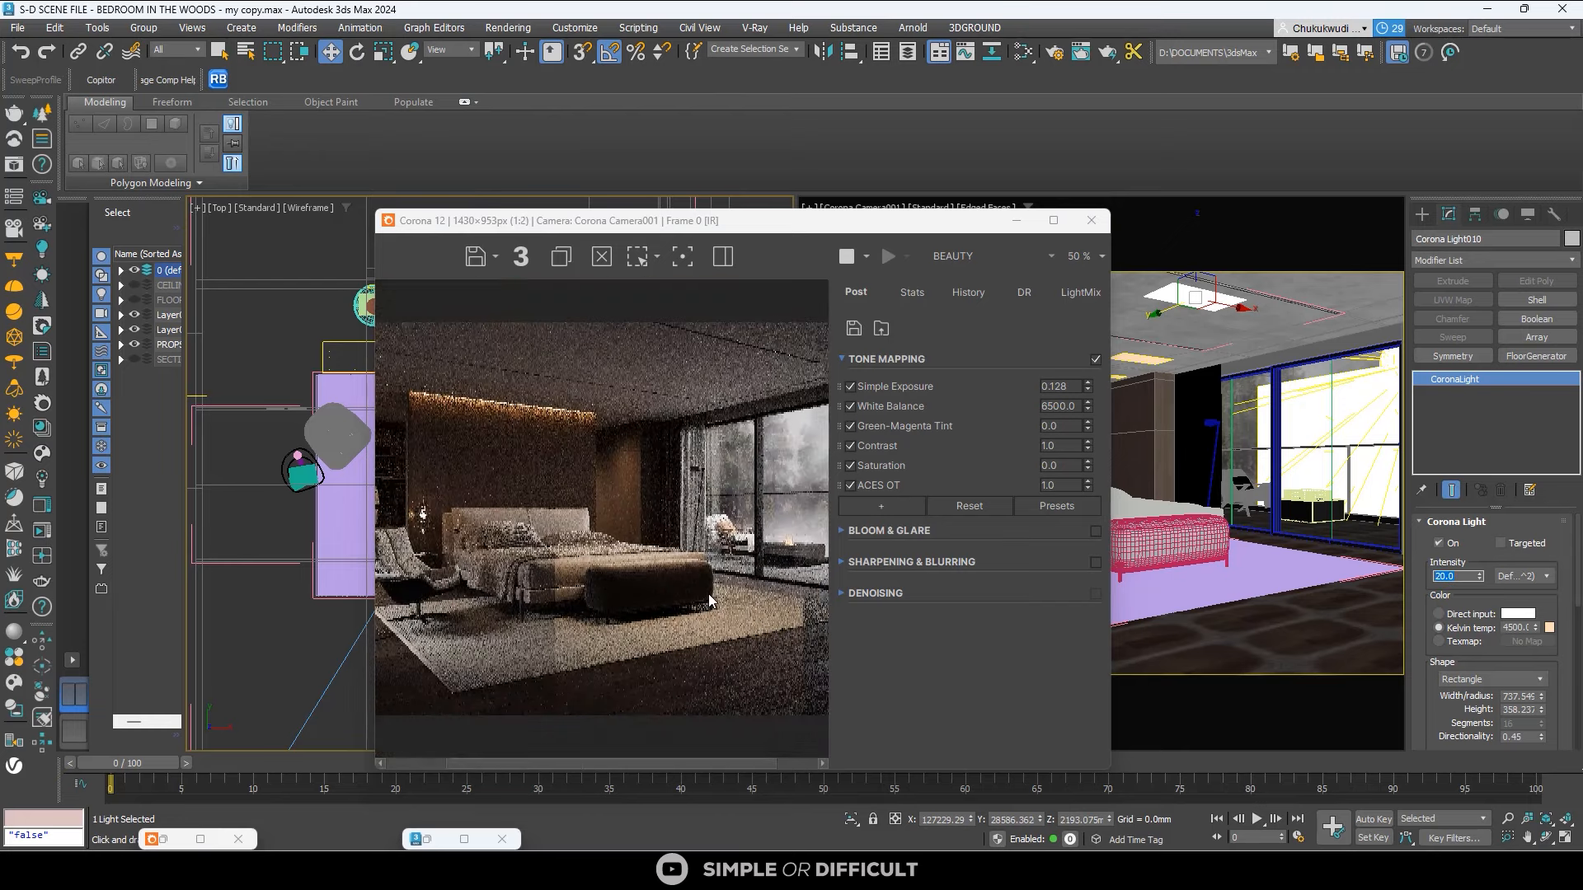
scroll(538, 575, "up", 3)
scroll(538, 574, "down", 2)
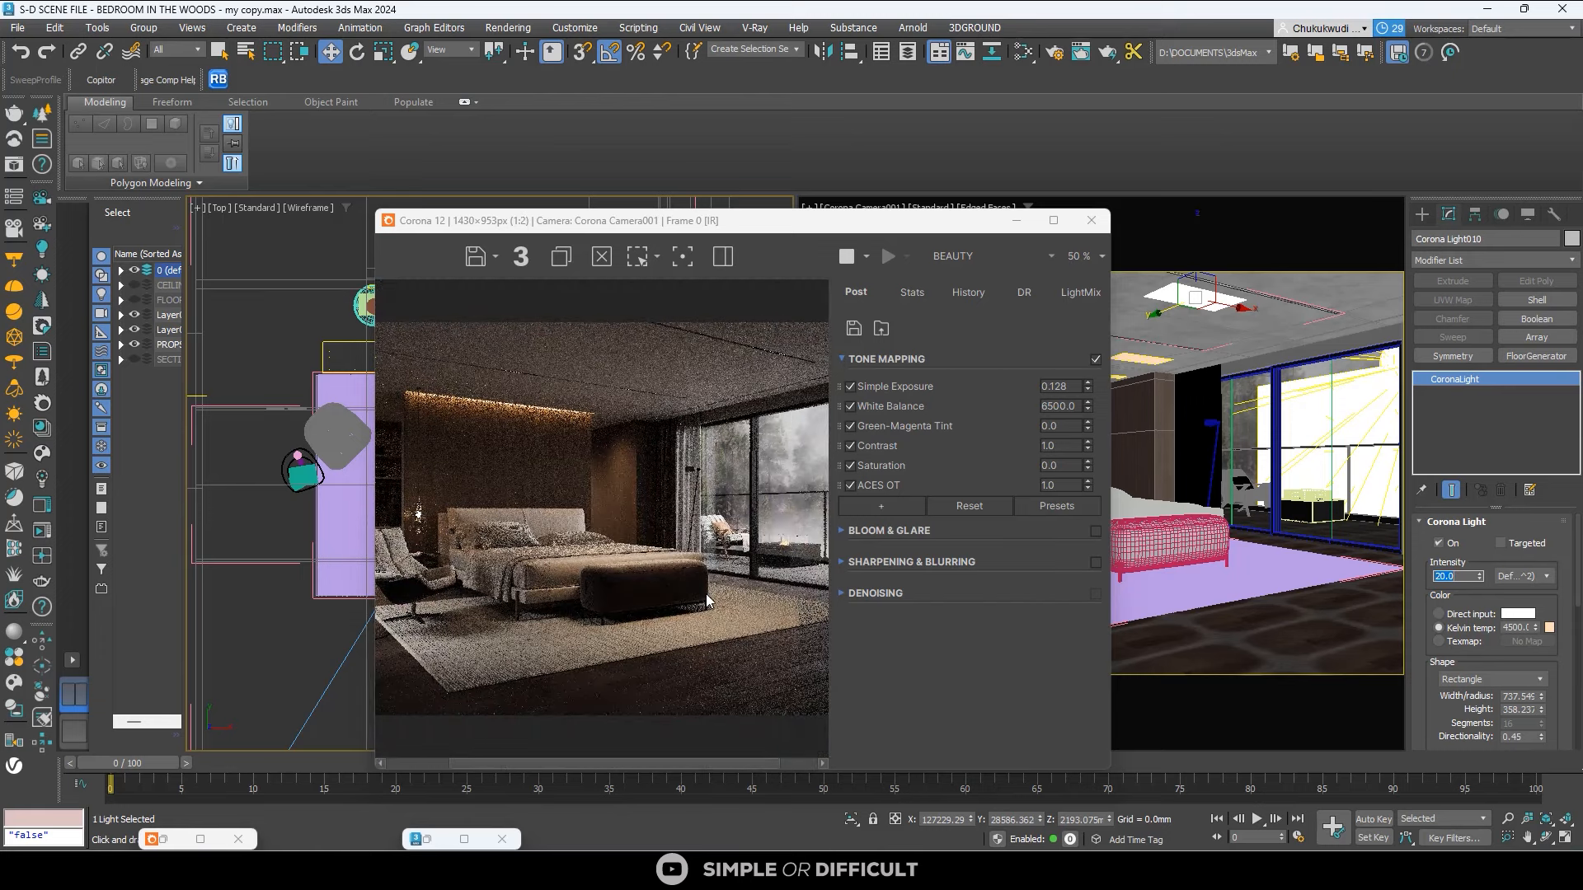
type("0")
key("Return")
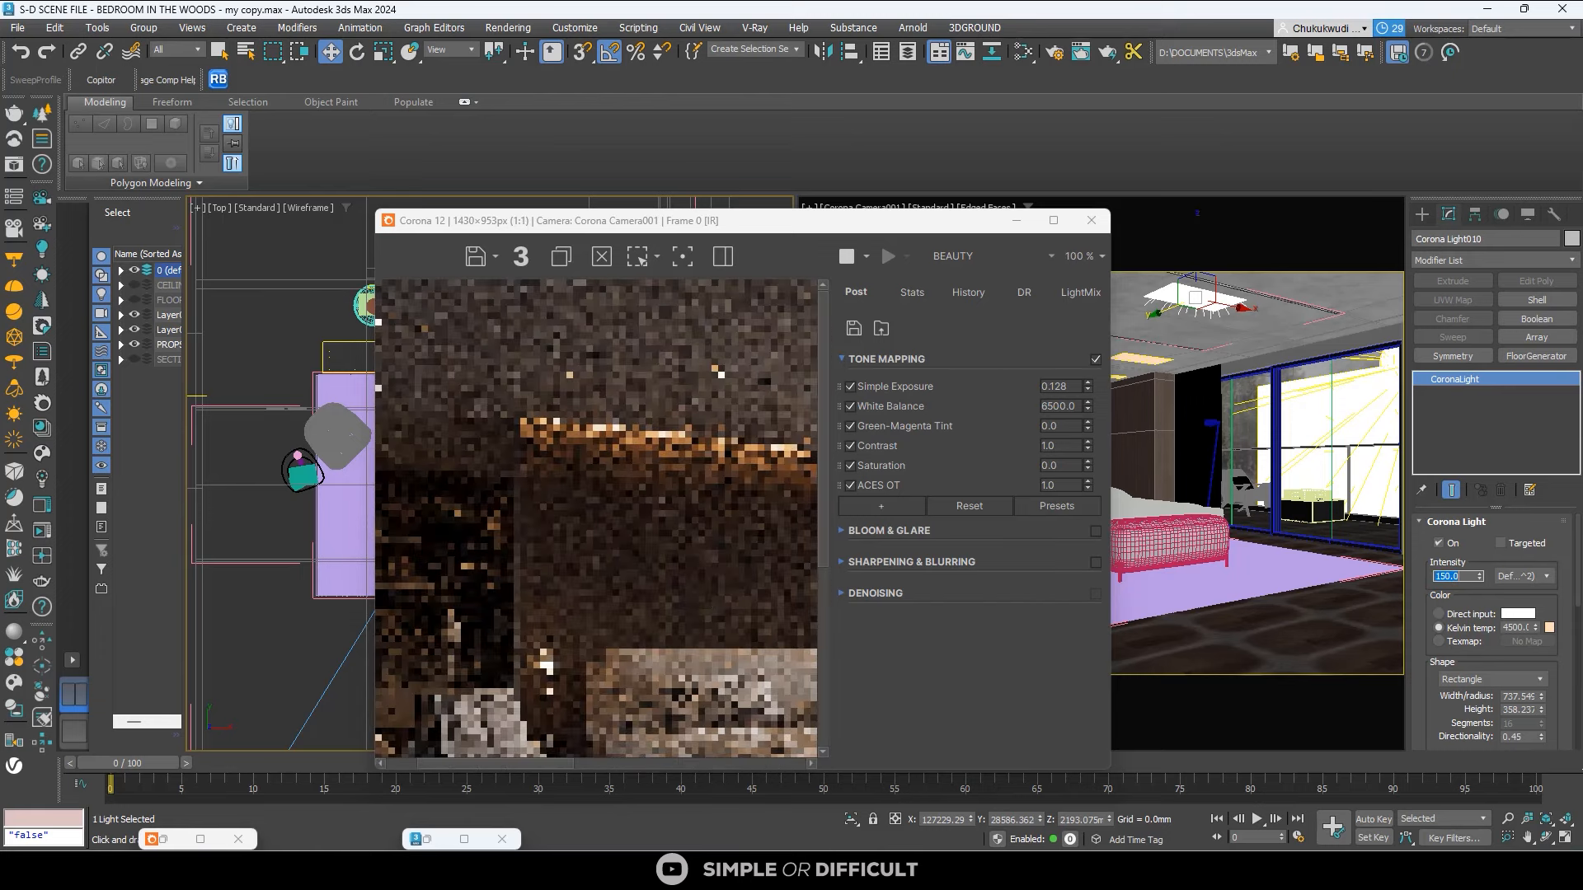
scroll(503, 512, "down", 1)
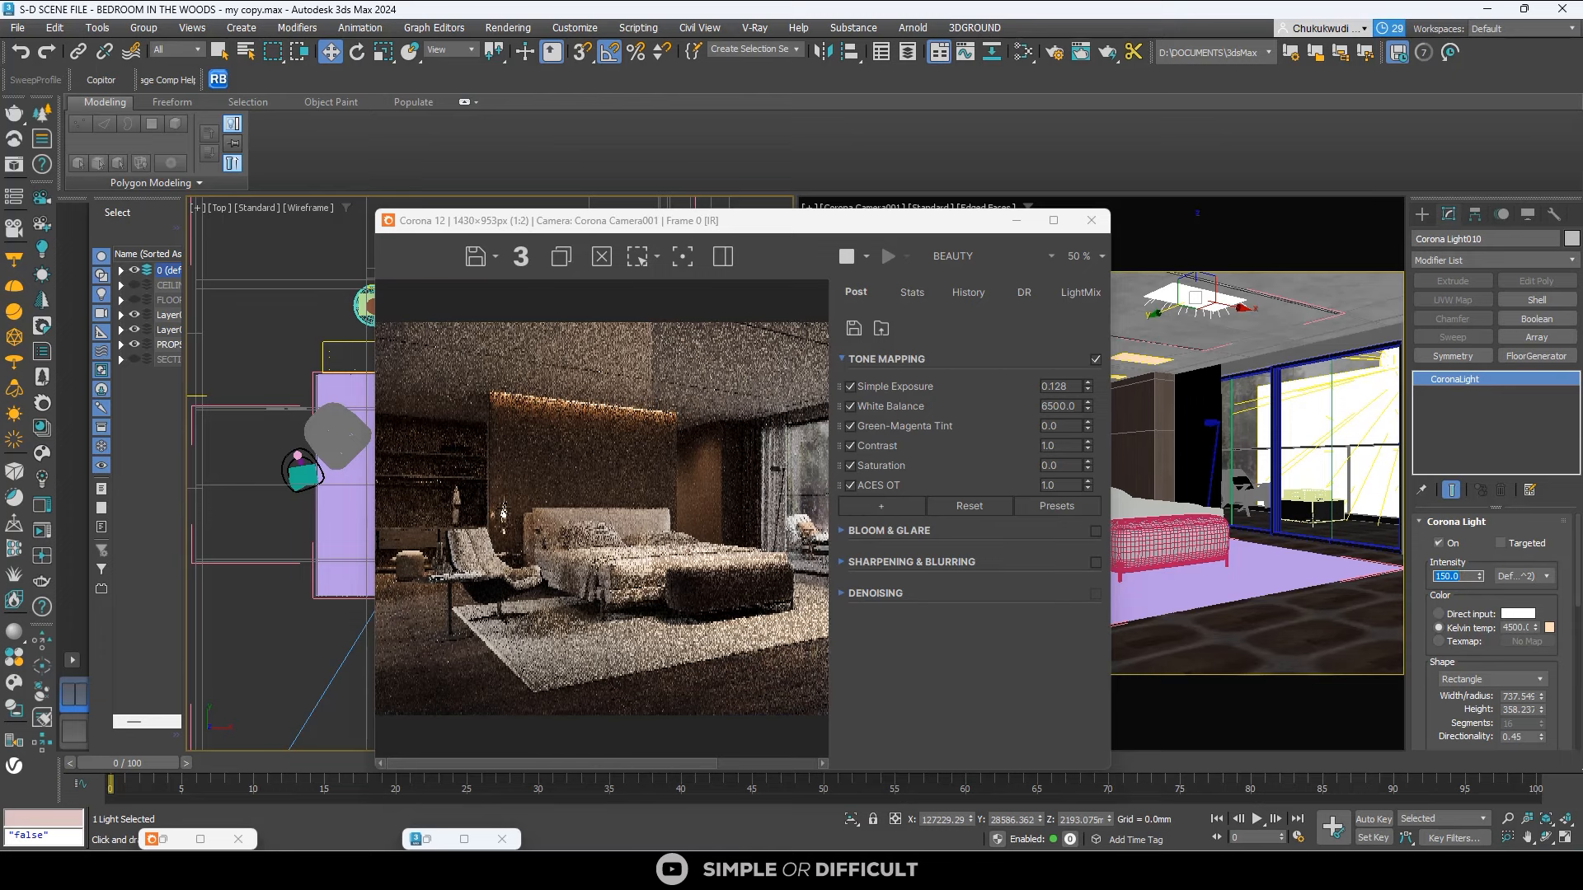
Set the overhead bench light's intensity to 15 and check the bench close up and in the full render.
type("15")
key("Return")
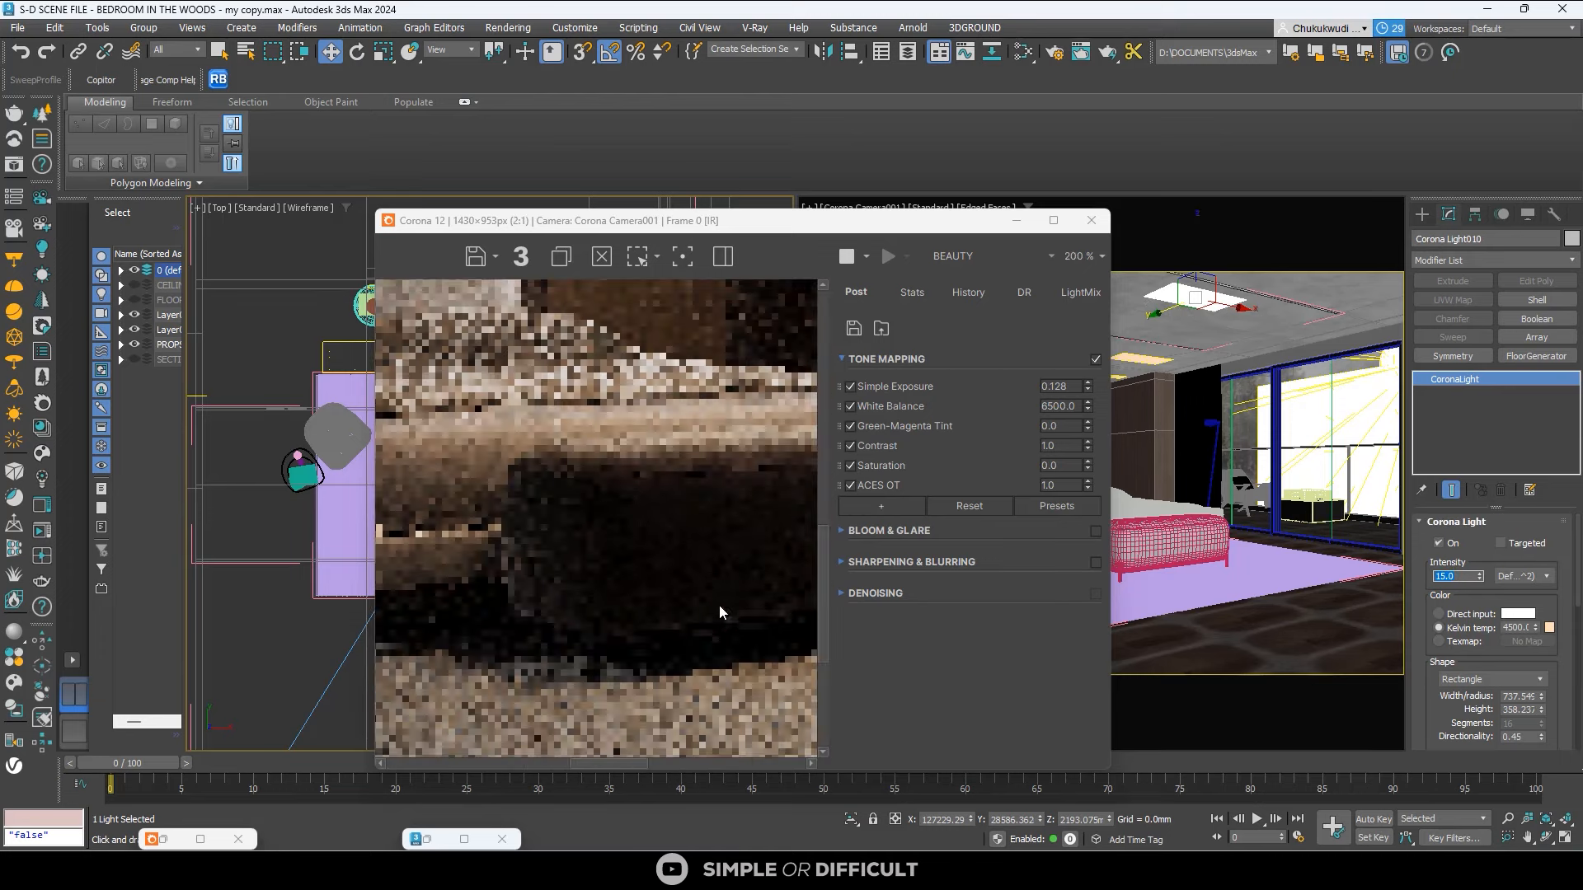
scroll(688, 492, "down", 1)
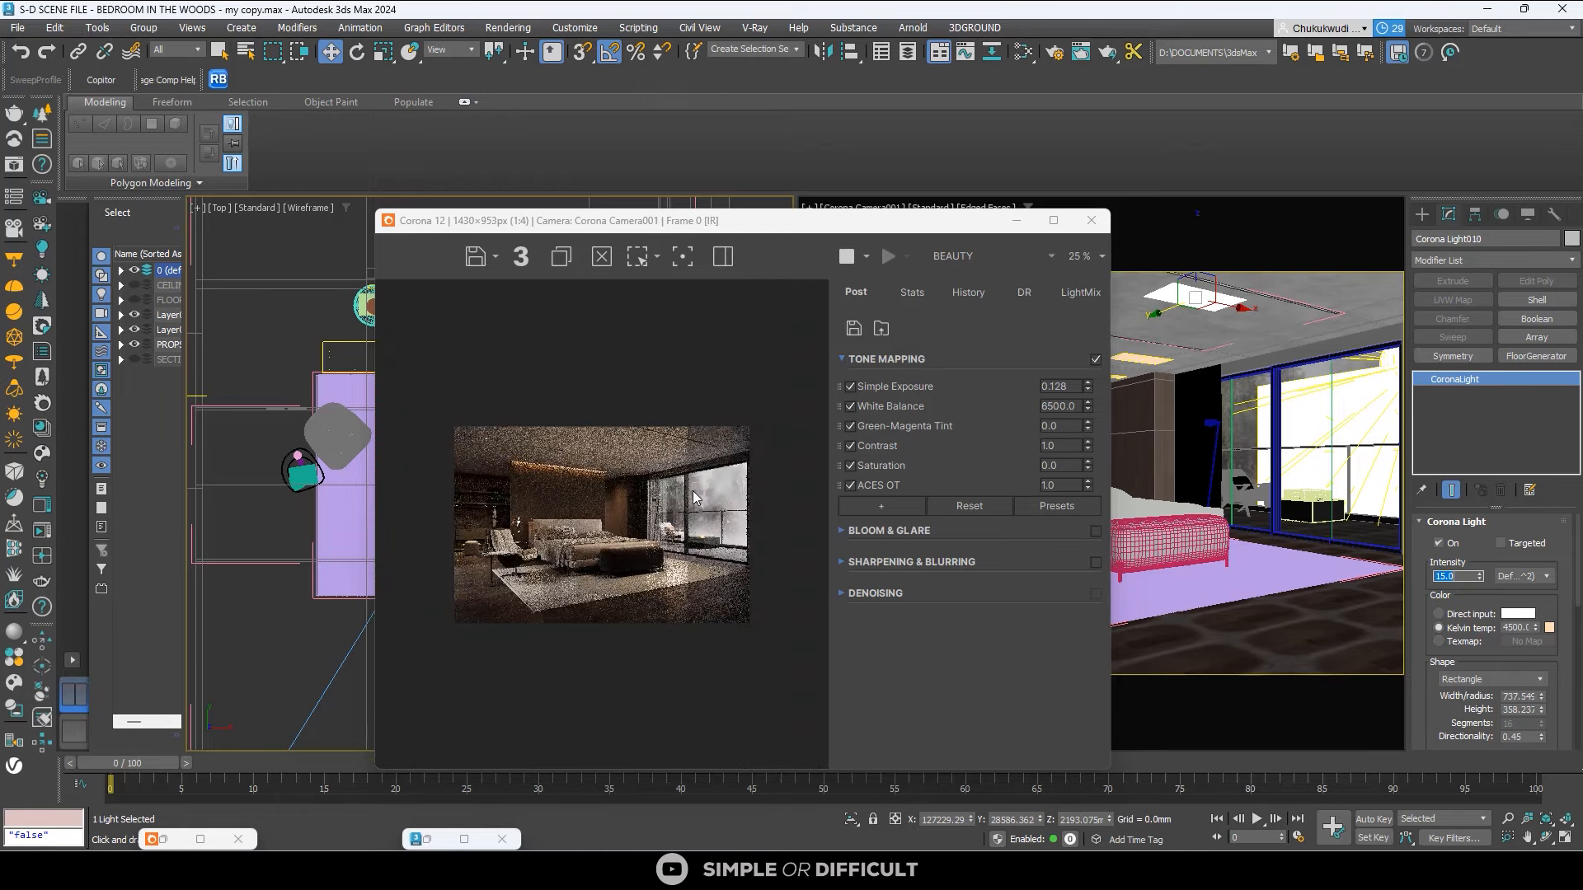
scroll(543, 534, "up", 1)
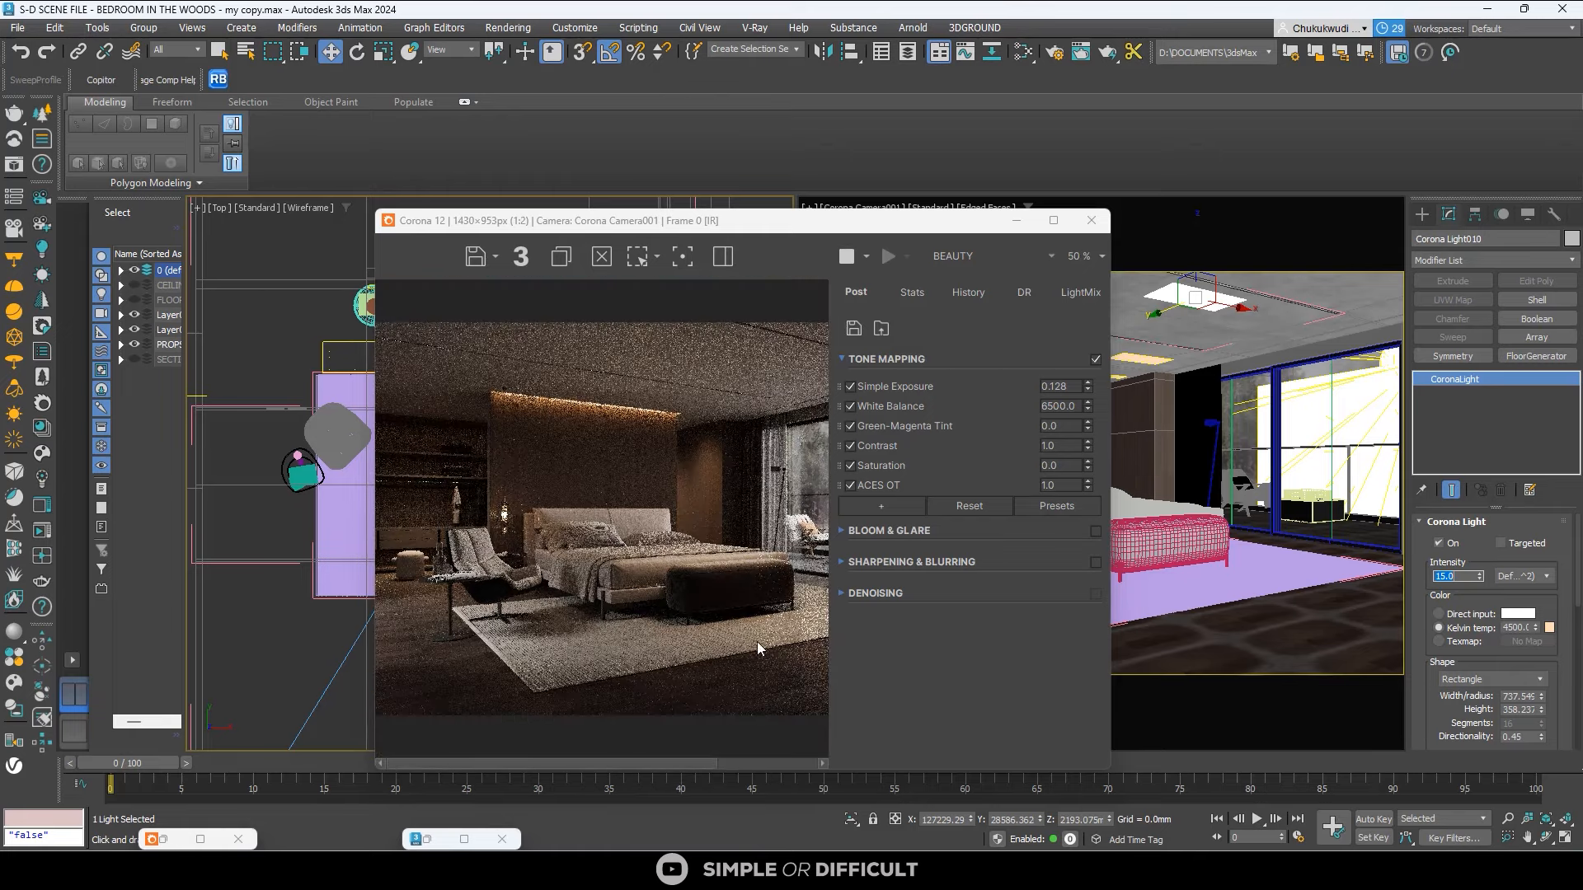
scroll(759, 649, "up", 1)
scroll(673, 566, "up", 2)
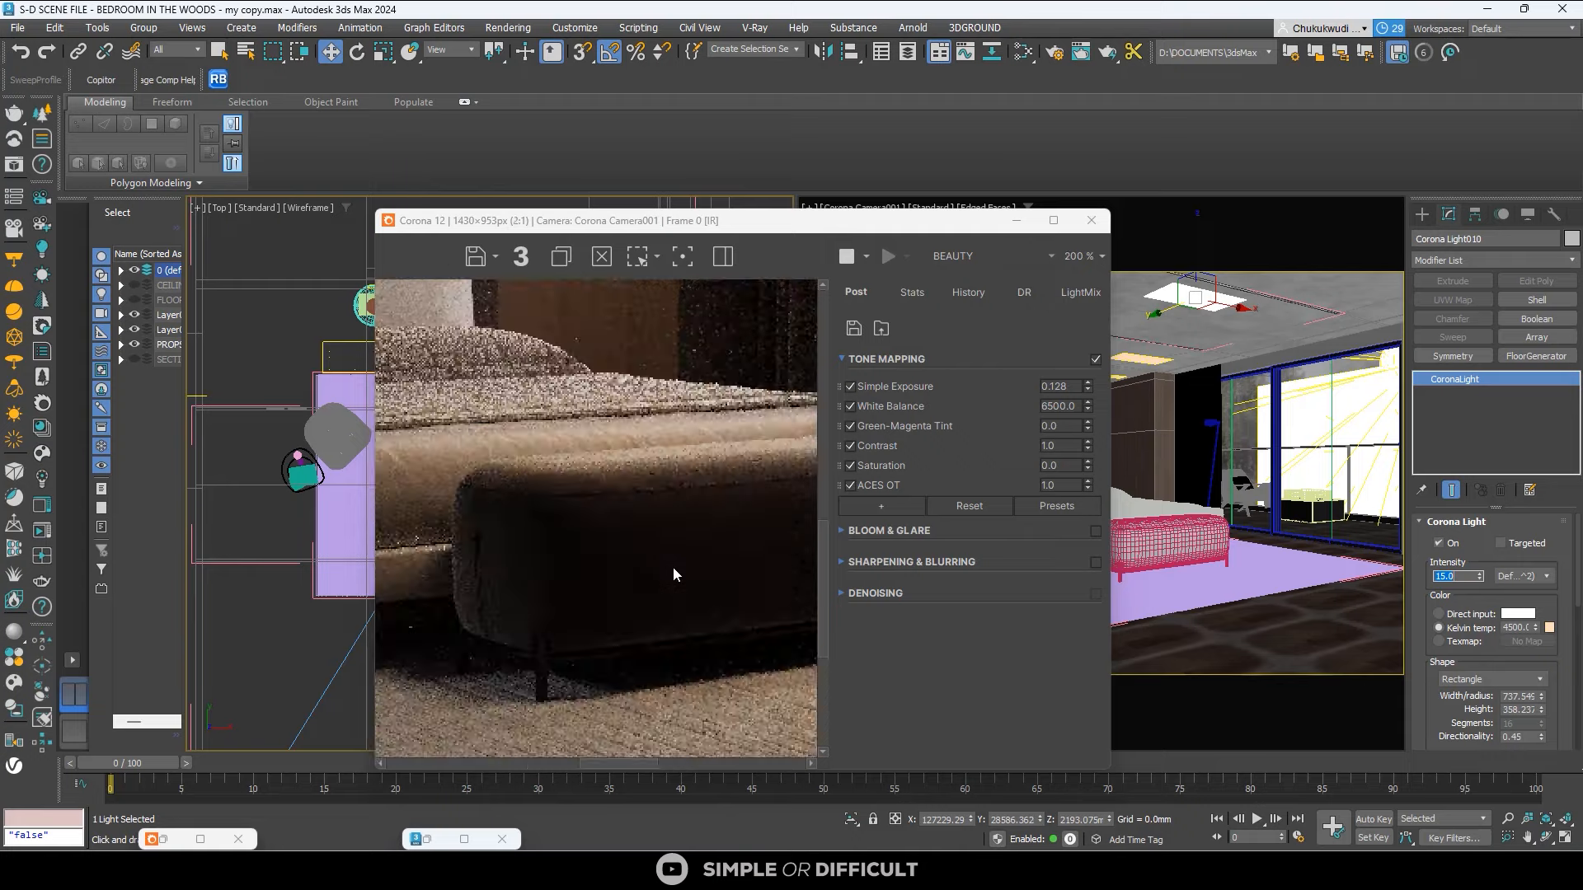
Examine the bench's front face and the whole room in the enlarged render, and restore the render window.
left_click(1052, 221)
scroll(778, 398, "down", 2)
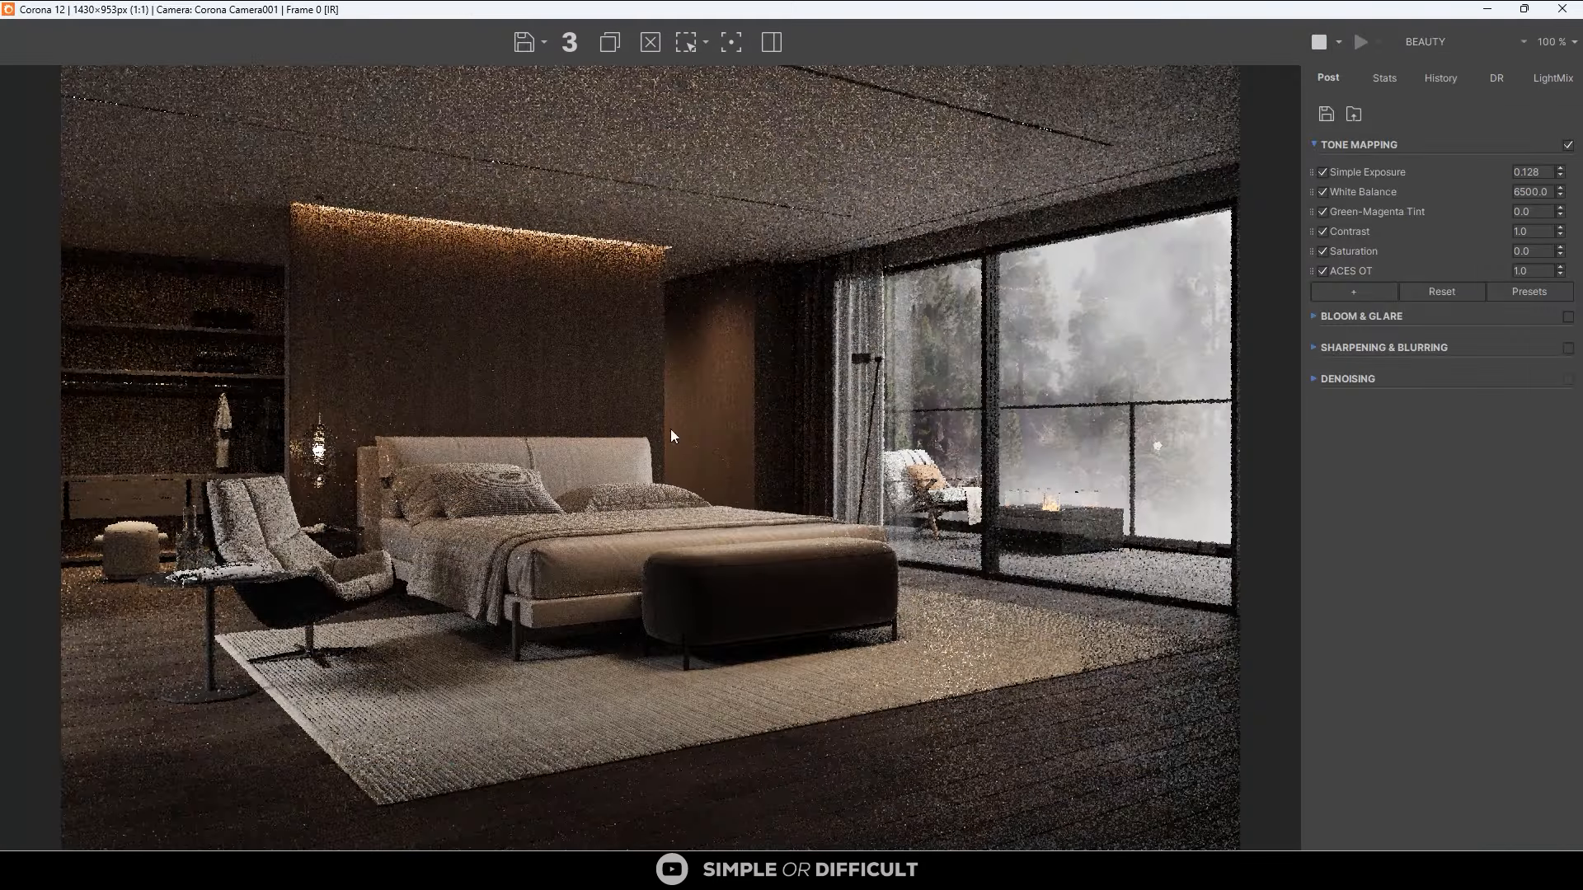
scroll(719, 575, "up", 1)
scroll(1022, 589, "up", 1)
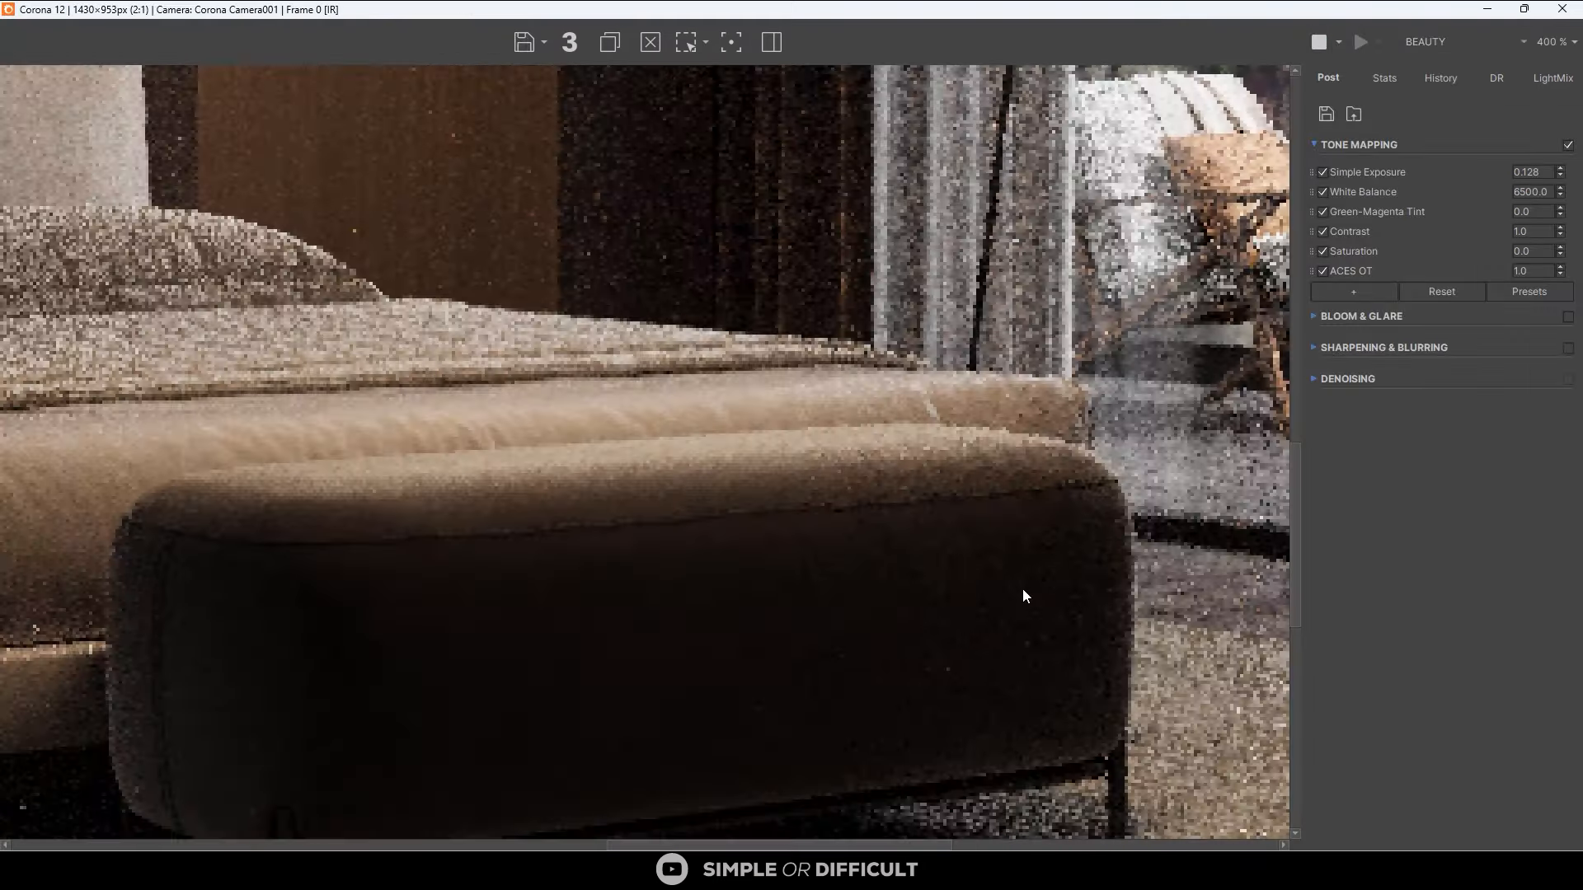
scroll(1052, 520, "down", 2)
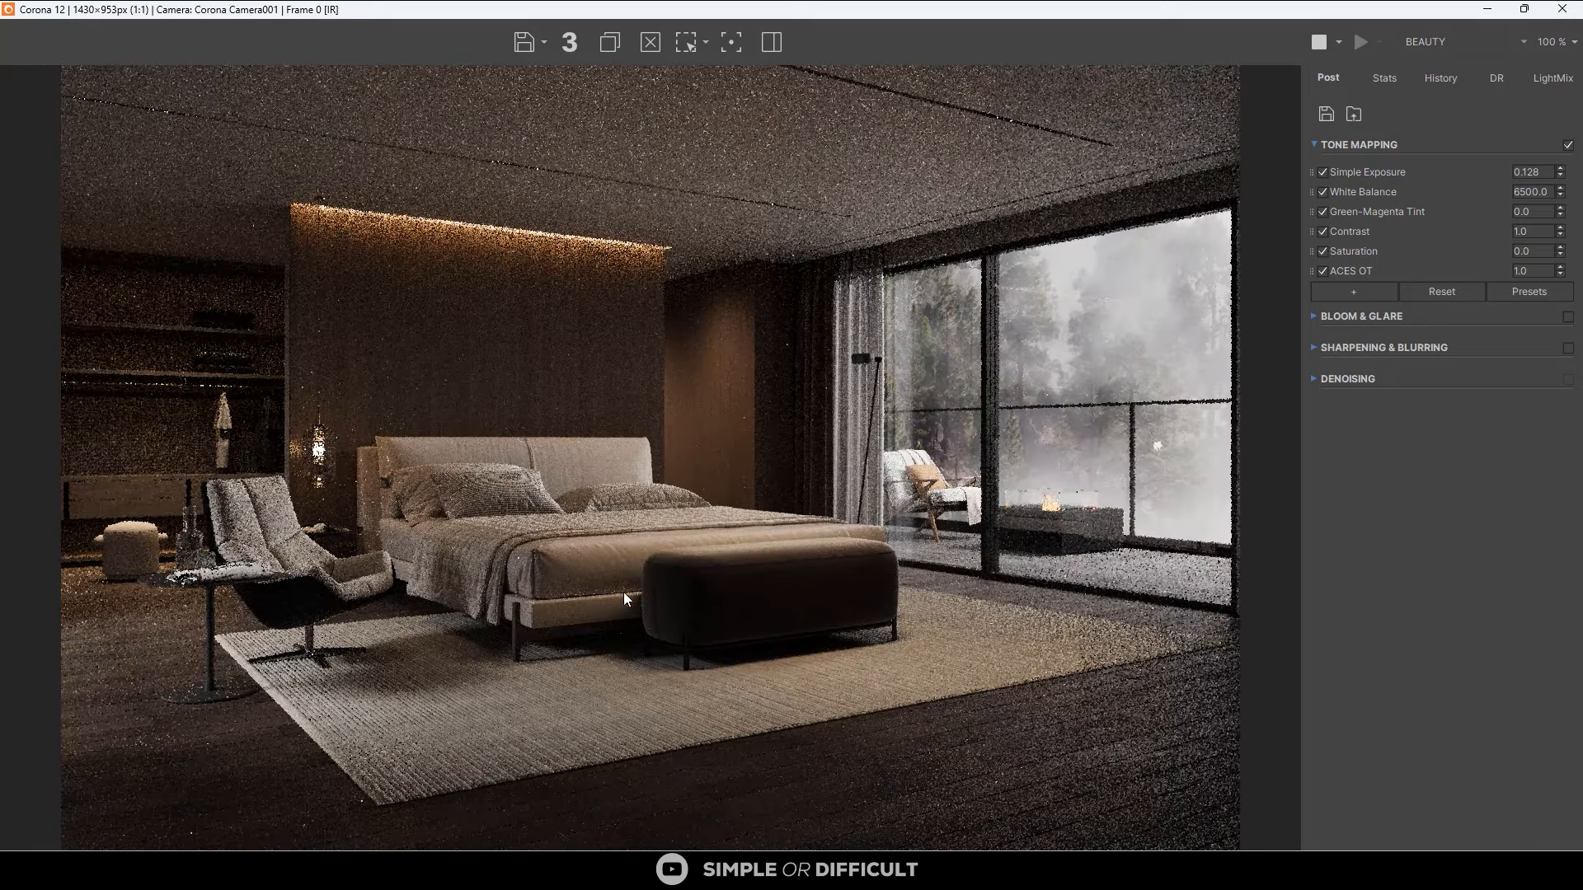
scroll(744, 575, "down", 1)
double_click(1162, 14)
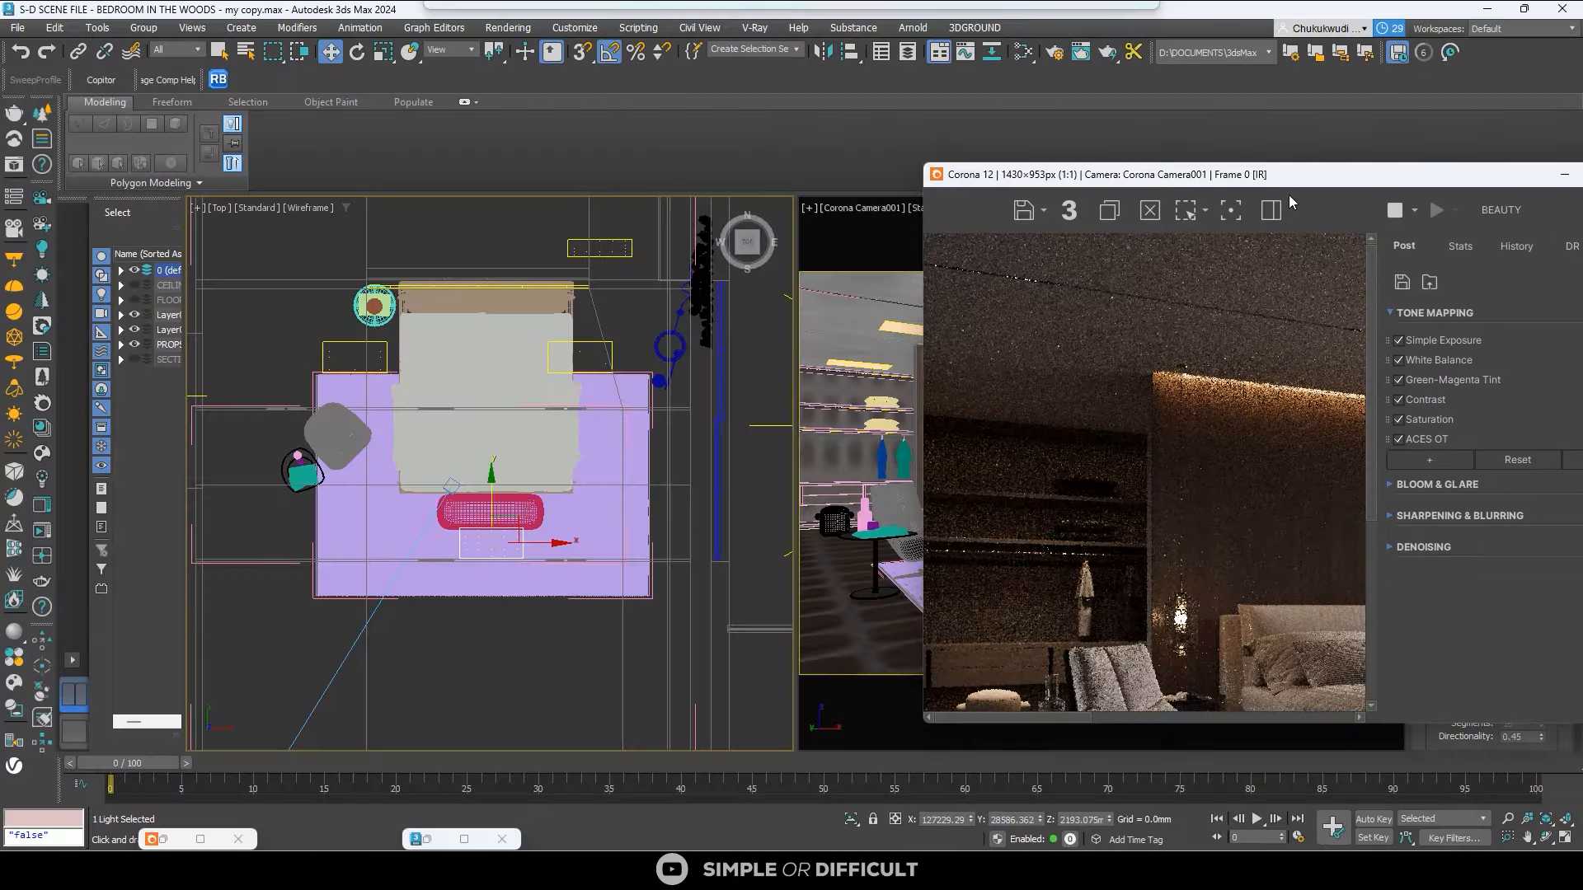
Clone the overhead bench light straight down along Z to about 726 mm as one independent copy and view the render.
middle_click_drag(497, 550, 489, 499, "alt")
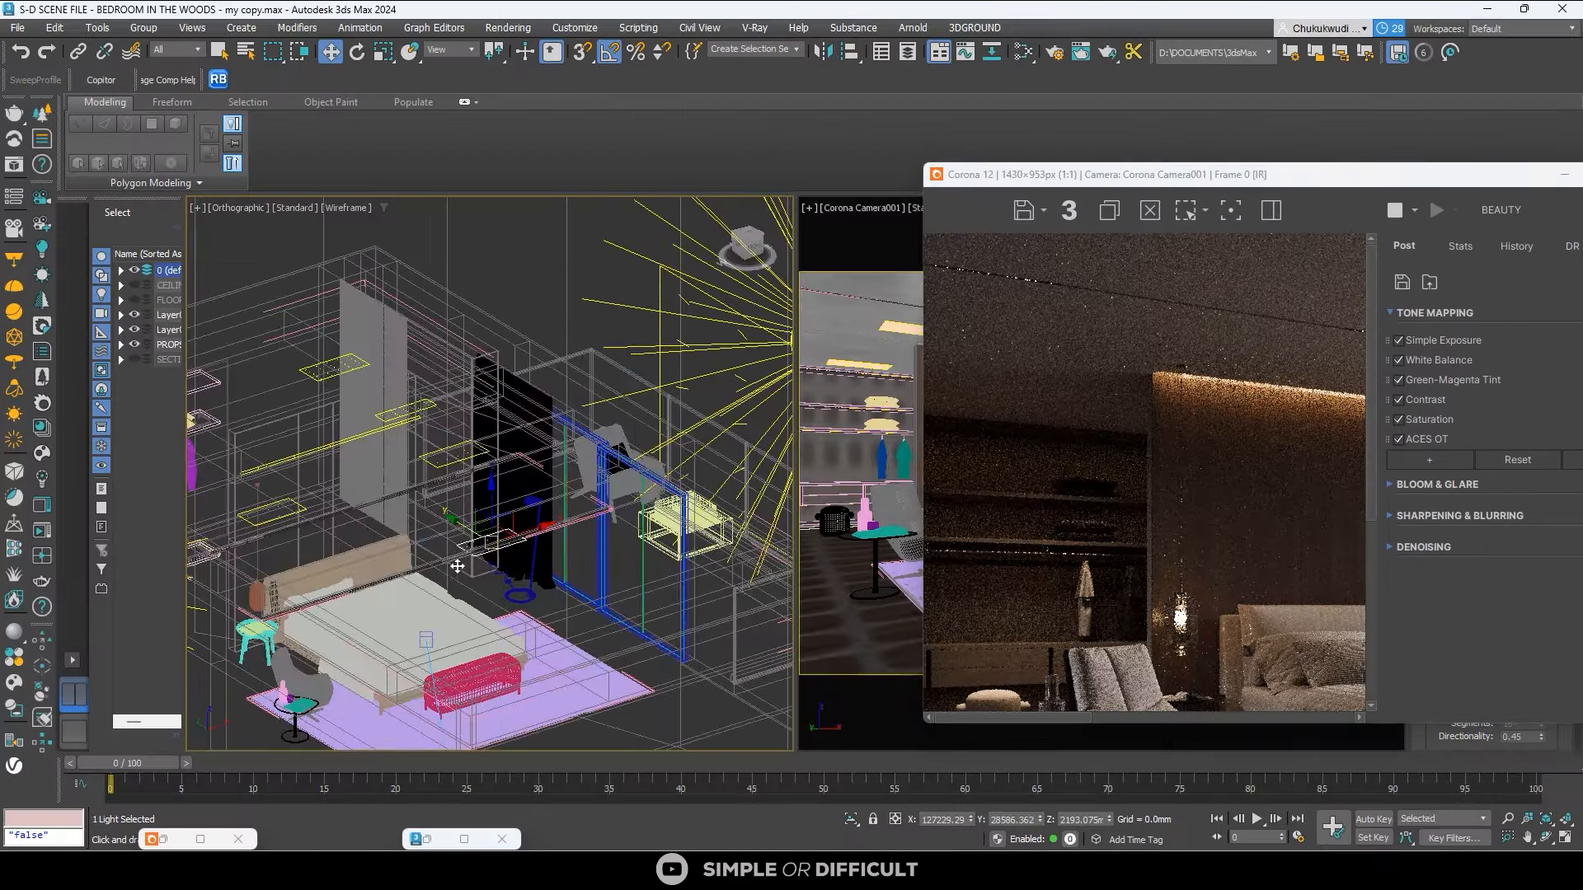
left_click_drag(489, 498, 490, 619, "shift")
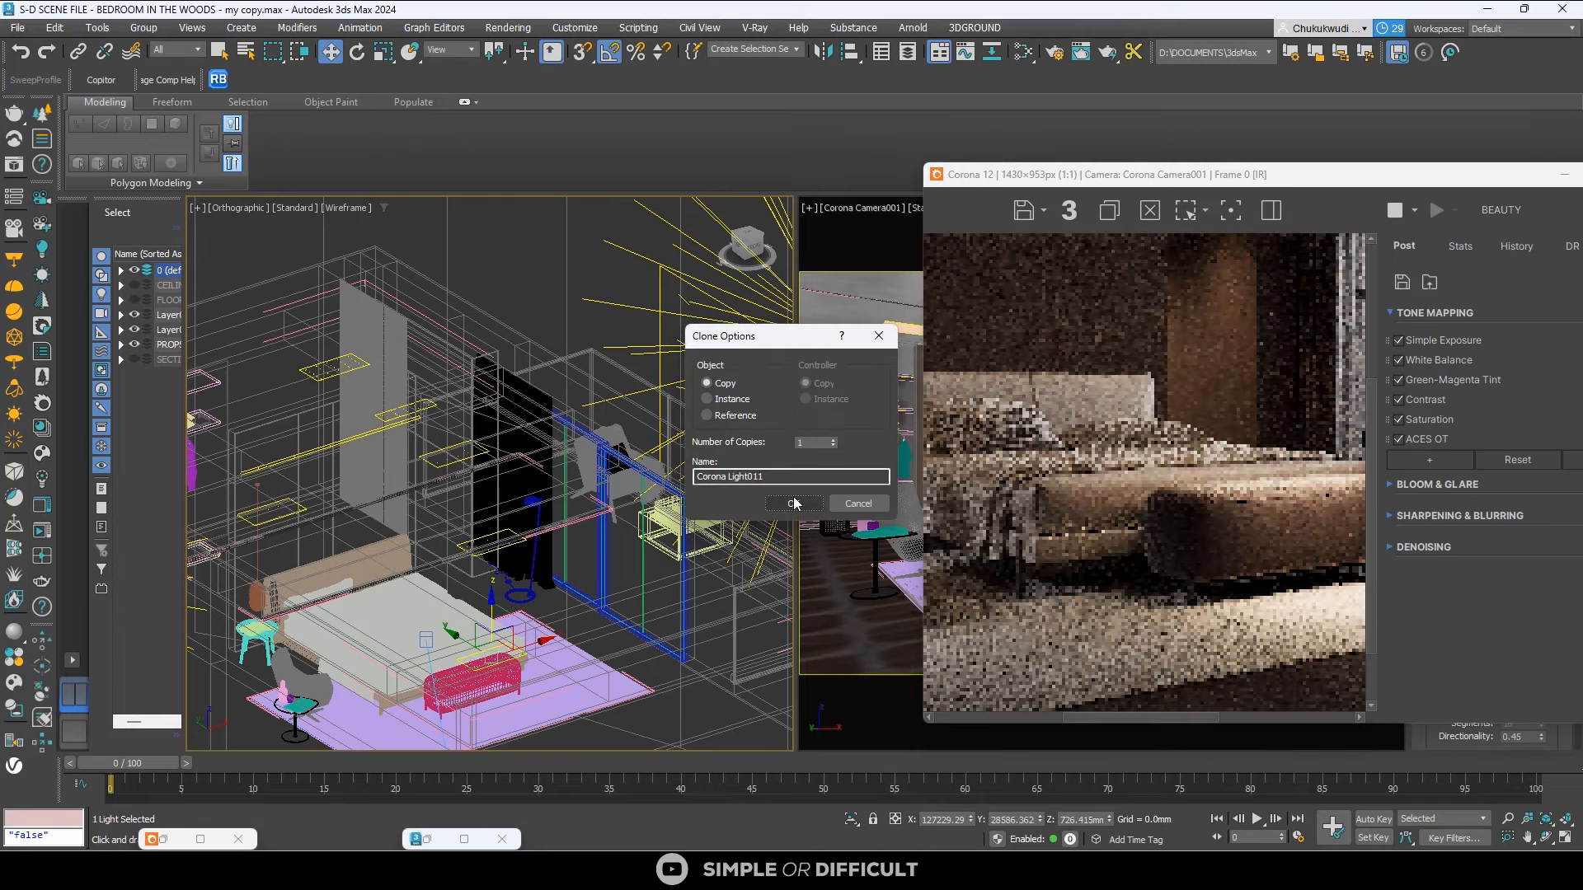
left_click(795, 501)
scroll(1149, 503, "down", 2)
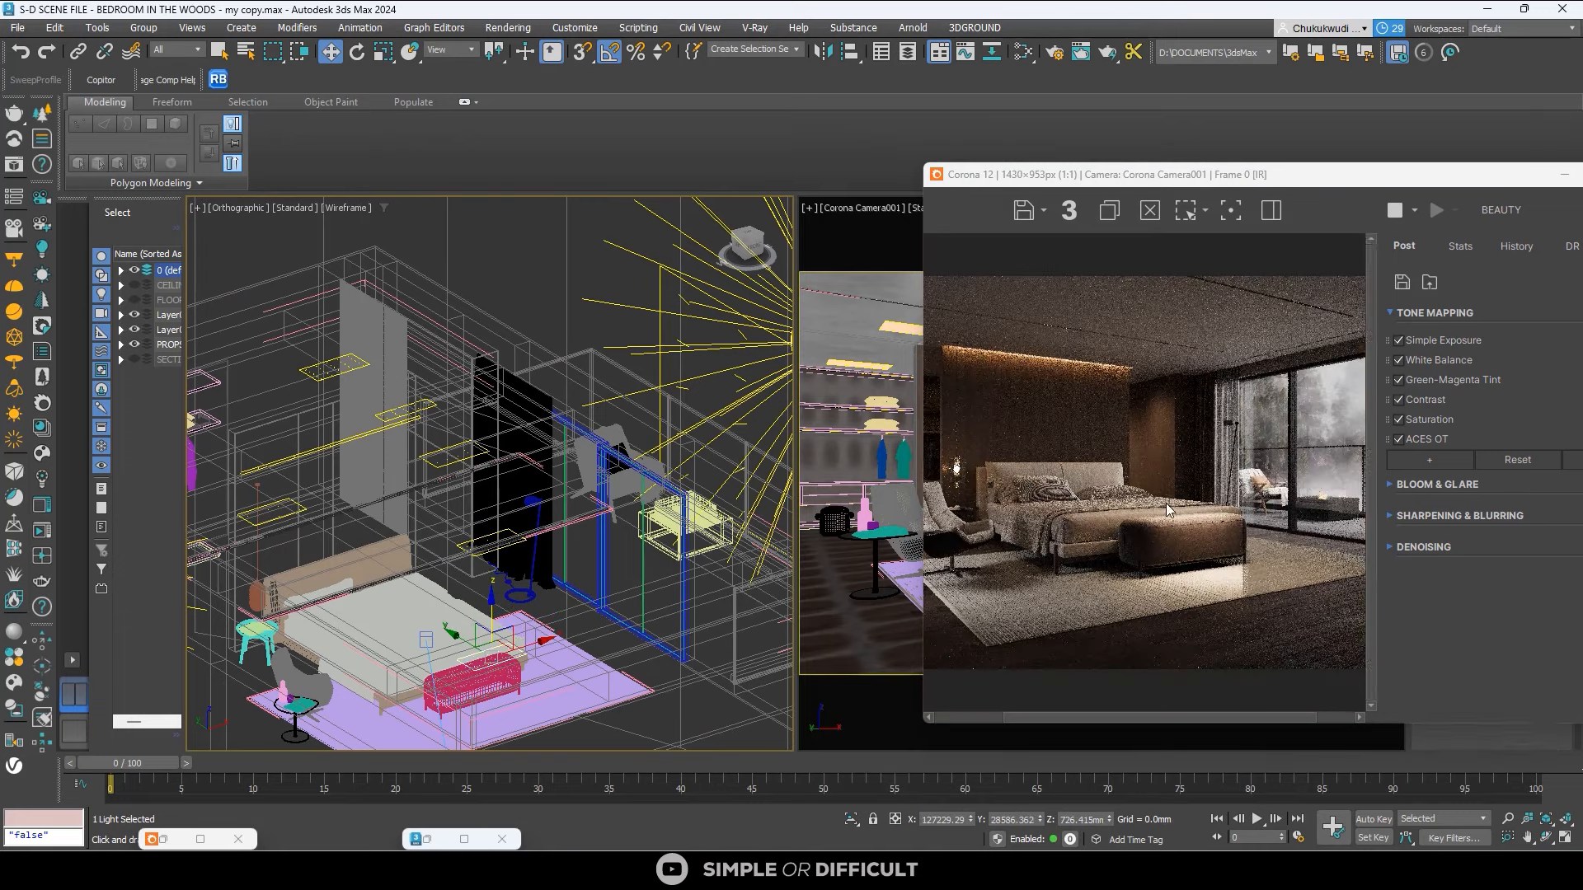
Set the low bench light copy's intensity to 3 and inspect the bench and rug in the render.
key("f")
left_click_drag(1345, 181, 771, 286)
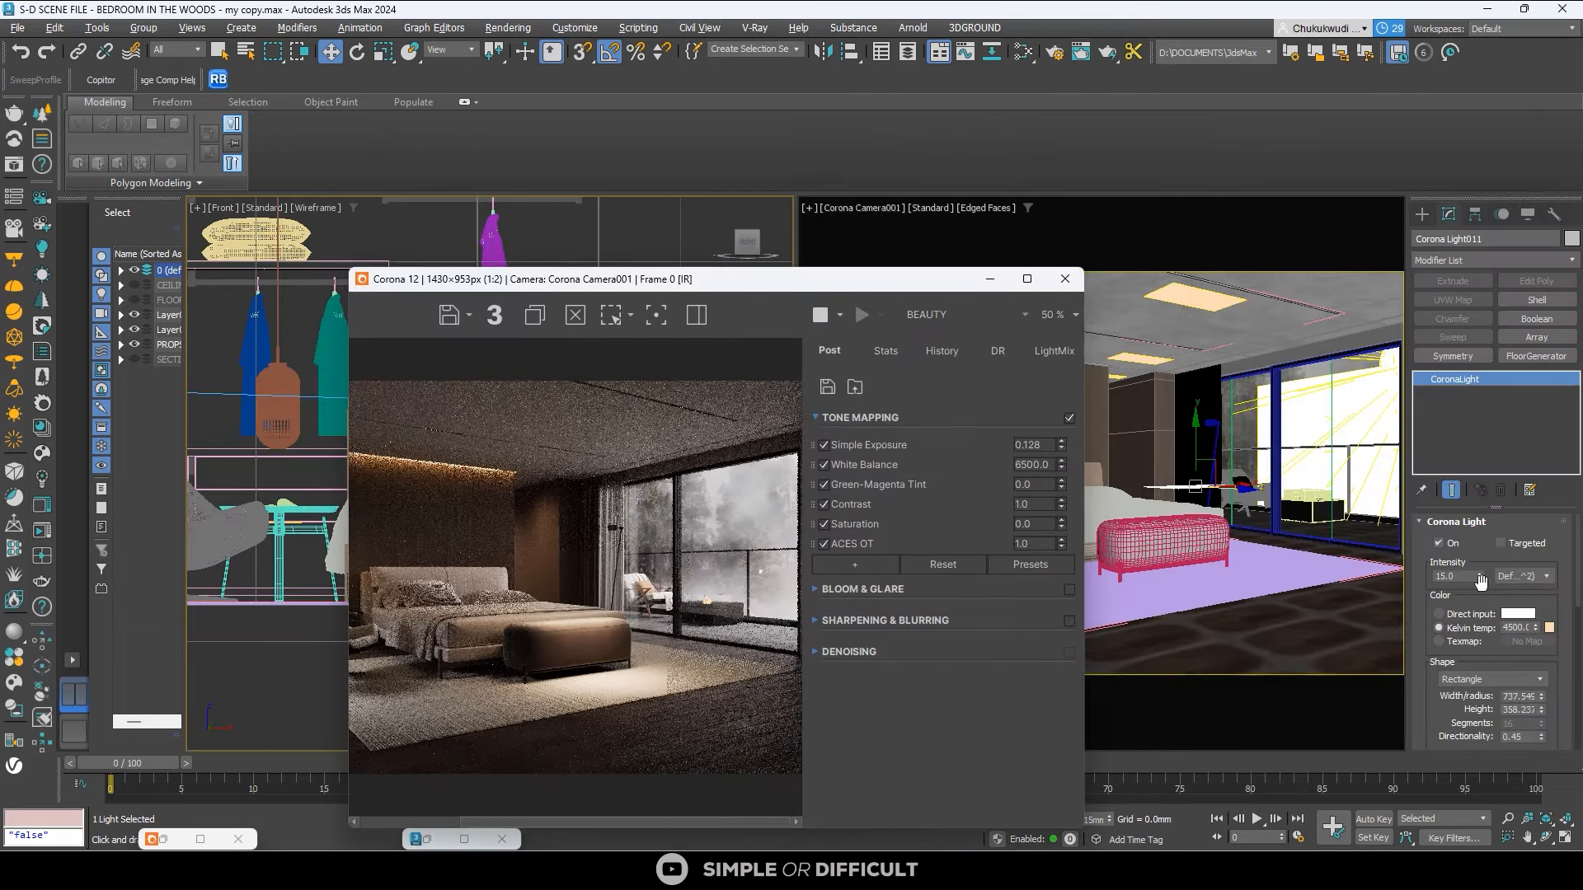
double_click(1453, 576)
type("3")
key("Return")
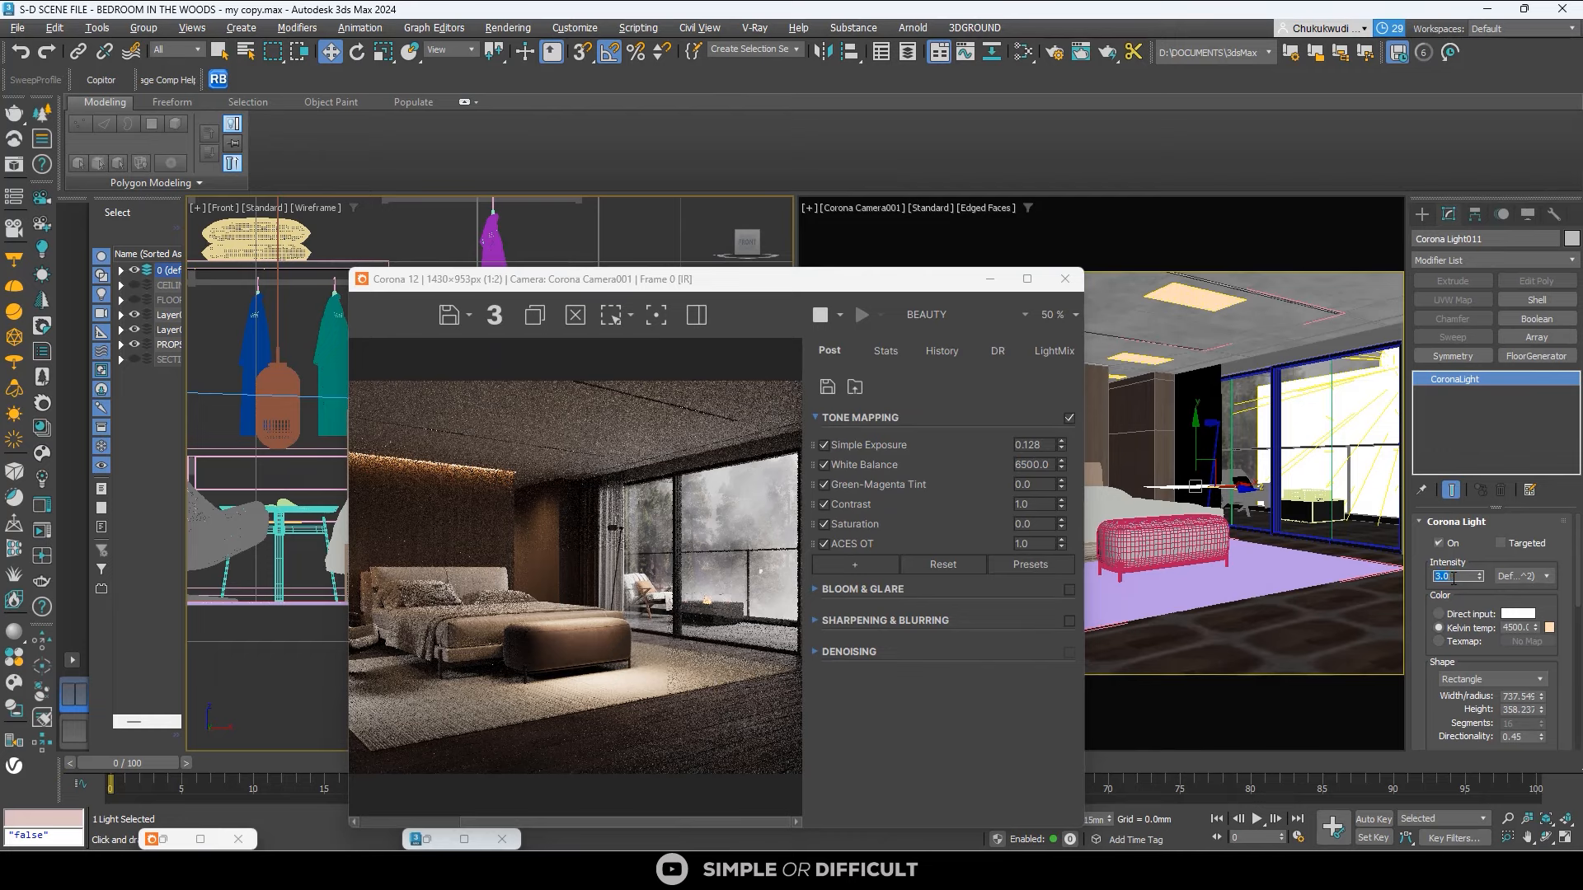
scroll(610, 539, "down", 1)
scroll(743, 724, "up", 1)
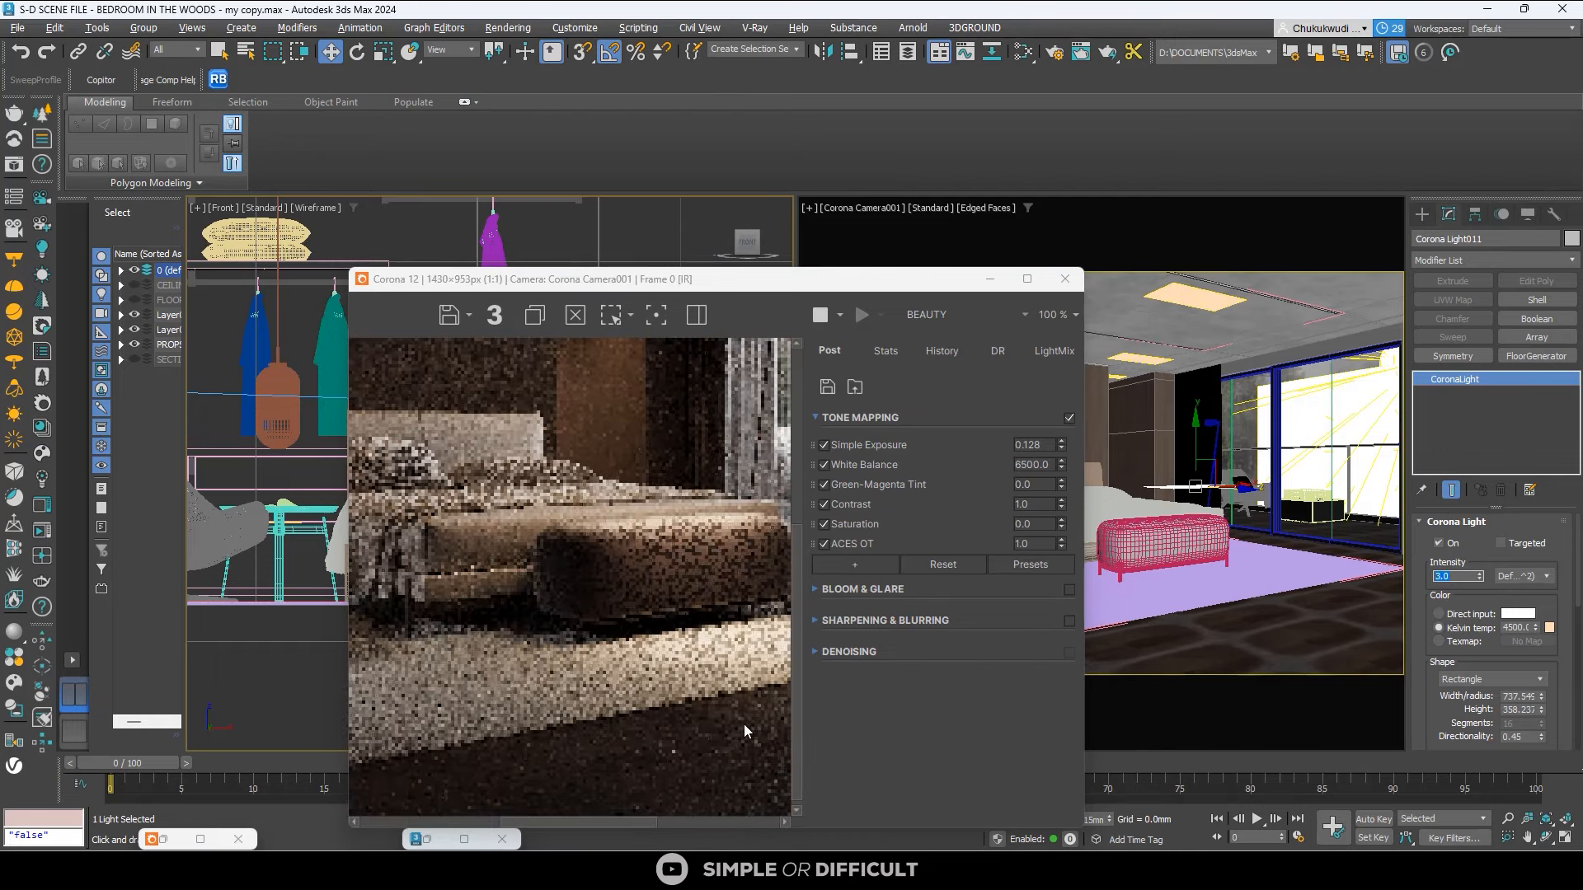
scroll(698, 540, "up", 1)
scroll(670, 482, "down", 2)
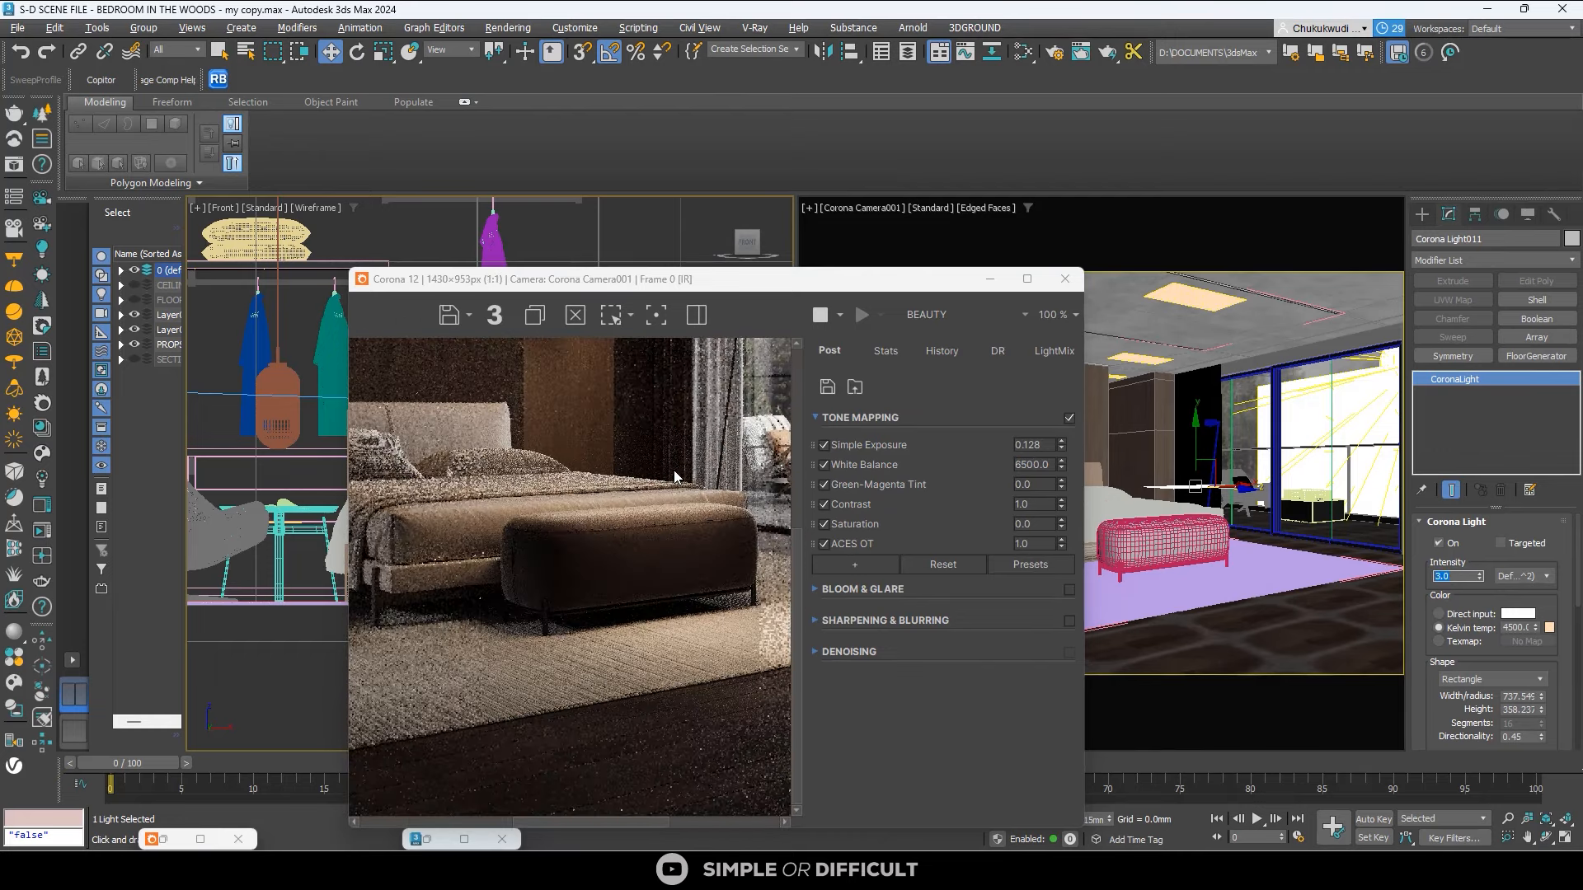
Move the low light along X beyond the bench's armchair-side end, rotate it -75° about Y and check the render.
left_click_drag(774, 281, 1193, 258)
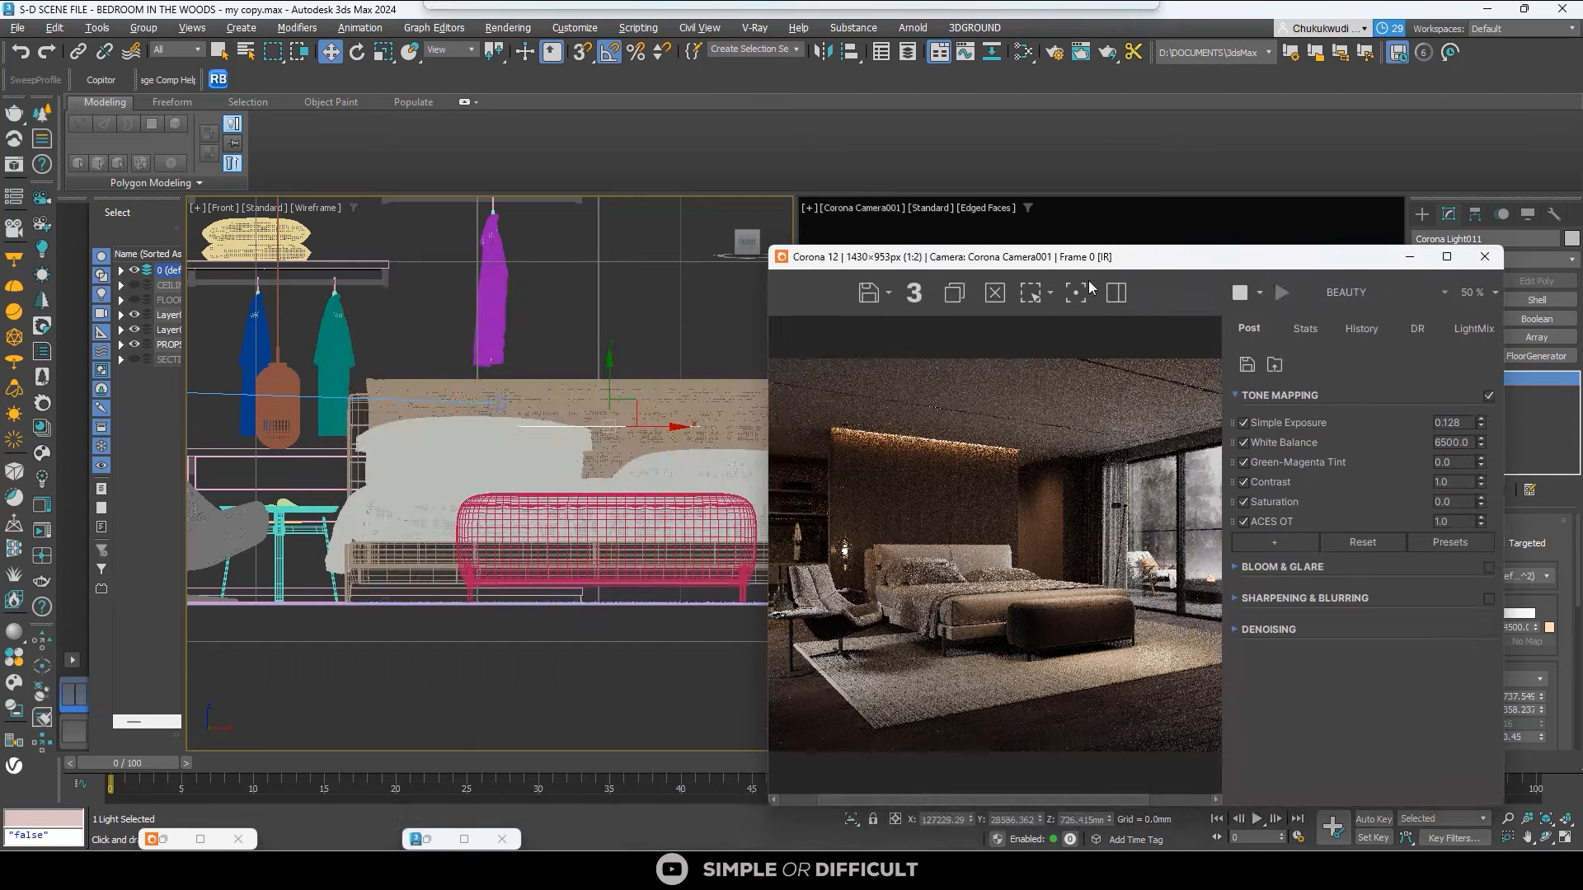
left_click_drag(647, 424, 412, 426)
left_click(357, 51)
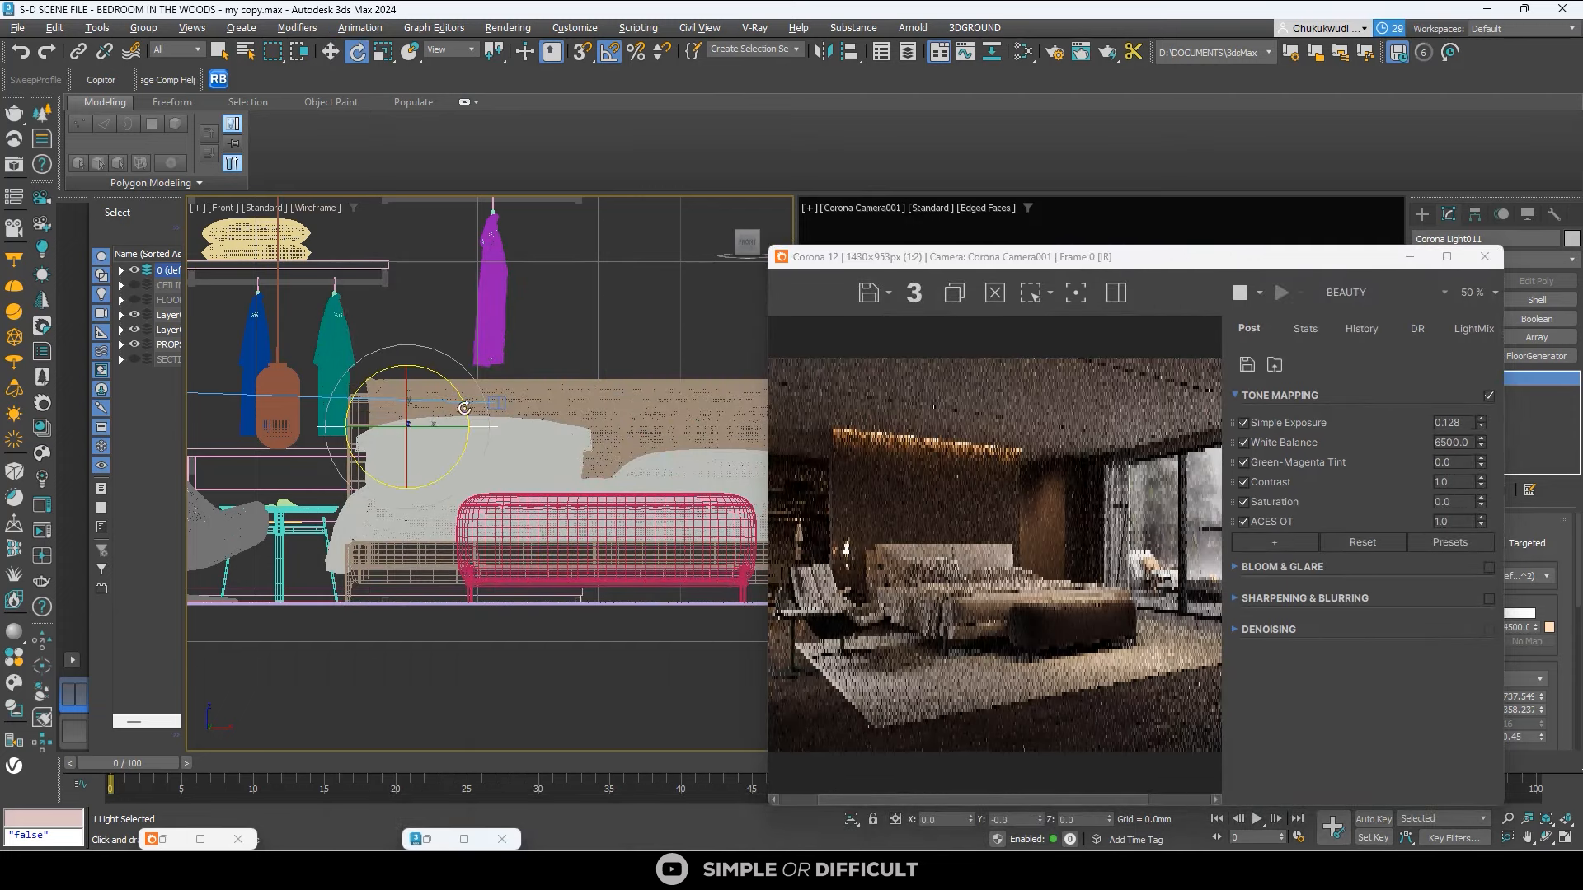
left_click_drag(448, 375, 400, 348)
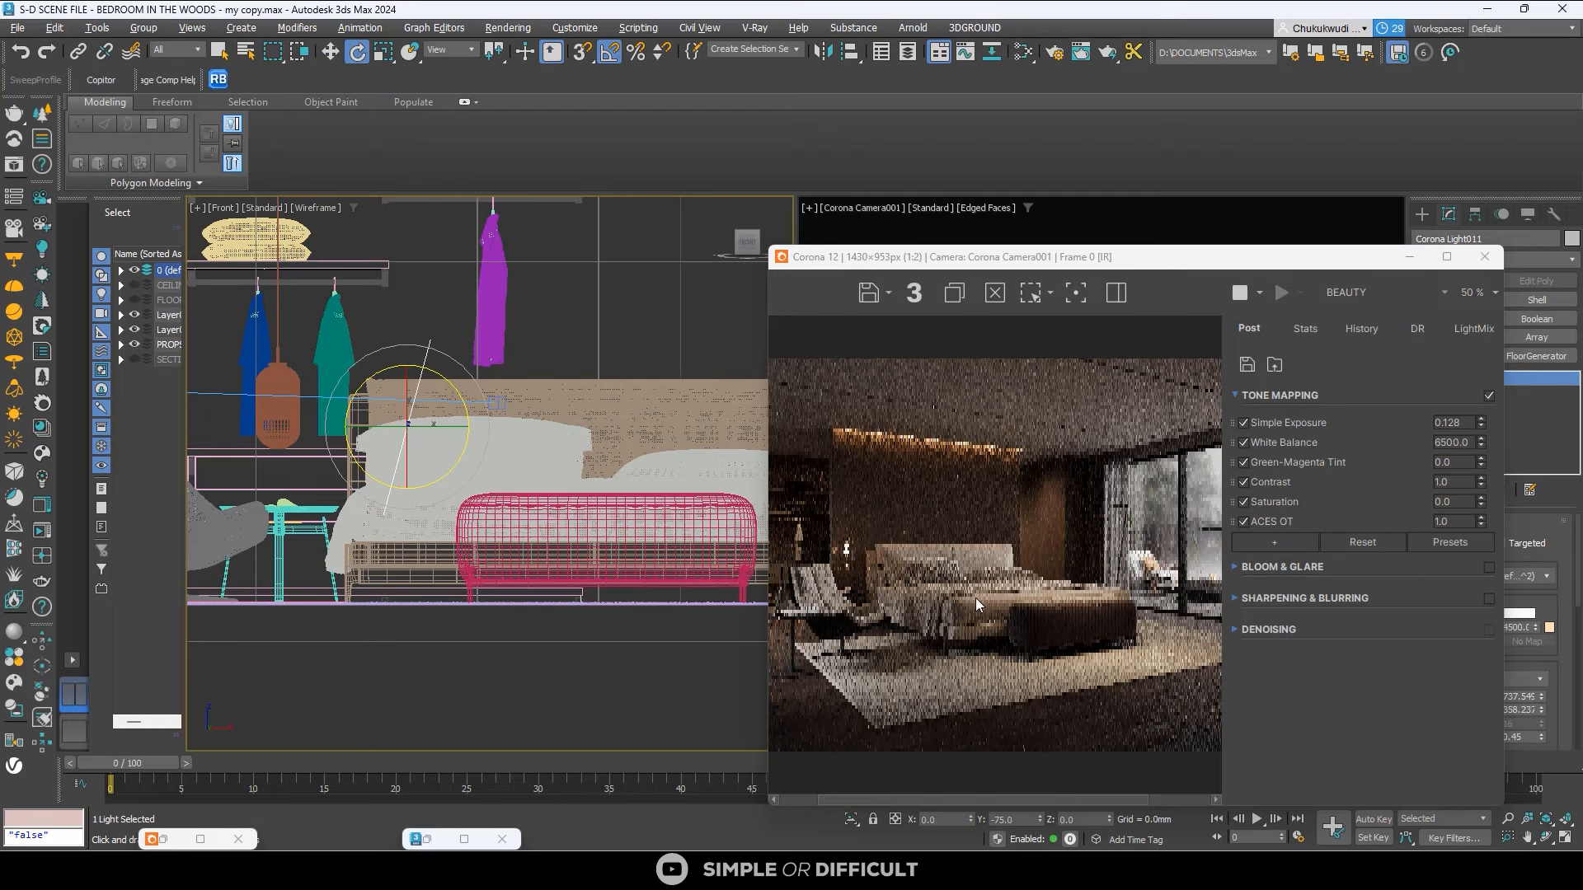
scroll(1032, 651, "up", 2)
scroll(1032, 651, "down", 1)
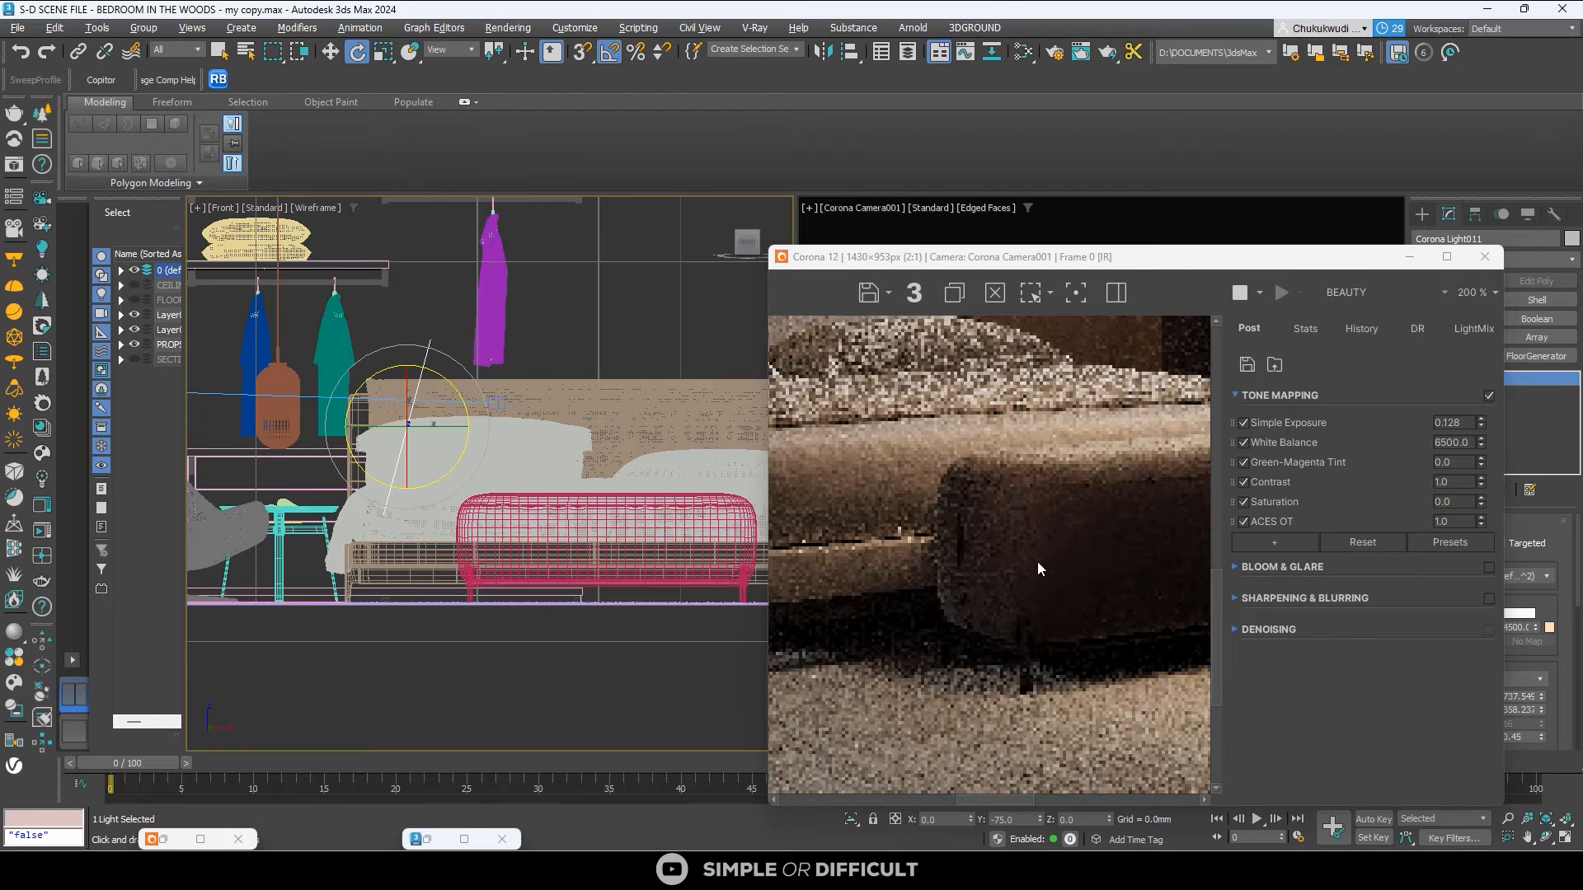
scroll(1161, 563, "down", 1)
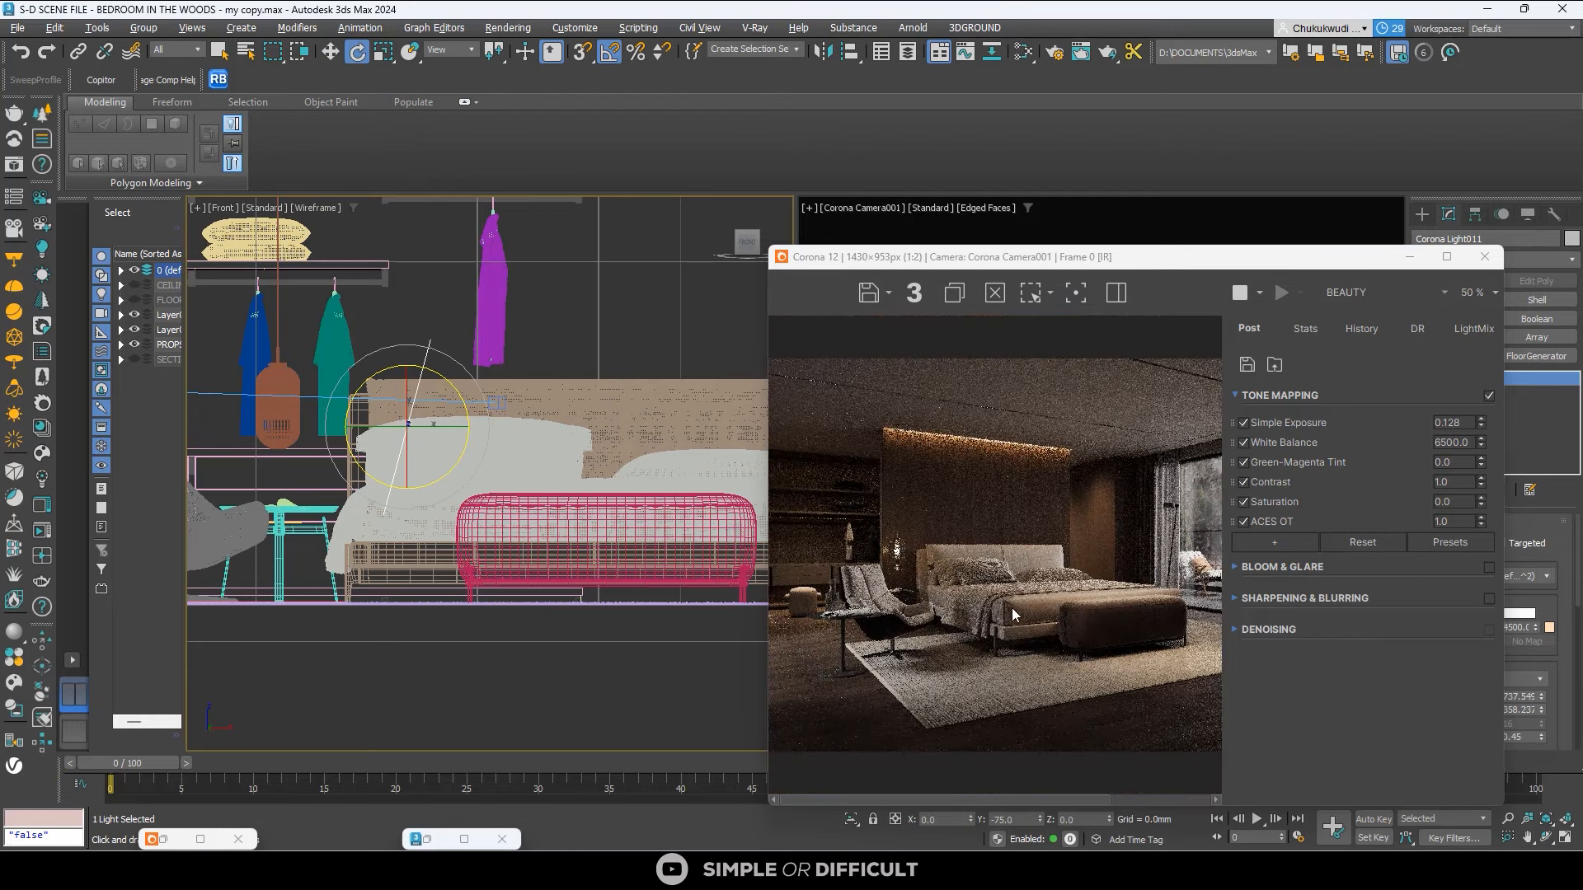
Rotate the low light 35° about Z in the top view to face the bench, and inspect the bench in the render.
key("t")
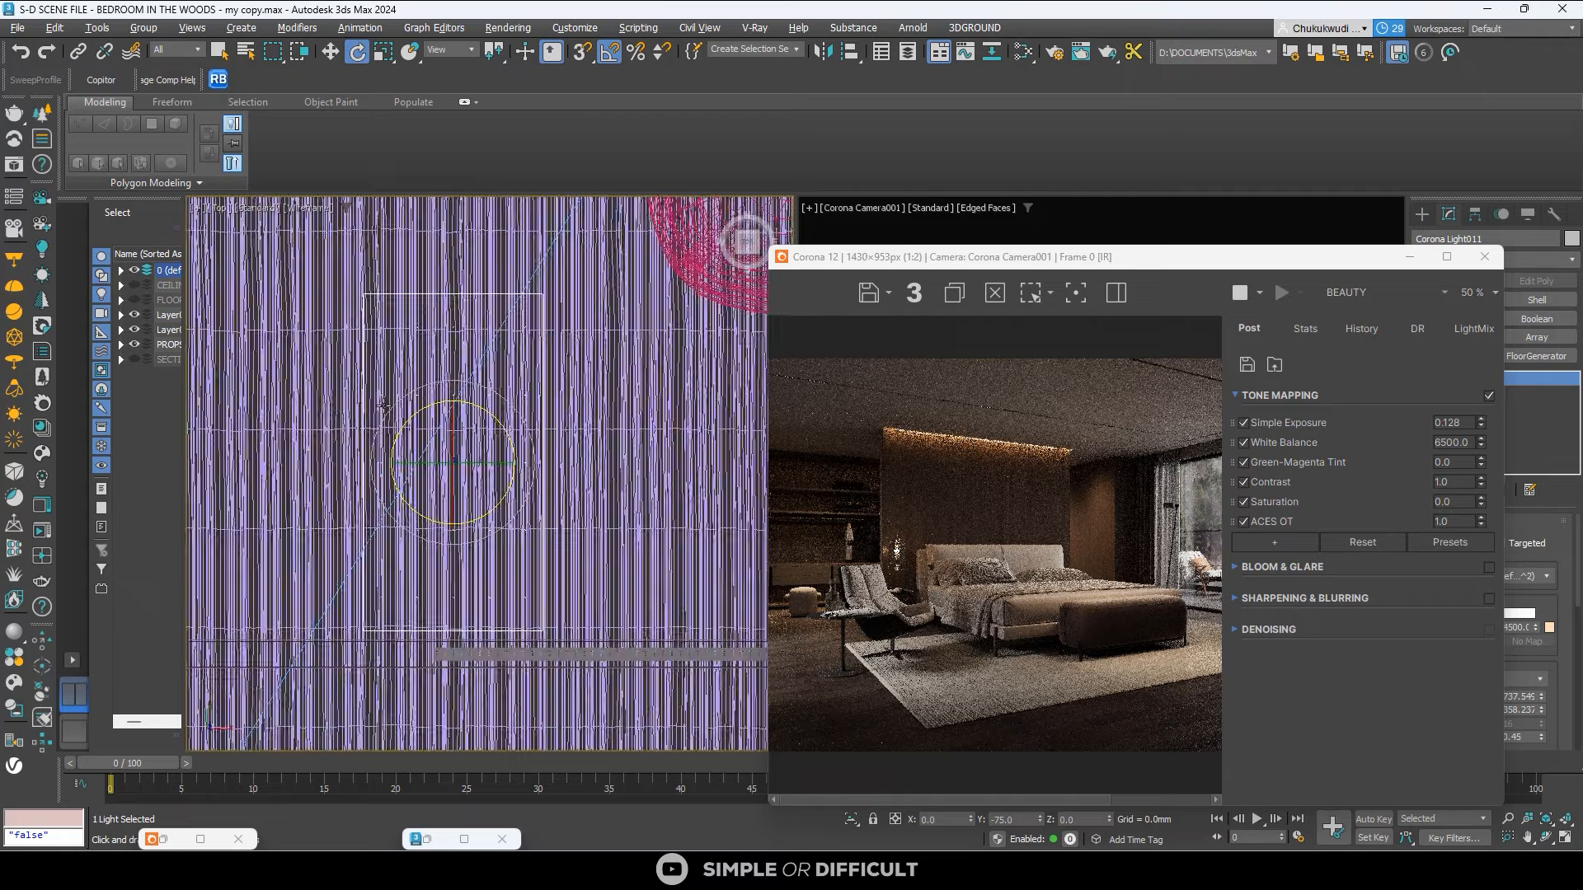
scroll(465, 446, "up", 5)
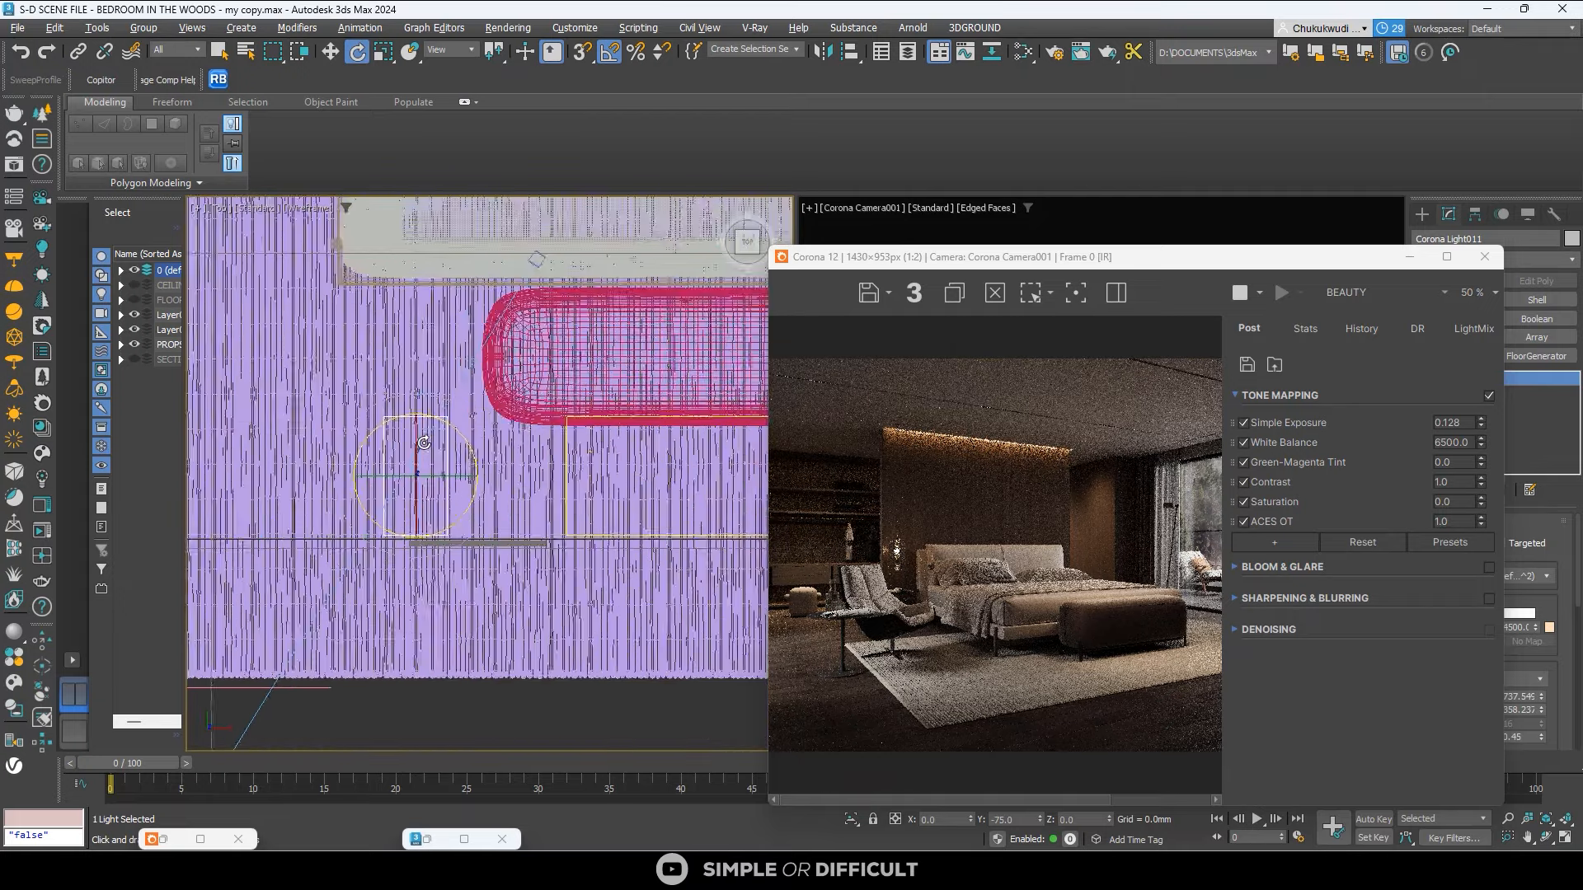
left_click_drag(466, 448, 439, 434)
scroll(1141, 645, "up", 2)
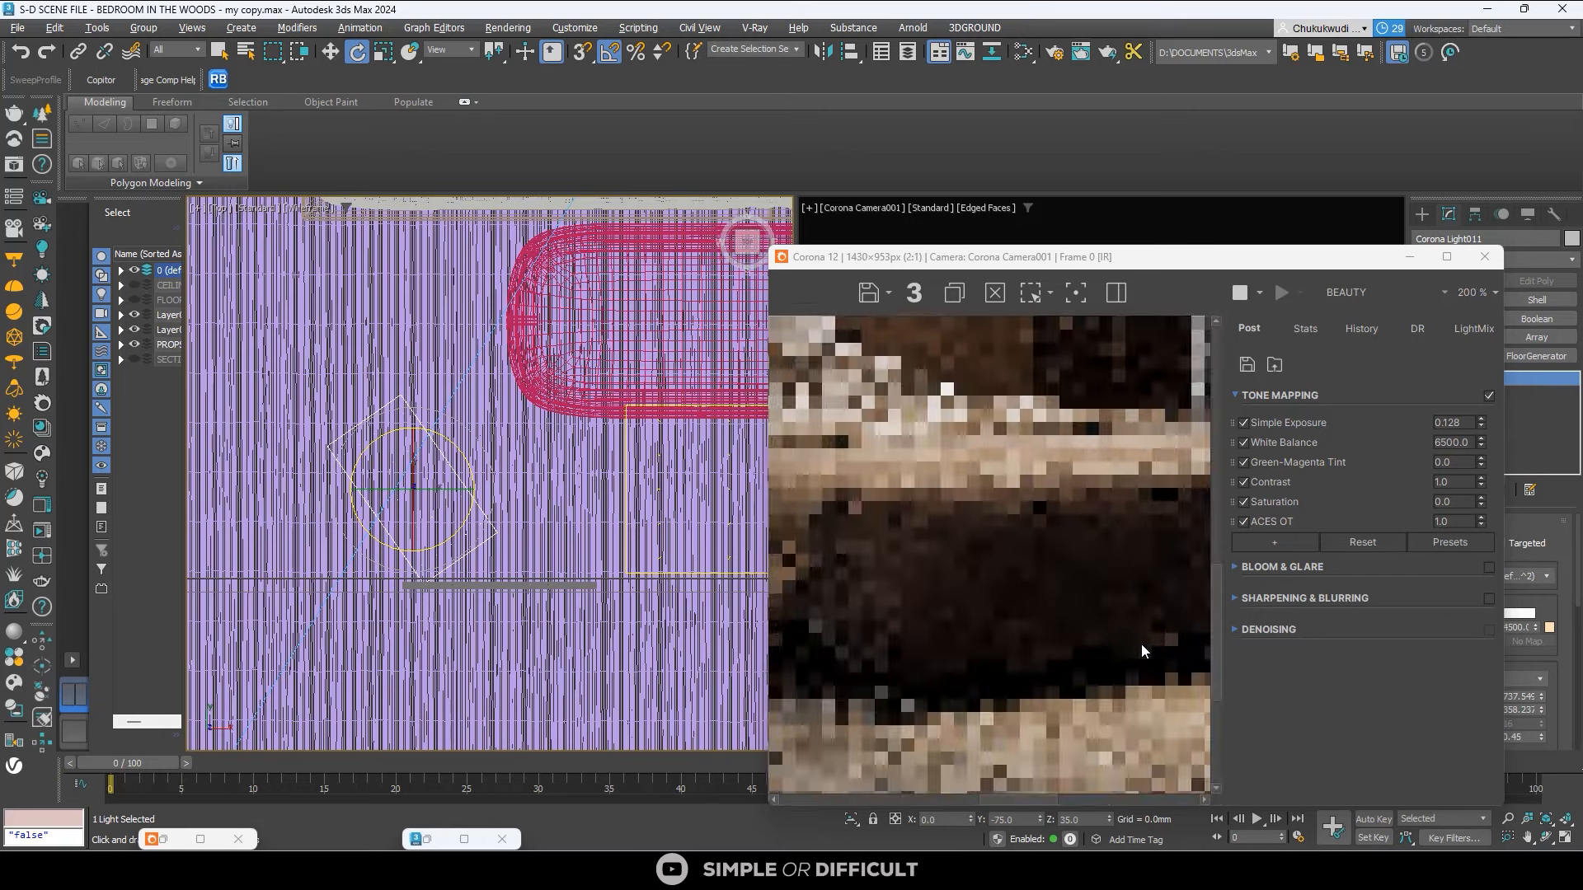
scroll(971, 569, "down", 2)
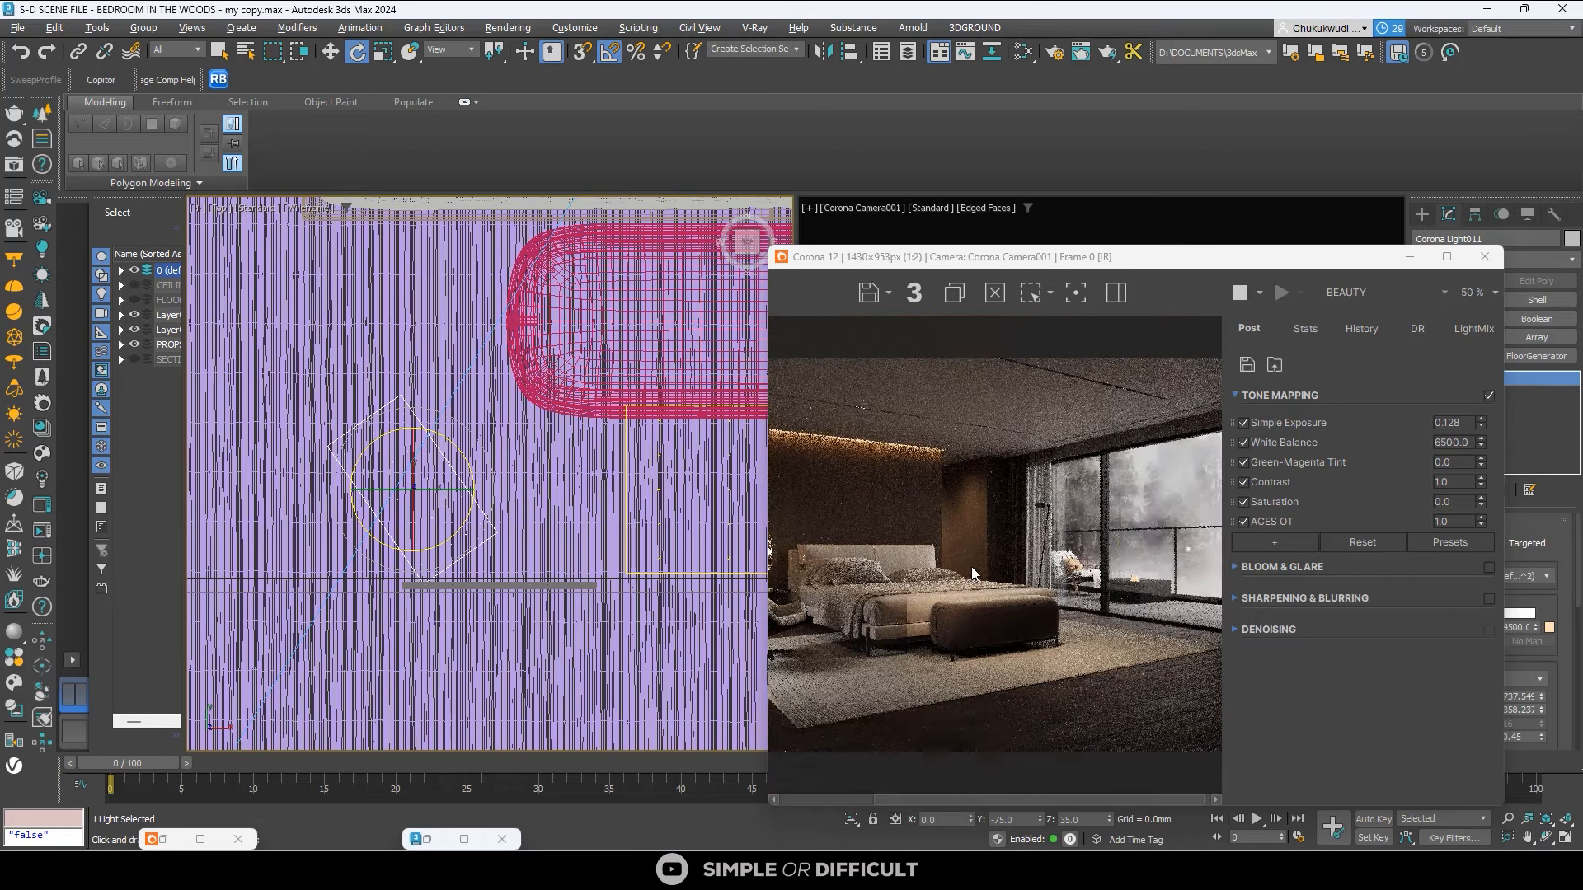
scroll(976, 634, "up", 2)
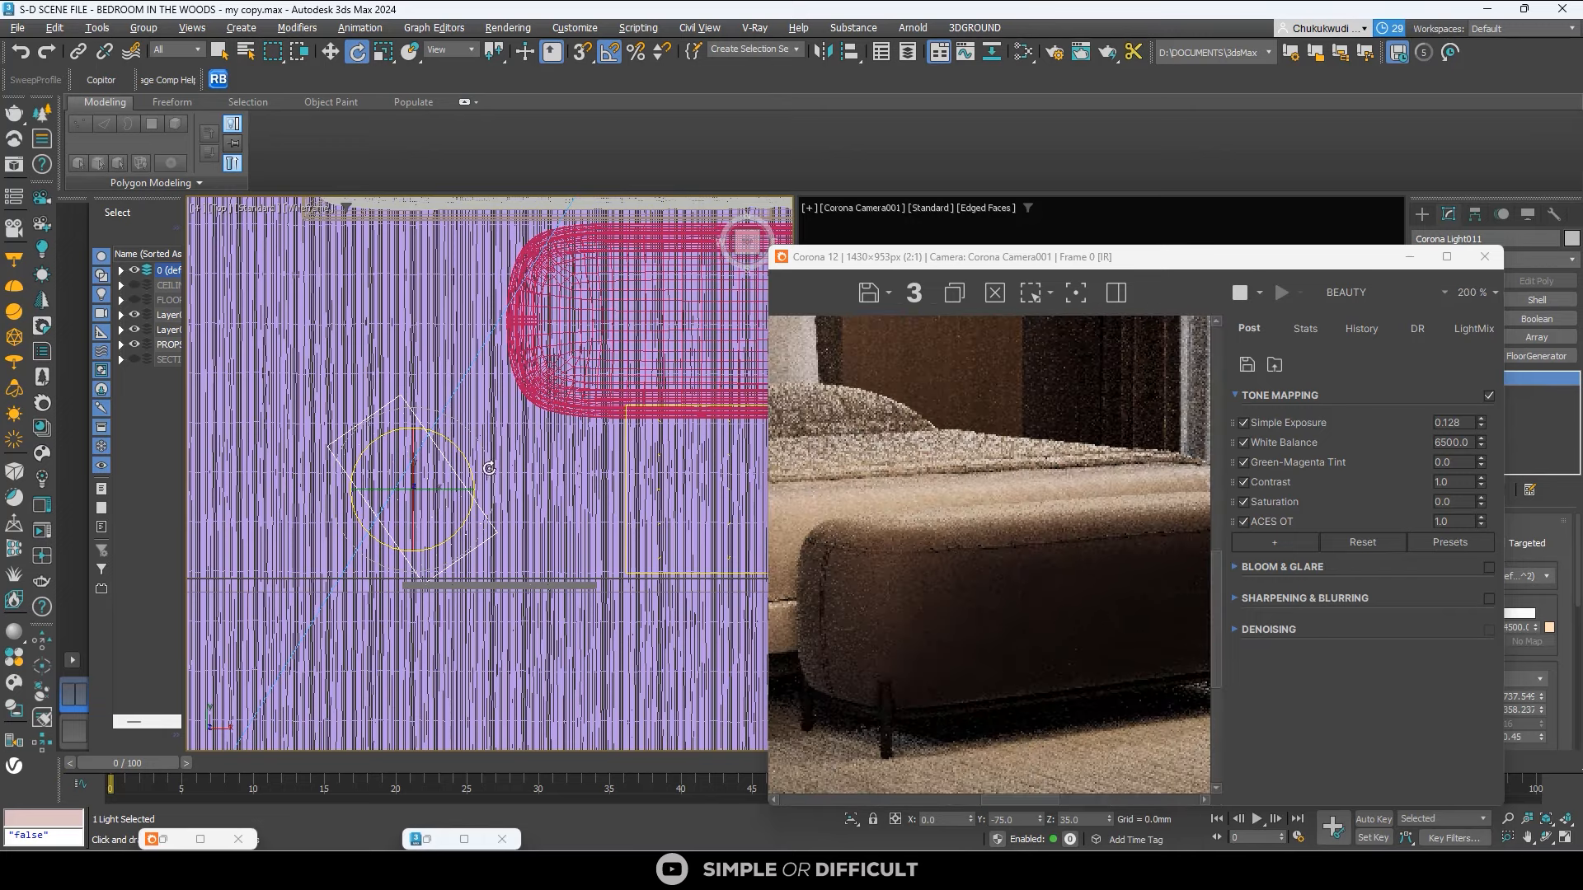
Set the angled low light's intensity to 1.5 and compare the full render with a close-up of the bench.
left_click_drag(1267, 264, 895, 260)
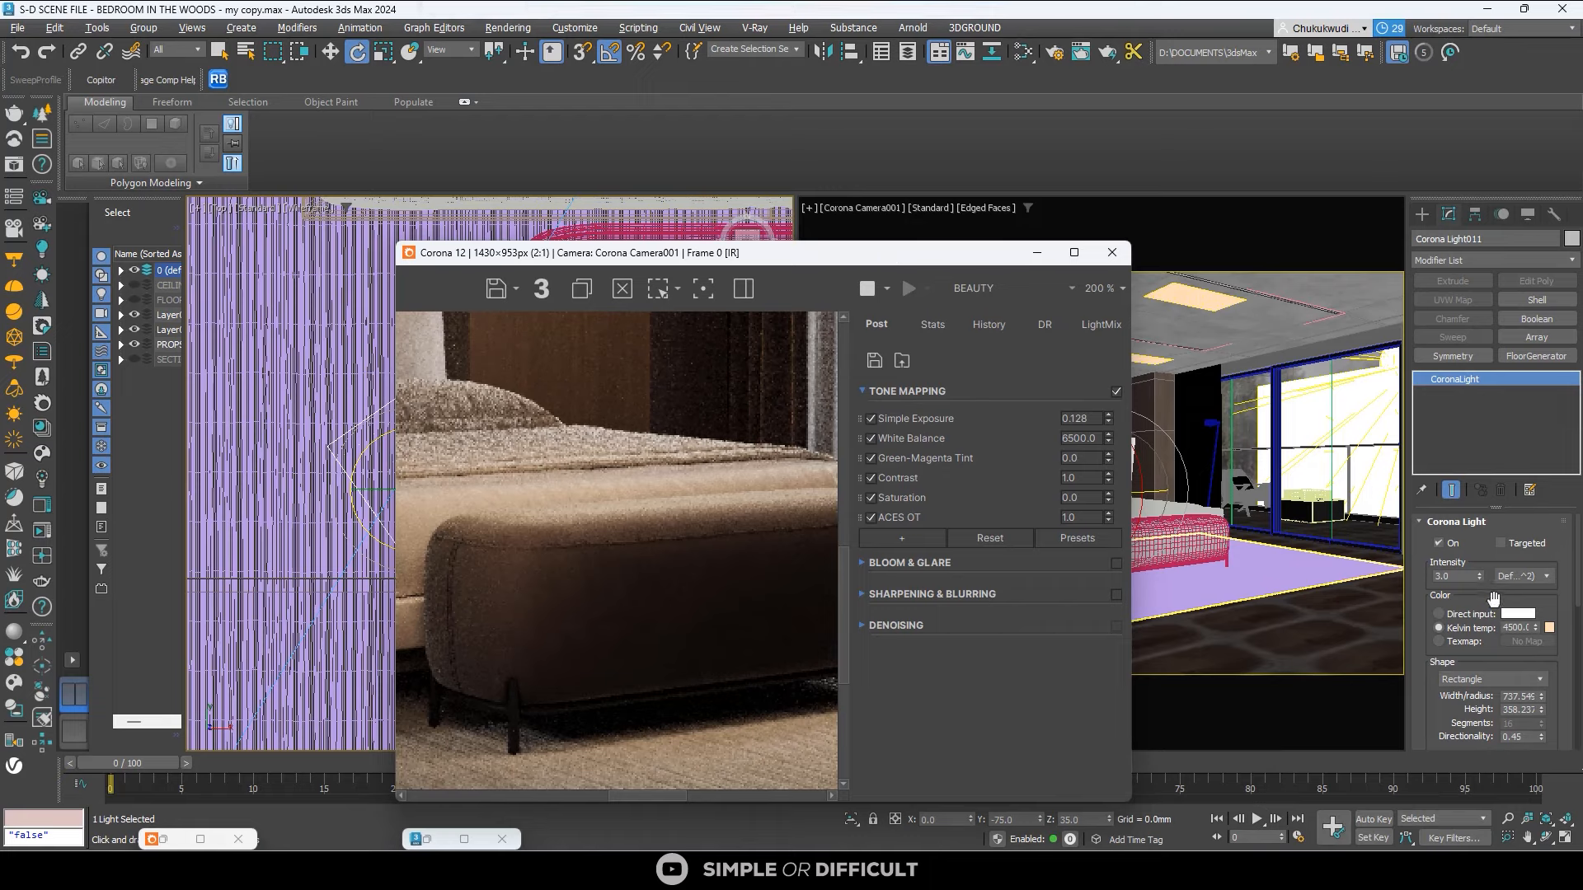
double_click(1449, 576)
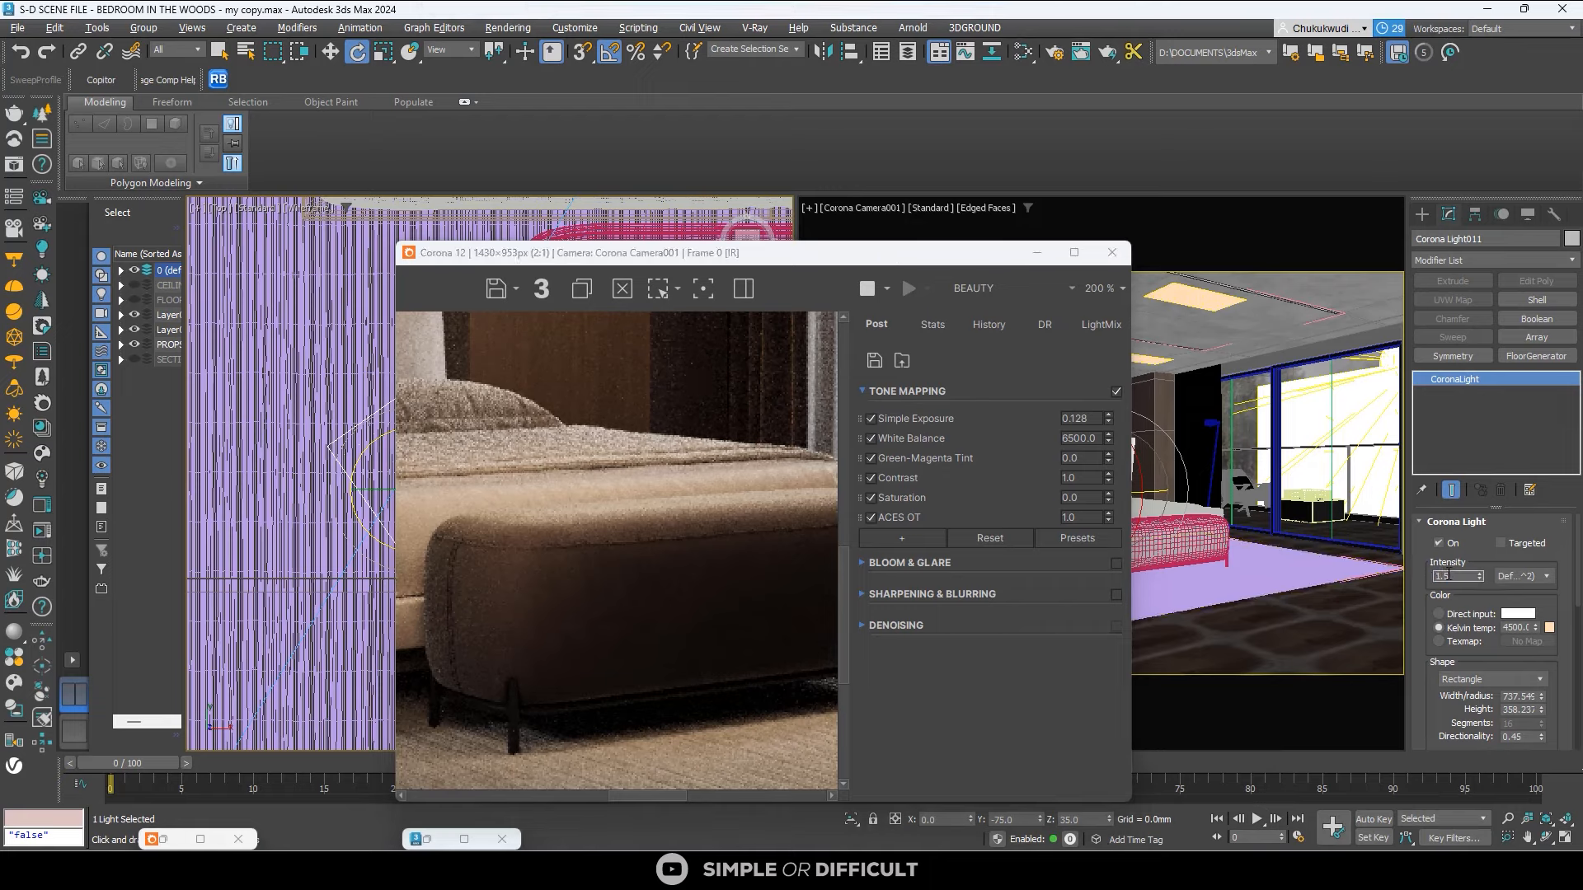
type("1.5")
key("Return")
scroll(693, 509, "down", 3)
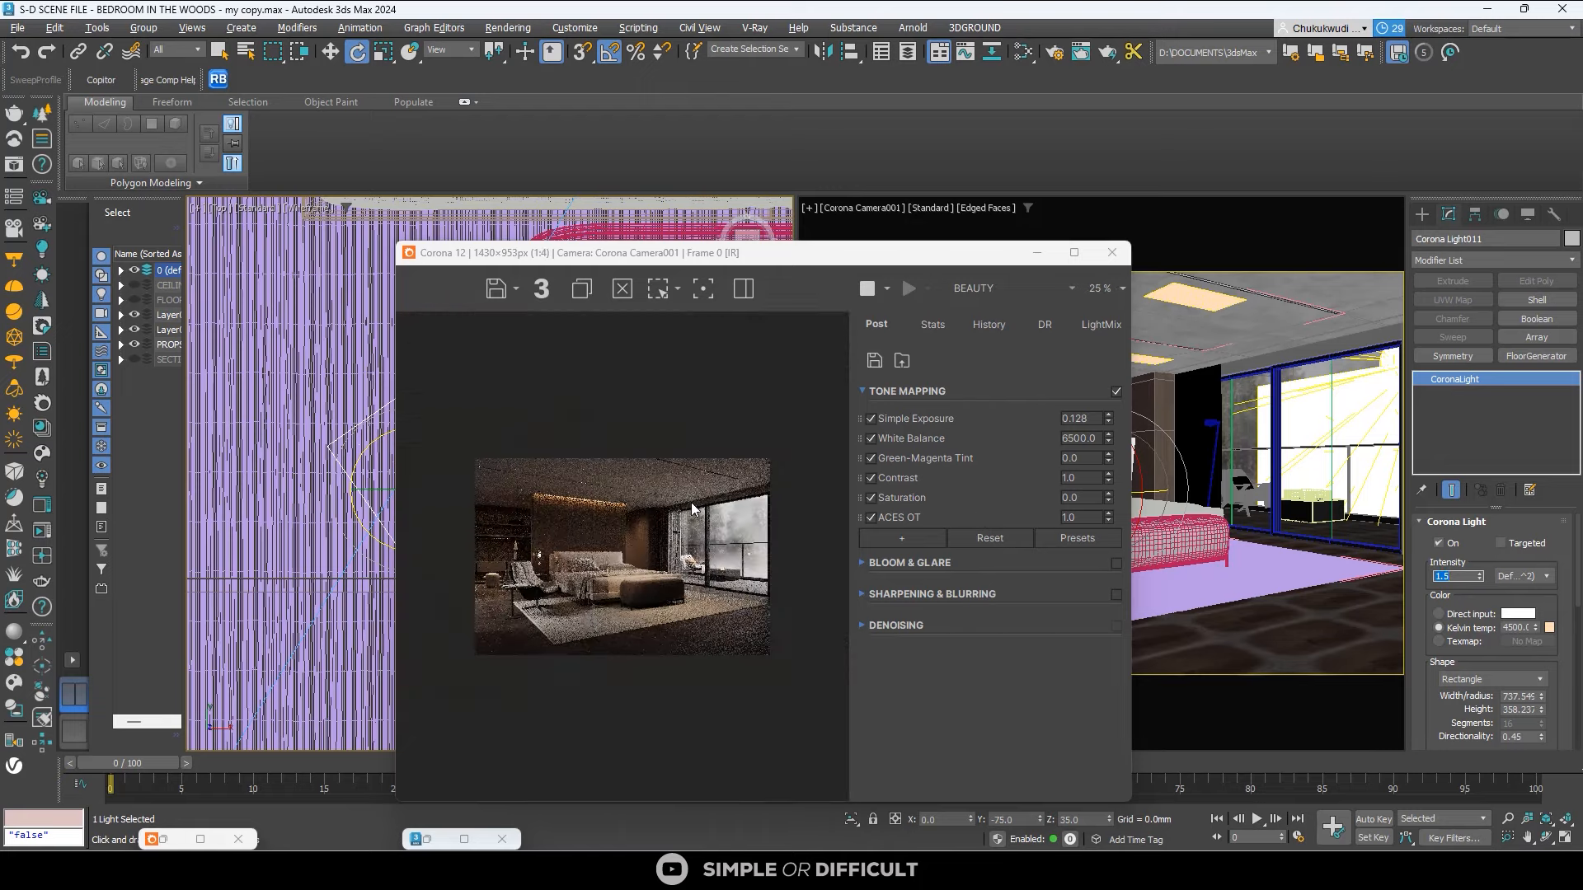
scroll(590, 614, "up", 3)
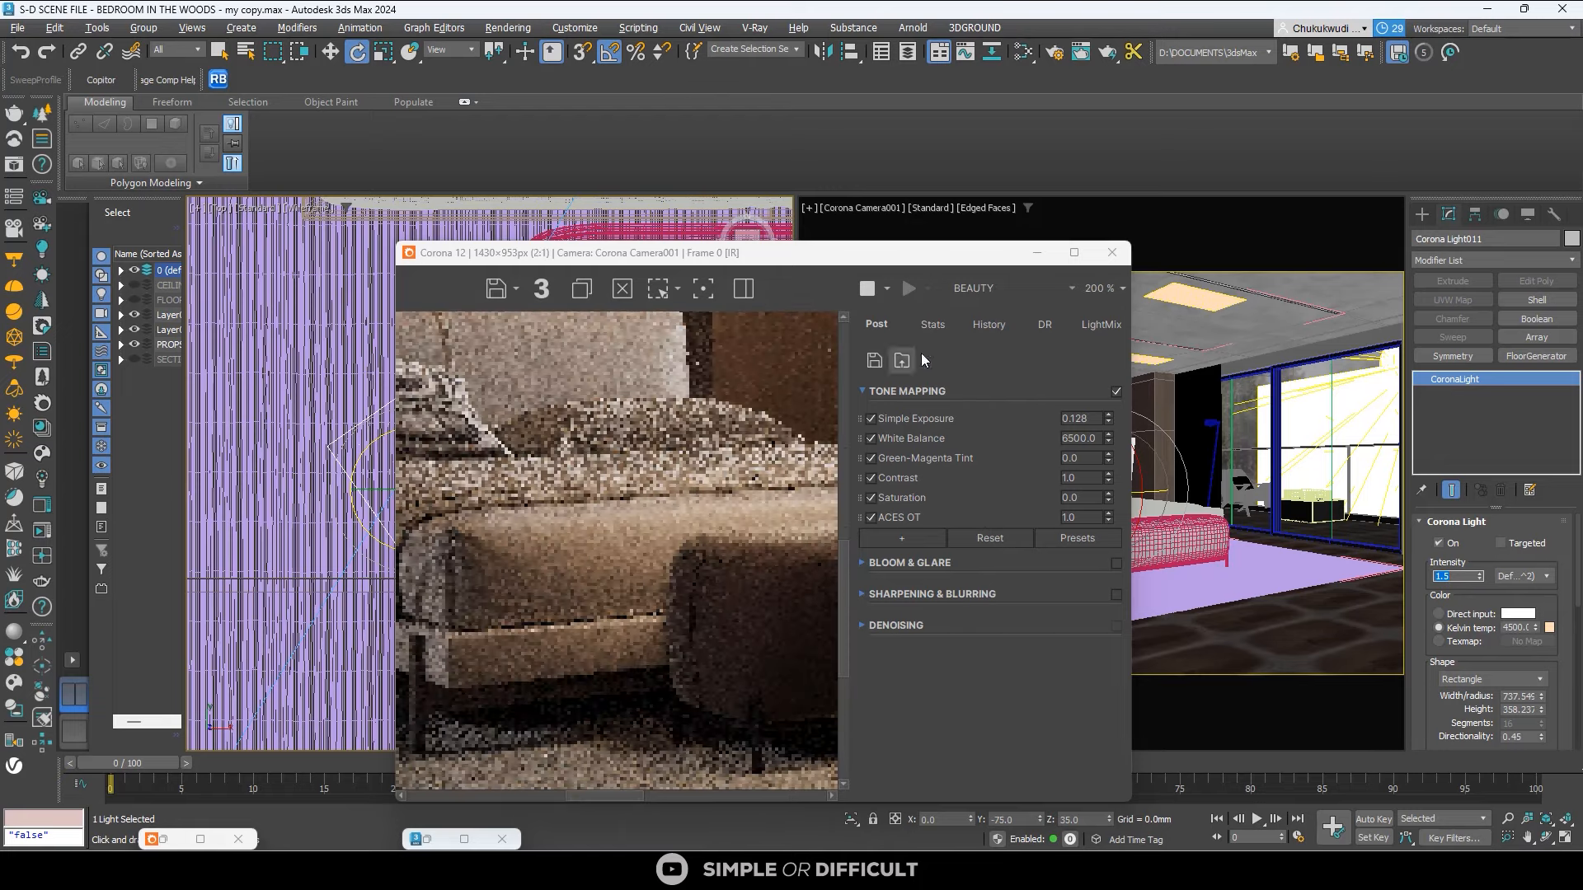
Examine the bed, bench and rug in the enlarged render, comparing close-ups with the full image.
left_click(1074, 252)
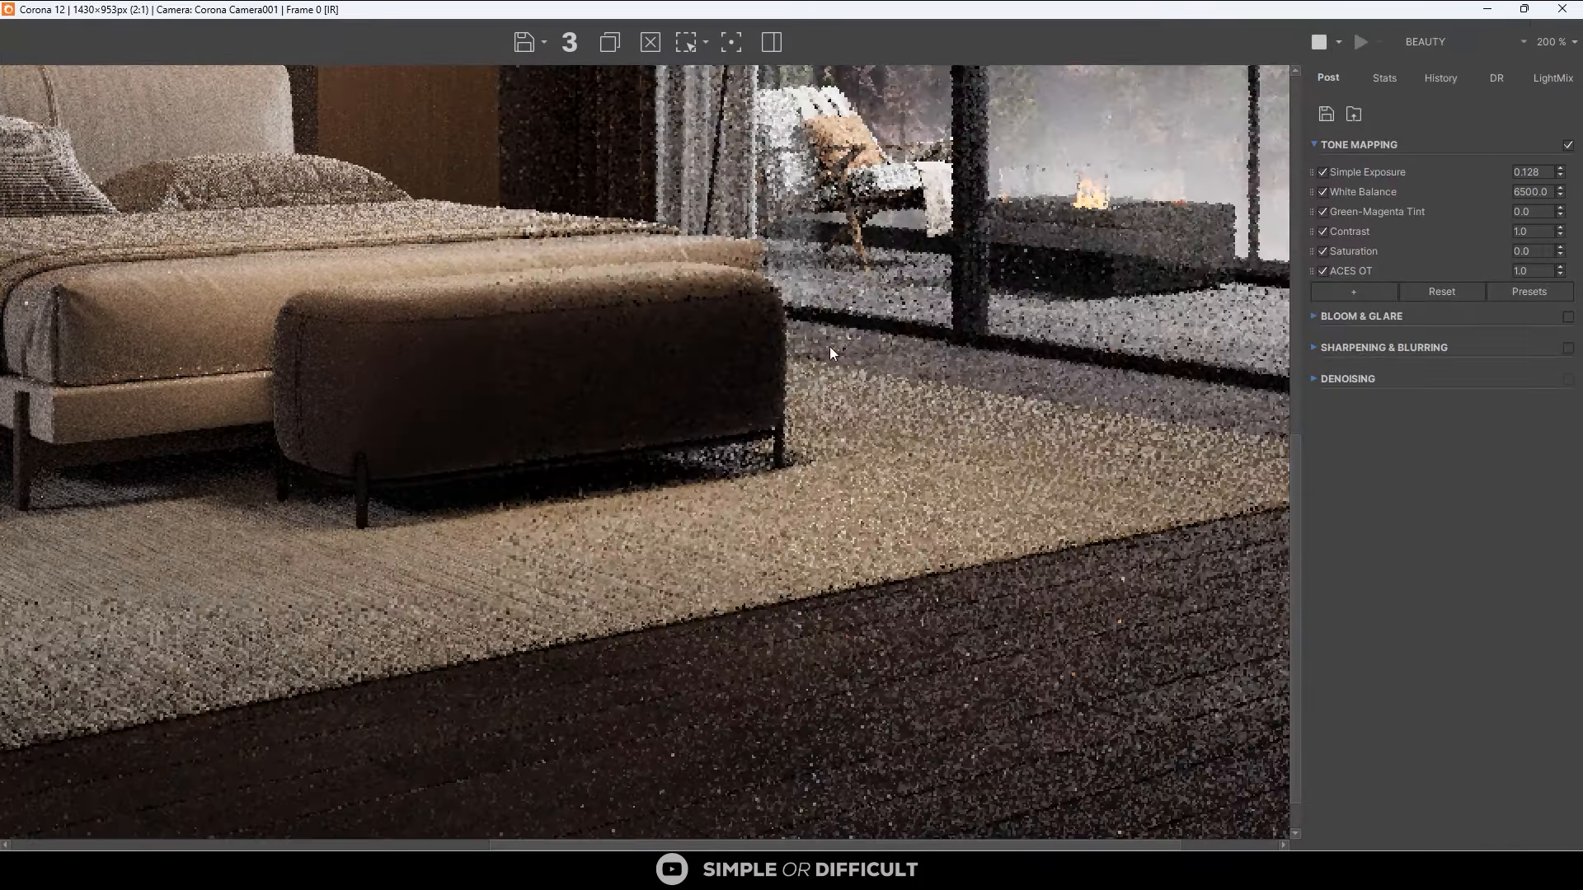
scroll(332, 377, "up", 2)
scroll(676, 371, "down", 1)
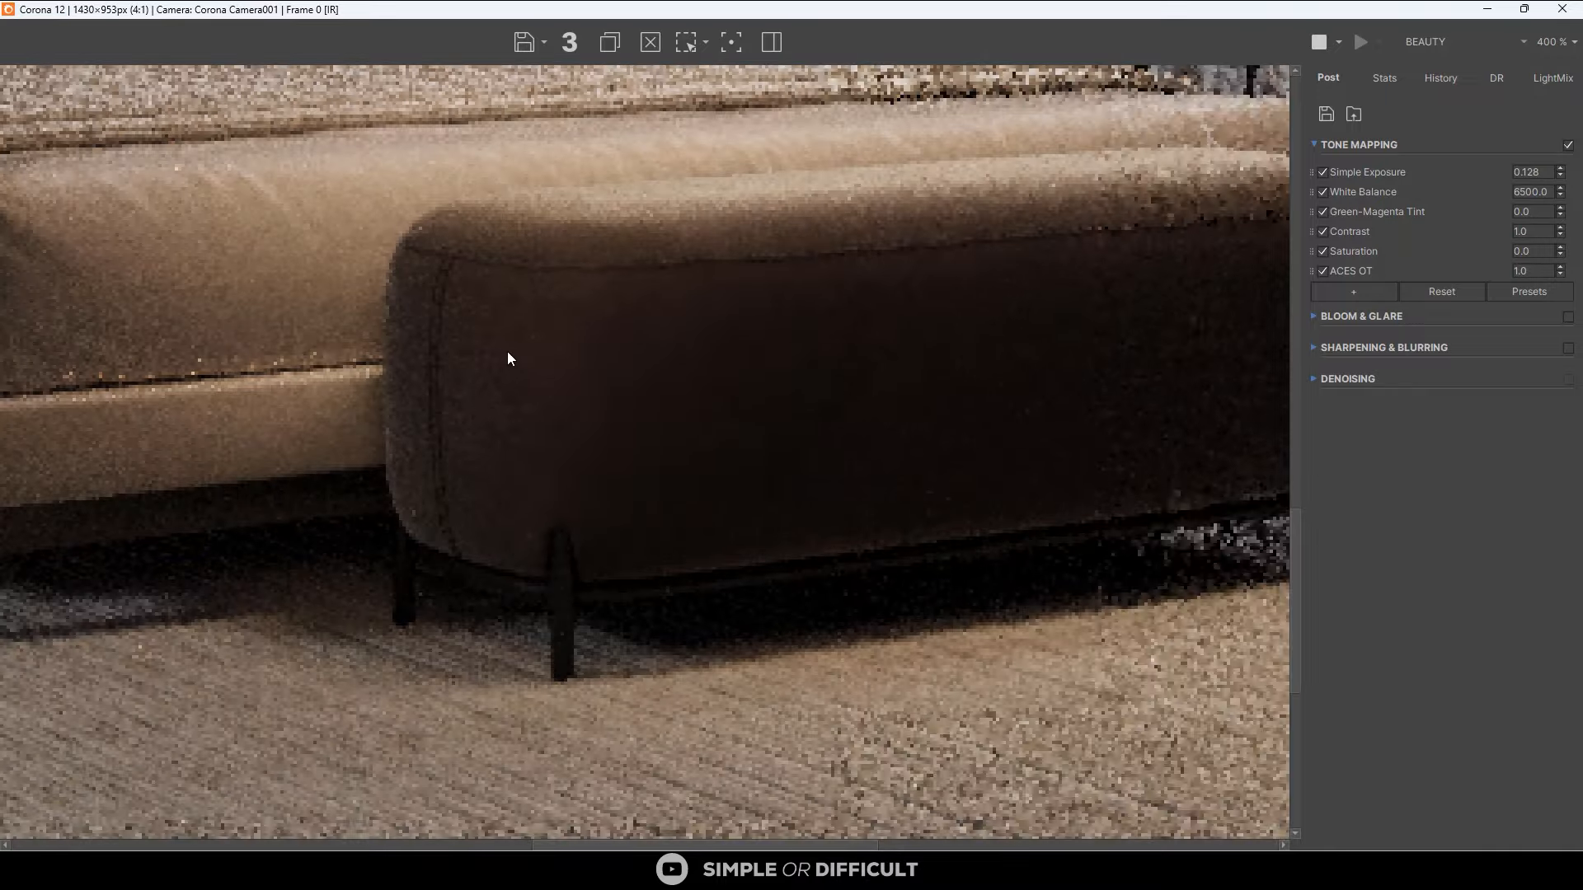
scroll(535, 334, "down", 1)
scroll(824, 324, "down", 1)
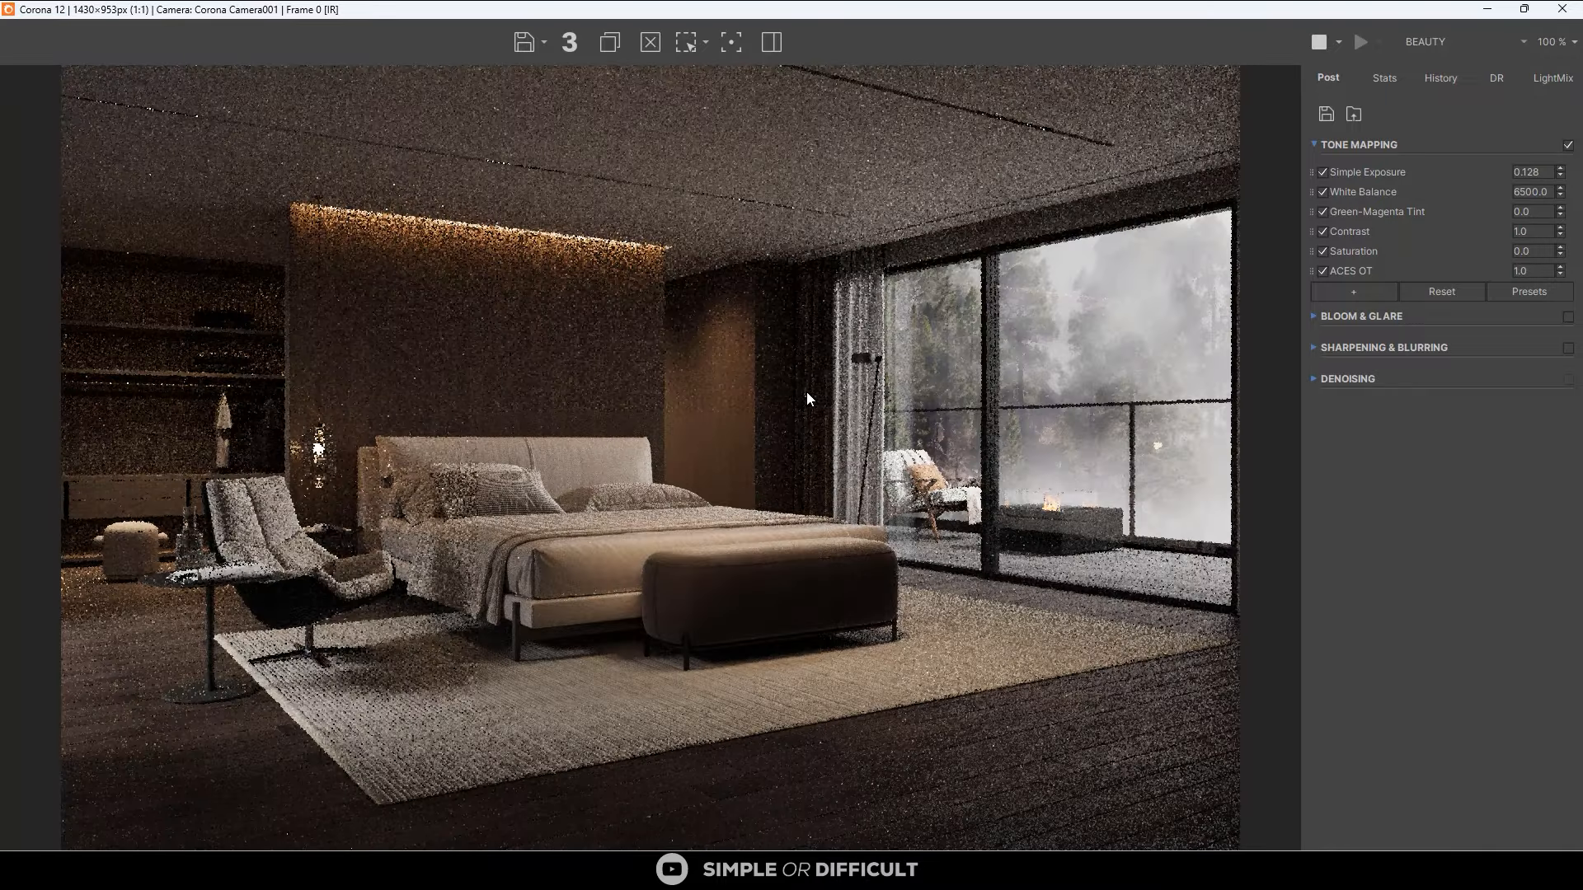
scroll(582, 617, "up", 1)
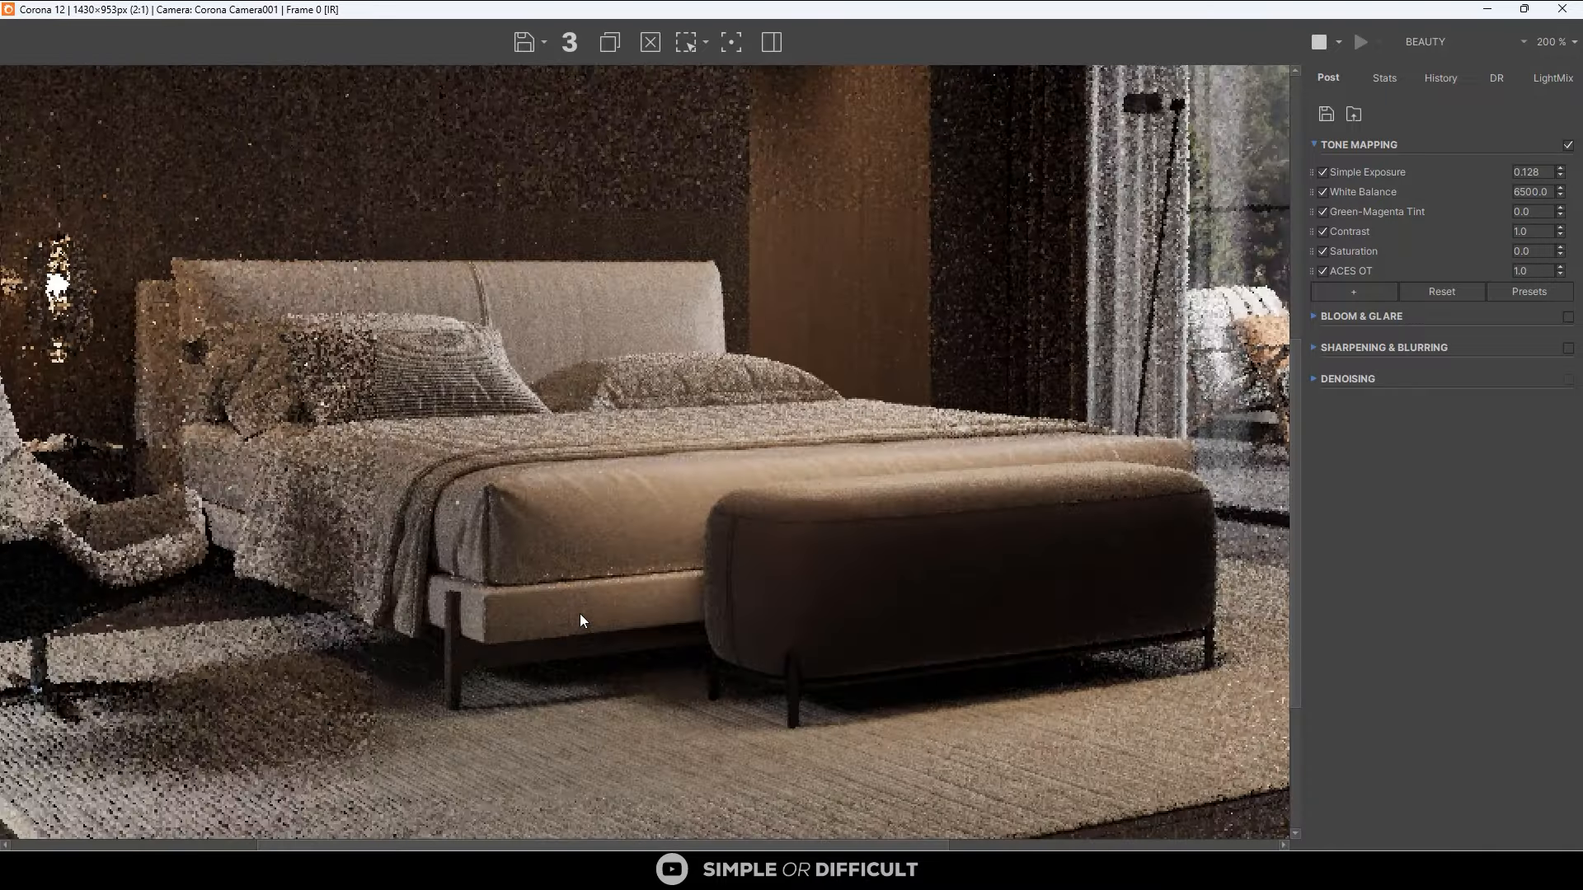
scroll(589, 619, "down", 1)
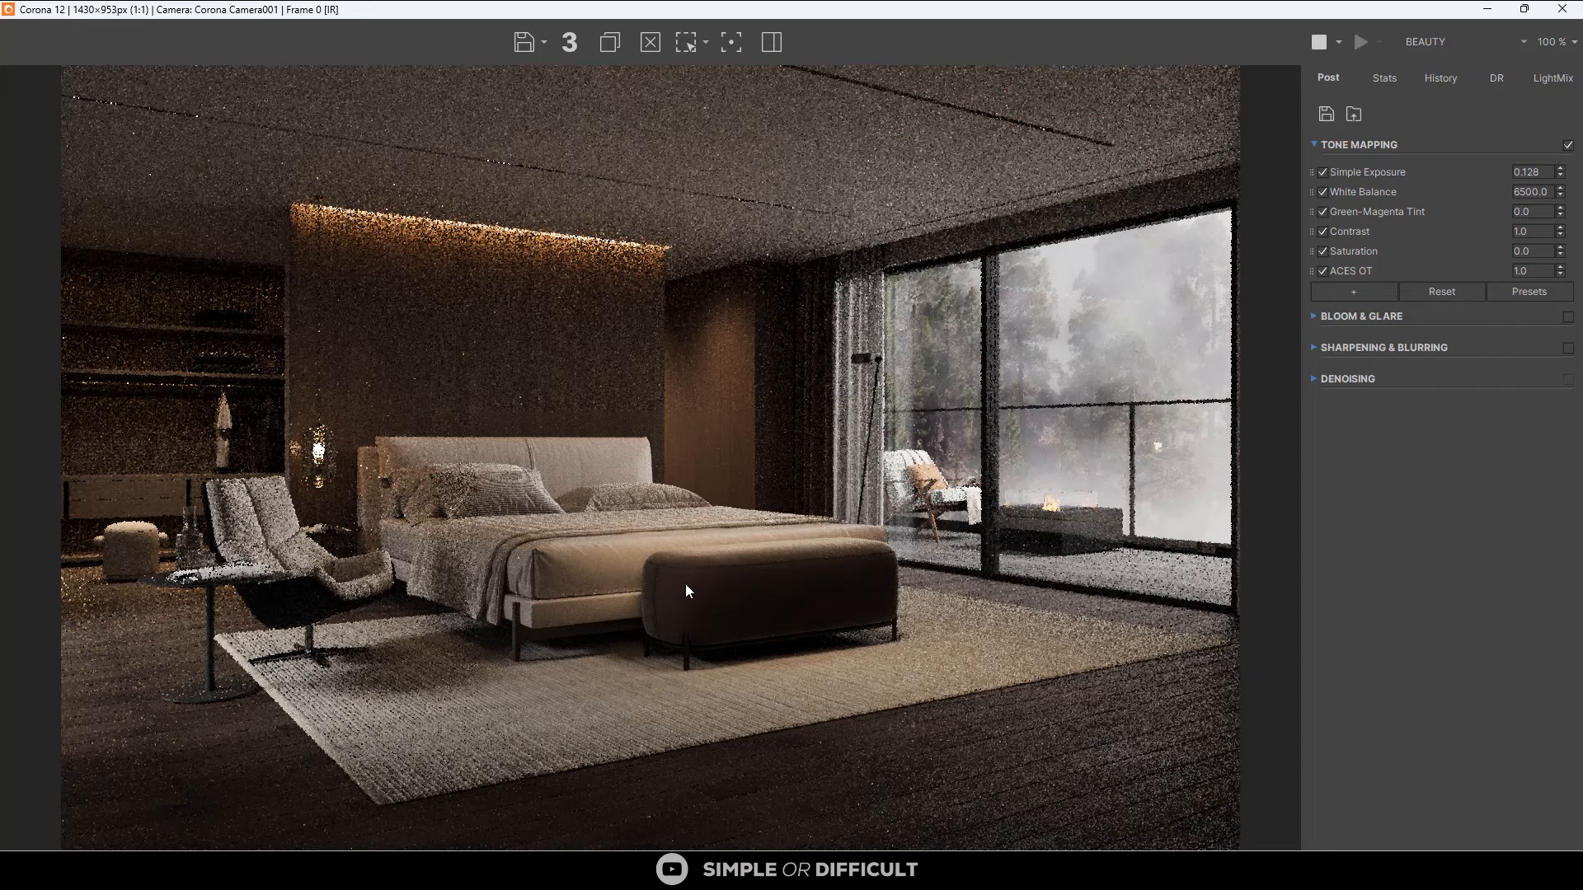
scroll(557, 590, "up", 2)
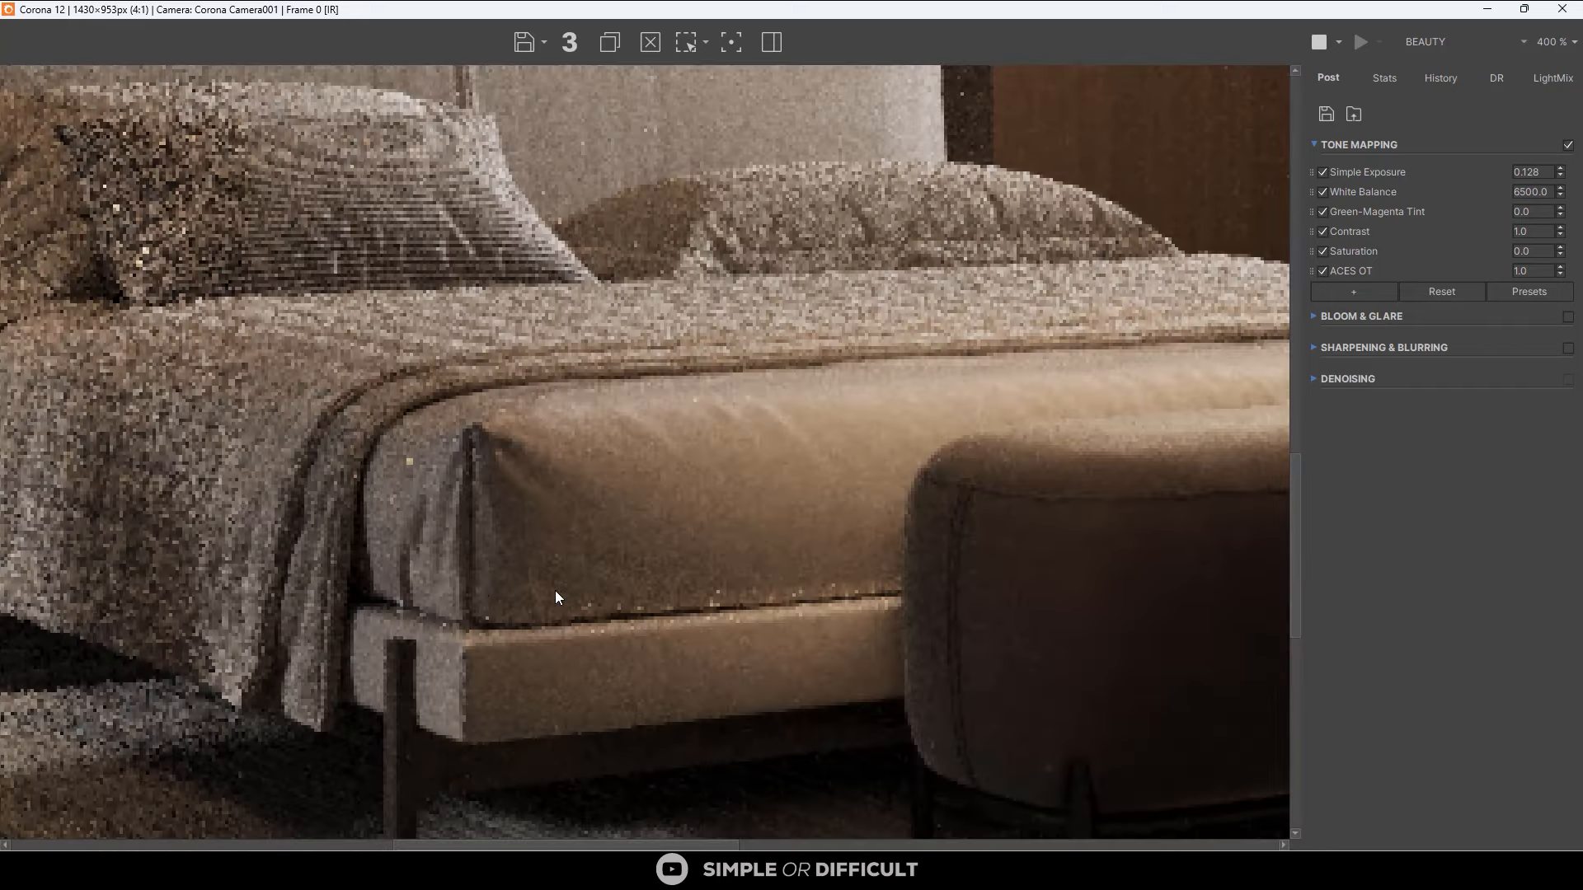
scroll(751, 574, "down", 1)
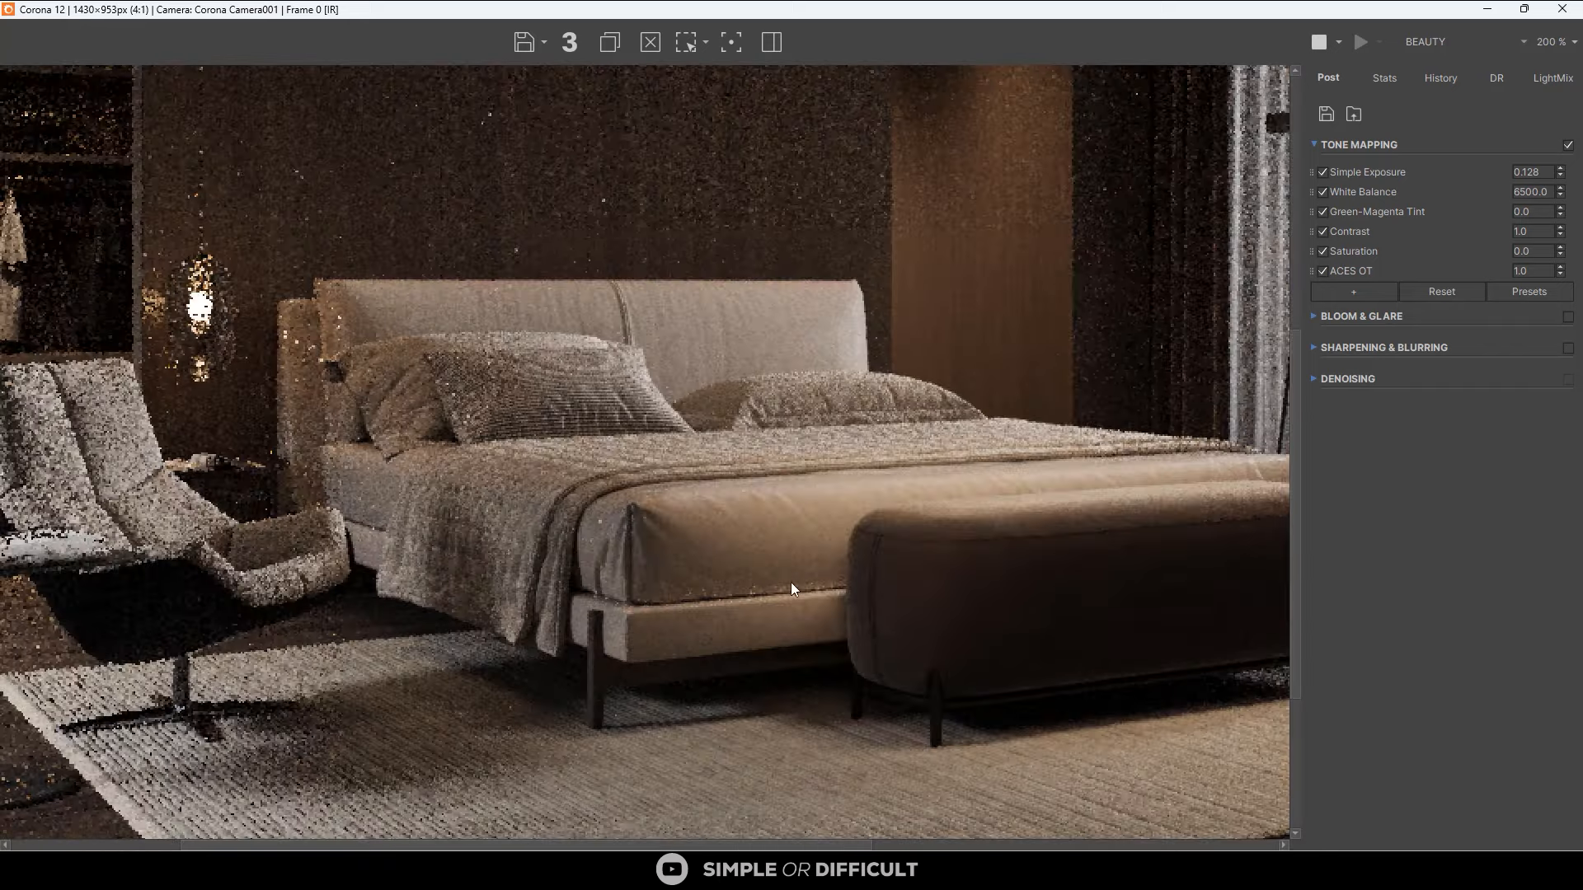
scroll(731, 606, "down", 2)
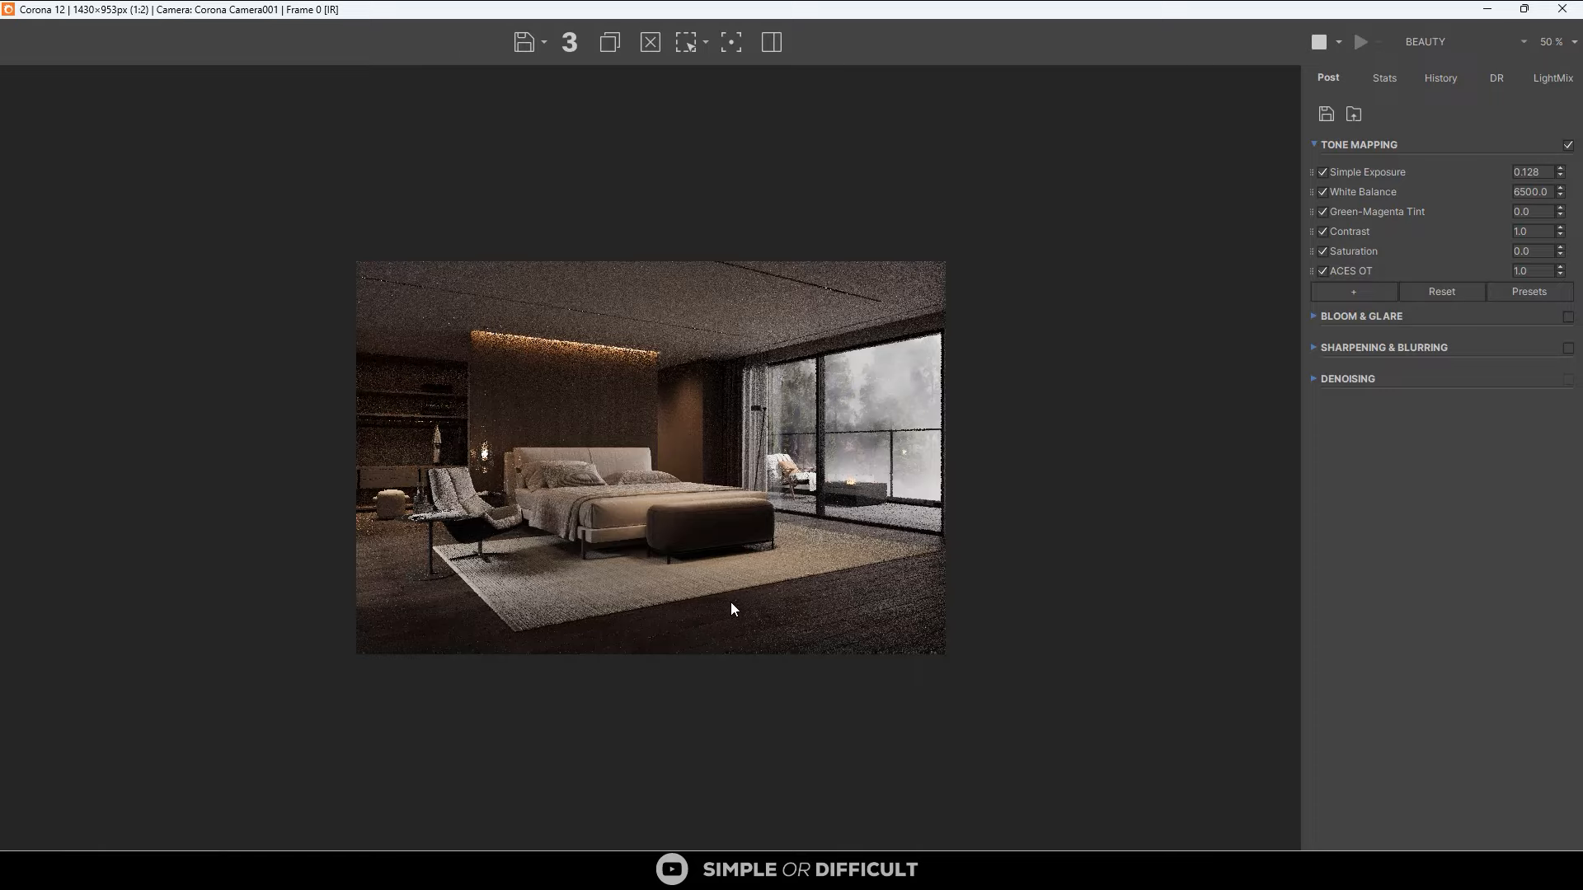
scroll(684, 485, "up", 1)
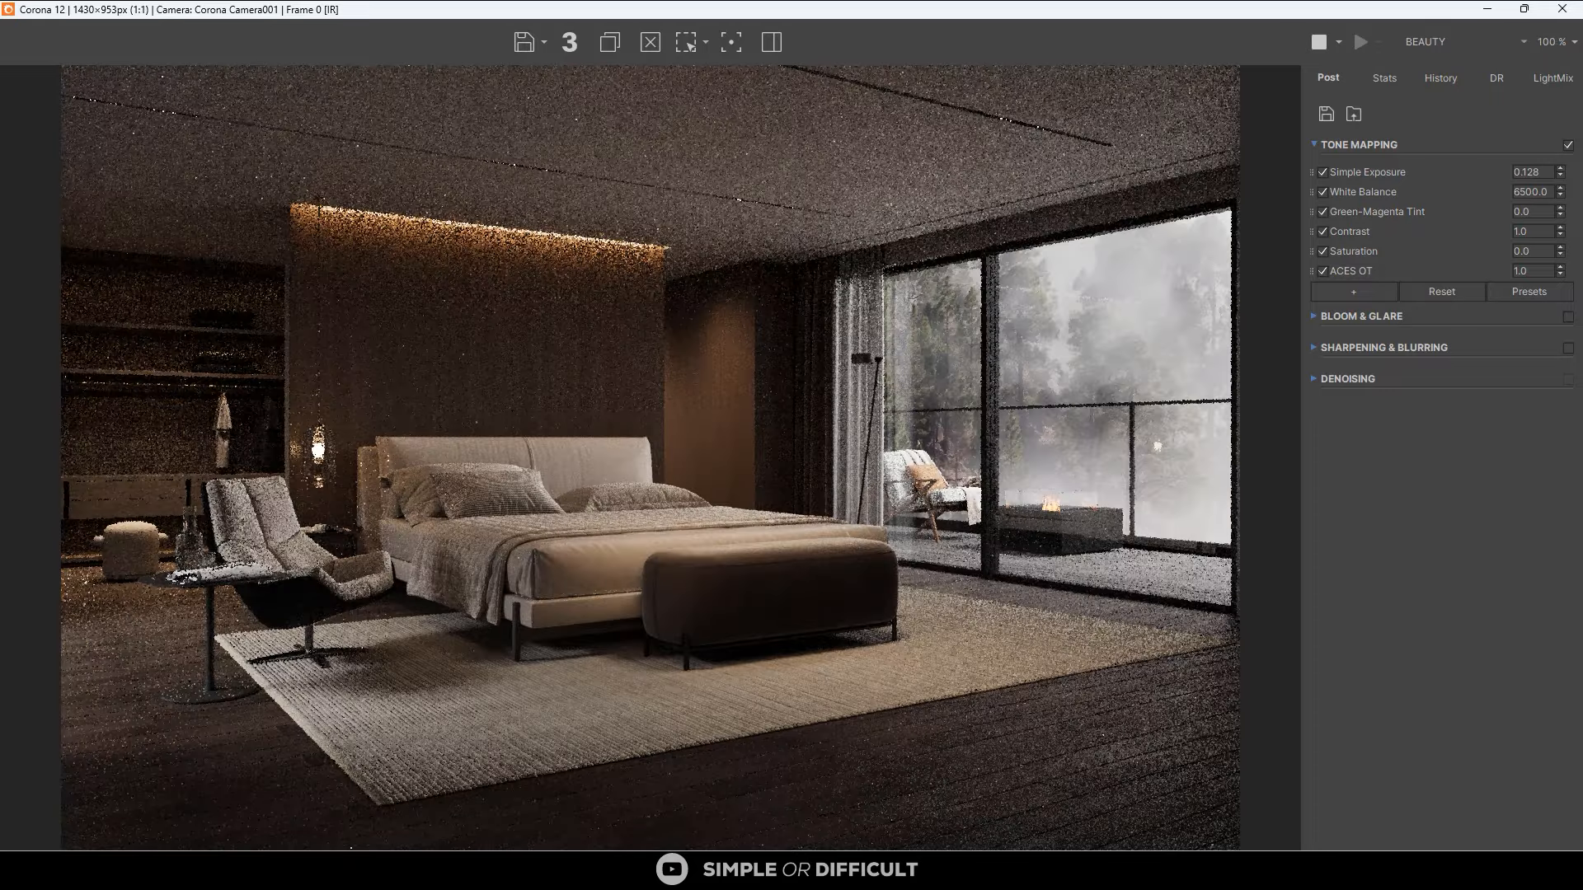
left_click_drag(1173, 15, 1004, 56)
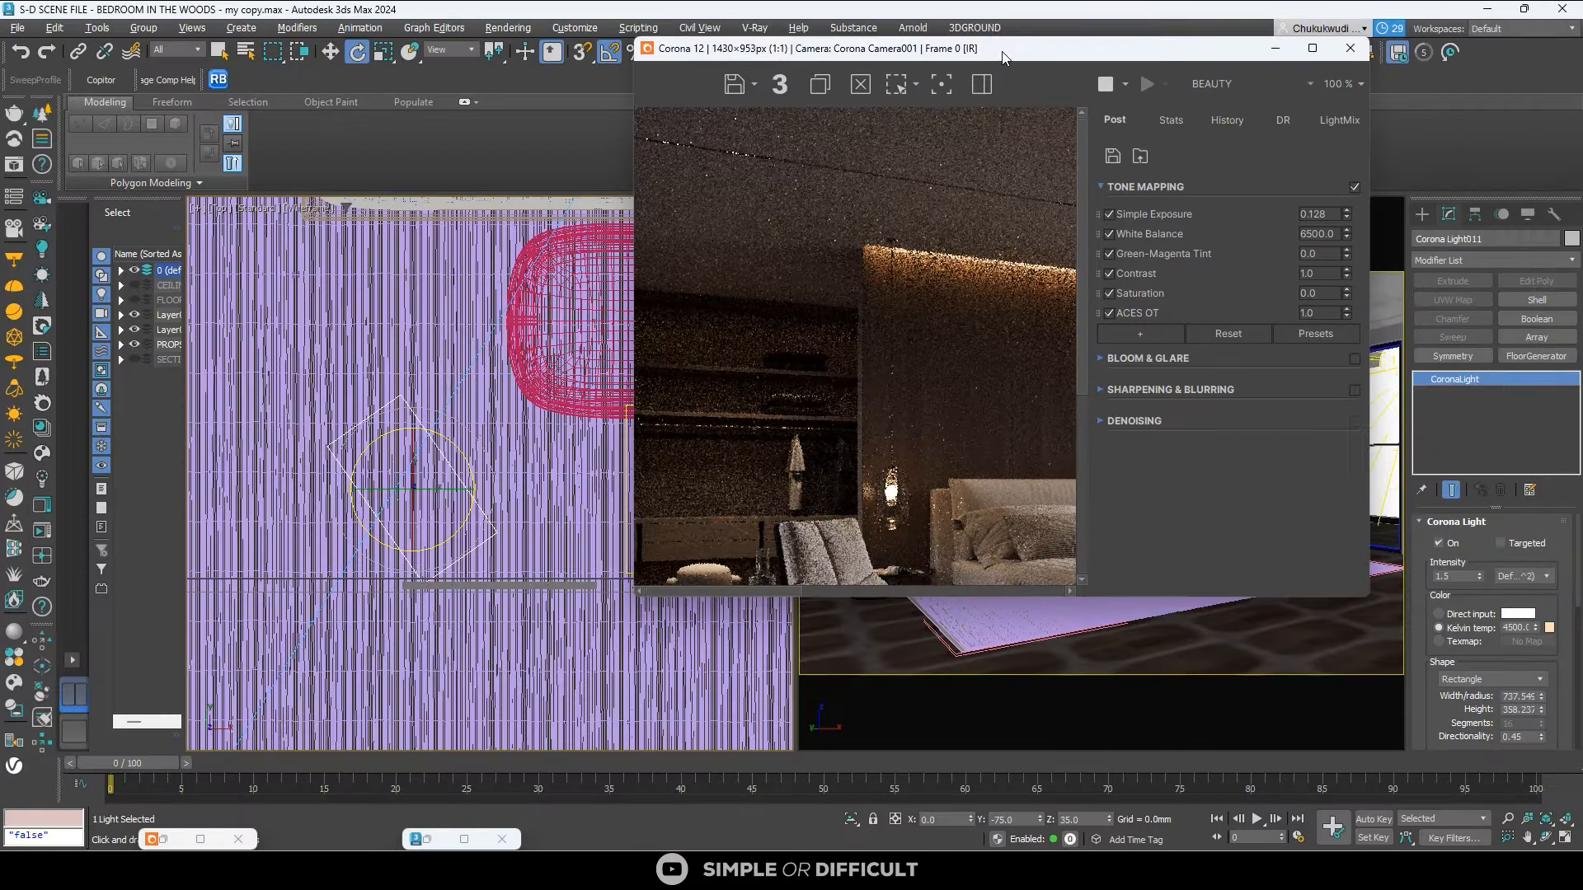
left_click(1312, 50)
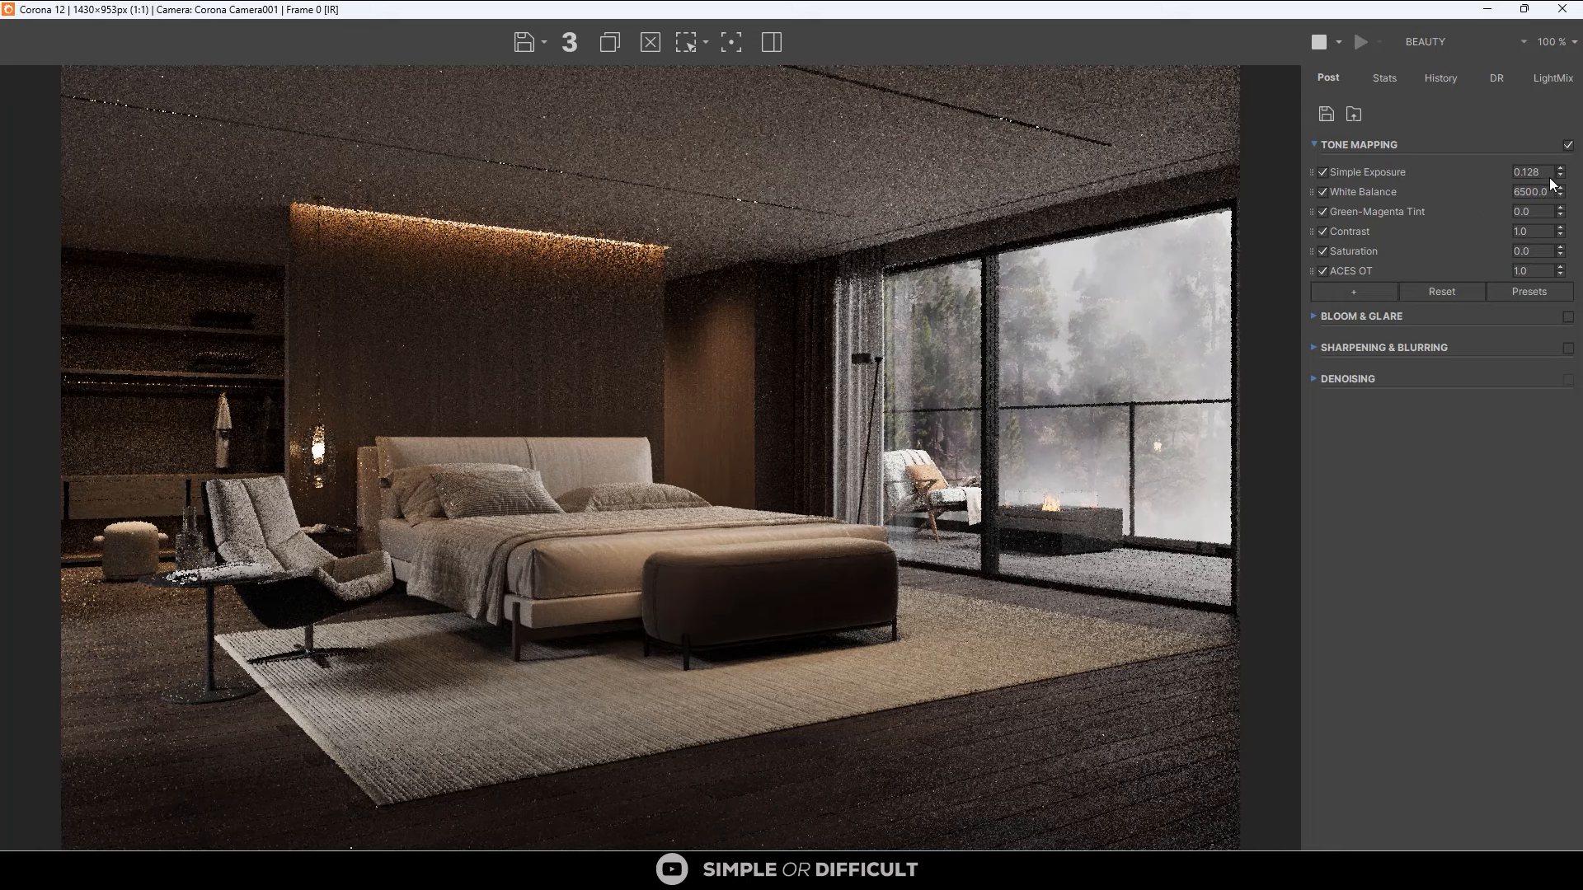
Raise the render's simple exposure to 0.324 and lower its saturation to -0.064.
left_click_drag(1558, 170, 1545, 133)
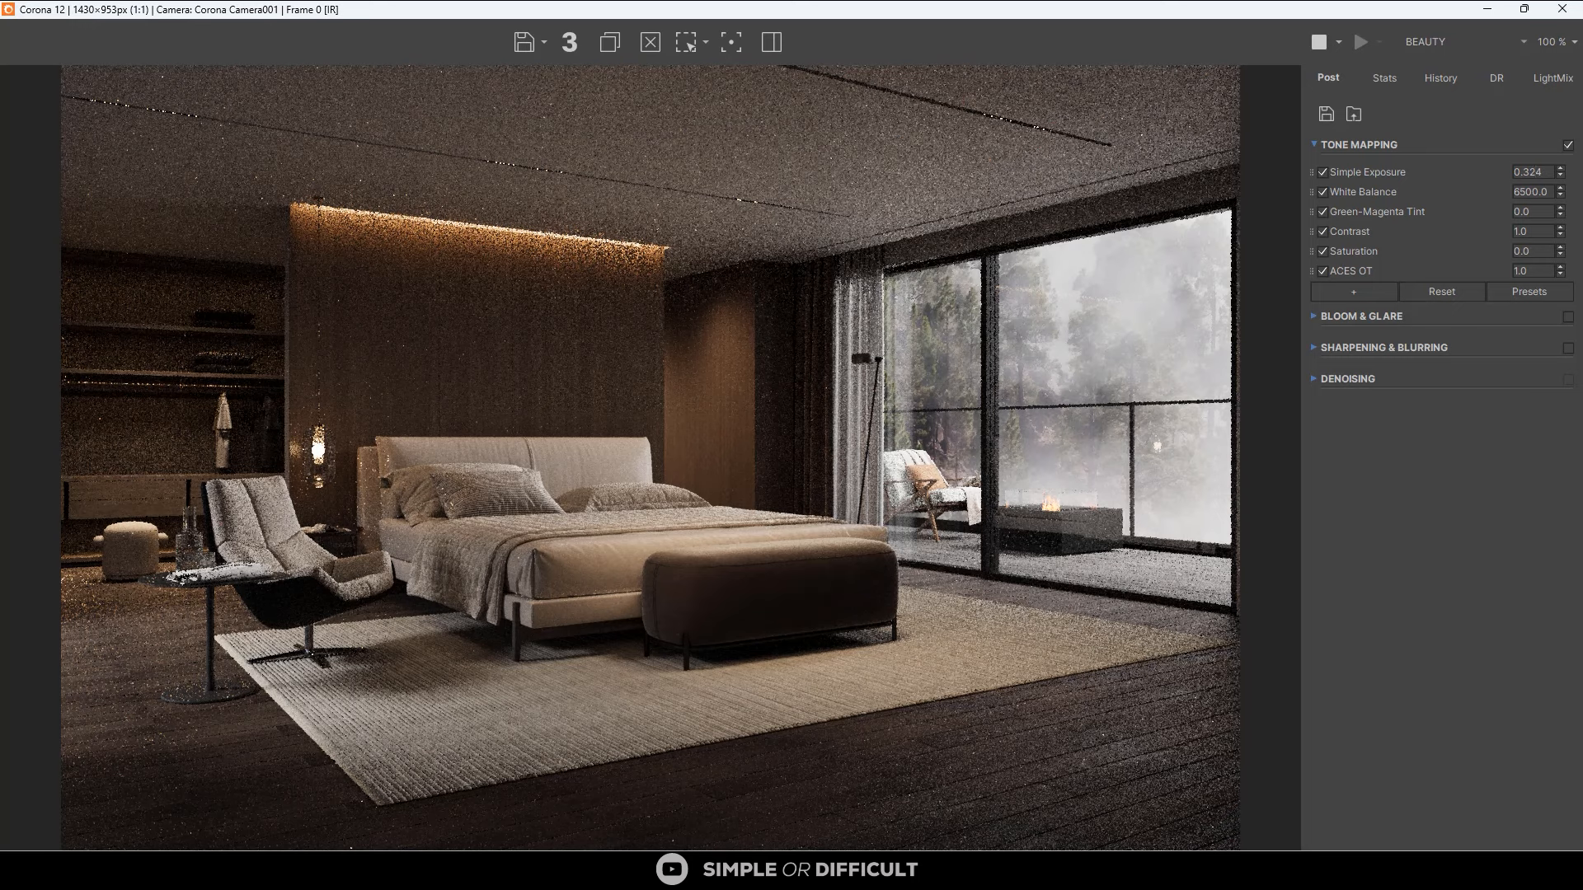
double_click(1550, 172)
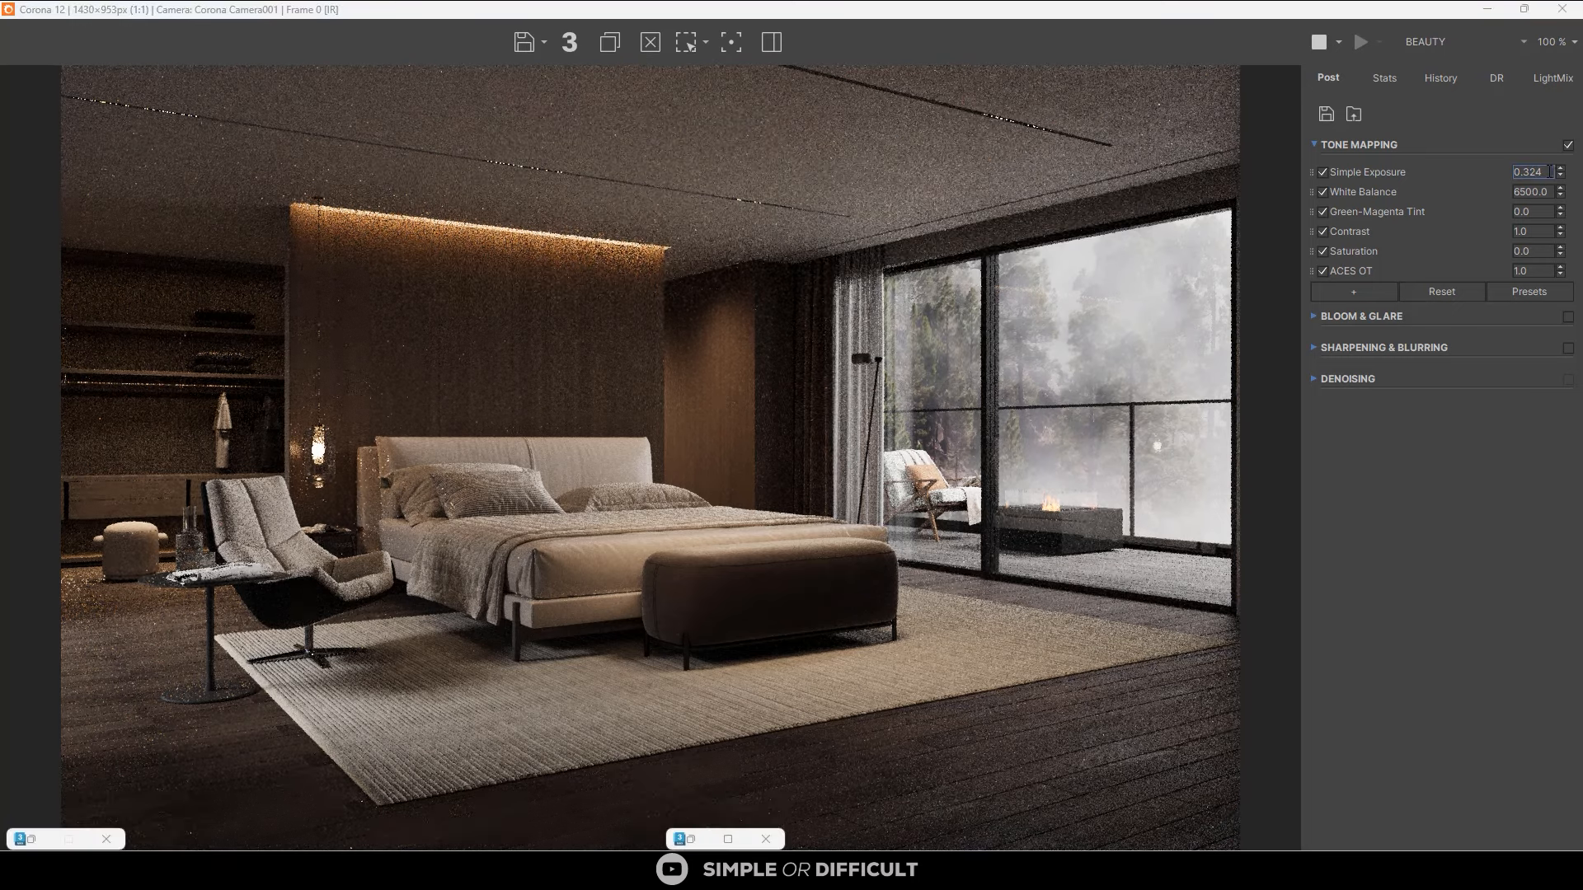
double_click(1537, 212)
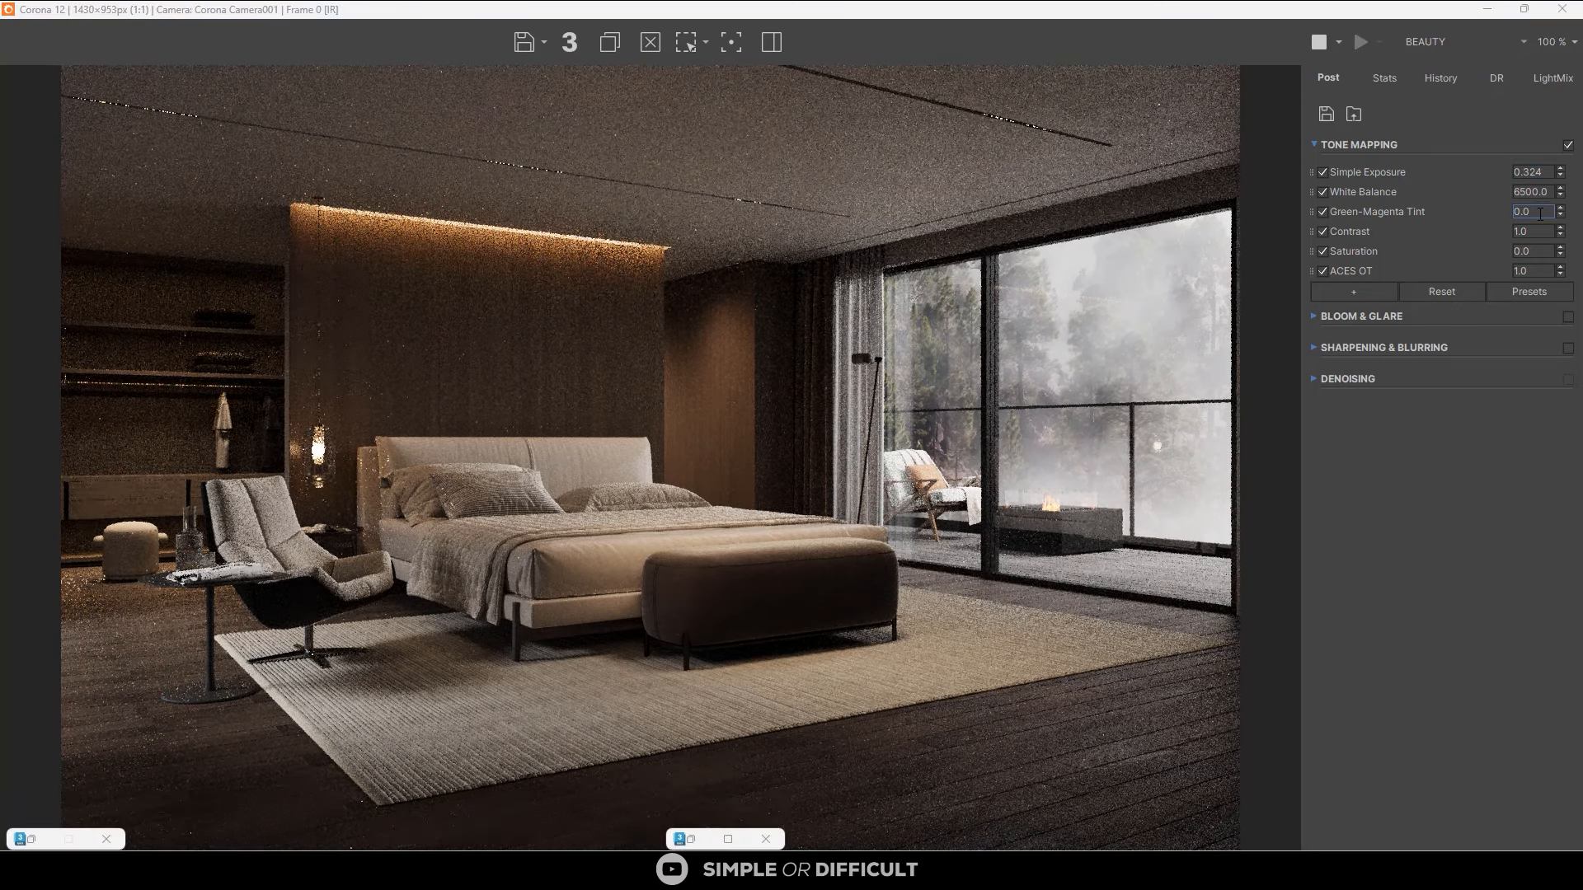
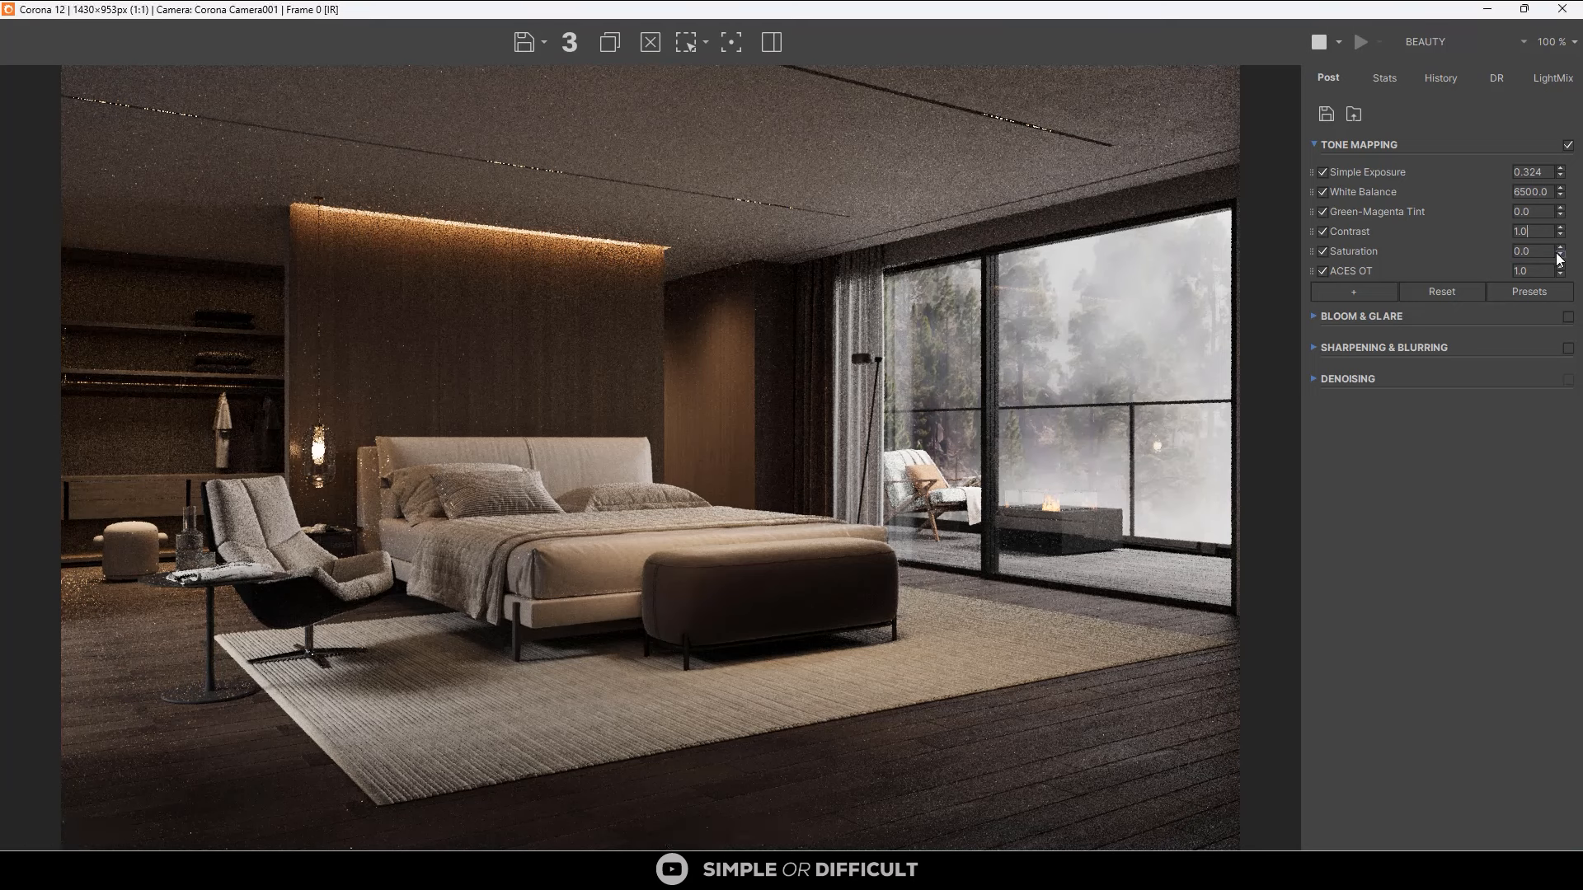
left_click_drag(1559, 258, 1562, 268)
left_click(1565, 251)
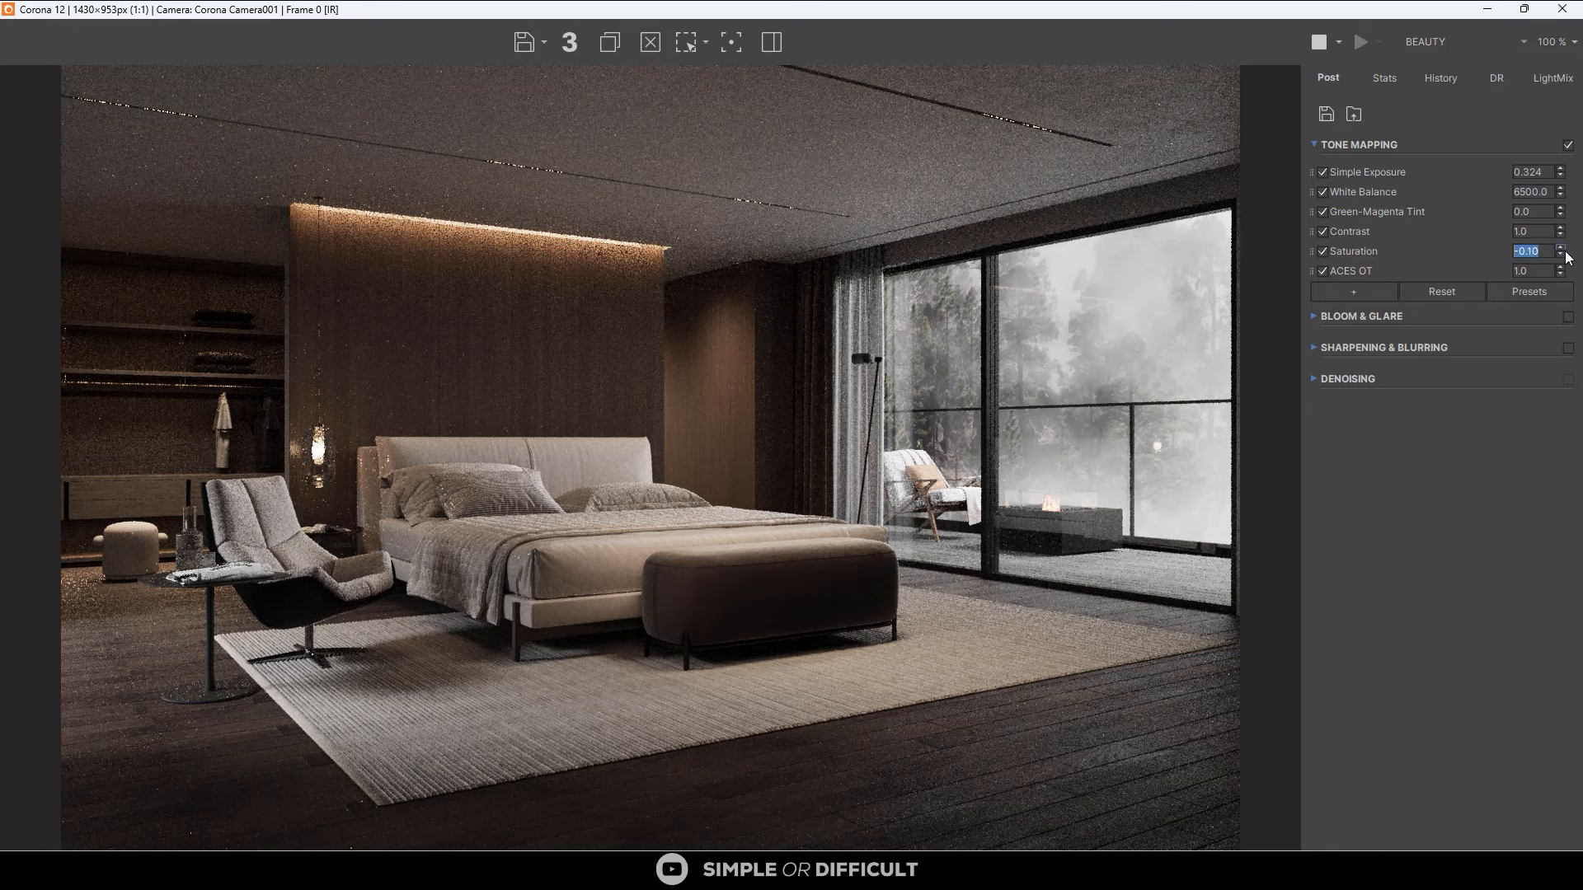
left_click(1565, 252)
Set the tone mapping's ACES OT amount to 0.6 and its contrast to 2.
left_click(1560, 276)
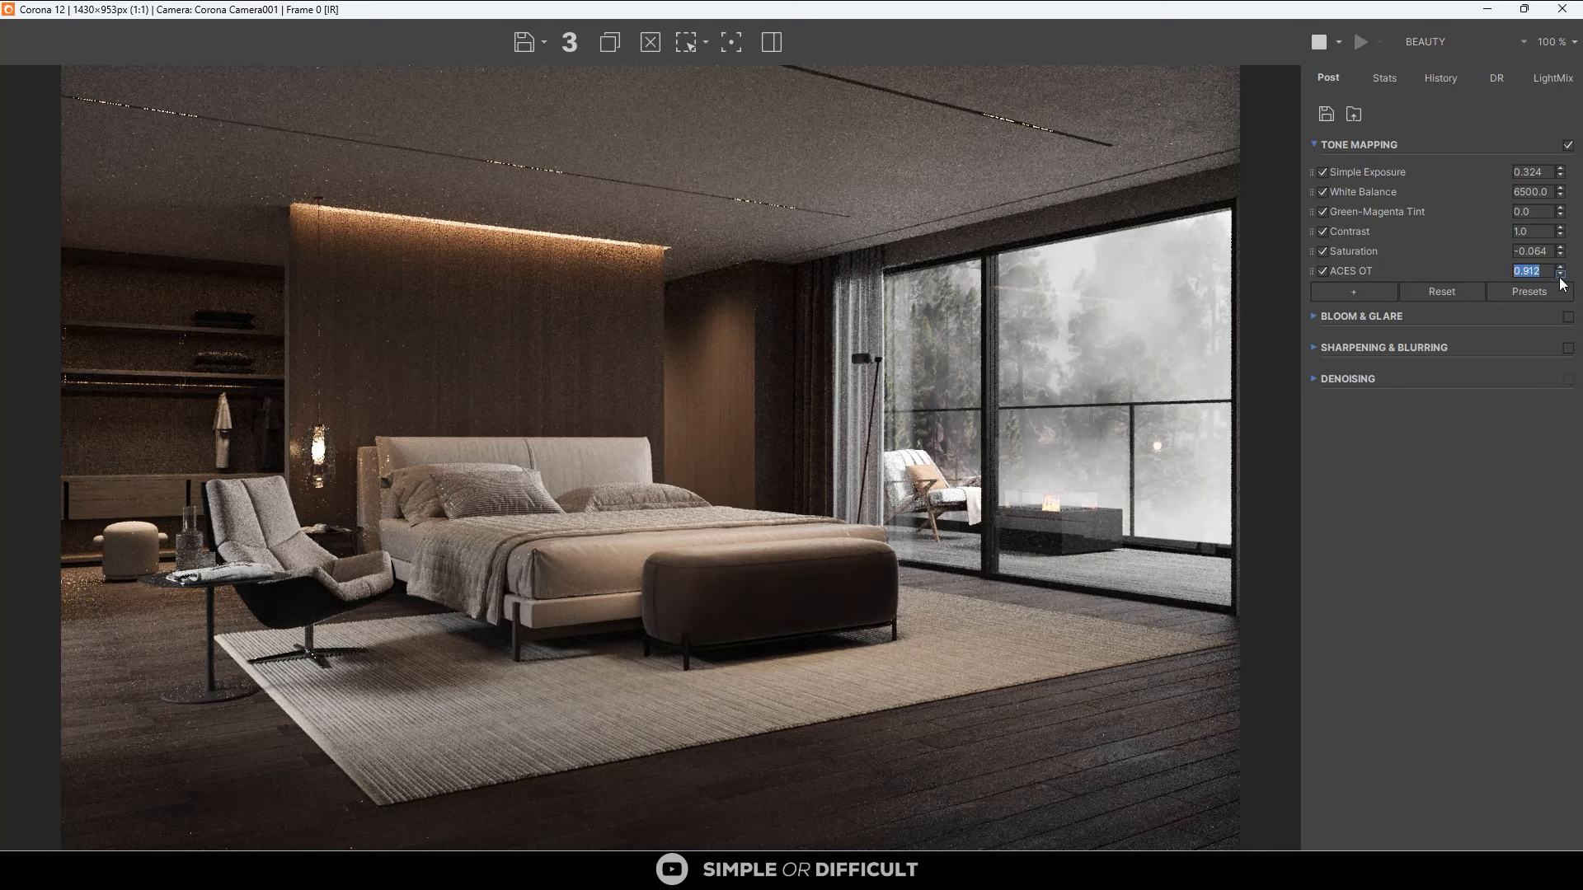
left_click(1560, 277)
type("0.6")
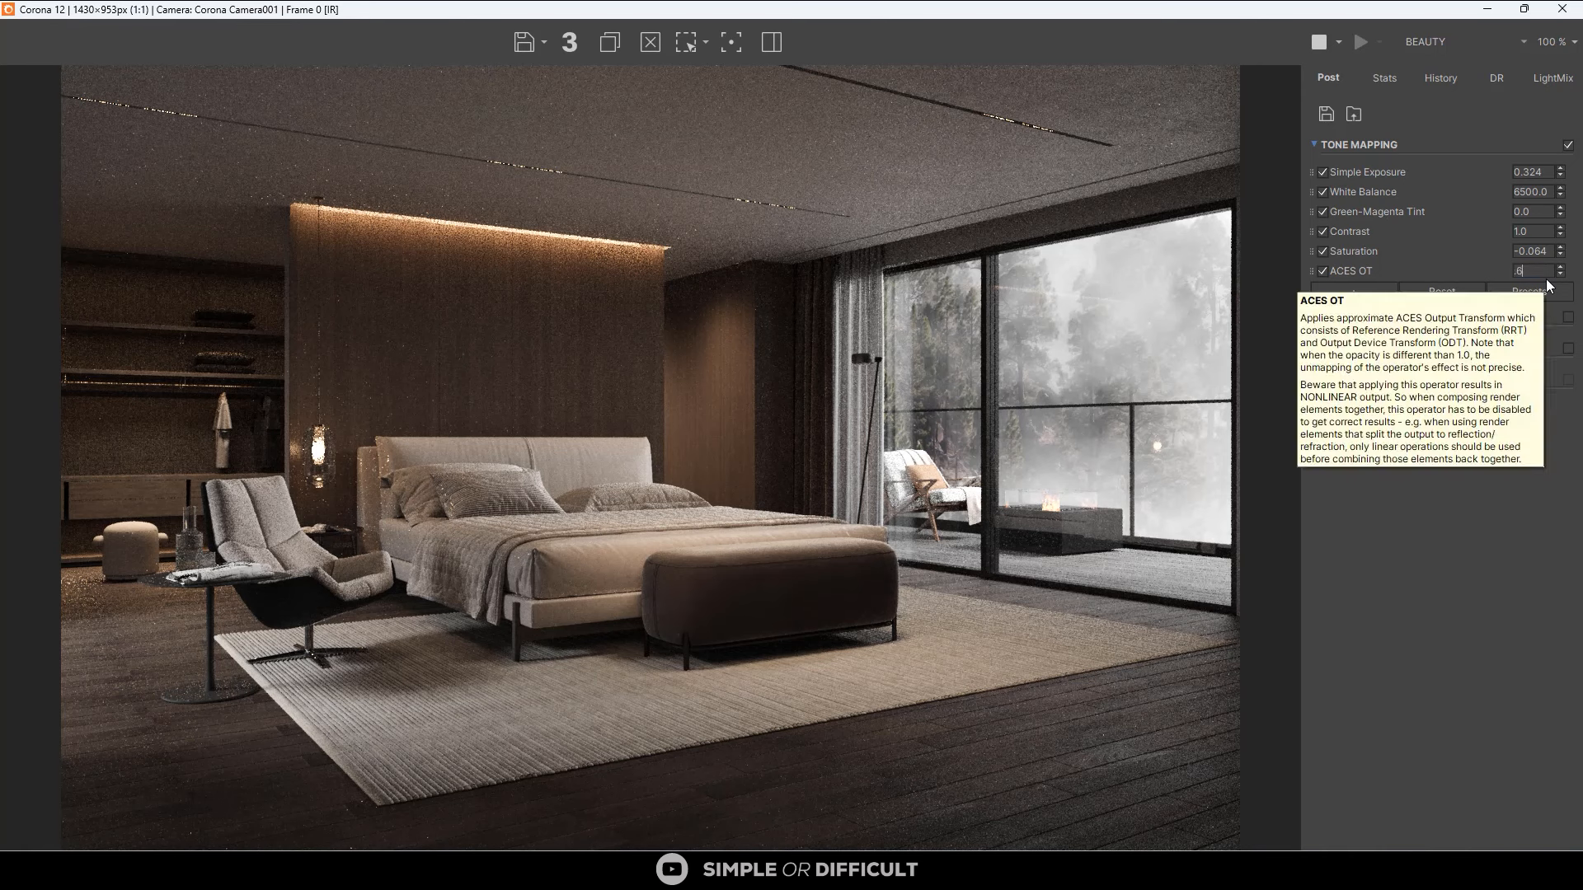
key("Return")
double_click(1535, 231)
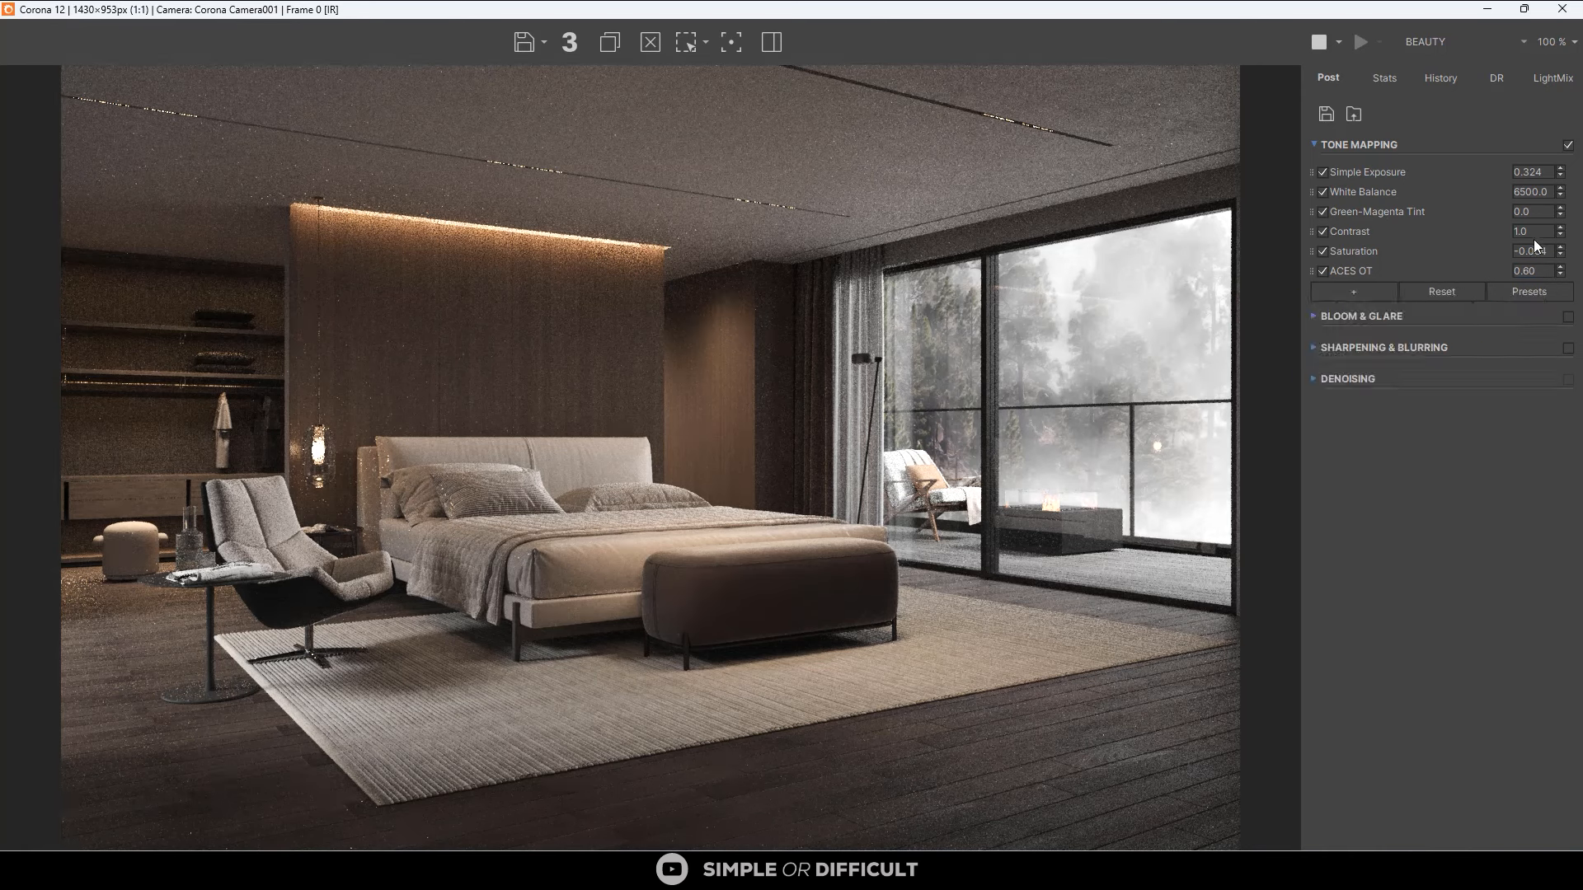
type("2")
key("Return")
Add a Filmic Mapping operator to the tone mapping stack and set its rich shadows to 0.316.
left_click(1342, 299)
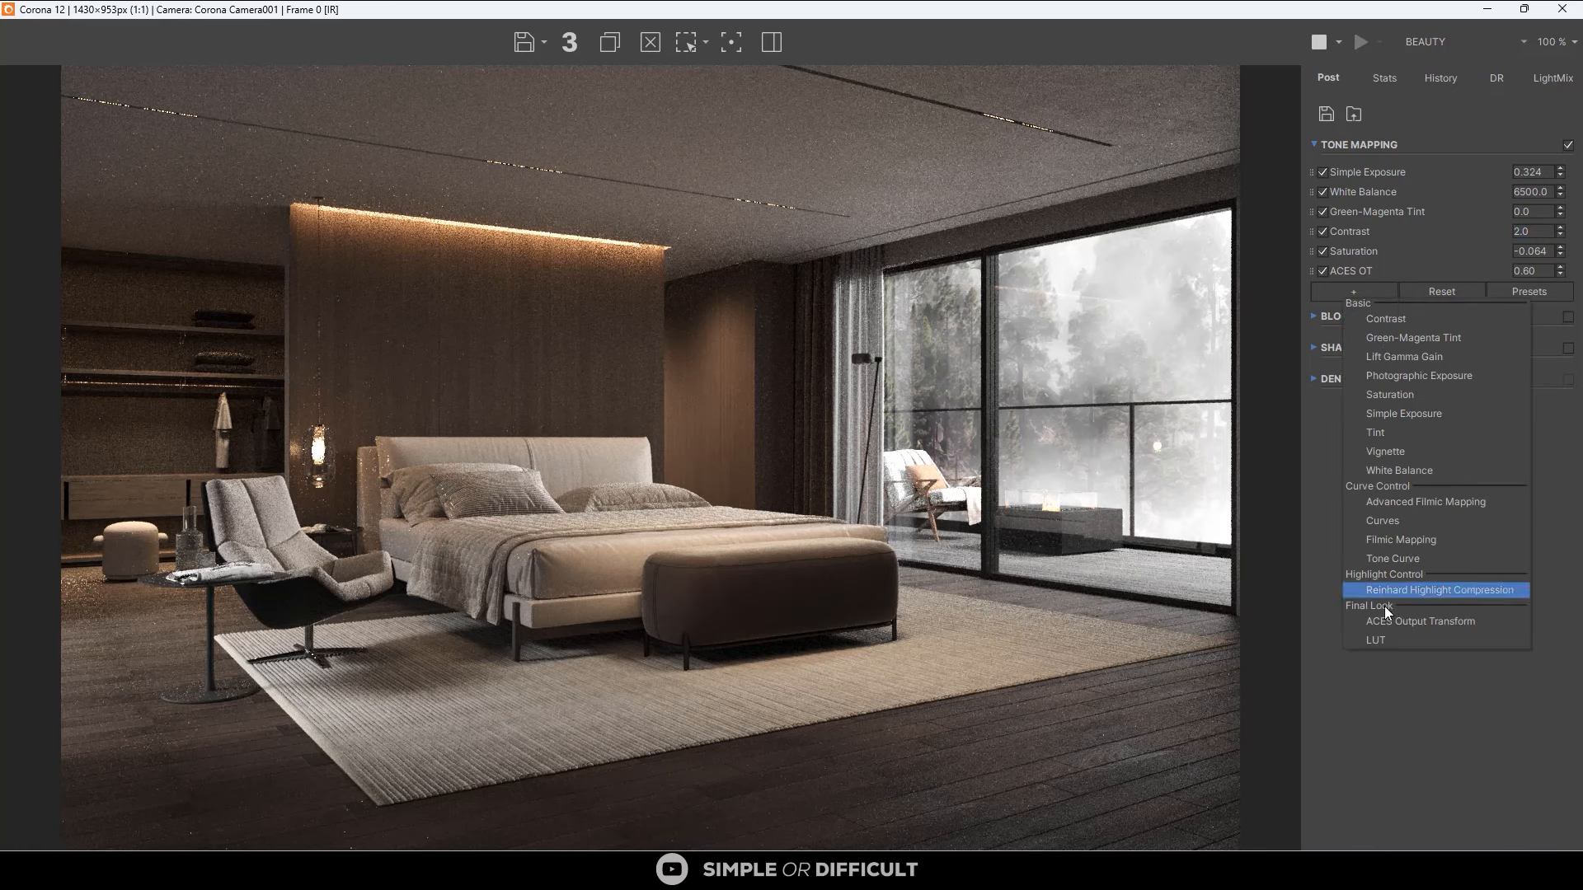
left_click(1407, 539)
left_click(1563, 291)
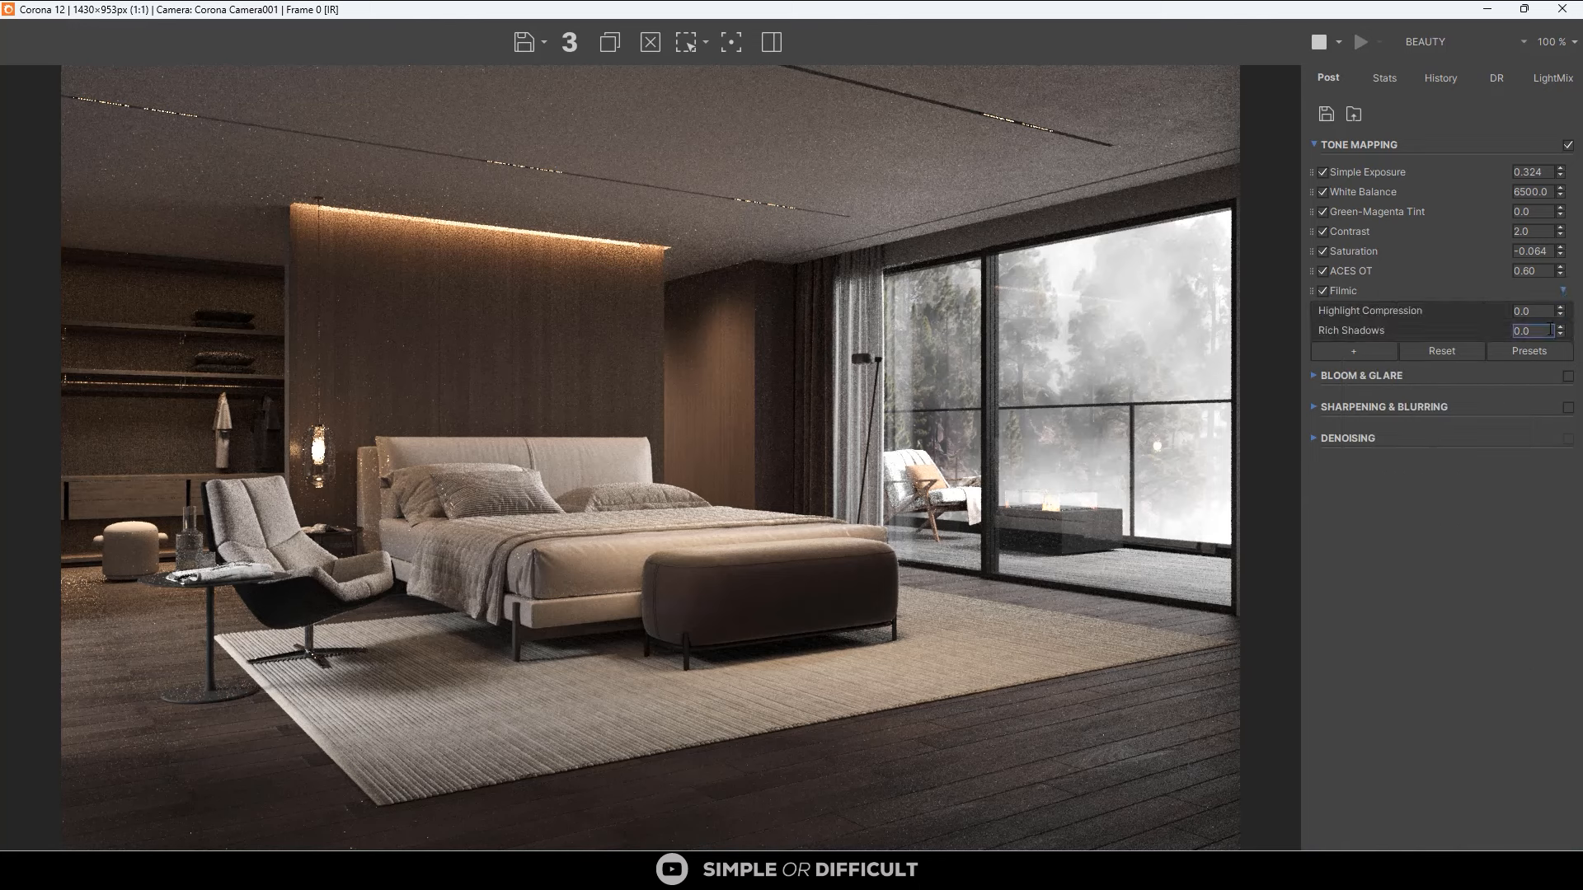
left_click_drag(1559, 283, 1559, 253)
key("alt+Tab")
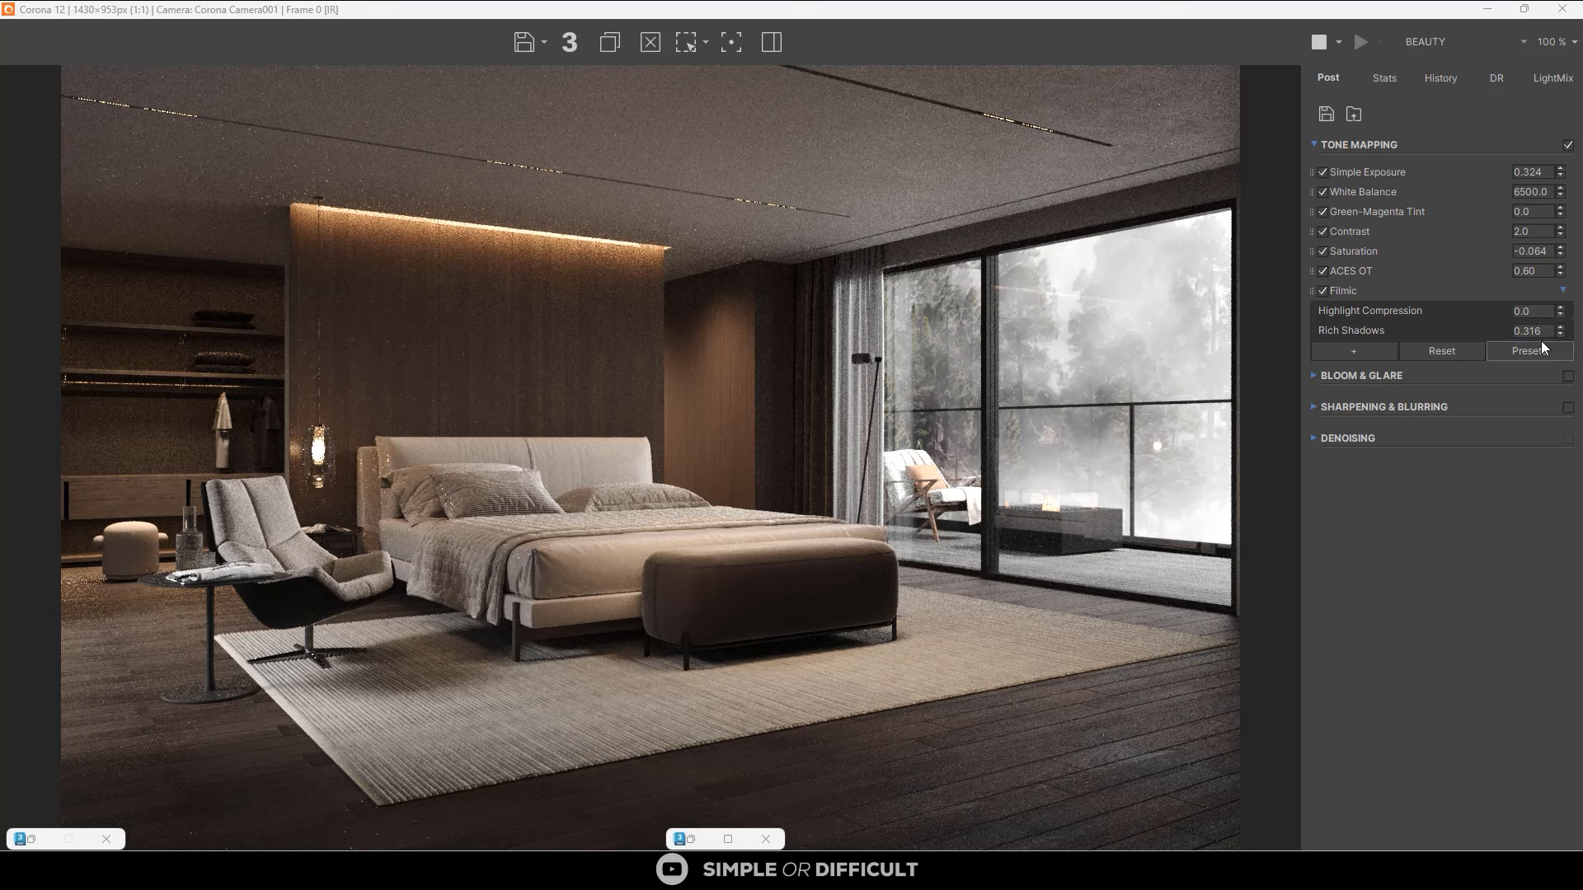
Add and enable a LUT operator using Adanmq_Advantix_100 at an opacity of 0.30.
left_click(1368, 353)
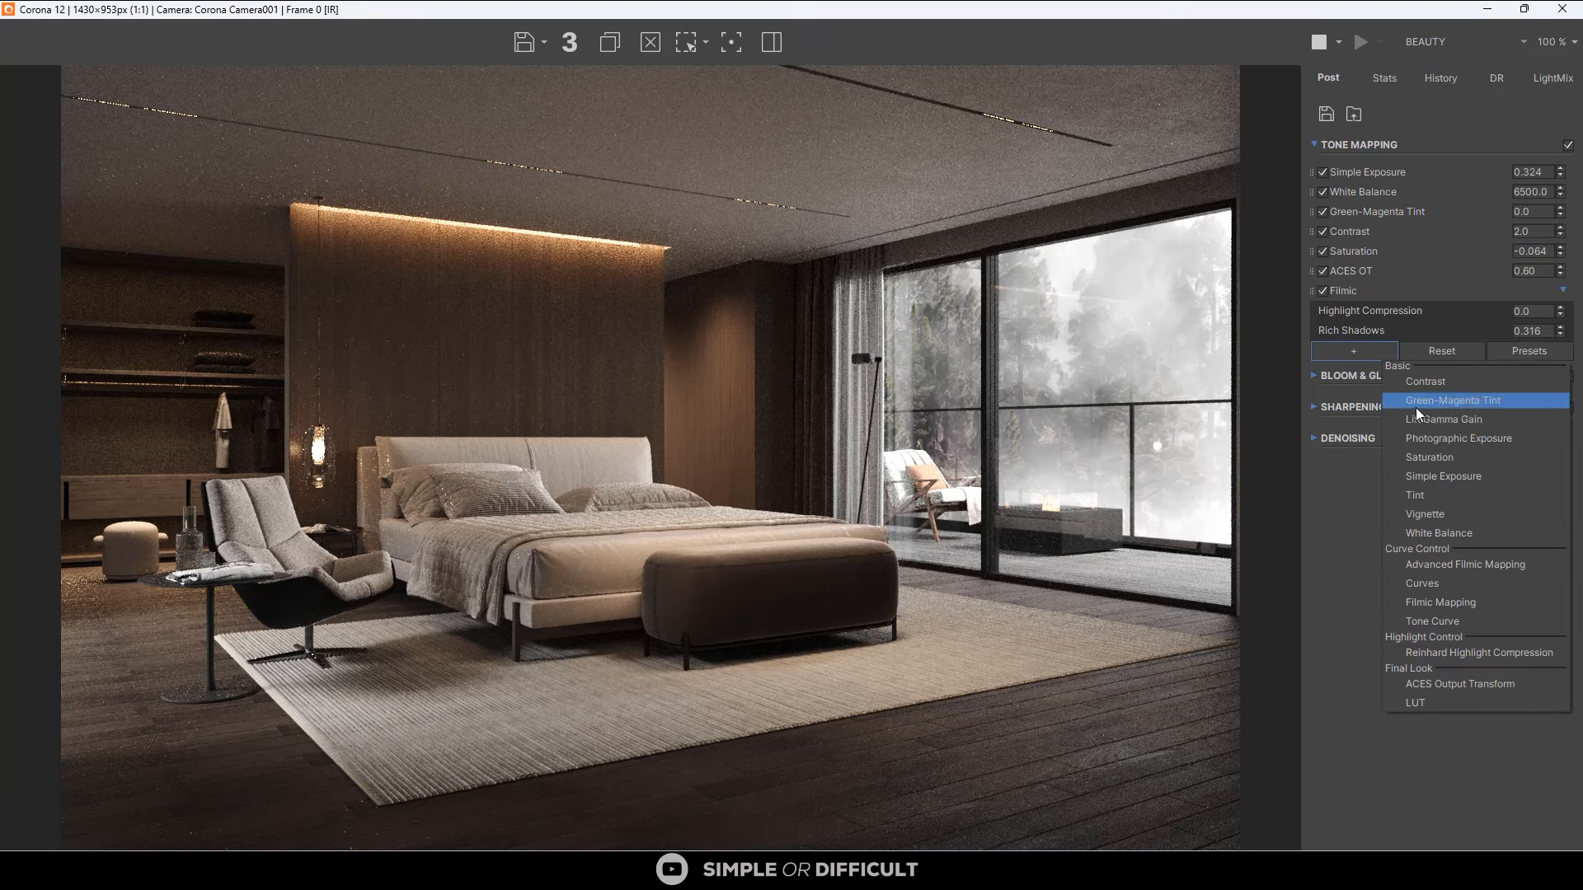
left_click(1433, 701)
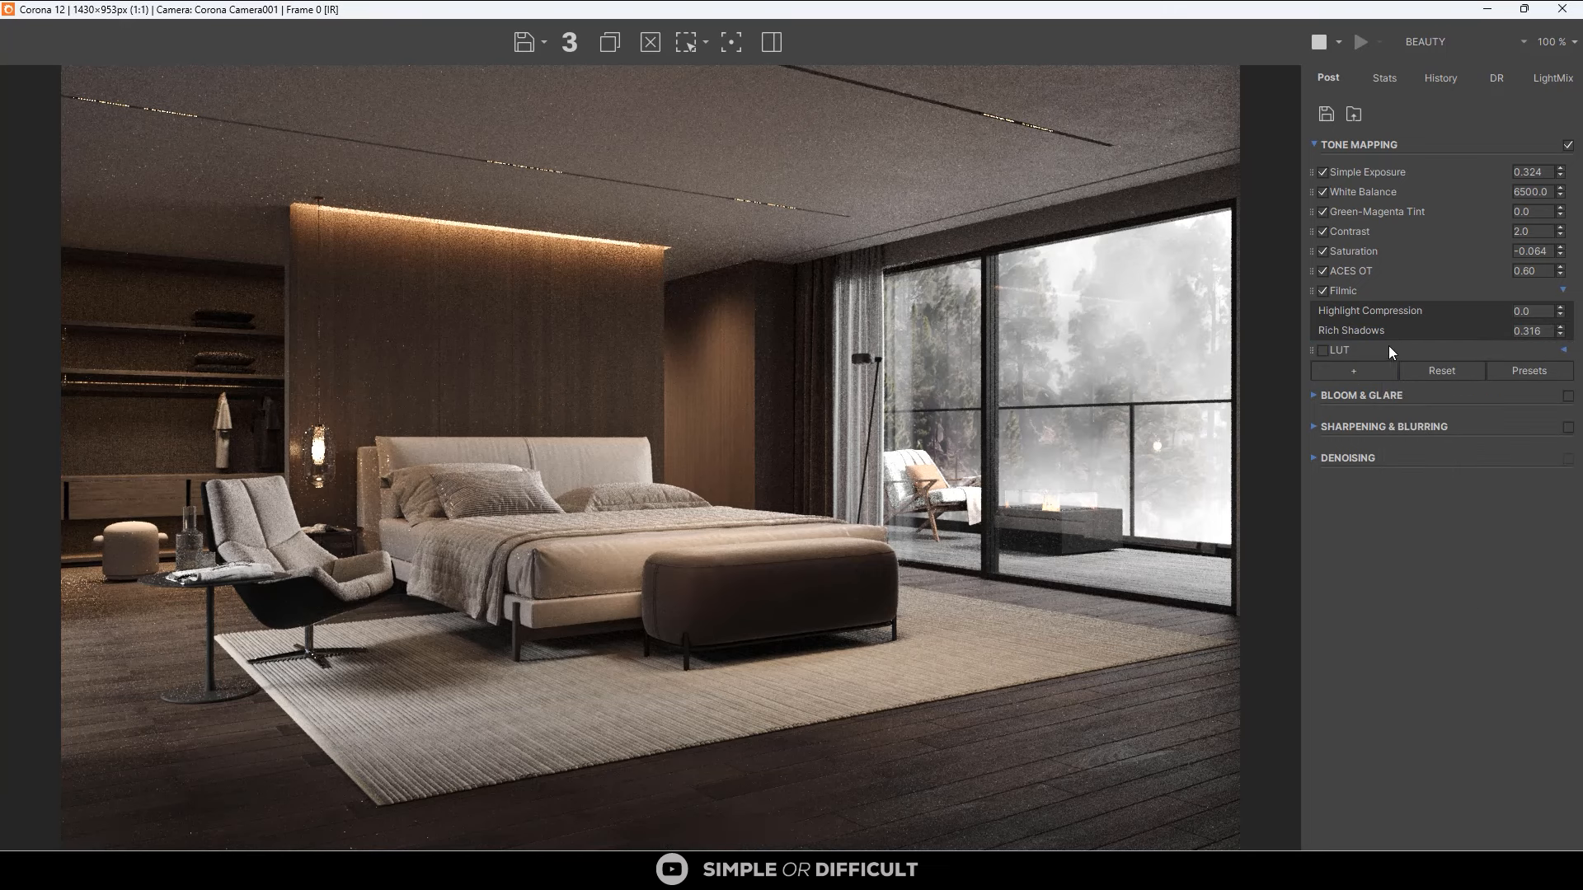
left_click(1323, 350)
left_click(1561, 351)
double_click(1539, 394)
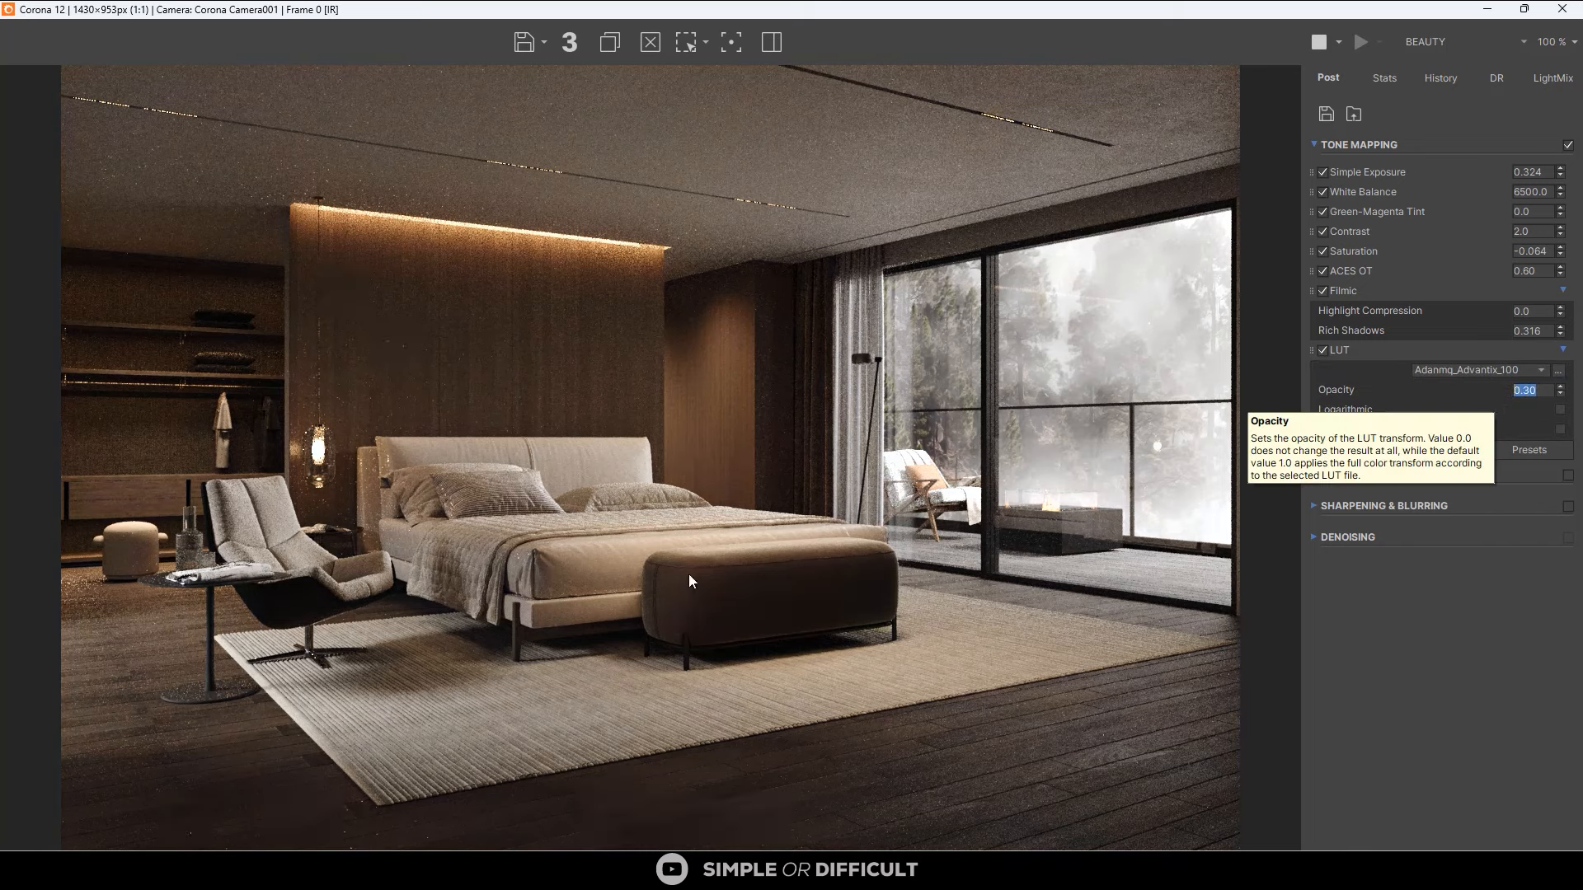
Enable bloom and glare, and enable sharpening and blurring with a sharpening amount of 3.
left_click(1568, 476)
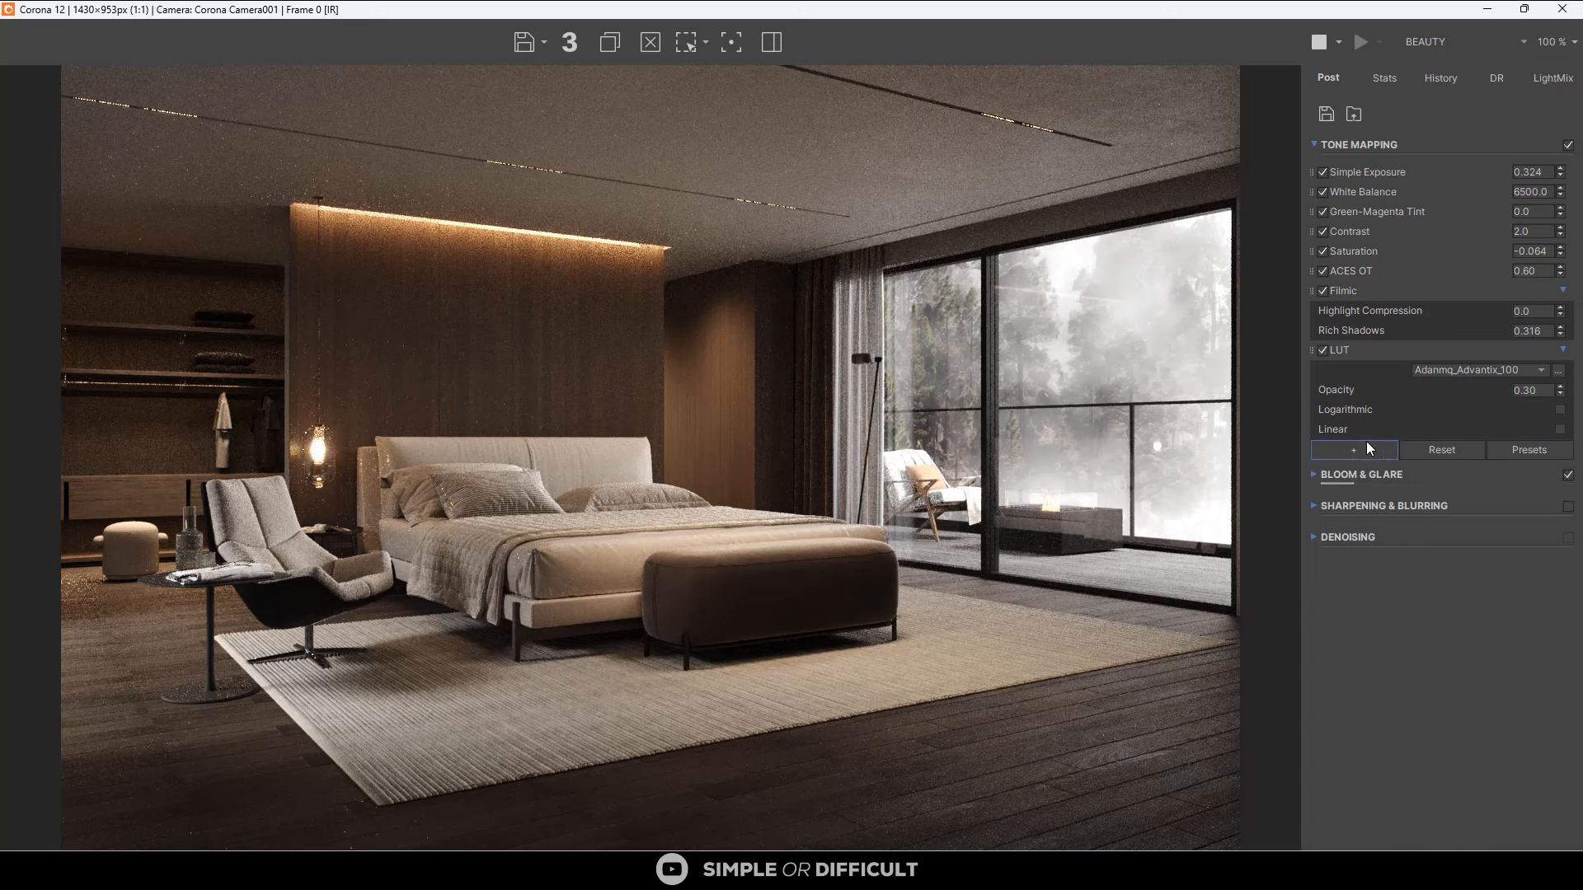
left_click(1316, 505)
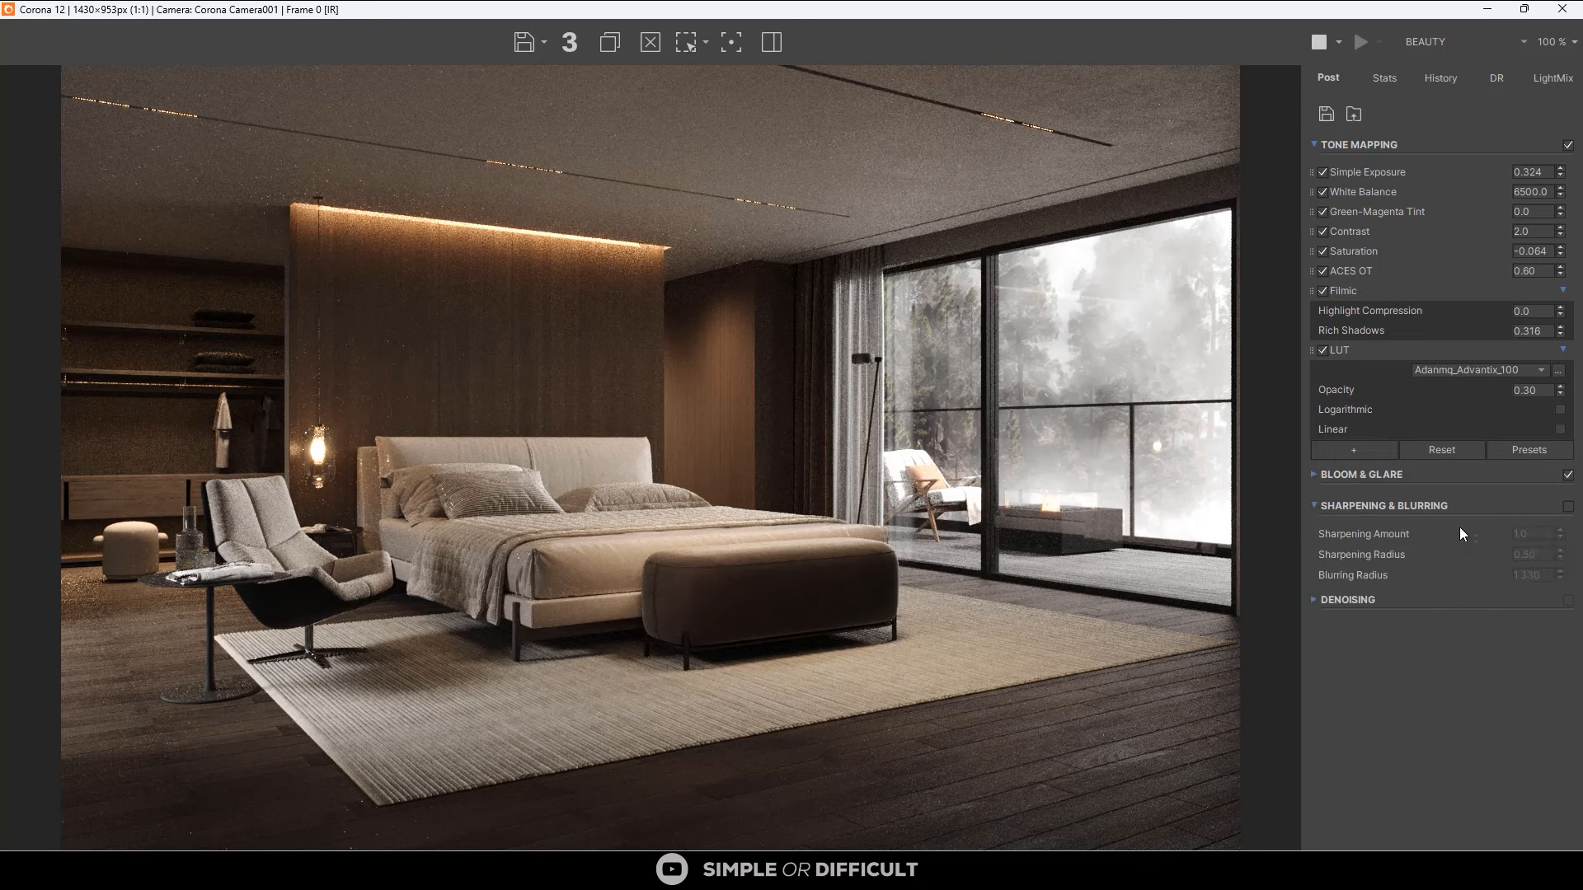
left_click(1567, 506)
double_click(1525, 534)
type("3")
key("Return")
Fine-tune the green-magenta tint to -0.028 and the ACES OT amount to 0.616.
left_click(1560, 215)
left_click(1560, 215)
mouse_move(1563, 216)
left_mouse_down()
mouse_move(1571, 357)
mouse_move(1559, 161)
mouse_move(1562, 220)
left_mouse_up()
double_click(1551, 212)
type("0")
key("Return")
left_click_drag(1561, 214, 1562, 224)
Set the render's simple exposure to 0.3.
left_click(1538, 175)
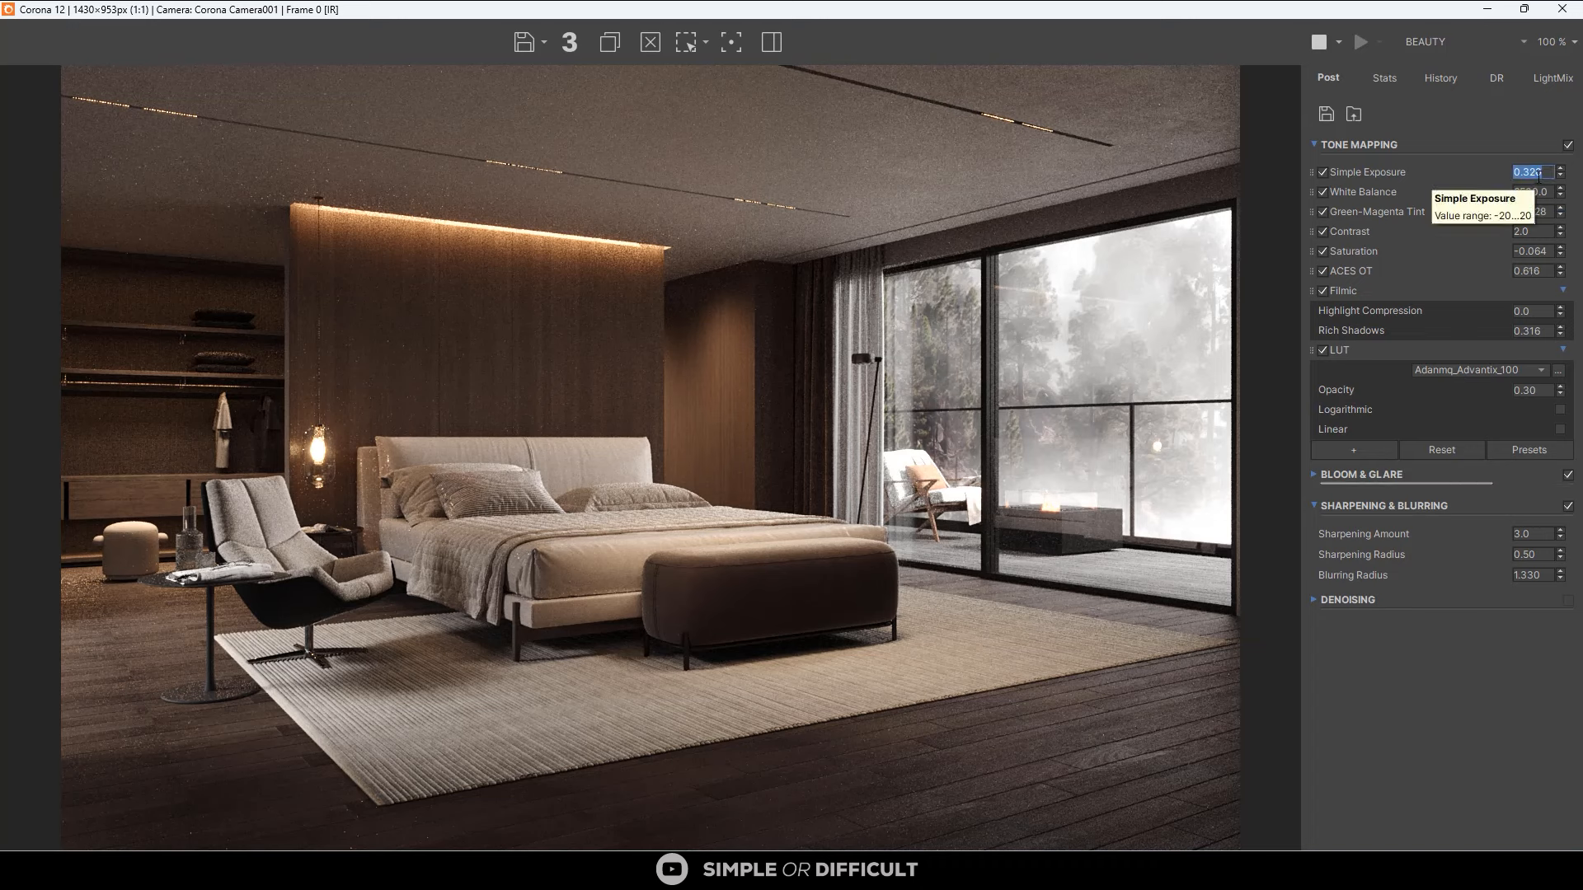
type("0.3")
key("Return")
Try a contrast of 1, restore it to 2 and inspect the wood panel beside the bed up close.
left_click(1538, 232)
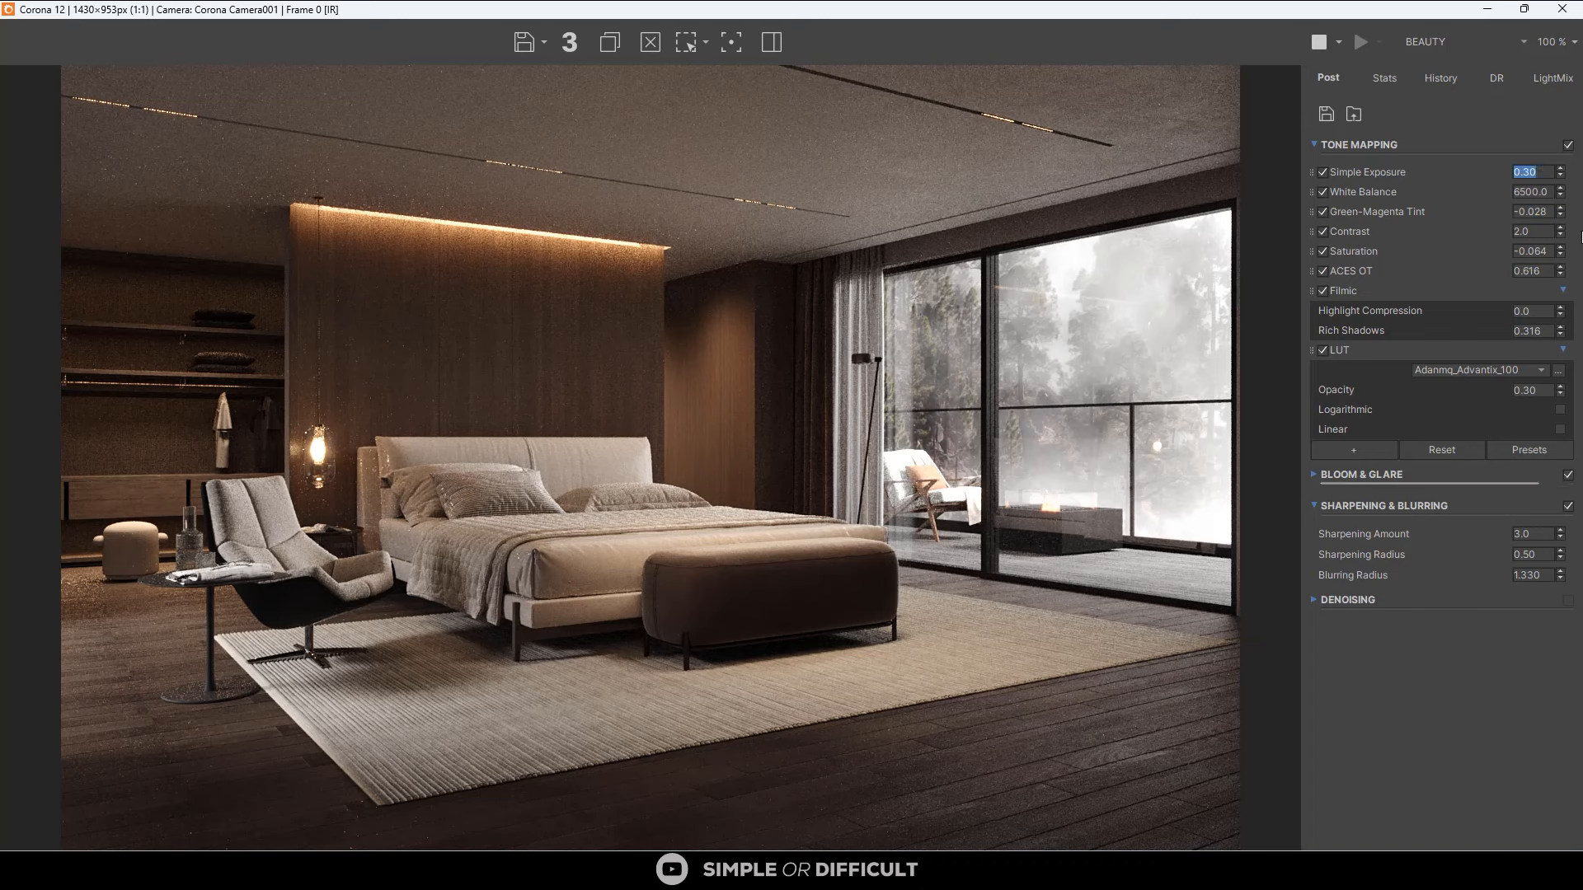
double_click(1538, 233)
type("1")
key("Return")
type("2")
key("Return")
scroll(744, 354, "up", 2)
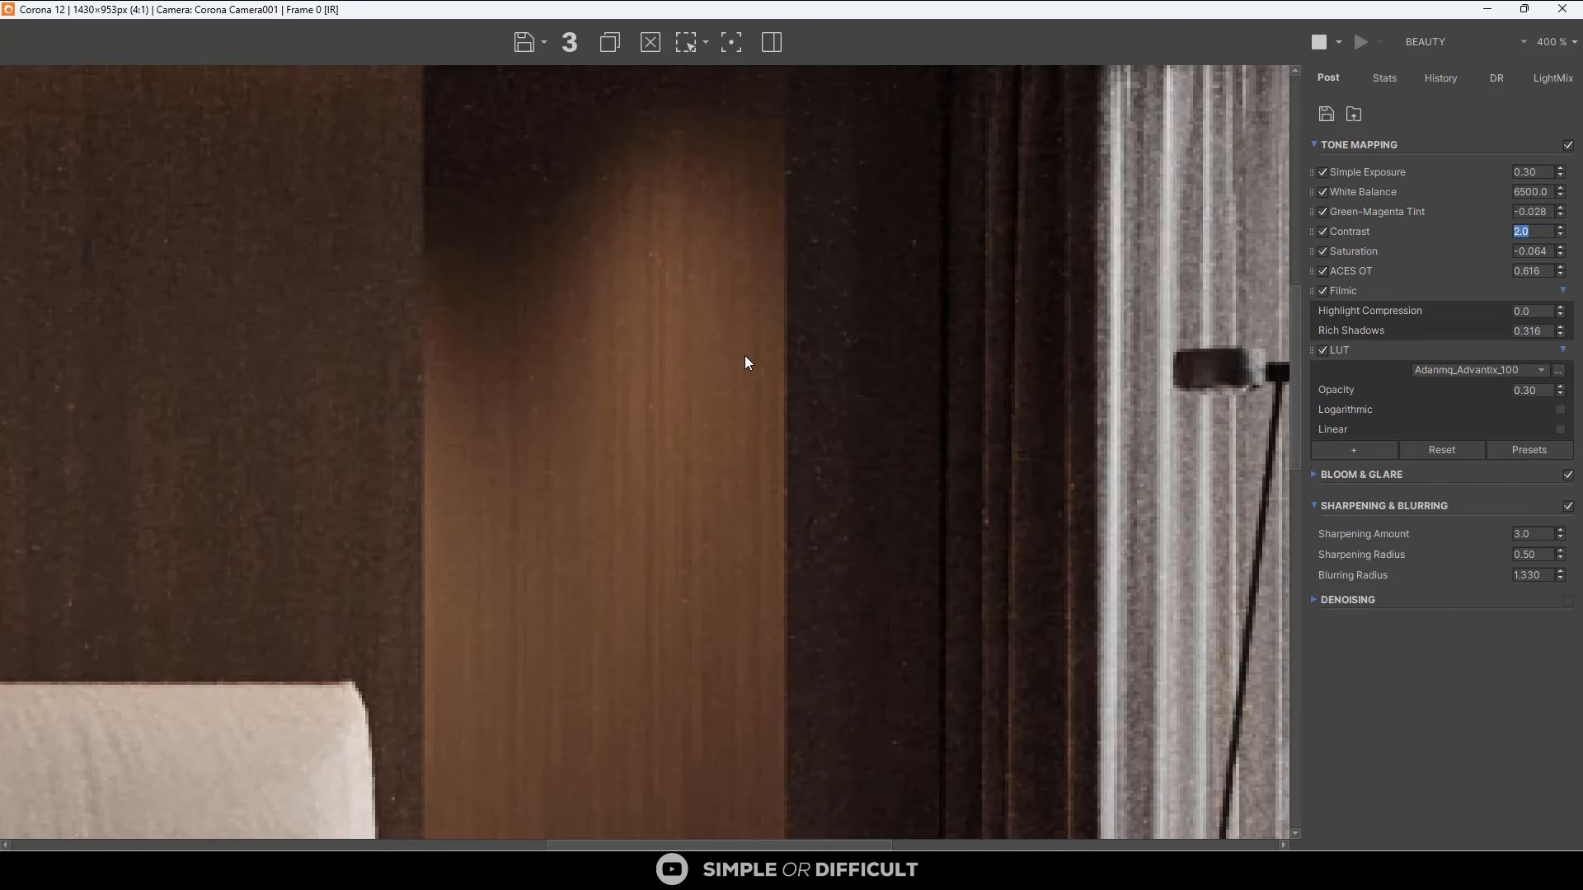
Set bloom and glare to size 11.881, bloom intensity 0.860, glare intensity 0.920, threshold 0.924 and color intensity 0.5.
left_click(1314, 475)
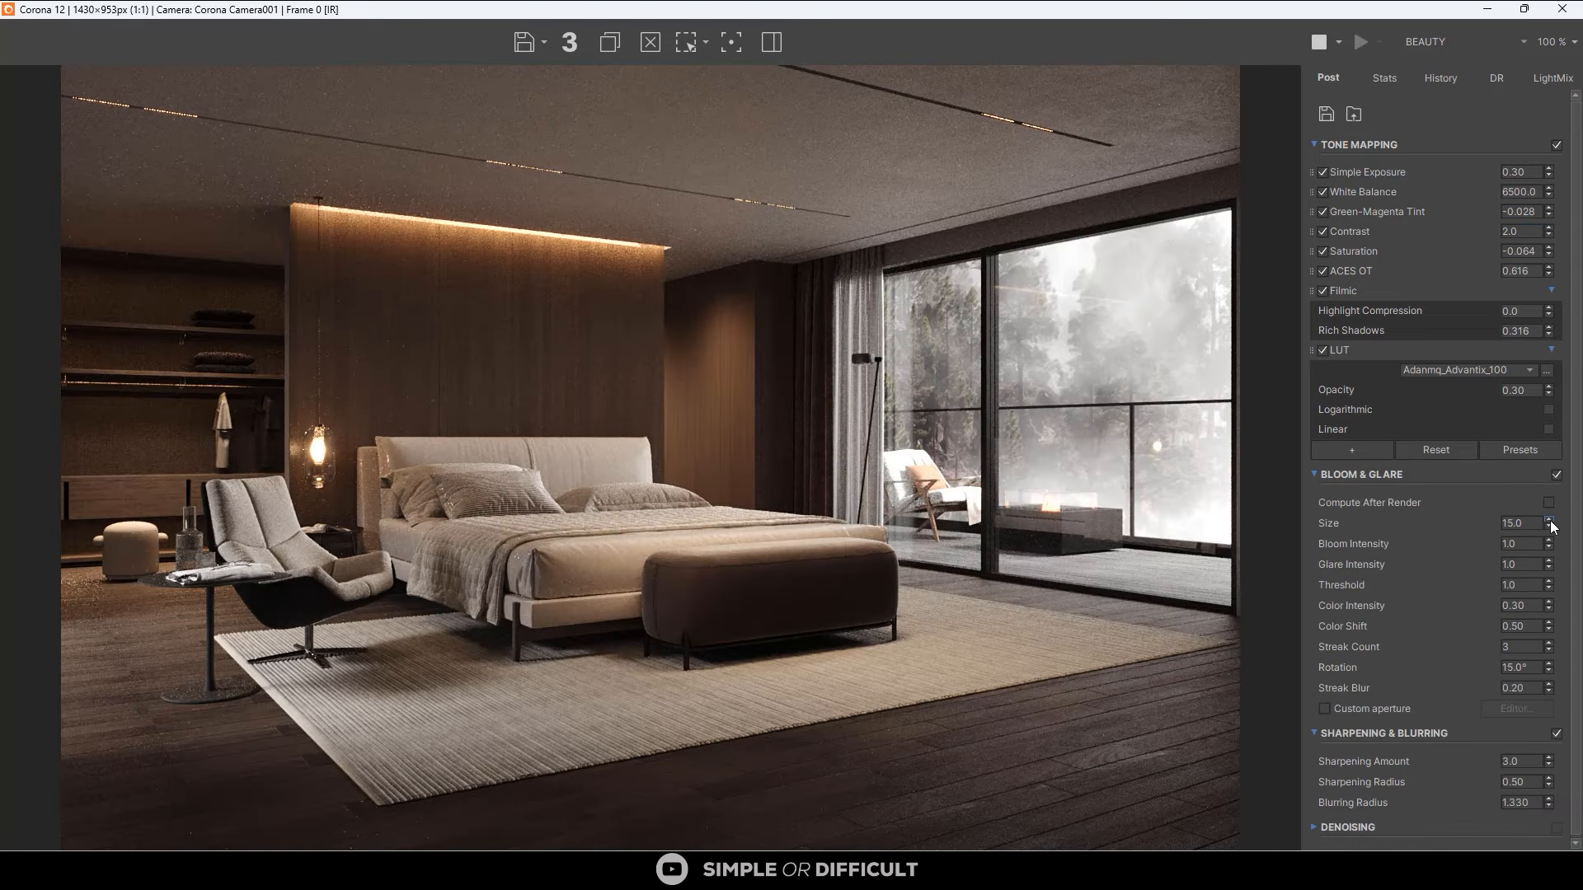
left_click_drag(1549, 521, 1556, 620)
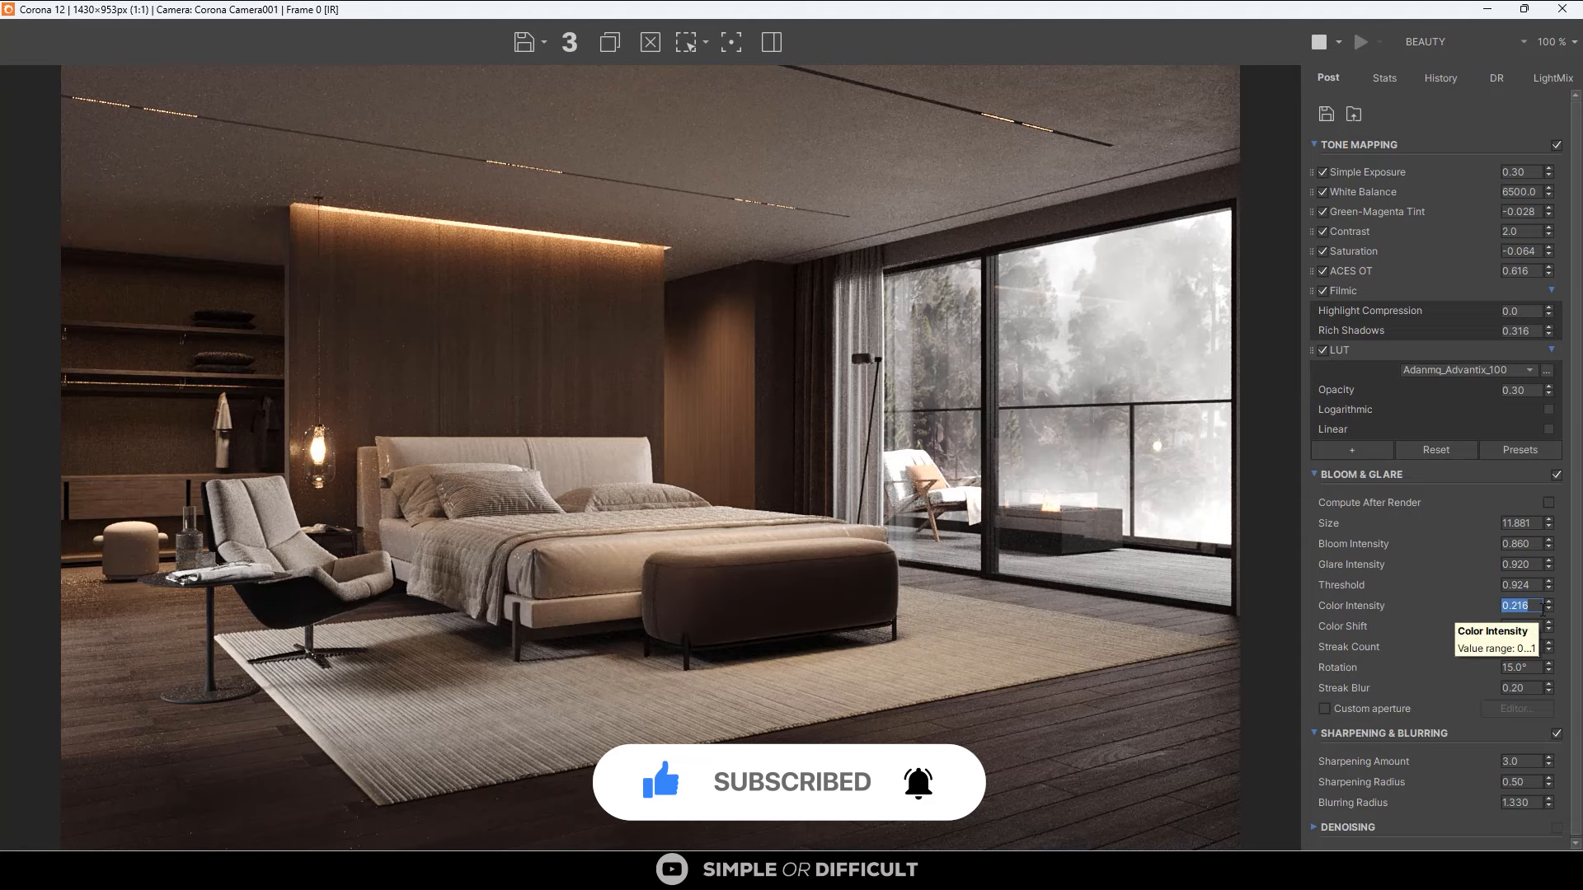
type("0.5")
key("Return")
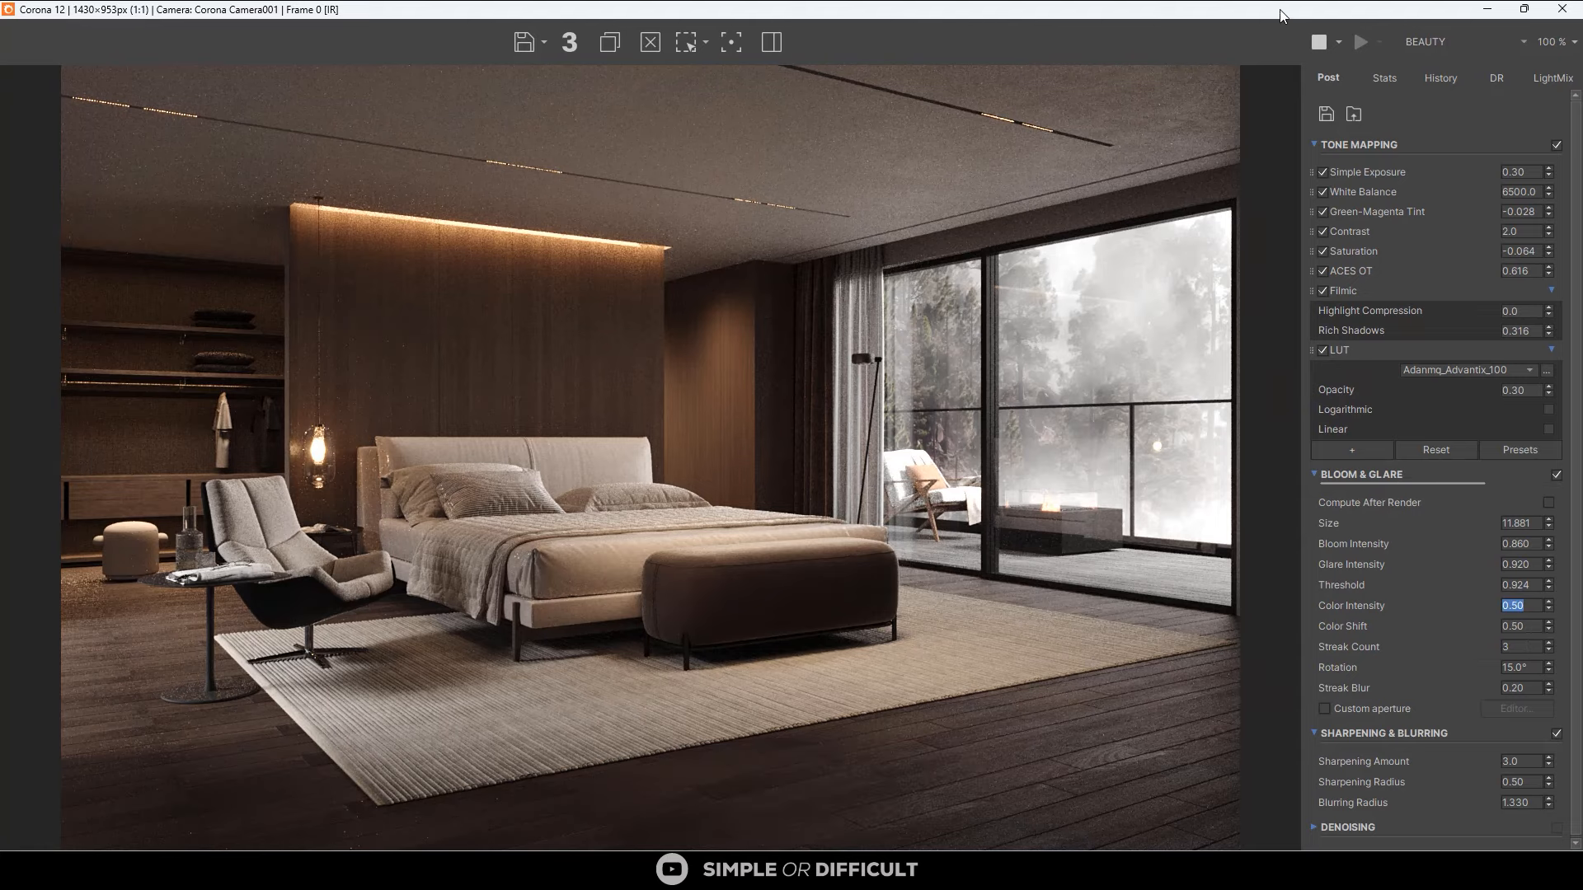
Set the intensity of the rectangular ceiling light nearest the camera to 5 and inspect the bed and bench in the render.
left_click_drag(1282, 15, 1065, 540)
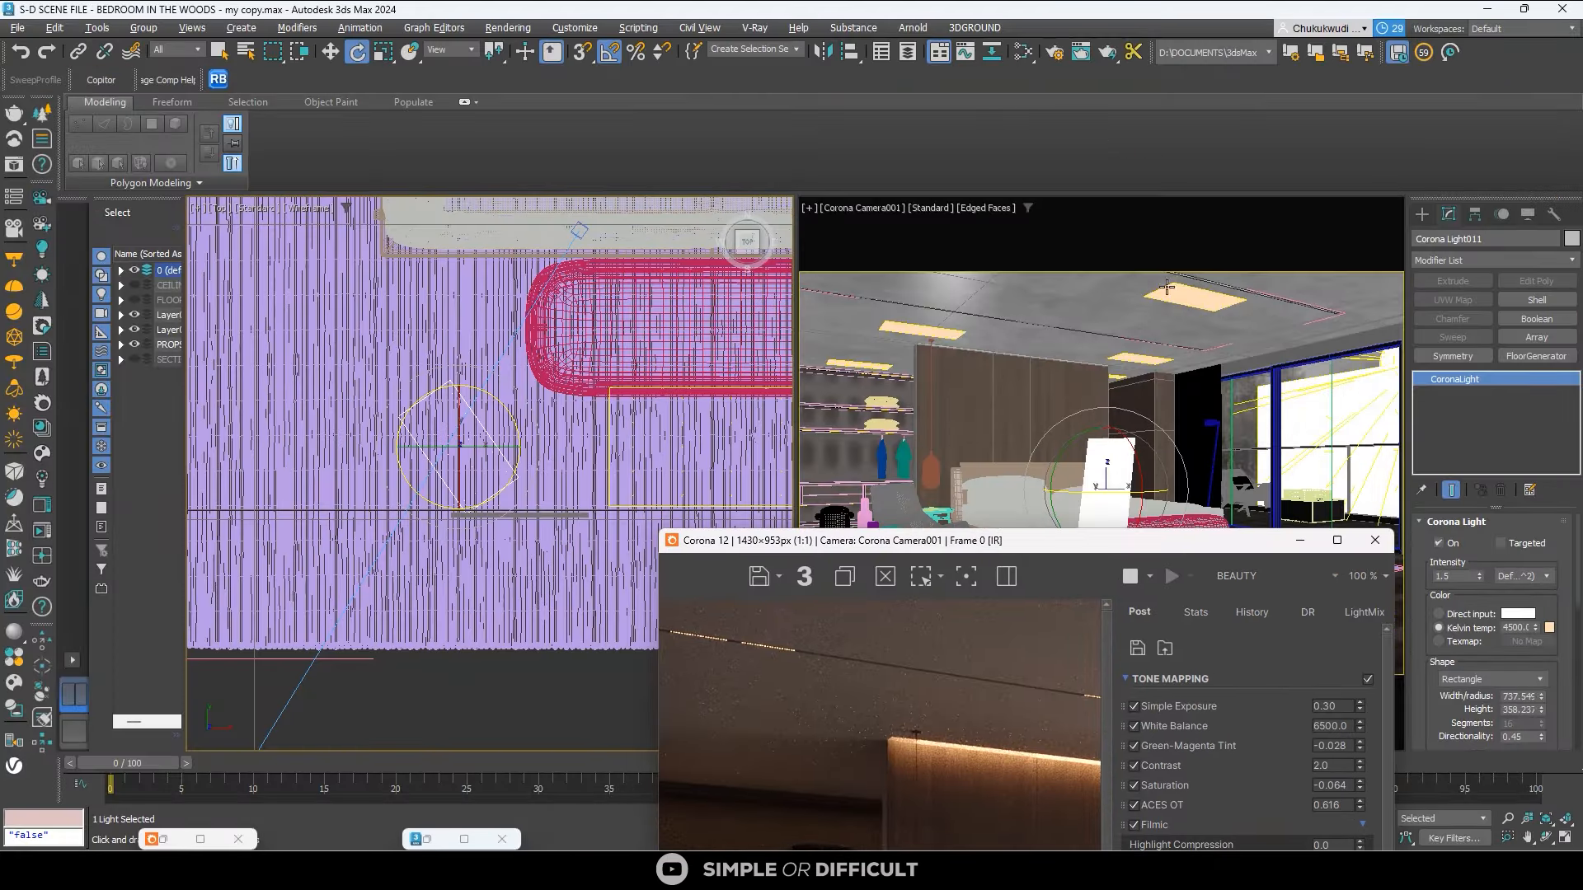
left_click(1167, 287)
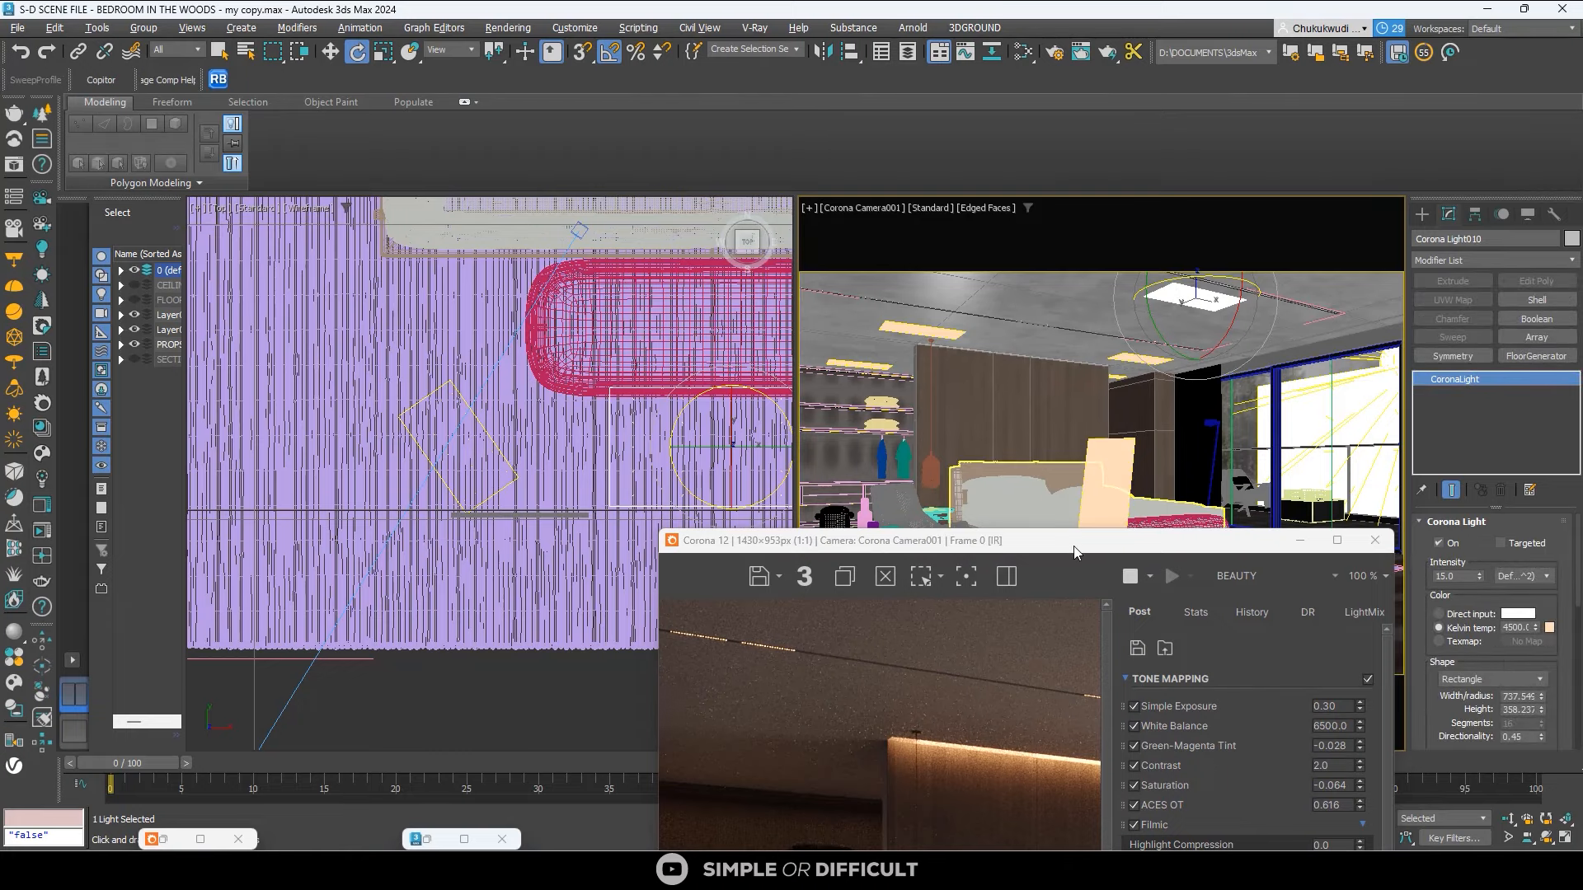
left_click_drag(1074, 552, 491, 152)
scroll(370, 285, "down", 1)
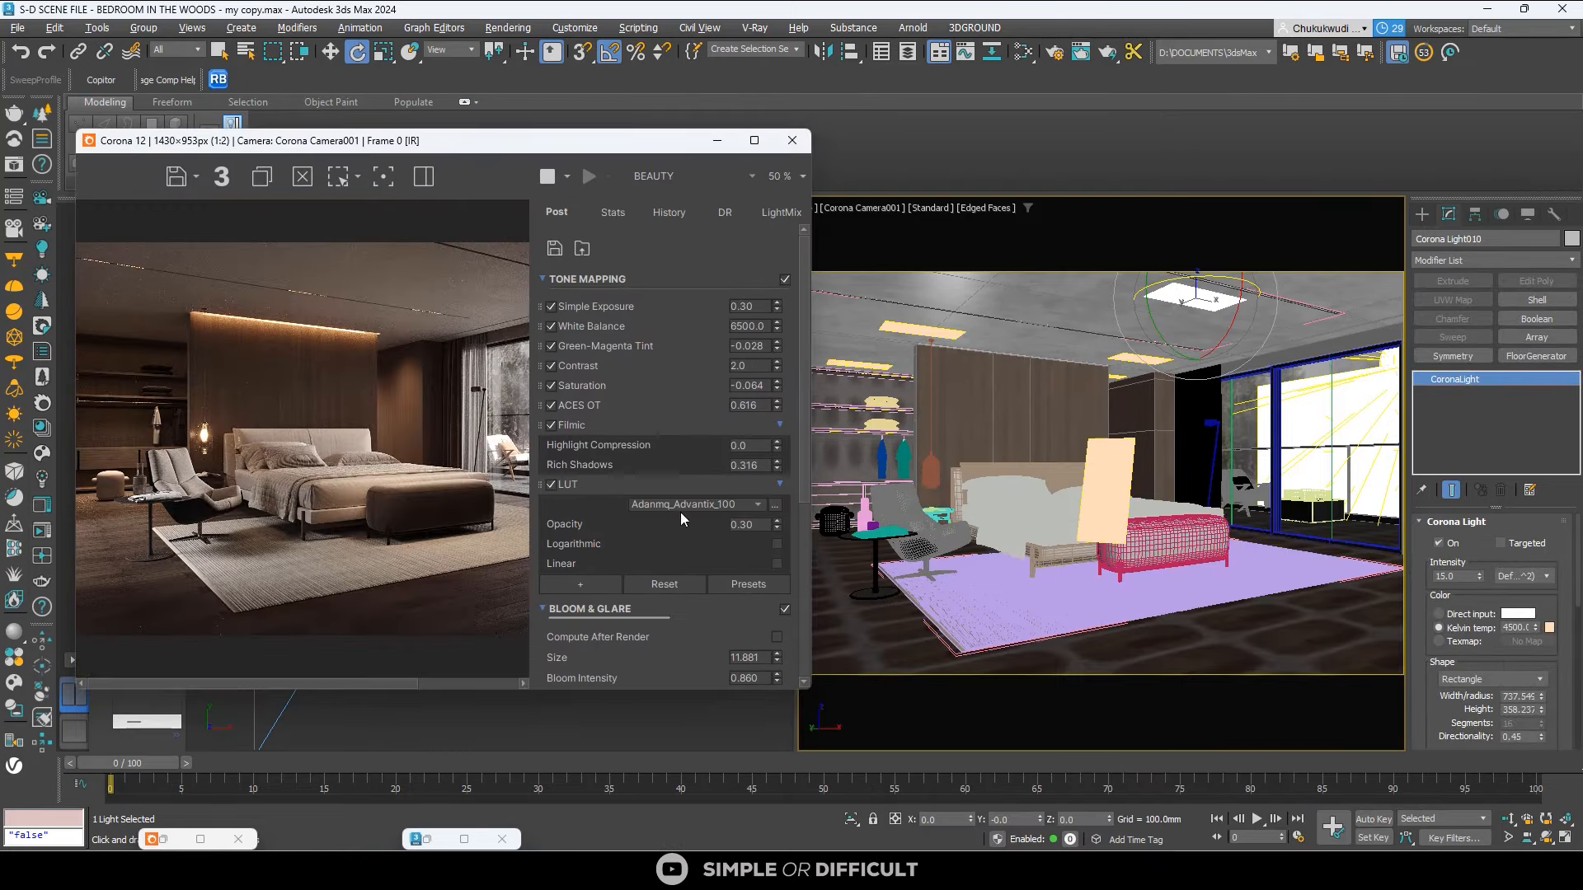
double_click(1457, 576)
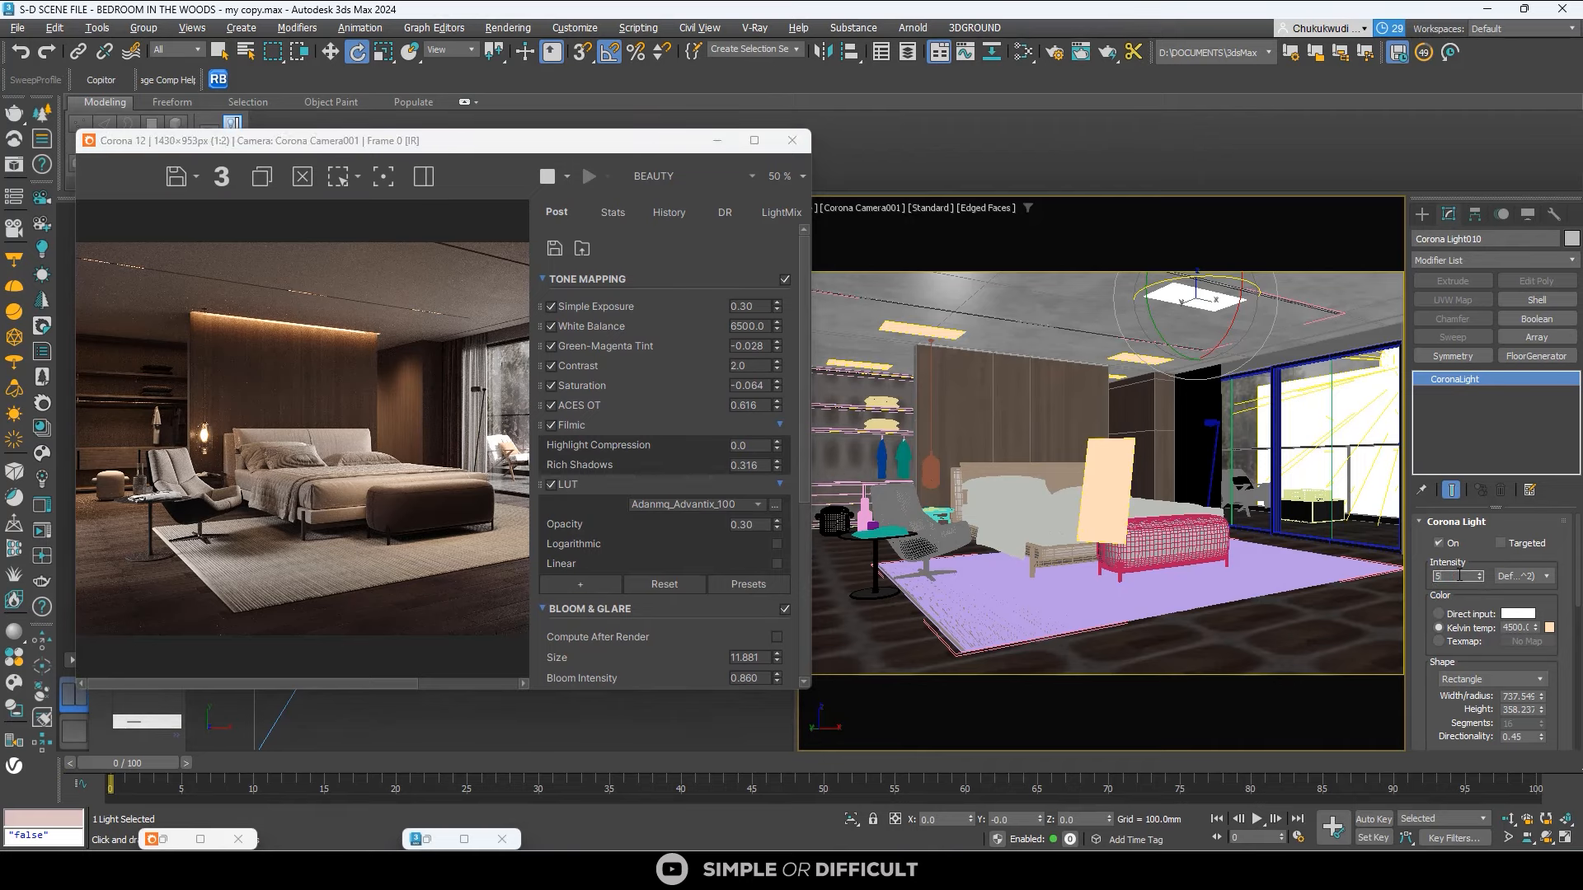
key("Return")
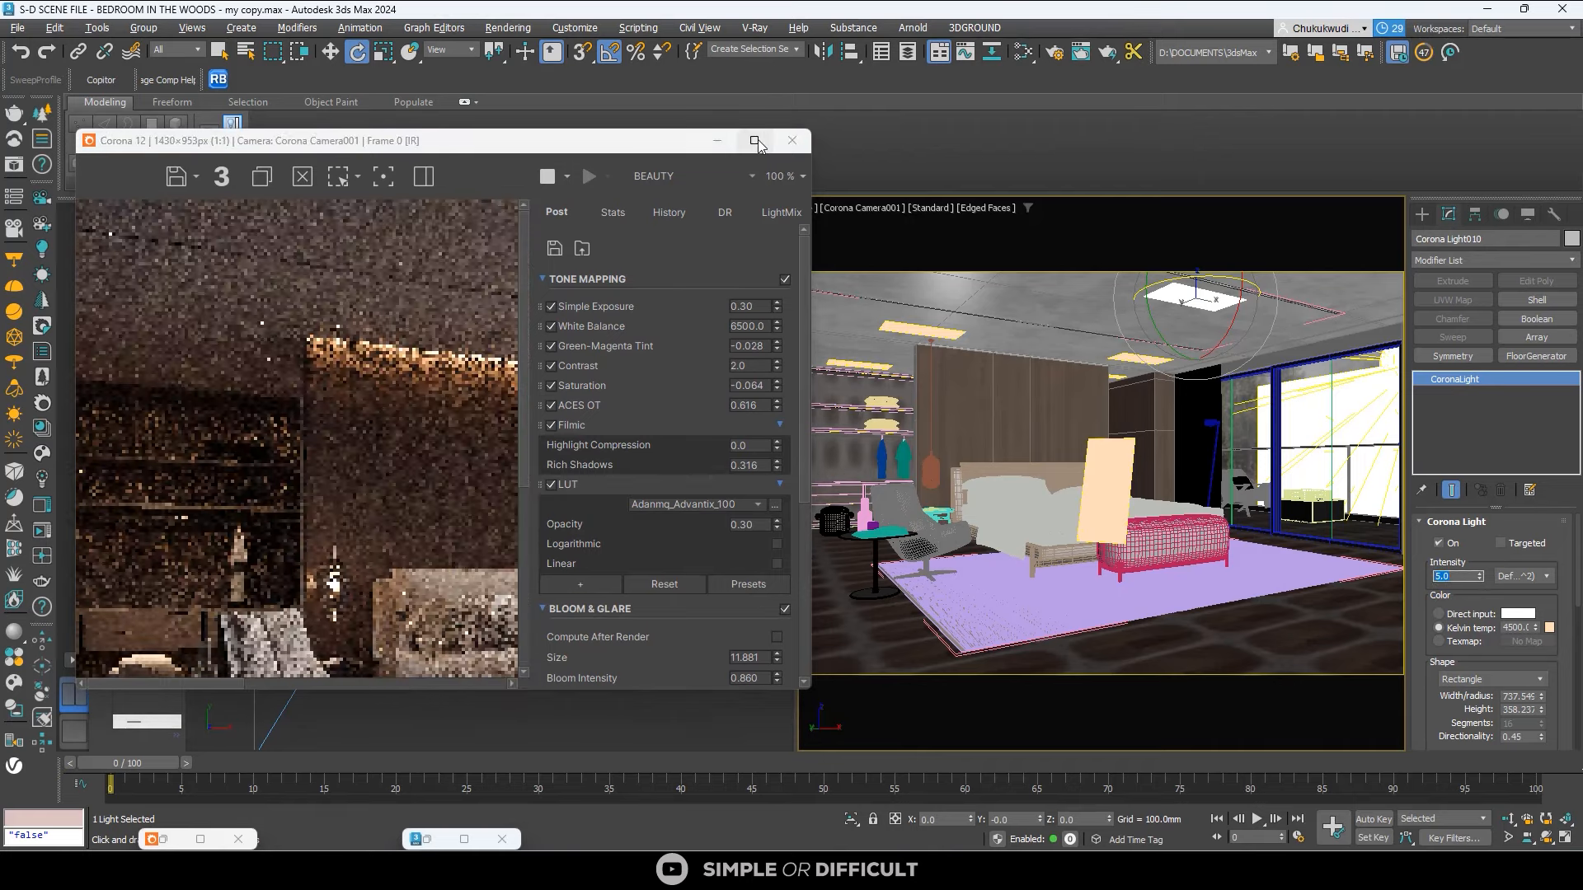
left_click(754, 140)
scroll(779, 570, "up", 2)
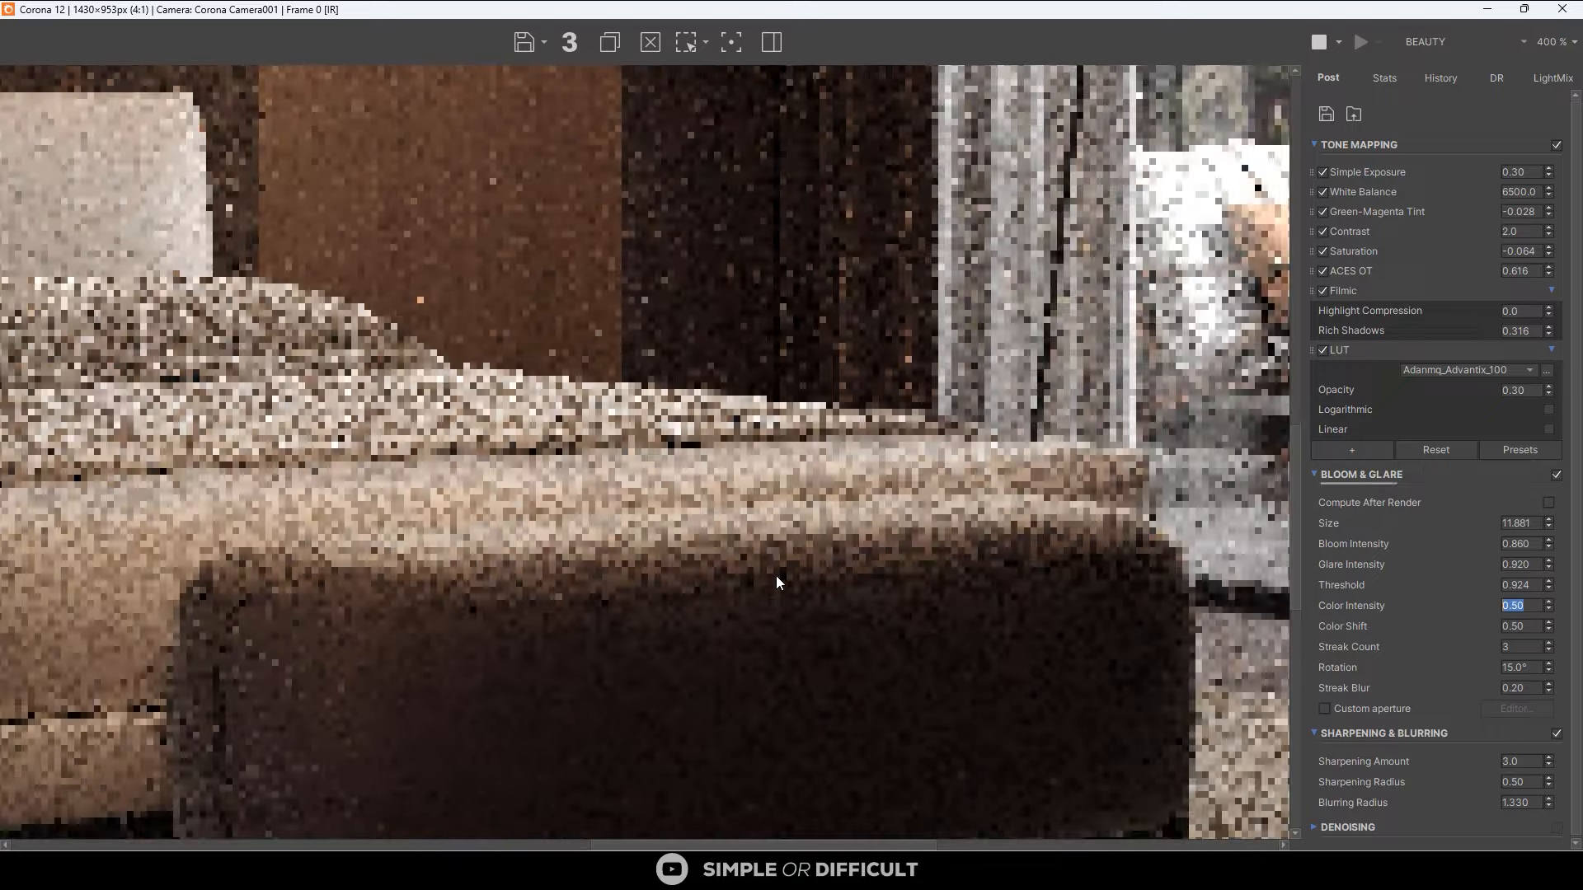
scroll(907, 399, "down", 2)
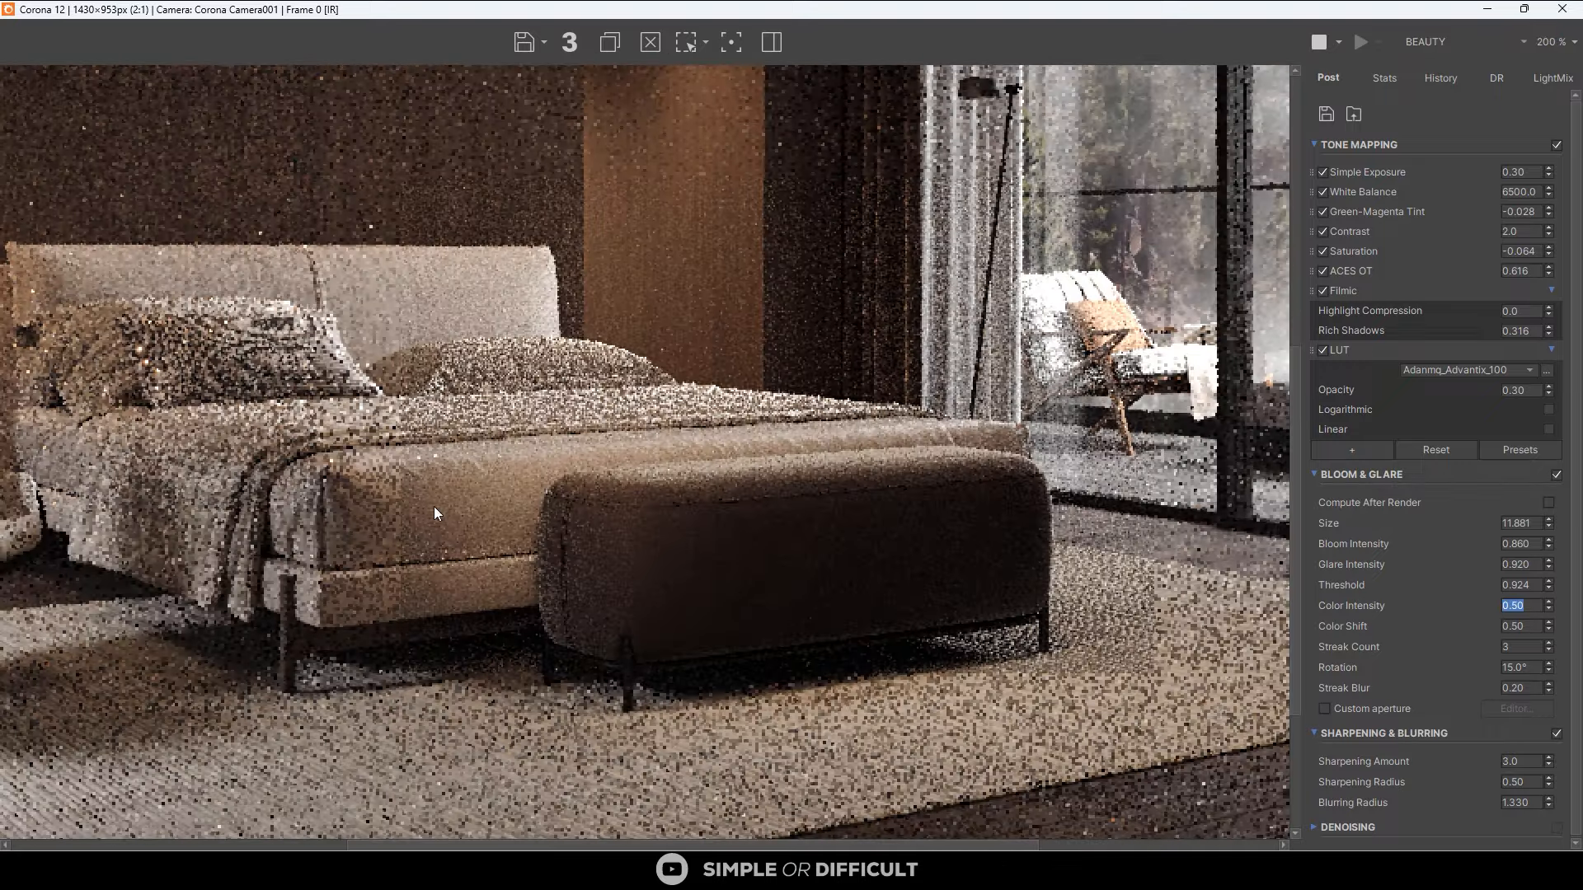
scroll(433, 509, "down", 2)
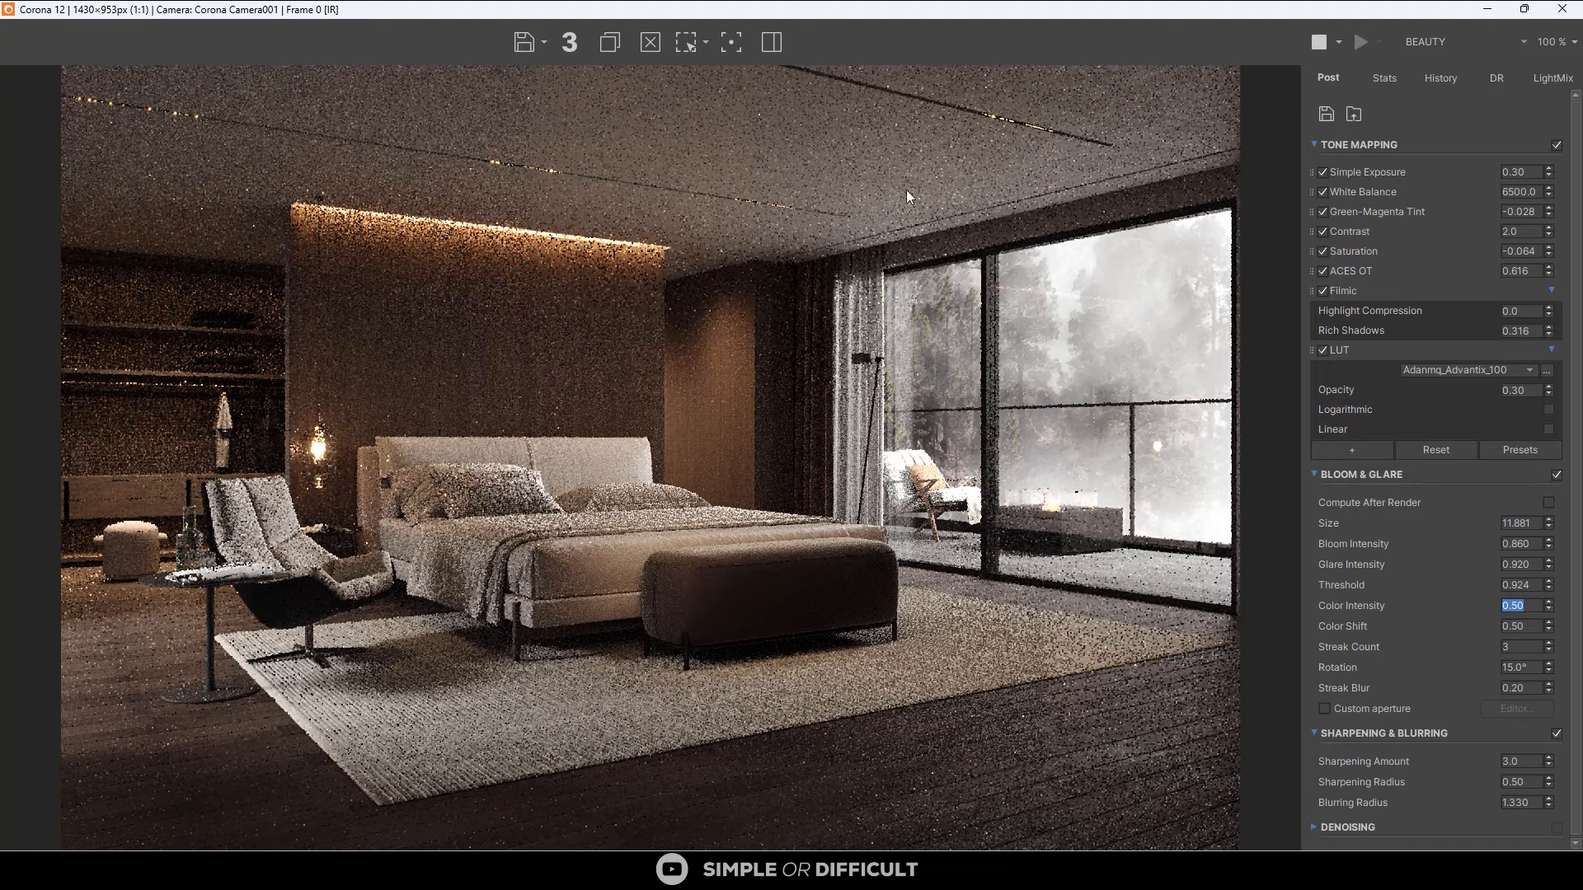
Lower that ceiling light's intensity to 3.5 and check the updated interactive render.
double_click(968, 14)
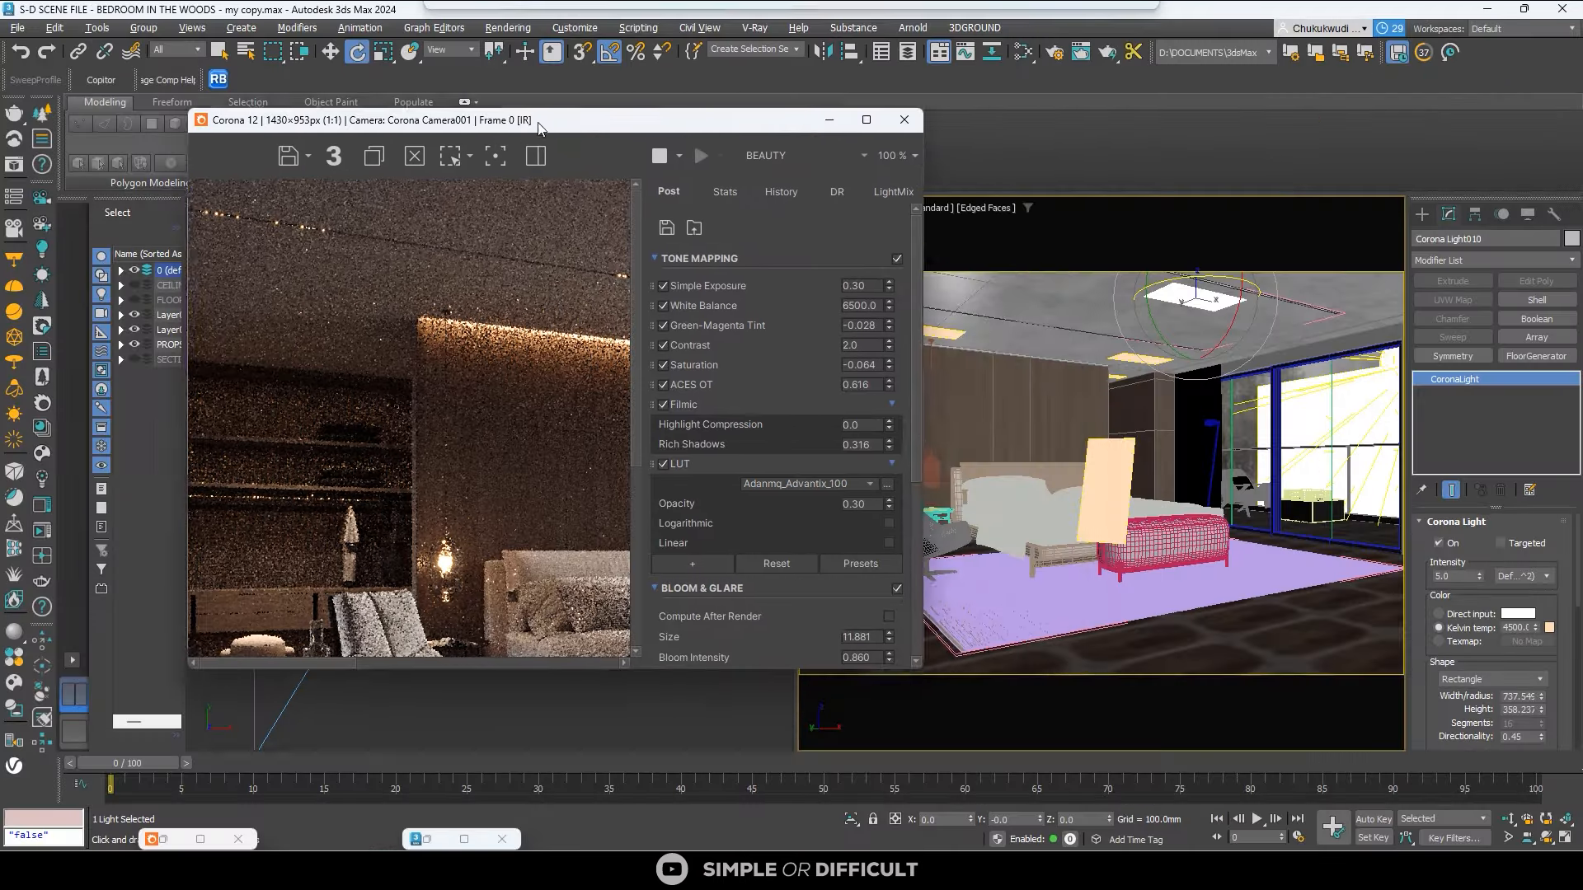
left_click(1450, 576)
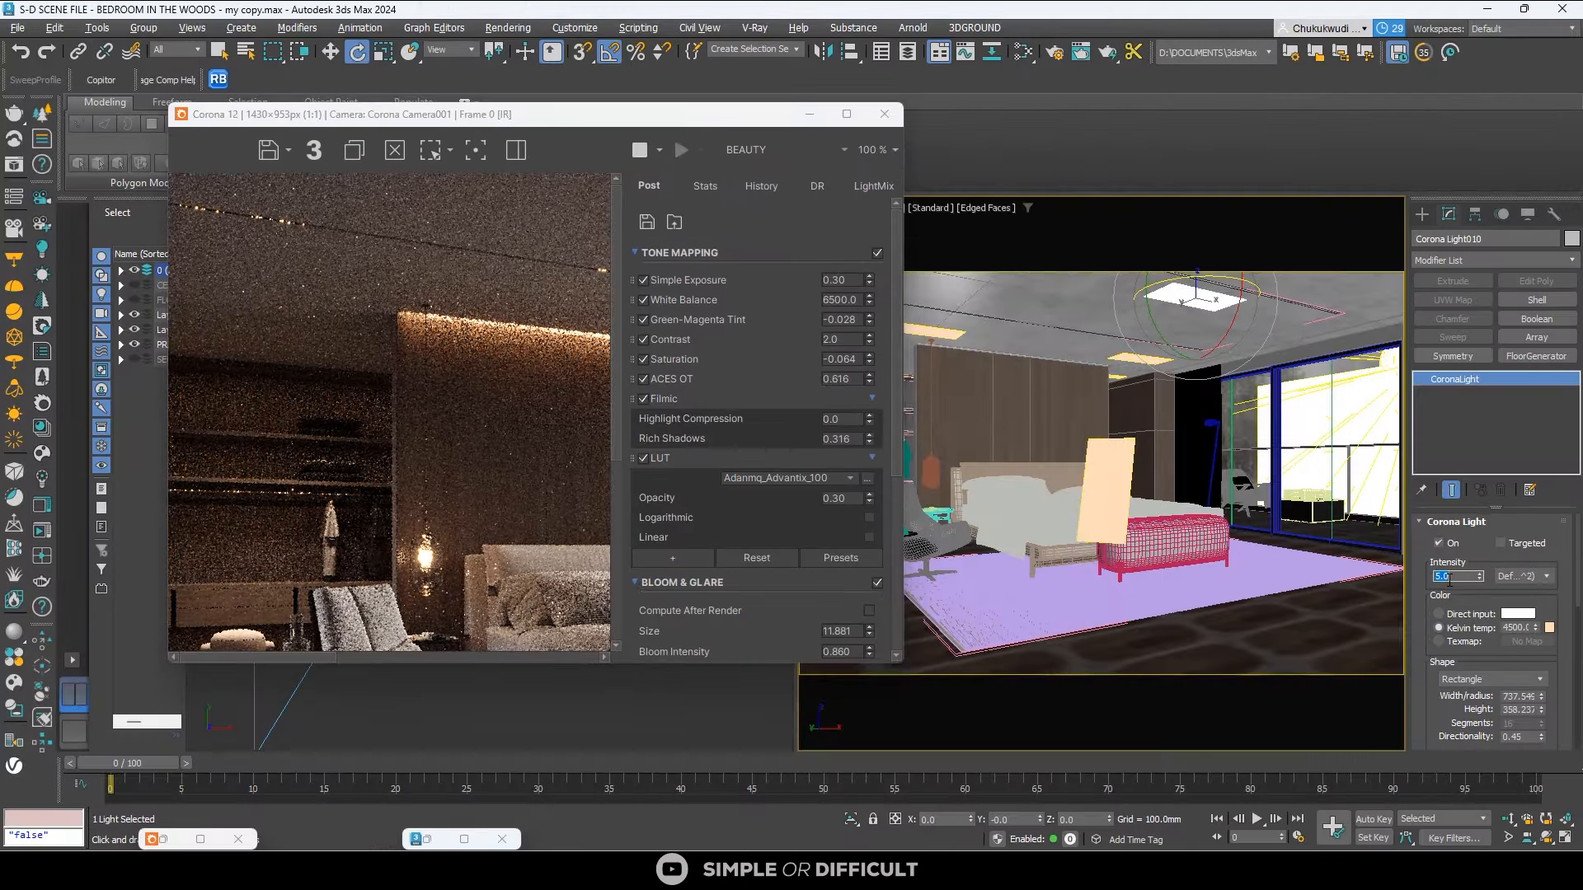
type("3.5")
key("Return")
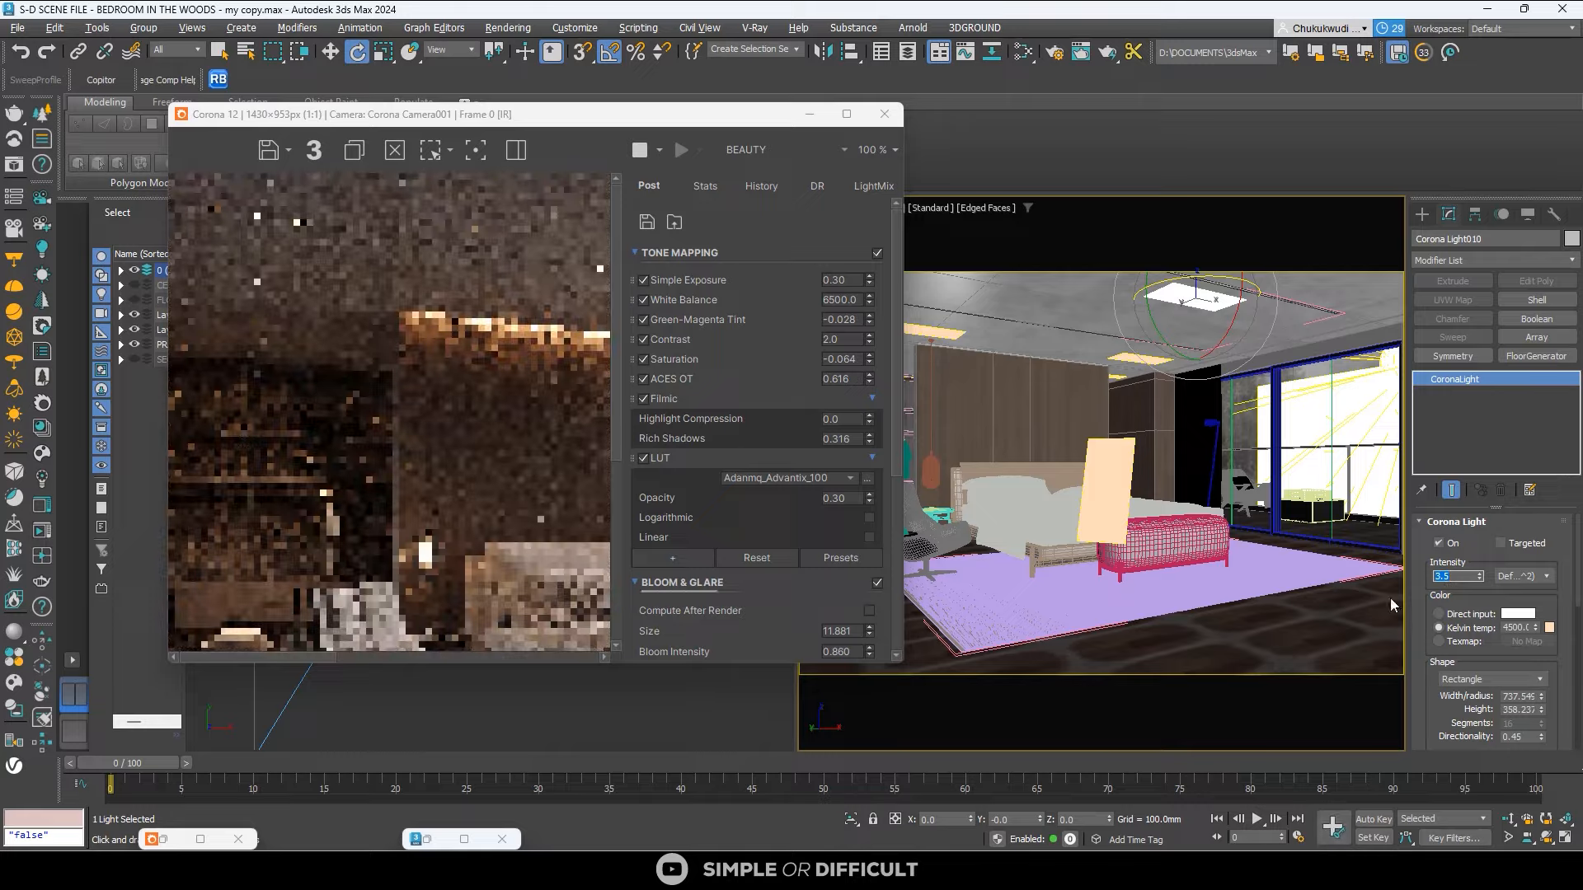
left_click(847, 116)
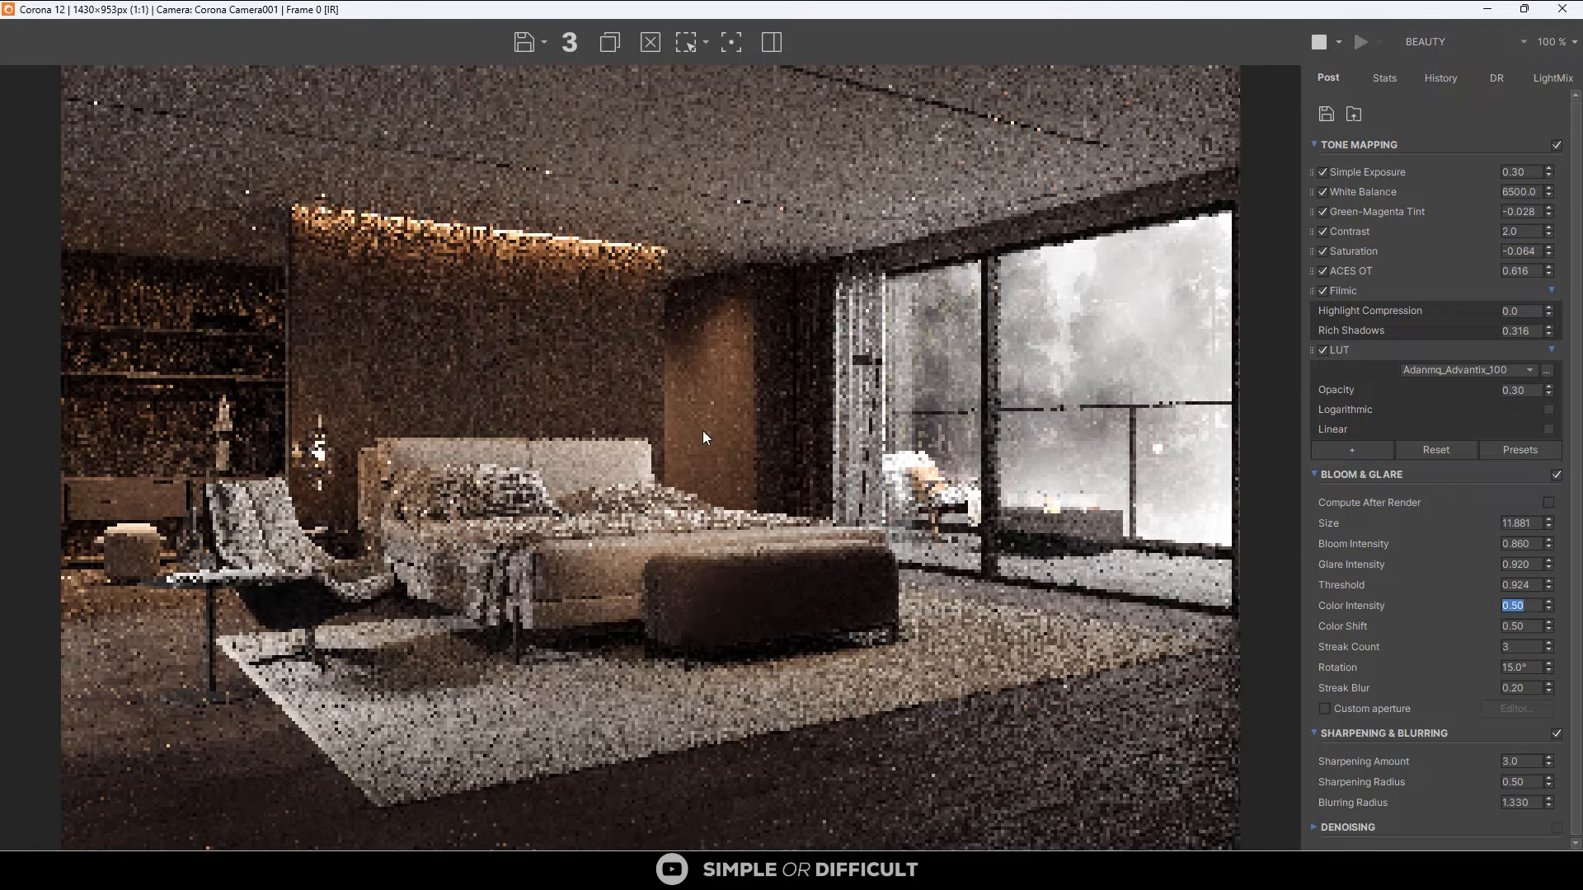
scroll(686, 551, "up", 3)
scroll(859, 413, "down", 3)
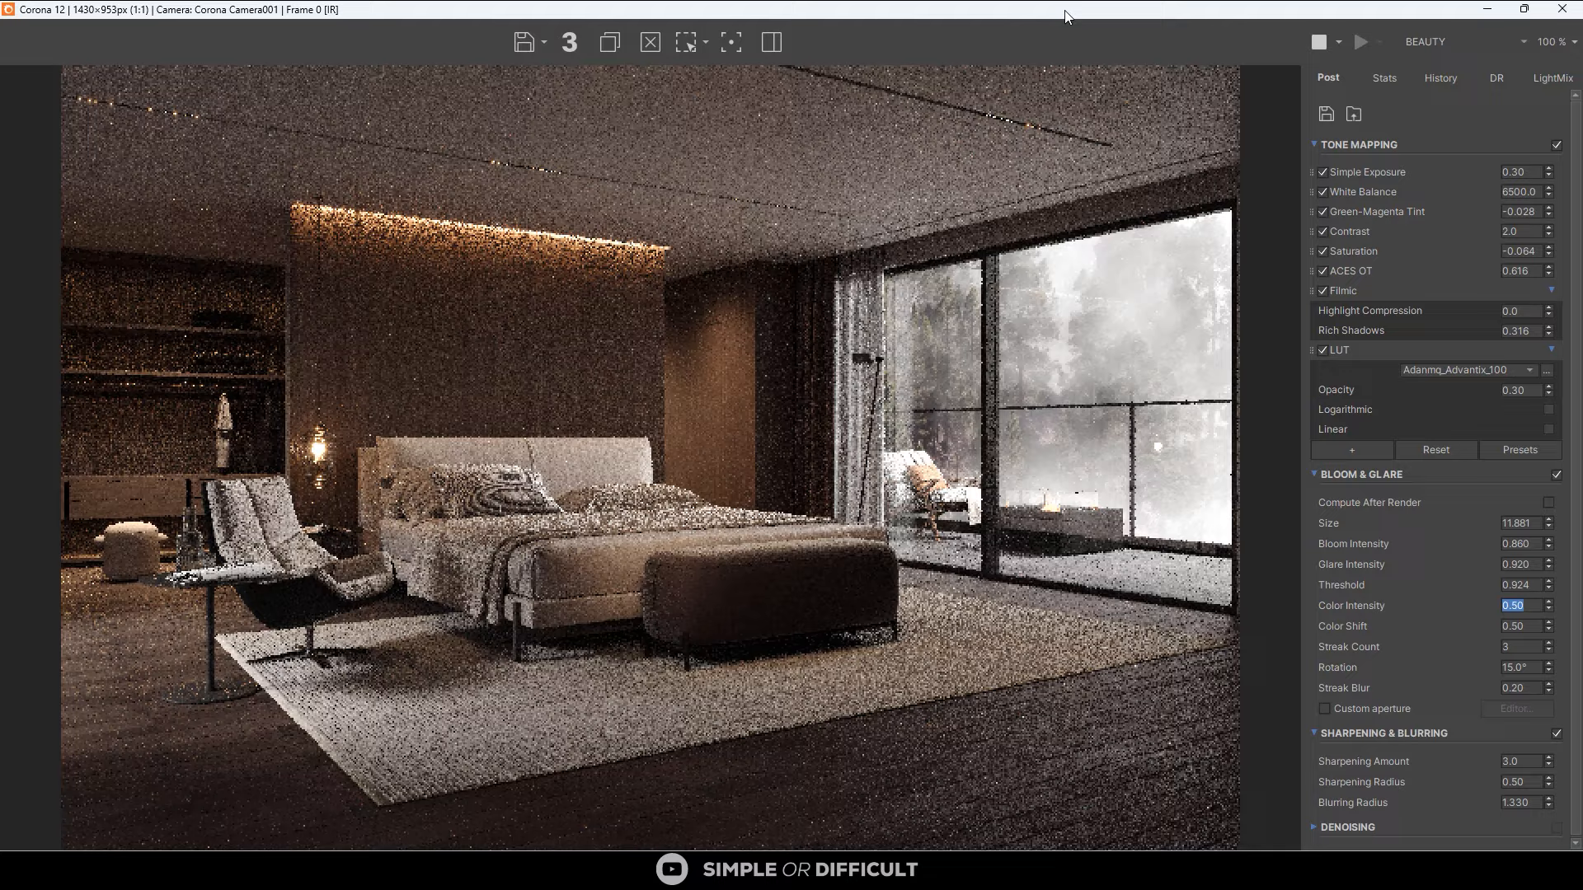
Select the upright, angled rectangular light in front of the bed and set its intensity to 1.
left_click_drag(1064, 17, 1142, 280)
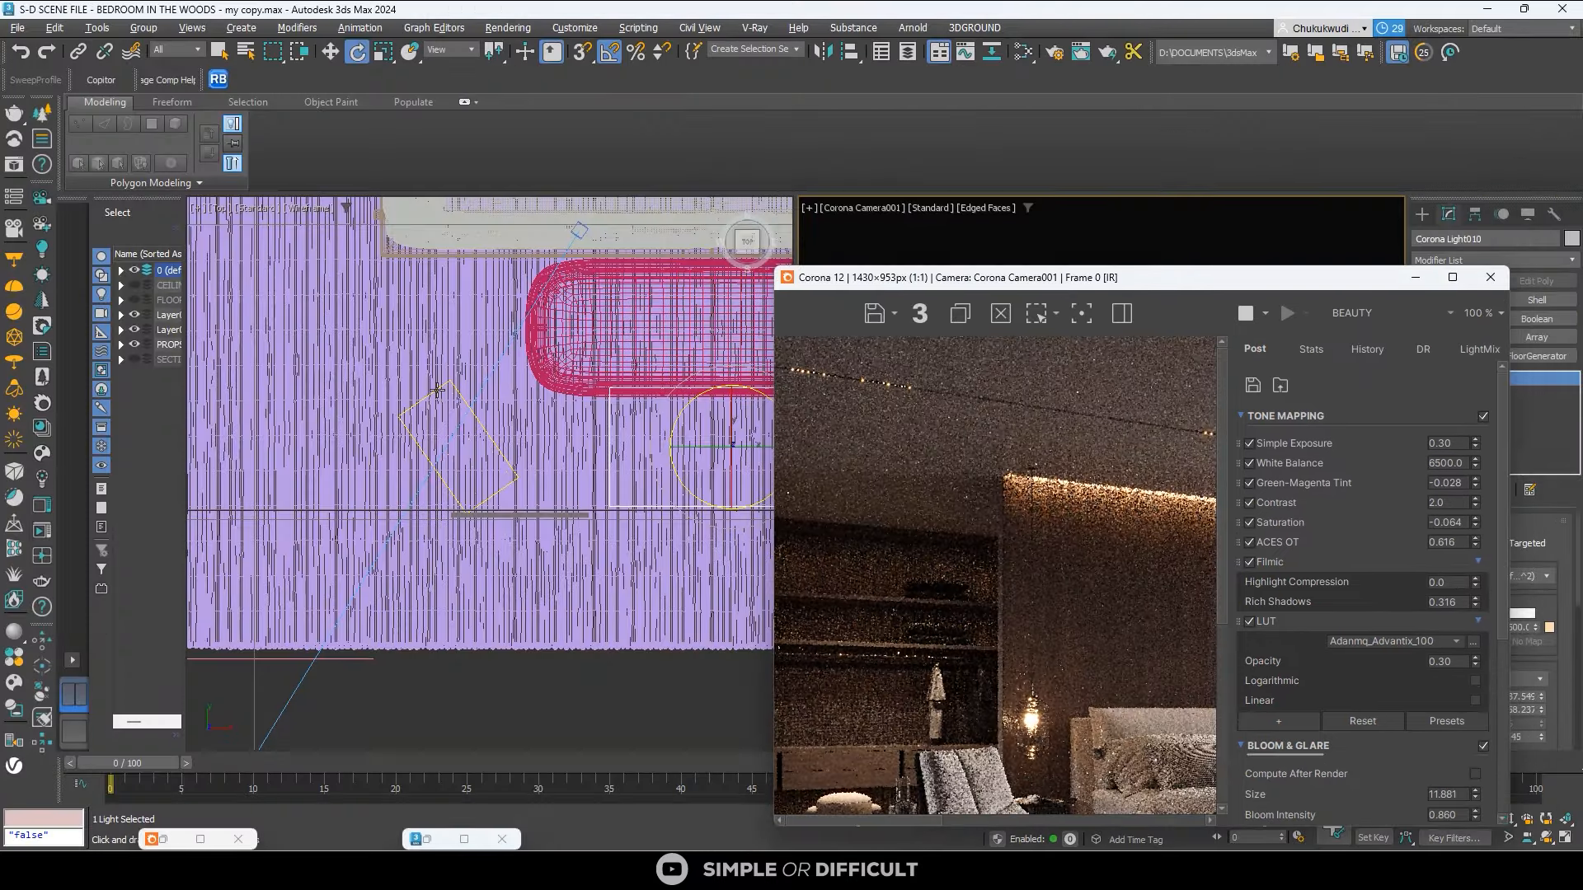
left_click(430, 391)
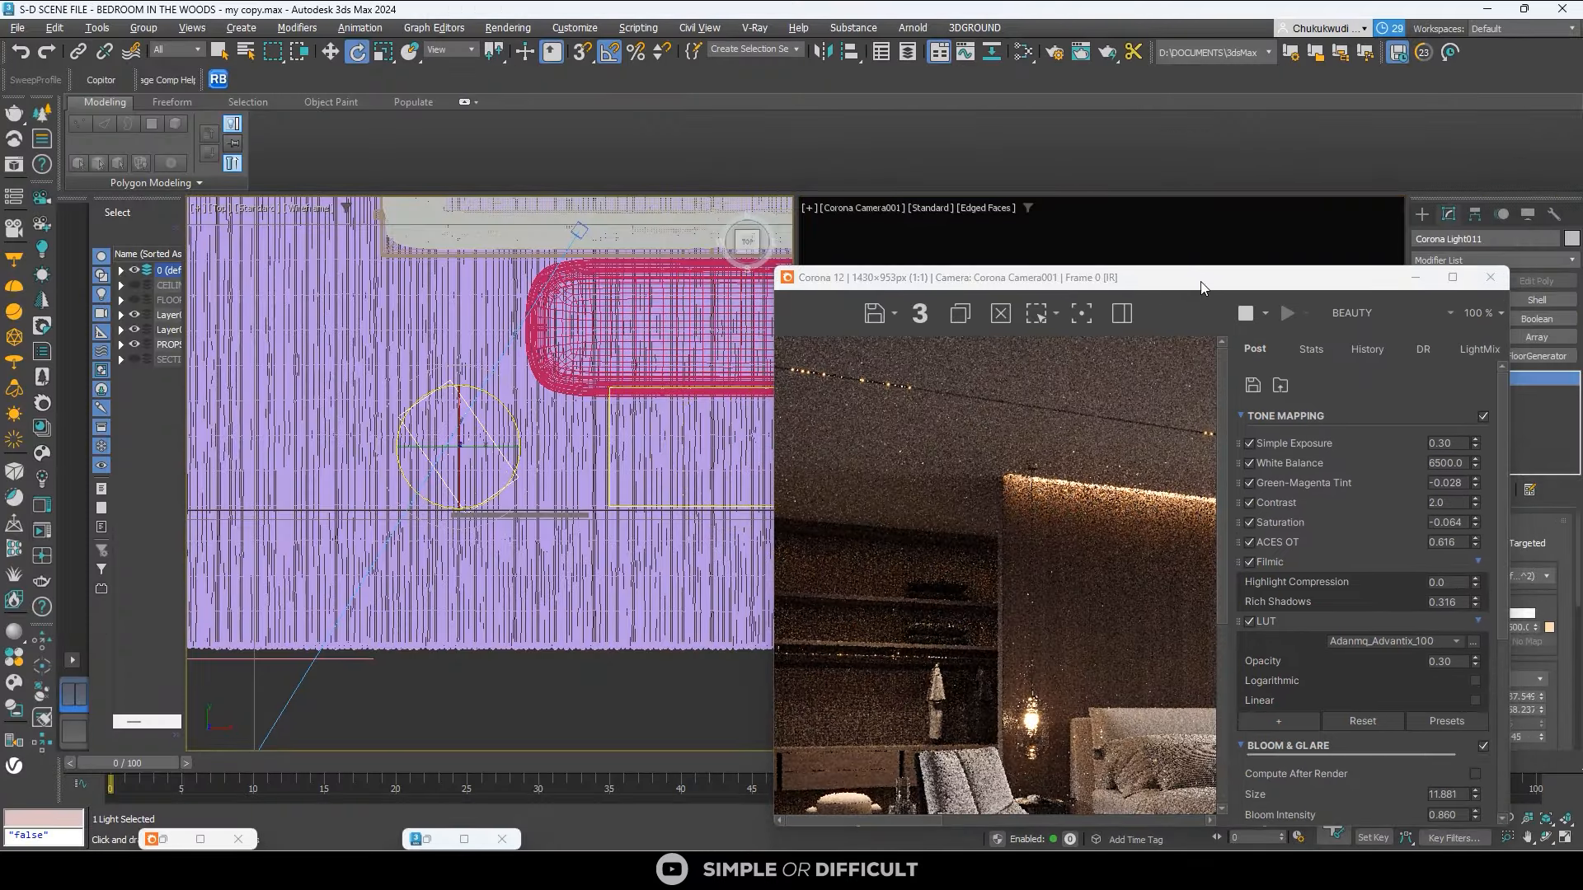
left_click_drag(1402, 281, 989, 183)
left_click(1039, 177)
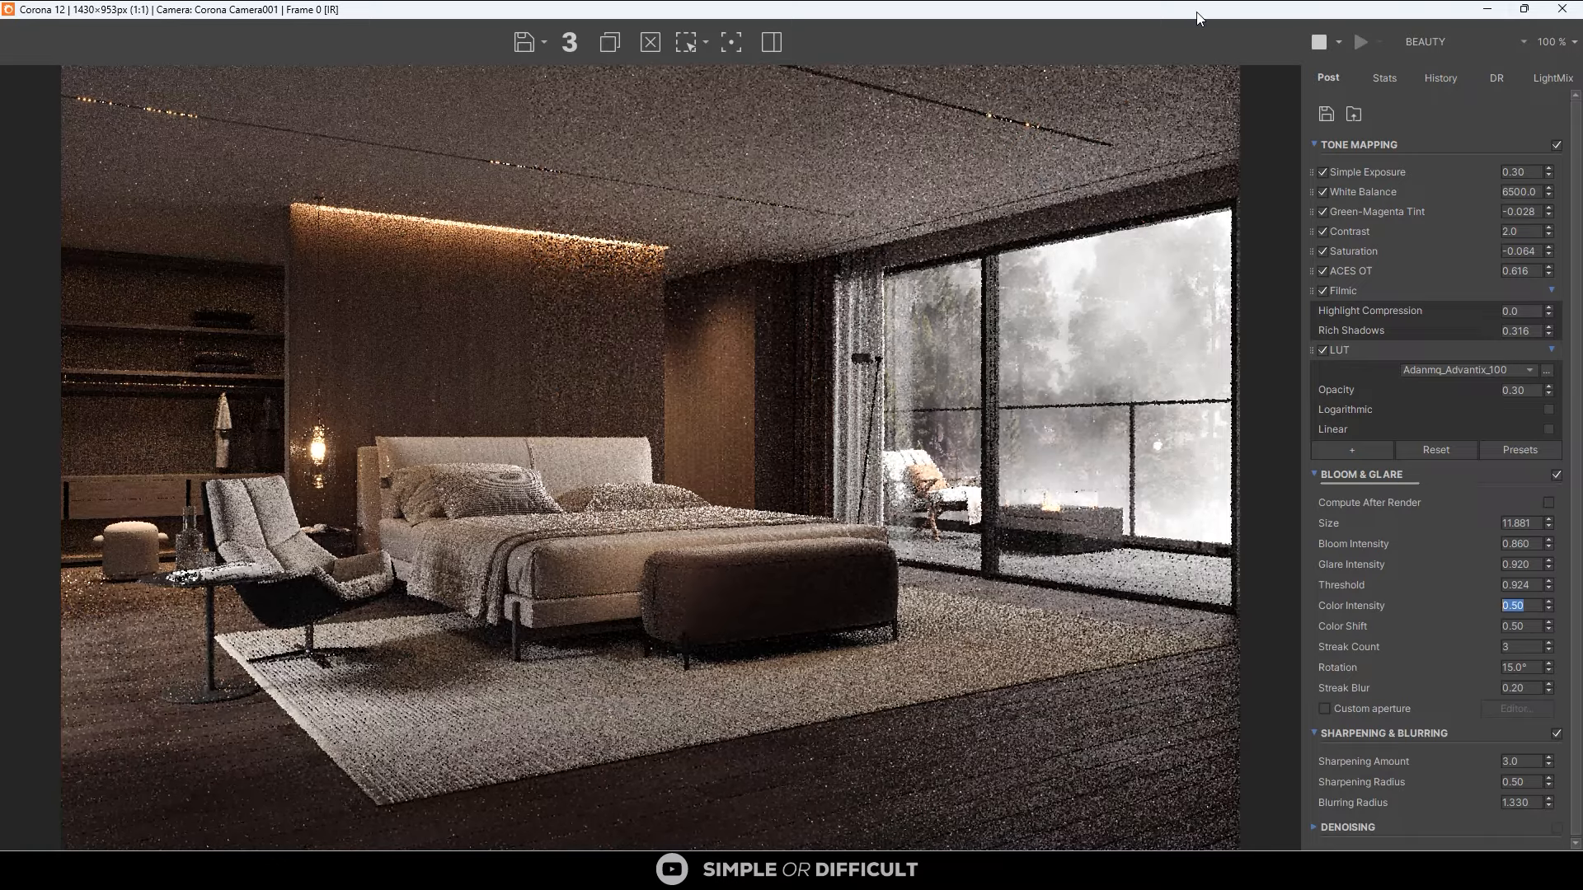
left_click_drag(1196, 12, 764, 121)
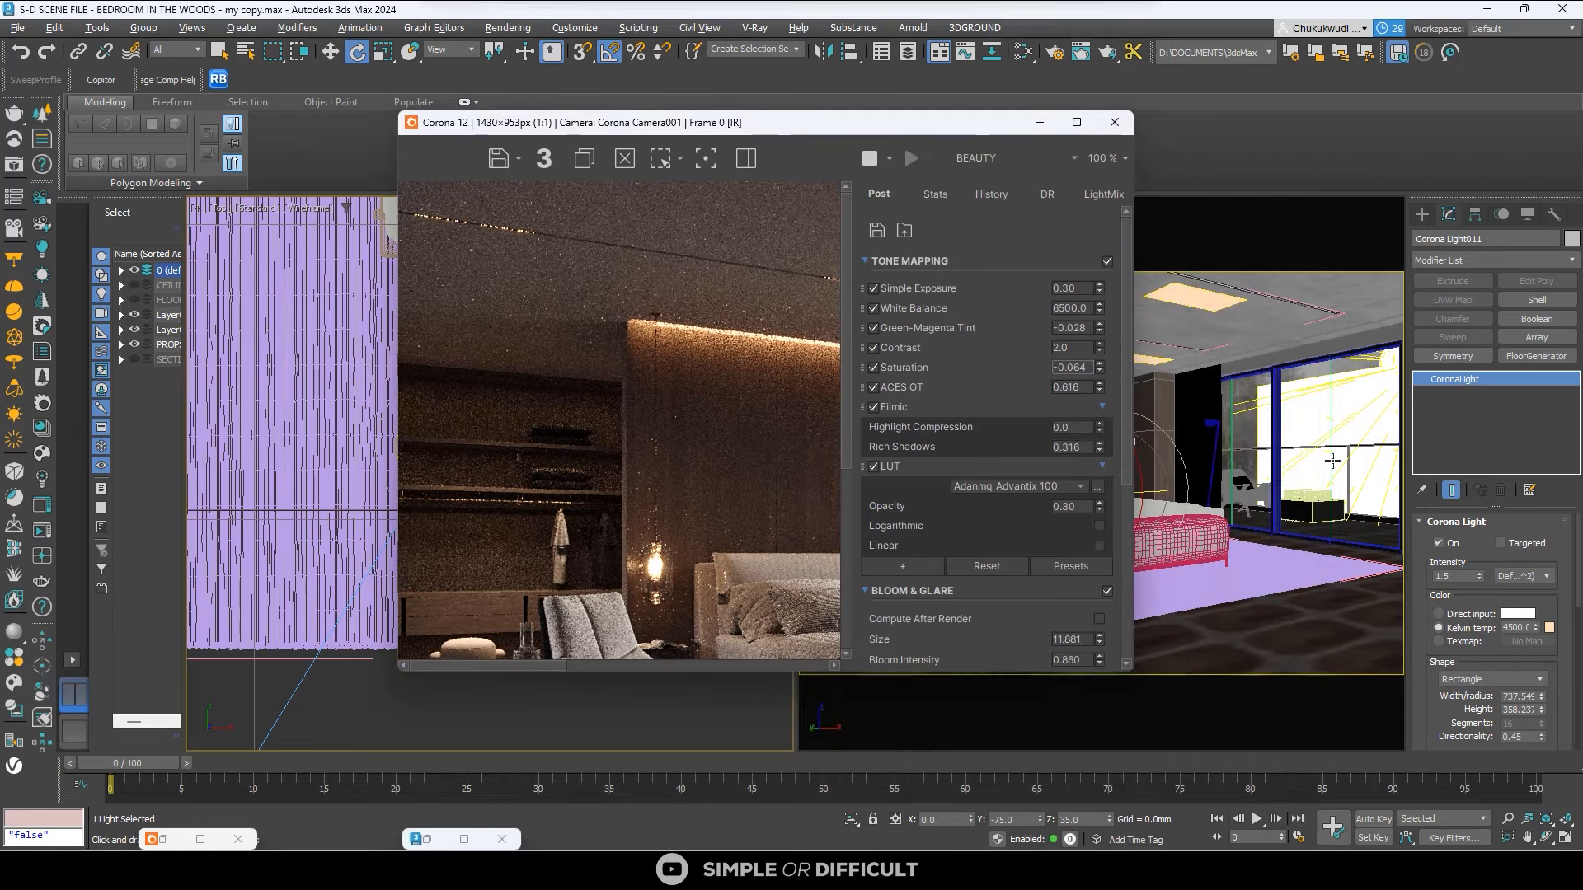
double_click(1456, 575)
type("1")
key("Return")
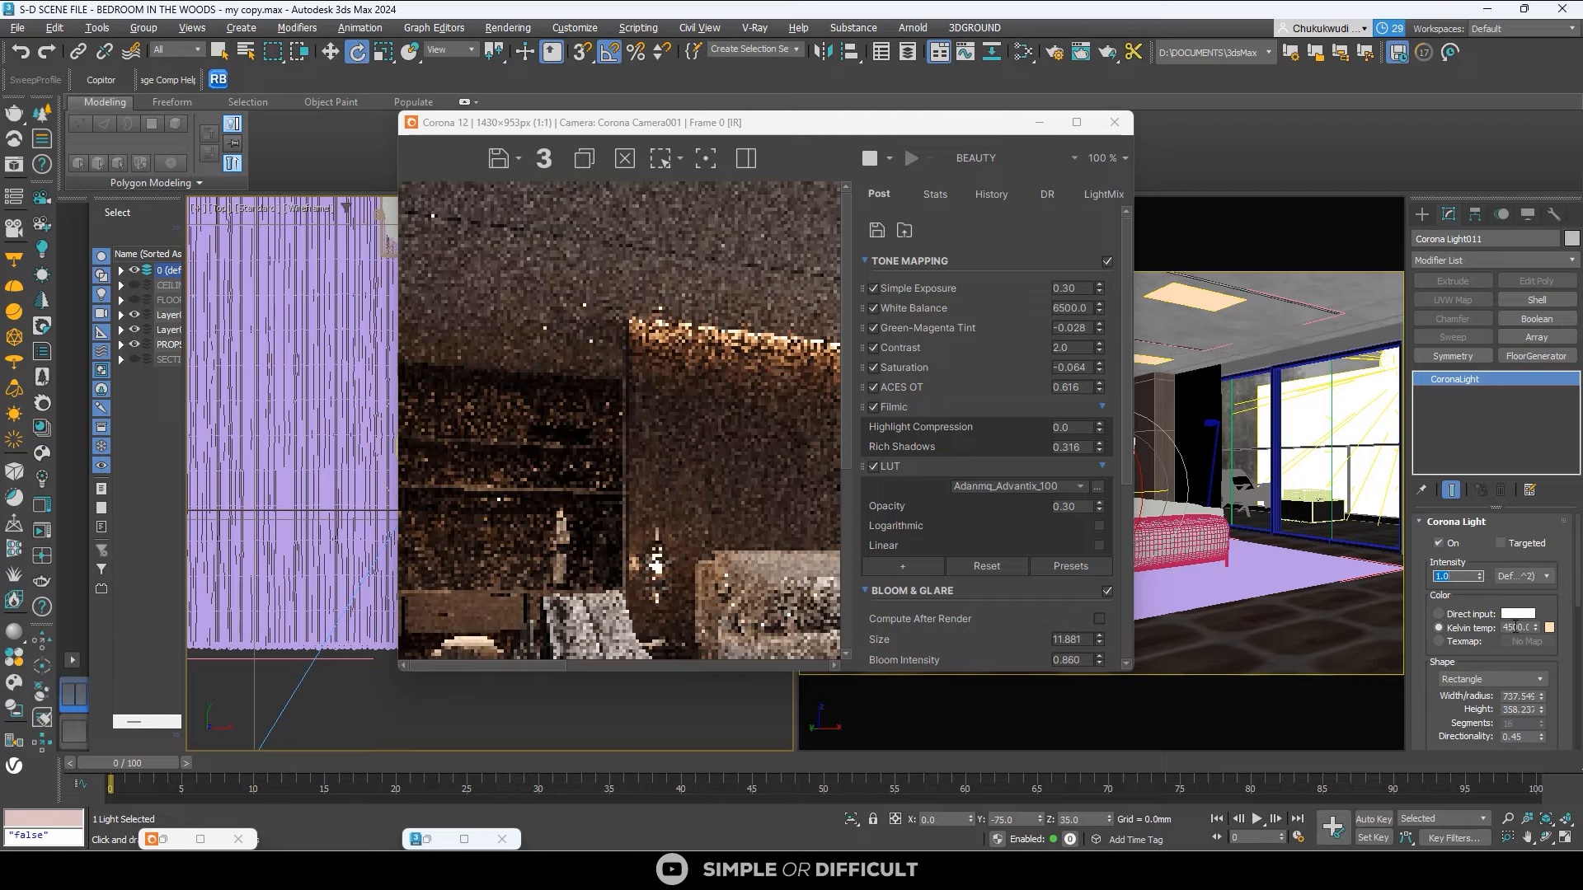
Set the upright light's Kelvin temperature to 5500 and inspect the bed, bench and armchair in the render.
double_click(1515, 627)
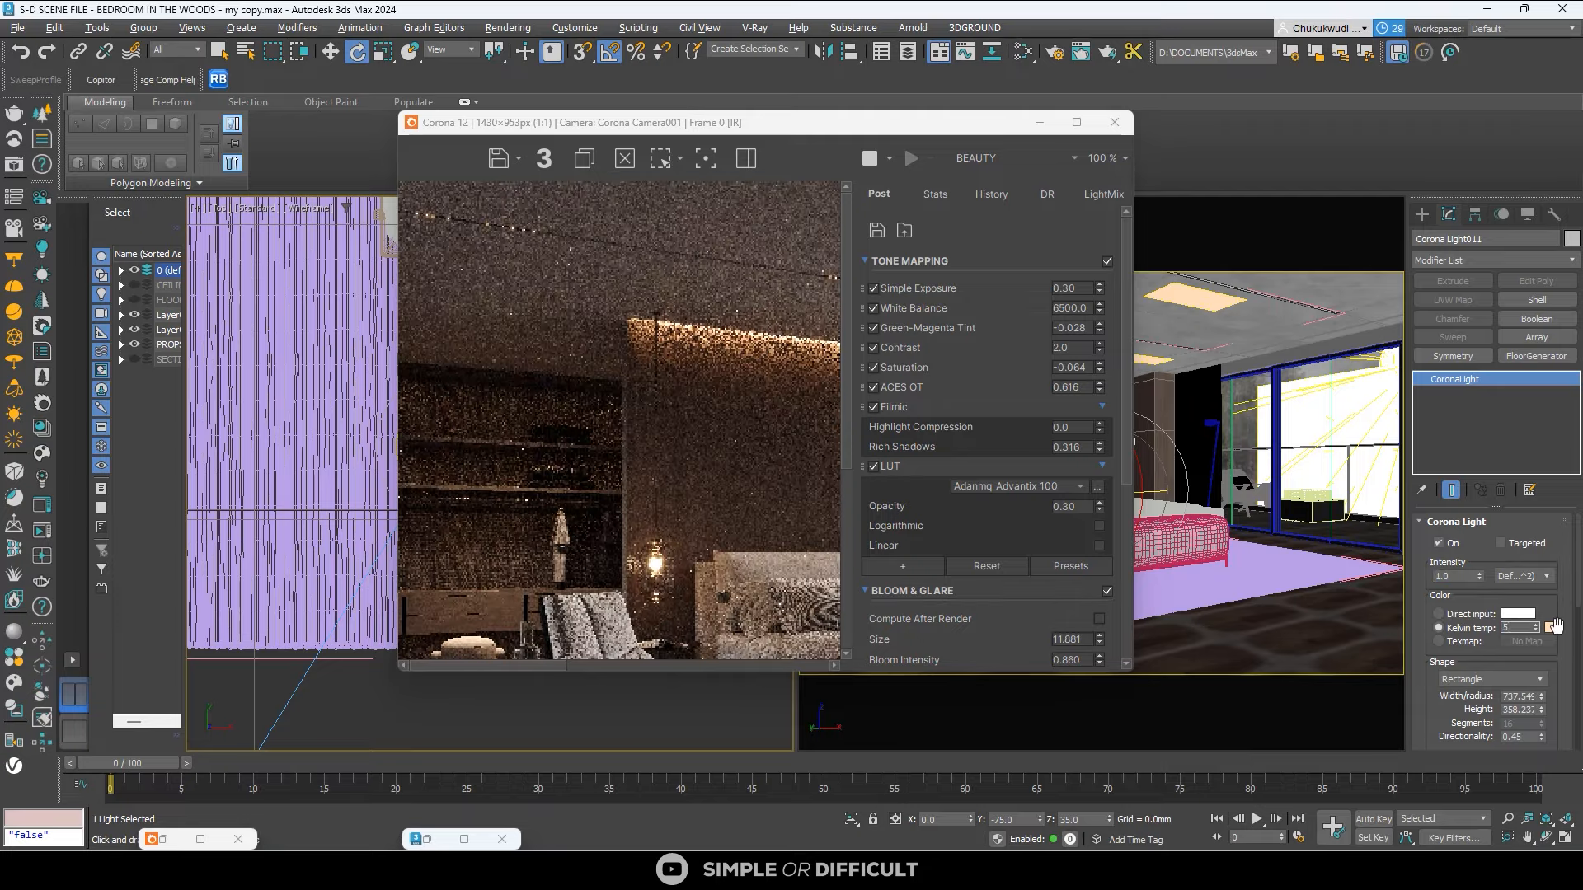
type("550")
key("Return")
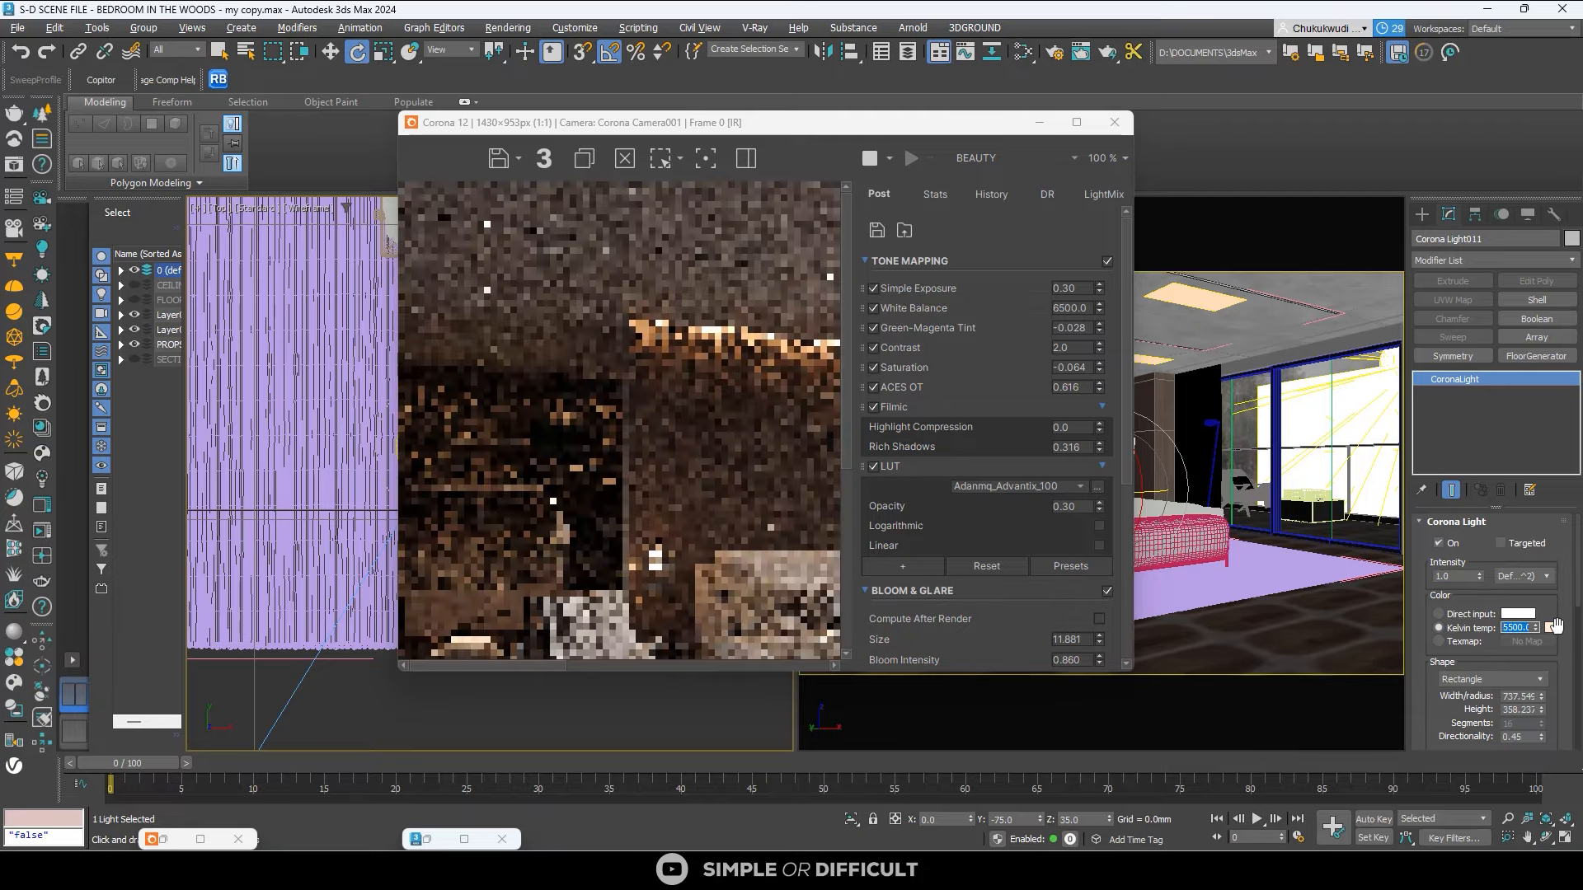
left_click(1077, 123)
scroll(705, 622, "up", 1)
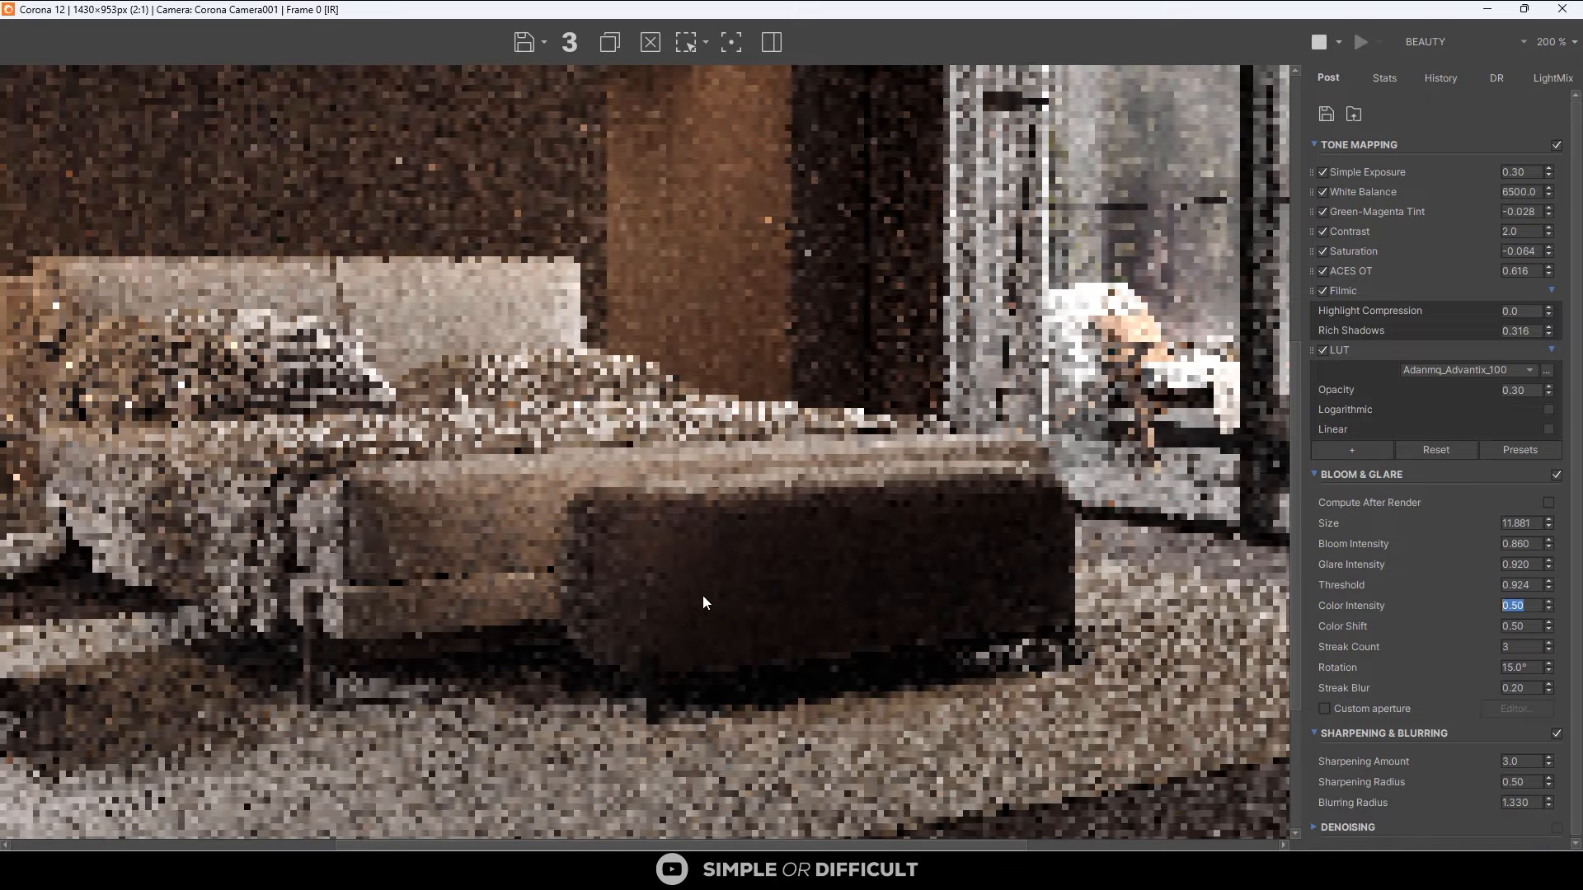
scroll(488, 518, "up", 1)
scroll(558, 516, "down", 1)
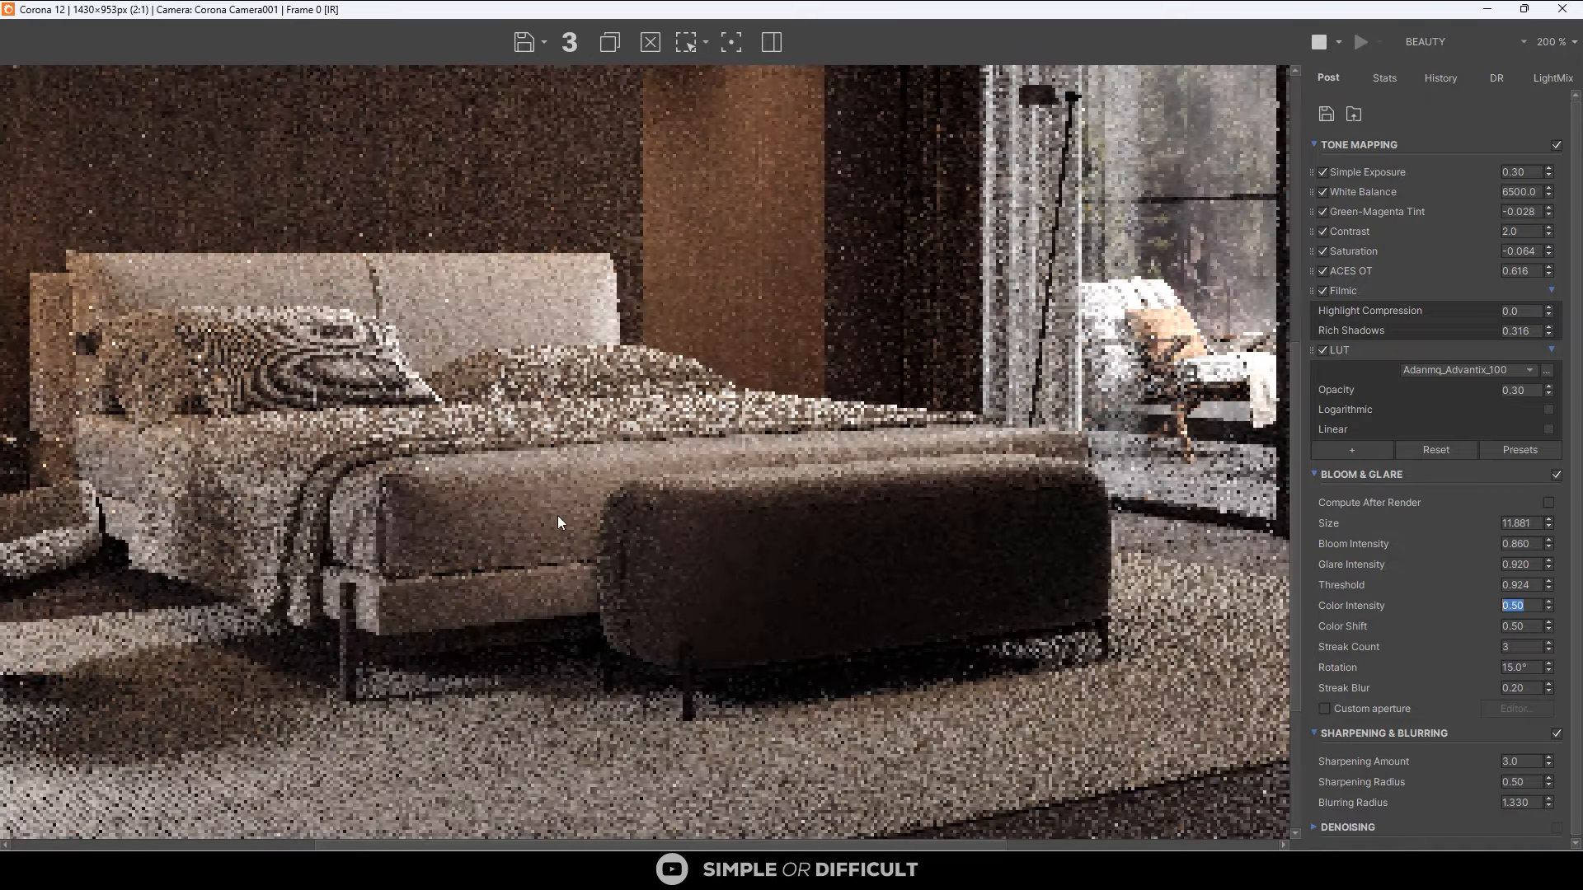
scroll(633, 508, "down", 1)
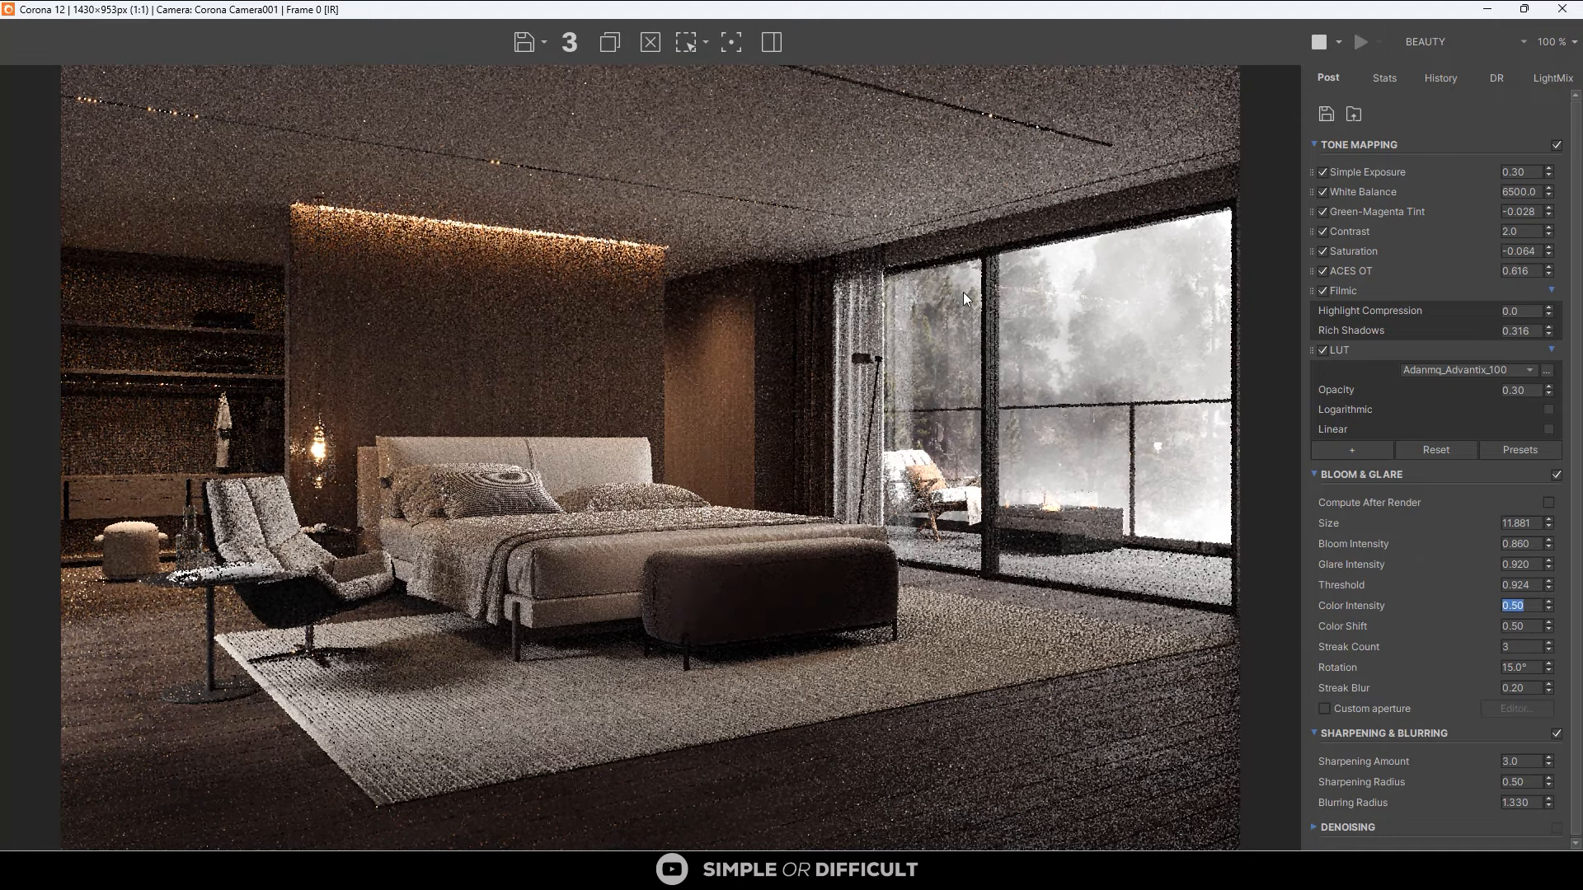
scroll(151, 600, "up", 2)
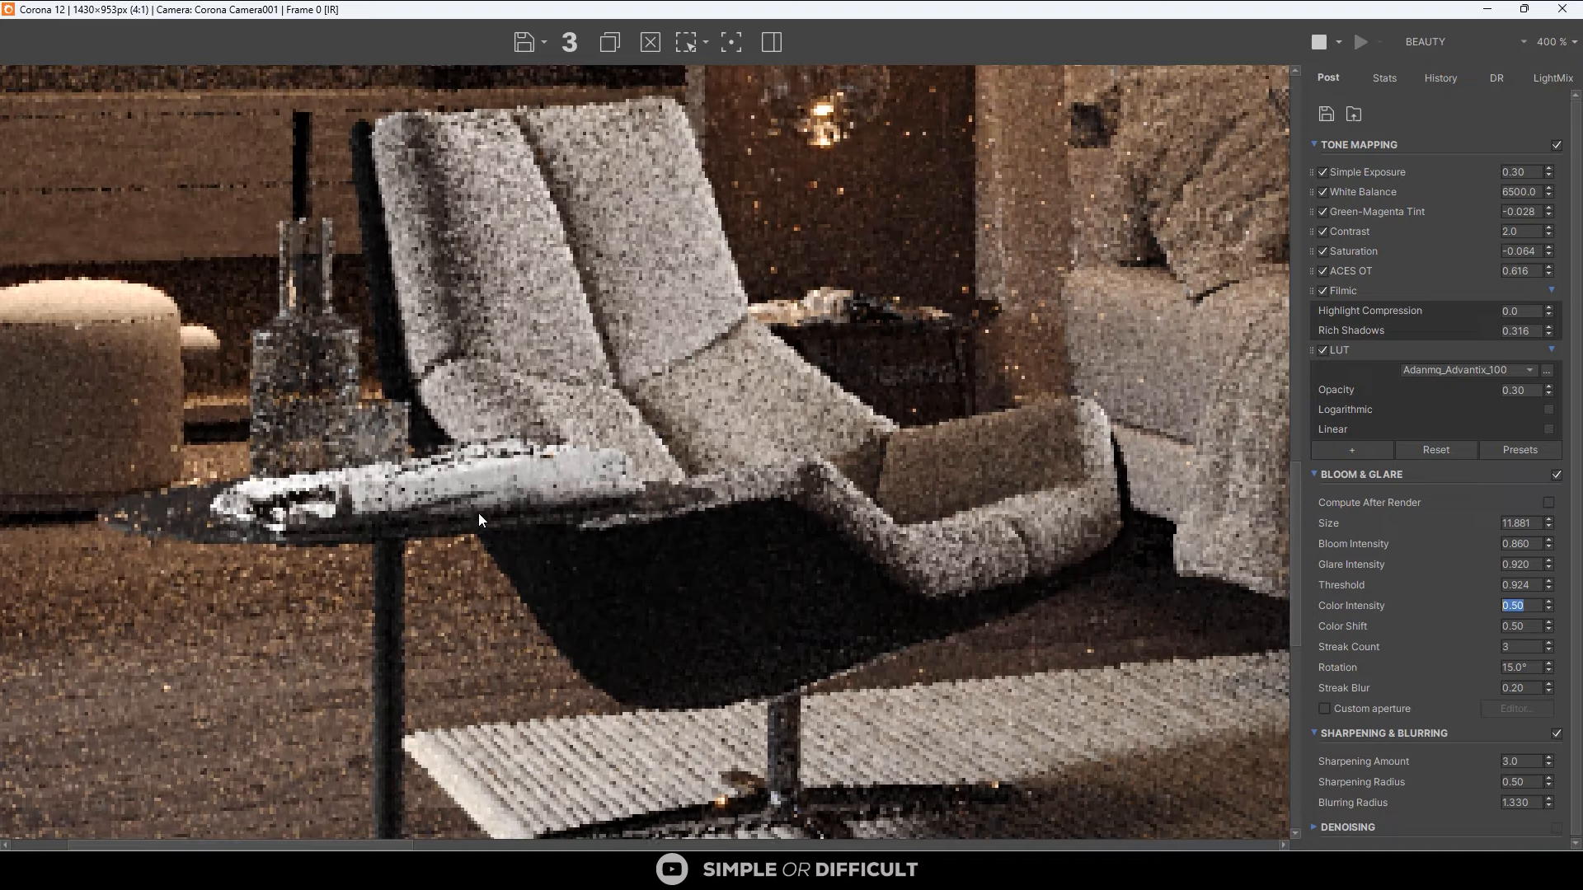
scroll(480, 513, "down", 2)
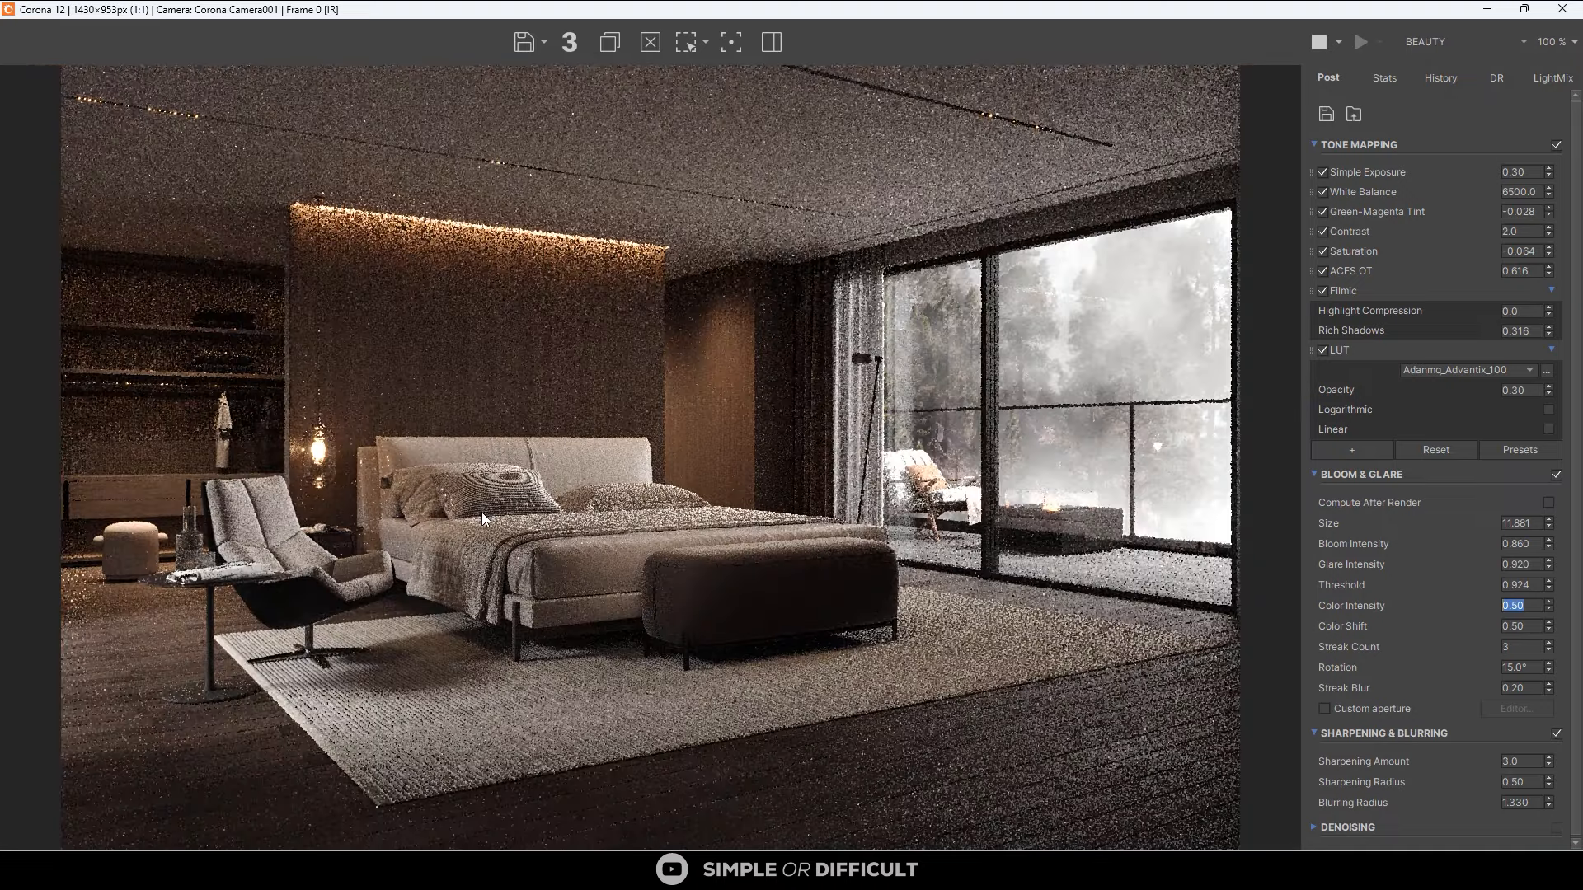
Stop the interactive render and check the scene for missing files with Relink Bitmaps.
left_click(1323, 43)
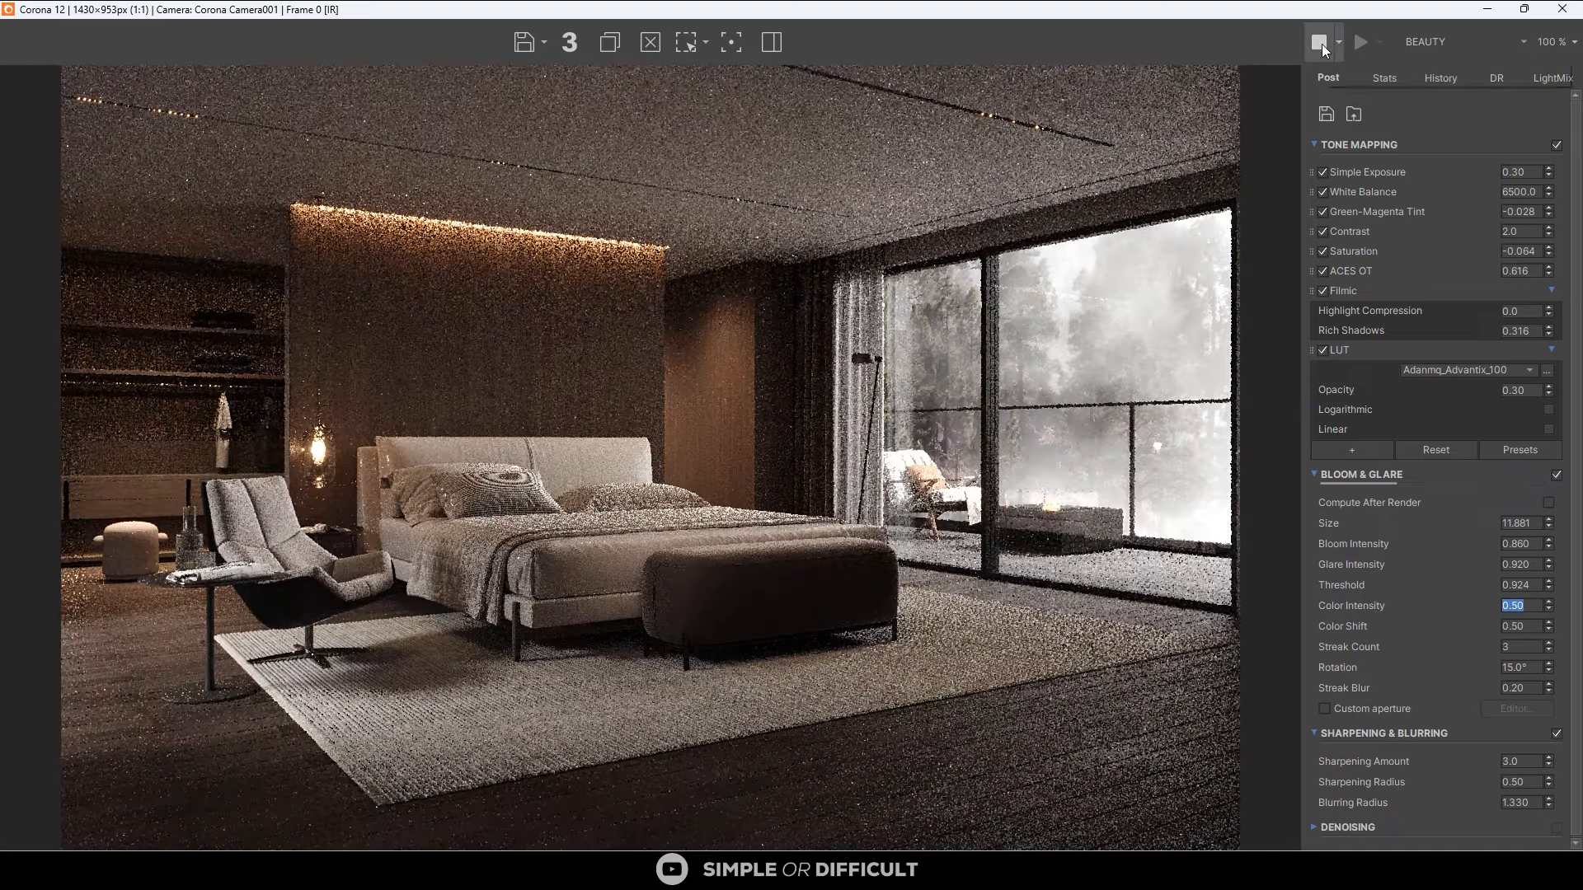
left_click(1488, 9)
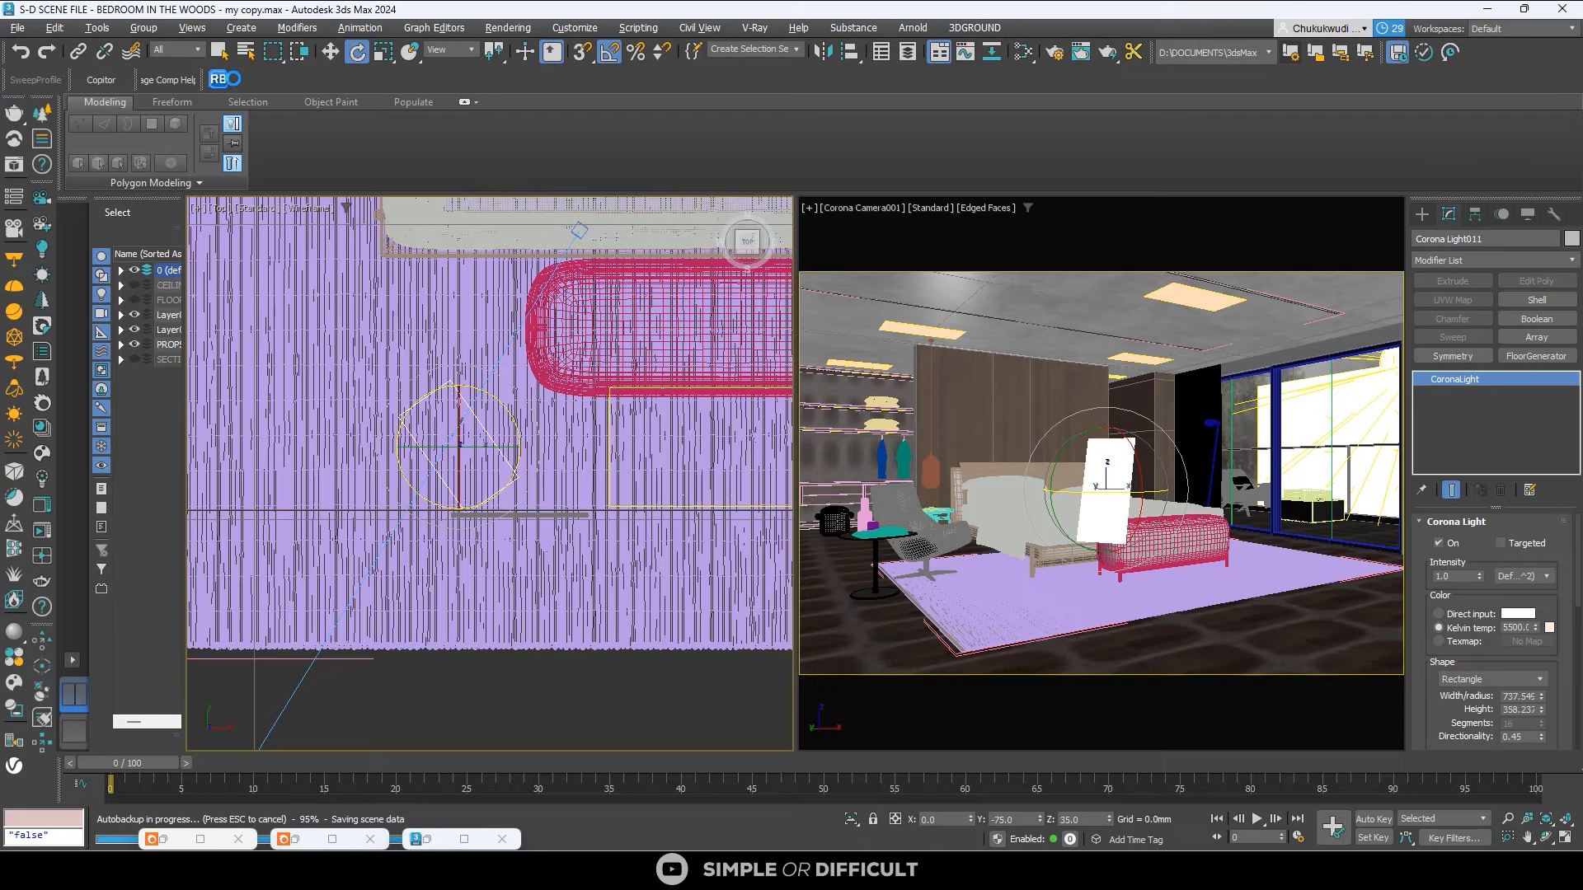
left_click(220, 79)
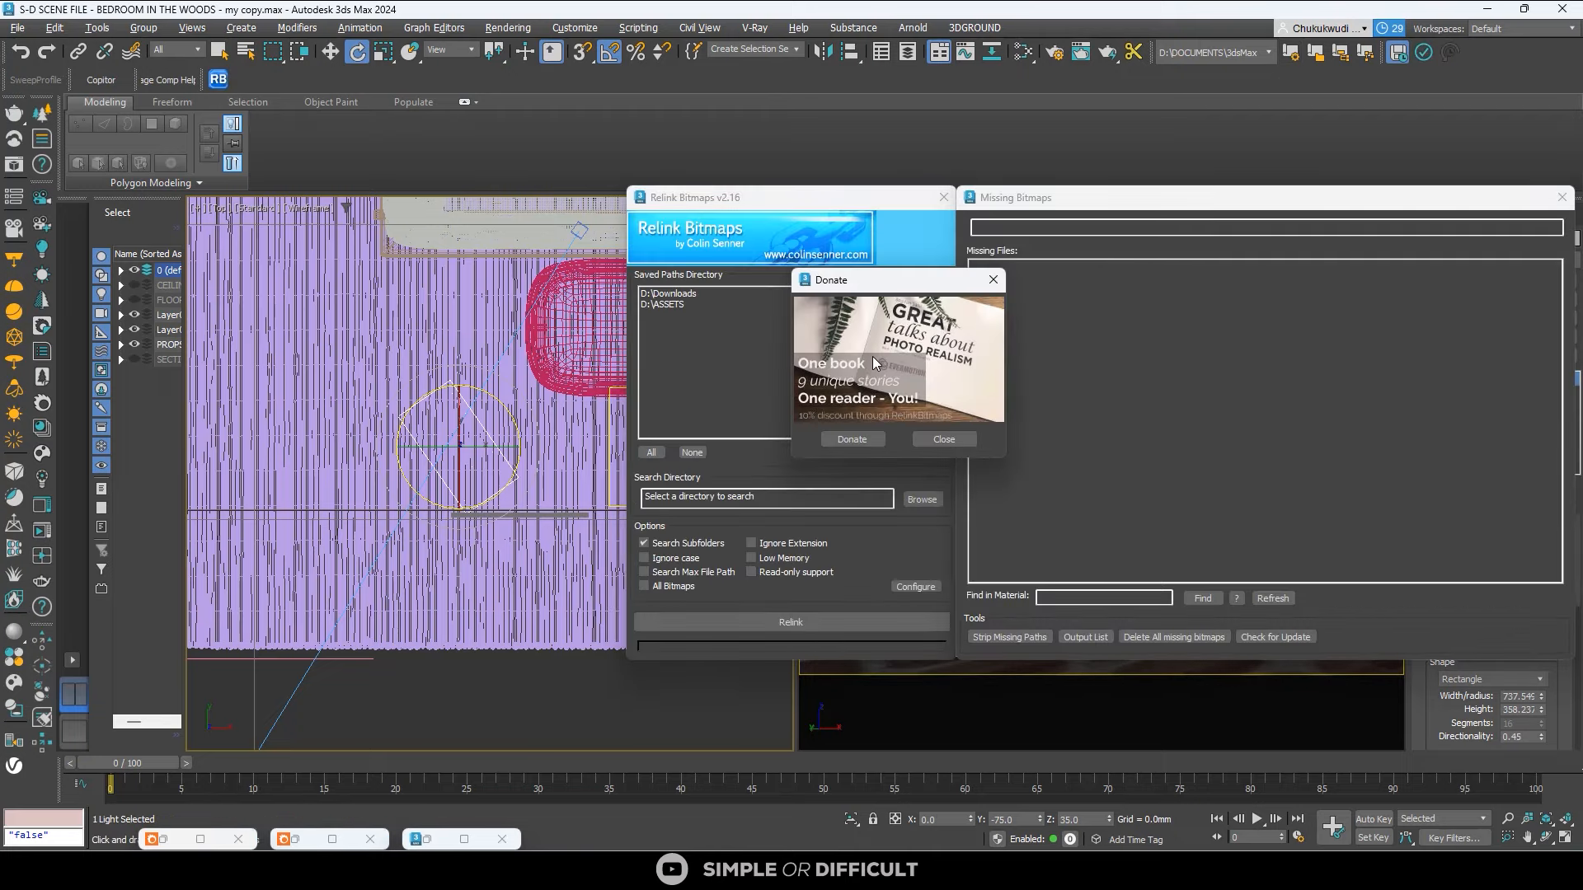
left_click(993, 280)
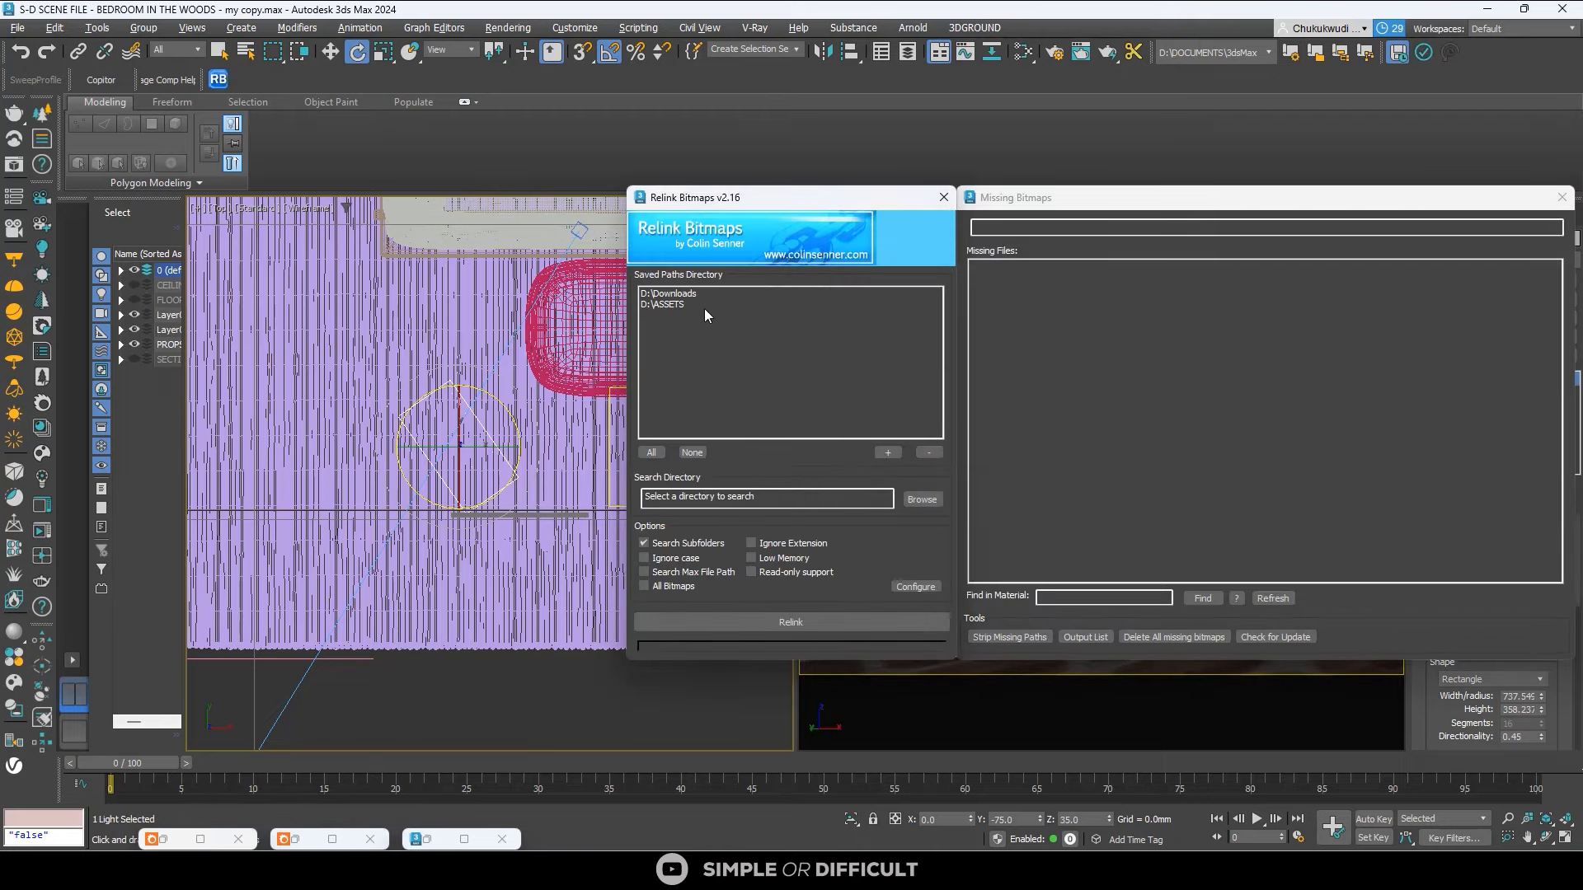
left_click(1562, 197)
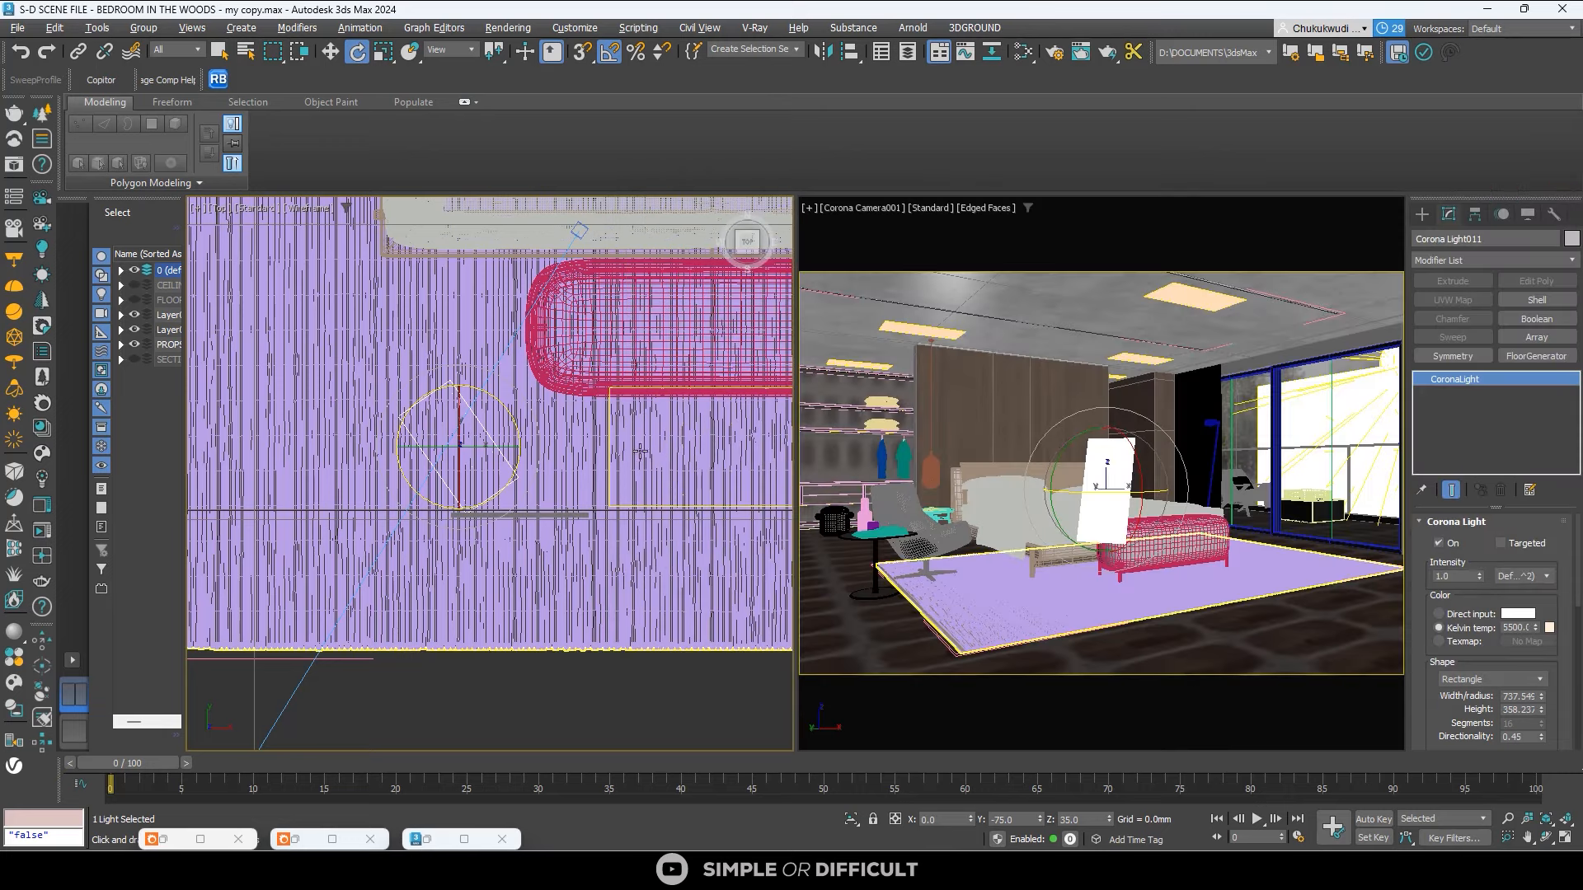
Set the denoising mode in the render setup to Corona High Quality.
left_click(1054, 55)
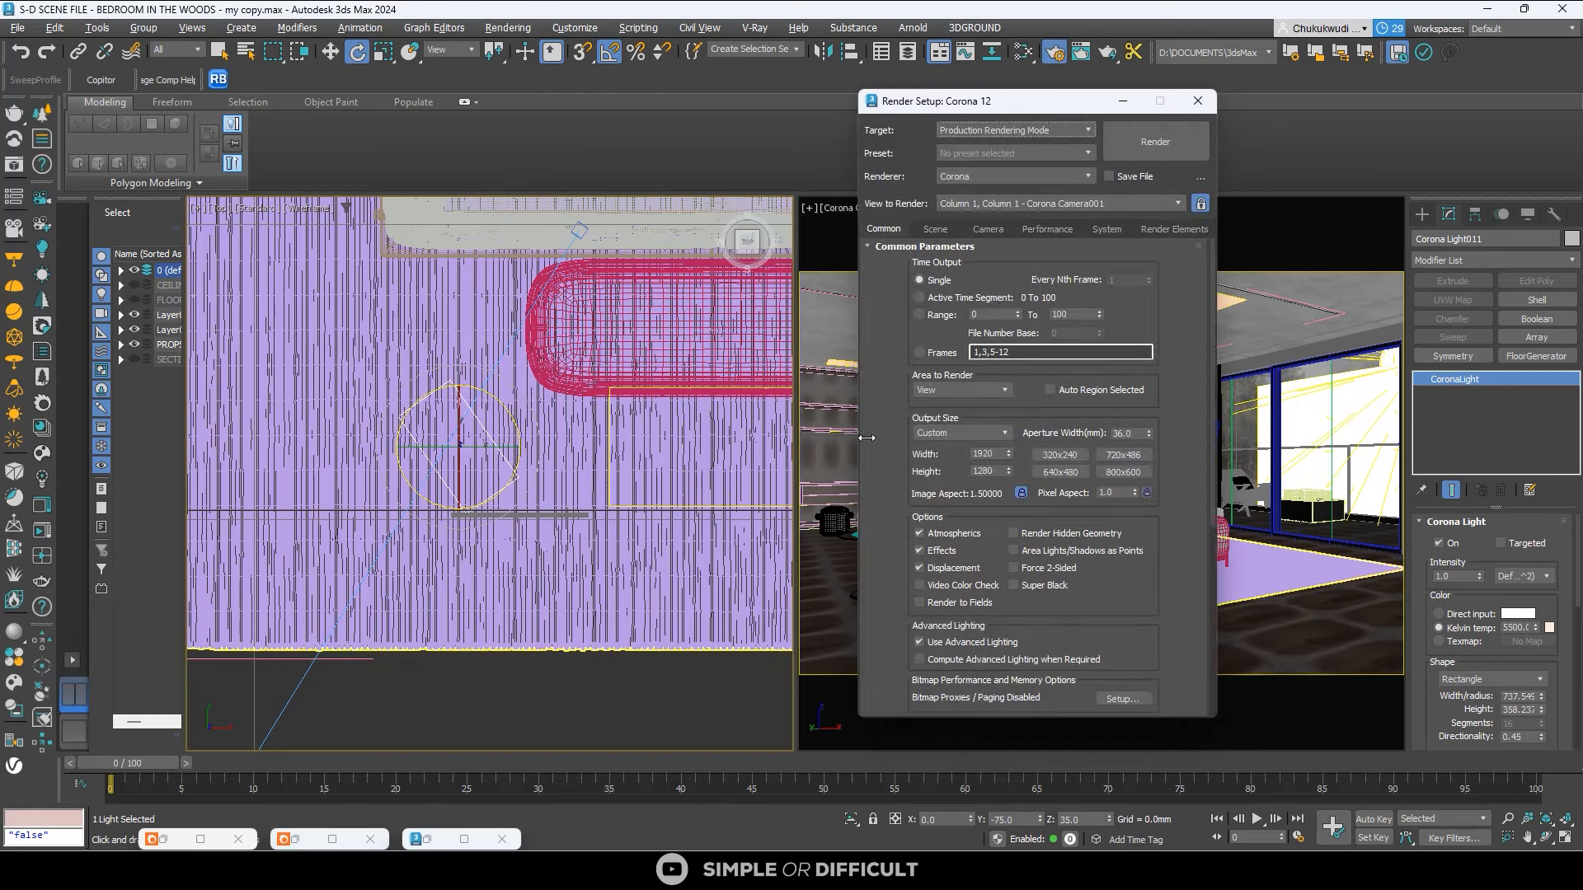
left_click(933, 230)
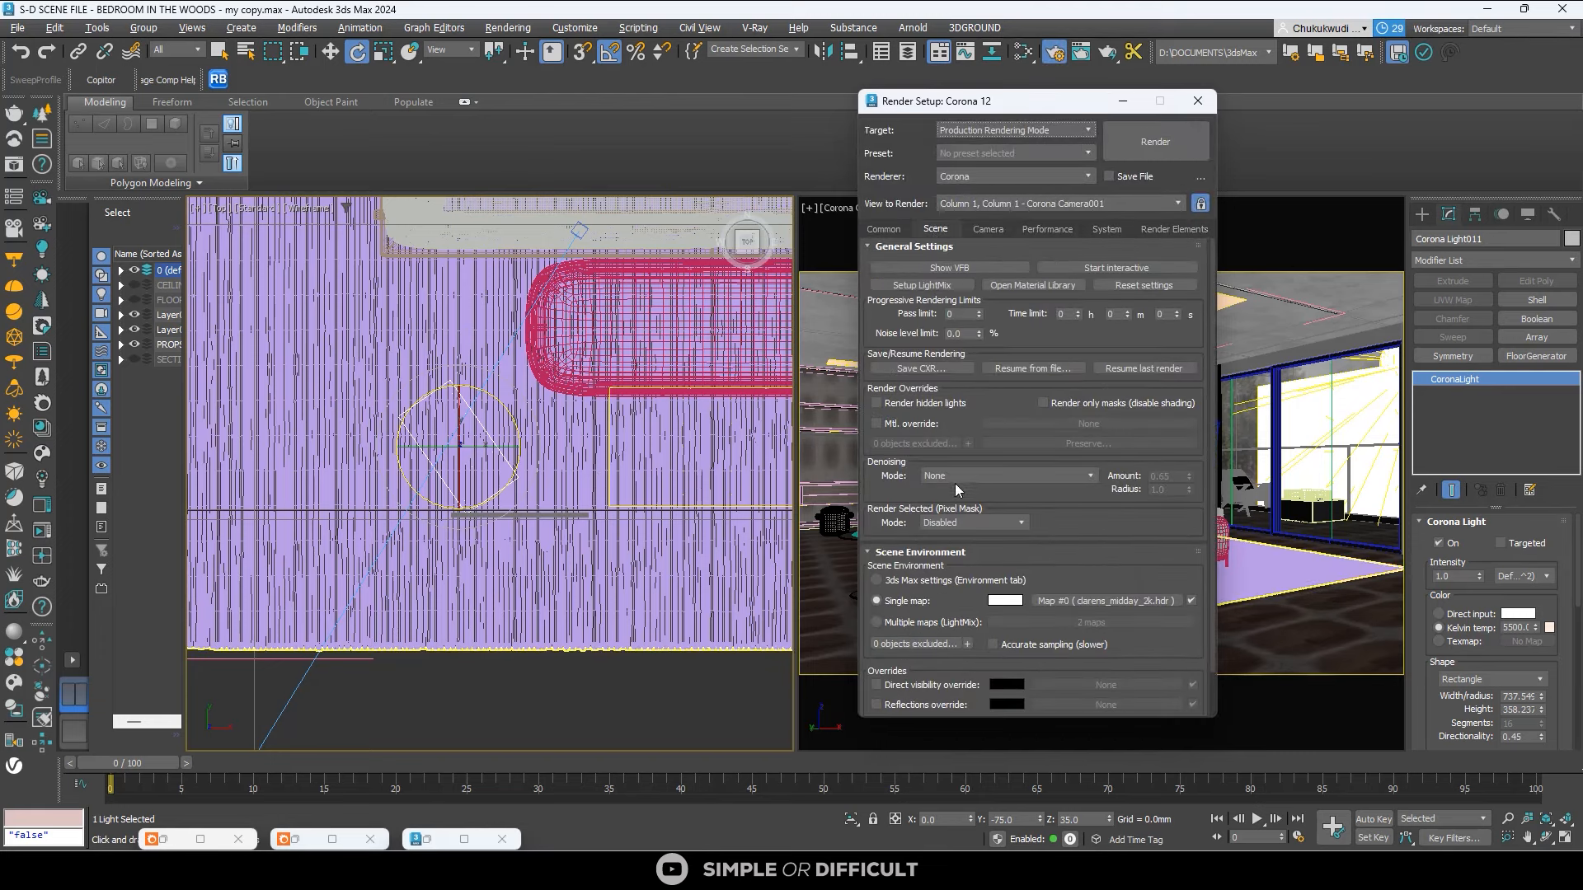
left_click(945, 477)
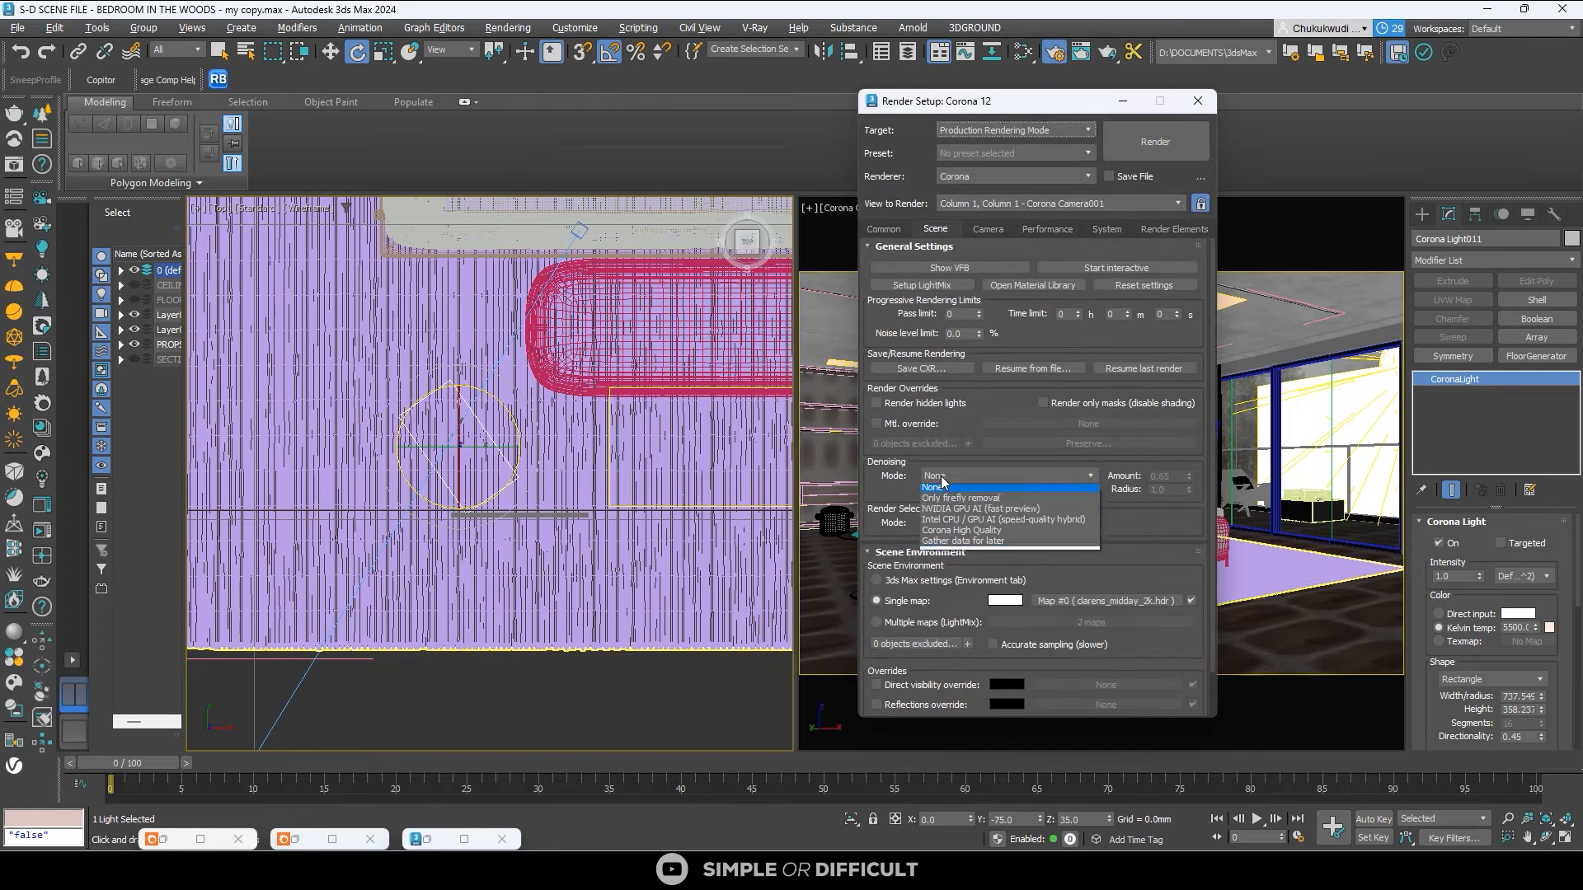
left_click(967, 534)
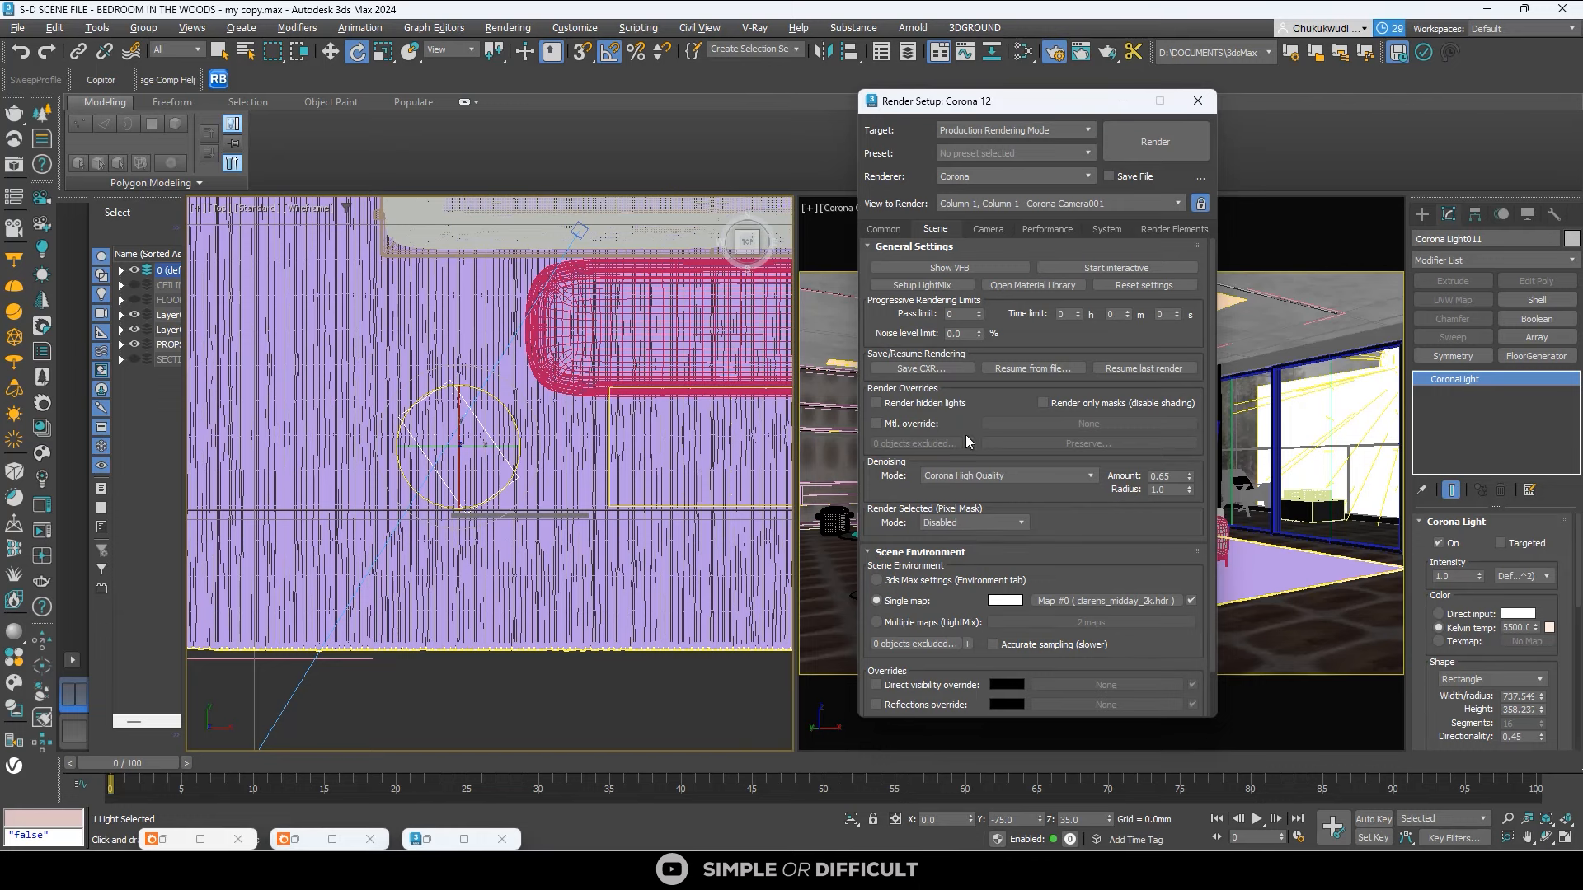
Set the render's output size to 3150 × 2100 pixels and close the render setup.
left_click(887, 232)
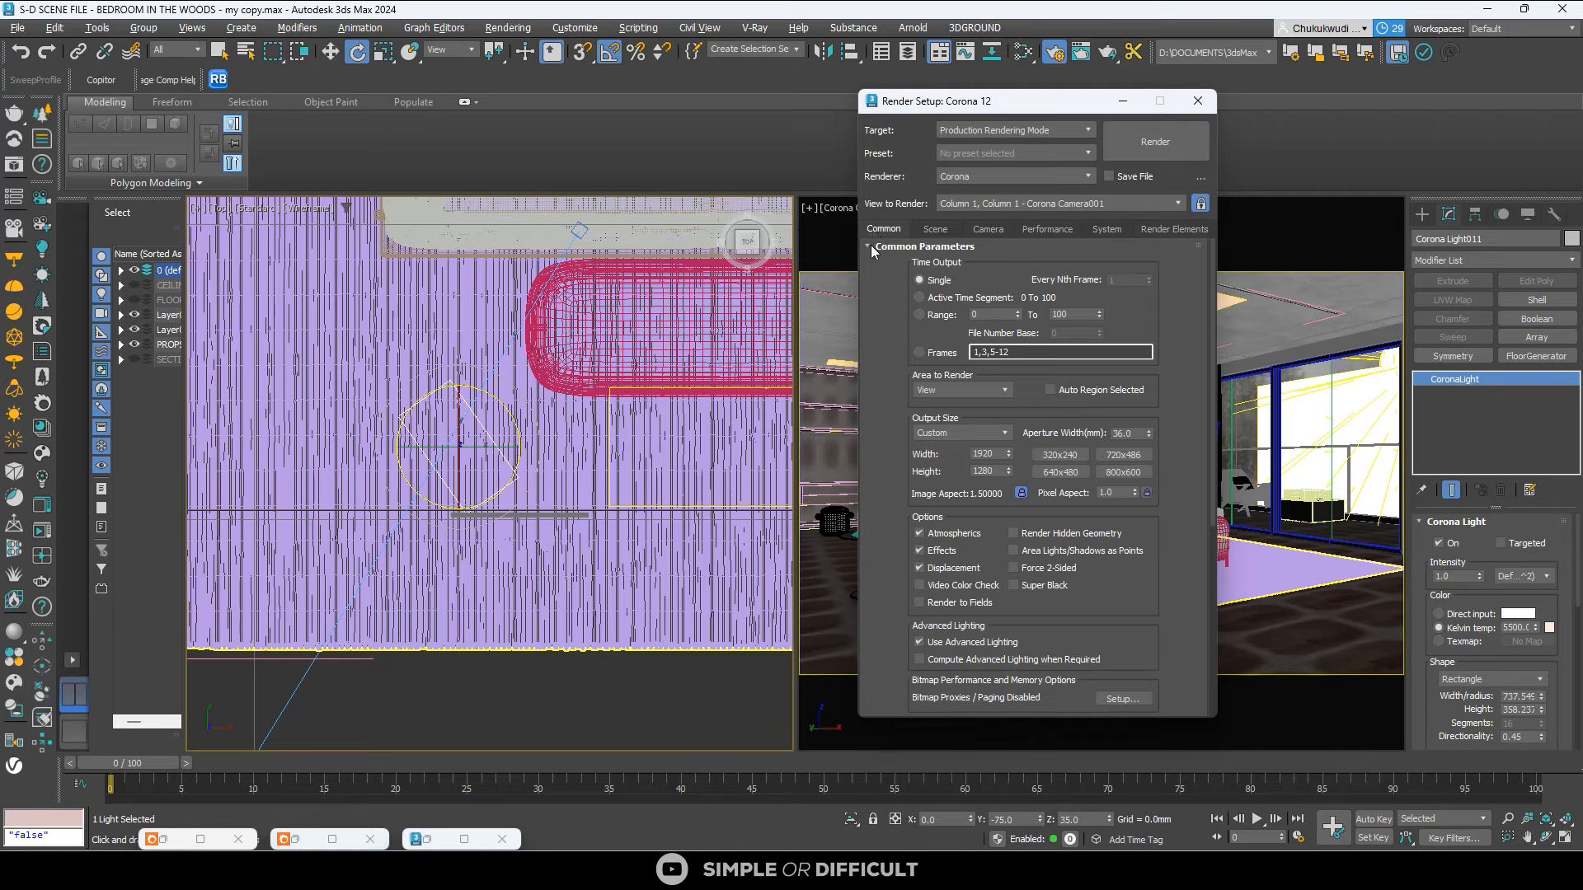
left_click(992, 453)
left_click(1201, 108)
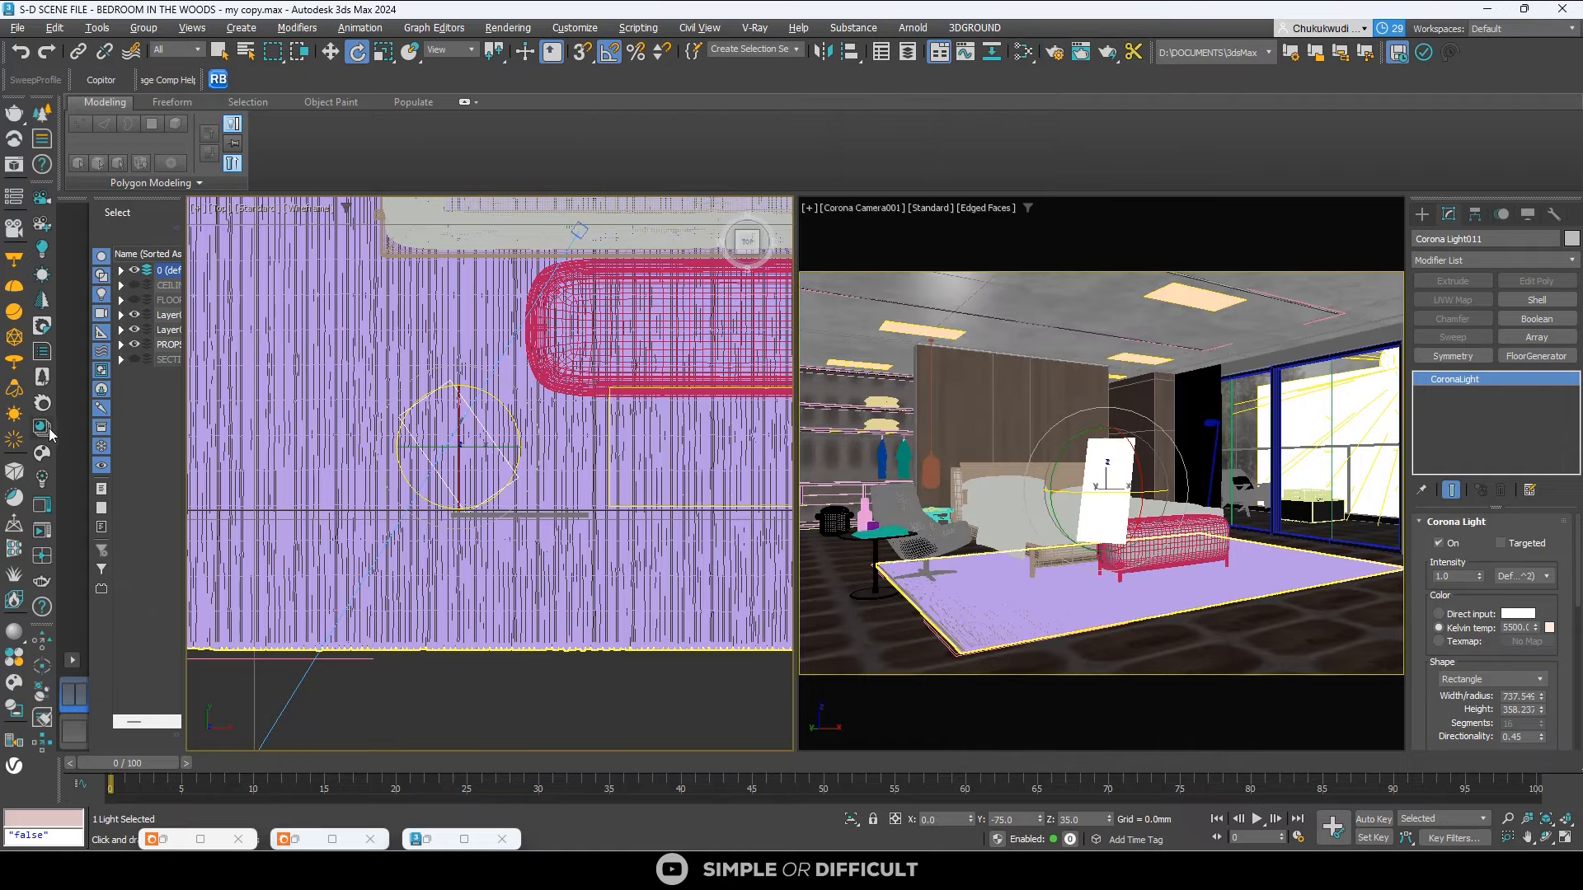
Start the production render of the Corona Camera001 view from the frame buffer and inspect the finished bedroom image.
left_click(48, 506)
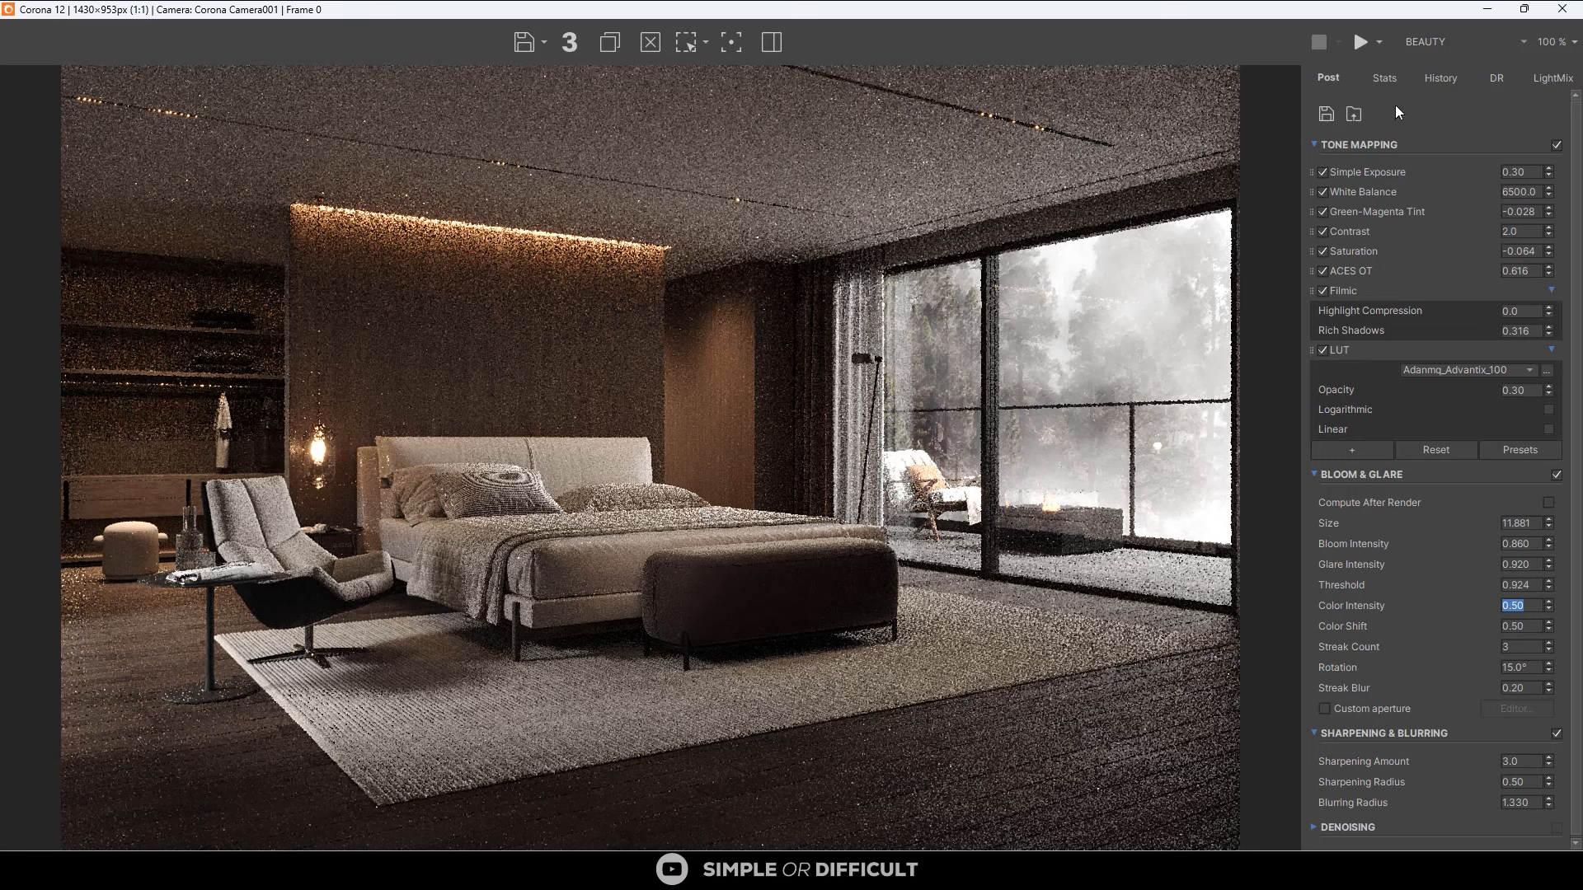
left_click(1362, 42)
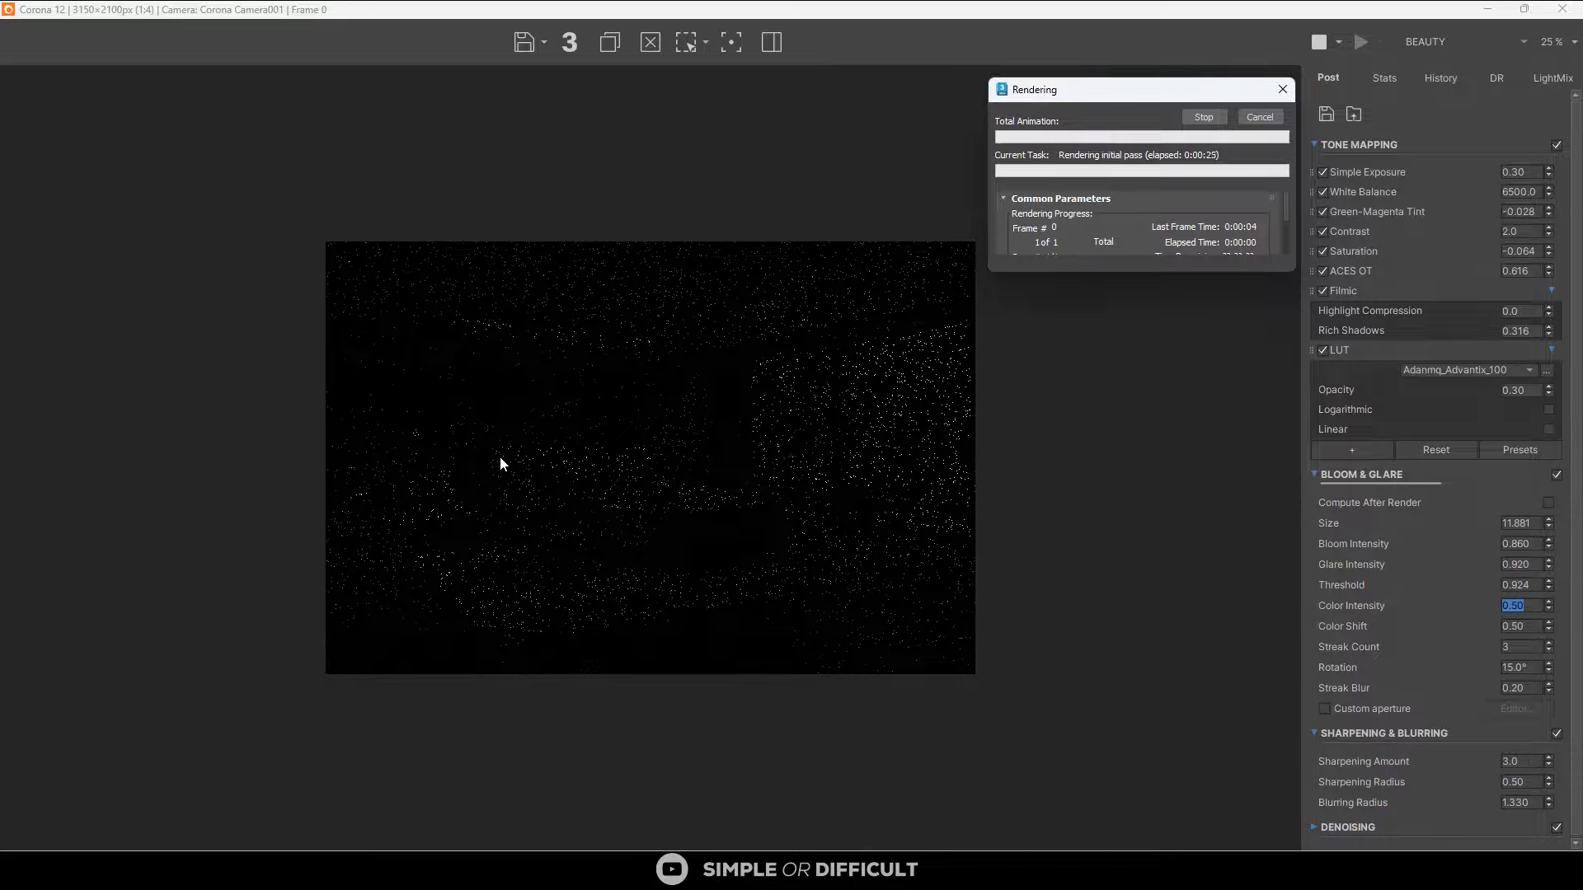
scroll(296, 407, "up", 2)
scroll(389, 572, "down", 2)
scroll(389, 572, "up", 1)
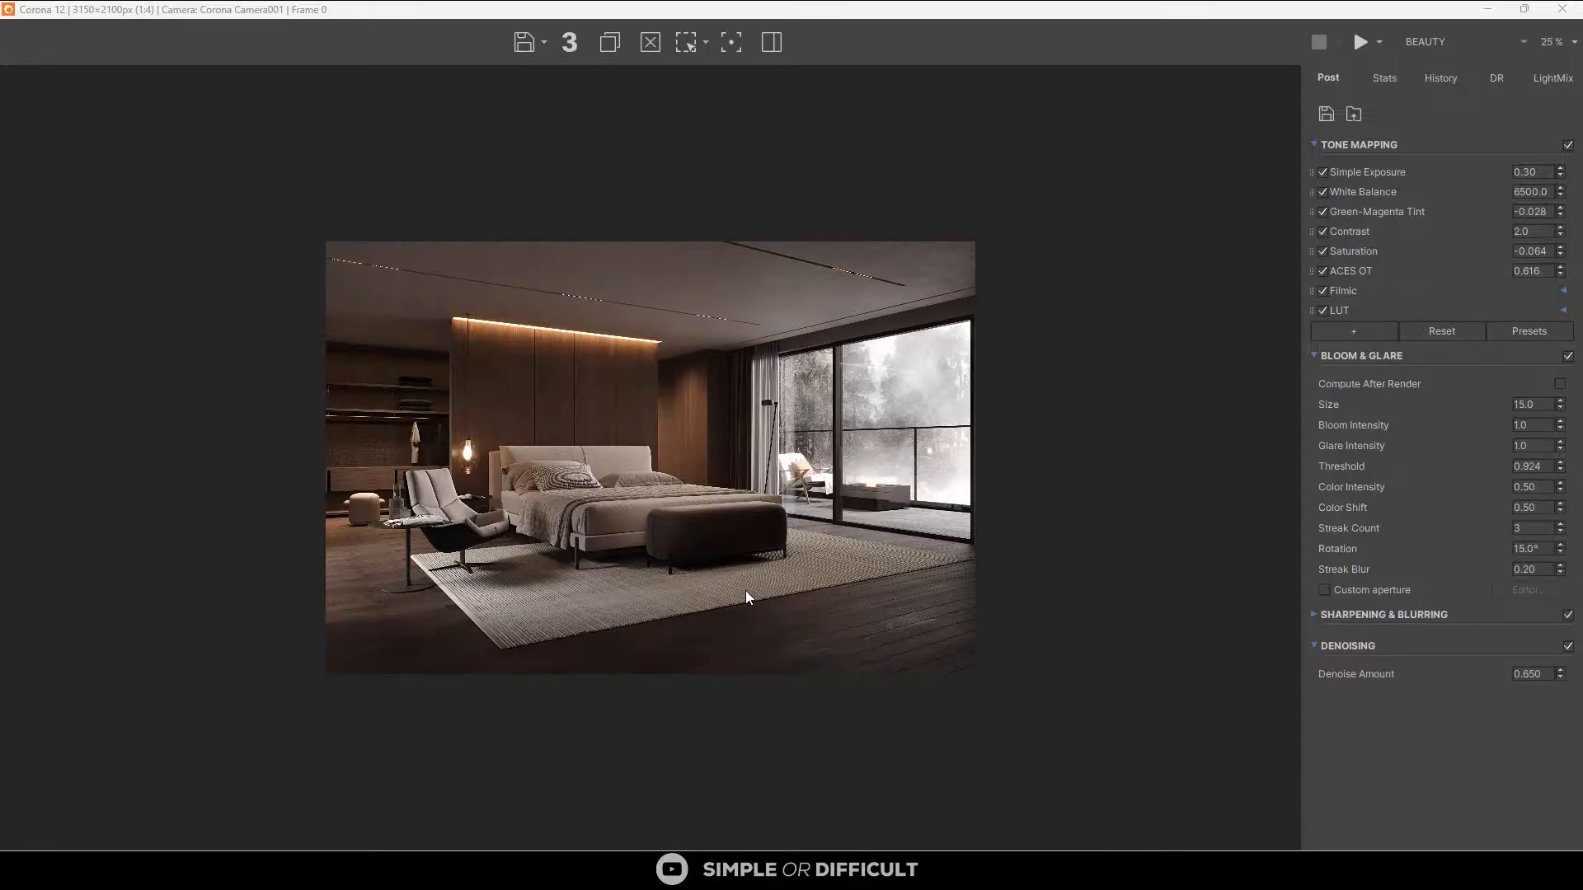
scroll(706, 602, "up", 1)
scroll(706, 603, "down", 1)
scroll(344, 272, "up", 2)
scroll(620, 500, "down", 2)
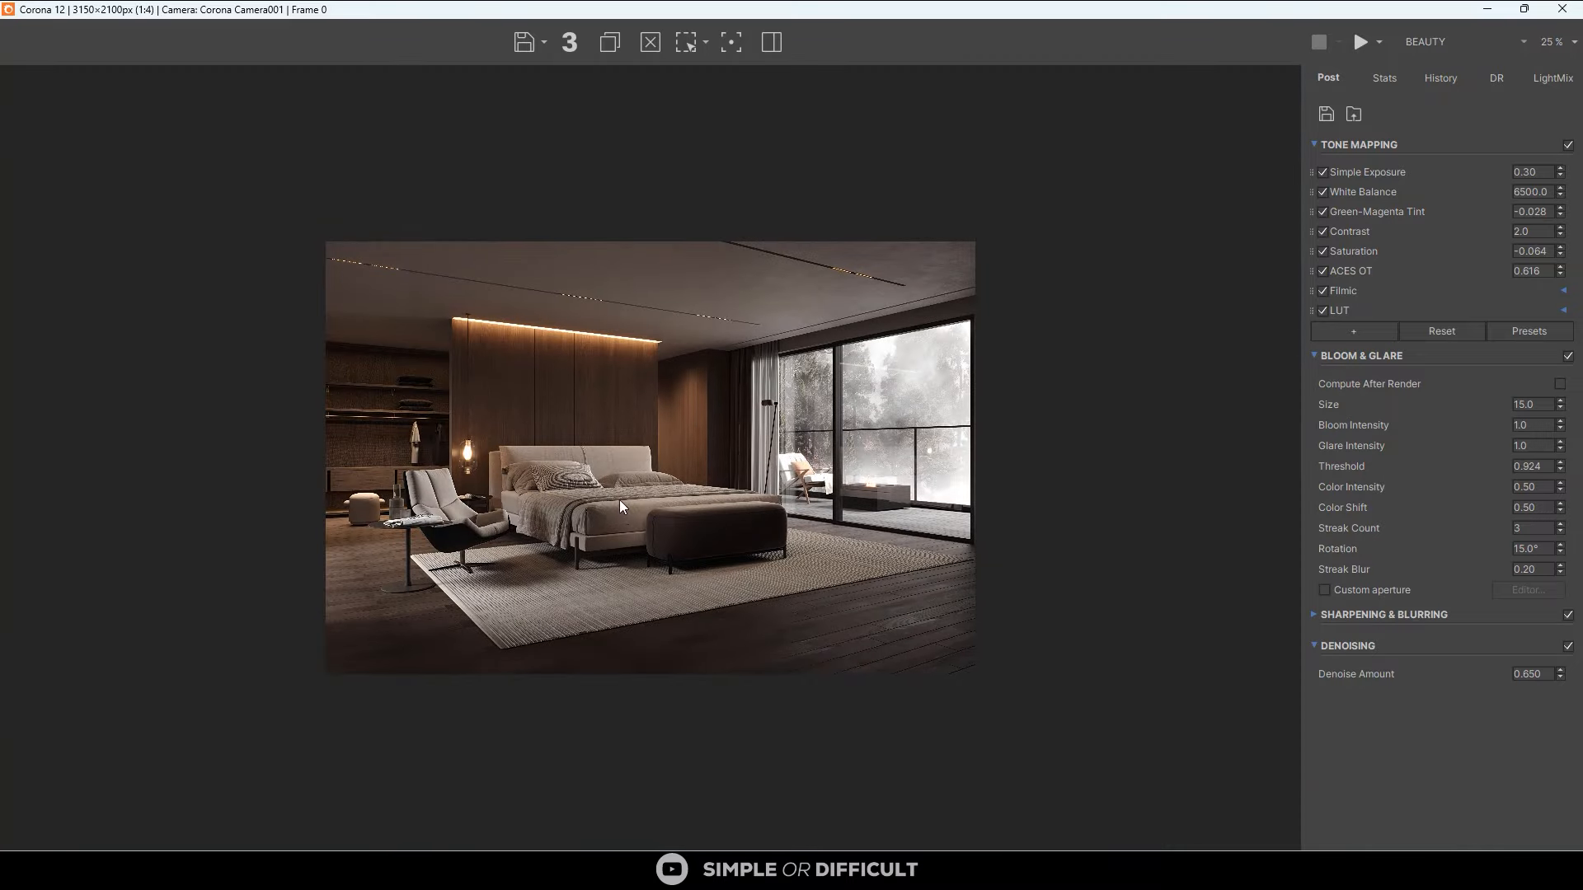
Prepare to save the render to the Desktop as a PNG image file named BEDROOM IN THE WOODS.
left_click(531, 44)
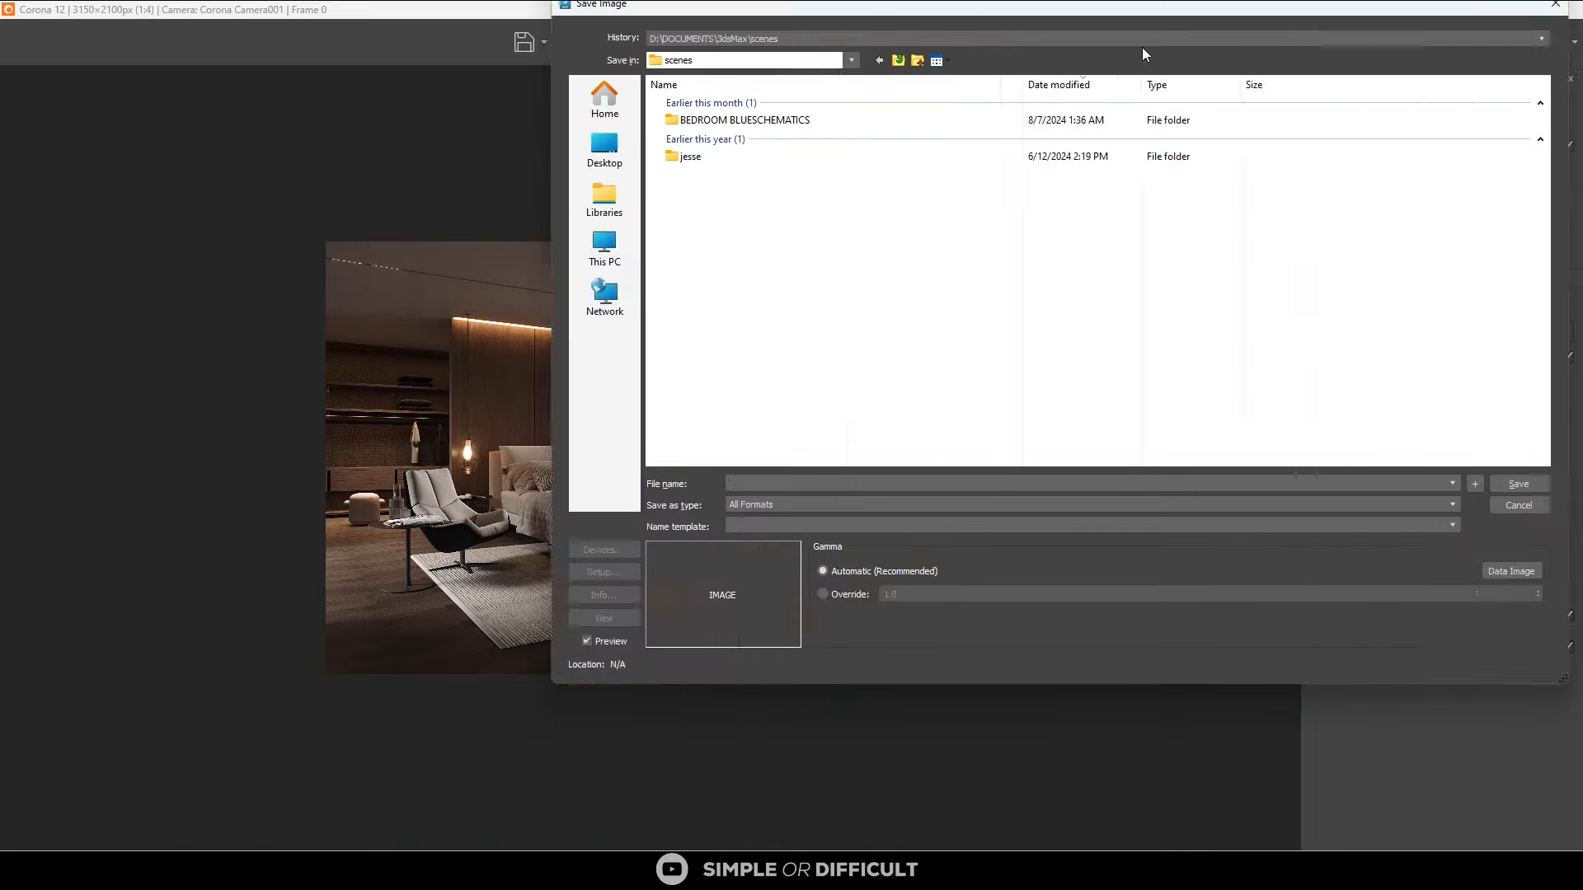
left_click_drag(1141, 47, 876, 148)
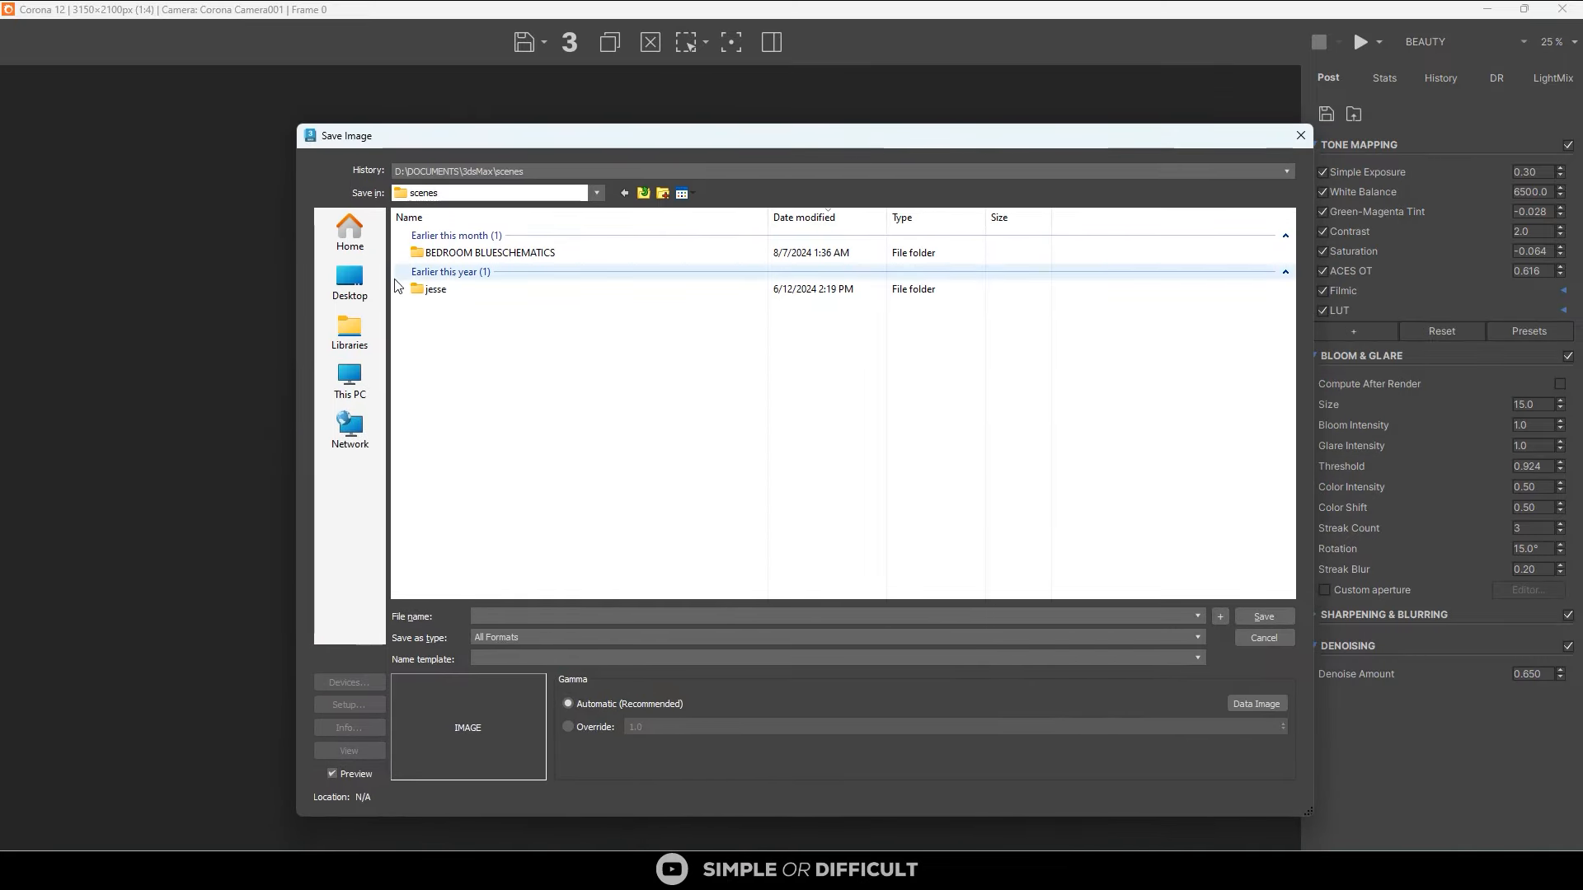
left_click(355, 289)
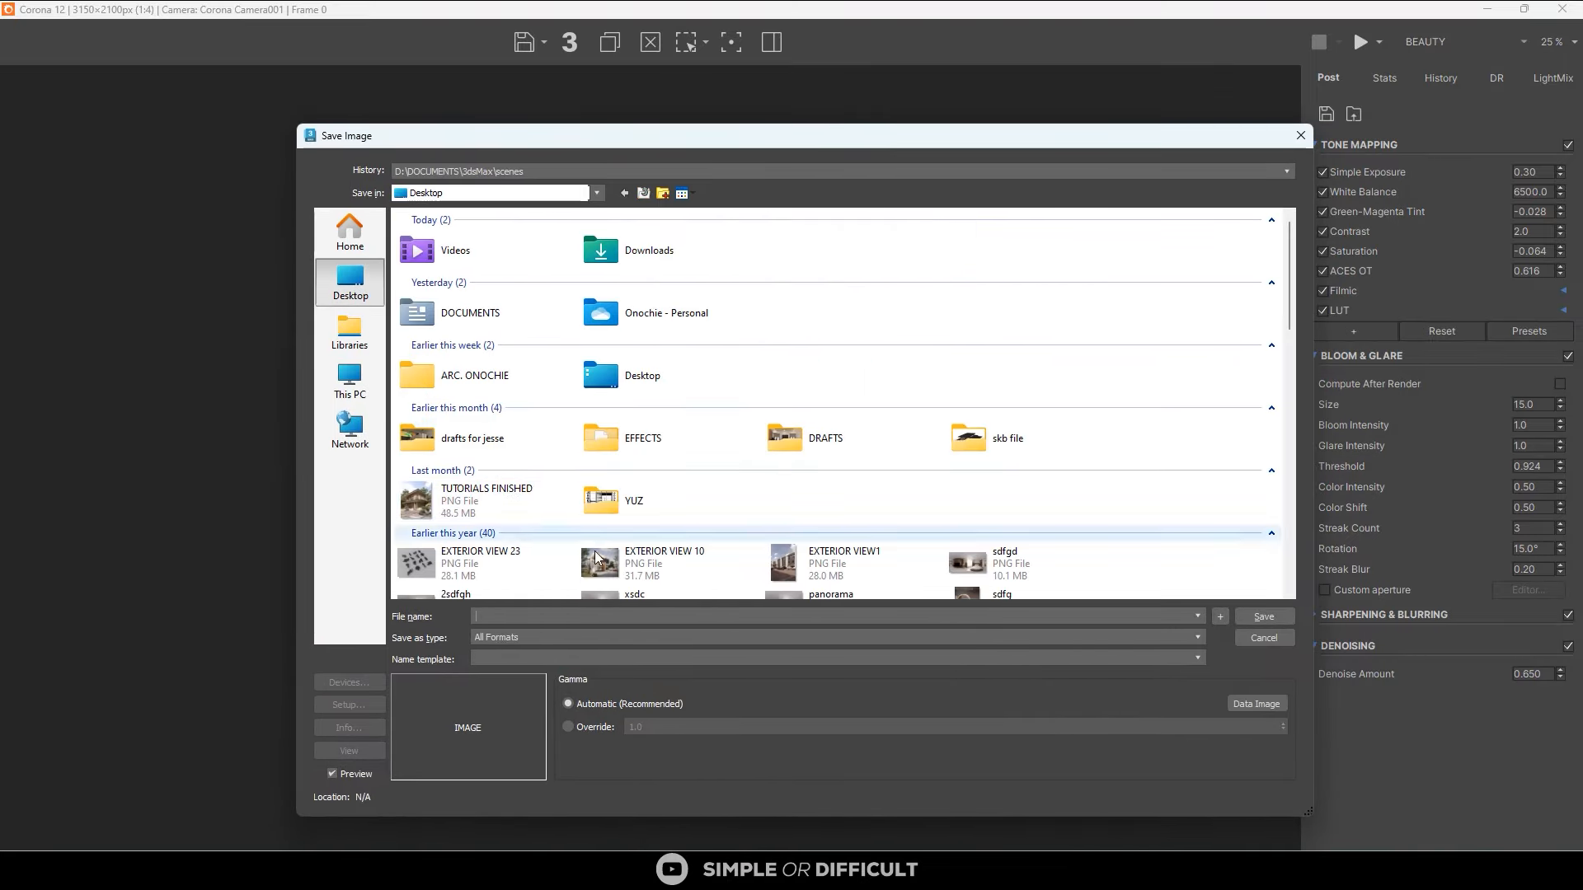
left_click(510, 619)
type("BEDROOM IN THE WOODS")
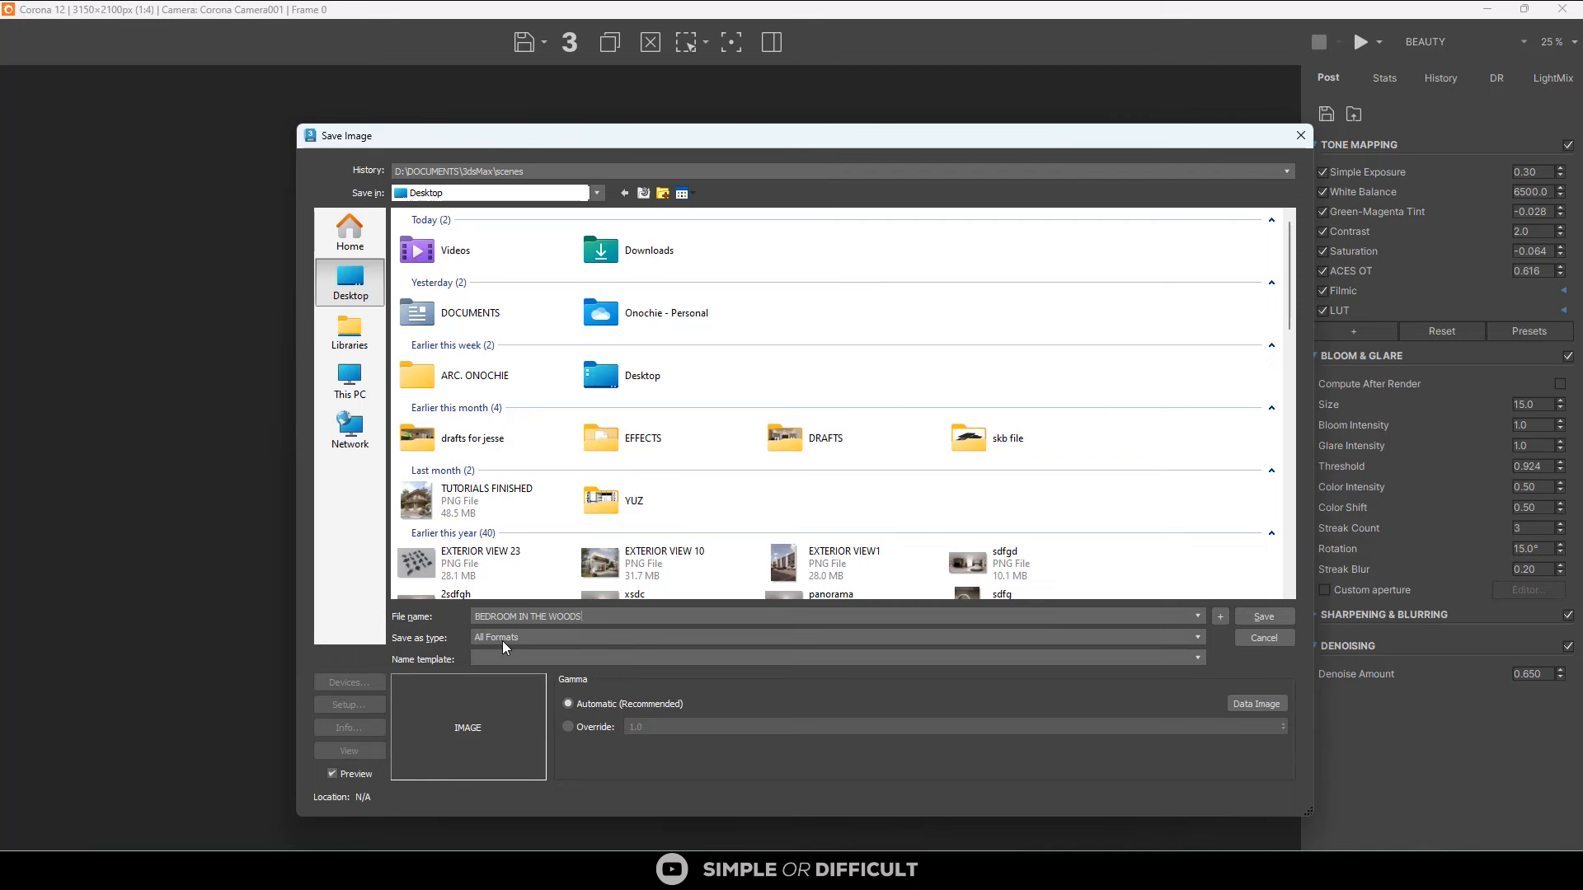
left_click(502, 641)
left_click(534, 738)
left_click(544, 640)
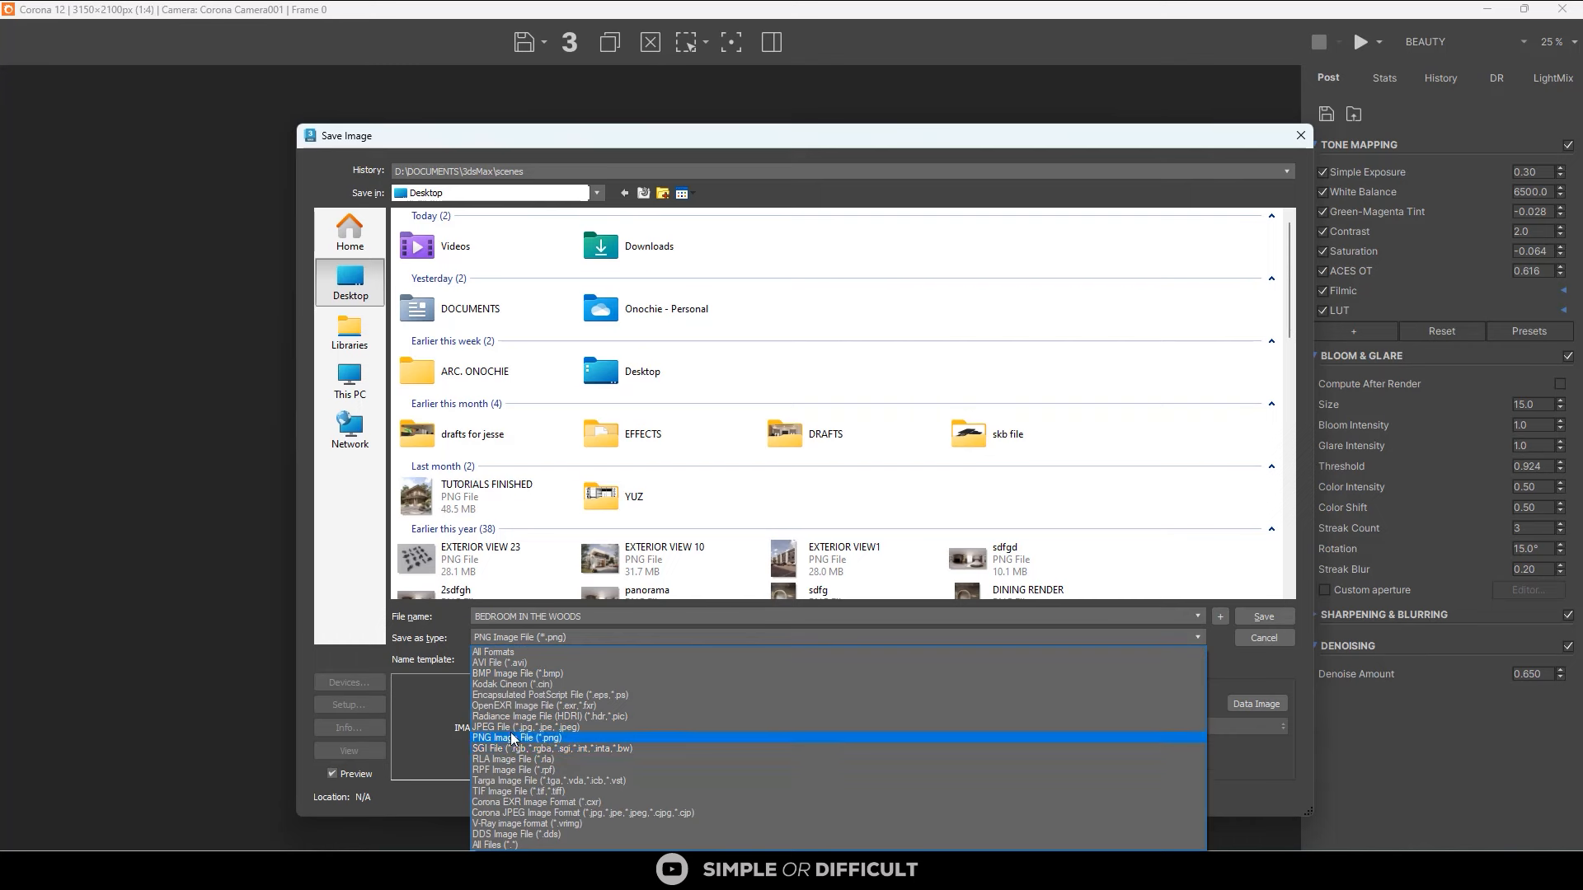
left_click(1239, 723)
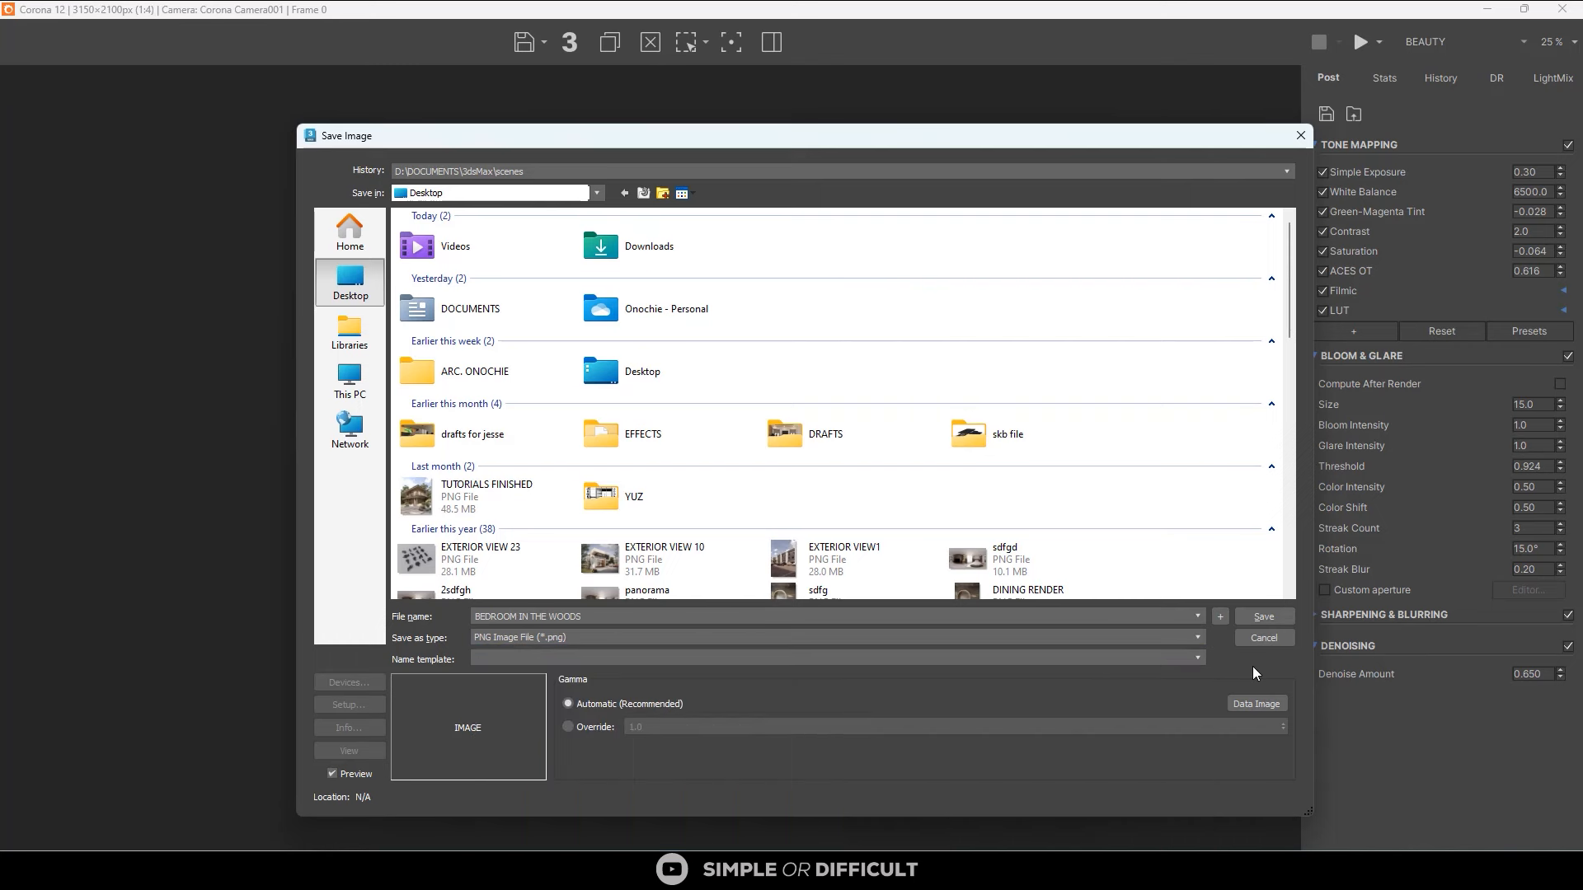
Override the image's gamma with 2.2 and save it as an interlaced RGB 48 bit PNG without alpha channel.
left_click(596, 729)
left_click(653, 725)
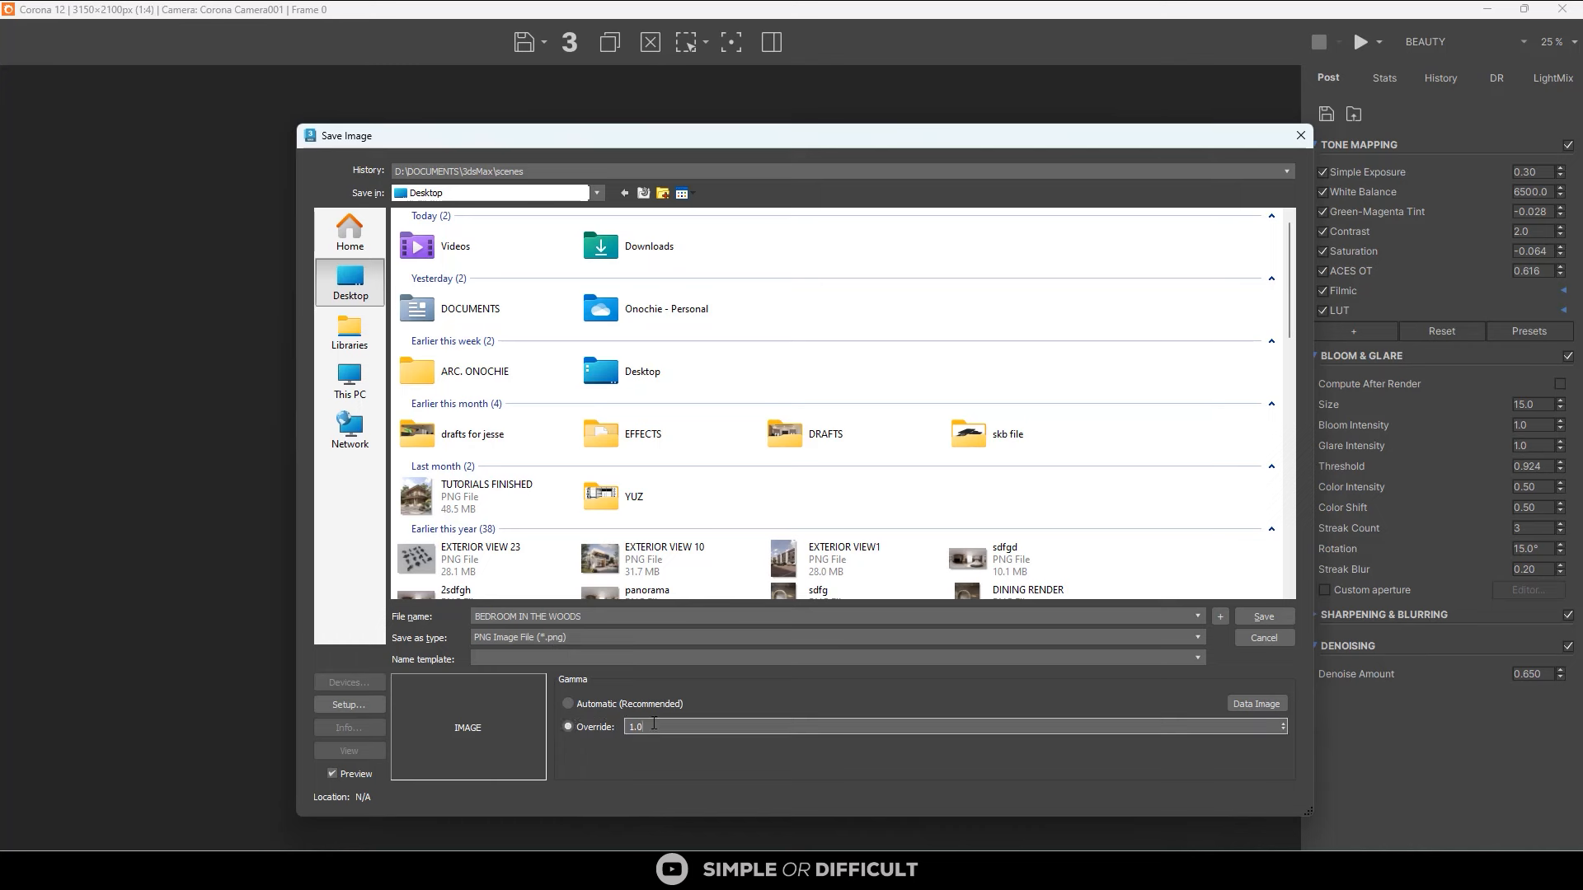
type("2.2")
left_click(1264, 617)
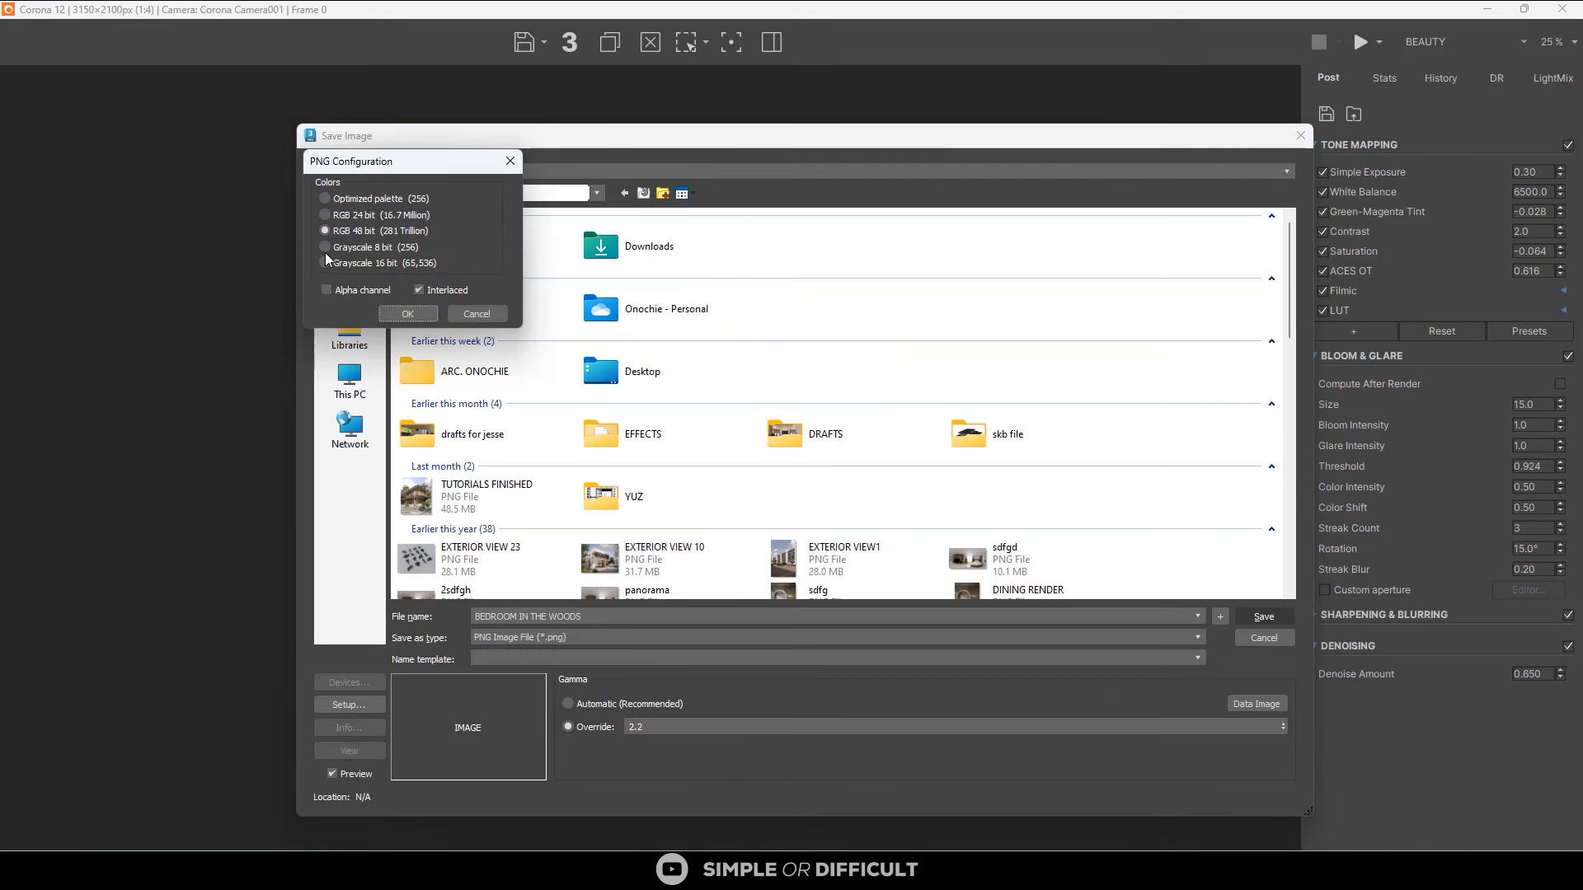
left_click(407, 313)
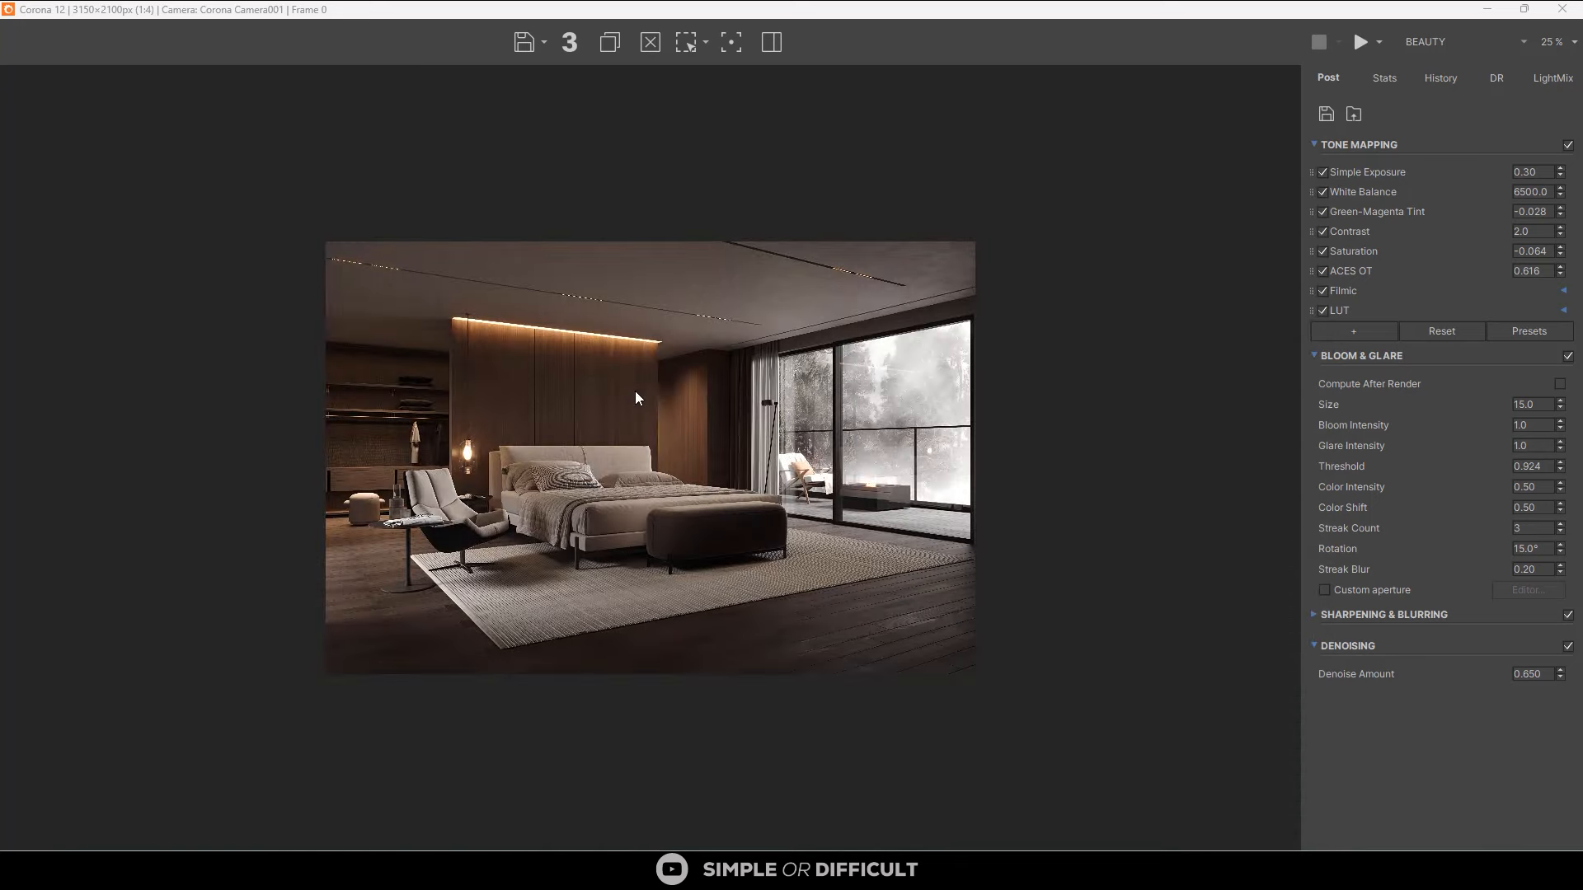
Examine the final render up close, from the ceiling lights down to the bed, bench and rug.
scroll(635, 390, "up", 2)
scroll(635, 391, "down", 1)
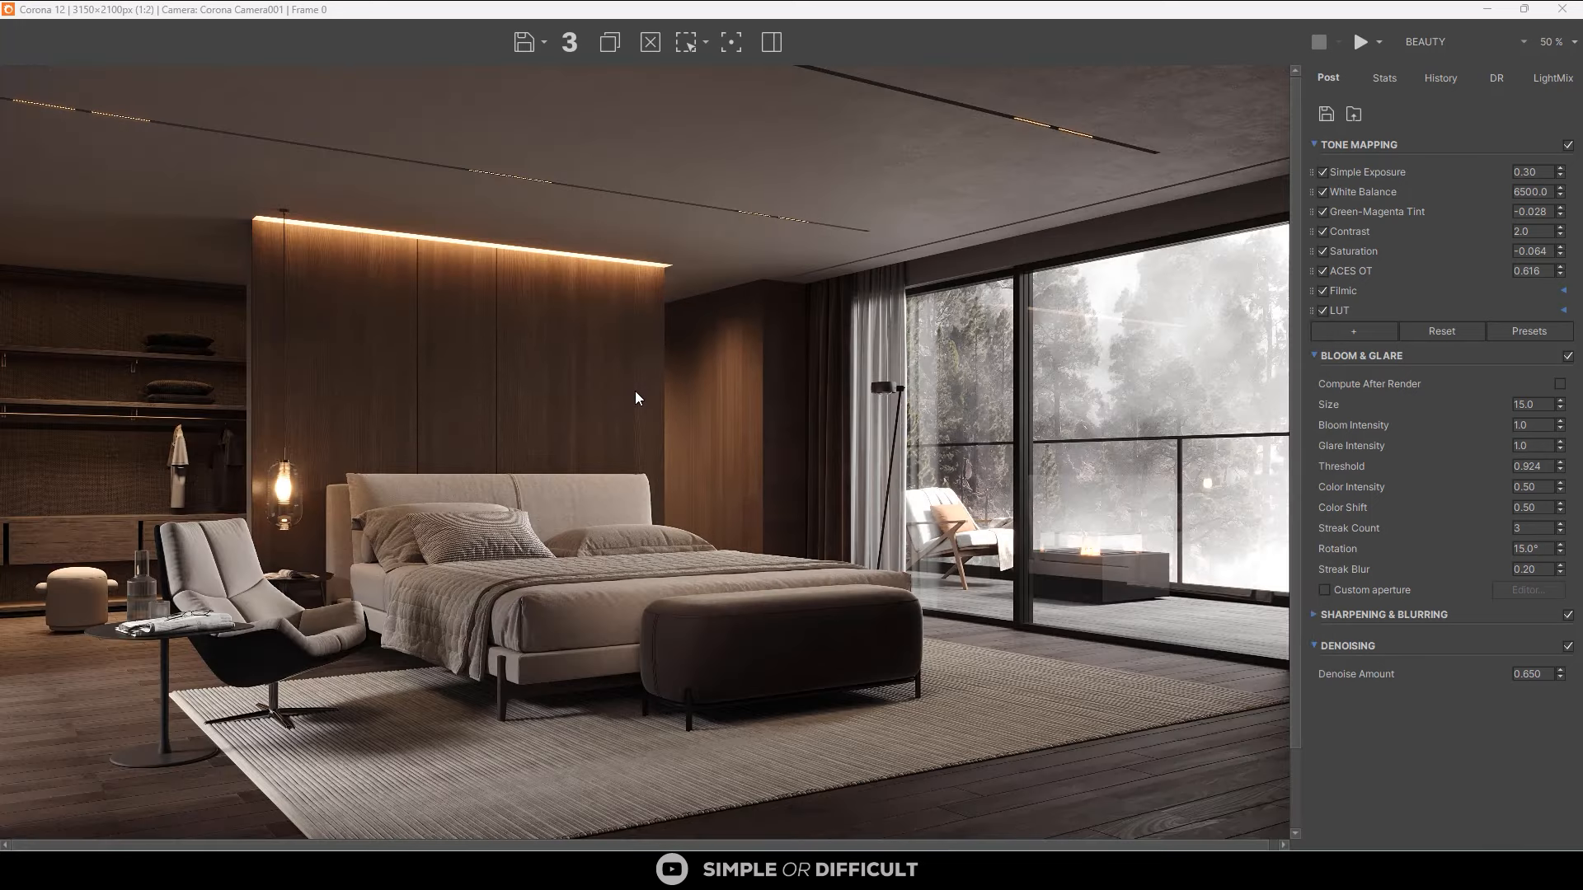
middle_click_drag(564, 563, 564, 491)
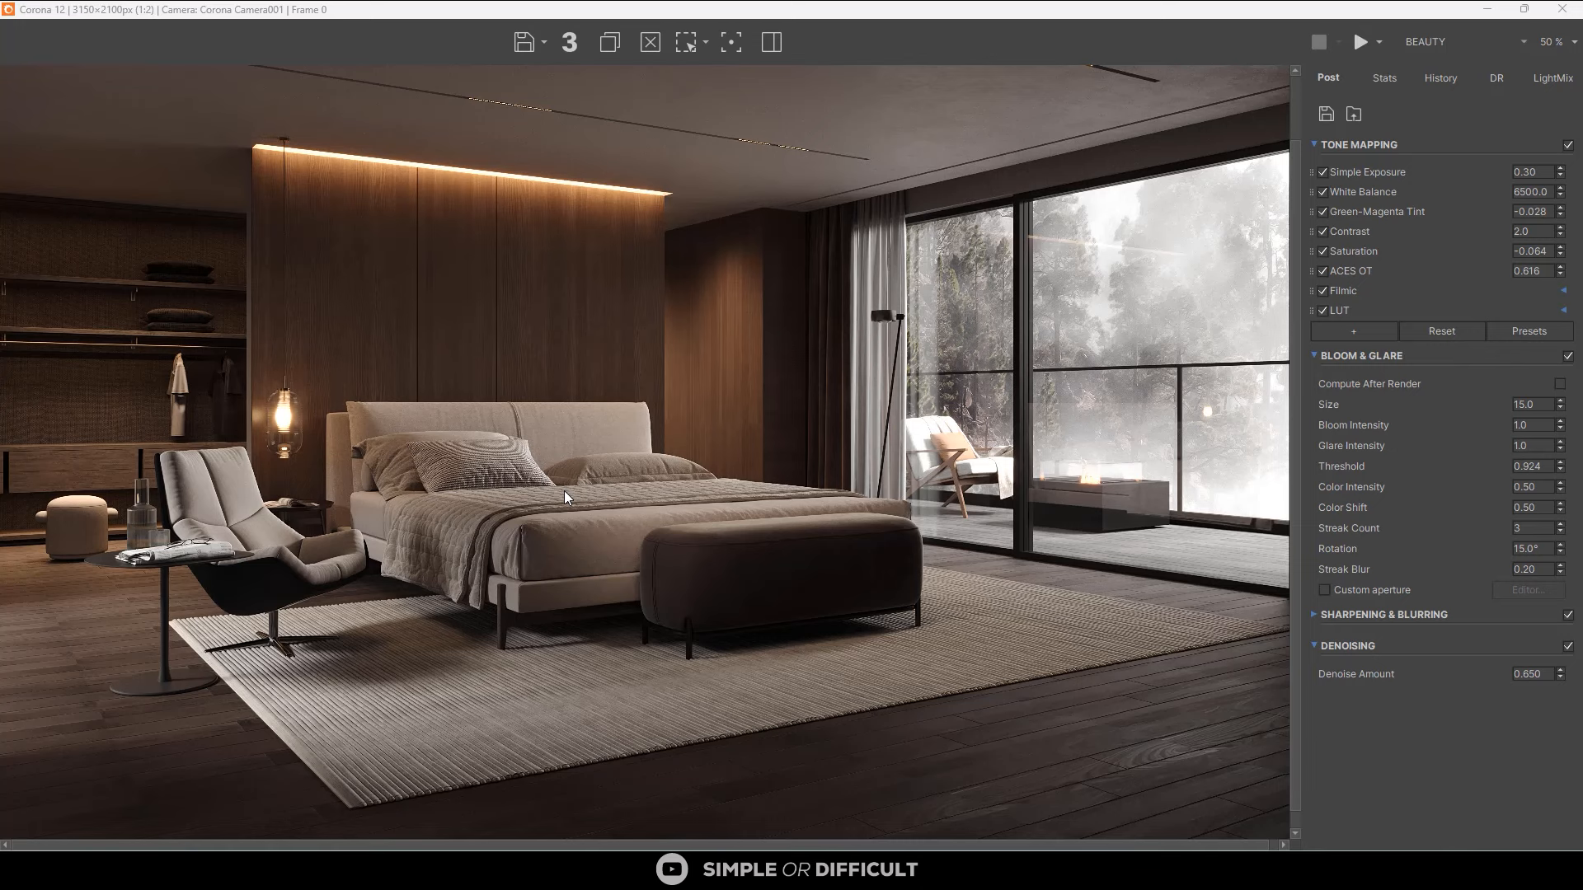